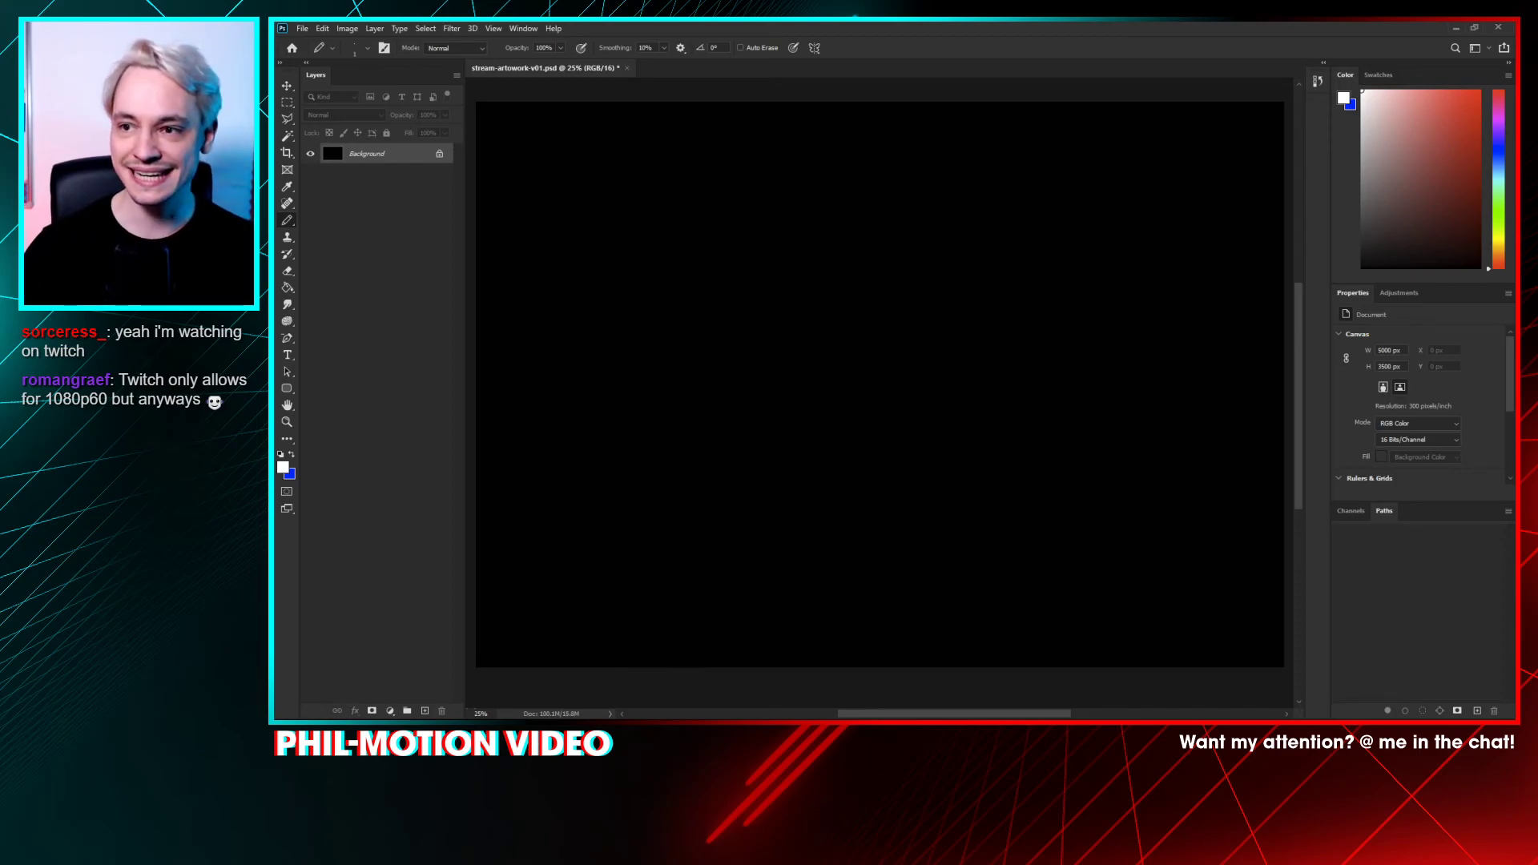
- Quit the program with the document's changes saved, relaunch it and reopen the recent file stream-artowork-v01.psd
key(ctrl+q)
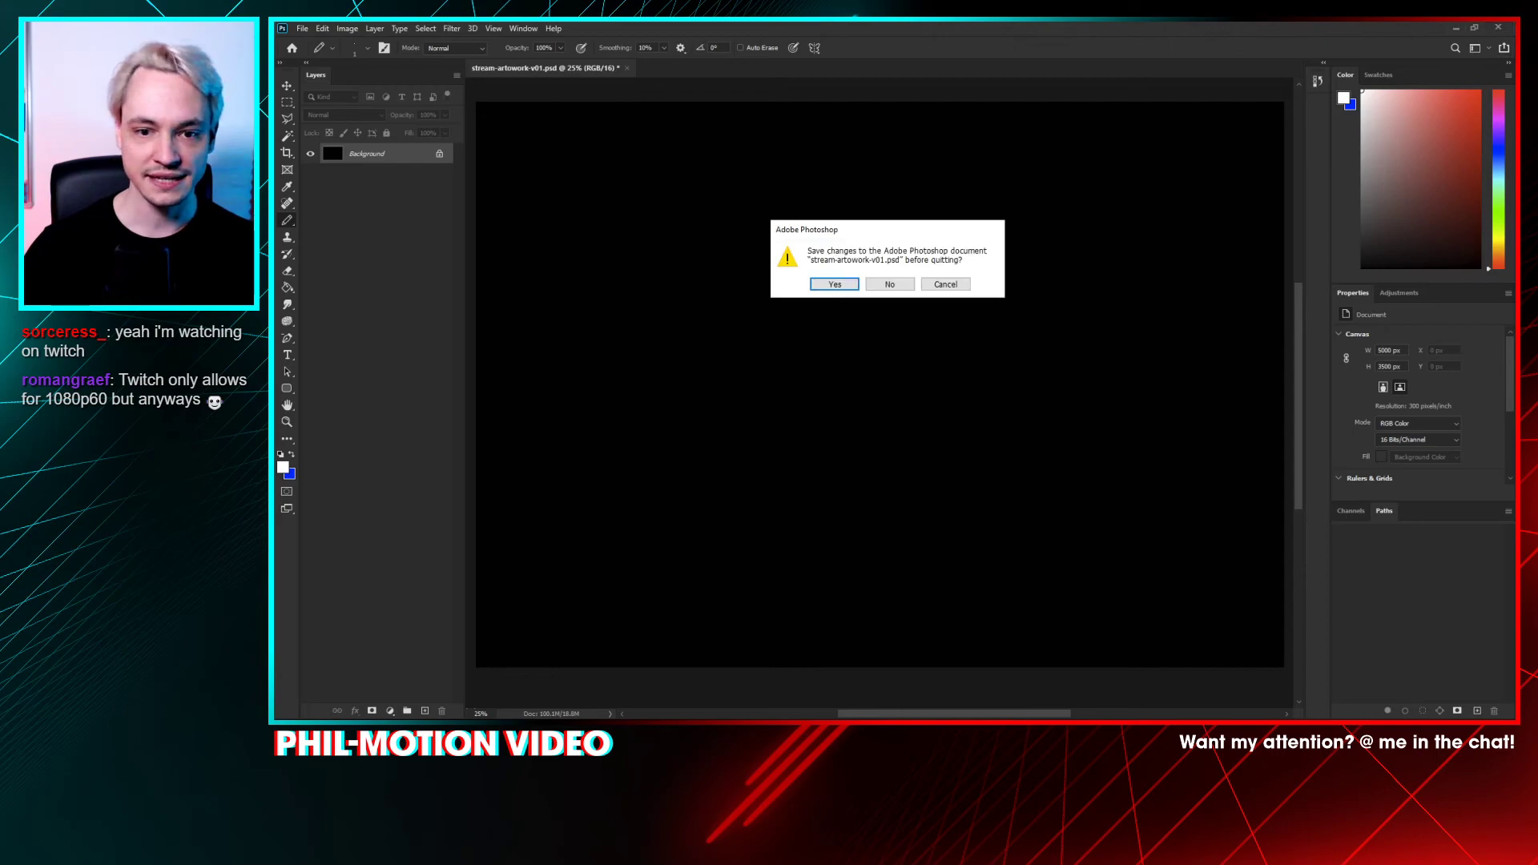
key(Return)
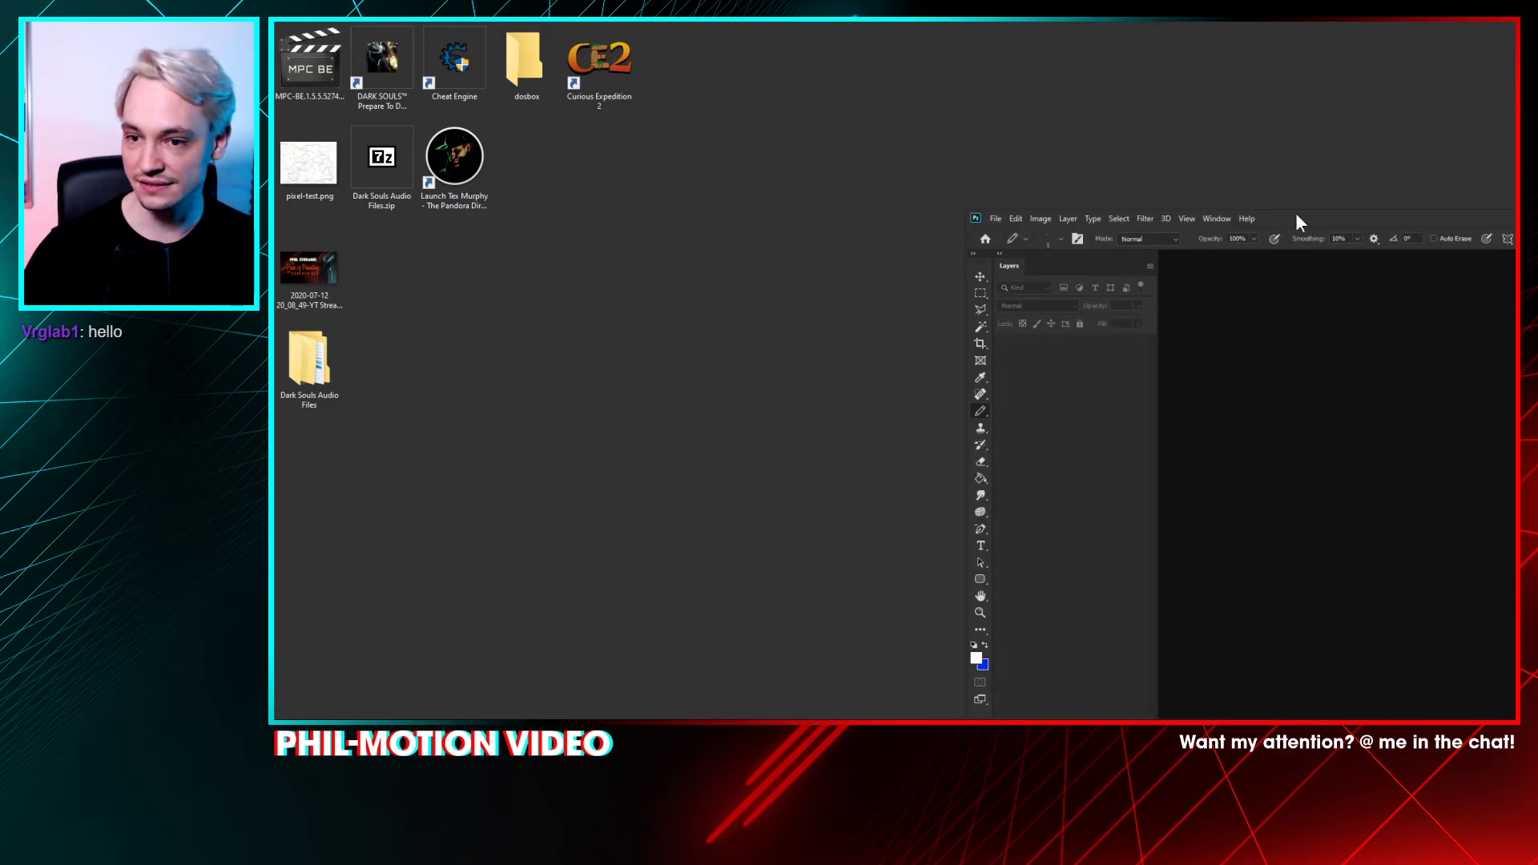
drag(1297, 216, 446, 21)
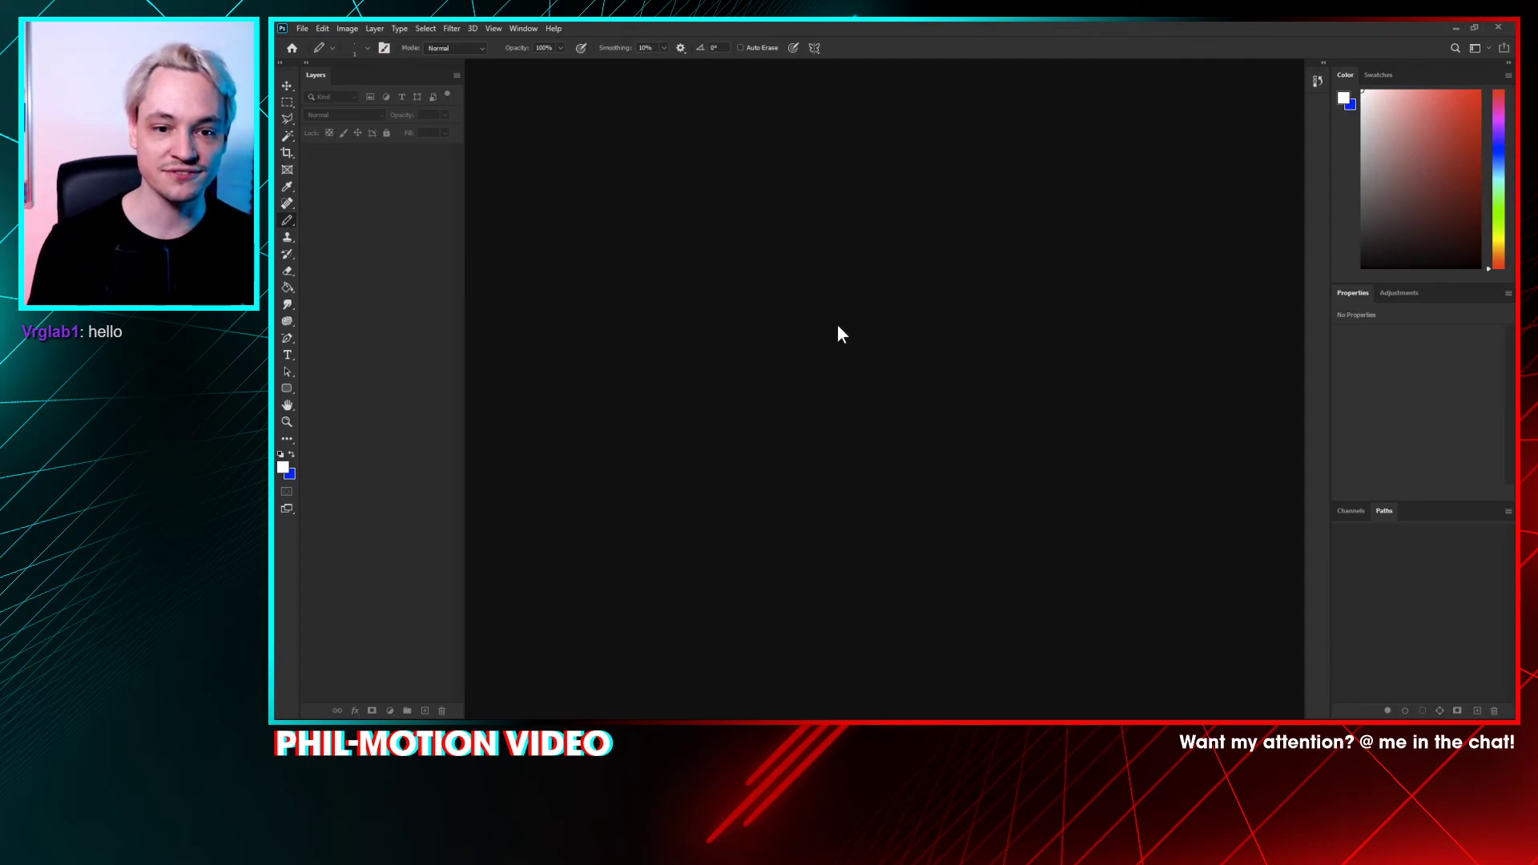
click(302, 28)
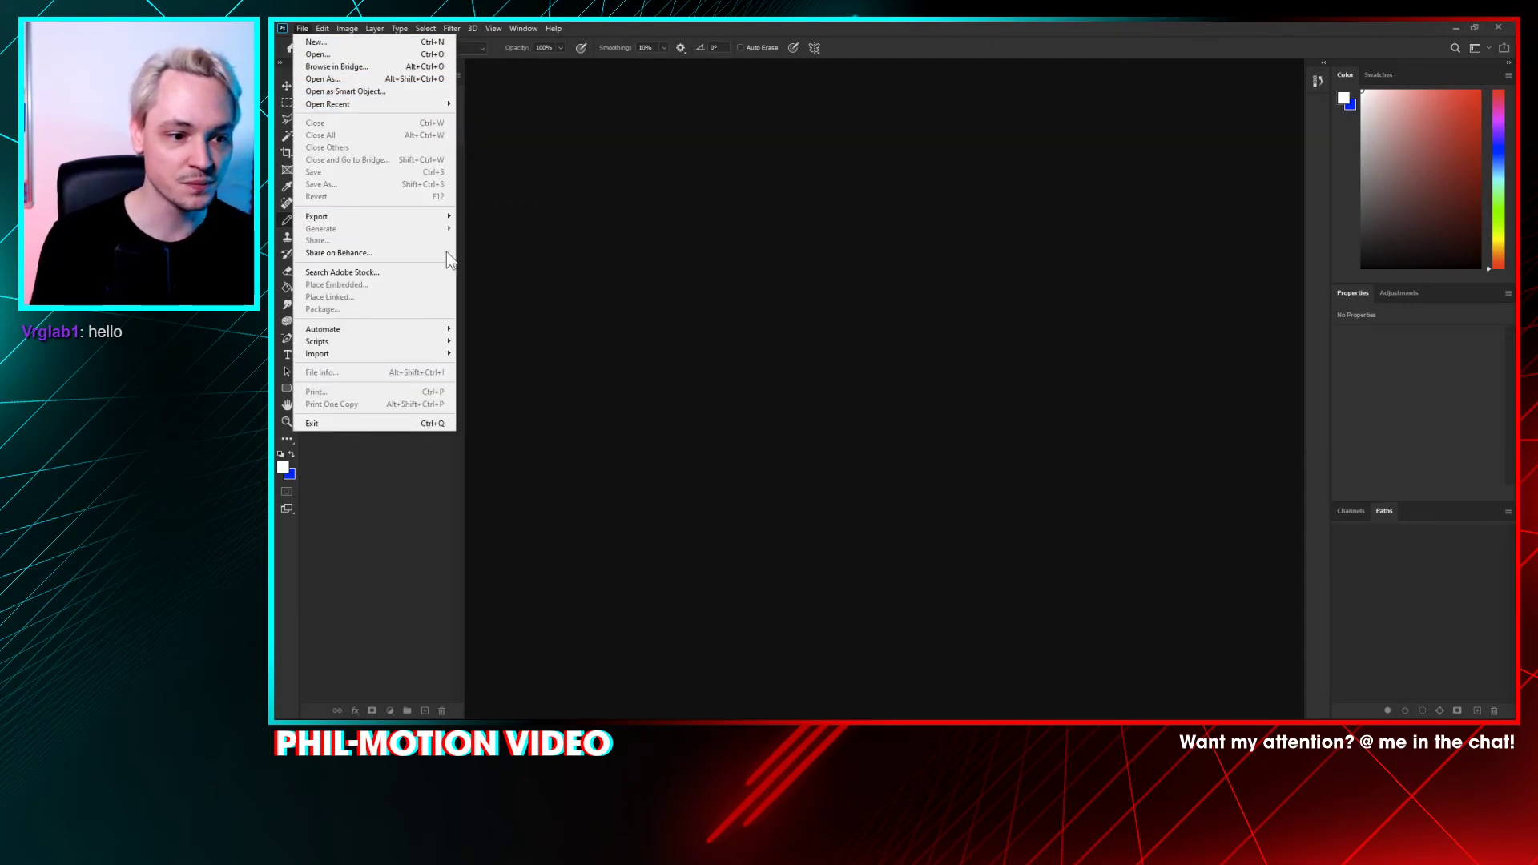
click(424, 105)
click(491, 103)
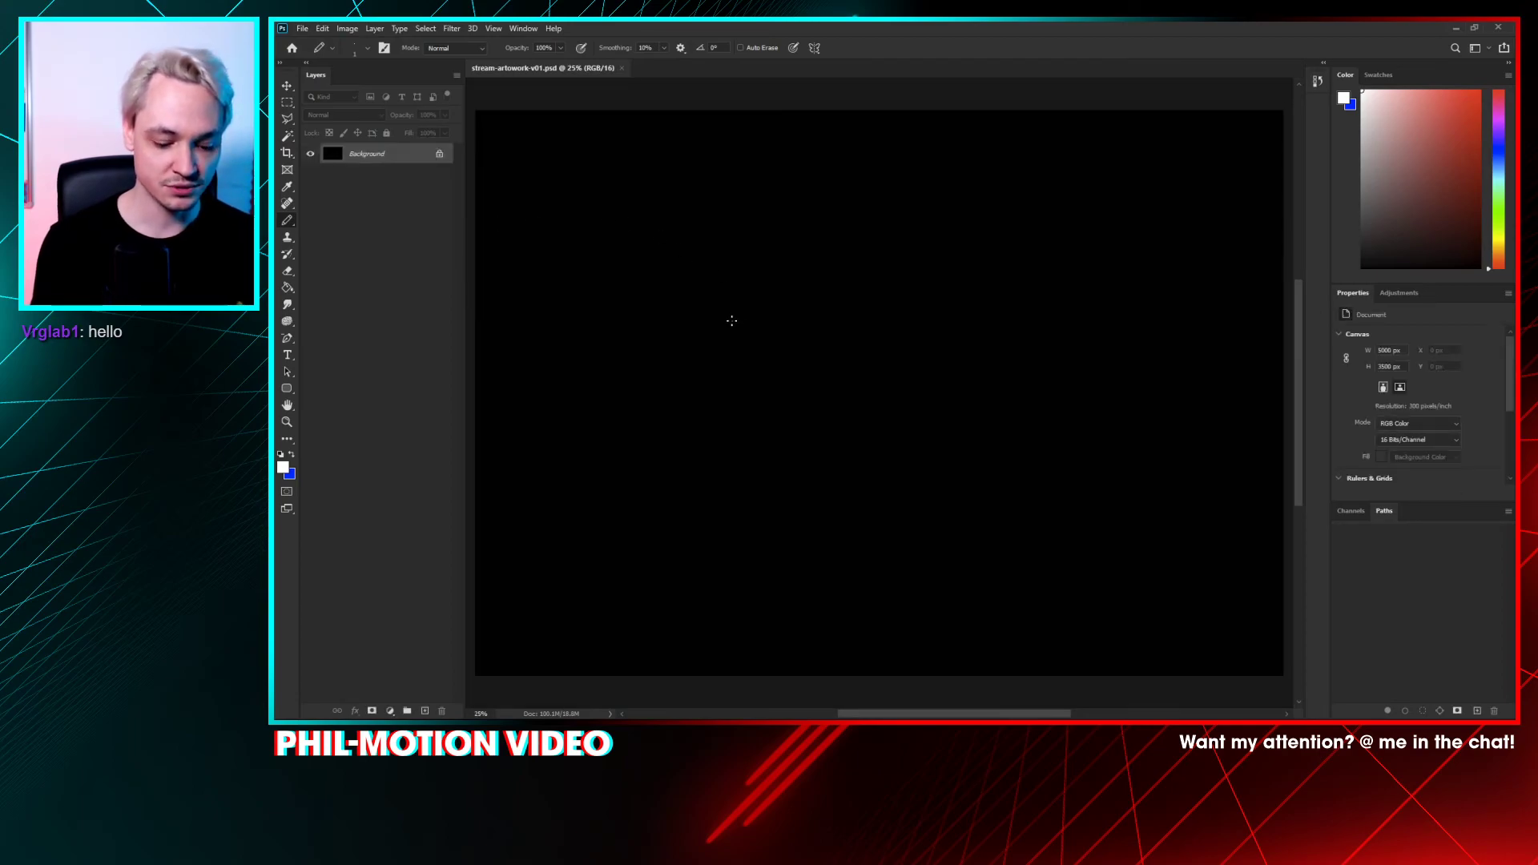
- Add a new layer above the background, test the Pencil tool with a looping freehand line, and undo the line
click(423, 711)
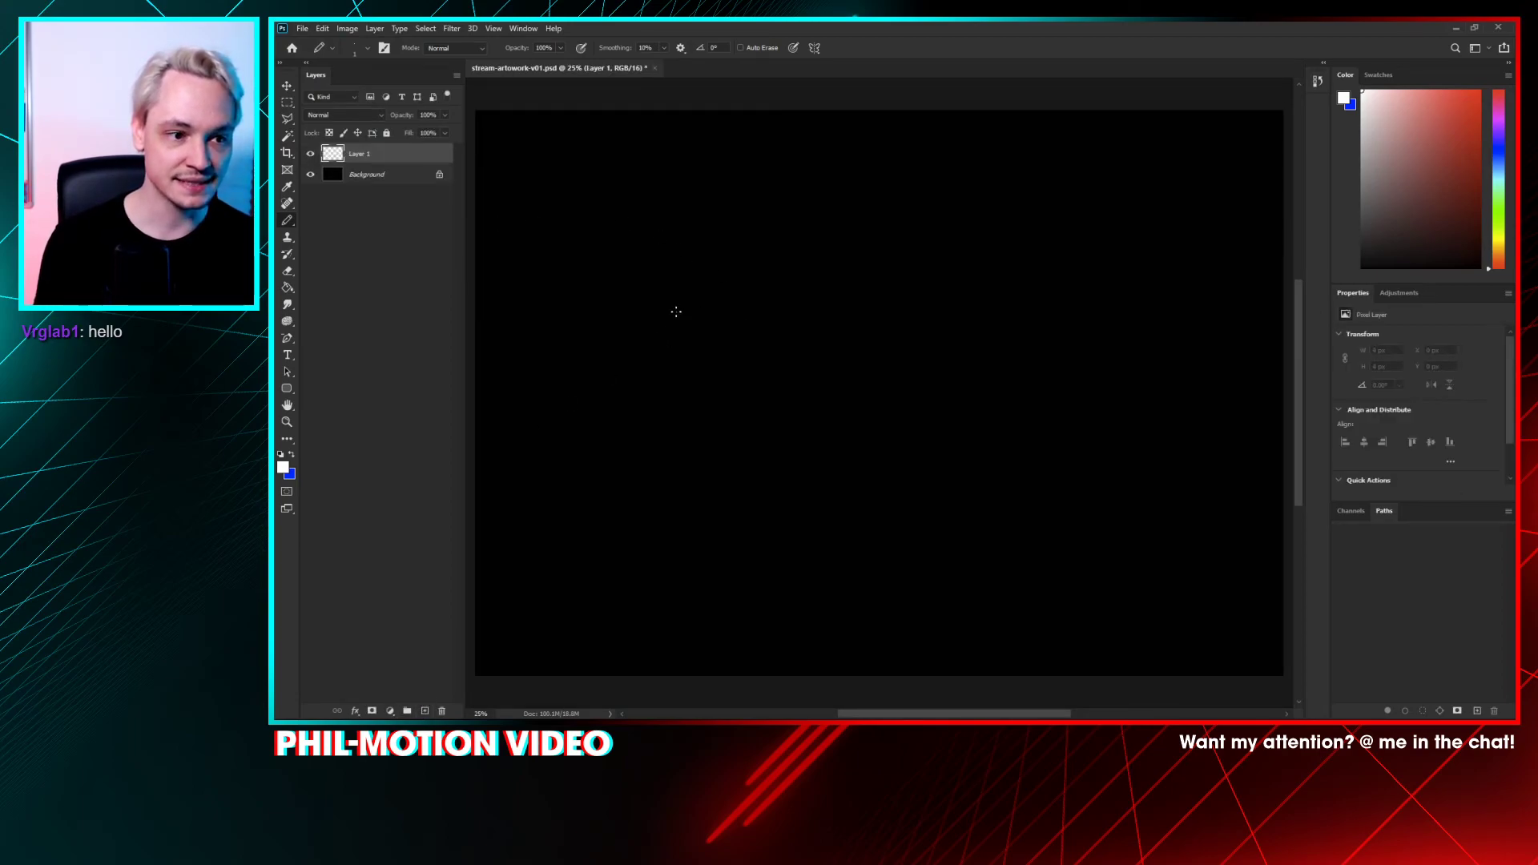
mouse_move(685, 262)
mouse_down()
mouse_move(852, 412)
mouse_move(821, 264)
mouse_move(840, 357)
mouse_up()
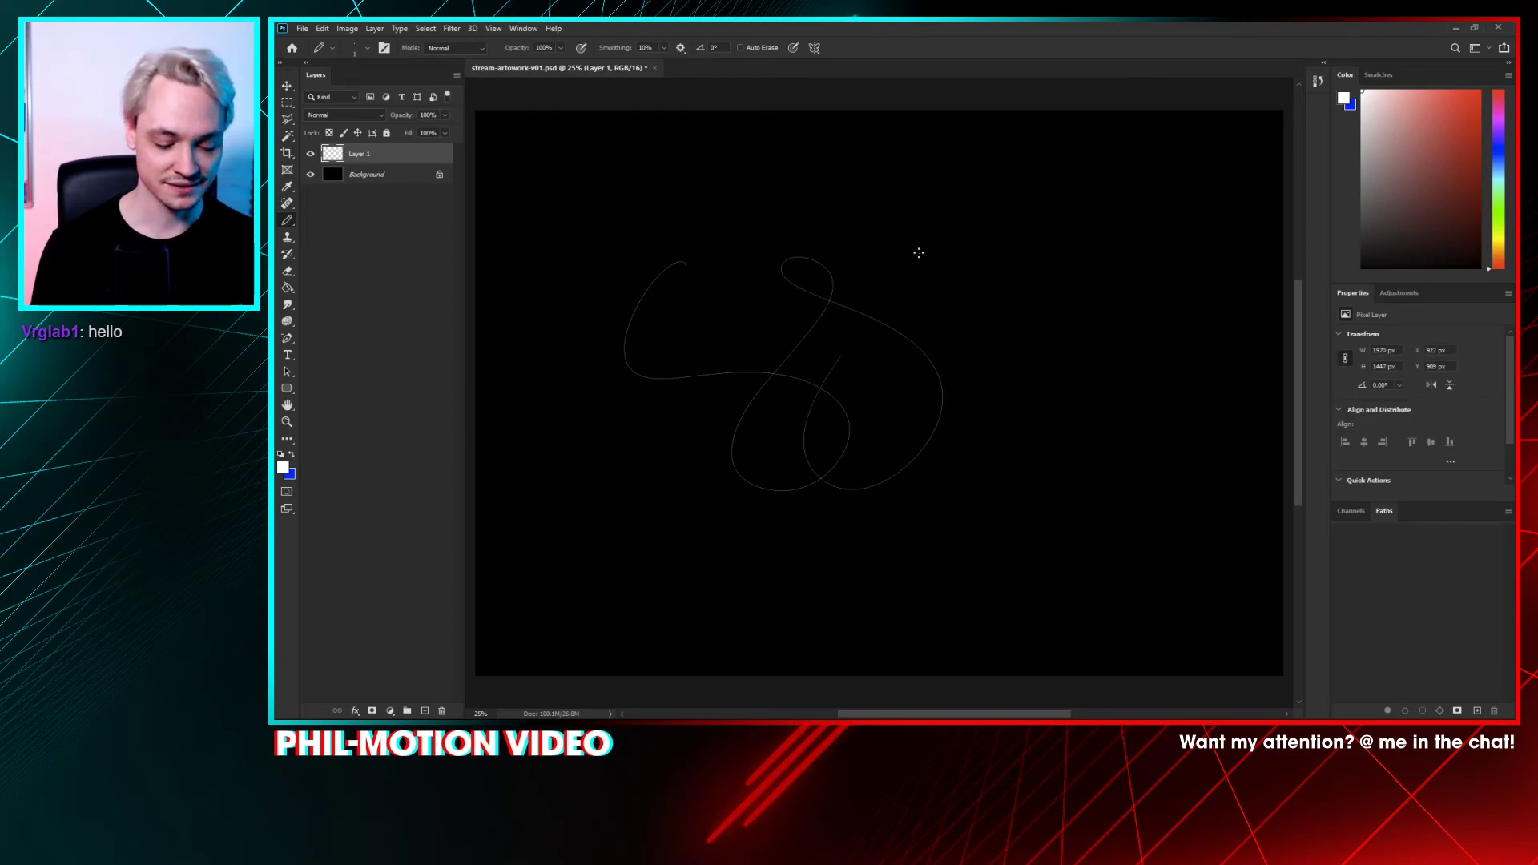
key(ctrl+z)
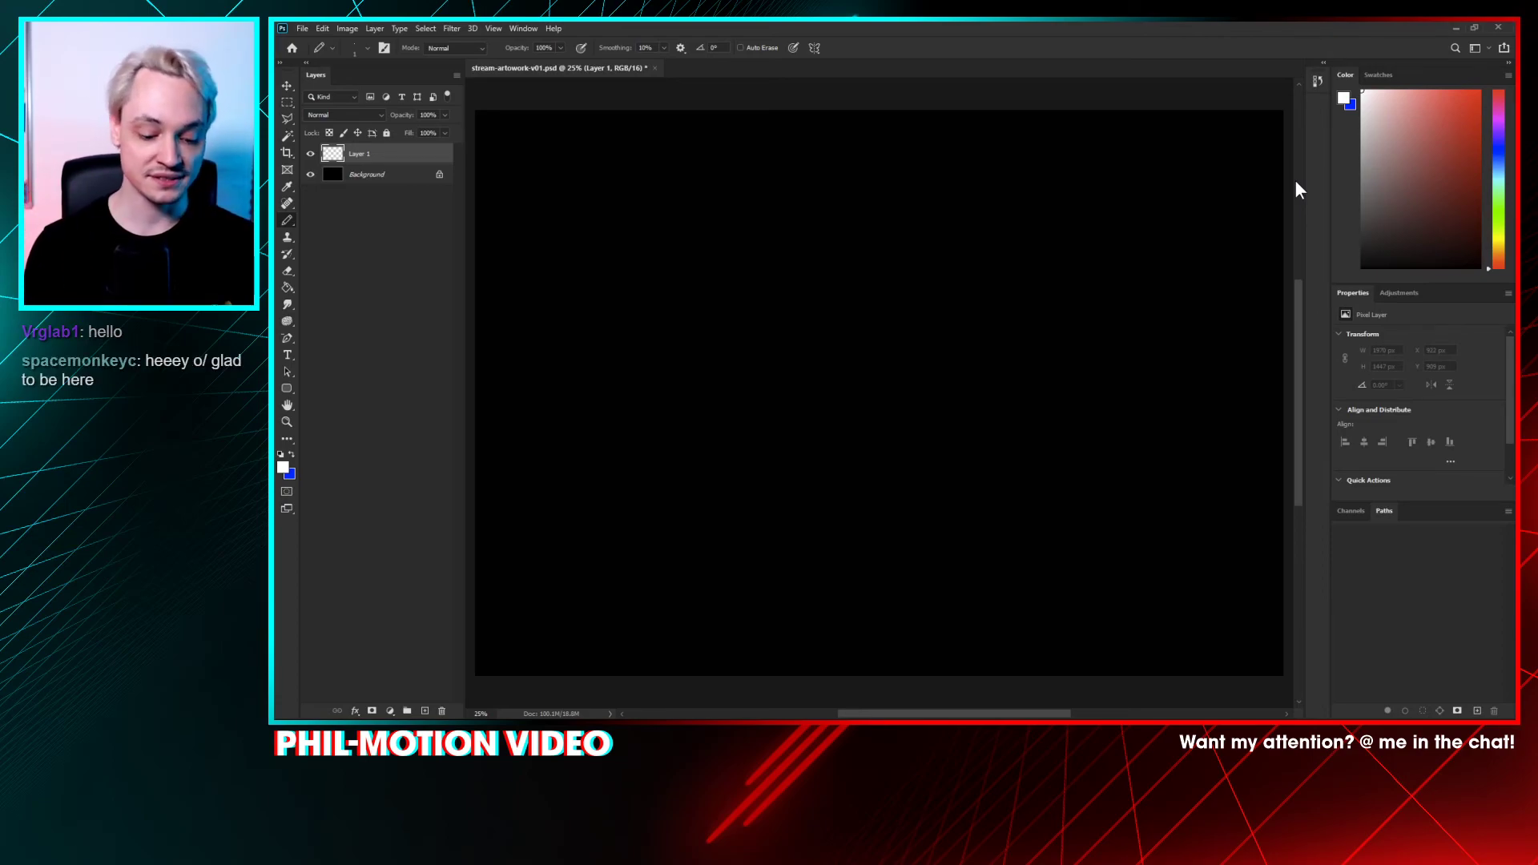
- Check the document's pixel dimensions and resolution in Image Size without changing them
key(ctrl+alt+i)
drag(1367, 488, 891, 164)
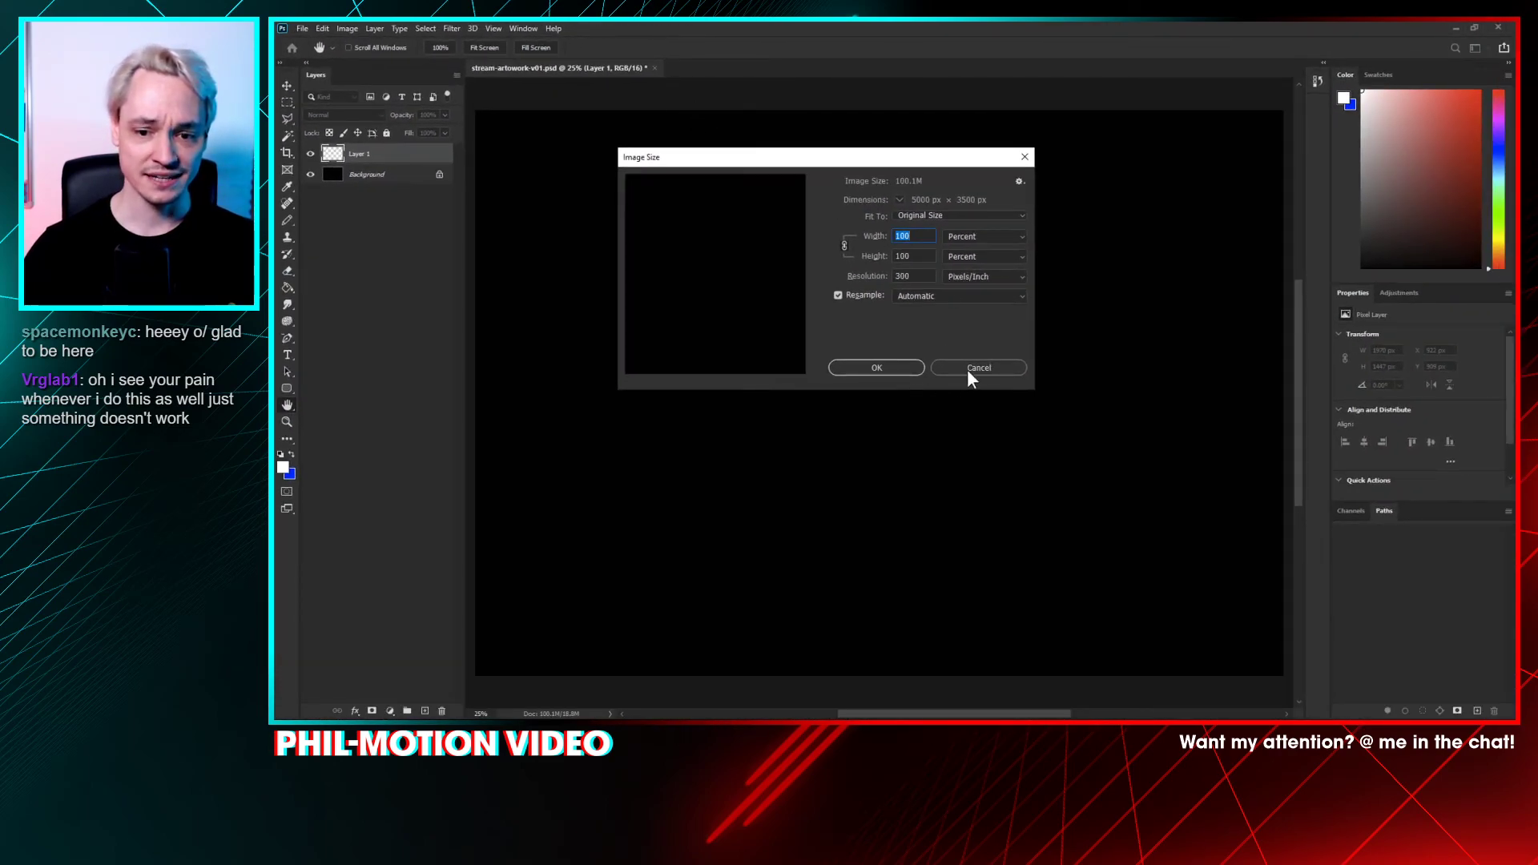
click(971, 371)
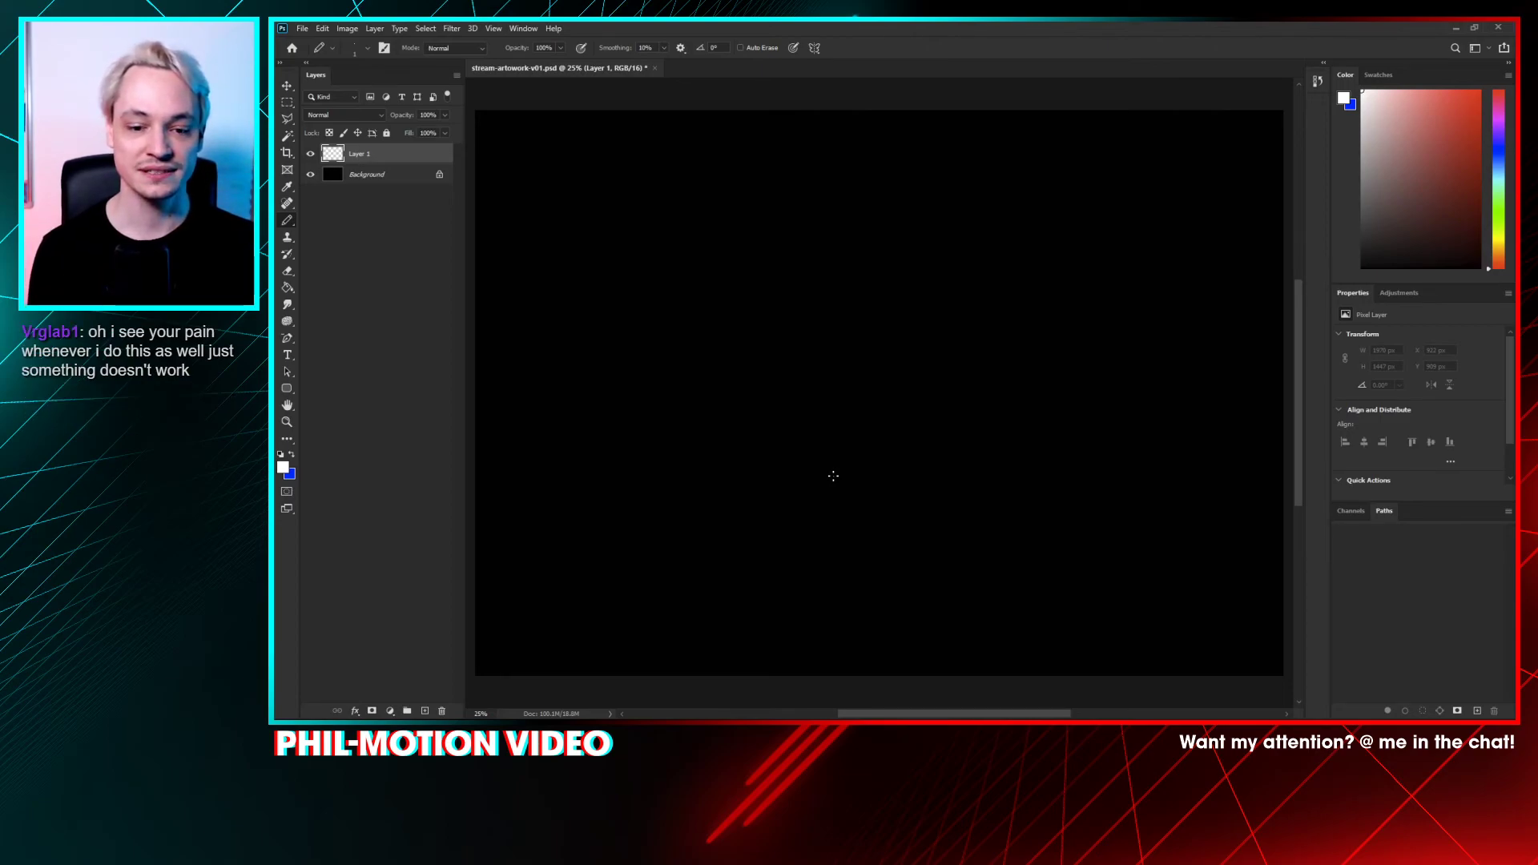
mouse_move(718, 404)
mouse_down()
mouse_move(719, 361)
mouse_move(724, 378)
mouse_up()
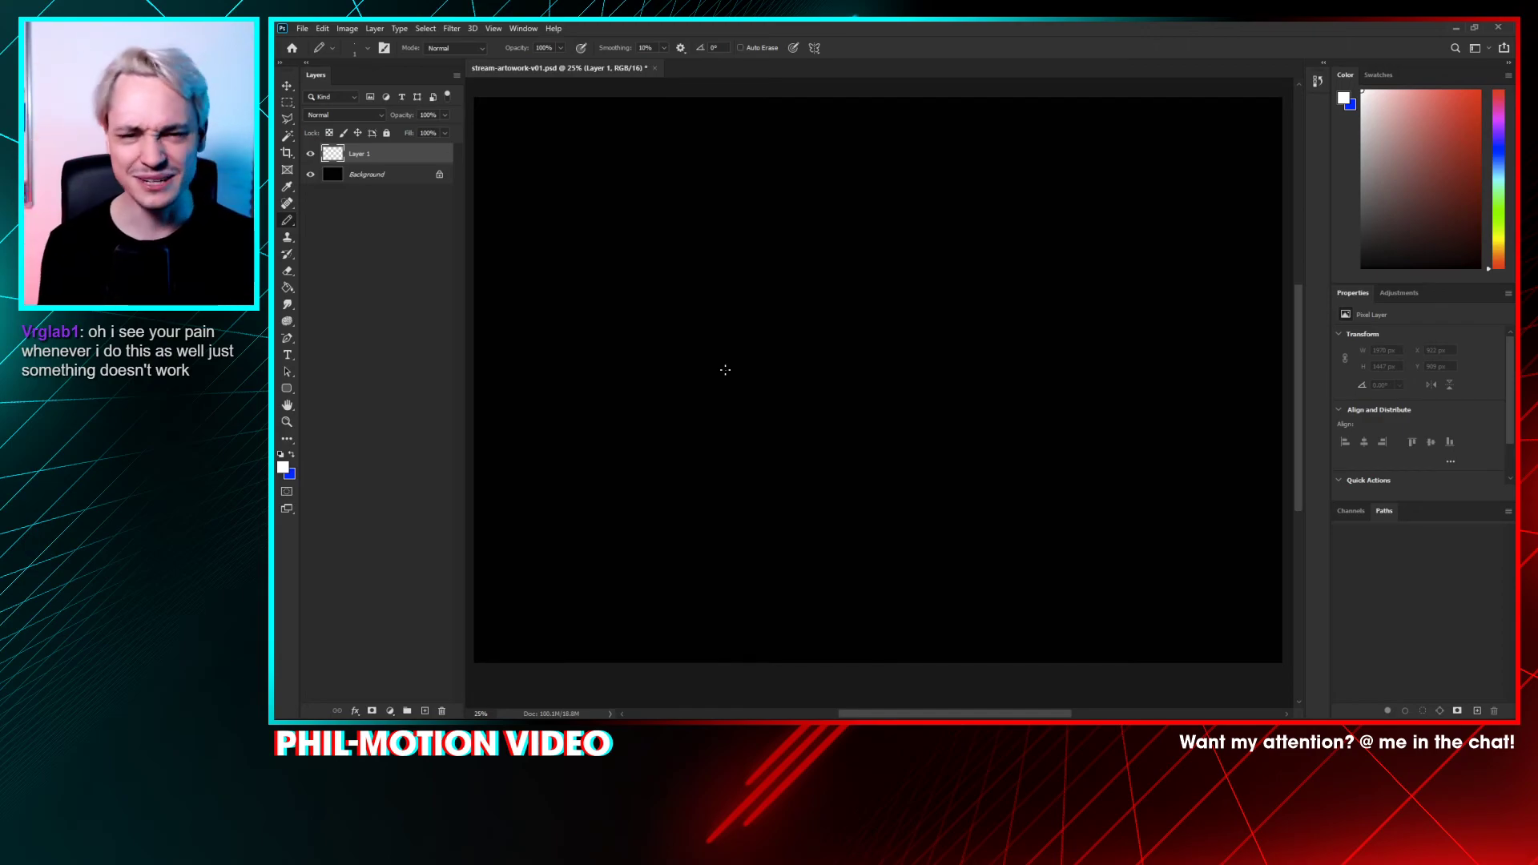
drag(794, 373, 795, 377)
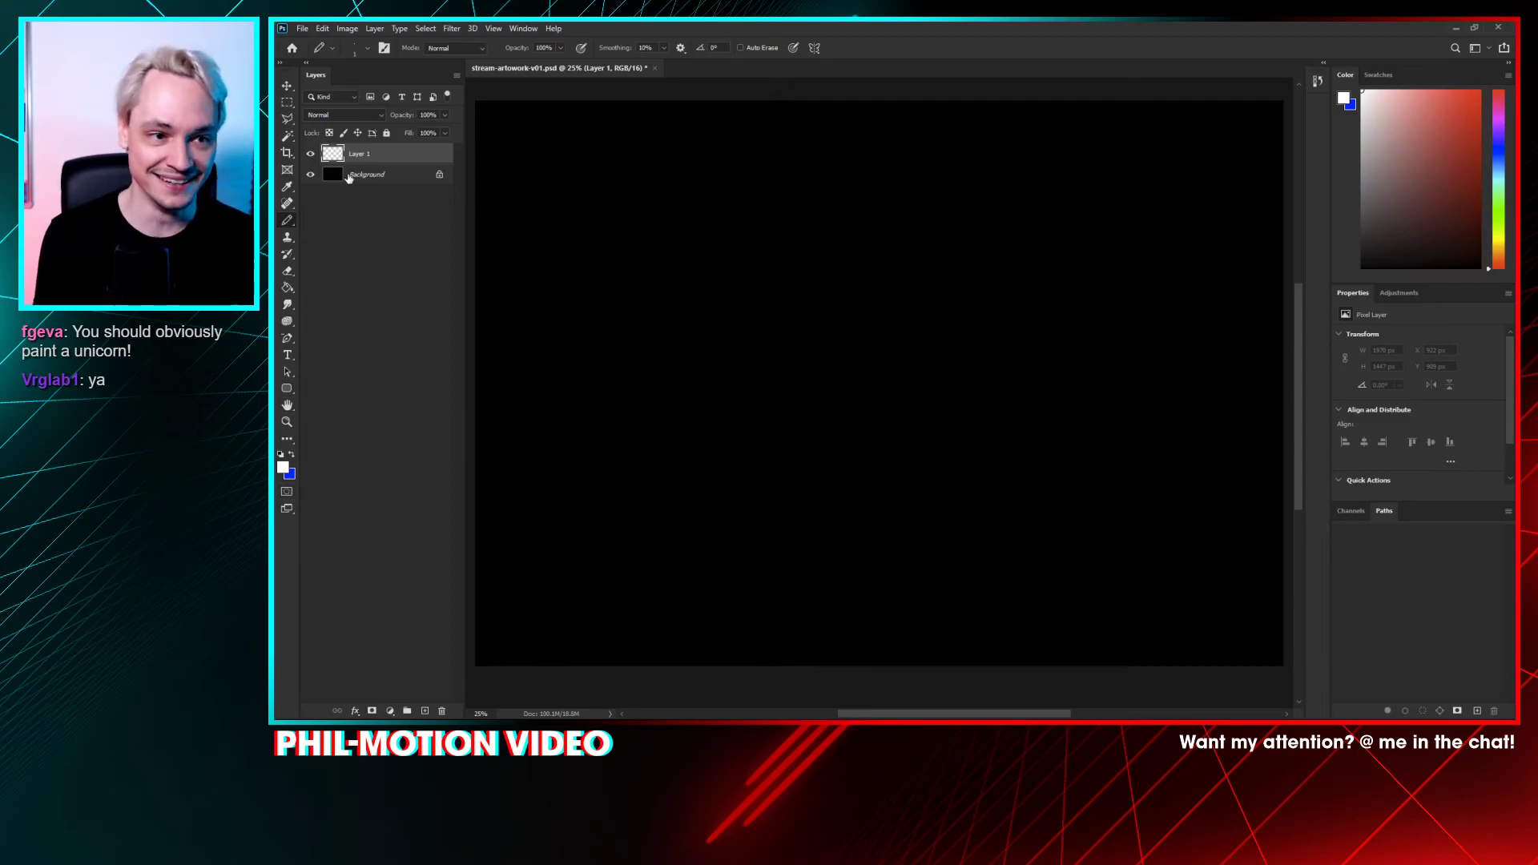
- Enlarge the Hard Round pencil tip and sketch a white unicorn head with horn, ears, eye and two nostrils
click(359, 49)
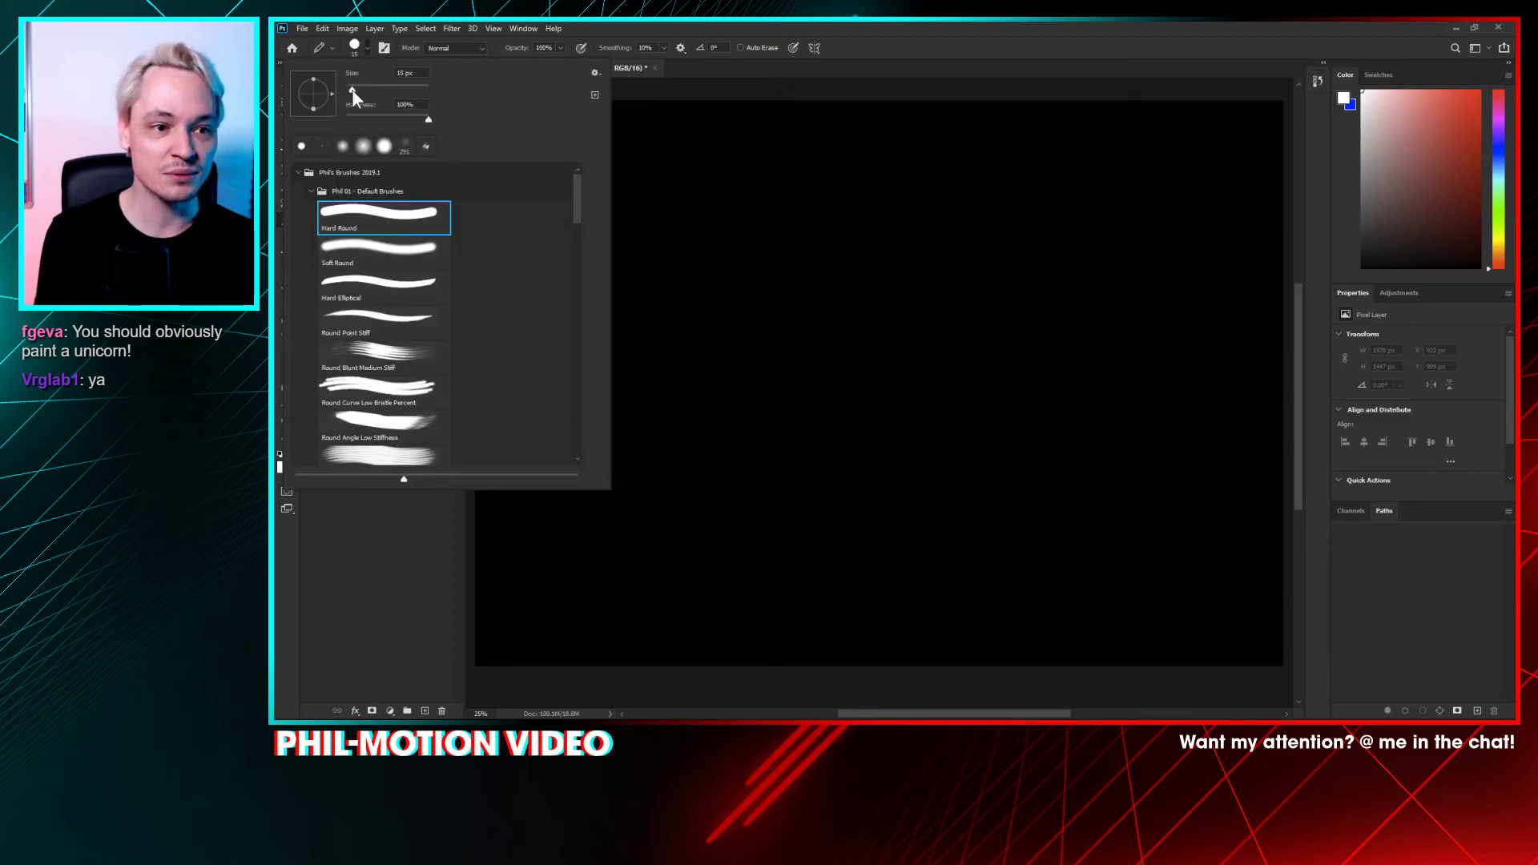
key(Return)
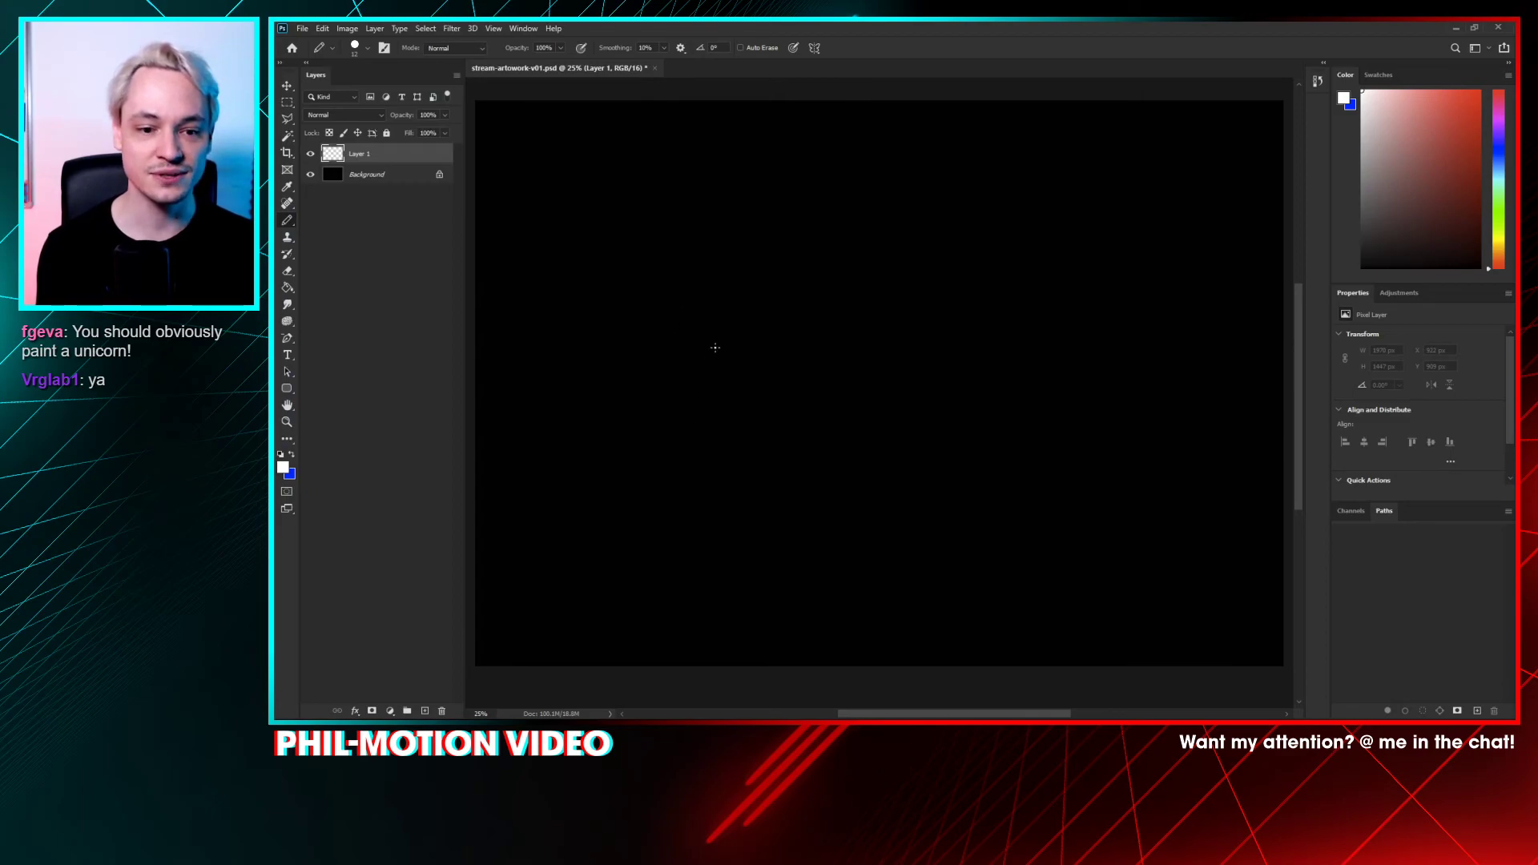
mouse_move(726, 326)
mouse_down()
mouse_move(702, 406)
mouse_move(752, 365)
mouse_move(744, 270)
mouse_move(734, 316)
mouse_move(689, 279)
mouse_move(734, 332)
mouse_up()
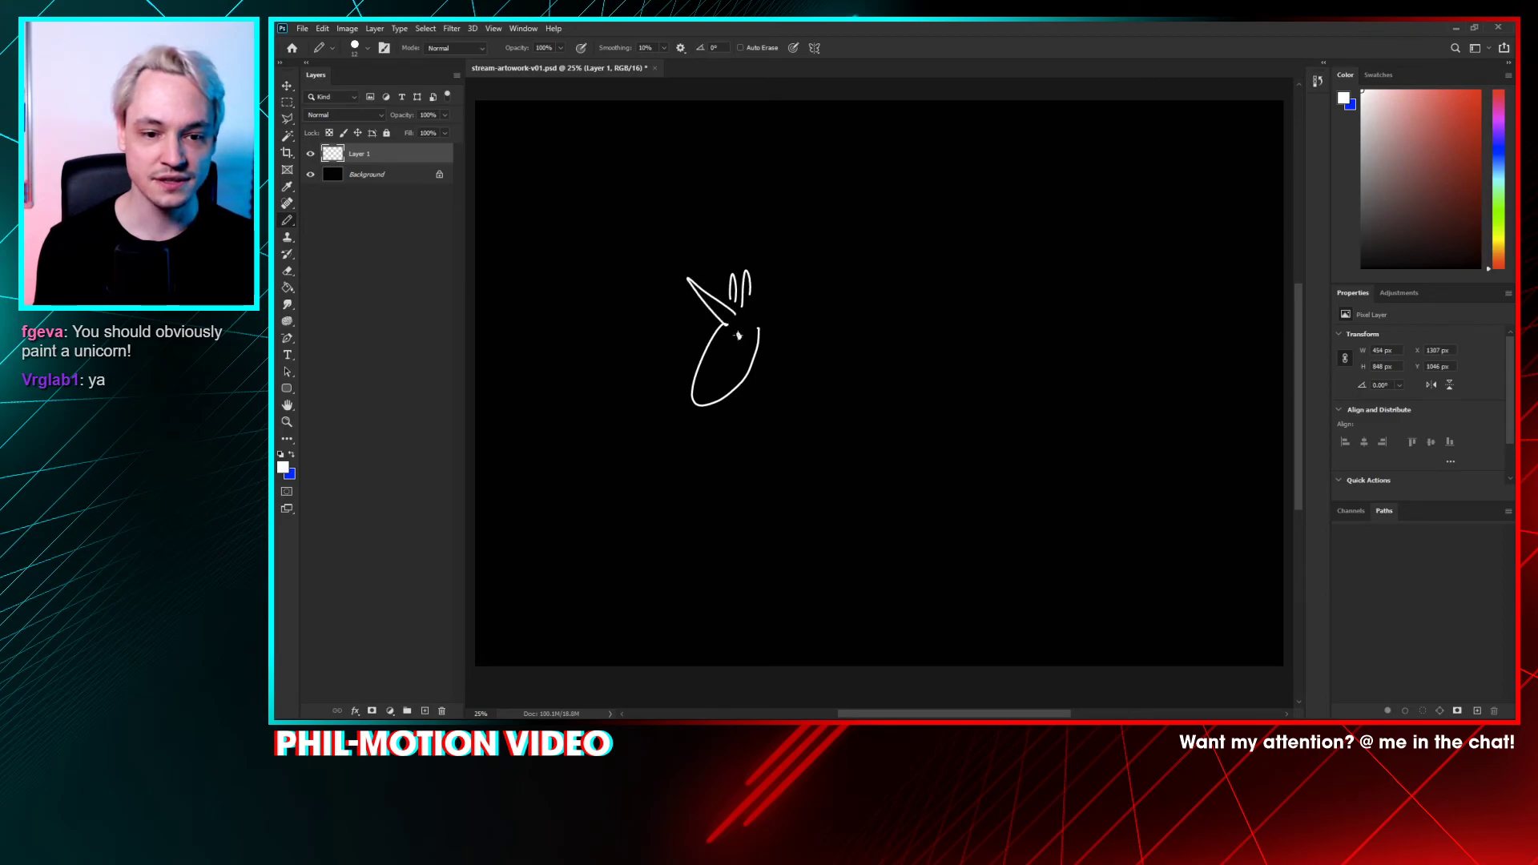
click(700, 391)
click(704, 389)
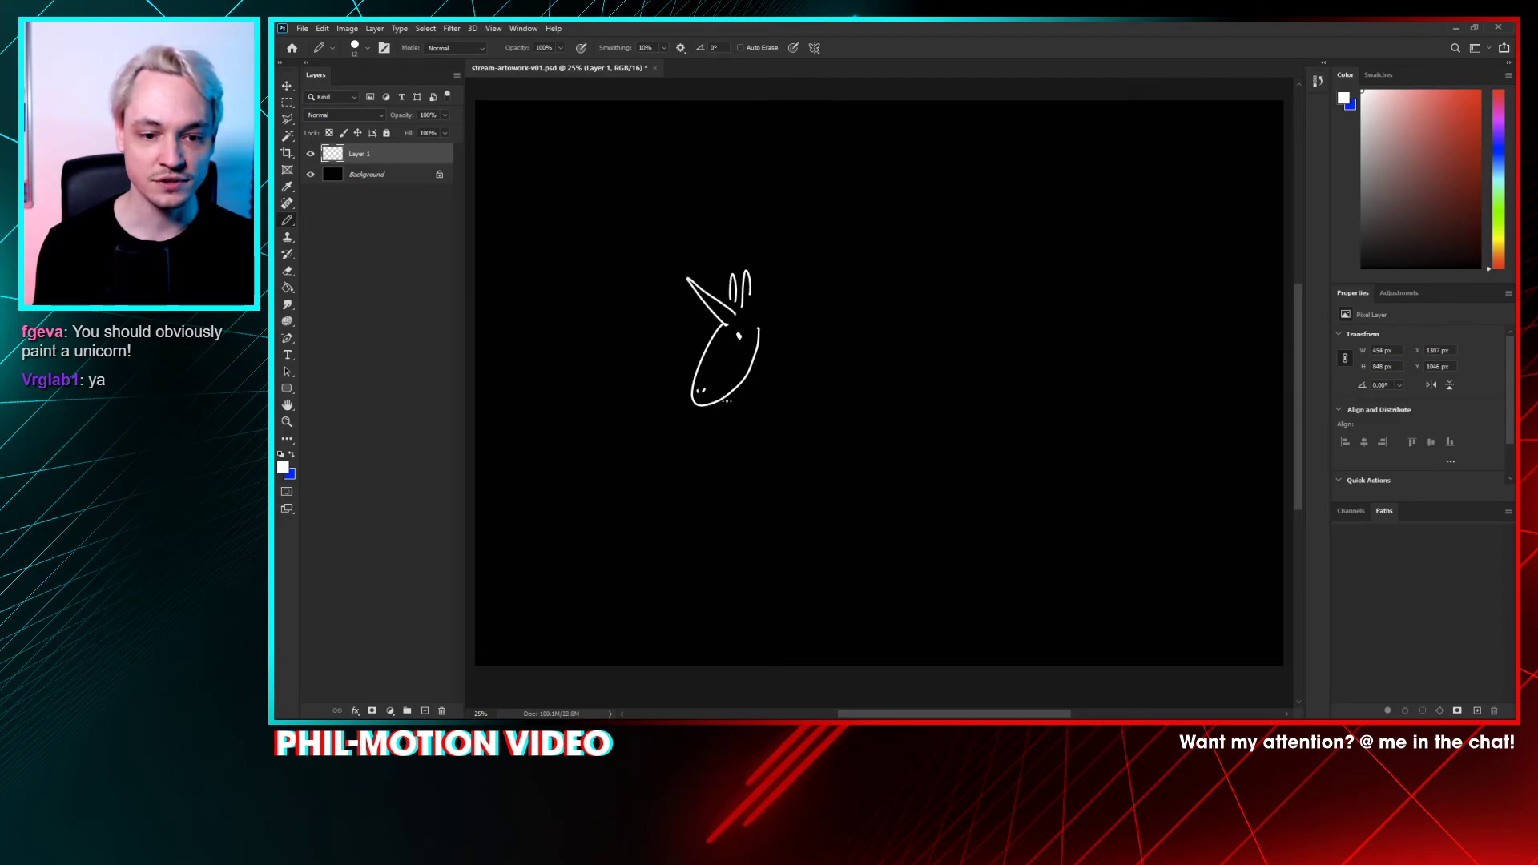
- Sketch the unicorn's mane, neck, legs, back and tail to complete its body
mouse_move(760, 306)
mouse_down()
mouse_move(810, 321)
mouse_move(776, 375)
mouse_move(815, 393)
mouse_move(818, 425)
mouse_up()
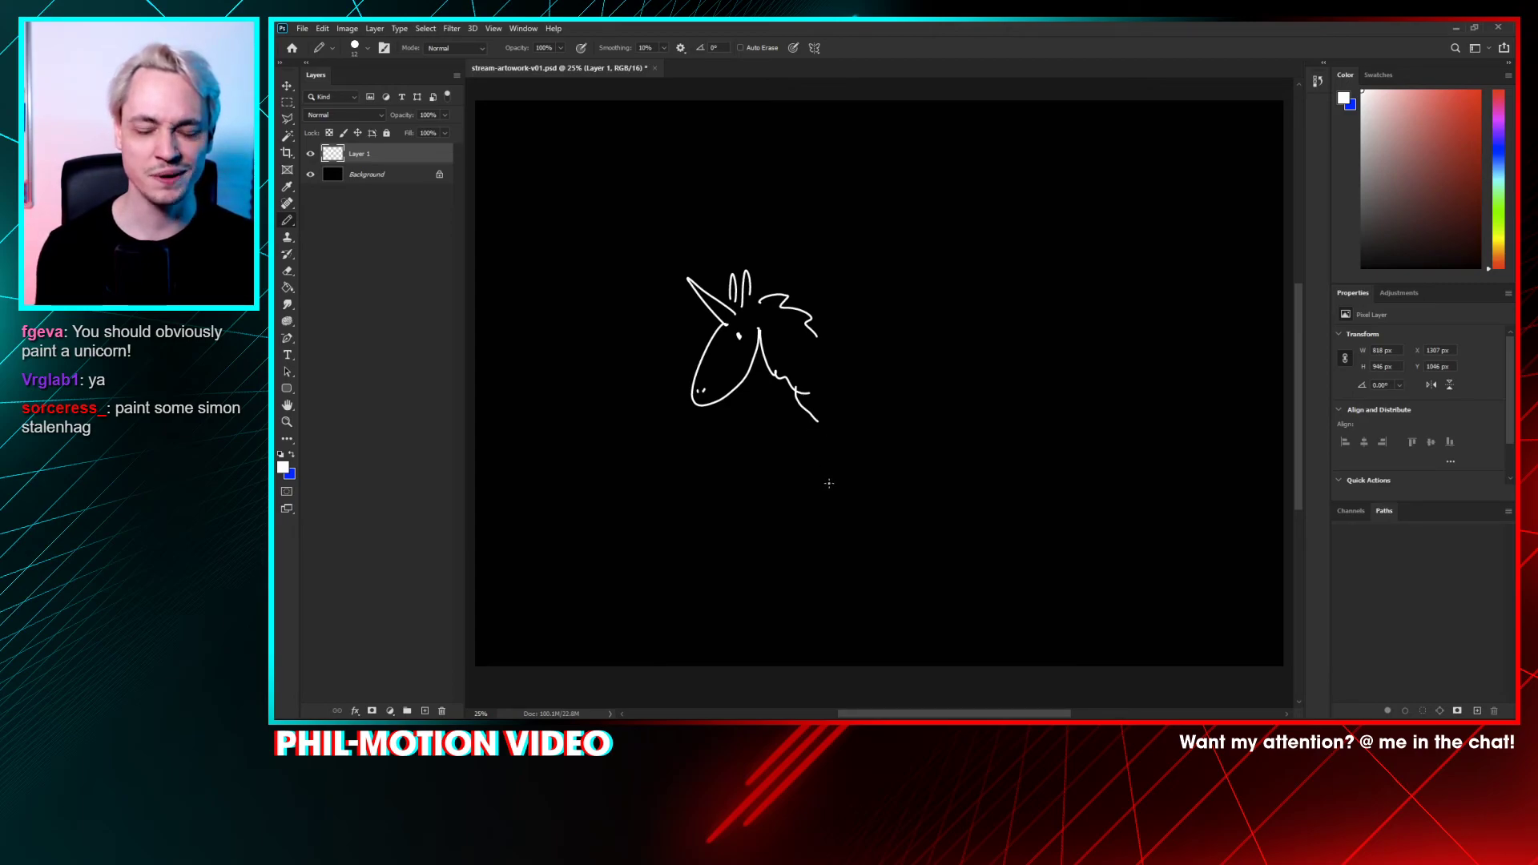
mouse_move(819, 414)
mouse_down()
mouse_move(825, 447)
mouse_move(864, 415)
mouse_move(812, 437)
mouse_move(910, 413)
mouse_move(907, 439)
mouse_move(939, 413)
mouse_up()
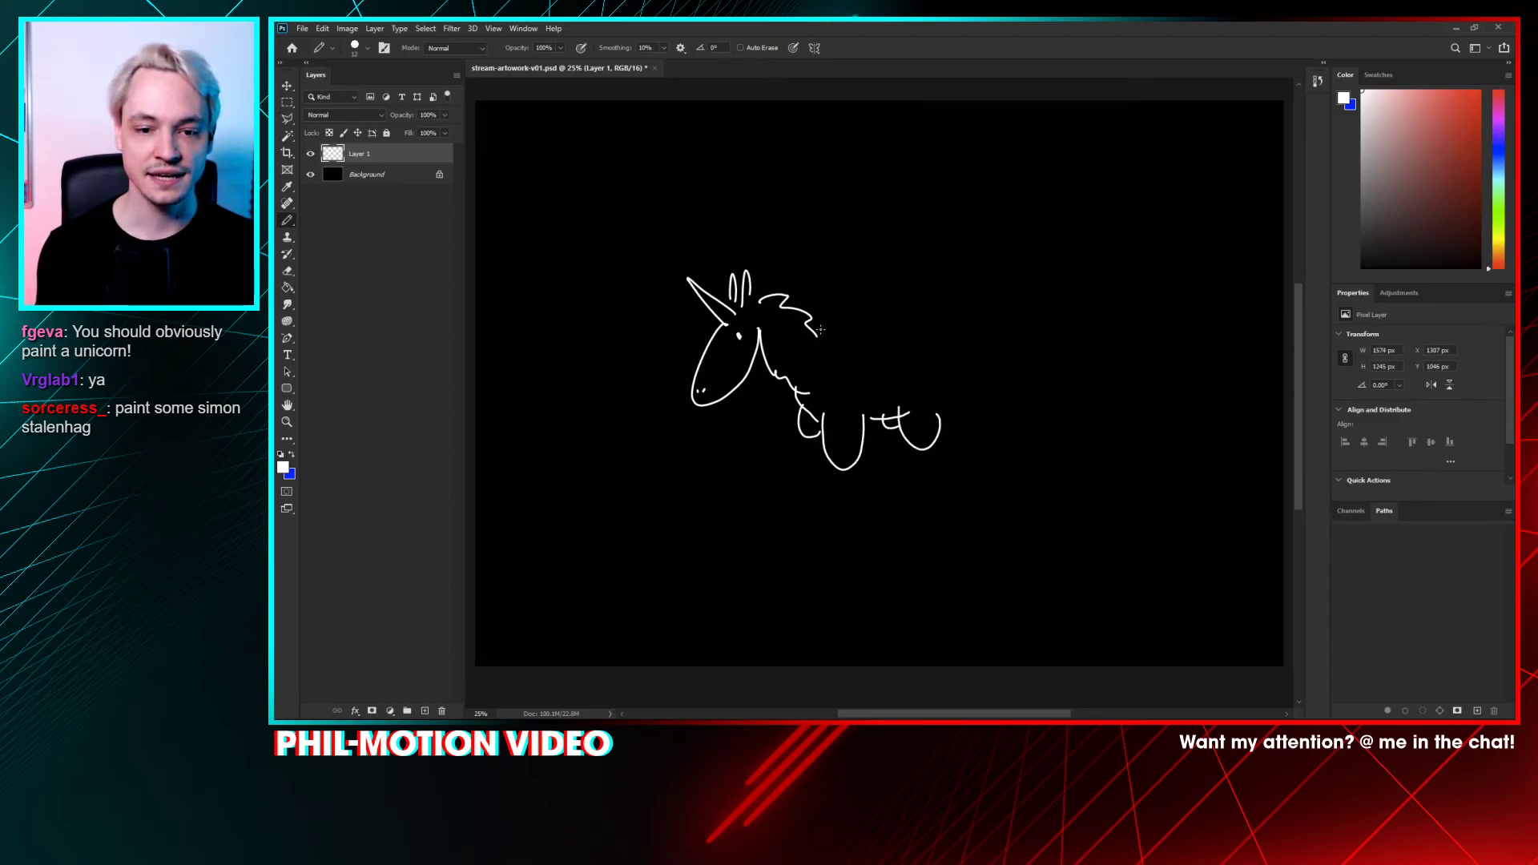
drag(818, 335, 862, 354)
mouse_move(867, 350)
mouse_down()
mouse_move(807, 353)
mouse_move(780, 328)
mouse_up()
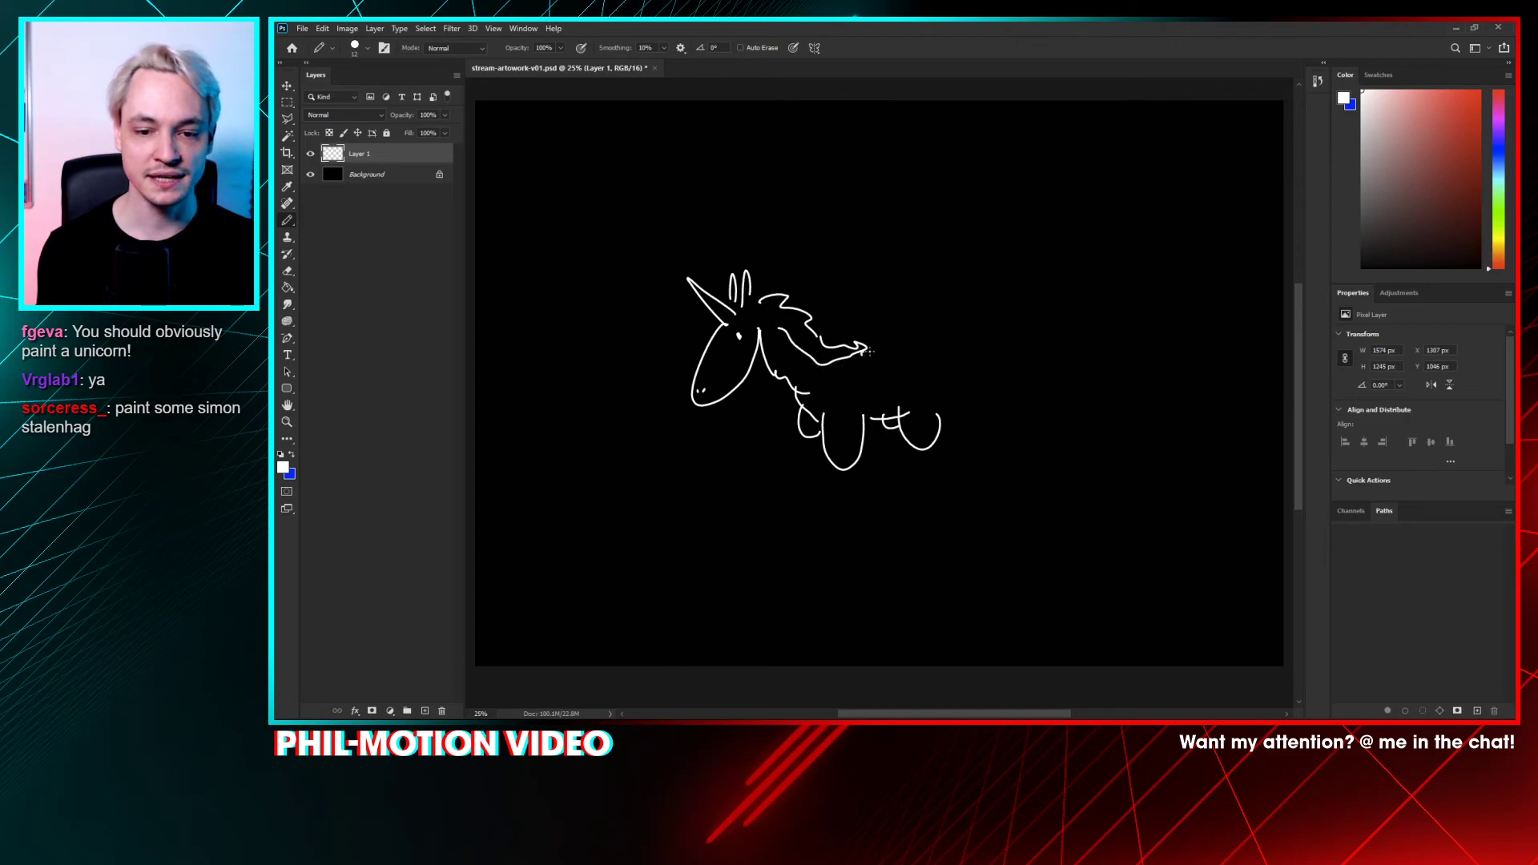
drag(870, 350, 923, 365)
mouse_move(923, 365)
mouse_down()
mouse_move(929, 400)
mouse_move(959, 393)
mouse_up()
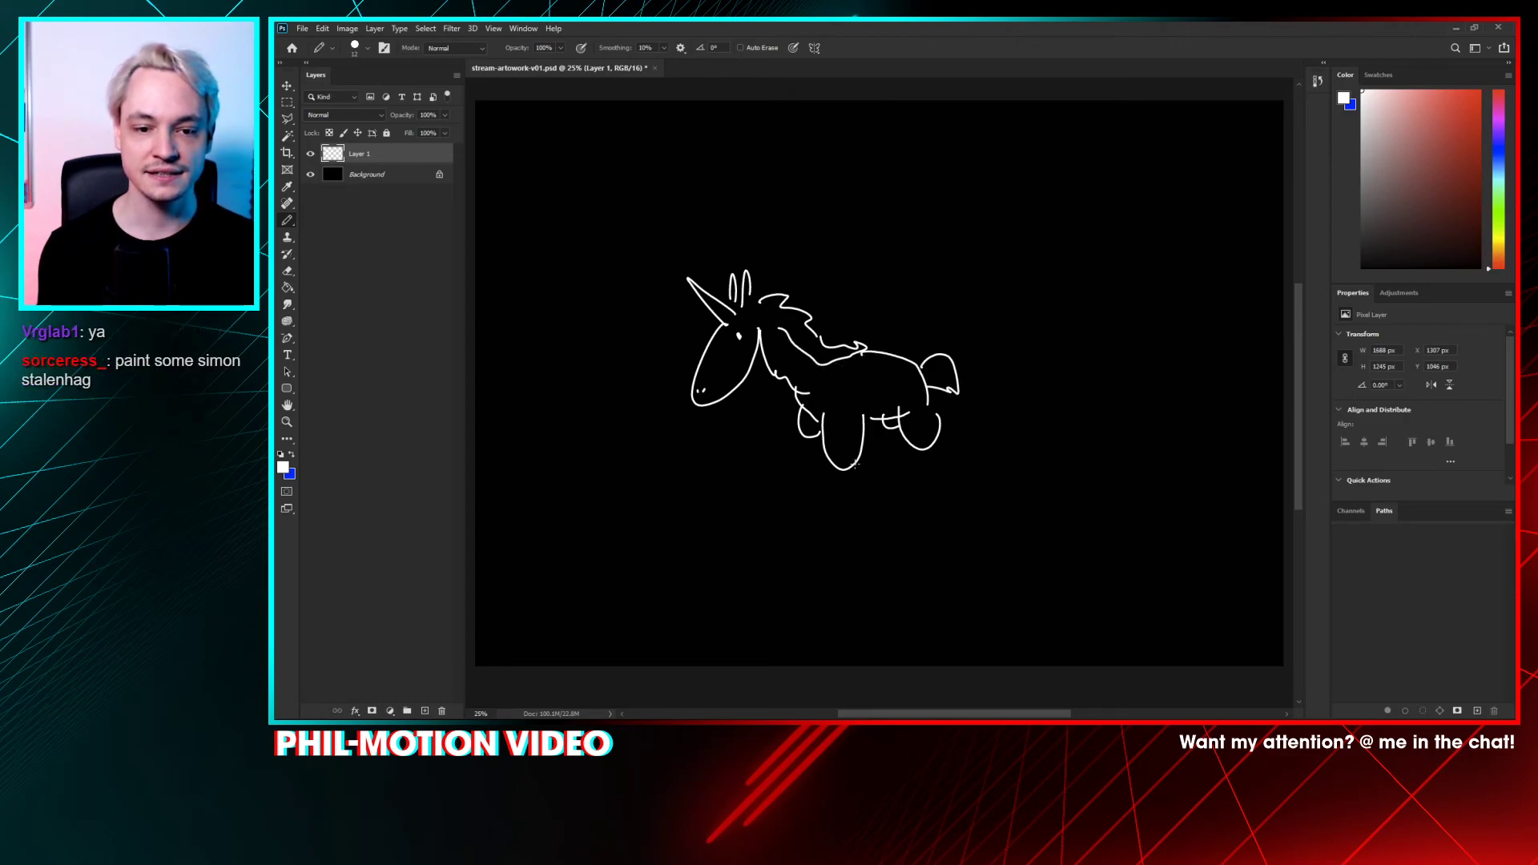
- Delete the layer that holds the unicorn sketch
click(605, 600)
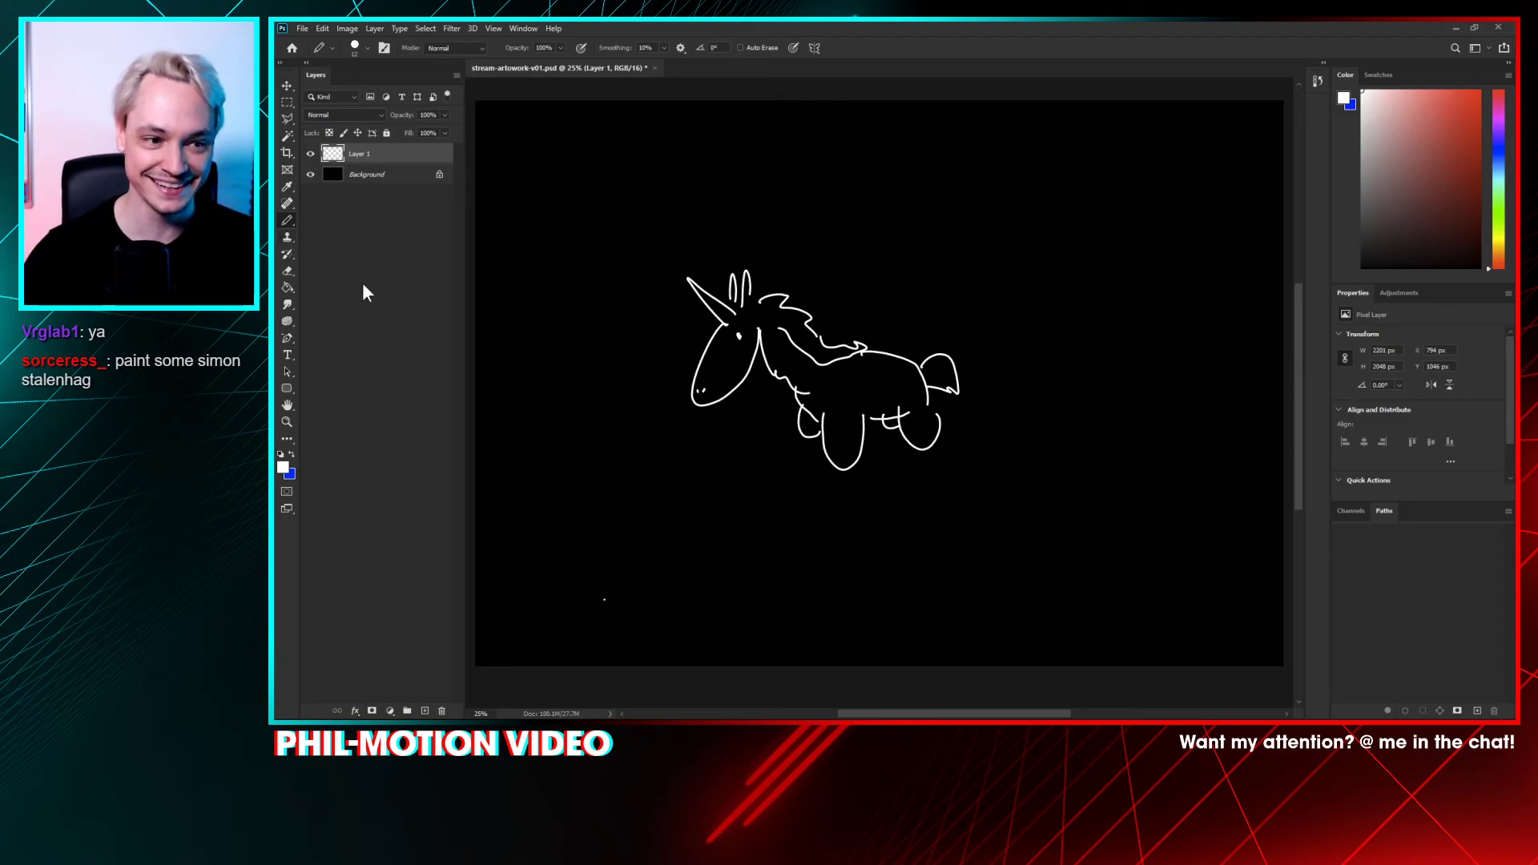
mouse_move(424, 159)
mouse_down()
mouse_move(516, 622)
mouse_move(425, 705)
mouse_move(441, 711)
mouse_up()
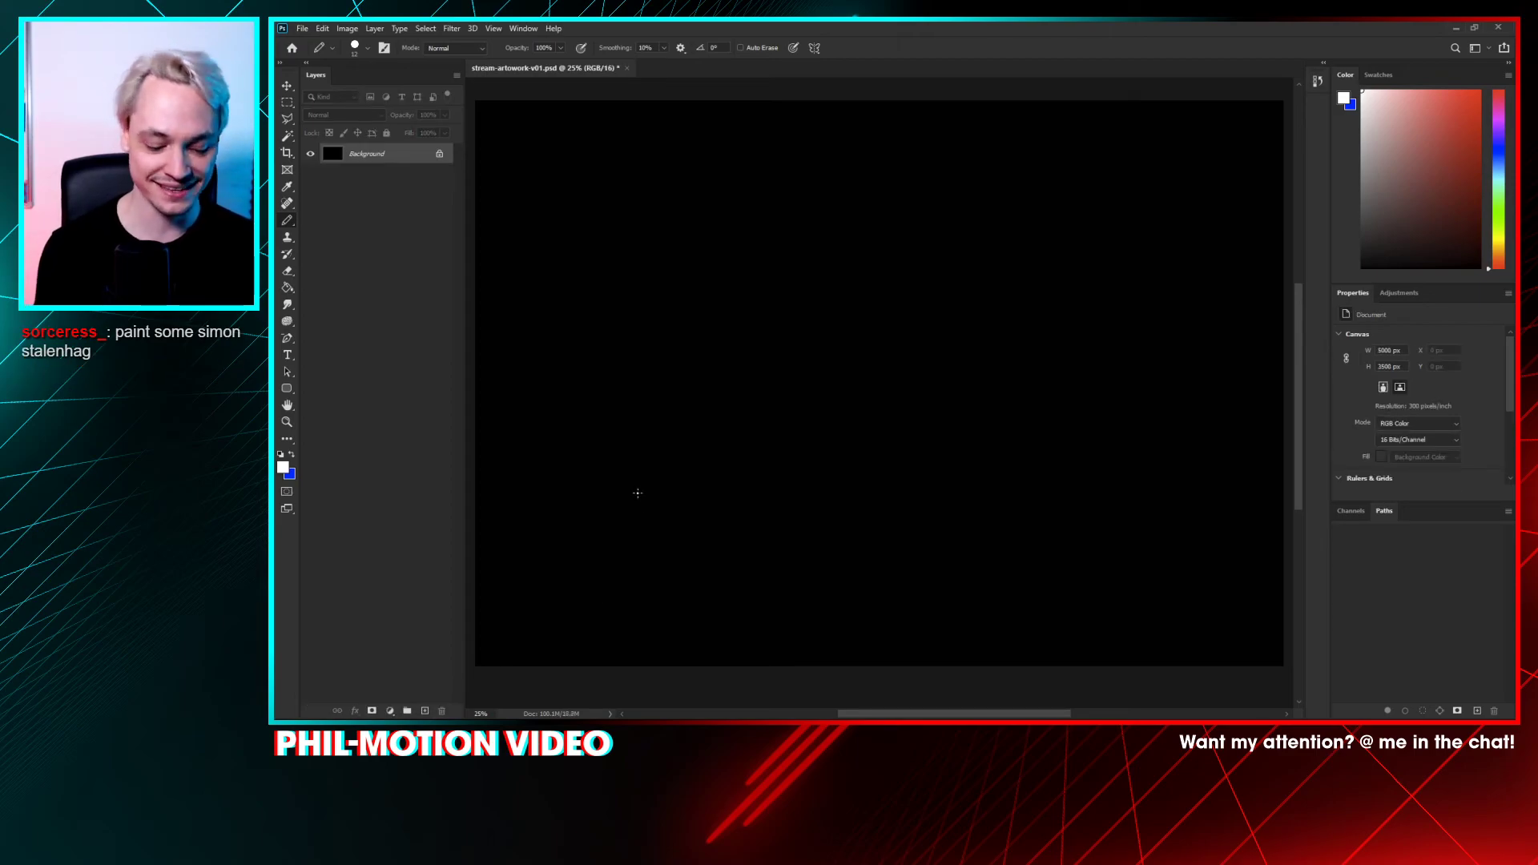
- Try the Rough Pastel 1 preset from the Phil 04 - Pastels group with a test stroke, and undo the stroke
right_click(657, 422)
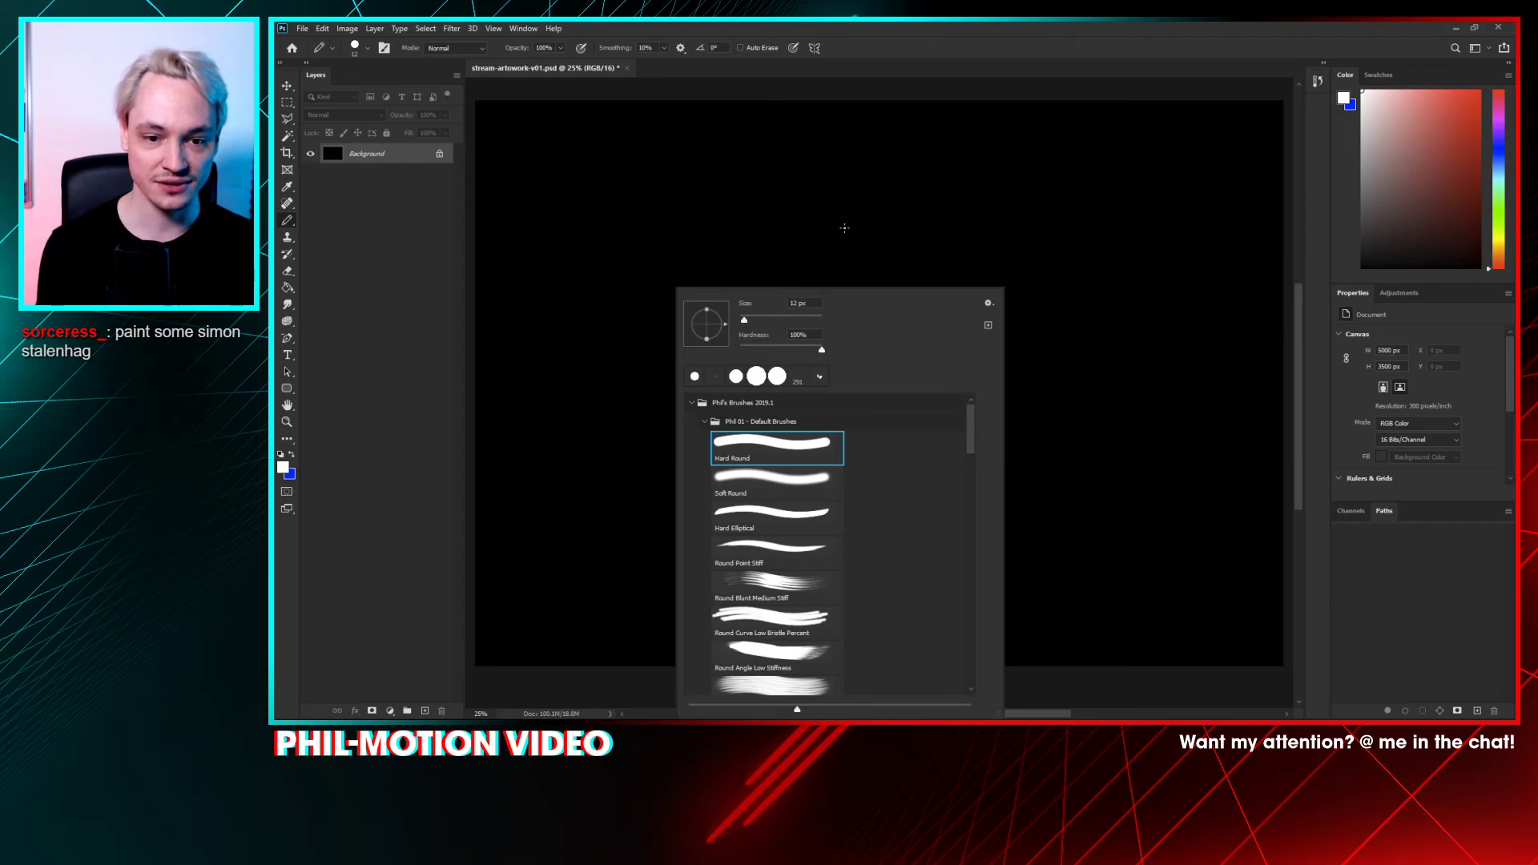
right_click(905, 172)
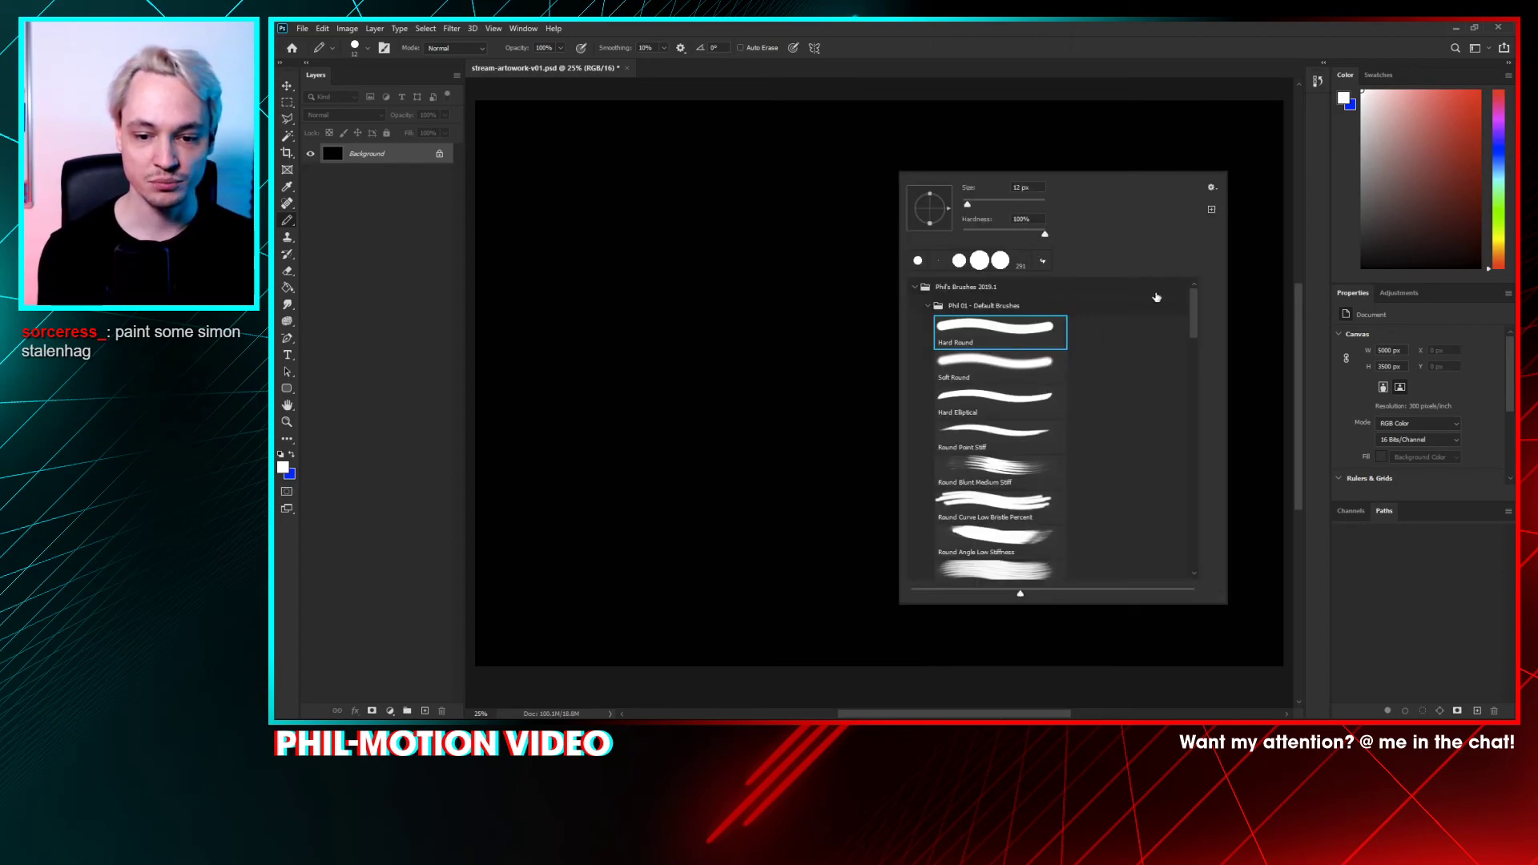
click(927, 306)
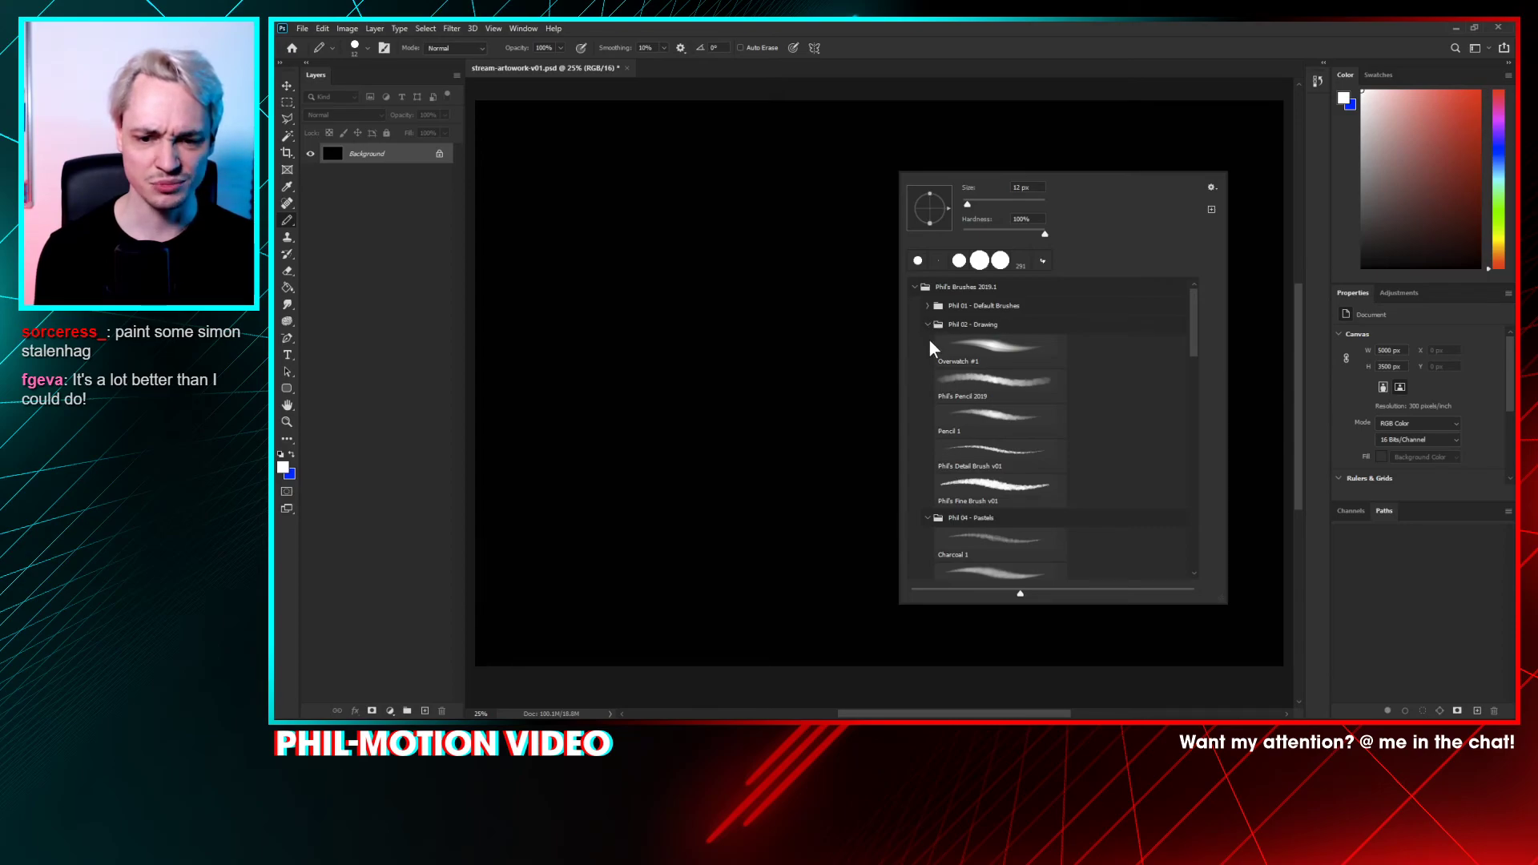
drag(1190, 314, 1191, 370)
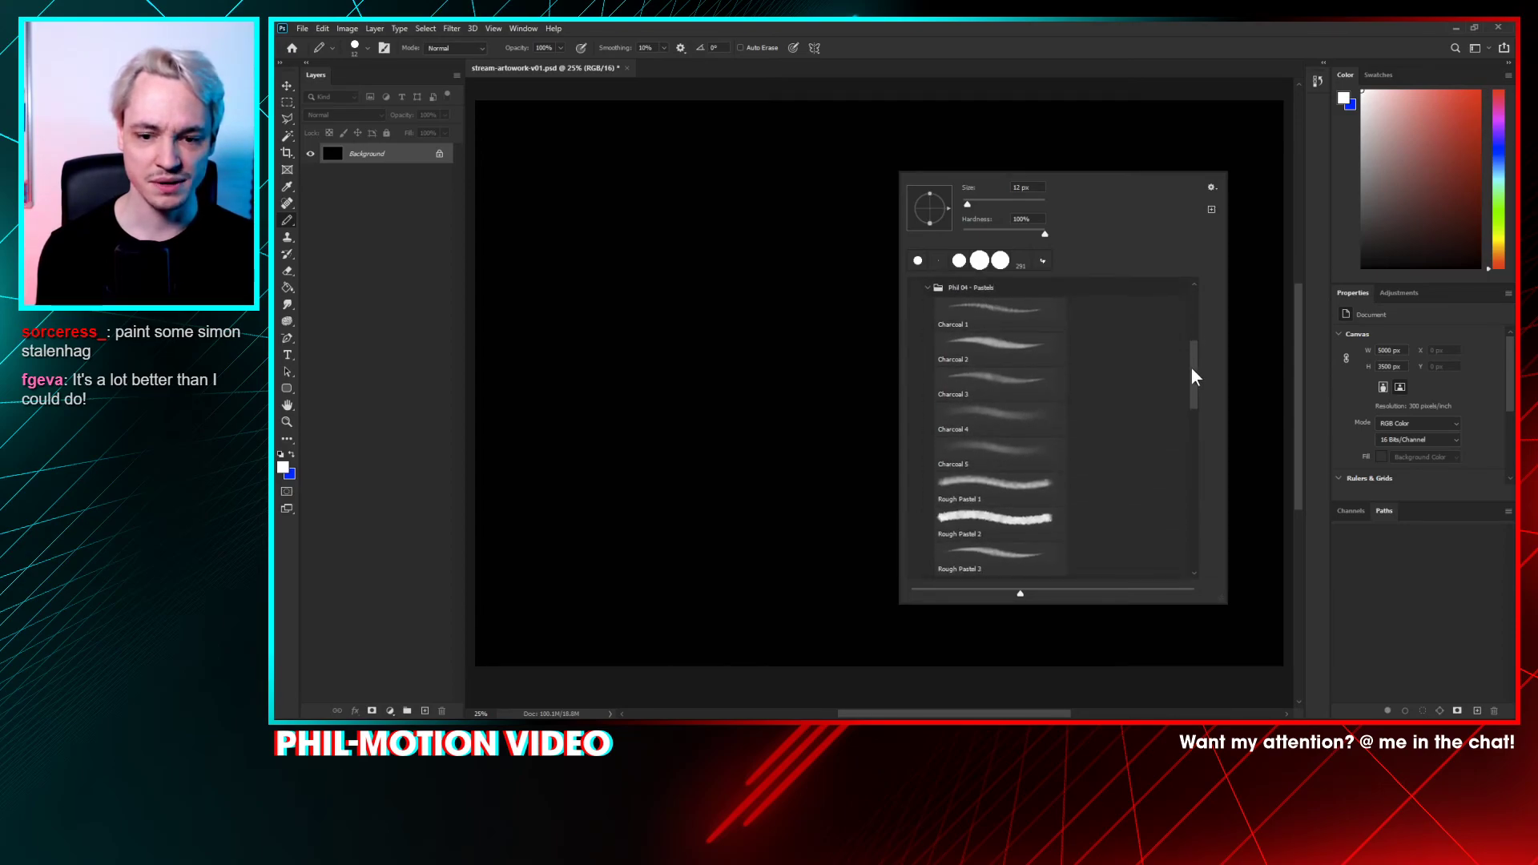
click(993, 487)
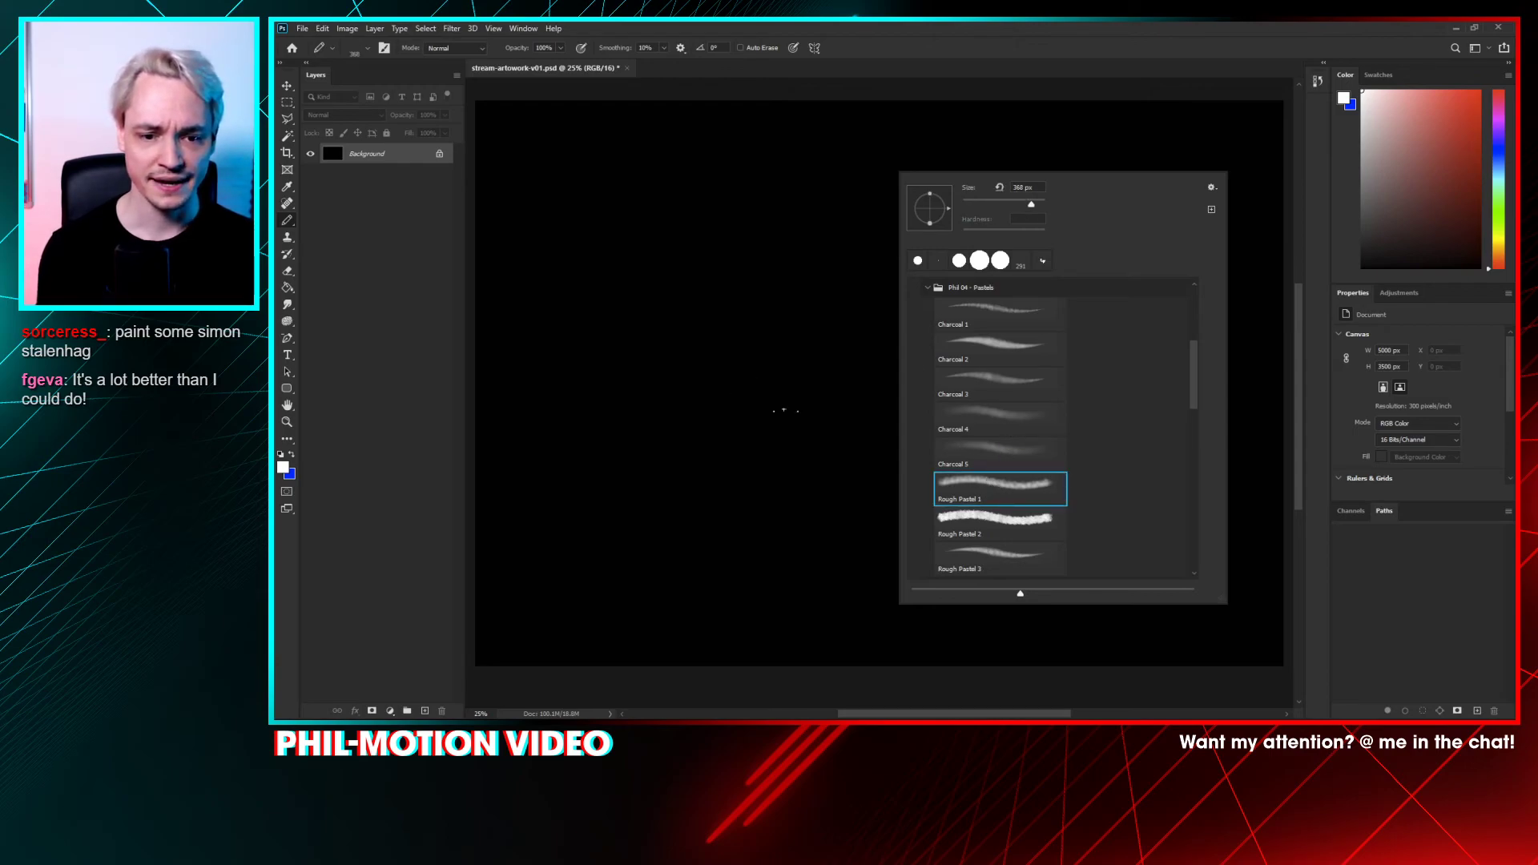
drag(684, 420, 793, 410)
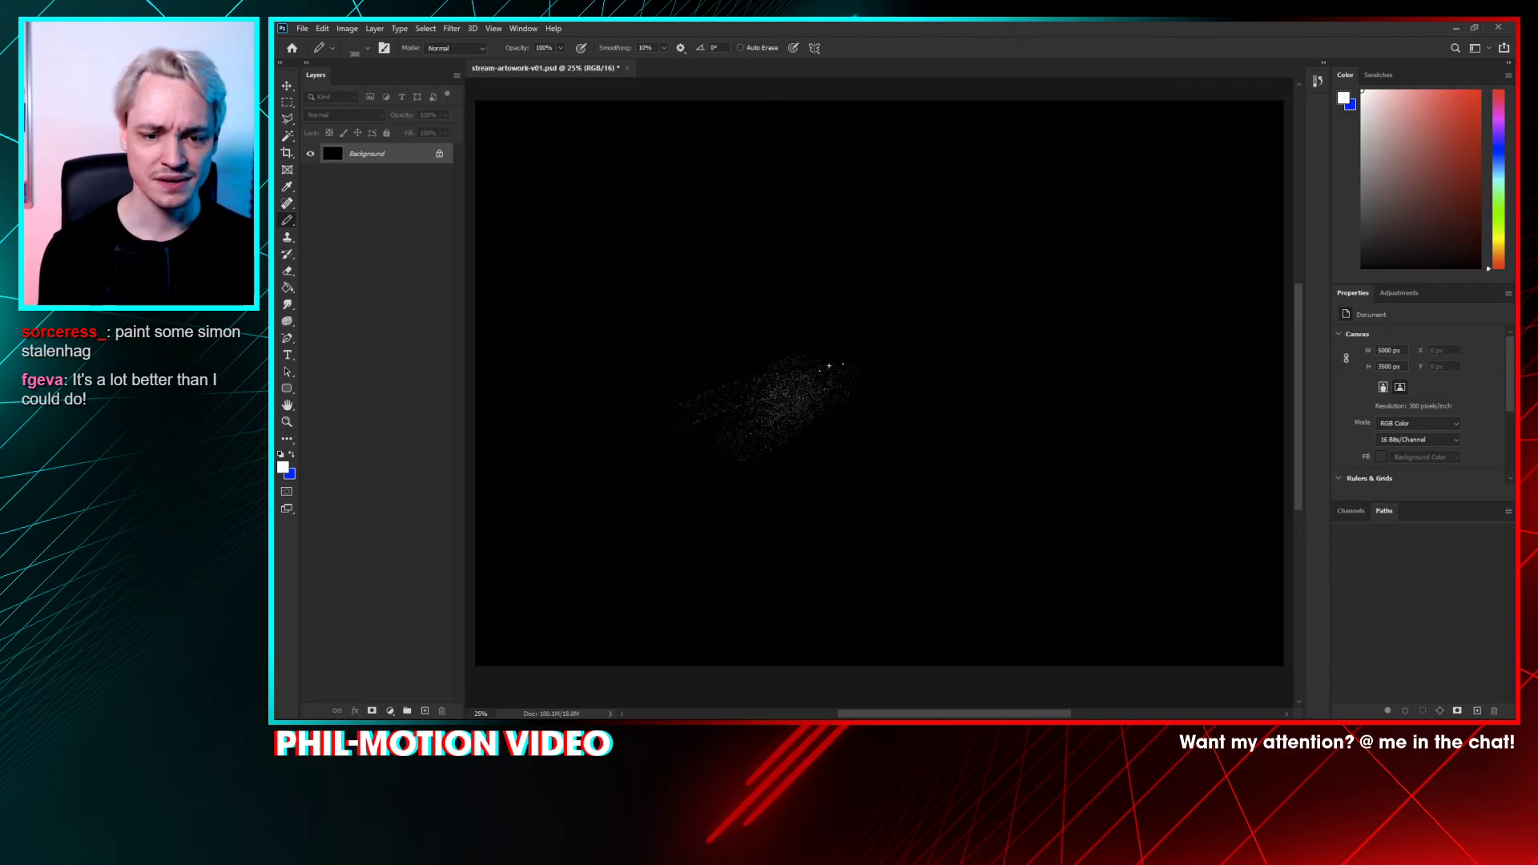
key(ctrl+z)
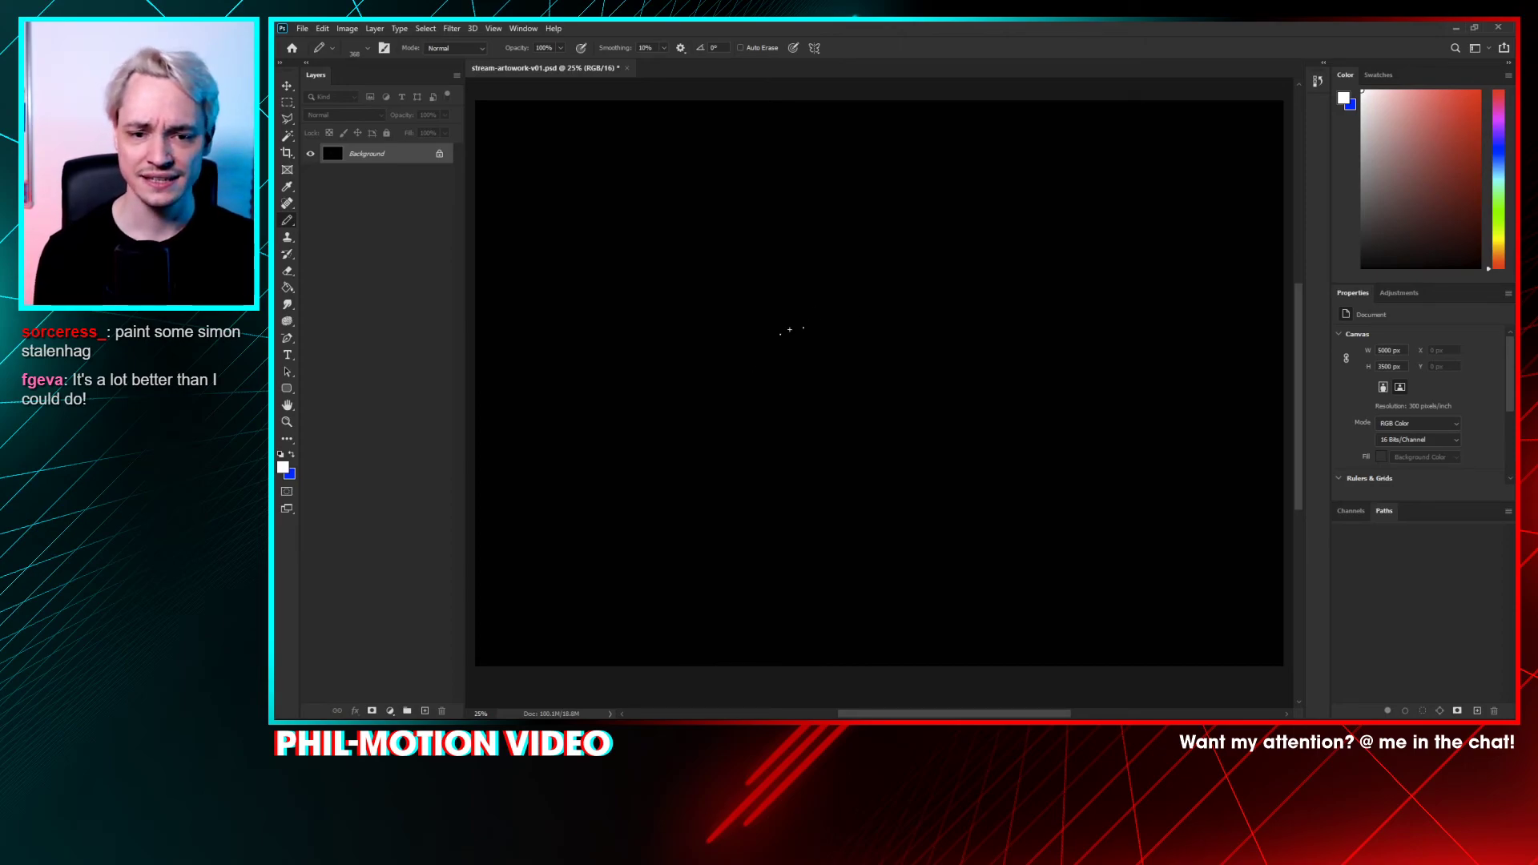
- Choose the Charcoal 5 preset from the Phil 04 - Pastels group for the Pencil tool
right_click(782, 312)
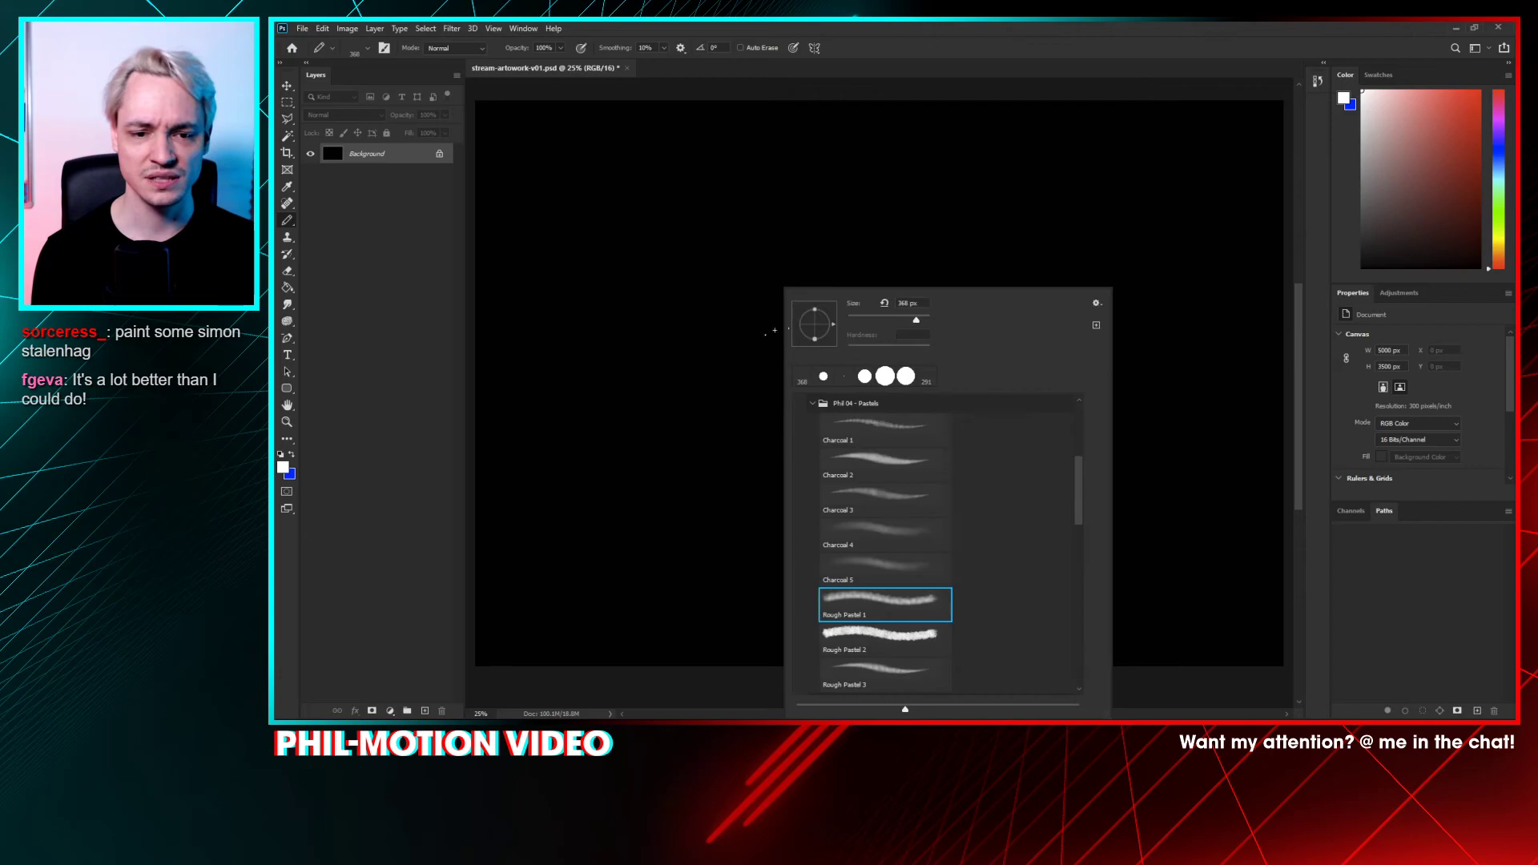
click(847, 573)
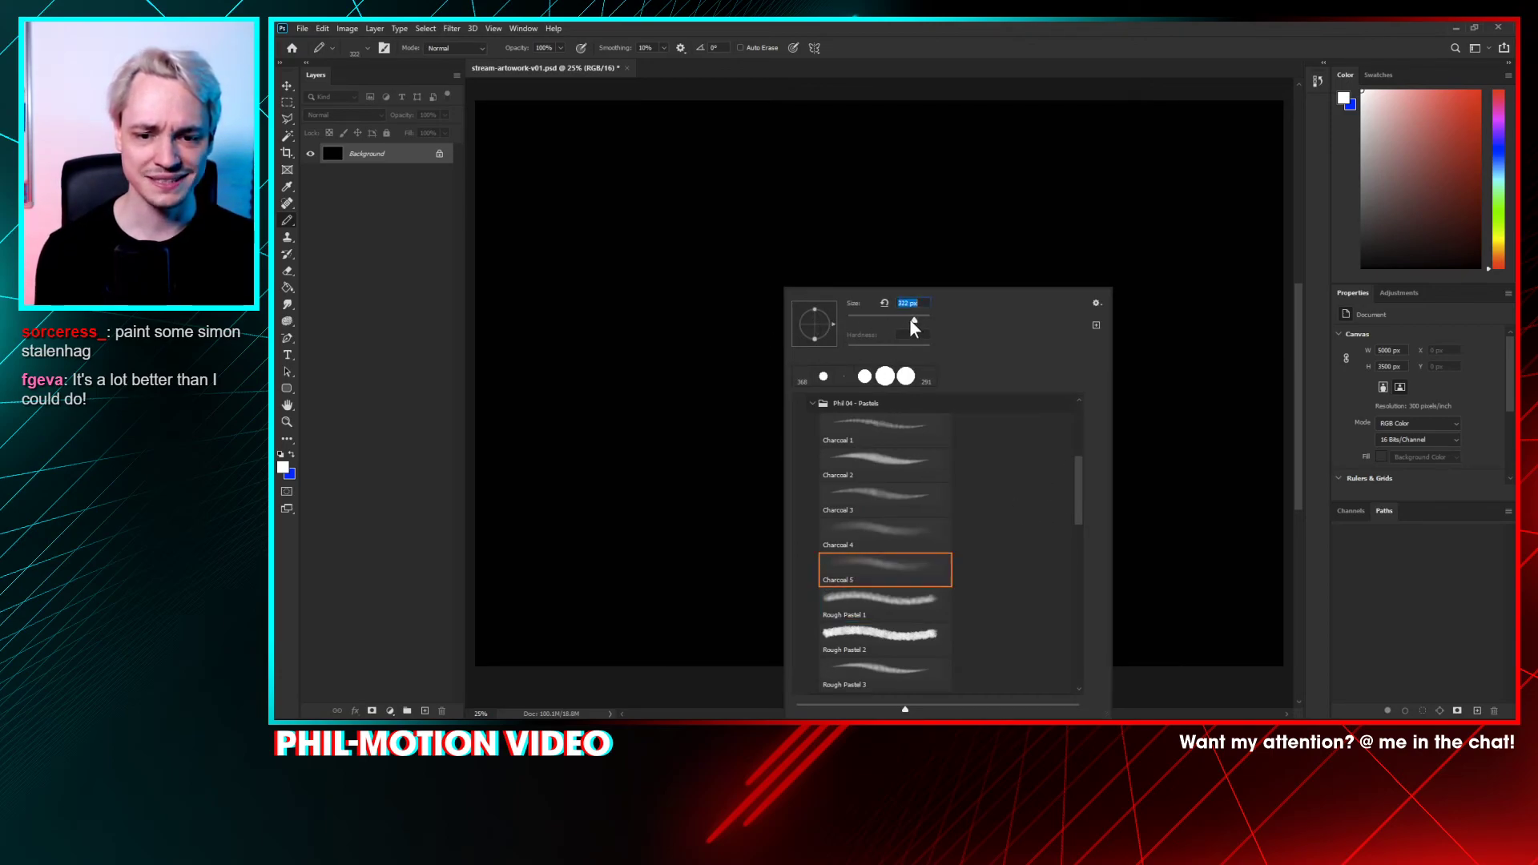
click(825, 251)
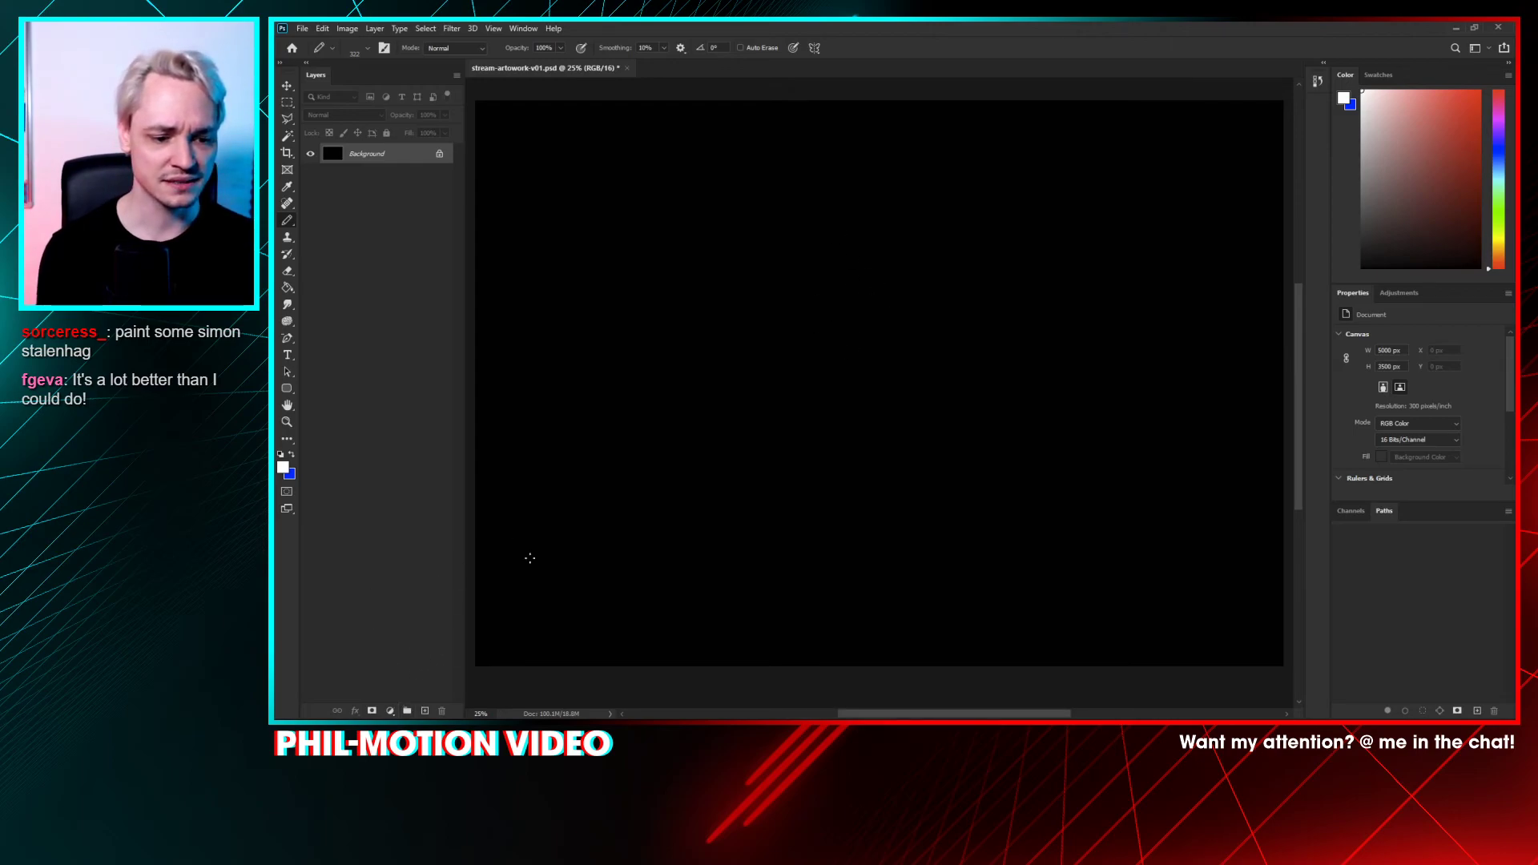
- Switch from the Pencil to the Brush tool and add a new empty layer above the background
right_click(745, 552)
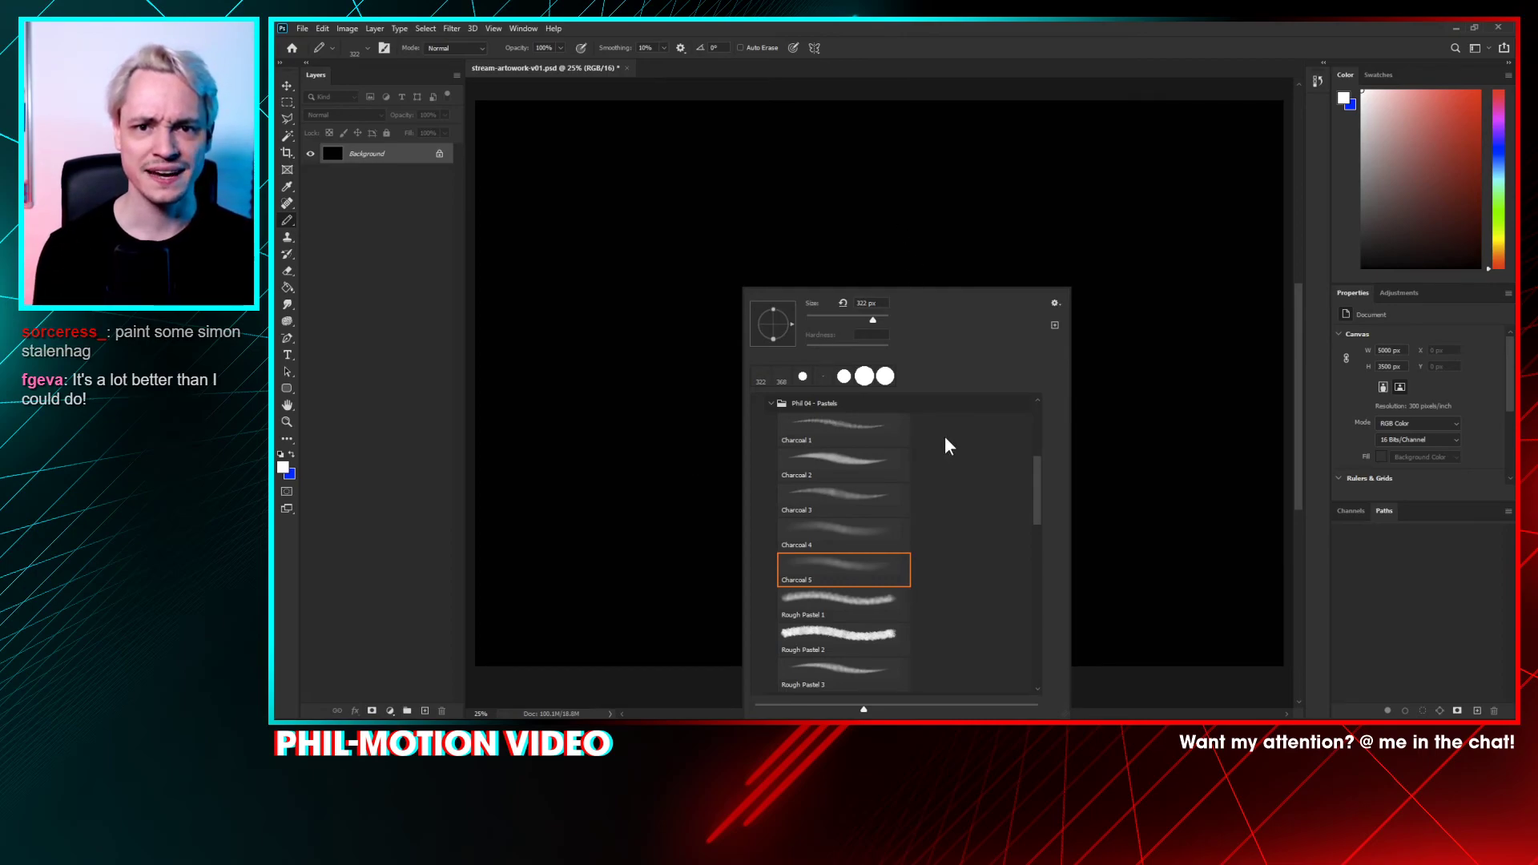
click(377, 337)
key(b)
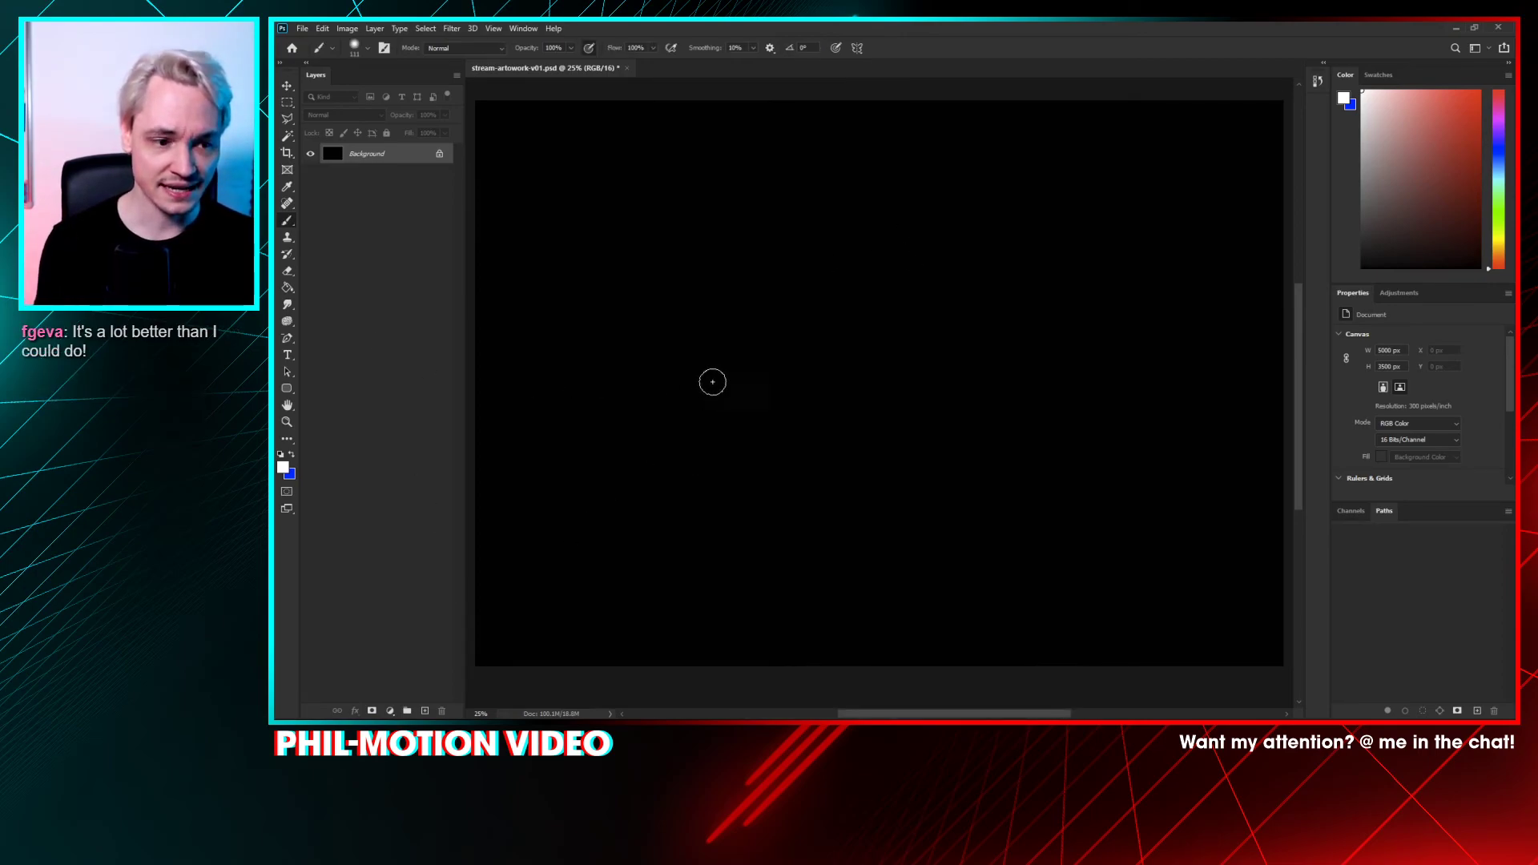
click(425, 710)
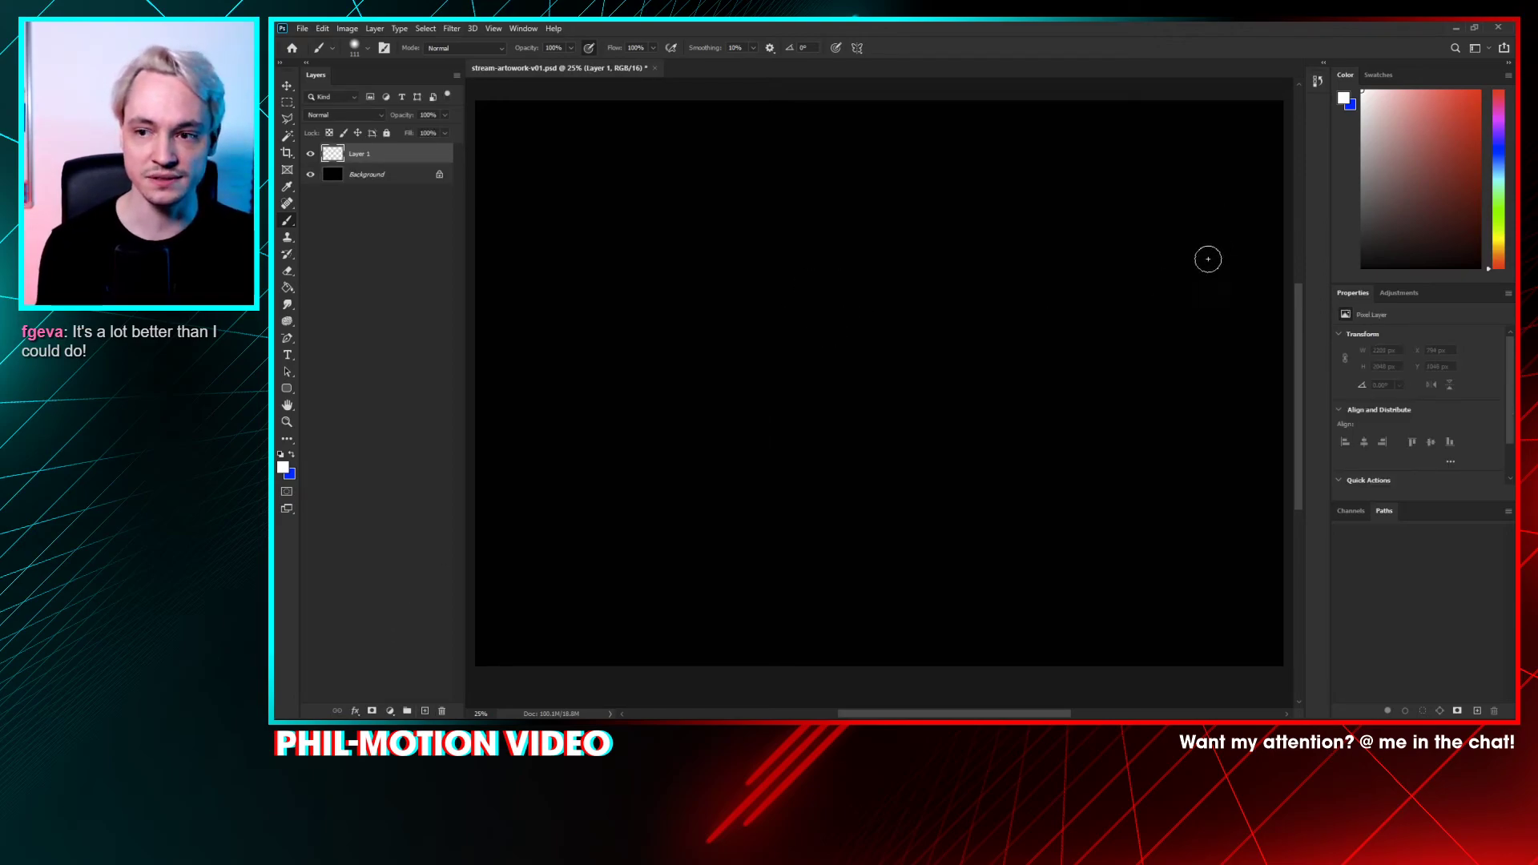
- Choose a muted light blue as the foreground colour
drag(1499, 156, 1493, 150)
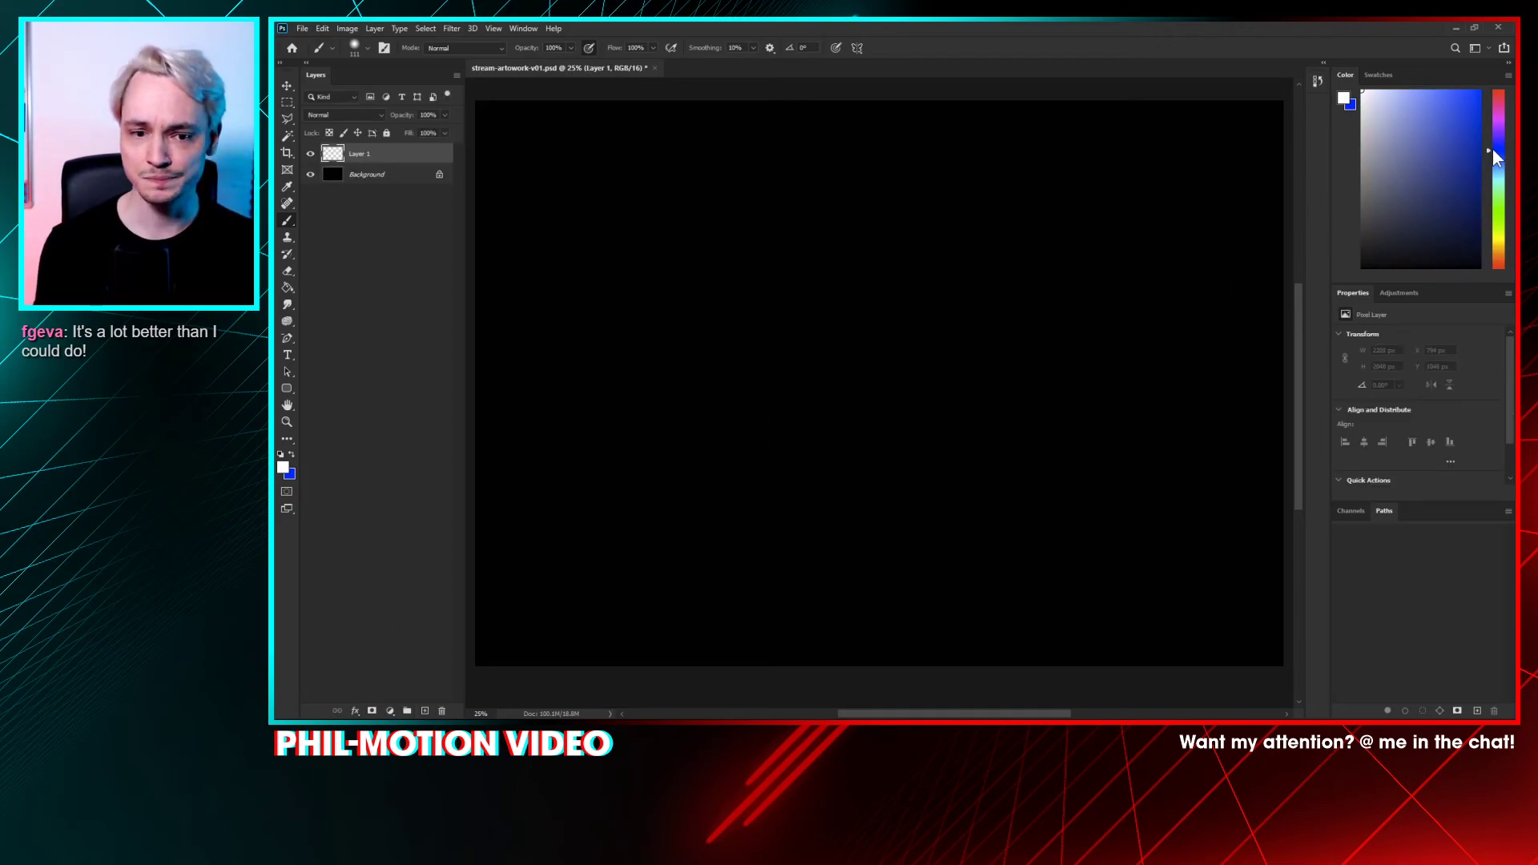
click(1449, 128)
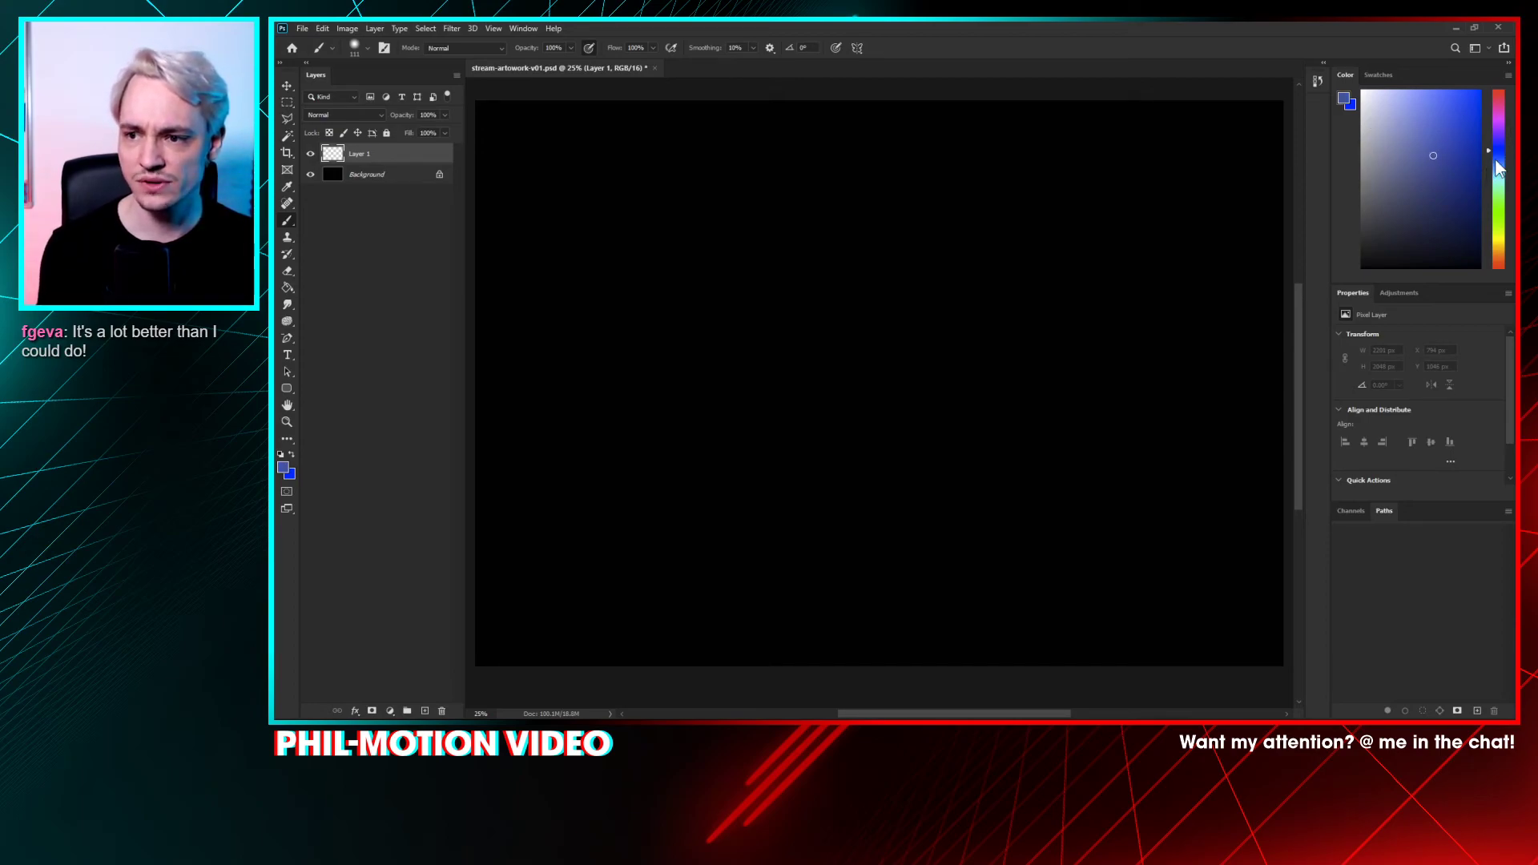
drag(1496, 160, 1498, 178)
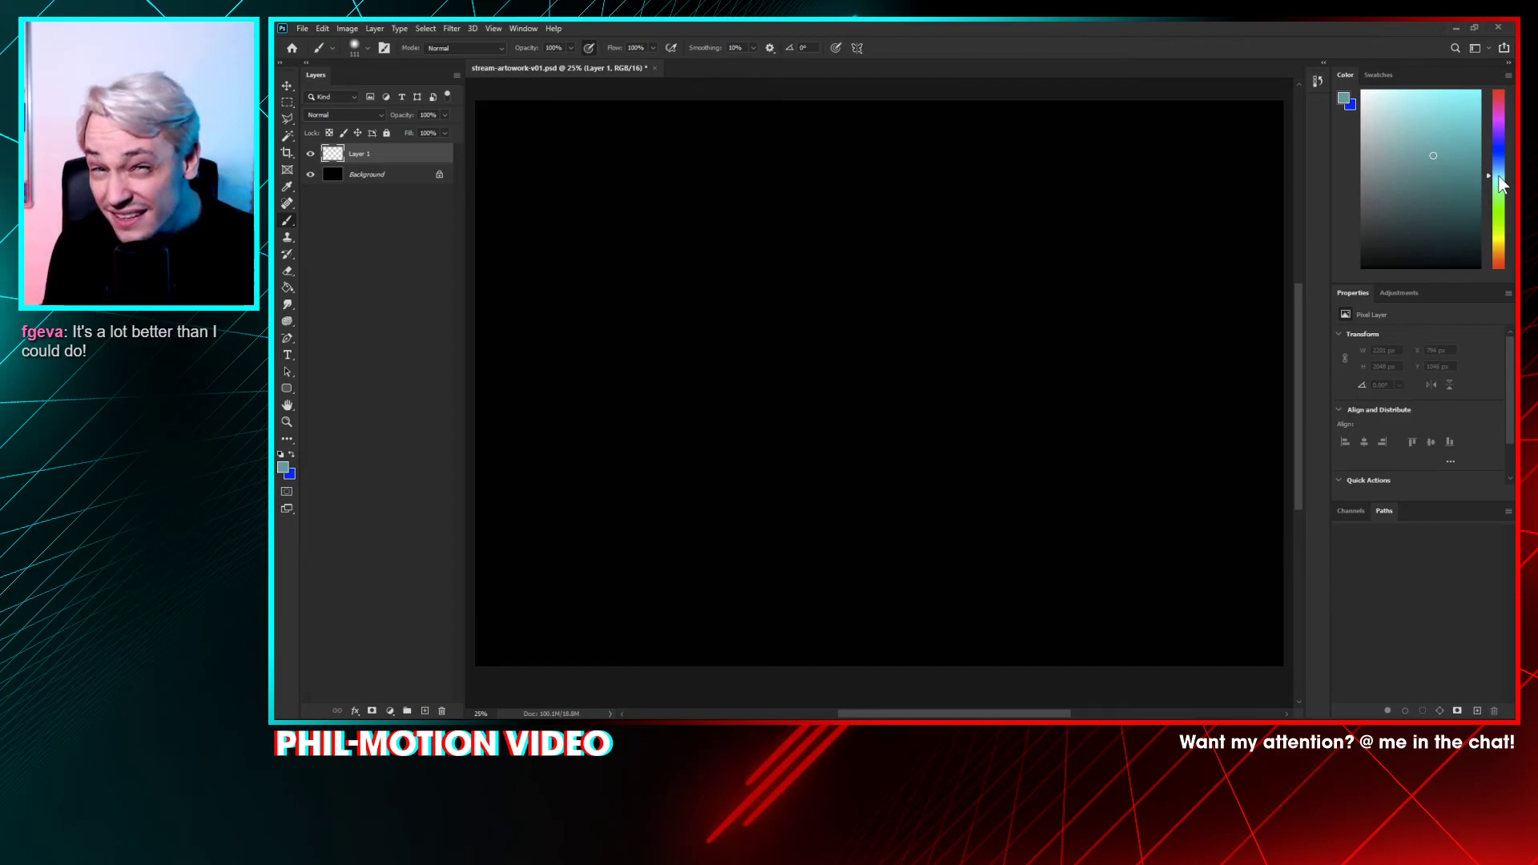
drag(1496, 175, 1440, 152)
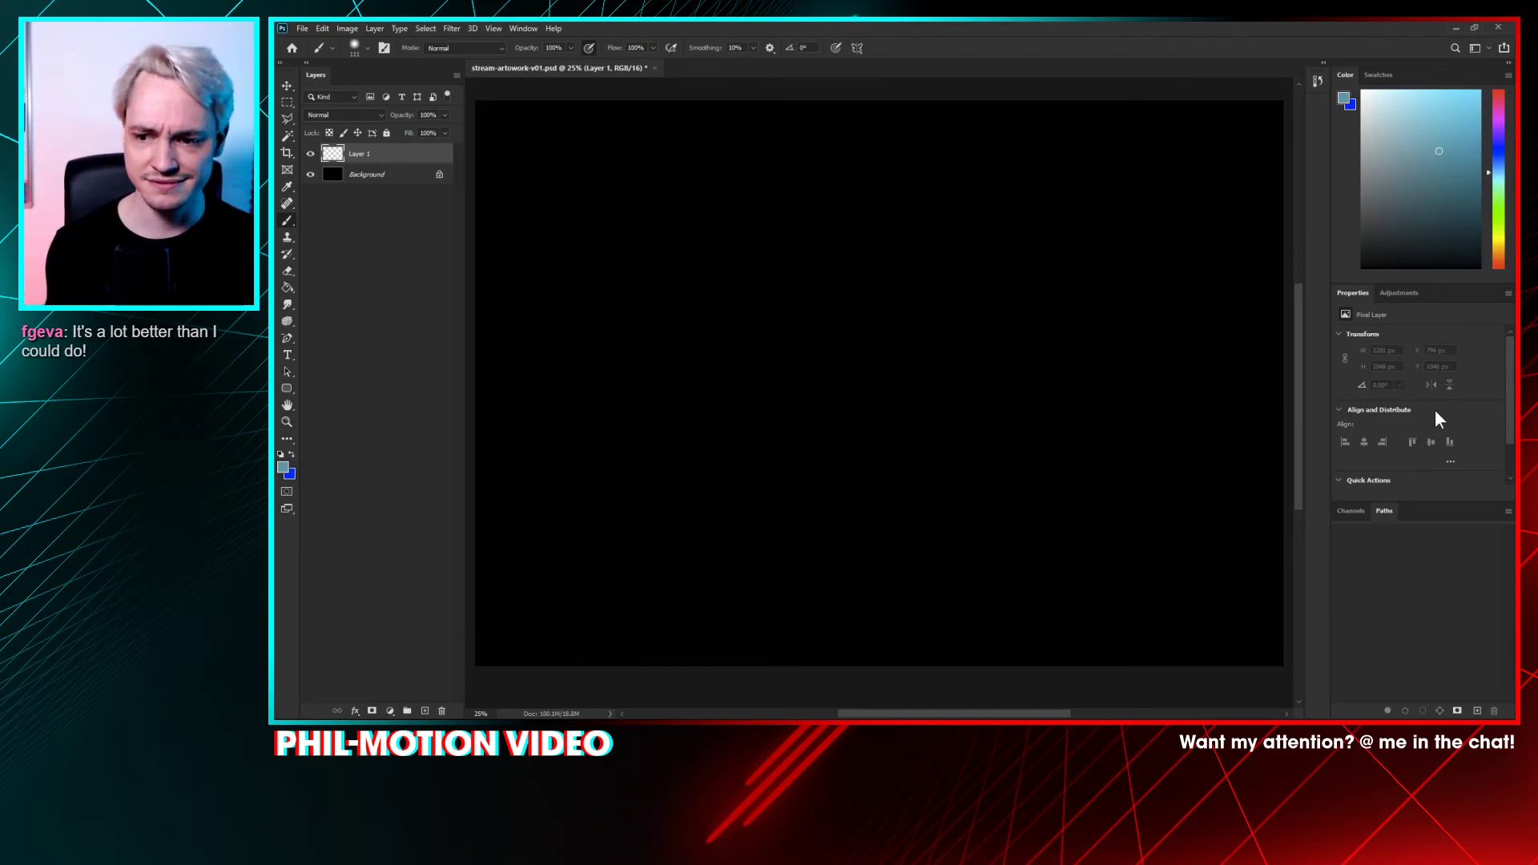
- Try an enlarged soft round brush with a few test strokes on the empty layer, and undo the strokes
right_click(629, 277)
drag(745, 318, 795, 319)
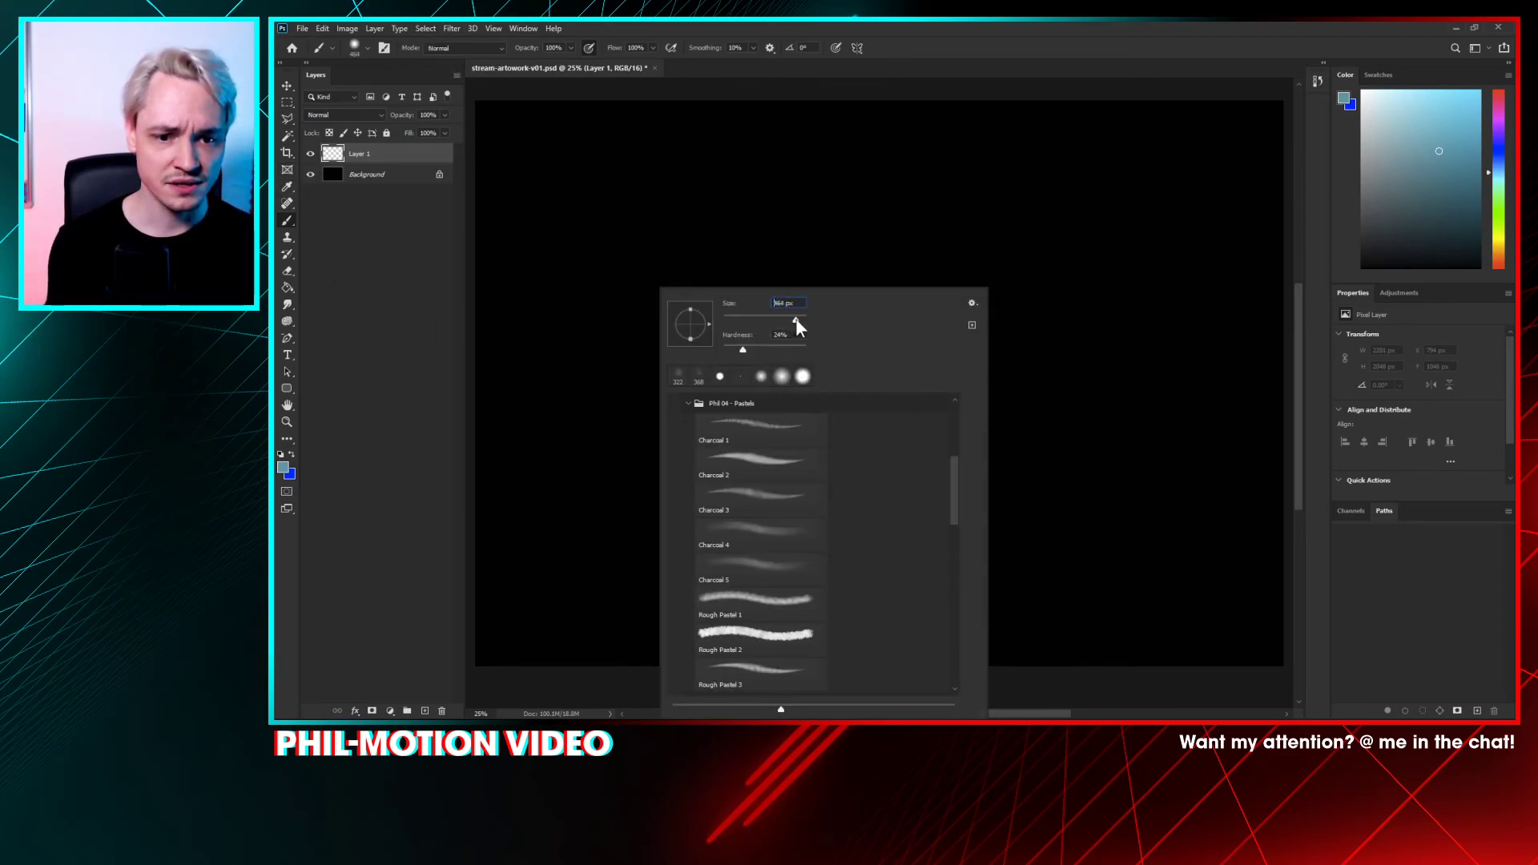
drag(616, 270, 653, 275)
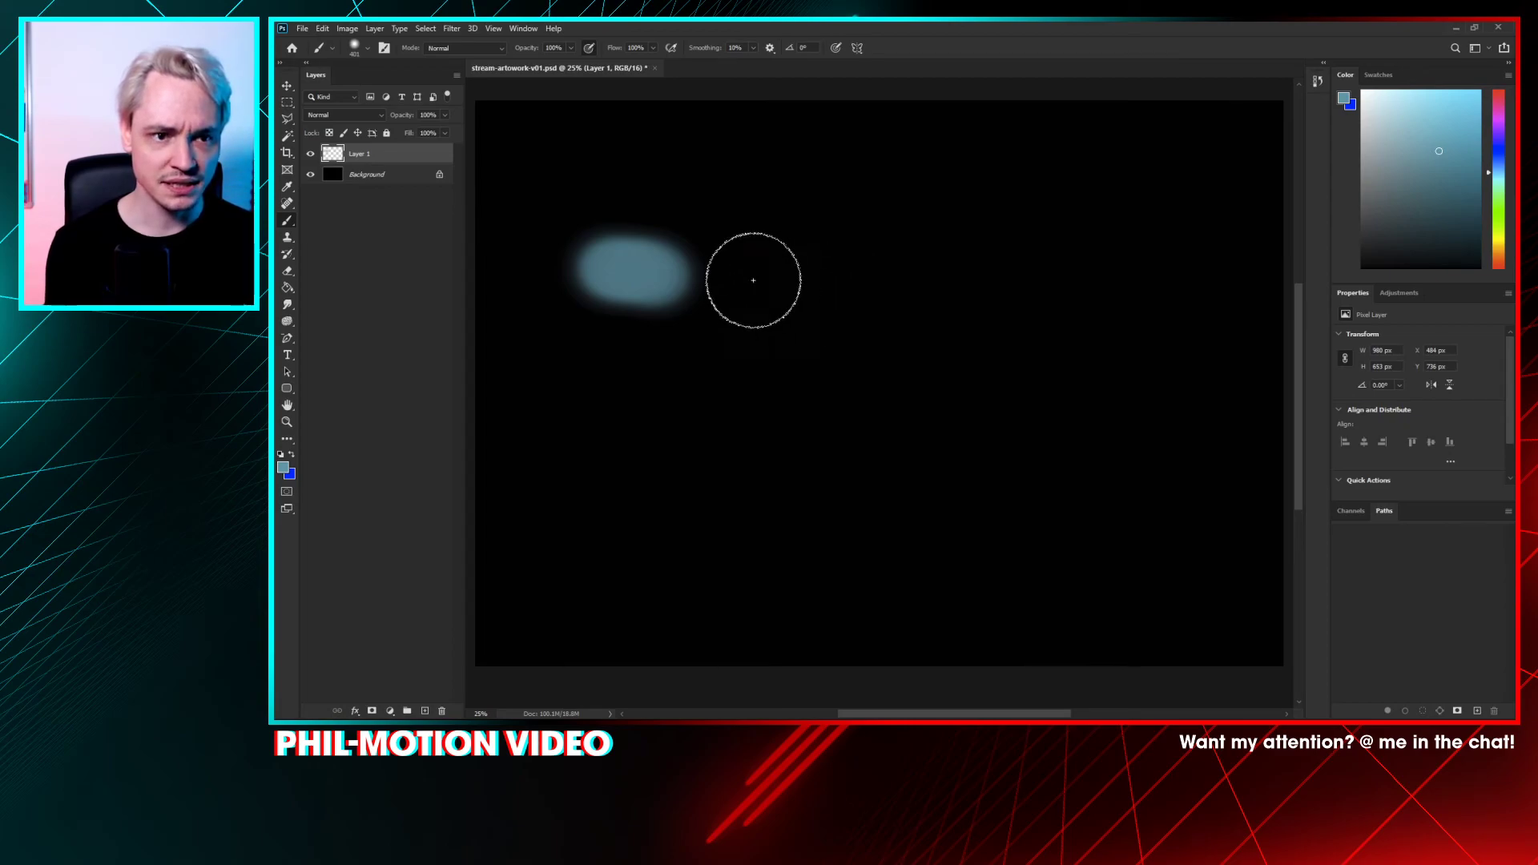
key(ctrl+z)
click(727, 232)
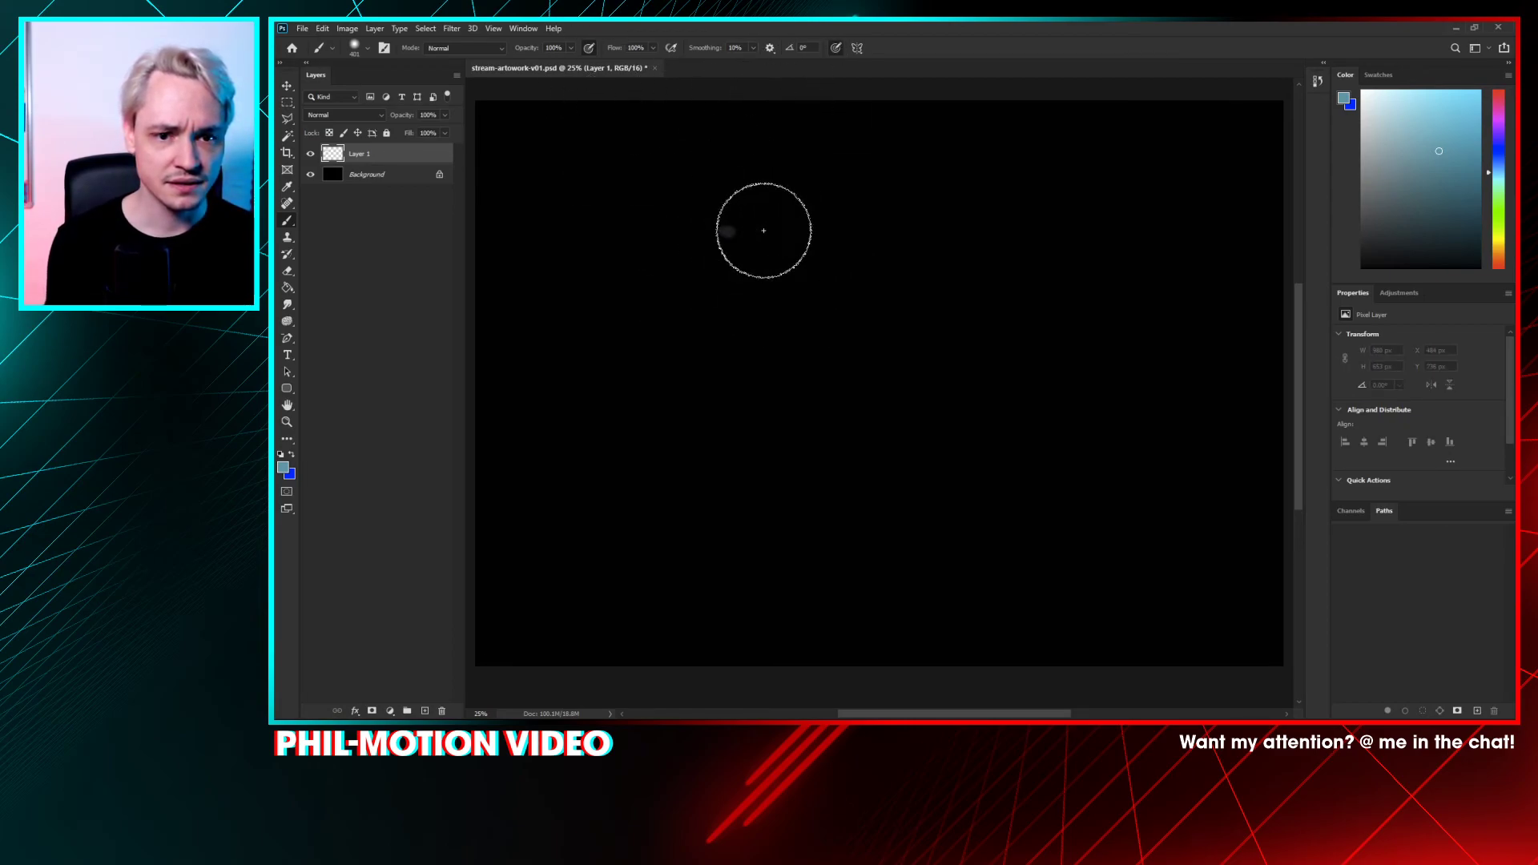
mouse_move(762, 230)
mouse_down()
mouse_move(955, 251)
mouse_move(716, 393)
mouse_up()
key(ctrl+z)
key(ctrl+z)
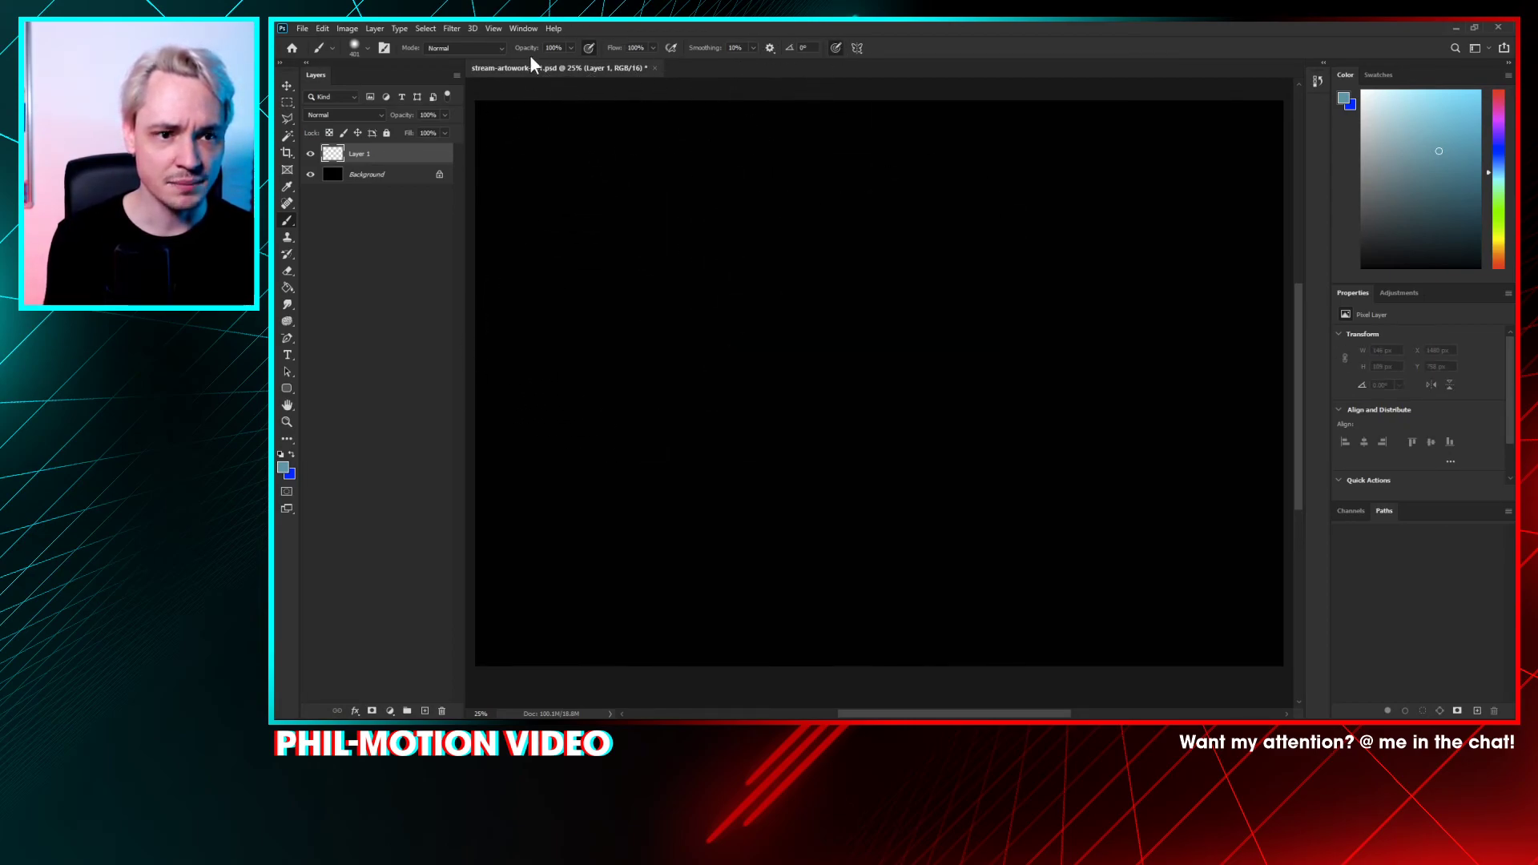
- Choose the Charcoal 5 preset for the Brush tool and set its size to 3000 px
right_click(789, 343)
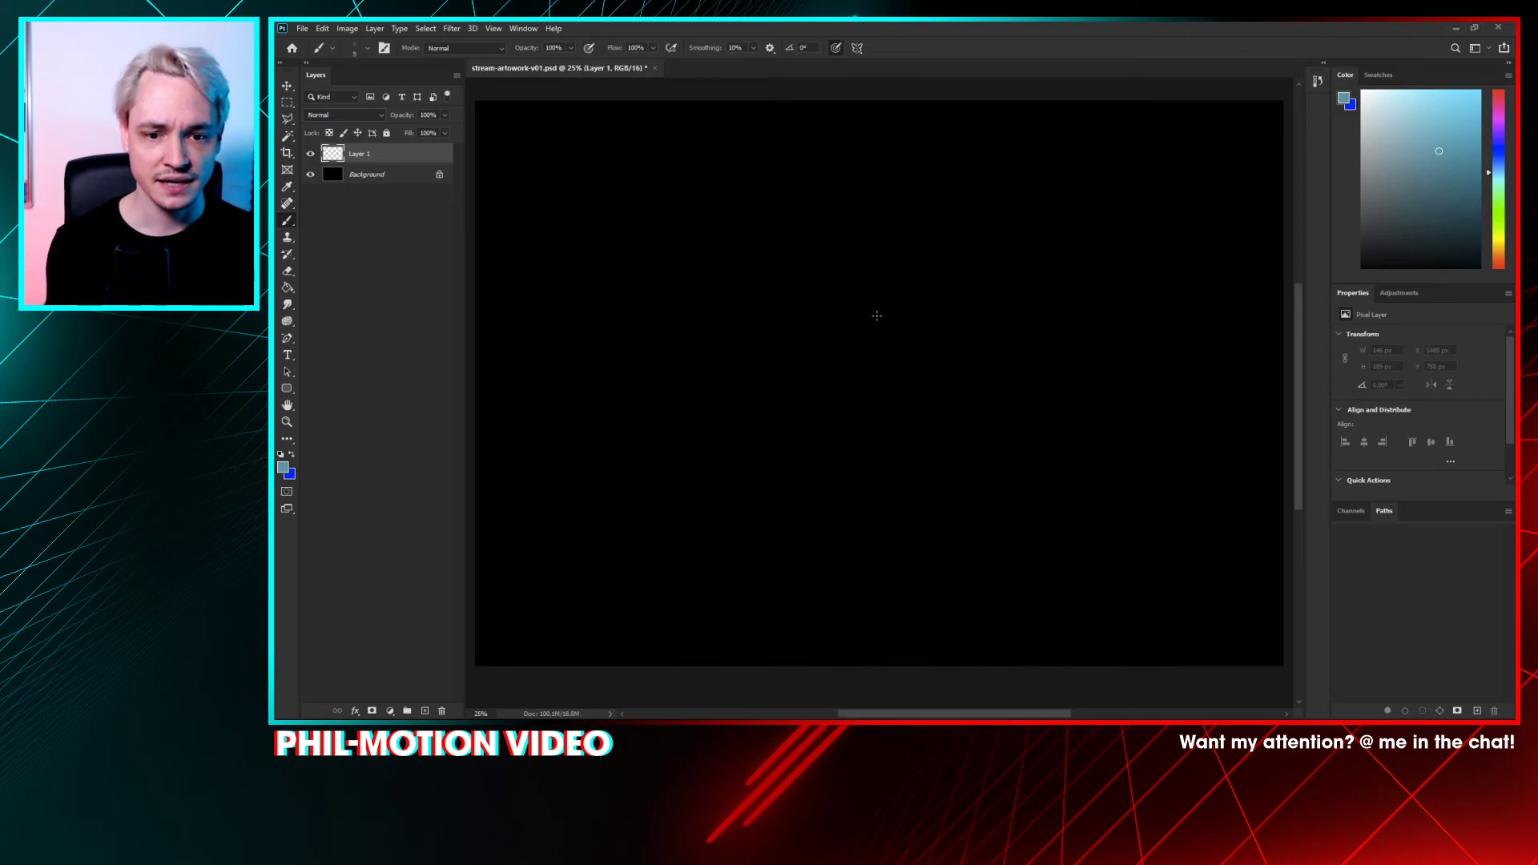
right_click(887, 319)
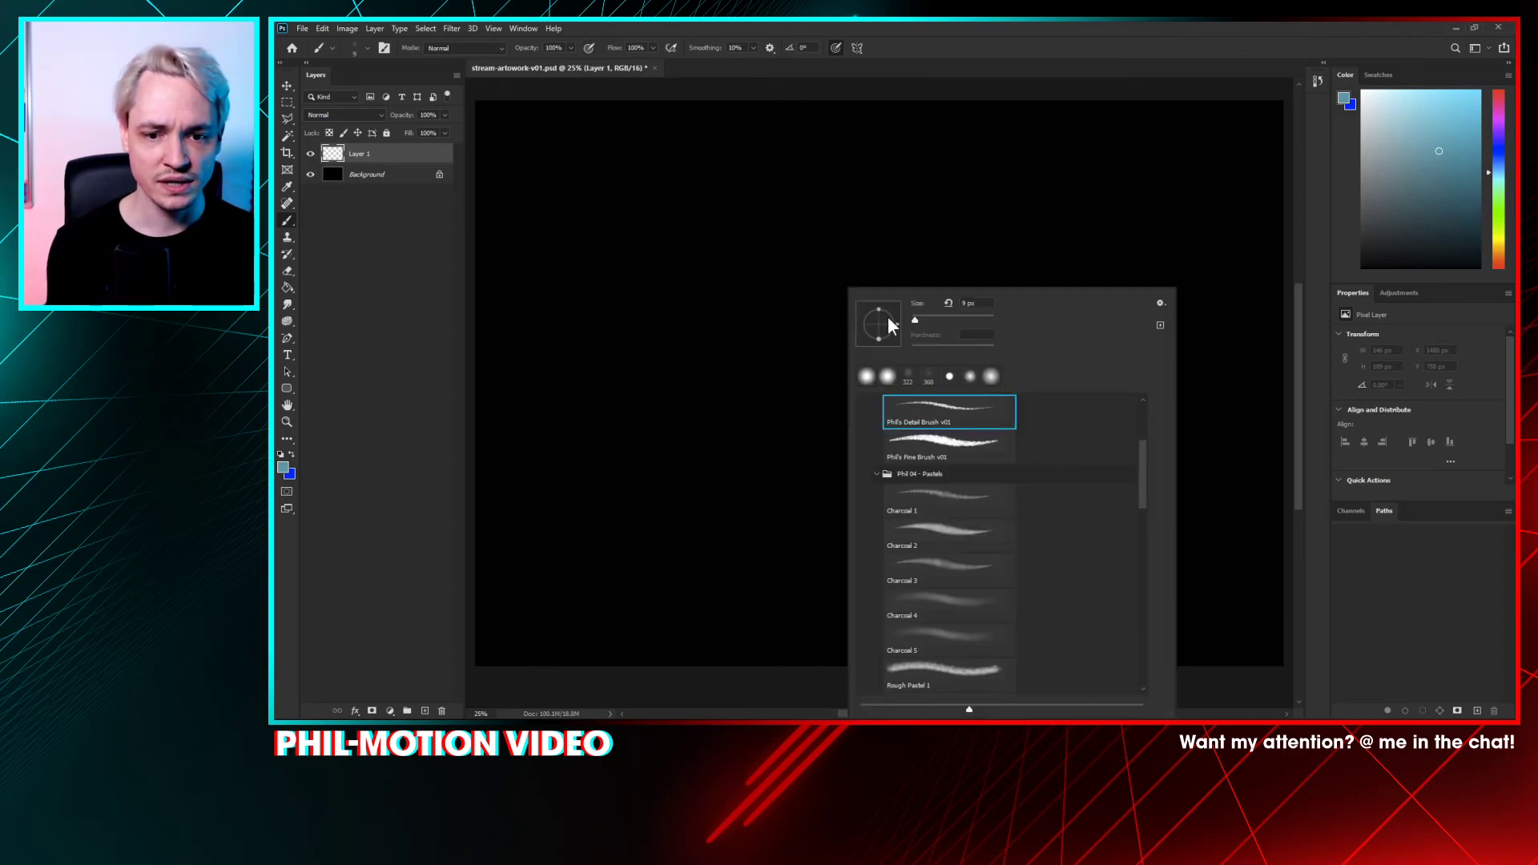
click(921, 633)
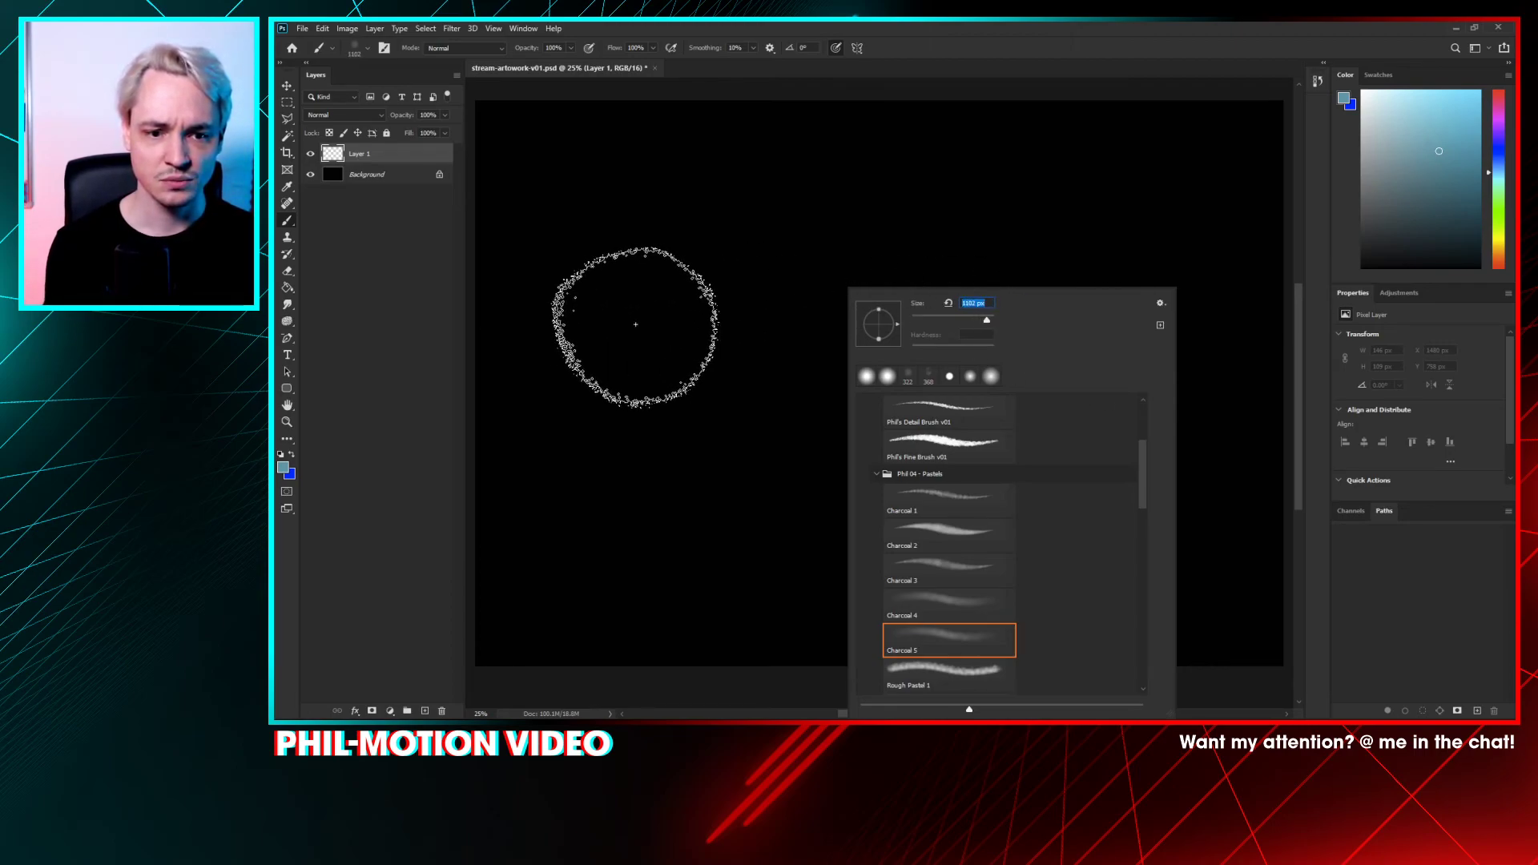
text(3000)
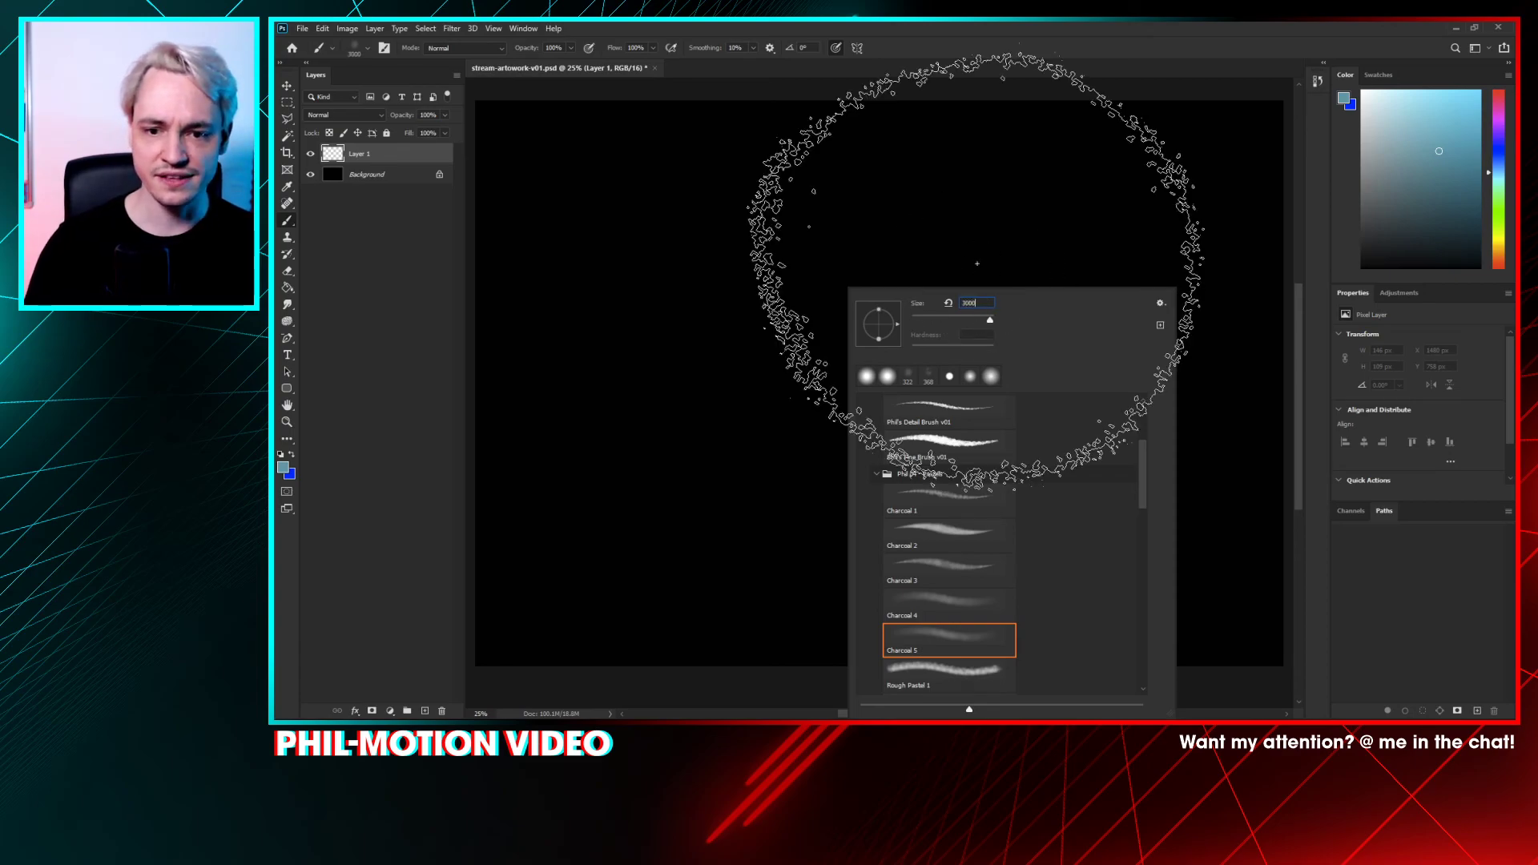
key(Return)
- Paint broad light-blue strokes across the upper half of the canvas, from edge to edge, on Layer 1
click(765, 289)
mouse_move(1104, 257)
mouse_down()
mouse_move(577, 312)
mouse_move(964, 254)
mouse_move(1266, 258)
mouse_move(741, 262)
mouse_move(521, 358)
mouse_up()
key(ctrl+minus)
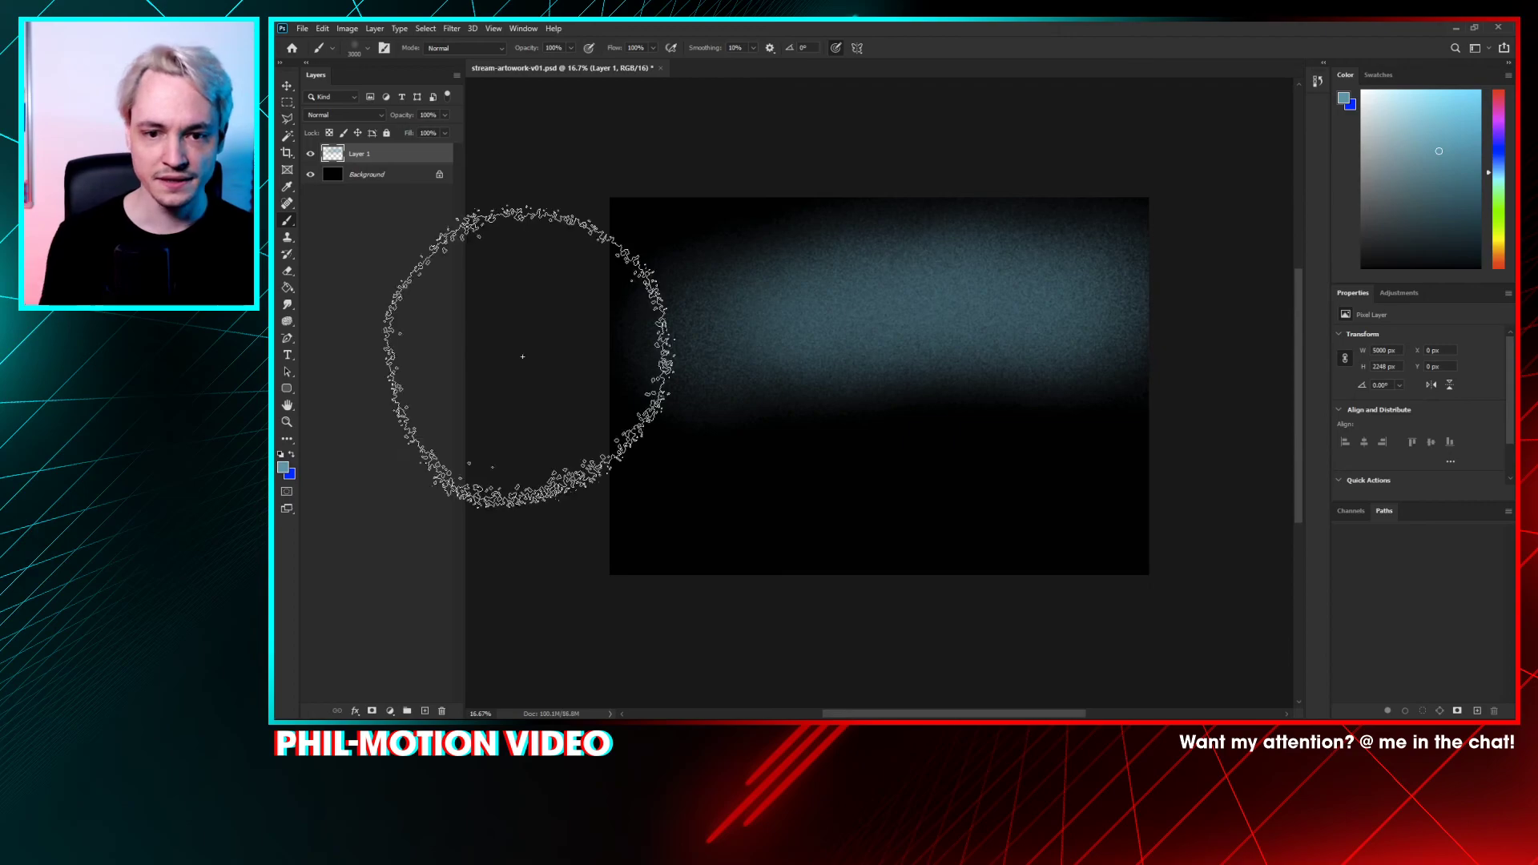
mouse_move(634, 293)
mouse_down()
mouse_move(996, 315)
mouse_move(1016, 392)
mouse_move(996, 343)
mouse_move(689, 214)
mouse_move(1177, 302)
mouse_move(532, 429)
mouse_move(1514, 401)
mouse_up()
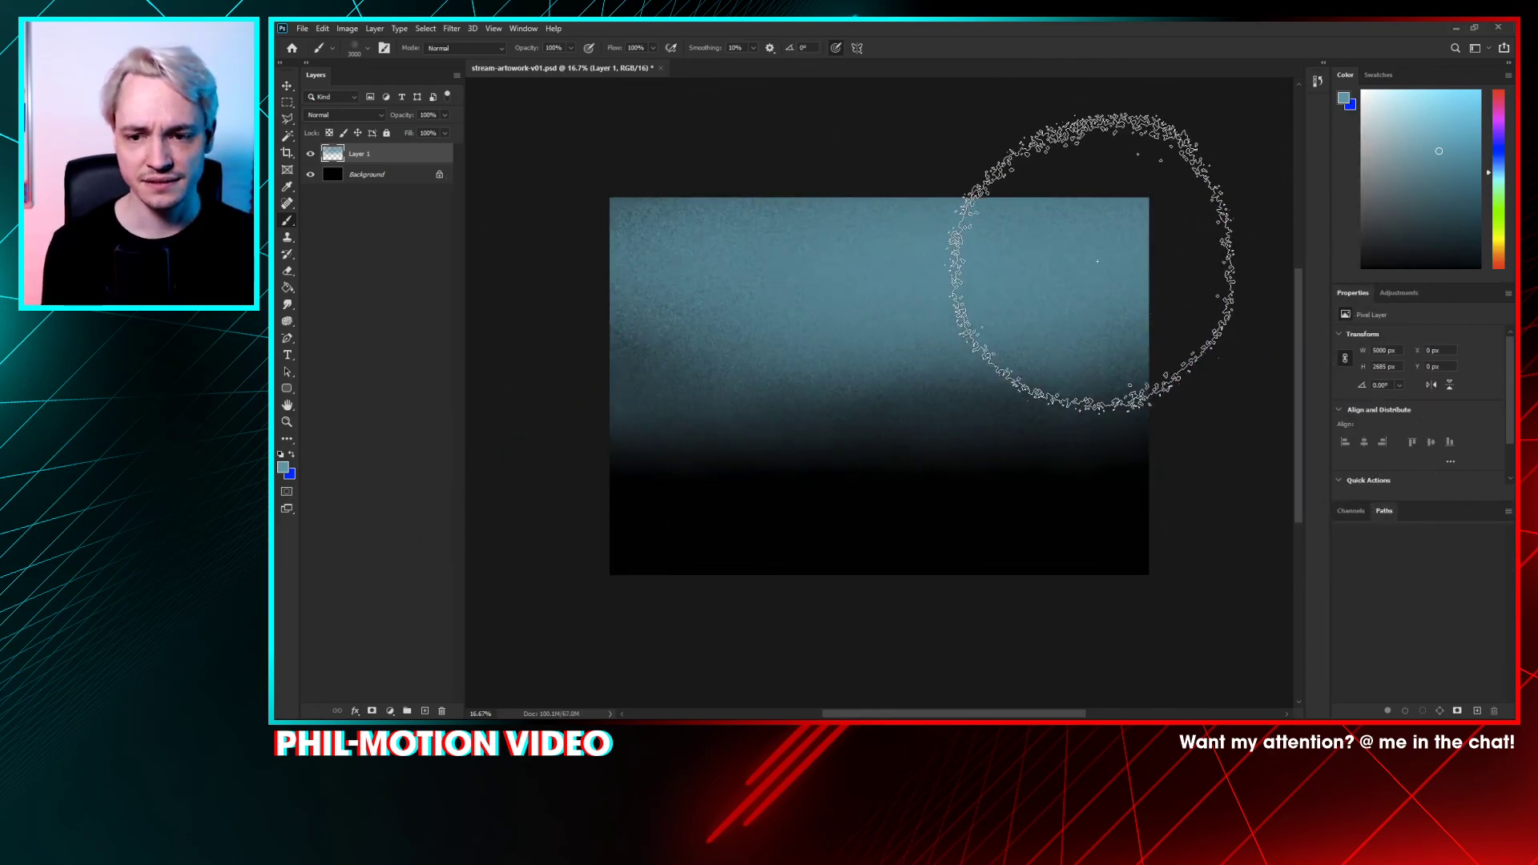
- Reduce the brush size to 2000 px and even out the light-blue area with more strokes
right_click(1042, 292)
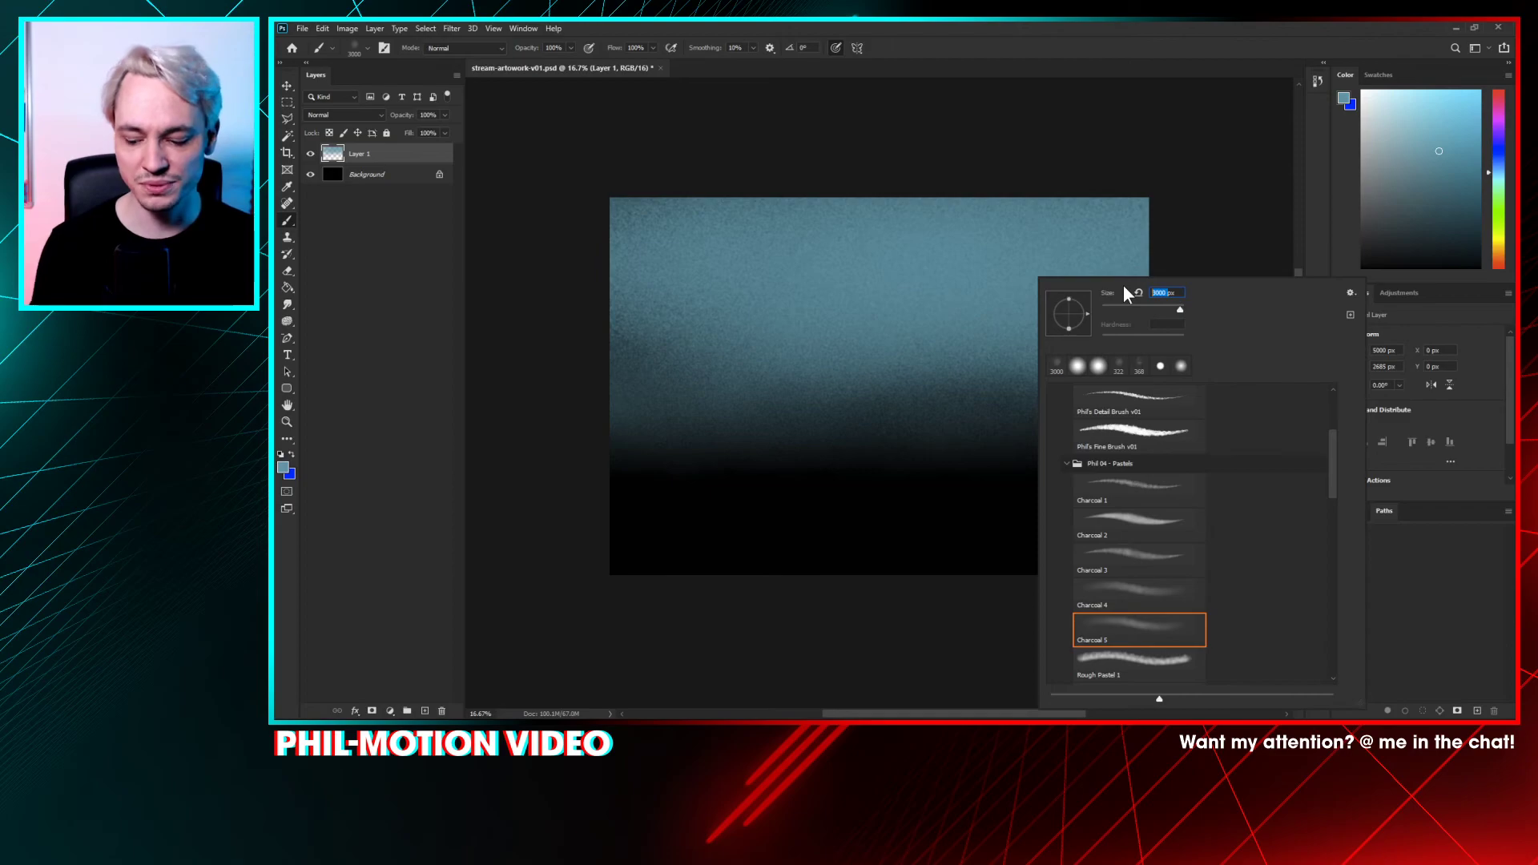
key(Return)
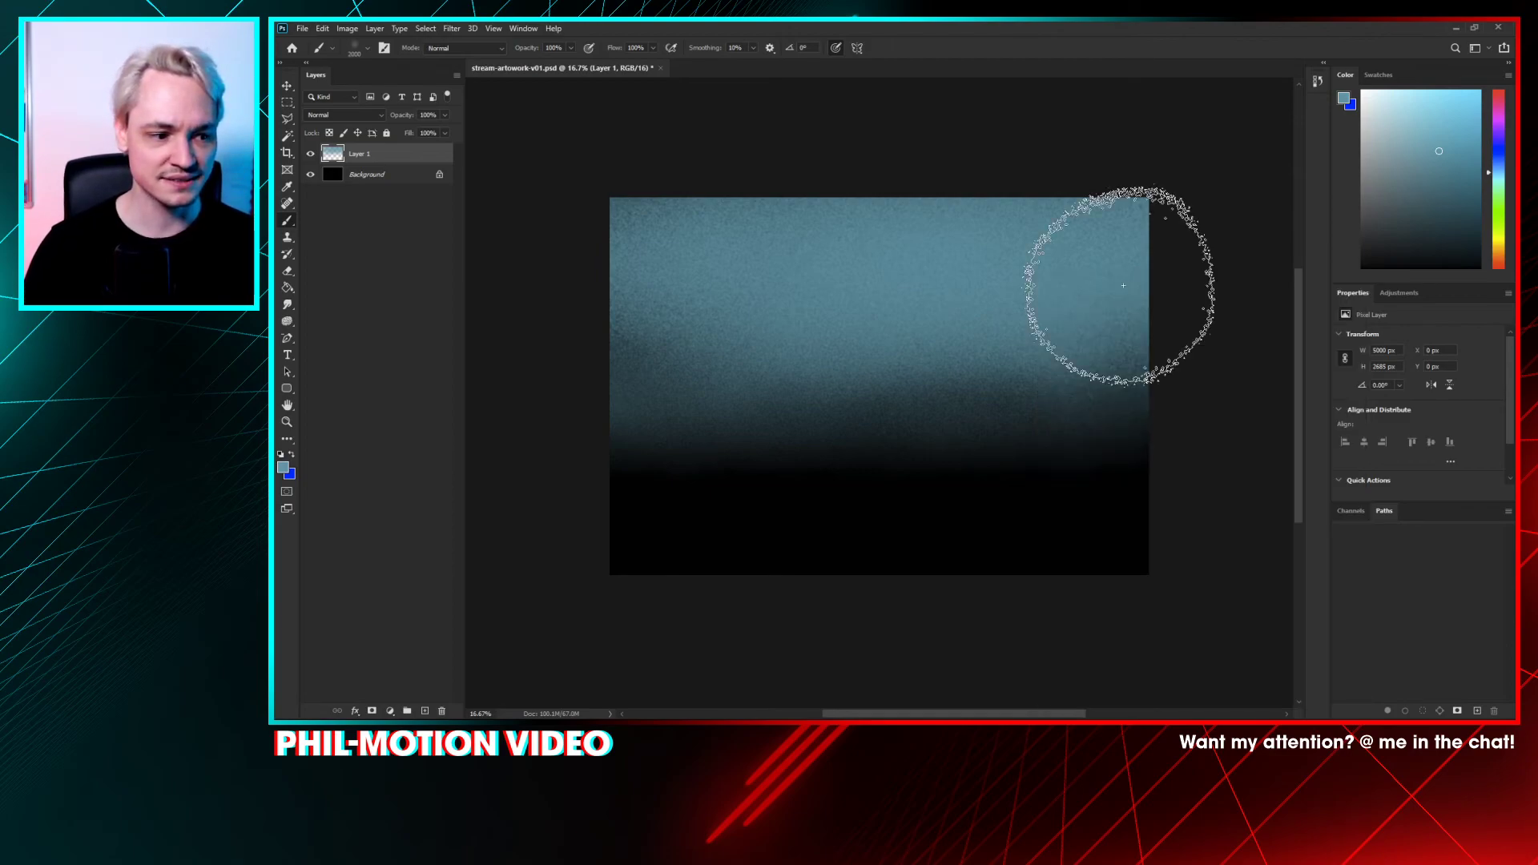
mouse_move(763, 341)
mouse_down()
mouse_move(1152, 351)
mouse_move(798, 210)
mouse_move(1238, 215)
mouse_up()
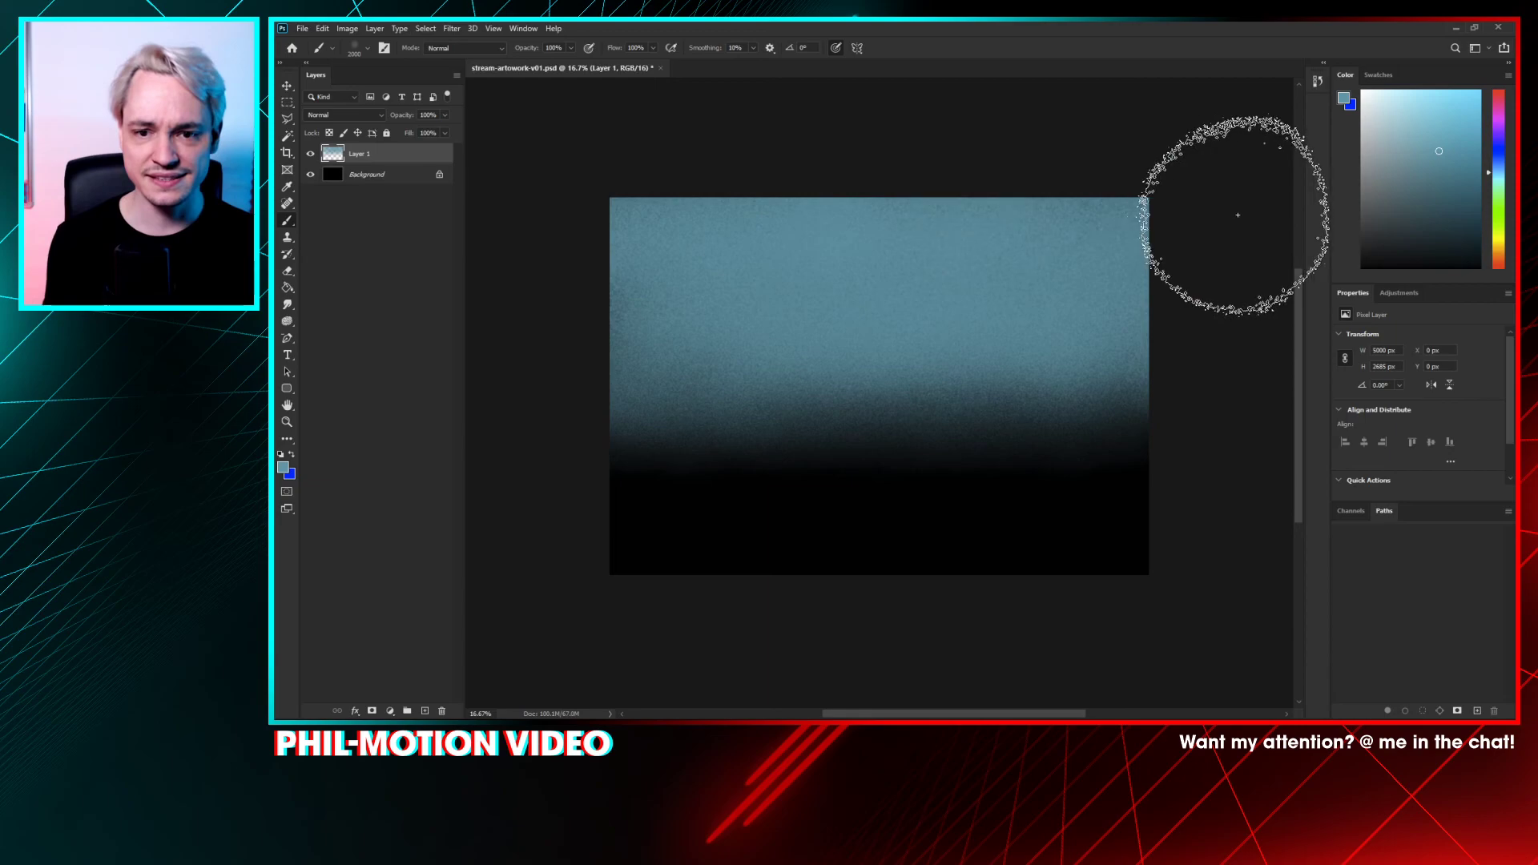
- Change the foreground colour to a muted green and paint a wide band across the middle, below the blue
click(1500, 177)
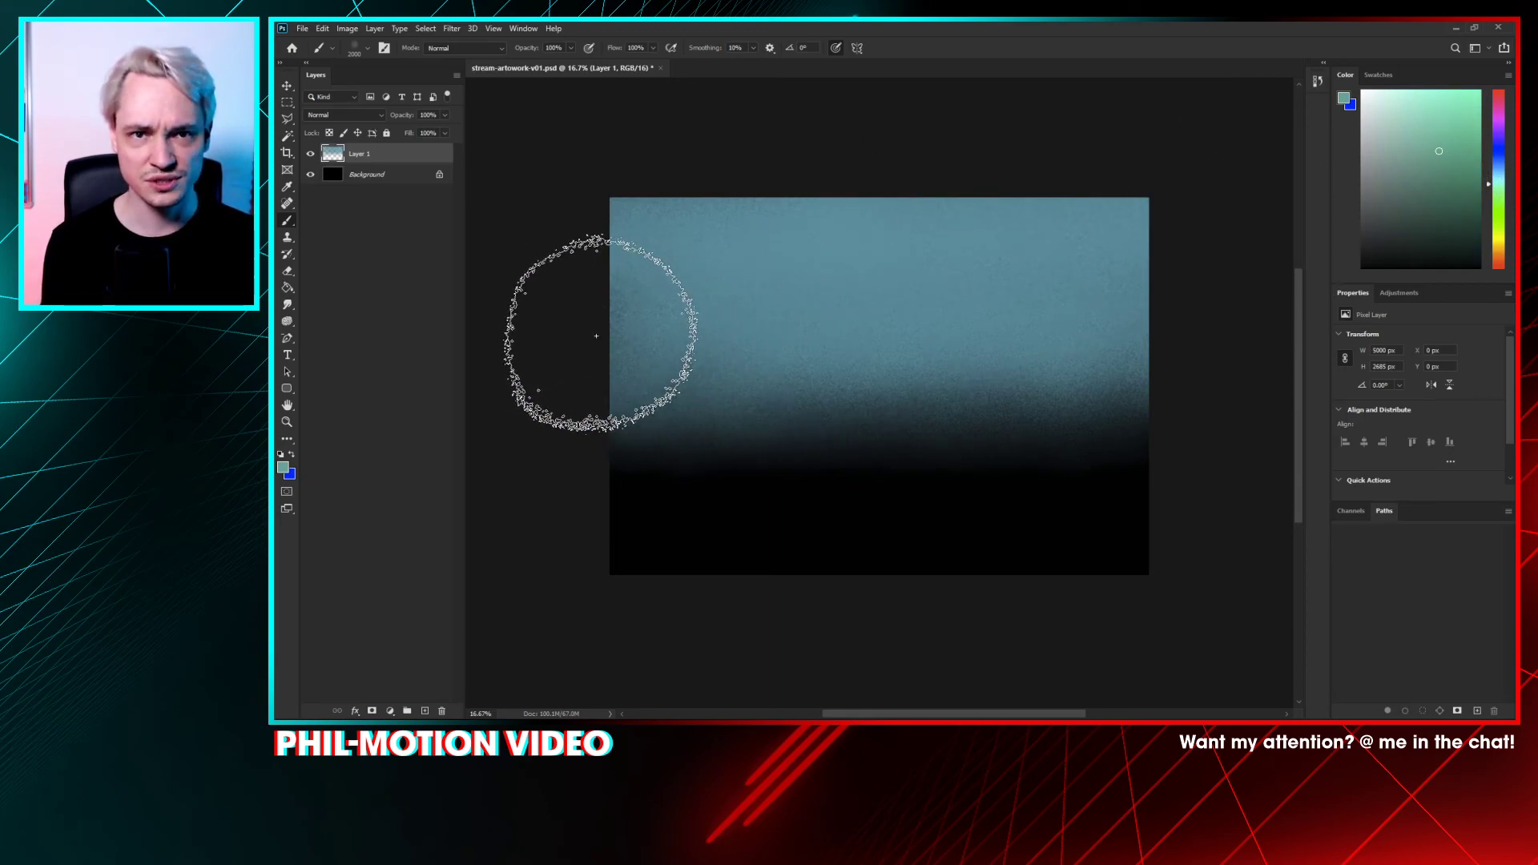
mouse_move(1169, 349)
mouse_down()
mouse_move(790, 344)
mouse_move(748, 316)
mouse_move(1219, 330)
mouse_move(655, 428)
mouse_move(786, 436)
mouse_move(705, 441)
mouse_up()
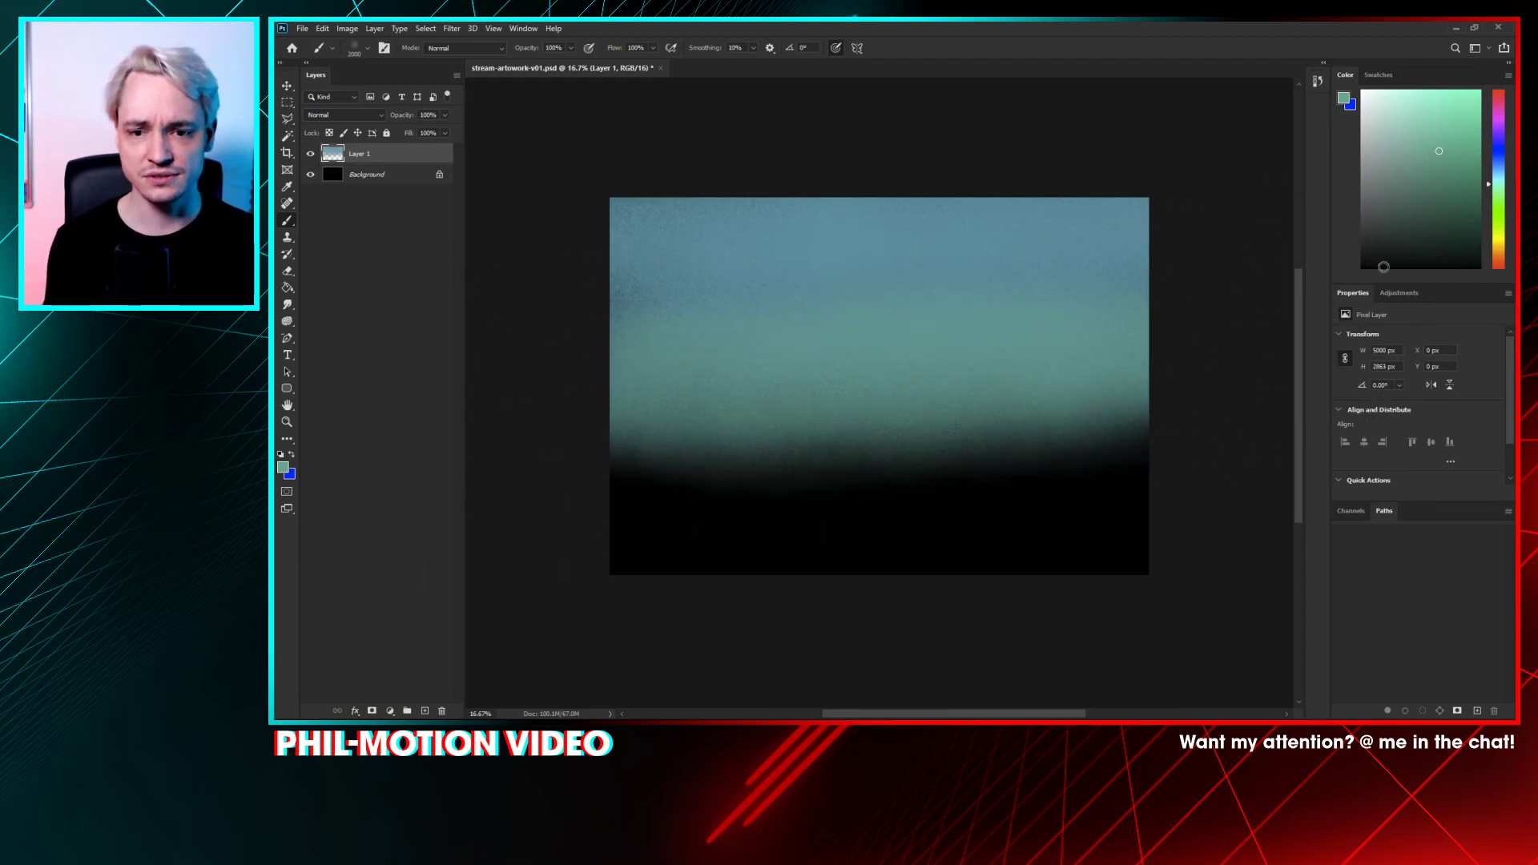
mouse_move(748, 320)
mouse_down()
mouse_move(632, 375)
mouse_move(816, 447)
mouse_move(1075, 429)
mouse_up()
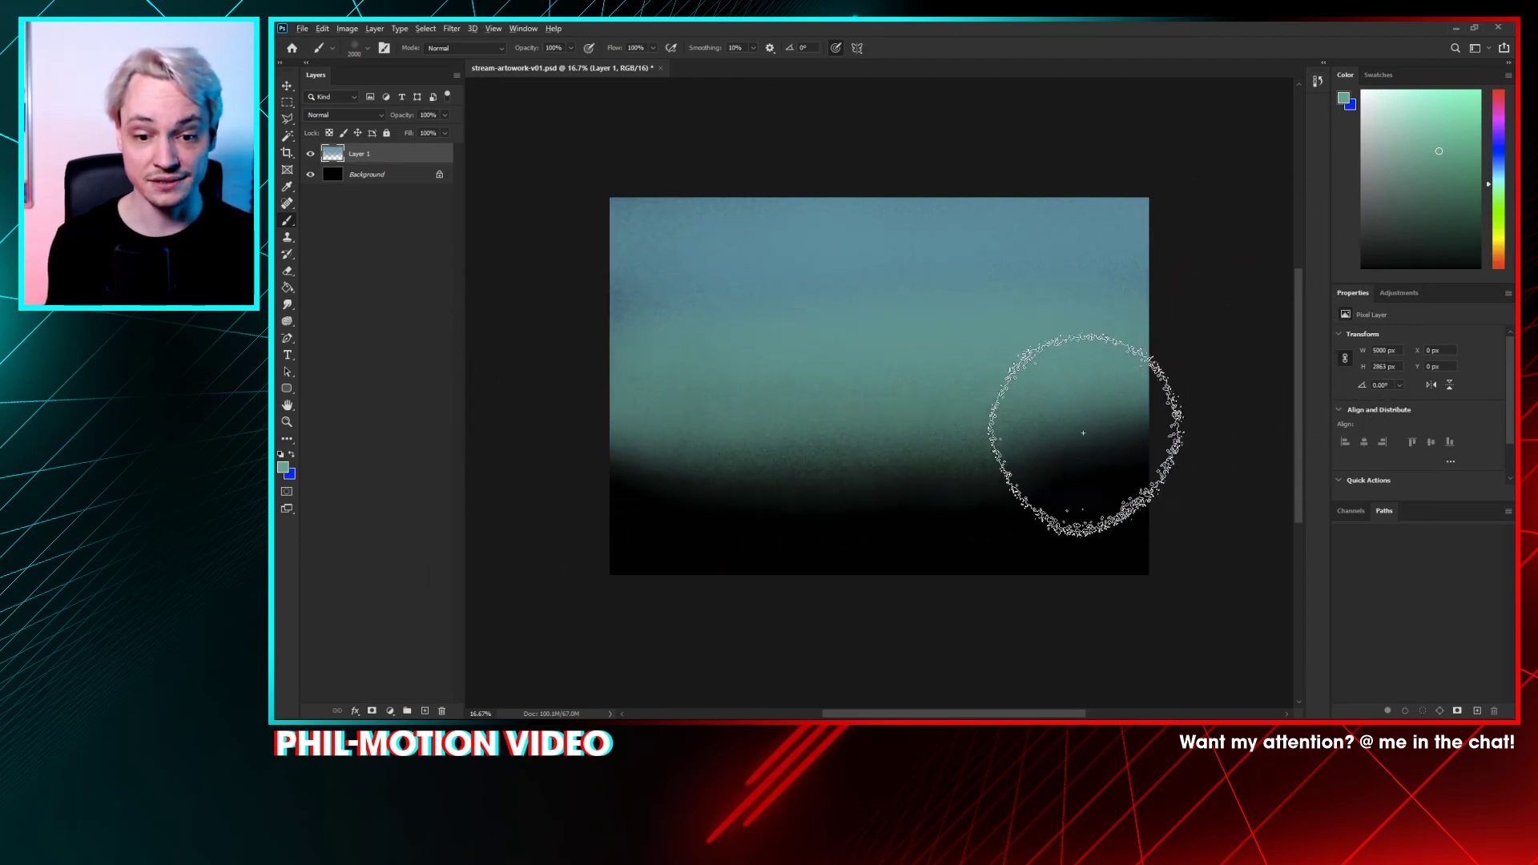
- Paint a yellow band below the green one, and blend the transition with a green sampled from the canvas
drag(1500, 196, 1499, 234)
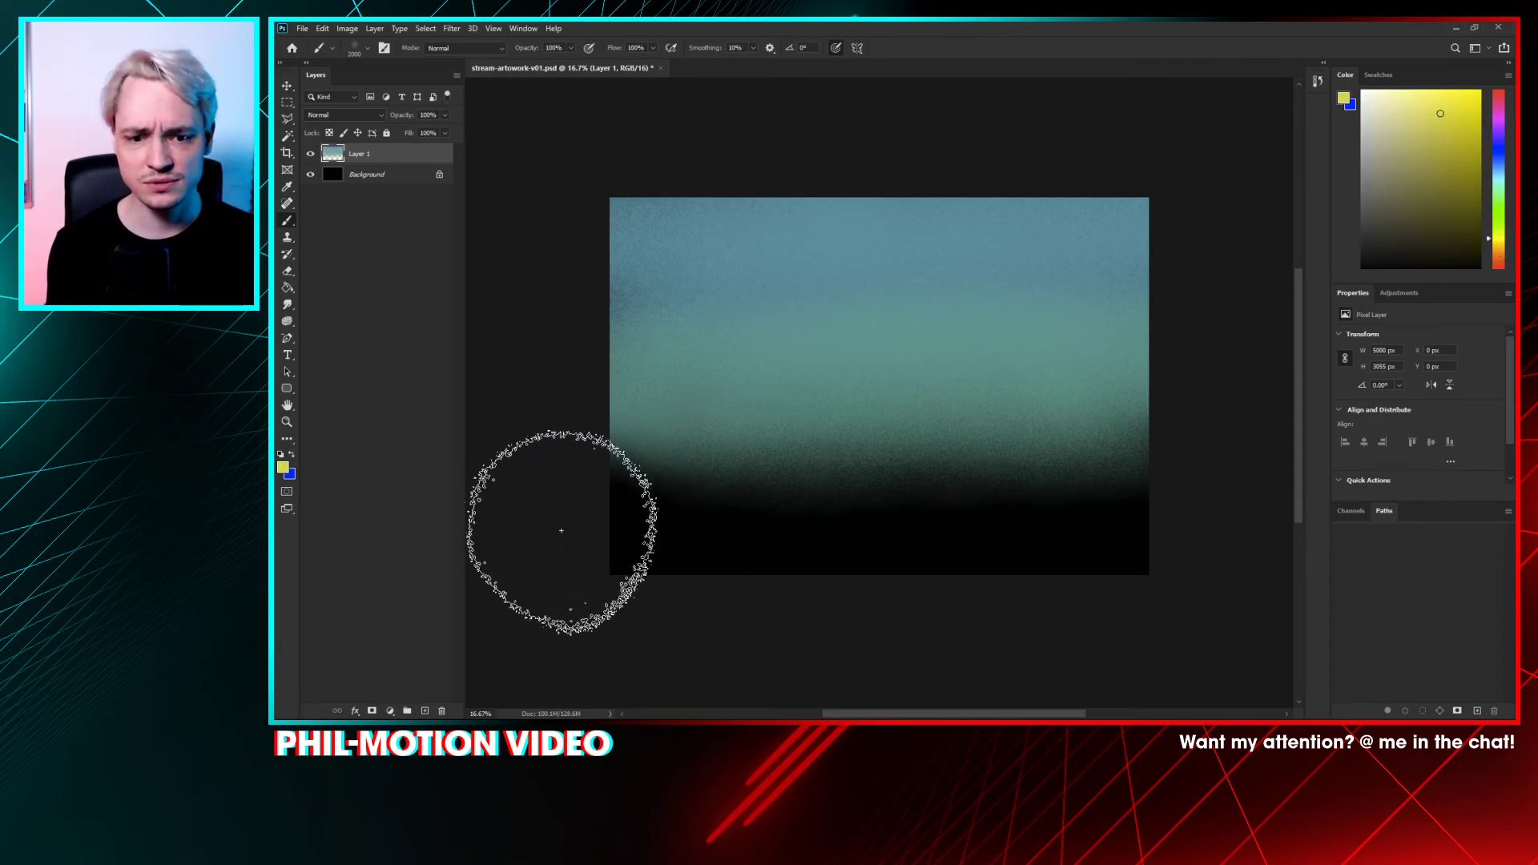
mouse_move(565, 481)
mouse_down()
mouse_move(1189, 459)
mouse_move(548, 463)
mouse_move(1191, 446)
mouse_move(578, 463)
mouse_move(1012, 437)
mouse_move(1063, 411)
mouse_move(988, 404)
mouse_up()
alt+click(988, 404)
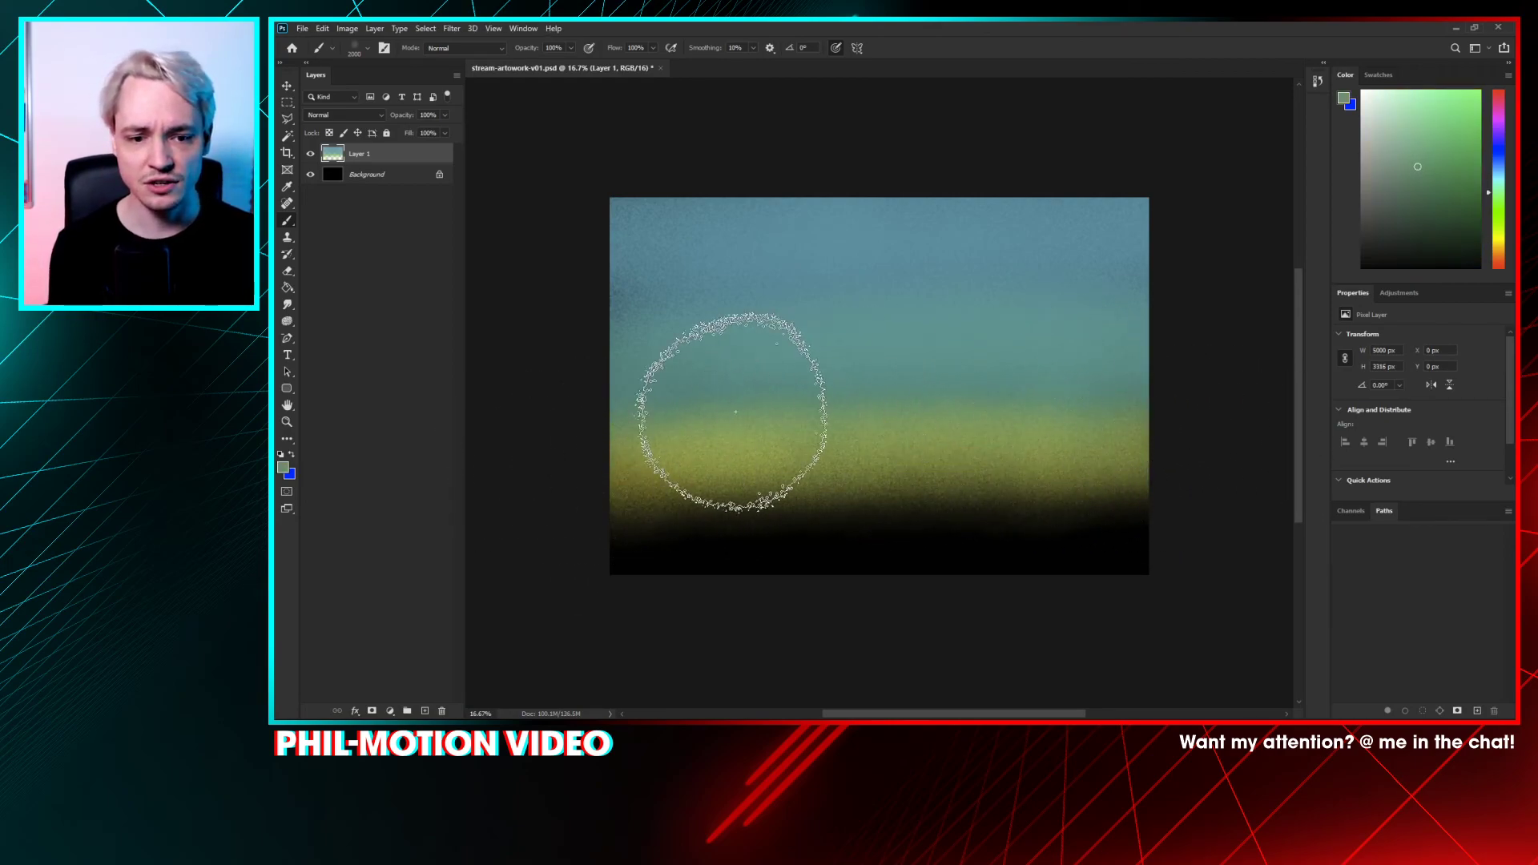
mouse_move(571, 429)
mouse_down()
mouse_move(1032, 426)
mouse_move(1221, 412)
mouse_move(661, 414)
mouse_move(1399, 382)
mouse_up()
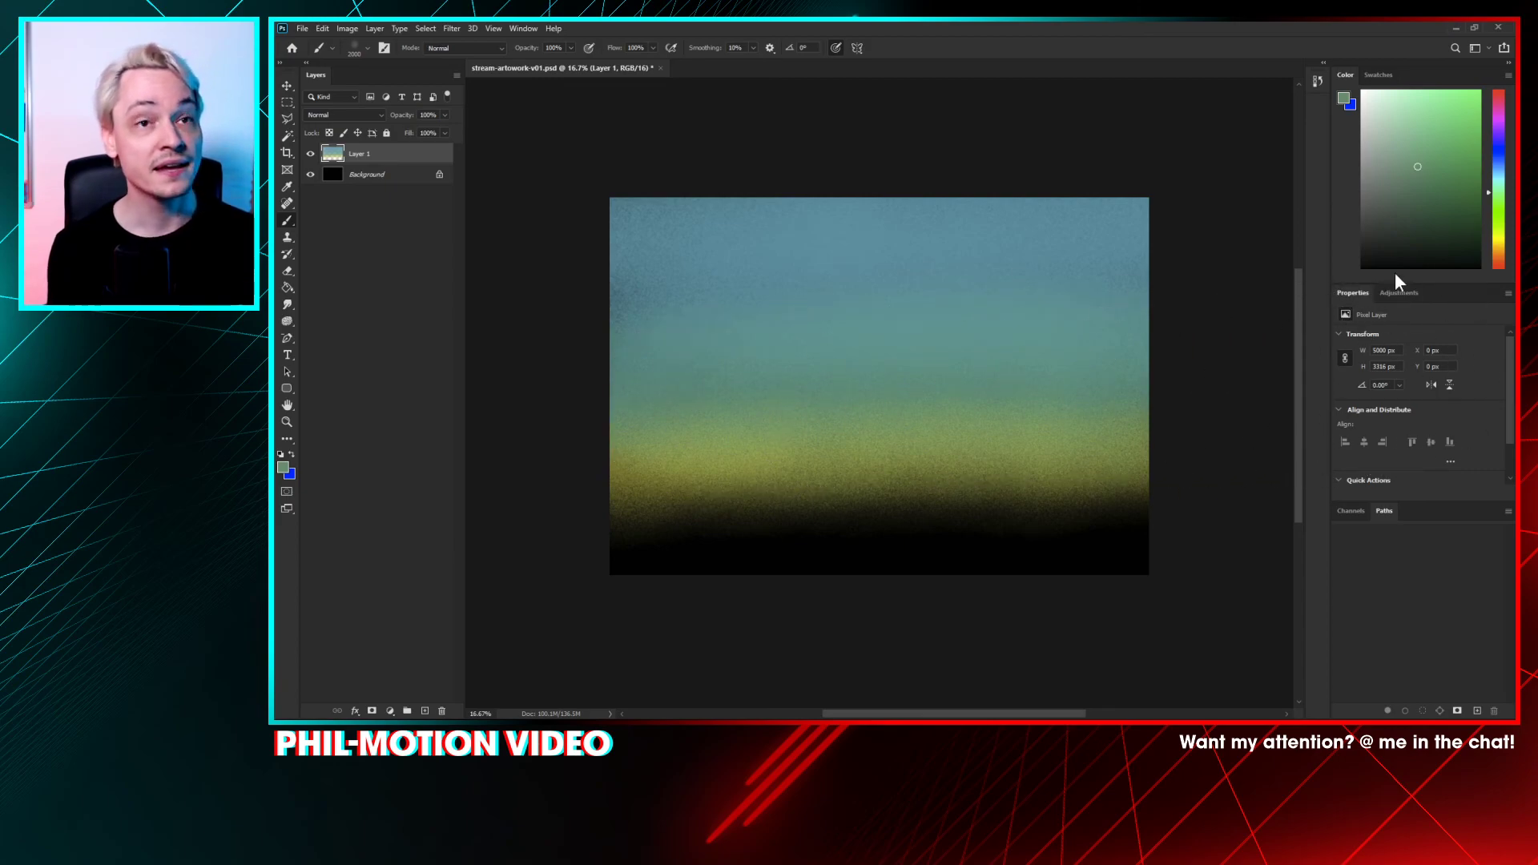
- Sample the sky colour, shift it to a more saturated blue, and paint across the upper edge of the canvas
alt+click(941, 250)
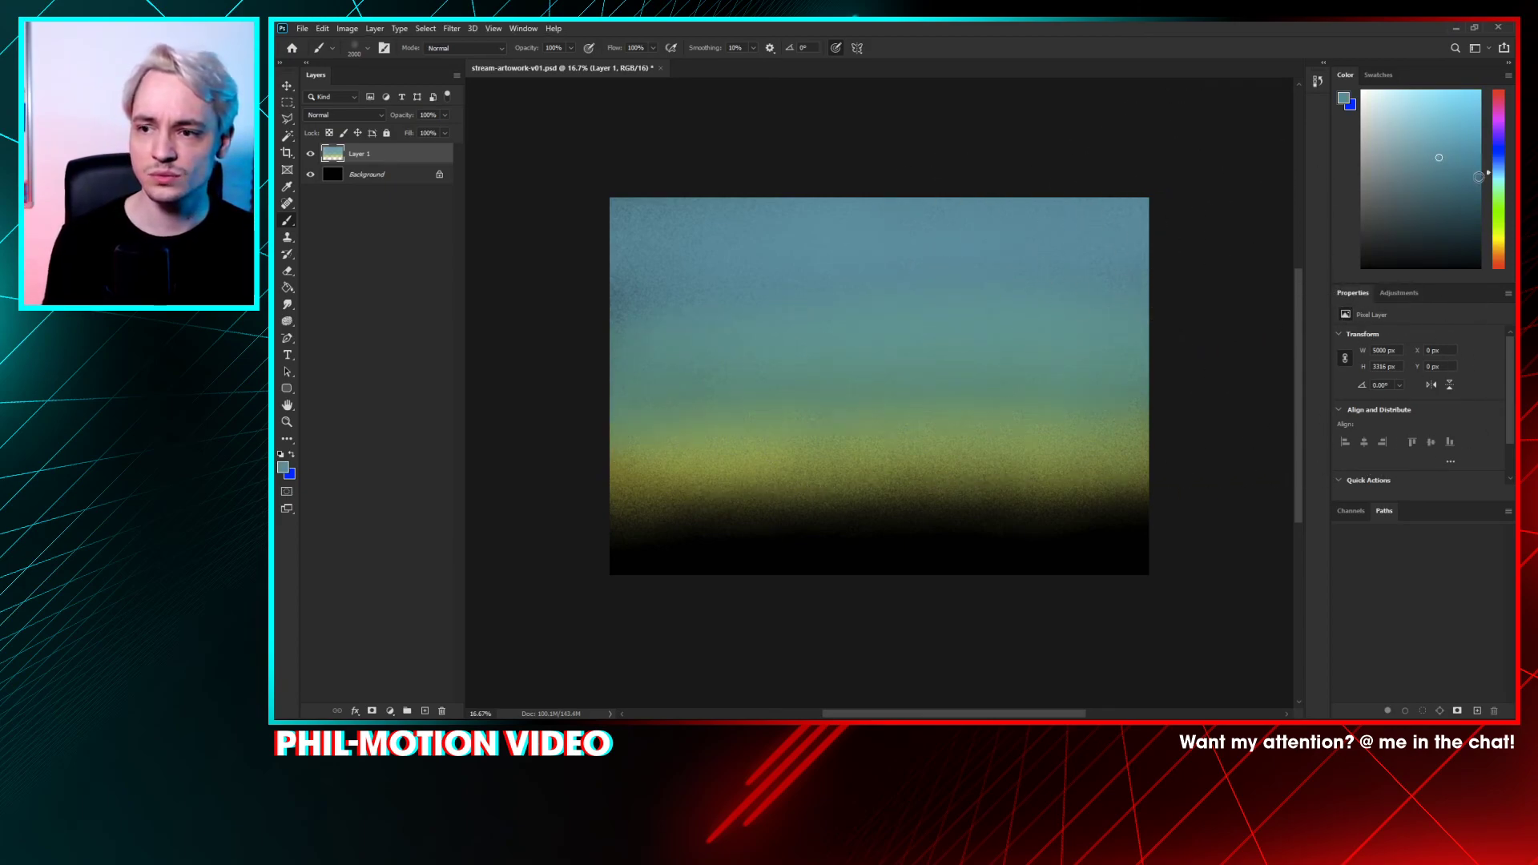
drag(1479, 177, 1479, 156)
click(1467, 145)
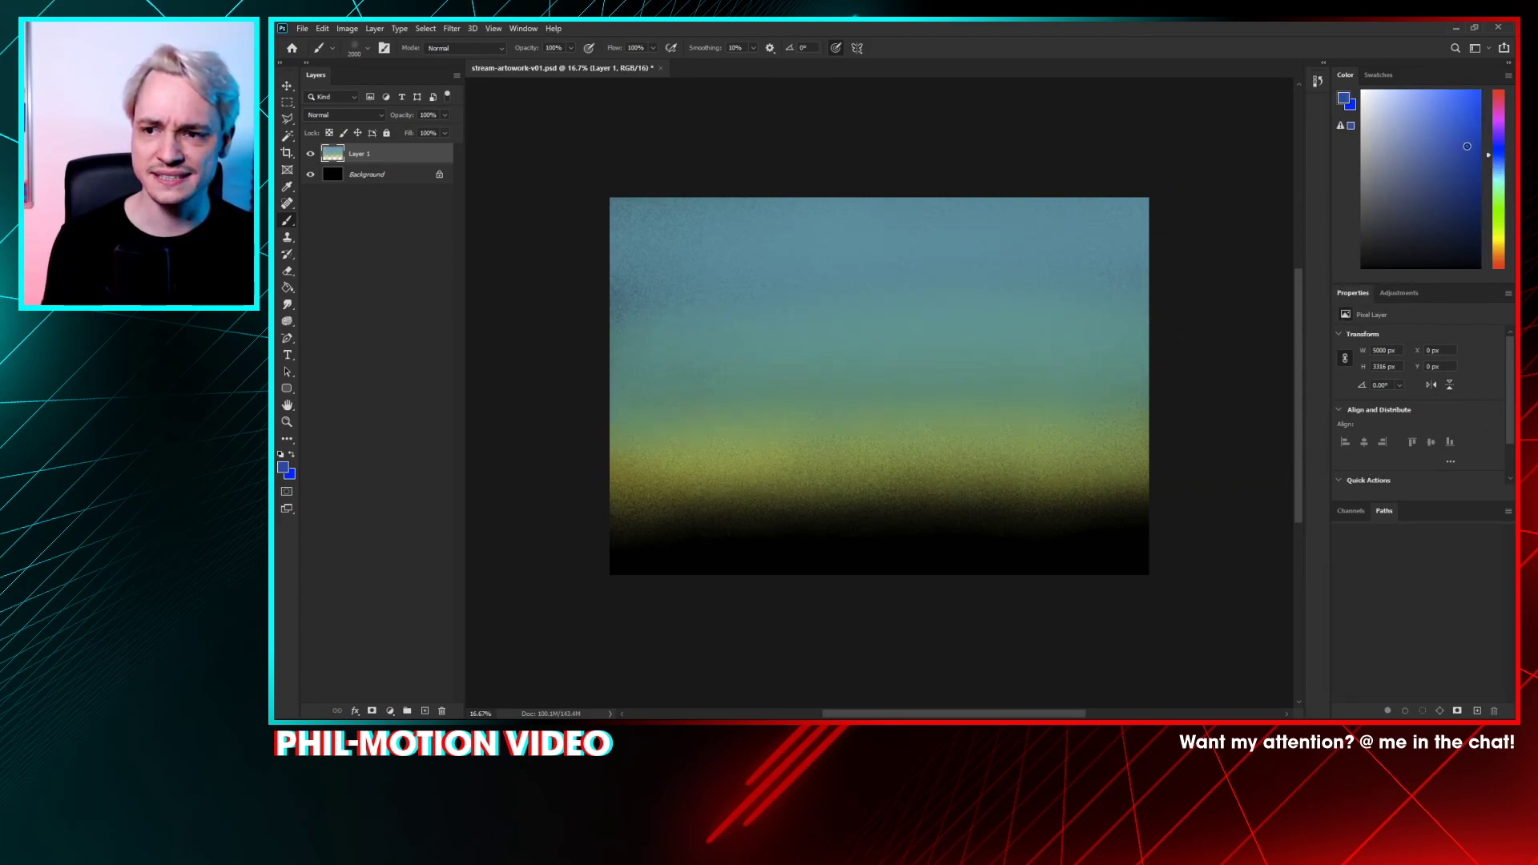
mouse_move(560, 247)
mouse_down()
mouse_move(1047, 196)
mouse_move(677, 213)
mouse_move(1194, 257)
mouse_up()
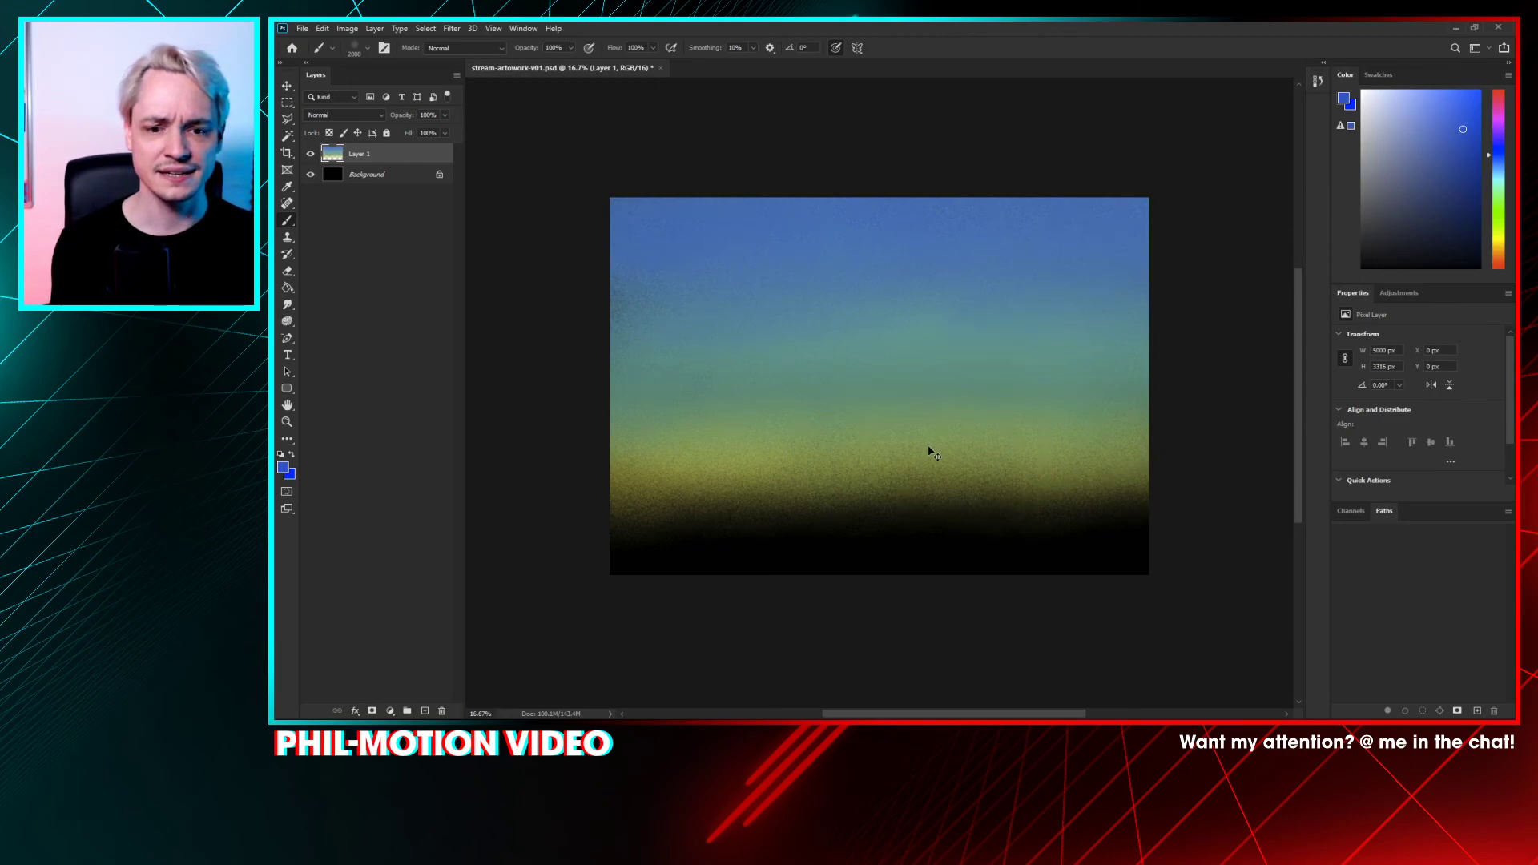
- Shift the painted gradient layer slightly upward, soften it with a strong Gaussian Blur, and return to the Brush tool
mouse_move(929, 453)
mouse_down()
mouse_move(934, 423)
mouse_move(944, 470)
mouse_move(943, 386)
mouse_move(967, 523)
mouse_move(958, 490)
mouse_up()
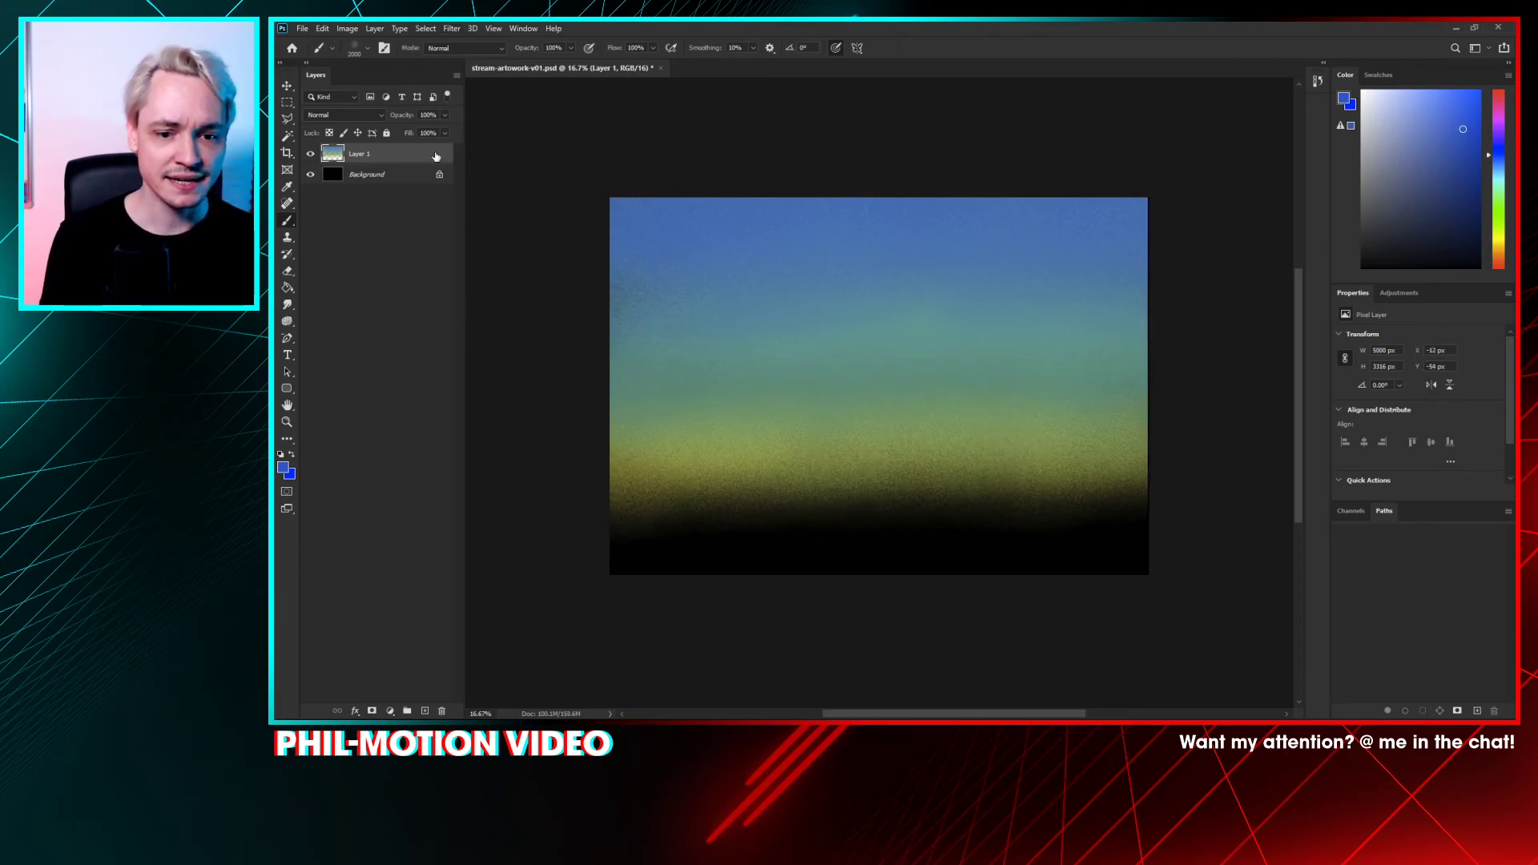
drag(878, 366, 852, 373)
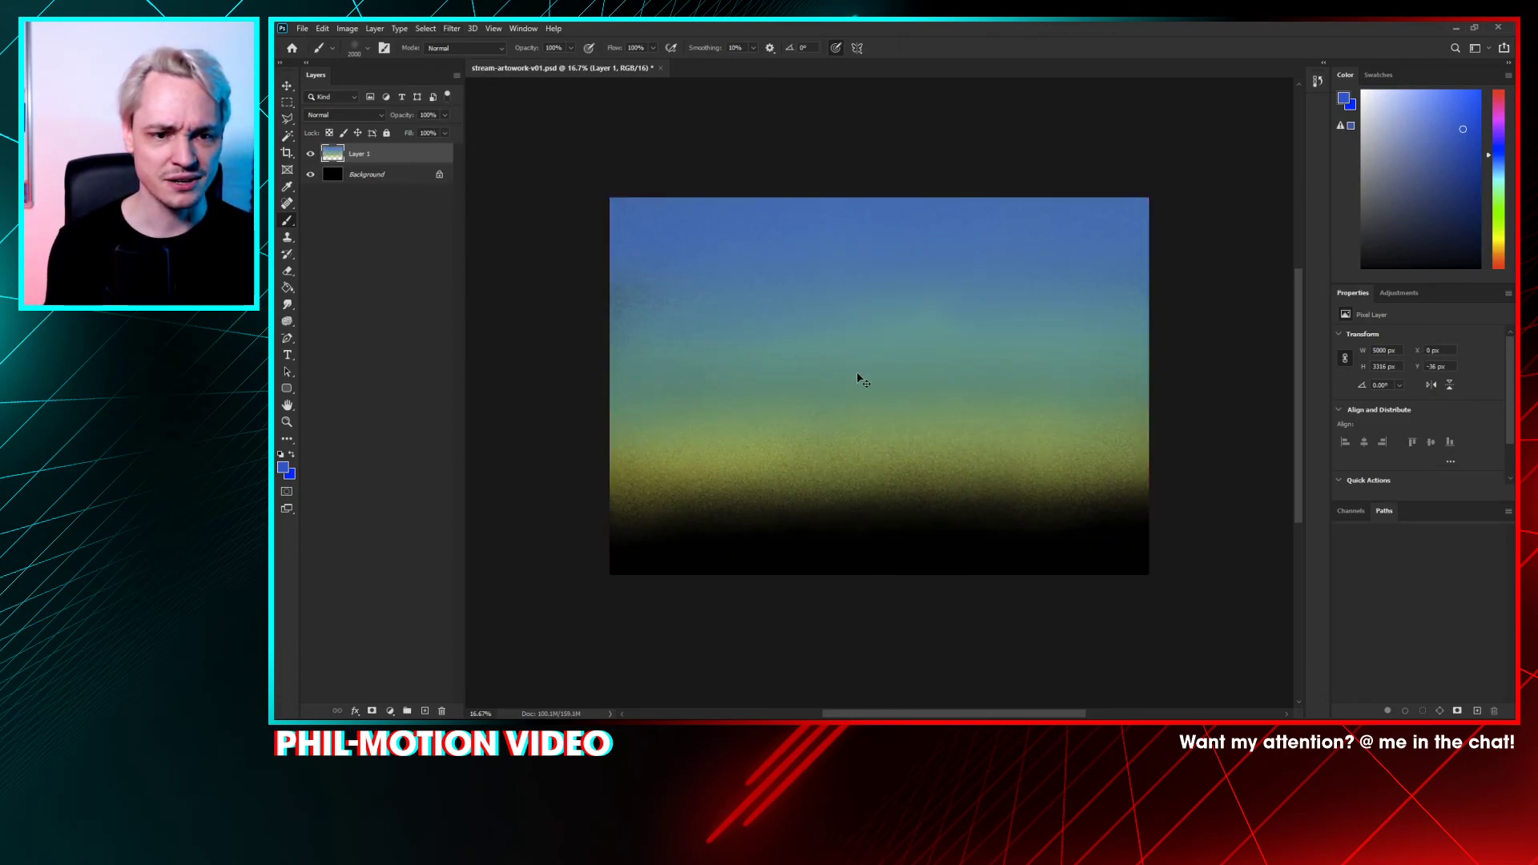
click(452, 28)
mouse_move(513, 175)
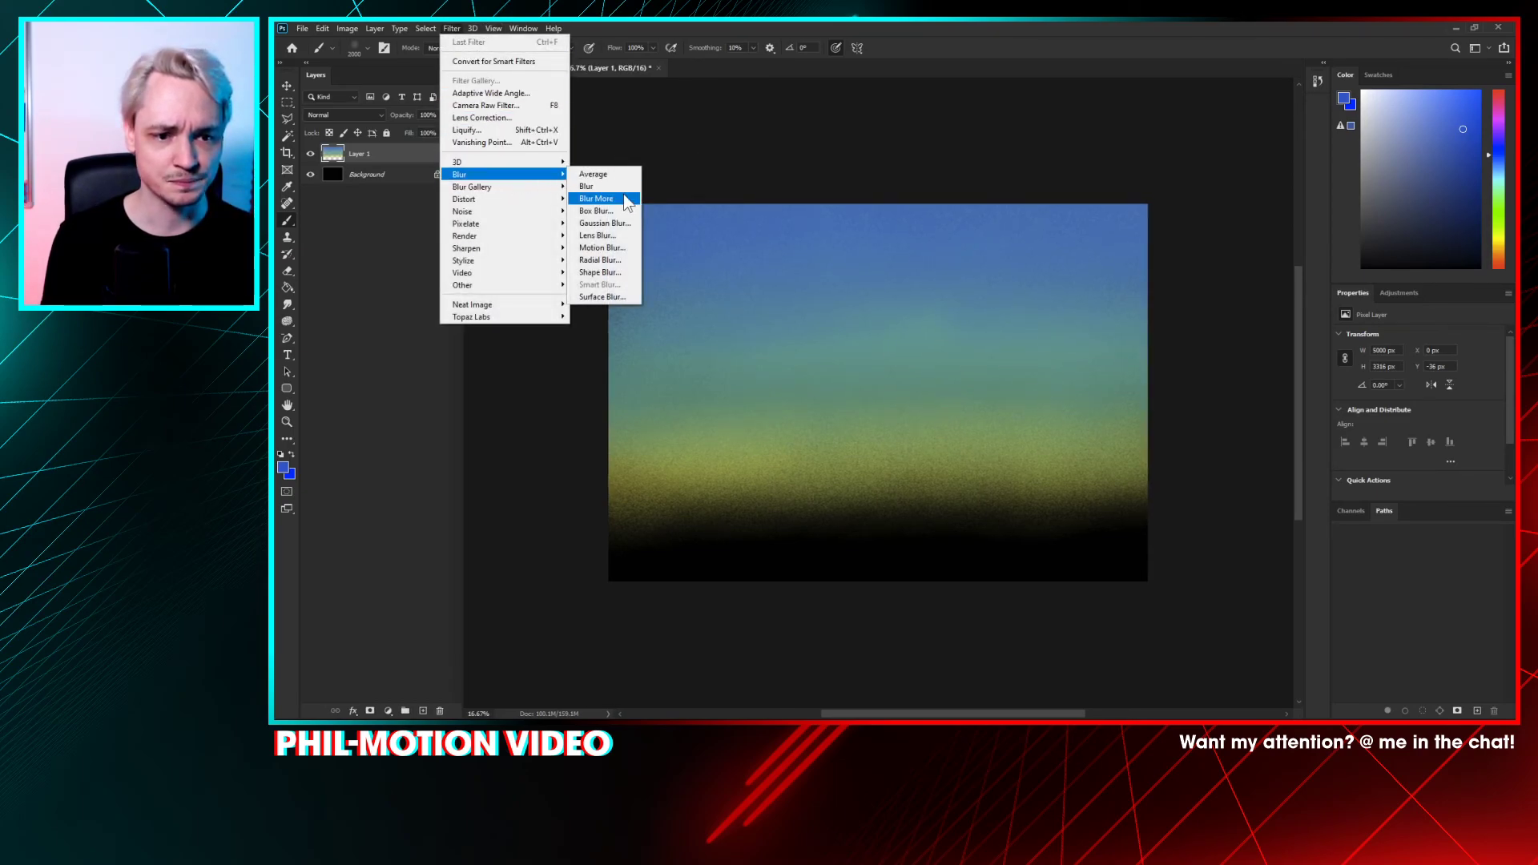
click(599, 223)
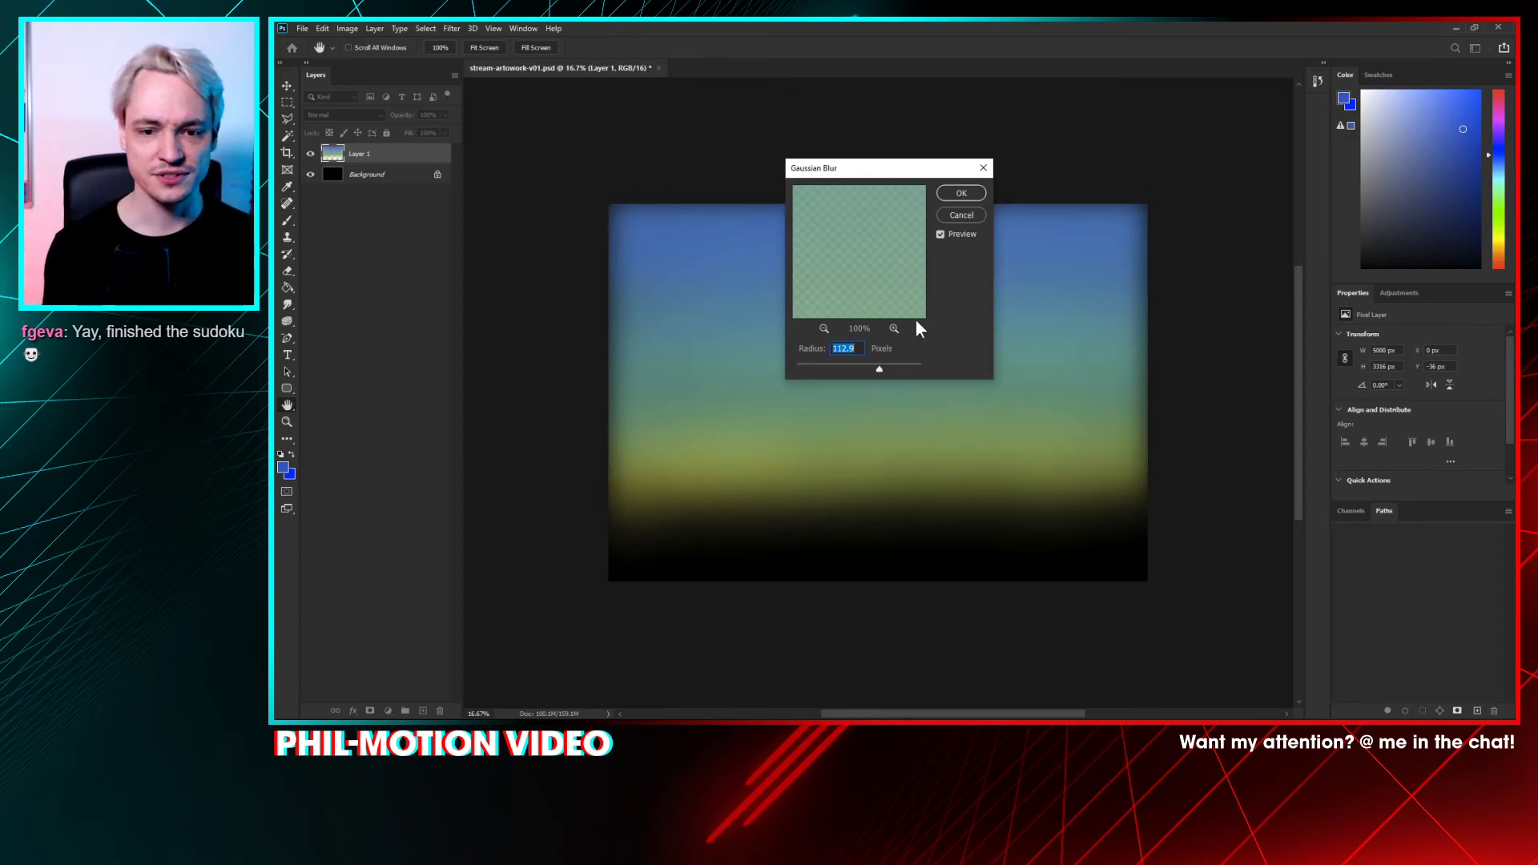
drag(888, 370, 896, 364)
click(964, 194)
key(b)
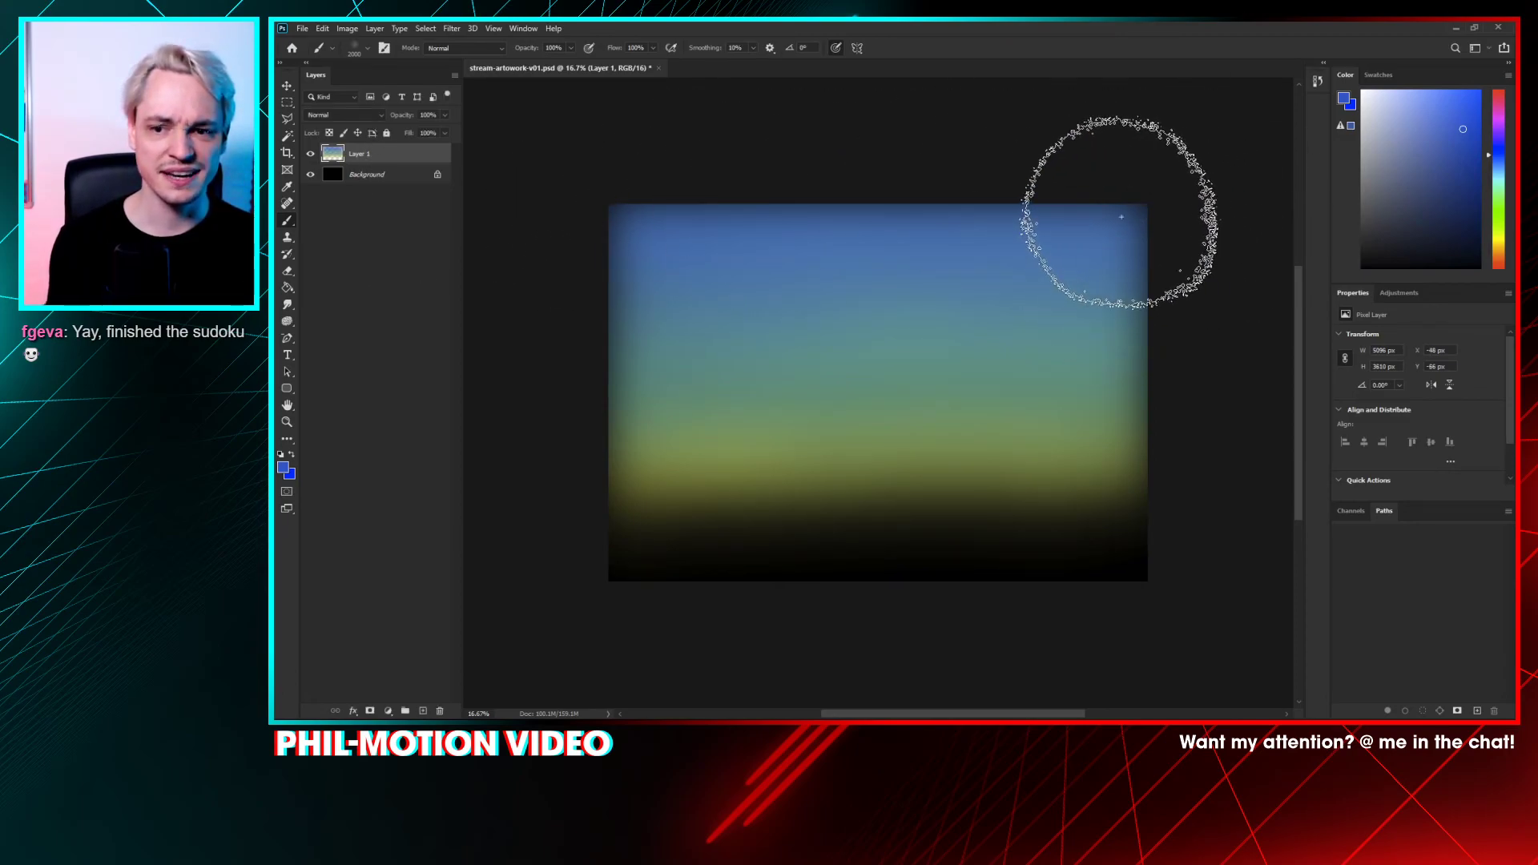
- Duplicate the blurred layer repeatedly and merge the copies into a single Layer 1 to intensify the gradient's colours and edges
mouse_move(351, 154)
mouse_down()
mouse_move(393, 678)
mouse_move(416, 703)
mouse_up()
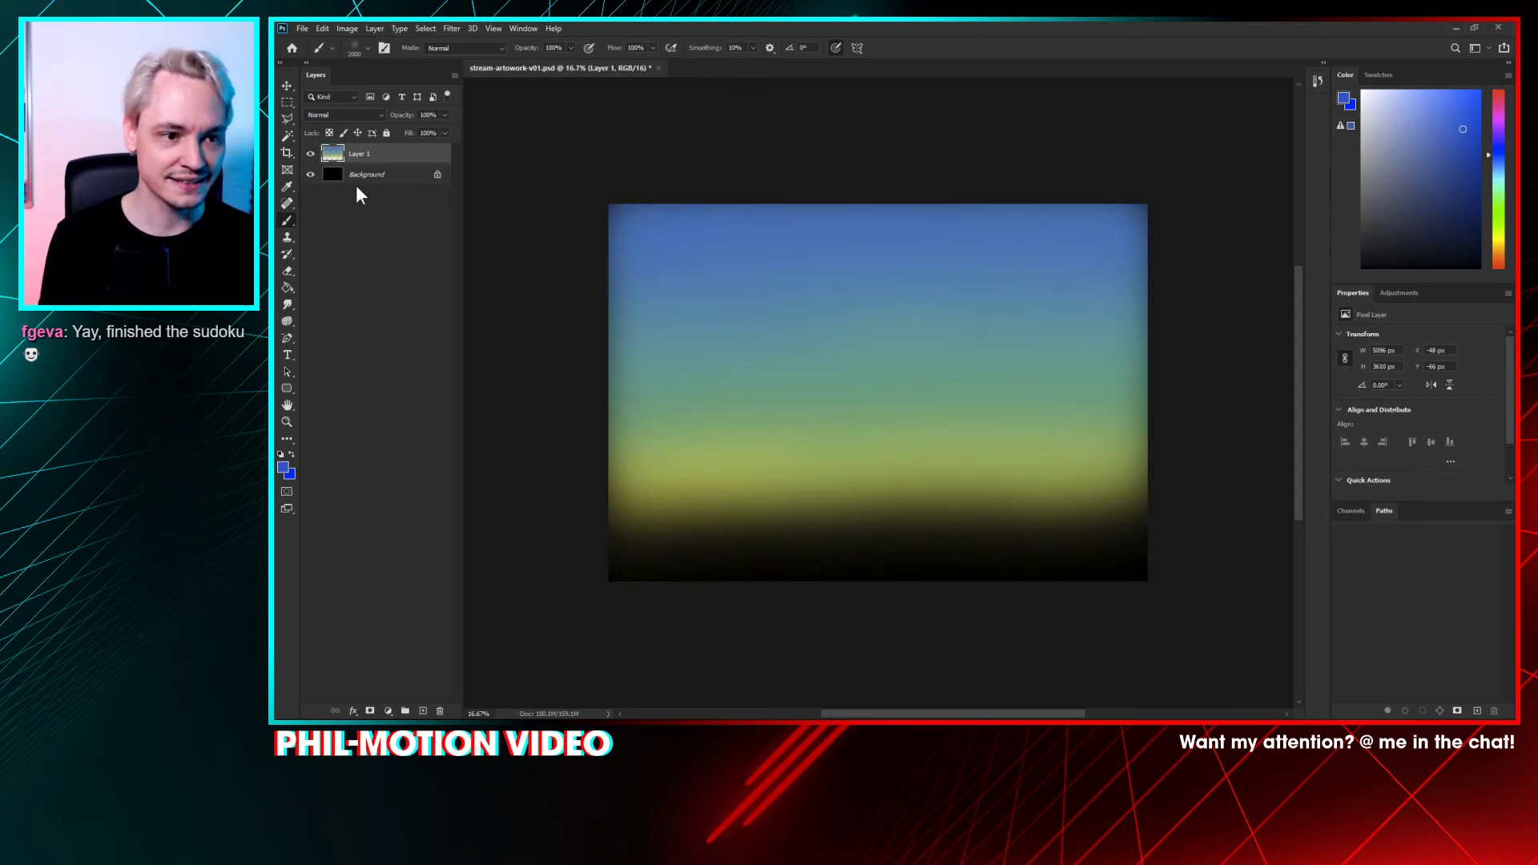
drag(360, 157, 440, 711)
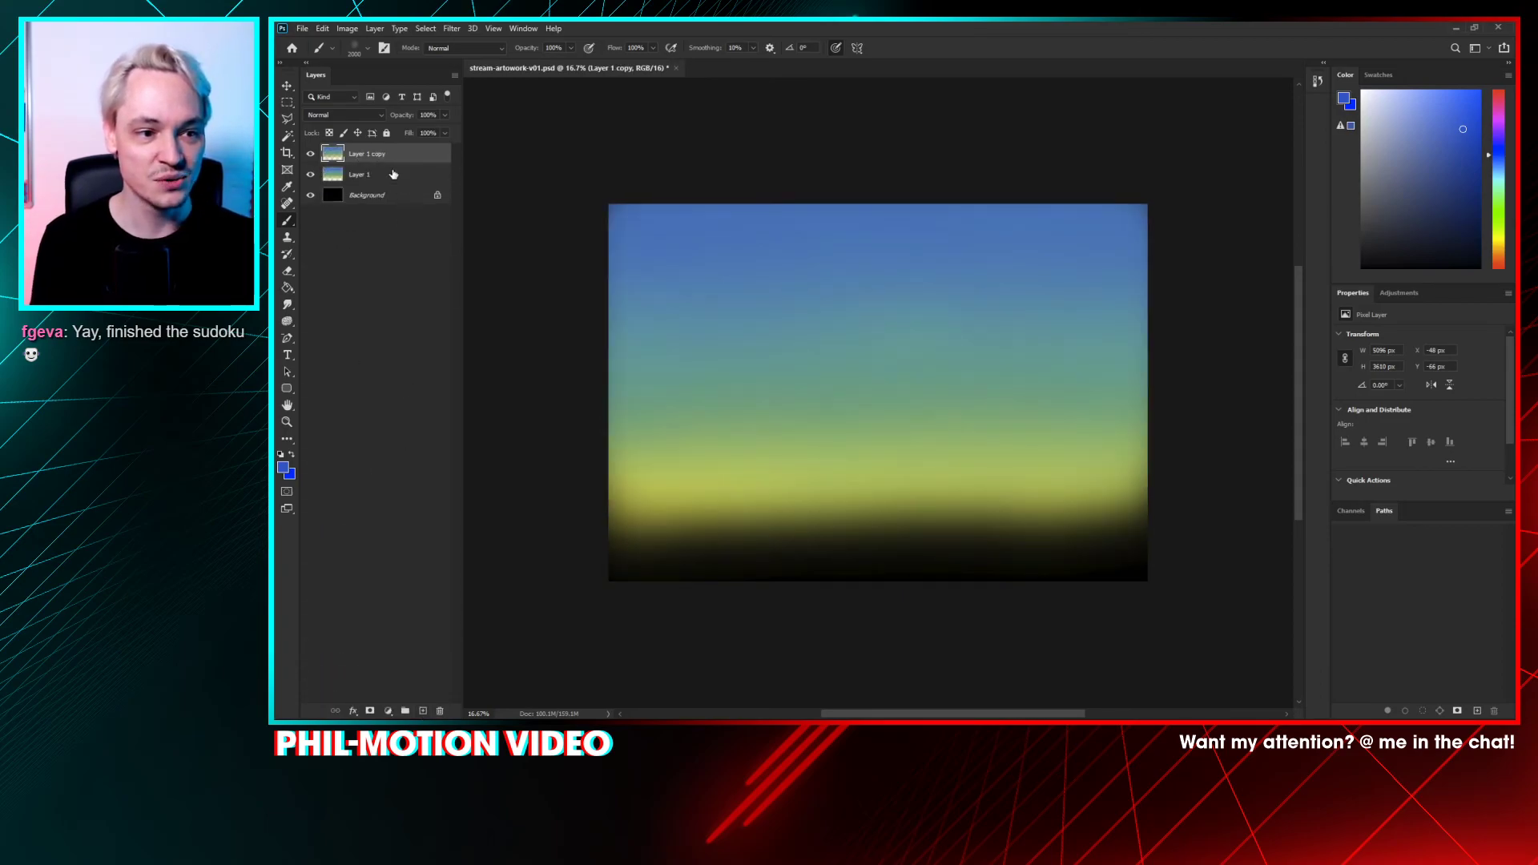
drag(427, 153, 423, 710)
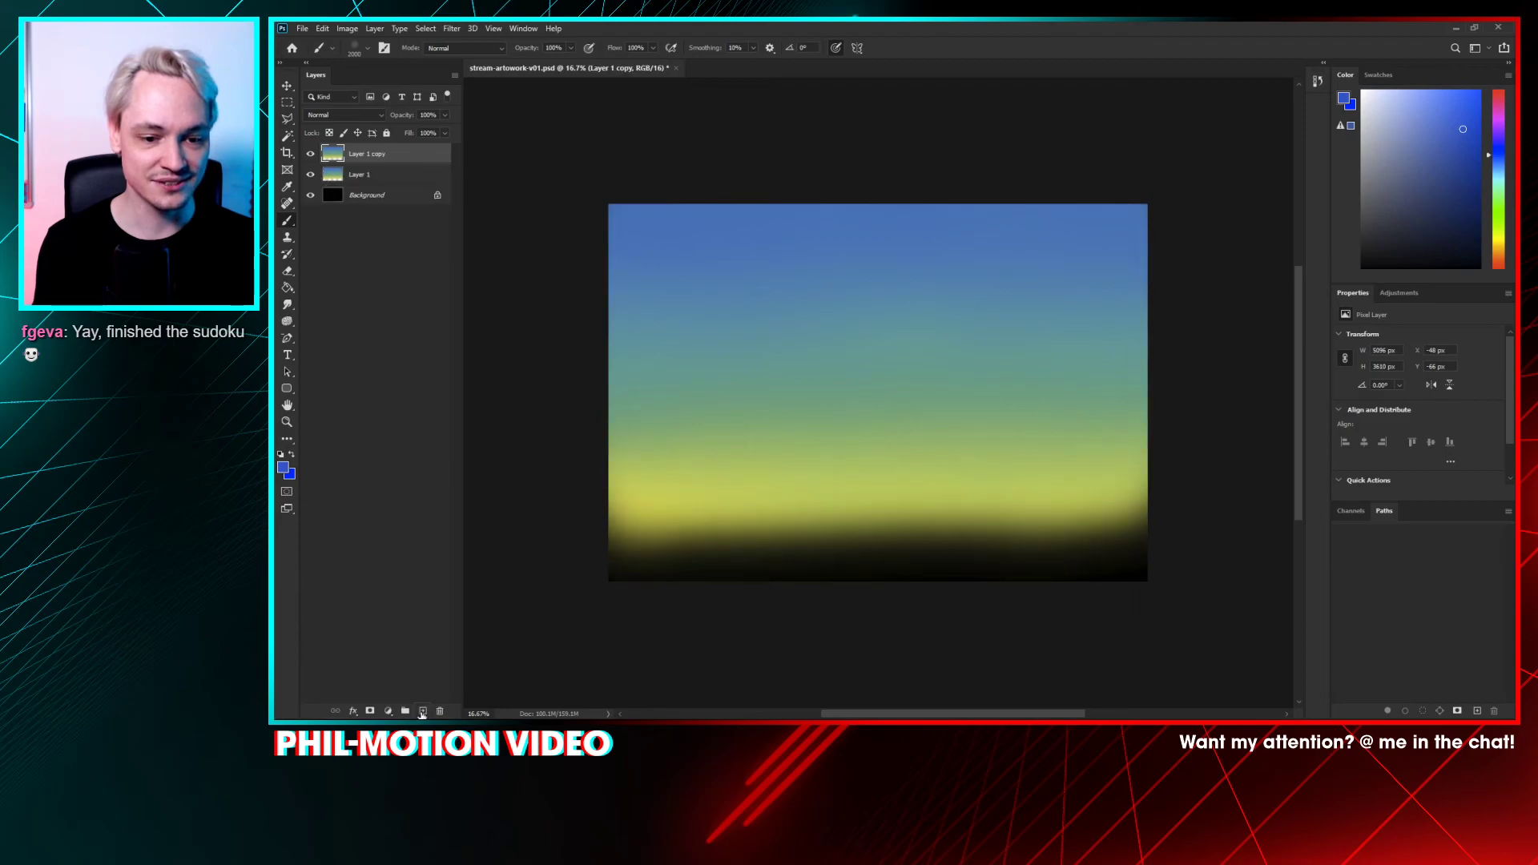
key(ctrl+z)
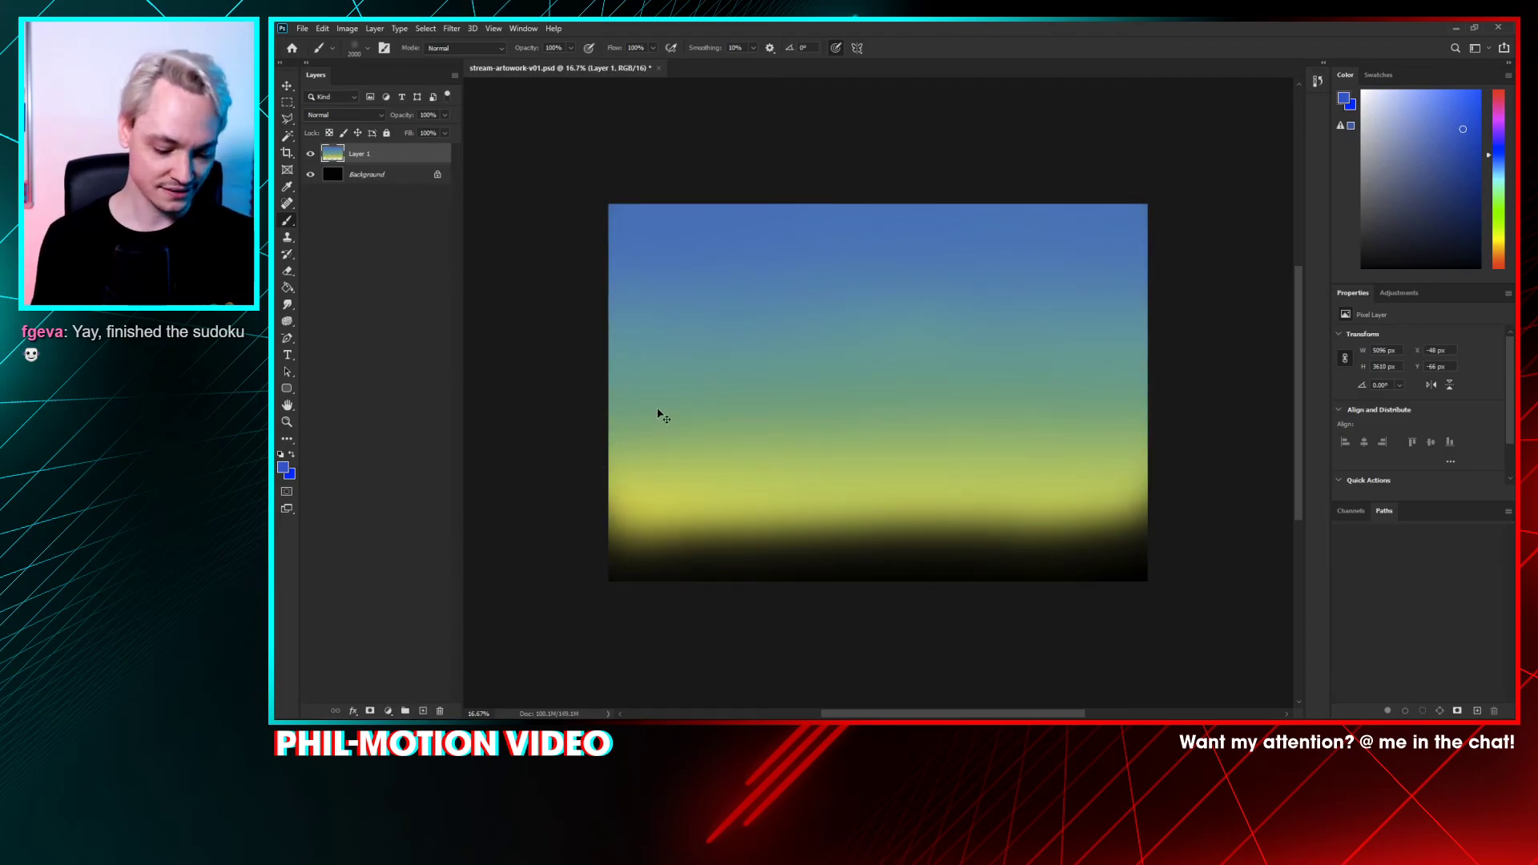
- Darken the gradient layer strongly with Curves, lowering the white point and pulling the curve down to output 35 at input 171
key(i)
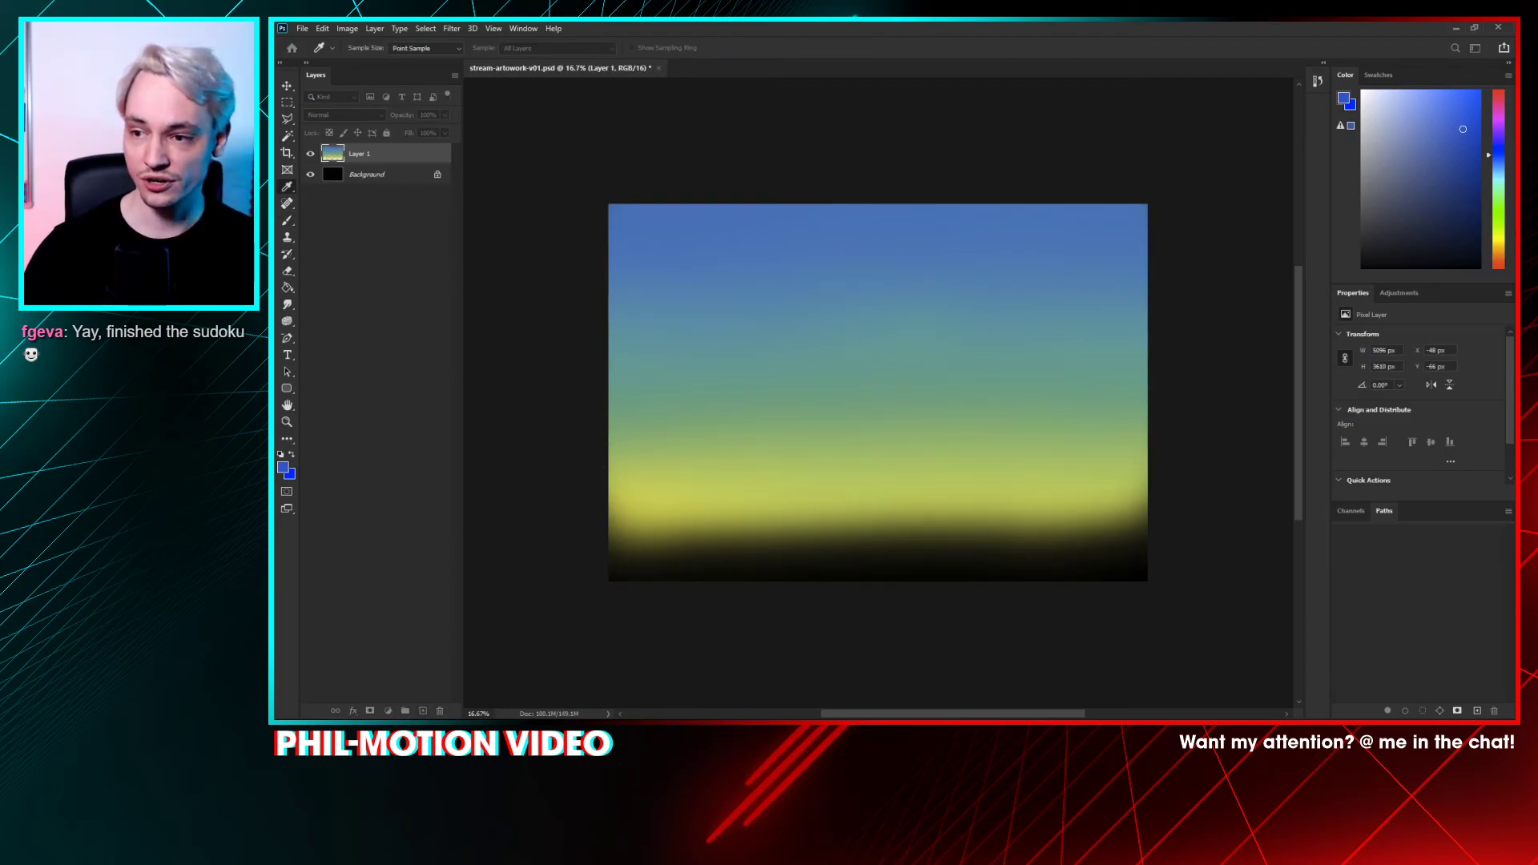
key(ctrl+m)
drag(996, 75, 1104, 83)
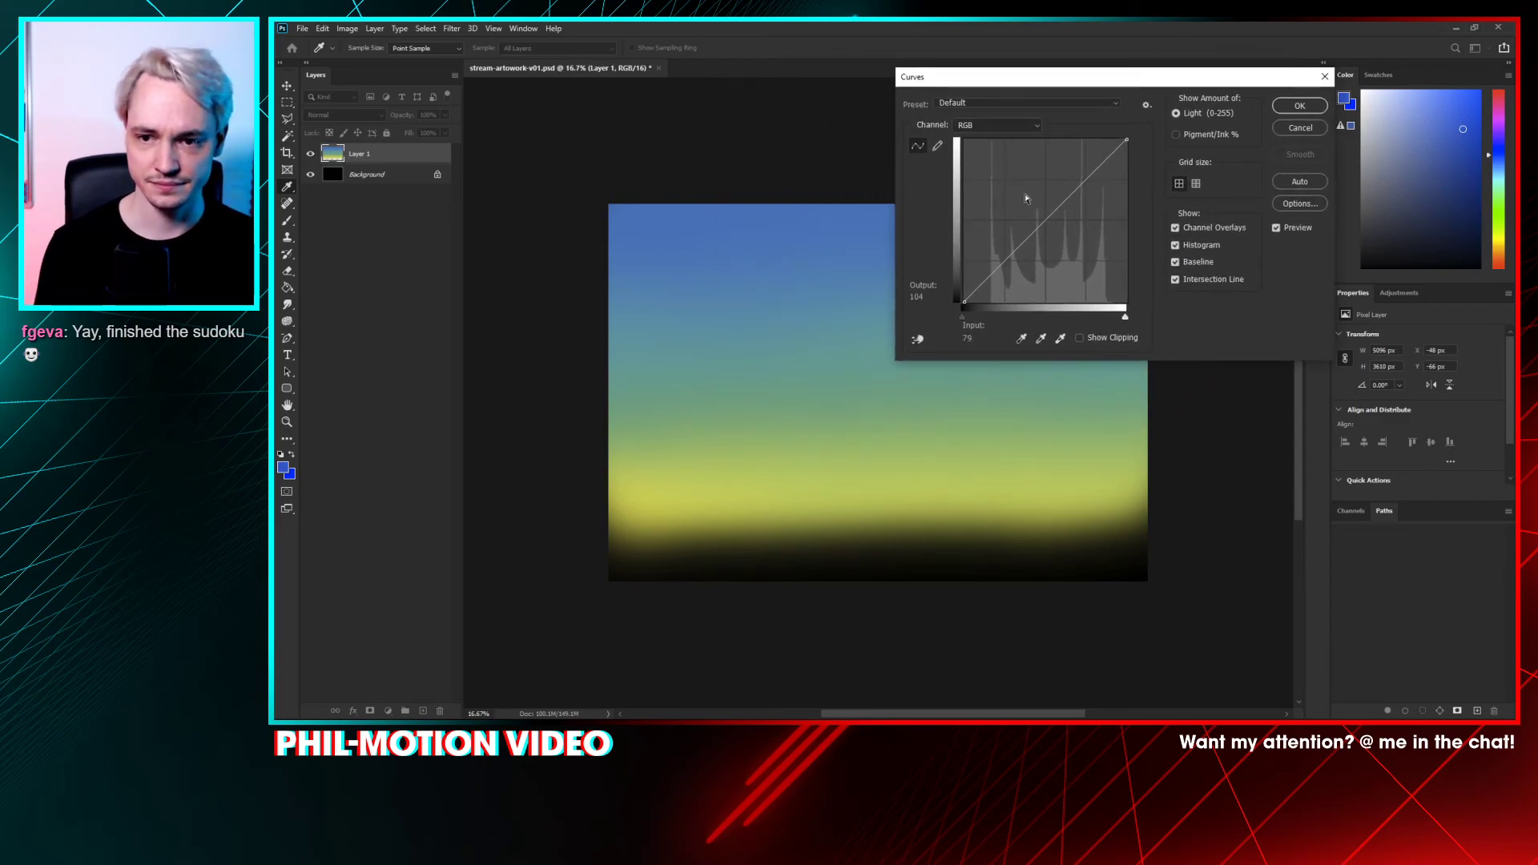
drag(1123, 139, 1073, 281)
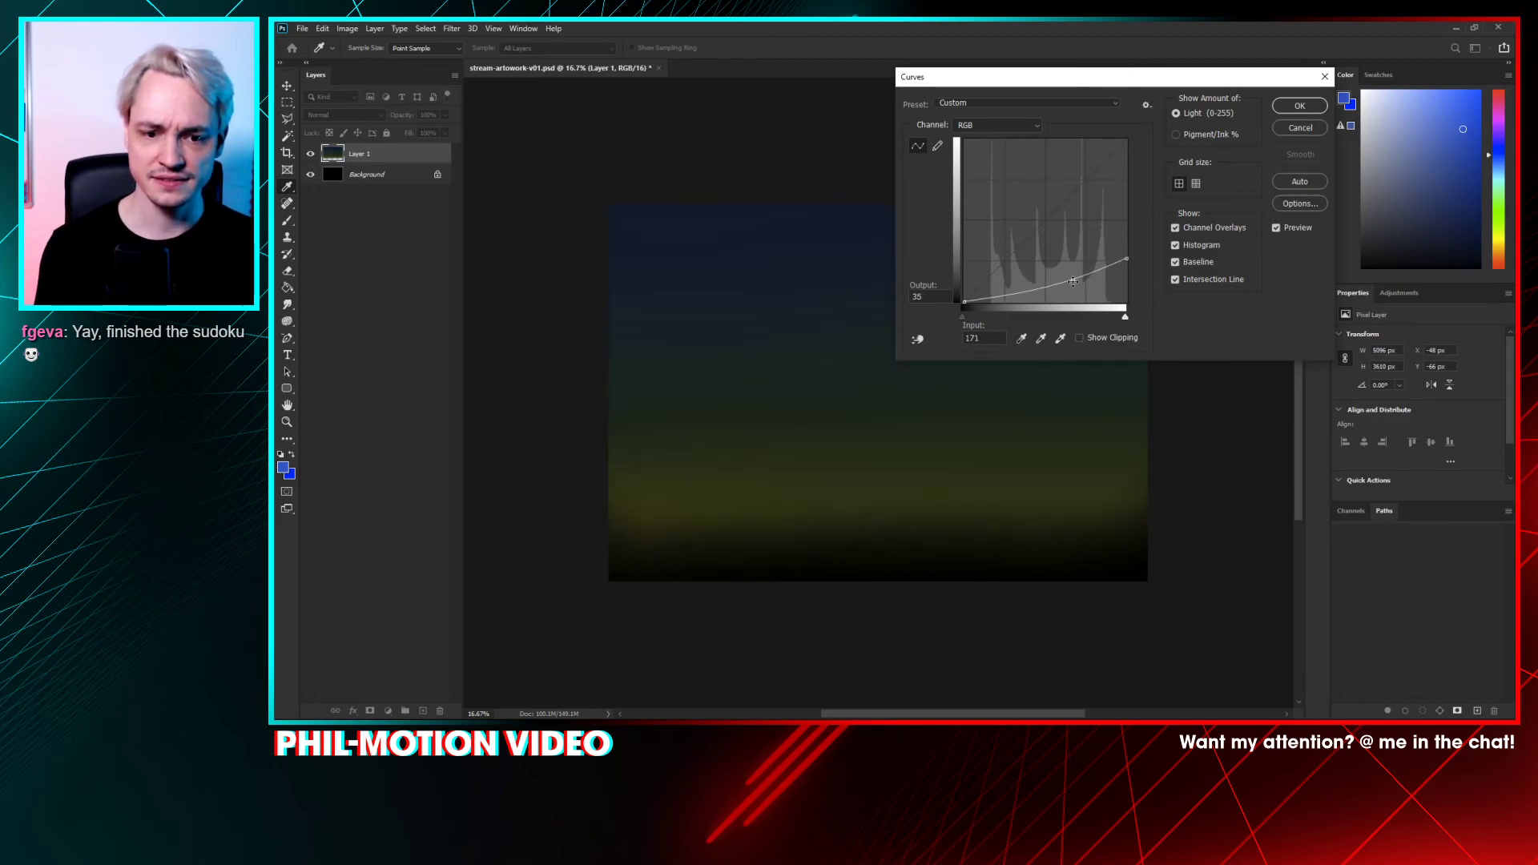
click(1299, 106)
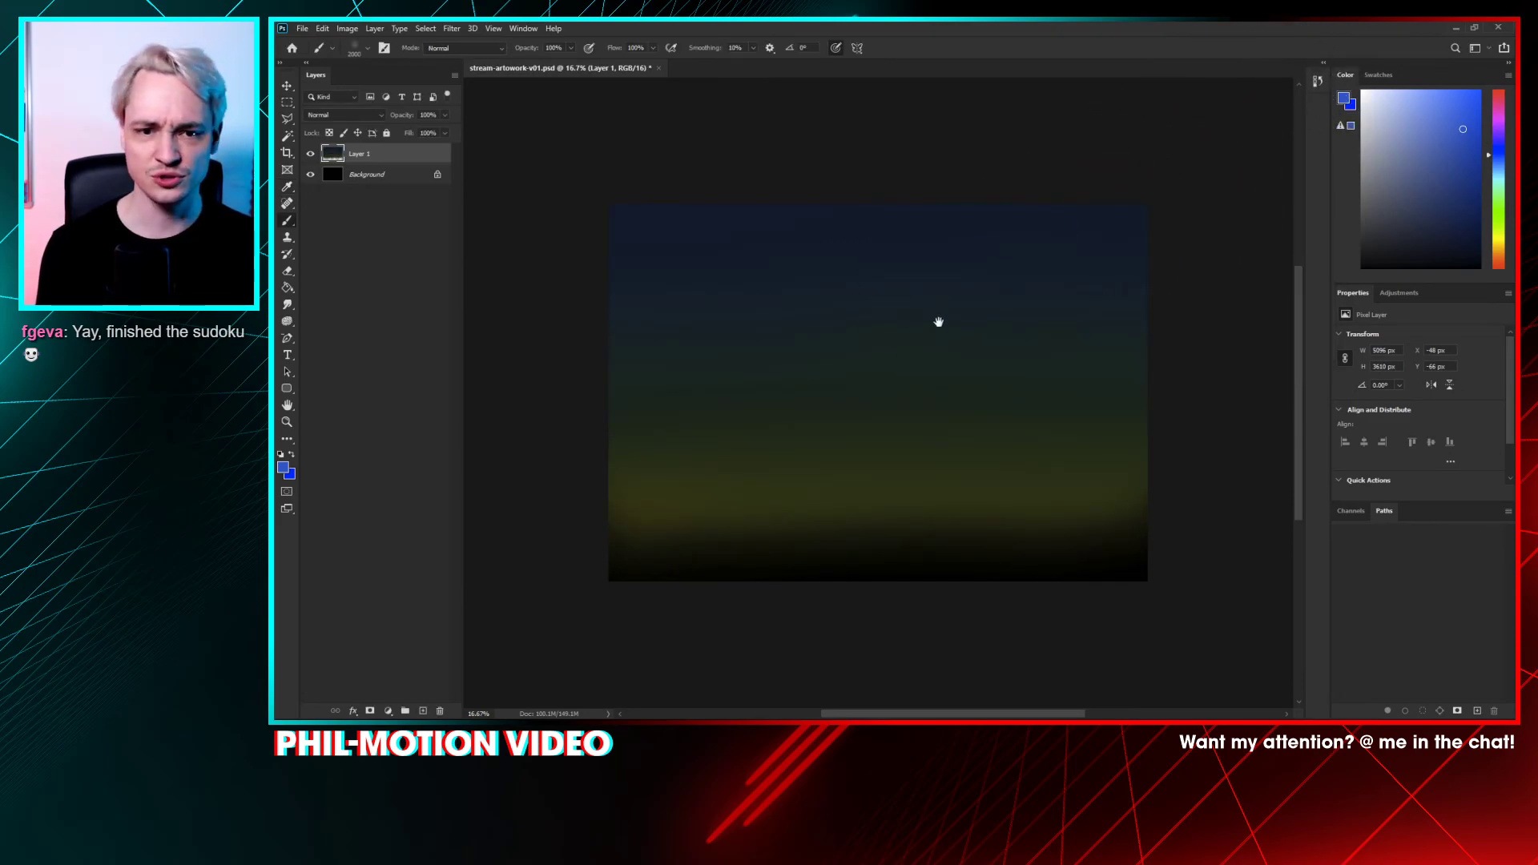
- Shift the darkened gradient layer upward so black fills the lower part of the canvas
scroll(938, 323, down, 1)
key(ctrl+plus)
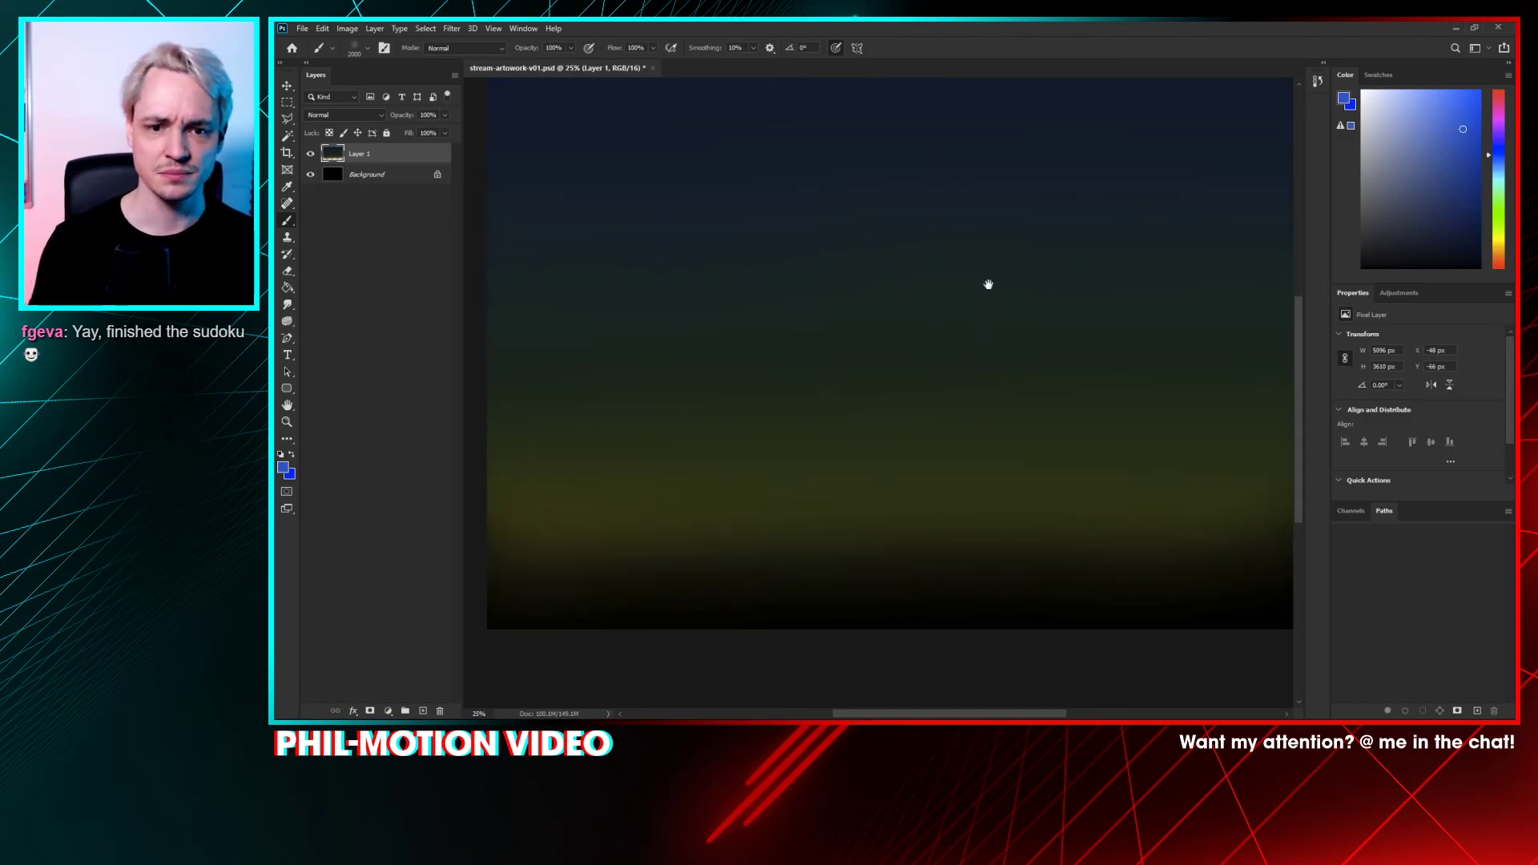
drag(989, 286, 939, 354)
key(ctrl+minus)
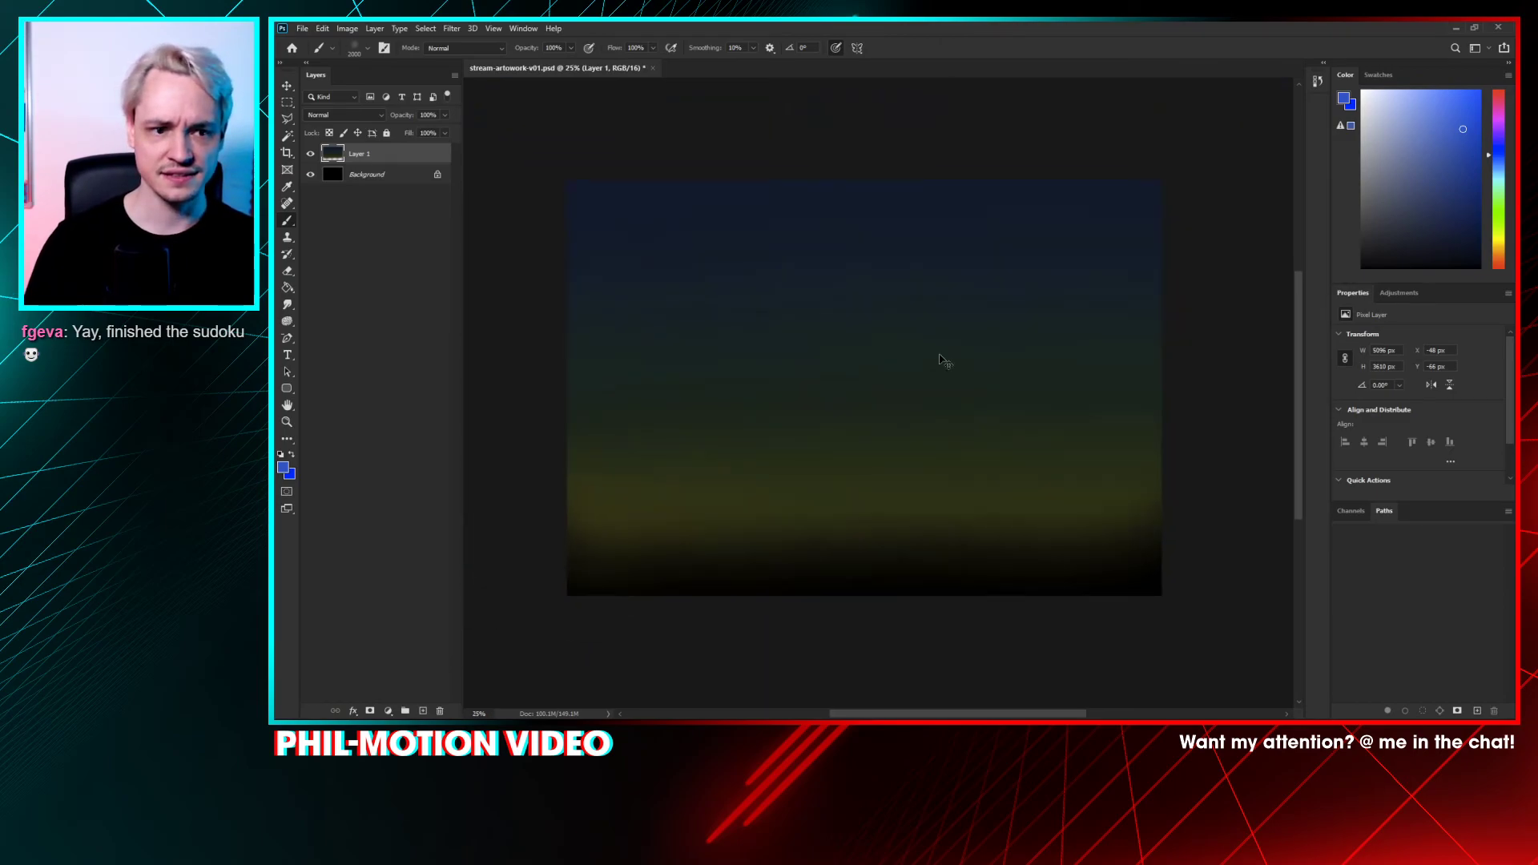
drag(846, 494, 834, 425)
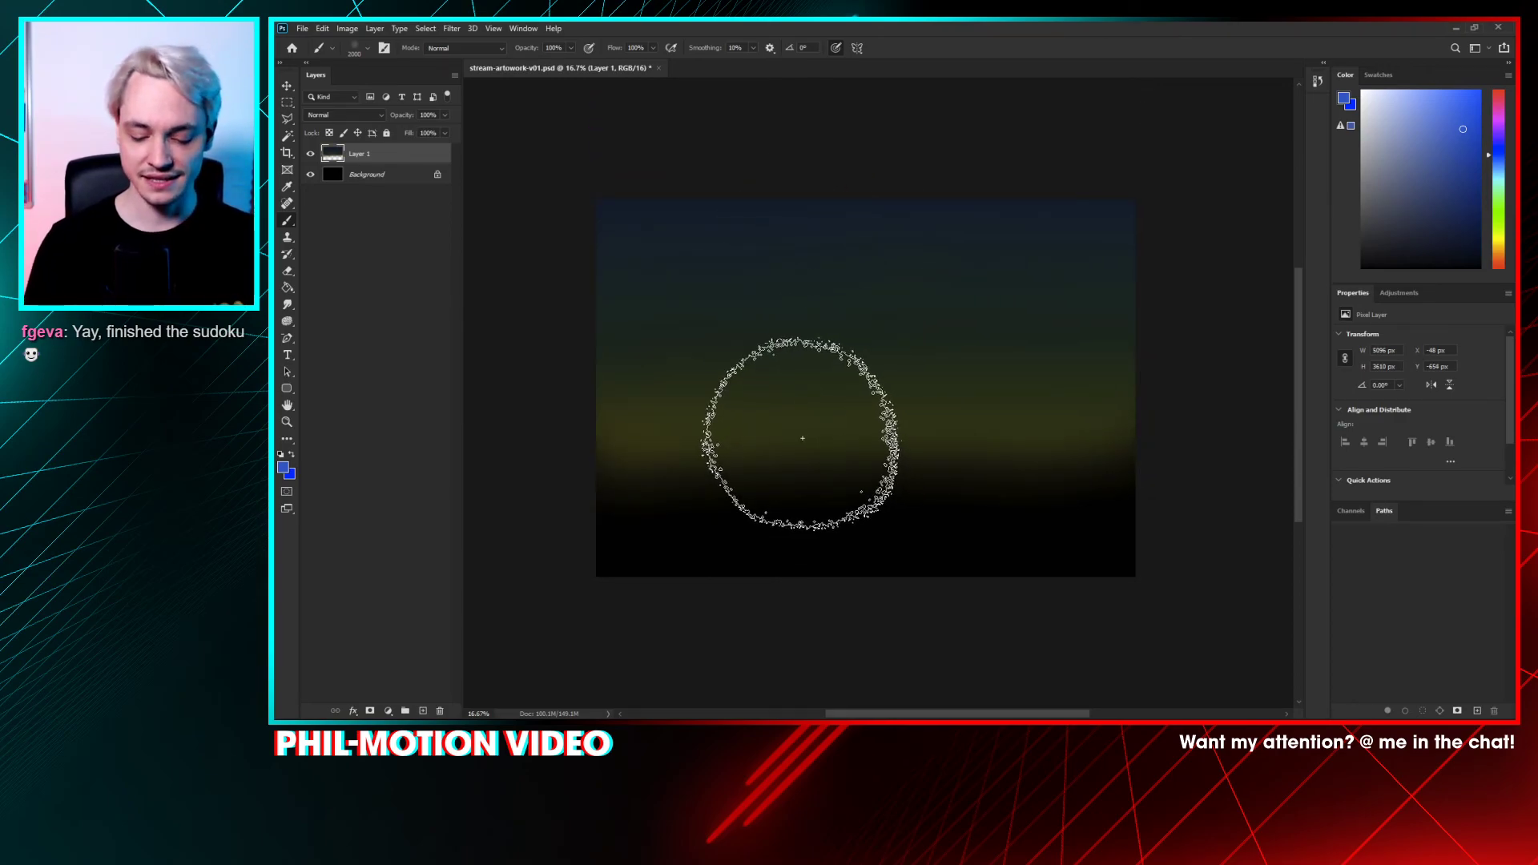
- Squash the gradient layer vertically to about 2068 px high with Free Transform and align it with the canvas's upper edge
key(ctrl+minus)
key(ctrl+t)
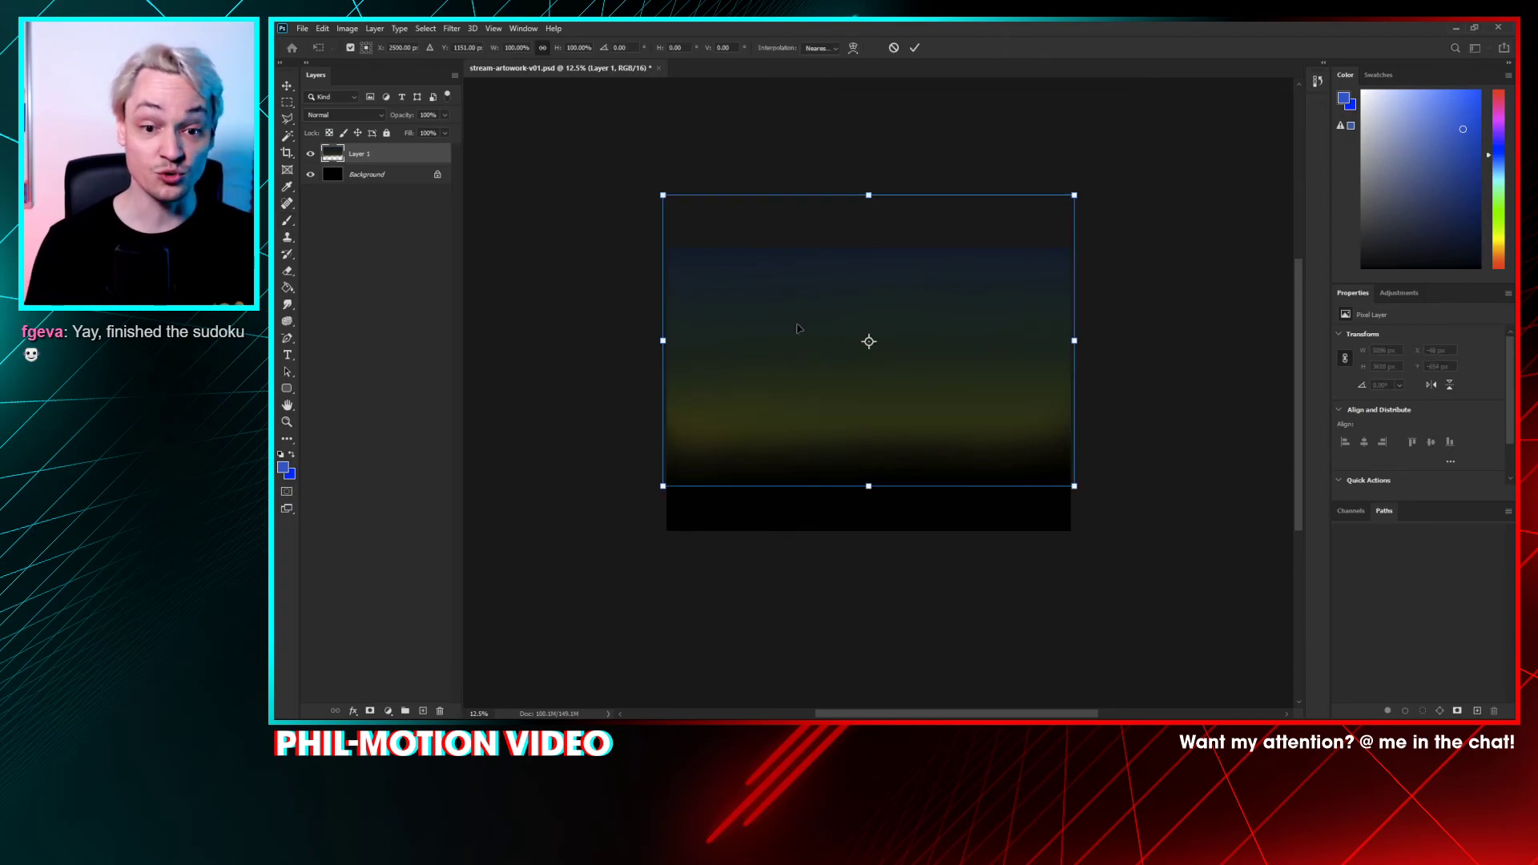
drag(867, 192, 868, 372)
mouse_move(942, 438)
mouse_down()
mouse_move(955, 297)
mouse_move(894, 325)
mouse_move(864, 412)
mouse_up()
key(Return)
key(b)
key(ctrl+plus)
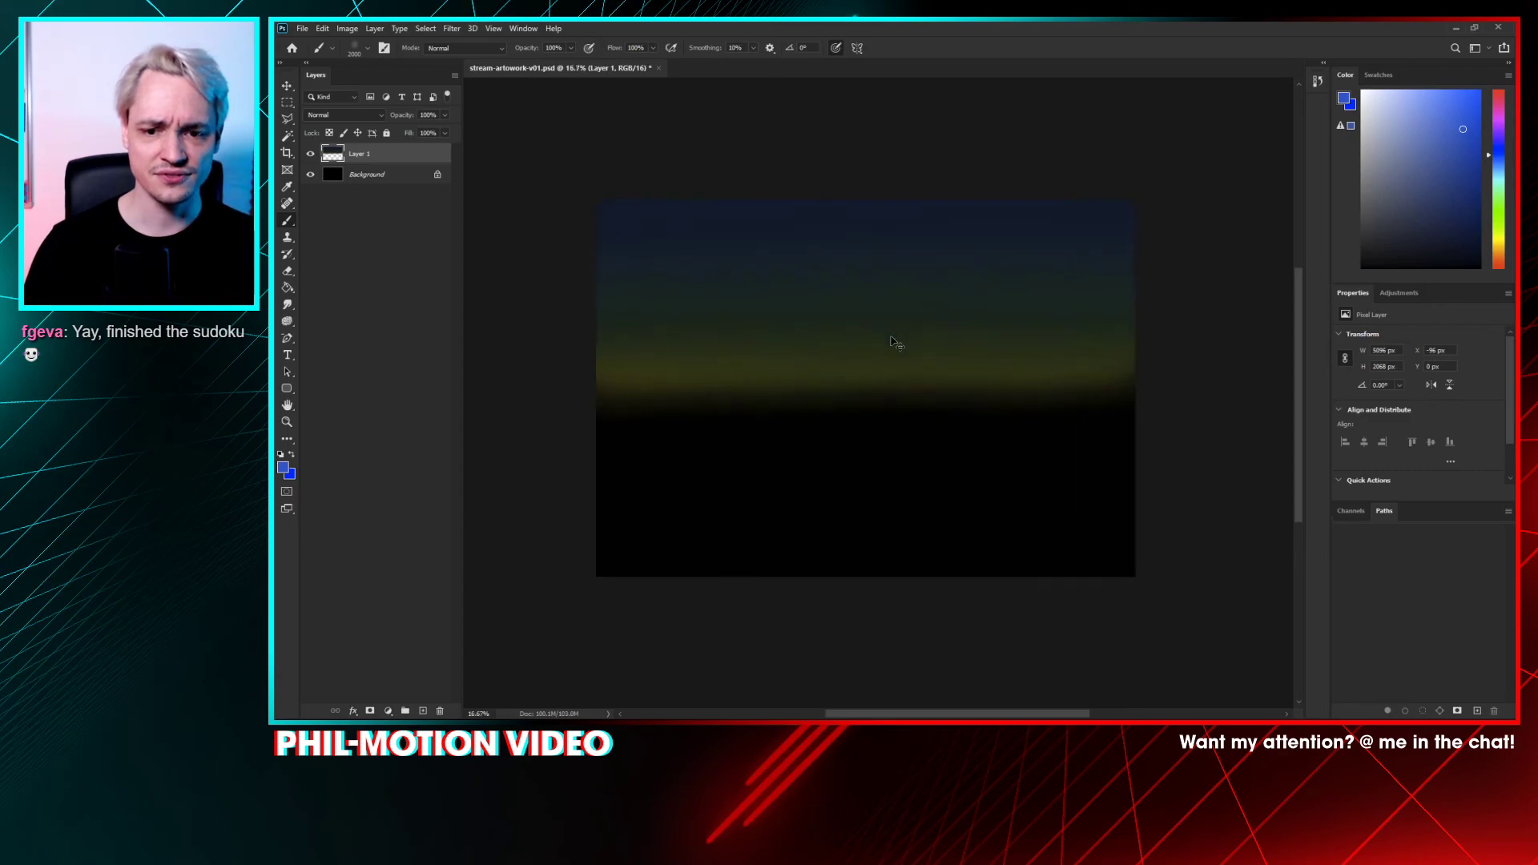
drag(841, 435, 859, 383)
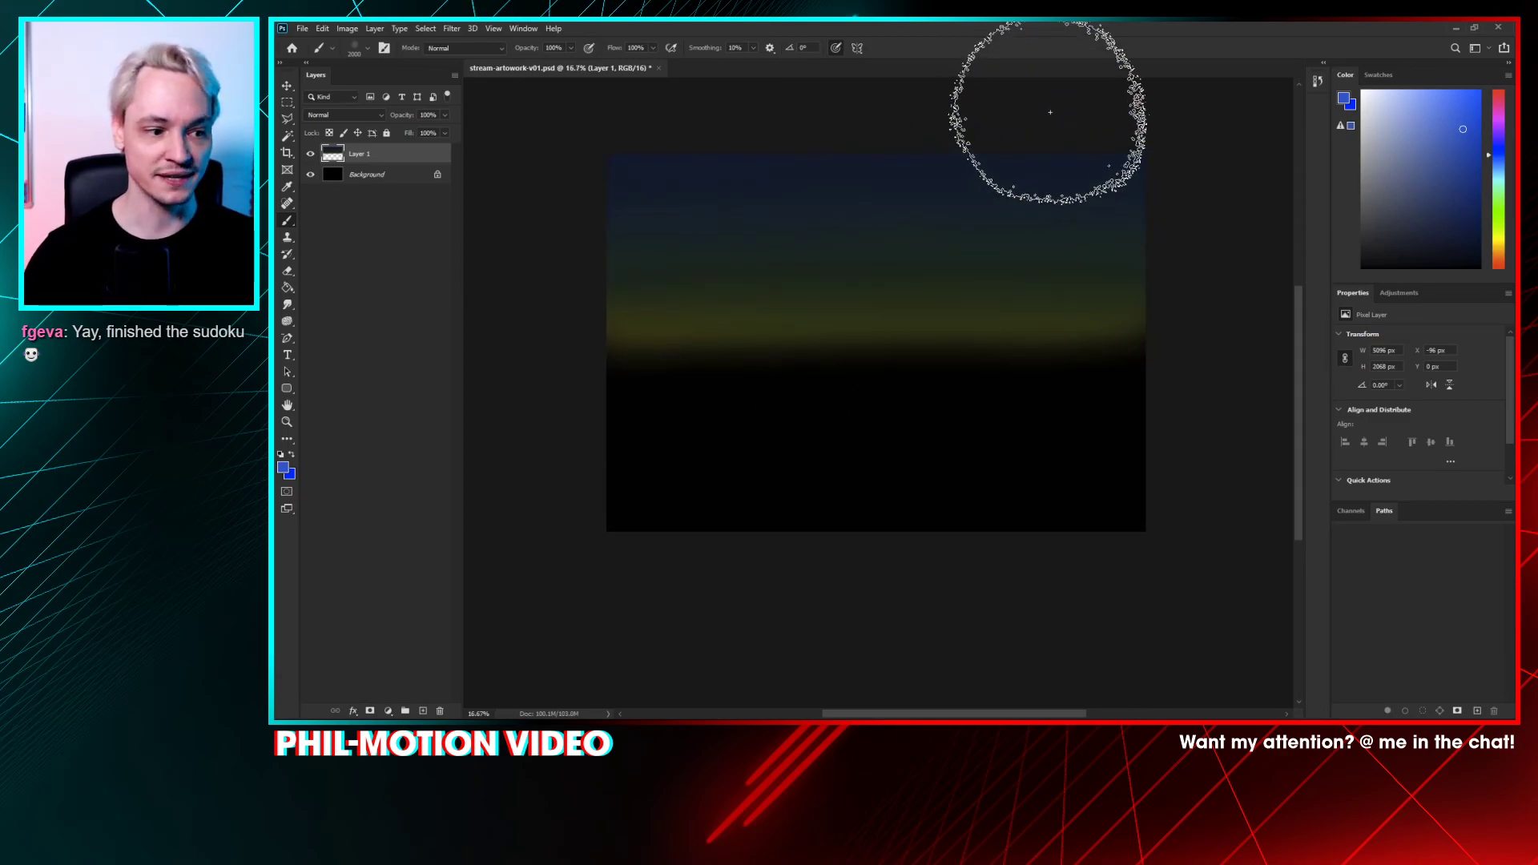
drag(876, 302, 858, 285)
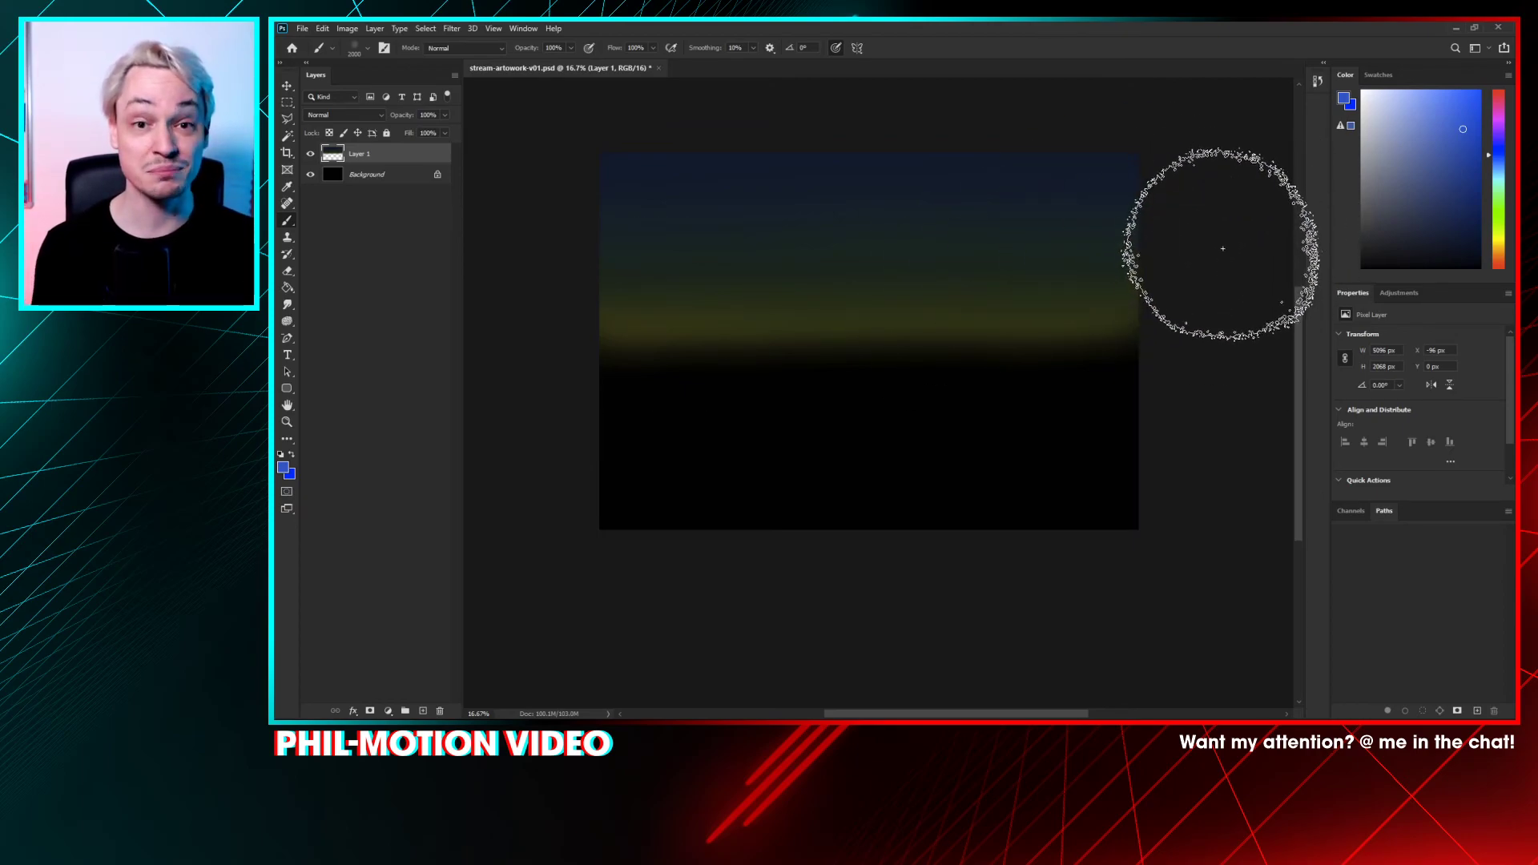
drag(1239, 264, 1234, 270)
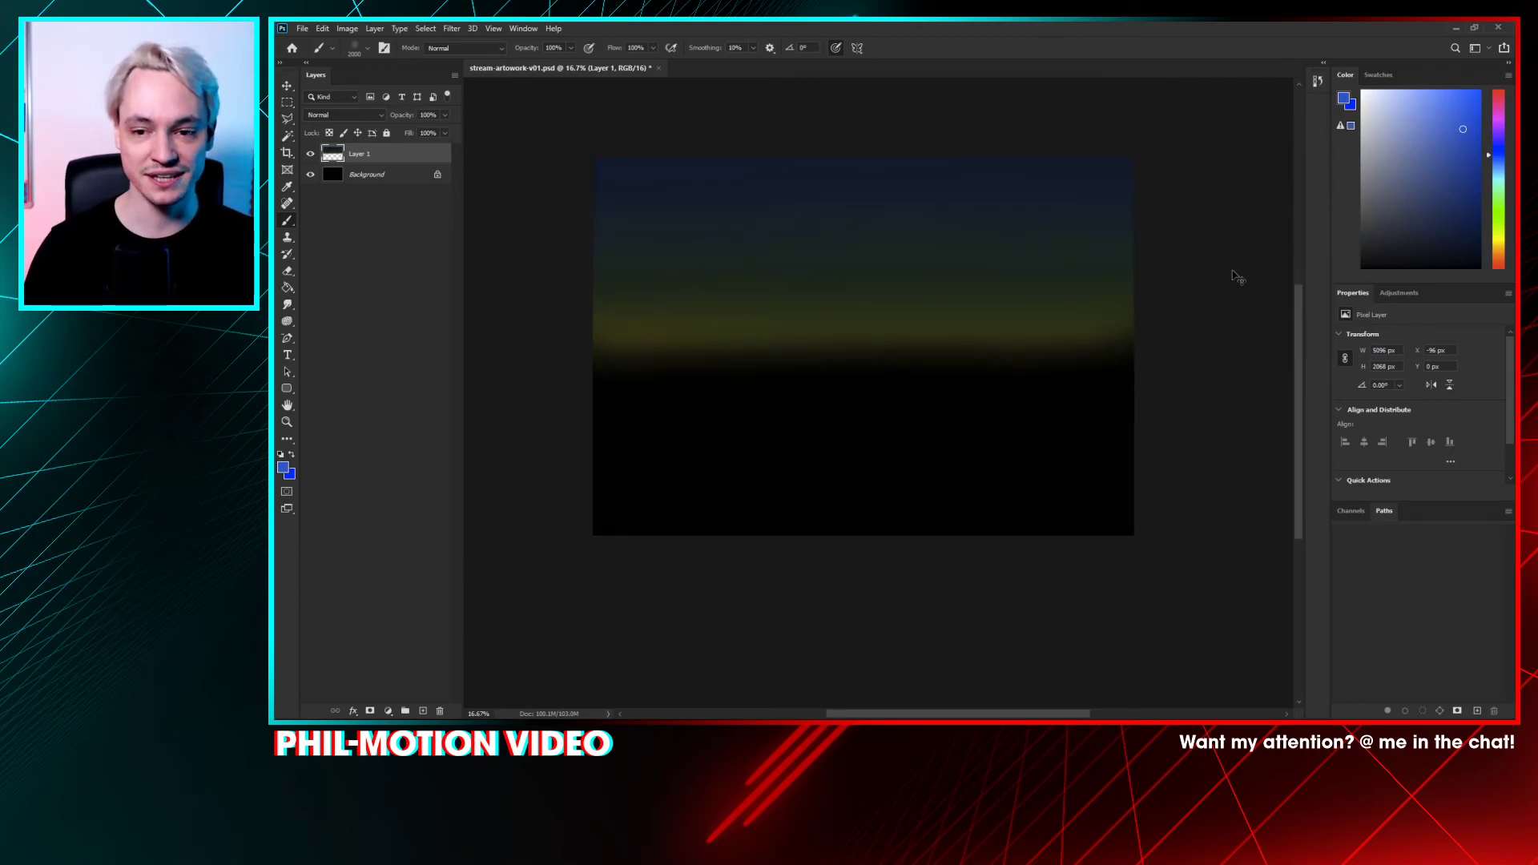
key(ctrl+plus)
drag(1065, 299, 1093, 375)
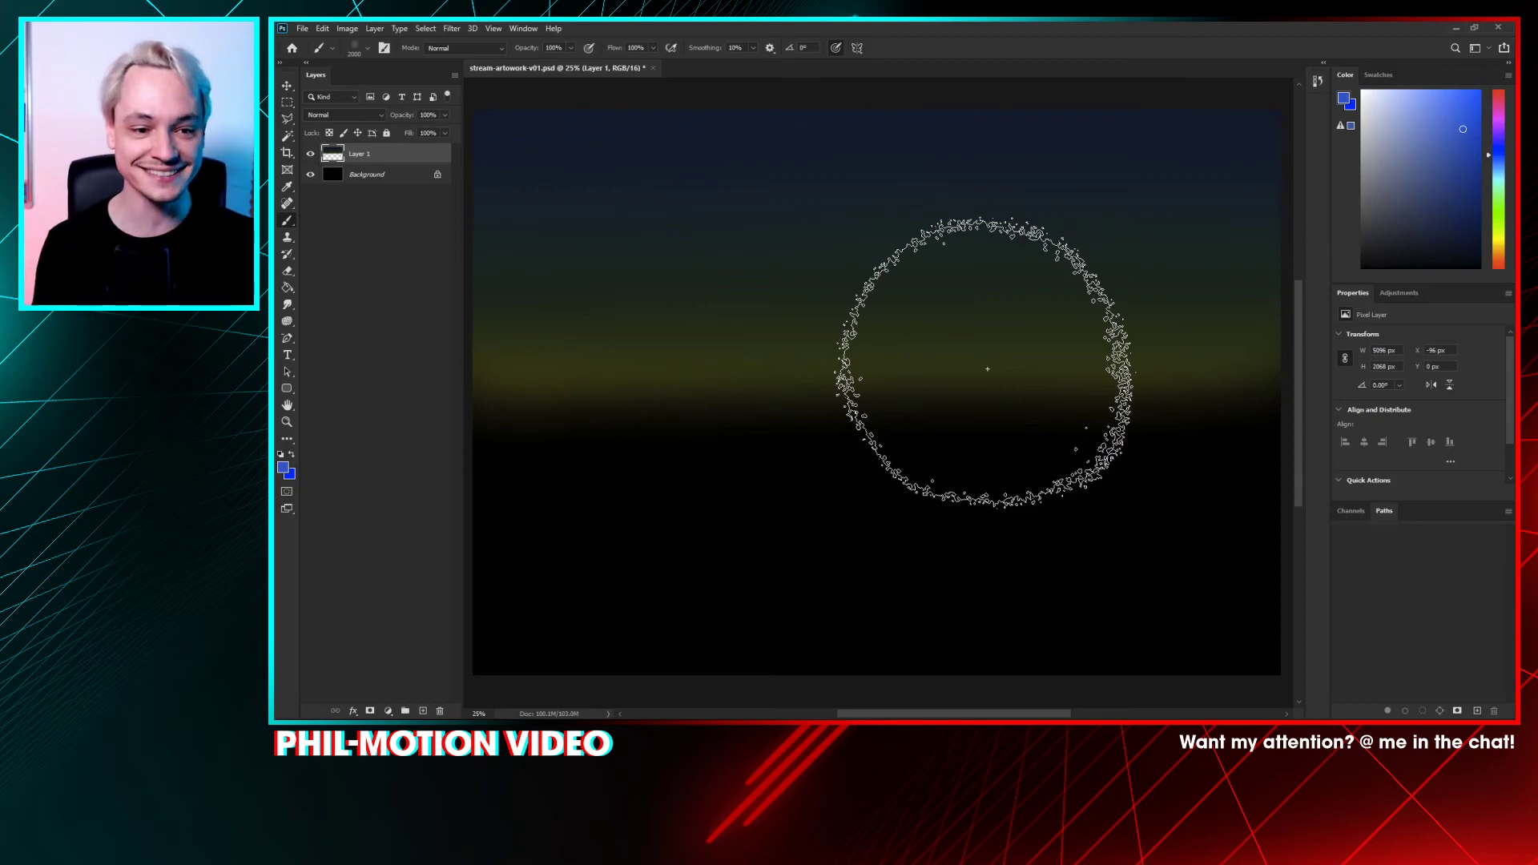
key(space)
drag(866, 330, 863, 312)
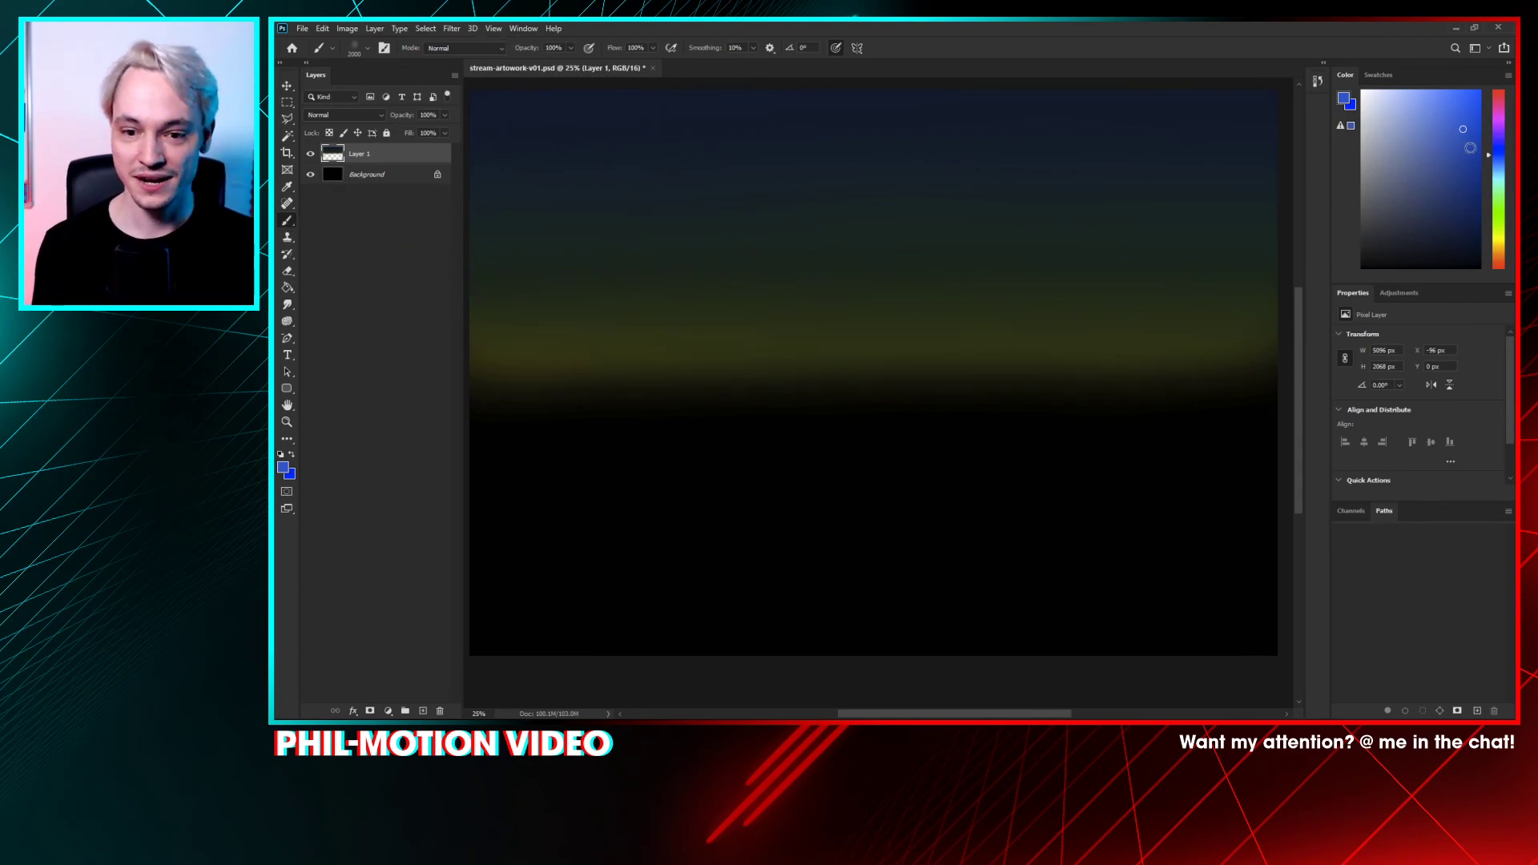
- Reduce the Charcoal 5 brush to about 495 px and add a new layer above the gradient
right_click(1022, 344)
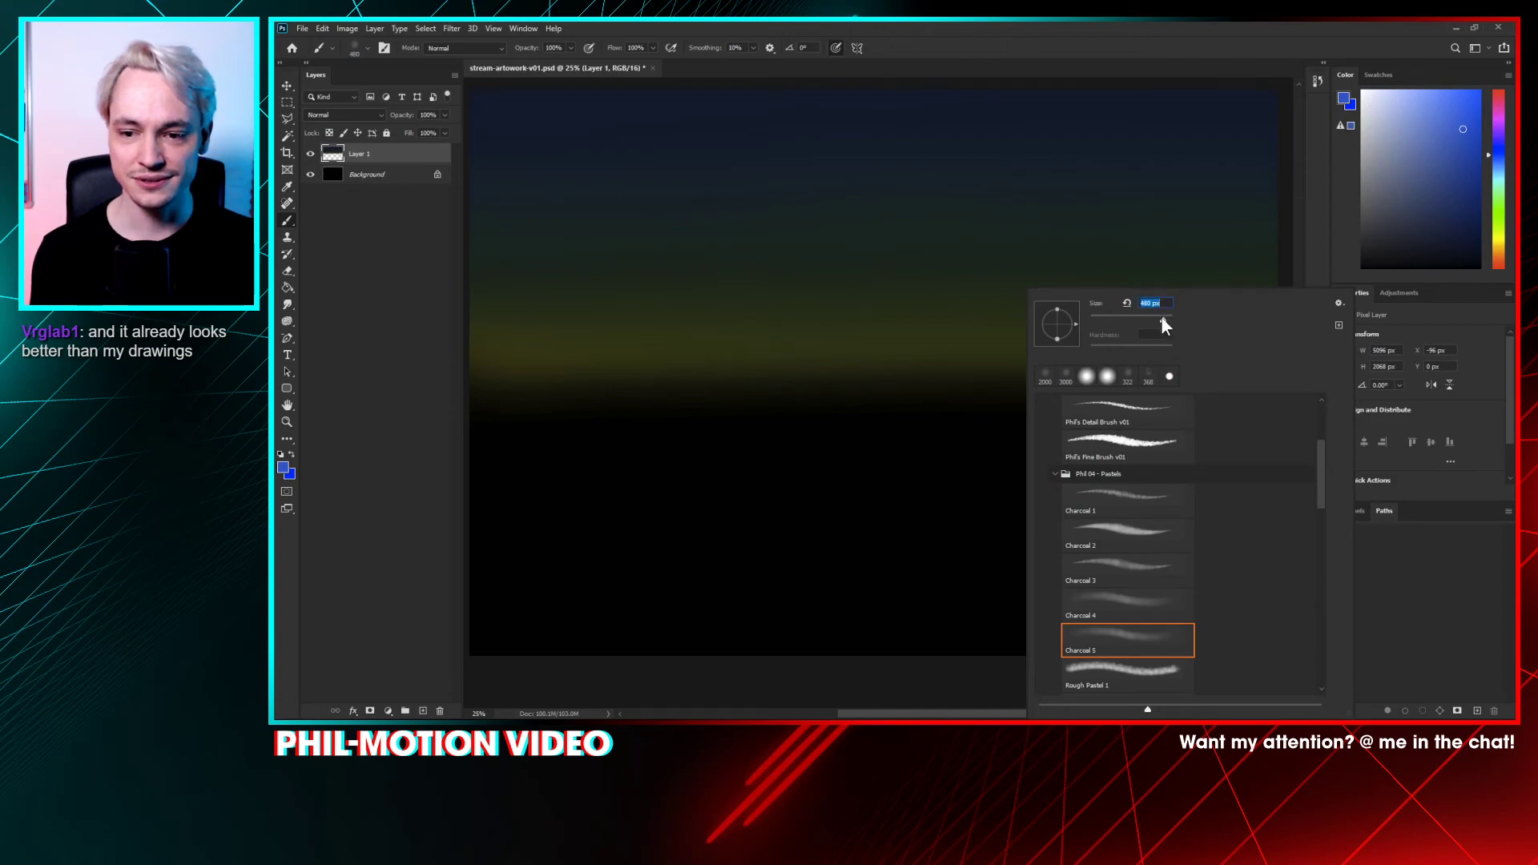
drag(1161, 315, 1165, 320)
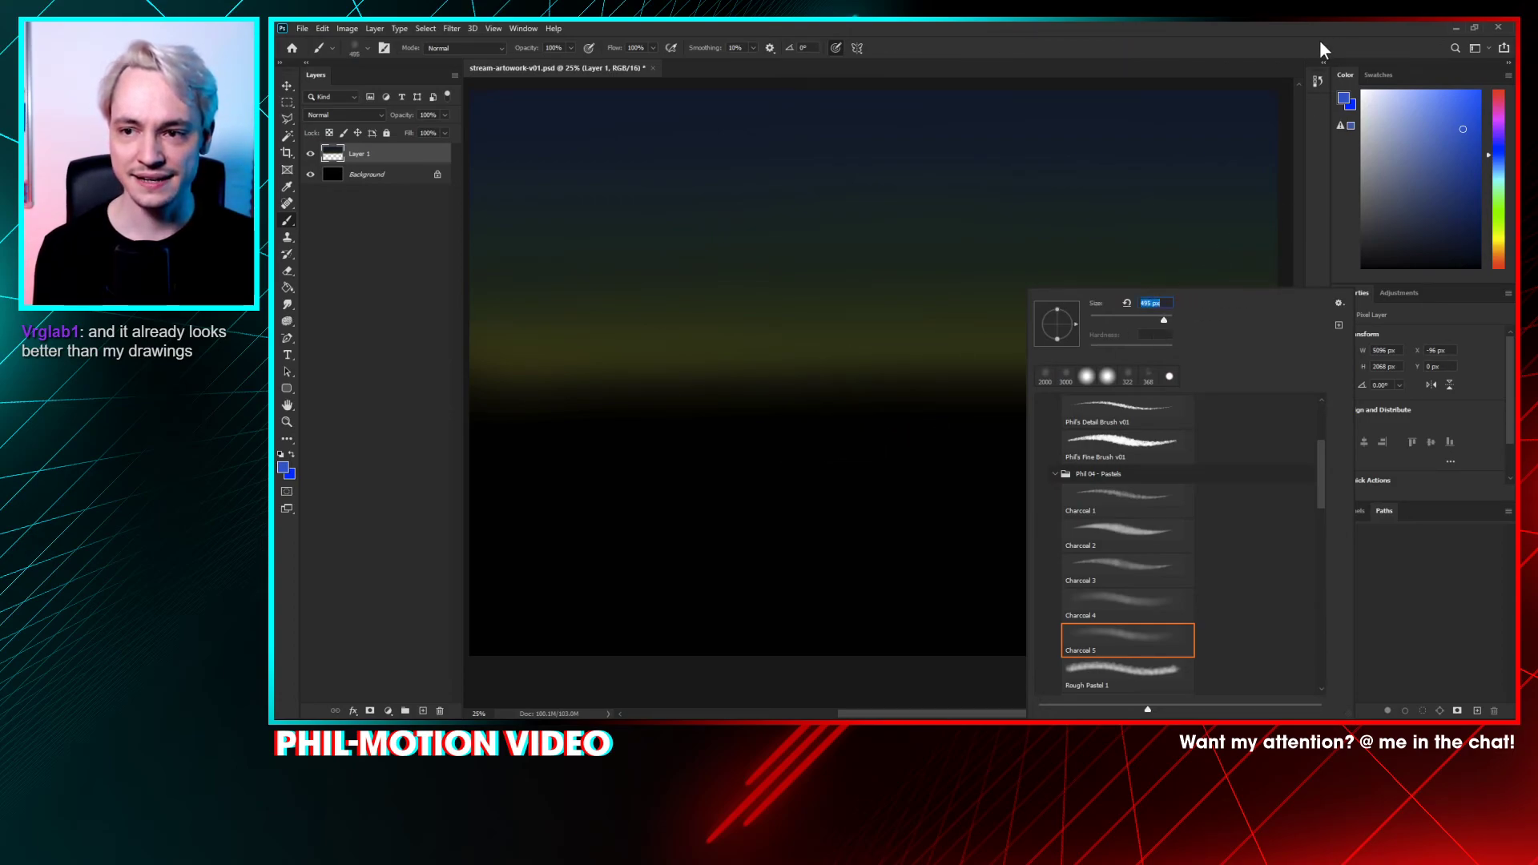
key(Return)
click(424, 712)
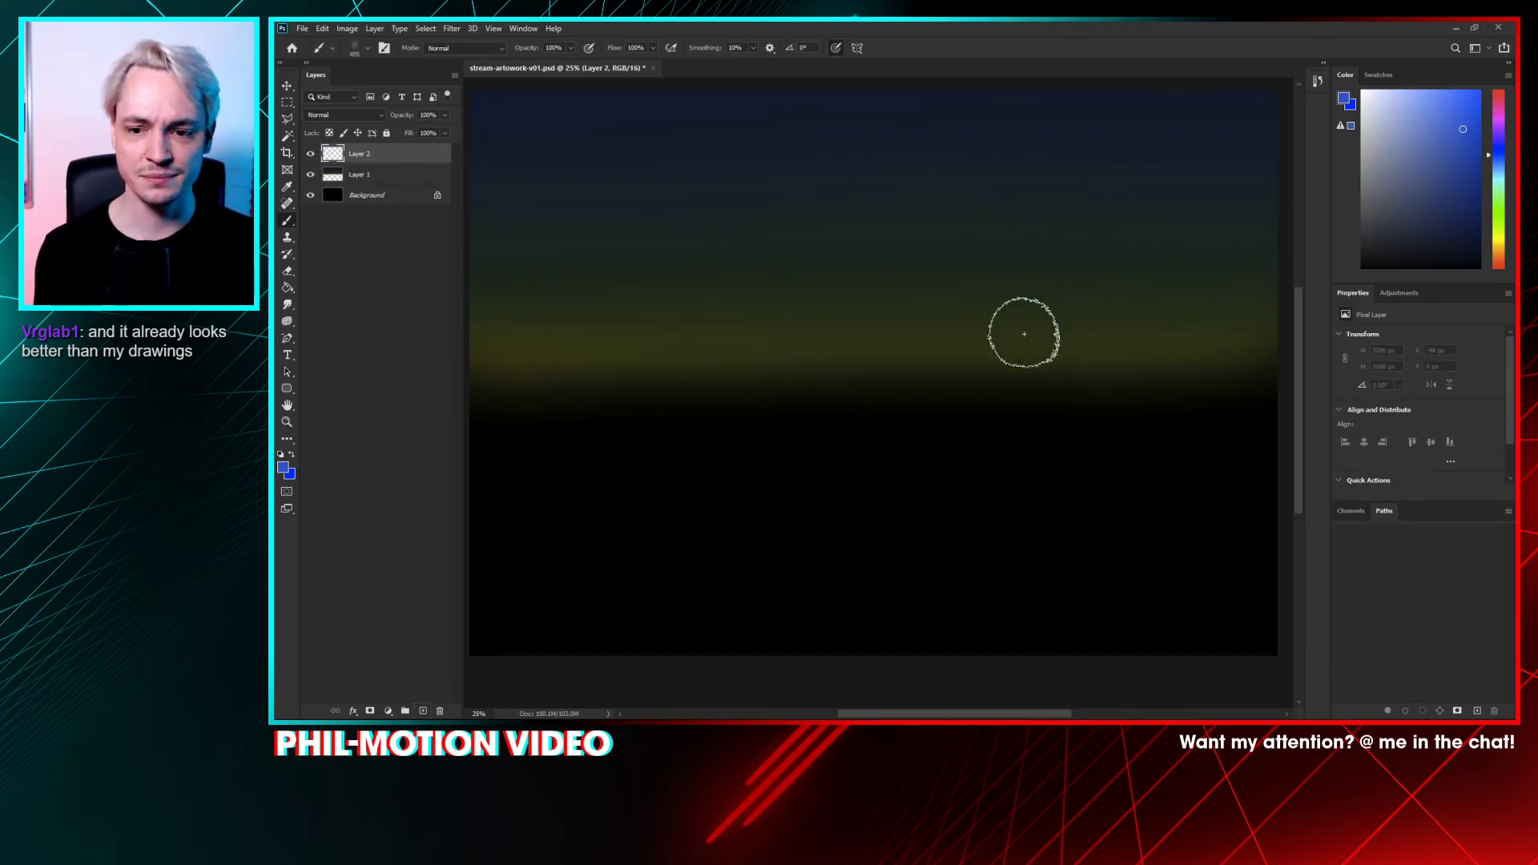
- Choose a dark orange, undo a first trial stroke, and paint an orange band along the horizon across the canvas
drag(1496, 132, 1503, 95)
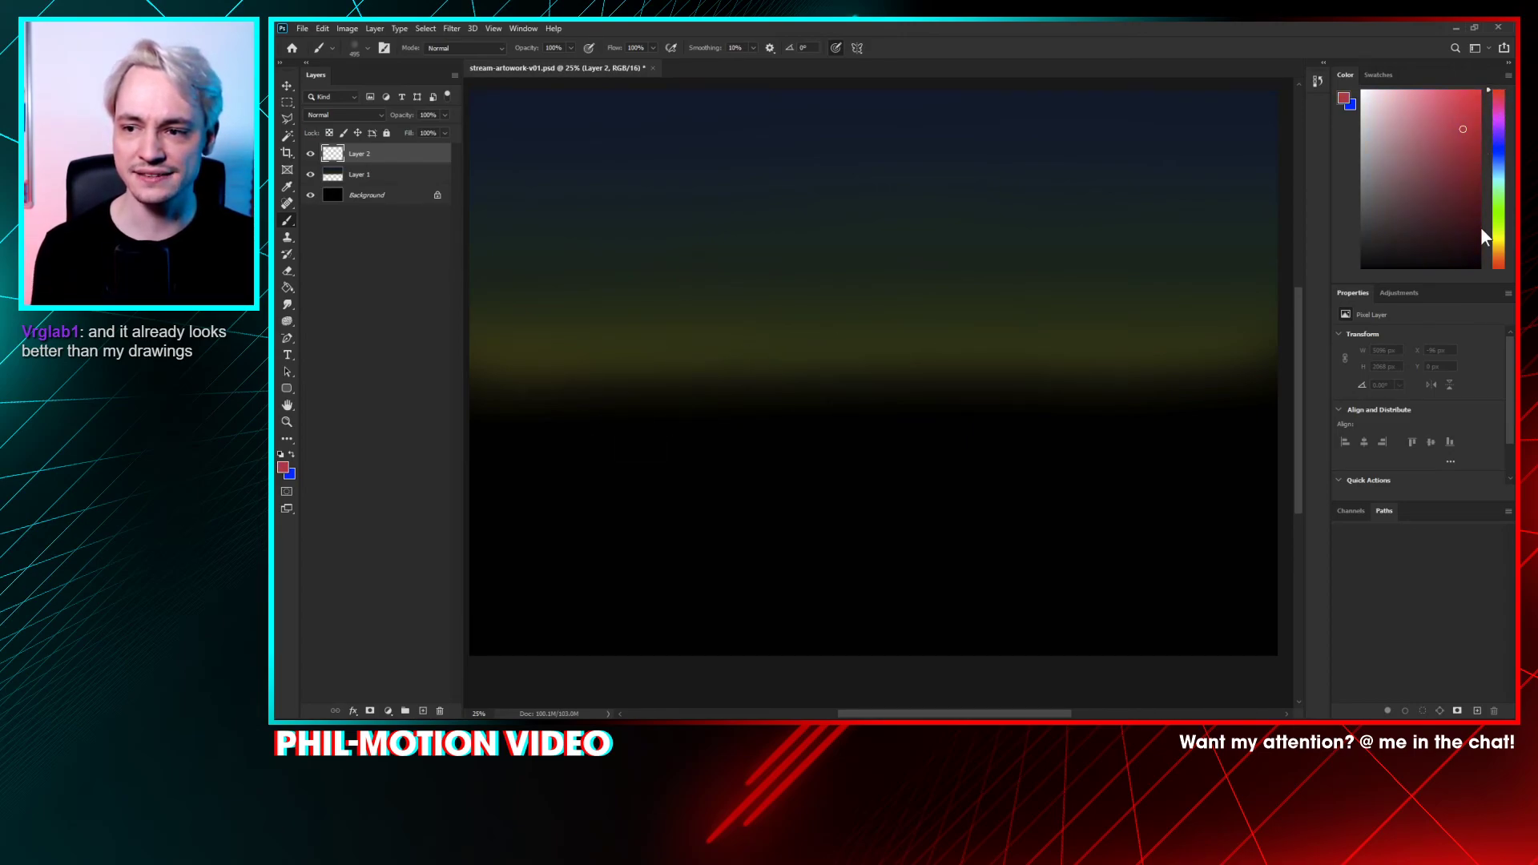
click(1500, 258)
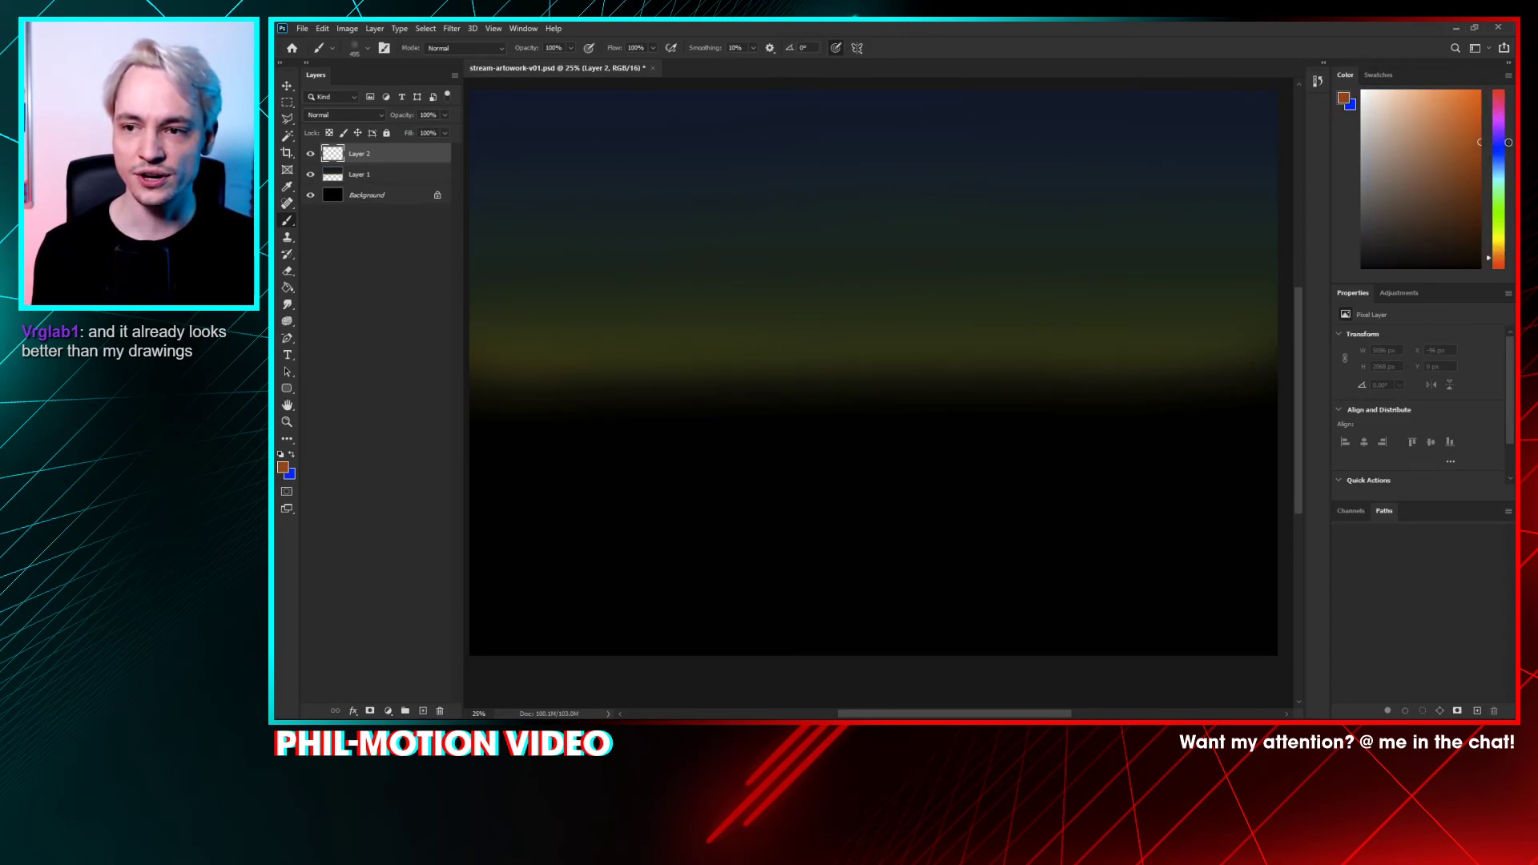
mouse_move(825, 398)
mouse_down()
mouse_move(858, 385)
mouse_move(1091, 383)
mouse_move(515, 426)
mouse_up()
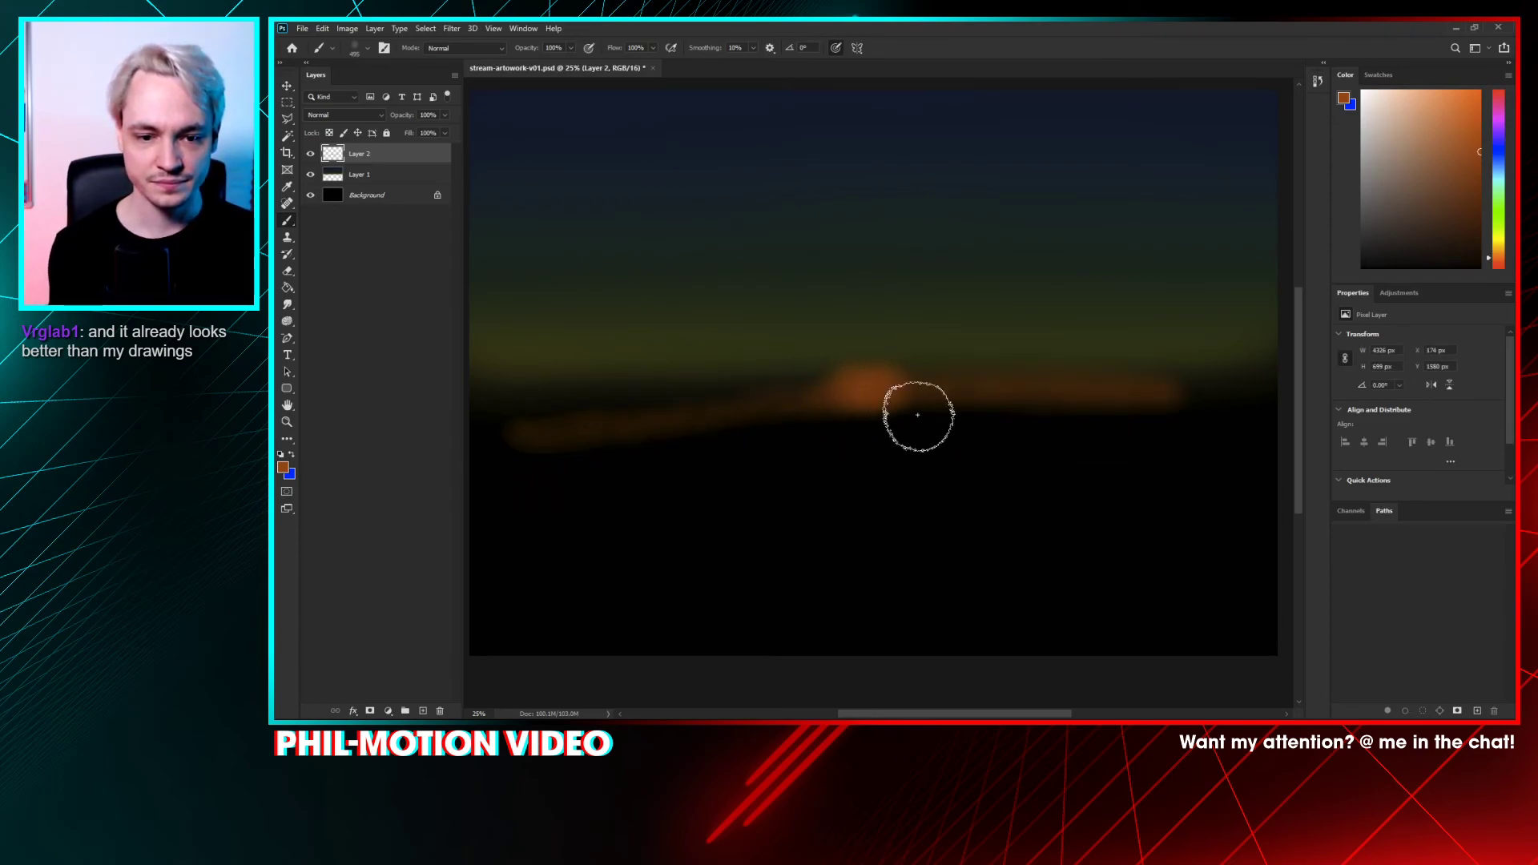
key(ctrl+z)
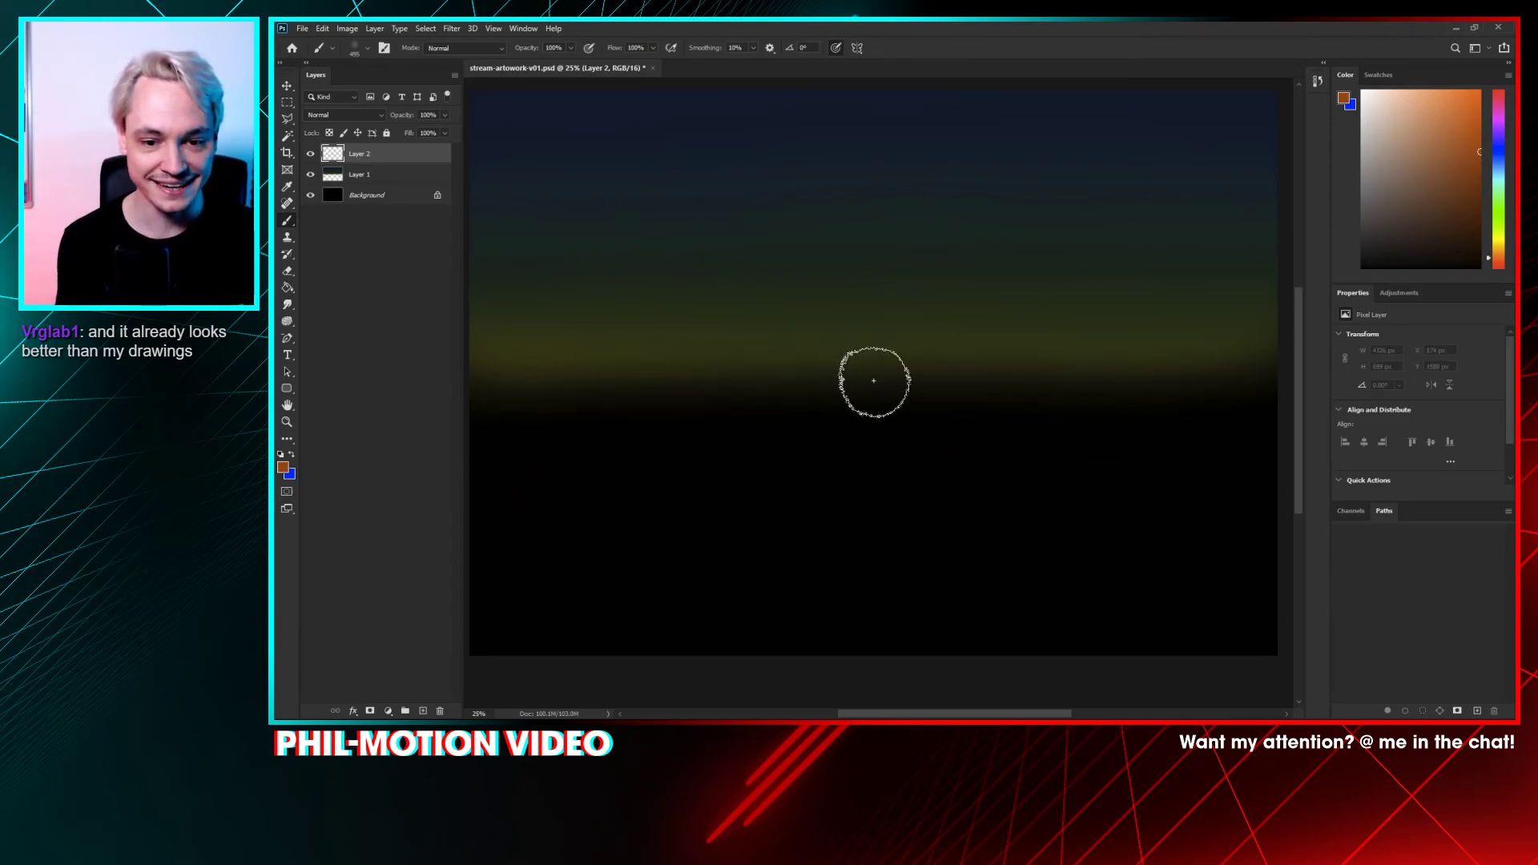
mouse_move(873, 381)
mouse_down()
mouse_move(794, 383)
mouse_move(890, 387)
mouse_move(572, 383)
mouse_move(979, 386)
mouse_move(901, 369)
mouse_move(919, 368)
mouse_move(866, 373)
mouse_move(1287, 381)
mouse_move(748, 410)
mouse_move(642, 390)
mouse_move(426, 398)
mouse_move(854, 390)
mouse_move(665, 379)
mouse_up()
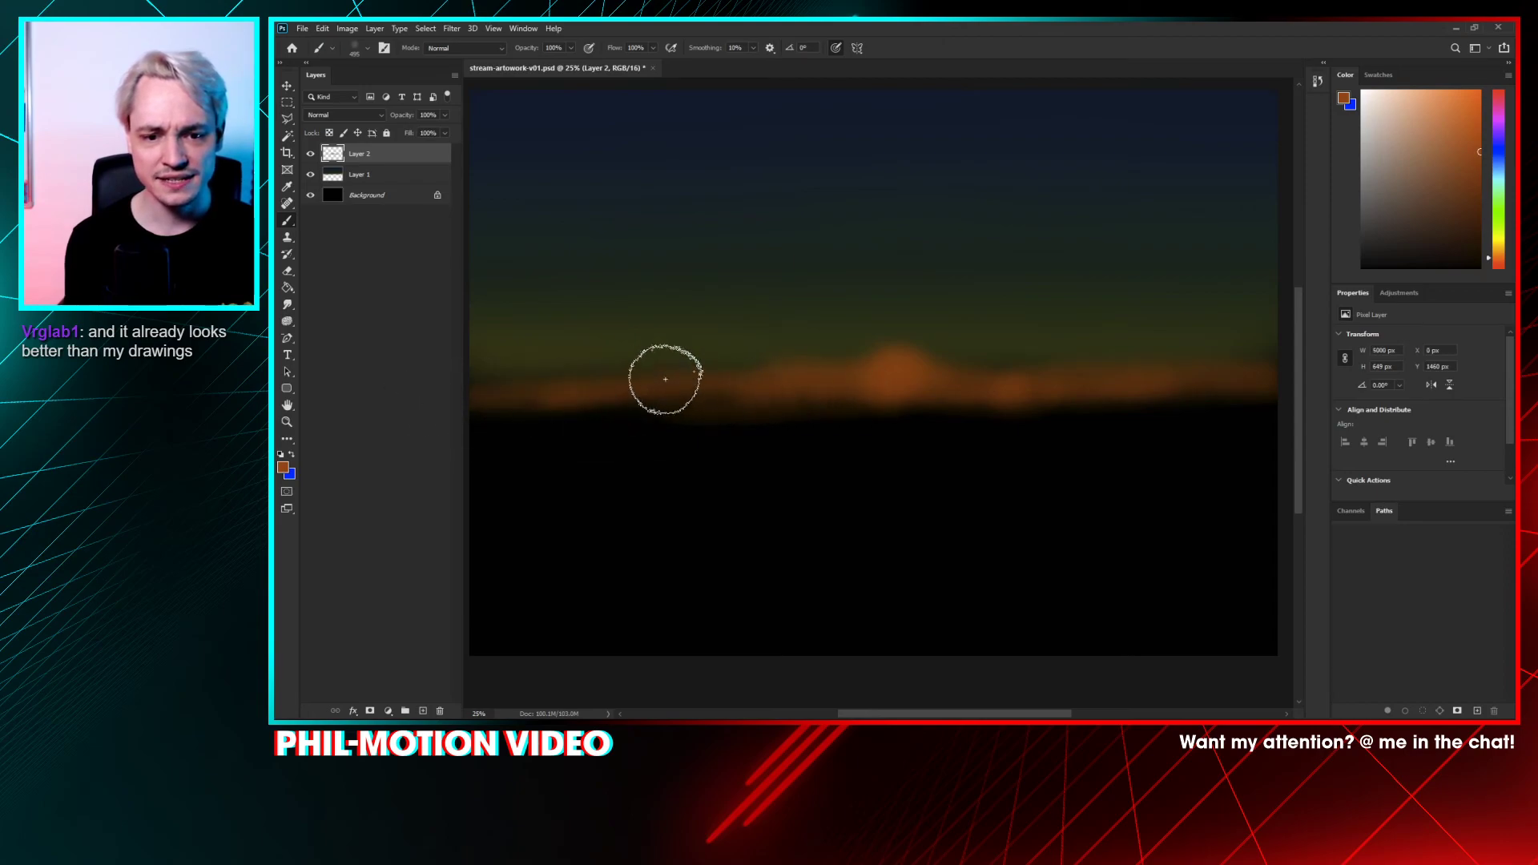
- Shift the paint colour to a brighter red-orange and paint along the lower part of the horizon band
drag(1500, 264, 1501, 274)
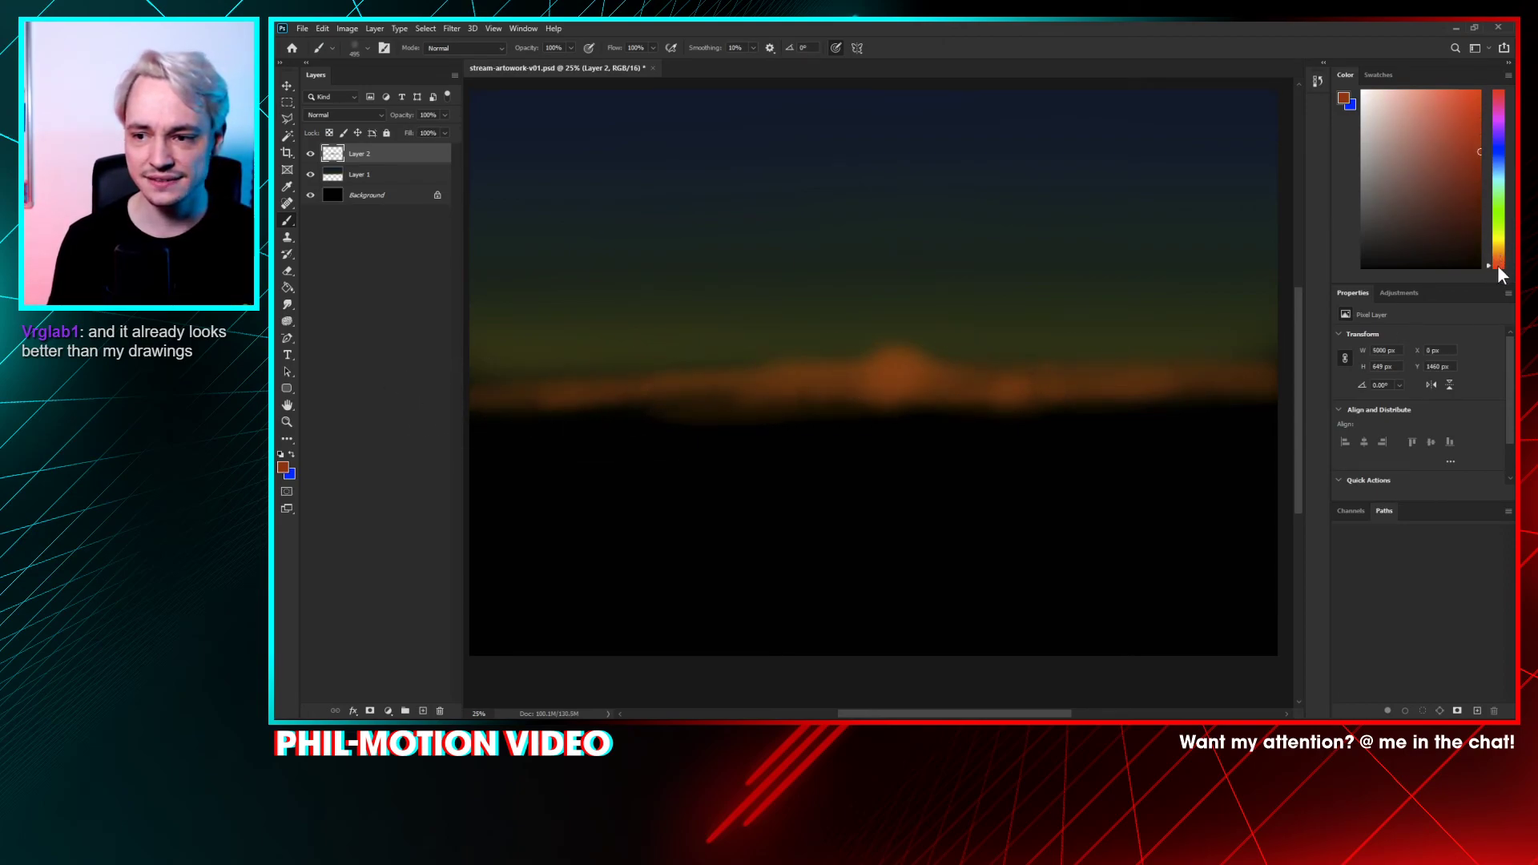
drag(954, 405, 1267, 388)
mouse_move(856, 393)
mouse_down()
mouse_move(532, 413)
mouse_move(1291, 403)
mouse_up()
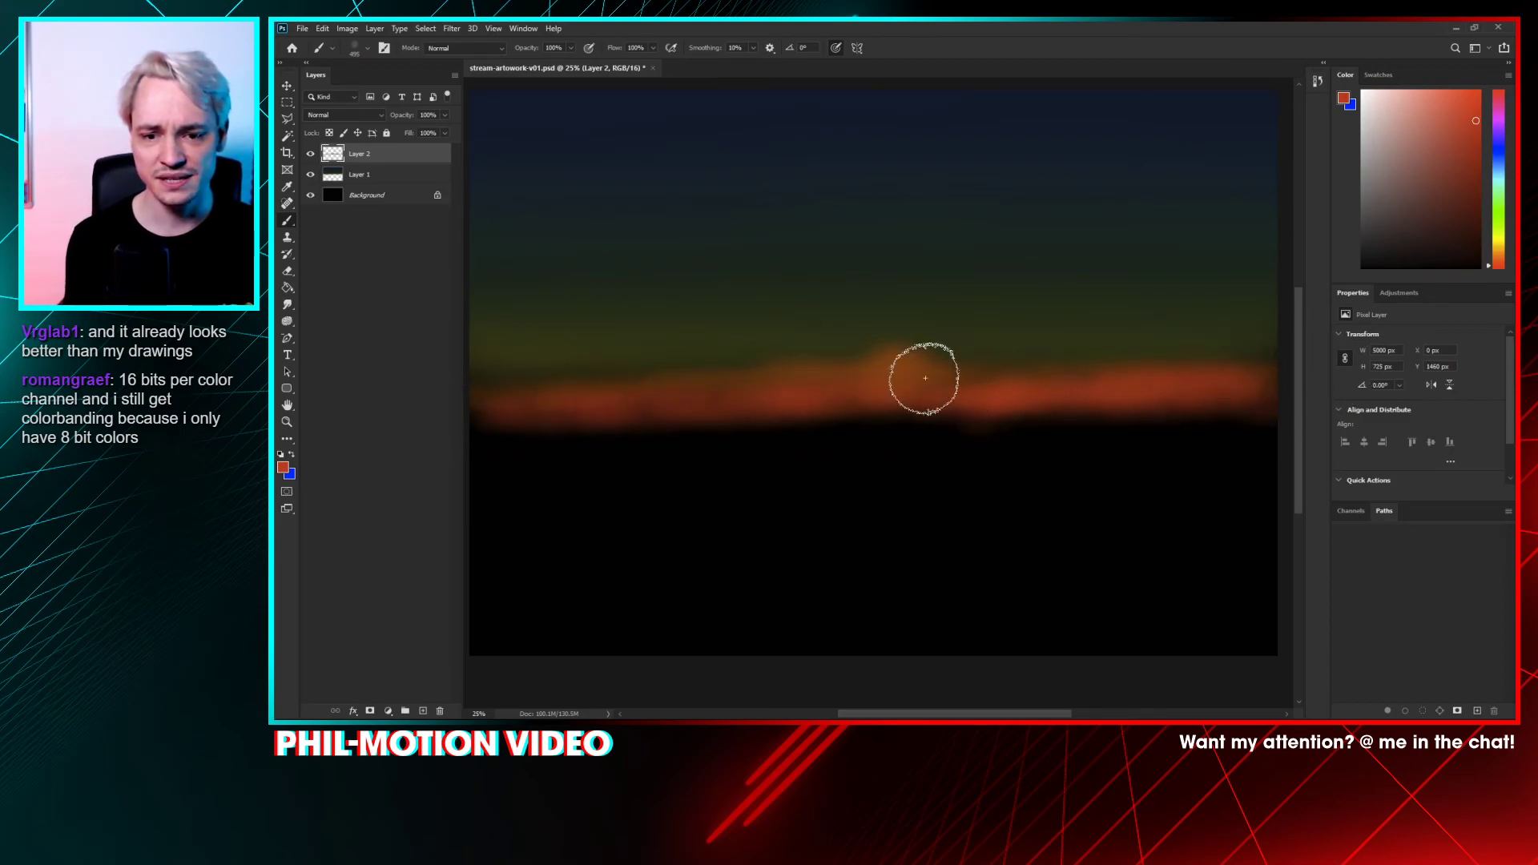
- Switch to a golden orange and paint a lighter streak along the upper edge of the horizon band
click(1500, 250)
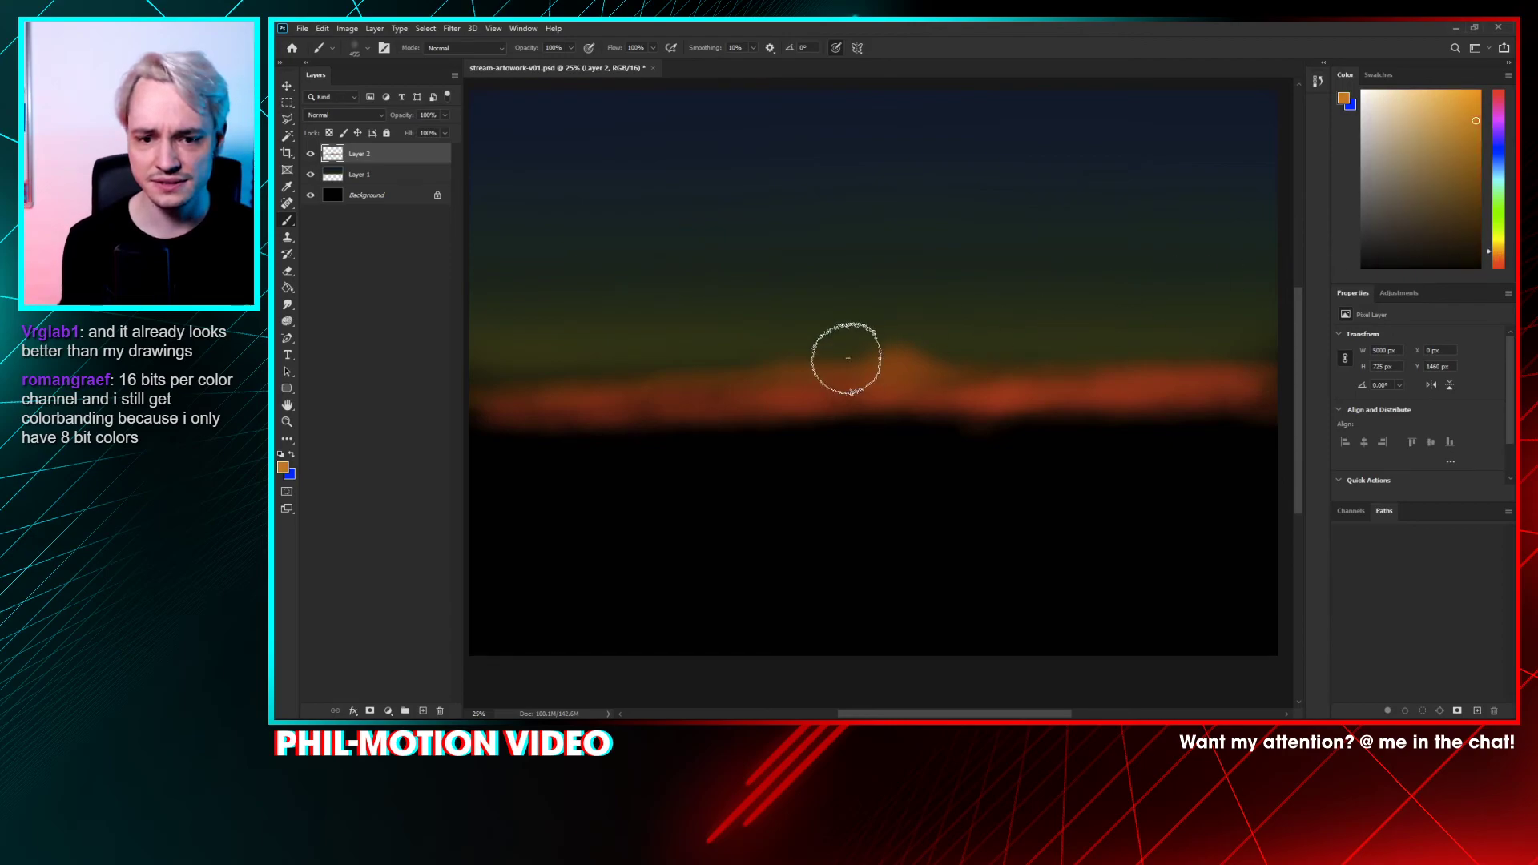
drag(849, 354, 1042, 362)
mouse_move(1164, 352)
mouse_down()
mouse_move(1009, 365)
mouse_move(1261, 357)
mouse_move(844, 356)
mouse_move(890, 352)
mouse_move(519, 385)
mouse_up()
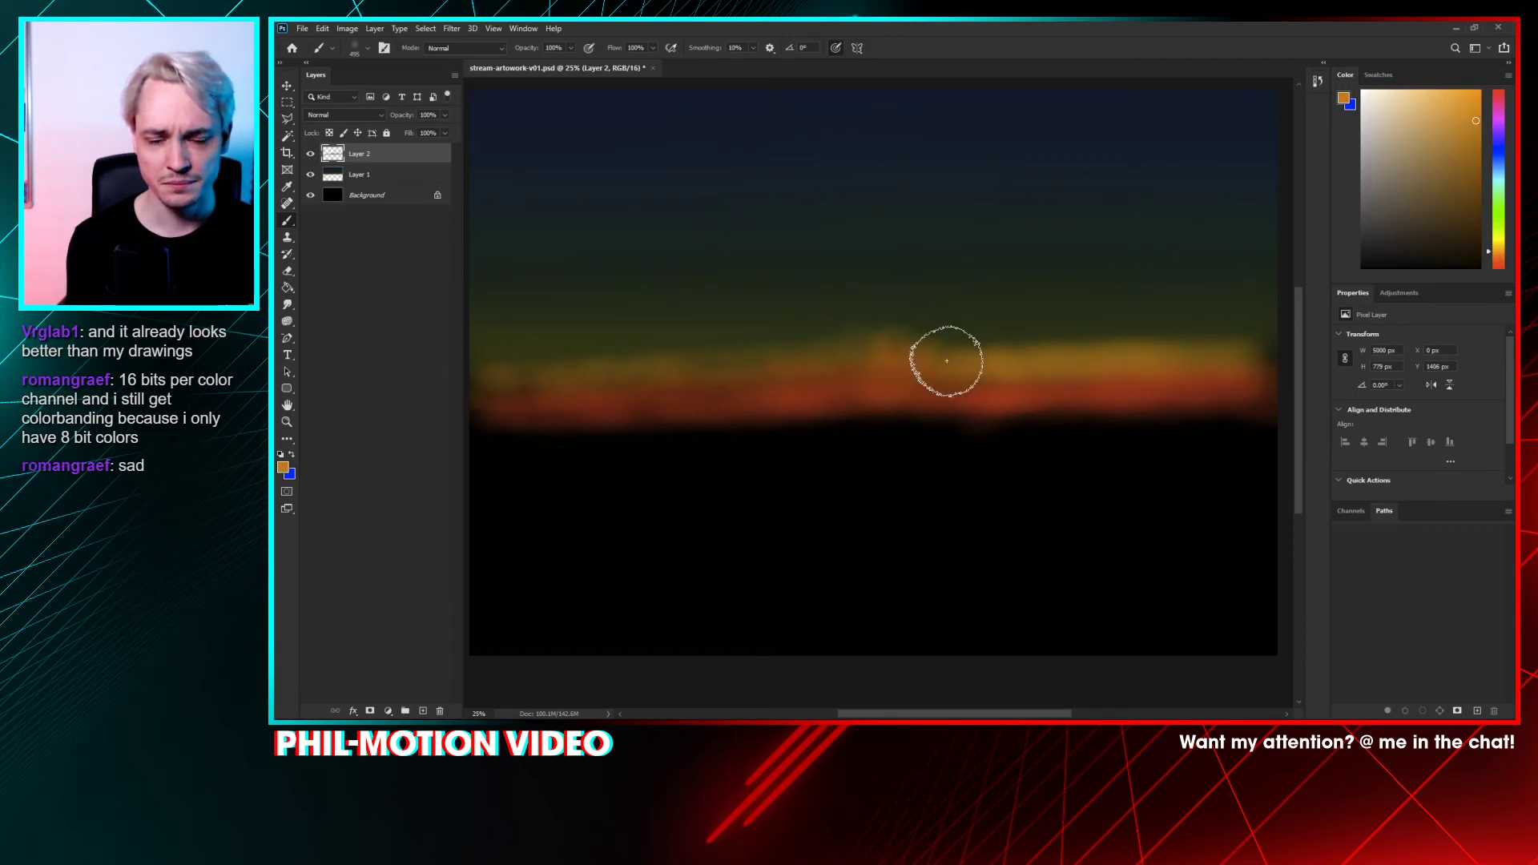
mouse_move(961, 389)
mouse_down()
mouse_move(972, 378)
mouse_move(945, 398)
mouse_up()
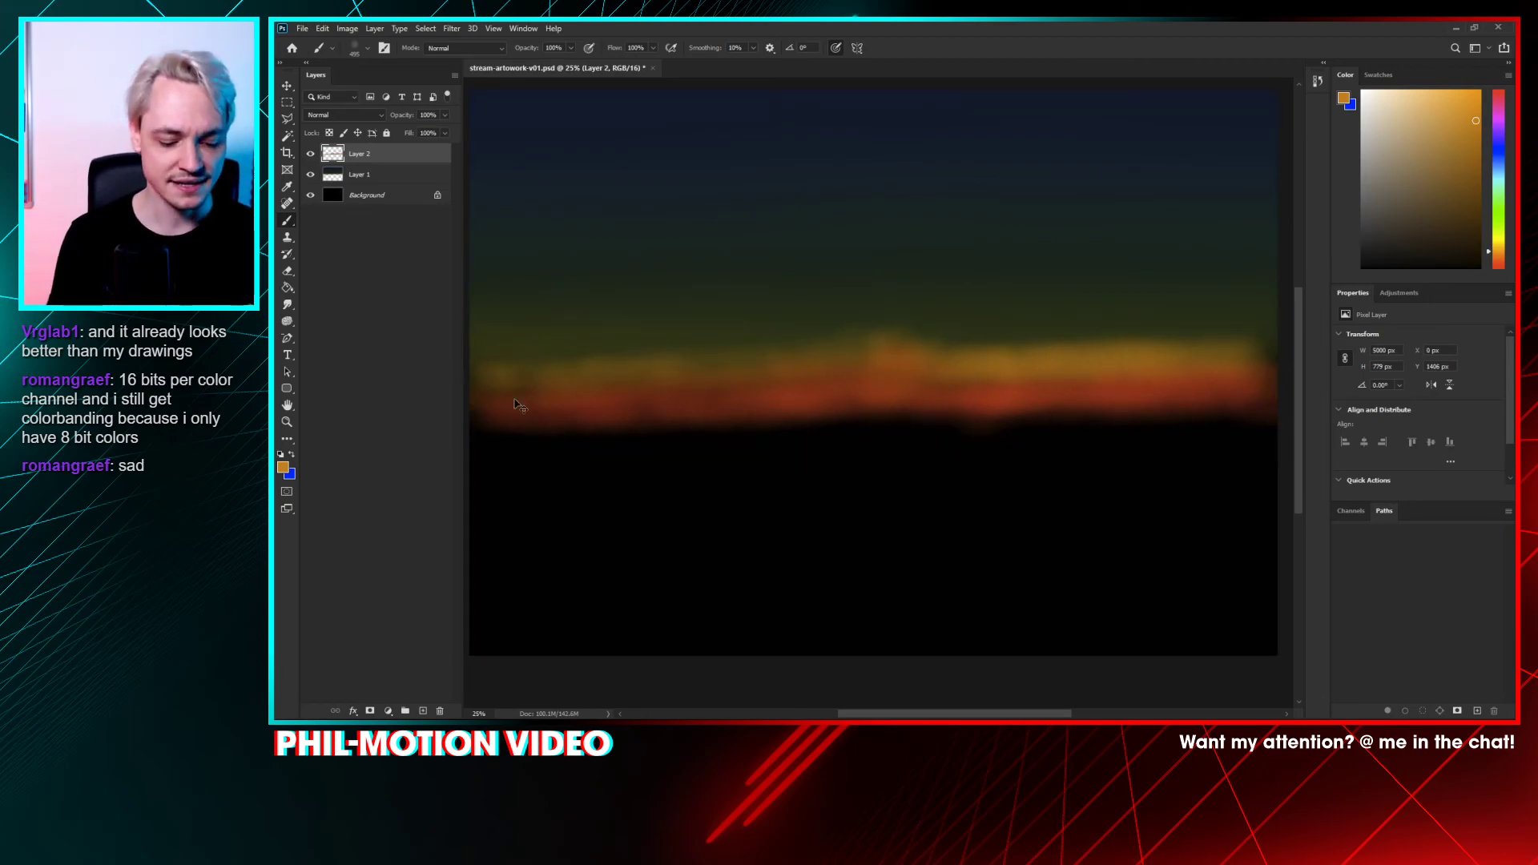
- Soften the horizon glow on Layer 2 with a strong Gaussian Blur and shift it slightly upward
key(ctrl+alt+f)
drag(733, 405, 735, 370)
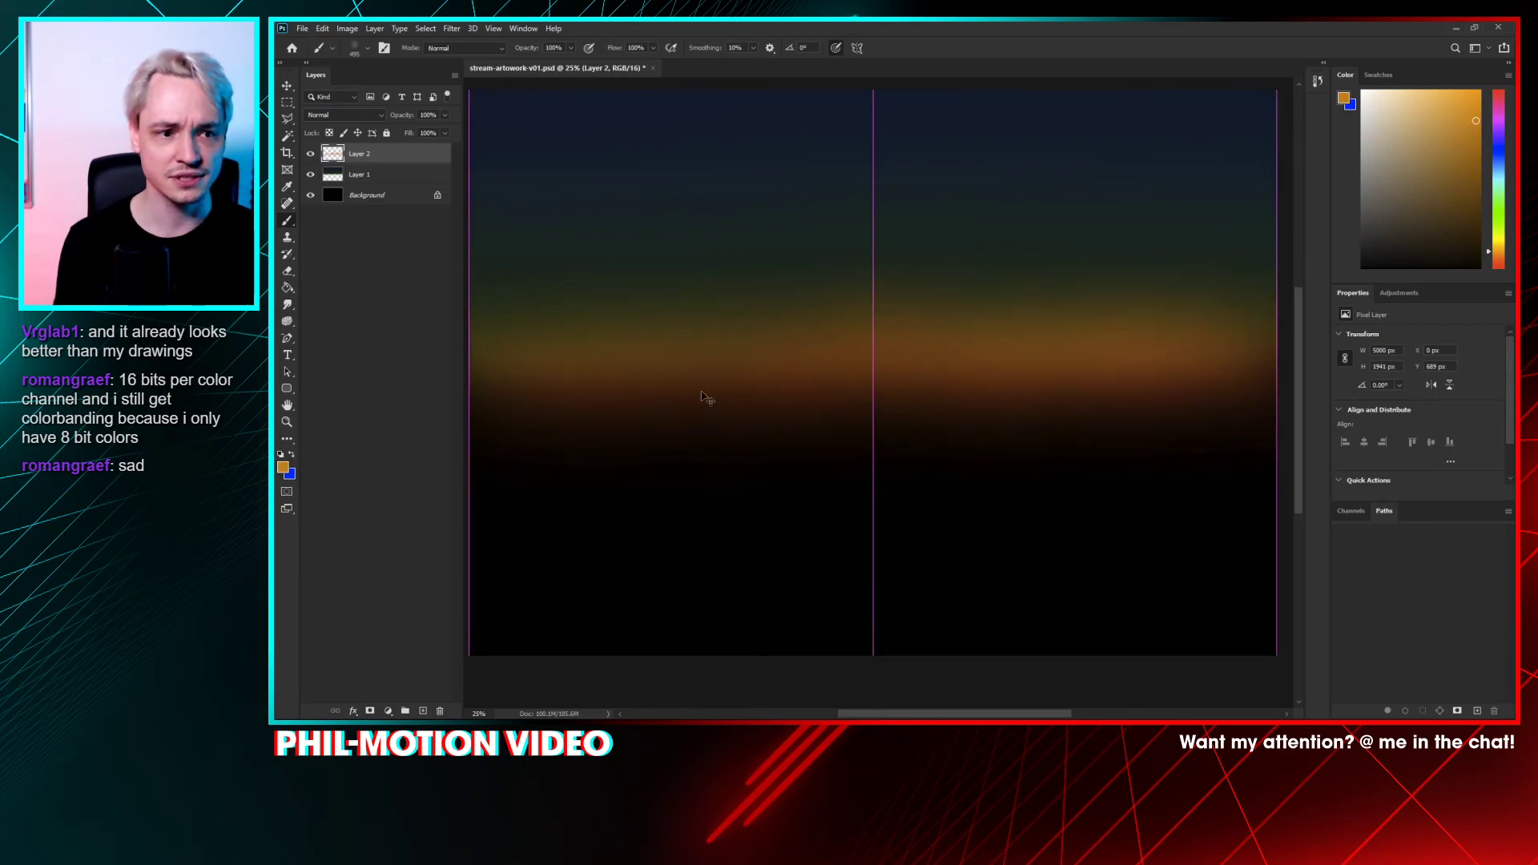
- Set Layer 2's blend mode to Linear Dodge (Add) and merge it with Layer 1
click(344, 116)
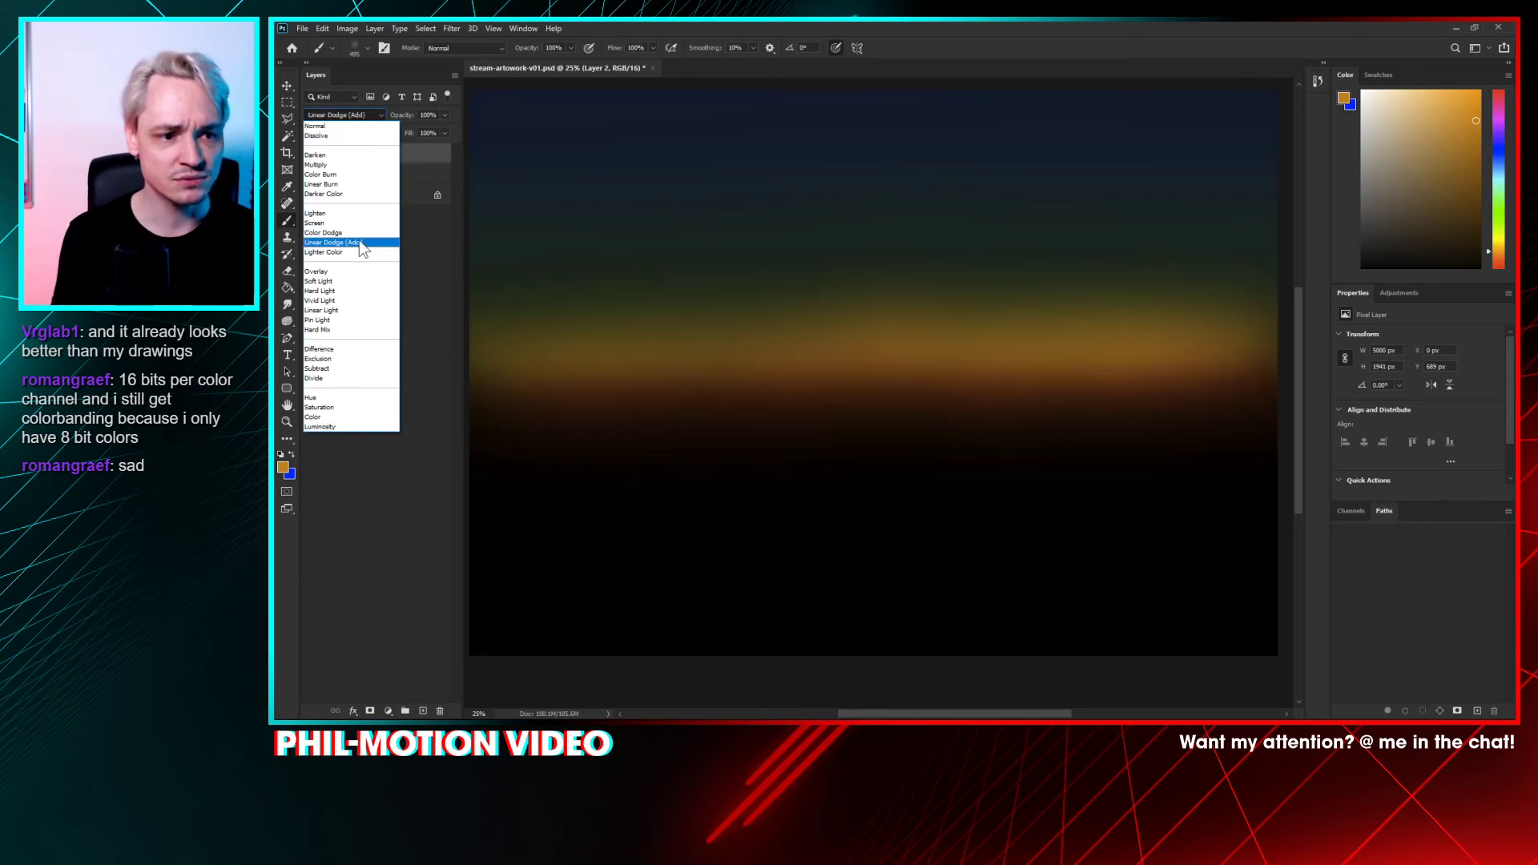
click(359, 239)
mouse_move(892, 334)
mouse_down()
mouse_move(893, 298)
mouse_move(897, 405)
mouse_move(901, 390)
mouse_move(866, 436)
mouse_move(873, 371)
mouse_move(869, 387)
mouse_move(896, 390)
mouse_up()
scroll(897, 397, down, 1)
scroll(897, 393, down, 1)
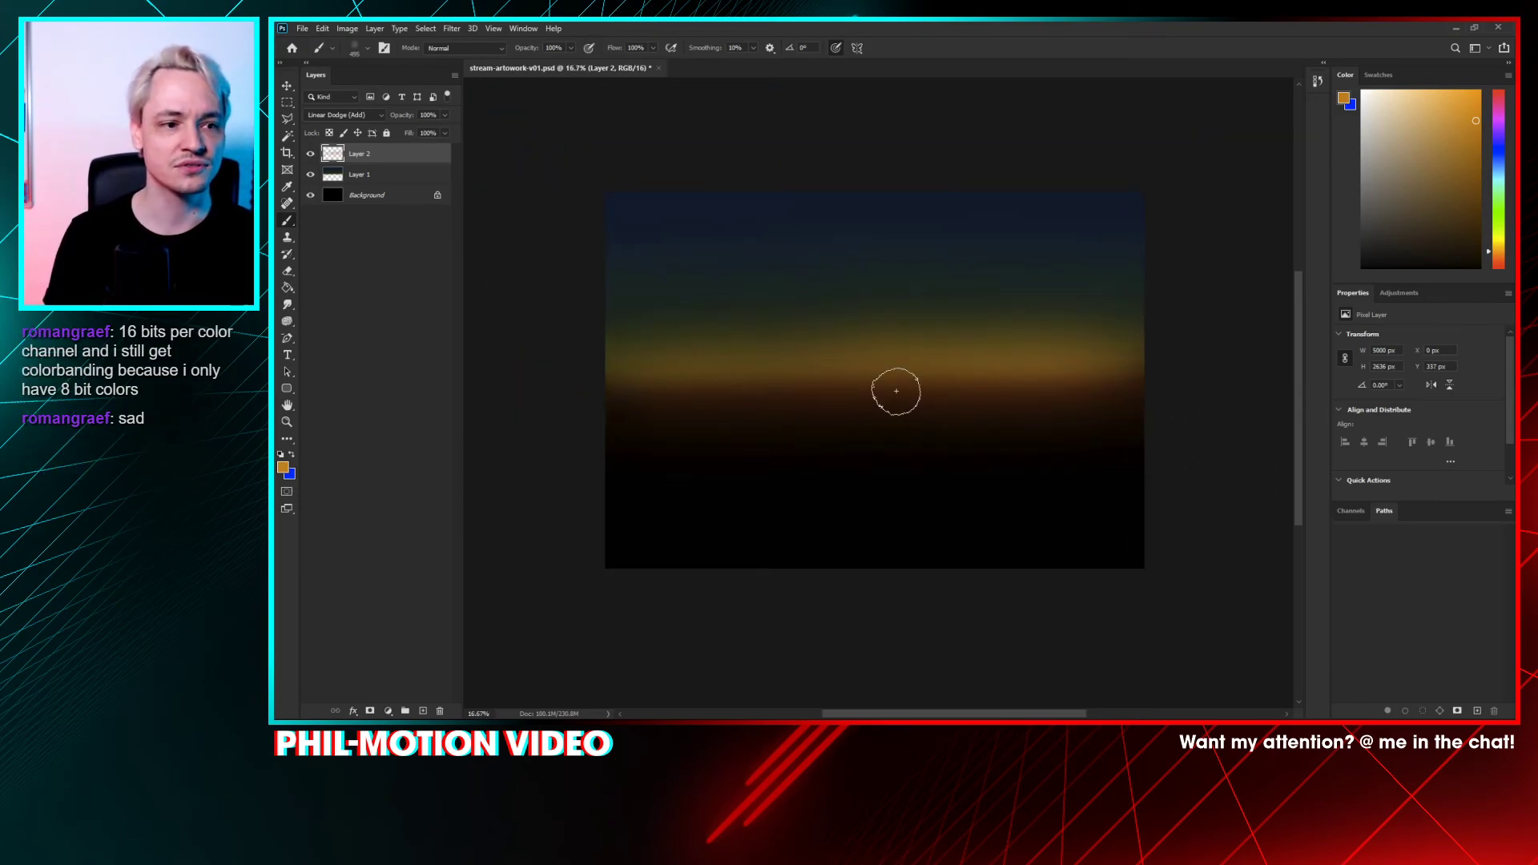
shift+click(379, 174)
key(ctrl+e)
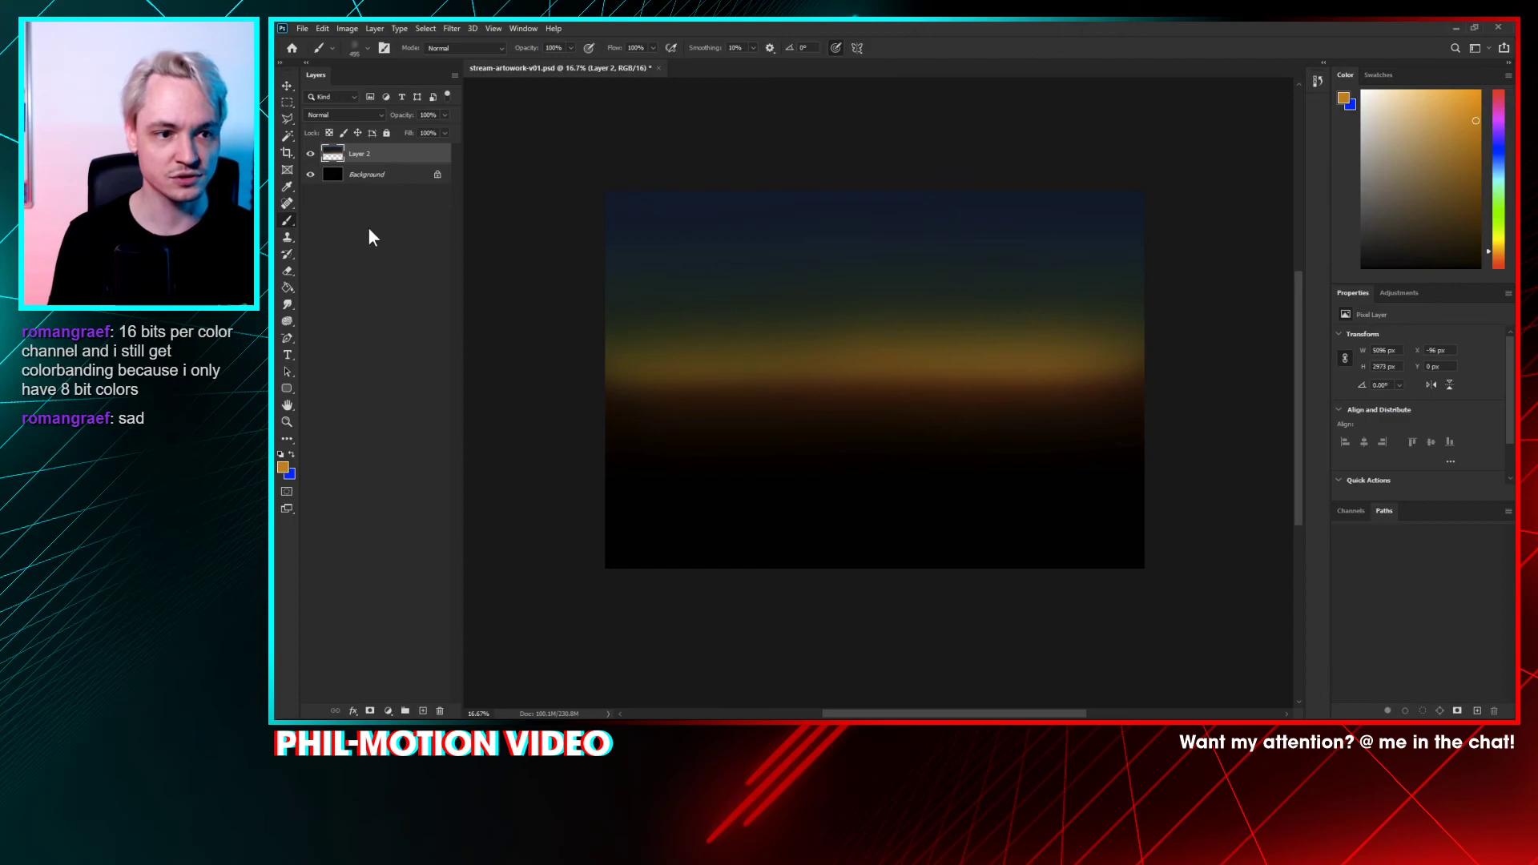
- Move the merged sky layer upward and compress it vertically to about 77% against the canvas's upper edge with Free Transform
mouse_move(944, 338)
mouse_down()
mouse_move(956, 436)
mouse_move(949, 349)
mouse_up()
drag(945, 423, 955, 375)
key(ctrl+t)
drag(869, 158, 868, 233)
drag(944, 337, 947, 295)
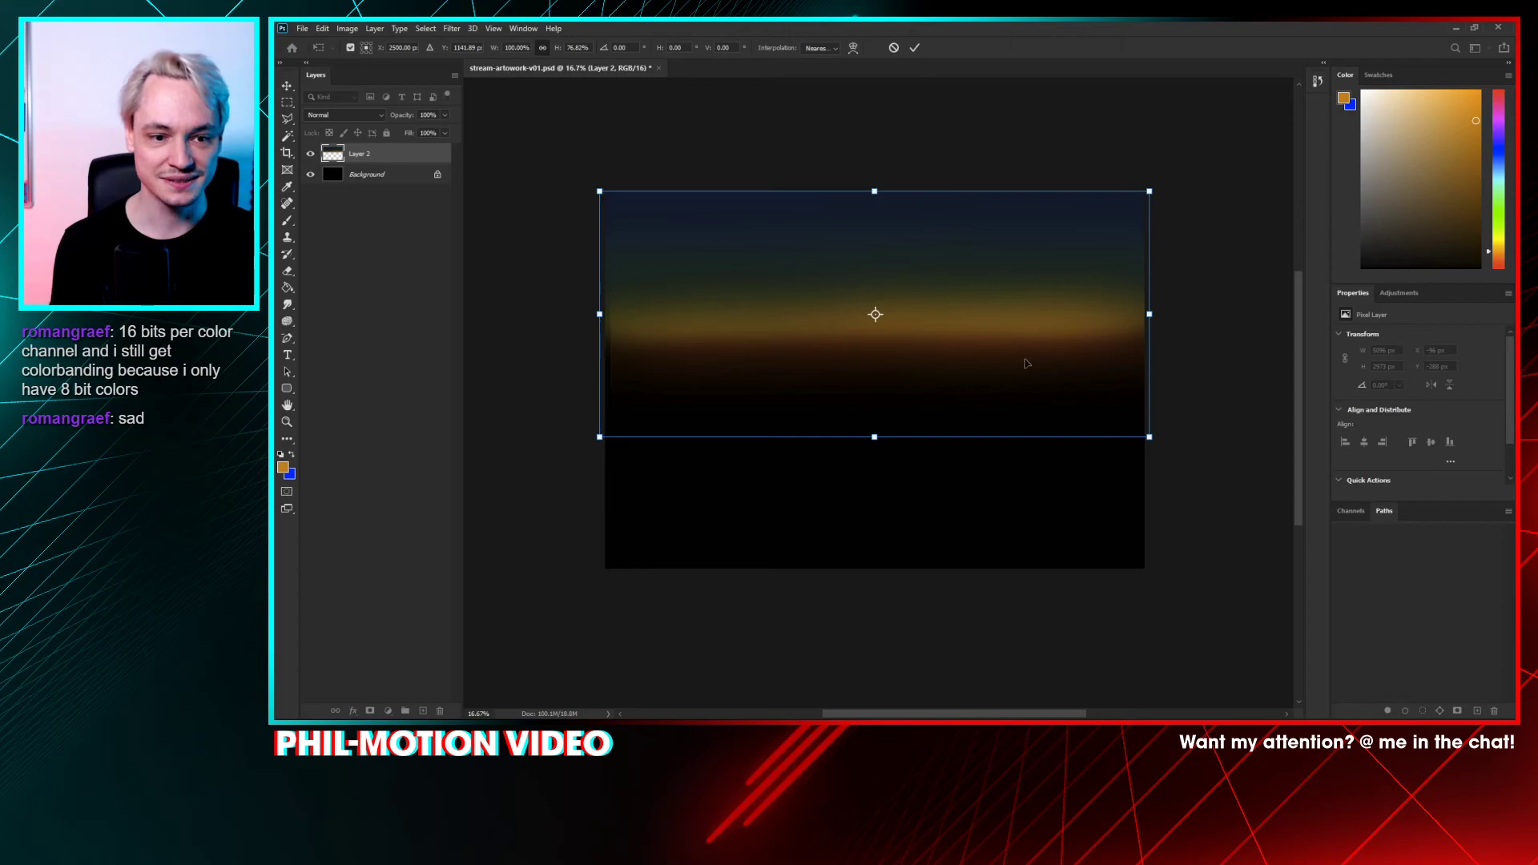
key(Return)
key(b)
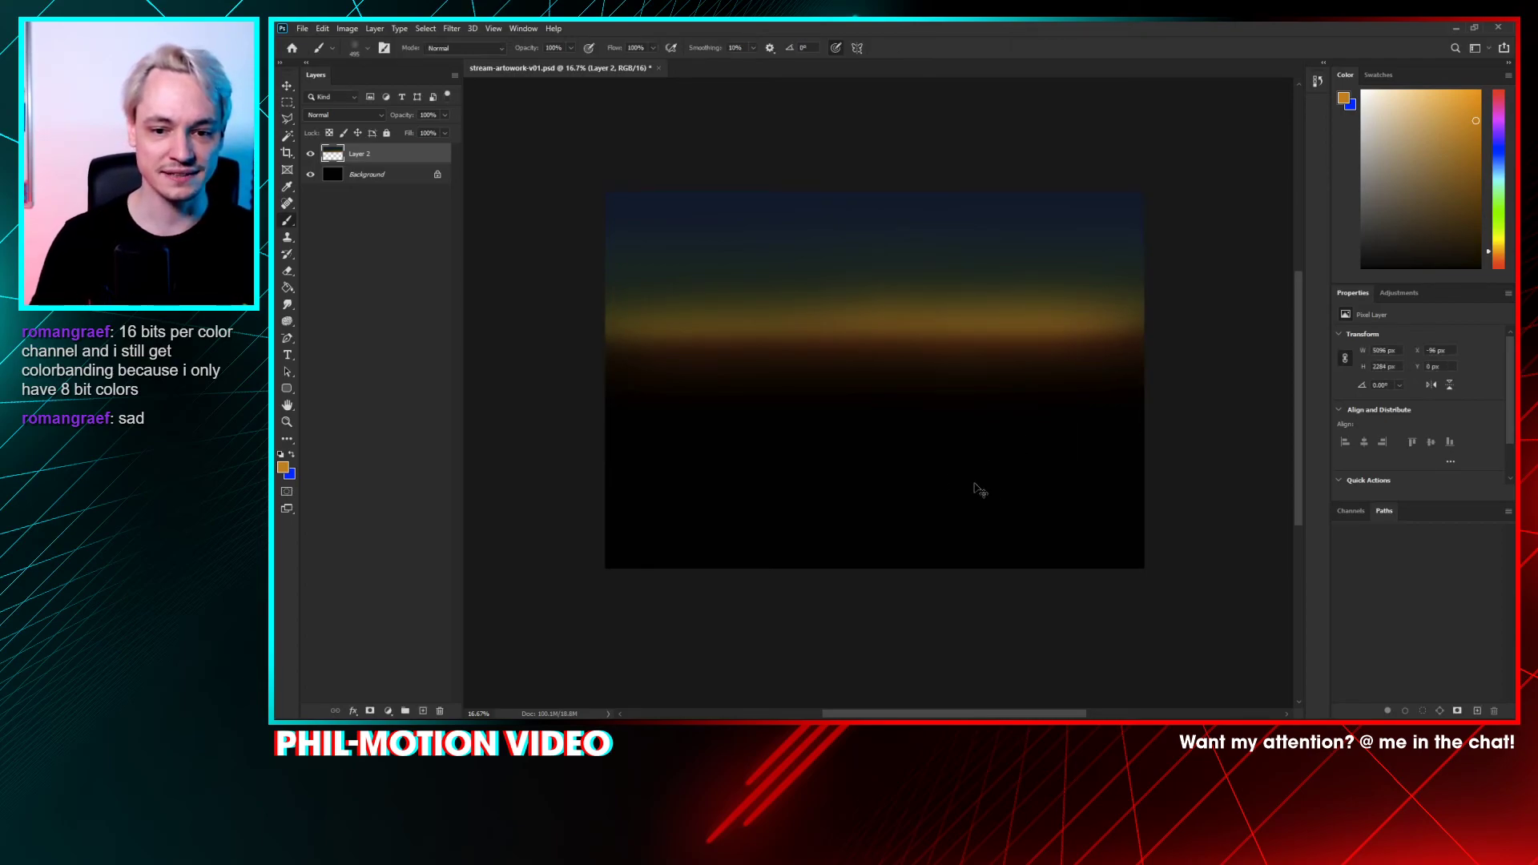
- Add a new layer above Layer 2 and set up a smaller Hard Round brush flattened into a horizontal ellipse at 100% hardness
key(ctrl+plus)
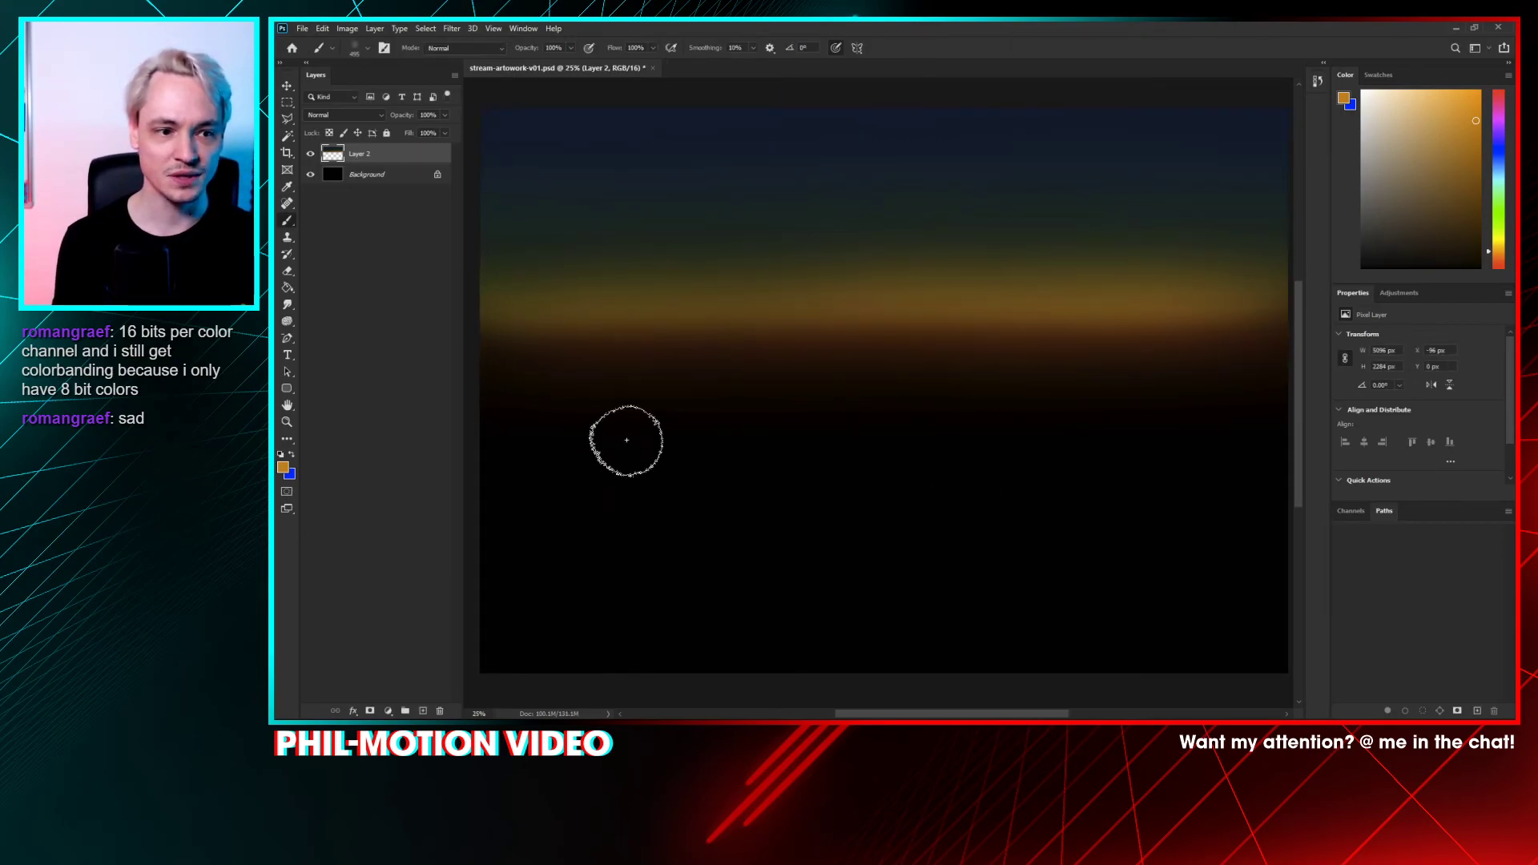
click(423, 710)
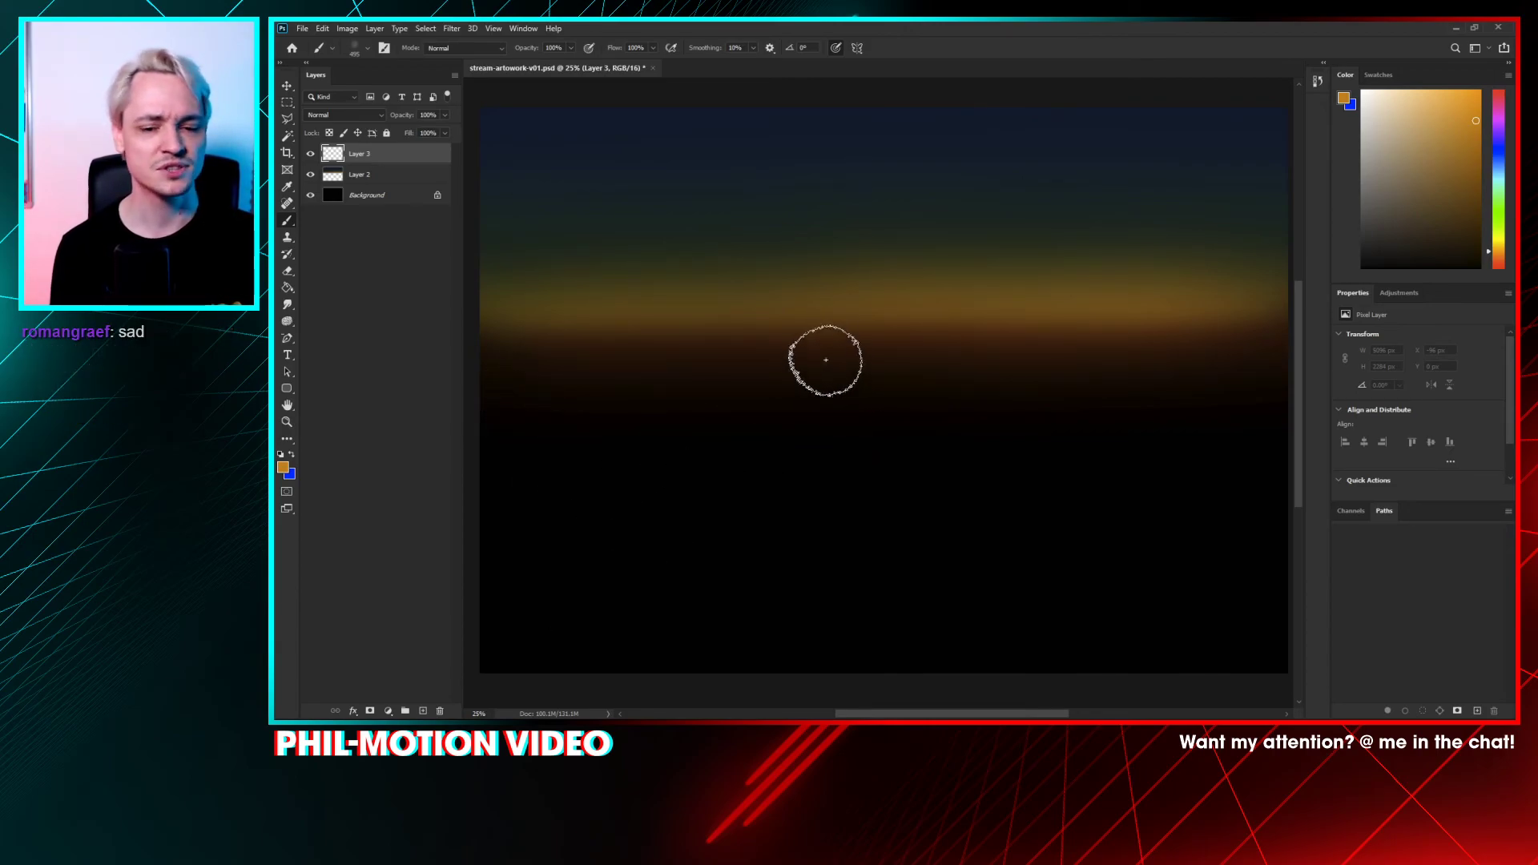
right_click(819, 425)
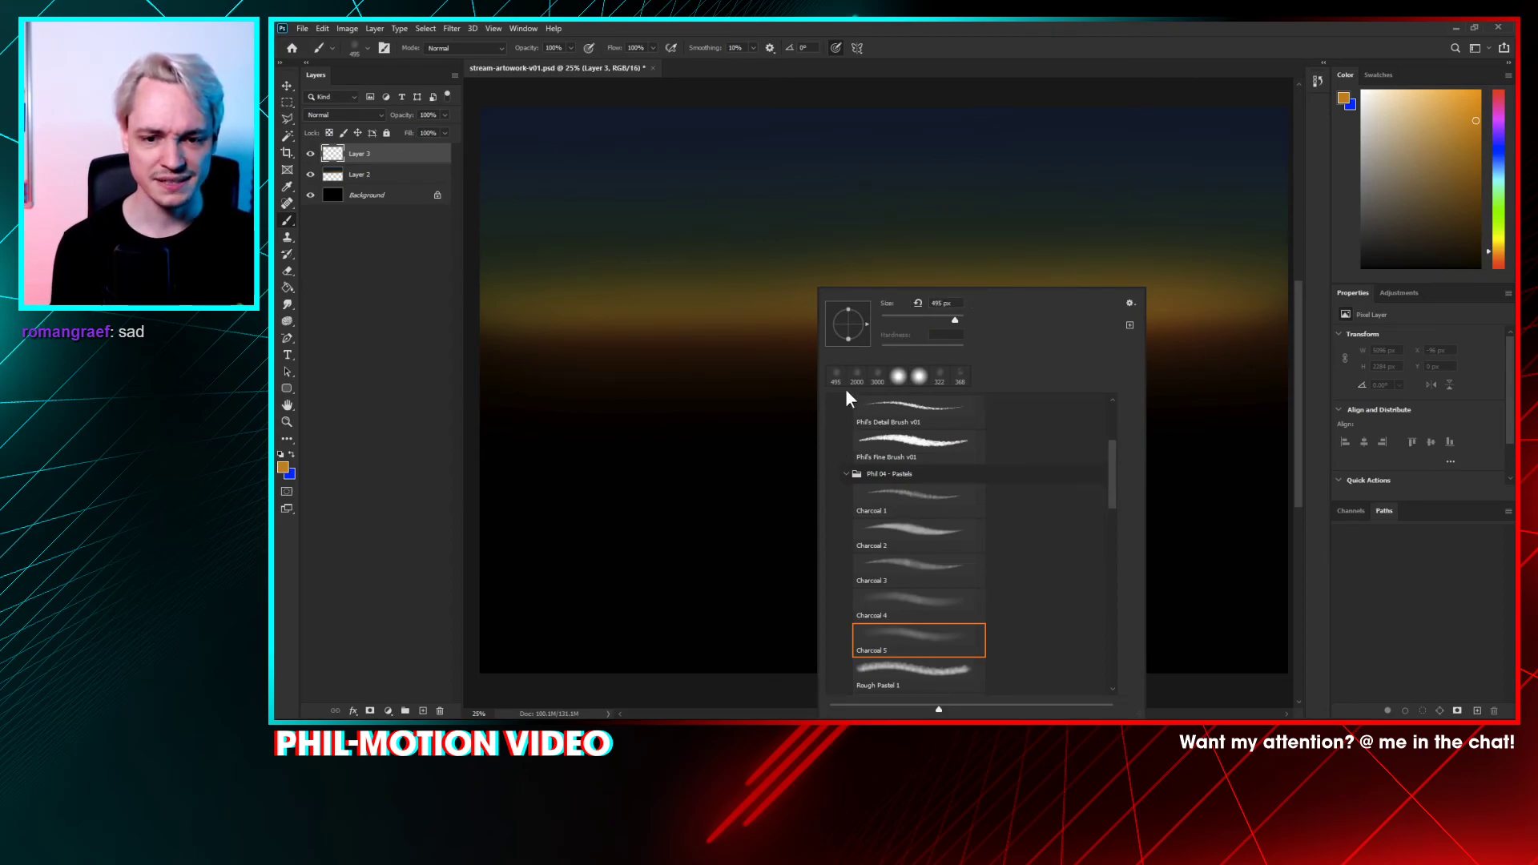
scroll(1112, 431, up, 4)
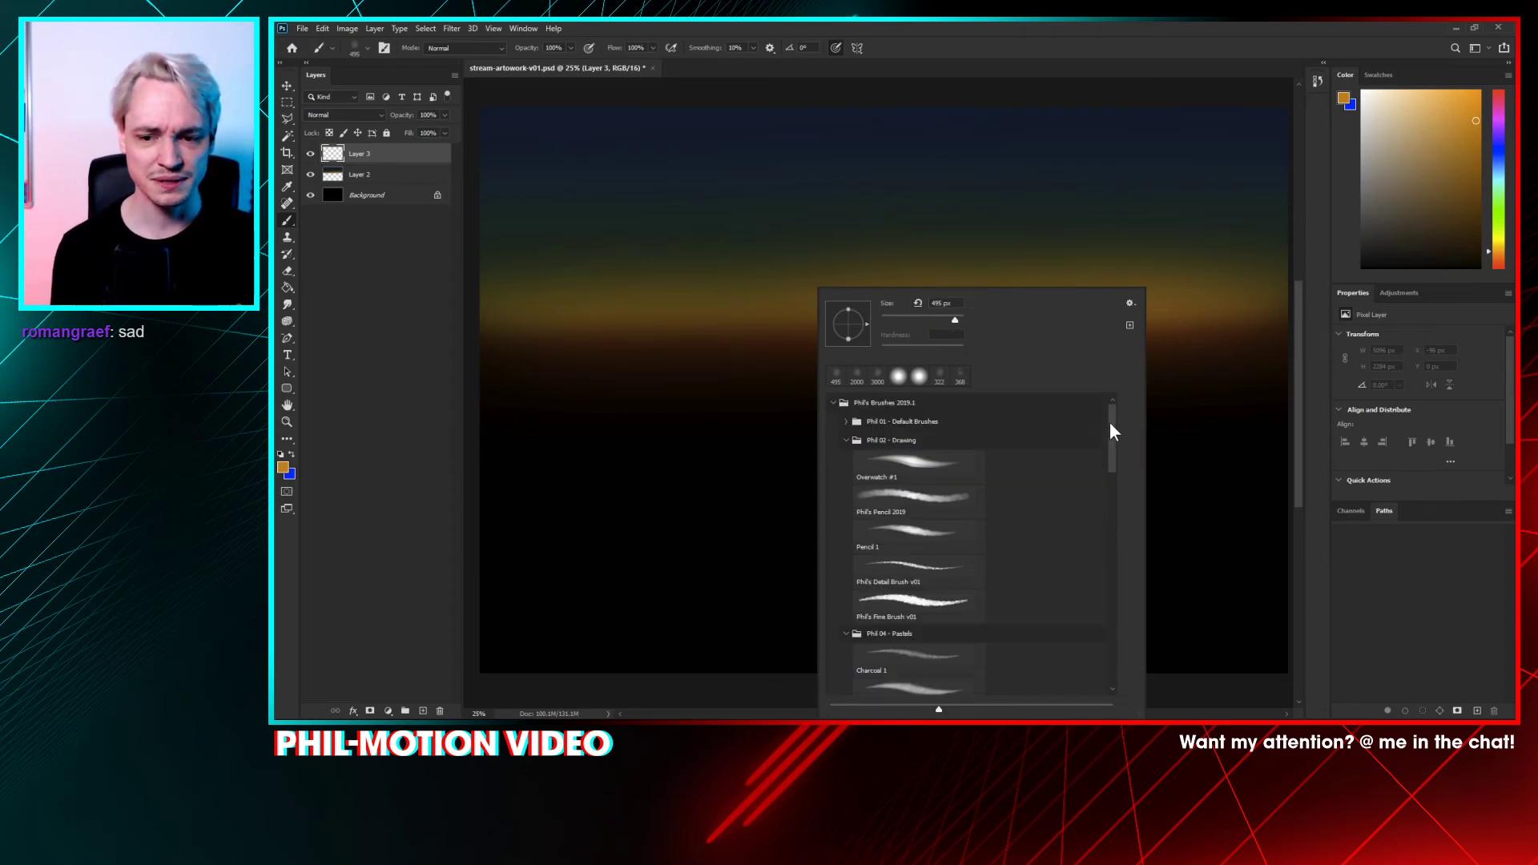
click(846, 423)
click(930, 459)
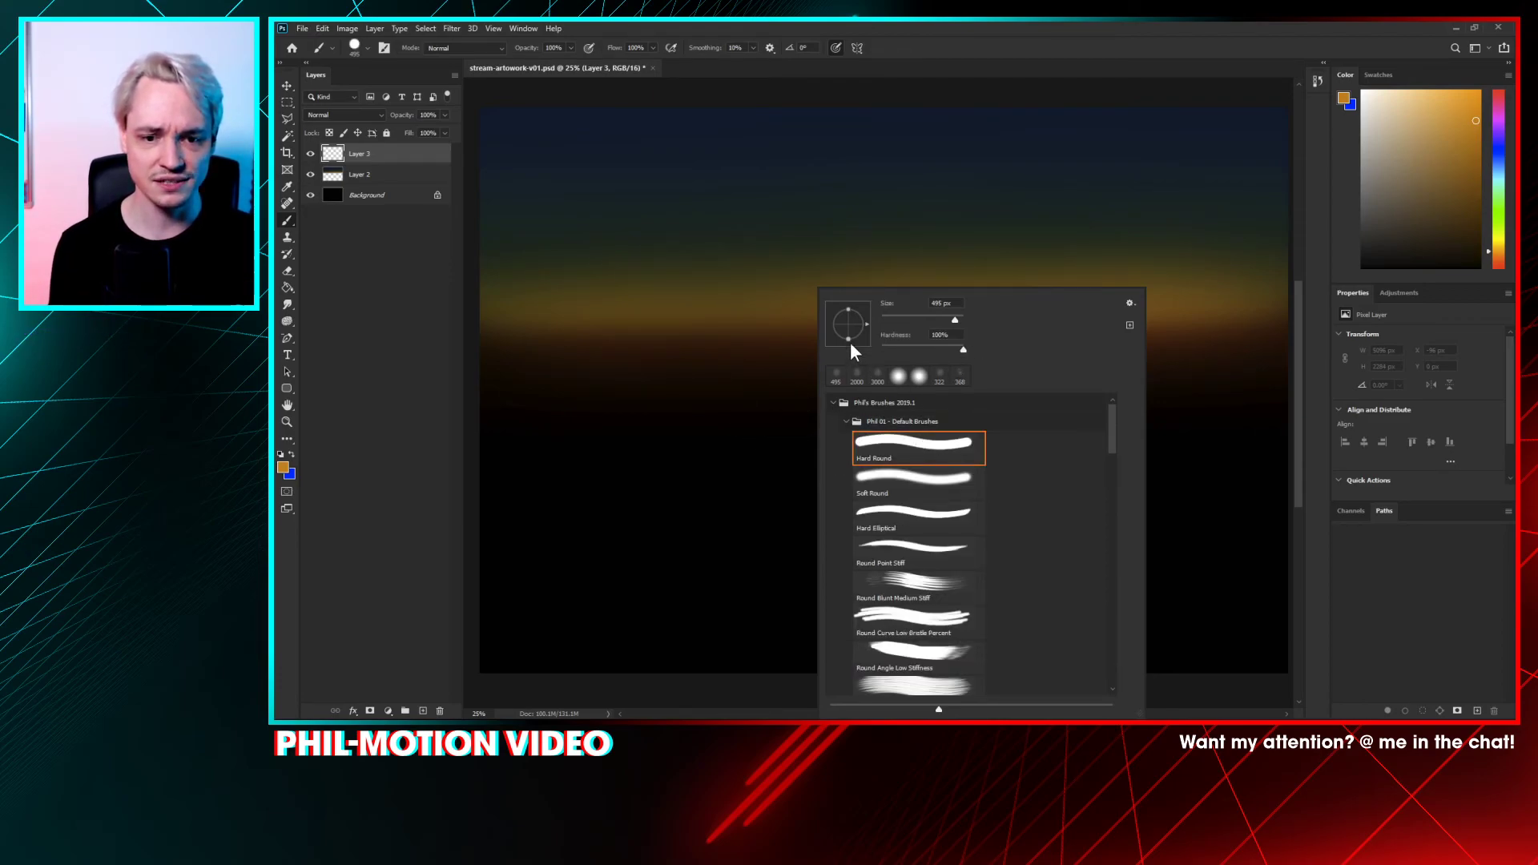
drag(851, 329, 852, 326)
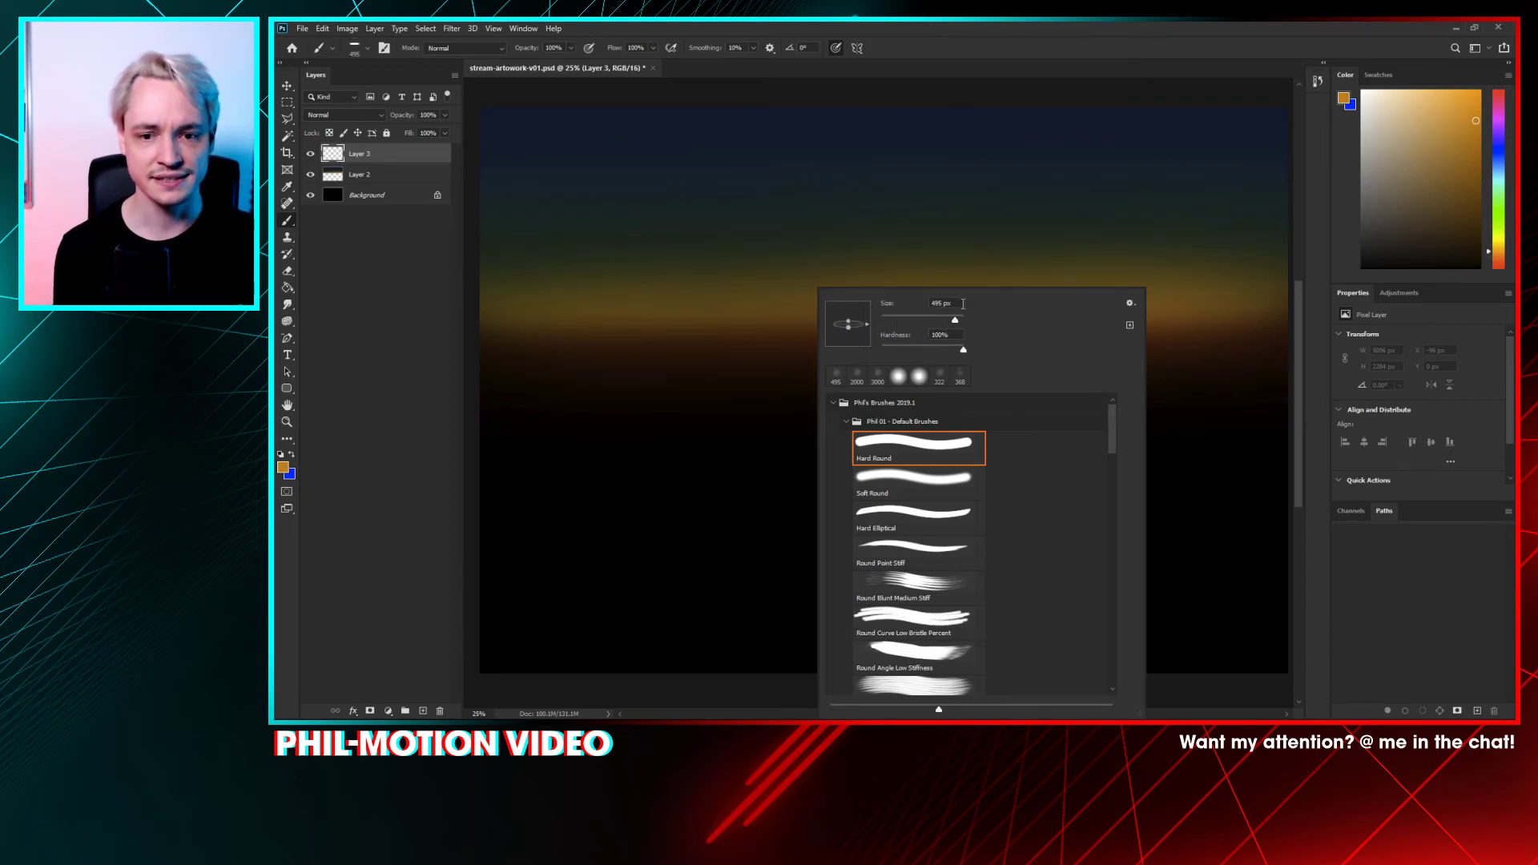
drag(944, 318, 933, 318)
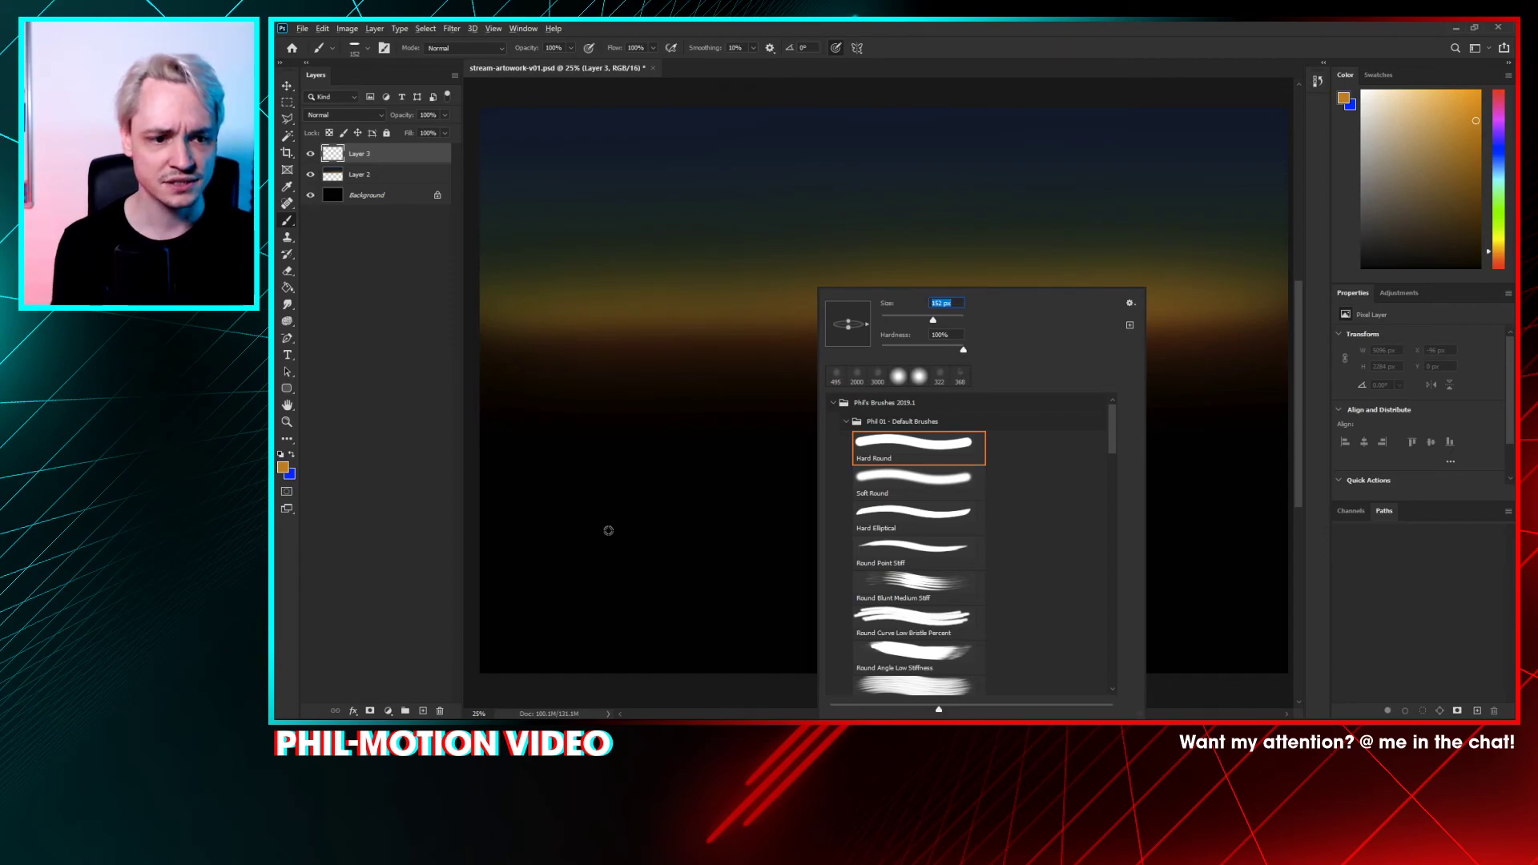
- Sample black from the canvas and try a silhouette stroke across the horizon glow on Layer 3, undoing it
alt+click(656, 526)
mouse_move(781, 424)
mouse_down()
mouse_move(785, 356)
mouse_move(847, 317)
mouse_move(900, 324)
mouse_move(947, 301)
mouse_move(1003, 333)
mouse_move(1032, 270)
mouse_move(1065, 356)
mouse_up()
key(ctrl+z)
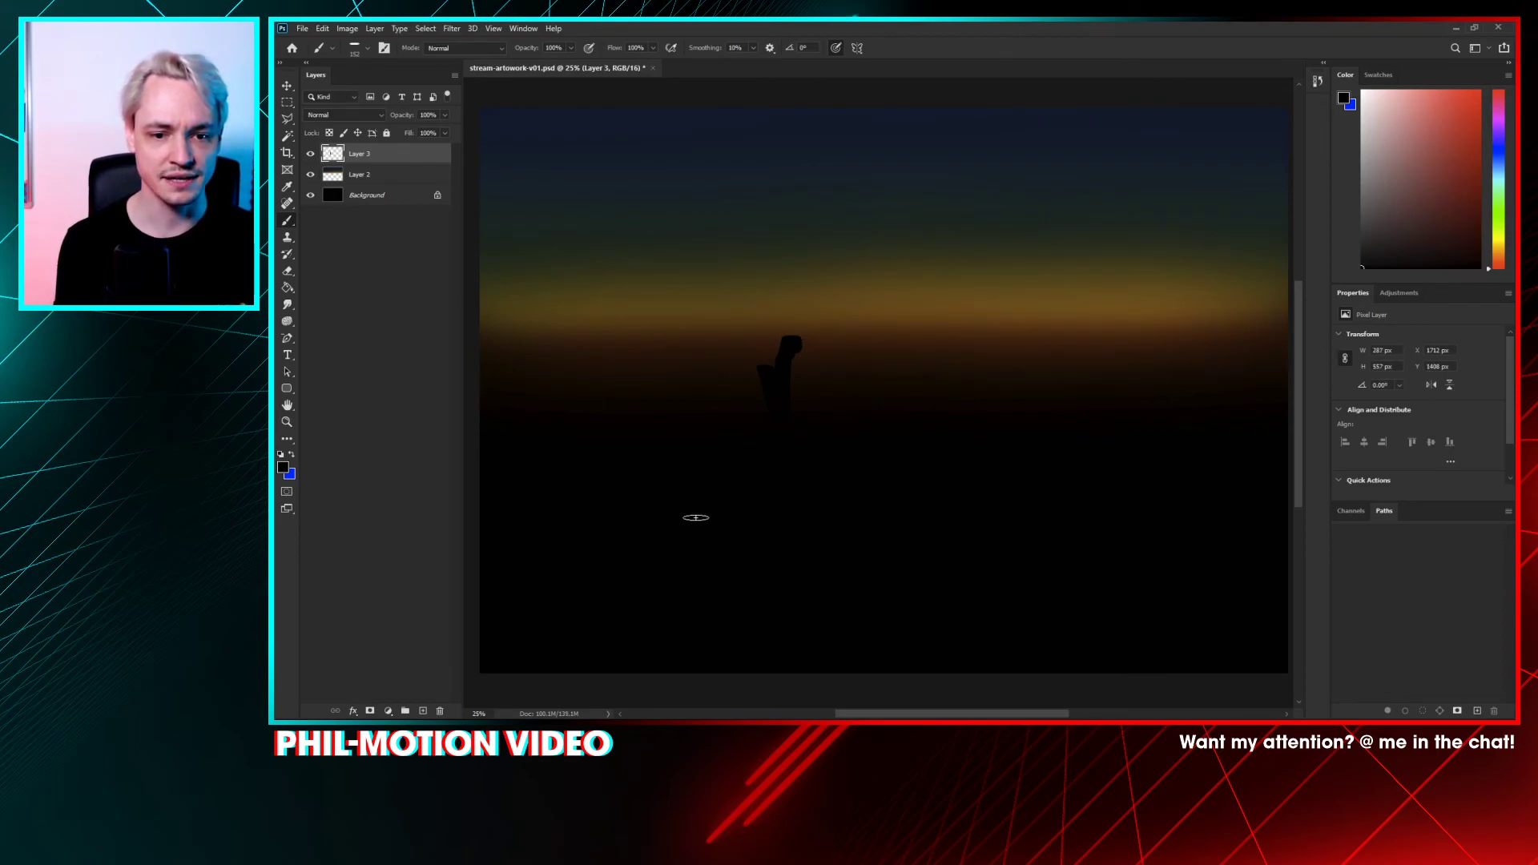
key(ctrl+z)
- Enlarge the flattened brush and paint a black, blocky skyline silhouette rising toward the canvas's right edge on Layer 3
key(ctrl+minus)
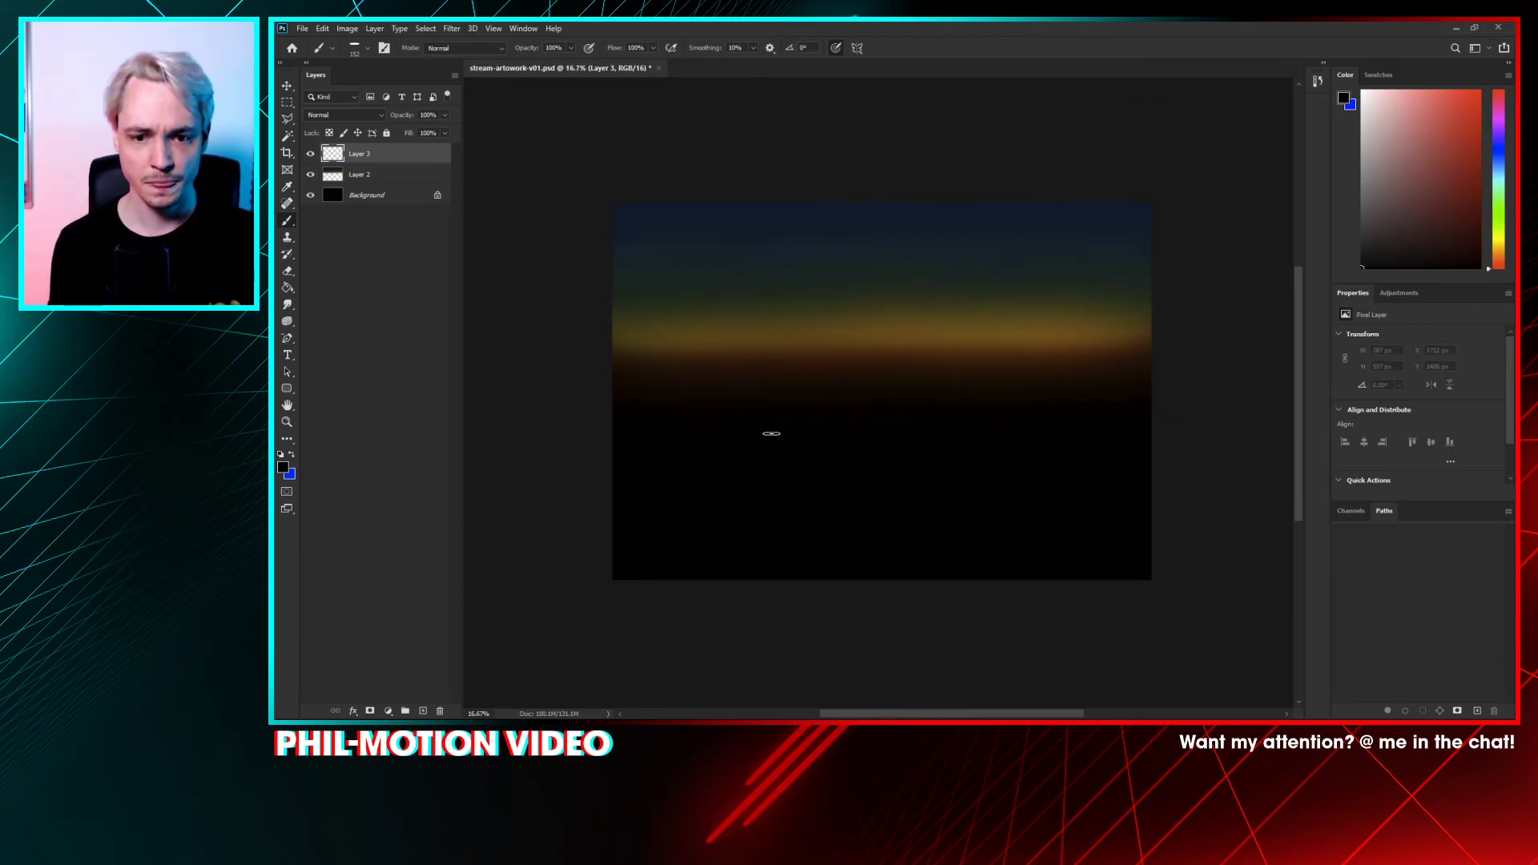
right_click(769, 433)
click(833, 159)
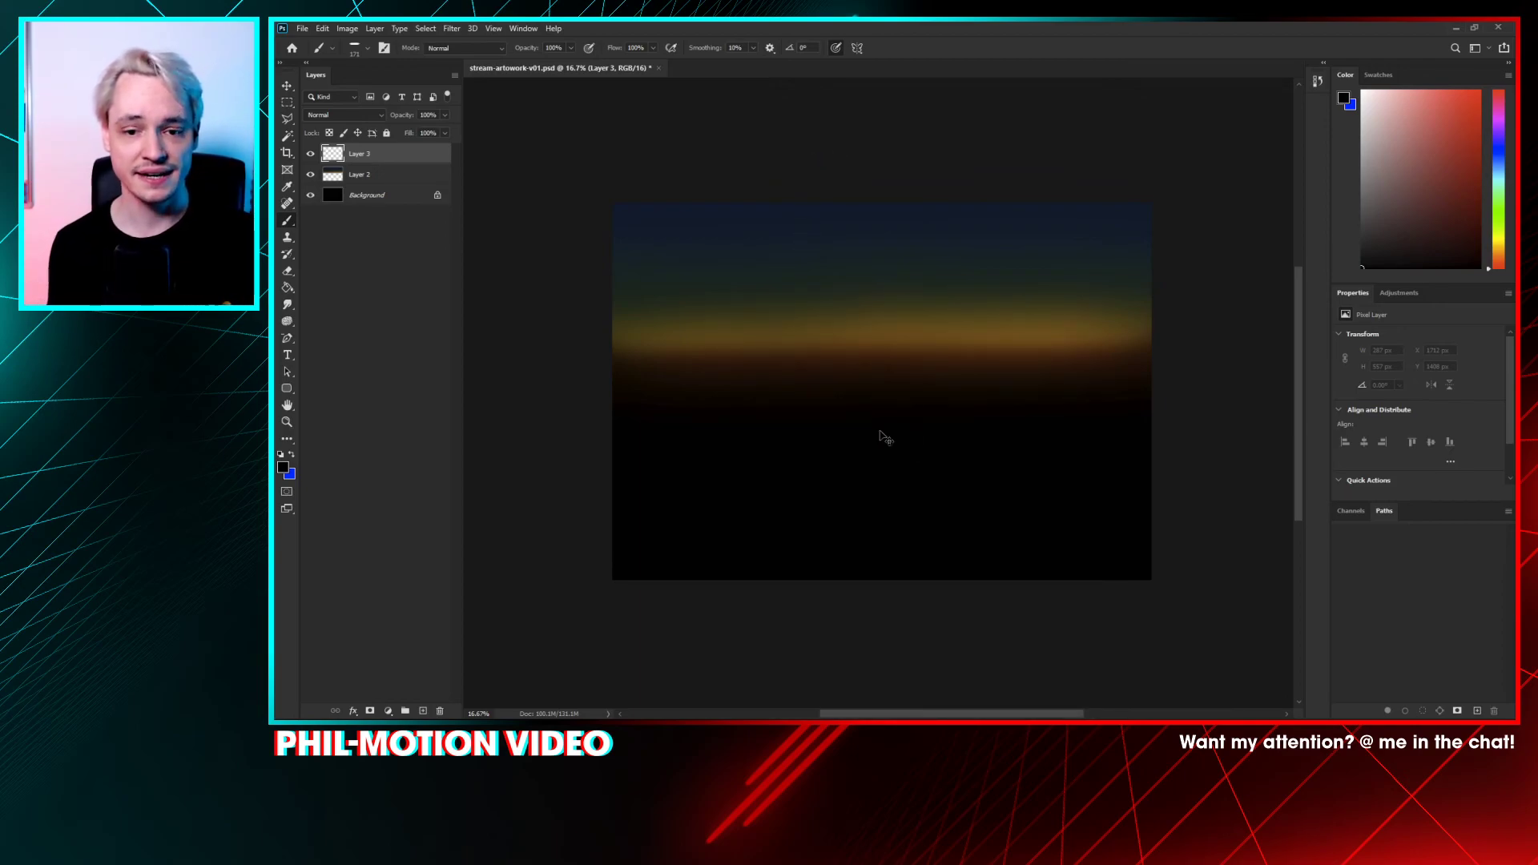
key(ctrl+minus)
mouse_move(822, 431)
mouse_down()
mouse_move(834, 388)
mouse_move(810, 386)
mouse_up()
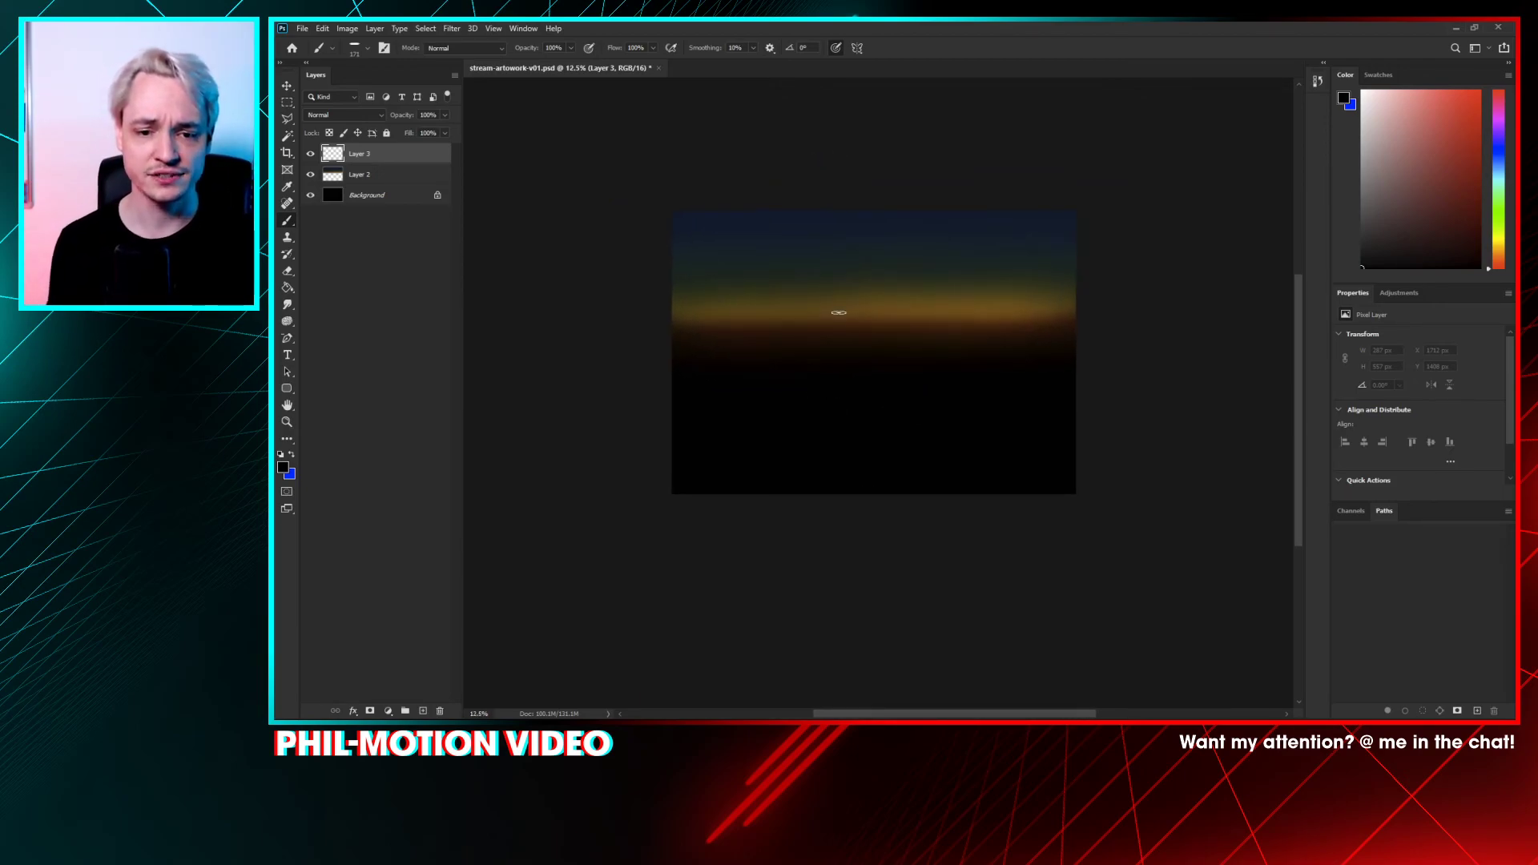
right_click(944, 303)
drag(989, 316, 996, 319)
click(817, 390)
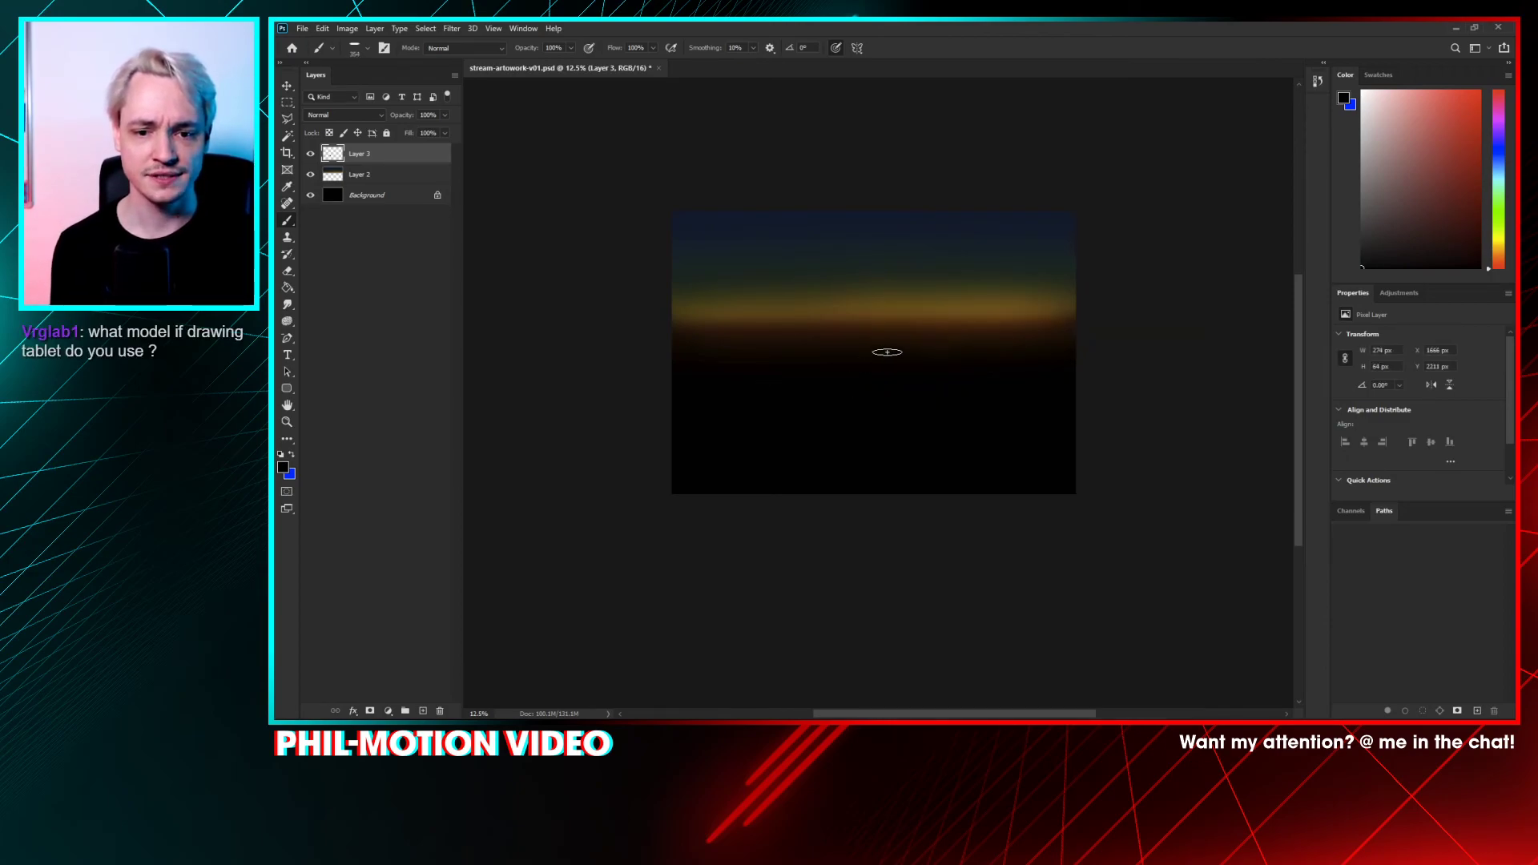
mouse_move(891, 352)
mouse_down()
mouse_move(932, 356)
mouse_move(936, 329)
mouse_move(950, 339)
mouse_move(957, 299)
mouse_move(976, 347)
mouse_move(993, 314)
mouse_move(994, 363)
mouse_move(1006, 323)
mouse_move(1018, 333)
mouse_move(1029, 314)
mouse_move(1074, 351)
mouse_move(1026, 330)
mouse_move(1007, 365)
mouse_move(1036, 335)
mouse_move(1055, 363)
mouse_move(1076, 328)
mouse_up()
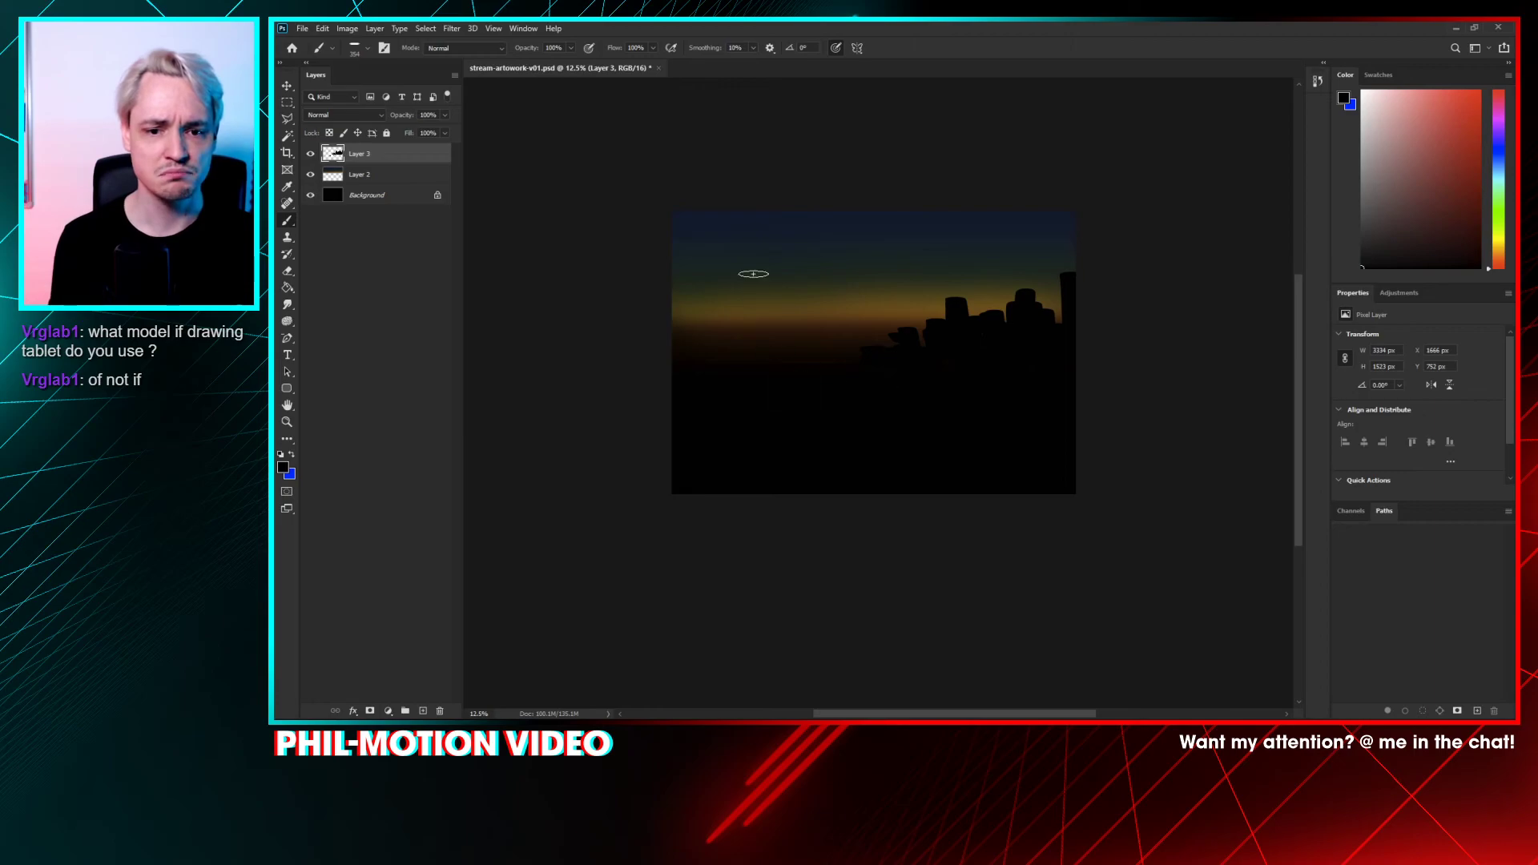
mouse_move(912, 360)
mouse_down()
mouse_move(831, 366)
mouse_move(955, 363)
mouse_up()
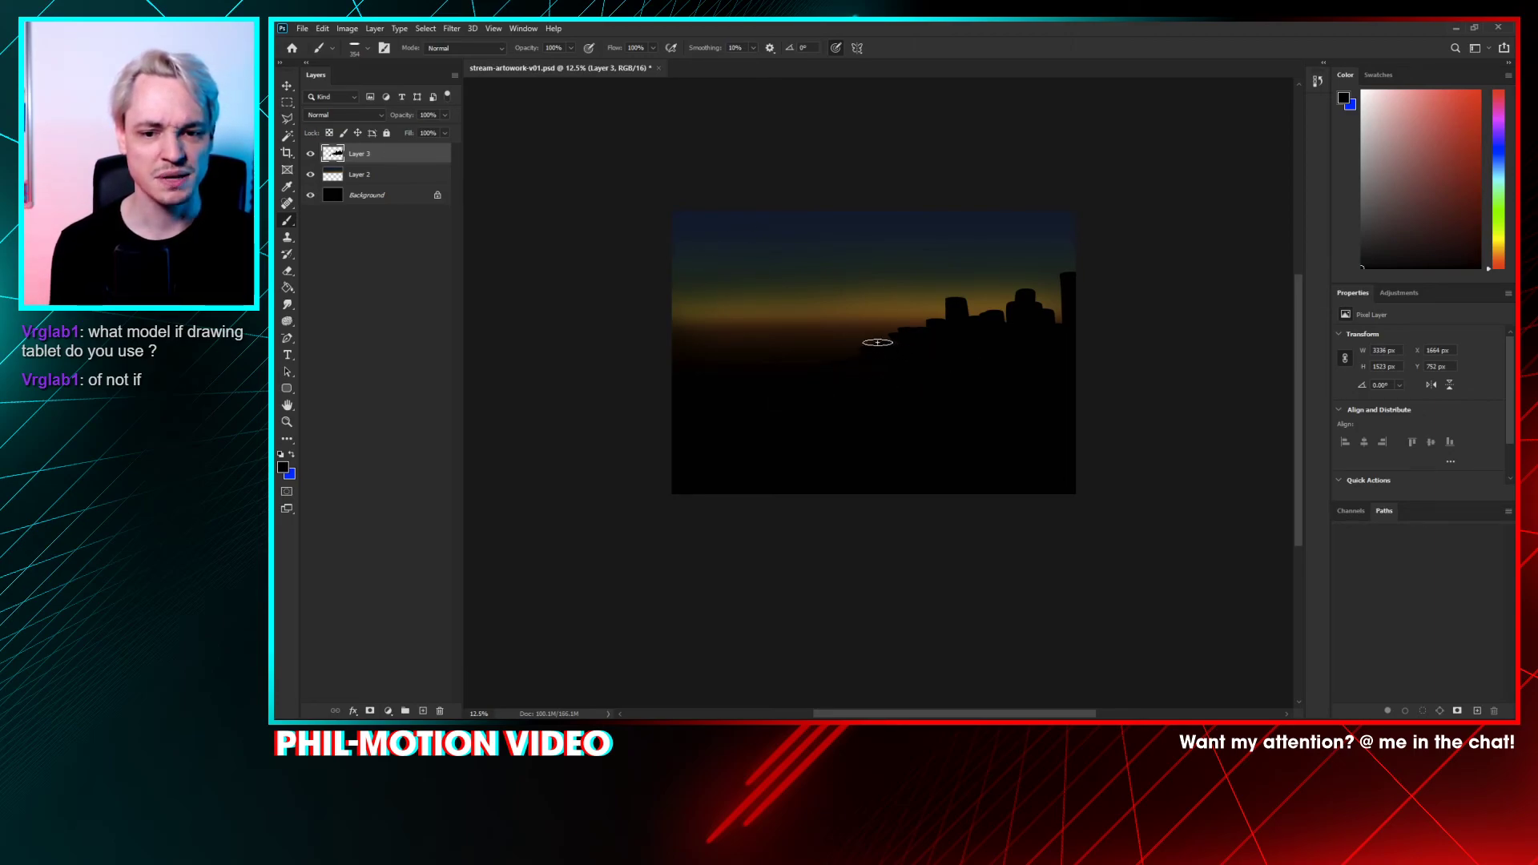
- Paint a twisted black tree silhouette with a leafy crown on the canvas's left side, using a smaller brush for details
mouse_move(751, 370)
mouse_down()
mouse_move(720, 341)
mouse_move(751, 290)
mouse_move(724, 321)
mouse_move(730, 347)
mouse_move(734, 291)
mouse_move(720, 298)
mouse_move(745, 344)
mouse_move(744, 295)
mouse_move(740, 313)
mouse_move(767, 267)
mouse_move(742, 370)
mouse_move(696, 380)
mouse_move(720, 312)
mouse_move(717, 247)
mouse_move(734, 271)
mouse_move(774, 251)
mouse_move(749, 241)
mouse_move(768, 274)
mouse_move(723, 321)
mouse_move(722, 280)
mouse_up()
click(694, 277)
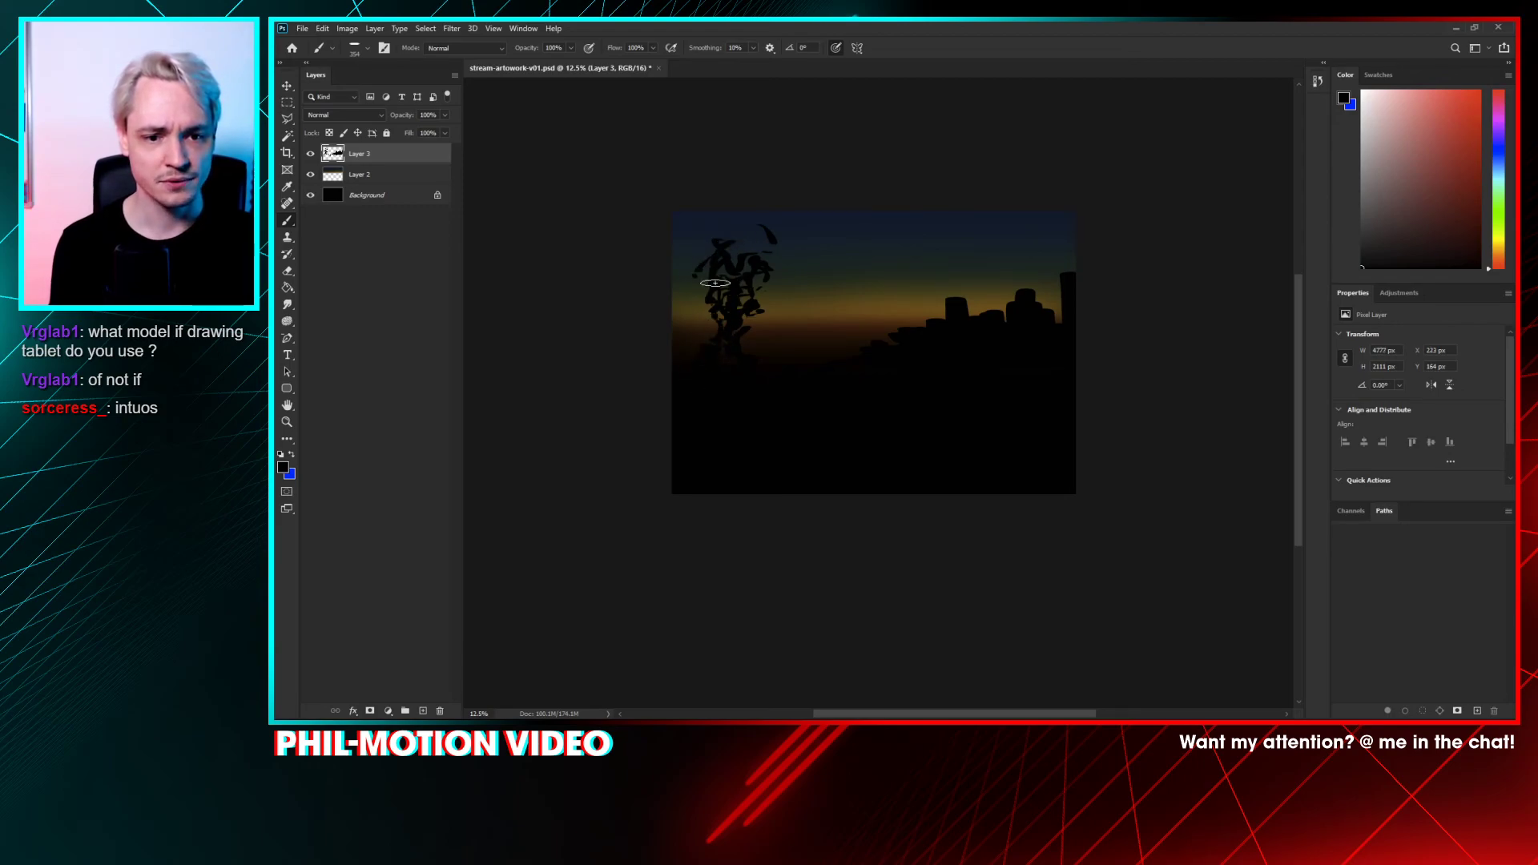
right_click(860, 253)
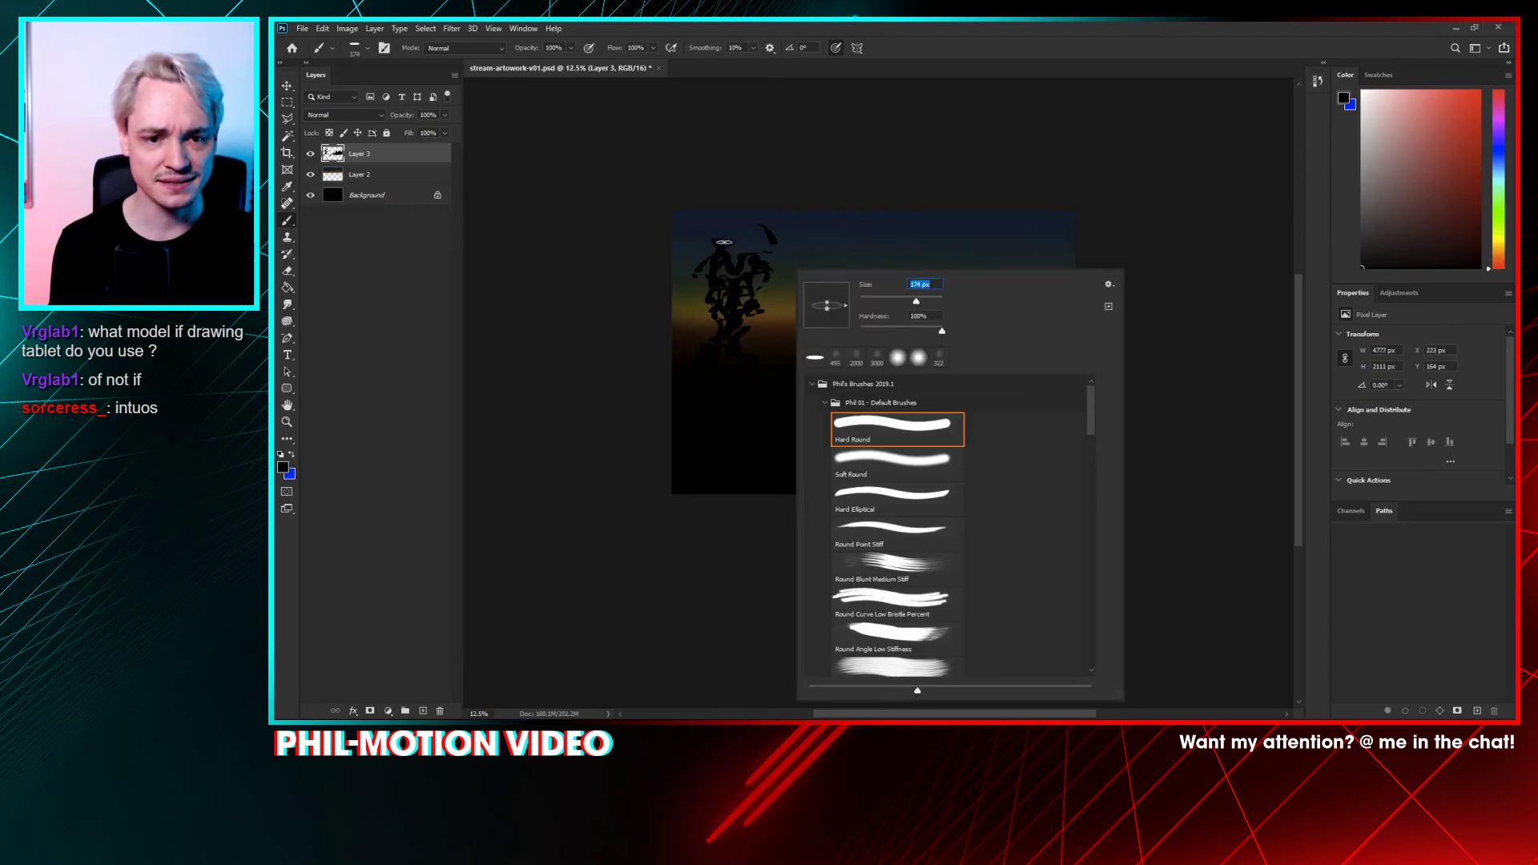
key(Return)
drag(705, 304, 709, 345)
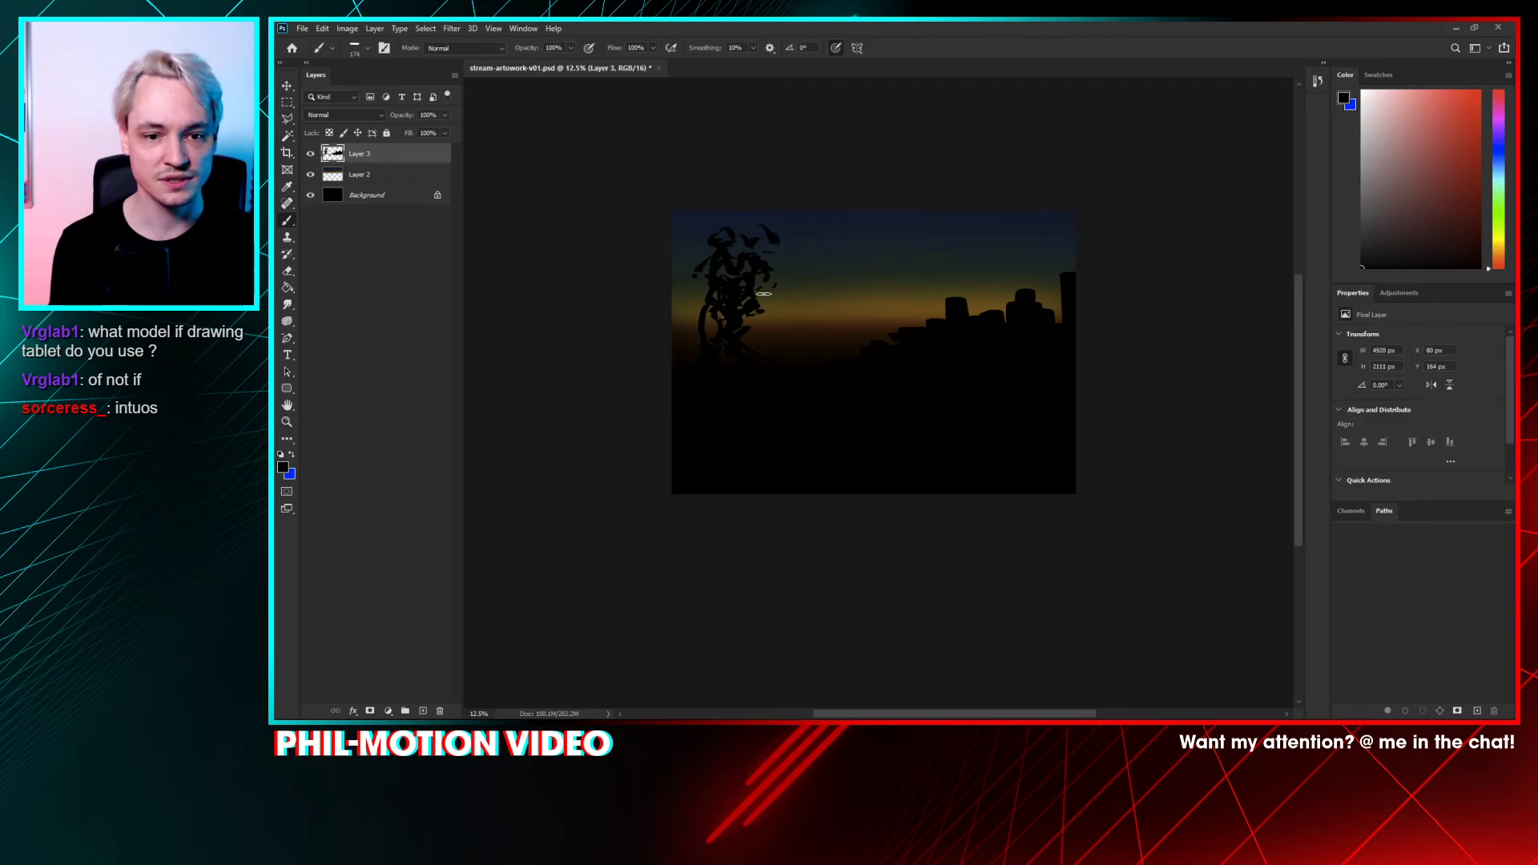
mouse_move(725, 292)
mouse_down()
mouse_move(691, 267)
mouse_move(706, 236)
mouse_up()
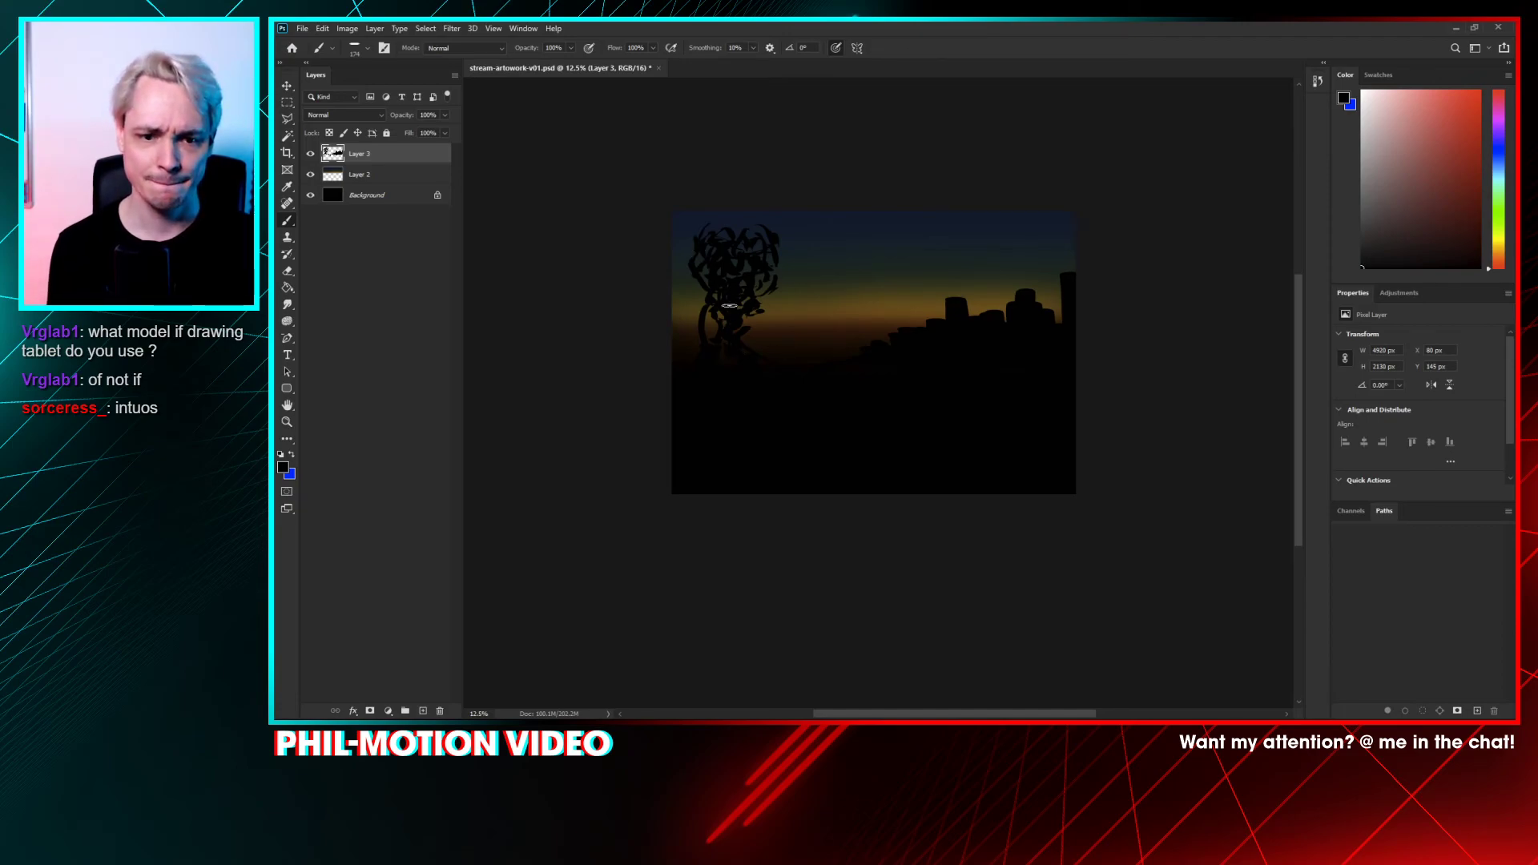
- Move Layer 2 and Layer 3 down together, leaving a black strip above the sky, and reselect Layer 3
shift+click(359, 174)
drag(881, 343, 884, 394)
click(372, 227)
click(375, 154)
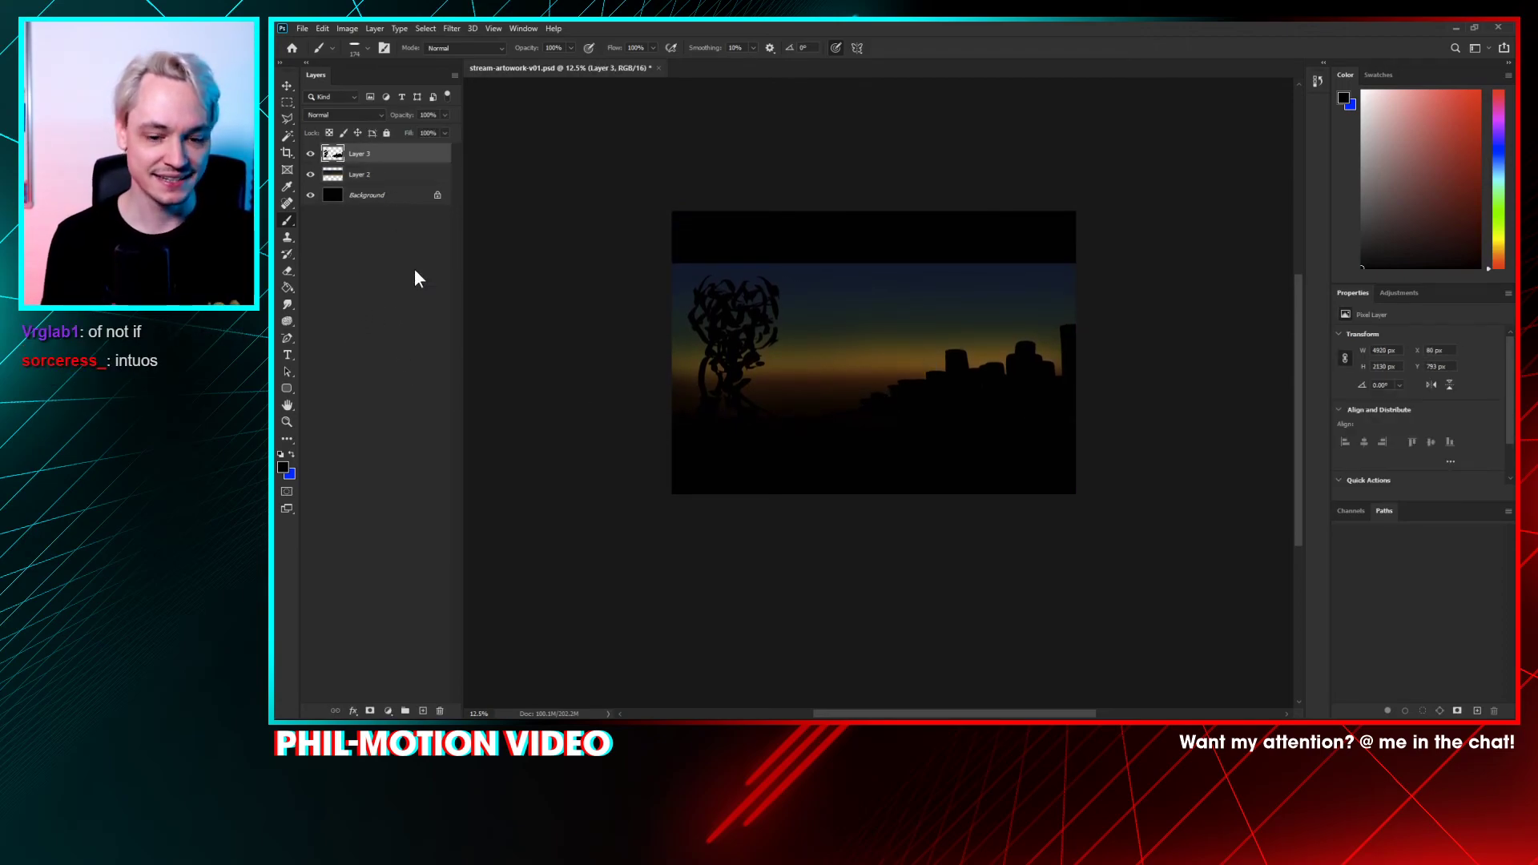
- Stretch the sky on Layer 2 vertically with Free Transform, up to the canvas's upper edge and further down below the horizon
key(ctrl+t)
key(Return)
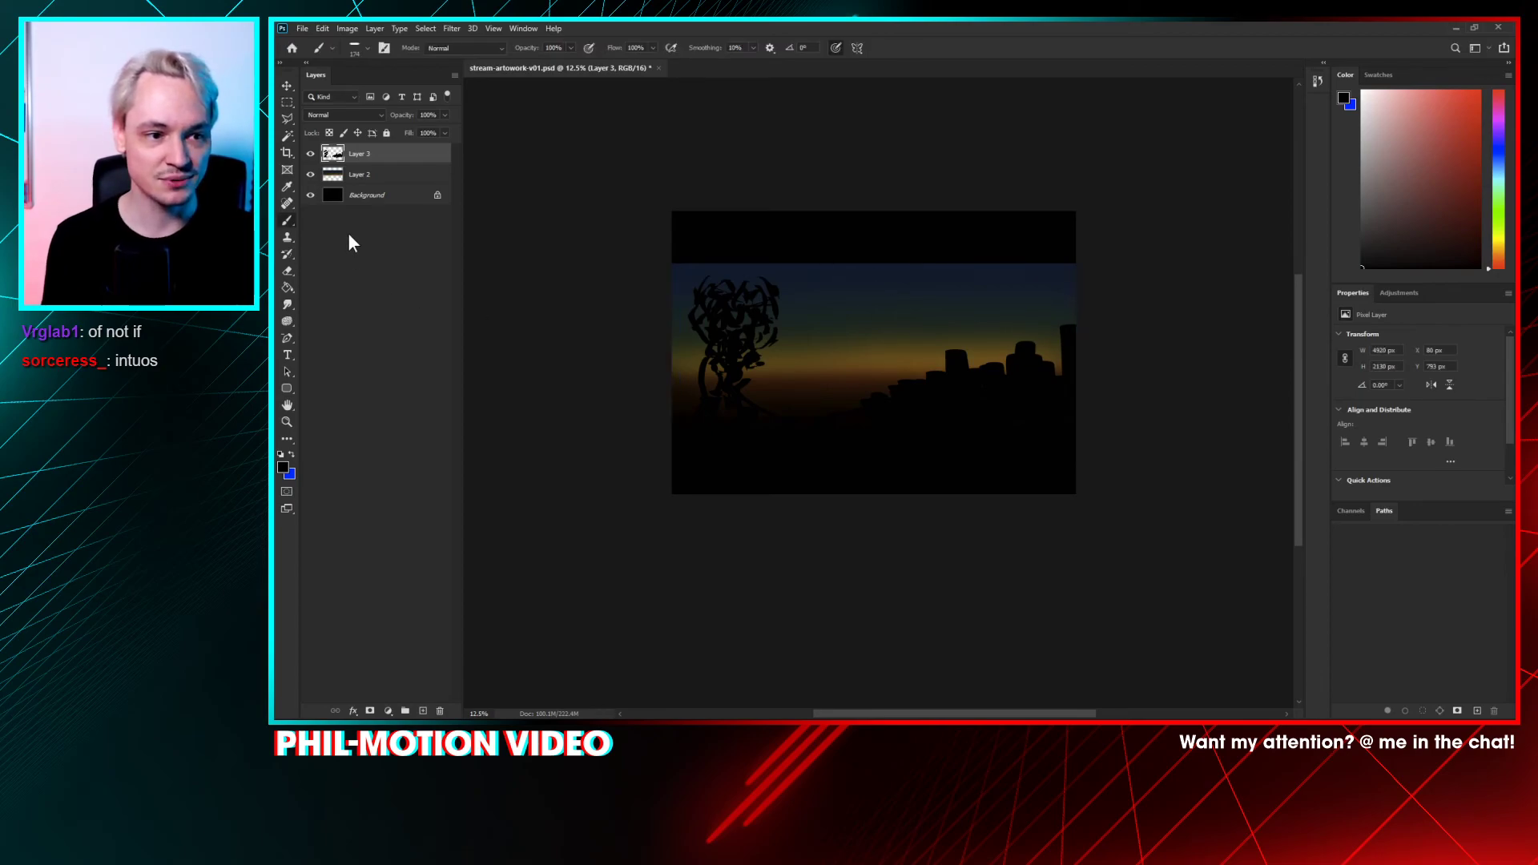
click(358, 174)
key(ctrl+t)
drag(871, 263, 874, 210)
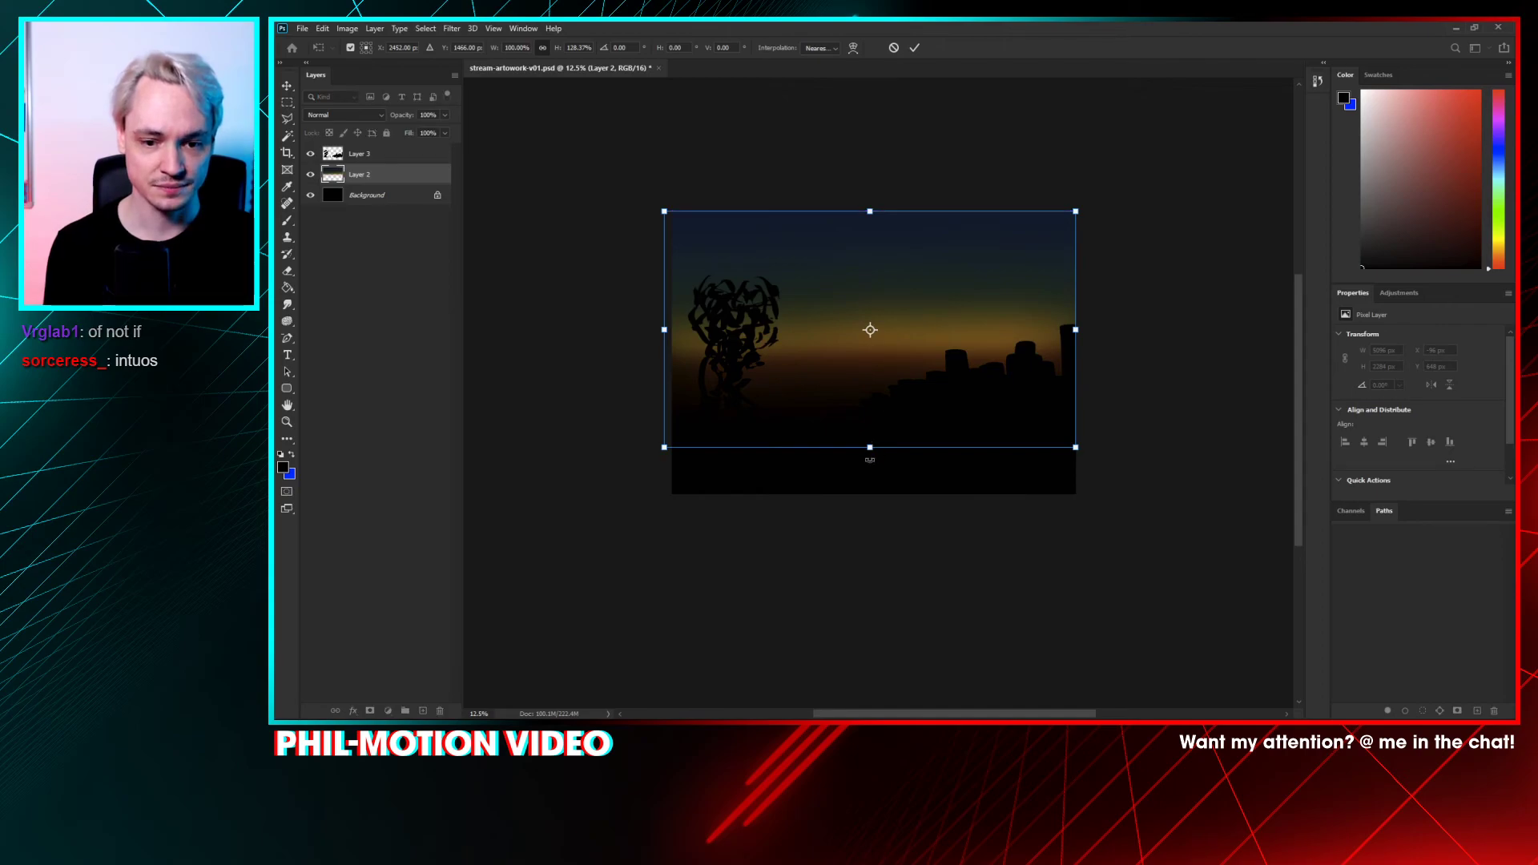
mouse_move(870, 447)
mouse_down()
mouse_move(870, 498)
mouse_move(869, 473)
mouse_up()
key(Return)
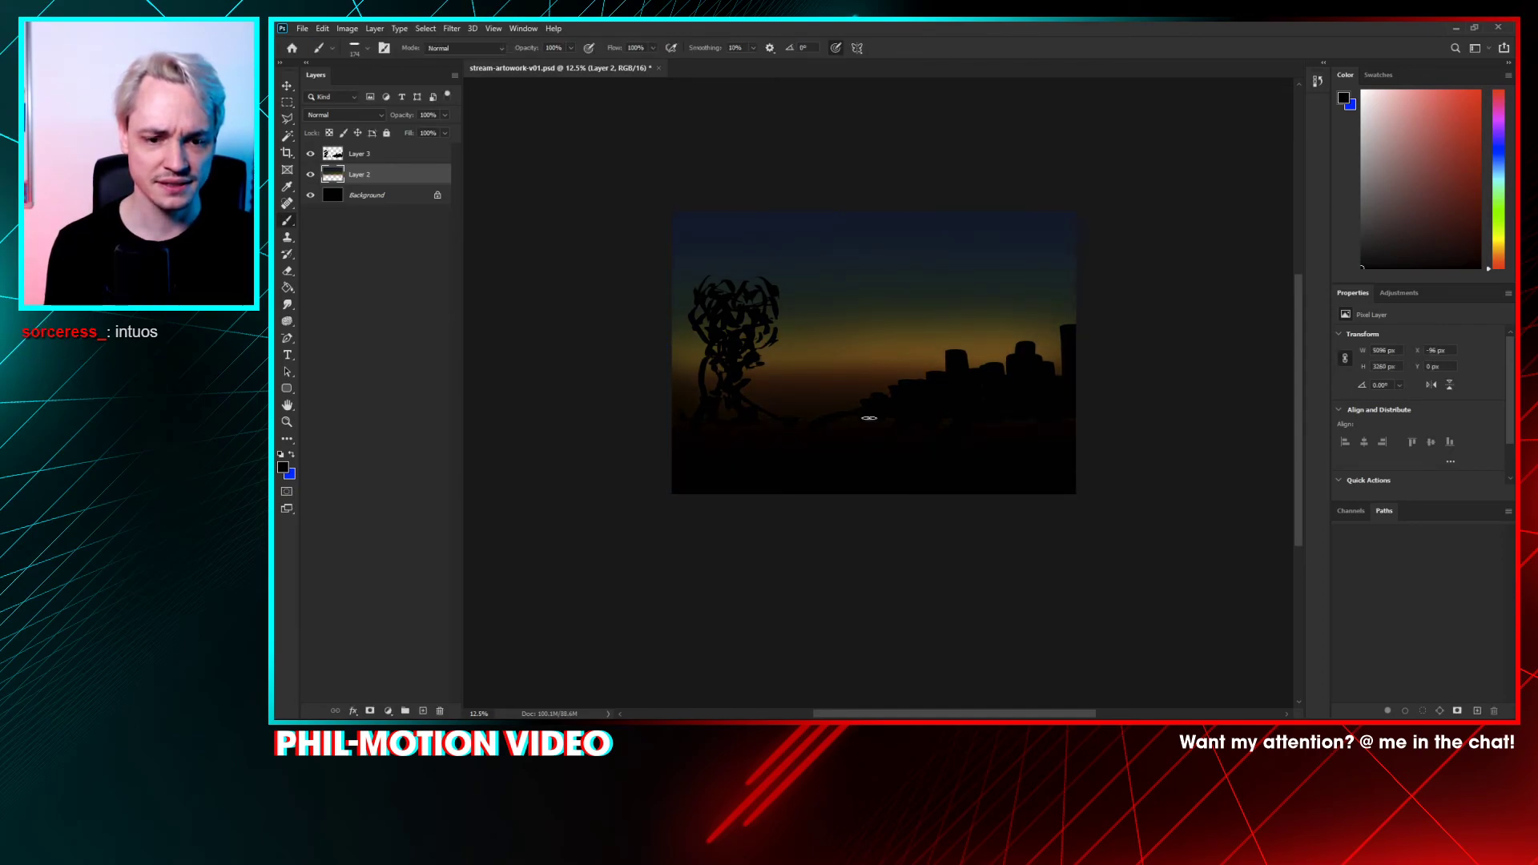
- Isolate the tree on Layer 3 with a rectangular marquee, cut it and paste it onto its own layer
click(335, 152)
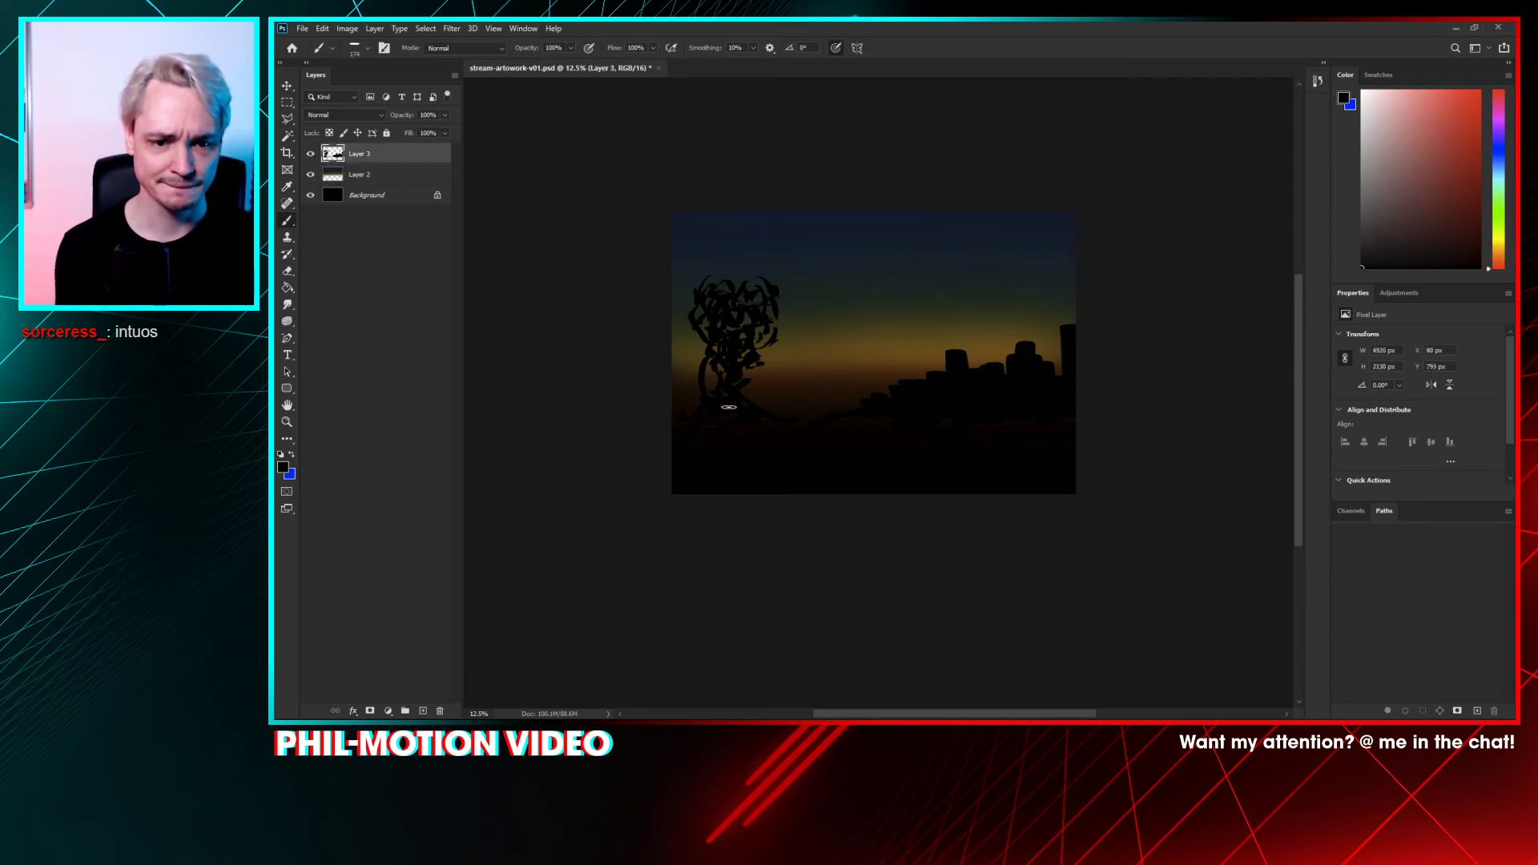
key(m)
drag(807, 266, 629, 459)
ctrl+drag(749, 393, 907, 394)
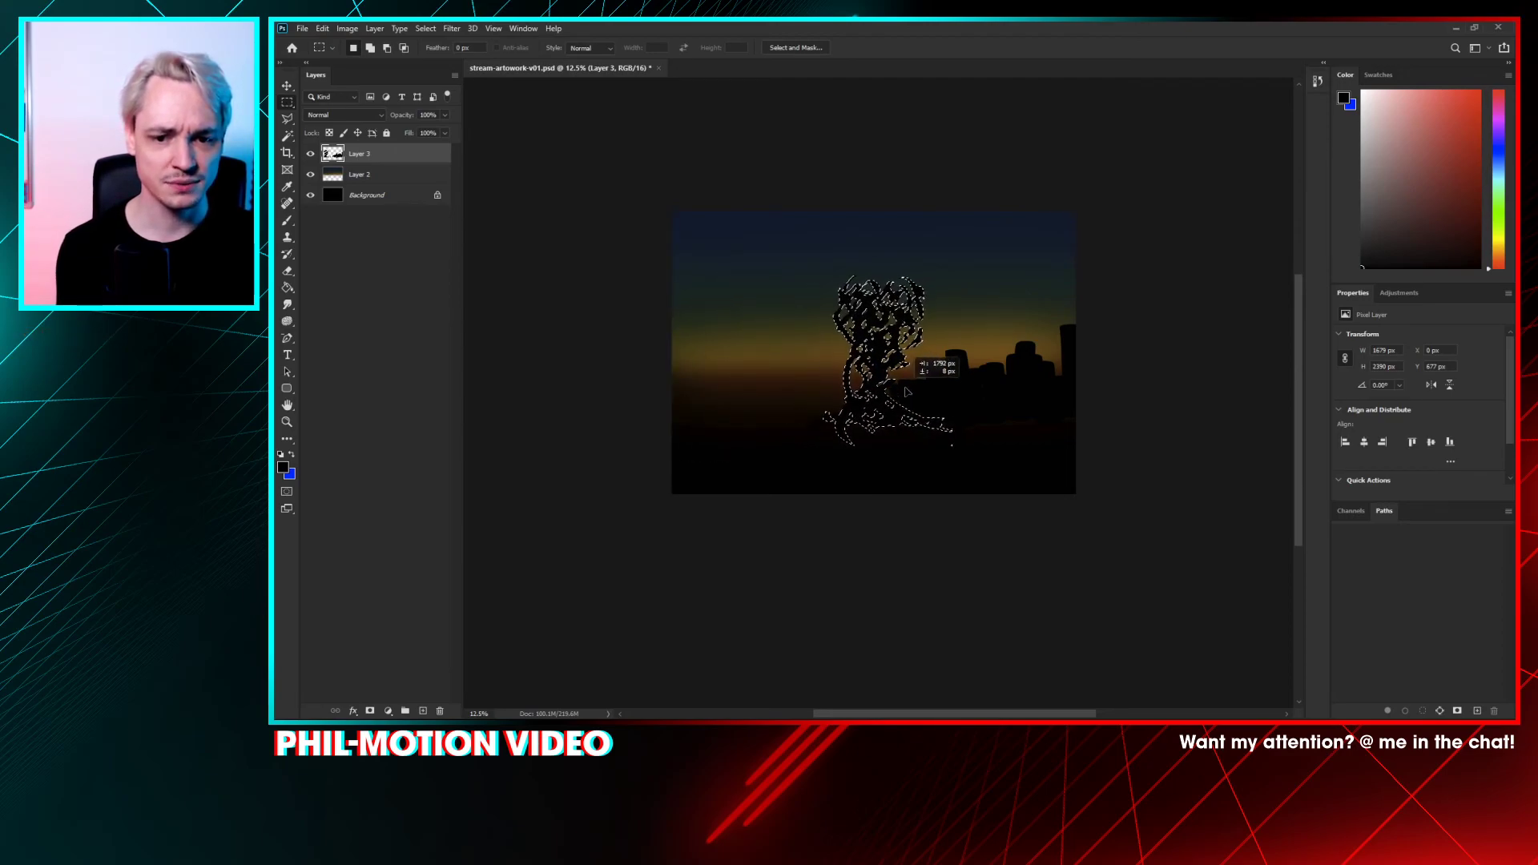
key(ctrl+z)
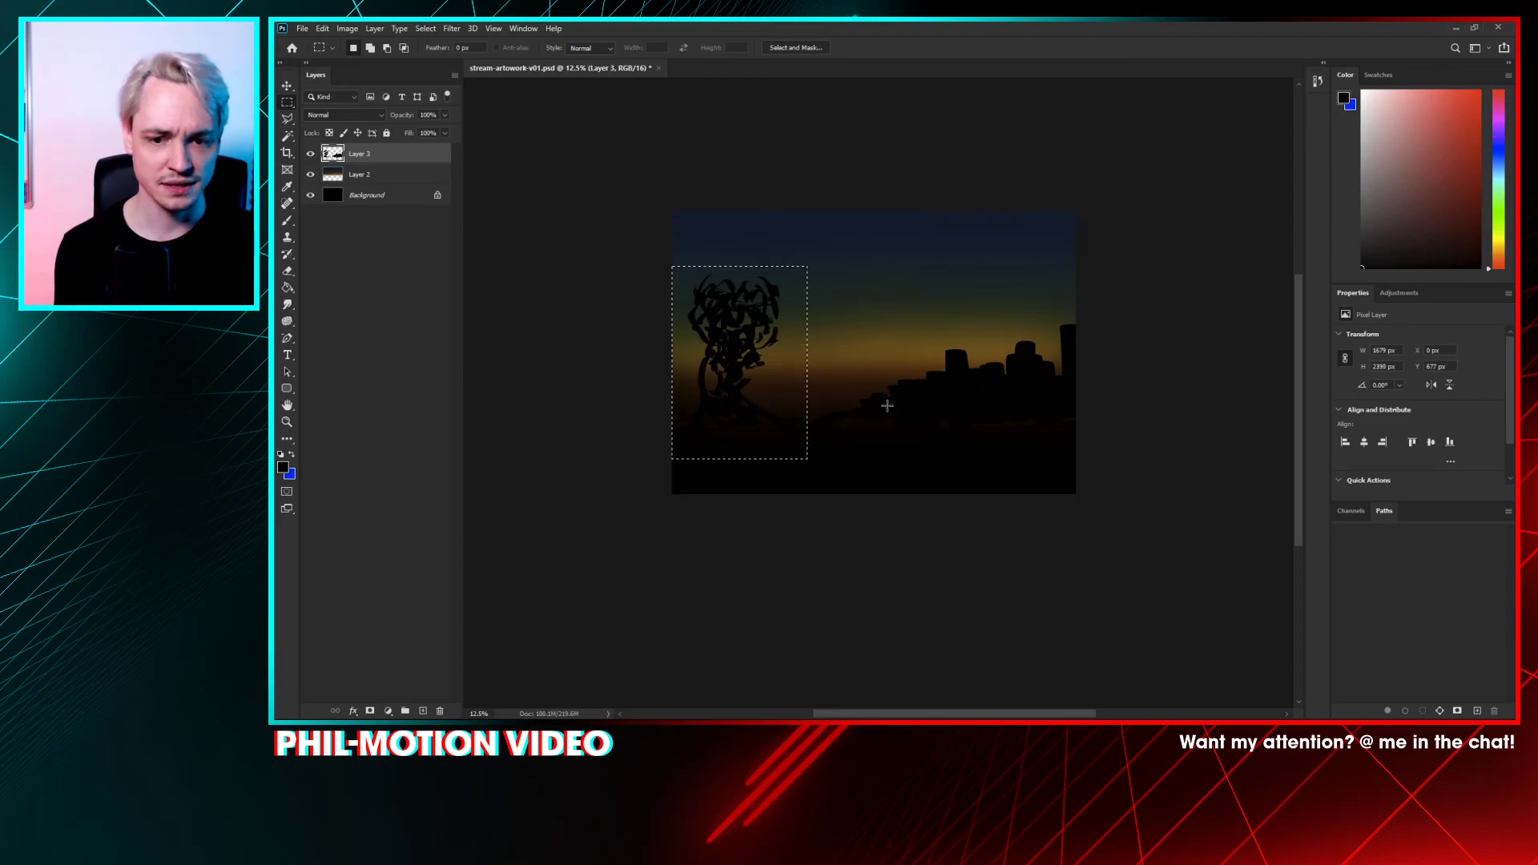
key(ctrl+z)
key(ctrl+v)
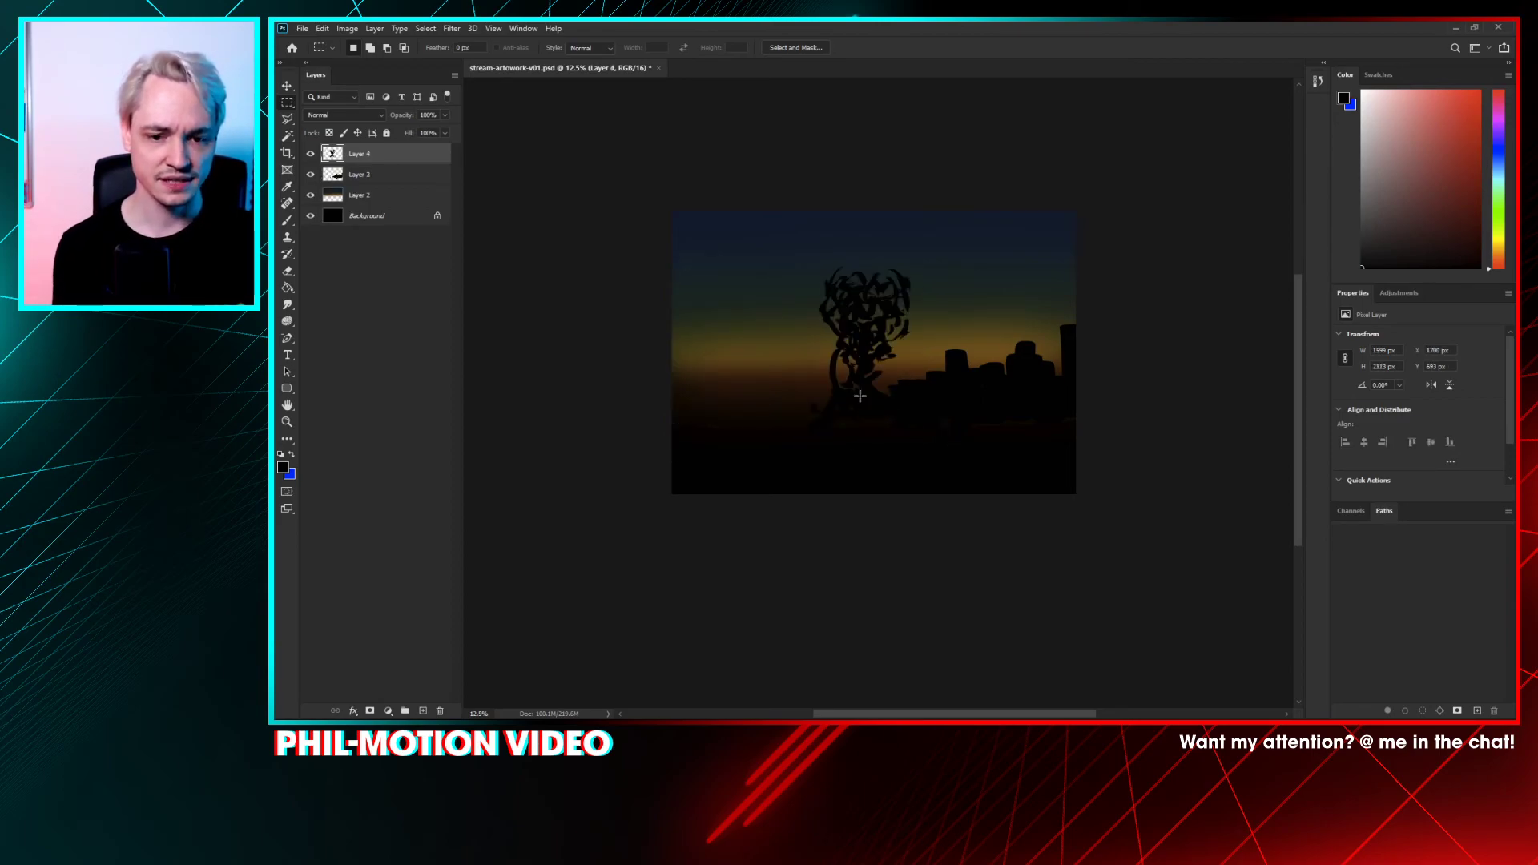
- Position the tree near the canvas centre and scale it up to about 120% with Free Transform
ctrl+drag(859, 388, 854, 382)
key(ctrl+t)
drag(947, 275, 972, 241)
key(Return)
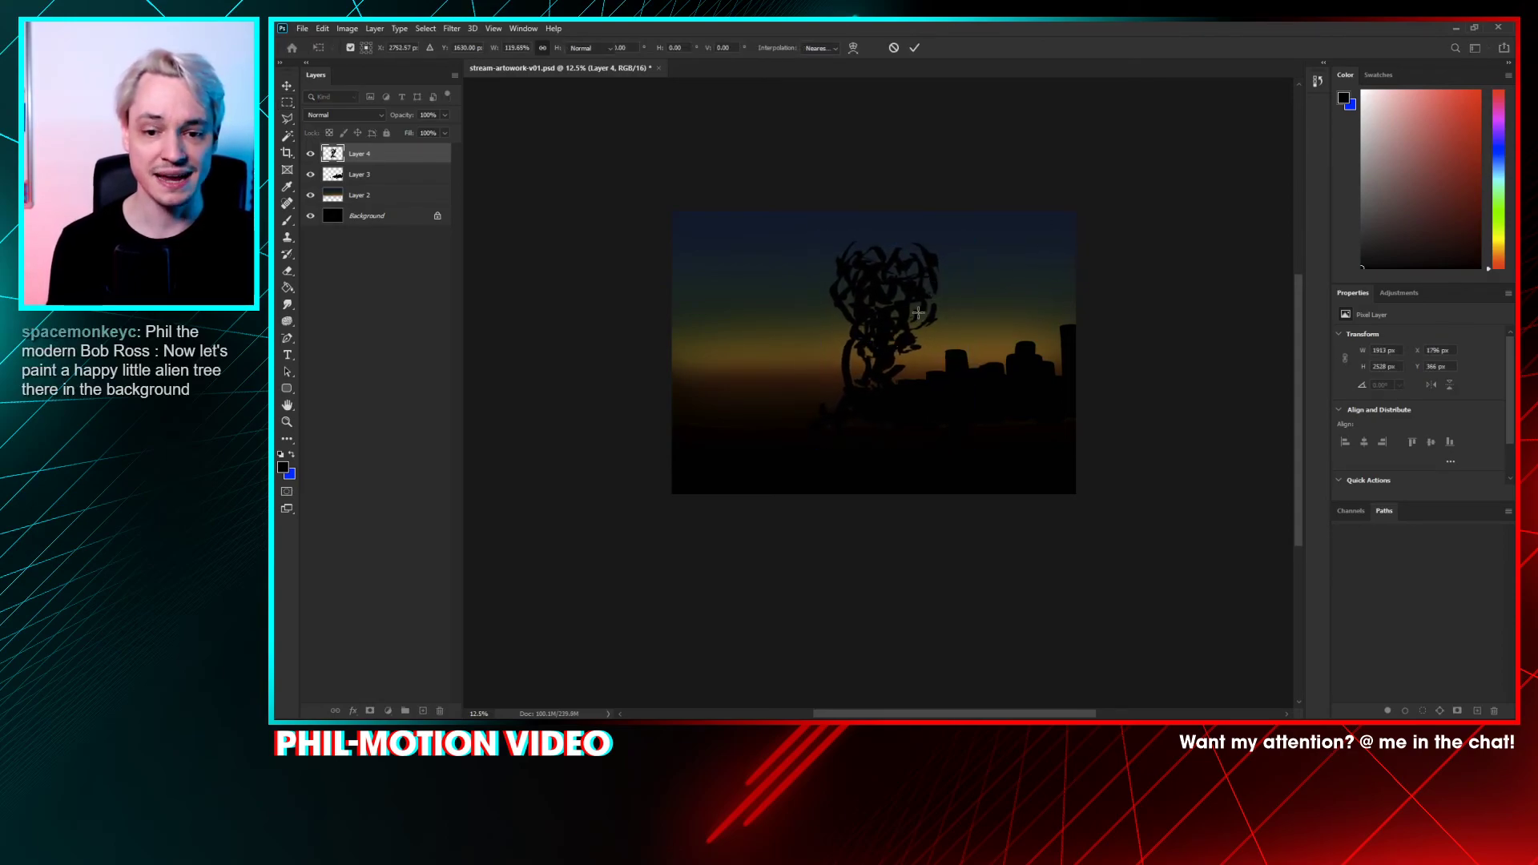
- Select Layer 3 and shift the skyline silhouette toward the canvas's right edge, returning to the Brush tool
key(m)
mouse_move(1016, 373)
ctrl+mouse_down()
mouse_move(1074, 377)
mouse_move(1087, 416)
mouse_move(975, 392)
ctrl+mouse_up()
key(ctrl+z)
click(356, 176)
key(b)
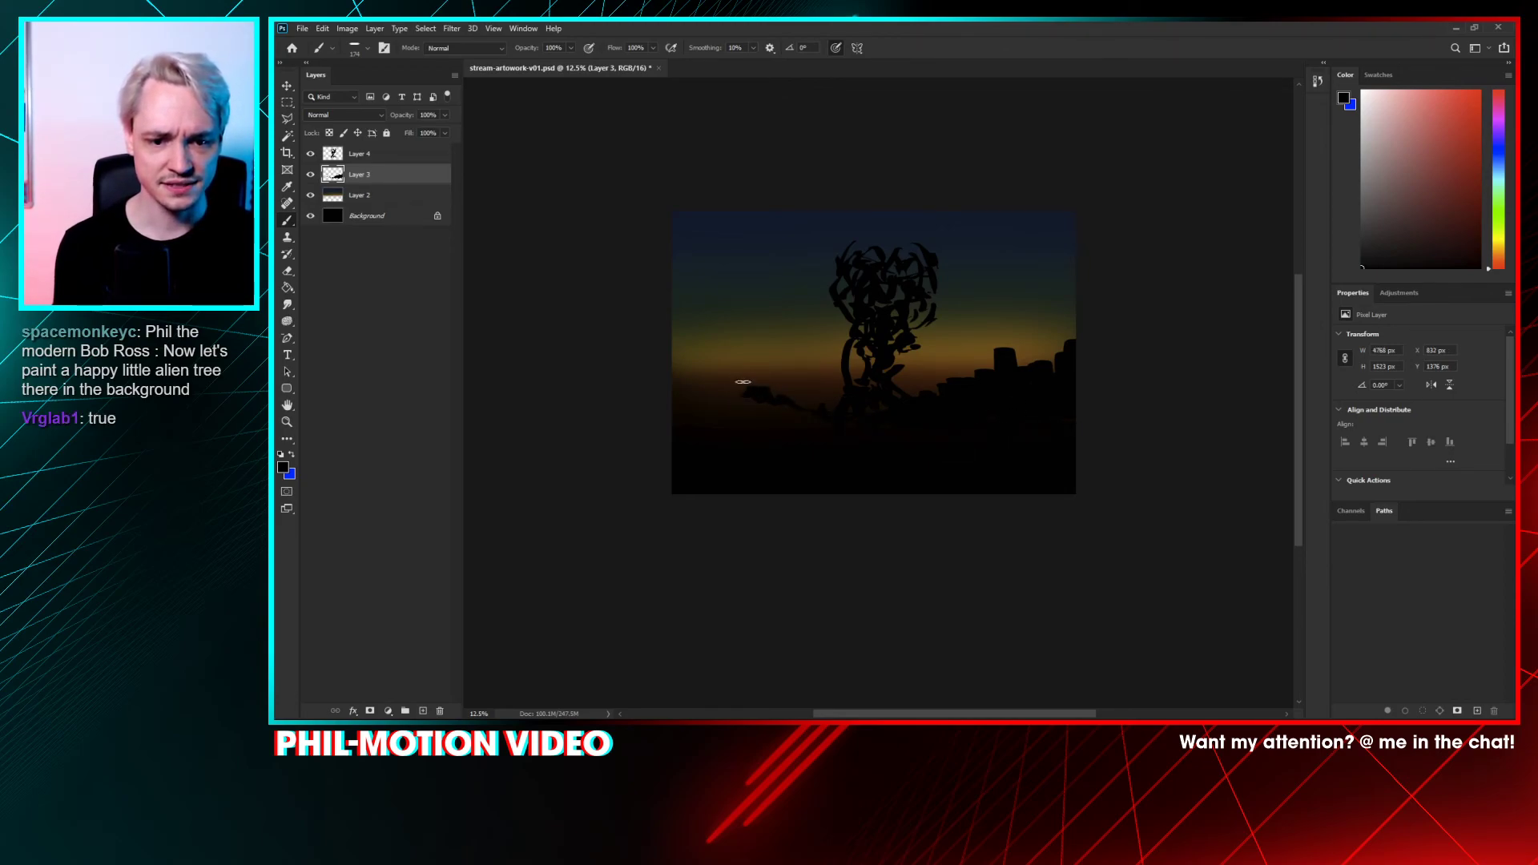
- Paint a black rocky ridge with two tall towers on the canvas's left side of Layer 3 and fill in the ground below
mouse_move(743, 382)
mouse_down()
mouse_move(723, 407)
mouse_move(714, 377)
mouse_move(840, 321)
mouse_move(693, 385)
mouse_up()
right_click(713, 377)
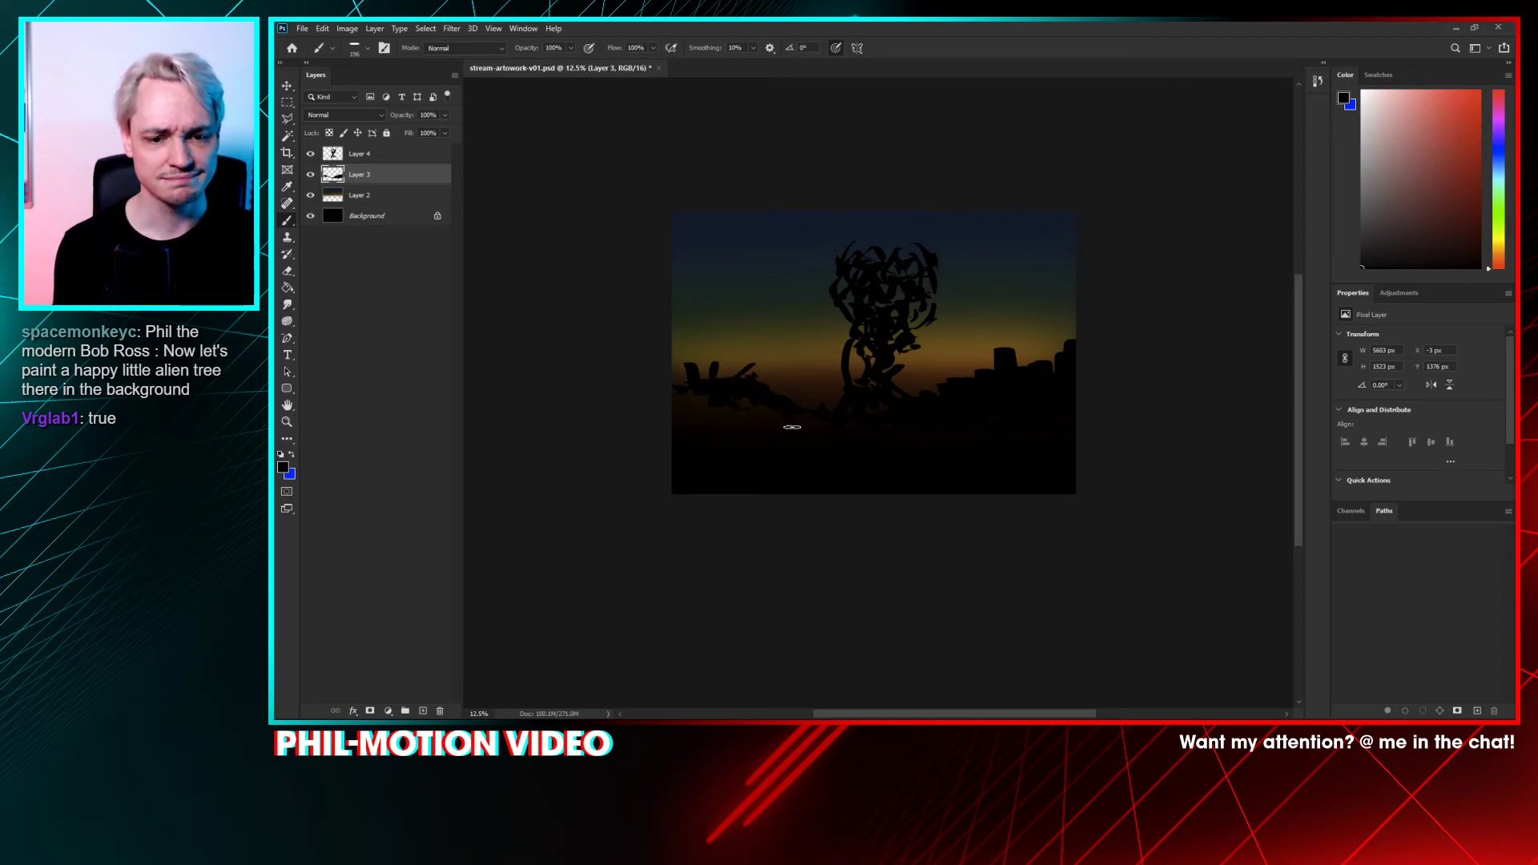
right_click(826, 438)
drag(892, 316, 907, 320)
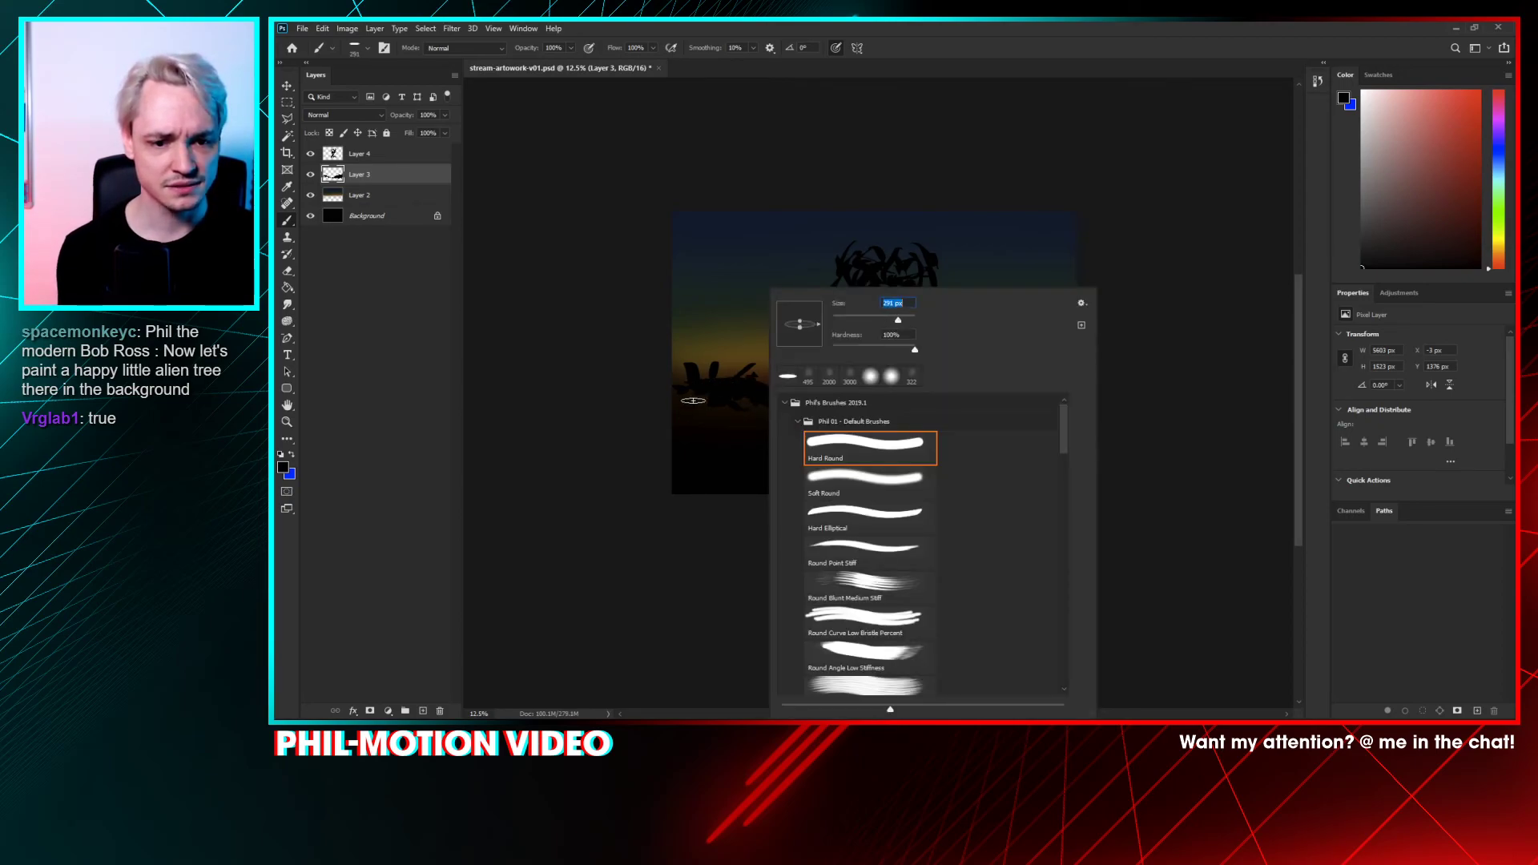
key(Return)
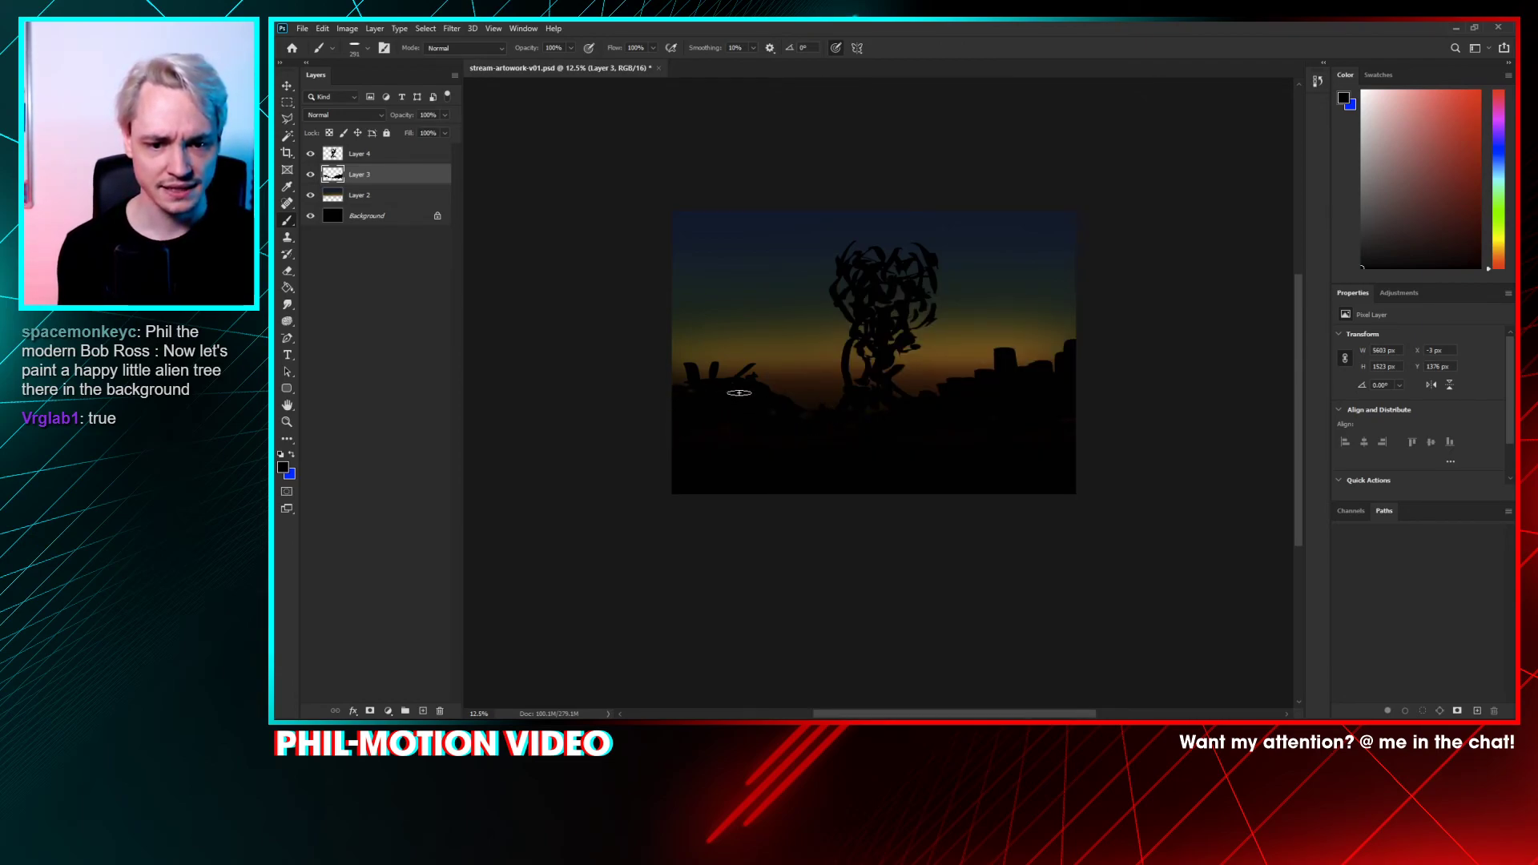
mouse_move(809, 418)
mouse_down()
mouse_move(764, 427)
mouse_move(669, 387)
mouse_move(720, 400)
mouse_up()
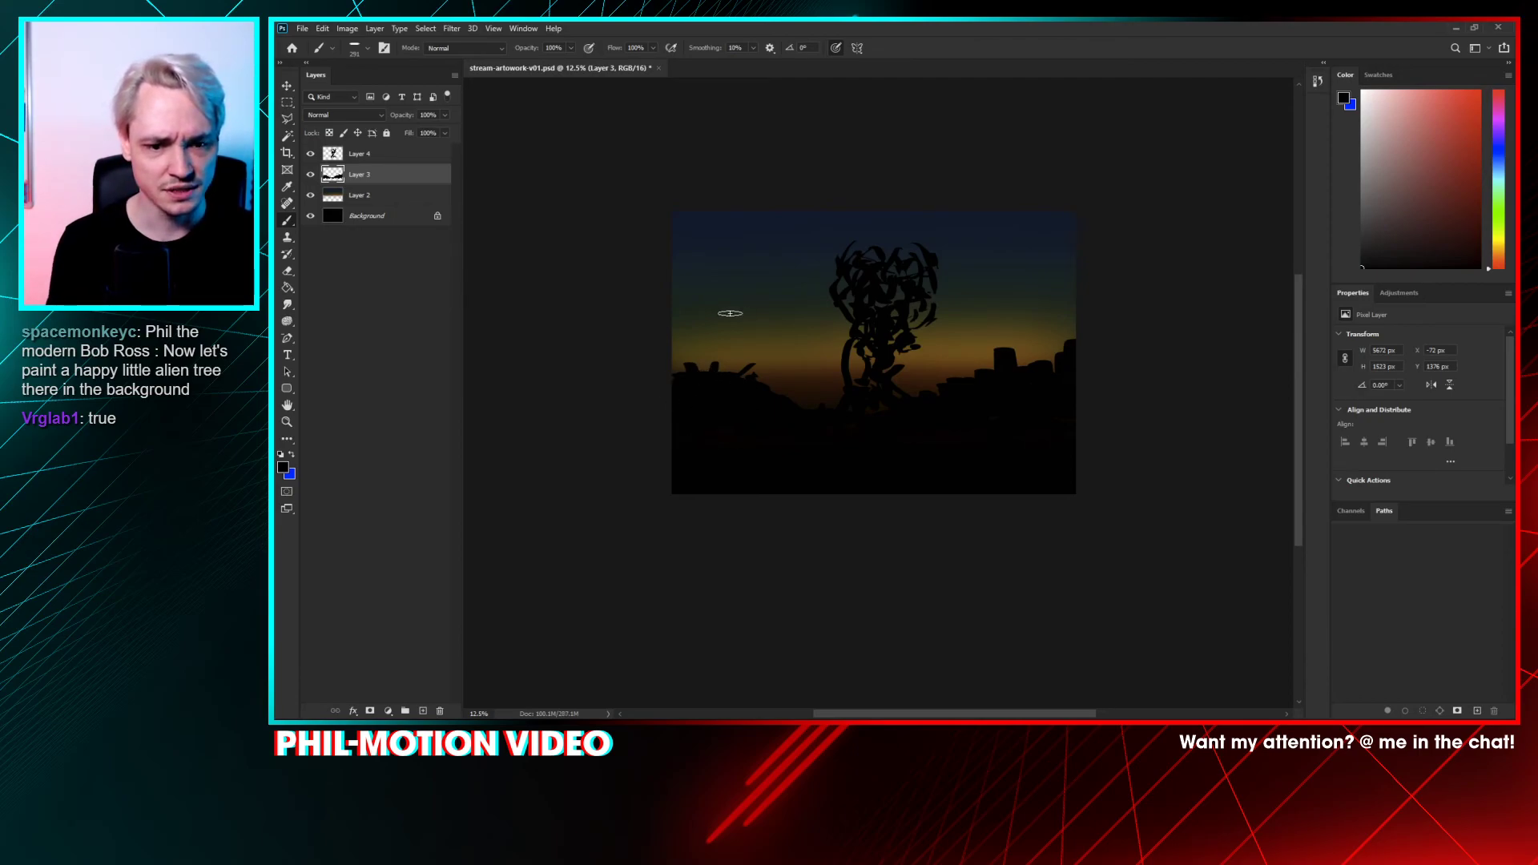
mouse_move(720, 278)
mouse_down()
mouse_move(722, 328)
mouse_move(737, 268)
mouse_move(753, 382)
mouse_up()
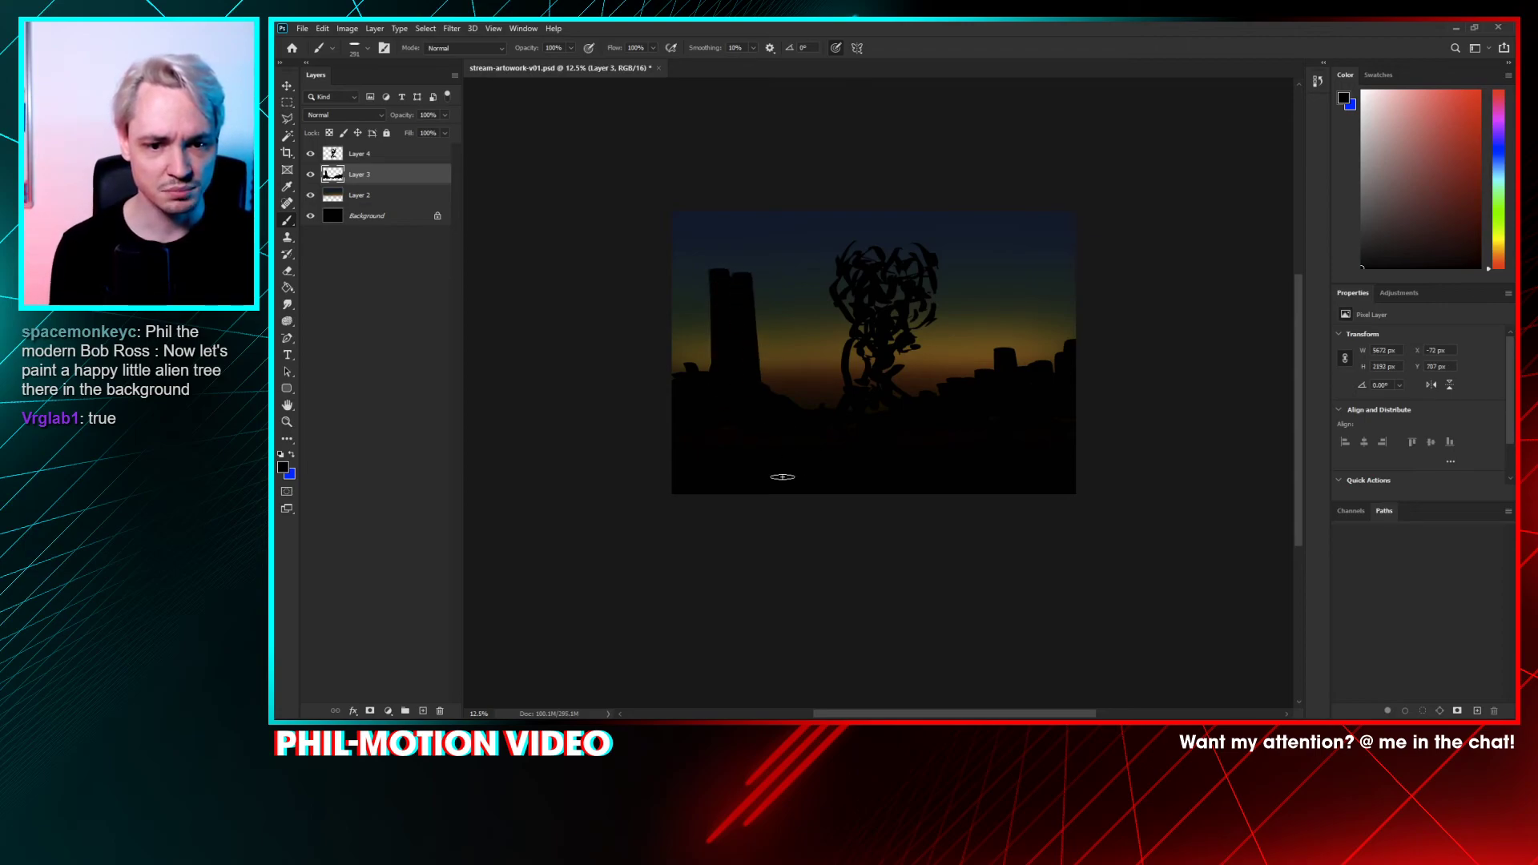
mouse_move(702, 433)
mouse_down()
mouse_move(715, 405)
mouse_move(689, 416)
mouse_move(774, 467)
mouse_up()
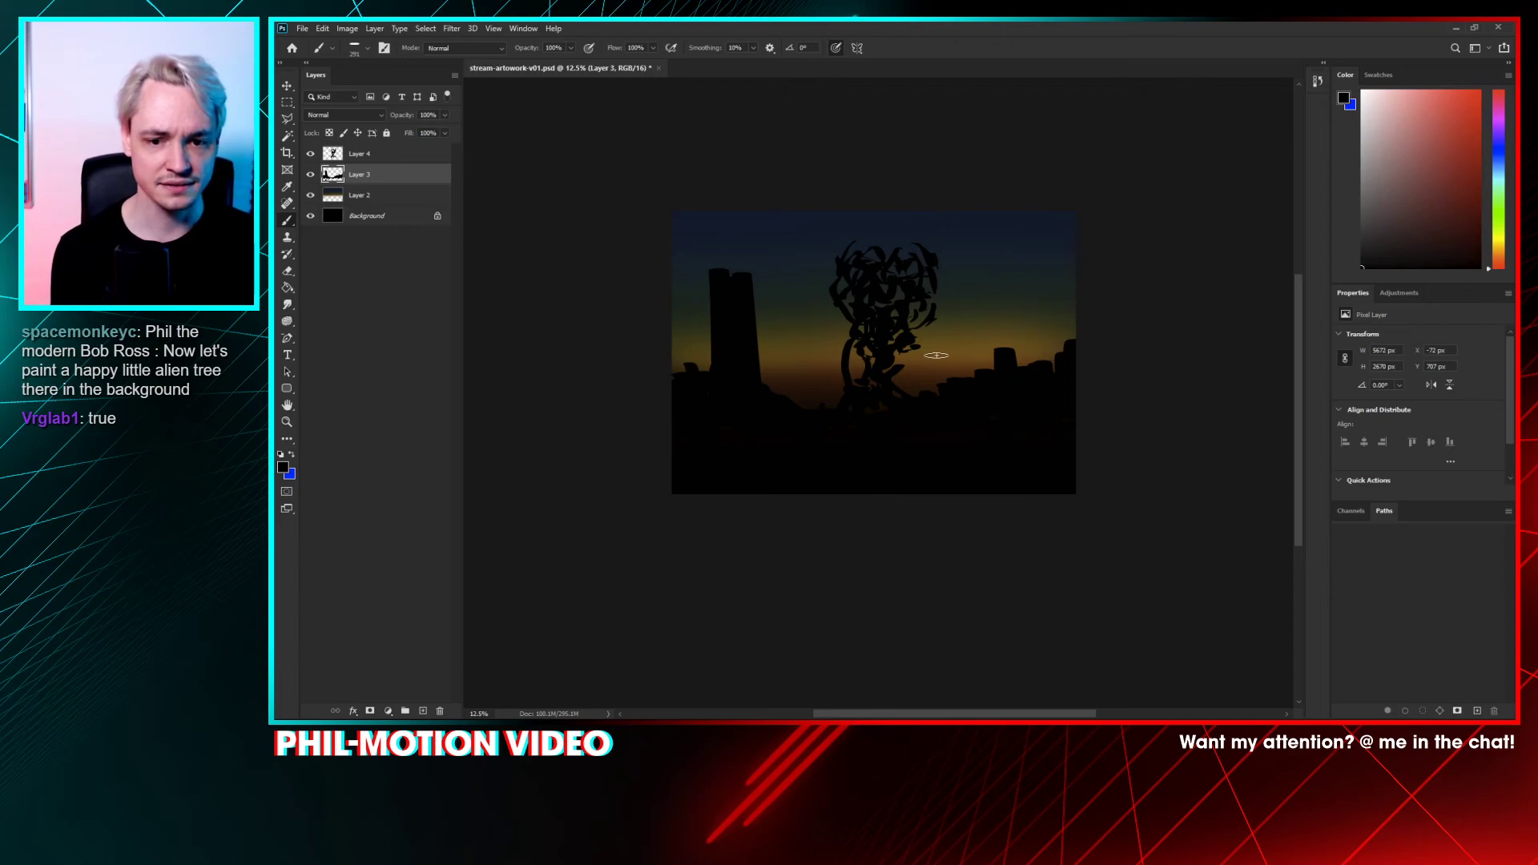
- Shift the Layer 3 silhouette slightly down and Free Transform it to about 91% width and 81% height, returning to the Brush tool
mouse_move(715, 373)
mouse_down()
mouse_move(702, 328)
mouse_move(712, 376)
mouse_up()
key(ctrl+t)
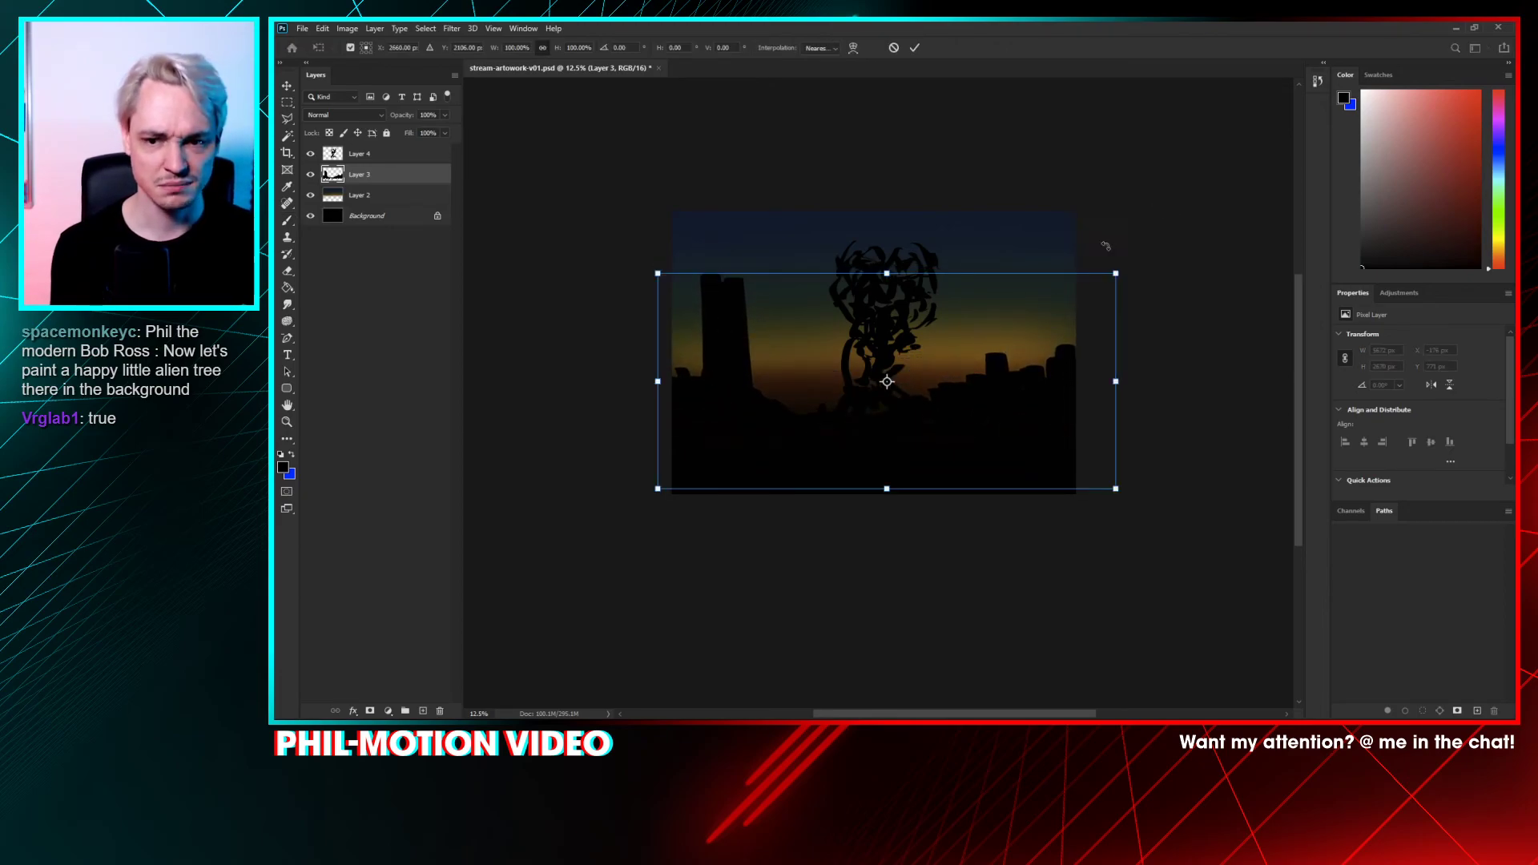
drag(1117, 273, 1082, 319)
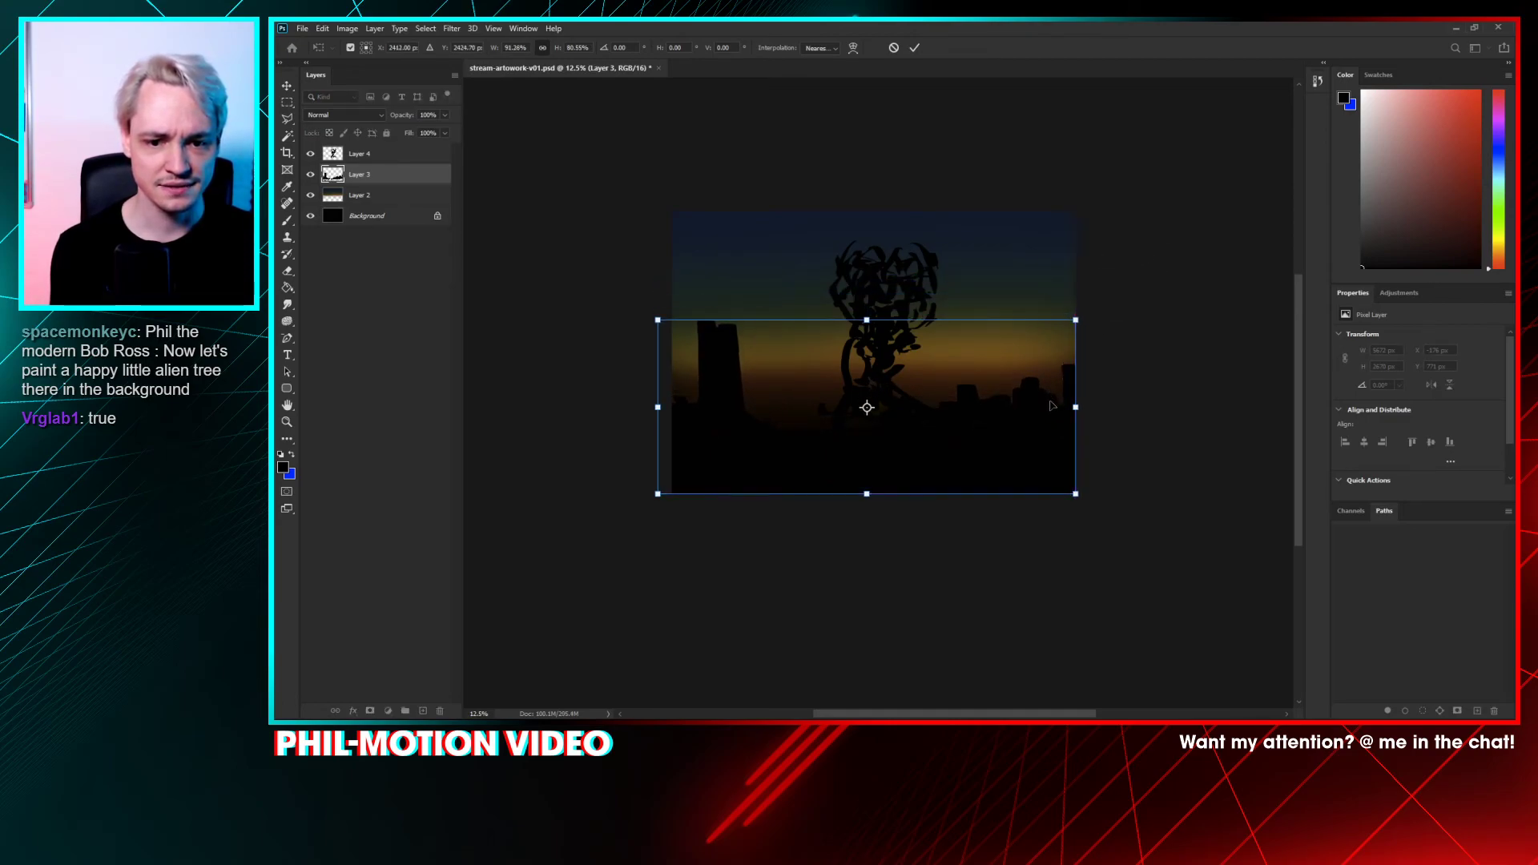
key(Return)
key(b)
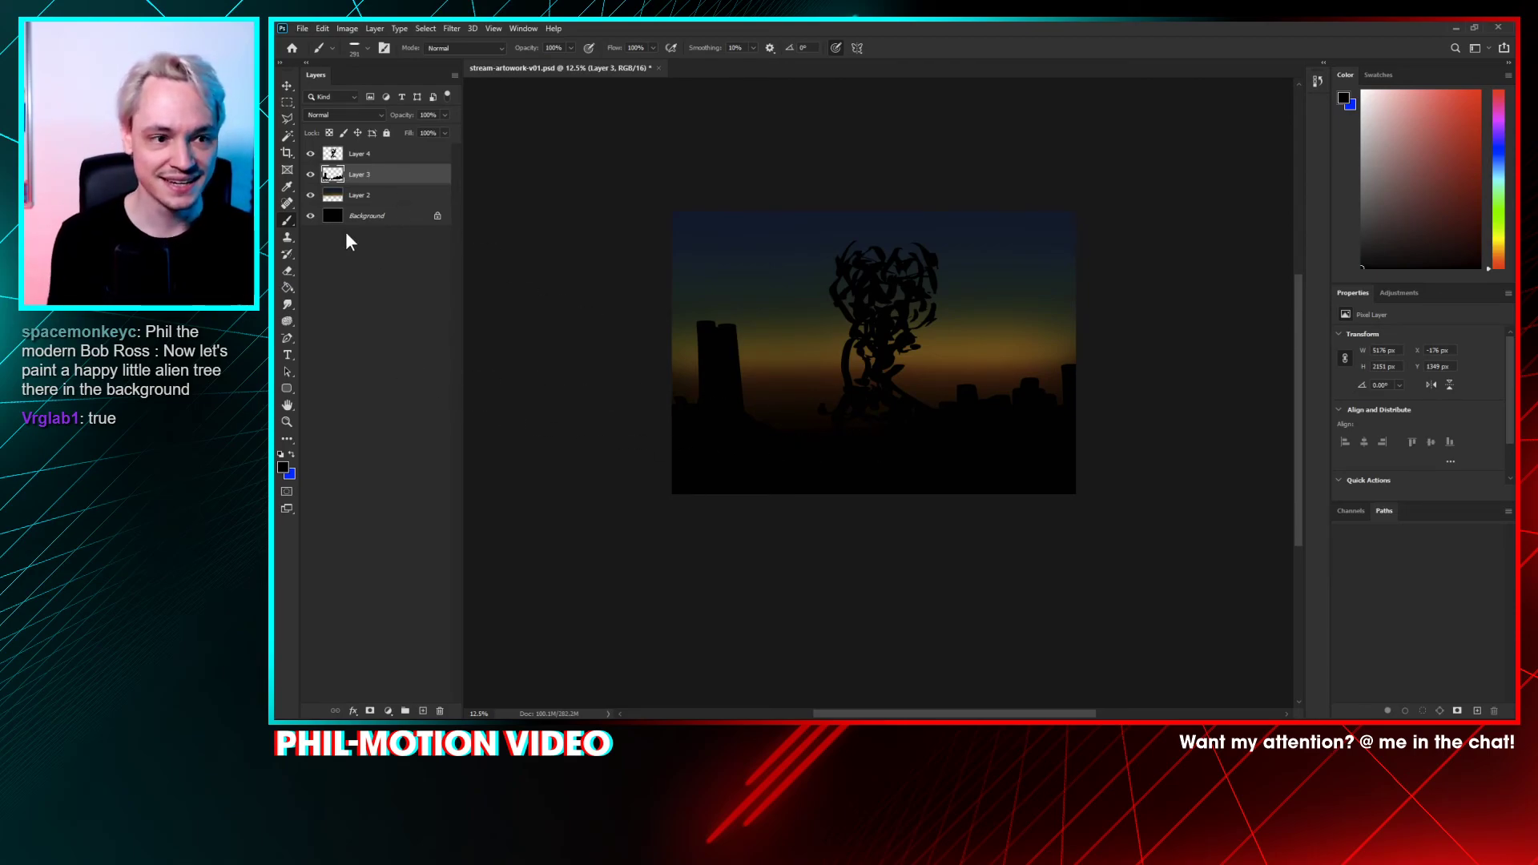
- Select Layer 4 and move the alien tree down so its base sinks into the lowered ground silhouette
click(360, 155)
drag(943, 376, 889, 409)
drag(908, 499, 890, 399)
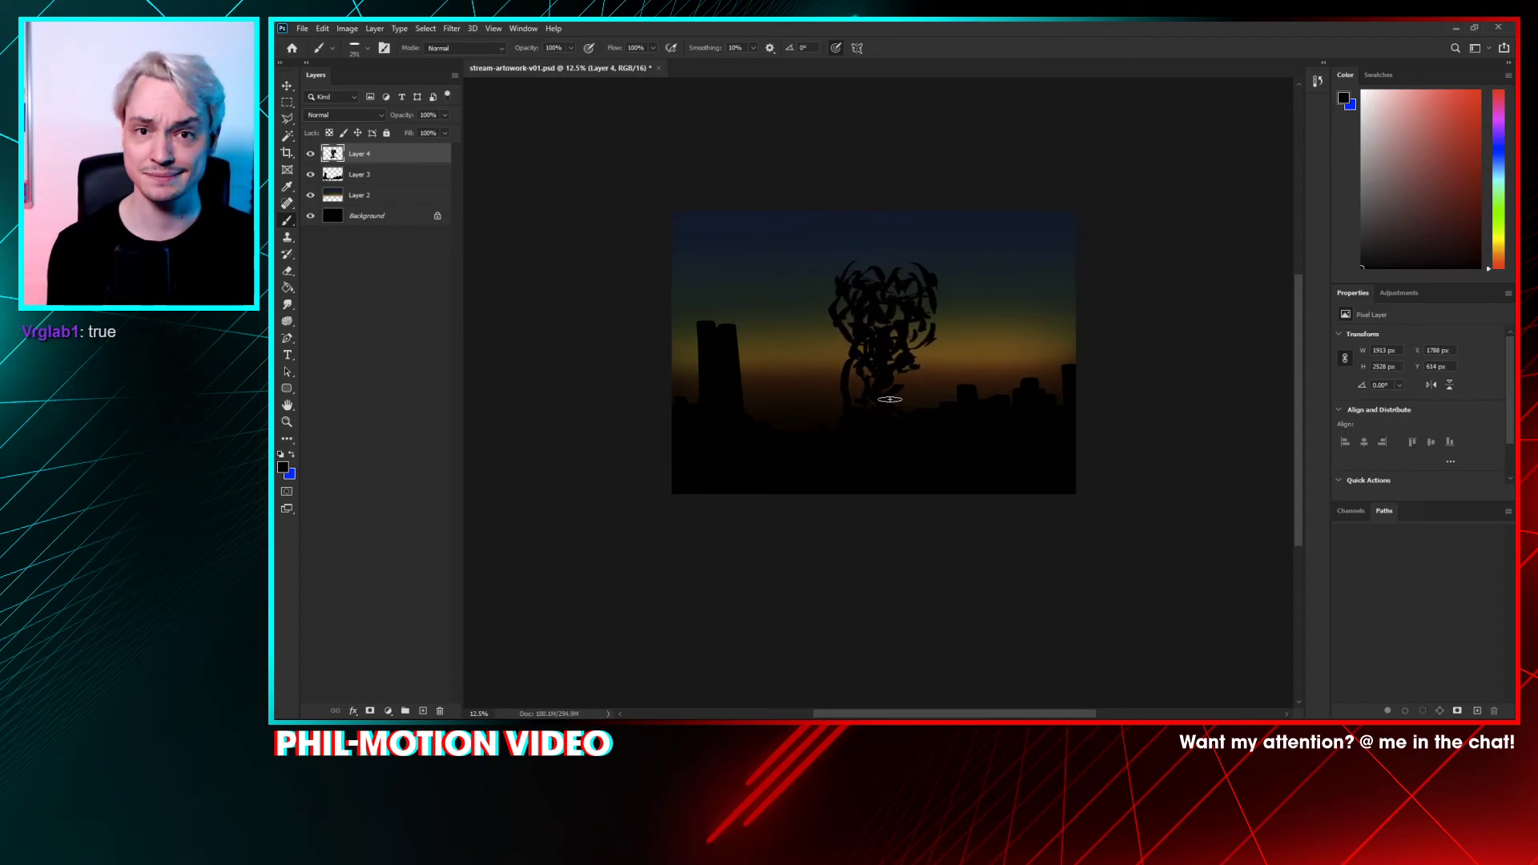
scroll(895, 407, up, 1)
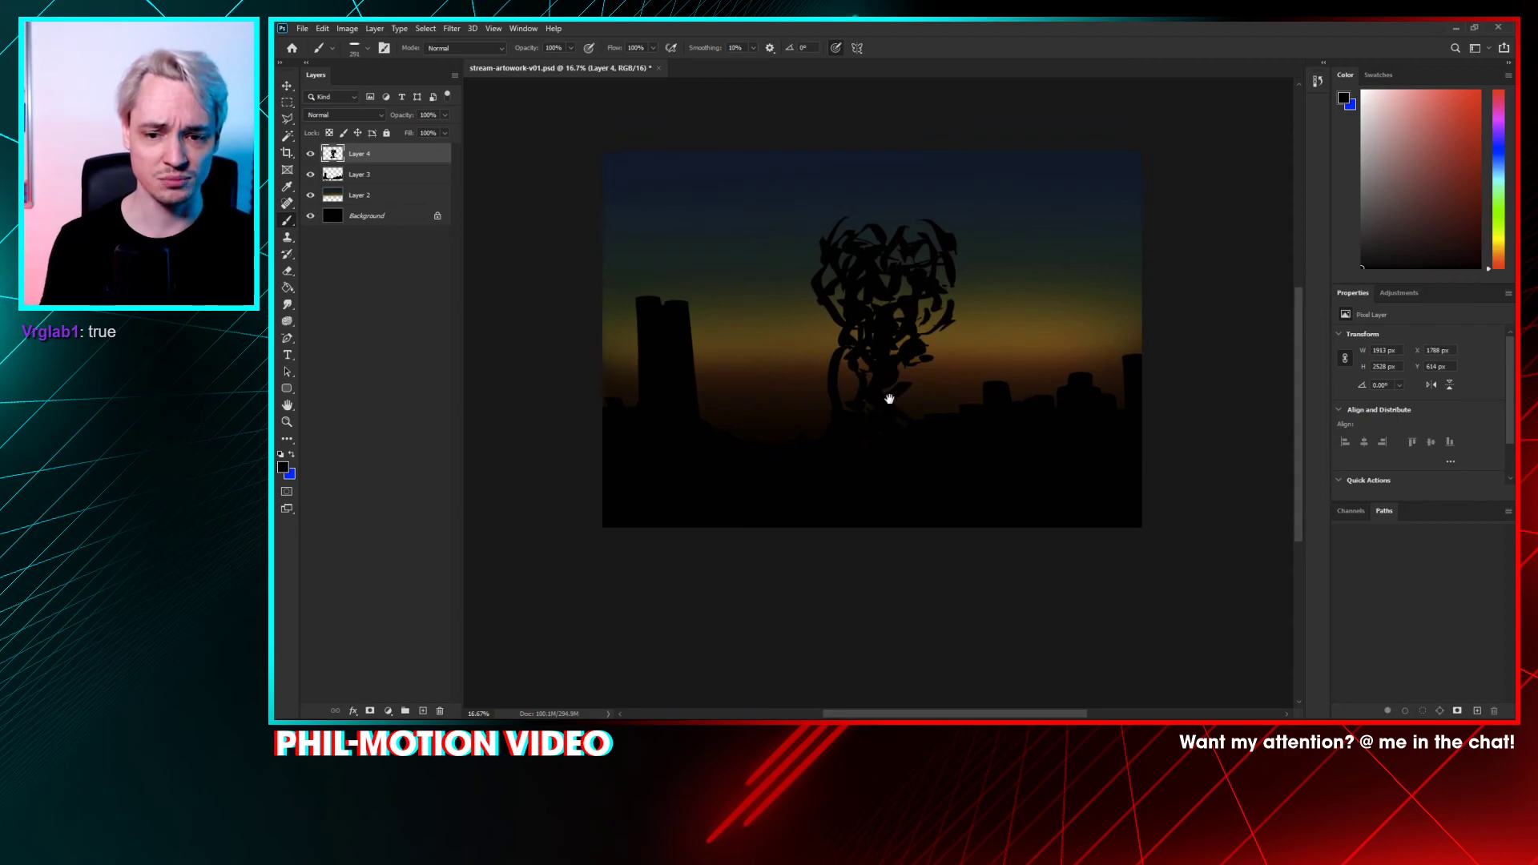
- Add a new layer above Layer 4 and shift the tree on Layer 4 slightly left and up
click(354, 176)
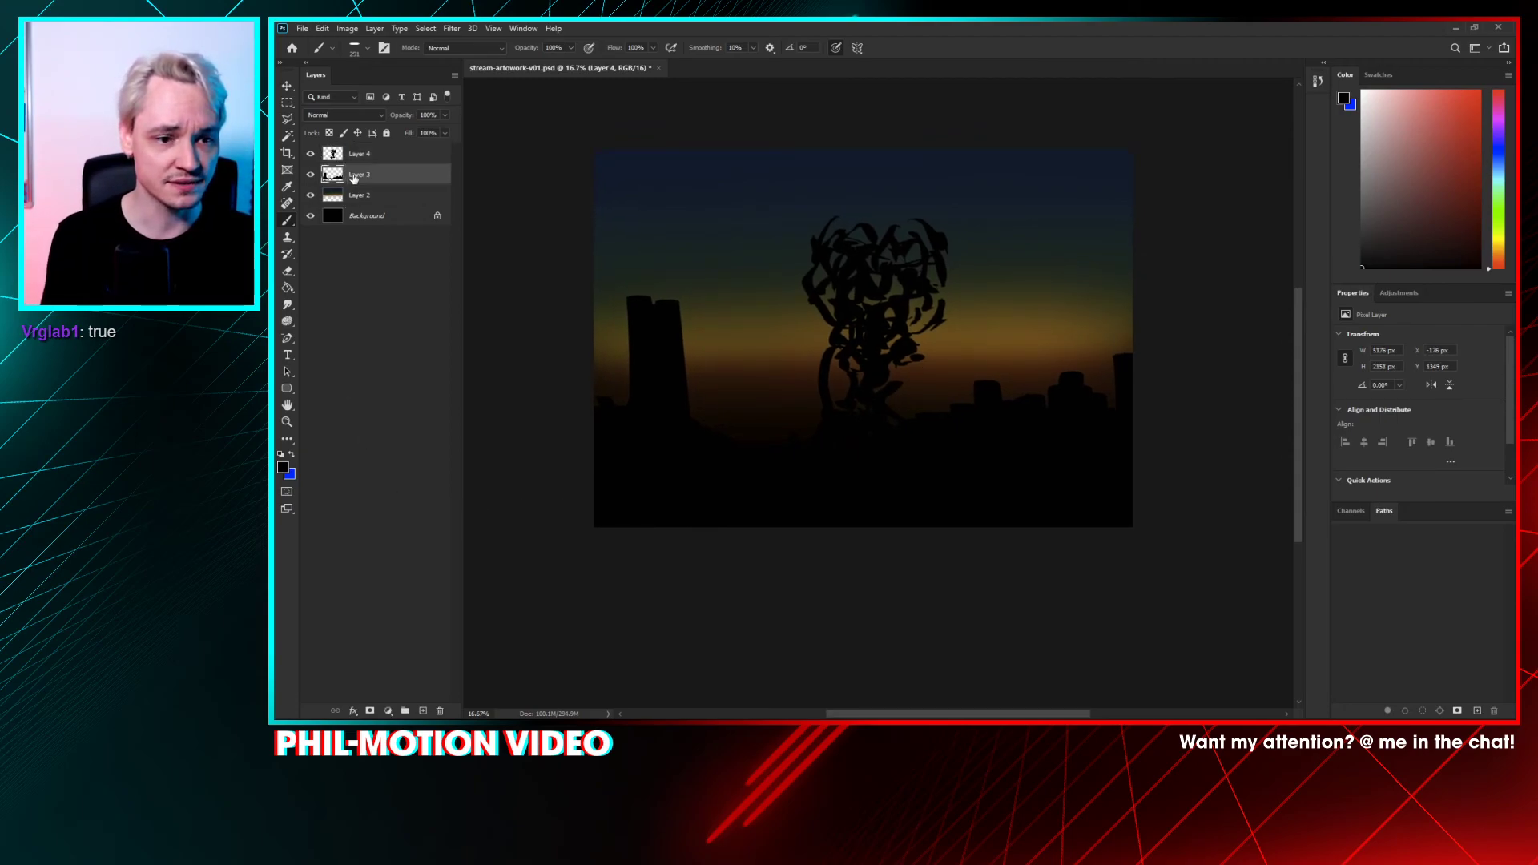
click(358, 156)
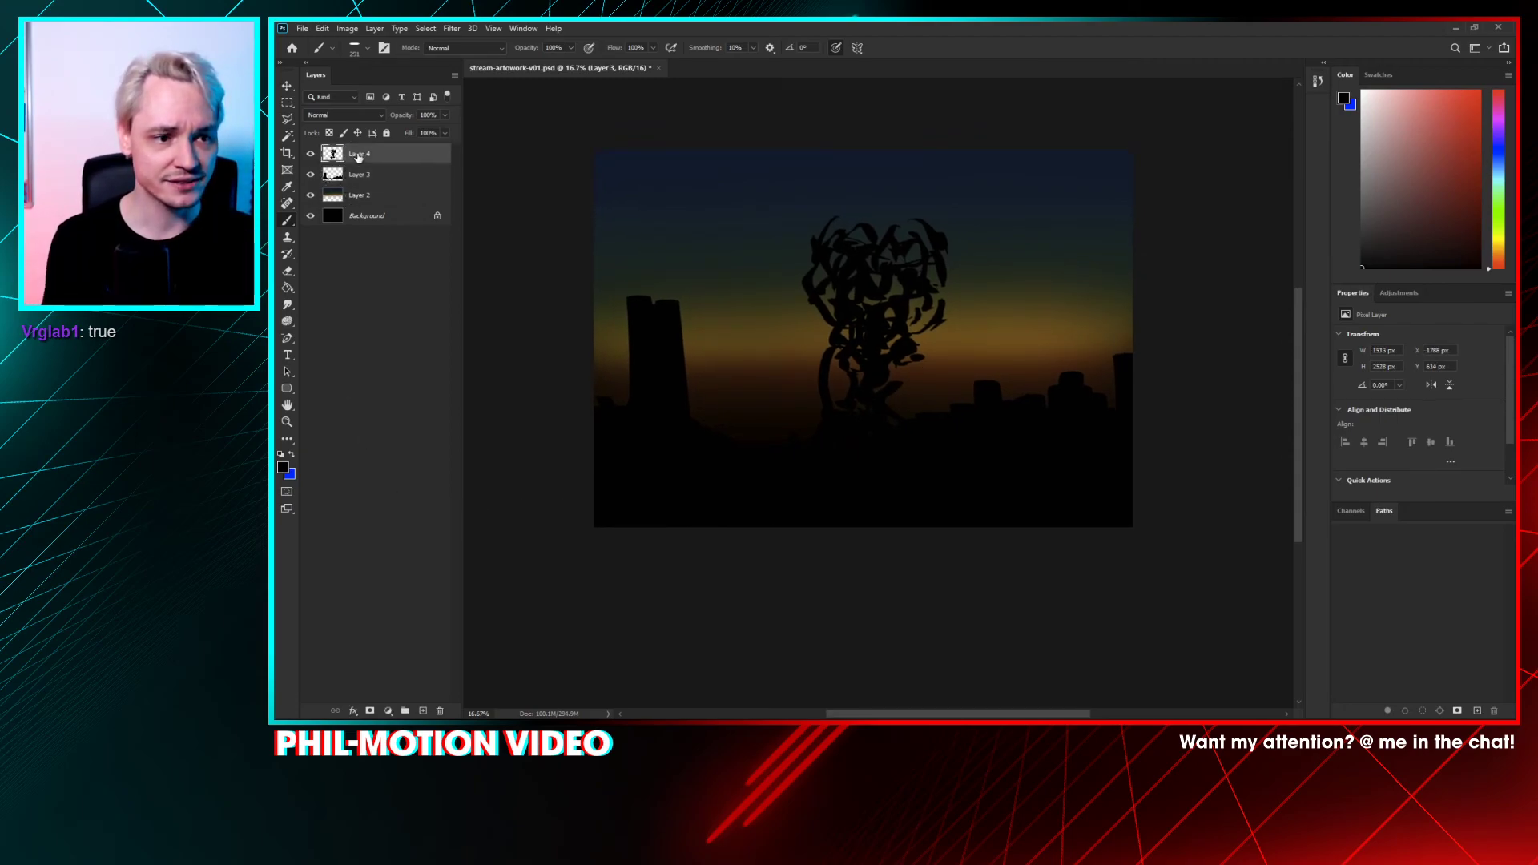
click(420, 711)
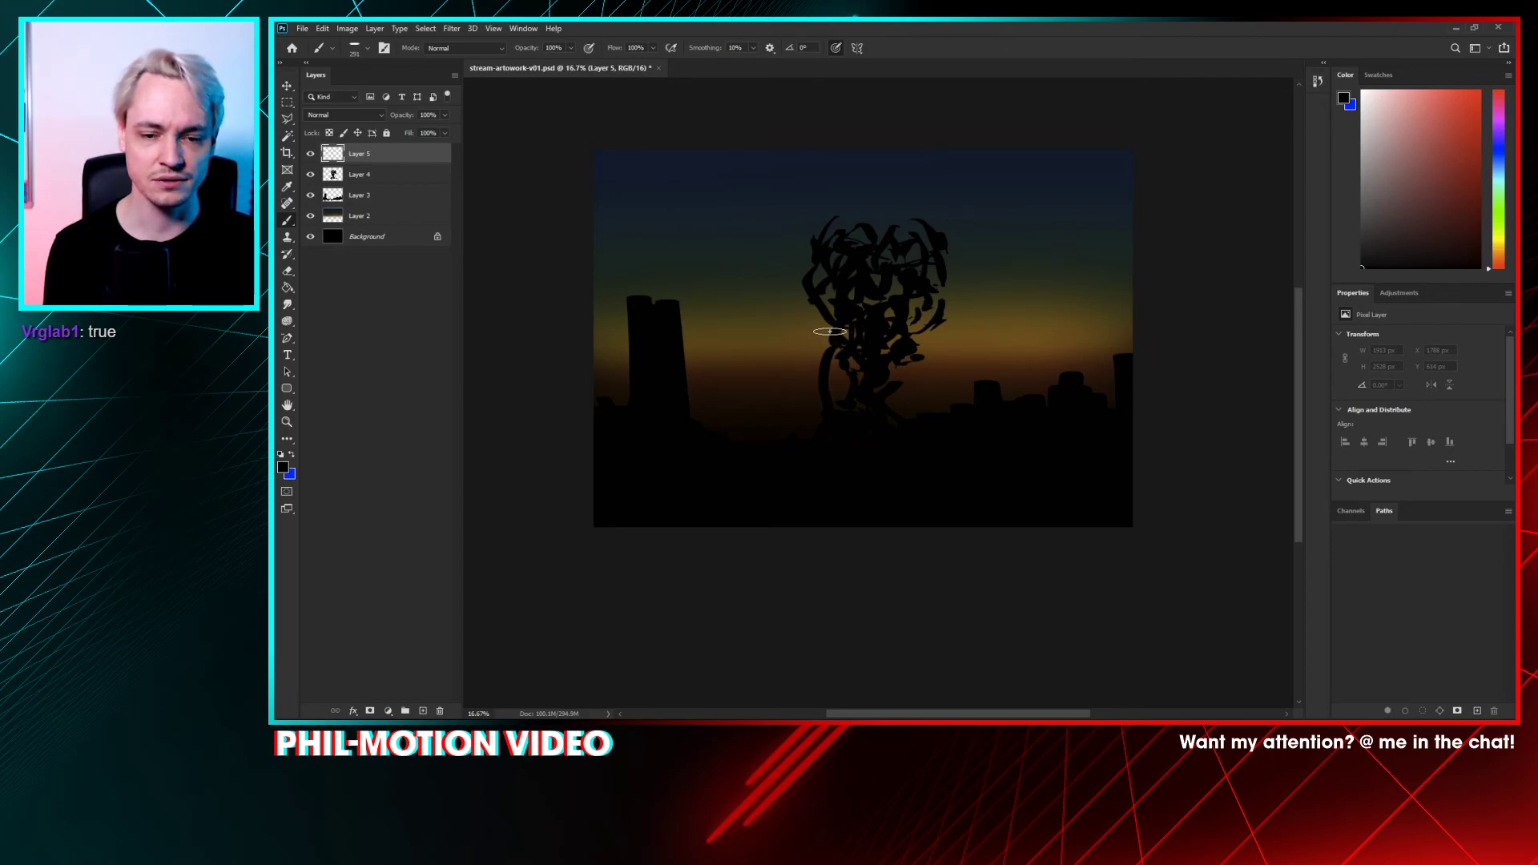
click(399, 183)
drag(930, 286, 897, 308)
- Extend the canvas upward with the Crop tool to a portrait format of about 5000 x 6250 px and select Layer 2
key(ctrl+minus)
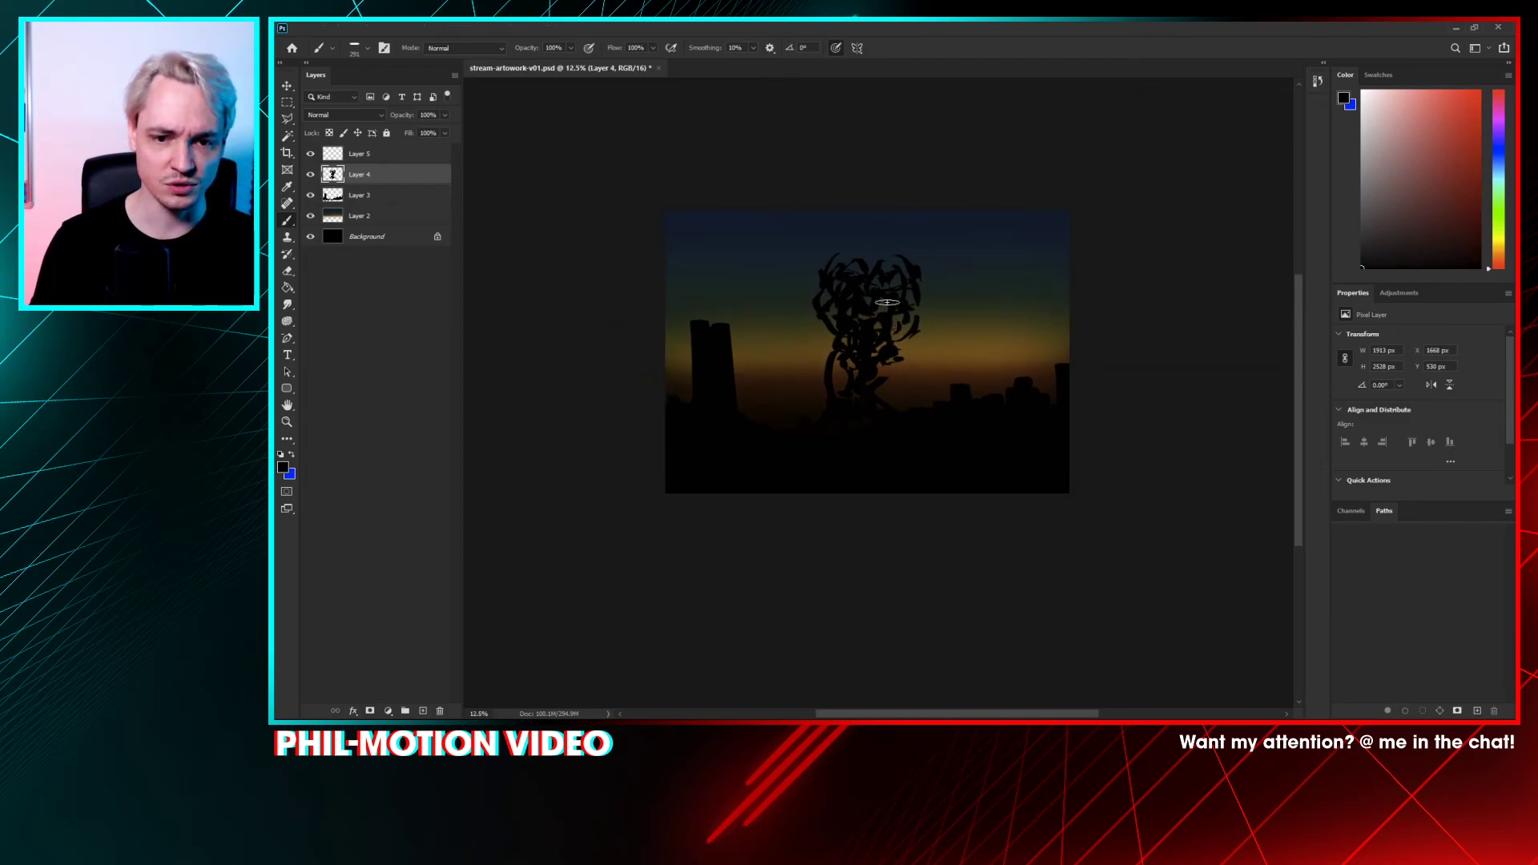
key(ctrl+minus)
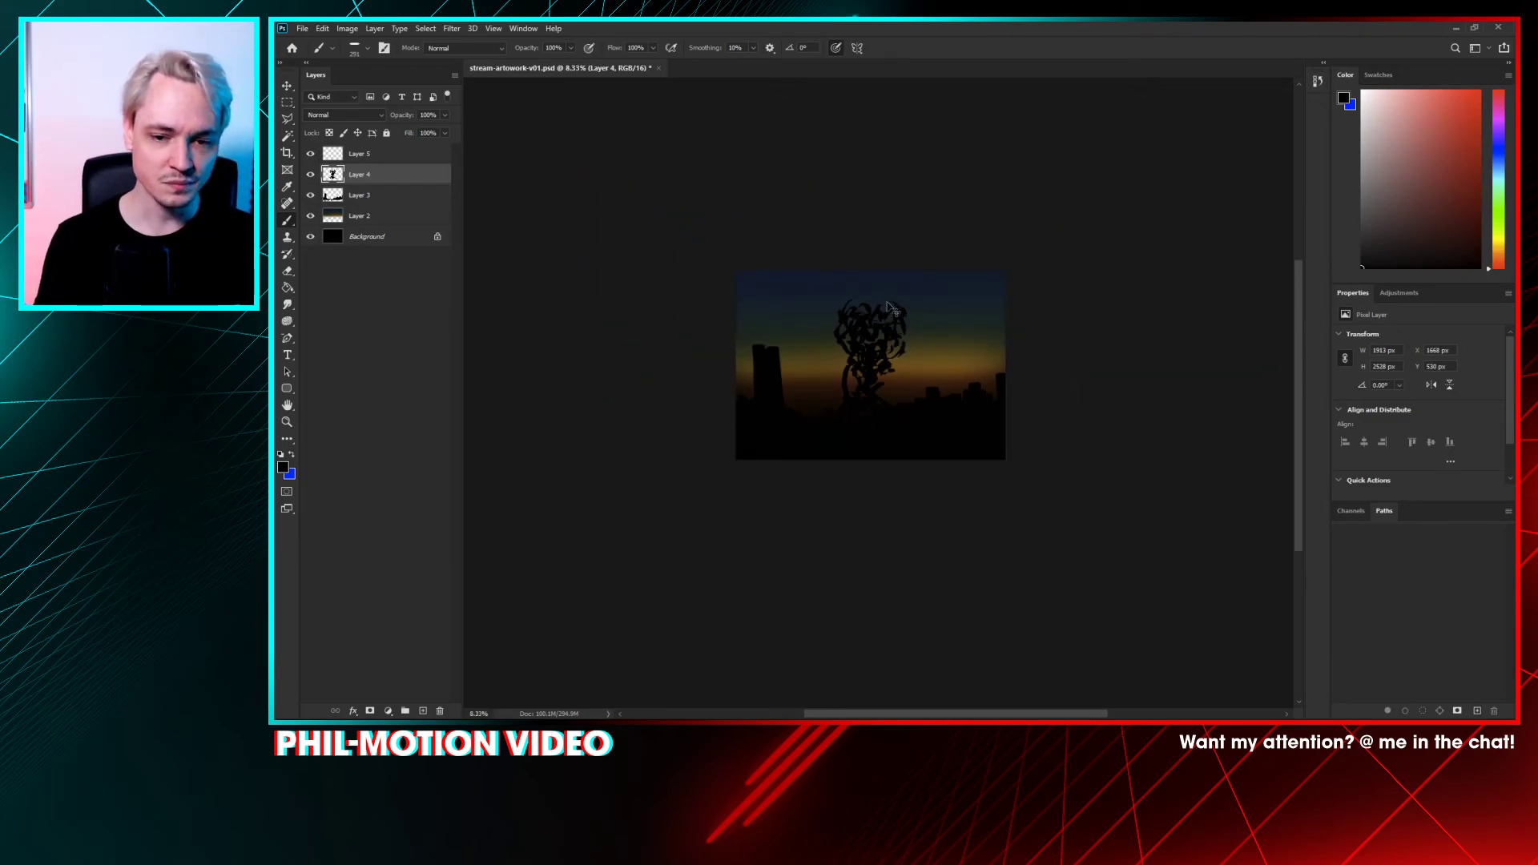
key(ctrl+t)
key(Escape)
key(c)
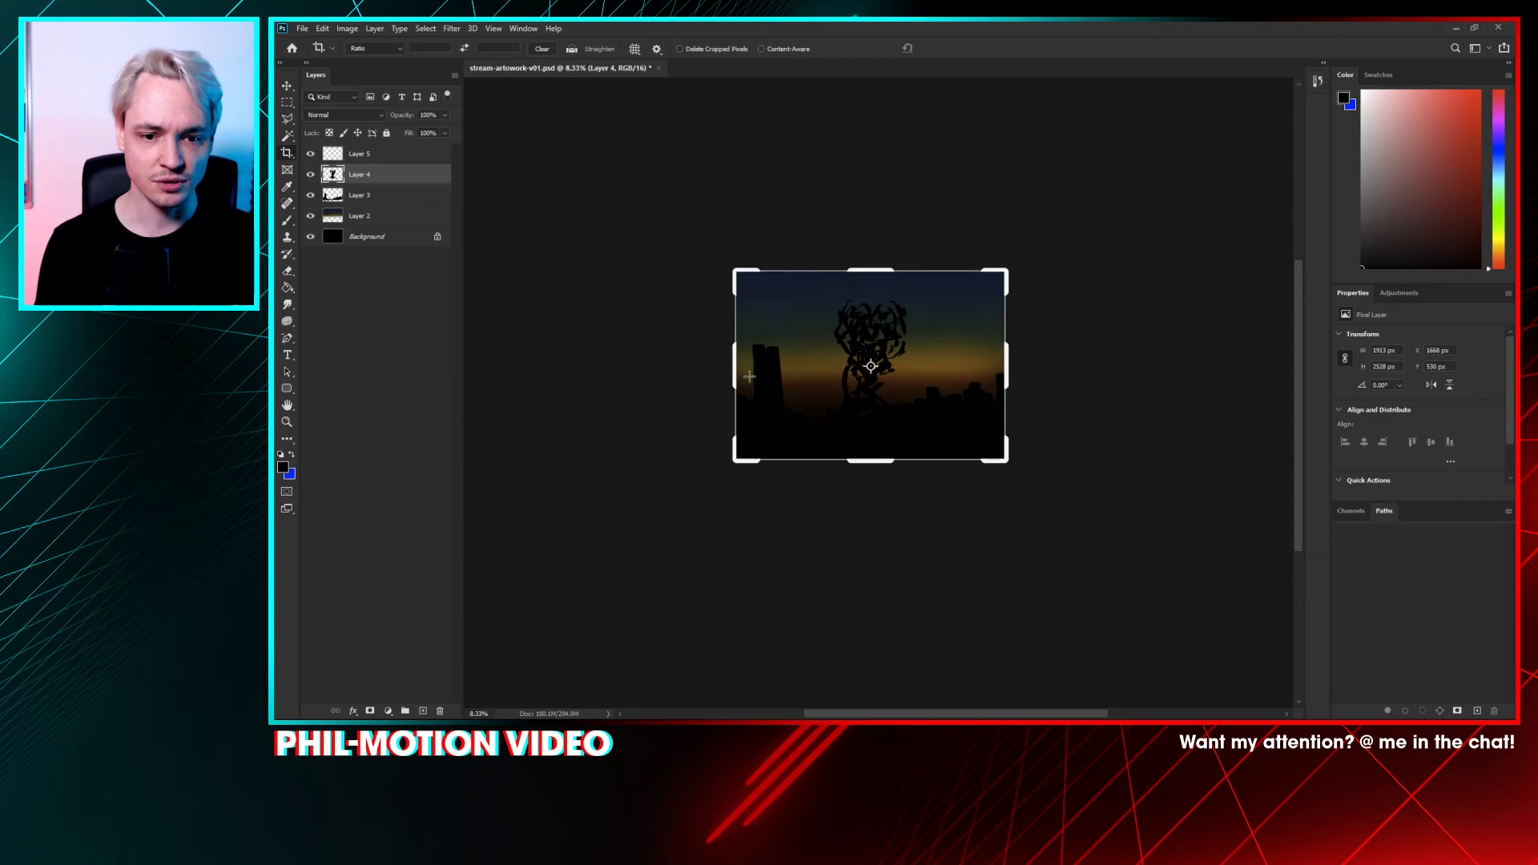
drag(873, 267, 873, 196)
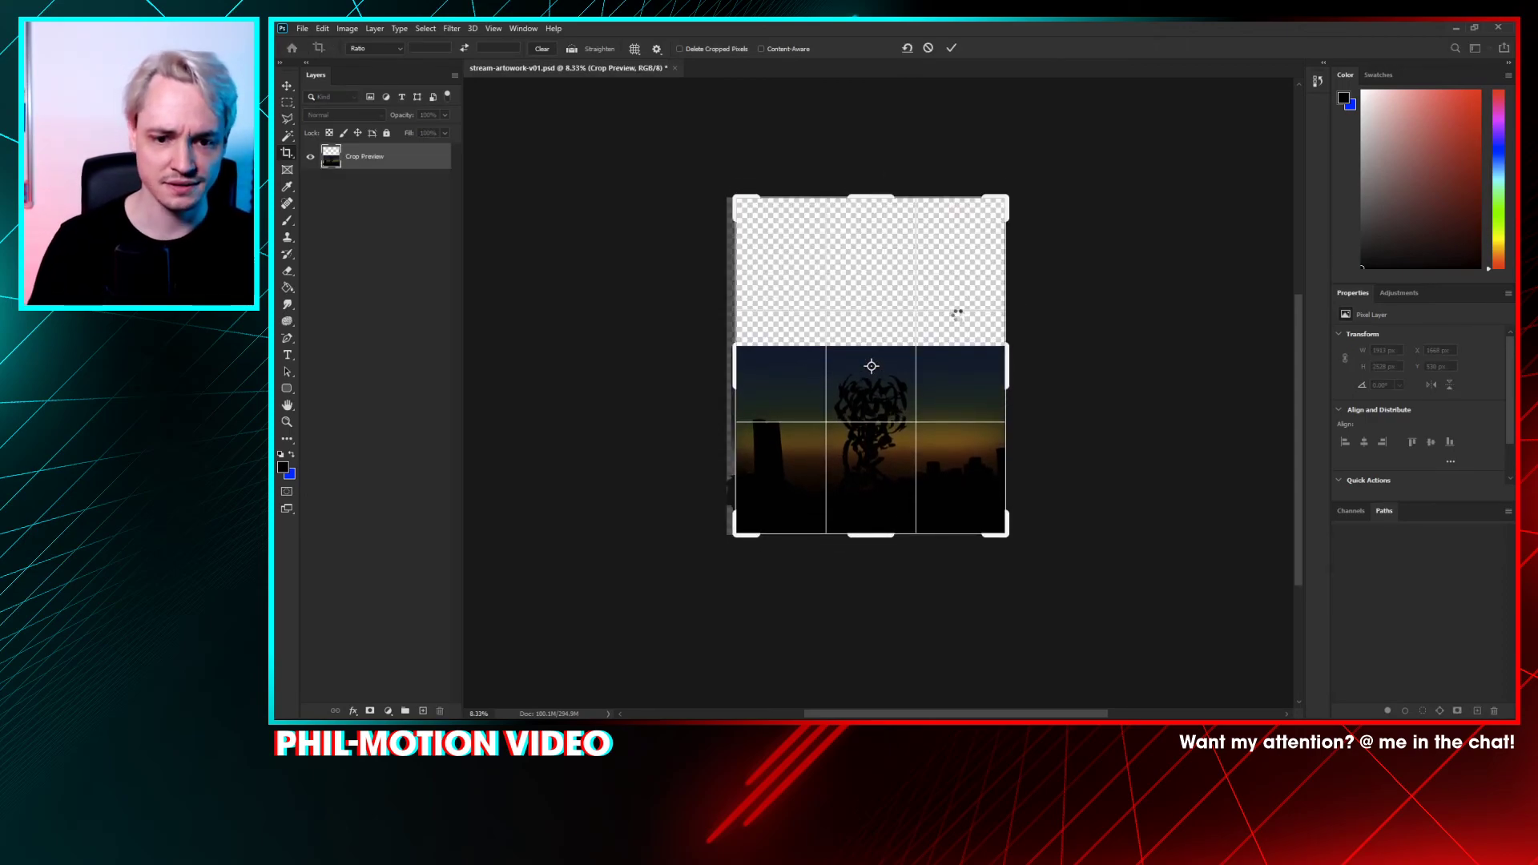
key(Return)
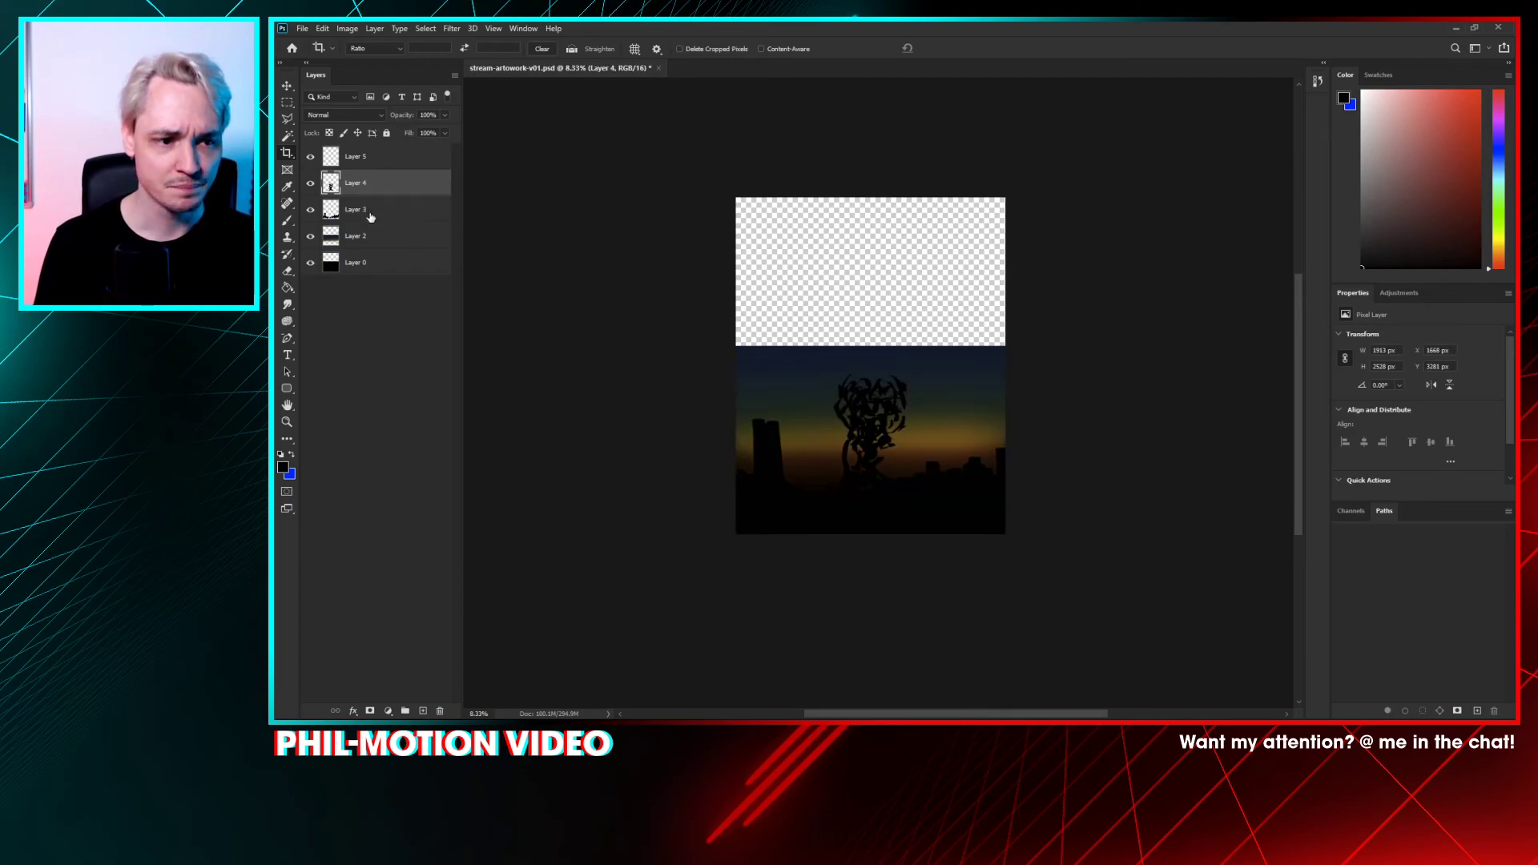
click(379, 237)
key(ctrl+alt+i)
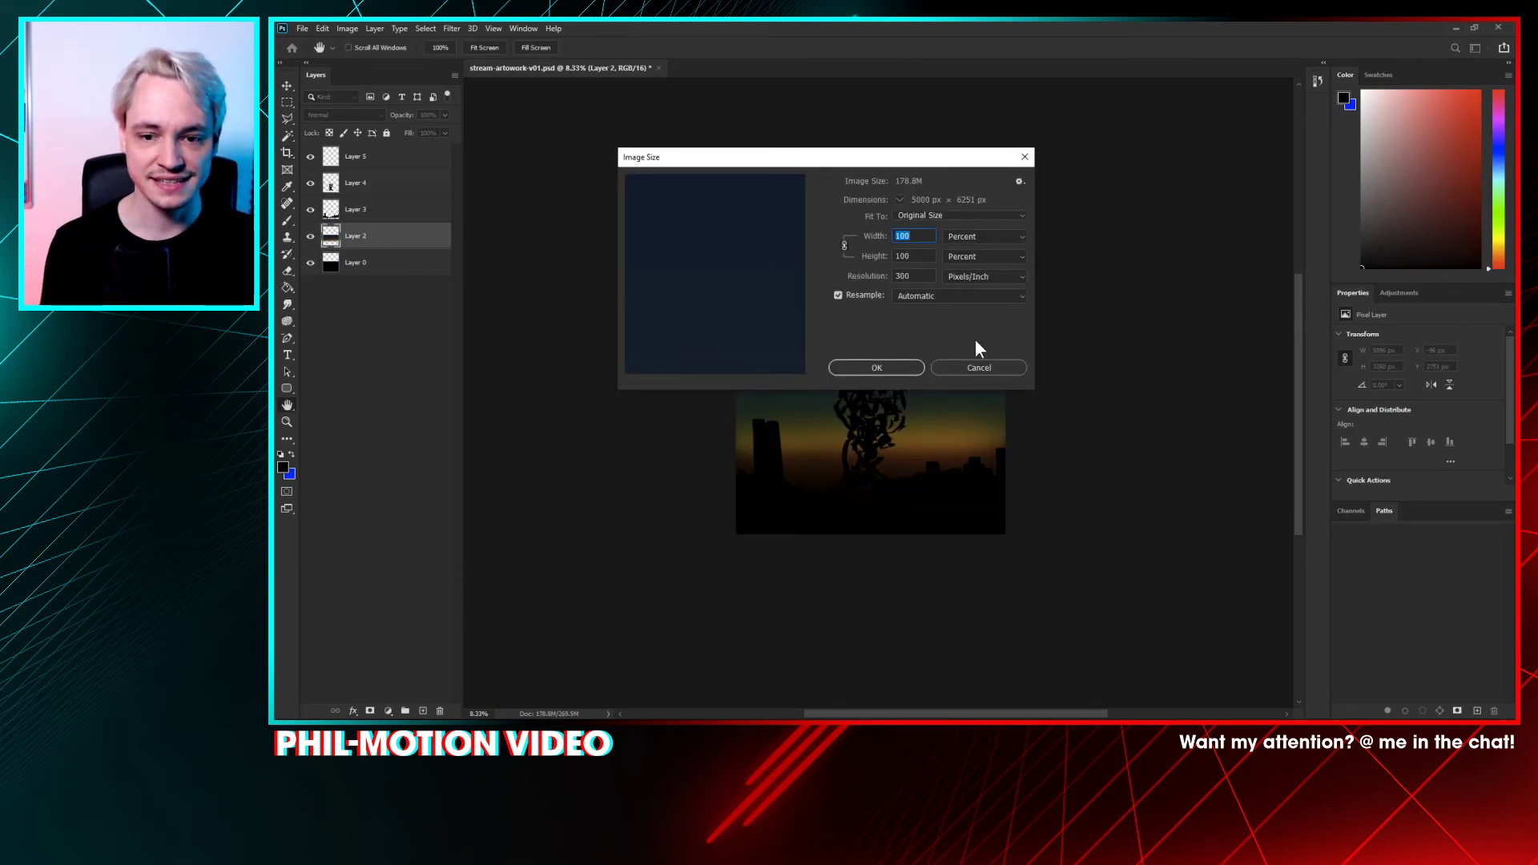
click(978, 368)
key(c)
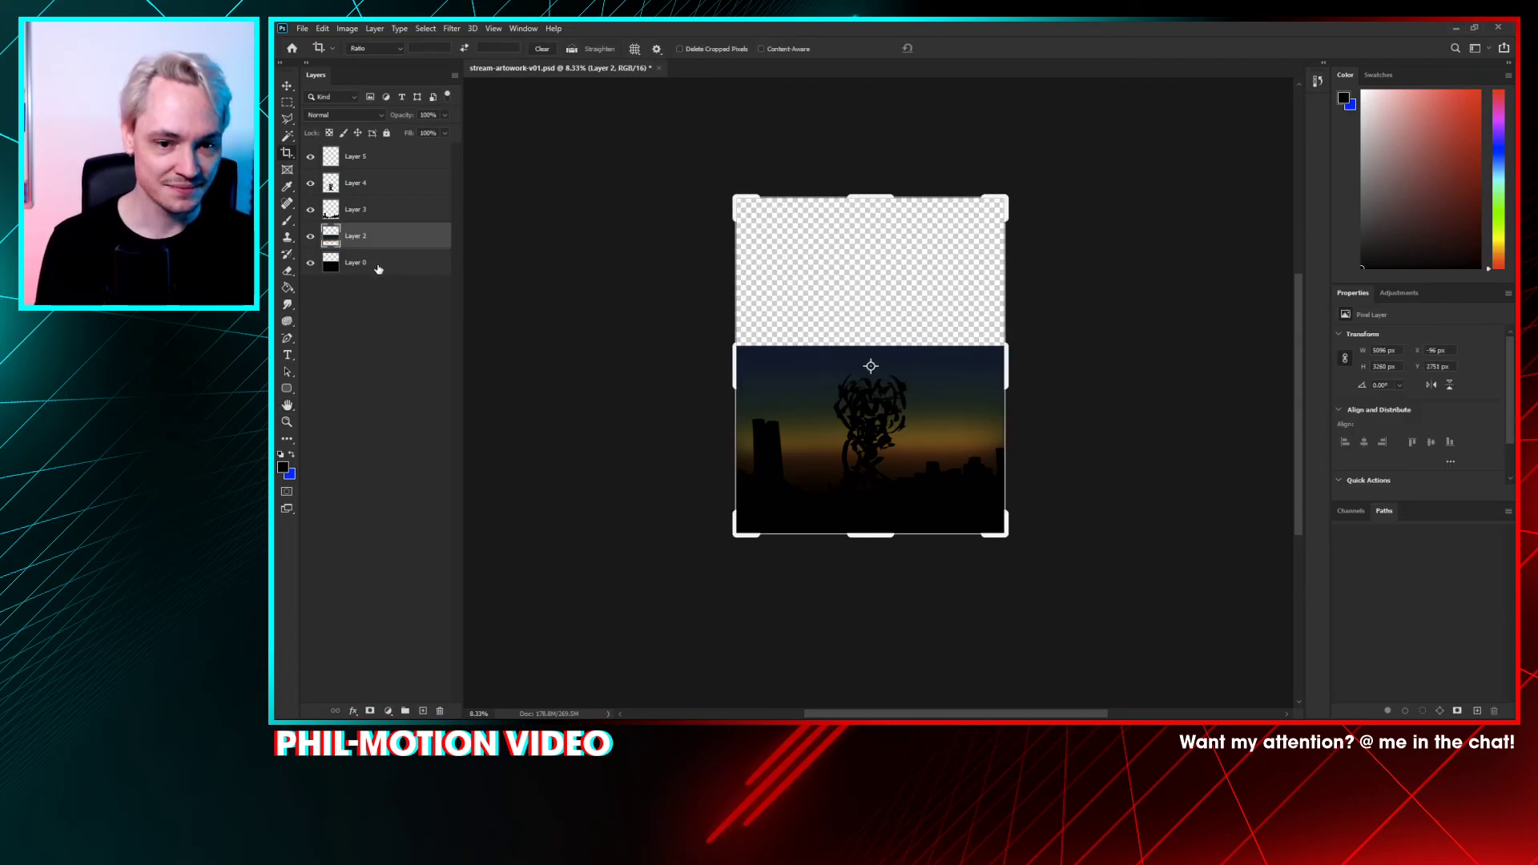
key(Escape)
- Stretch the Layer 2 sky upward with Free Transform into the empty canvas area and nudge it down slightly
key(v)
key(ctrl+t)
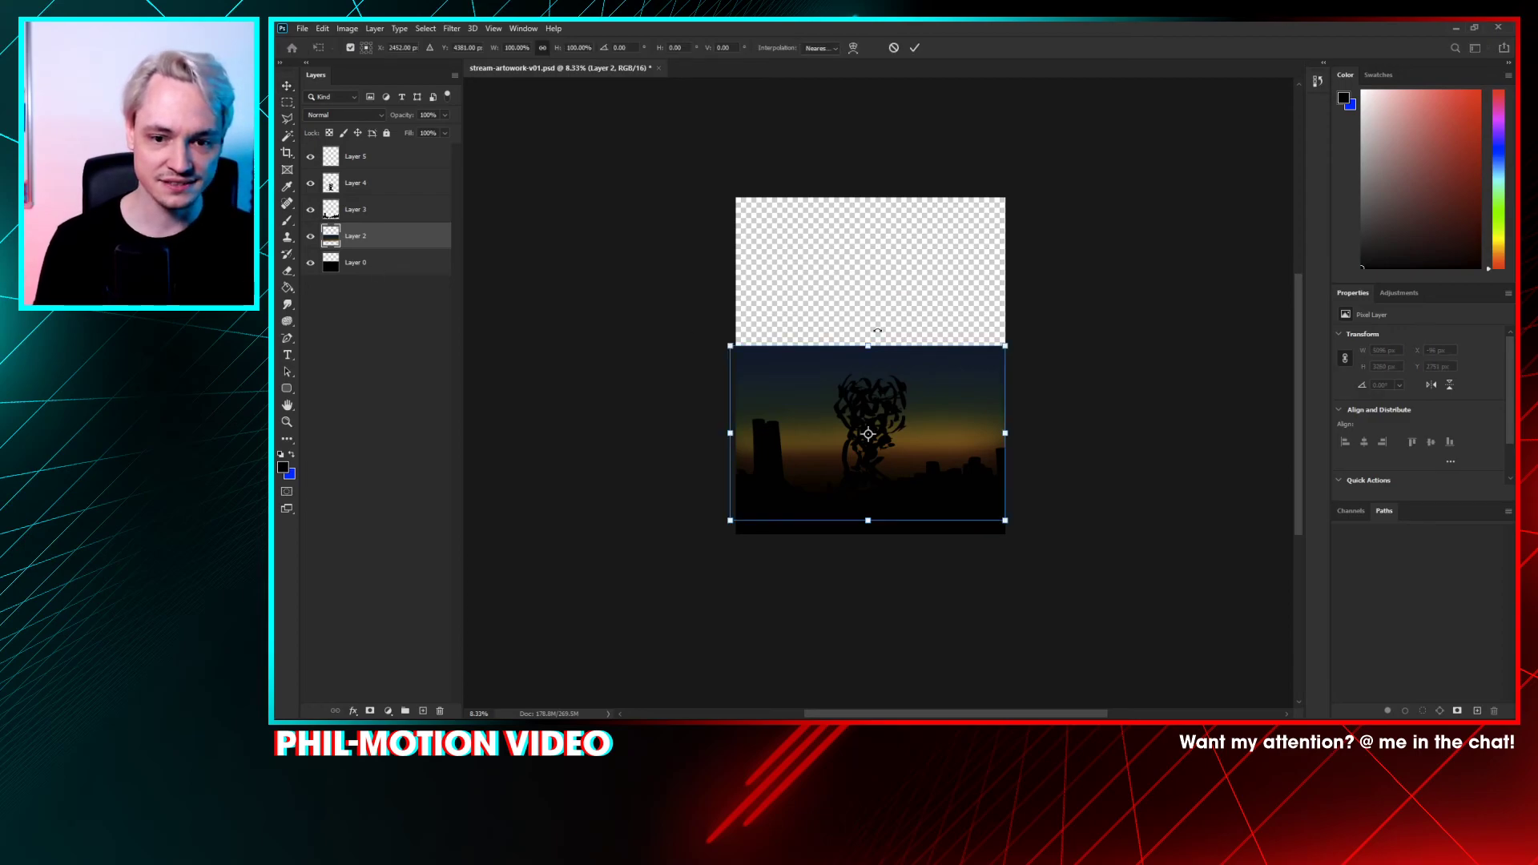
drag(869, 346, 872, 191)
key(Return)
mouse_move(889, 290)
mouse_down()
mouse_move(892, 331)
mouse_move(891, 302)
mouse_up()
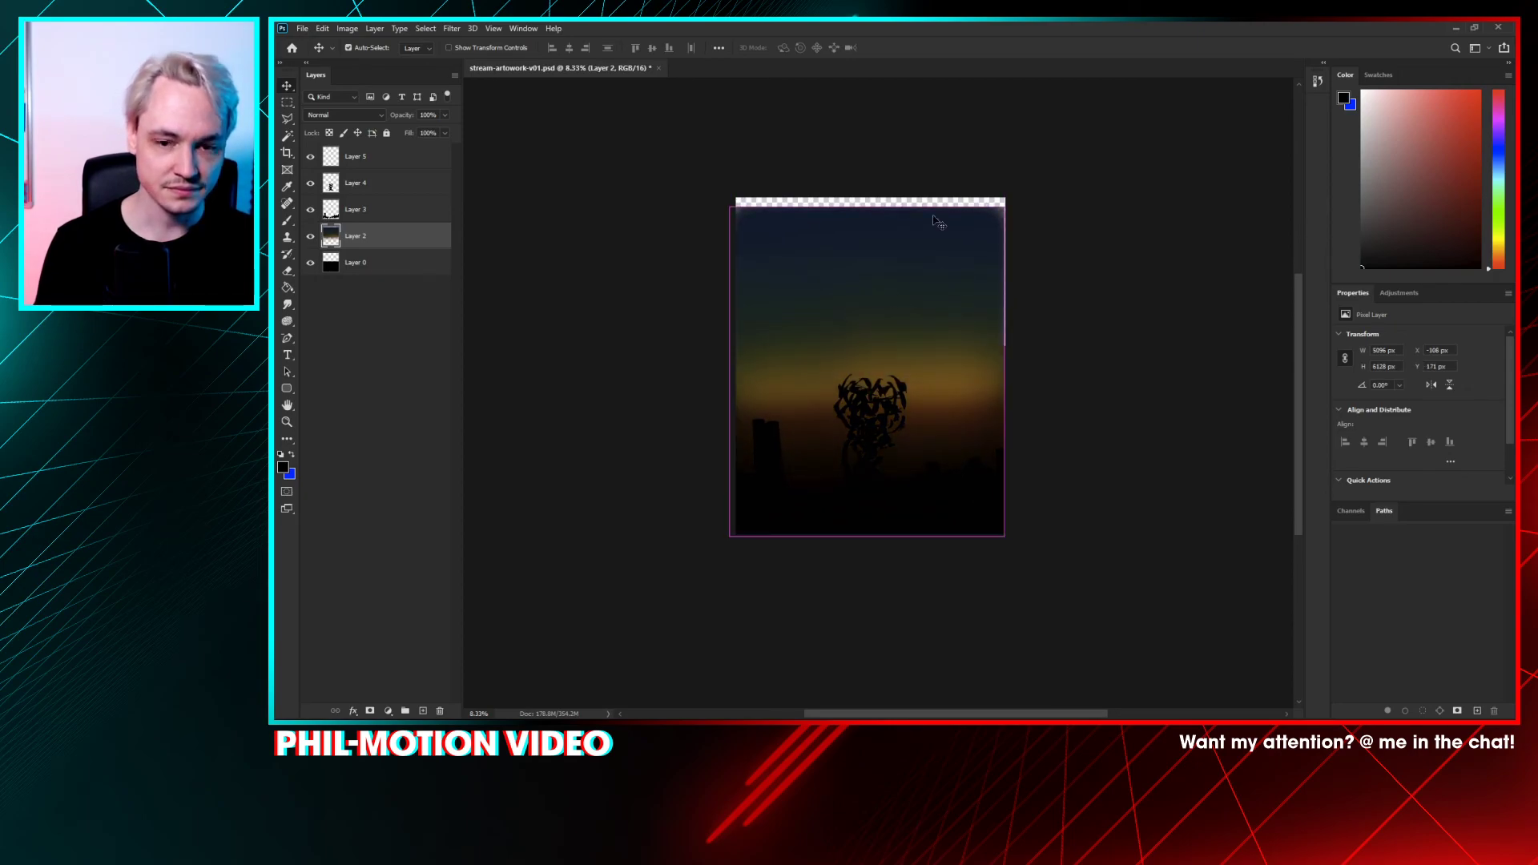
- Enlarge the Layer 2 sky slightly with Free Transform so it extends past the canvas's top edge
key(ctrl+t)
drag(1003, 208, 1013, 197)
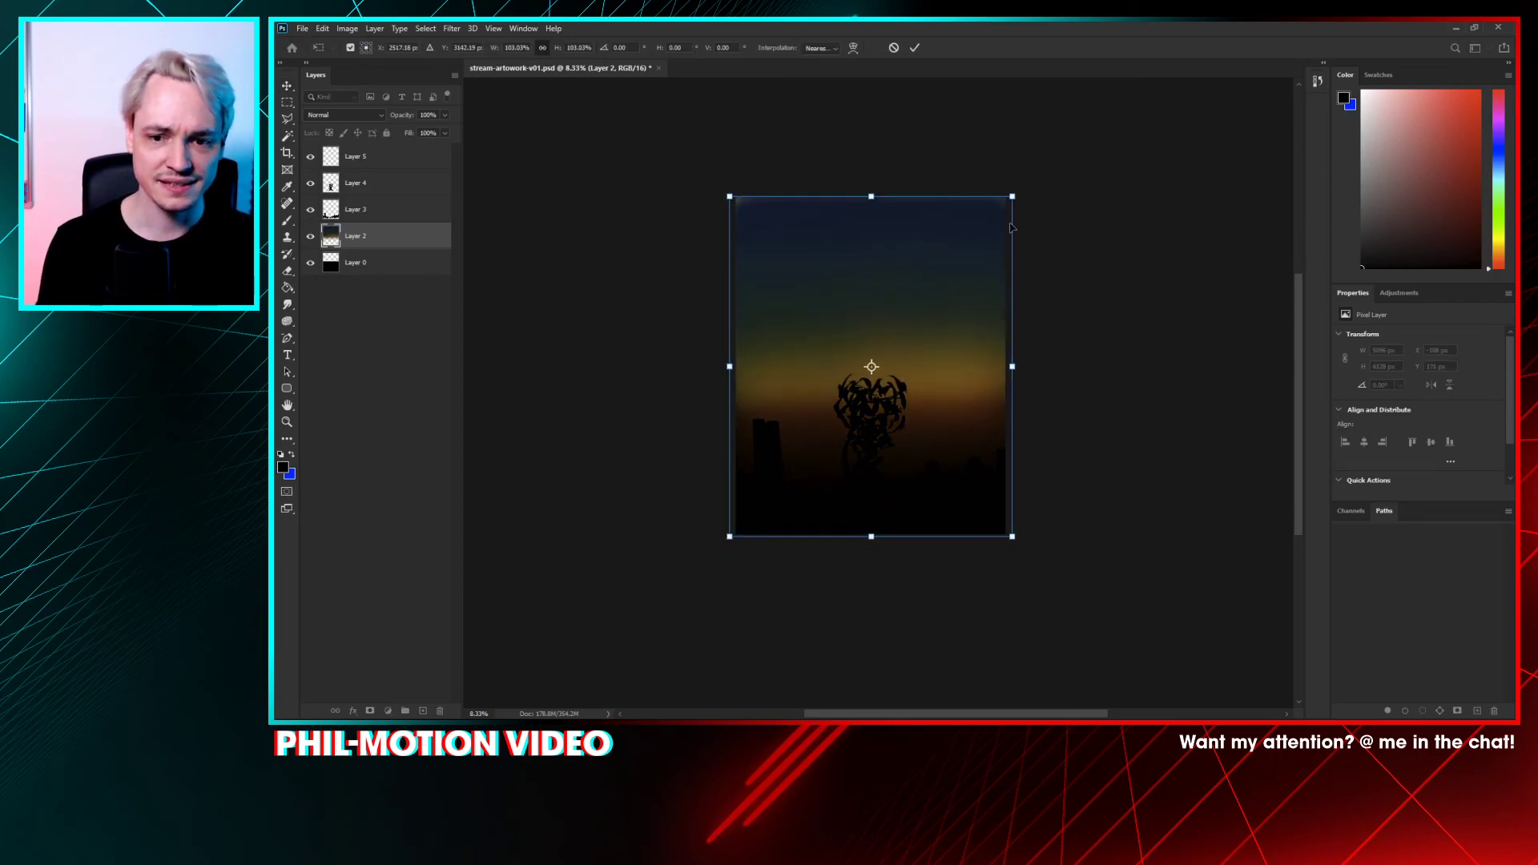
drag(1016, 375, 1006, 366)
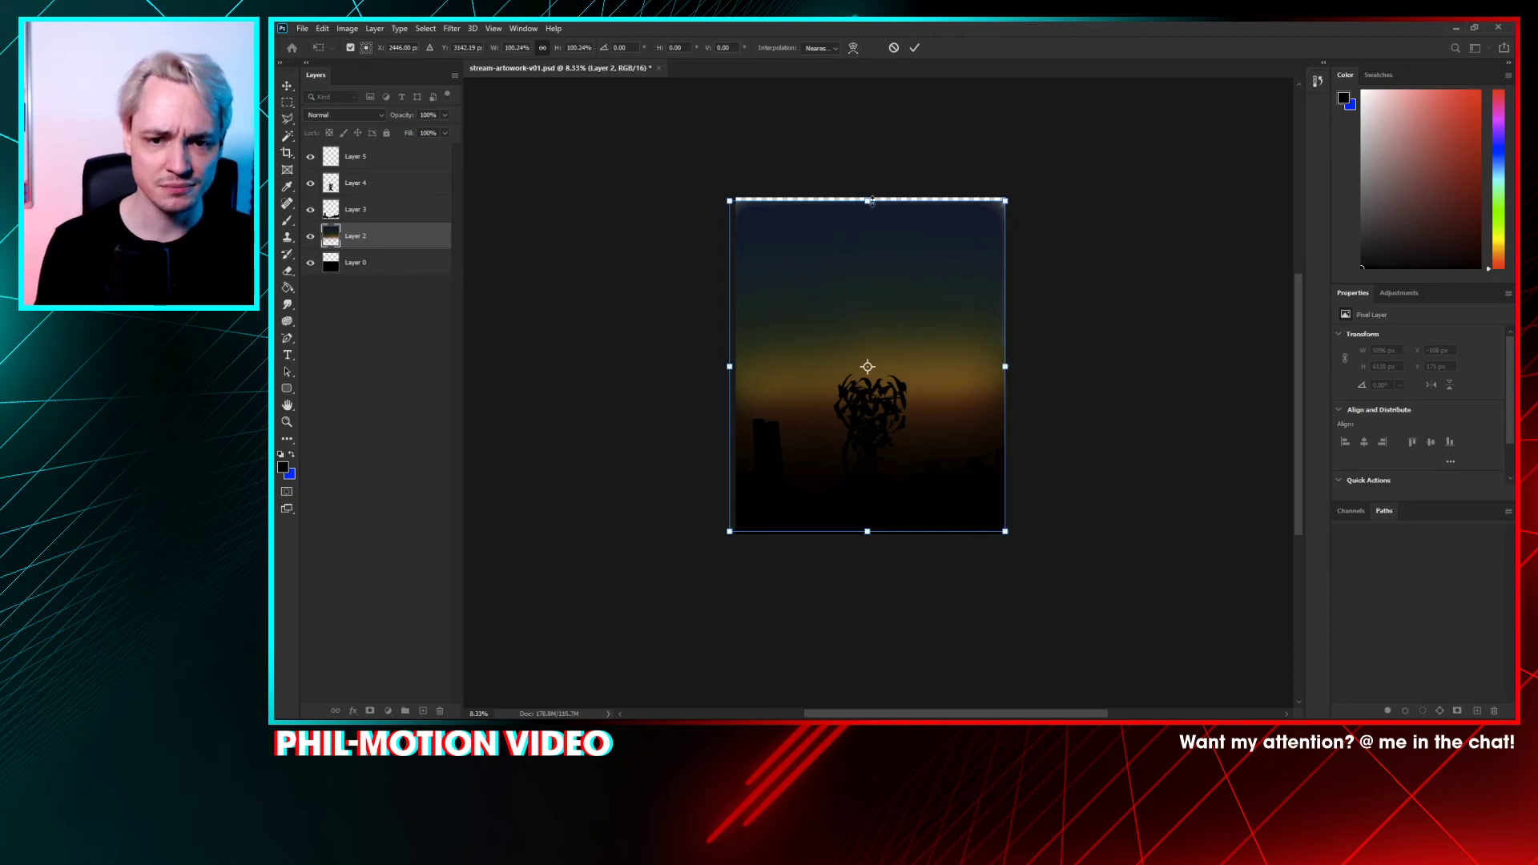
drag(872, 200, 870, 190)
key(Return)
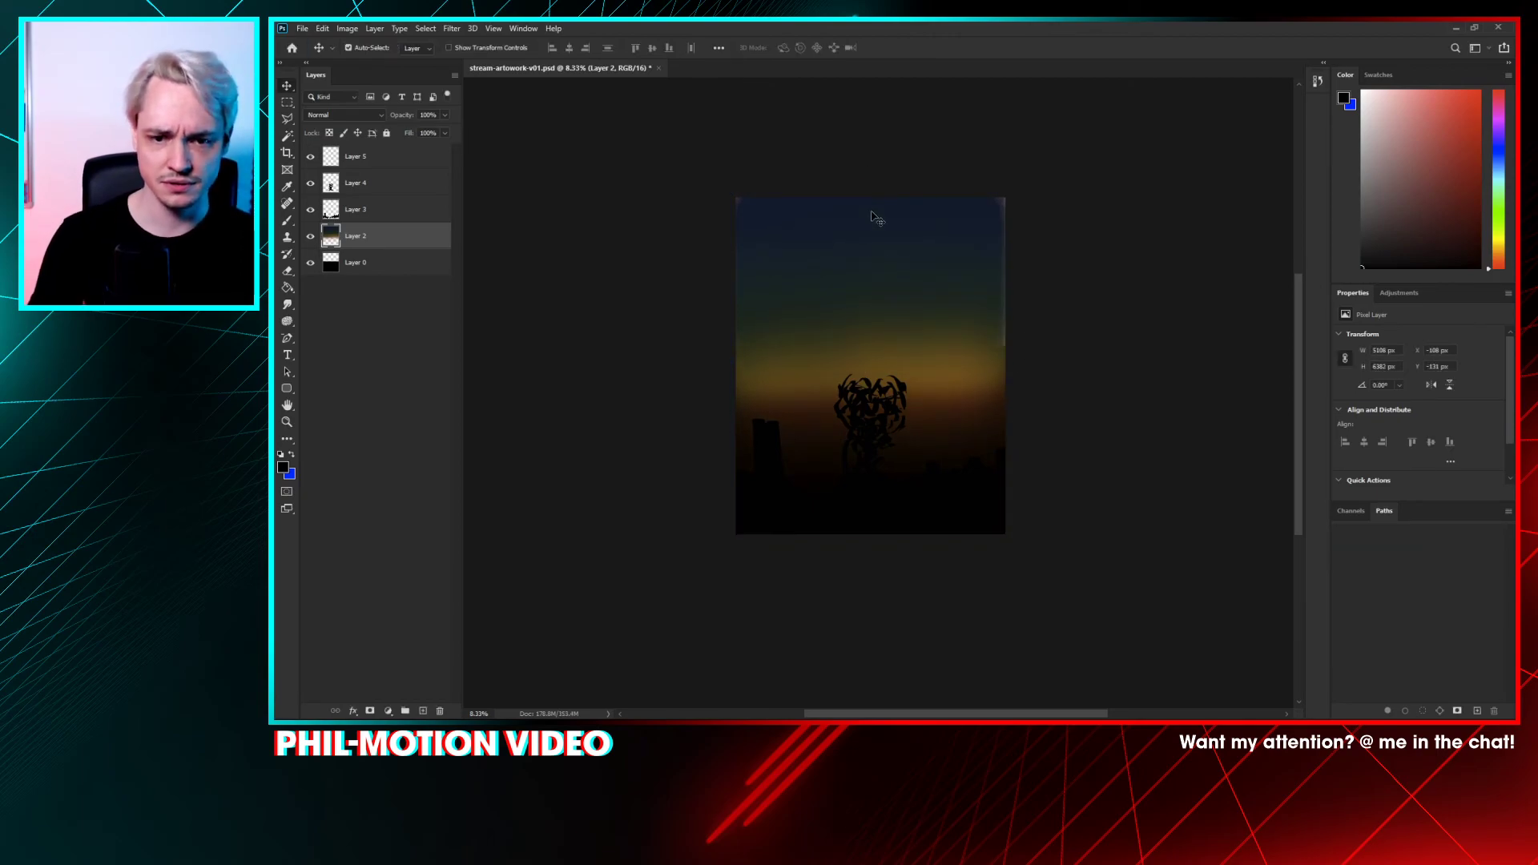
- Duplicate Layer 2 and combine the copy with it to strengthen the orange glow along the horizon
key(ctrl+plus)
drag(356, 232, 423, 710)
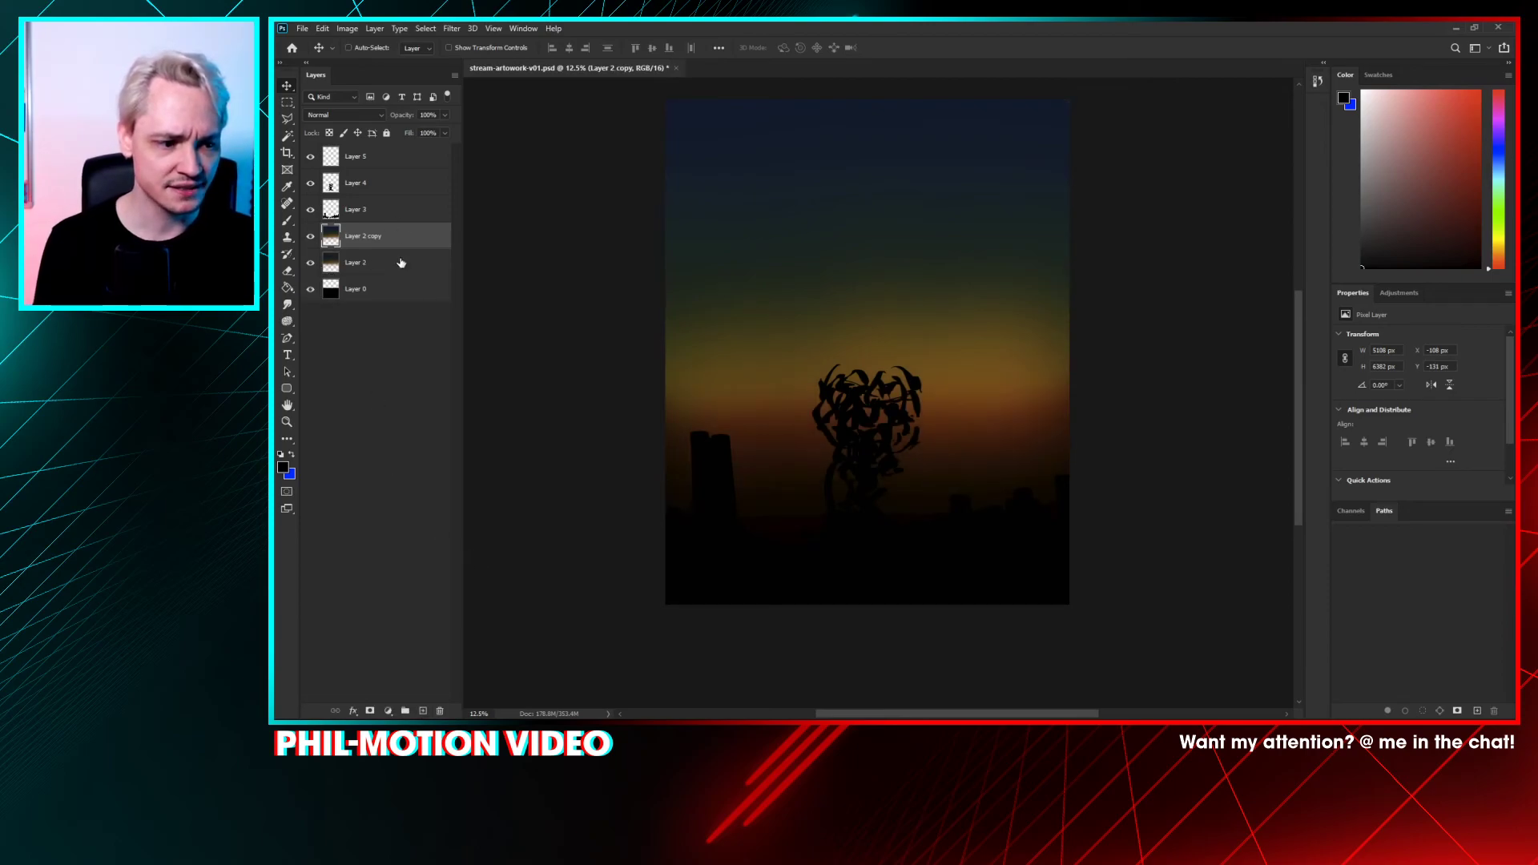
key(ctrl+z)
drag(377, 236, 422, 713)
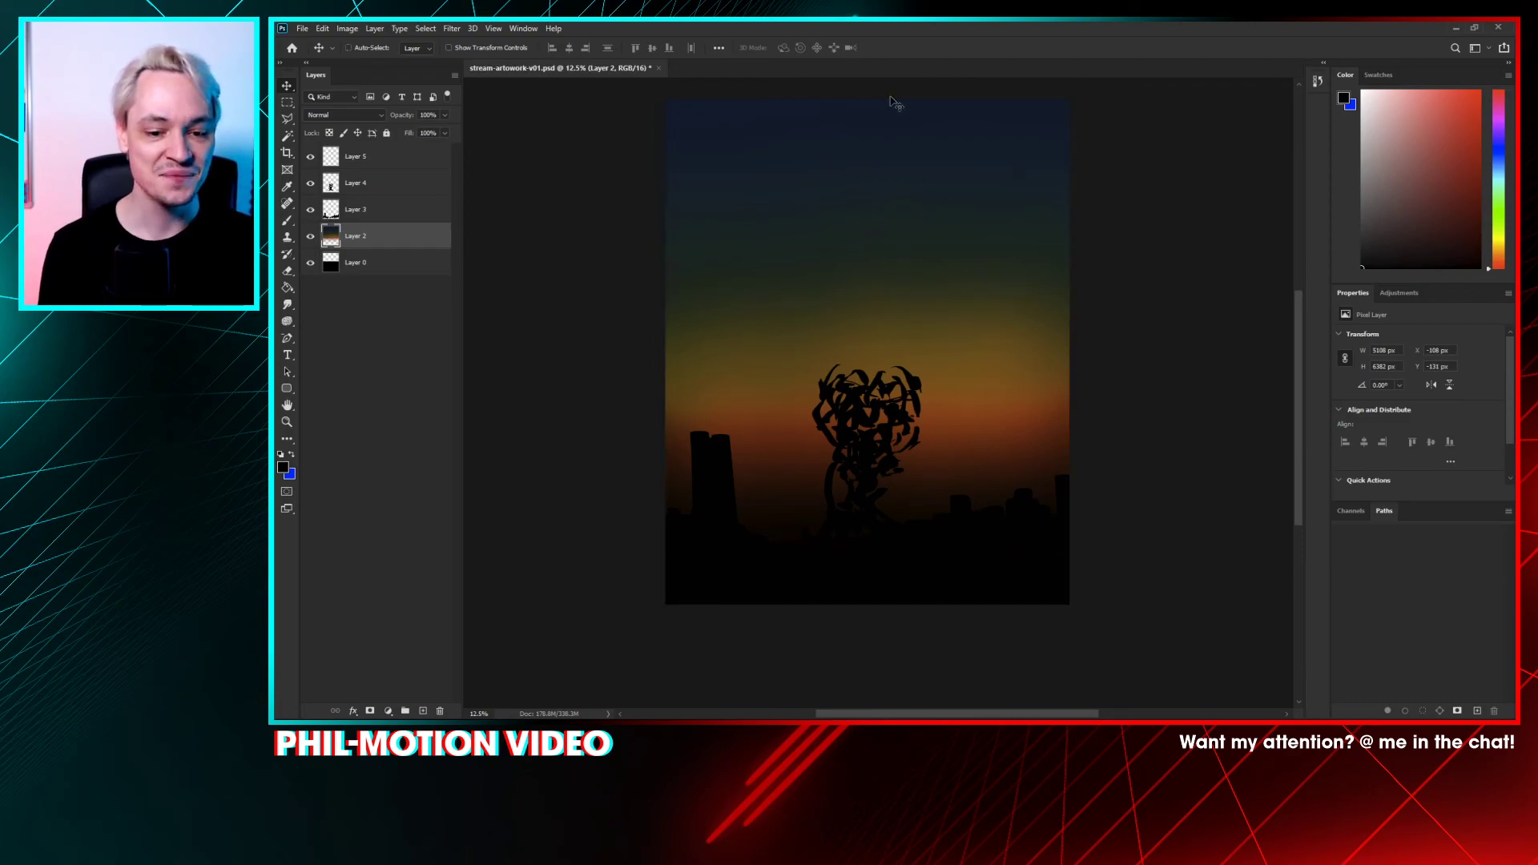
- Add a new empty layer at the top of the layer stack and set the foreground colour to white
click(353, 215)
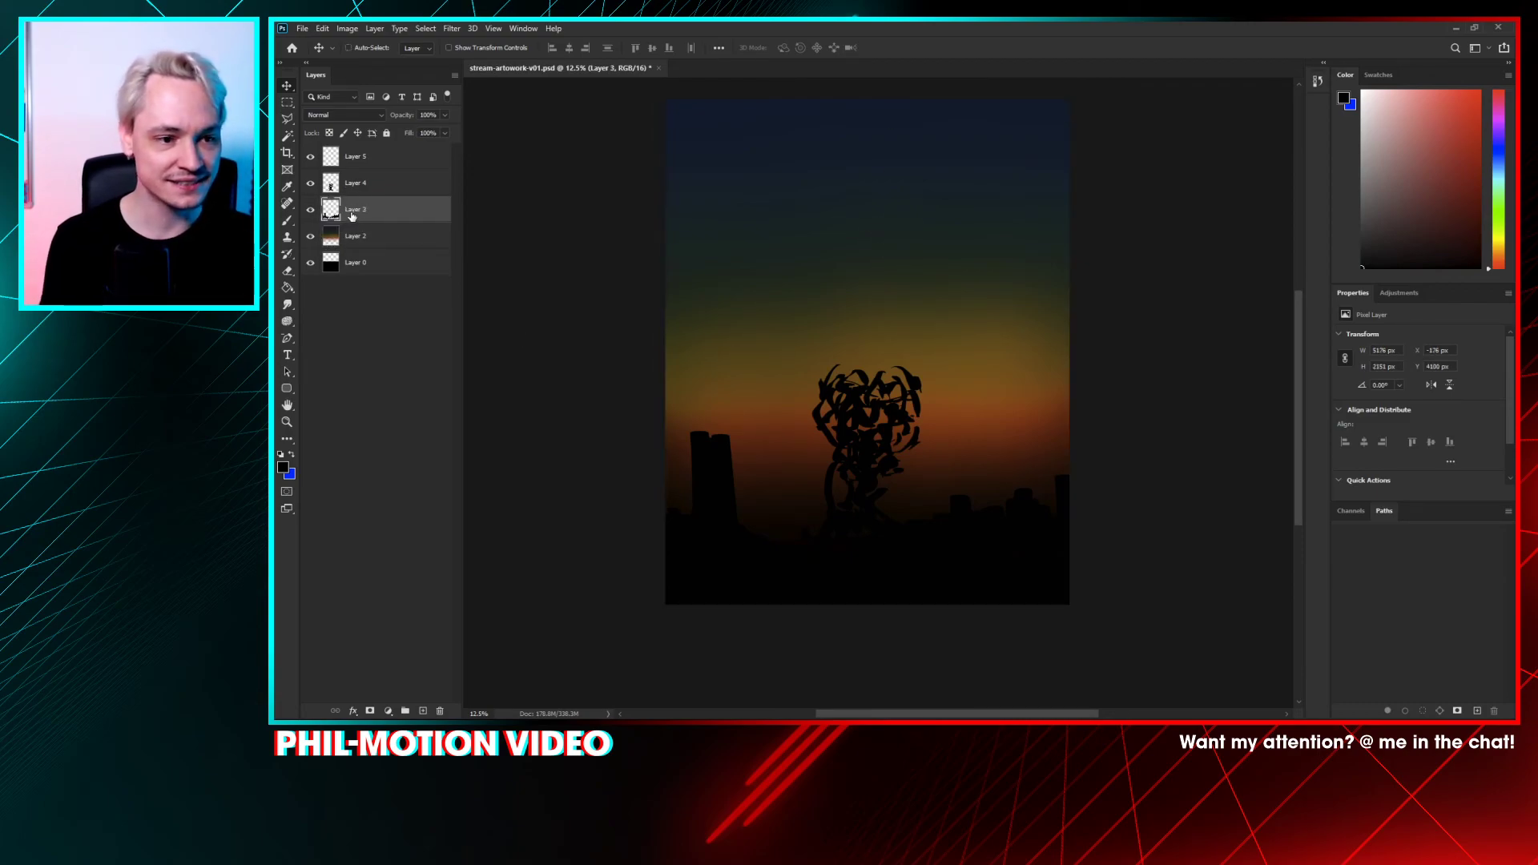
click(351, 188)
key(alt+bracketright)
click(425, 710)
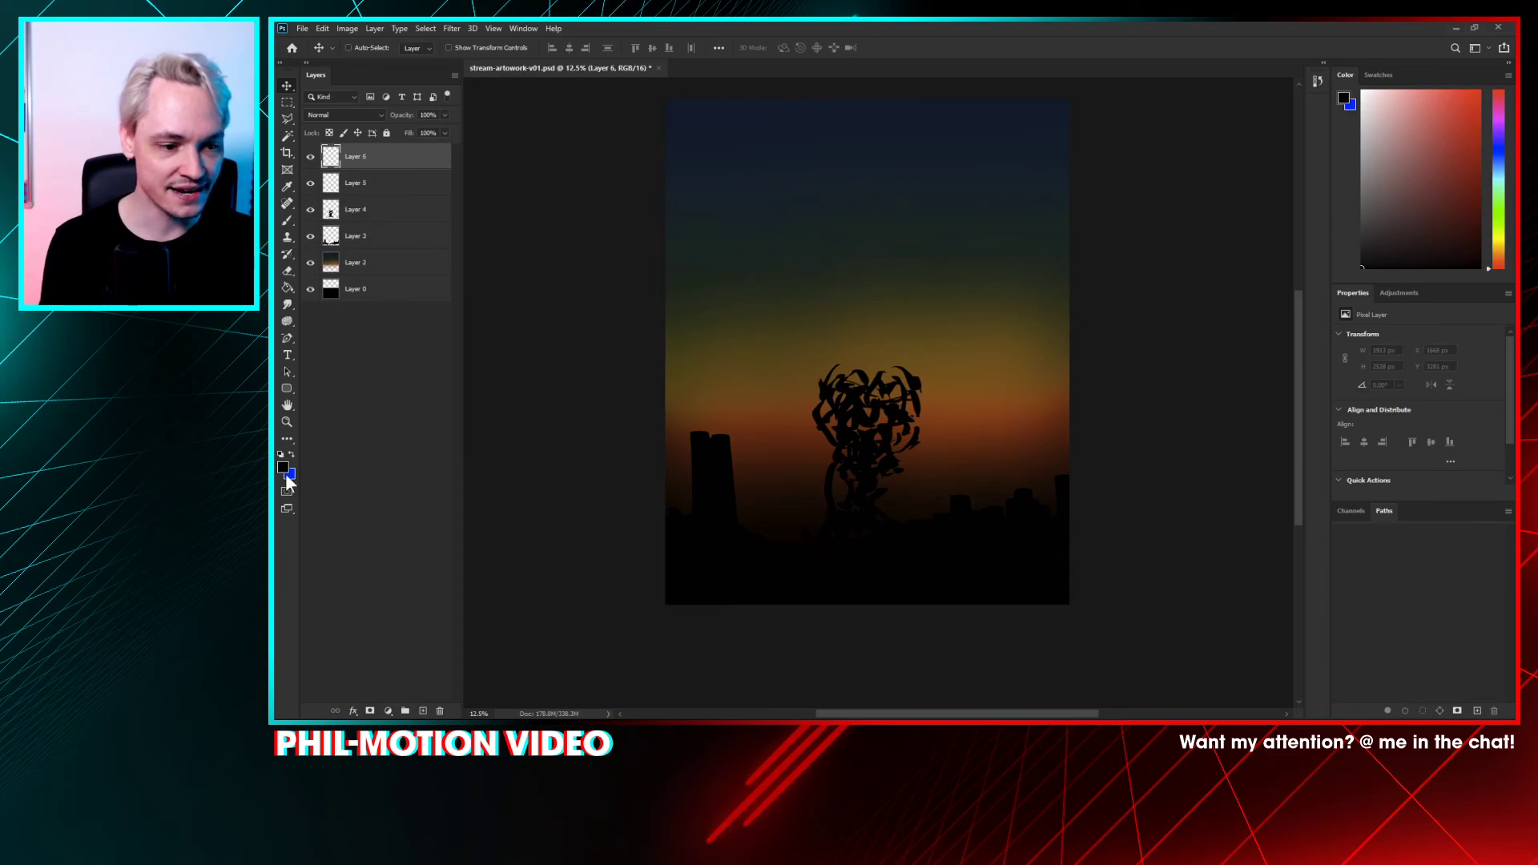
click(284, 469)
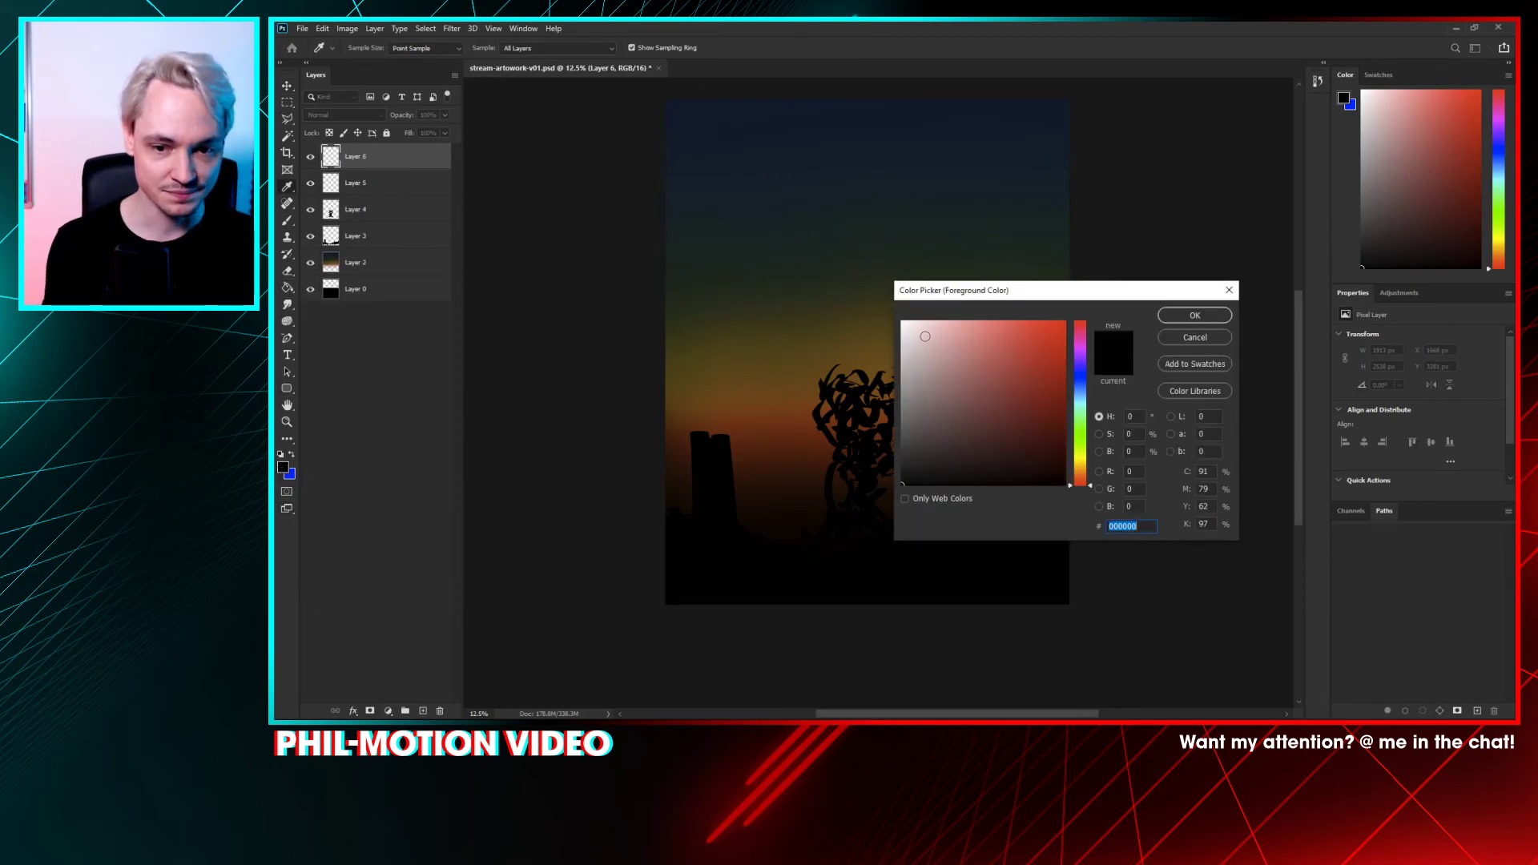
click(923, 337)
click(1191, 309)
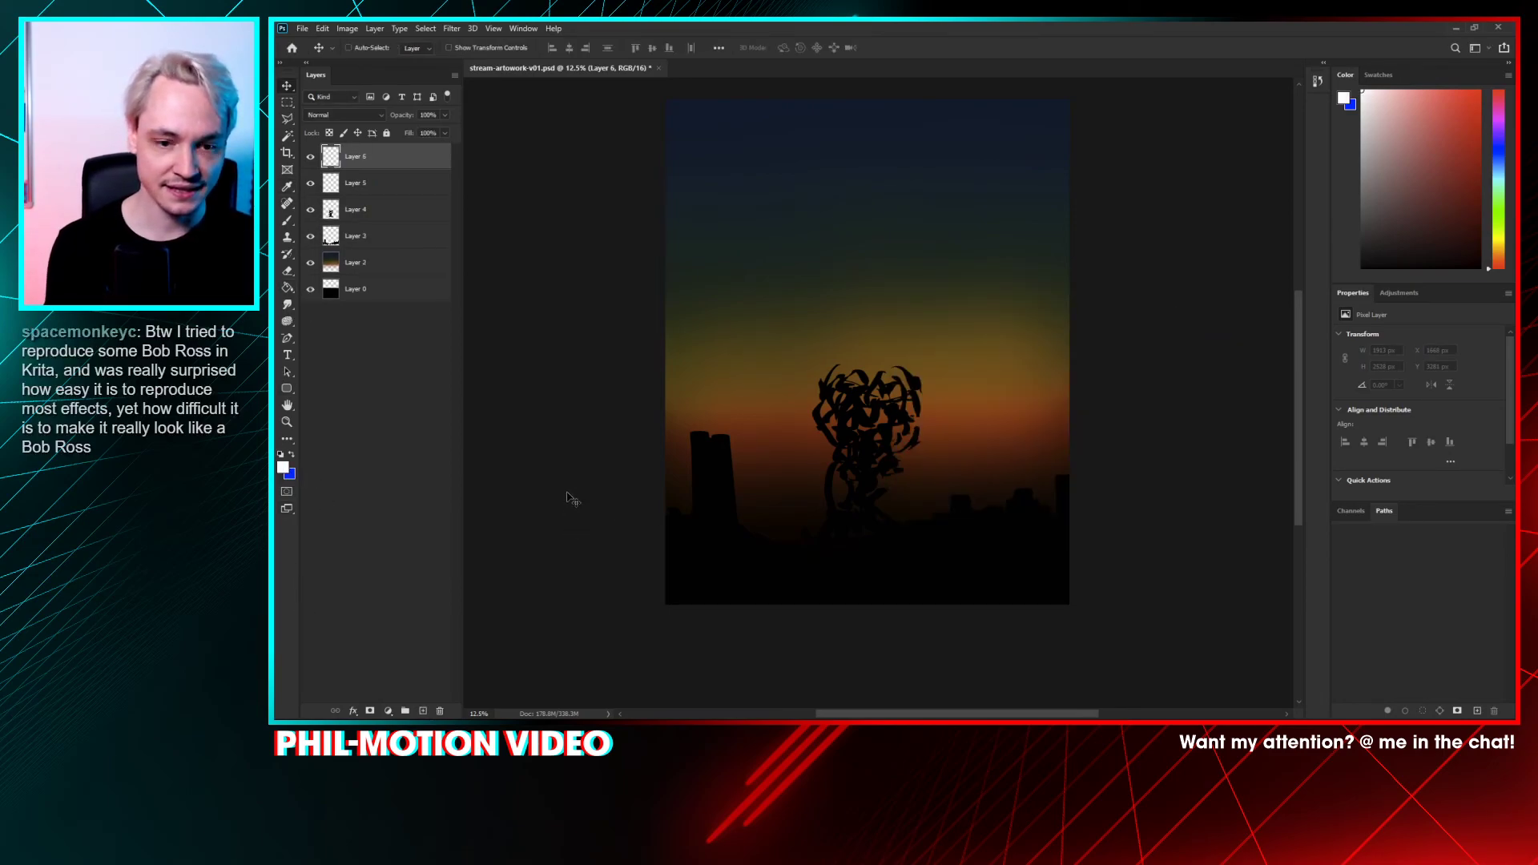
- Paint a straight white horizon line about 4 px thick across the full canvas width at the silhouettes' base on Layer 6
key(b)
right_click(832, 323)
click(859, 317)
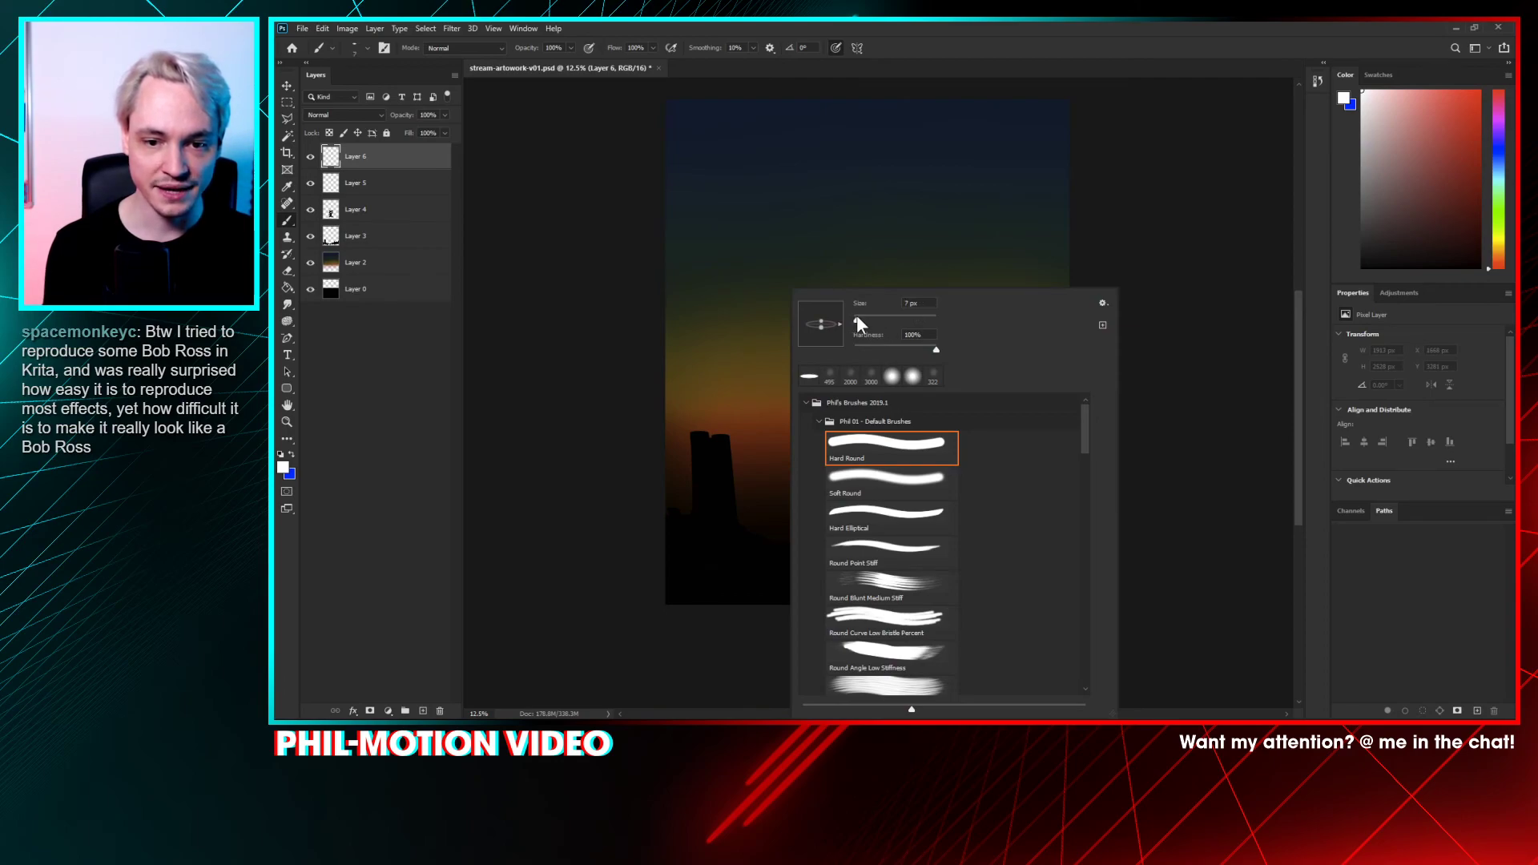
click(655, 529)
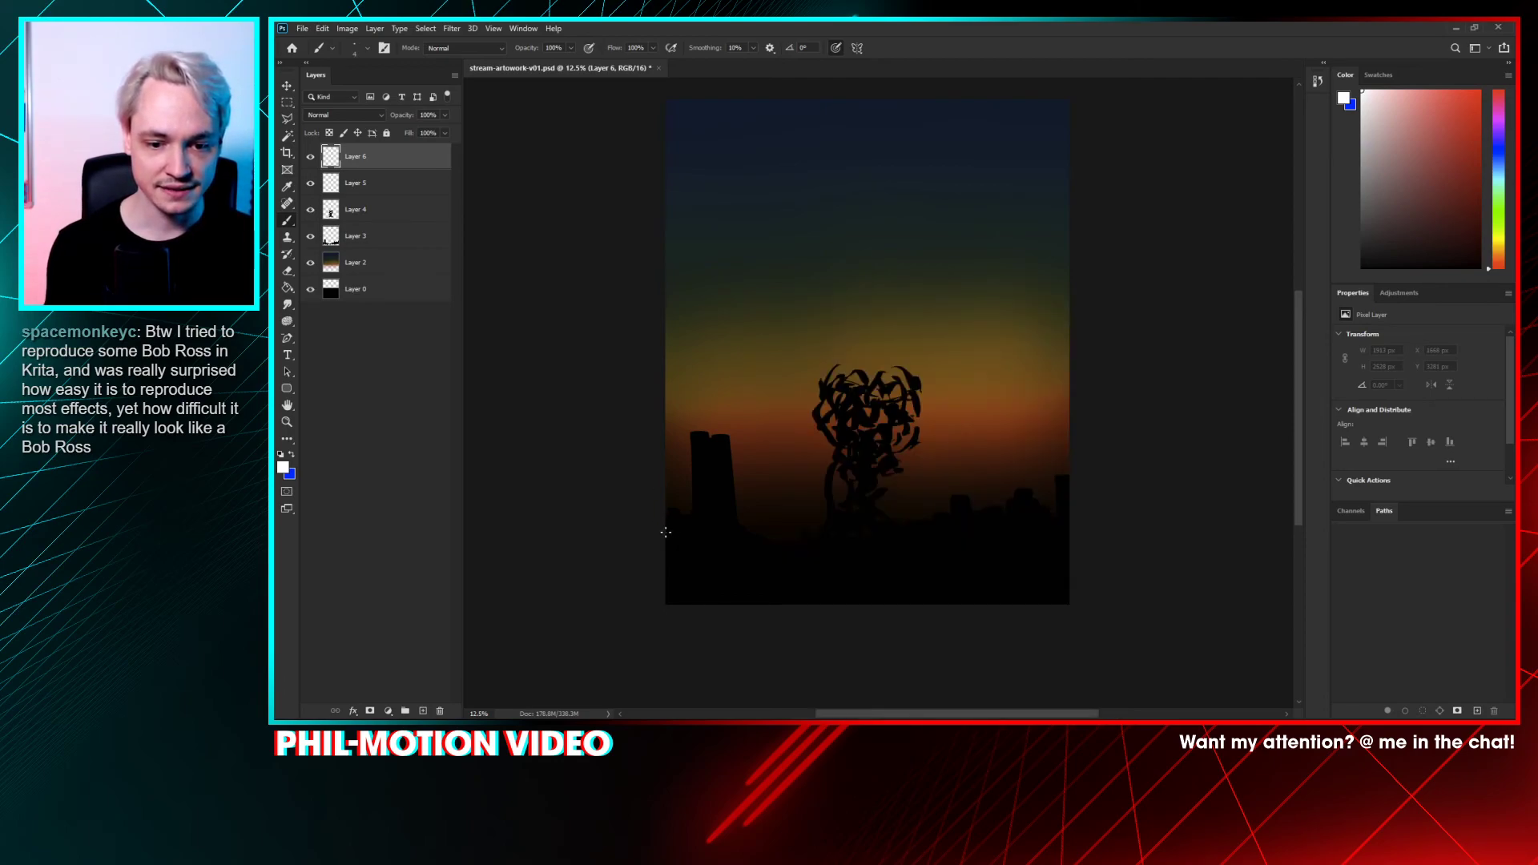
mouse_move(654, 538)
mouse_down()
mouse_move(880, 513)
mouse_move(1177, 526)
mouse_up()
- Show the rulers and use a vertical guide at about 2500 px to mark the canvas centre on the horizon line
key(period)
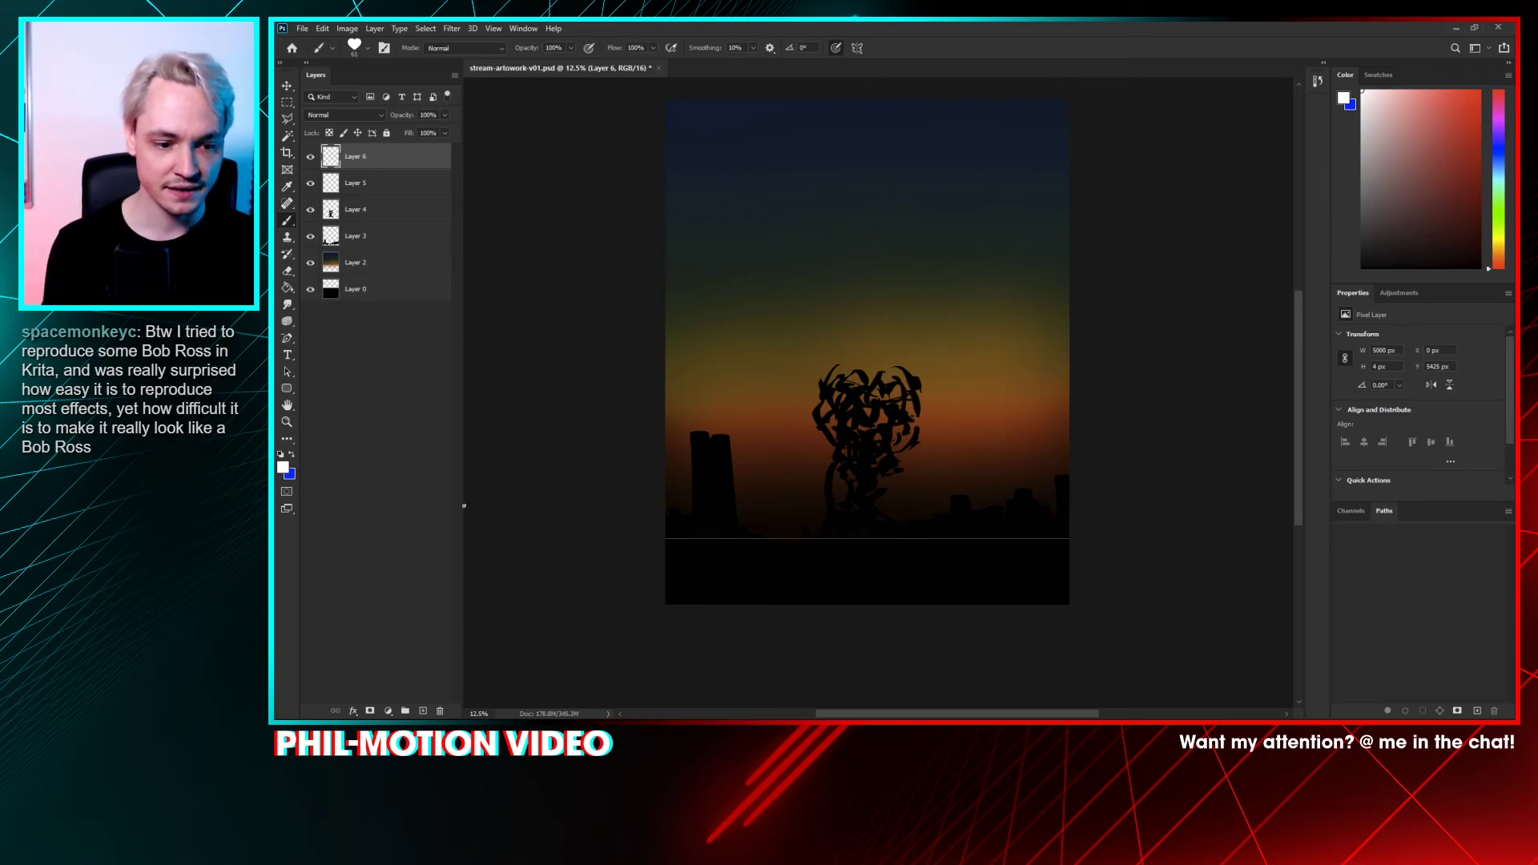
key(ctrl+r)
drag(468, 499, 903, 548)
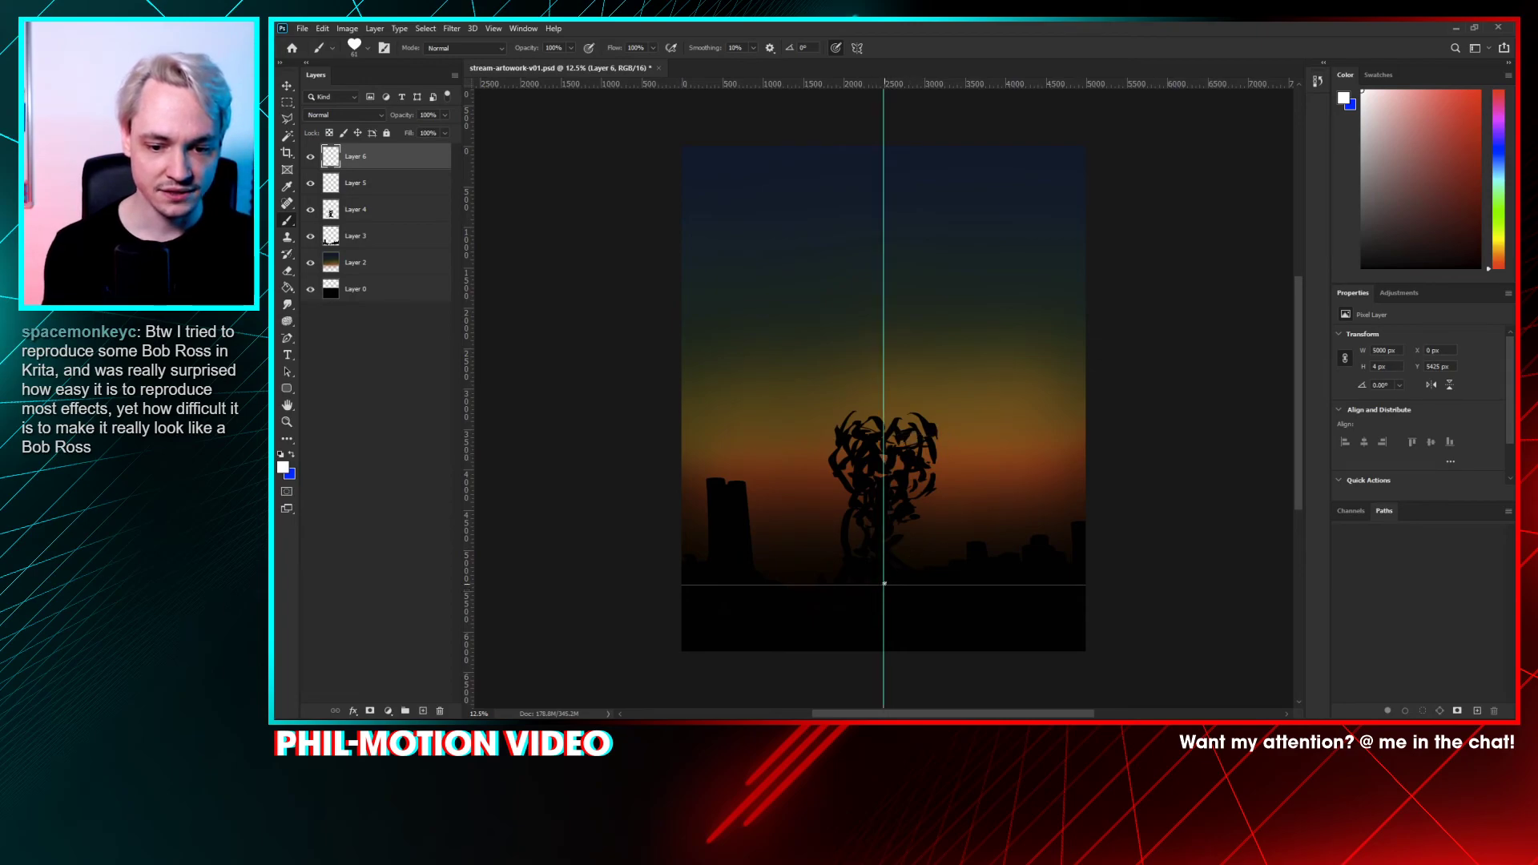
key(ctrl+semicolon)
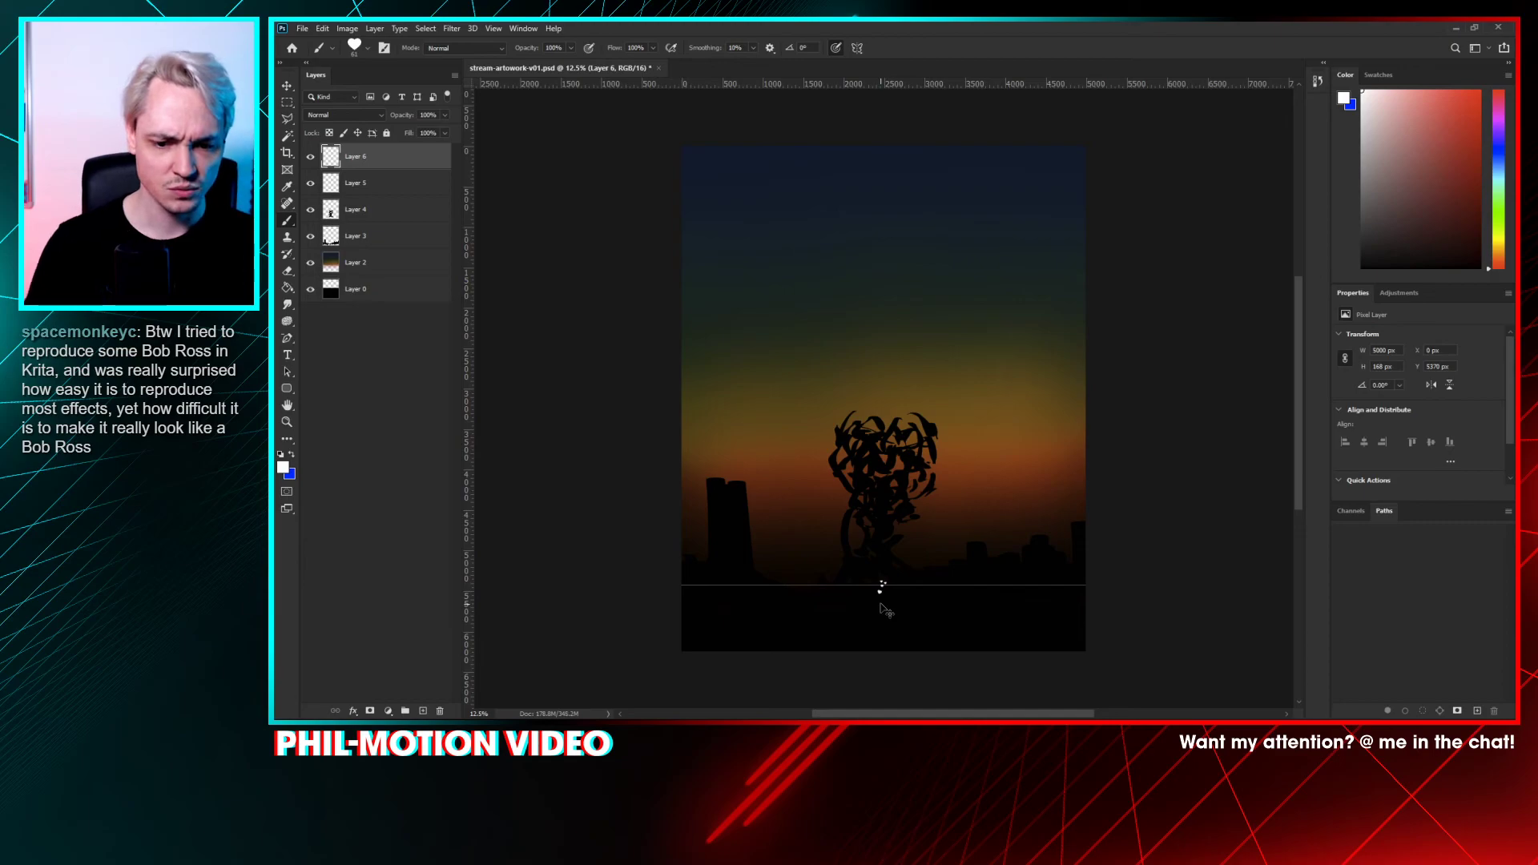
- Try painting a trail of white hearts around the tree trunk, then undo the heart strokes
key(ctrl+plus)
key(ctrl+plus)
drag(882, 569, 861, 244)
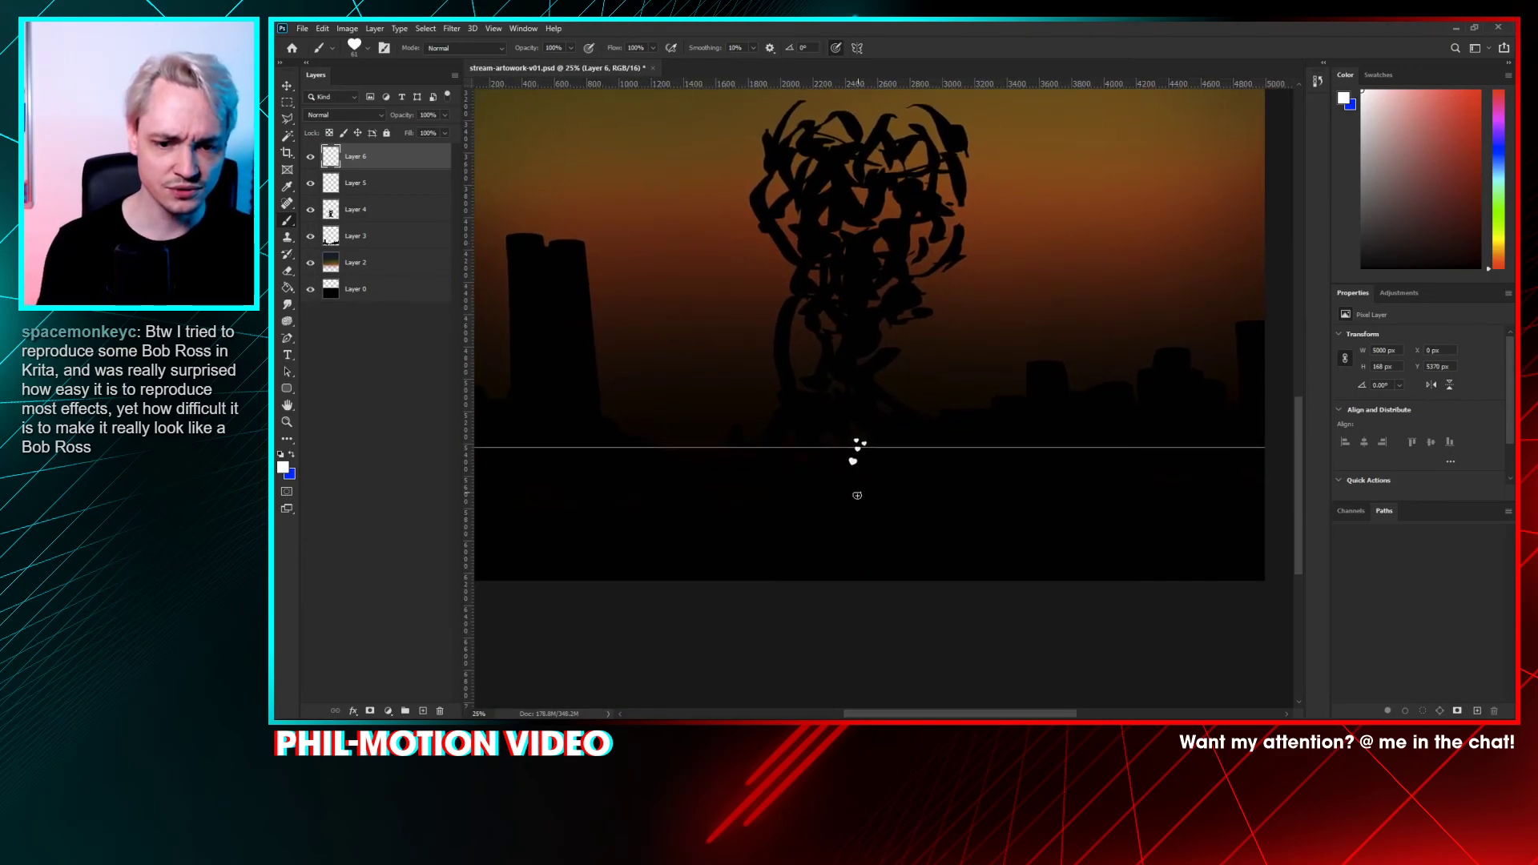
mouse_move(861, 441)
mouse_down()
mouse_move(745, 258)
mouse_move(810, 513)
mouse_up()
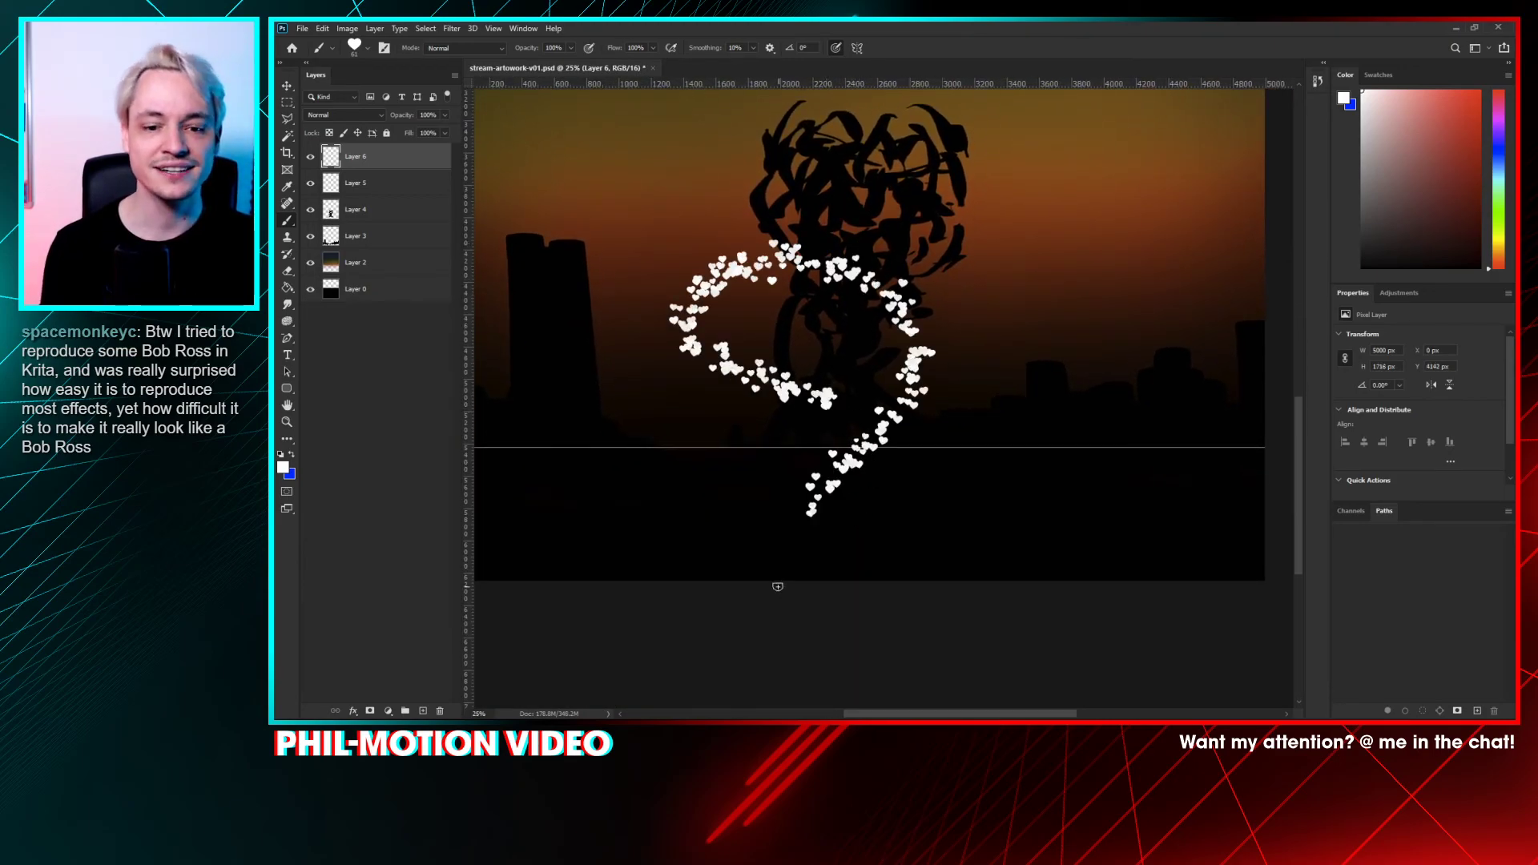
key(ctrl+z)
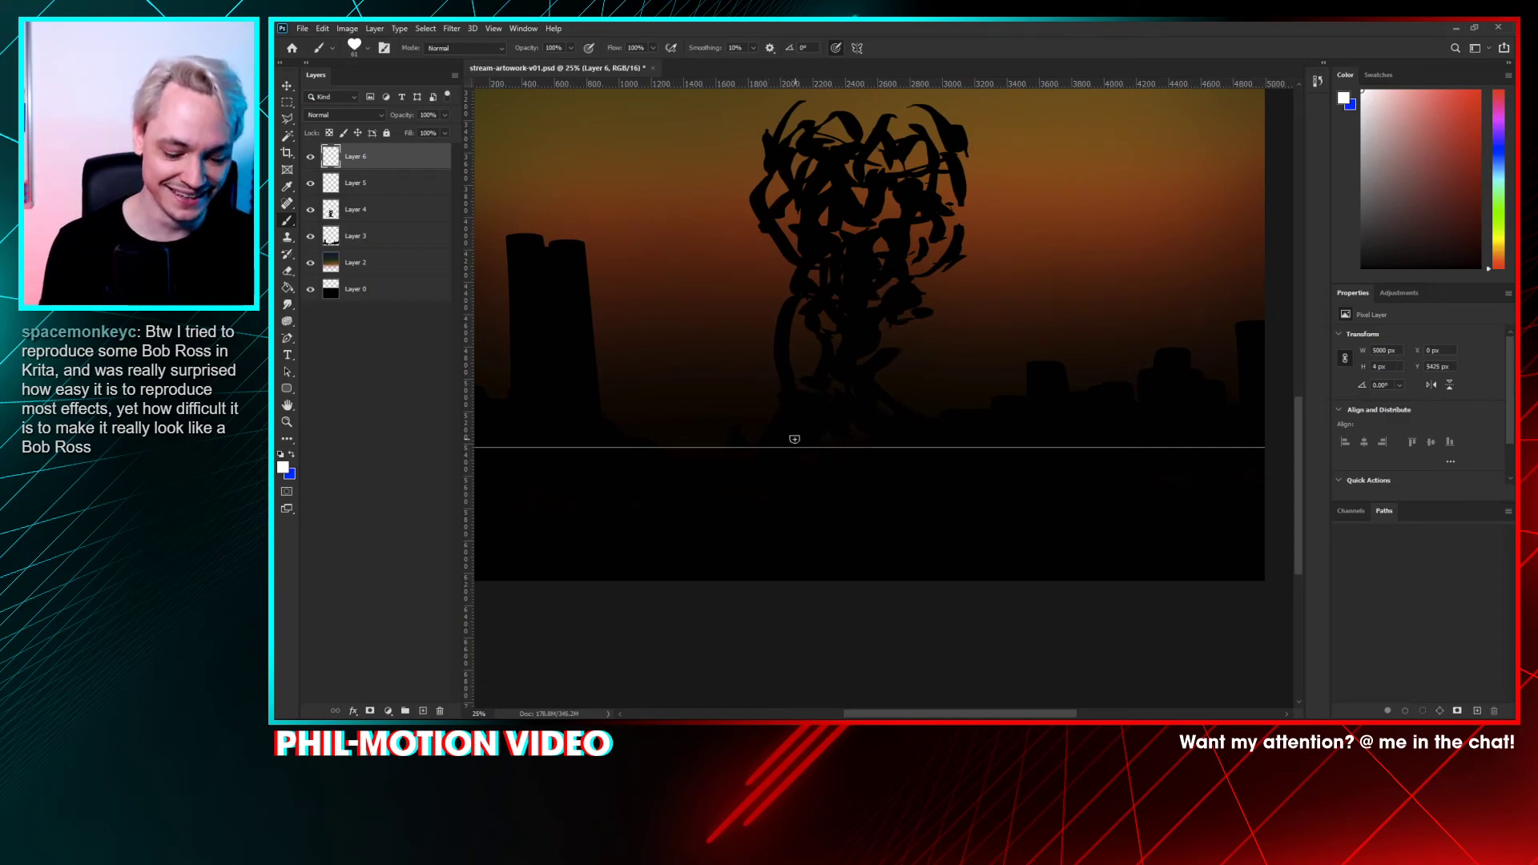
- Mark a small white vanishing point where the centre guide crosses the horizon line using a 14 px elliptical brush, and hide the guide
right_click(799, 437)
click(841, 378)
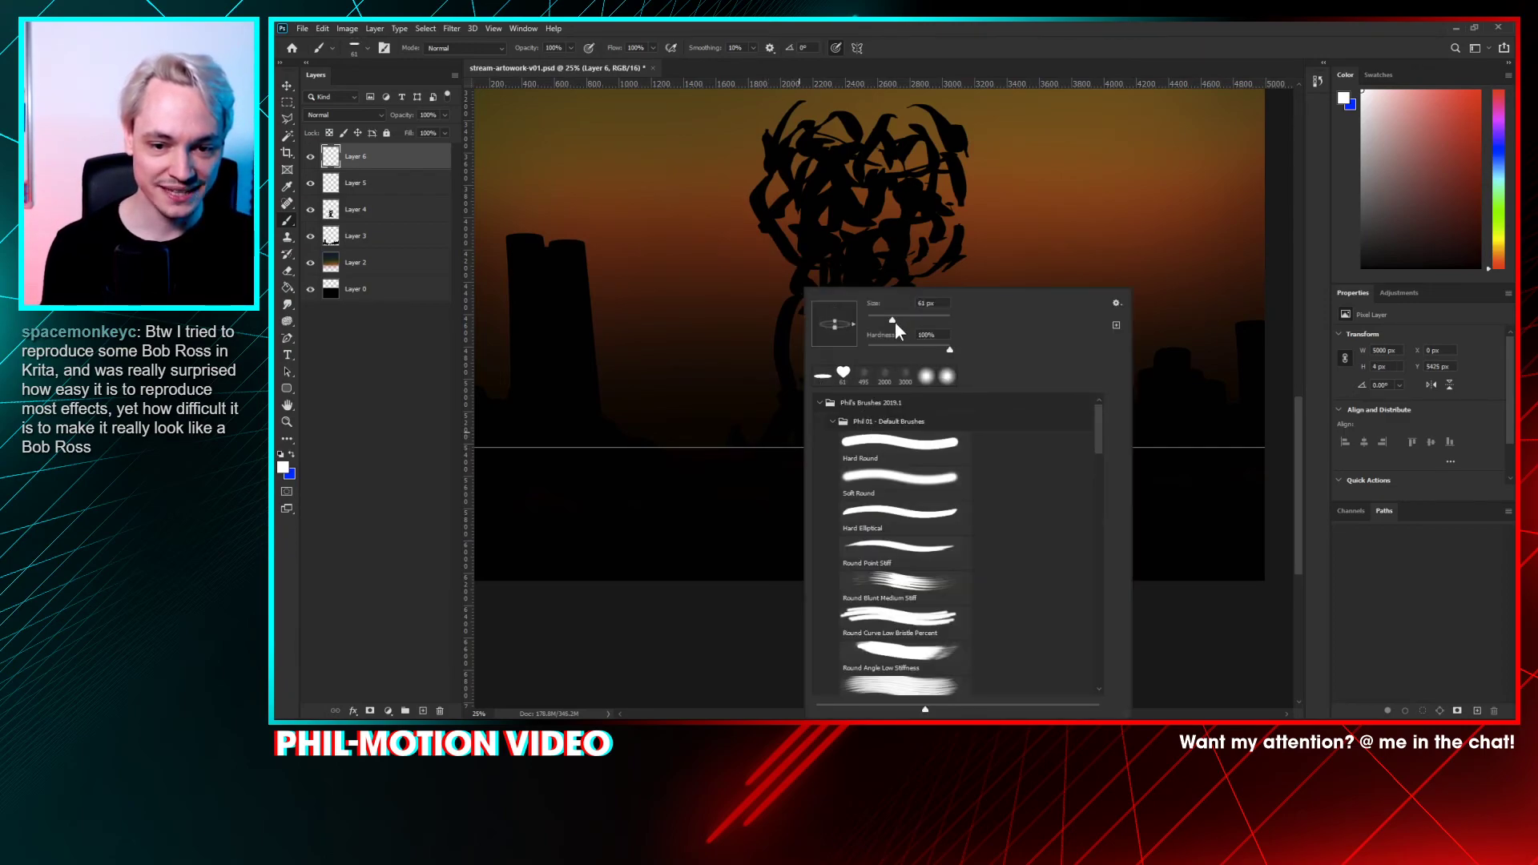
drag(876, 321, 874, 321)
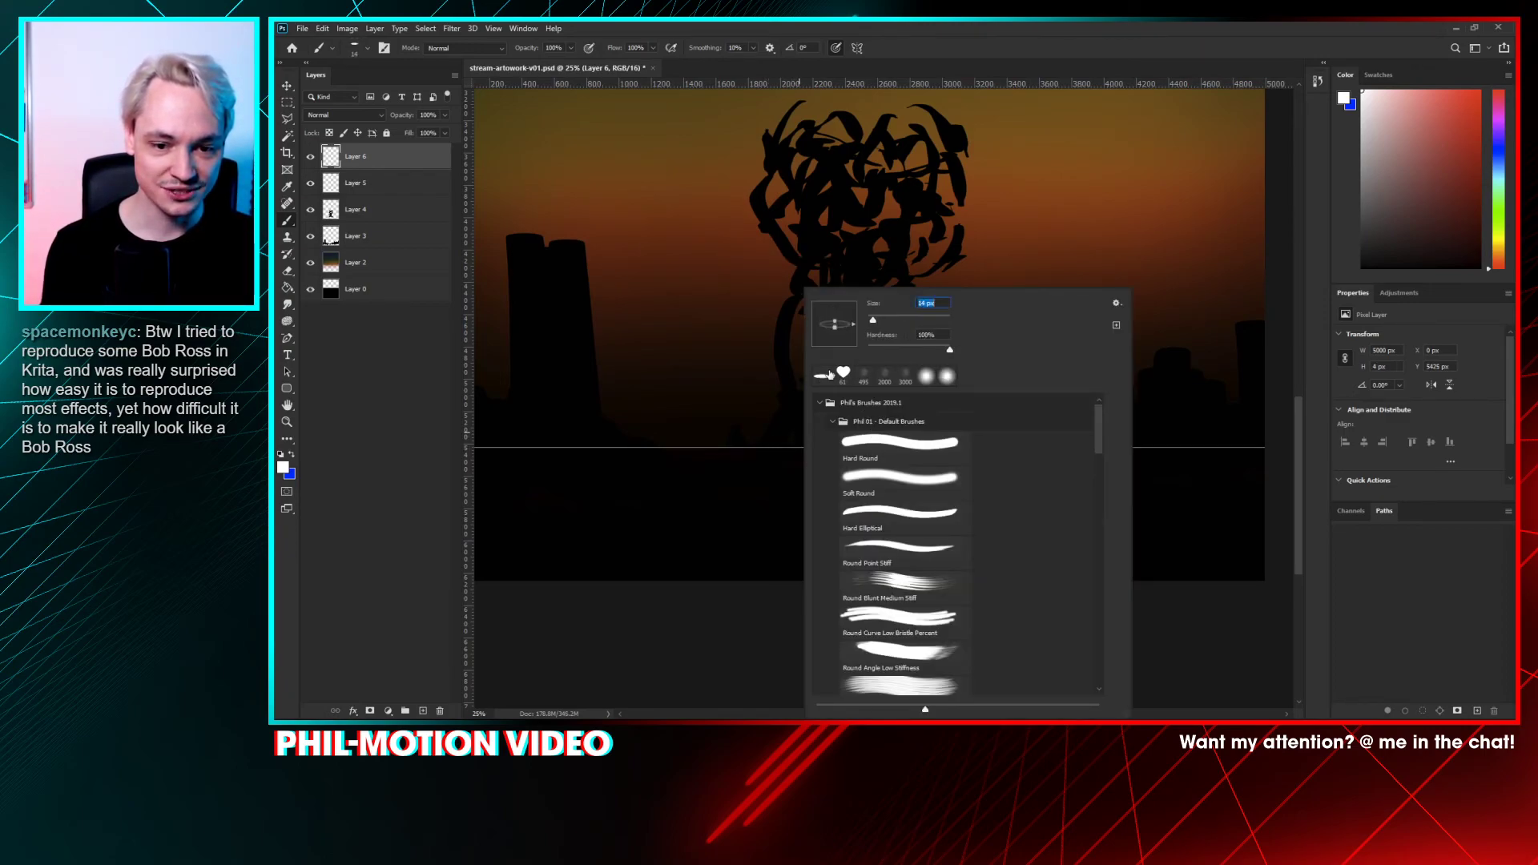
click(773, 604)
key(ctrl+semicolon)
key(ctrl+semicolon)
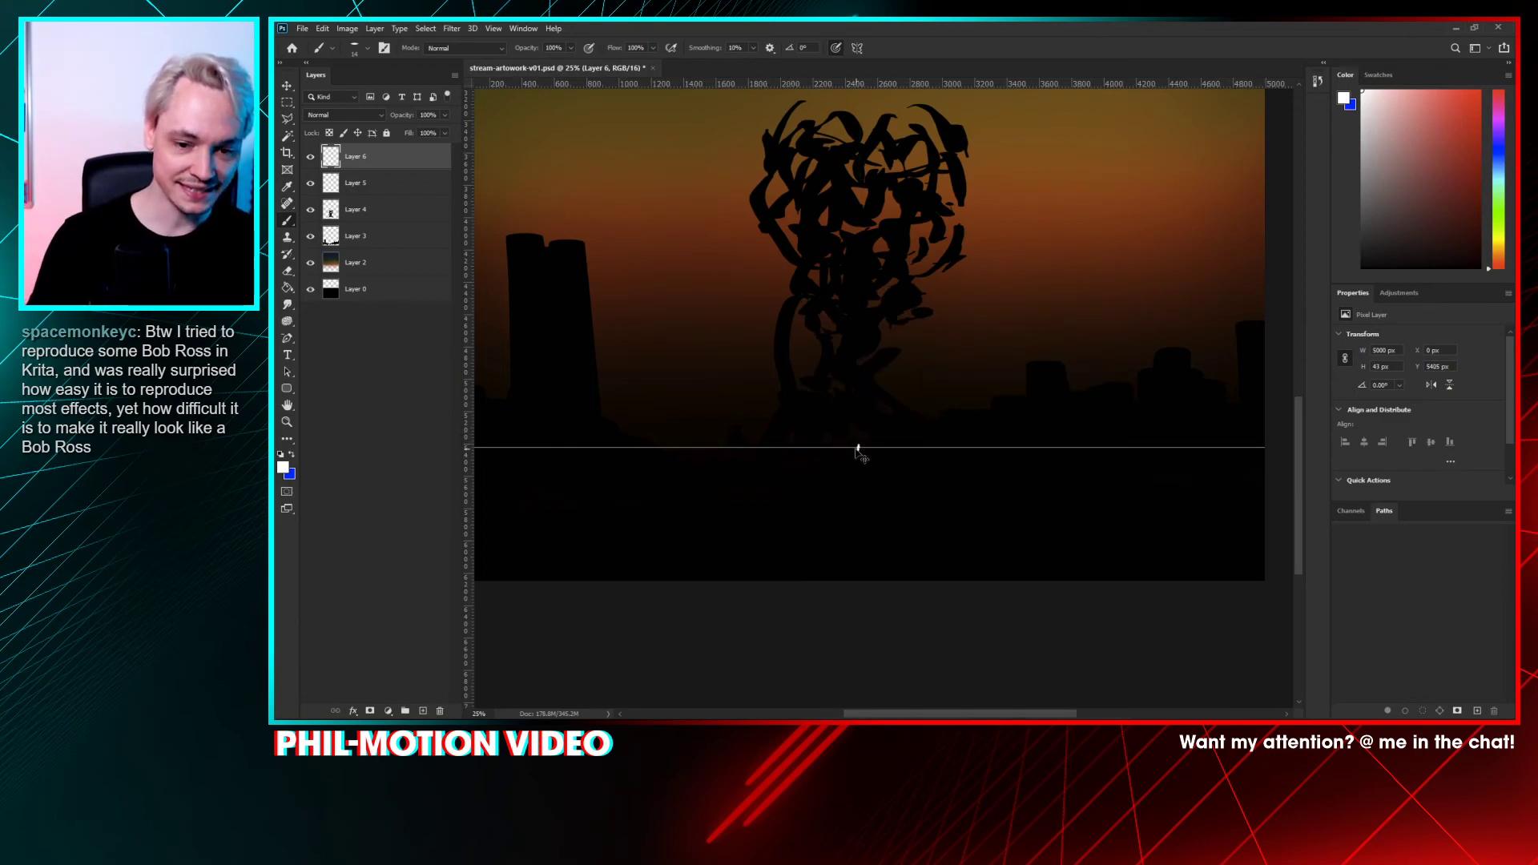
- Shift the horizon line and its vanishing point up by about 60 px
key(ctrl+minus)
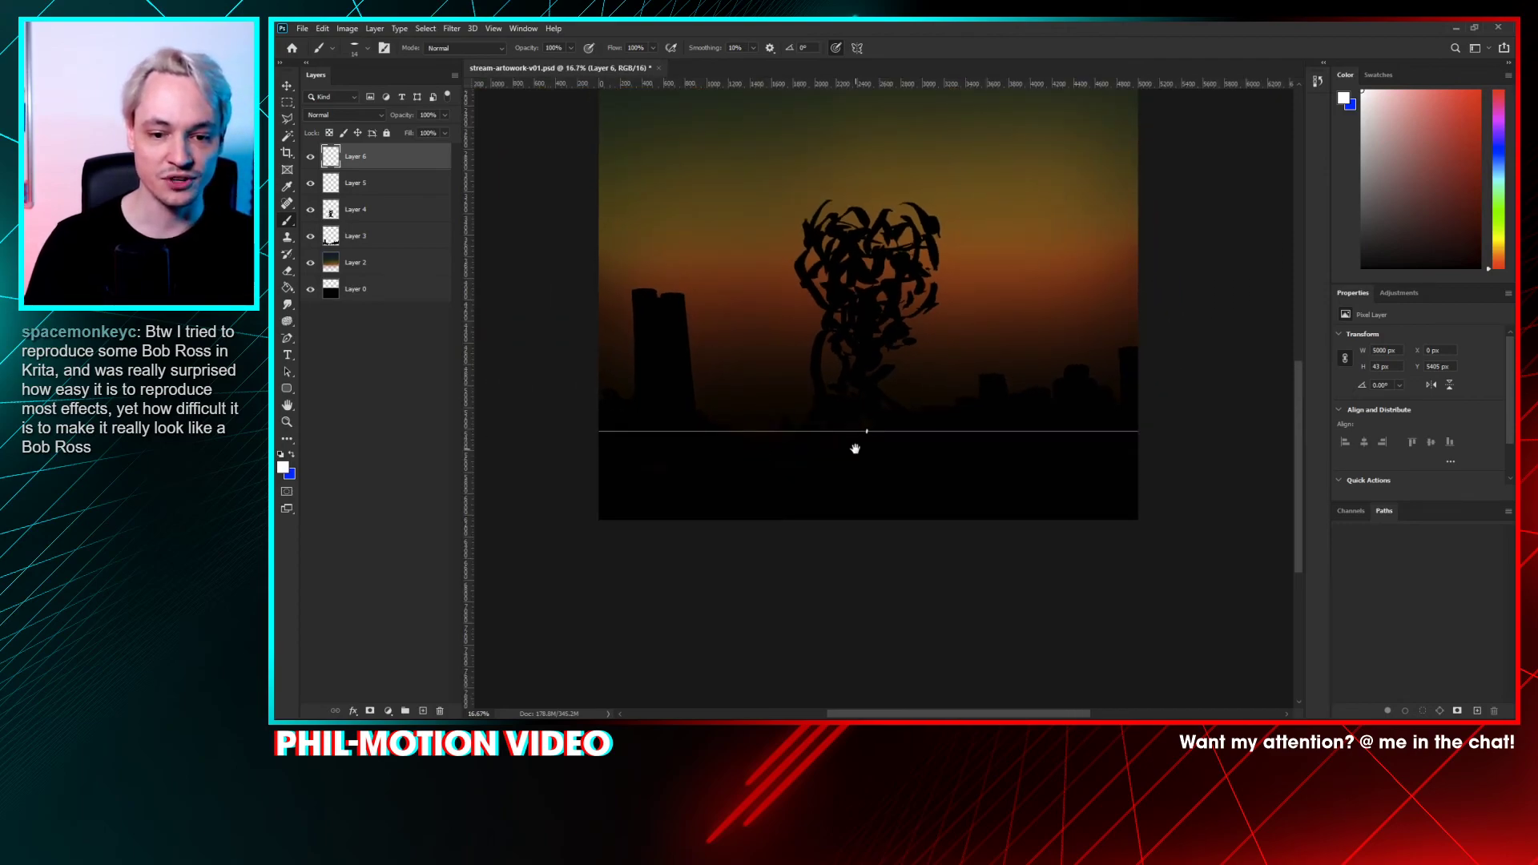
drag(953, 410, 898, 482)
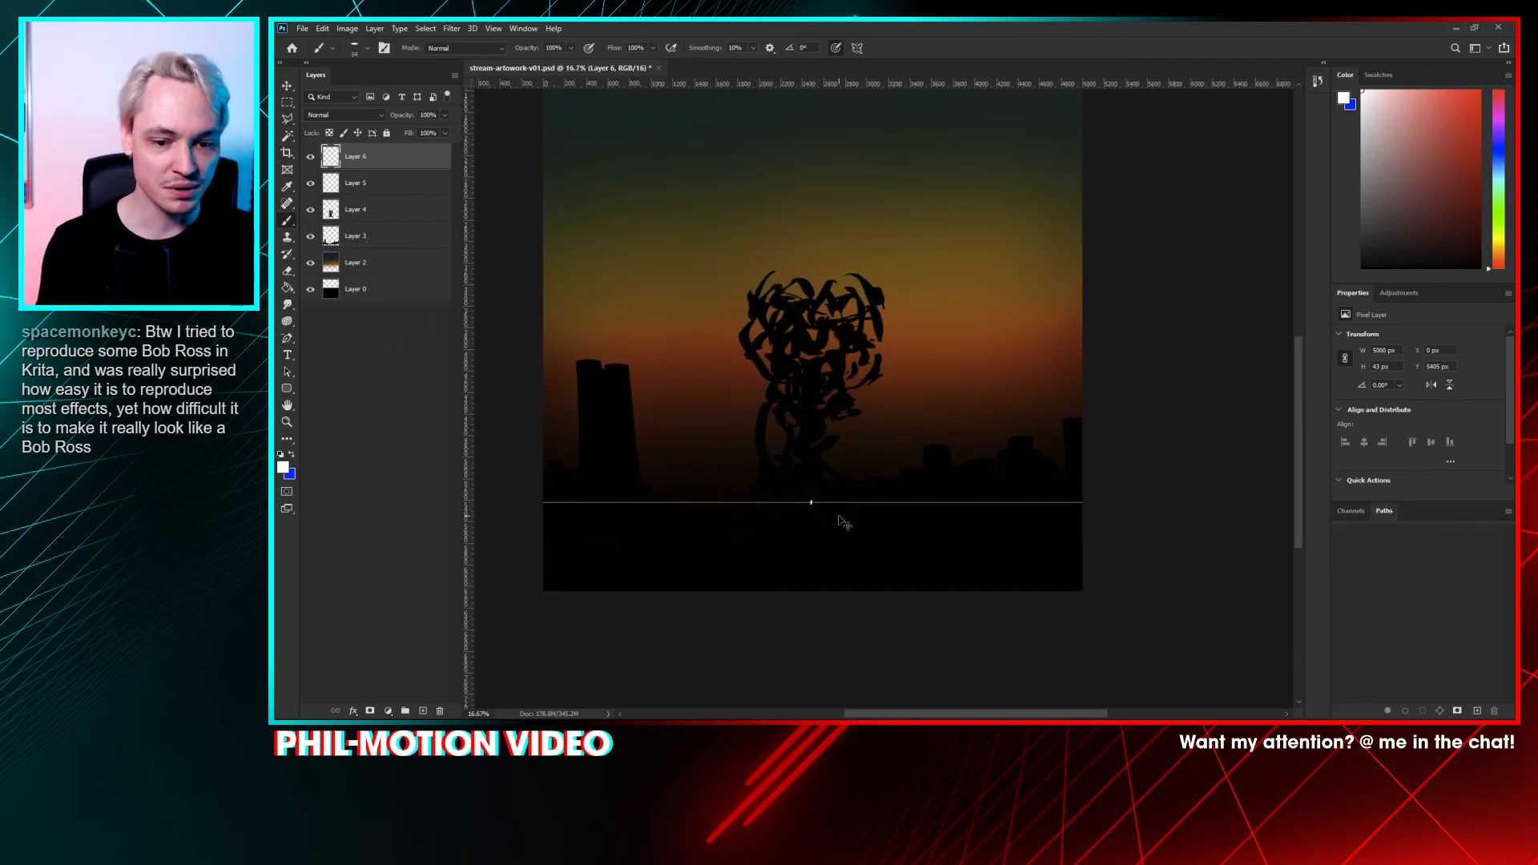
mouse_move(840, 517)
mouse_down()
mouse_move(842, 494)
mouse_move(839, 508)
mouse_up()
drag(846, 443, 839, 500)
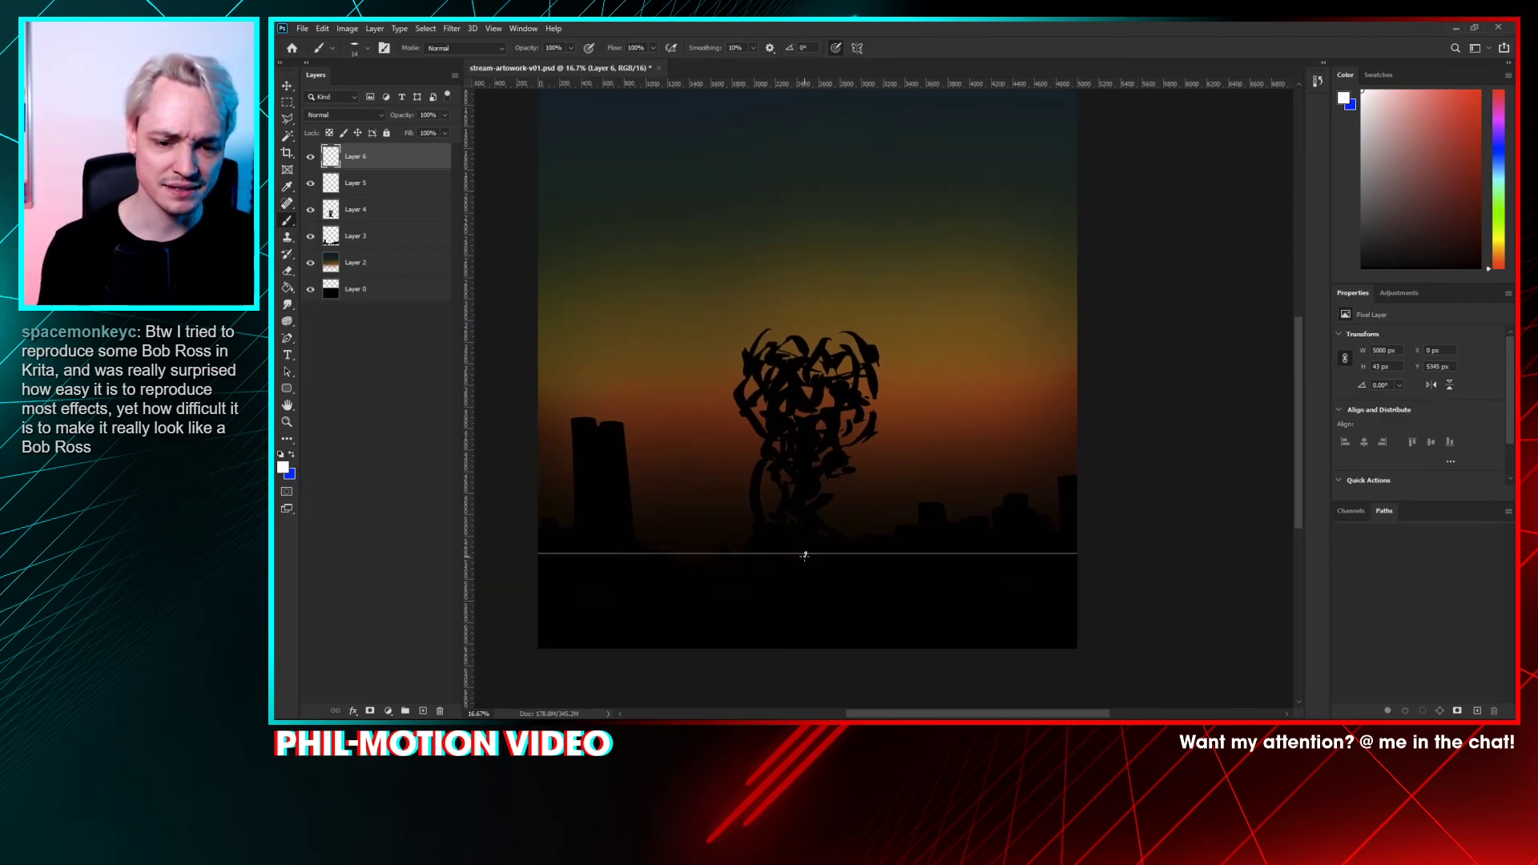
- Paint straight white perspective rays from the vanishing point past the canvas edges, three to each side at roughly mirrored angles
shift+click(1135, 197)
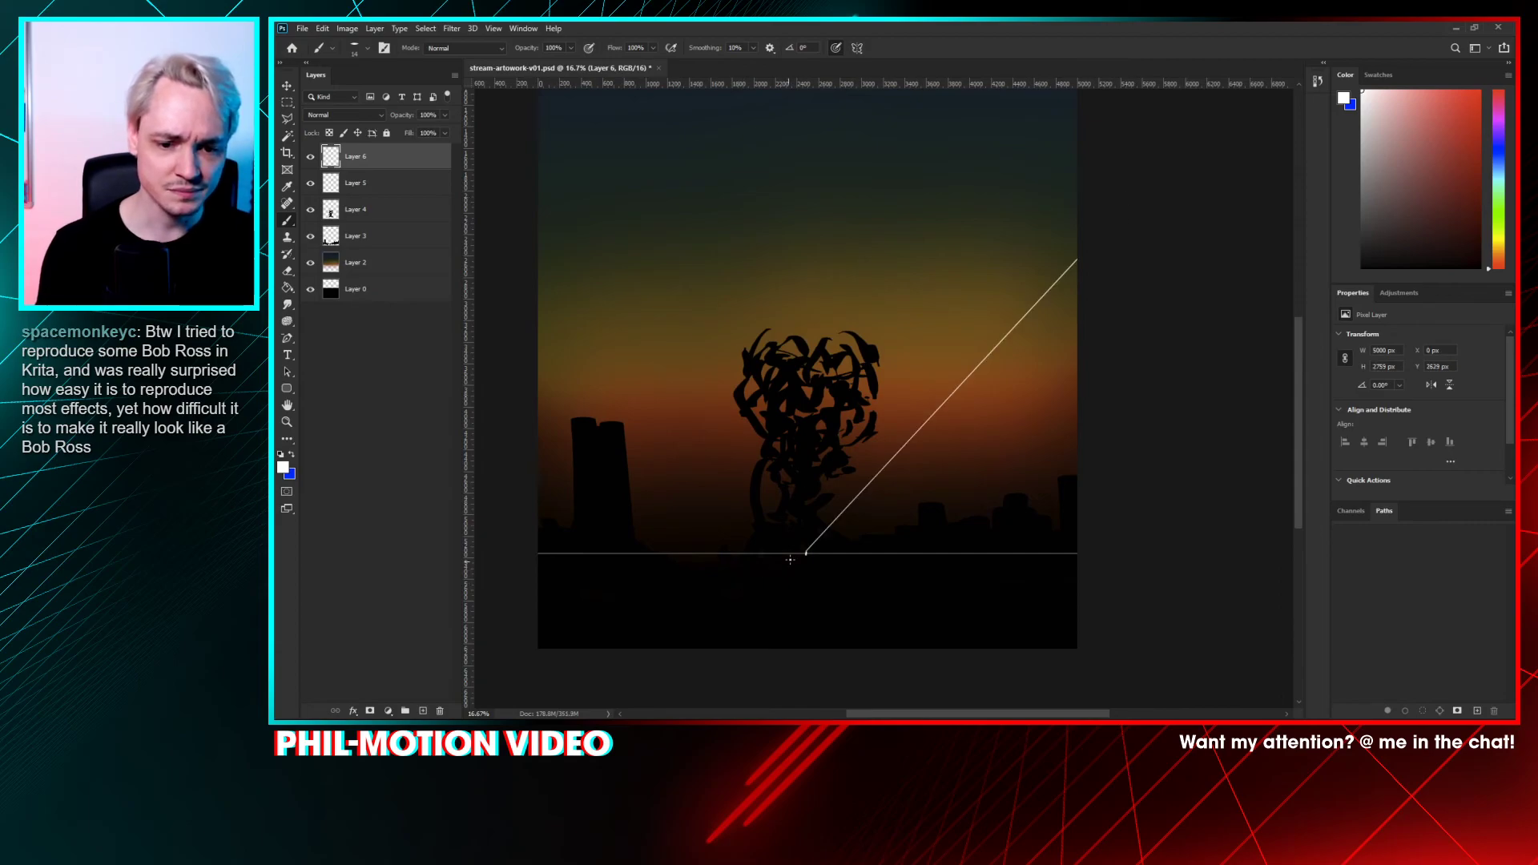
shift+click(519, 191)
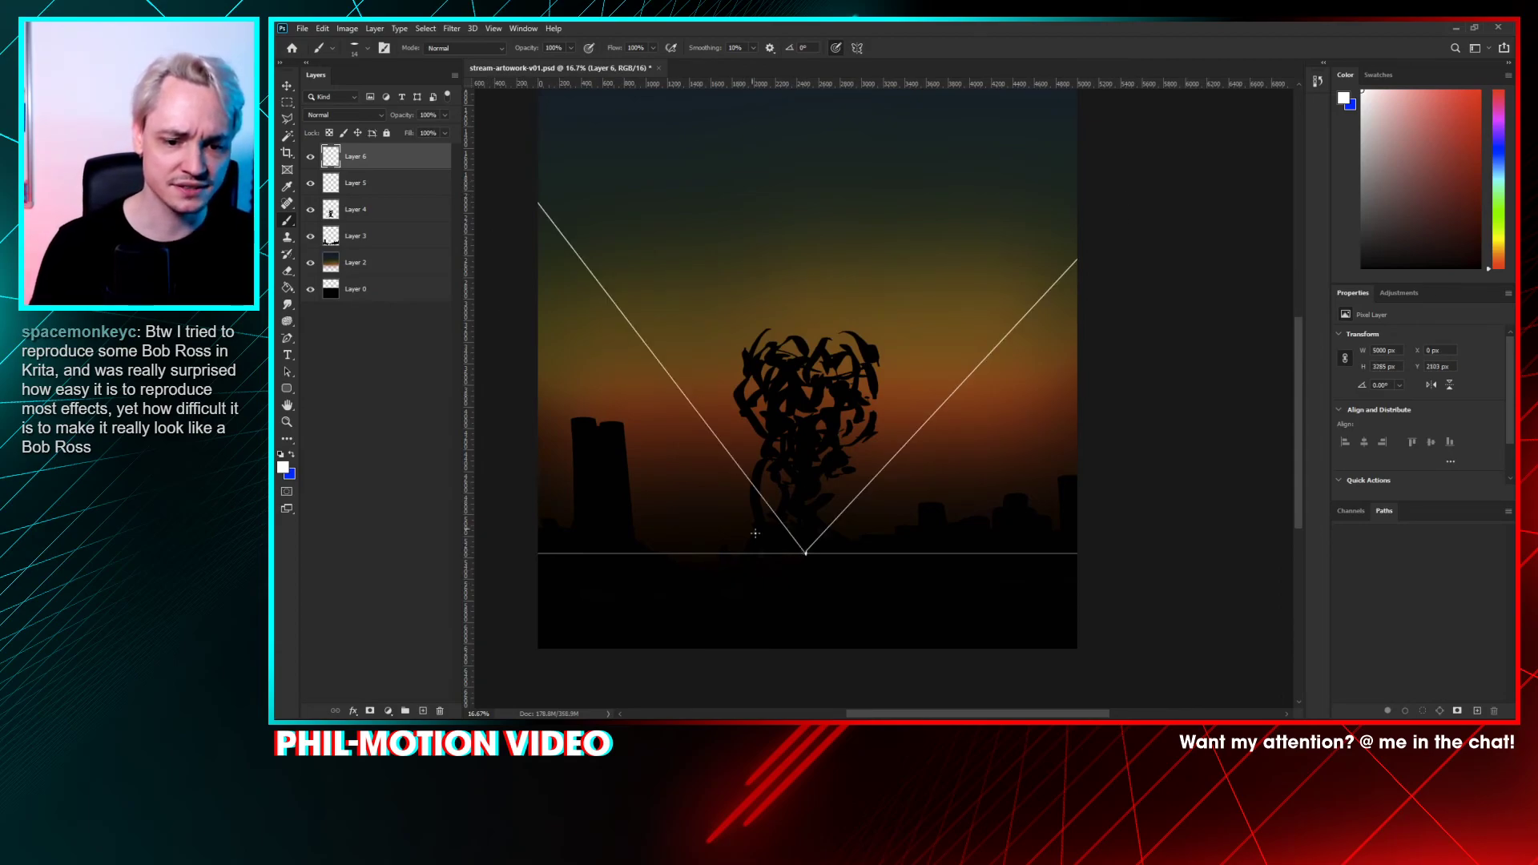
shift+click(1145, 445)
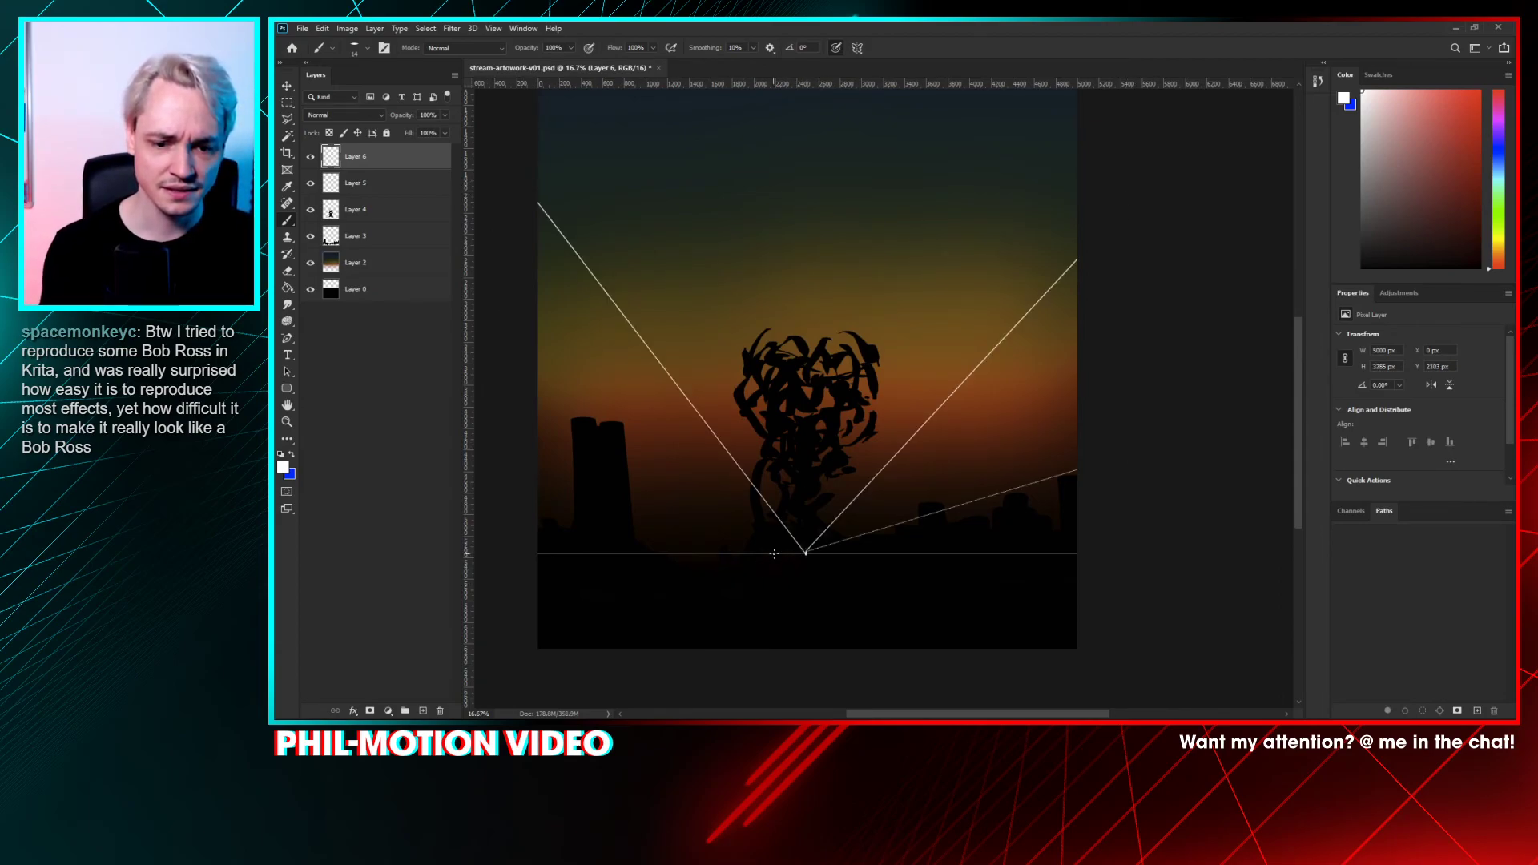
shift+click(539, 454)
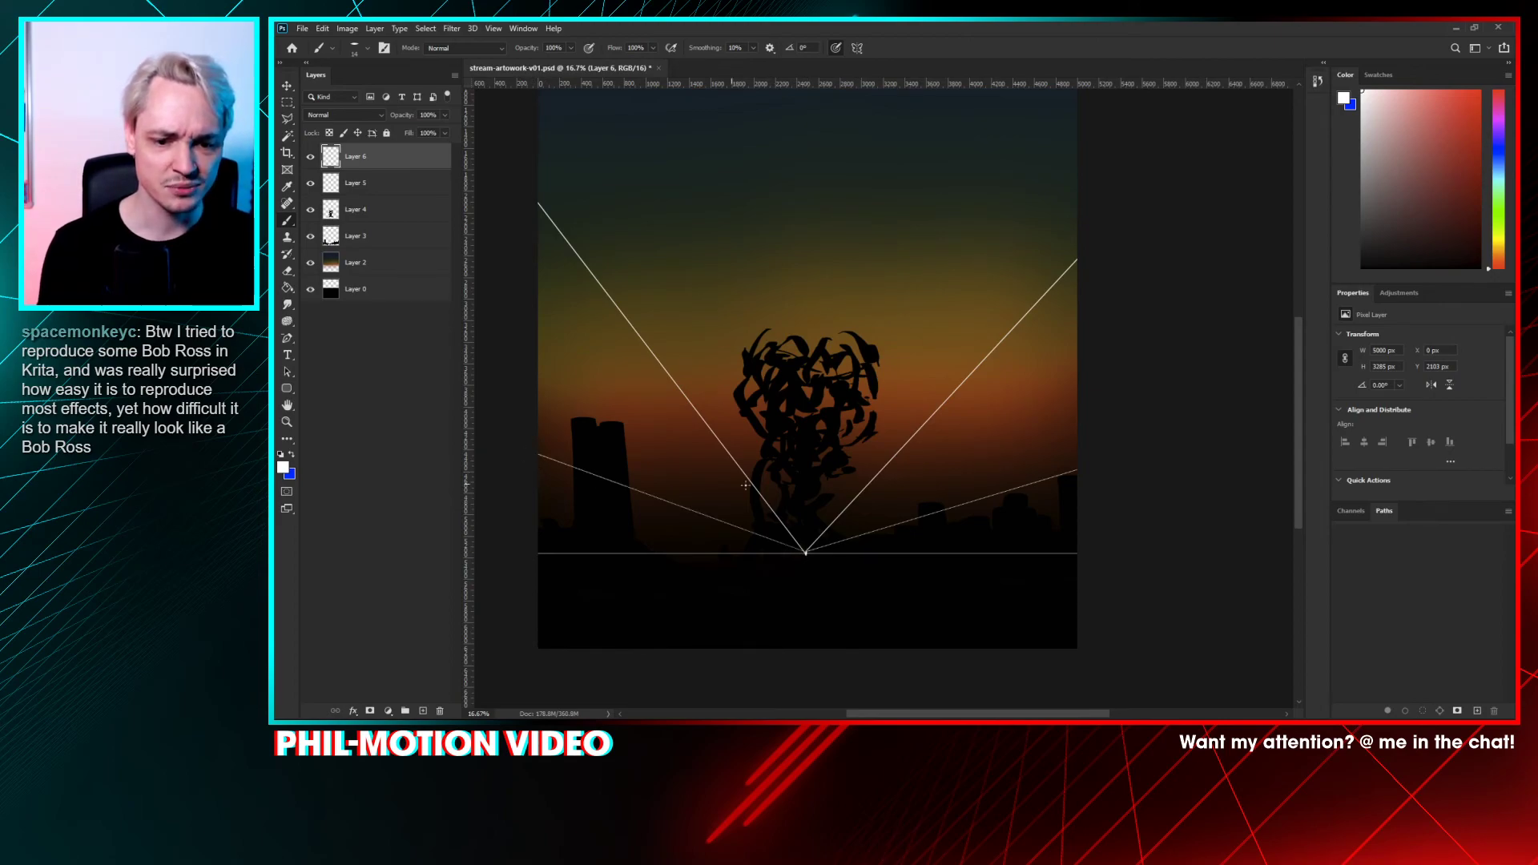
key(ctrl+z)
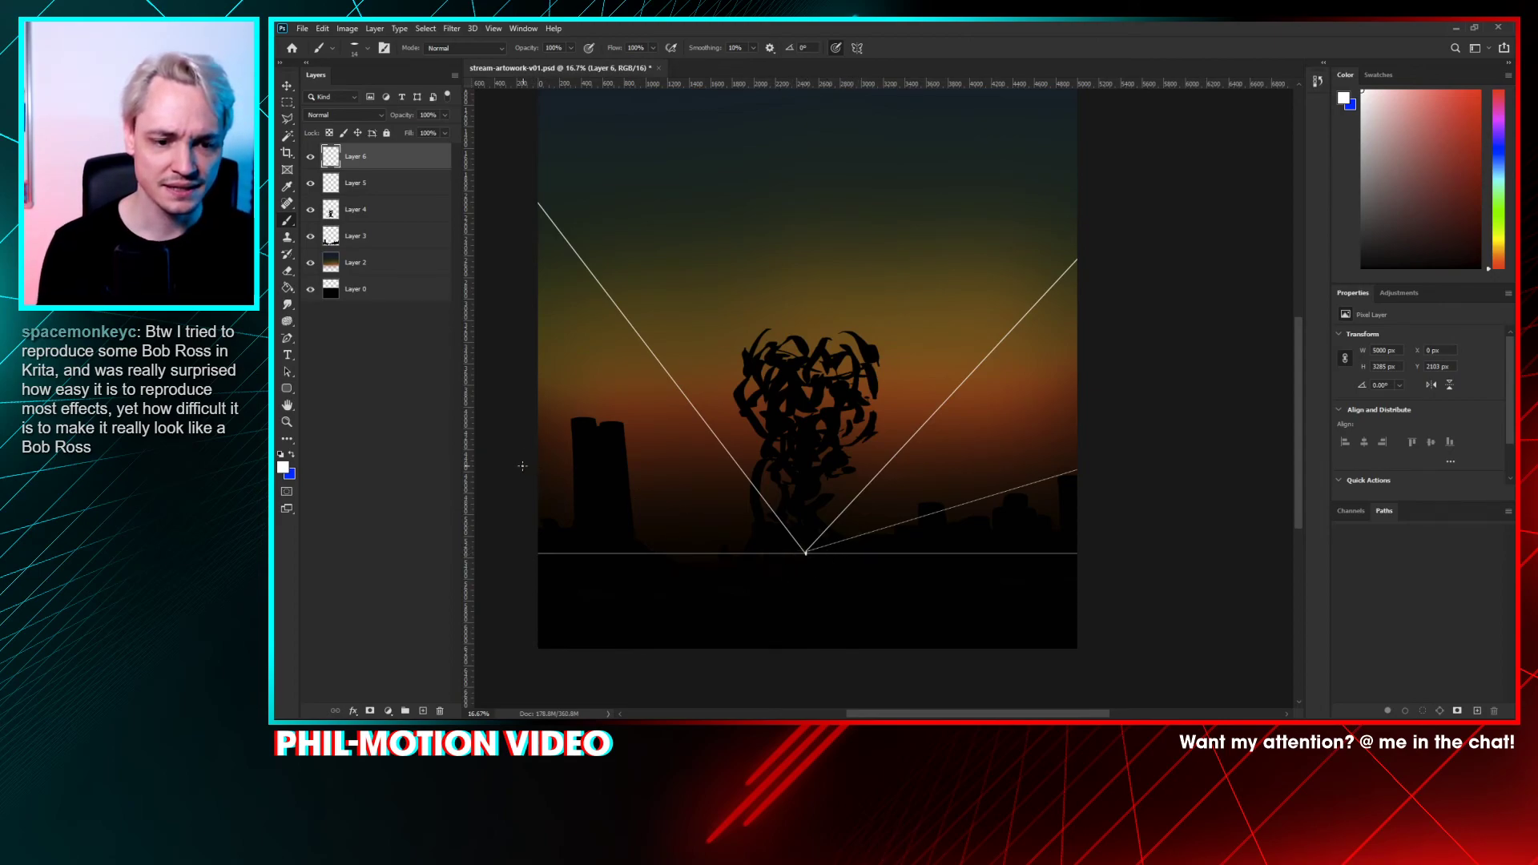
shift+click(523, 465)
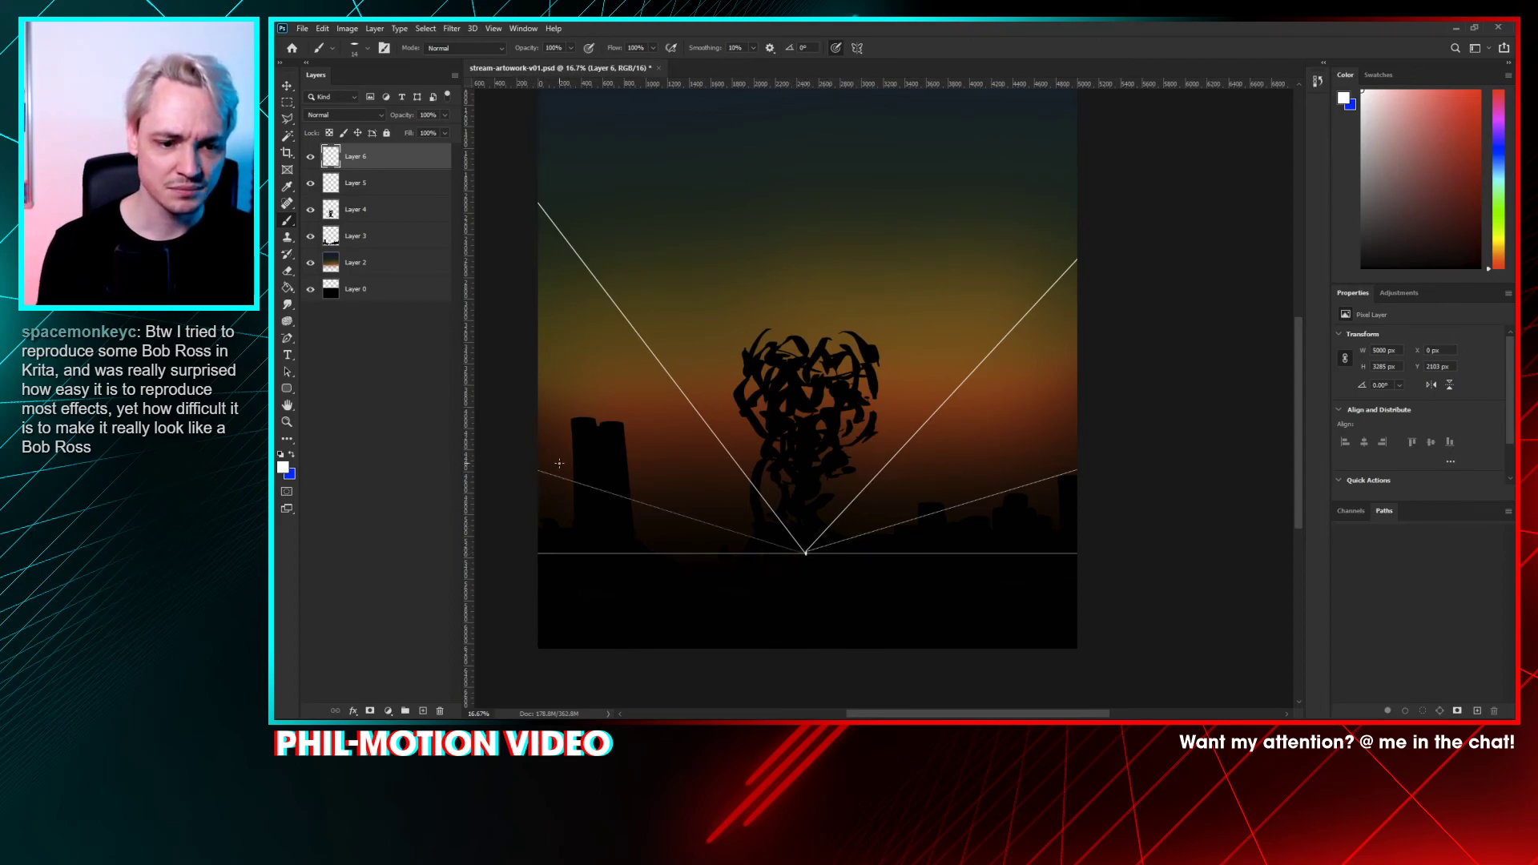
shift+click(505, 351)
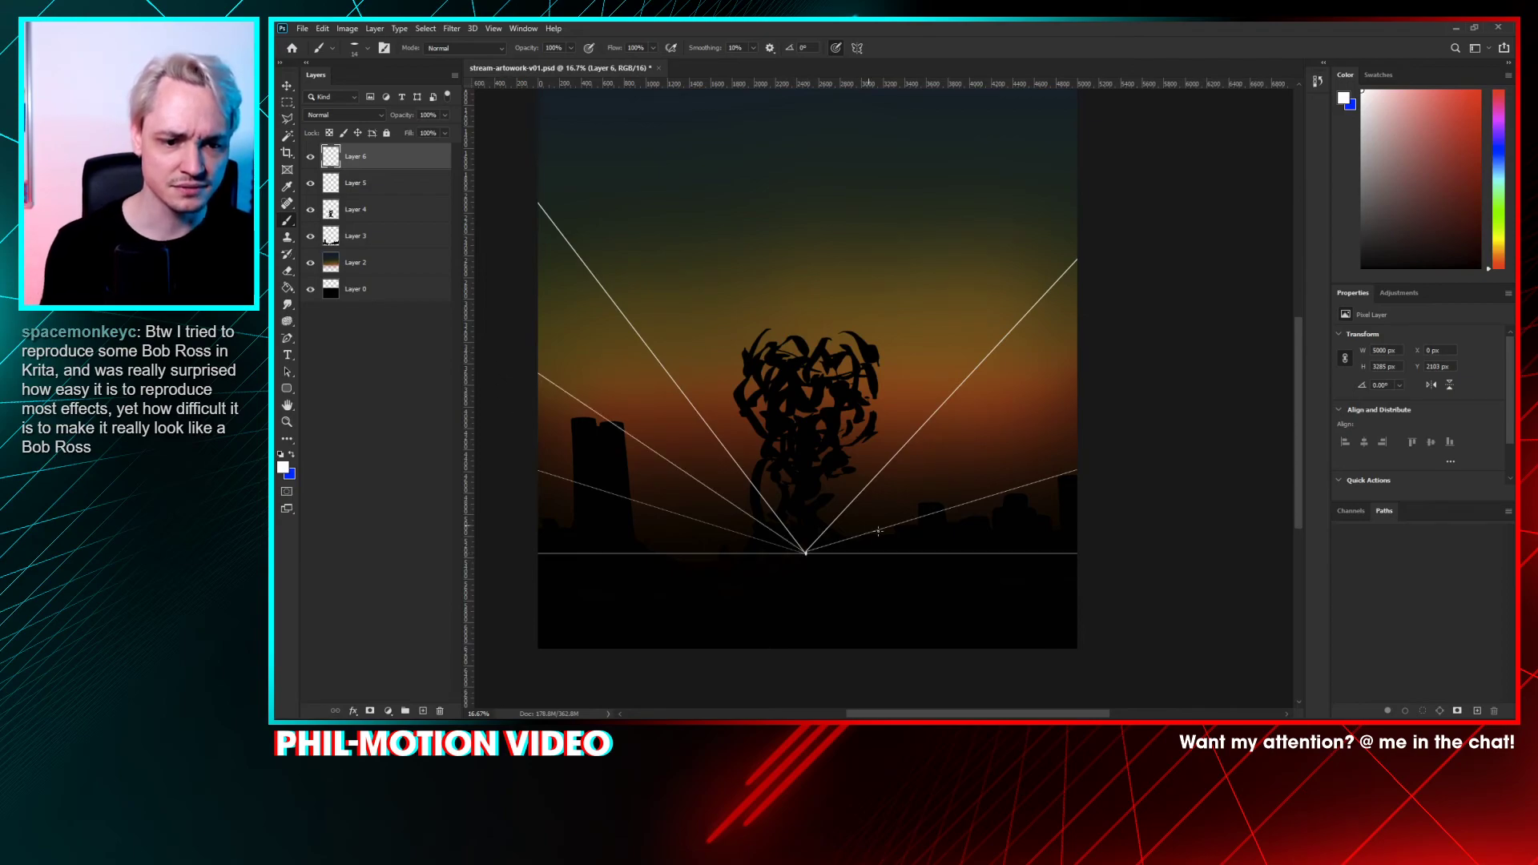
shift+click(1114, 322)
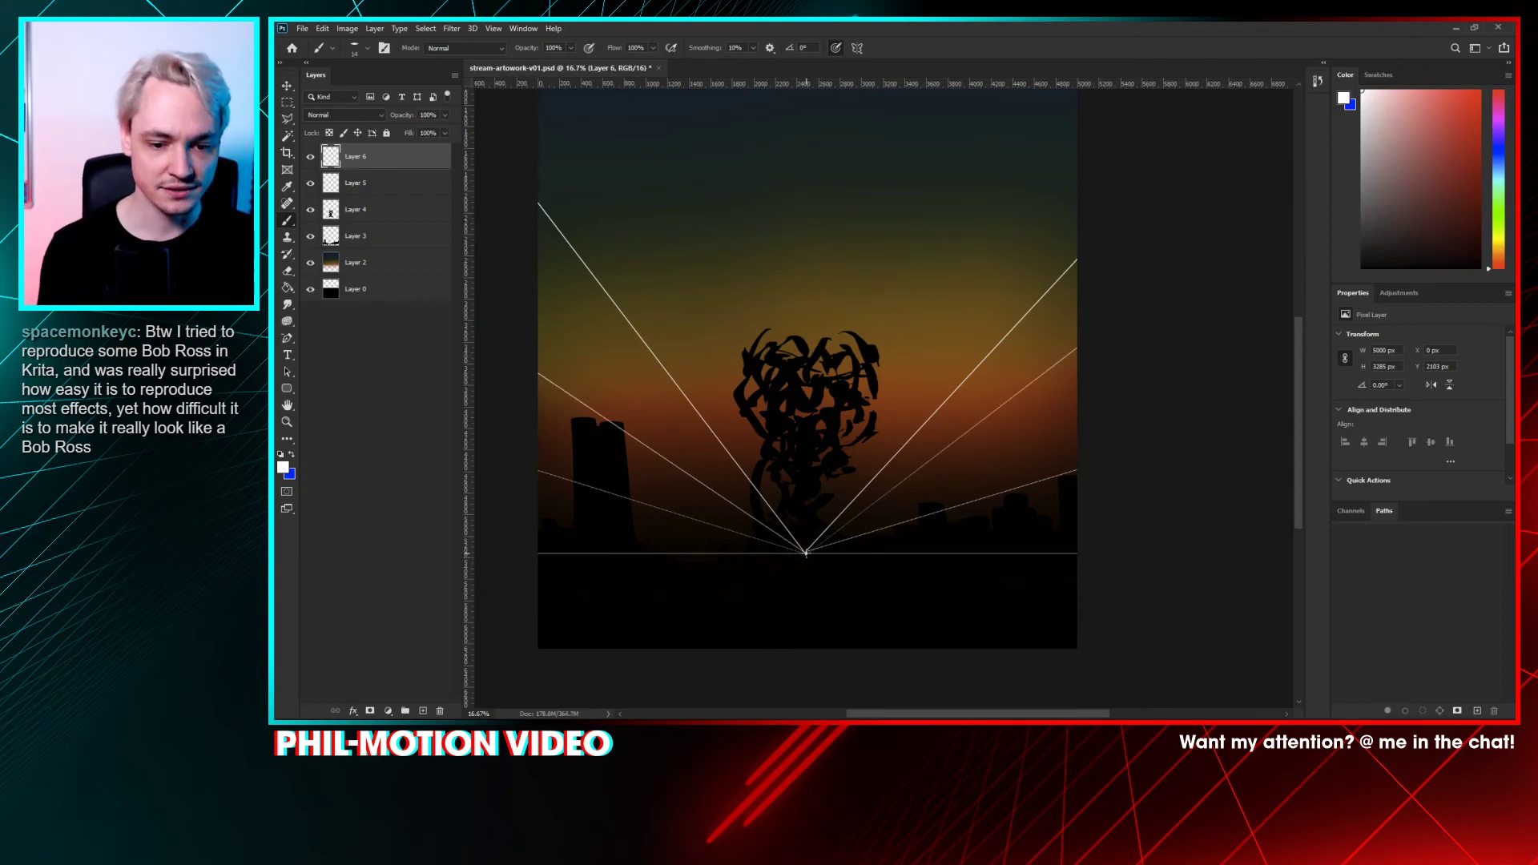
- Paint a near-vertical white ray from the vanishing point up to the top edge of the canvas
scroll(801, 480, up, 3)
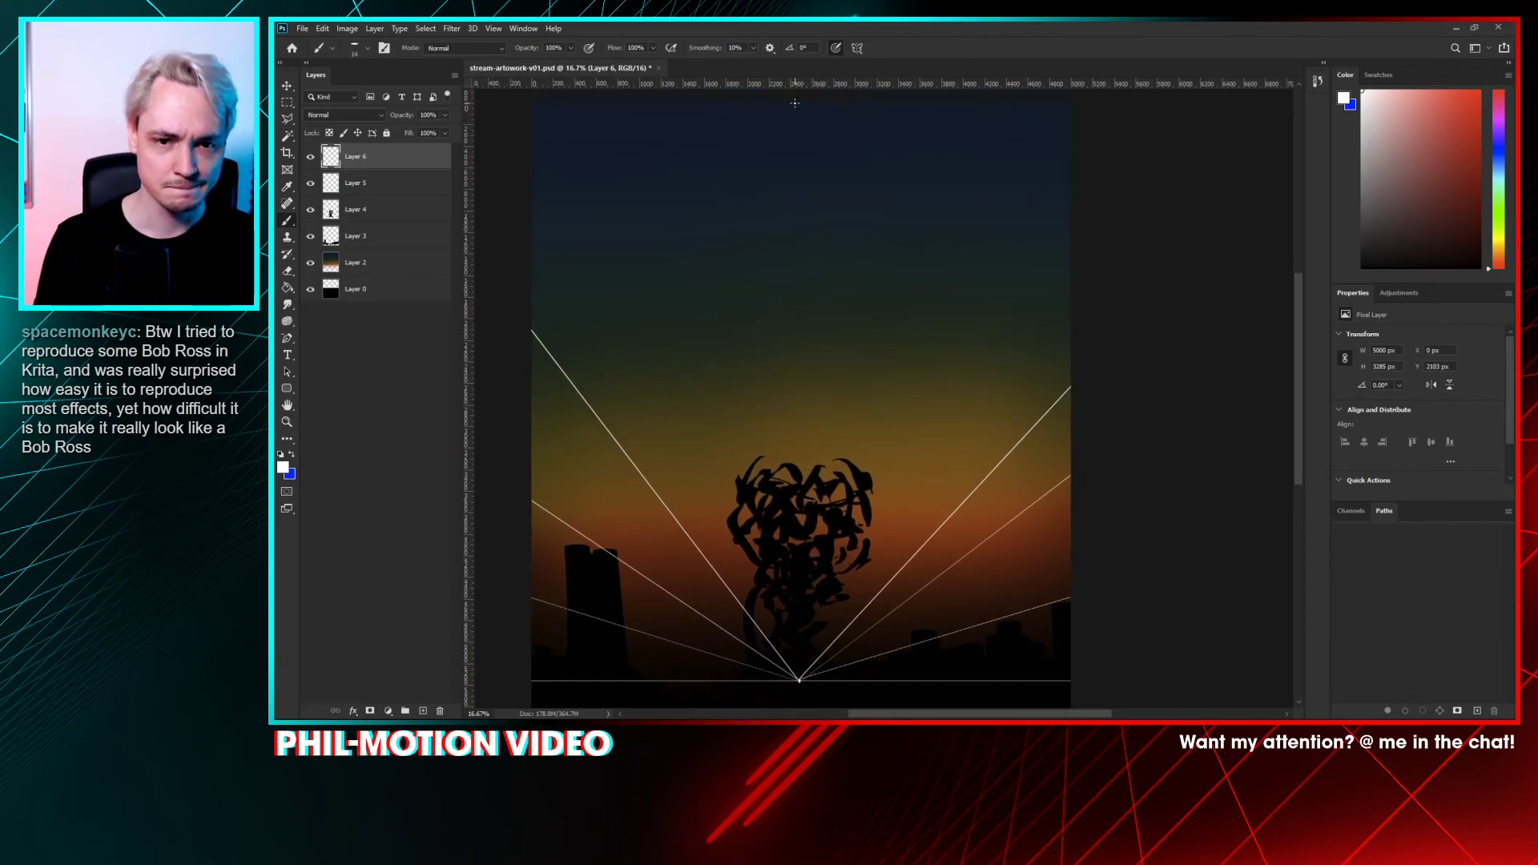
shift+click(794, 103)
scroll(781, 398, down, 2)
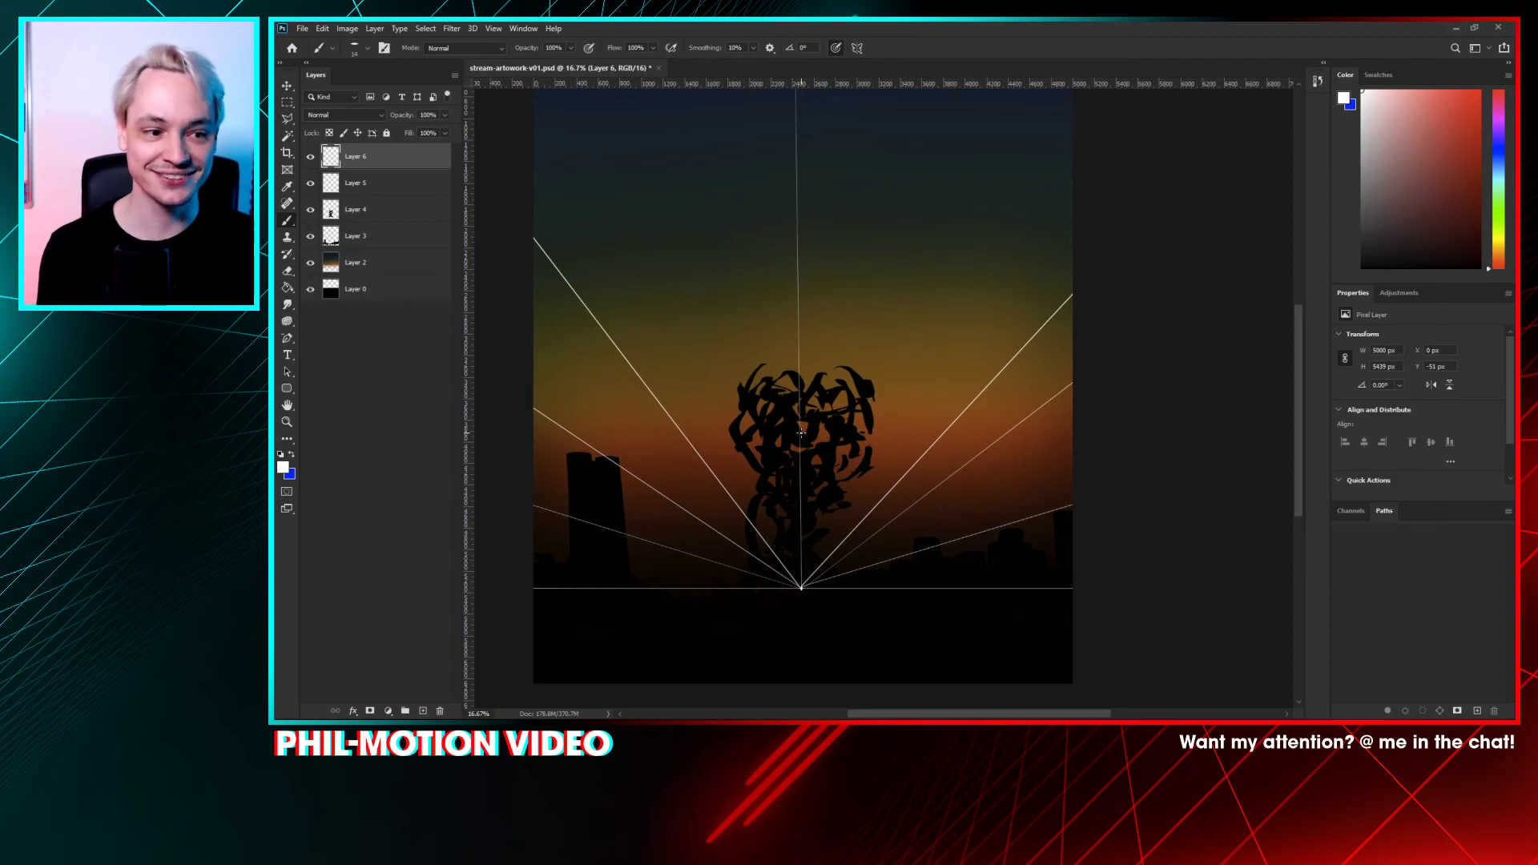
scroll(801, 432, down, 1)
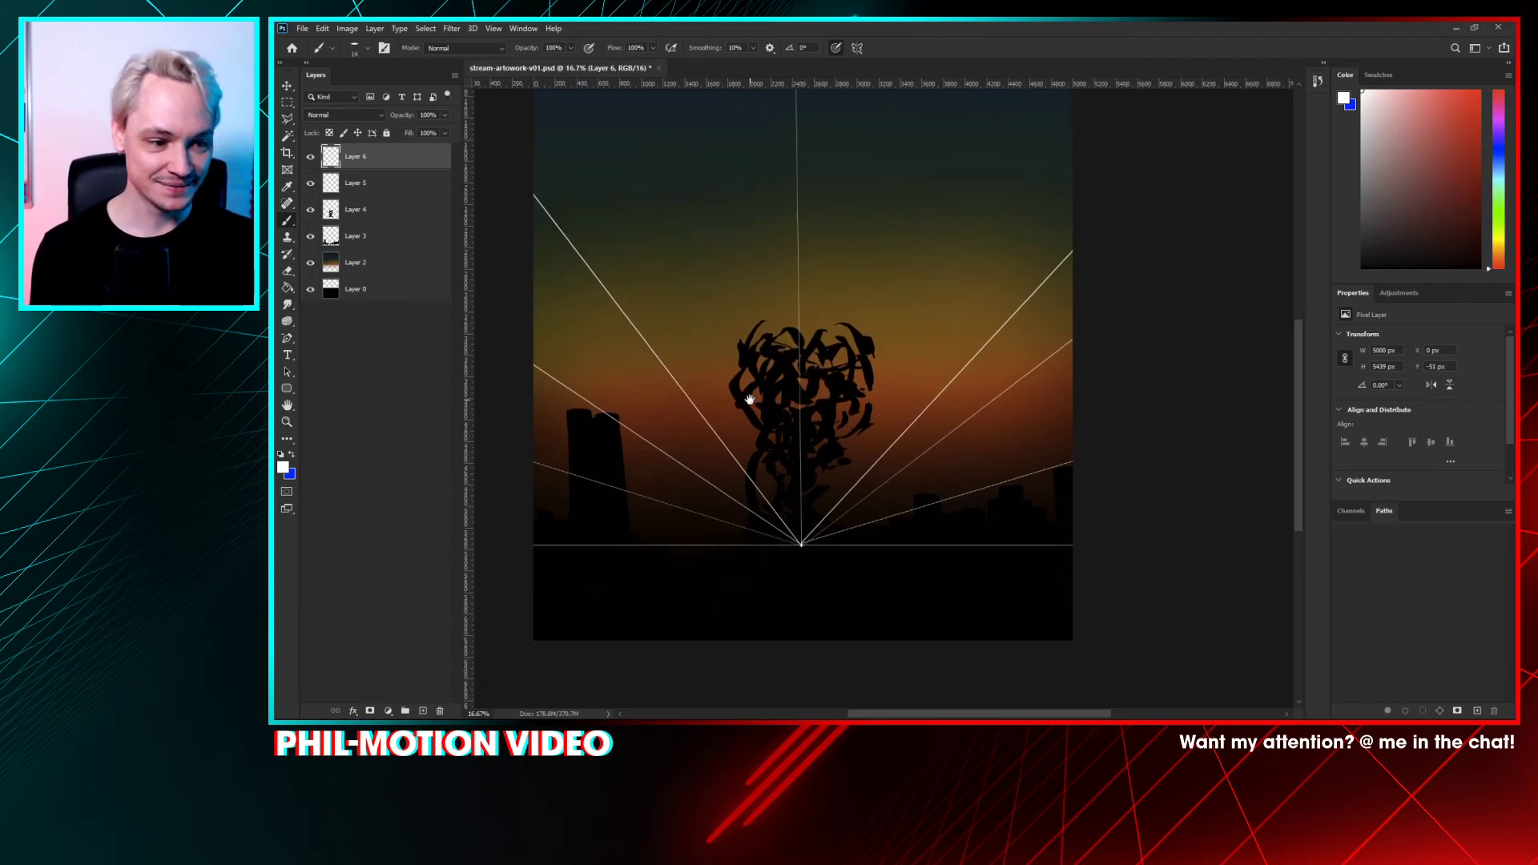
- Rename the perspective guide layer to "persp" and lower its opacity to 9%
double_click(355, 156)
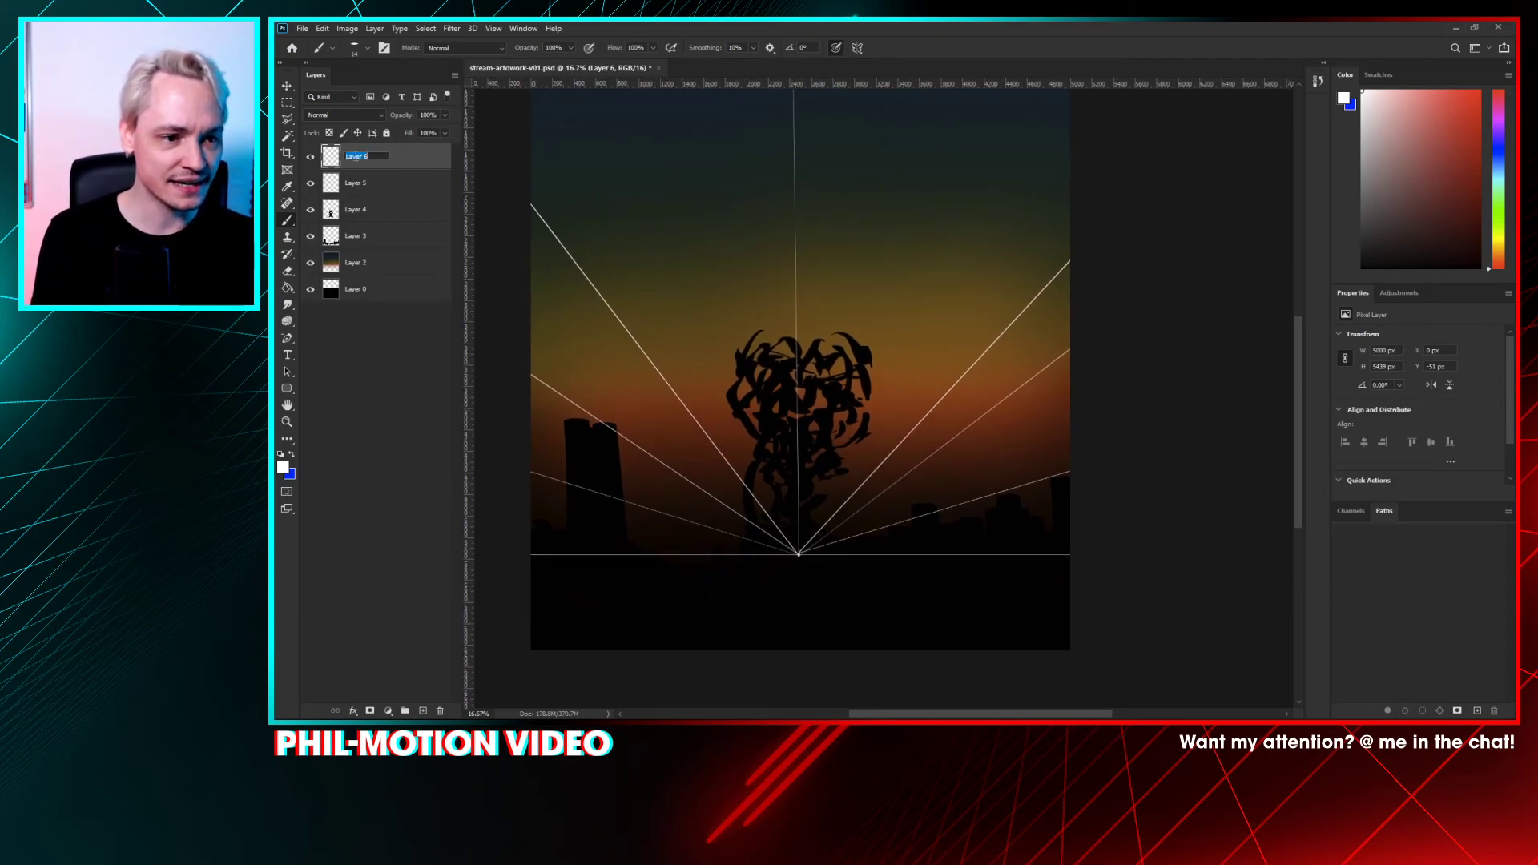
text(referen)
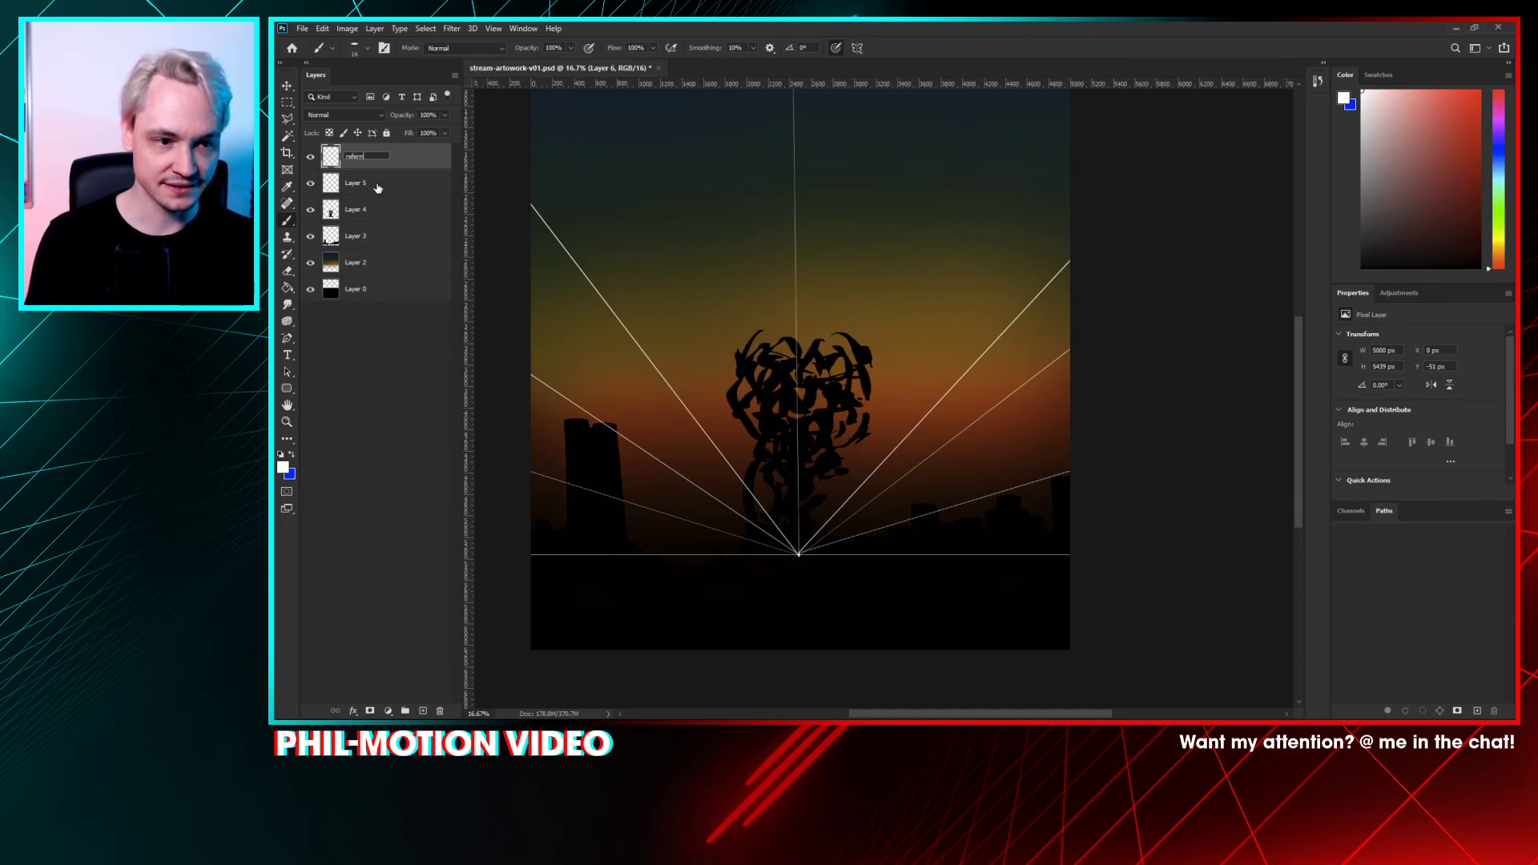
text(ce)
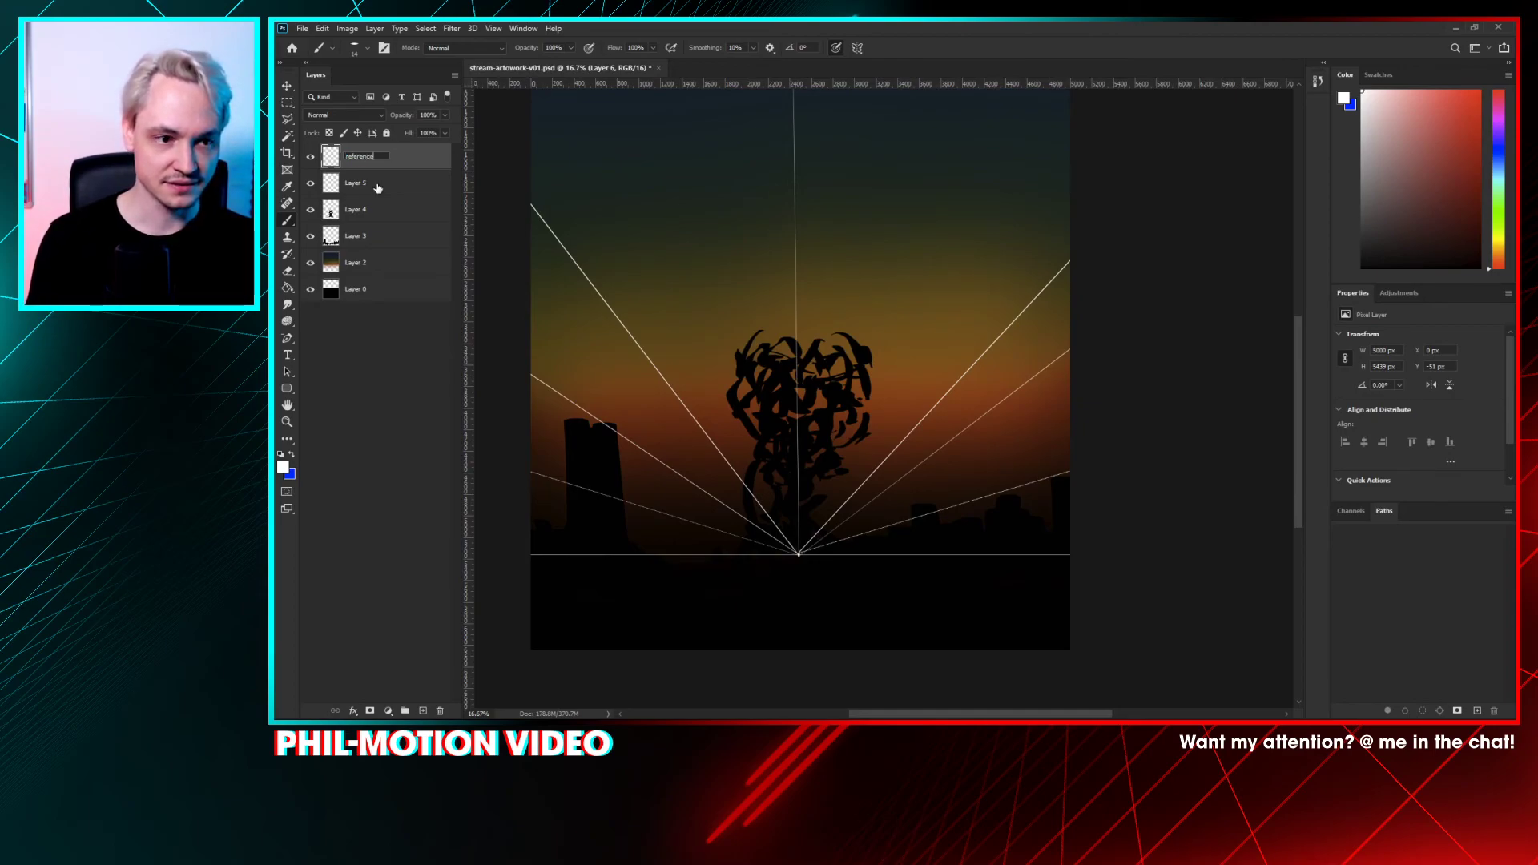
key(BackSpace)
key(BackSpace)
key(BackSpace)
key(BackSpace)
key(BackSpace)
key(BackSpace)
key(BackSpace)
key(BackSpace)
key(BackSpace)
text(persp)
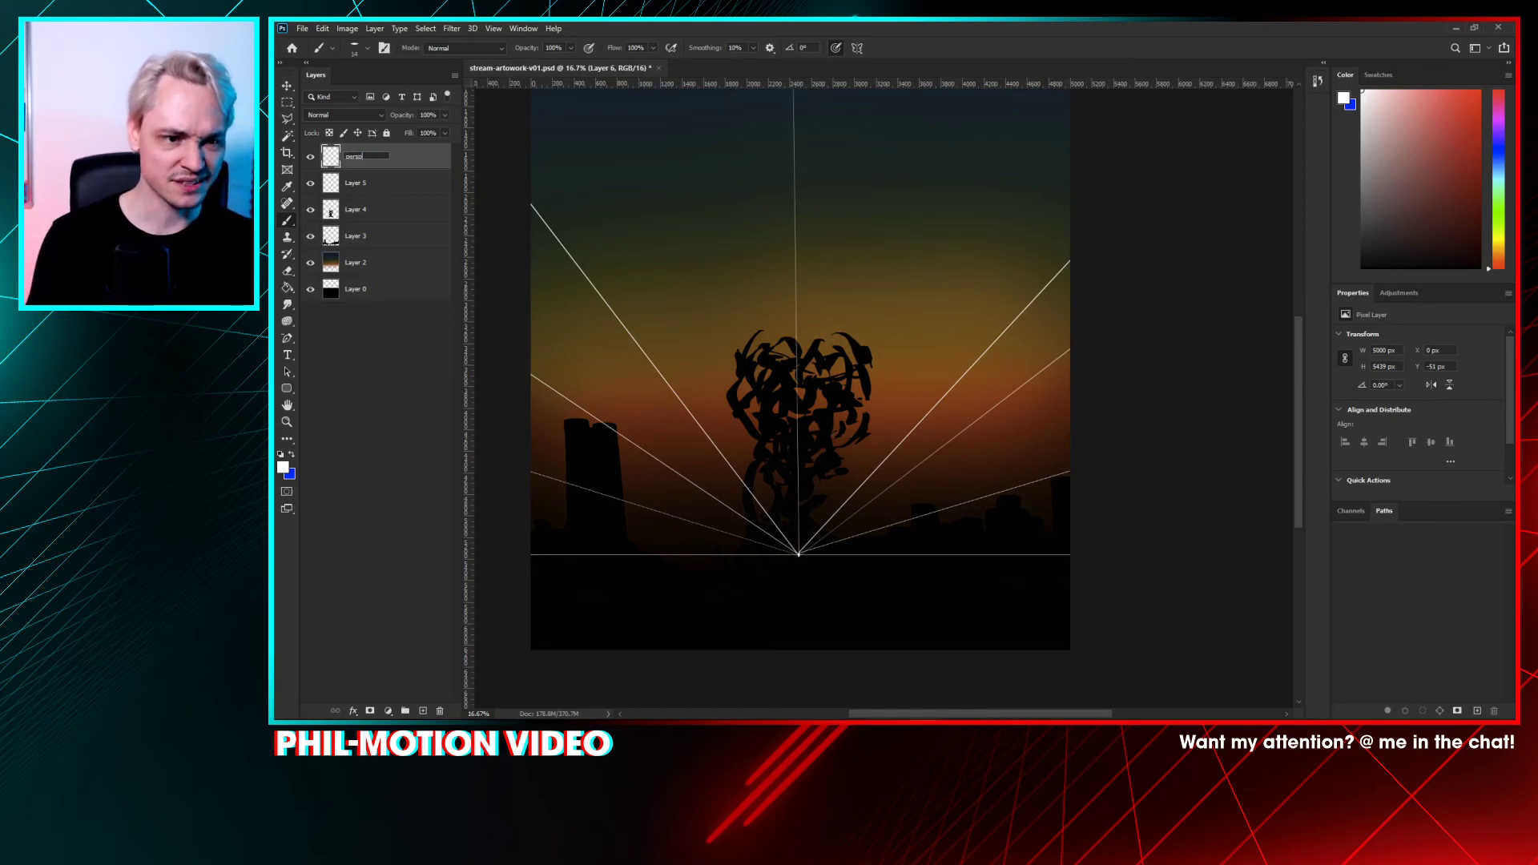
key(Return)
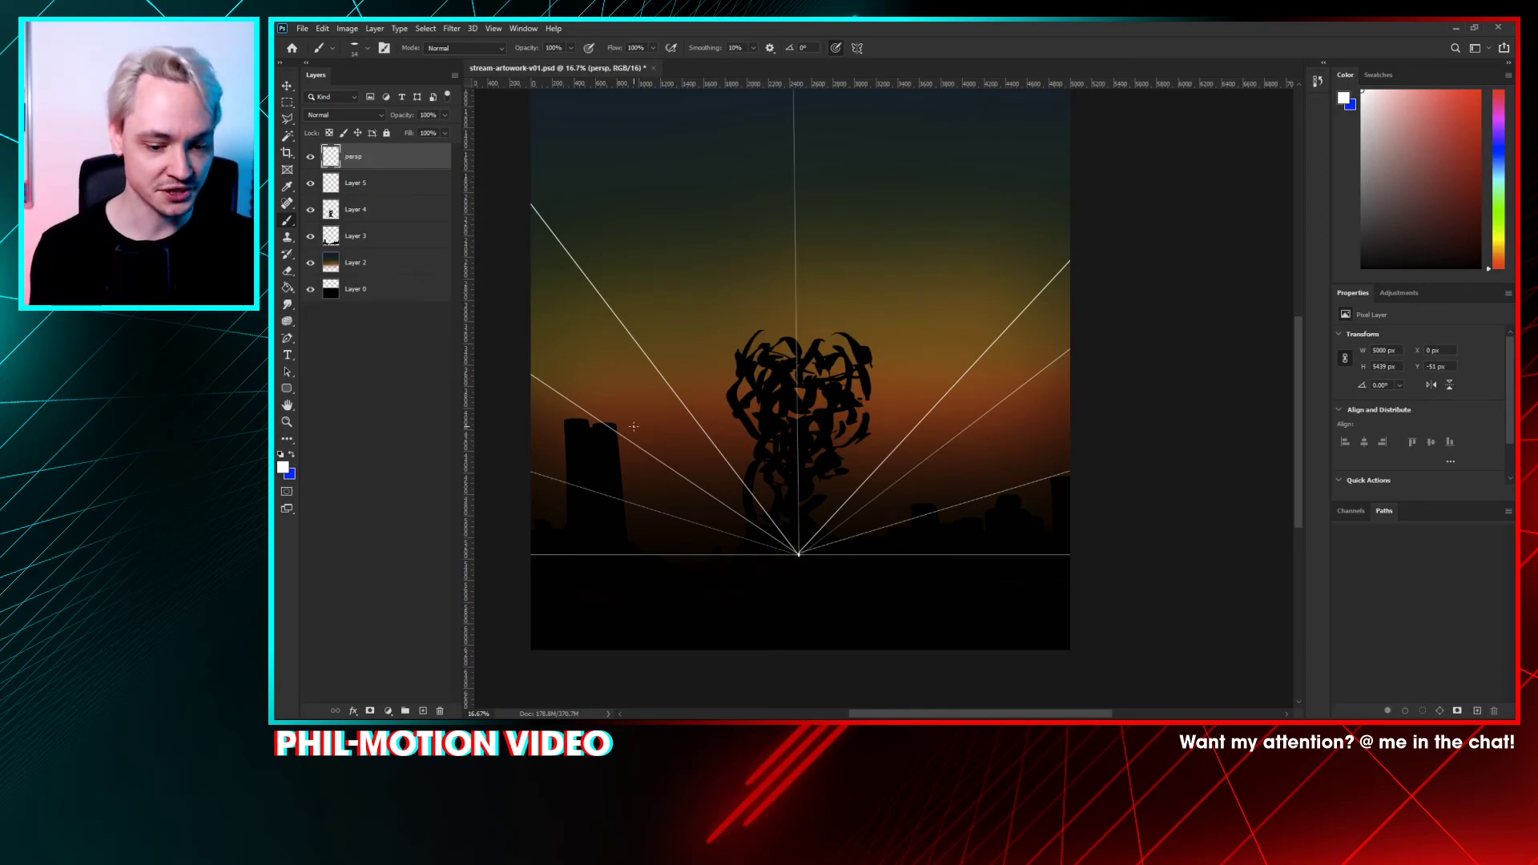
drag(632, 390, 694, 392)
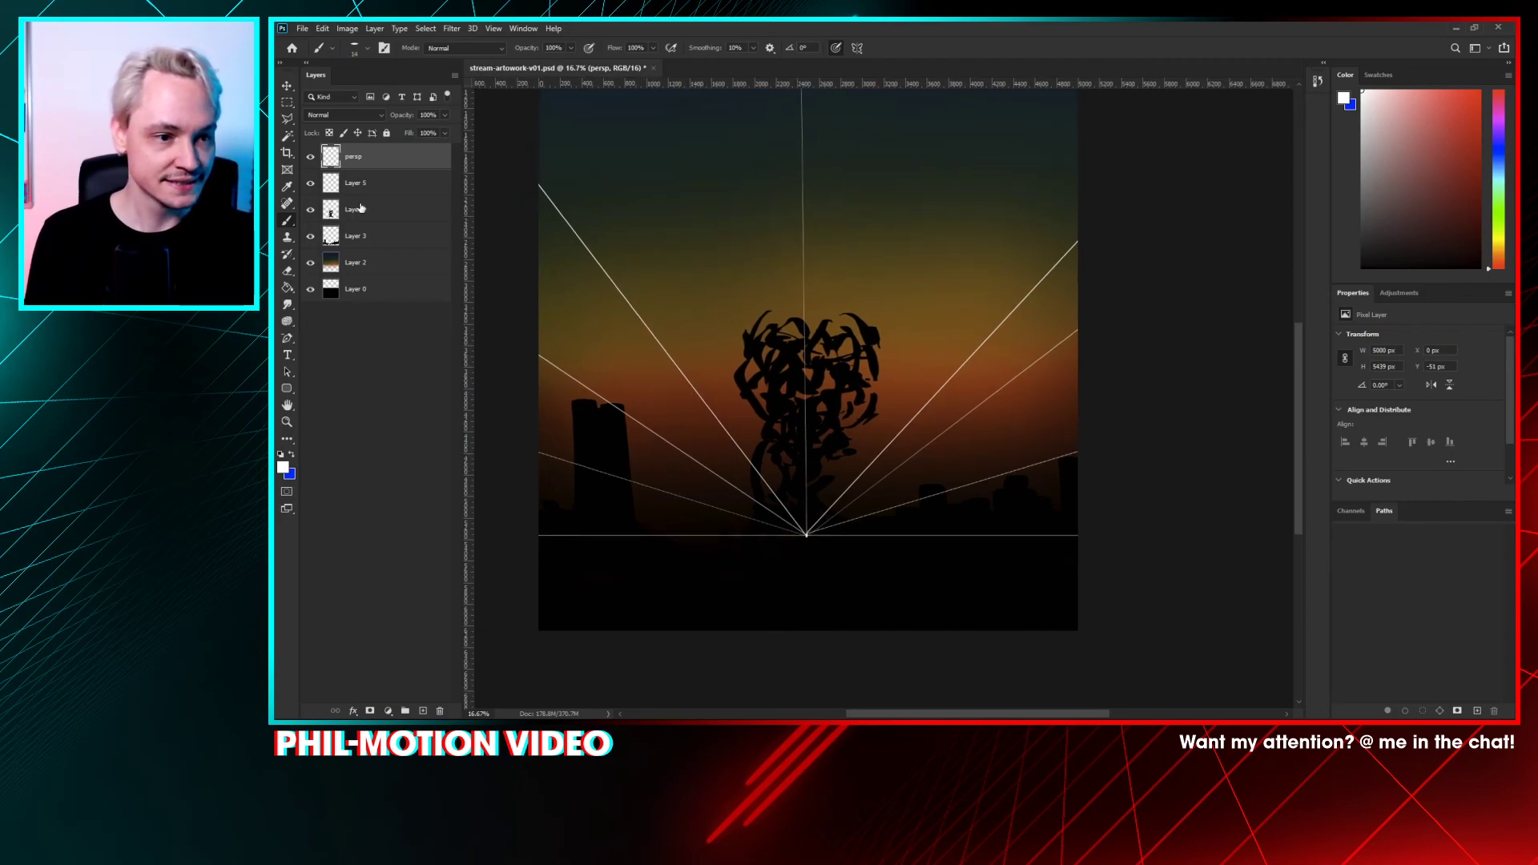
click(391, 129)
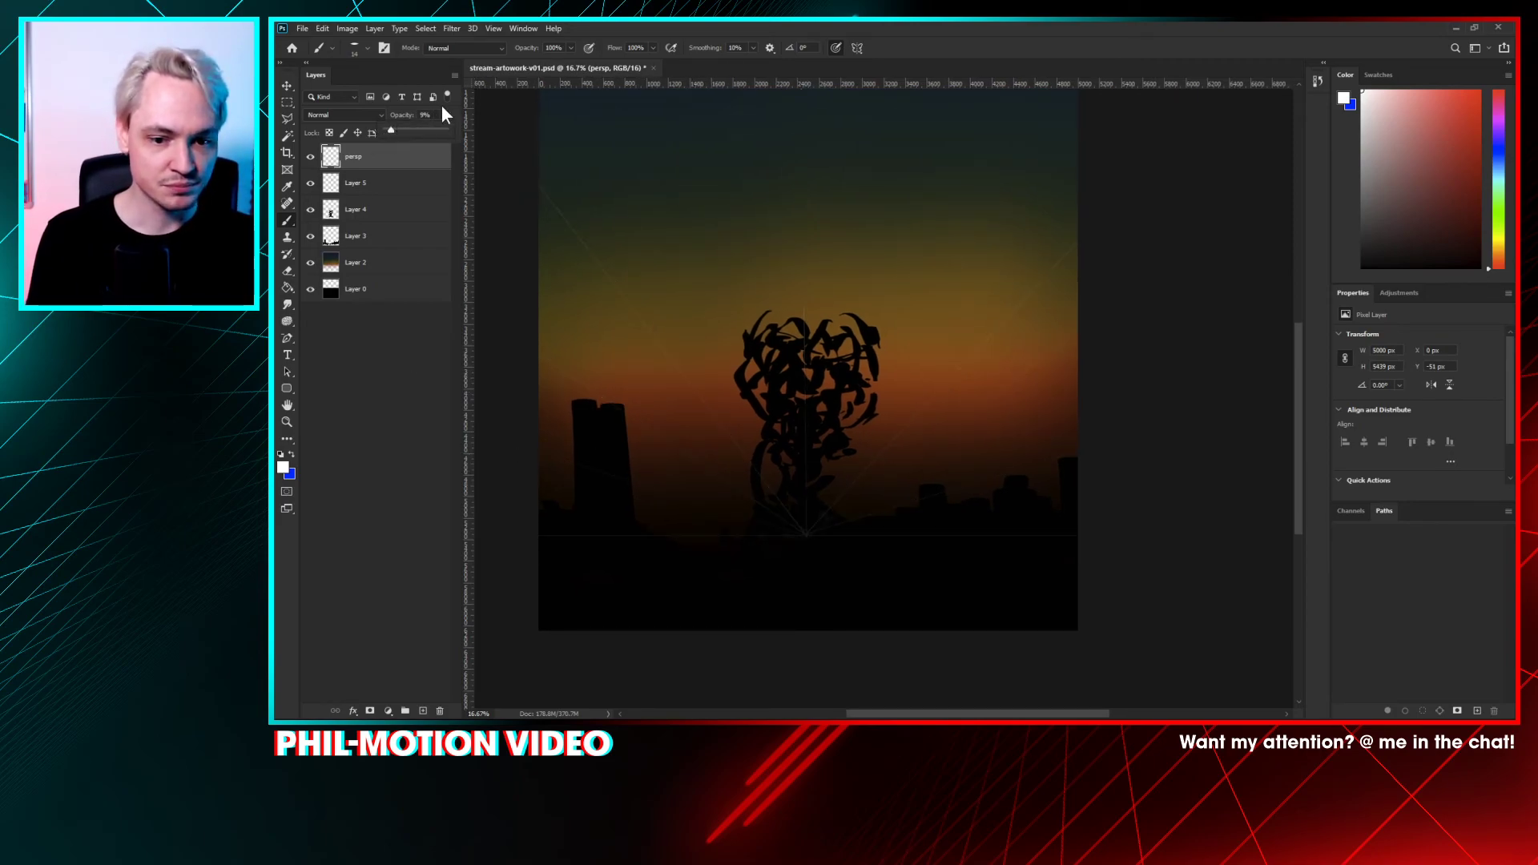
- Move the tree silhouette on Layer 4 straight up so its roots float above the skyline
click(383, 204)
drag(838, 410, 825, 255)
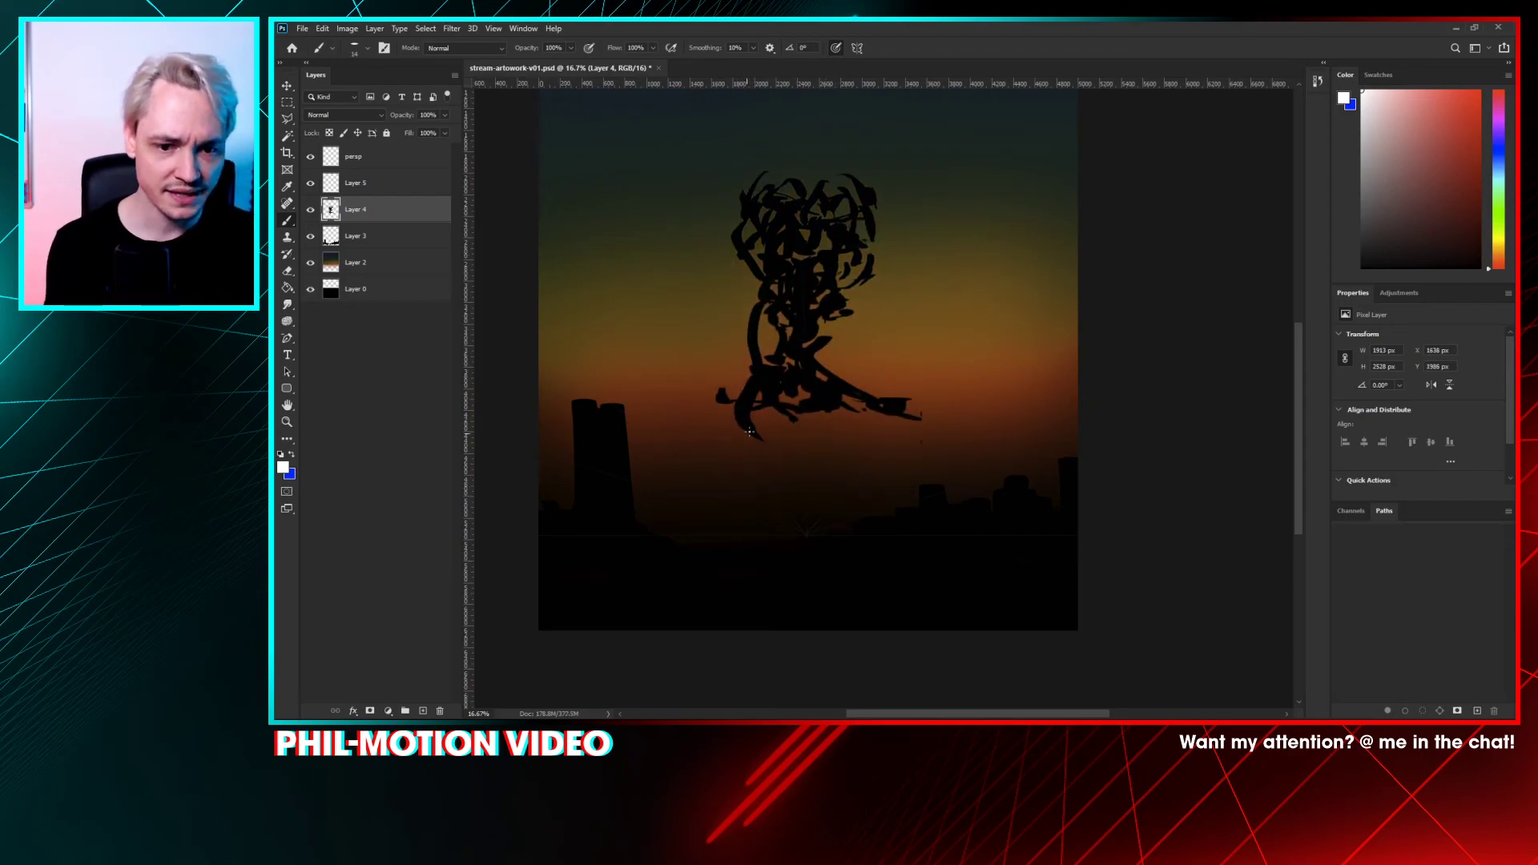
- Sample the tree's black and paint flat horizontal strokes across its roots on Layer 4 with an enlarged elliptical brush
alt+click(767, 382)
right_click(730, 358)
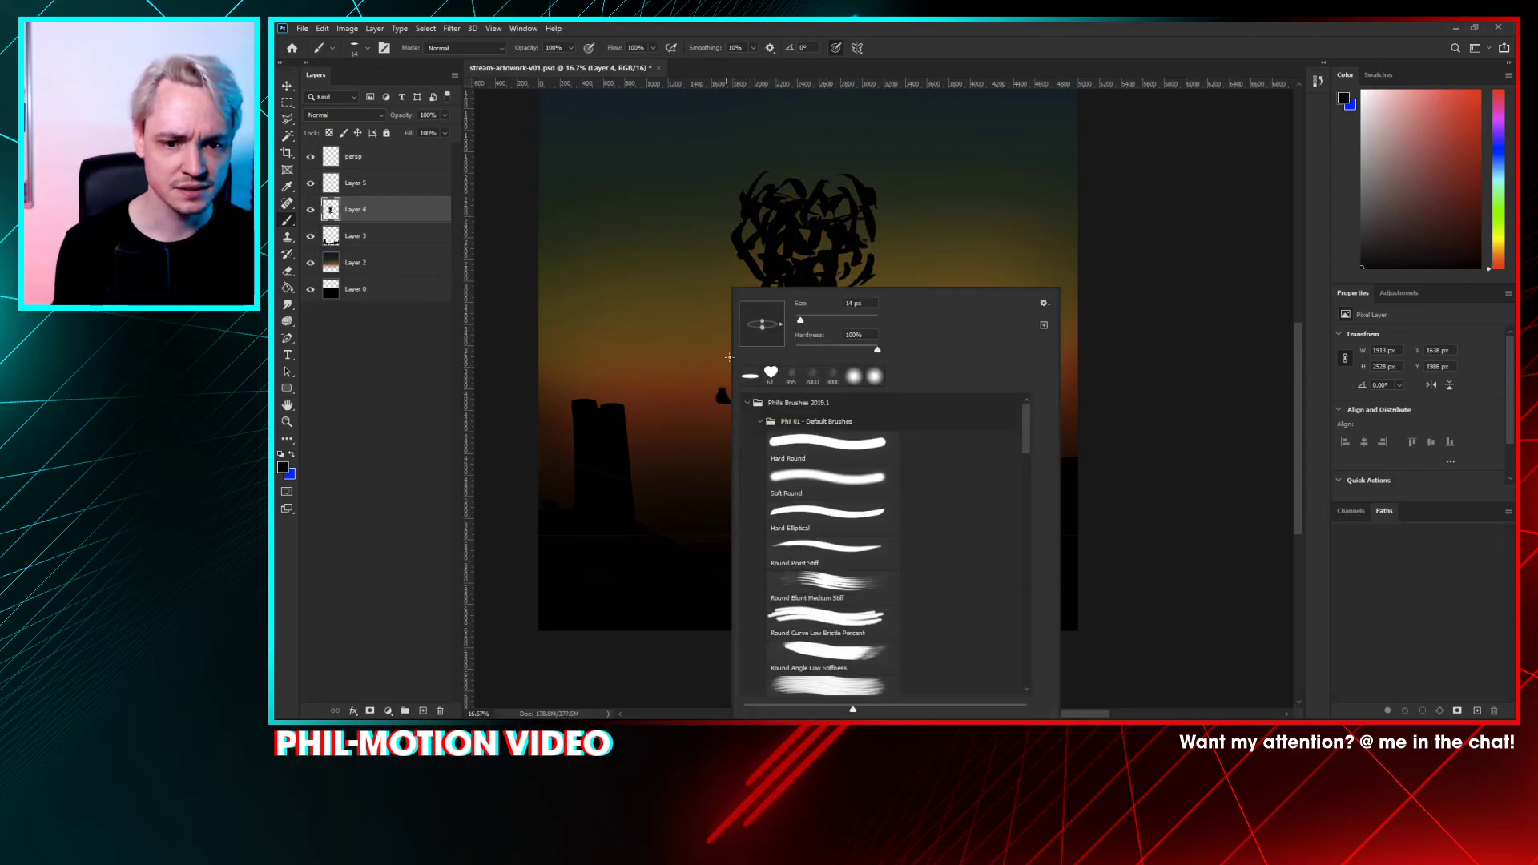
click(751, 378)
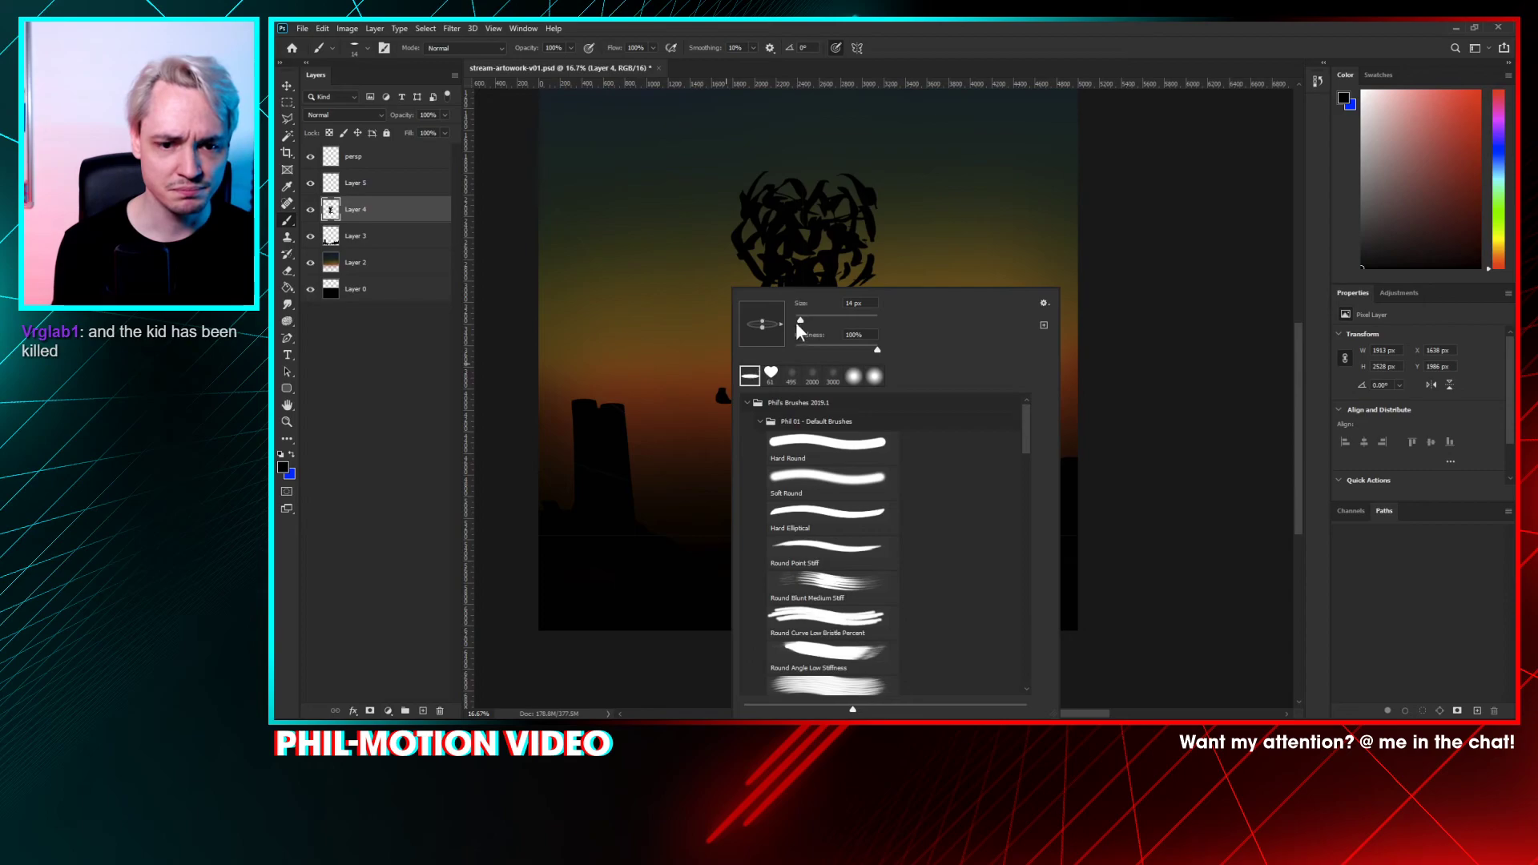
click(717, 403)
right_click(787, 351)
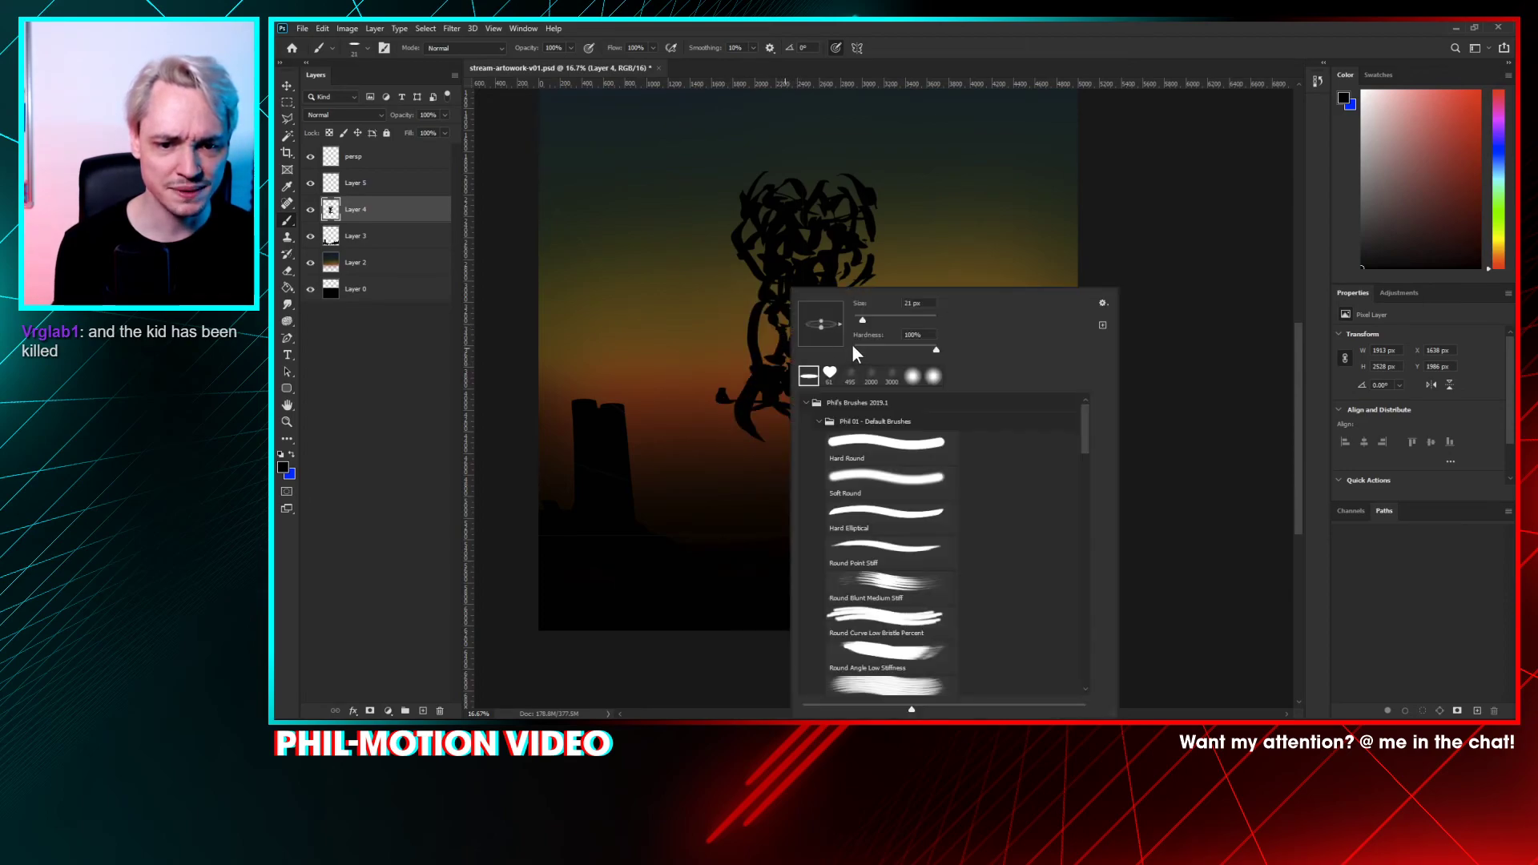
click(769, 387)
right_click(789, 363)
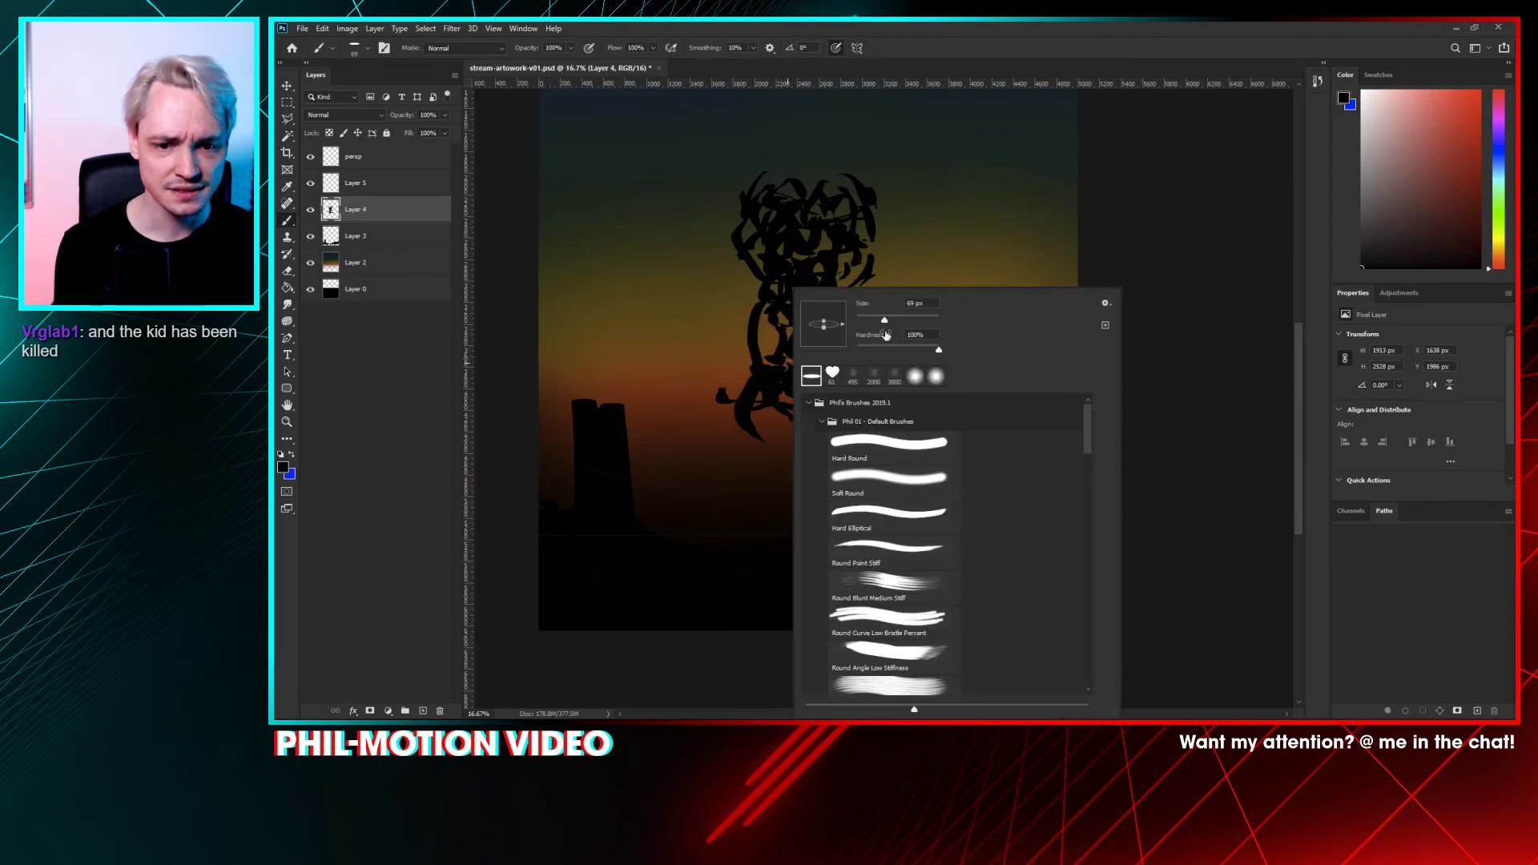
click(762, 414)
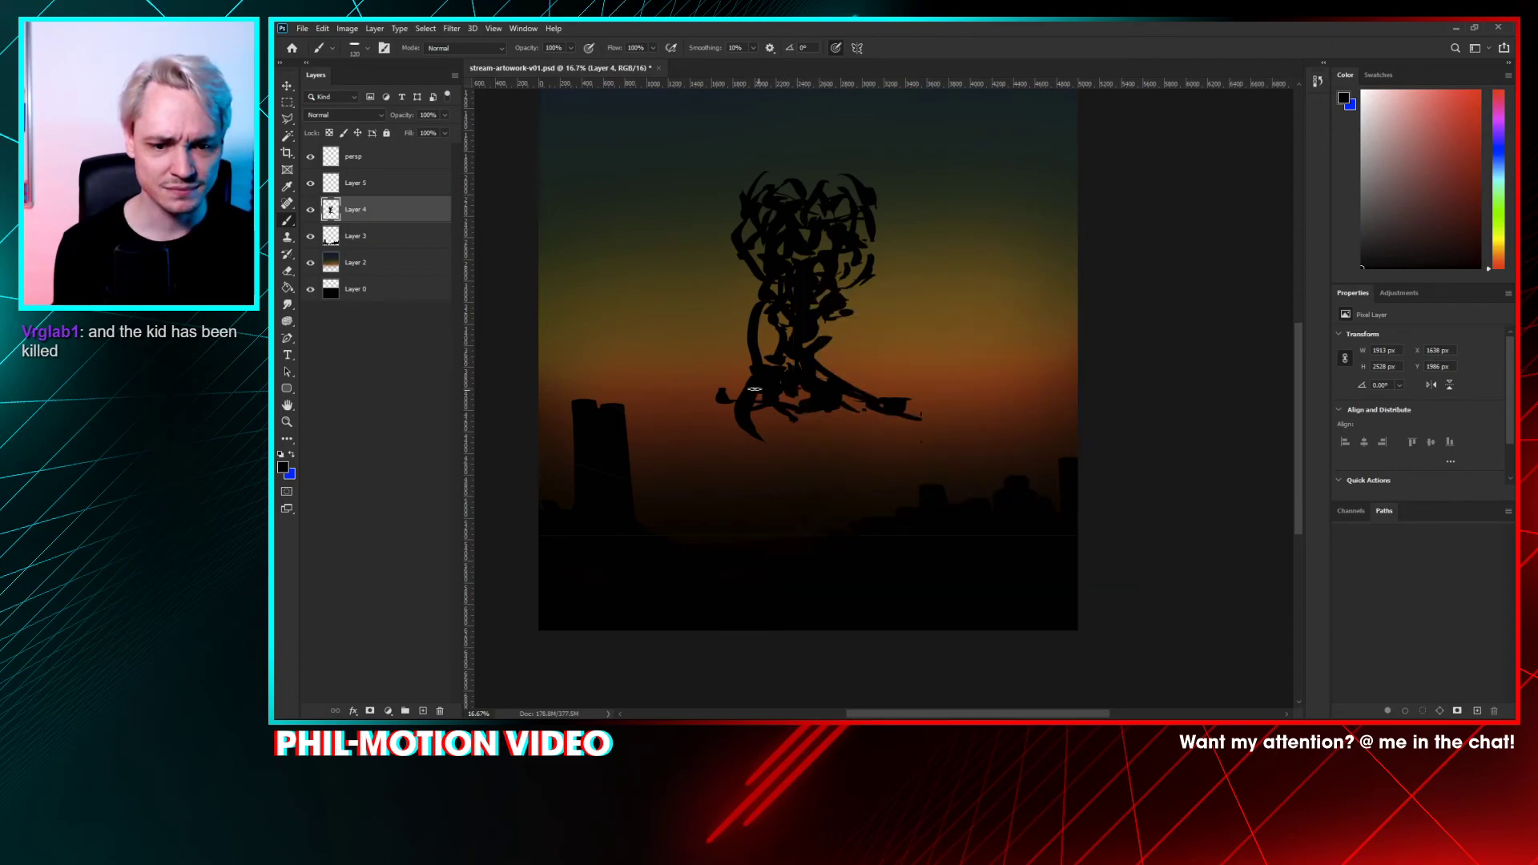
drag(881, 390, 806, 390)
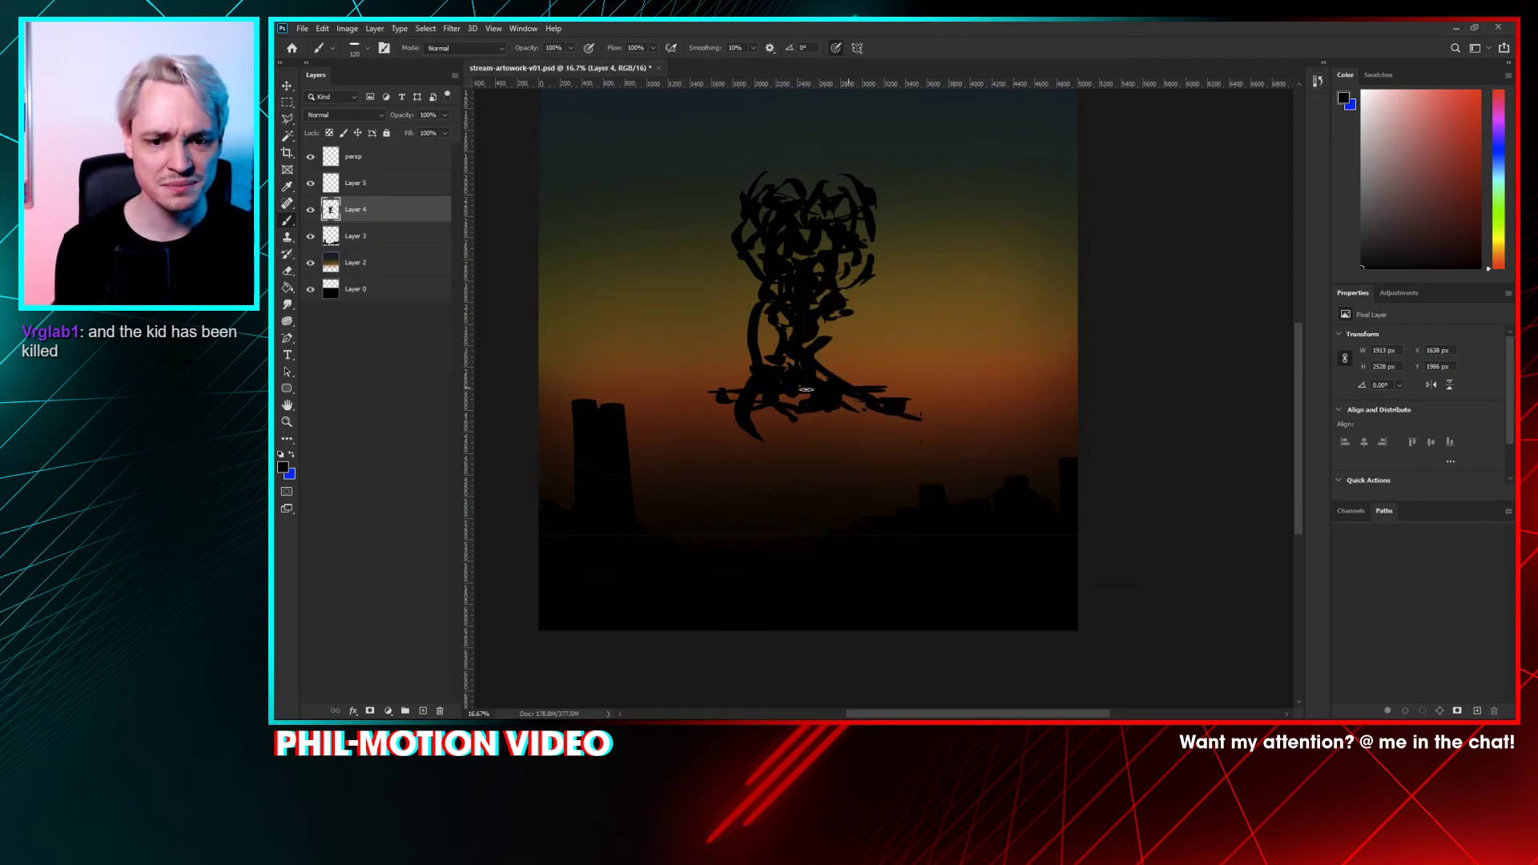
- Set the Eraser to the hard elliptical brush tip, make the tip rounder and increase its size
key(e)
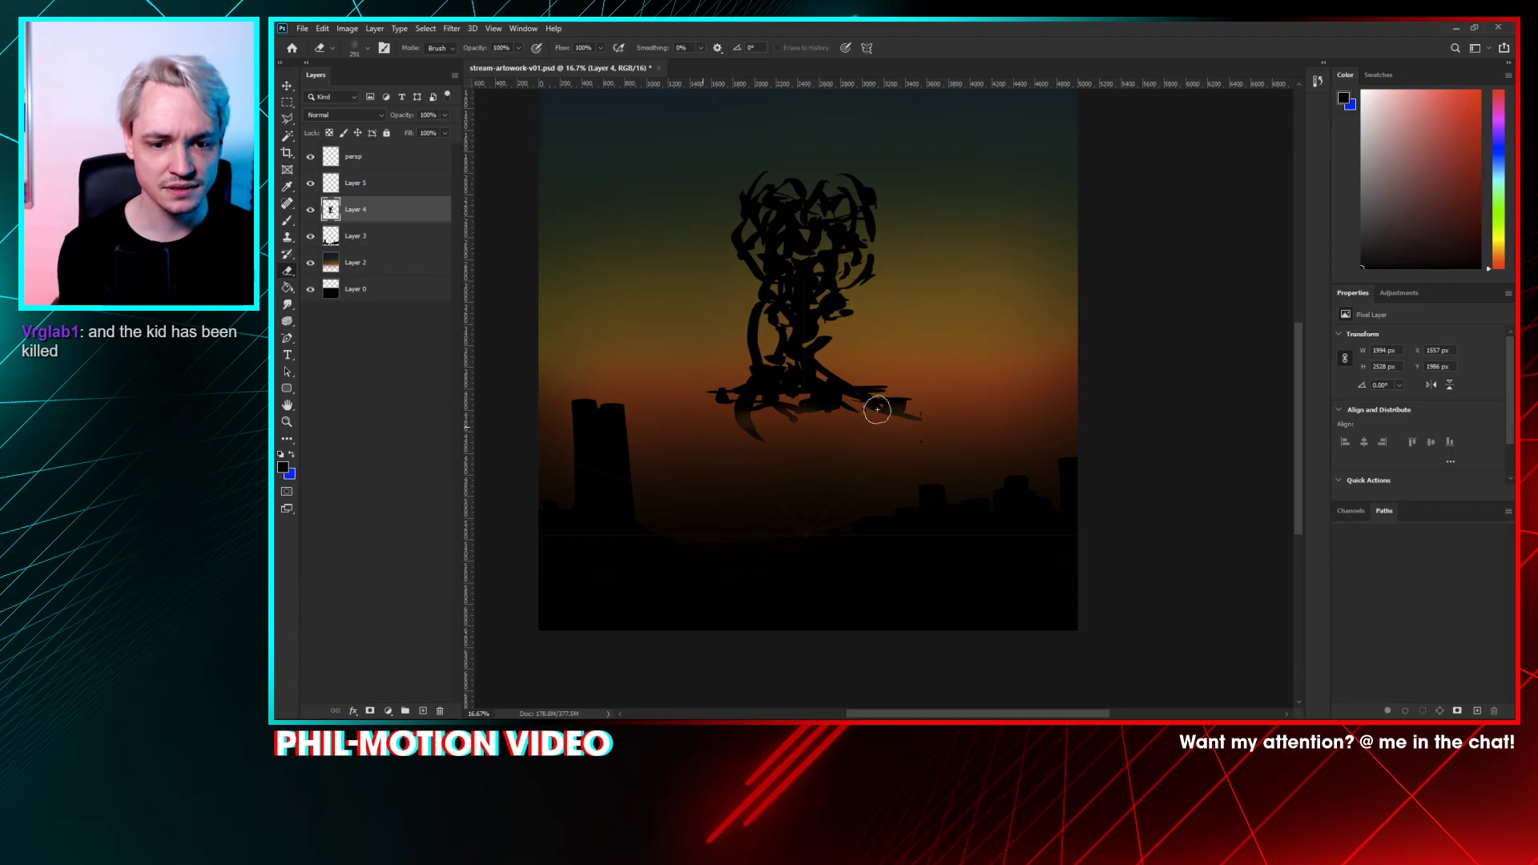
right_click(727, 402)
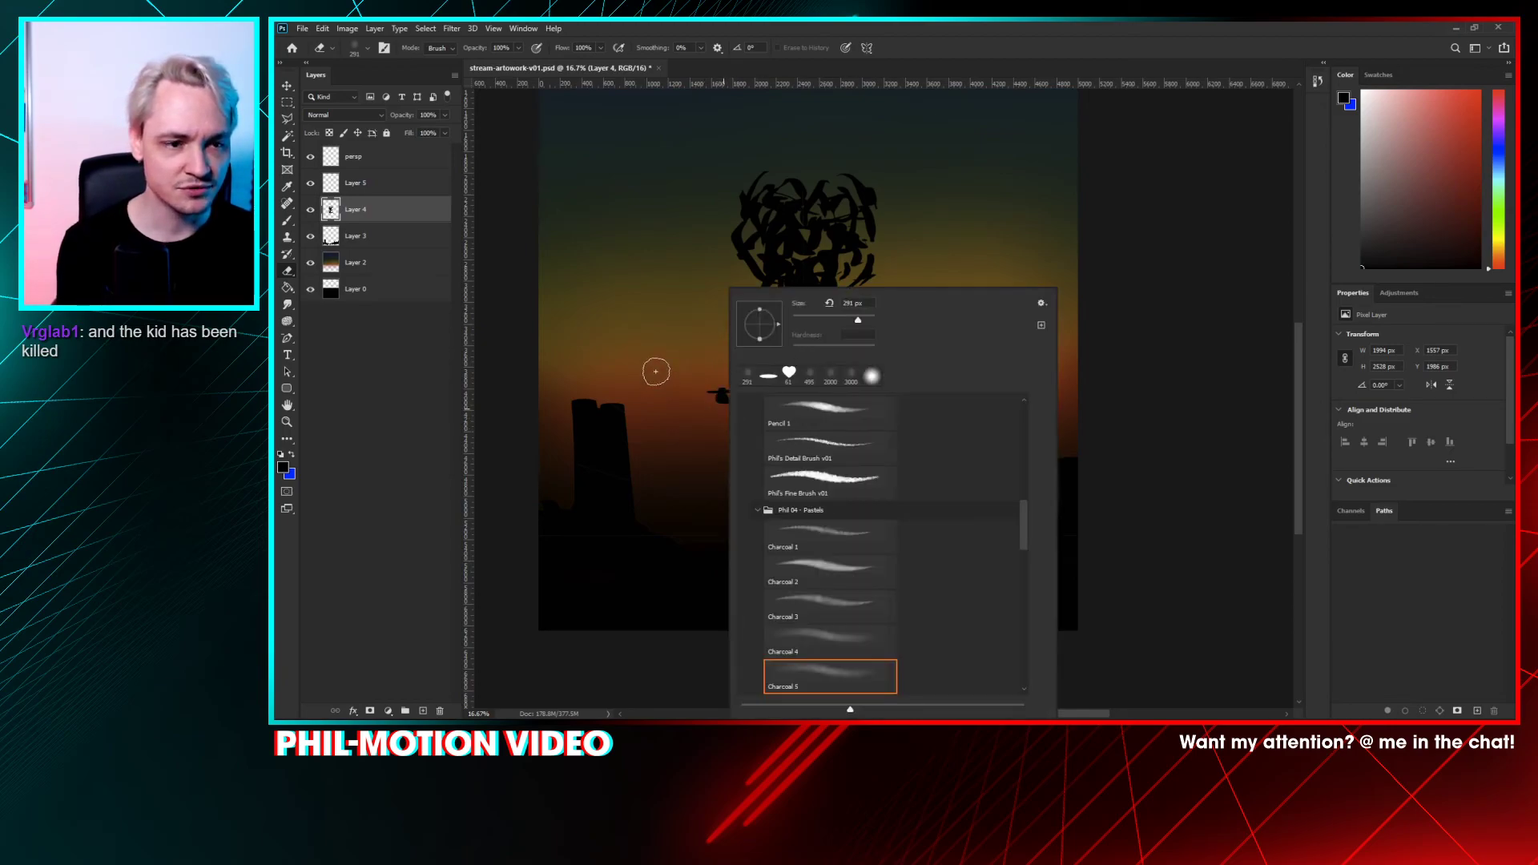
click(324, 327)
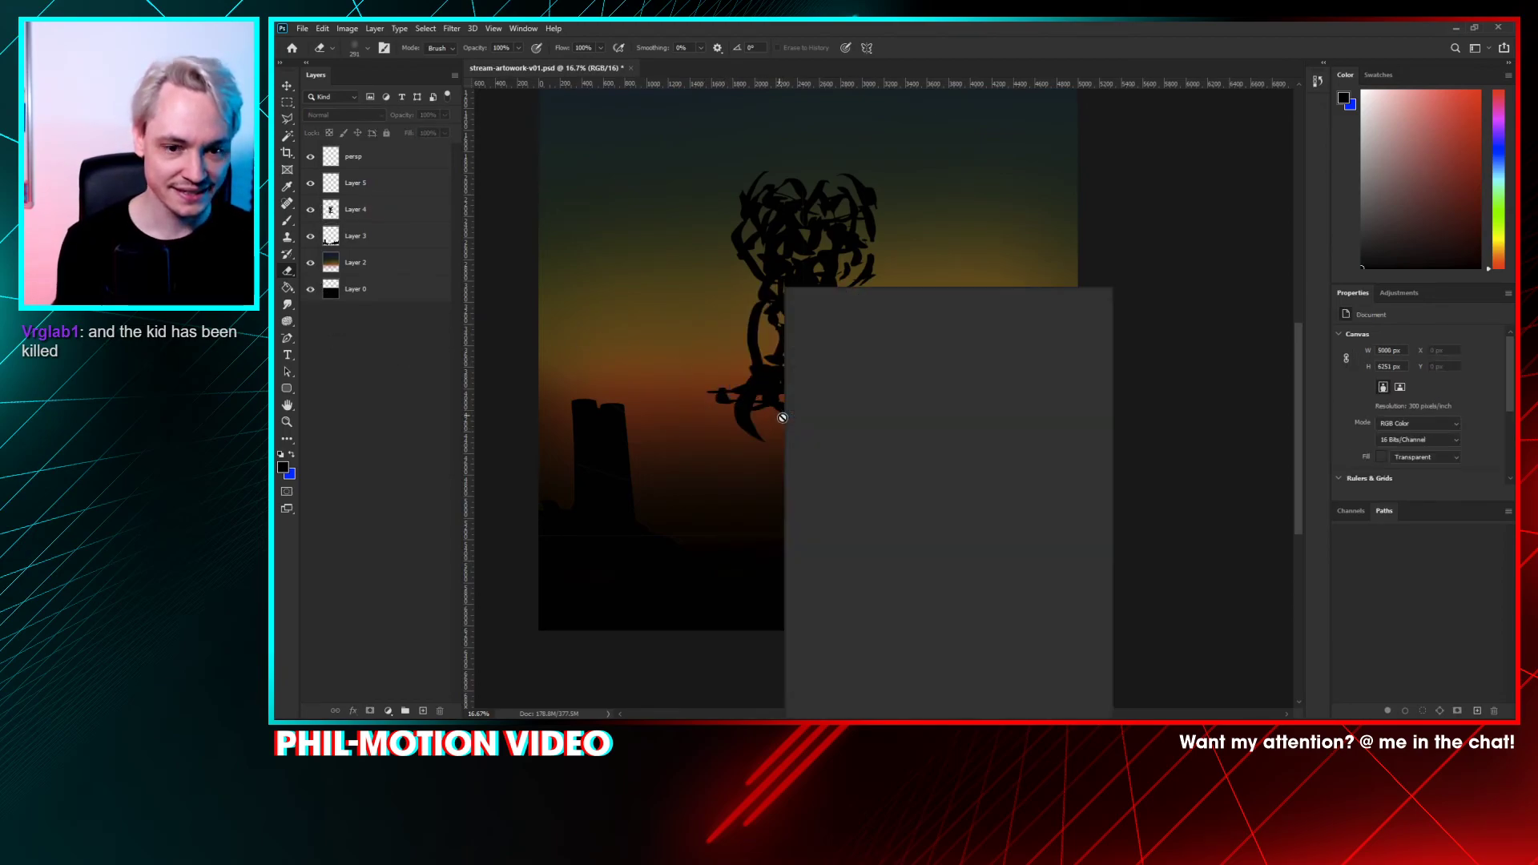
right_click(781, 413)
click(825, 374)
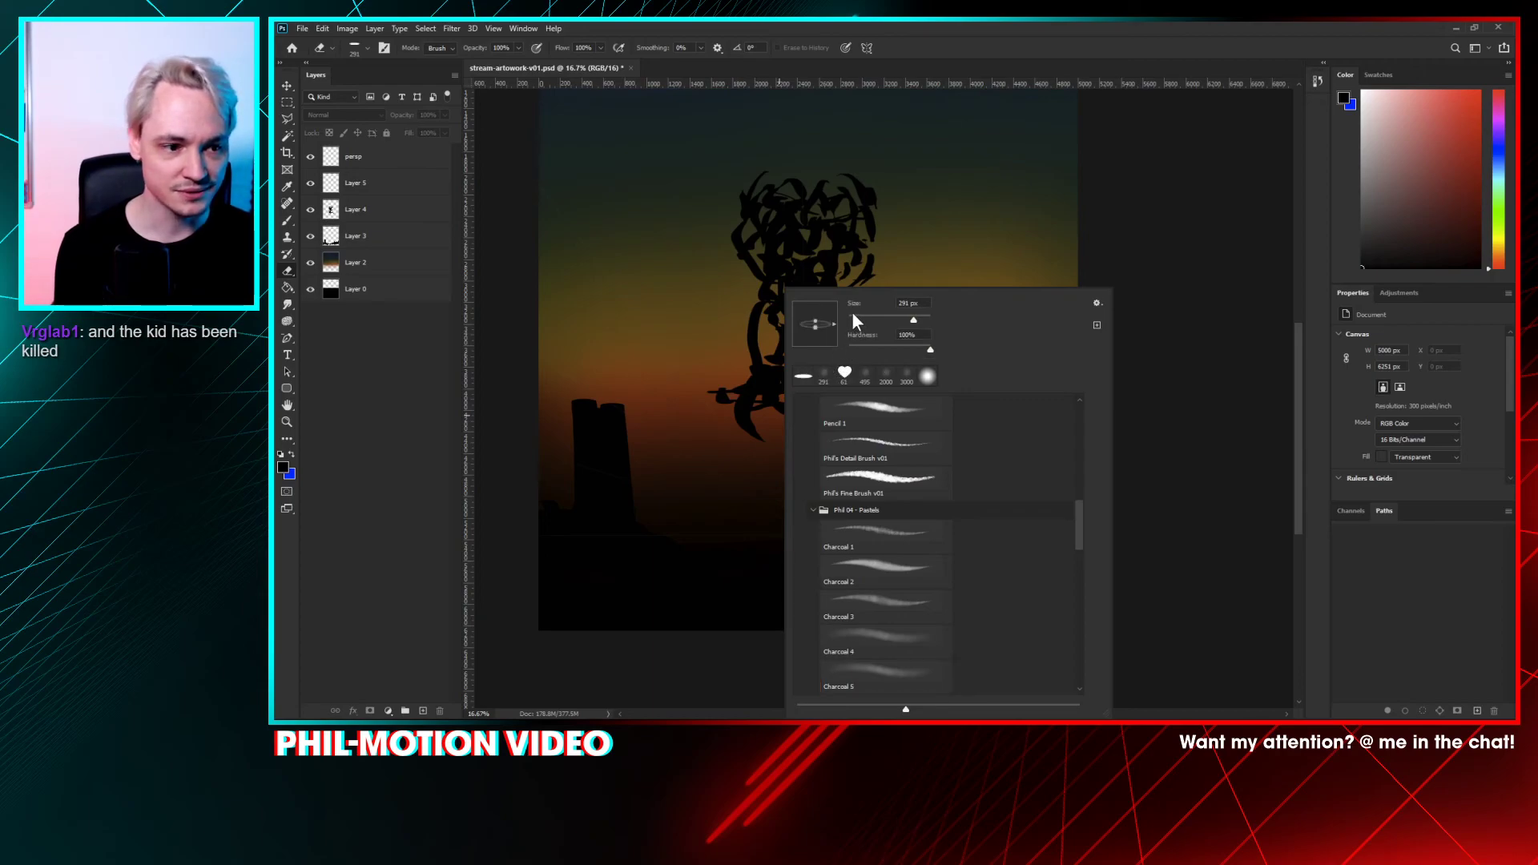
drag(815, 327, 814, 332)
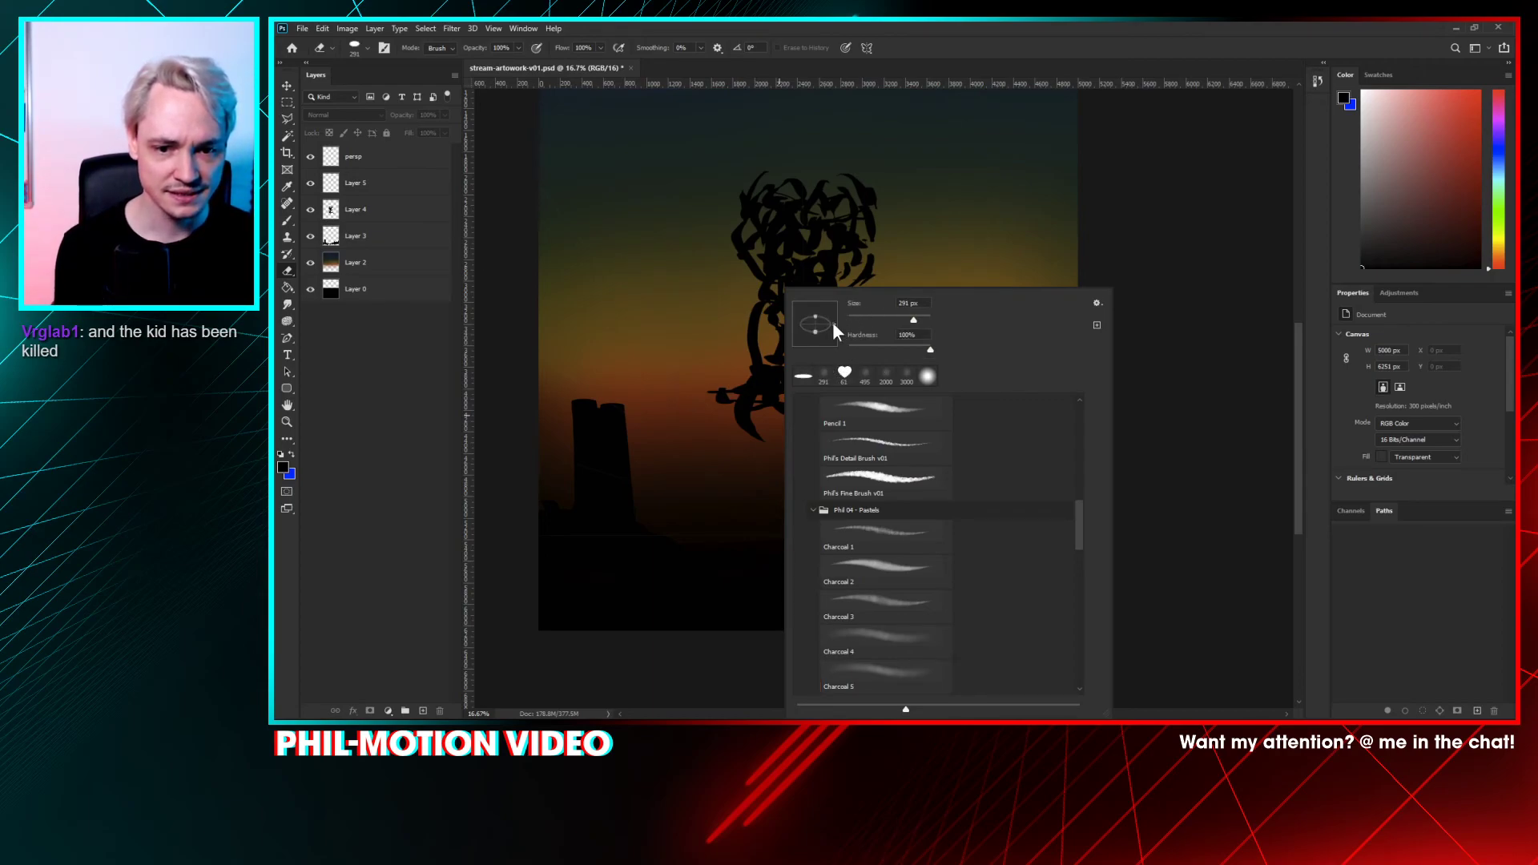
drag(911, 321, 920, 323)
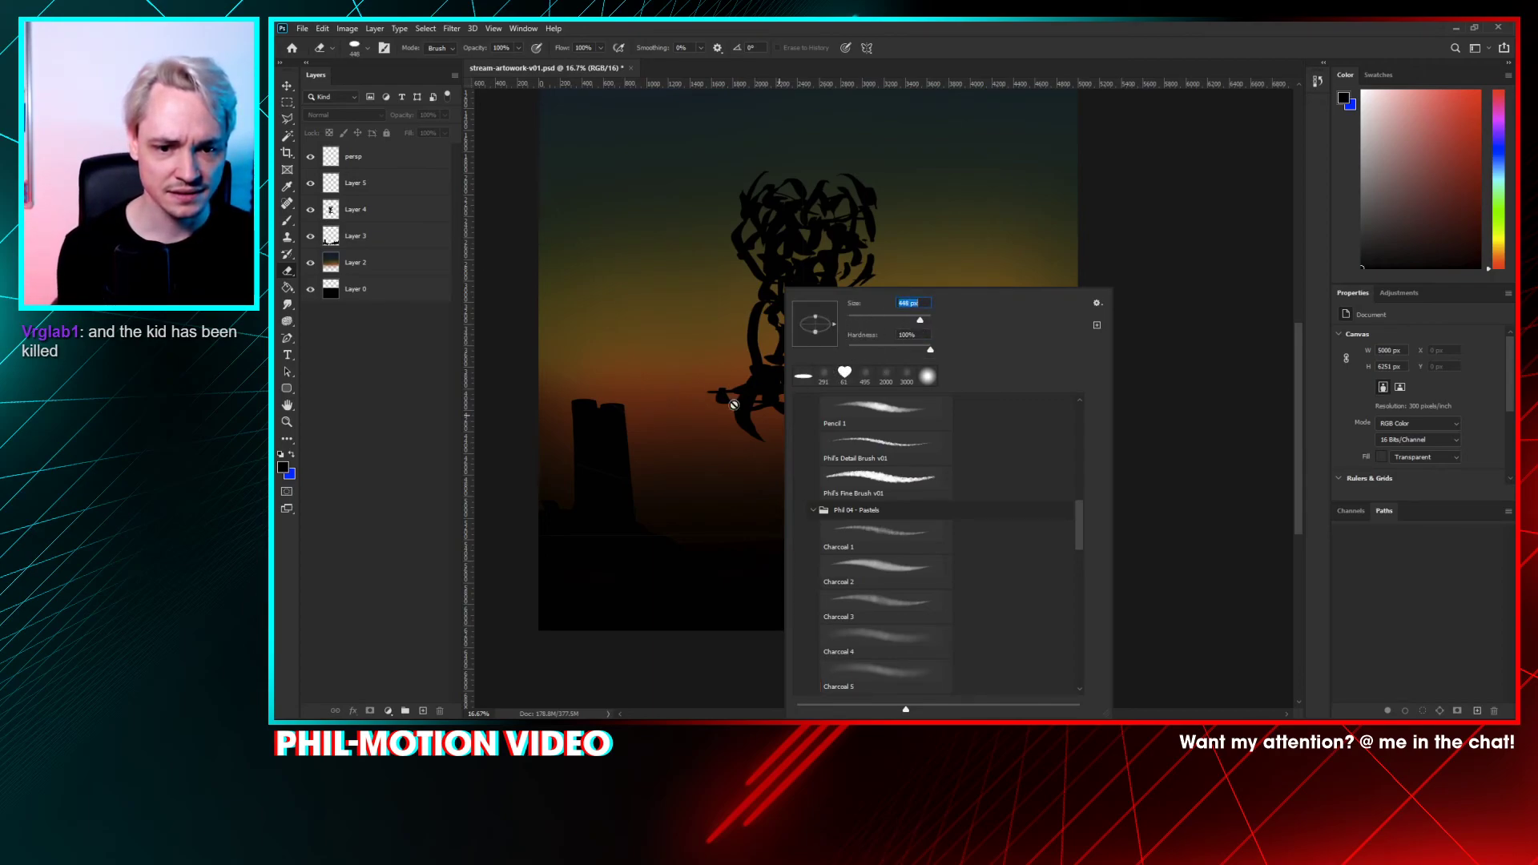
click(731, 404)
key(Return)
- Erase the roots hanging below the tree on Layer 4 and paint a flat black base with flared sides under the trunk
click(365, 160)
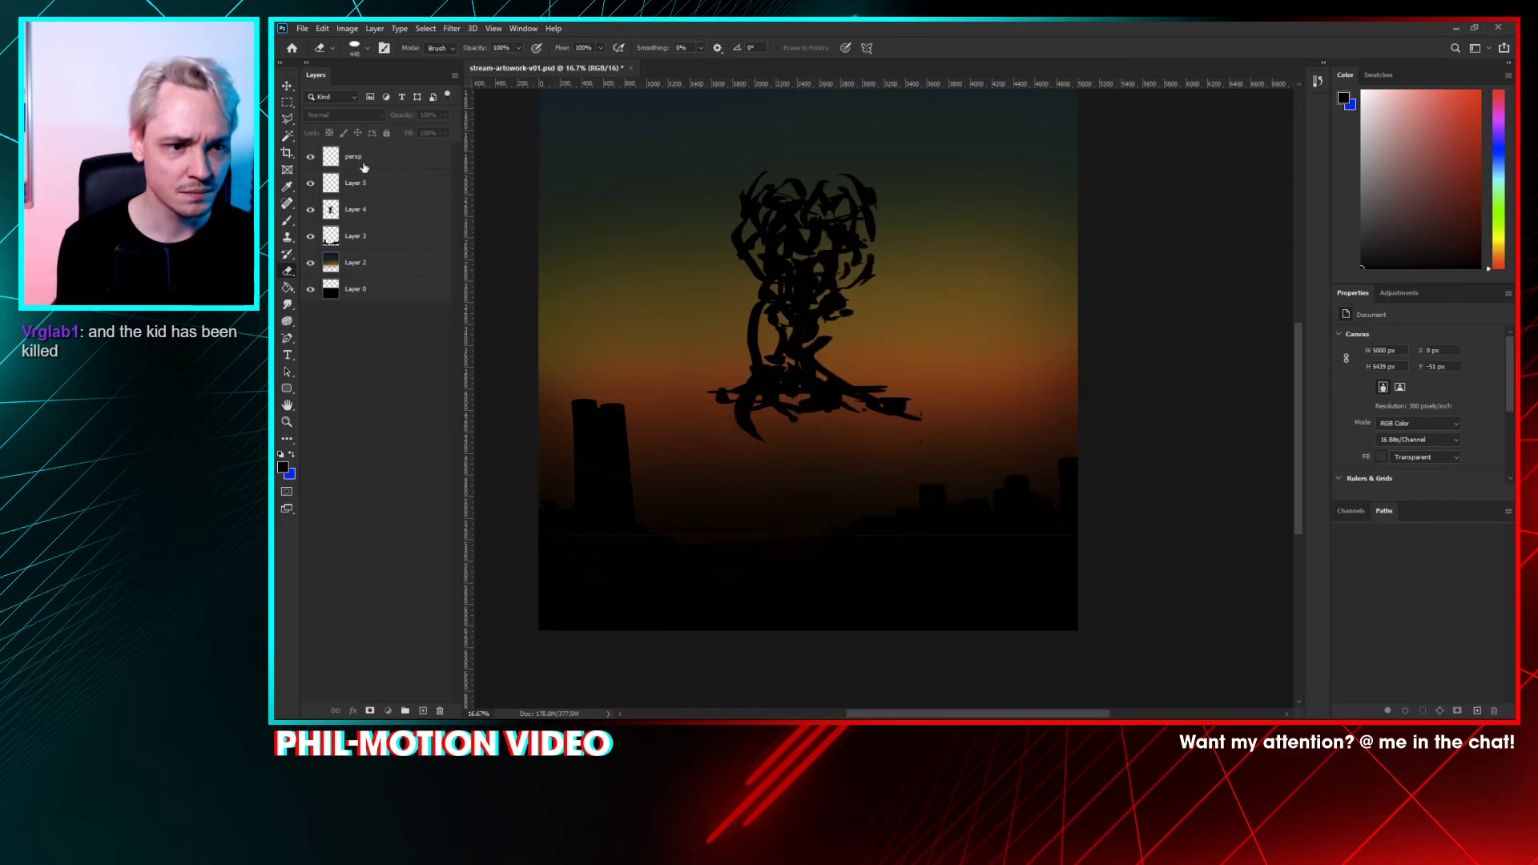
click(310, 210)
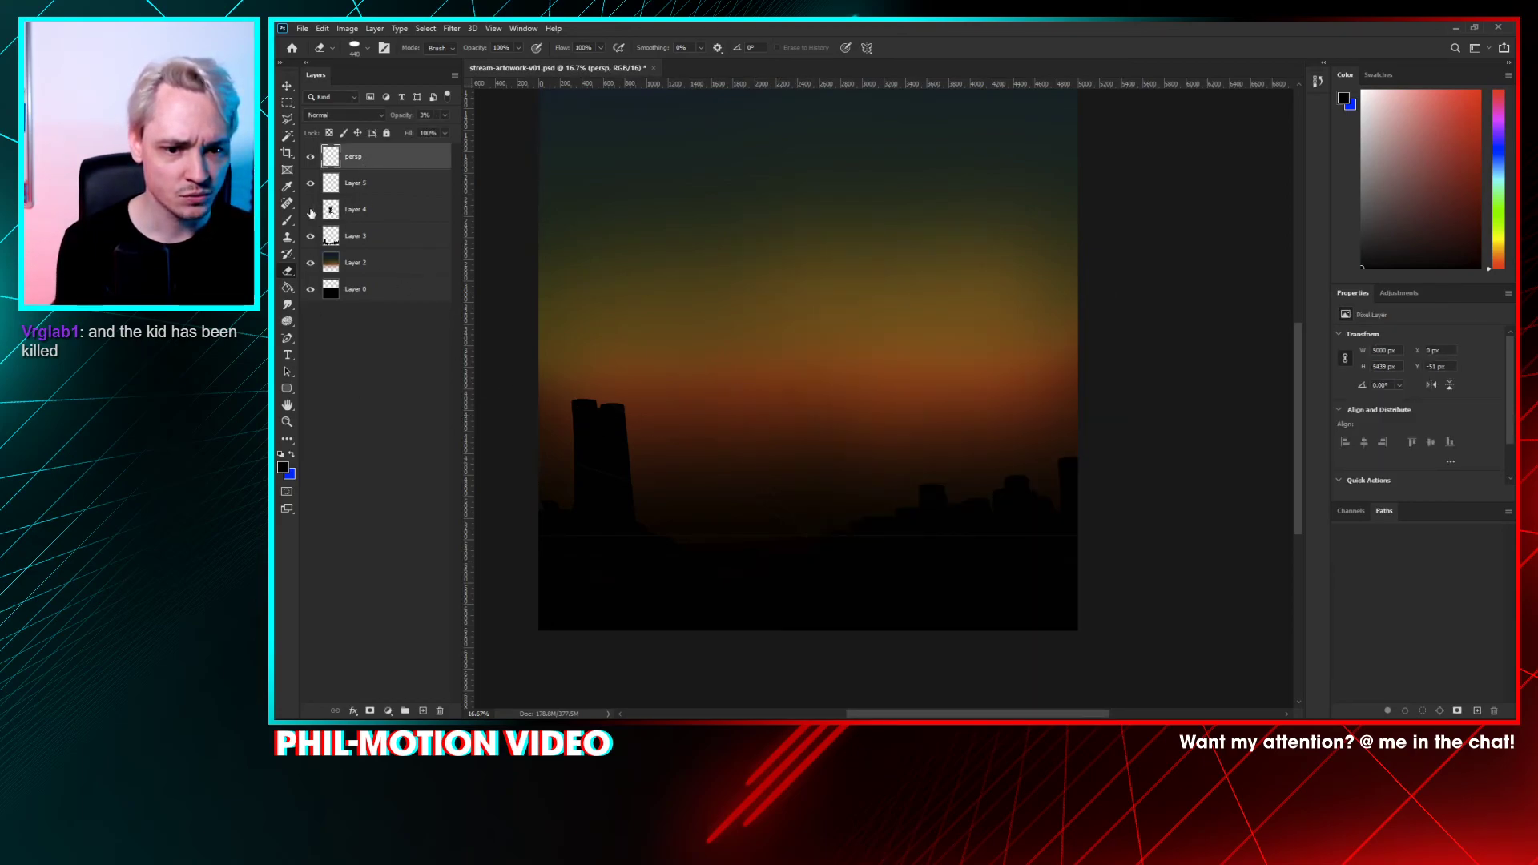
click(310, 210)
click(357, 212)
mouse_move(772, 409)
mouse_down()
mouse_move(927, 402)
mouse_move(708, 420)
mouse_move(929, 405)
mouse_move(665, 415)
mouse_move(920, 404)
mouse_move(689, 411)
mouse_move(919, 414)
mouse_move(755, 430)
mouse_move(831, 433)
mouse_move(690, 404)
mouse_move(1013, 405)
mouse_move(674, 416)
mouse_move(708, 403)
mouse_move(1058, 406)
mouse_move(883, 414)
mouse_move(730, 449)
mouse_move(700, 400)
mouse_move(791, 342)
mouse_move(787, 368)
mouse_move(818, 349)
mouse_move(882, 387)
mouse_up()
key(b)
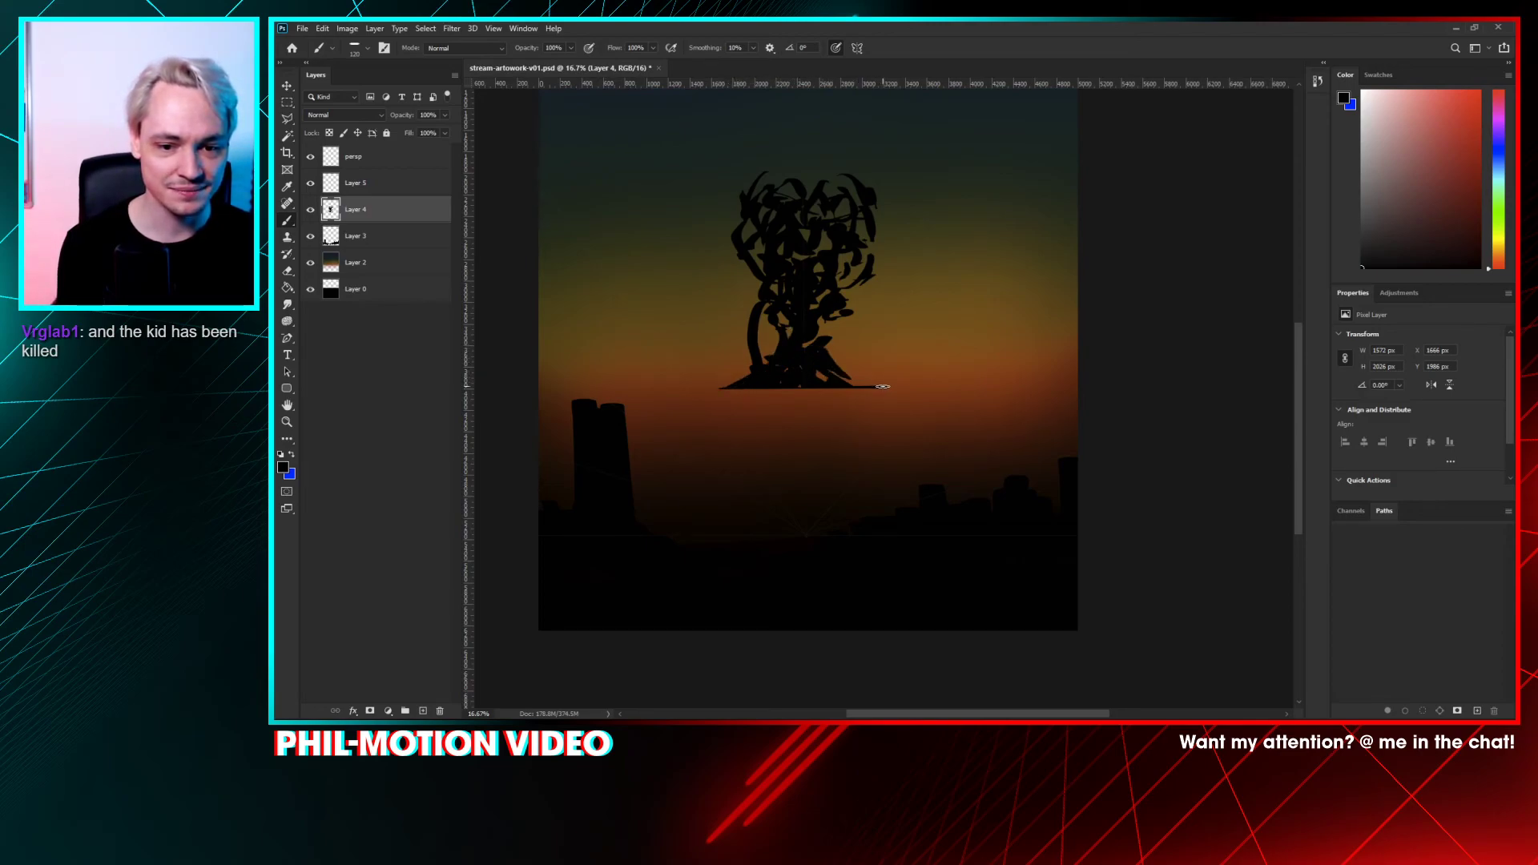
drag(826, 322, 847, 373)
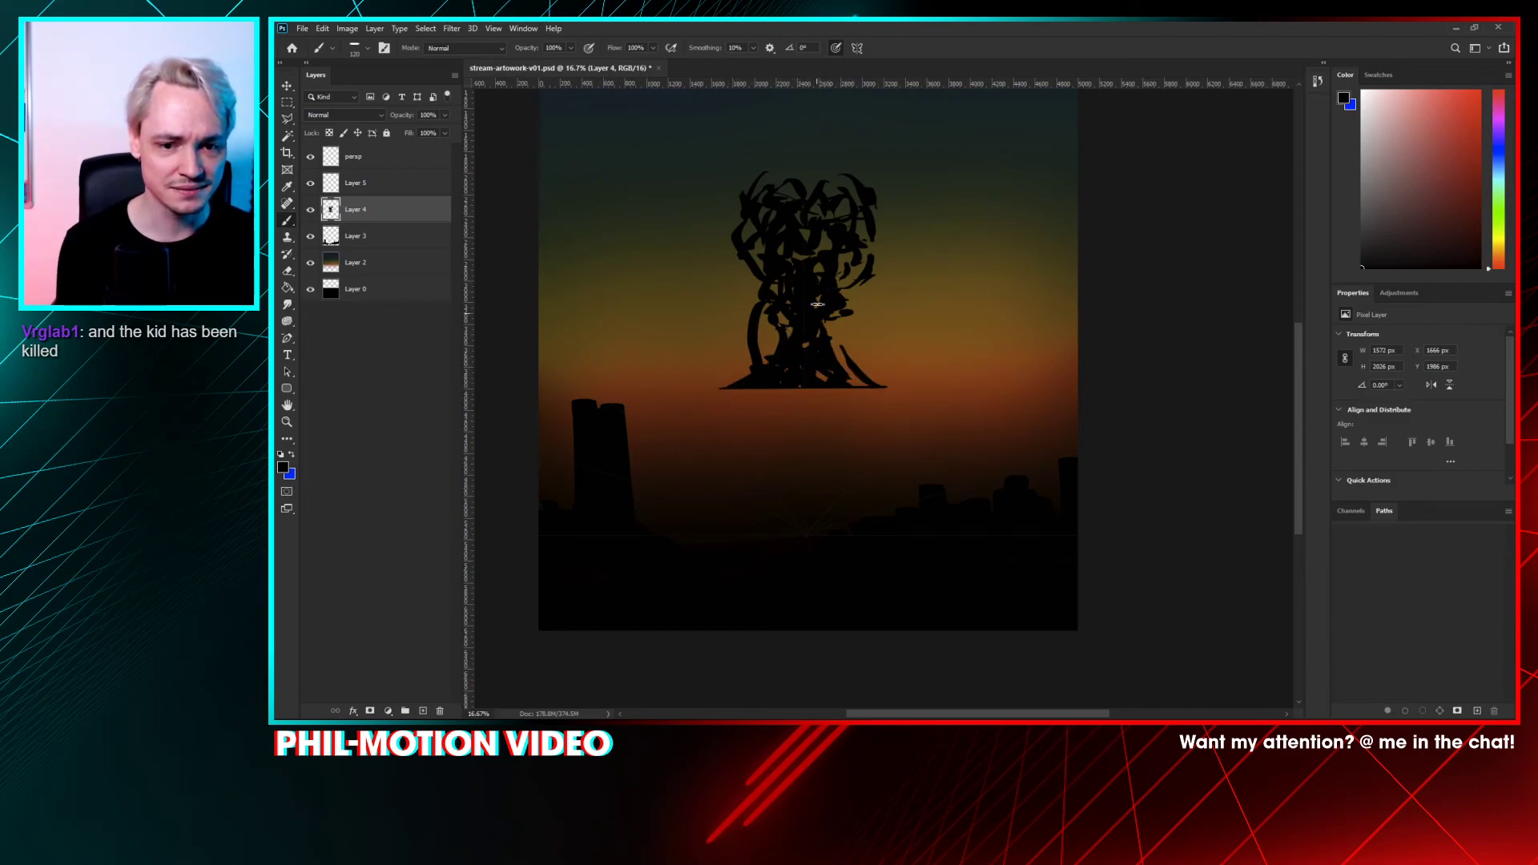
- Move the Layer 4 tree down onto the skyline and stretch it vertically to about 239% of its height
mouse_move(813, 292)
mouse_down()
mouse_move(827, 507)
mouse_move(820, 453)
mouse_move(811, 508)
mouse_up()
key(ctrl+minus)
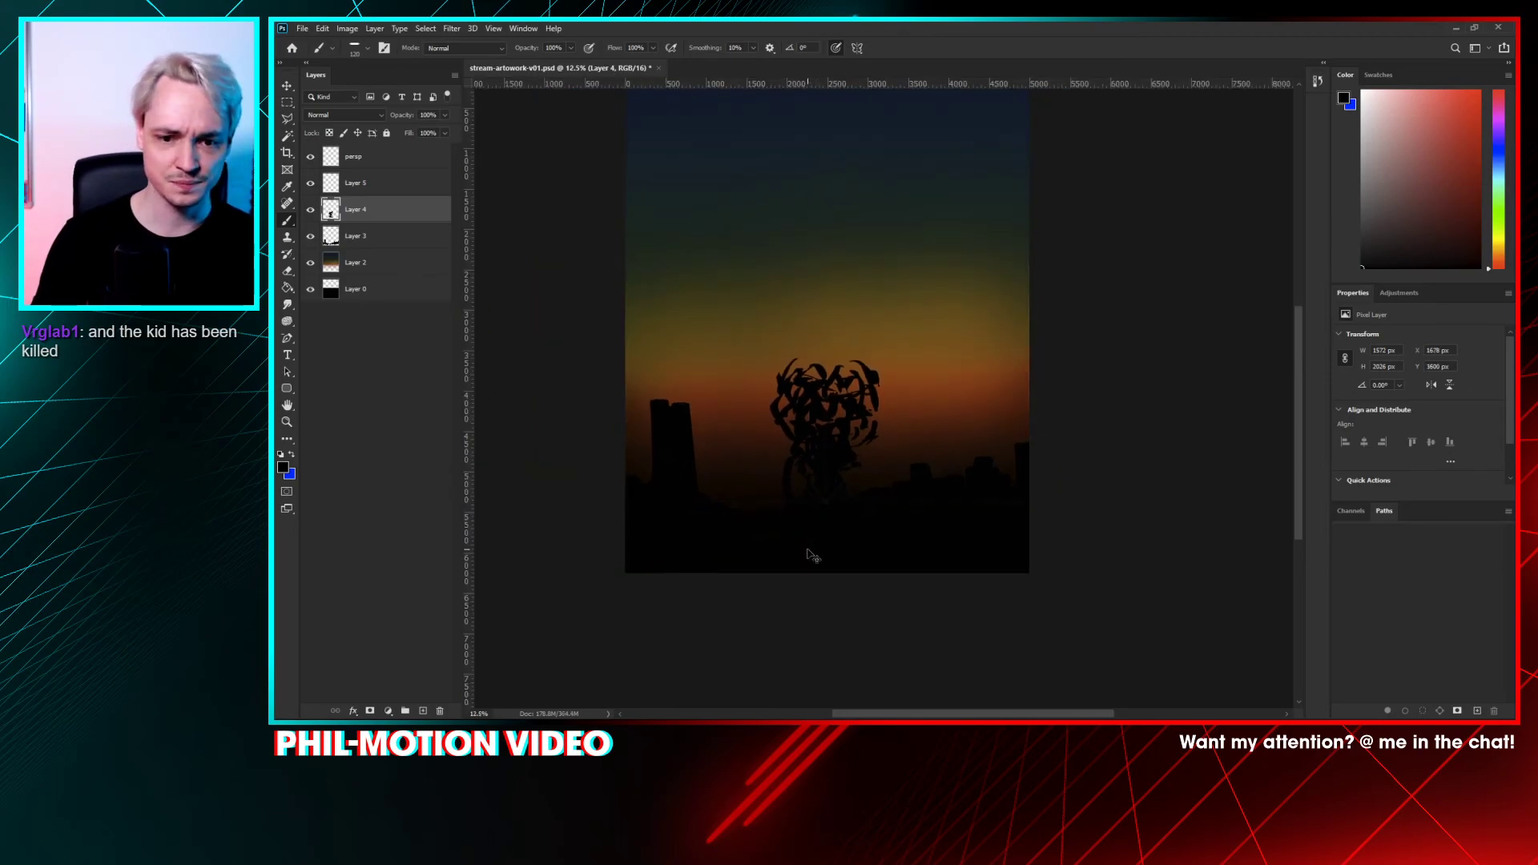
key(ctrl+t)
drag(824, 362, 823, 126)
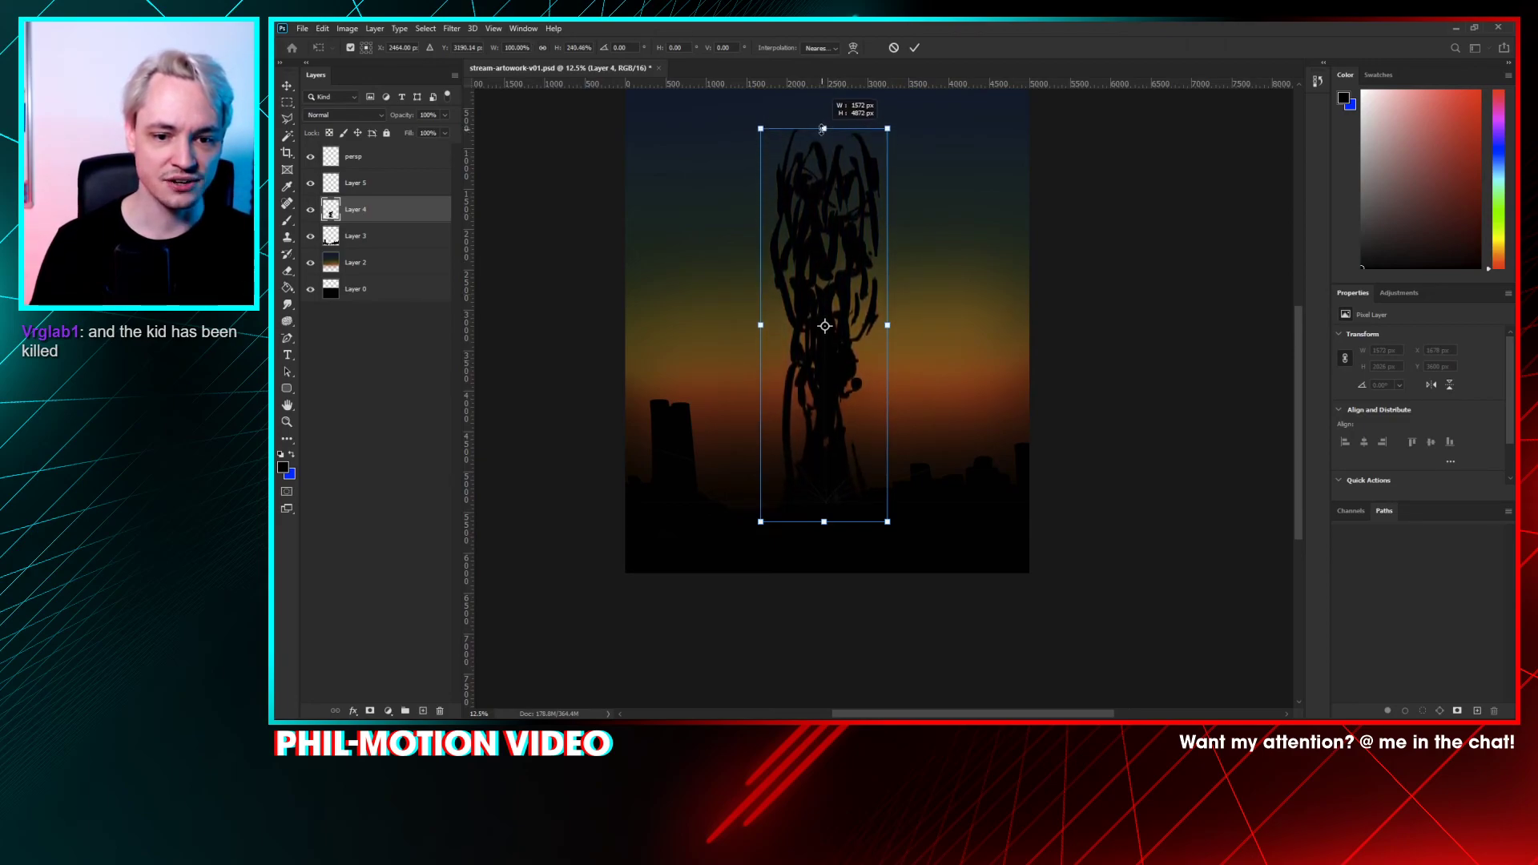
drag(848, 227, 857, 276)
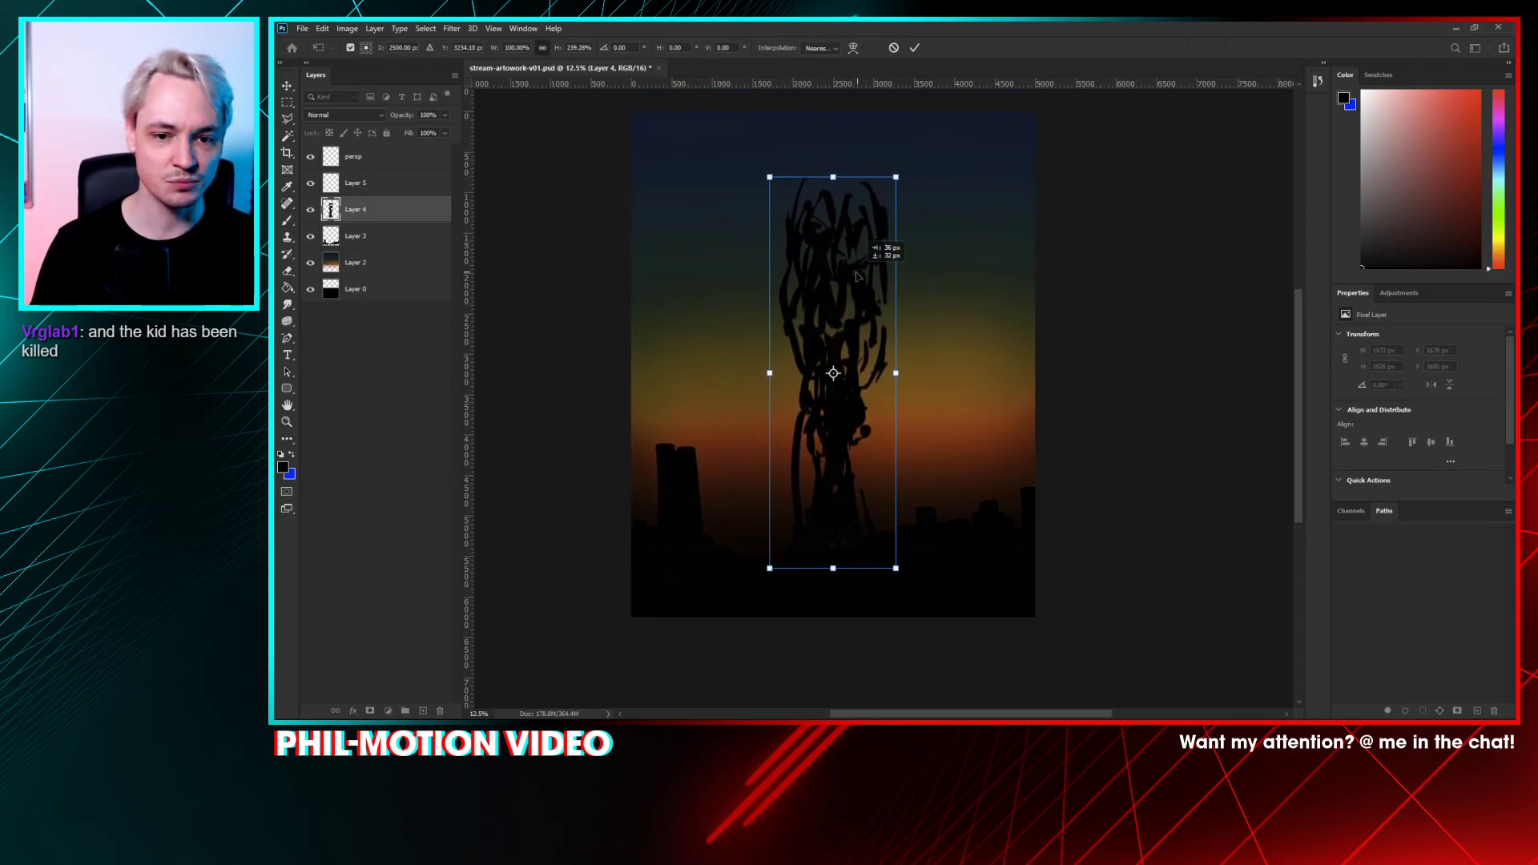
key(Return)
- Move the sunset gradient on Layer 2 down so its orange glow sits just above the skyline
key(b)
mouse_move(864, 358)
mouse_down()
mouse_move(865, 338)
mouse_move(868, 362)
mouse_up()
click(325, 262)
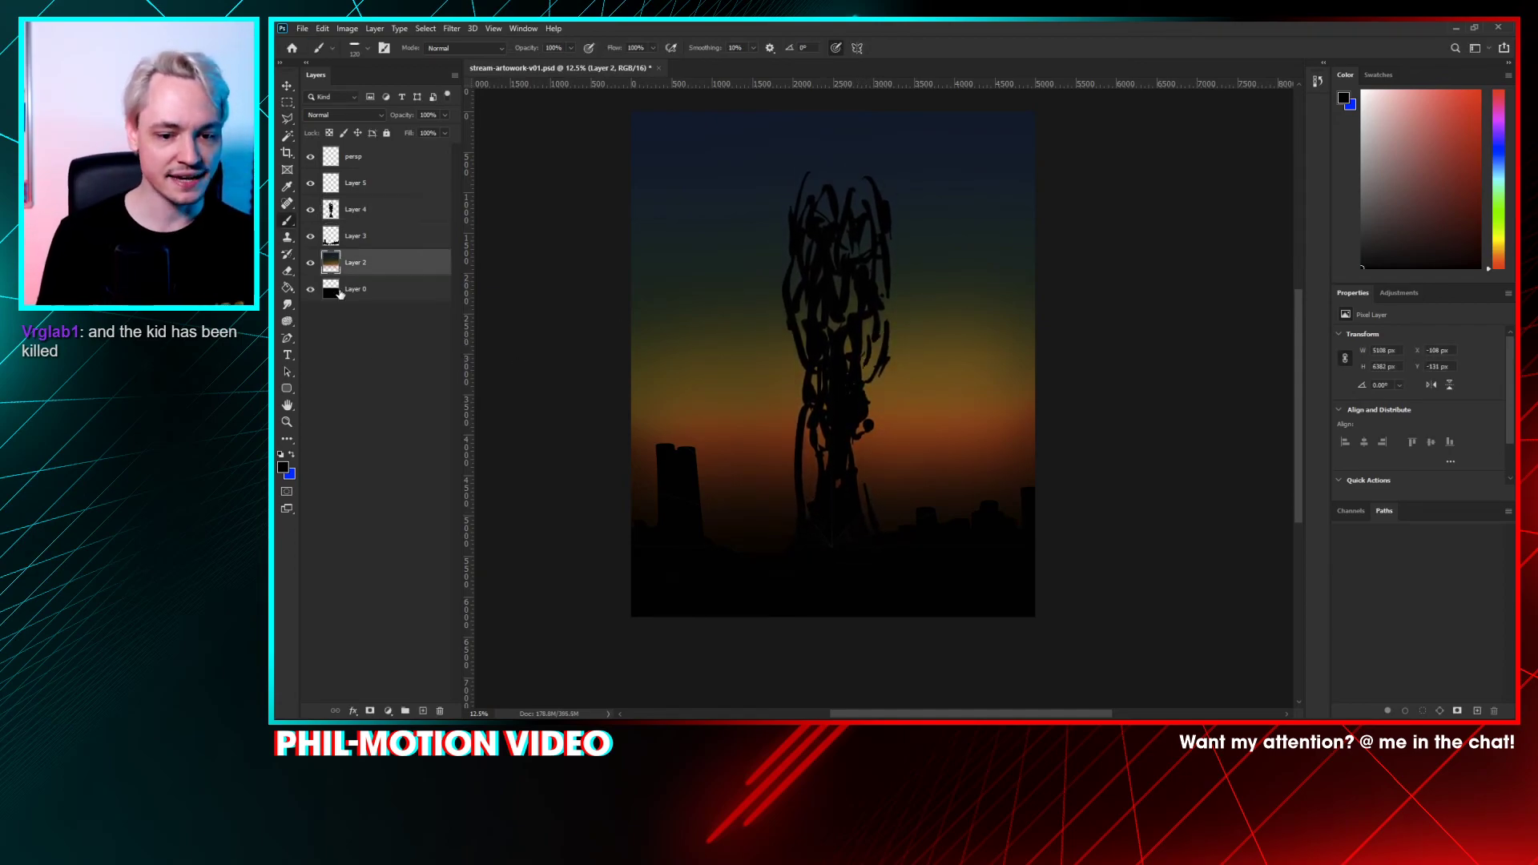
drag(1047, 266, 1033, 361)
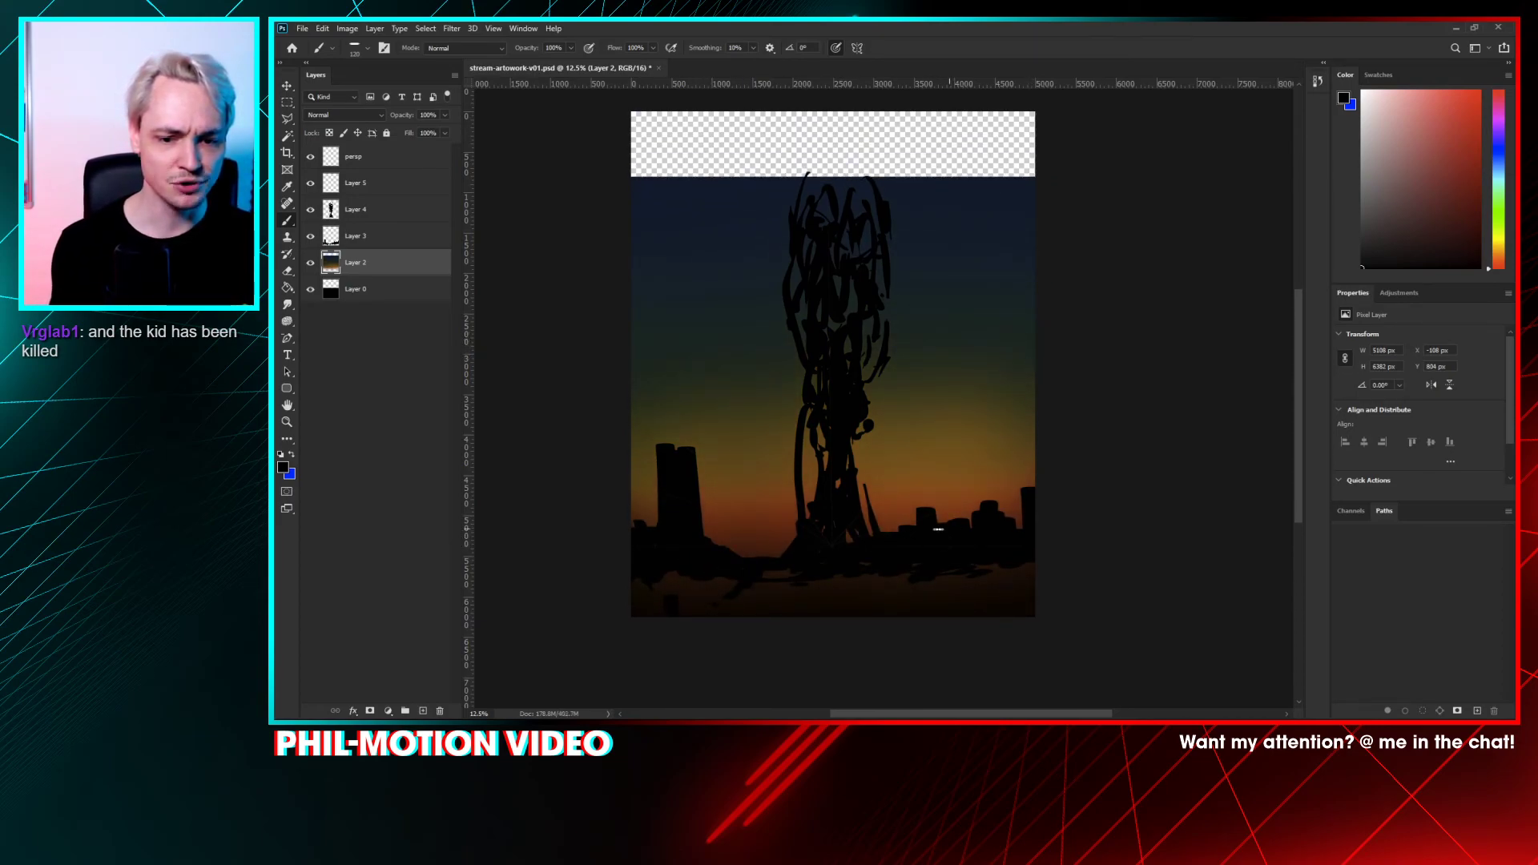
drag(902, 468, 892, 468)
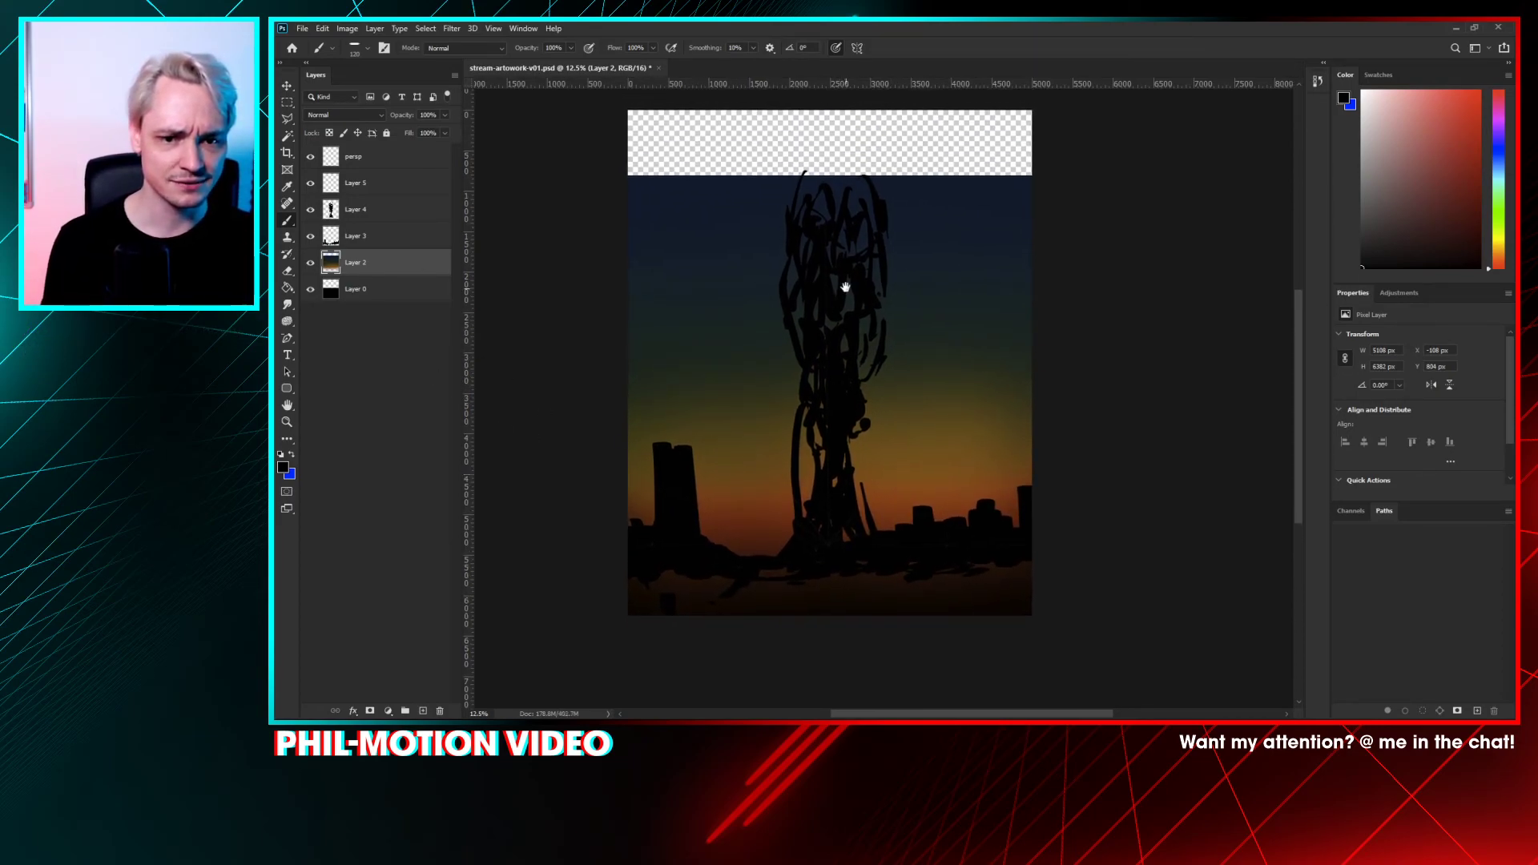
drag(845, 287, 851, 237)
drag(964, 361, 964, 334)
scroll(849, 364, up, 2)
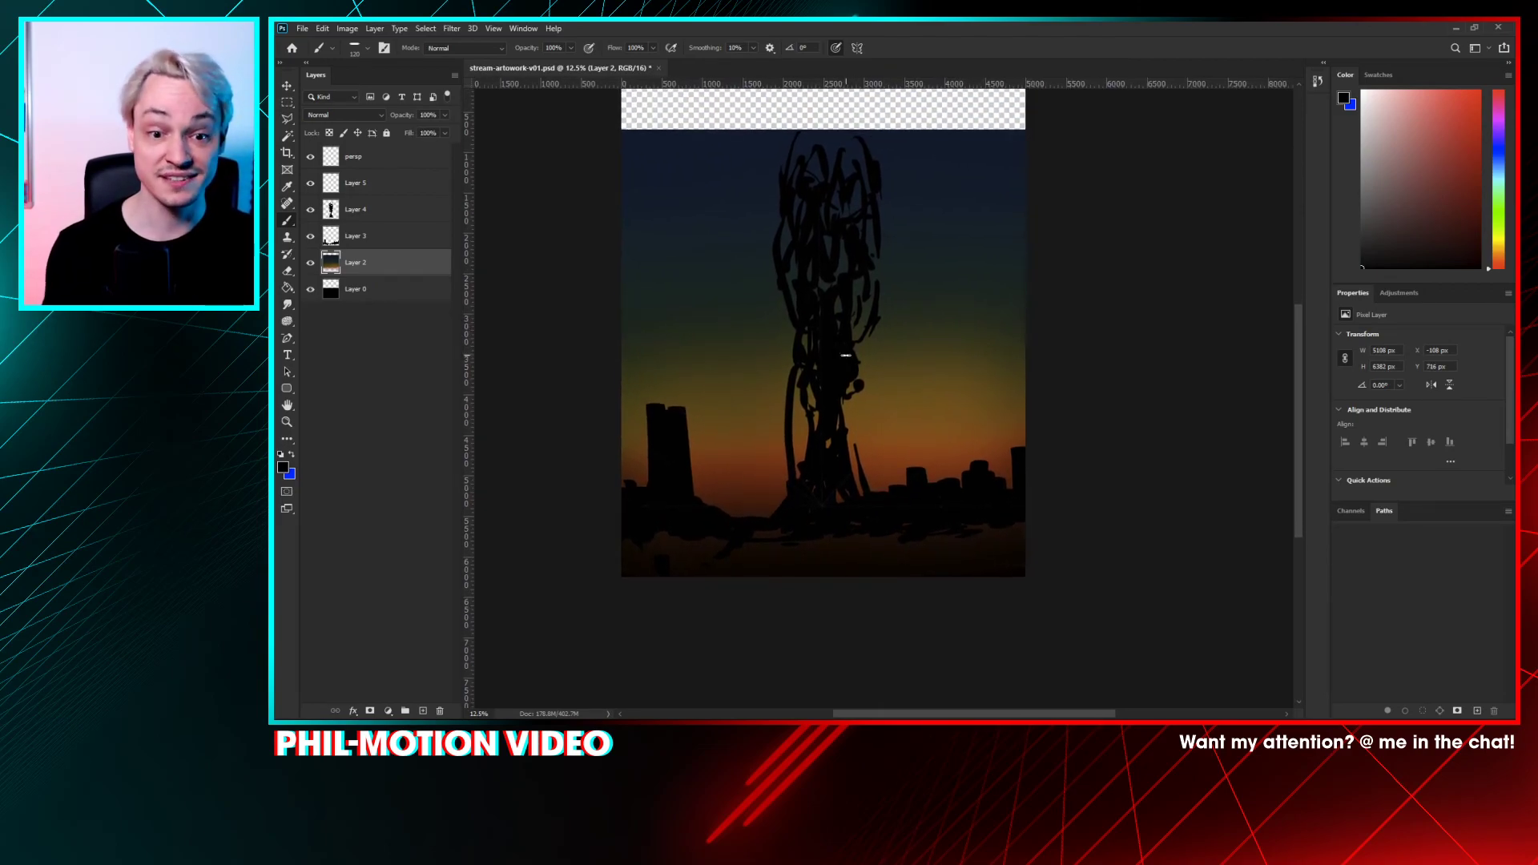
drag(768, 445, 765, 397)
- Fill the gaps in the ground below the skyline on Layer 3 with solid black using a large hard elliptical brush
click(388, 214)
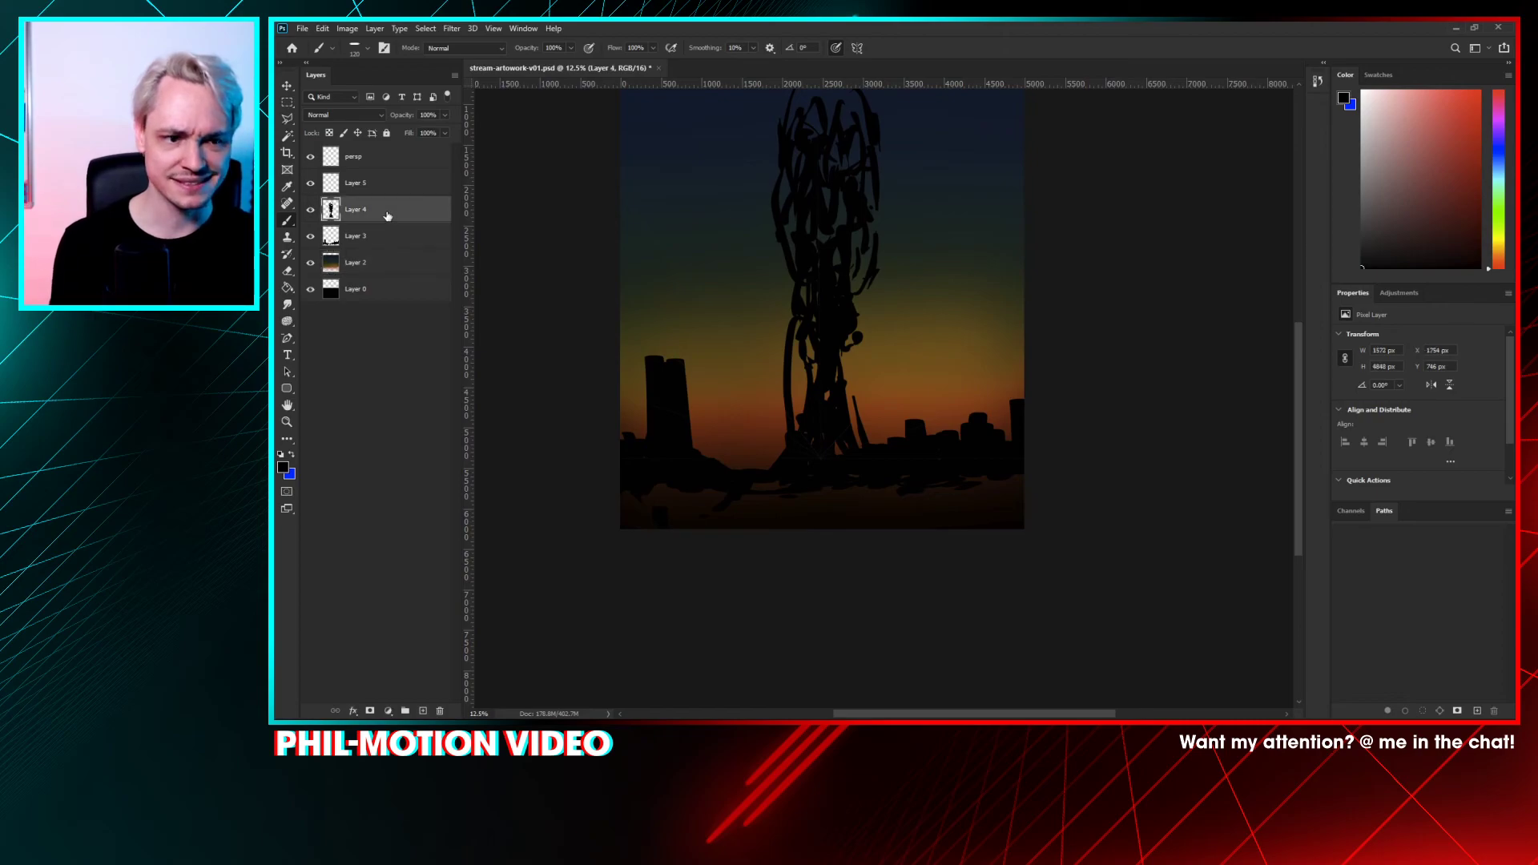
click(378, 232)
scroll(858, 400, up, 2)
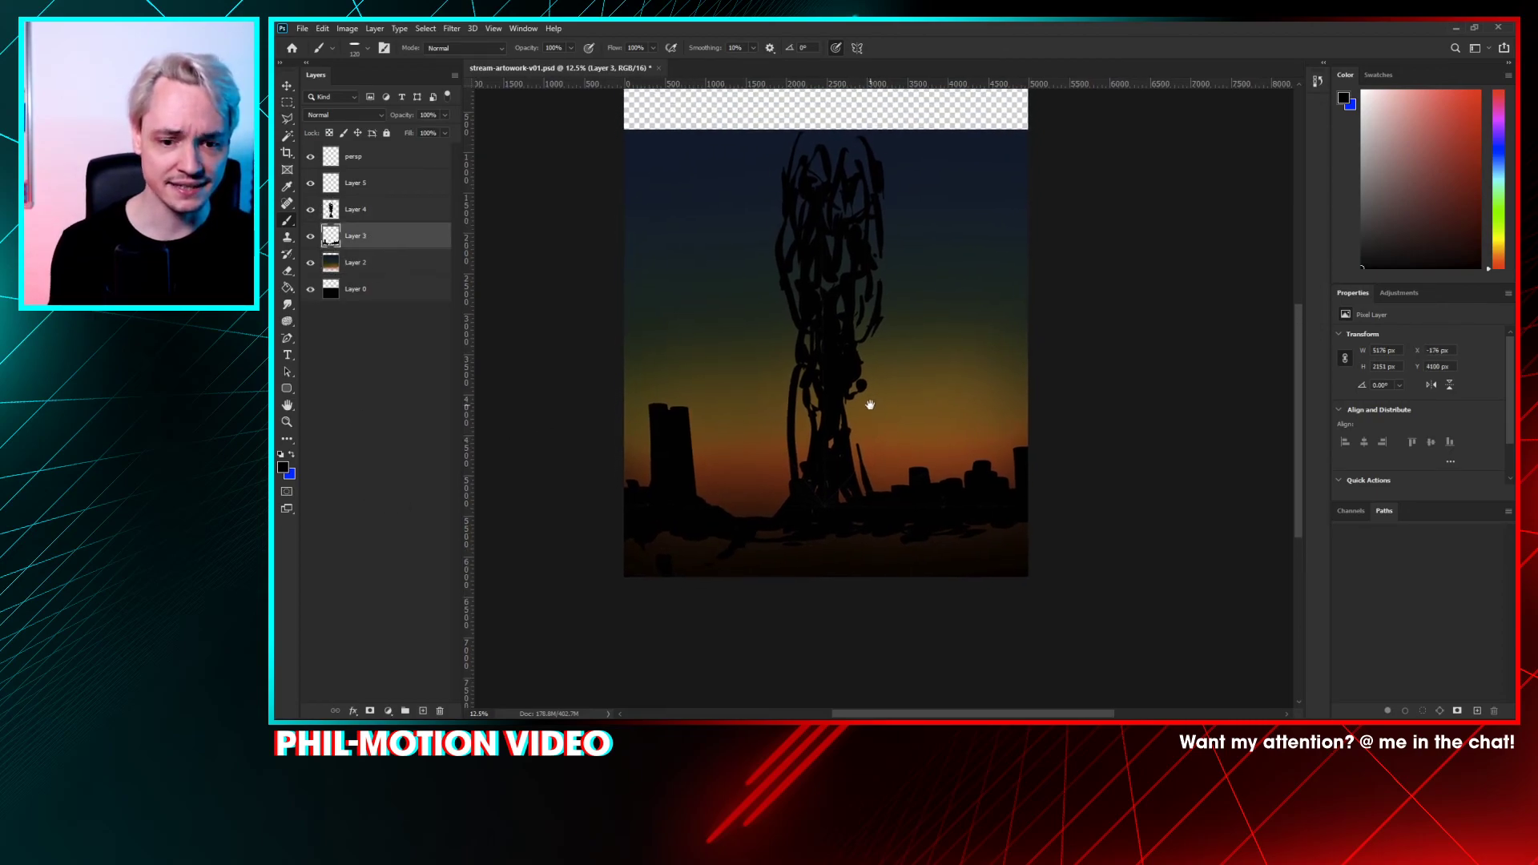
right_click(868, 405)
drag(671, 560, 634, 553)
right_click(744, 449)
double_click(809, 489)
right_click(728, 509)
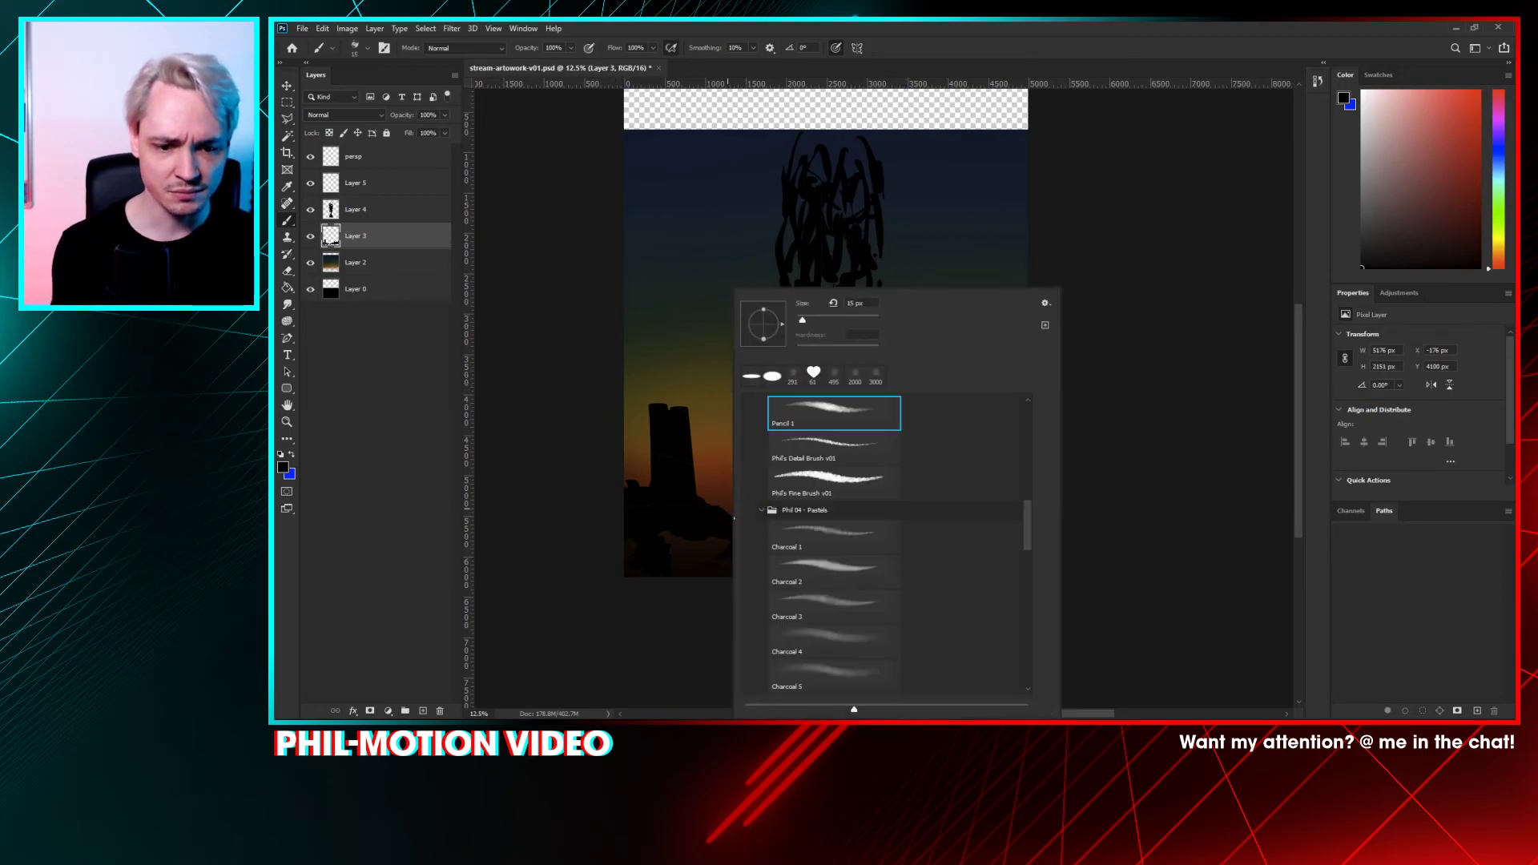
click(767, 377)
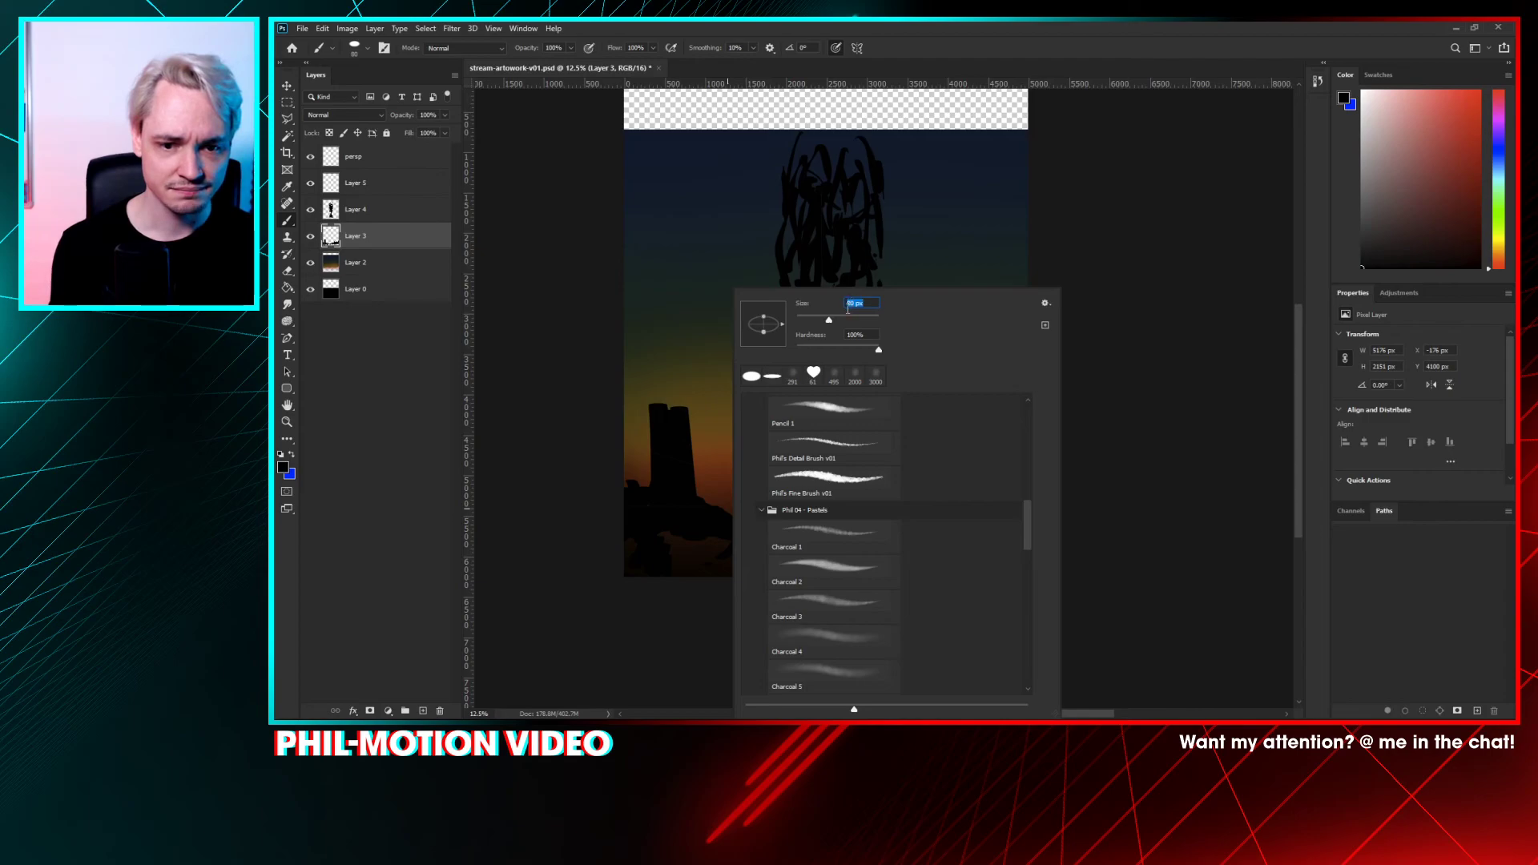
drag(875, 322, 865, 322)
mouse_move(689, 532)
mouse_down()
mouse_move(683, 576)
mouse_move(665, 543)
mouse_move(643, 556)
mouse_move(640, 515)
mouse_move(644, 572)
mouse_move(709, 563)
mouse_move(732, 543)
mouse_move(753, 578)
mouse_move(769, 537)
mouse_move(769, 567)
mouse_move(806, 565)
mouse_move(811, 534)
mouse_move(778, 560)
mouse_move(771, 534)
mouse_move(729, 557)
mouse_move(861, 527)
mouse_move(924, 549)
mouse_move(935, 509)
mouse_move(1023, 536)
mouse_move(1011, 574)
mouse_move(995, 555)
mouse_move(870, 577)
mouse_move(866, 543)
mouse_move(772, 575)
mouse_move(813, 529)
mouse_move(810, 542)
mouse_move(1014, 528)
mouse_move(976, 553)
mouse_move(761, 525)
mouse_move(819, 496)
mouse_move(805, 506)
mouse_move(817, 542)
mouse_move(833, 489)
mouse_move(857, 533)
mouse_move(823, 474)
mouse_move(803, 509)
mouse_move(830, 498)
mouse_move(809, 530)
mouse_up()
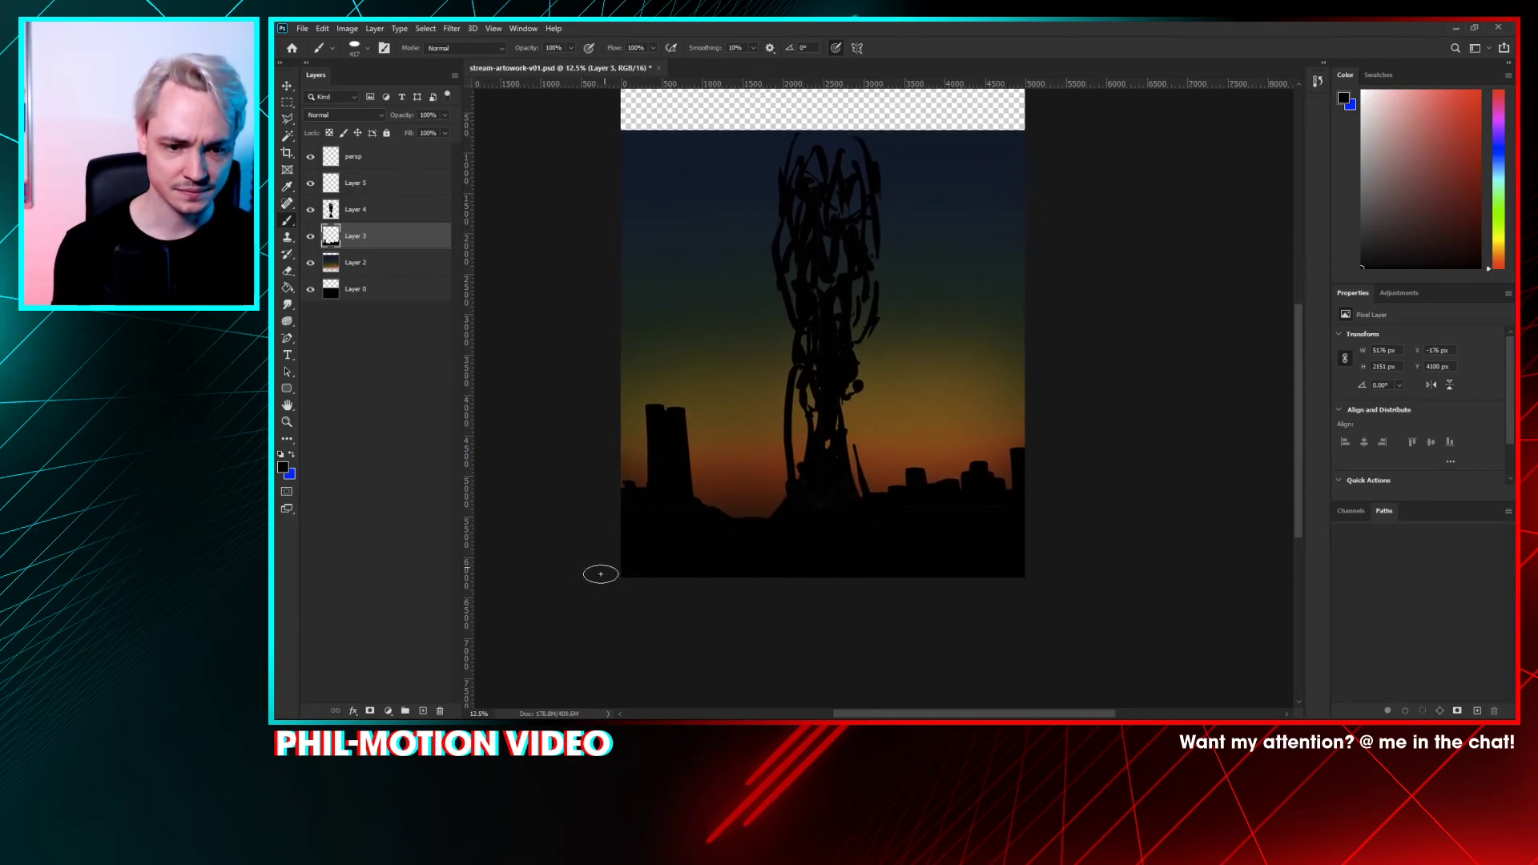
- Switch the brush to a flatter elliptical tip with a much smaller size
right_click(805, 452)
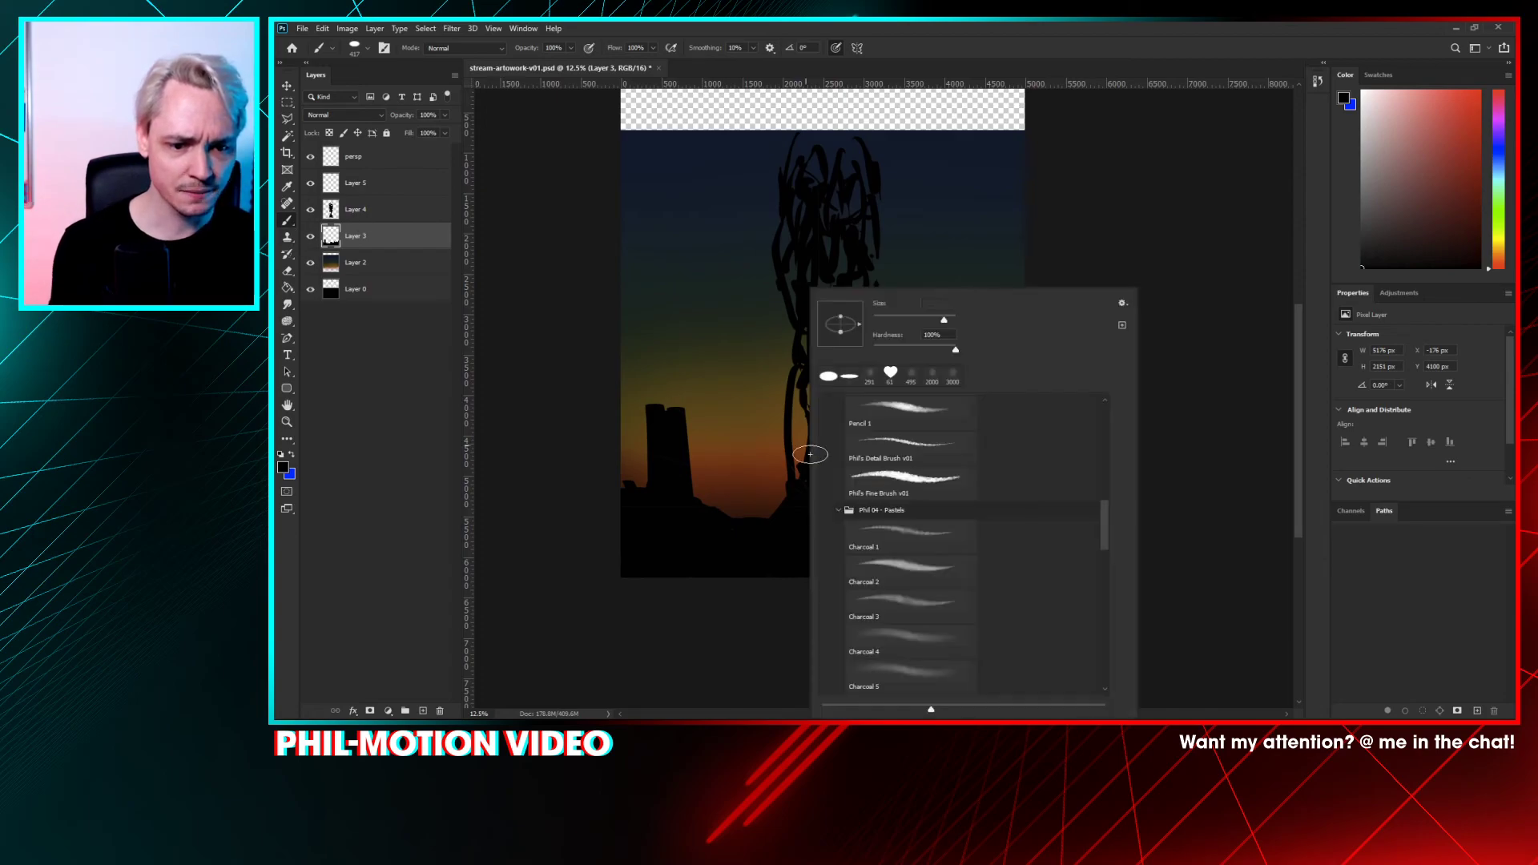
drag(944, 320, 910, 319)
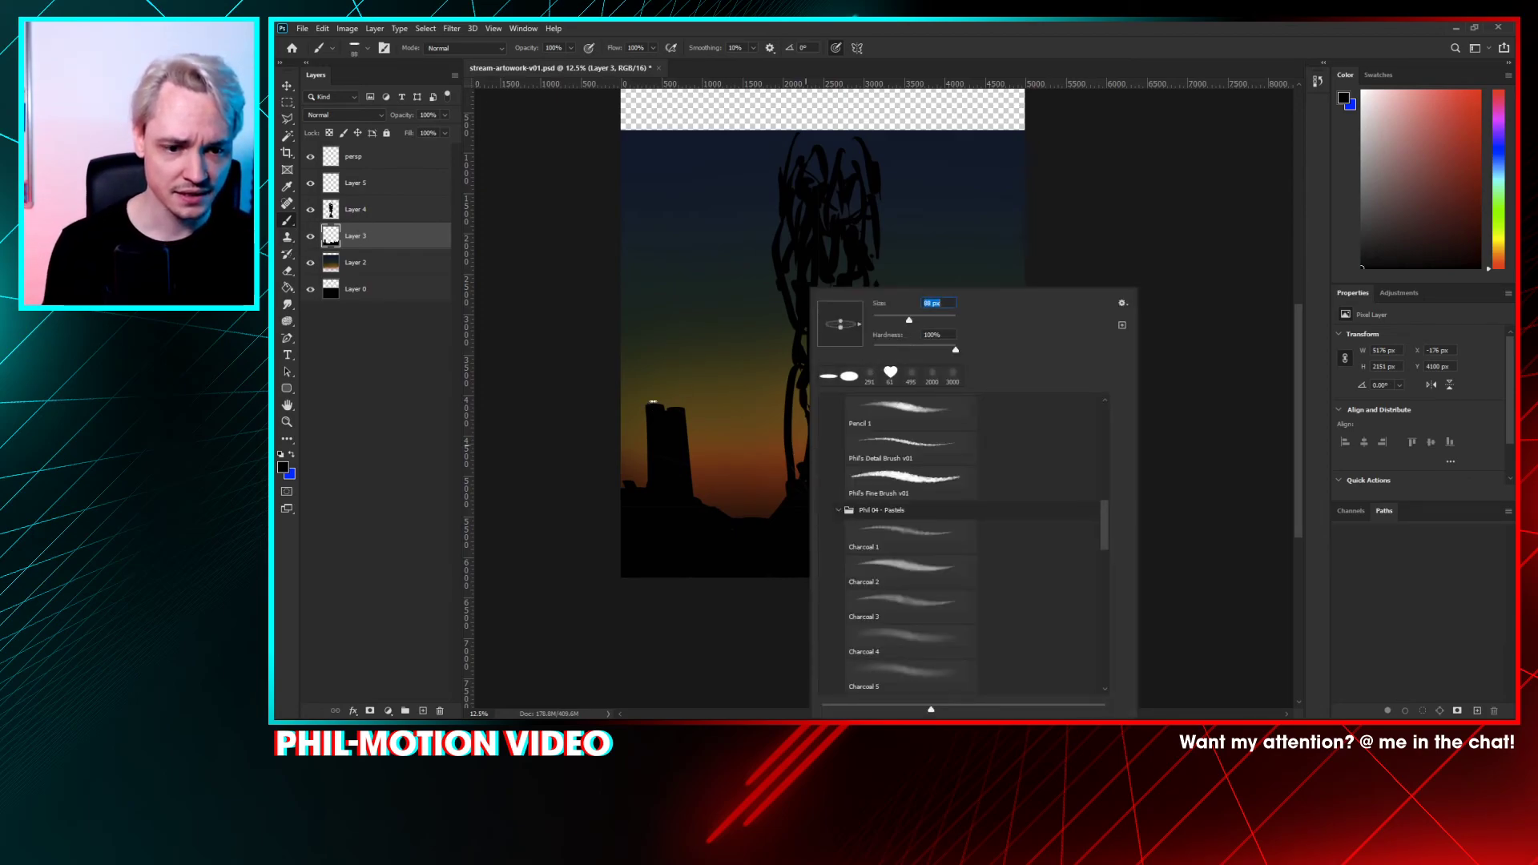
key(Return)
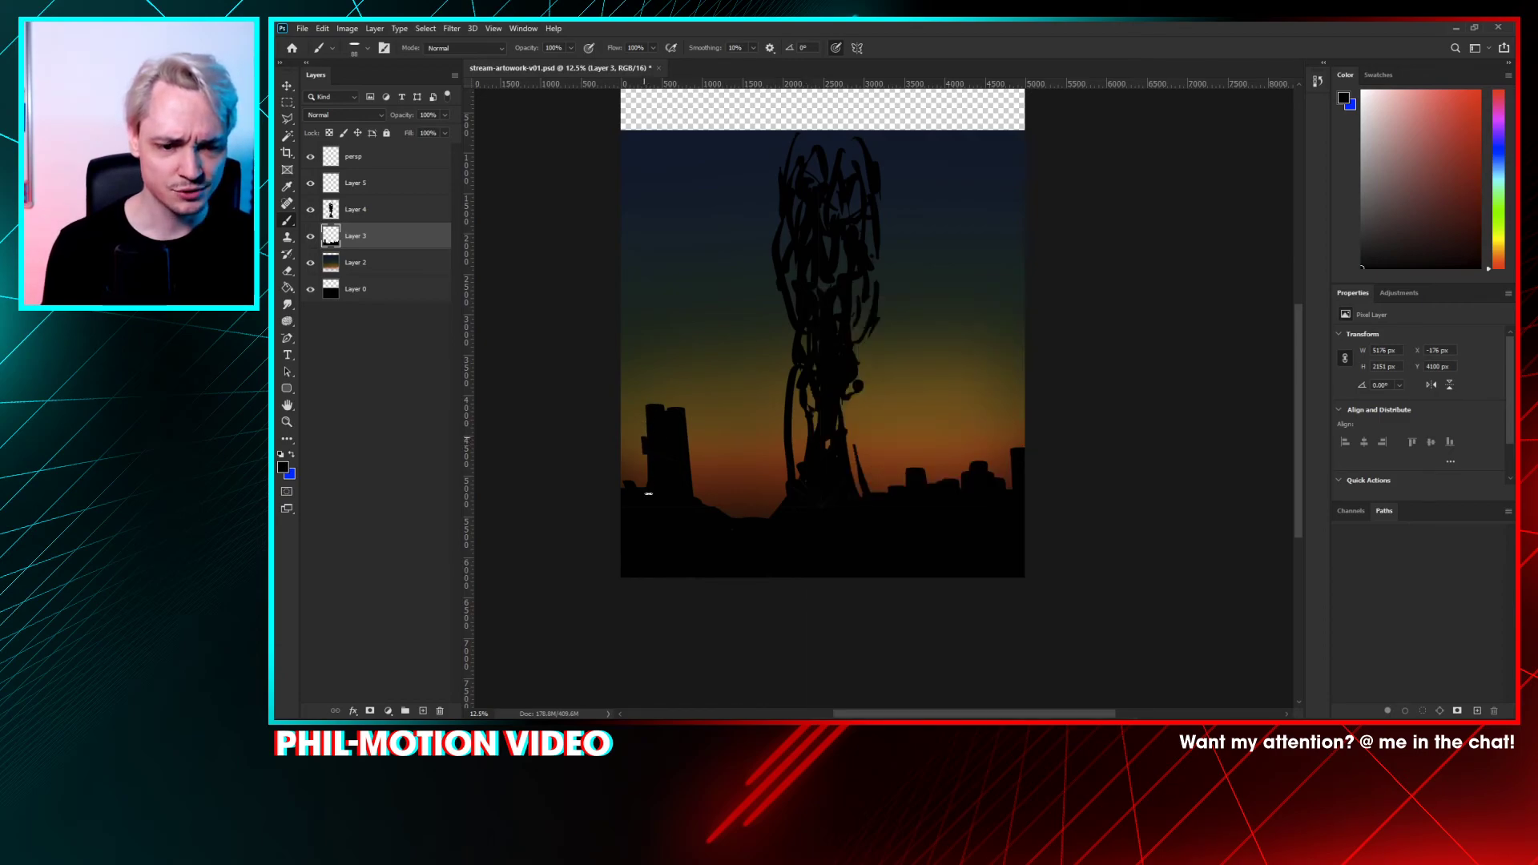
- Try adding black blocks and thin spires around the twin towers on Layer 3, and undo those strokes
drag(697, 500, 705, 457)
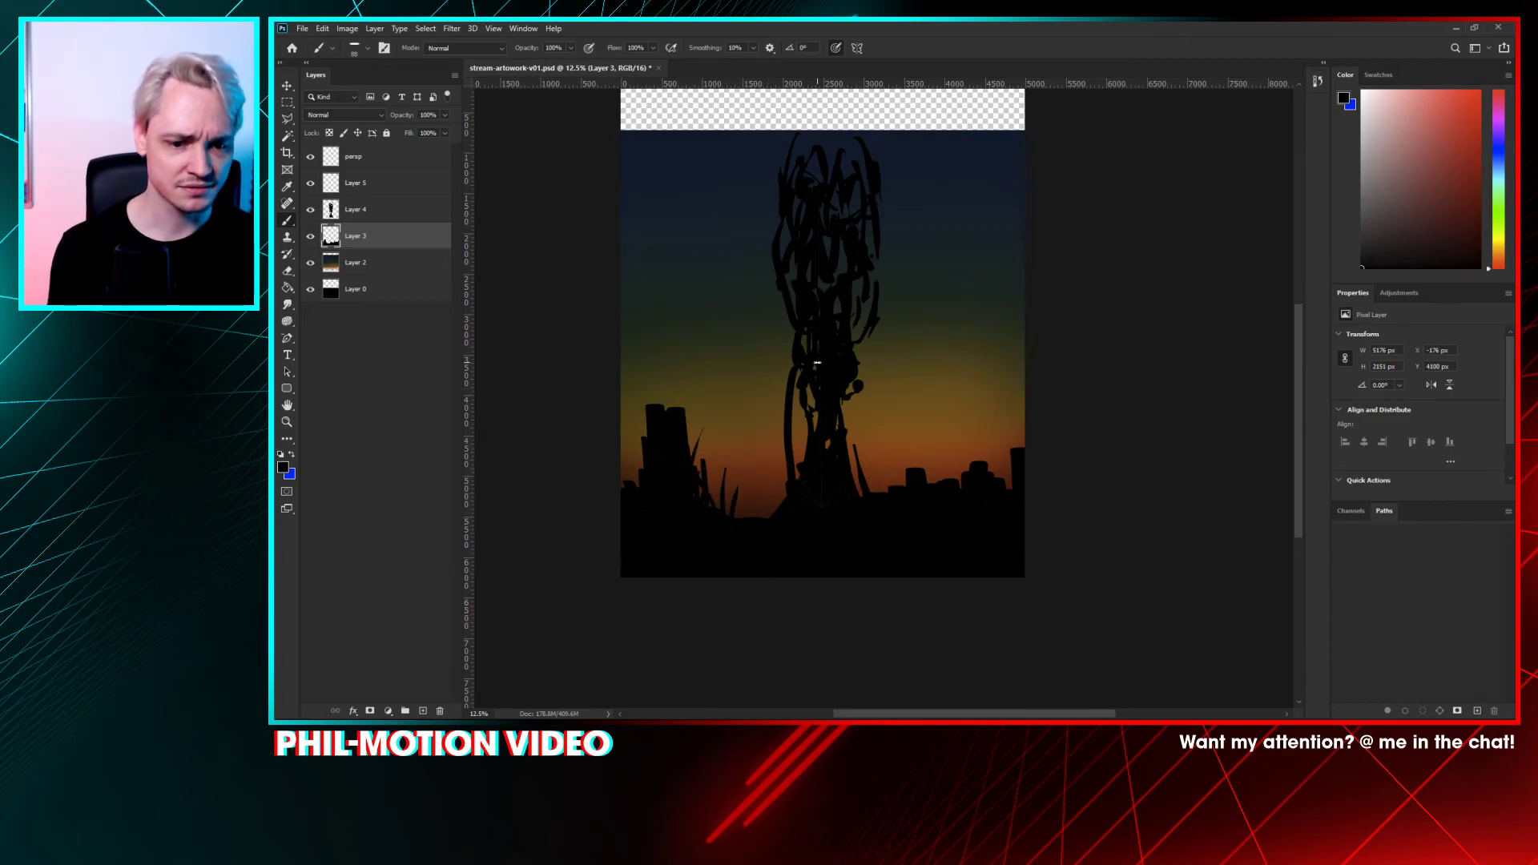
key(ctrl+z)
key(ctrl+z)
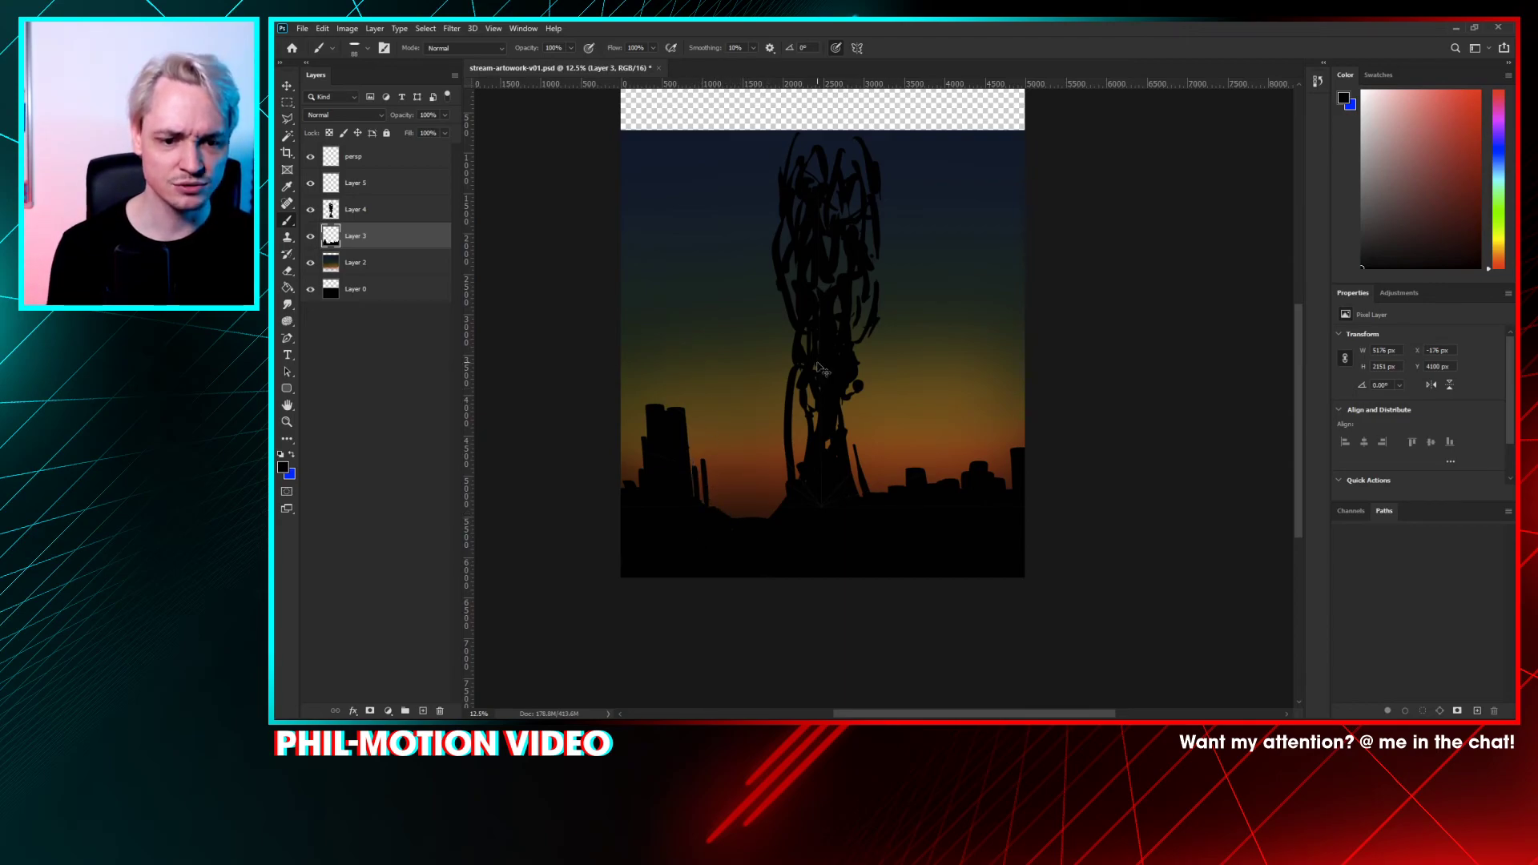
key(ctrl+z)
key(ctrl+z)
key(ctrl+z)
key(ctrl+z)
- Fill in the flared trunk base on Layer 4 with Layer 3 temporarily hidden, and shift the tree slightly down
mouse_move(840, 431)
mouse_down()
mouse_move(836, 471)
mouse_move(864, 427)
mouse_up()
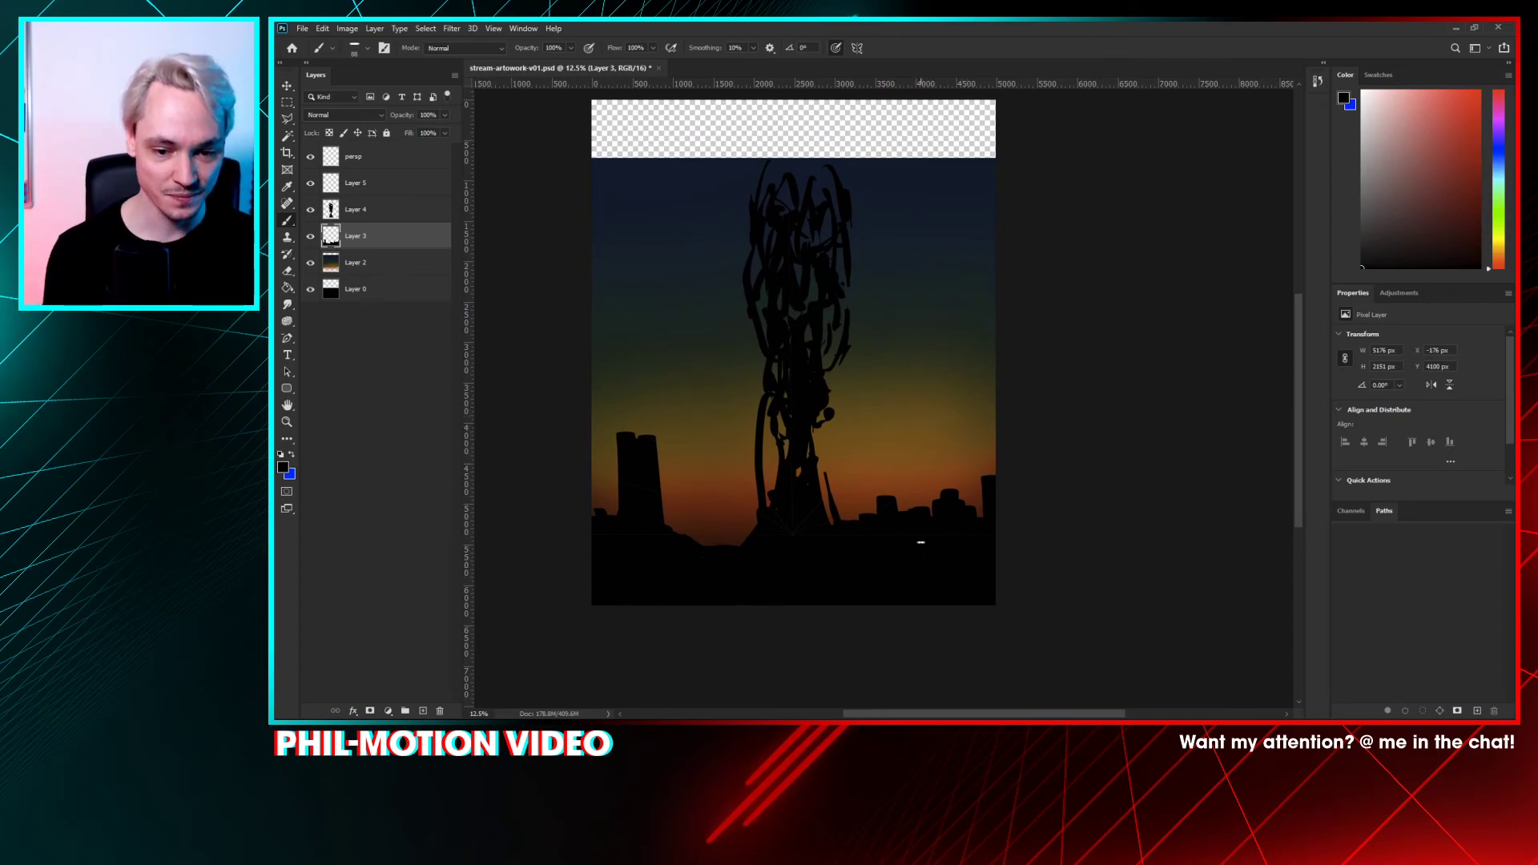
drag(911, 510, 910, 466)
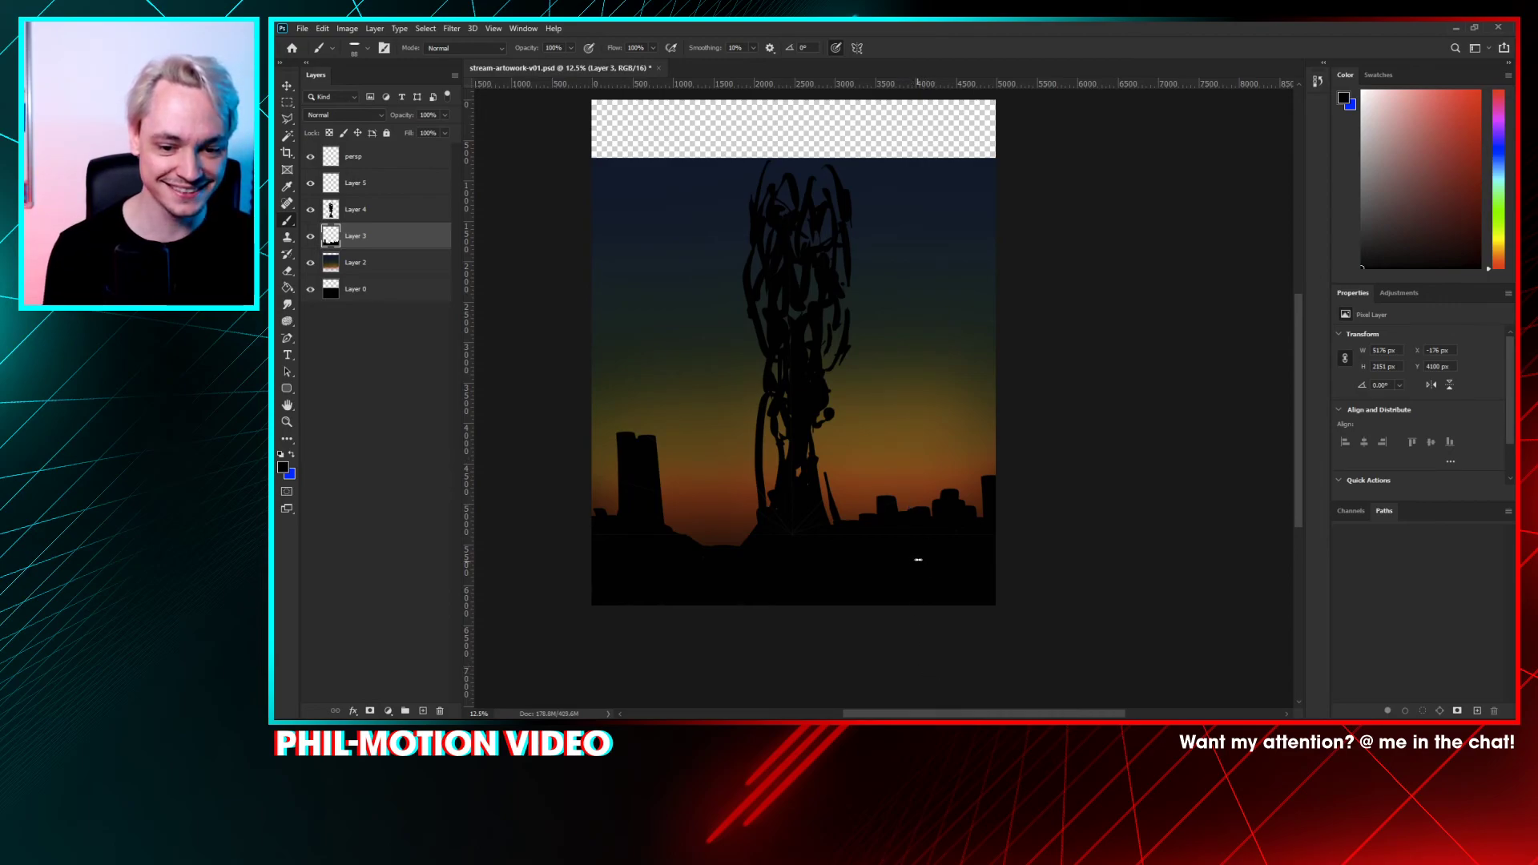
click(311, 237)
click(335, 213)
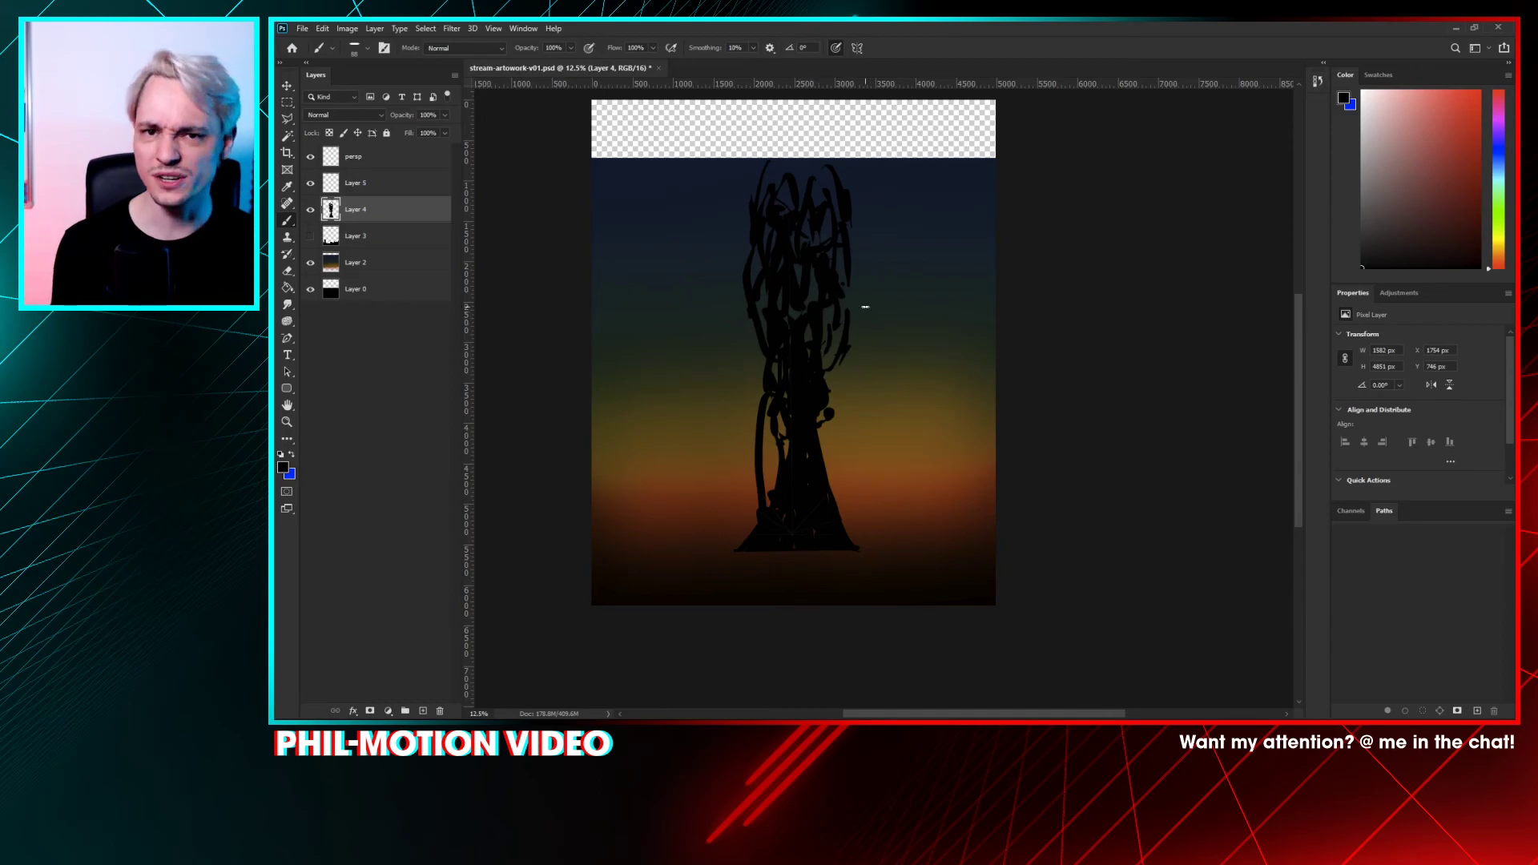
click(311, 238)
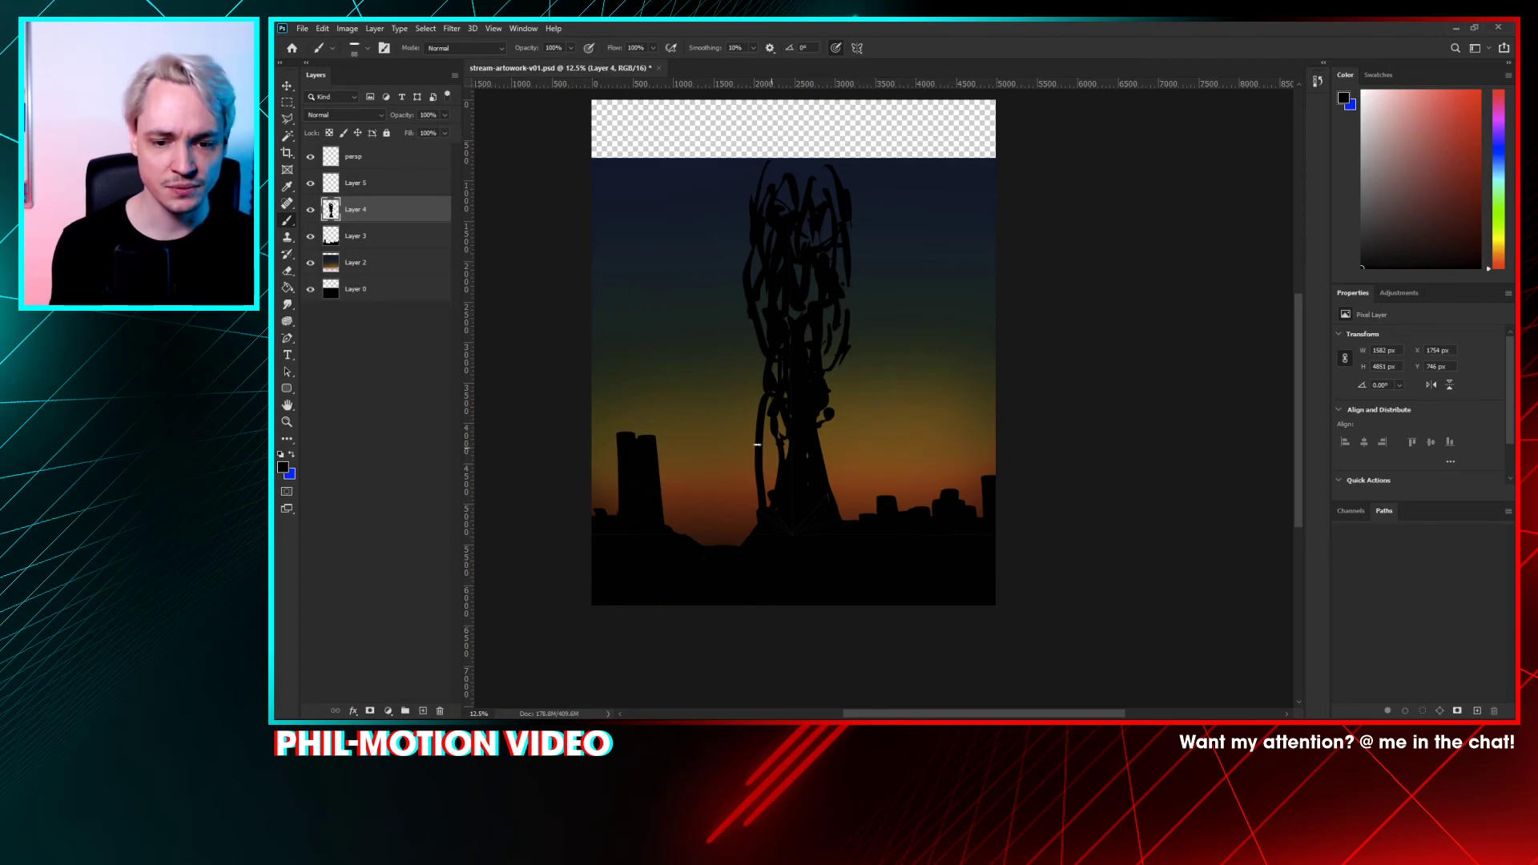
drag(808, 486, 837, 497)
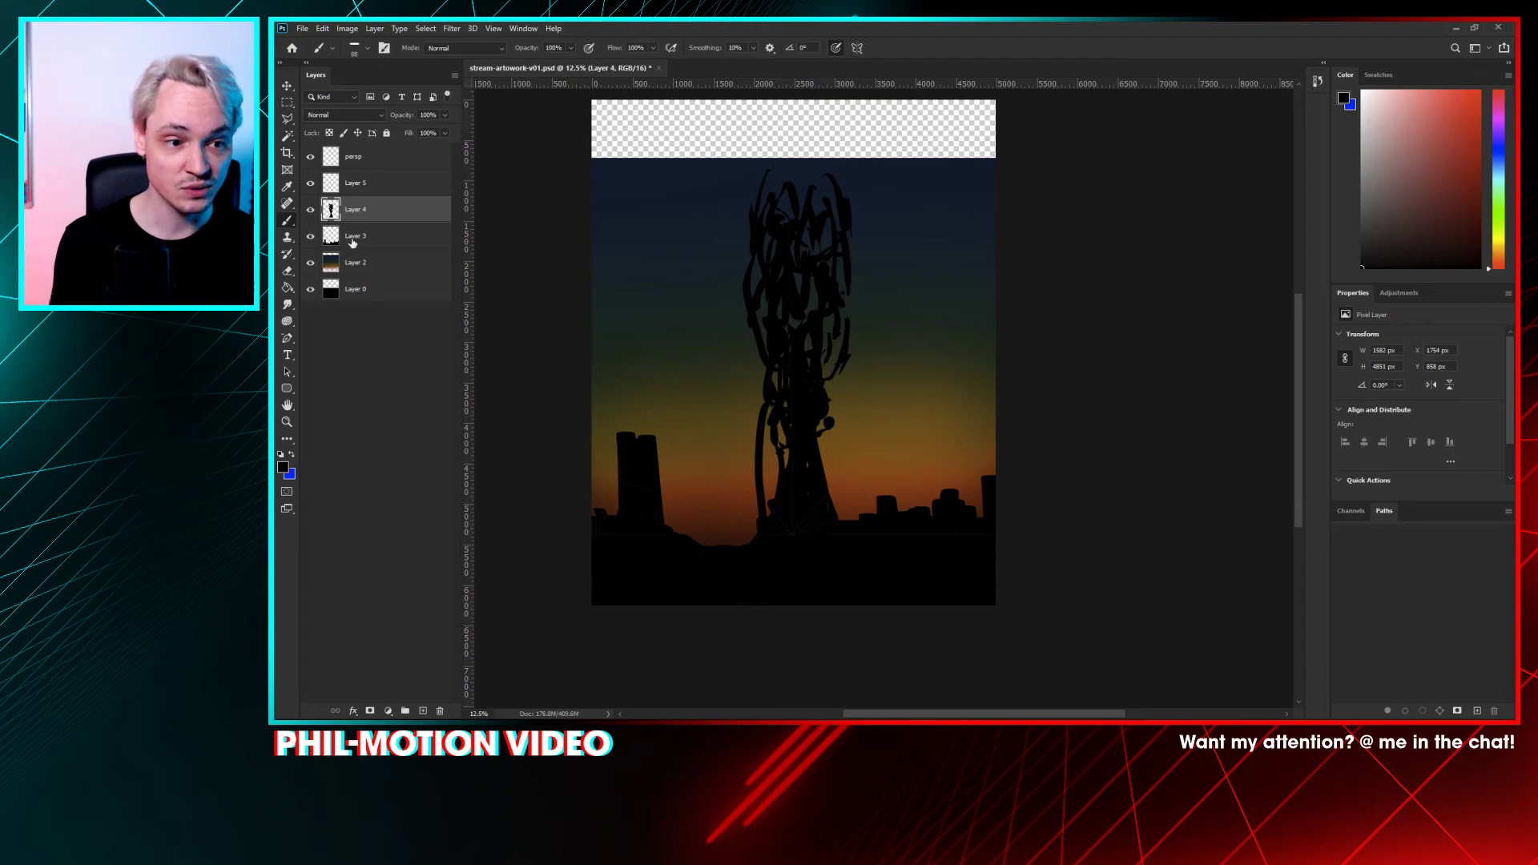
- Sample the dark orange of the sky near the horizon and add a new layer directly above Layer 3
click(335, 267)
click(371, 237)
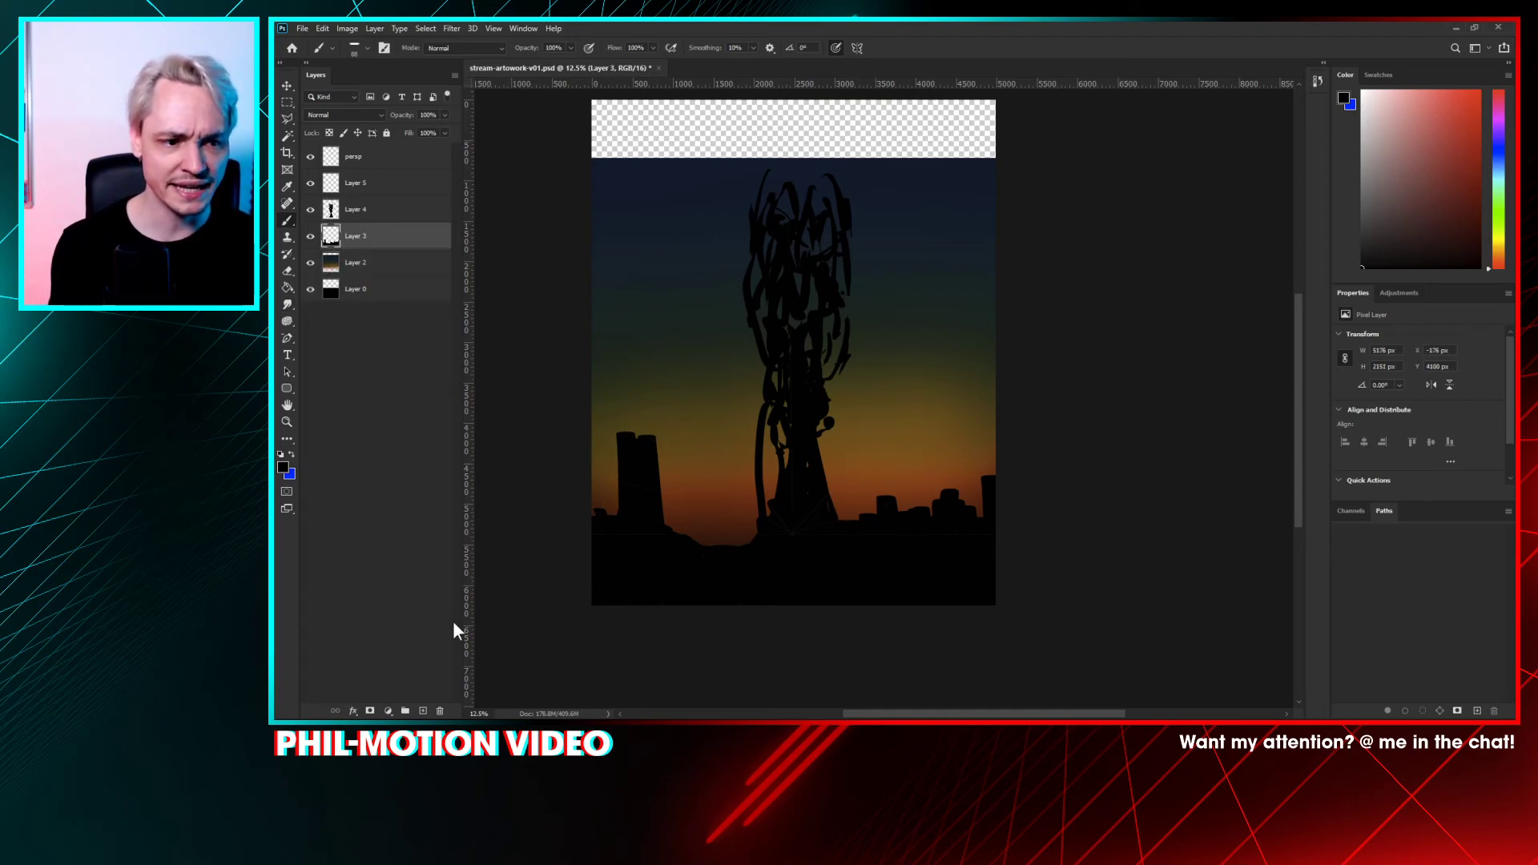
click(424, 699)
alt+click(712, 479)
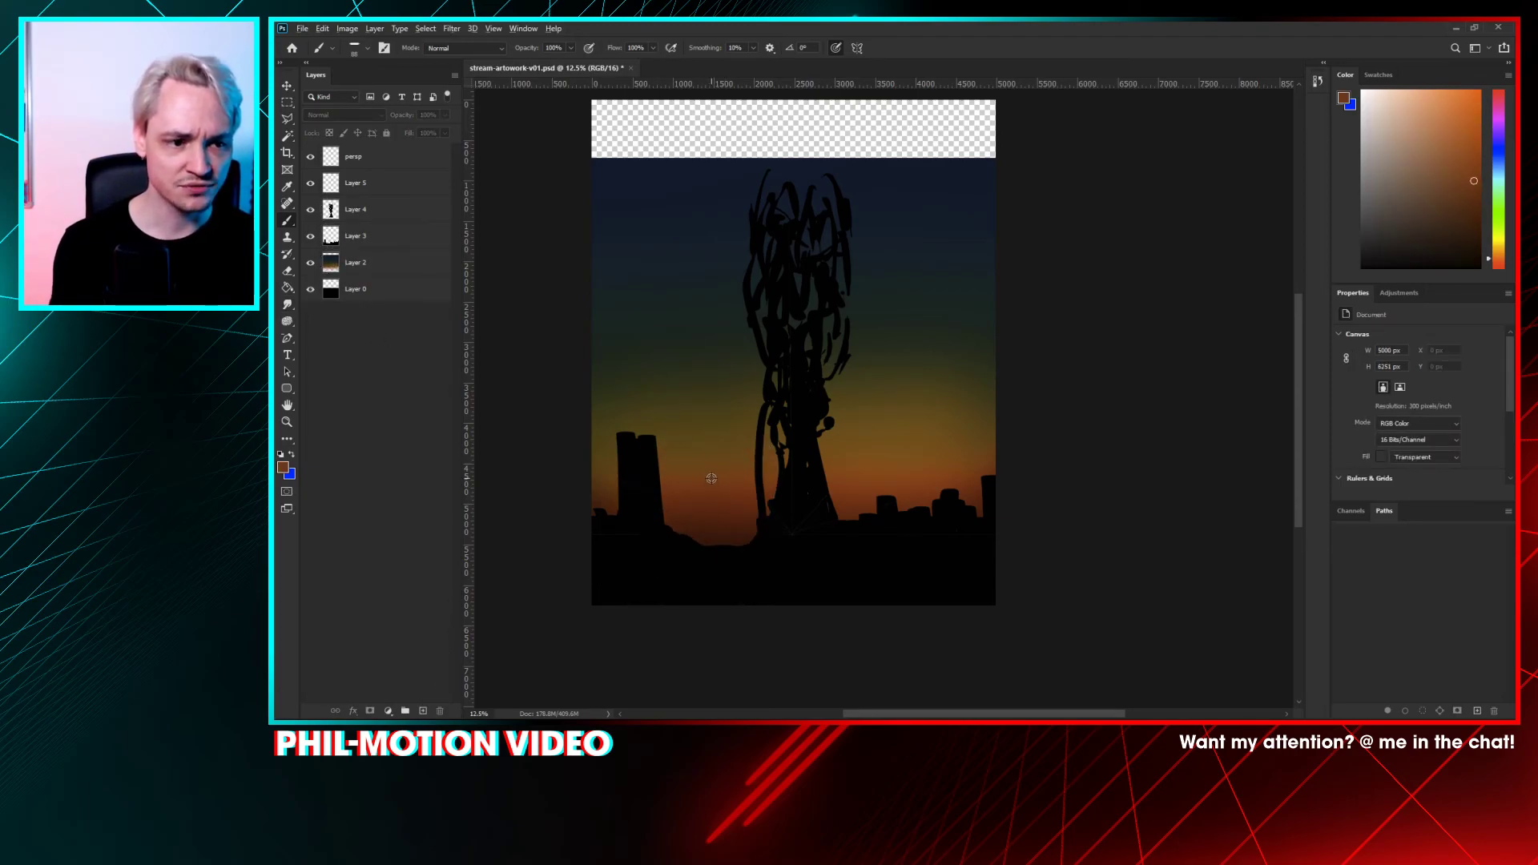
click(366, 246)
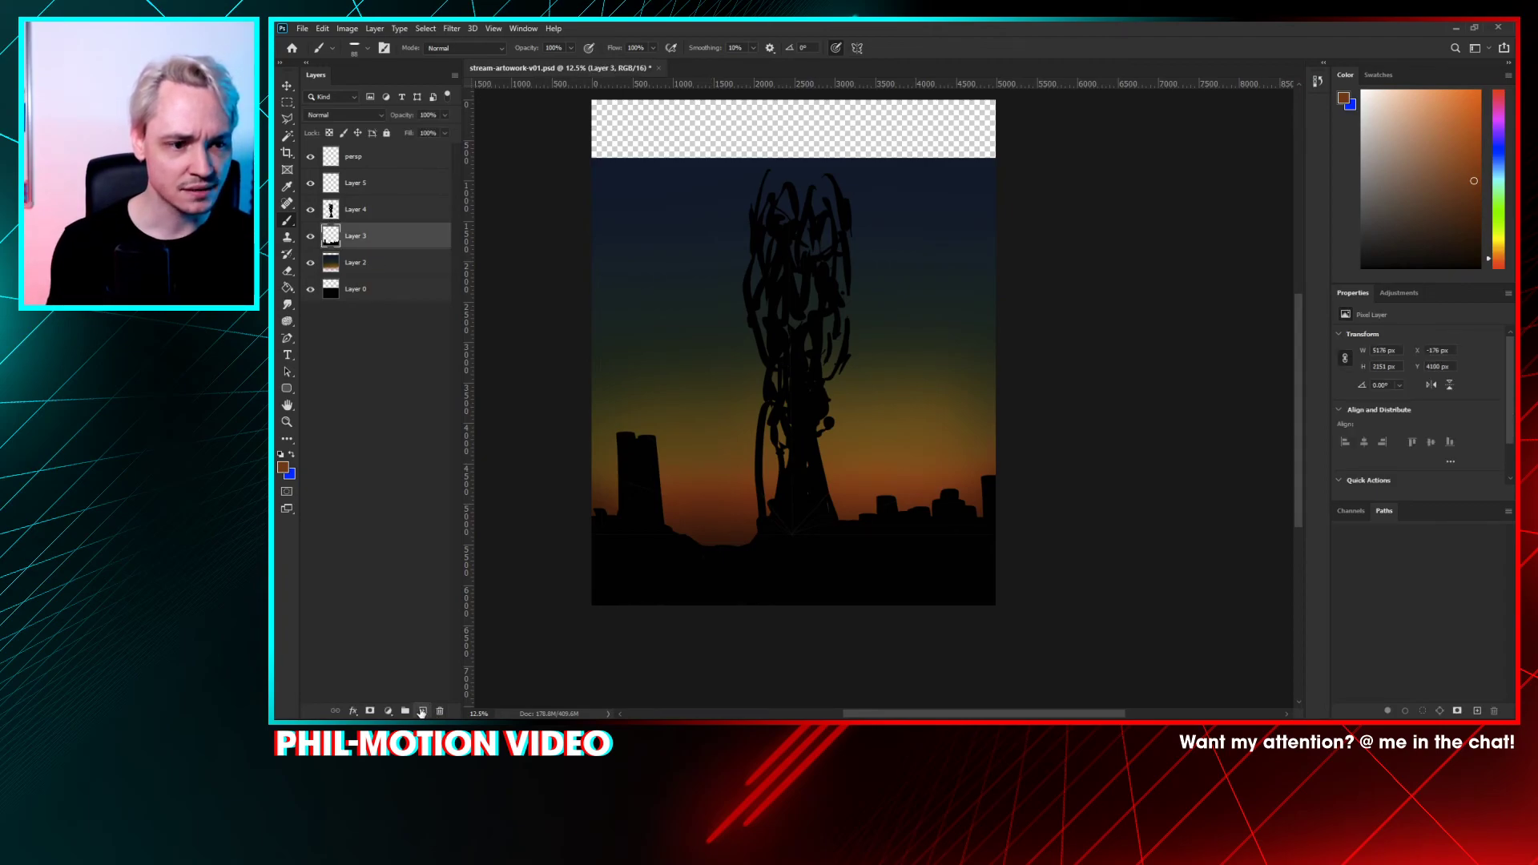
click(422, 711)
- Switch to the recently used textured brush preset at 495 px
right_click(783, 475)
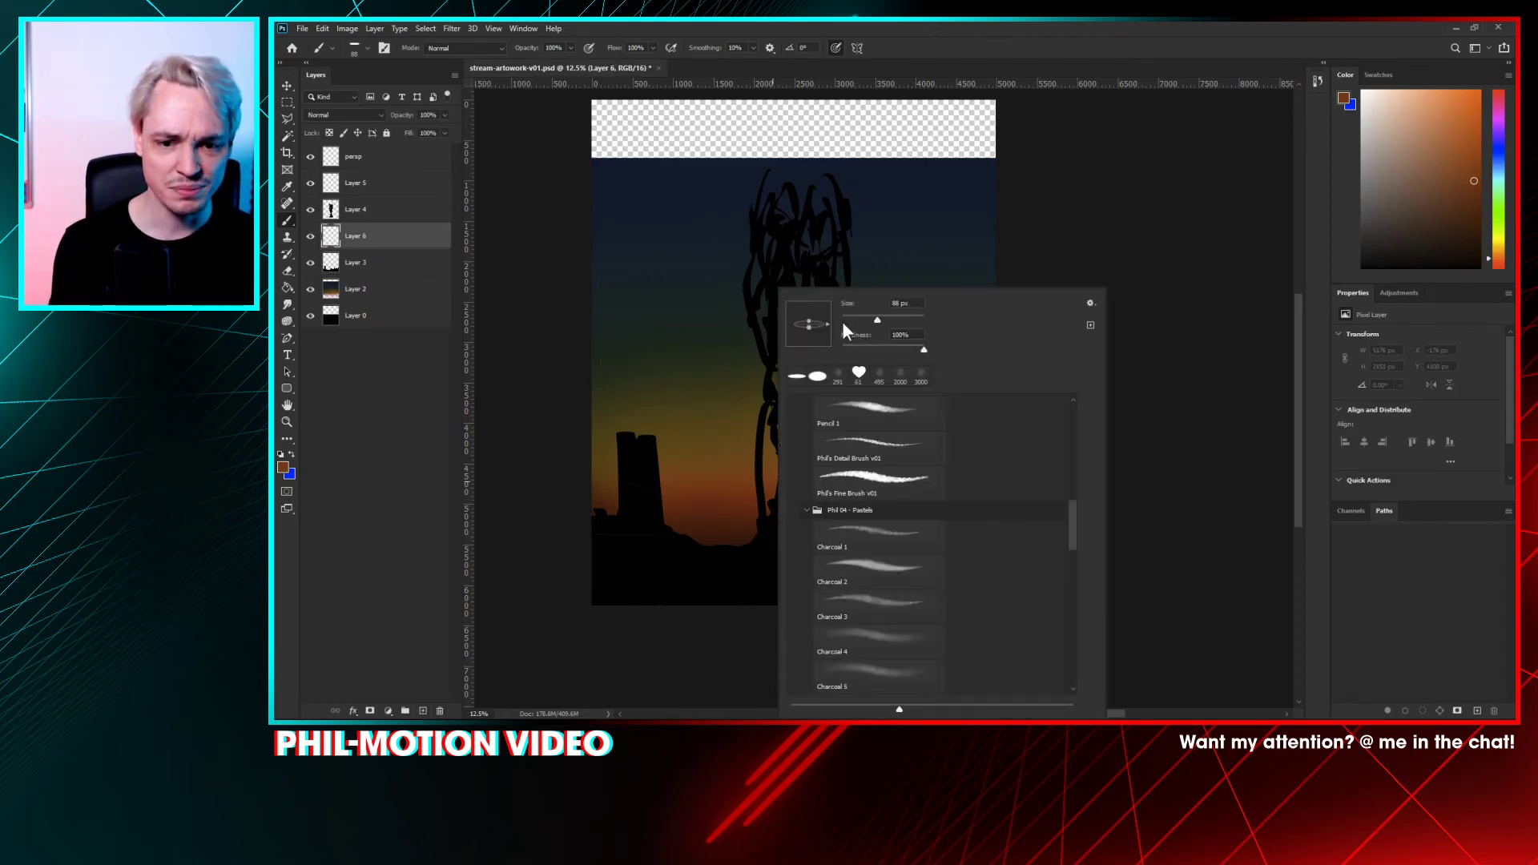
click(838, 375)
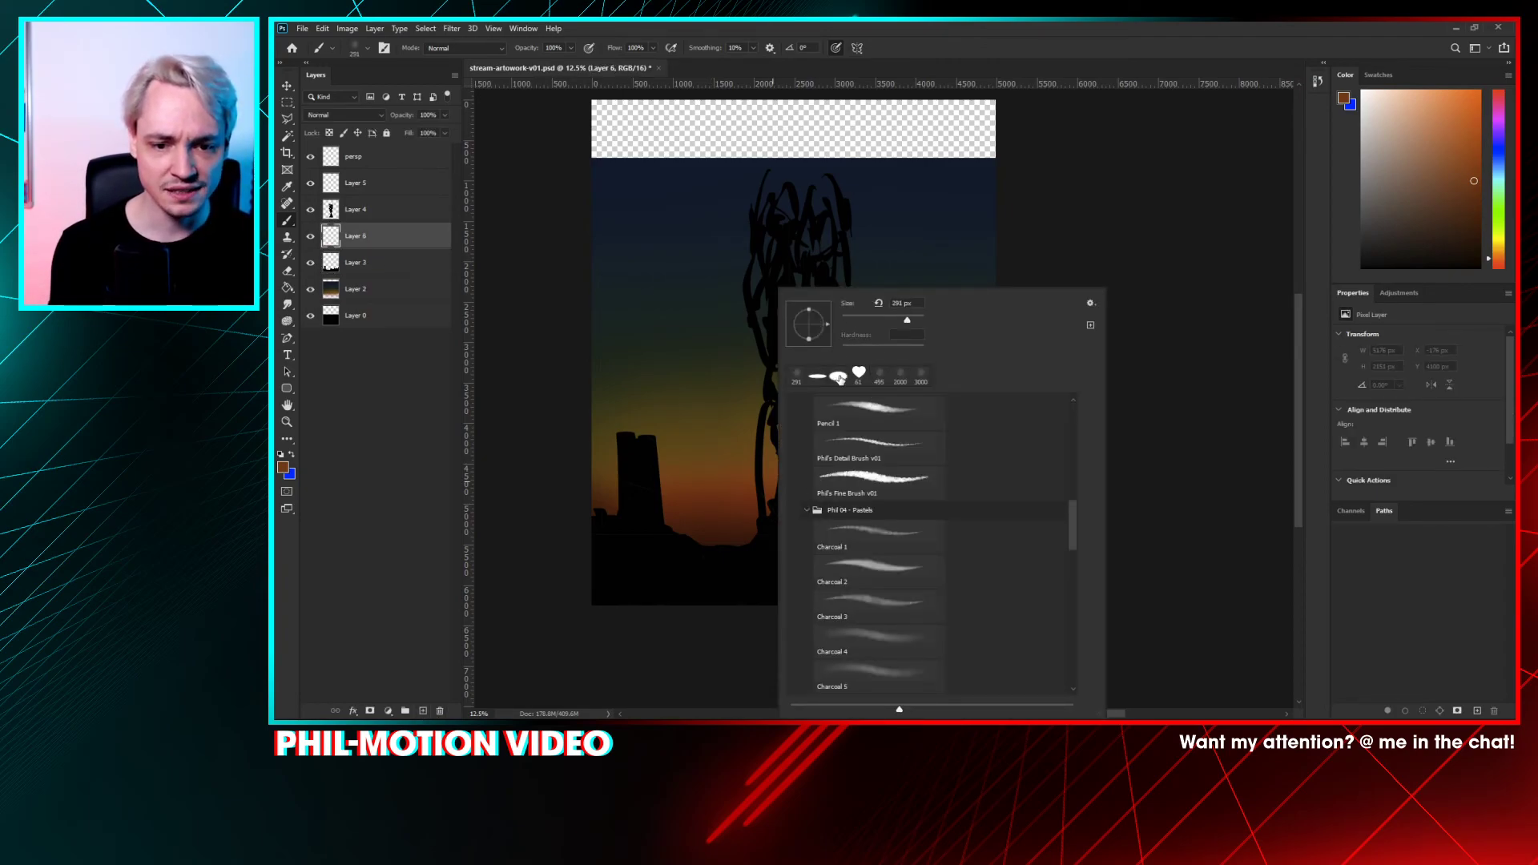
click(879, 375)
key(Return)
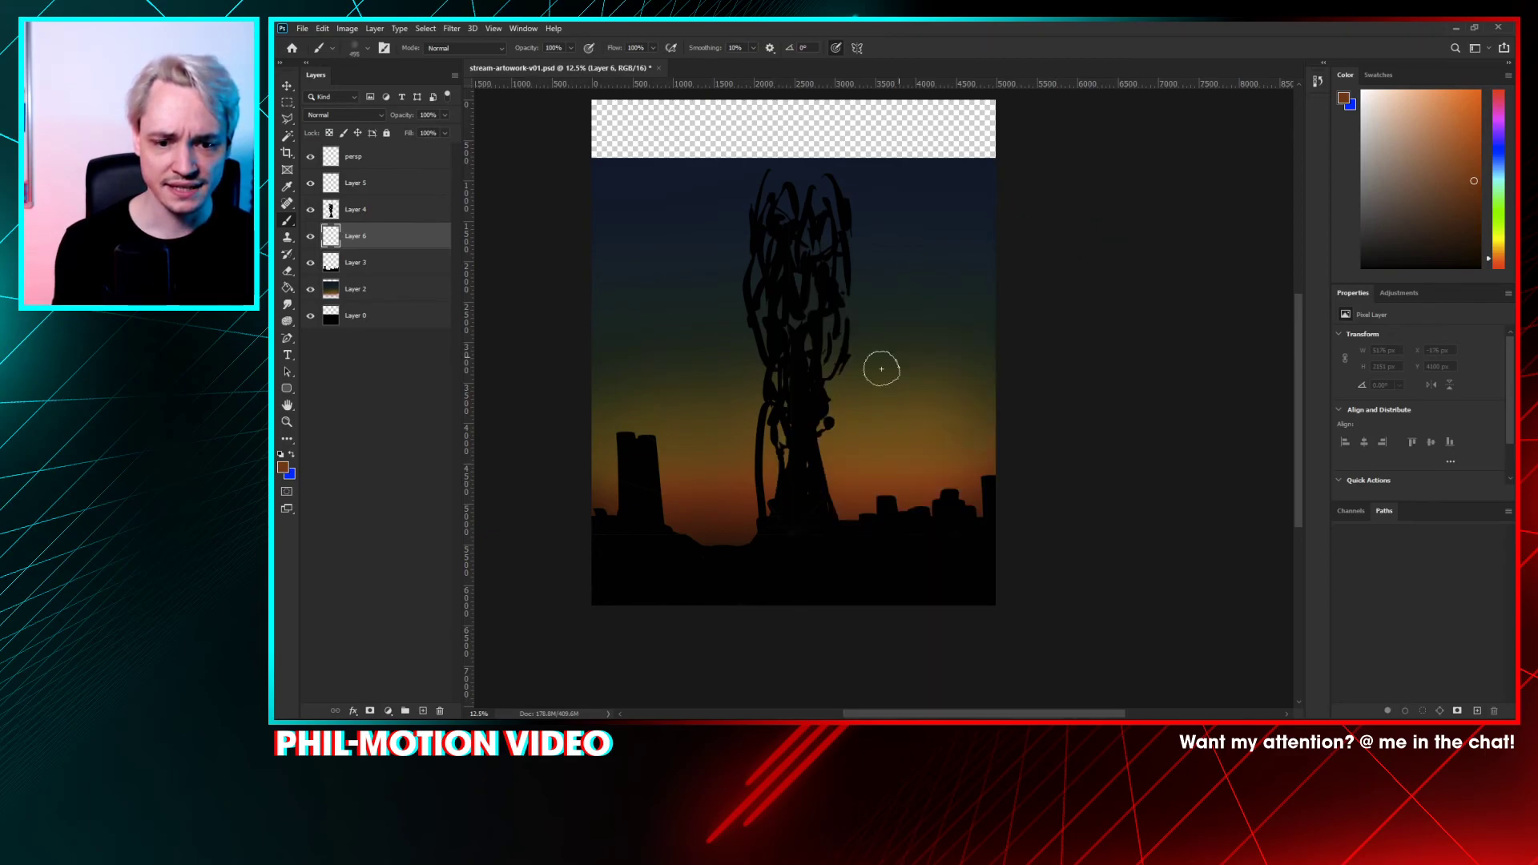
- Try painting a dim brown haze over the ground around the tree base on Layer 6, and undo those strokes
alt+click(706, 521)
mouse_move(732, 535)
mouse_down()
mouse_move(882, 529)
mouse_move(728, 557)
mouse_move(780, 558)
mouse_move(819, 551)
mouse_move(599, 559)
mouse_move(826, 541)
mouse_move(738, 531)
mouse_move(954, 536)
mouse_up()
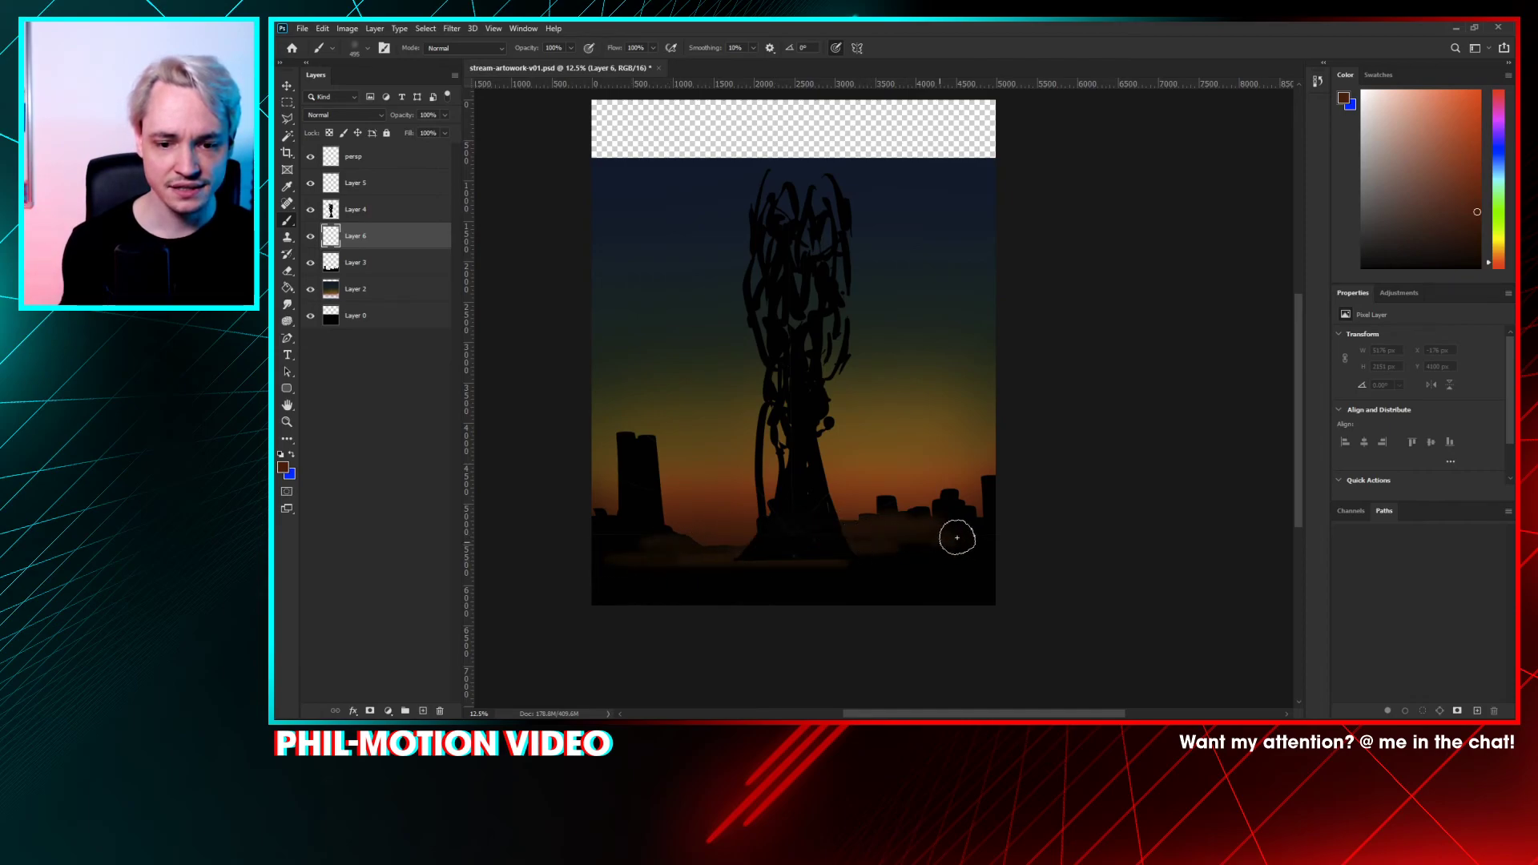
drag(711, 502, 714, 459)
key(ctrl+plus)
mouse_move(837, 464)
mouse_down()
mouse_move(879, 375)
mouse_move(903, 381)
mouse_move(864, 442)
mouse_move(893, 476)
mouse_up()
key(ctrl+z)
key(ctrl+minus)
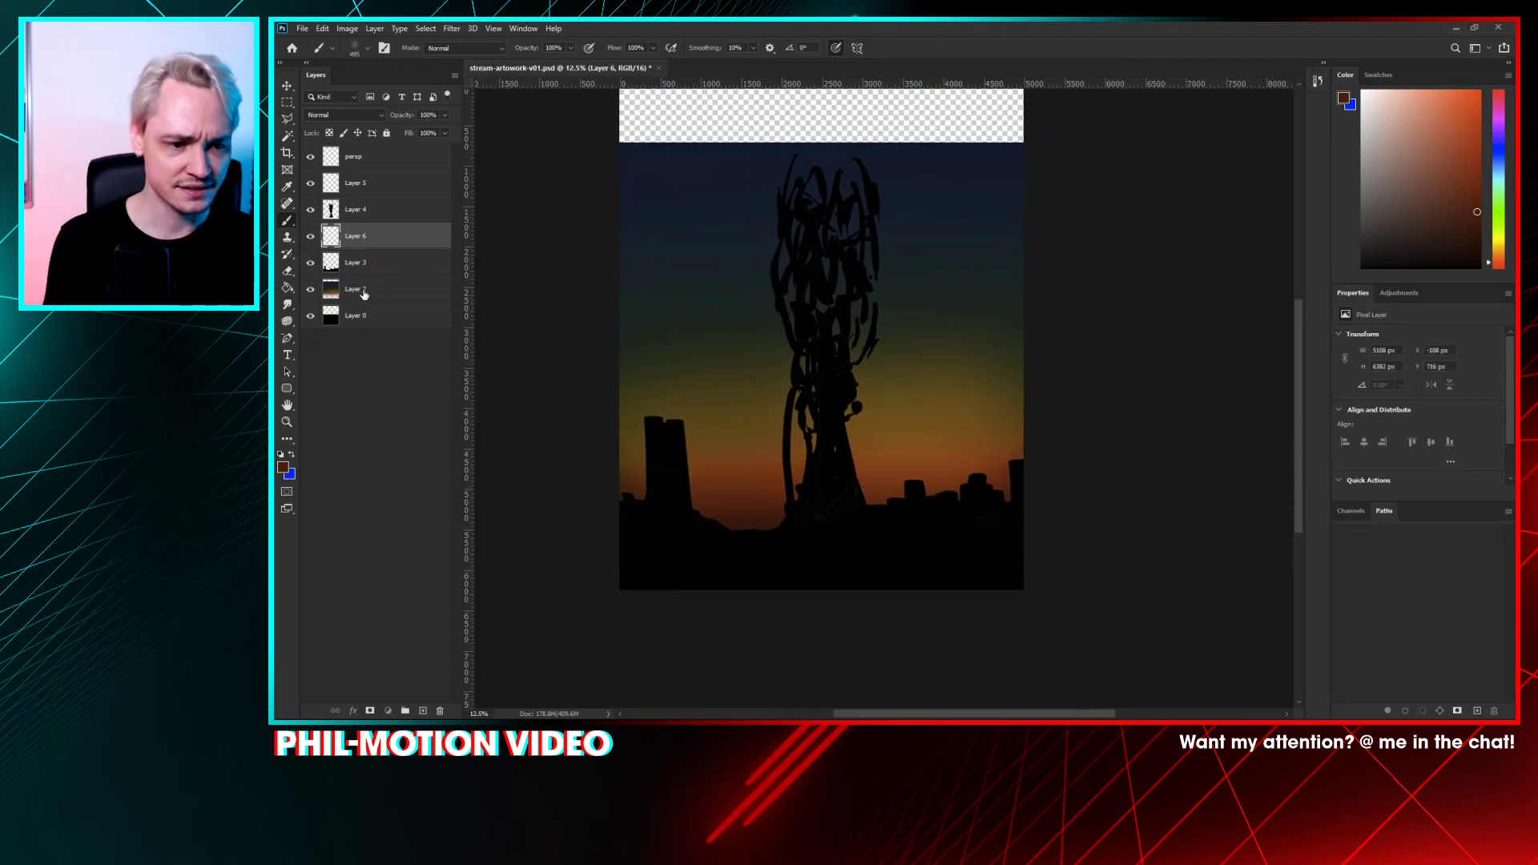
- Make Layer 2 the active layer and sample the dark blue from the upper sky as the painting colour
click(368, 293)
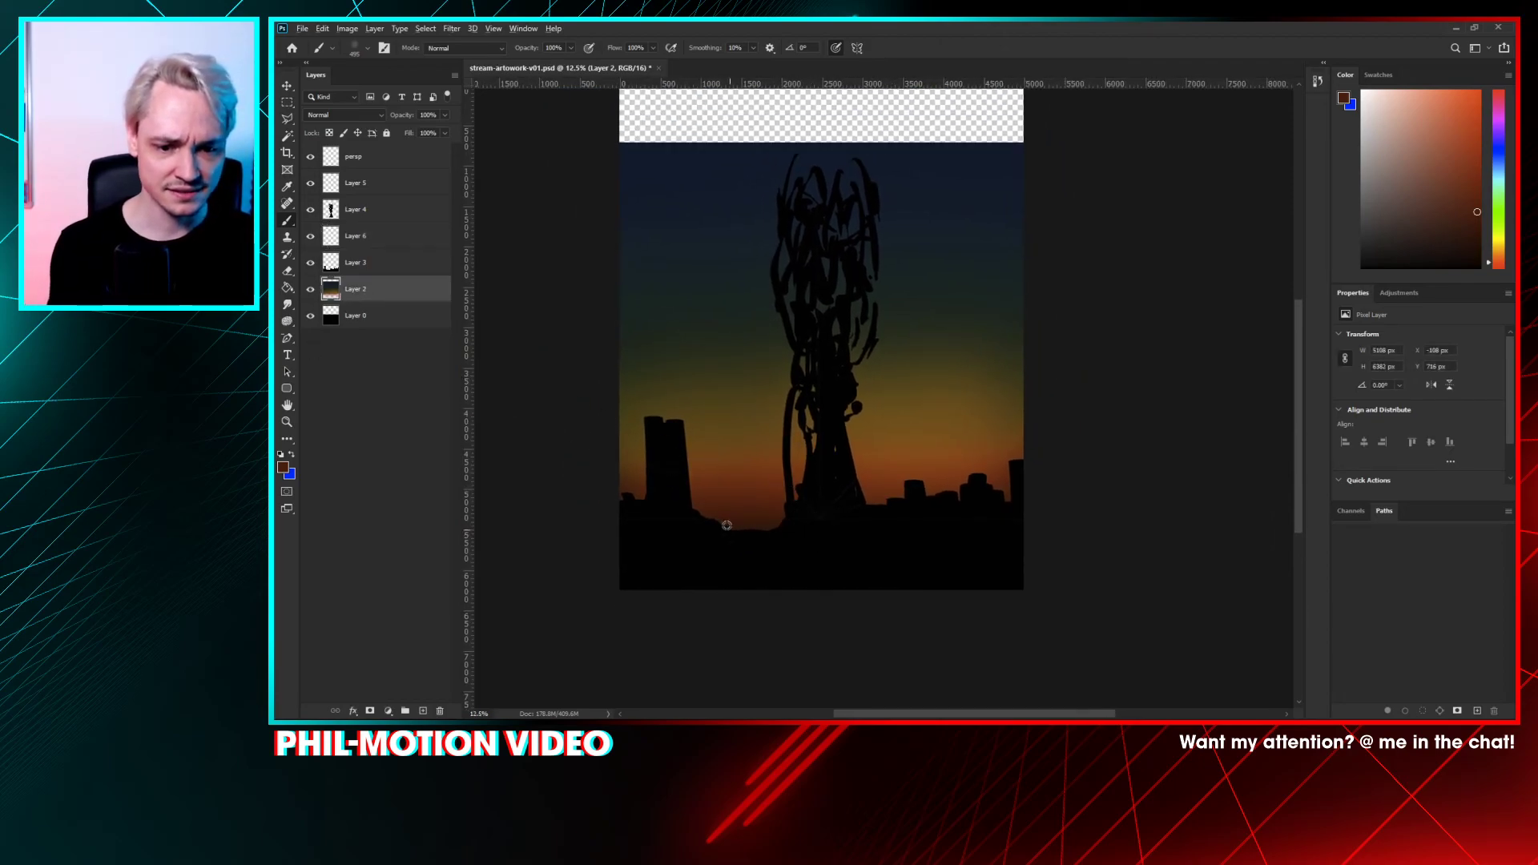
alt+click(749, 481)
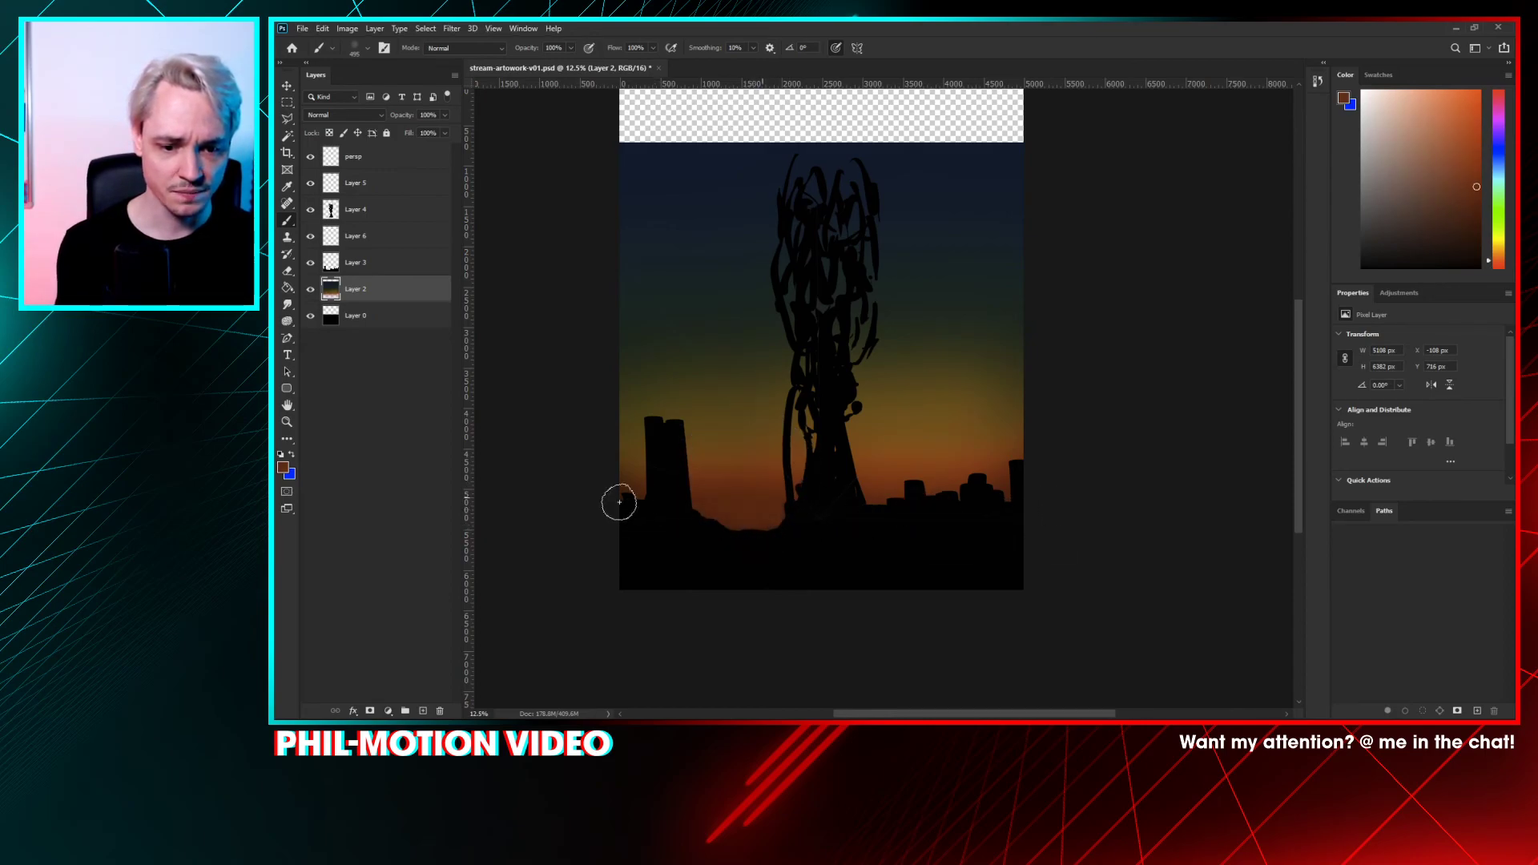
right_click(617, 415)
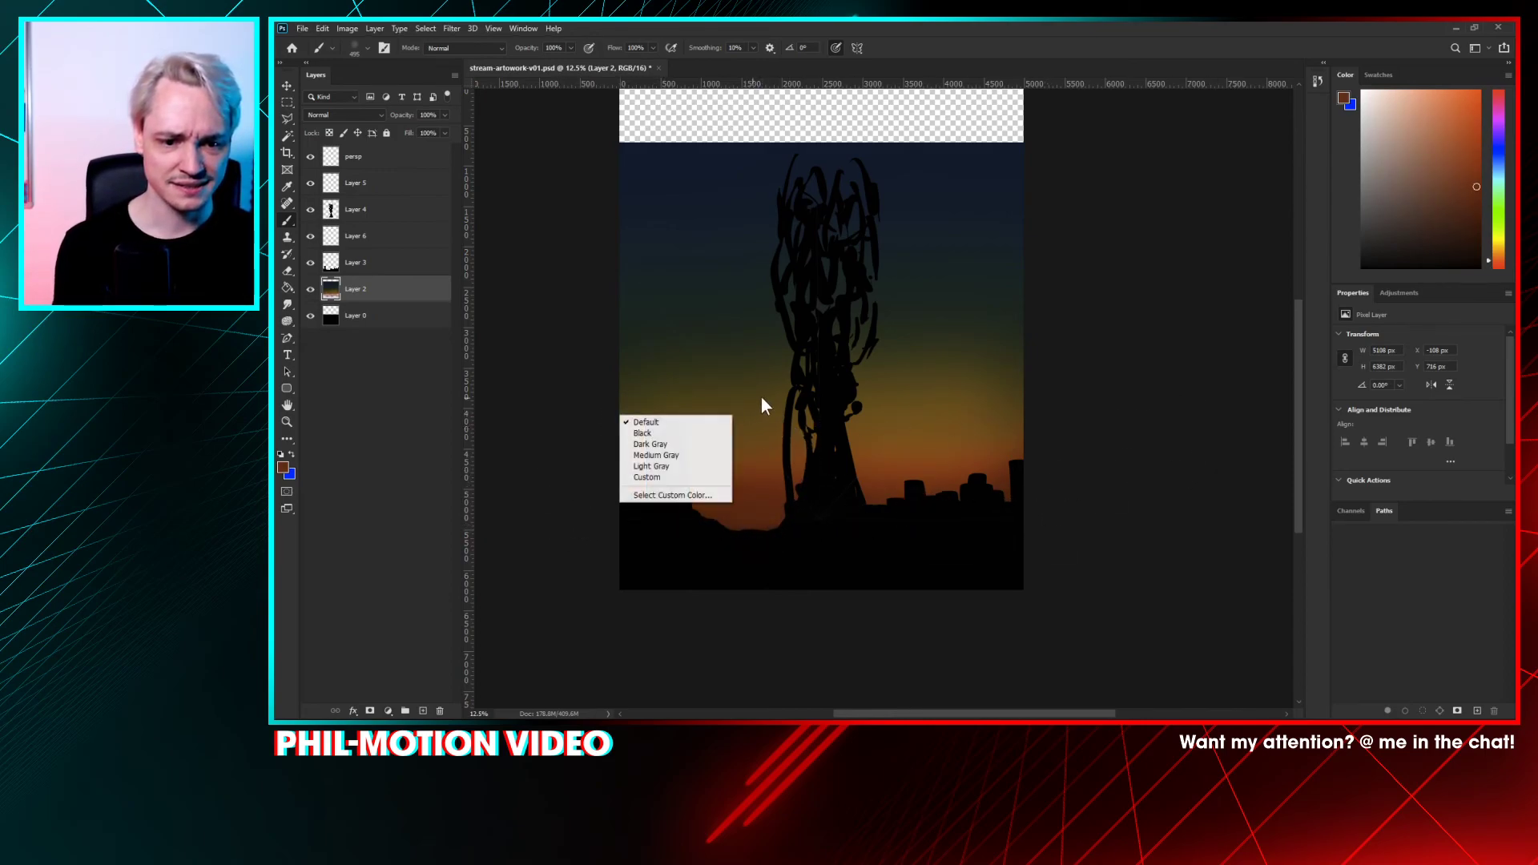
click(1132, 303)
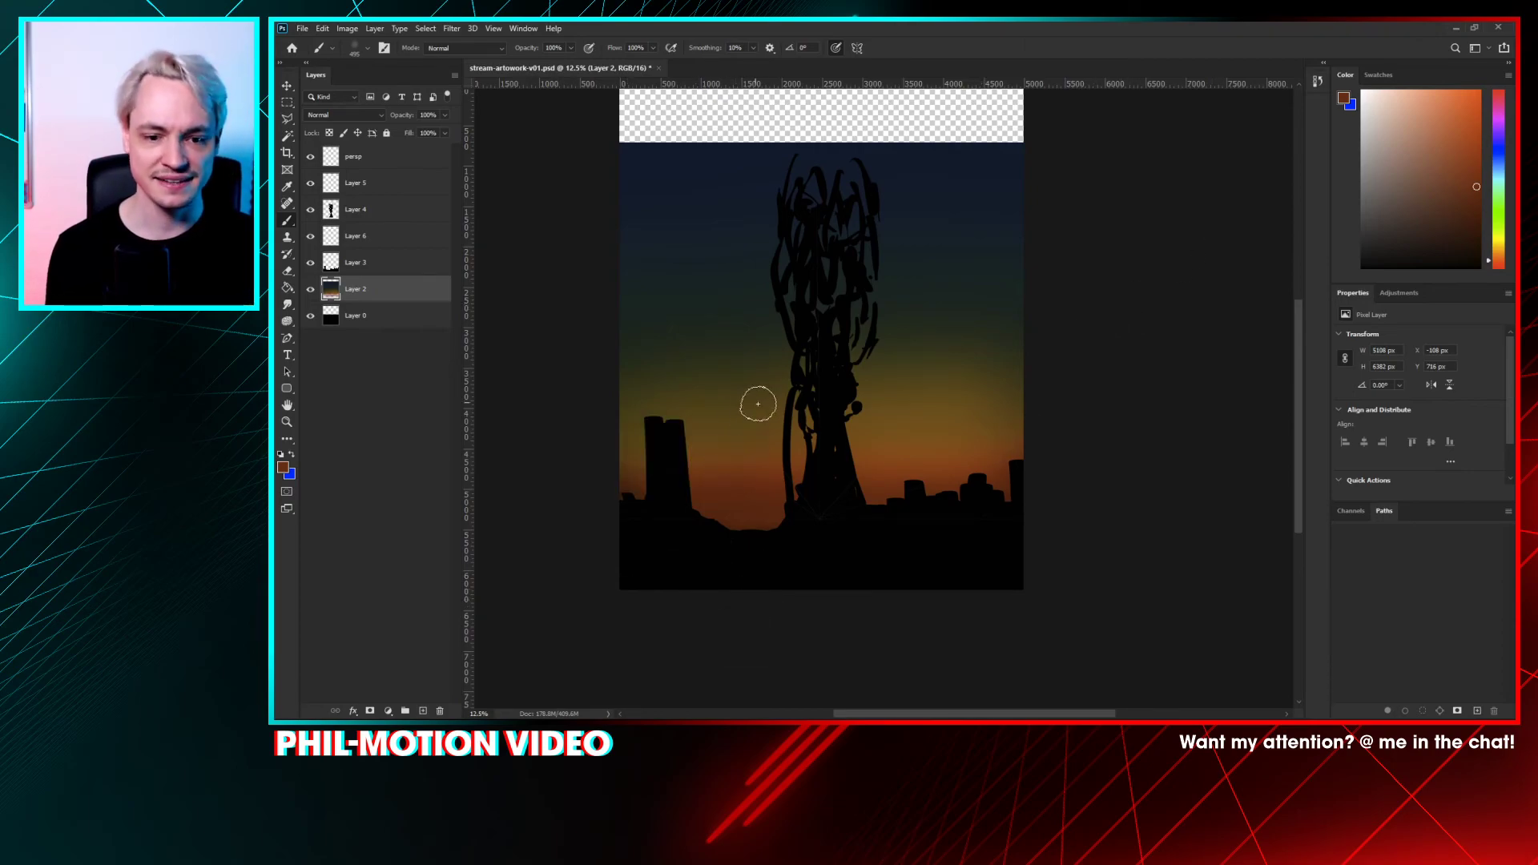
right_click(734, 470)
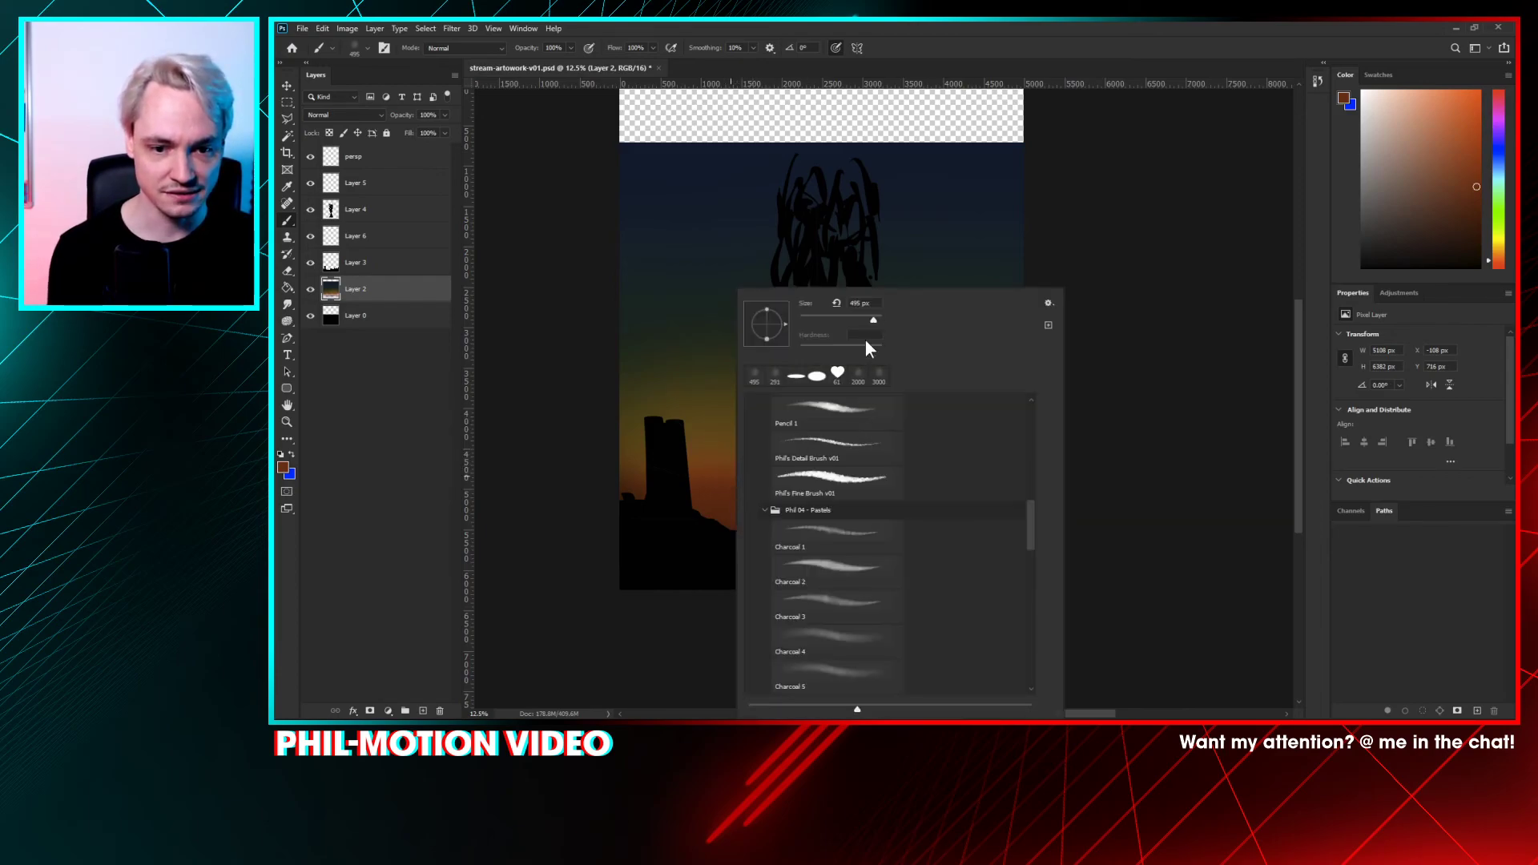
alt+click(715, 160)
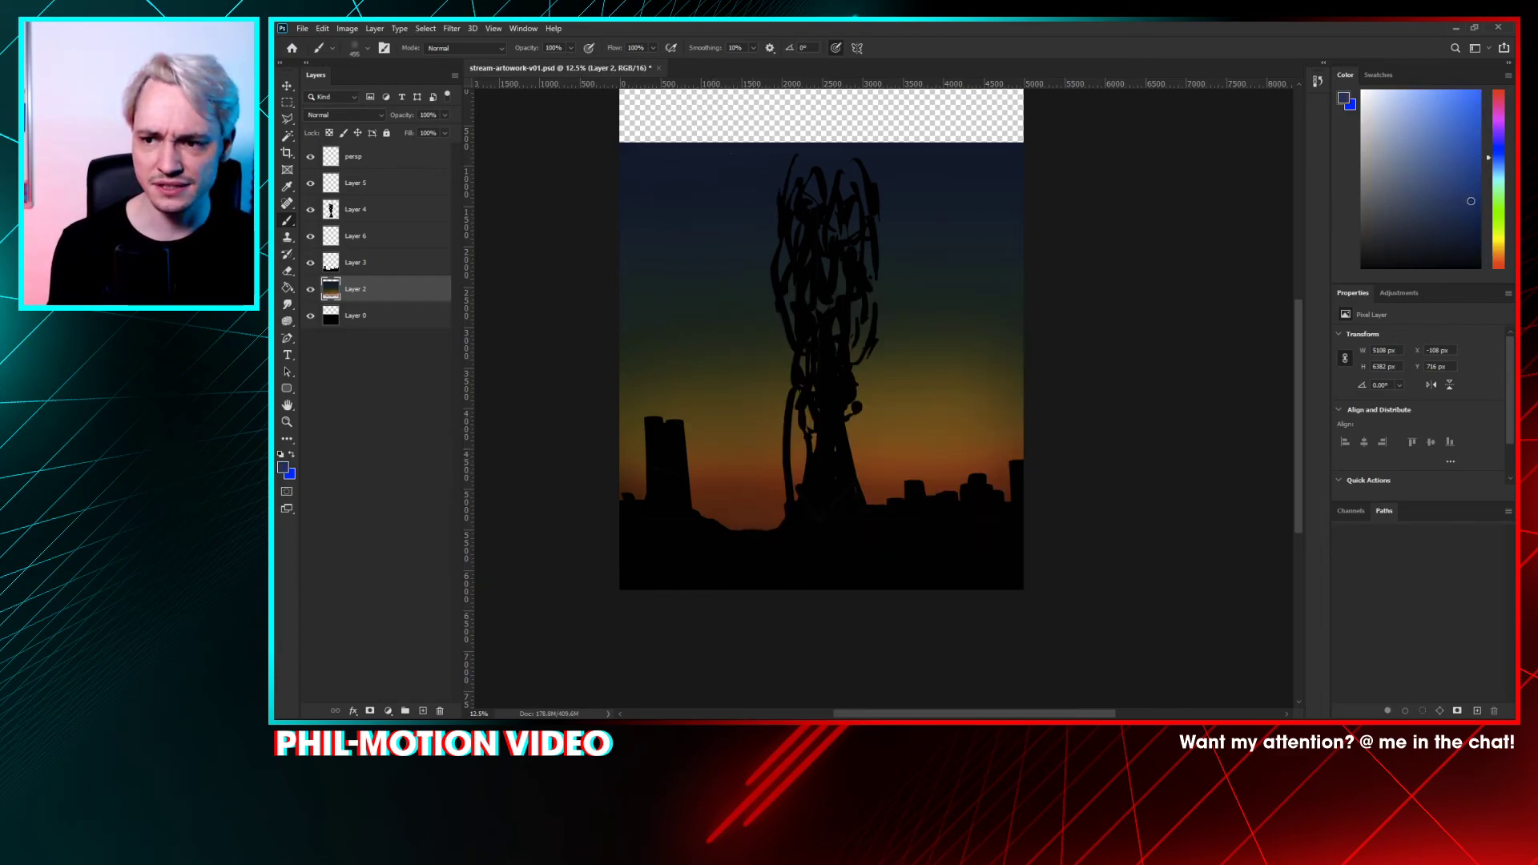
- Try a blue stroke down over the sunset glow on Layer 2 with the brush enlarged to 5000 px, and undo it
right_click(937, 393)
drag(1016, 321, 1032, 322)
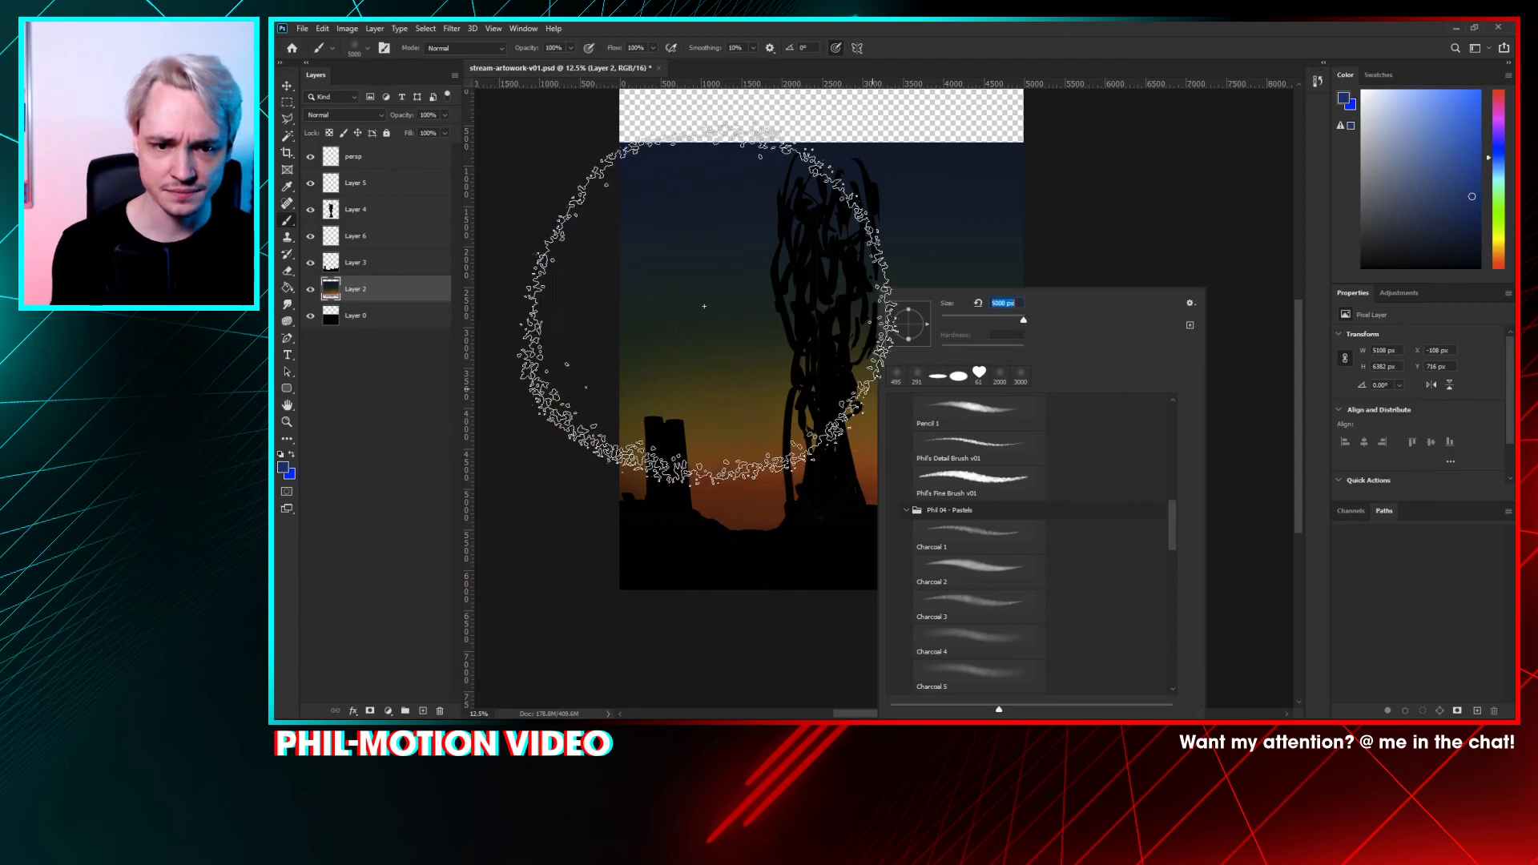
mouse_move(769, 290)
mouse_down()
mouse_move(866, 419)
mouse_move(803, 430)
mouse_move(801, 541)
mouse_up()
key(ctrl+z)
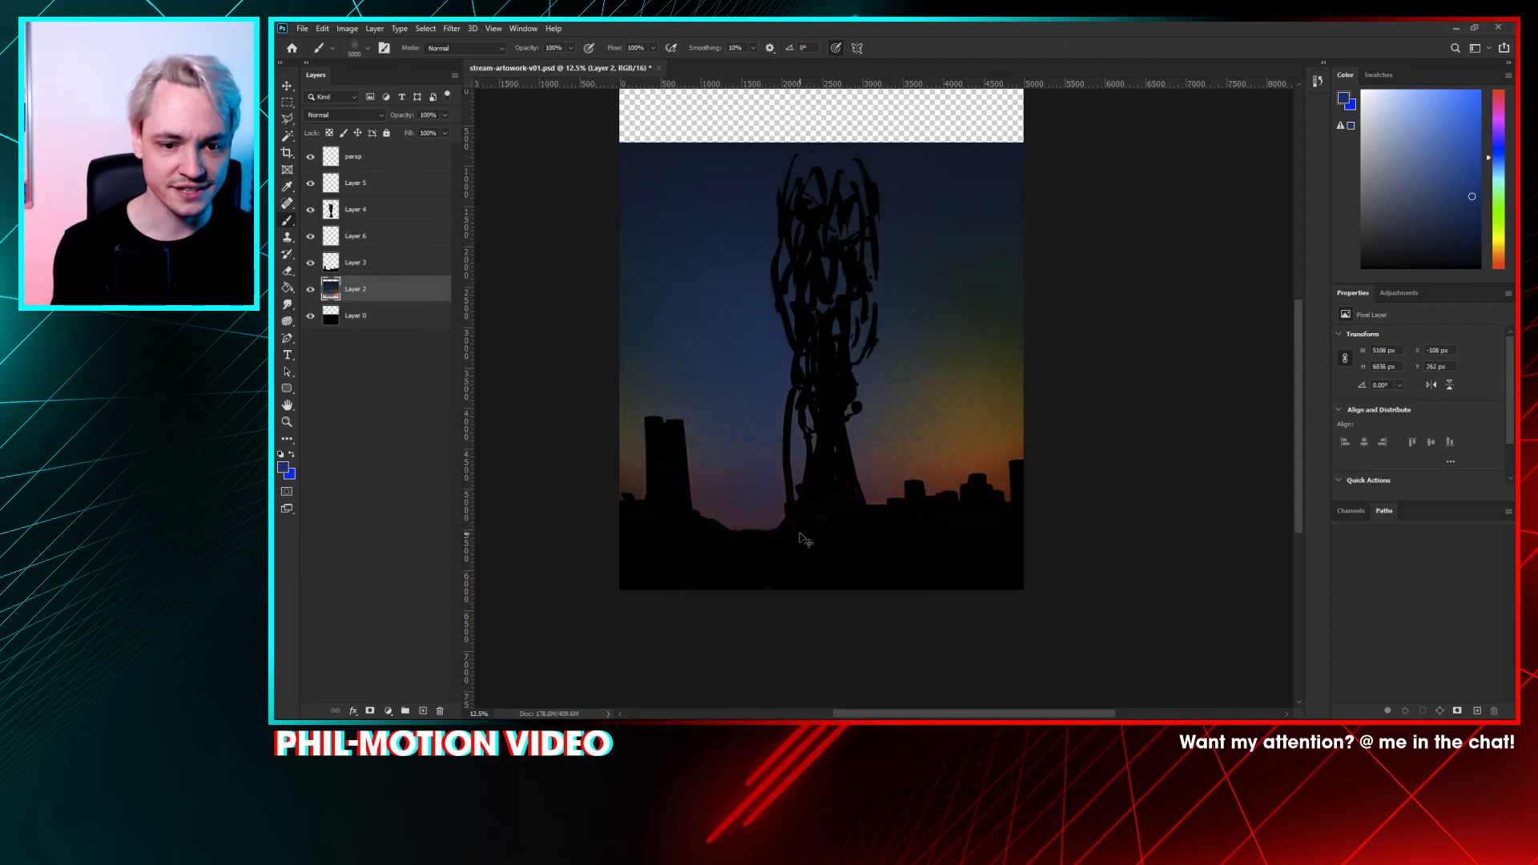
- Paint the whole sunset sky on Layer 2 in a darker navy blue with the brush size set to 3000 px
right_click(898, 315)
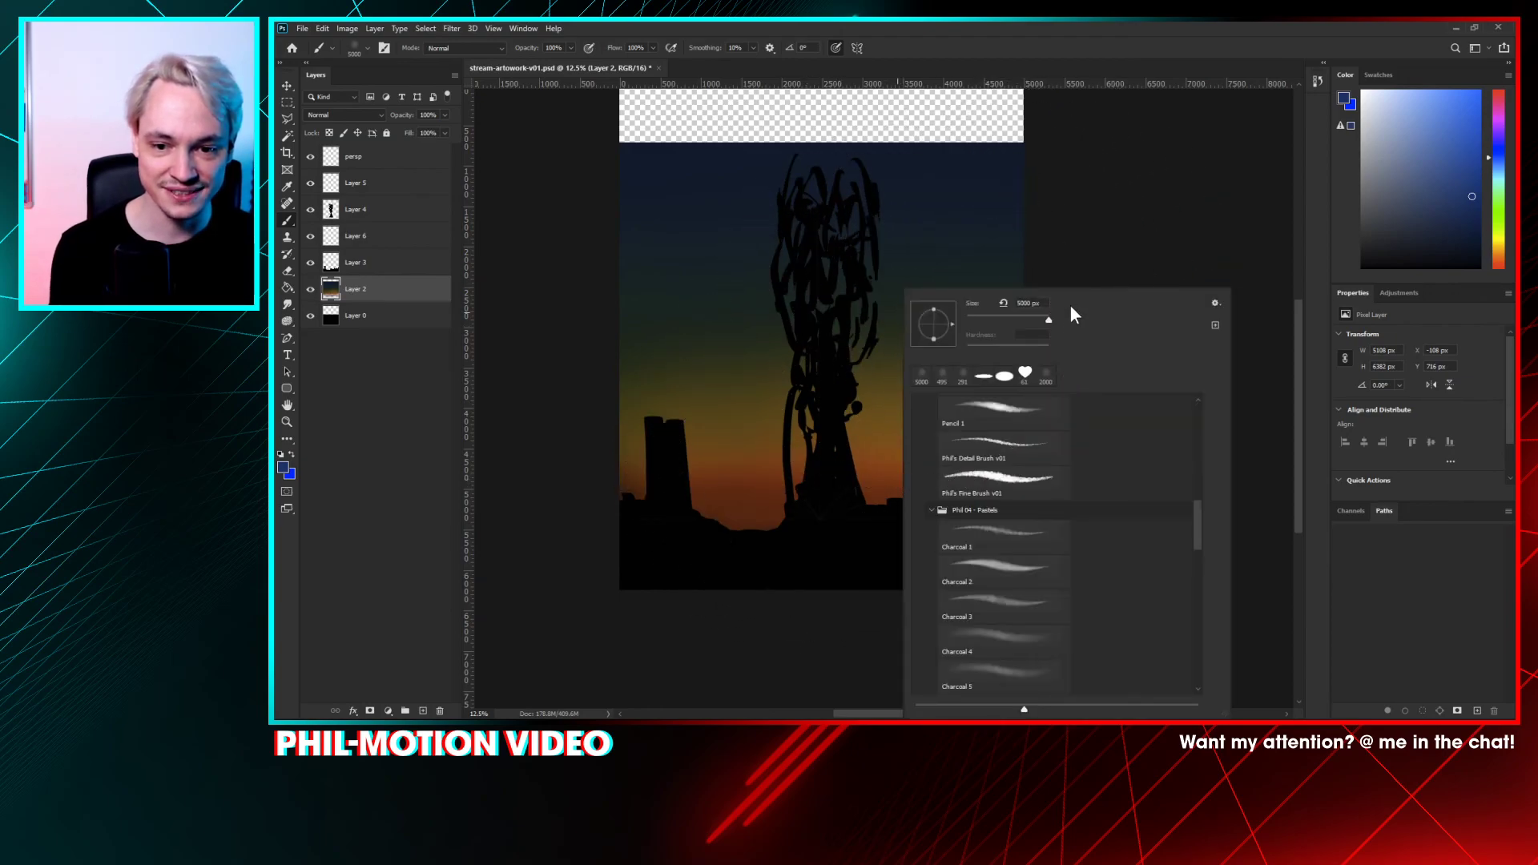
key(Delete)
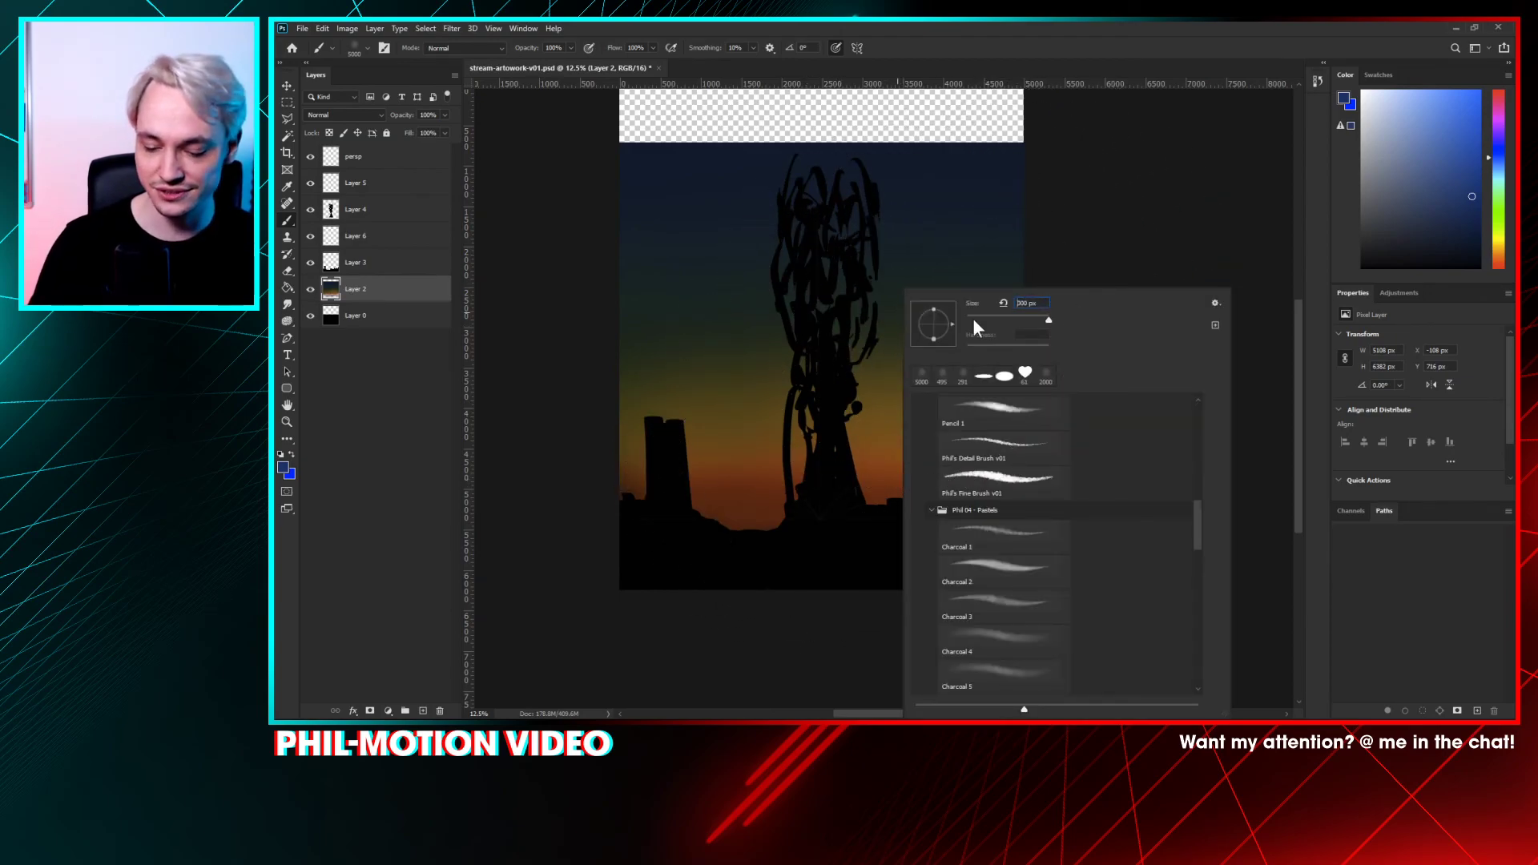
text(4)
key(BackSpace)
text(3)
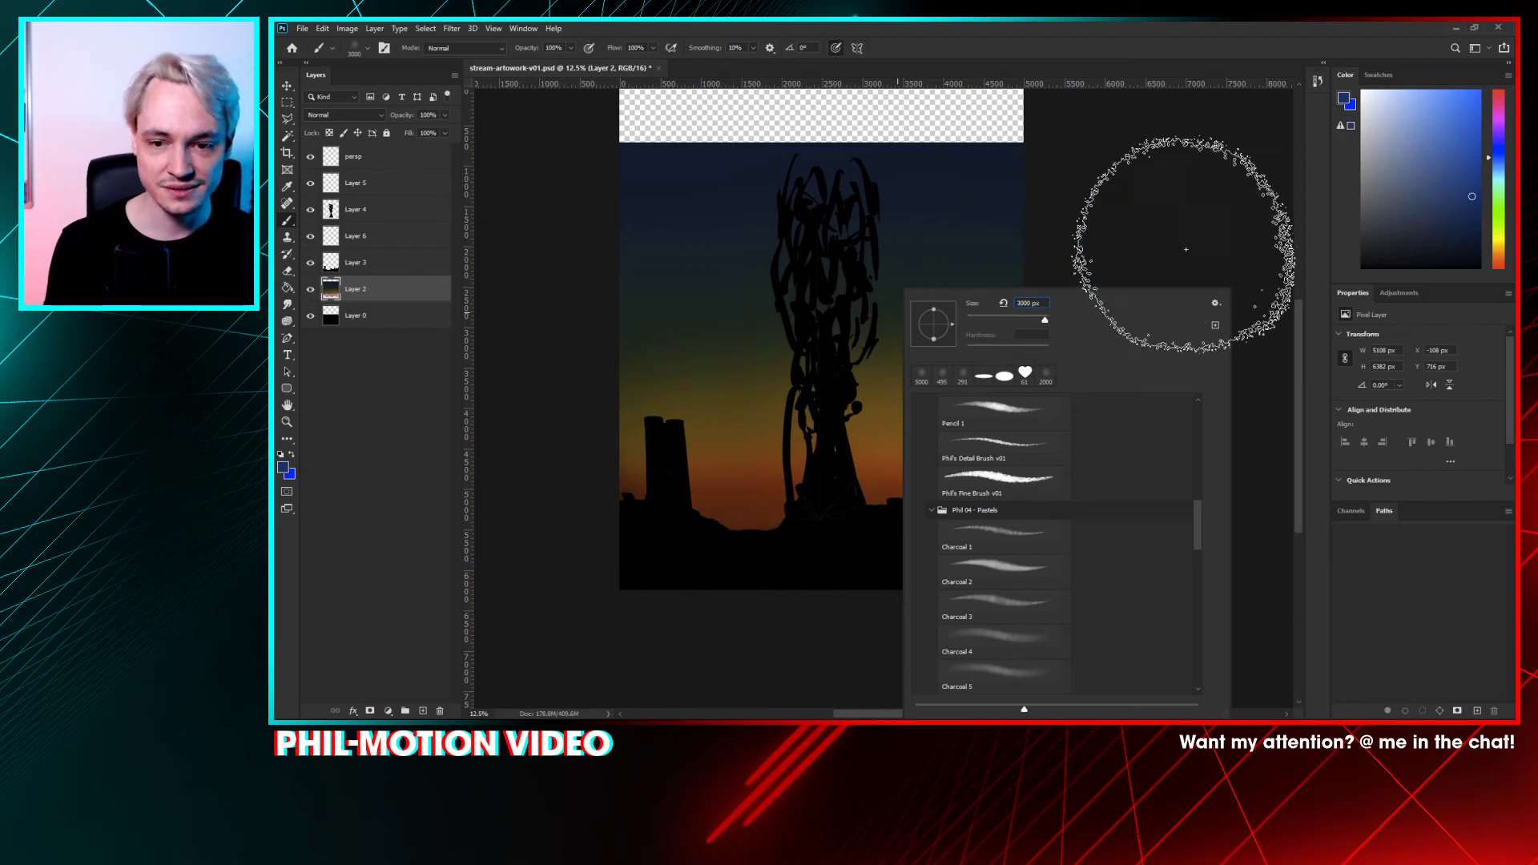
click(1465, 207)
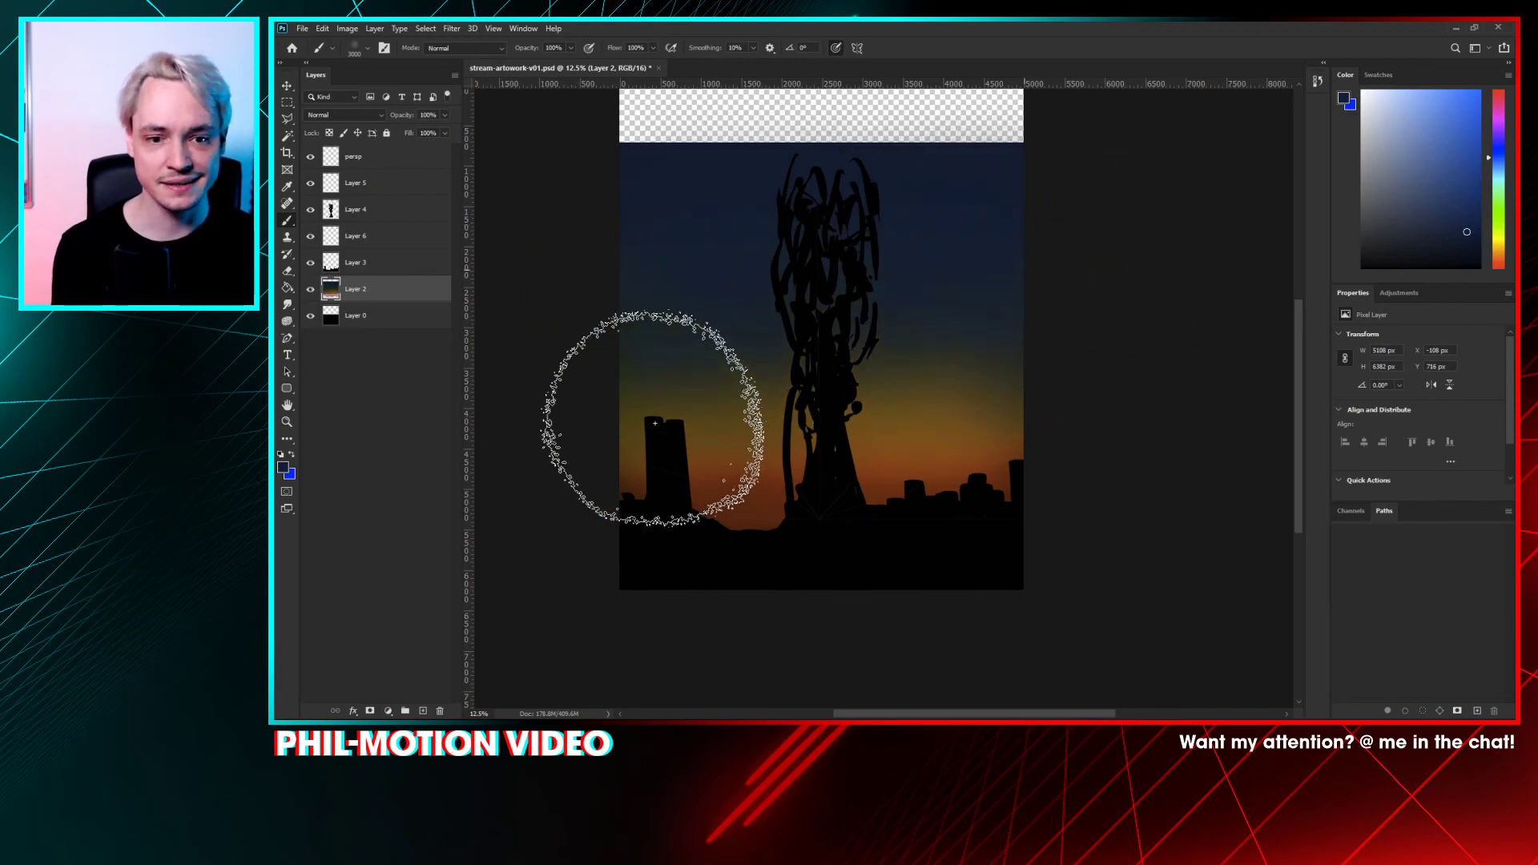
drag(652, 419, 769, 308)
mouse_move(1076, 426)
mouse_down()
mouse_move(682, 476)
mouse_move(975, 454)
mouse_move(768, 431)
mouse_move(647, 464)
mouse_move(984, 444)
mouse_move(666, 443)
mouse_move(638, 458)
mouse_move(585, 419)
mouse_move(614, 345)
mouse_move(854, 471)
mouse_move(1079, 450)
mouse_move(957, 370)
mouse_move(948, 308)
mouse_move(943, 339)
mouse_move(937, 324)
mouse_move(941, 239)
mouse_move(961, 240)
mouse_move(912, 364)
mouse_move(662, 529)
mouse_move(1028, 455)
mouse_move(937, 337)
mouse_move(662, 299)
mouse_up()
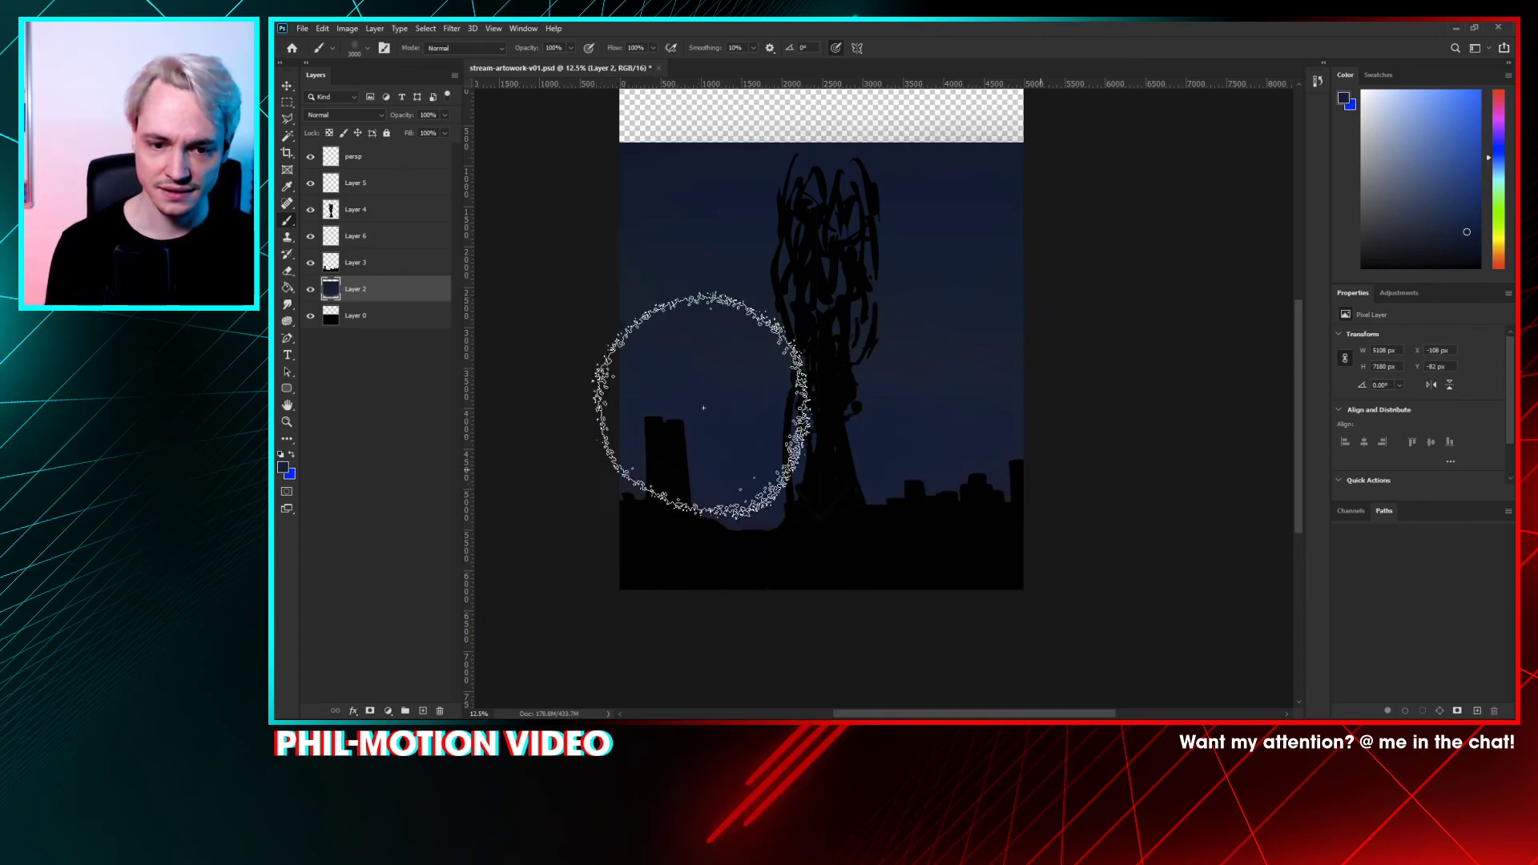
- Extend the sky on Layer 2 over the empty strip above it by selecting a full-width band of sky and stretching it upward
drag(860, 305, 850, 410)
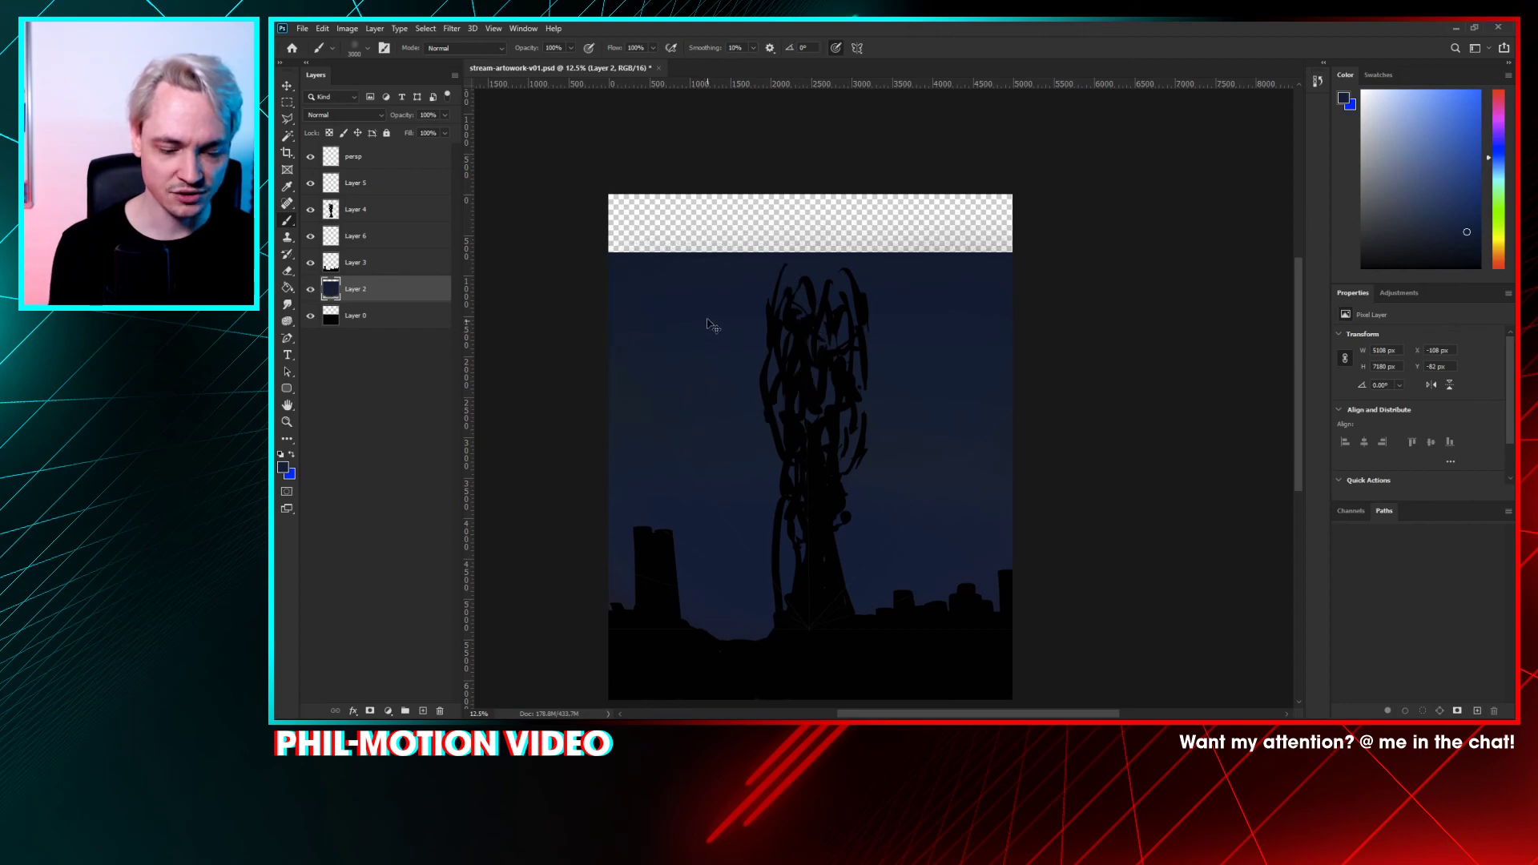
drag(636, 213, 783, 326)
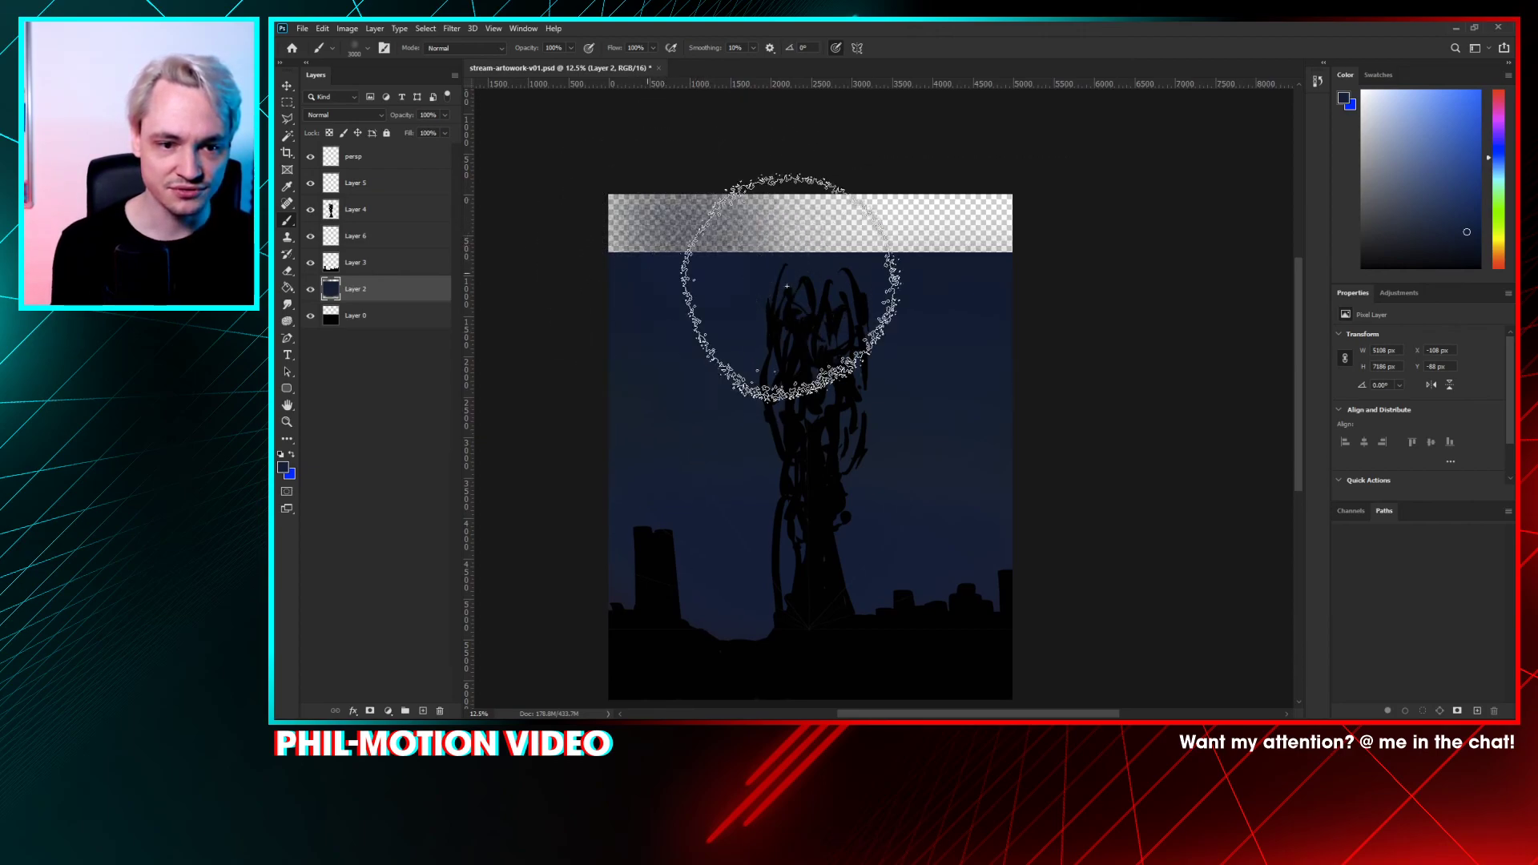
key(m)
drag(605, 276, 1098, 296)
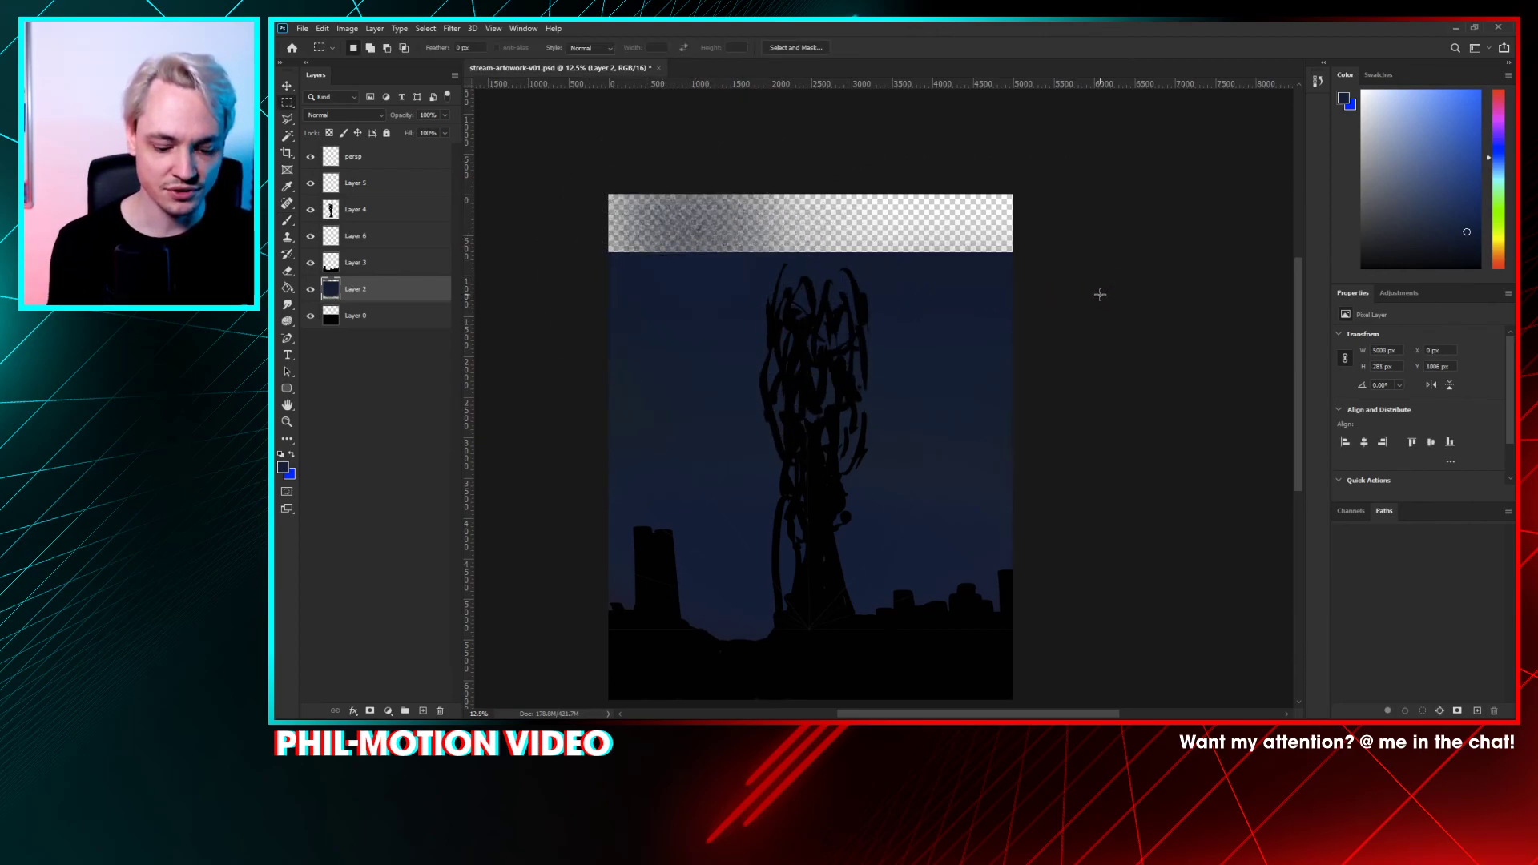
key(ctrl+t)
drag(811, 275, 811, 180)
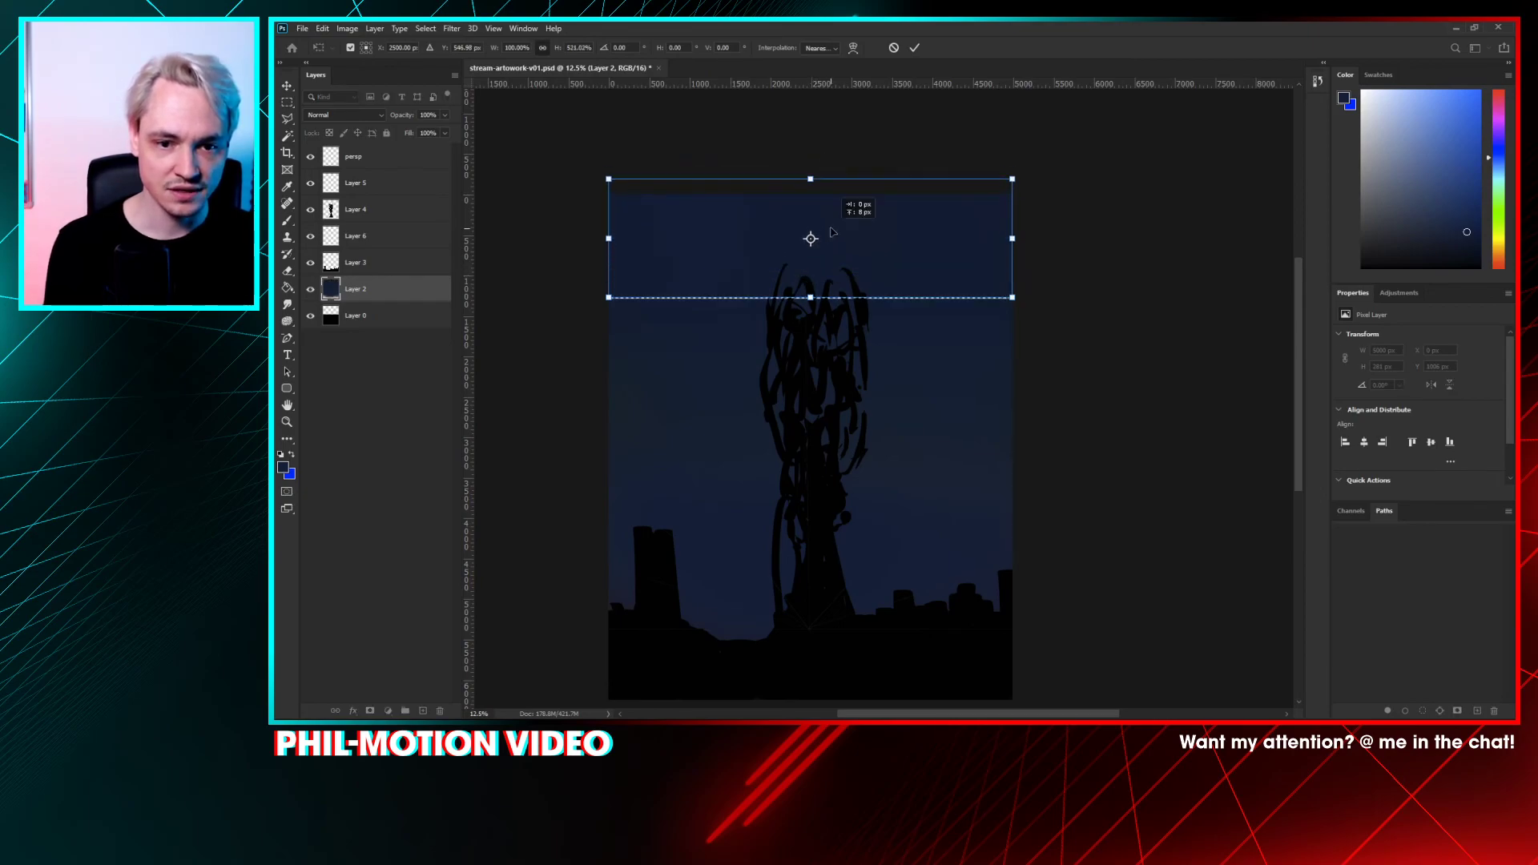
key(Return)
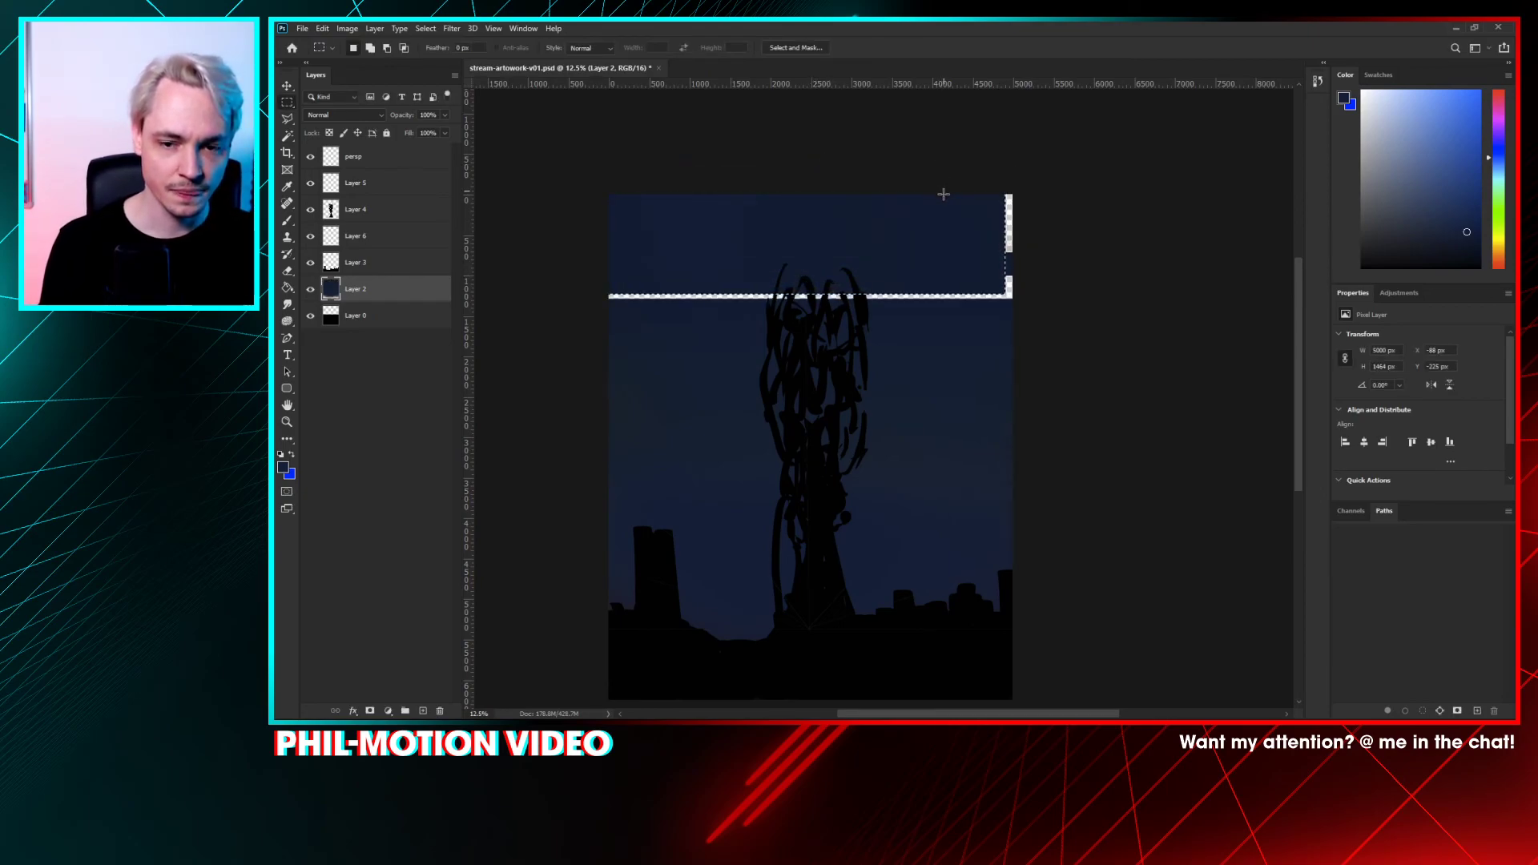
- Enlarge the stretched sky band slightly to cover the gaps along its edges, and clear the selection
key(ctrl+t)
drag(1006, 294, 1022, 298)
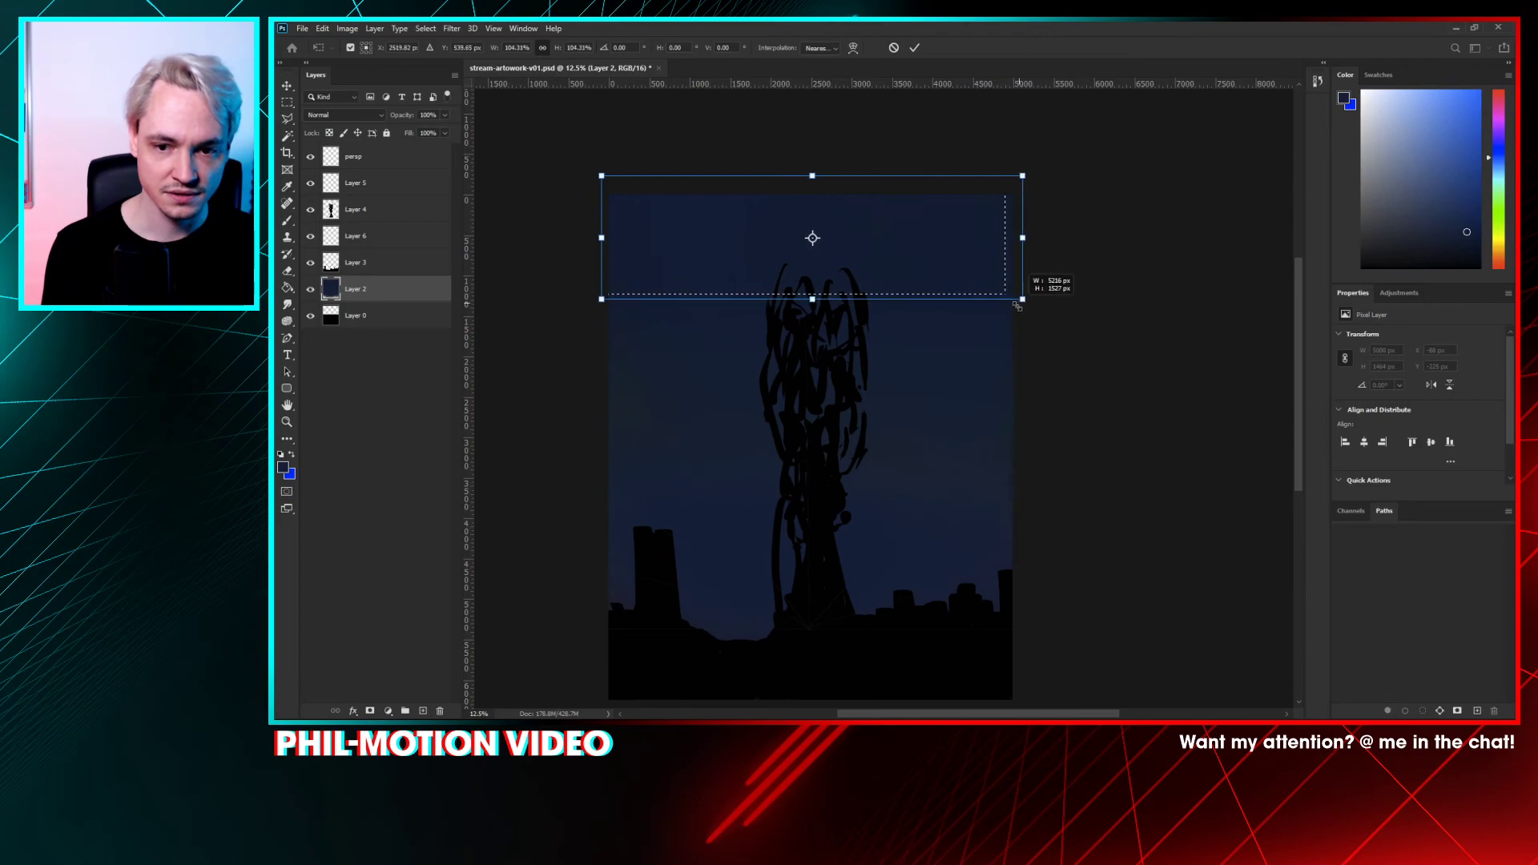
key(Return)
key(ctrl+d)
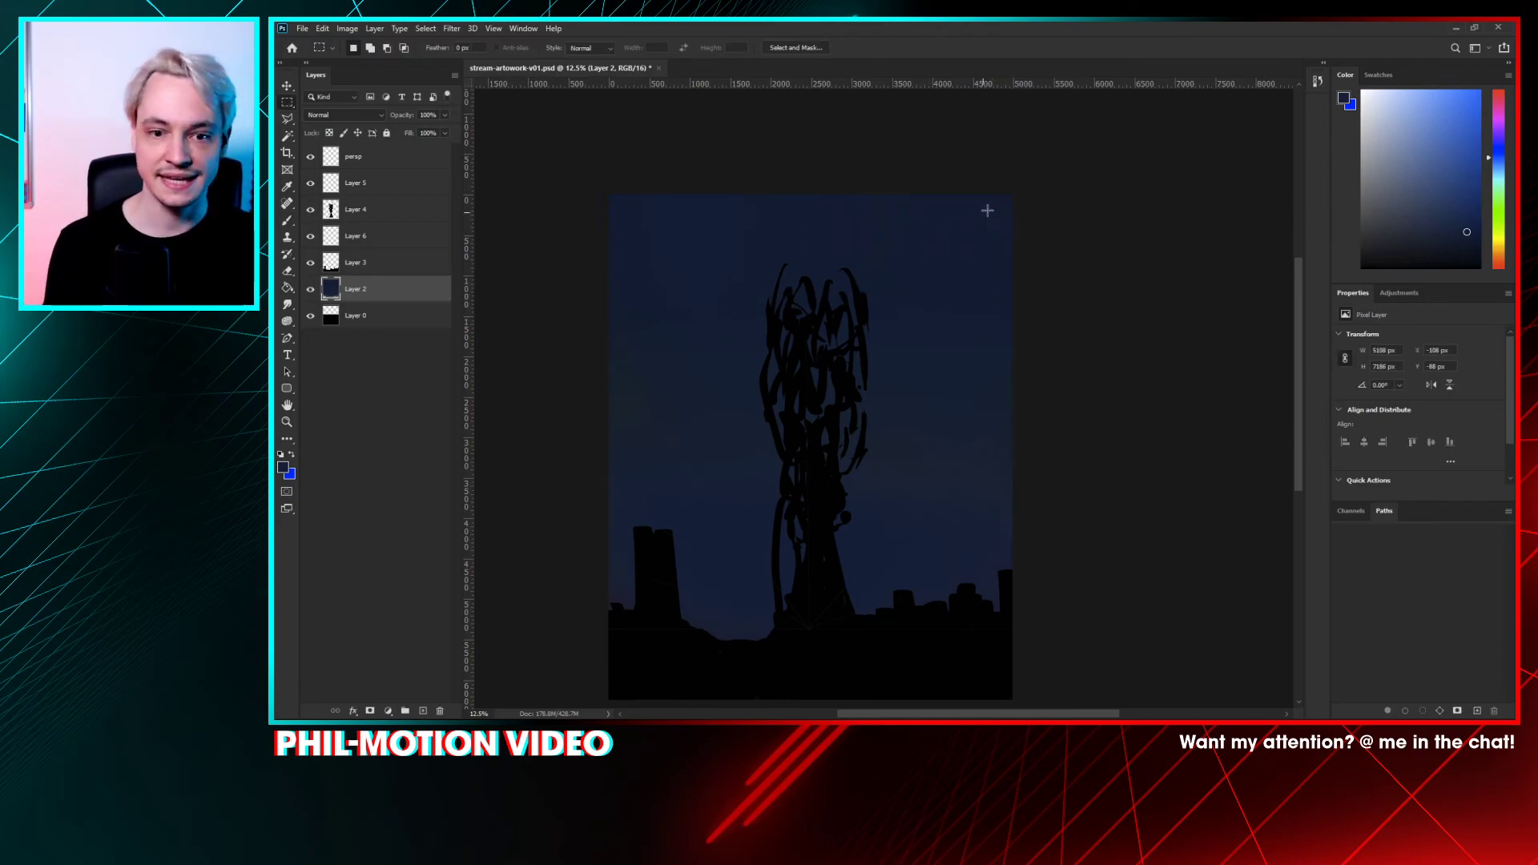
- Return to the Brush tool and reduce it to a small size slightly above 95 px
scroll(892, 351, down, 2)
key(b)
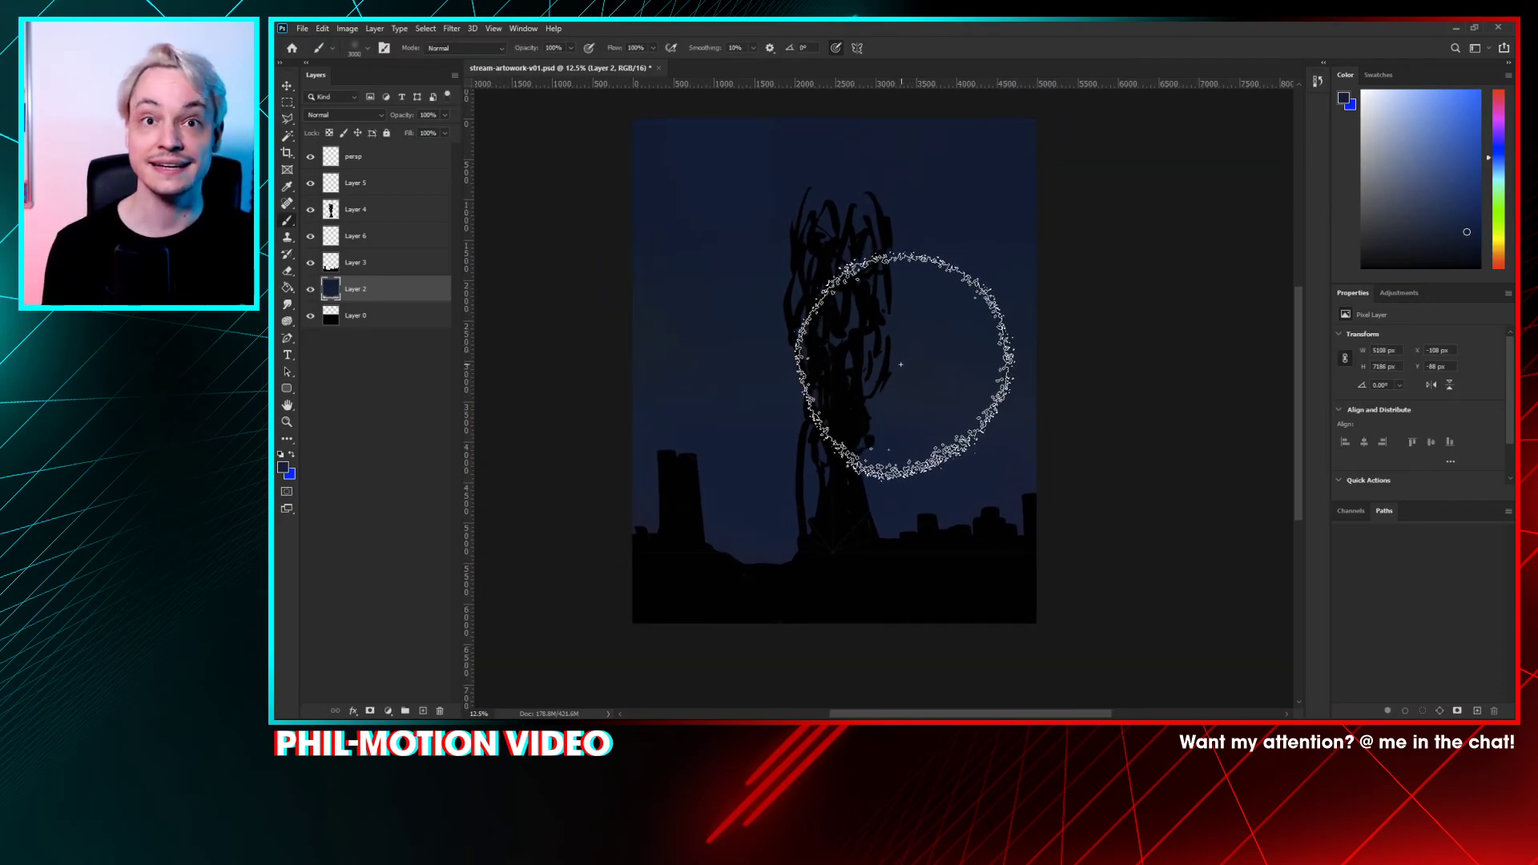
drag(819, 406, 798, 426)
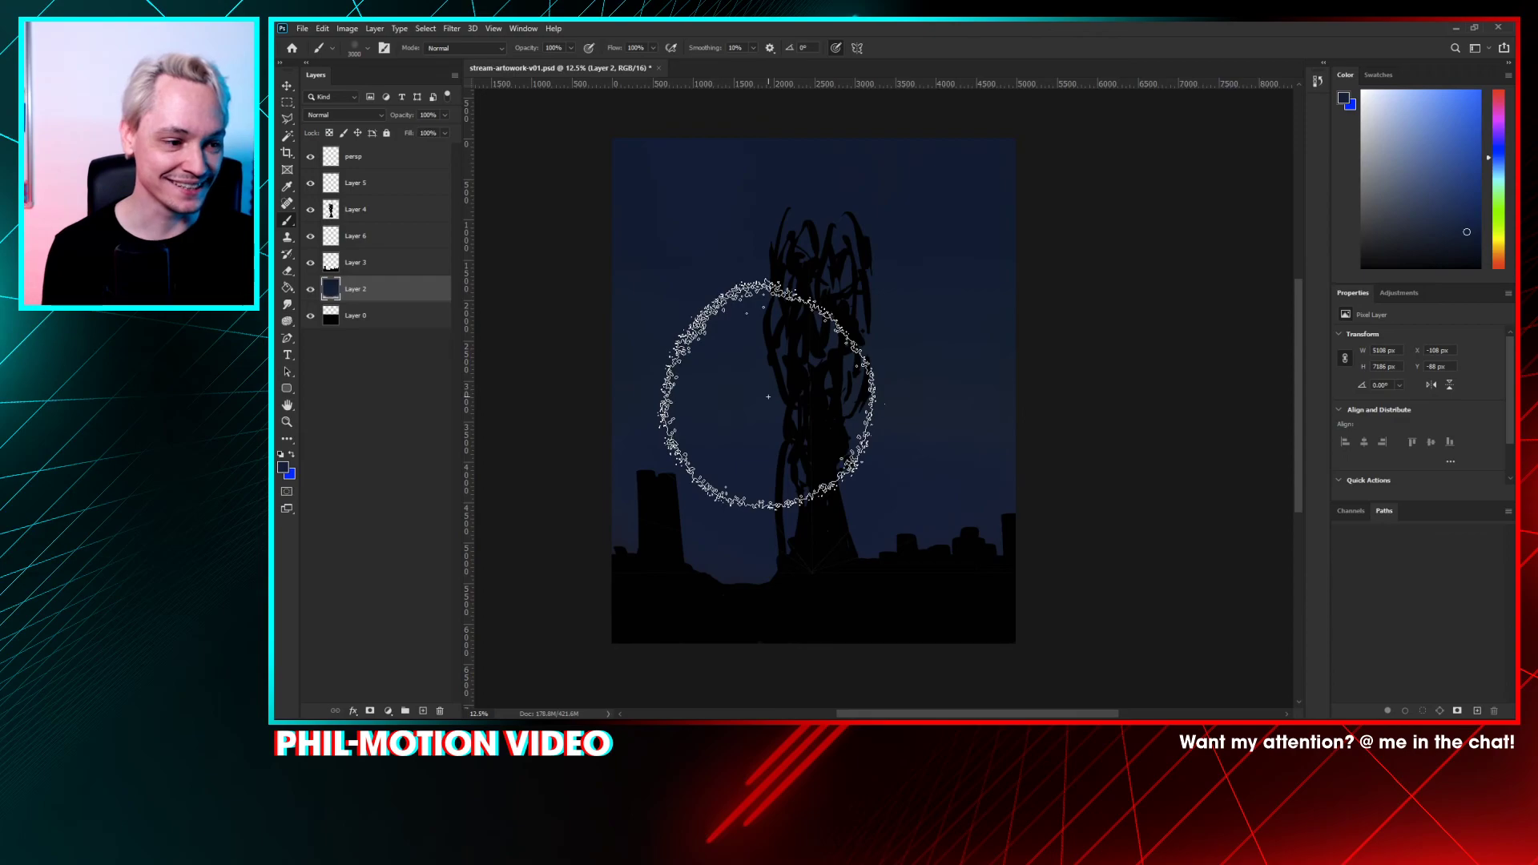
right_click(789, 395)
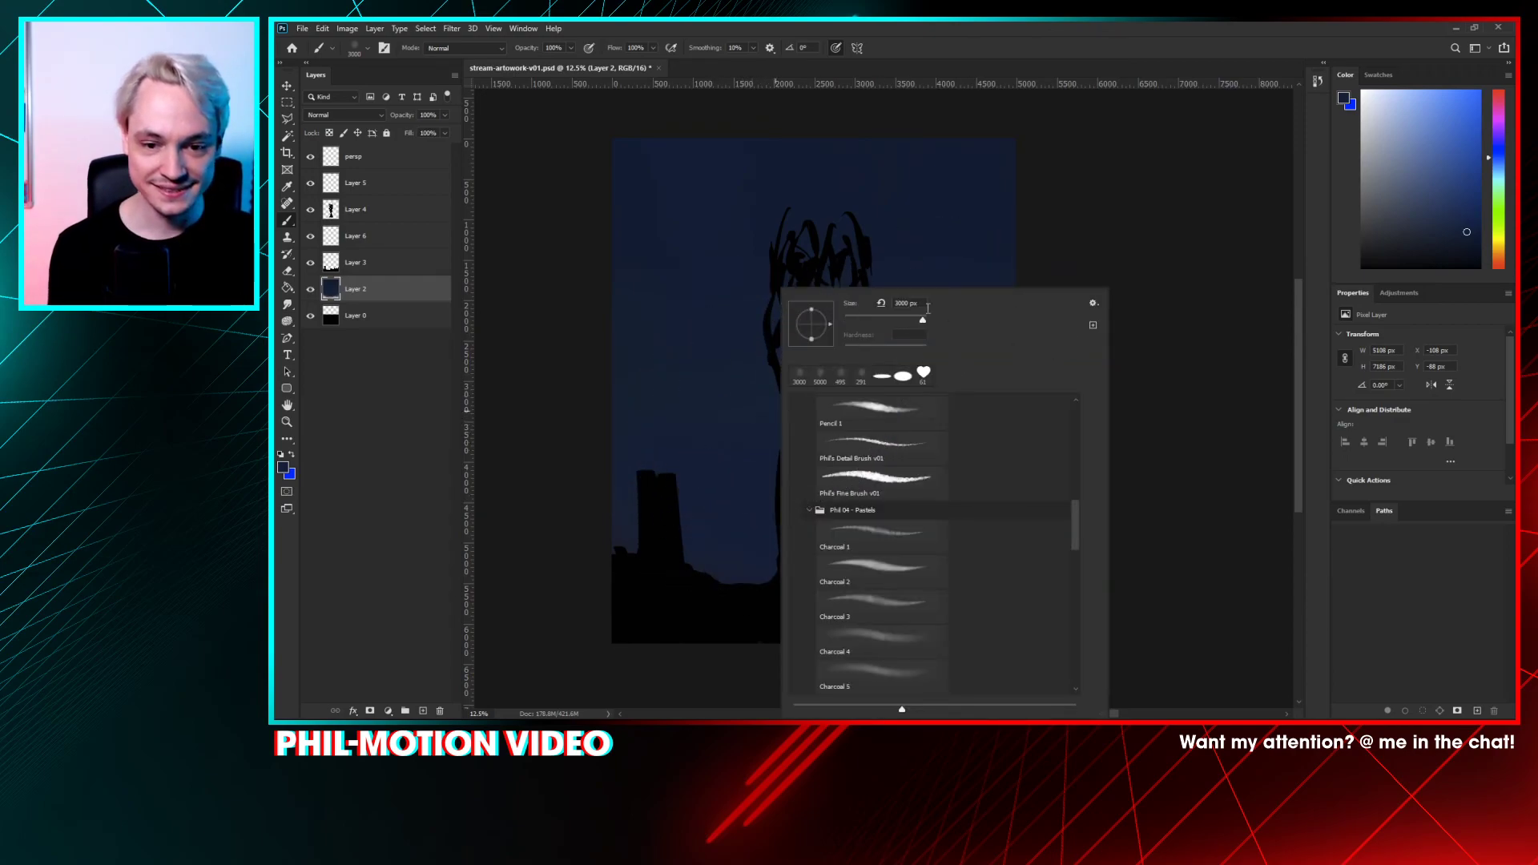
drag(895, 318, 883, 318)
click(1126, 199)
right_click(852, 353)
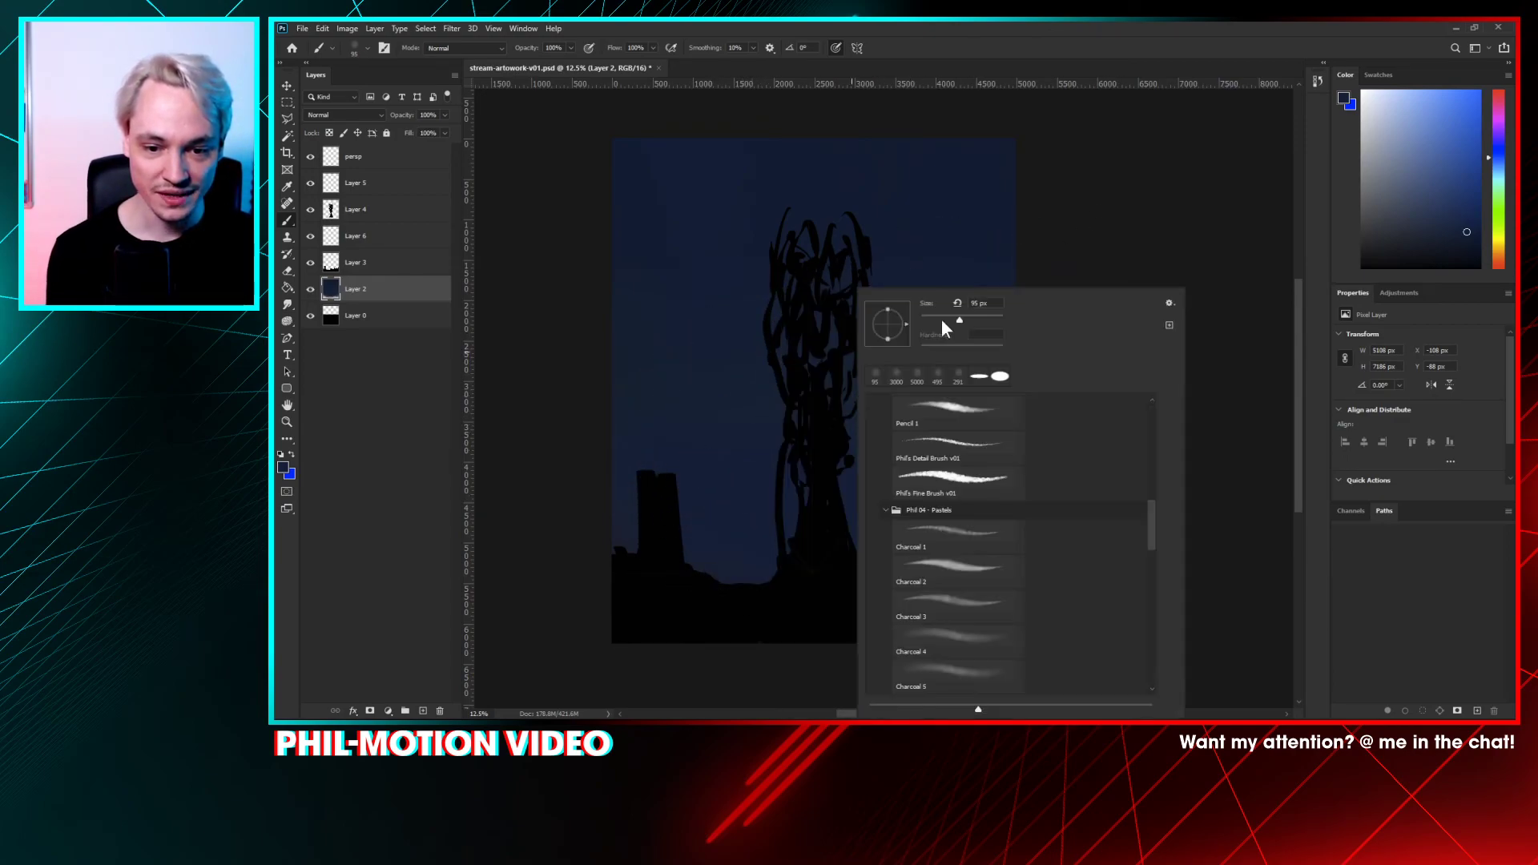
click(968, 318)
click(1083, 221)
- Brighten the navy sky on Layer 2 with a Curves adjustment, raising the highlights and slightly lifting the shadows
mouse_move(855, 454)
mouse_down()
mouse_move(866, 397)
mouse_move(851, 417)
mouse_up()
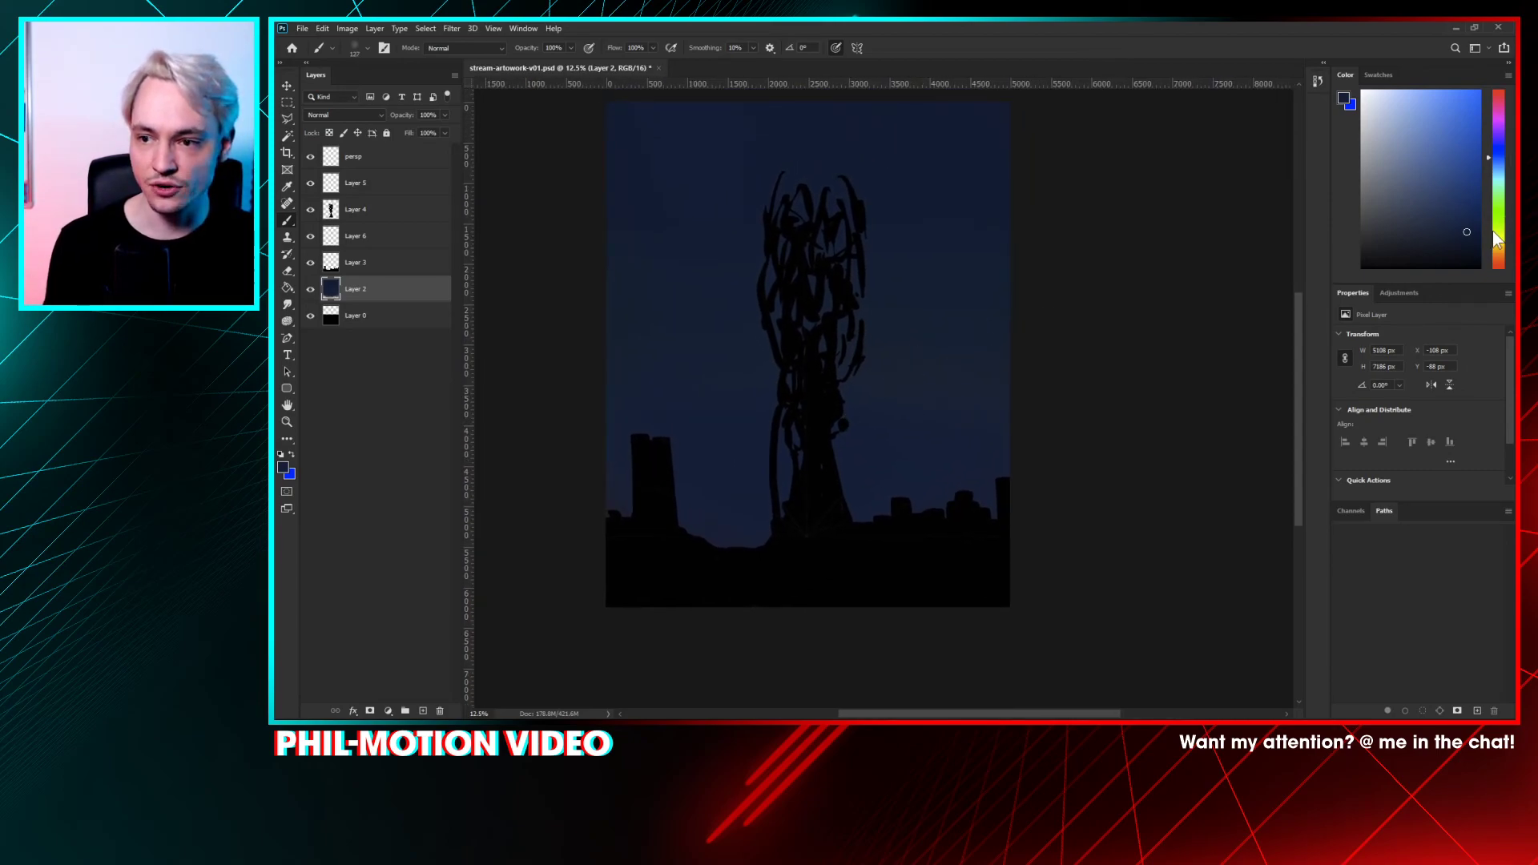
key(ctrl+m)
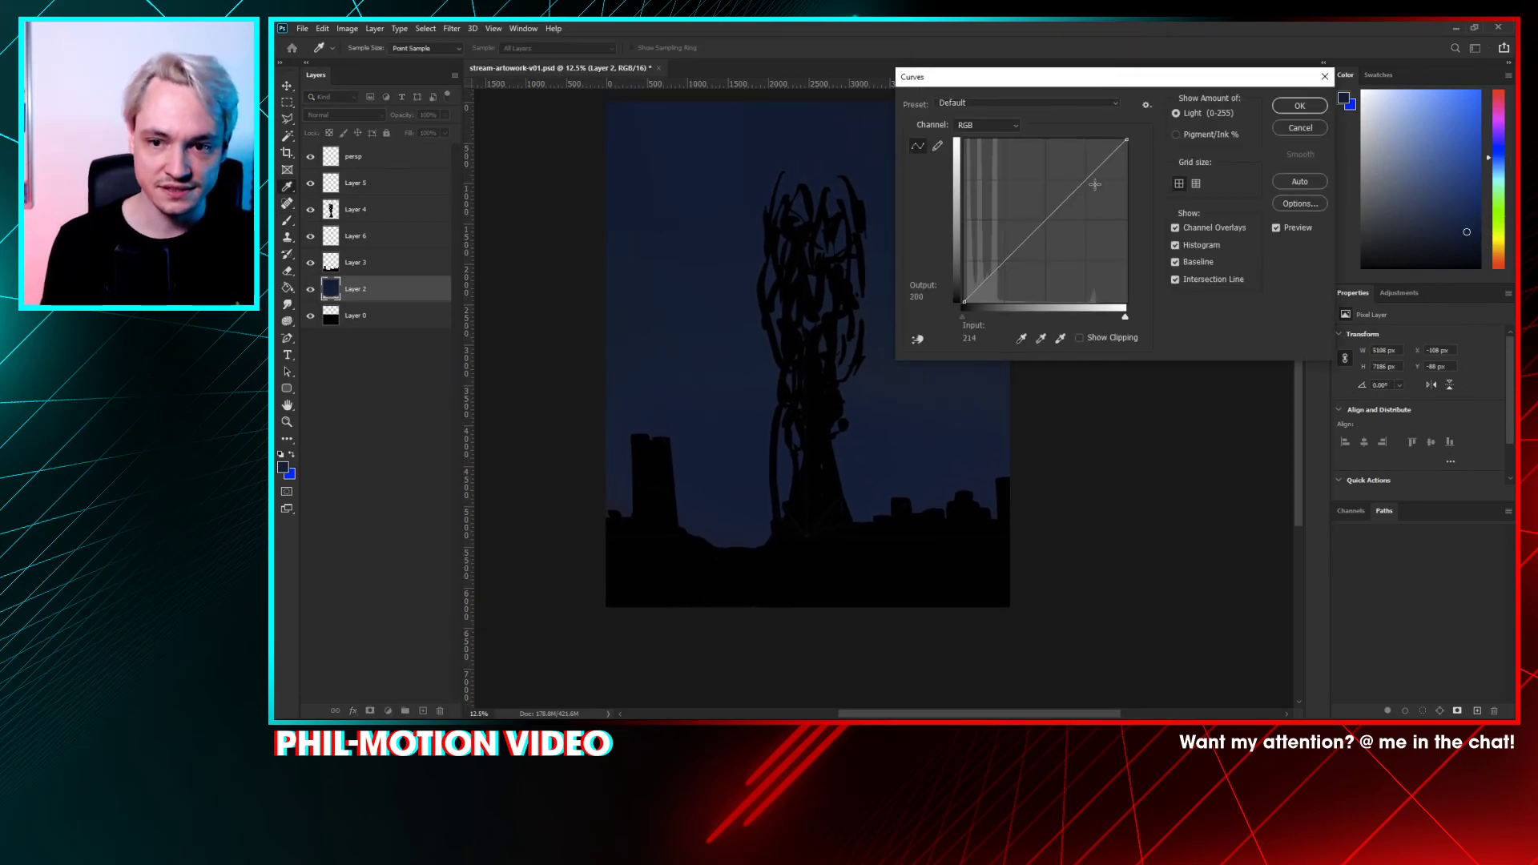
drag(1051, 215, 1051, 170)
drag(997, 244, 1003, 258)
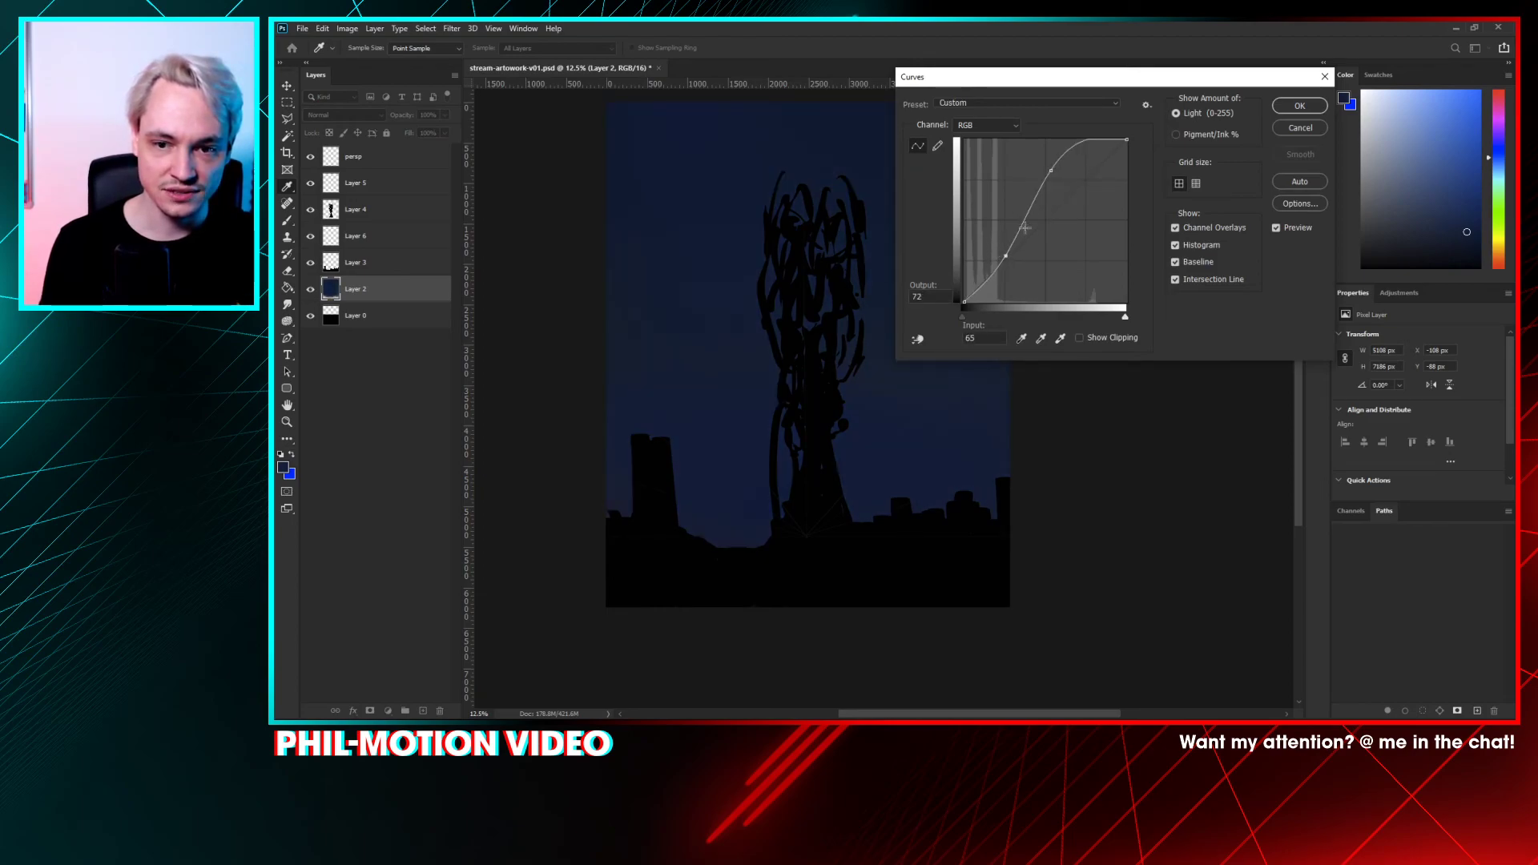
drag(1056, 169, 1056, 186)
mouse_move(1006, 256)
mouse_down()
mouse_move(998, 243)
mouse_move(982, 278)
mouse_move(1012, 270)
mouse_move(1003, 251)
mouse_move(976, 260)
mouse_move(986, 278)
mouse_move(1013, 249)
mouse_up()
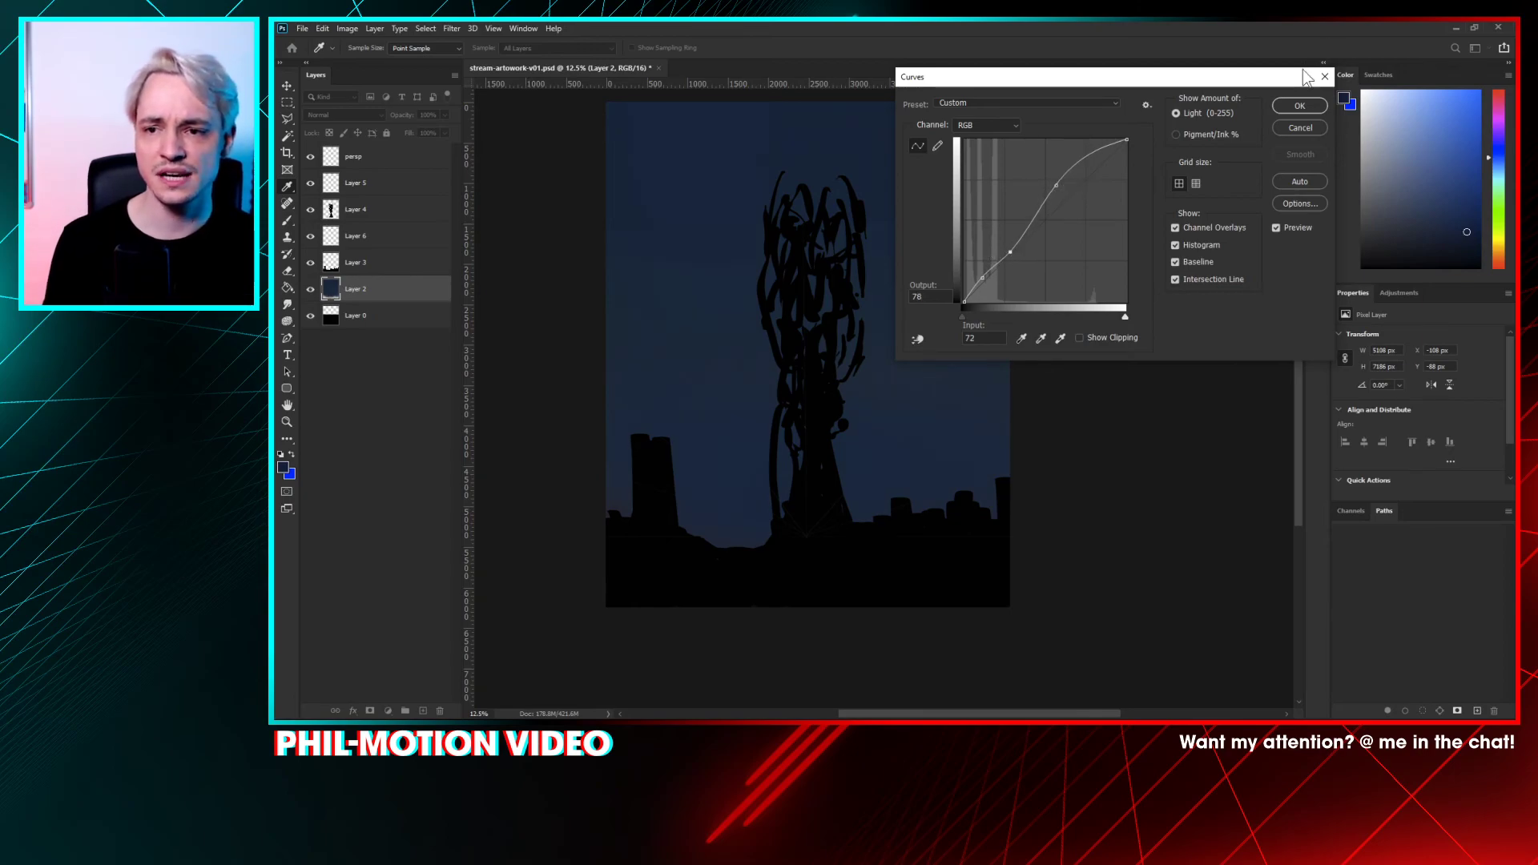
click(1299, 105)
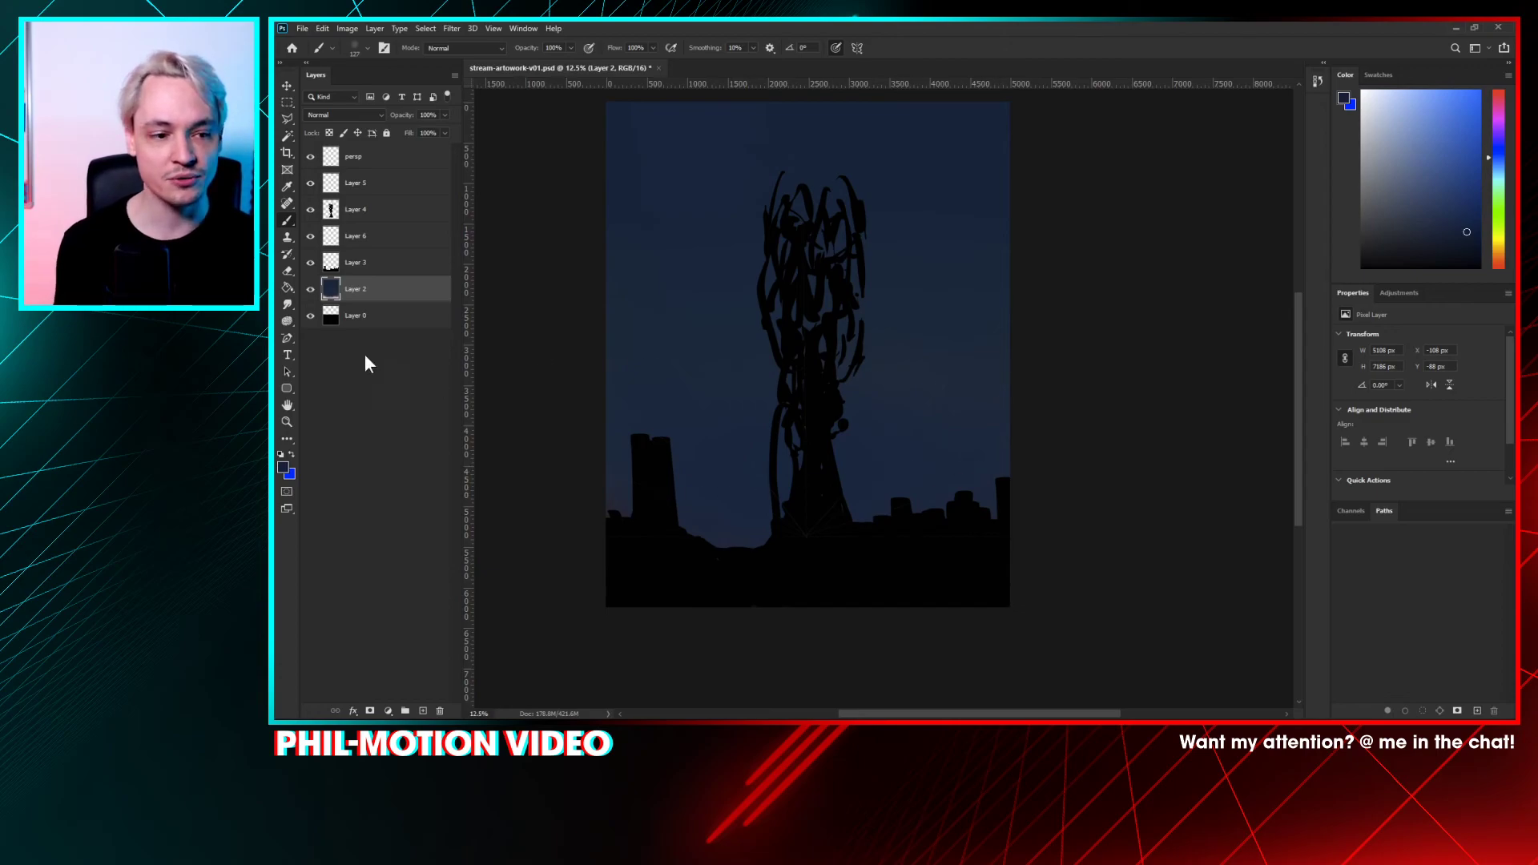
- Add a new layer above the sky and paint an orange-brown glow along the horizon with a 467 px brush
click(422, 709)
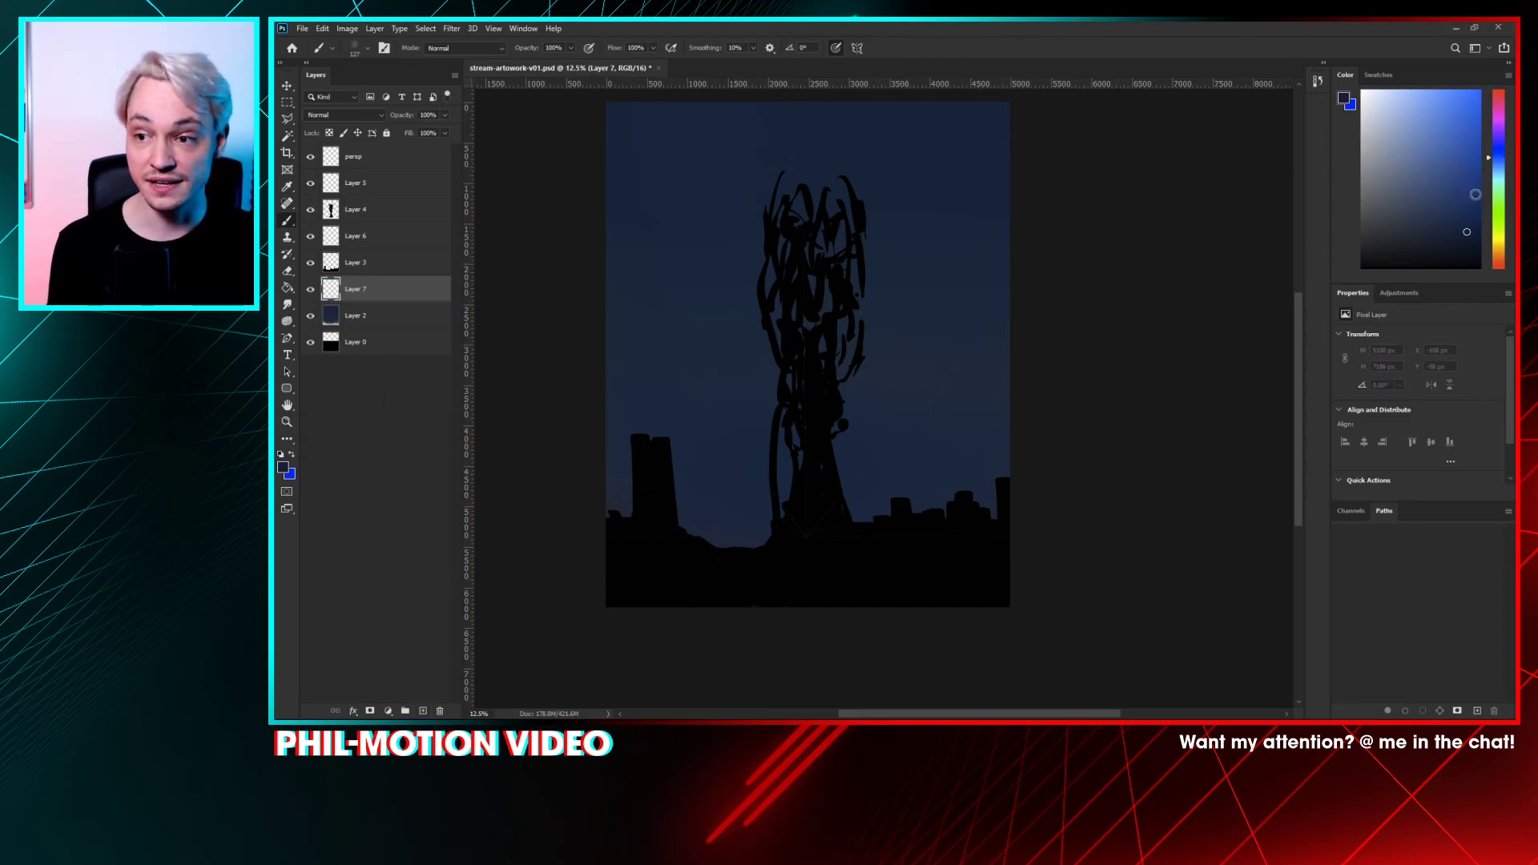
drag(1498, 236, 1499, 250)
click(1462, 160)
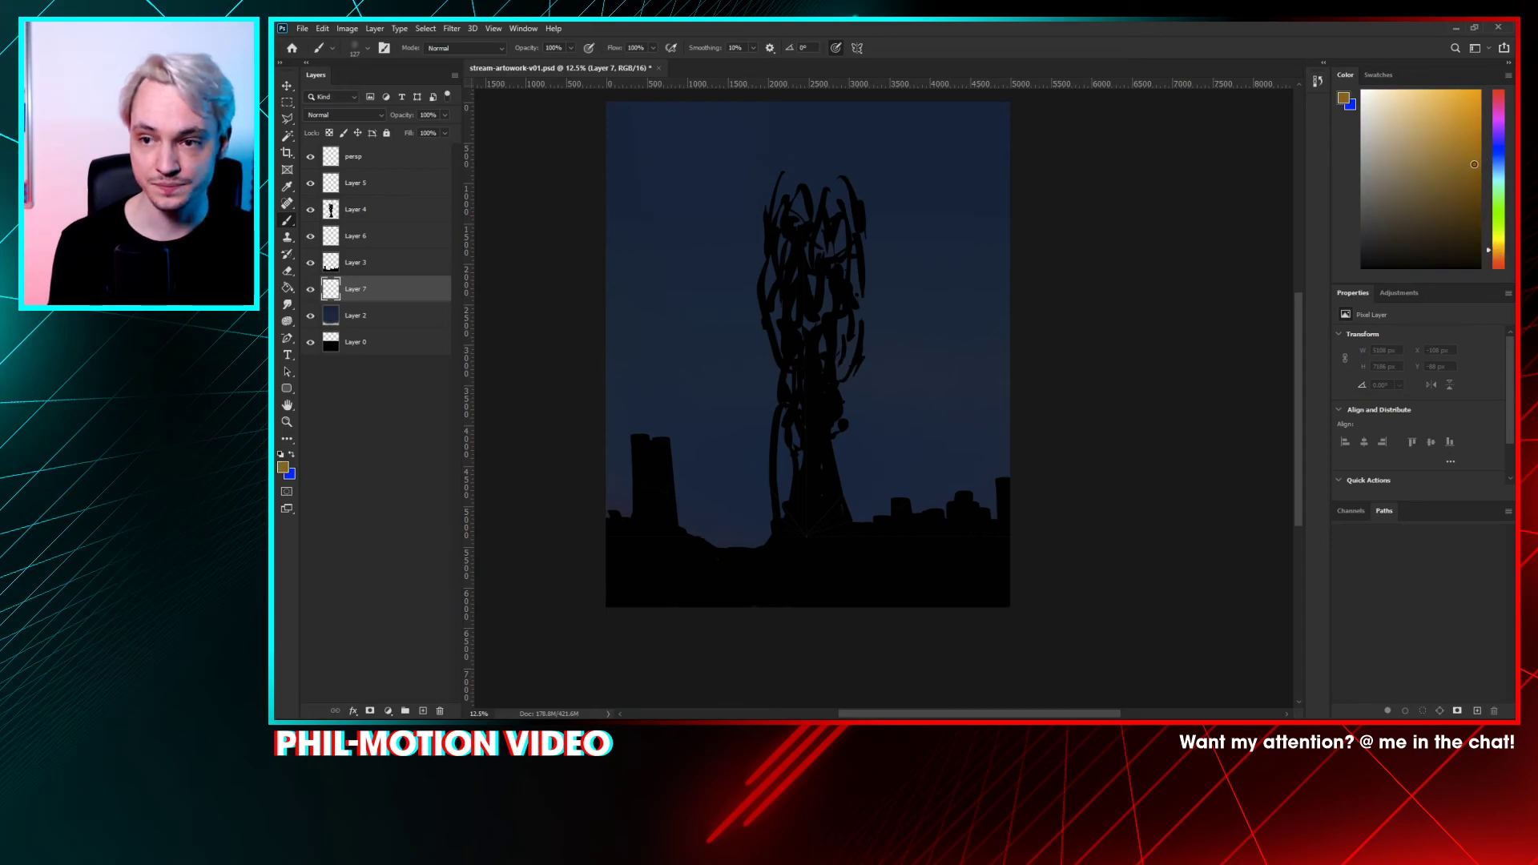
right_click(755, 450)
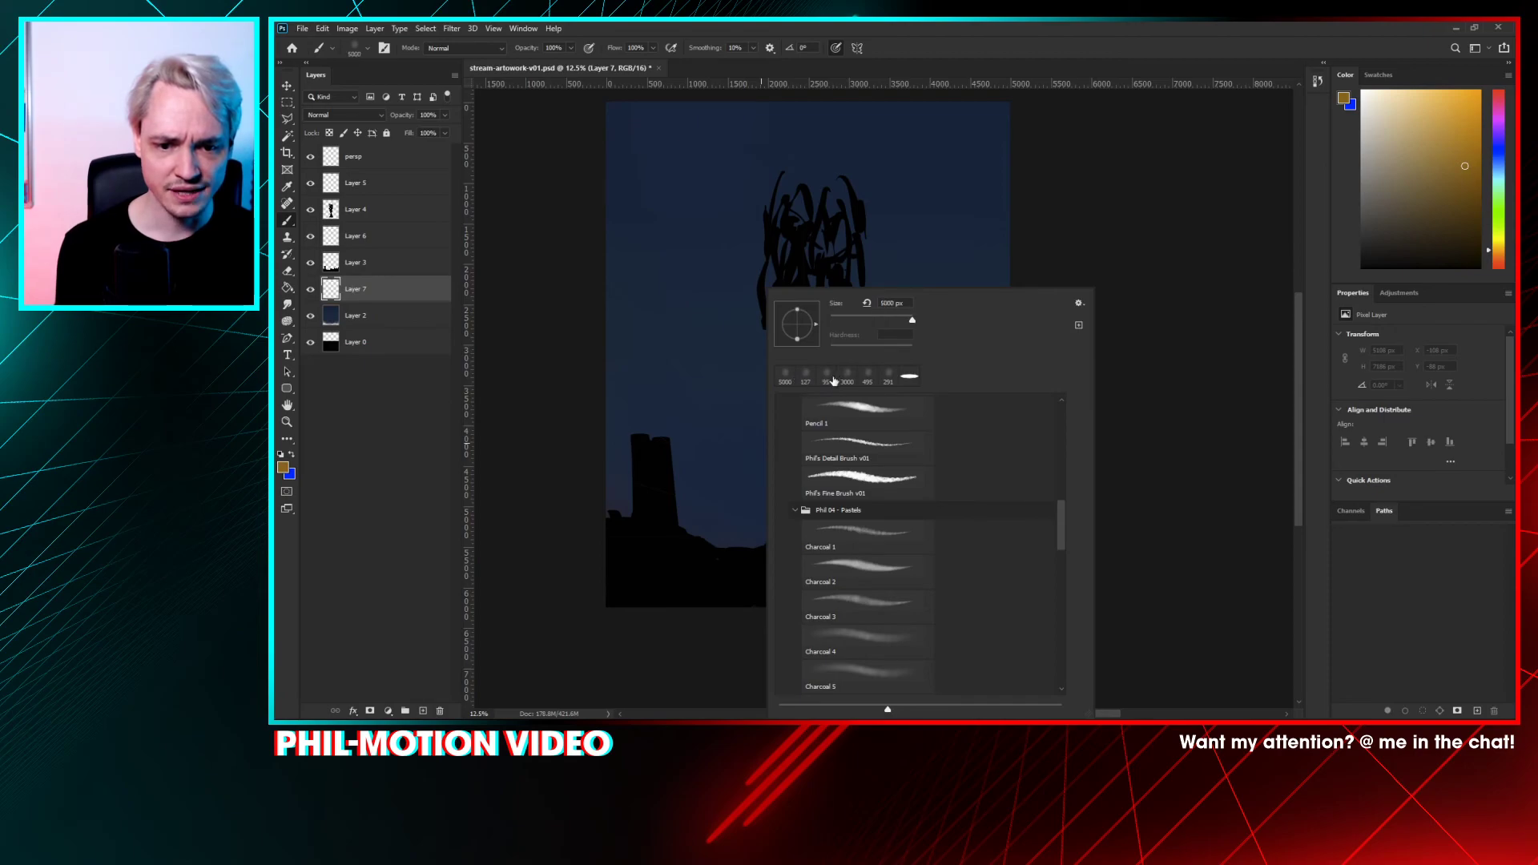
click(847, 376)
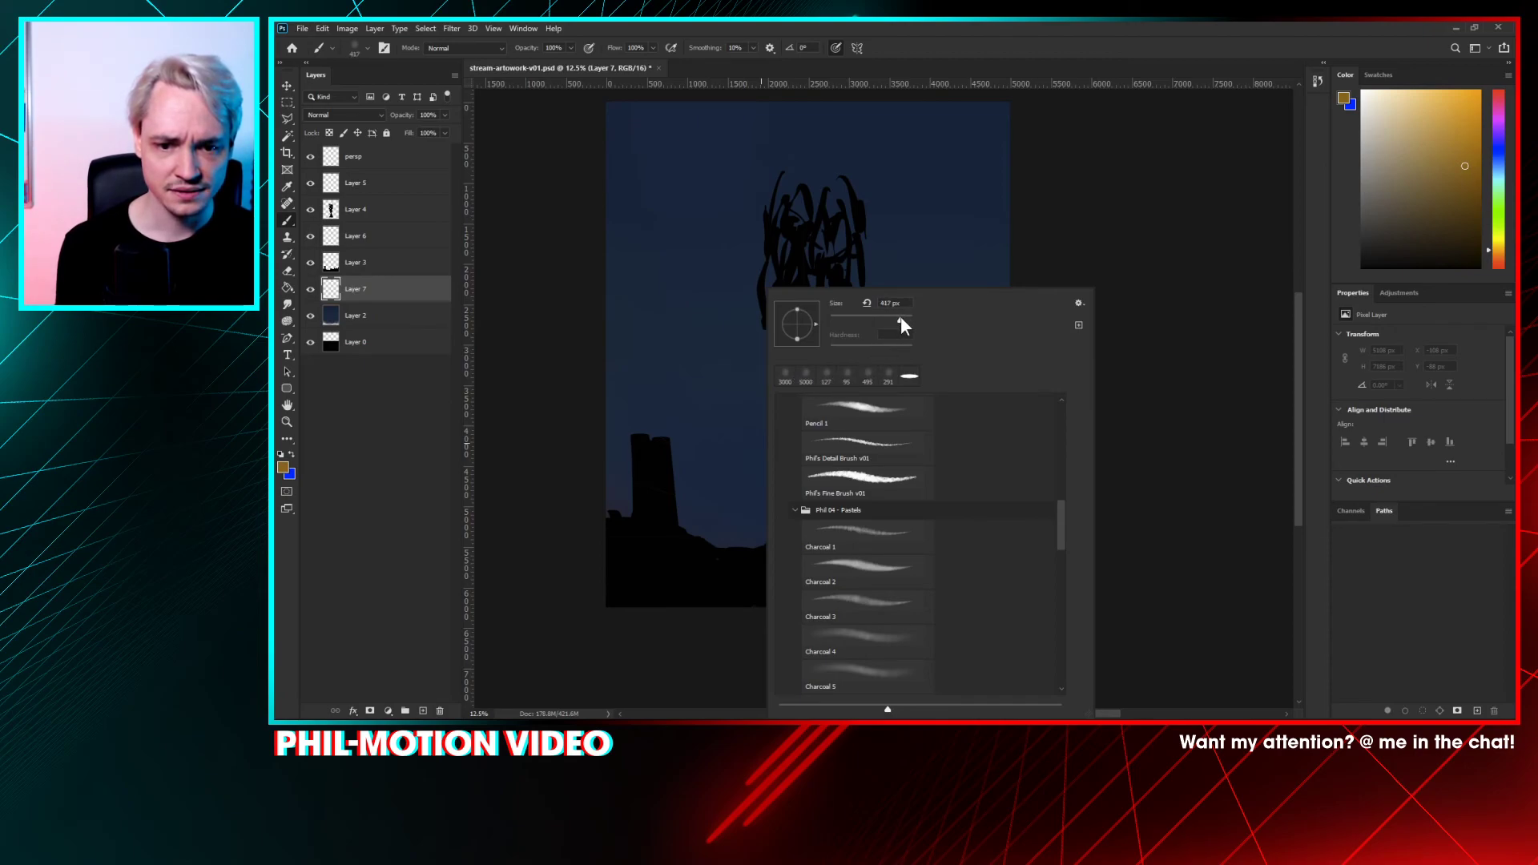
mouse_move(632, 550)
mouse_down()
mouse_move(718, 524)
mouse_move(796, 531)
mouse_move(659, 551)
mouse_move(918, 538)
mouse_move(724, 548)
mouse_move(613, 533)
mouse_move(1020, 517)
mouse_move(604, 523)
mouse_move(884, 516)
mouse_move(879, 494)
mouse_move(1015, 503)
mouse_move(824, 497)
mouse_move(1046, 482)
mouse_move(693, 499)
mouse_move(1039, 459)
mouse_move(966, 484)
mouse_move(1047, 486)
mouse_move(700, 508)
mouse_move(917, 484)
mouse_move(873, 464)
mouse_move(960, 455)
mouse_move(985, 429)
mouse_move(722, 436)
mouse_move(1023, 419)
mouse_move(982, 402)
mouse_move(1031, 385)
mouse_move(1005, 378)
mouse_move(944, 402)
mouse_move(1095, 378)
mouse_move(969, 457)
mouse_move(1049, 384)
mouse_move(993, 403)
mouse_move(808, 543)
mouse_move(729, 543)
mouse_move(892, 526)
mouse_move(720, 535)
mouse_move(1044, 487)
mouse_move(701, 546)
mouse_move(974, 486)
mouse_move(740, 541)
mouse_move(1040, 496)
mouse_move(710, 532)
mouse_move(1031, 458)
mouse_up()
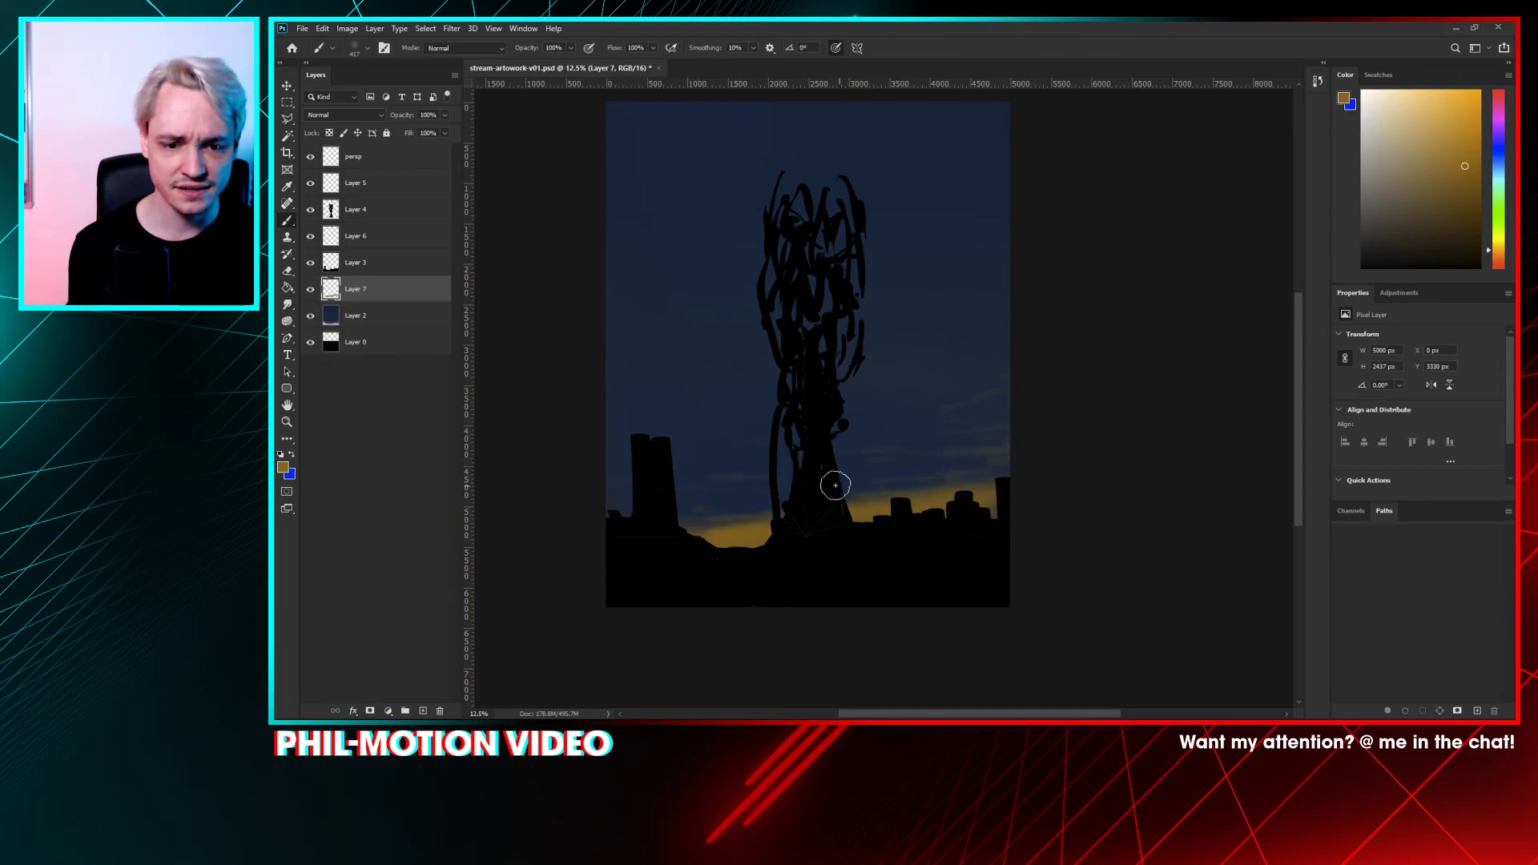
- Erase the highest stray streaks over the right skyline, and extend the orange glow and thin cloud streaks across the sky
key(e)
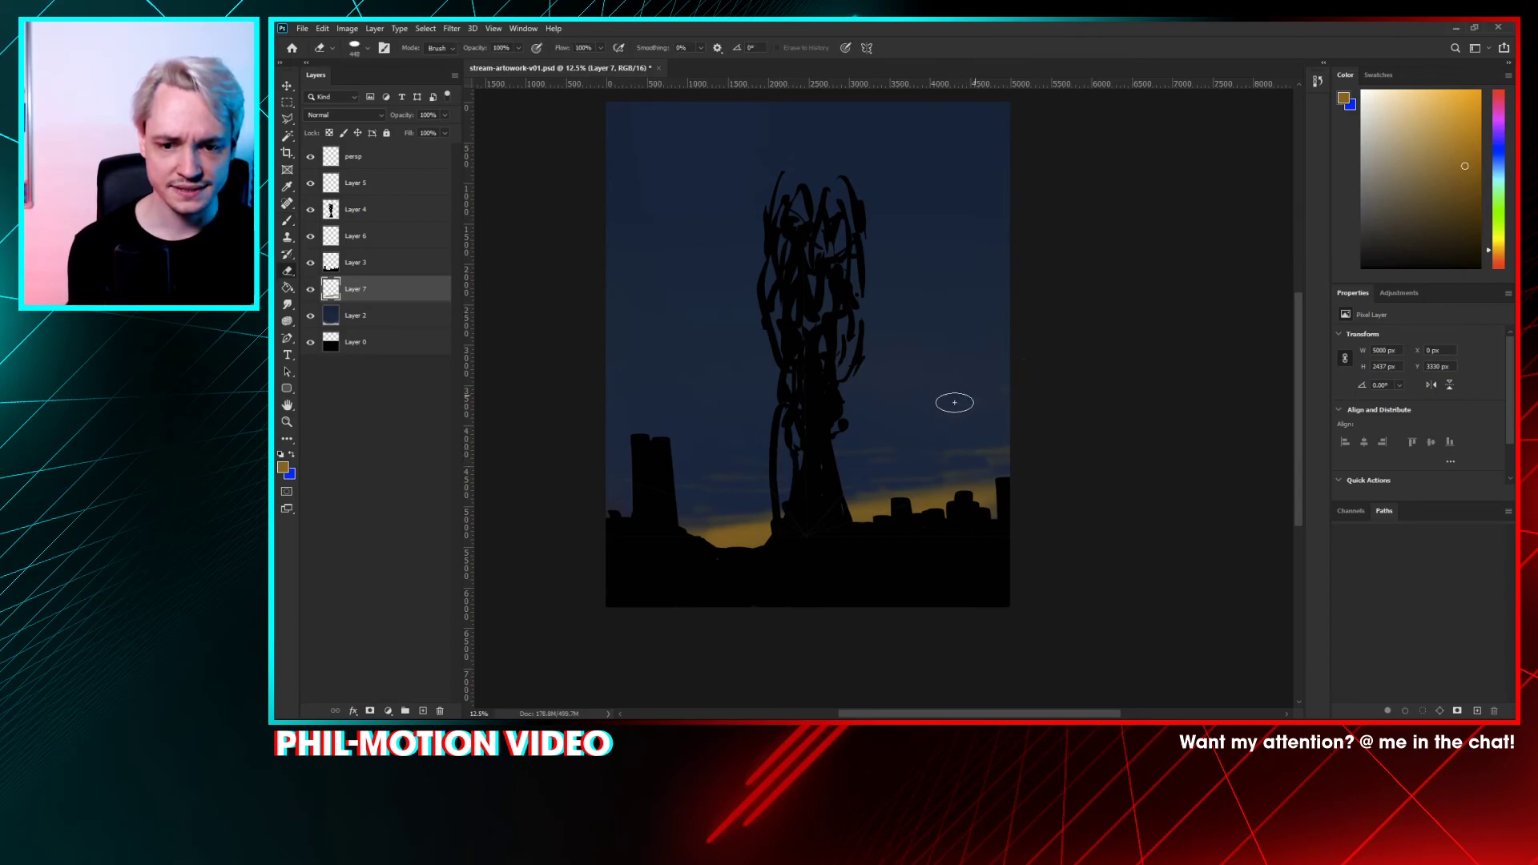
mouse_move(853, 442)
mouse_down()
mouse_move(750, 451)
mouse_move(1025, 451)
mouse_move(968, 434)
mouse_up()
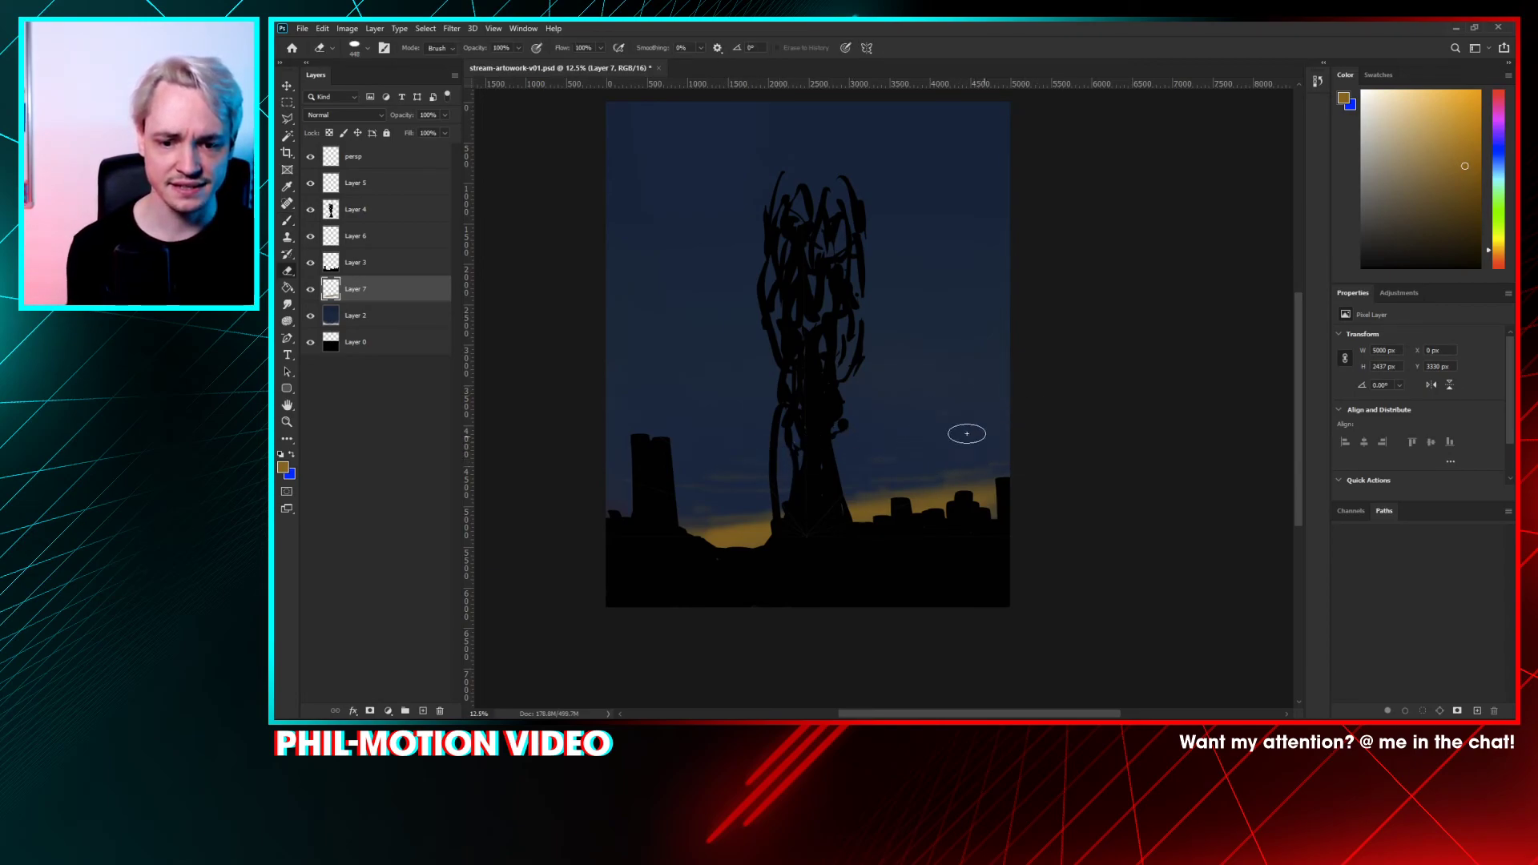
key(b)
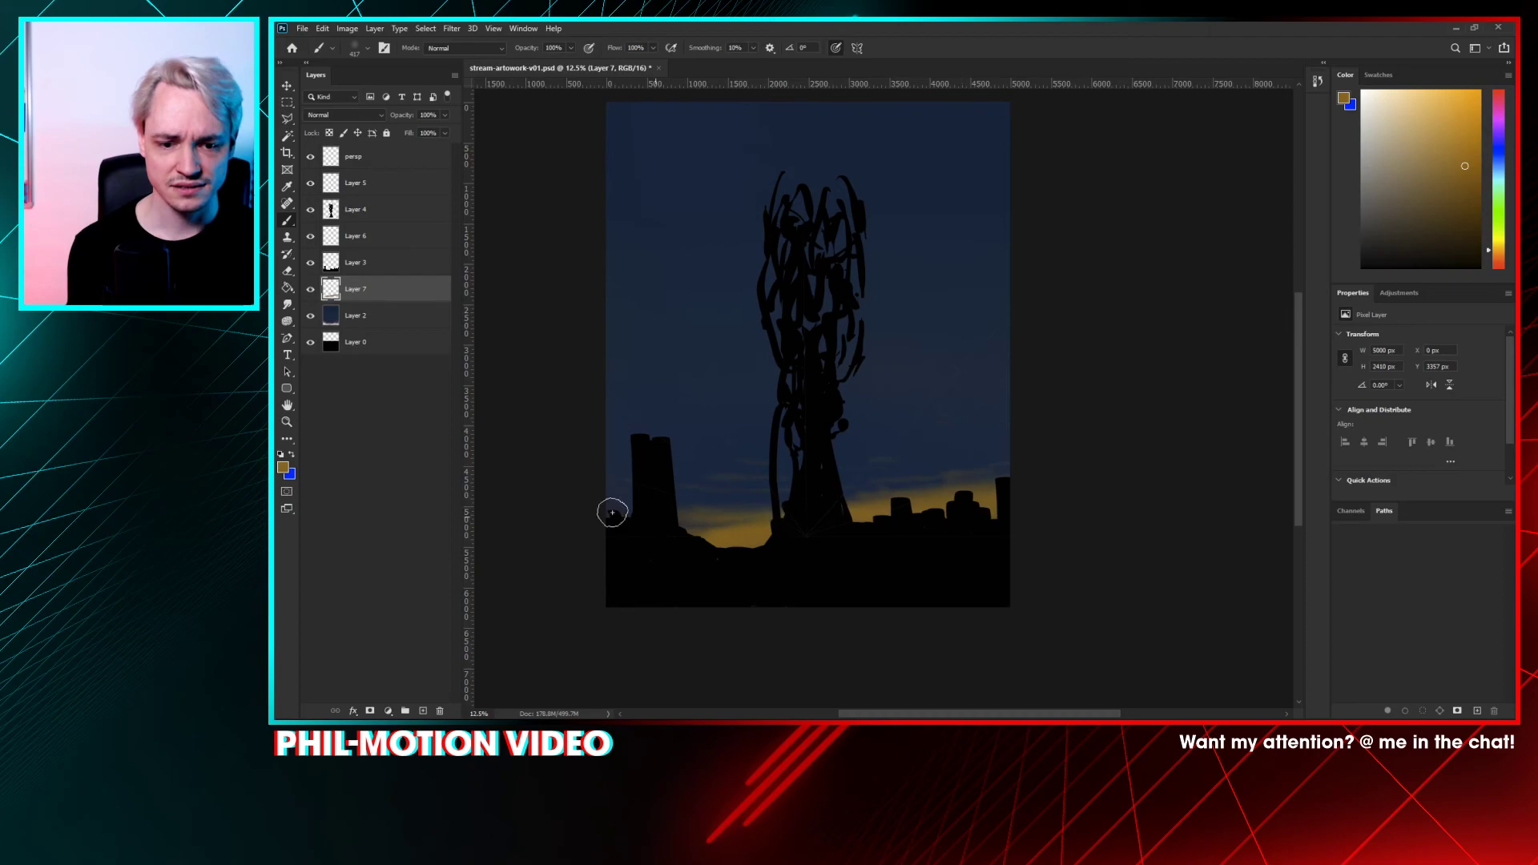
mouse_move(593, 503)
mouse_down()
mouse_move(704, 528)
mouse_move(657, 532)
mouse_move(701, 521)
mouse_move(649, 508)
mouse_move(790, 501)
mouse_move(839, 474)
mouse_up()
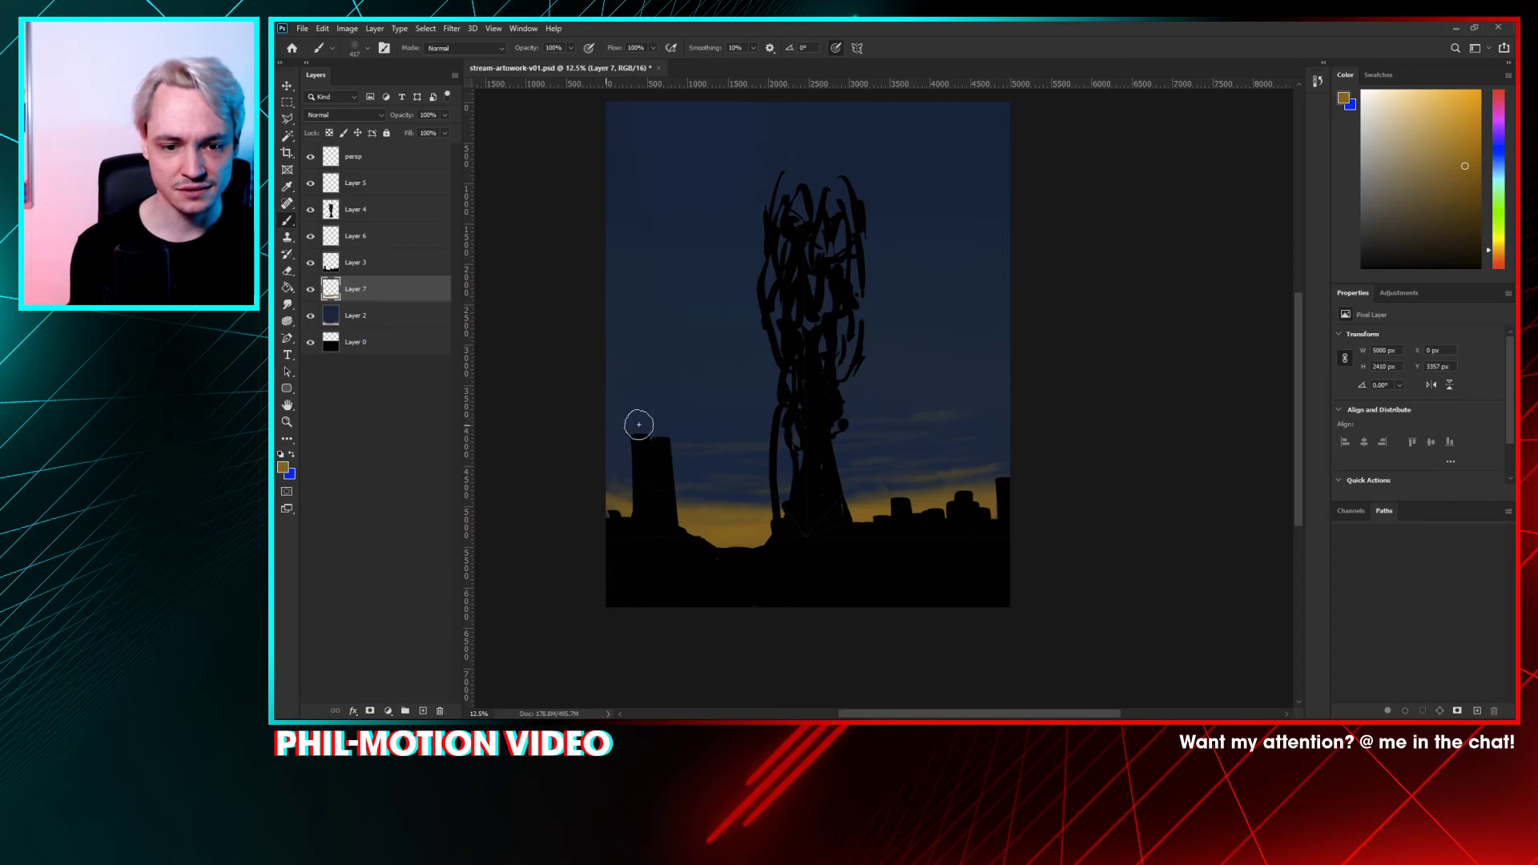
scroll(897, 426, up, 1)
mouse_move(863, 398)
mouse_down()
mouse_move(1005, 381)
mouse_move(678, 398)
mouse_move(586, 365)
mouse_move(639, 387)
mouse_move(616, 388)
mouse_move(843, 398)
mouse_move(769, 403)
mouse_up()
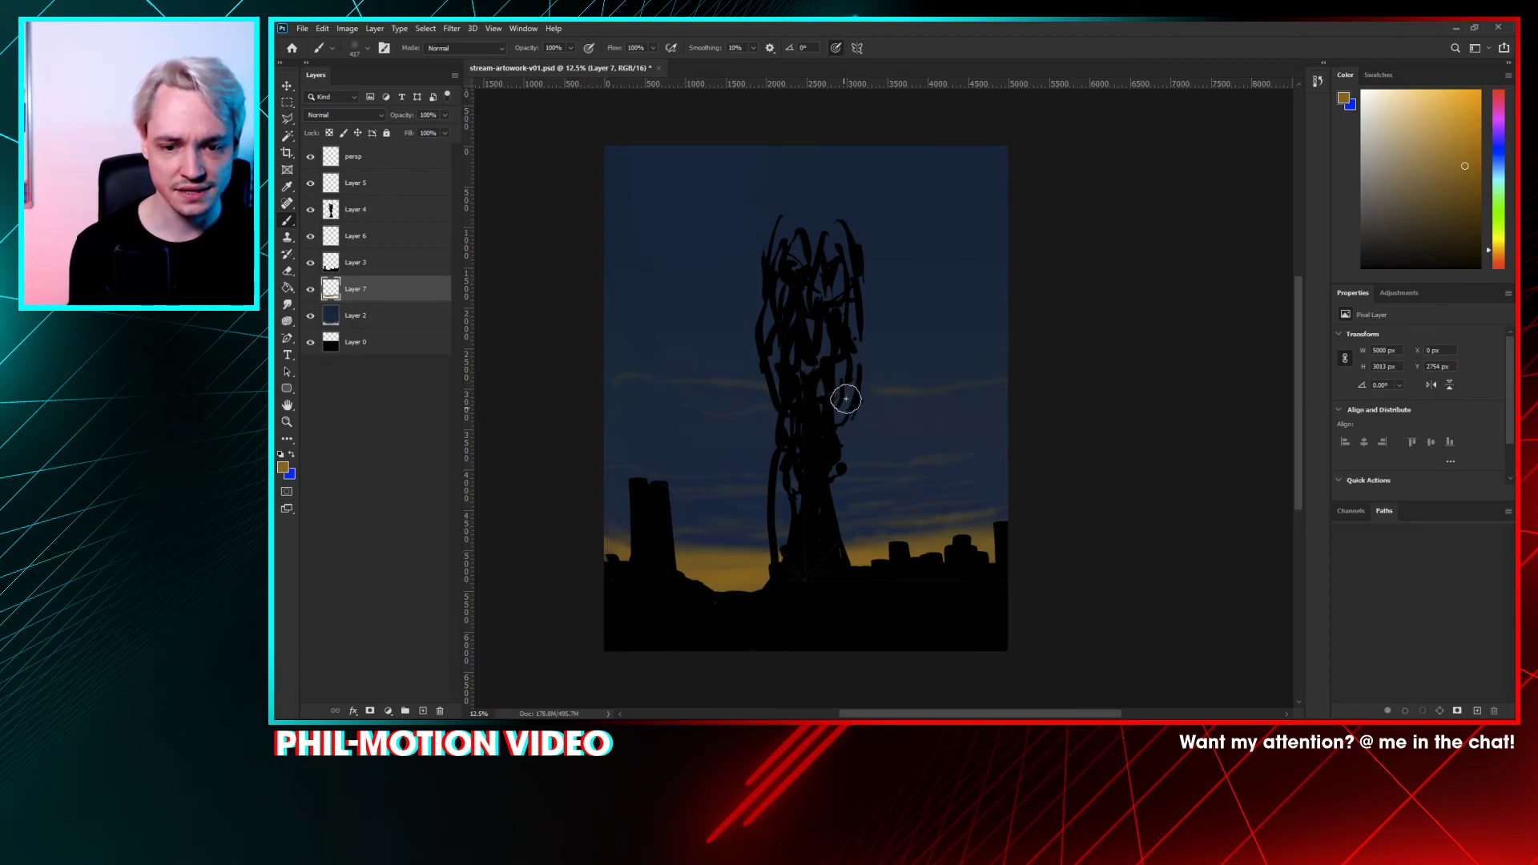
- Resize the brush to 511 px, try a dab in the sky, and undo it together with the upper-left cloud streak
right_click(841, 418)
drag(979, 319, 984, 319)
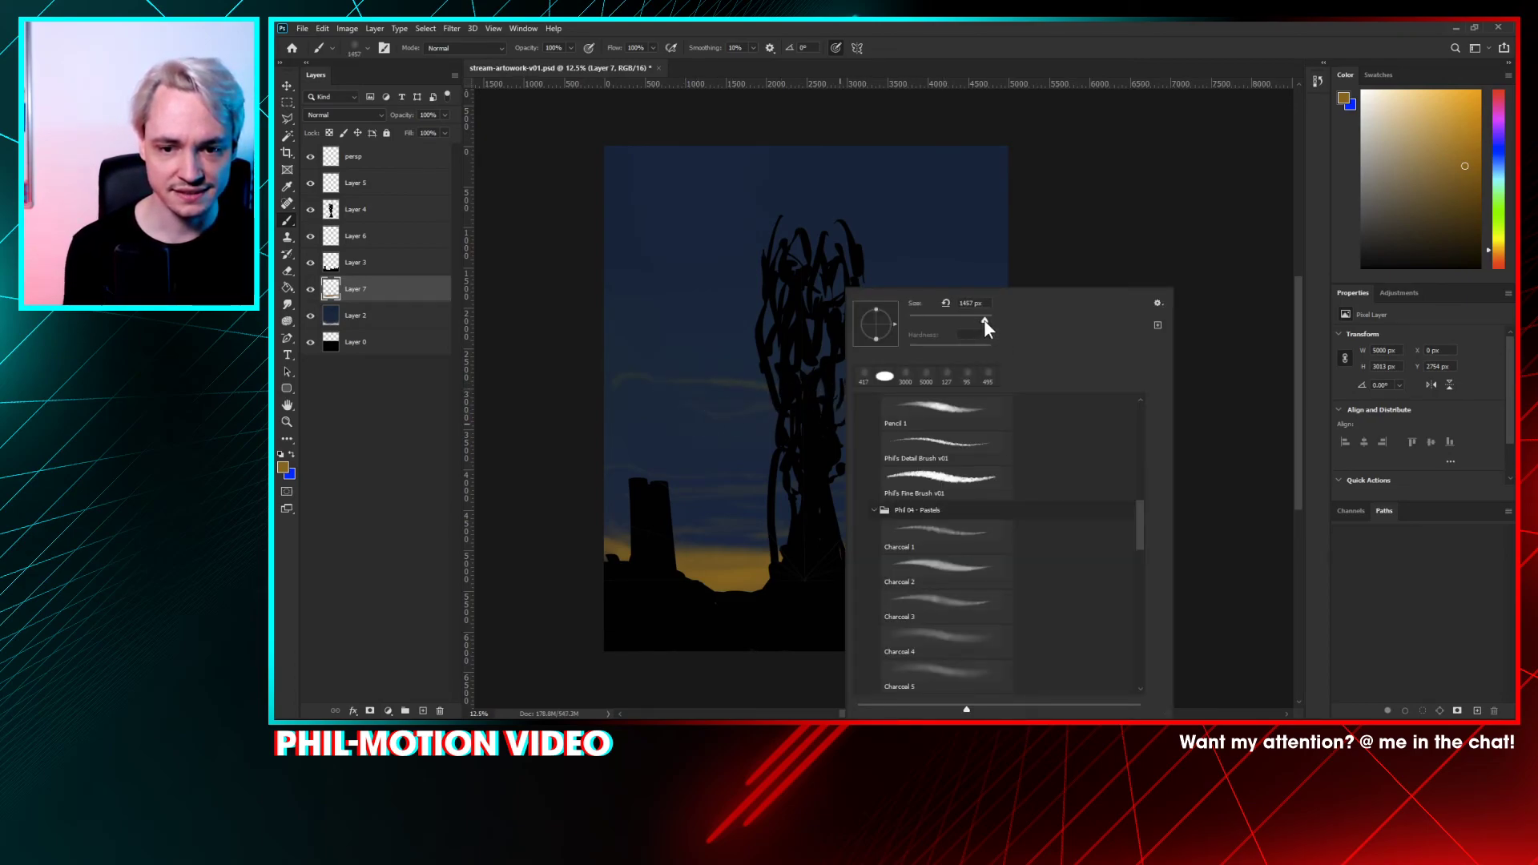
key(Return)
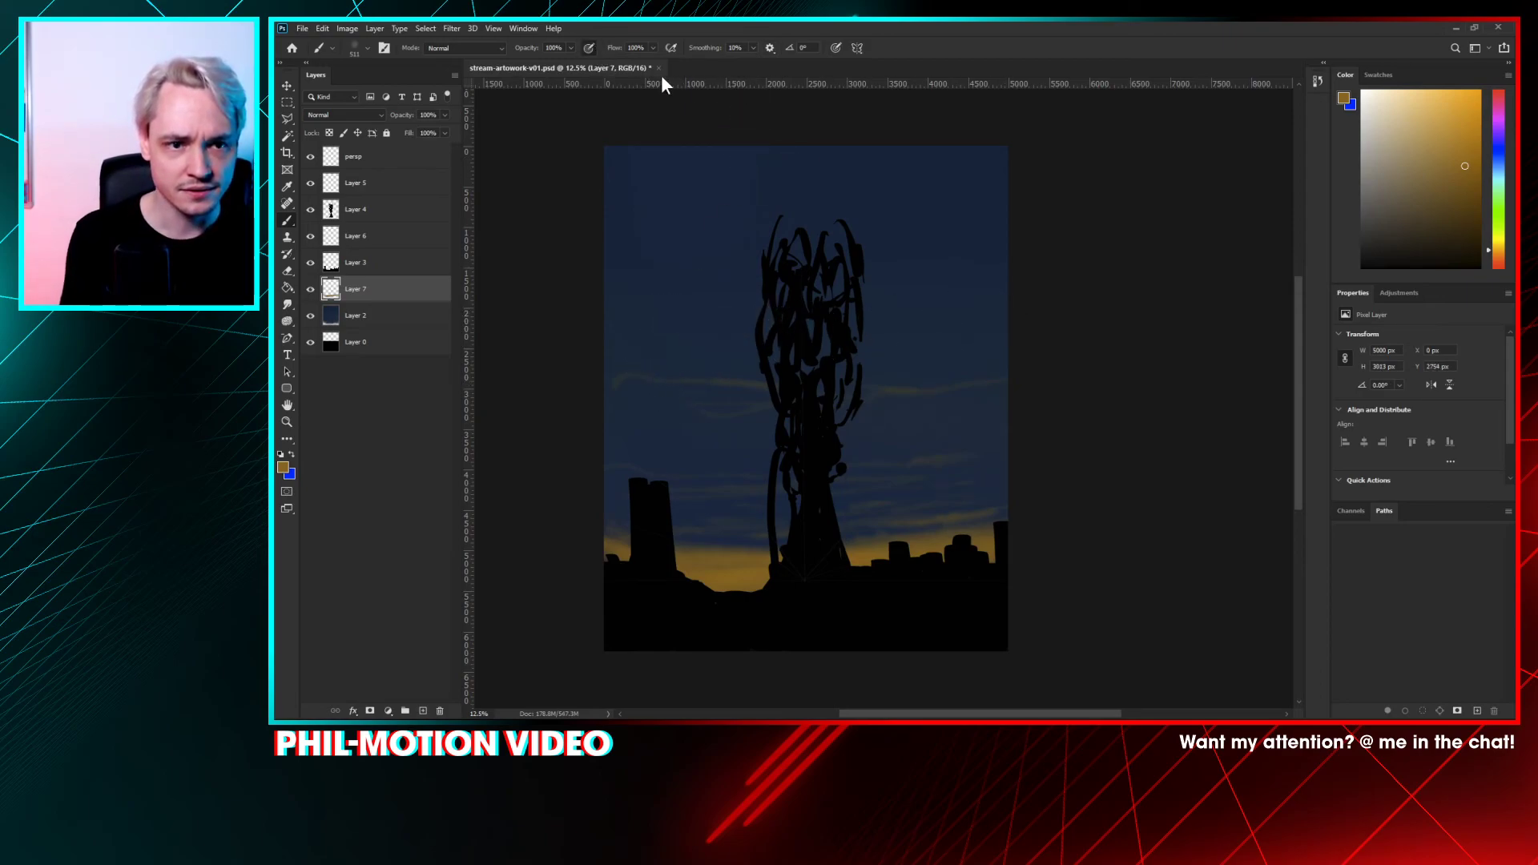
drag(924, 319, 929, 329)
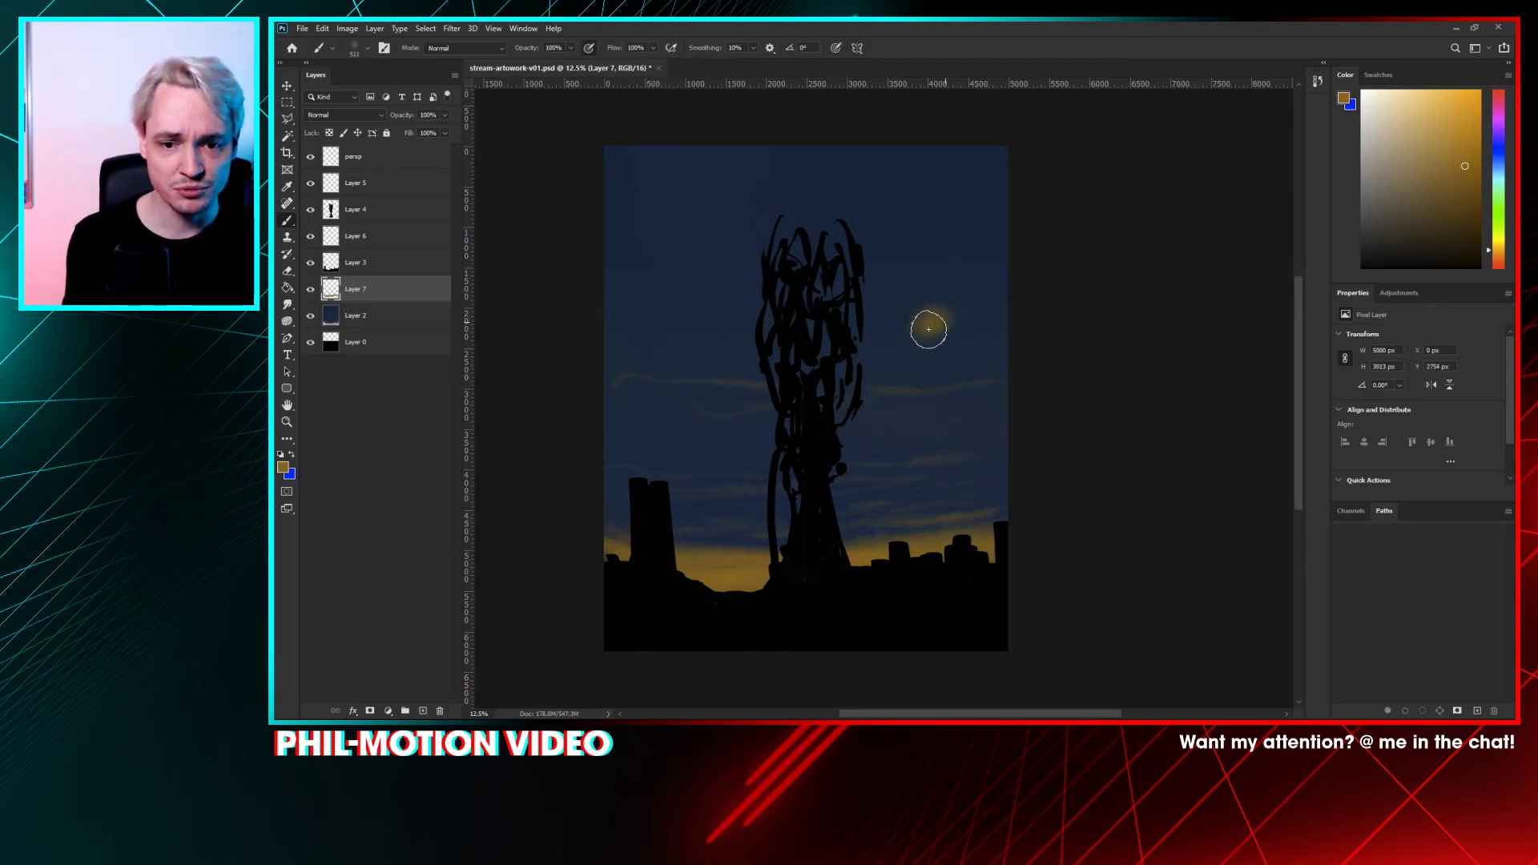
key(ctrl+z)
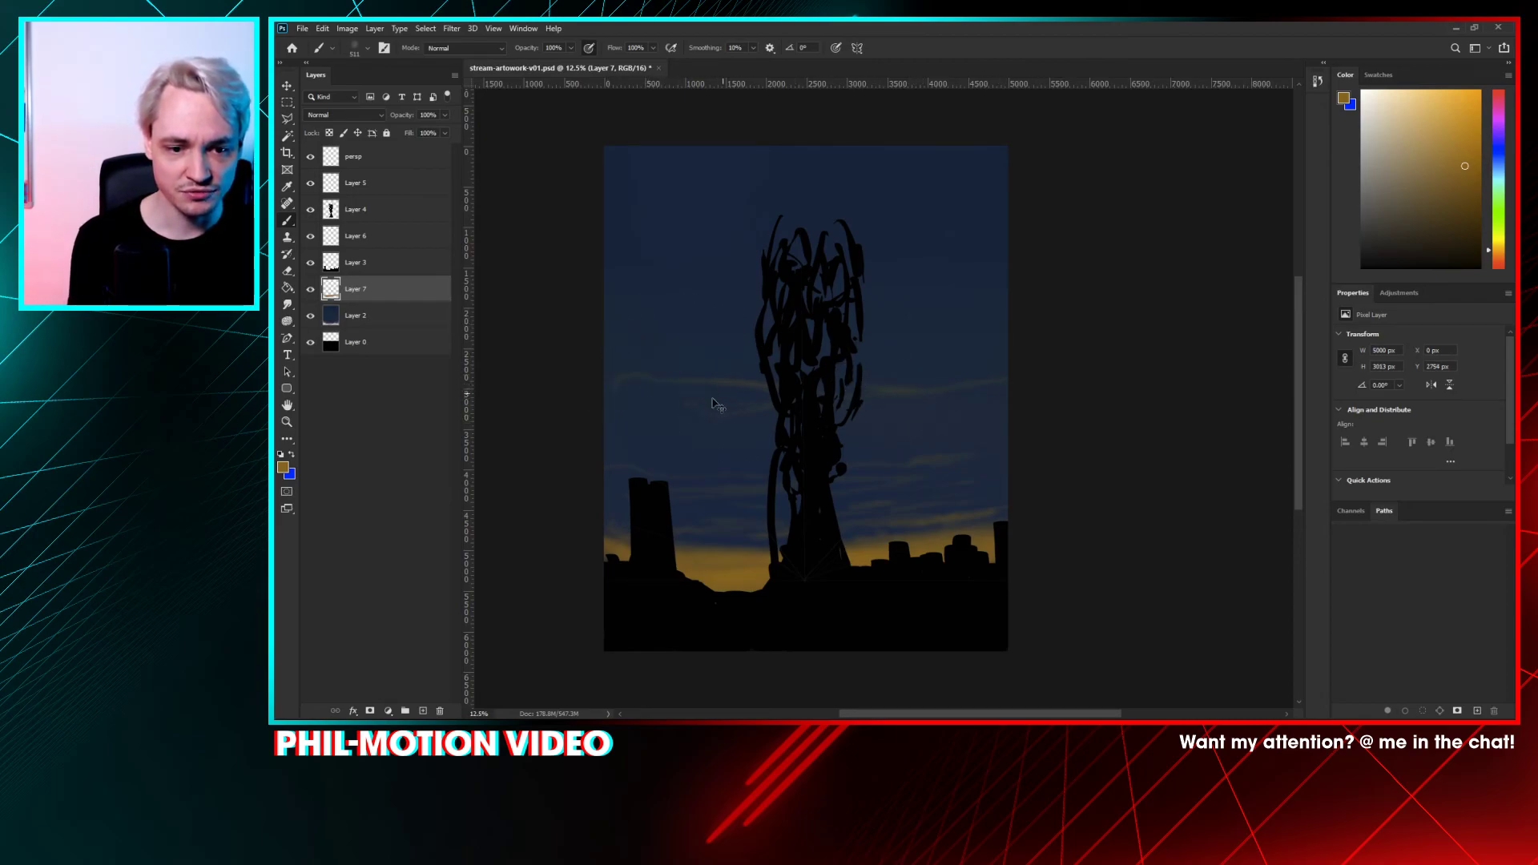
key(ctrl+z)
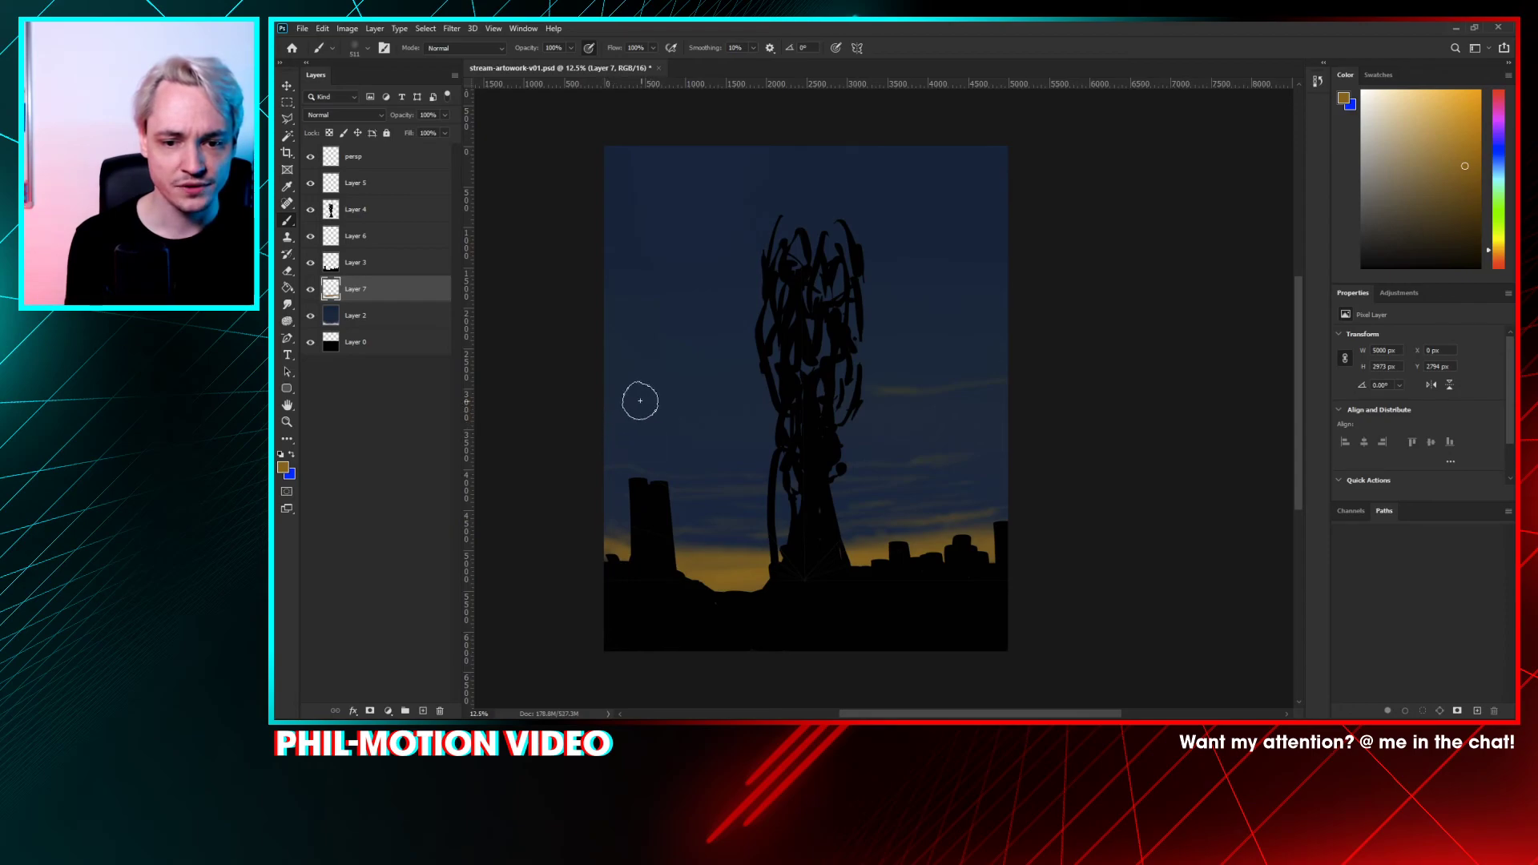
- Paint soft orange cloud bands across the sky on both sides of the tree, and undo the last upper-sky strokes
mouse_move(762, 392)
mouse_down()
mouse_move(687, 395)
mouse_move(985, 390)
mouse_up()
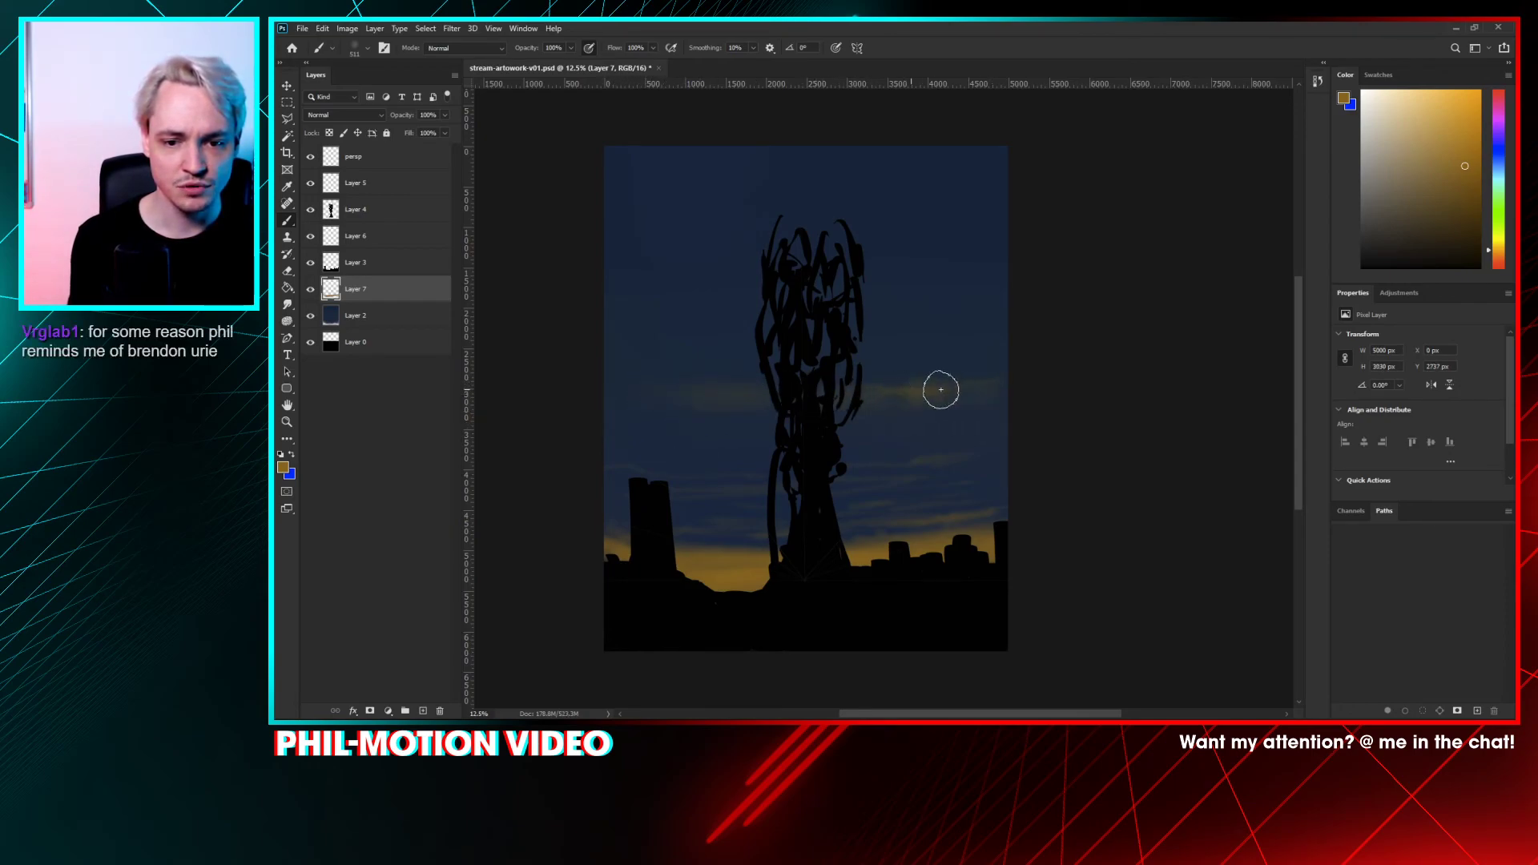
mouse_move(961, 268)
mouse_down()
mouse_move(888, 272)
mouse_move(952, 242)
mouse_move(850, 271)
mouse_move(625, 245)
mouse_move(942, 271)
mouse_move(1028, 265)
mouse_move(966, 251)
mouse_move(1027, 233)
mouse_move(989, 272)
mouse_move(927, 283)
mouse_move(1009, 274)
mouse_move(903, 269)
mouse_move(964, 270)
mouse_move(893, 299)
mouse_move(783, 403)
mouse_up()
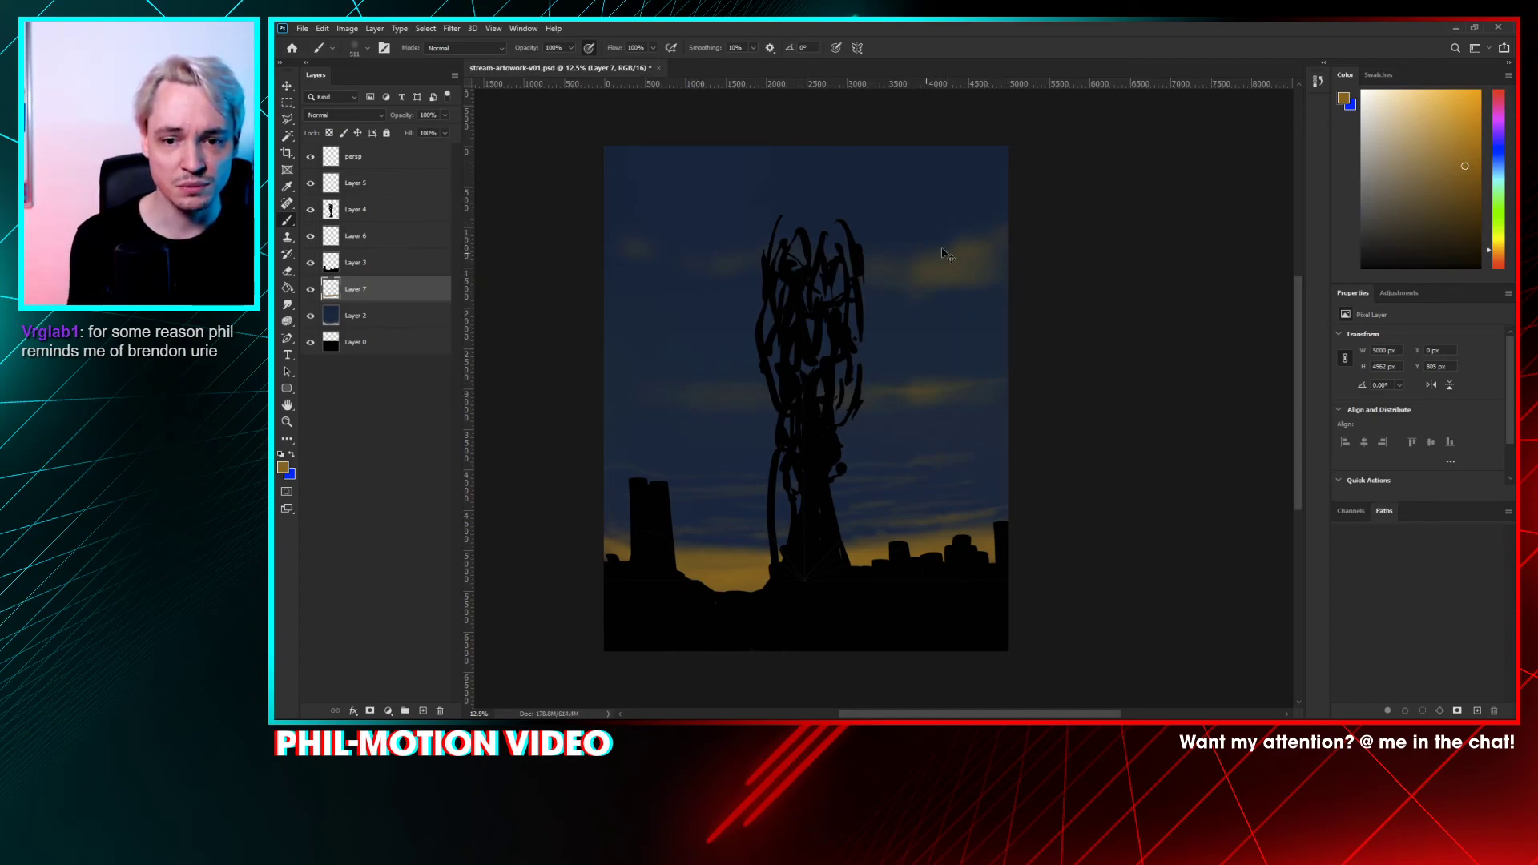
key(ctrl+z)
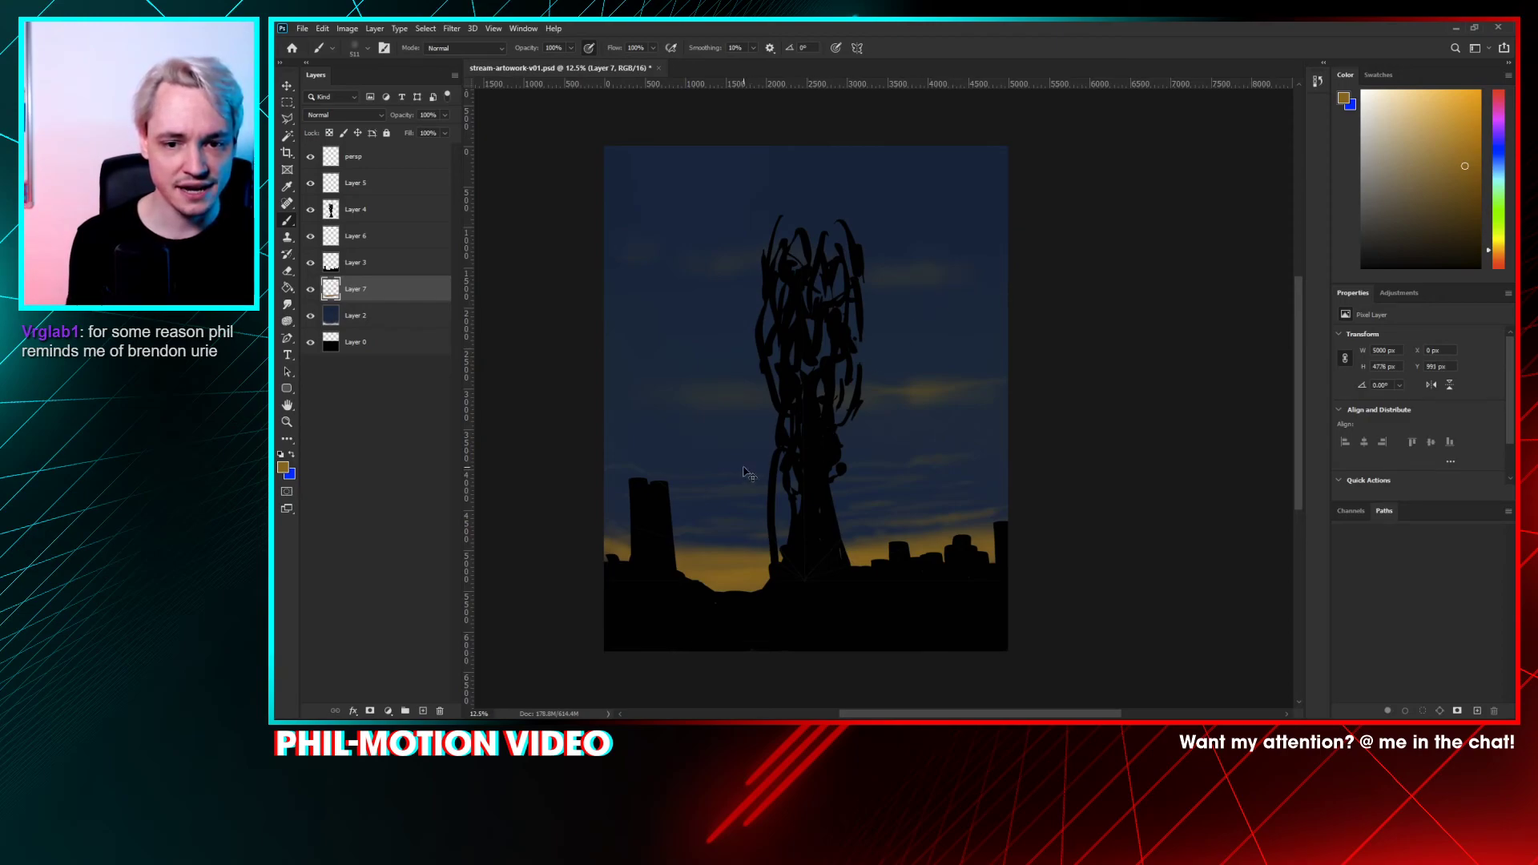
key(ctrl+z)
- Try another brush tip, return to the soft one at a smaller size, and strengthen the orange clouds beside the tree
right_click(786, 262)
double_click(851, 349)
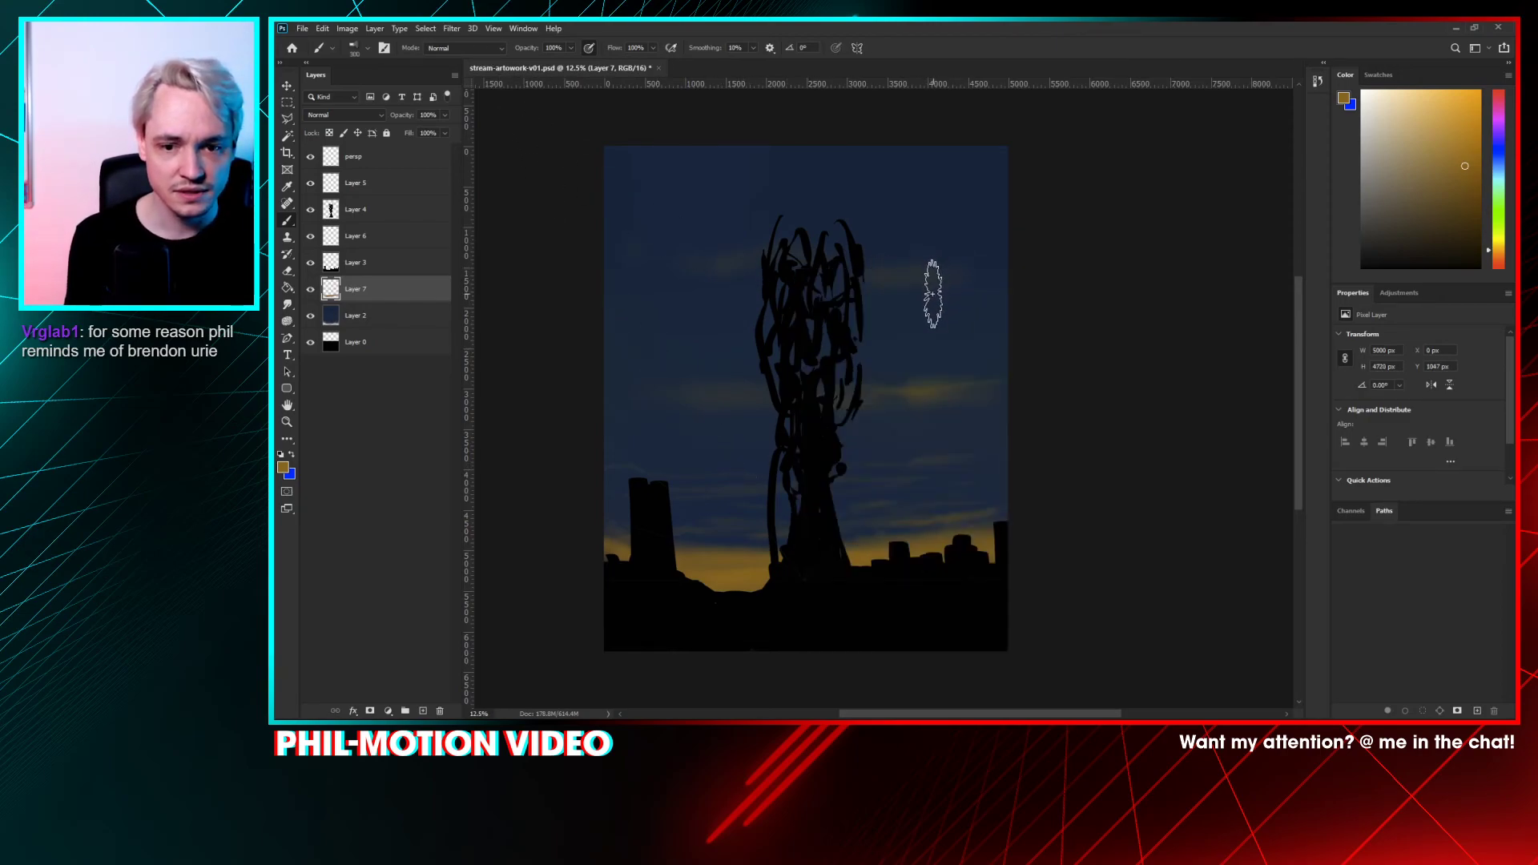
right_click(900, 289)
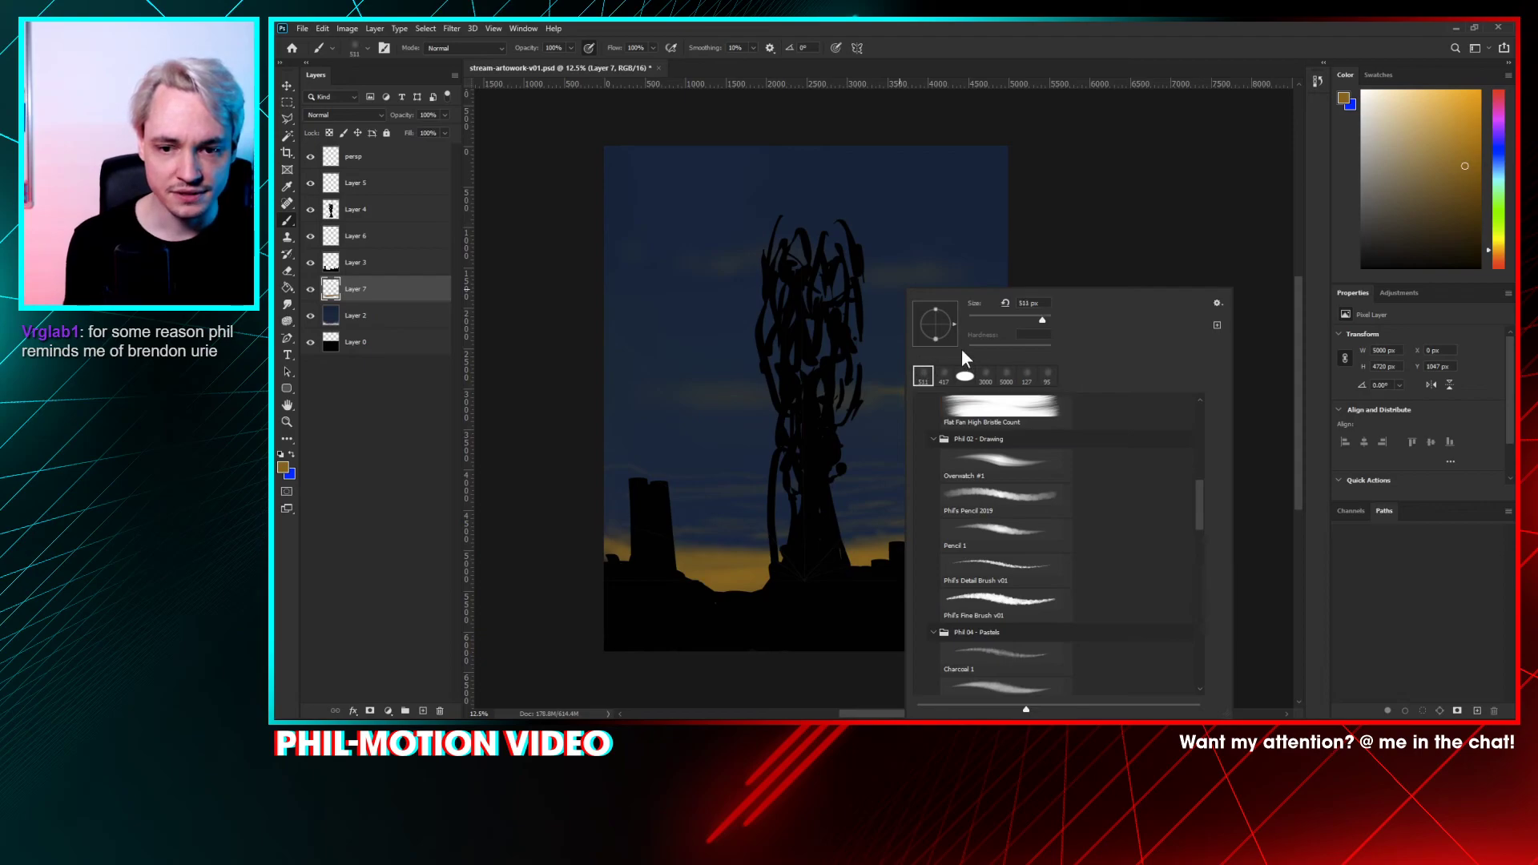
drag(1050, 320, 1035, 320)
click(1057, 251)
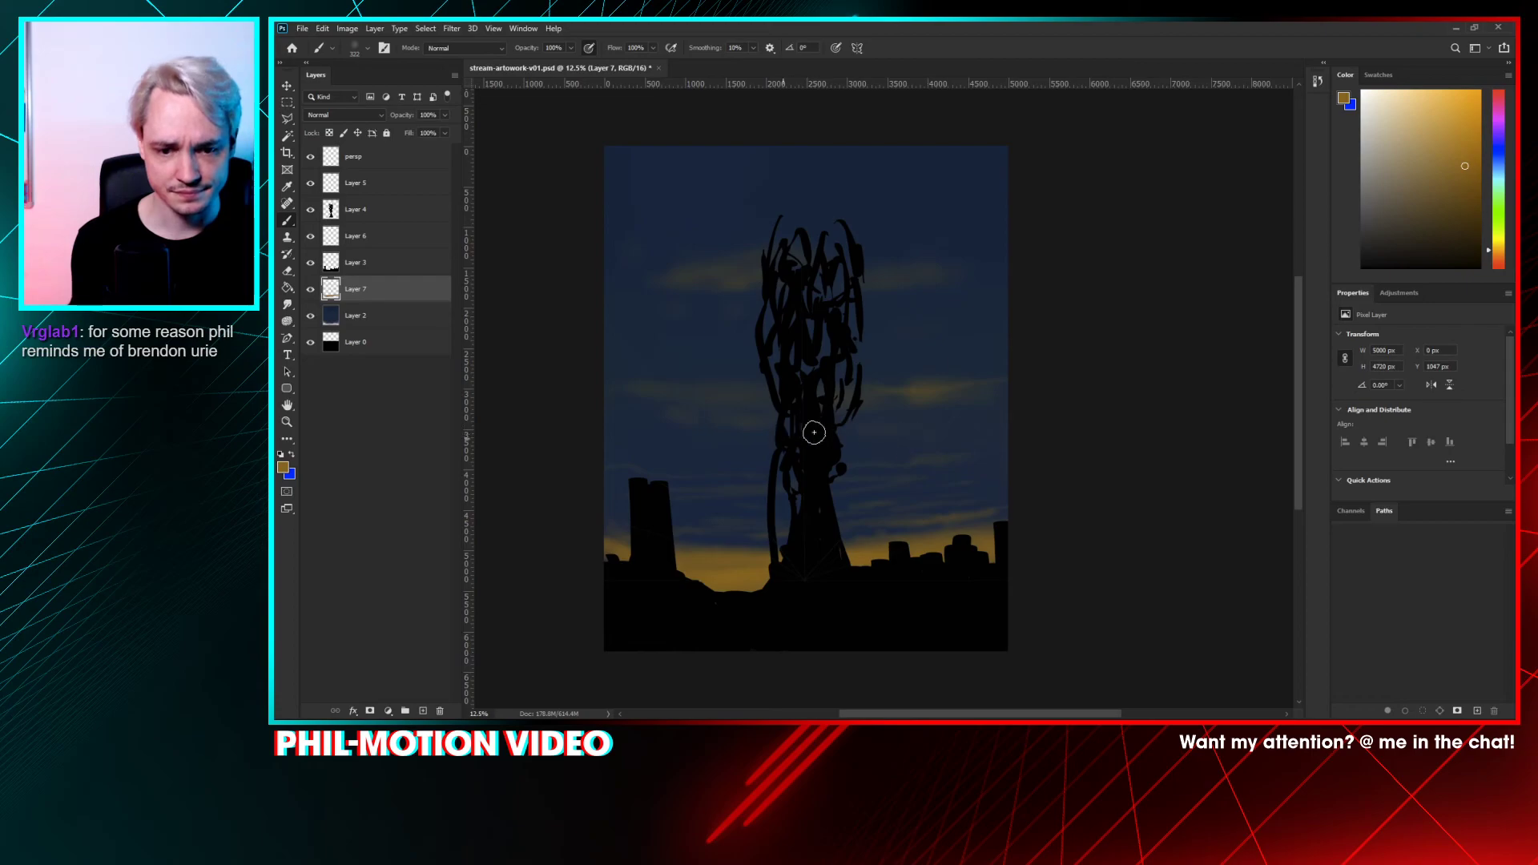
- Reduce the brush size further and add finer orange streaks to the clouds and the sky above the skyline
right_click(951, 409)
drag(1060, 319, 1056, 317)
key(Return)
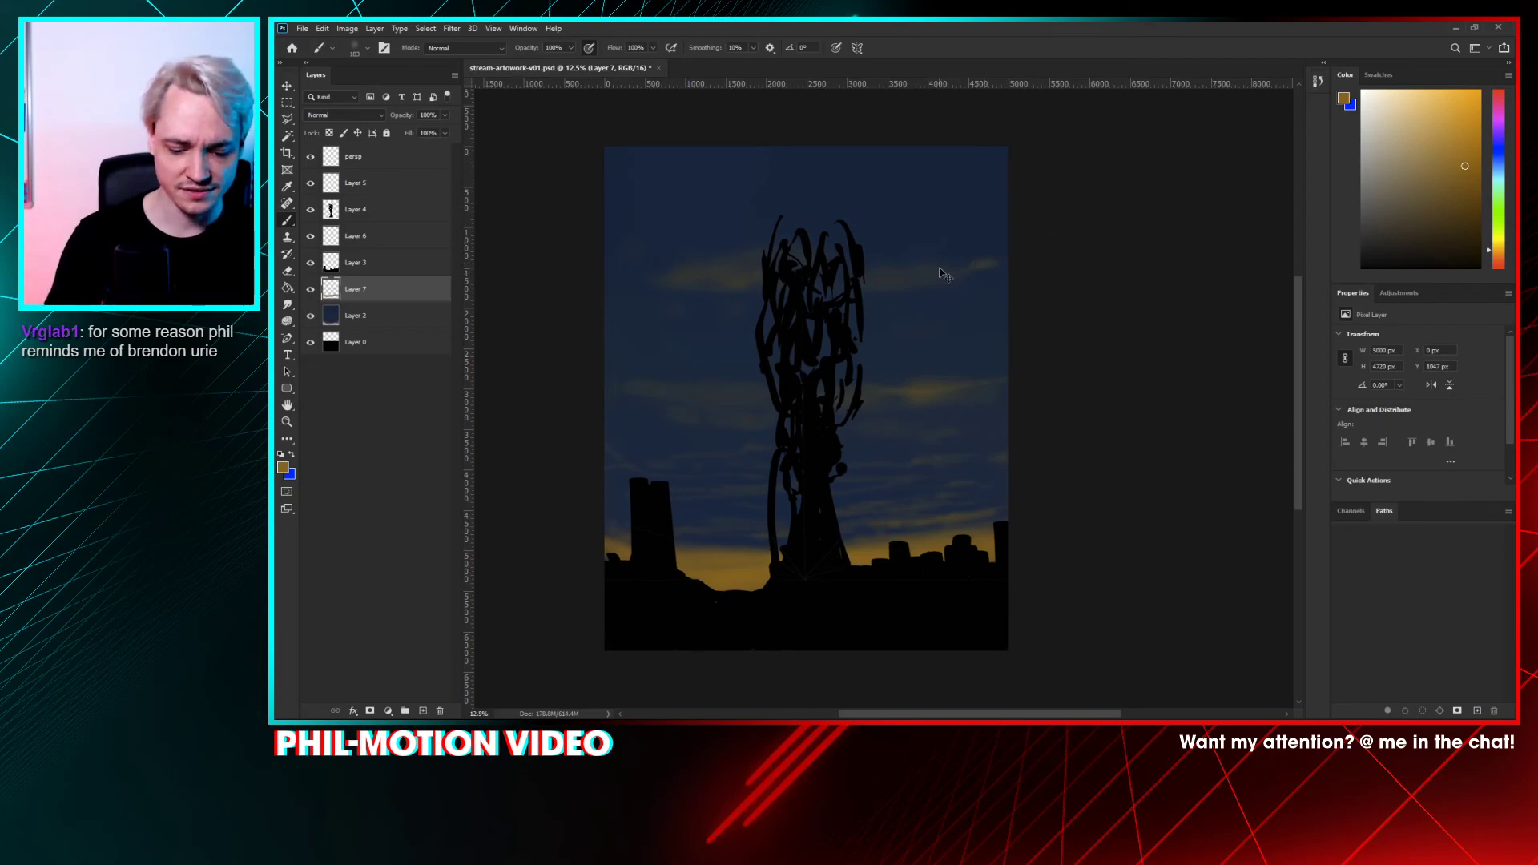
- Examine the overall composition at thumbnail size and the cloud streaks and tree silhouette up close
key(ctrl+minus)
key(ctrl+minus)
key(ctrl+minus)
key(ctrl+minus)
key(ctrl+minus)
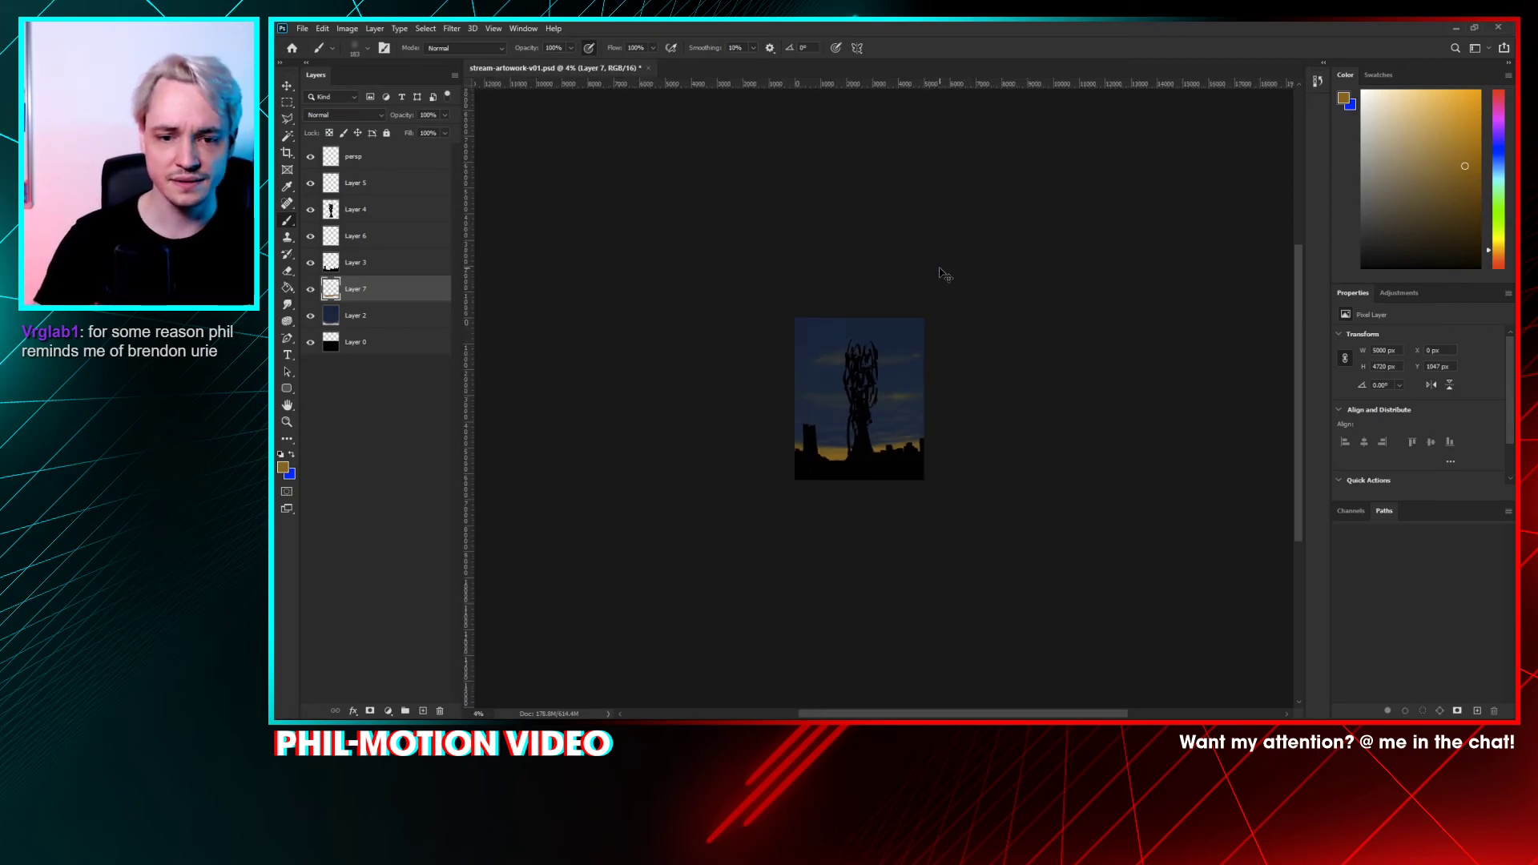
drag(956, 452, 918, 432)
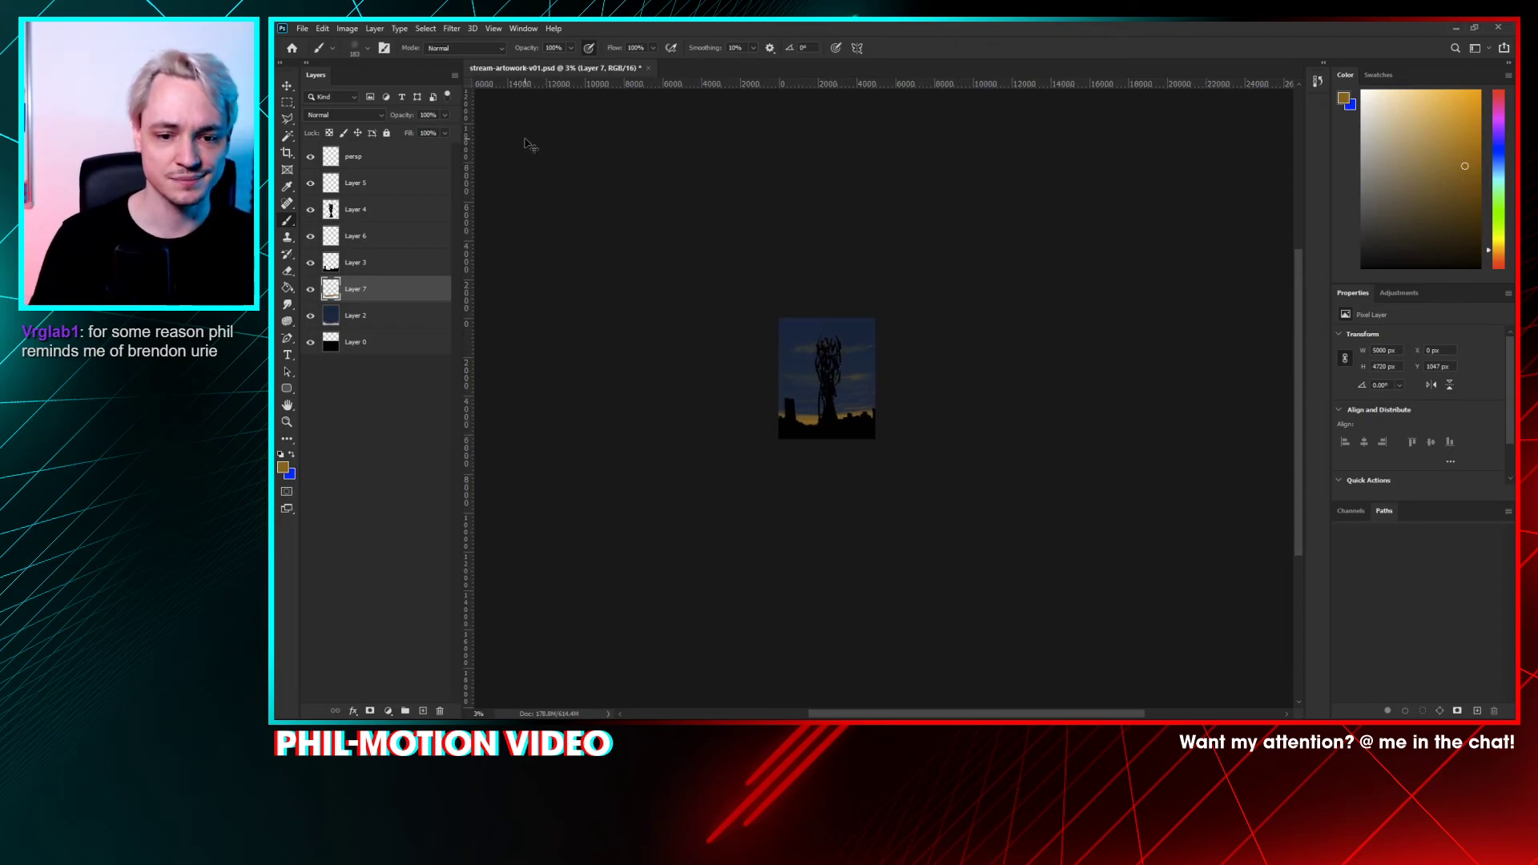
key(ctrl+plus)
key(ctrl+plus)
key(ctrl+plus)
key(ctrl+plus)
drag(852, 479, 957, 477)
key(ctrl+plus)
key(ctrl+plus)
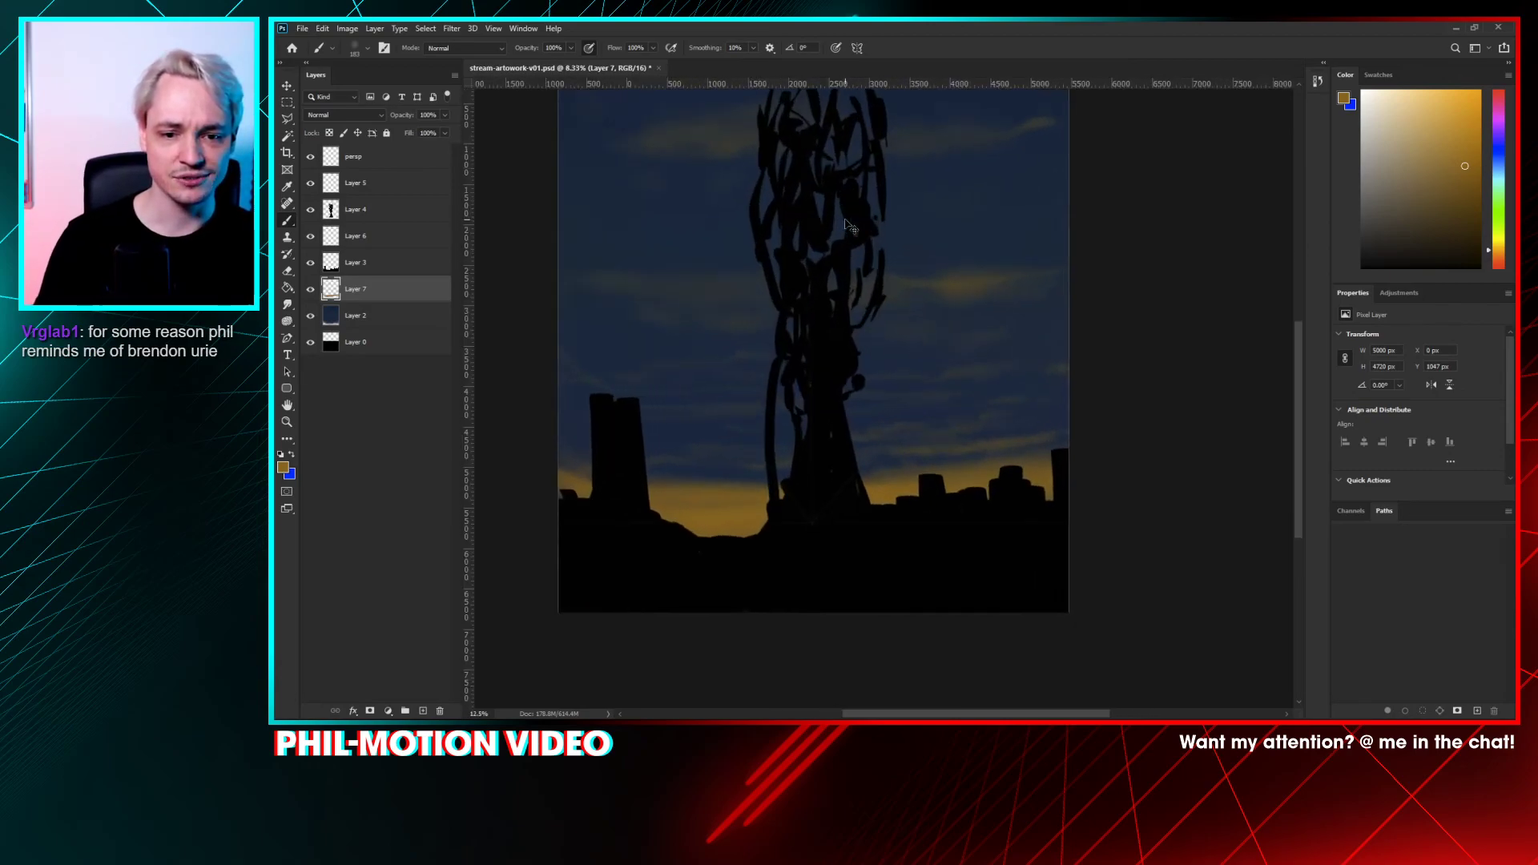
scroll(922, 321, up, 2)
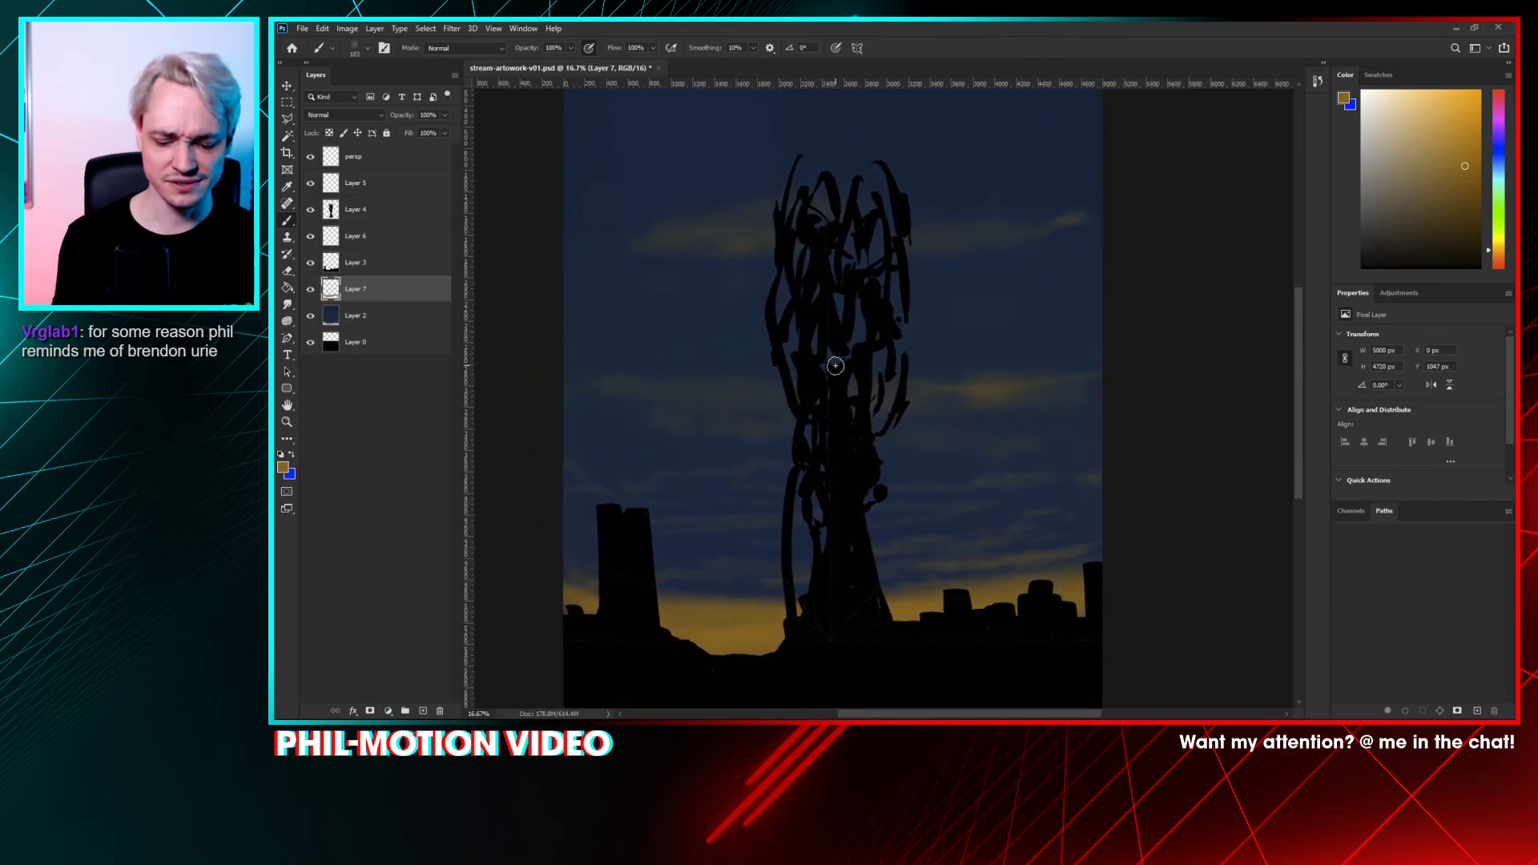
- Erase most of the orange clouds from the upper sky with a 467 px eraser, and return to the Brush tool
key(ctrl+minus)
key(e)
right_click(792, 308)
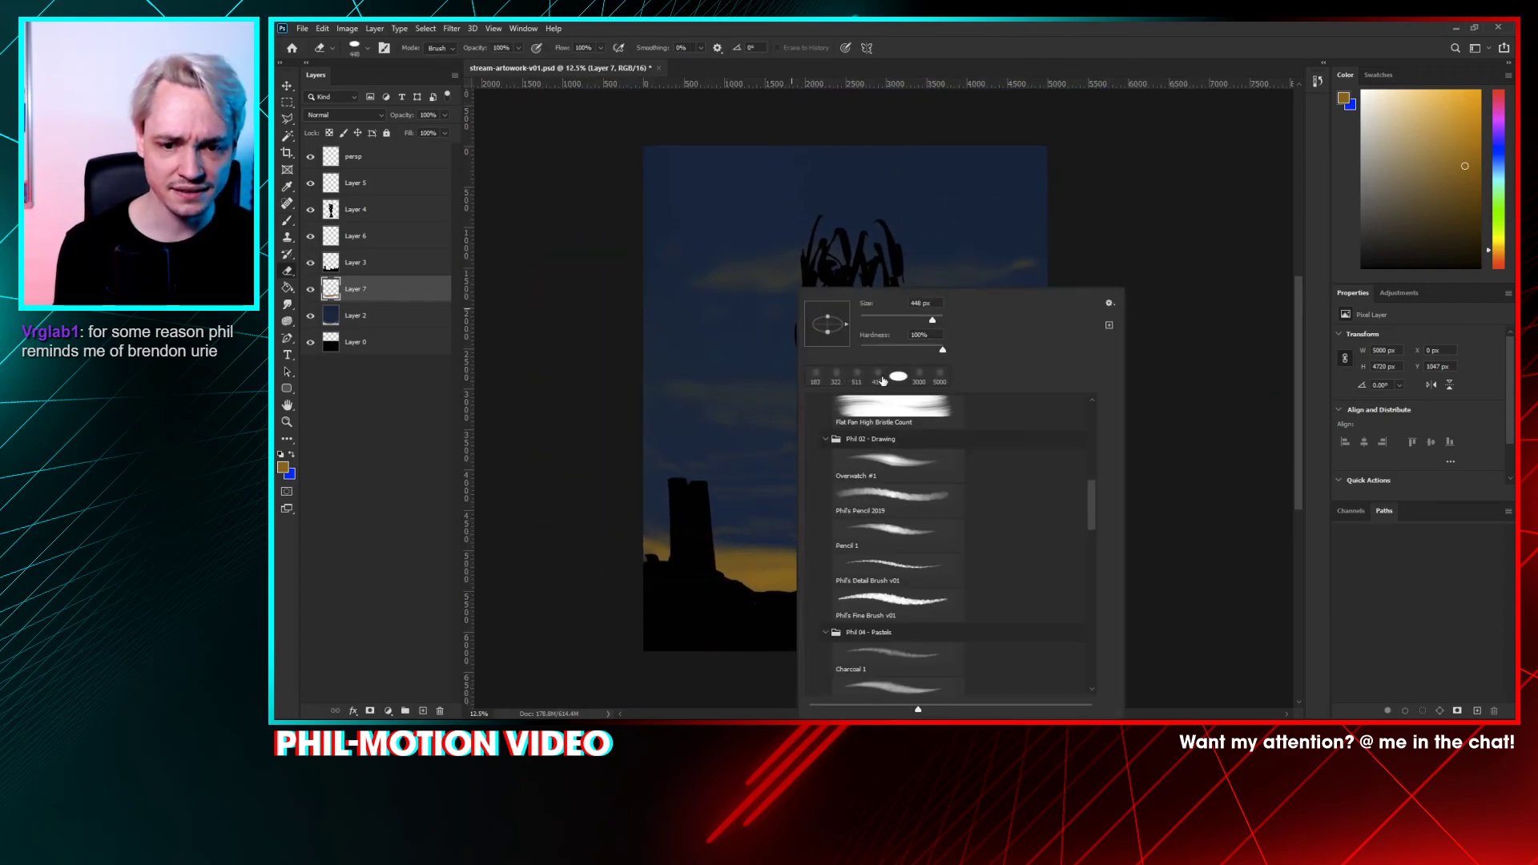
click(856, 375)
click(886, 388)
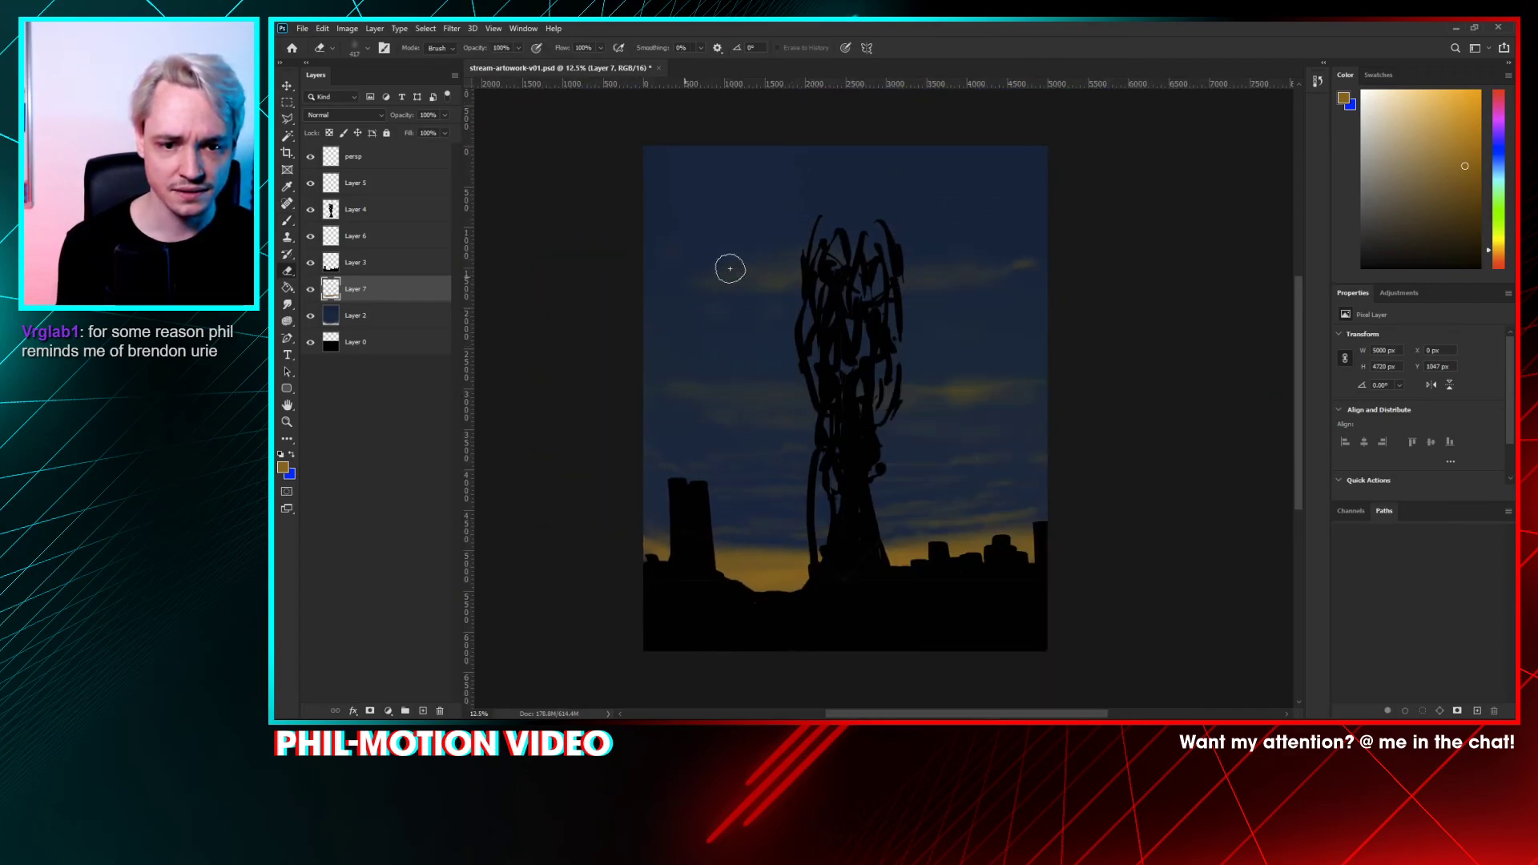
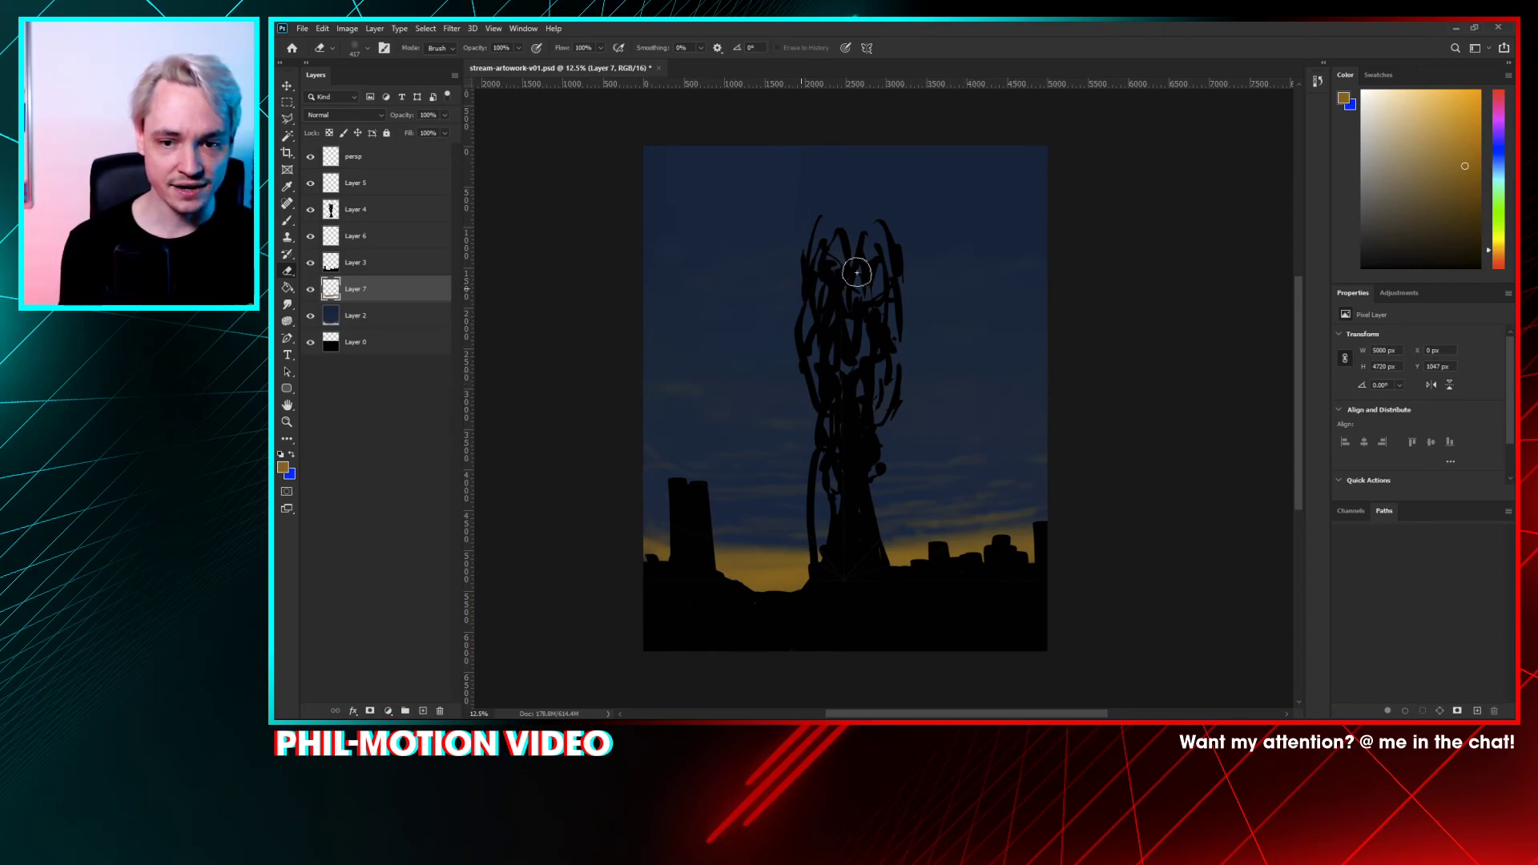
key(b)
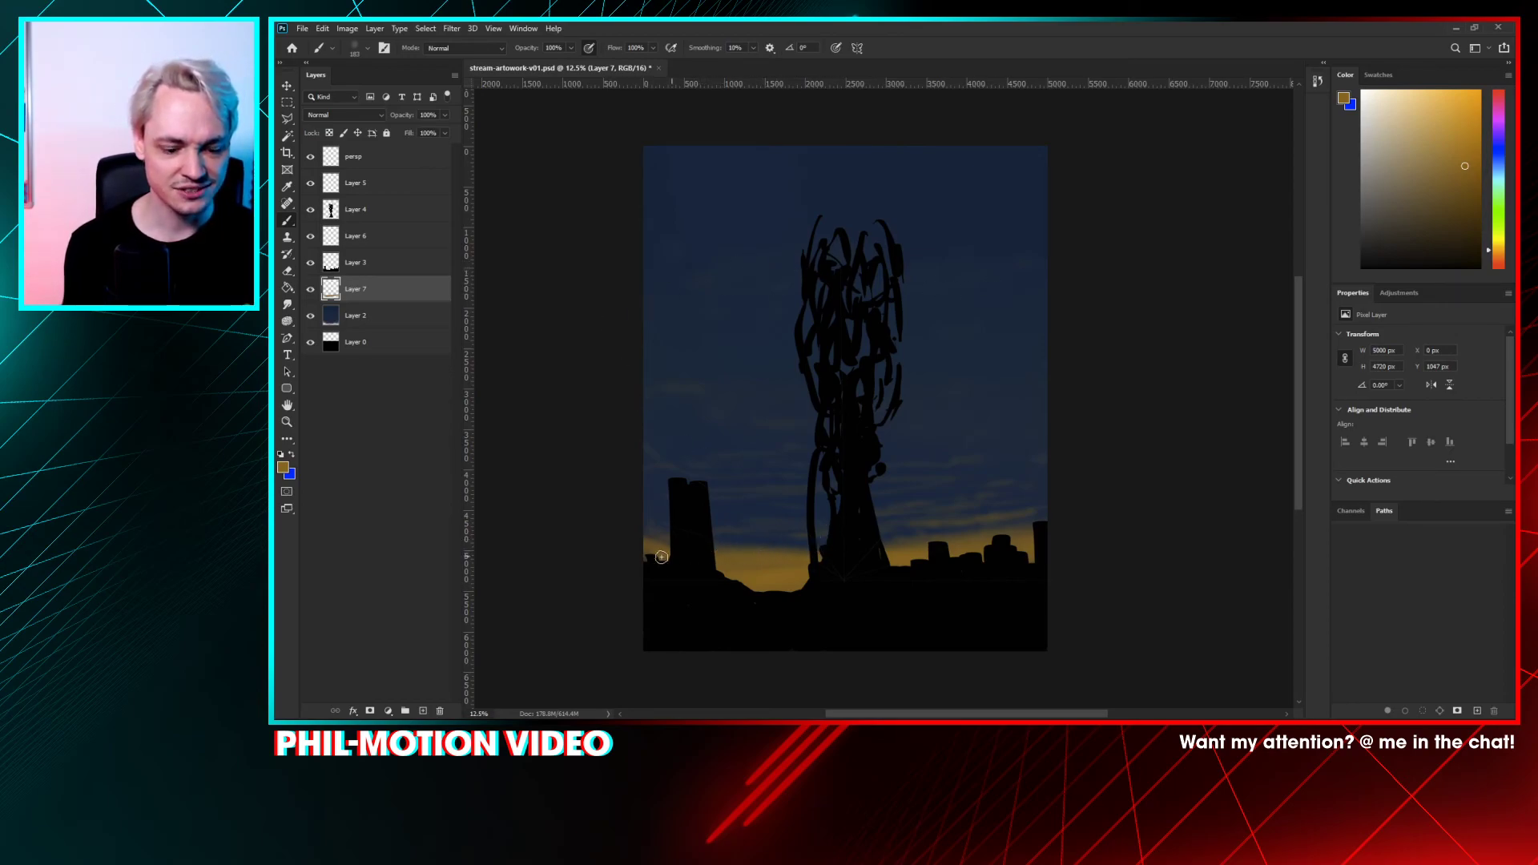
- Check the horizon glow with the Eraser, return to the Brush tool, and select the recent 467 px brush tip
key(e)
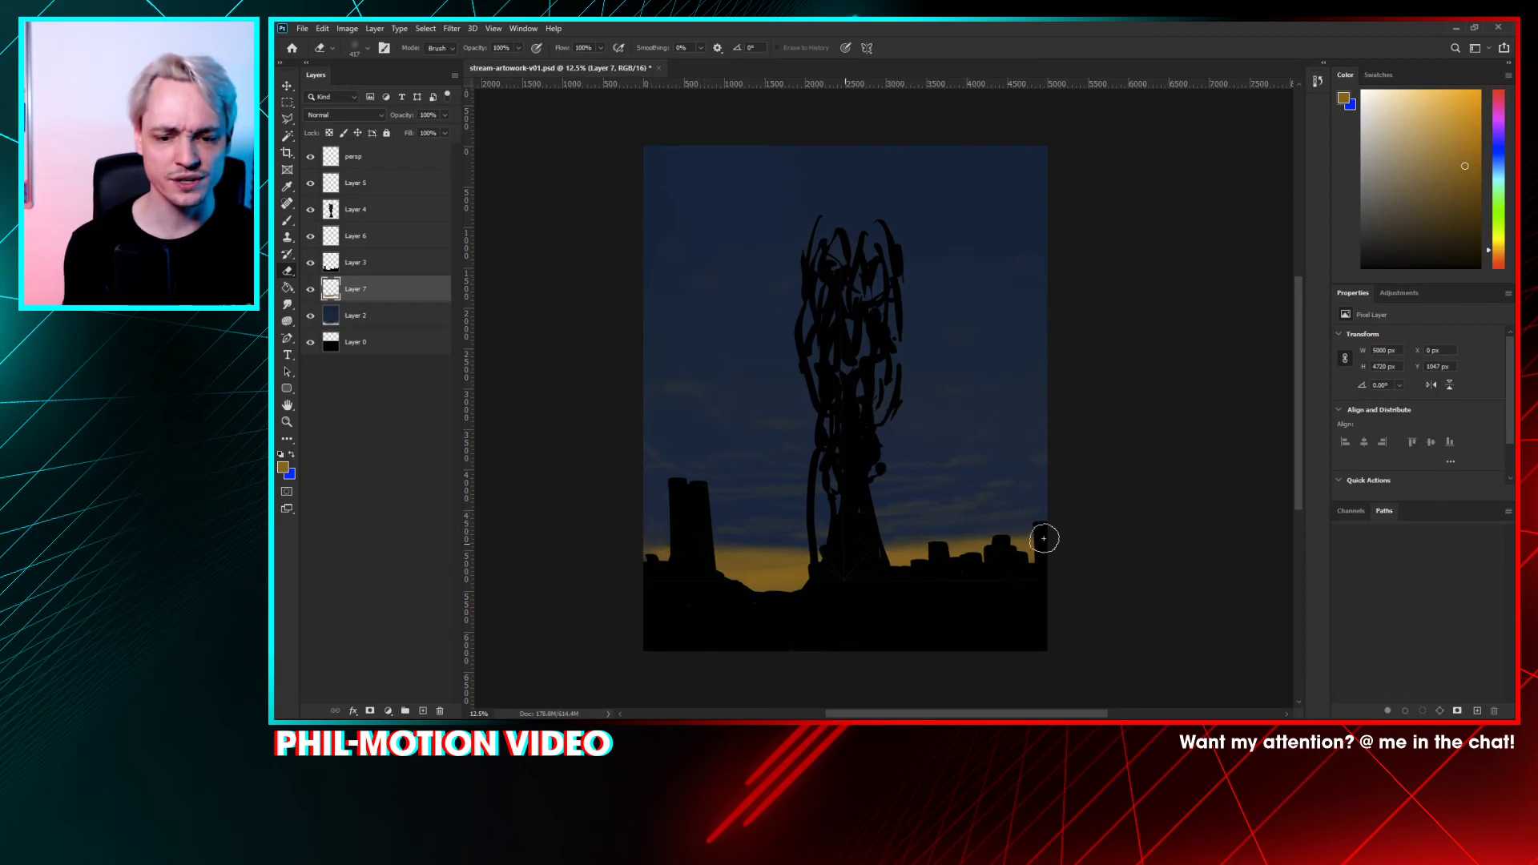
key(b)
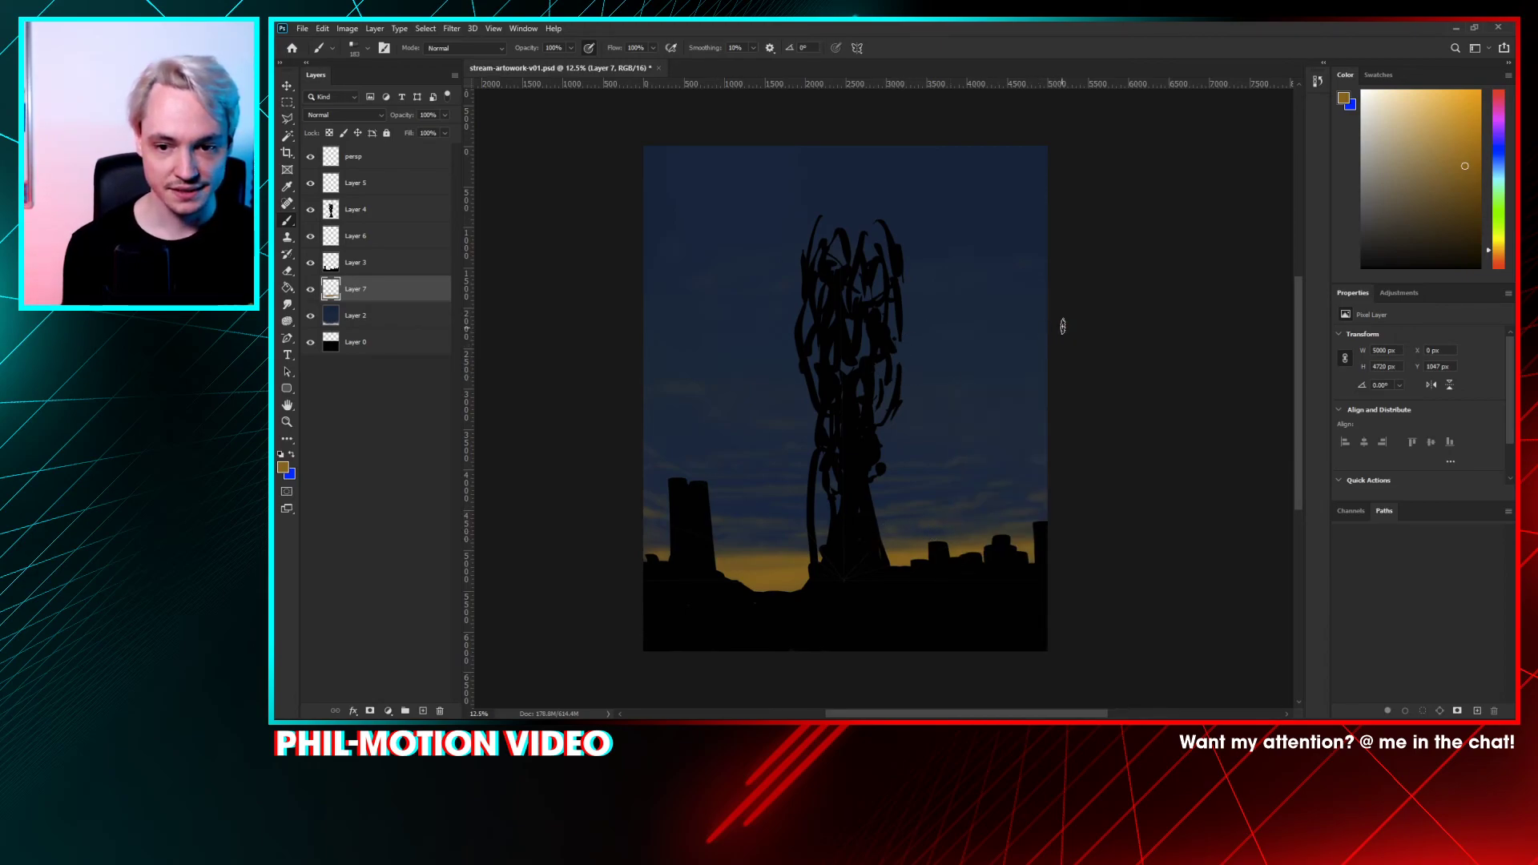
right_click(933, 290)
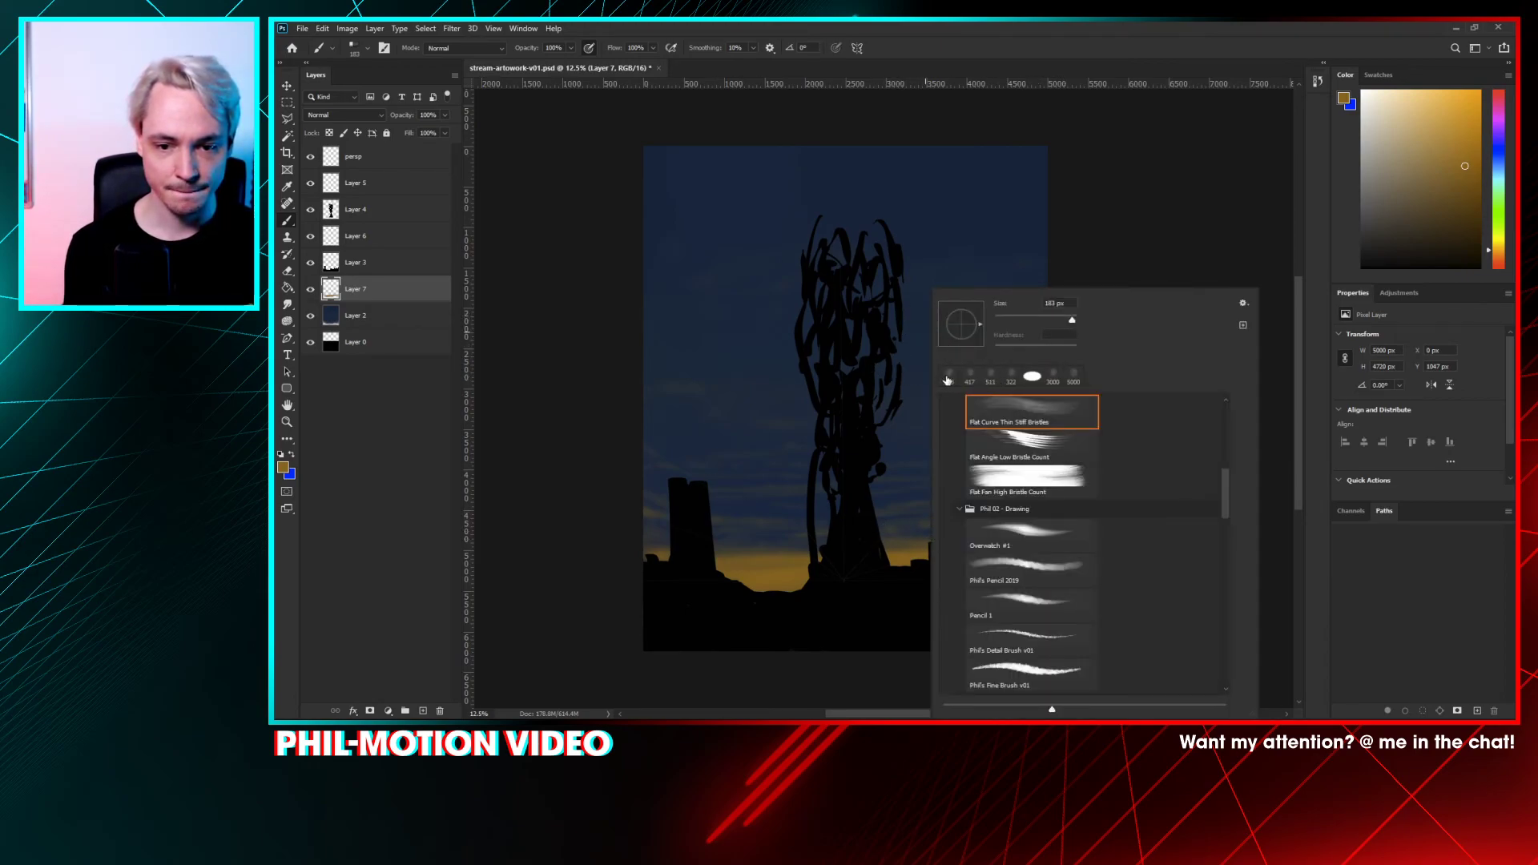
click(968, 376)
key(Return)
mouse_move(1060, 270)
mouse_down()
mouse_move(1061, 347)
mouse_move(1100, 250)
mouse_up()
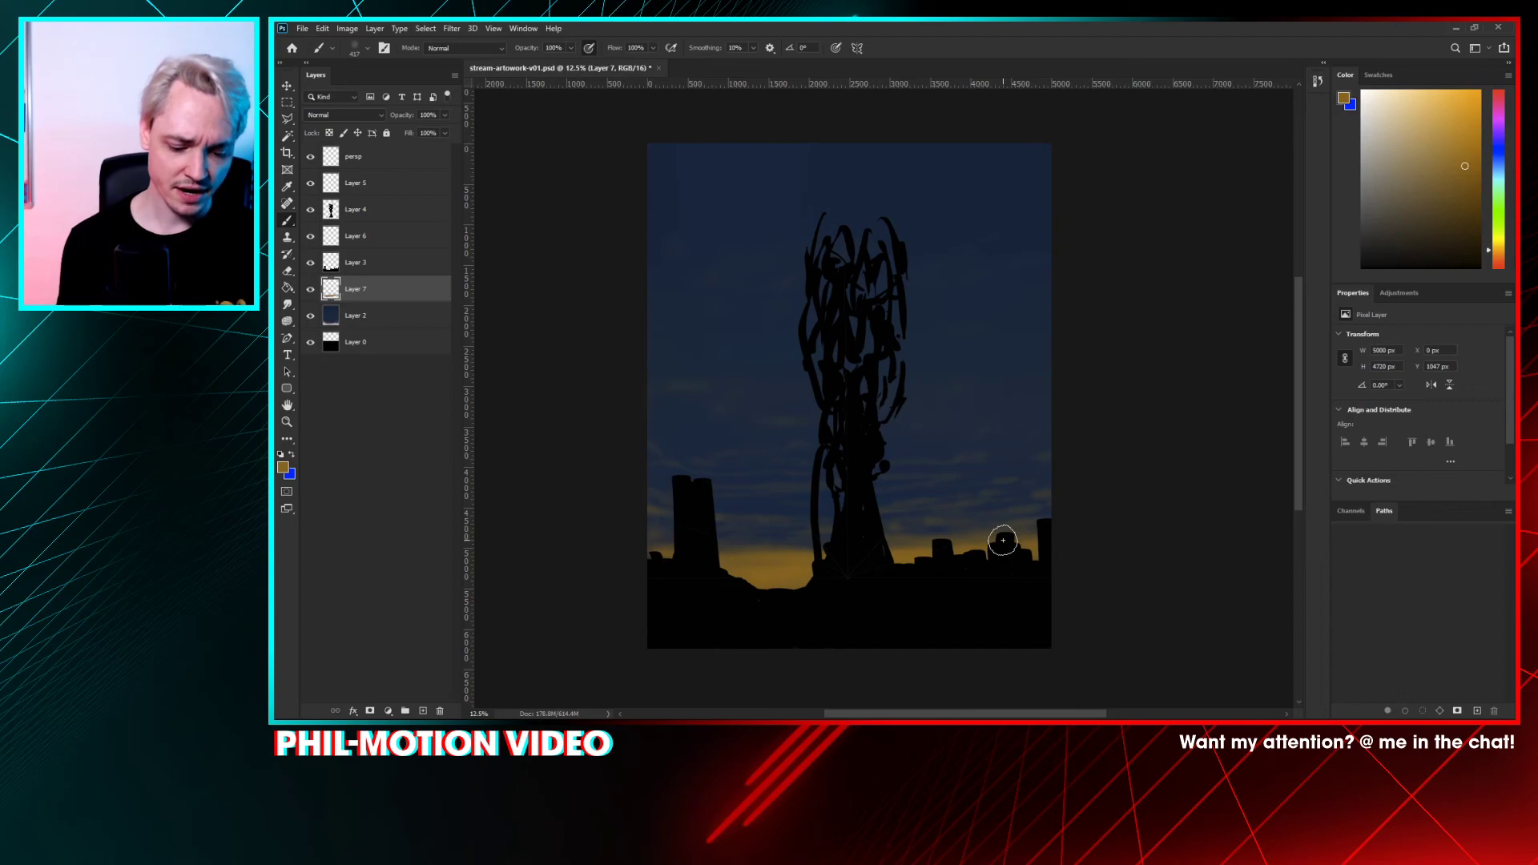
- Recolour the orange glow and clouds on Layer 7 to pink using Hue/Saturation with hue -60 and saturation 0
key(ctrl+u)
drag(899, 166, 1236, 118)
drag(1206, 202, 1175, 204)
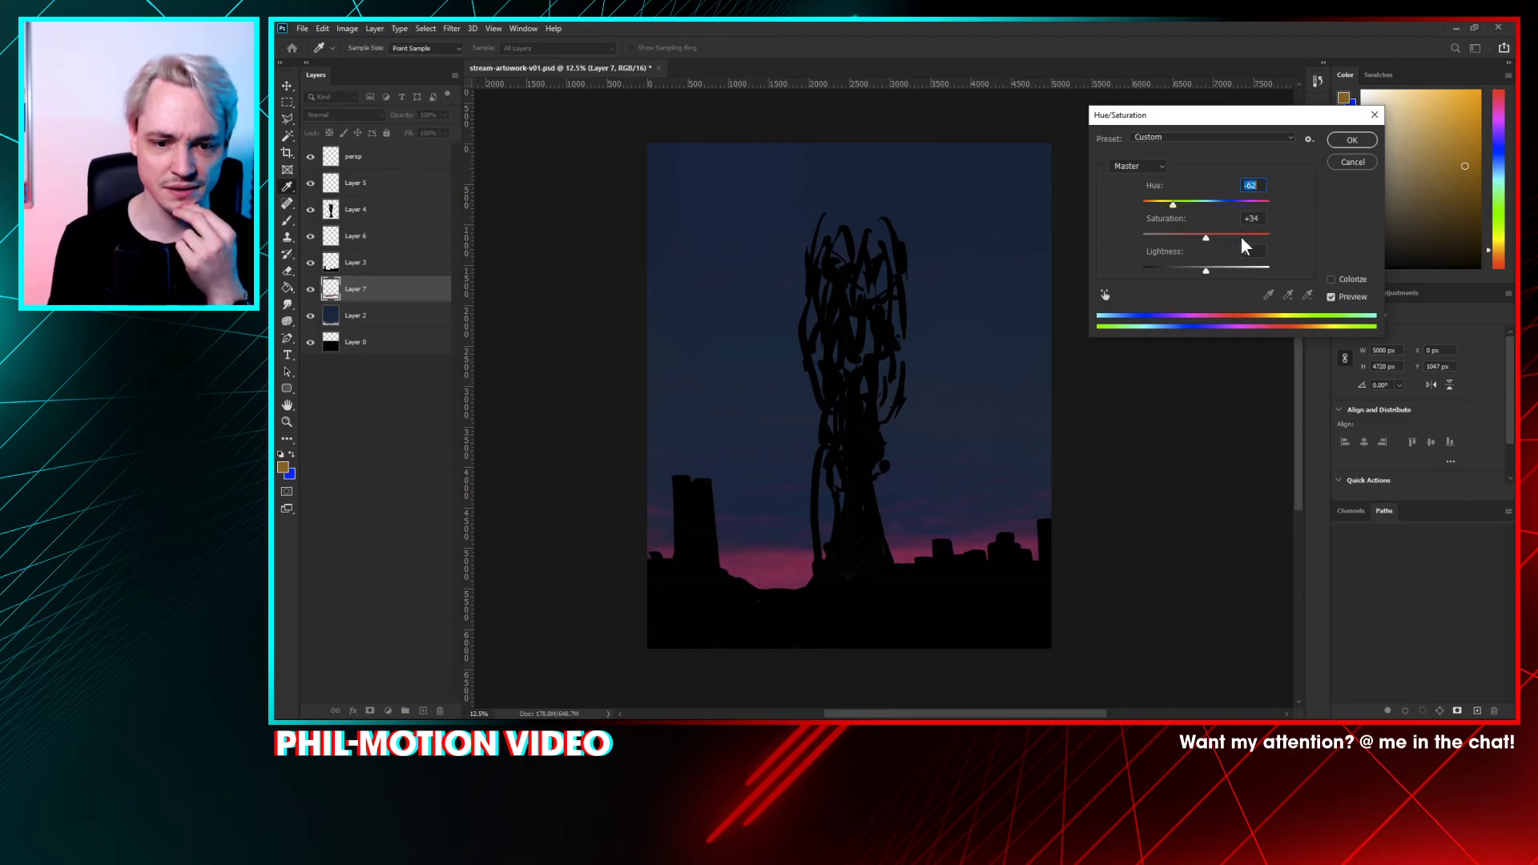
drag(1264, 239, 1214, 240)
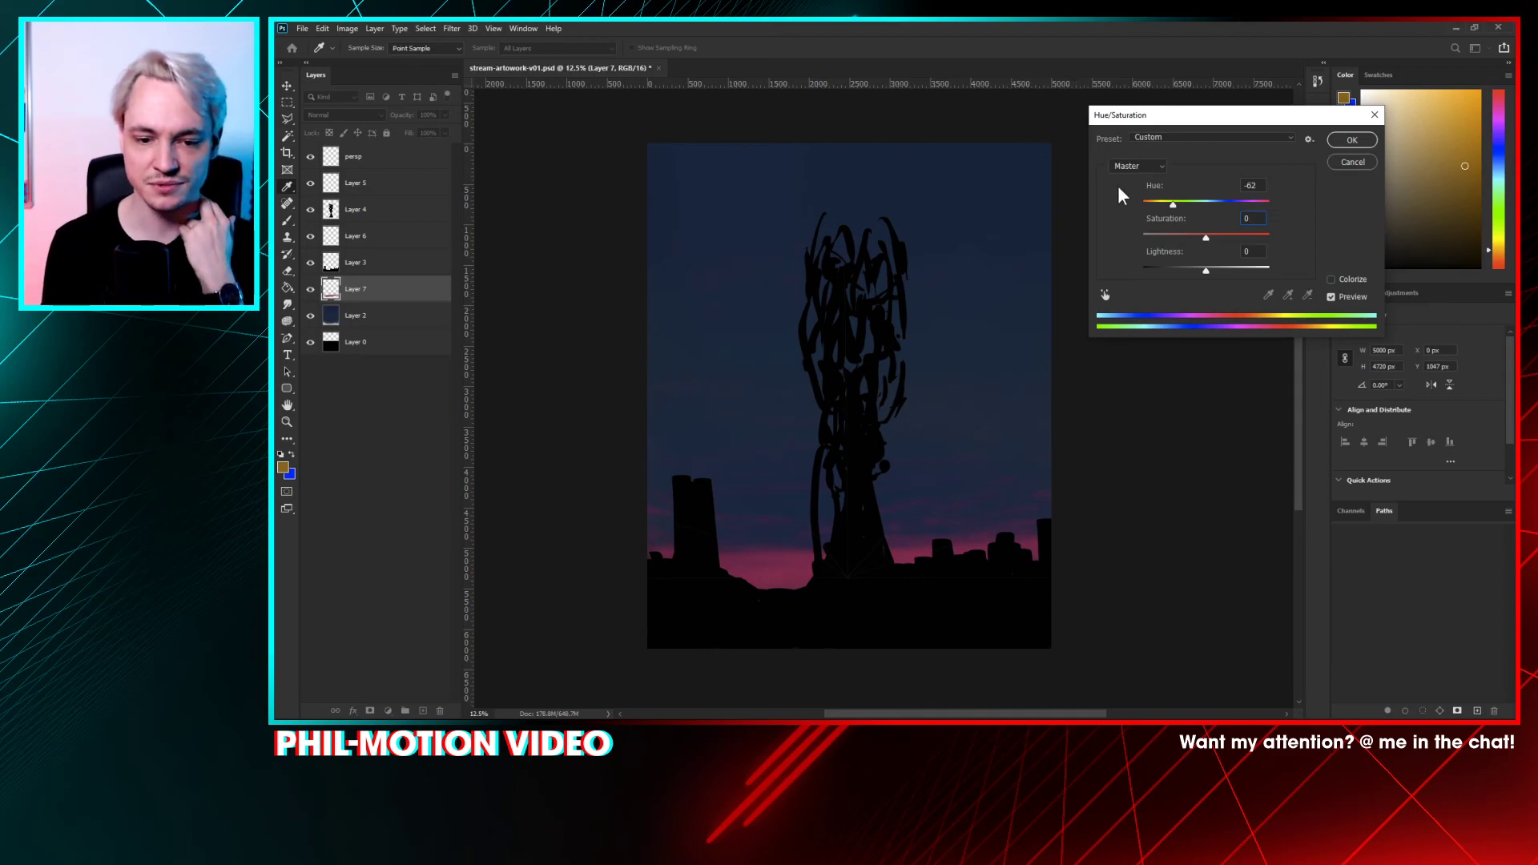
drag(1174, 204, 1174, 204)
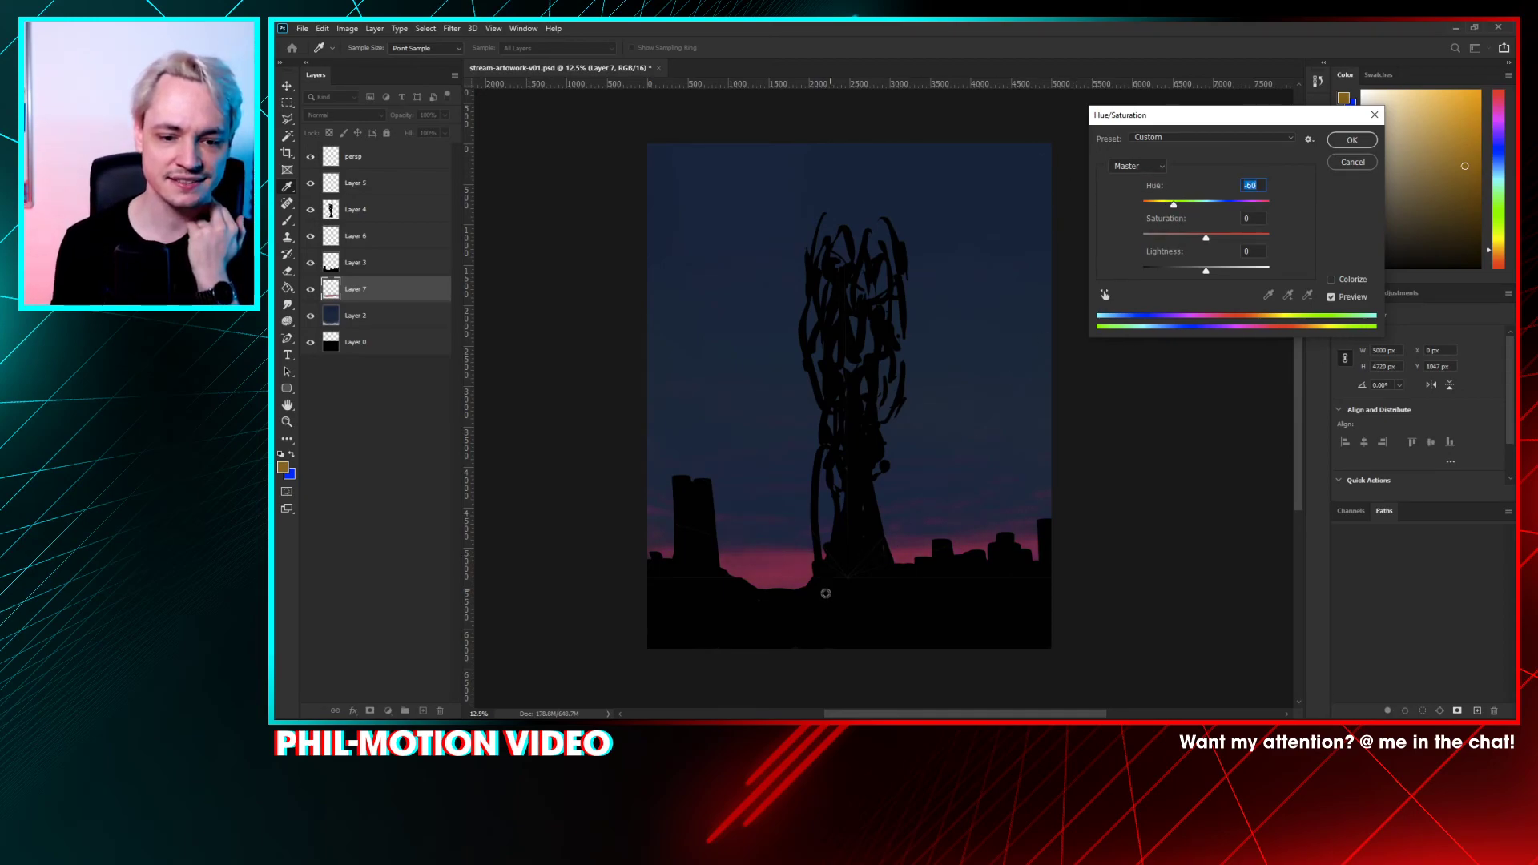
click(1351, 139)
key(b)
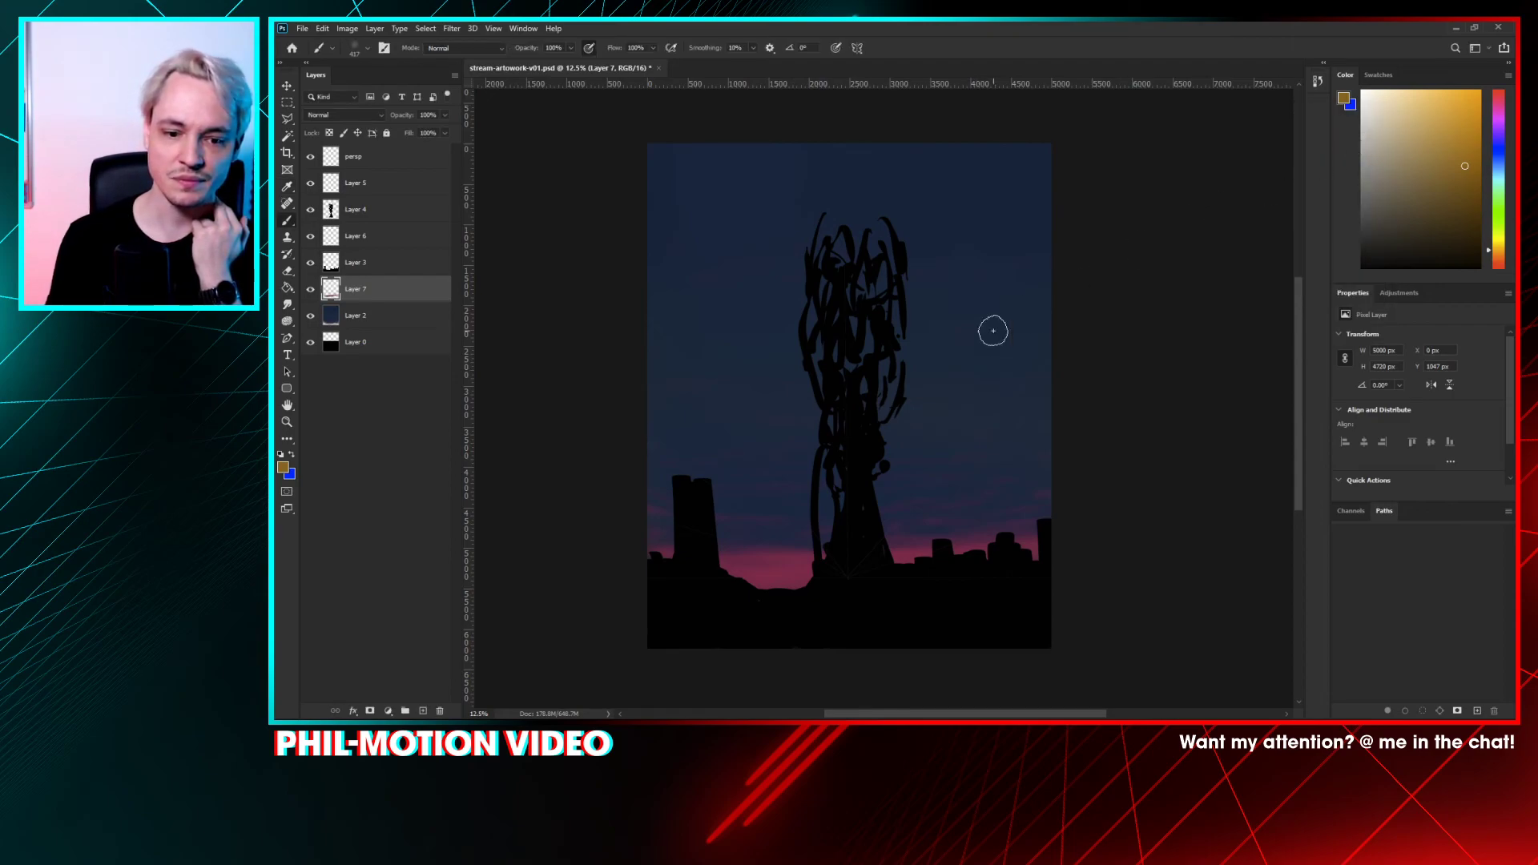
- Add a new layer above the persp layer and set up a hard oval brush in bright green
click(375, 156)
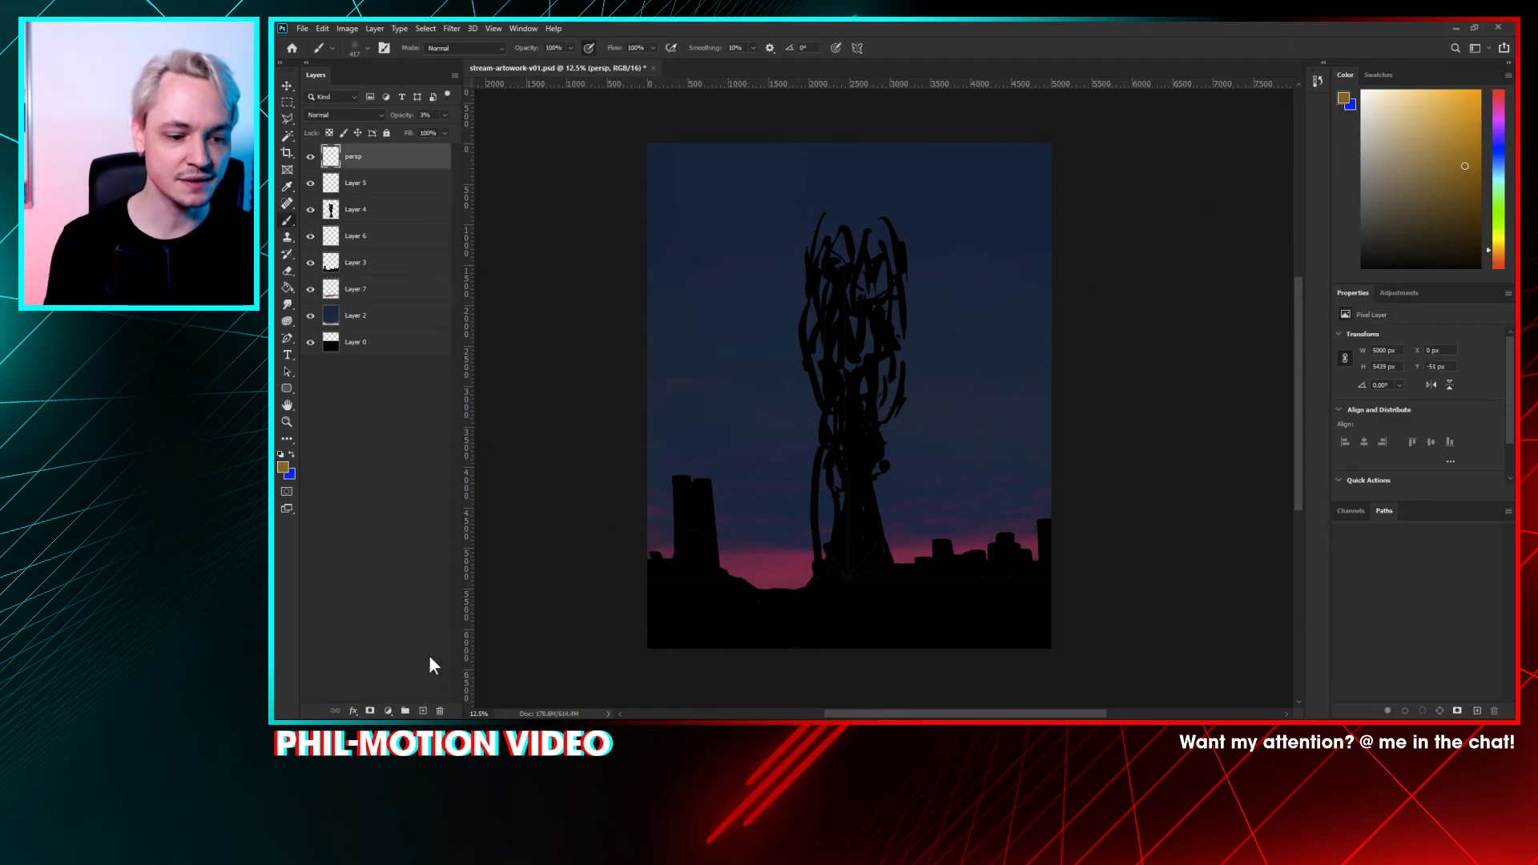
click(424, 712)
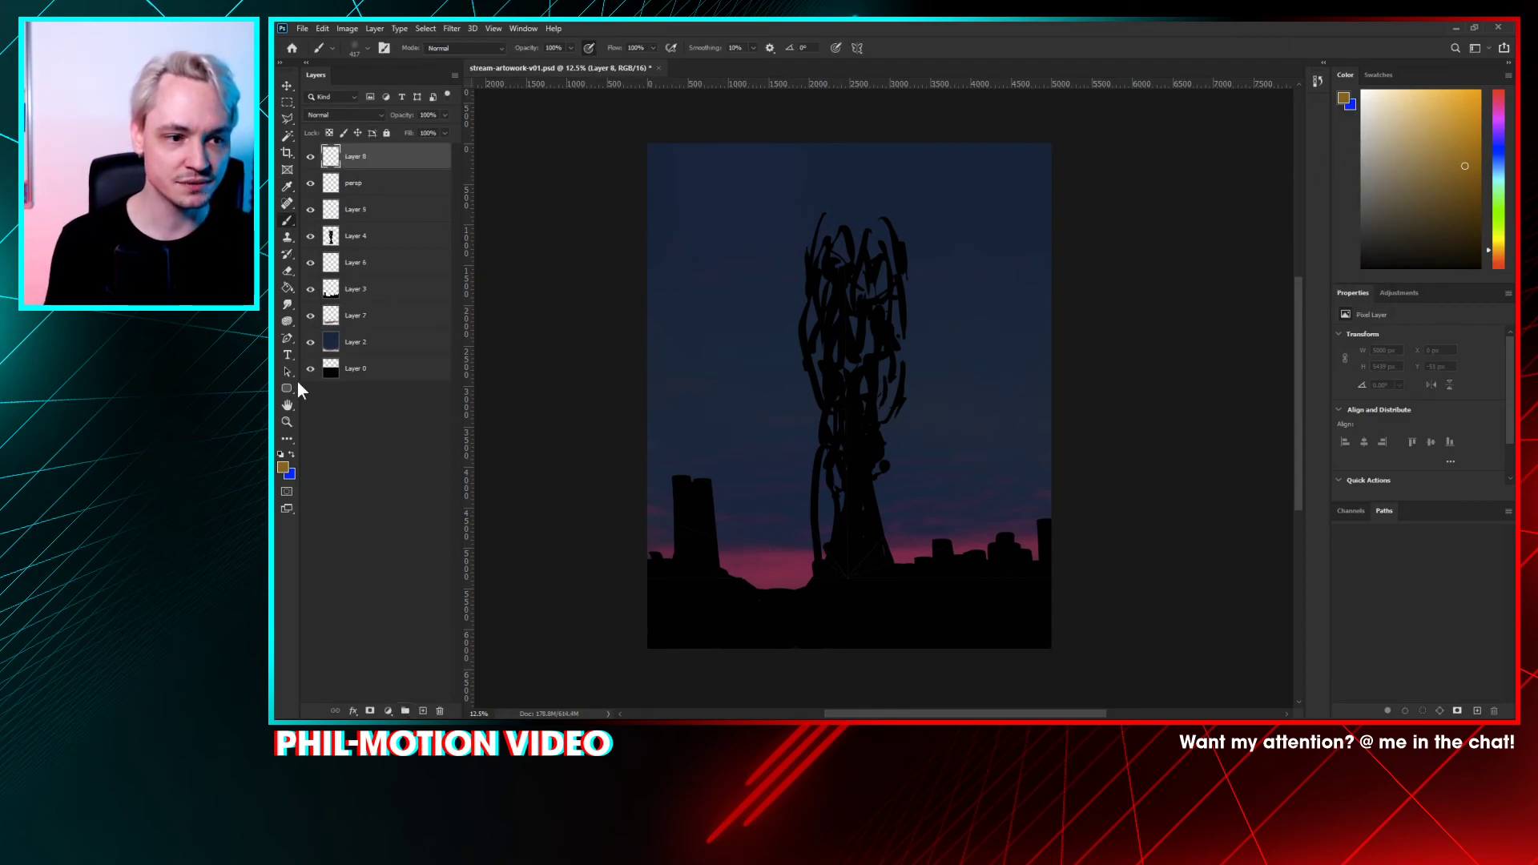
click(285, 469)
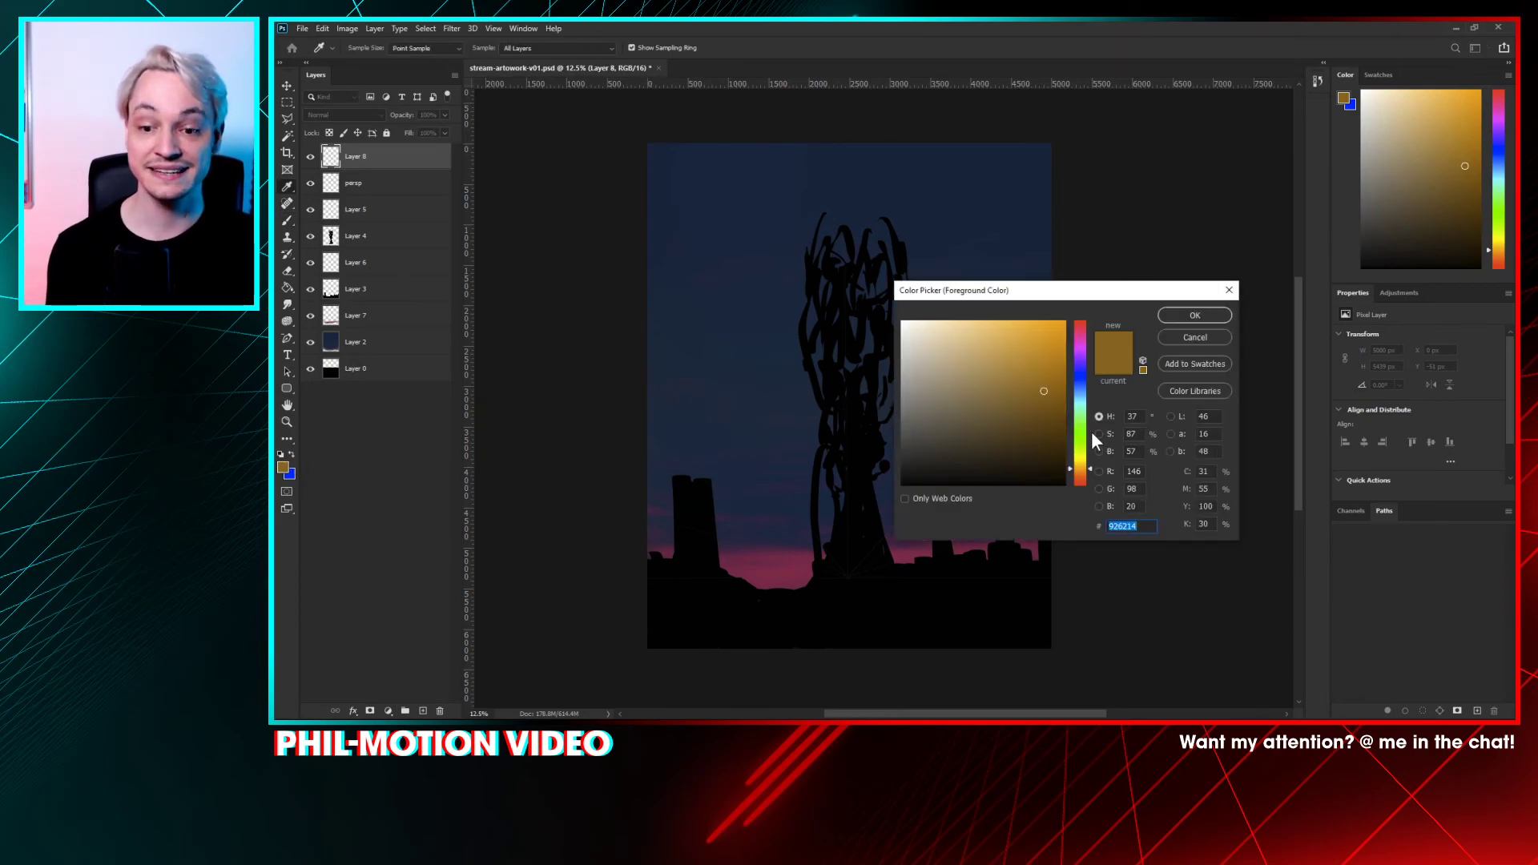
click(1083, 426)
drag(1048, 343, 1089, 326)
click(1206, 317)
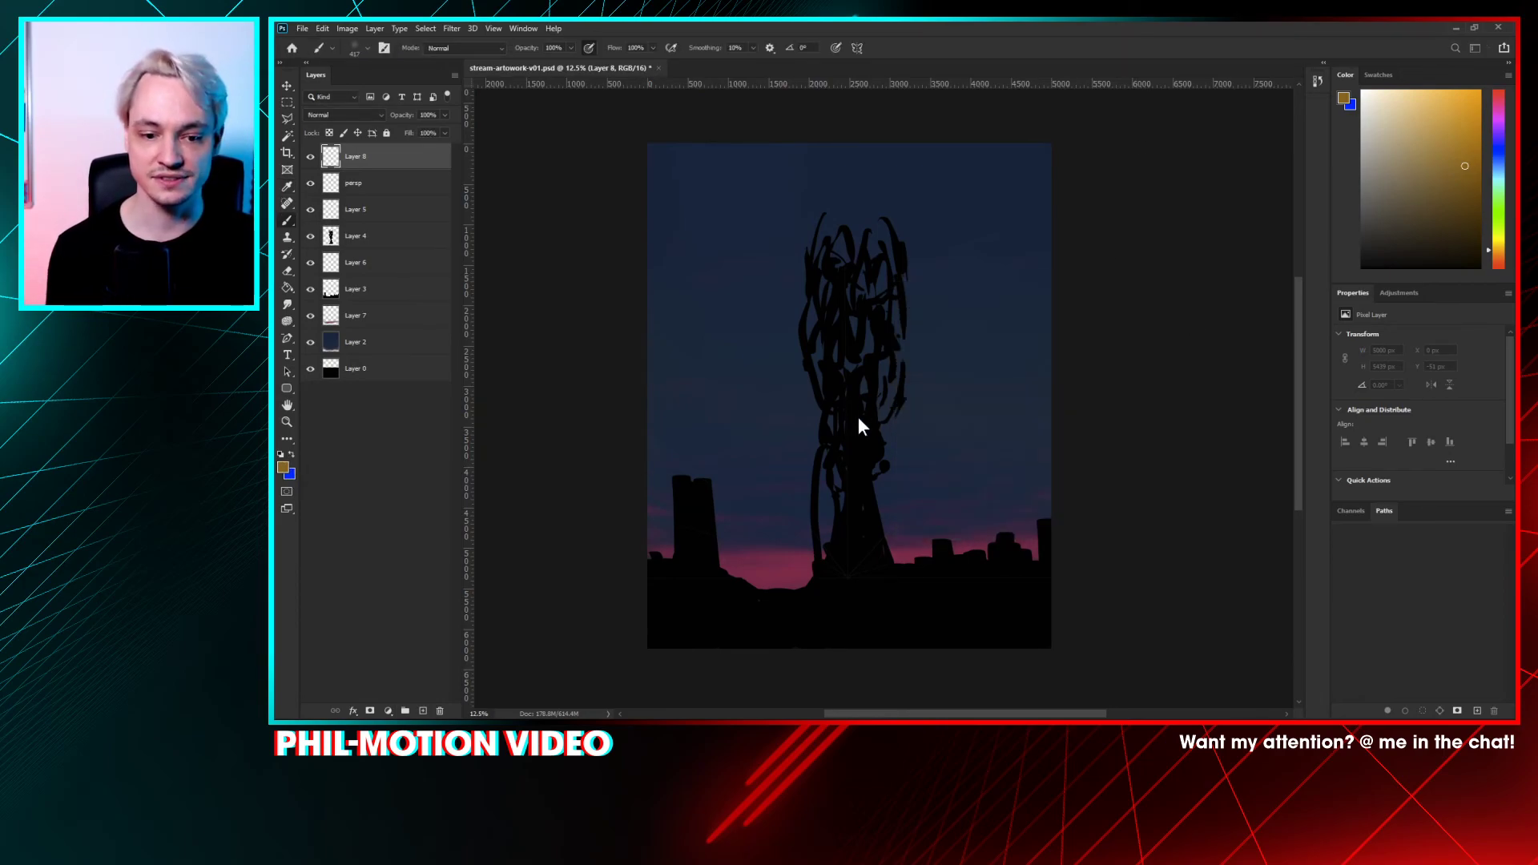
right_click(994, 325)
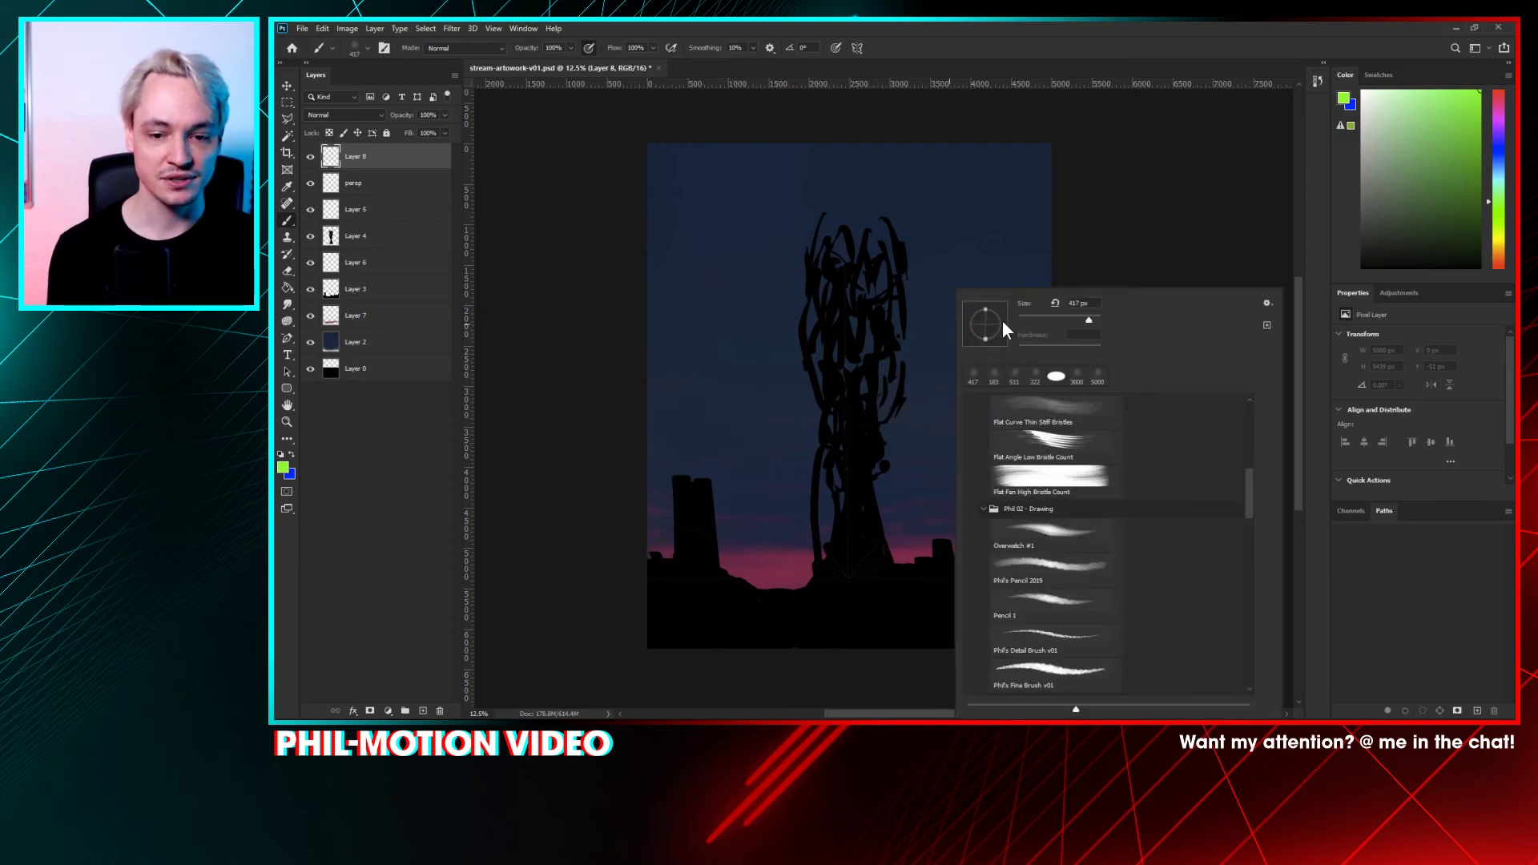
click(1051, 378)
- Try bright green oval spots near the horizon and in the sky beside the tree, undoing each one
click(774, 525)
click(776, 511)
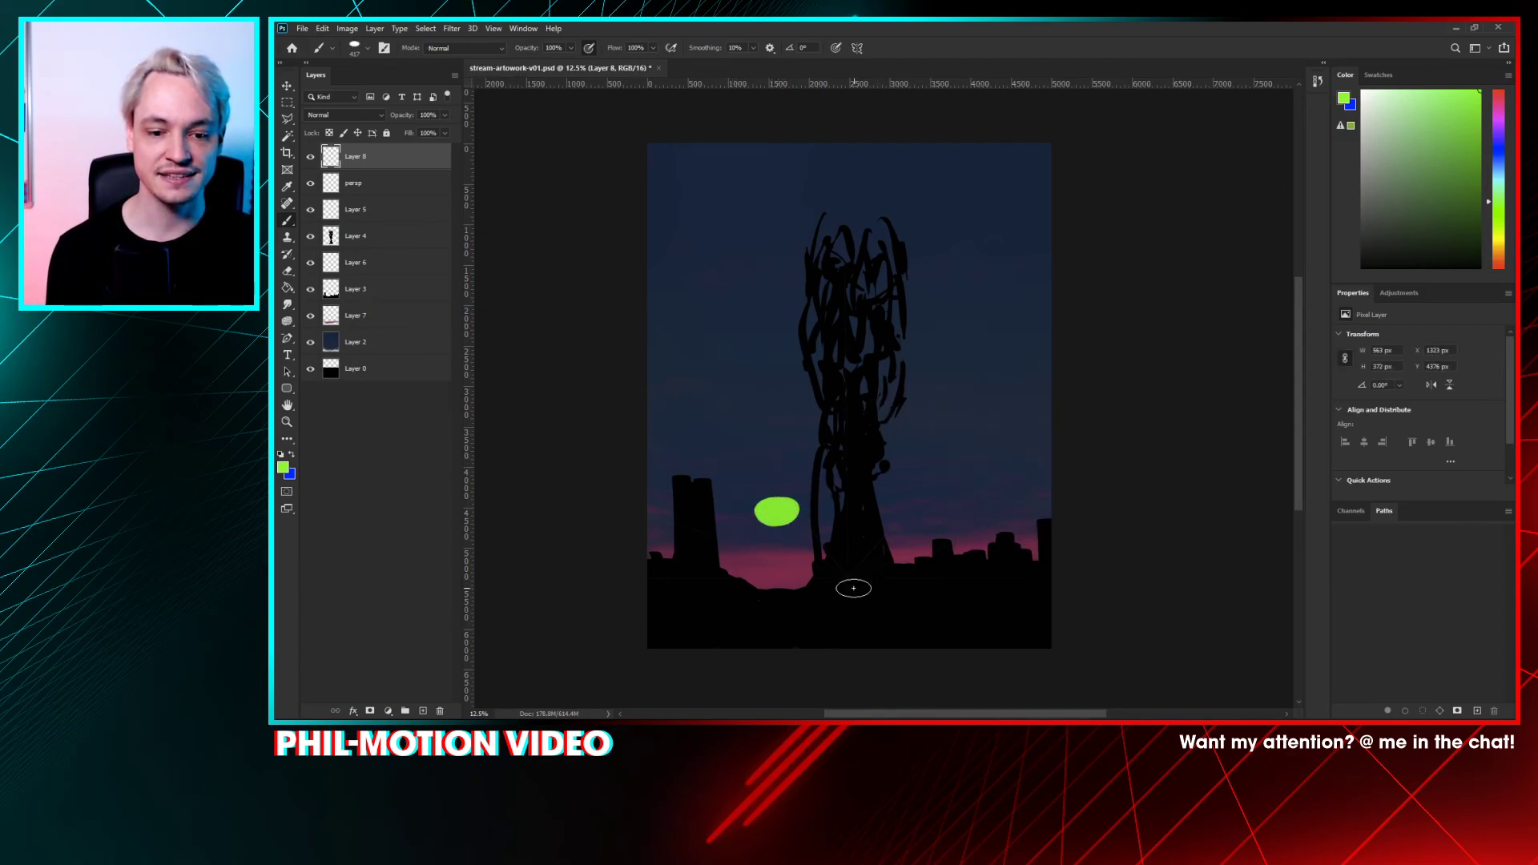
key(ctrl+z)
click(956, 248)
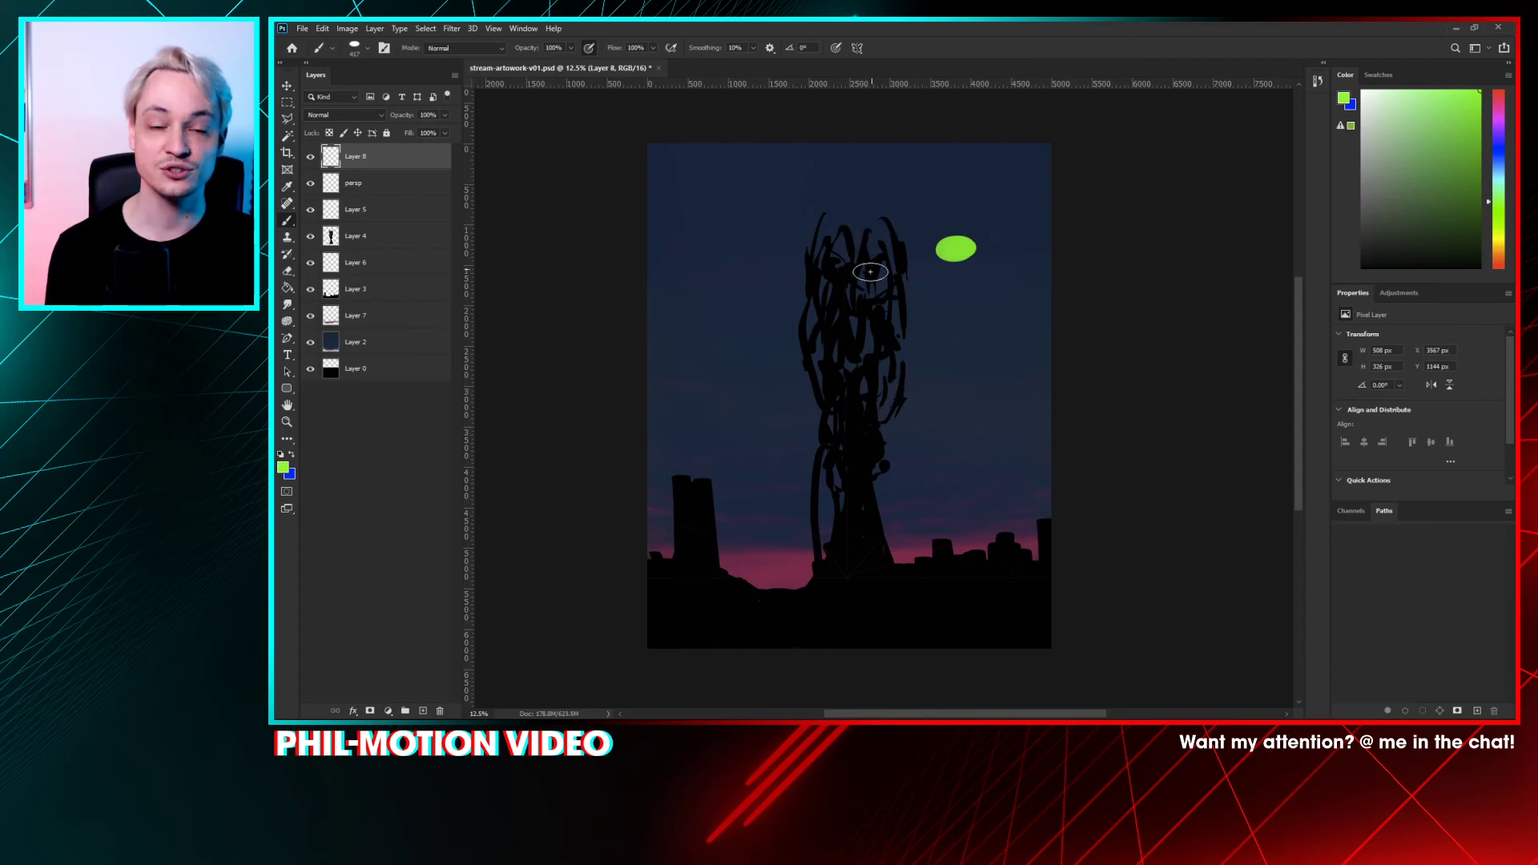
key(ctrl+z)
mouse_move(955, 197)
mouse_down()
mouse_move(951, 230)
mouse_move(979, 197)
mouse_move(992, 224)
mouse_up()
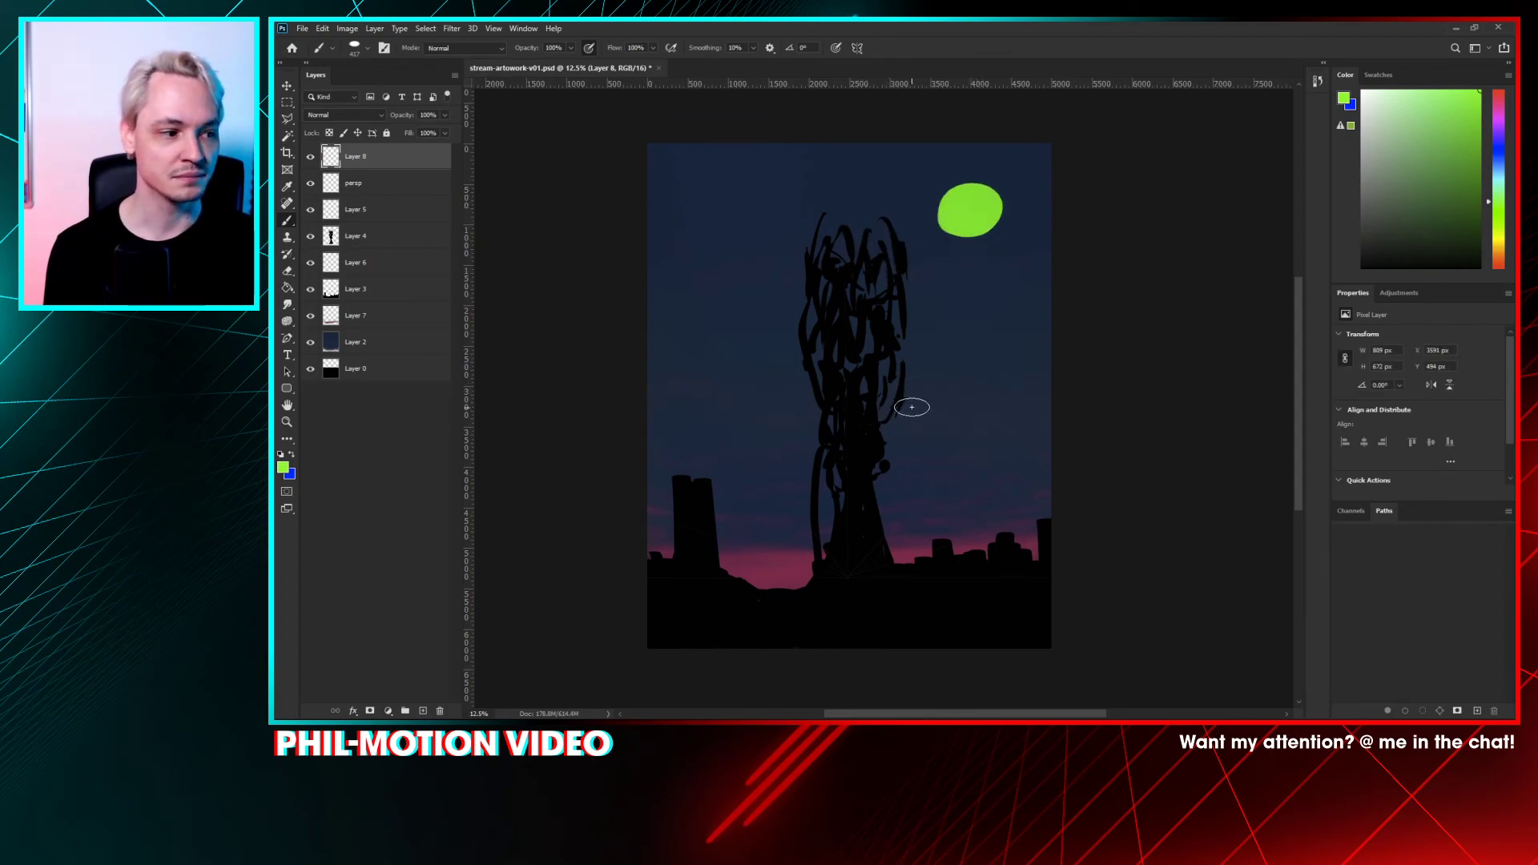
key(ctrl+z)
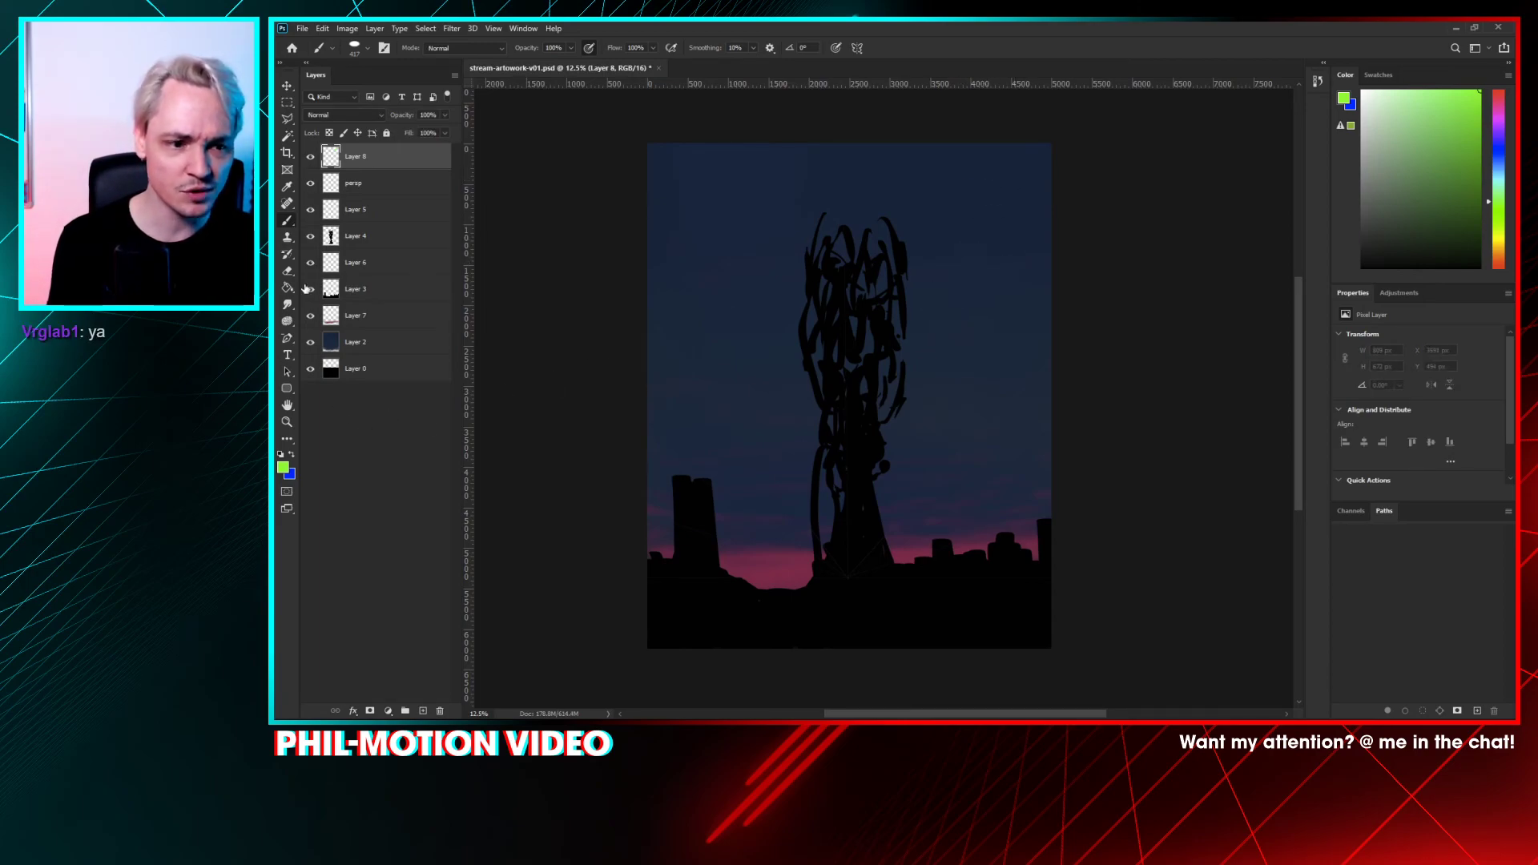
- Compare Layer 7 hidden and shown, sample its pink horizon glow, and paint over the gap between the tower and tree with it
click(310, 317)
click(310, 317)
click(356, 317)
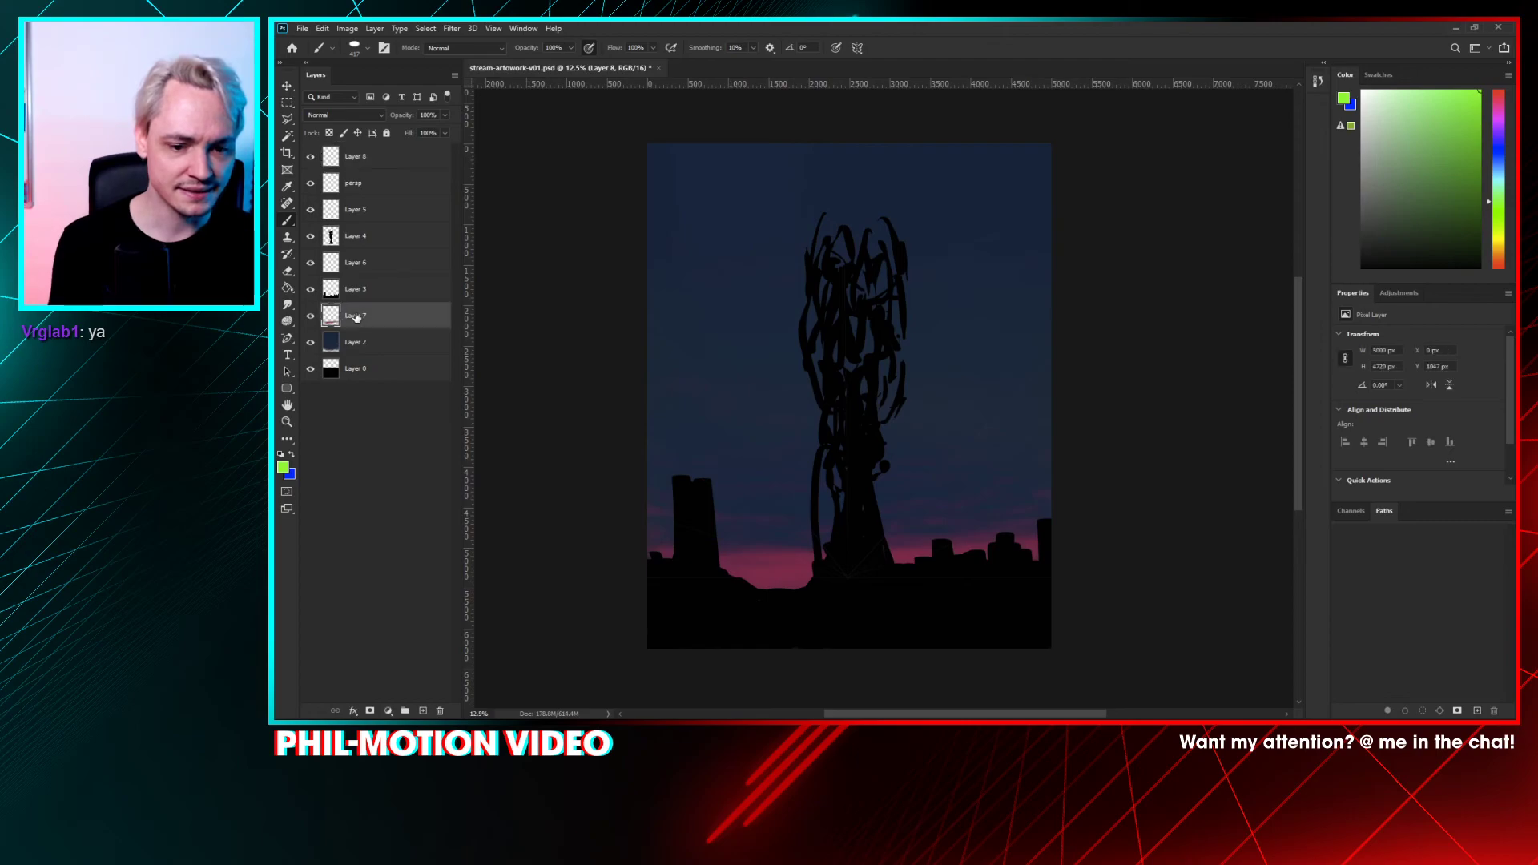
alt+click(757, 563)
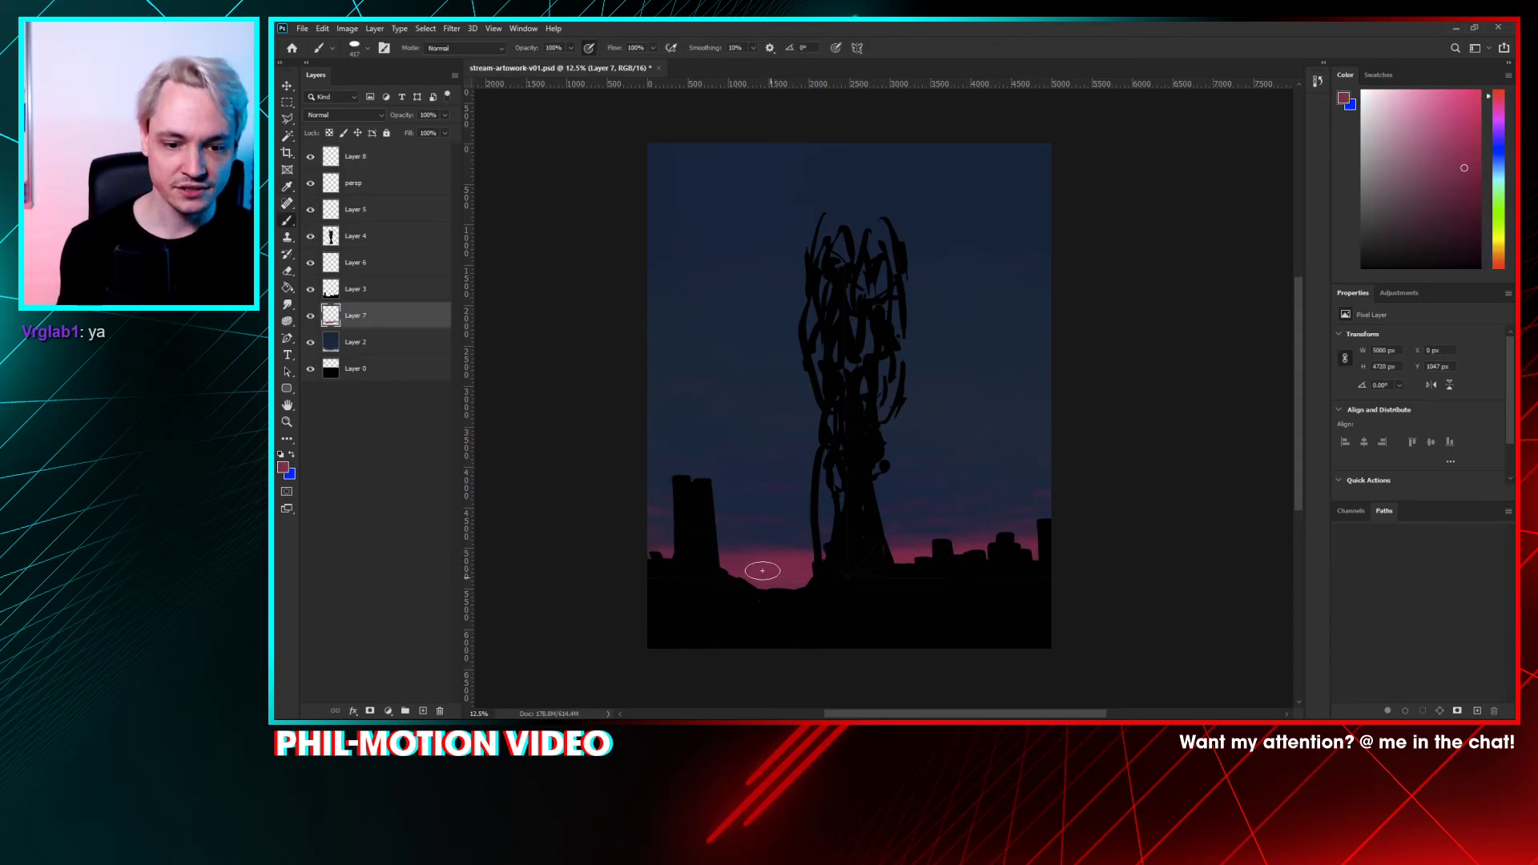
drag(741, 582, 838, 527)
- Raise the persp layer's opacity to bring out its guide lines, and move Layer 3's skyline up about 284 px
key(ctrl+equal)
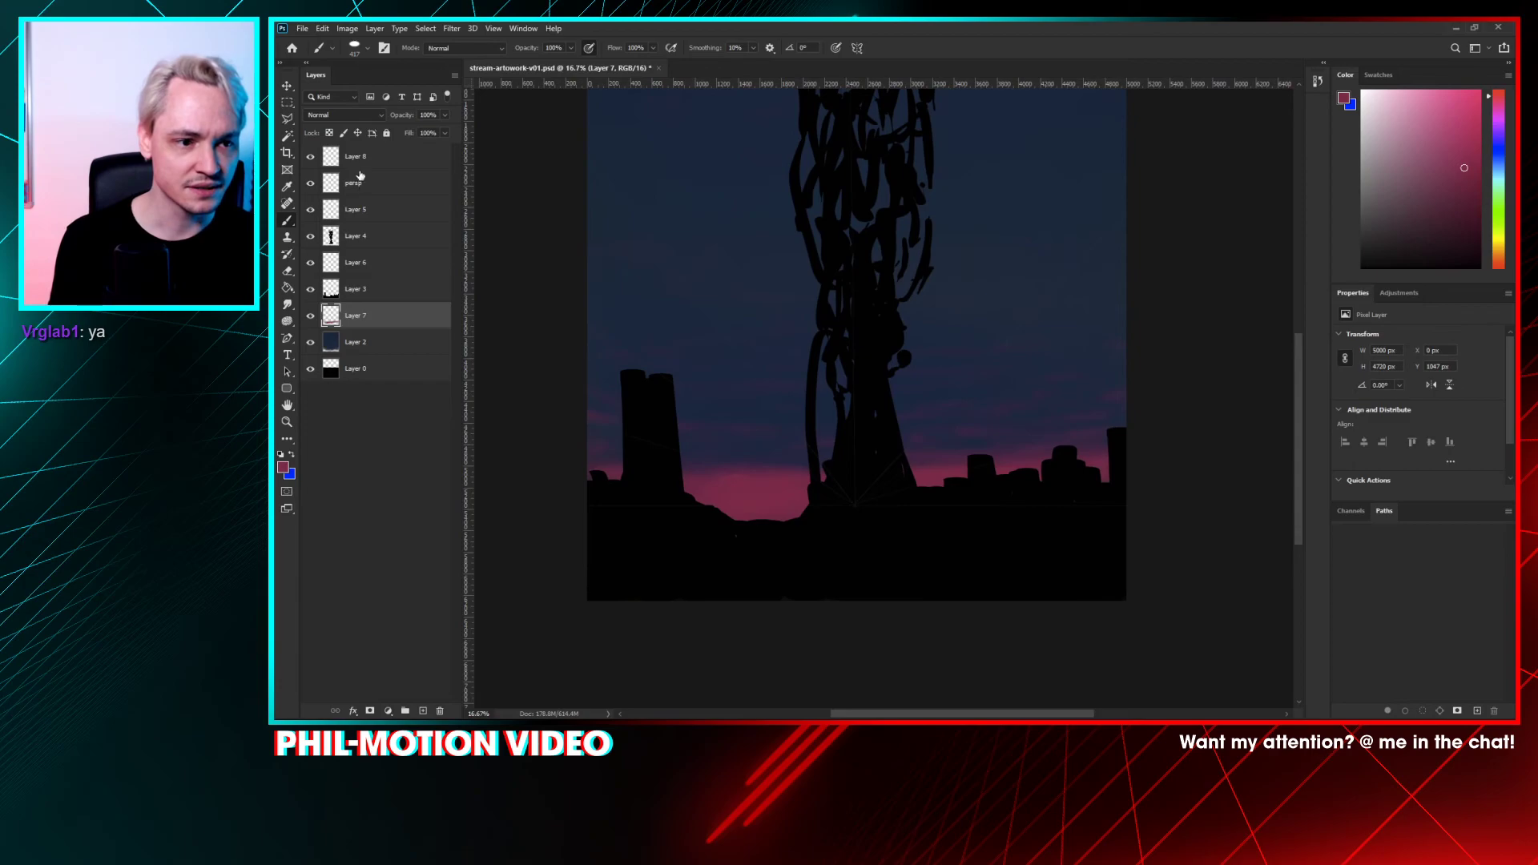
click(358, 292)
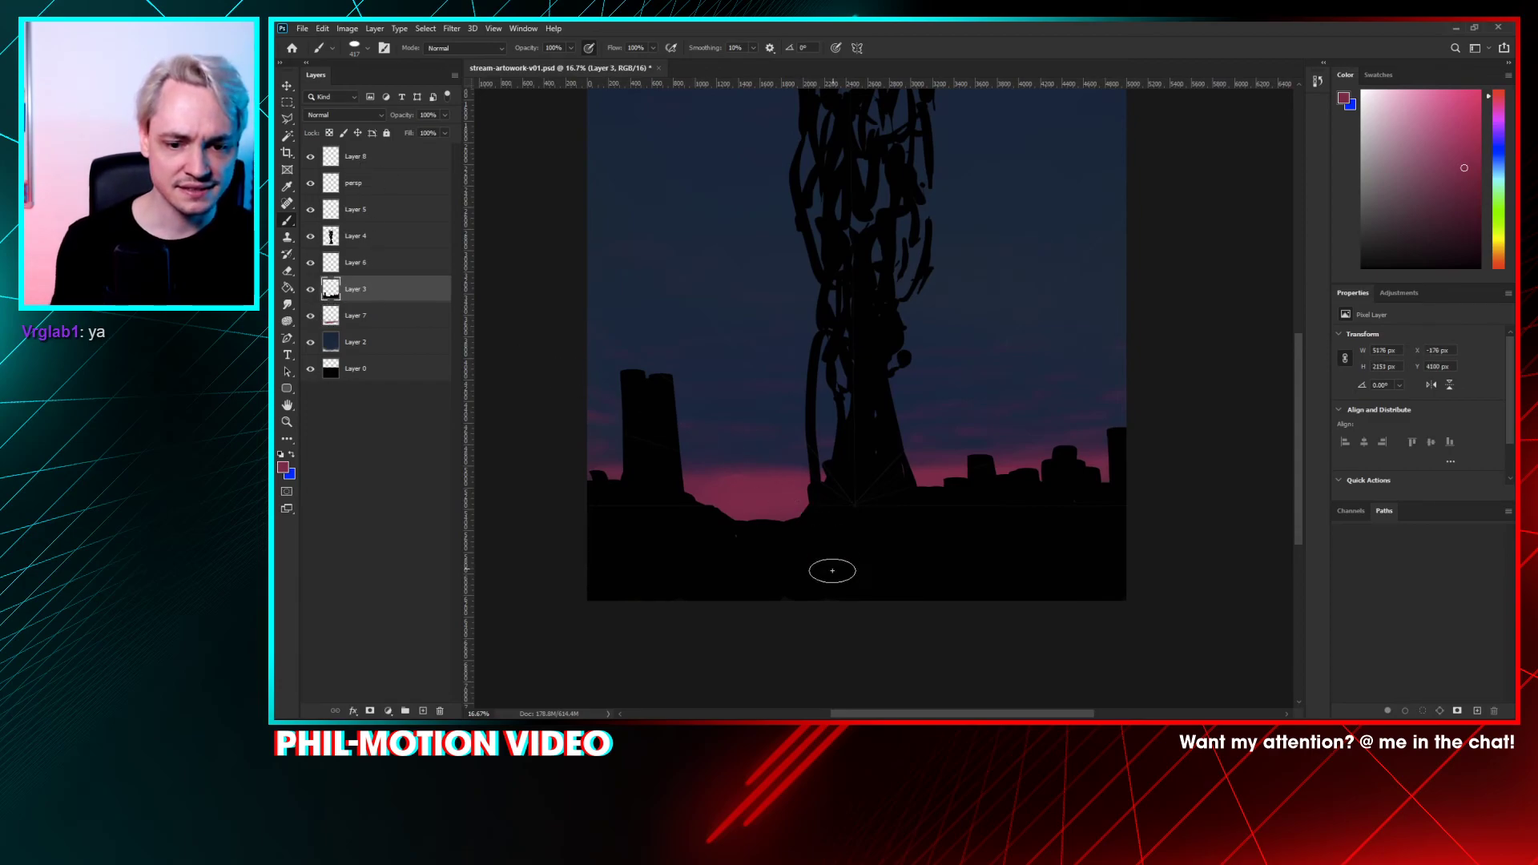
key(ctrl+equal)
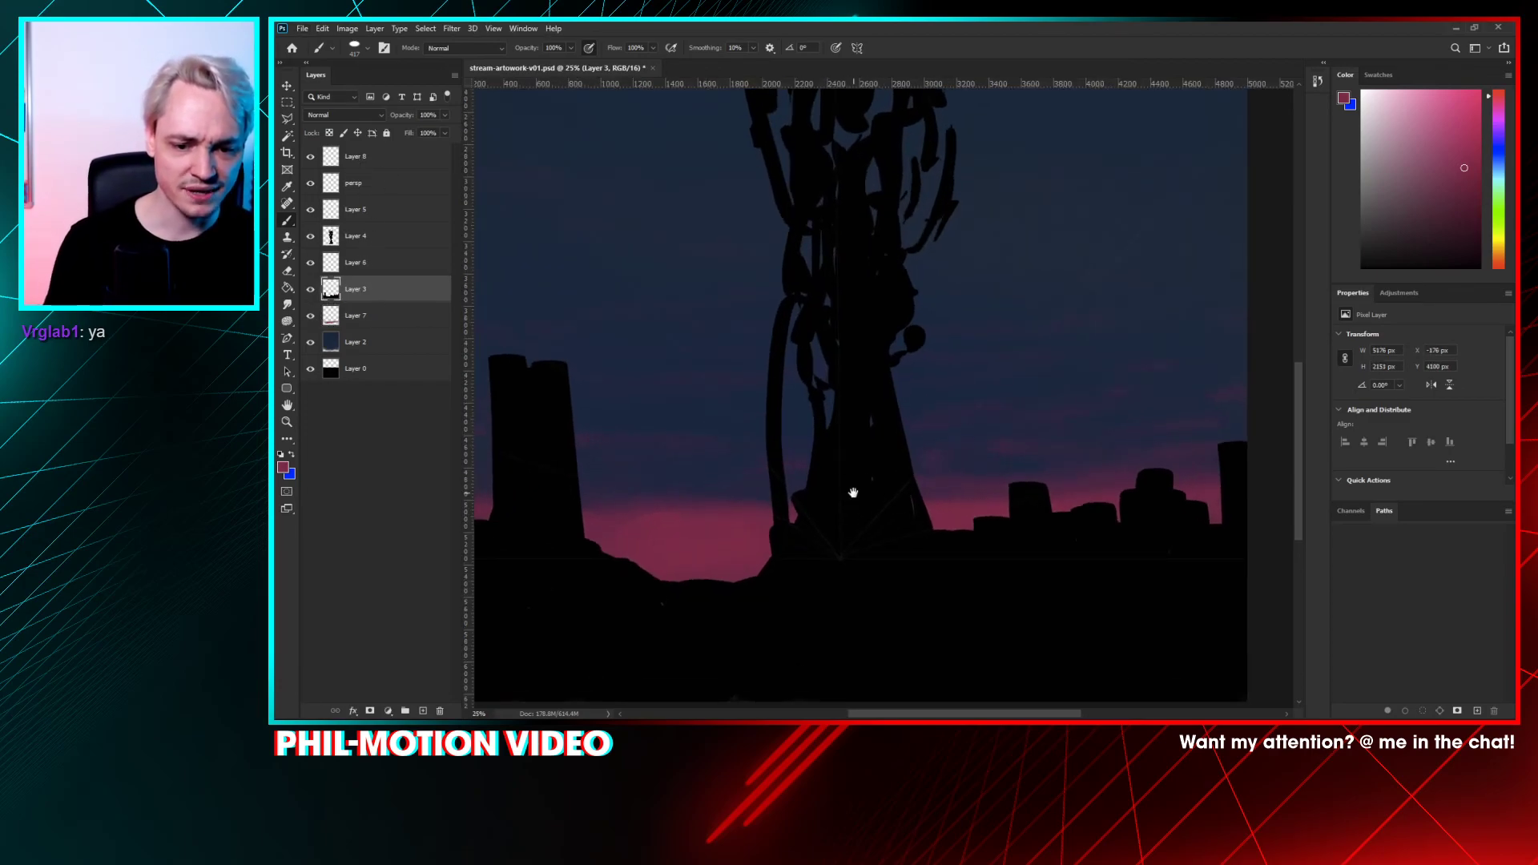
click(353, 189)
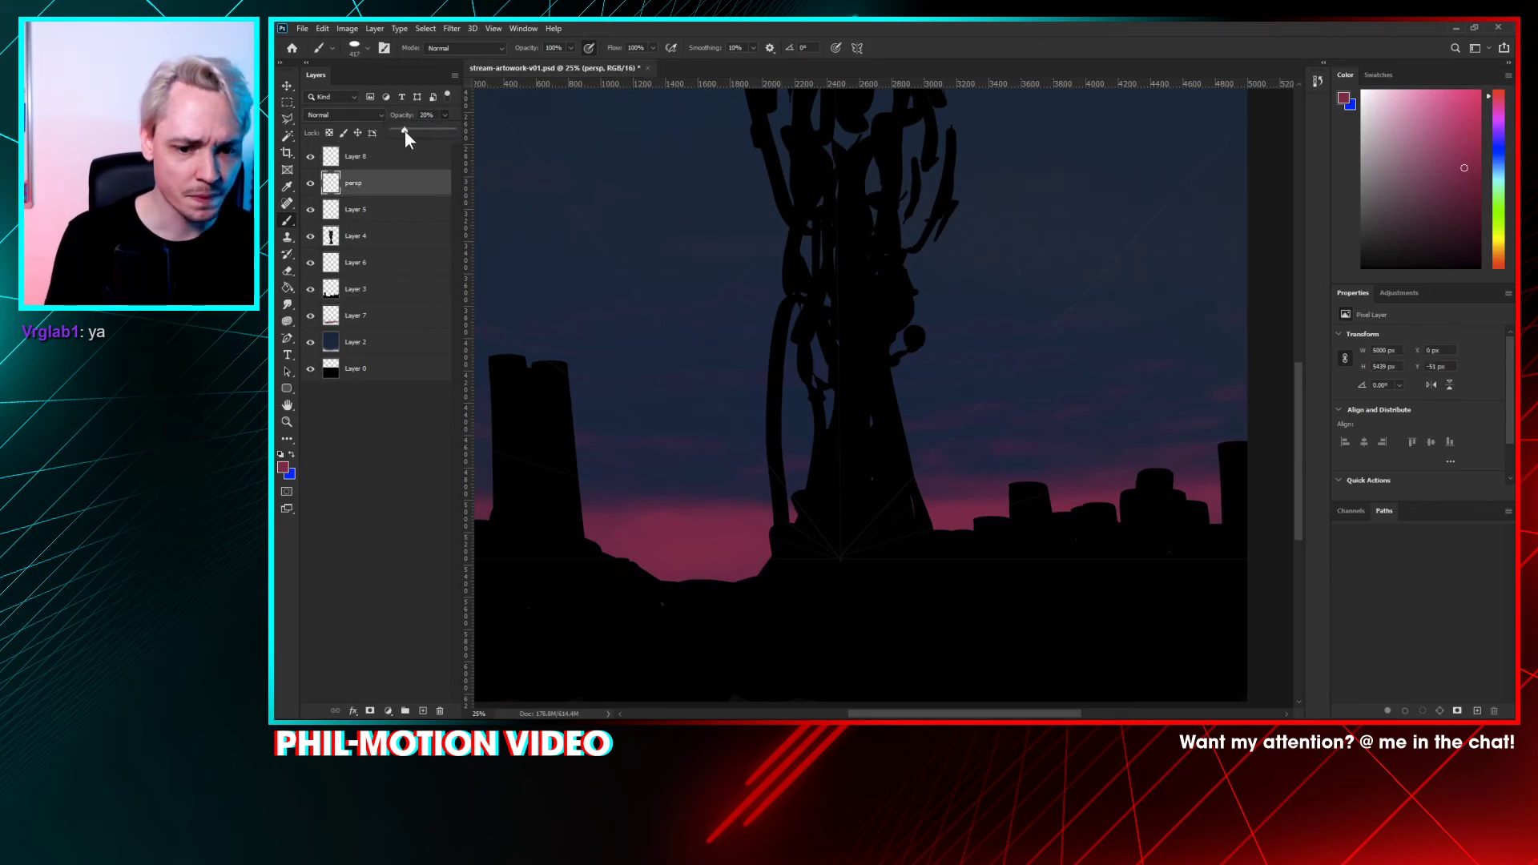
drag(406, 132, 407, 130)
click(373, 293)
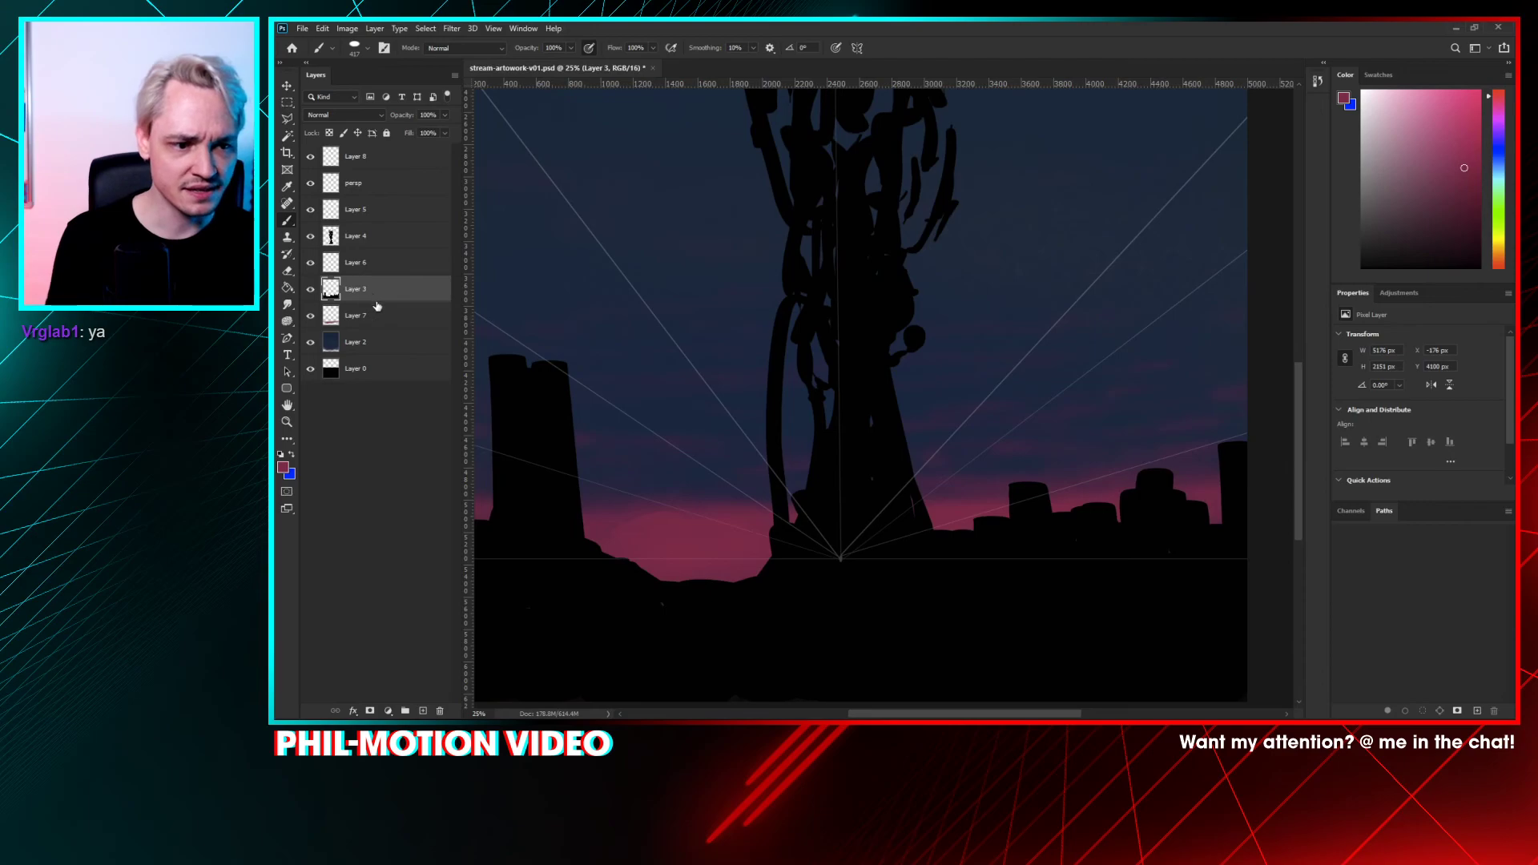
drag(796, 627, 826, 556)
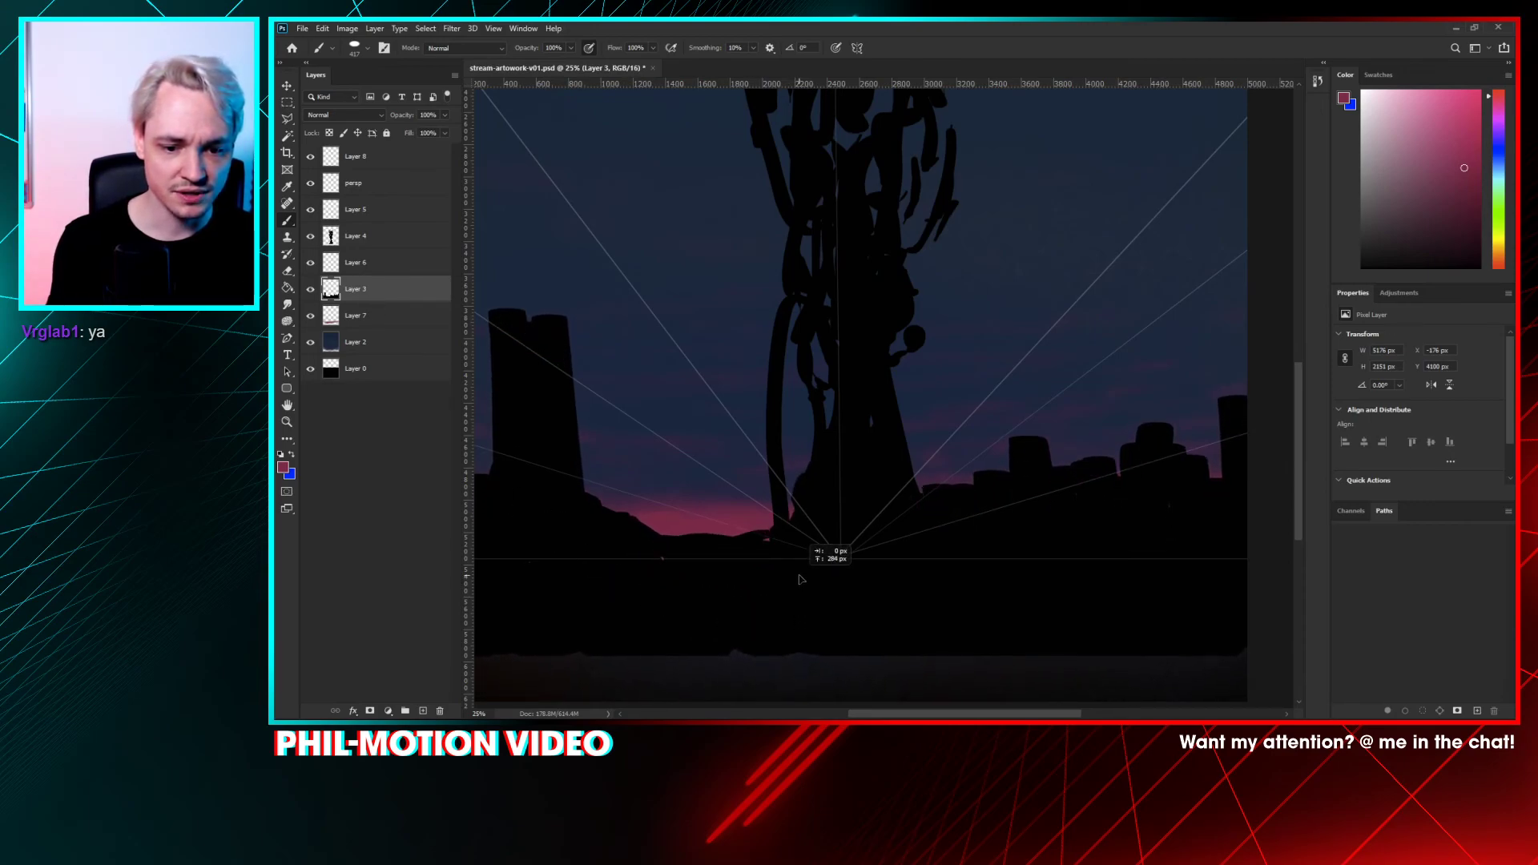
- Sample the ground's black and paint over the exposed strip along the bottom of the canvas on Layer 3
alt+click(806, 604)
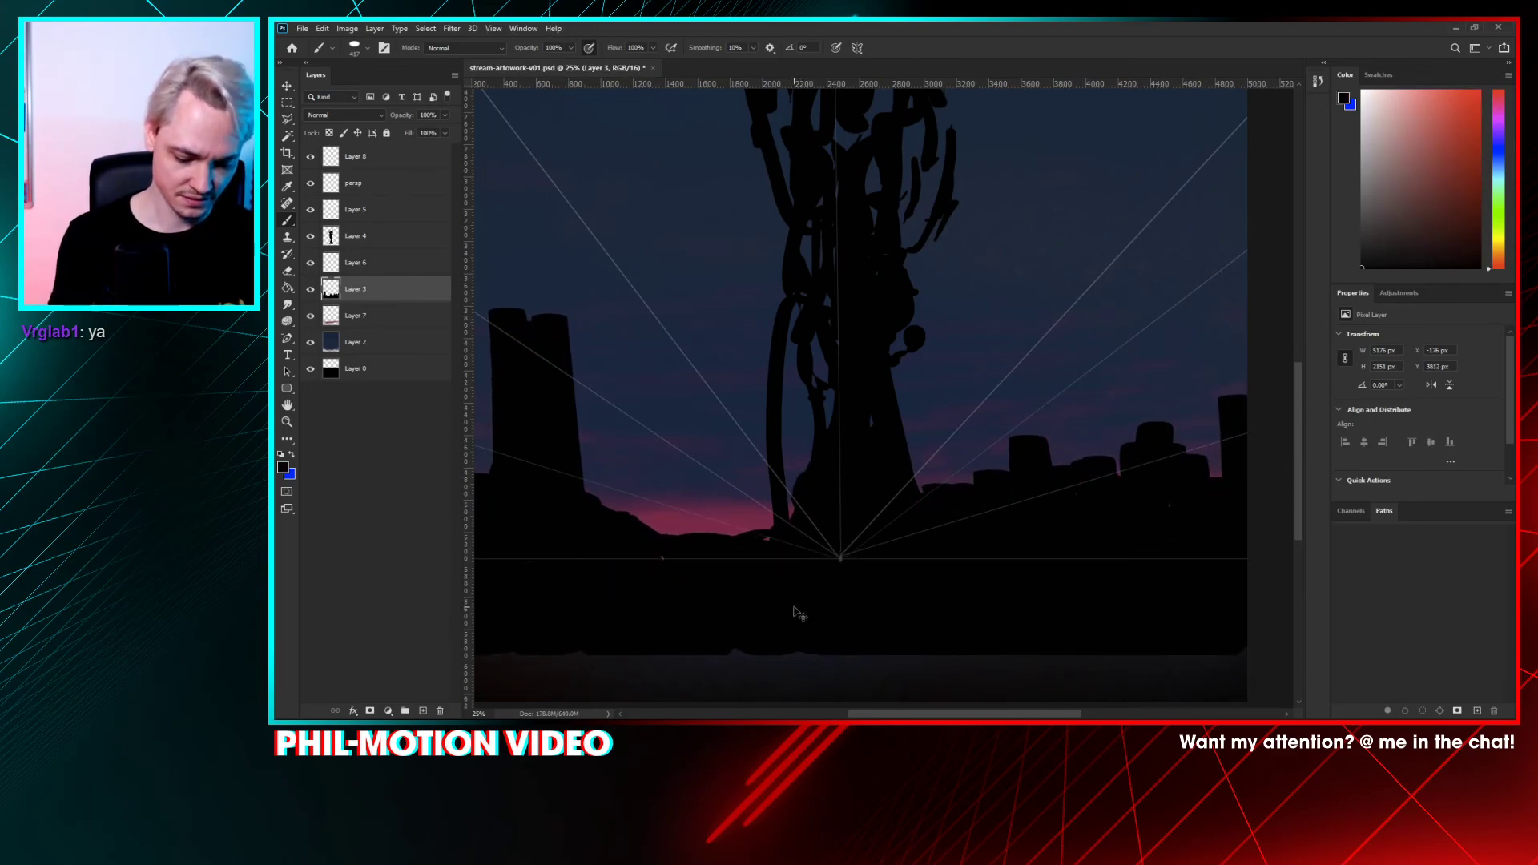
key(ctrl+minus)
mouse_move(711, 556)
mouse_down()
mouse_move(592, 578)
mouse_move(608, 592)
mouse_move(811, 499)
mouse_move(688, 519)
mouse_move(765, 548)
mouse_move(749, 543)
mouse_move(694, 593)
mouse_move(951, 554)
mouse_move(1042, 608)
mouse_move(1053, 567)
mouse_up()
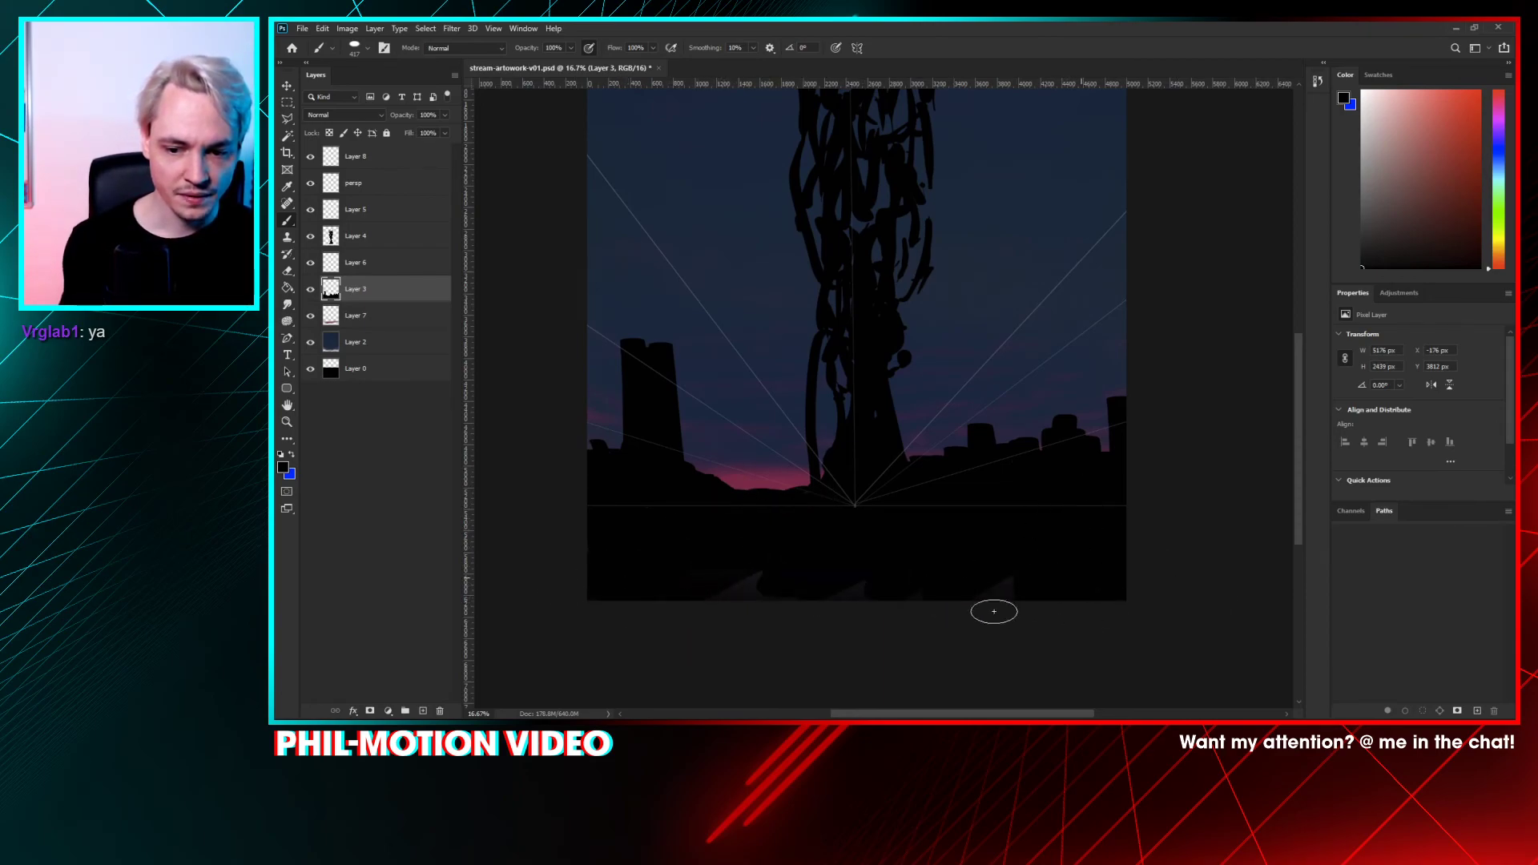
mouse_move(994, 612)
mouse_down()
mouse_move(848, 580)
mouse_move(694, 598)
mouse_up()
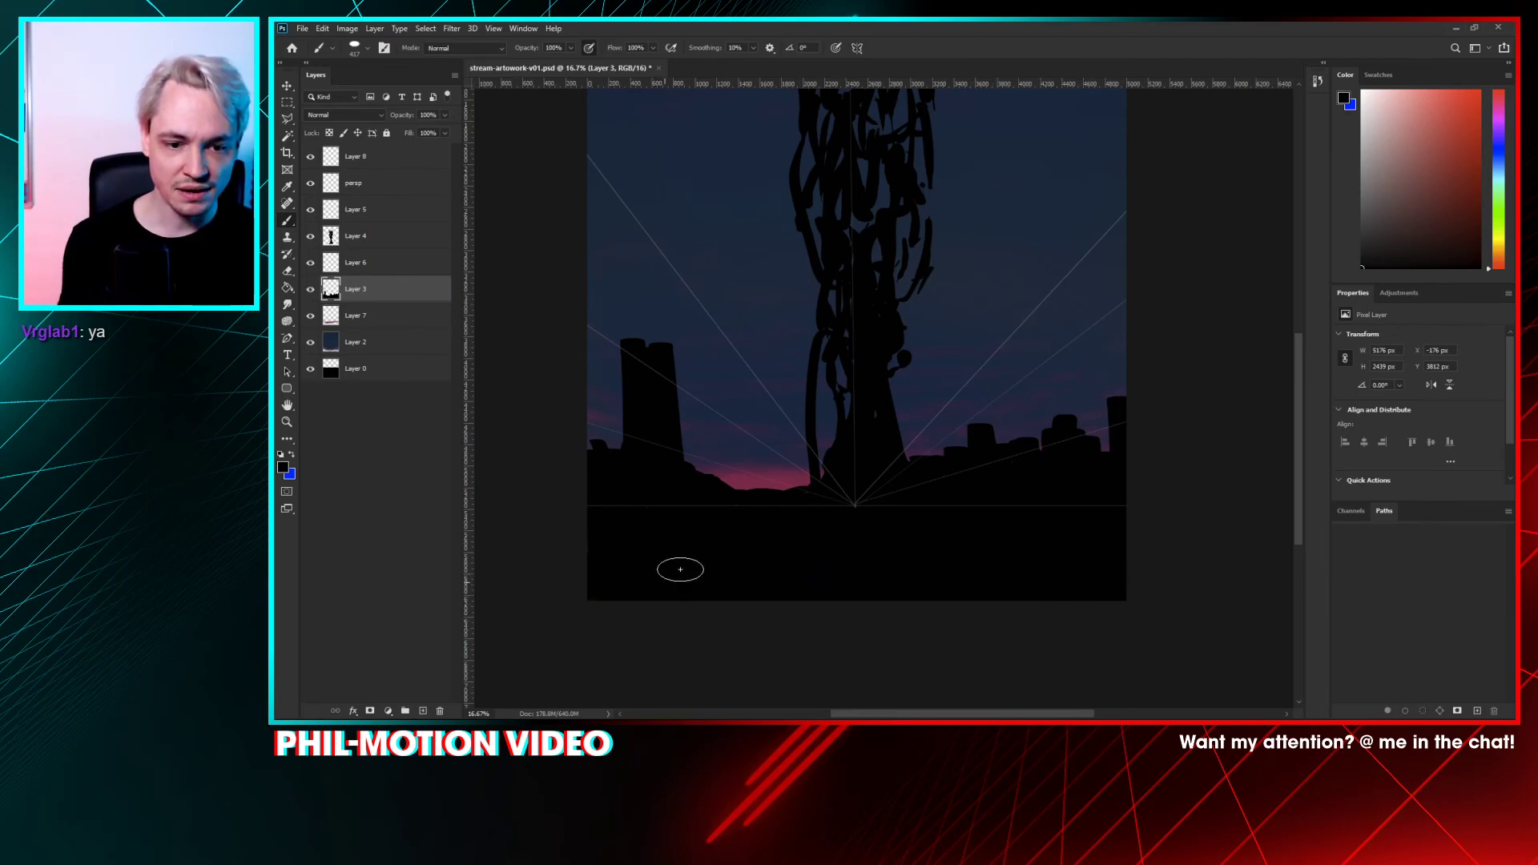
- Reduce the hard oval brush to 36 px, and undo the test stroke made beside the towers
scroll(677, 566, up, 2)
right_click(833, 492)
click(833, 491)
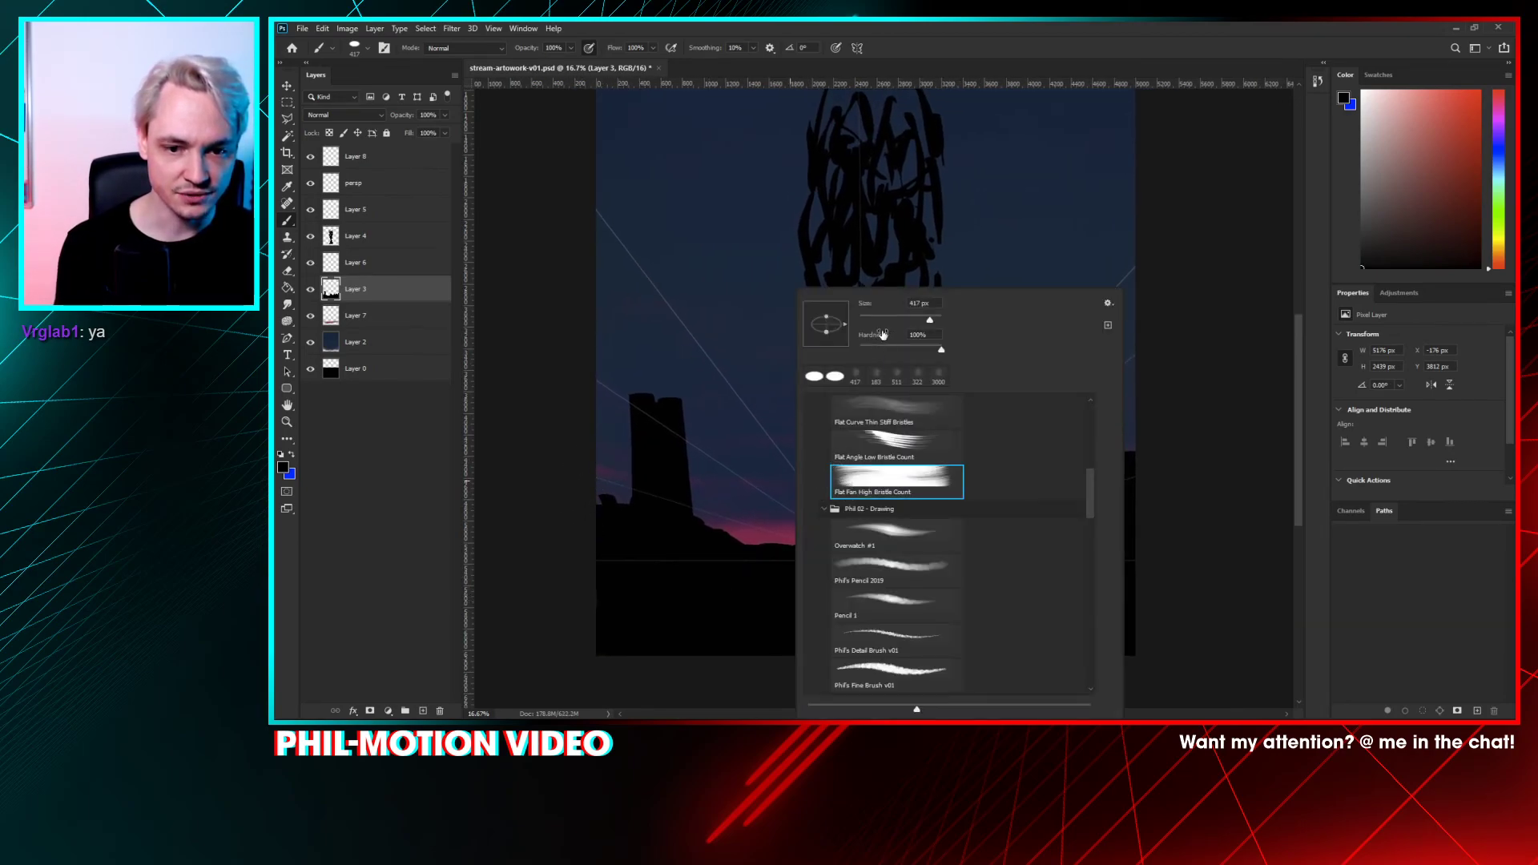
drag(892, 314, 873, 312)
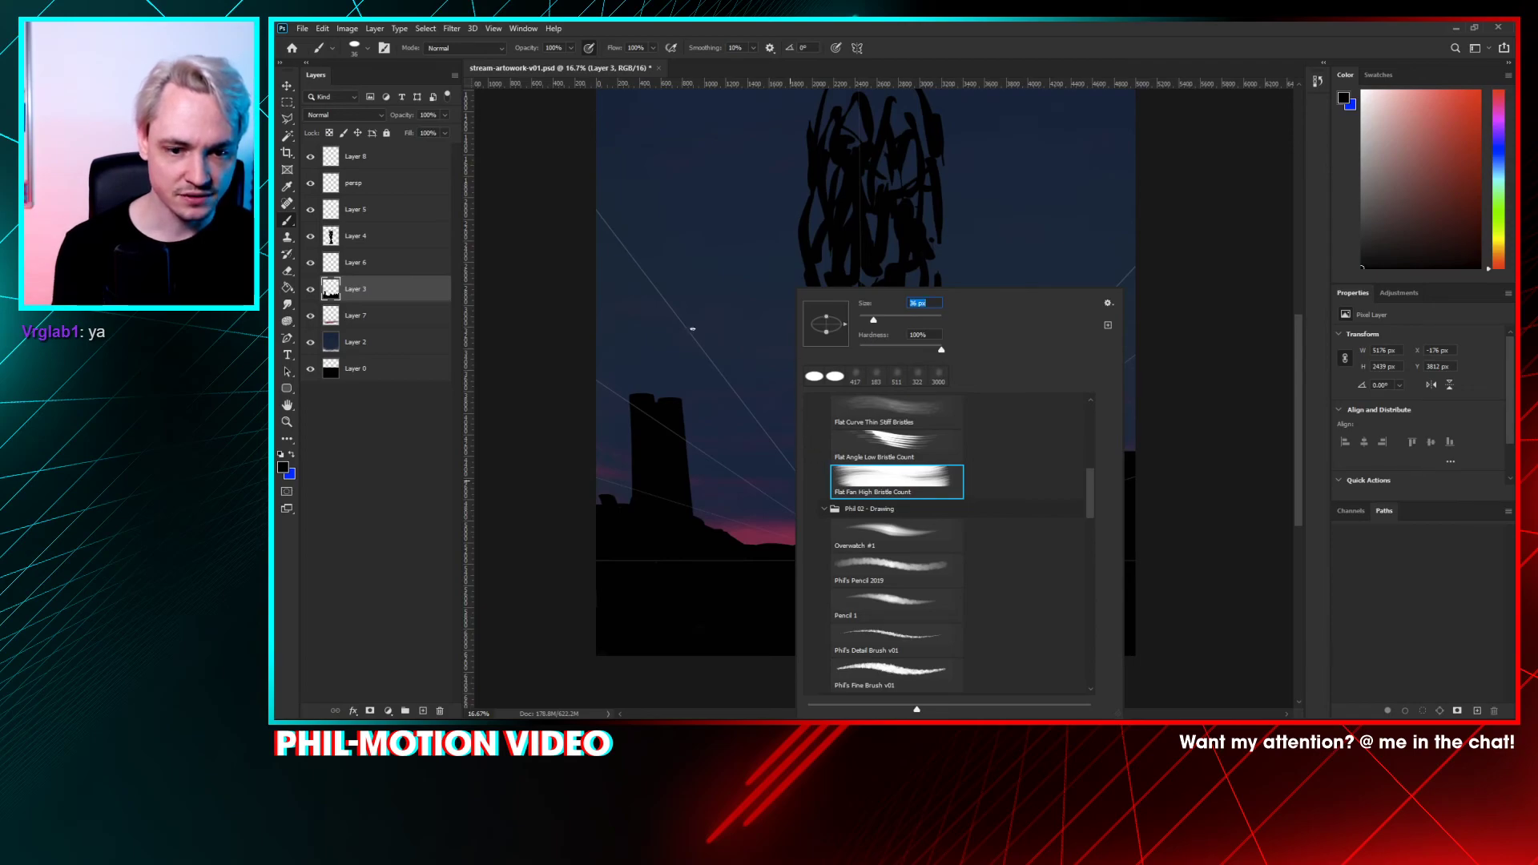
mouse_move(701, 322)
mouse_down()
mouse_move(749, 332)
mouse_move(750, 306)
mouse_move(742, 439)
mouse_up()
key(ctrl+z)
key(ctrl+z)
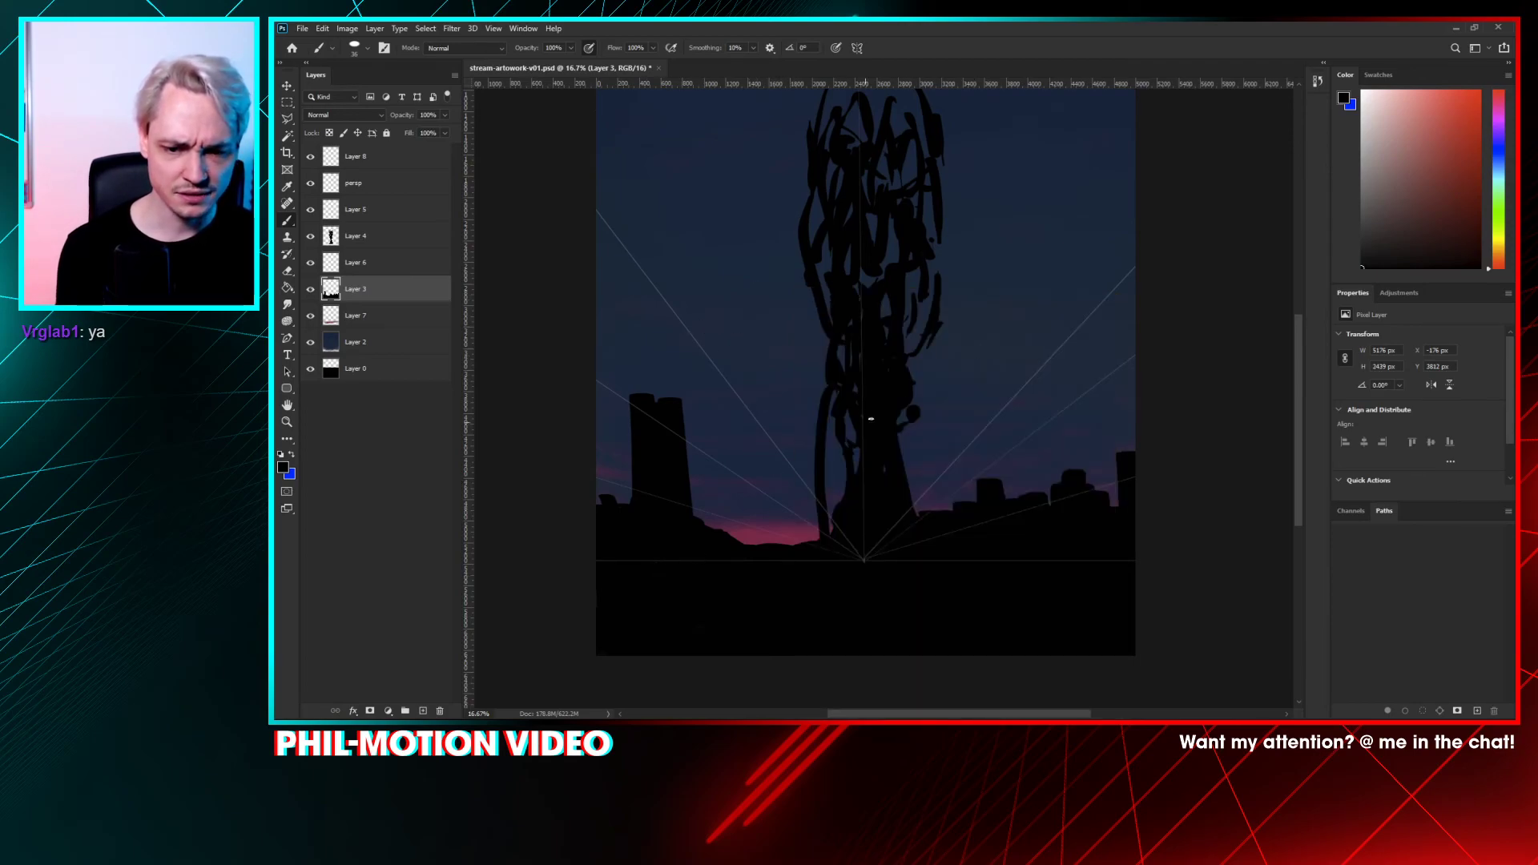
- Reselect the first recent oval brush tip at a slightly smaller size, and hide the persp layer
right_click(829, 413)
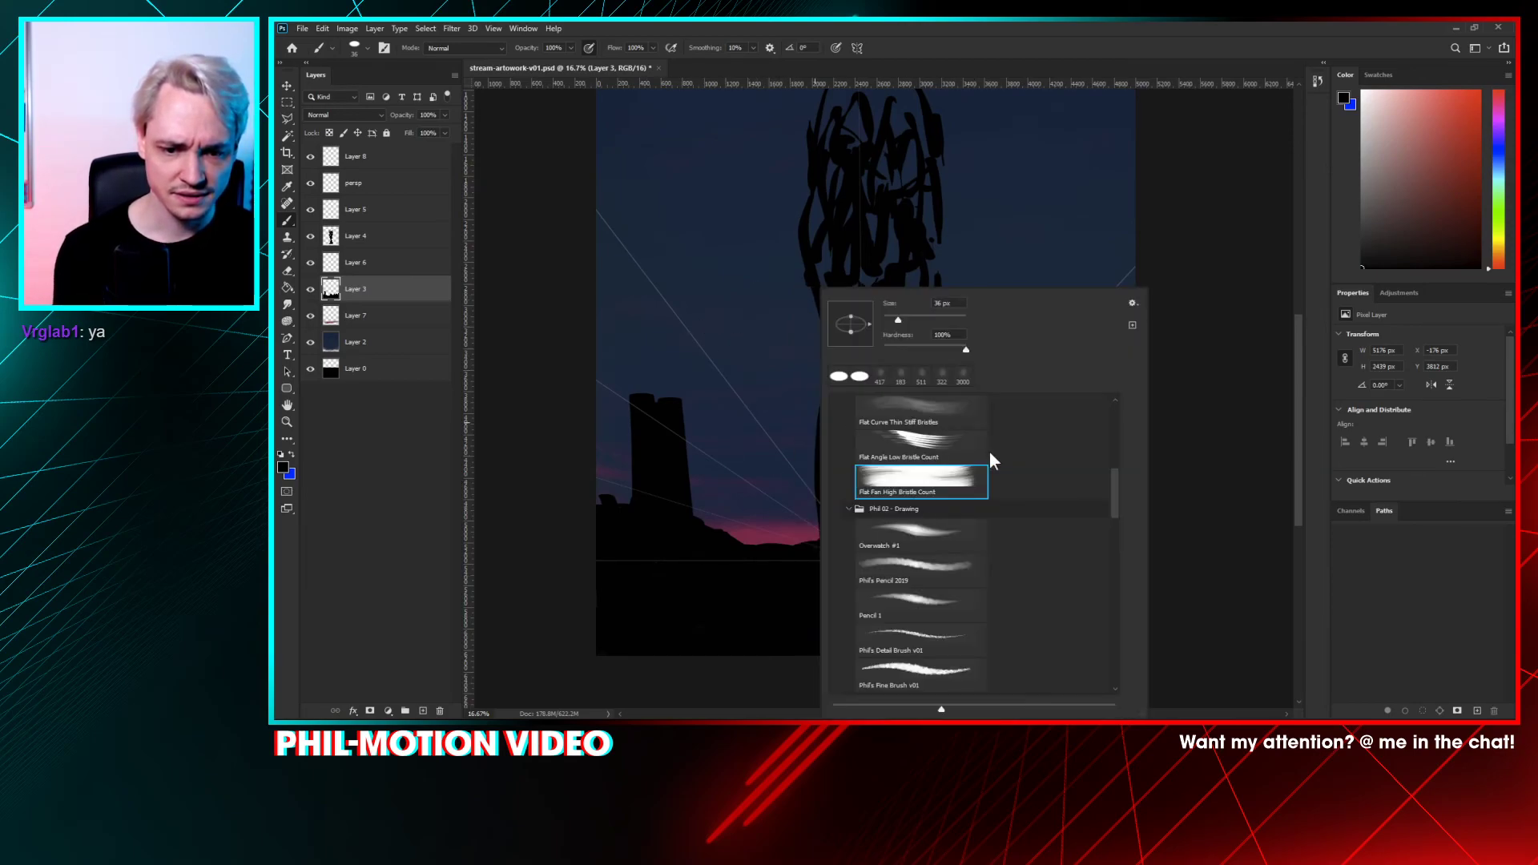
click(838, 375)
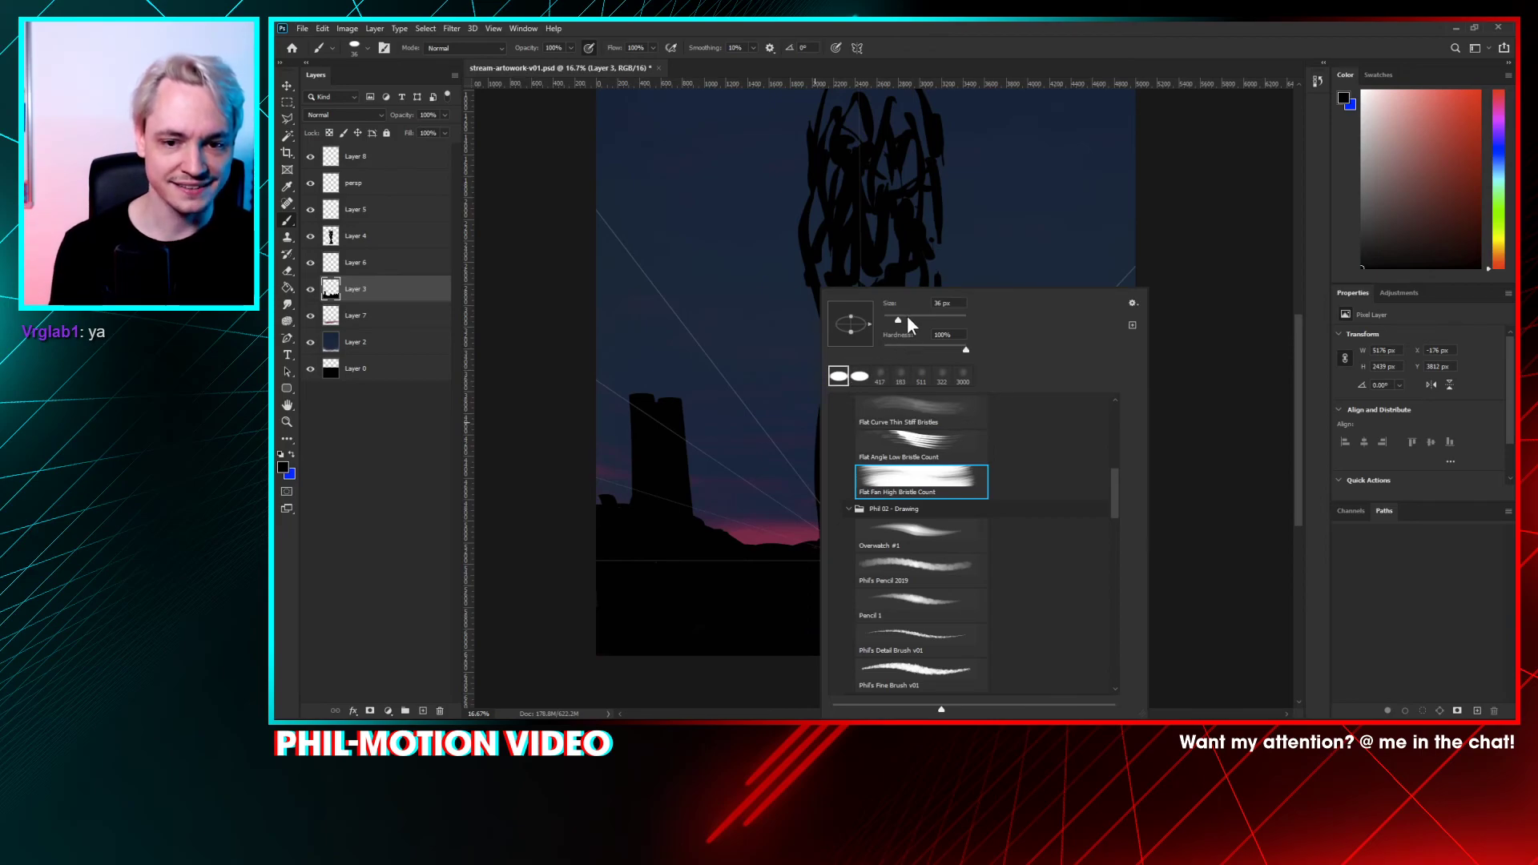
drag(898, 321, 892, 321)
click(508, 491)
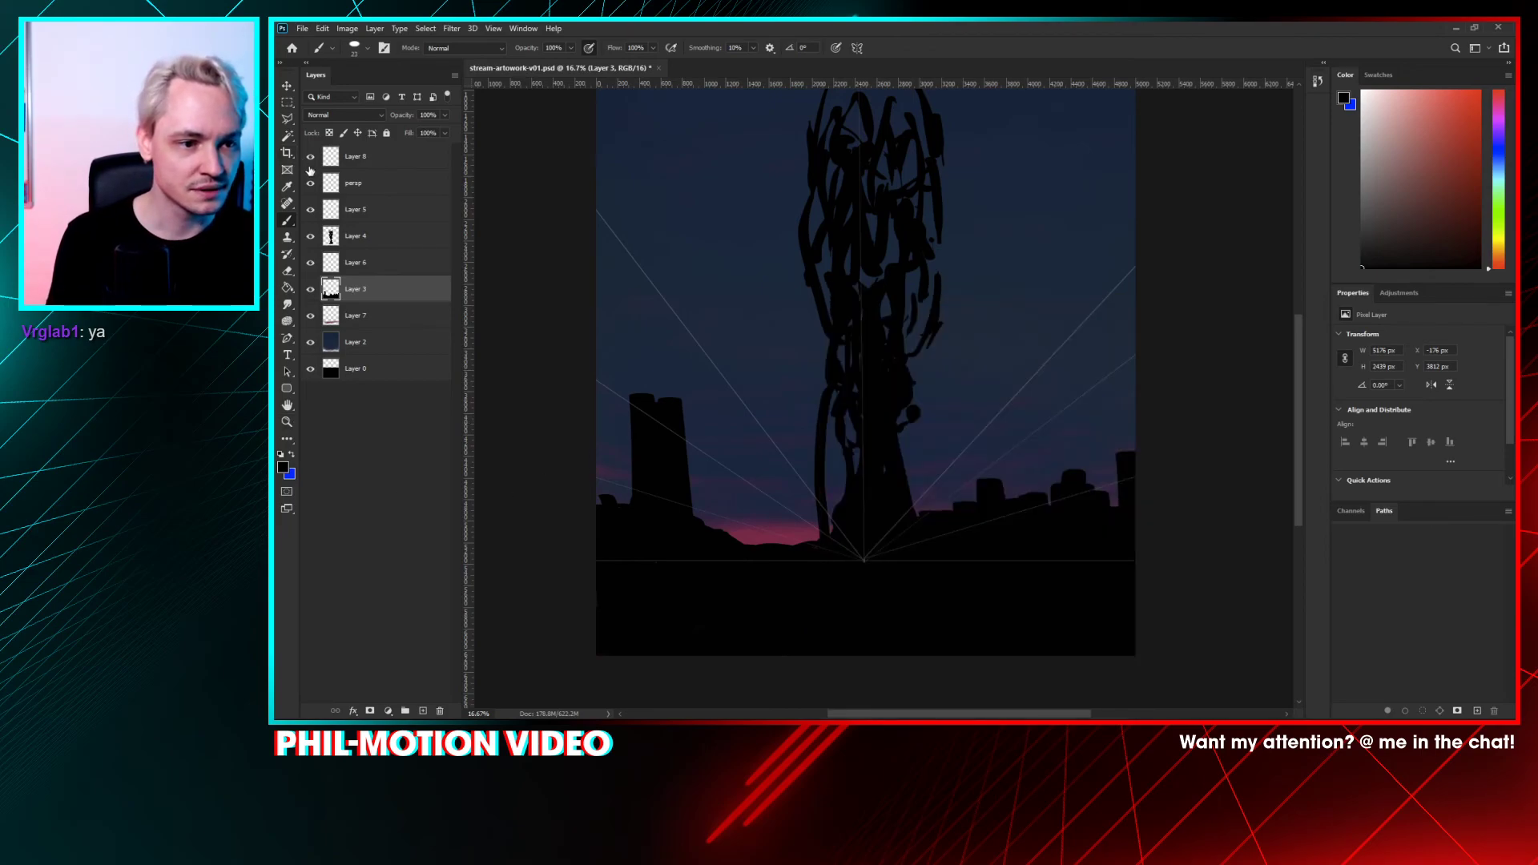
click(310, 183)
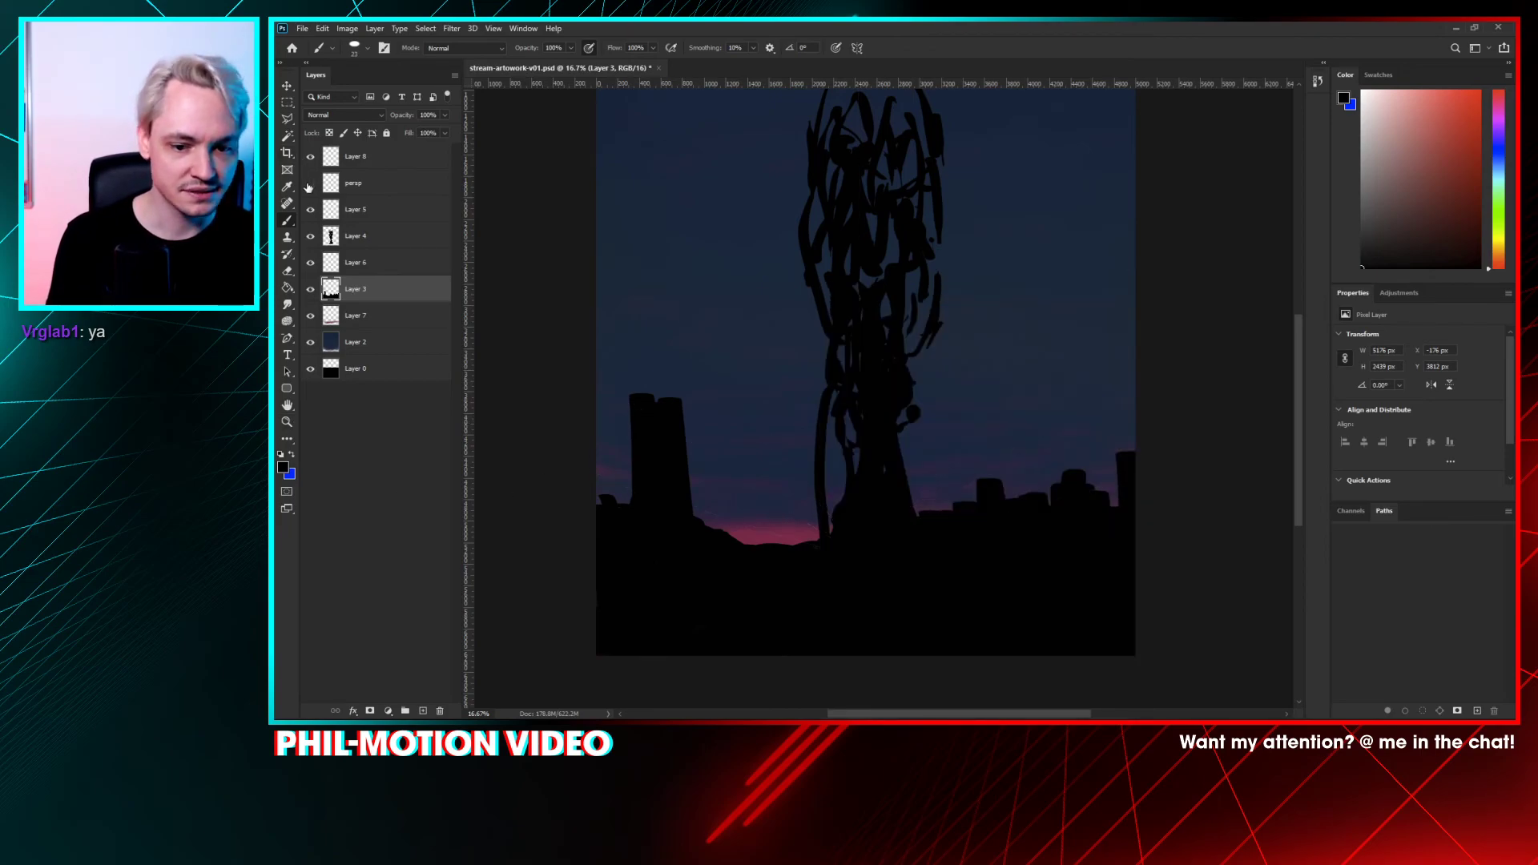
- Identify the layer above Layer 3 by checking its visibility, and rename Layer 6 as haze
click(348, 186)
click(353, 236)
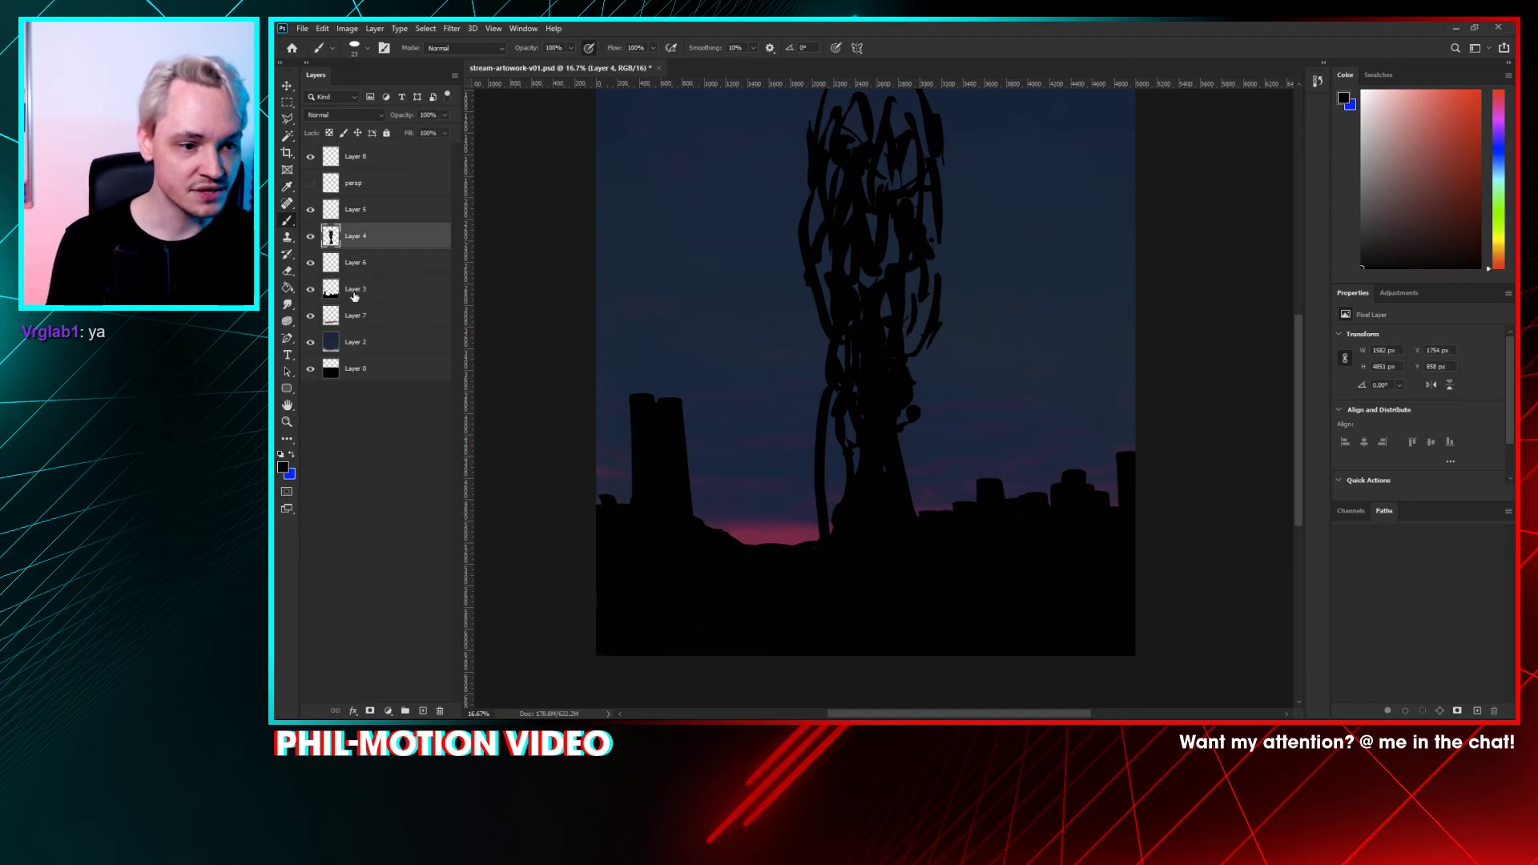
click(353, 263)
click(310, 262)
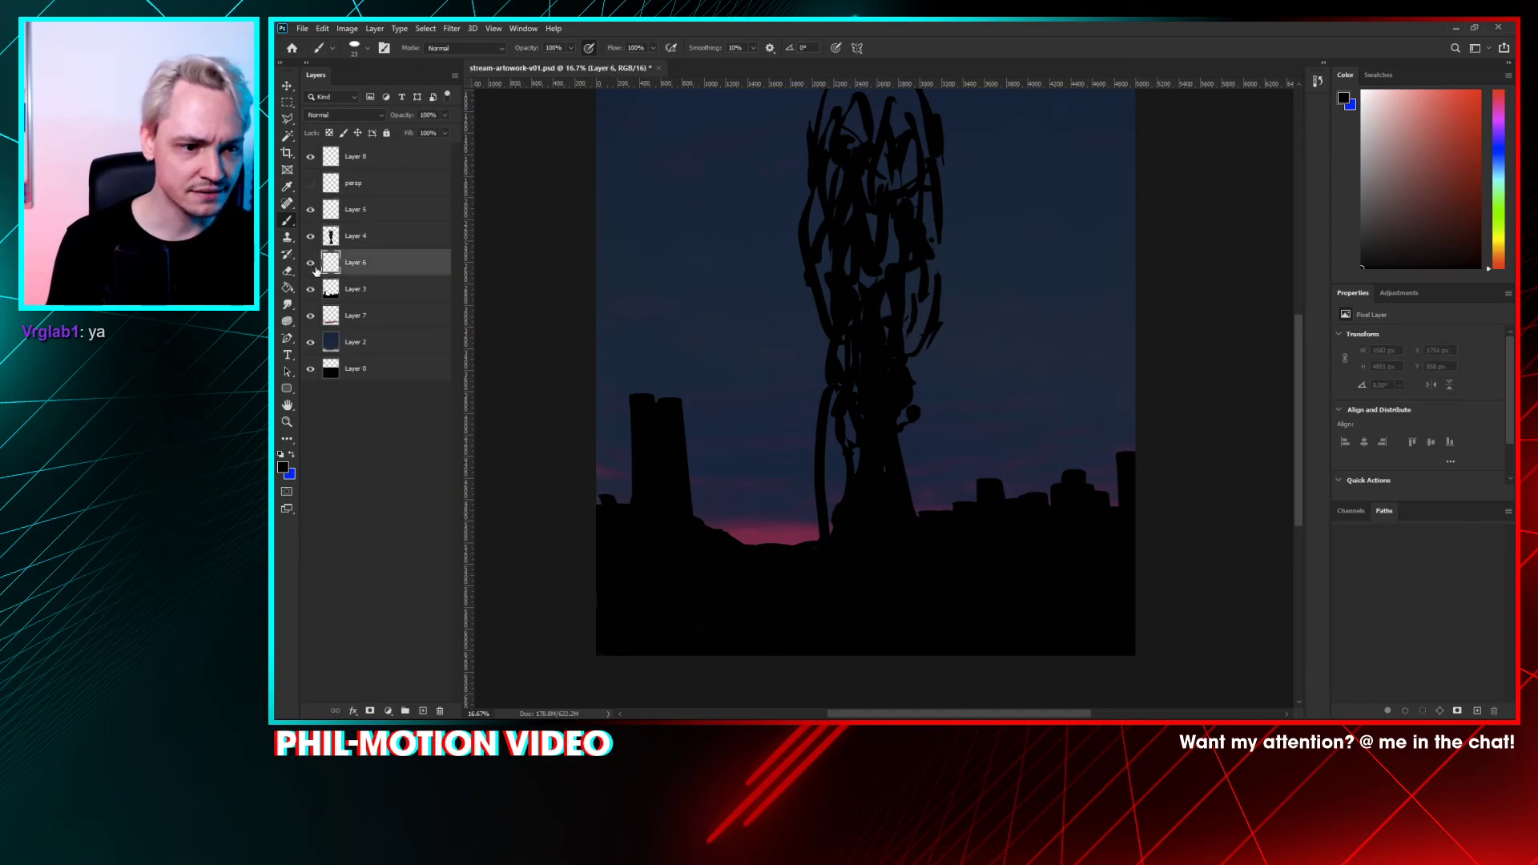
mouse_move(358, 269)
mouse_down()
mouse_move(365, 296)
mouse_move(360, 263)
mouse_up()
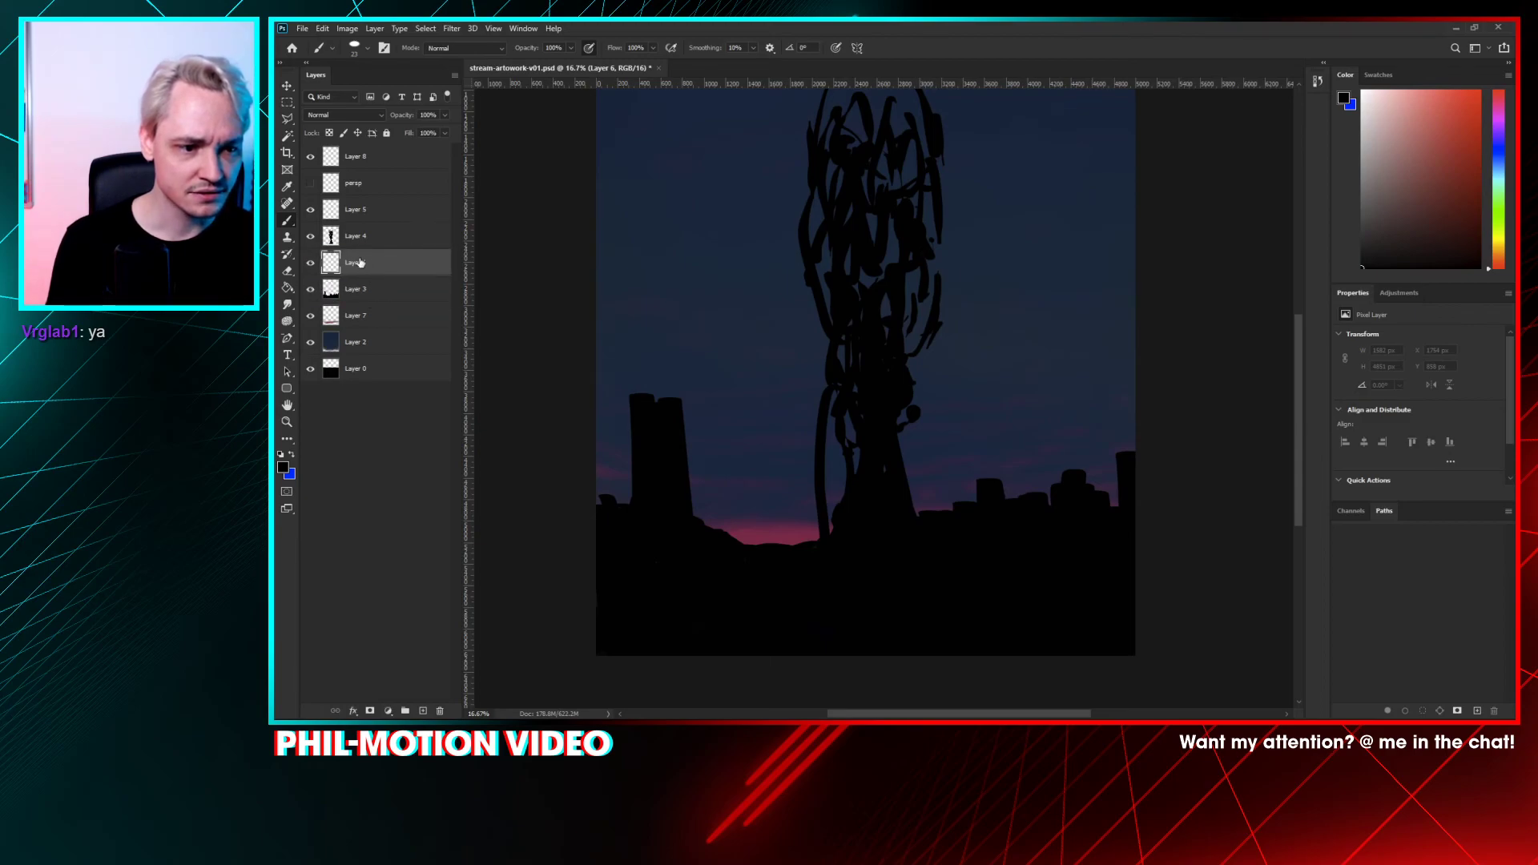
click(357, 259)
text(haze)
key(Return)
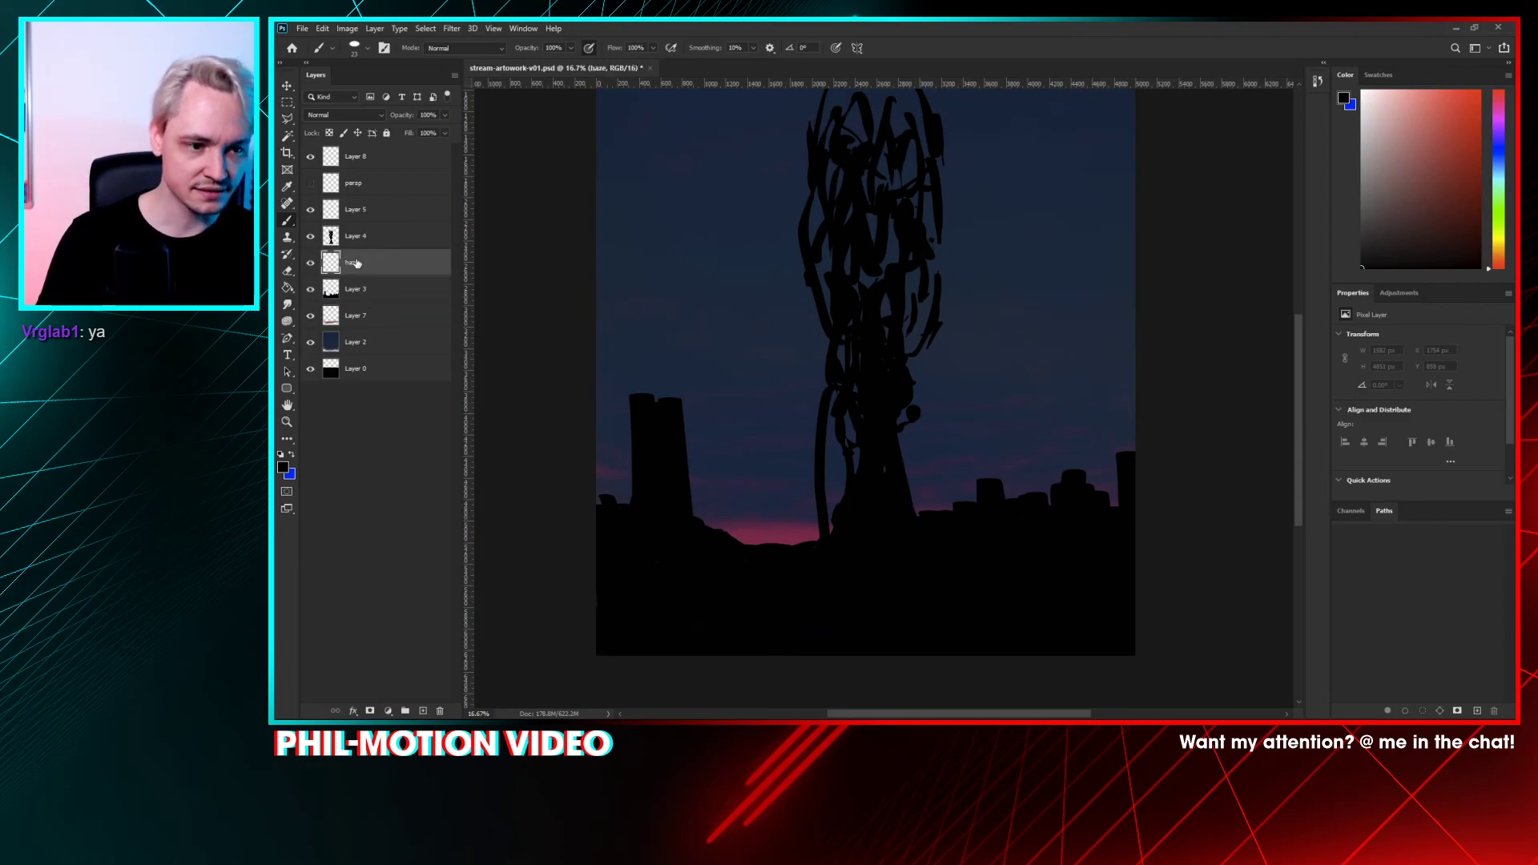
- Sample the pink horizon glow, choose a recent brush tip, and paint haze across the skyline's base on the haze layer
alt+click(790, 533)
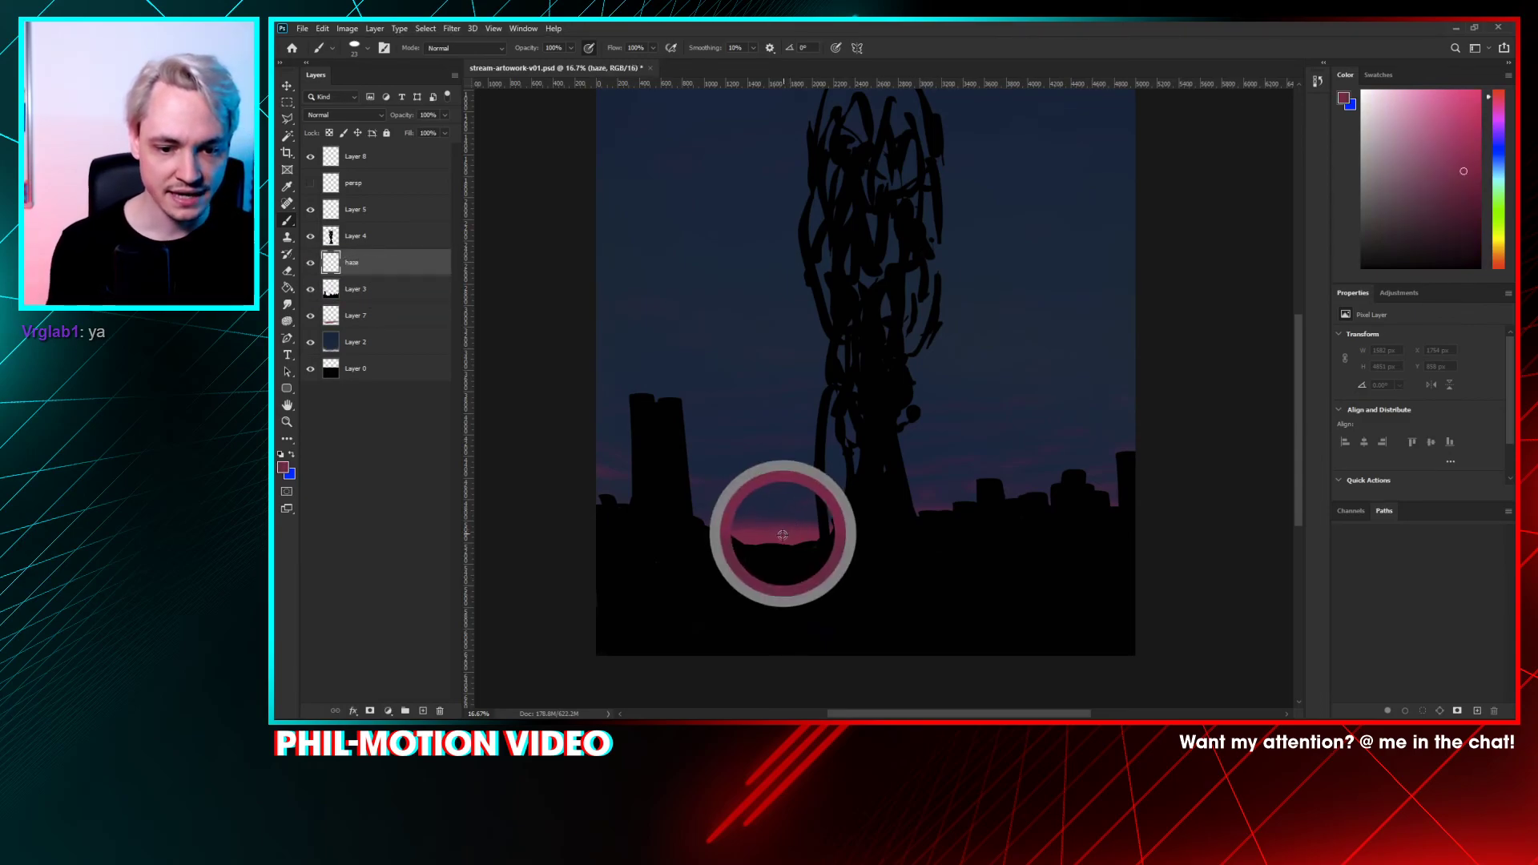
right_click(755, 435)
click(841, 377)
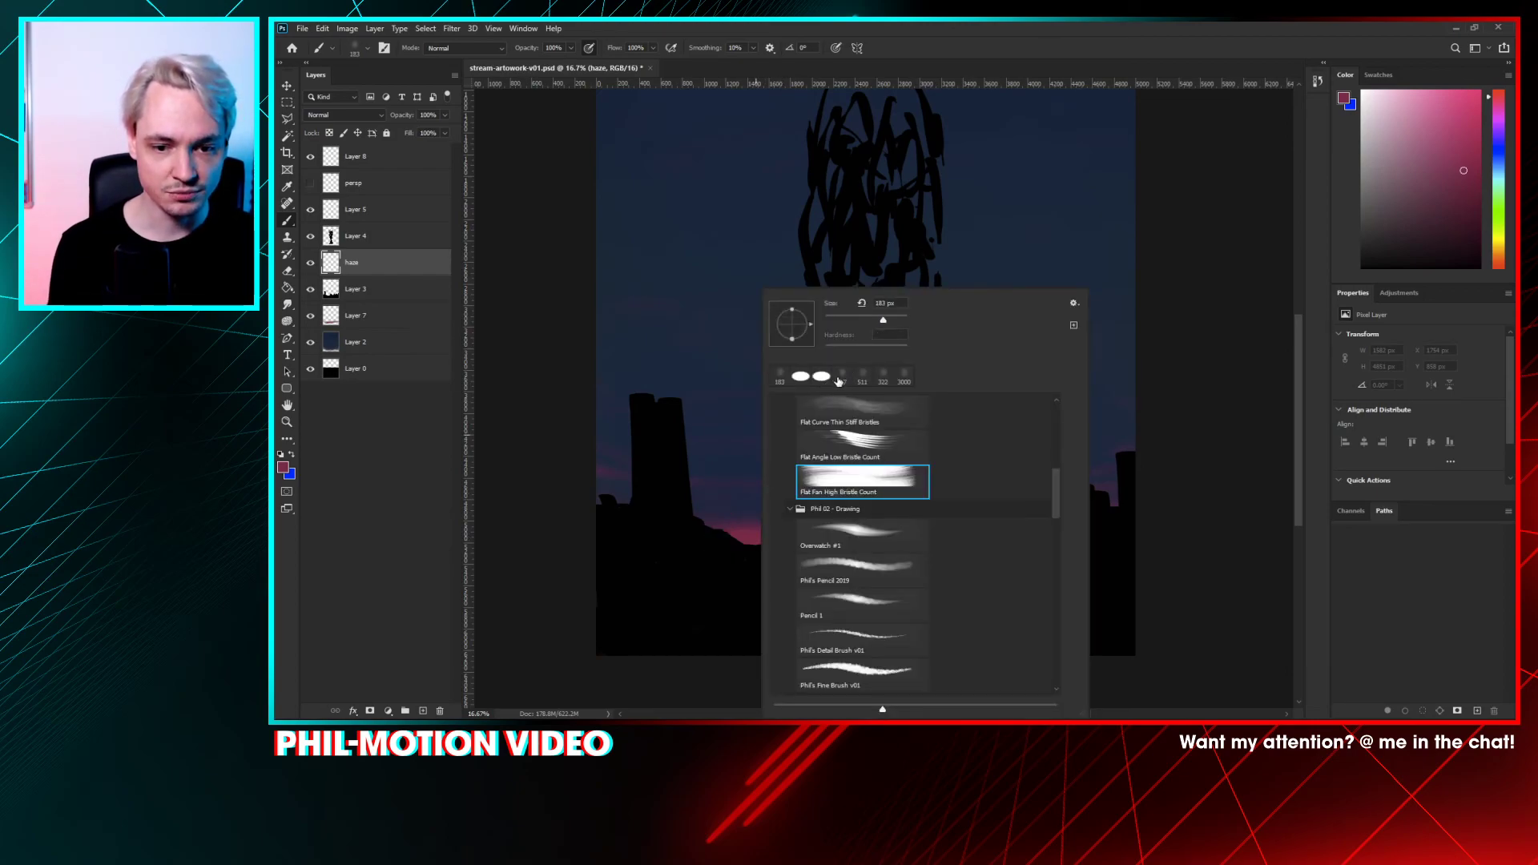
click(1234, 310)
mouse_move(765, 535)
mouse_down()
mouse_move(1038, 529)
mouse_move(932, 517)
mouse_move(1049, 529)
mouse_move(972, 520)
mouse_move(1063, 504)
mouse_move(977, 487)
mouse_move(1002, 508)
mouse_move(1090, 519)
mouse_up()
mouse_move(653, 554)
mouse_down()
mouse_move(713, 532)
mouse_move(652, 520)
mouse_move(673, 502)
mouse_move(624, 516)
mouse_up()
- Sample the dusky blue and brush faint haze over the left twin towers and the buildings at the skyline's right end
alt+click(659, 443)
mouse_move(656, 440)
mouse_down()
mouse_move(646, 416)
mouse_move(708, 429)
mouse_move(671, 477)
mouse_up()
mouse_move(1036, 469)
mouse_down()
mouse_move(1001, 484)
mouse_move(1045, 477)
mouse_move(1088, 509)
mouse_move(1157, 511)
mouse_move(1129, 464)
mouse_move(1154, 483)
mouse_up()
- Resample the pink glow and extend the haze down over the dark ground on both sides of the tree's base
alt+click(741, 514)
alt+click(755, 525)
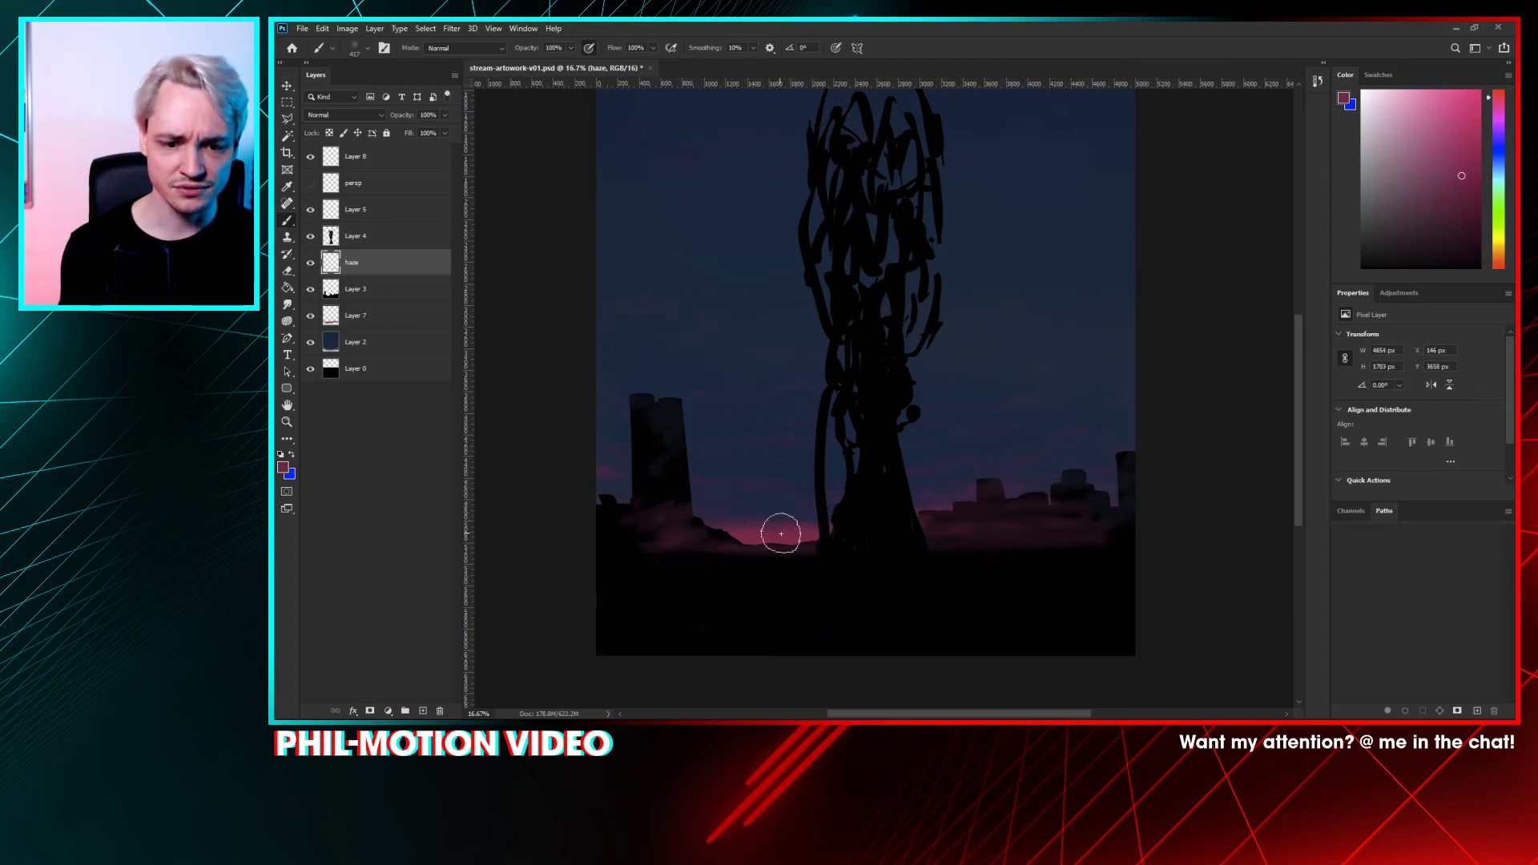
drag(780, 533, 768, 560)
mouse_move(920, 556)
mouse_down()
mouse_move(738, 569)
mouse_move(1031, 564)
mouse_move(789, 589)
mouse_move(1118, 591)
mouse_move(1123, 571)
mouse_move(1005, 556)
mouse_move(607, 568)
mouse_up()
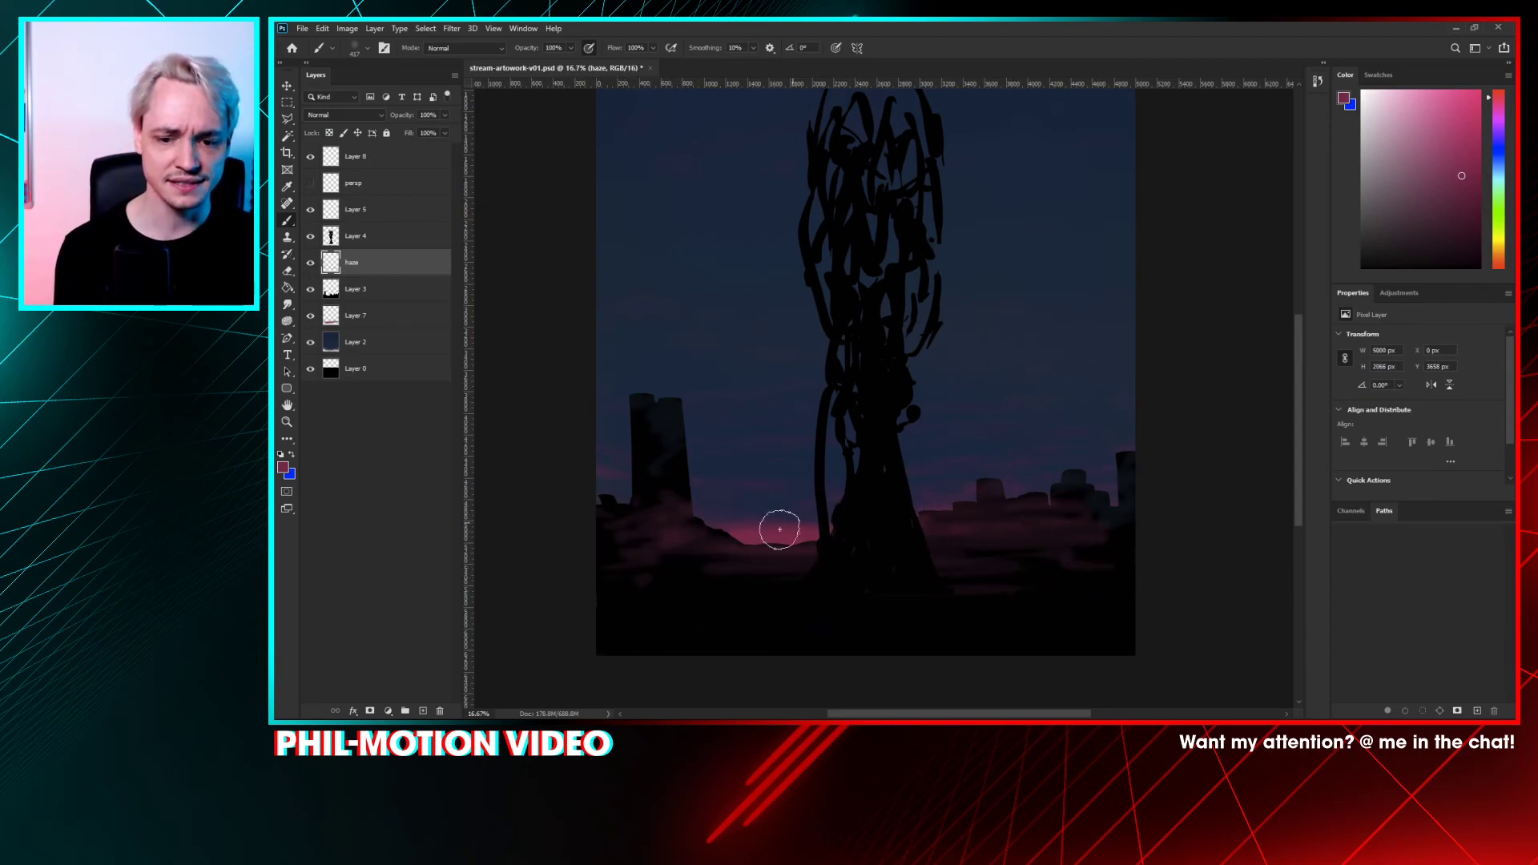
drag(1037, 501, 1021, 512)
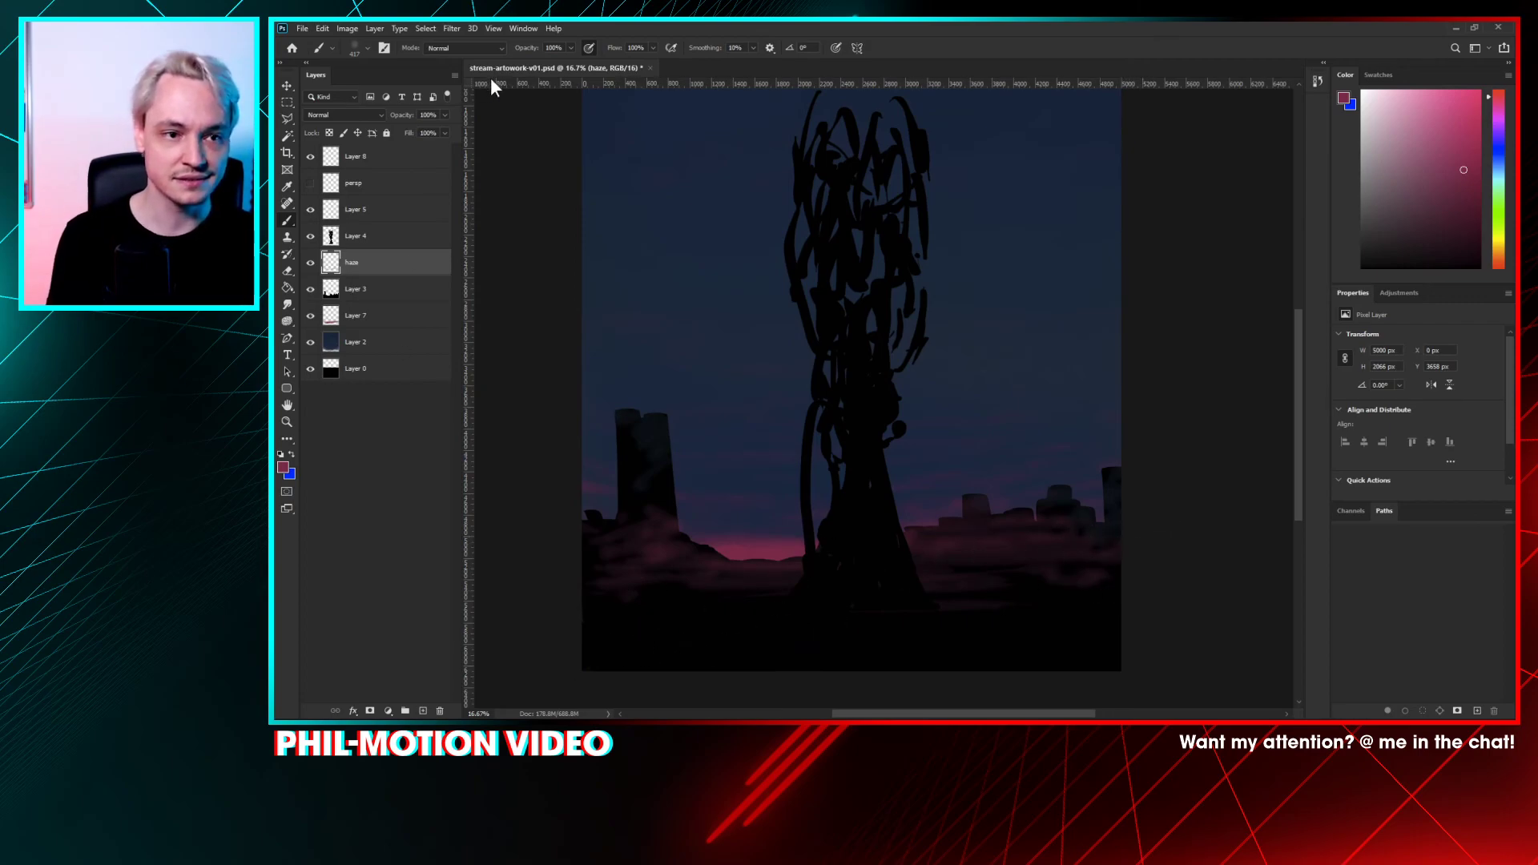
- Soften the haze layer with a Gaussian Blur of 133.0 pixels radius
click(452, 28)
mouse_move(517, 175)
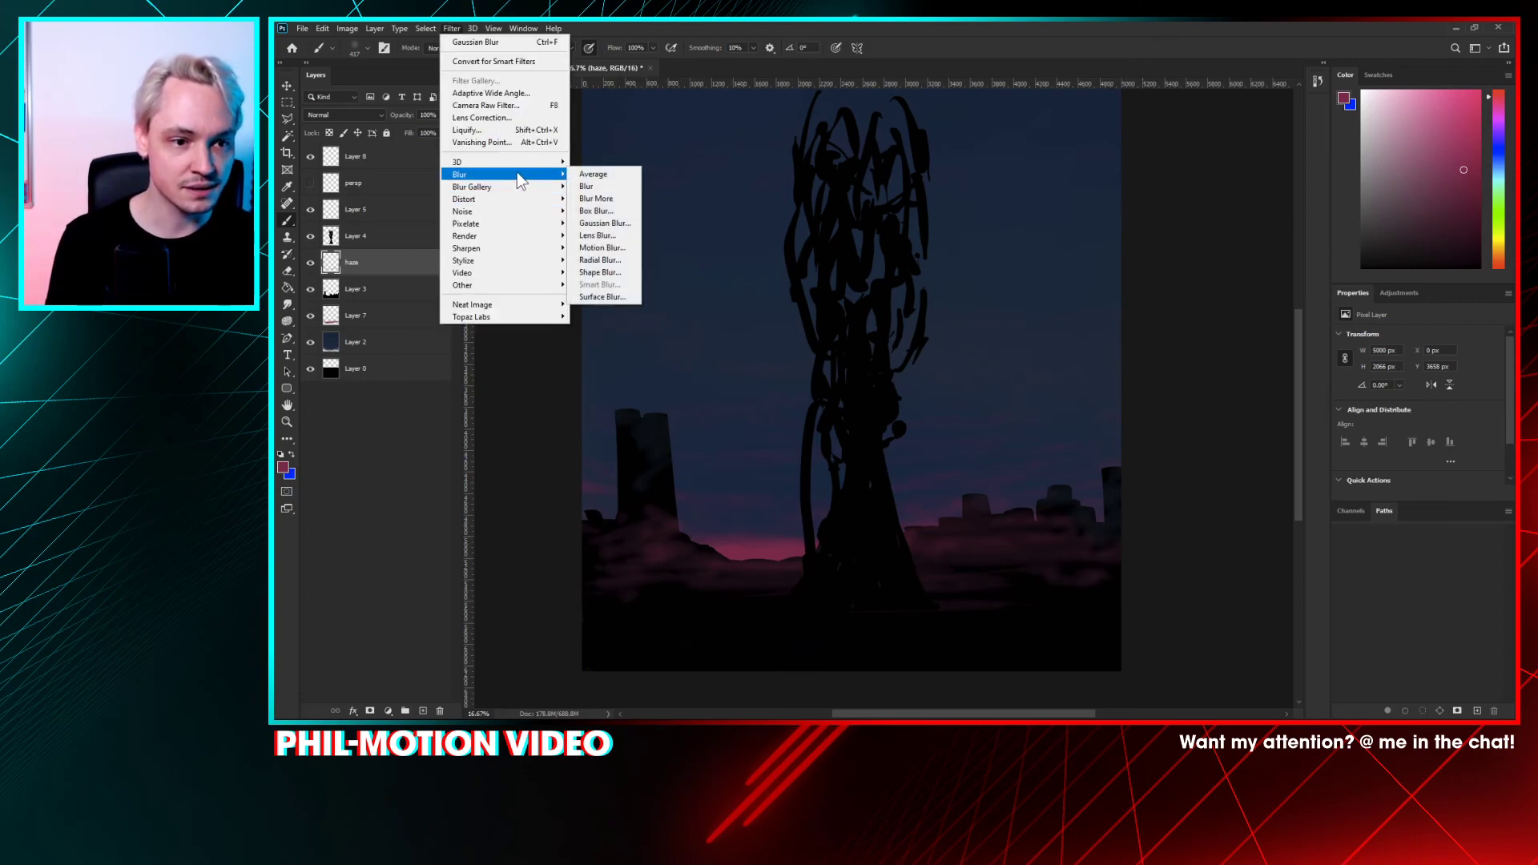
click(608, 223)
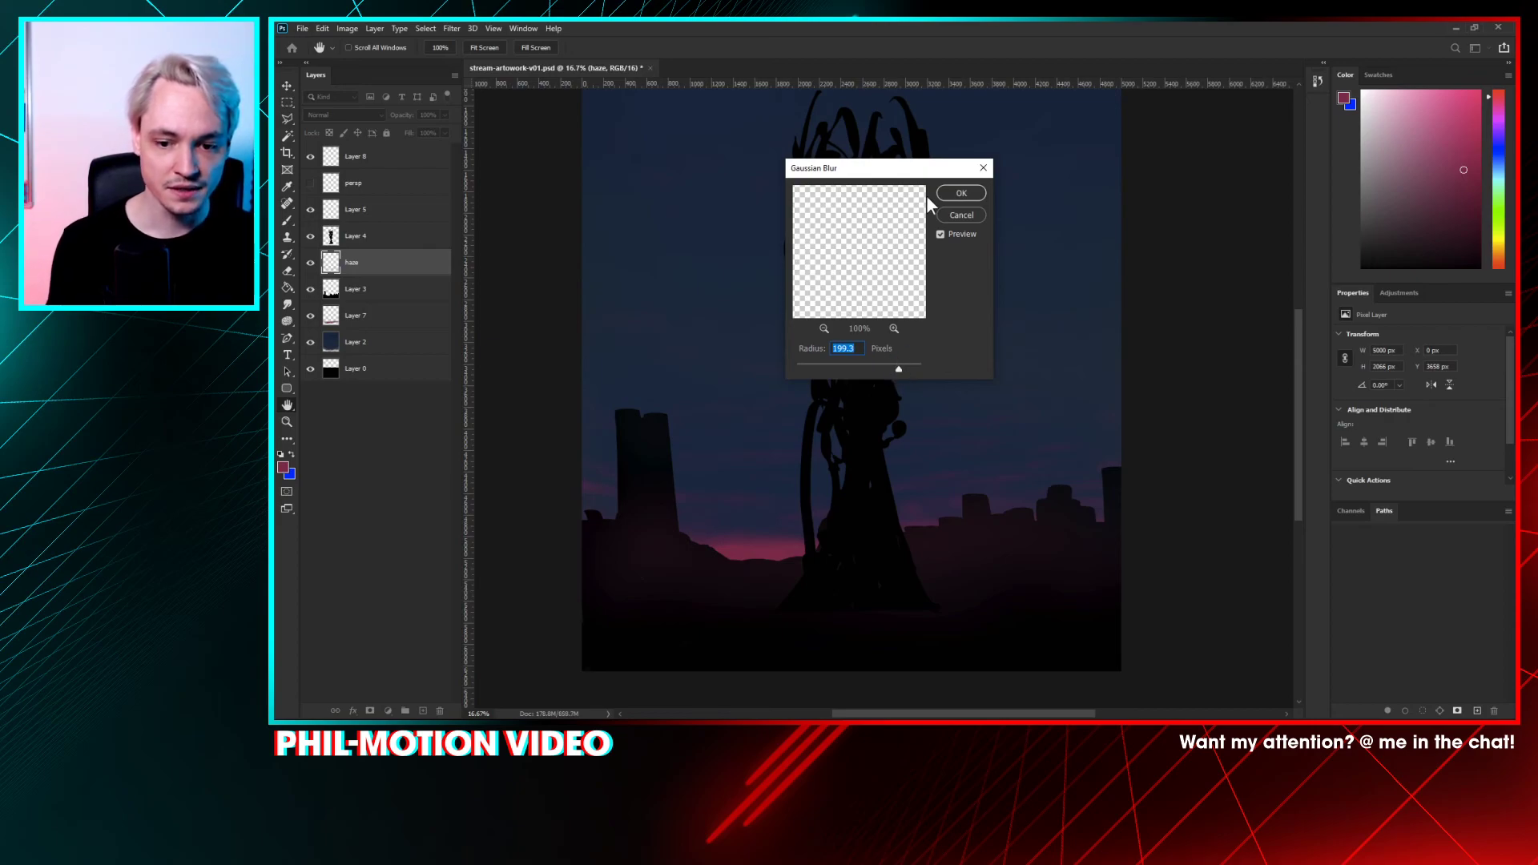
drag(917, 173, 1226, 160)
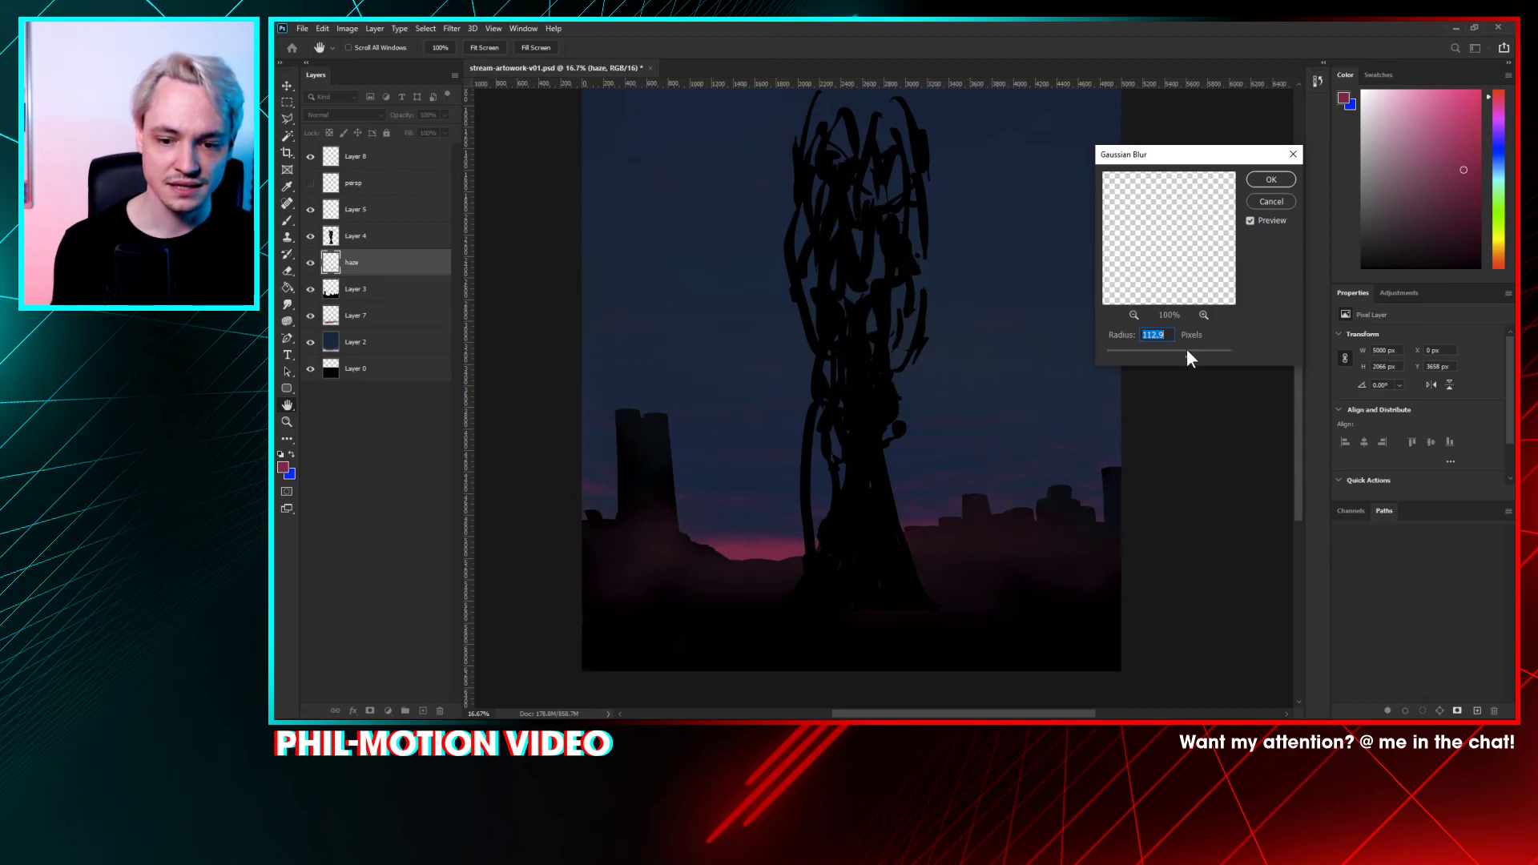
drag(1190, 351, 1194, 352)
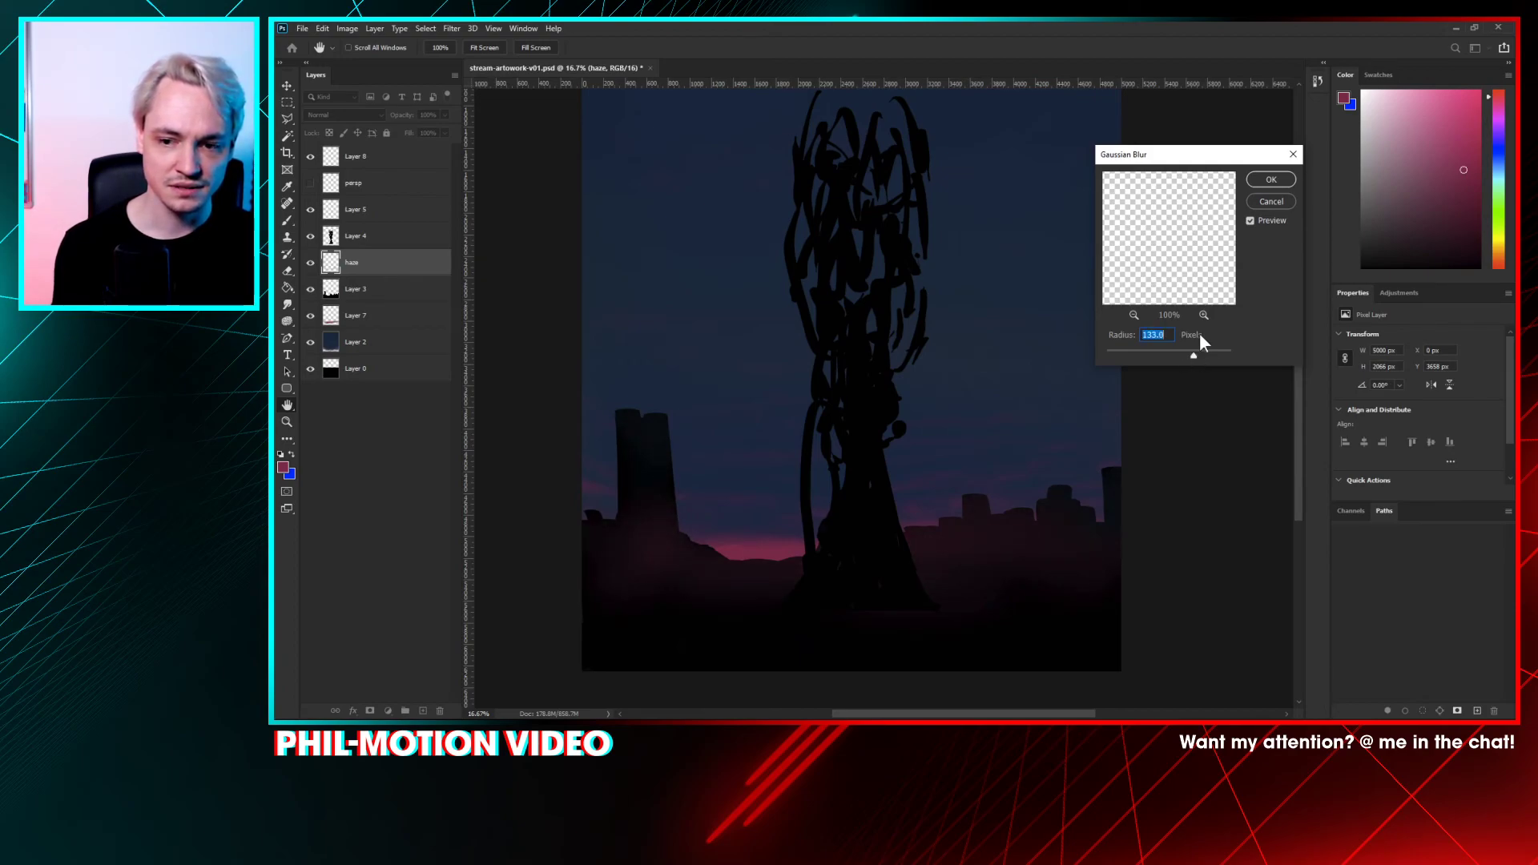
click(1277, 183)
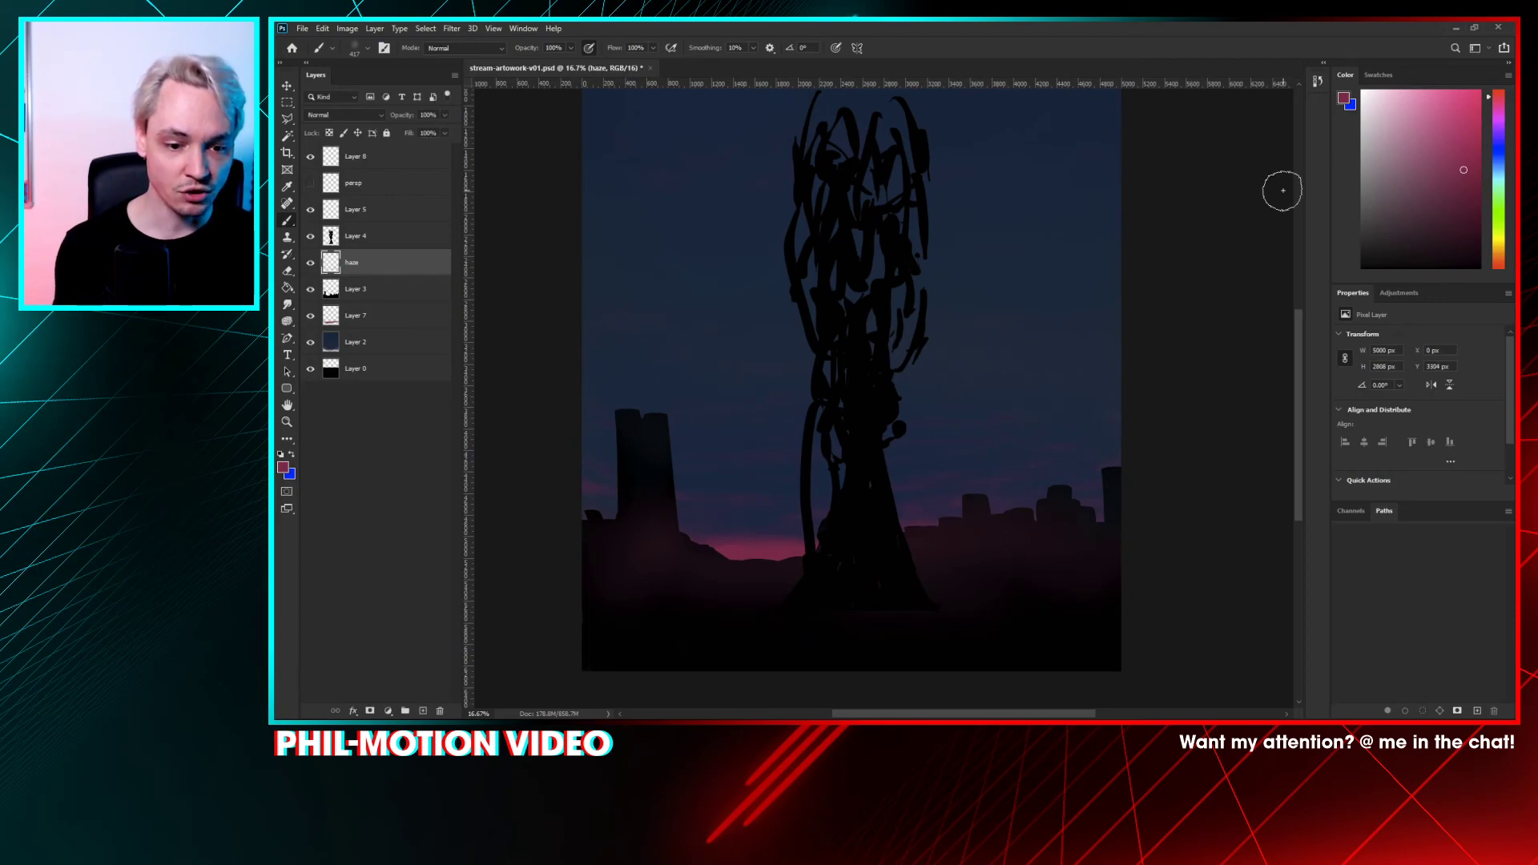
- Switch to the Eraser on the haze layer for trimming the blurred haze near the left towers
key(e)
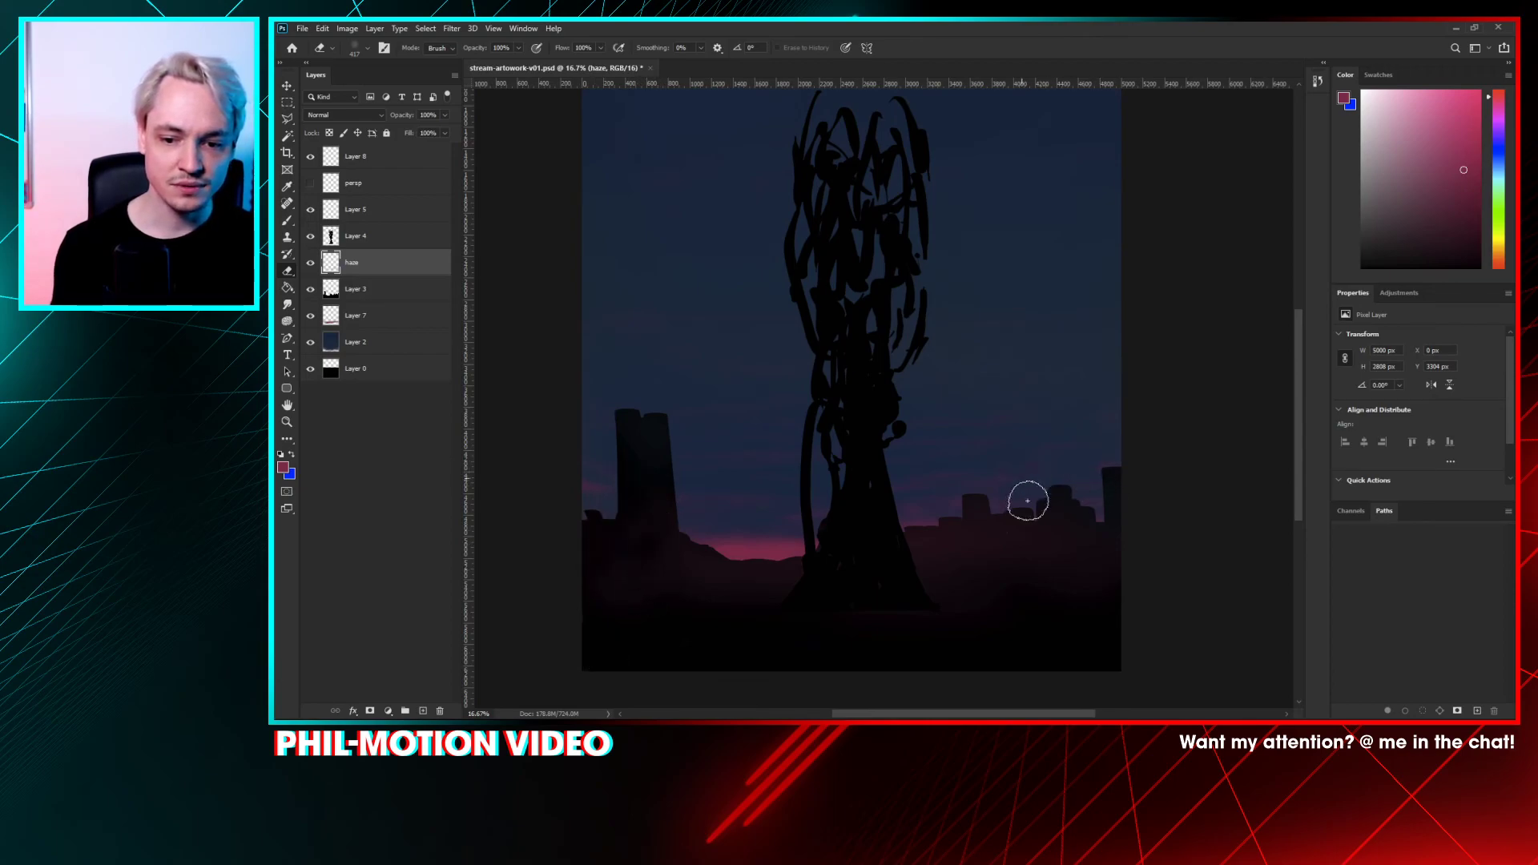
key(ctrl+plus)
drag(1140, 371, 895, 254)
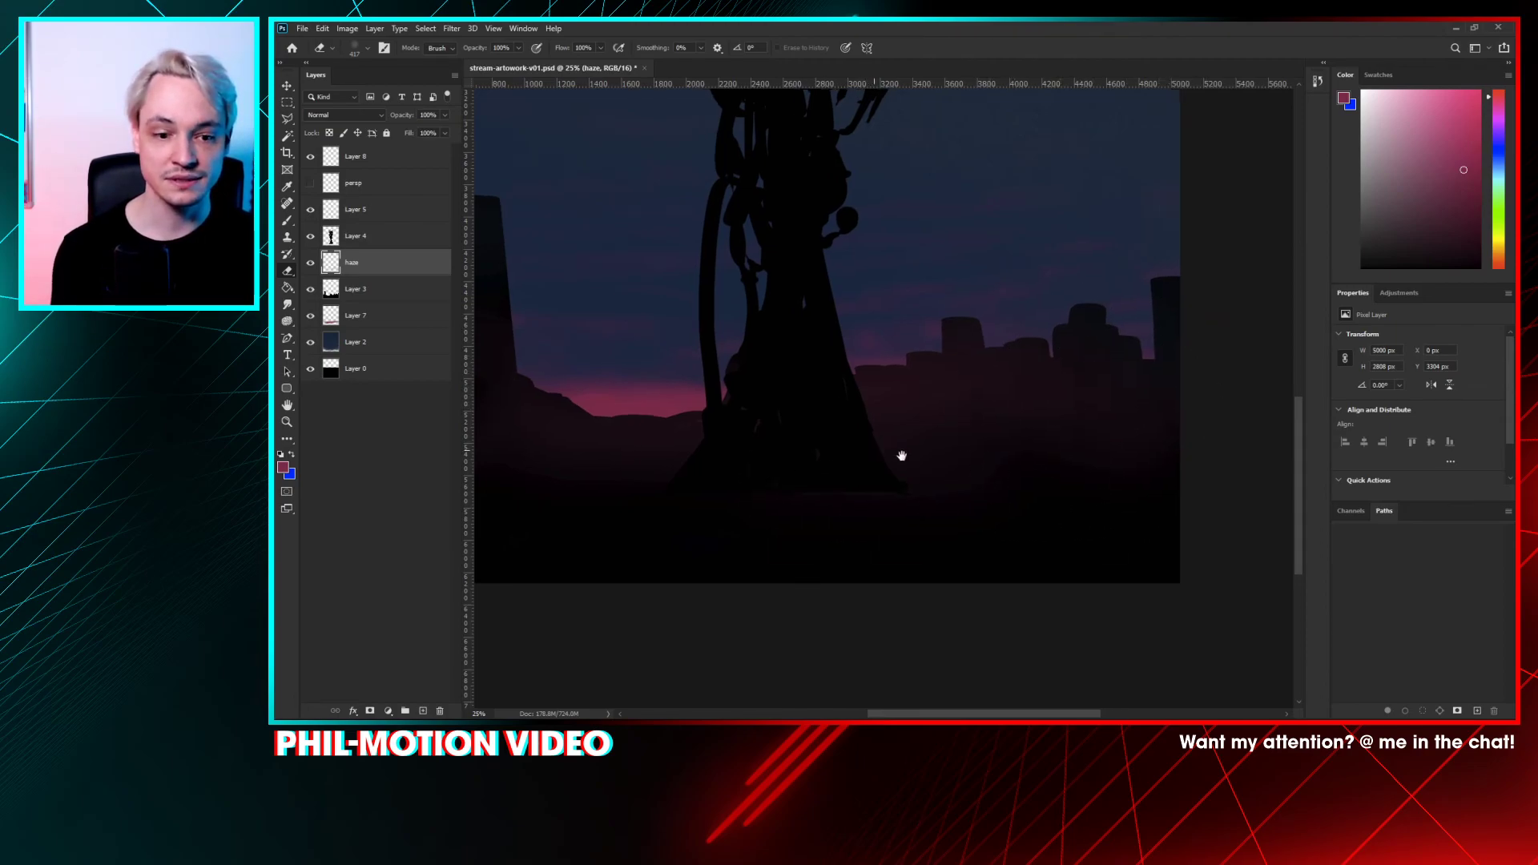
drag(900, 454, 1082, 444)
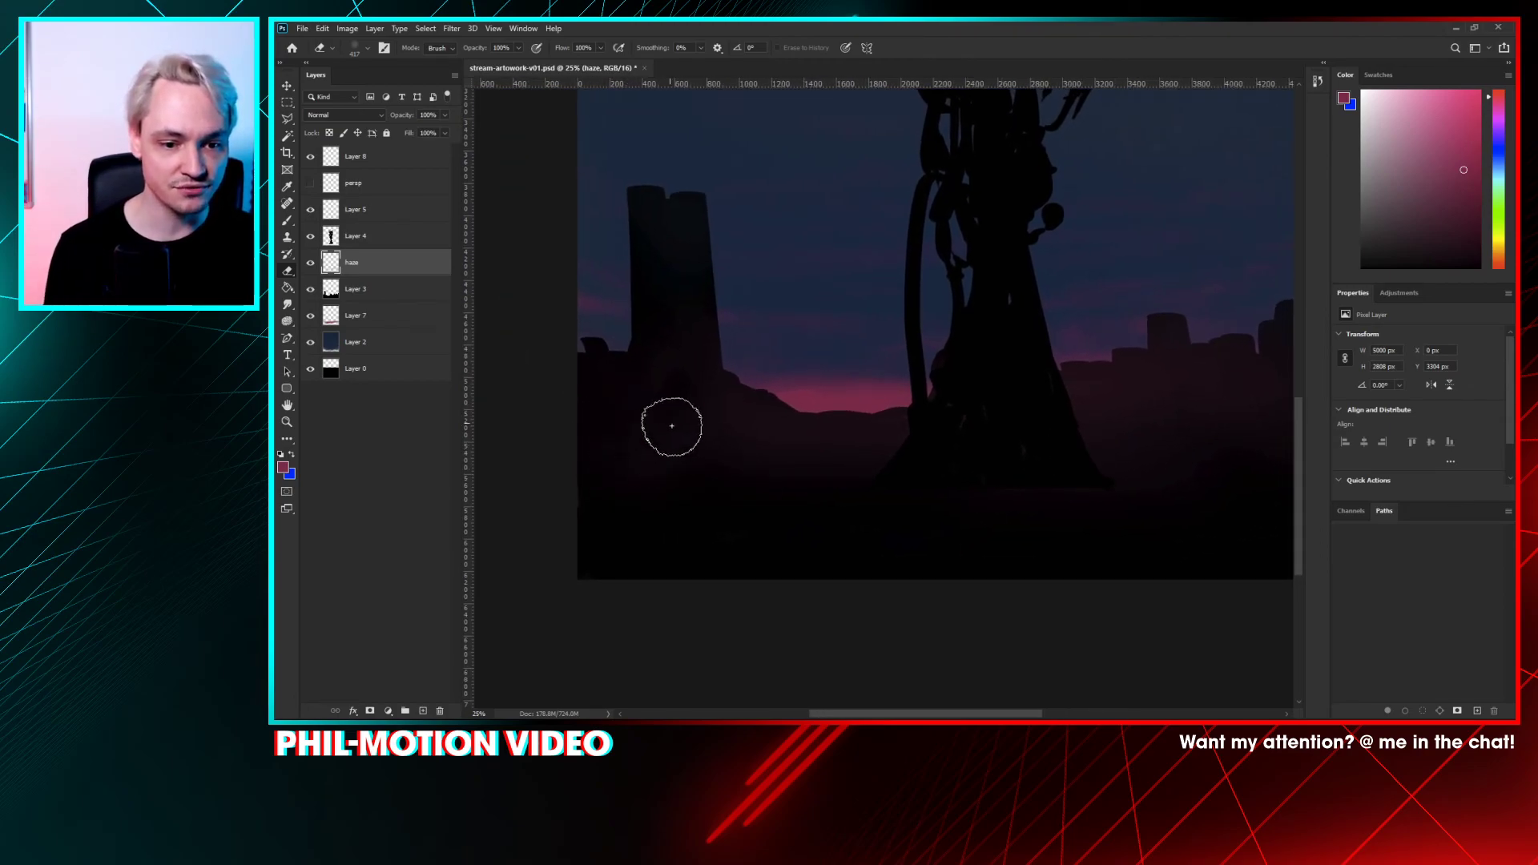
- Try erasing the haze over the distant twin tower's base with a smaller, flat-shaped eraser brush
mouse_move(929, 501)
mouse_down()
mouse_move(810, 501)
mouse_move(886, 520)
mouse_up()
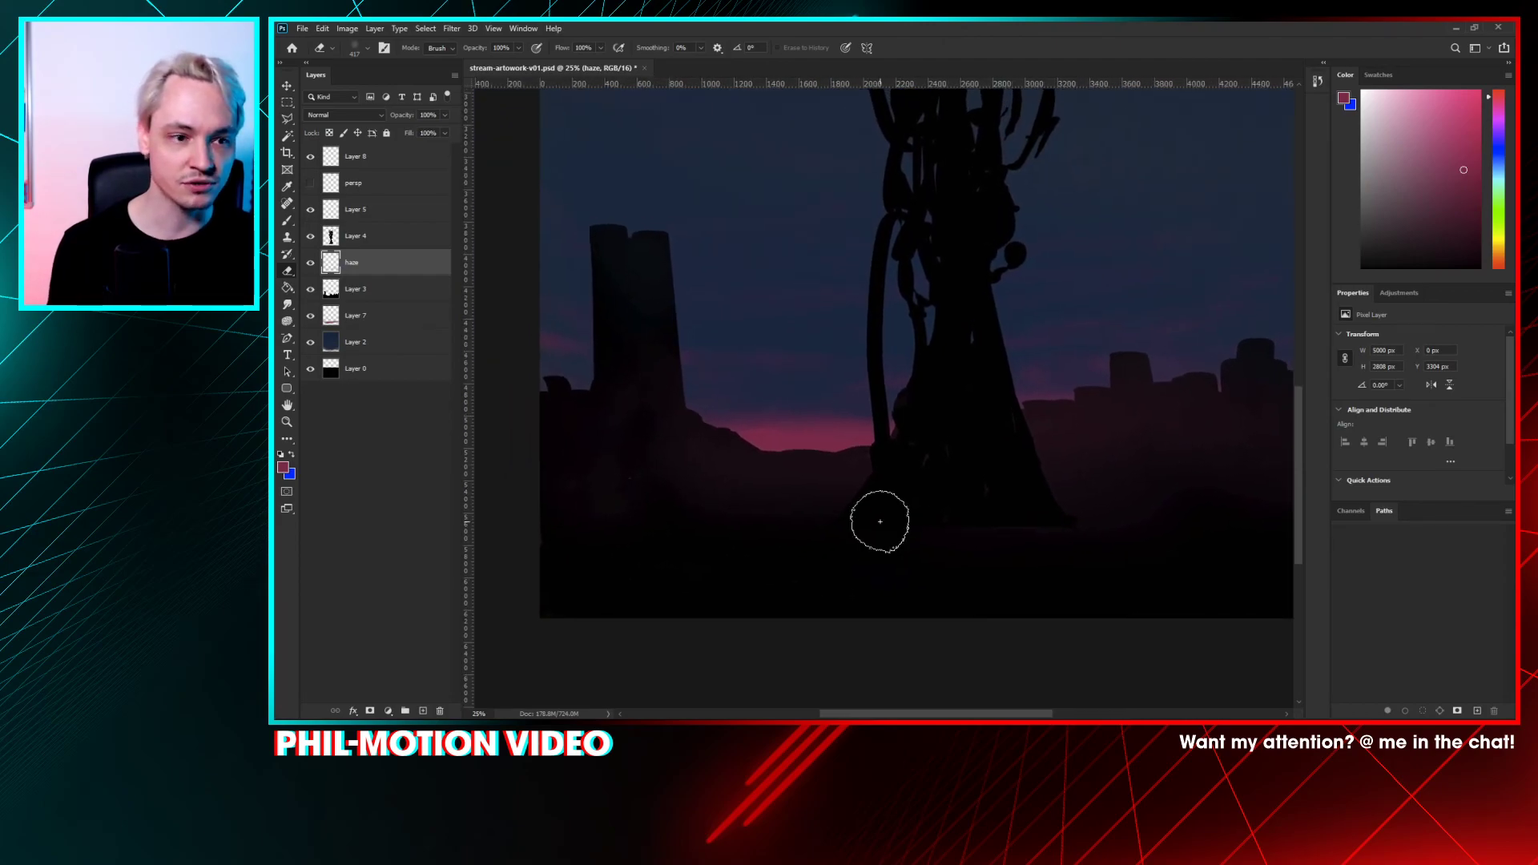
right_click(792, 404)
double_click(844, 412)
right_click(746, 402)
click(811, 376)
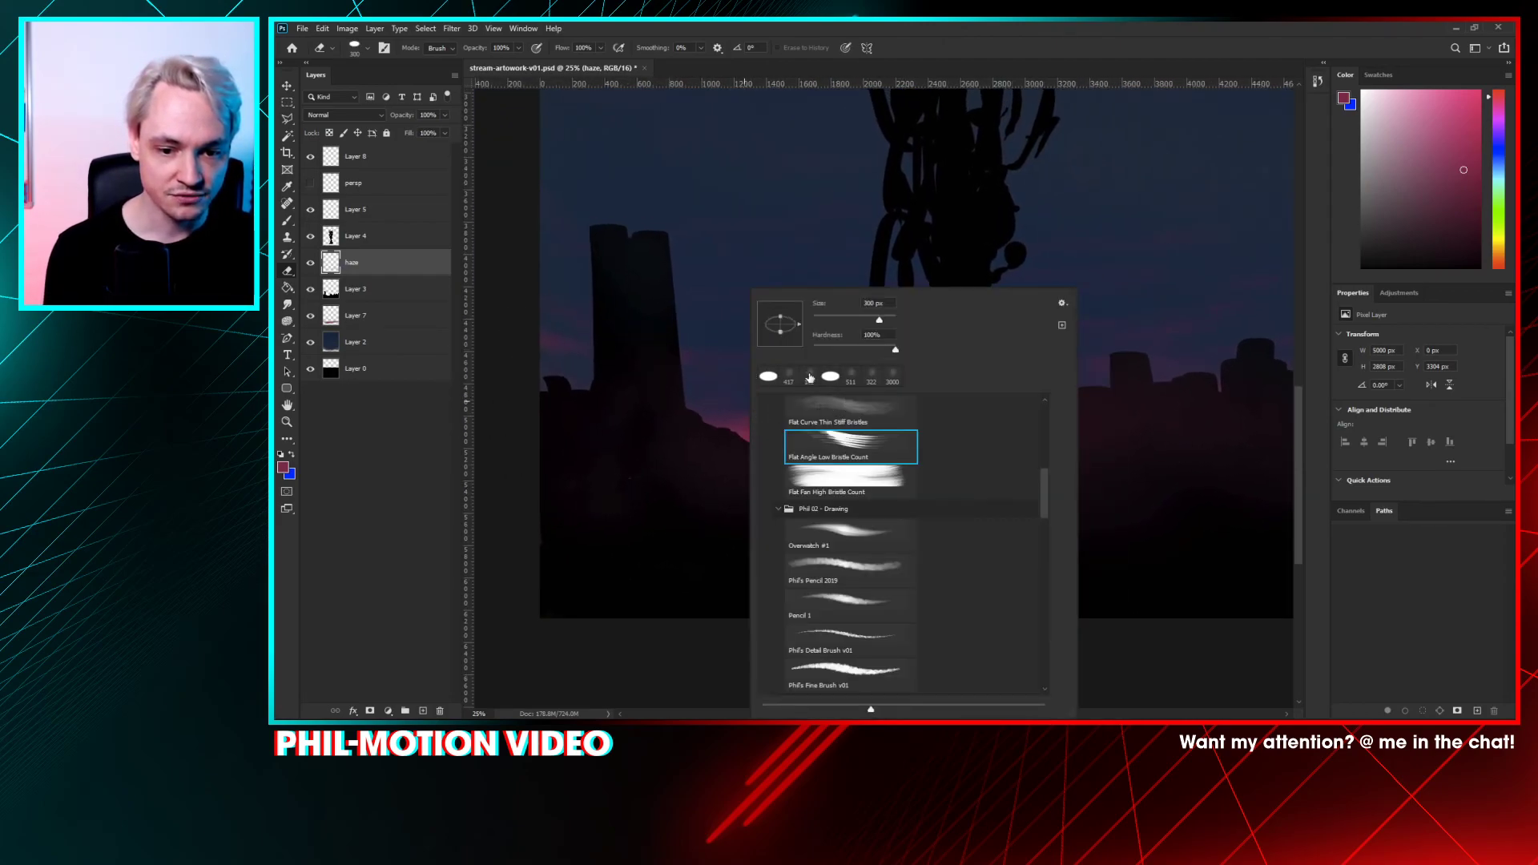
click(847, 317)
drag(632, 331, 639, 410)
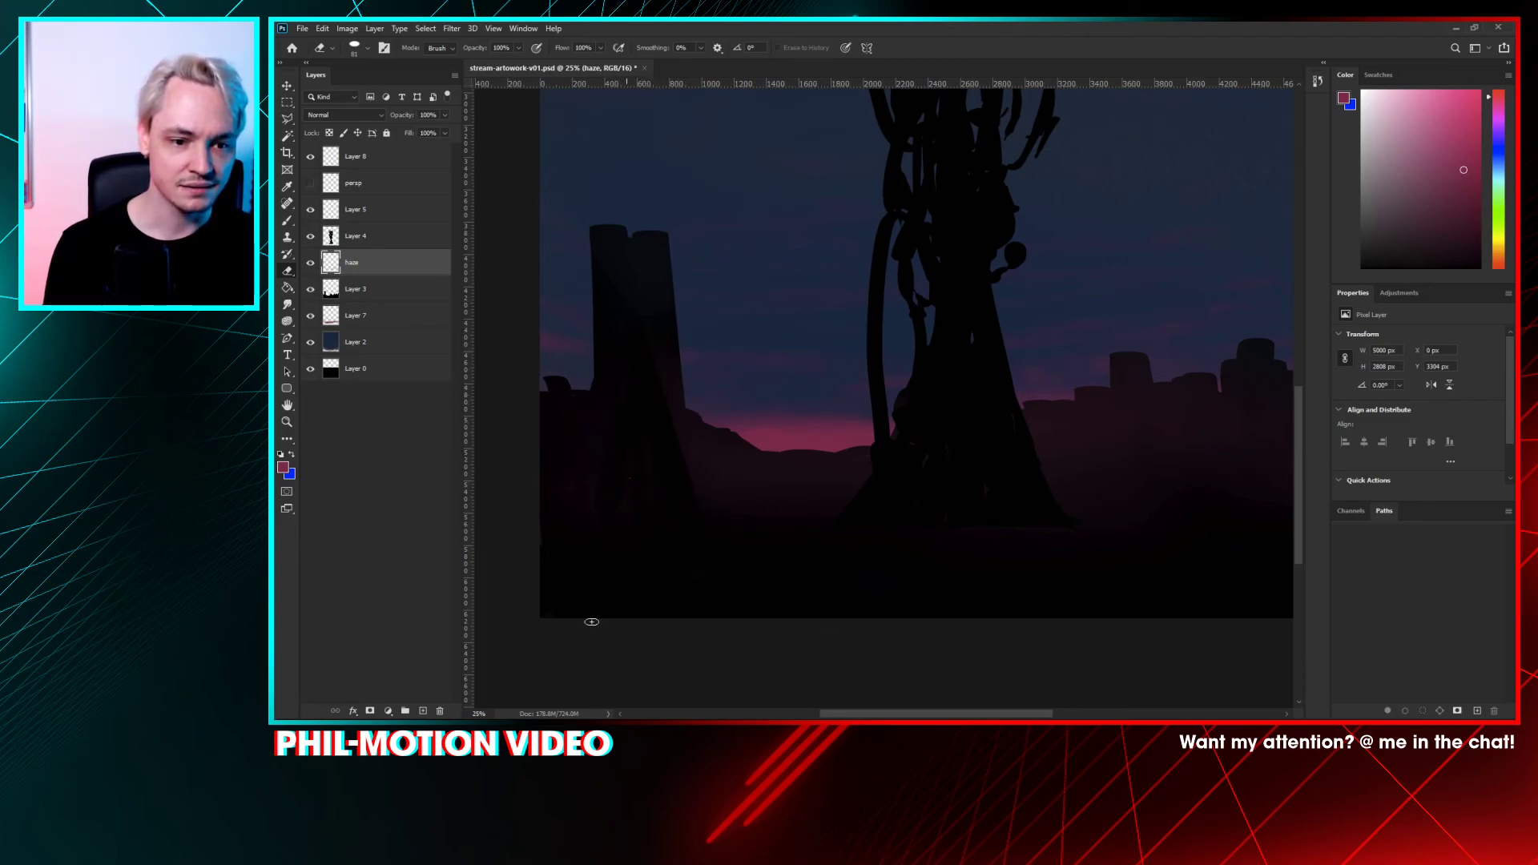
drag(669, 409, 882, 347)
key(ctrl+plus)
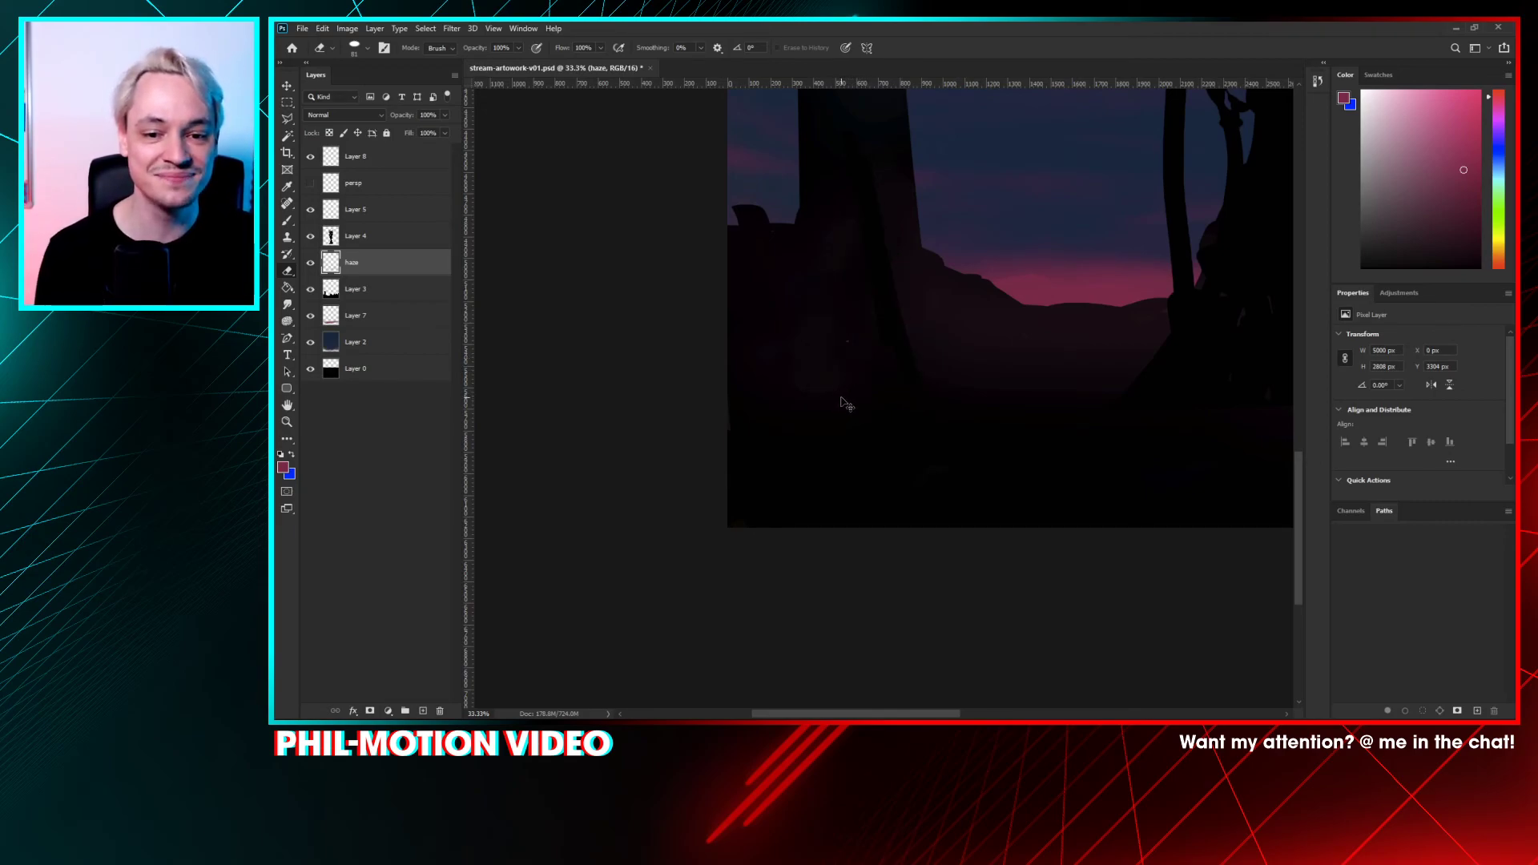
- Add a Curves adjustment layer above Layer 8 and raise the curve to brighten the whole image strongly
click(442, 159)
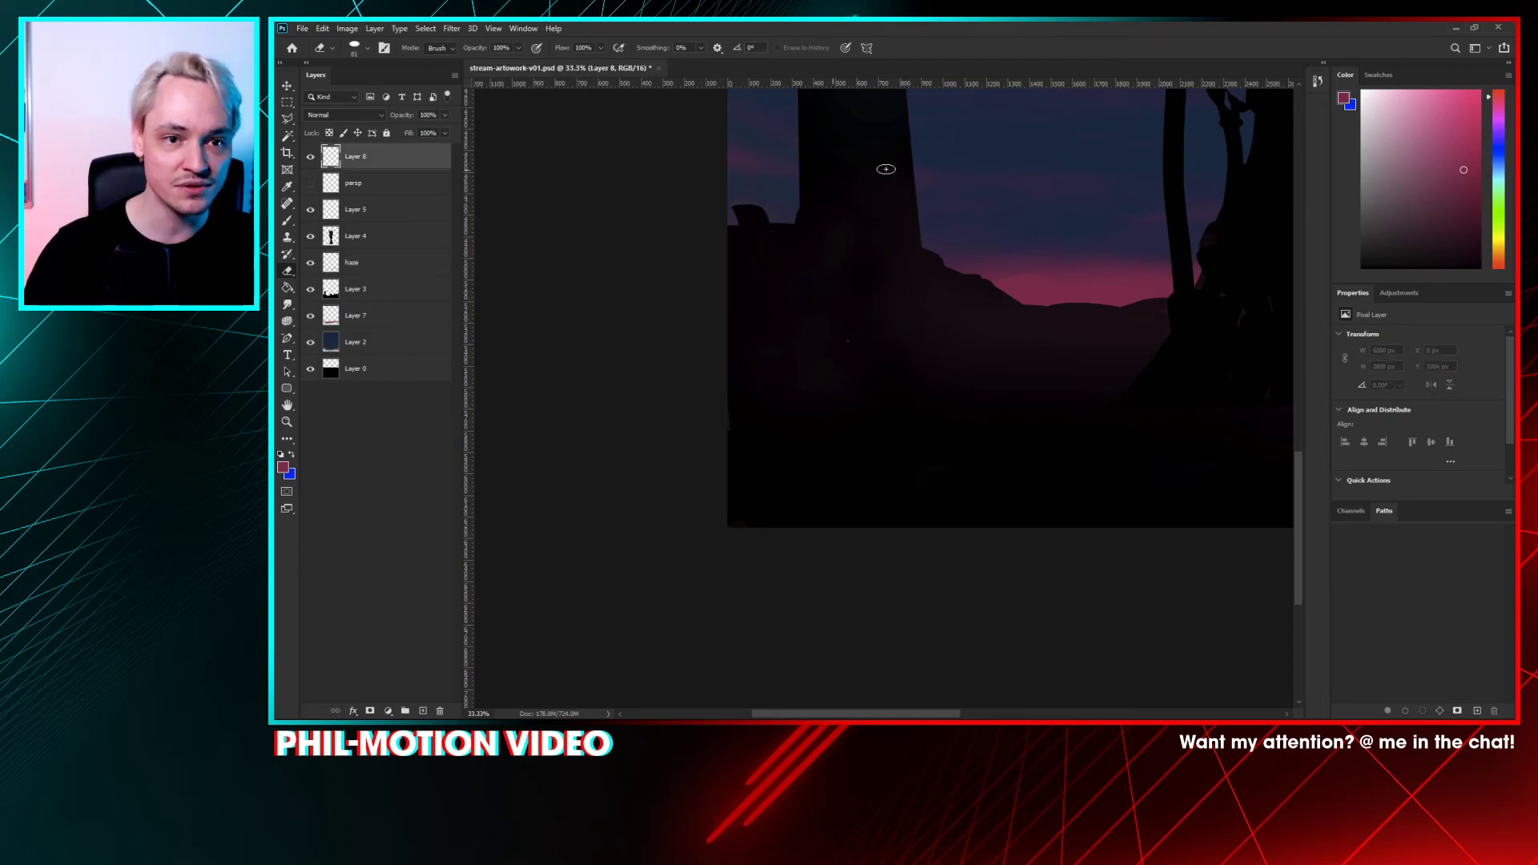
click(1402, 293)
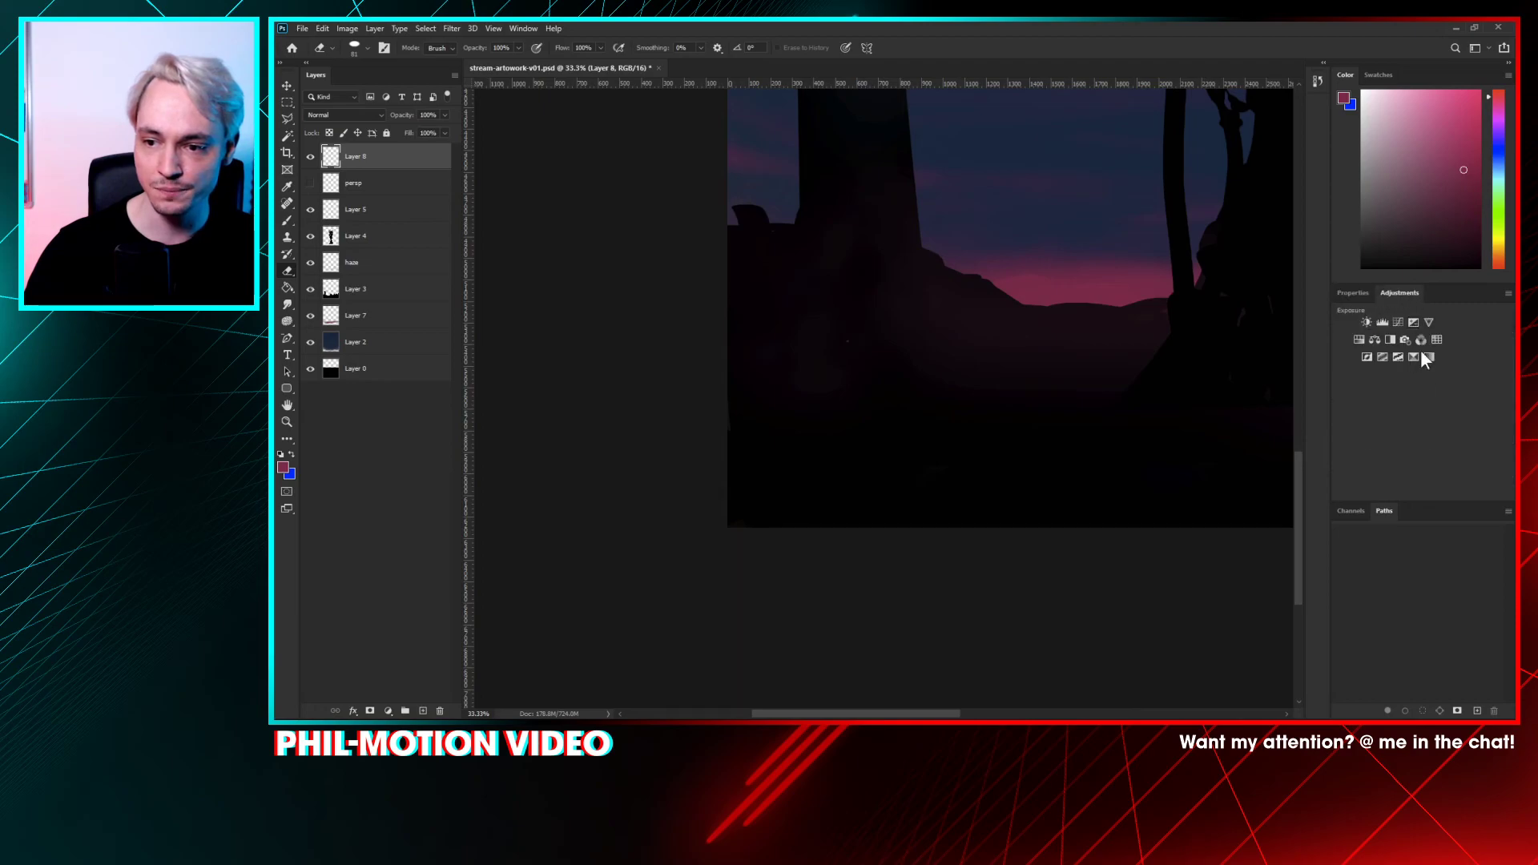
click(1398, 322)
drag(1401, 451, 1421, 375)
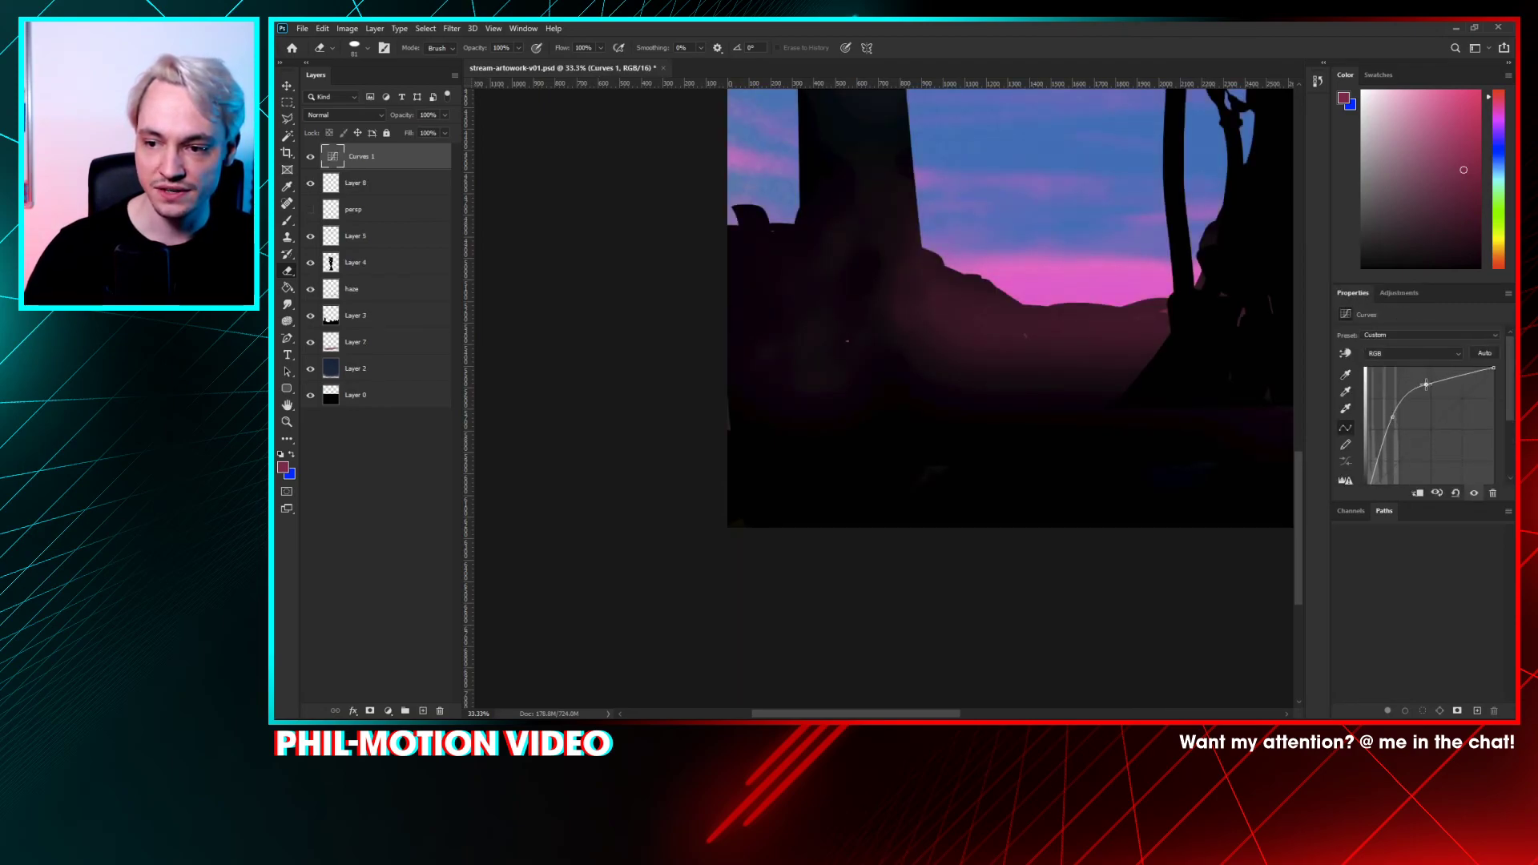
click(1154, 363)
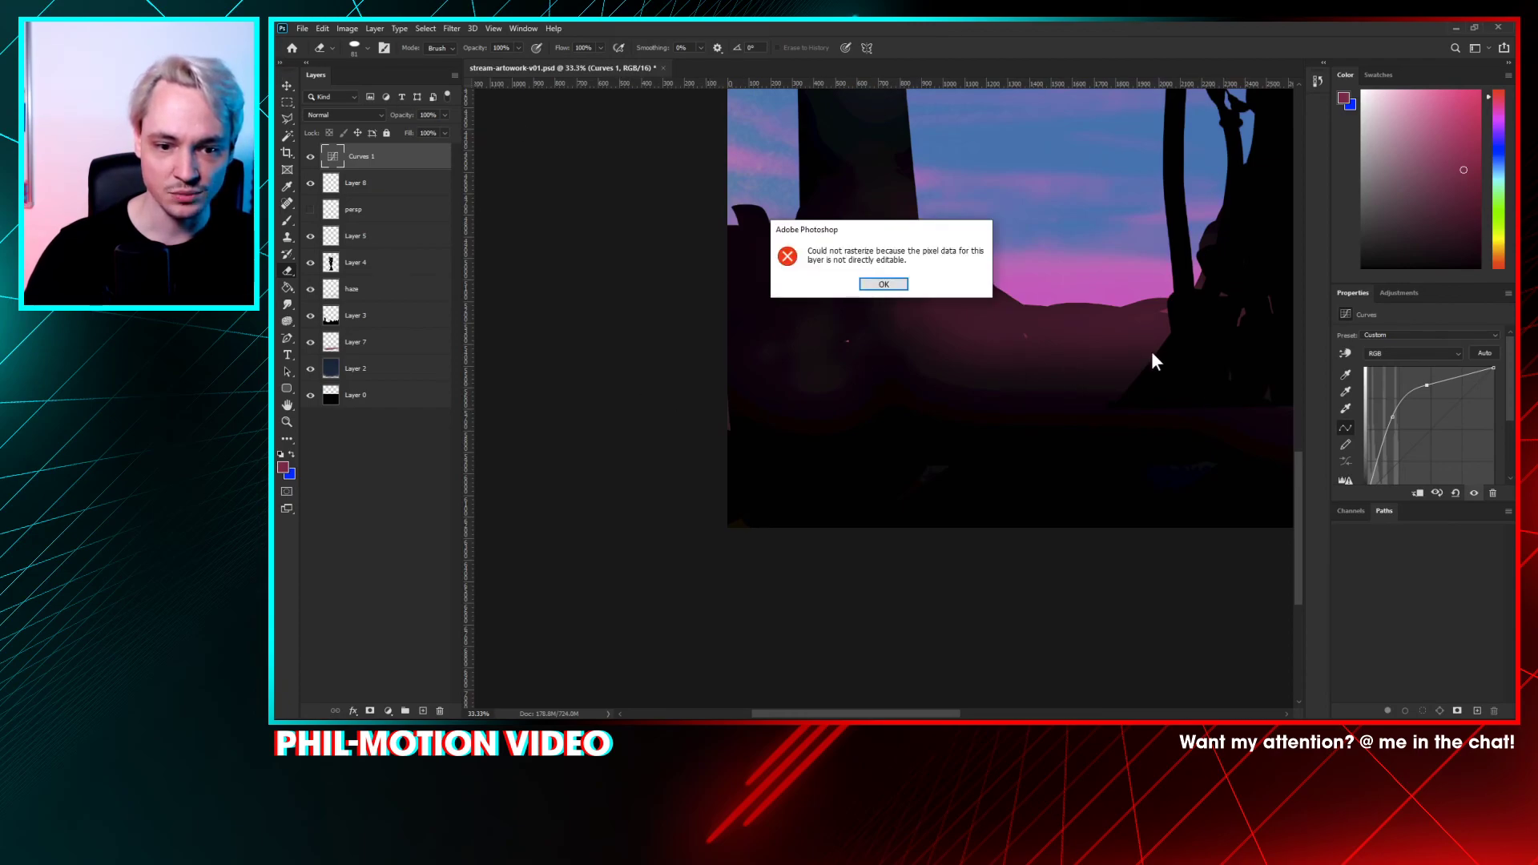
key(Return)
drag(1167, 337, 834, 333)
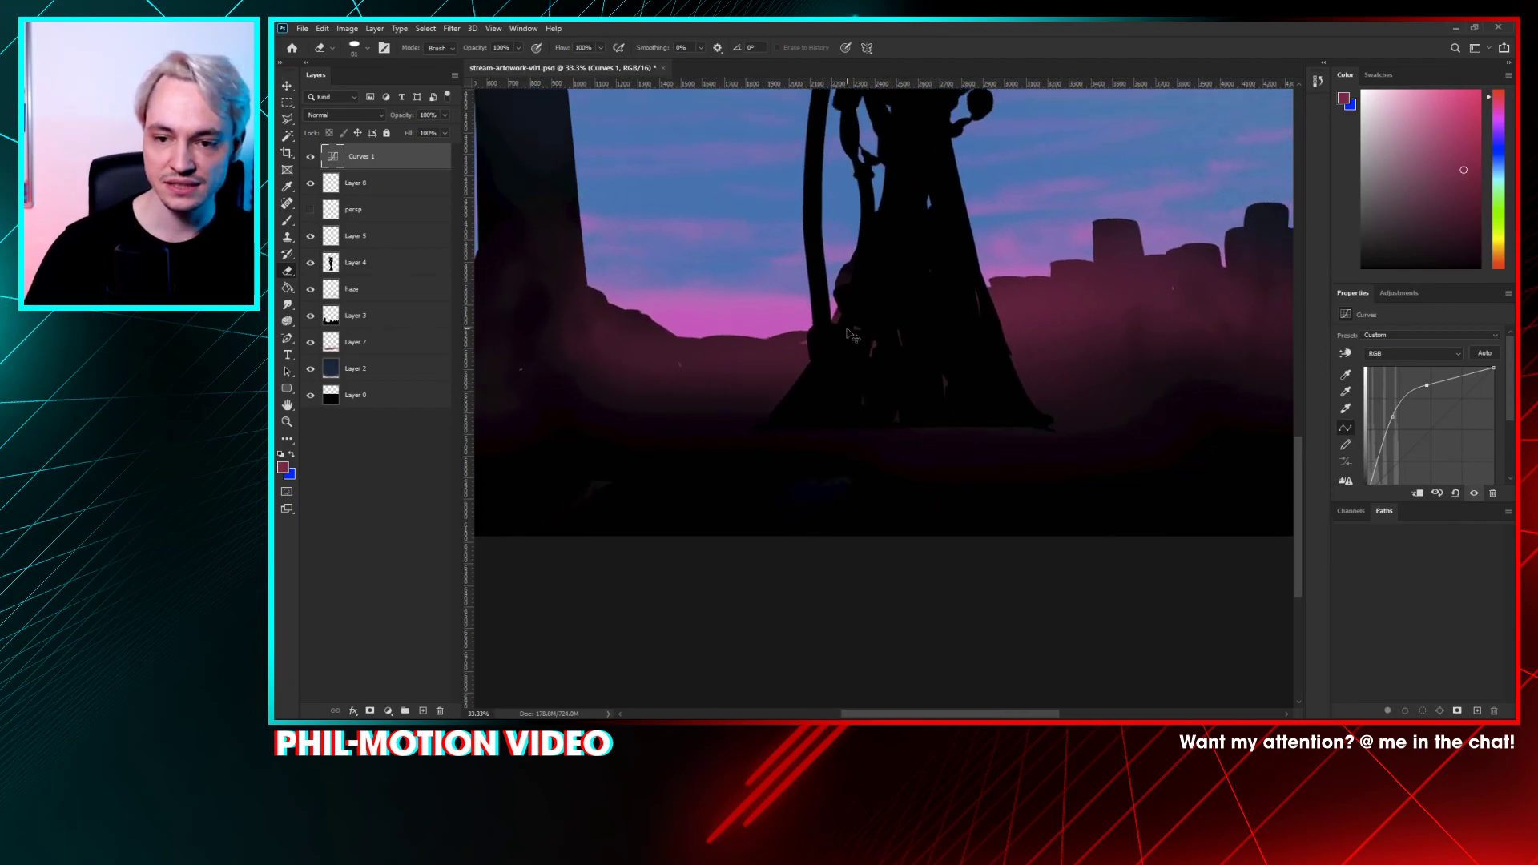
- Toggle the Curves adjustment layer to compare the image with and without it, leaving it hidden
key(ctrl+minus)
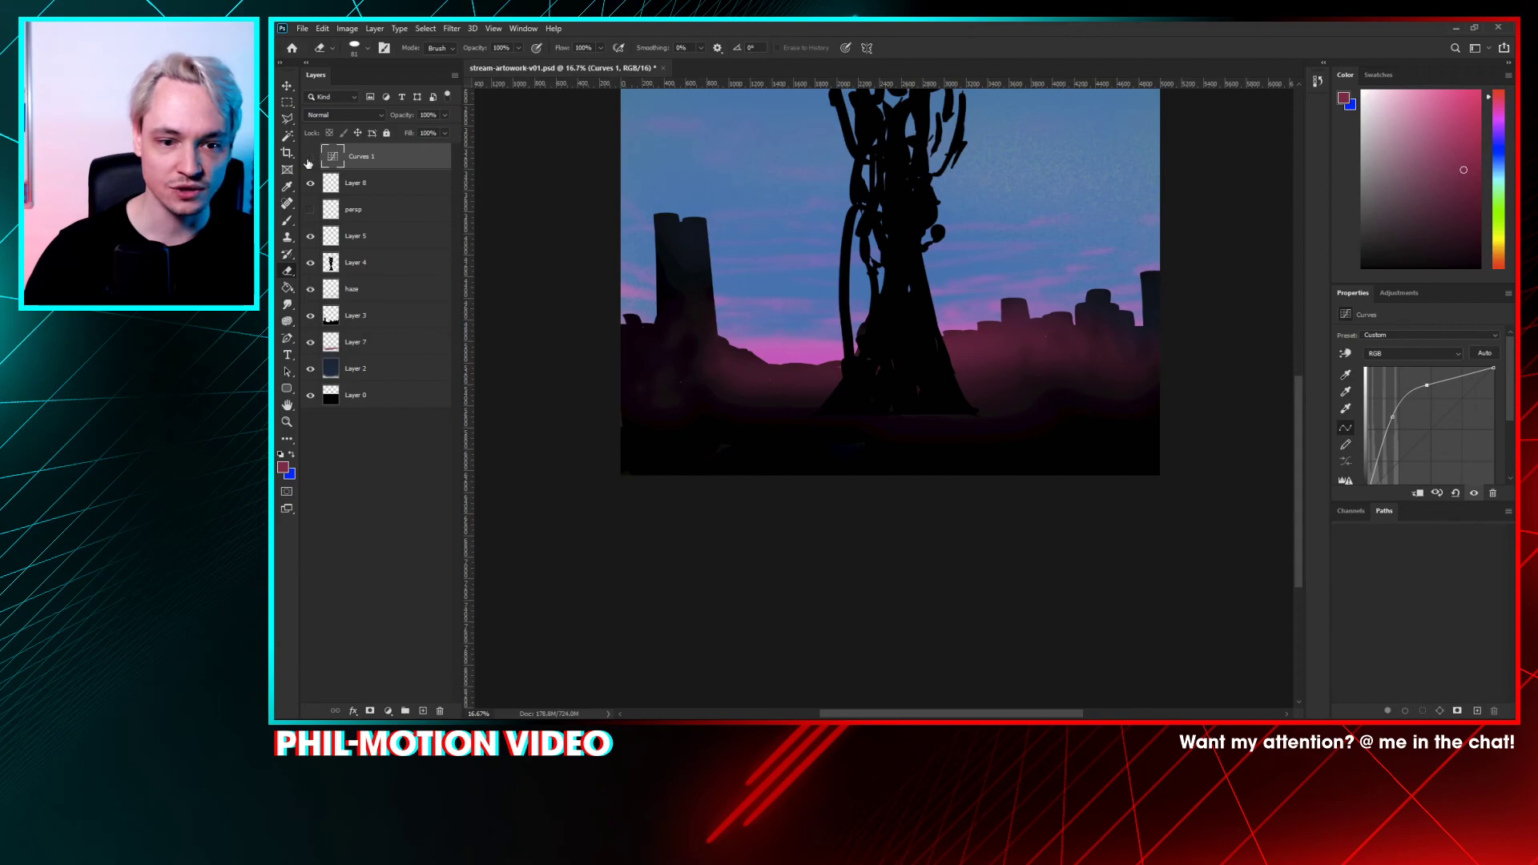
click(309, 159)
click(310, 159)
click(309, 159)
click(309, 159)
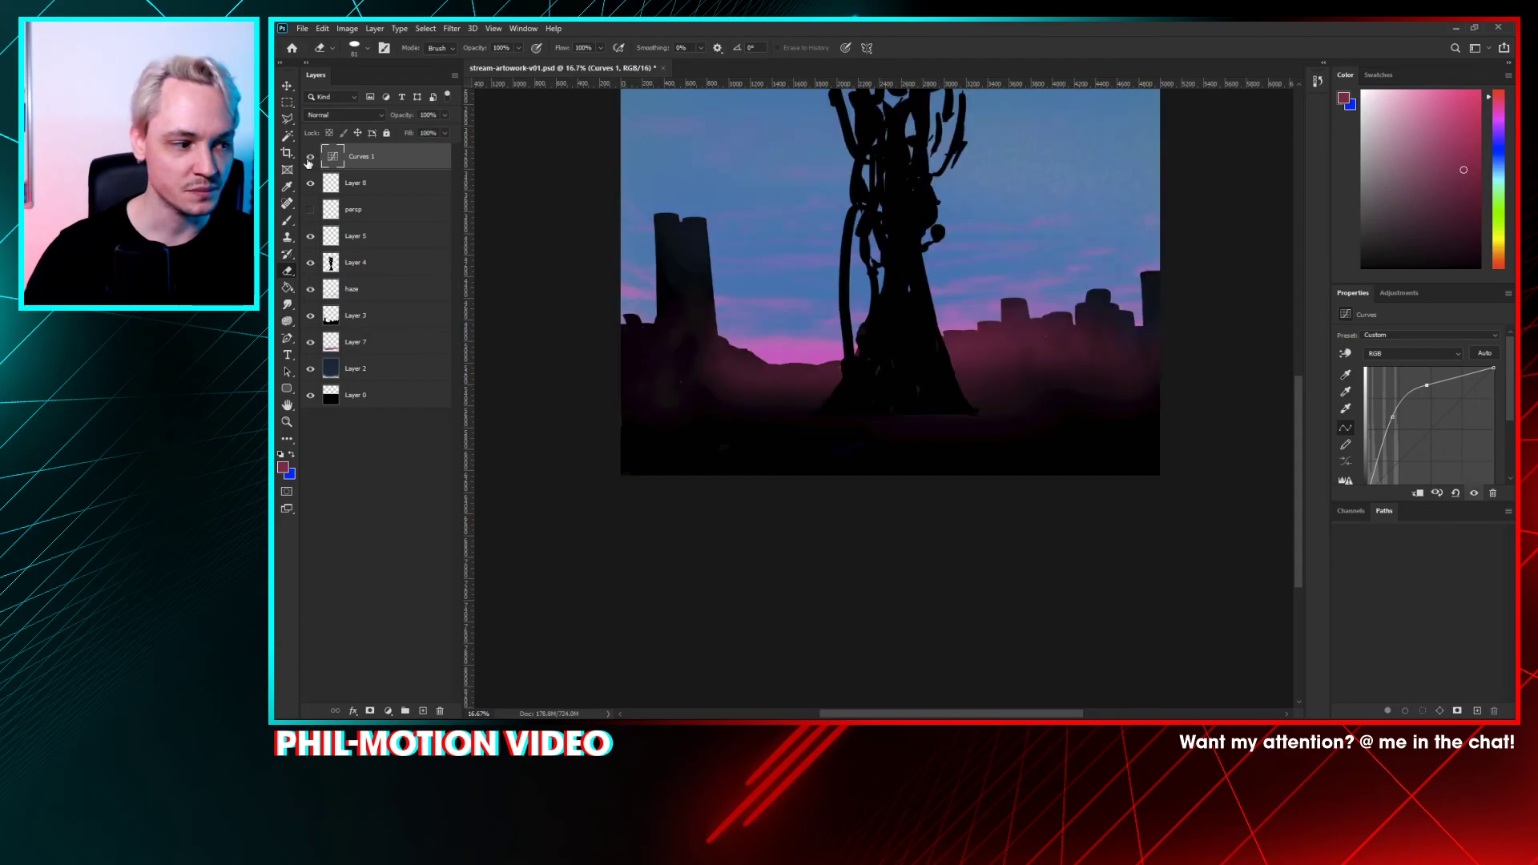
click(309, 159)
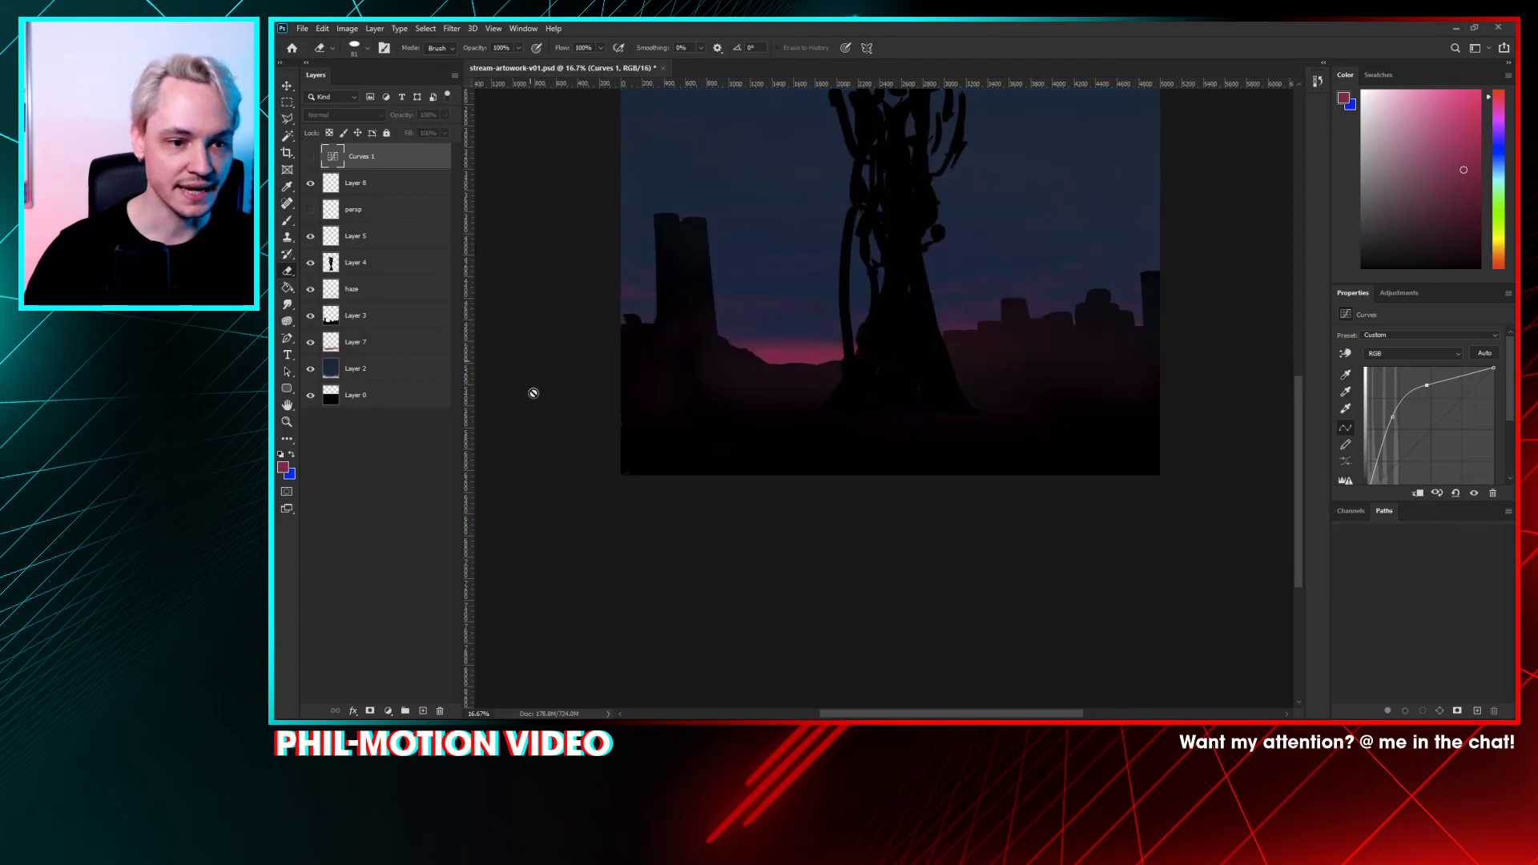
click(363, 465)
- Paint over the dark foreground on Layer 7 with the Brush tool
click(356, 342)
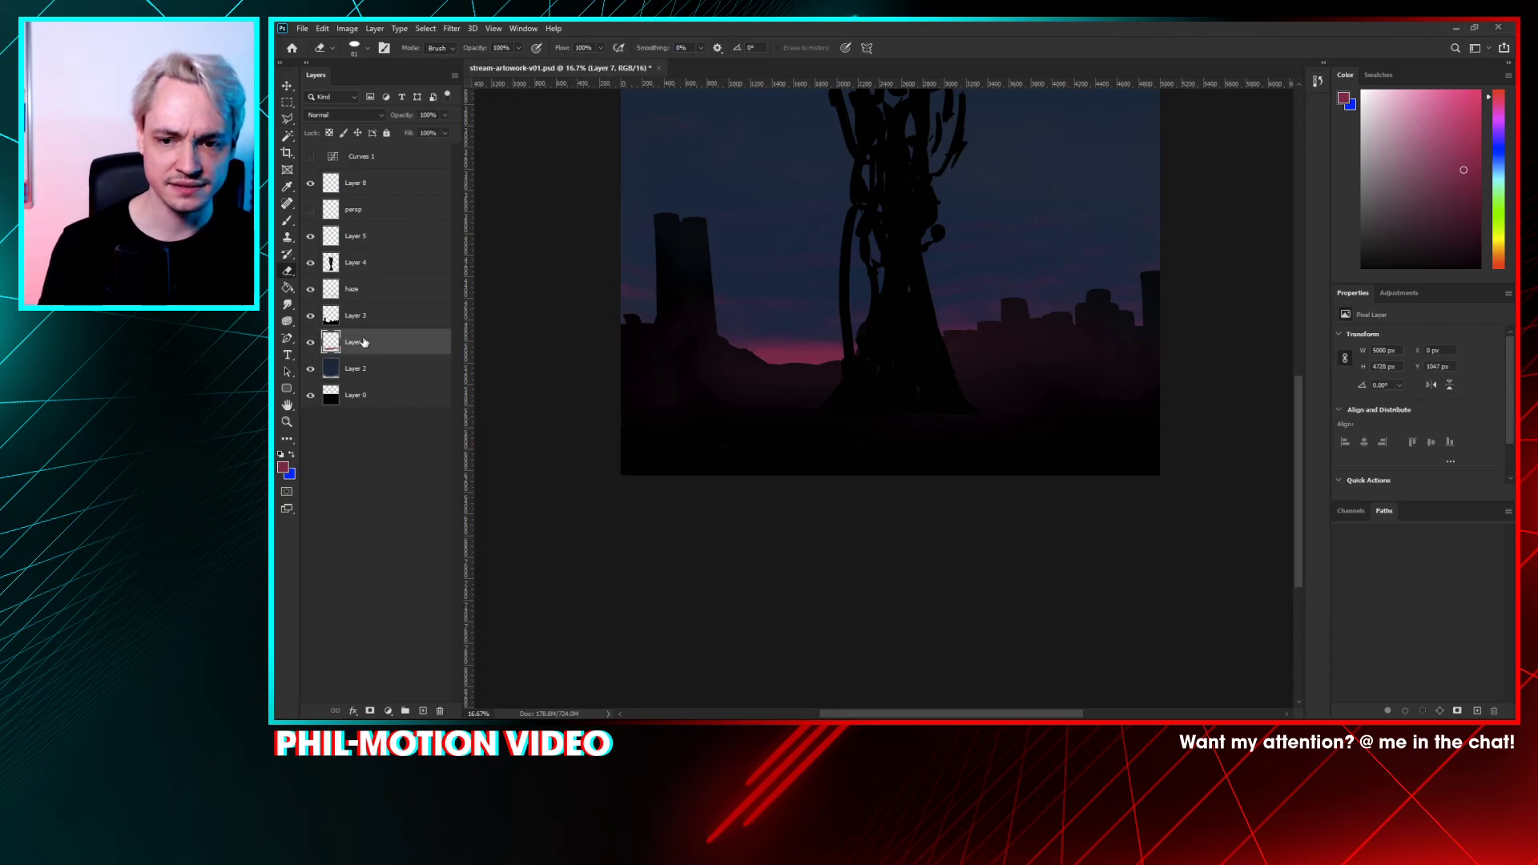
drag(769, 382, 782, 390)
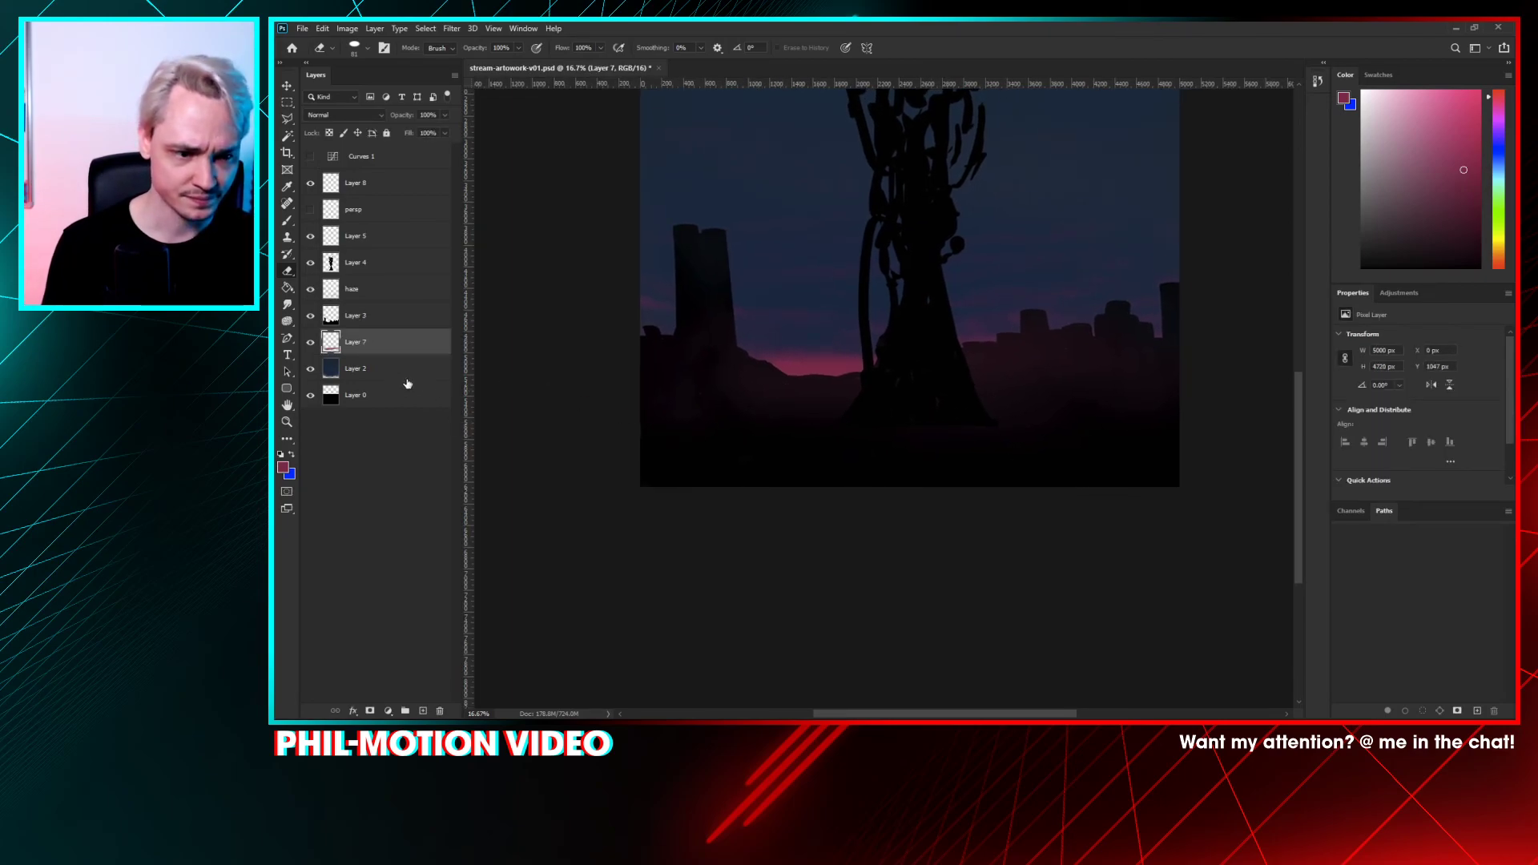
key(v)
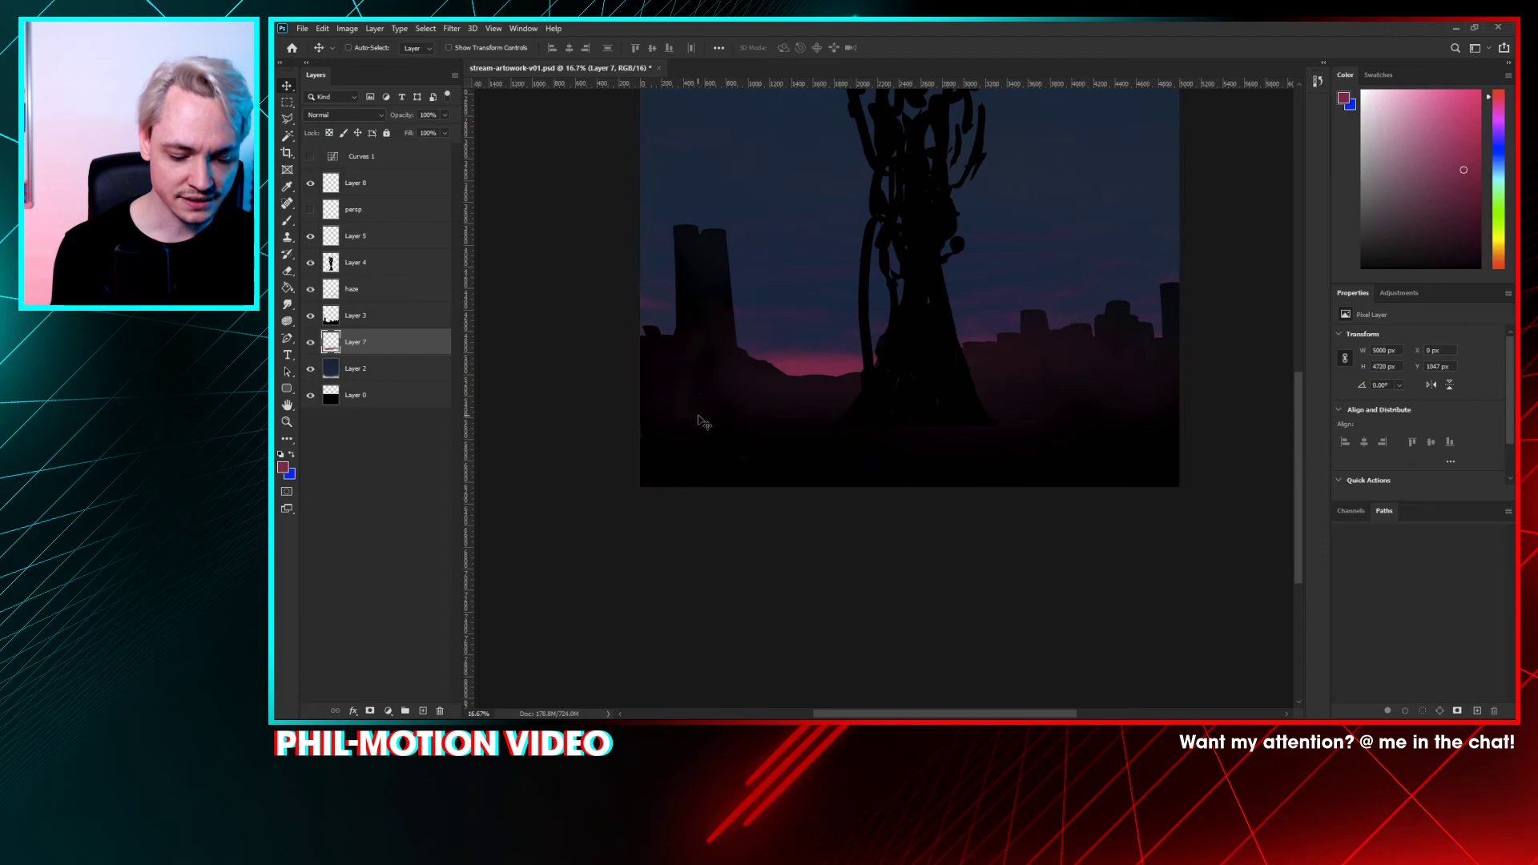
key(b)
mouse_move(843, 434)
mouse_down()
mouse_move(1086, 445)
mouse_move(838, 439)
mouse_move(1029, 428)
mouse_move(796, 428)
mouse_move(1189, 416)
mouse_move(732, 420)
mouse_move(976, 428)
mouse_move(786, 434)
mouse_move(1092, 425)
mouse_move(910, 441)
mouse_move(1093, 419)
mouse_move(865, 419)
mouse_up()
scroll(849, 409, up, 1)
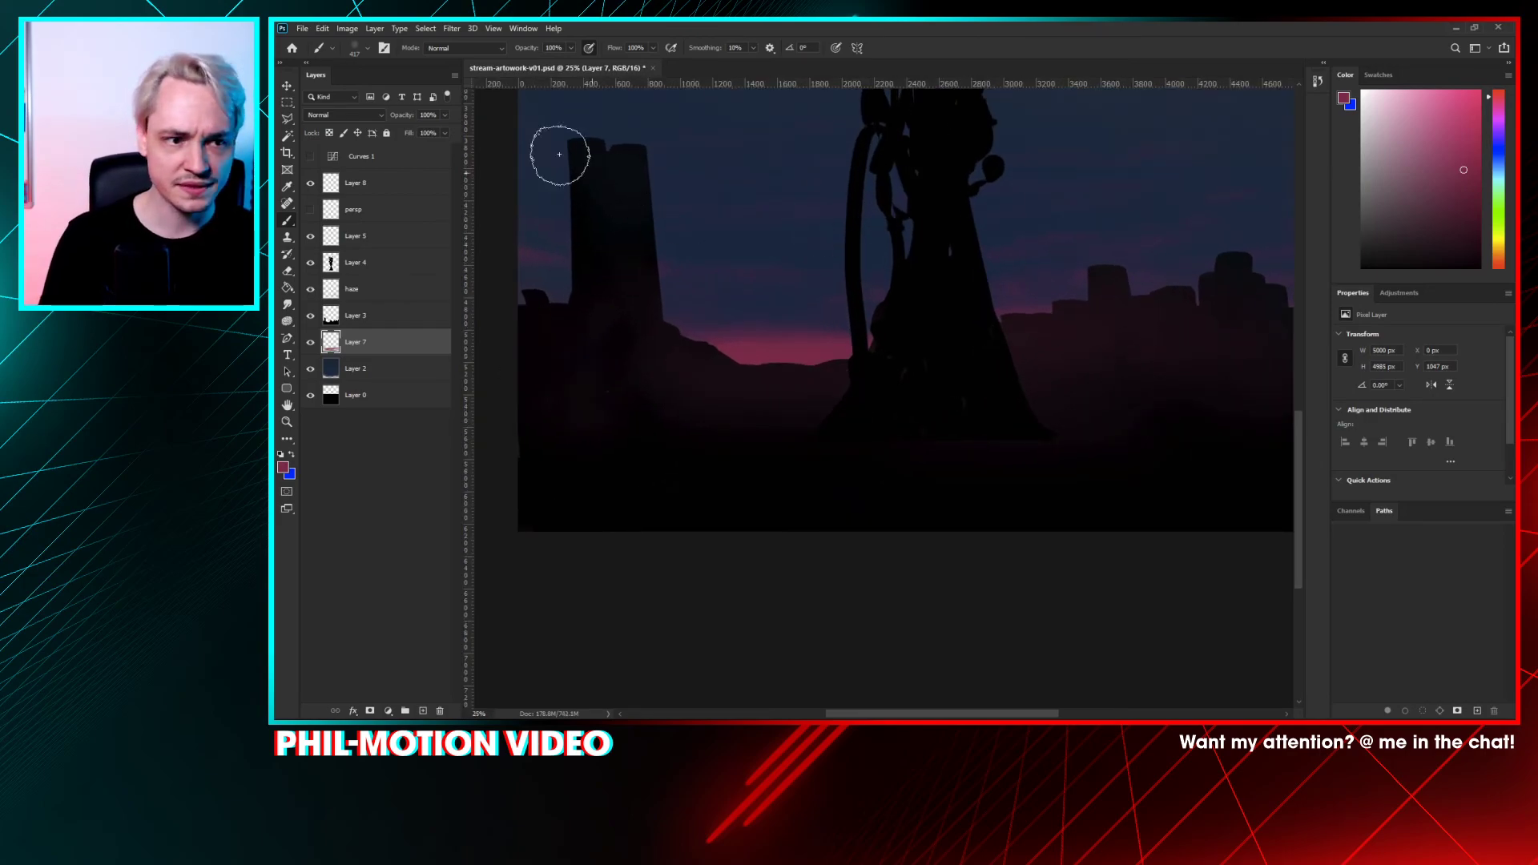
- Show the Curves adjustment, enlarge the brush slightly and paint a test stroke across the lower foreground on Layer 7
click(310, 158)
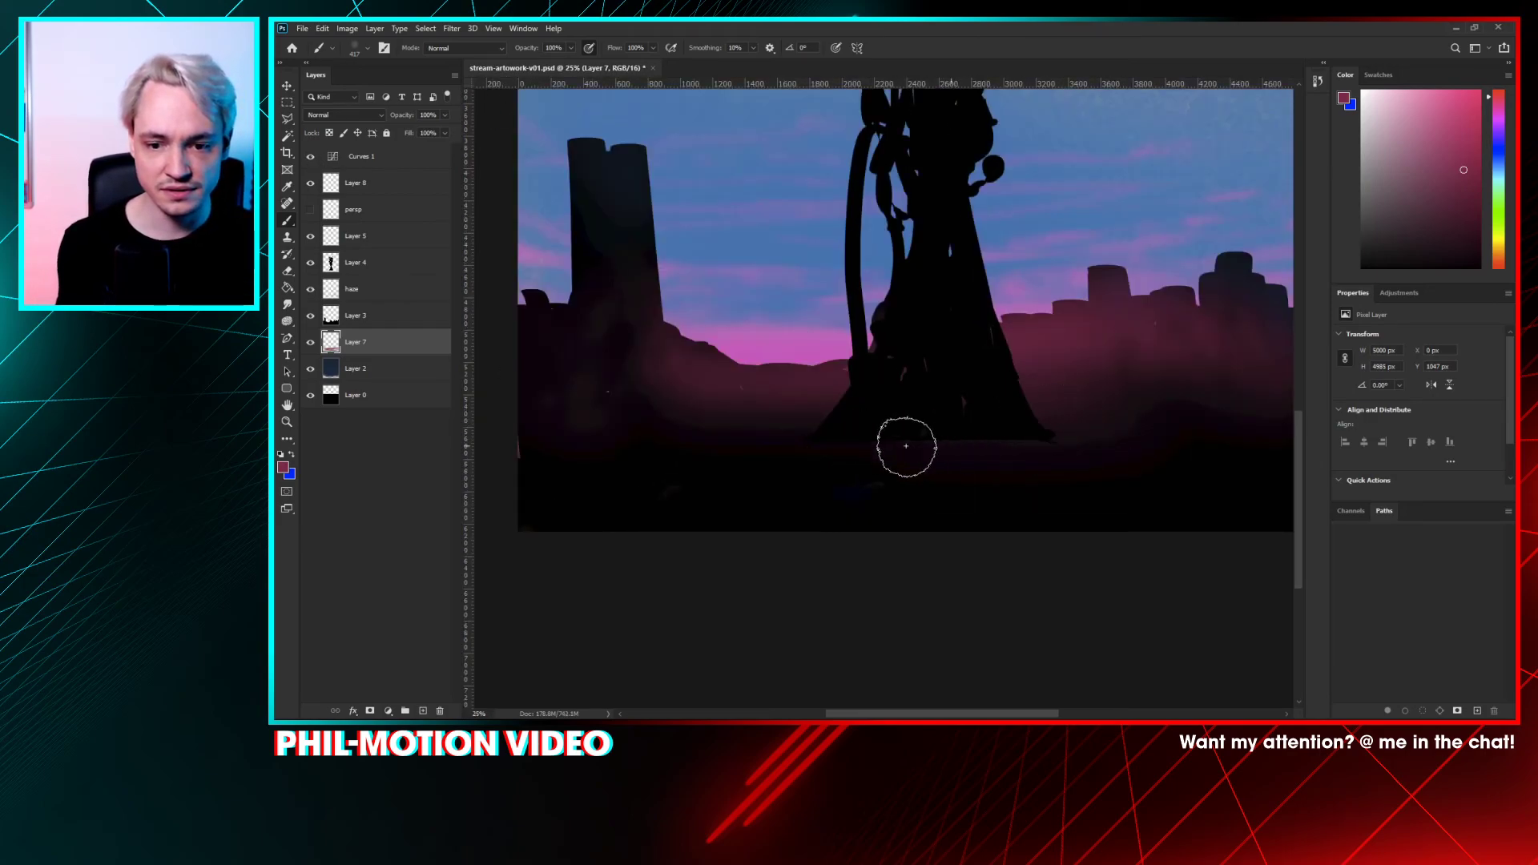
right_click(836, 426)
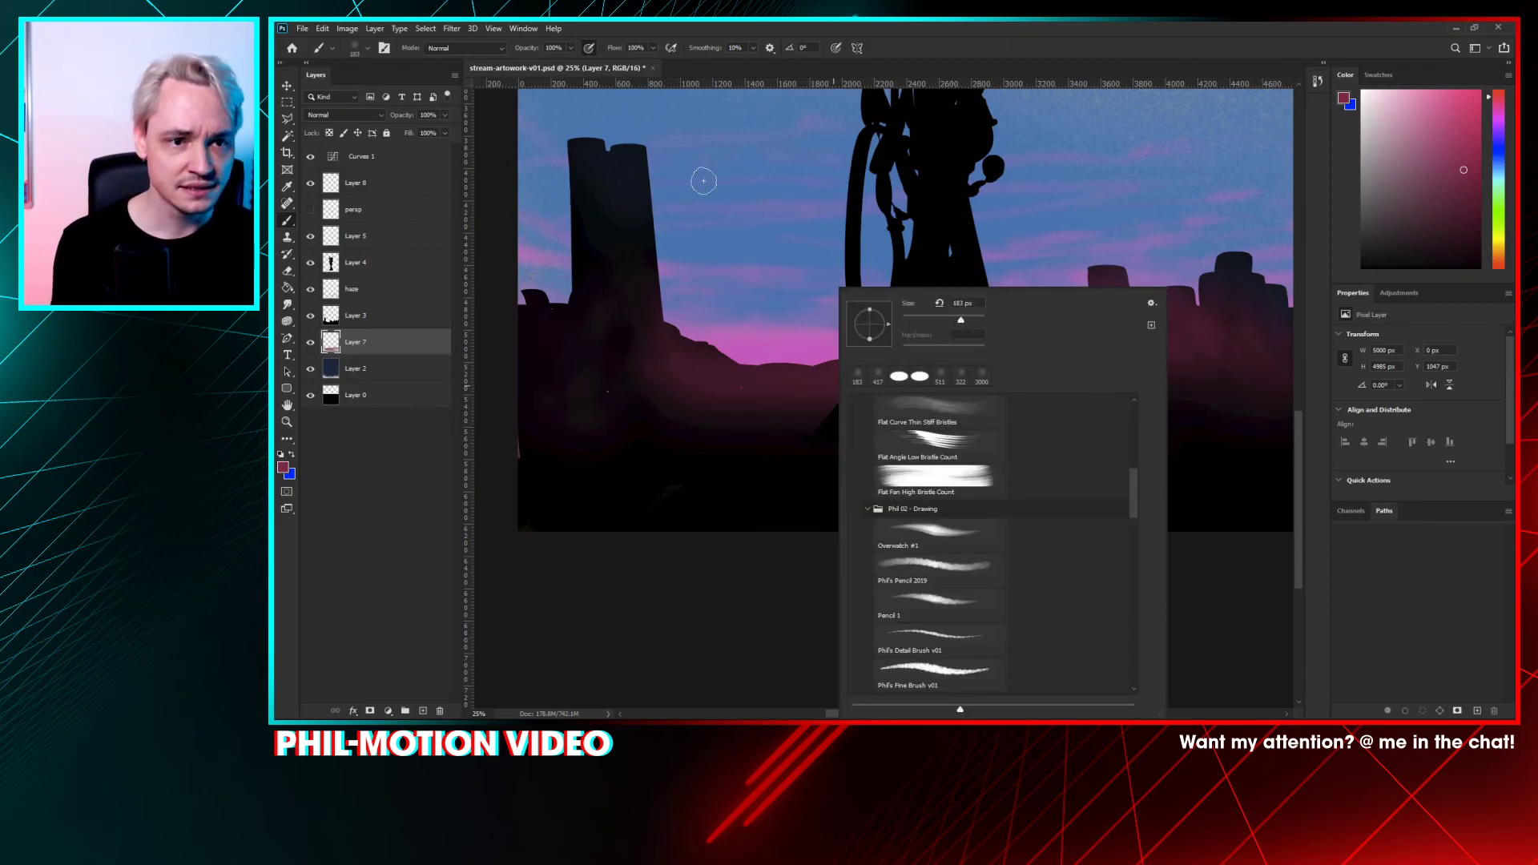
drag(969, 319, 974, 318)
mouse_move(765, 466)
mouse_down()
mouse_move(756, 484)
mouse_move(641, 498)
mouse_move(699, 494)
mouse_up()
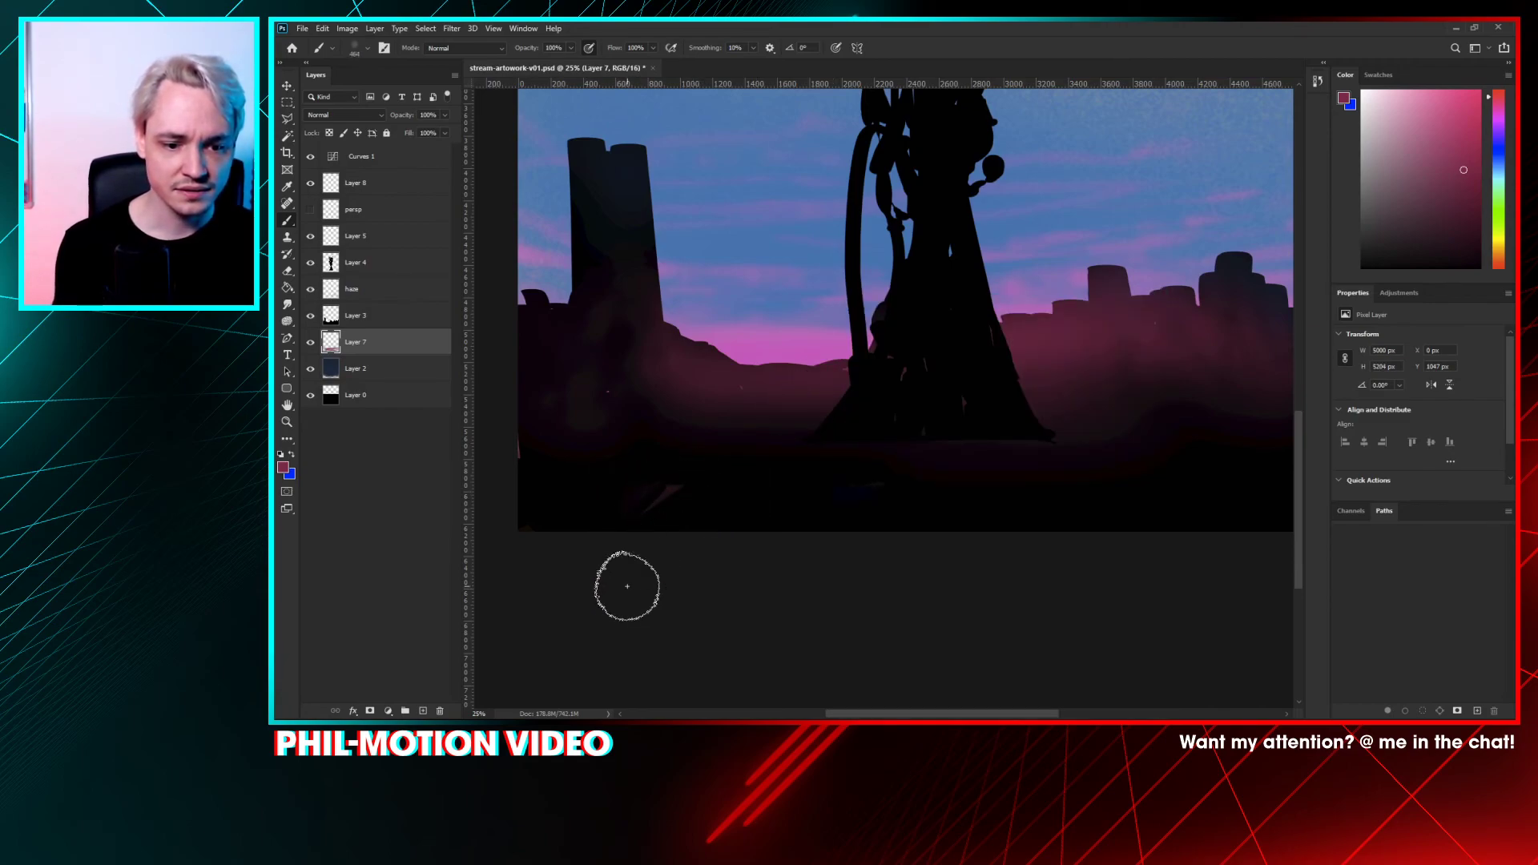
- Toggle the visibility of Layer 7 and the haze layer to check what each one contributes
click(311, 342)
click(311, 342)
click(311, 289)
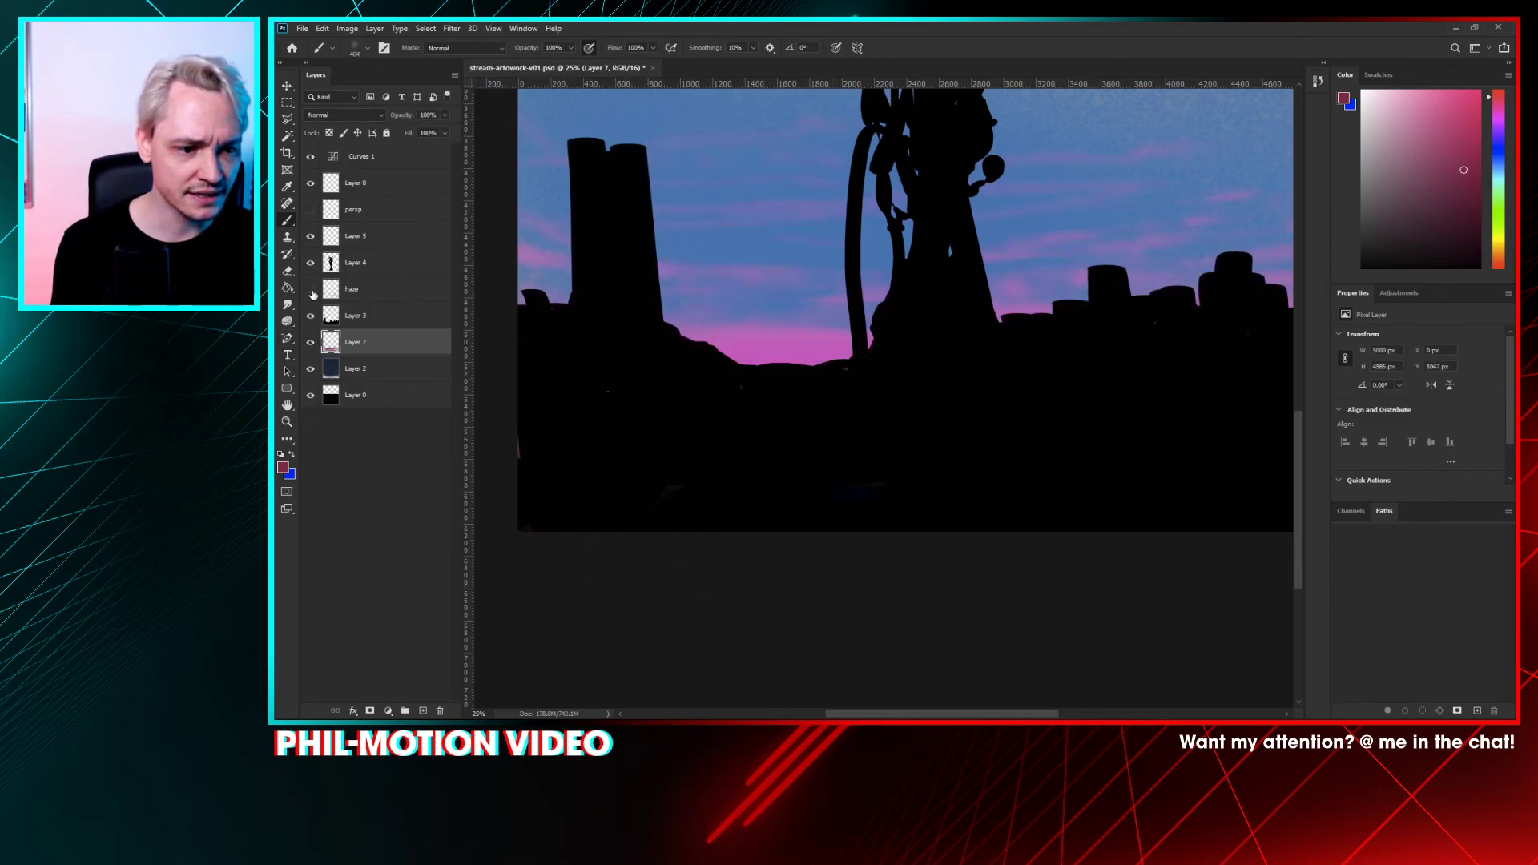
click(311, 290)
- Select the haze layer, undo the pink test stroke on it, and set the brush's mode to Clear
click(361, 290)
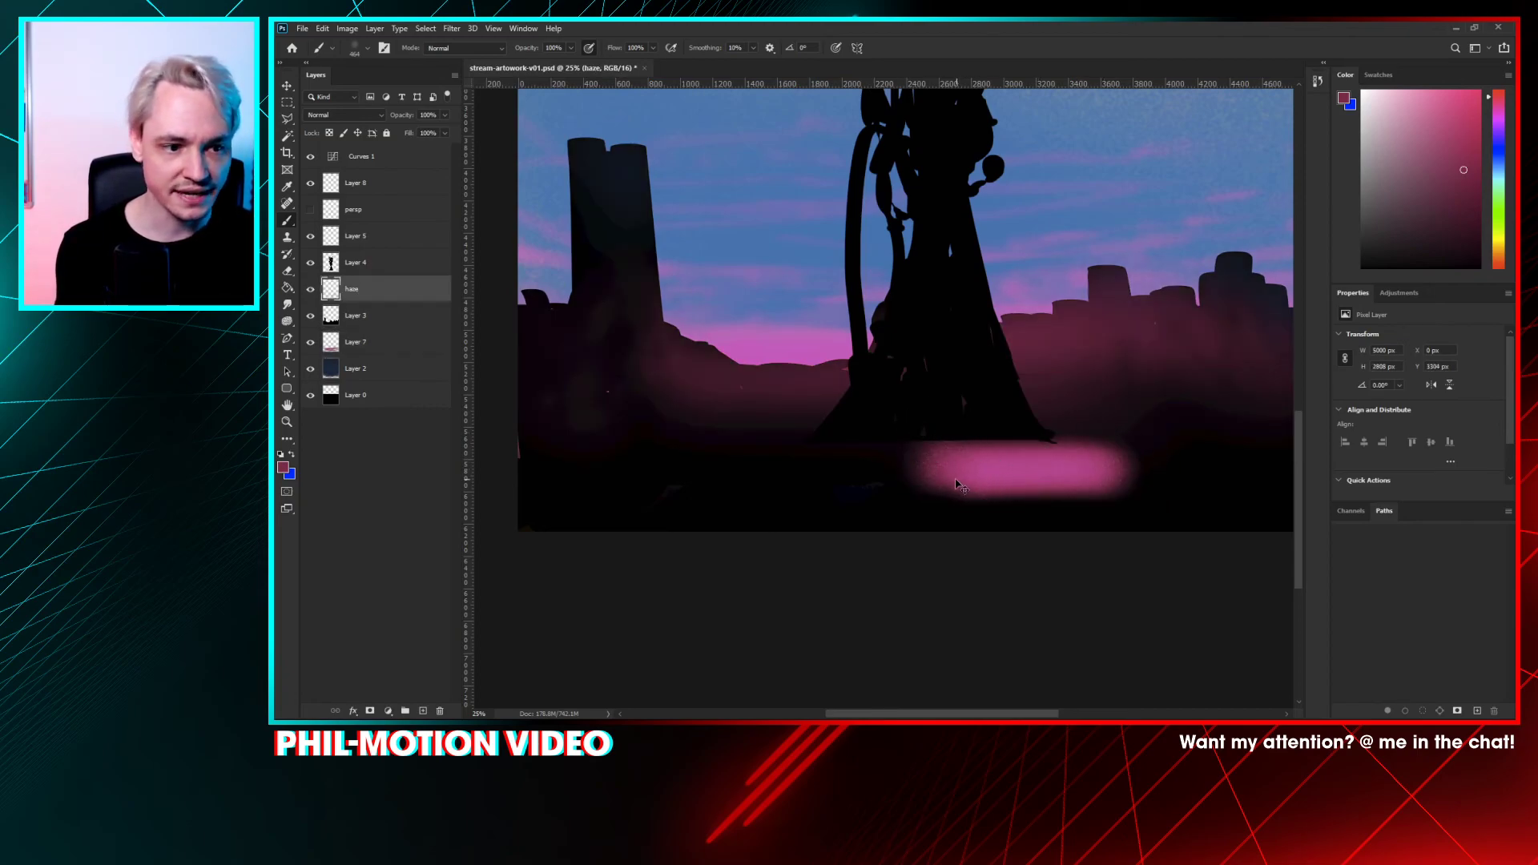
key(ctrl+z)
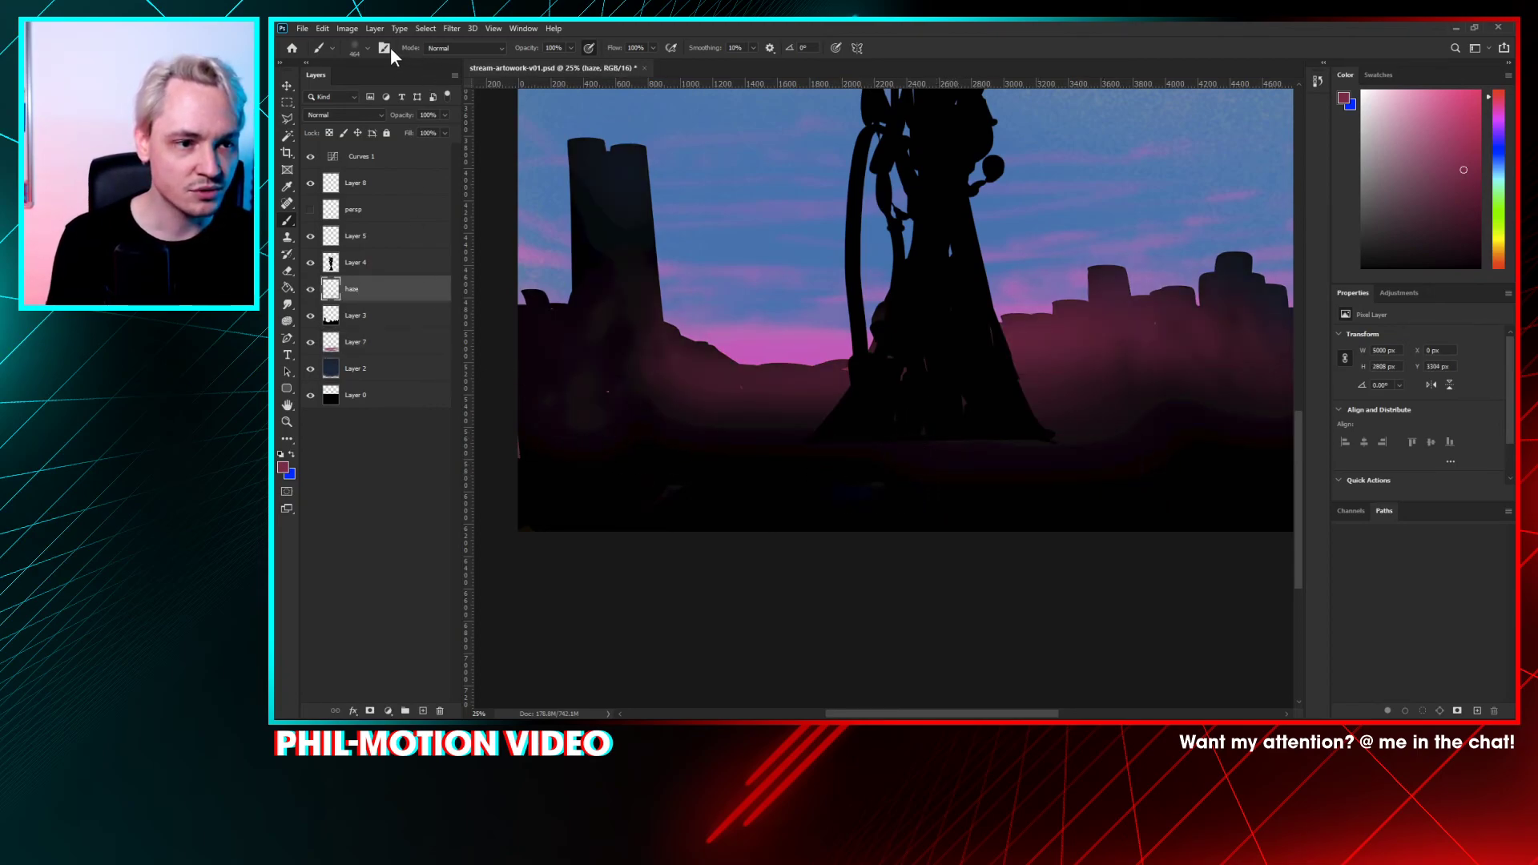
click(439, 49)
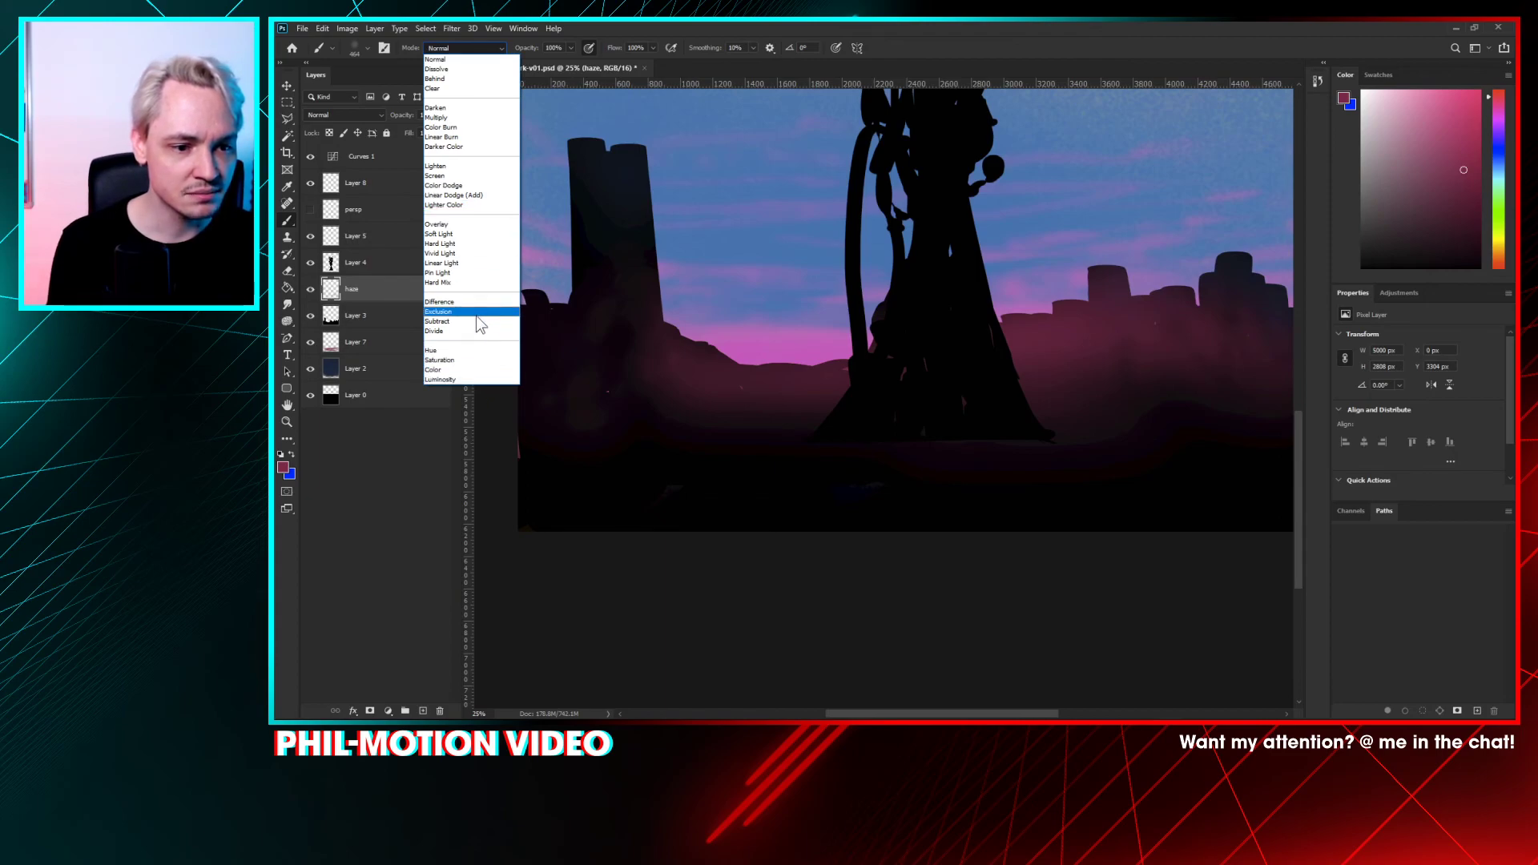
click(479, 89)
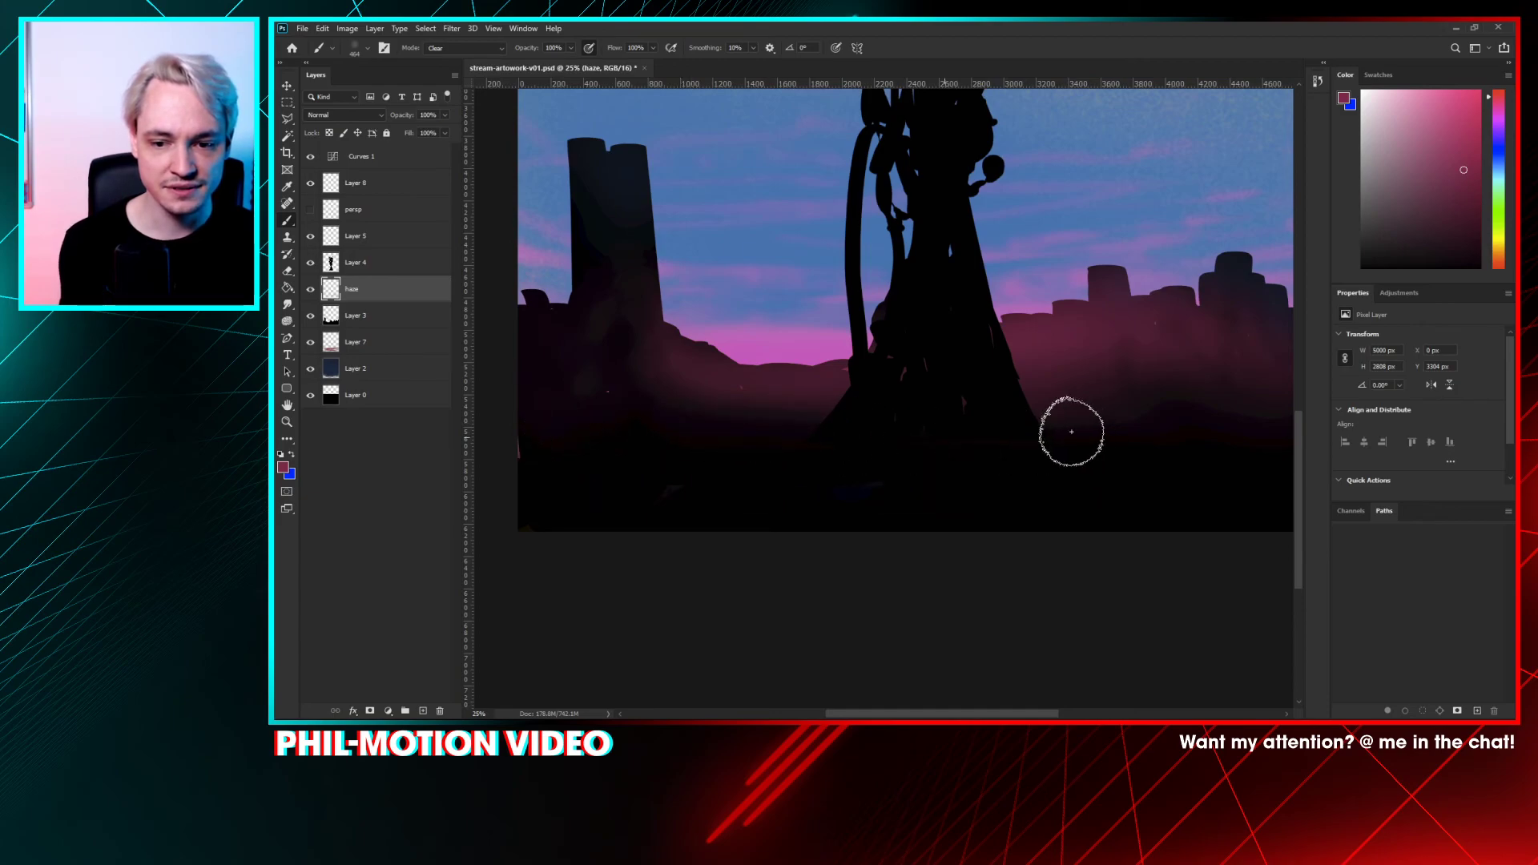
- Clear the lower haze across the foreground and around the base of the central structure
drag(1071, 432, 824, 447)
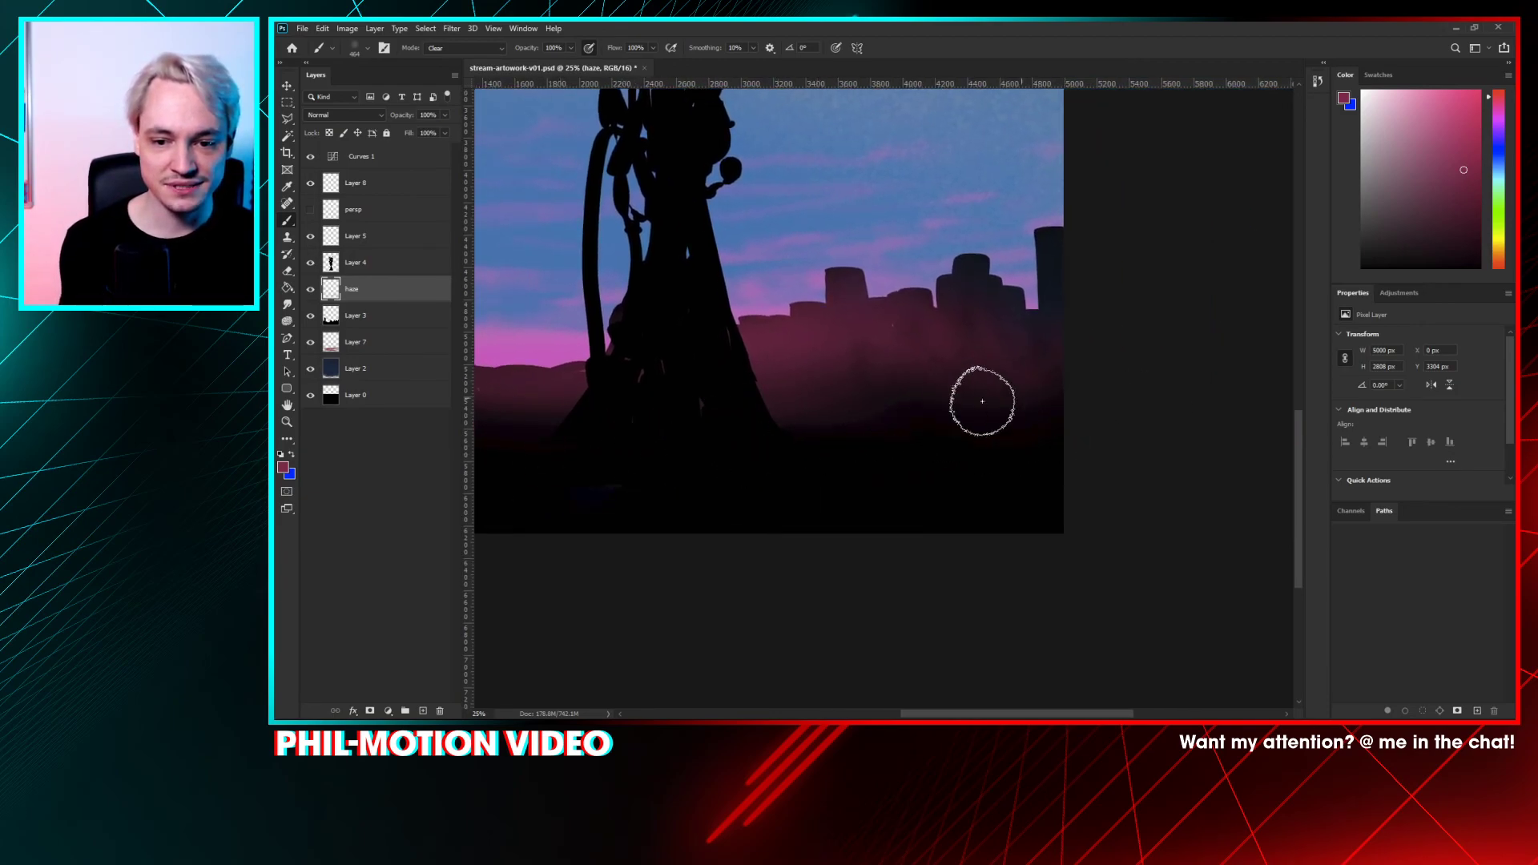
drag(704, 451, 1011, 444)
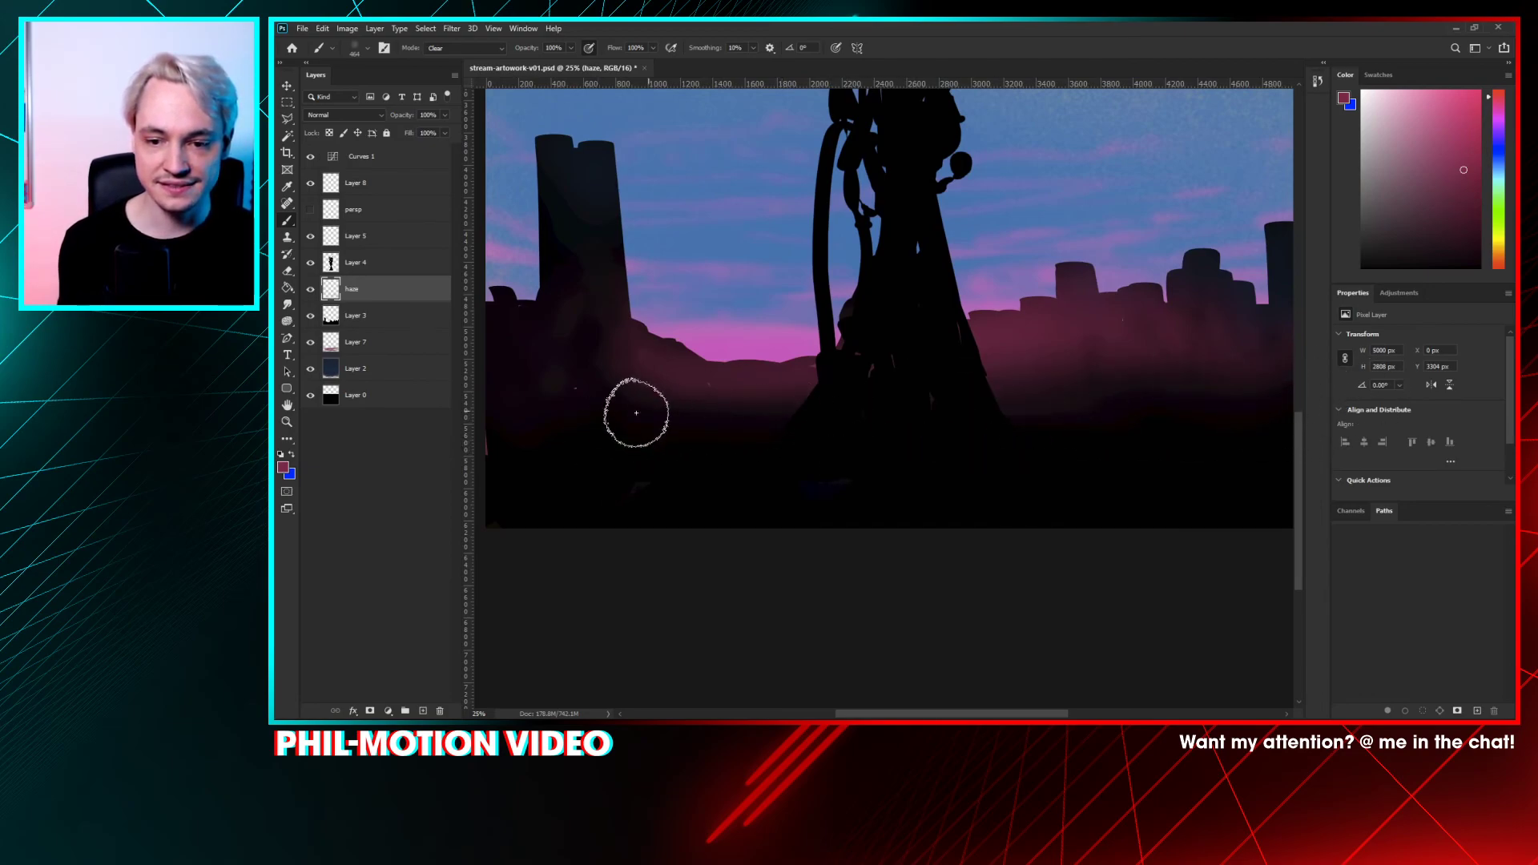
drag(1066, 378, 979, 409)
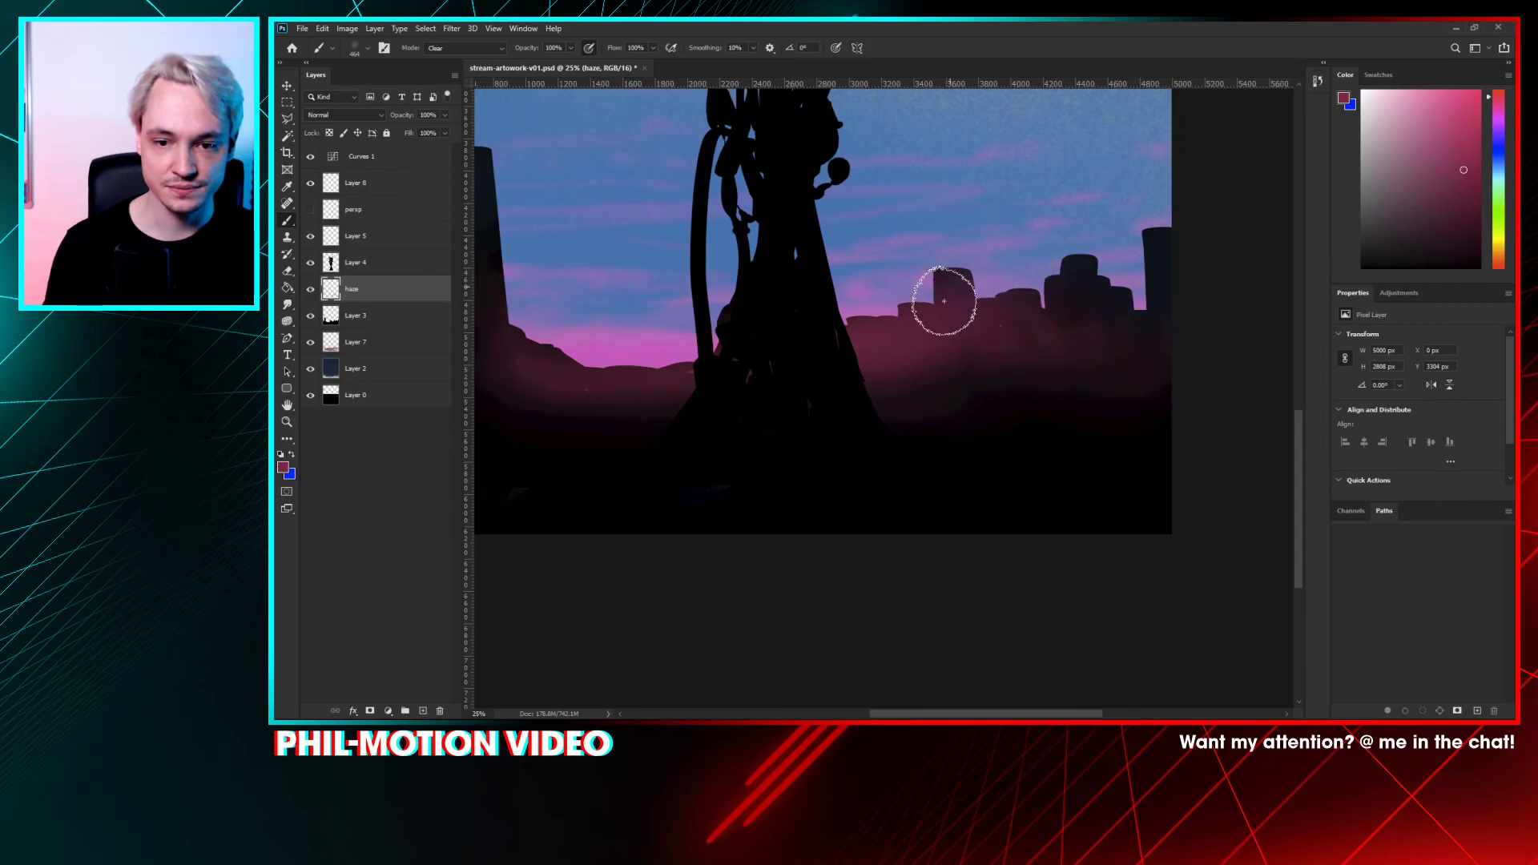
scroll(993, 347, left, 6)
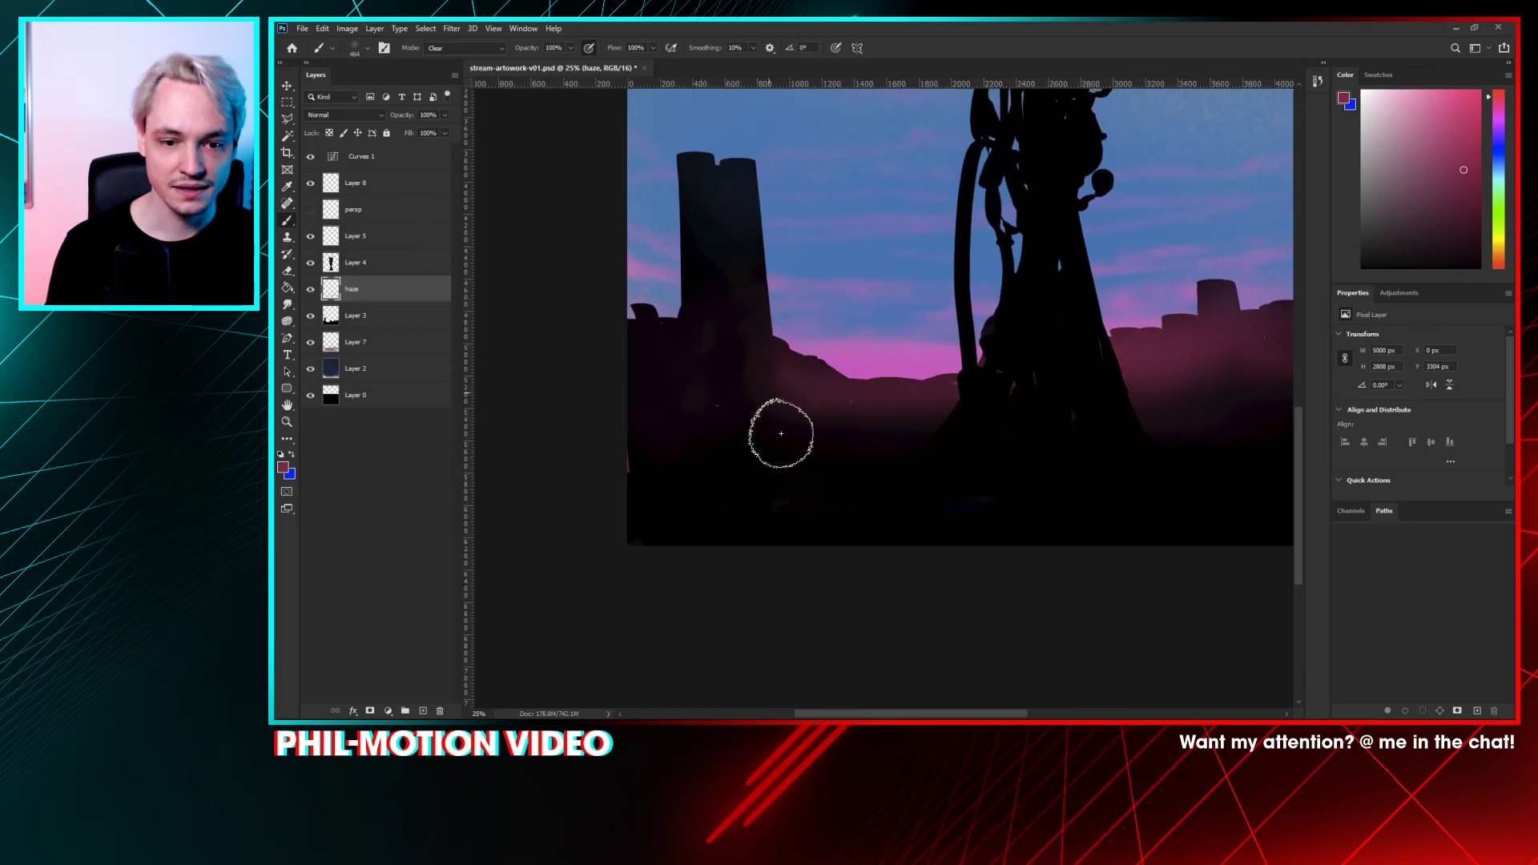
- Hide the Curves adjustment layer and review the whole composition in its original darkness
click(310, 158)
drag(1009, 440, 855, 502)
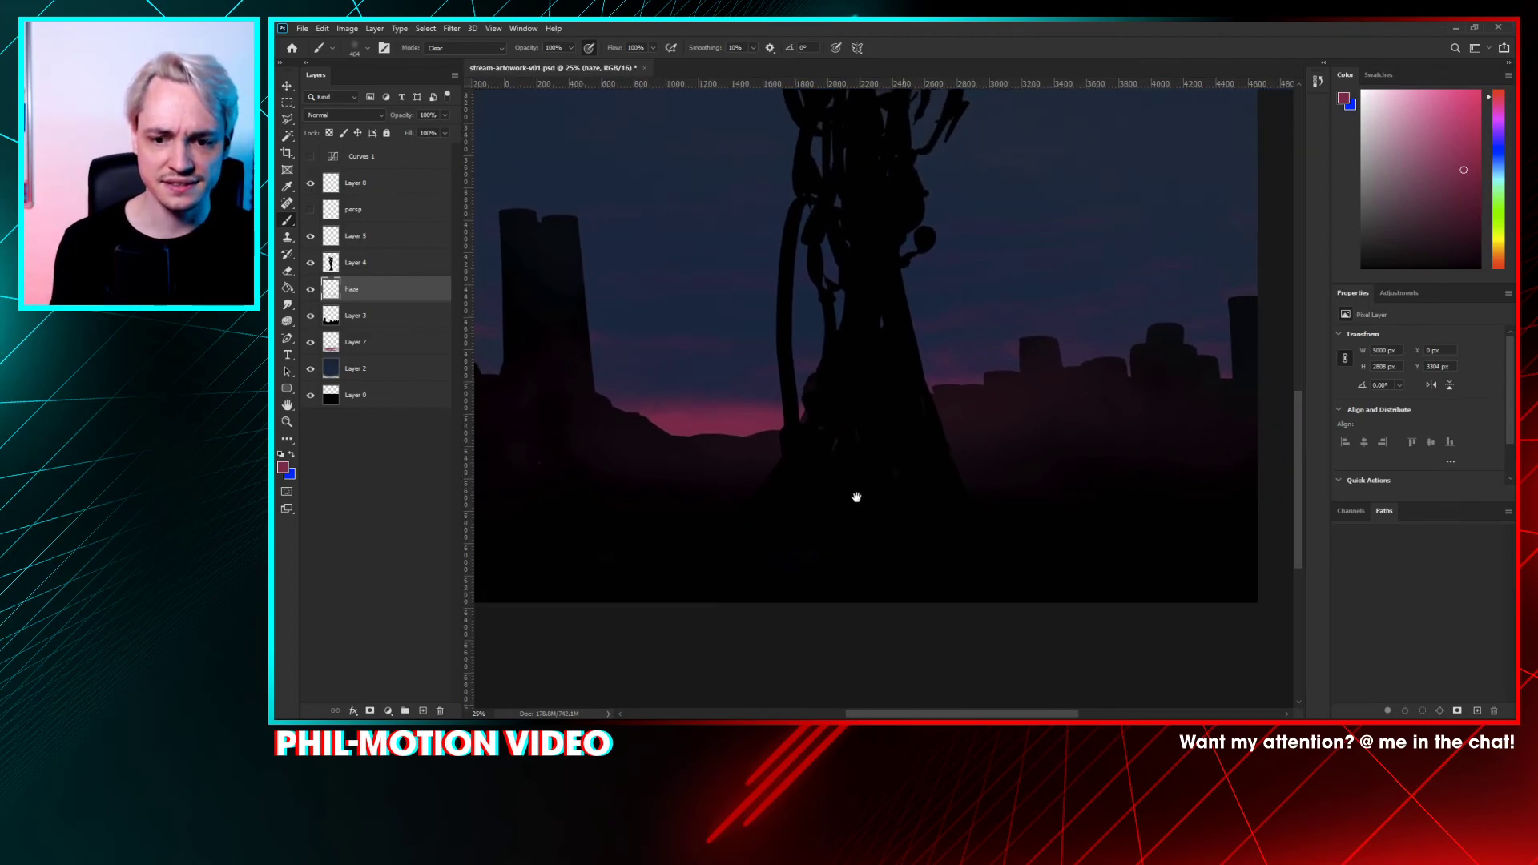
key(ctrl+minus)
key(ctrl+minus)
key(ctrl+minus)
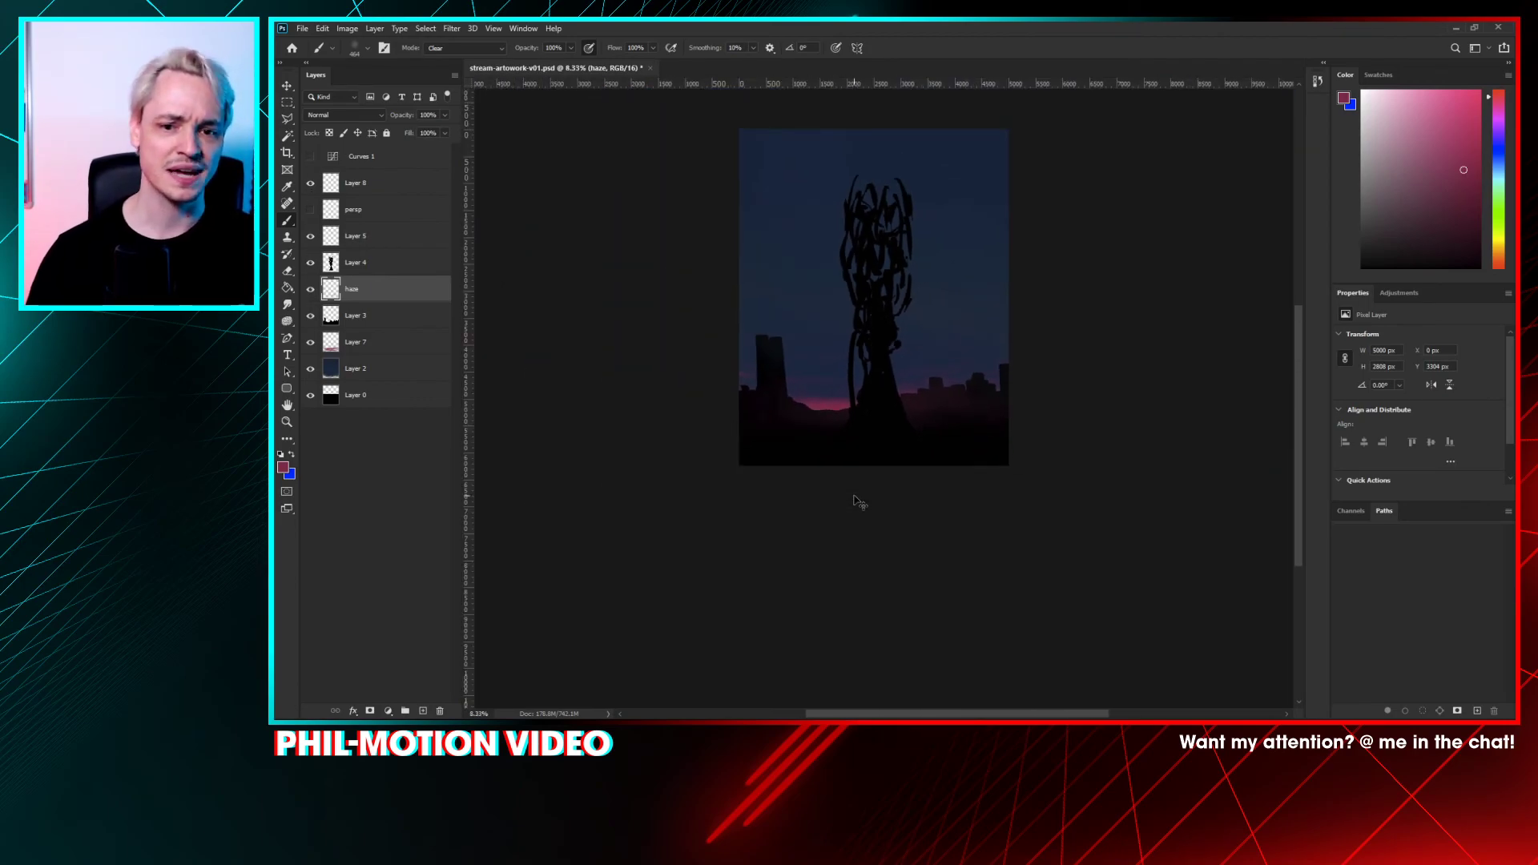
key(ctrl+plus)
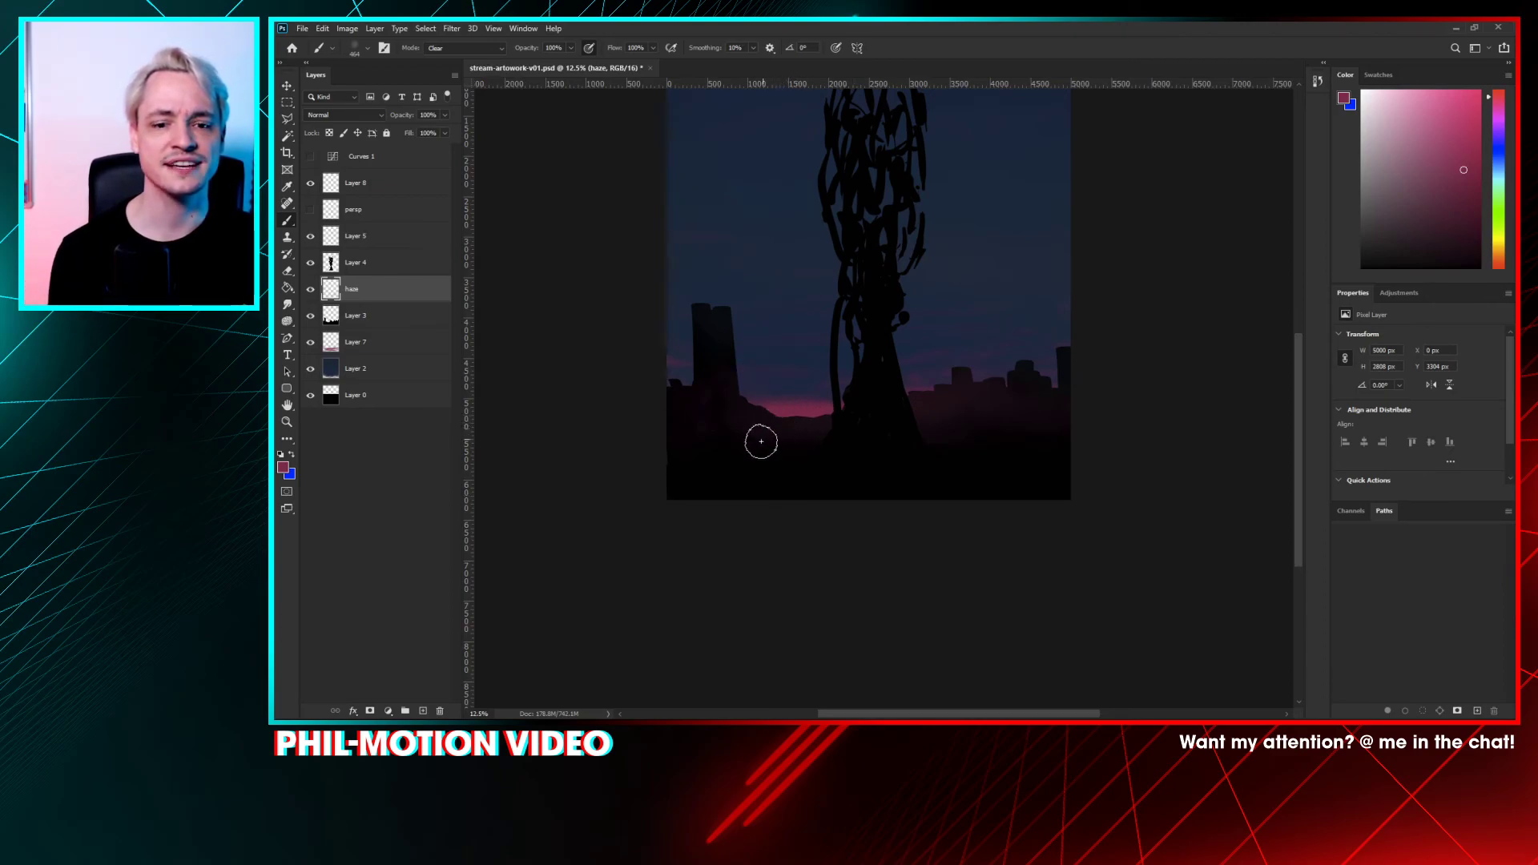
key(ctrl+plus)
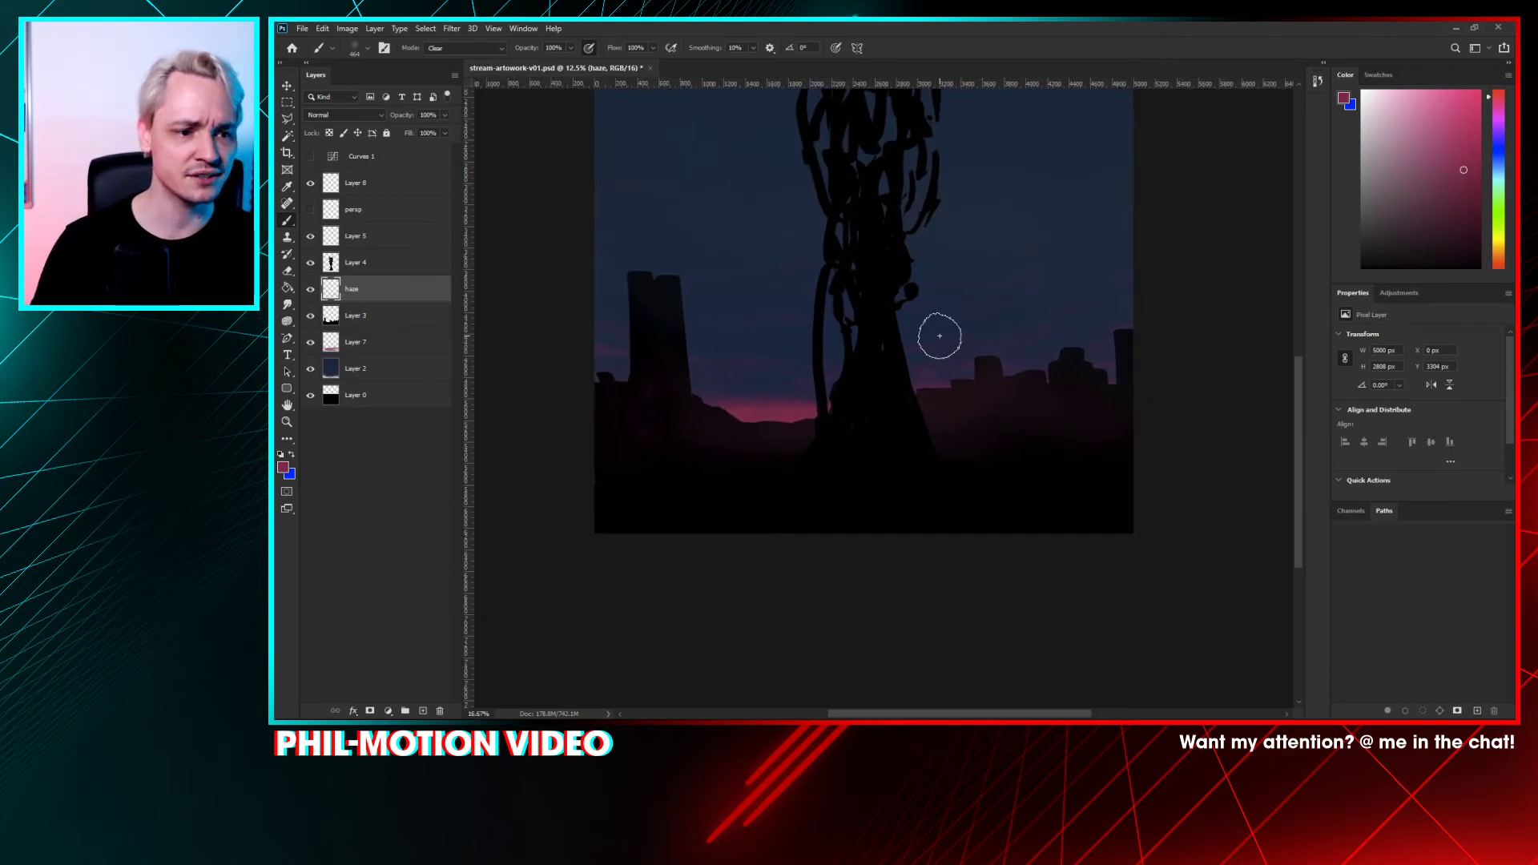
- Select Layer 8 and set a bright, saturated pink brush colour based on a sample from the horizon
click(403, 186)
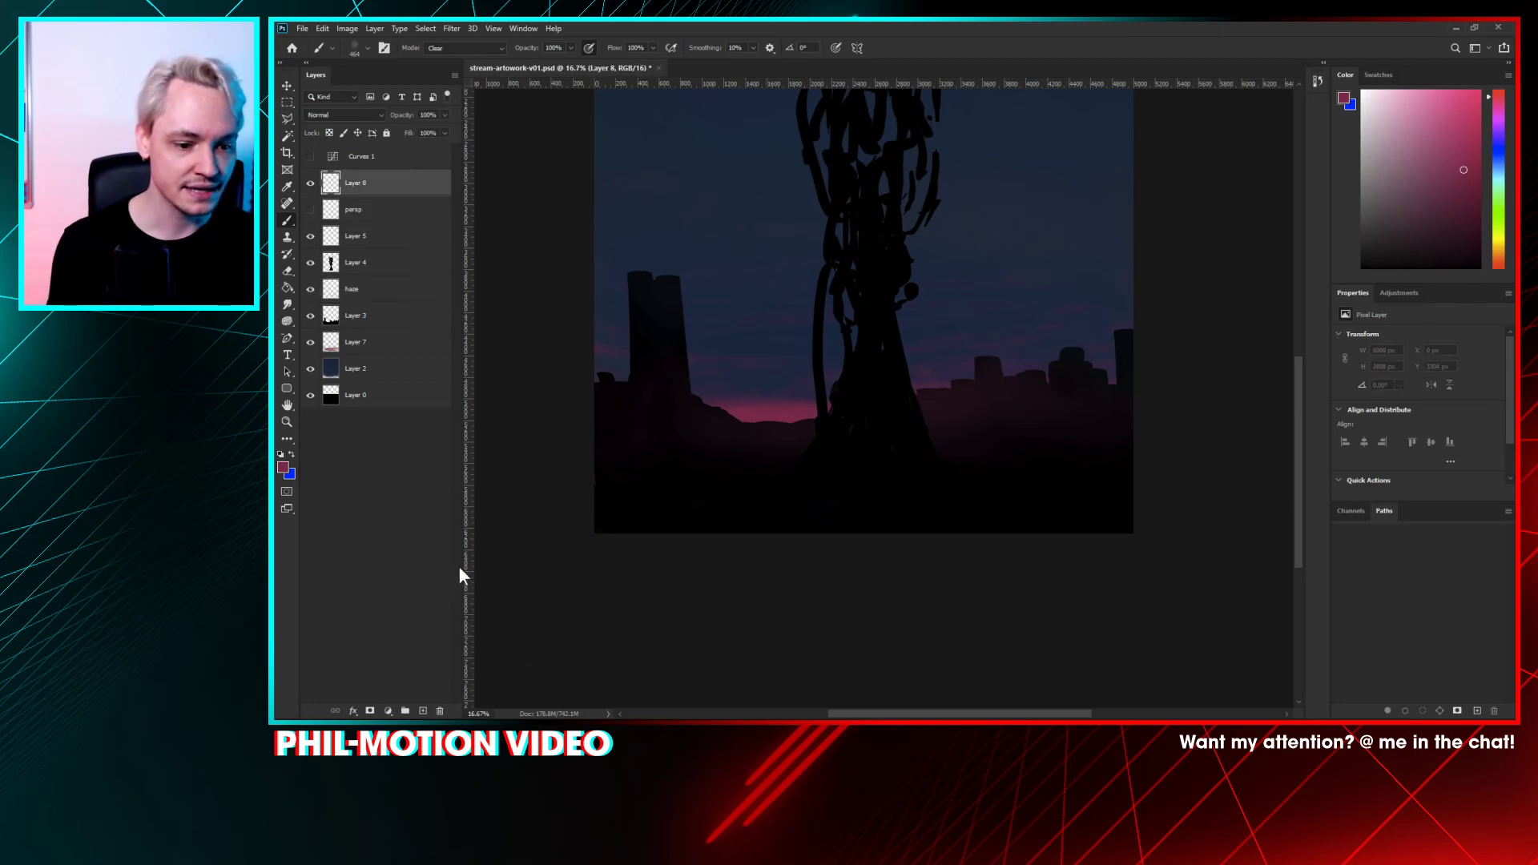
key(i)
click(749, 416)
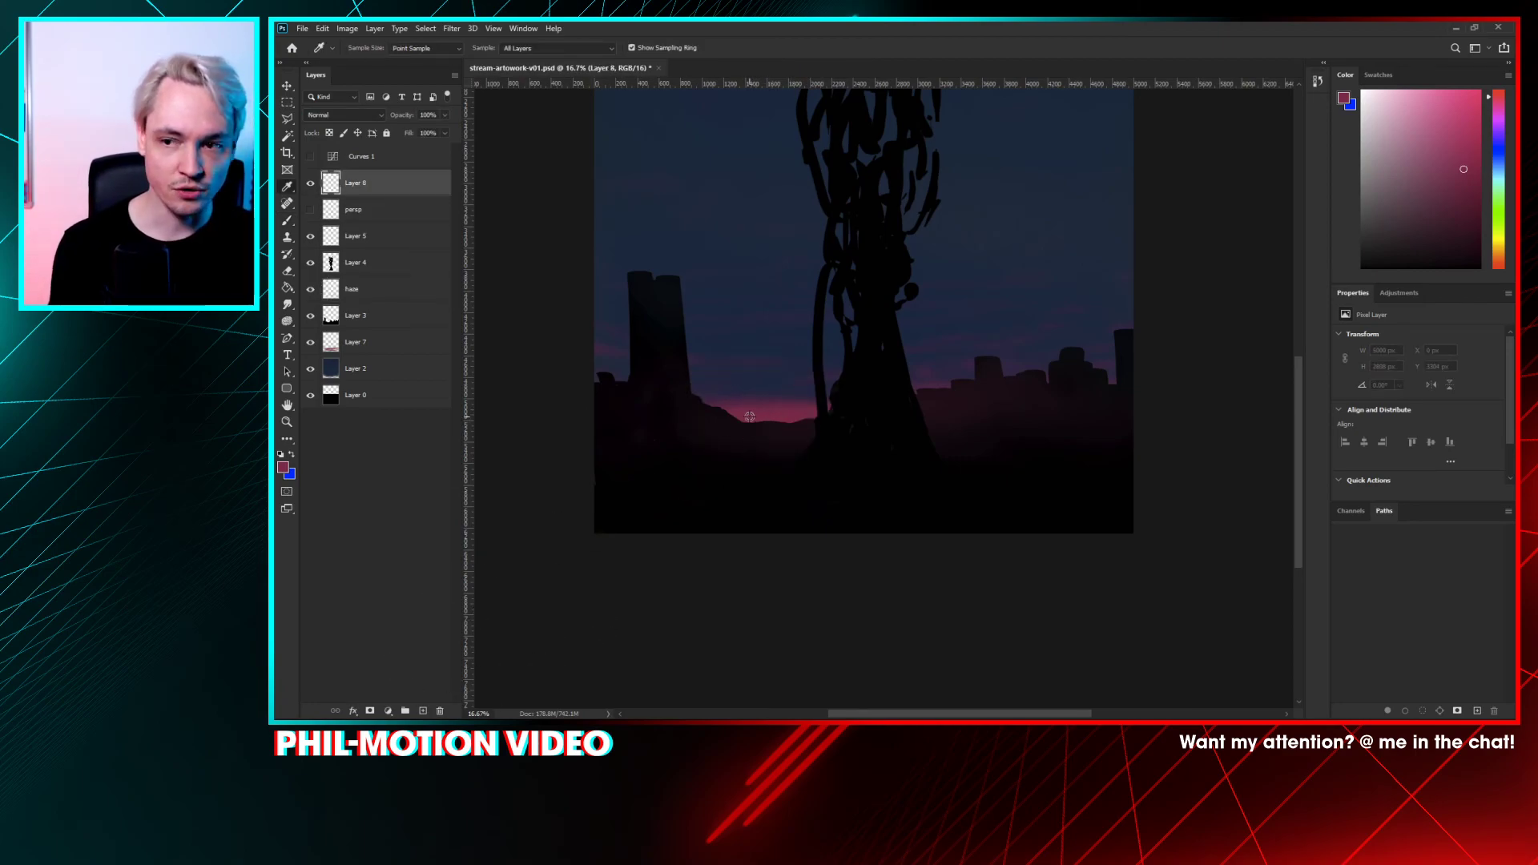
drag(1492, 122, 1480, 90)
key(b)
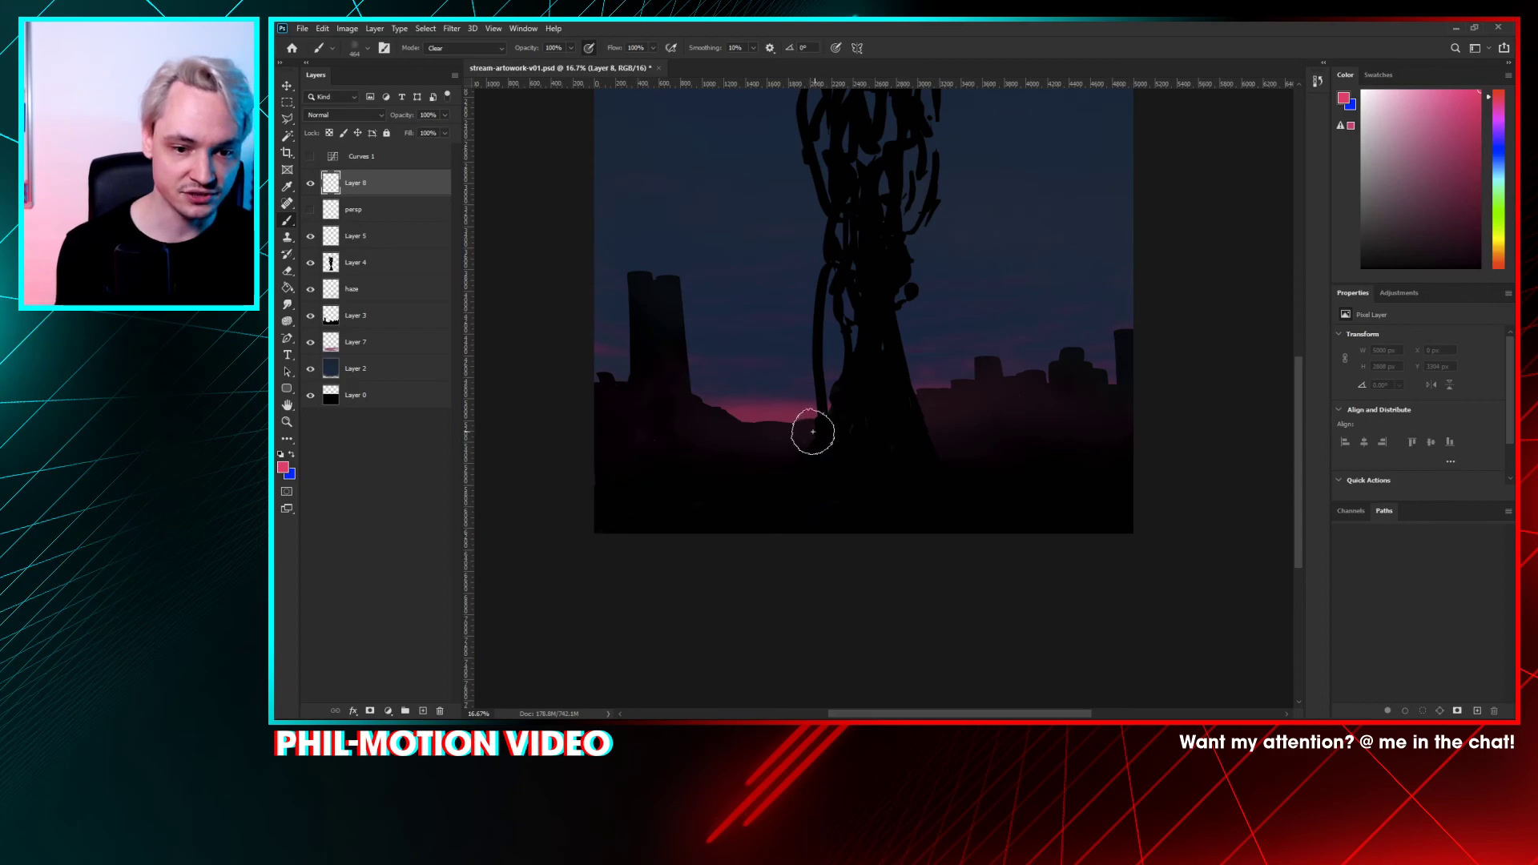
- Switch to a hard elliptical brush in Normal mode and test a pink dab on the horizon
right_click(761, 379)
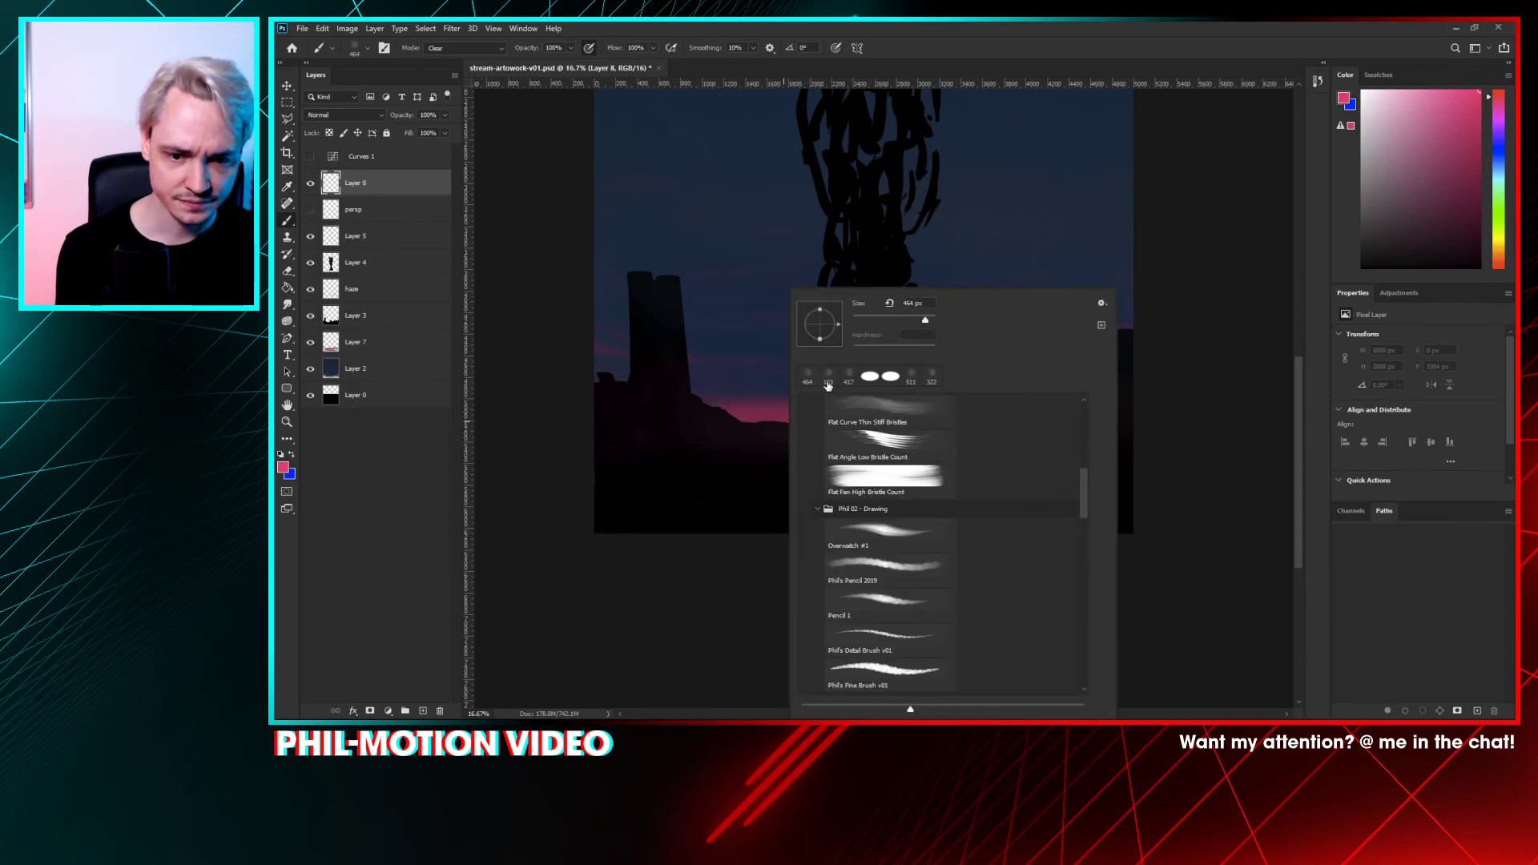
click(869, 375)
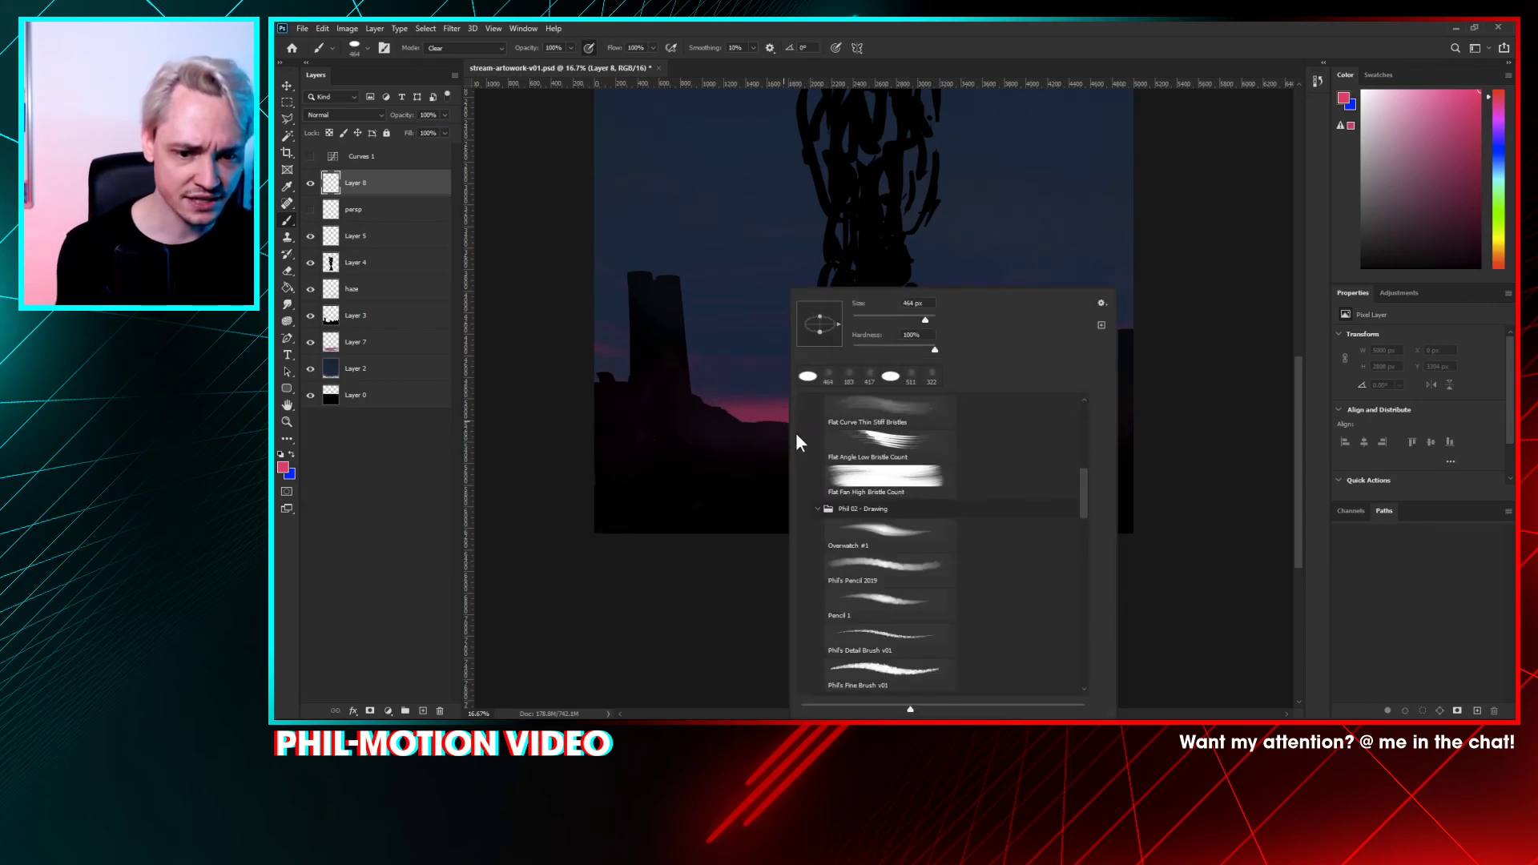
click(760, 419)
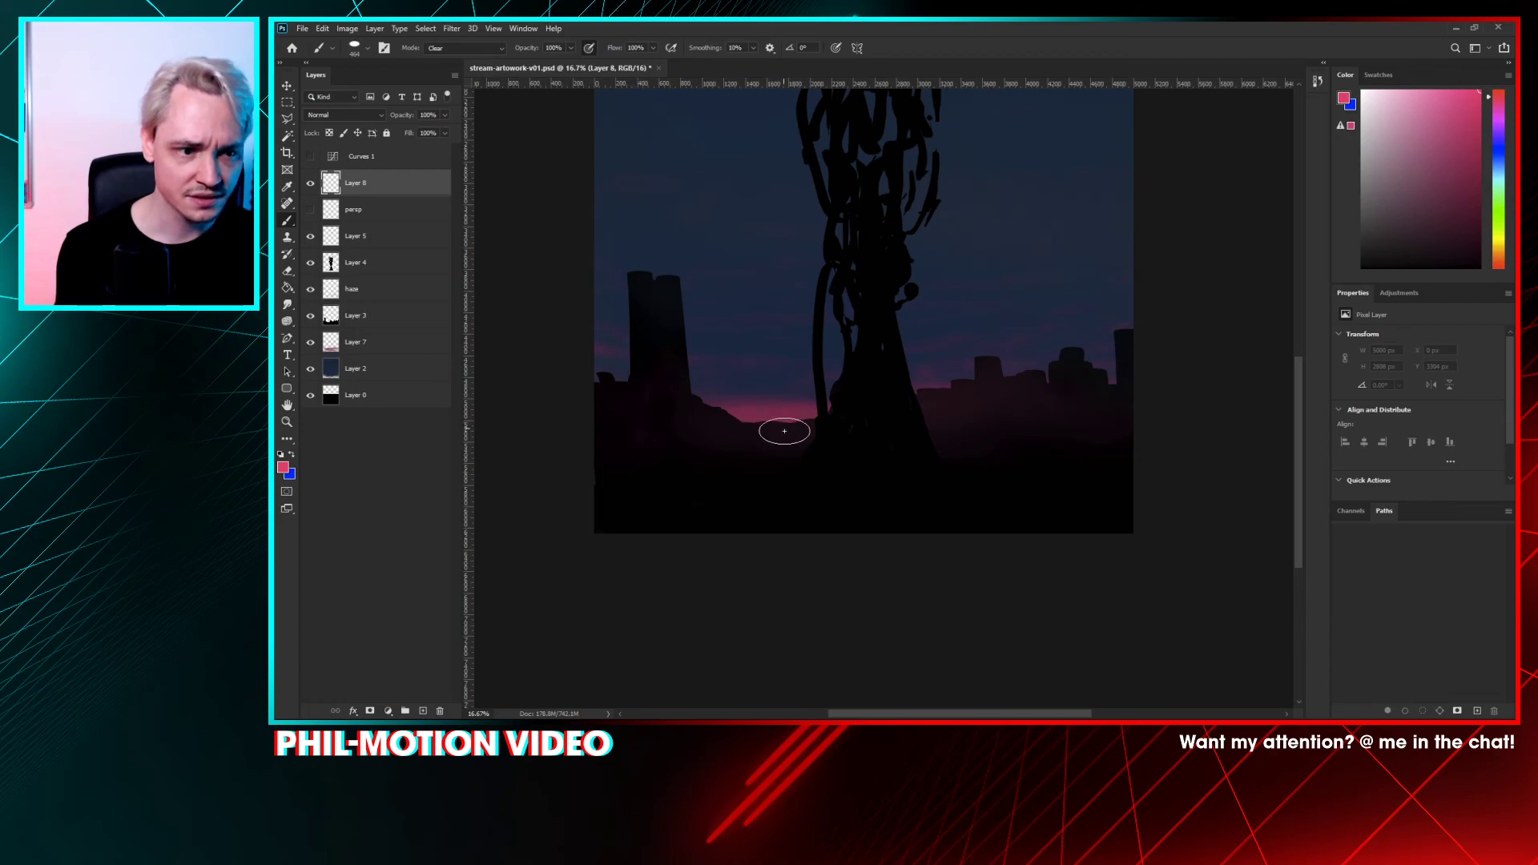
click(464, 50)
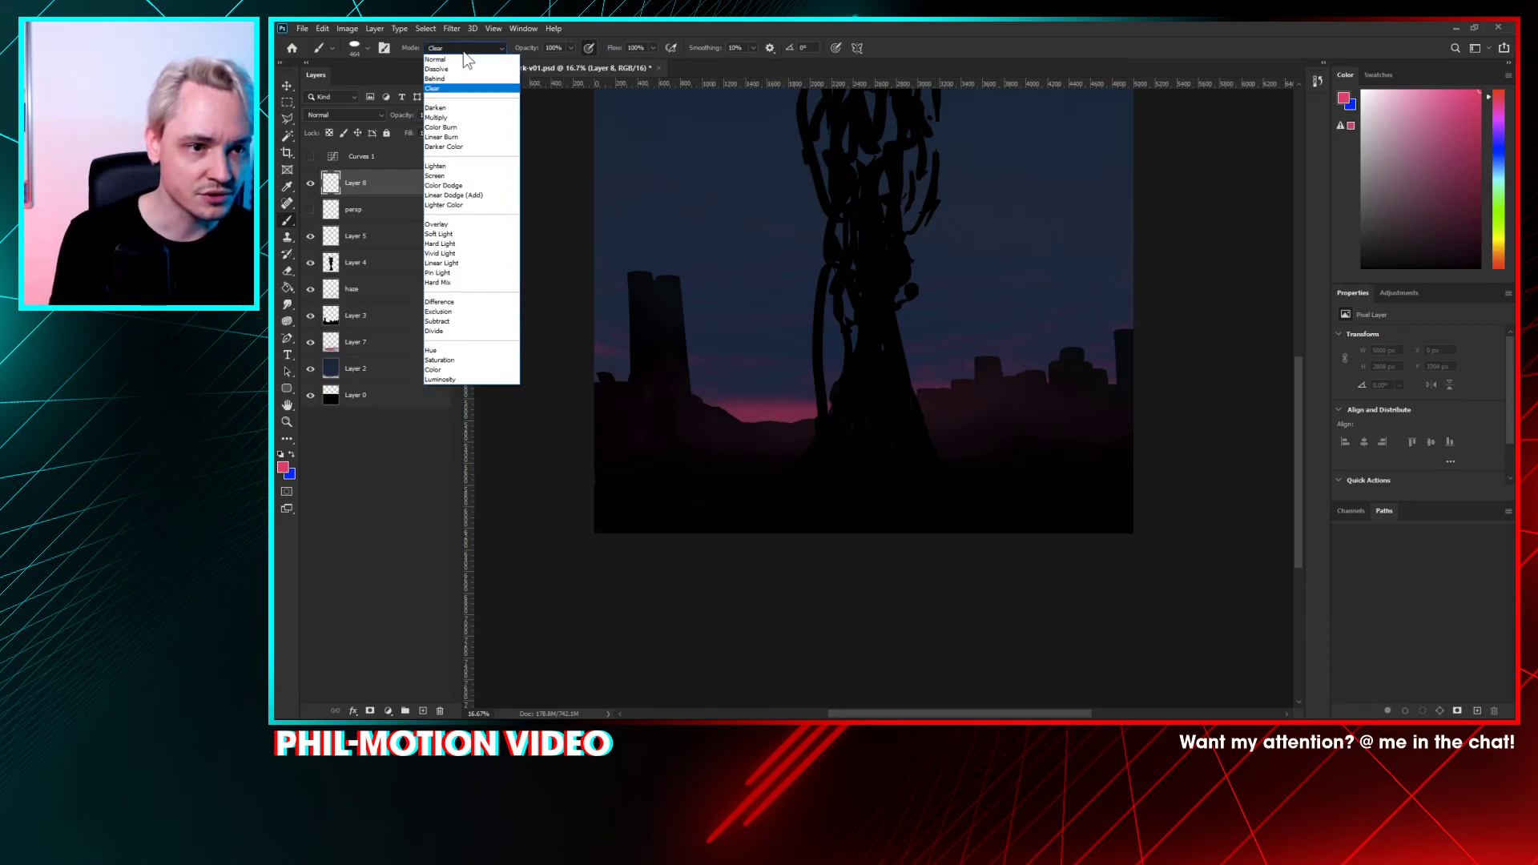
click(465, 59)
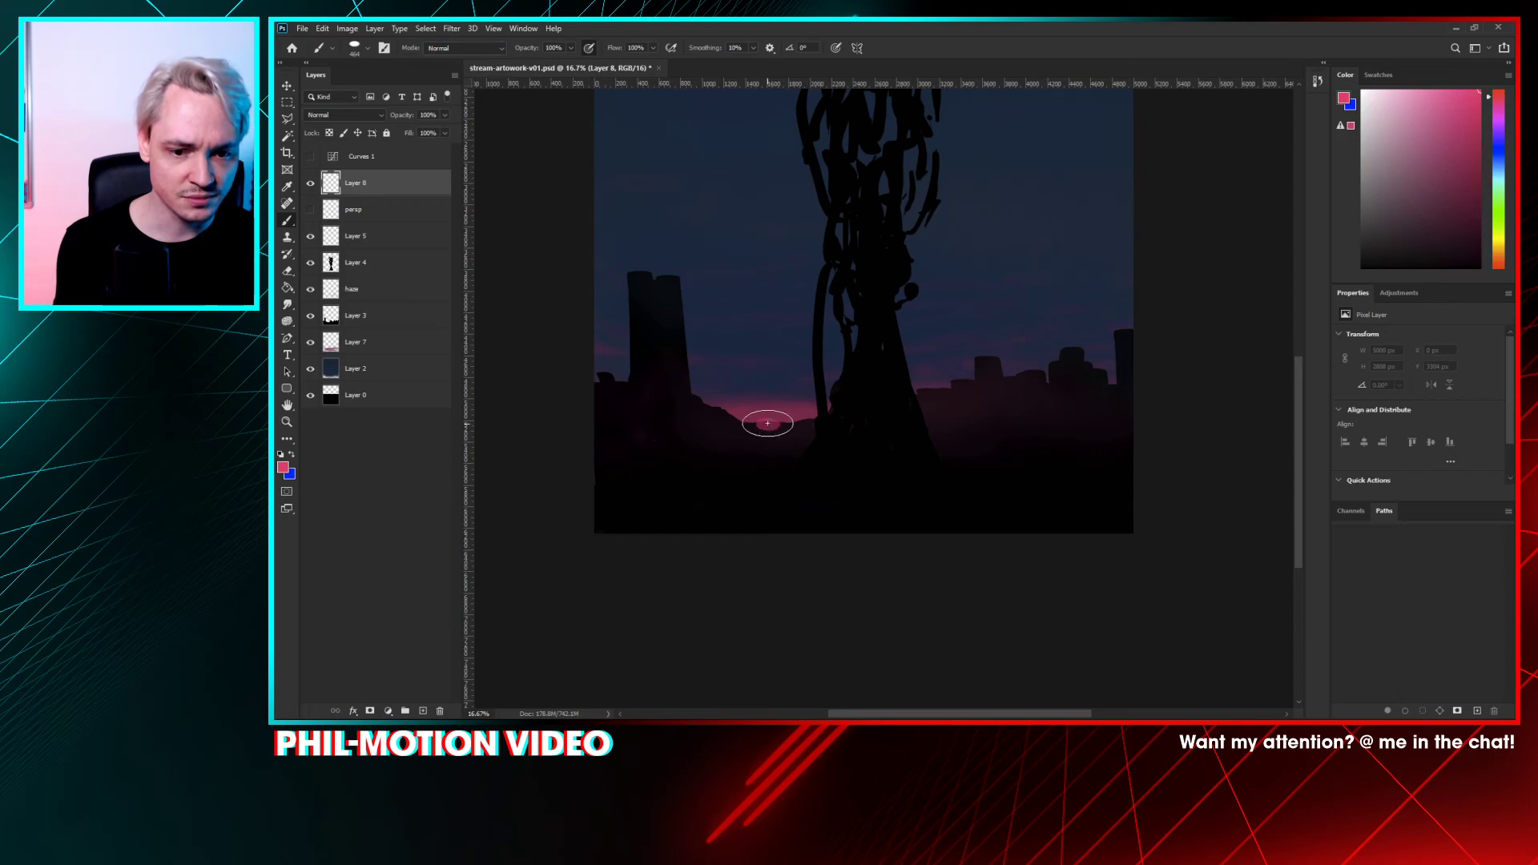
click(775, 420)
- Paint a small round pink sun on the horizon beside the central structure with a round 200 px brush and pressure-controlled size
right_click(773, 420)
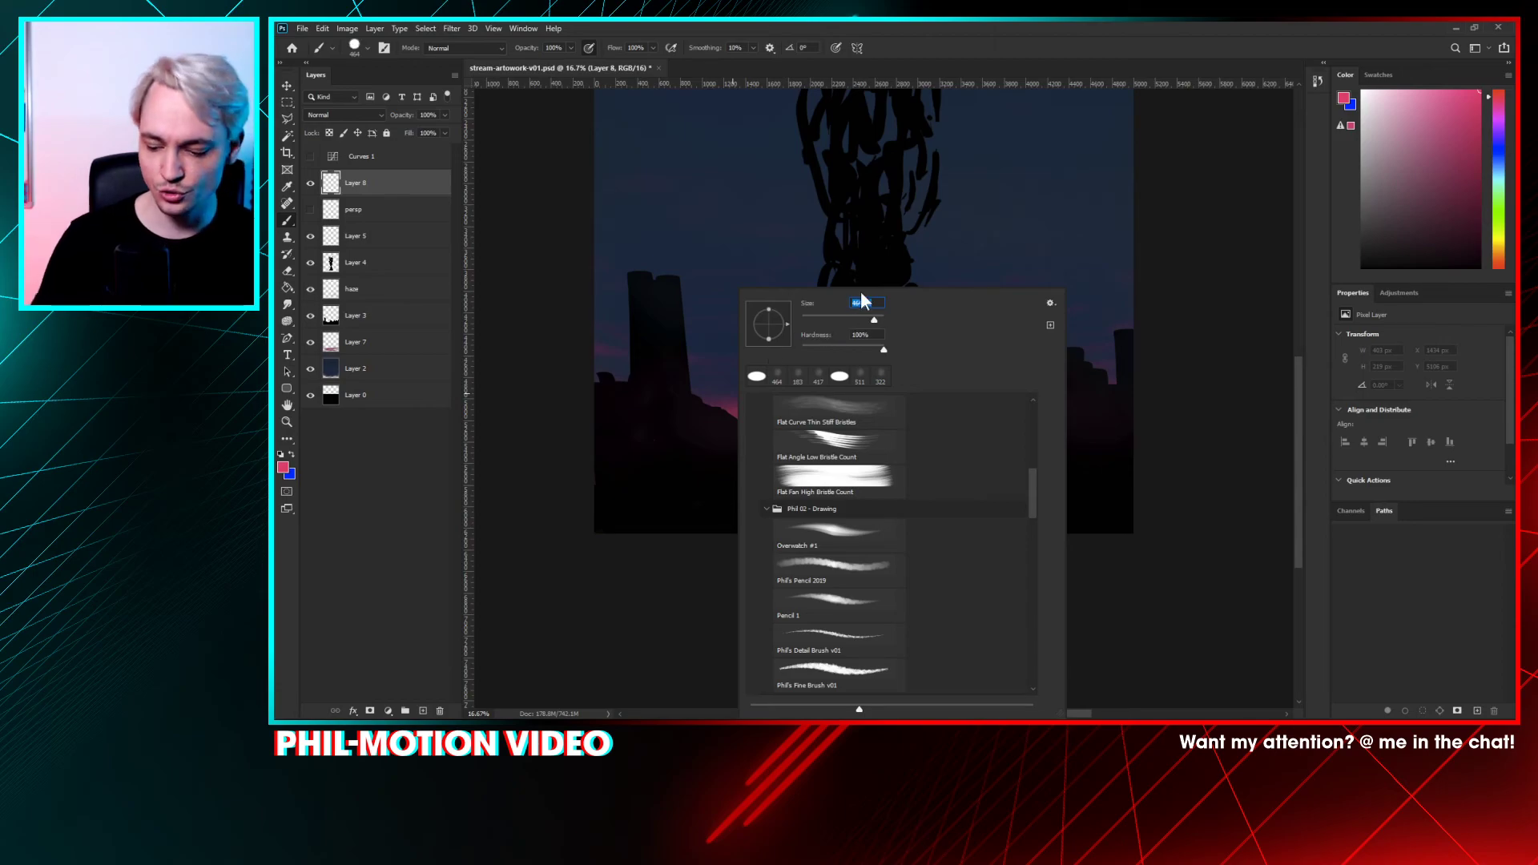
text(200)
key(Return)
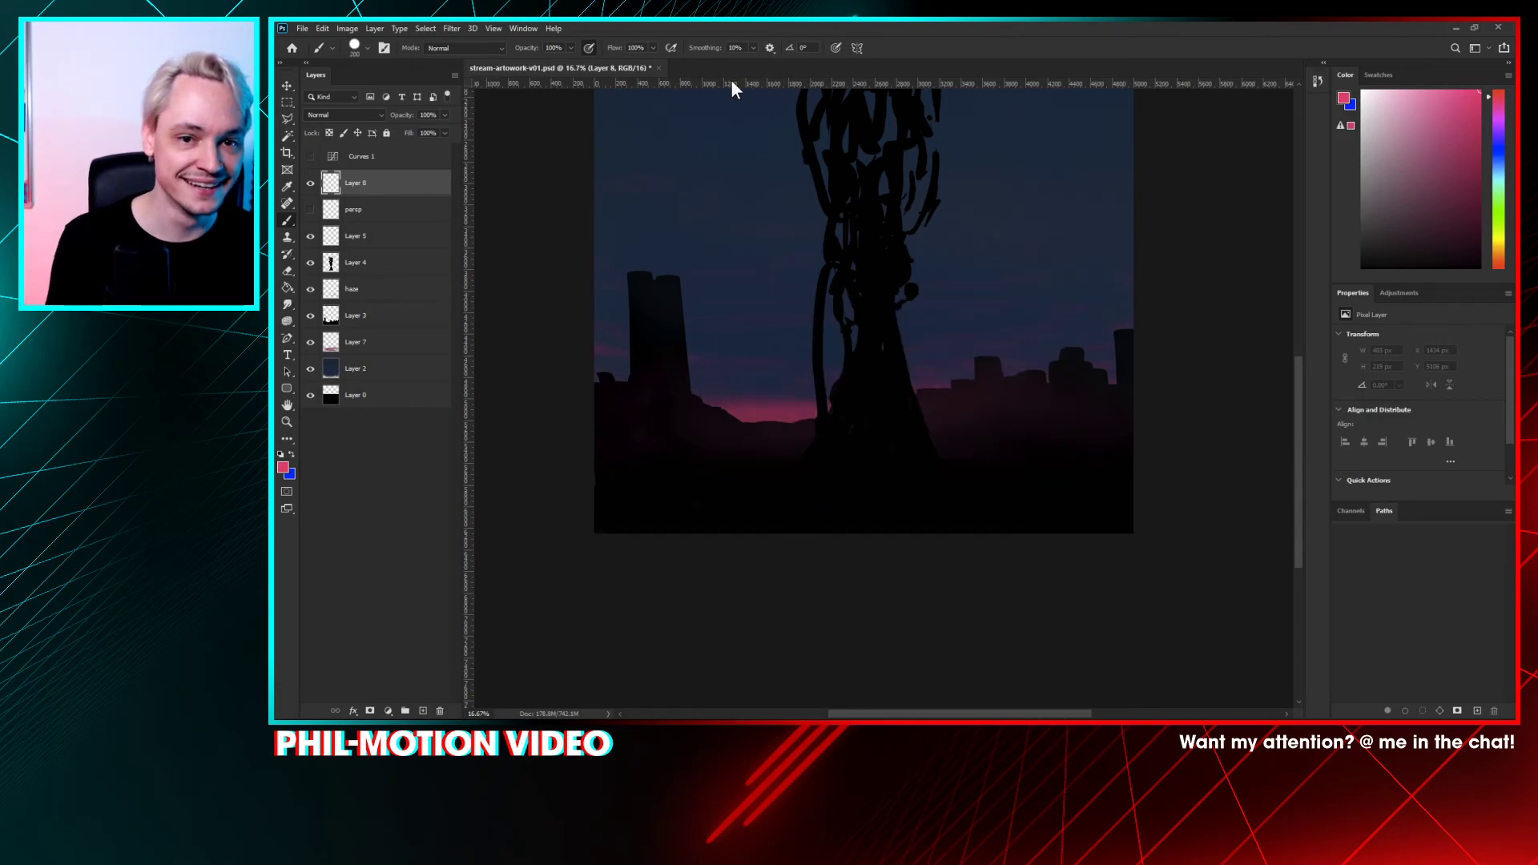
click(835, 49)
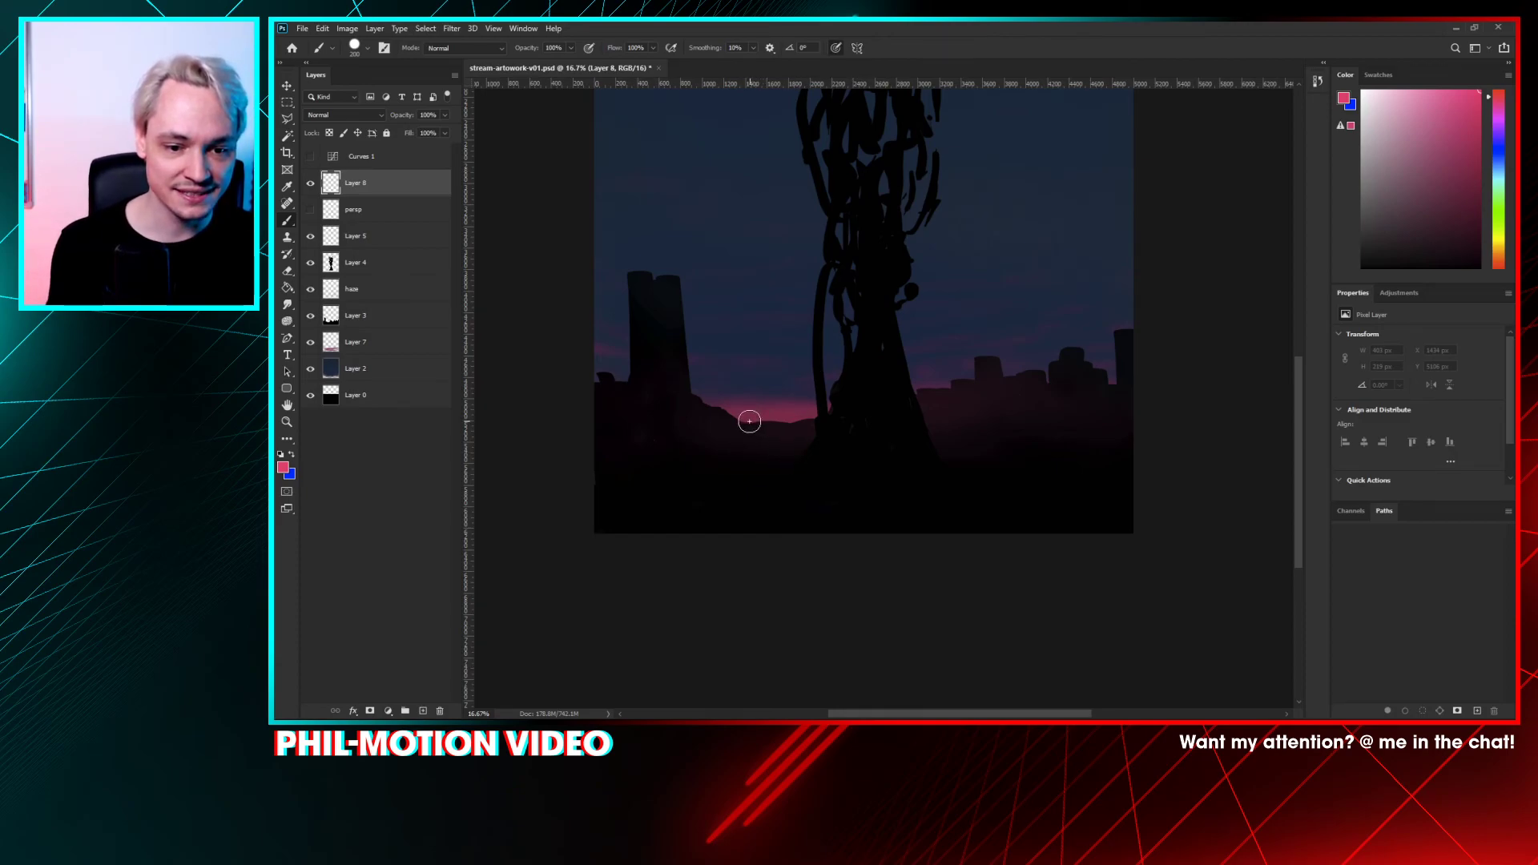
click(750, 421)
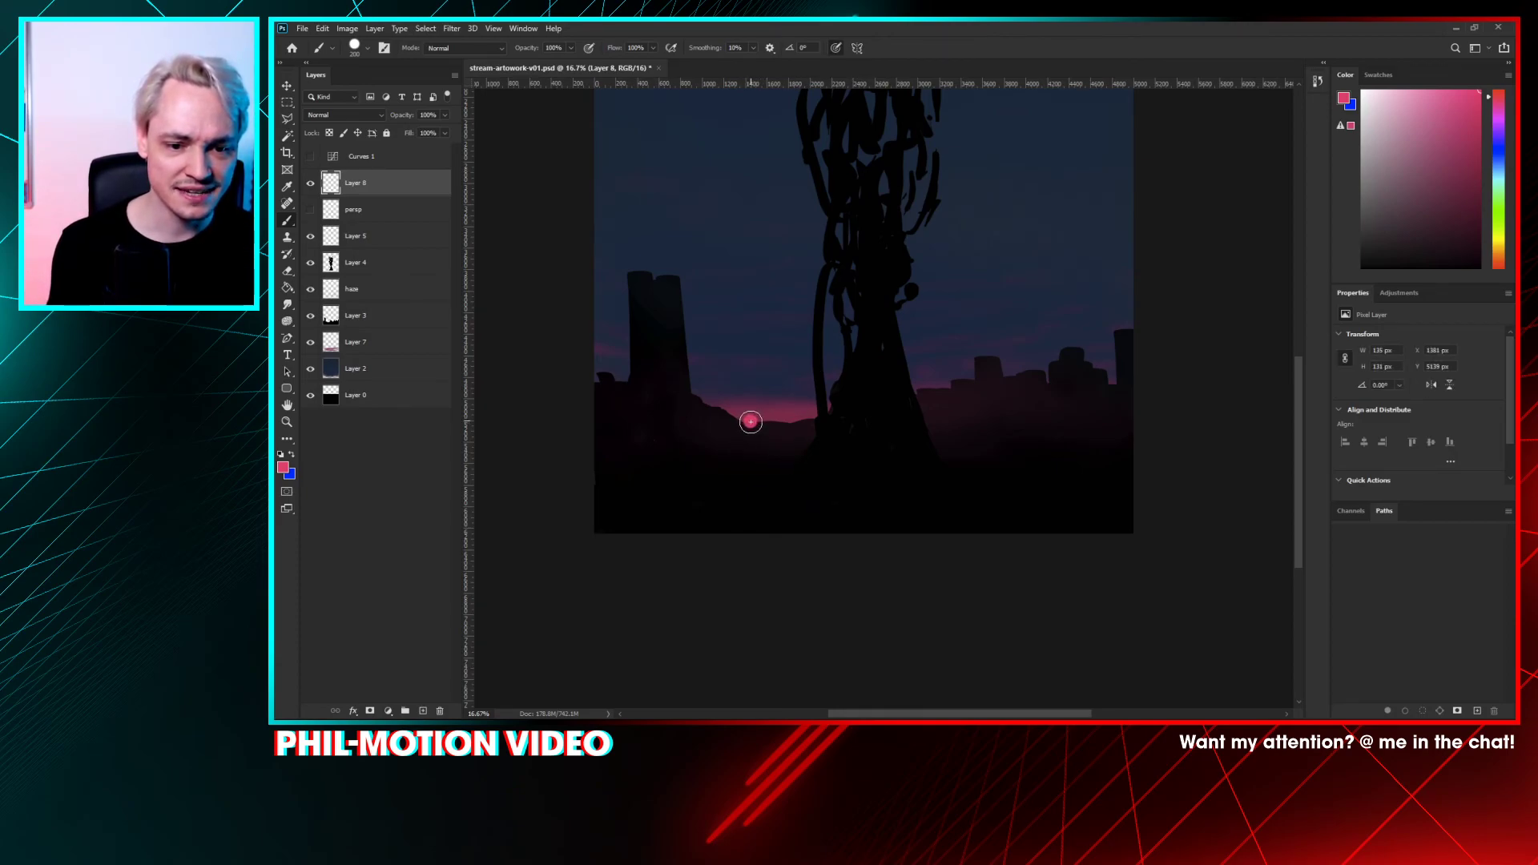
click(750, 422)
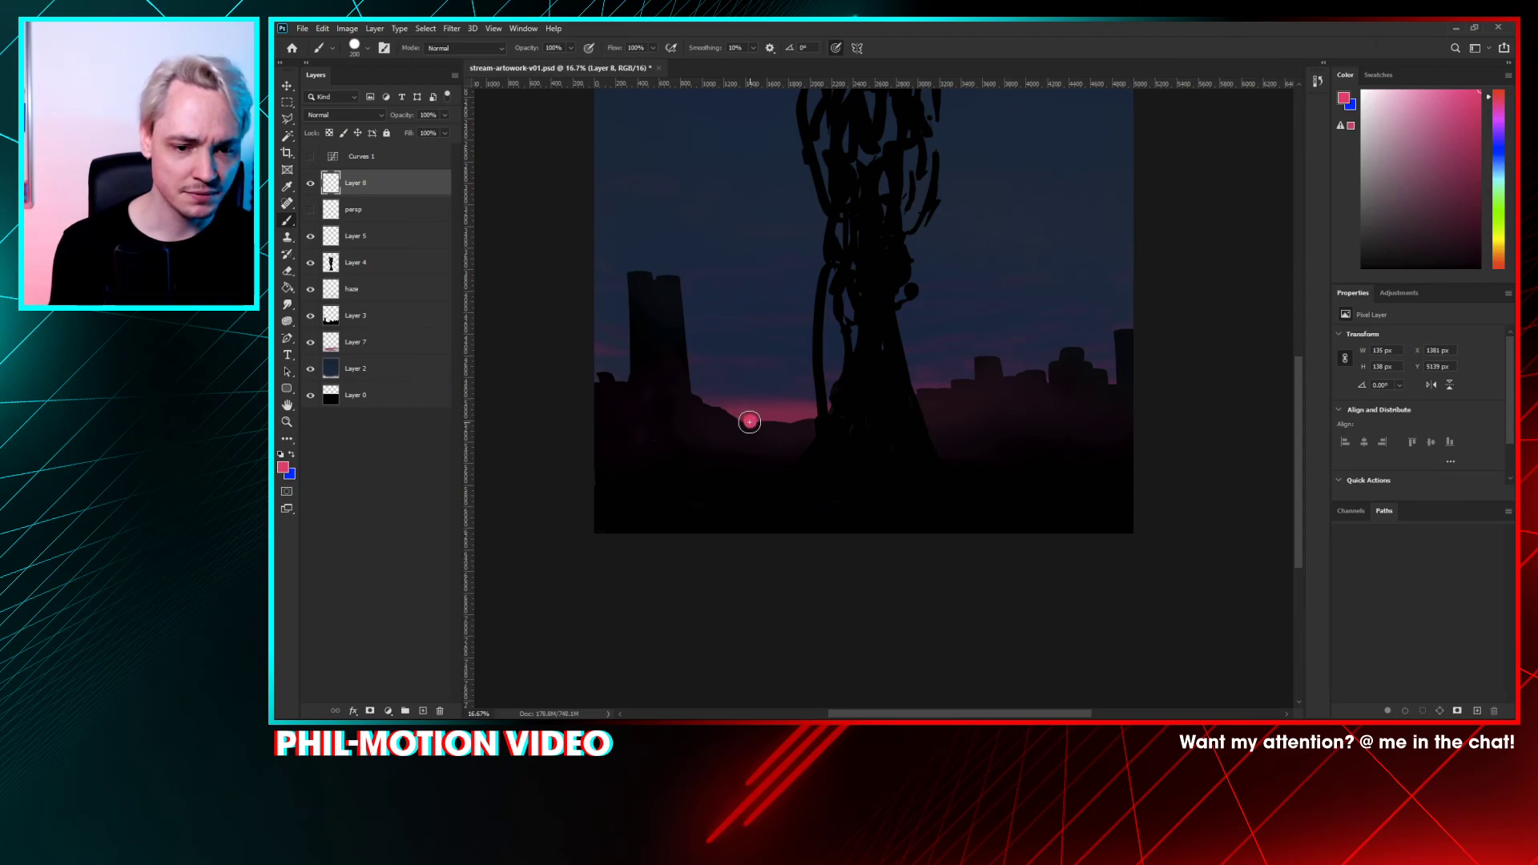
click(751, 421)
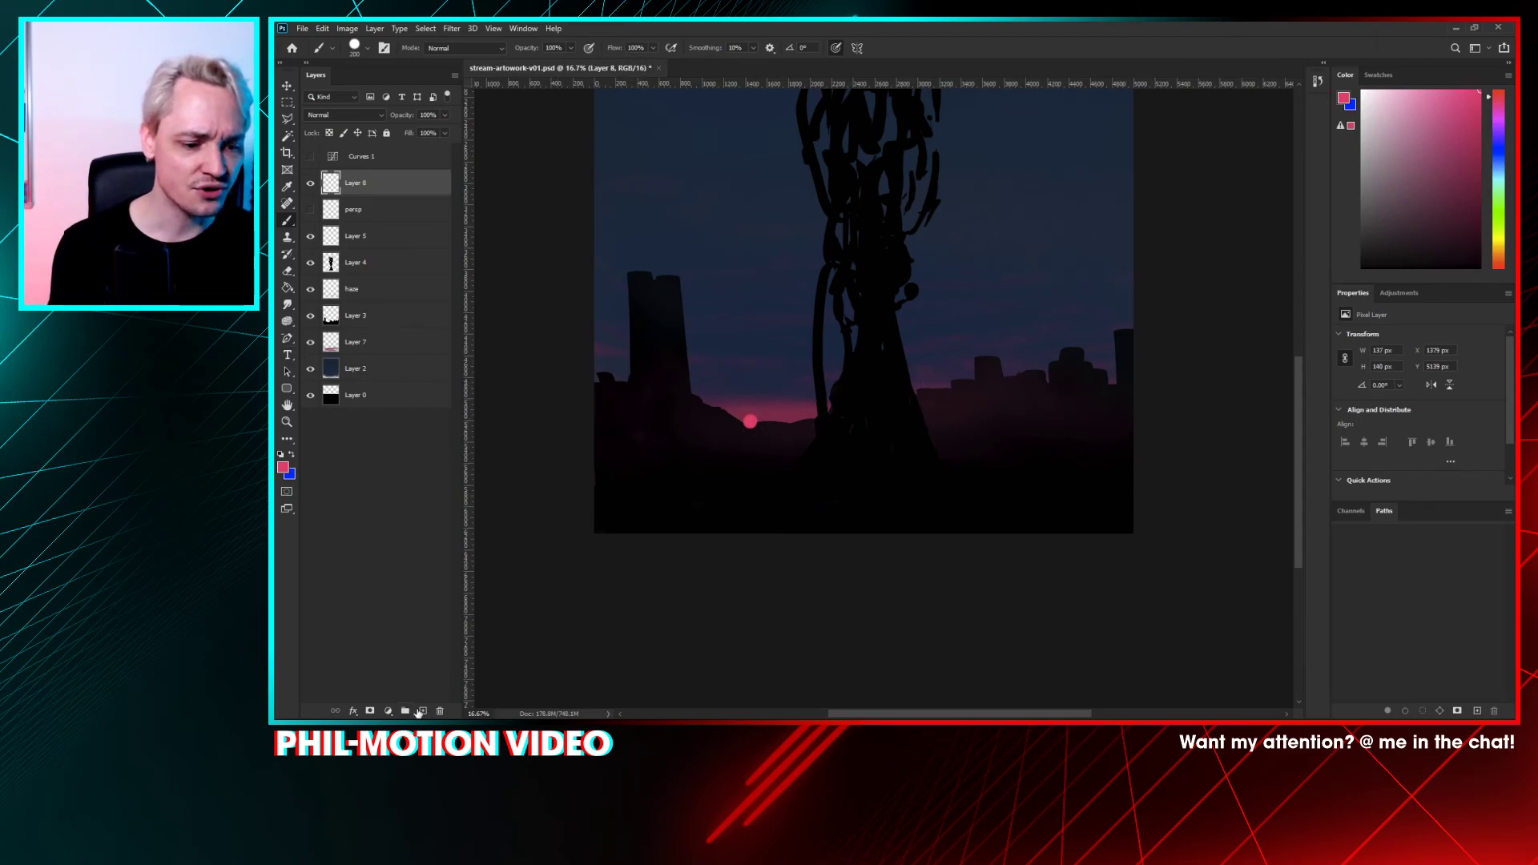
- Create a new layer above Layer 8 and set up a narrow, hard elliptical brush rotated to -90°
click(422, 711)
right_click(743, 424)
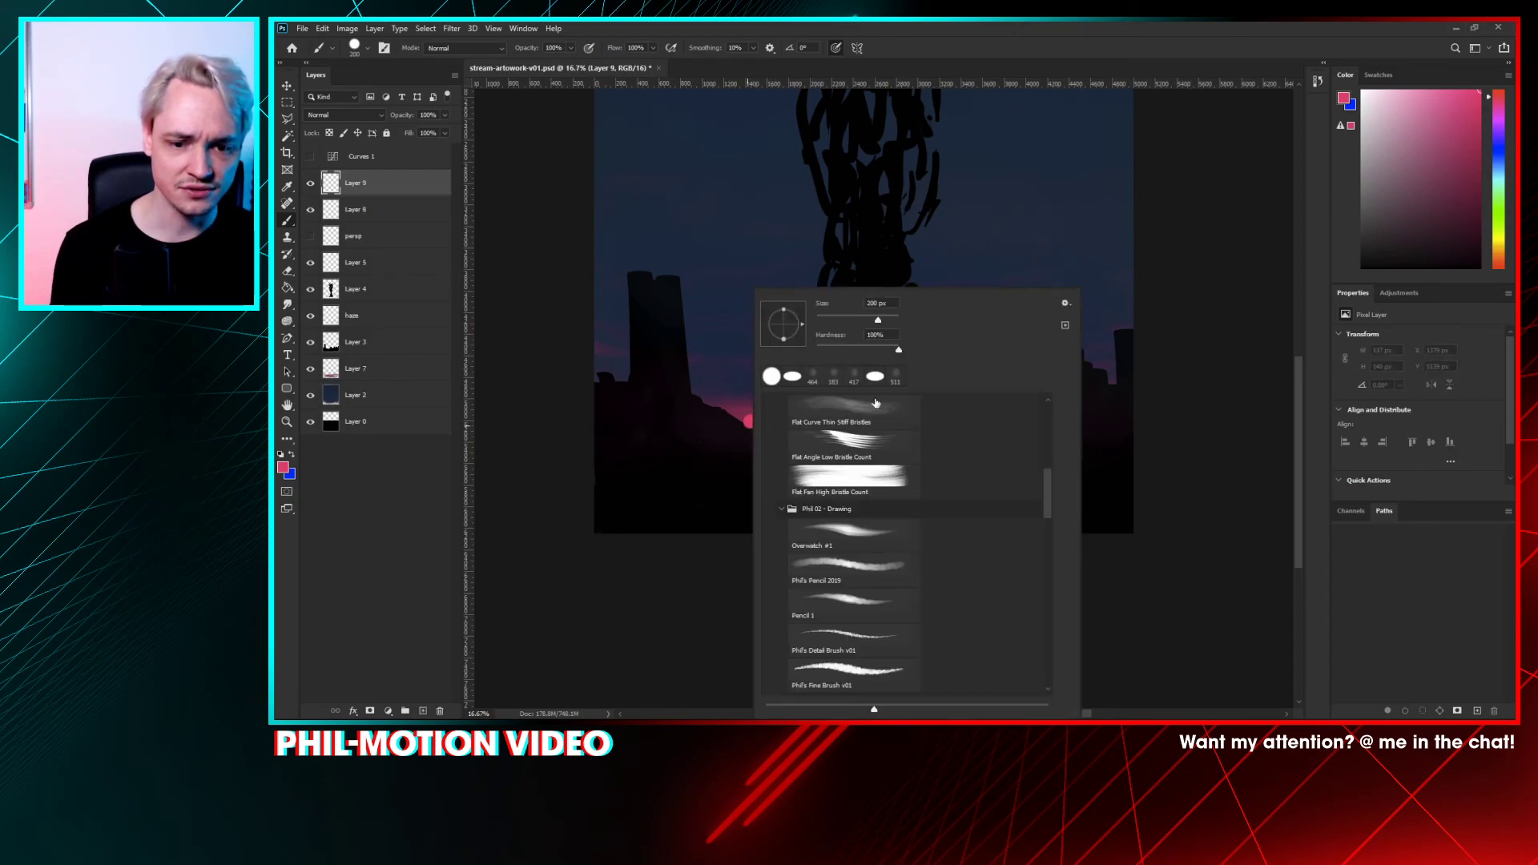
click(874, 377)
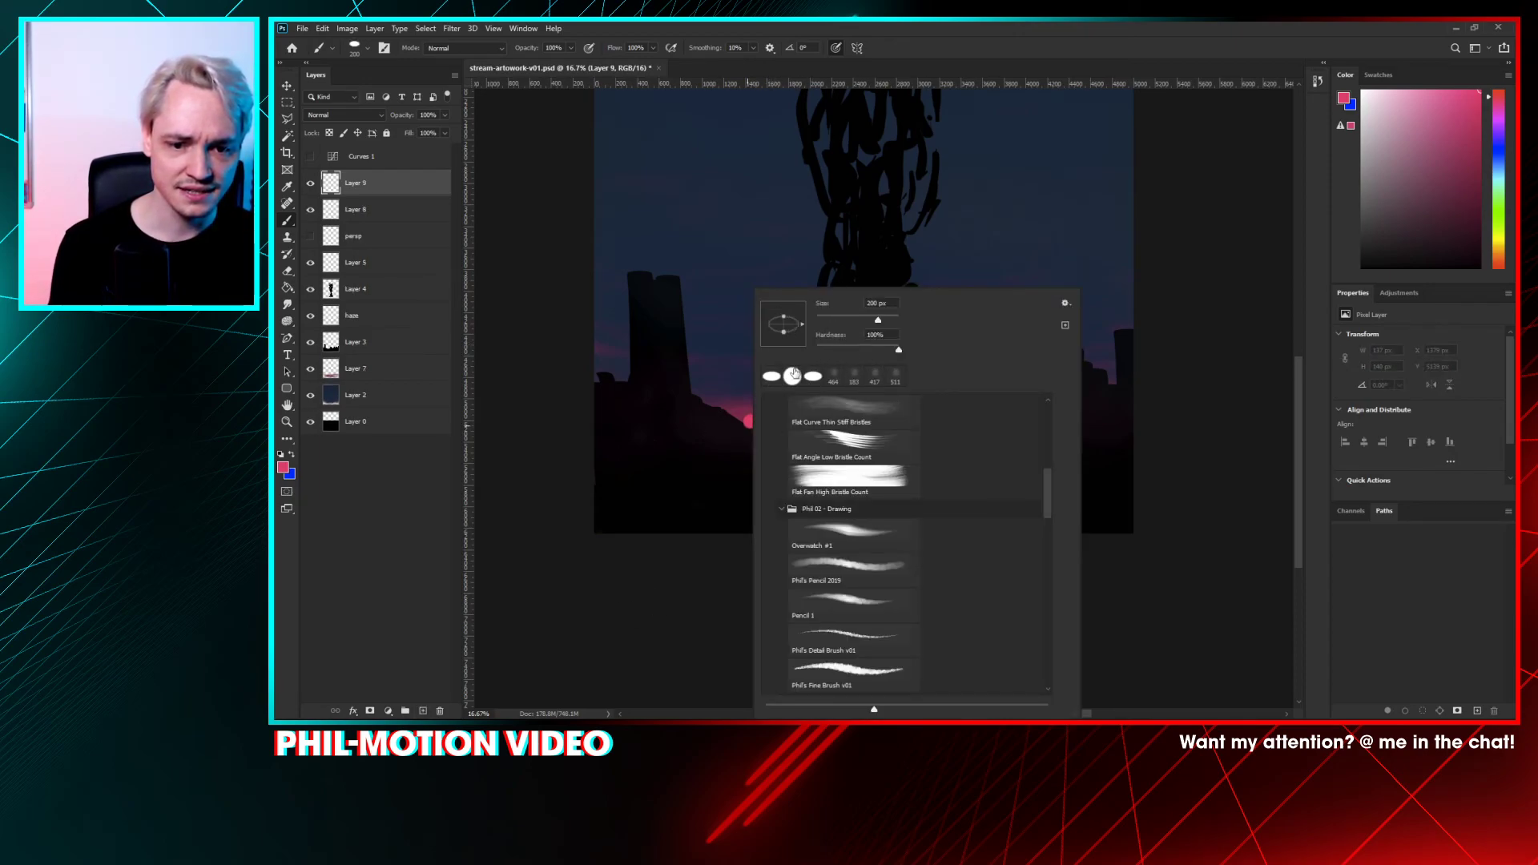
drag(784, 332, 783, 343)
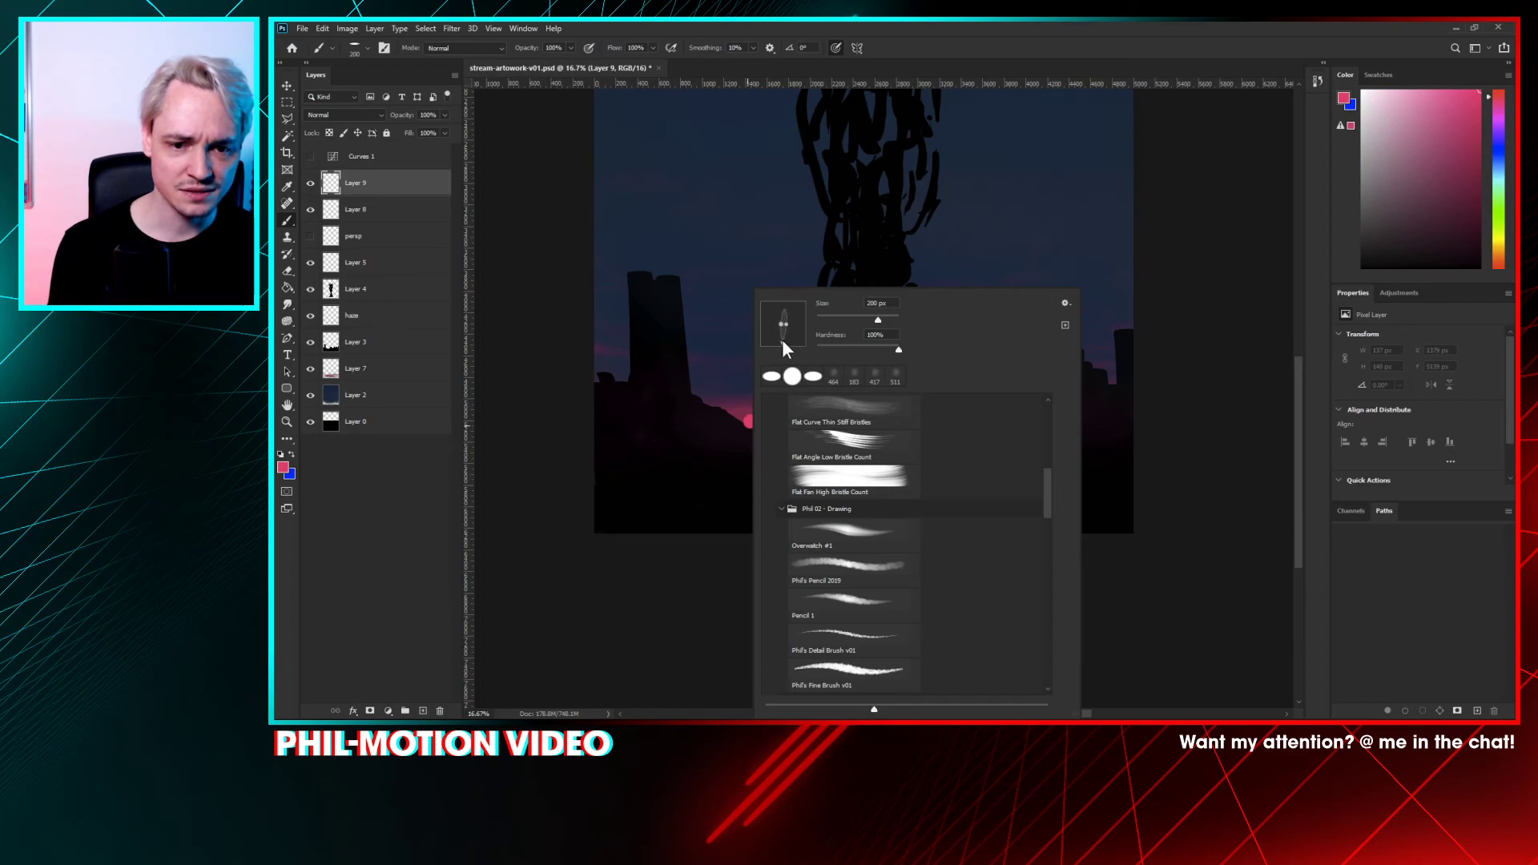
click(1137, 296)
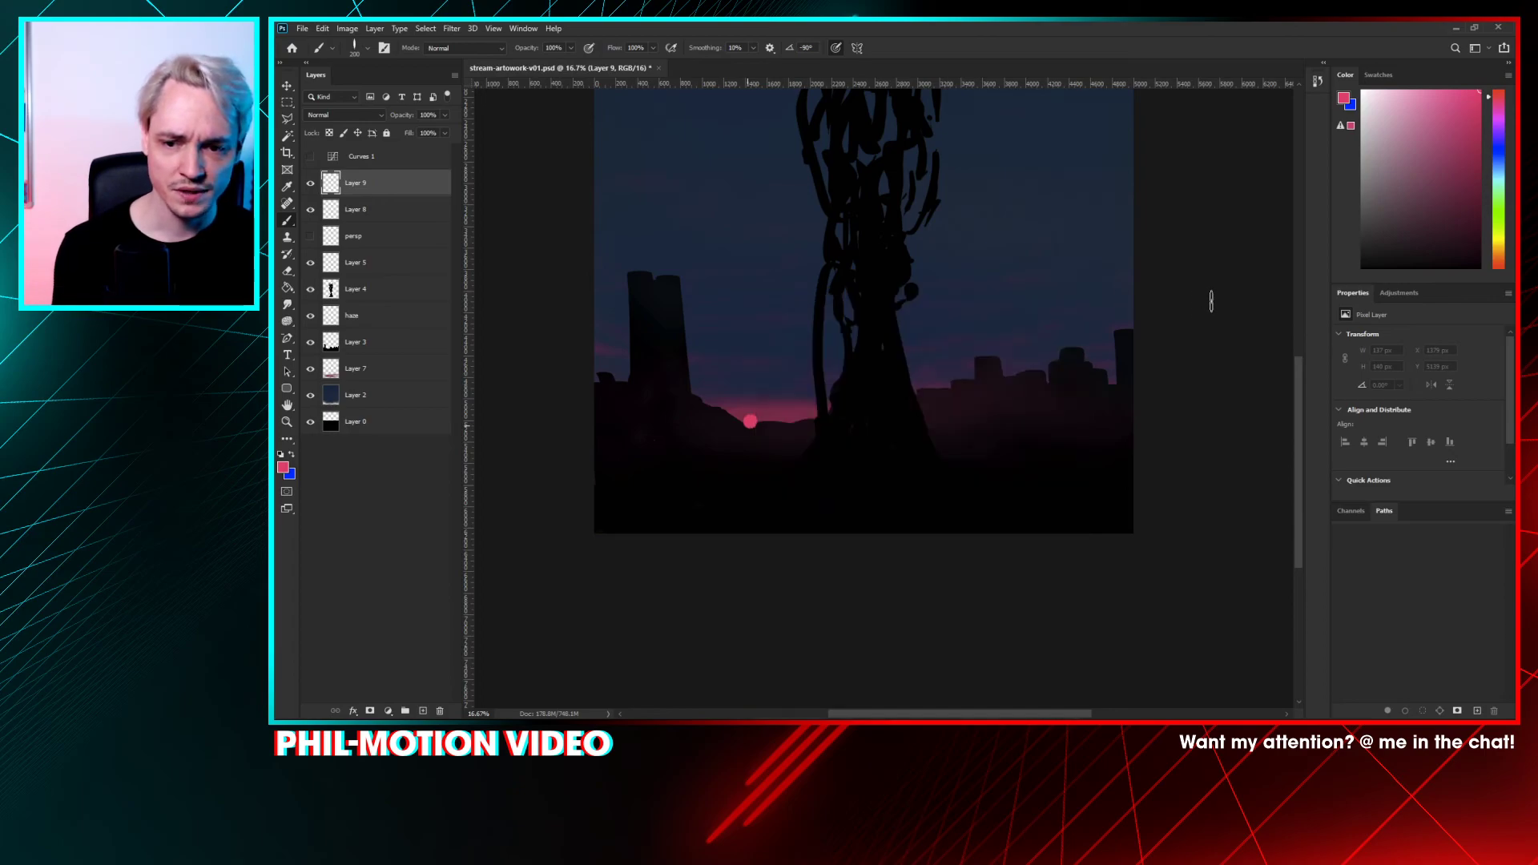
- Undo the test stroke on the new layer and reduce the narrow brush's size for fine highlights
click(977, 366)
key(ctrl+z)
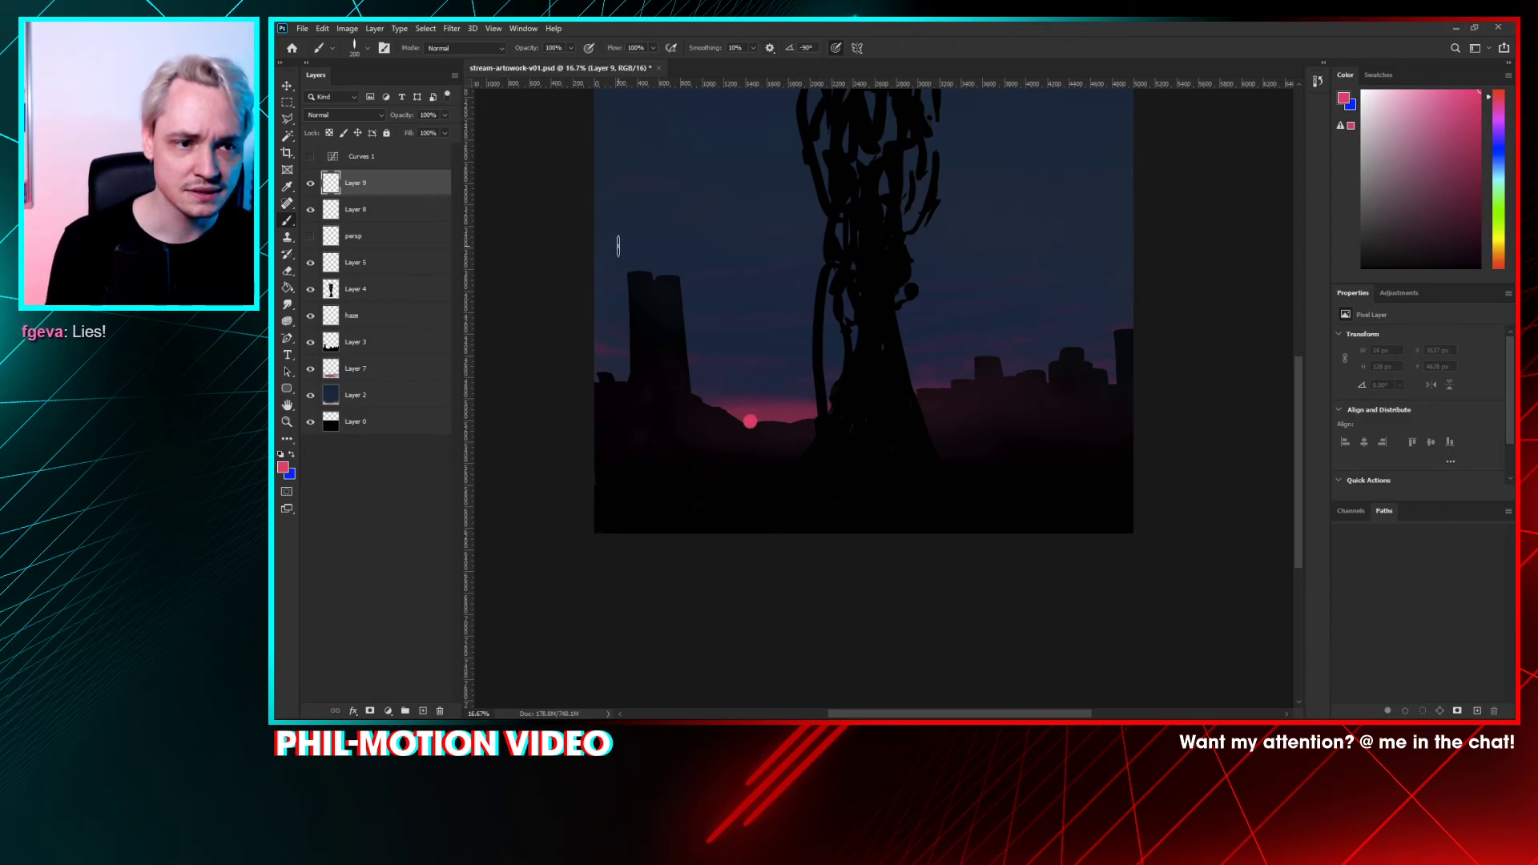
right_click(813, 335)
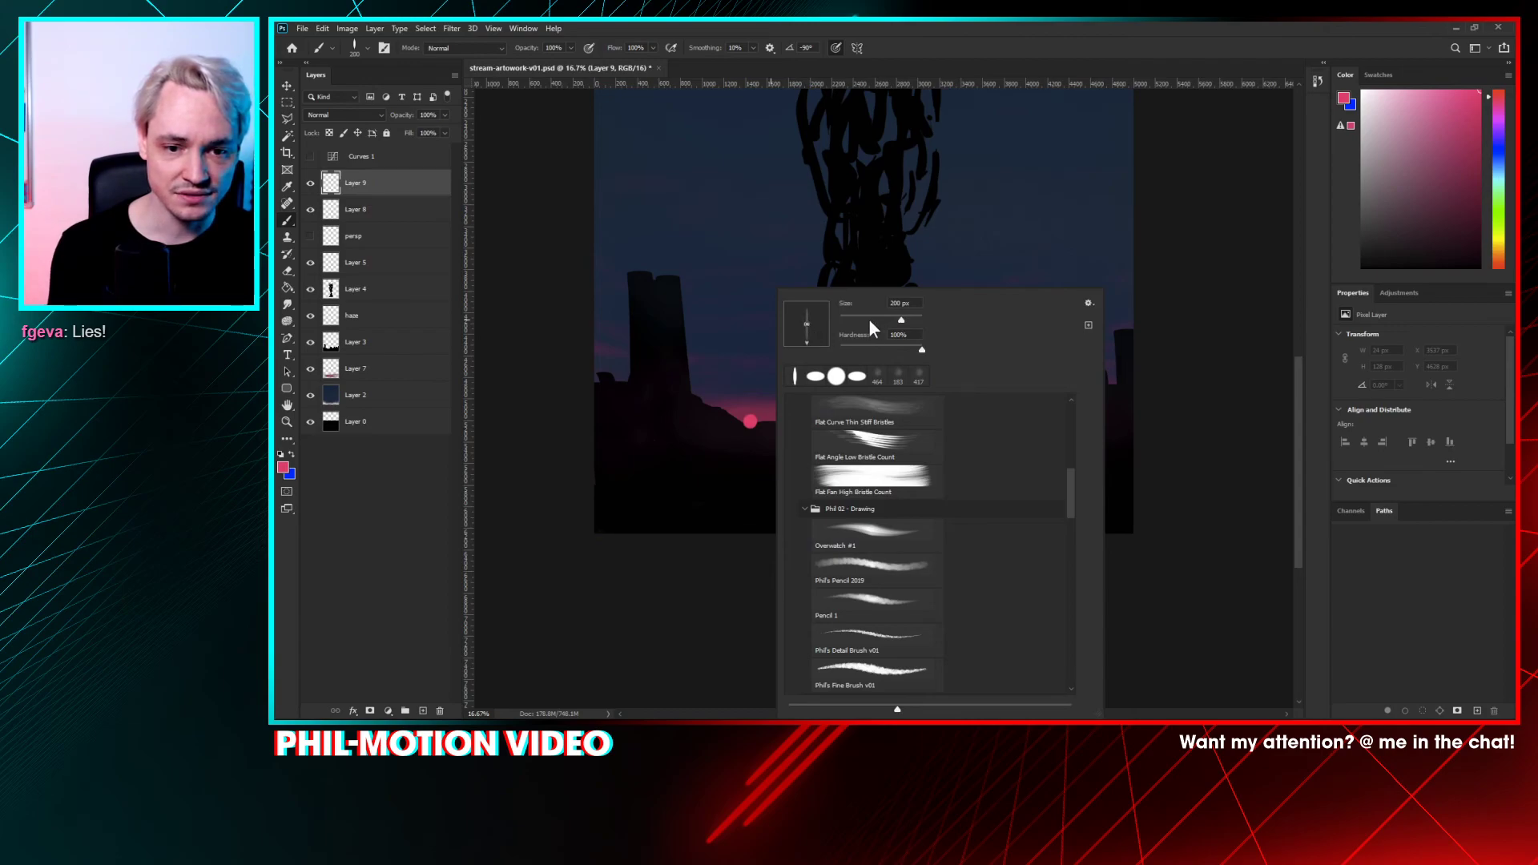
drag(901, 320, 870, 321)
click(1226, 266)
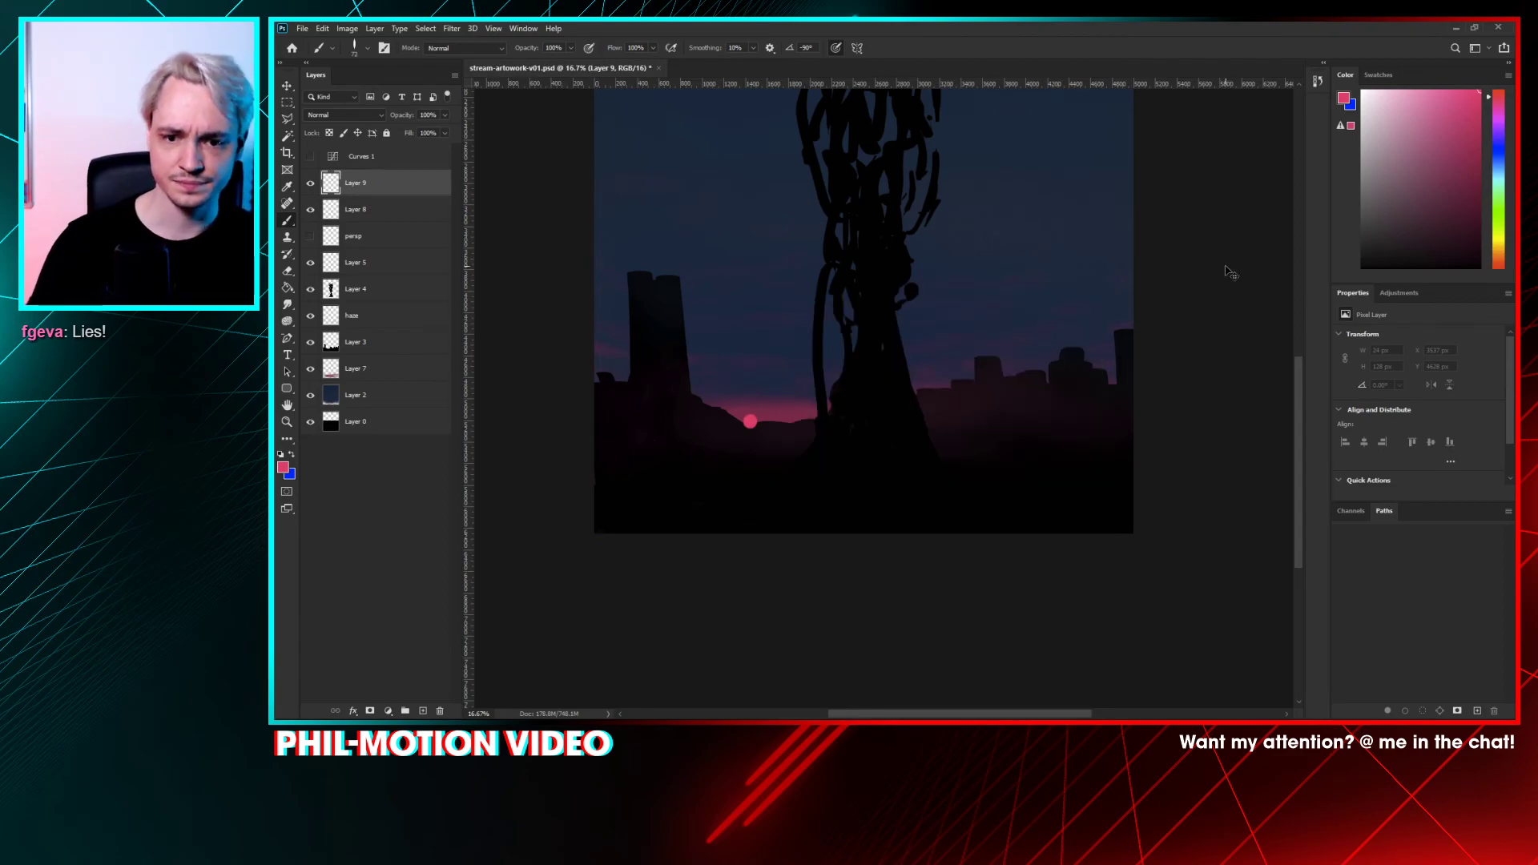
- Paint pink rim highlights on the sun-facing edges of the distant buildings and the large tower
key(ctrl+plus)
mouse_move(1019, 349)
mouse_down()
mouse_move(1023, 368)
mouse_move(1020, 341)
mouse_up()
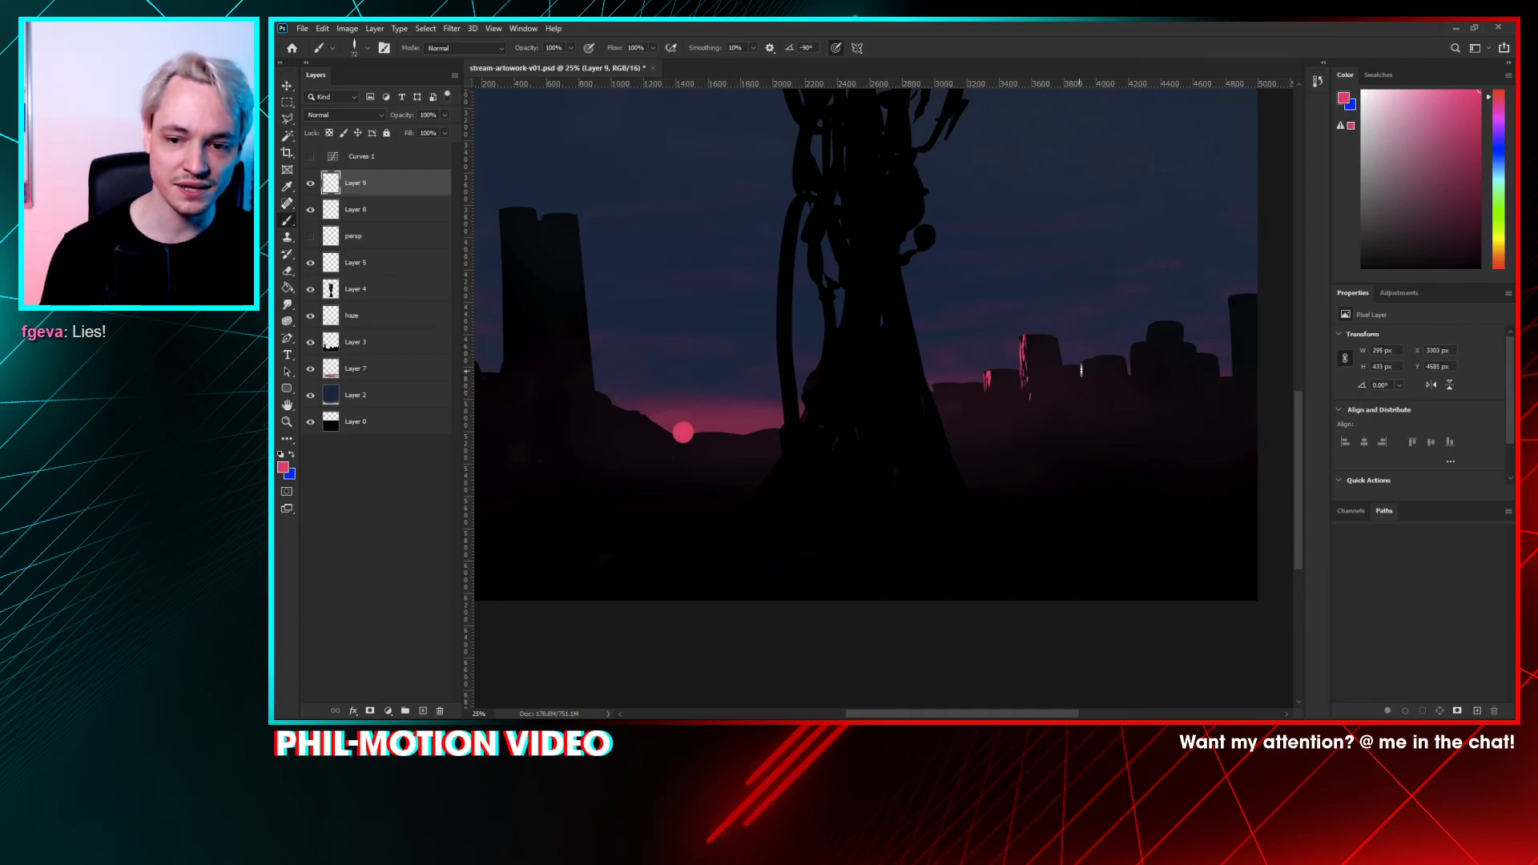
drag(1090, 387, 1145, 337)
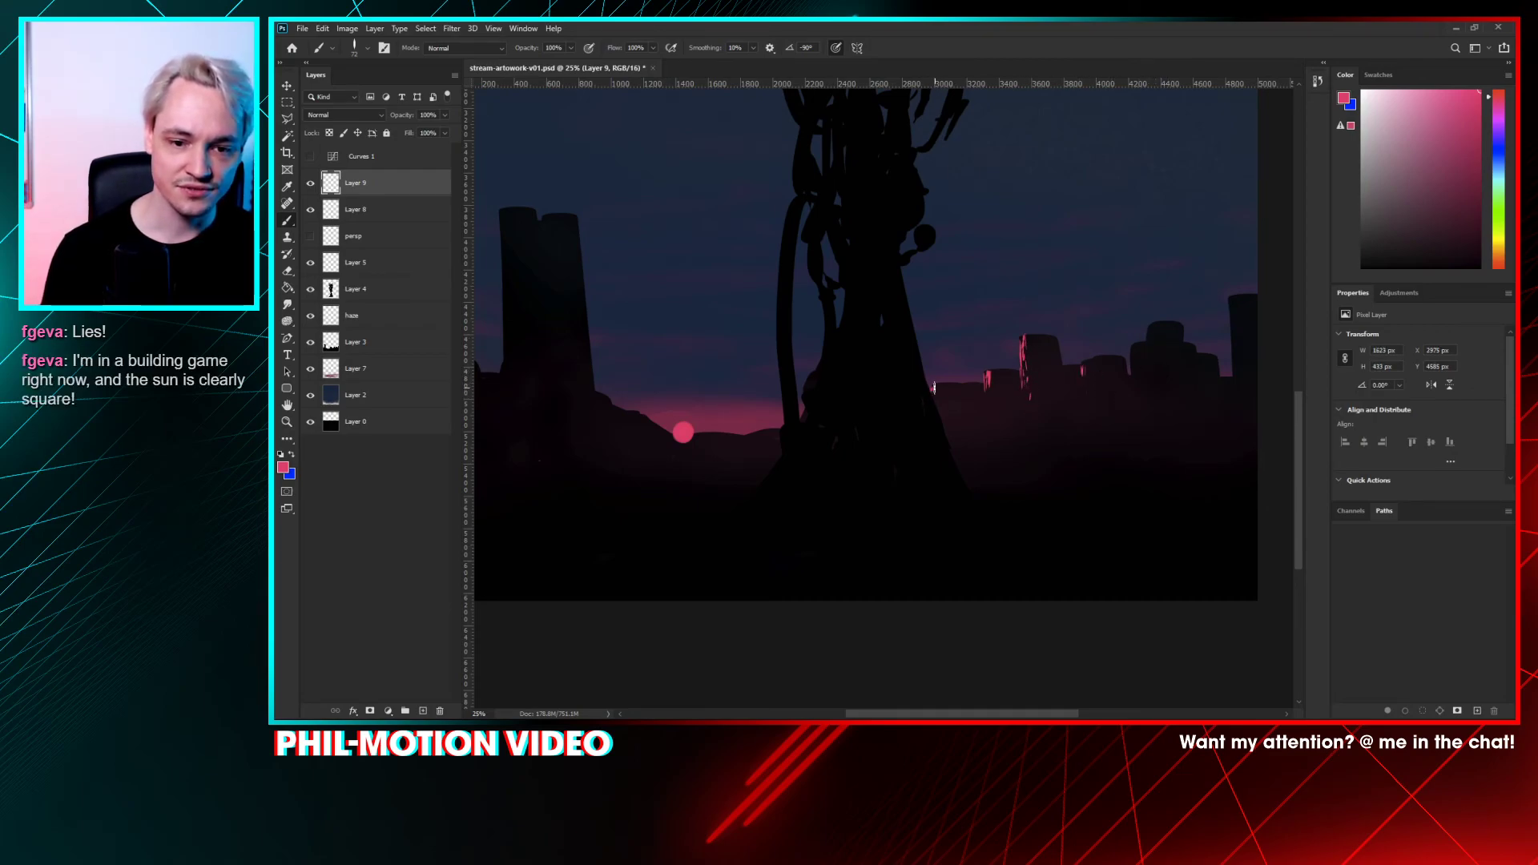
drag(575, 222, 578, 264)
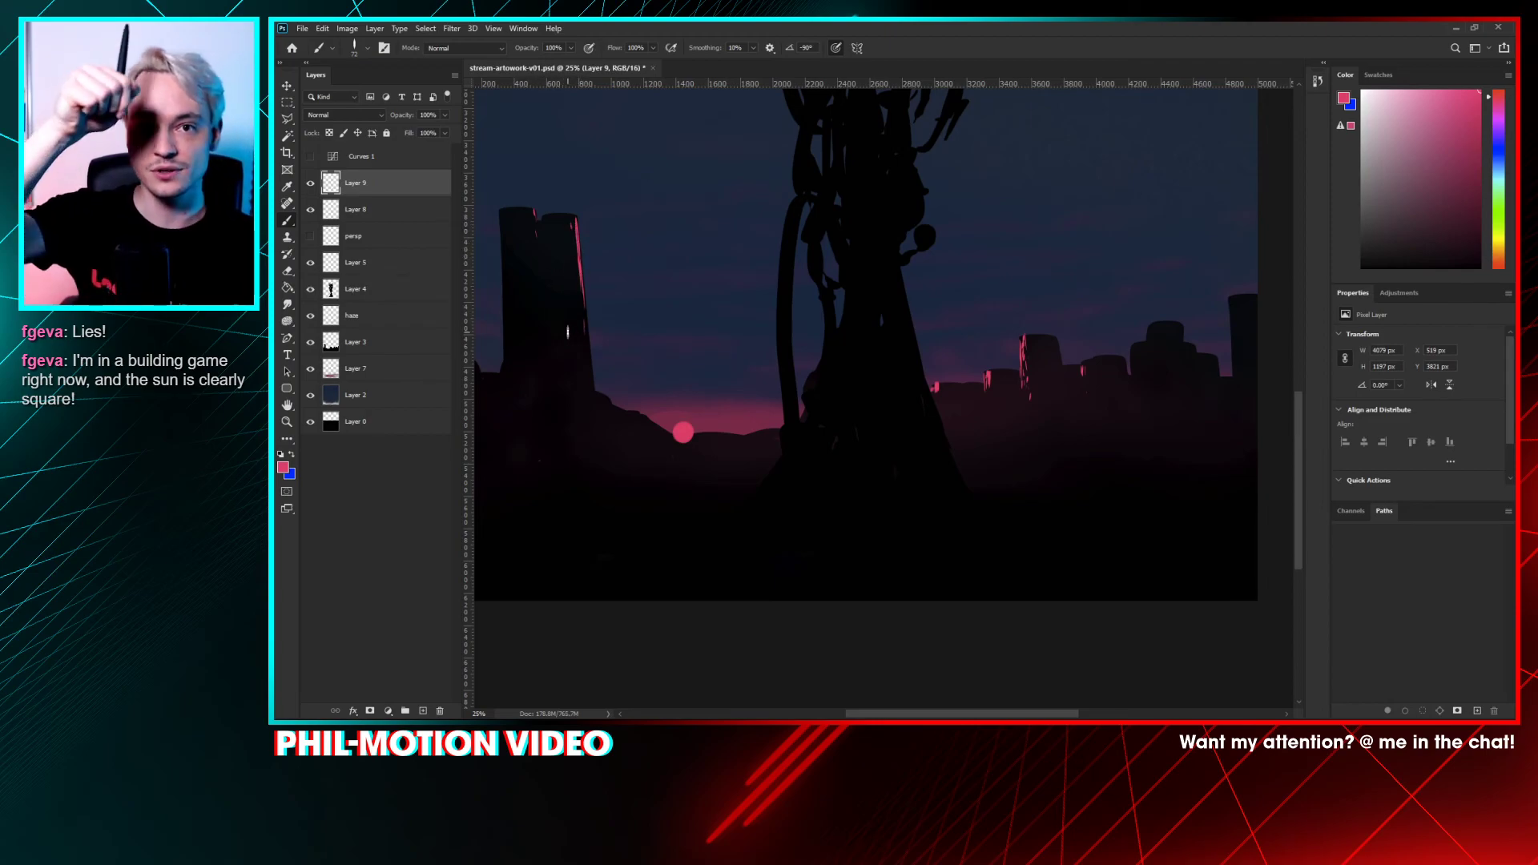
- Erase the excess pink highlights on the distant buildings, leaving thin glints on the edges nearest the sun
drag(1039, 303, 886, 299)
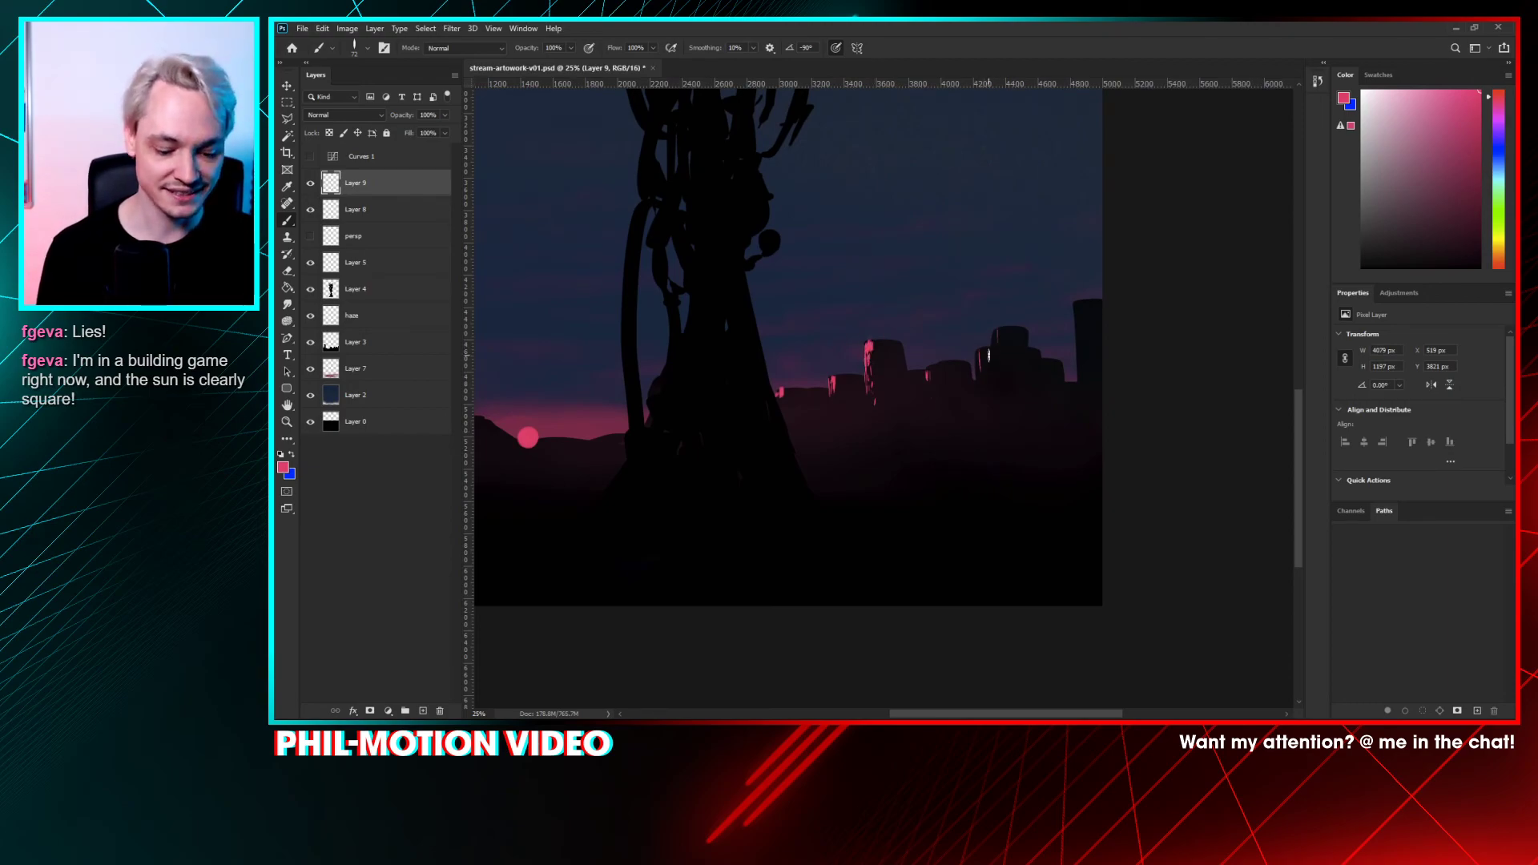
key(e)
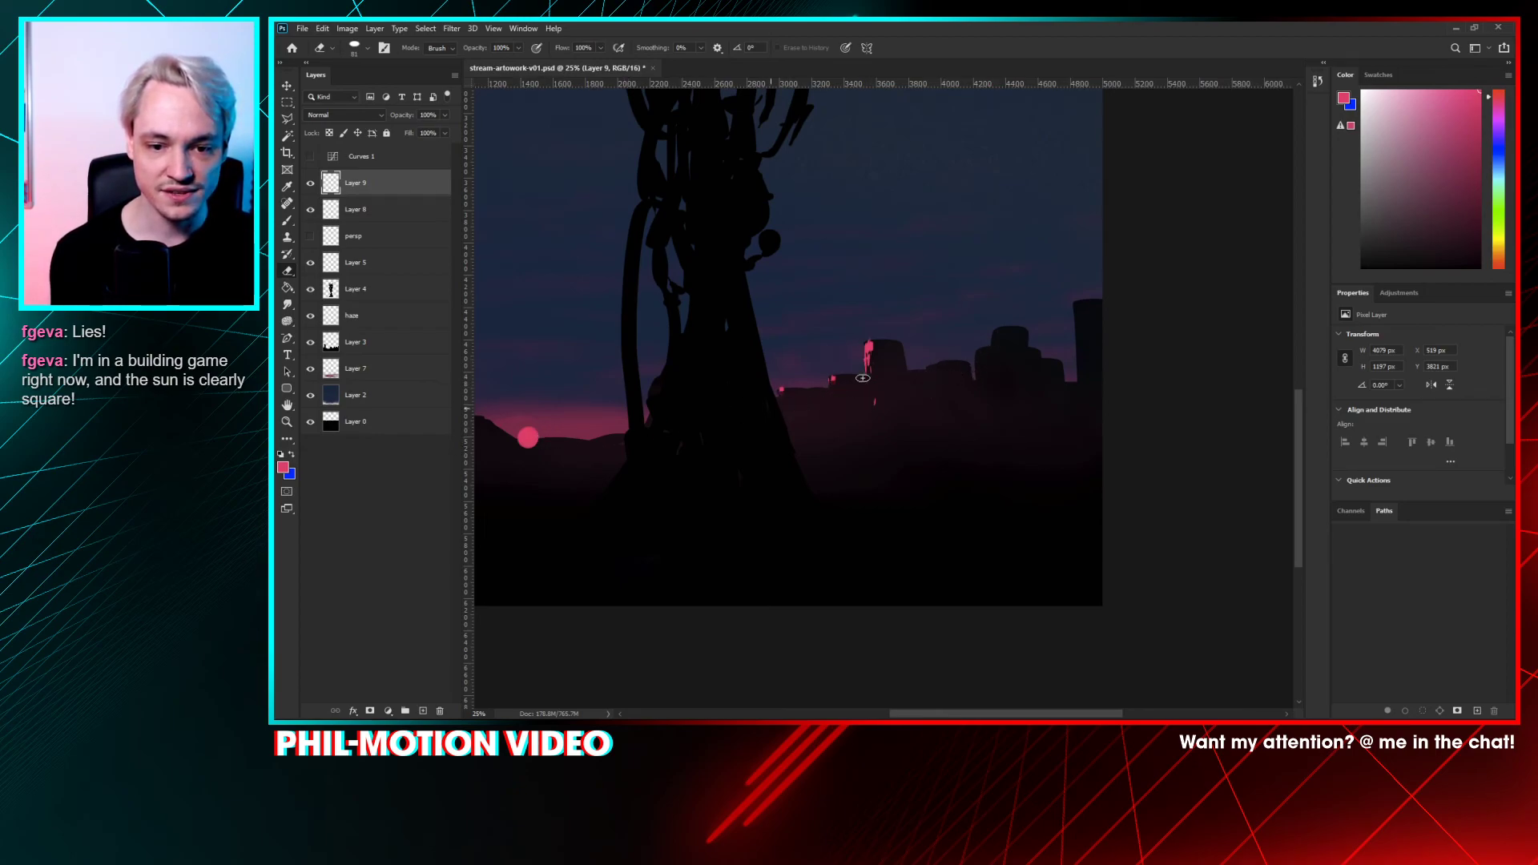
mouse_move(820, 401)
mouse_down()
mouse_move(929, 382)
mouse_move(956, 394)
mouse_move(874, 411)
mouse_move(1037, 374)
mouse_up()
key(b)
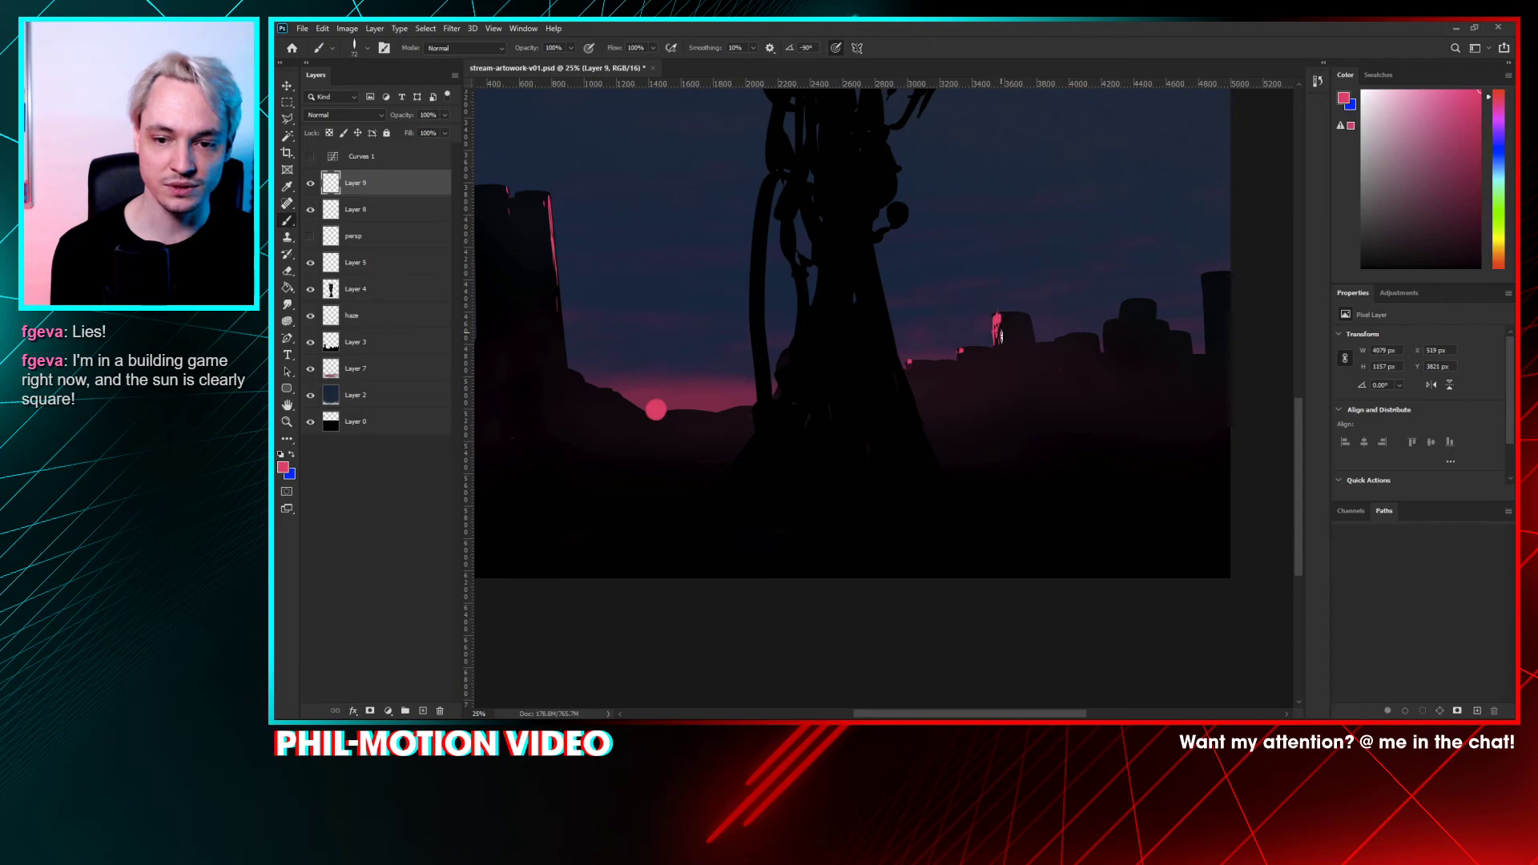
key(e)
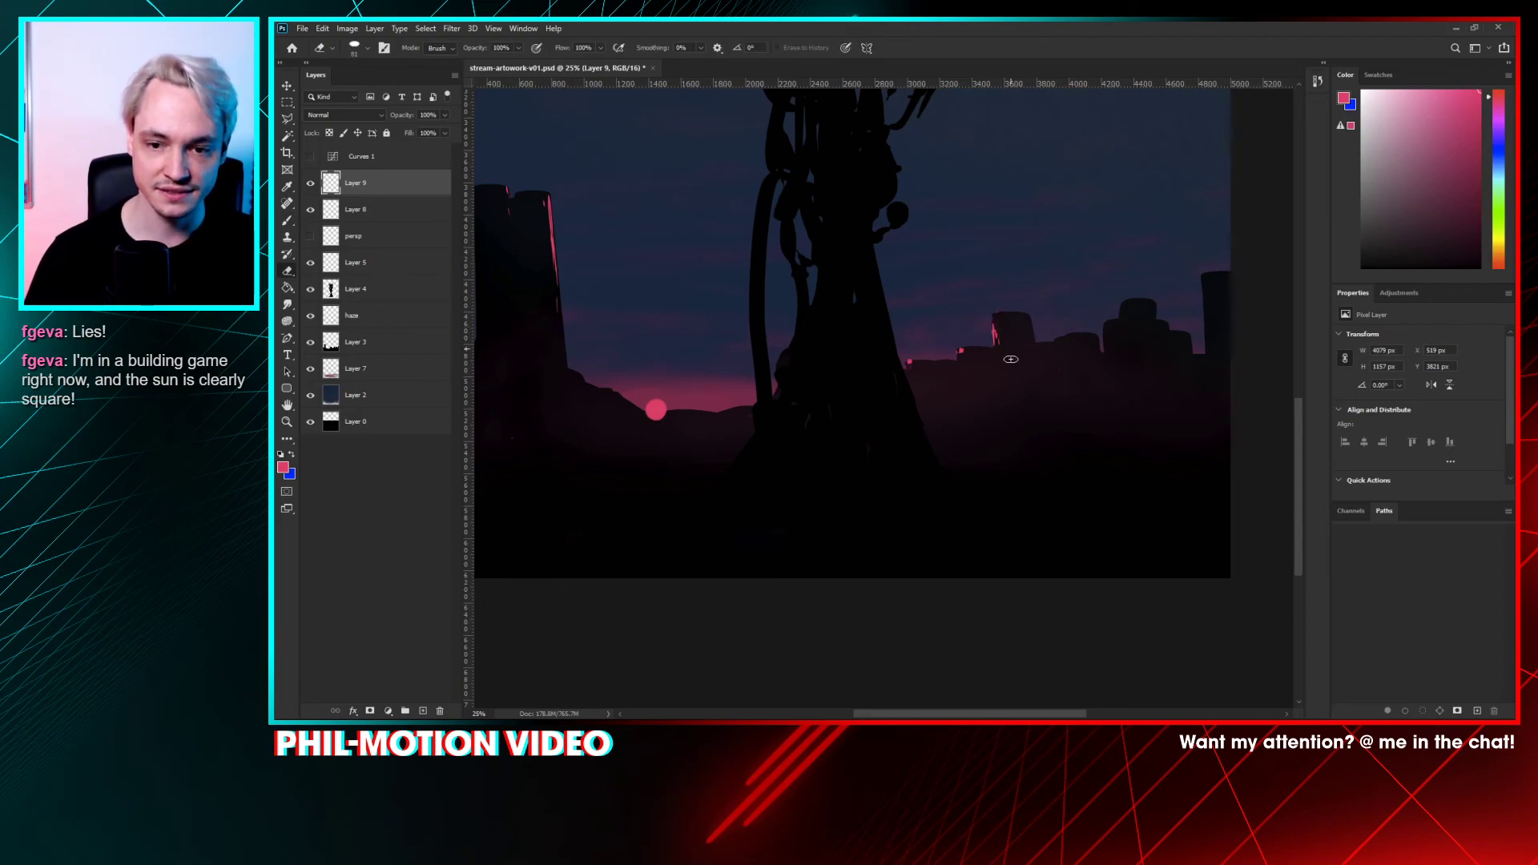
drag(1017, 353, 1000, 303)
drag(984, 437, 1040, 419)
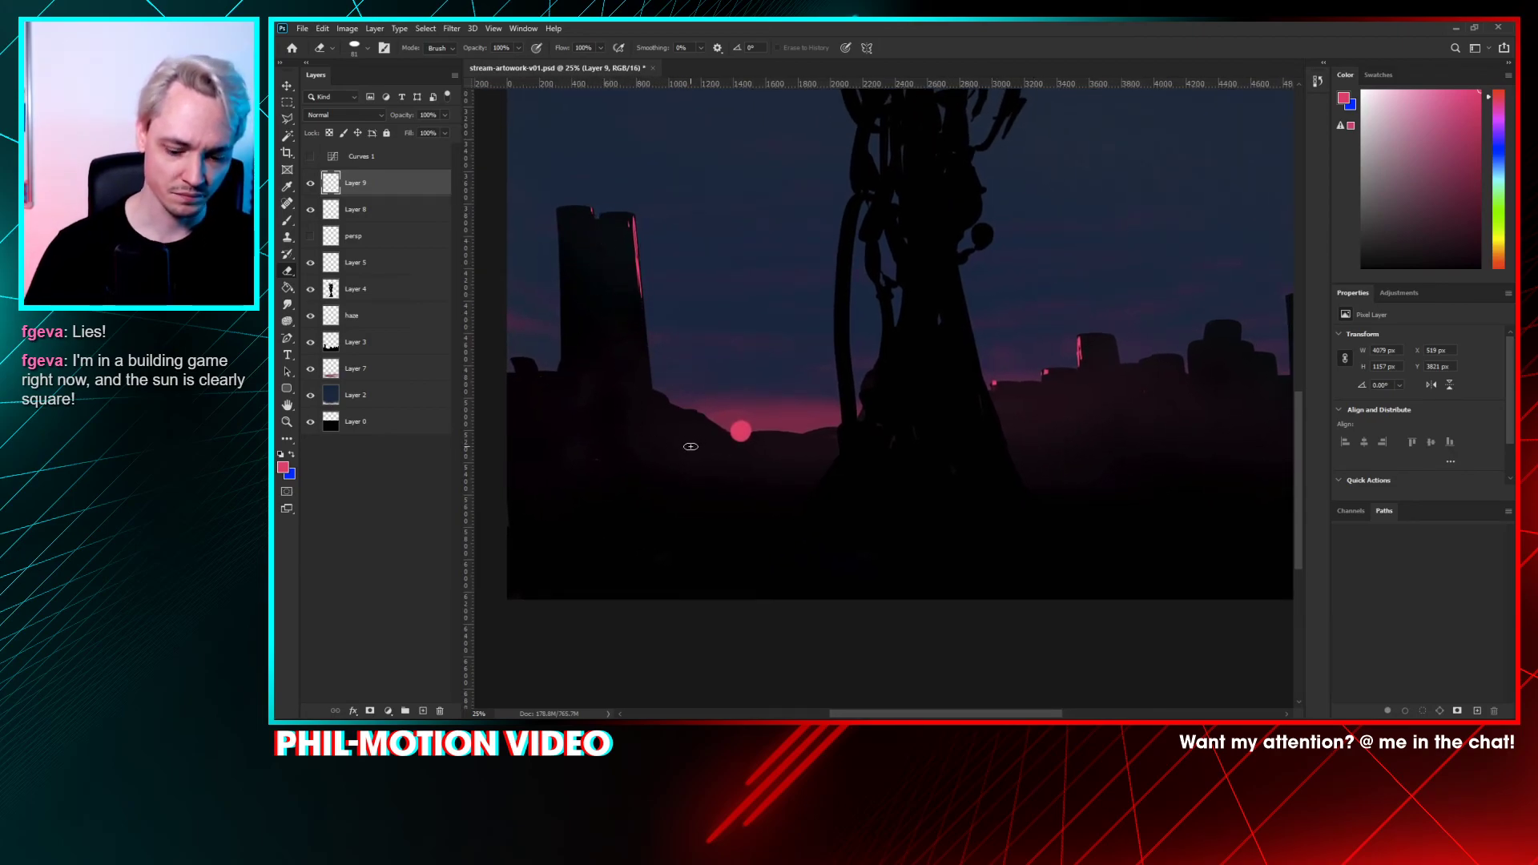
- Erase the pink rim highlight along the sun-facing edge of the large tower
key(ctrl+minus)
key(ctrl+minus)
key(ctrl+minus)
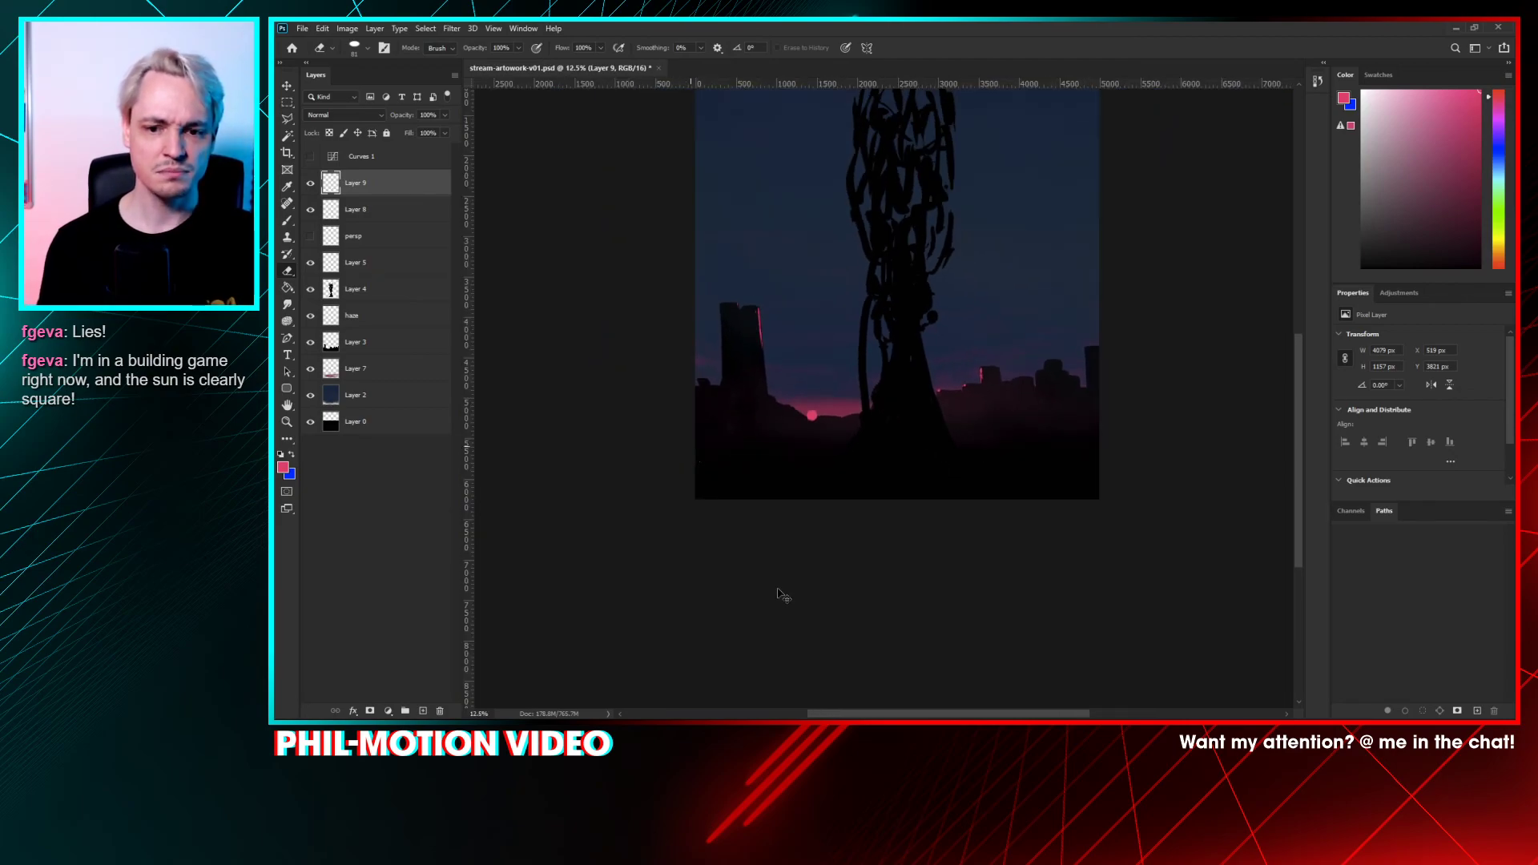
drag(900, 447, 879, 462)
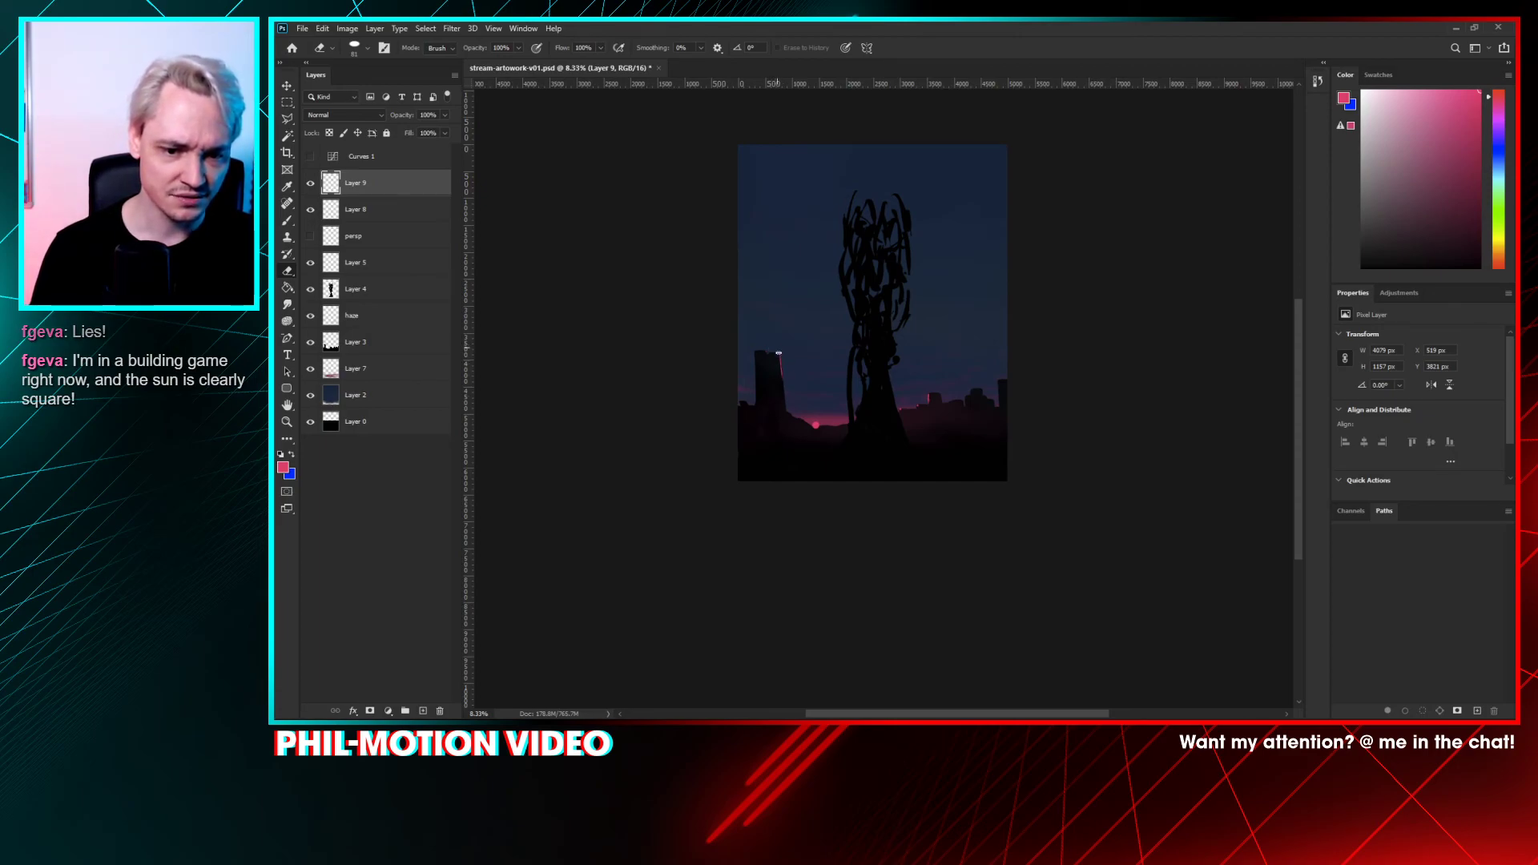
drag(778, 352, 782, 403)
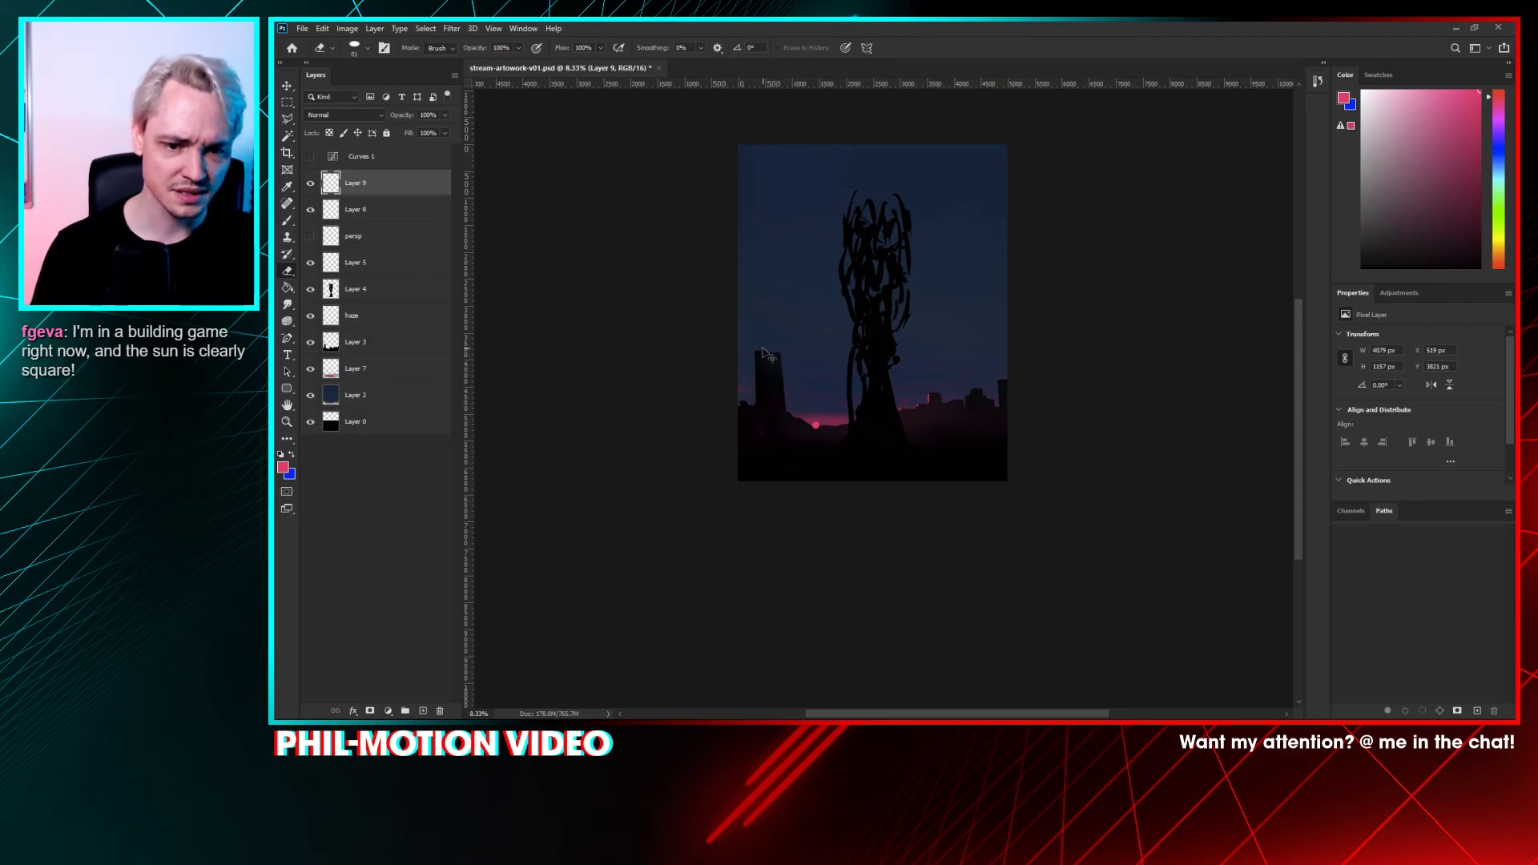
key(ctrl+plus)
key(ctrl+plus)
drag(801, 369, 909, 323)
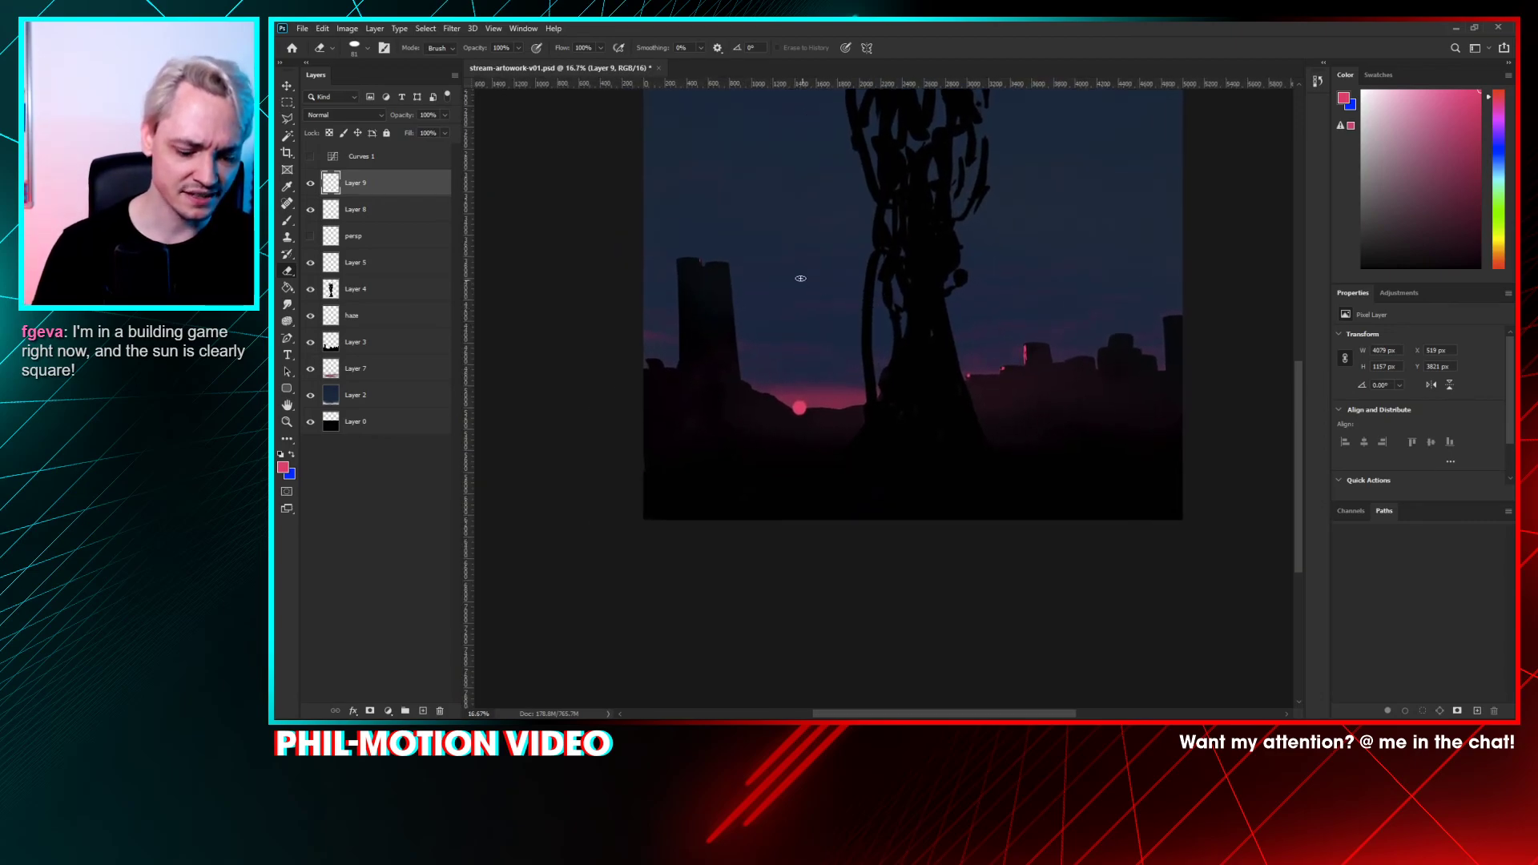
- Paint fine pink glints along the large tower's edge and on the ground below the sun, thinning the excess with the Eraser
key(b)
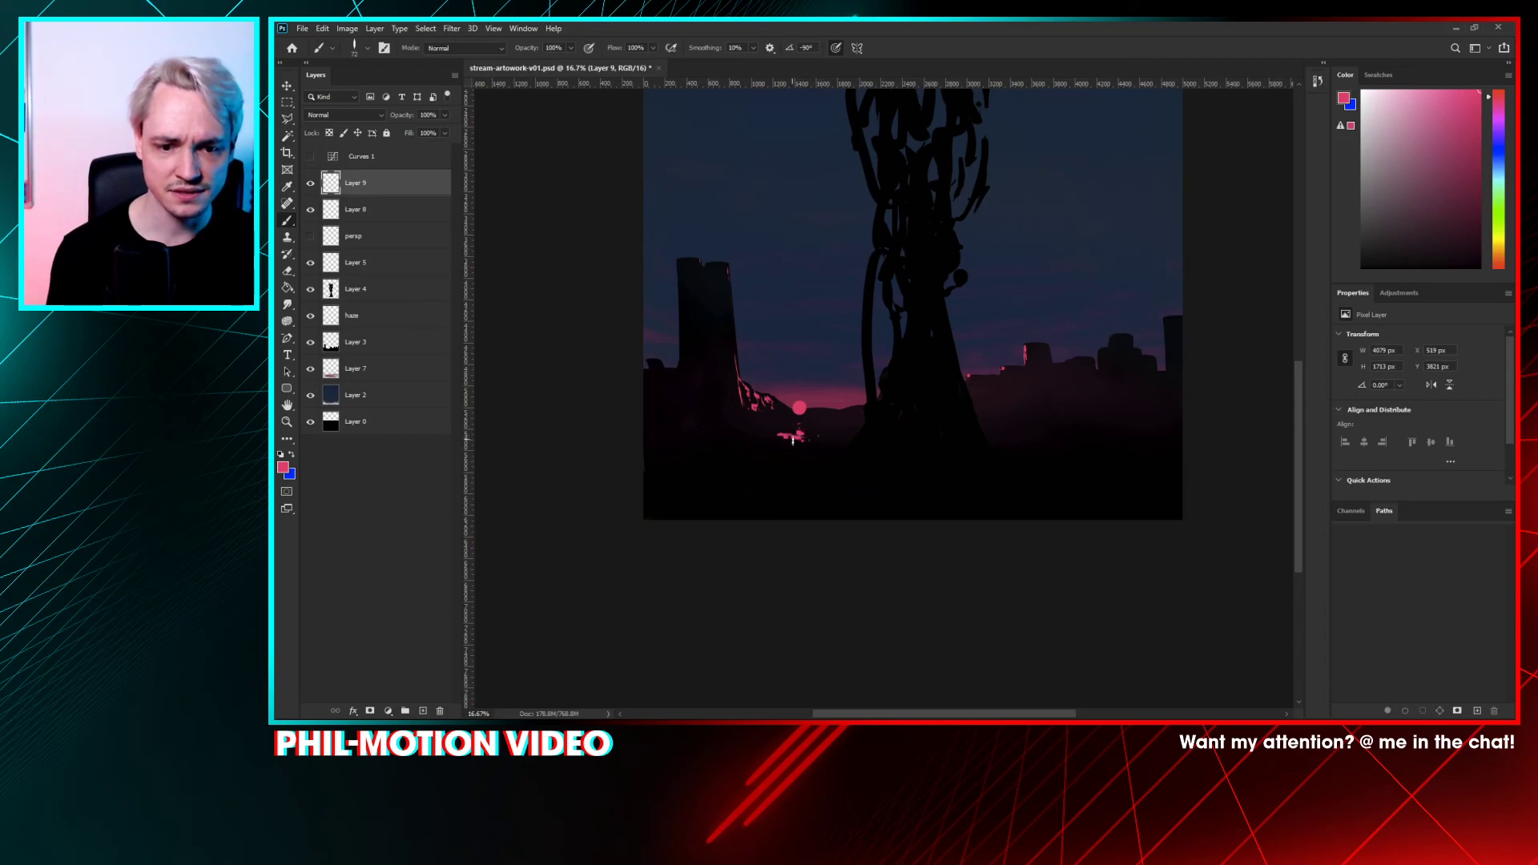
mouse_move(775, 462)
mouse_down()
mouse_move(781, 428)
mouse_move(802, 438)
mouse_move(772, 456)
mouse_move(791, 422)
mouse_move(752, 395)
mouse_up()
key(e)
mouse_move(805, 438)
mouse_down()
mouse_move(781, 447)
mouse_move(817, 470)
mouse_up()
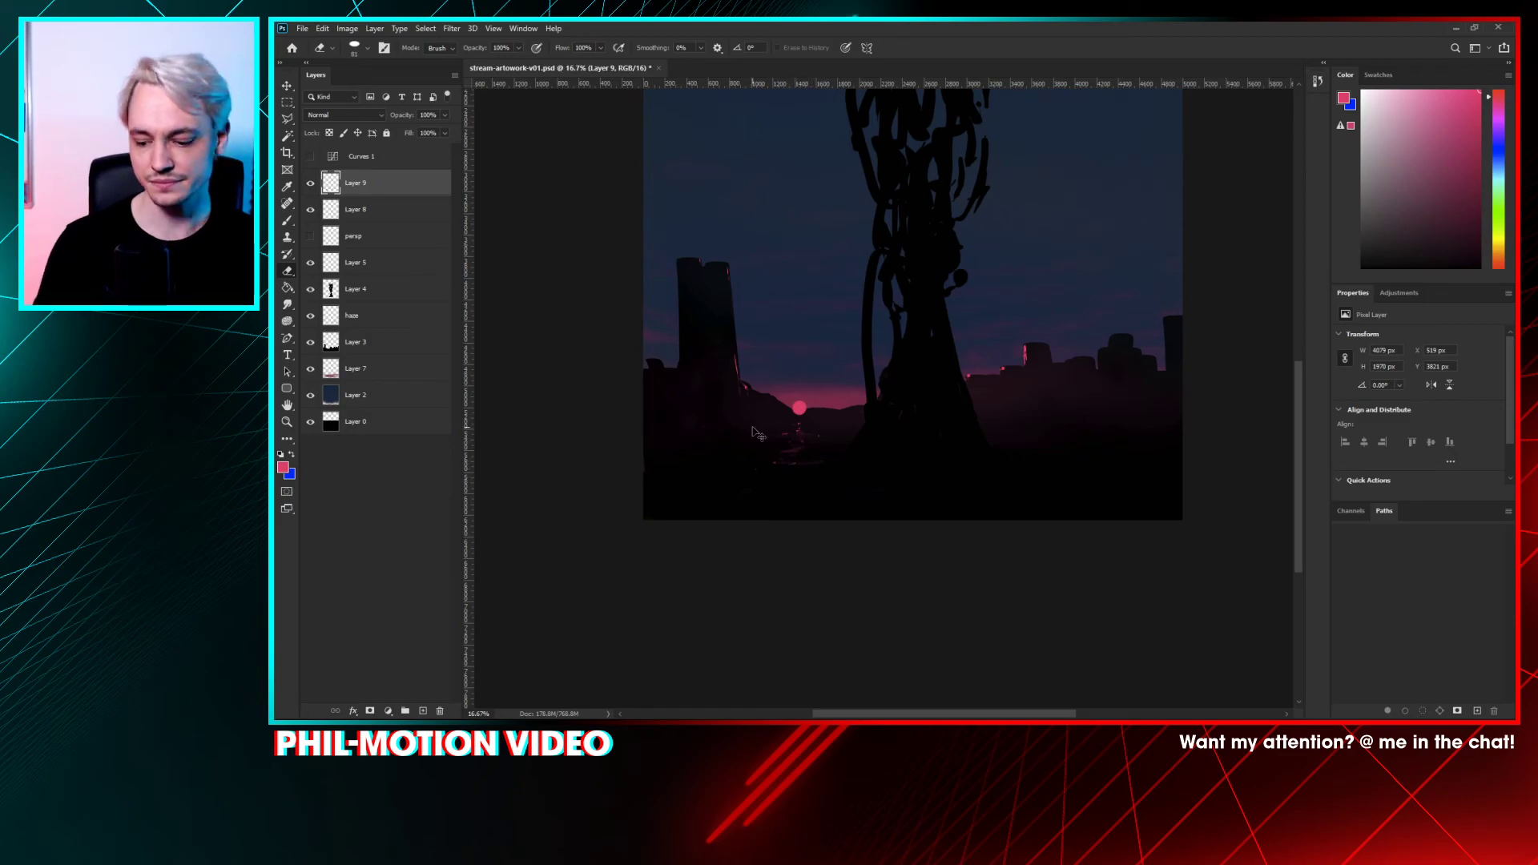
- Paint broad pink reflection strokes on the dark ground below the sun with the Brush tool
key(ctrl+minus)
key(ctrl+minus)
drag(1044, 346, 987, 413)
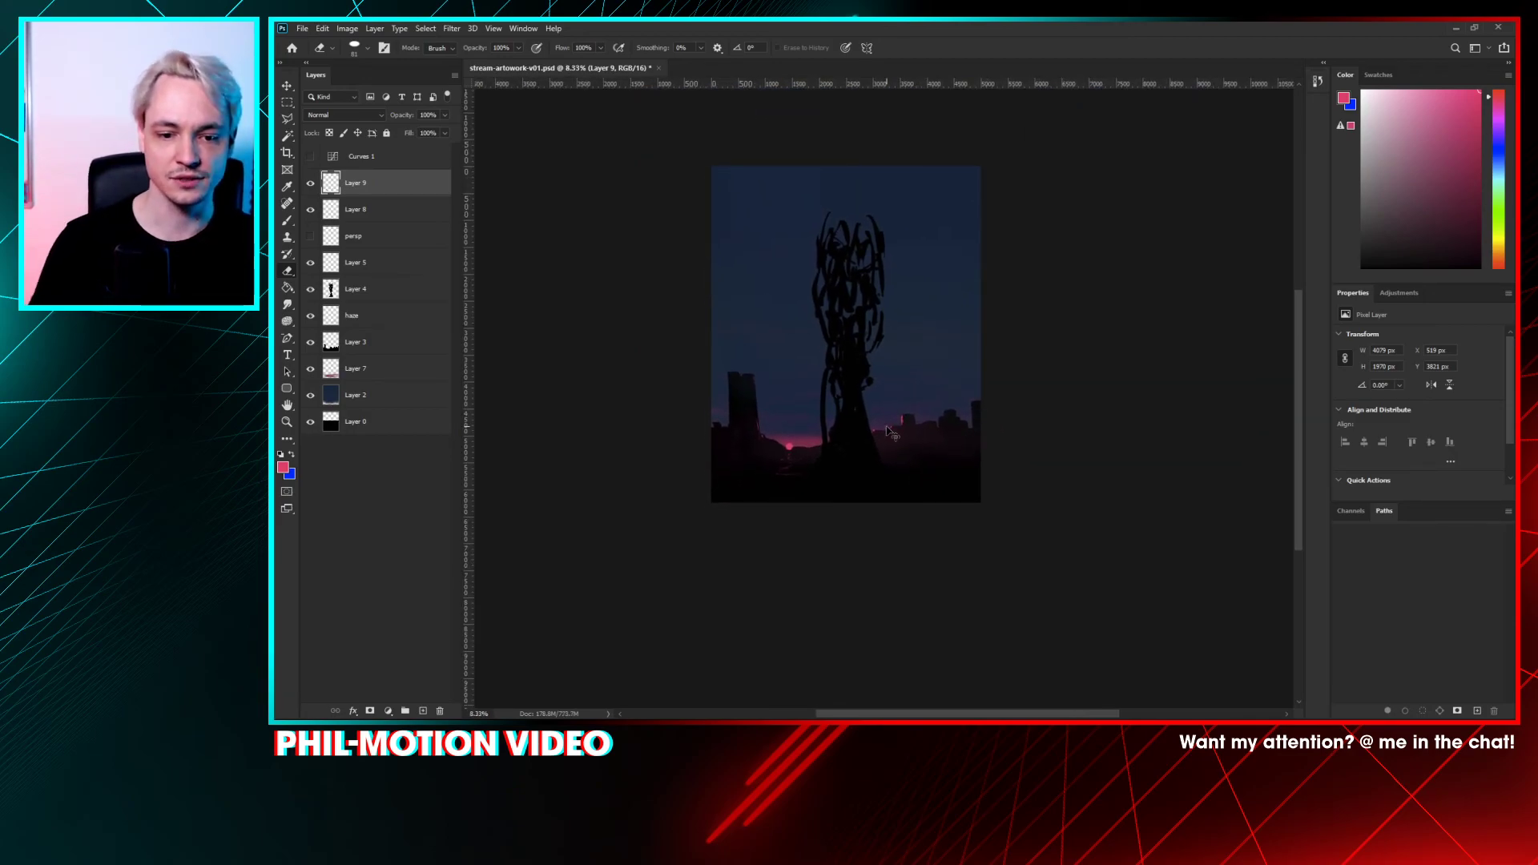
key(ctrl+plus)
drag(790, 498, 810, 456)
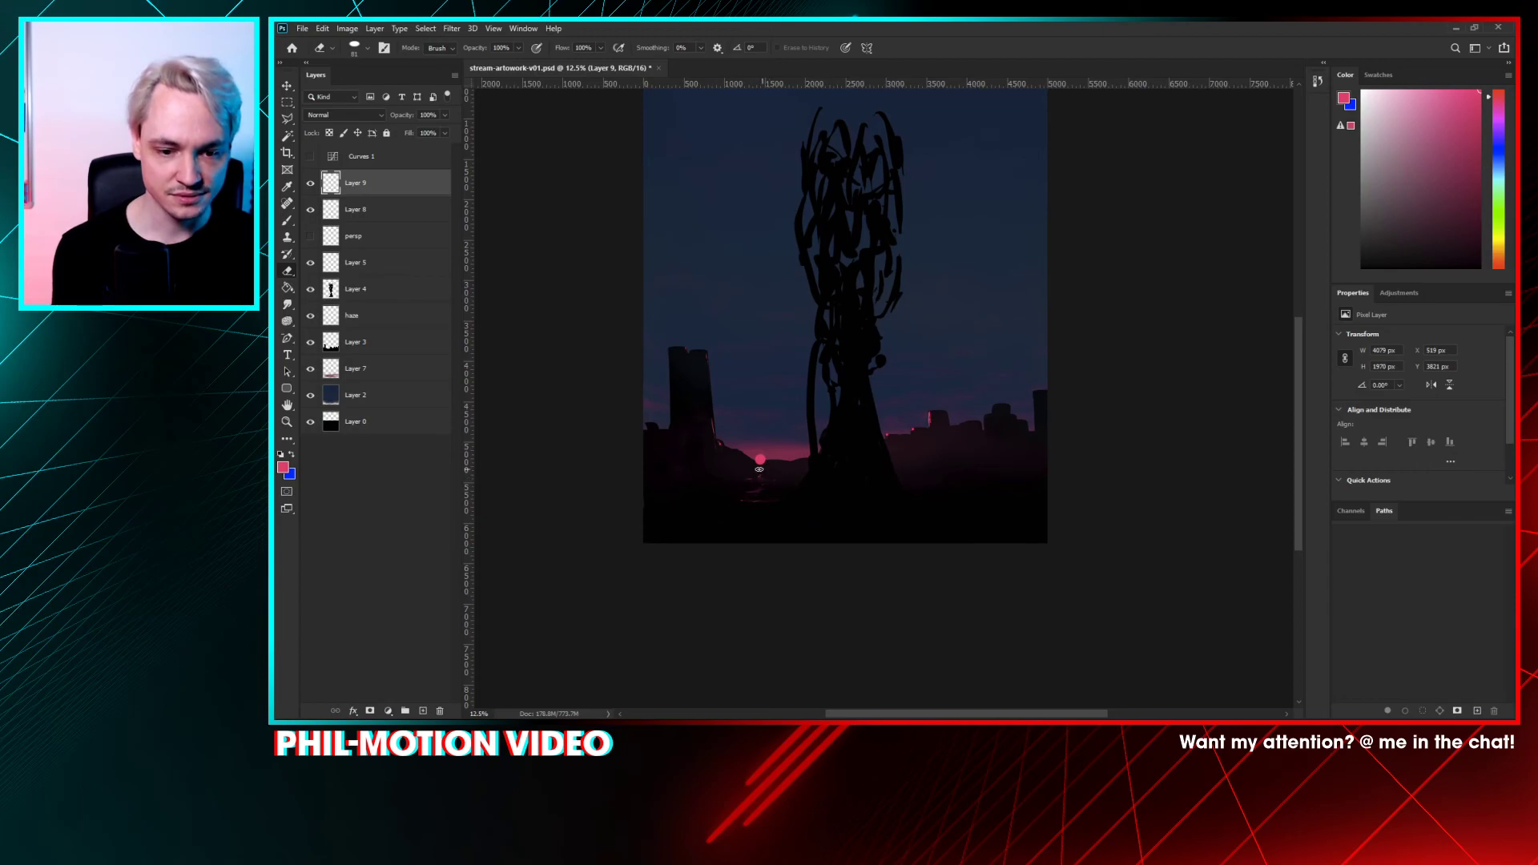
key(b)
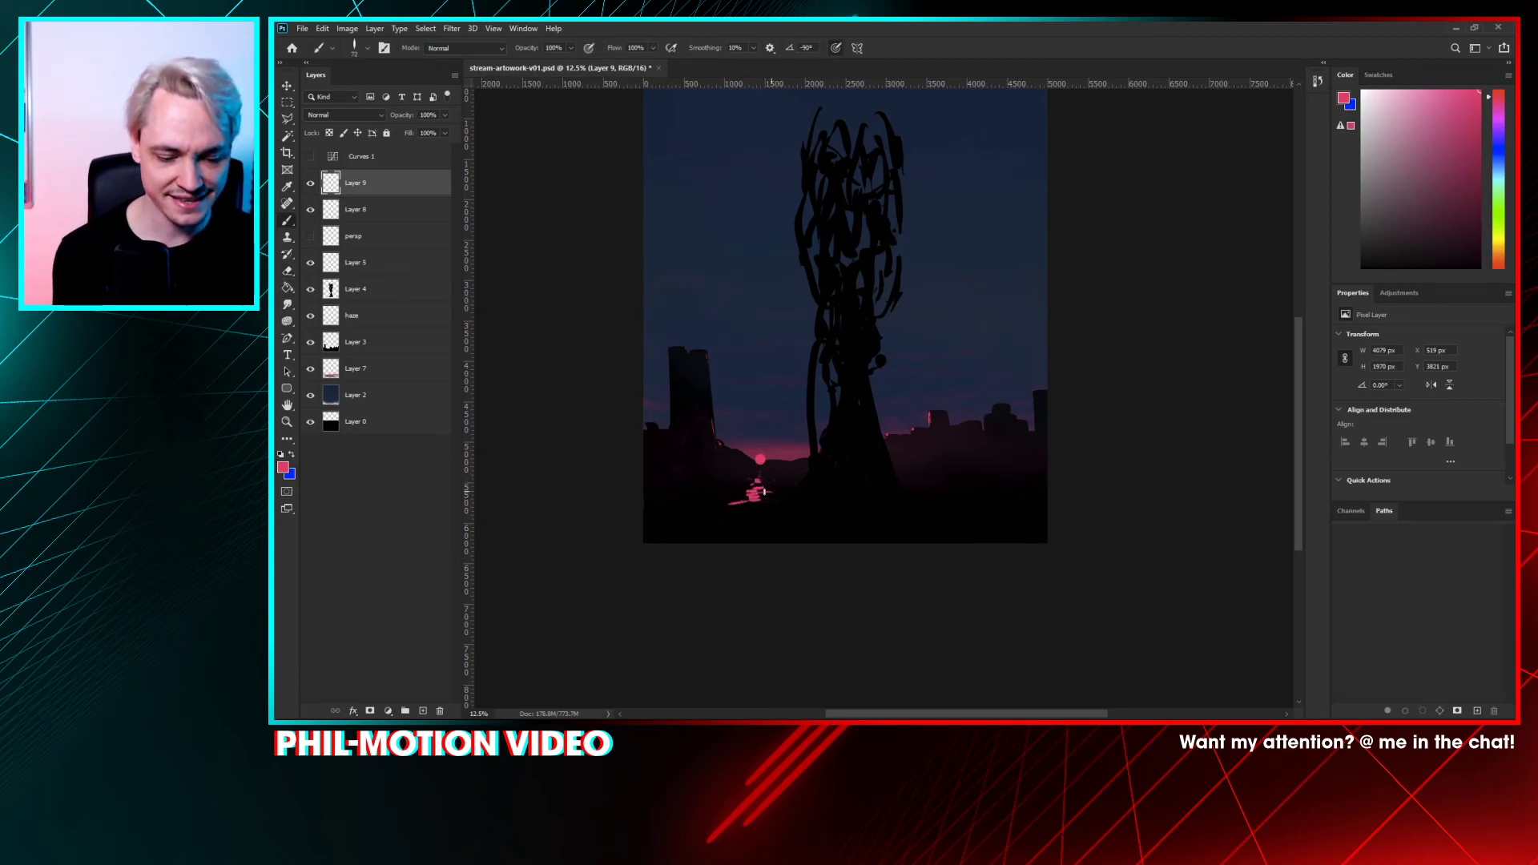
drag(769, 507, 751, 519)
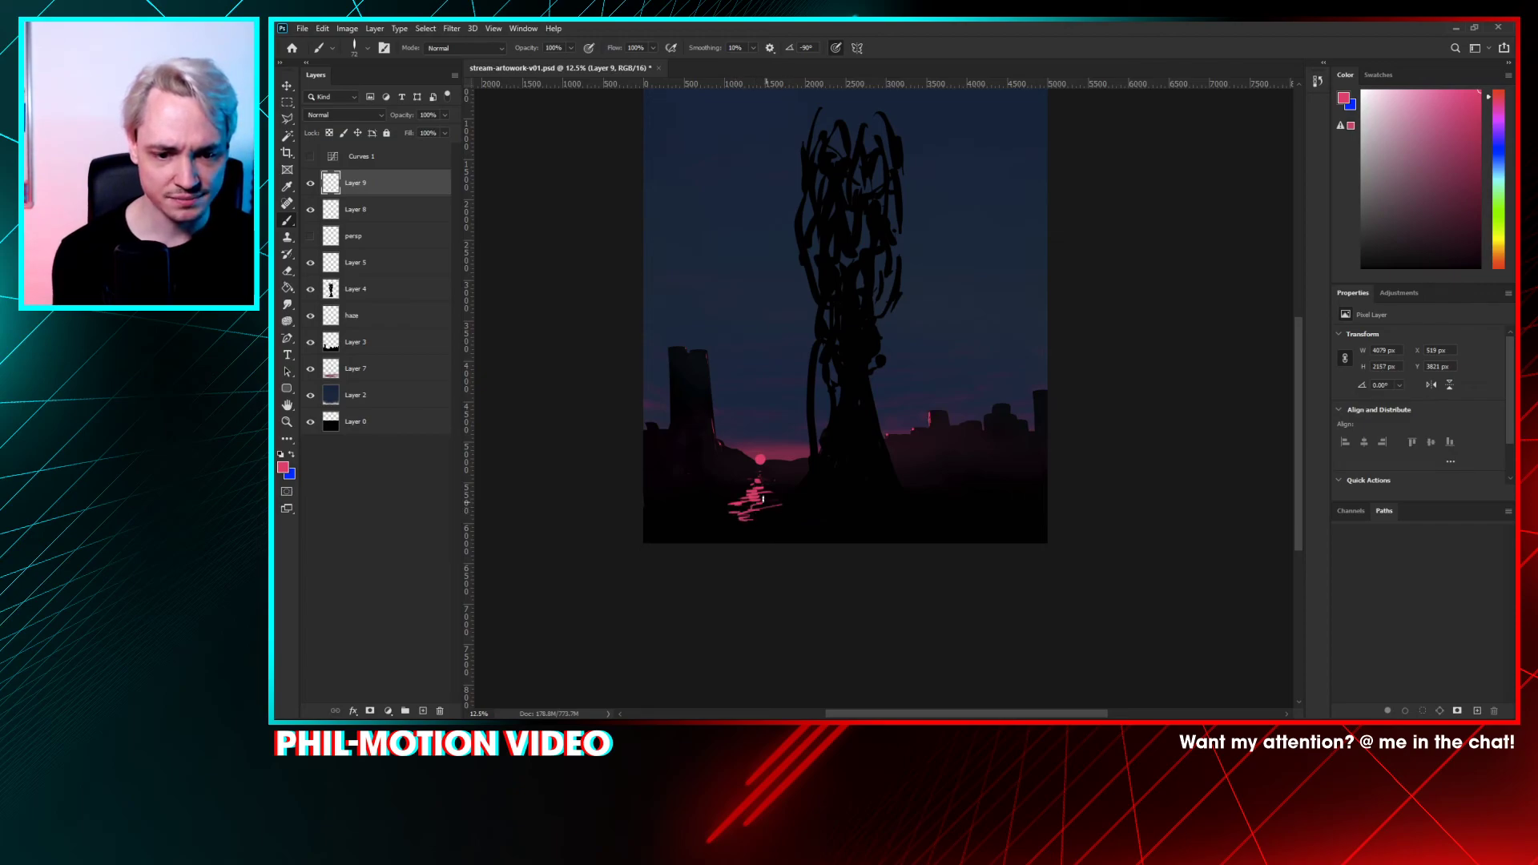
- Erase most of the pink ground reflection, leaving only a few faint glints directly below the sun
key(e)
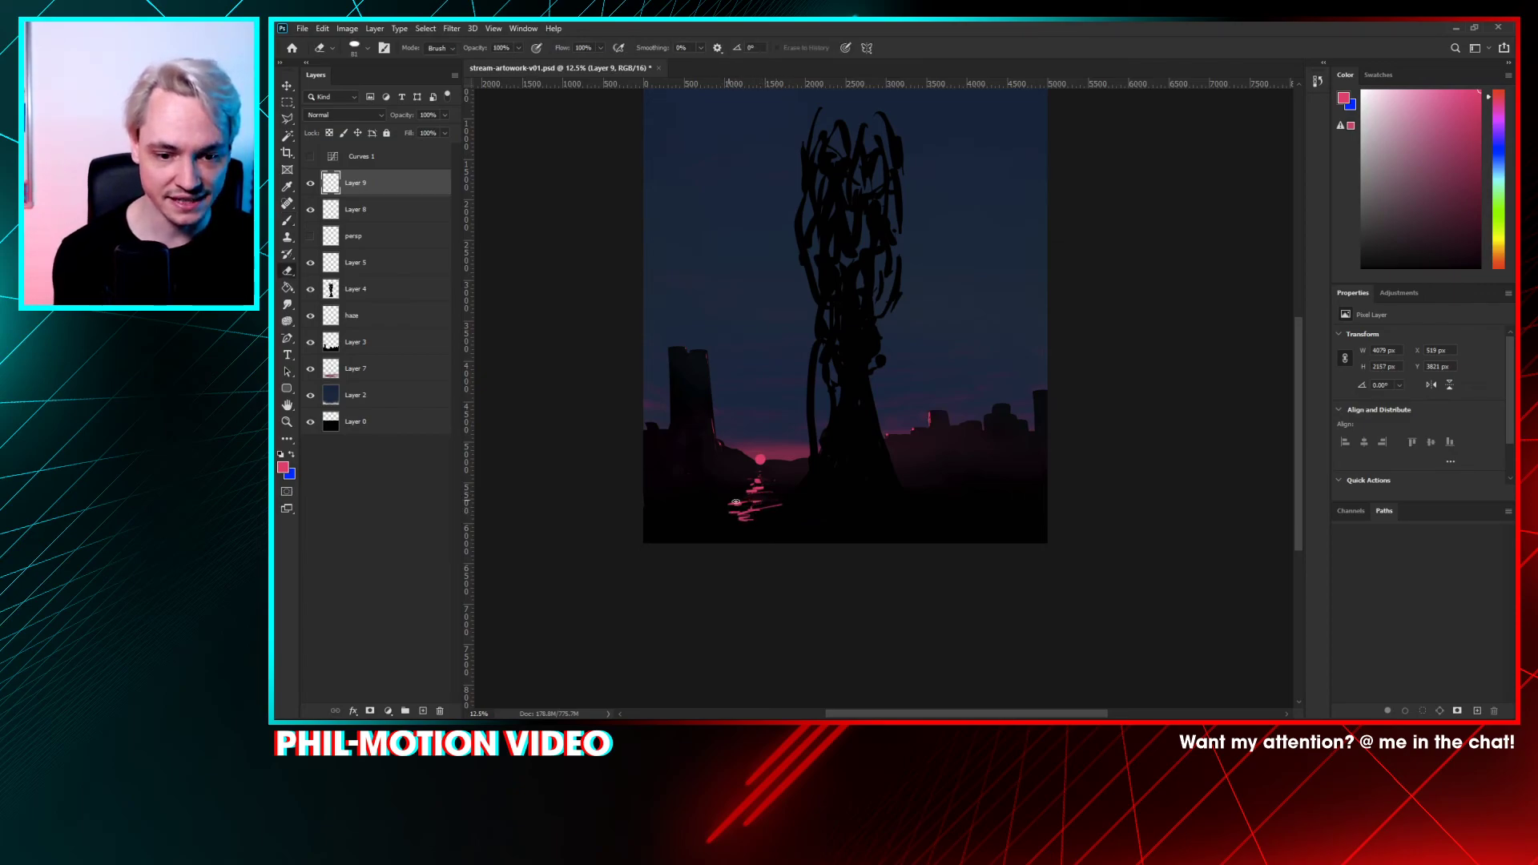
drag(765, 497, 775, 507)
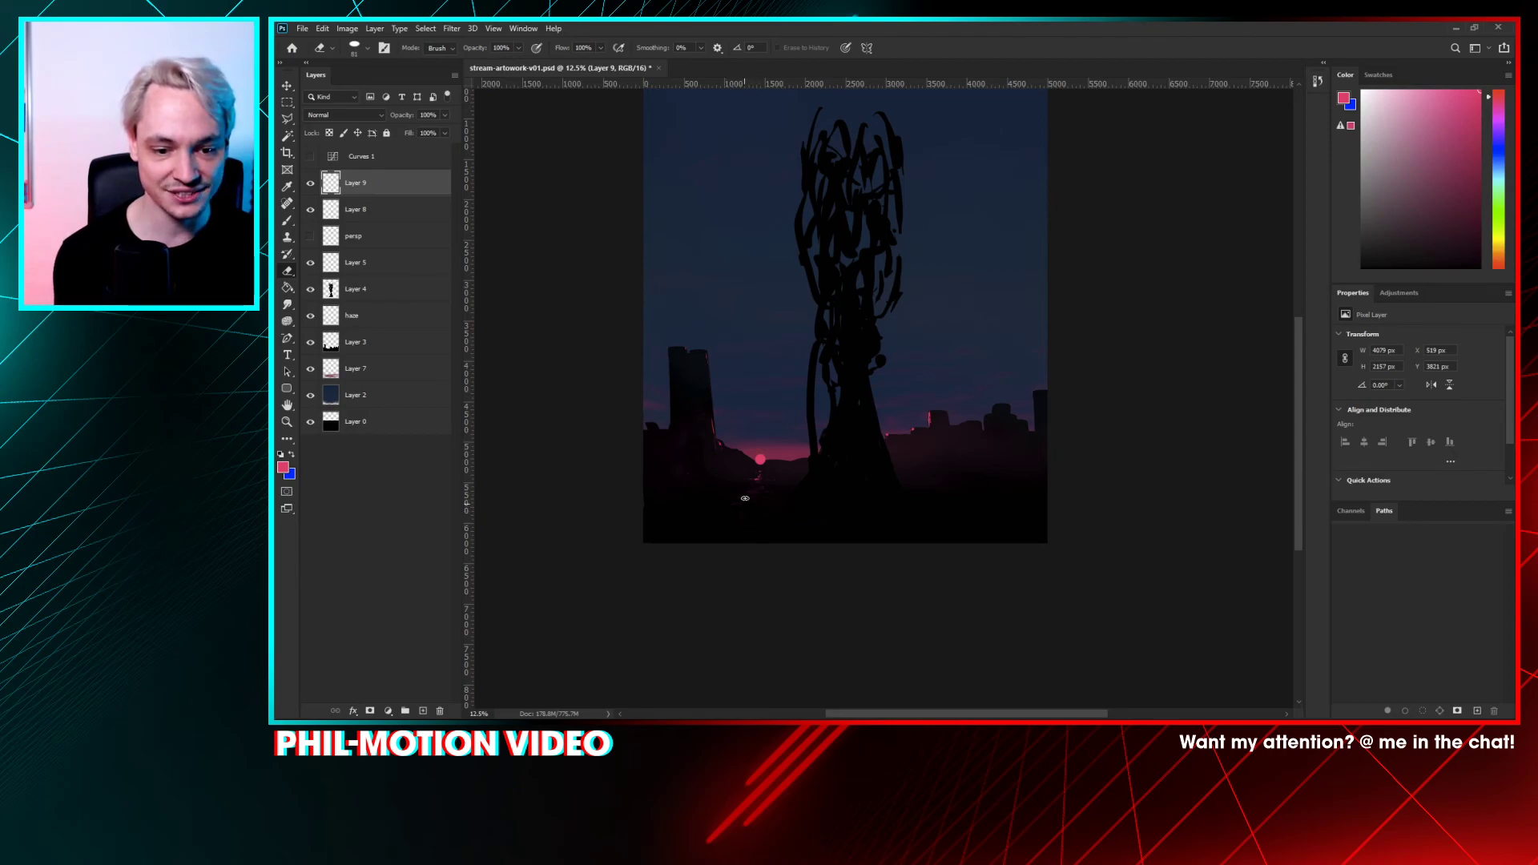
key(b)
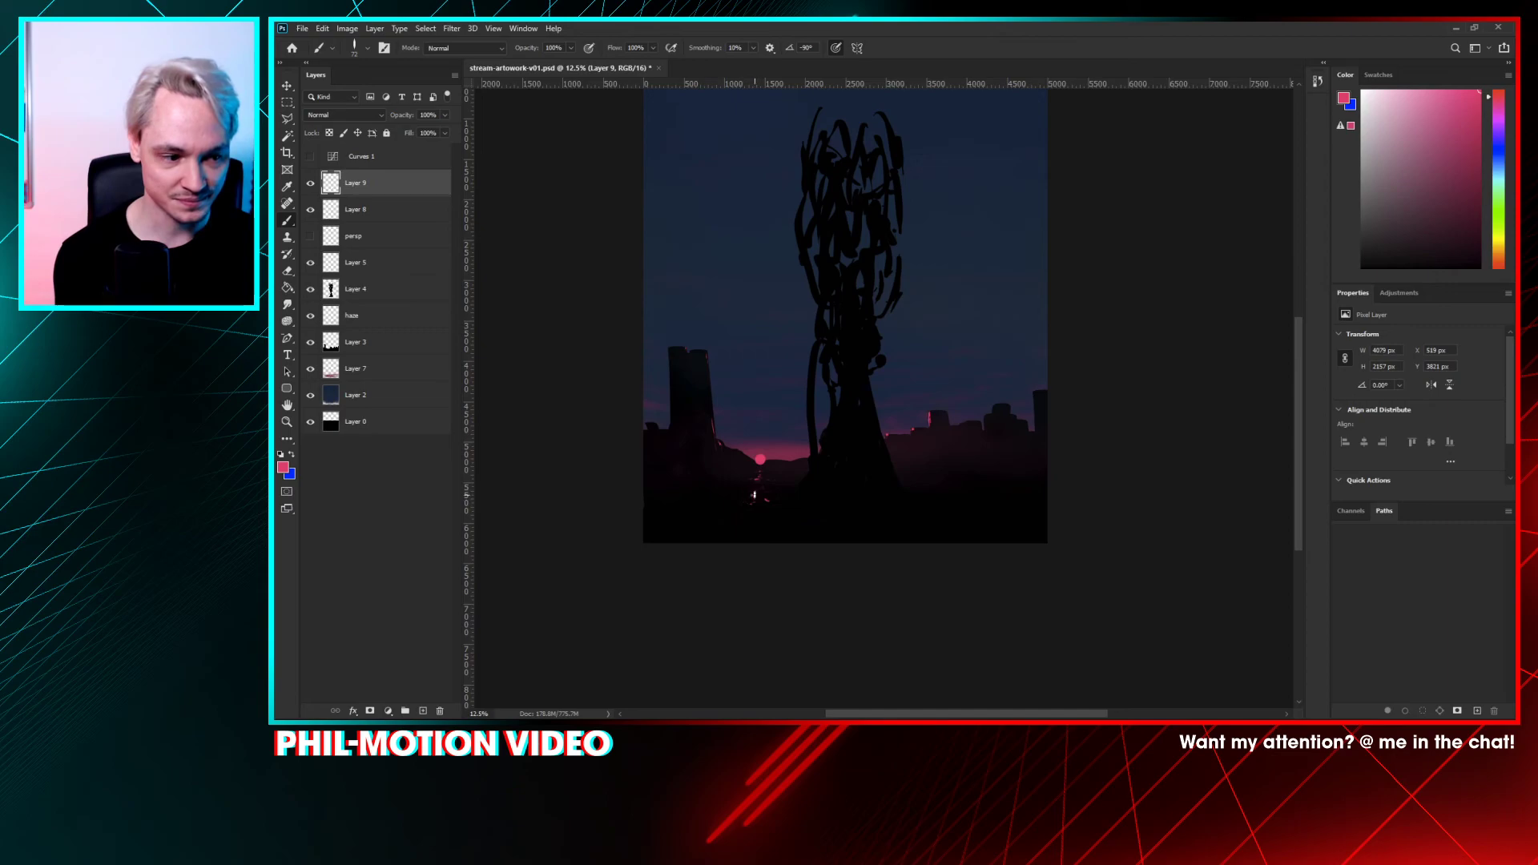
key(e)
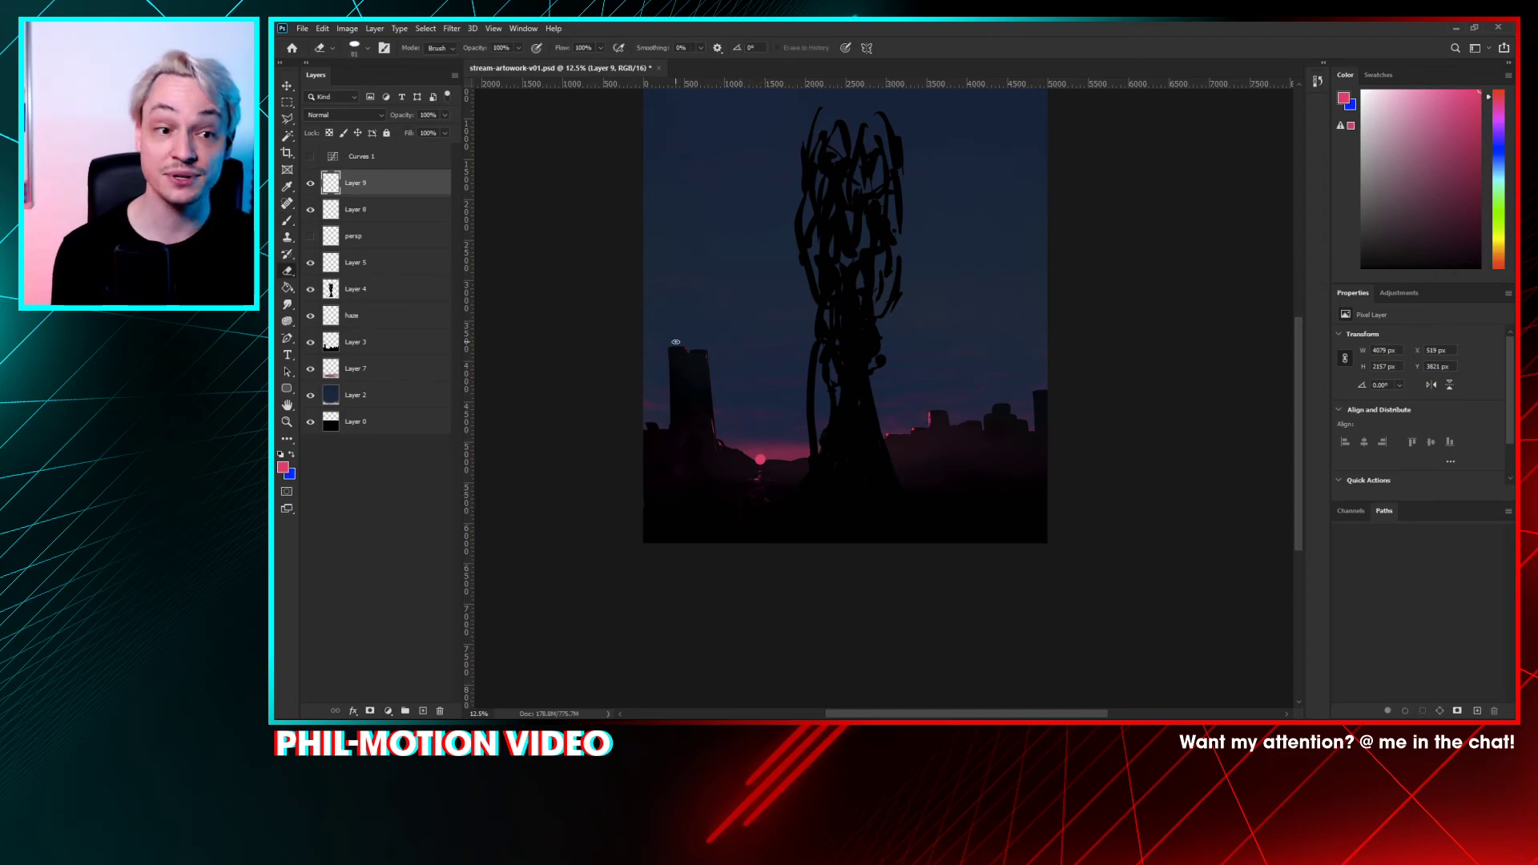
- Add a new layer above the highlights and choose the soft 464 px brush preset for a pink glow
click(423, 711)
right_click(876, 334)
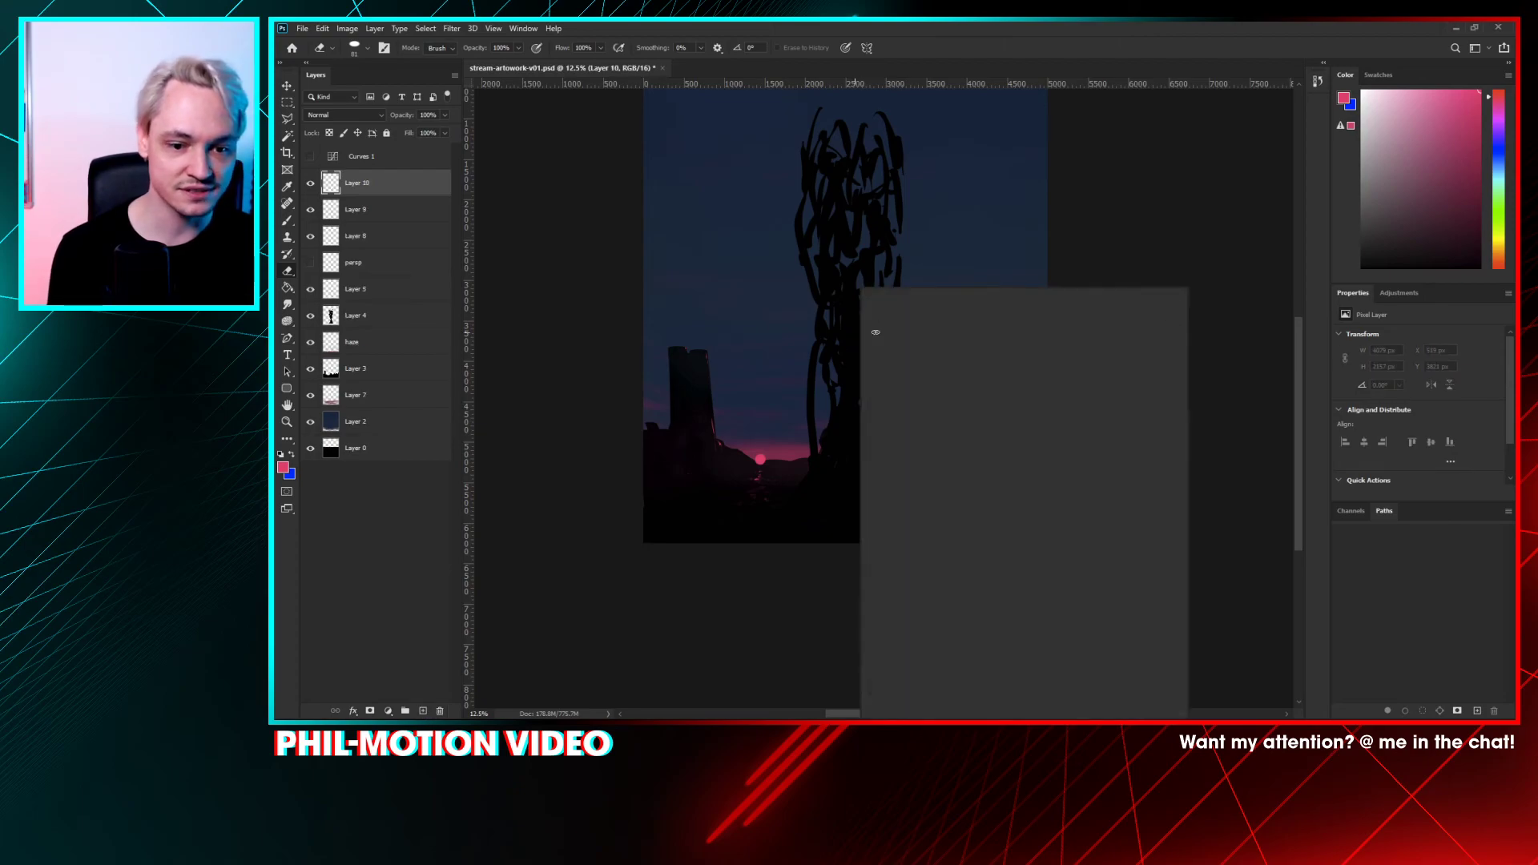
key(Escape)
key(b)
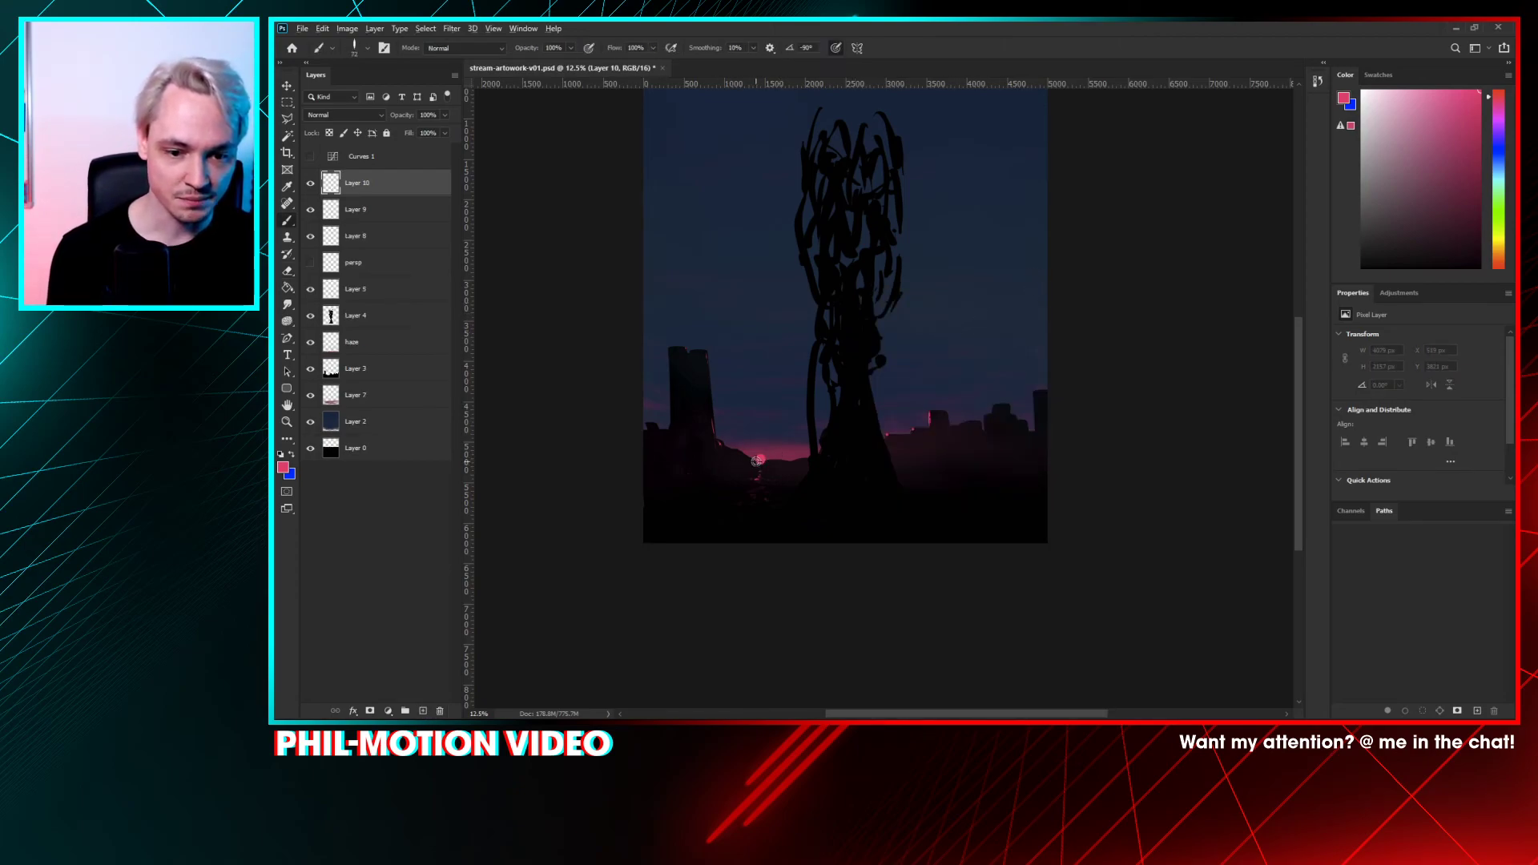
right_click(758, 460)
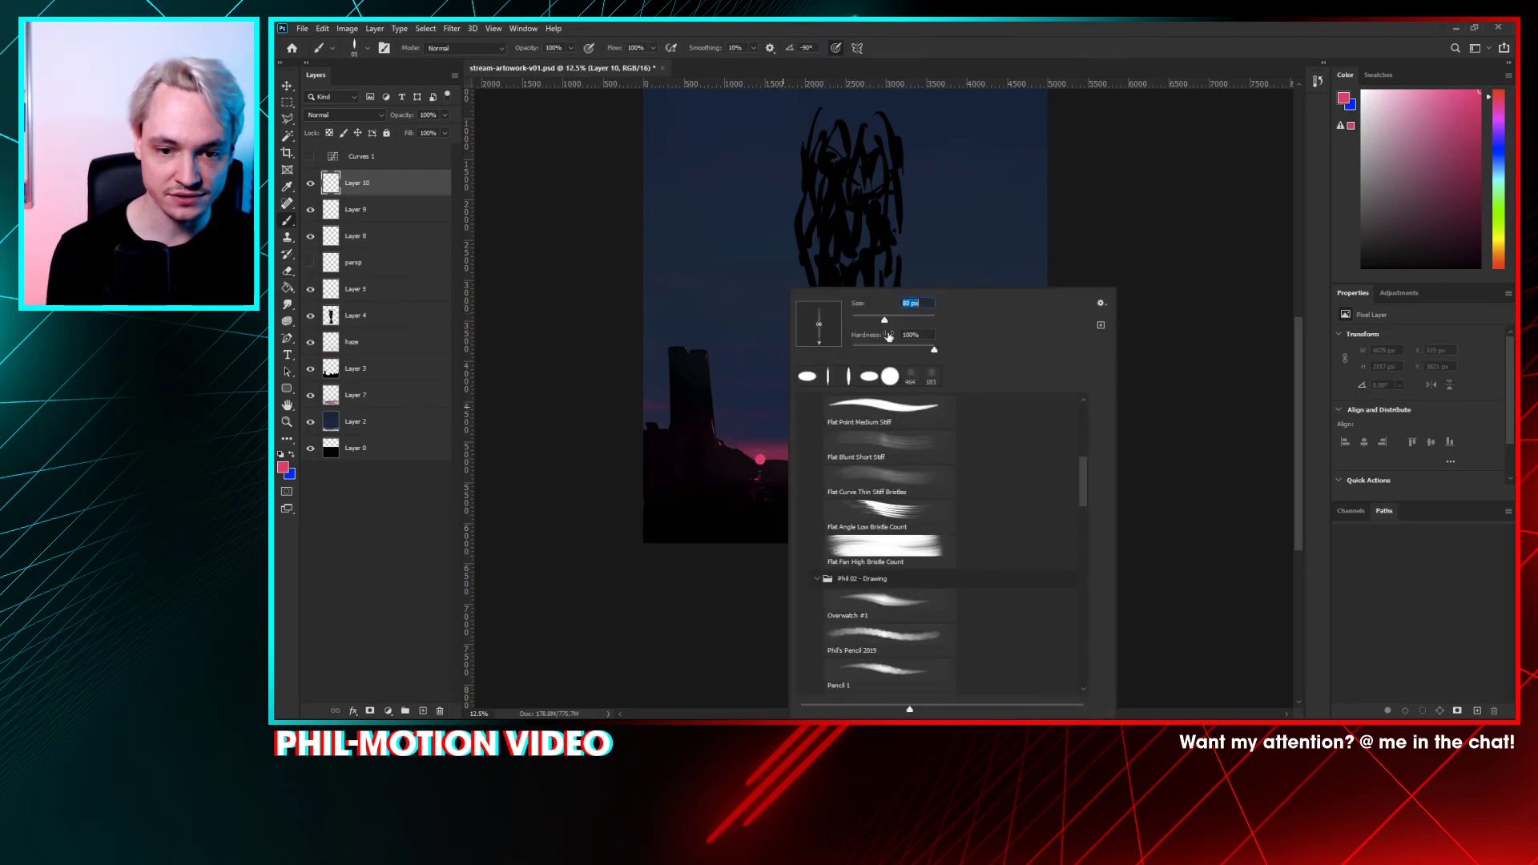
click(911, 377)
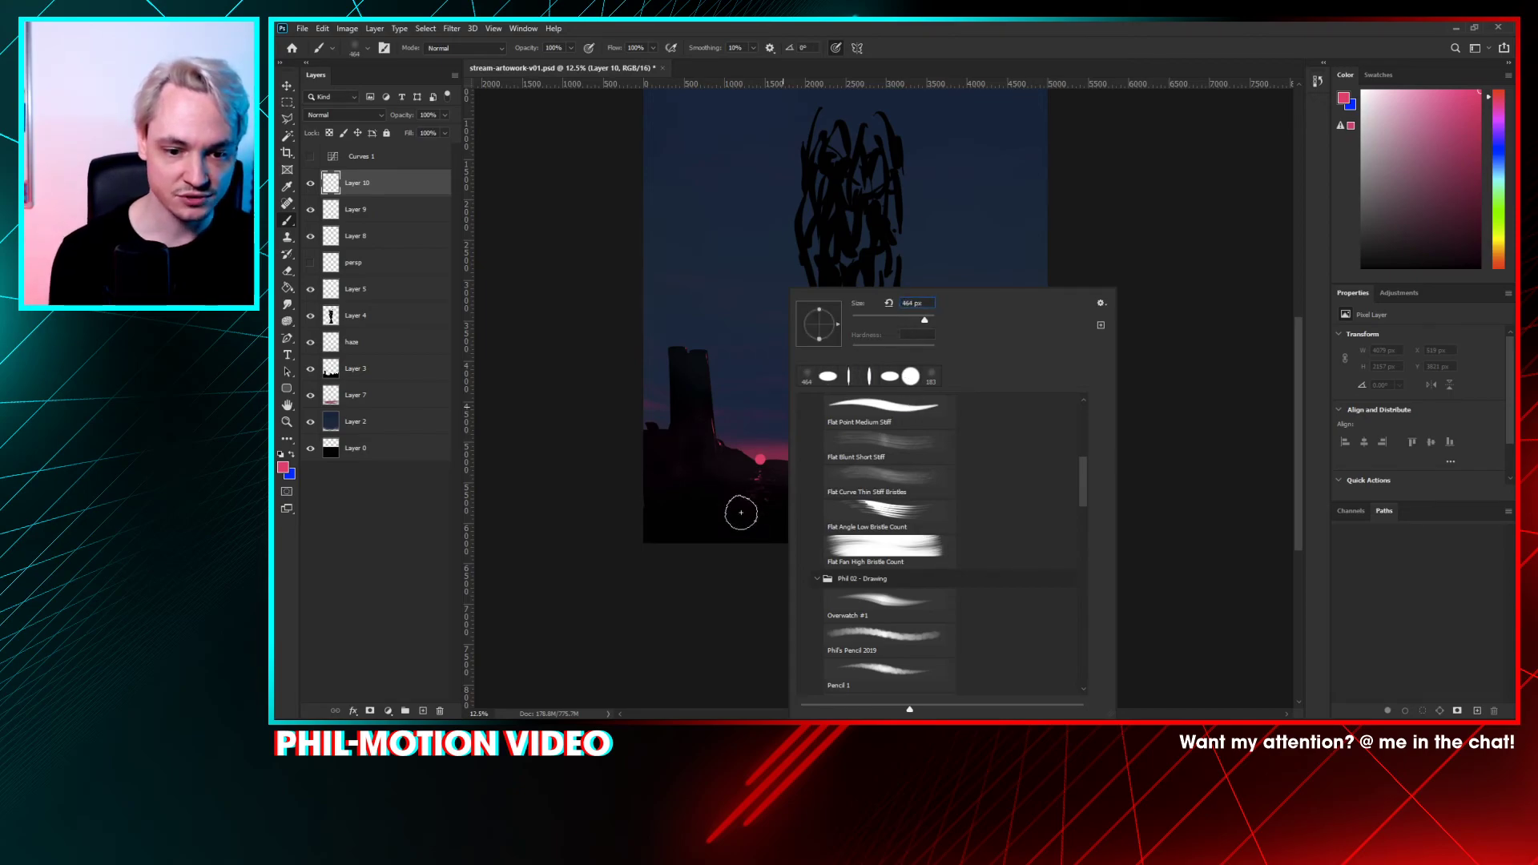
click(733, 583)
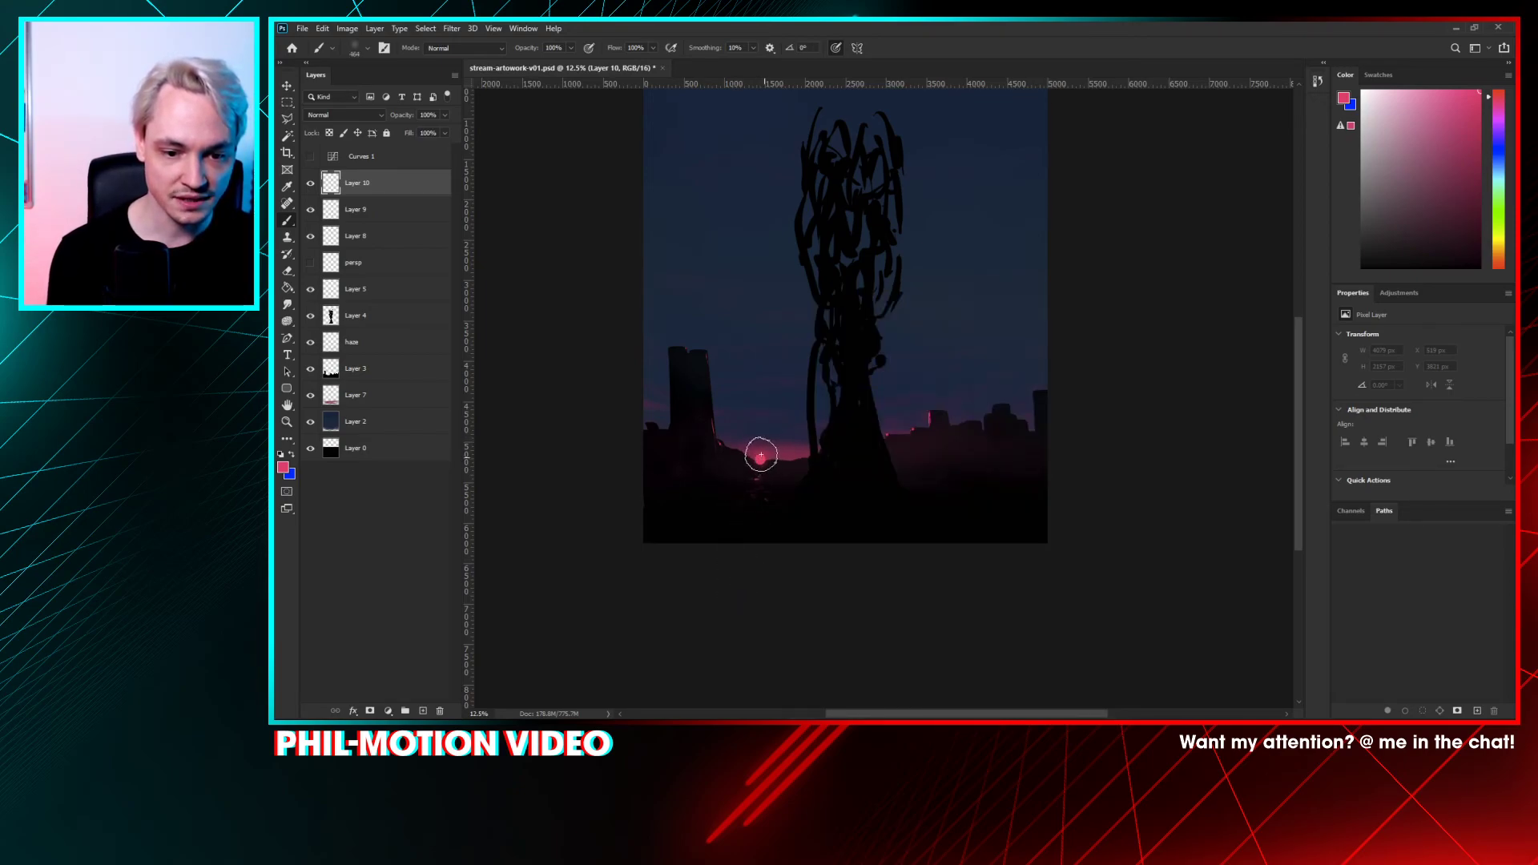
- Enlarge the brush and paint a soft pink glow around the sun and along the horizon, undoing the excess strokes
right_click(845, 374)
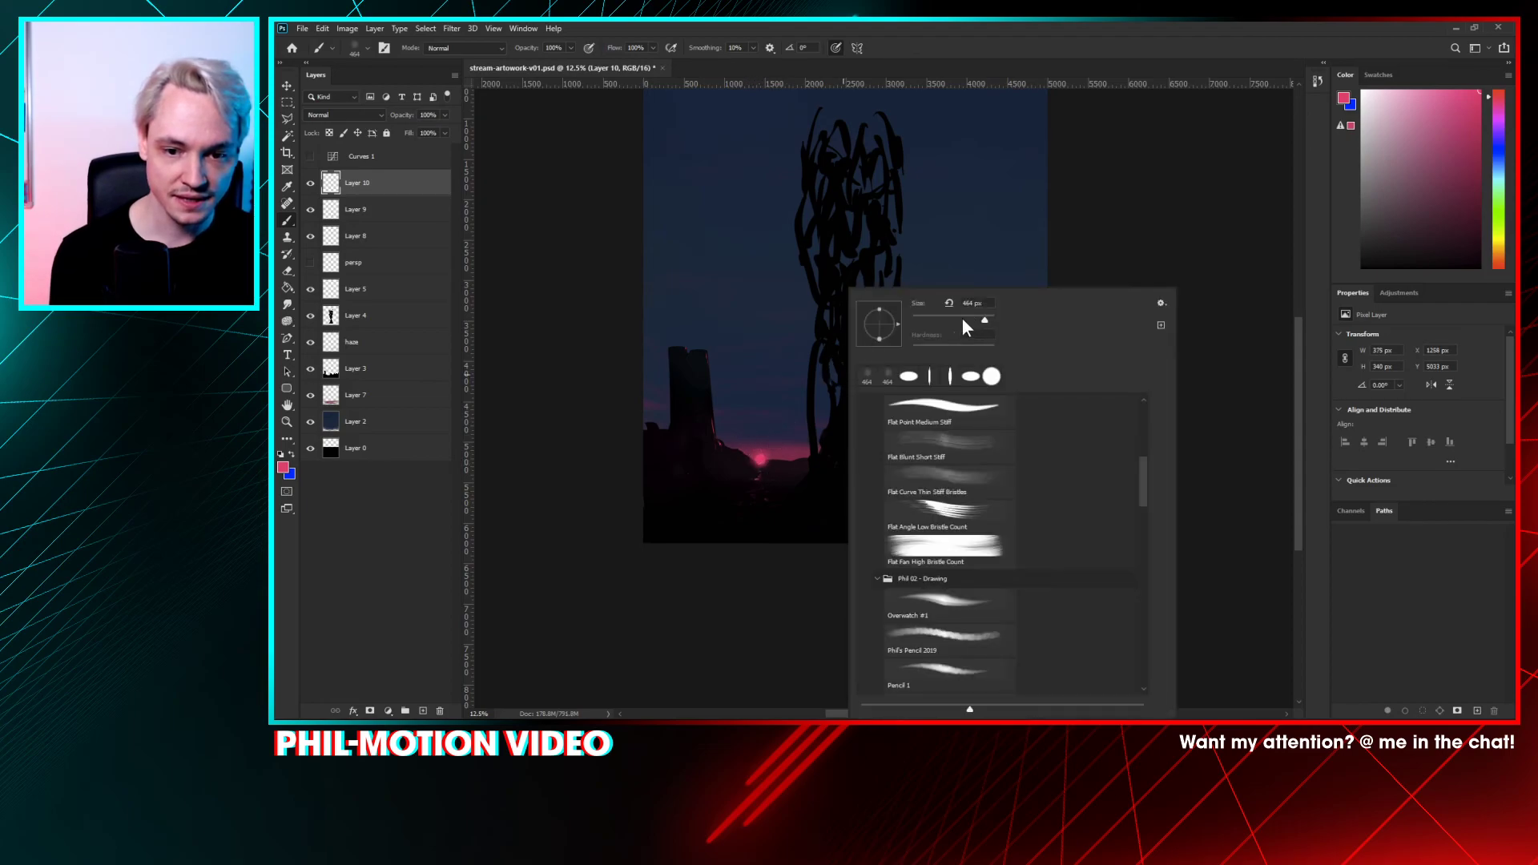
click(990, 319)
click(761, 459)
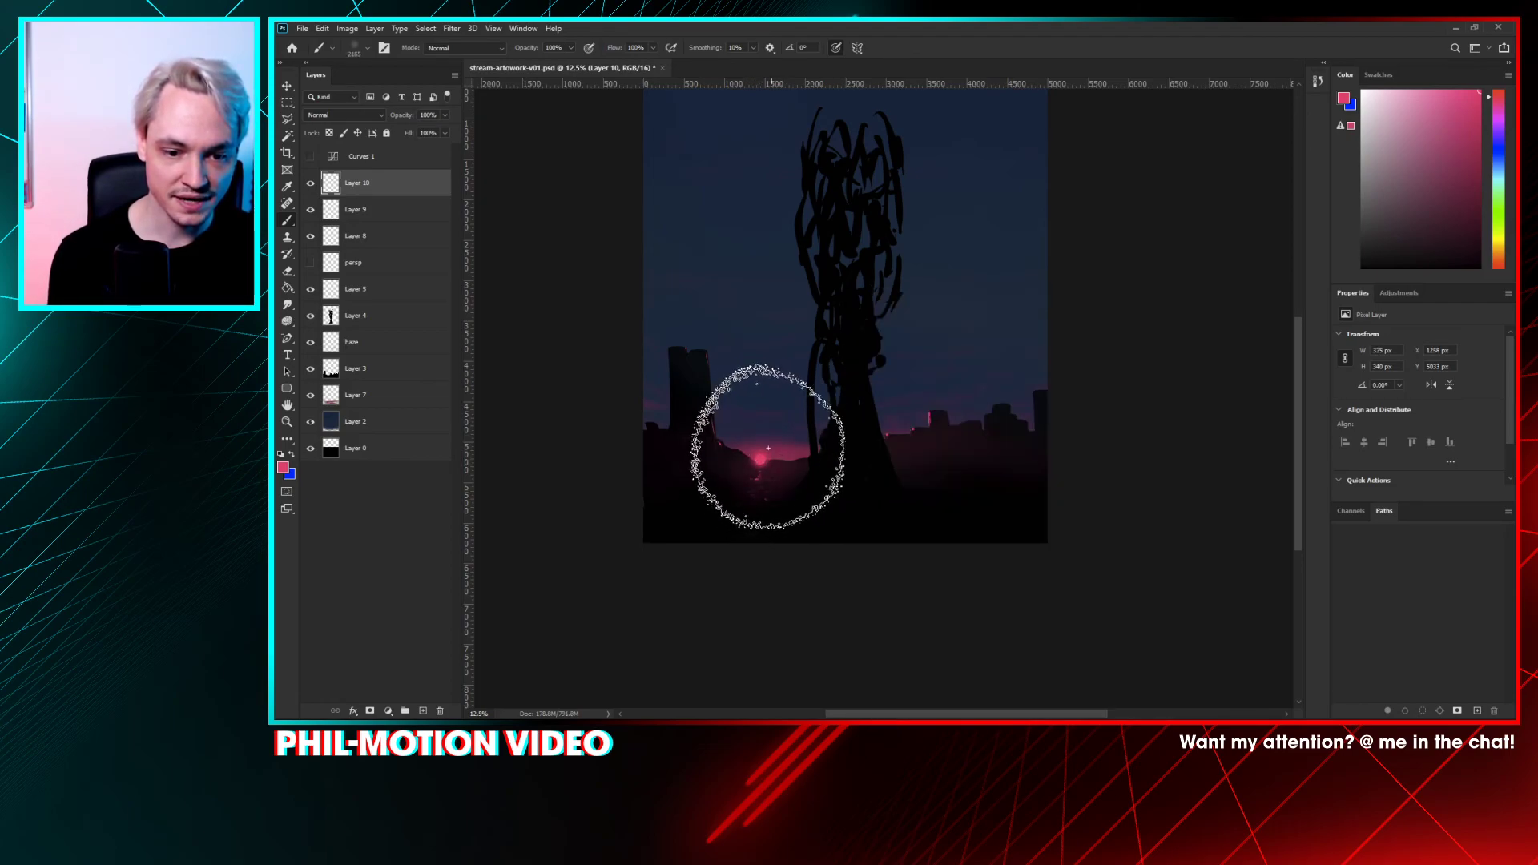
mouse_move(782, 464)
mouse_down()
mouse_move(736, 443)
mouse_move(745, 406)
mouse_move(799, 426)
mouse_move(803, 450)
mouse_move(771, 452)
mouse_move(723, 425)
mouse_move(723, 407)
mouse_move(791, 399)
mouse_move(698, 456)
mouse_move(787, 512)
mouse_move(764, 490)
mouse_move(793, 494)
mouse_move(769, 503)
mouse_move(714, 404)
mouse_move(810, 397)
mouse_move(779, 391)
mouse_move(732, 419)
mouse_up()
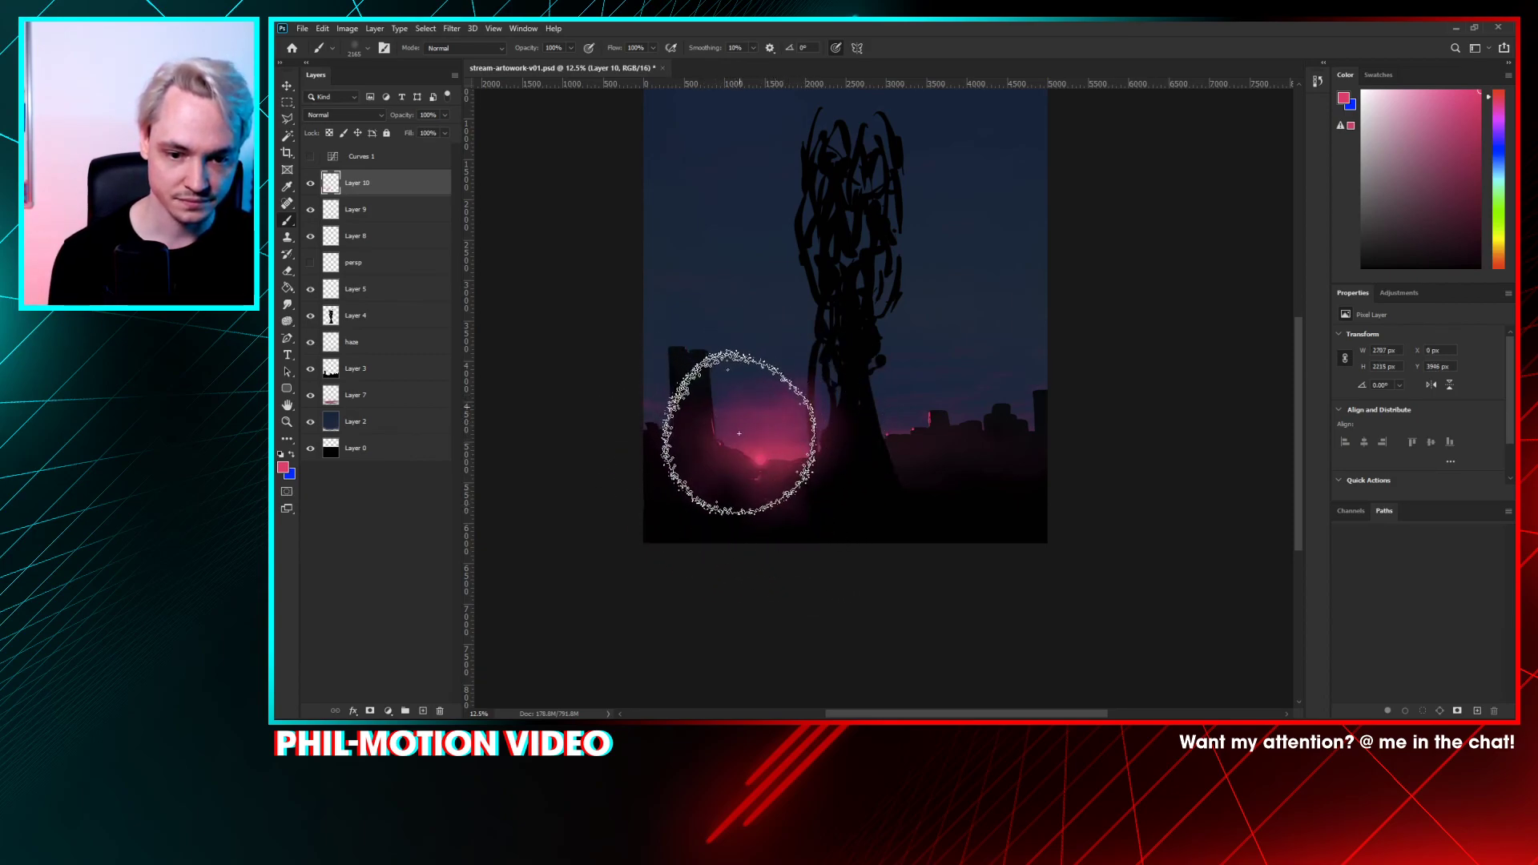
mouse_move(954, 447)
mouse_down()
mouse_move(899, 423)
mouse_move(899, 446)
mouse_move(911, 412)
mouse_move(894, 426)
mouse_move(891, 411)
mouse_move(929, 419)
mouse_move(933, 440)
mouse_move(897, 439)
mouse_move(926, 467)
mouse_move(954, 406)
mouse_move(904, 392)
mouse_move(891, 406)
mouse_move(876, 393)
mouse_move(881, 422)
mouse_move(684, 409)
mouse_move(770, 496)
mouse_move(732, 478)
mouse_move(702, 420)
mouse_move(725, 372)
mouse_move(744, 454)
mouse_up()
key(ctrl+z)
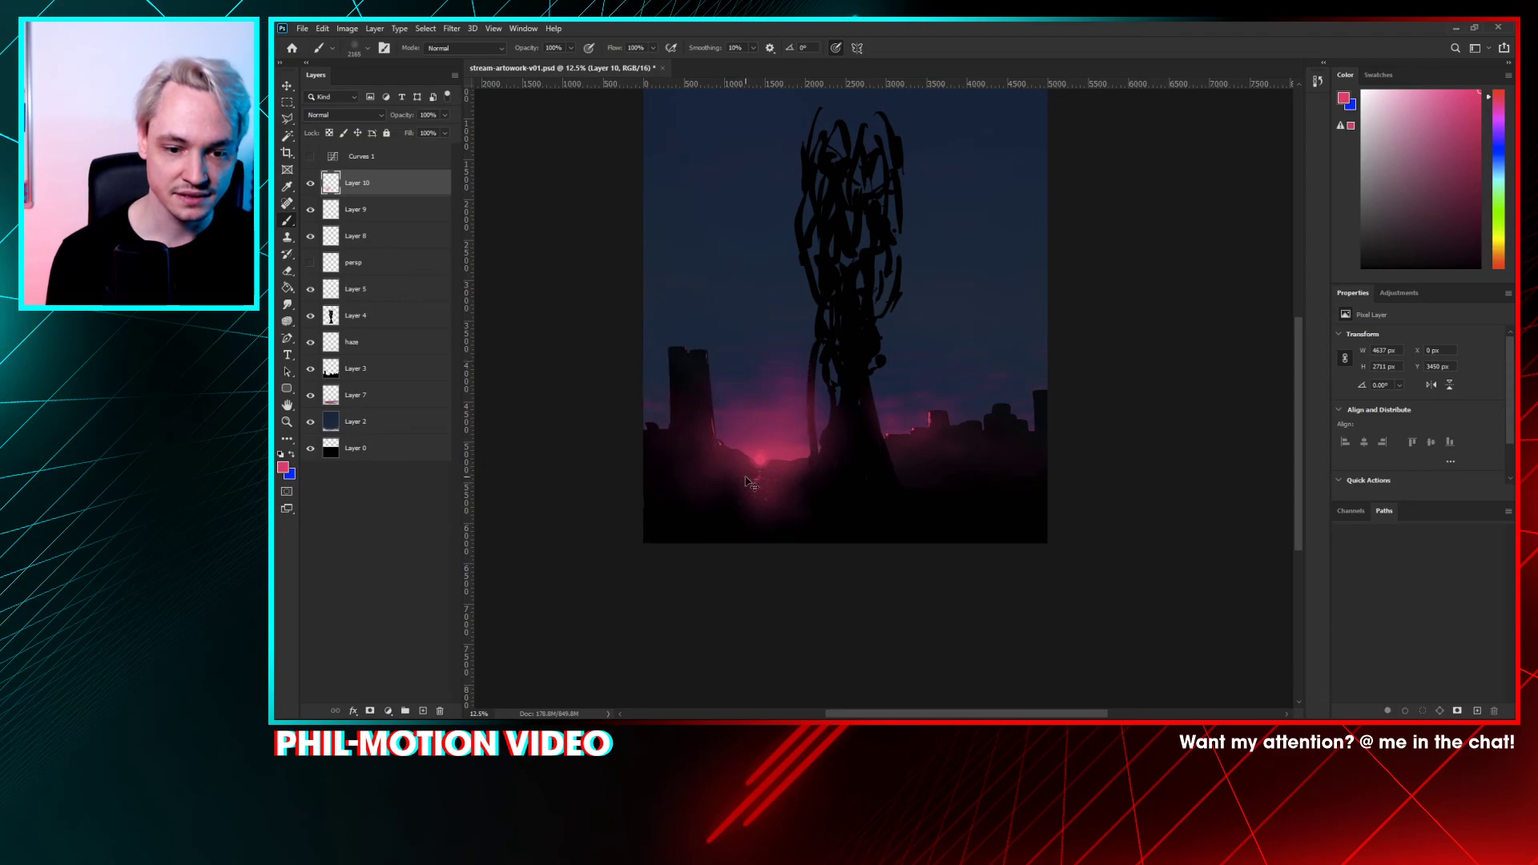
key(ctrl+z)
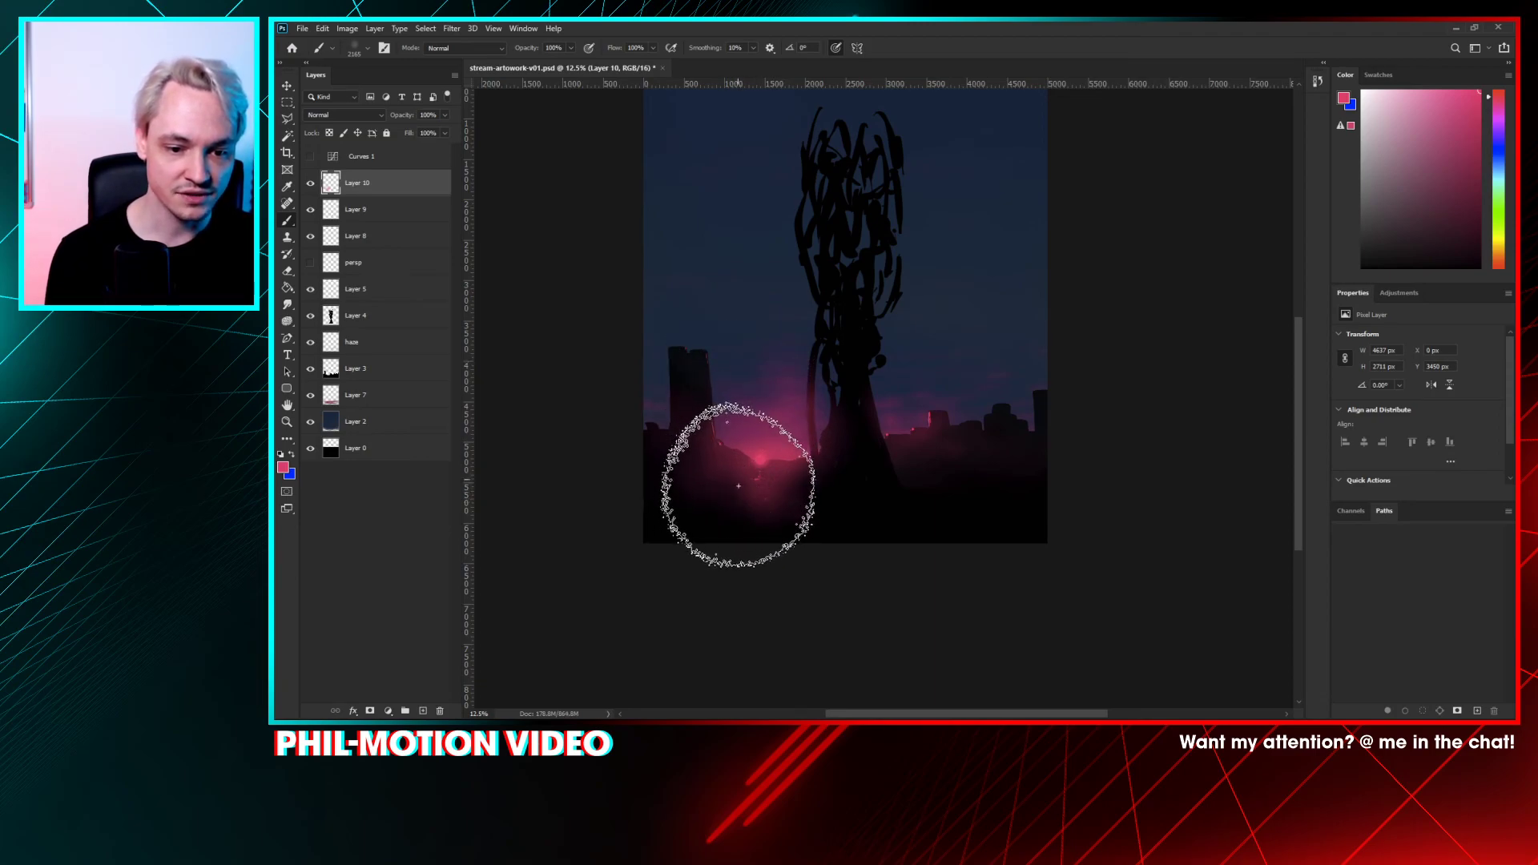
- Extend the pink glow over the ground below the sun and compare the painting with the glow layer hidden and shown
key(ctrl+minus)
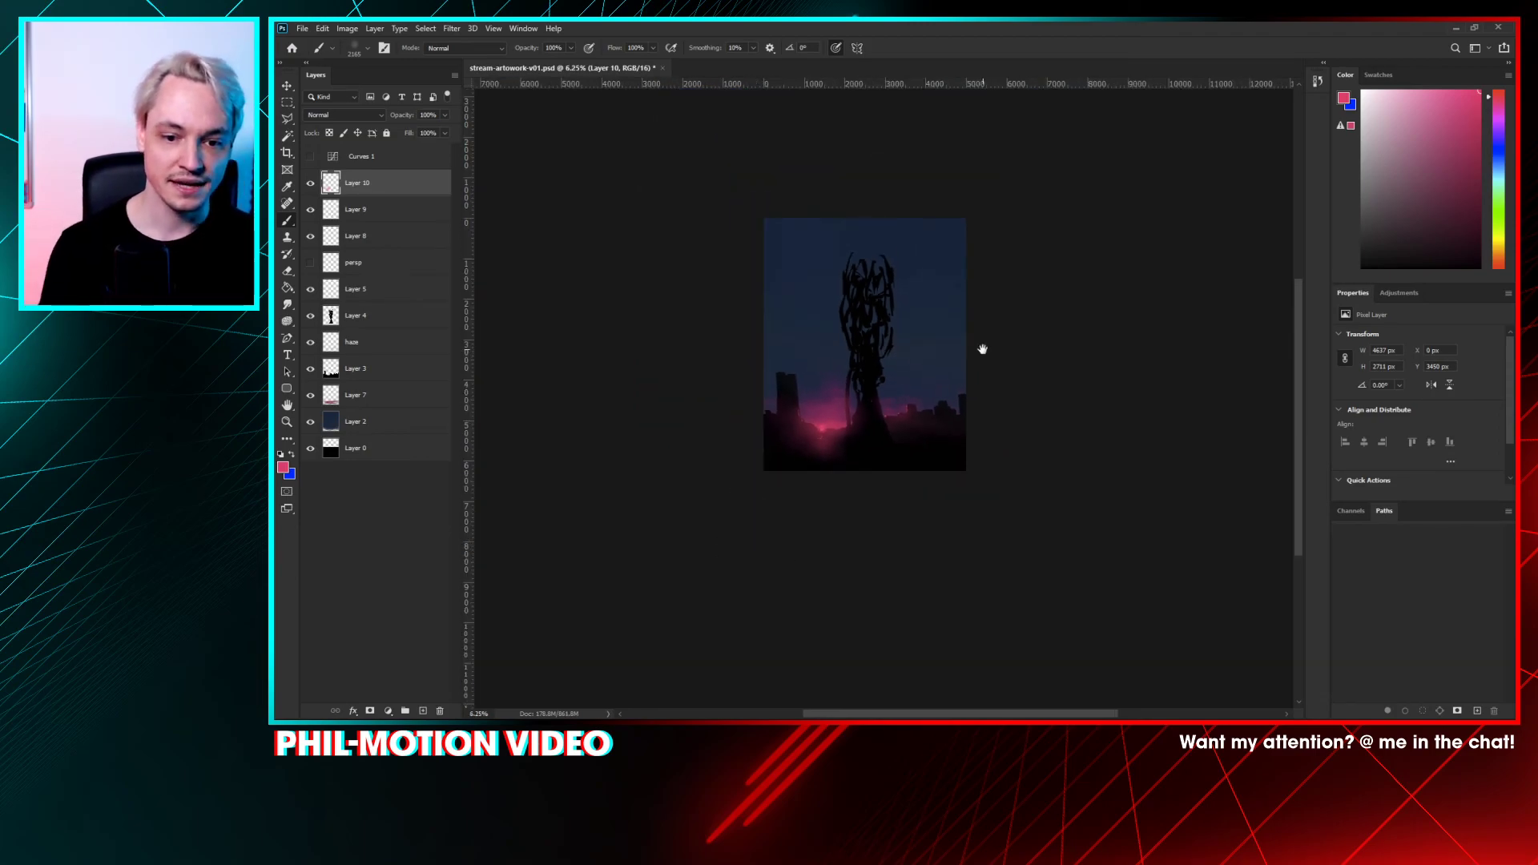
drag(982, 347, 949, 355)
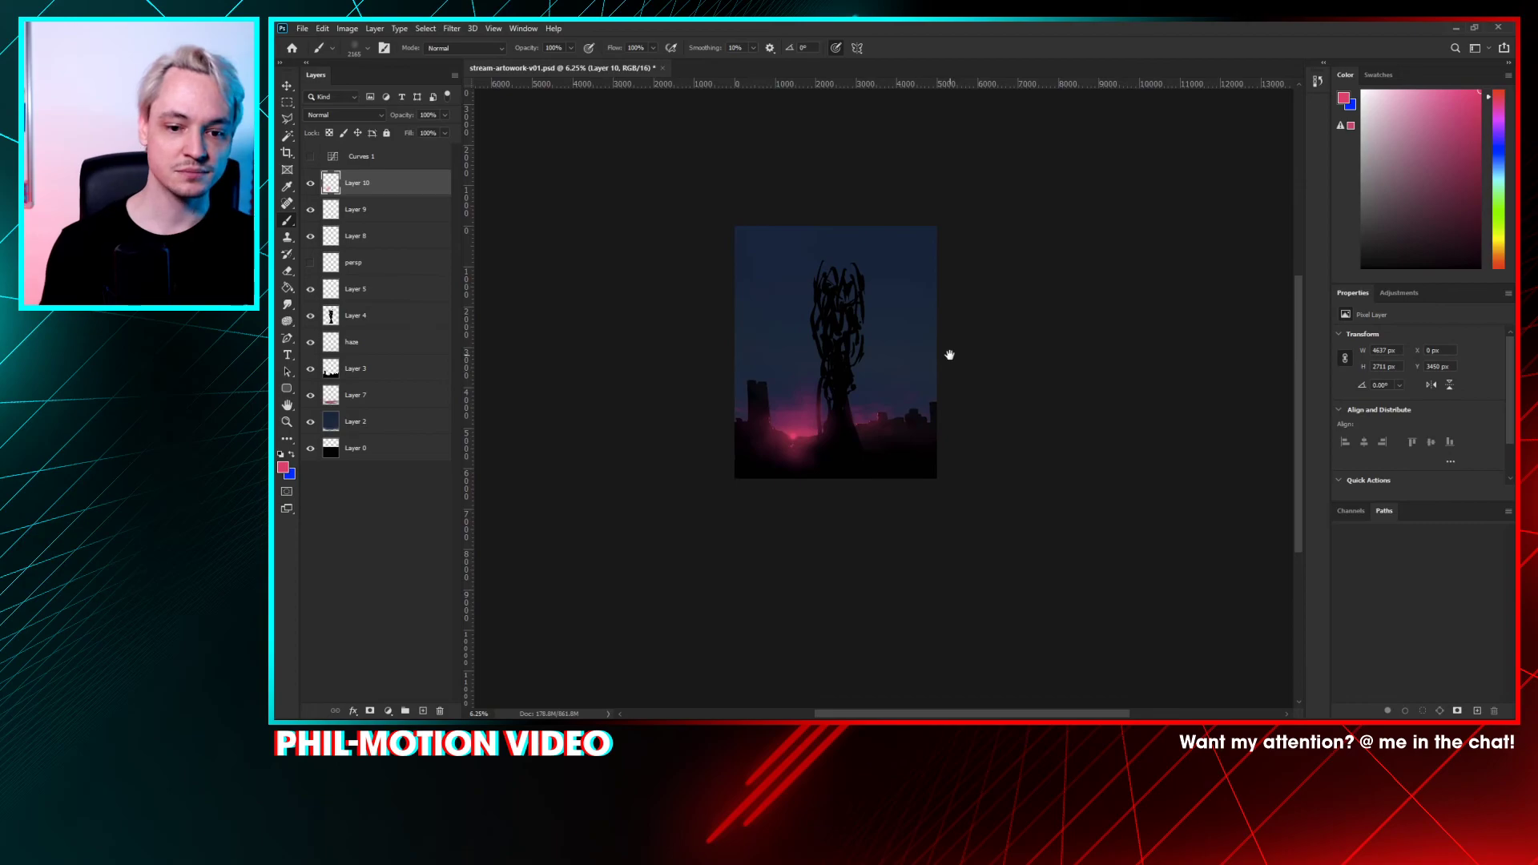
ctrl+click(811, 427)
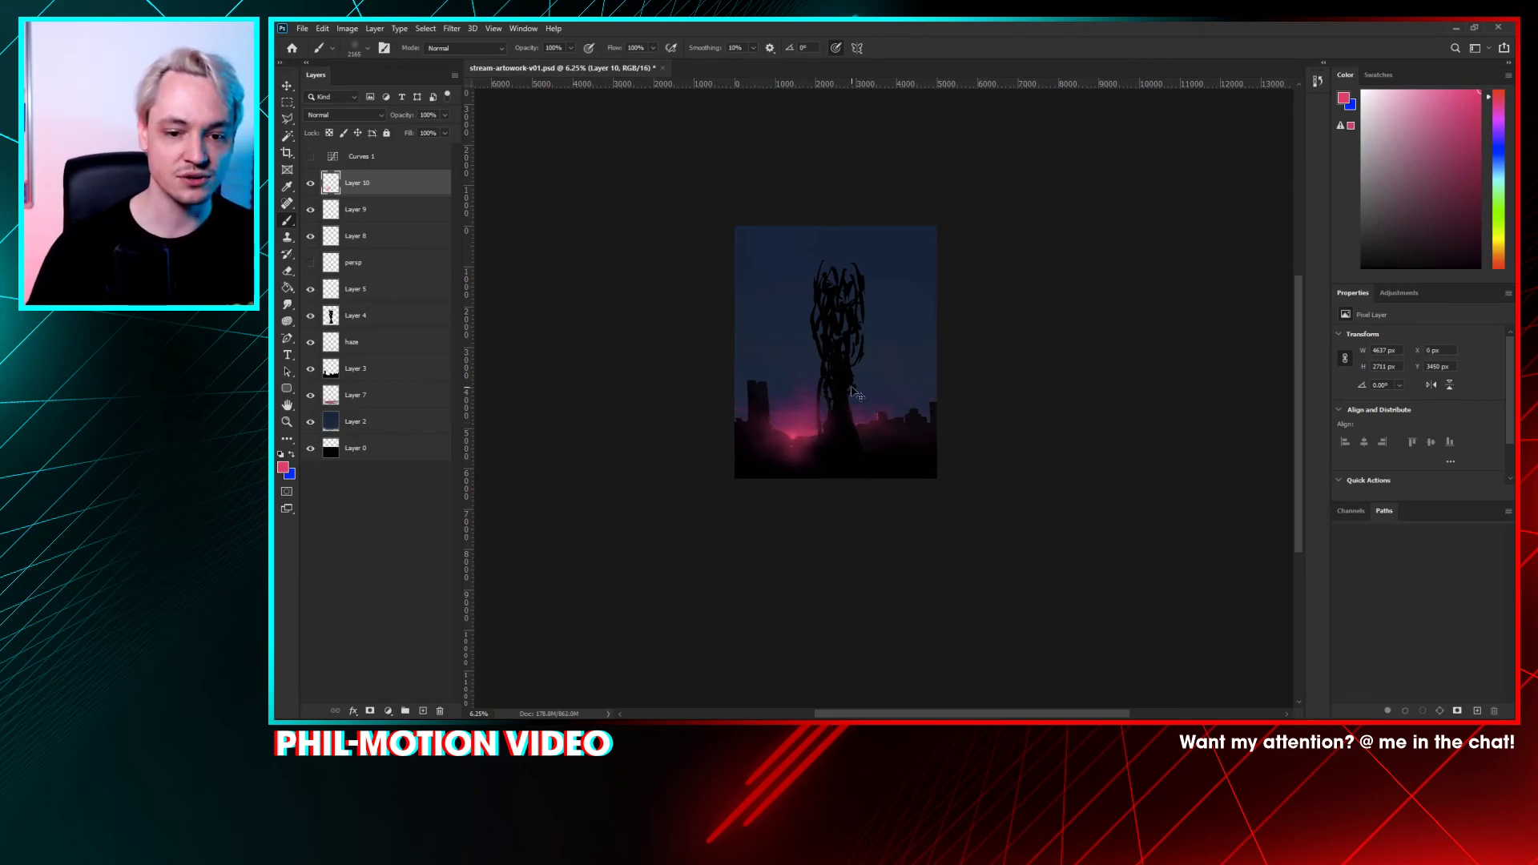
key(ctrl+plus)
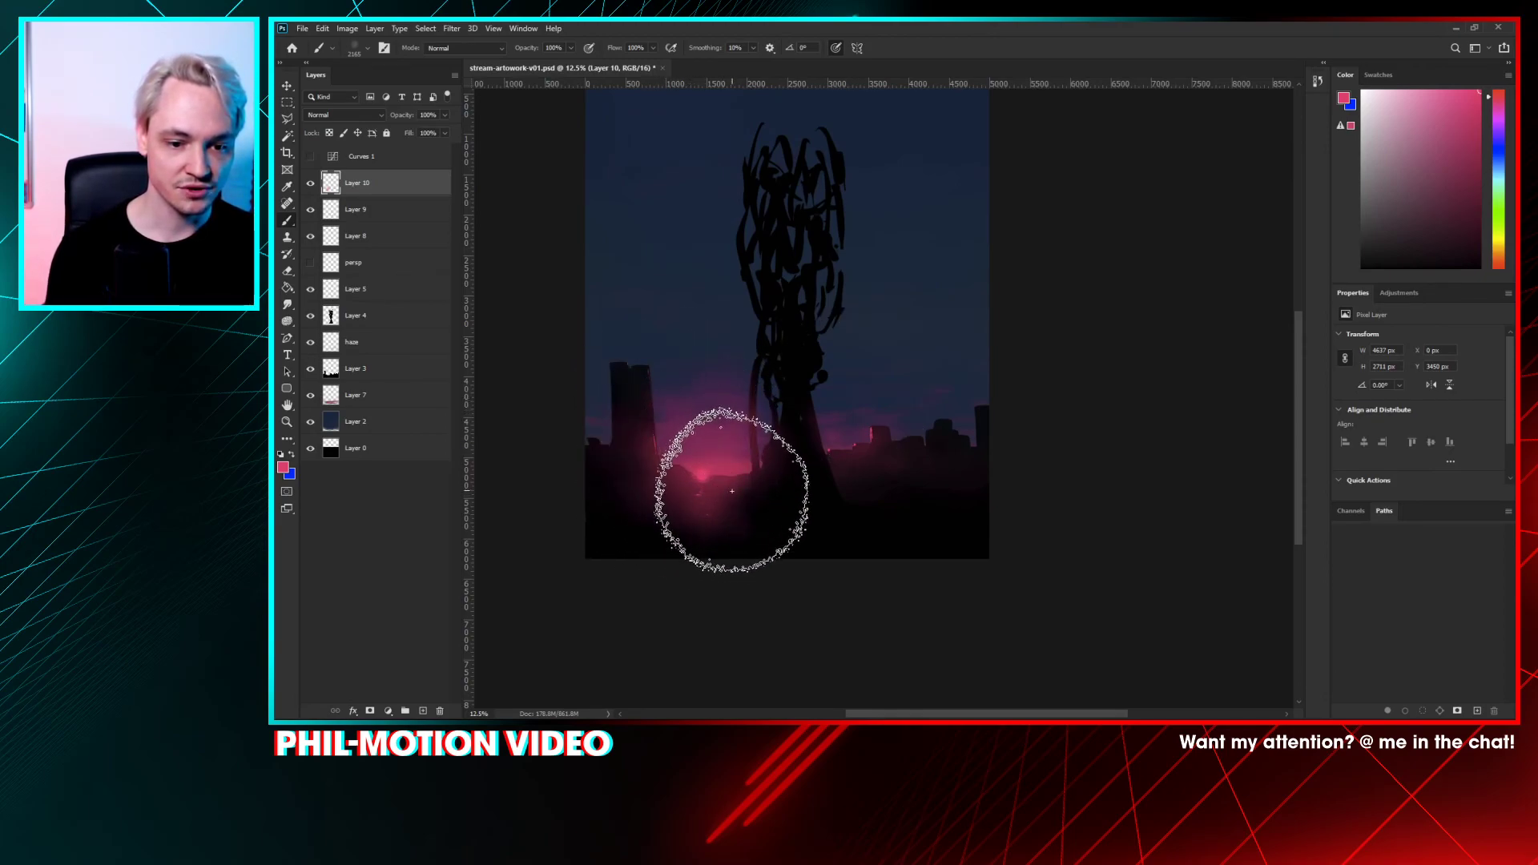
mouse_move(744, 520)
mouse_down()
mouse_move(628, 522)
mouse_move(713, 457)
mouse_move(651, 532)
mouse_move(735, 442)
mouse_up()
key(ctrl+plus)
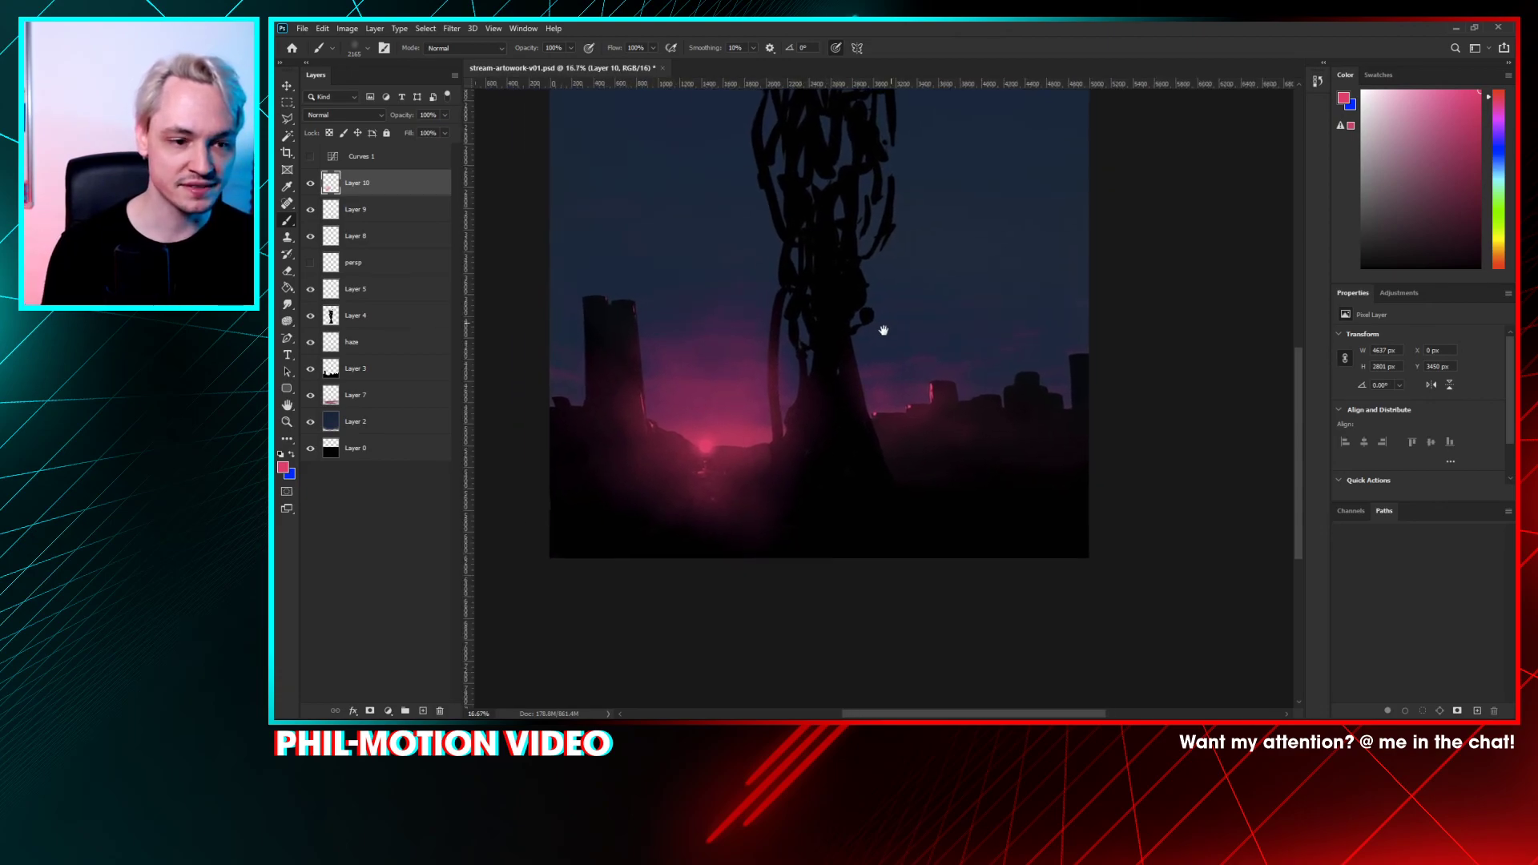
click(310, 184)
click(310, 184)
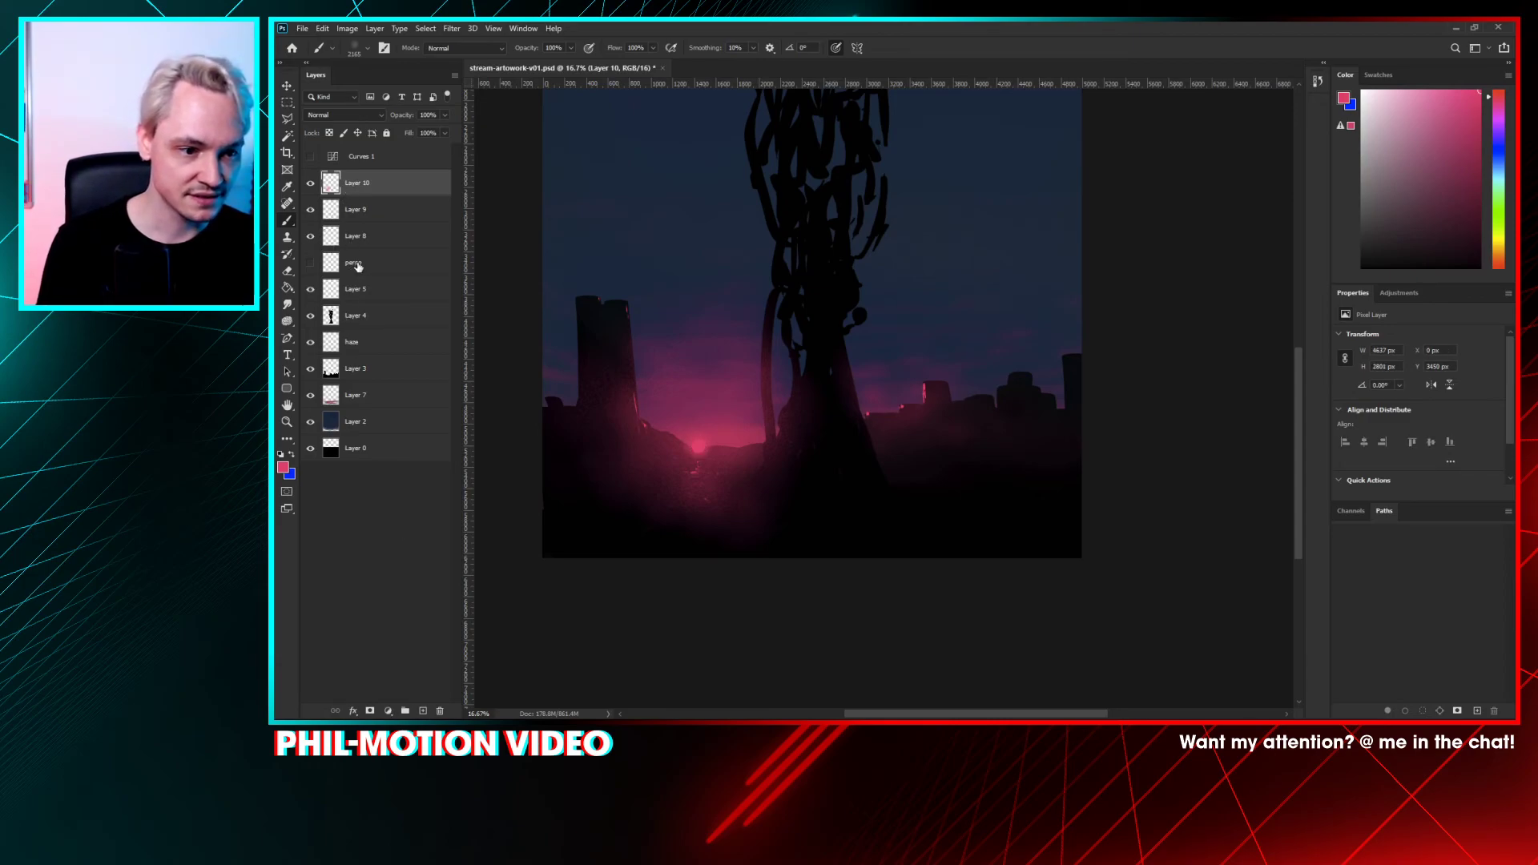
- Move the sun layer above the glow layer and turn the sun white with Hue/Saturation at saturation -100 and lightness +100
drag(383, 235, 385, 174)
key(ctrl+u)
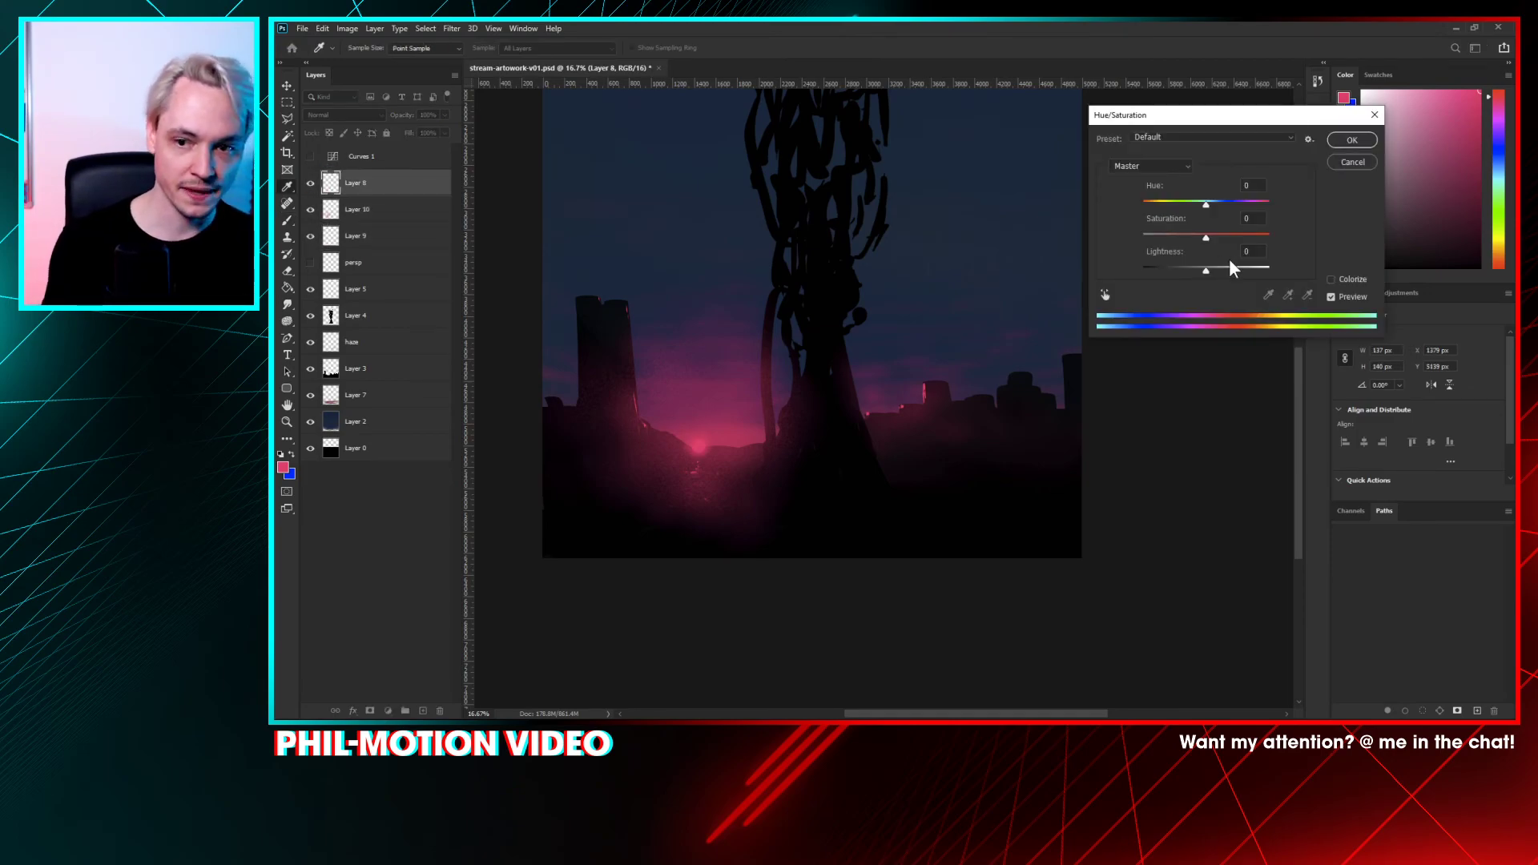
drag(1172, 234, 1143, 237)
drag(1233, 267, 1290, 267)
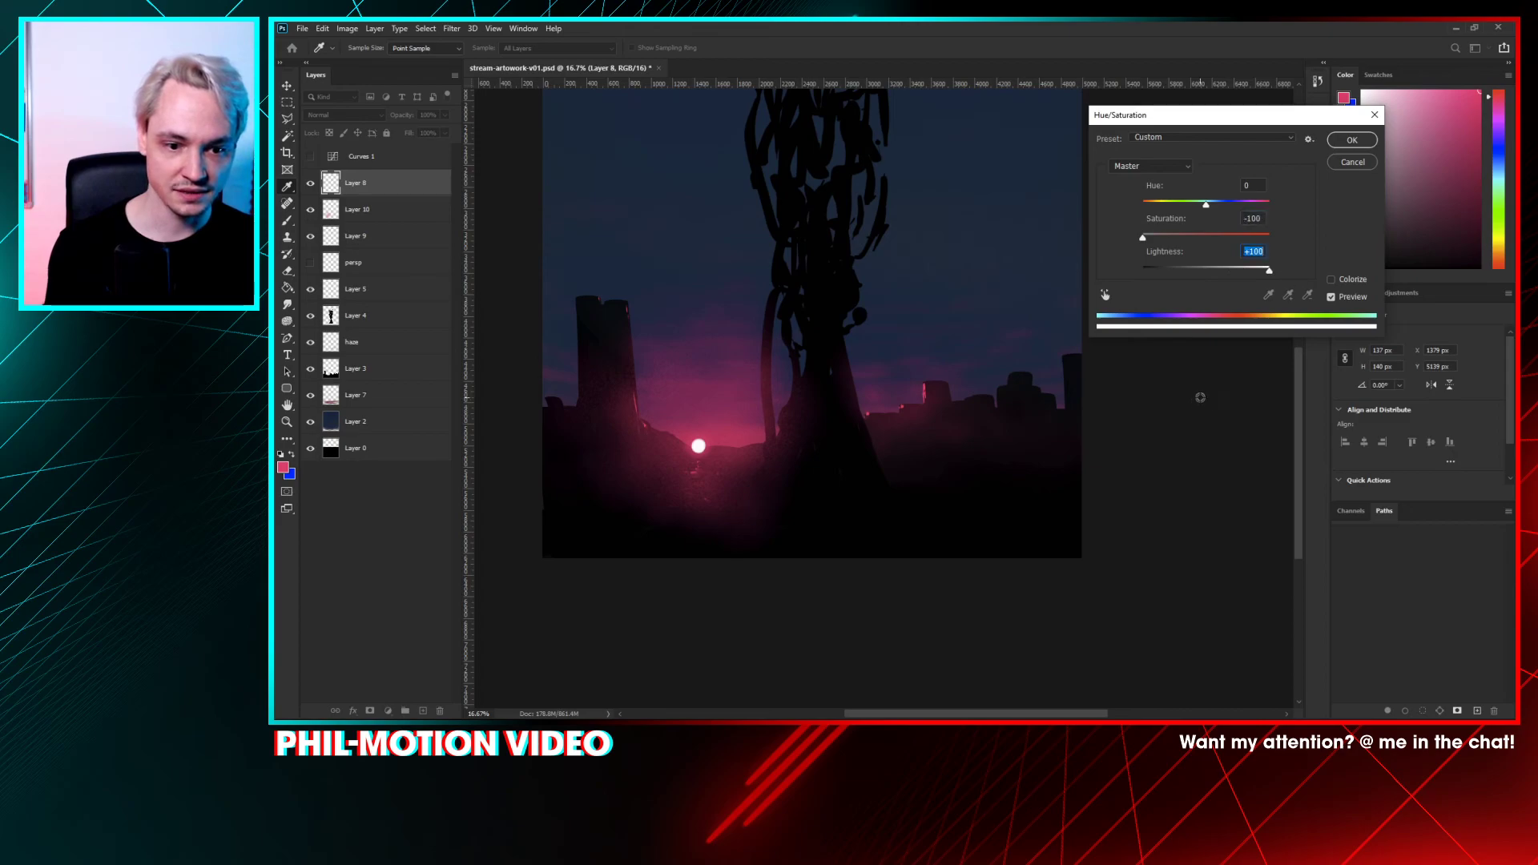
click(1354, 141)
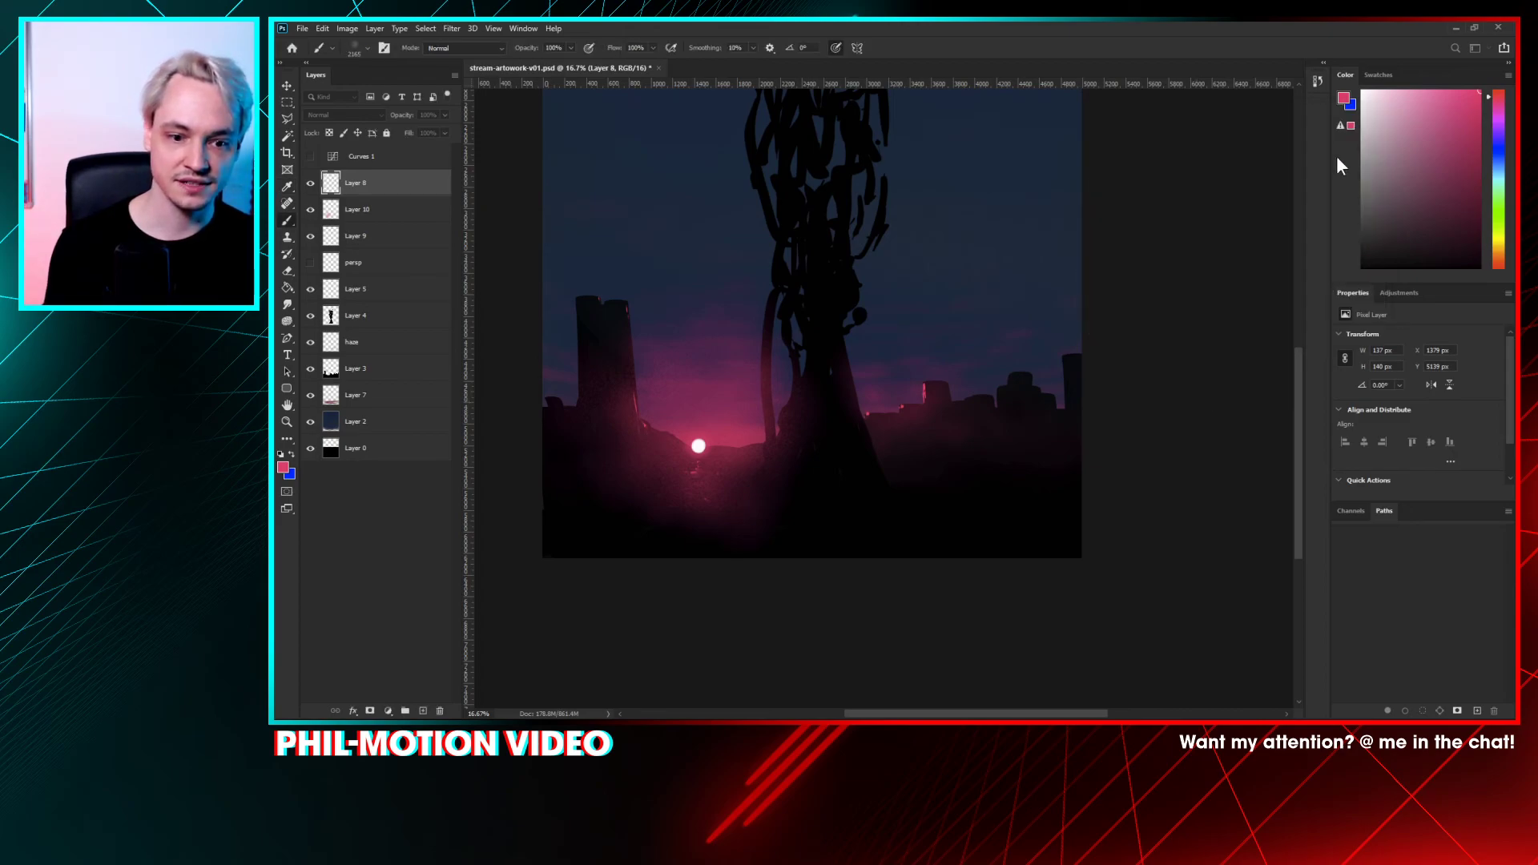
key(ctrl+minus)
key(ctrl+minus)
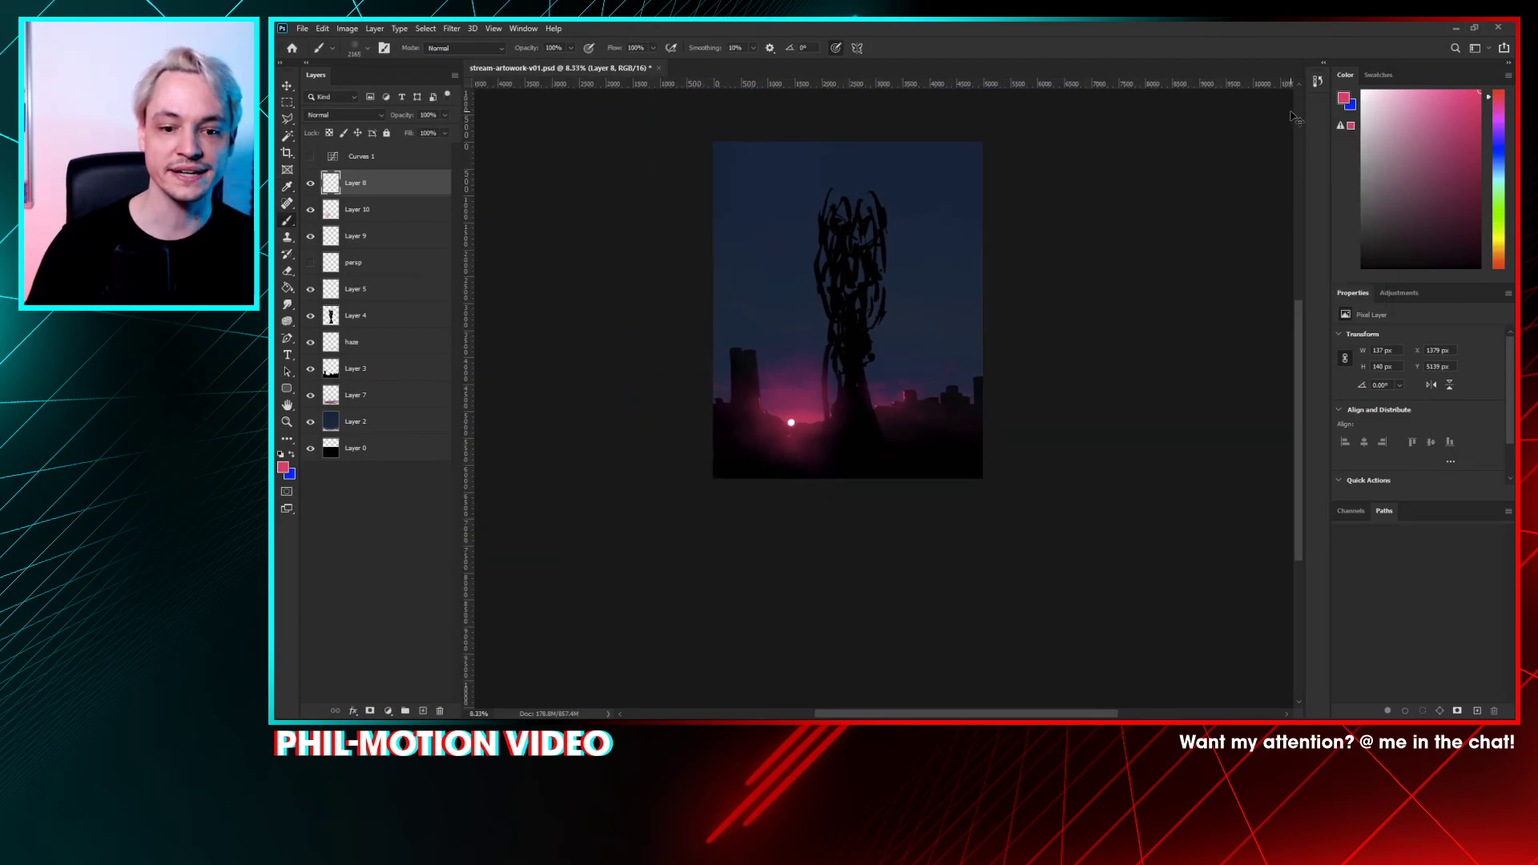
- Add a new layer above the sun layer and switch to the next brush preset, checking it in the brush picker
key(ctrl+plus)
key(ctrl+plus)
key(ctrl+plus)
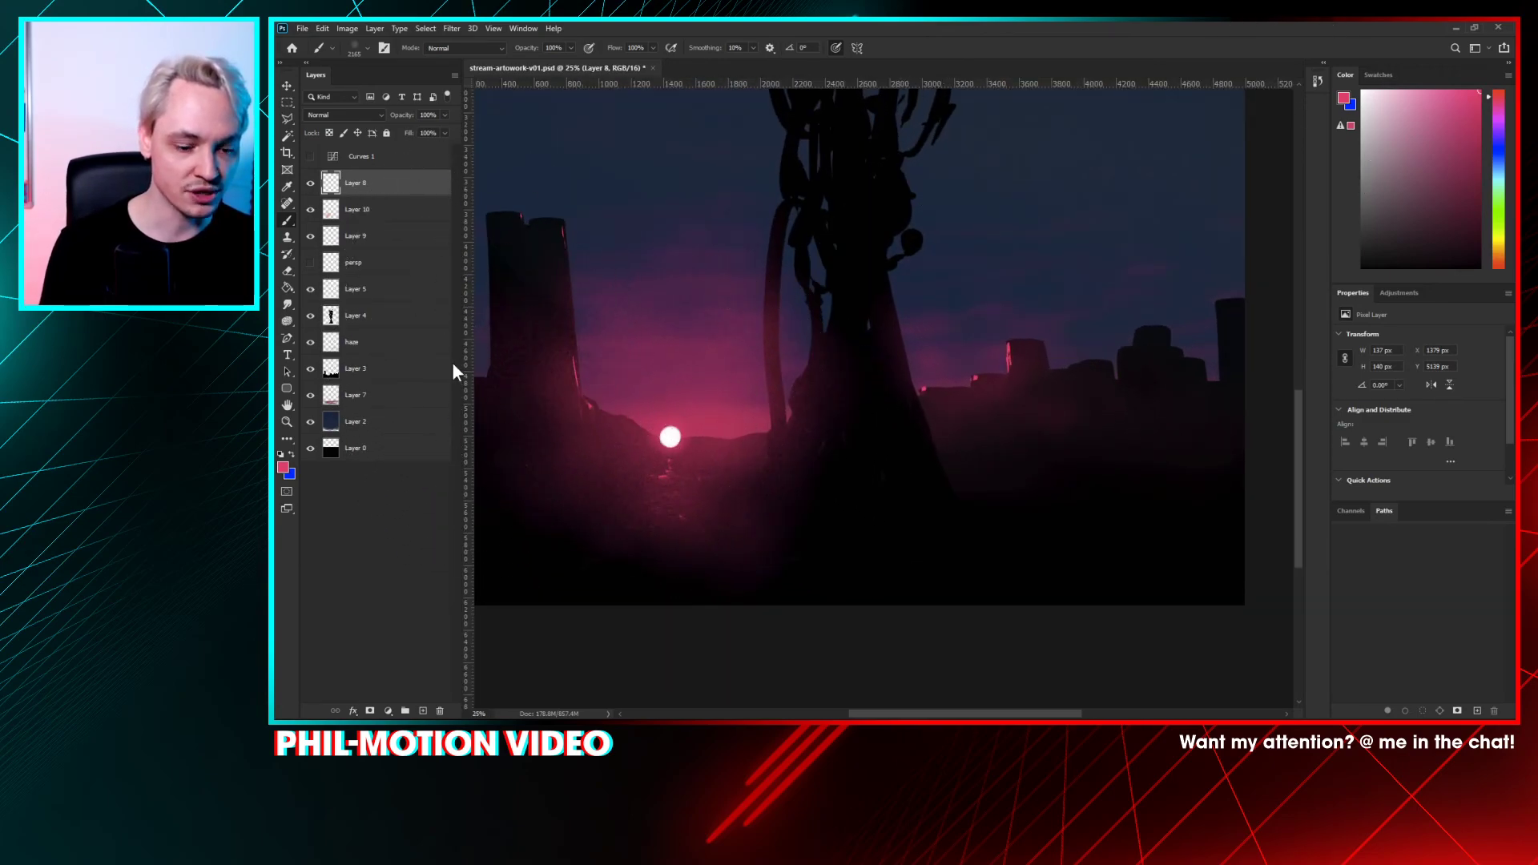
click(423, 712)
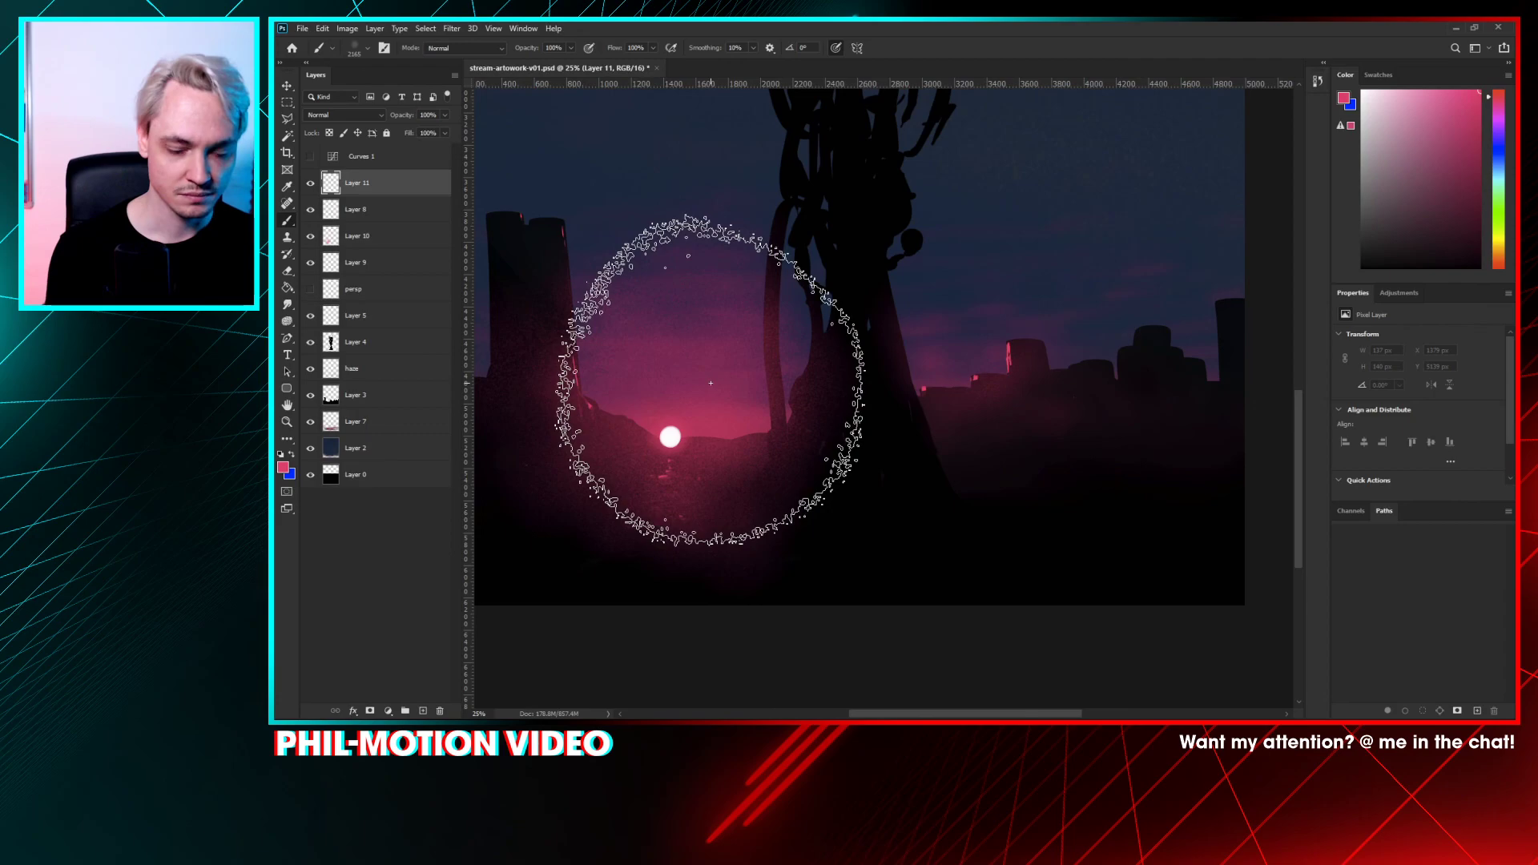
key(period)
right_click(800, 352)
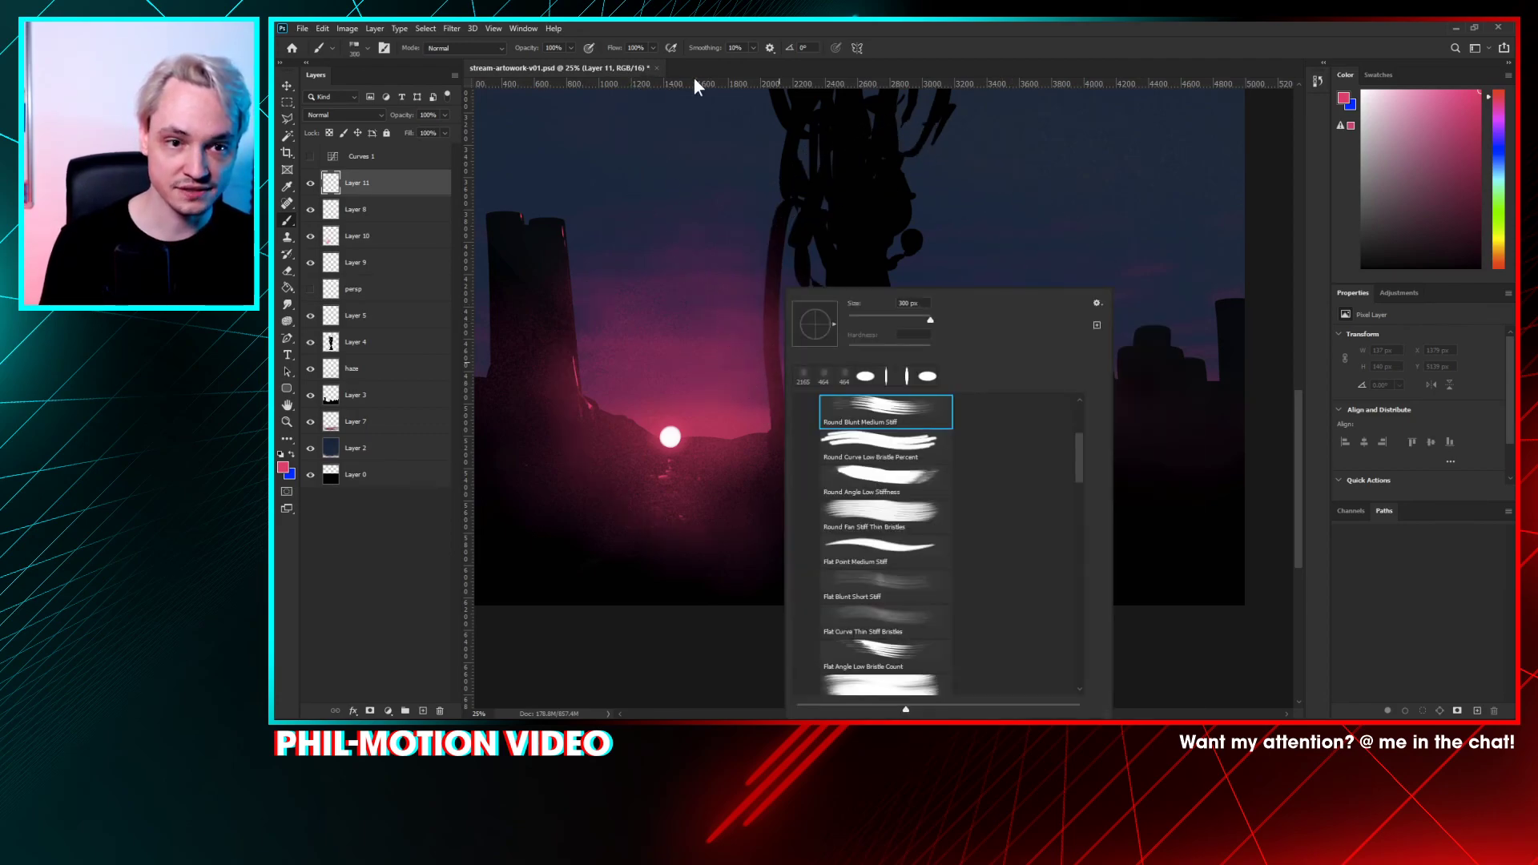
key(Escape)
- Create a new 1024 x 1024 px document at 300 pixels/inch in 16-bit RGB with a black background
key(ctrl+n)
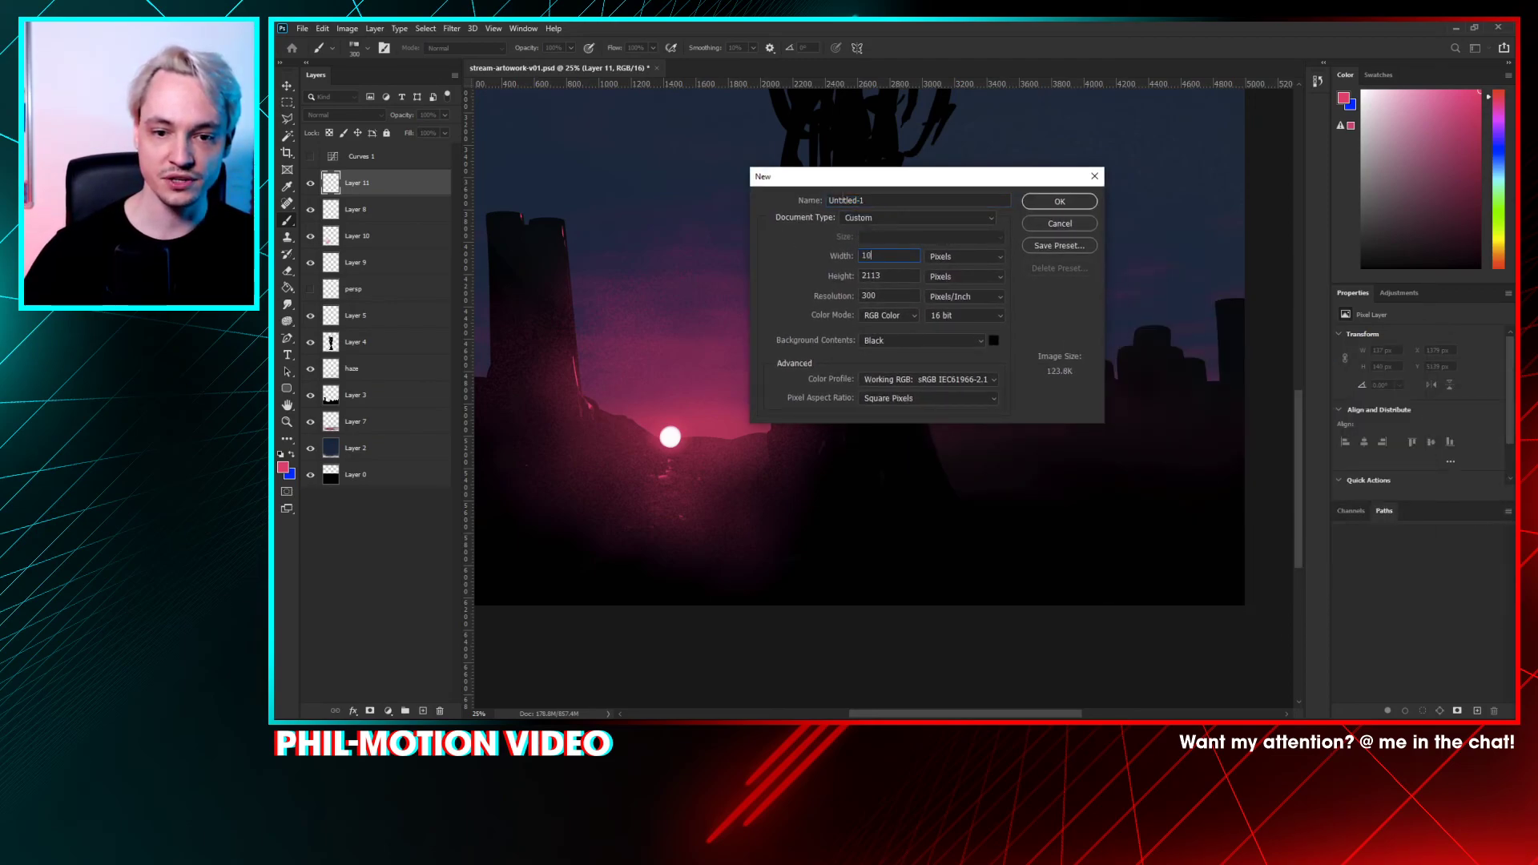
text(1024)
key(Tab)
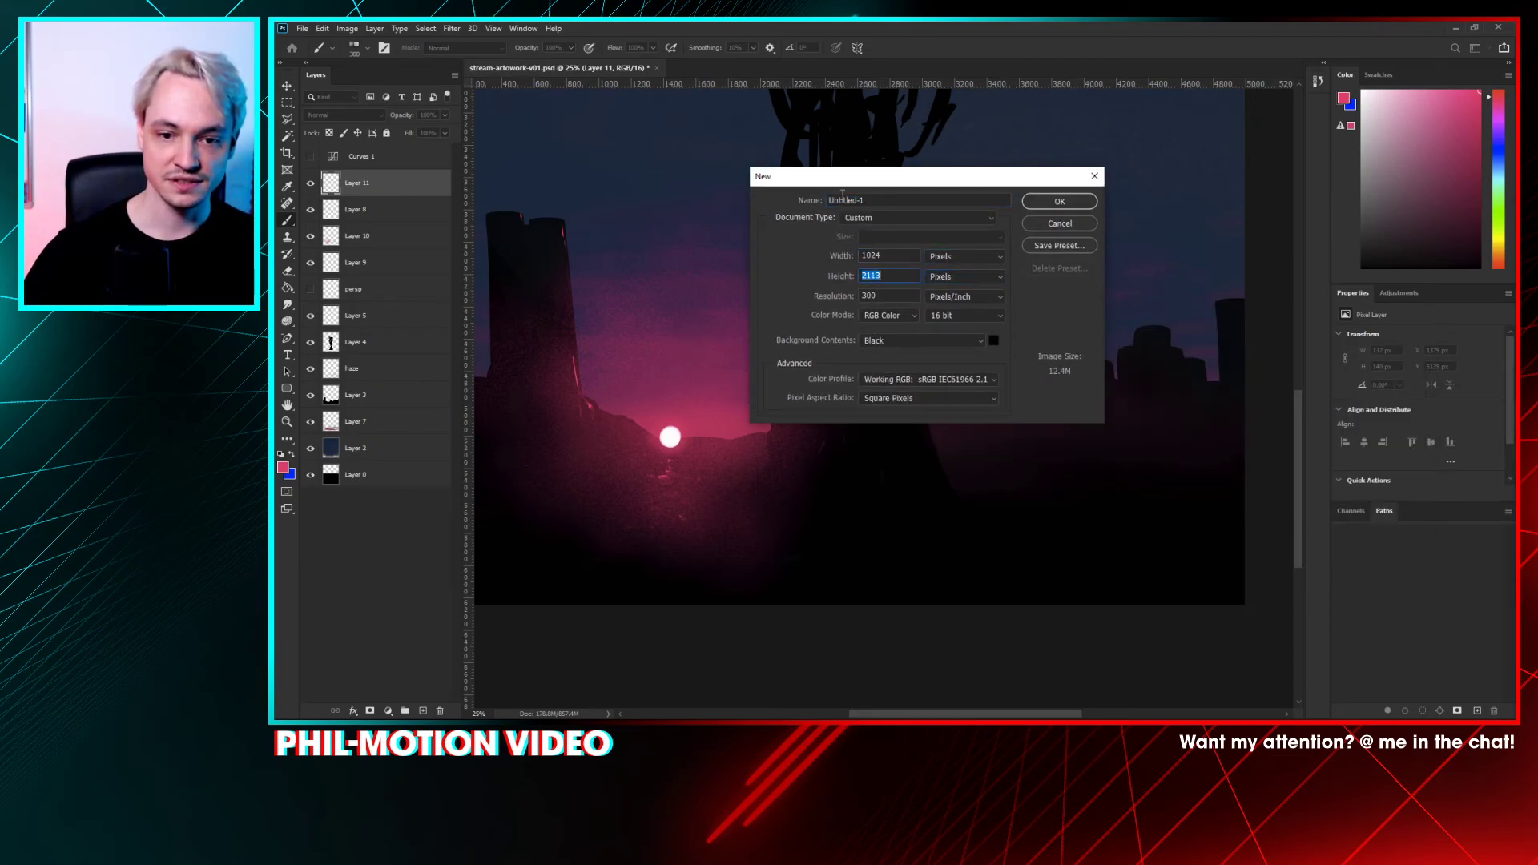
text(1024)
key(Return)
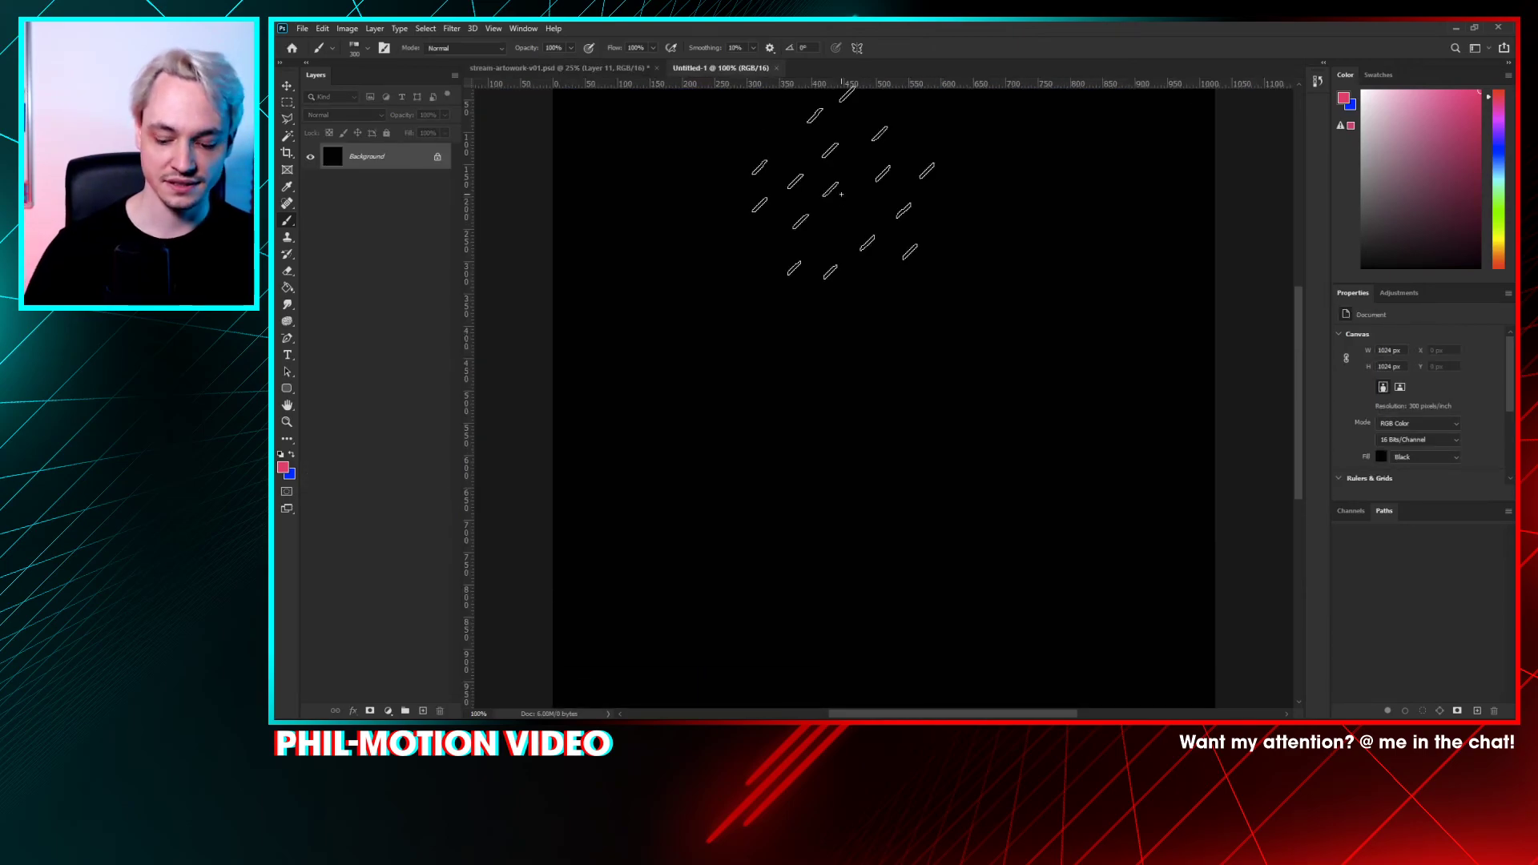
key(ctrl+minus)
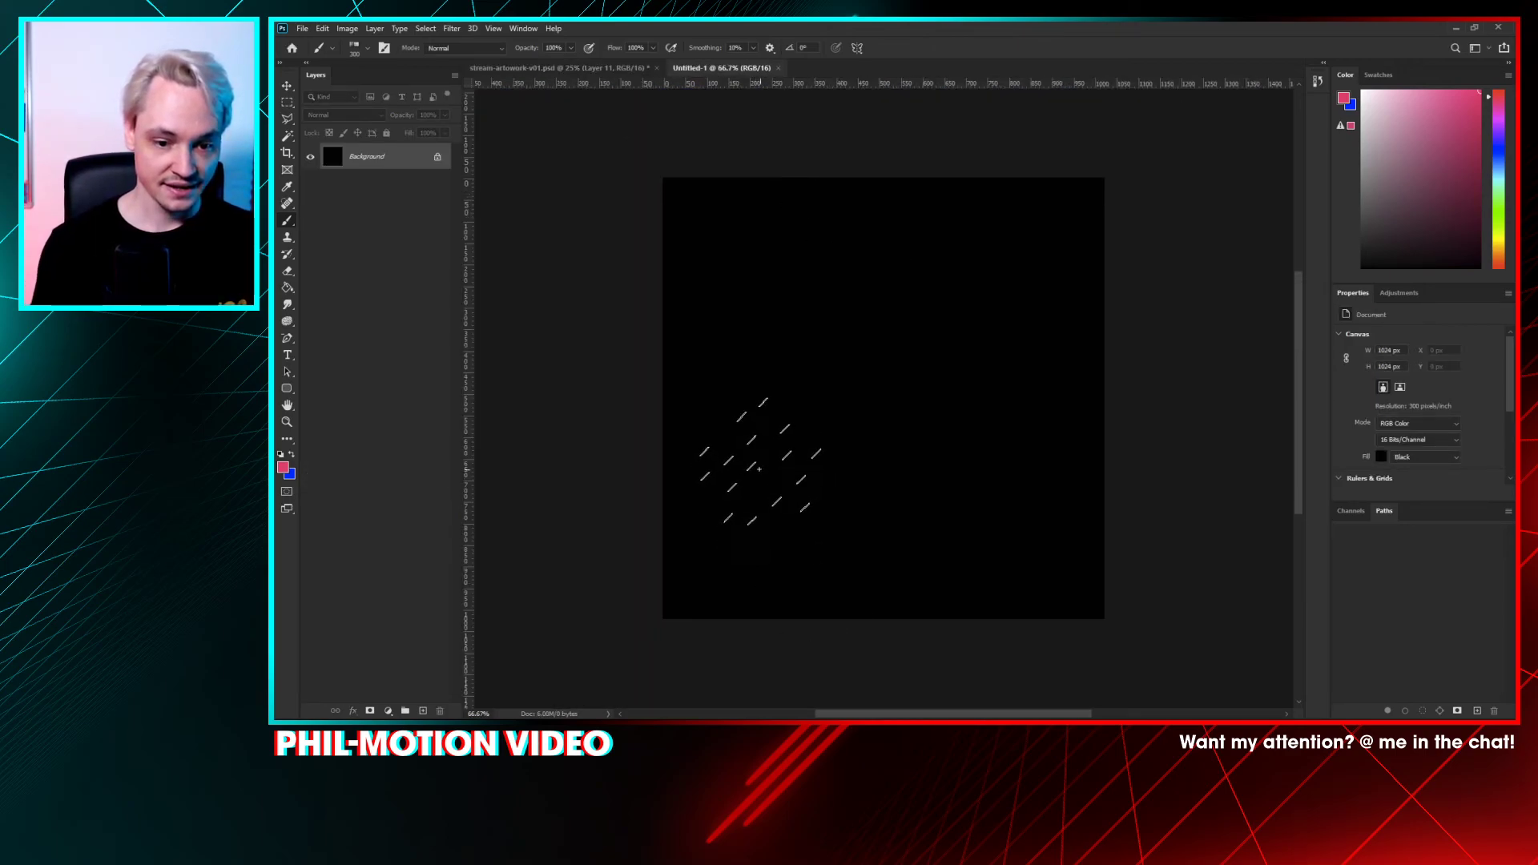
- Choose a bright green colour and a small, hard round brush at 100% hardness
right_click(851, 341)
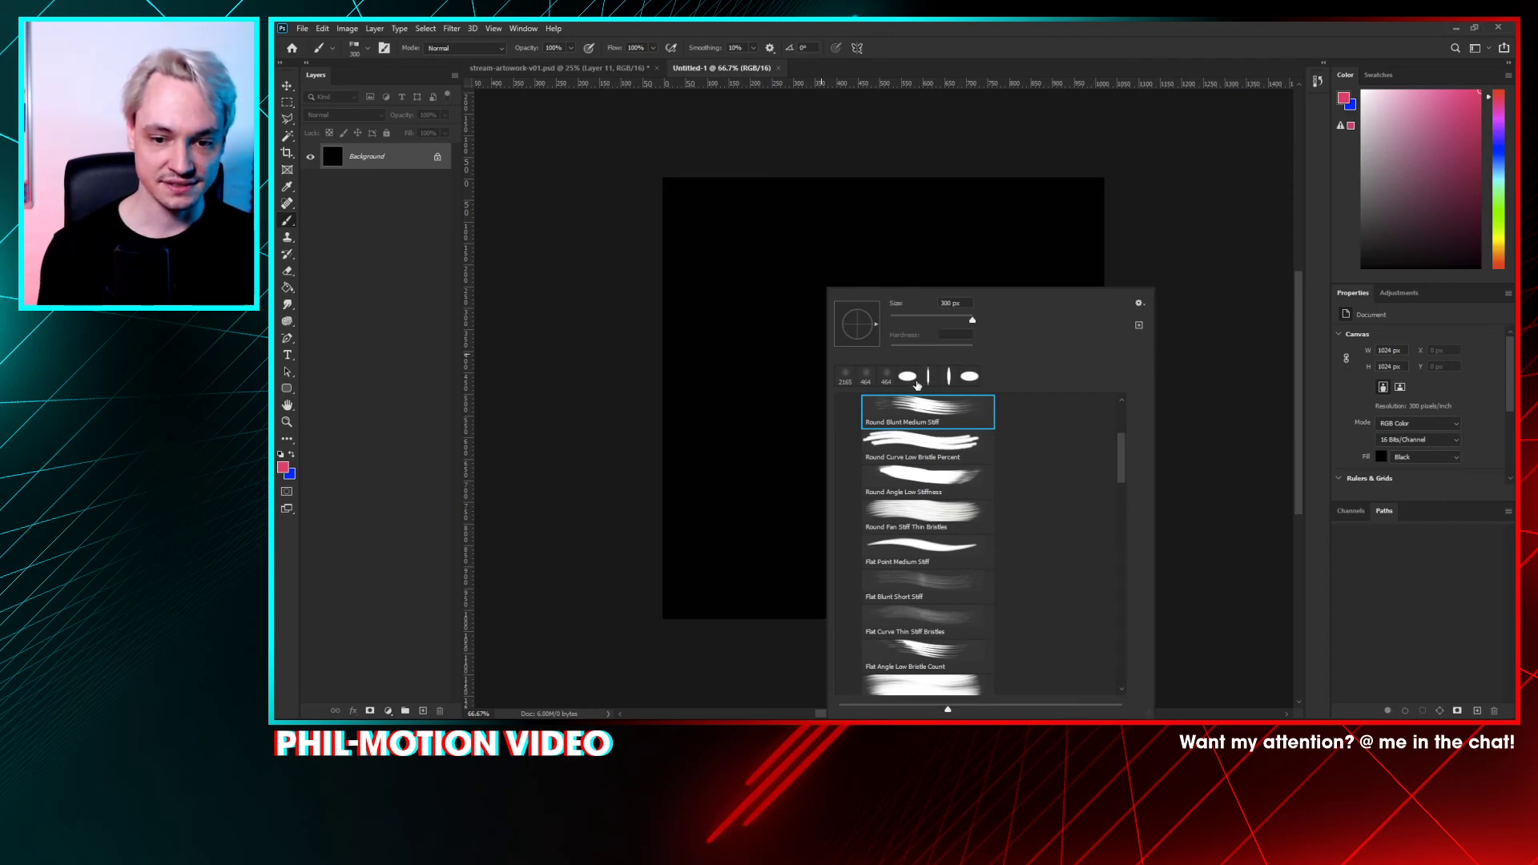
click(913, 382)
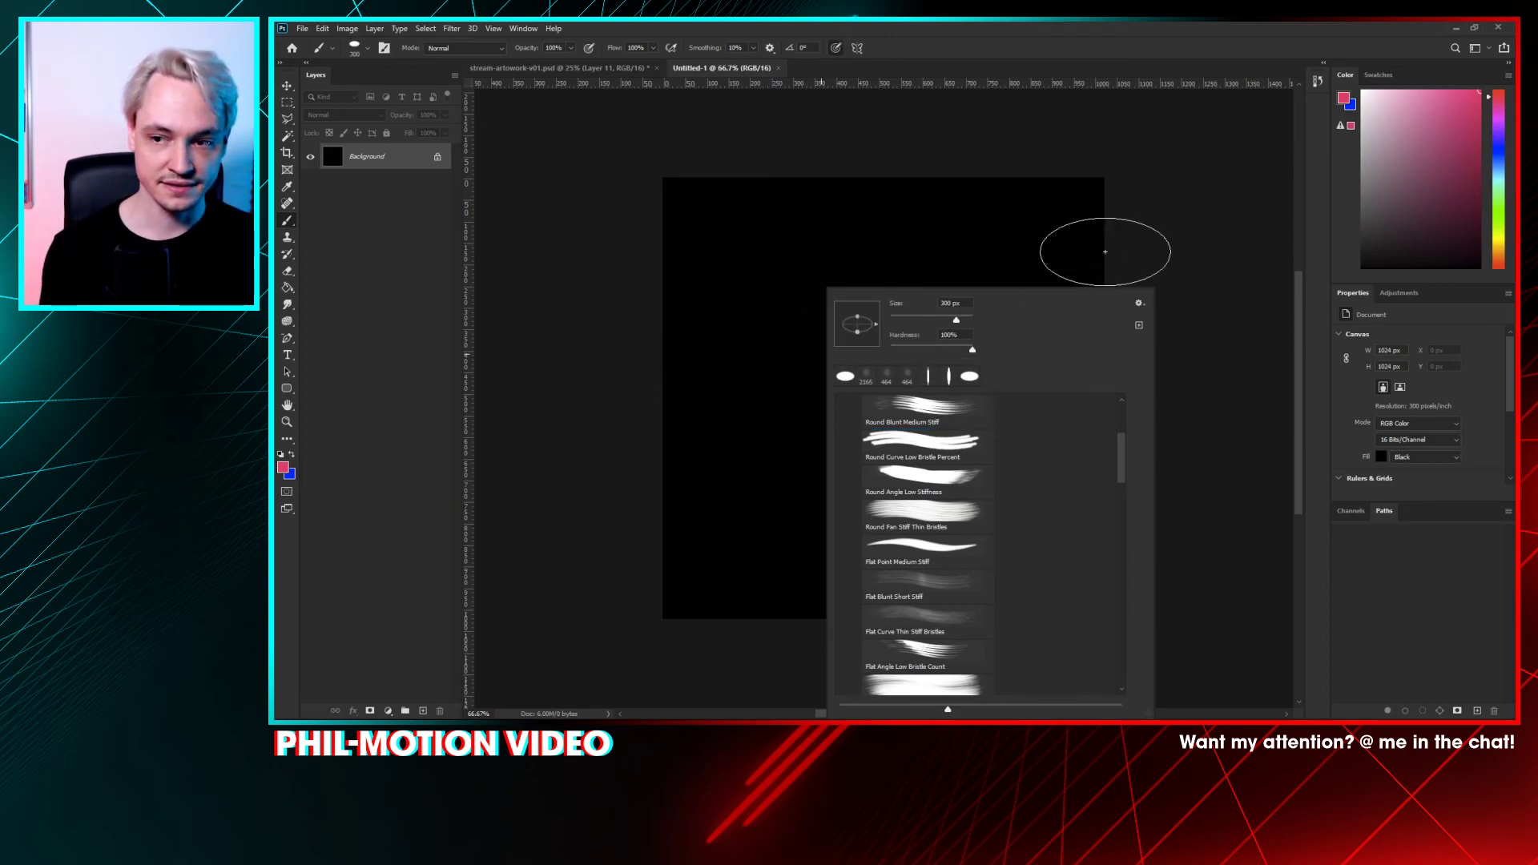
key(Escape)
click(1501, 199)
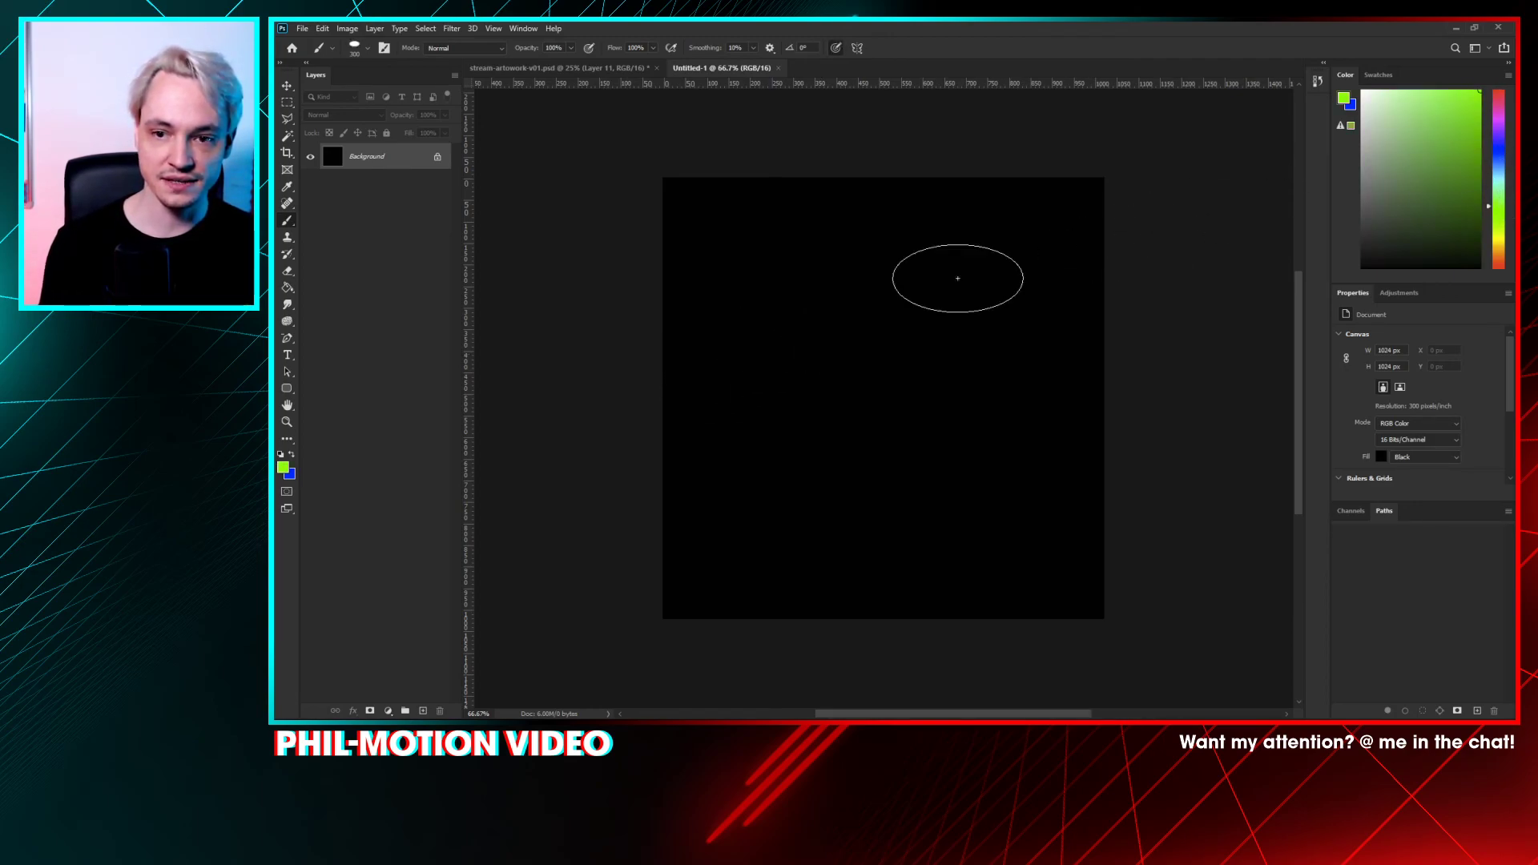
right_click(768, 290)
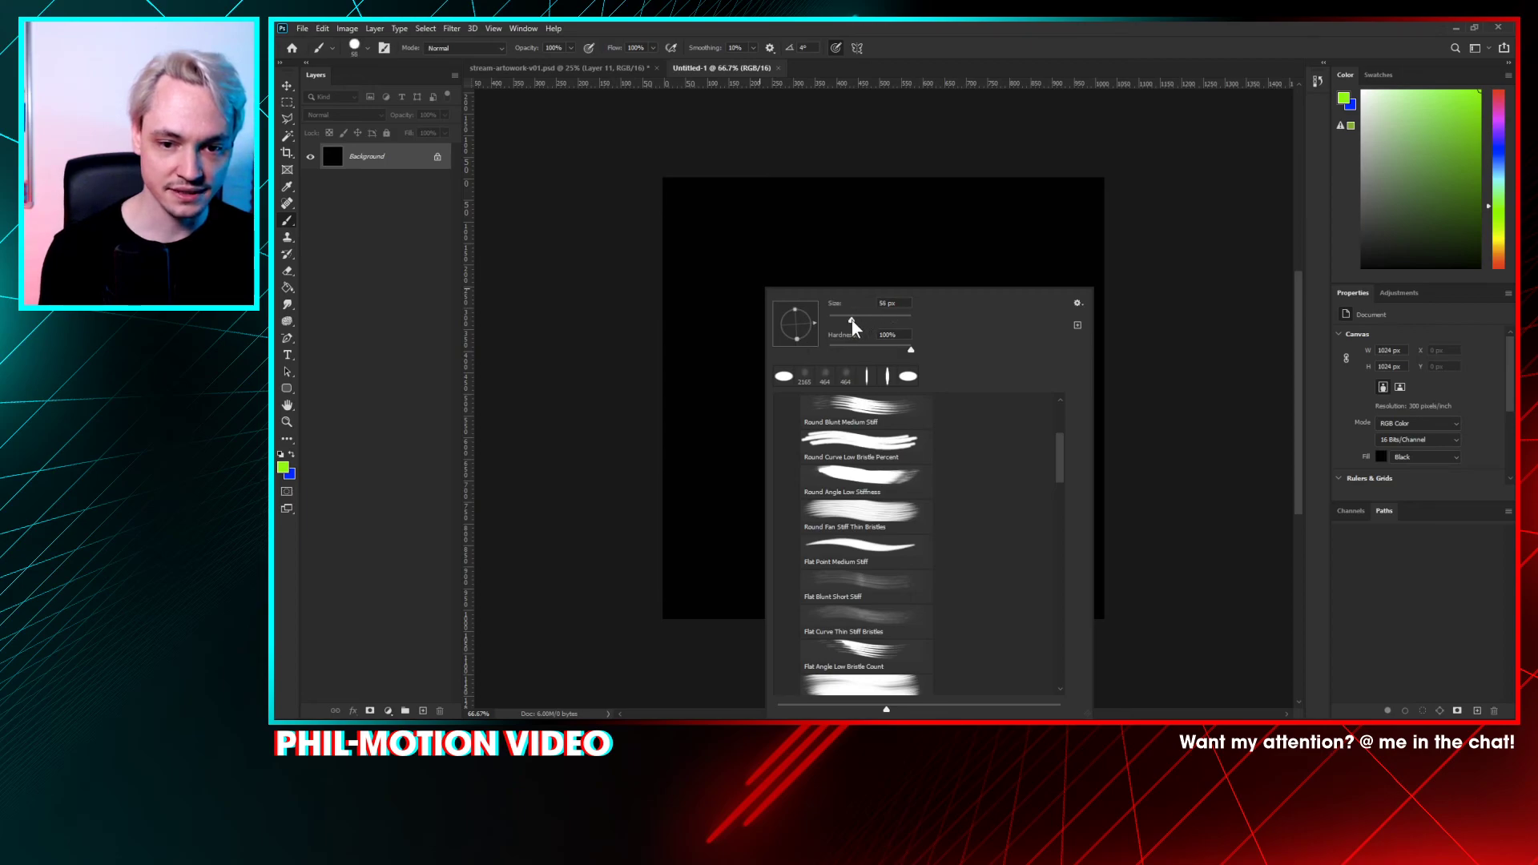
drag(853, 320, 849, 320)
click(1078, 164)
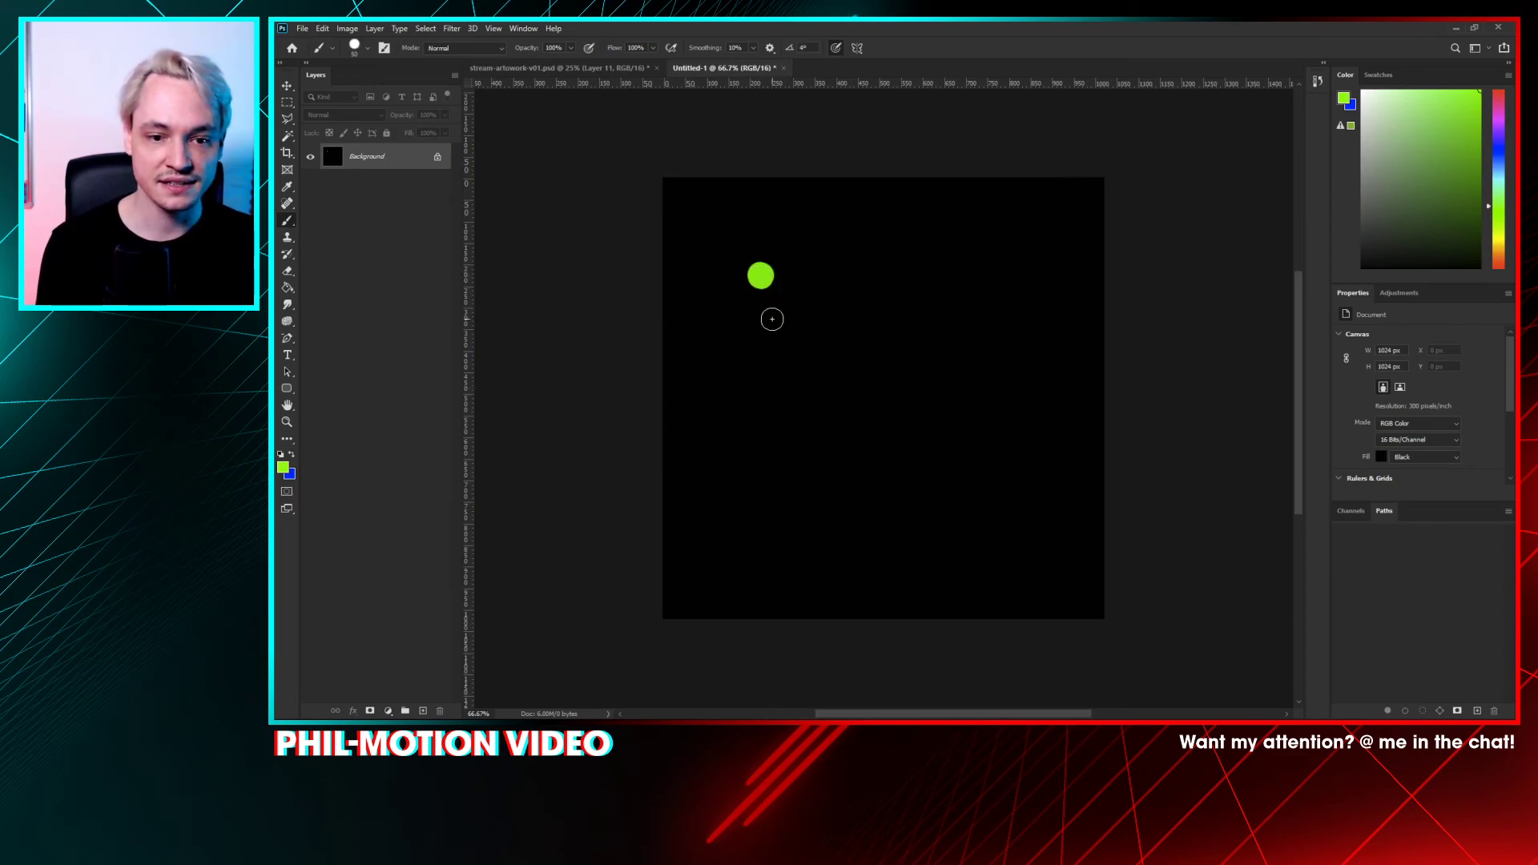
- Undo the green dot on the background, paint it on a new layer instead, and add another empty layer above
key(ctrl+z)
click(423, 711)
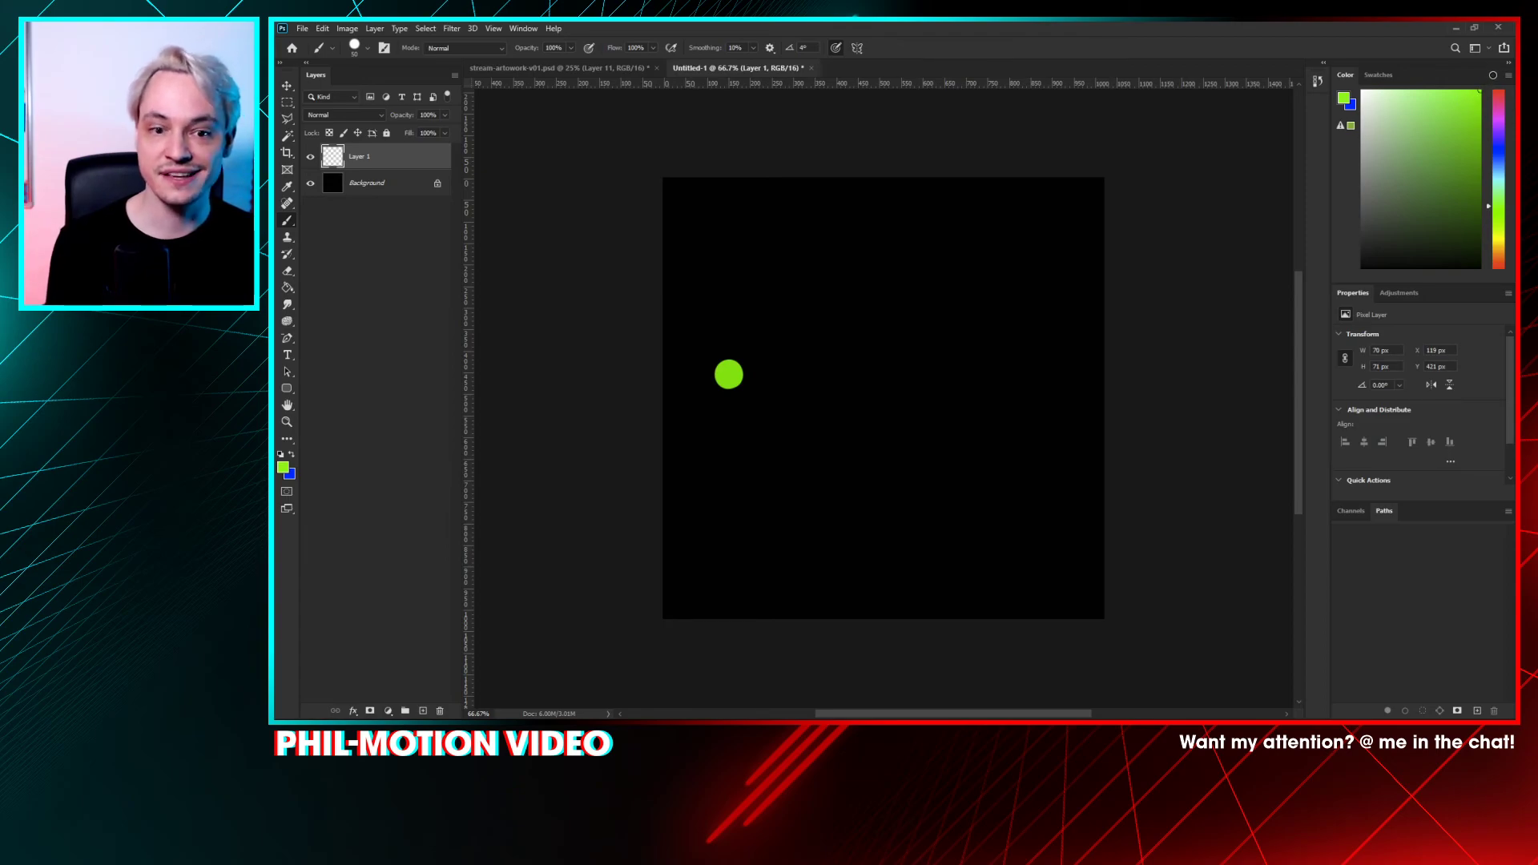
click(422, 711)
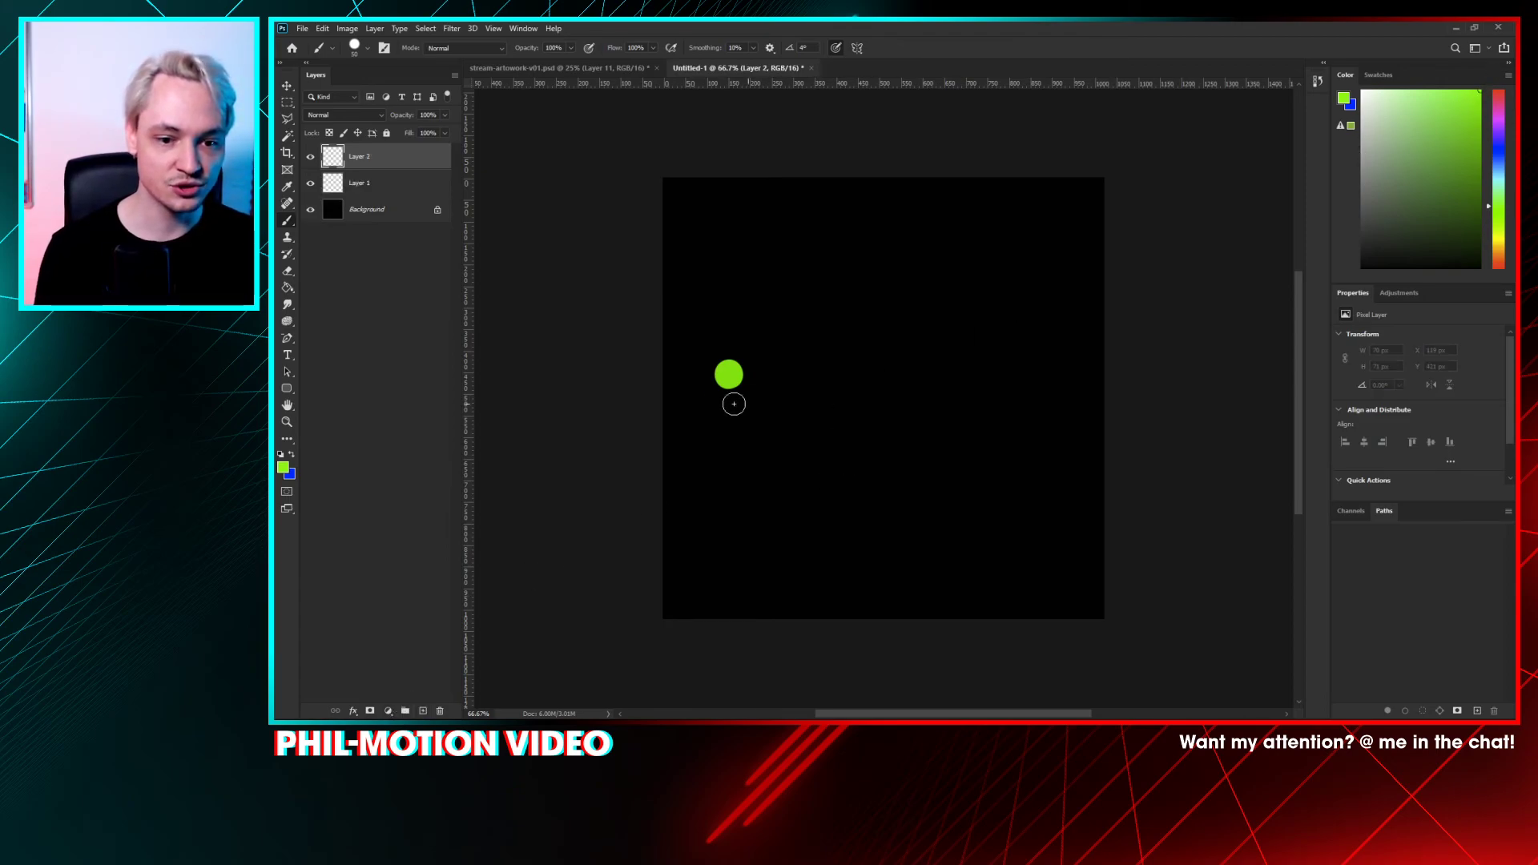
- Duplicate the green dot's layer, move the copy about 294 px to the right, and duplicate that copy in place
click(401, 185)
drag(804, 379, 880, 376)
drag(371, 189, 422, 711)
click(452, 28)
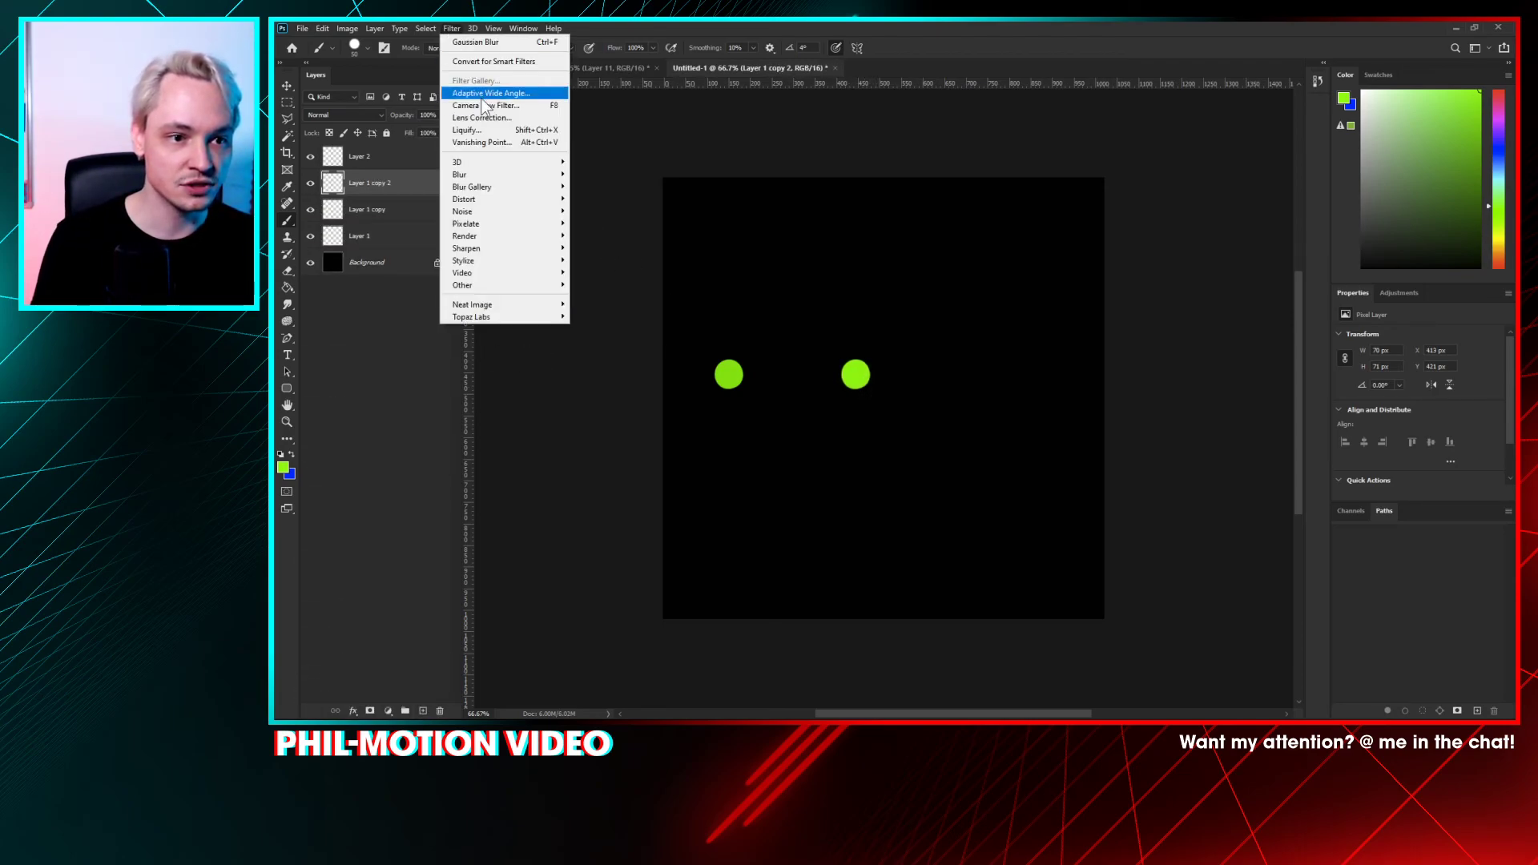
click(597, 223)
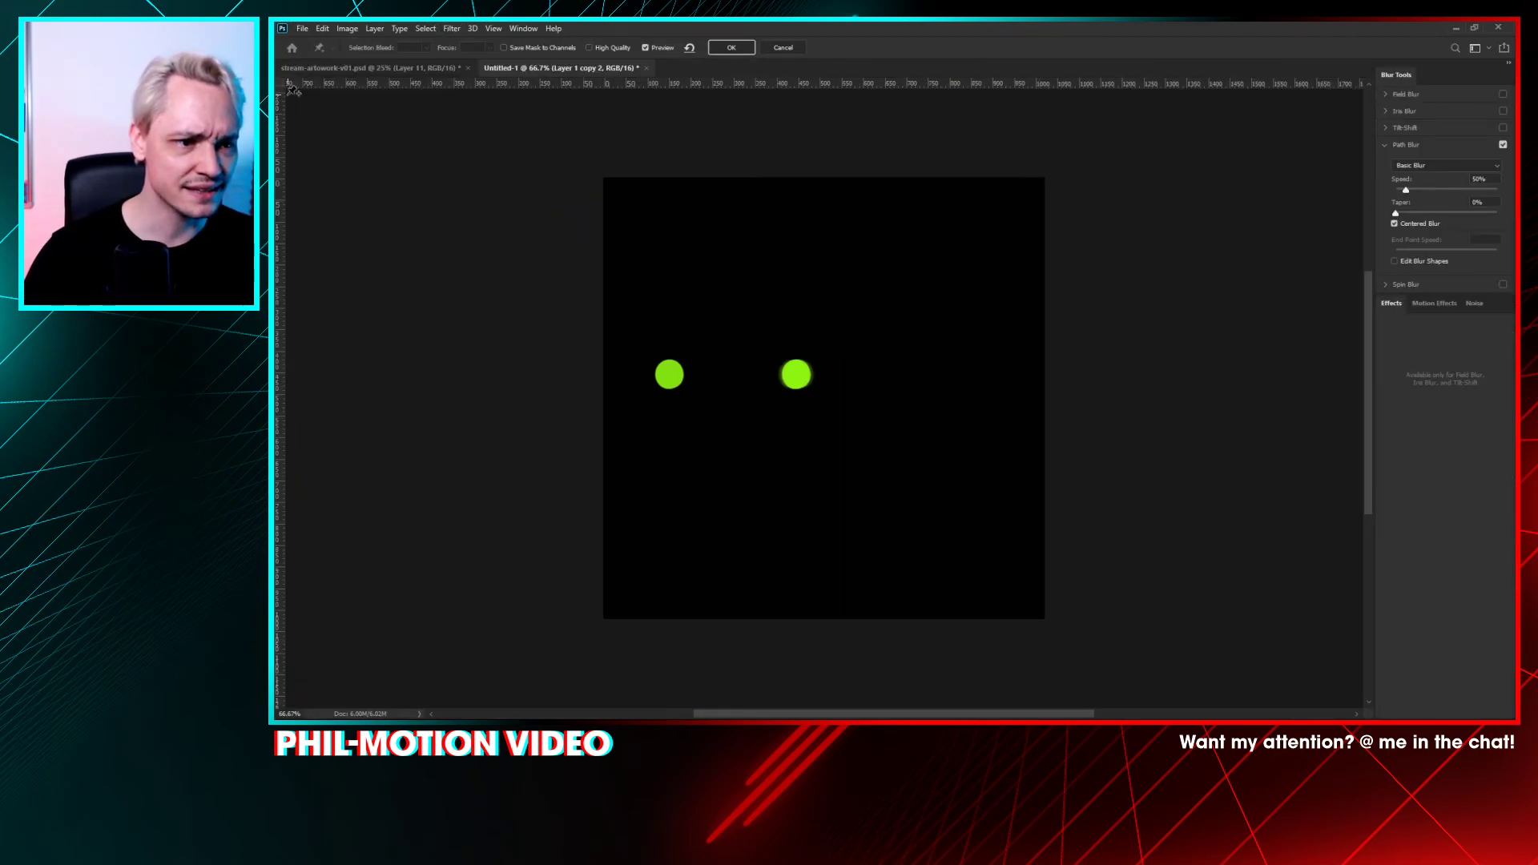
click(794, 47)
click(287, 103)
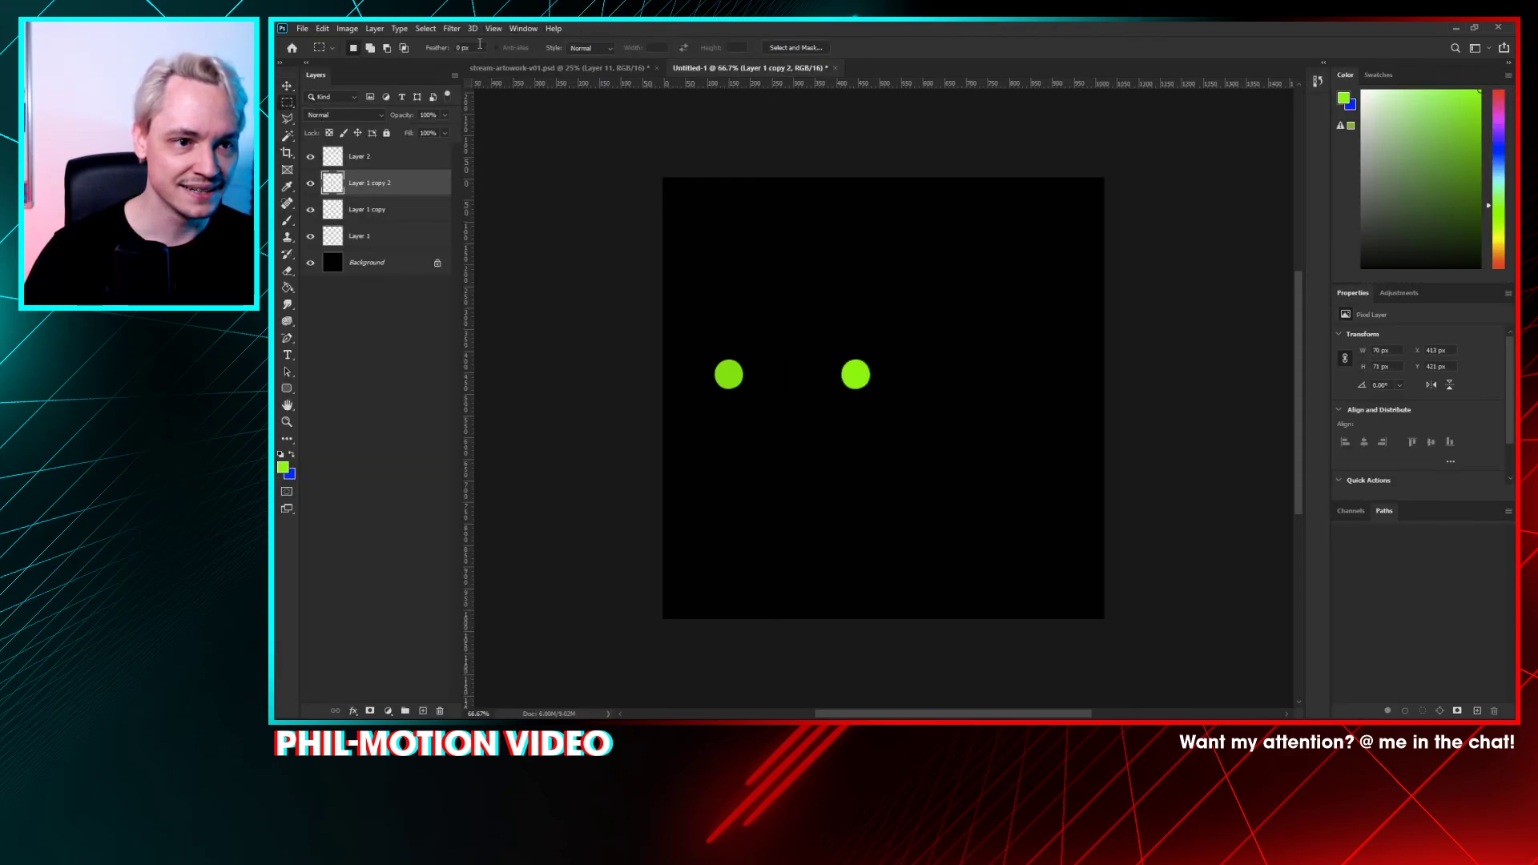
- Apply a Gaussian Blur with a radius of about 26 pixels to the upper copy of the second dot
click(452, 28)
mouse_move(553, 175)
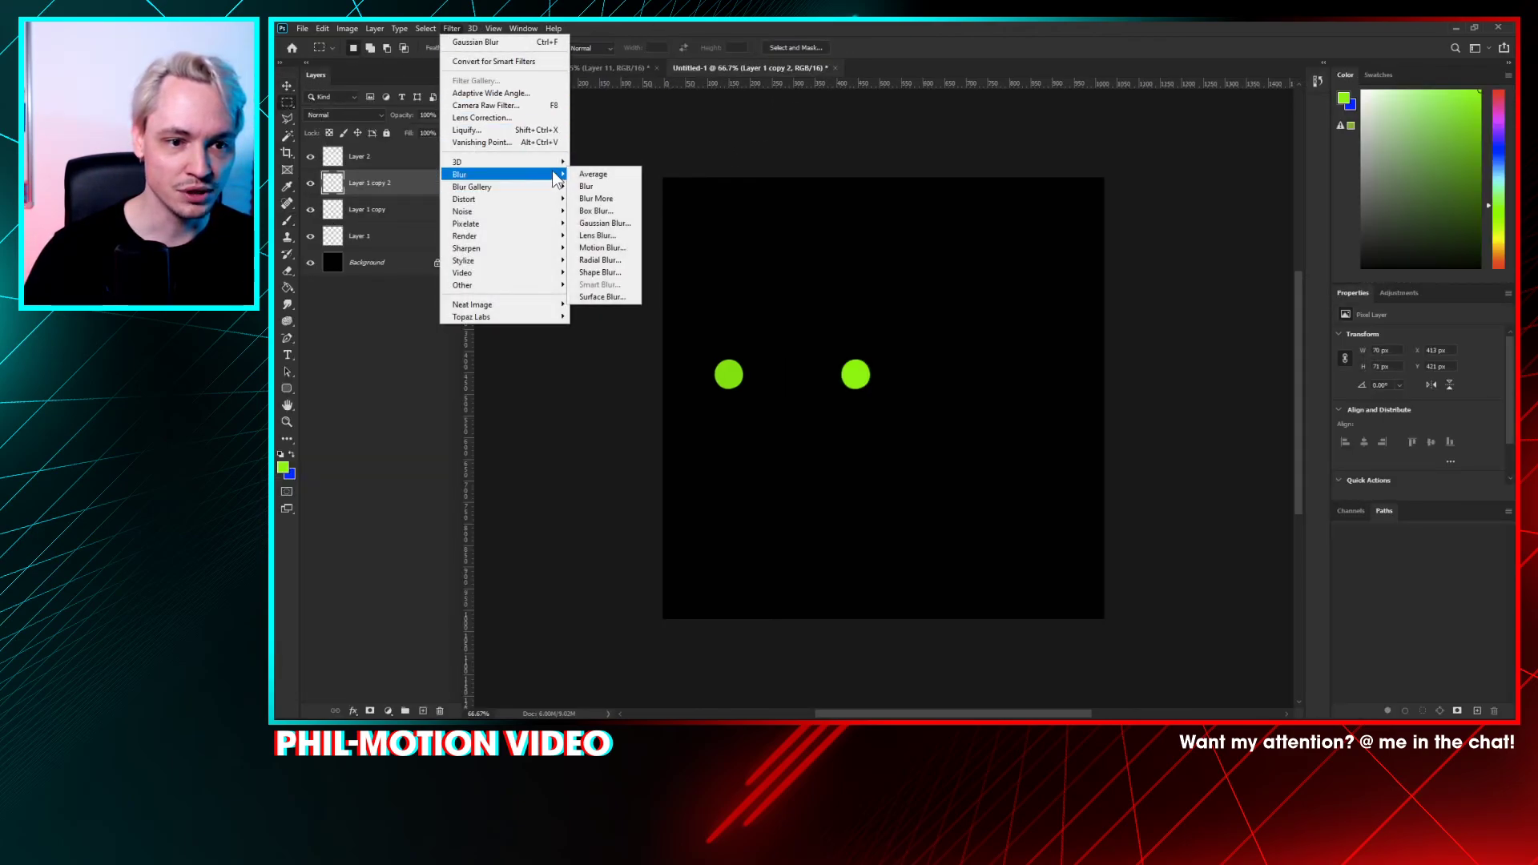
click(605, 223)
drag(1197, 357, 1162, 354)
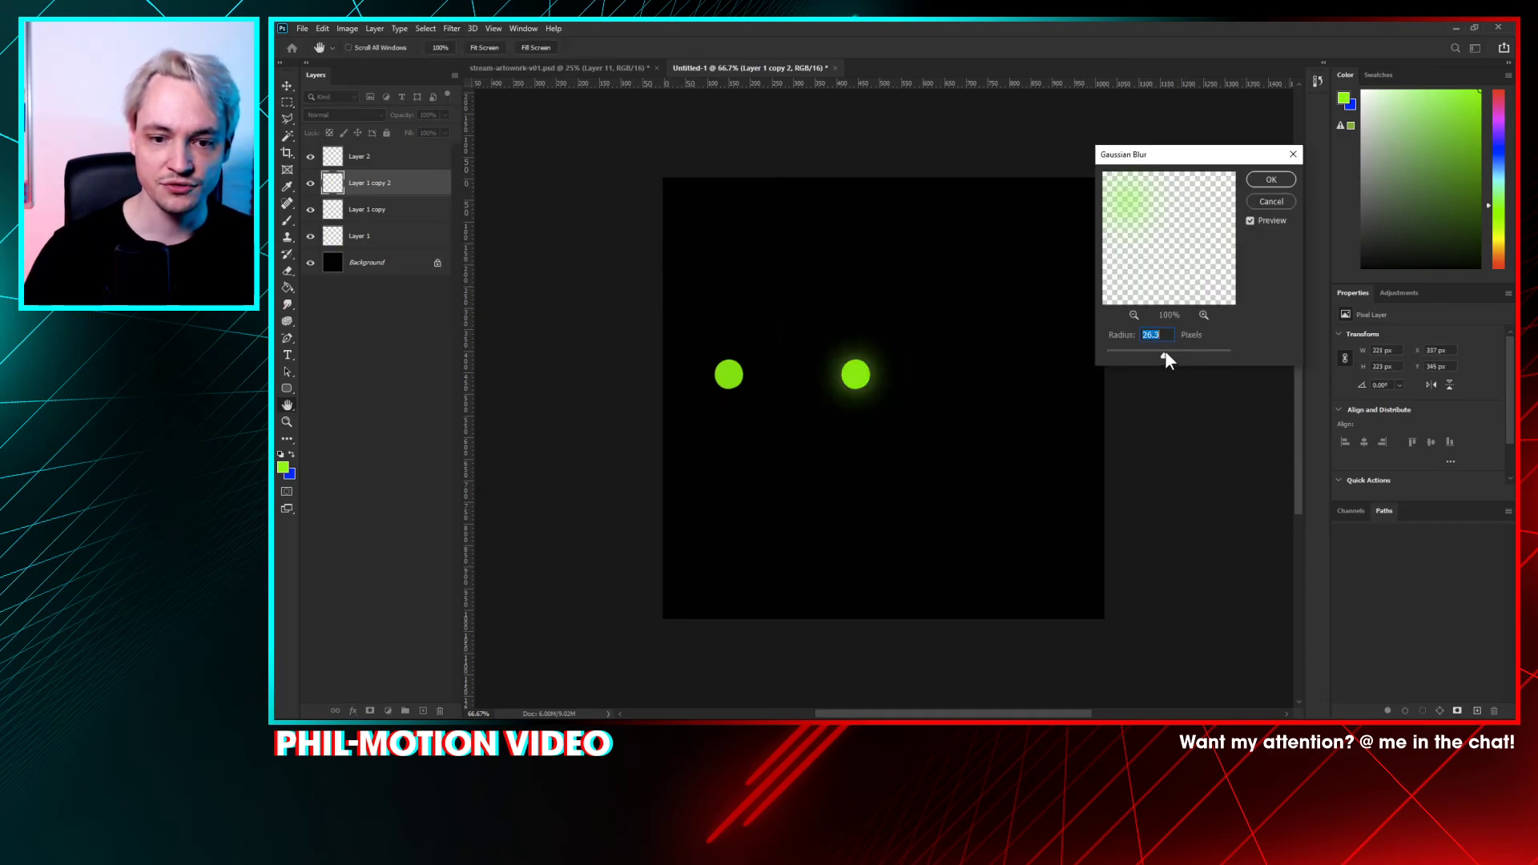
click(1266, 180)
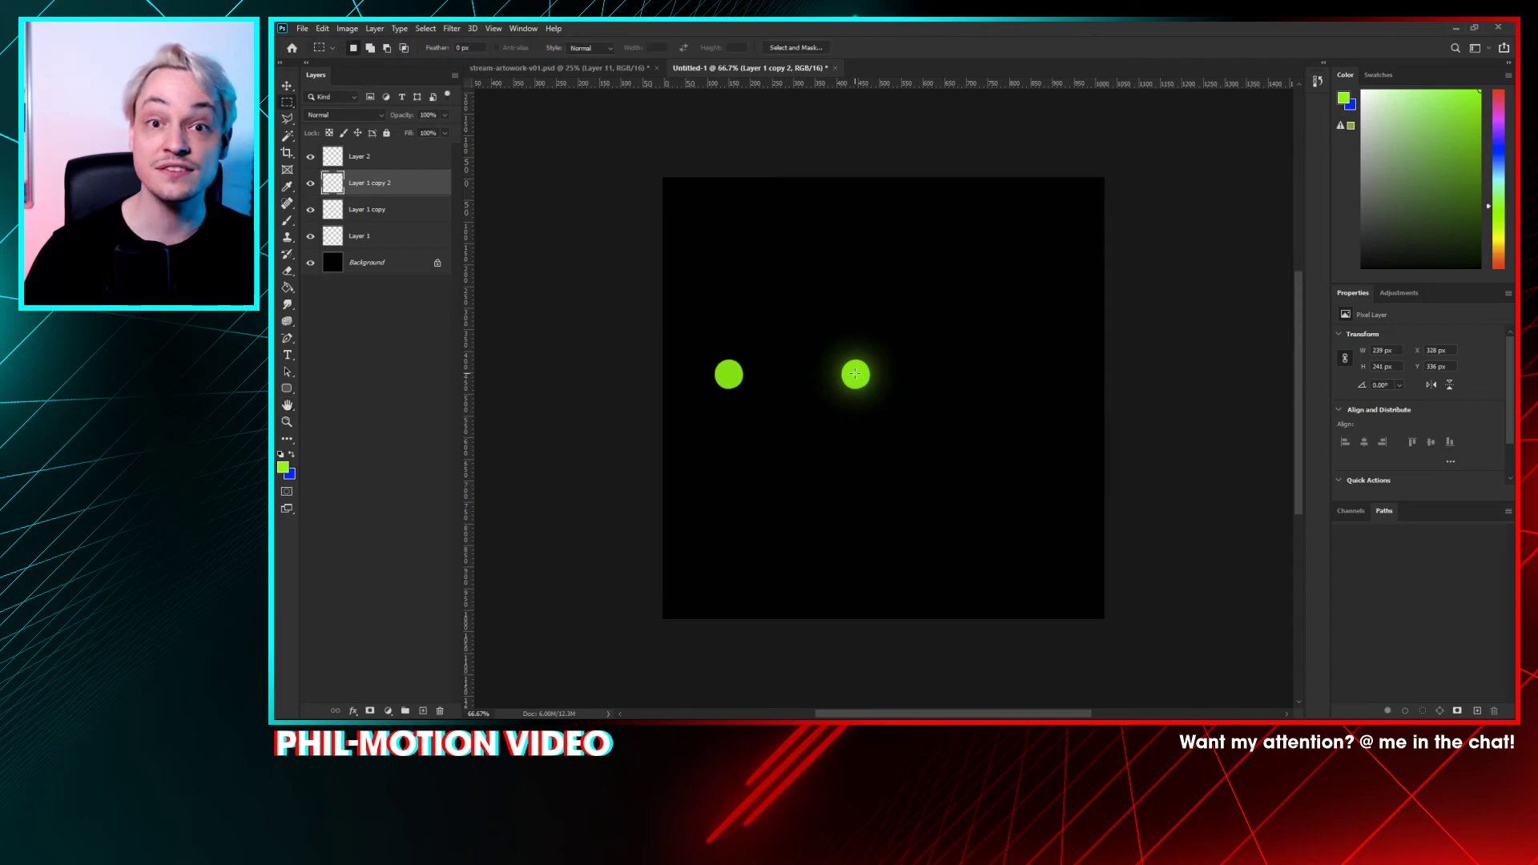
key(ctrl+plus)
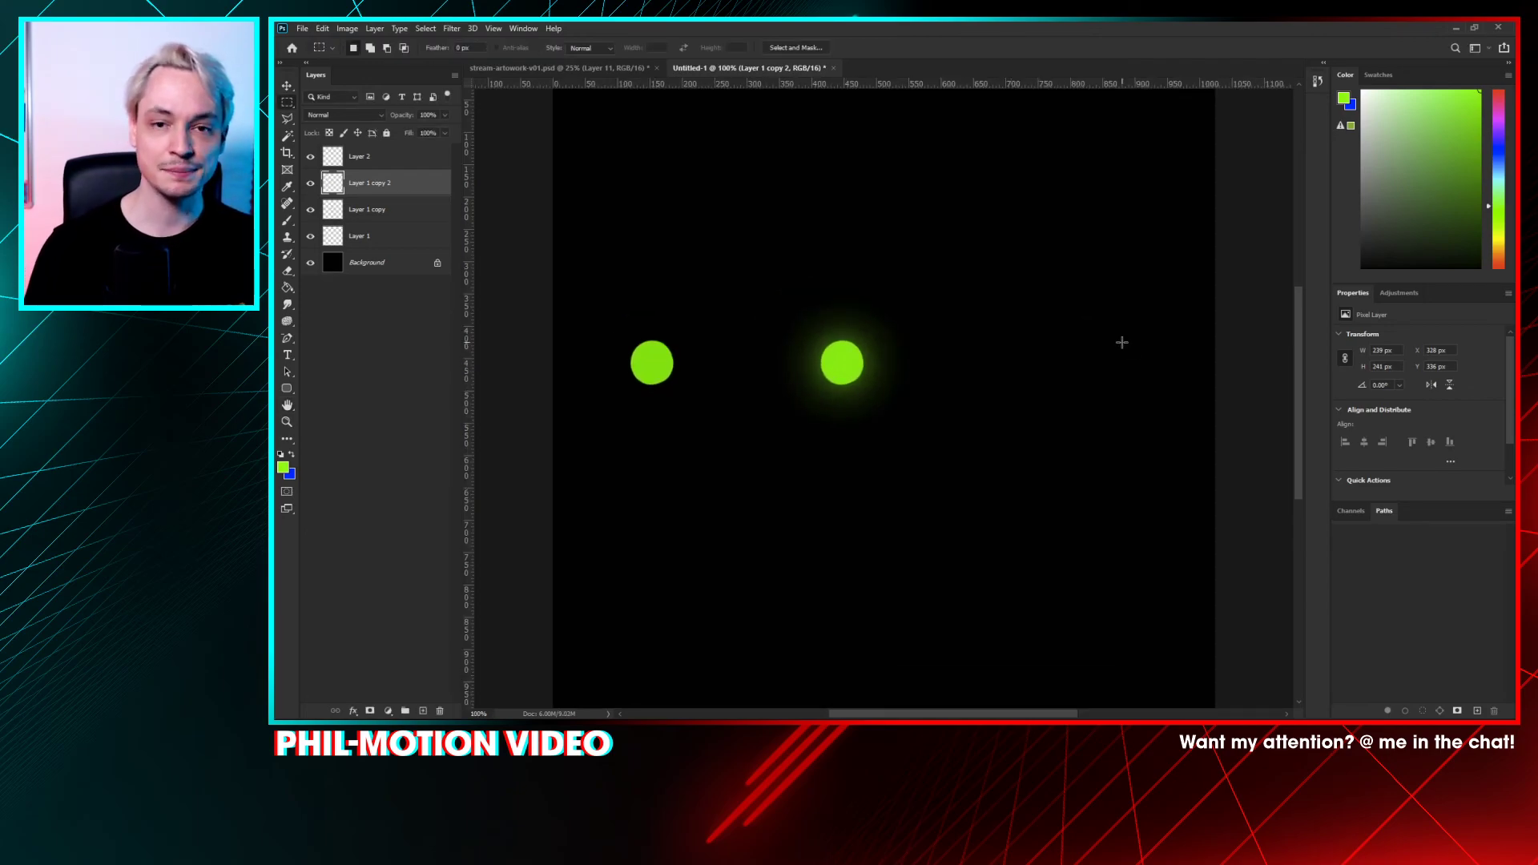
- Copy the second dot and its glow about 319 px to the right as a third dot, giving its glow a wider spread
click(365, 212)
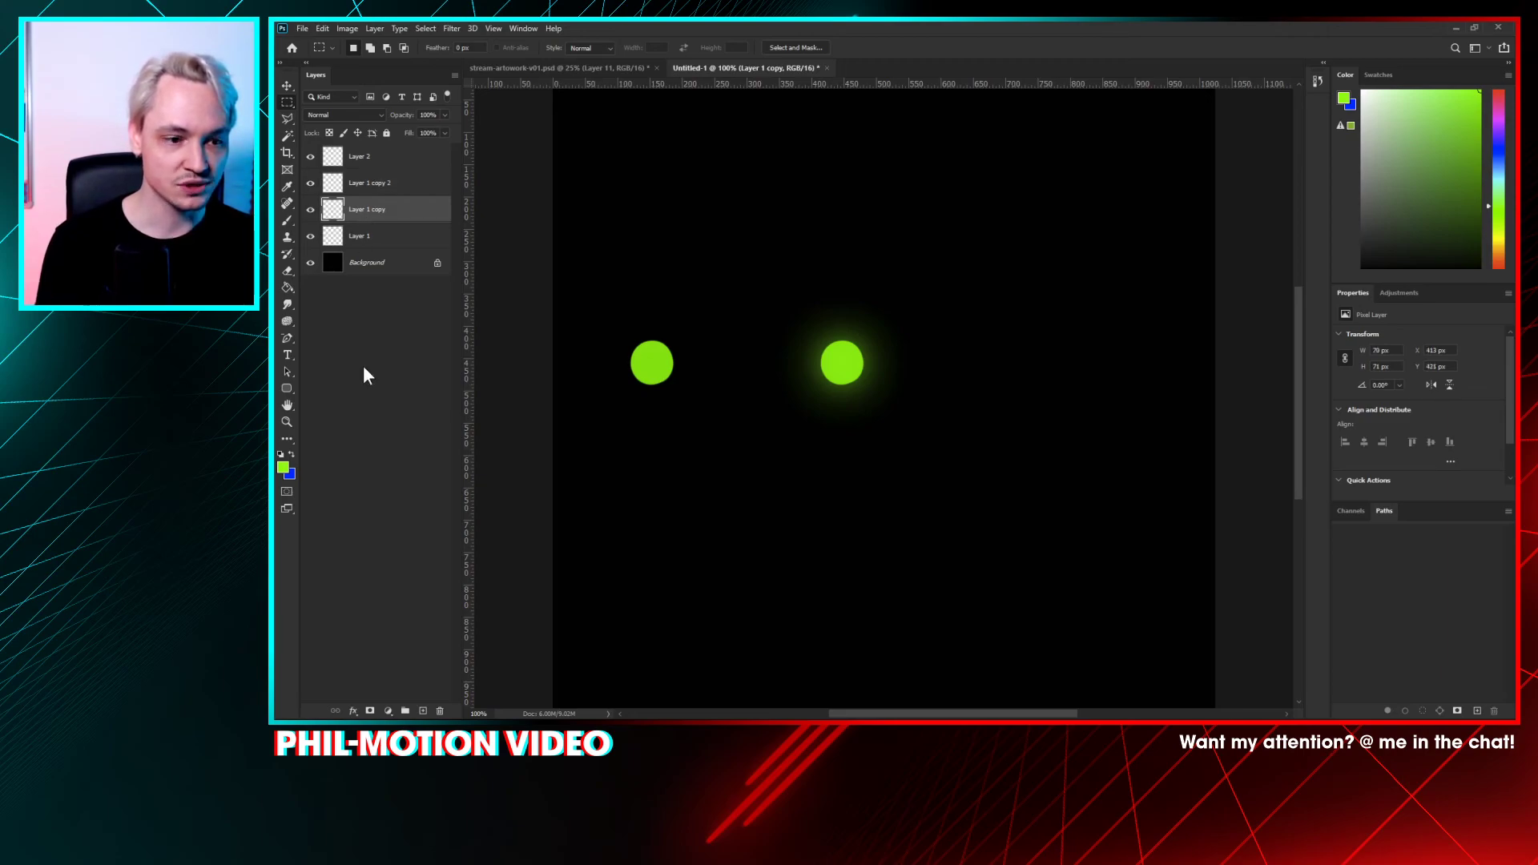
drag(841, 363, 1064, 368)
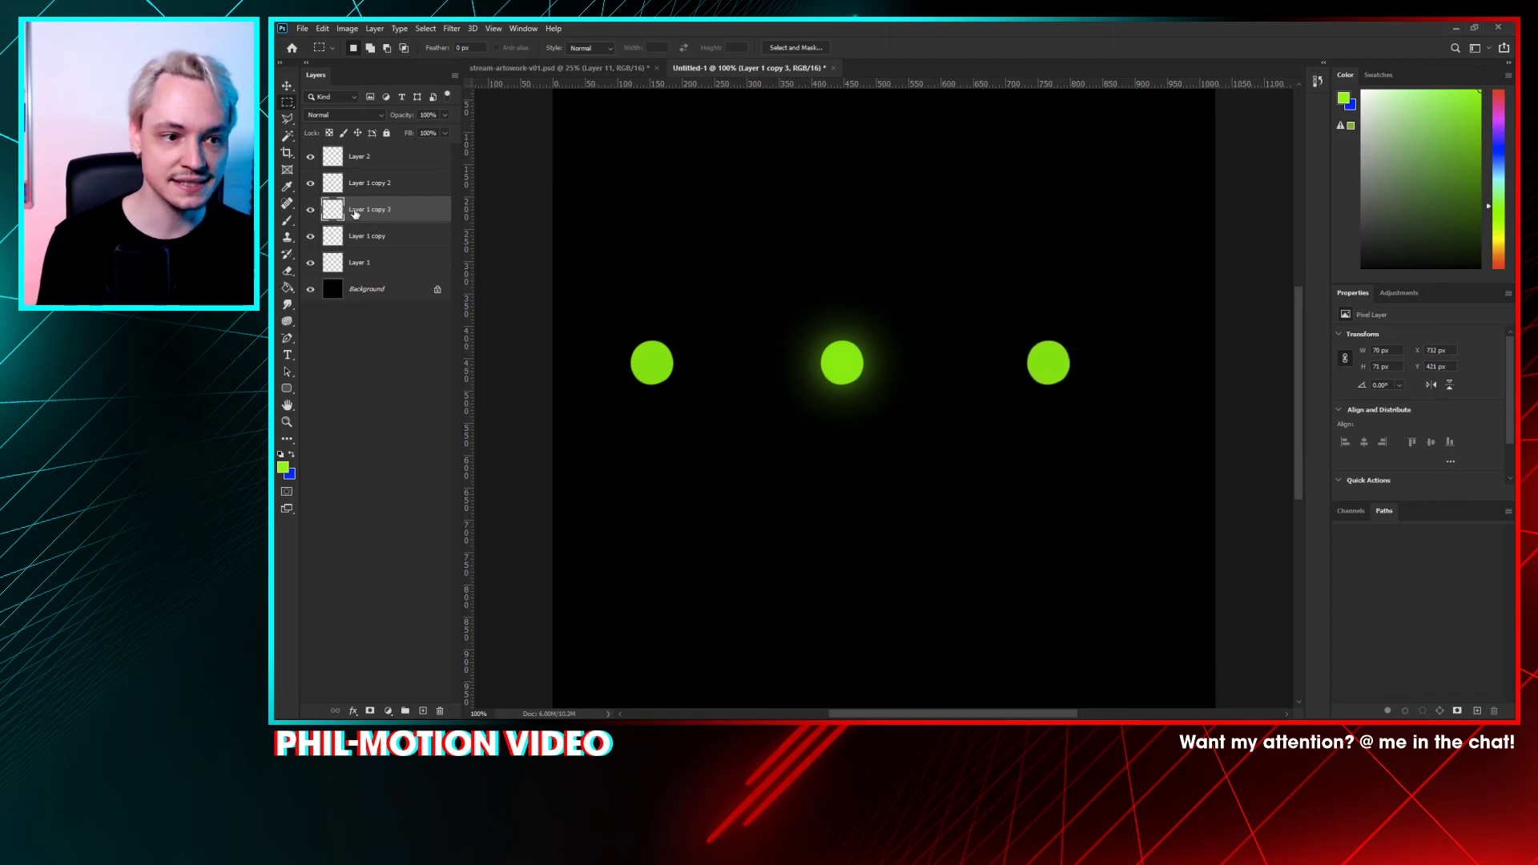
drag(347, 205, 423, 710)
drag(847, 374, 1051, 374)
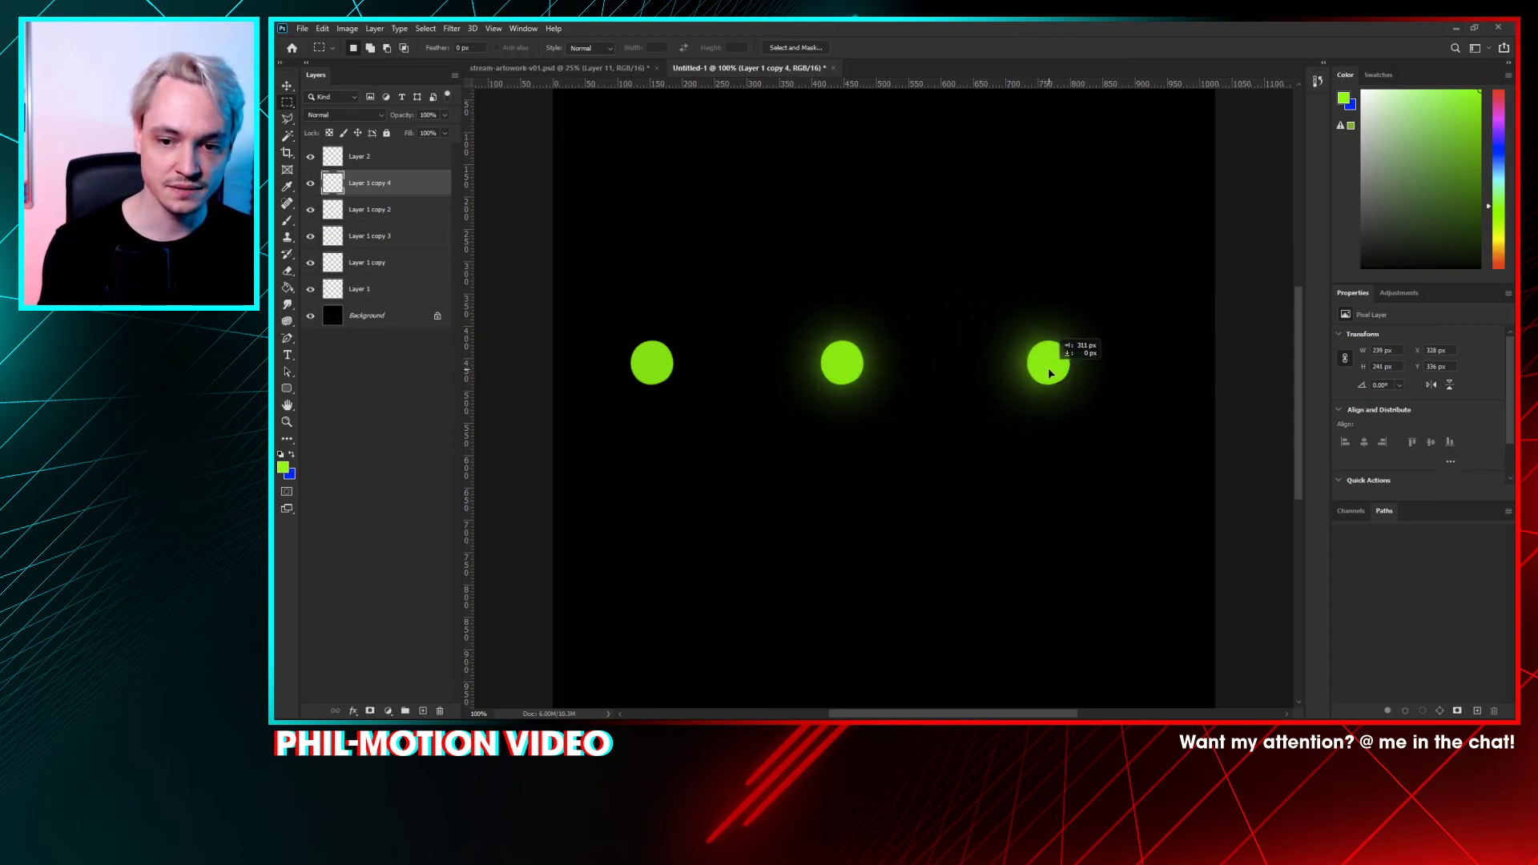
key(v)
key(shift+Right)
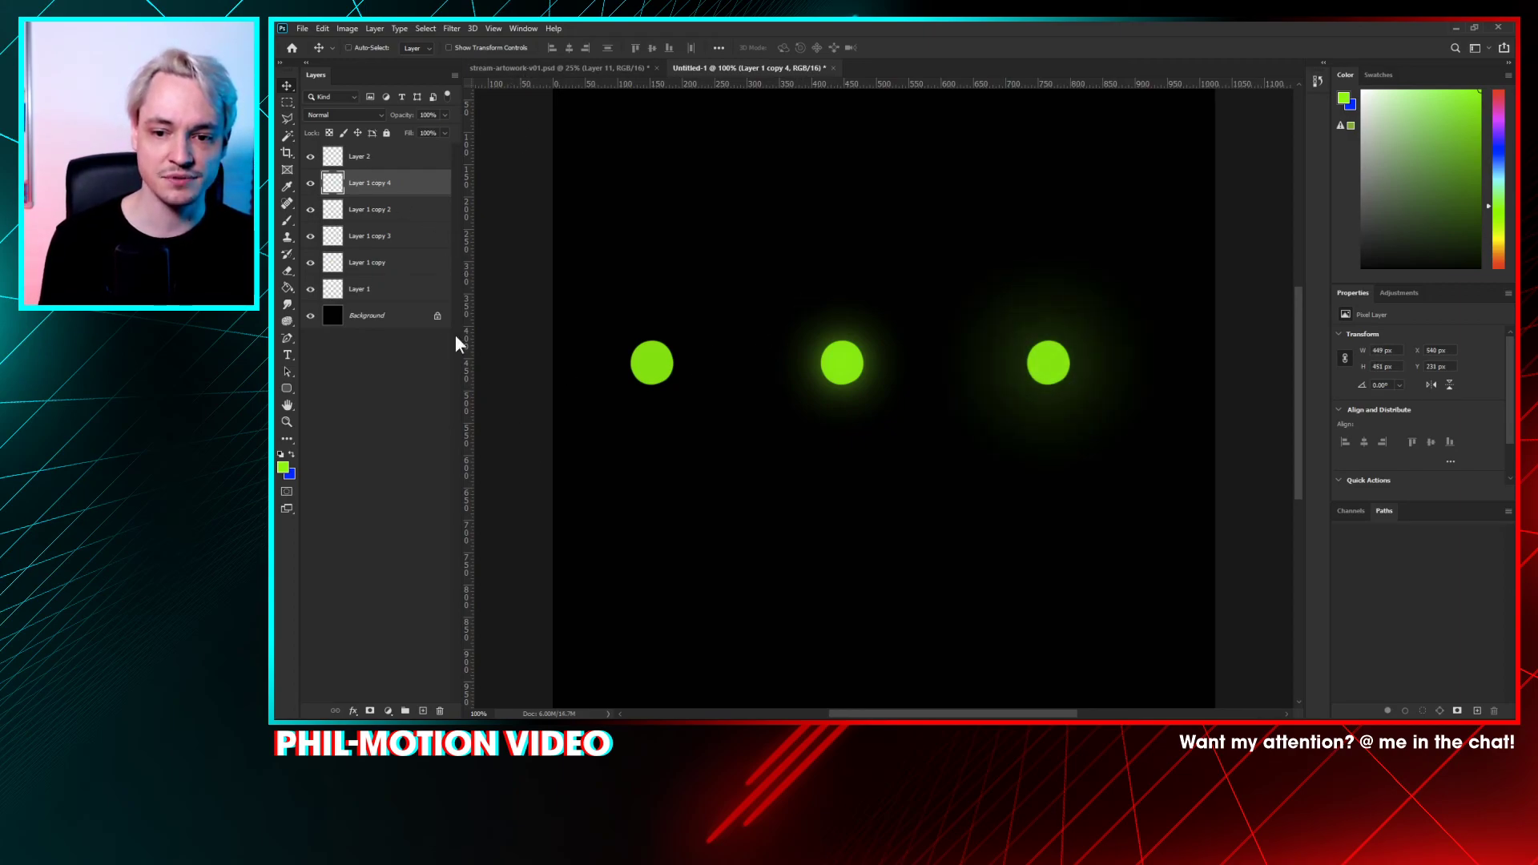
- Toggle the second dot's glow and the third dot's layer to identify them, and duplicate the third dot's layer
click(379, 215)
click(311, 210)
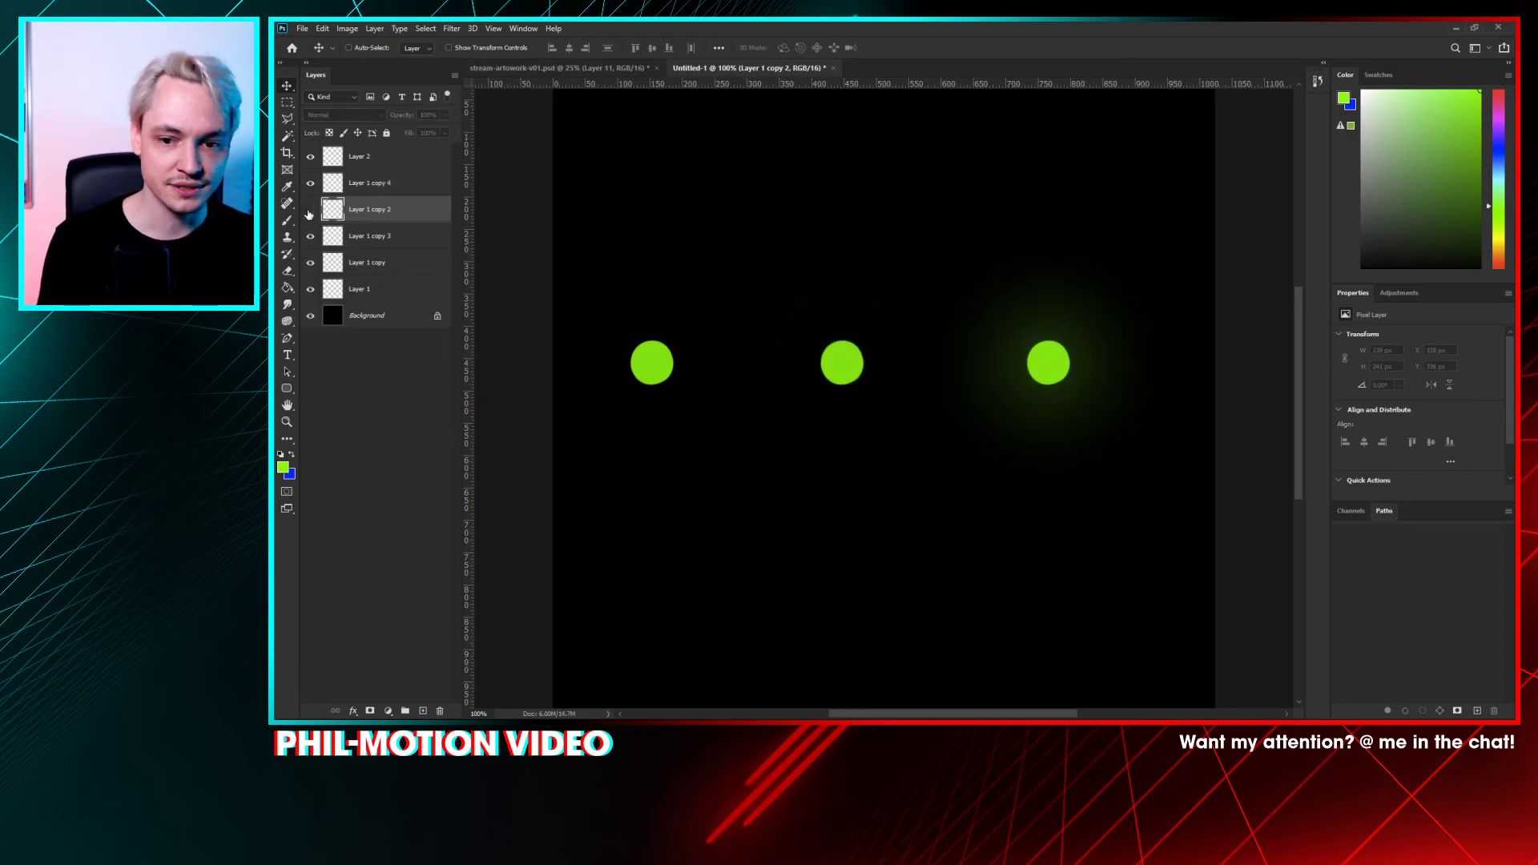
click(311, 211)
click(311, 239)
click(311, 239)
drag(388, 244, 426, 712)
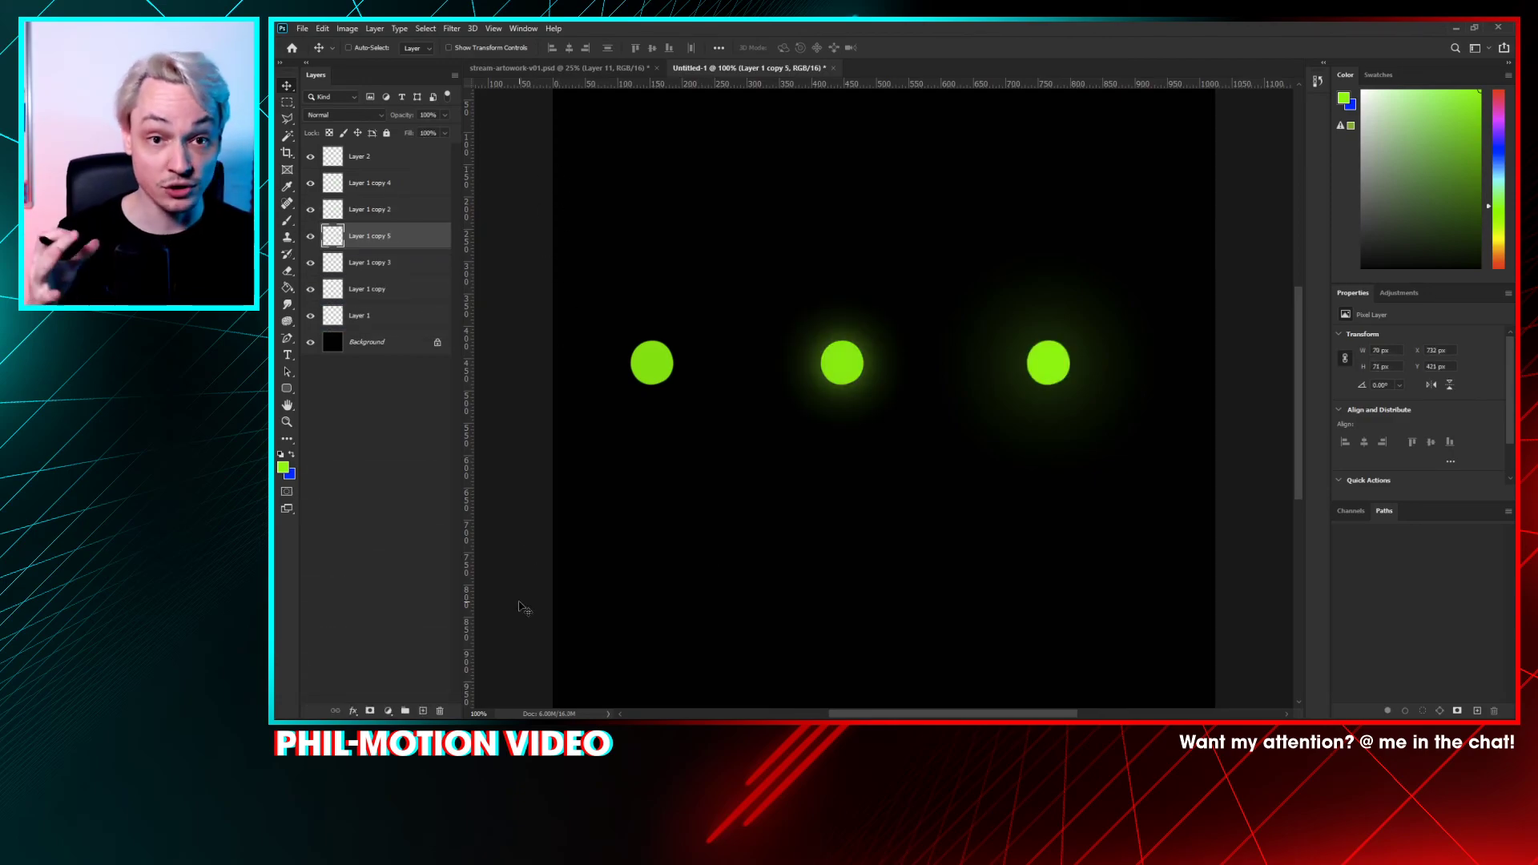
- Apply a Gaussian Blur to the duplicated third dot to form a tighter inner glow
click(451, 29)
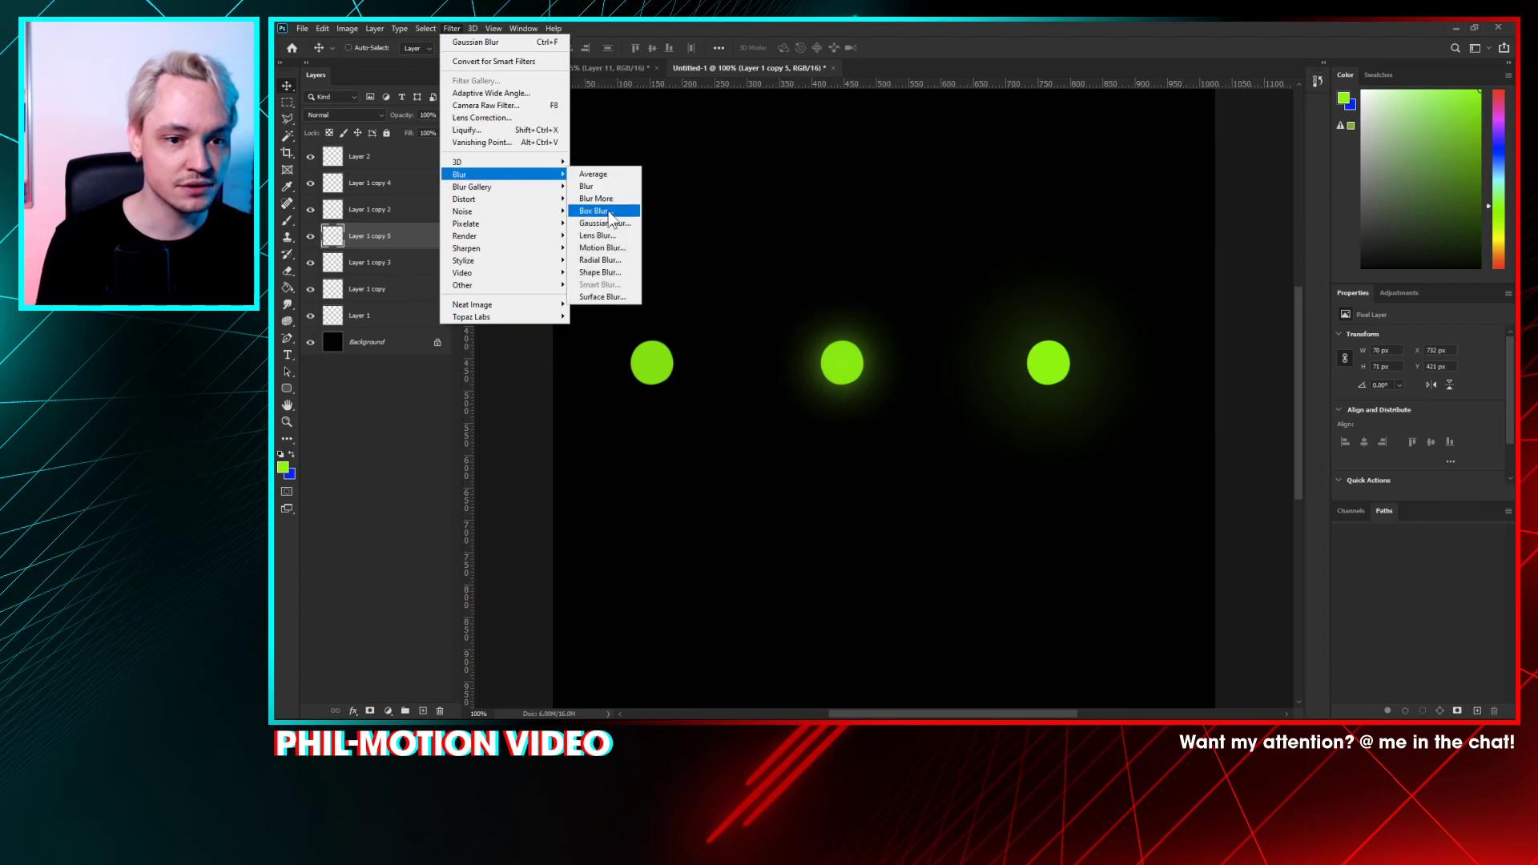
click(605, 234)
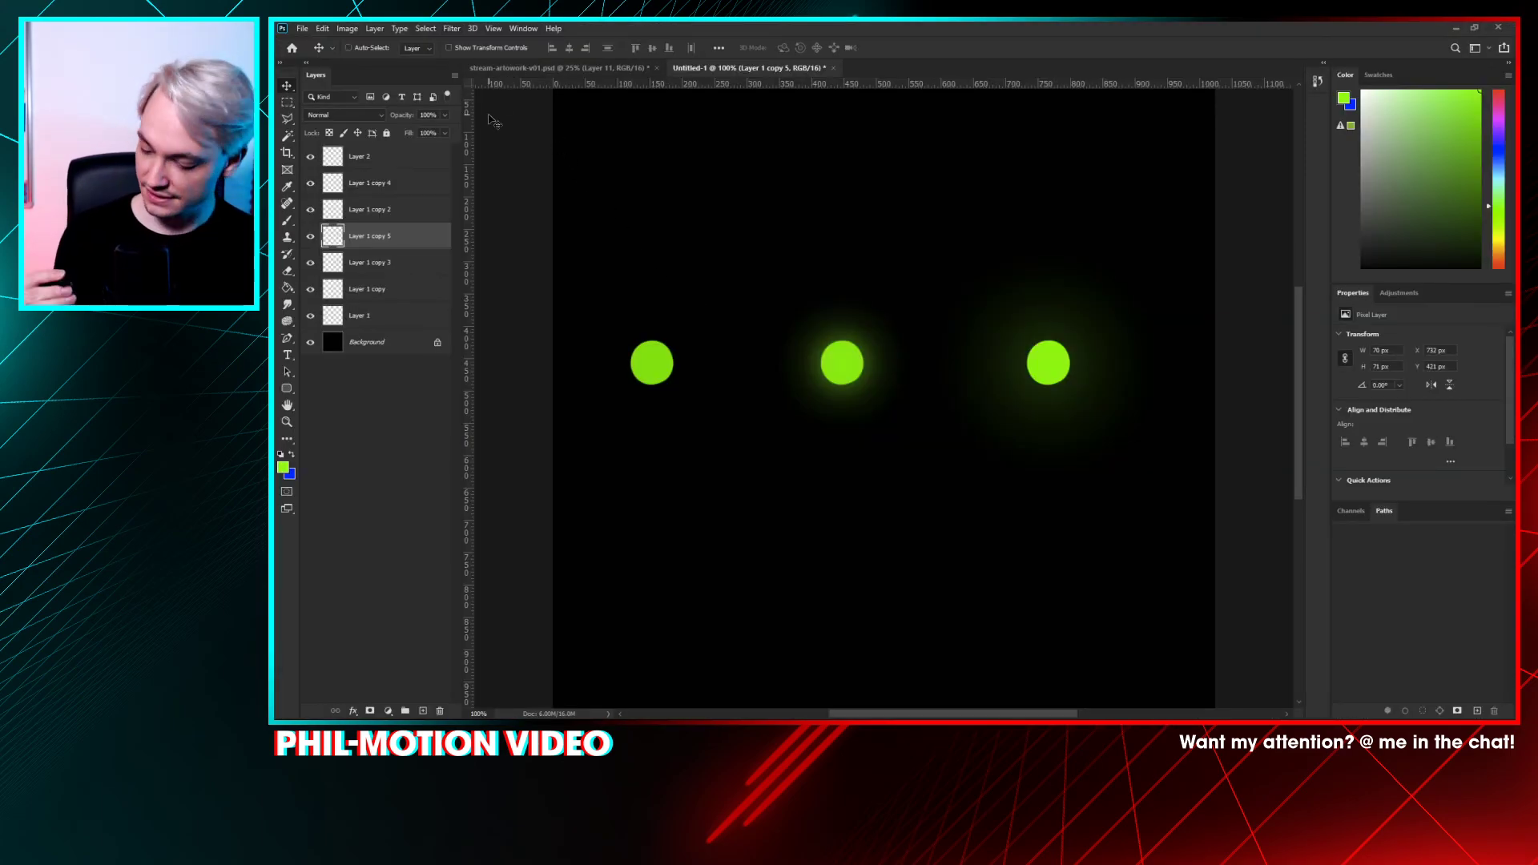
click(452, 29)
mouse_move(516, 174)
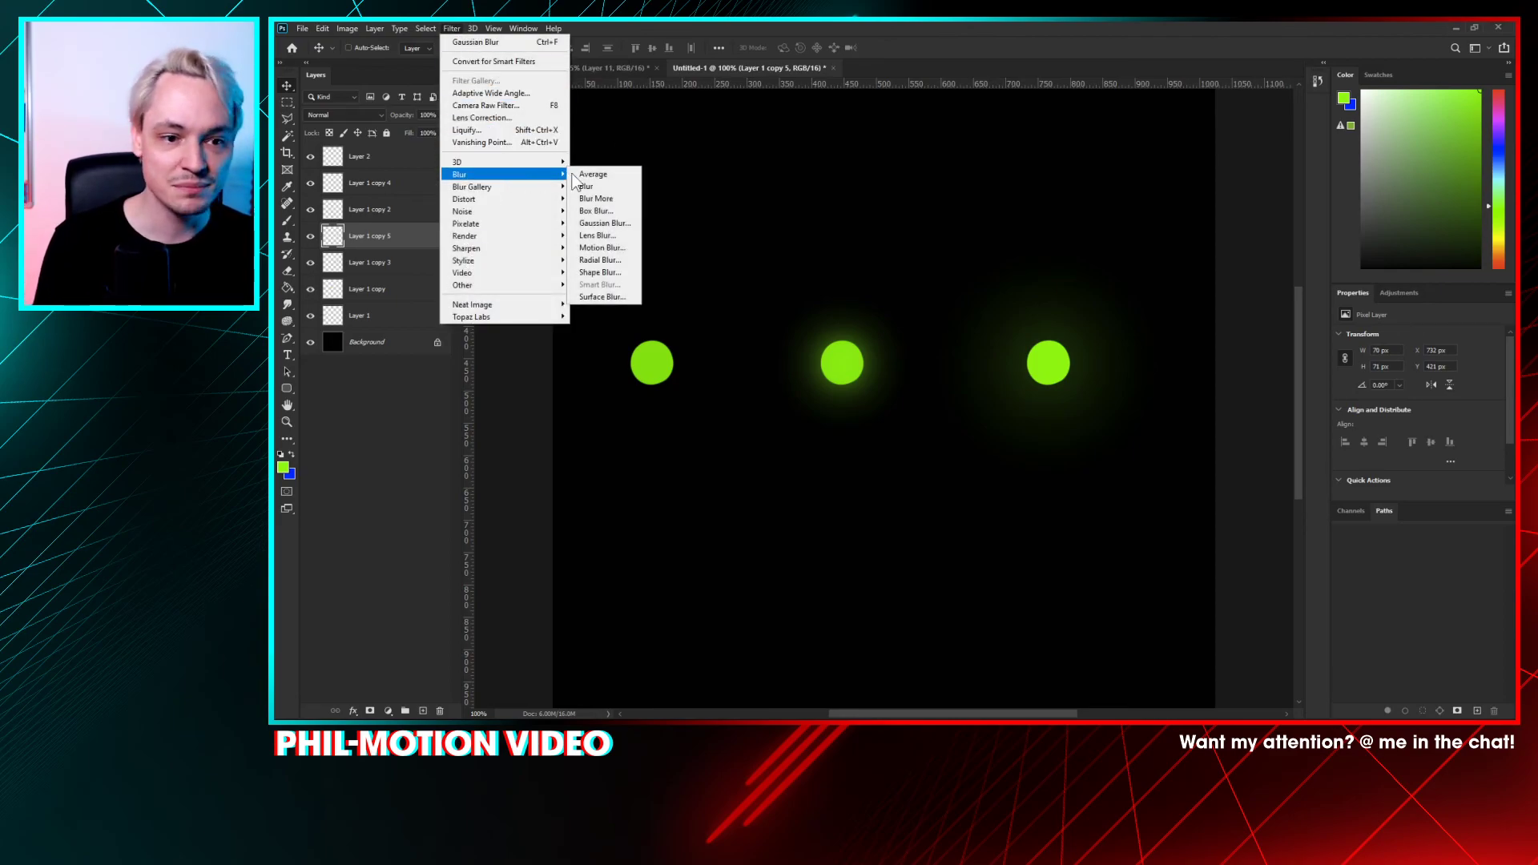
click(610, 227)
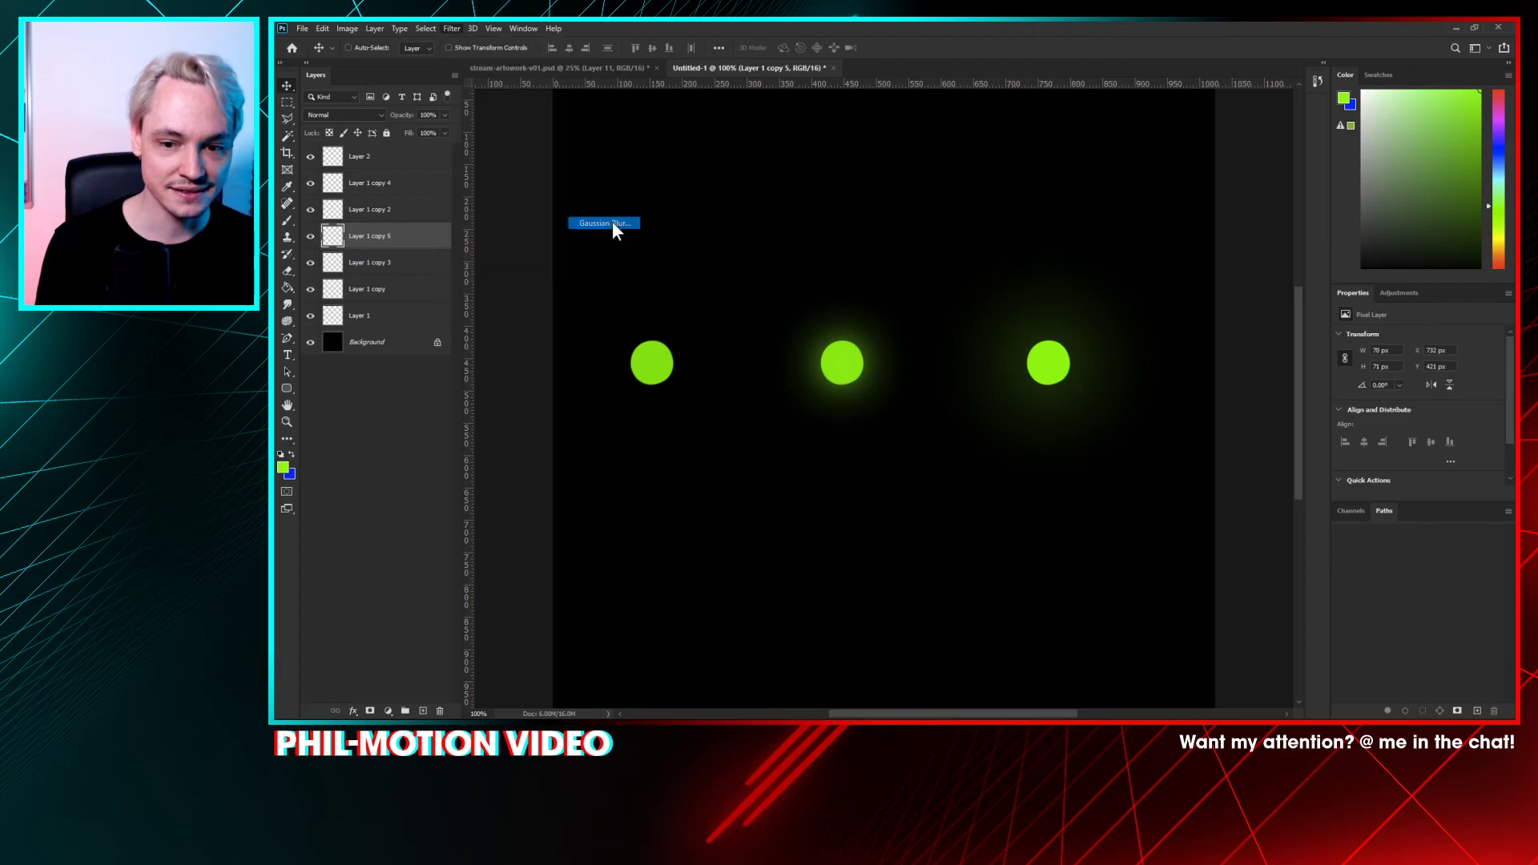
mouse_move(1153, 347)
mouse_down()
mouse_move(1141, 353)
mouse_move(1160, 353)
mouse_up()
click(1267, 181)
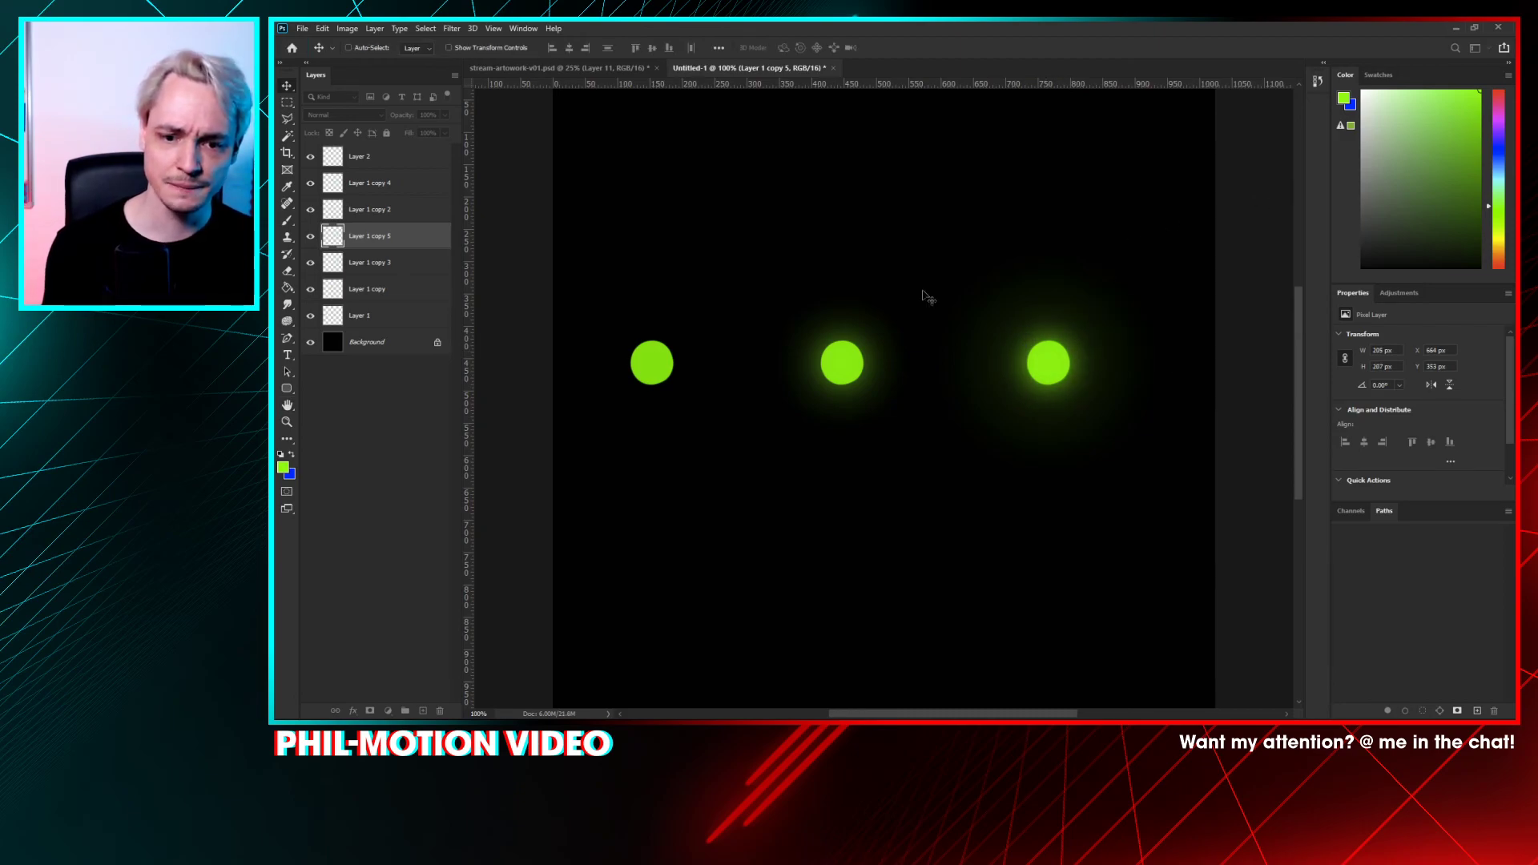
- Add a new layer directly above the sharp third dot and paint a white dab over its centre
click(311, 264)
click(311, 263)
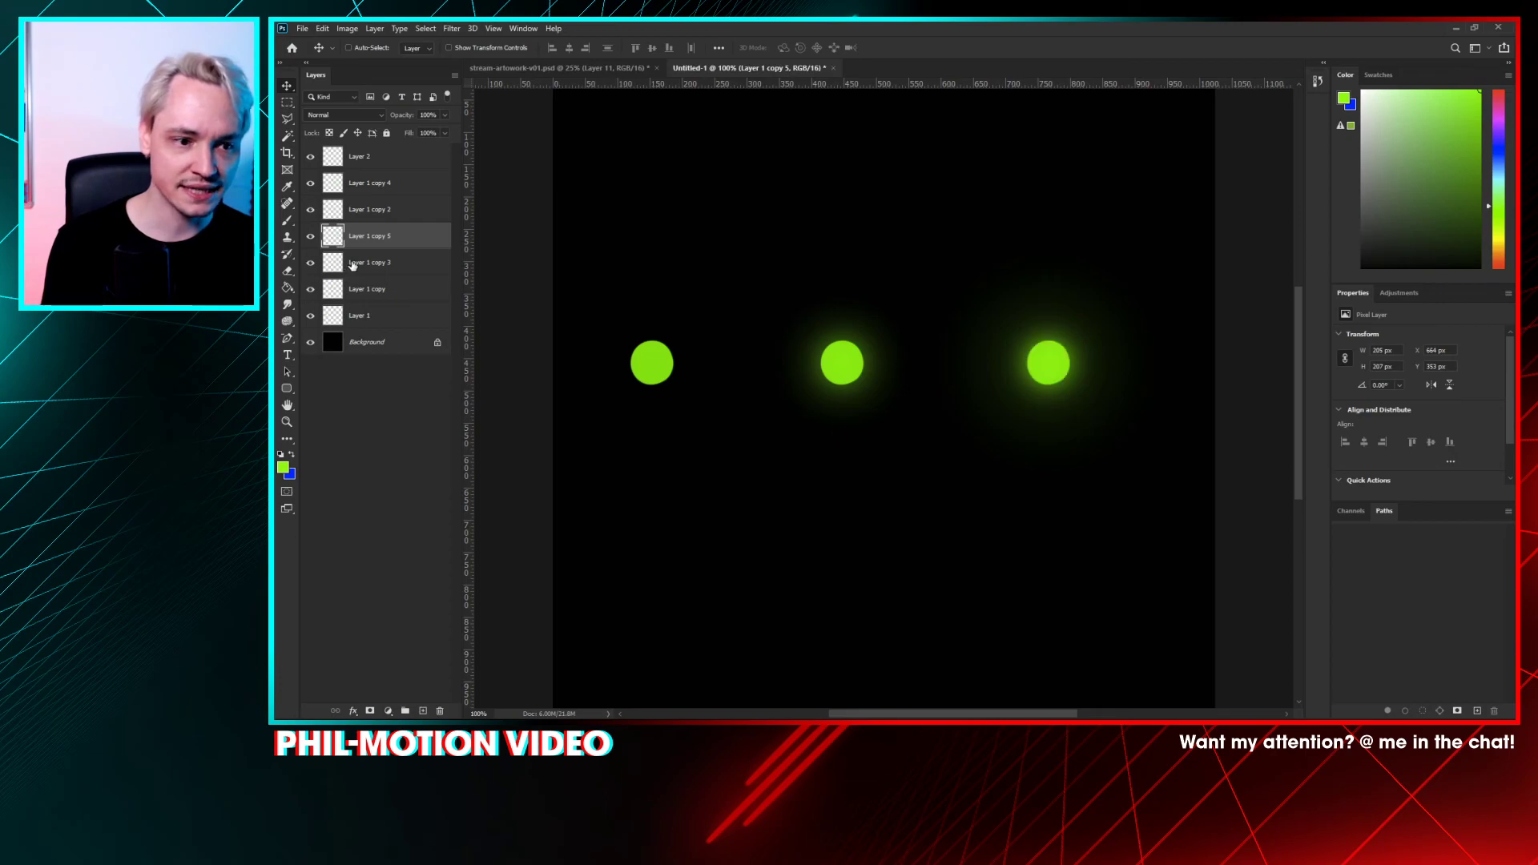
click(352, 265)
click(425, 712)
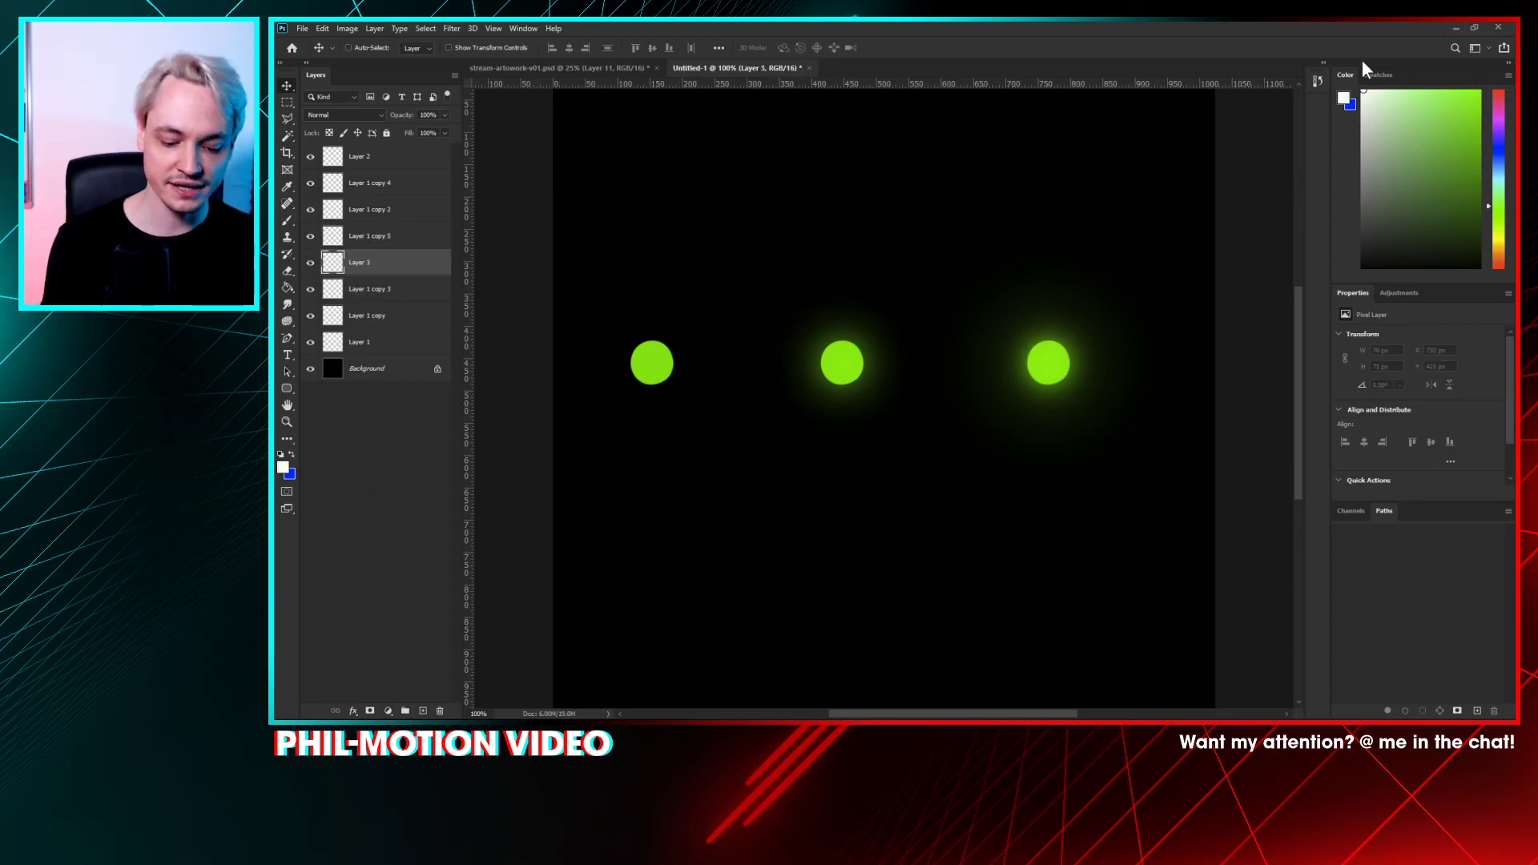
key(b)
click(1051, 366)
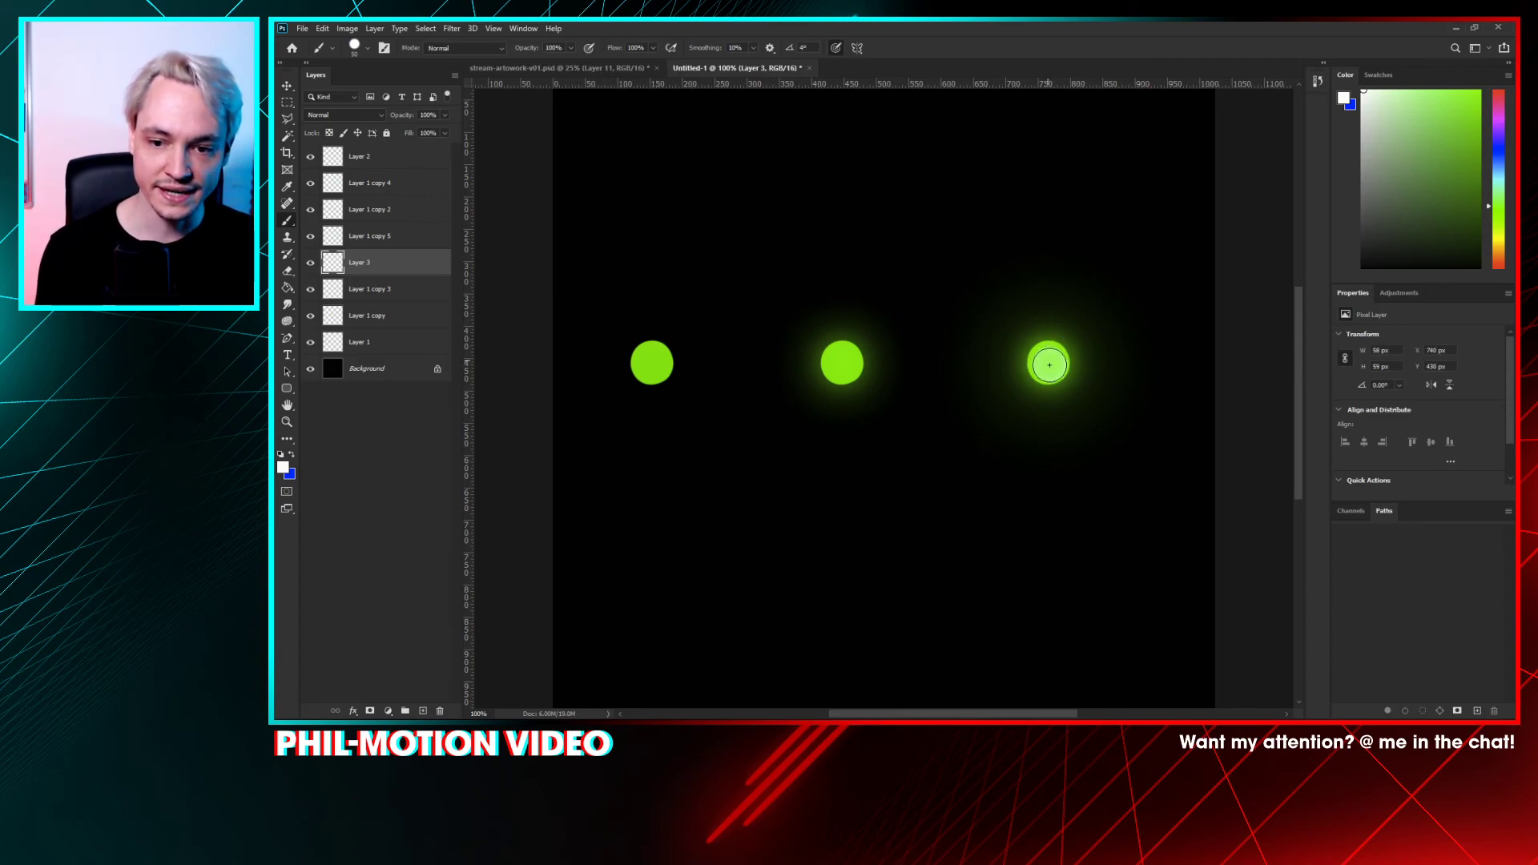
- Try painting a larger white dab on the third dot with the brush enlarged to about 88 px
right_click(1083, 311)
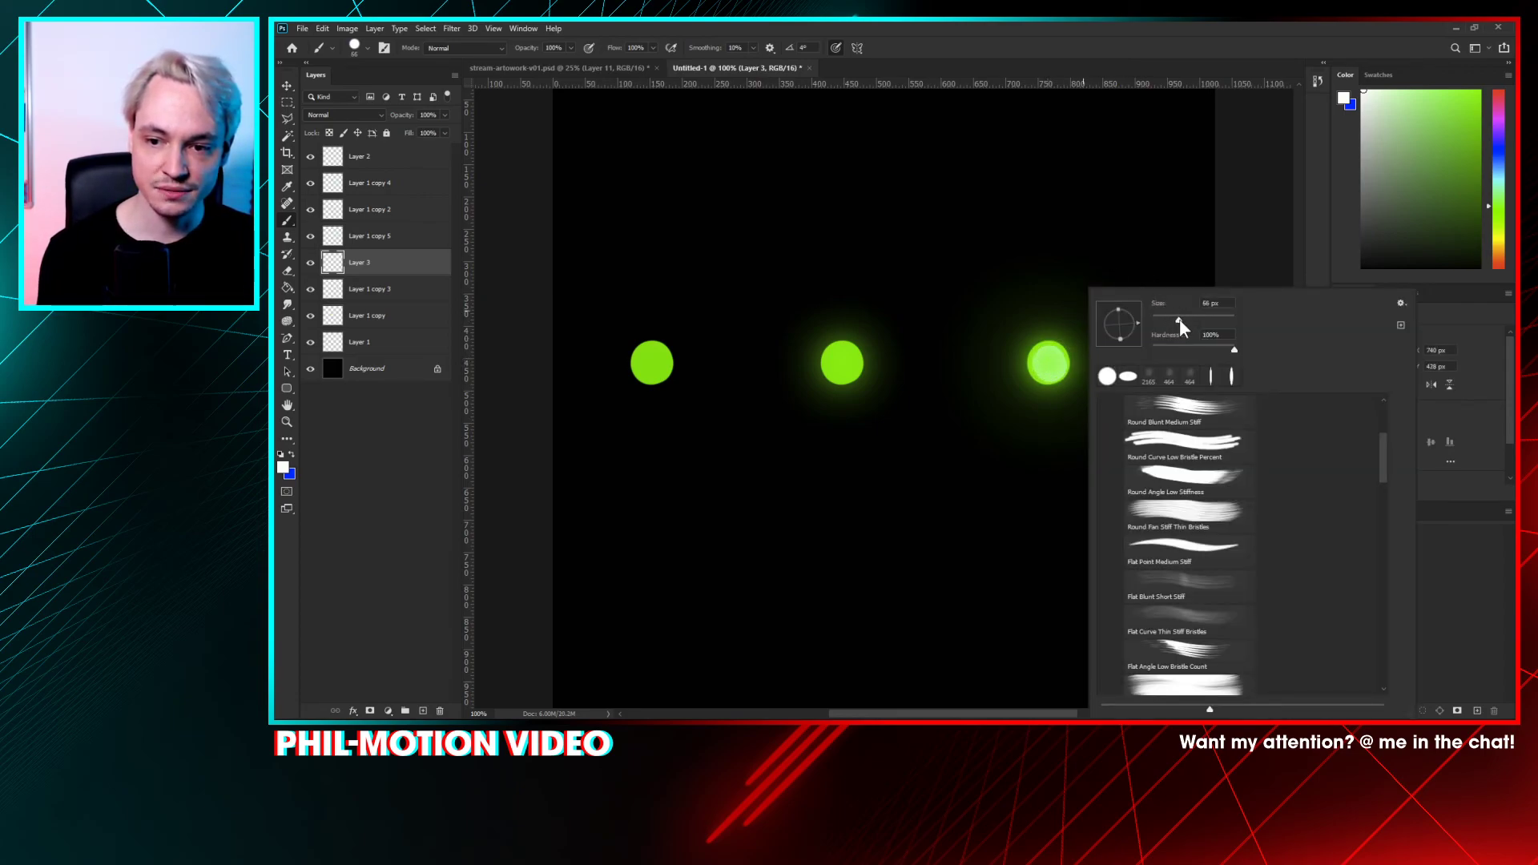
drag(1180, 321, 1186, 322)
click(1051, 363)
key(ctrl+z)
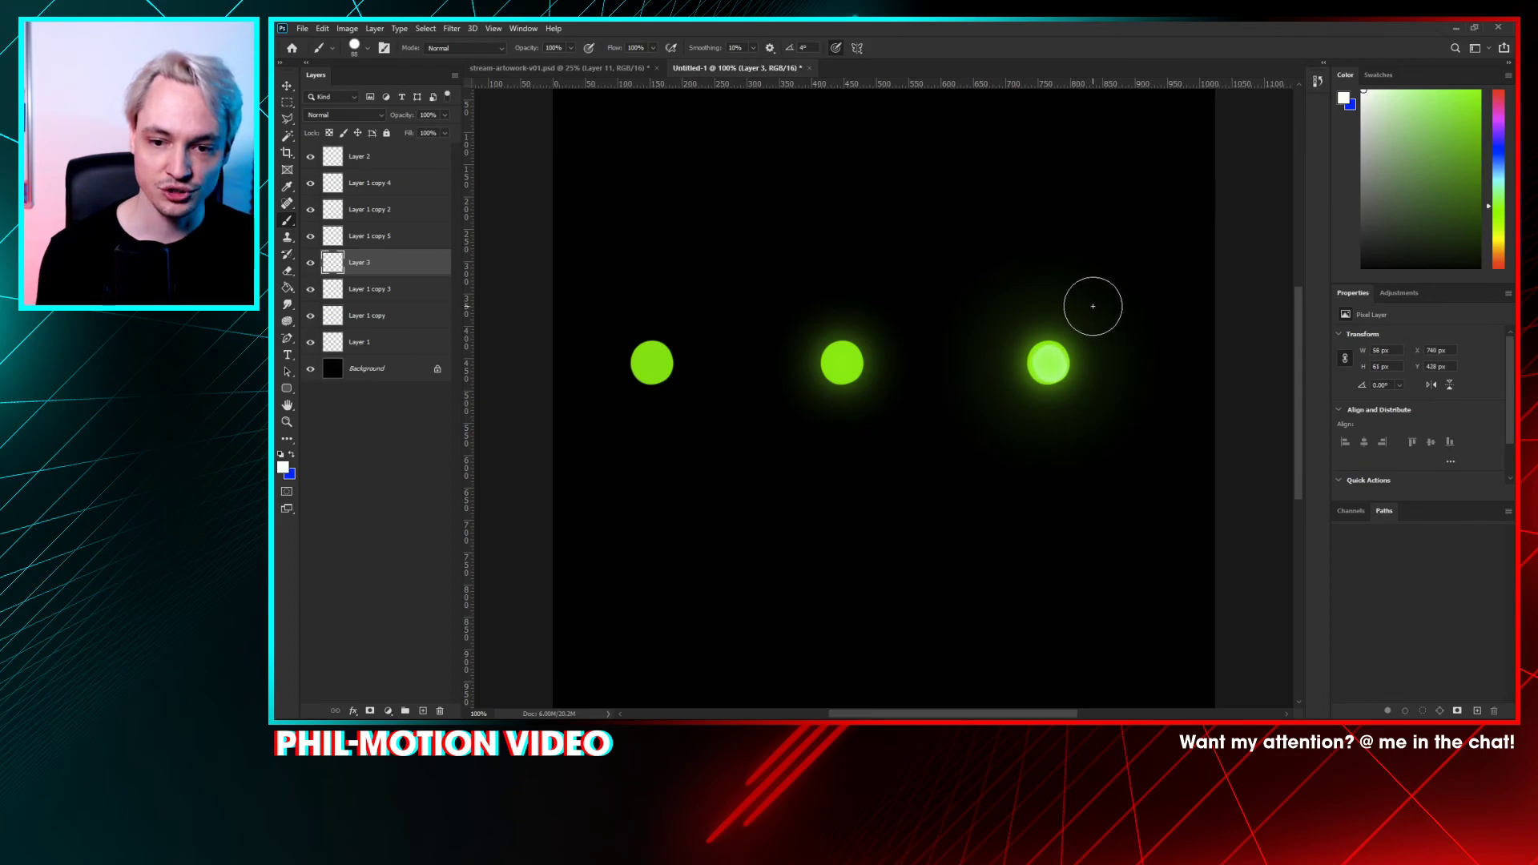
- Add a new layer above the second dot's glow layer and paint a white core about 40 px wide in the third dot
click(359, 237)
click(363, 210)
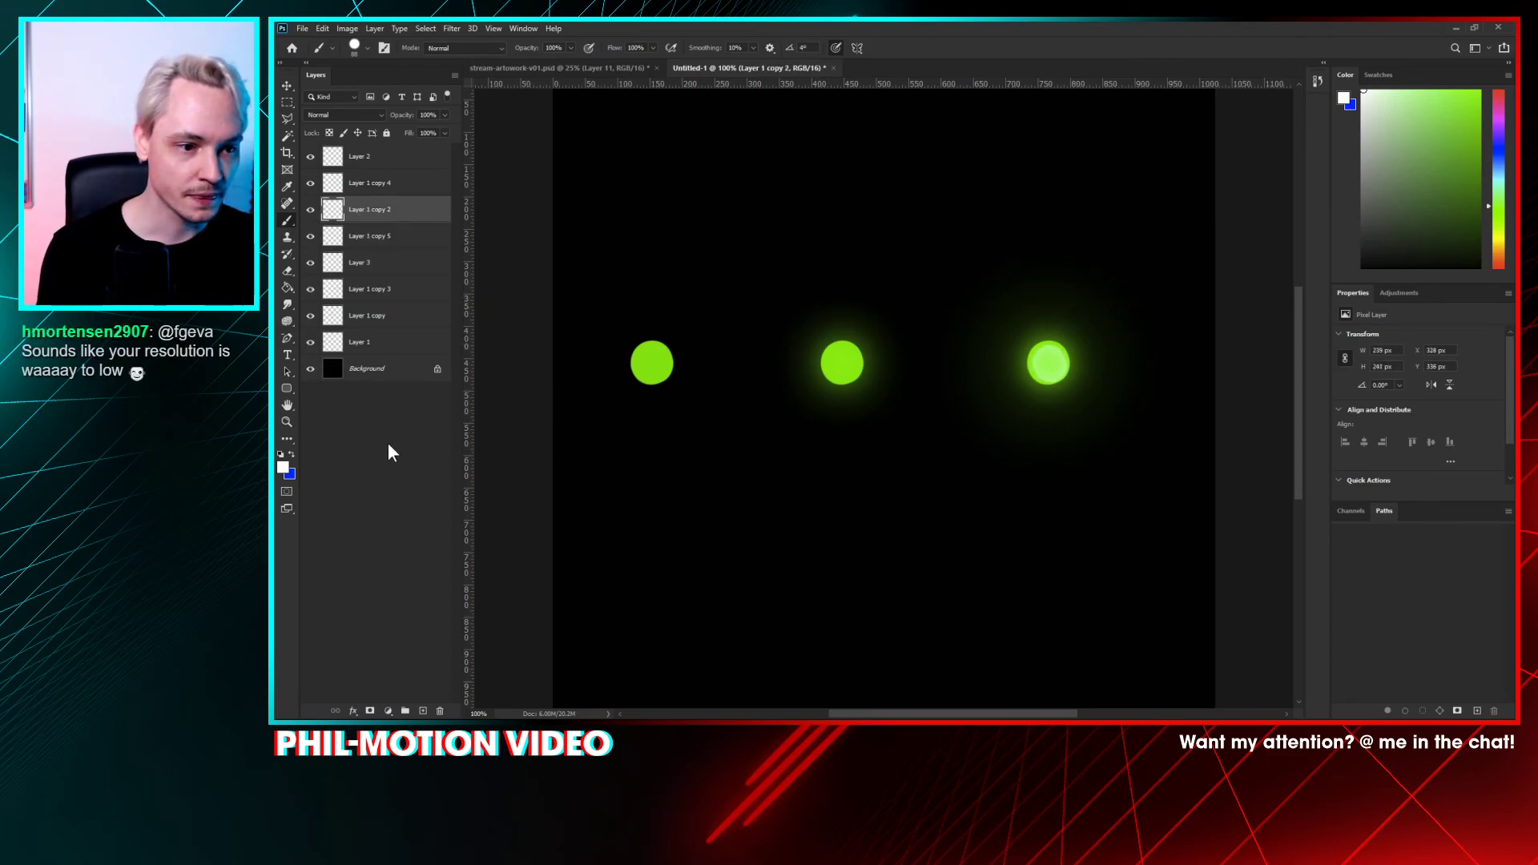
click(422, 711)
right_click(1162, 322)
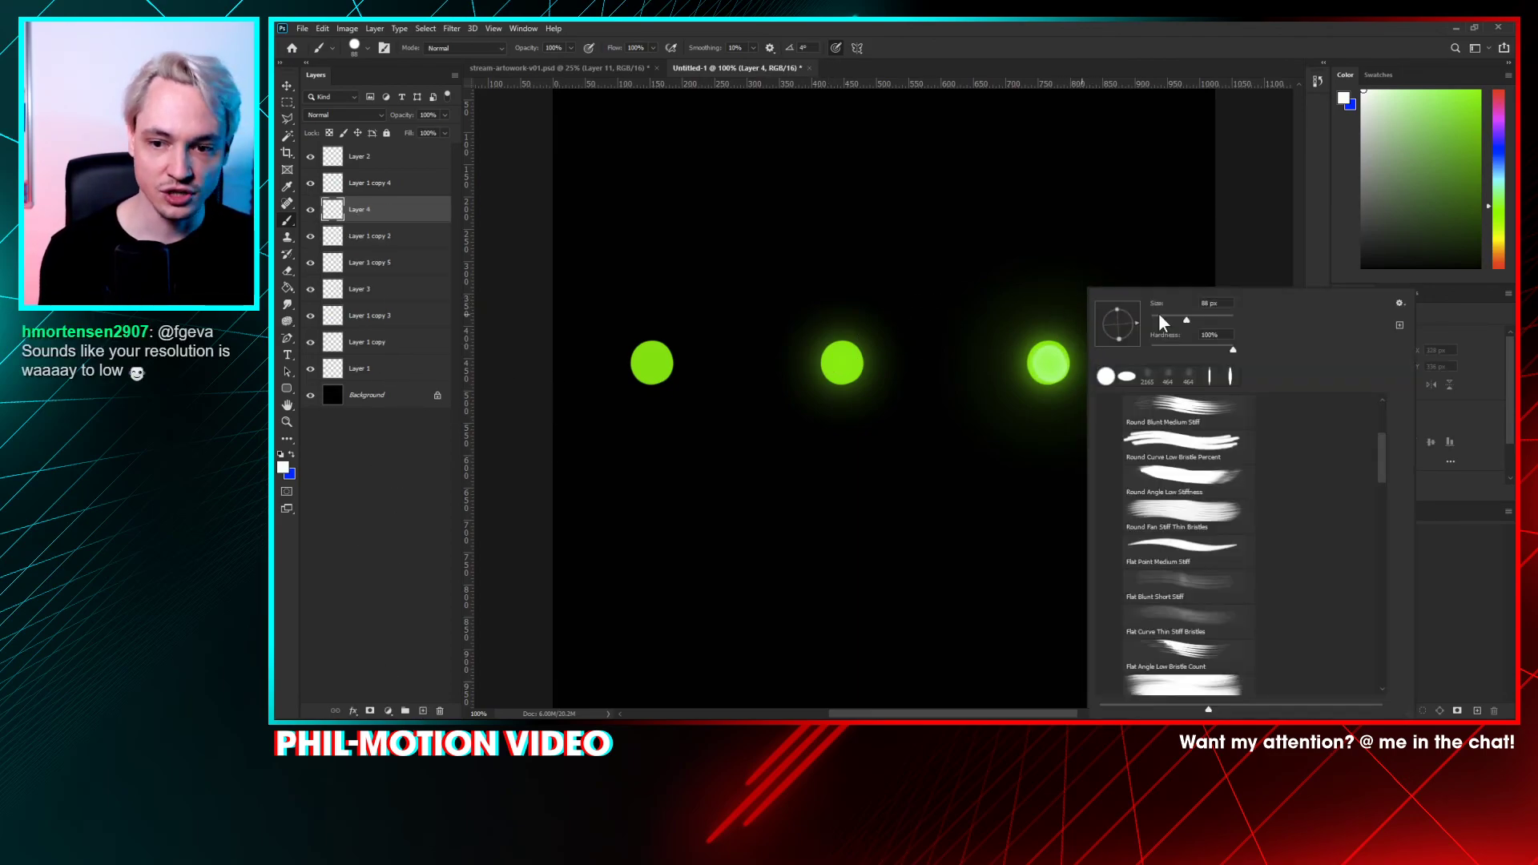
drag(1173, 321, 1161, 320)
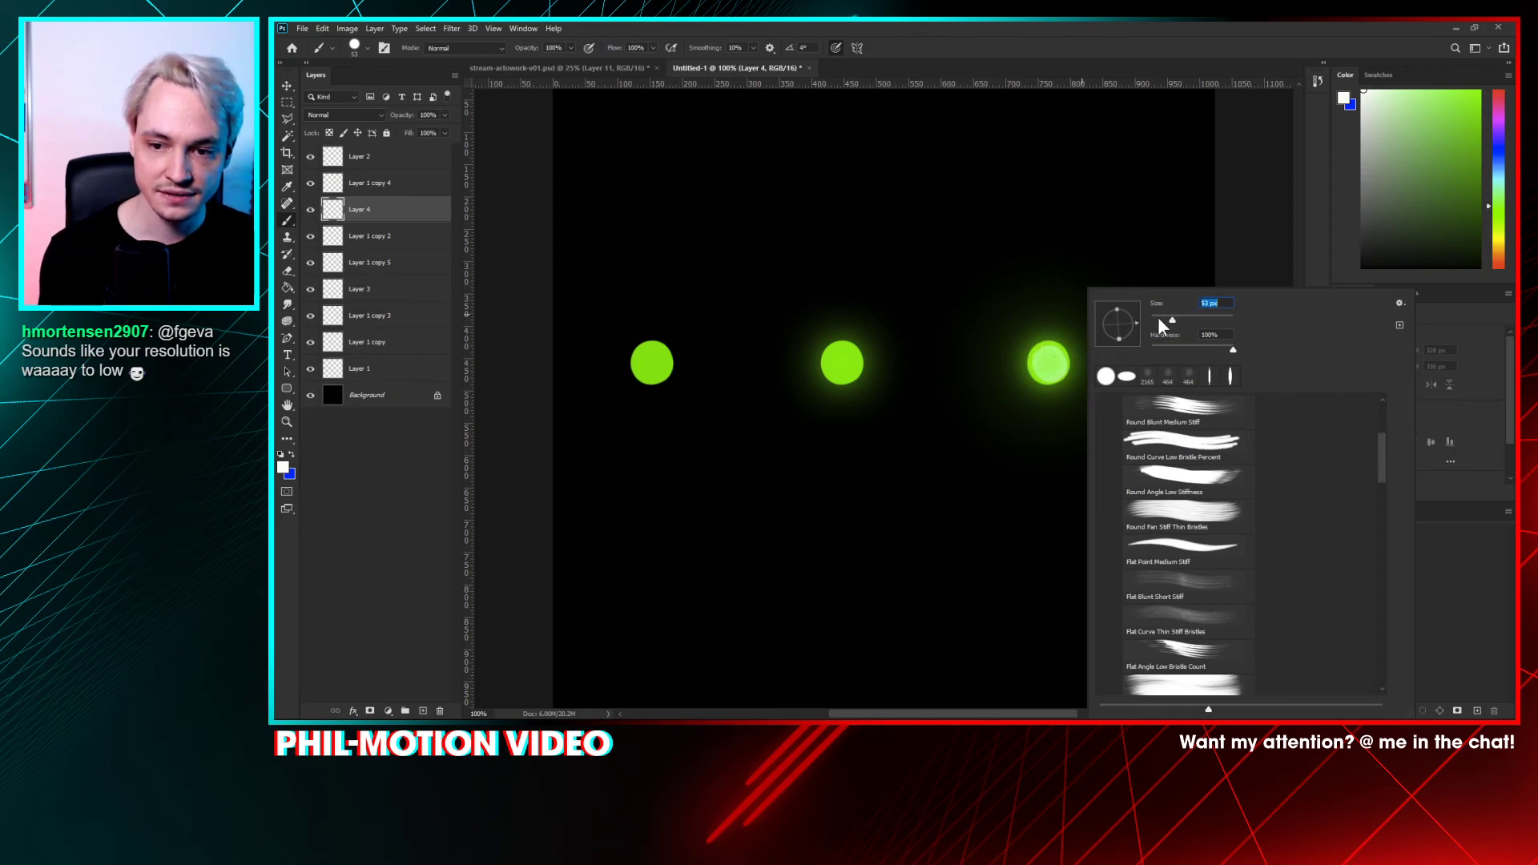
key(Return)
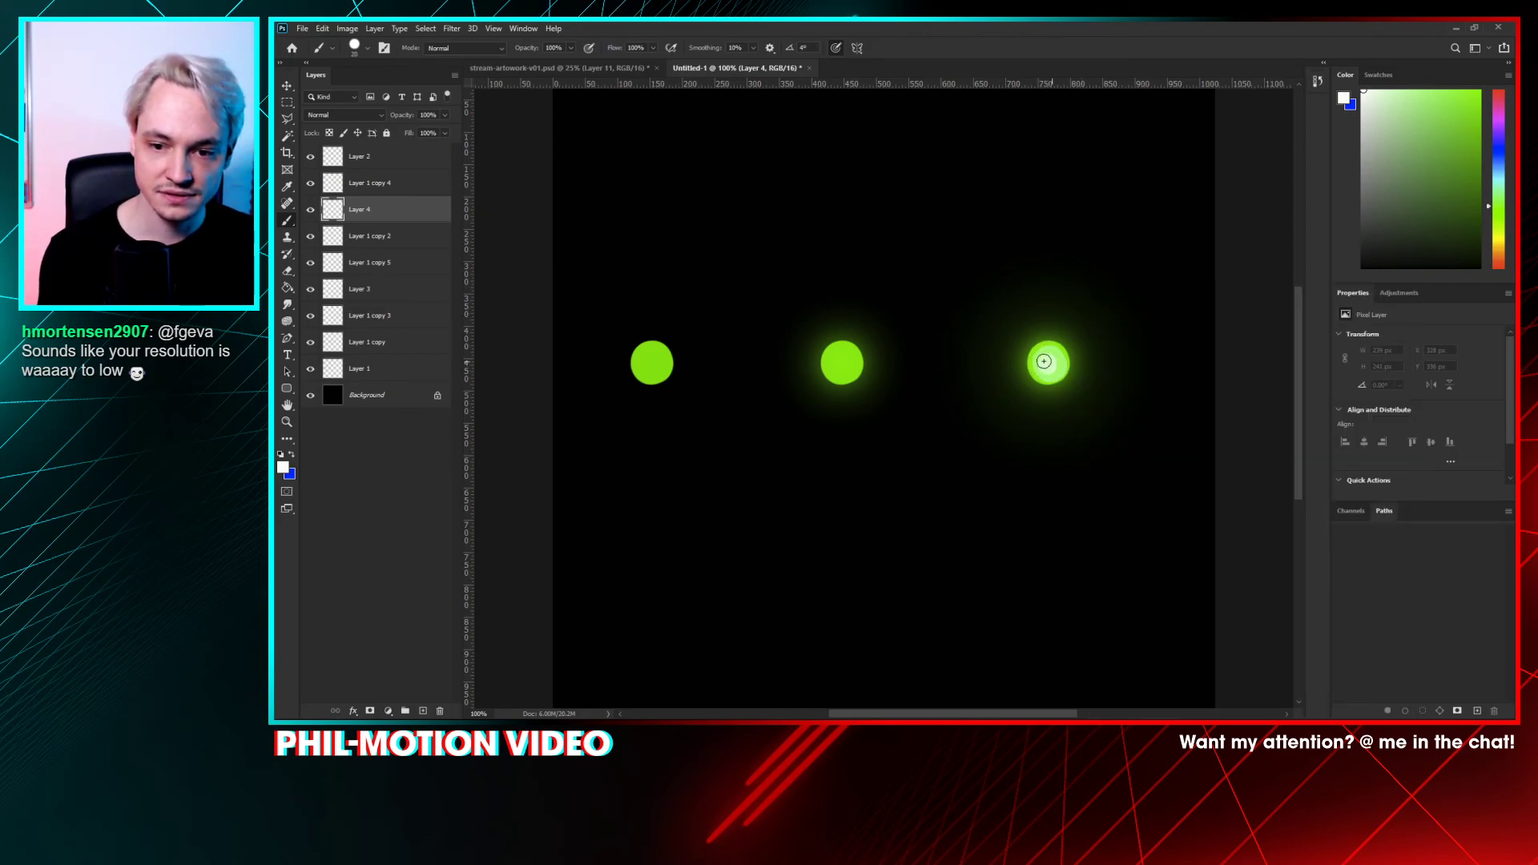
drag(1047, 371, 1066, 349)
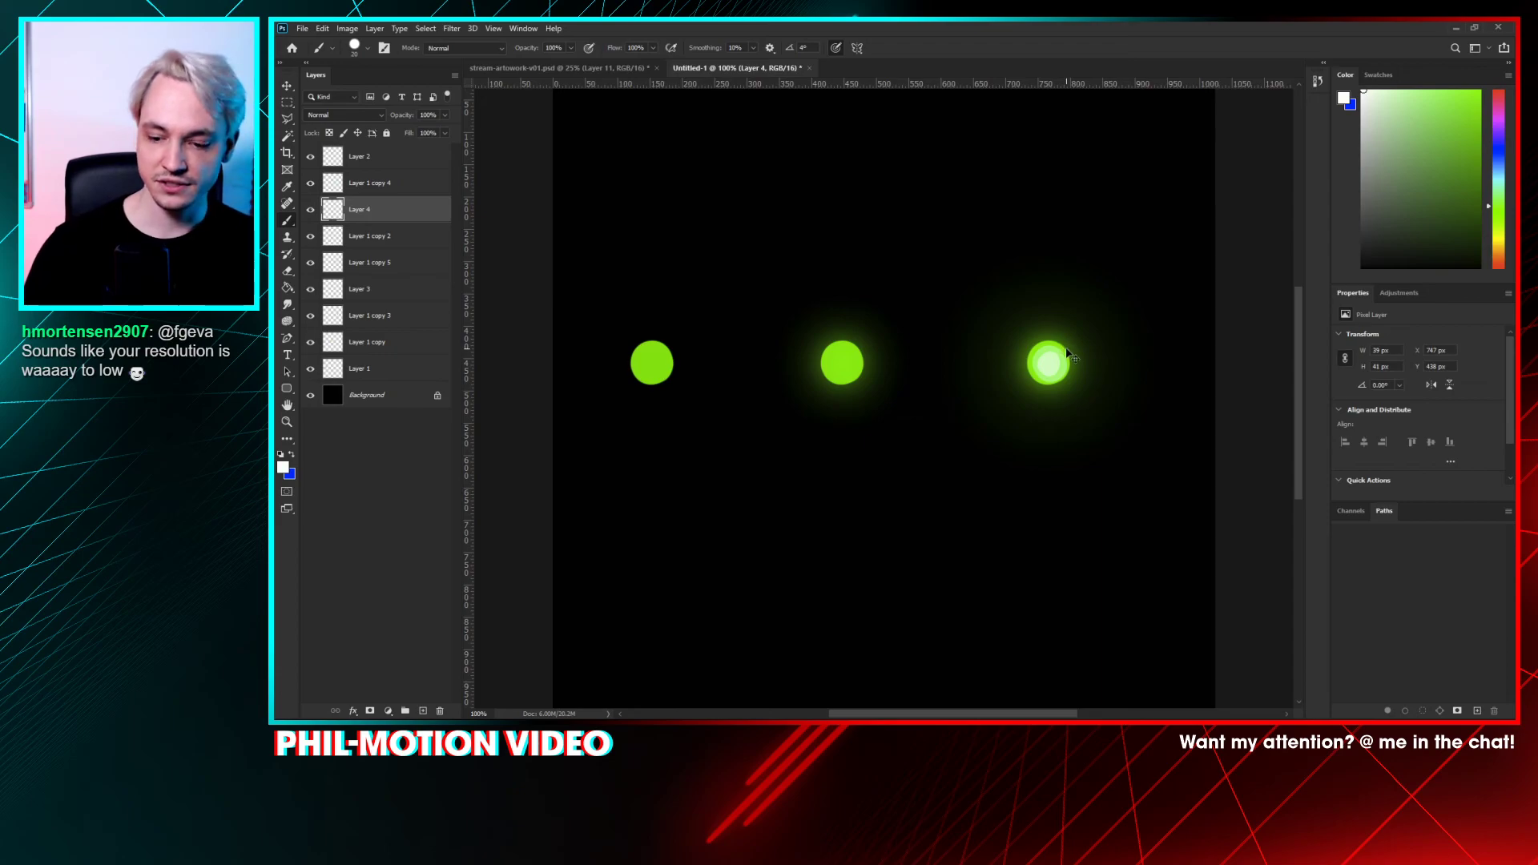
- Extend the third dot's white core to about 42 px wide with another white dab
key(ctrl+minus)
key(ctrl+minus)
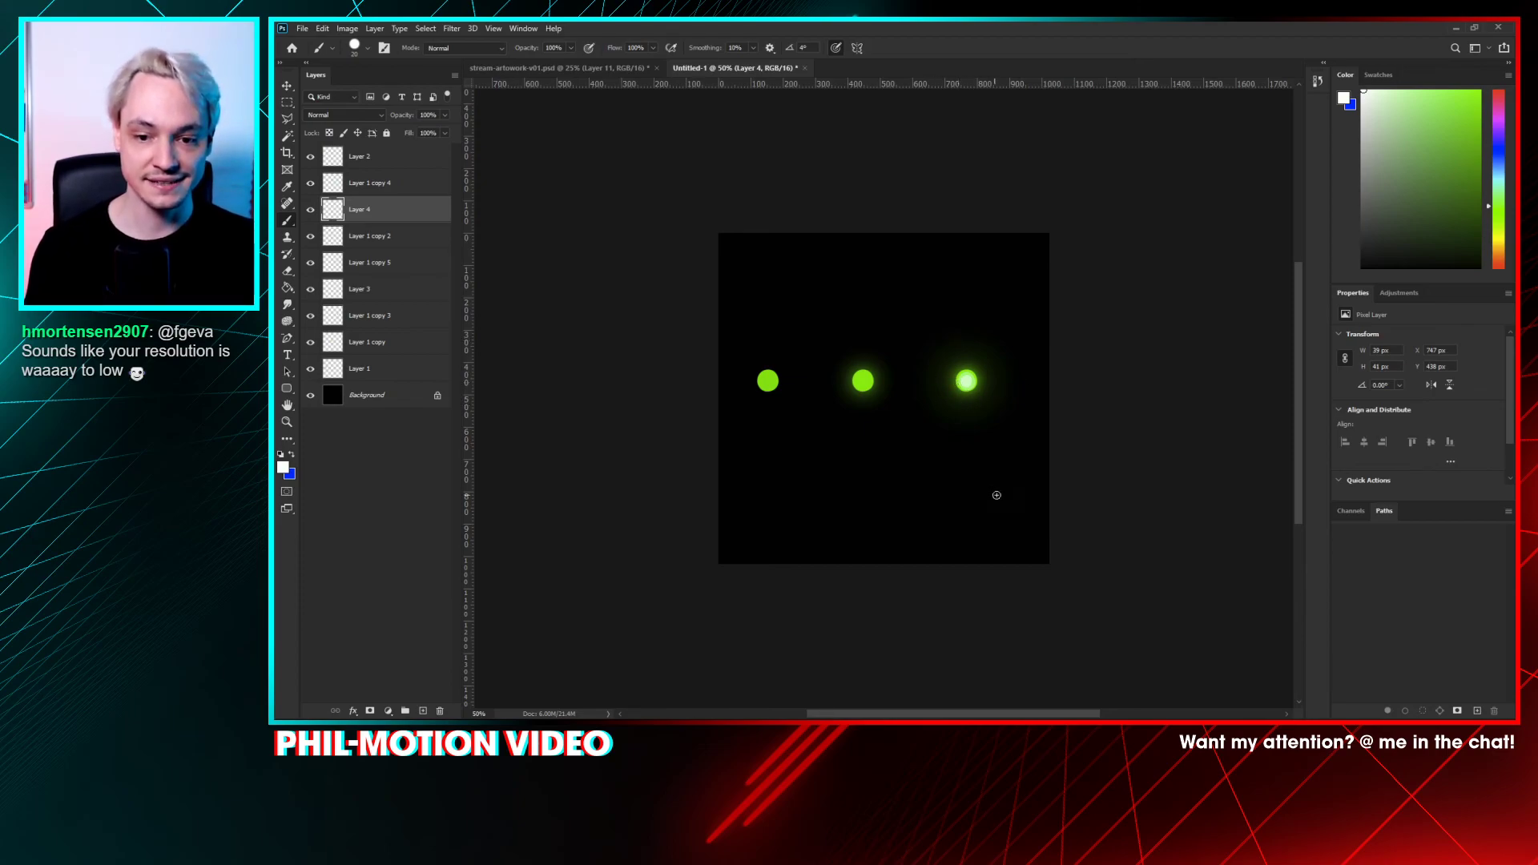
key(ctrl+plus)
key(ctrl+plus)
key(ctrl+plus)
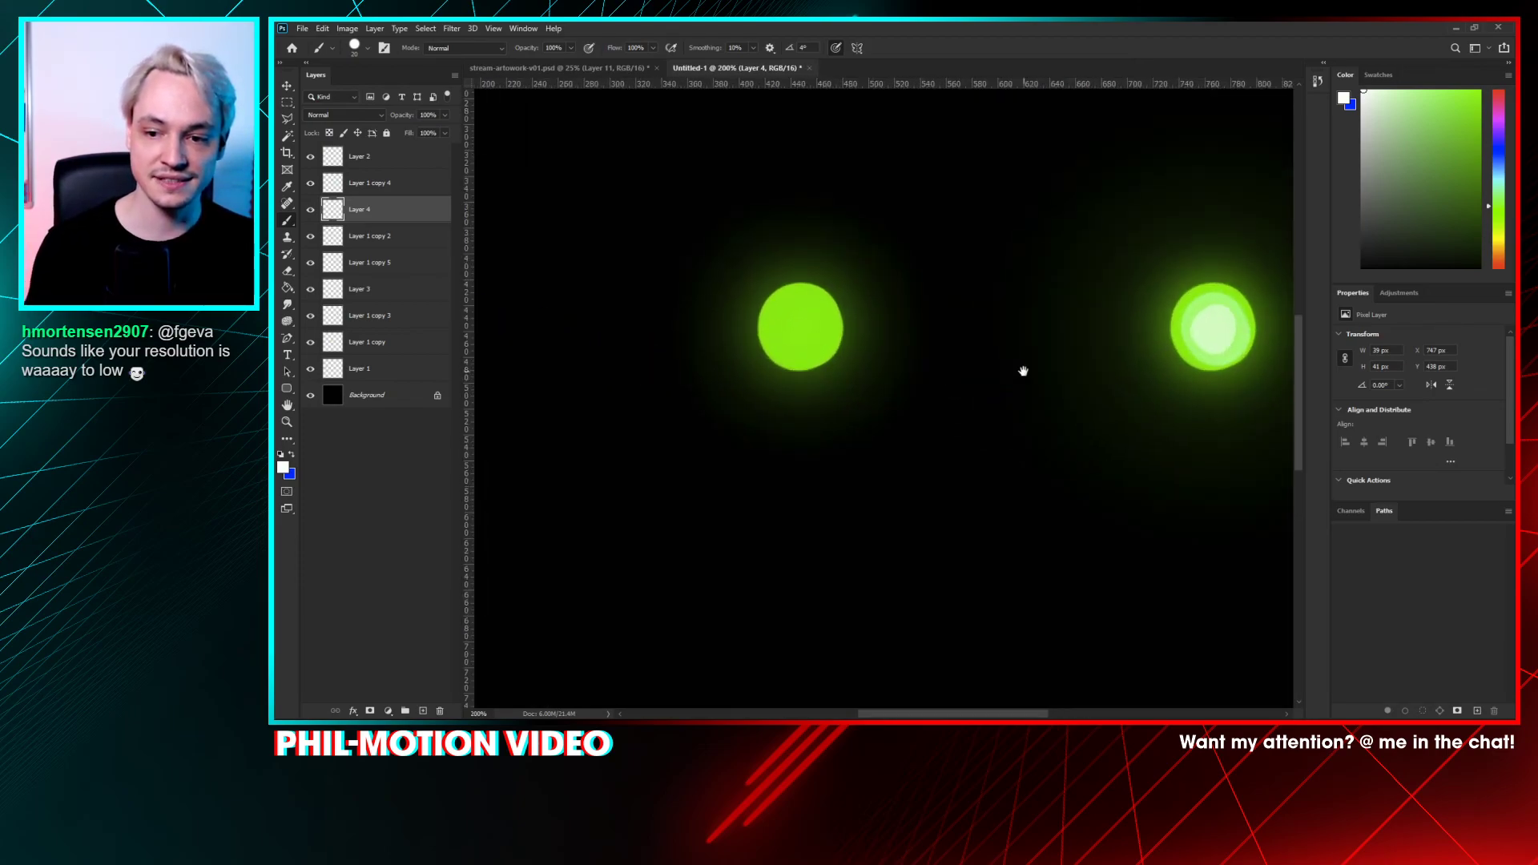
drag(1021, 368, 828, 380)
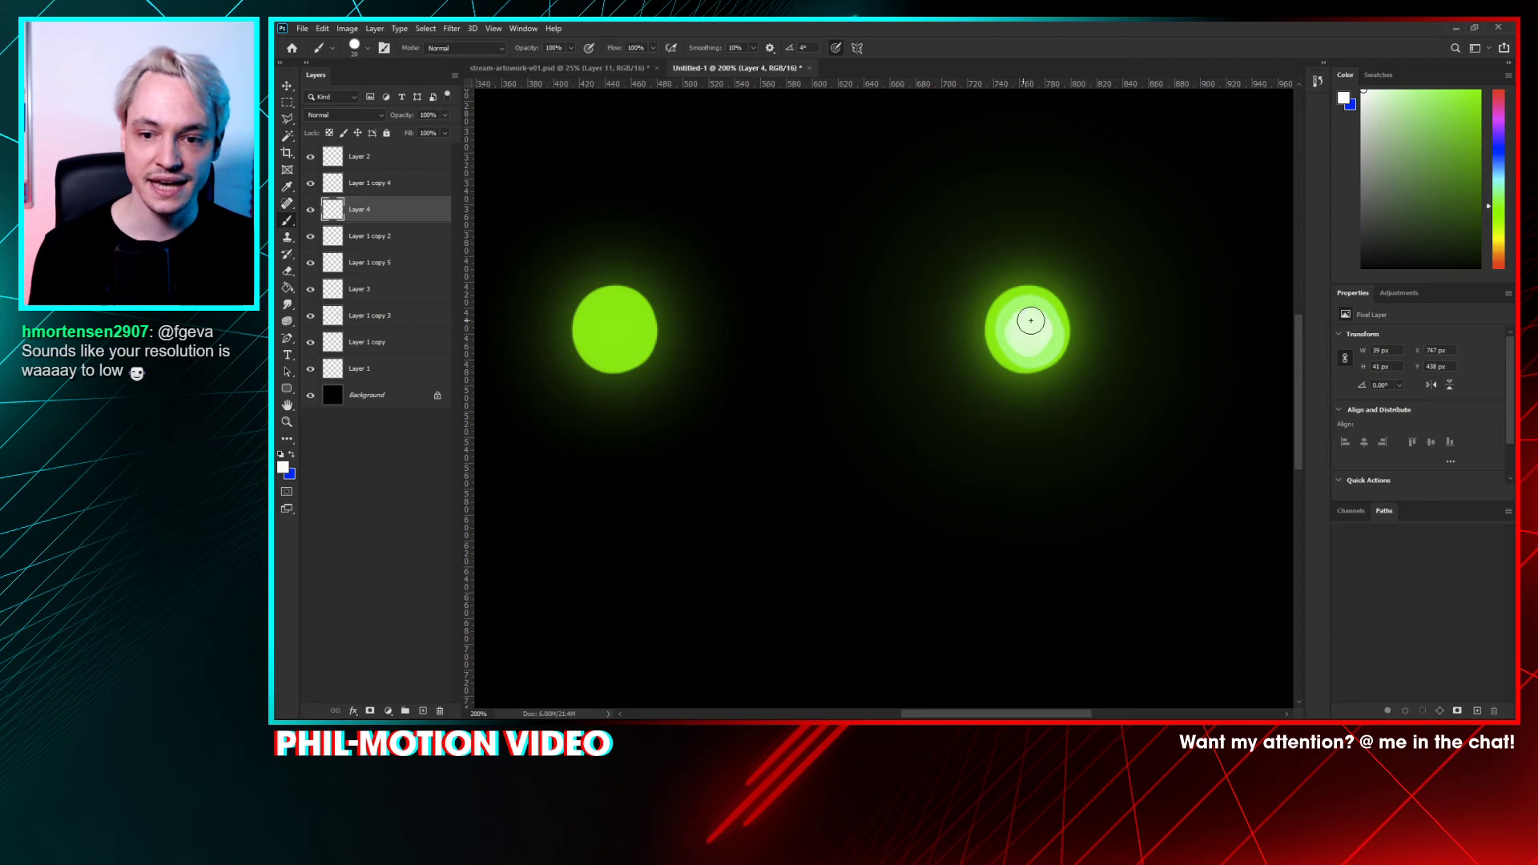
click(1034, 326)
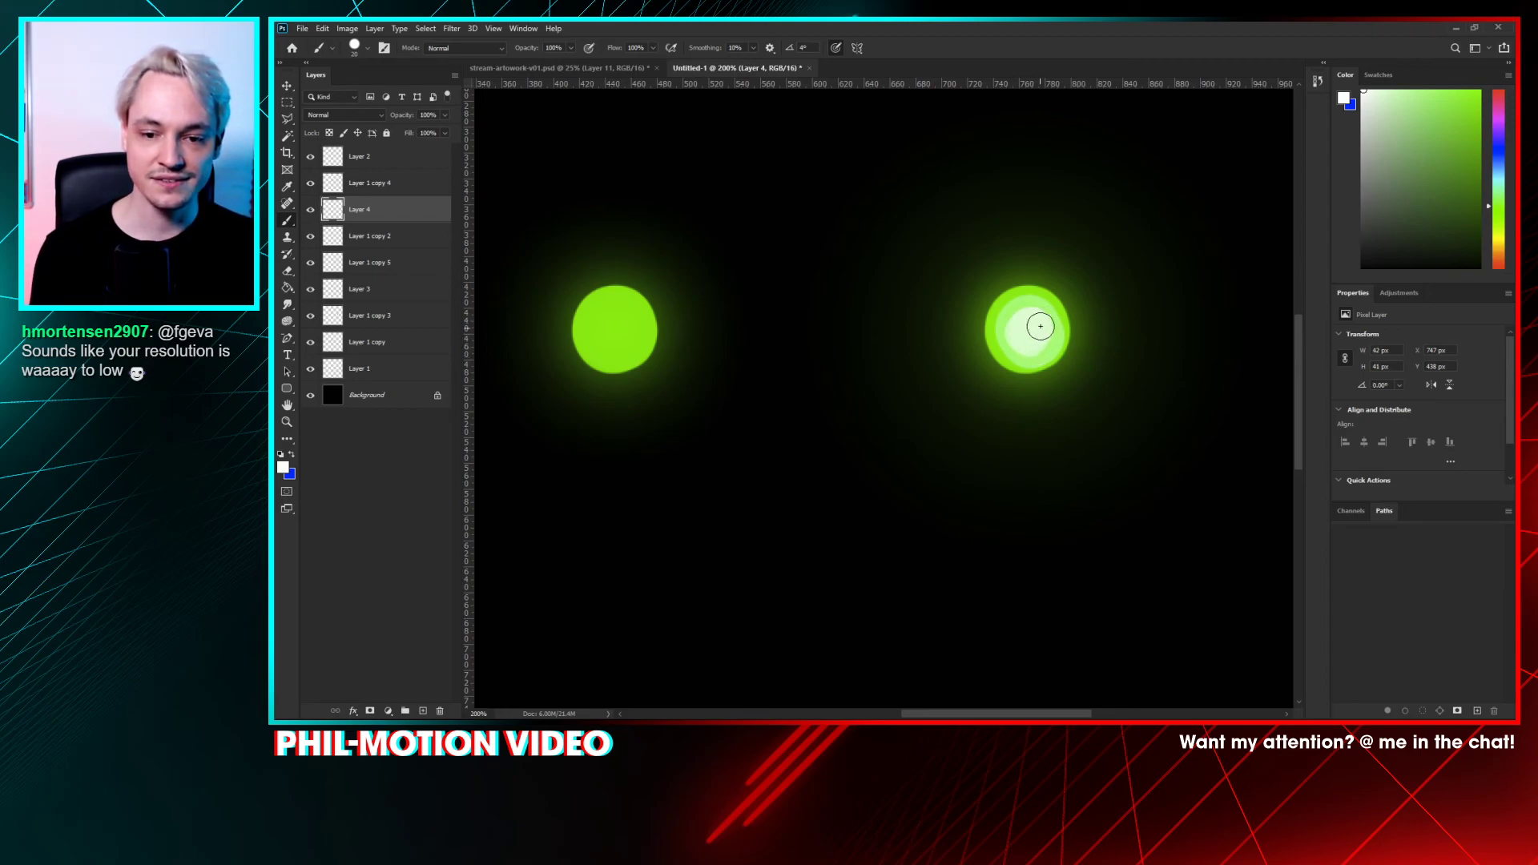
- Try filling a tall rectangular selection between the second and third dots with solid white
key(m)
drag(698, 188, 846, 471)
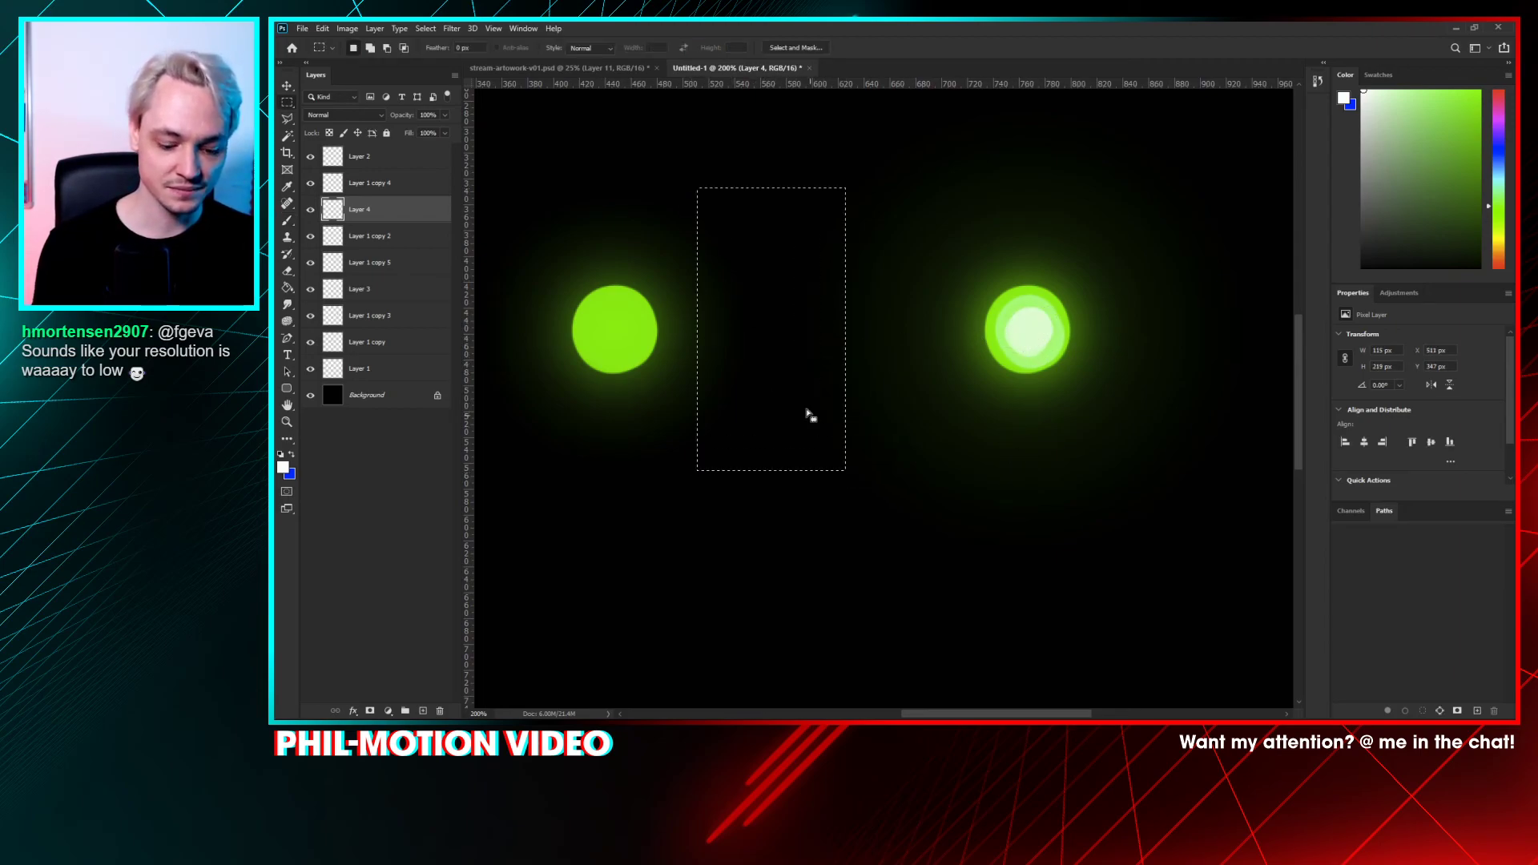
key(g)
click(802, 455)
key(ctrl+d)
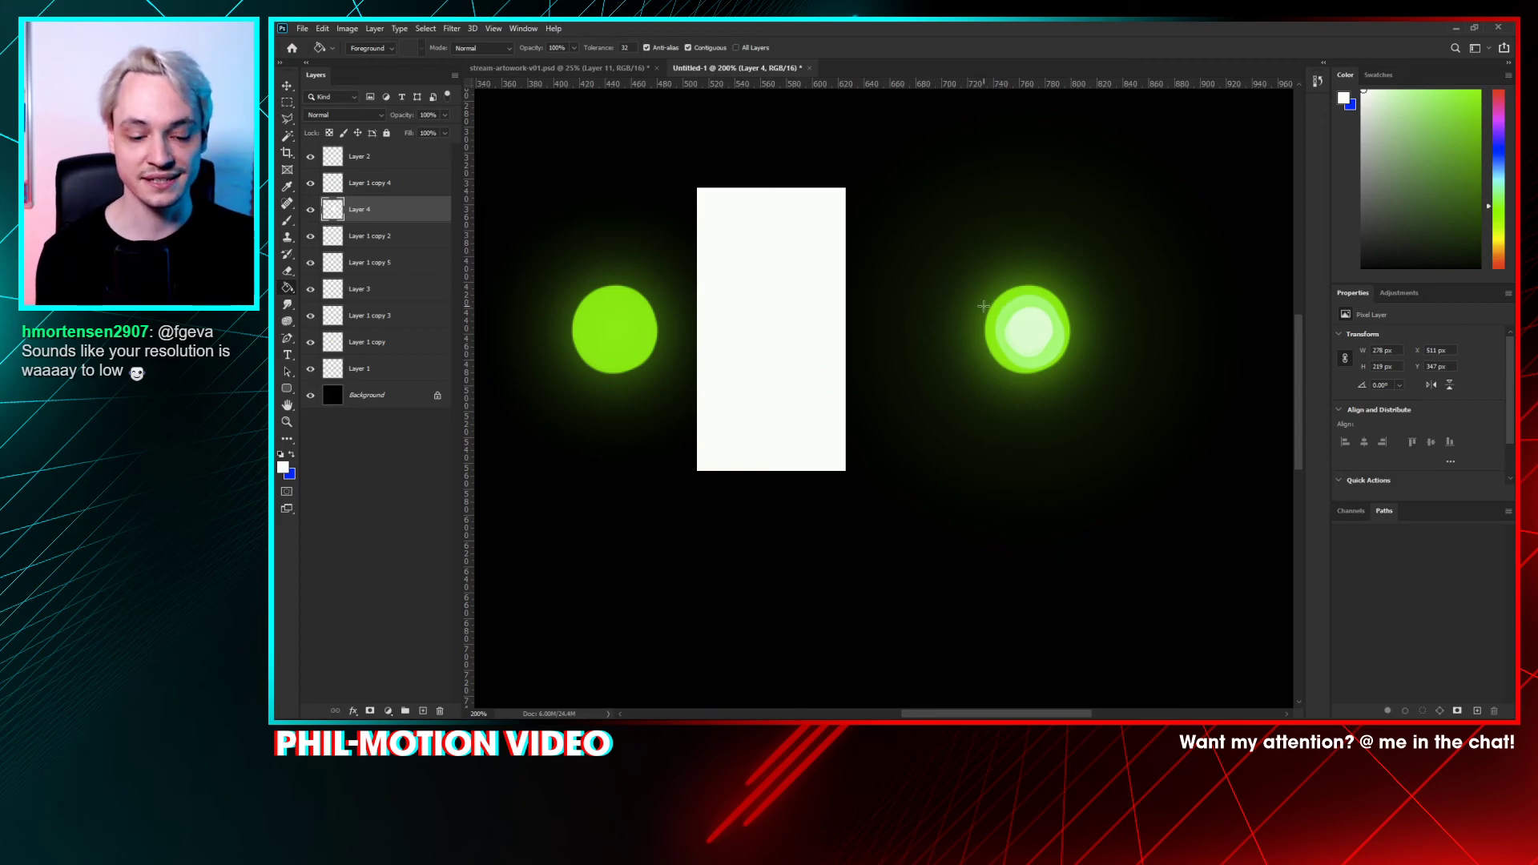
key(ctrl+z)
key(ctrl+d)
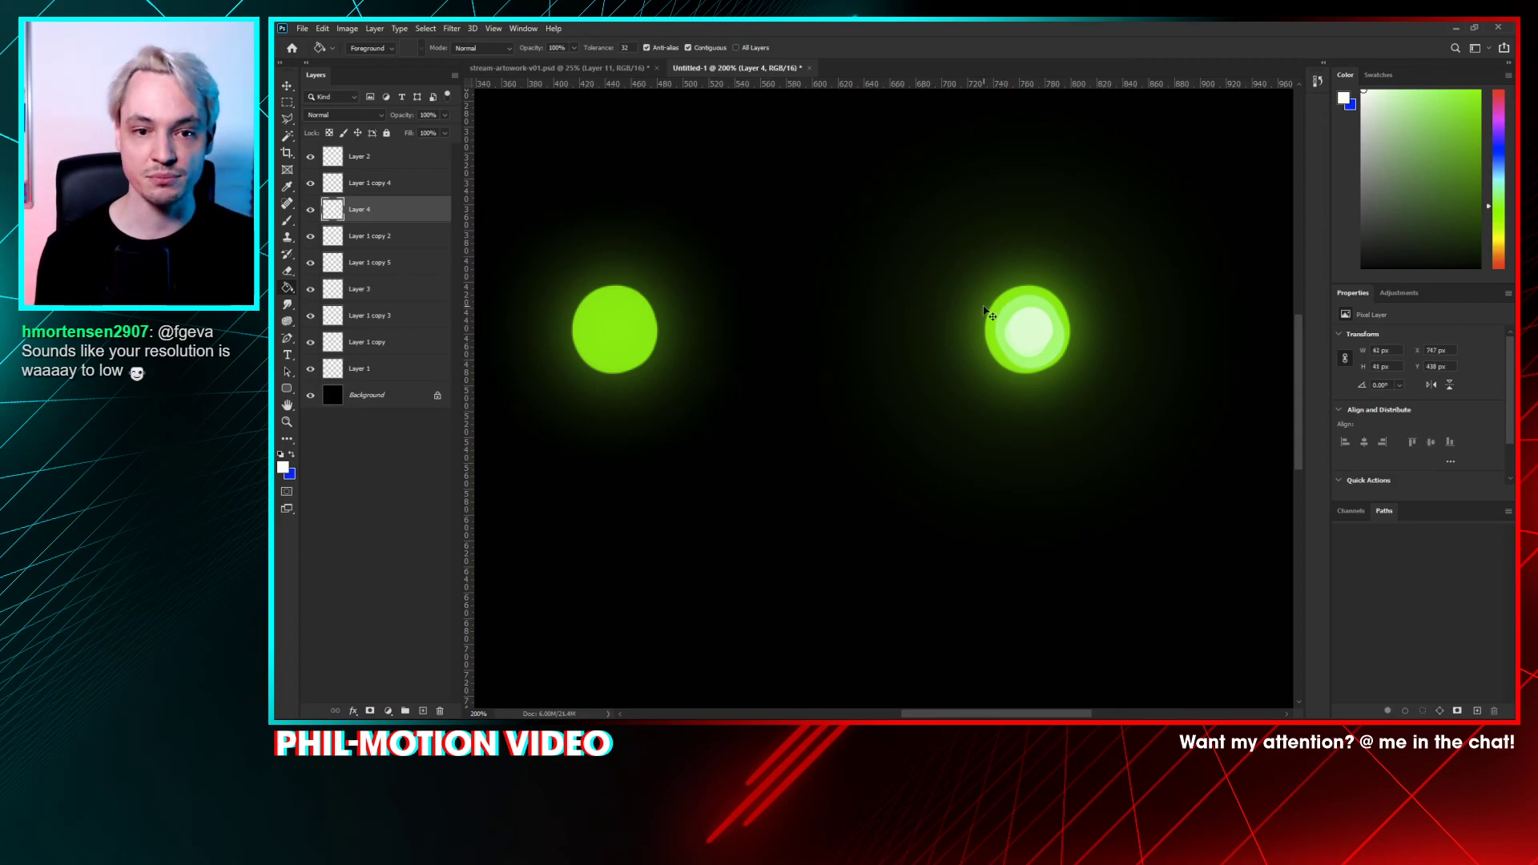
- Undo the white cores painted on the third dot
key(ctrl+z)
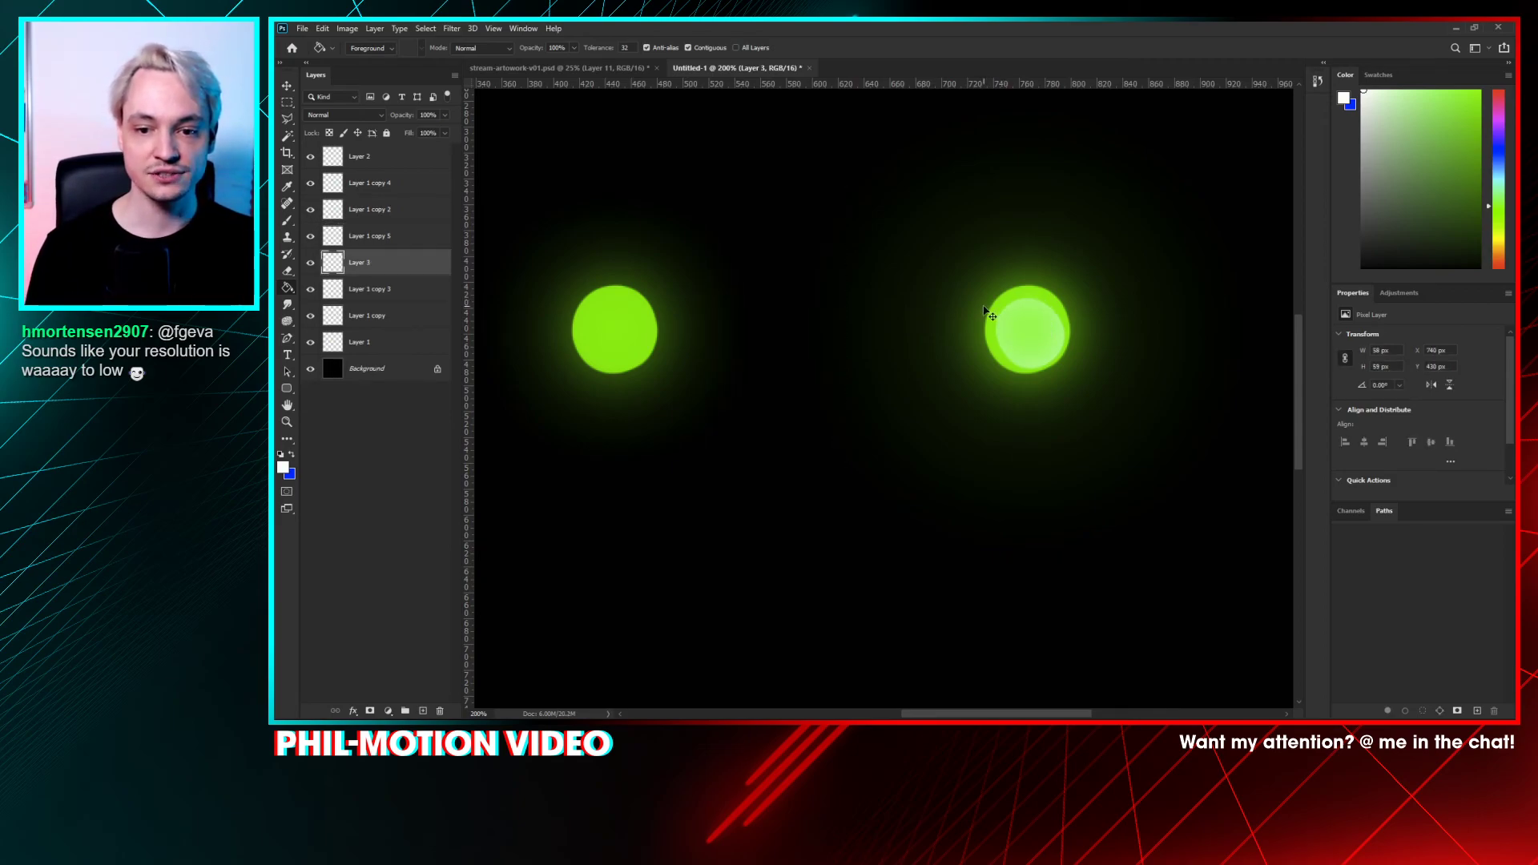
key(ctrl+z)
key(ctrl+minus)
key(ctrl+minus)
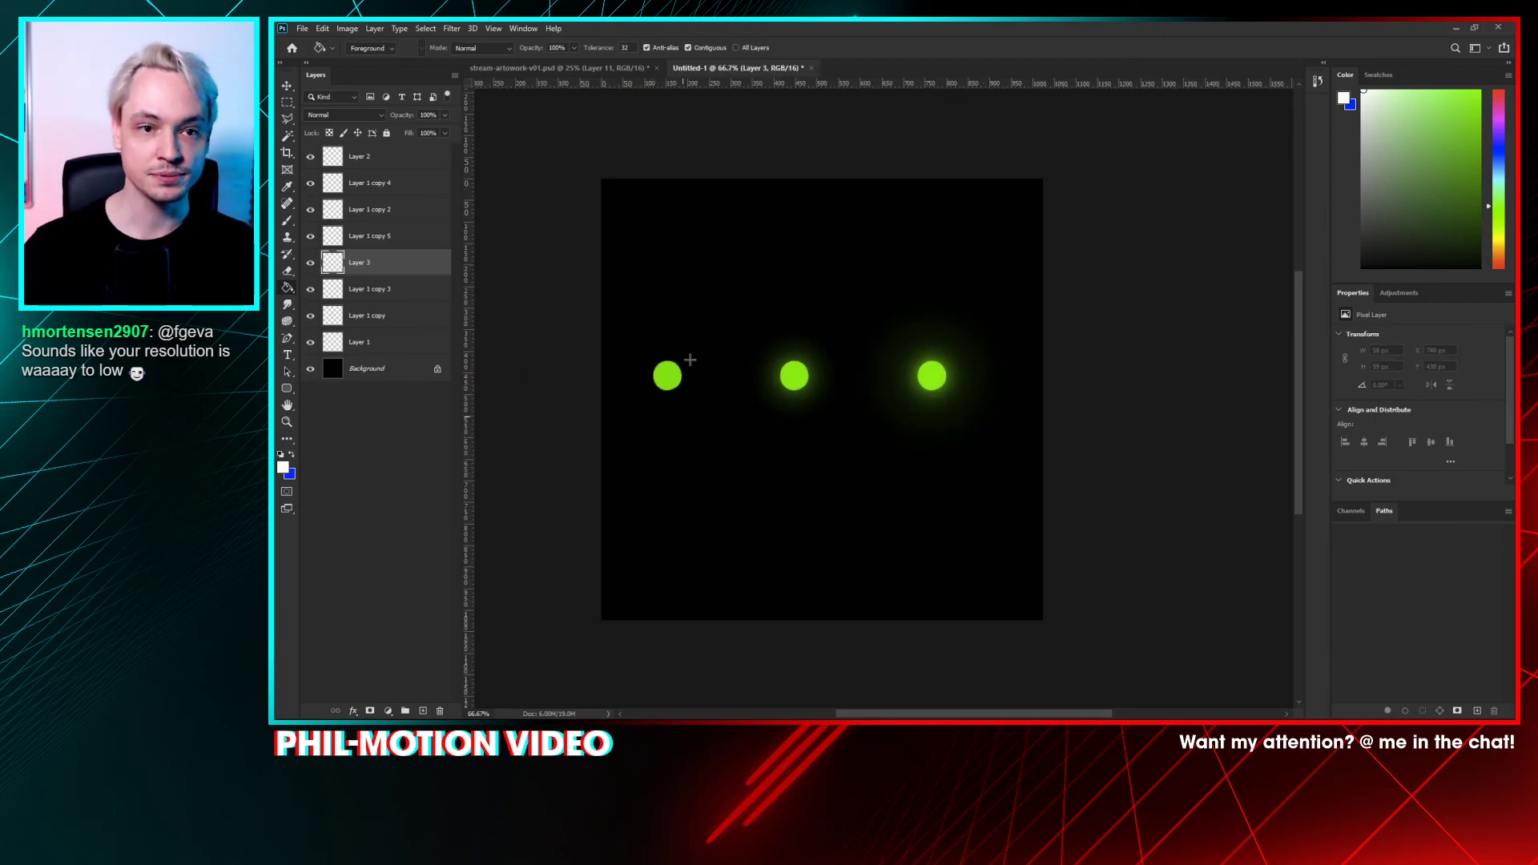
- Switch to the stream-artwork-v01.psd document and mix a brighter pink brush colour from the pink glow near the sun
click(622, 64)
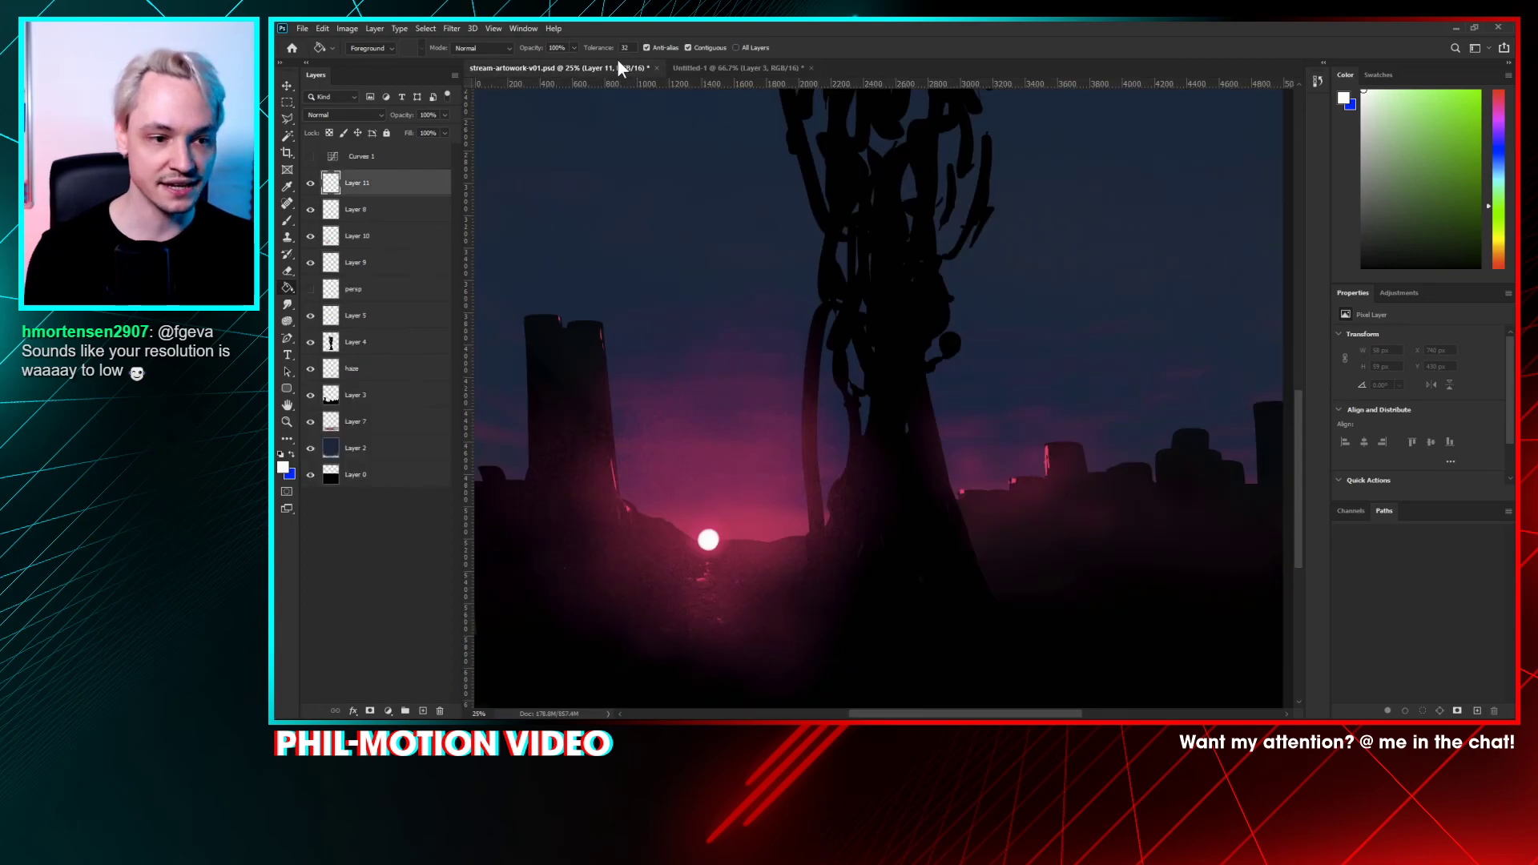
drag(831, 475, 950, 354)
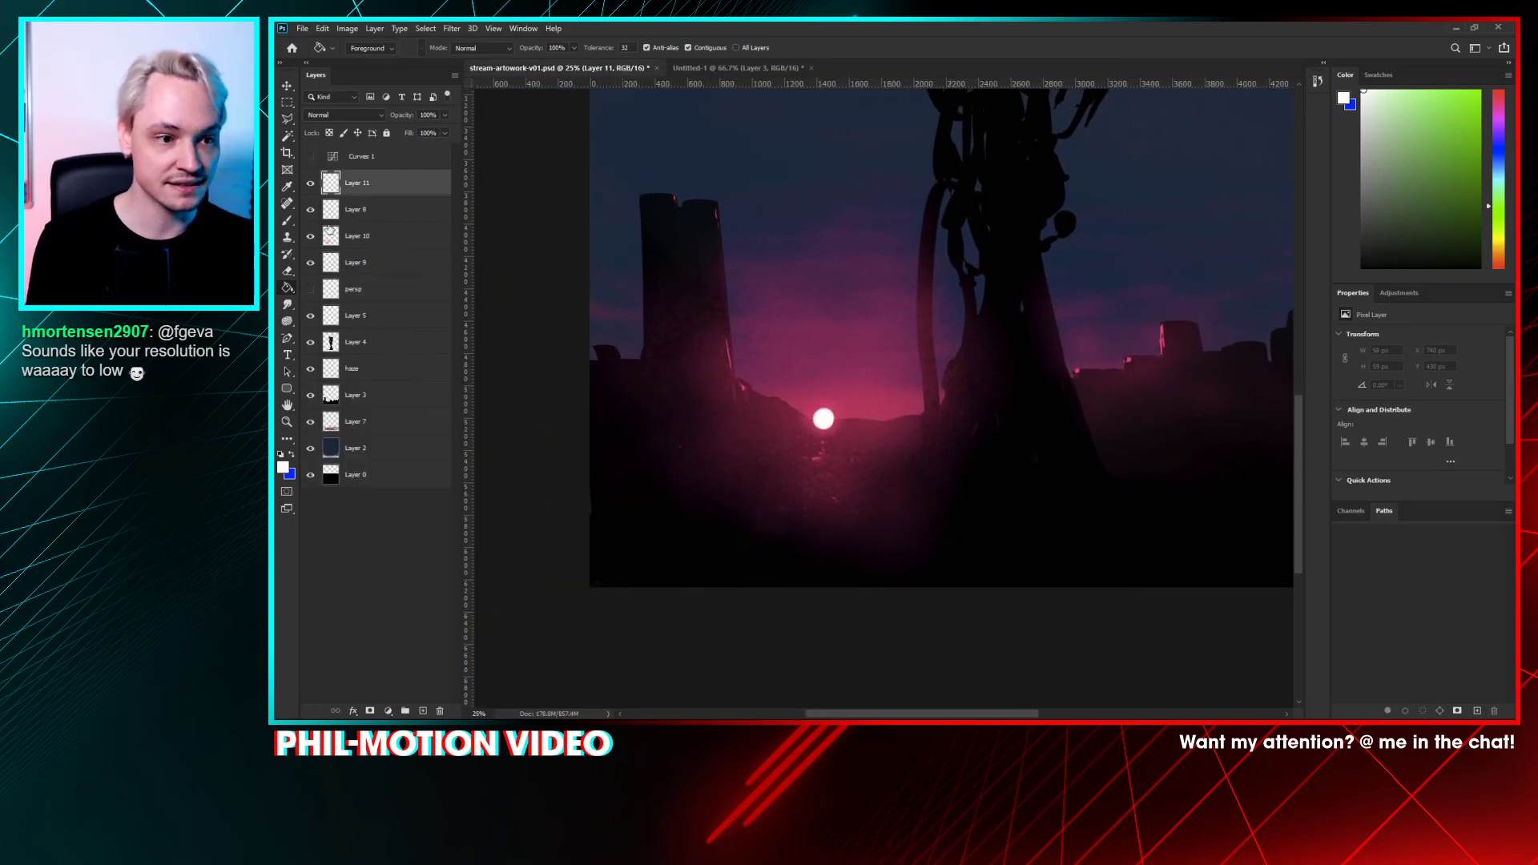
click(311, 184)
key(b)
alt+click(823, 409)
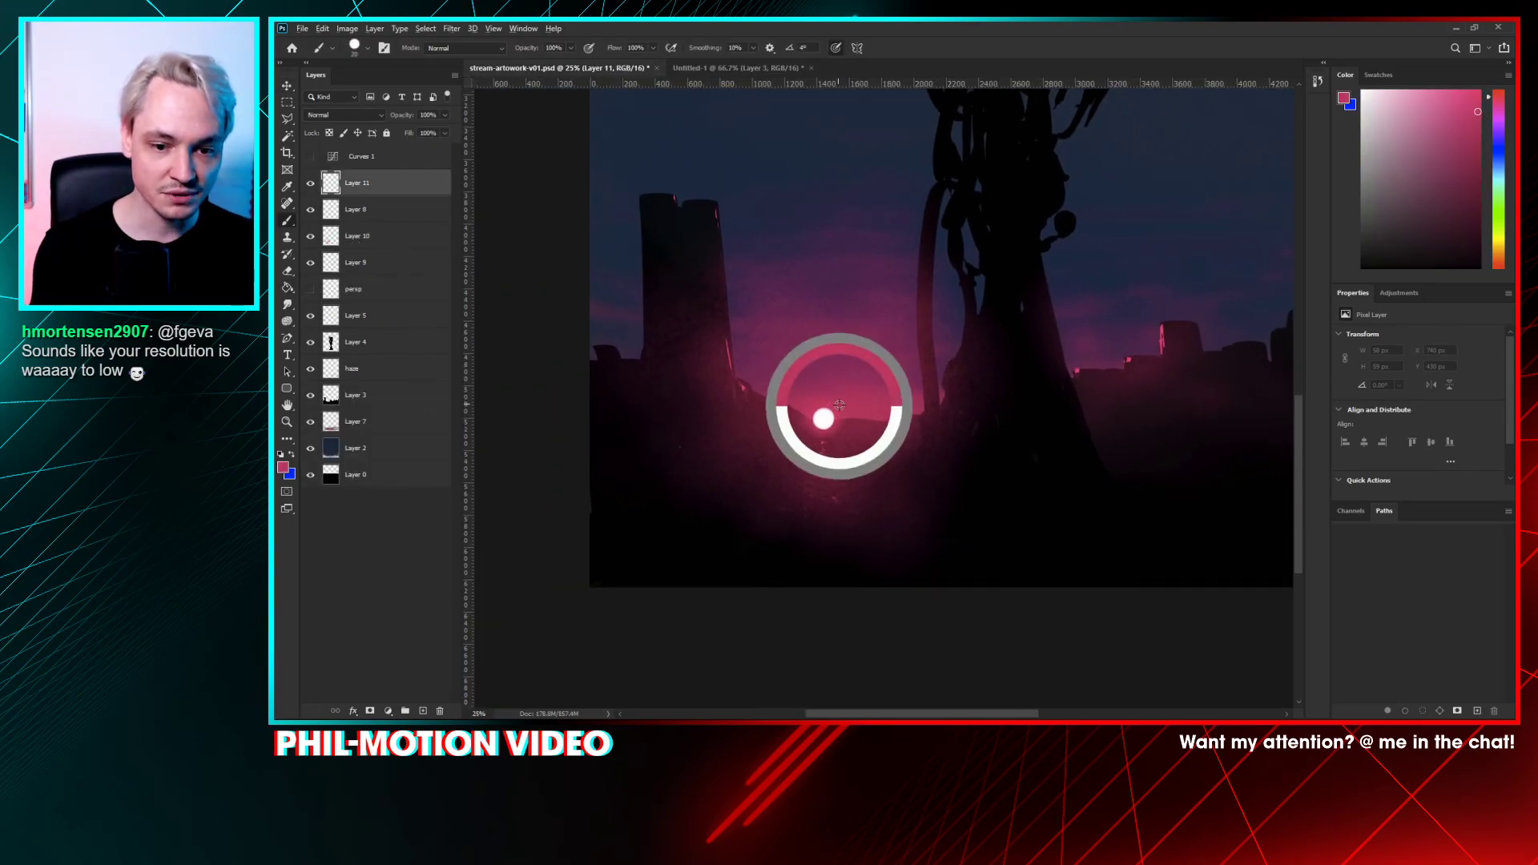
right_click(858, 365)
click(1449, 97)
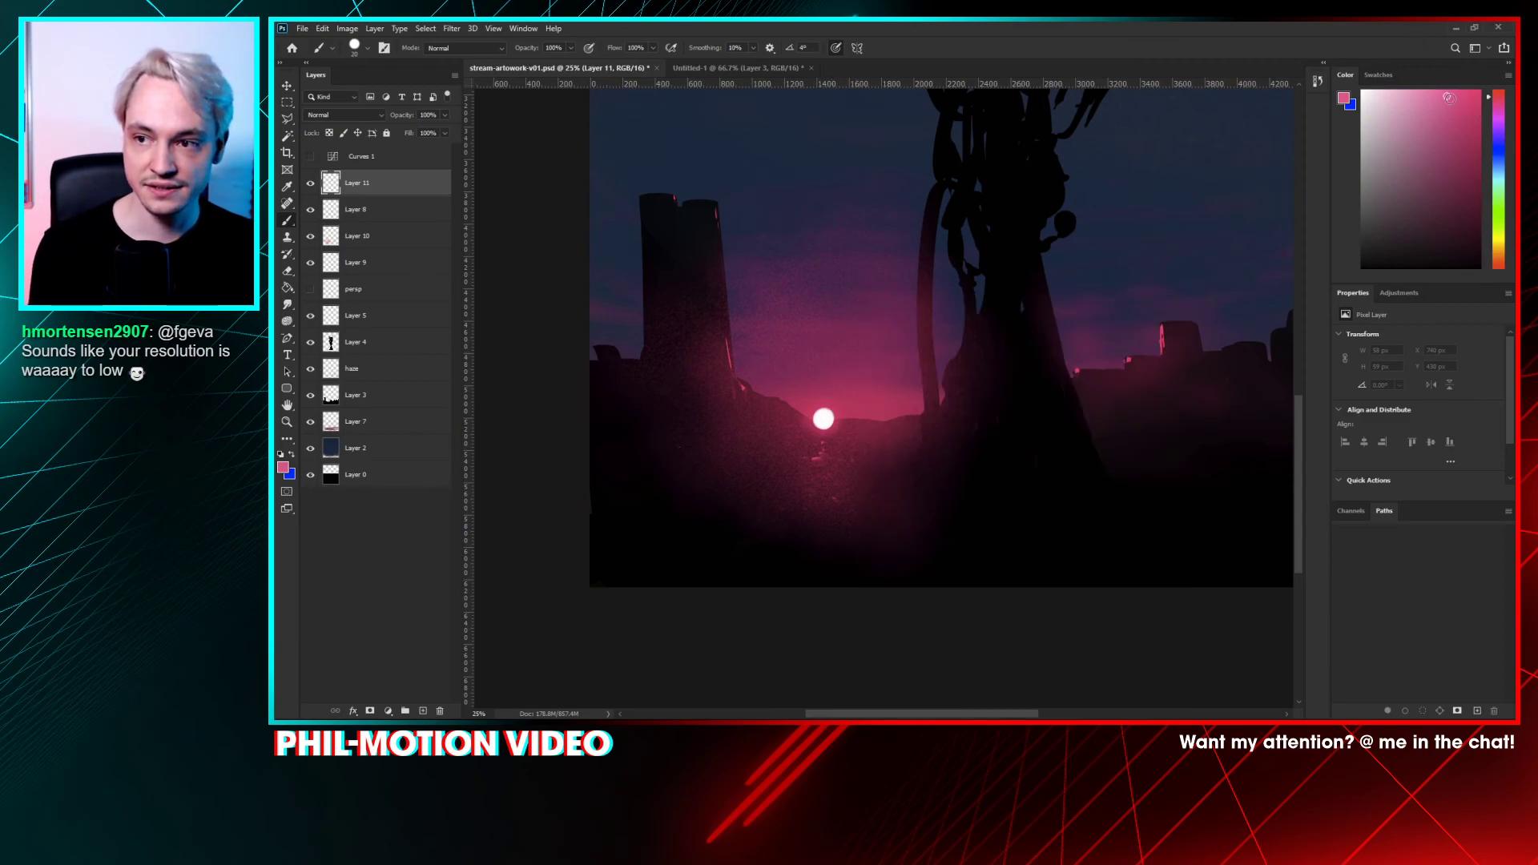
- Choose the soft textured 464 px brush, reduce its size and paint a pink dab about 371 px wide over the sun
right_click(777, 419)
key(bracketright)
key(bracketright)
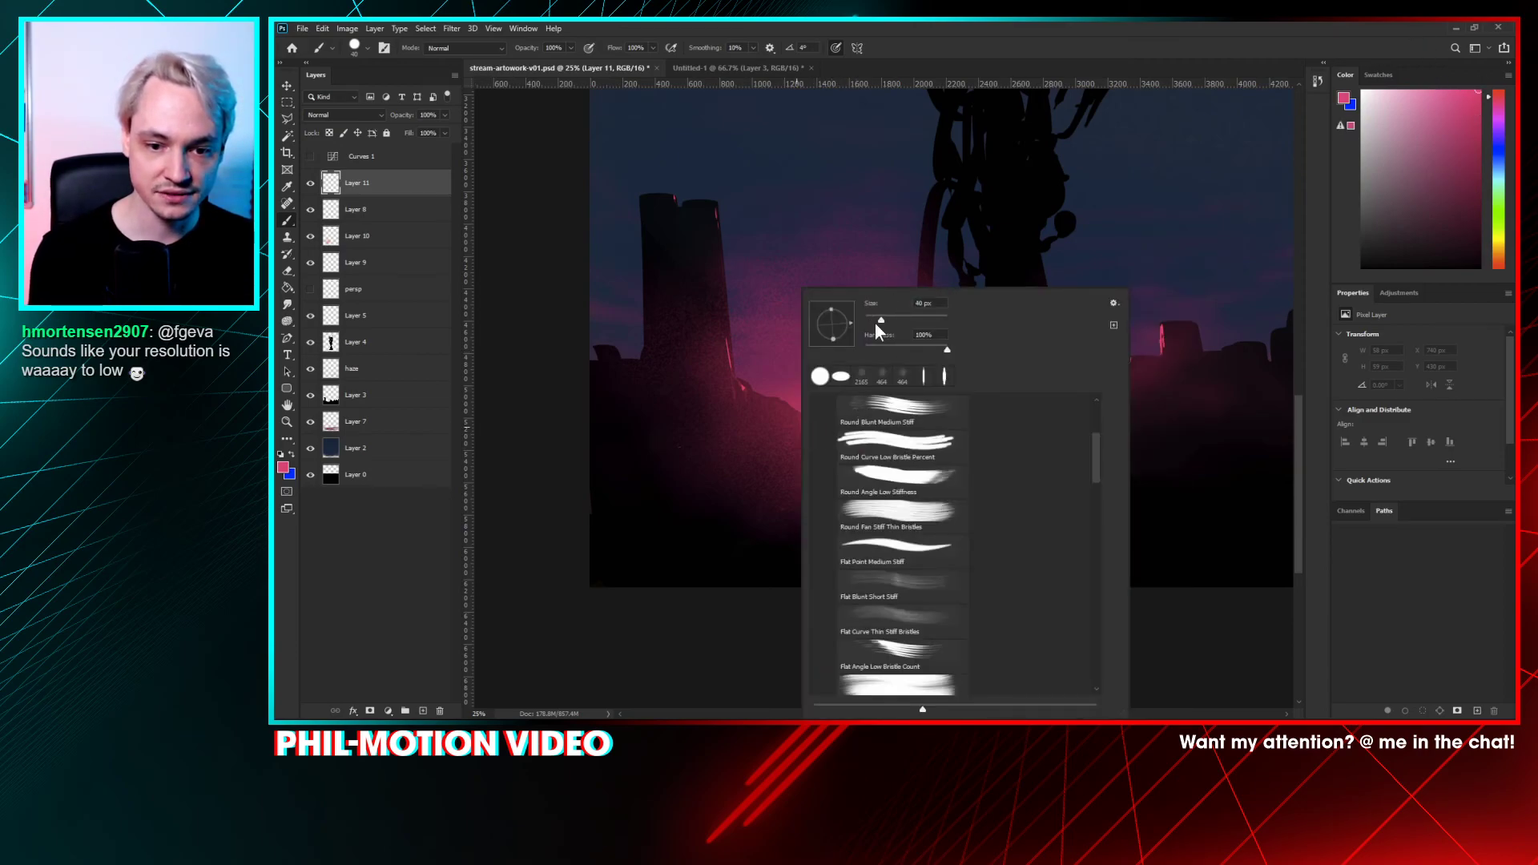
click(882, 374)
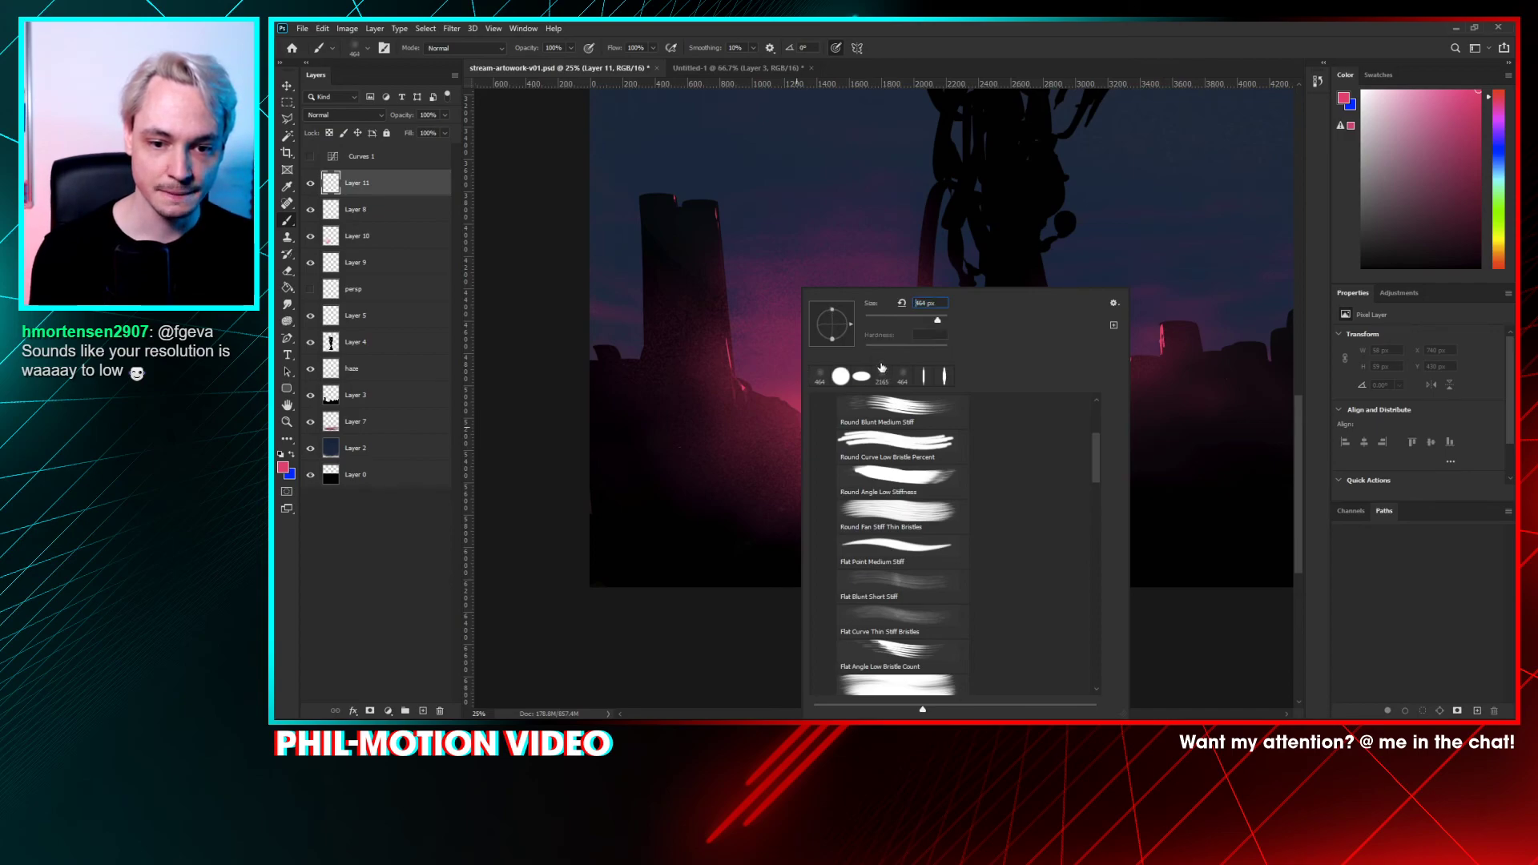
click(932, 315)
click(771, 642)
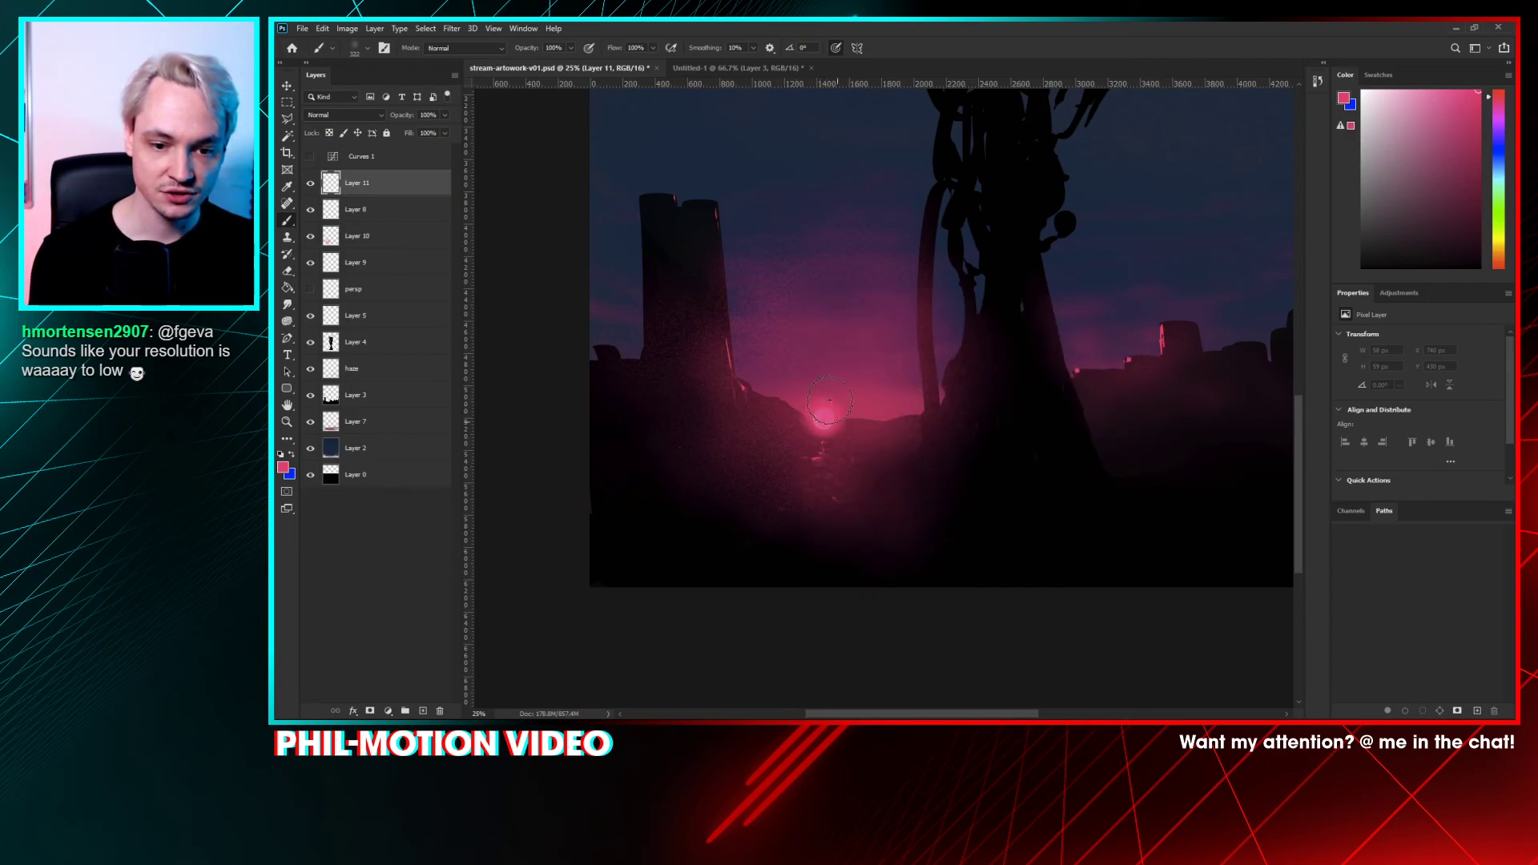
click(830, 431)
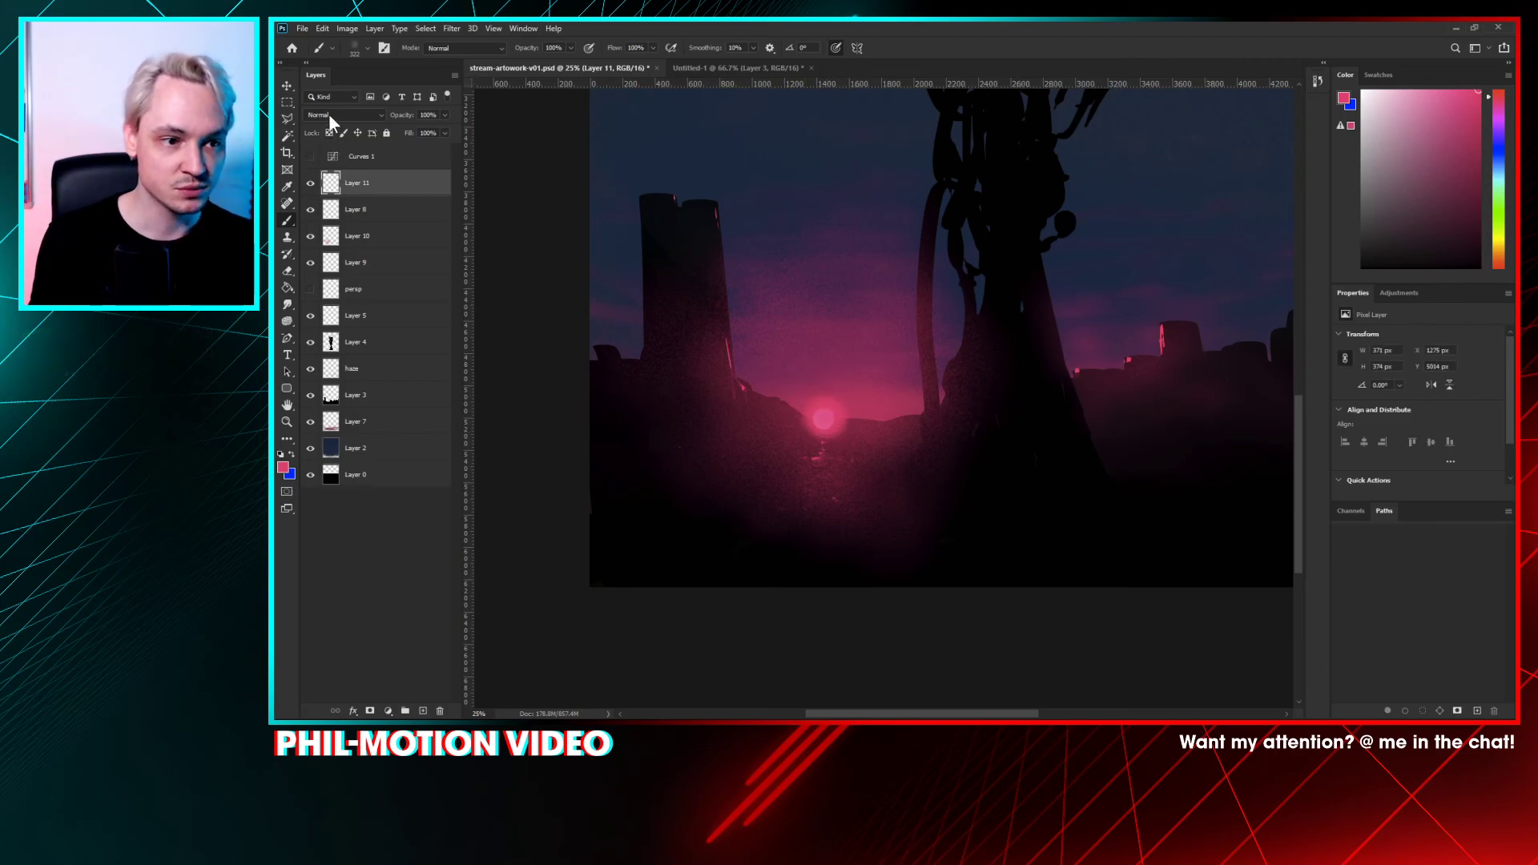
- Set Layer 11's blend mode to Color Dodge and paint more pink glow around the sun
click(344, 115)
click(353, 233)
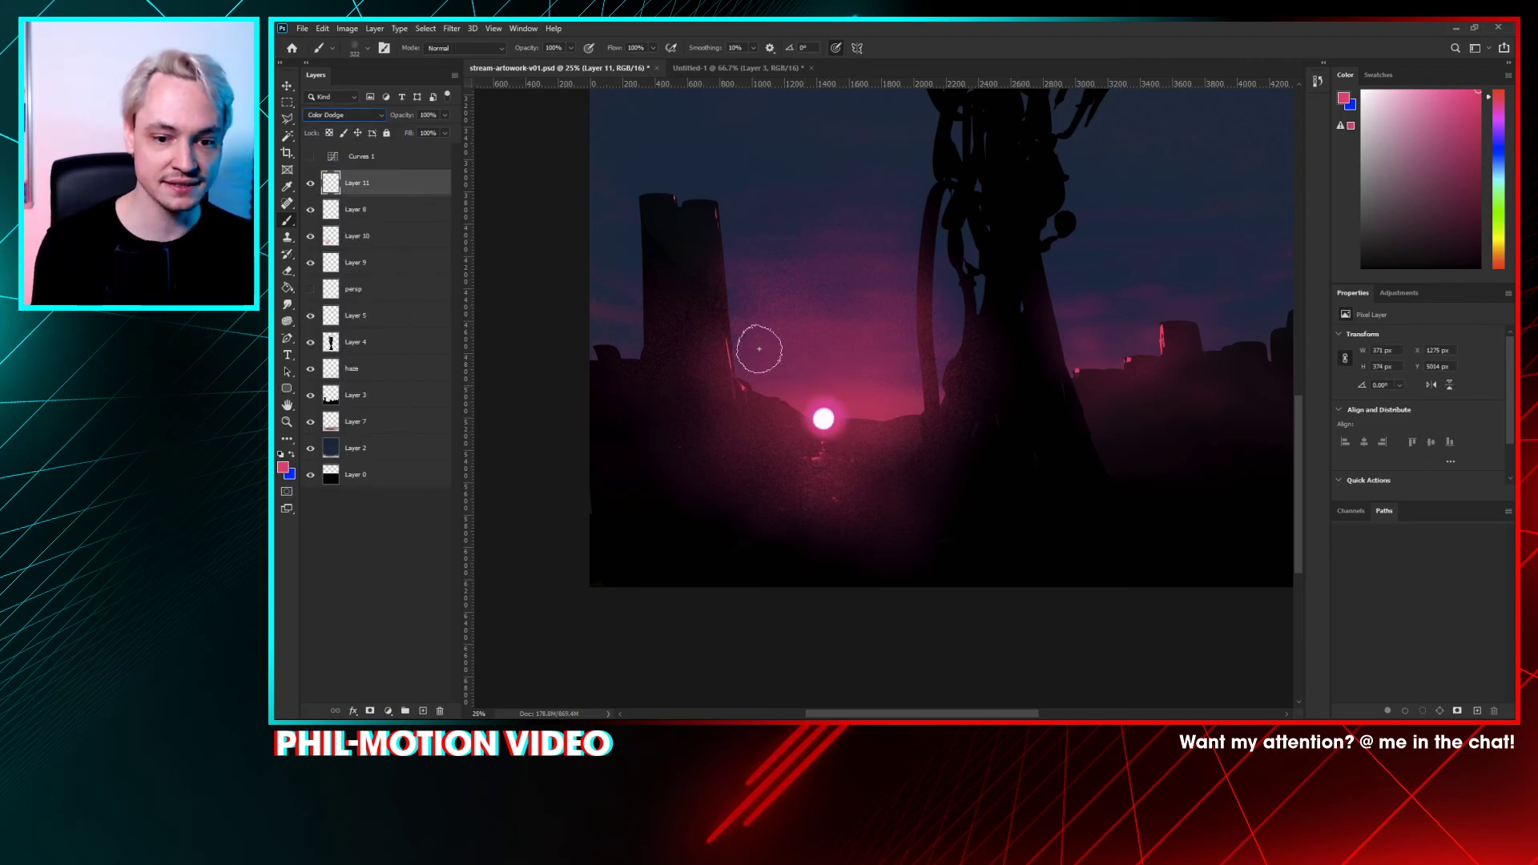
mouse_move(835, 447)
mouse_down()
mouse_move(847, 406)
mouse_move(819, 440)
mouse_move(806, 404)
mouse_move(840, 404)
mouse_move(842, 441)
mouse_move(790, 434)
mouse_move(812, 391)
mouse_move(838, 443)
mouse_move(817, 380)
mouse_move(818, 462)
mouse_move(844, 446)
mouse_move(854, 391)
mouse_move(777, 420)
mouse_move(826, 460)
mouse_move(862, 405)
mouse_move(839, 444)
mouse_move(852, 433)
mouse_move(828, 377)
mouse_move(786, 399)
mouse_move(821, 457)
mouse_move(854, 443)
mouse_move(789, 450)
mouse_move(782, 395)
mouse_move(836, 369)
mouse_move(850, 381)
mouse_move(769, 382)
mouse_move(812, 368)
mouse_move(818, 386)
mouse_move(851, 381)
mouse_move(844, 466)
mouse_move(861, 443)
mouse_move(821, 371)
mouse_move(776, 415)
mouse_move(833, 379)
mouse_move(849, 446)
mouse_move(825, 461)
mouse_move(868, 417)
mouse_move(796, 455)
mouse_move(786, 443)
mouse_move(842, 463)
mouse_up()
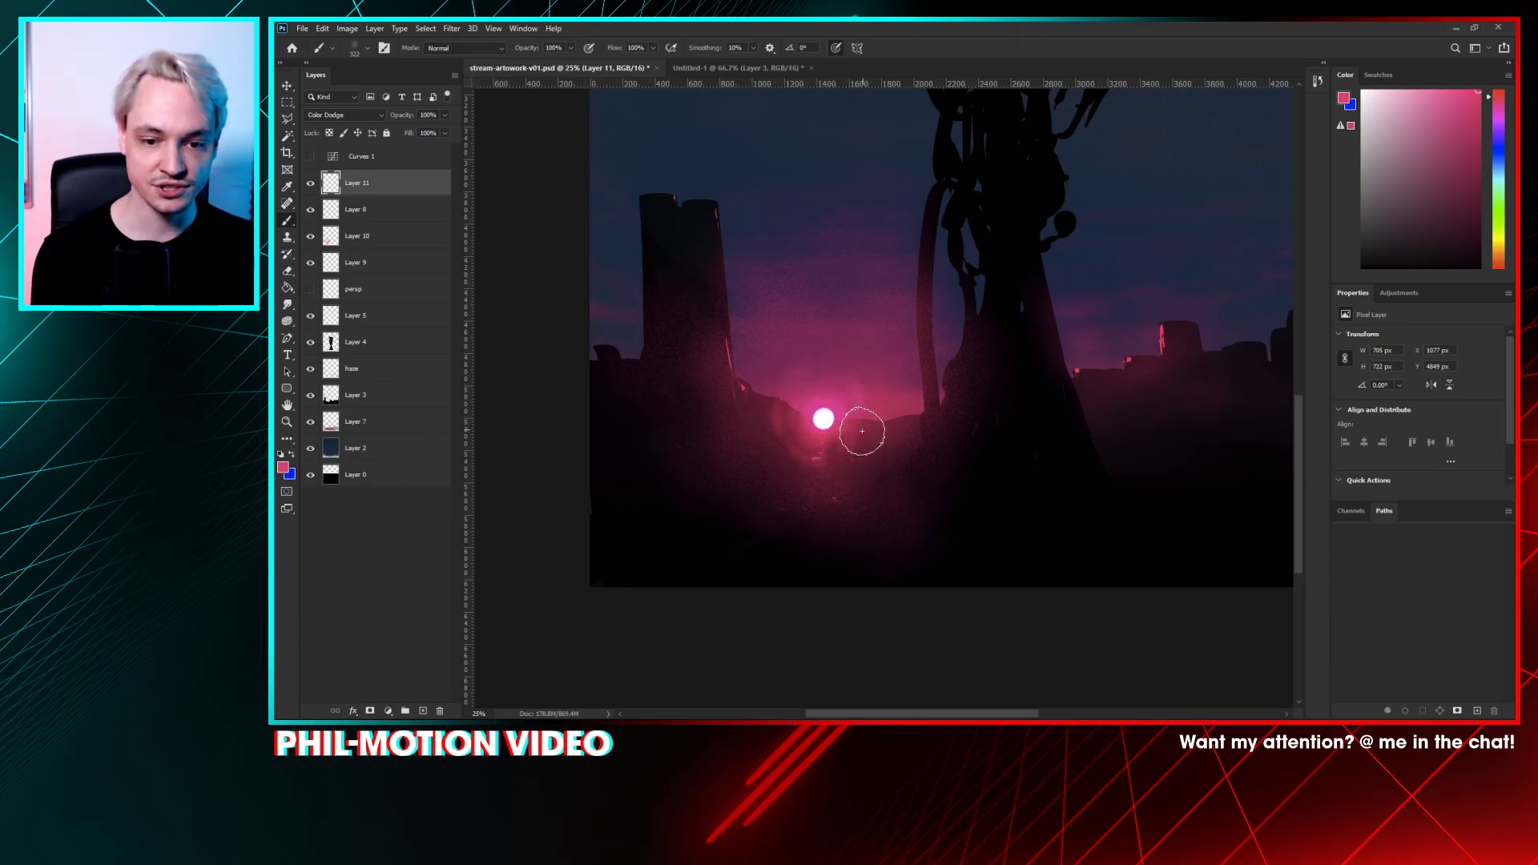
key(ctrl+minus)
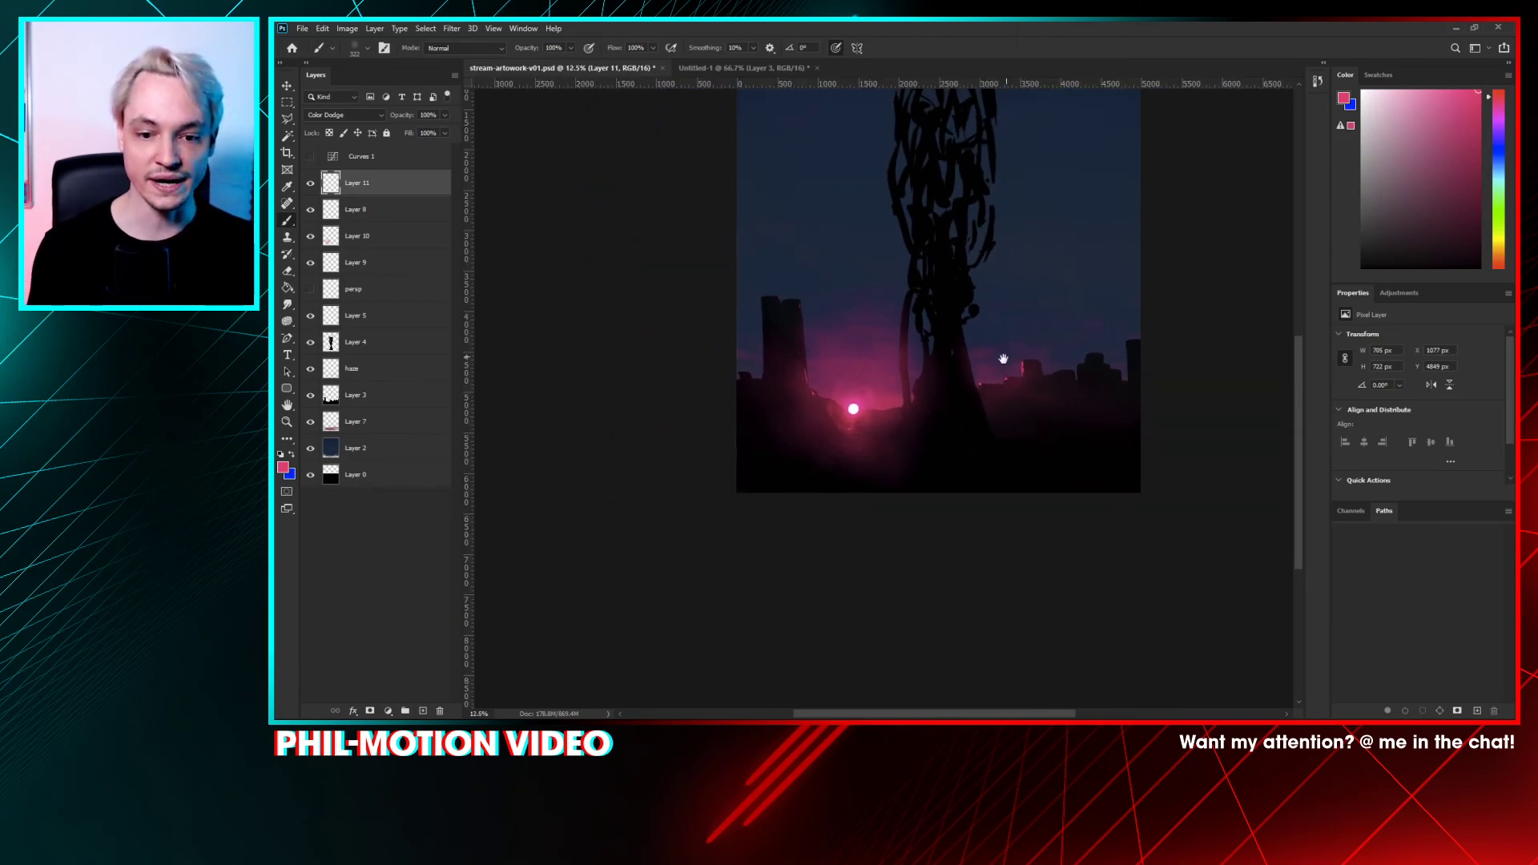
key(ctrl+minus)
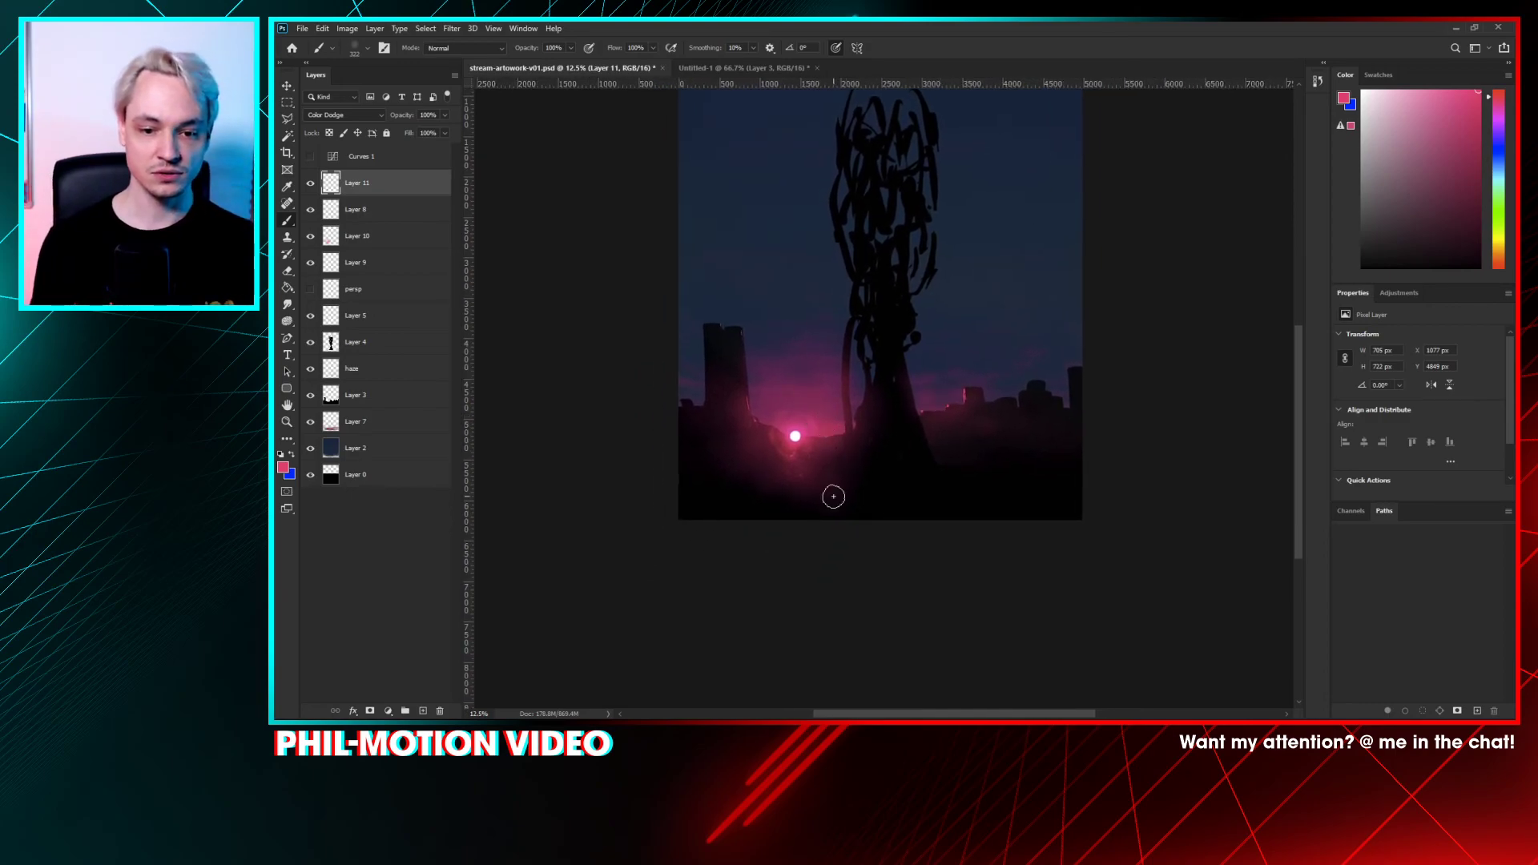
- Apply a Gaussian Blur with a 41.5 px radius to the pink glow on Layer 11
click(451, 28)
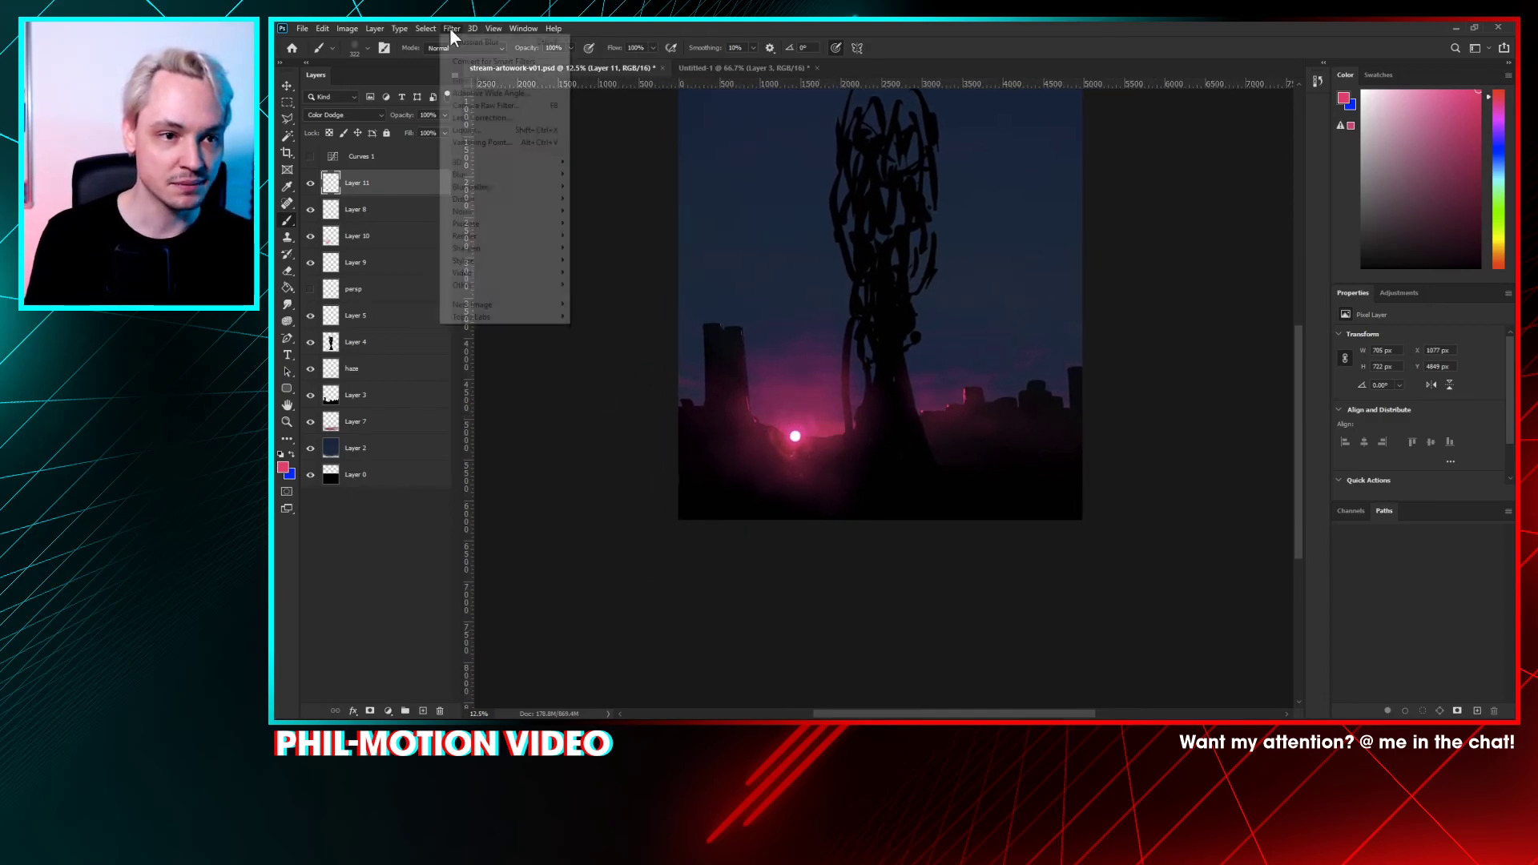
mouse_move(532, 173)
click(609, 224)
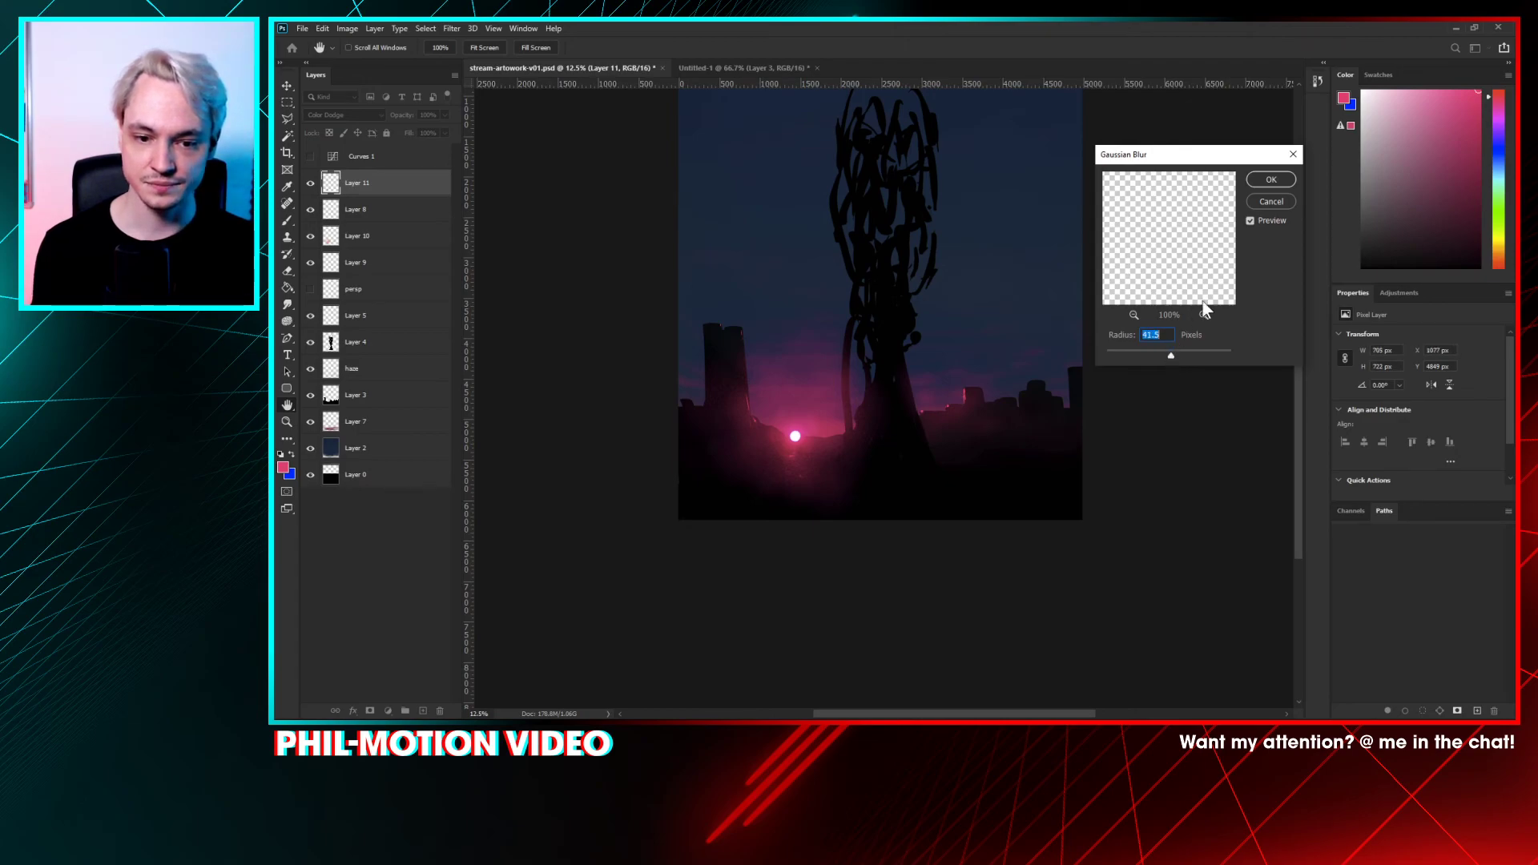
click(1268, 179)
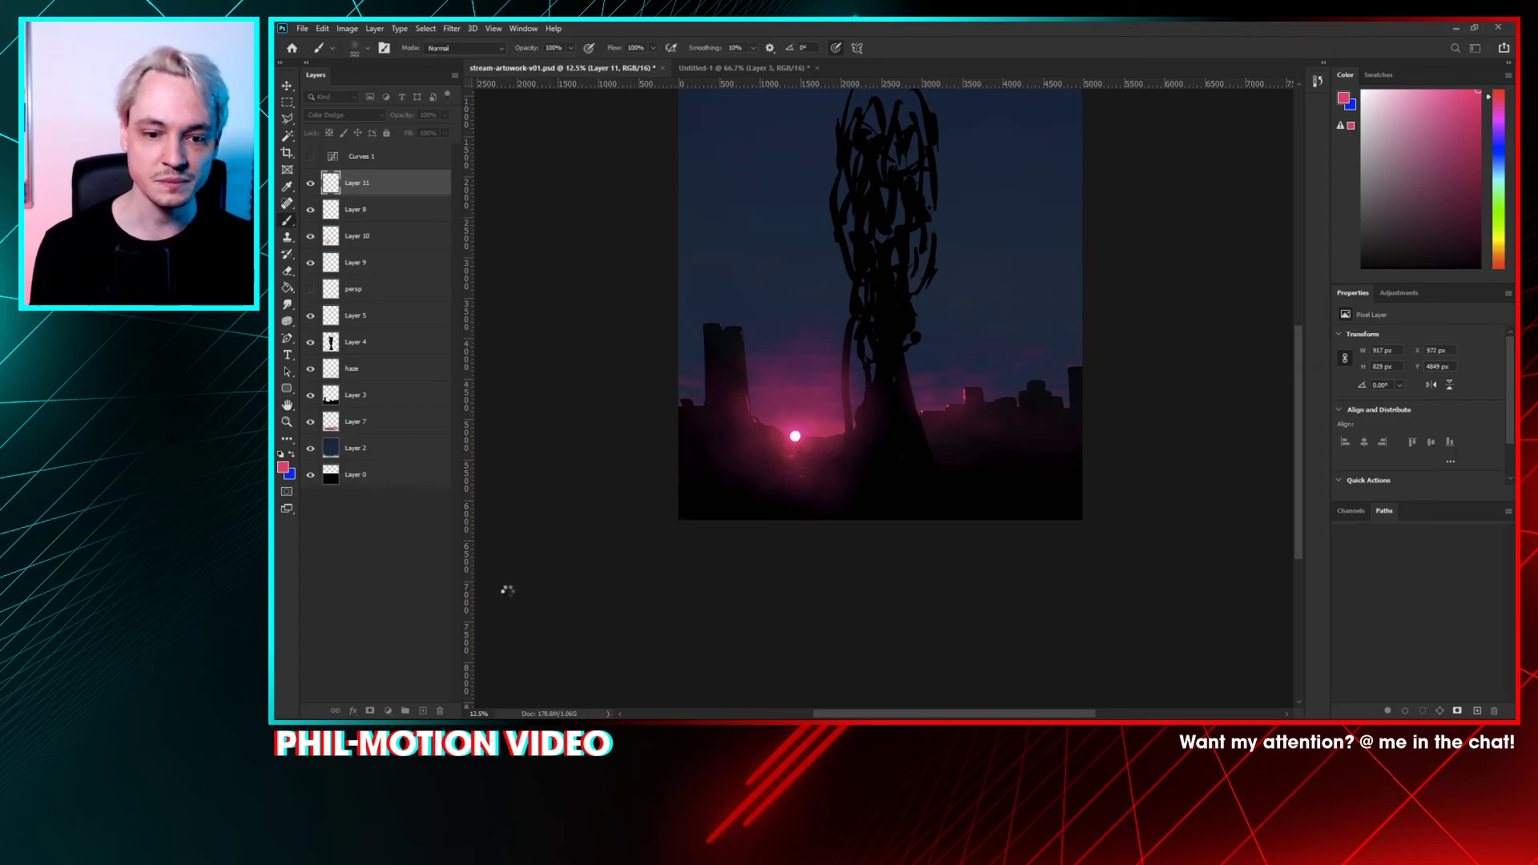
- Add a new layer above Layer 11 and paint pink lens-flare spots diagonally from the upper-right sky toward the sun, using a much larger brush
click(423, 711)
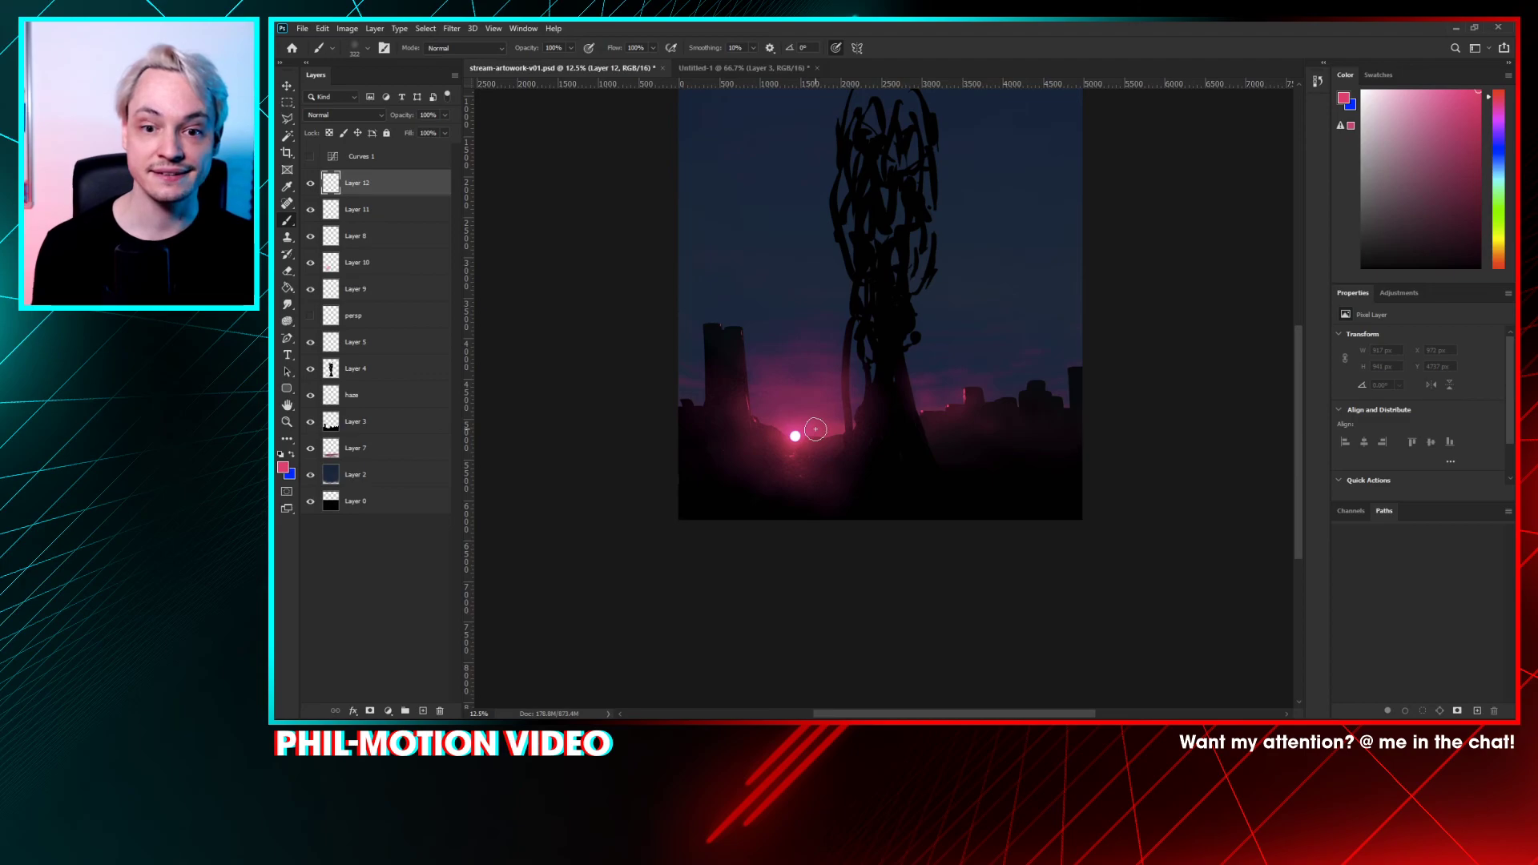
drag(927, 258, 883, 359)
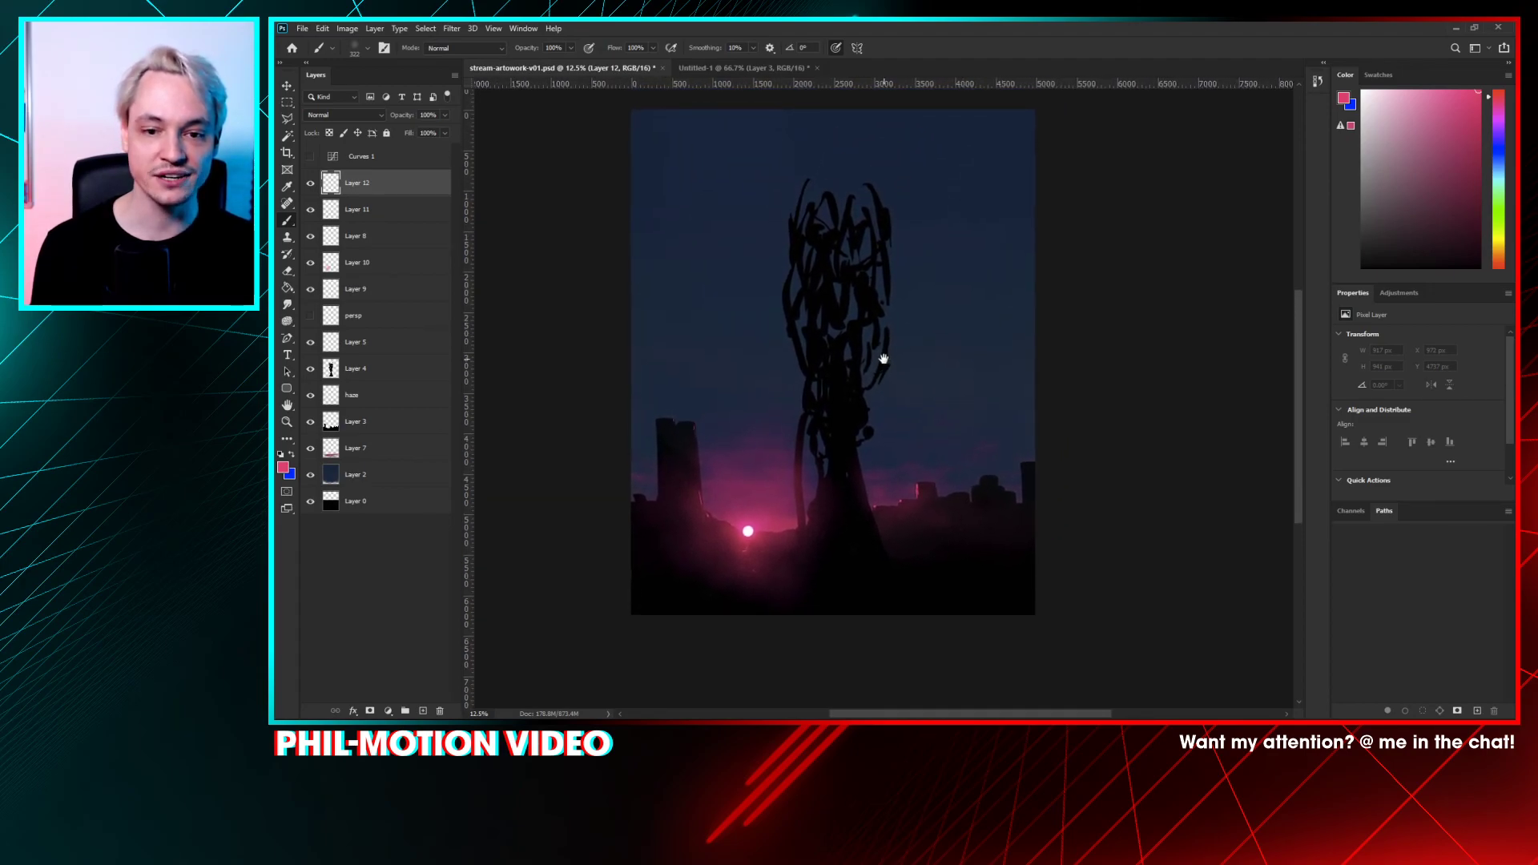
right_click(1020, 275)
drag(1151, 311, 1160, 311)
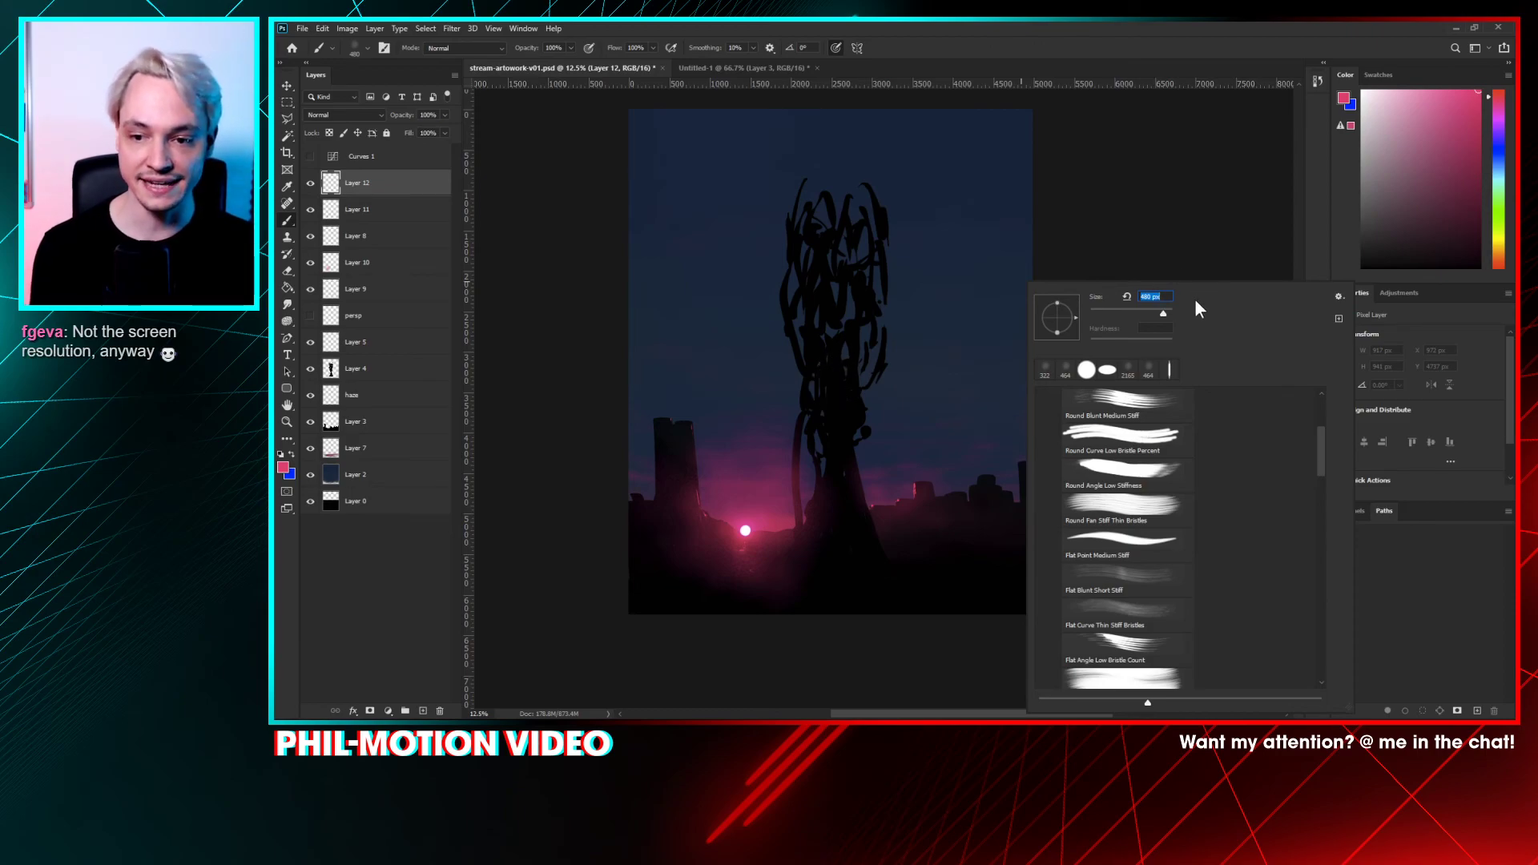
drag(1162, 314, 1165, 312)
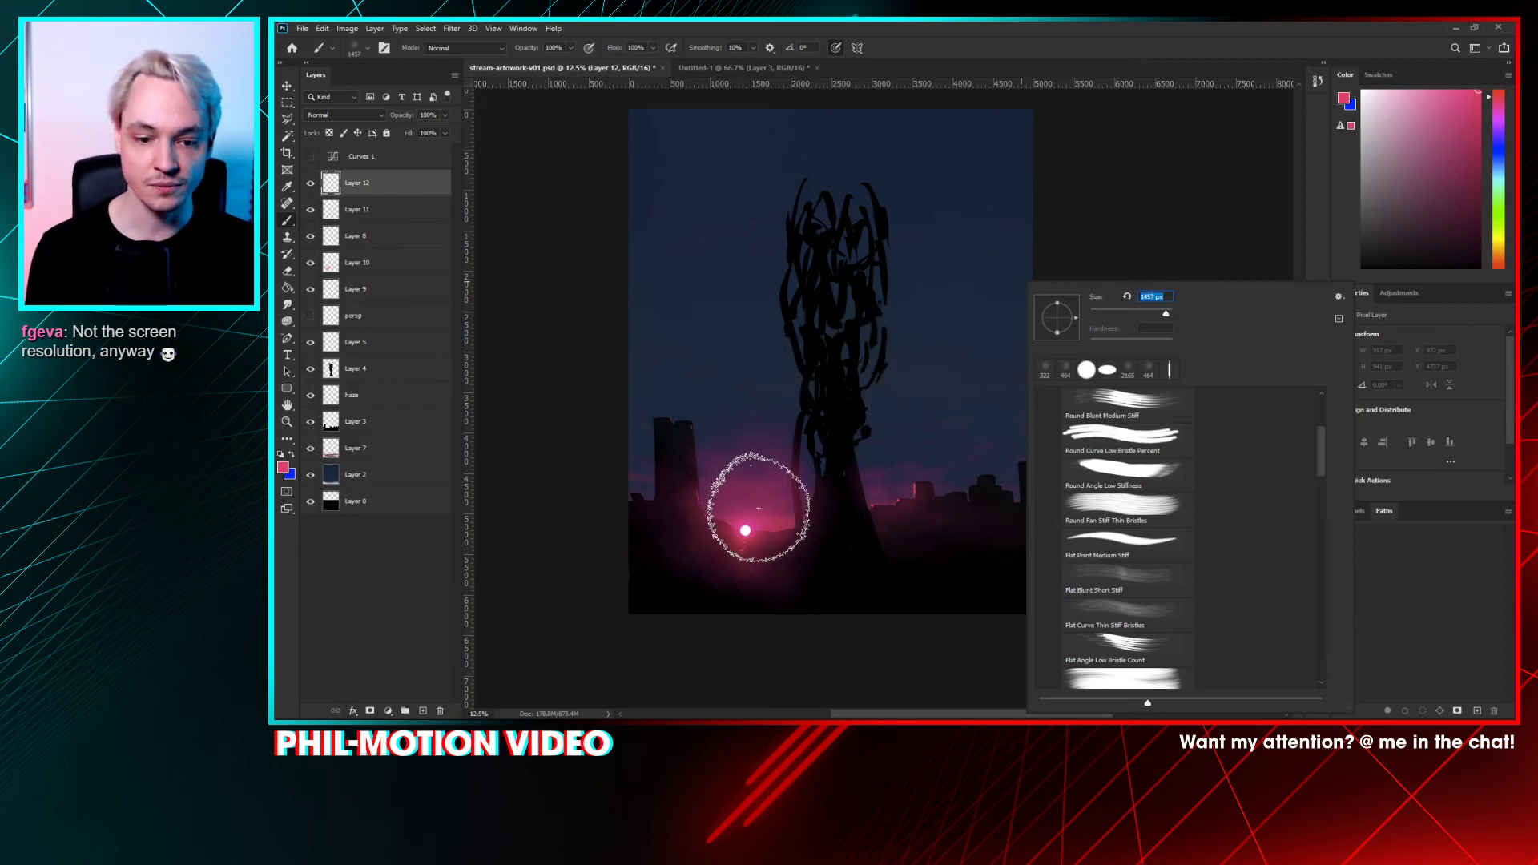
alt+click(750, 520)
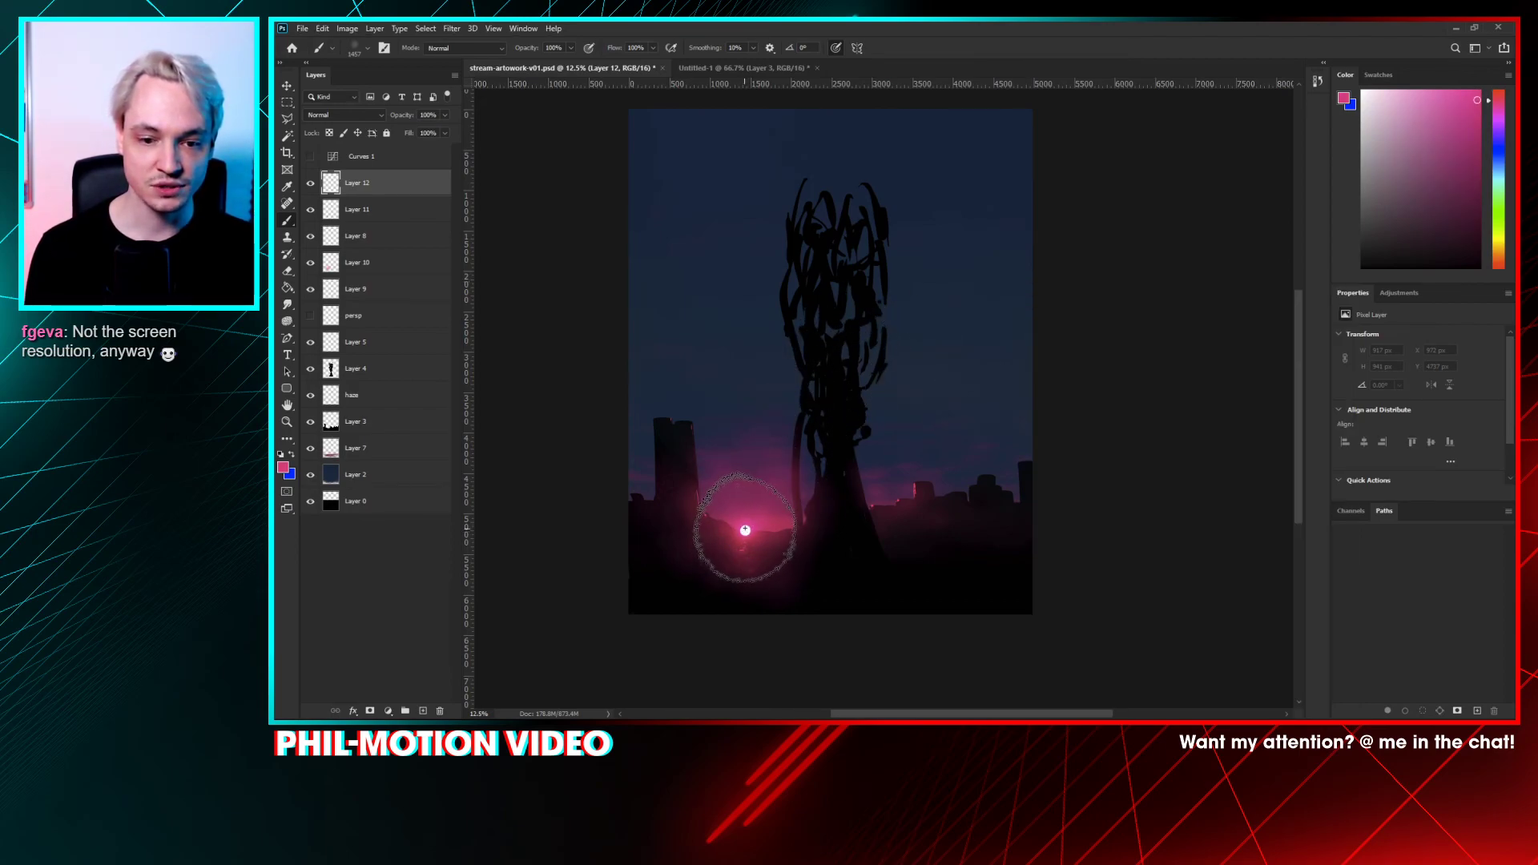
mouse_move(929, 221)
mouse_down()
mouse_move(985, 170)
mouse_move(978, 154)
mouse_up()
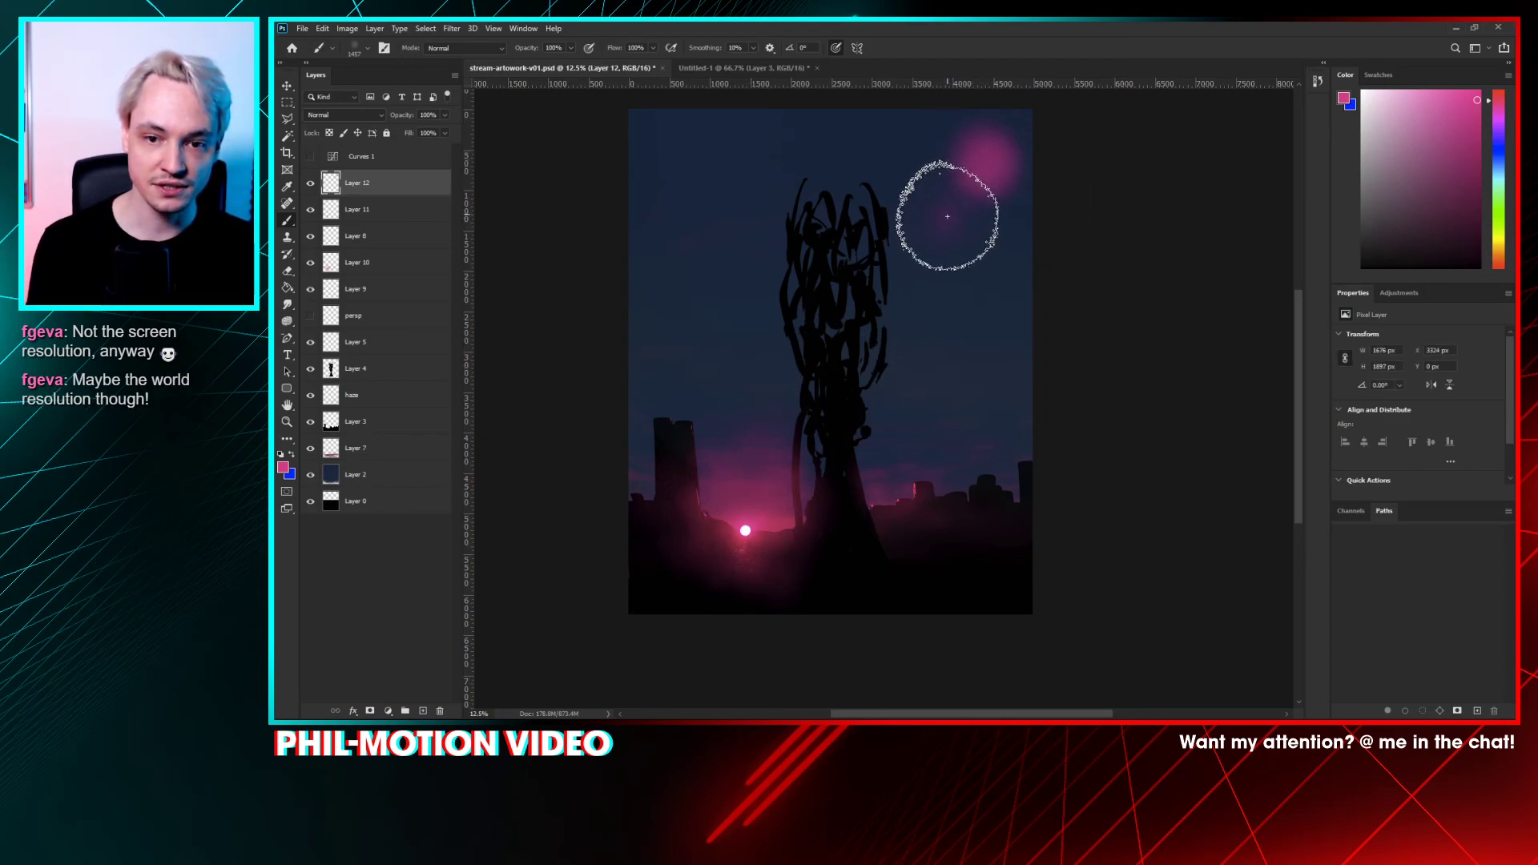
mouse_move(925, 247)
mouse_down()
mouse_move(887, 299)
mouse_move(887, 237)
mouse_move(927, 254)
mouse_move(955, 221)
mouse_move(889, 292)
mouse_up()
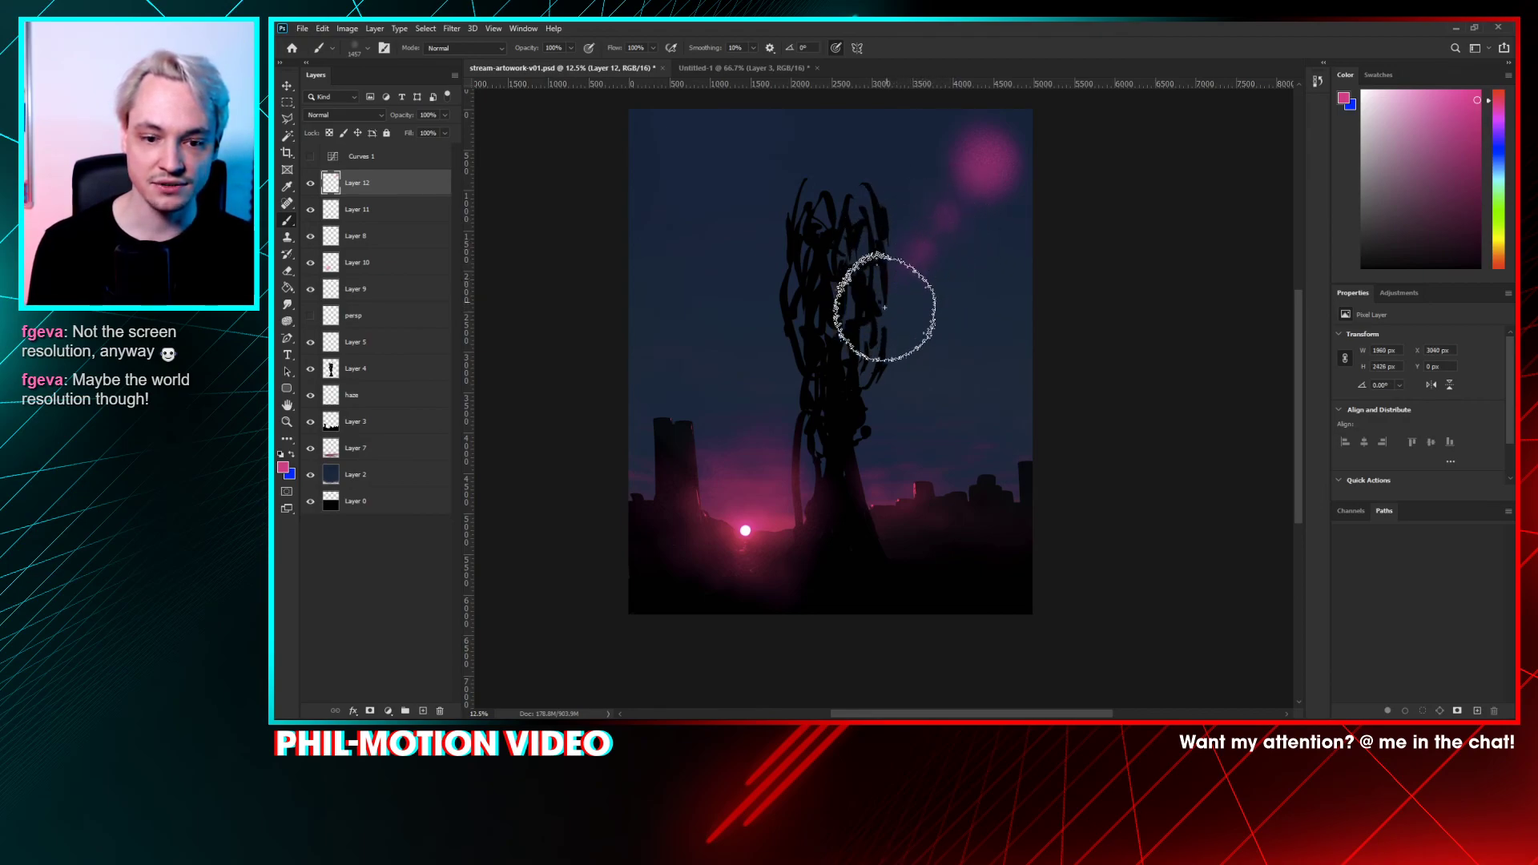
mouse_move(839, 353)
mouse_down()
mouse_move(874, 304)
mouse_move(834, 357)
mouse_up()
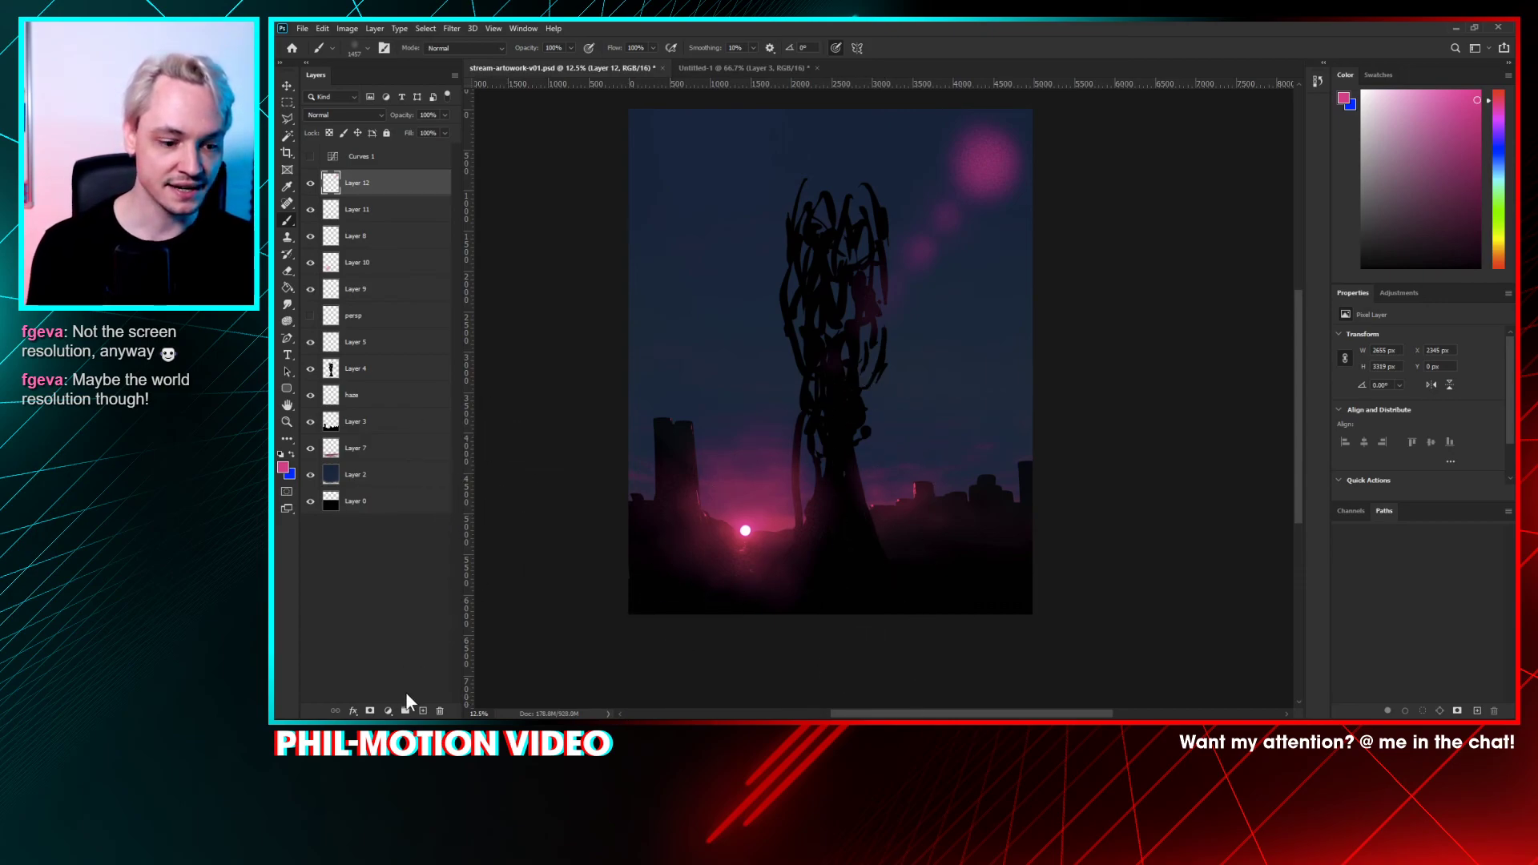
- Add a new layer above the flare spots and paint a pink dab about 250 px wide over the sun
click(423, 711)
right_click(867, 434)
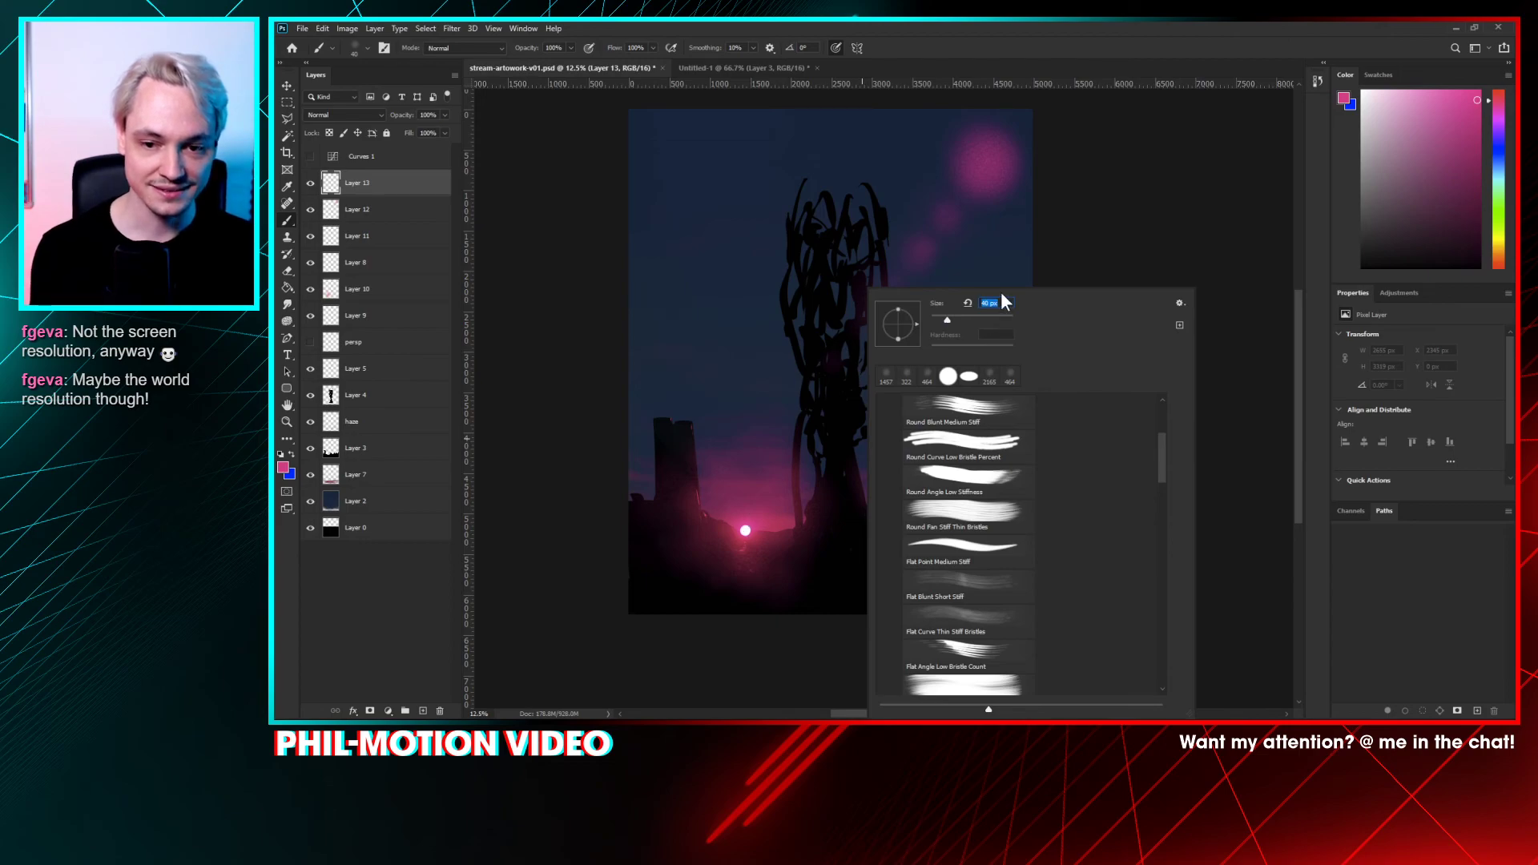
key(Return)
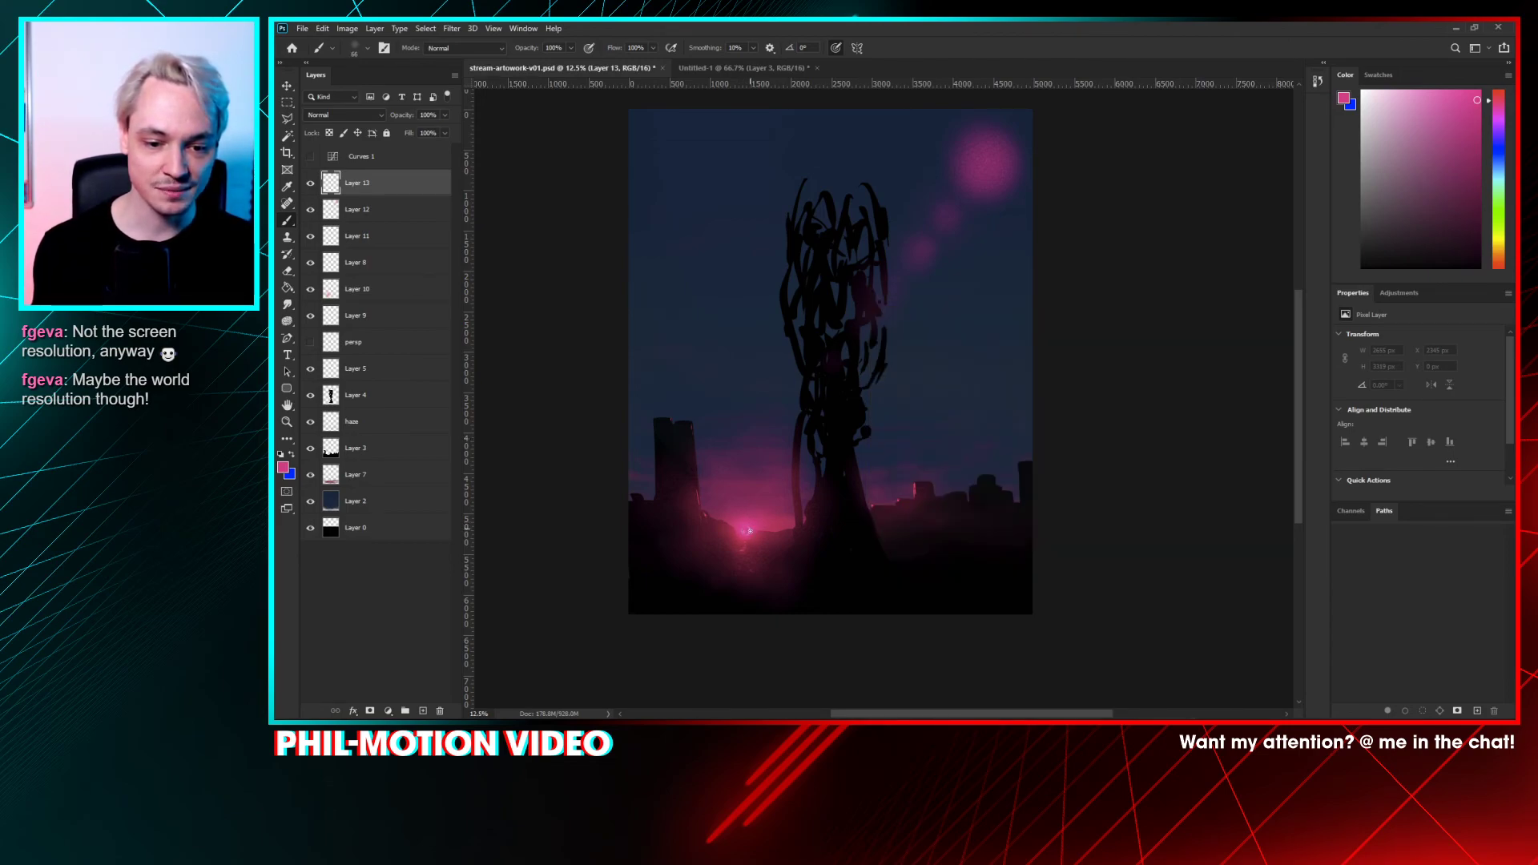
drag(749, 535, 758, 537)
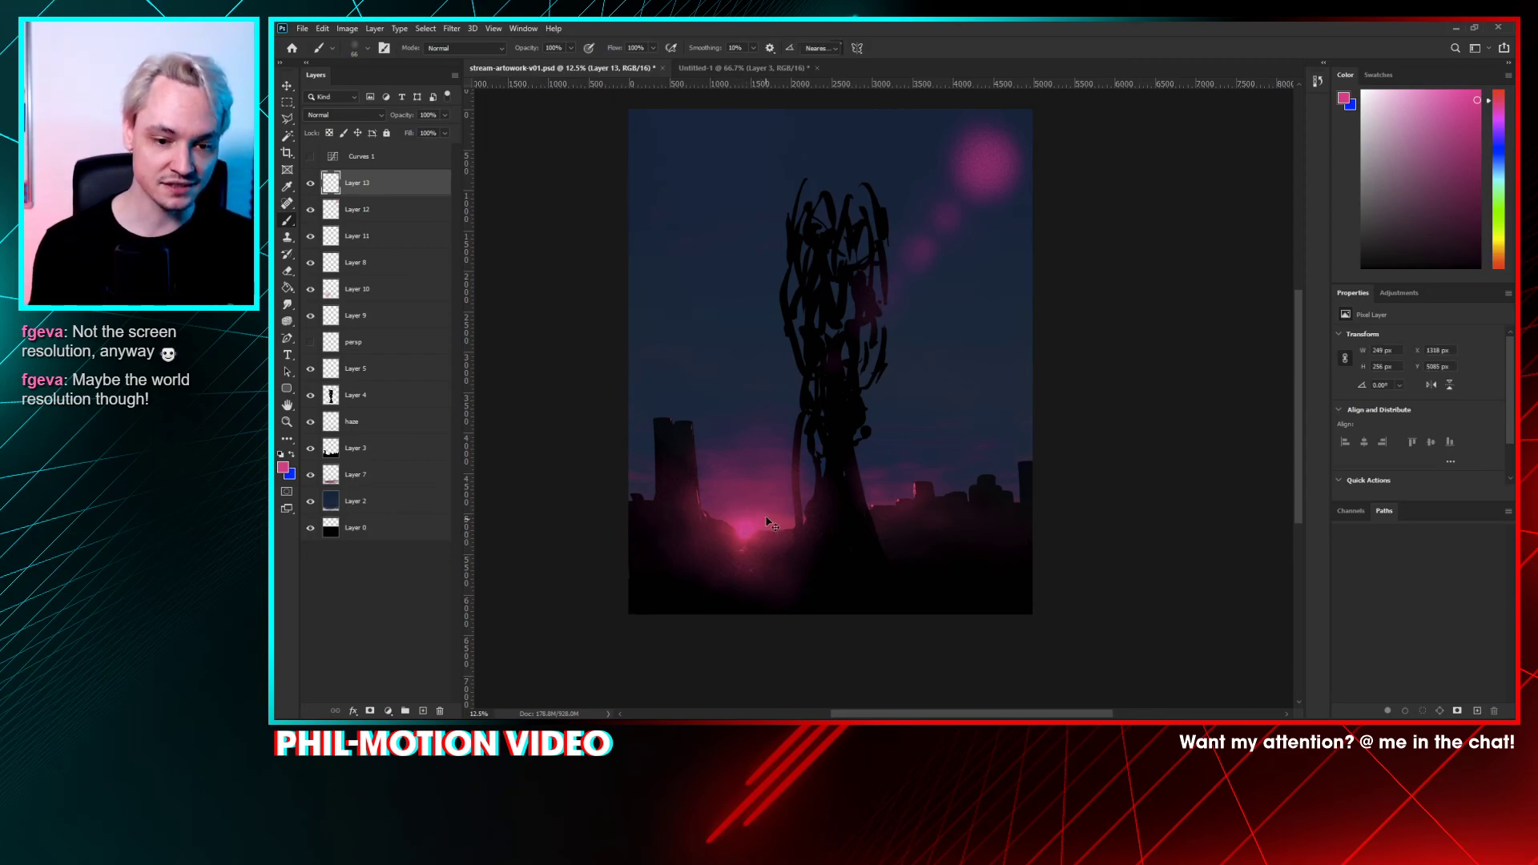
- Stretch the pink dab over the sun into a horizontal flare streak about 5490 px wide, extending past the canvas's left edge
key(ctrl+t)
mouse_move(754, 529)
mouse_down()
mouse_move(1037, 511)
mouse_move(825, 527)
mouse_move(1185, 530)
mouse_up()
mouse_move(735, 533)
mouse_down()
mouse_move(439, 539)
mouse_move(880, 514)
mouse_move(905, 549)
mouse_move(963, 559)
mouse_up()
scroll(890, 473, right, 5)
key(Return)
key(b)
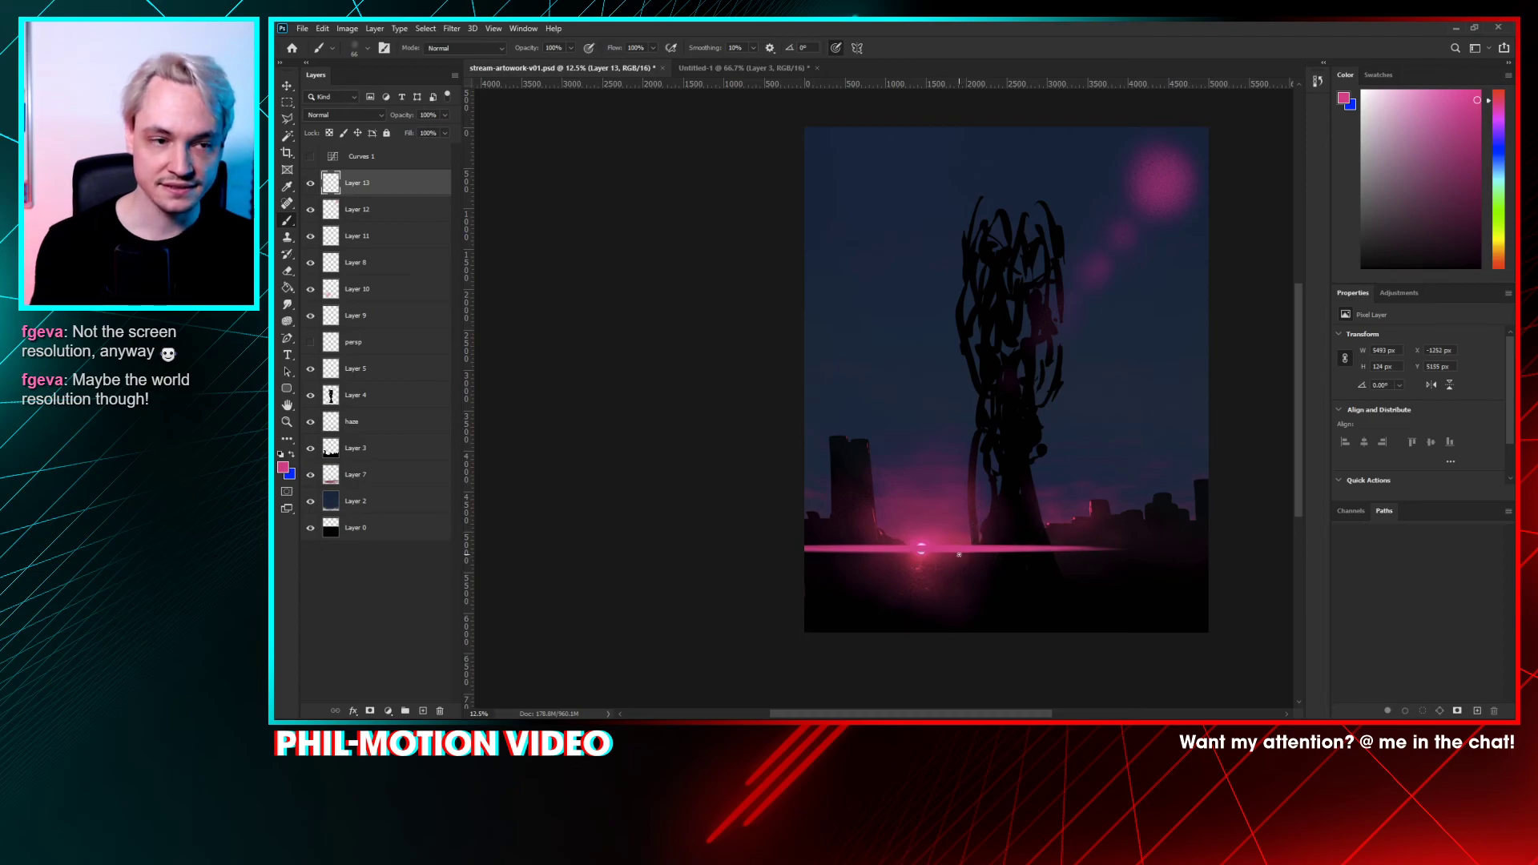
- Set the flare streak layer's blend mode to Linear Dodge (Add)
click(363, 115)
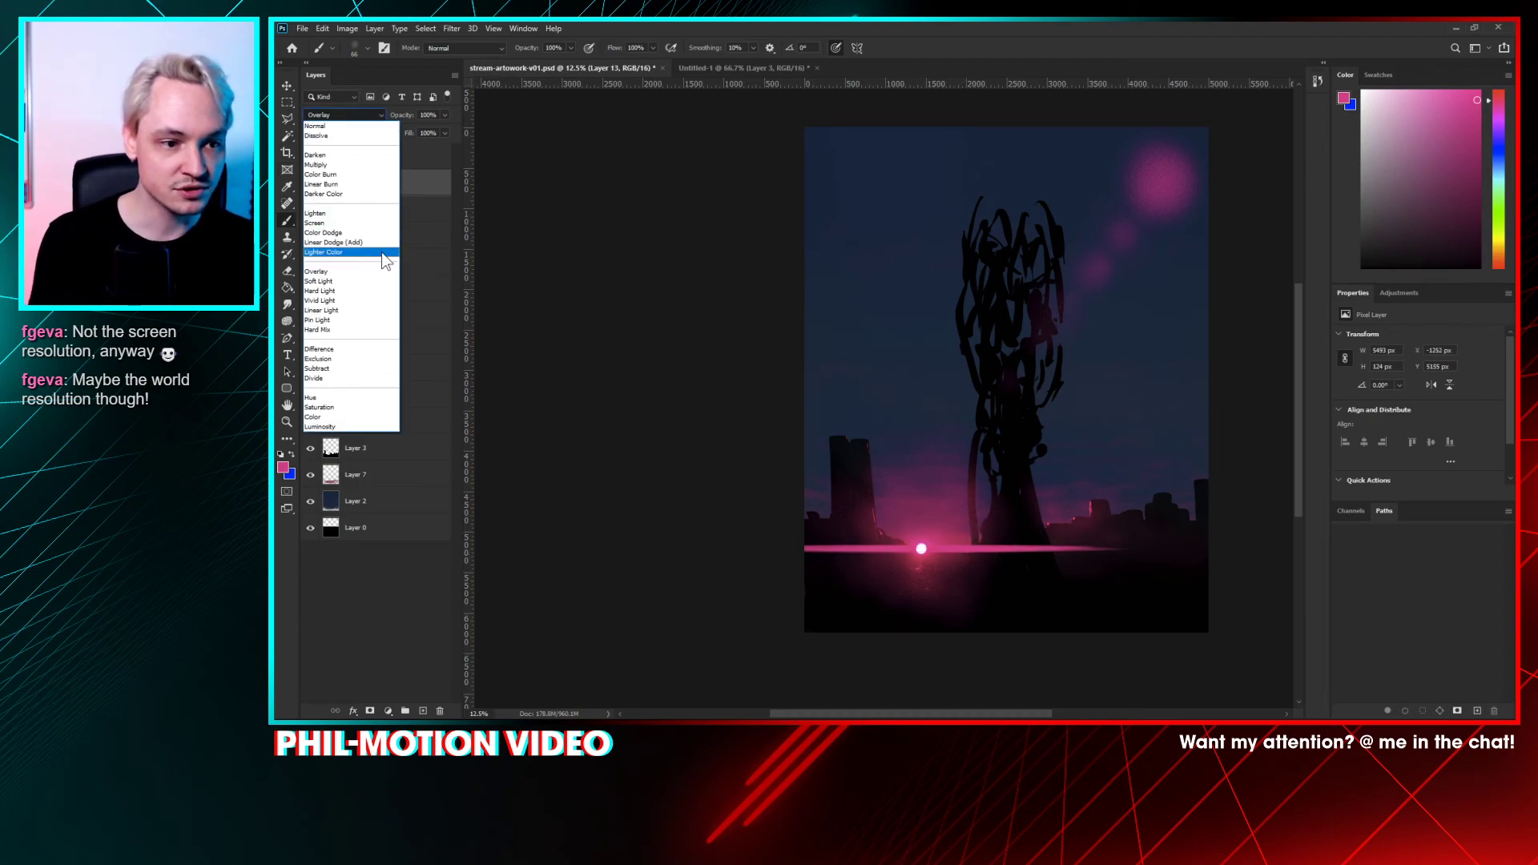
click(377, 244)
key(ctrl+minus)
key(ctrl+minus)
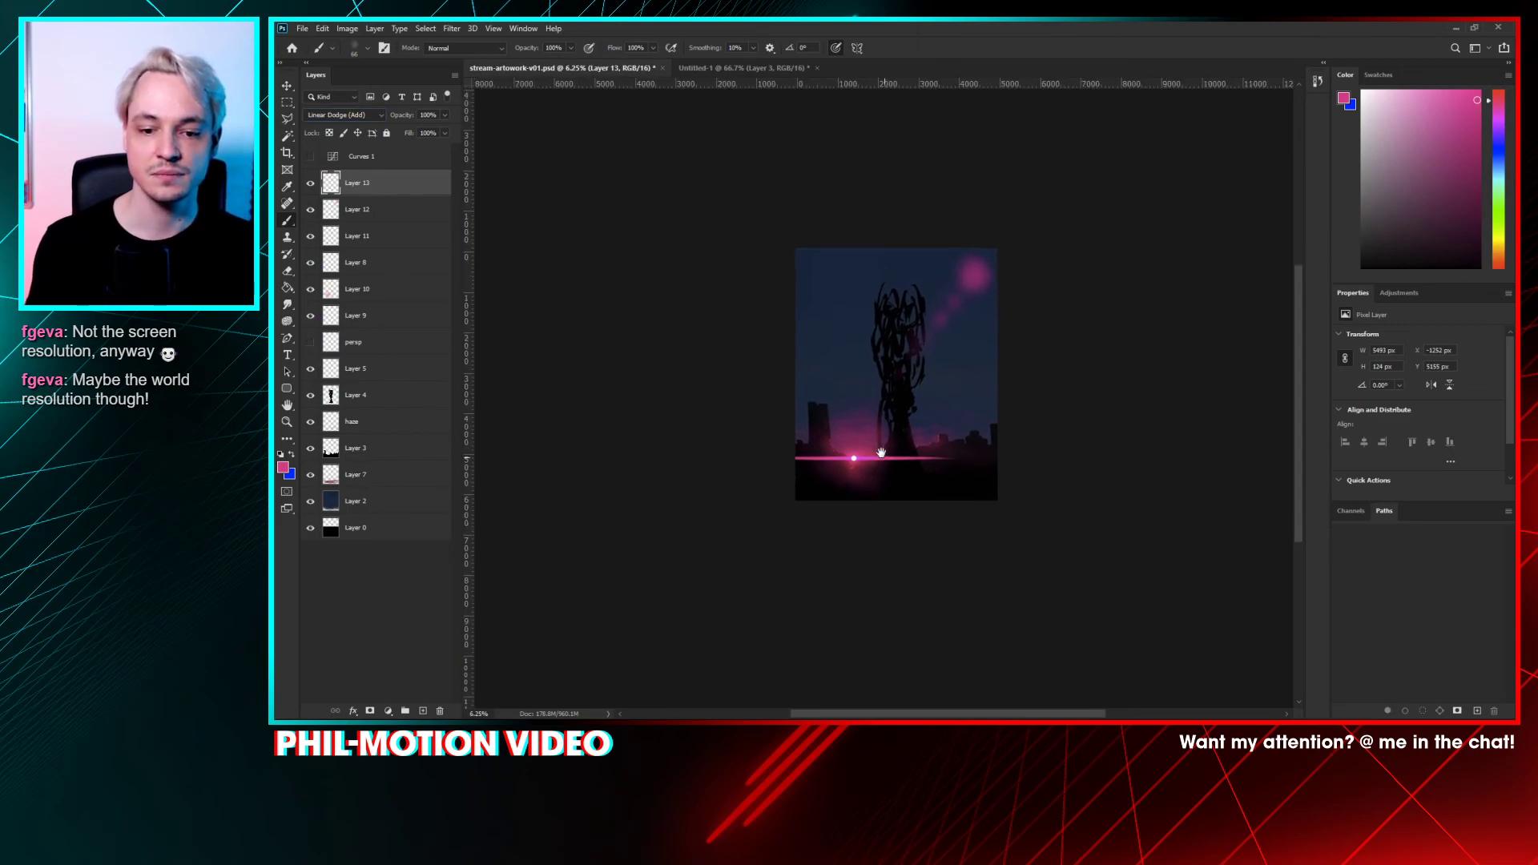
key(ctrl+plus)
key(ctrl+plus)
key(ctrl+plus)
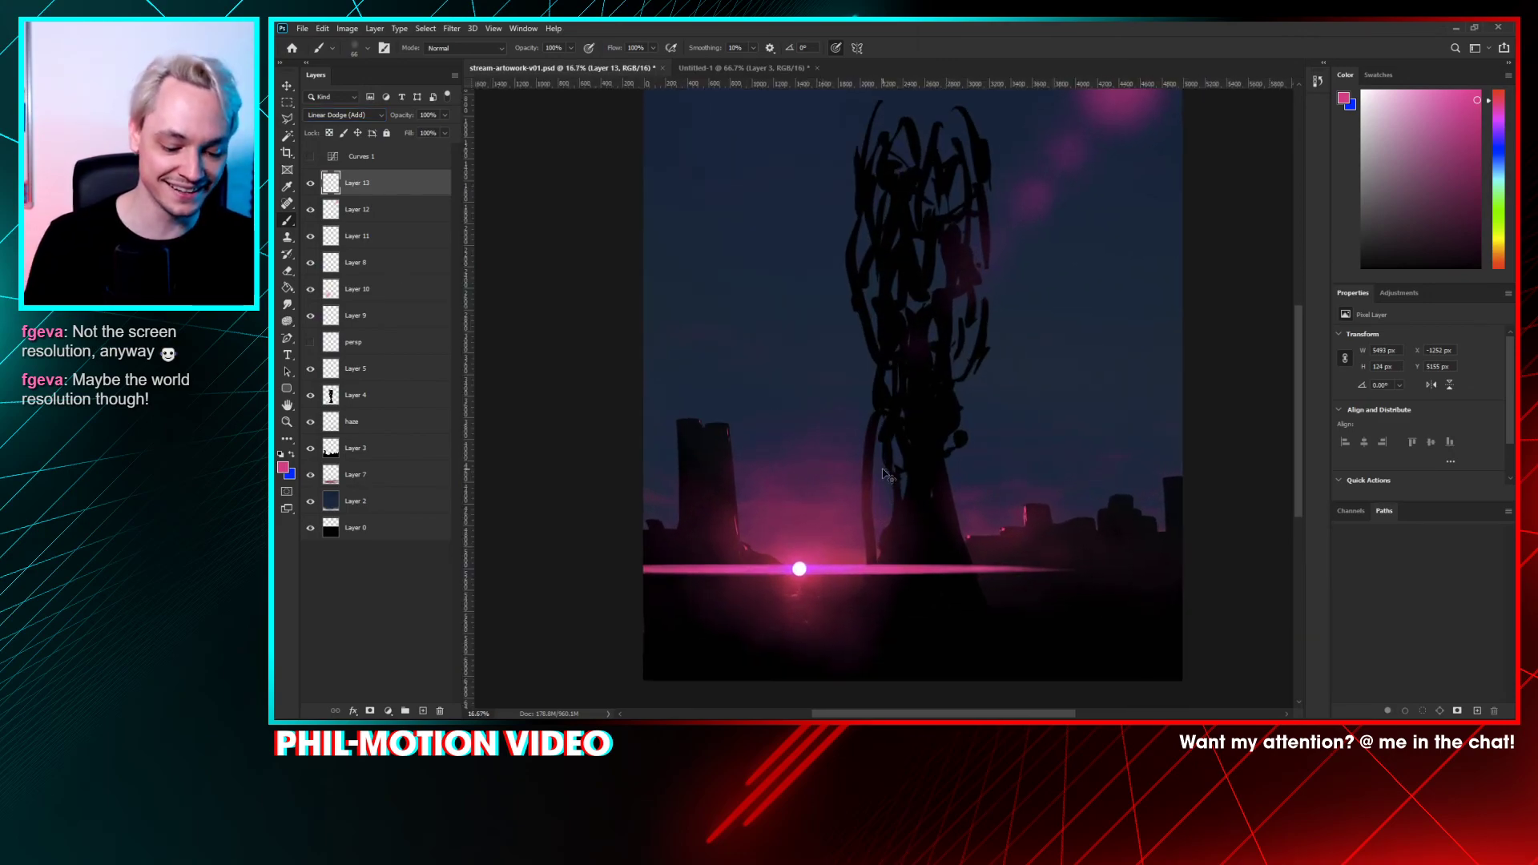
- Flatten the flare streak to about 54 px tall and nudge it 10 px down and 20 px left
key(ctrl+t)
drag(805, 570, 805, 567)
key(Return)
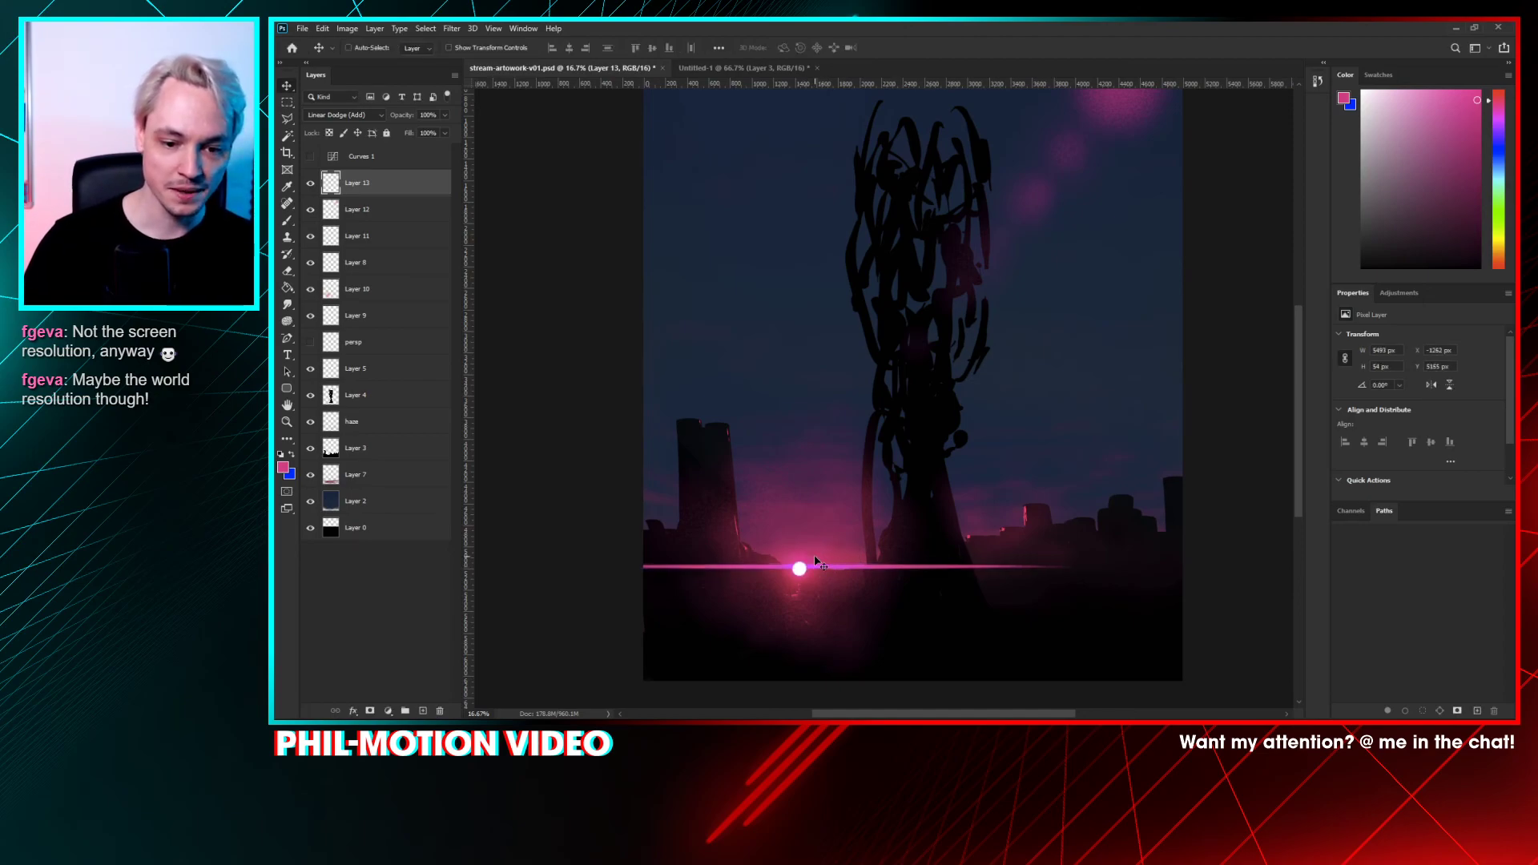
key(shift+Down)
key(shift+Left)
key(shift+Left)
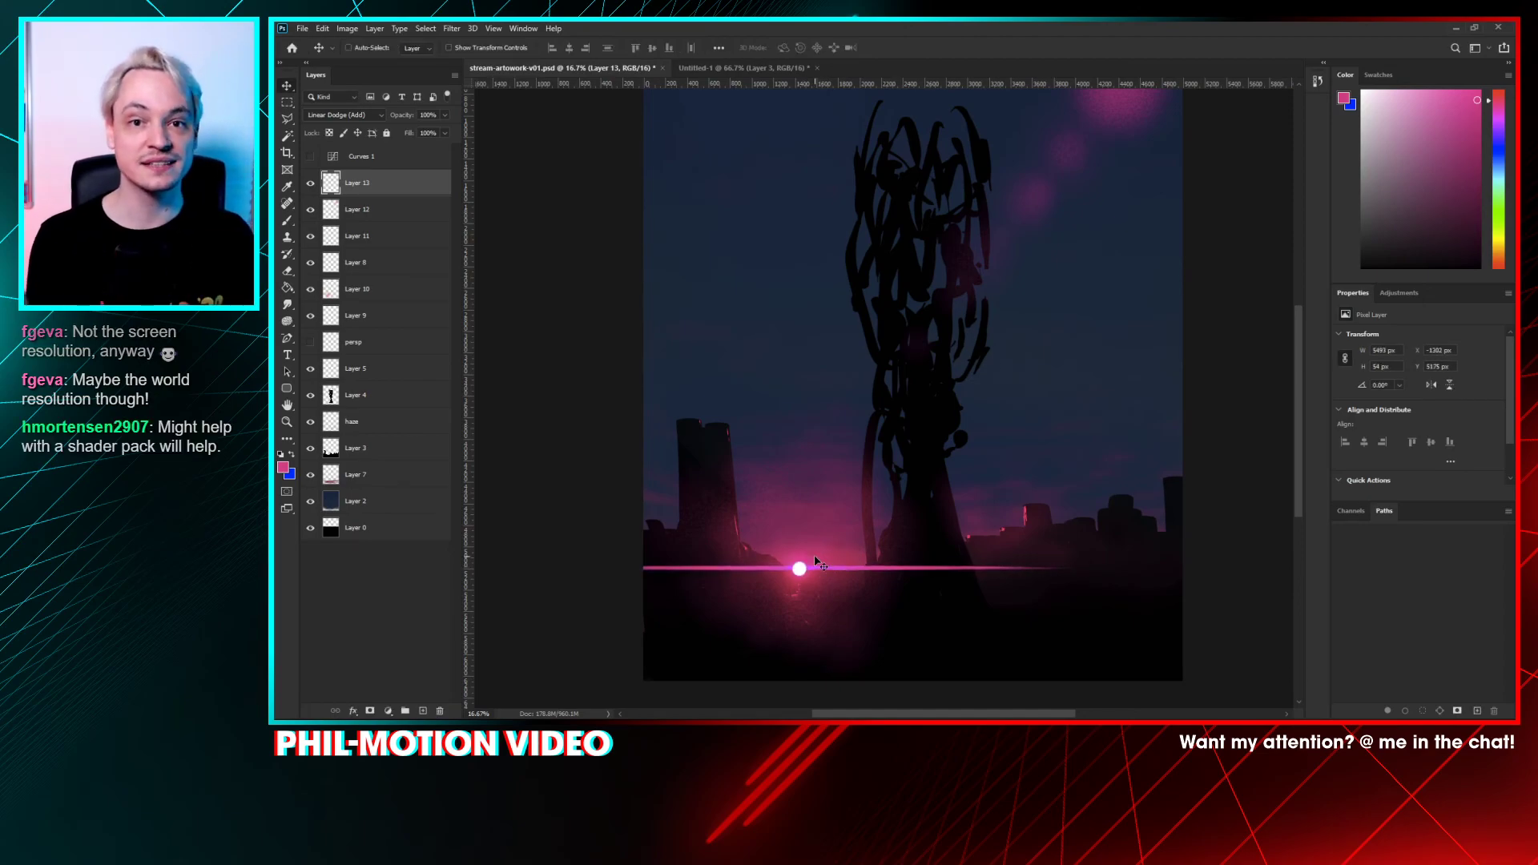
key(ctrl+minus)
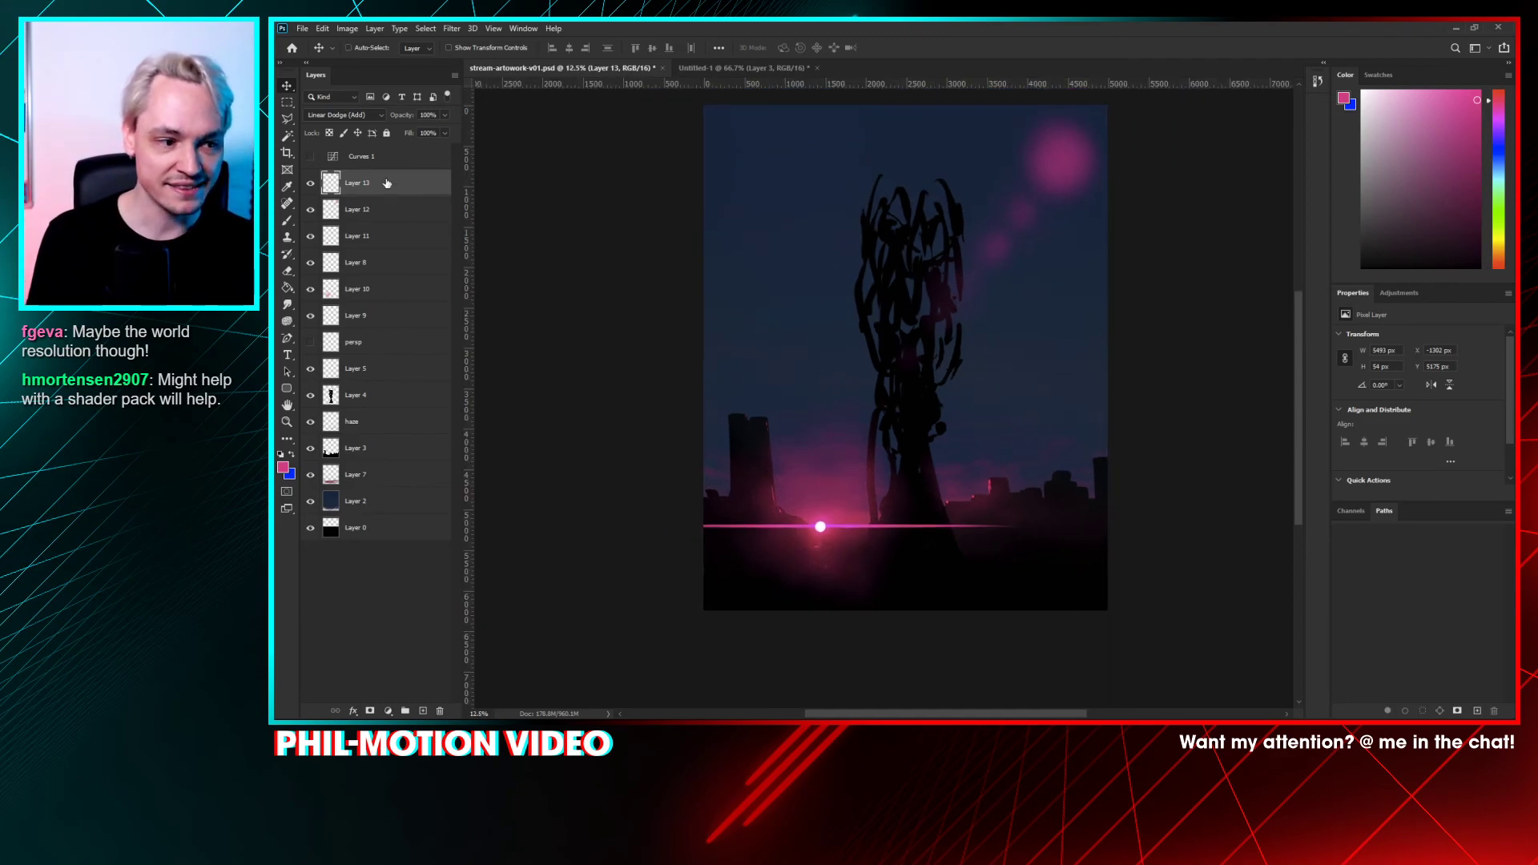
- Delete the flare streak on Layer 13 and the diagonal flare spots on Layer 12
drag(387, 184, 440, 712)
click(309, 184)
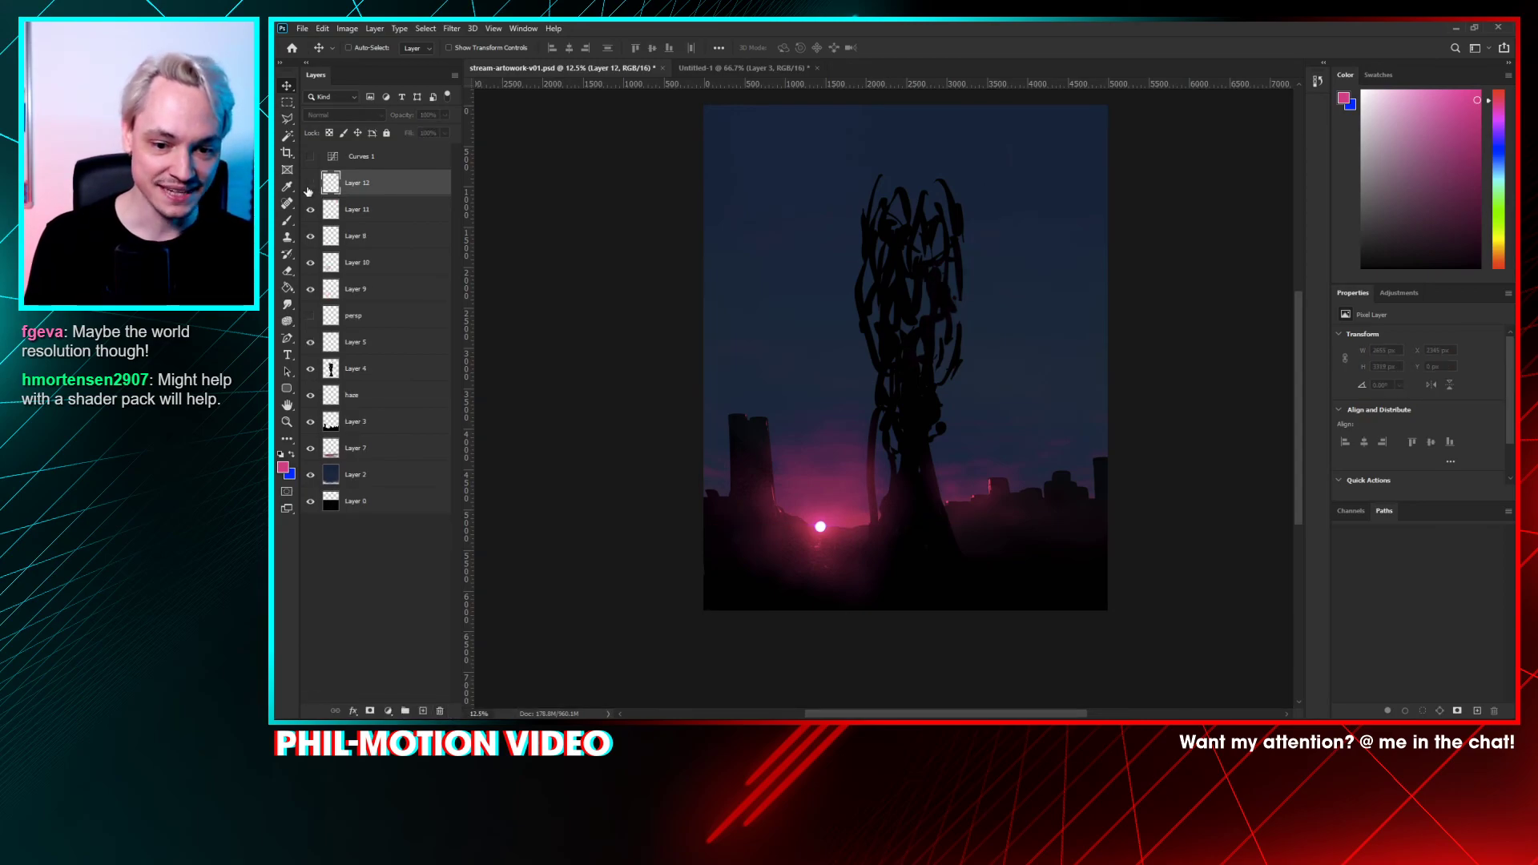
drag(349, 182, 440, 712)
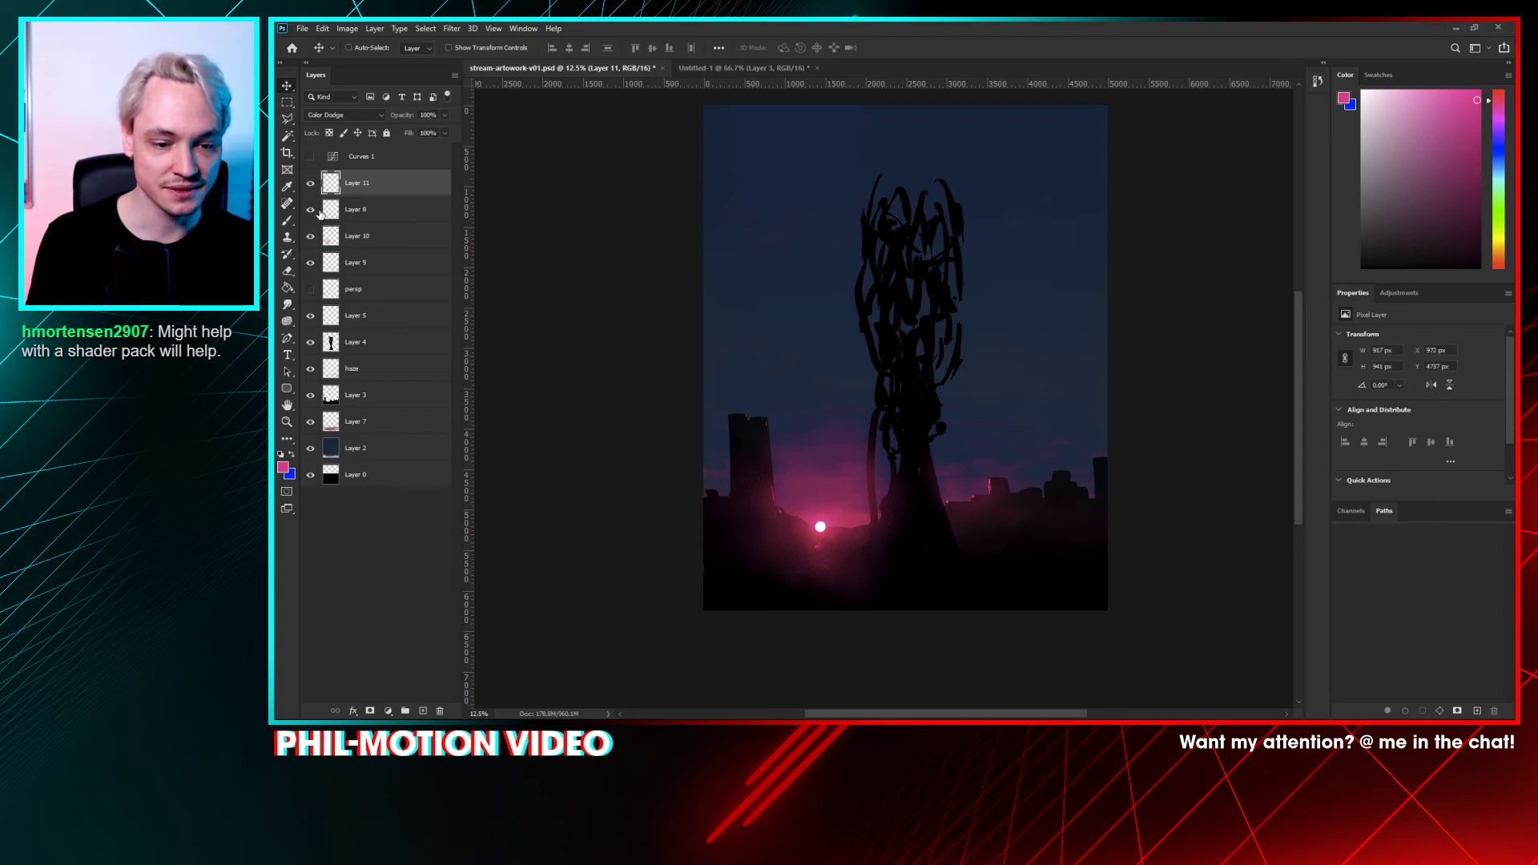
- Compare the image with and without Layer 10's glow, and set that layer's blend mode to Screen
click(311, 236)
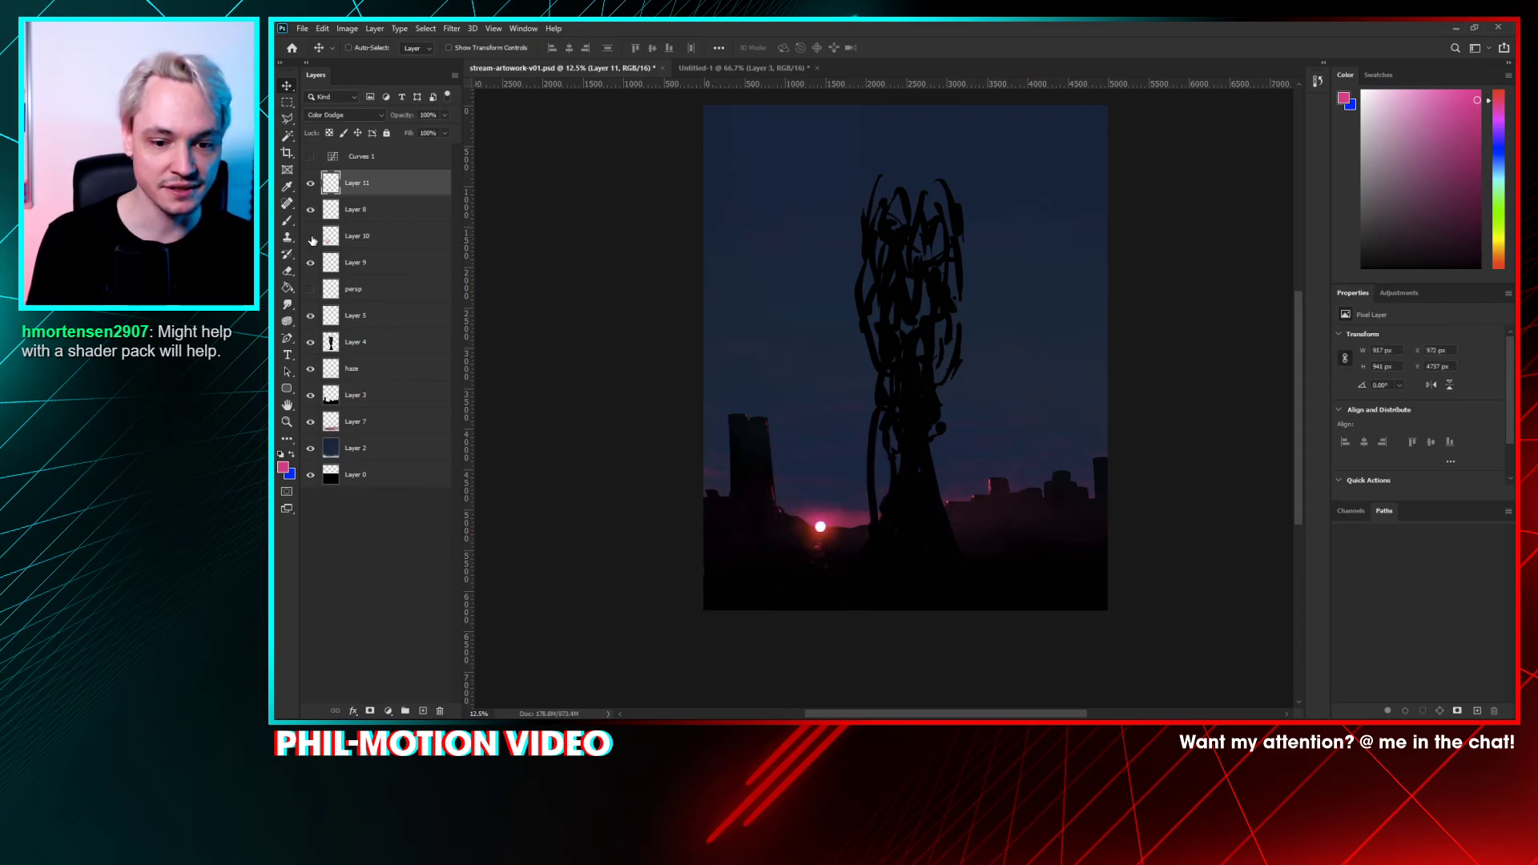
click(311, 236)
click(311, 237)
click(310, 238)
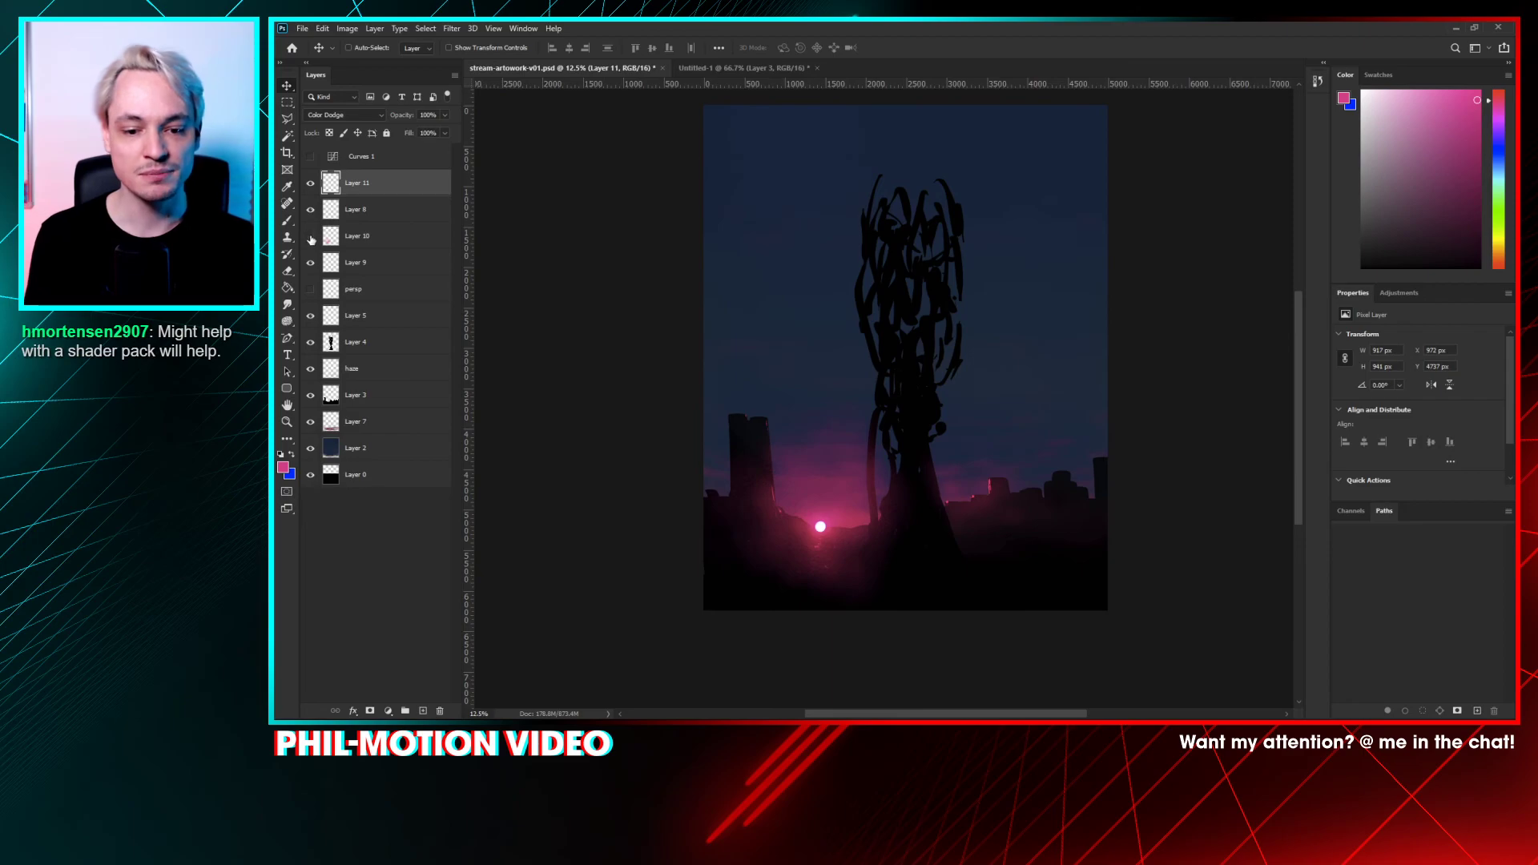
click(311, 237)
click(311, 237)
click(361, 237)
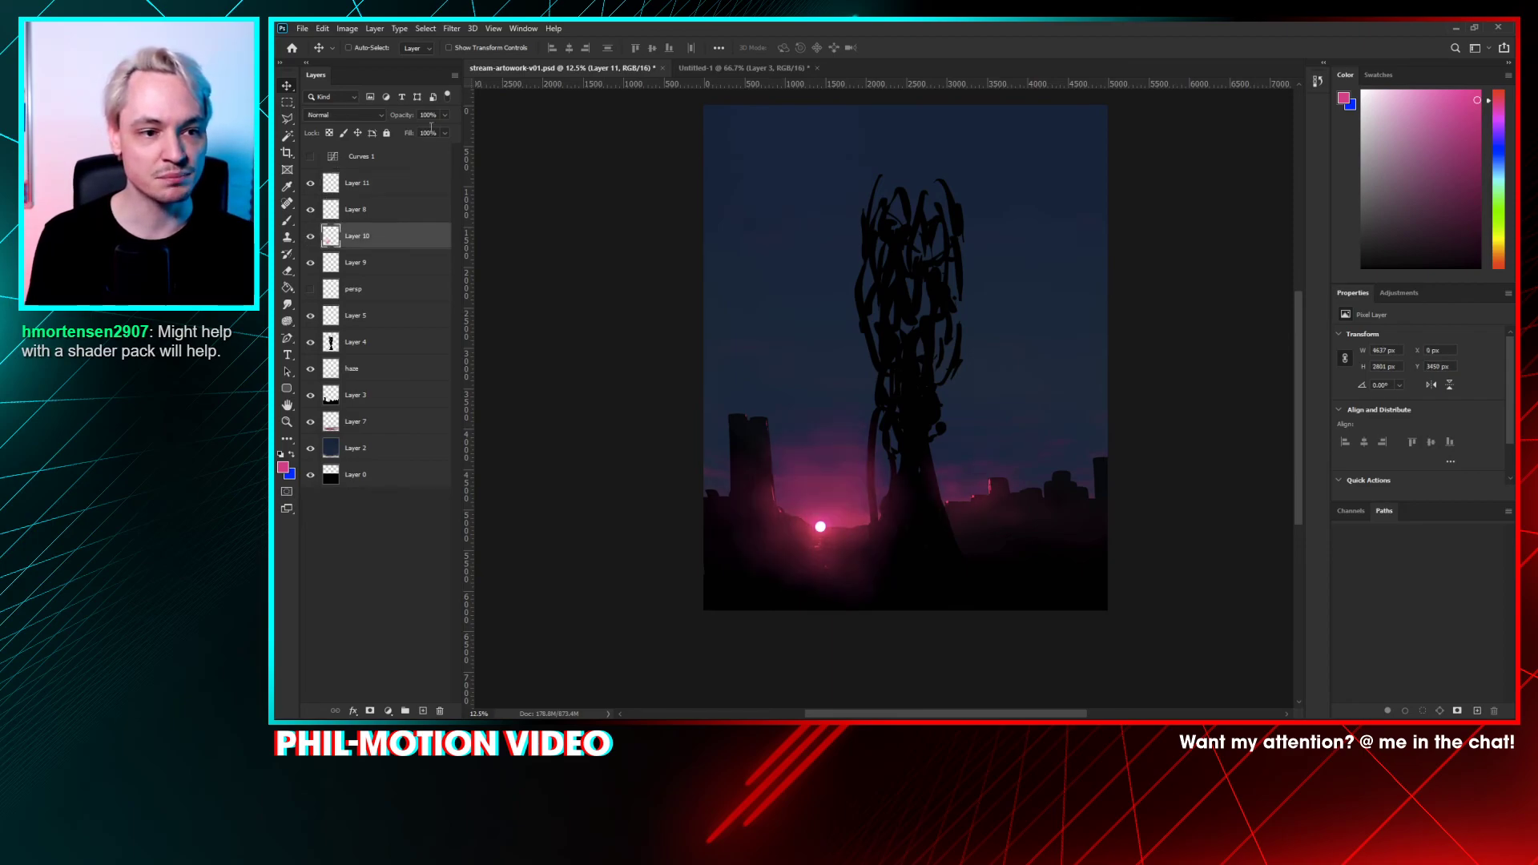
click(372, 114)
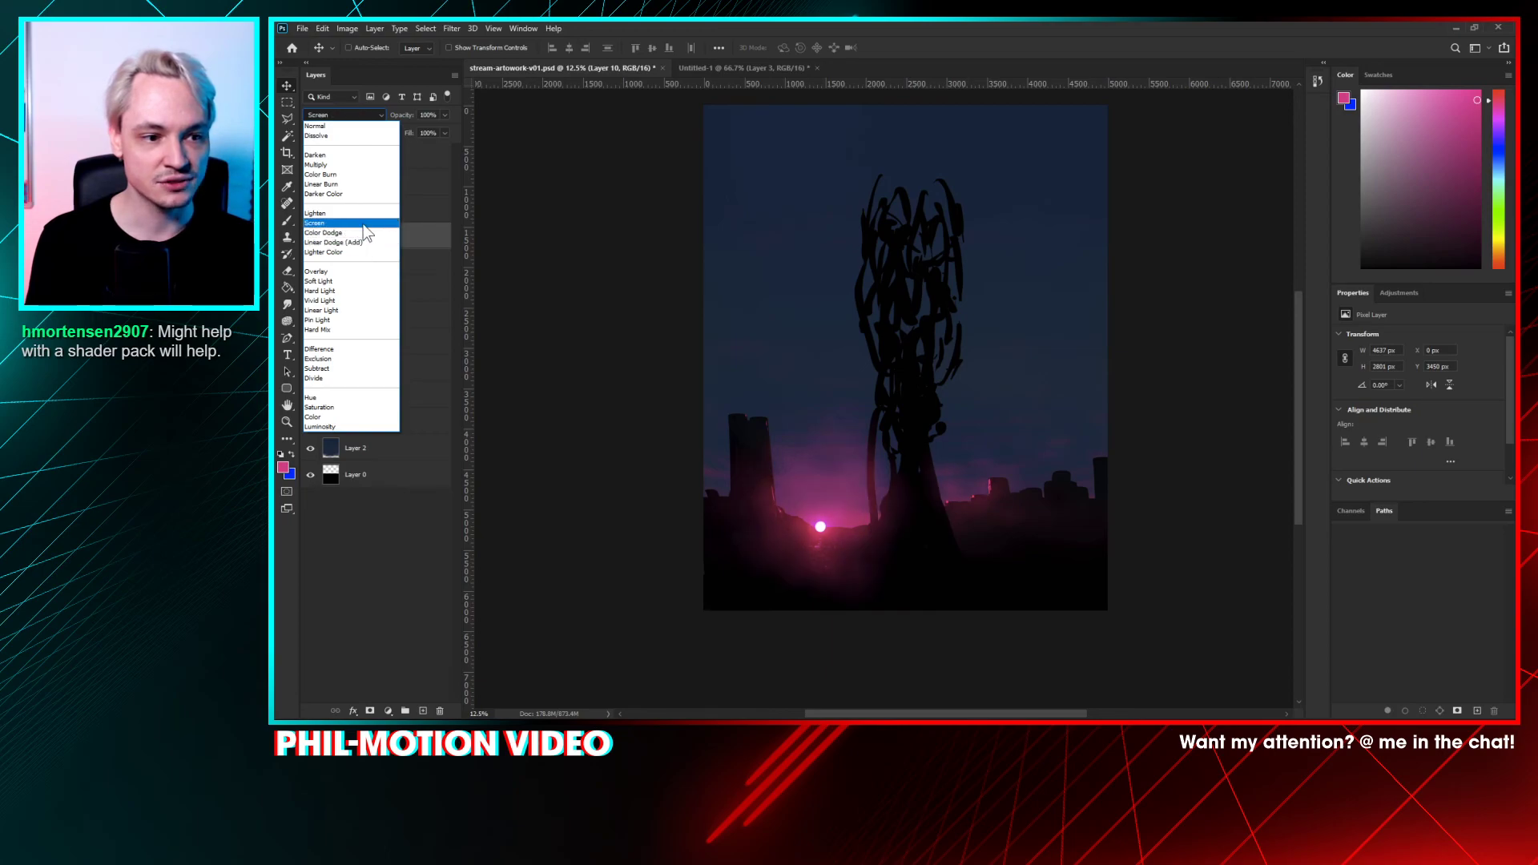
click(365, 224)
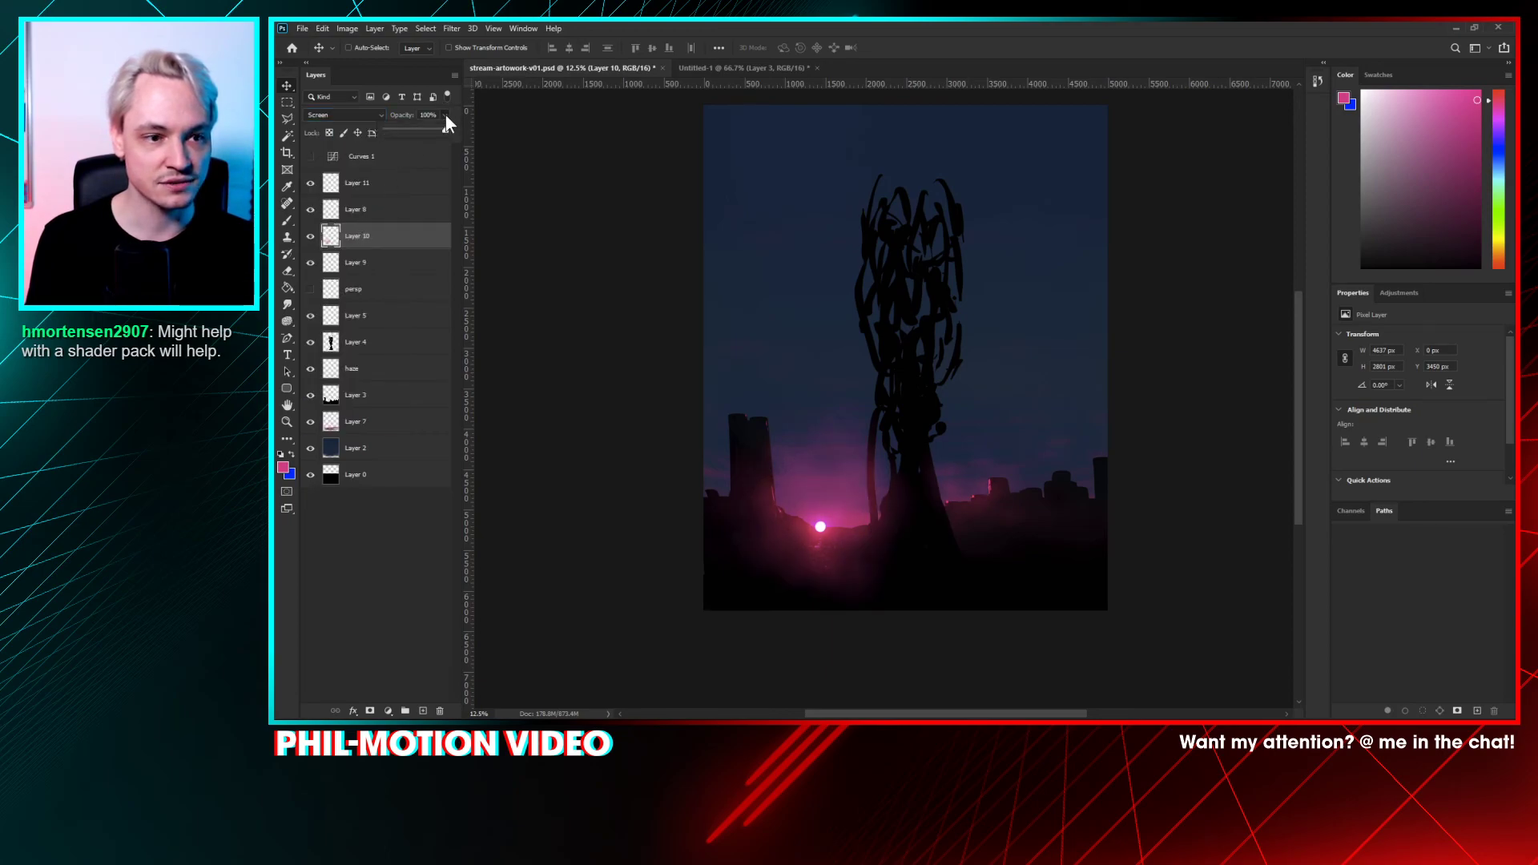
- Reduce Layer 10's opacity to 60% and undo the accidental shift of the layer
drag(430, 130, 425, 131)
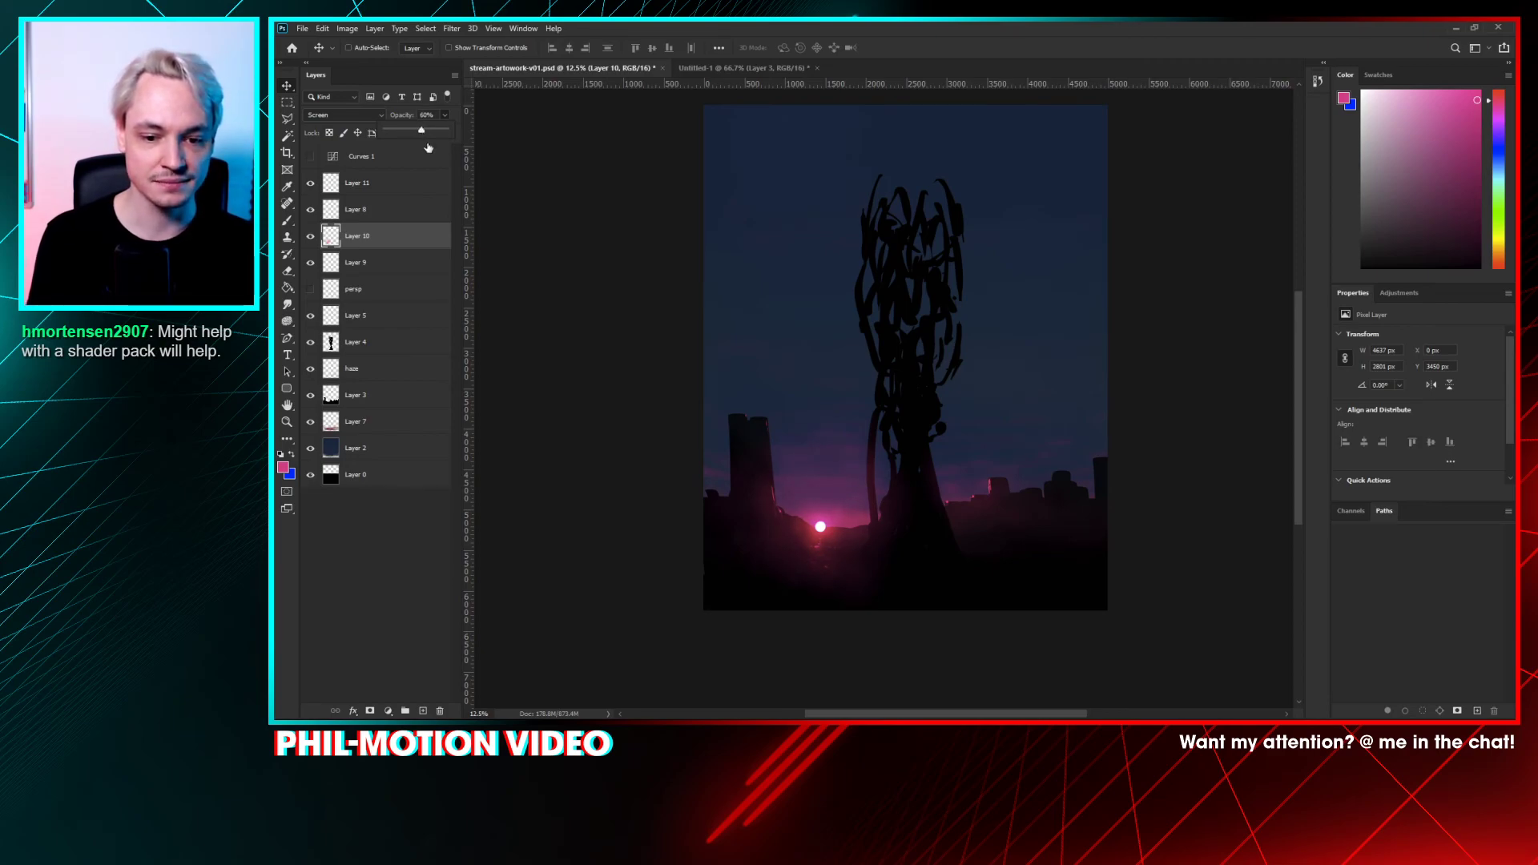
click(1208, 245)
key(ctrl+z)
key(ctrl+z)
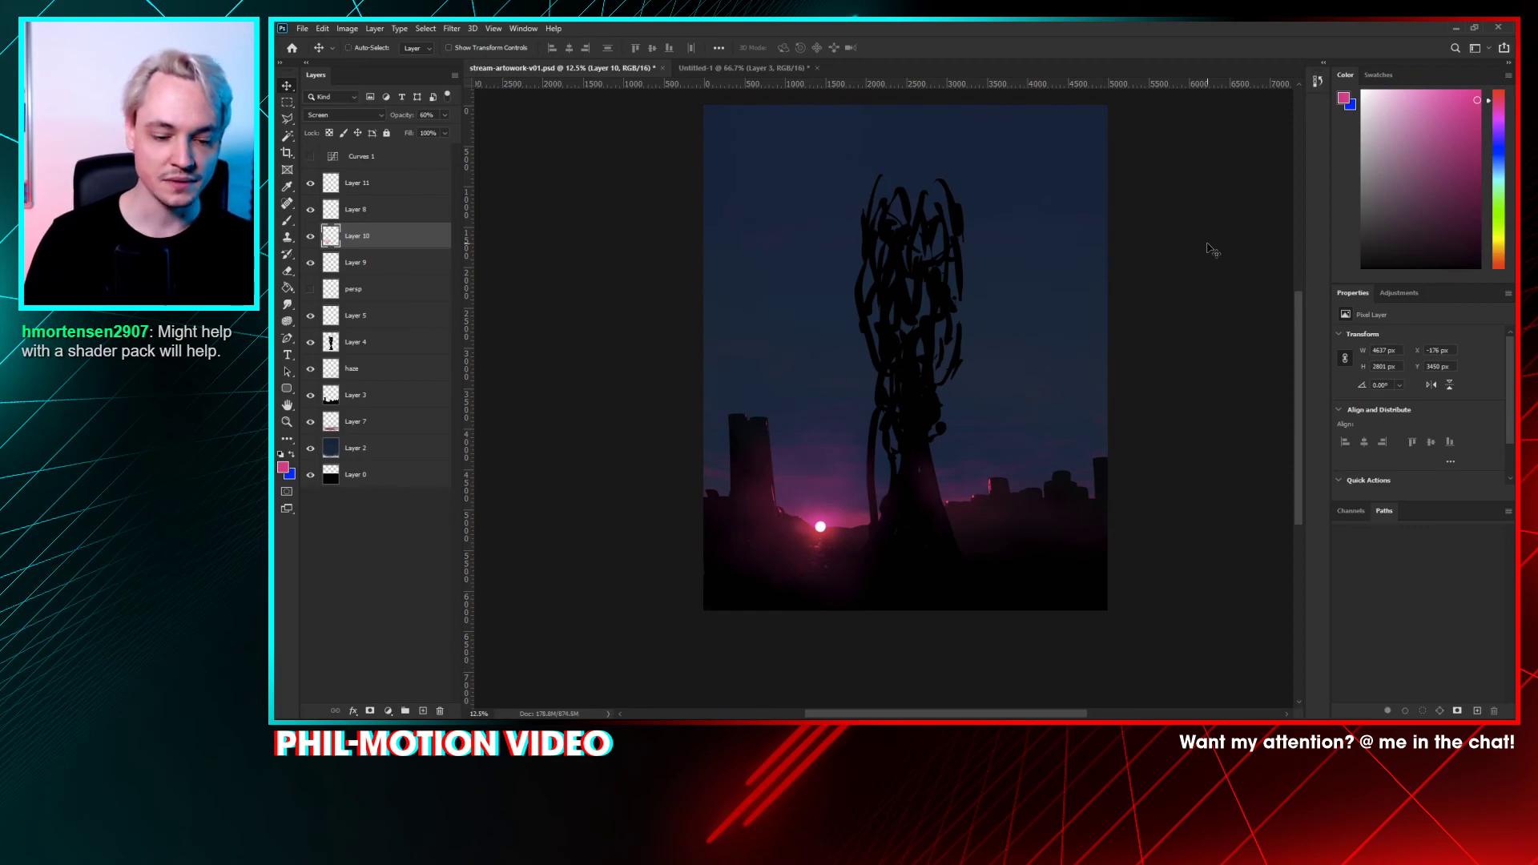
- Examine the sun glow up close and in the whole composition, checking what Layers 8 and 9 contribute
key(ctrl+plus)
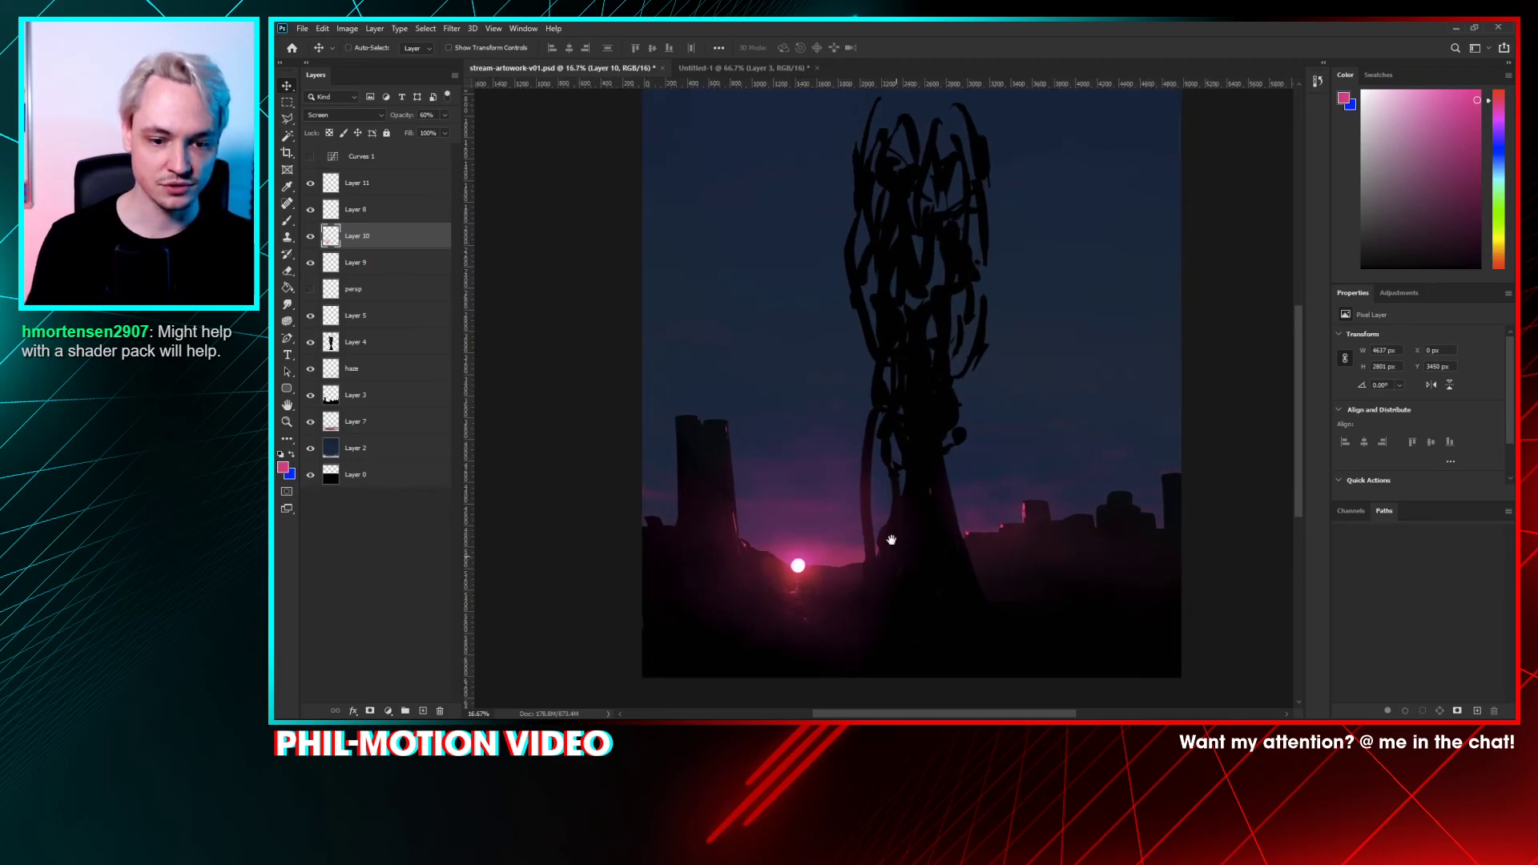
drag(889, 535, 905, 426)
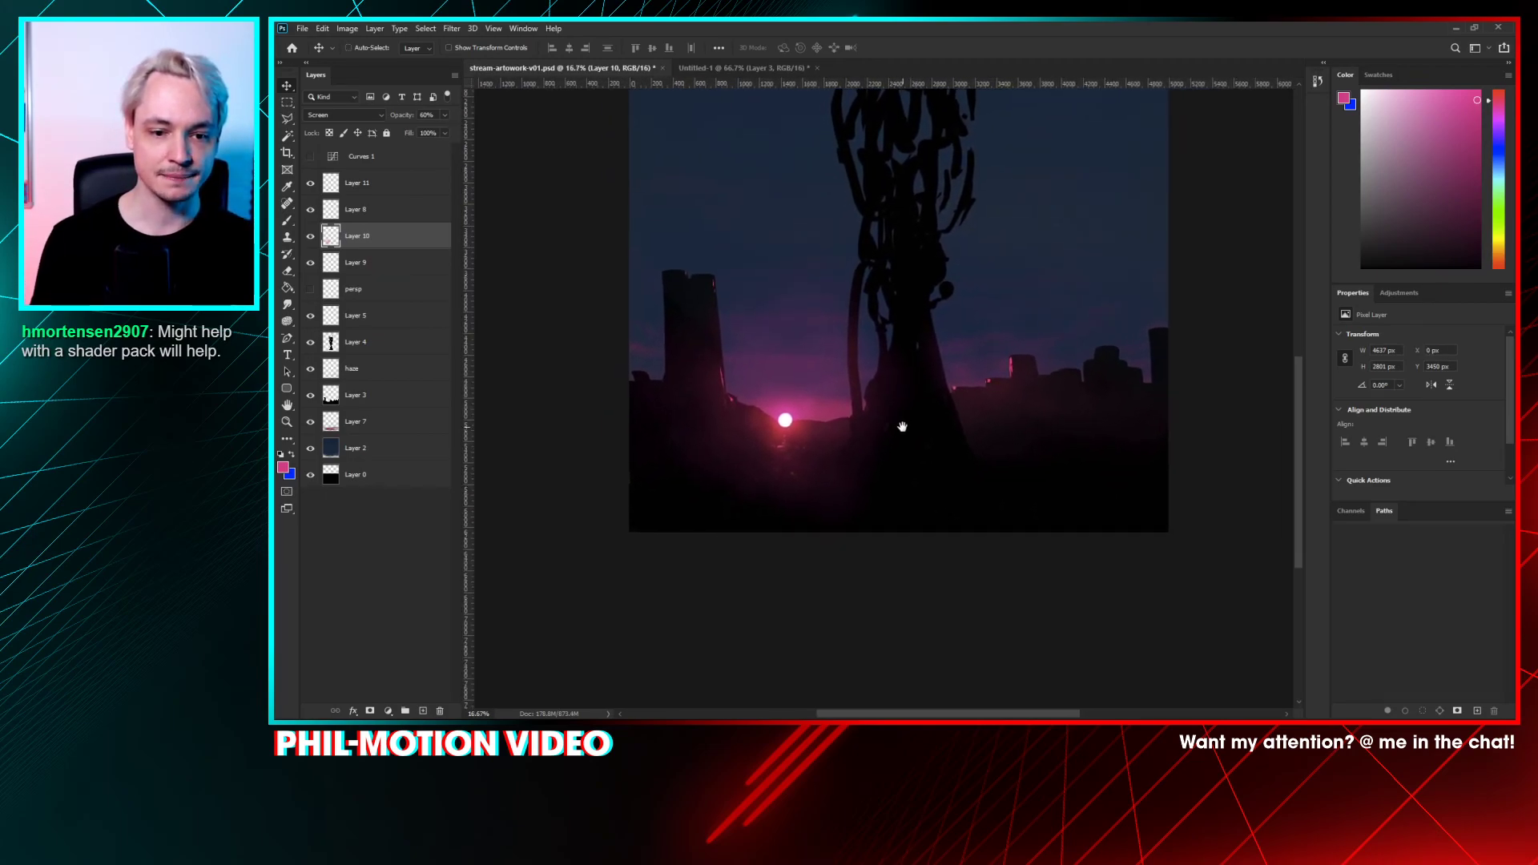
key(ctrl+plus)
drag(803, 425, 928, 384)
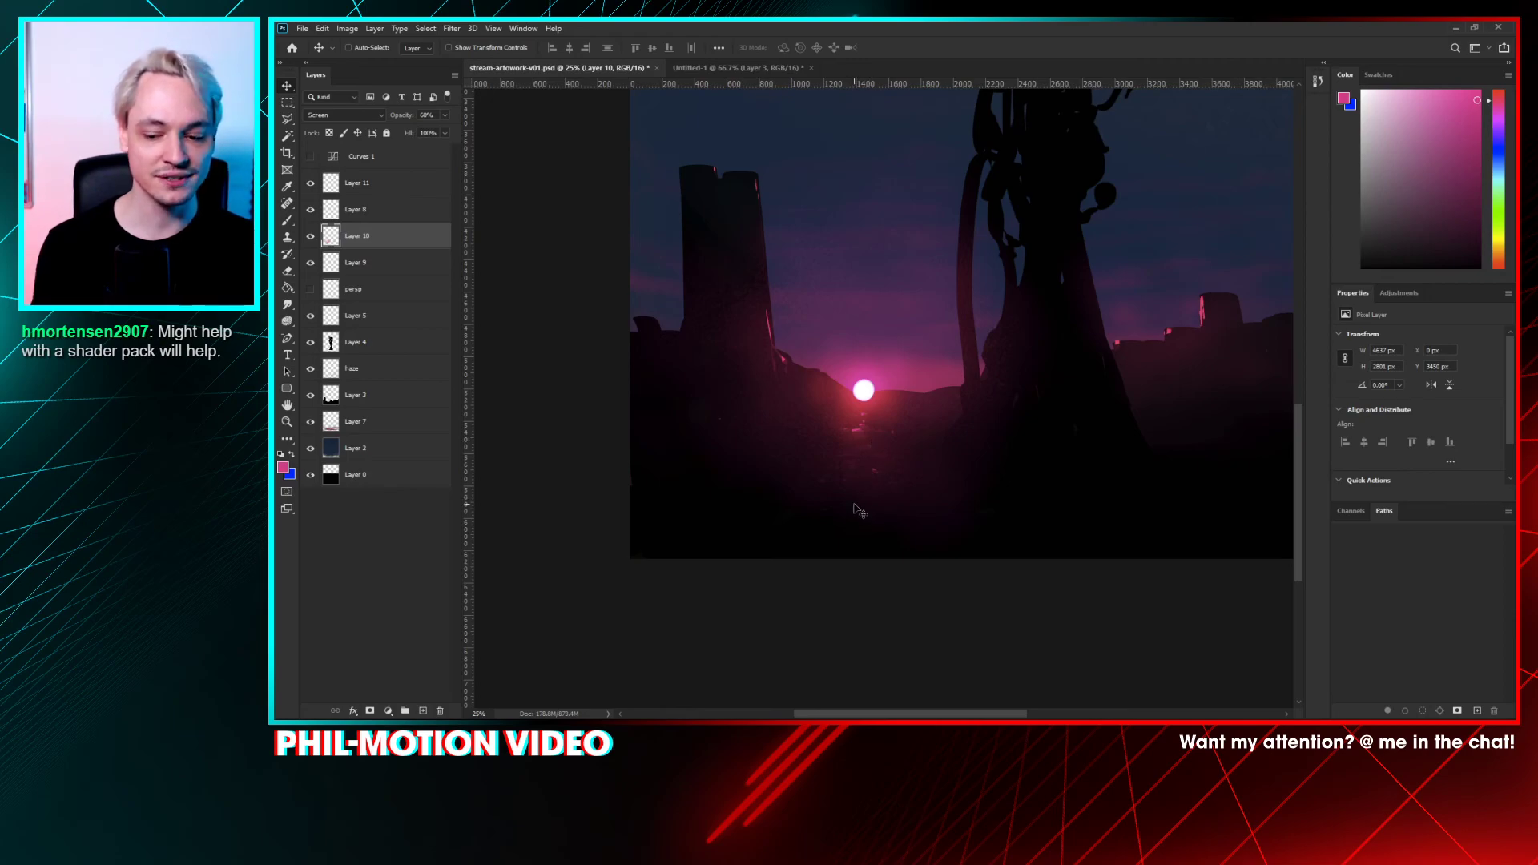
key(ctrl+minus)
key(ctrl+minus)
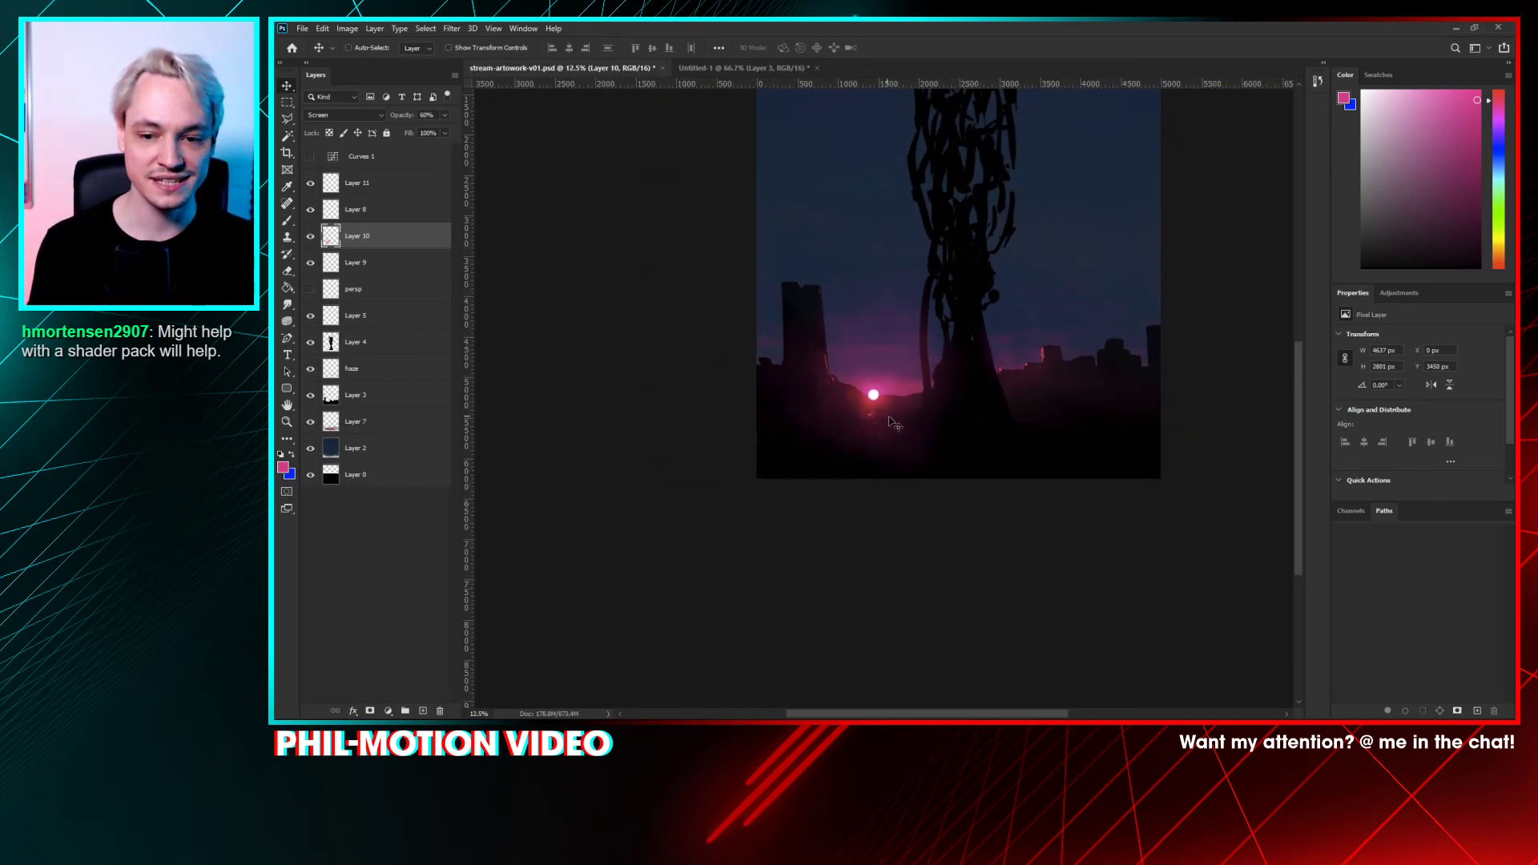
drag(894, 424, 827, 510)
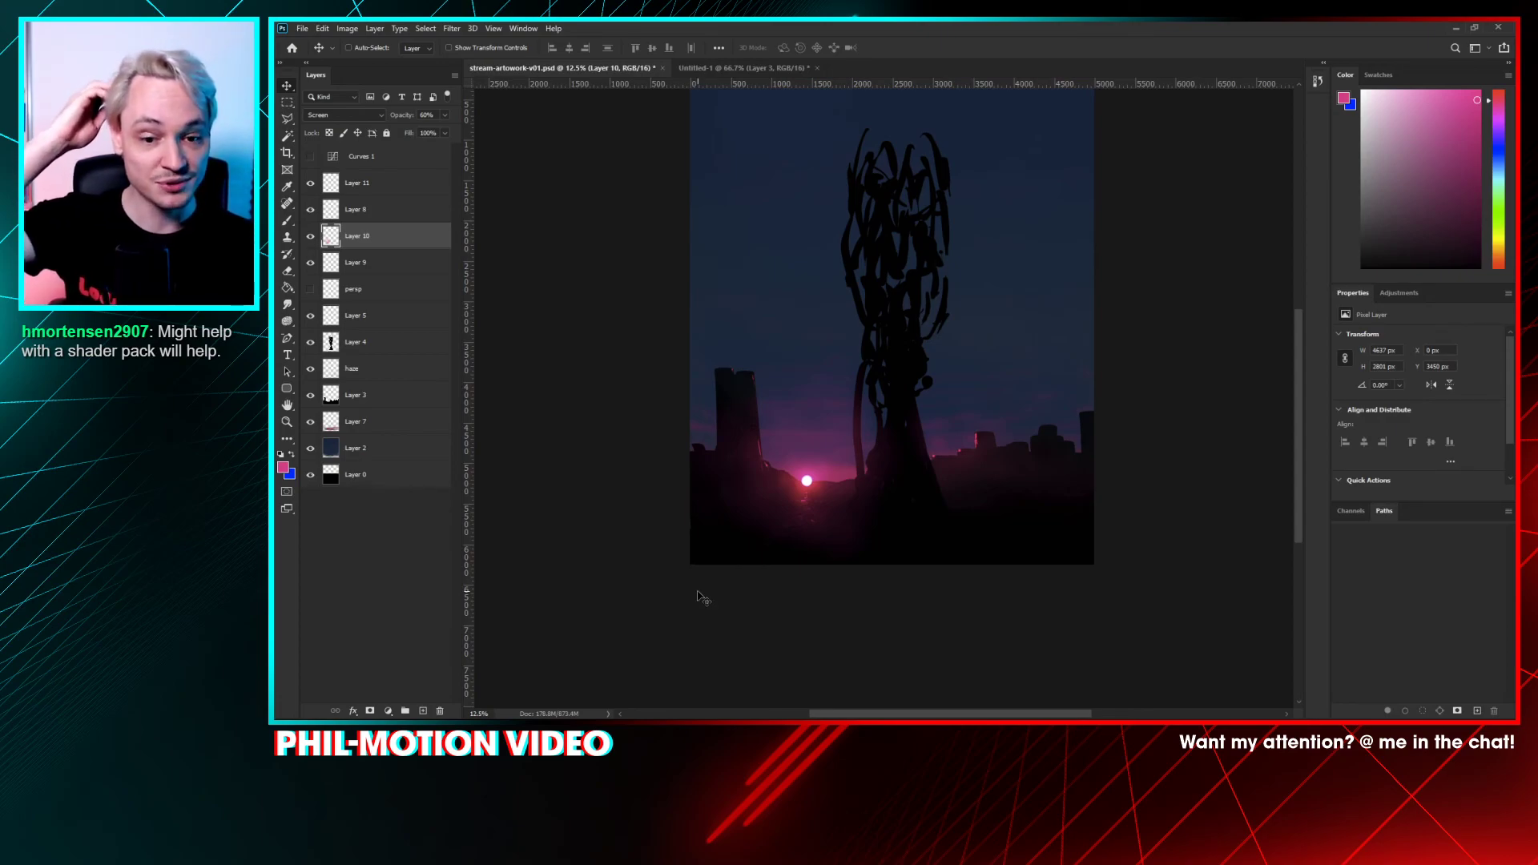
click(310, 214)
click(311, 265)
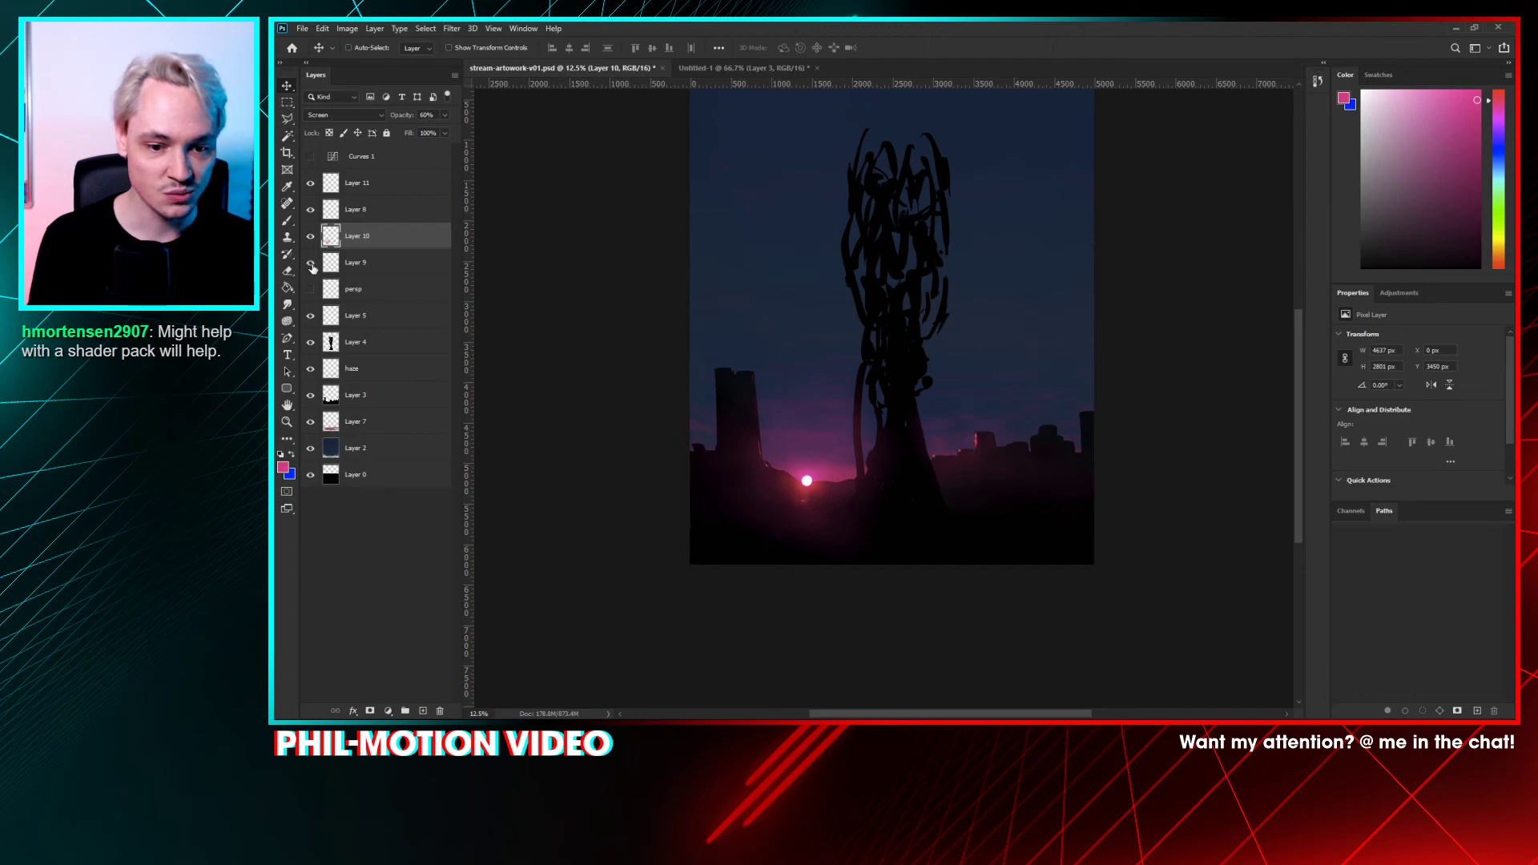
- Select Layer 9 and set up a smaller elliptical brush with its tip rotated upright for painting highlights
click(352, 265)
key(b)
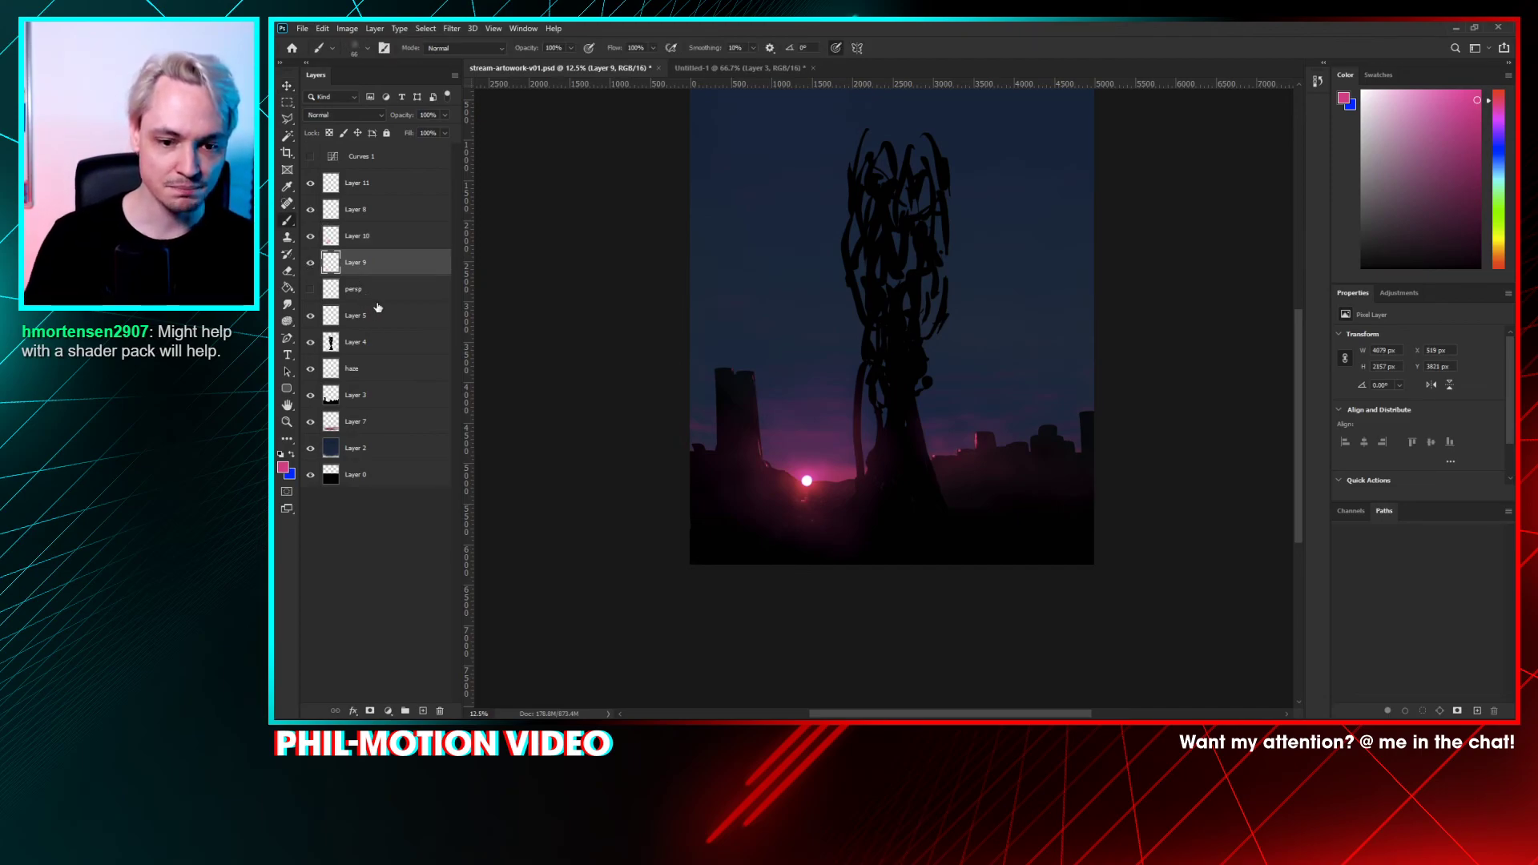
key(ctrl+plus)
key(ctrl+plus)
key(ctrl+plus)
drag(882, 481, 942, 308)
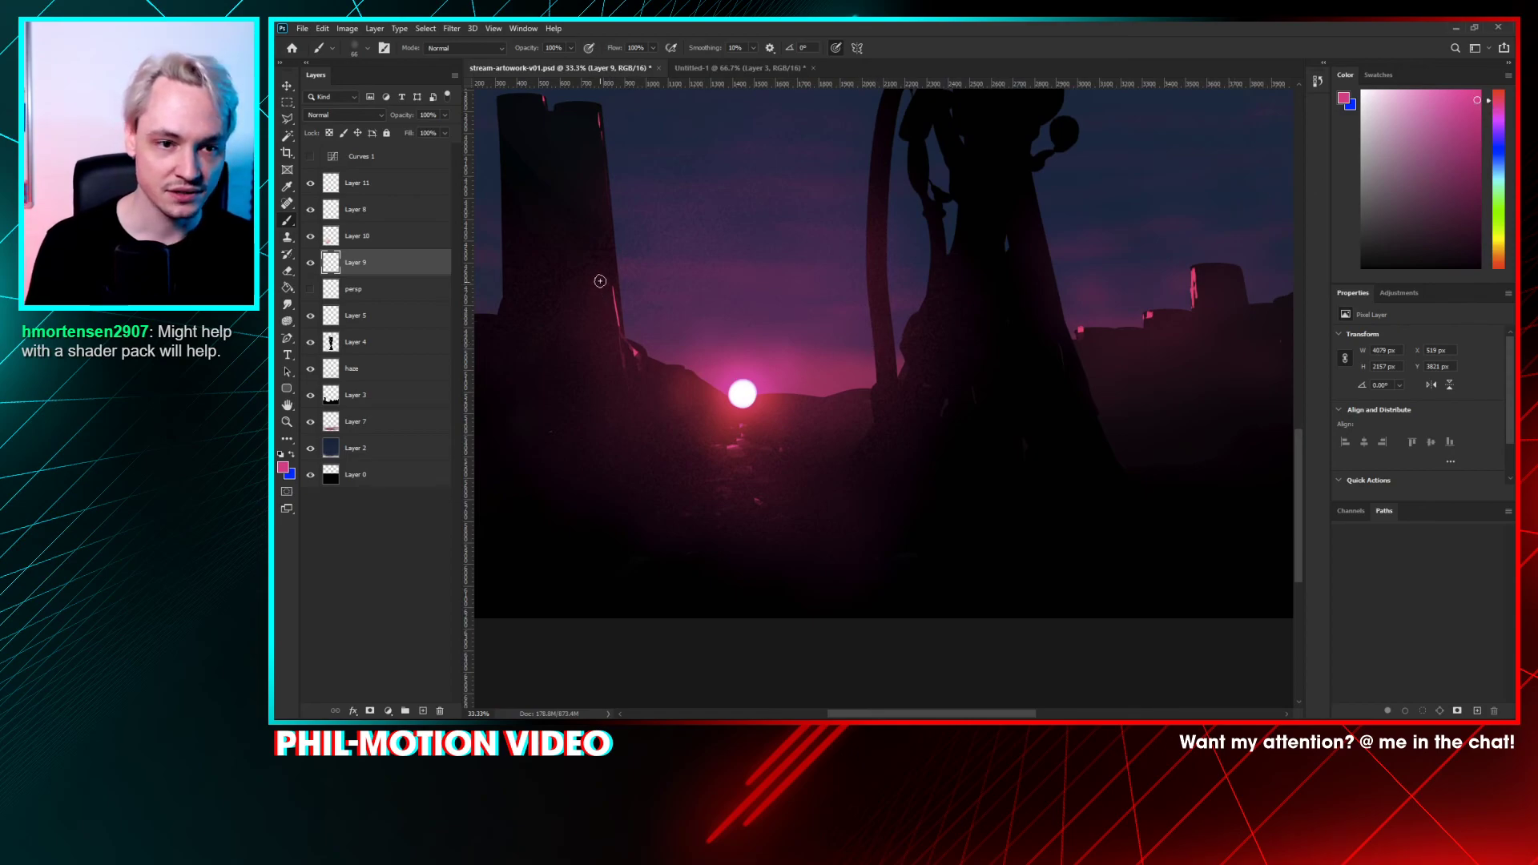
right_click(727, 365)
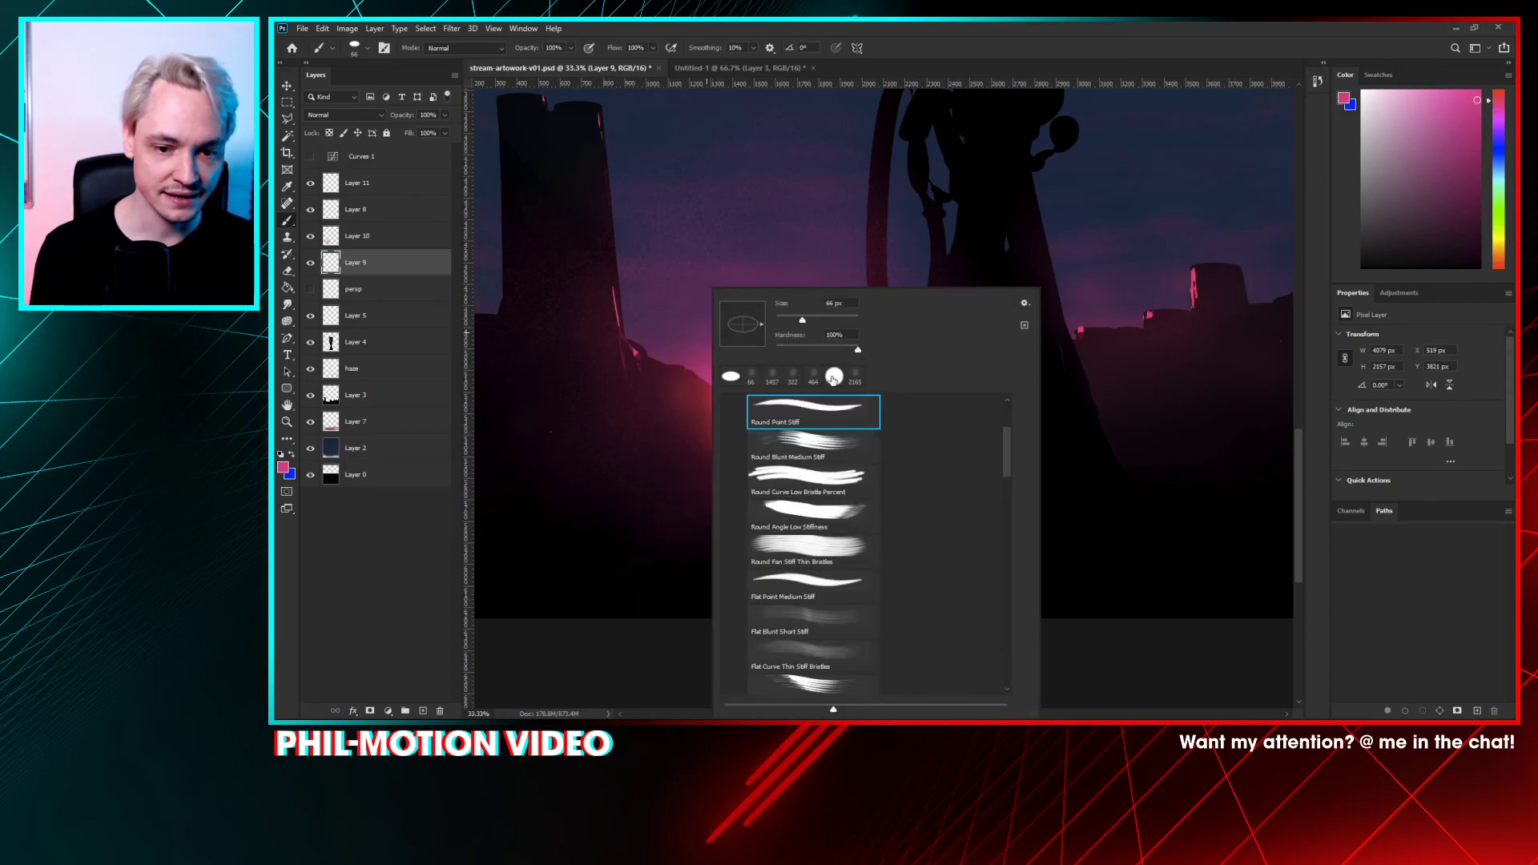
drag(740, 328, 754, 327)
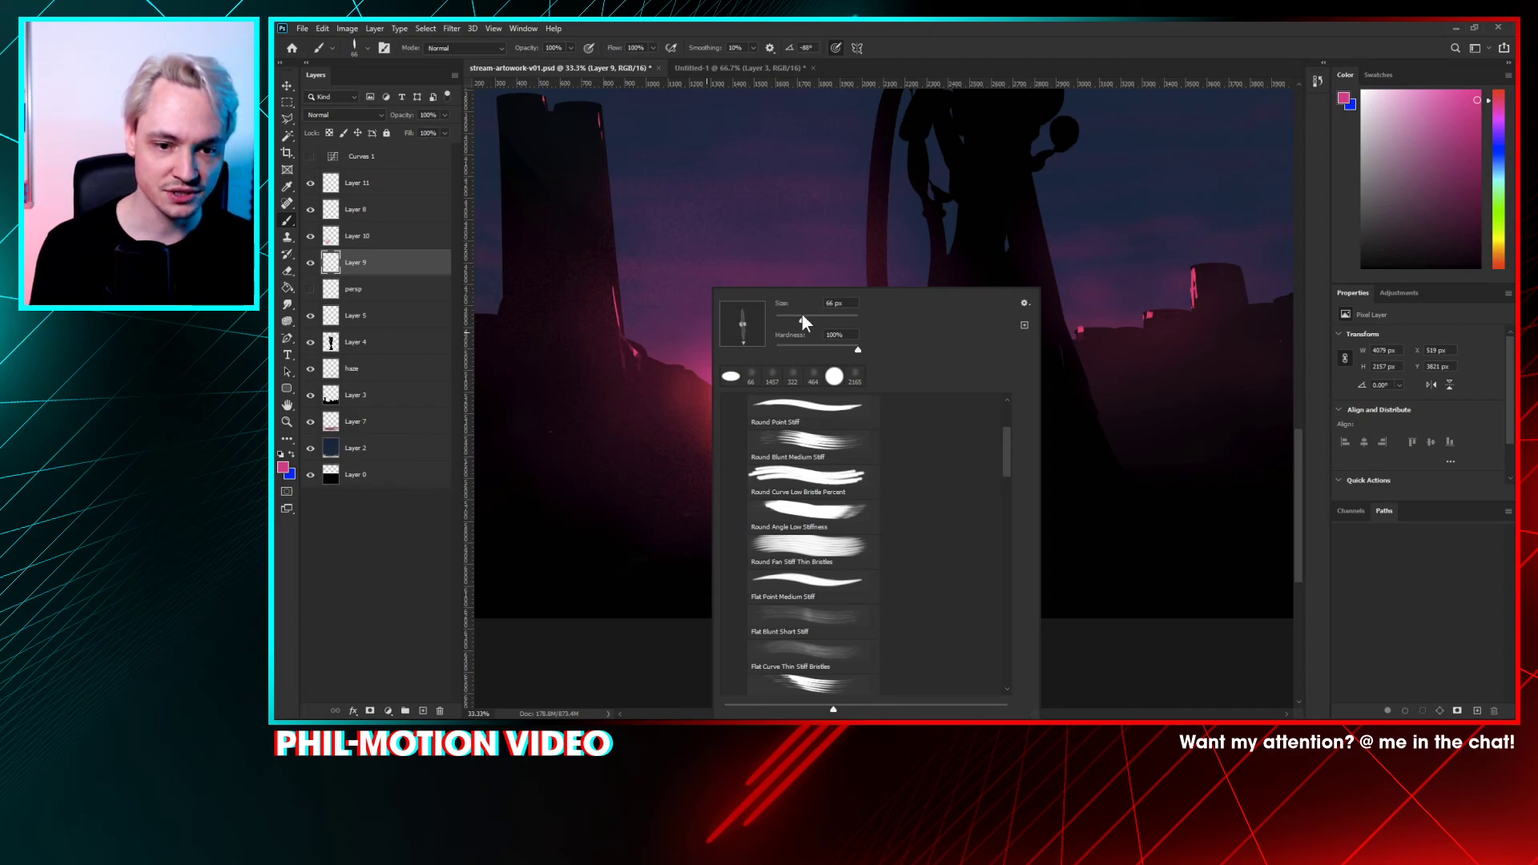
key(Return)
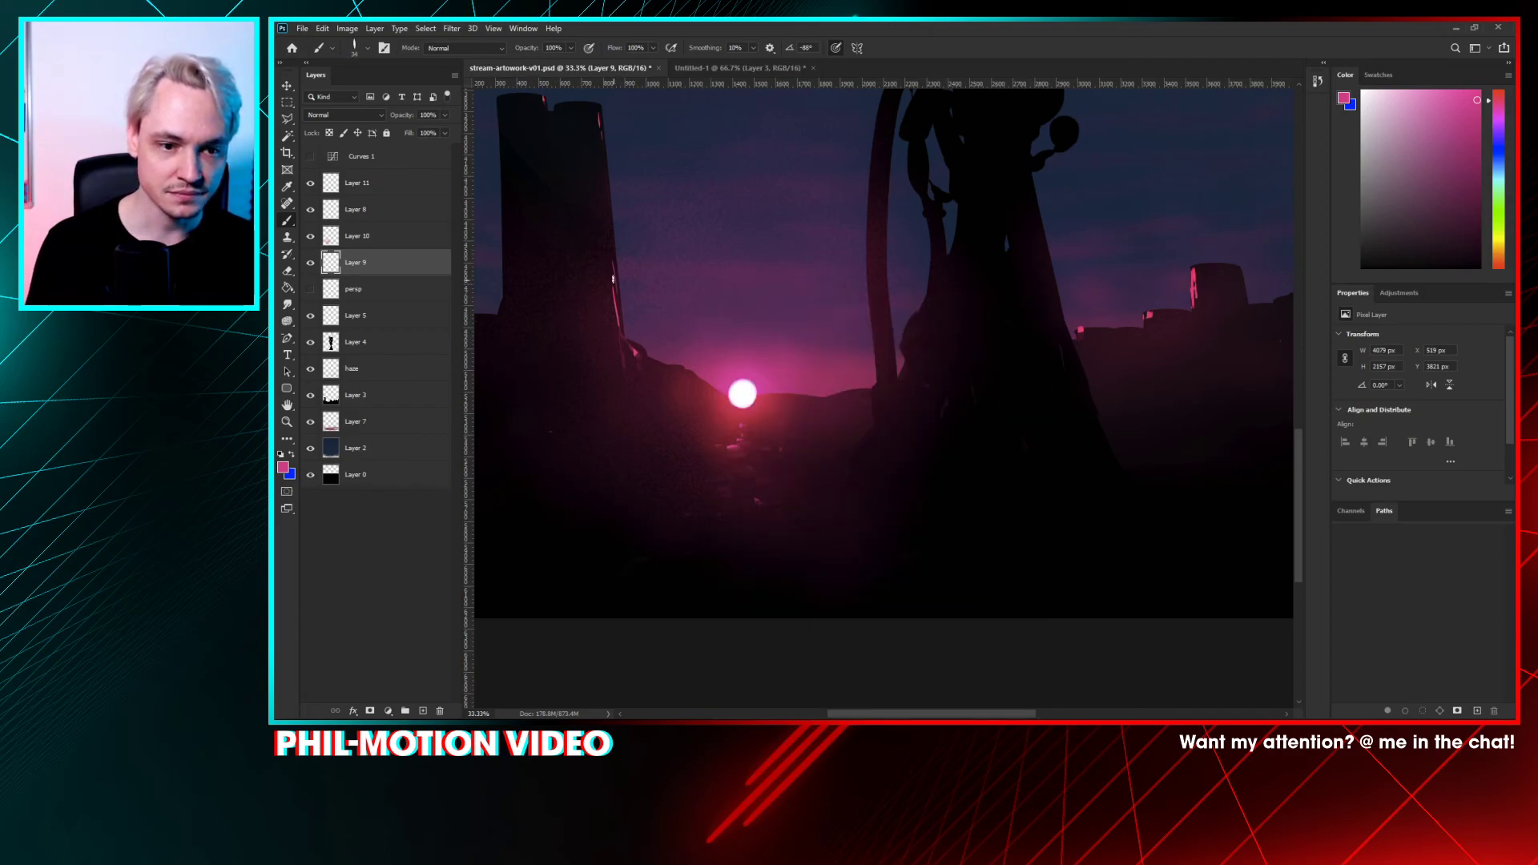
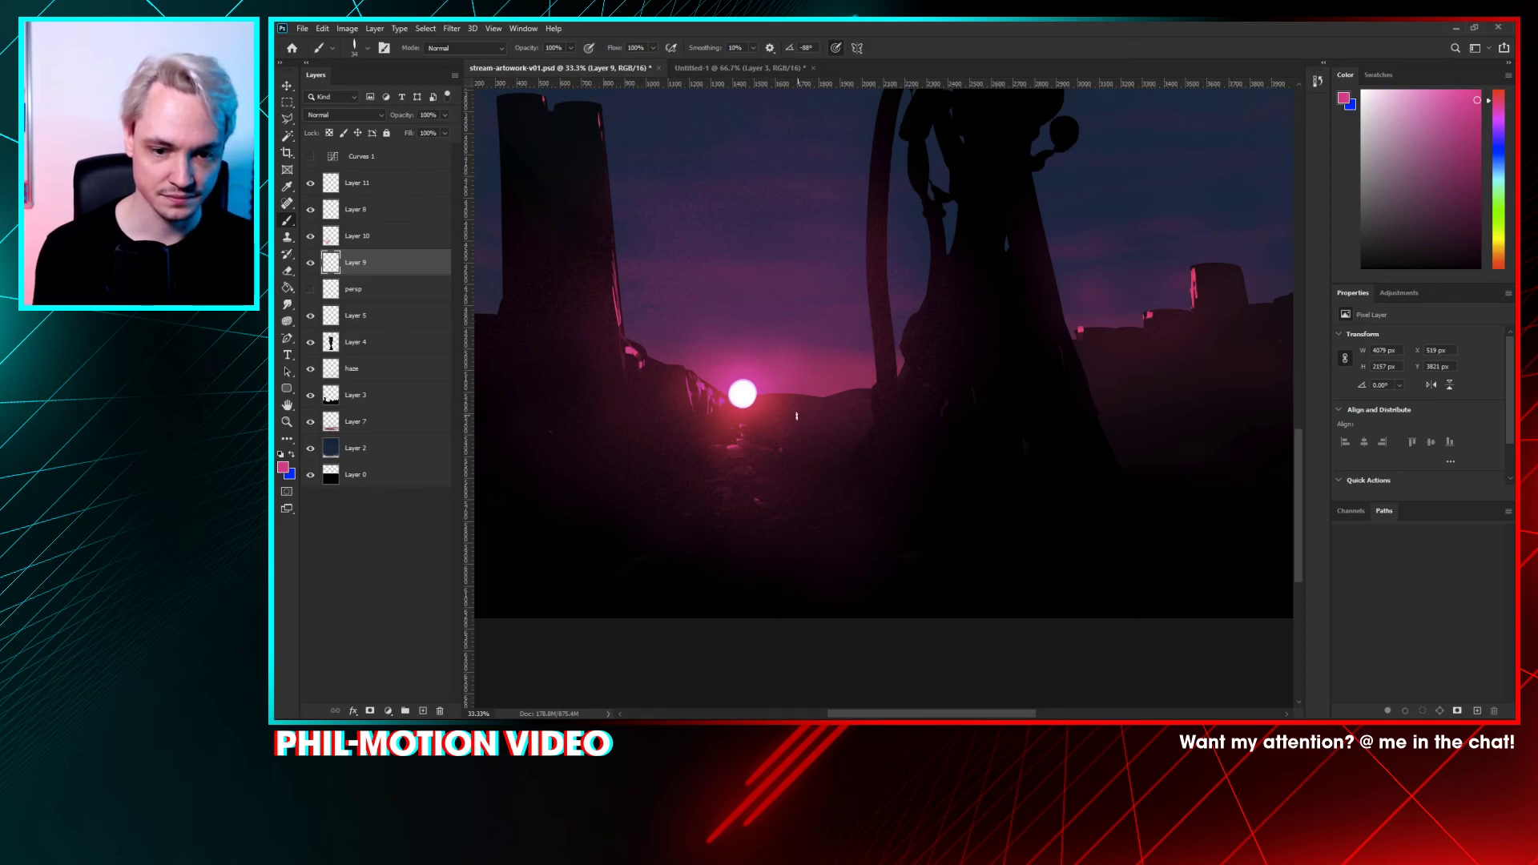
- Paint thin pink rim highlights along the hill ridges on both sides of the sun on Layer 9
drag(796, 416, 831, 411)
key(ctrl+minus)
key(ctrl+minus)
key(ctrl+minus)
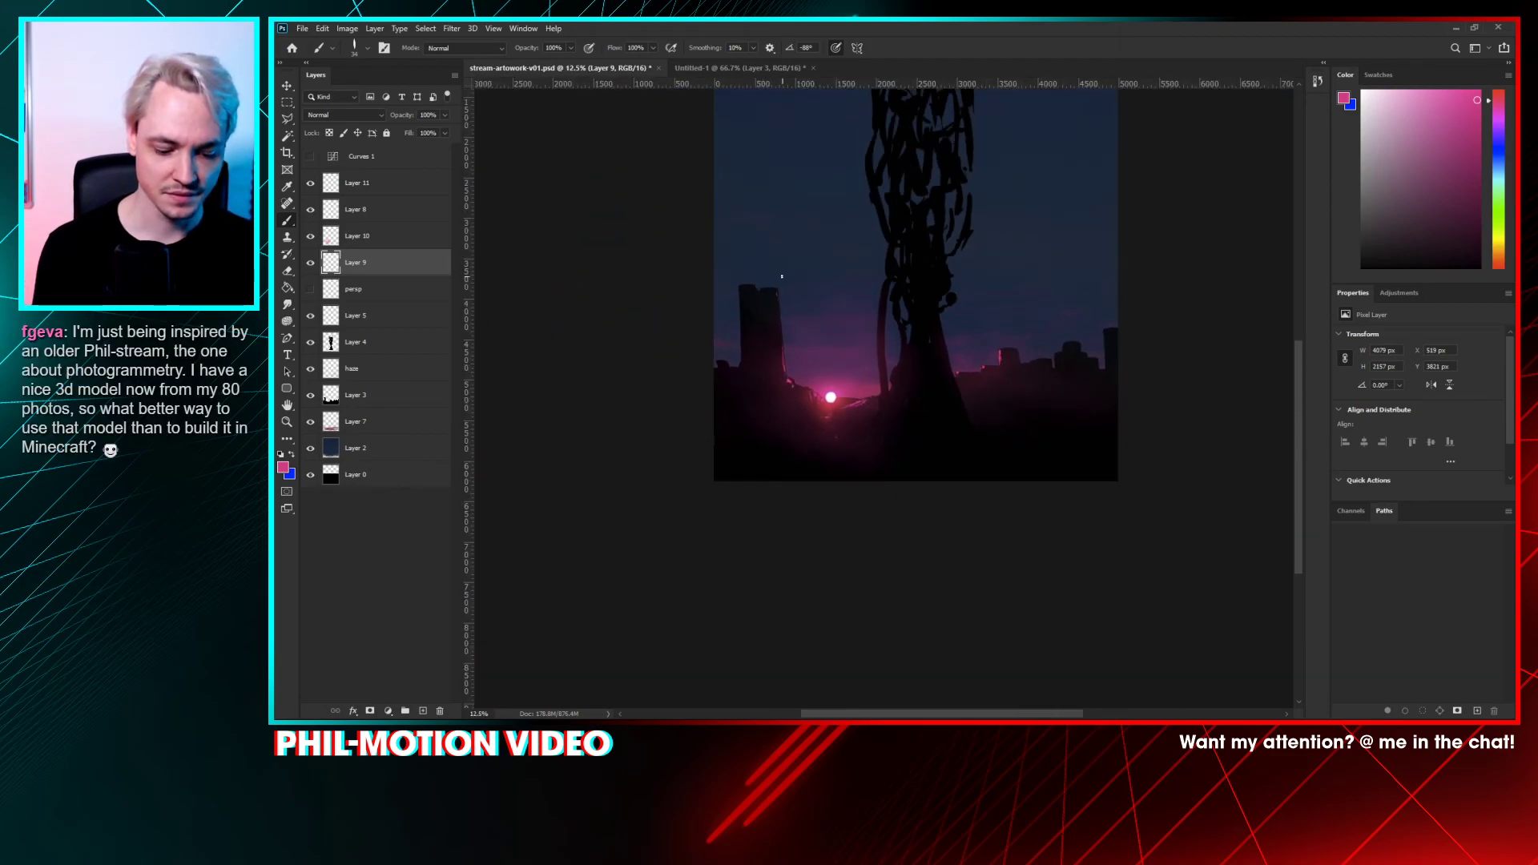
- Erase the pink rim highlights from the upper part of the ruined tower beside the sun
key(e)
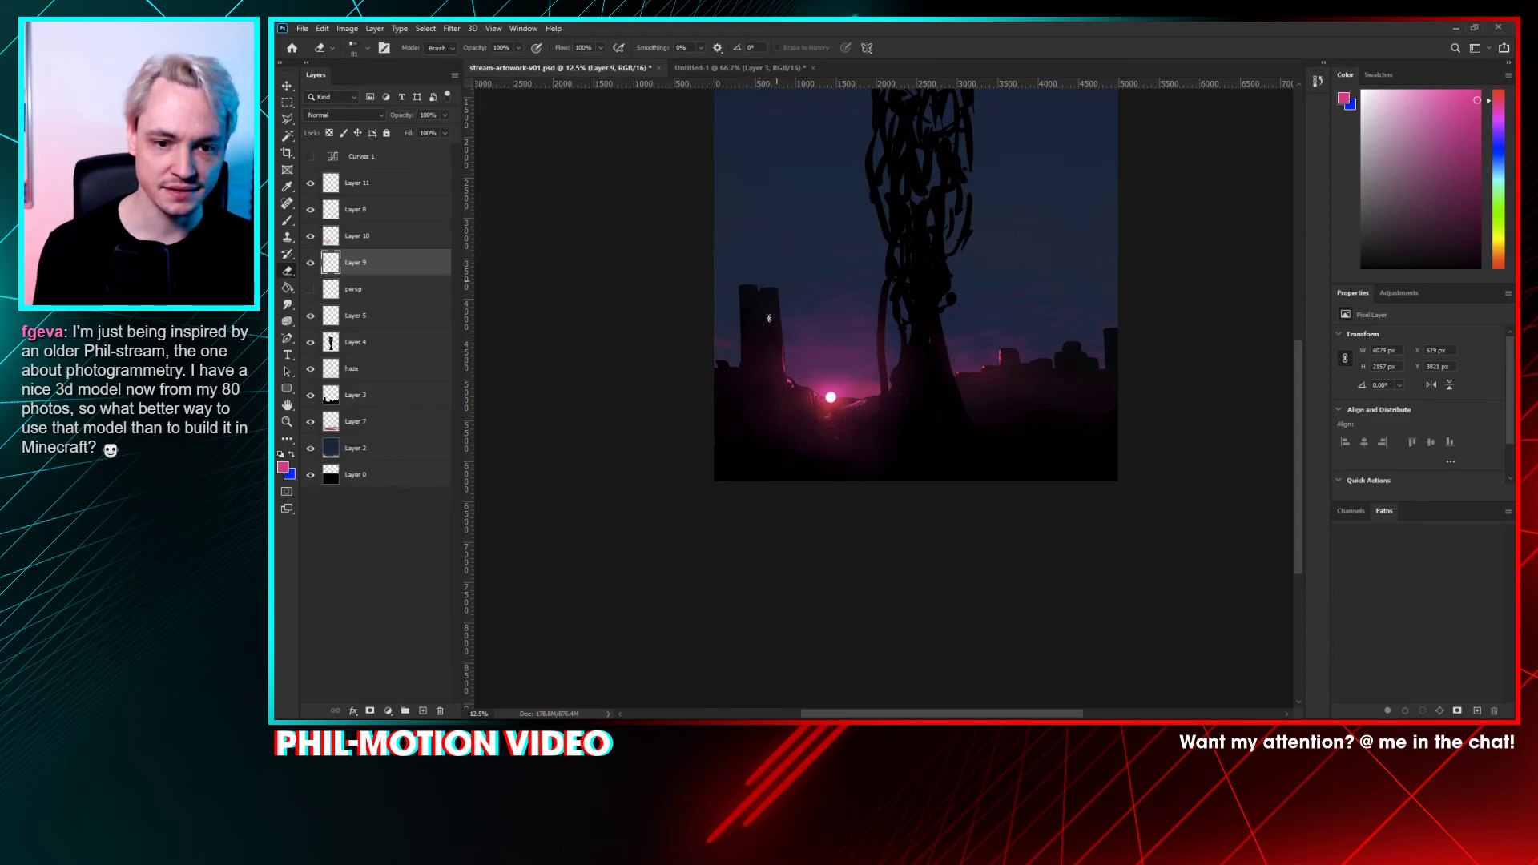
drag(769, 318, 780, 338)
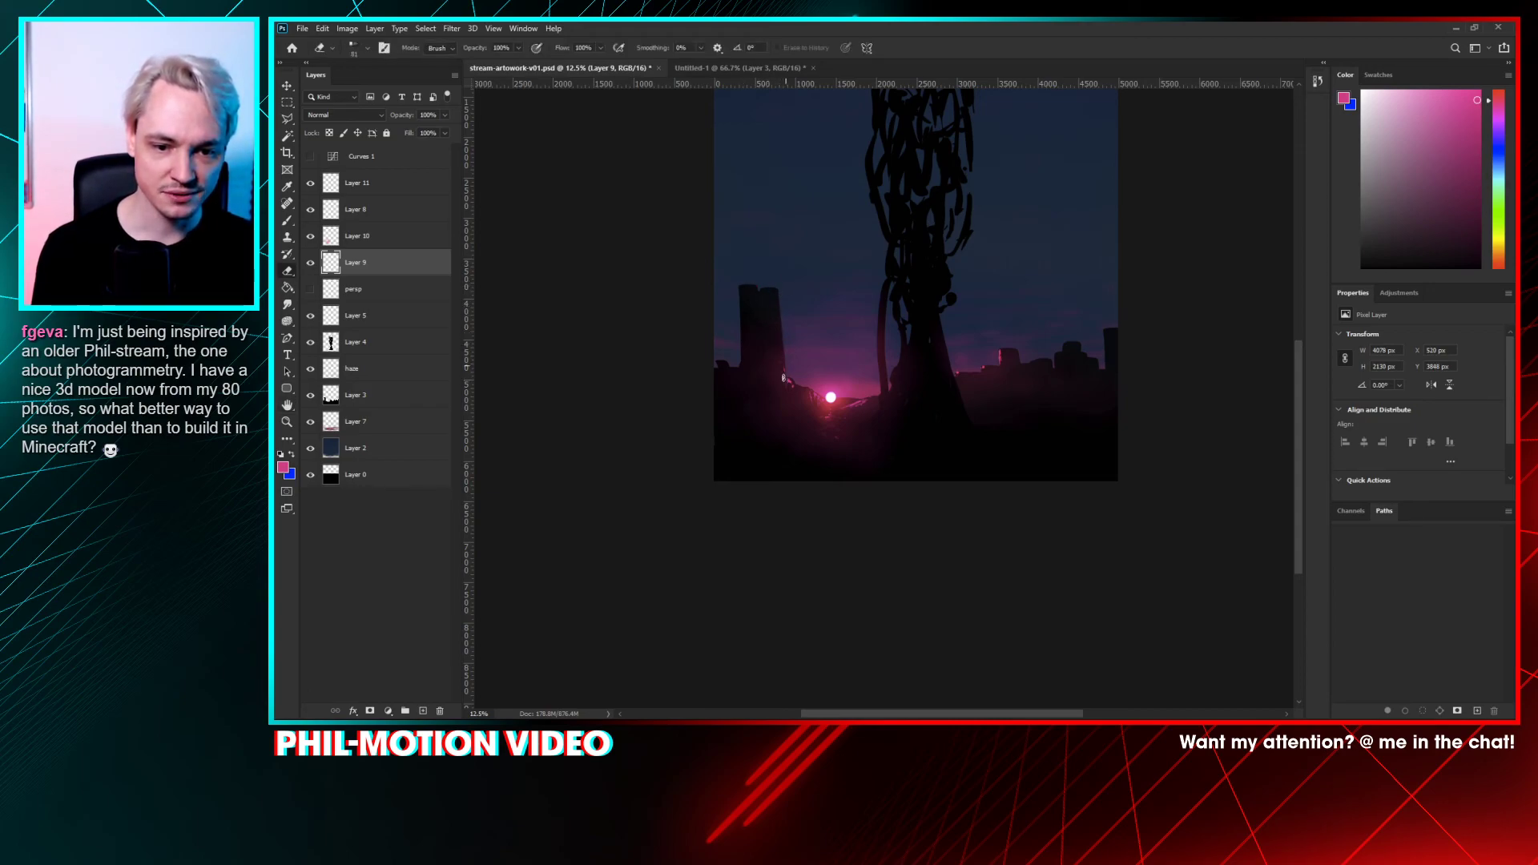
key(space)
- Paint and trim small pink highlights on the rocks at the tower's base and in the foreground below the sun
key(b)
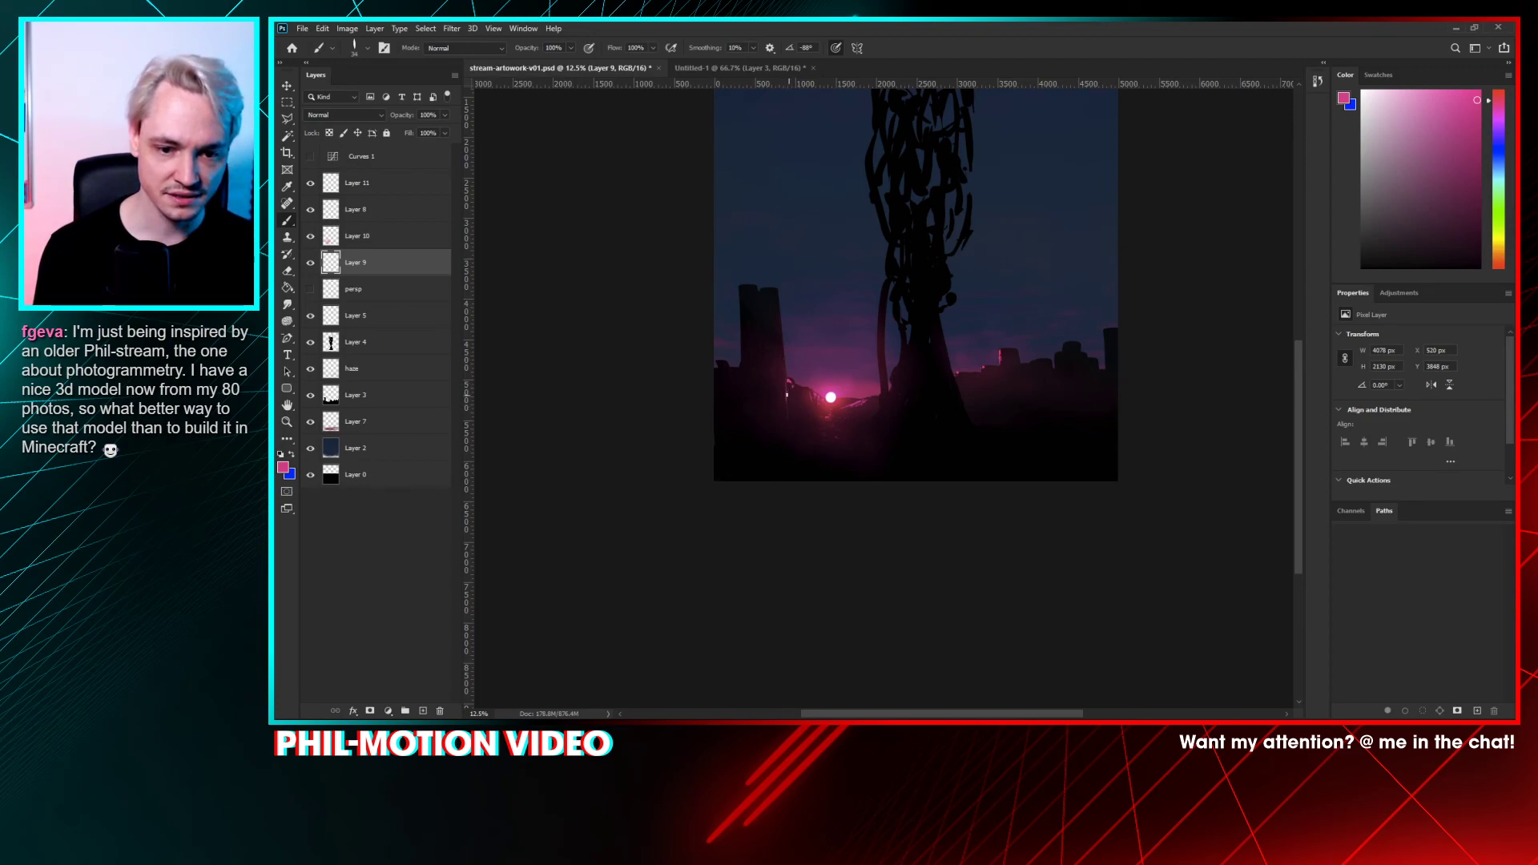
key(e)
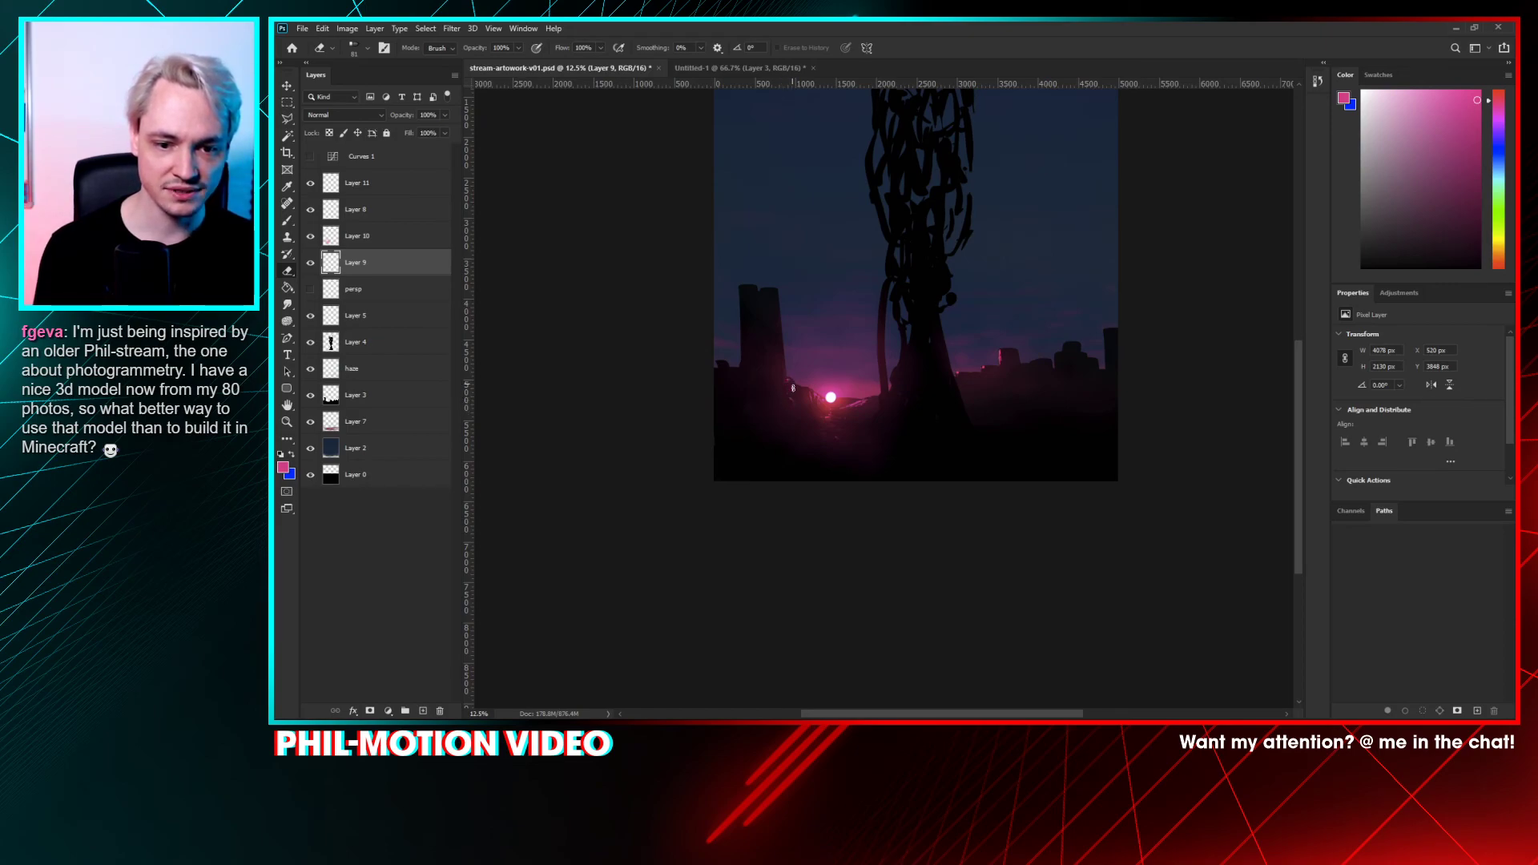
key(b)
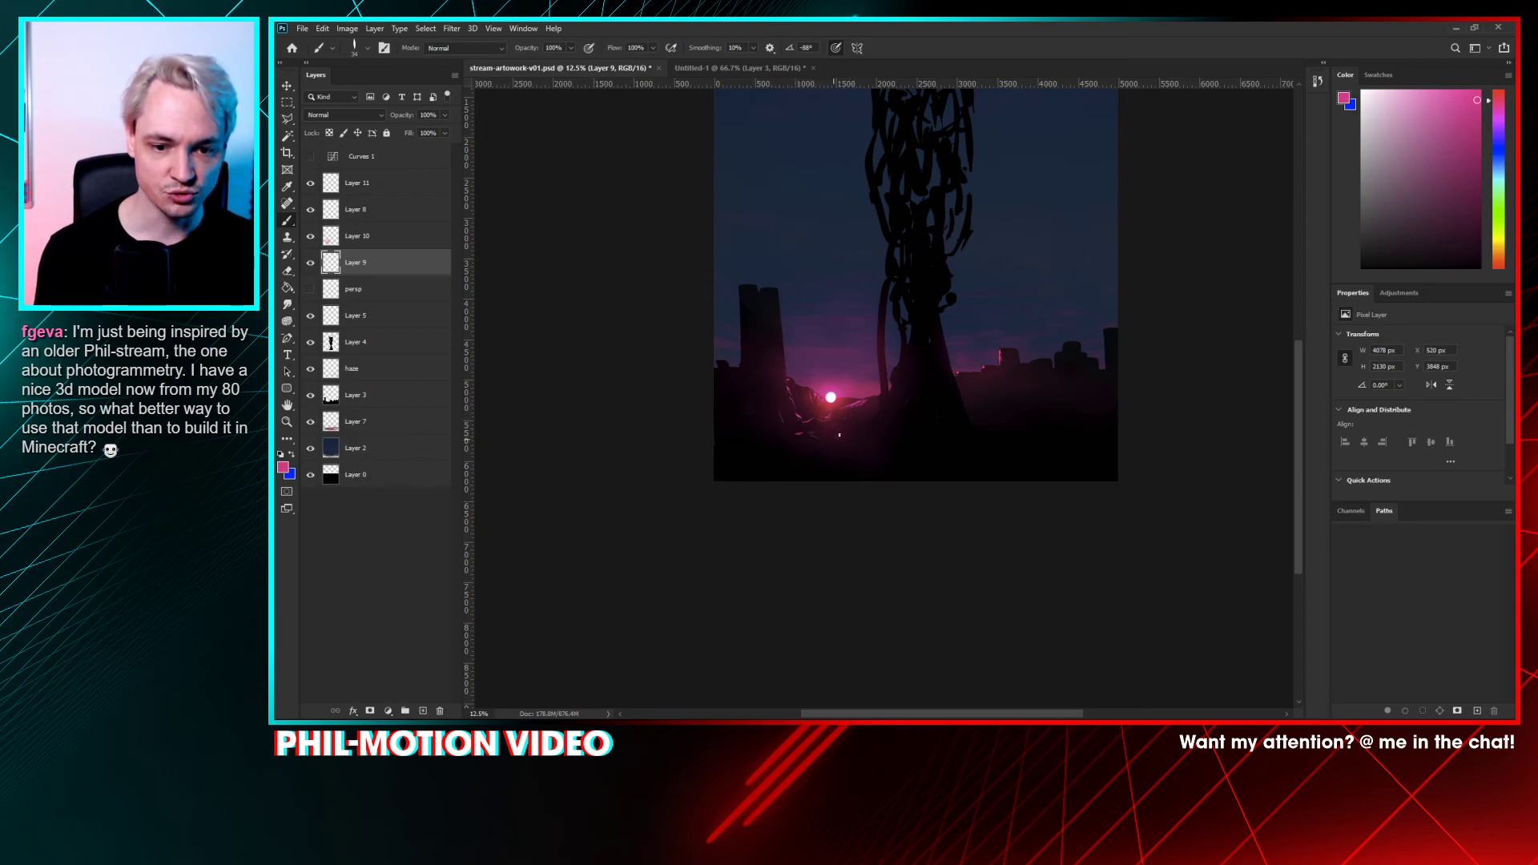
key(e)
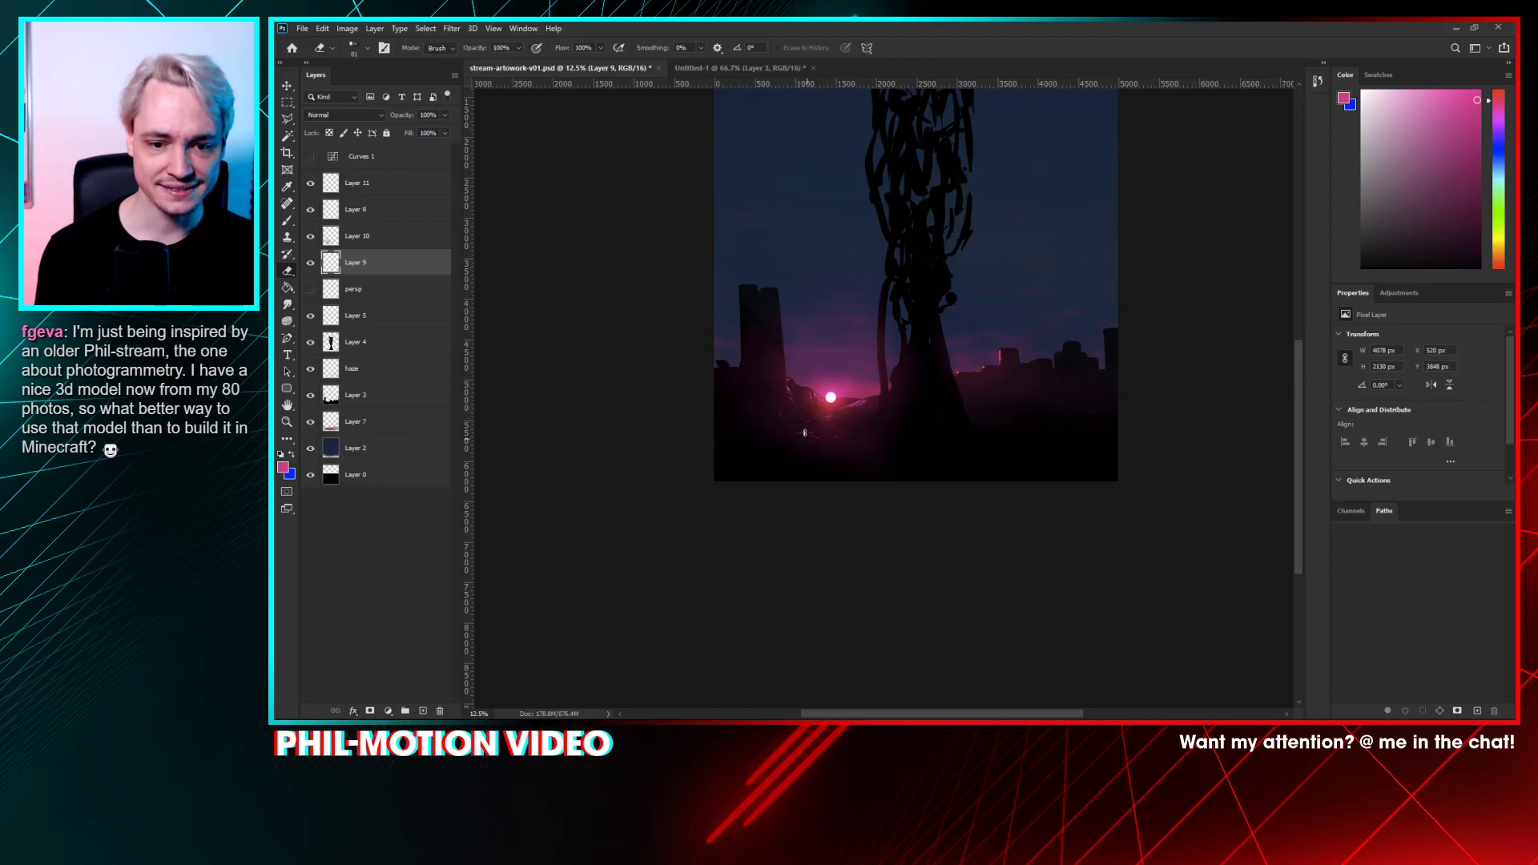
- Switch to the Untitled-1 document and merge all layers above the background into one
click(731, 72)
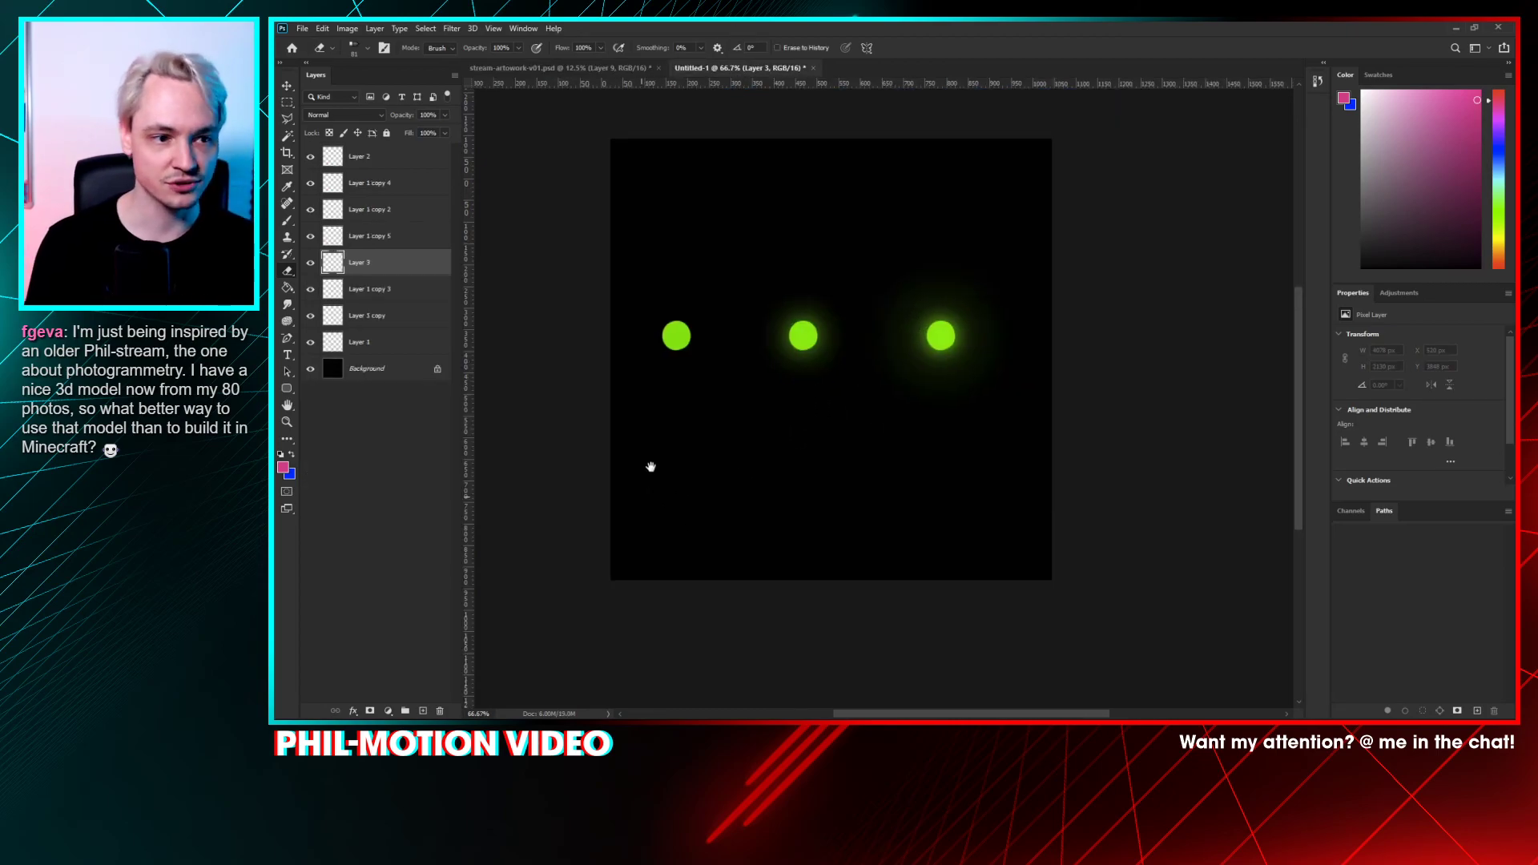
click(371, 317)
shift+click(372, 157)
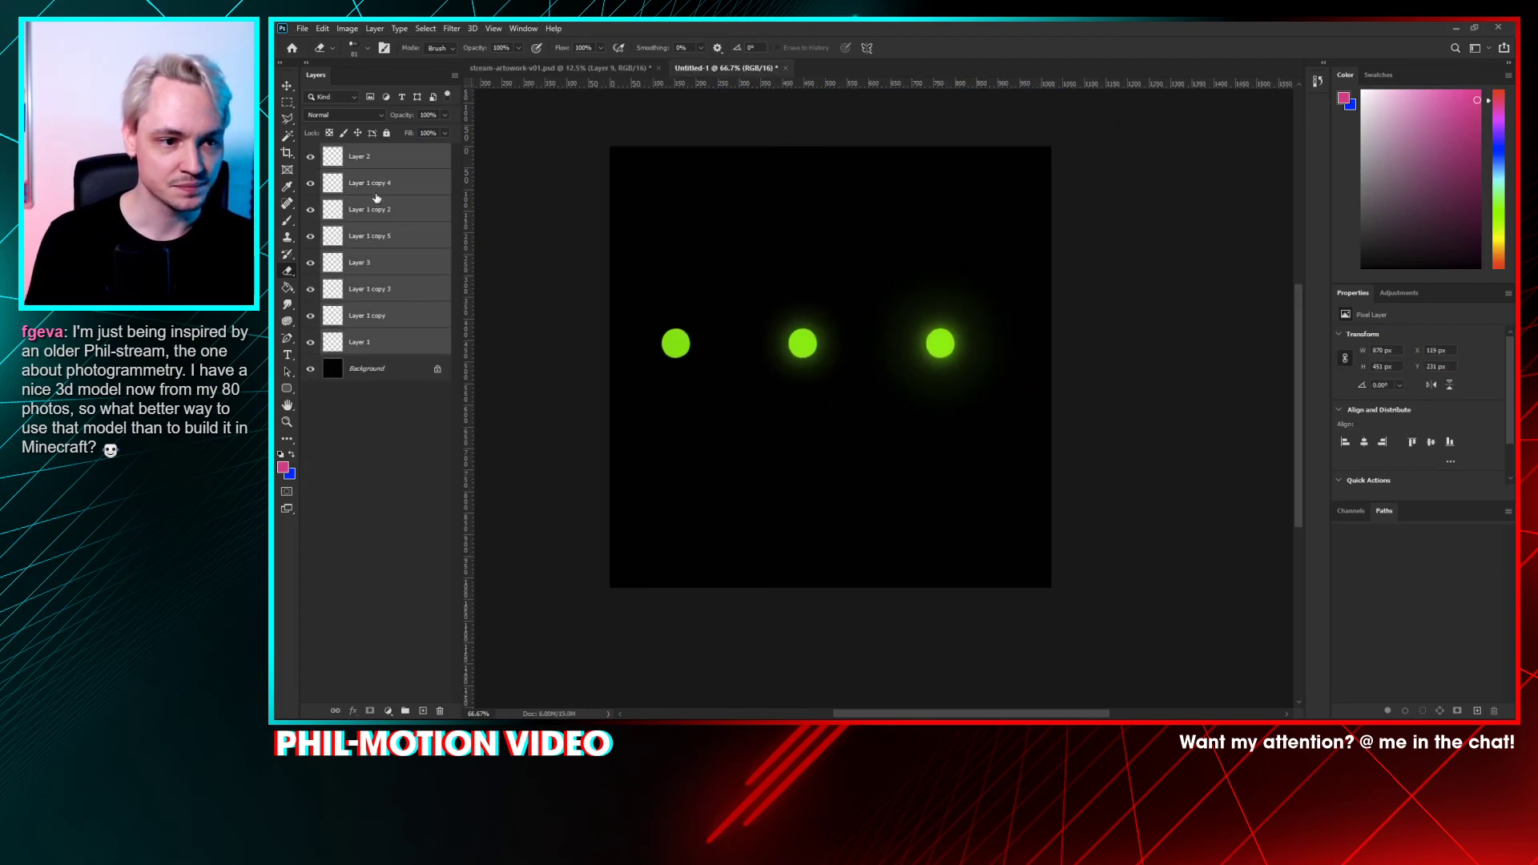
drag(373, 198, 385, 443)
click(385, 443)
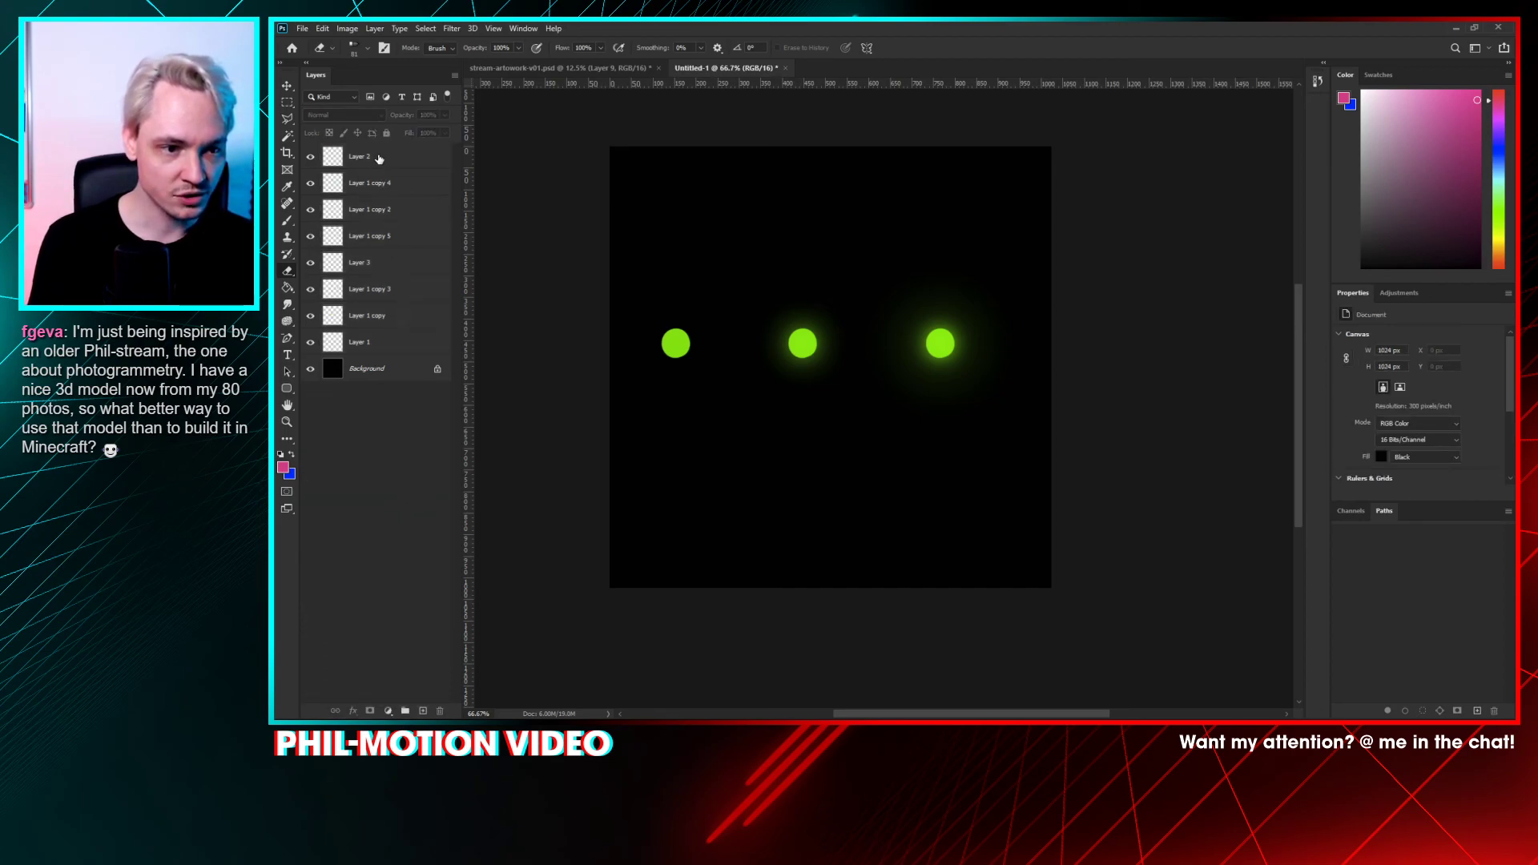
click(376, 158)
shift+click(399, 346)
key(ctrl+e)
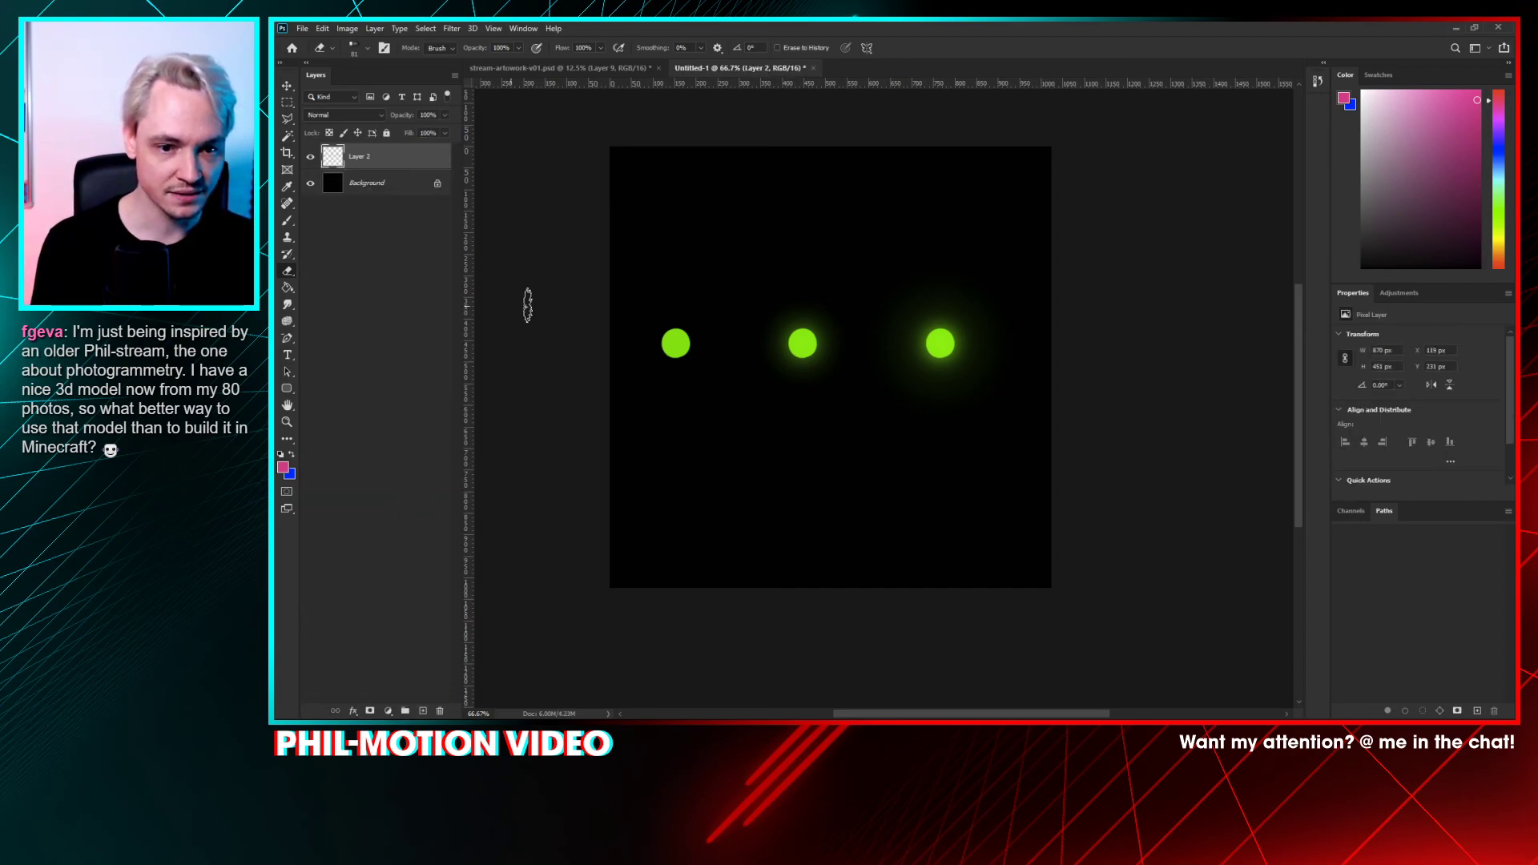
- Remove the left and middle green dots from Layer 2 and shift the remaining glowing dot slightly to the right
key(m)
drag(875, 224, 569, 484)
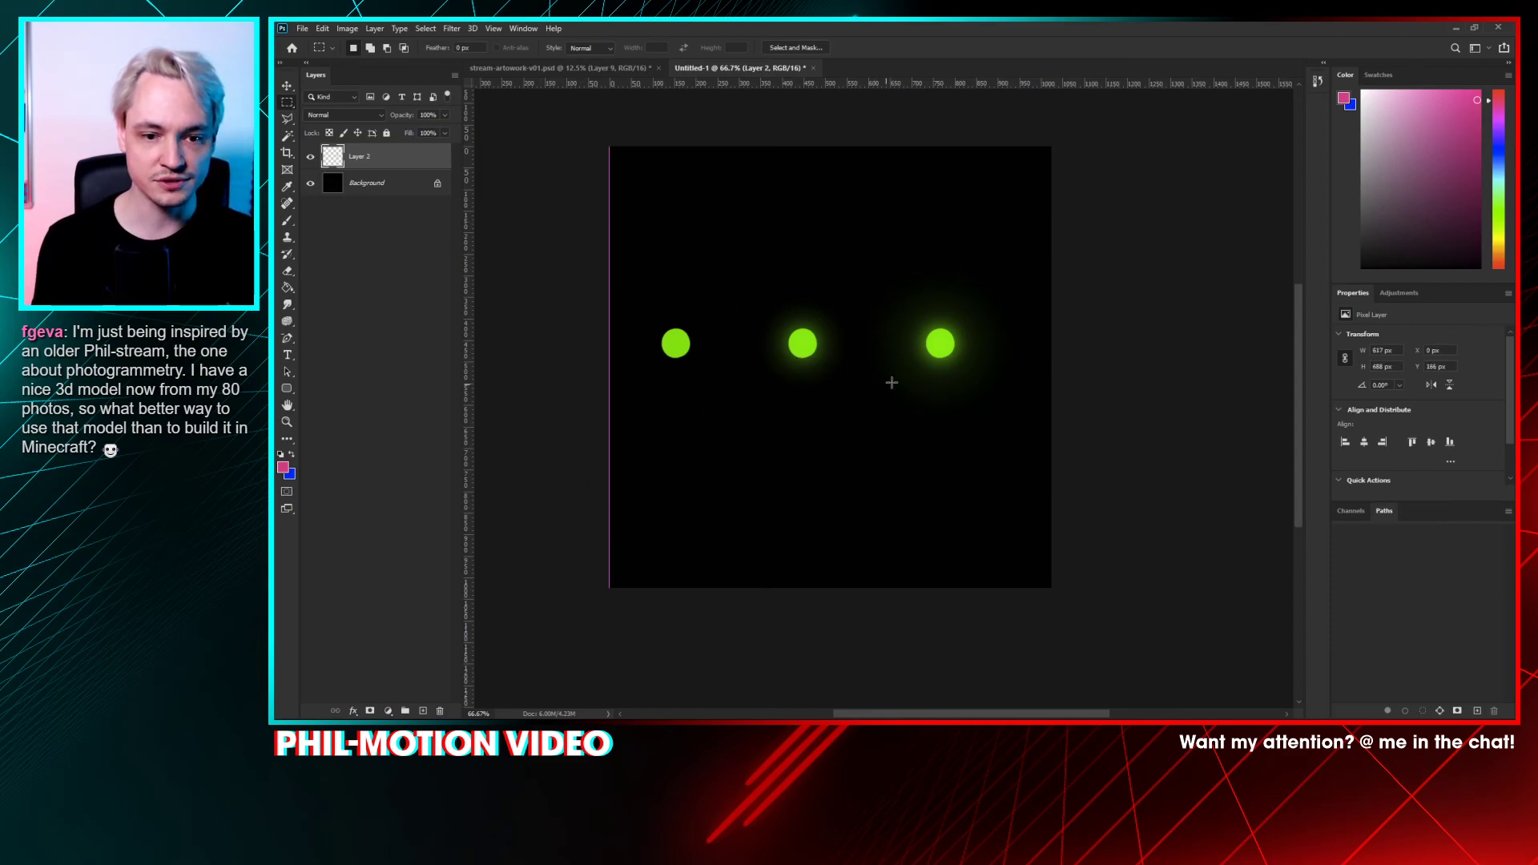
key(Delete)
drag(948, 365, 964, 369)
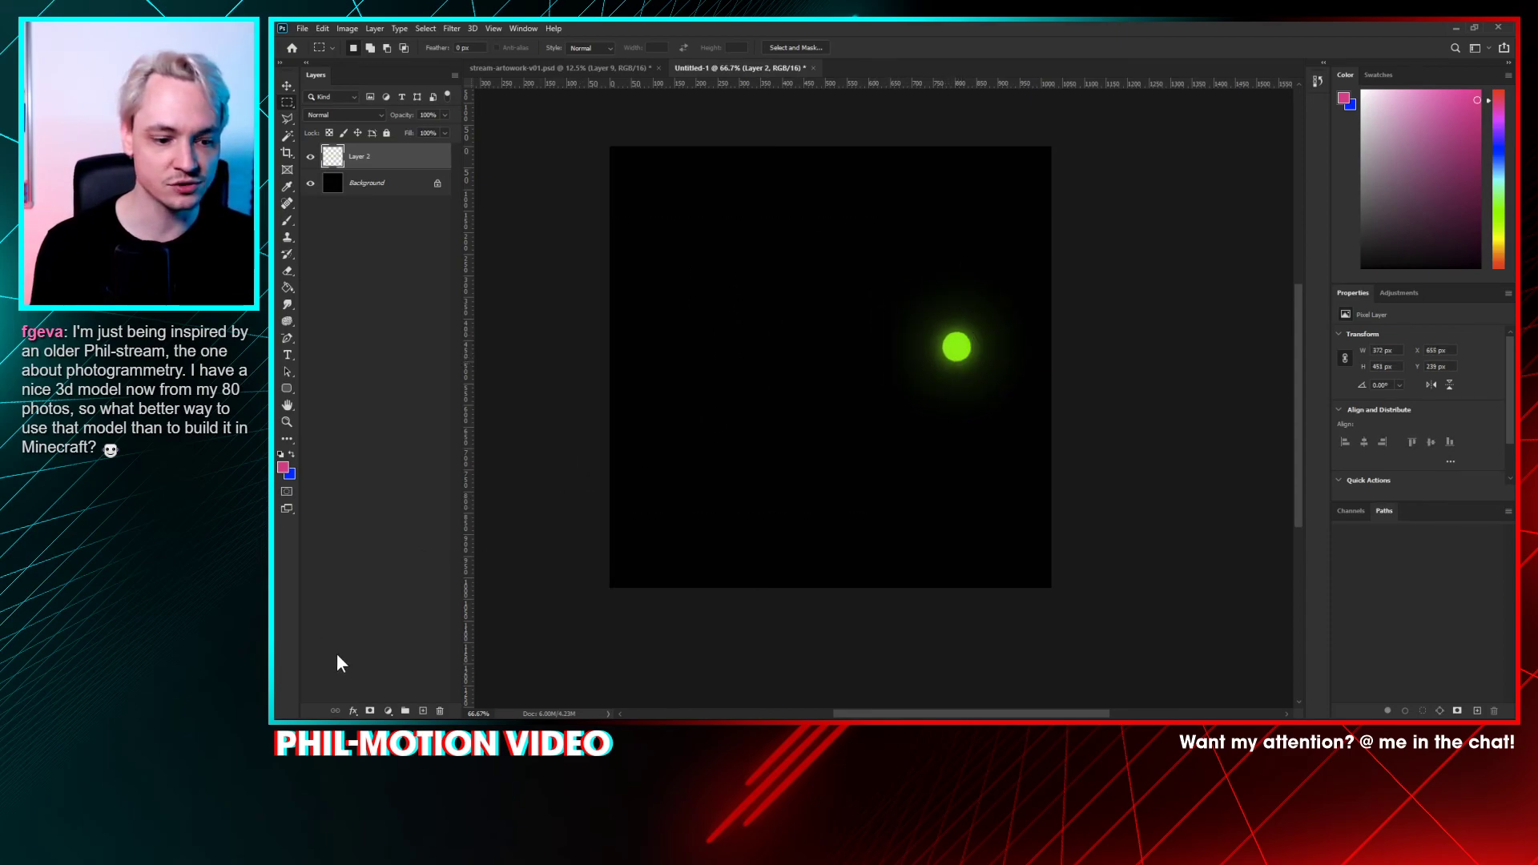
- Add a new layer above Layer 2 and sample a dark green from the dot's glow as the brush color
click(423, 711)
mouse_move(628, 242)
mouse_down()
mouse_move(820, 543)
mouse_move(790, 550)
mouse_move(786, 527)
mouse_up()
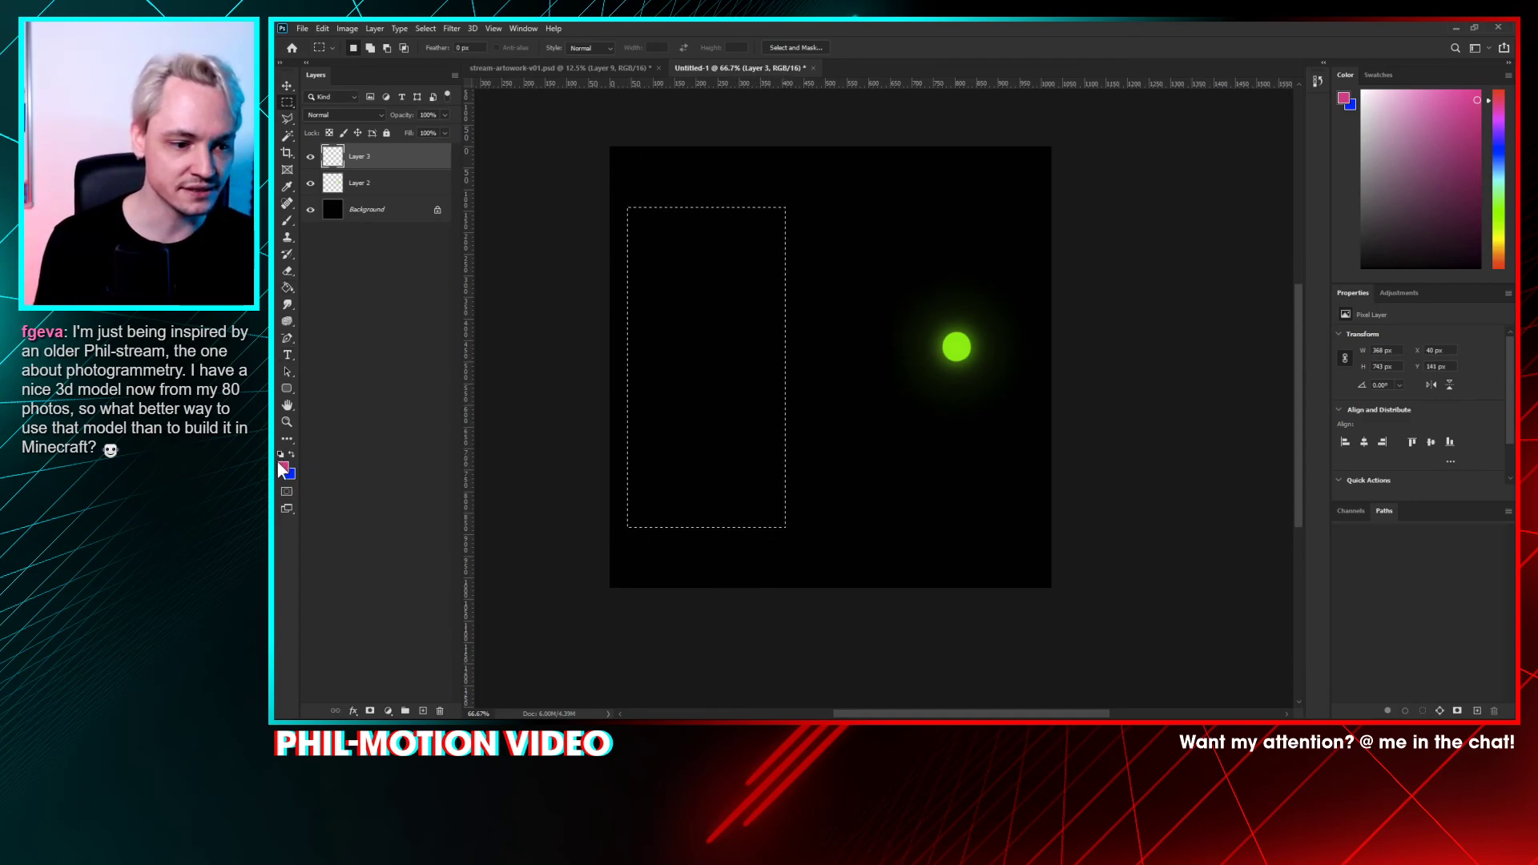
key(b)
key(ctrl+d)
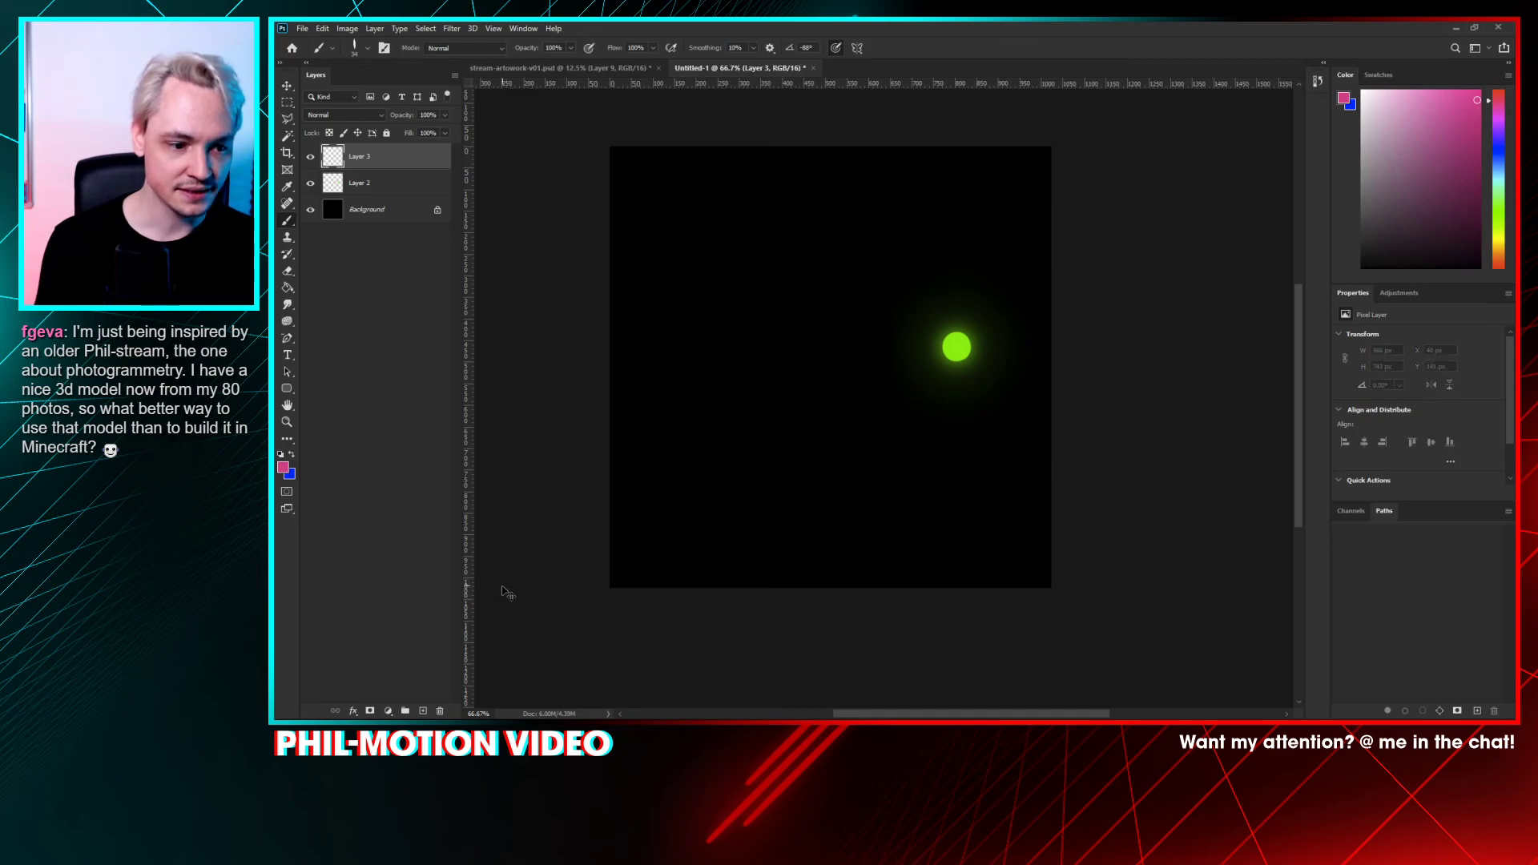
alt+click(953, 340)
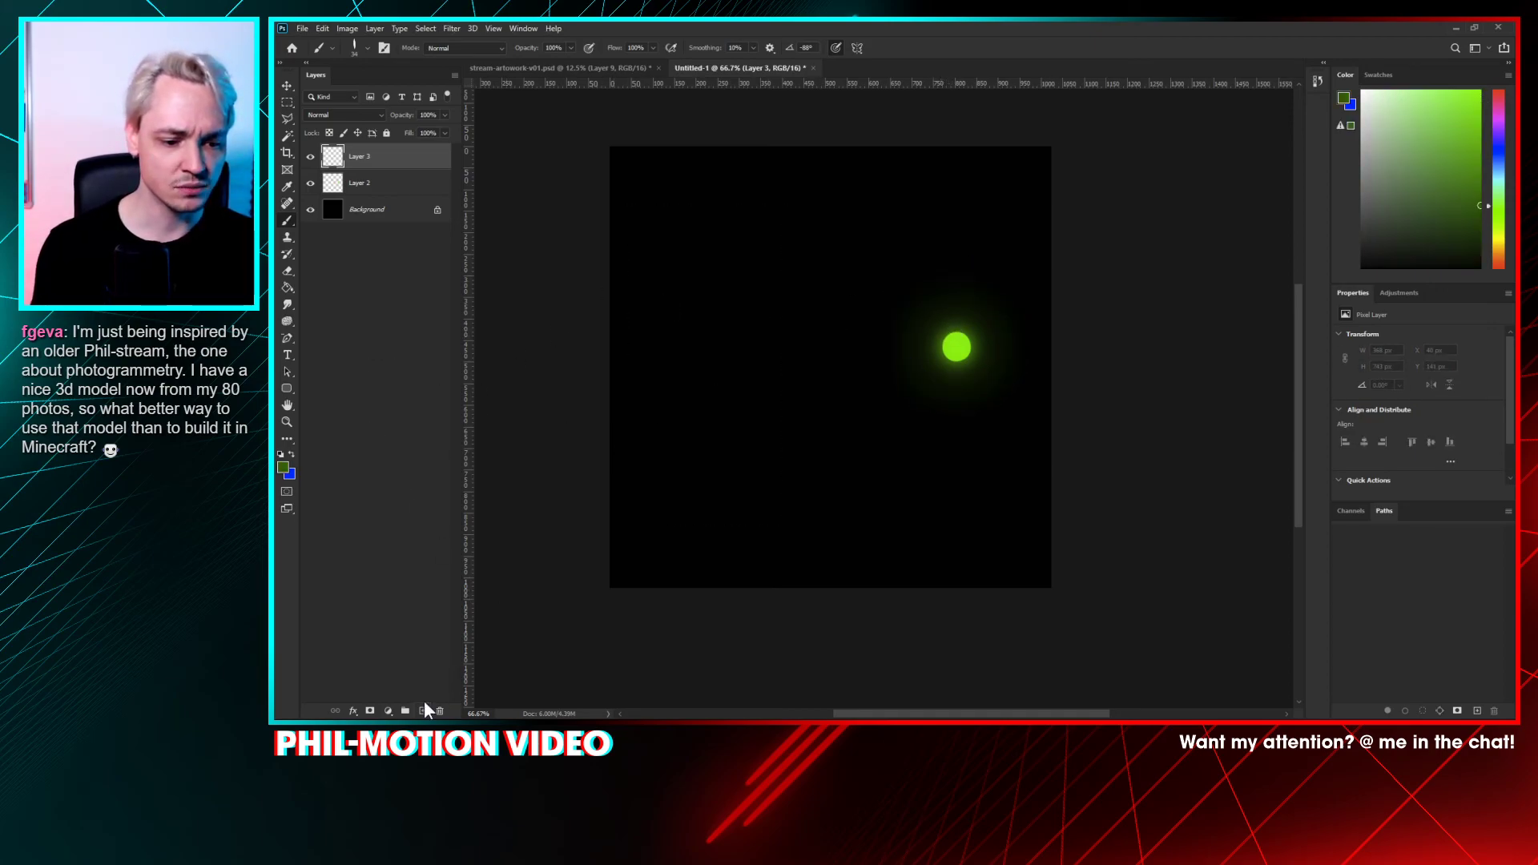
- Make the brush tip round at 72 px and paint a broad vertical dark green stroke on Layer 3 left of the glowing dot
click(440, 655)
right_click(745, 320)
drag(818, 323, 834, 323)
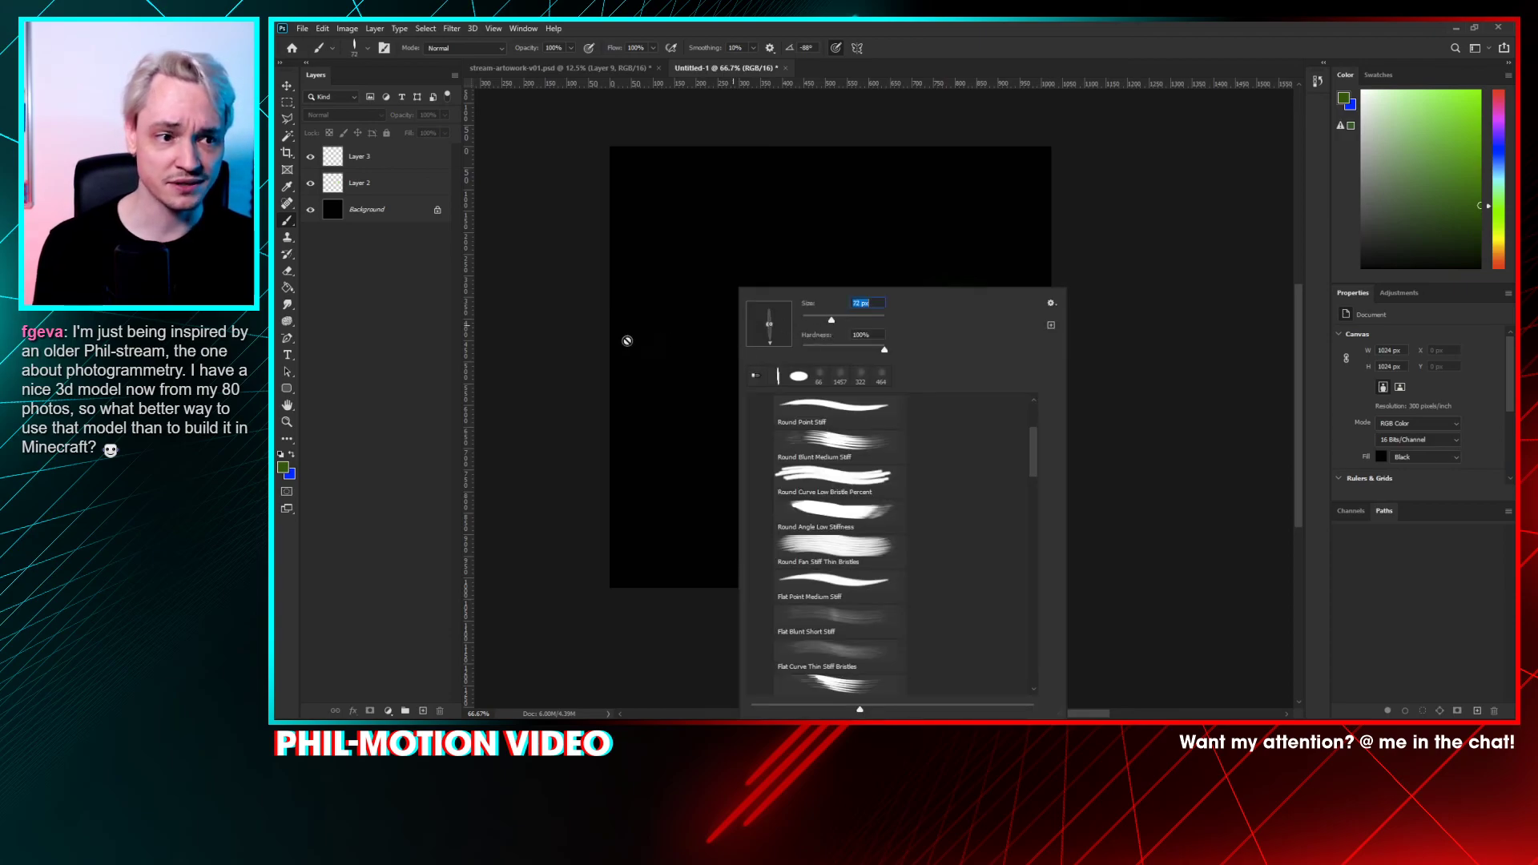
click(373, 159)
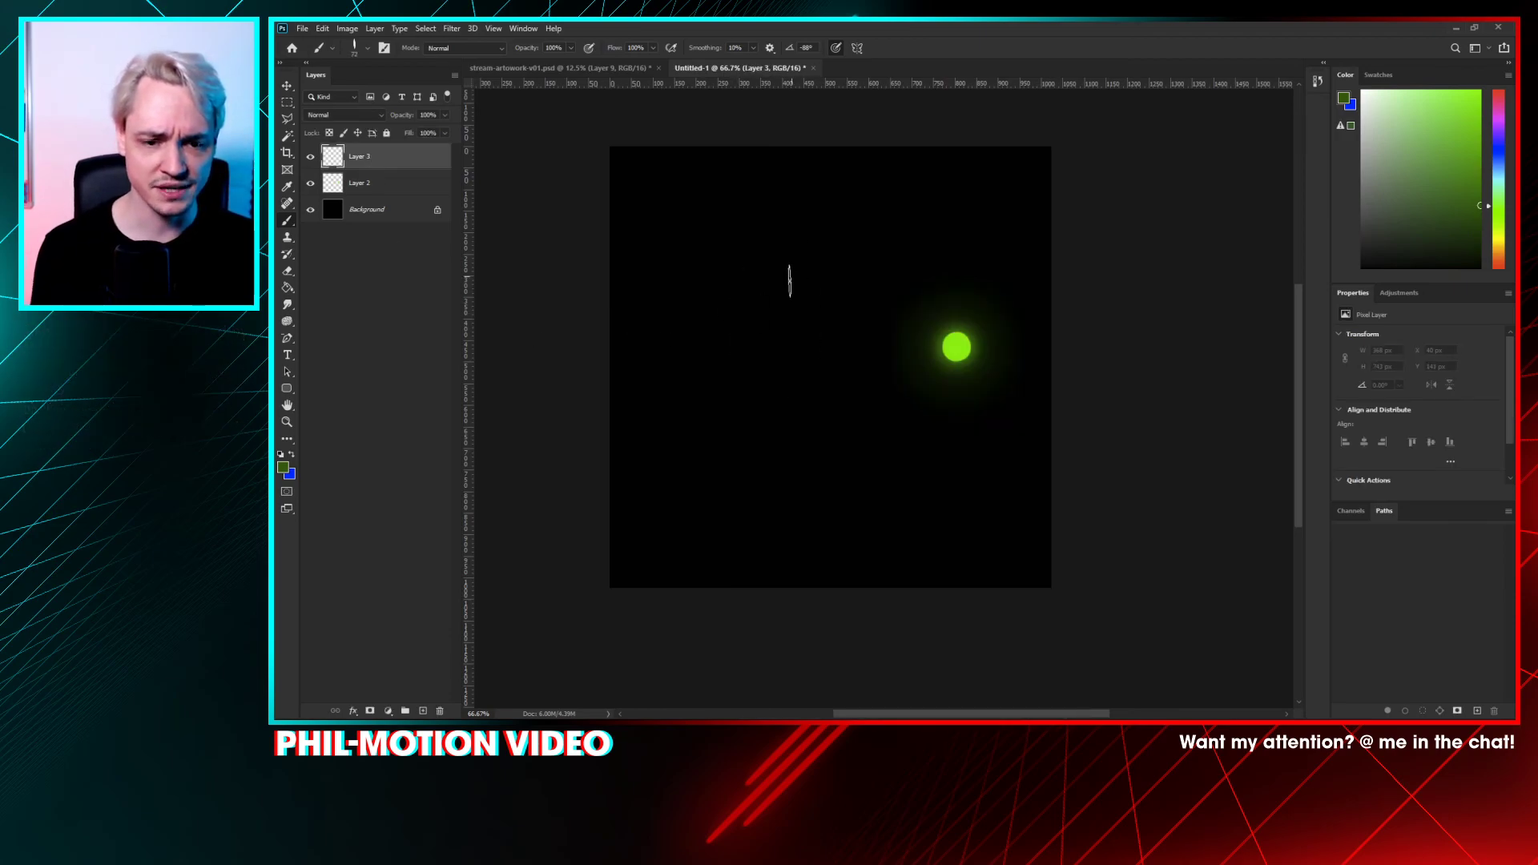
right_click(783, 343)
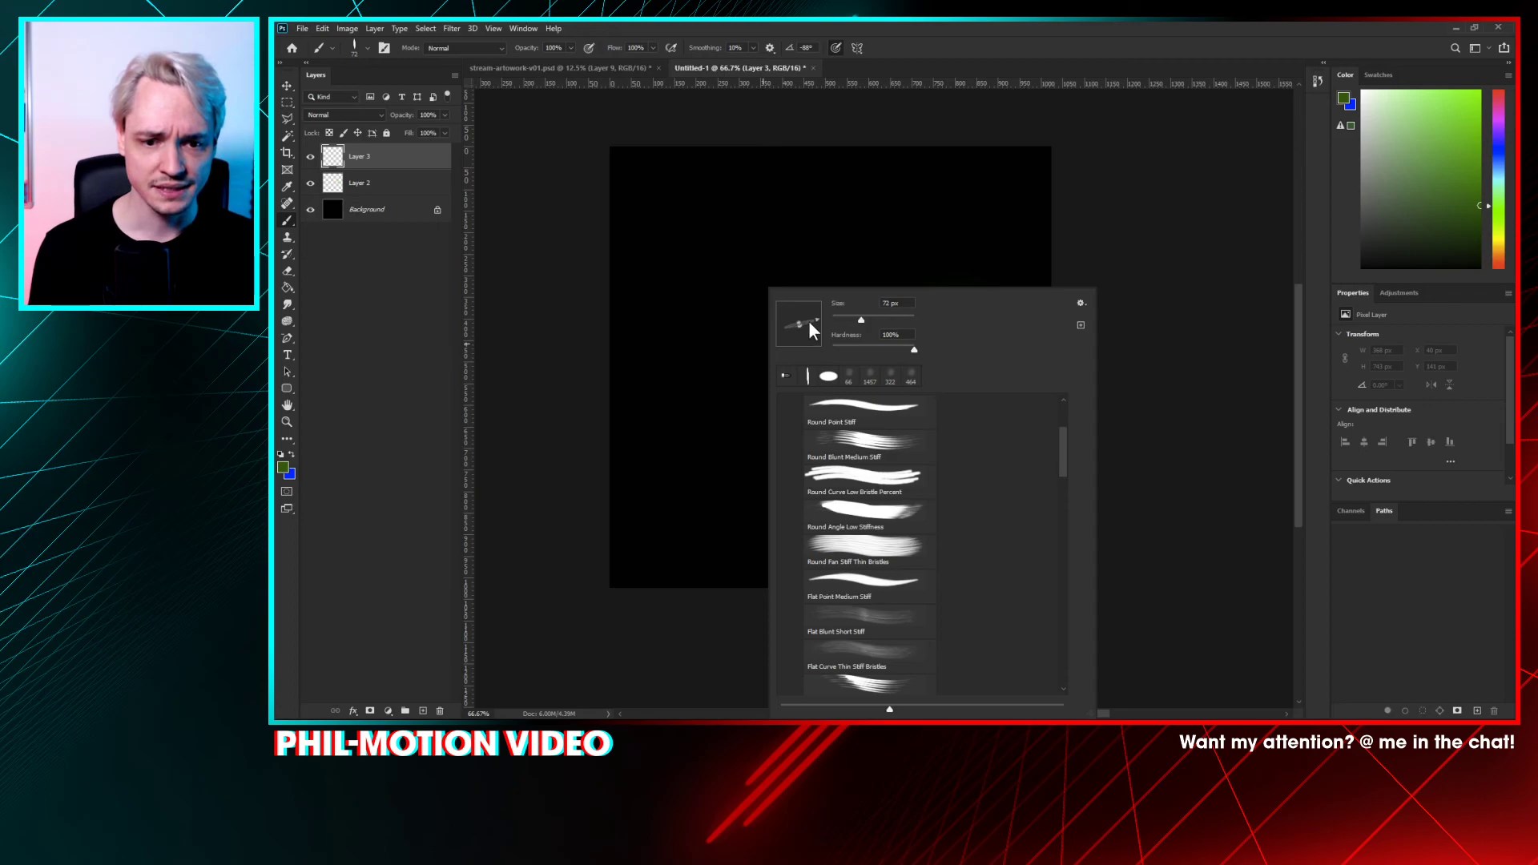
drag(799, 324, 800, 338)
mouse_move(777, 253)
mouse_down()
mouse_move(787, 423)
mouse_move(782, 294)
mouse_move(766, 407)
mouse_move(766, 280)
mouse_move(774, 394)
mouse_move(760, 283)
mouse_move(750, 320)
mouse_move(755, 376)
mouse_move(789, 308)
mouse_move(790, 450)
mouse_up()
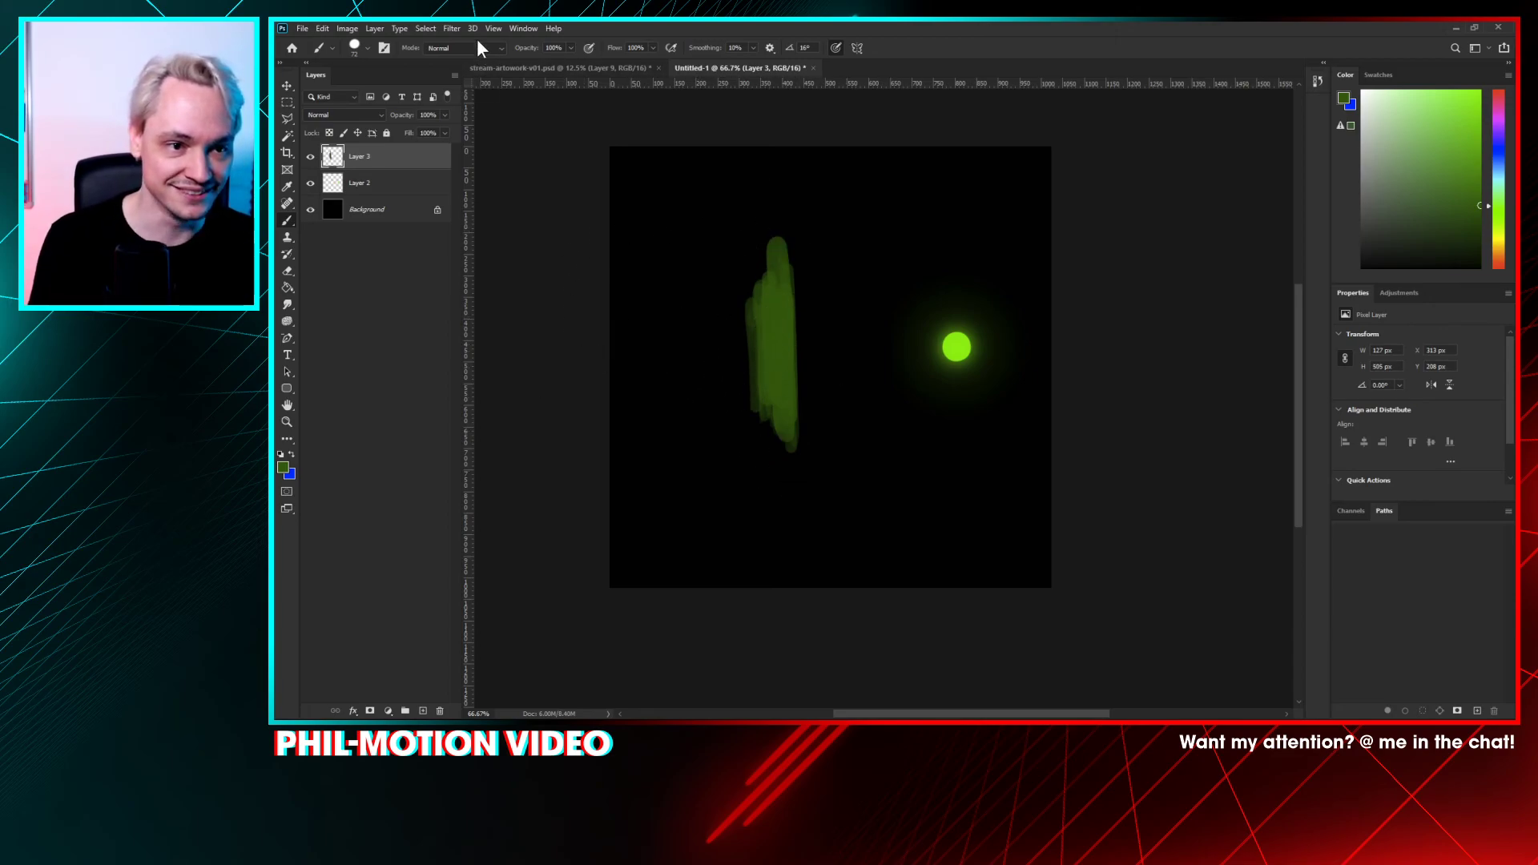
- Soften the dark green stroke on Layer 3 with a Gaussian Blur
key(ctrl+f)
mouse_move(830, 320)
mouse_down()
mouse_move(857, 371)
mouse_move(835, 337)
mouse_up()
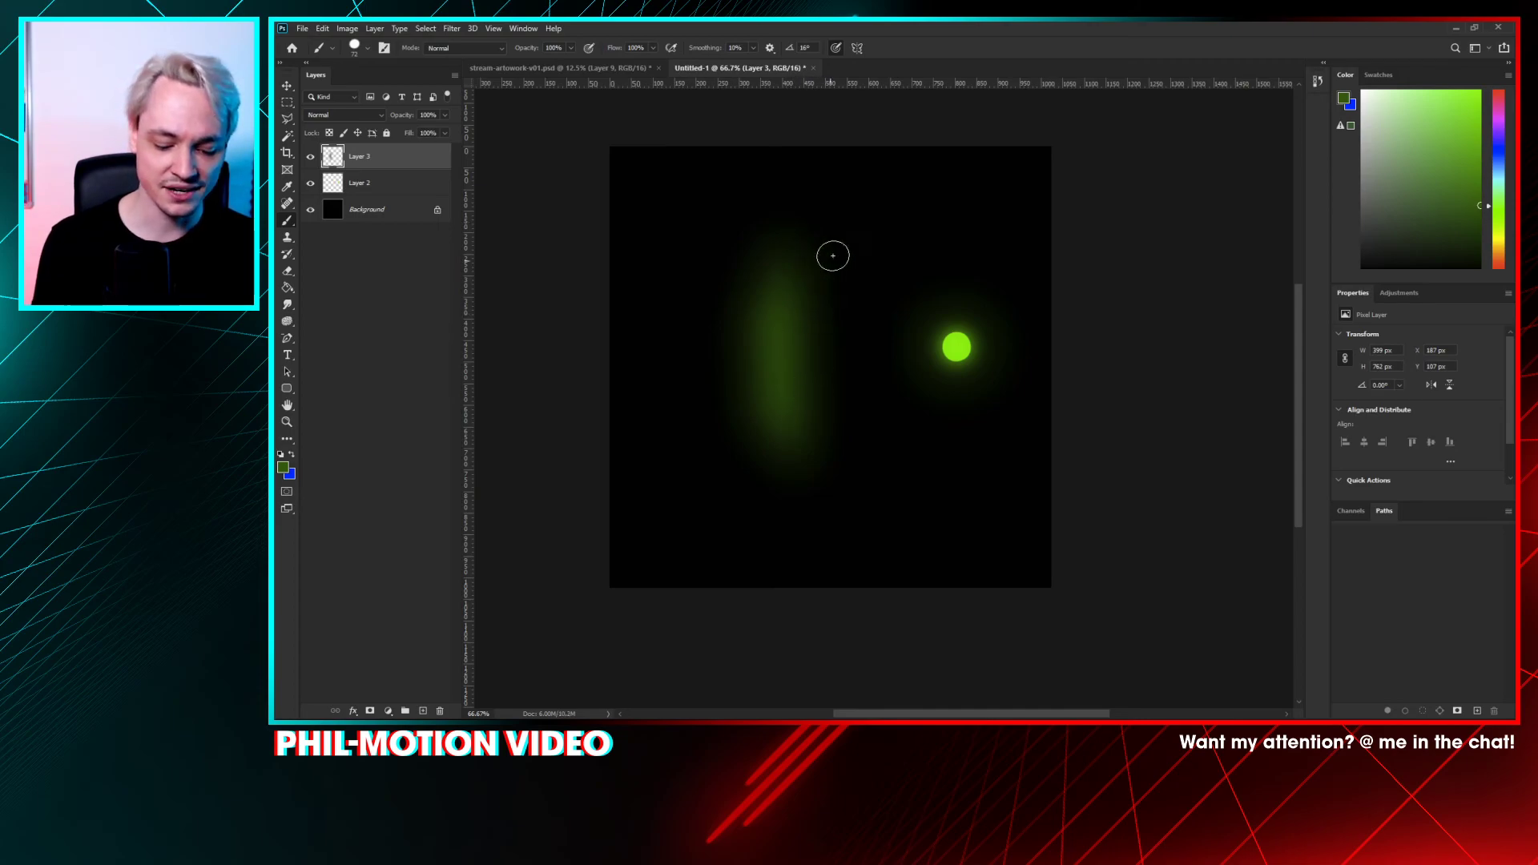
drag(856, 188, 836, 393)
key(ctrl+z)
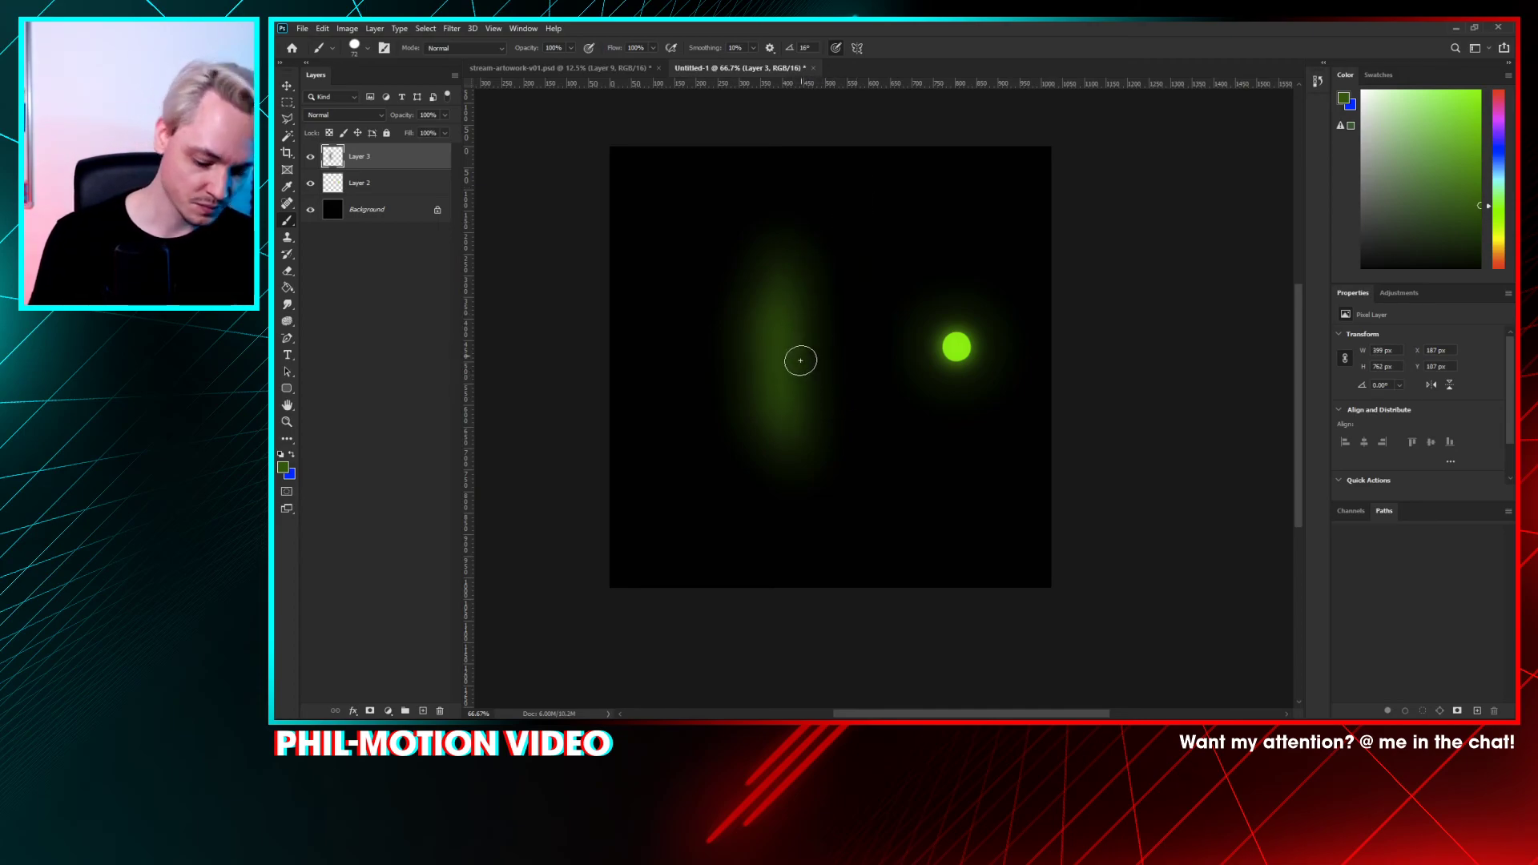
- Cut the blurred green stroke to an angular panel by outlining it with the Polygonal Lasso and deleting everything outside the outline
key(l)
click(748, 244)
click(816, 302)
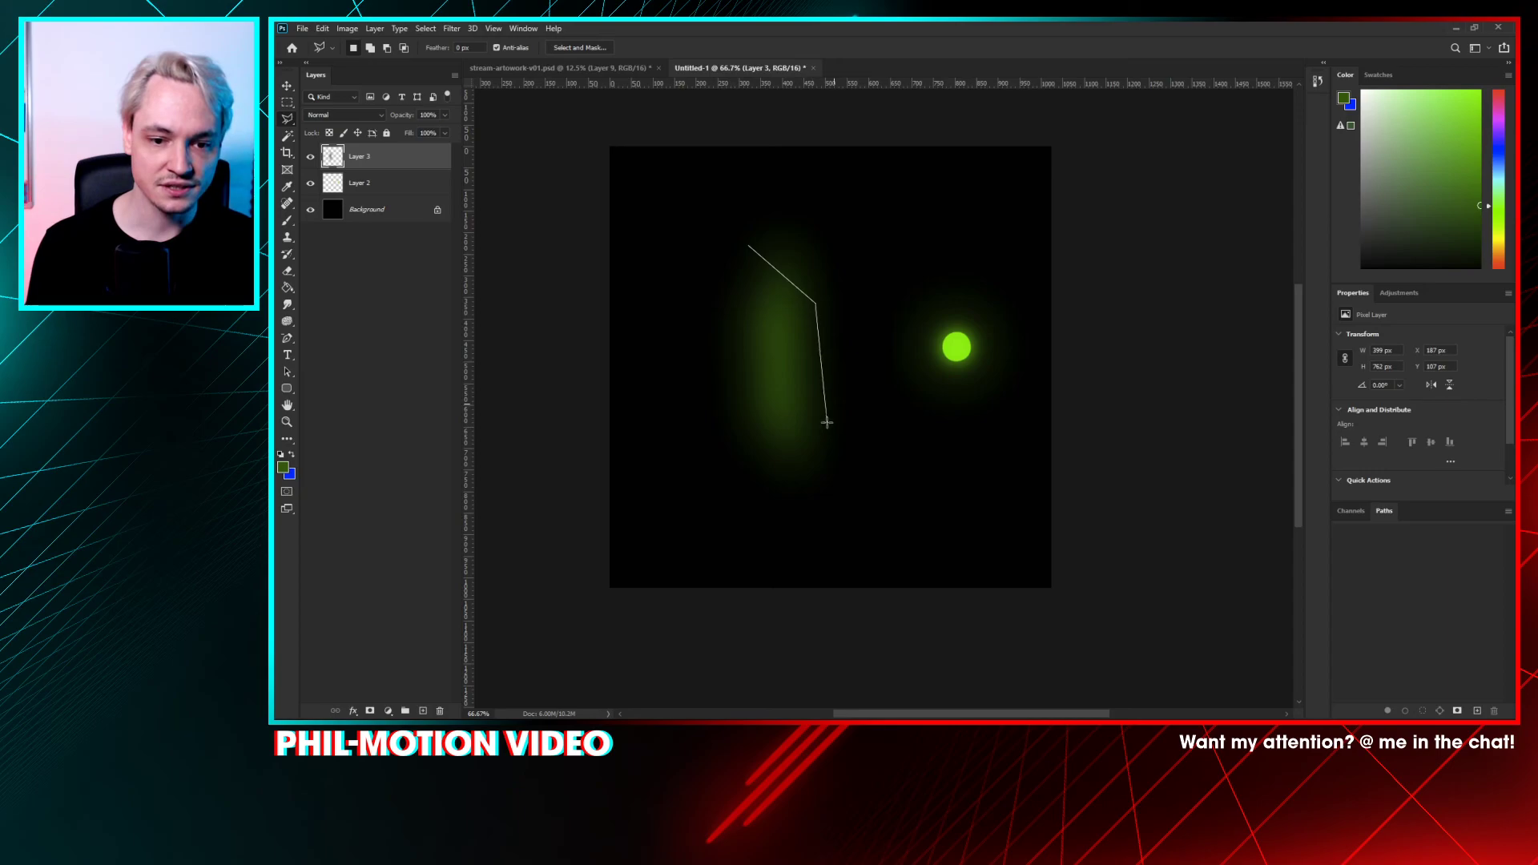
click(815, 419)
click(751, 486)
click(730, 506)
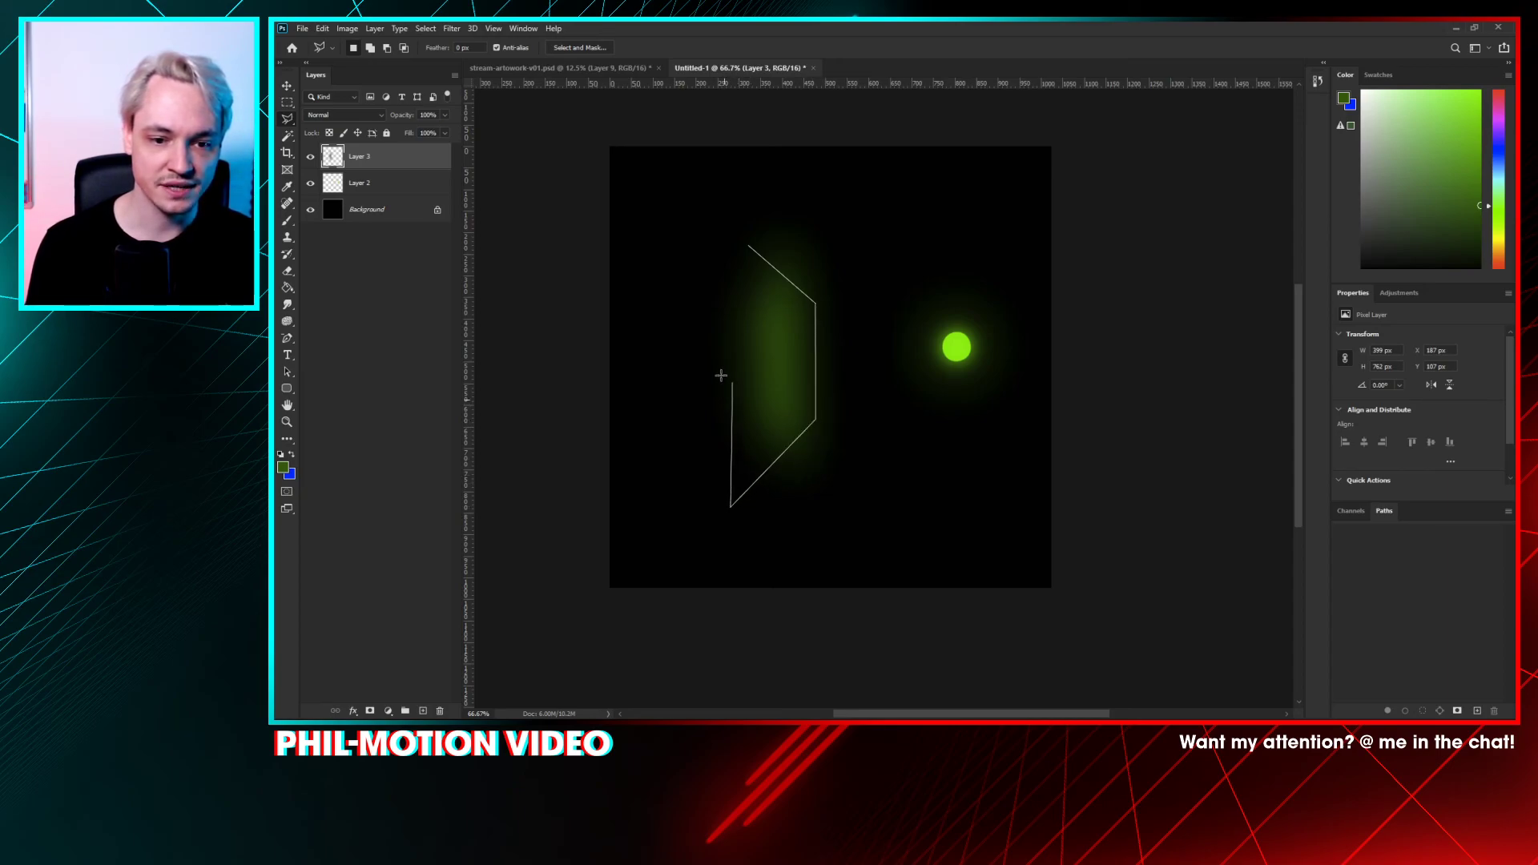
click(739, 244)
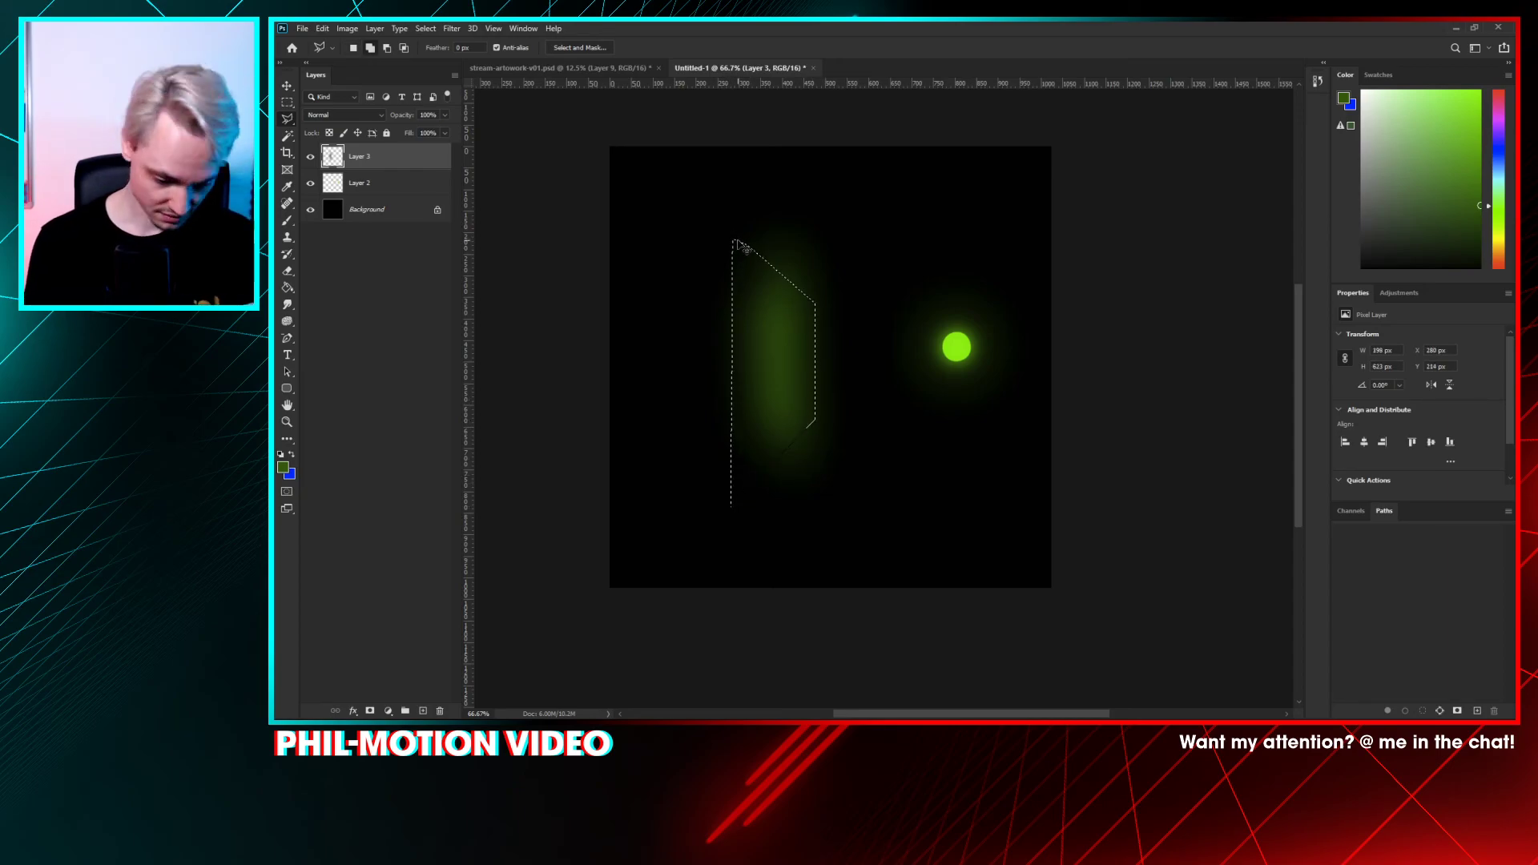
key(ctrl+shift+i)
key(Delete)
key(ctrl+d)
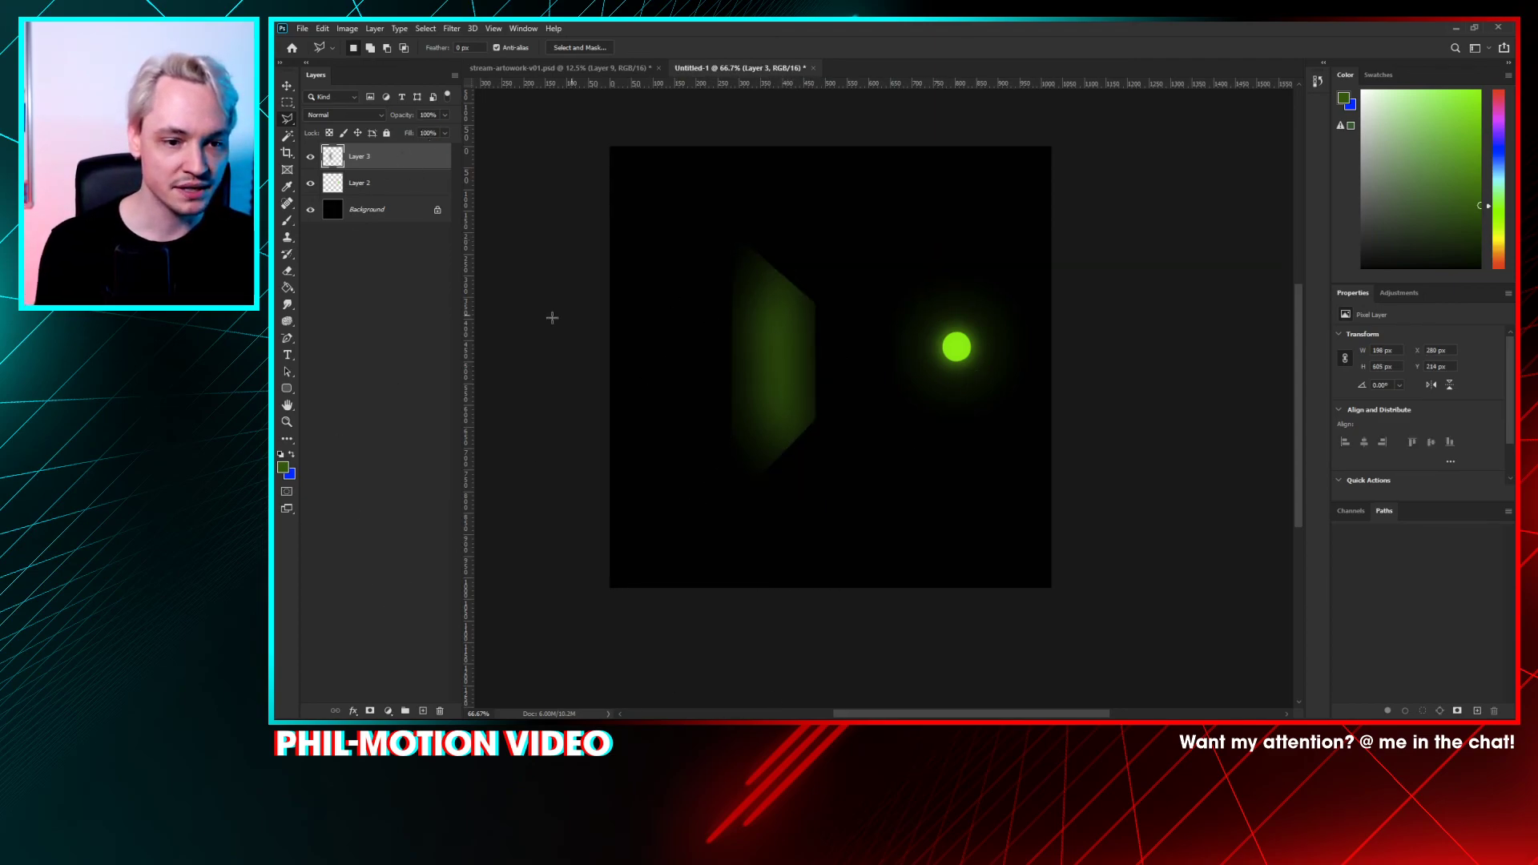
- Add a new empty layer and hide Layer 3 with the green panel shape
click(423, 711)
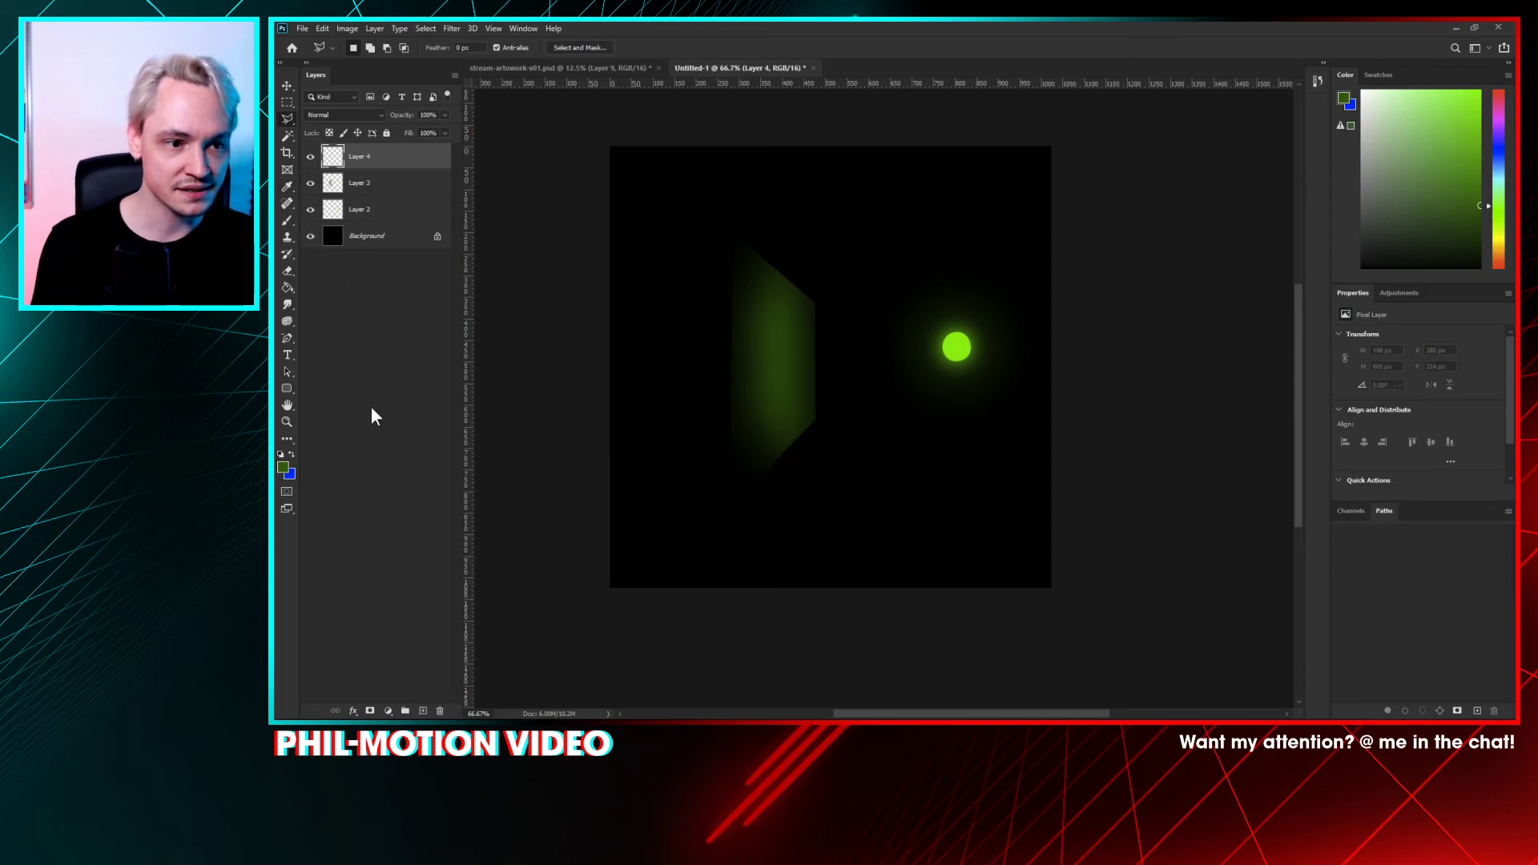
click(312, 183)
click(310, 183)
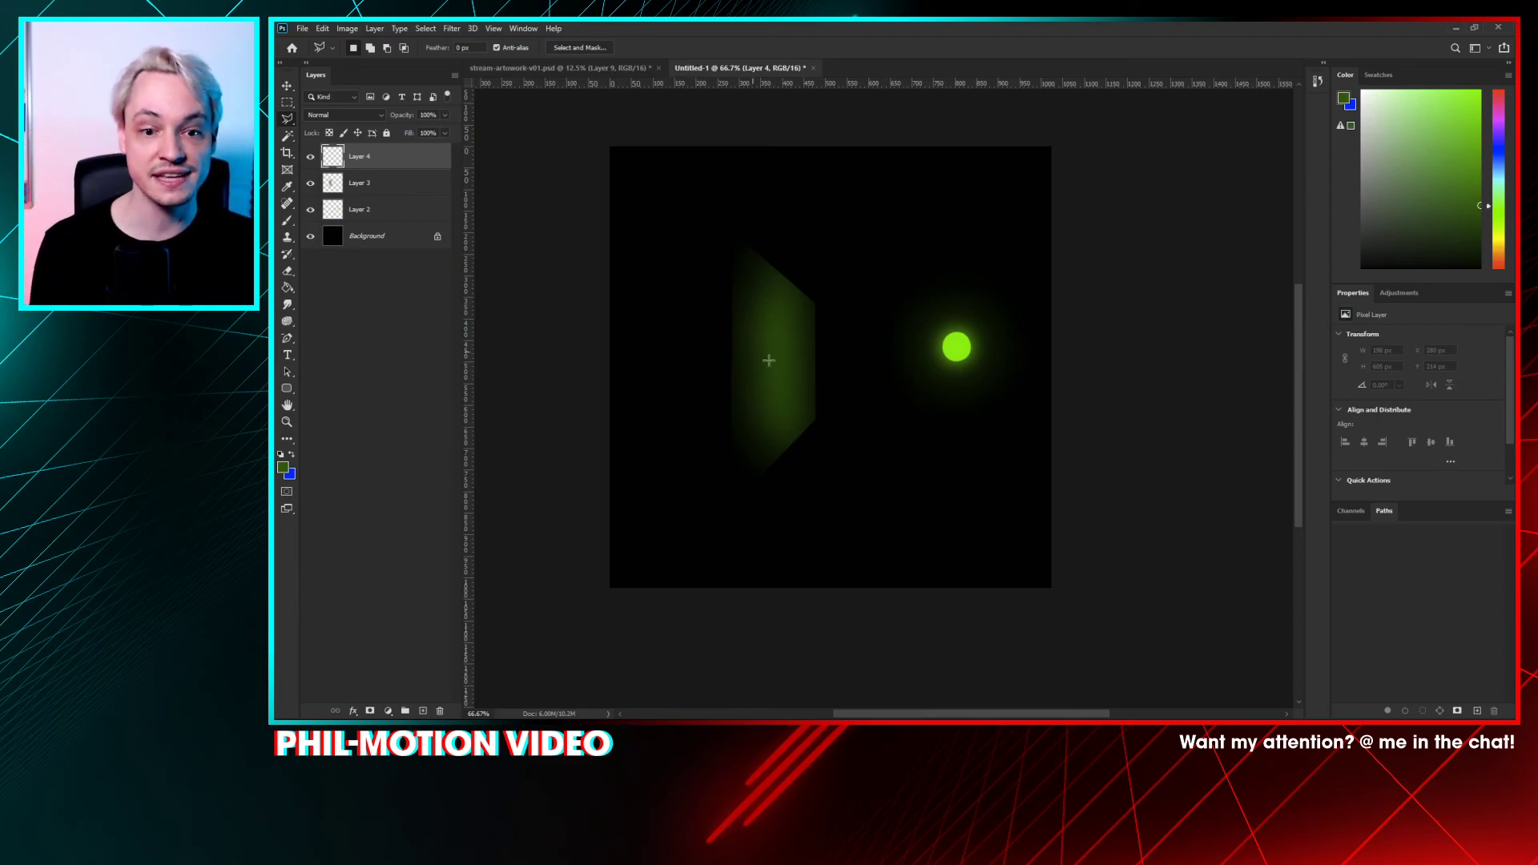
click(311, 184)
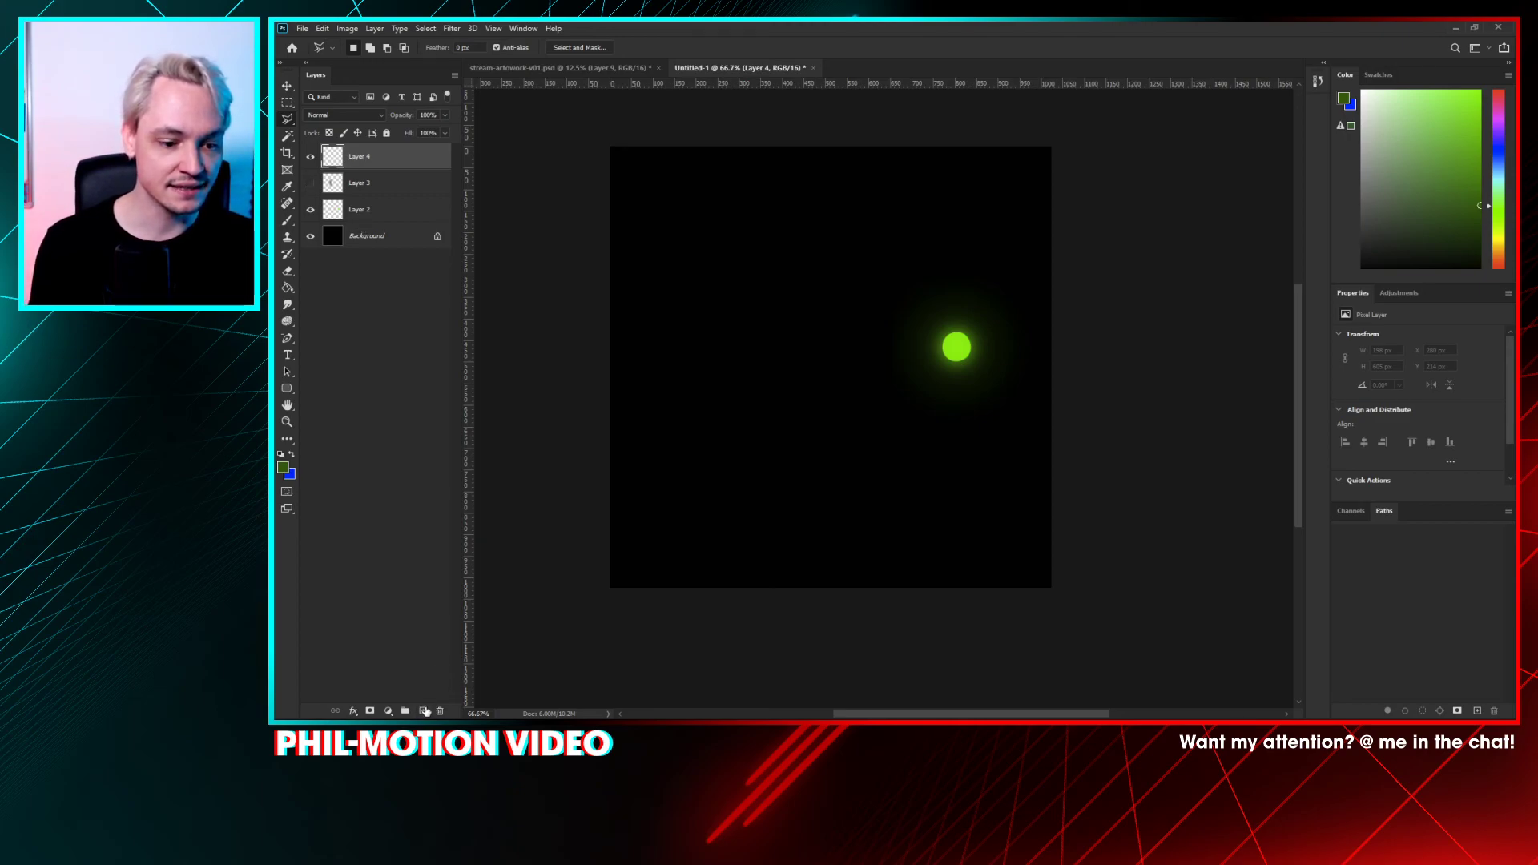
- Add another layer, sample the dot's bright green, and choose the thin upright elliptical brush at 37 px
click(423, 711)
key(b)
alt+click(956, 347)
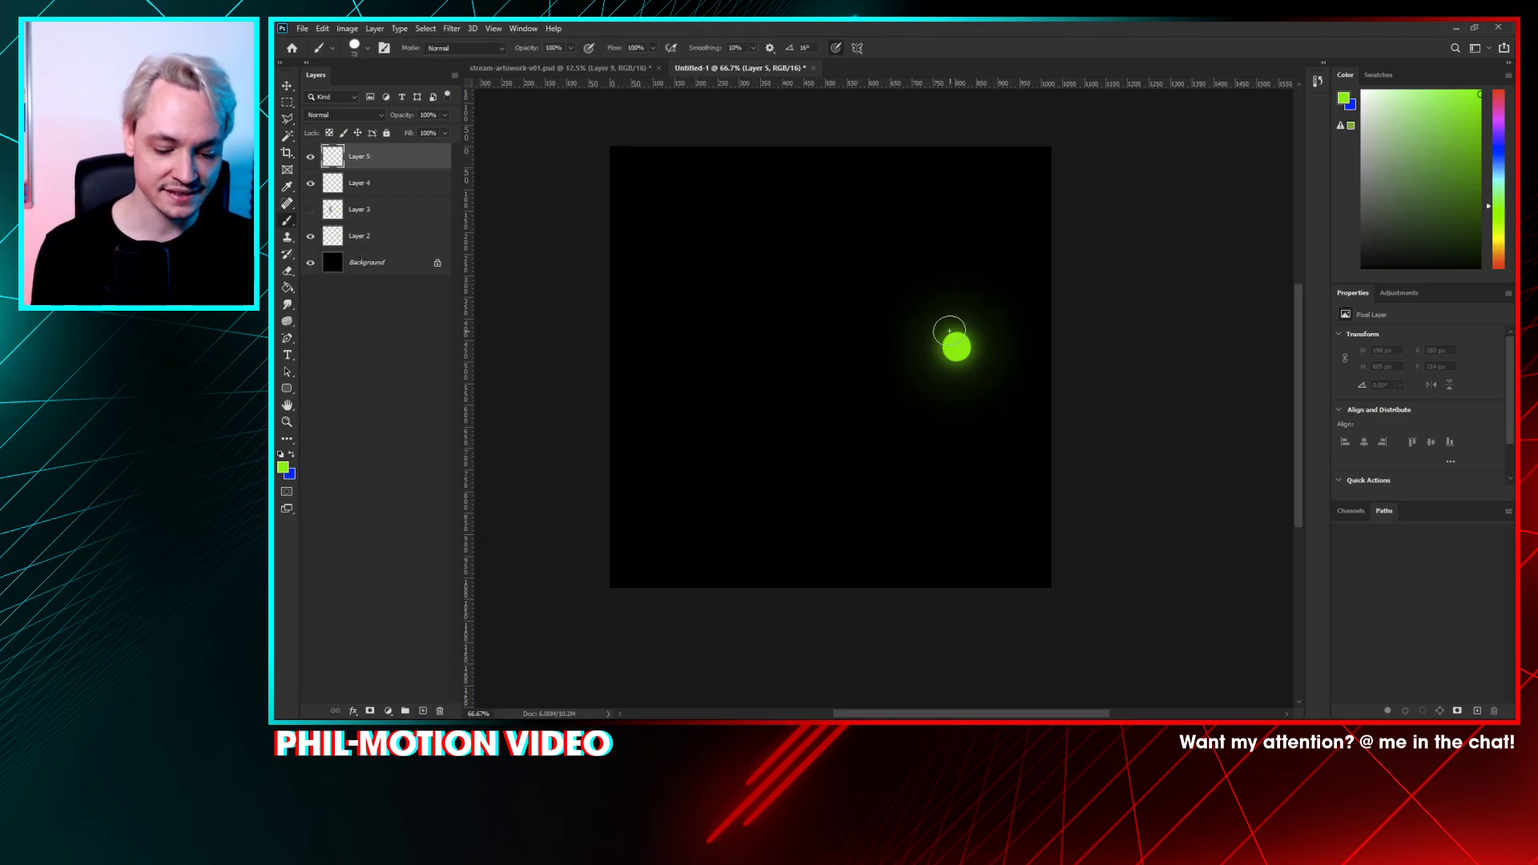
right_click(816, 332)
click(878, 374)
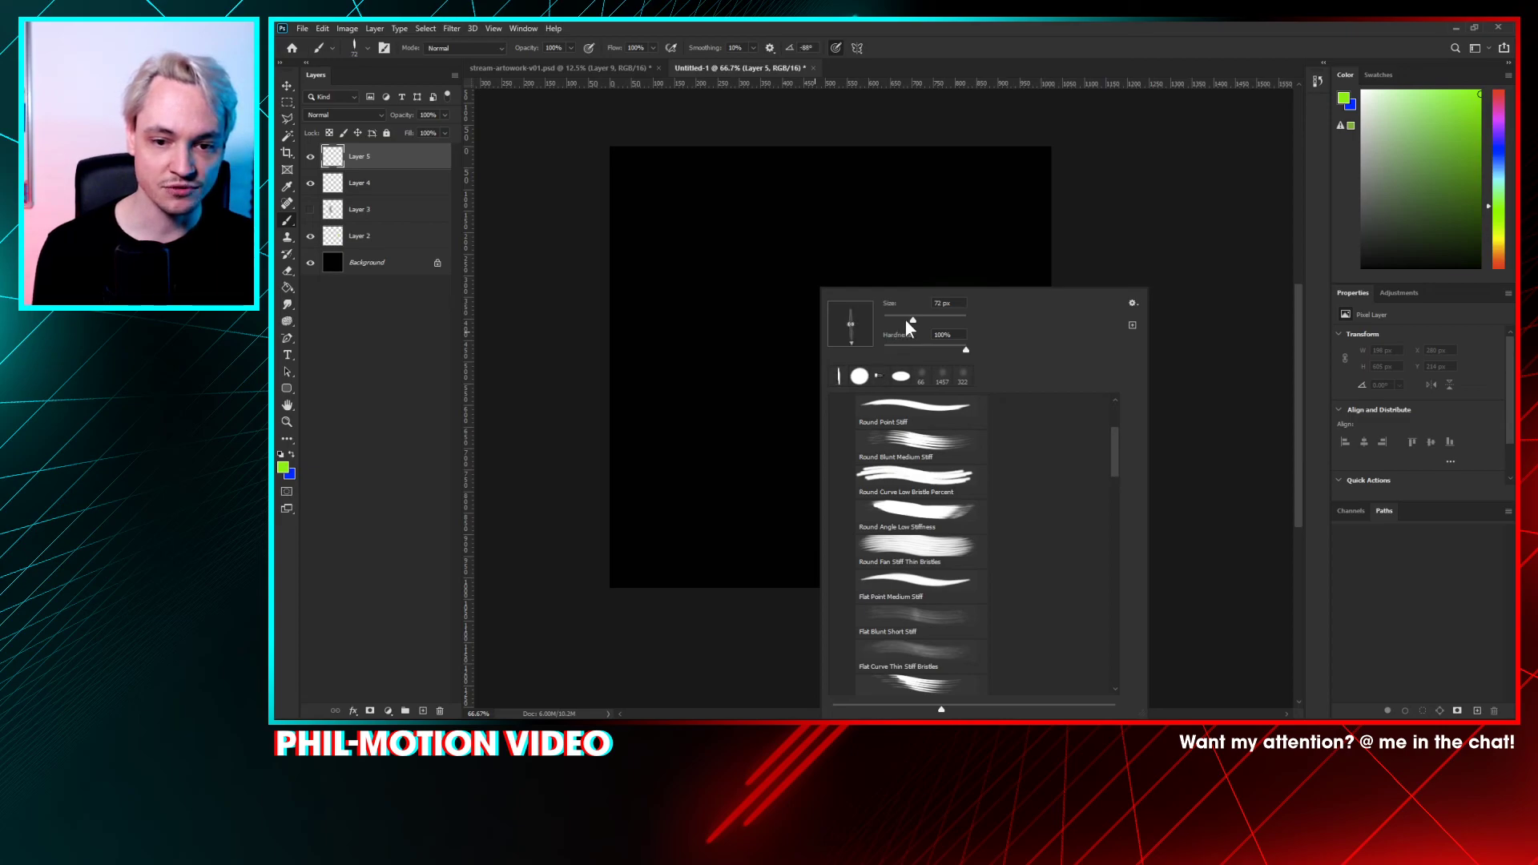
drag(912, 320, 898, 321)
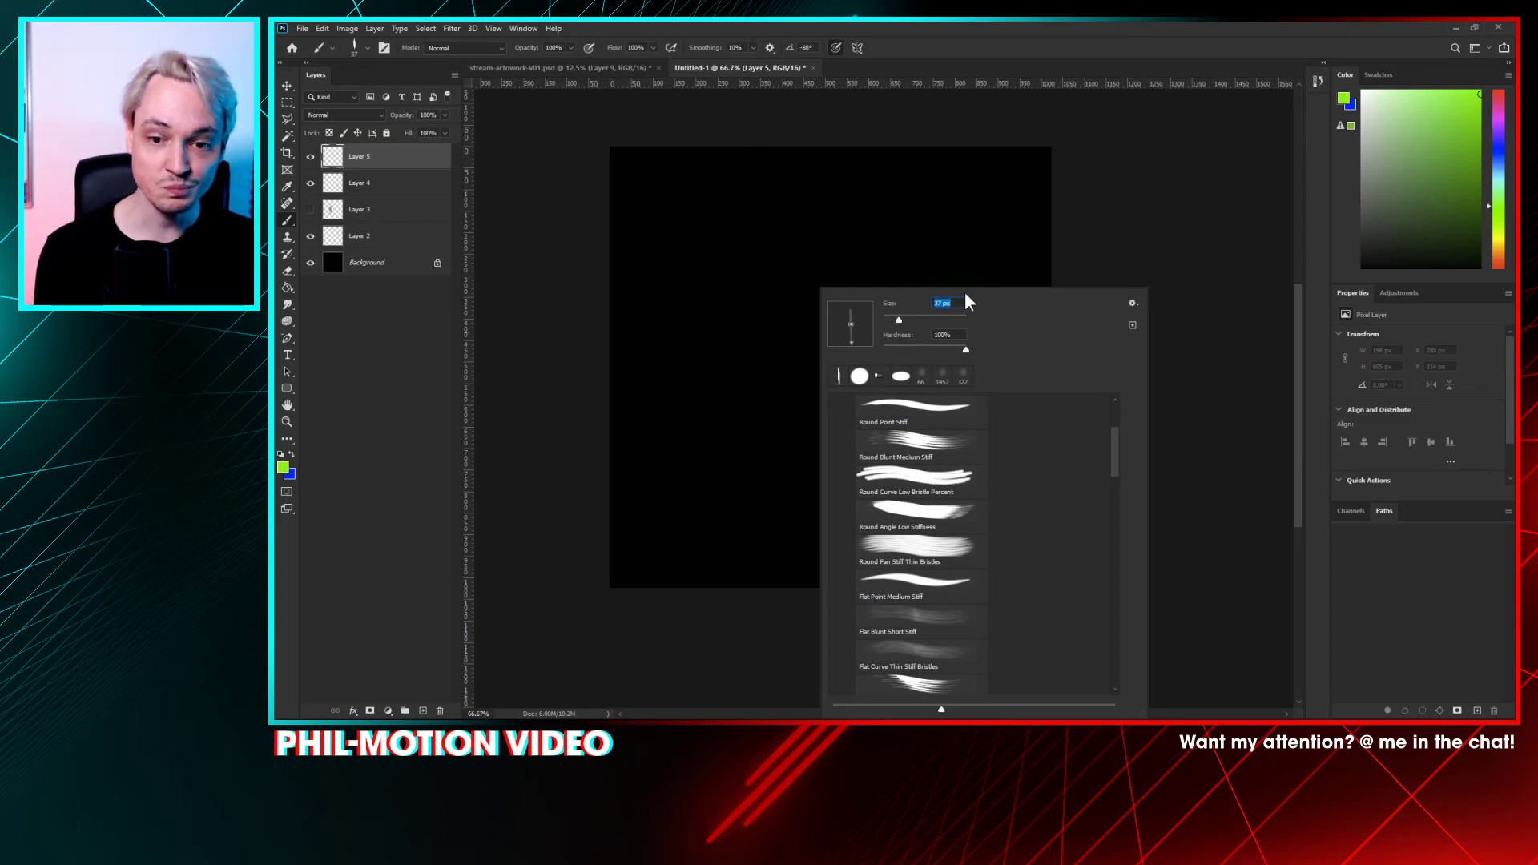
click(1152, 181)
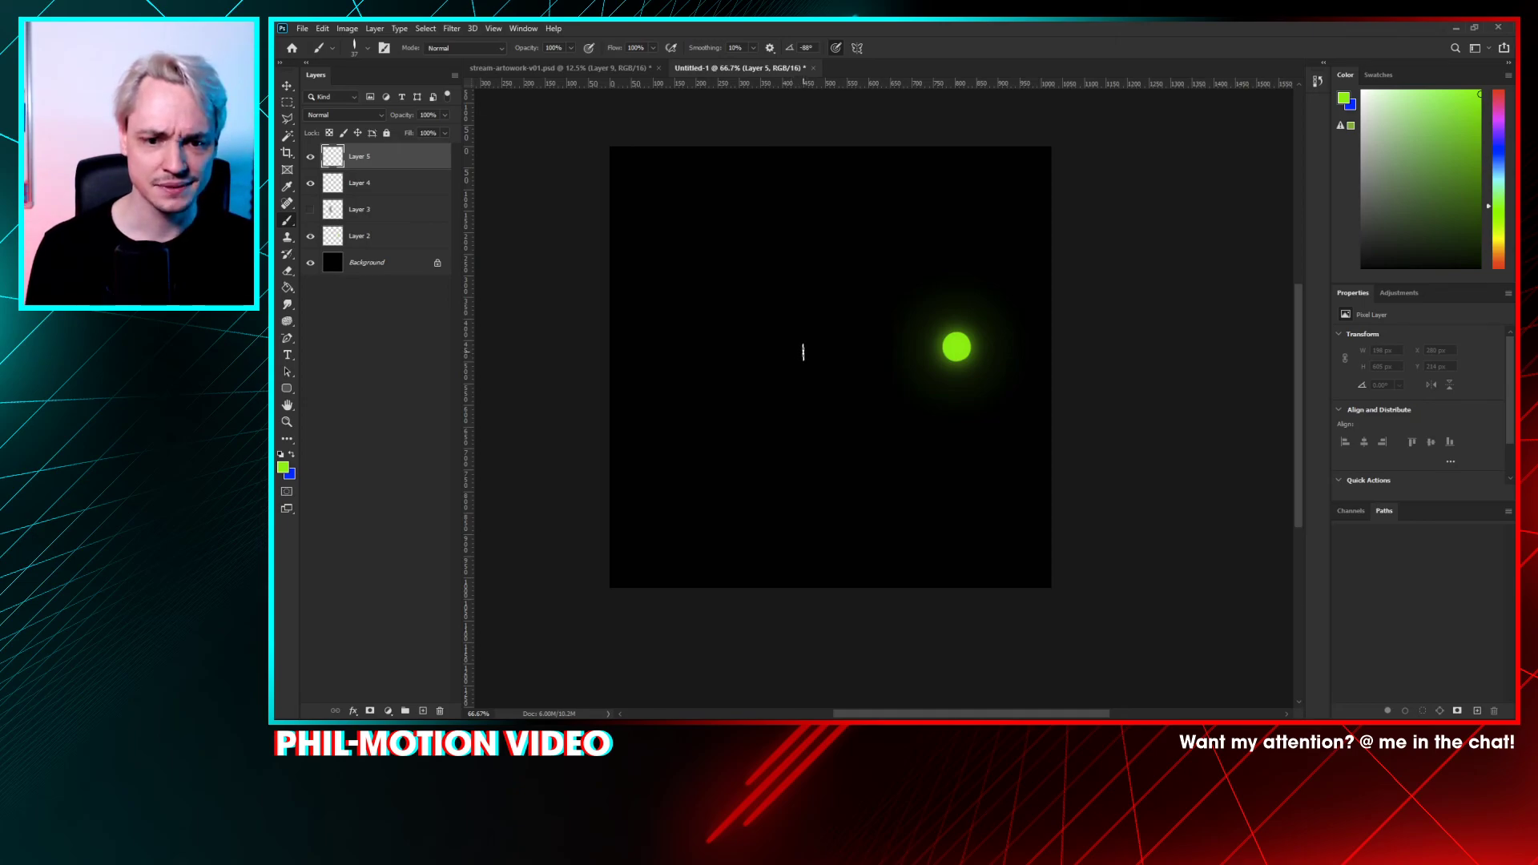
- Paint a thin, tapering vertical bright green streak on Layer 5 left of the glowing dot
click(803, 350)
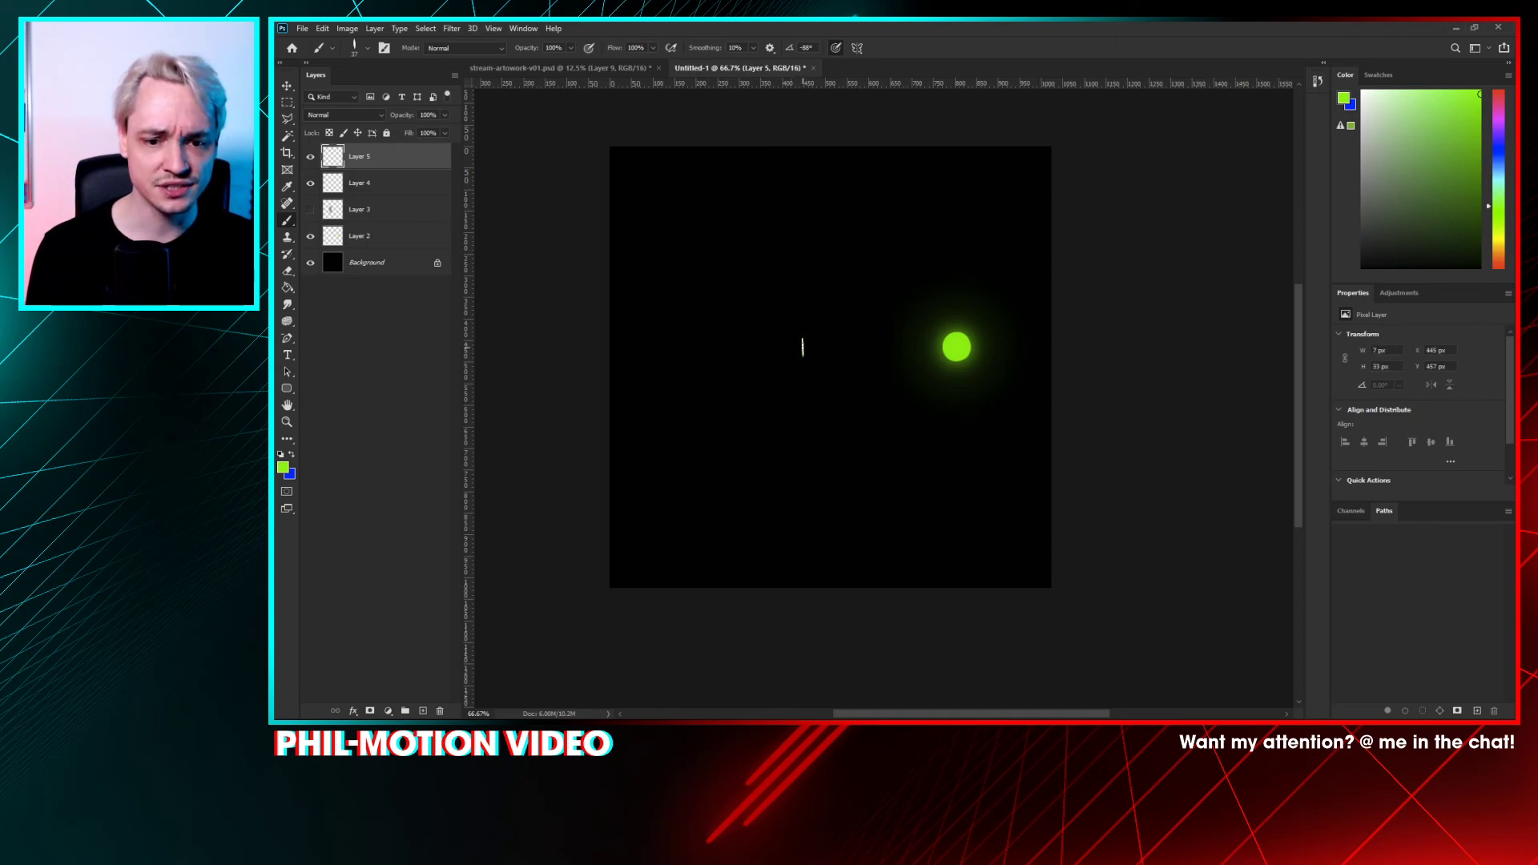
drag(802, 331, 805, 385)
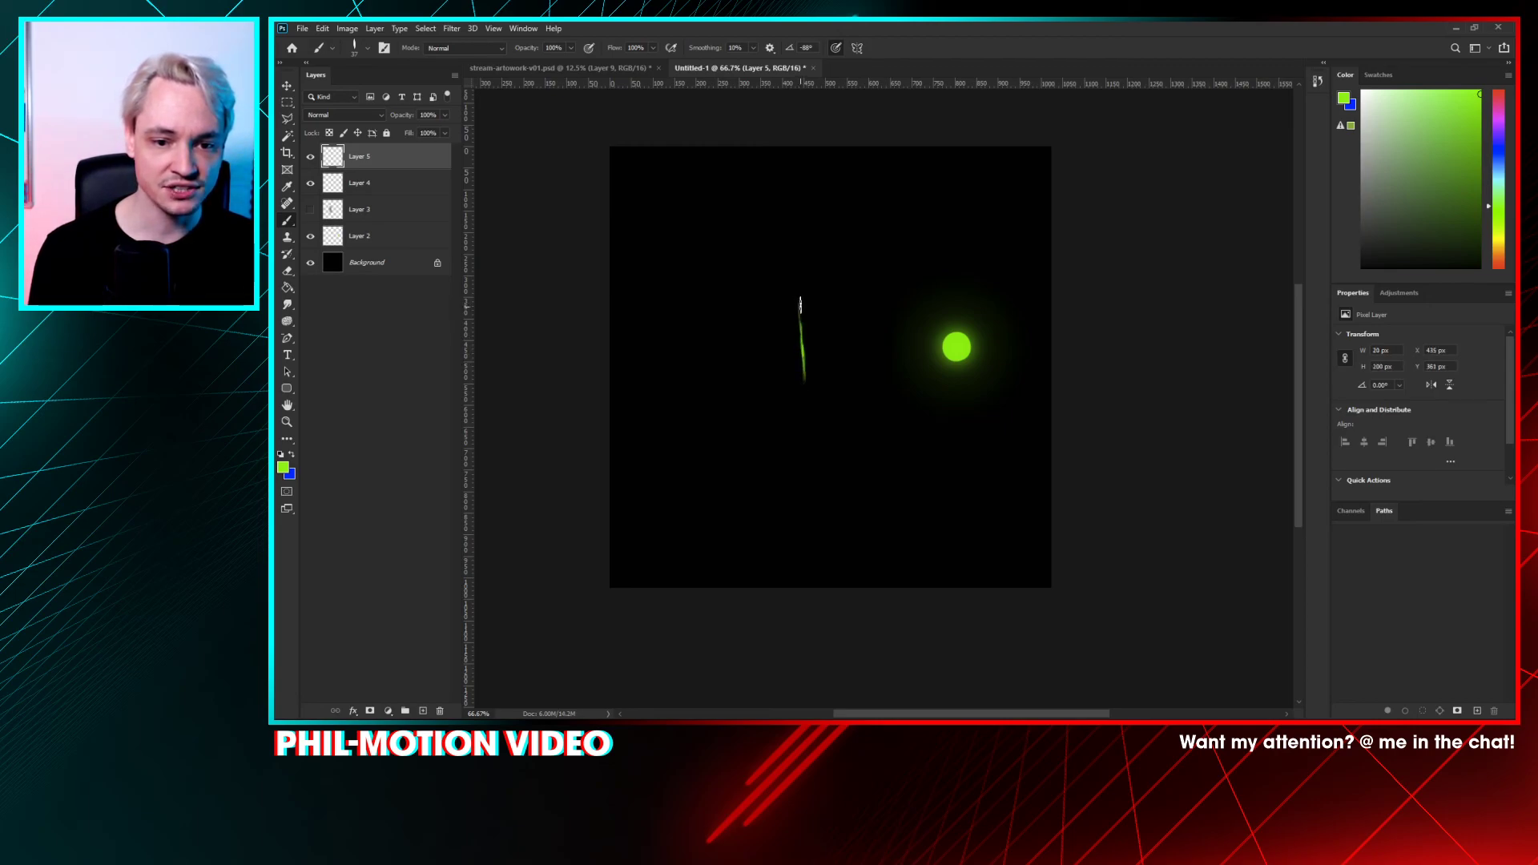
drag(801, 305, 805, 397)
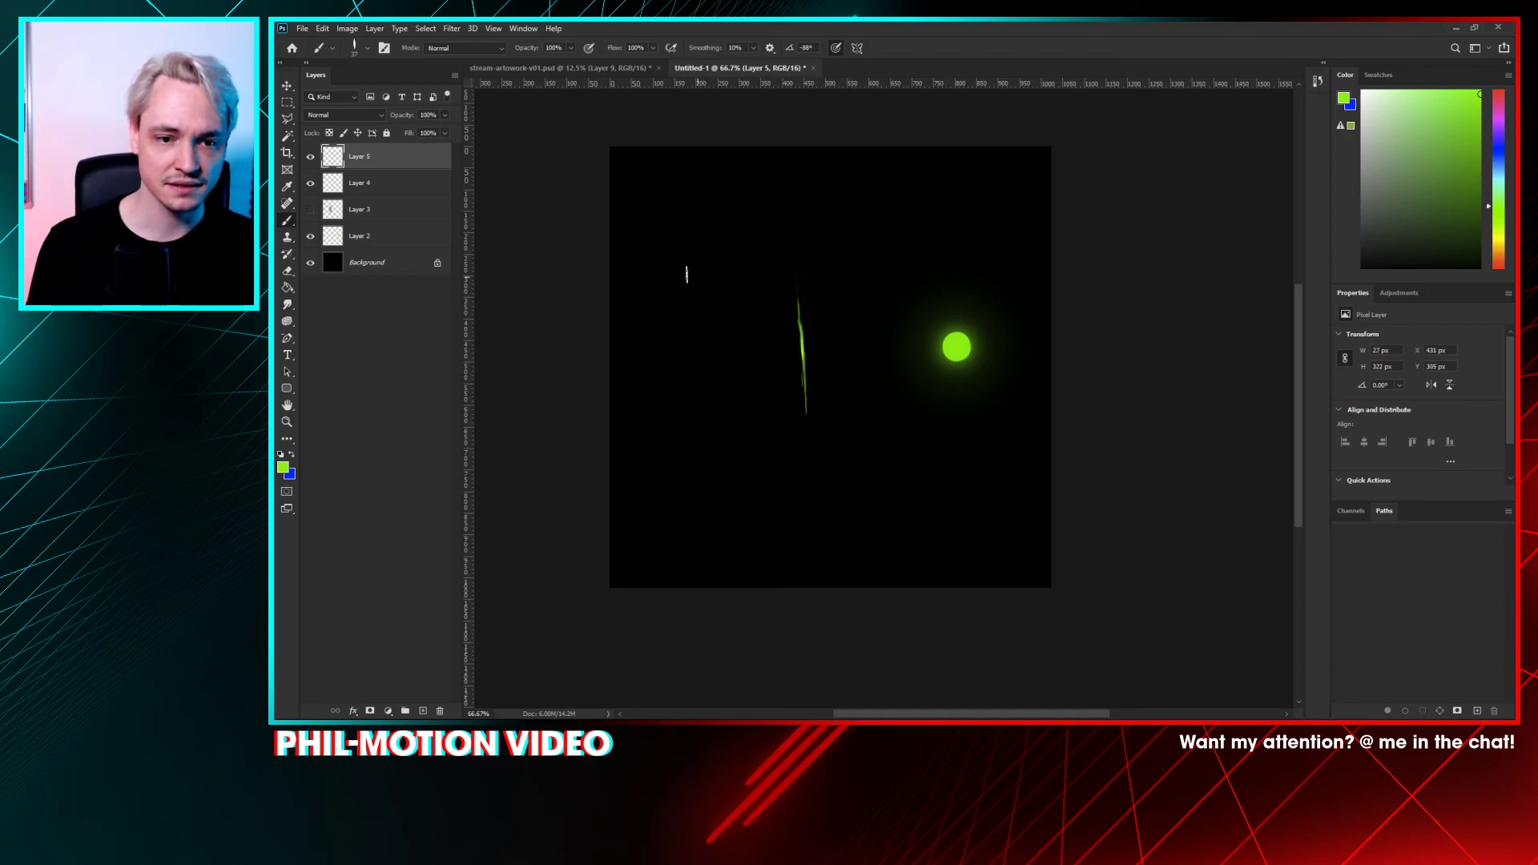
- Apply a Motion Blur to the green streak on Layer 5 with an angle of 90° and a distance of about 71 pixels
click(452, 28)
mouse_move(504, 174)
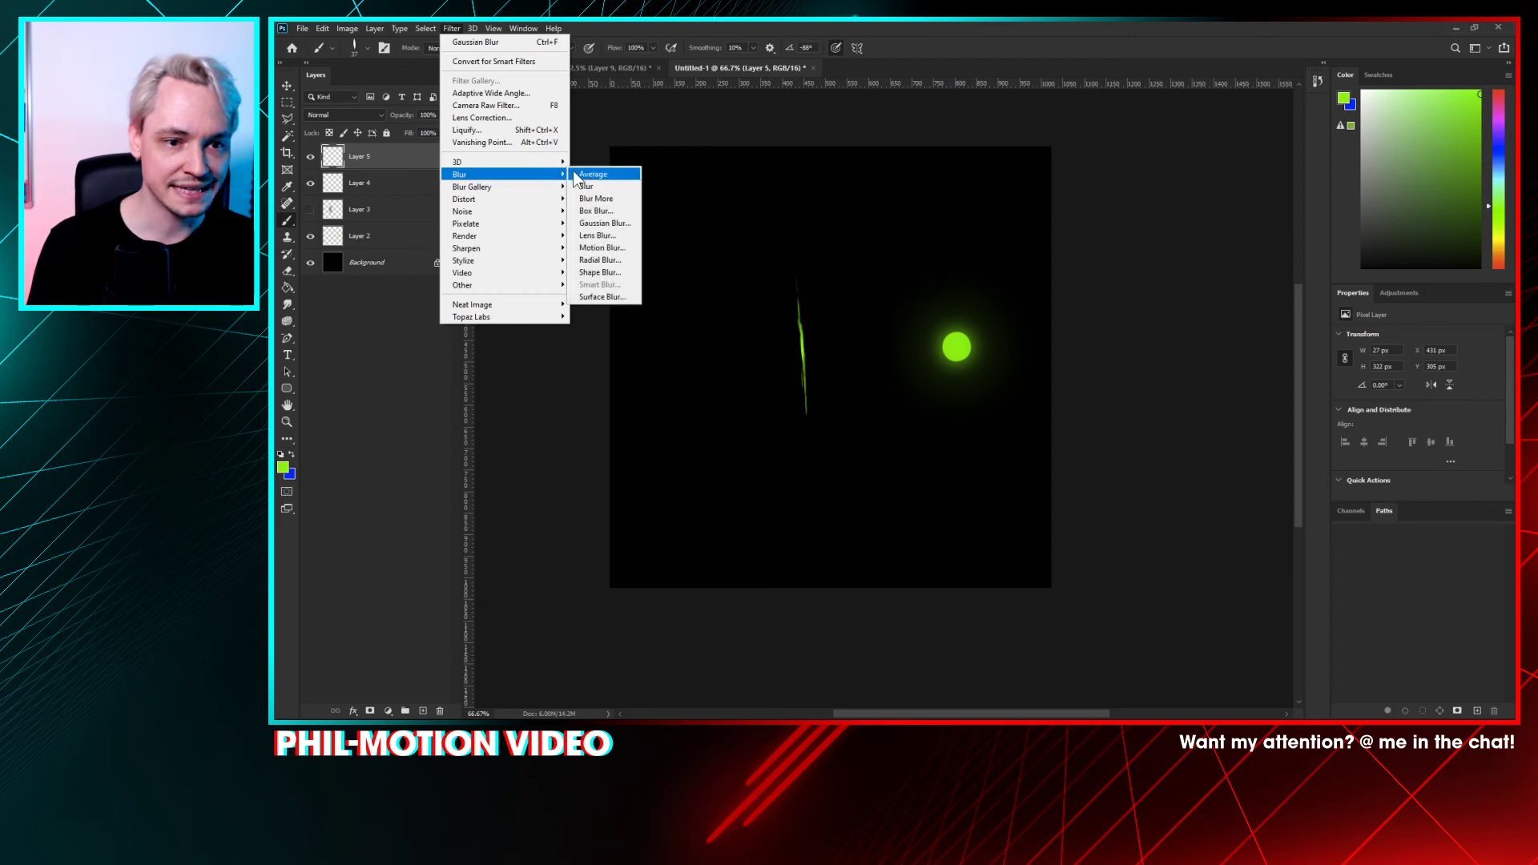
click(620, 249)
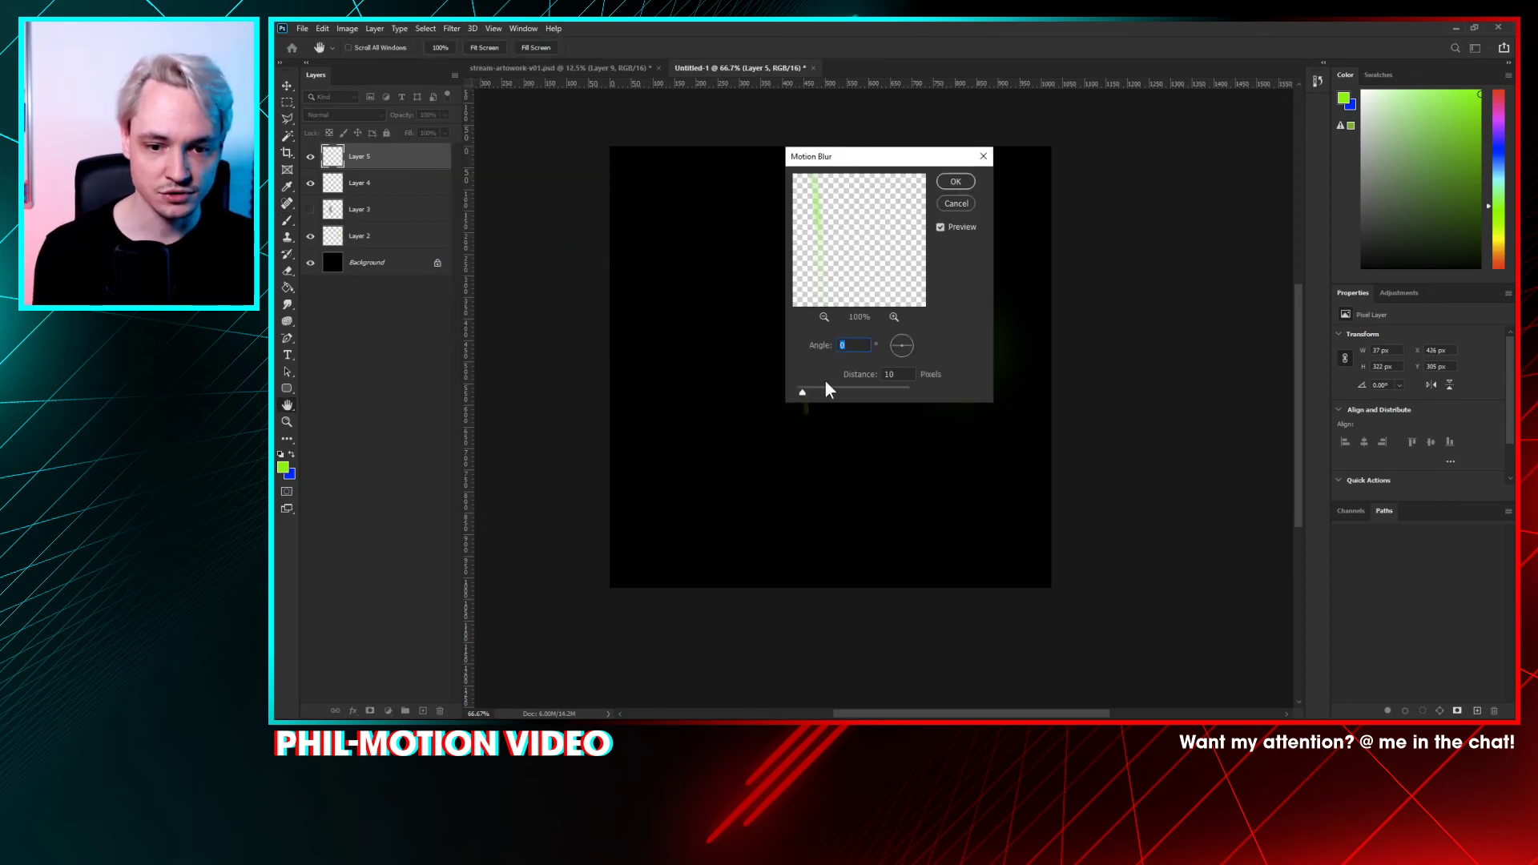
drag(889, 156, 1106, 158)
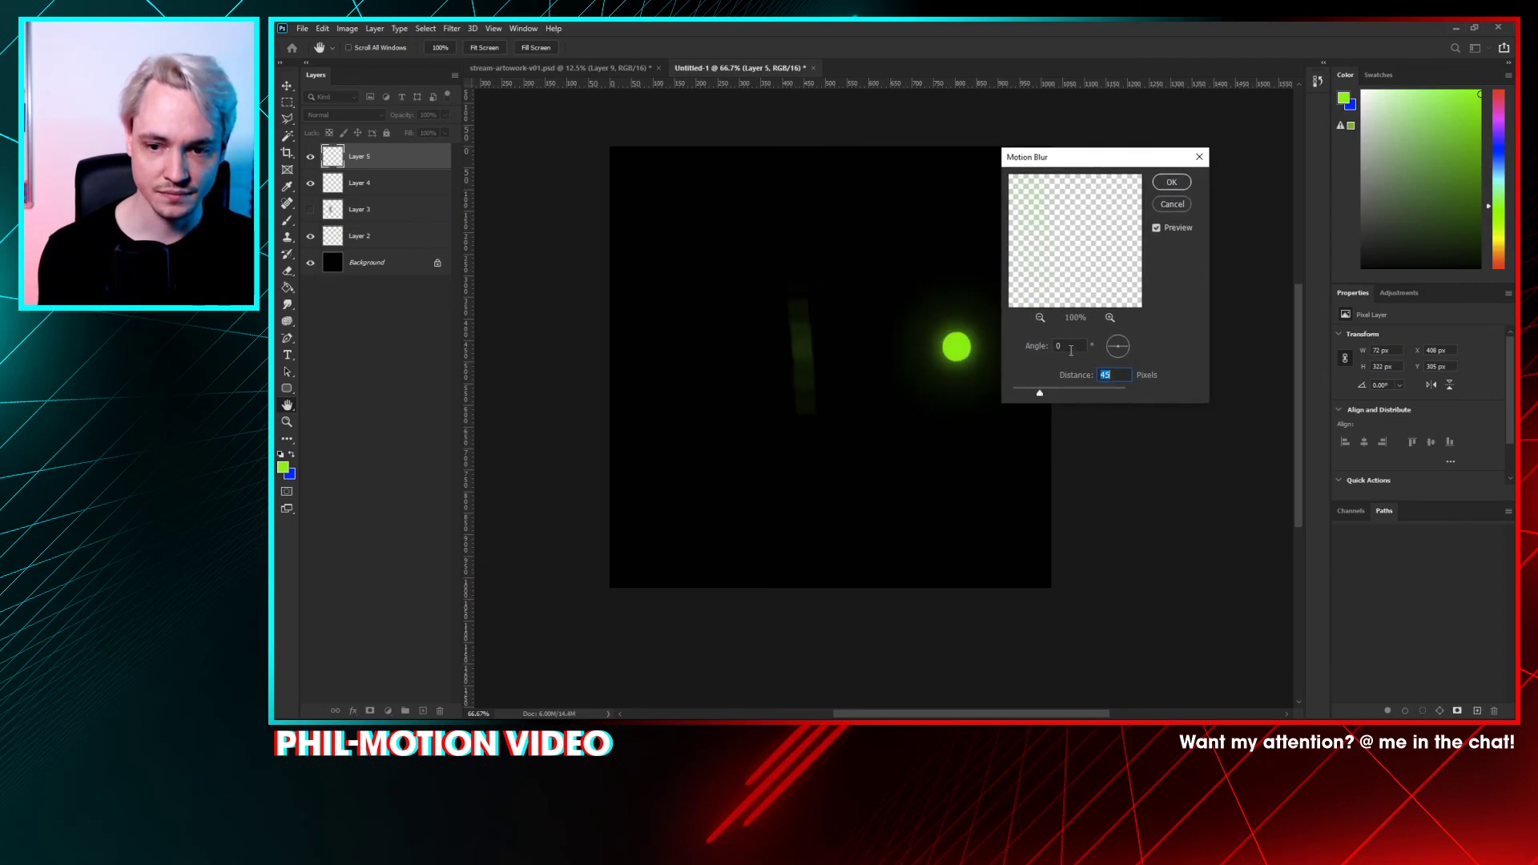
drag(1124, 355, 1126, 335)
text(90)
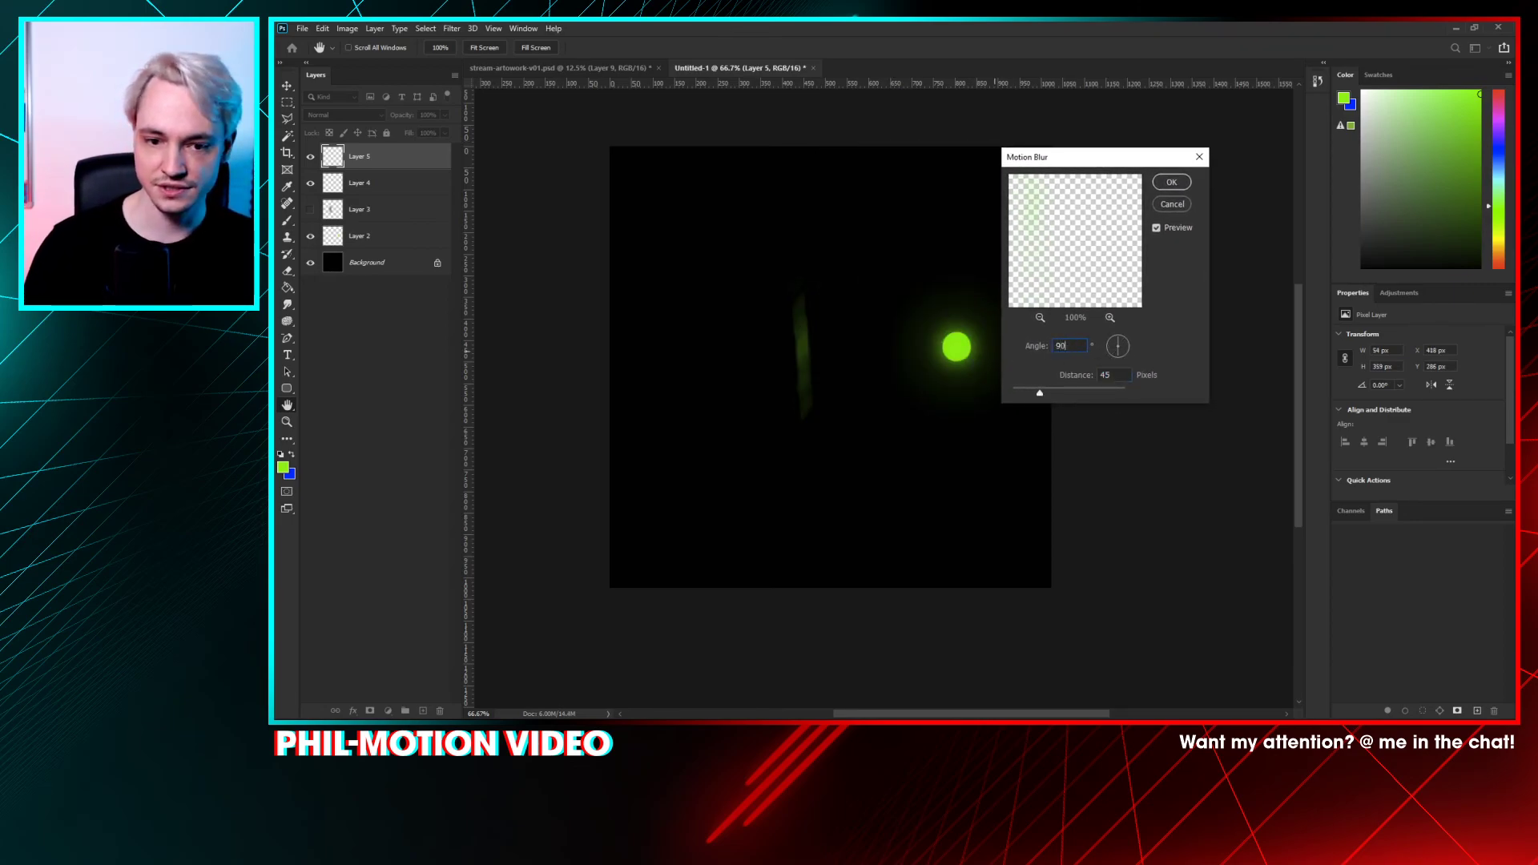
click(1058, 390)
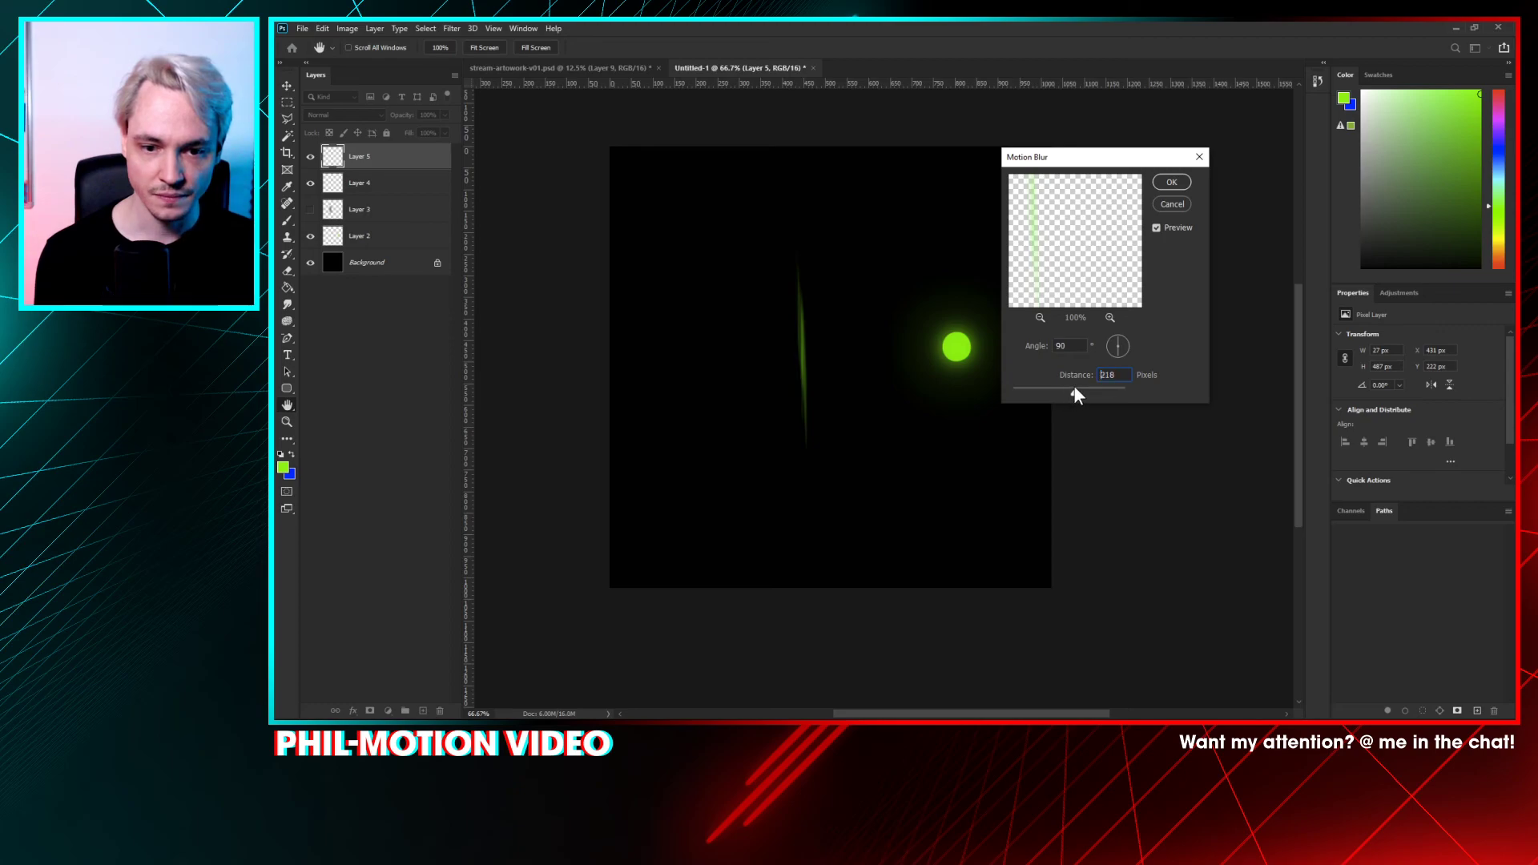
drag(1074, 388, 1074, 390)
click(1047, 392)
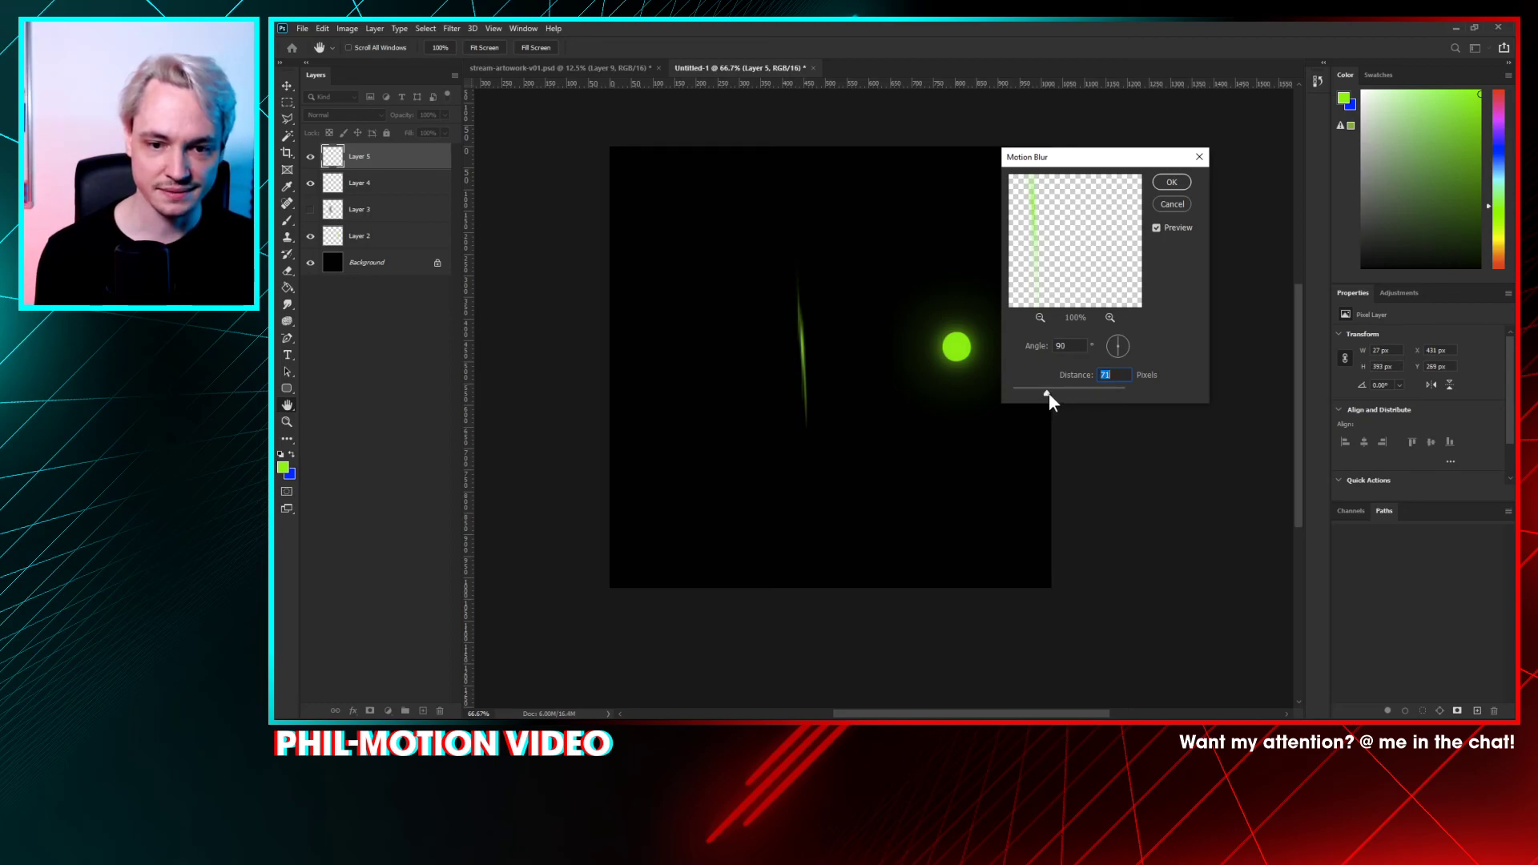
click(1172, 183)
- Rotate the blurred streak about 2.5° clockwise so it stands upright, and shift it slightly upward
key(ctrl+t)
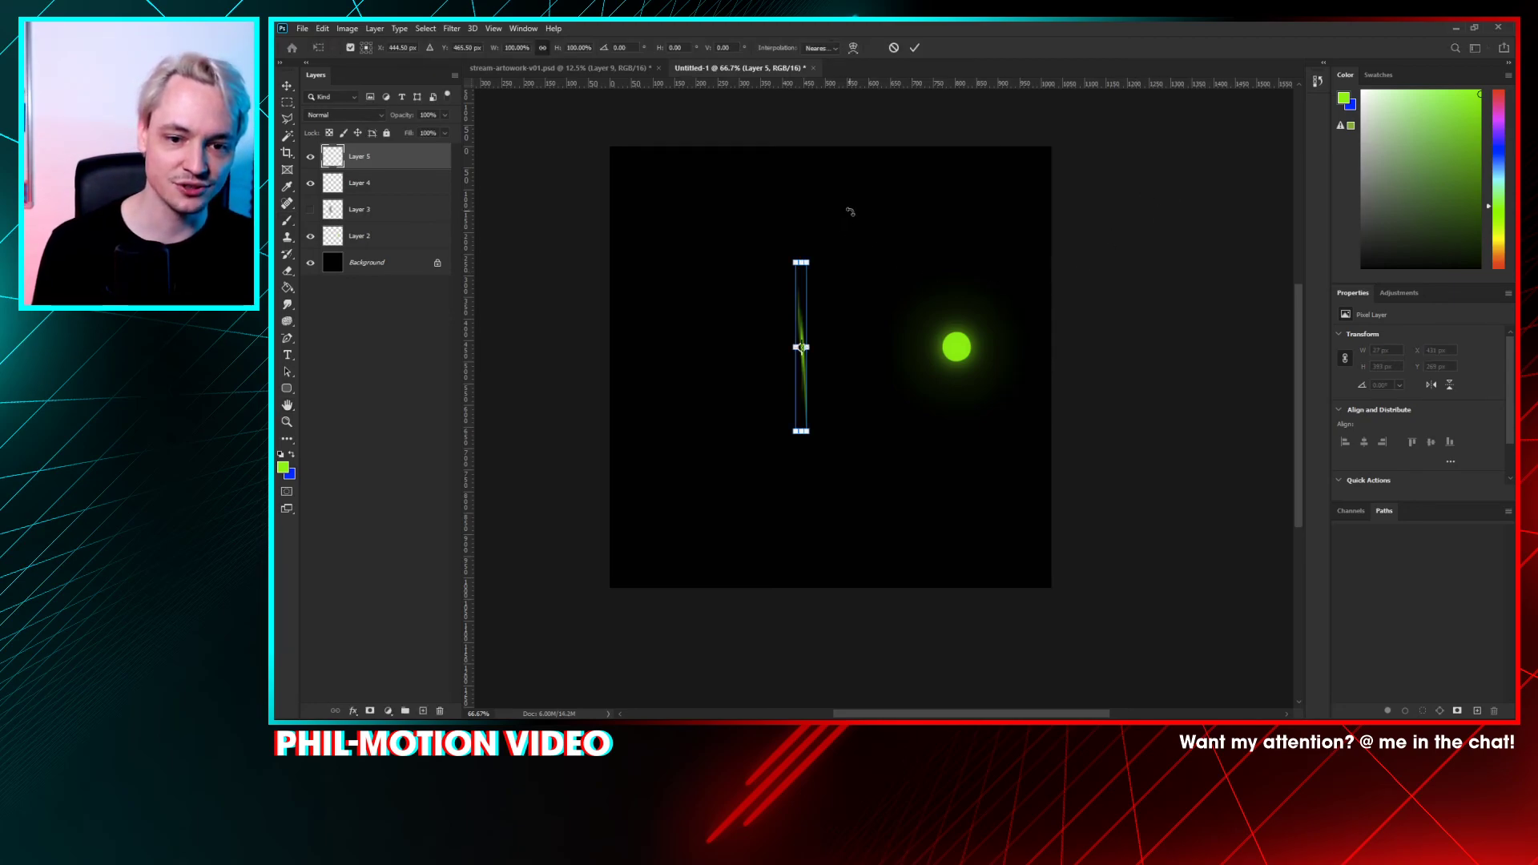
mouse_move(848, 213)
mouse_down()
mouse_move(868, 195)
mouse_move(854, 214)
mouse_up()
drag(848, 213, 842, 206)
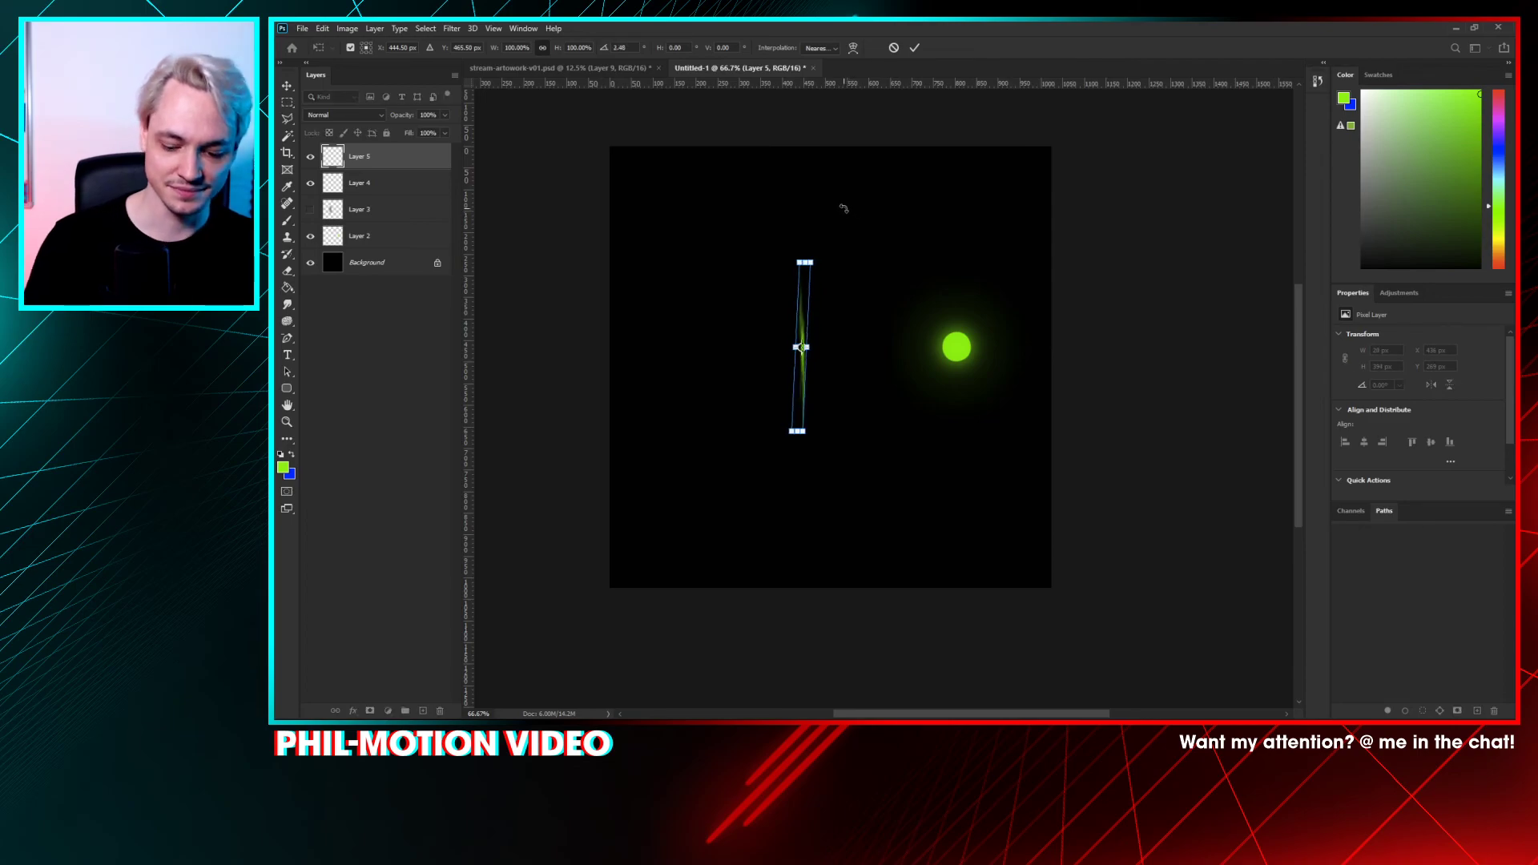
key(Return)
key(b)
mouse_move(881, 376)
mouse_down()
mouse_move(879, 346)
mouse_move(883, 388)
mouse_move(884, 364)
mouse_up()
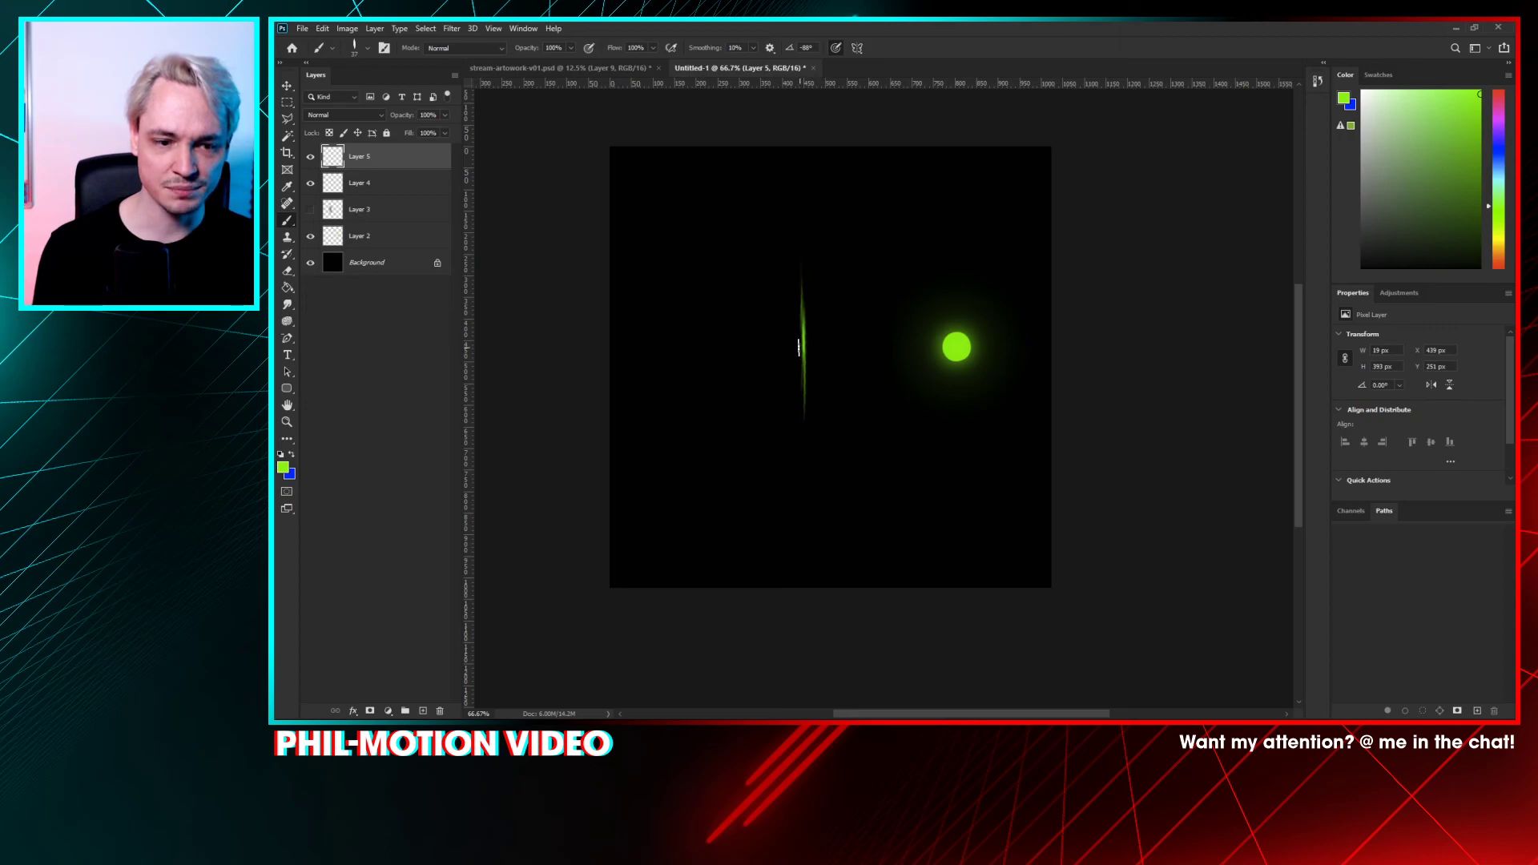
- Show Layer 3, move the bright streak onto the middle of the green panel, and hide Layer 5 to compare
click(310, 209)
click(310, 210)
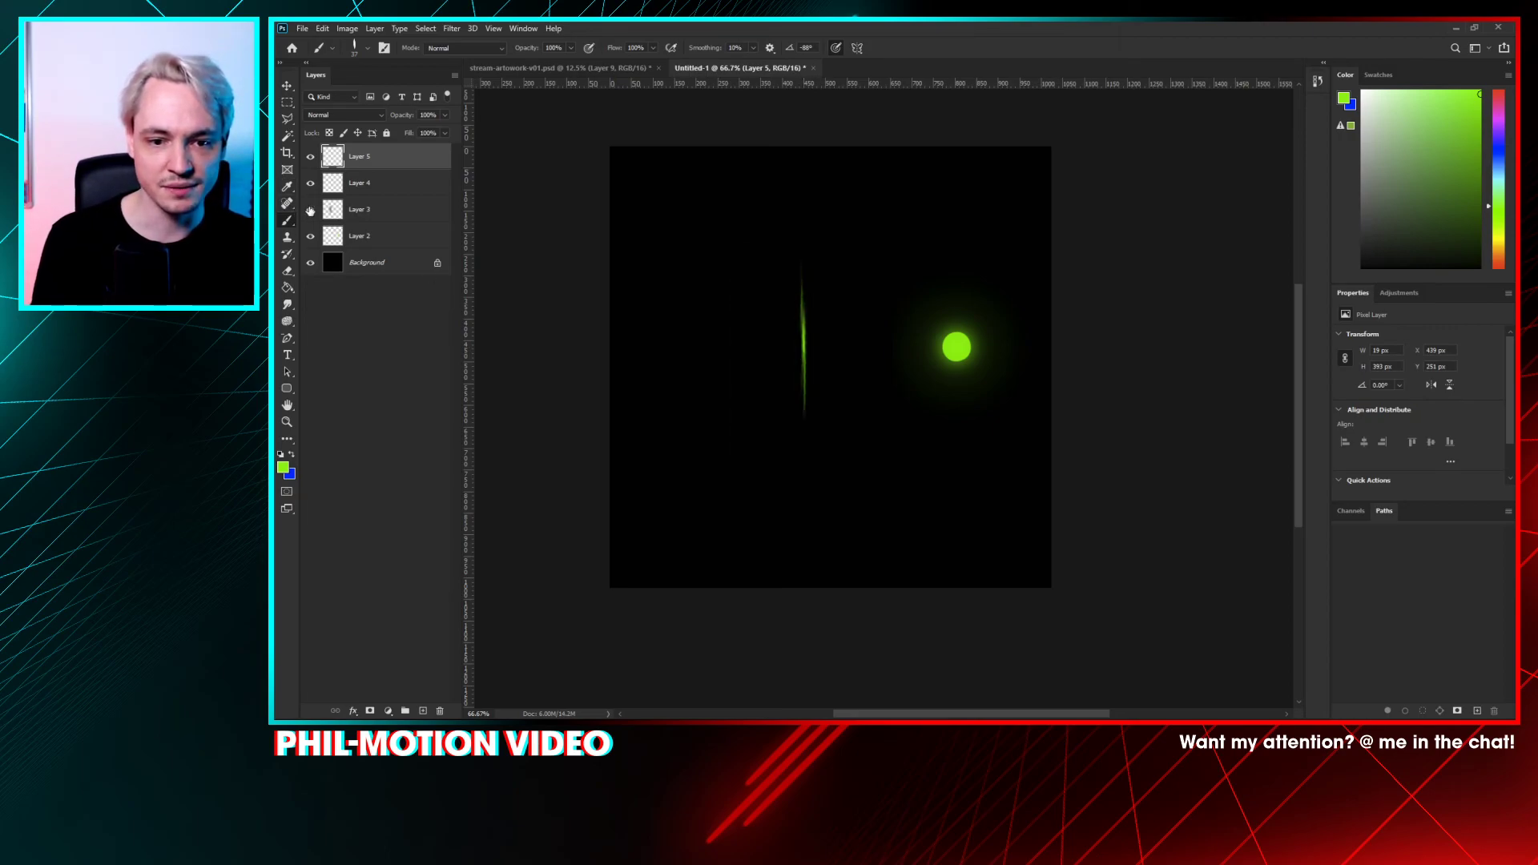
click(310, 209)
mouse_move(830, 363)
mouse_down()
mouse_move(799, 383)
mouse_move(810, 375)
mouse_up()
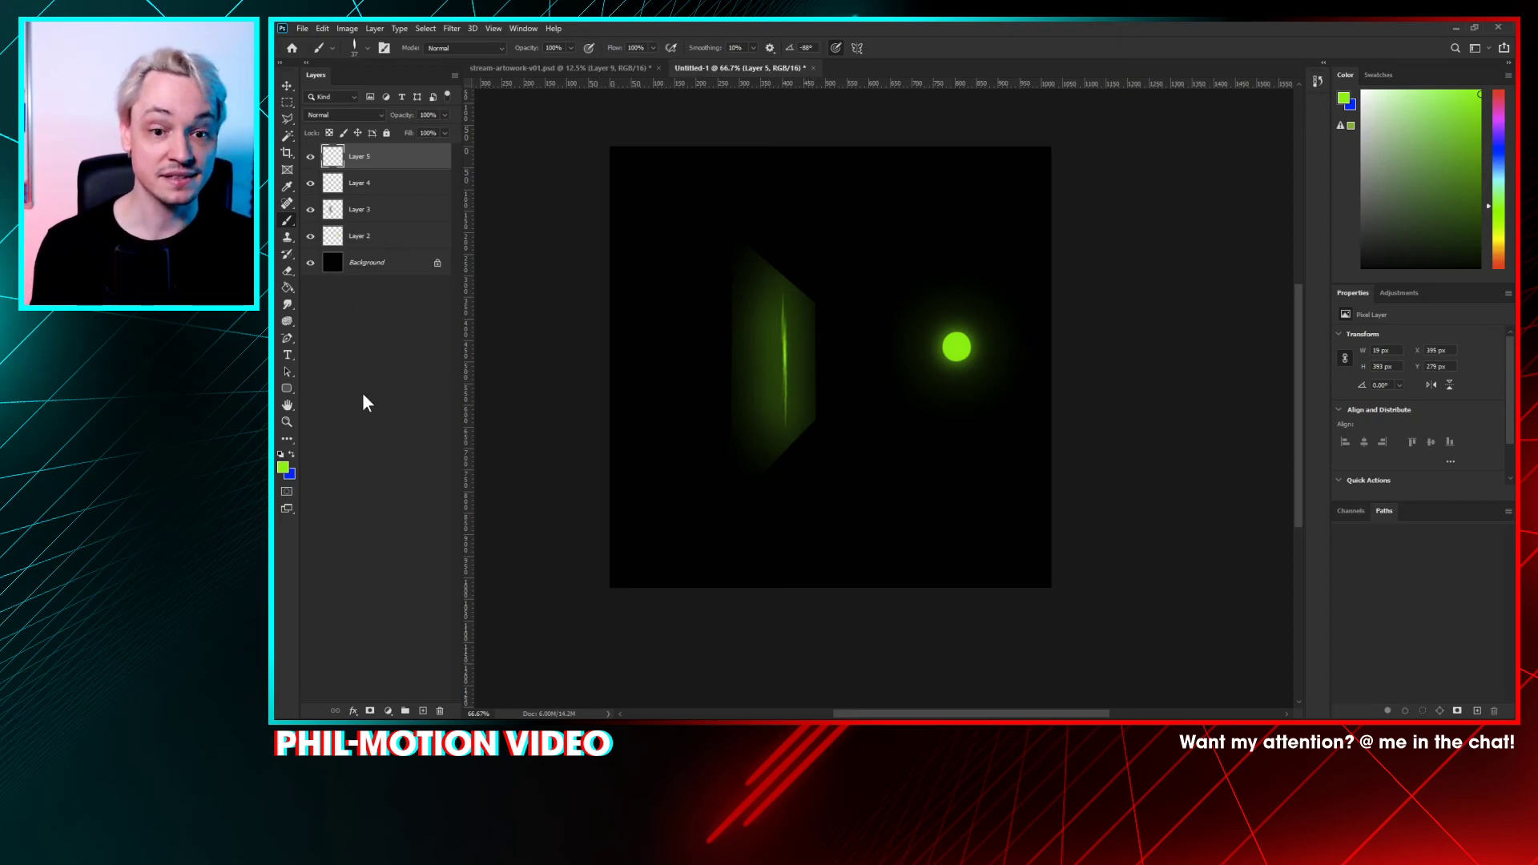
click(312, 158)
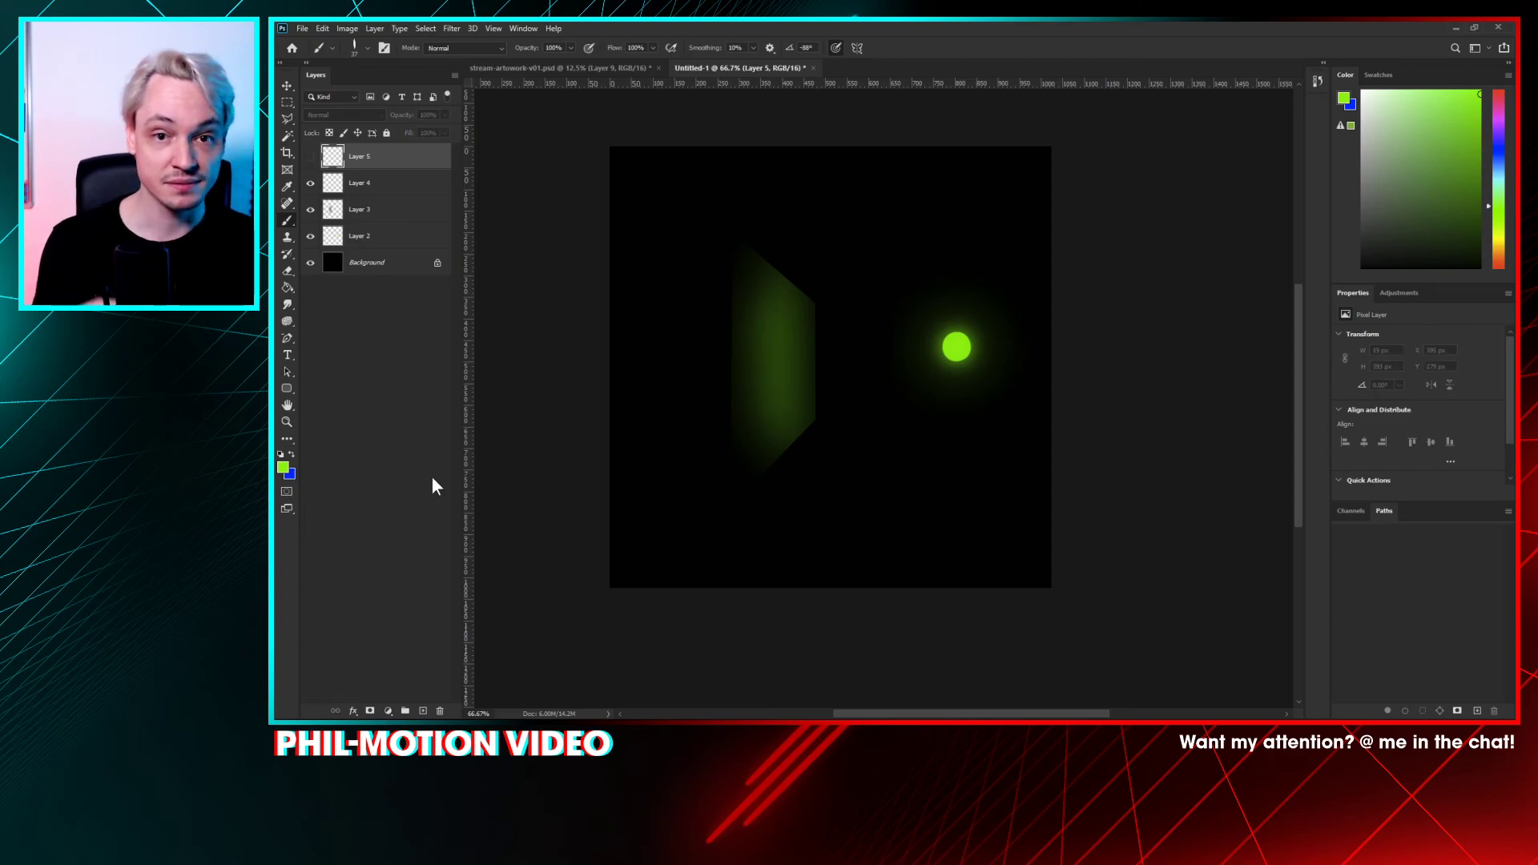
- Switch to stream-artwork-v01.psd, sample the pink of the slope beside the sun, and check Layer 9's highlights by toggling its visibility
click(639, 72)
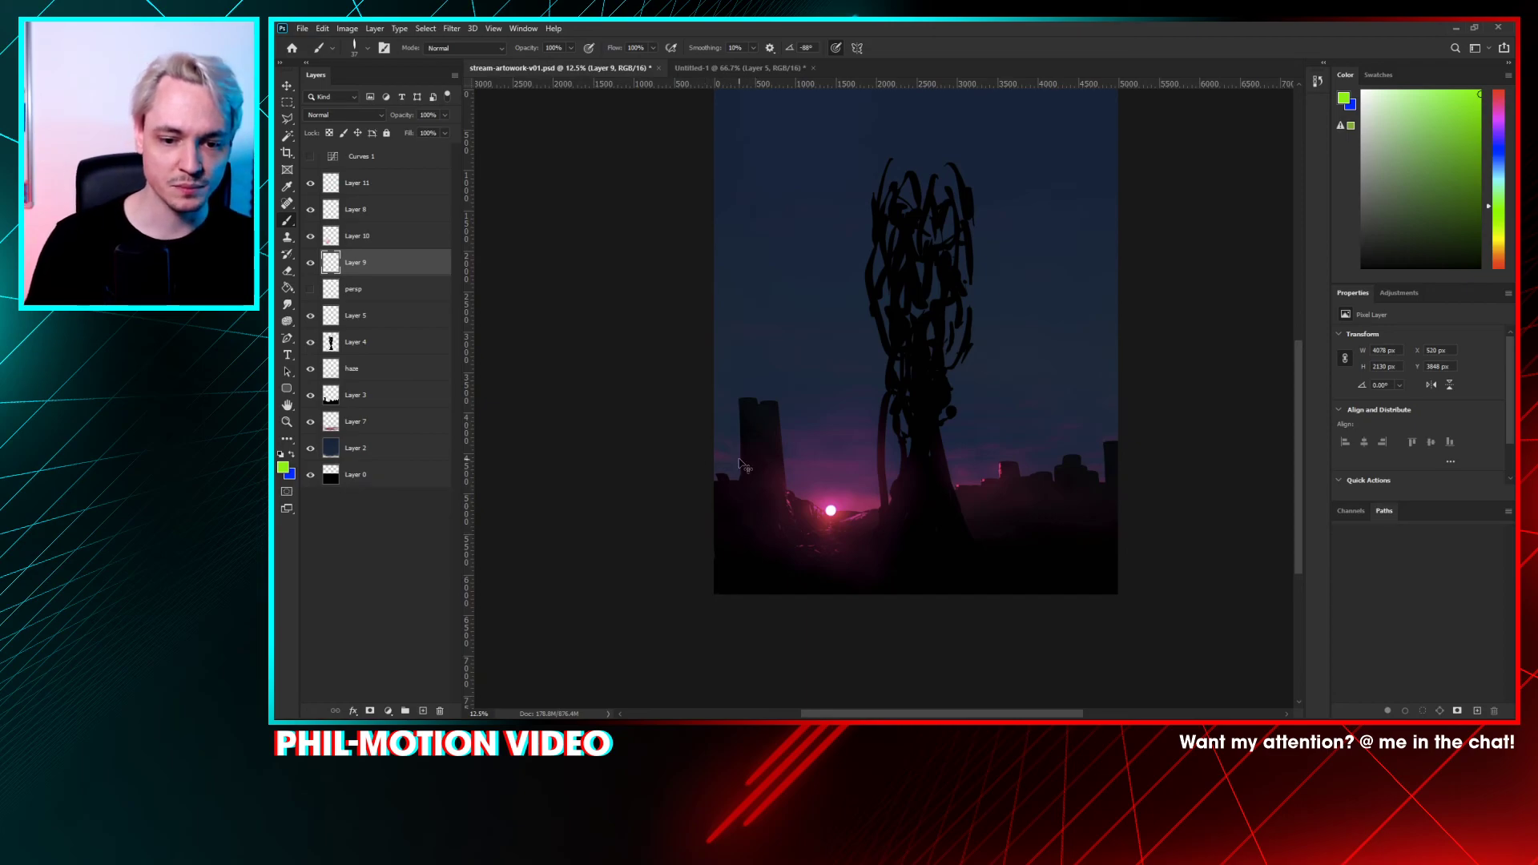
key(ctrl+plus)
key(ctrl+plus)
drag(824, 444, 889, 200)
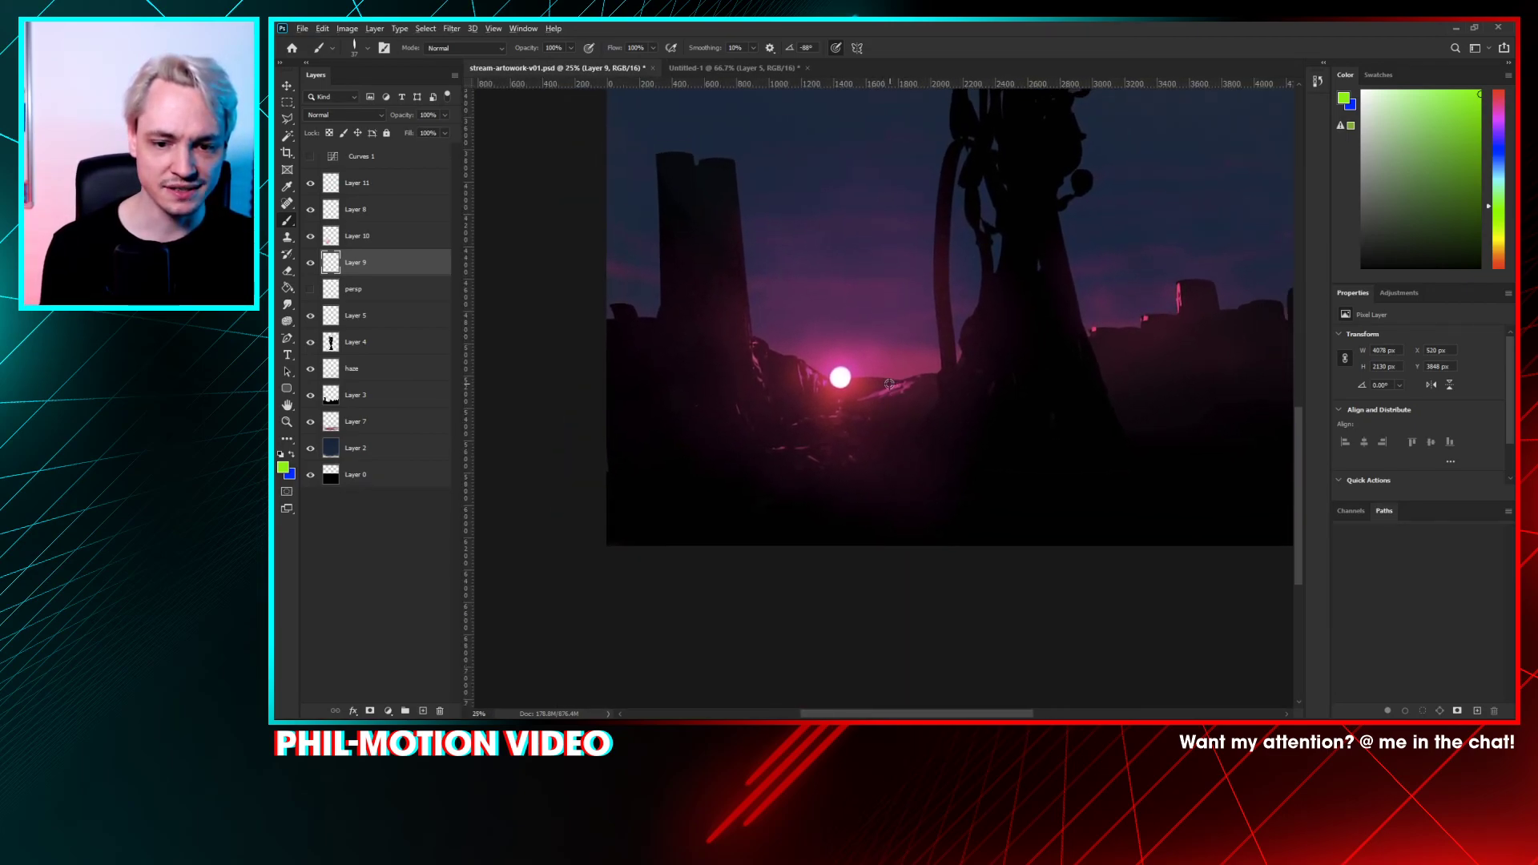
alt+click(885, 393)
click(311, 264)
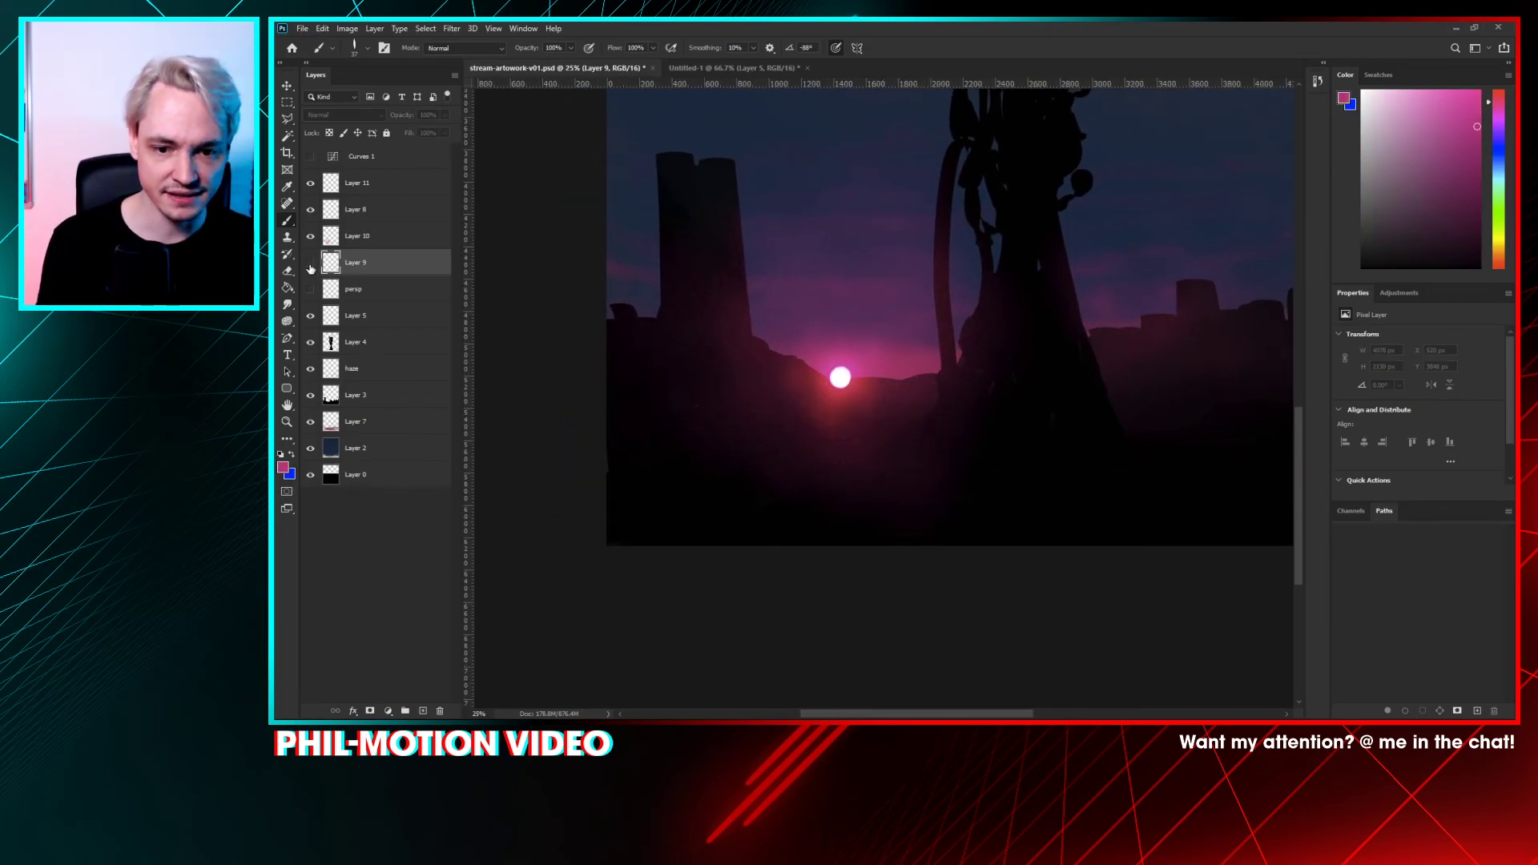
click(310, 265)
- Set the thin elliptical brush to 84 px and tilt its tip to 23° to match the slope beside the sun
right_click(893, 401)
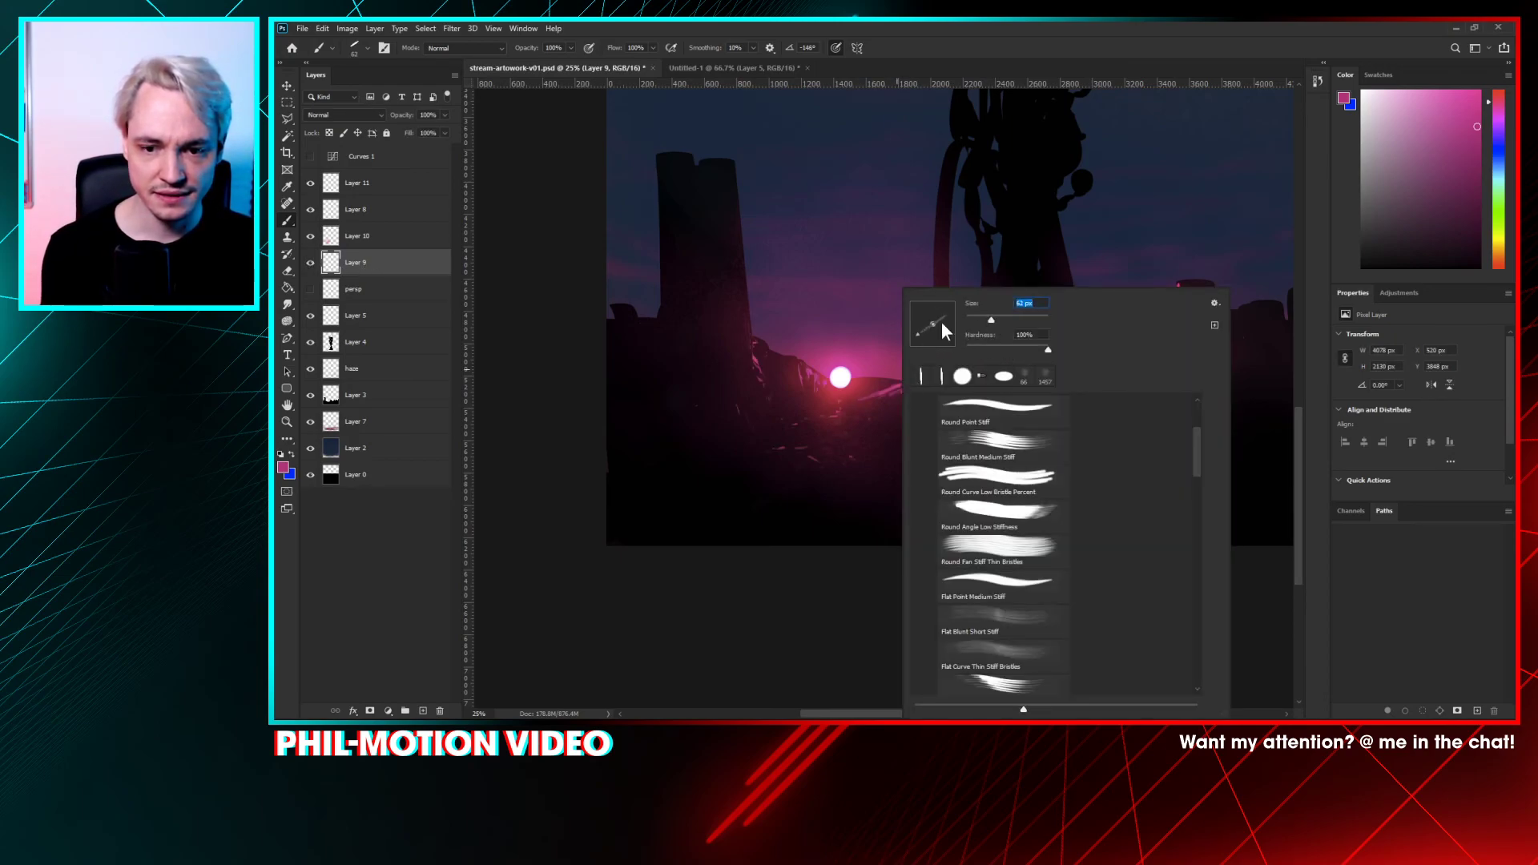
drag(939, 319, 868, 421)
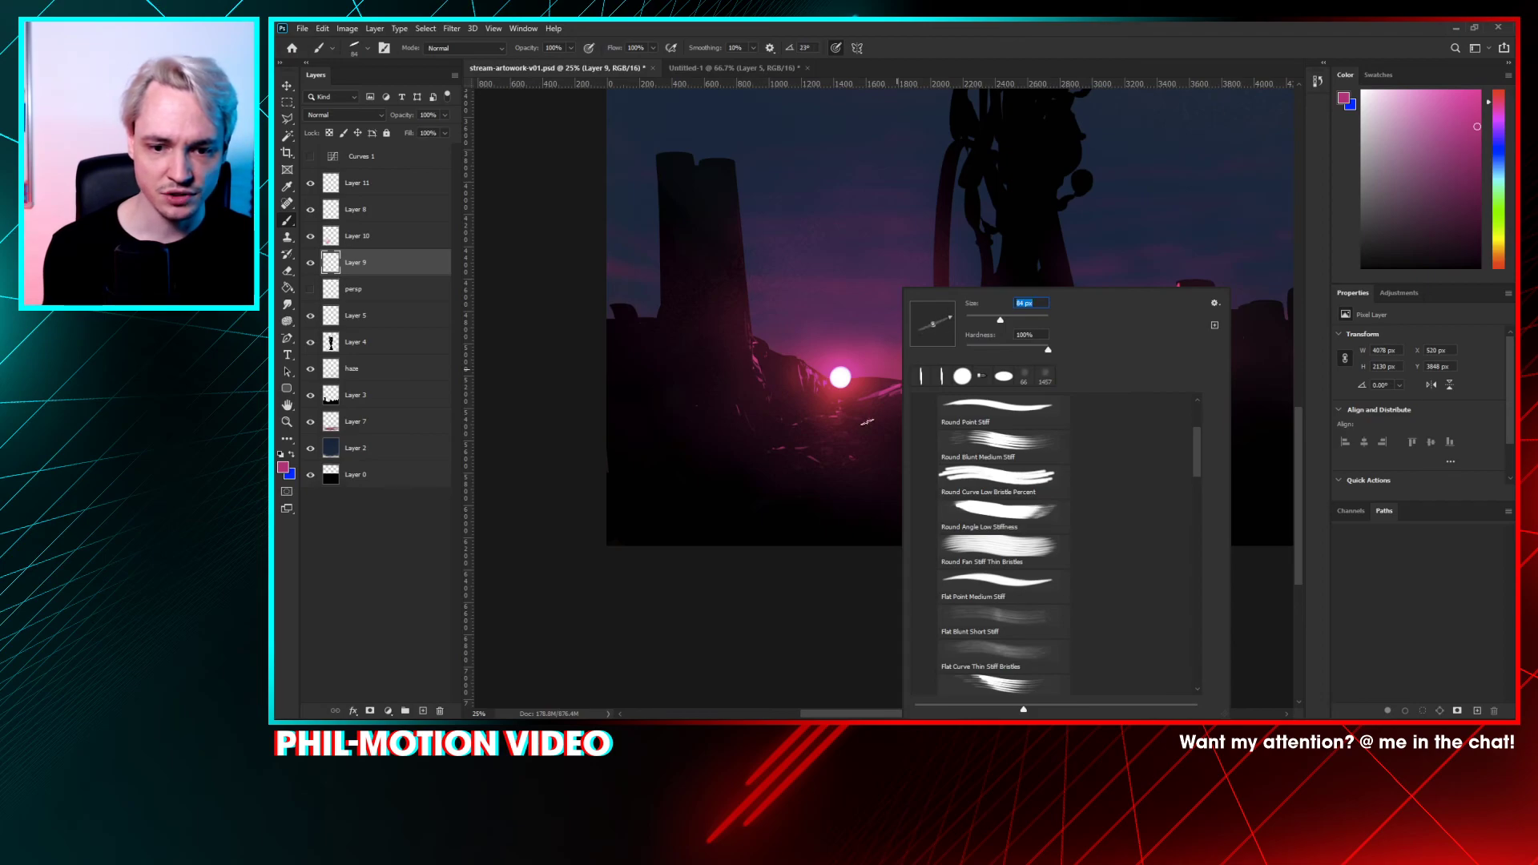
click(876, 399)
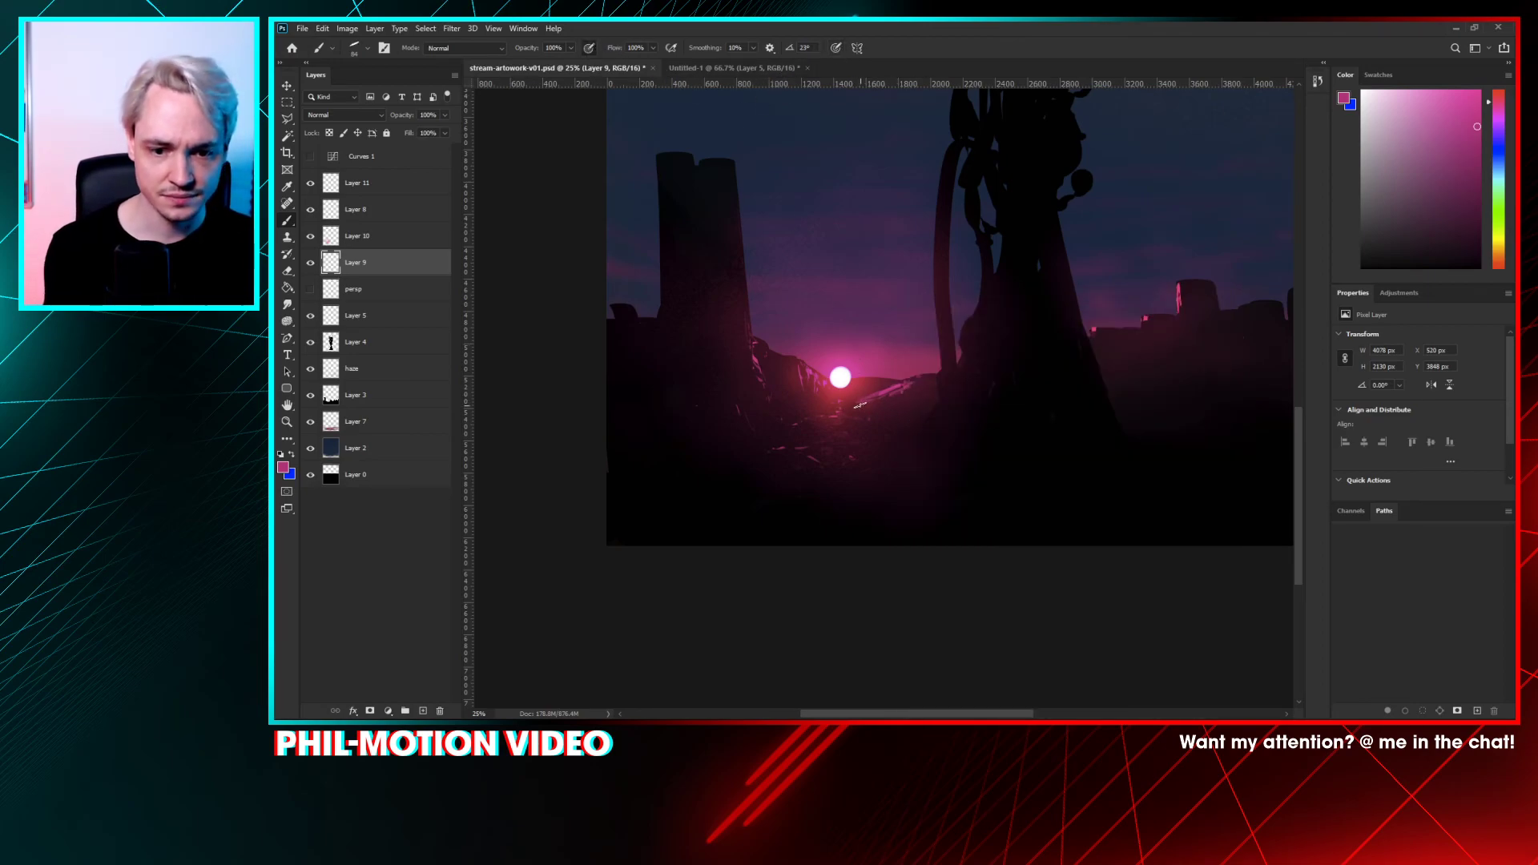
- Try pink highlight strokes at full opacity on the slope beside the sun, and undo them
drag(888, 403, 902, 407)
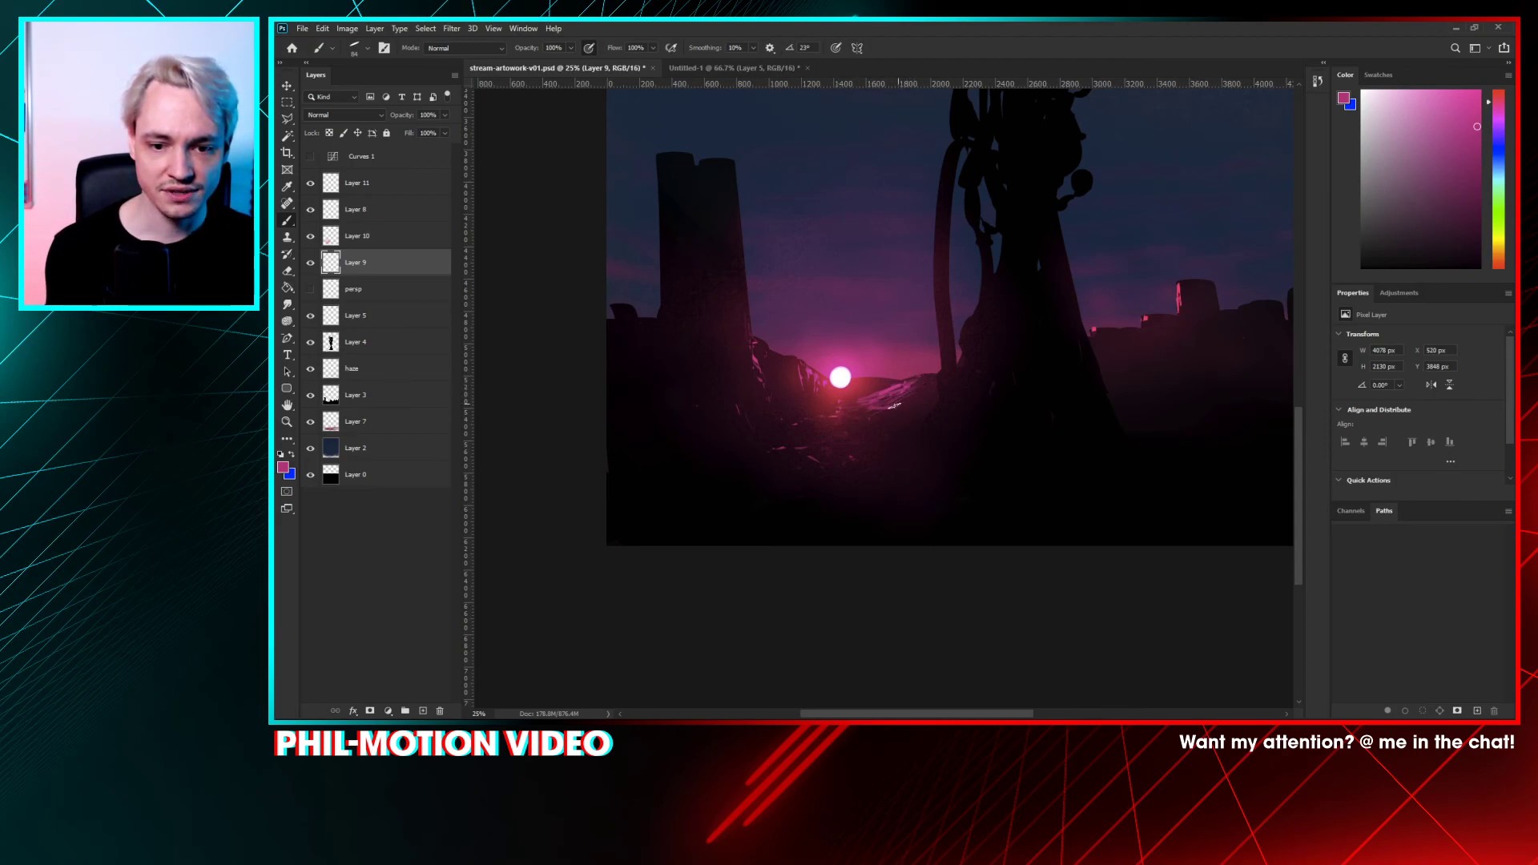
right_click(1030, 352)
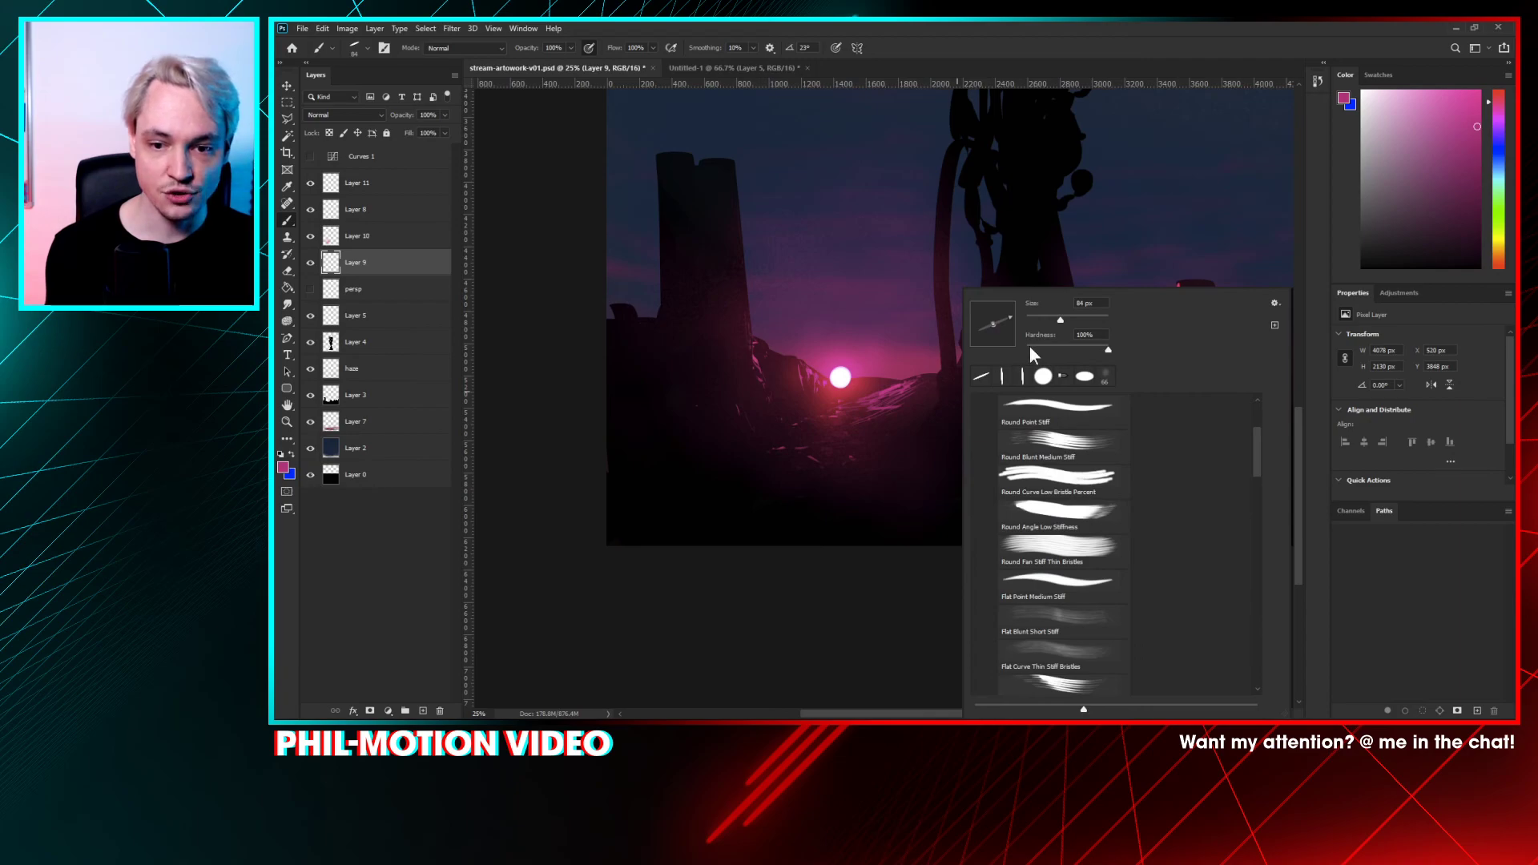
click(843, 420)
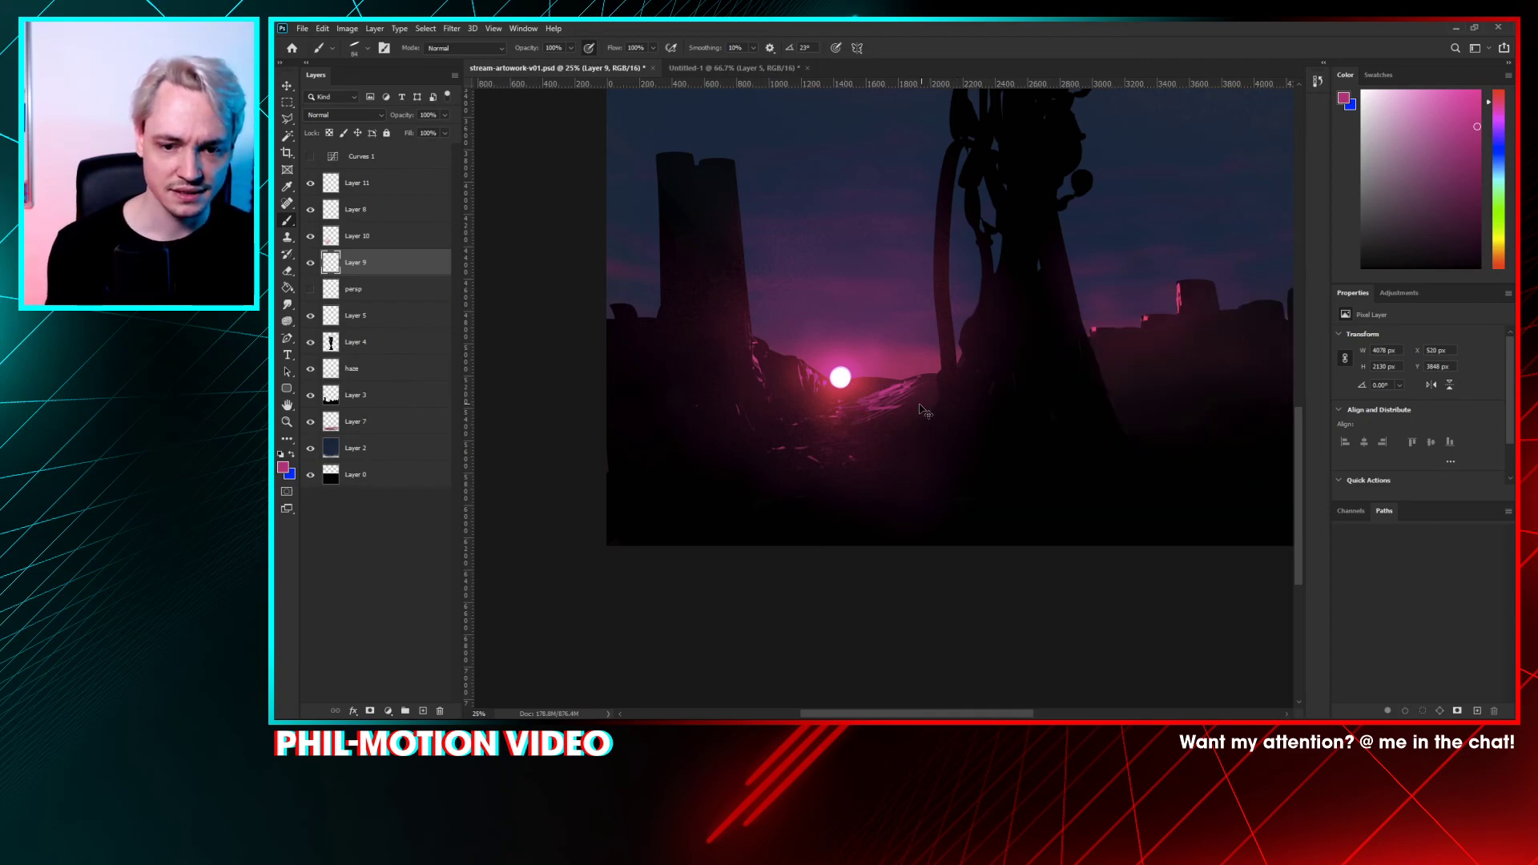
key(ctrl+z)
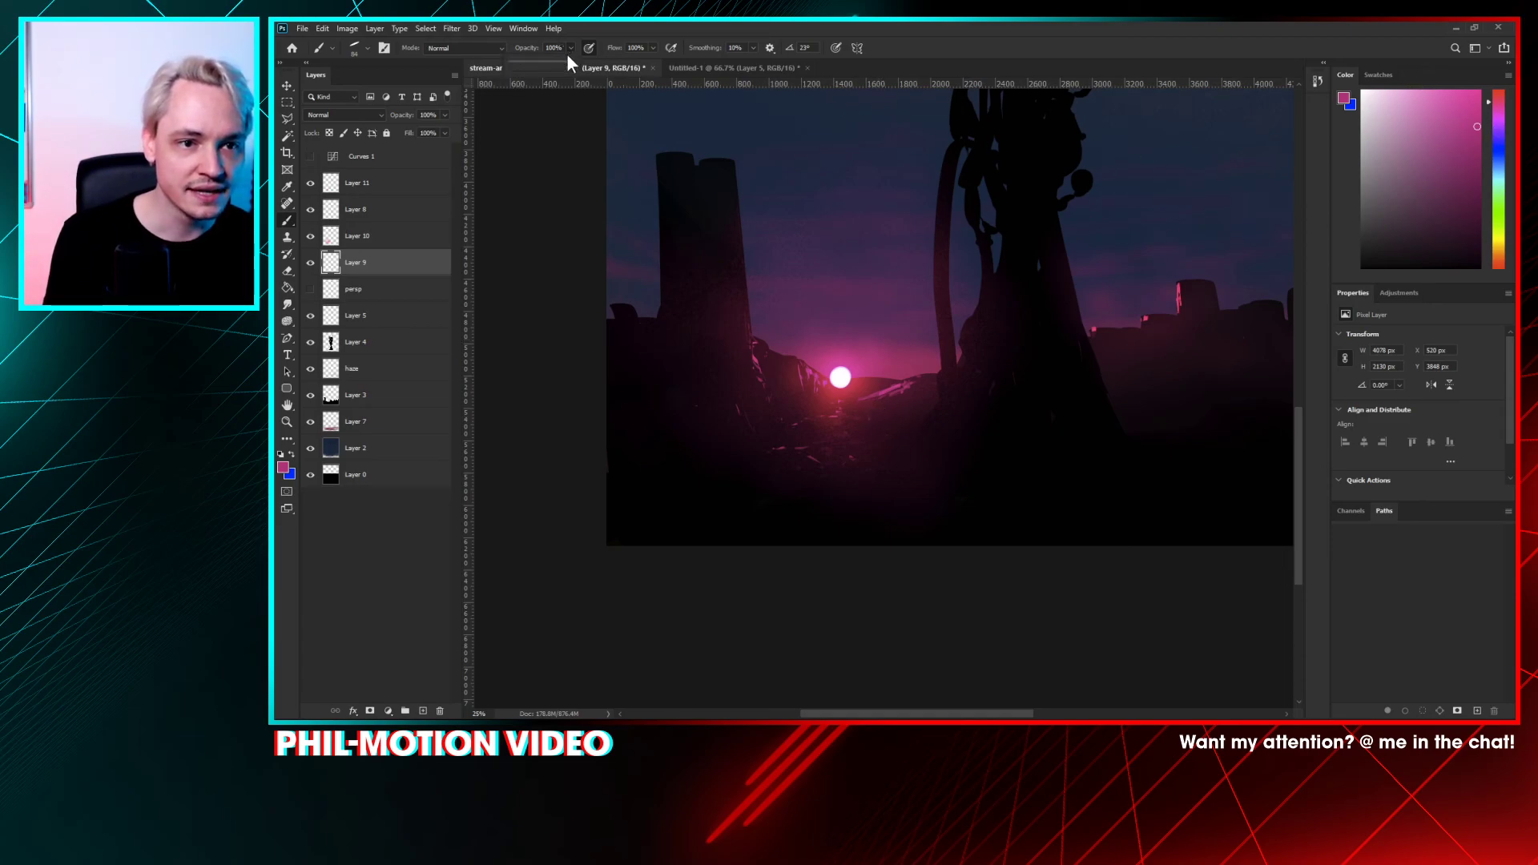
- Paint soft pink light across the slope between the sun and the tree at 31% brush opacity with a rounder tip
drag(529, 59, 530, 61)
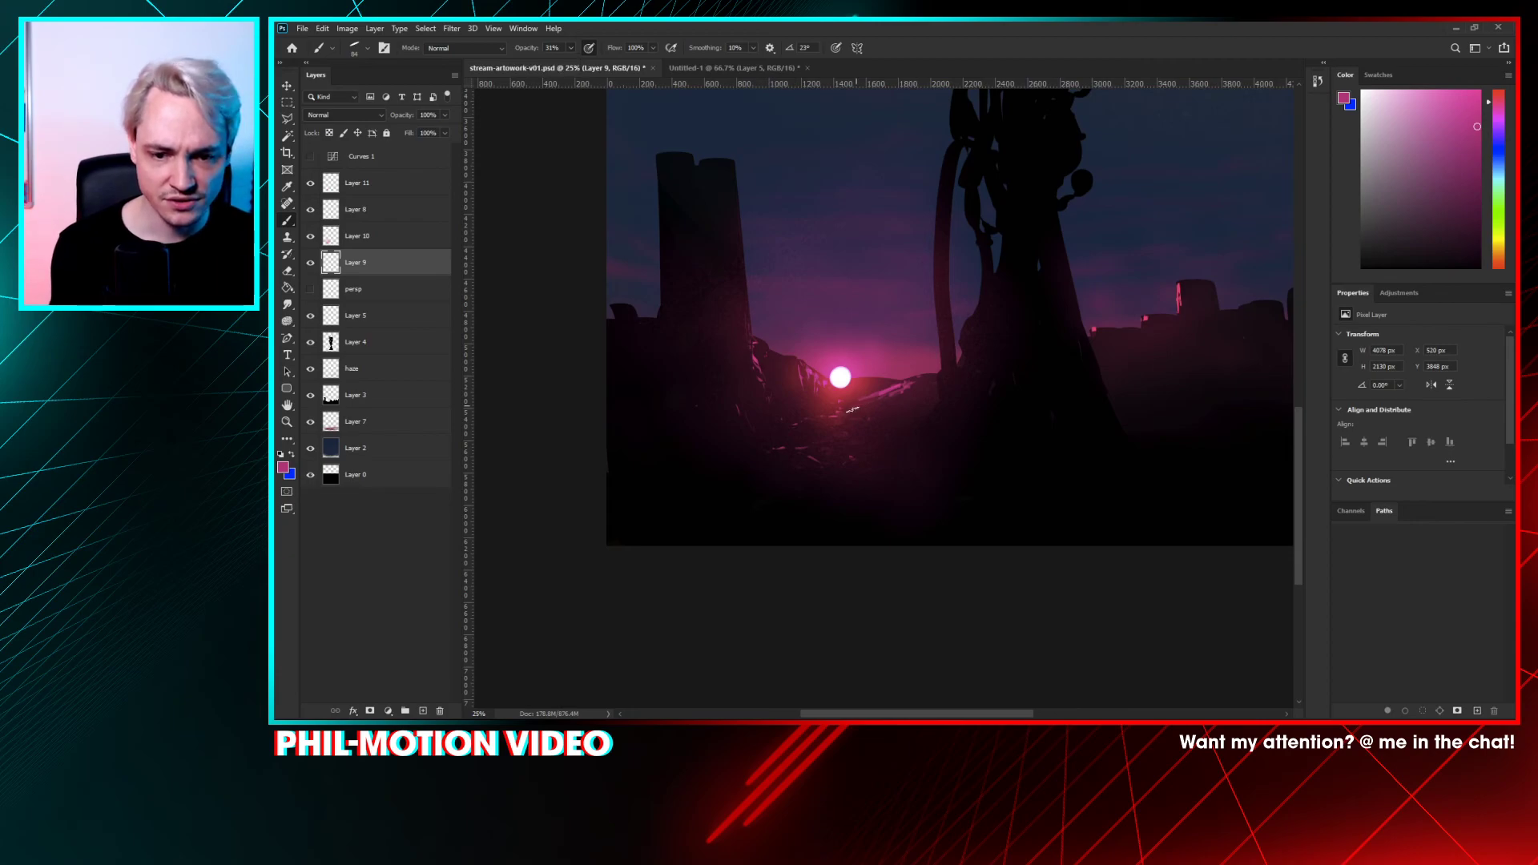
right_click(881, 398)
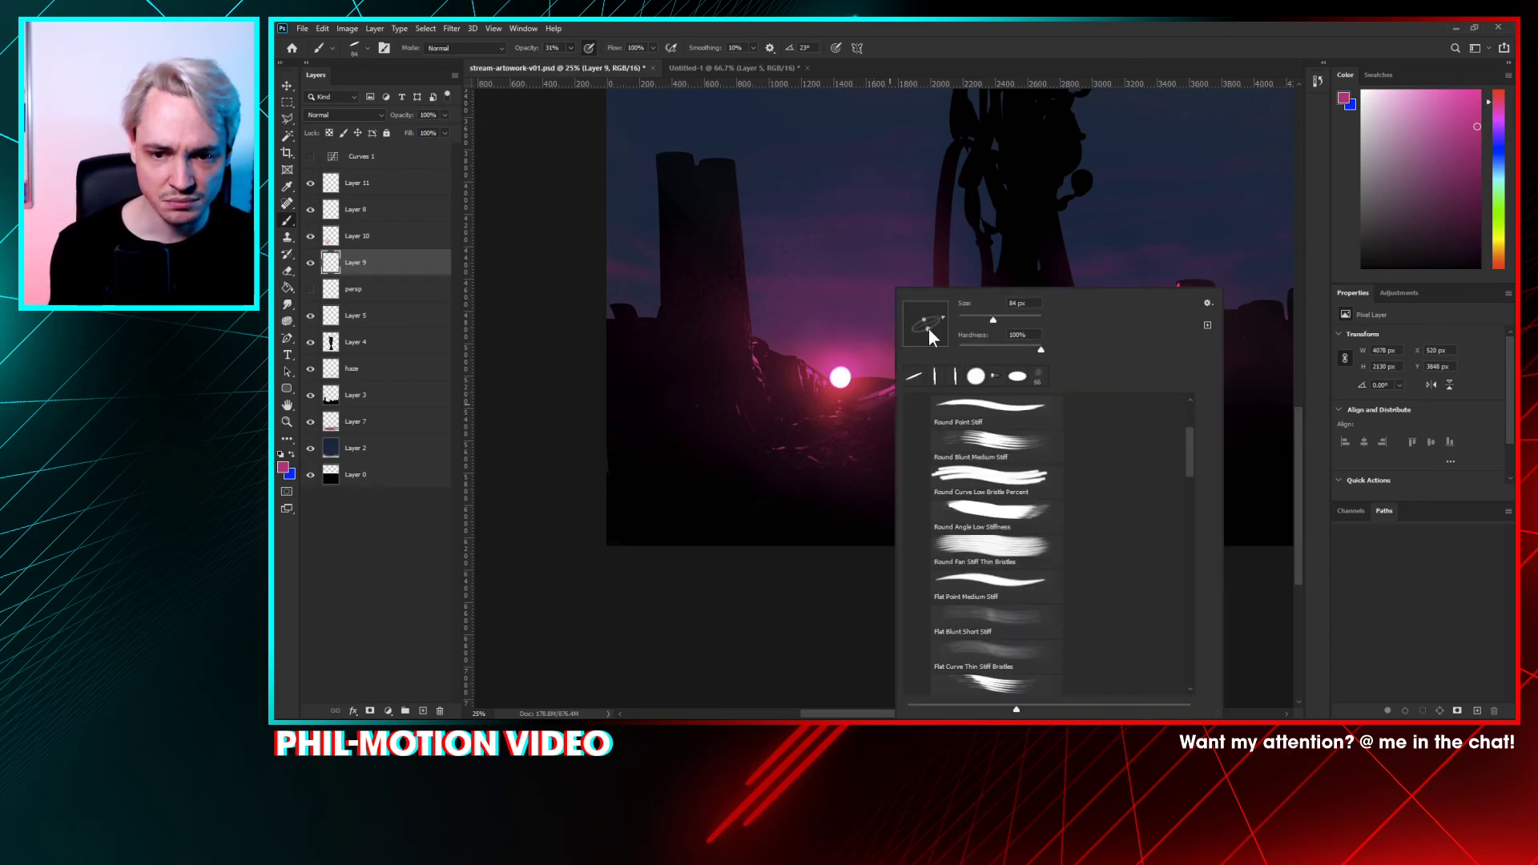
drag(929, 330, 930, 330)
click(865, 409)
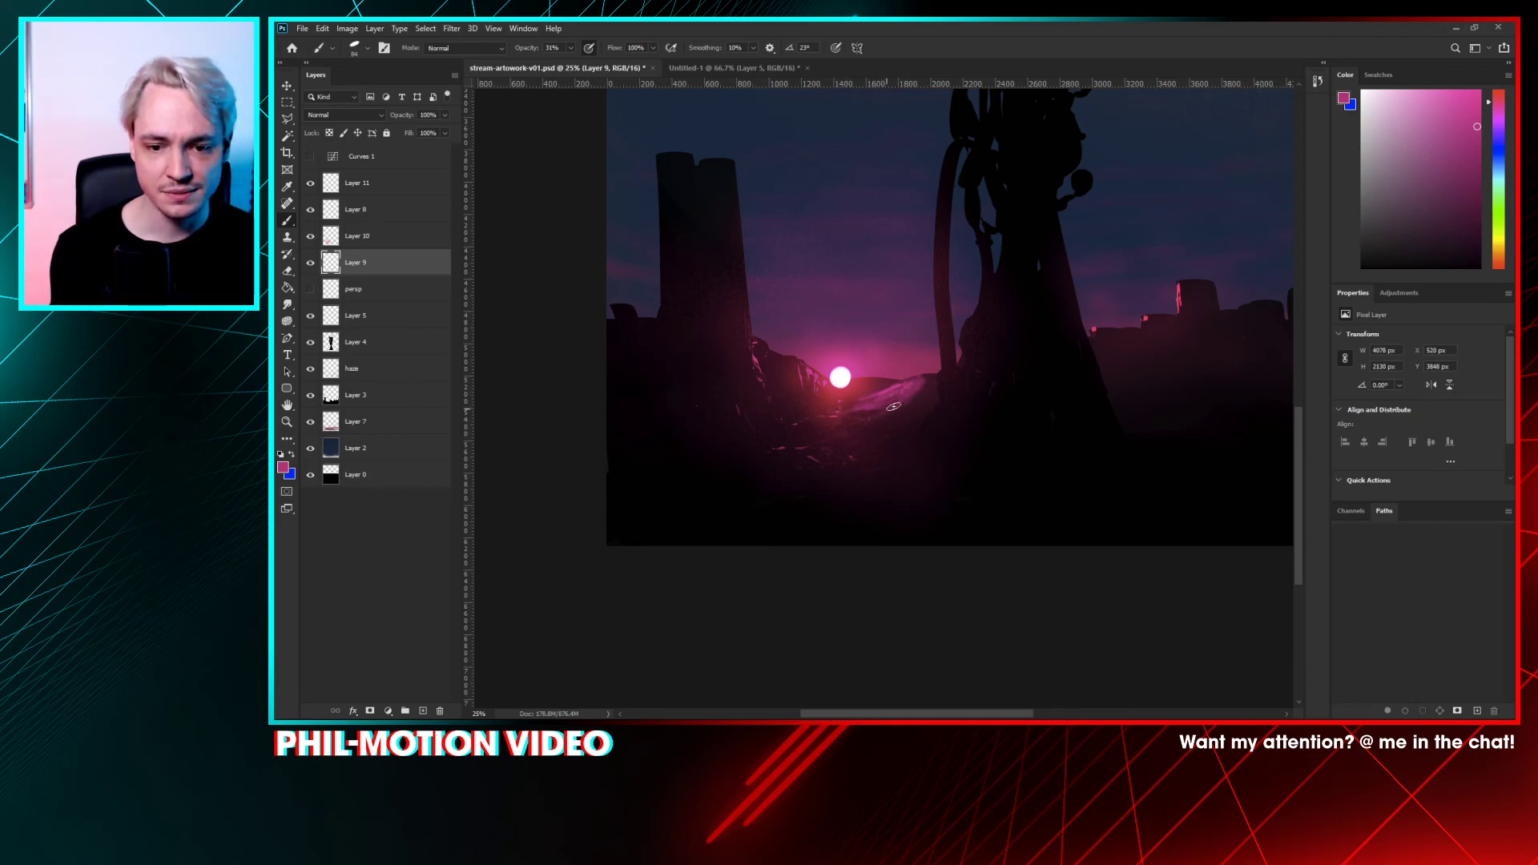
mouse_move(893, 407)
mouse_down()
mouse_move(854, 433)
mouse_move(893, 418)
mouse_move(843, 424)
mouse_move(847, 409)
mouse_up()
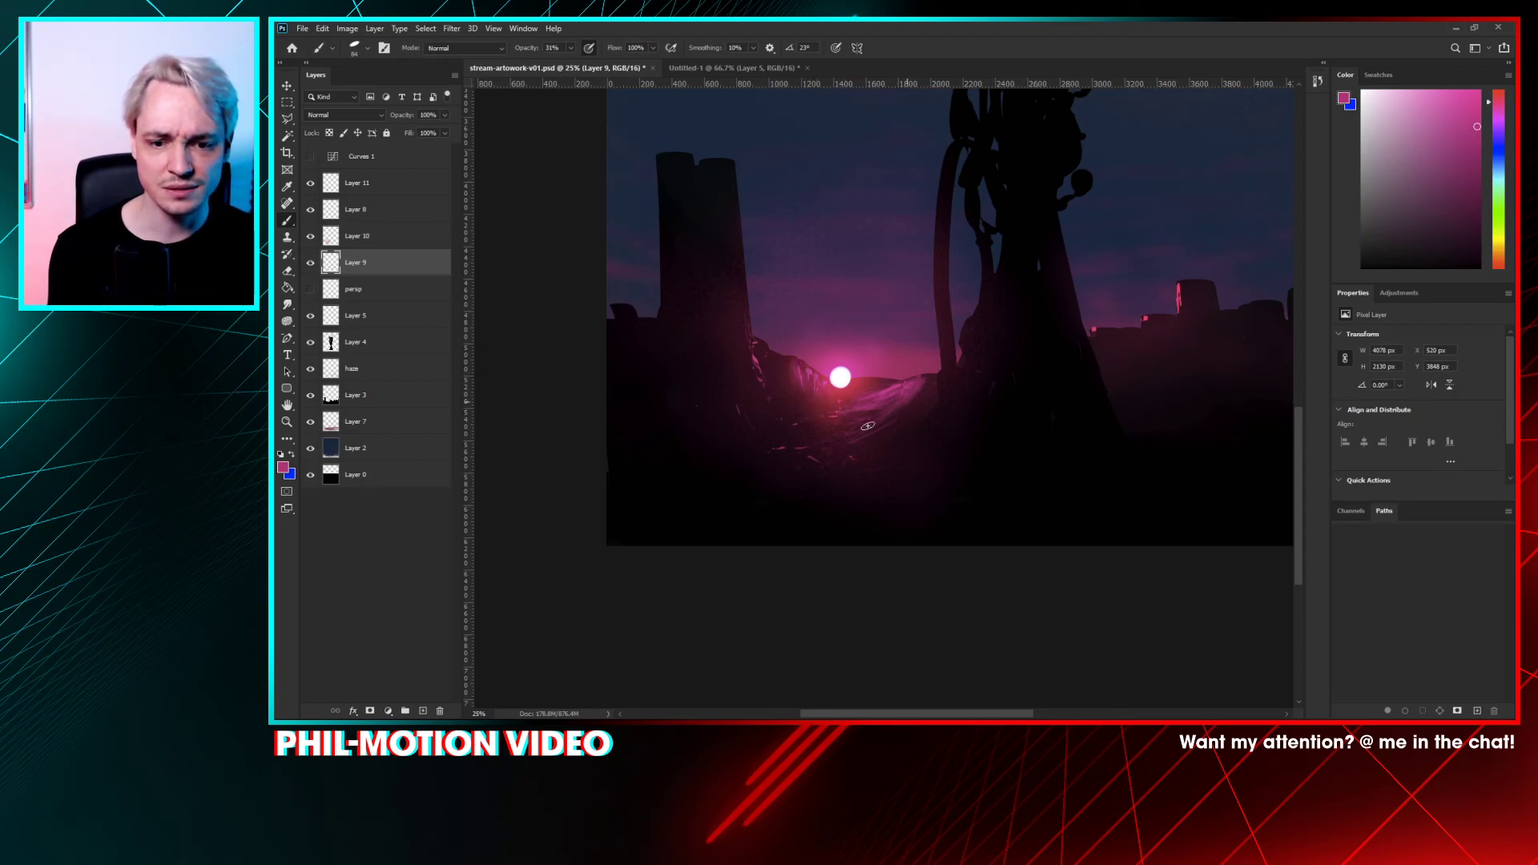
- Smudge the pink strokes on the slope beside the sun with a larger soft tip at 50% strength
key(r)
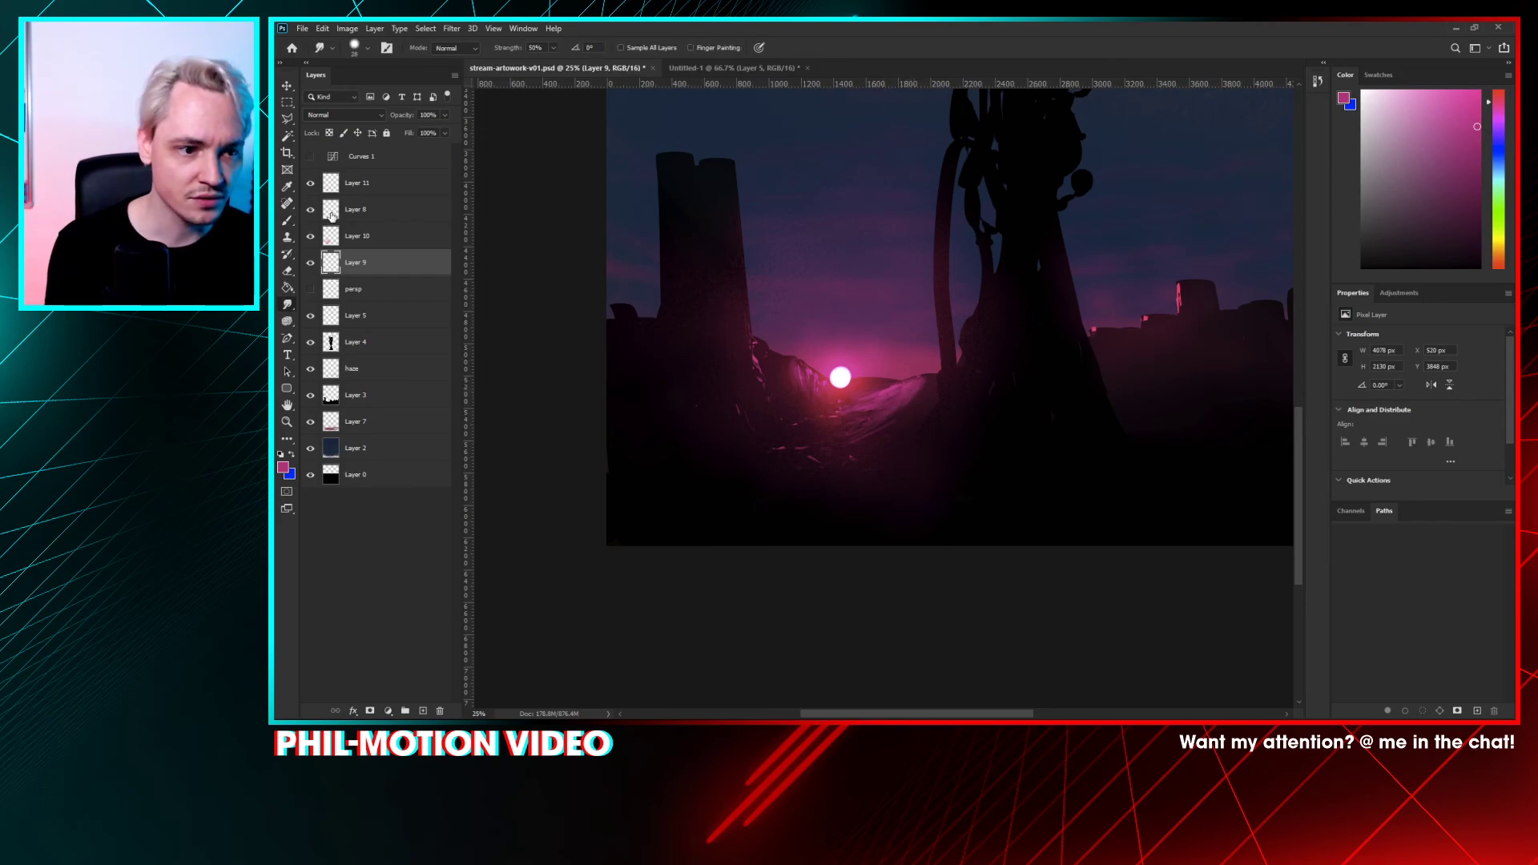
right_click(765, 331)
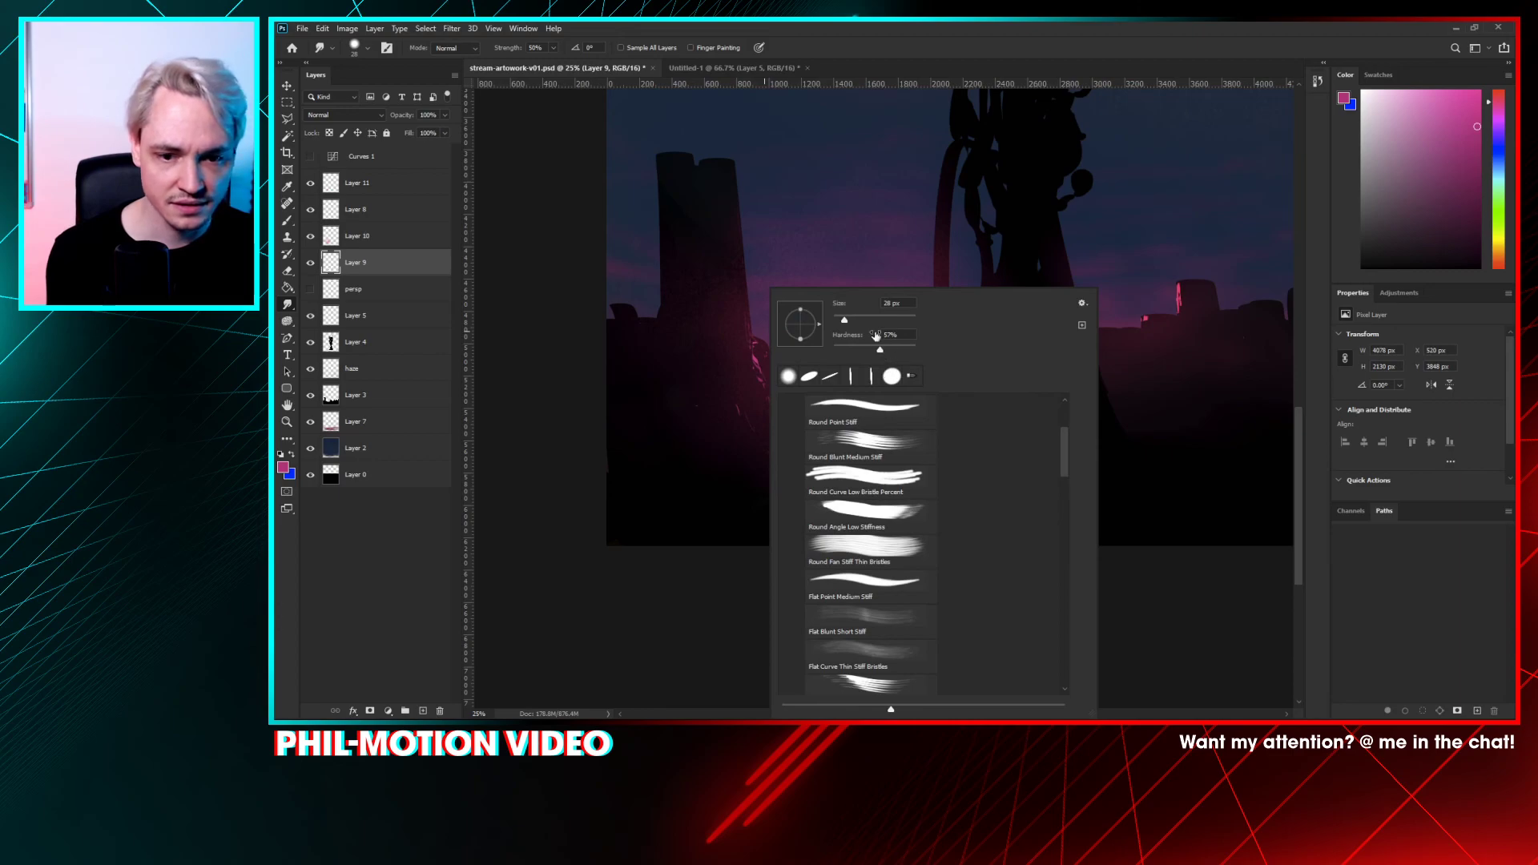
drag(856, 321, 860, 320)
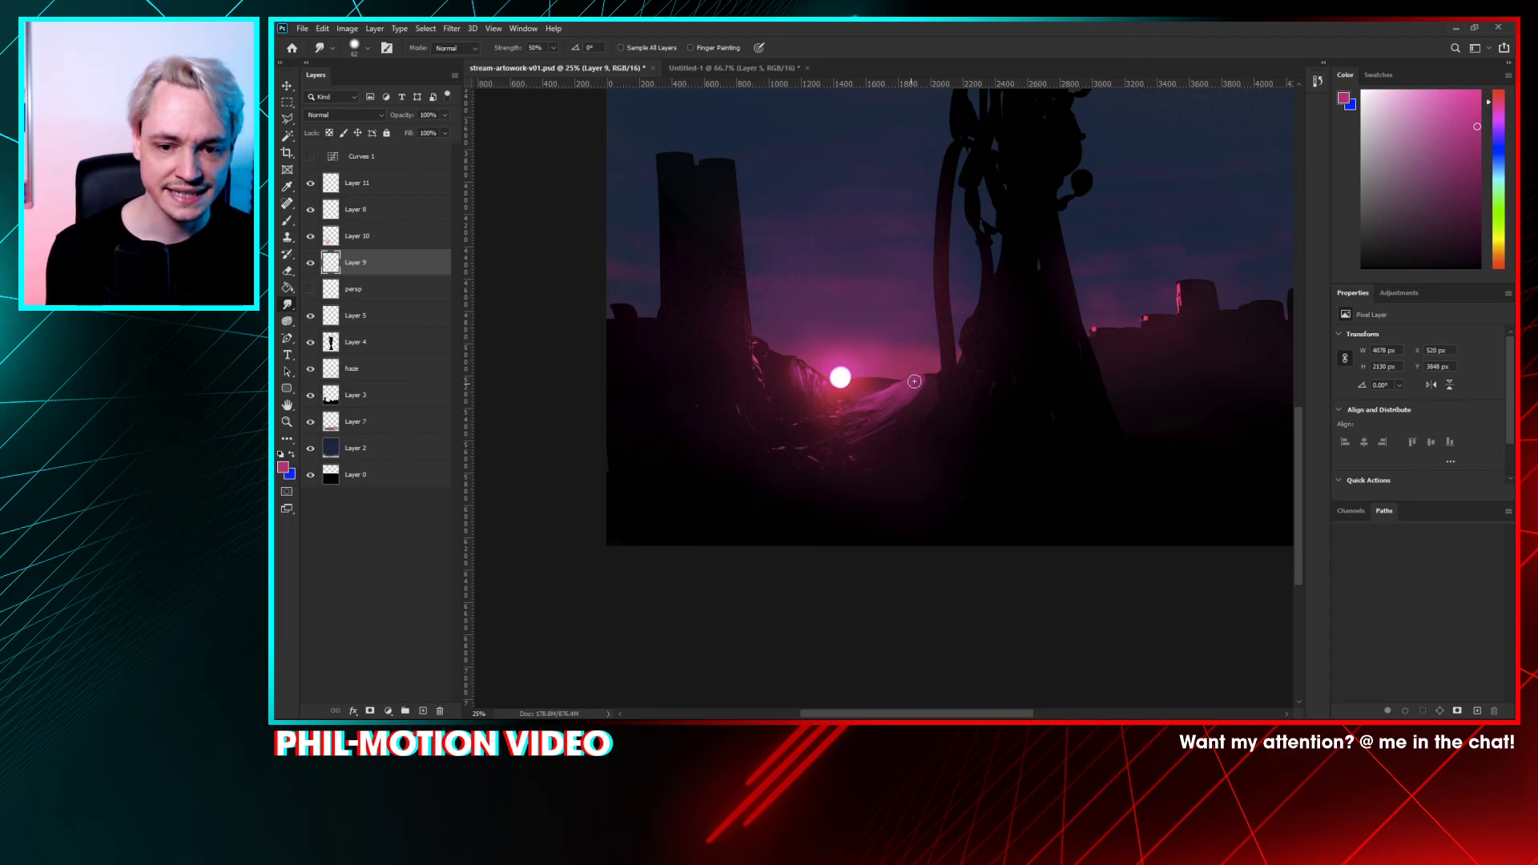
- Check the whole composition and brush more faint pink light onto the rocks and ground around the sun
key(e)
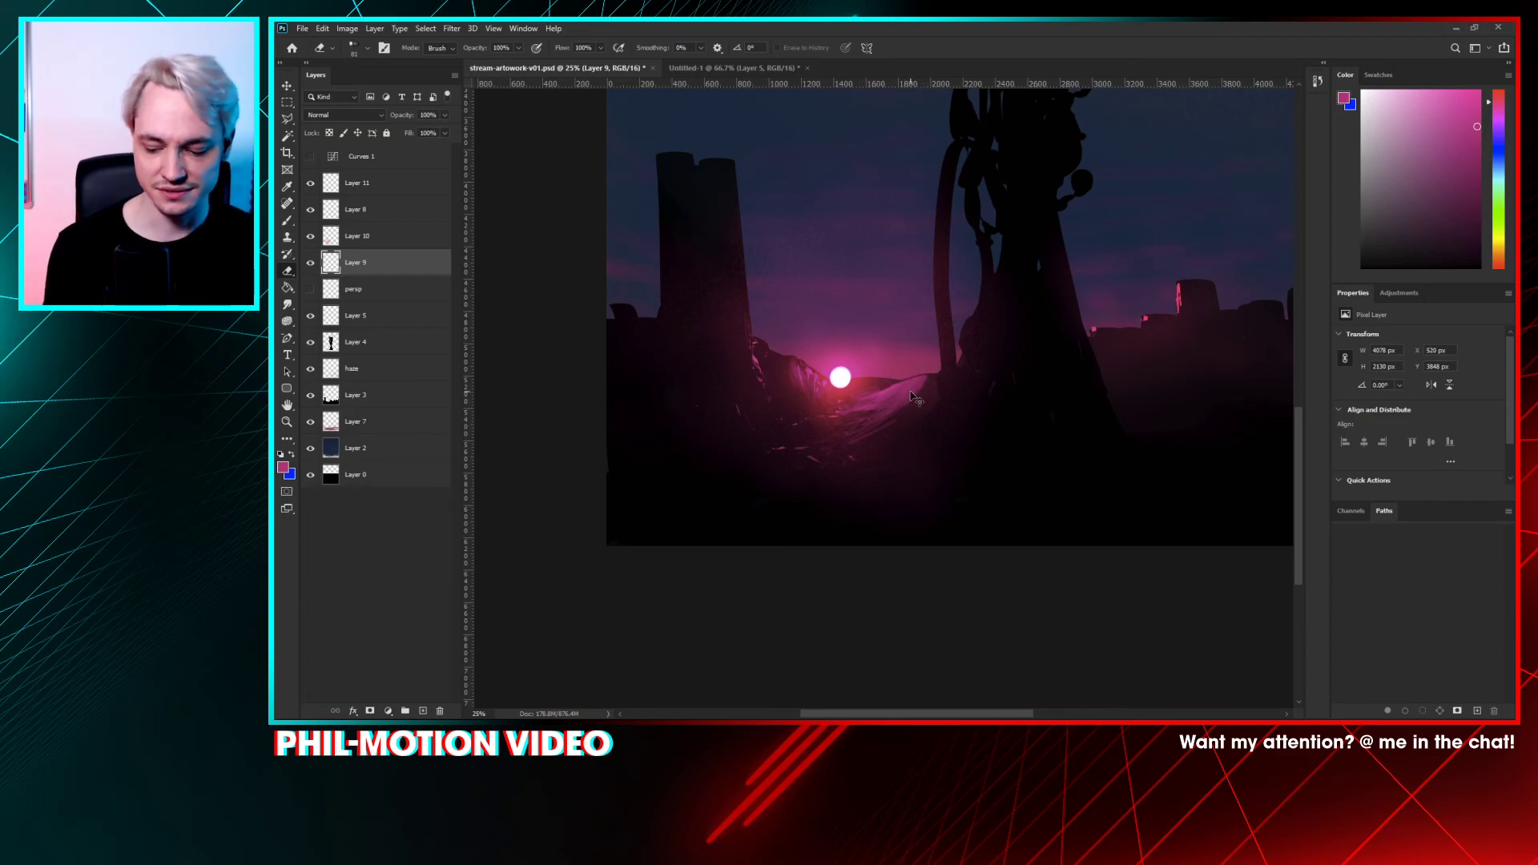
scroll(913, 398, down, 1)
scroll(914, 398, down, 3)
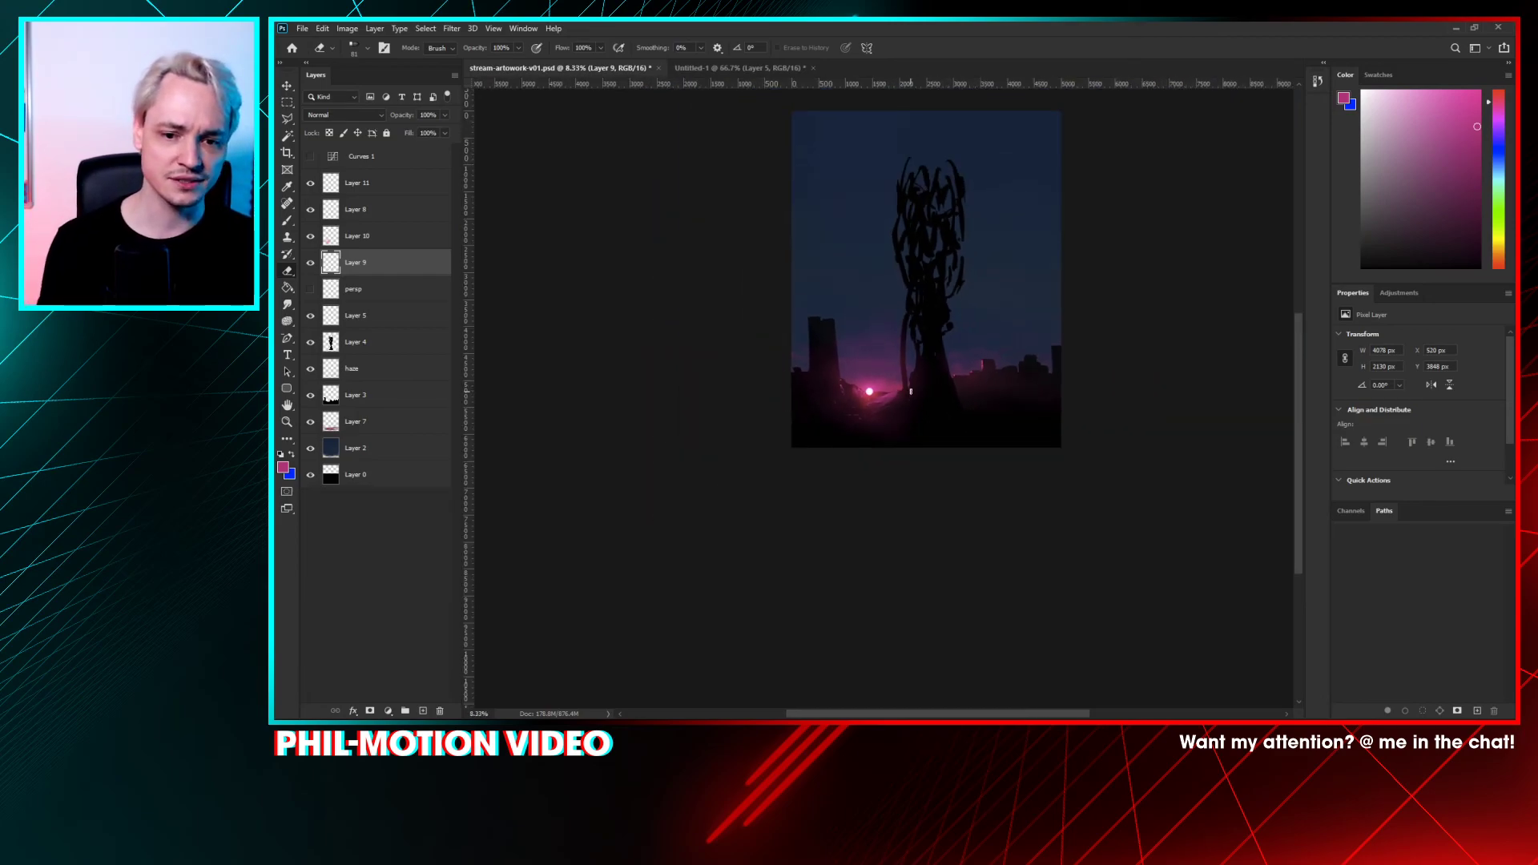
scroll(895, 412, up, 2)
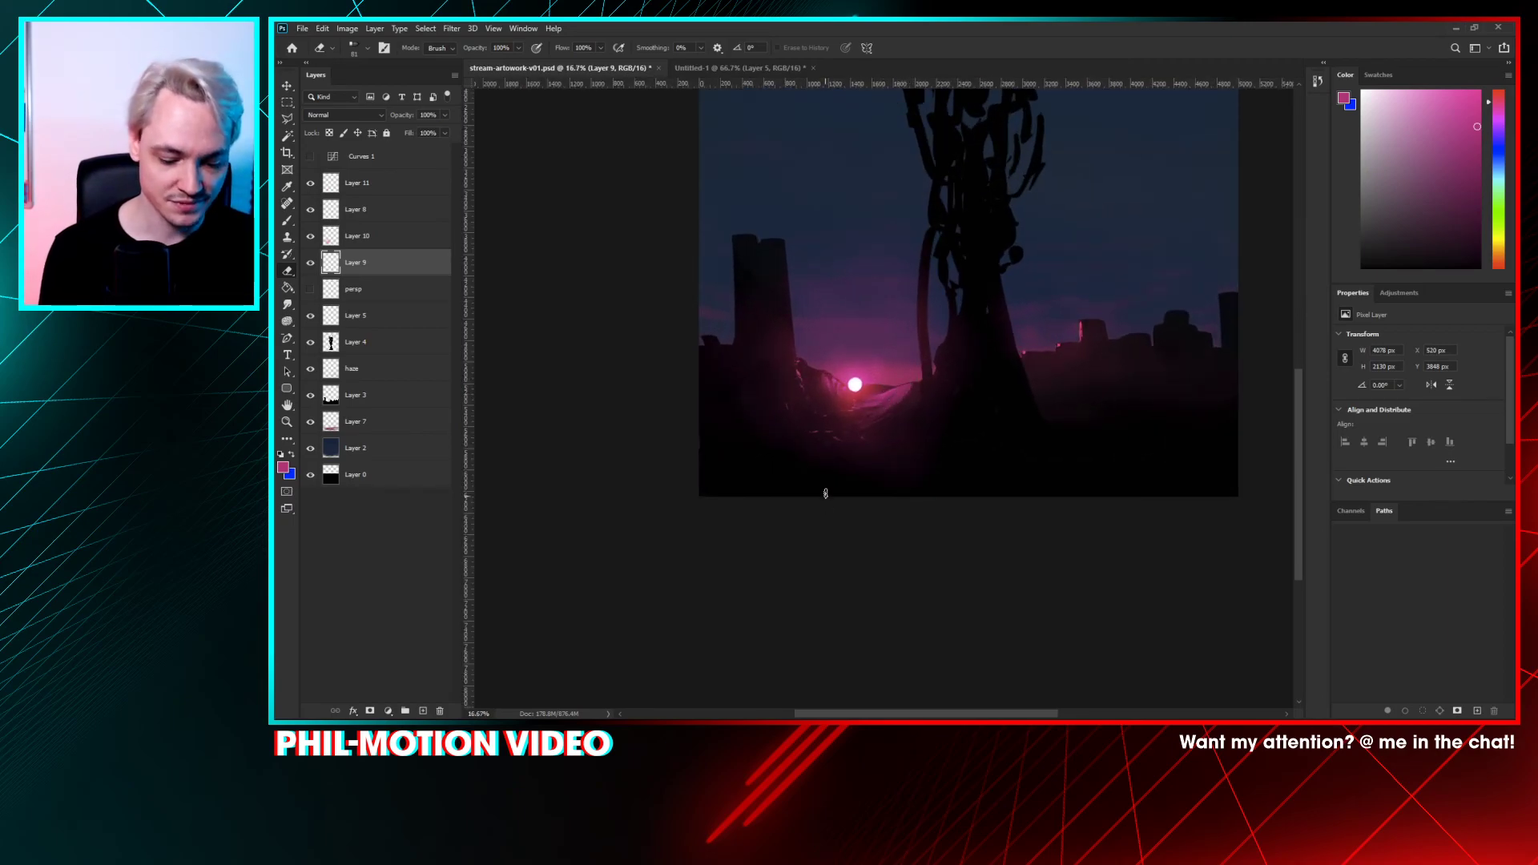
key(b)
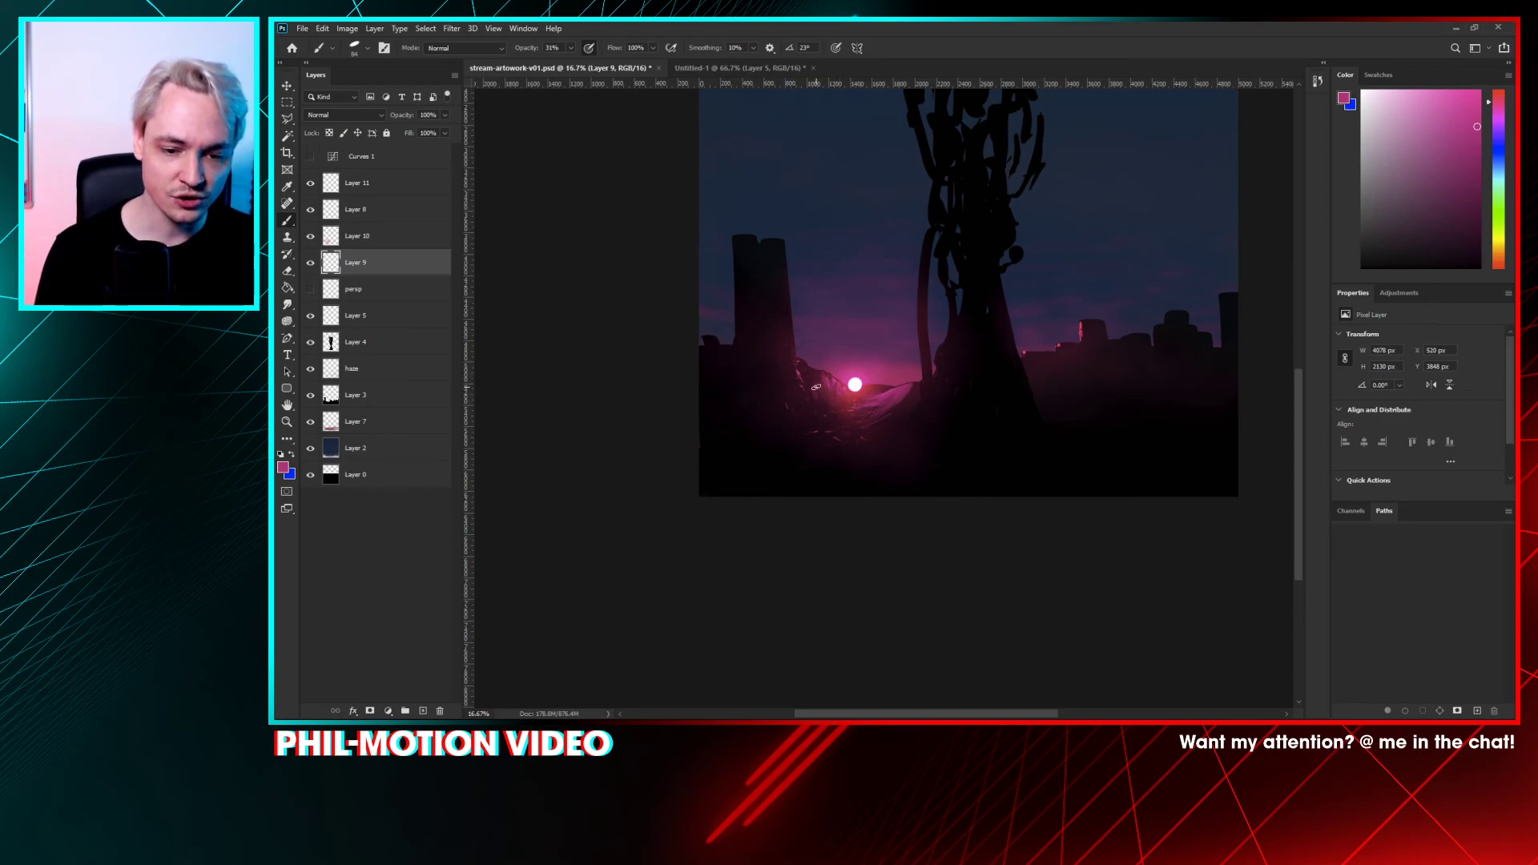
- Paint a soft pink light patch on the dark rocks at the tower's base beside the sun and trim it with the eraser
key(e)
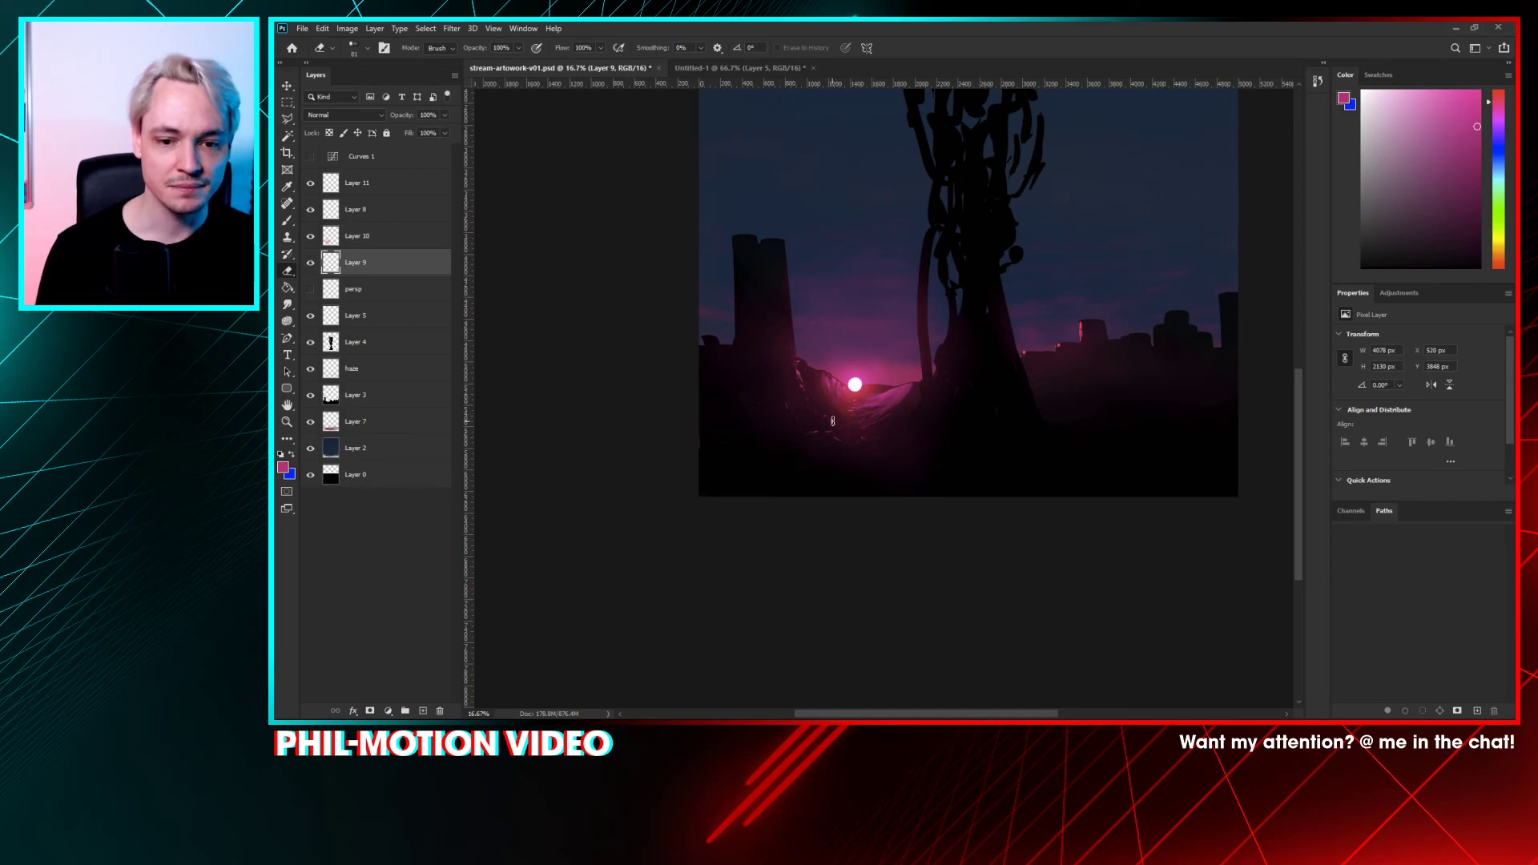
drag(936, 401, 927, 384)
key(ctrl+plus)
key(ctrl+plus)
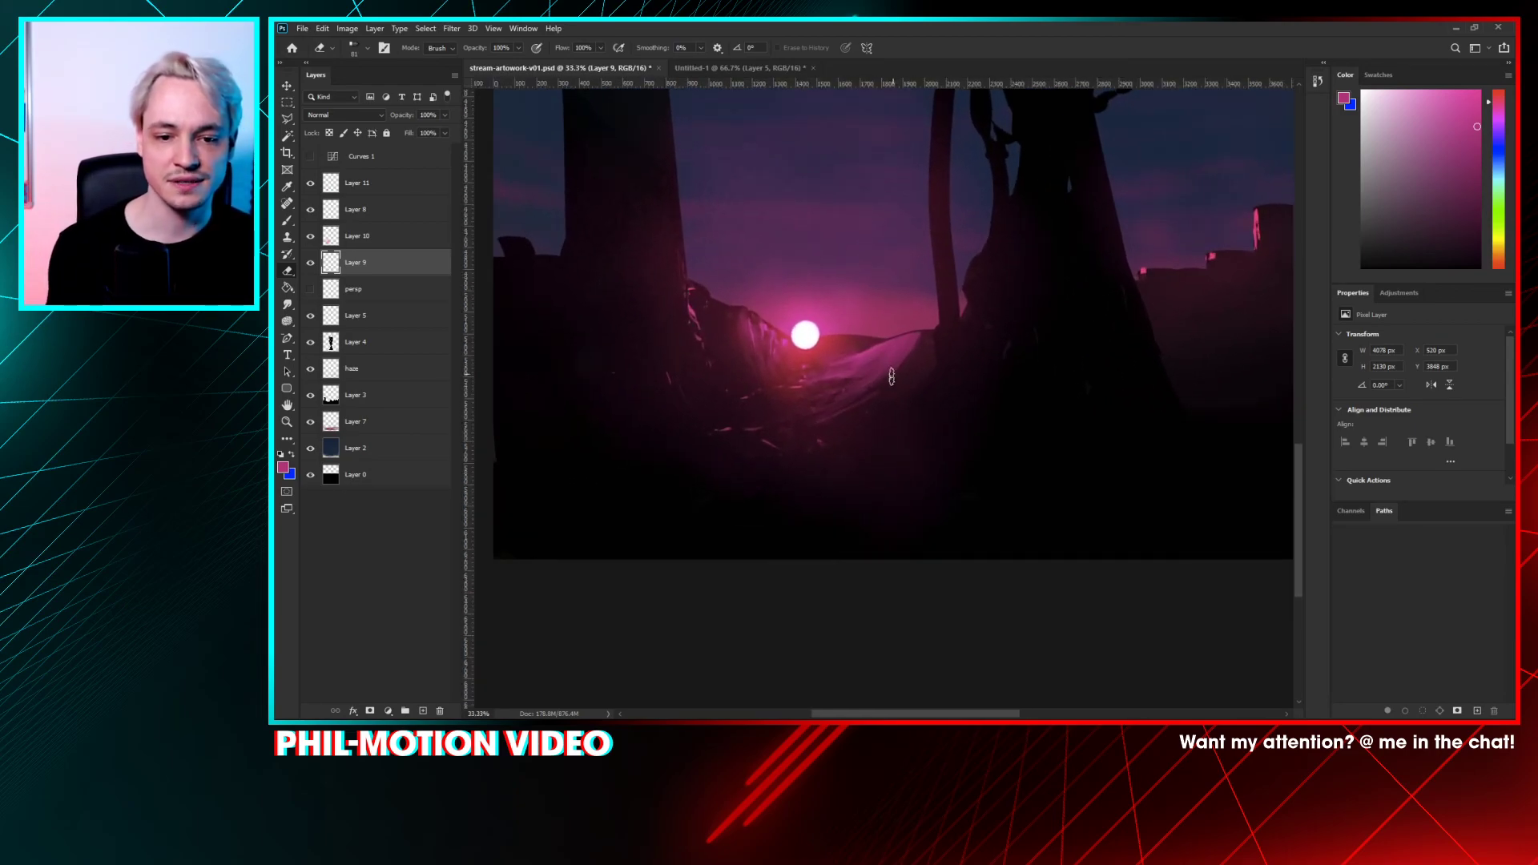
key(v)
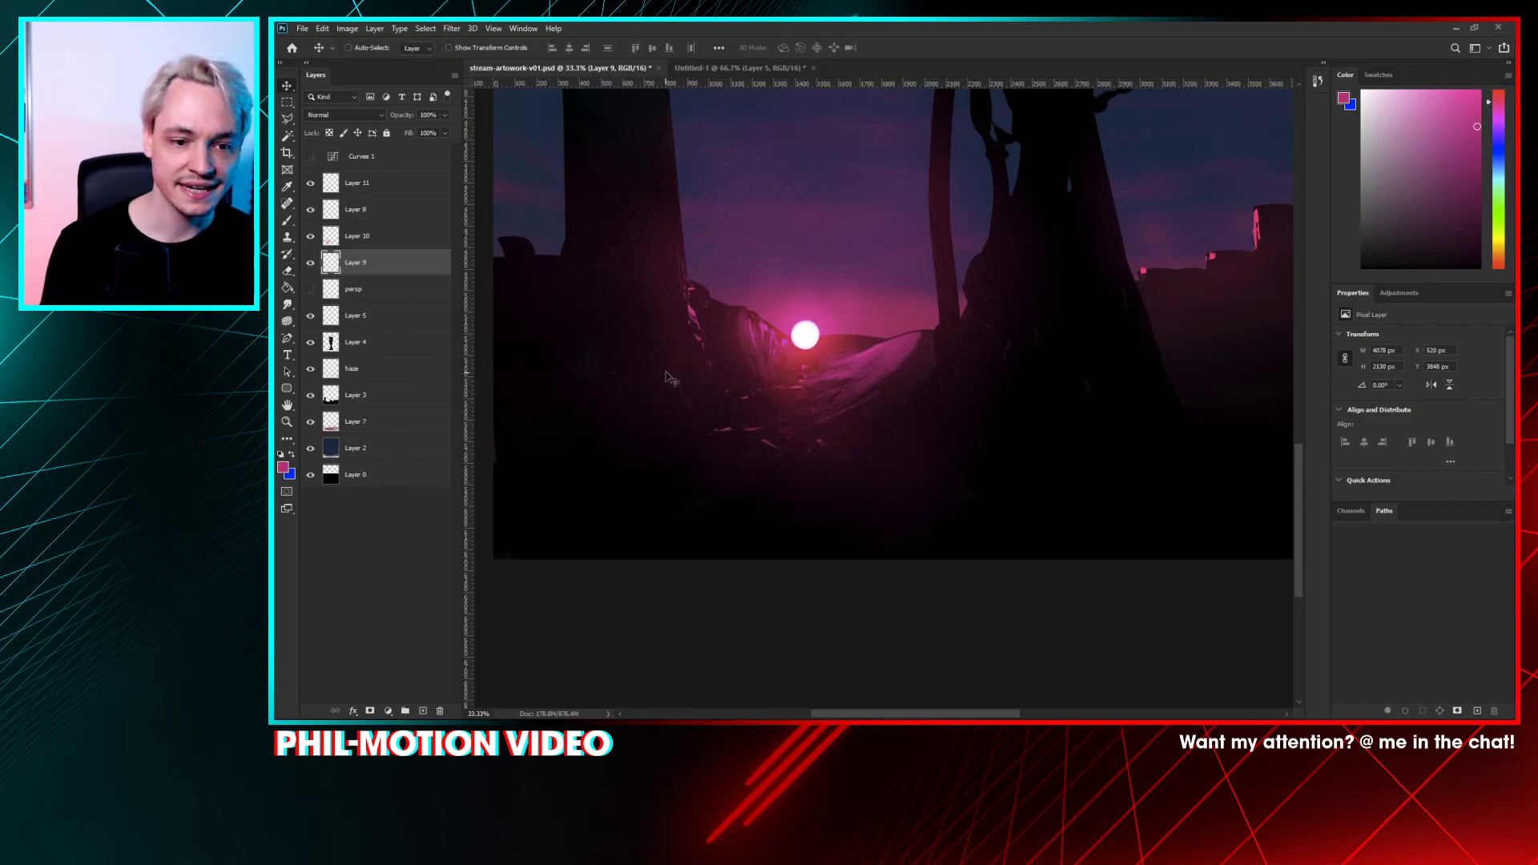
key(b)
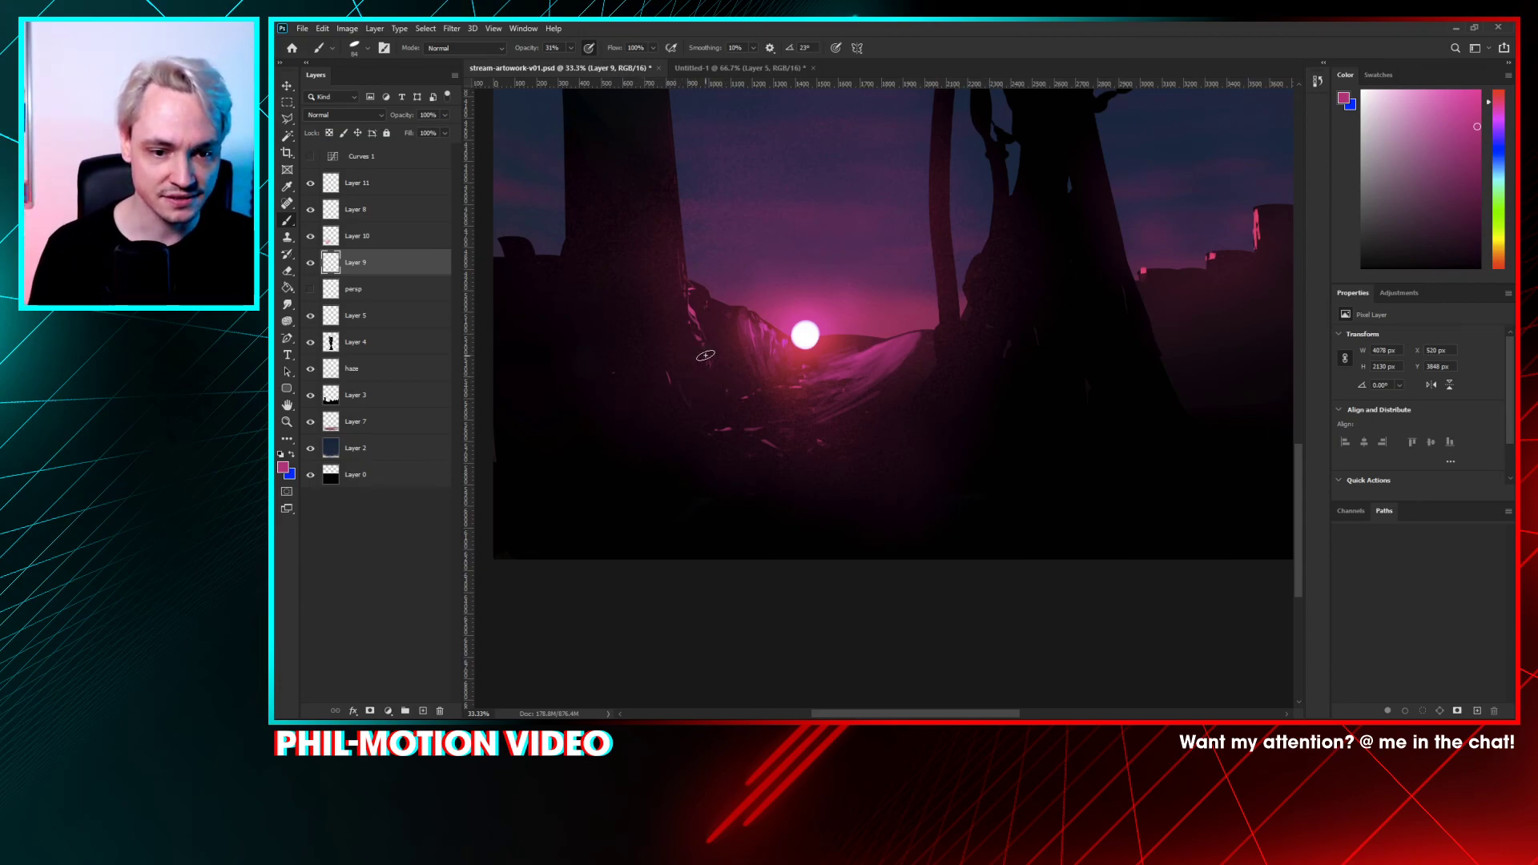
drag(697, 344, 721, 392)
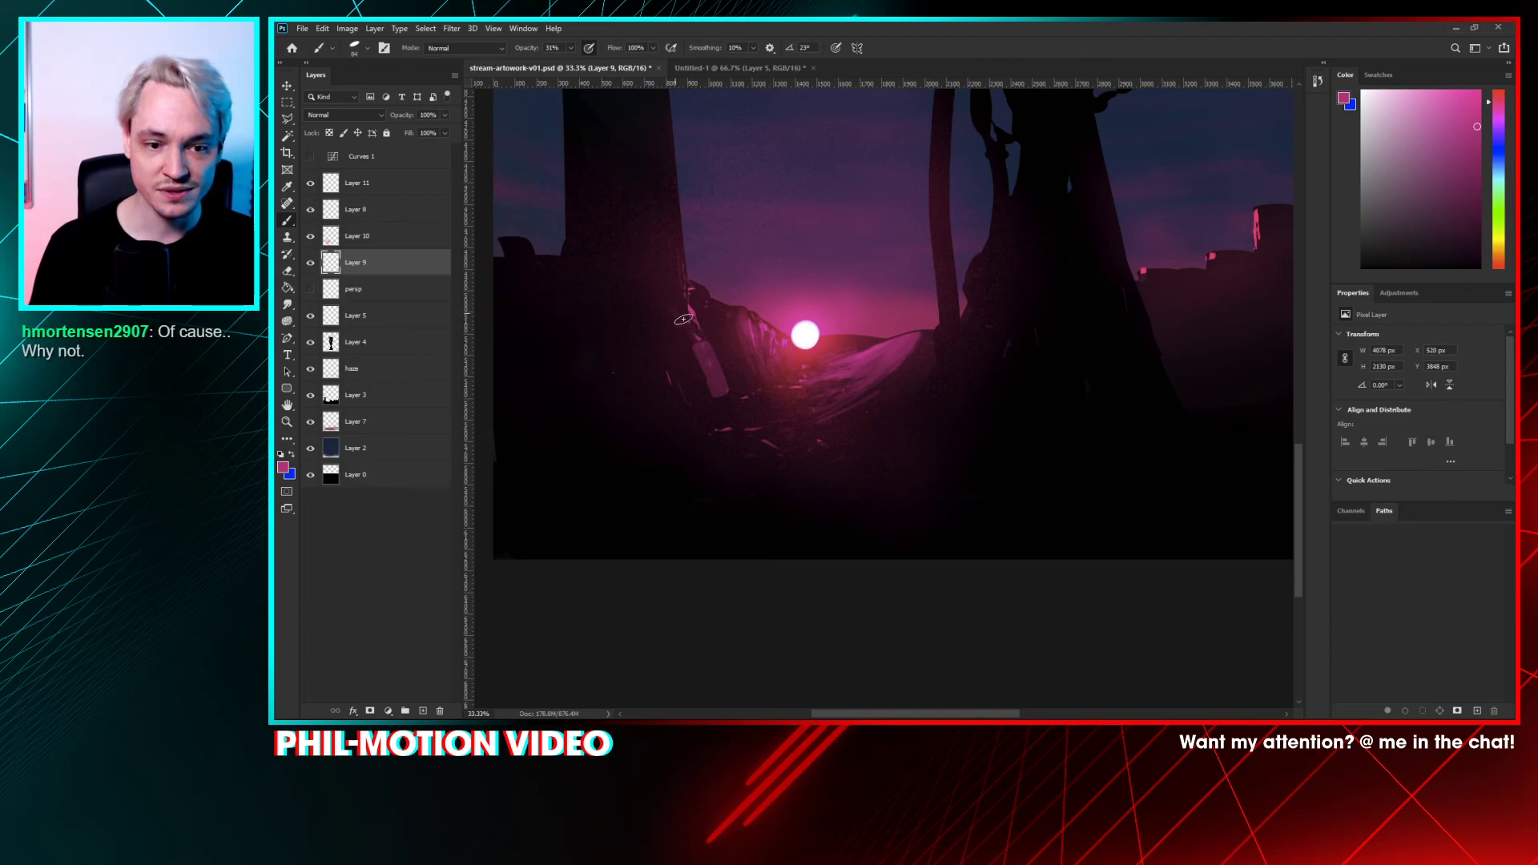
key(e)
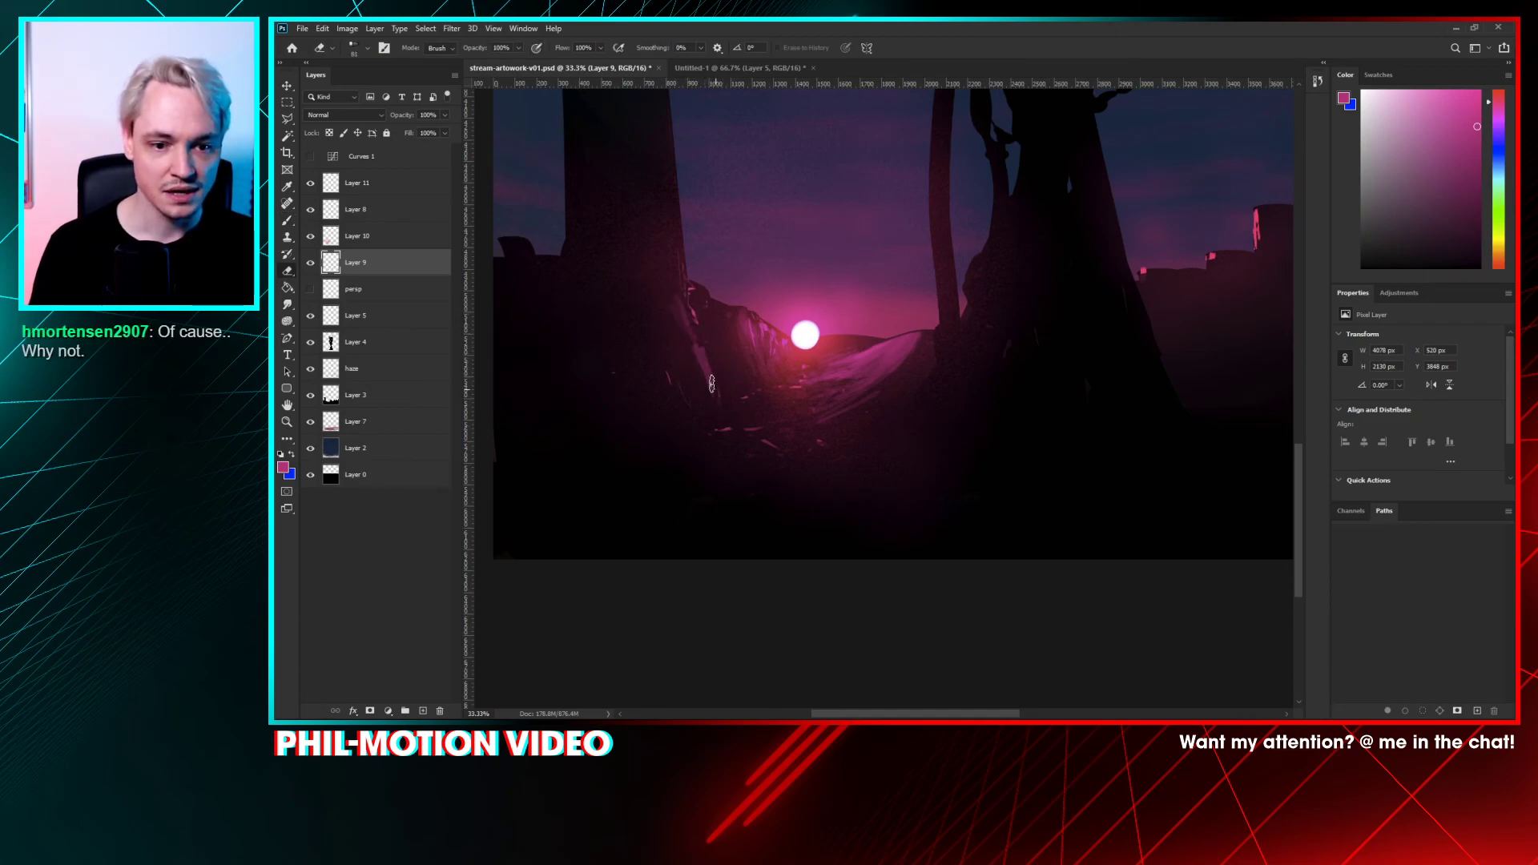
- Brush pink light down the faces of the distant ruins on the far side of the tree
key(ctrl+minus)
key(ctrl+minus)
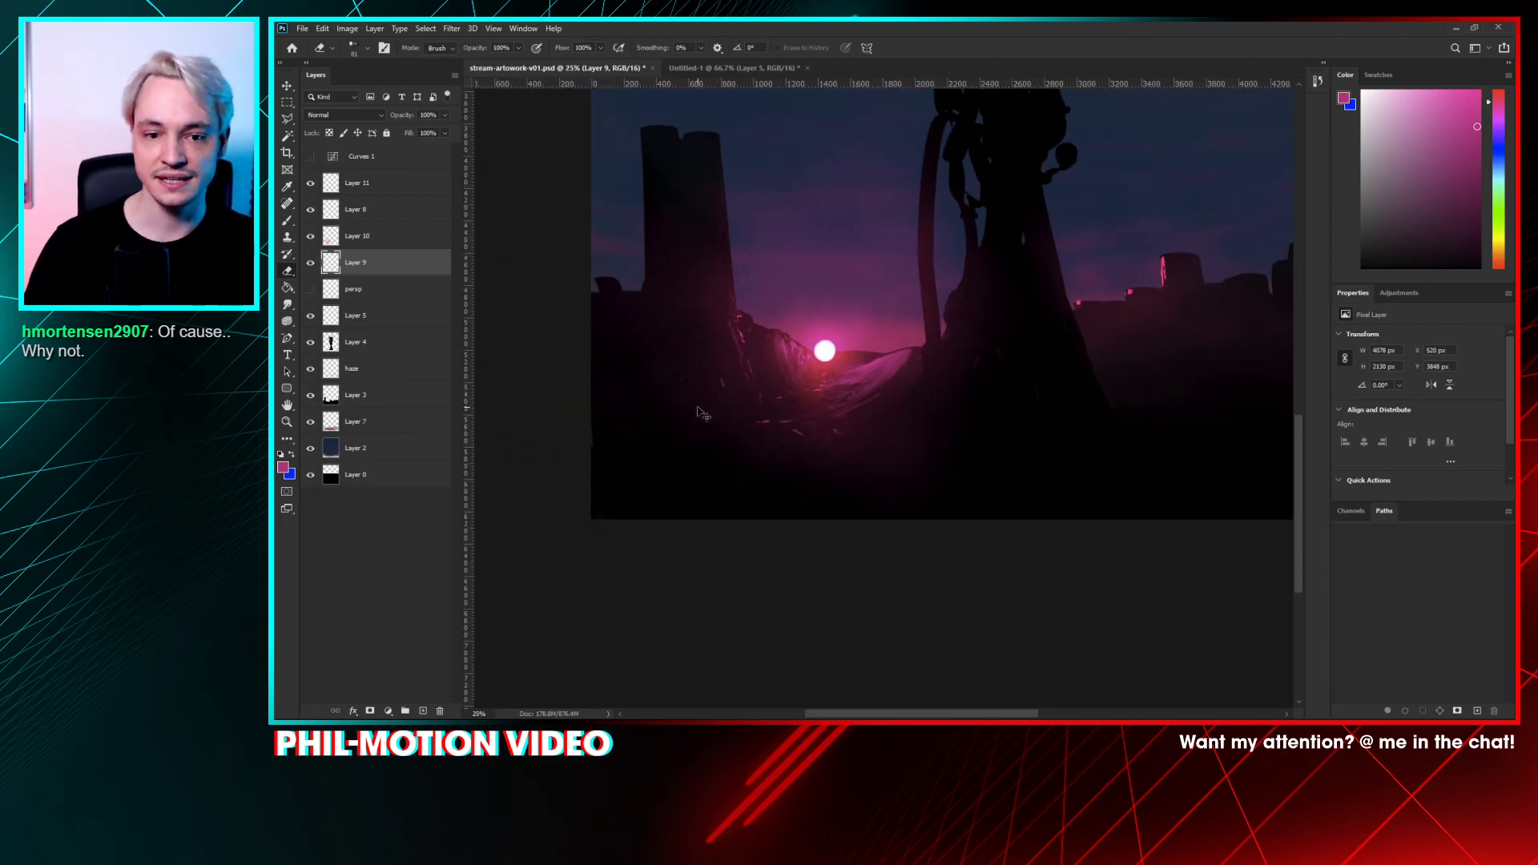
drag(950, 298, 907, 388)
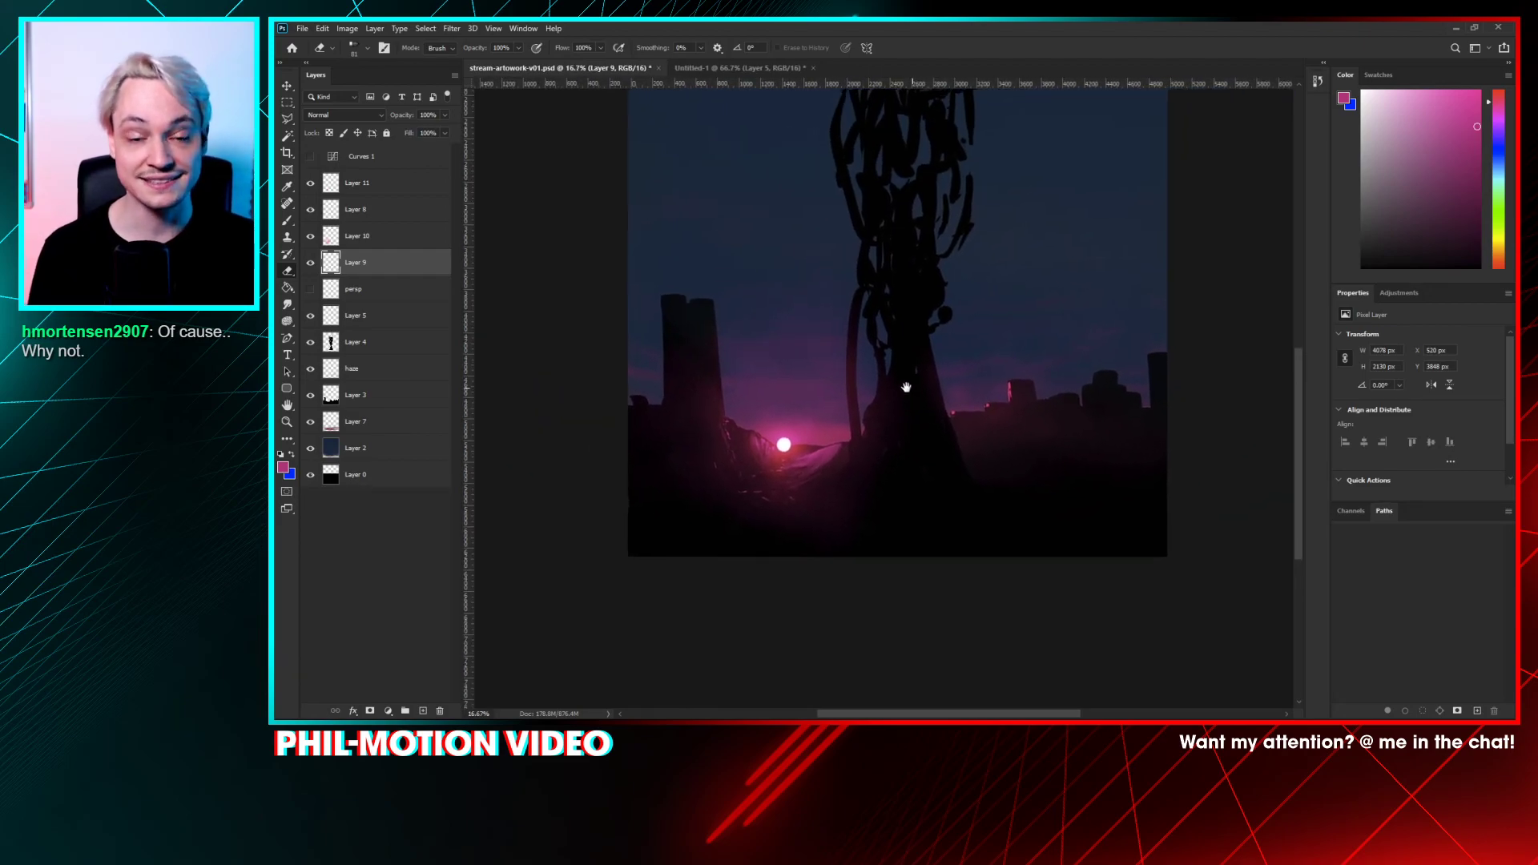
drag(992, 238, 951, 275)
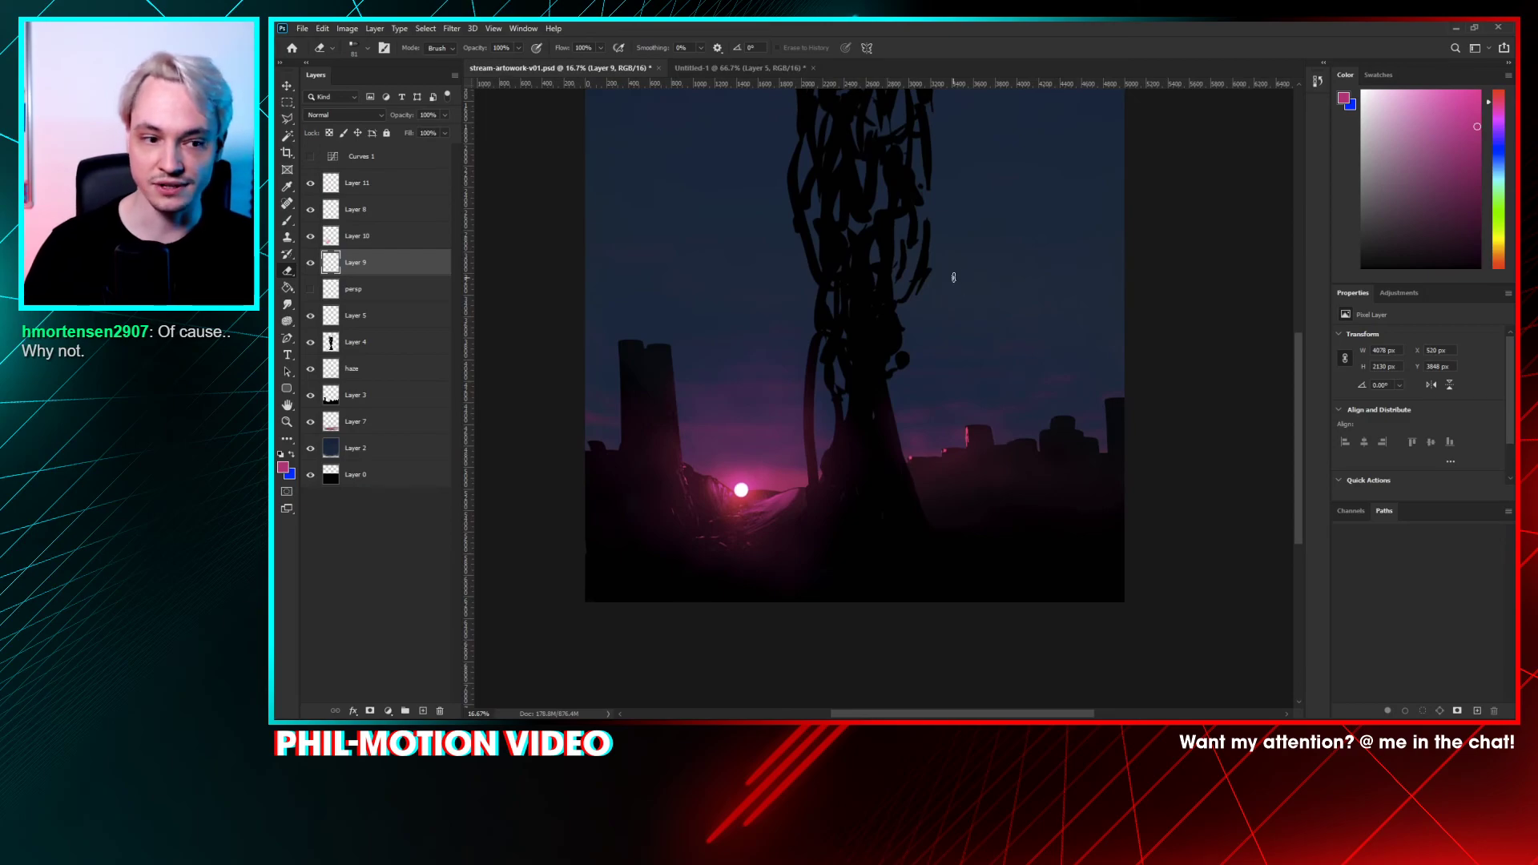
mouse_move(876, 377)
mouse_down()
mouse_move(847, 338)
mouse_move(855, 402)
mouse_up()
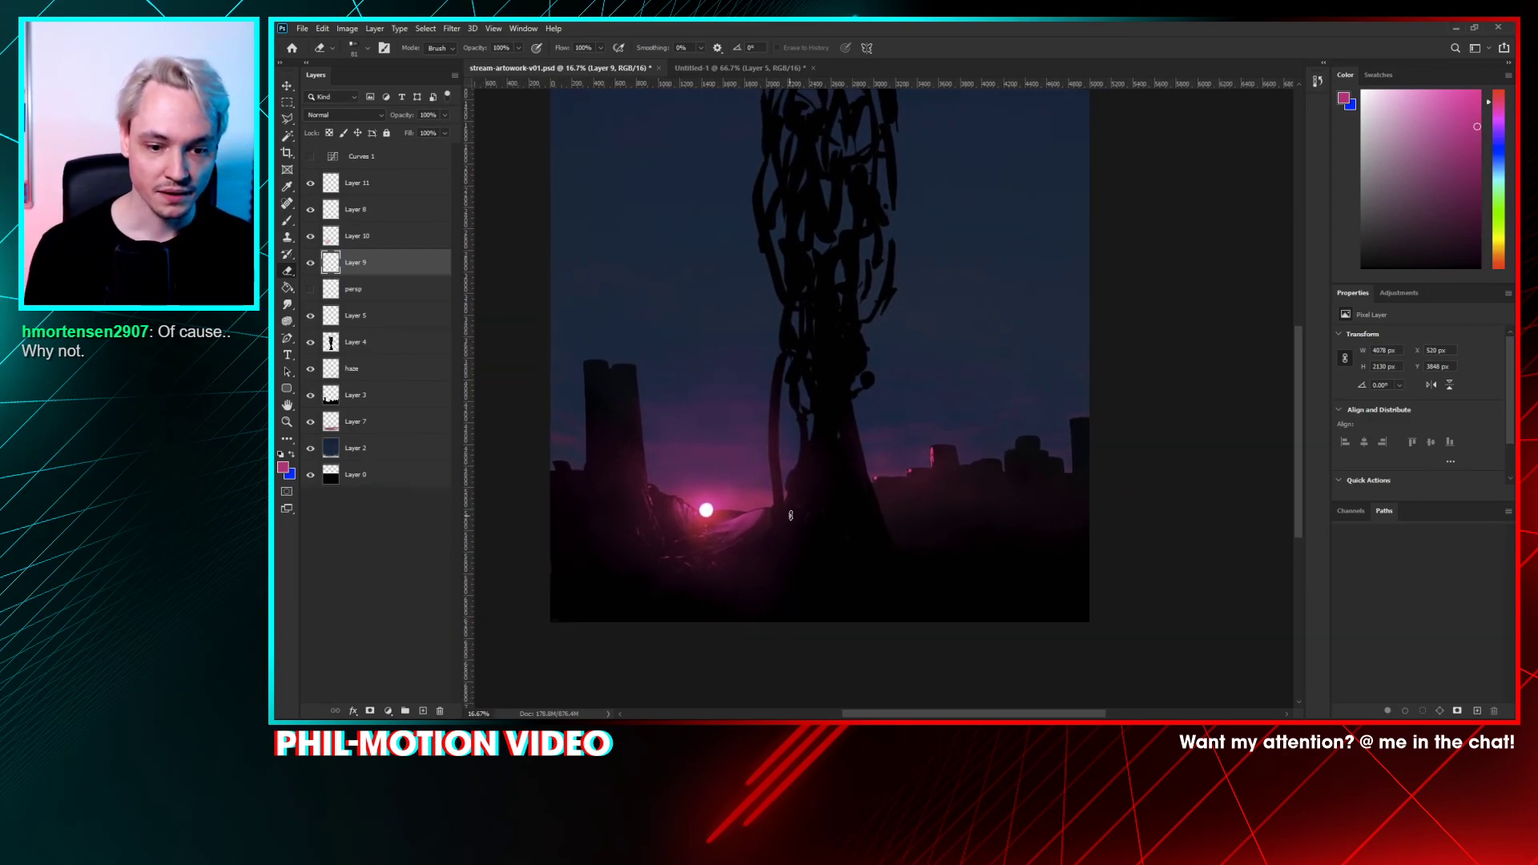
key(b)
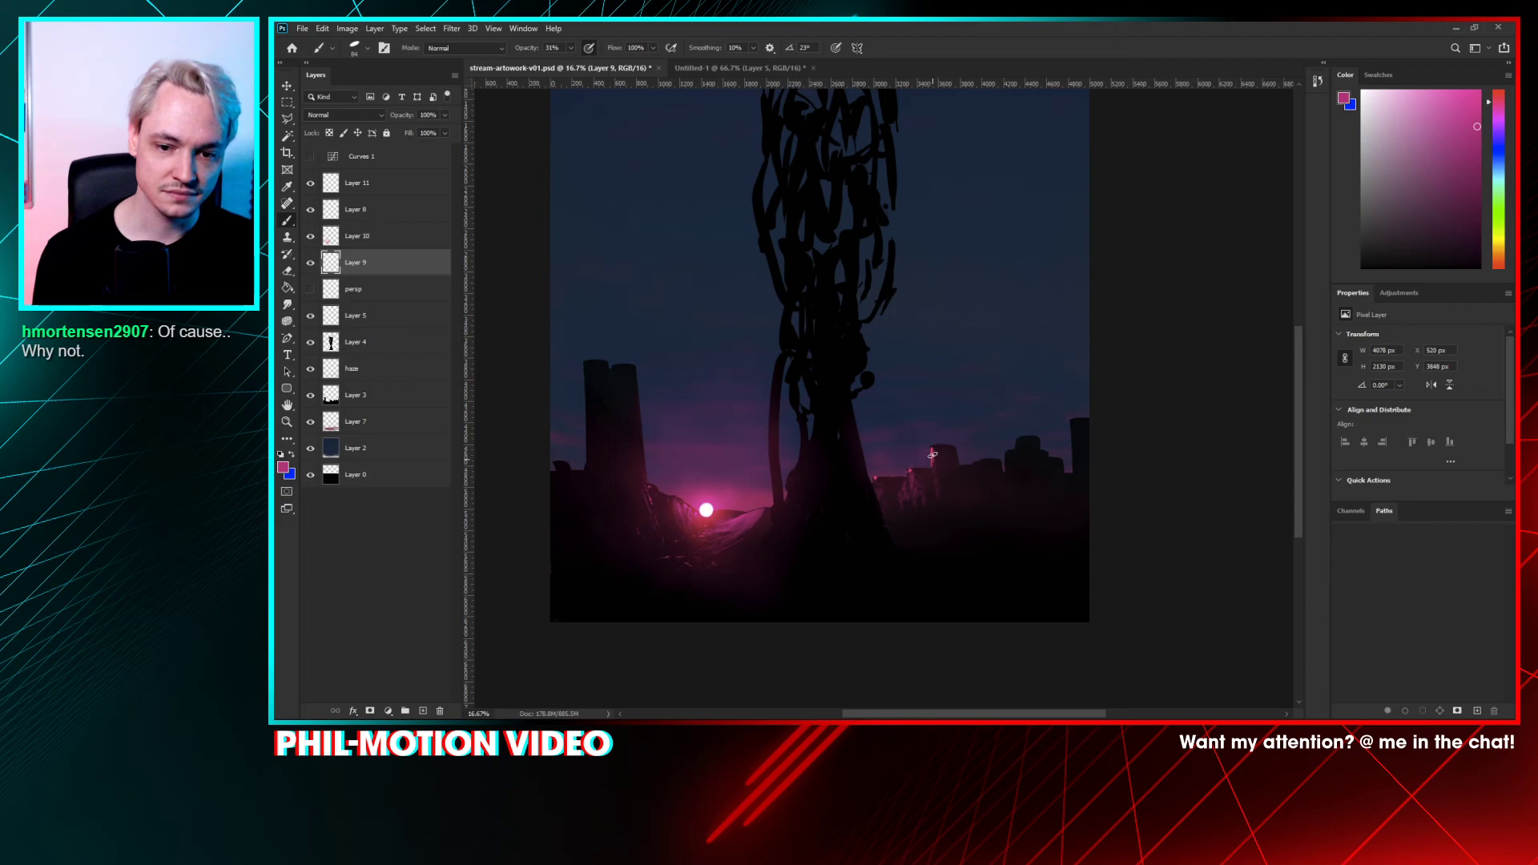
- Switch the eraser to the Charcoal 5 brush and enlarge its tip
key(e)
right_click(944, 505)
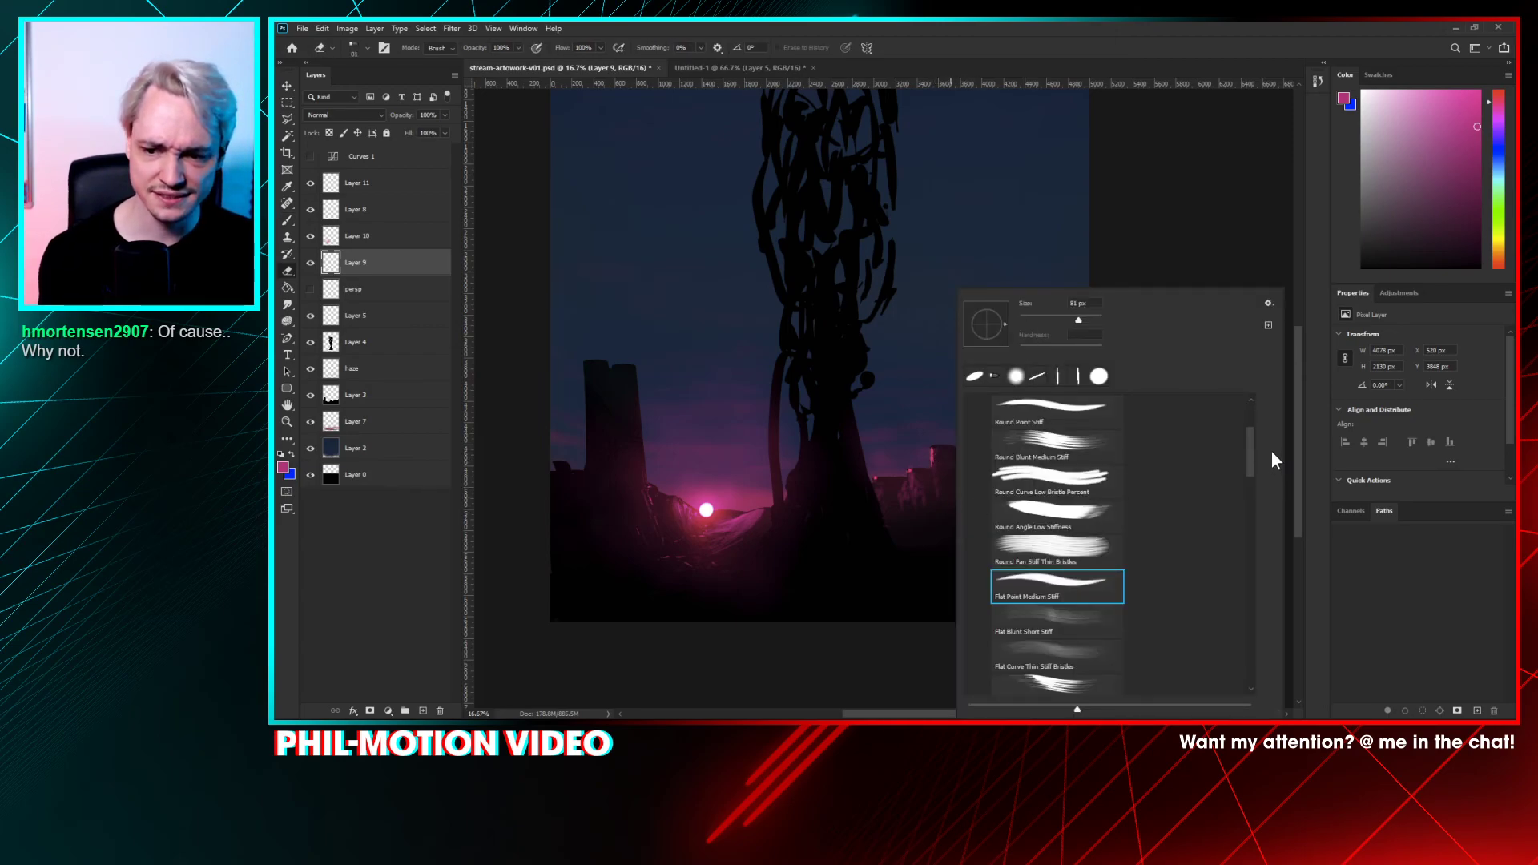
drag(1251, 446, 1252, 396)
click(984, 421)
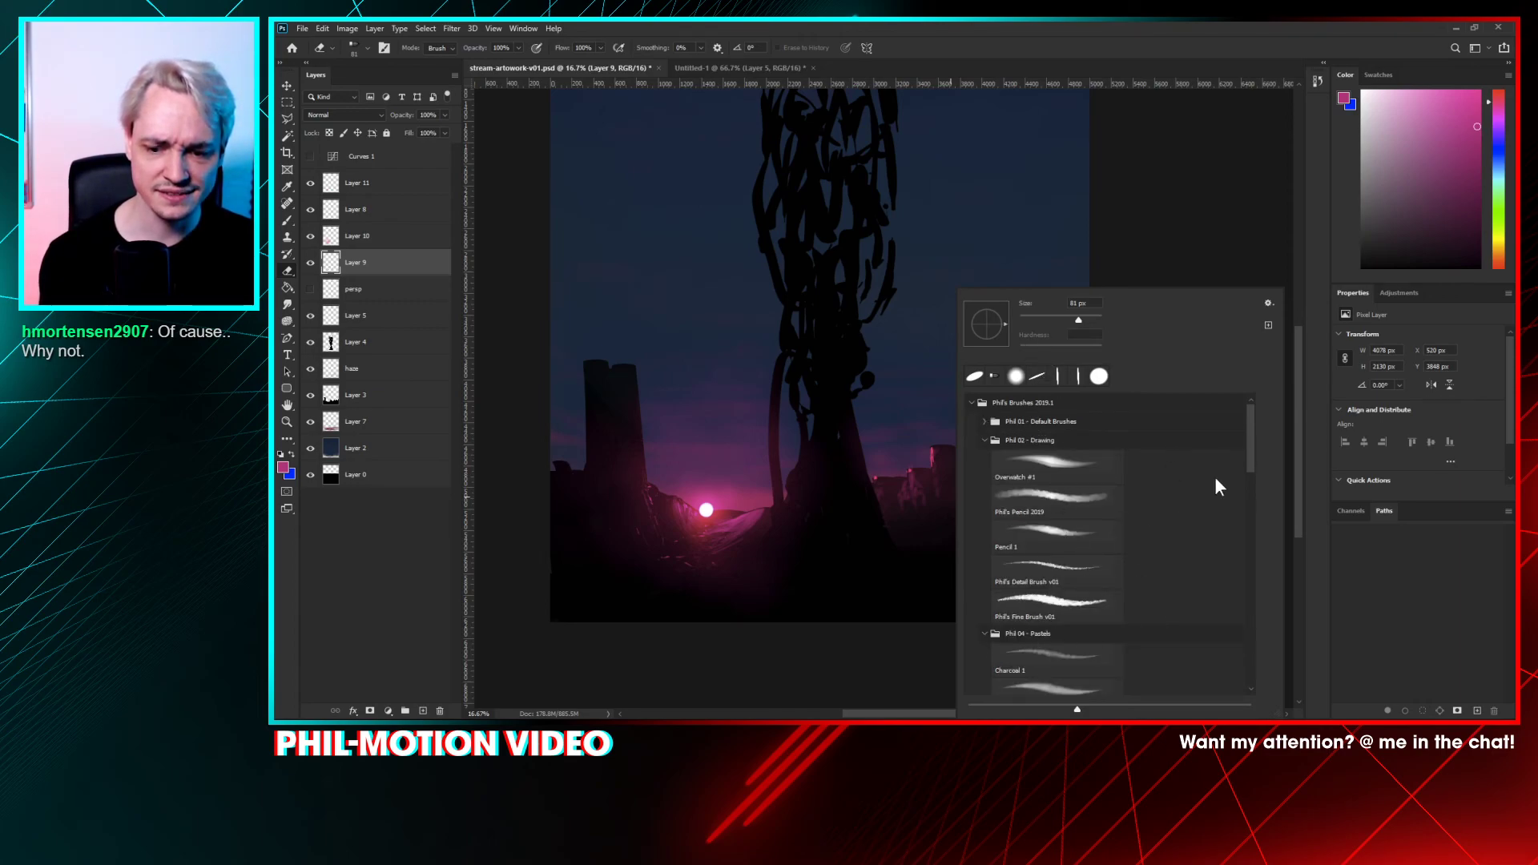
drag(1252, 433, 1237, 480)
click(1029, 591)
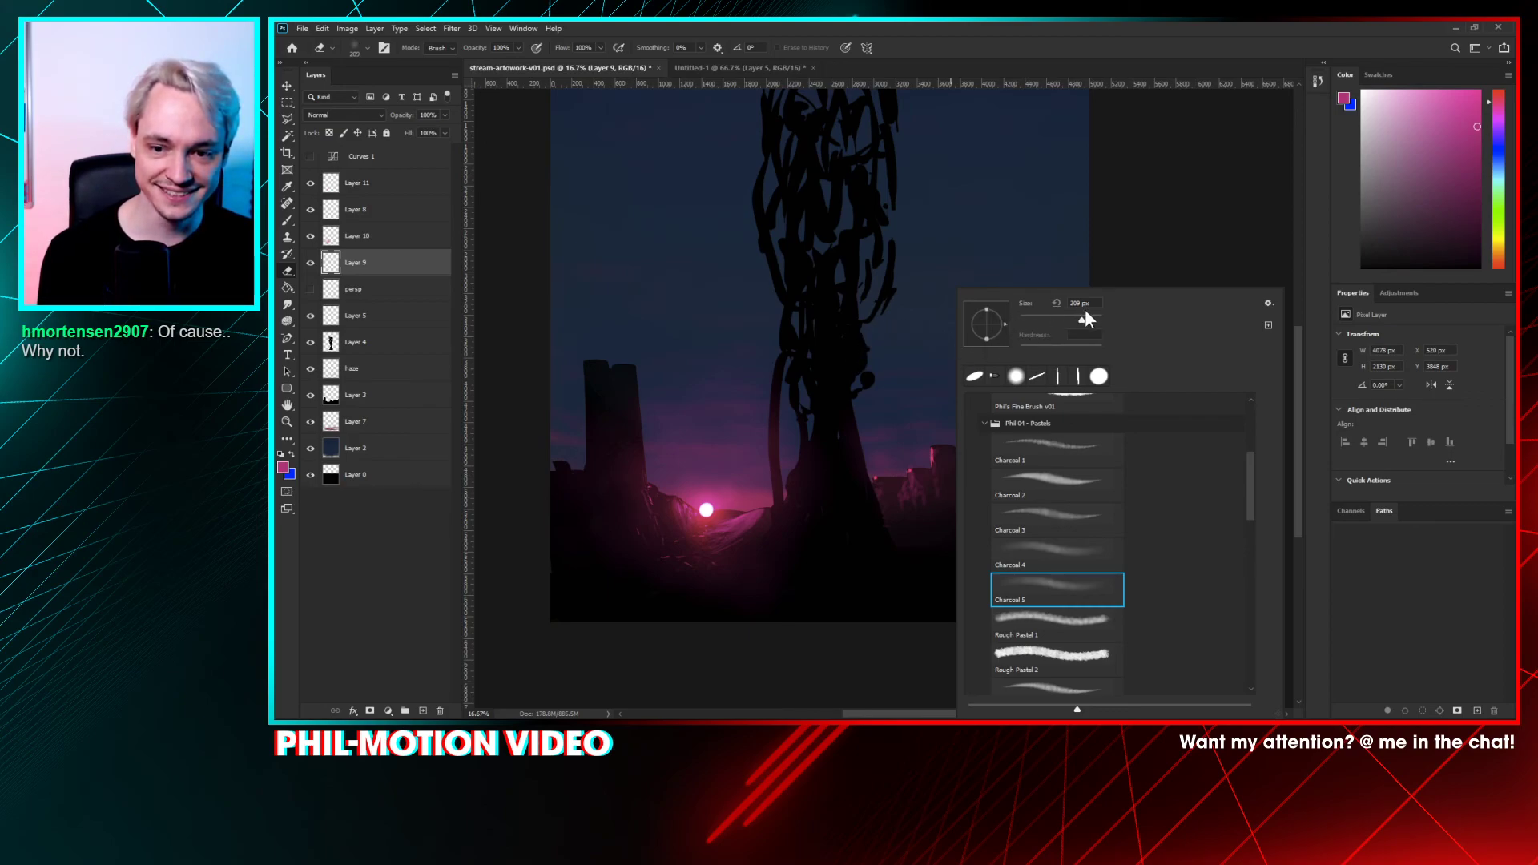
drag(1085, 314, 1091, 315)
click(911, 341)
- Compare Layers 5 and 9 by toggling their visibility and erase the pink highlights from the distant ruins on Layer 9
click(309, 317)
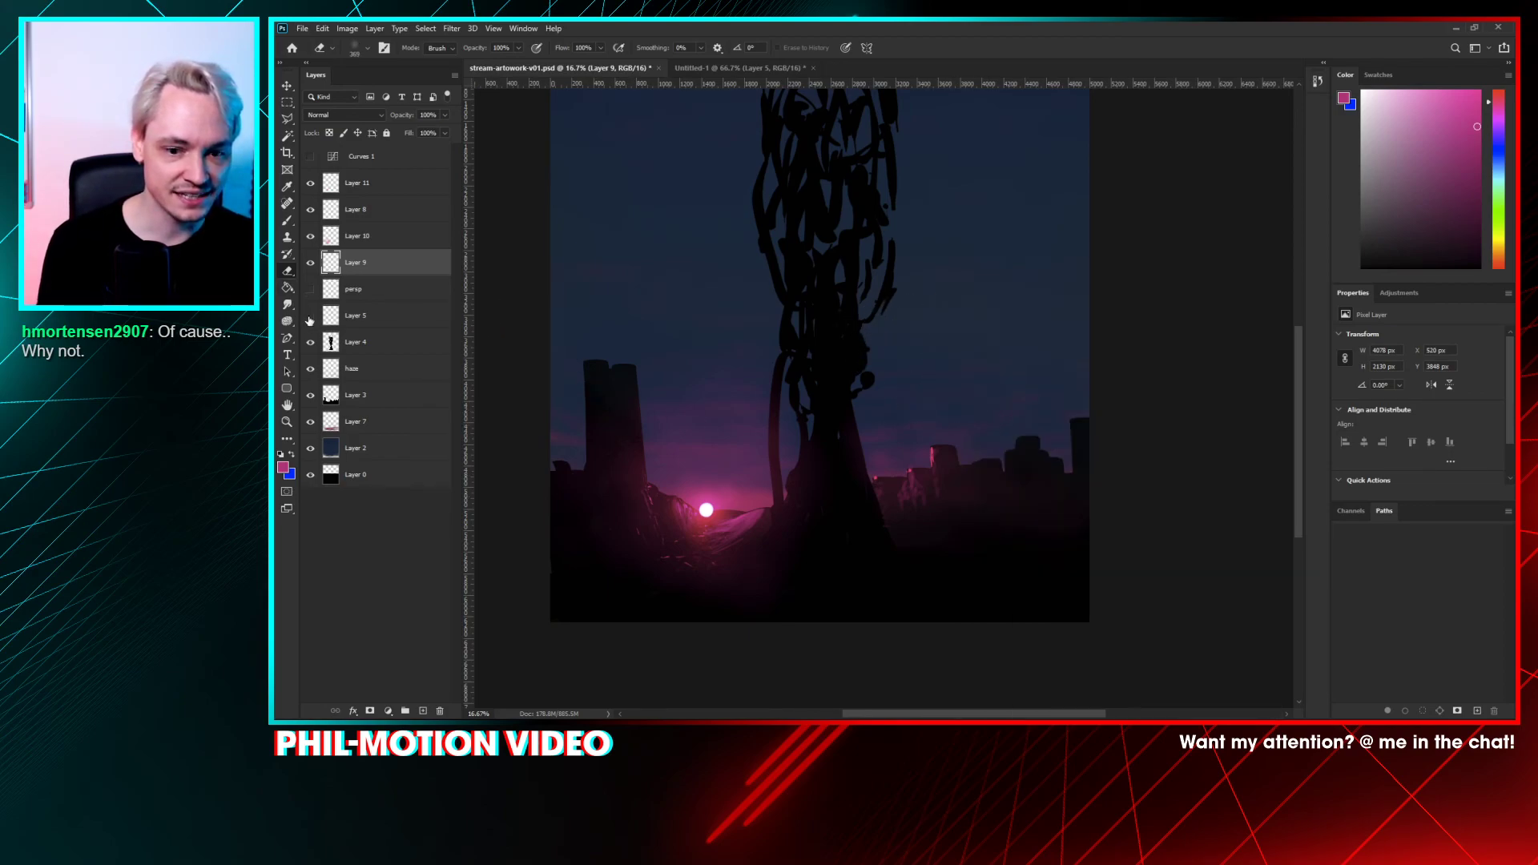
click(310, 318)
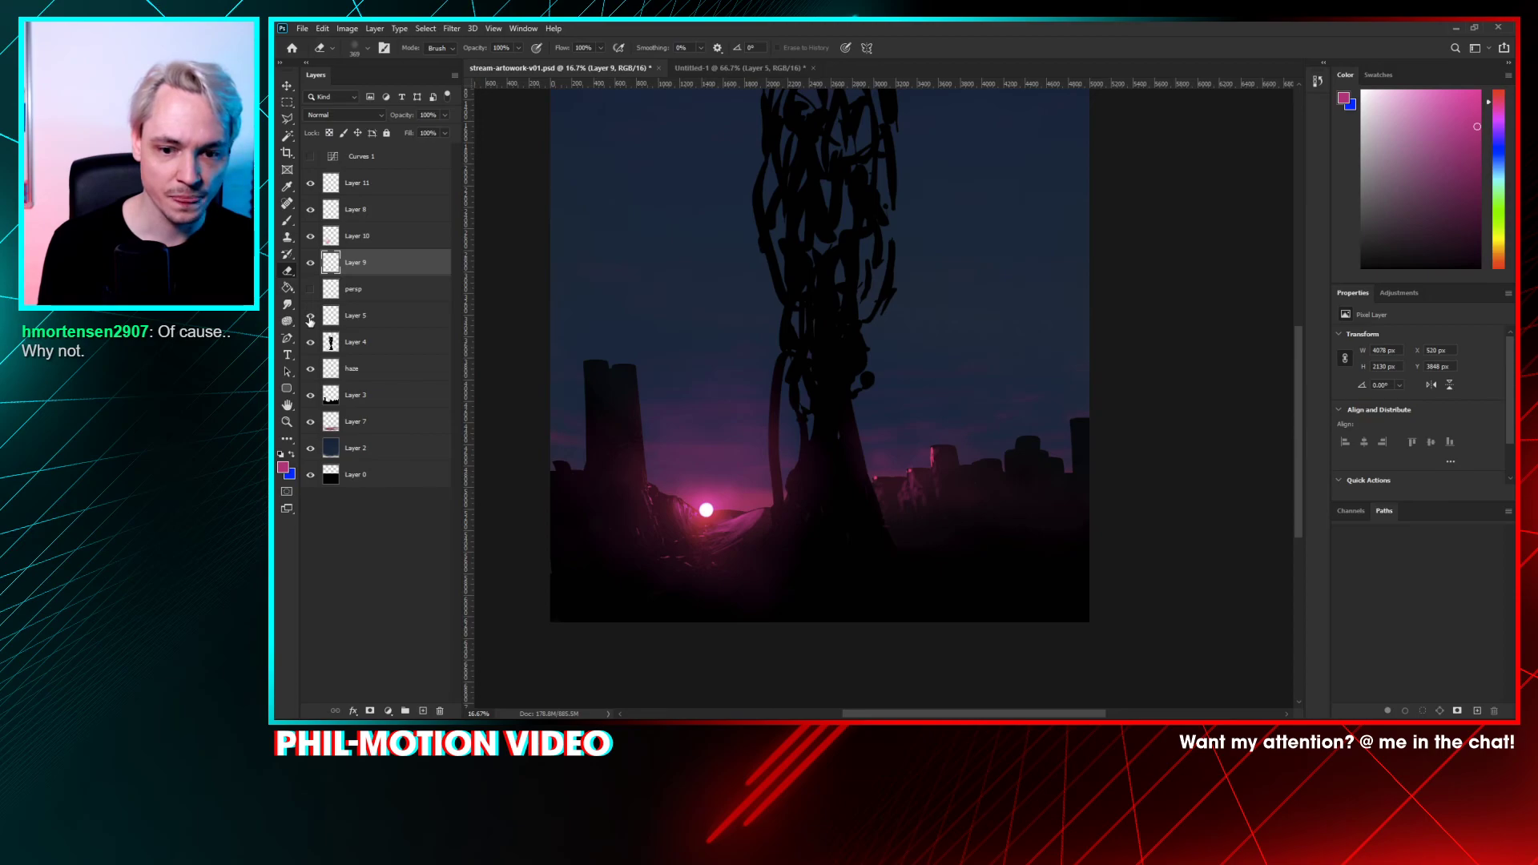
click(310, 265)
click(310, 265)
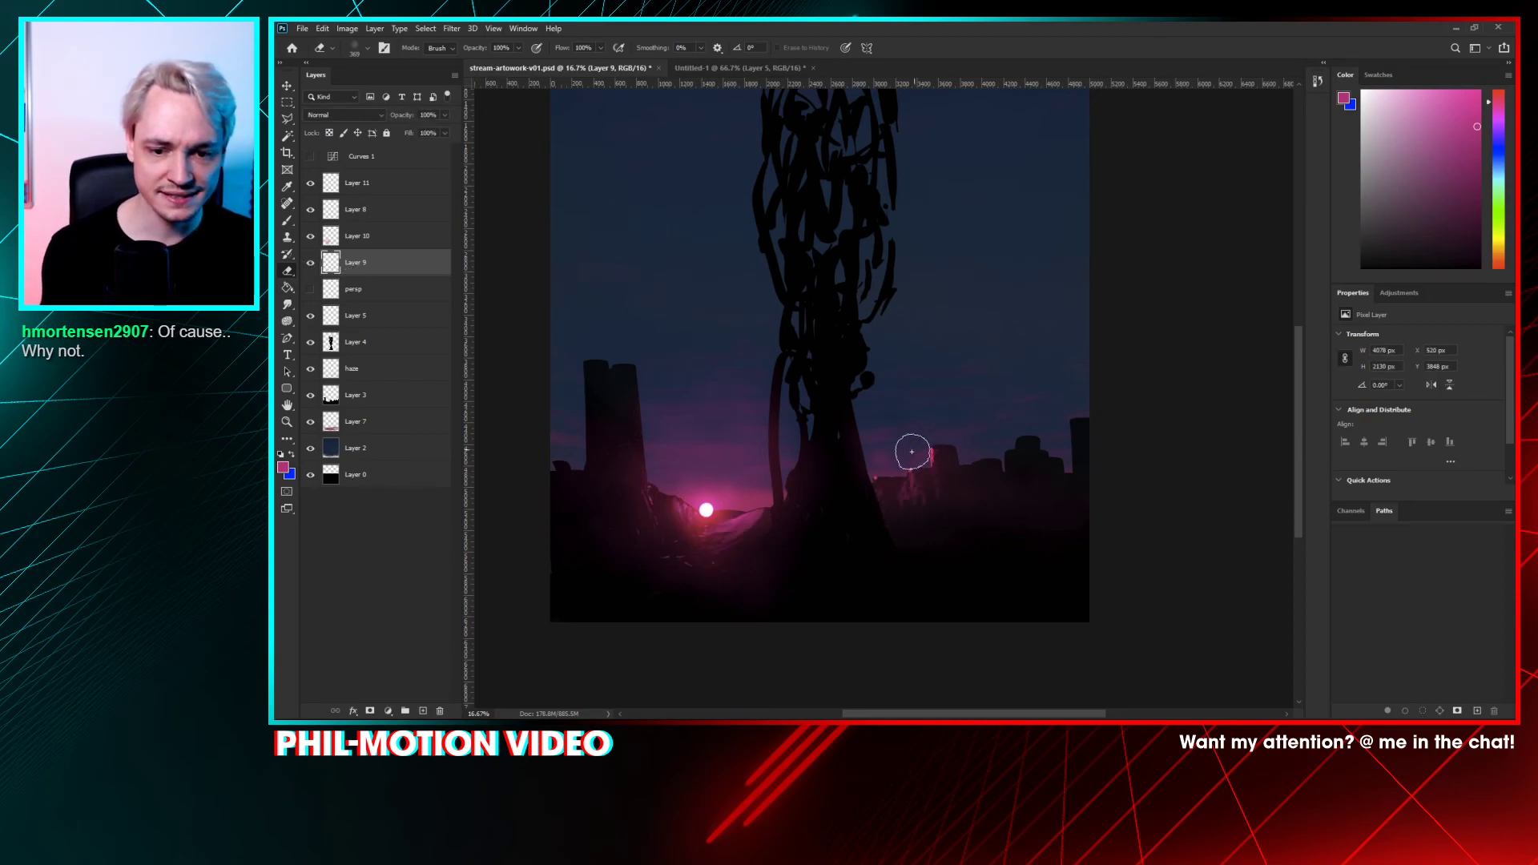
mouse_move(926, 458)
mouse_down()
mouse_move(877, 484)
mouse_move(918, 464)
mouse_move(899, 483)
mouse_move(930, 475)
mouse_up()
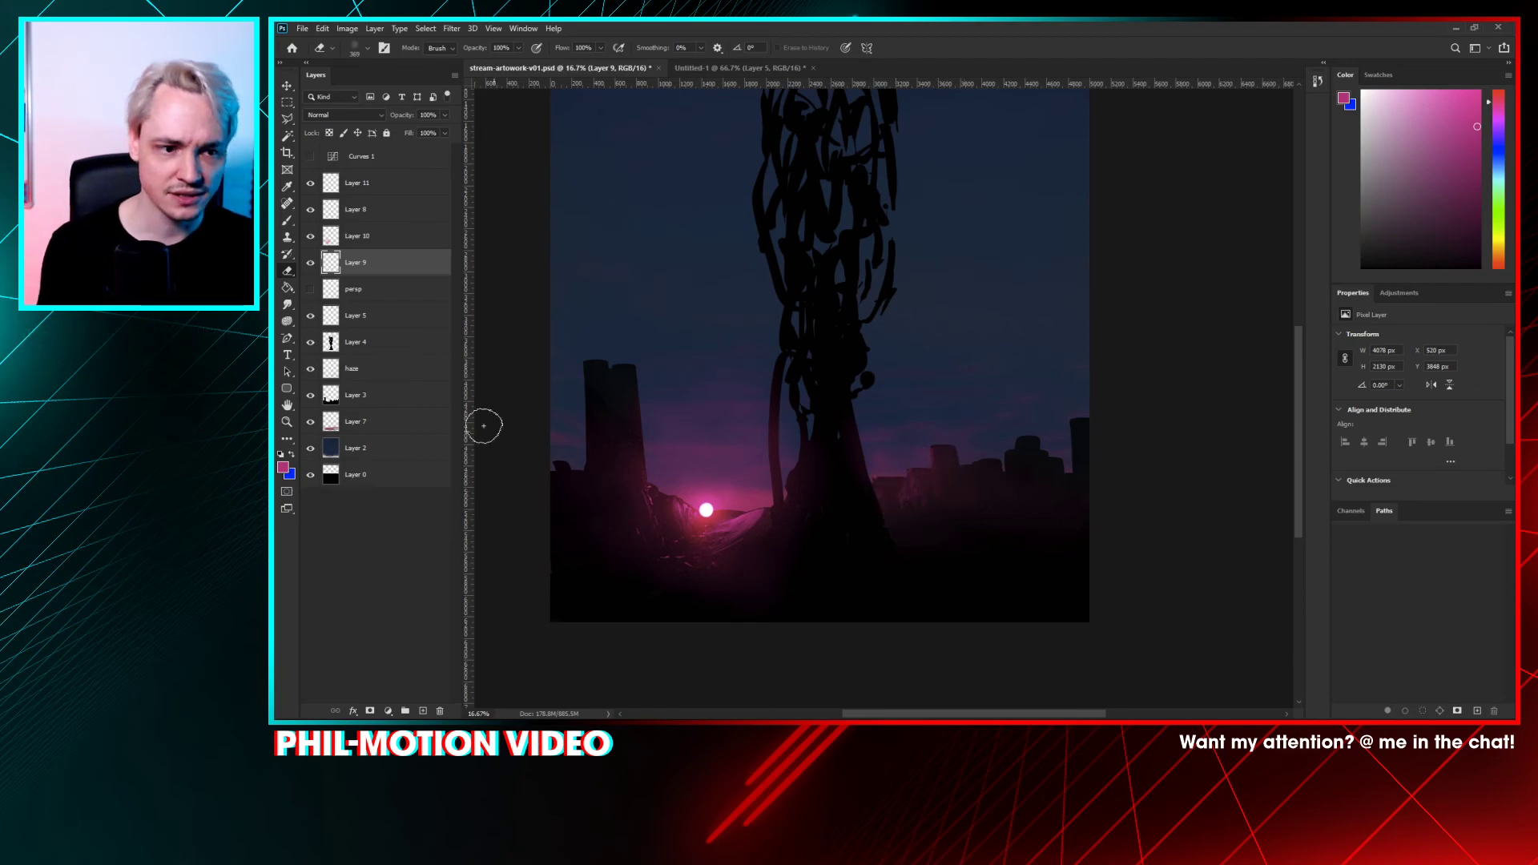
click(310, 265)
click(309, 264)
- Repaint faint pink light on the distant ruins with a rounder brush tip at 0° and fade it with the charcoal eraser
key(b)
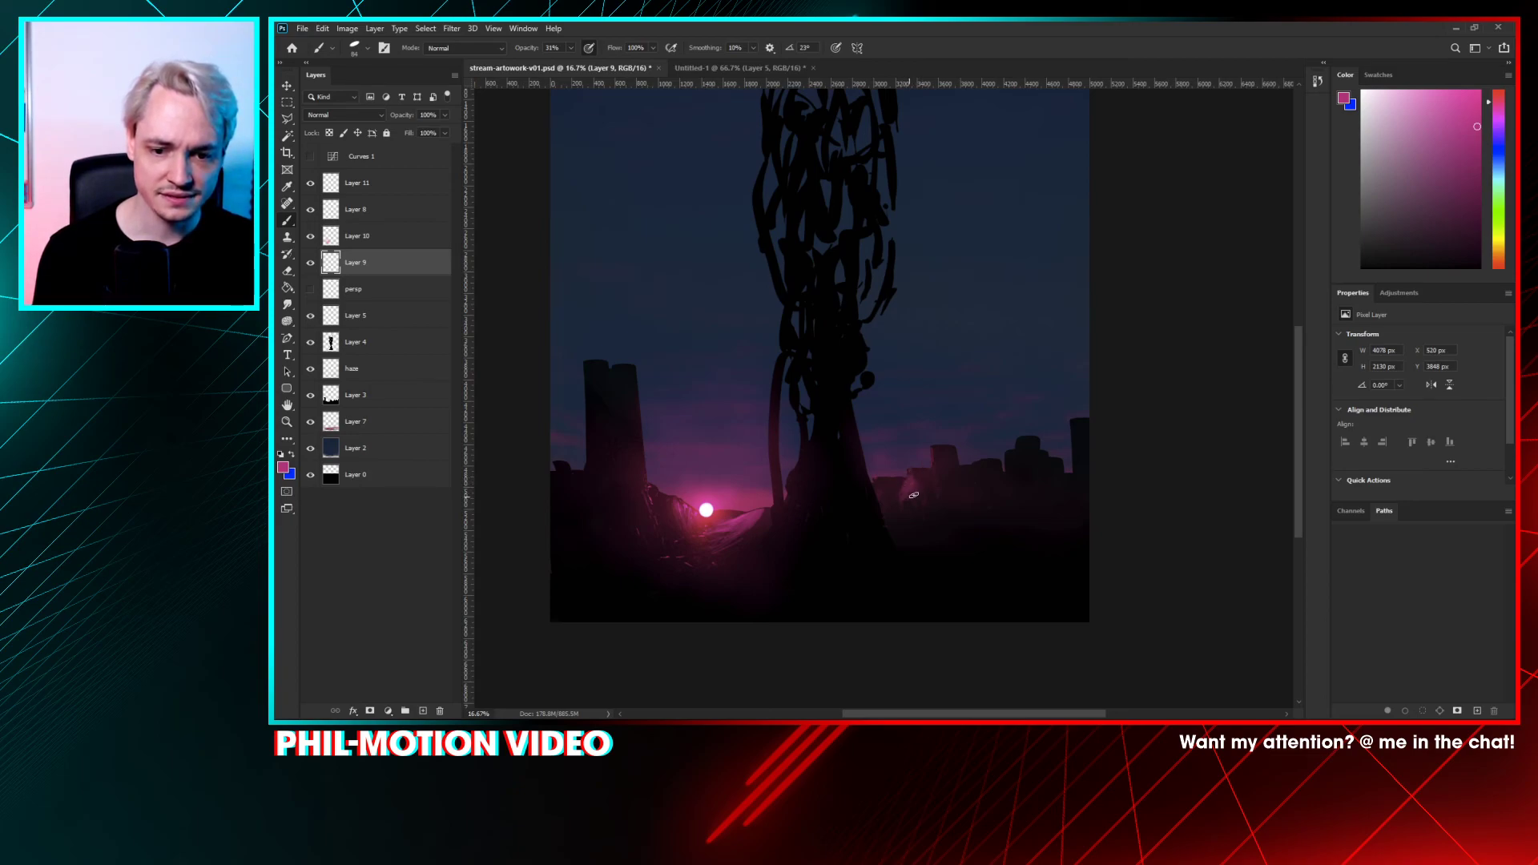
scroll(908, 479, up, 2)
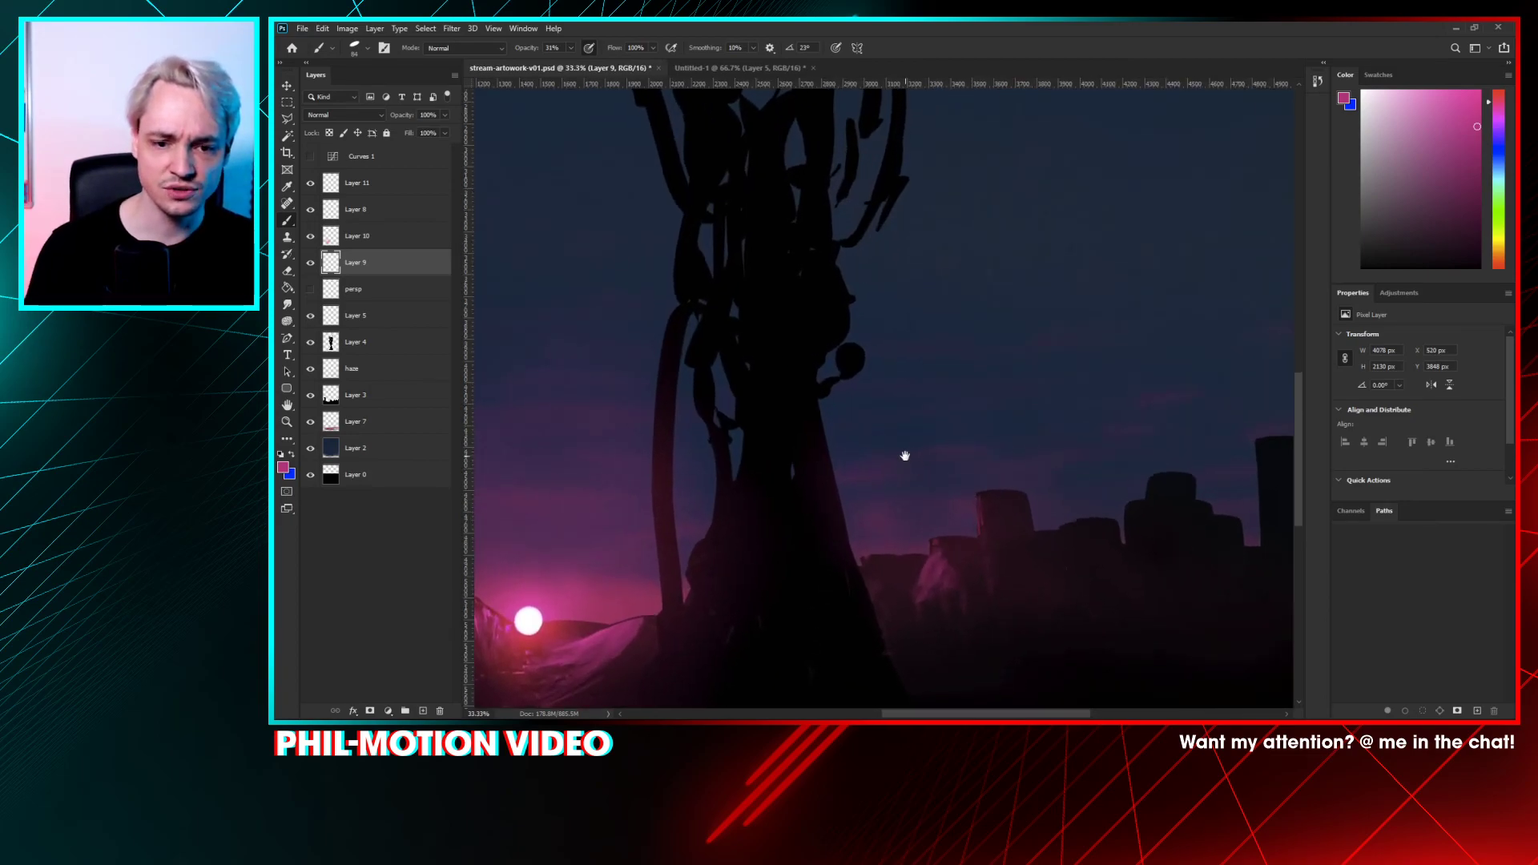
drag(903, 453, 961, 283)
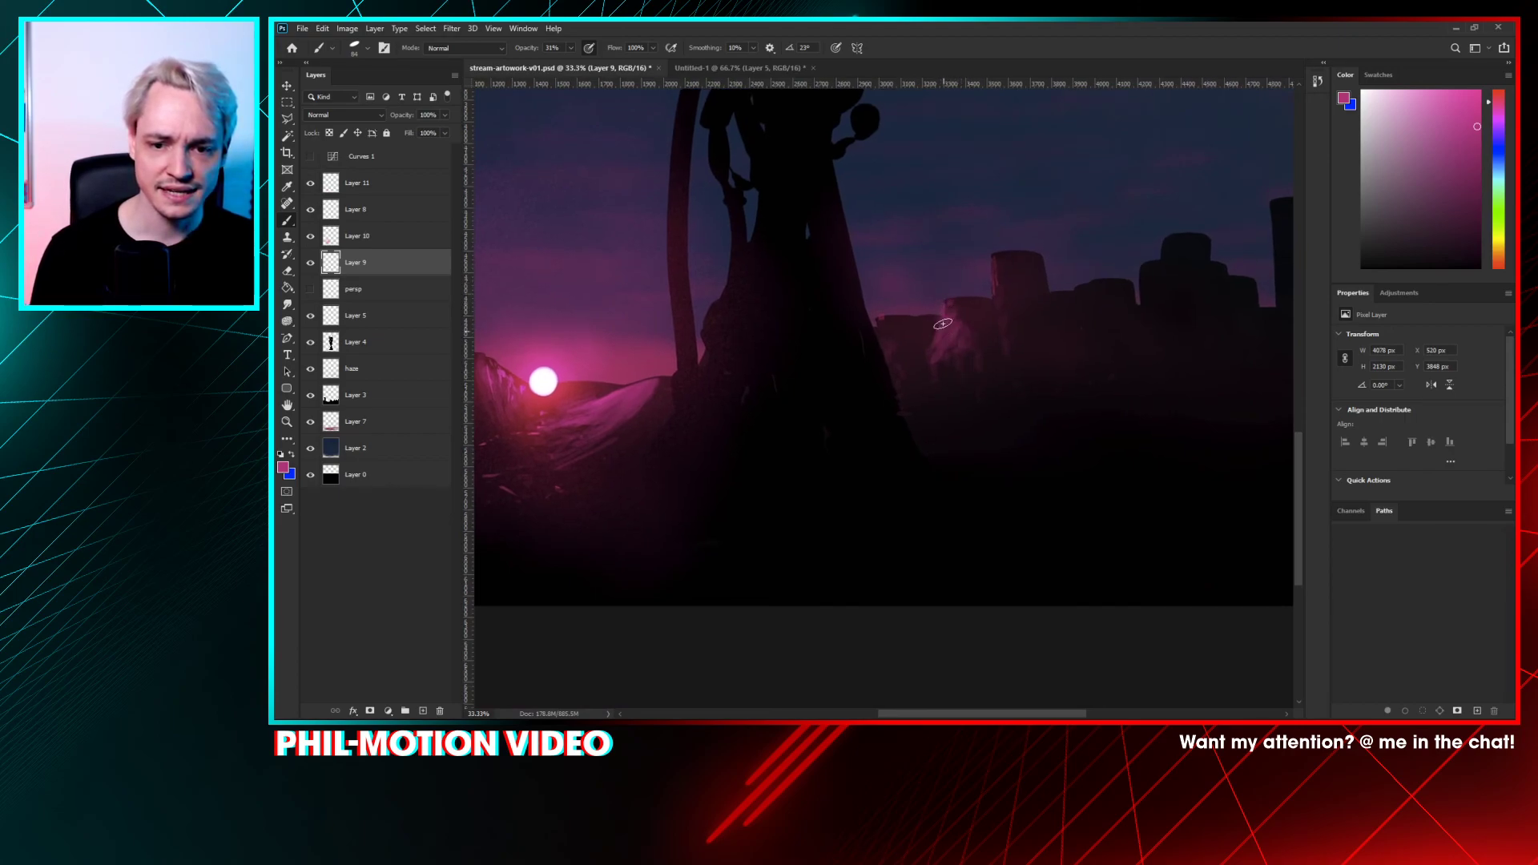
key(e)
key(b)
right_click(970, 296)
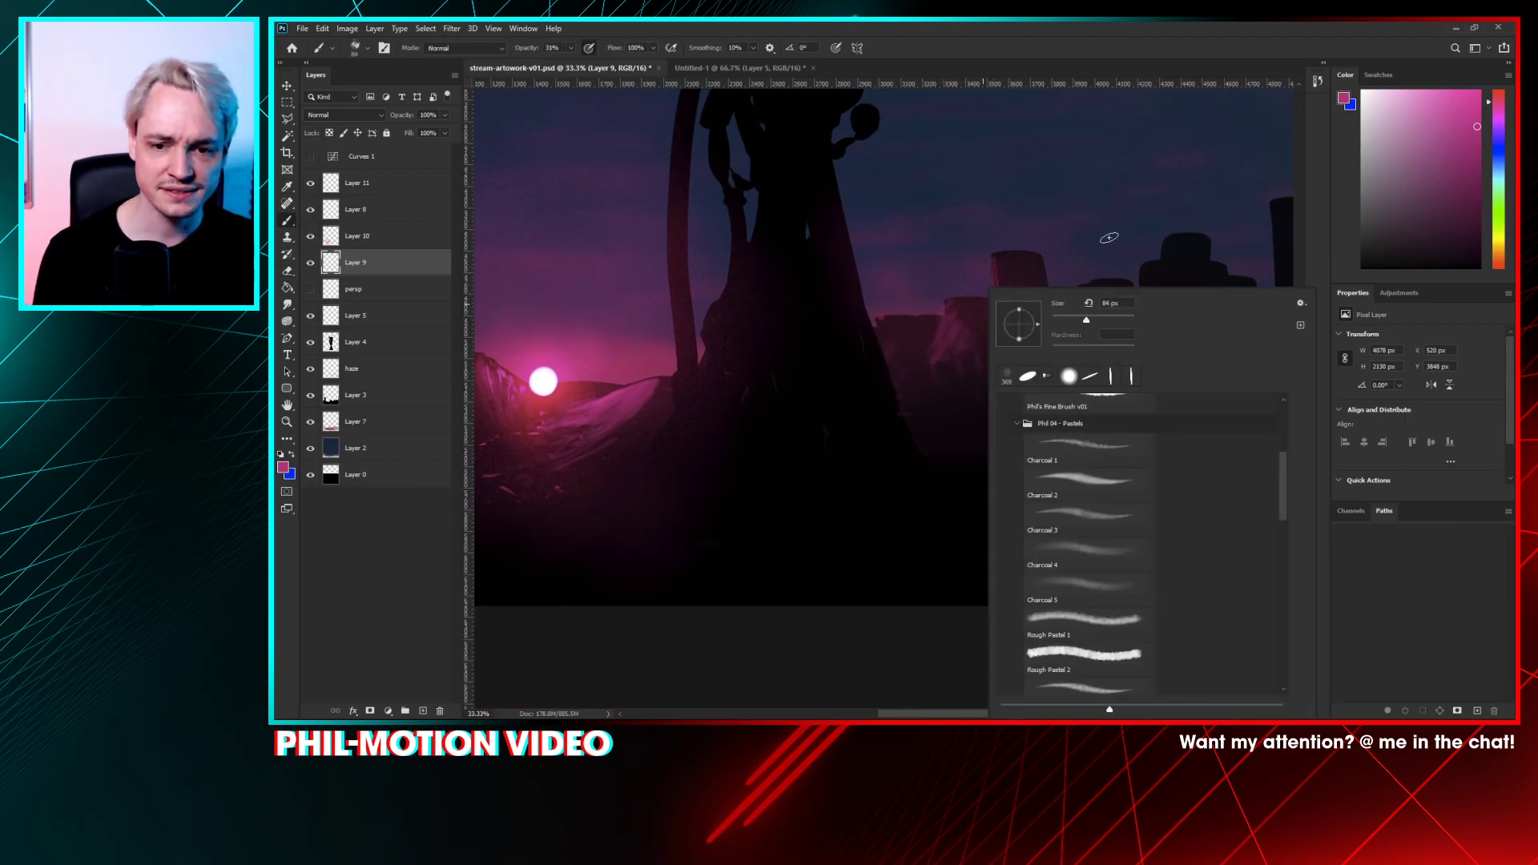
click(1109, 234)
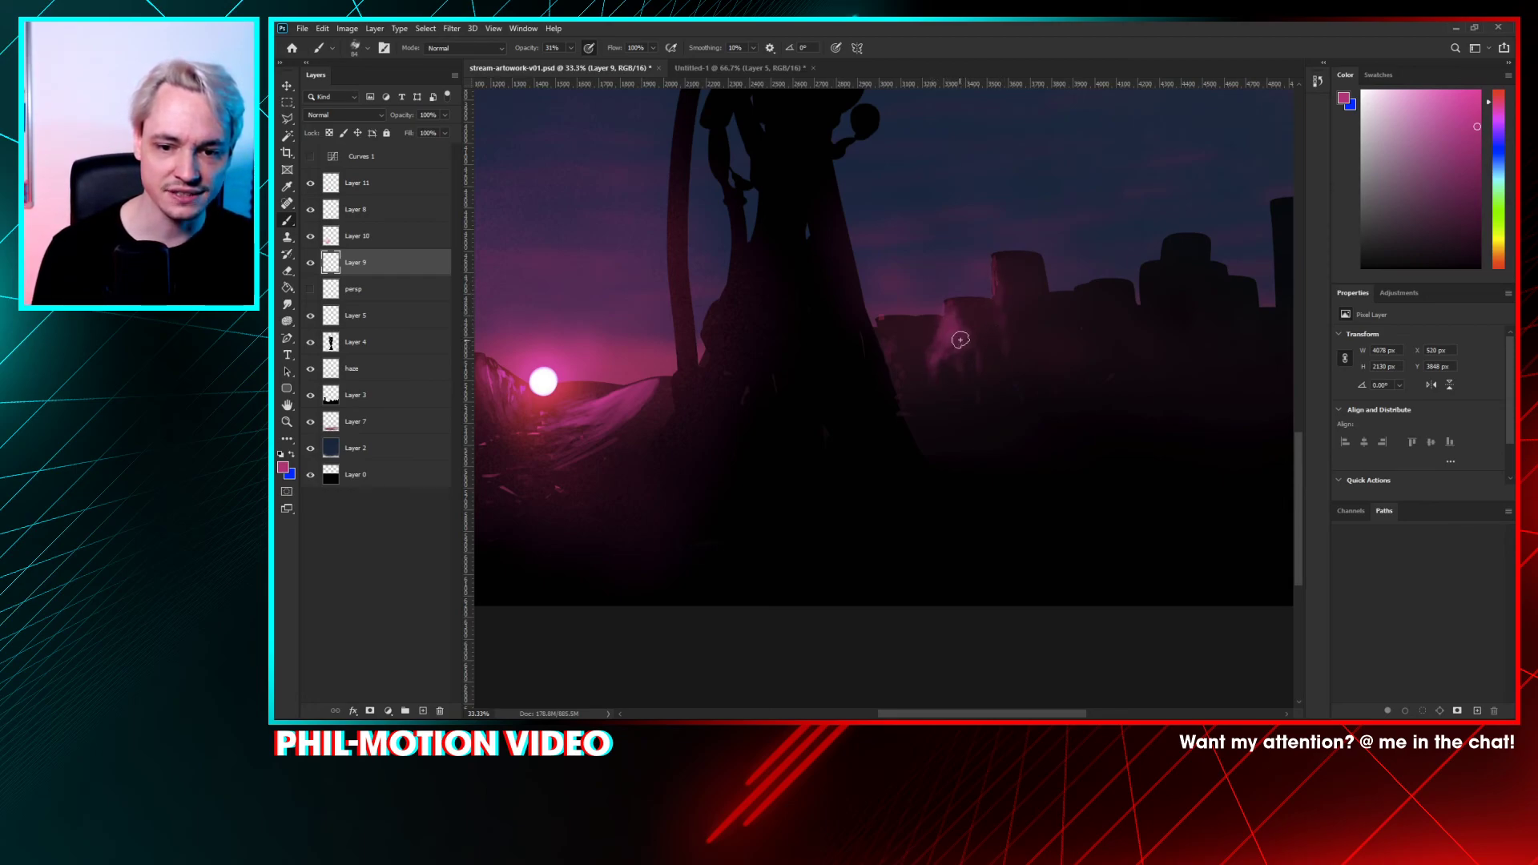
key(e)
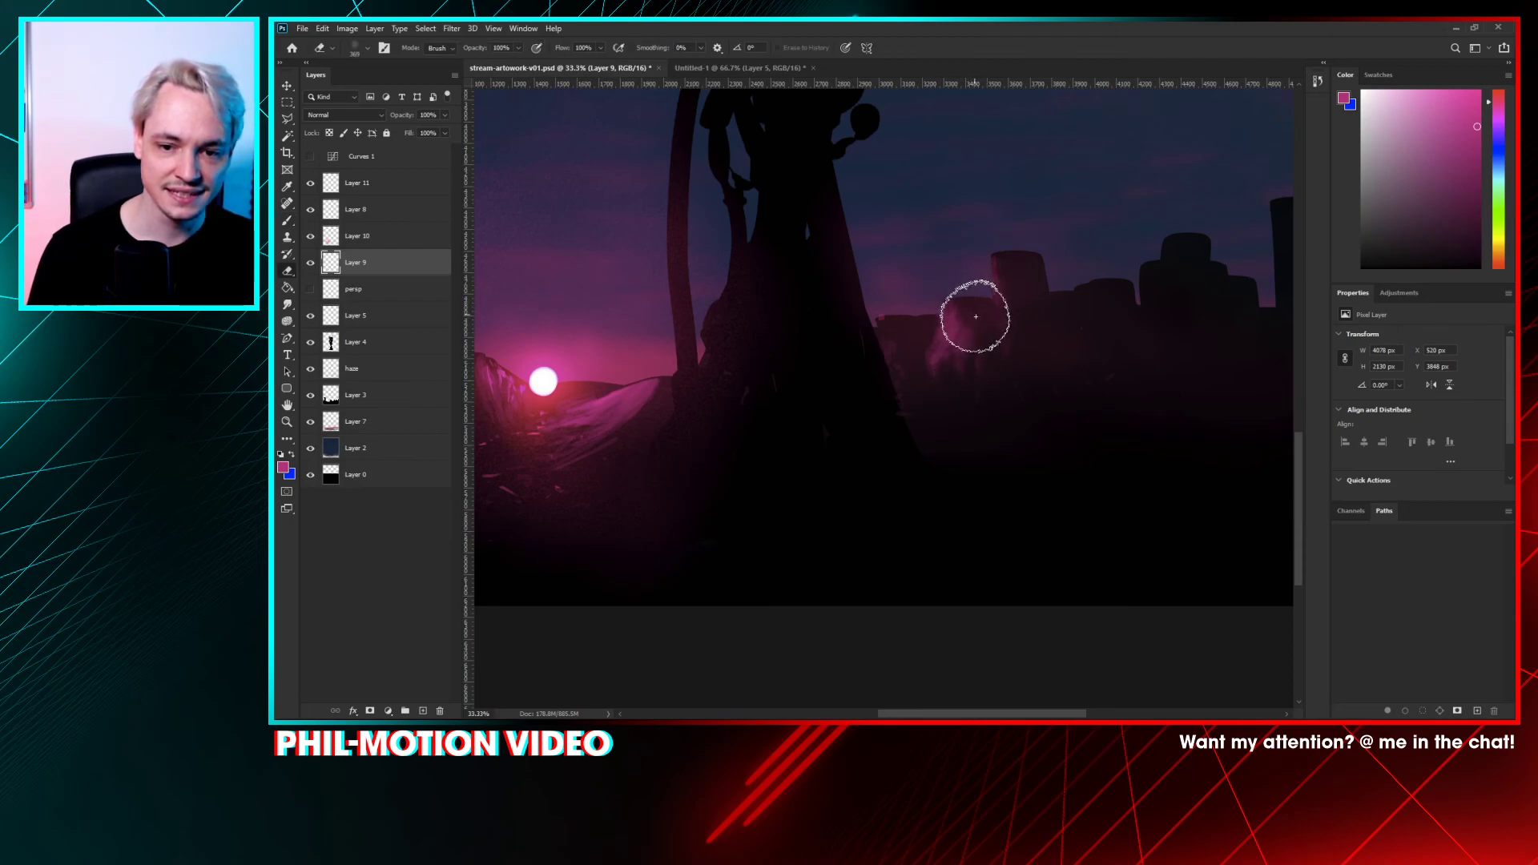
- Check the whole composition and tone down the pink light on the distant ruins and the slope beside the sun with the charcoal eraser
key(ctrl+minus)
key(ctrl+minus)
key(ctrl+minus)
key(ctrl+minus)
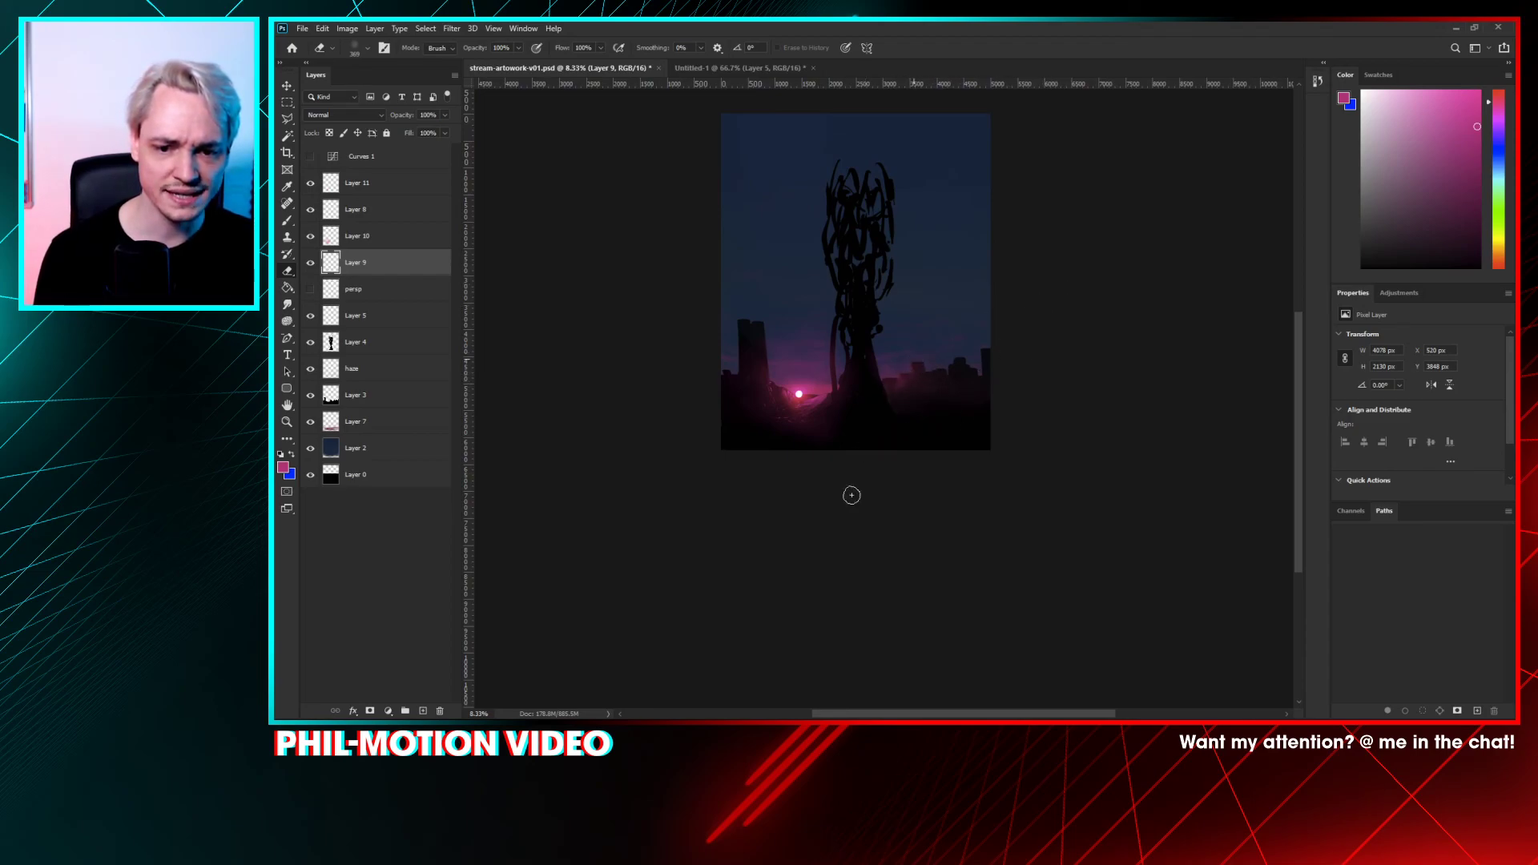
key(ctrl+plus)
key(ctrl+plus)
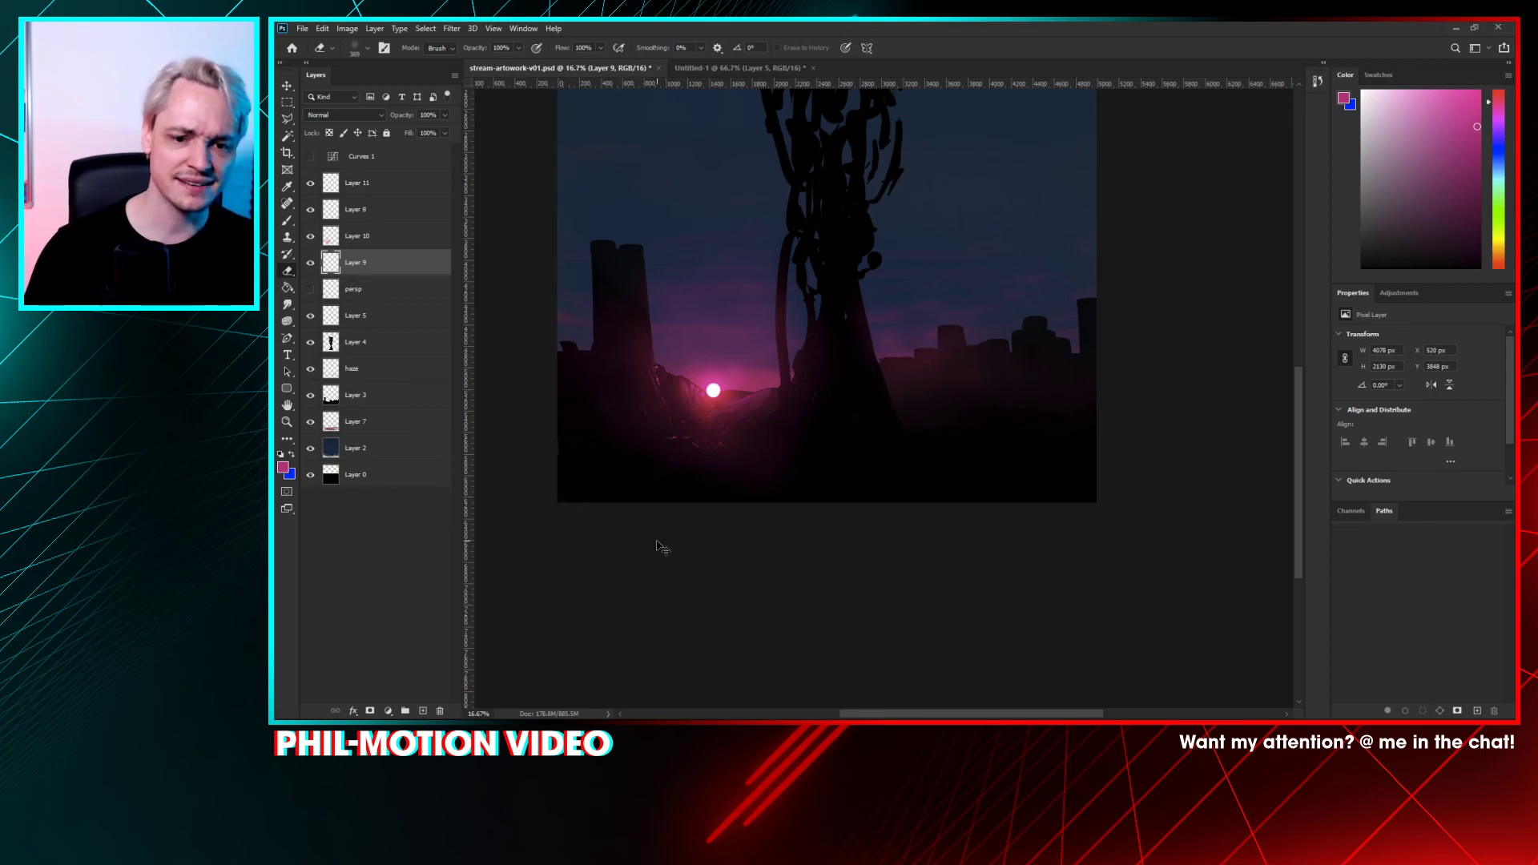
key(ctrl+minus)
key(ctrl+plus)
key(ctrl+plus)
key(ctrl+minus)
key(ctrl+minus)
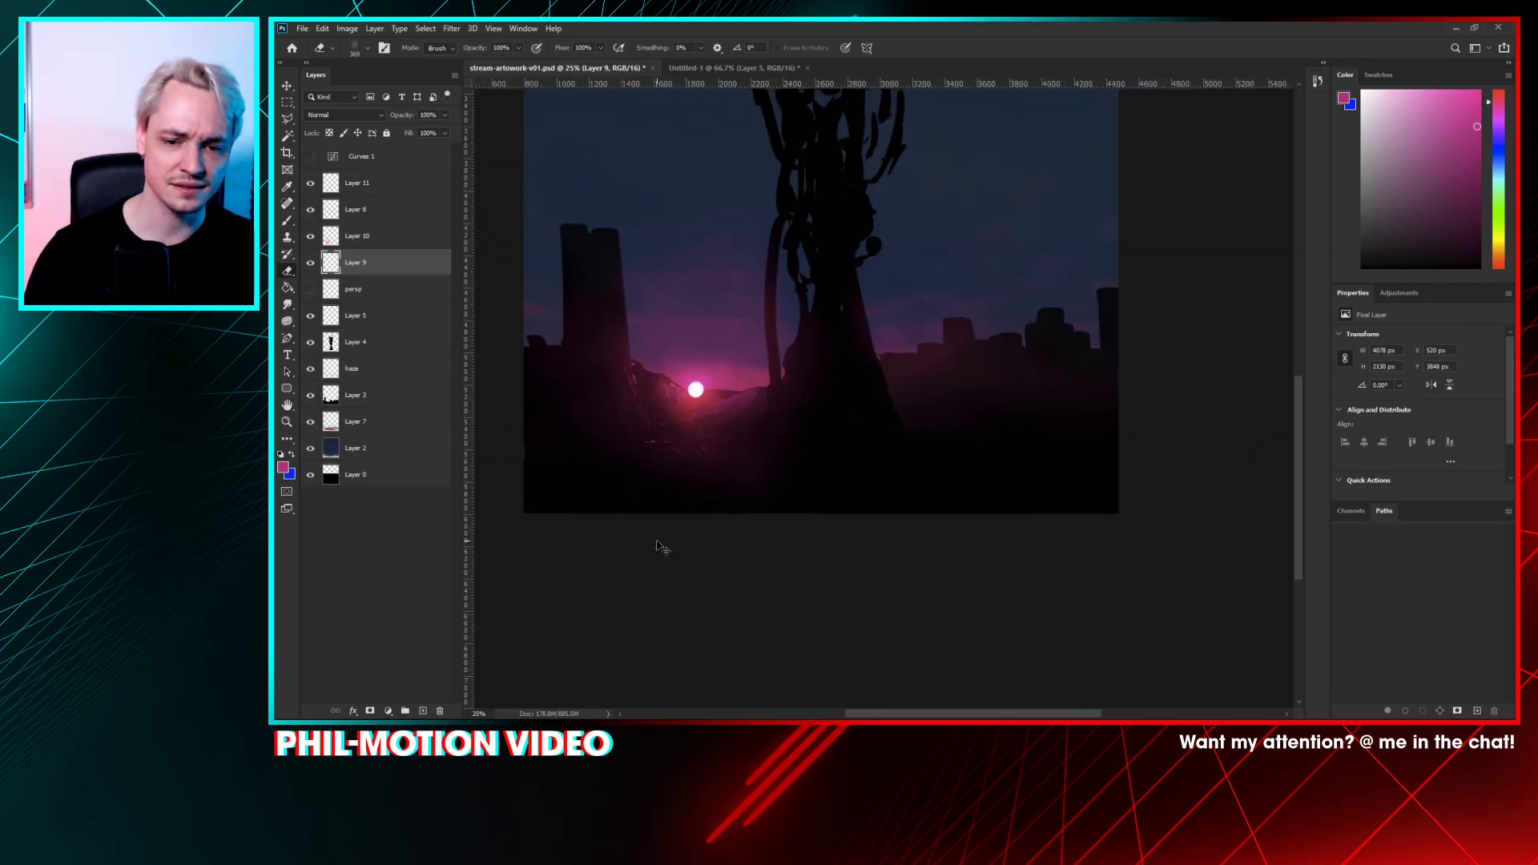
key(ctrl+plus)
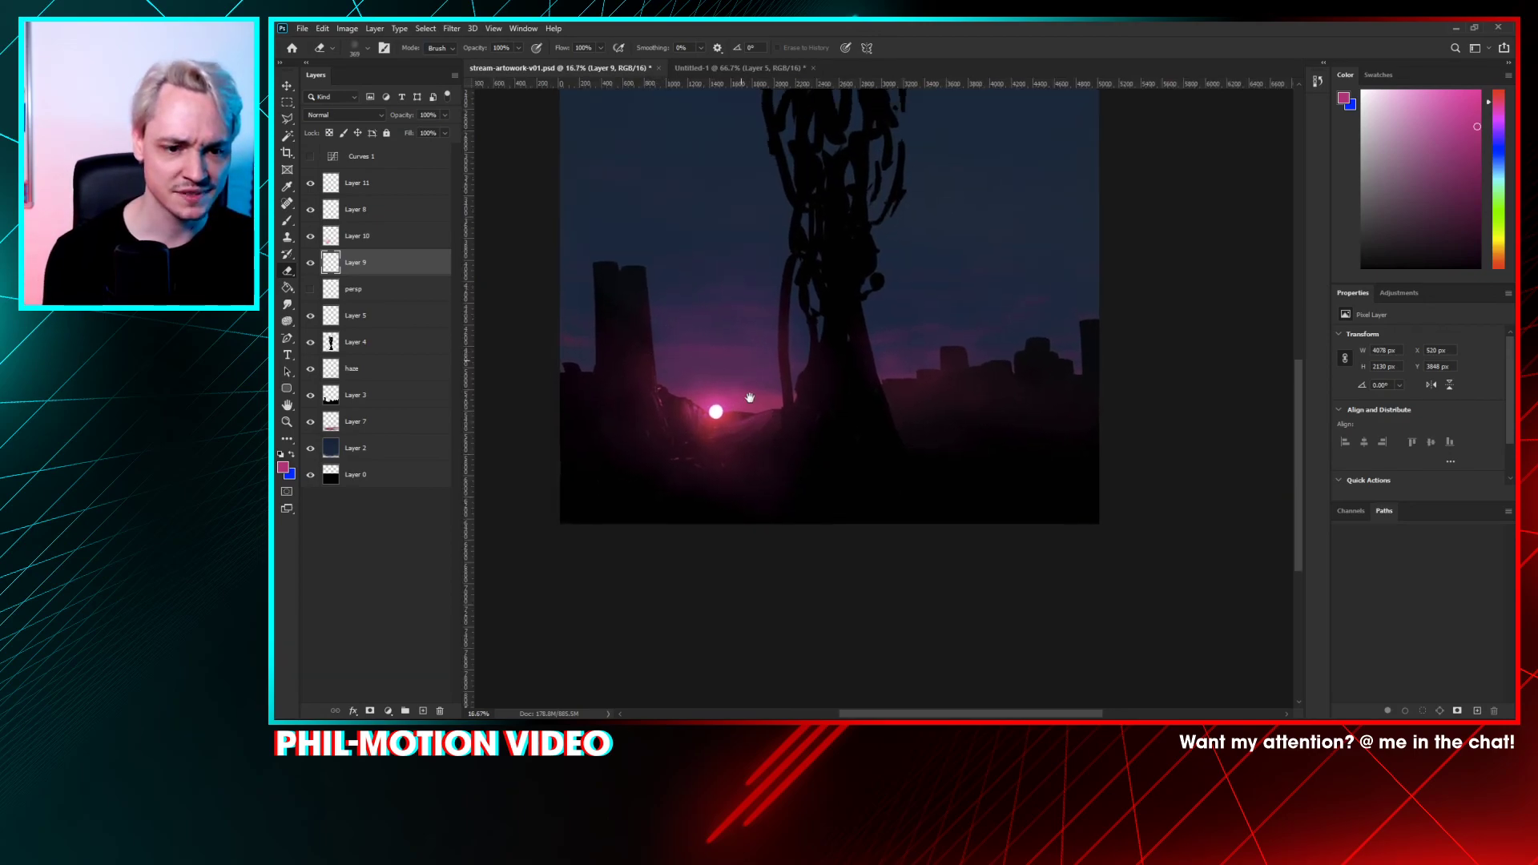
- Try pink light down the tower's sun-facing edge and undo it
scroll(686, 424, up, 2)
key(b)
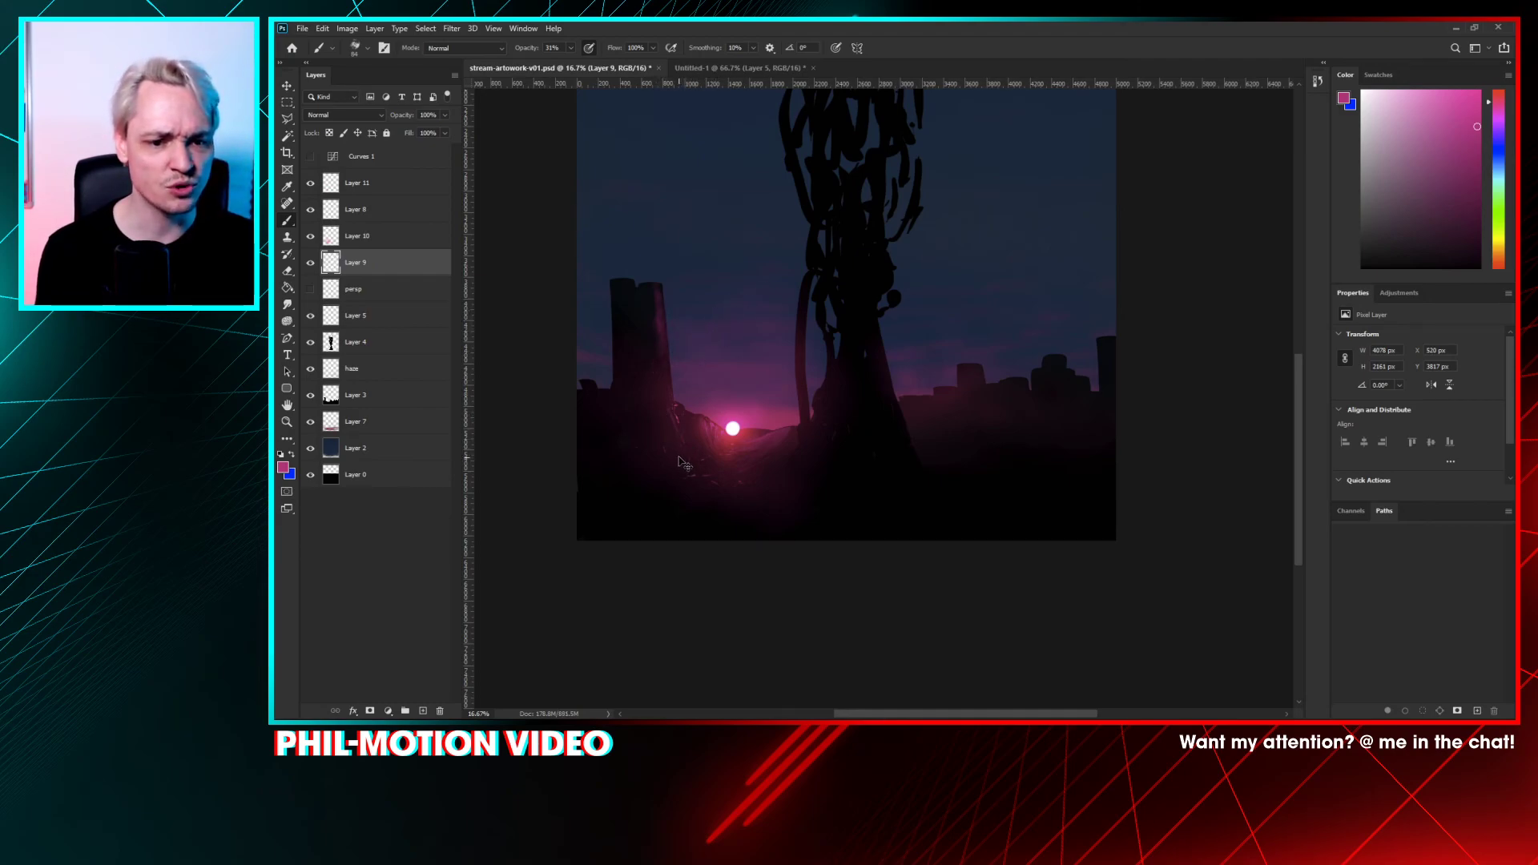
key(ctrl+z)
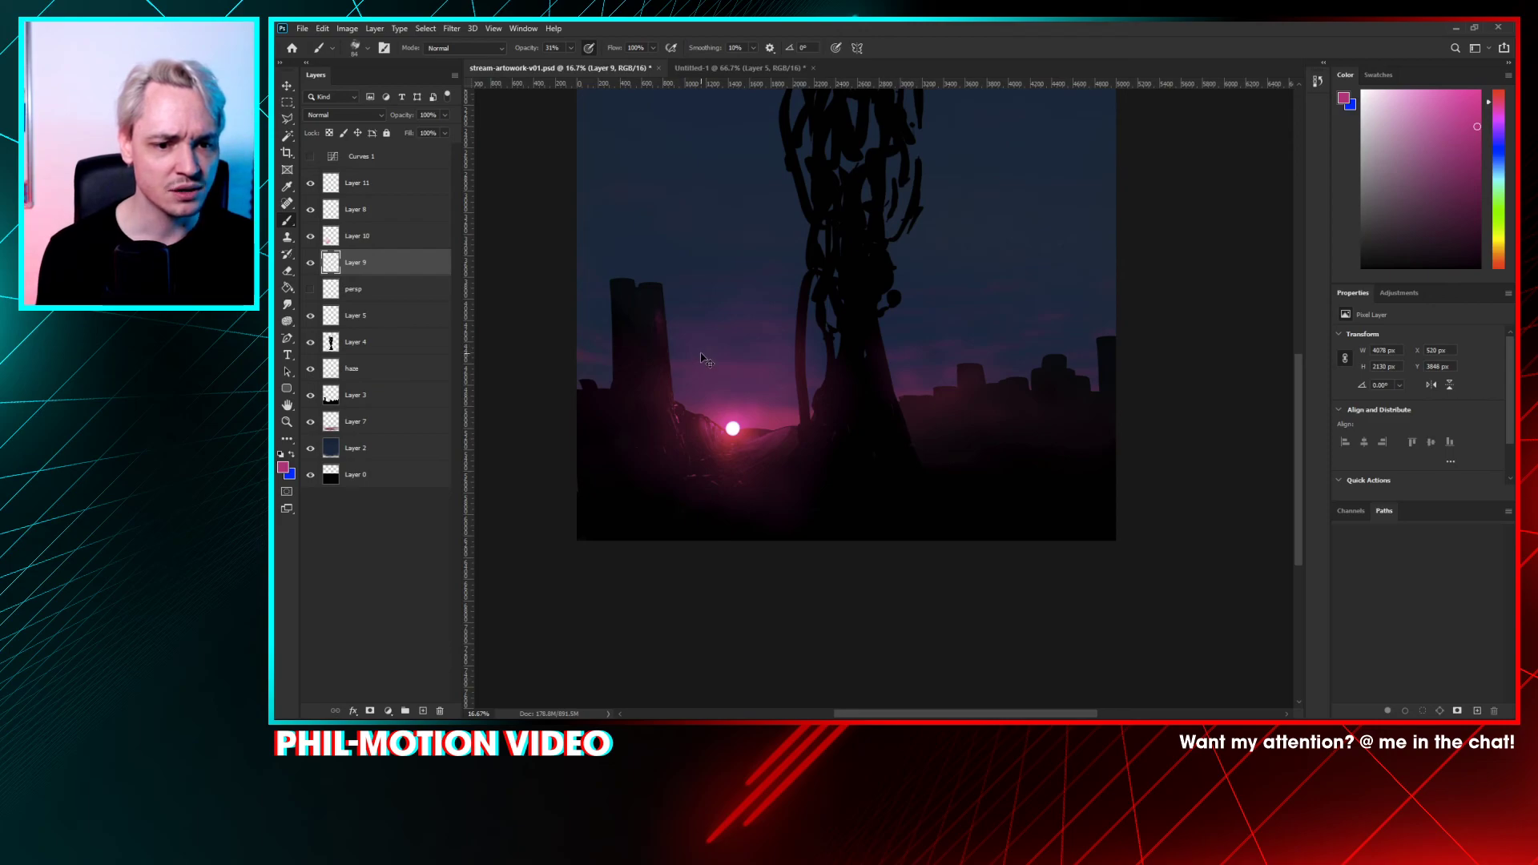
- Turn a flattened brush tip to -90° and paint textured pink light along the tower's sun-facing edge at 31% opacity
right_click(698, 343)
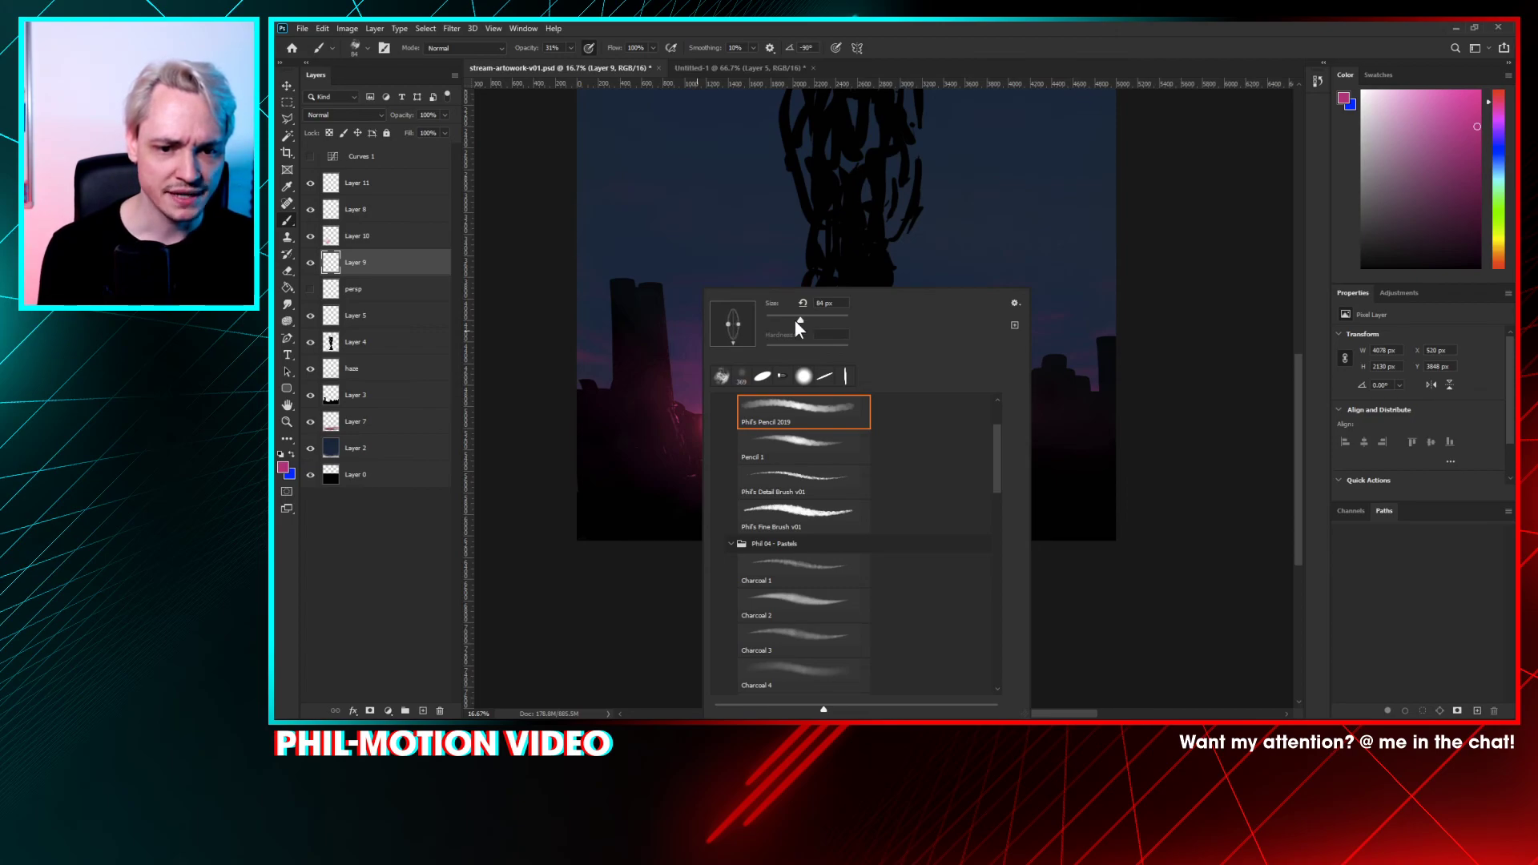
click(1133, 220)
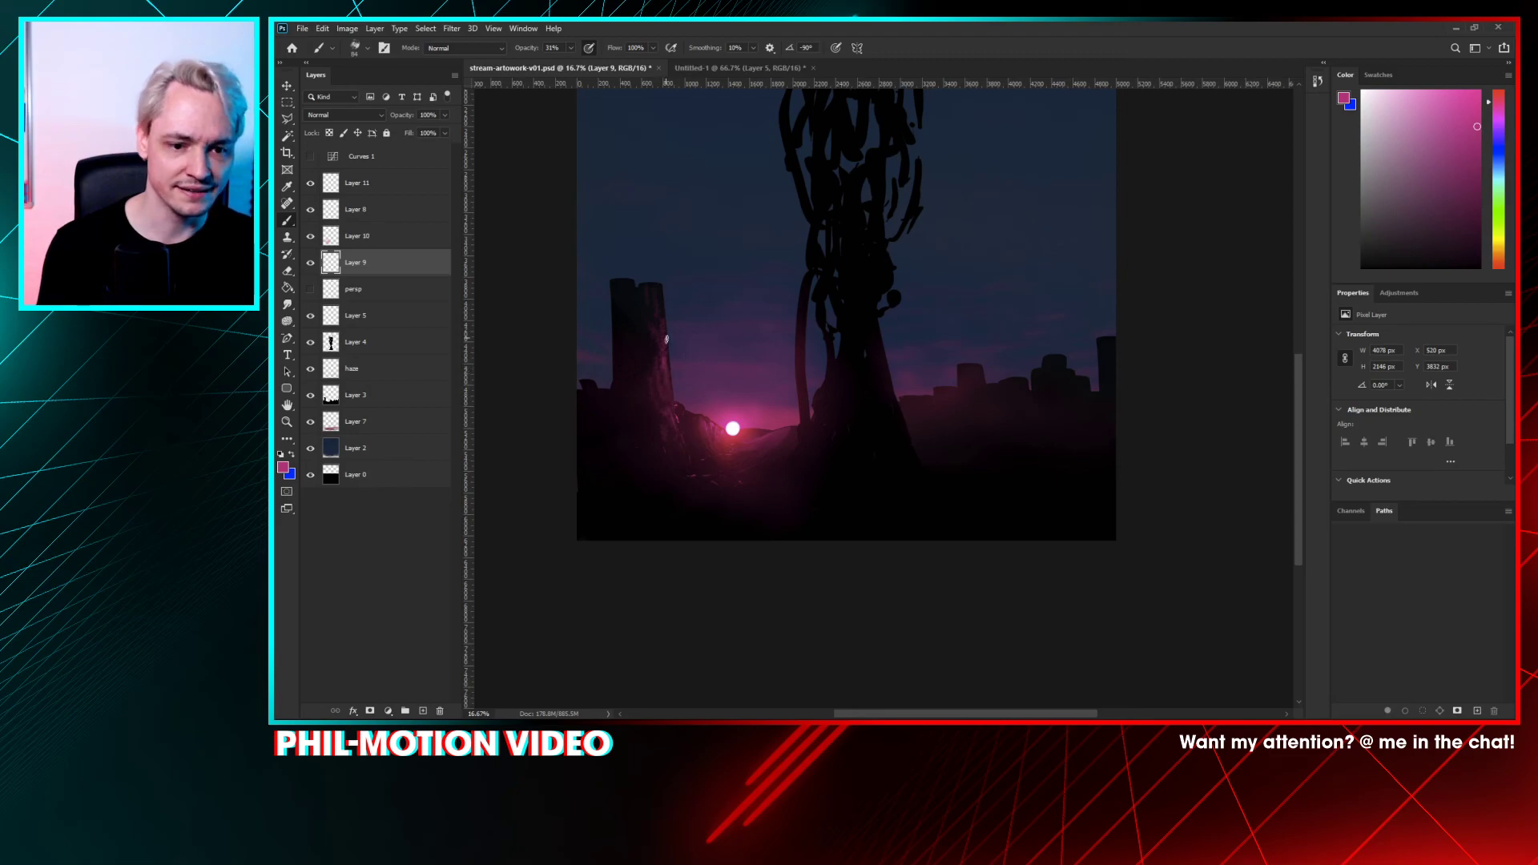
key(ctrl+minus)
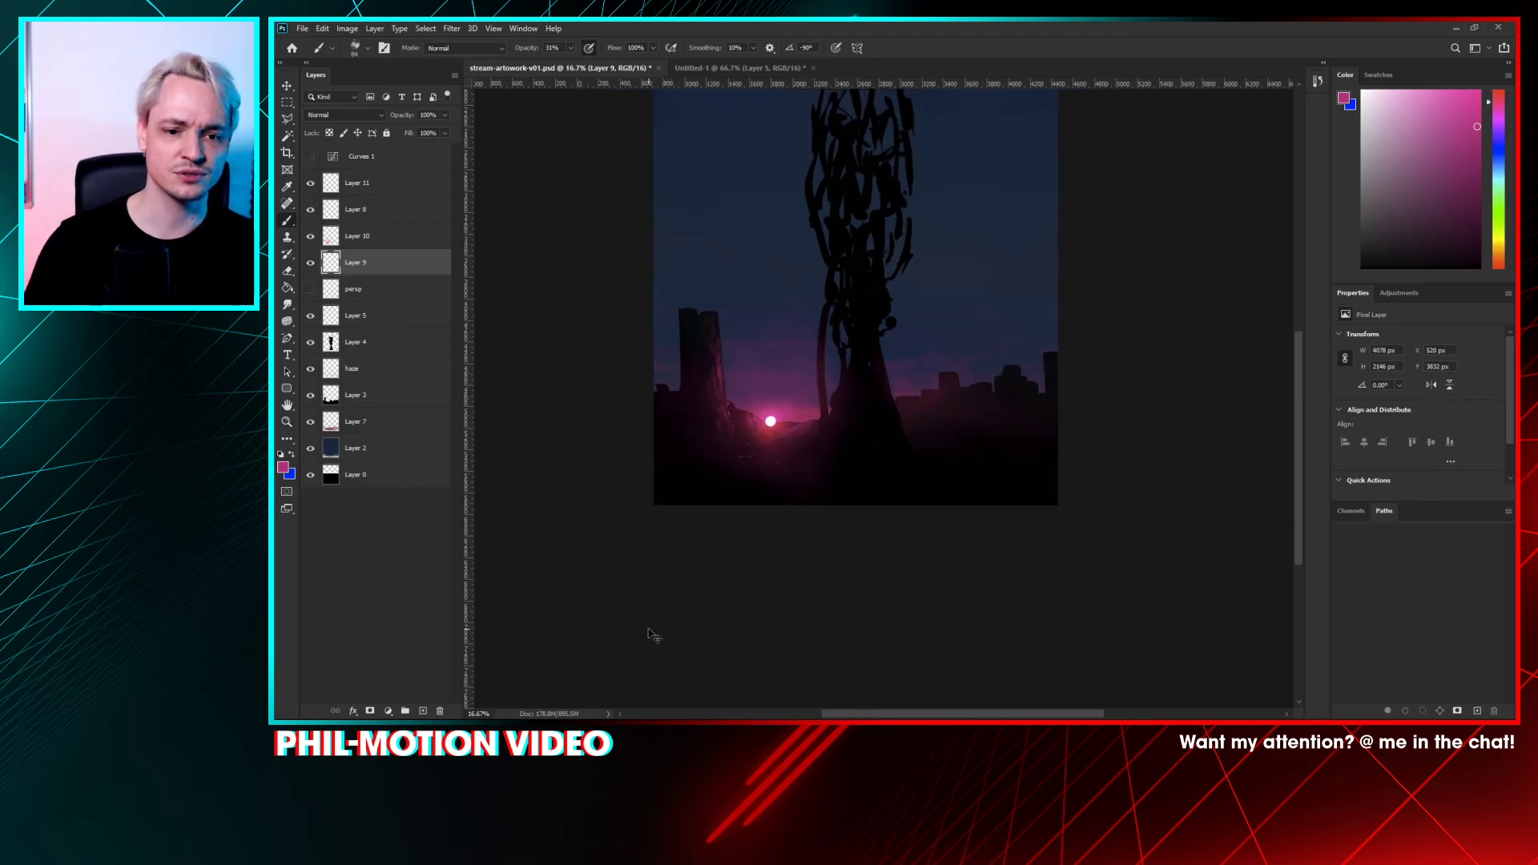
key(ctrl+minus)
key(ctrl+plus)
key(ctrl+plus)
key(ctrl+plus)
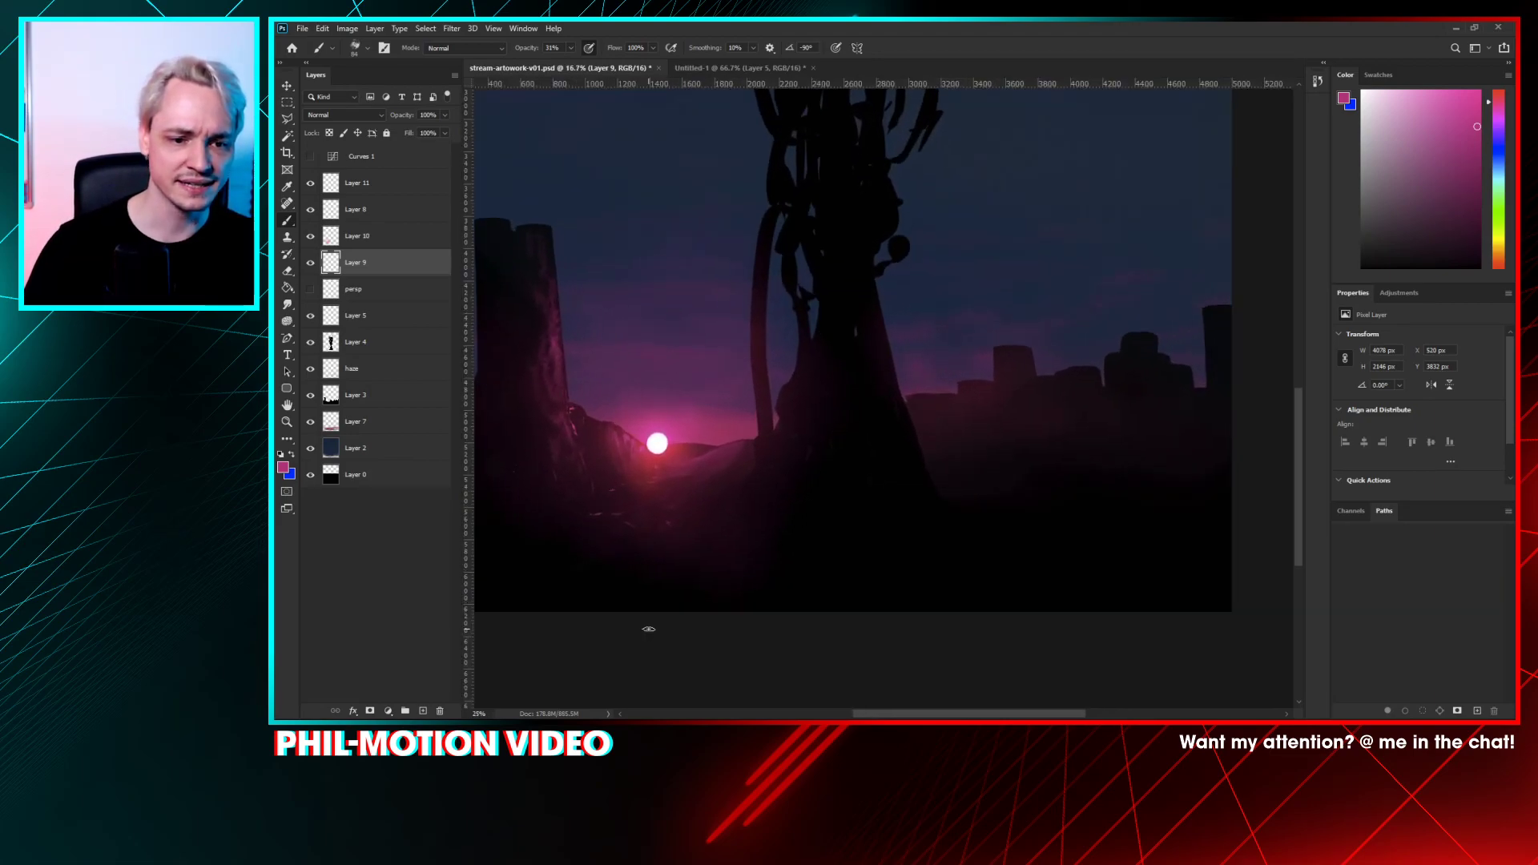
key(ctrl+plus)
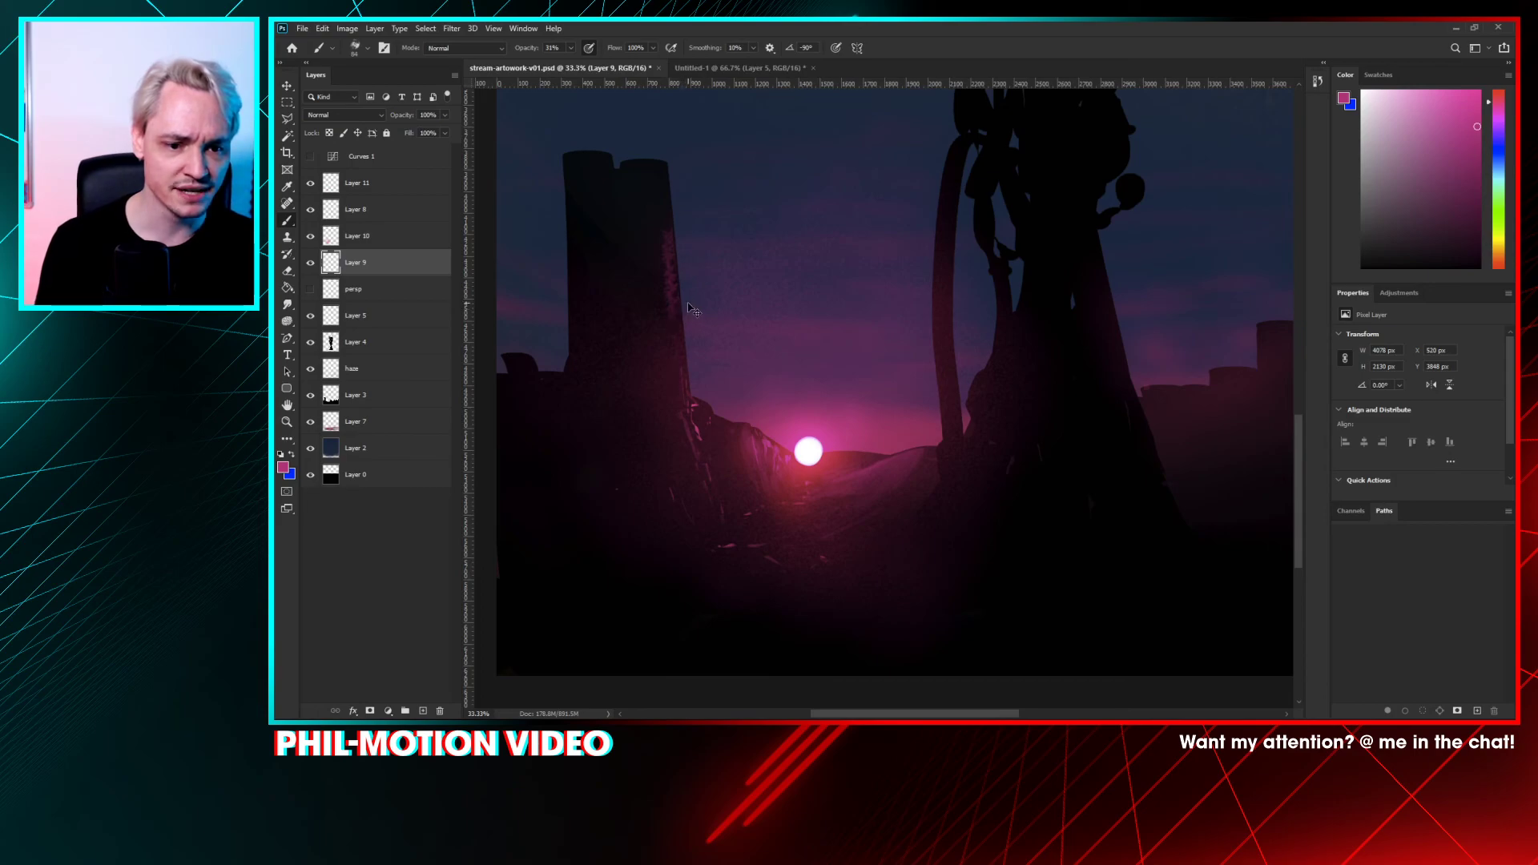
- Switch to the 84 px hard elliptical brush and turn its flattened tip to -84° to match the tower's slanted edge
drag(671, 238, 683, 311)
right_click(825, 338)
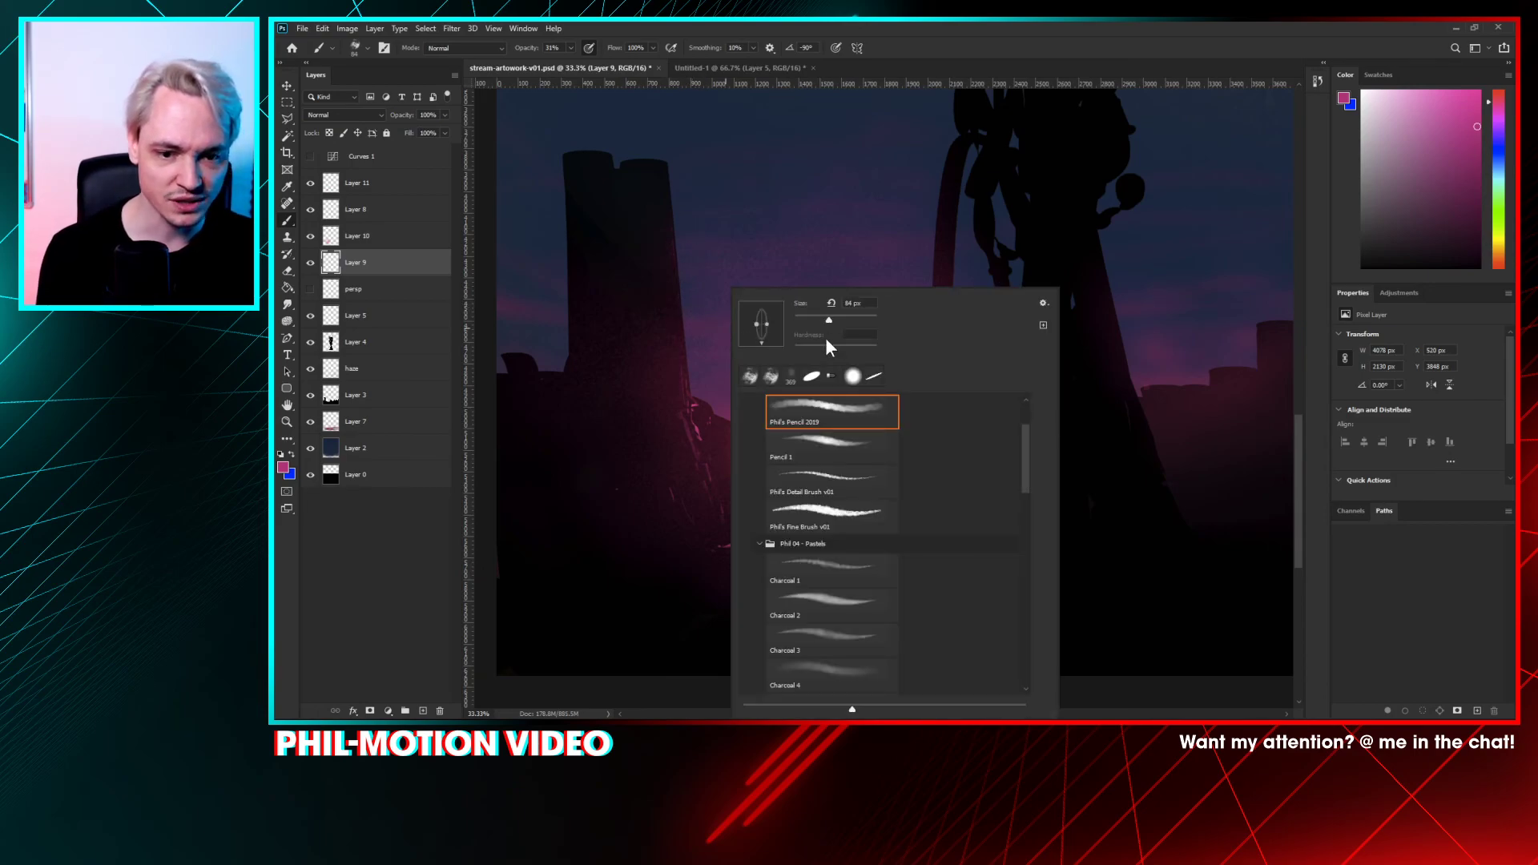
click(812, 378)
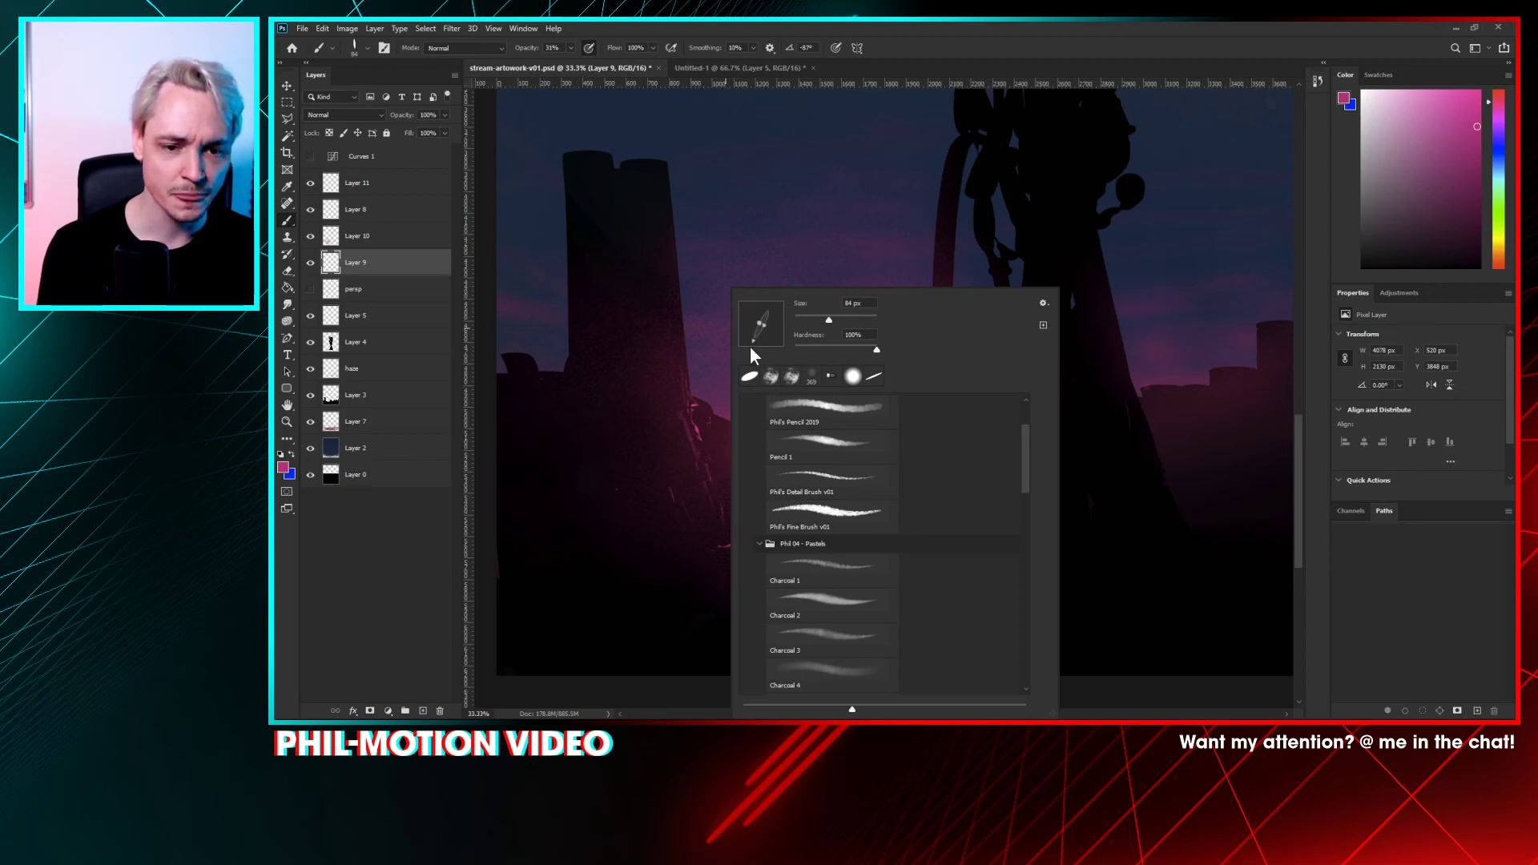
scroll(780, 325, up, 6)
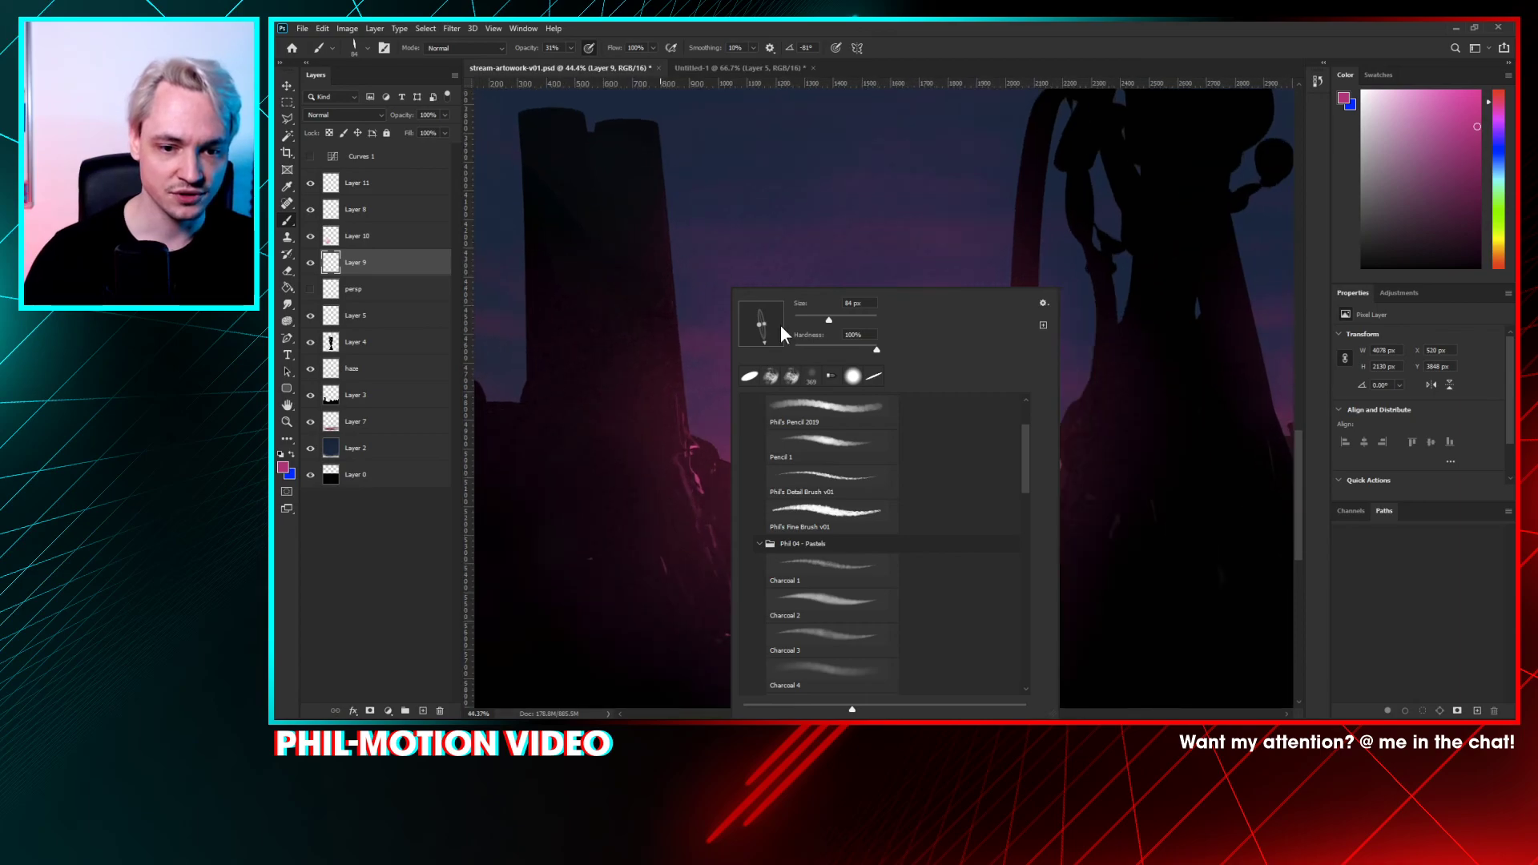
scroll(681, 364, down, 2)
scroll(666, 365, right, 10)
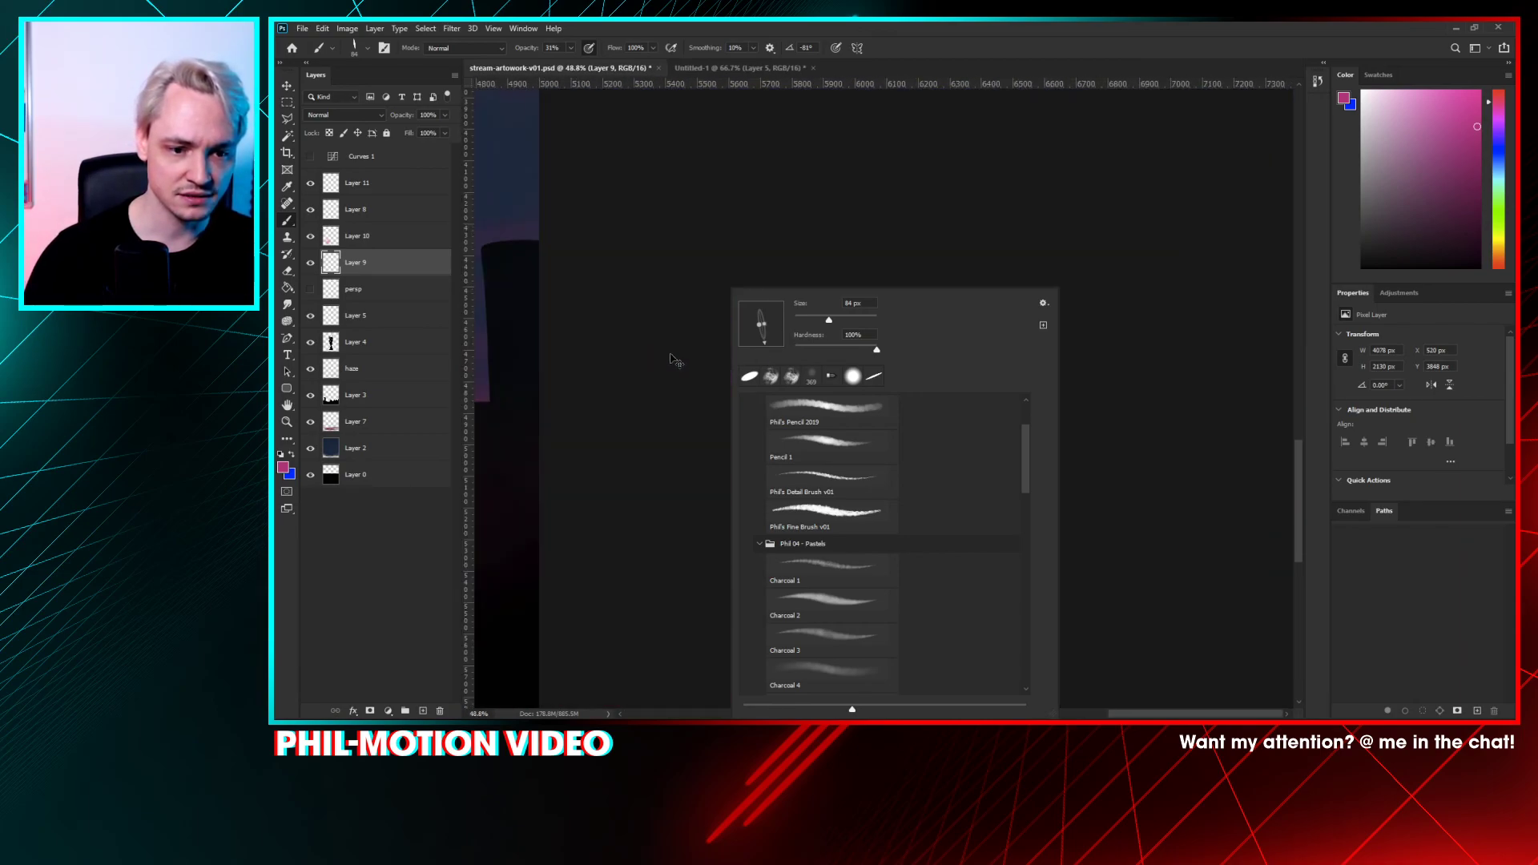
drag(561, 254, 1186, 245)
mouse_move(583, 257)
mouse_down()
mouse_move(999, 340)
mouse_move(813, 155)
mouse_up()
right_click(778, 291)
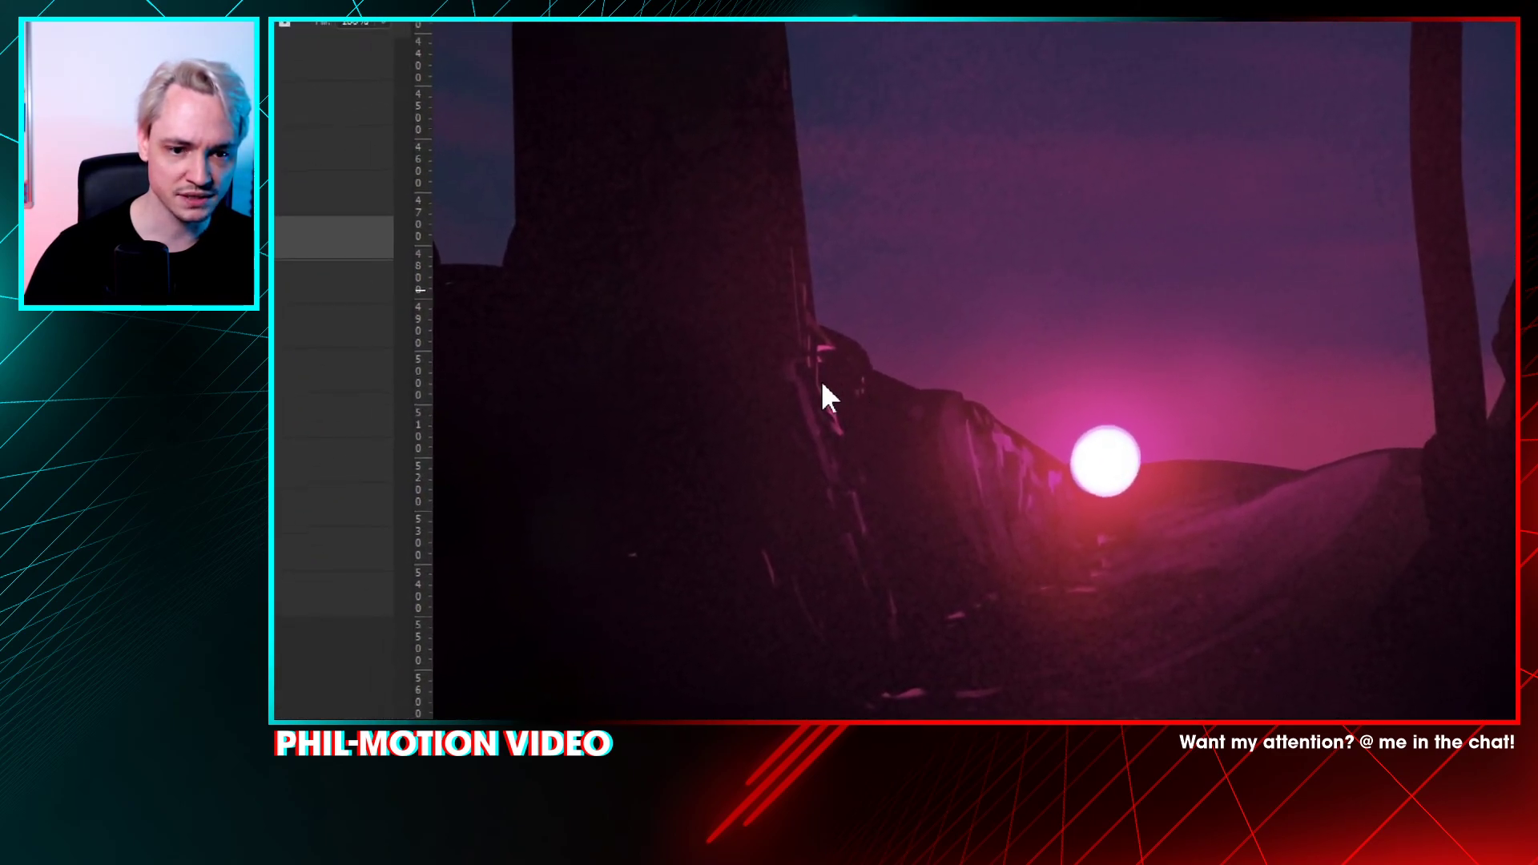
right_click(662, 331)
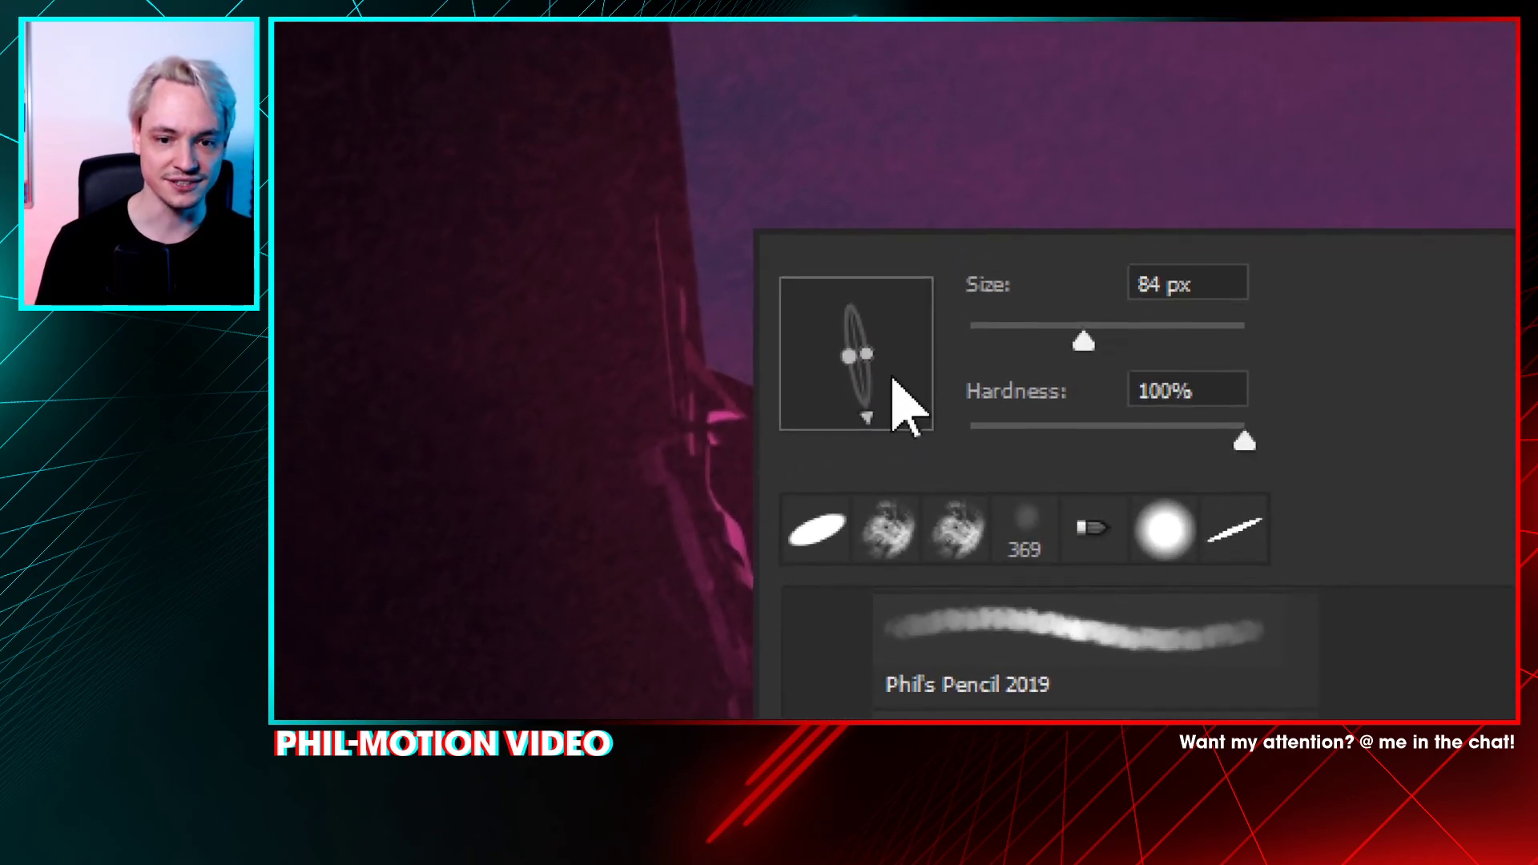
drag(895, 372, 887, 381)
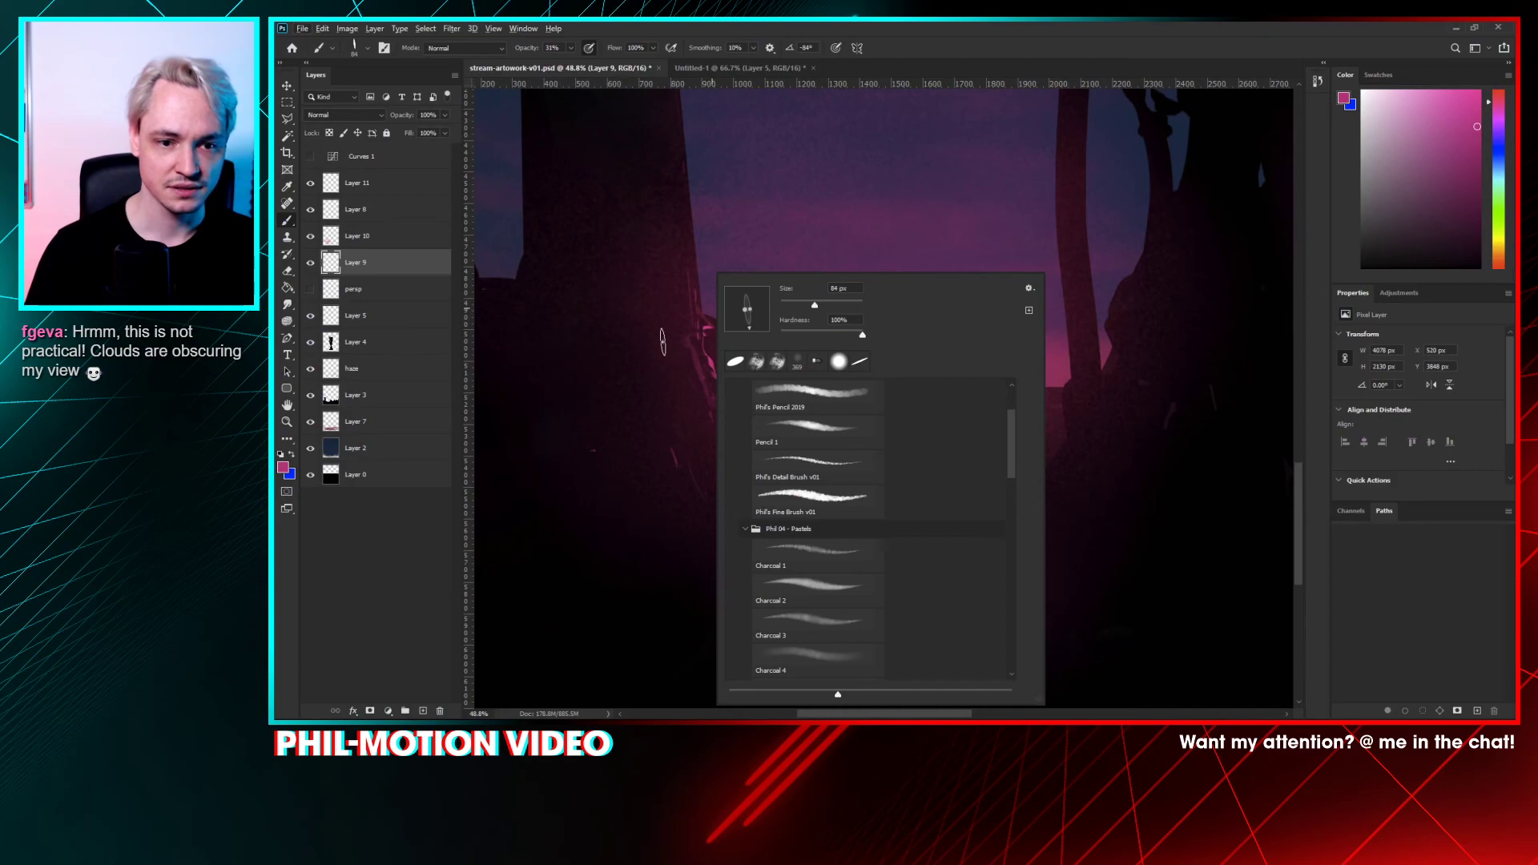
- Paint fine pink light streaks down the tower's sun-facing edge and onto the rocks at its base at 31% opacity
click(685, 224)
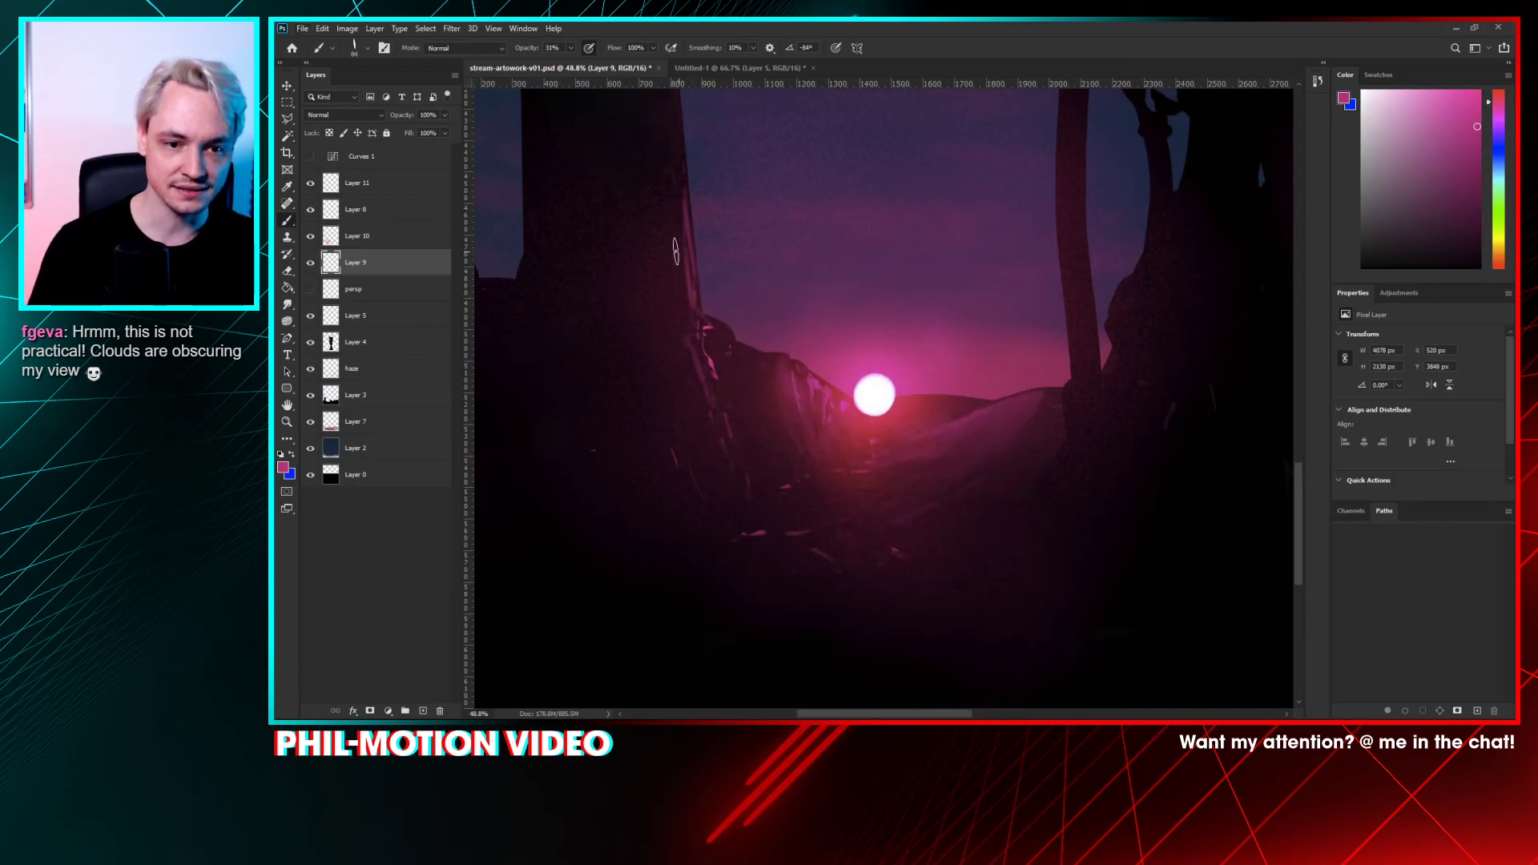
key(ctrl+minus)
drag(773, 277, 796, 348)
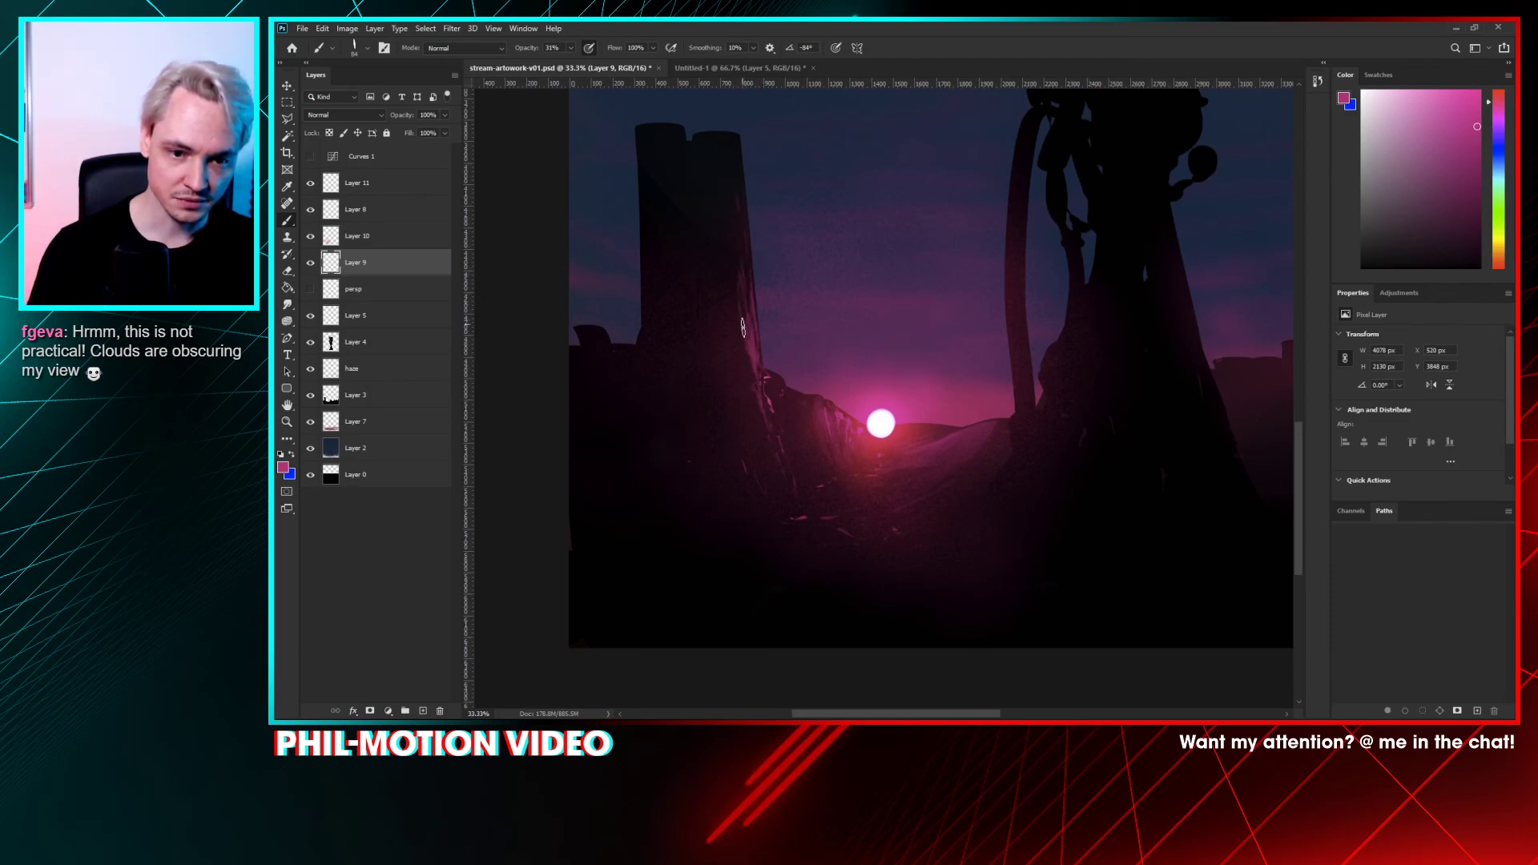
drag(743, 327, 751, 400)
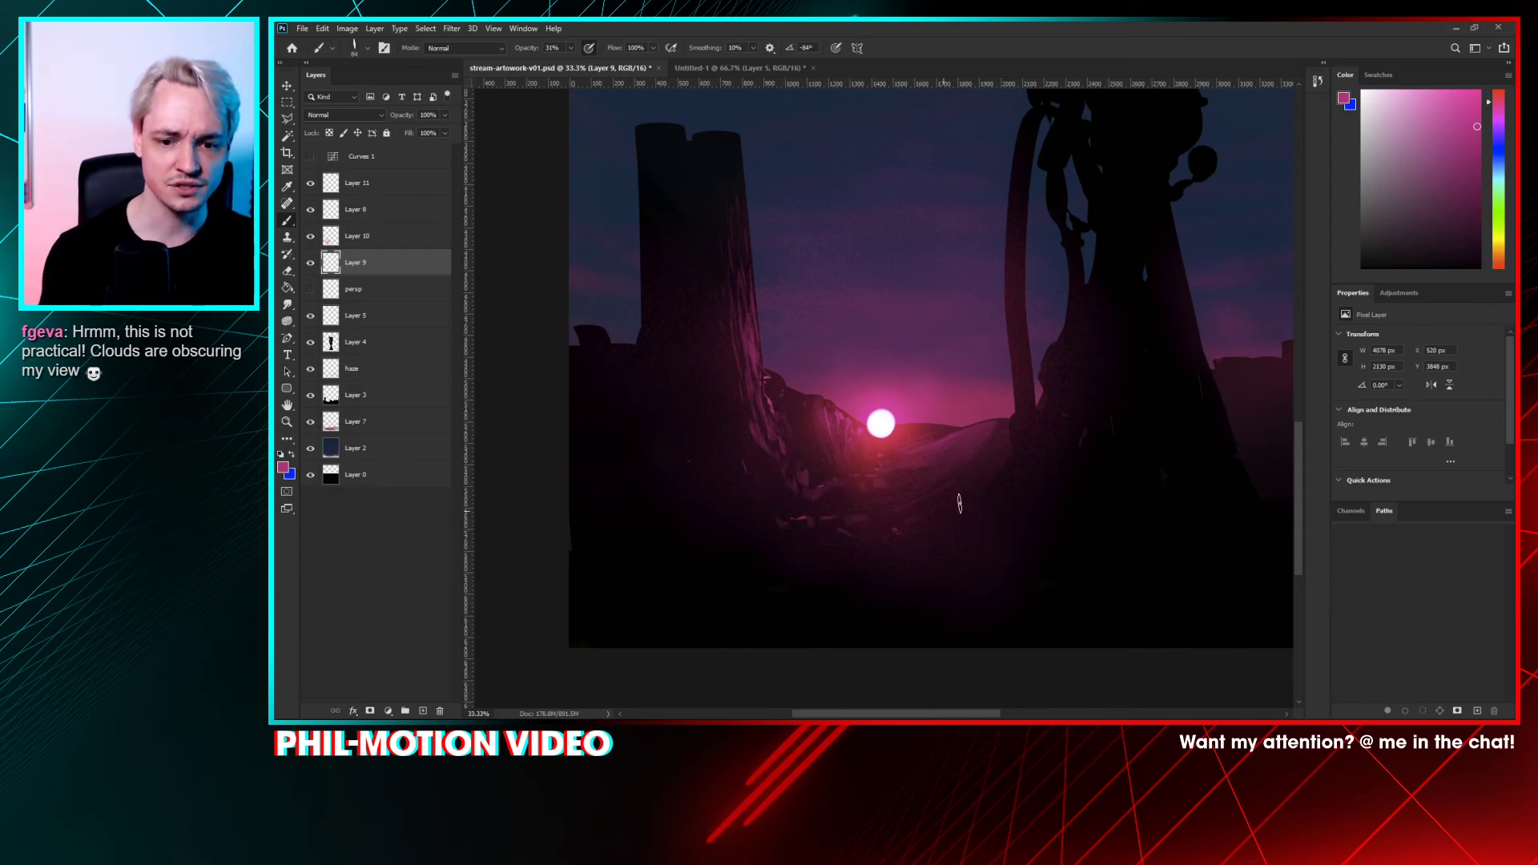
- Smudge the pink streaks at 50% strength and tone down the light on the rocks below the tower with the eraser
key(r)
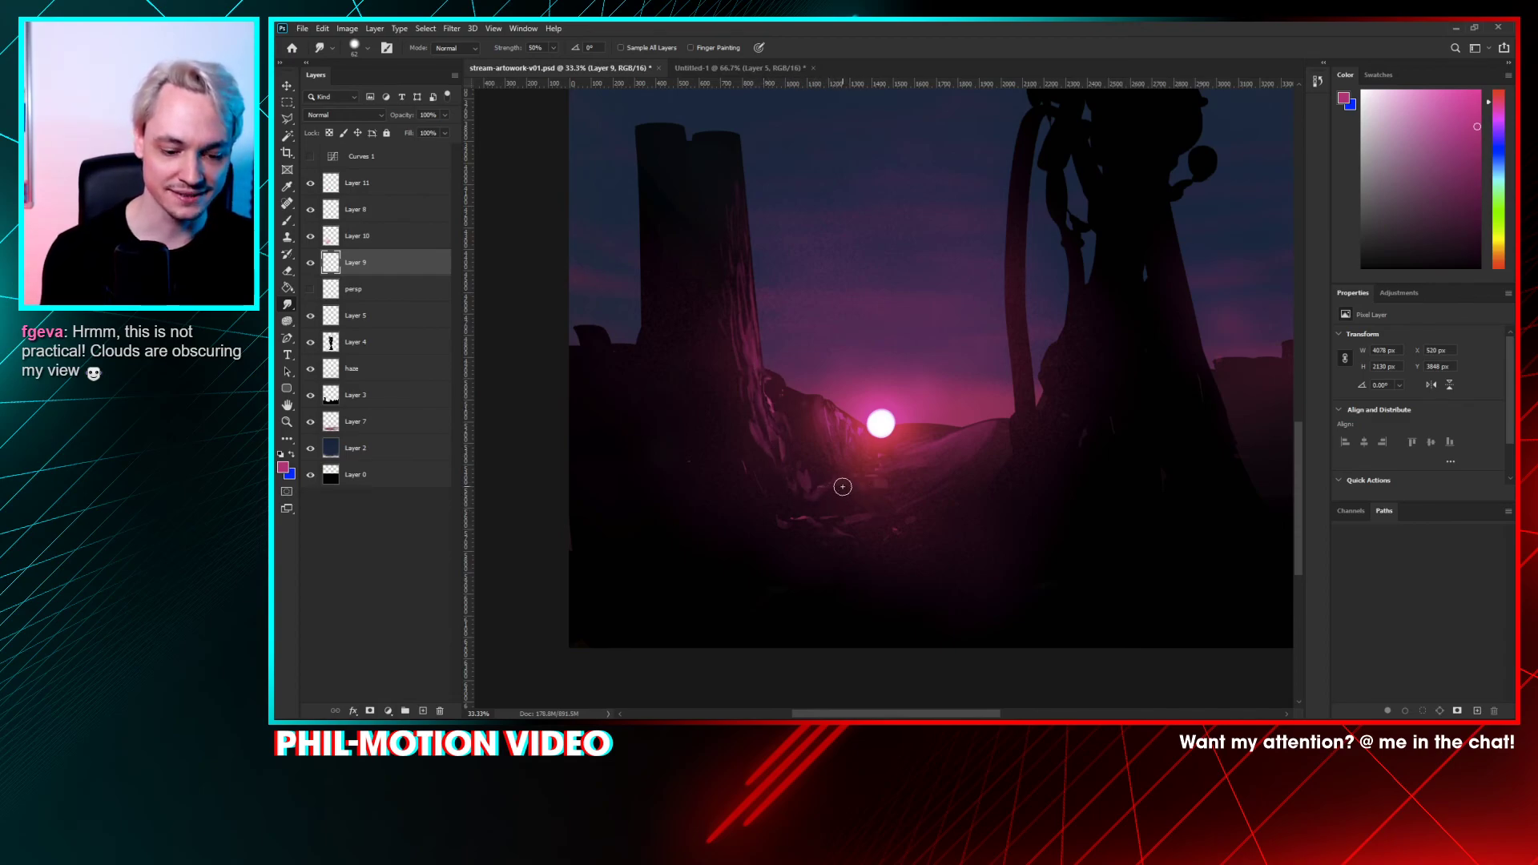
key(e)
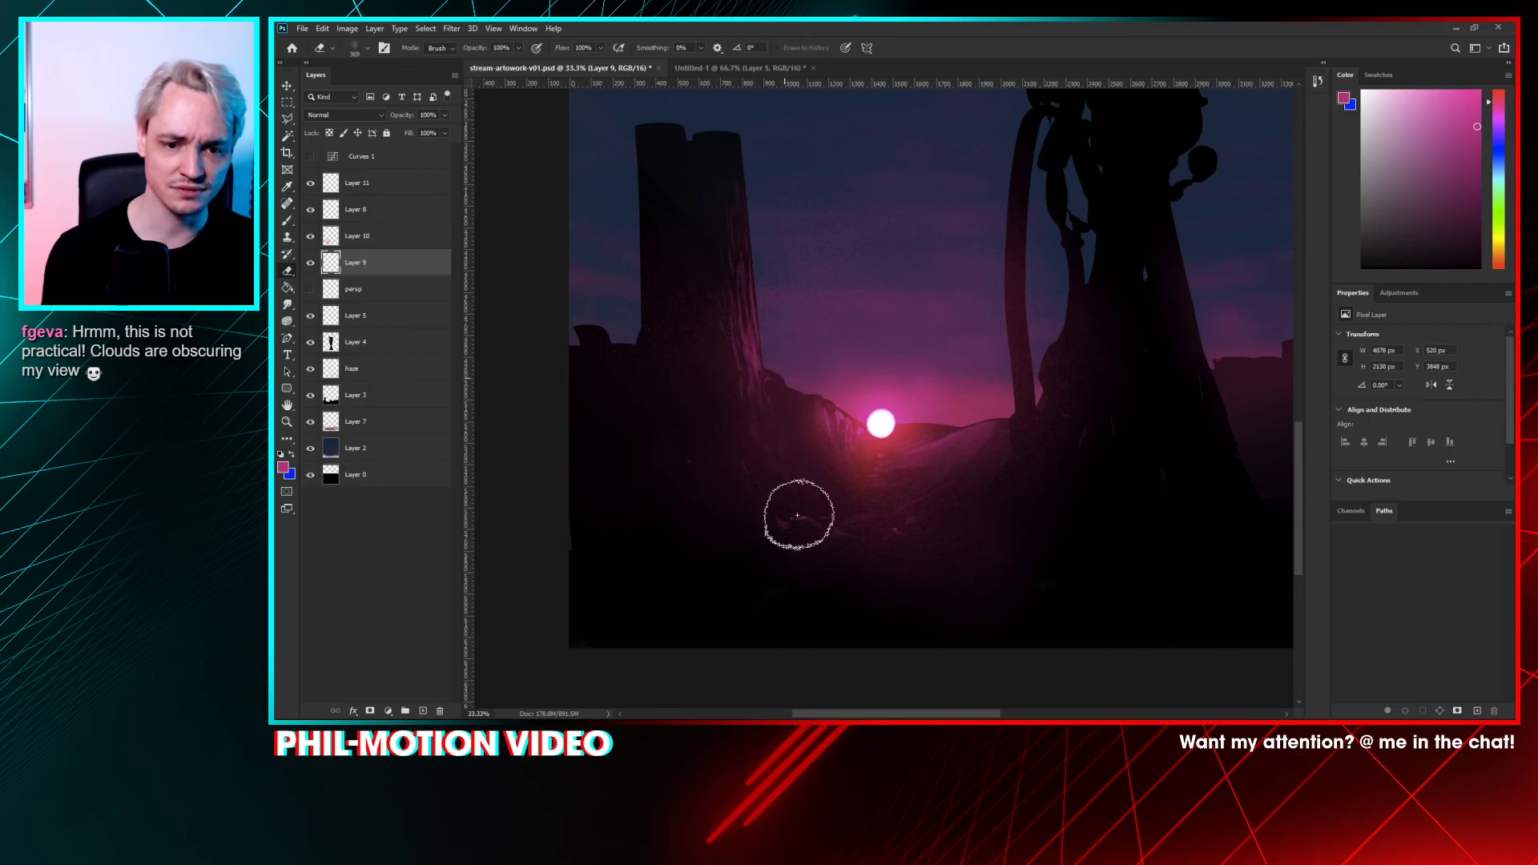
key(ctrl+minus)
key(ctrl+minus)
key(ctrl+minus)
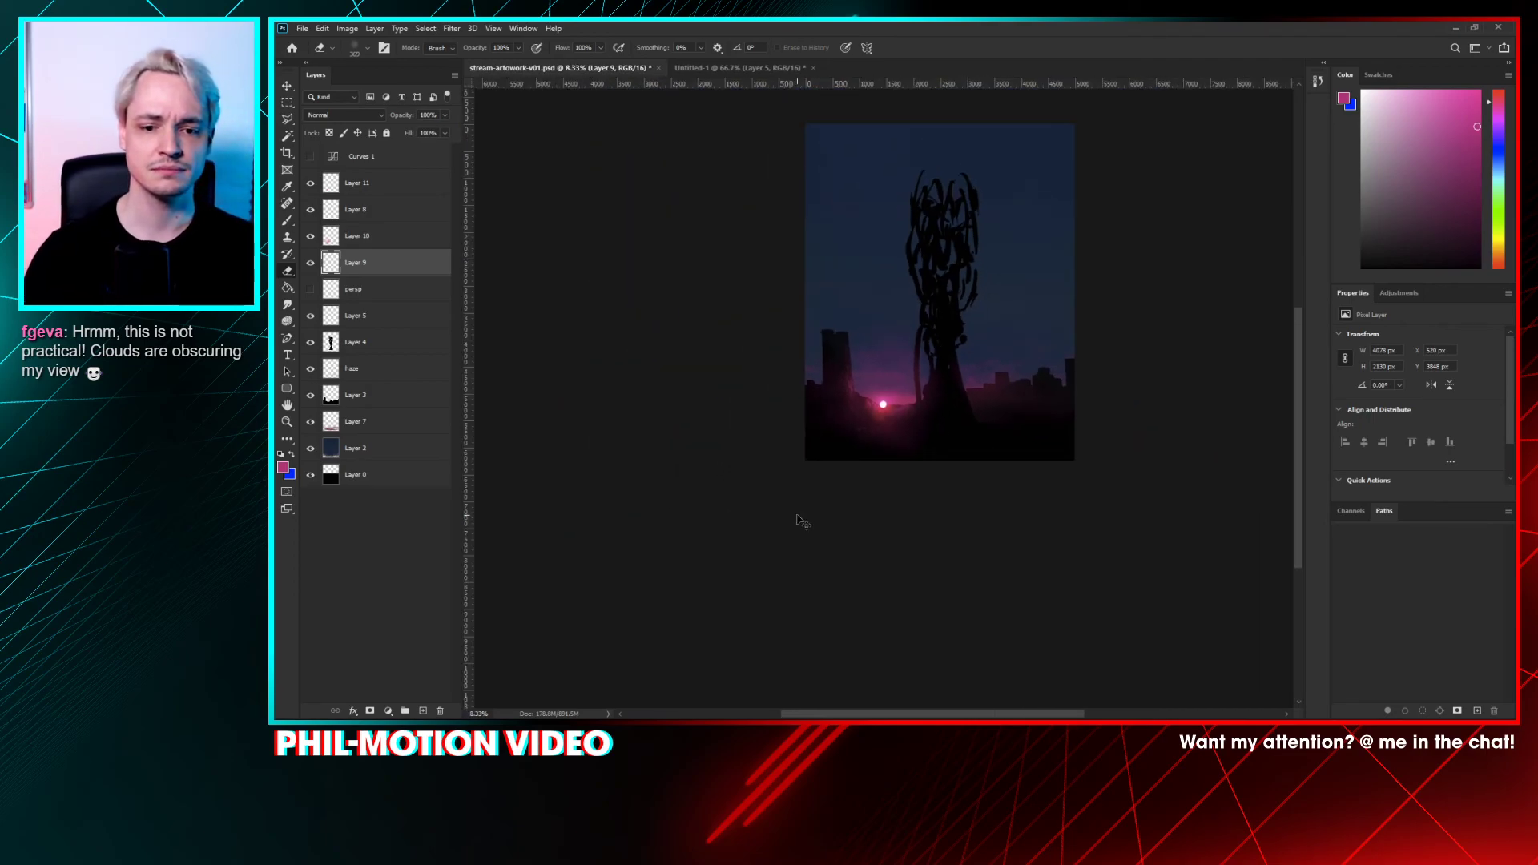
key(ctrl+plus)
key(ctrl+plus)
- Add pink streaks higher up the tower's sun-facing side and fade them with the eraser
key(b)
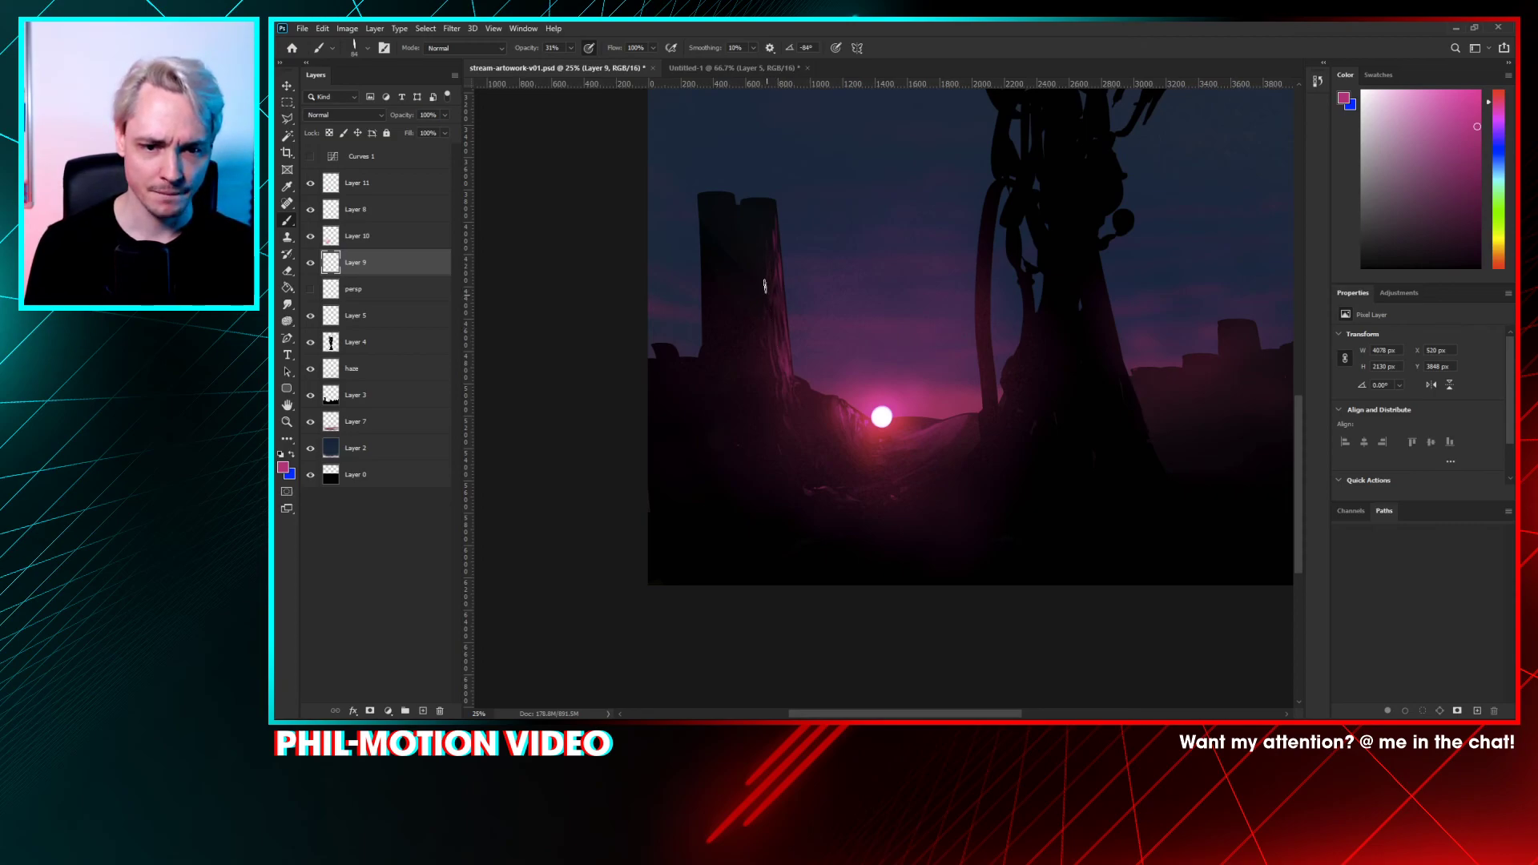
key(e)
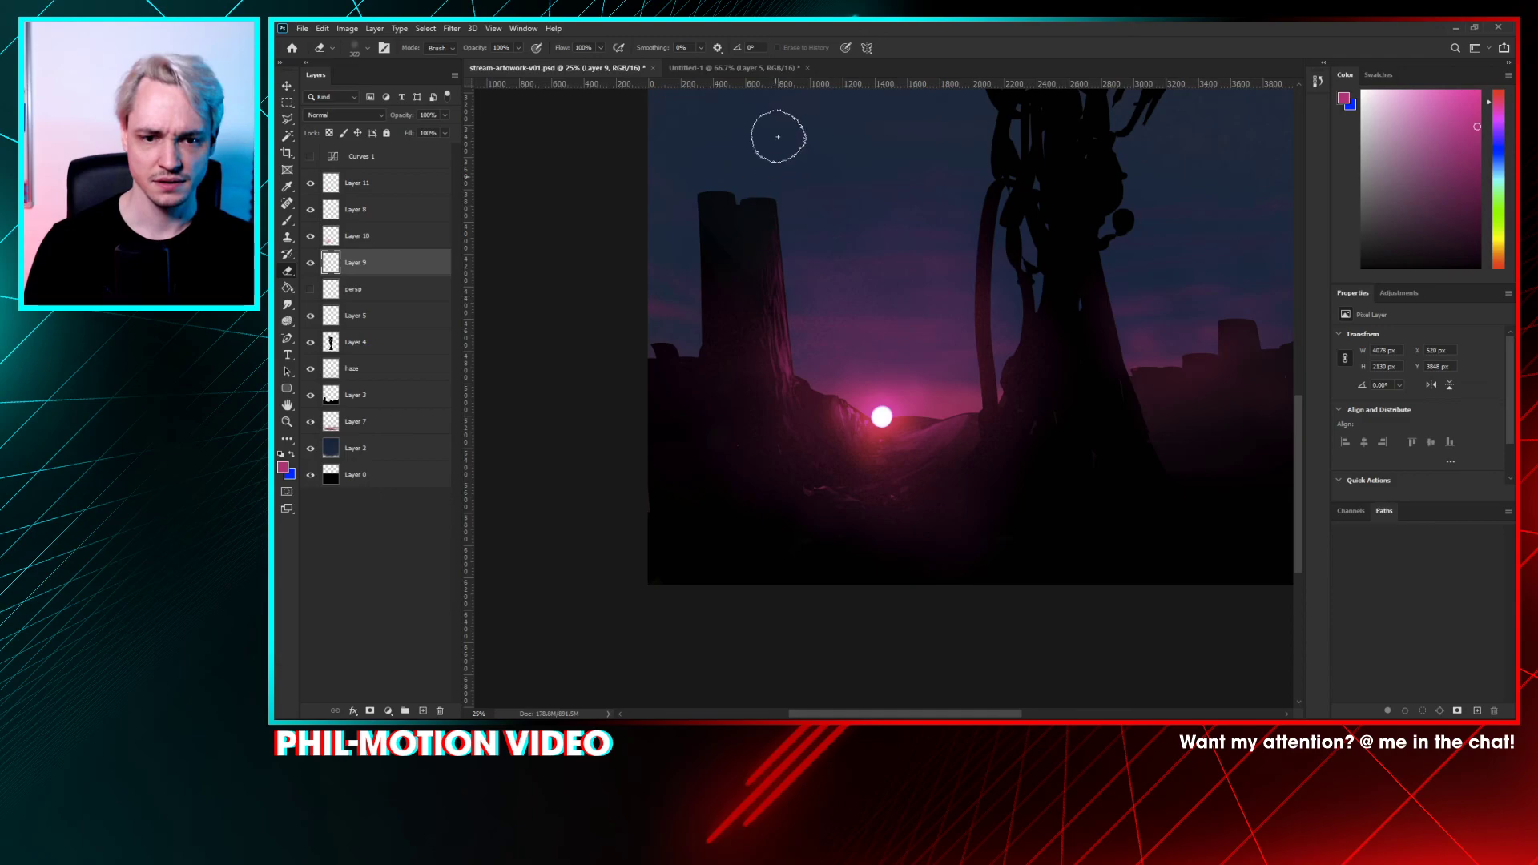
key(ctrl+minus)
key(ctrl+minus)
key(ctrl+plus)
key(ctrl+plus)
key(ctrl+plus)
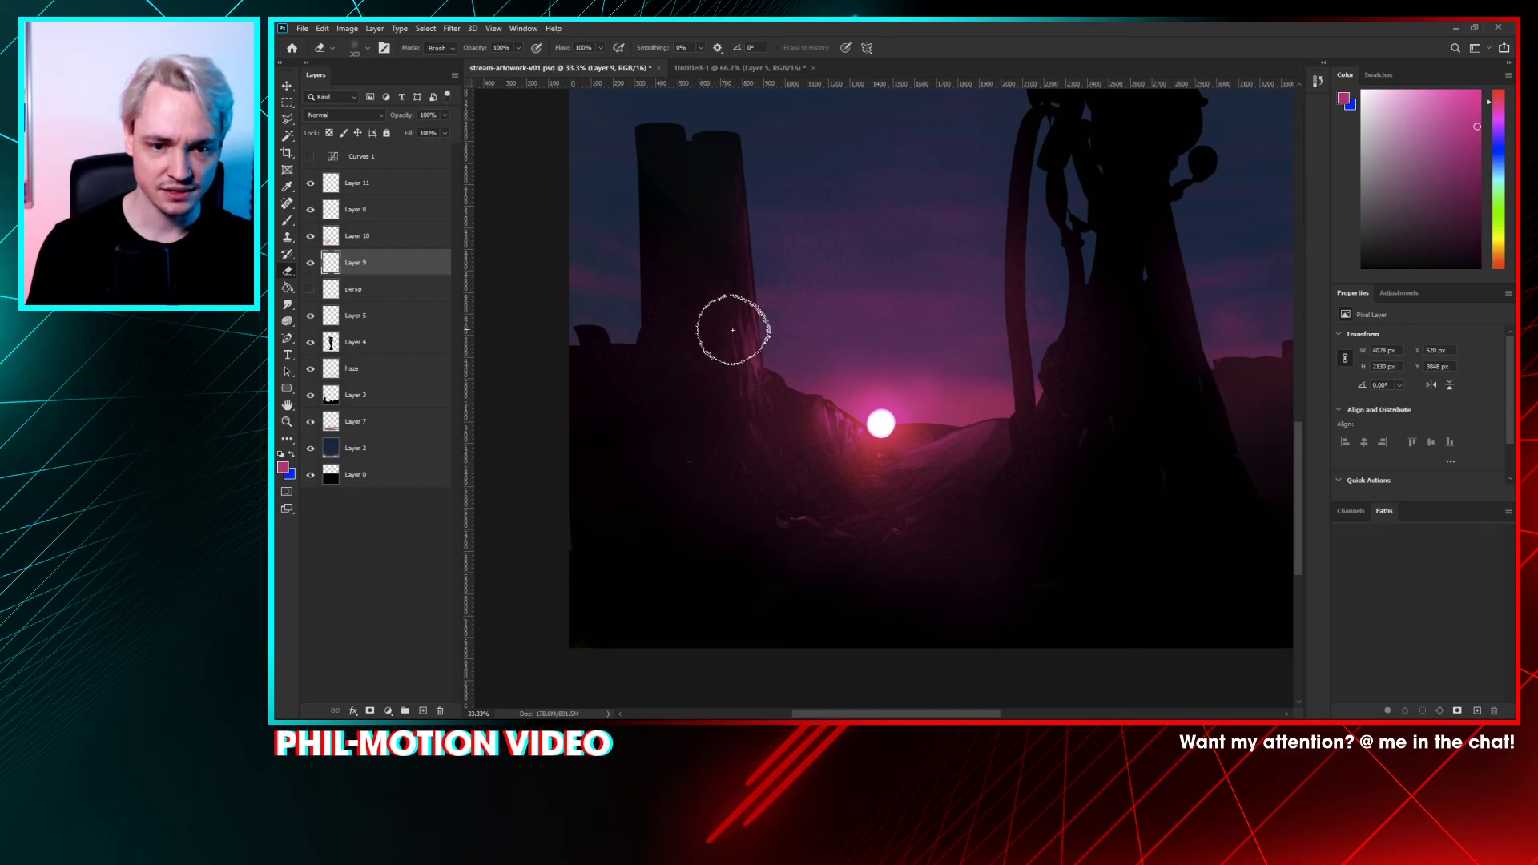
- Strengthen the pink light along the tower's lower sun-facing edge, soften it with the eraser and check the whole composition
key(b)
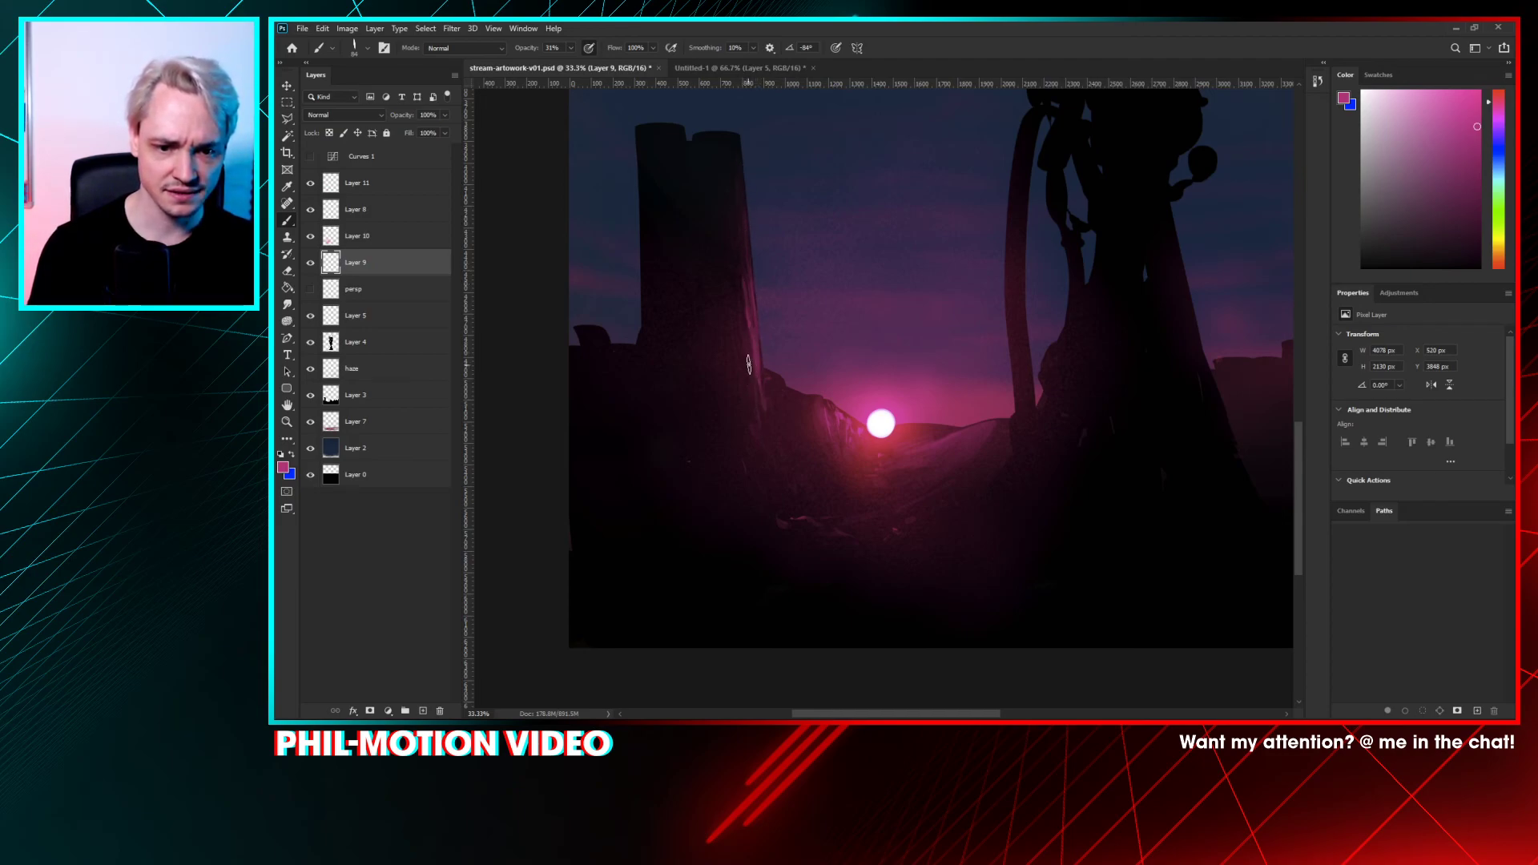
key(e)
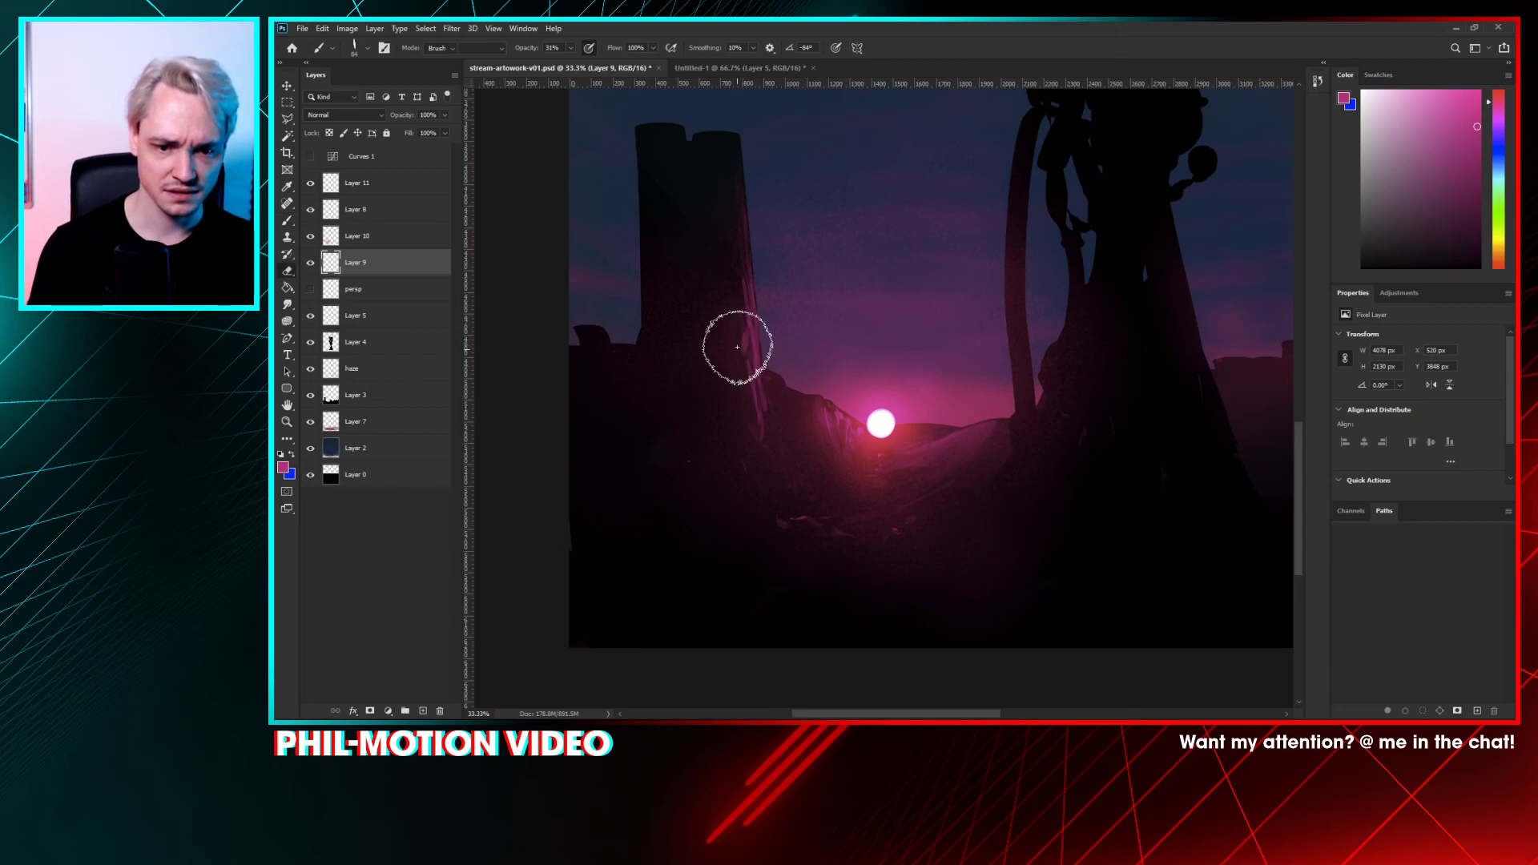
key(ctrl+minus)
key(ctrl+minus)
key(ctrl+minus)
key(ctrl+minus)
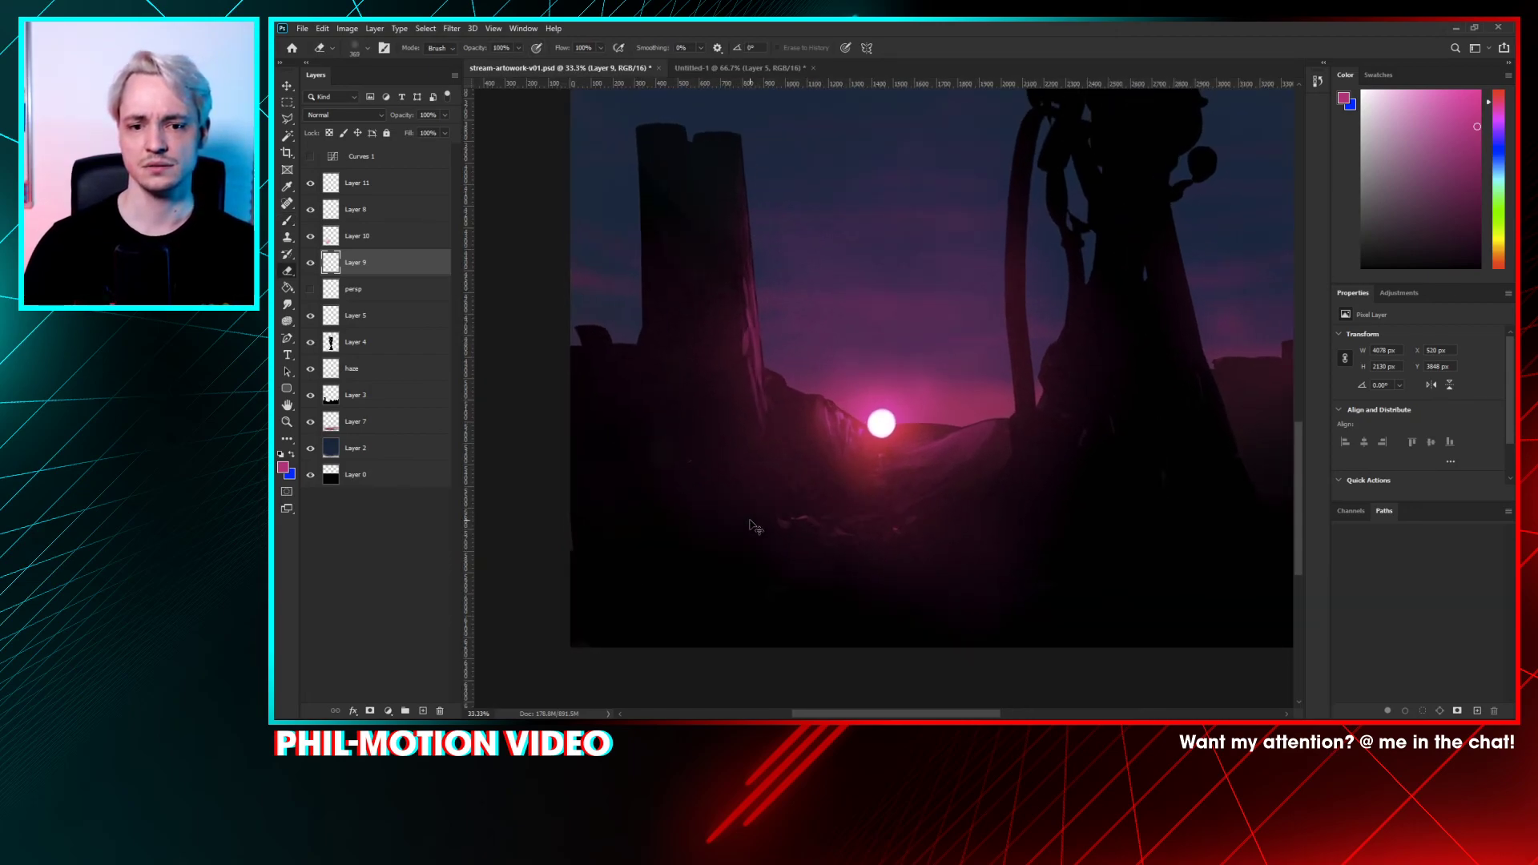
drag(749, 520, 724, 521)
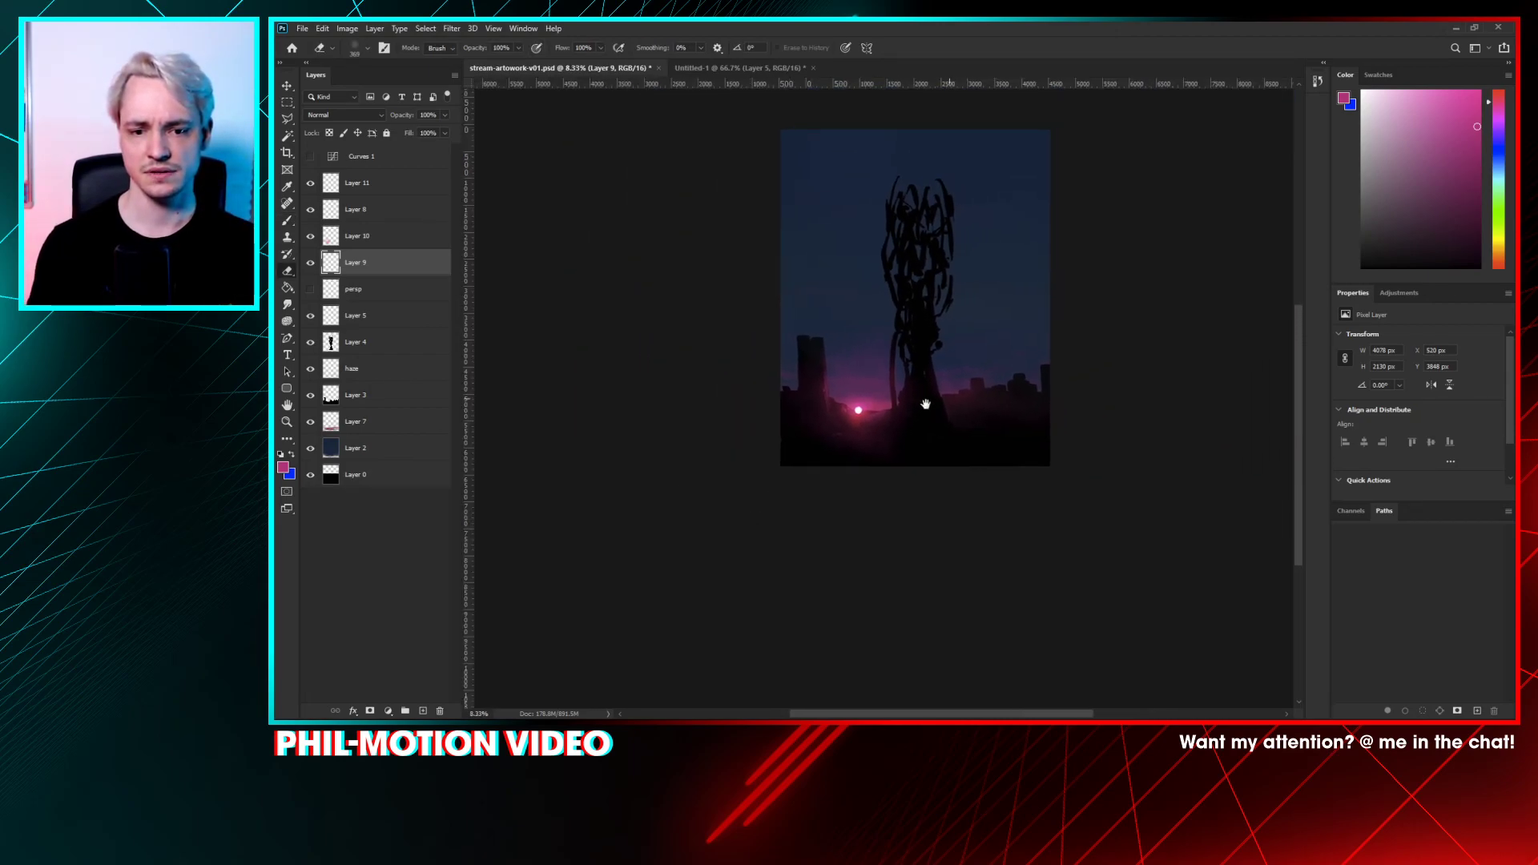
- Try sketching loose pink outlines over the tower and across the dark foreground below the sun and undo them
key(b)
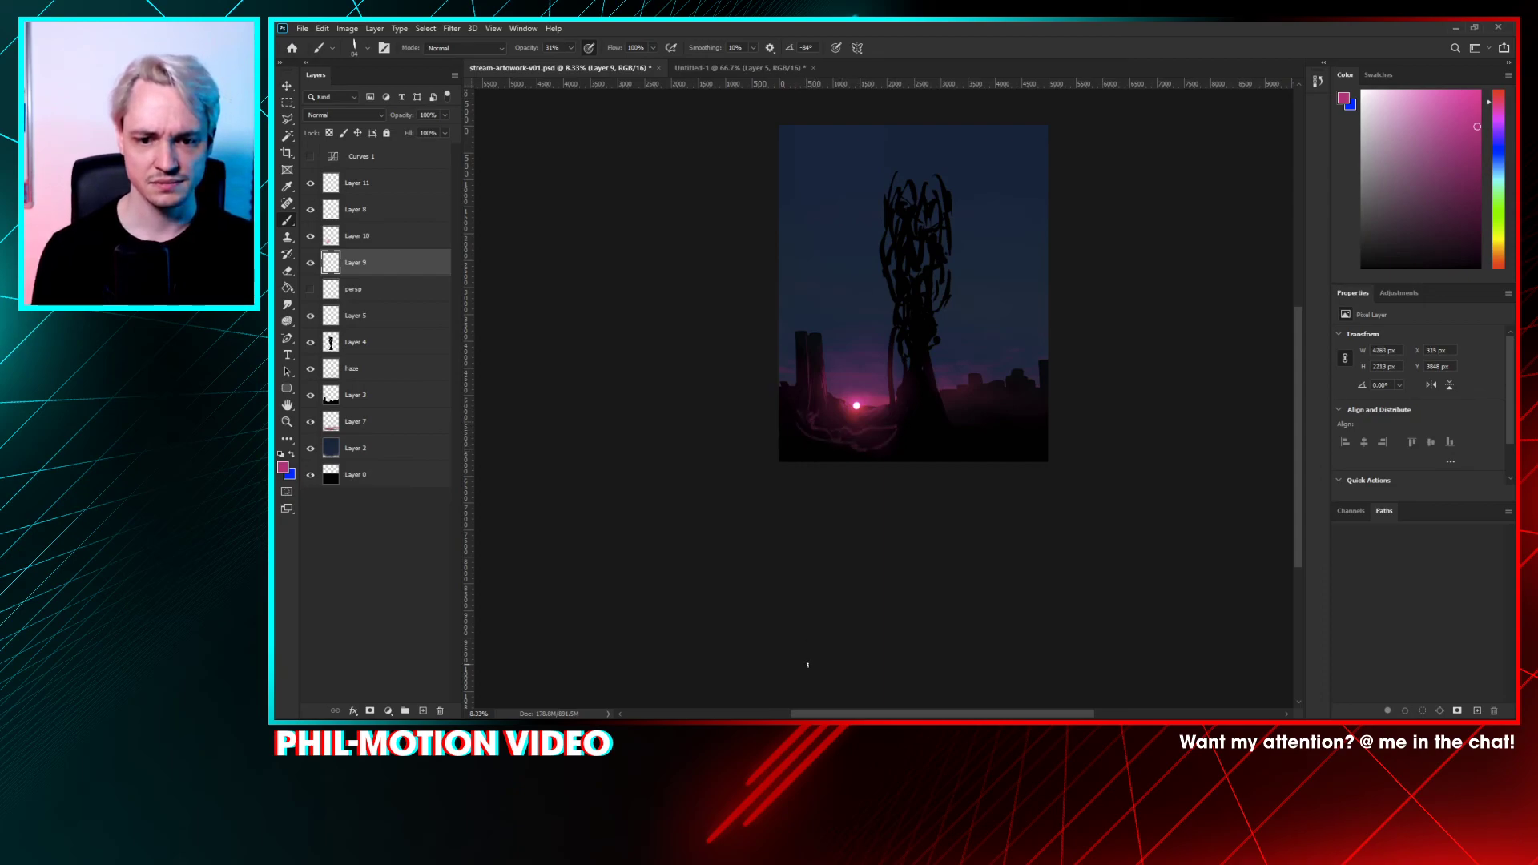
key(ctrl+plus)
key(ctrl+plus)
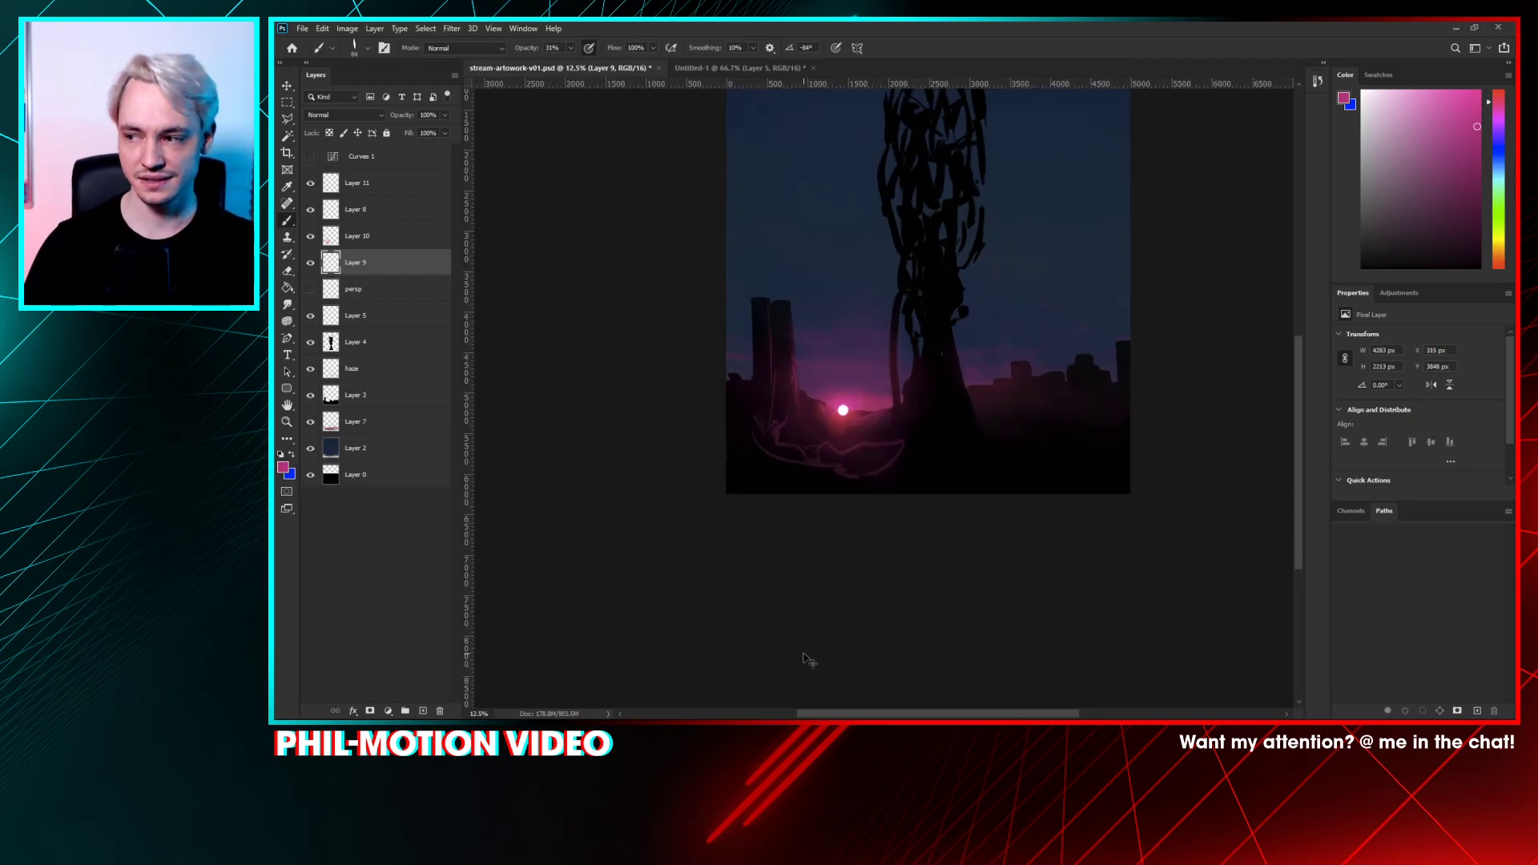
drag(1002, 365, 1012, 394)
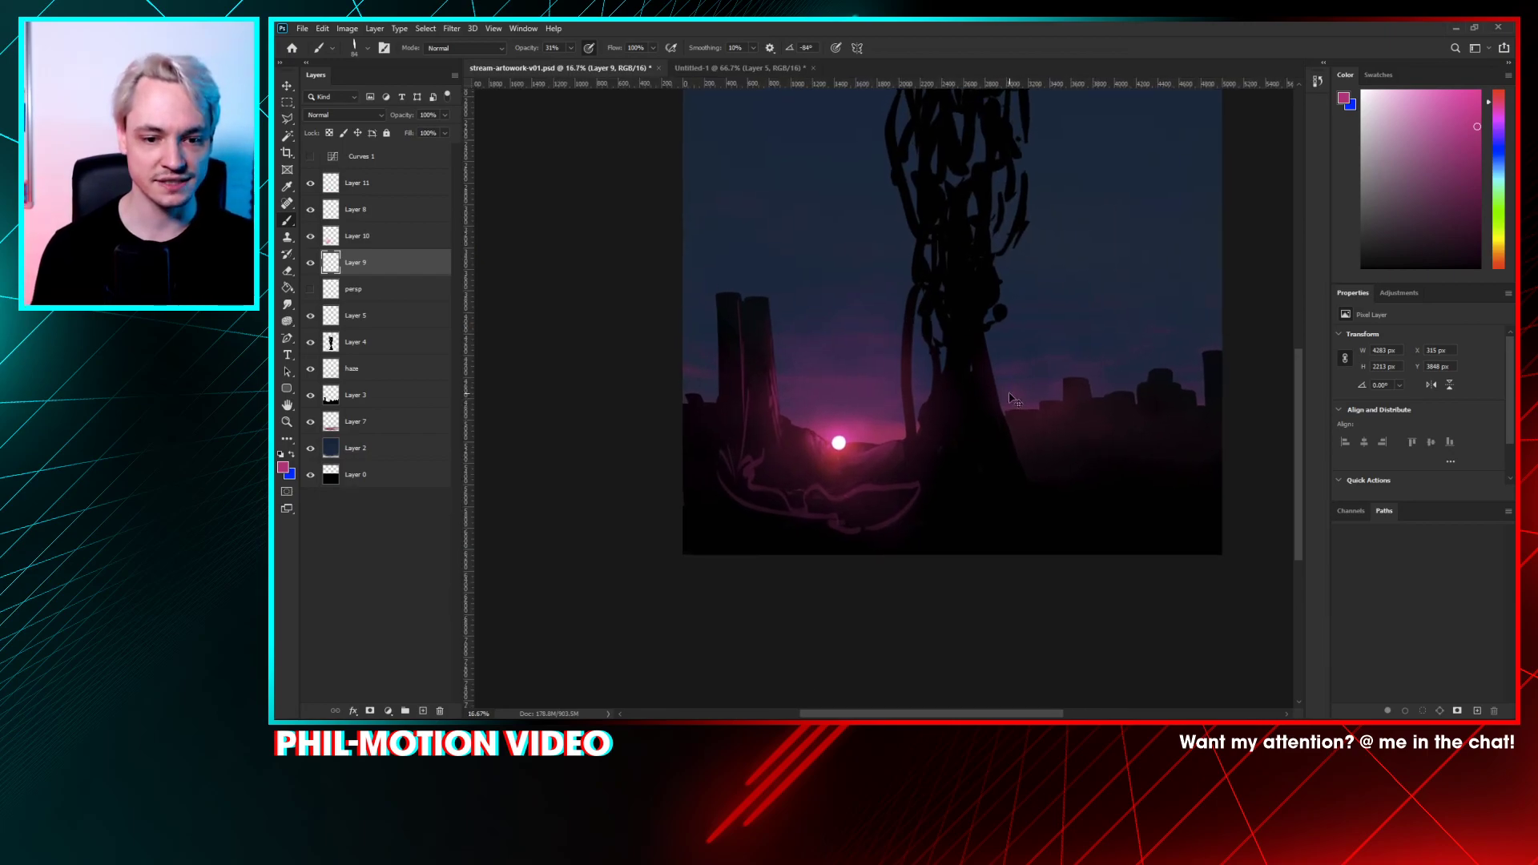
key(ctrl+z)
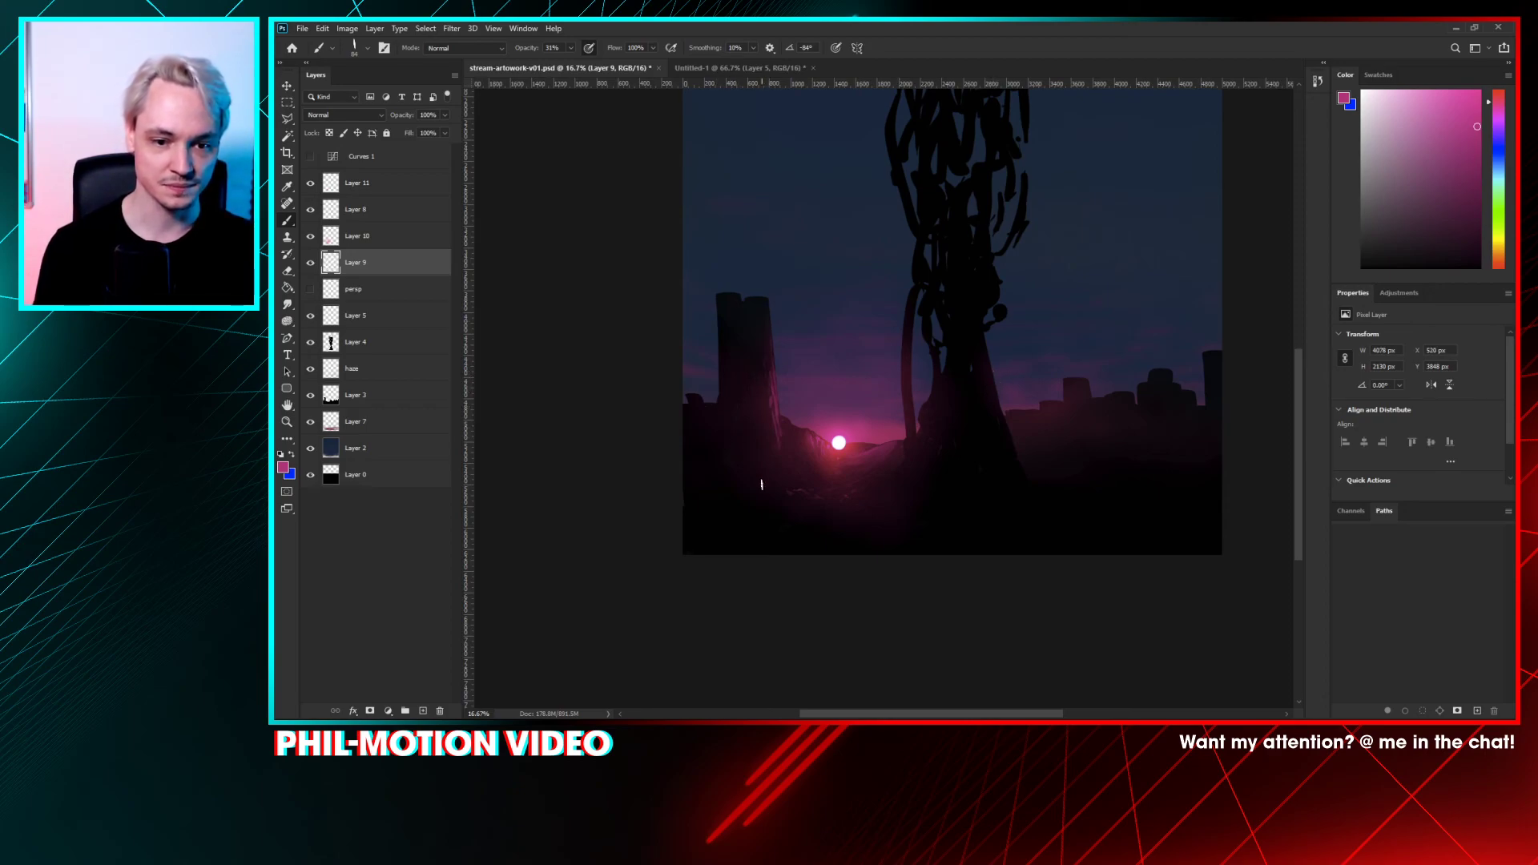
- Examine the whole composition, comparing the central structure's silhouette with the lit tower and the distant ruins
scroll(786, 339, right, 2)
scroll(908, 460, up, 3)
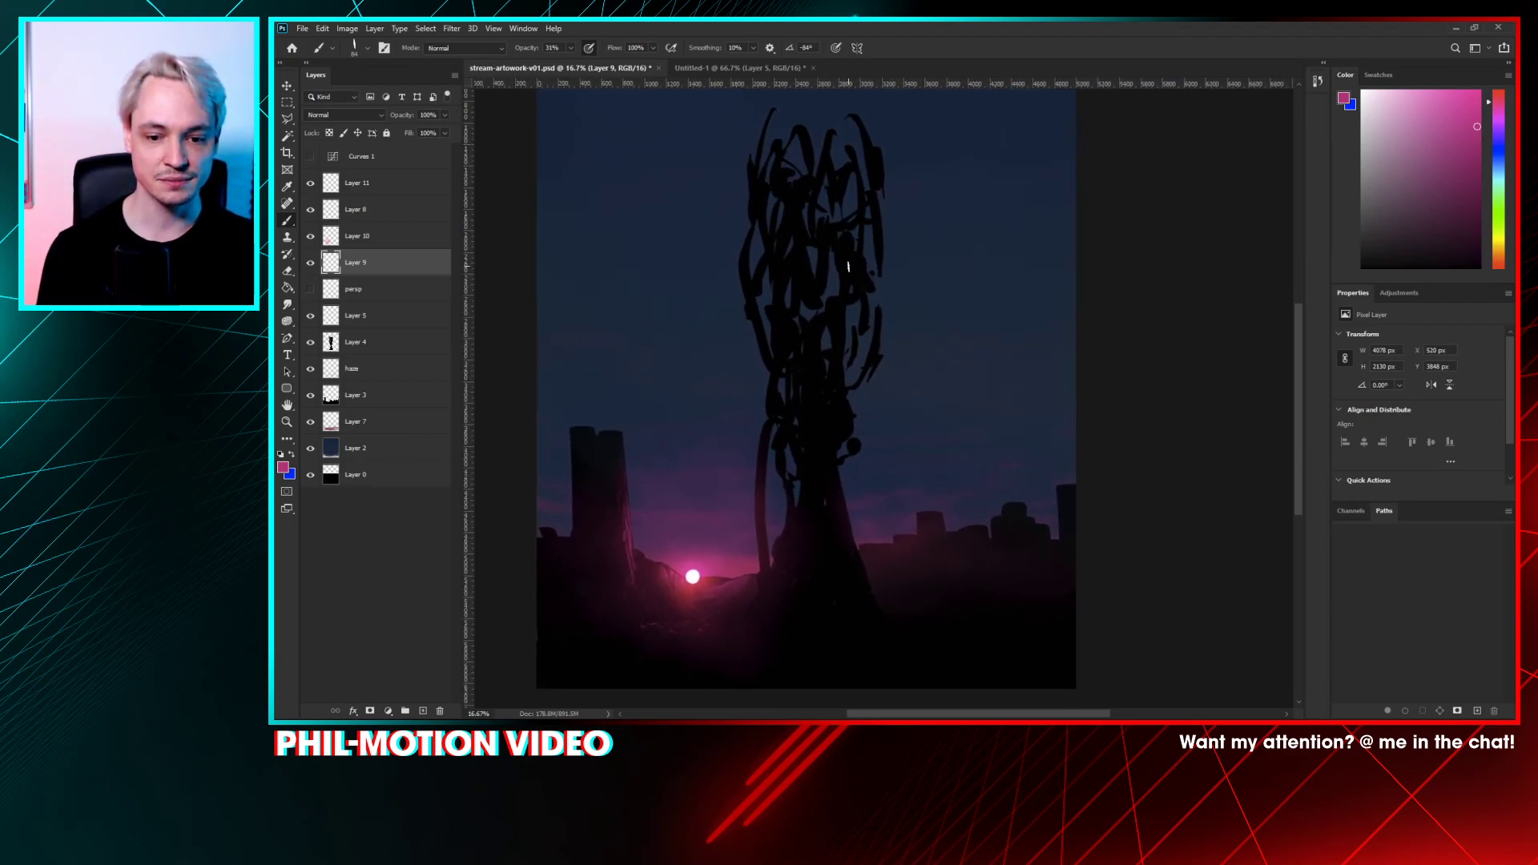
scroll(848, 266, down, 1)
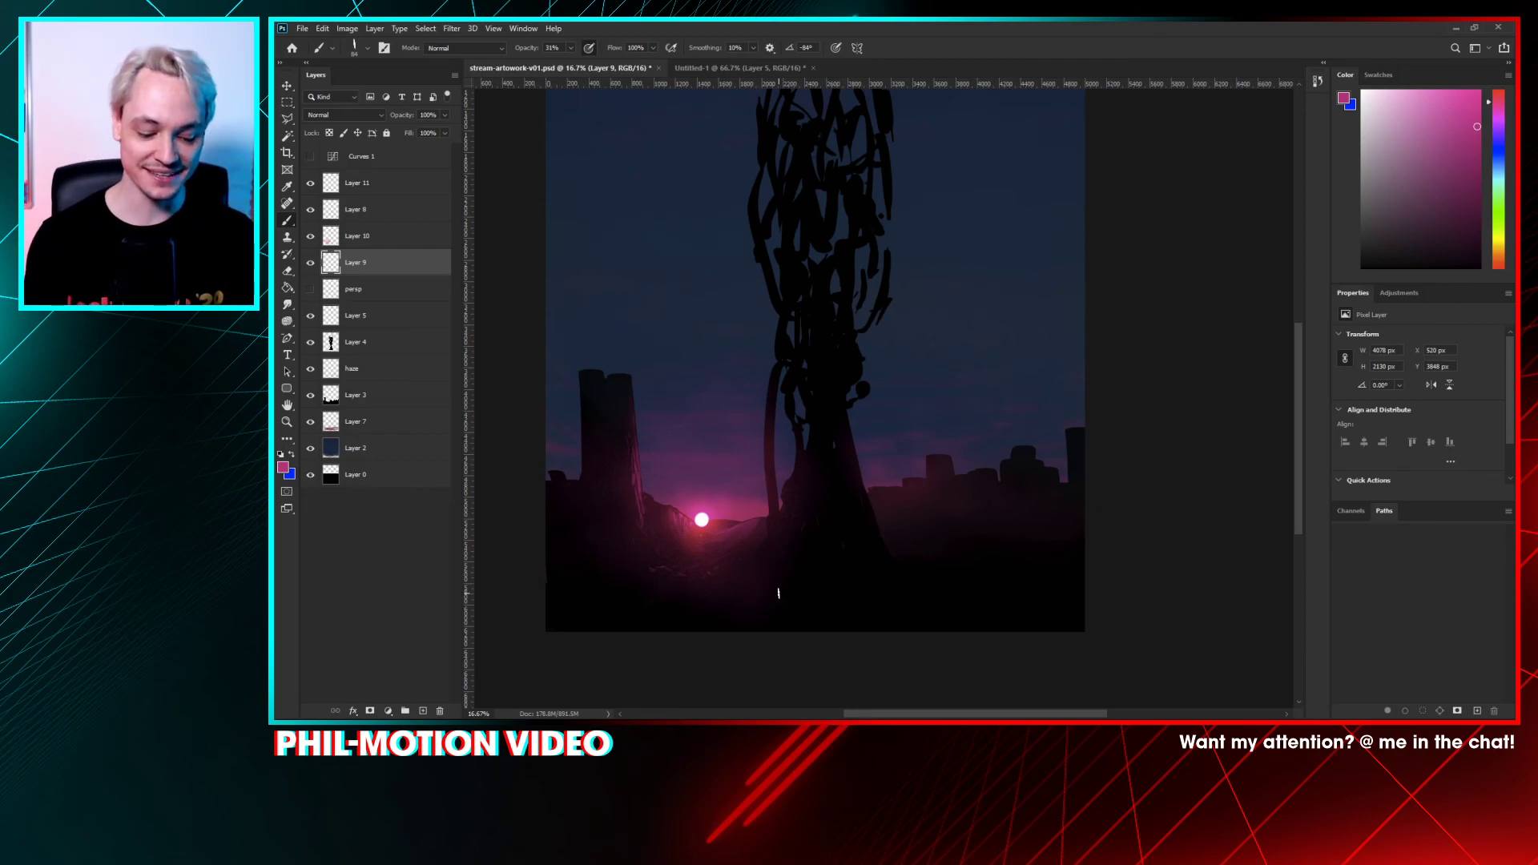
scroll(991, 336, down, 2)
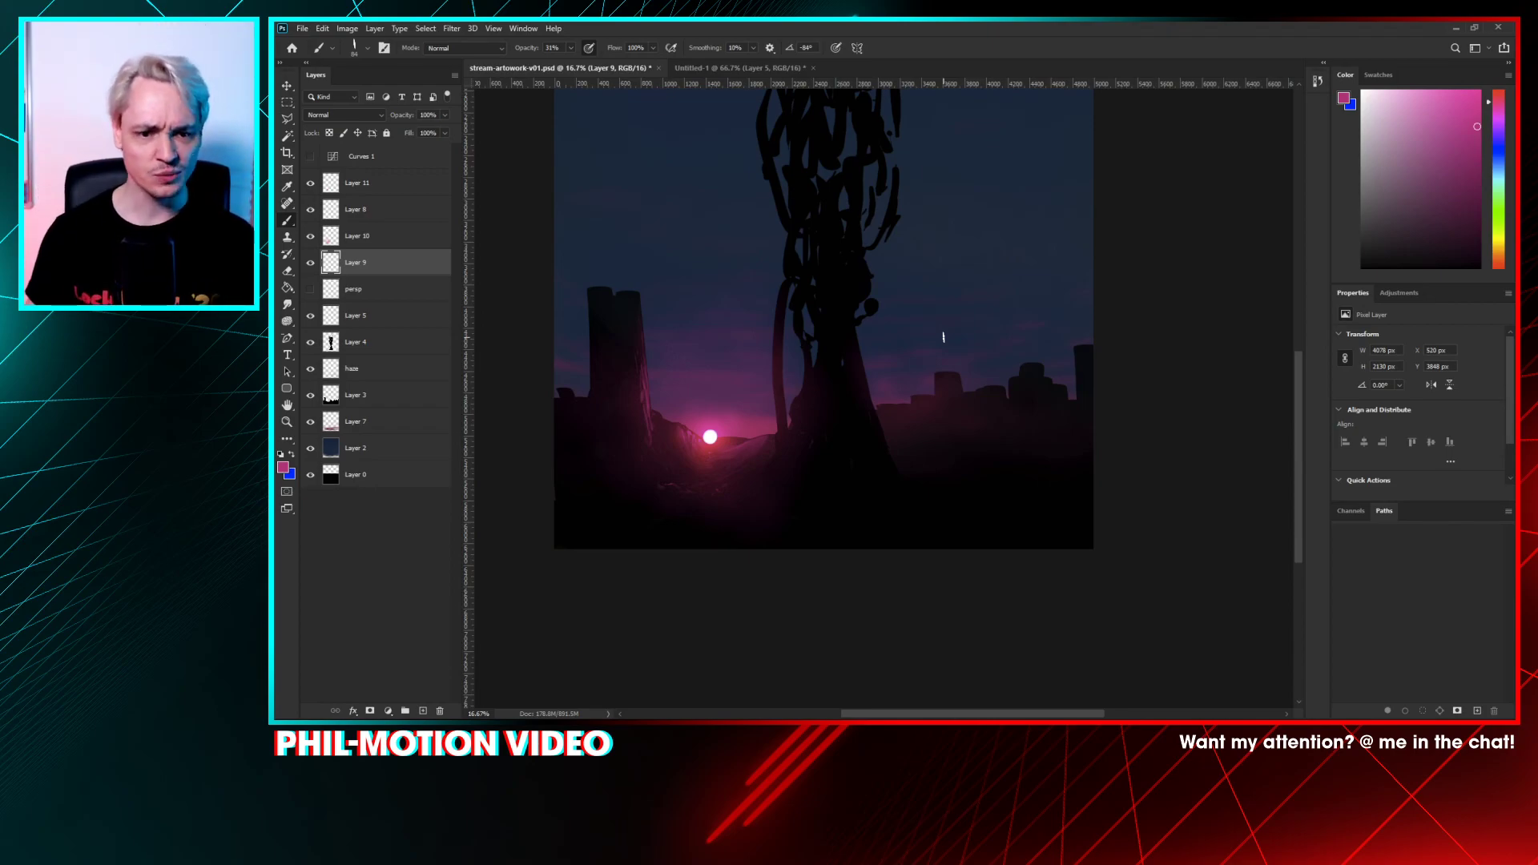
scroll(842, 360, up, 1)
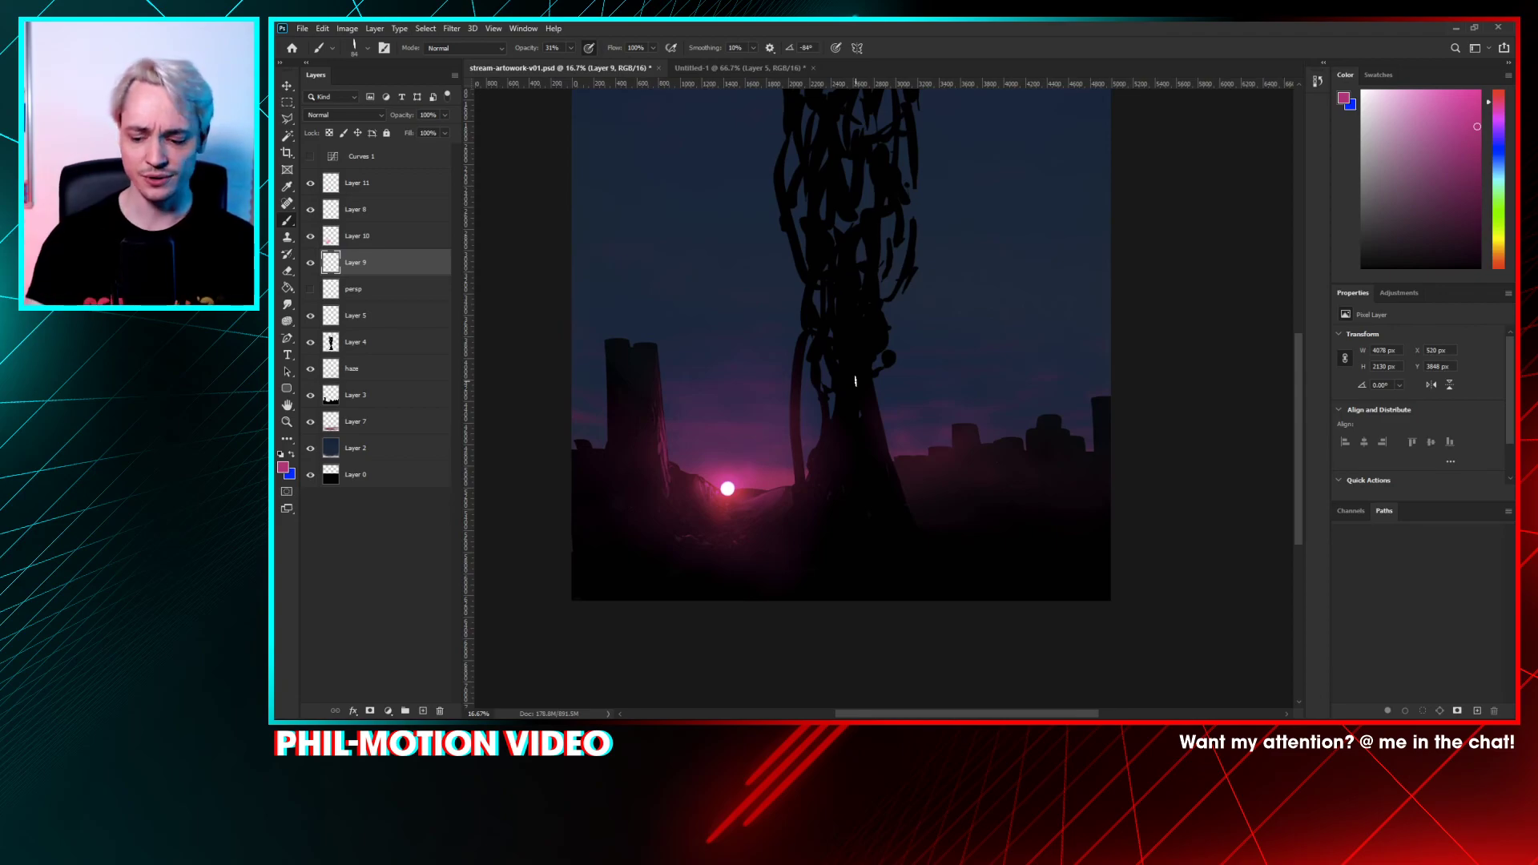
key(ctrl+minus)
mouse_move(962, 385)
mouse_down()
mouse_move(958, 403)
mouse_move(954, 390)
mouse_up()
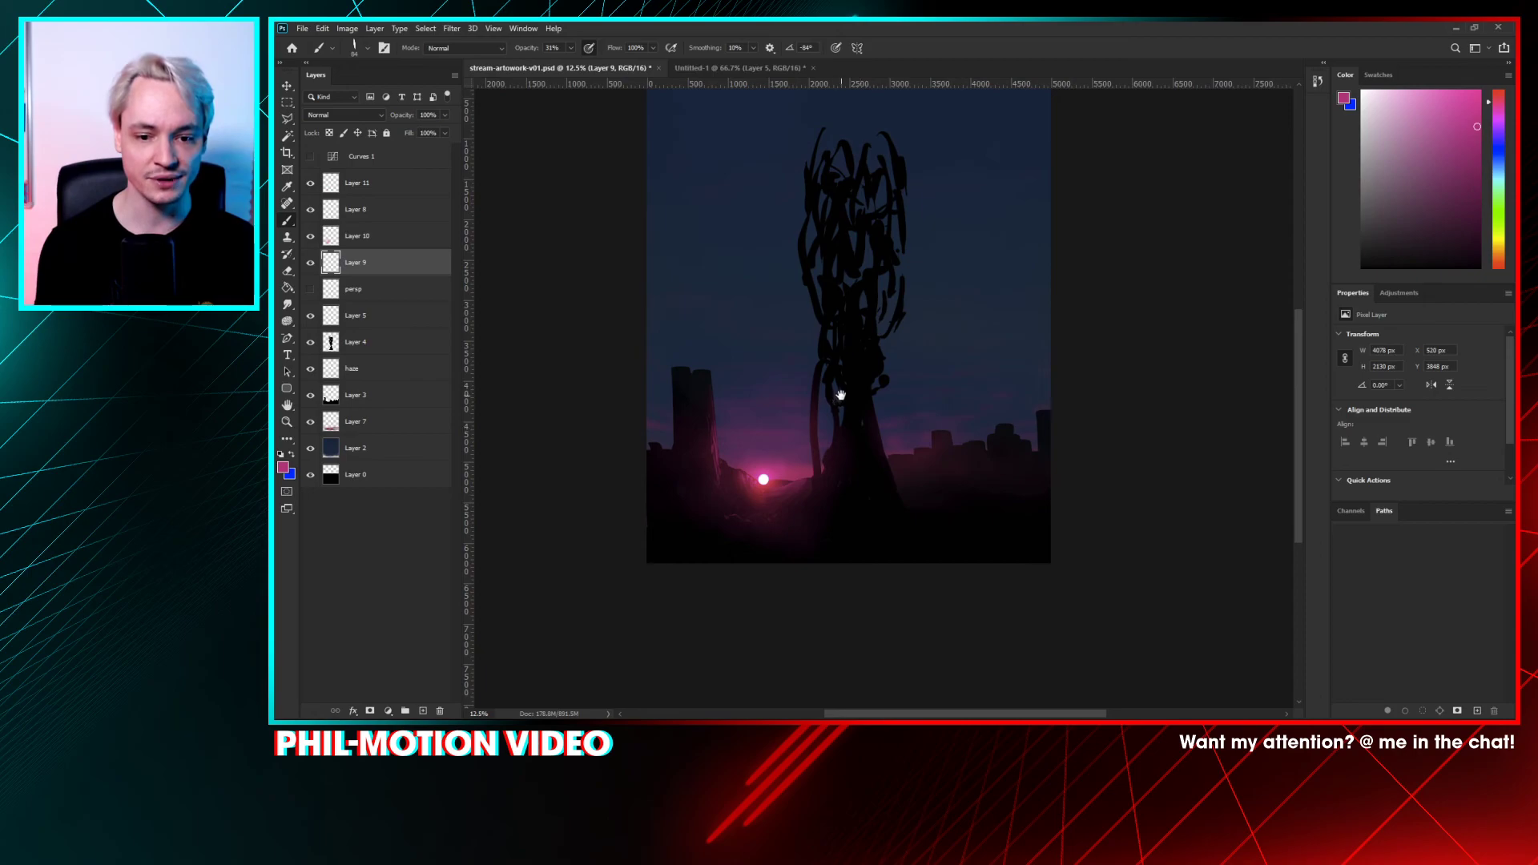
drag(841, 395, 838, 403)
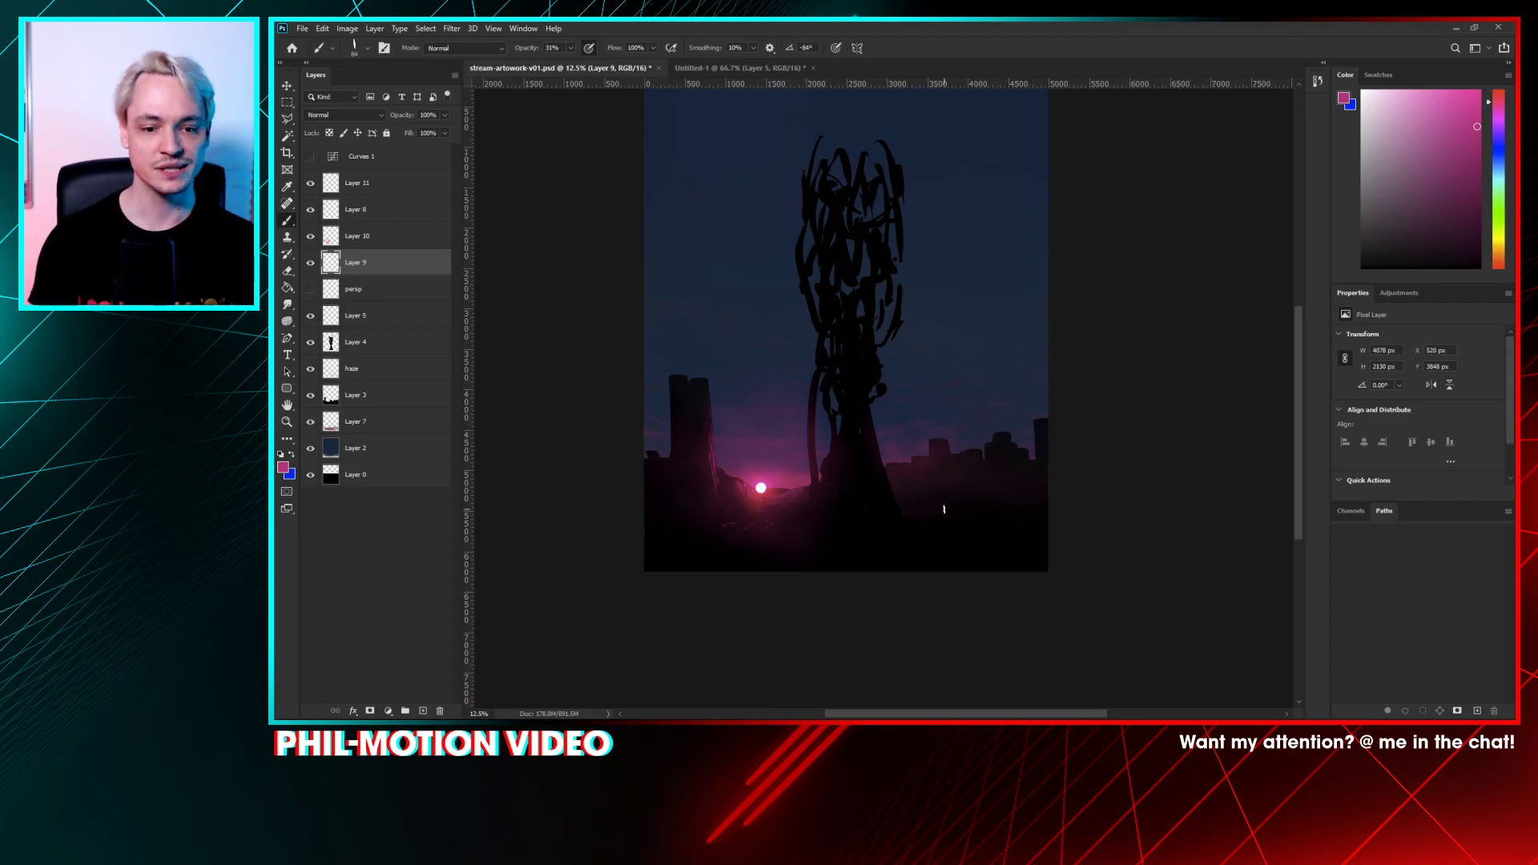
key(ctrl+plus)
scroll(944, 510, up, 2)
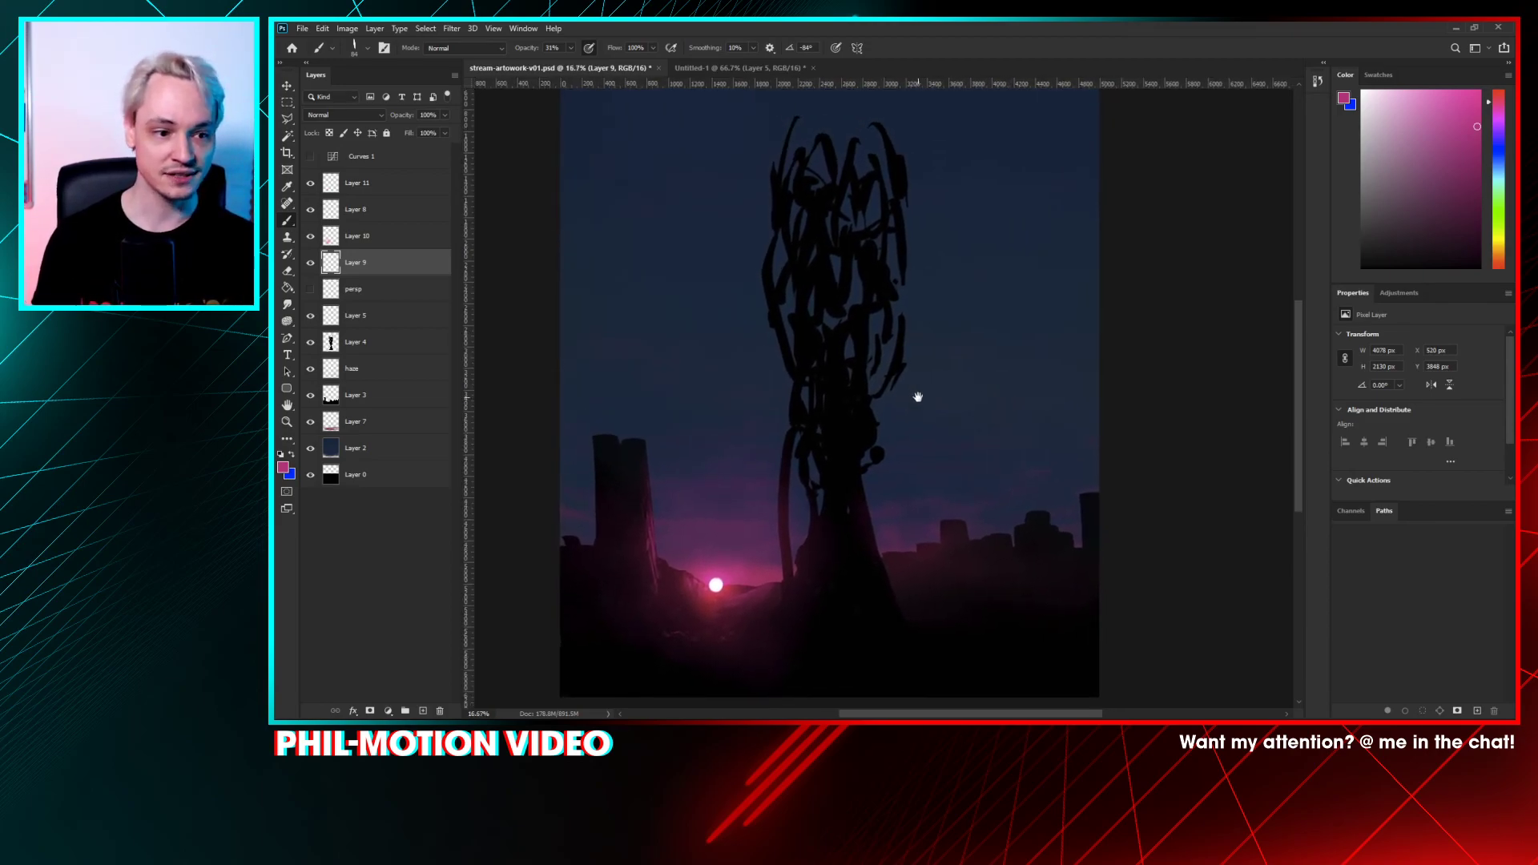
- Select the central structure's layer, Layer 4, sample its black and set the brush to 100% opacity with pressure-controlled size
click(310, 343)
click(309, 343)
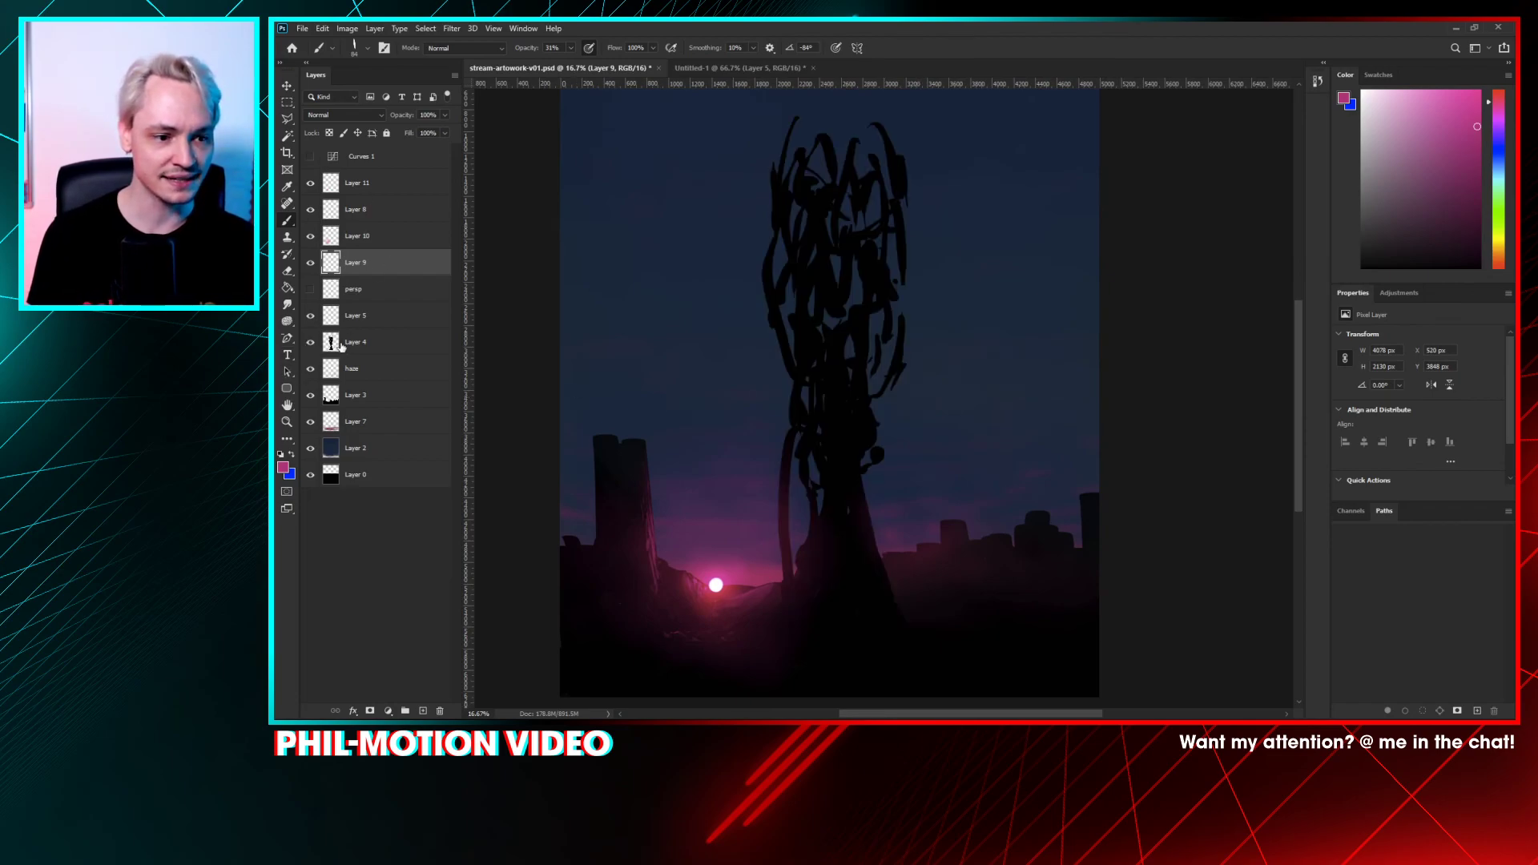
click(343, 346)
alt+click(773, 320)
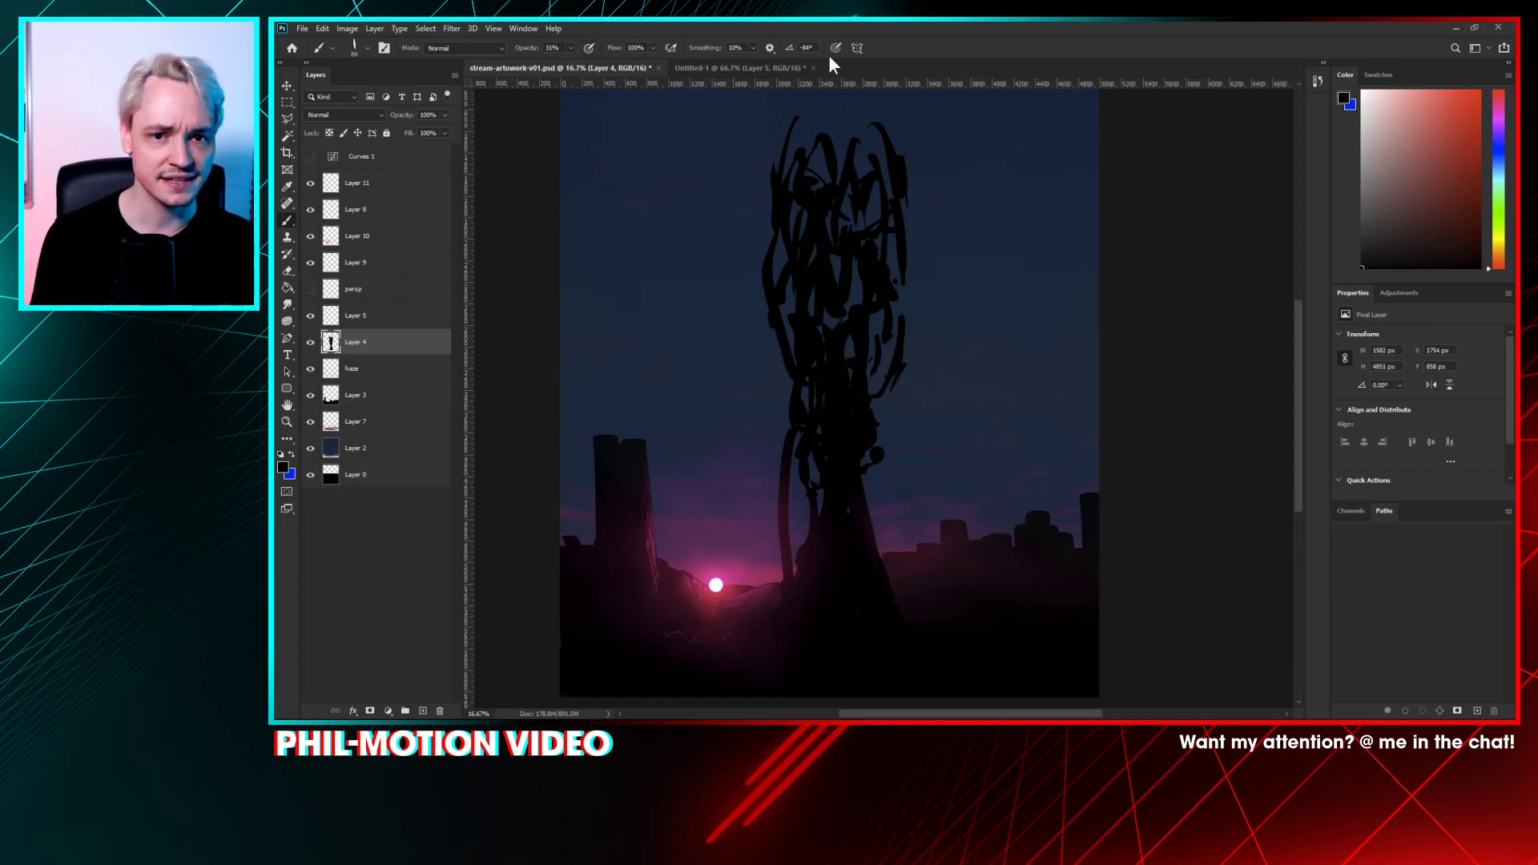
click(571, 48)
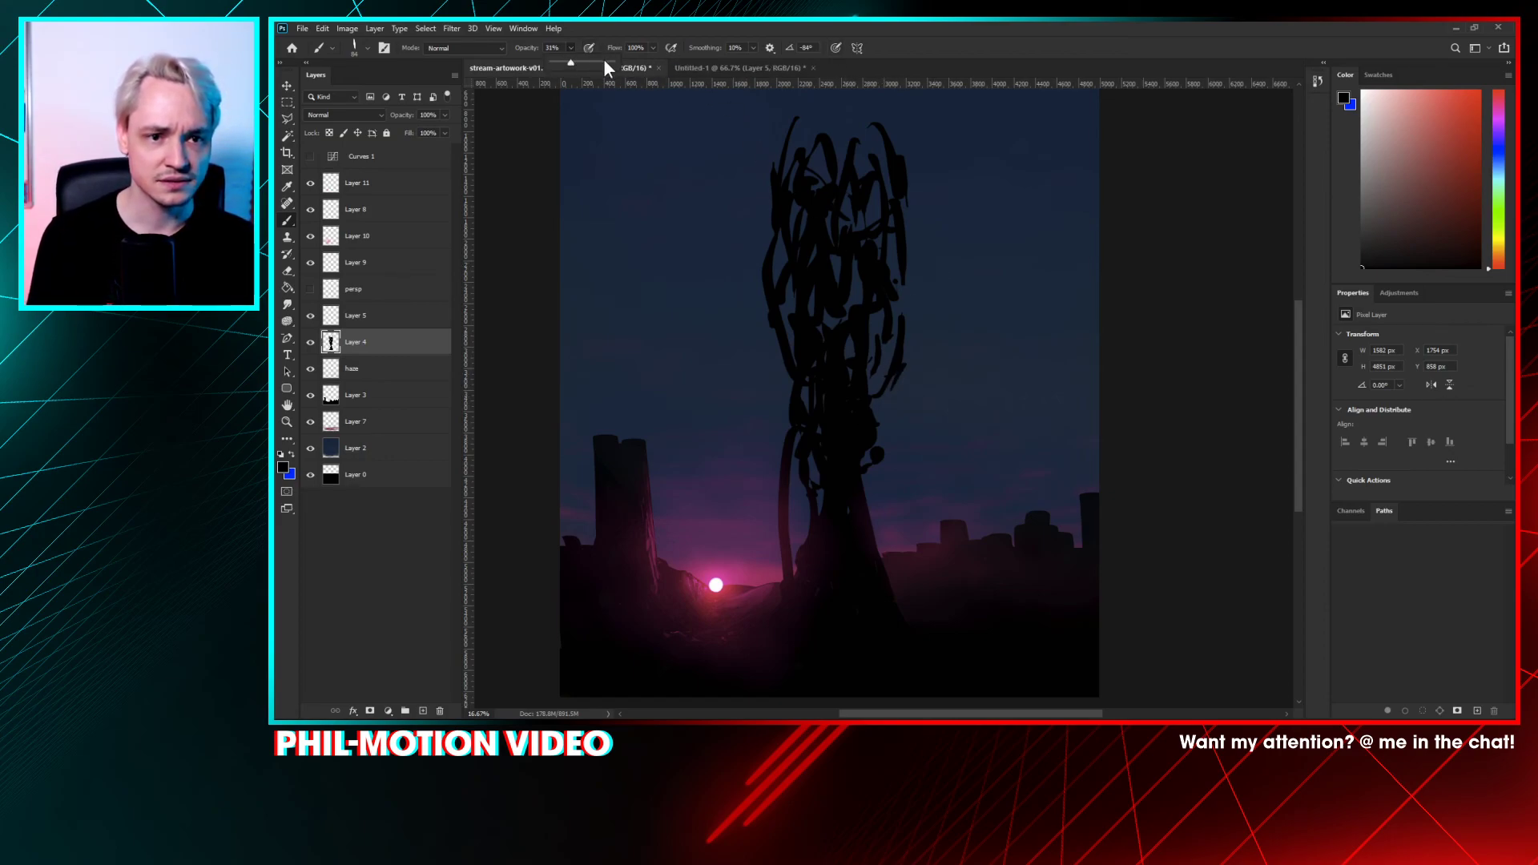
drag(604, 68, 859, 65)
click(835, 52)
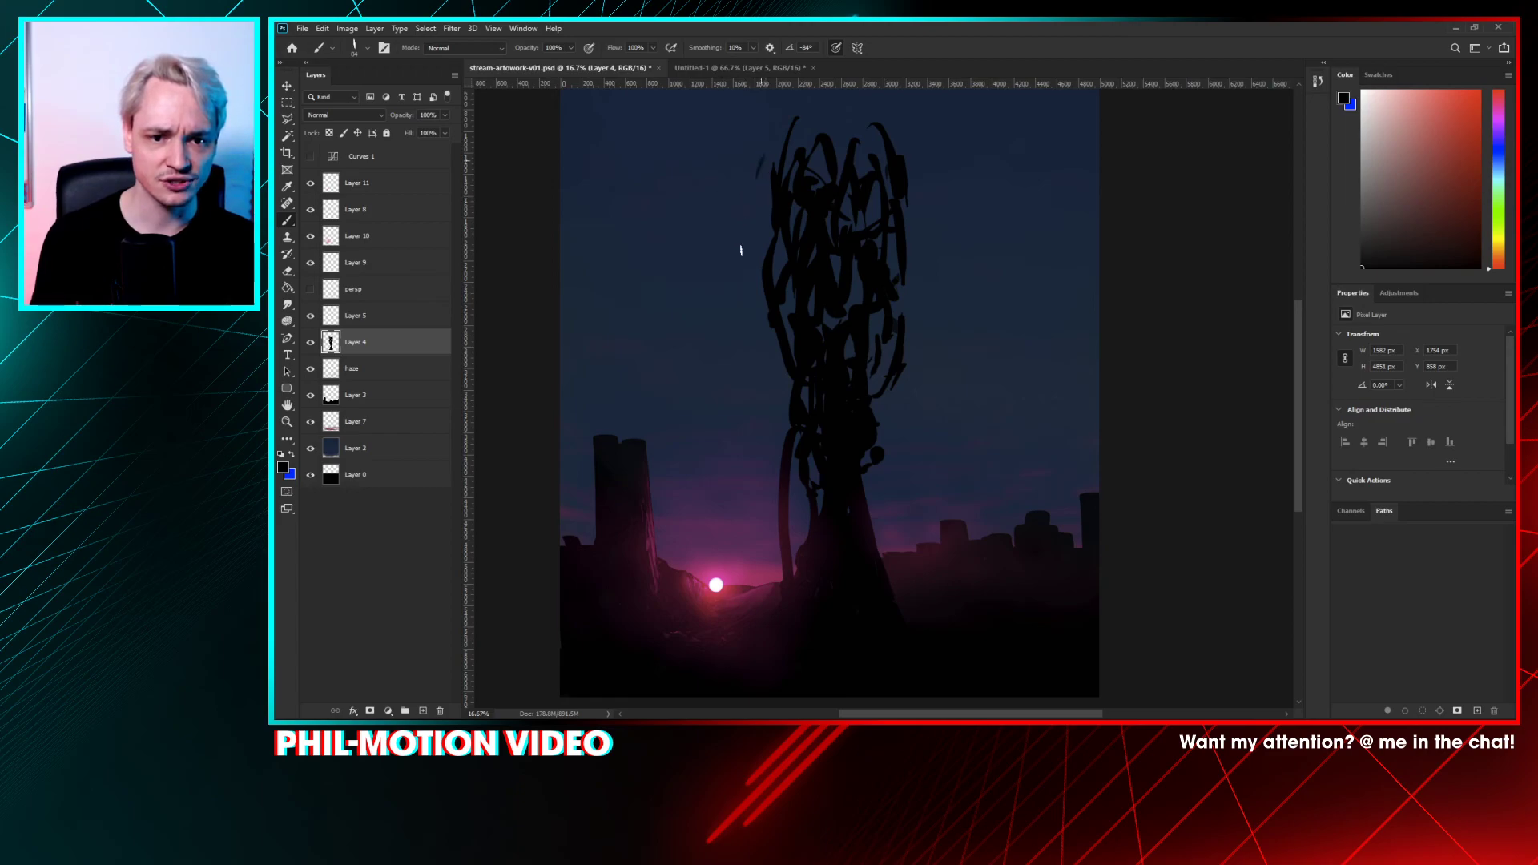
- Try adding thin black strokes beside the central structure's upper crown and undo them
drag(753, 185, 758, 246)
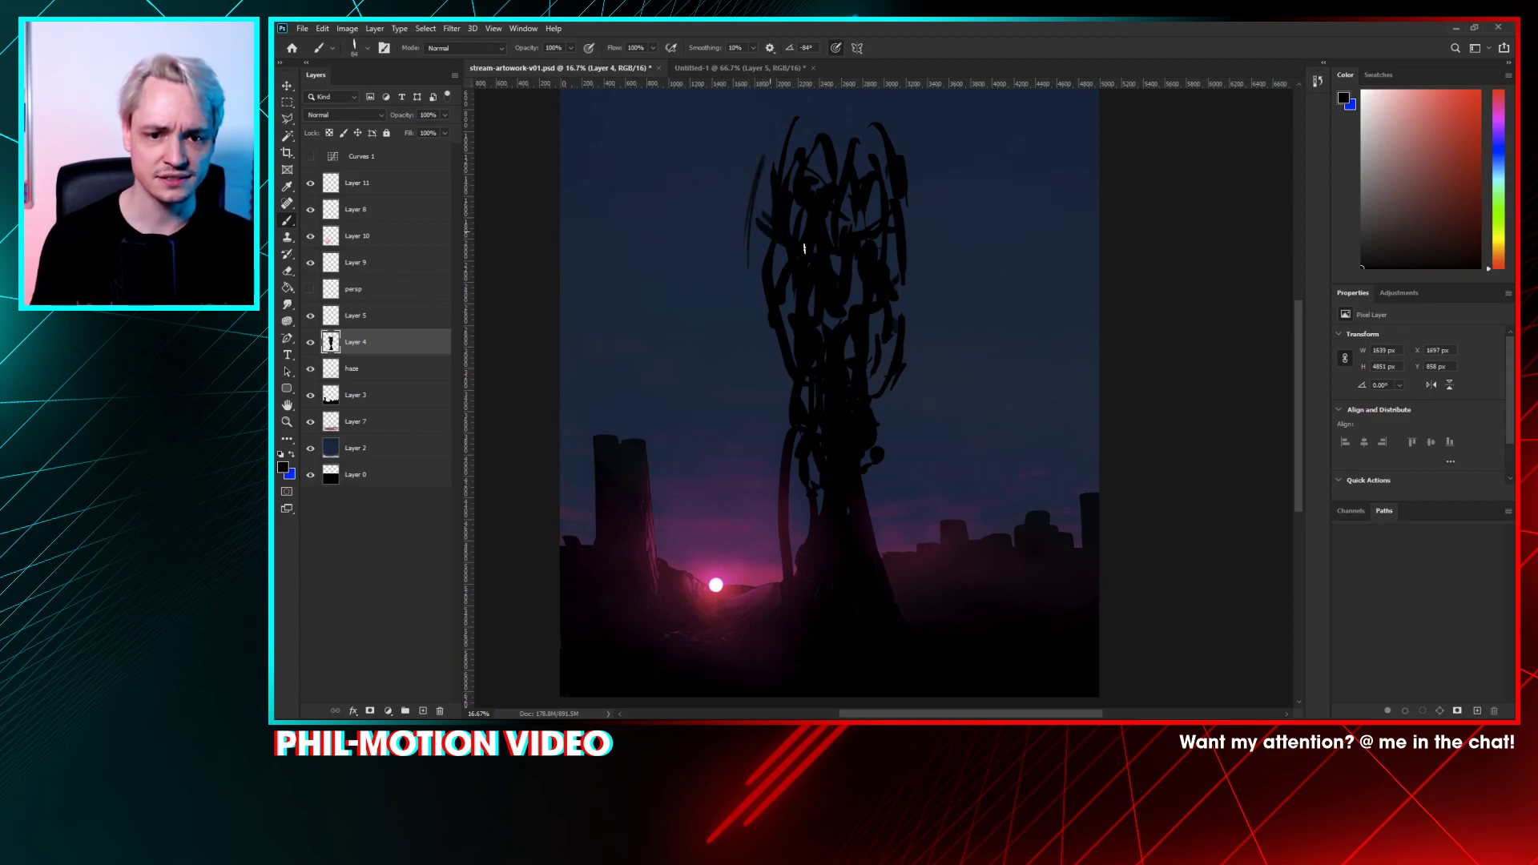
key(ctrl+z)
key(ctrl+z)
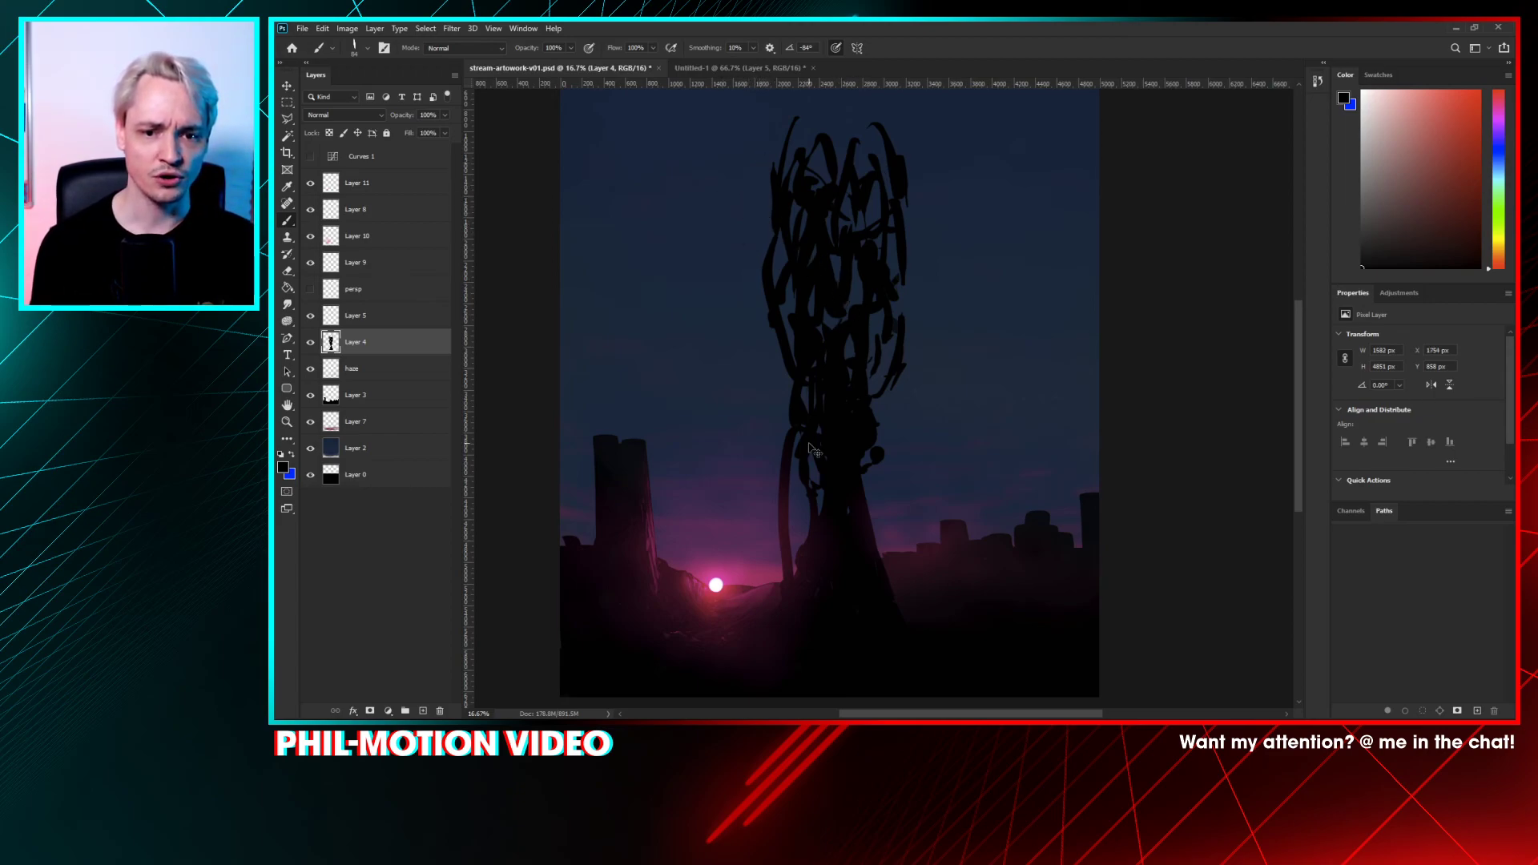
- Erase the loose strands hanging along the sun-facing side of the central structure's trunk, using the narrow angled brush tip for the eraser
drag(782, 380, 777, 368)
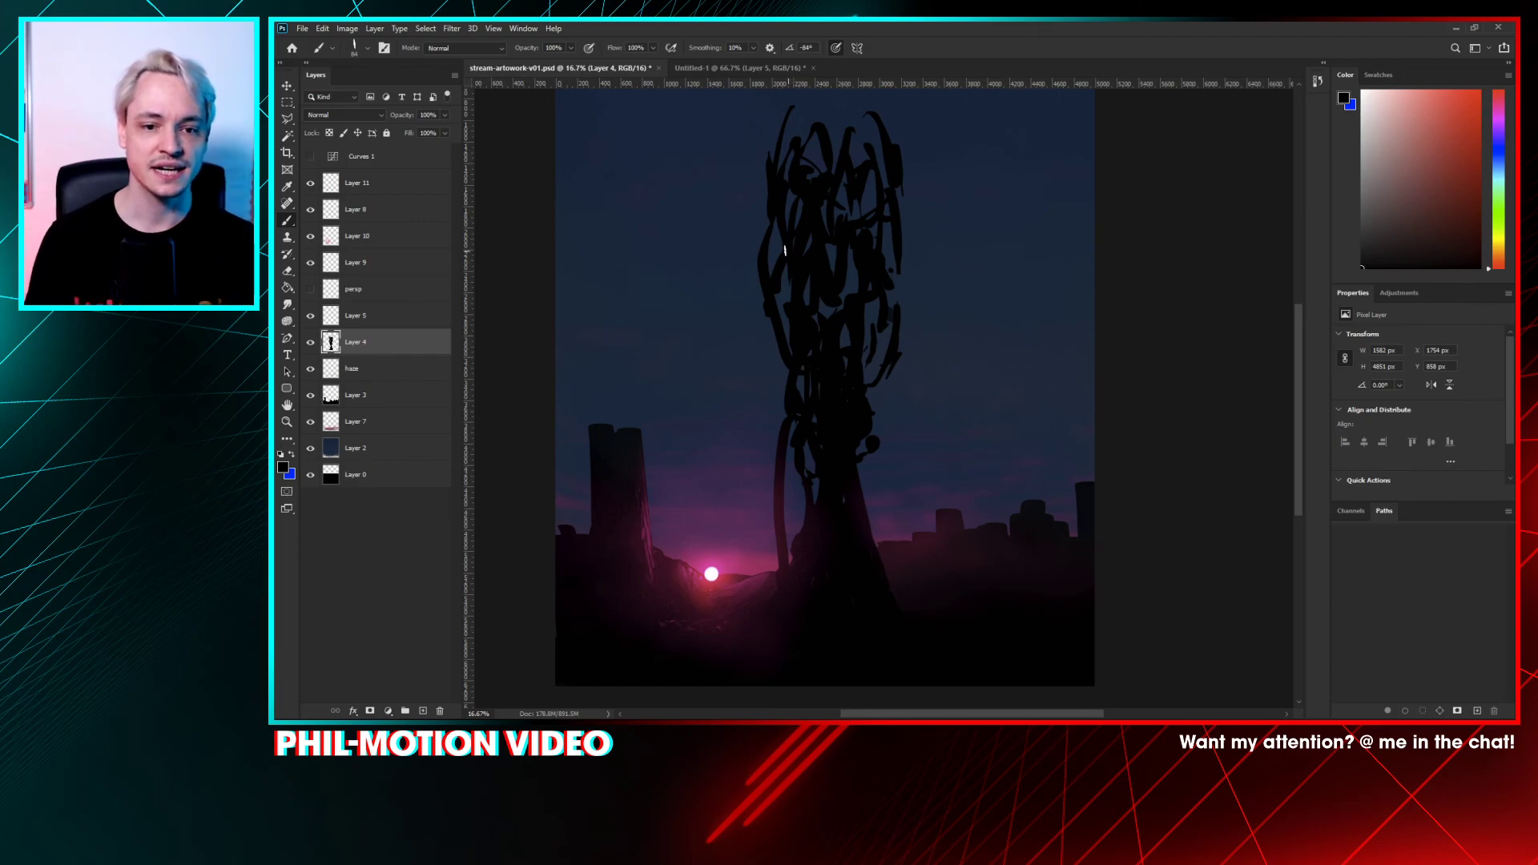
scroll(800, 302, down, 2)
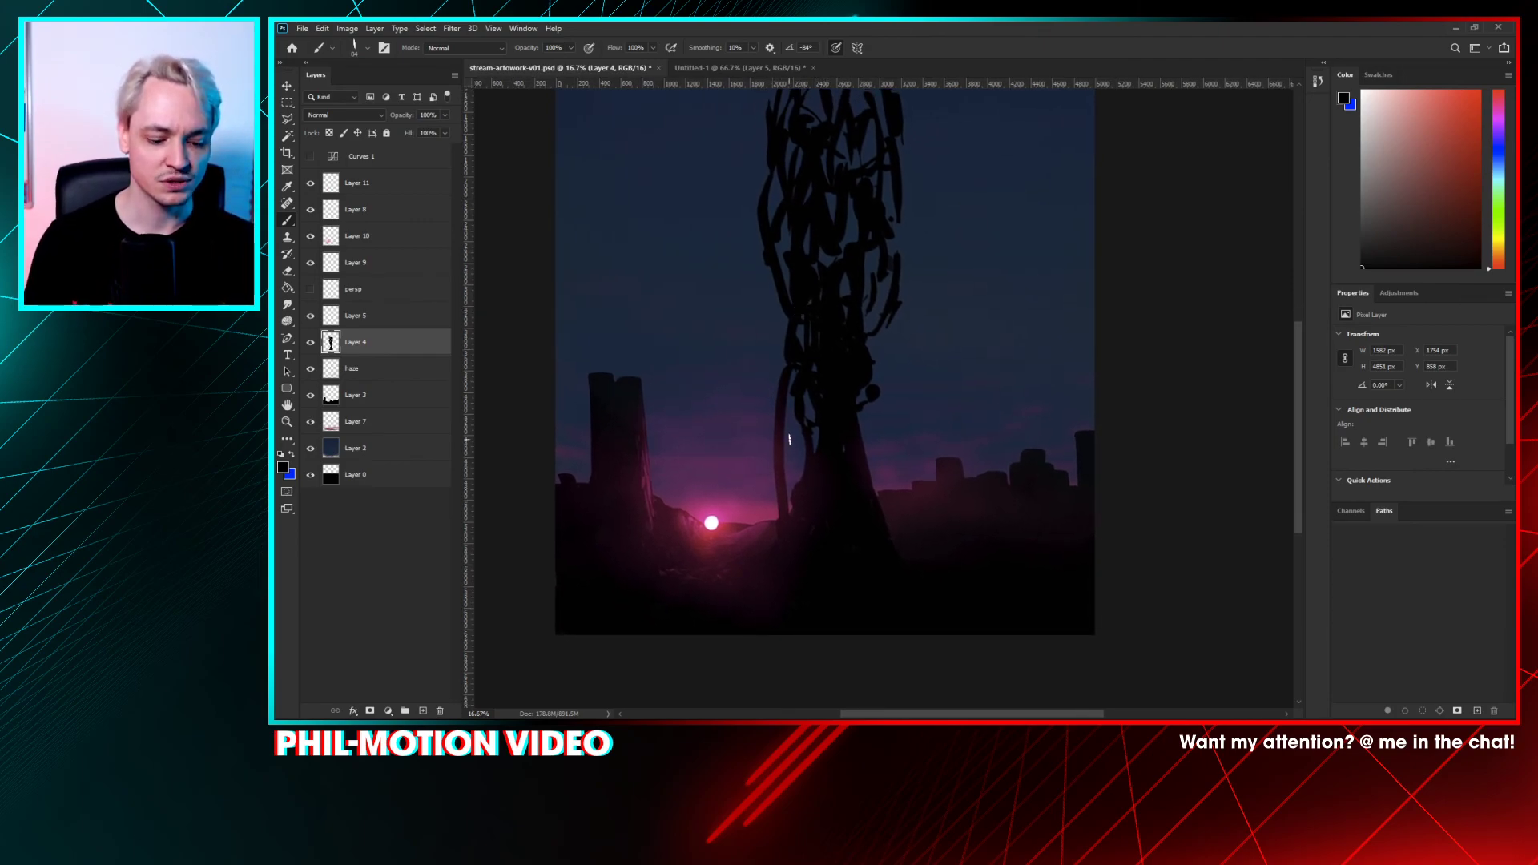
key(e)
right_click(935, 372)
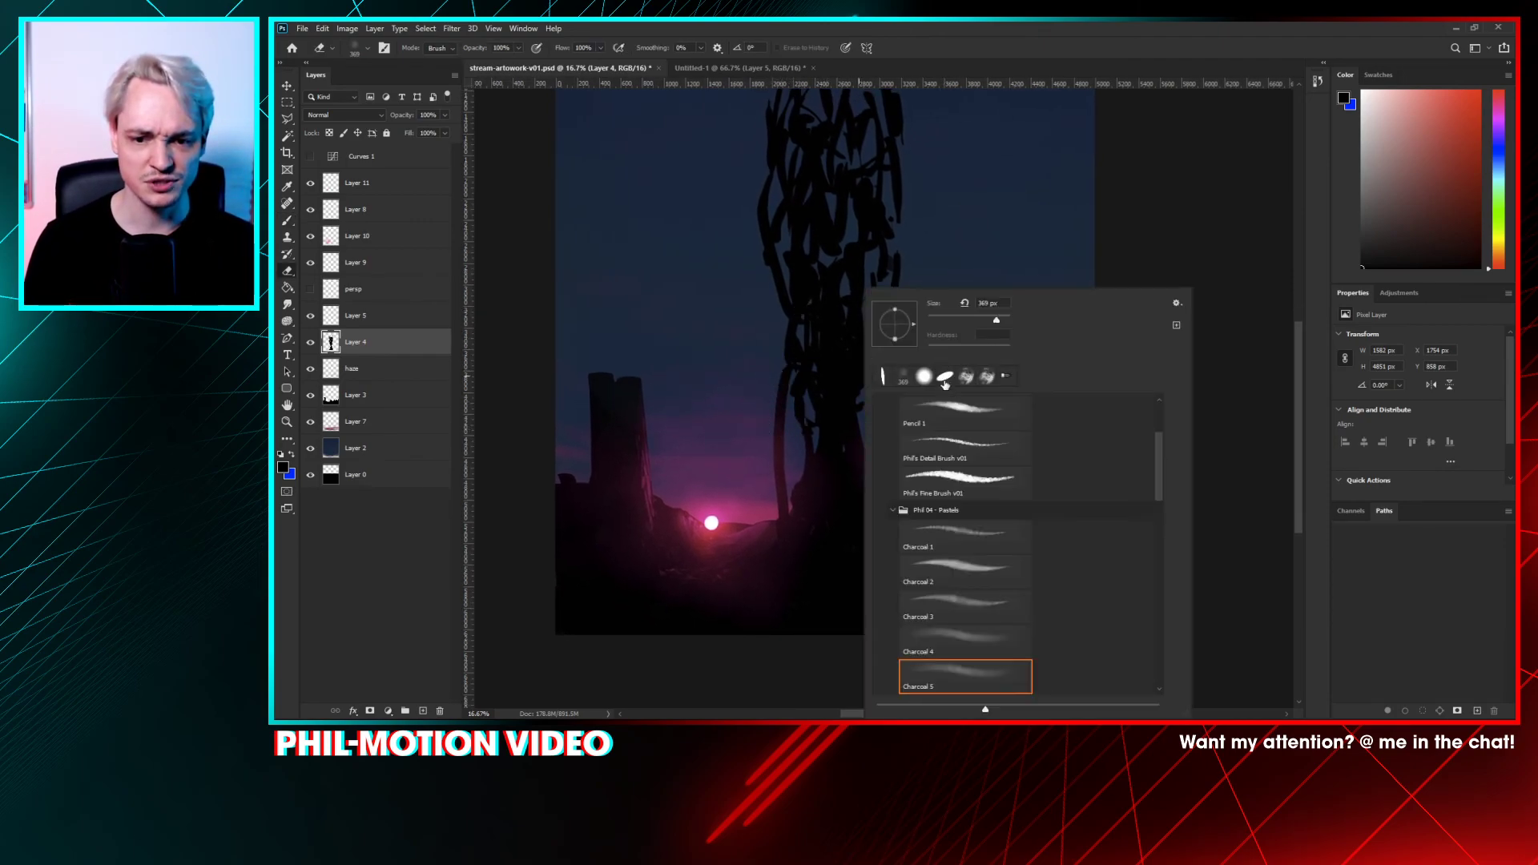
click(885, 374)
mouse_move(762, 397)
mouse_down()
mouse_move(803, 434)
mouse_move(789, 415)
mouse_move(809, 428)
mouse_move(787, 460)
mouse_move(786, 420)
mouse_move(773, 498)
mouse_move(785, 487)
mouse_move(774, 401)
mouse_move(772, 436)
mouse_move(796, 407)
mouse_up()
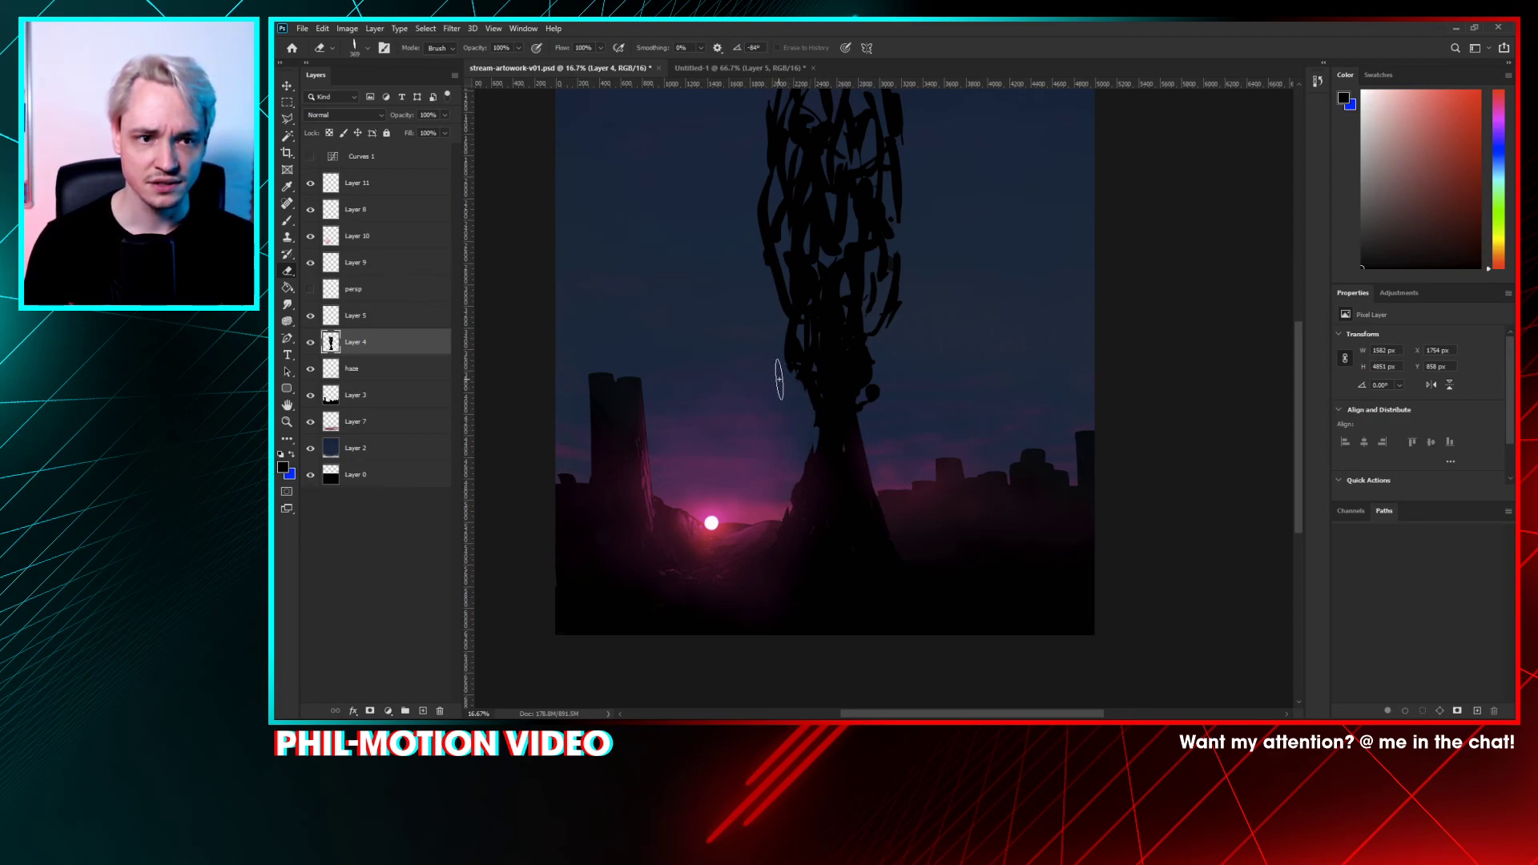
- Fill out the central structure's narrow trunk in black and erase the round knob protruding on the side away from the sun
drag(879, 371, 859, 339)
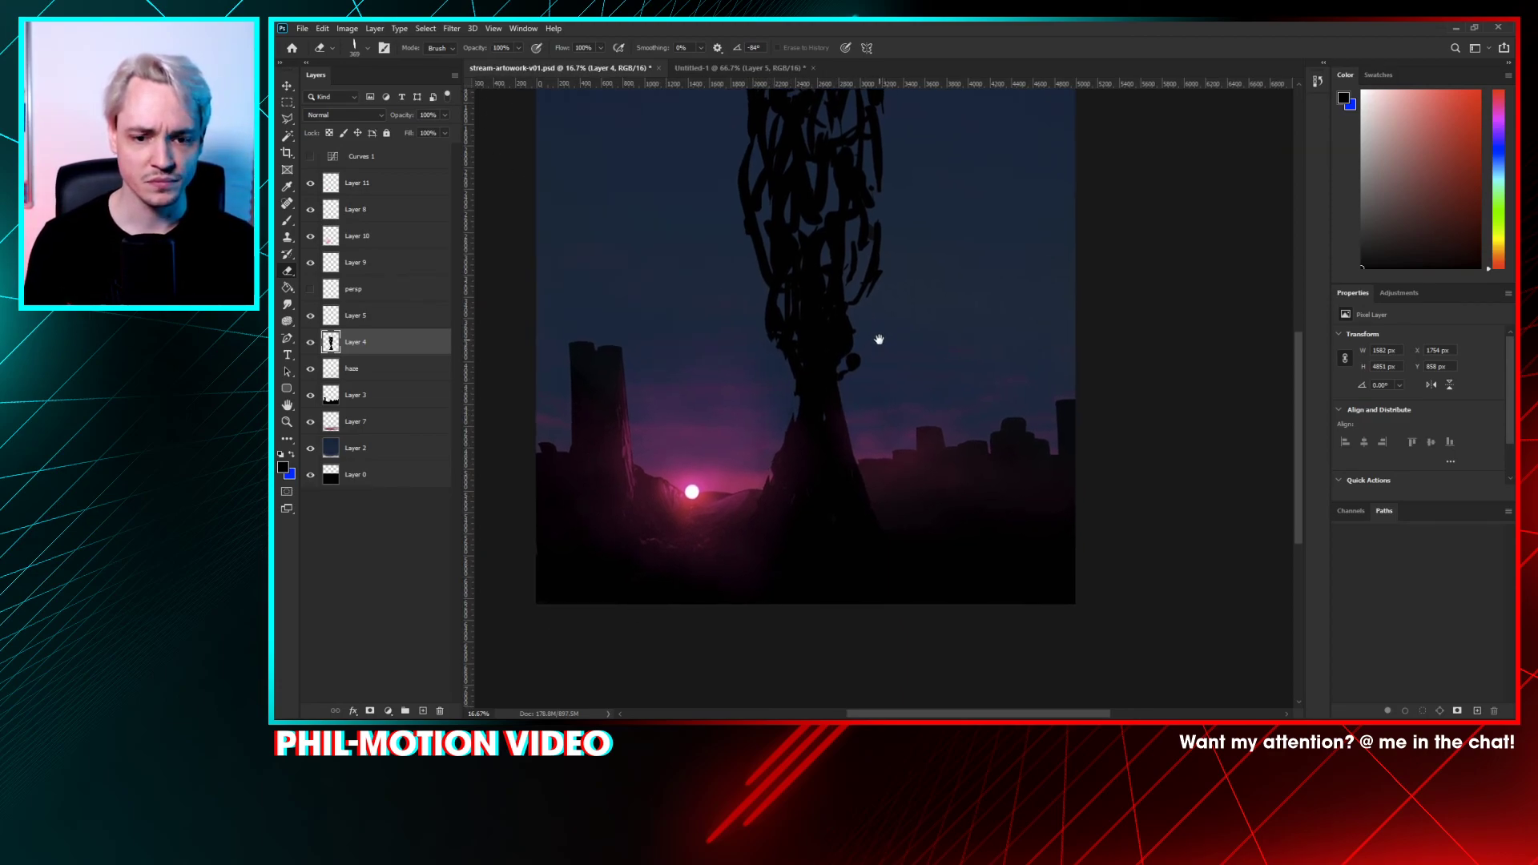
key(b)
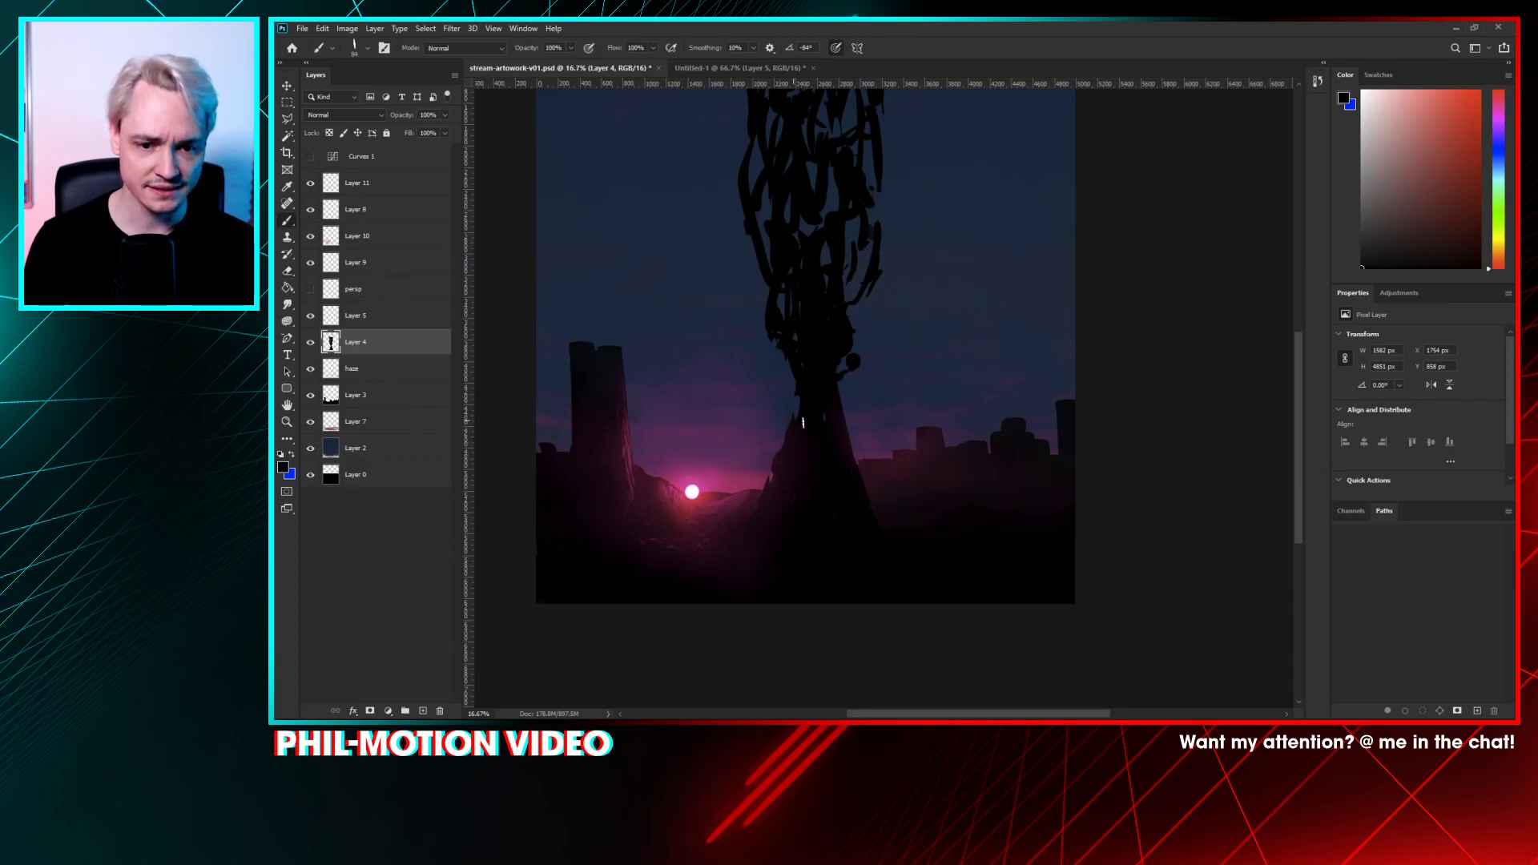
drag(819, 405, 792, 439)
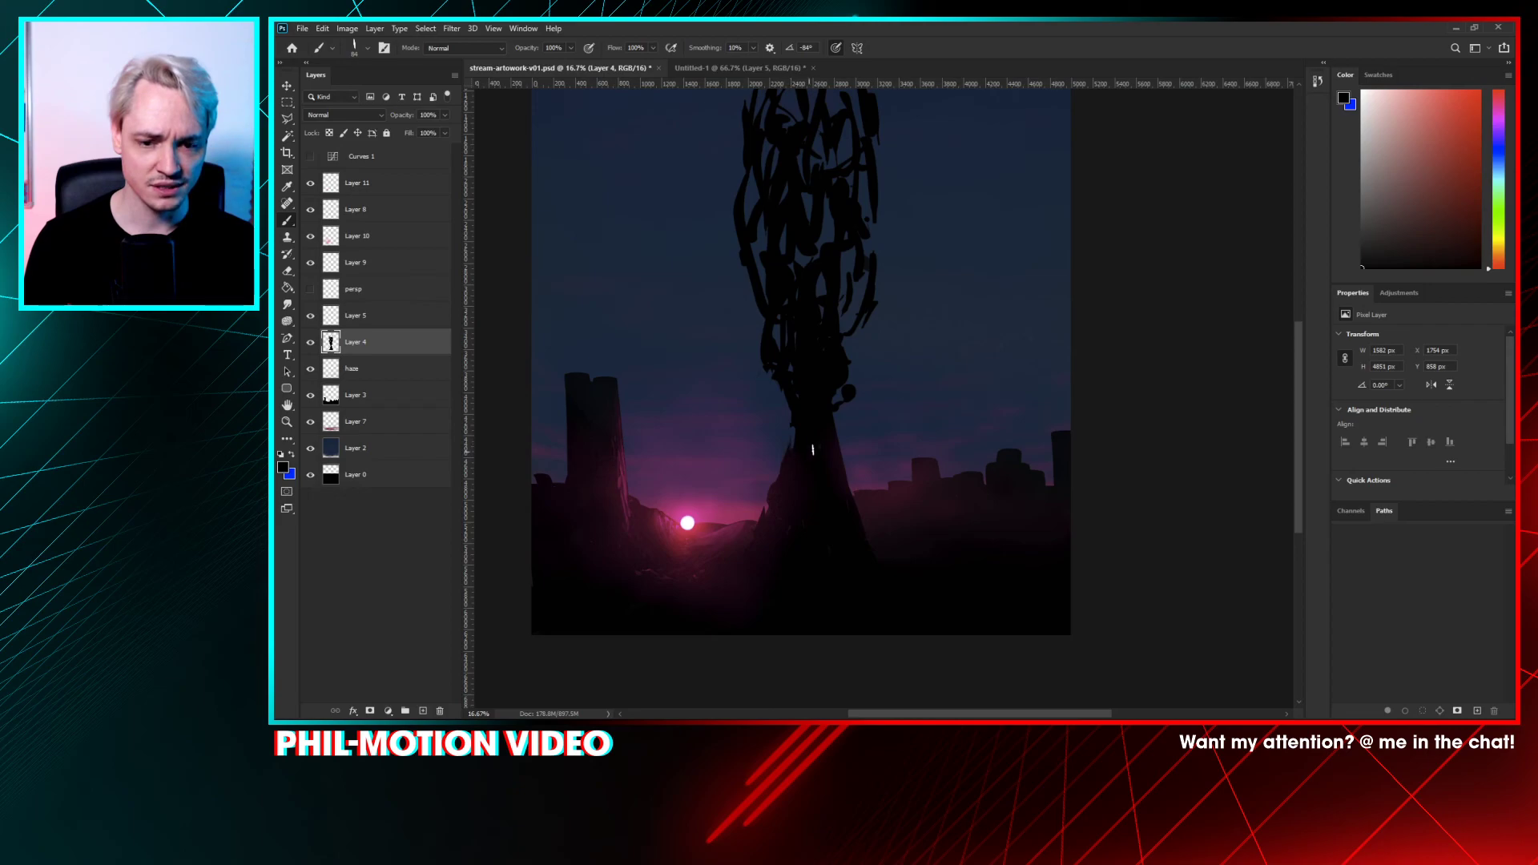
key(e)
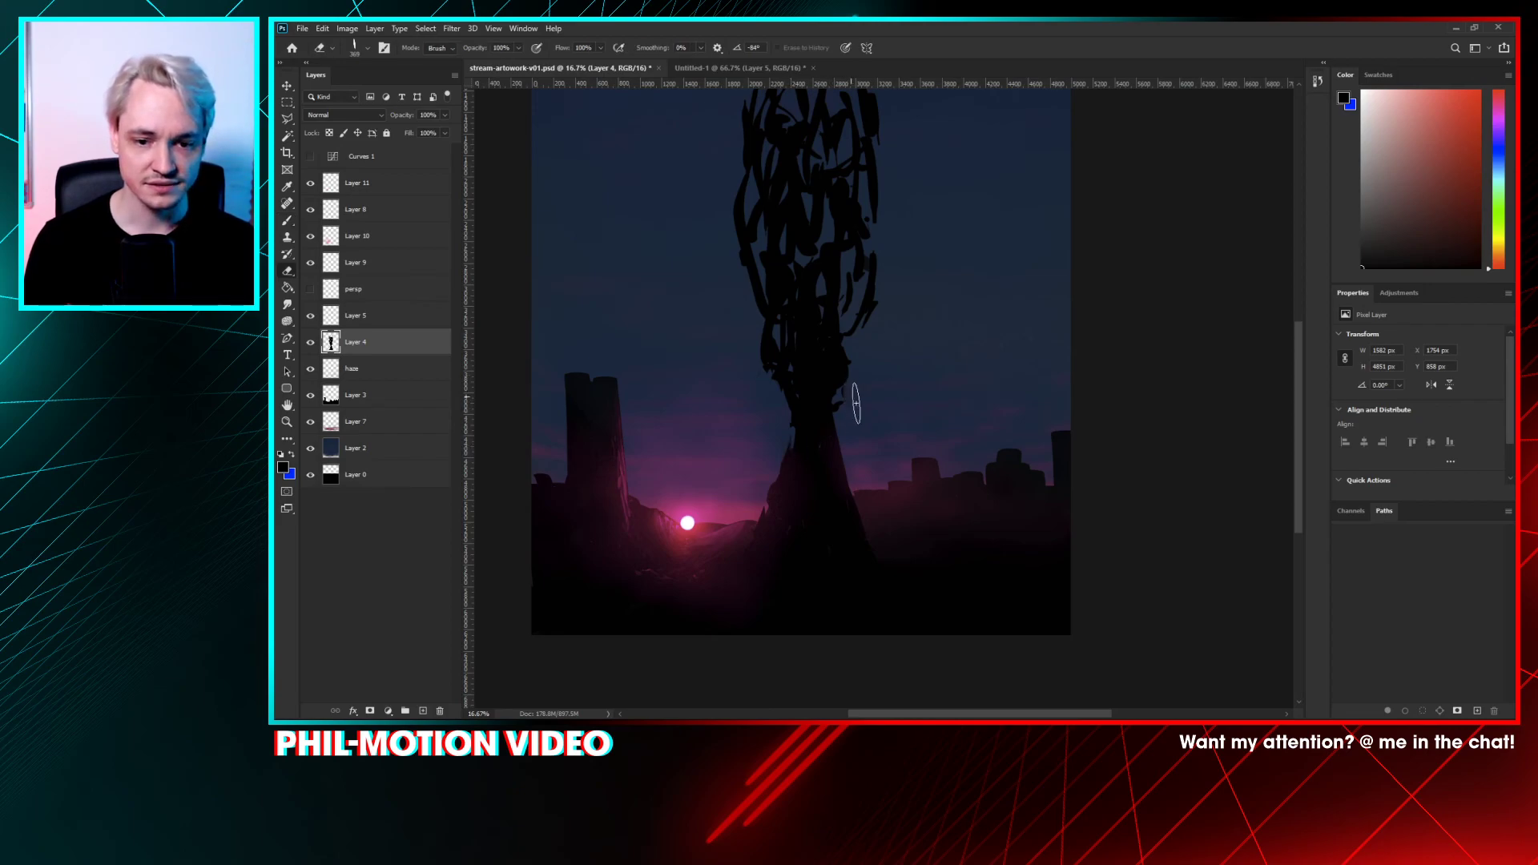
key(b)
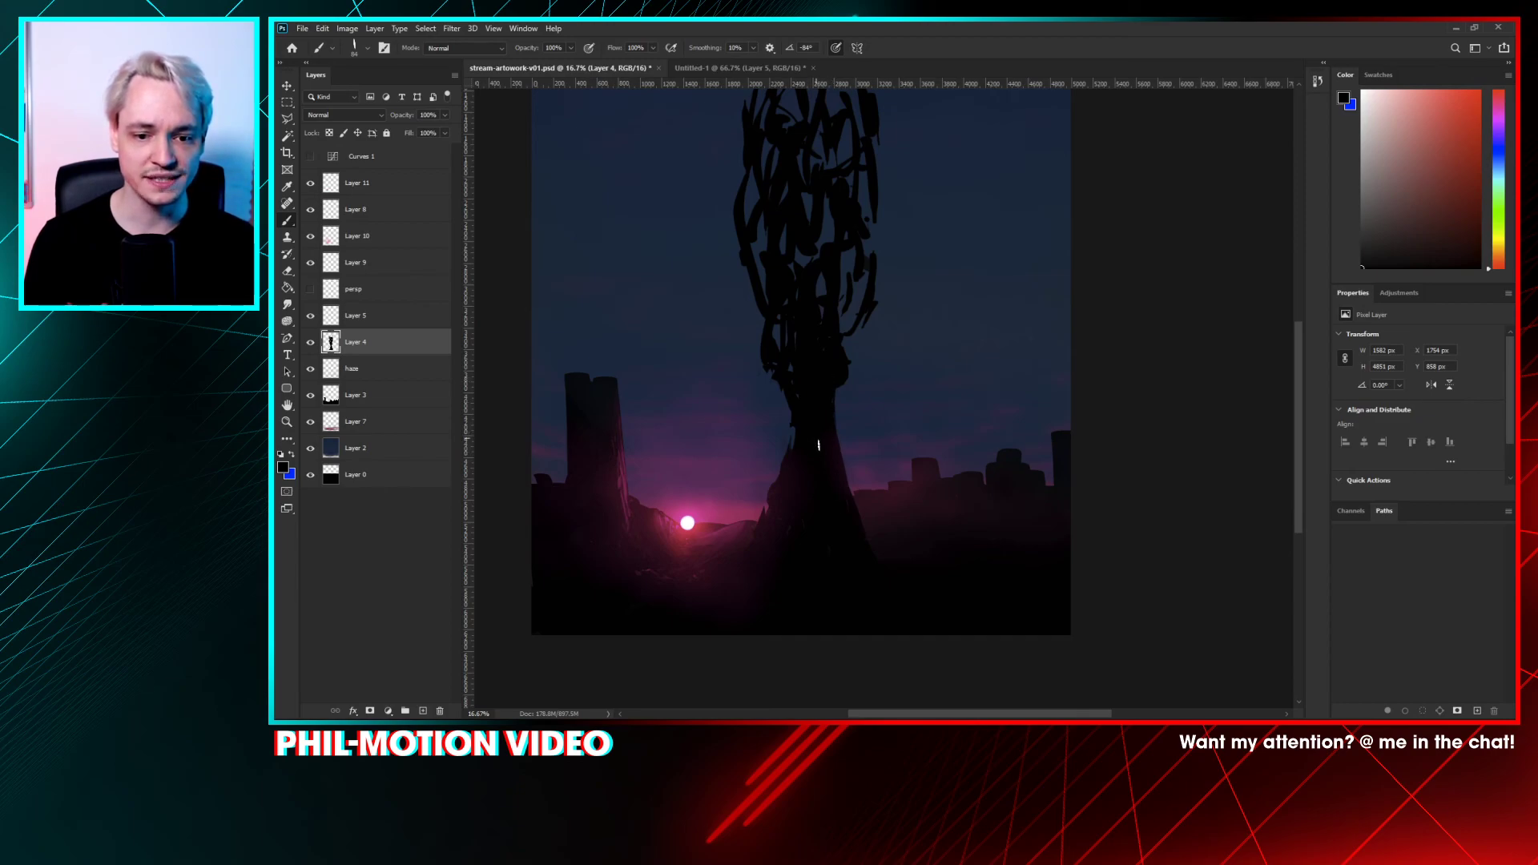
scroll(818, 445, up, 2)
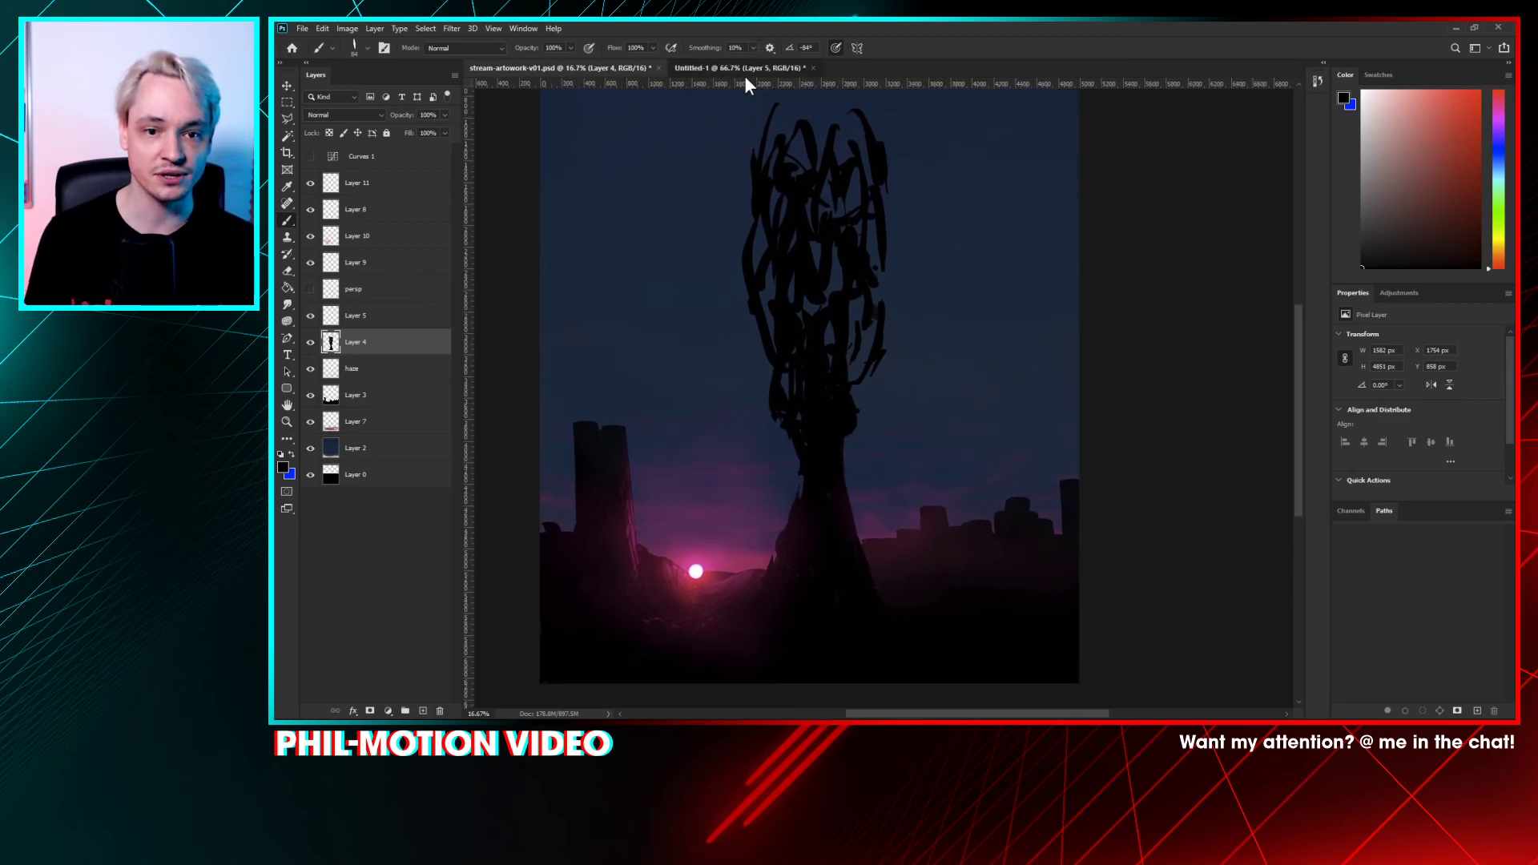
- Switch to the Untitled-1 document containing the green light study
click(743, 70)
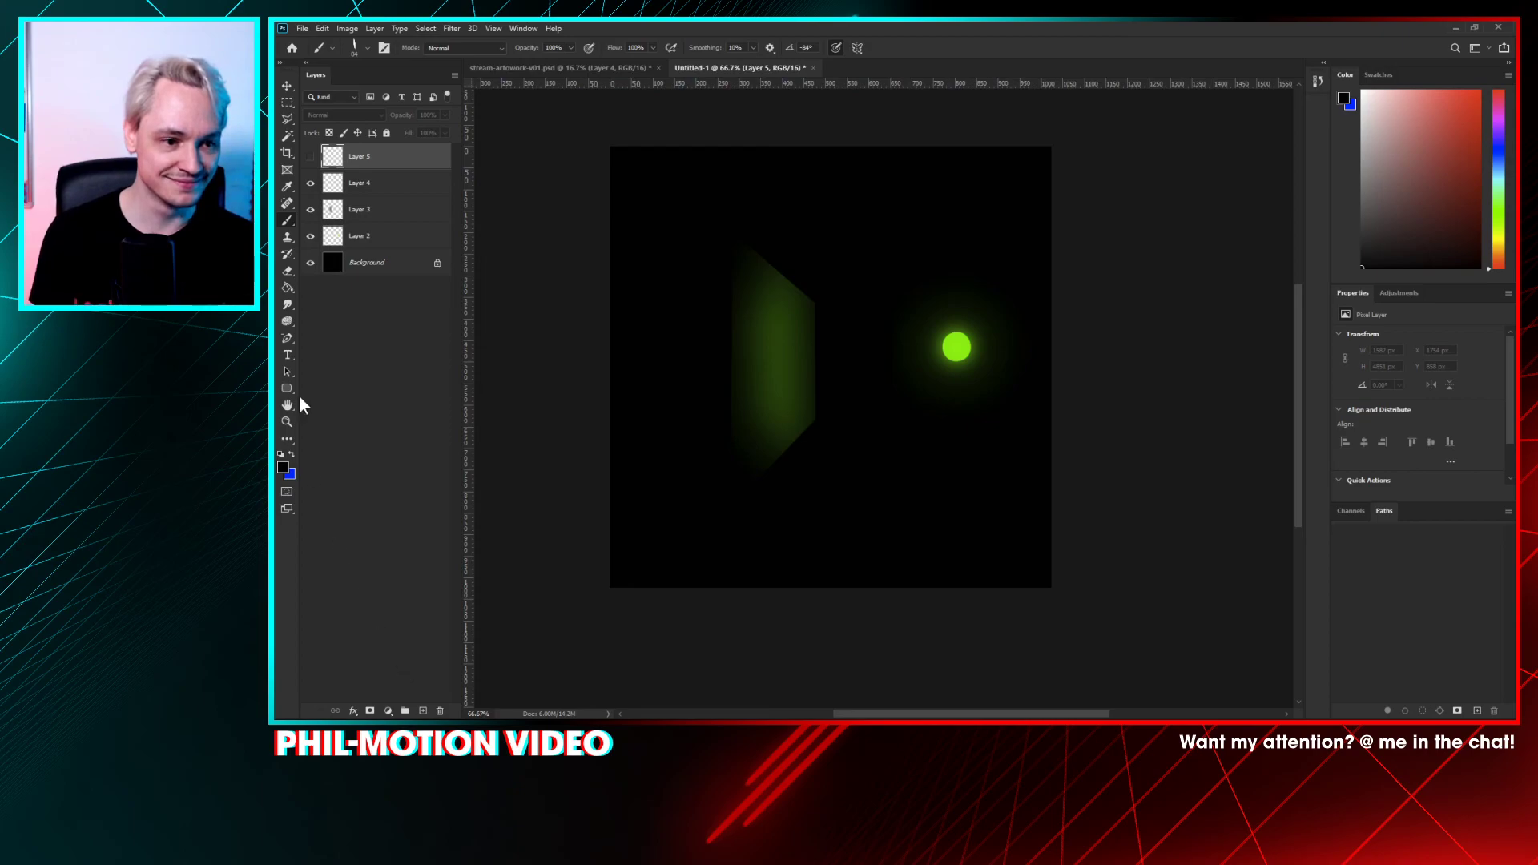
- With Layers 2 to 4 hidden, paint the whole canvas muted blue on a new layer using an enlarged brush
drag(311, 183, 310, 236)
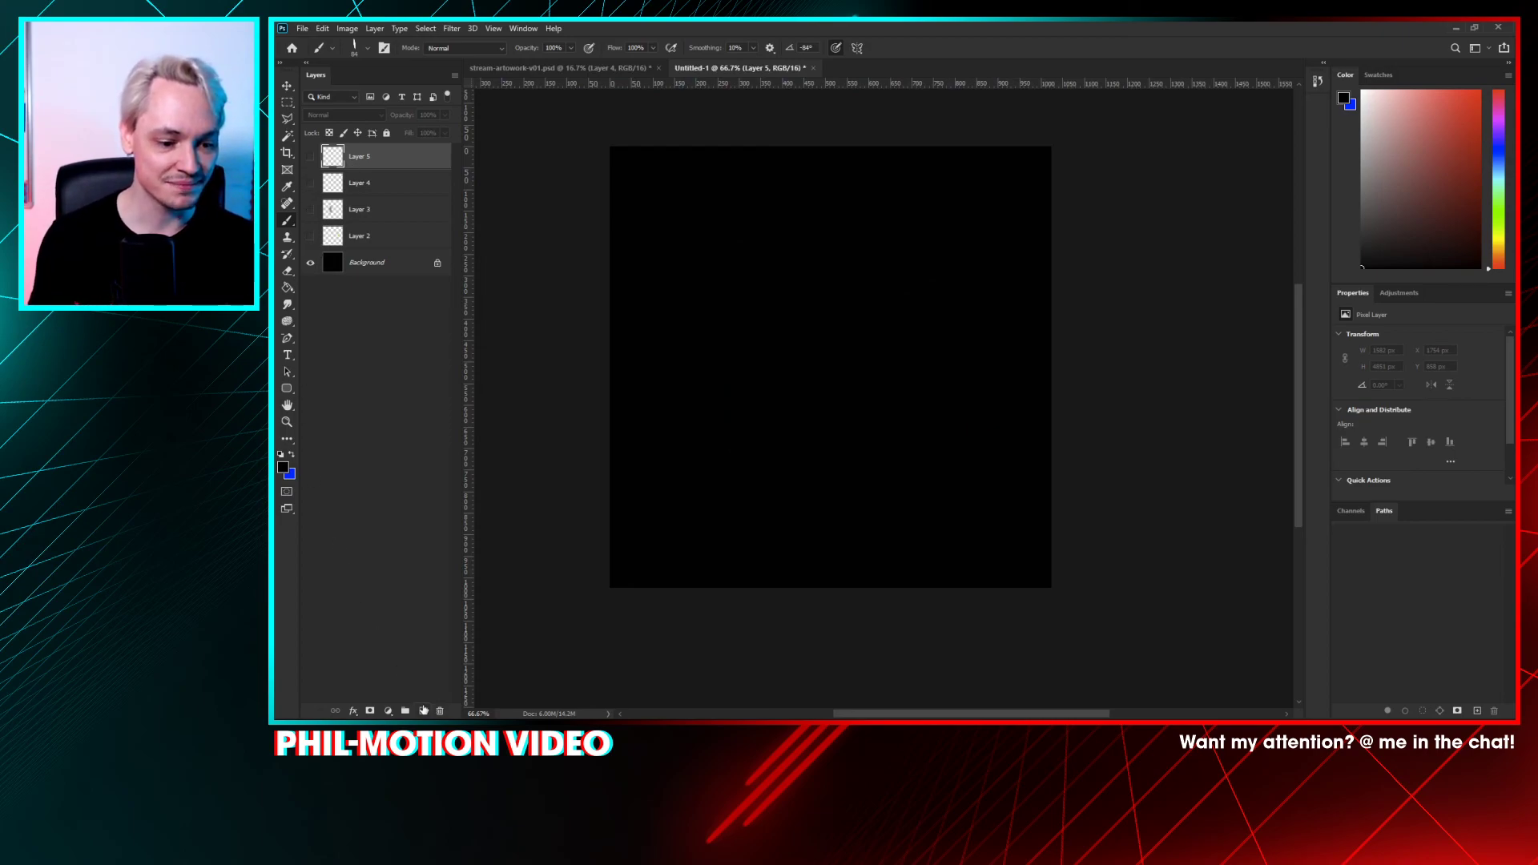
click(424, 711)
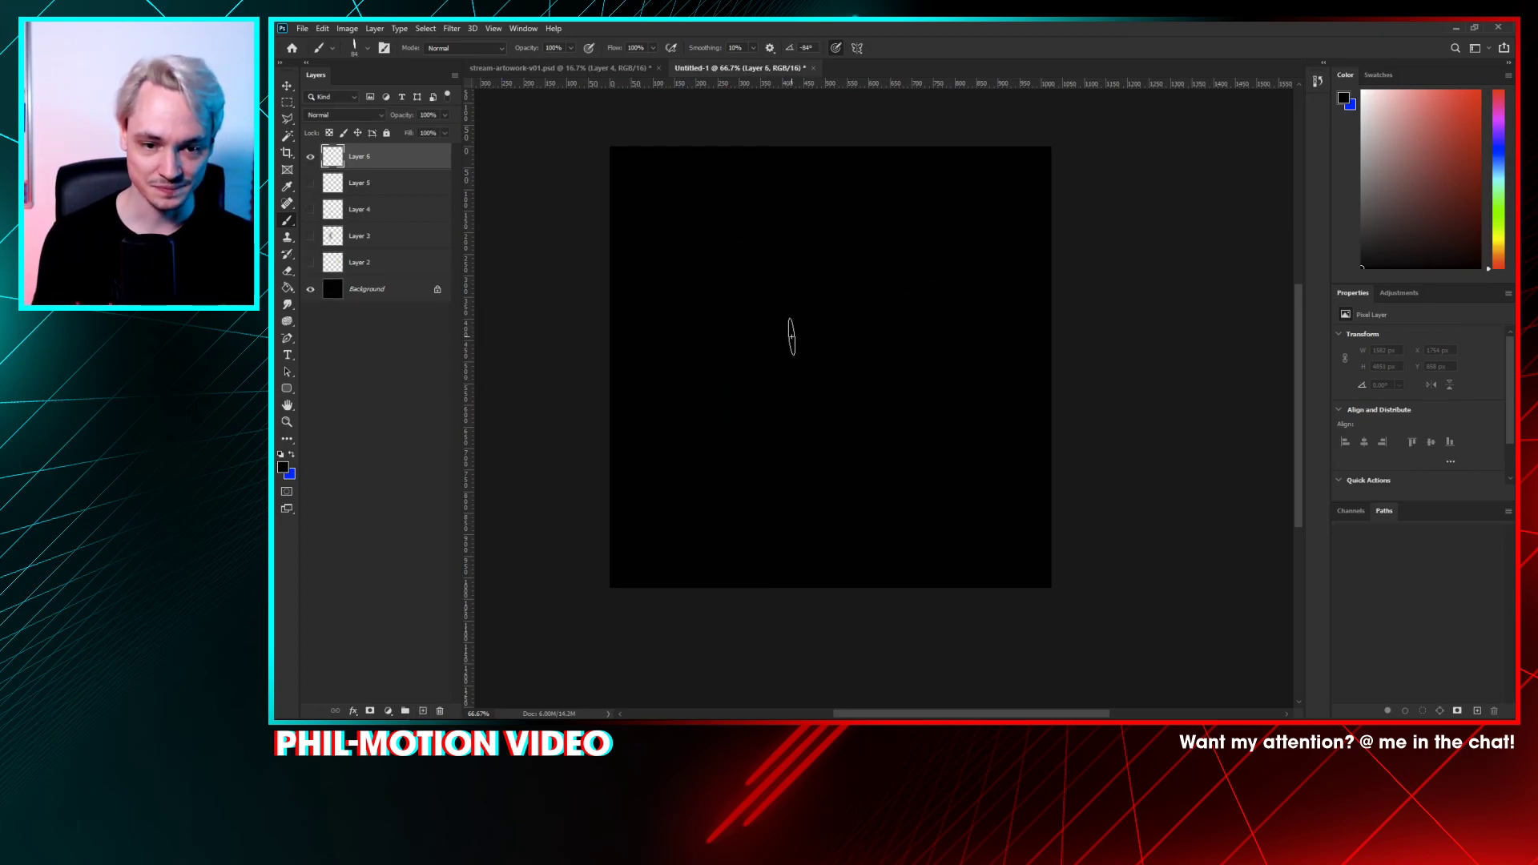
click(1498, 160)
click(1444, 143)
right_click(673, 333)
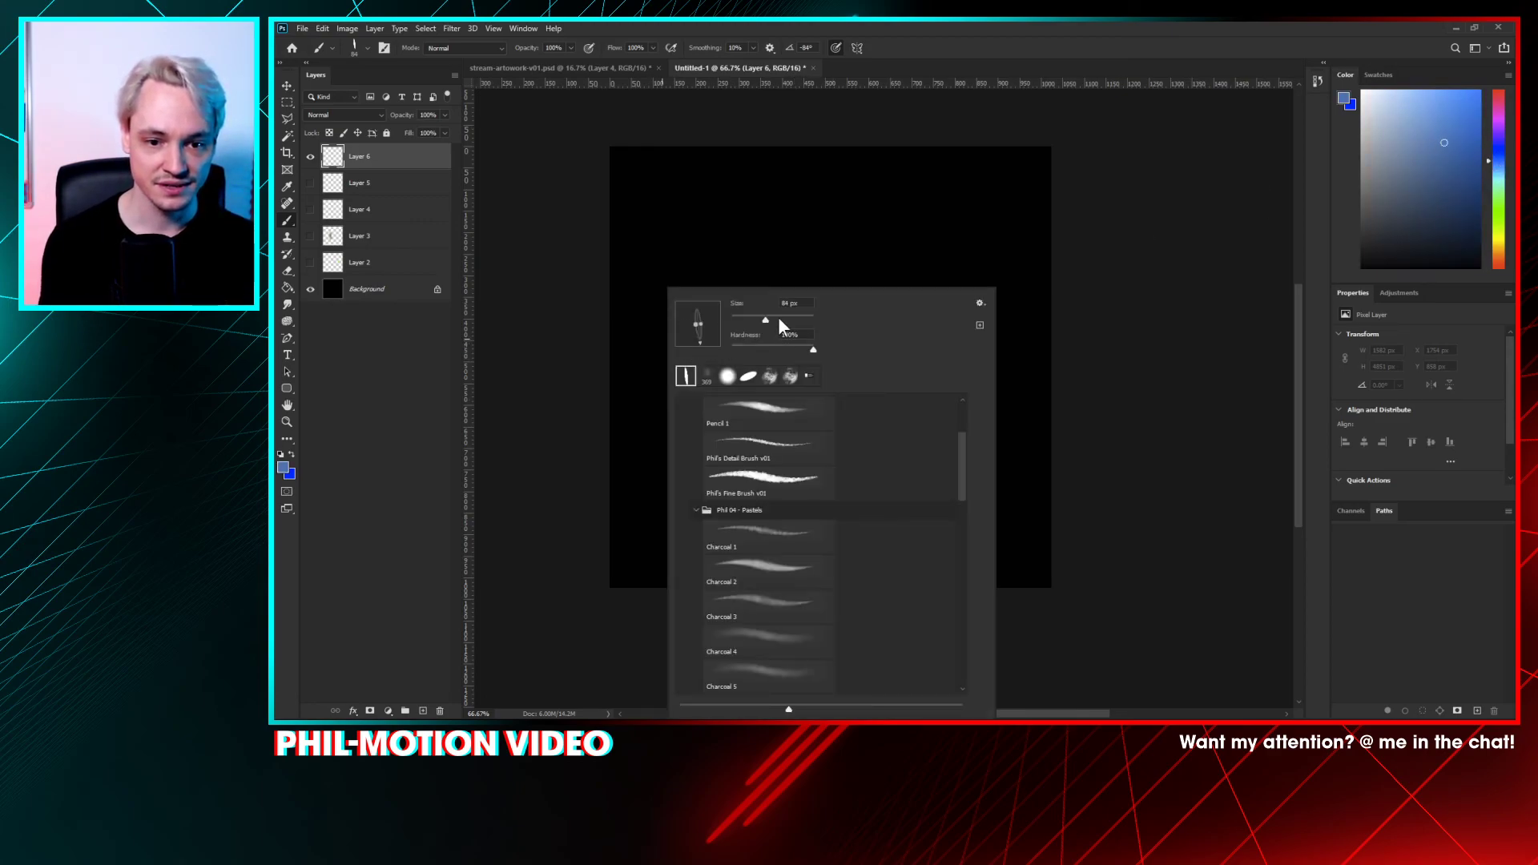
click(780, 318)
mouse_move(580, 298)
mouse_down()
mouse_move(508, 336)
mouse_move(810, 368)
mouse_move(1167, 319)
mouse_move(721, 240)
mouse_move(673, 189)
mouse_move(1127, 165)
mouse_up()
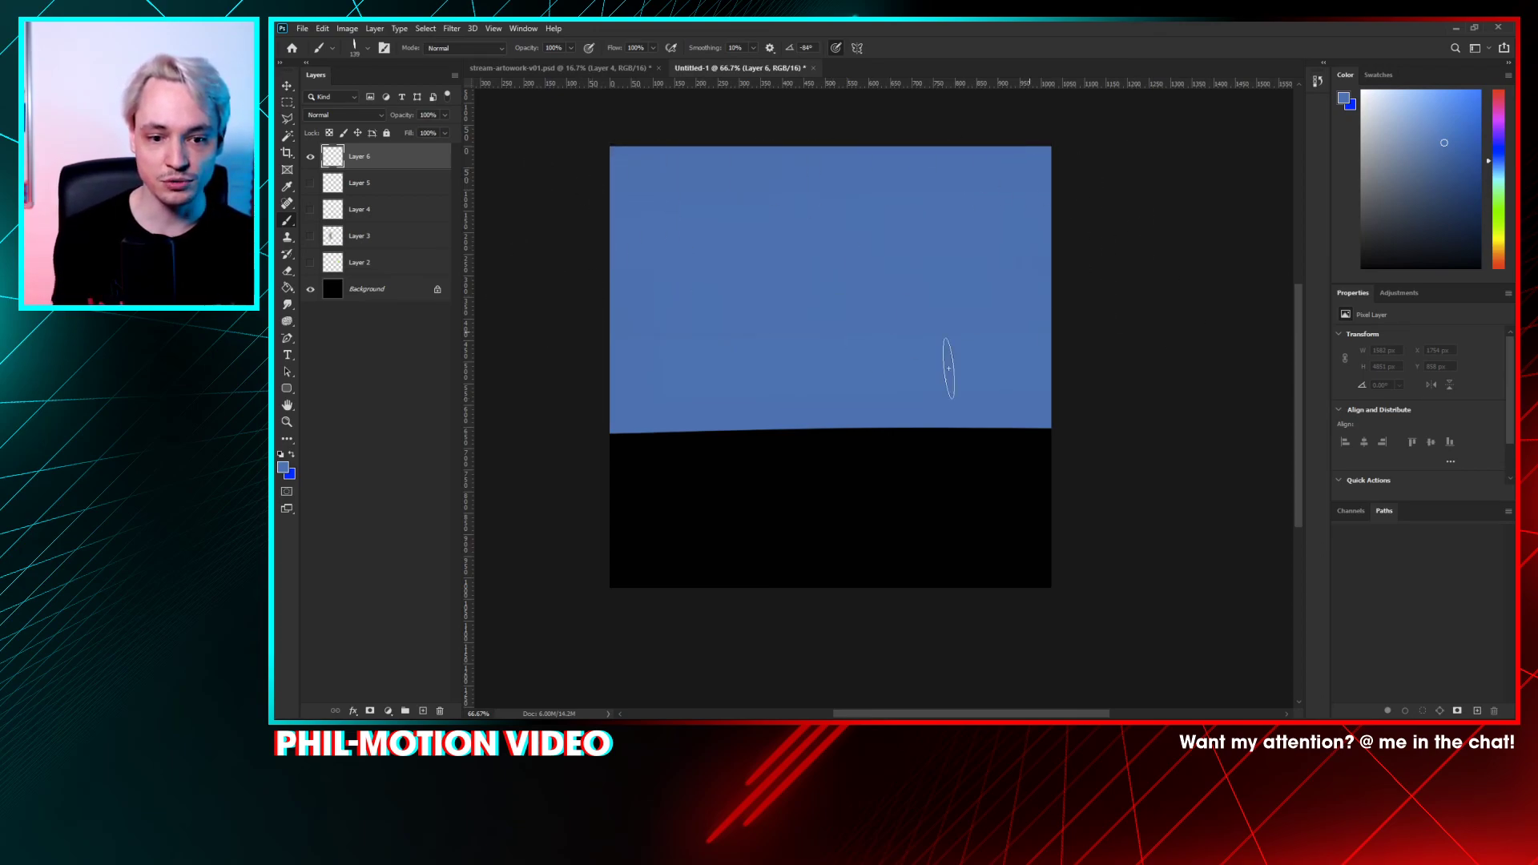
mouse_move(949, 368)
mouse_down()
mouse_move(532, 543)
mouse_move(1144, 560)
mouse_move(617, 447)
mouse_up()
- Paint a muted green ground with a gently curved horizon across the lower third of the canvas
click(1499, 201)
click(1442, 187)
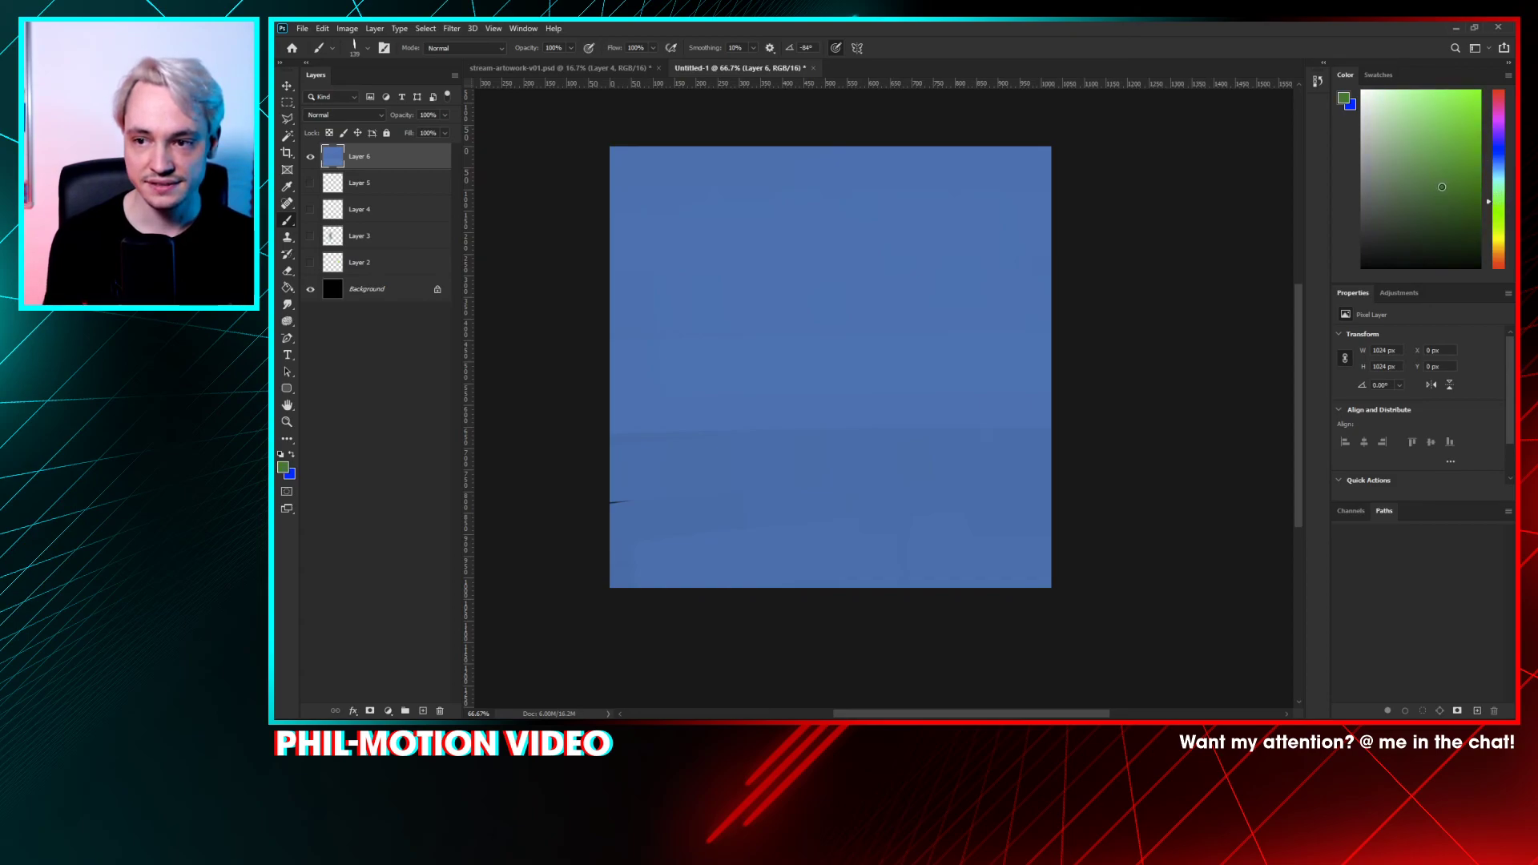
mouse_move(532, 532)
mouse_down()
mouse_move(969, 563)
mouse_move(628, 571)
mouse_move(1169, 550)
mouse_move(590, 532)
mouse_move(949, 515)
mouse_move(931, 475)
mouse_move(655, 464)
mouse_move(1174, 471)
mouse_move(742, 547)
mouse_up()
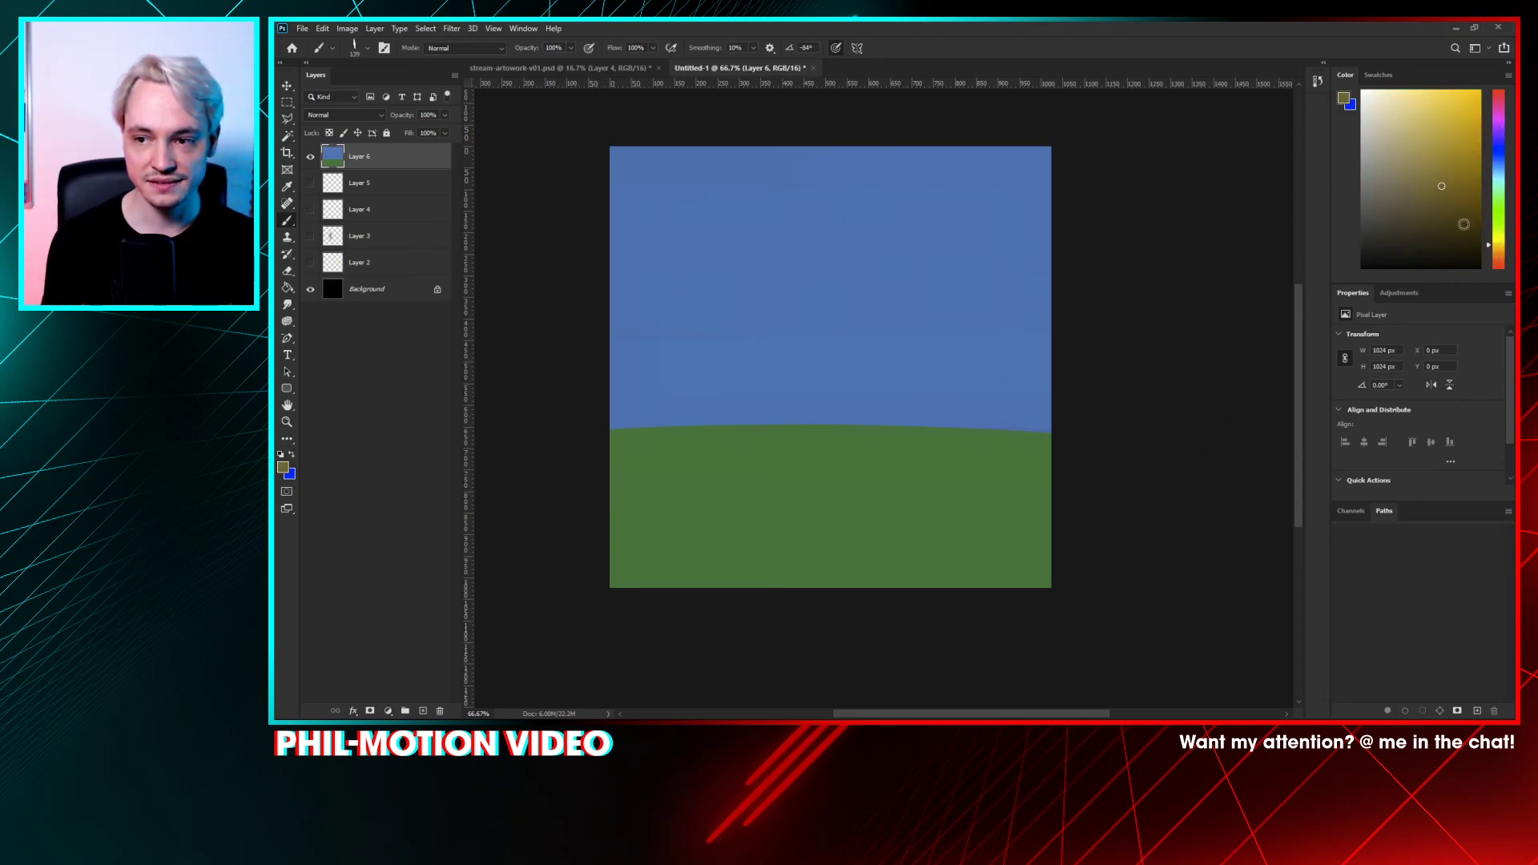
- Paint a tree with a brown trunk and round green crown, with low green bushes beside it along the horizon
drag(1464, 225, 1448, 197)
mouse_move(712, 346)
mouse_down()
mouse_move(713, 435)
mouse_move(721, 366)
mouse_move(734, 435)
mouse_move(721, 362)
mouse_up()
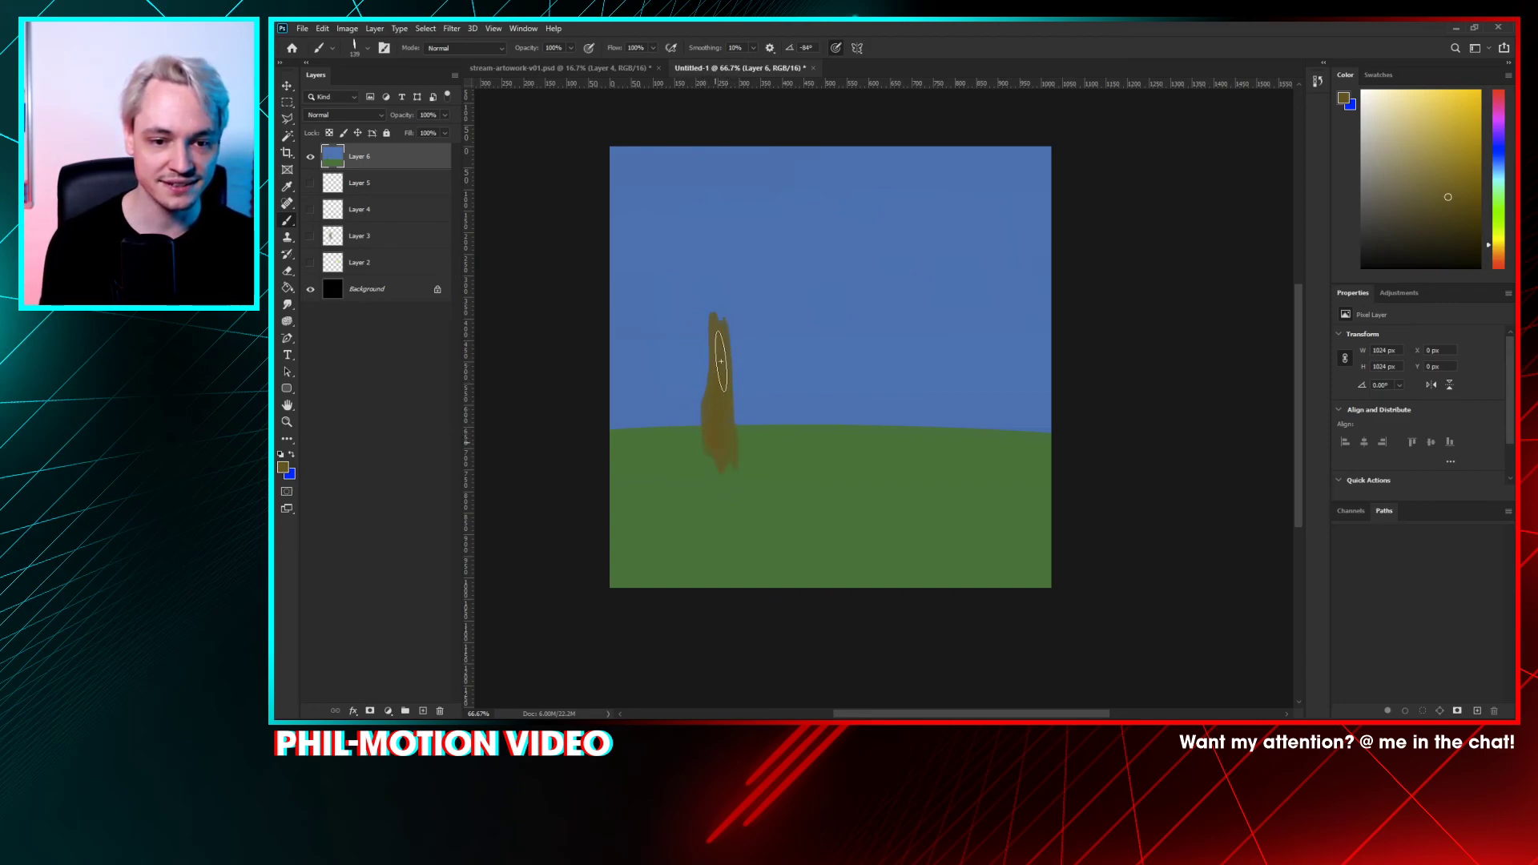
alt+click(793, 538)
mouse_move(722, 297)
mouse_down()
mouse_move(692, 277)
mouse_move(721, 230)
mouse_move(767, 253)
mouse_move(768, 301)
mouse_move(714, 308)
mouse_move(659, 287)
mouse_move(683, 233)
mouse_up()
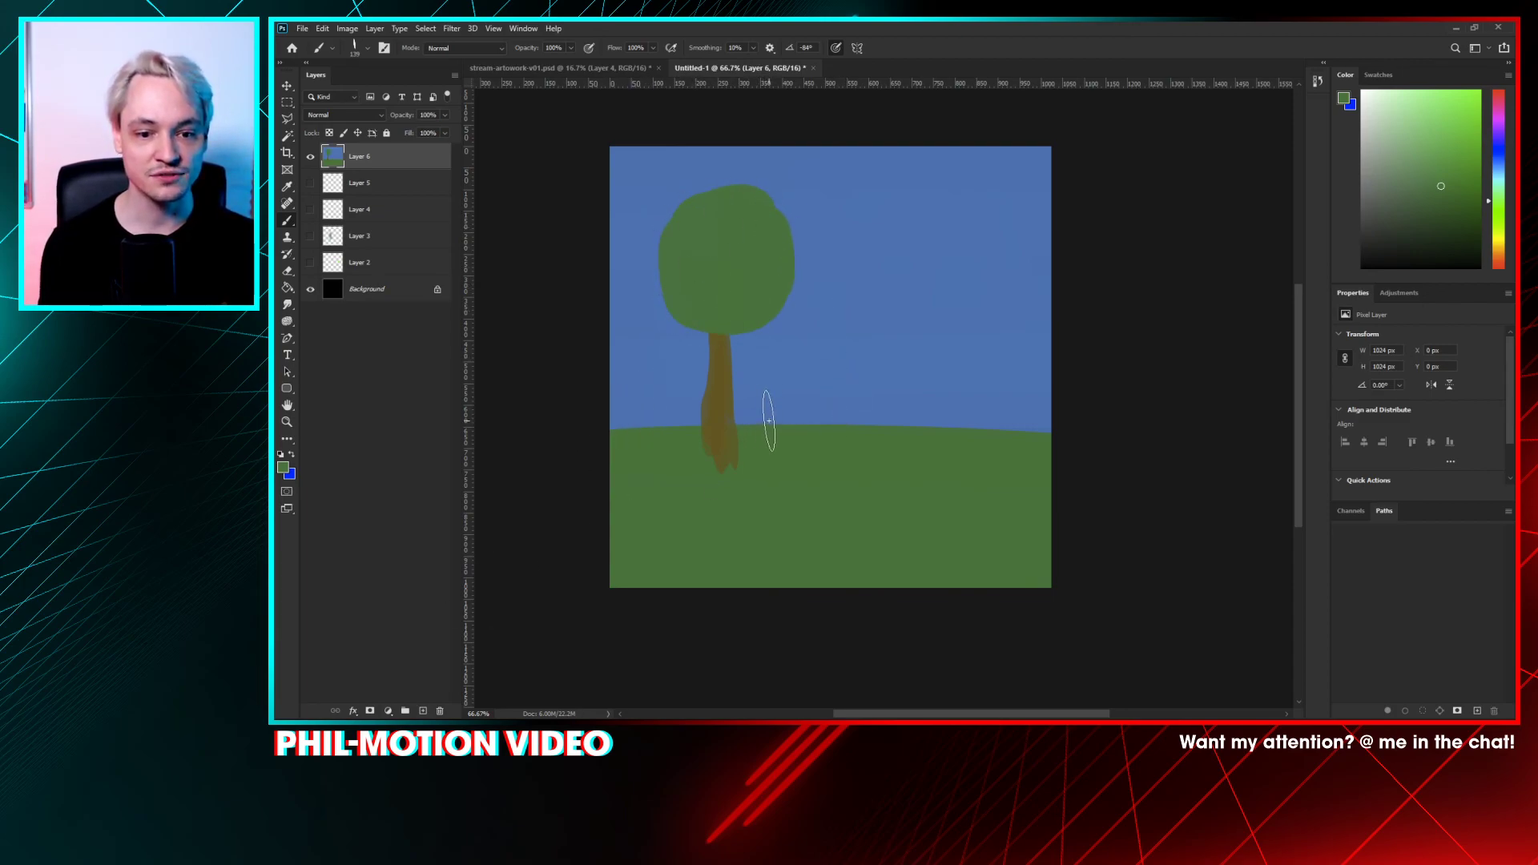
mouse_move(745, 416)
mouse_down()
mouse_move(791, 423)
mouse_move(781, 454)
mouse_move(834, 428)
mouse_move(826, 440)
mouse_move(875, 424)
mouse_move(850, 447)
mouse_move(791, 437)
mouse_move(950, 435)
mouse_move(884, 457)
mouse_move(877, 435)
mouse_move(713, 459)
mouse_move(925, 434)
mouse_move(703, 467)
mouse_move(987, 444)
mouse_move(833, 432)
mouse_move(780, 456)
mouse_move(744, 446)
mouse_move(938, 454)
mouse_up()
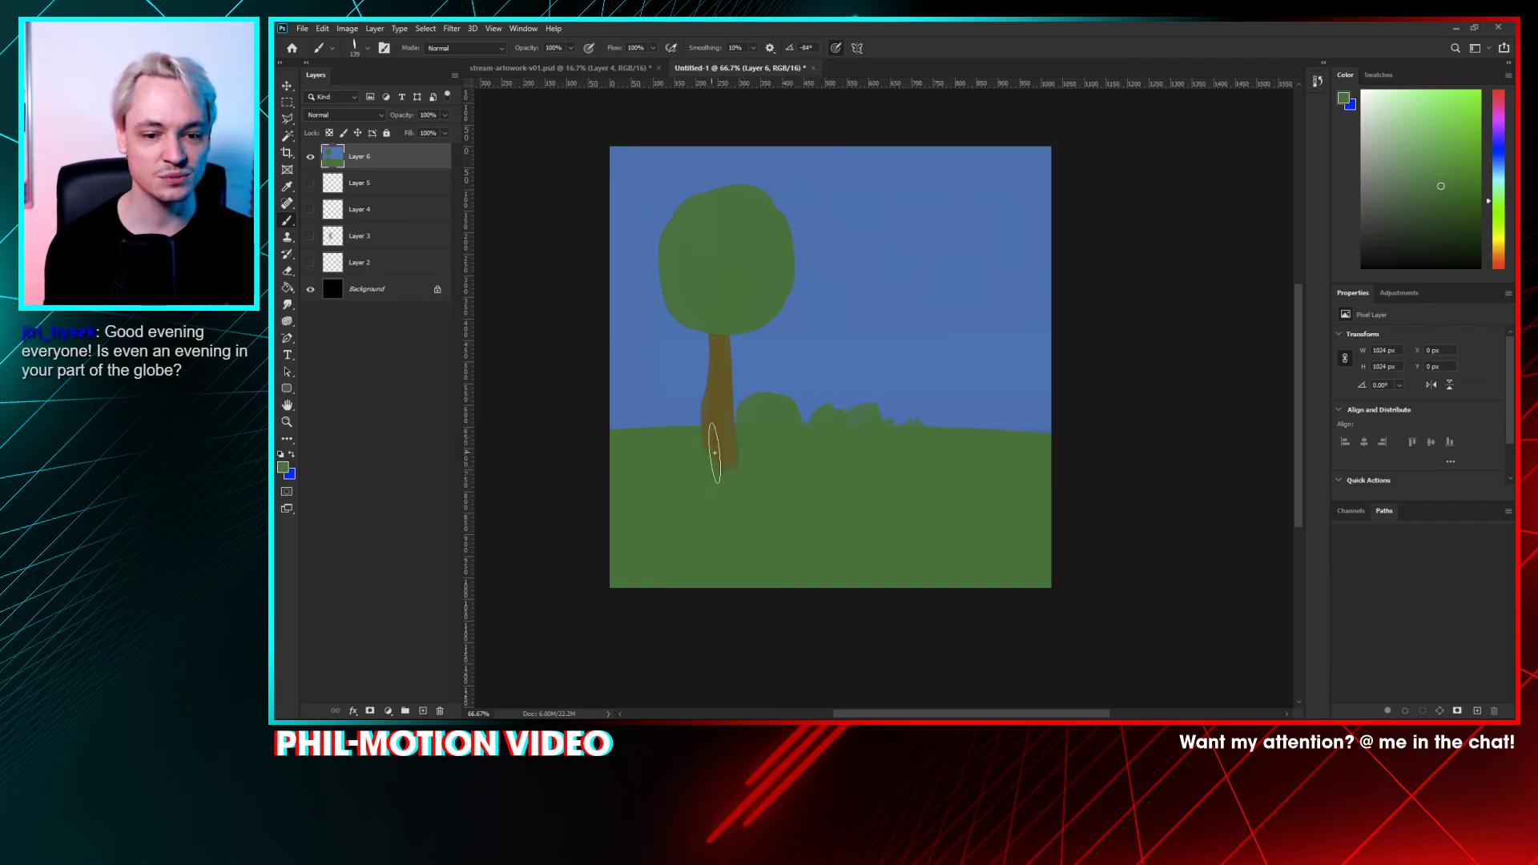
mouse_move(715, 454)
mouse_down()
mouse_move(732, 440)
mouse_move(694, 446)
mouse_up()
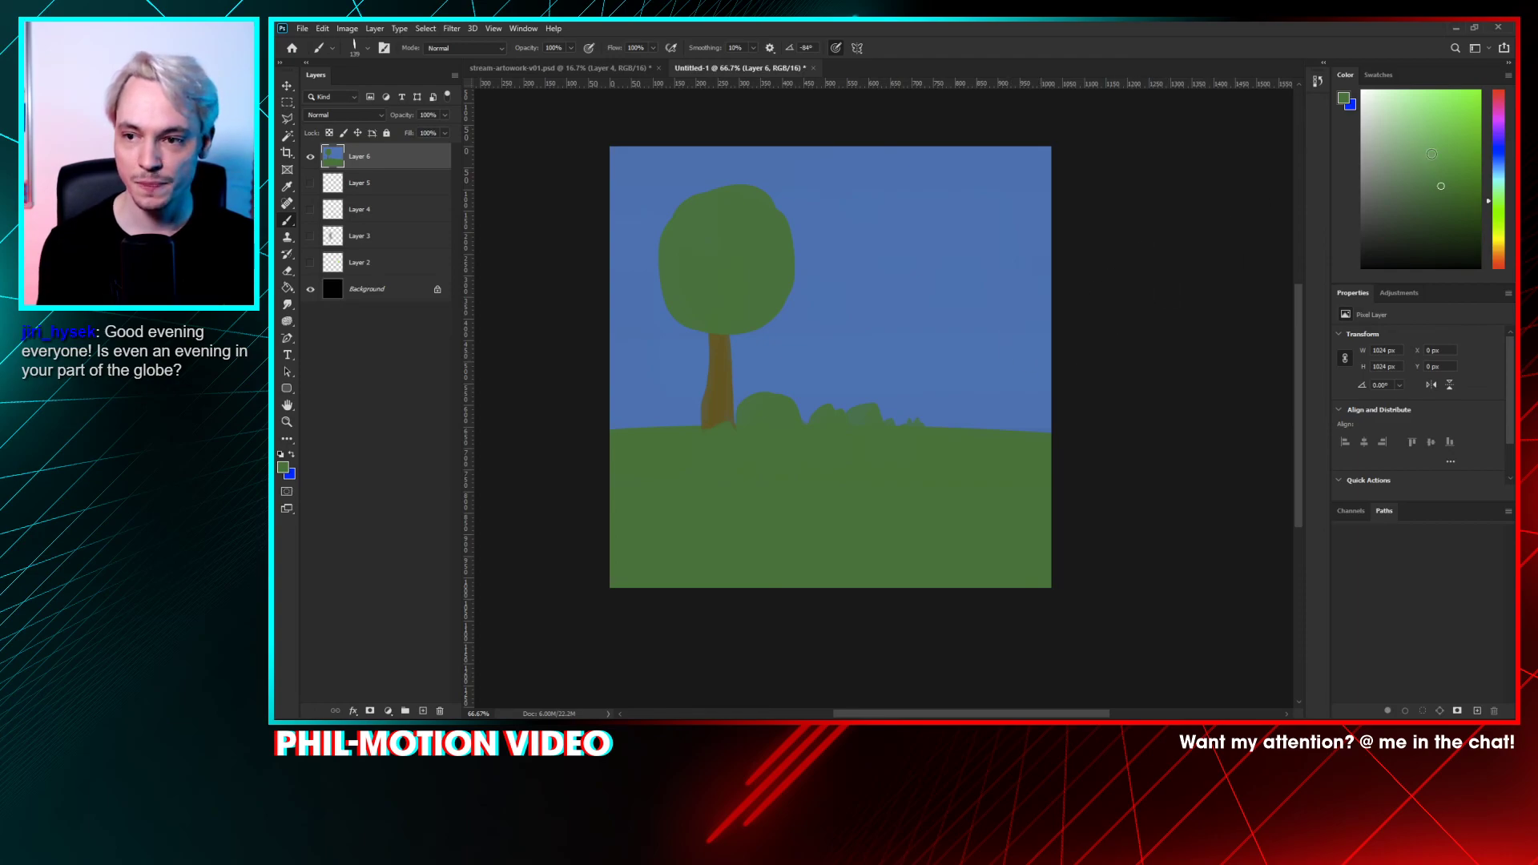
- Paint pale green highlights on the upper edge of the largest bush using a small Phil's Pencil 2019 brush
drag(1449, 182, 1391, 125)
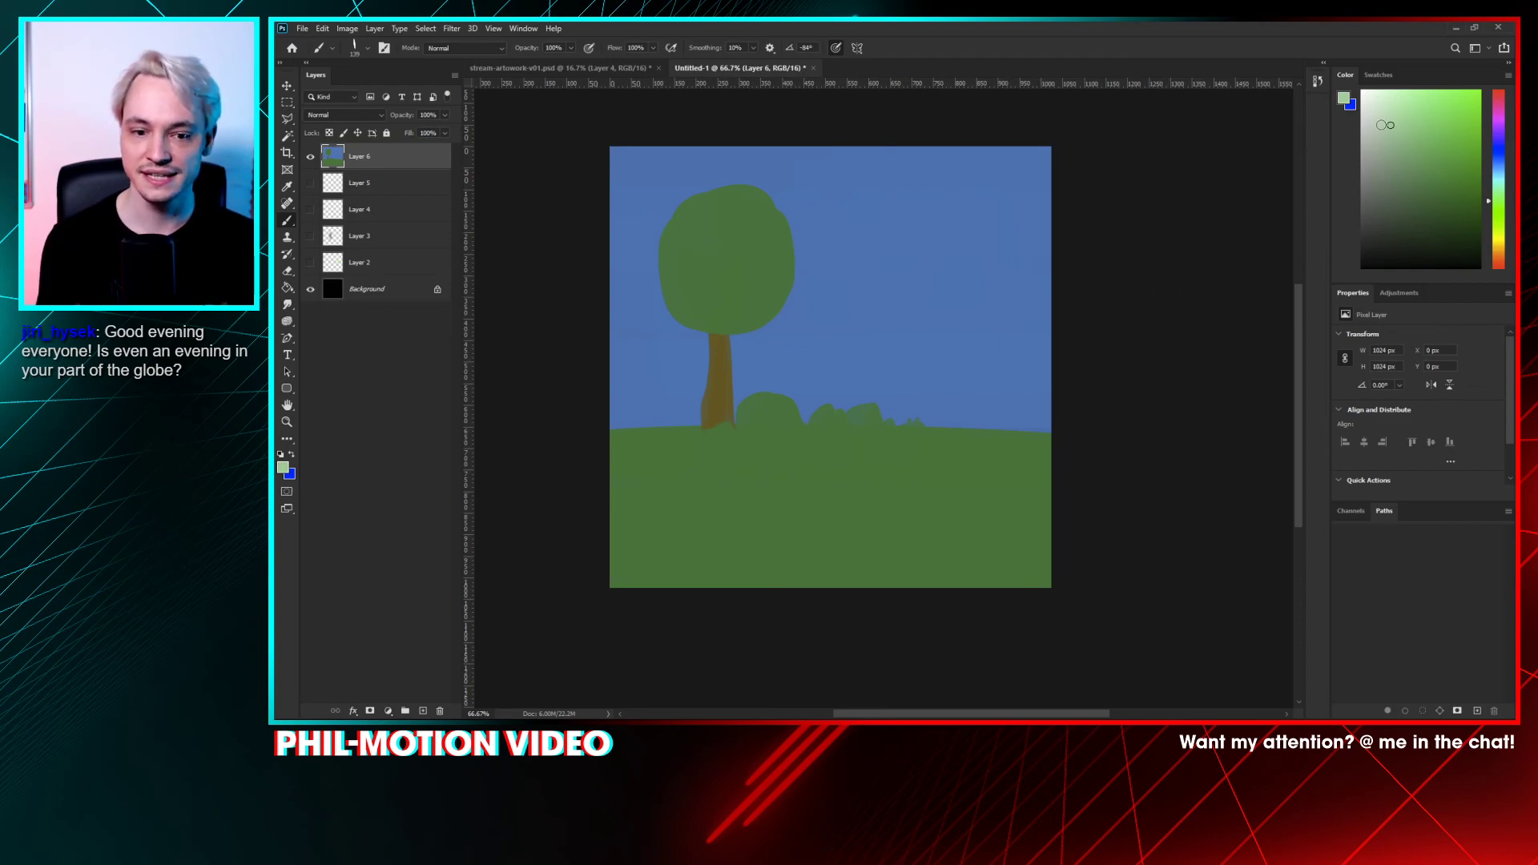
right_click(928, 321)
drag(1016, 321, 1006, 321)
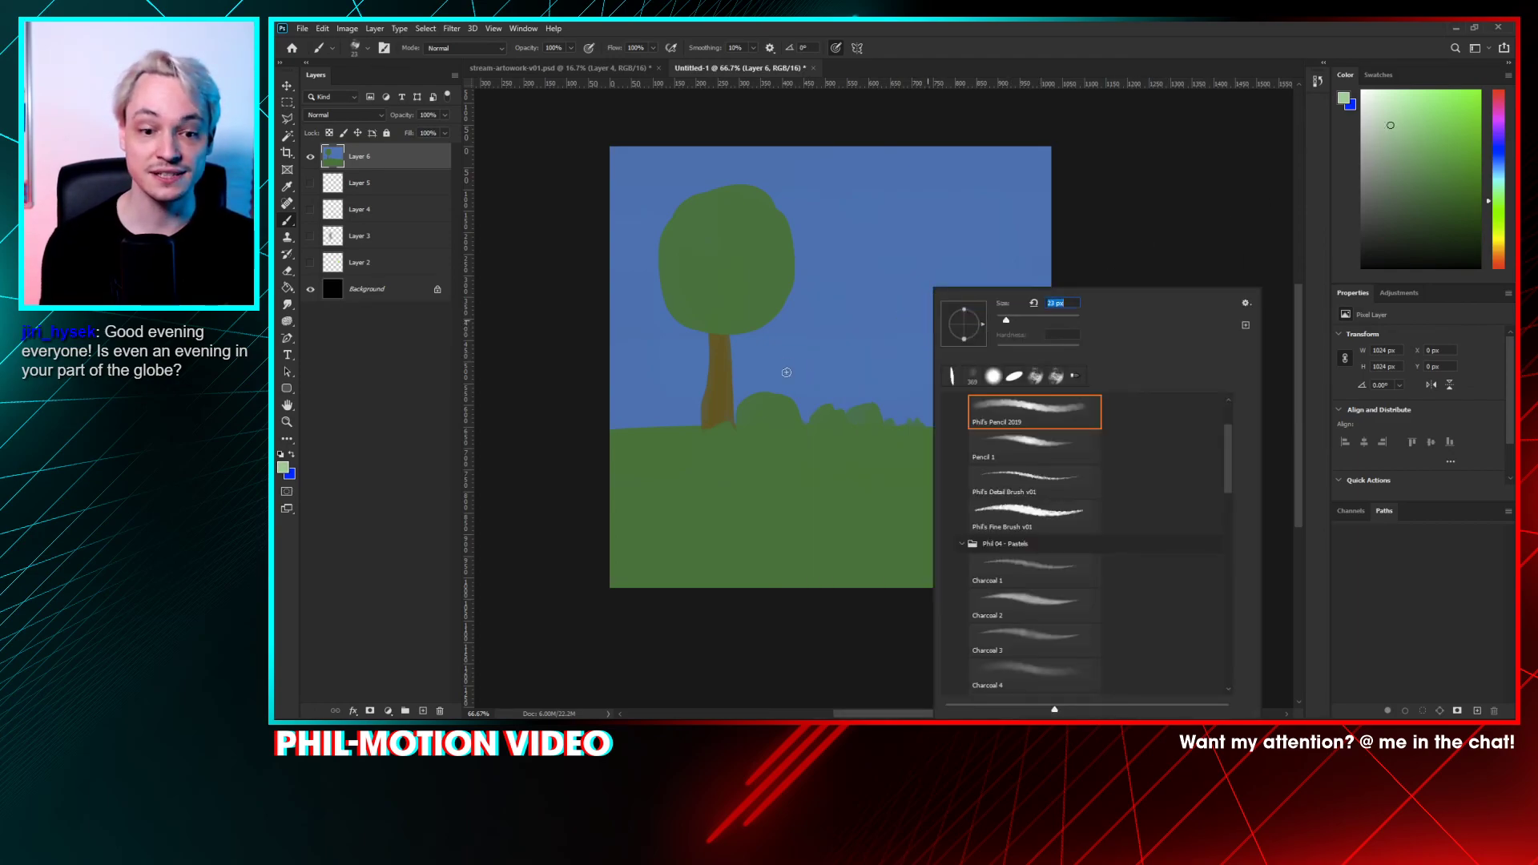
drag(765, 393, 789, 400)
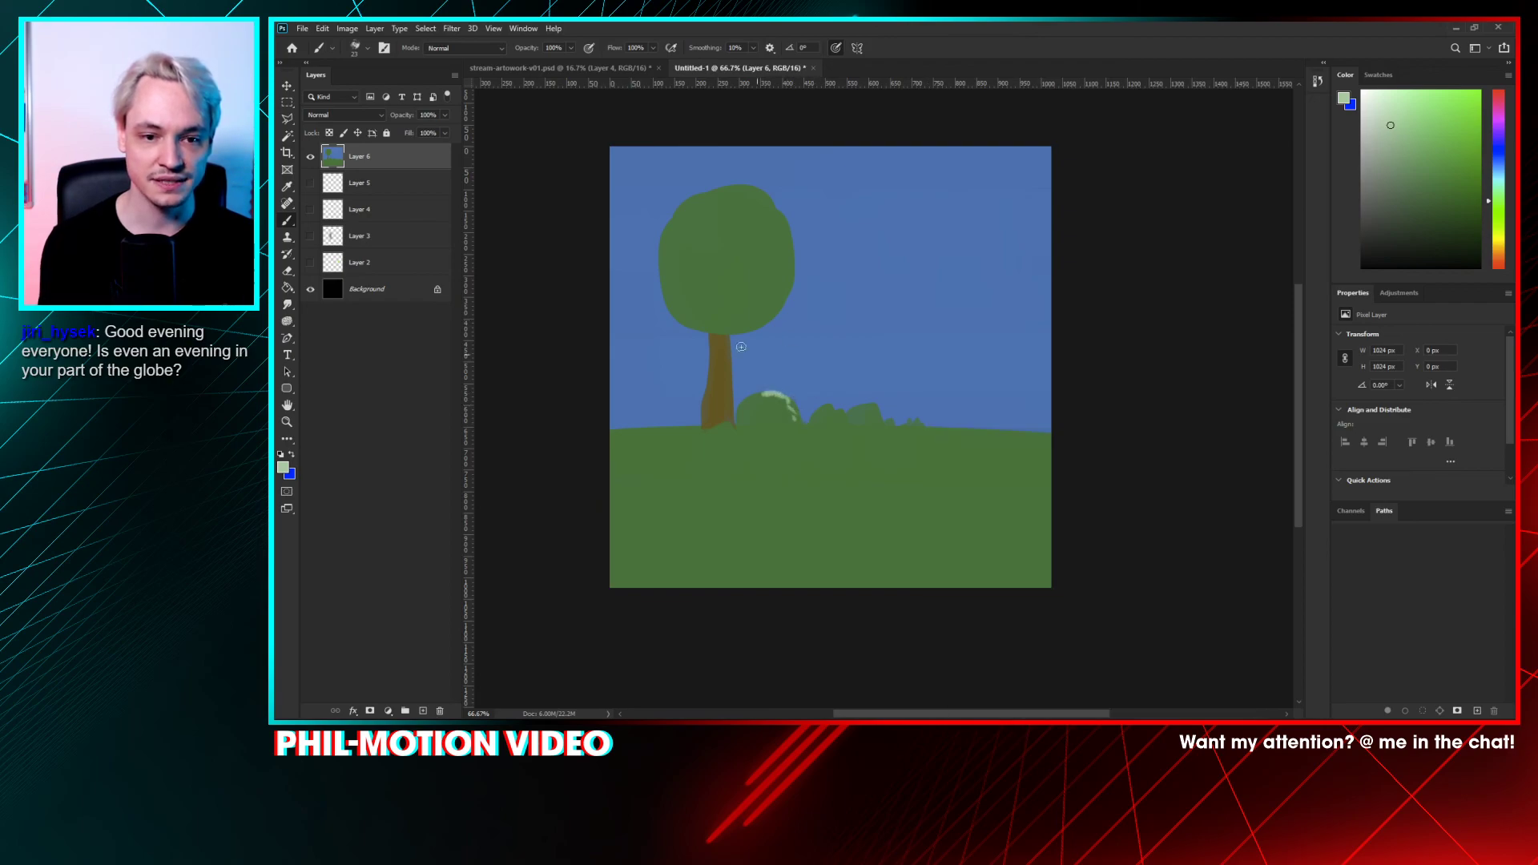
- Enlarge the brush and paint pale green highlights along the upper right edge of the tree crown
right_click(755, 204)
drag(835, 252, 847, 254)
drag(724, 194, 746, 198)
drag(761, 208, 775, 221)
drag(779, 232, 783, 252)
drag(785, 272, 786, 282)
- Dab pale green highlights over the smaller bushes and along the horizon to the right edge
mouse_move(828, 406)
mouse_down()
mouse_move(847, 431)
mouse_move(882, 415)
mouse_move(889, 436)
mouse_move(962, 442)
mouse_up()
drag(973, 440, 997, 434)
mouse_move(1003, 434)
mouse_down()
mouse_move(1046, 449)
mouse_move(1047, 464)
mouse_up()
- Paint darker green shadows beneath the bushes and on the lower left side of the tree crown
alt+click(1034, 468)
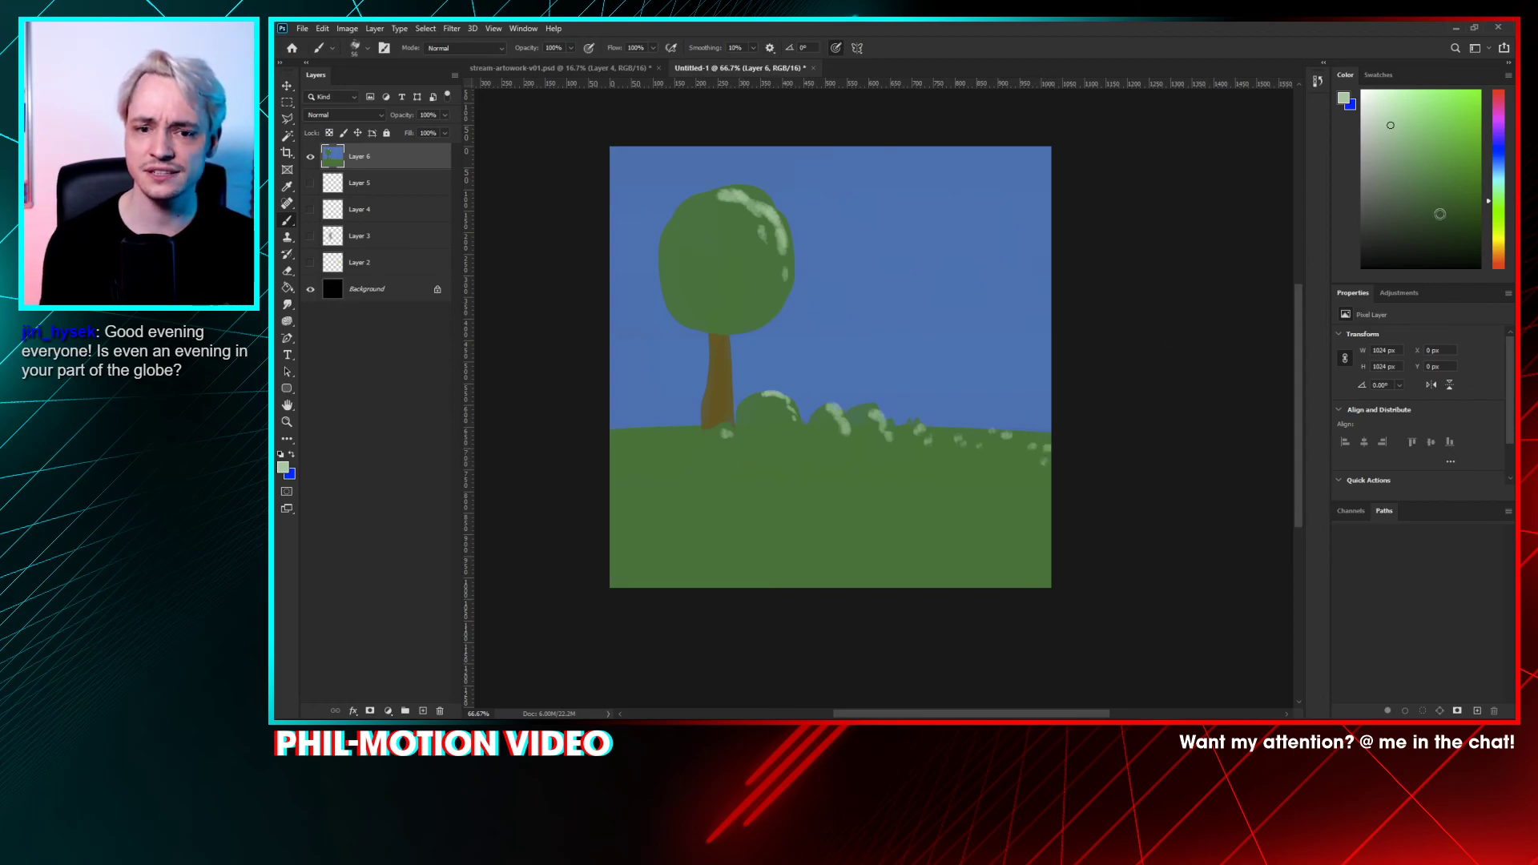
mouse_move(749, 432)
mouse_down()
mouse_move(782, 441)
mouse_move(731, 438)
mouse_move(815, 444)
mouse_move(813, 423)
mouse_move(799, 438)
mouse_move(832, 444)
mouse_up()
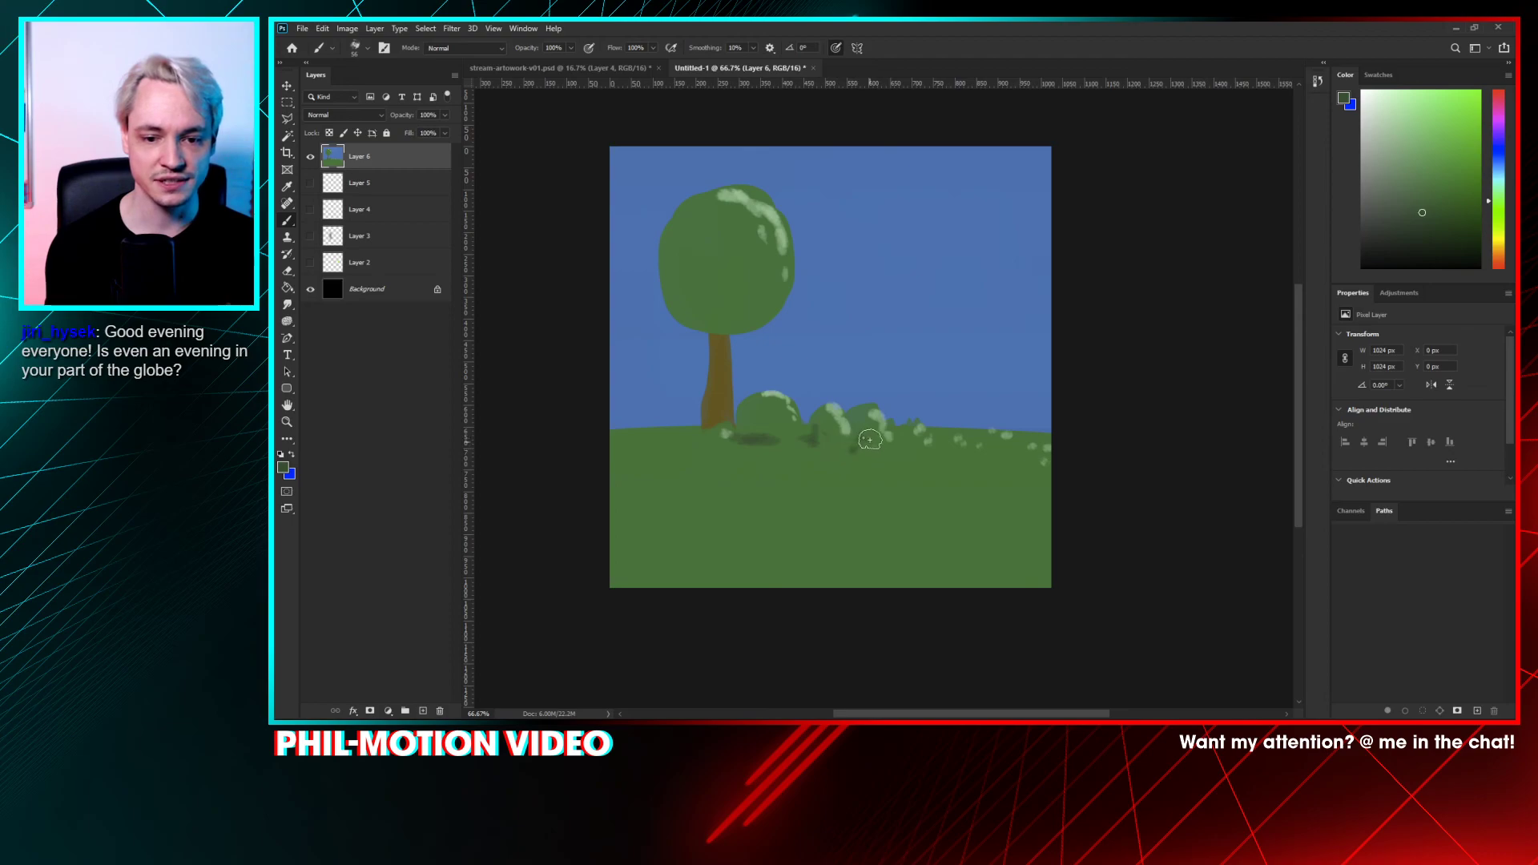
click(692, 436)
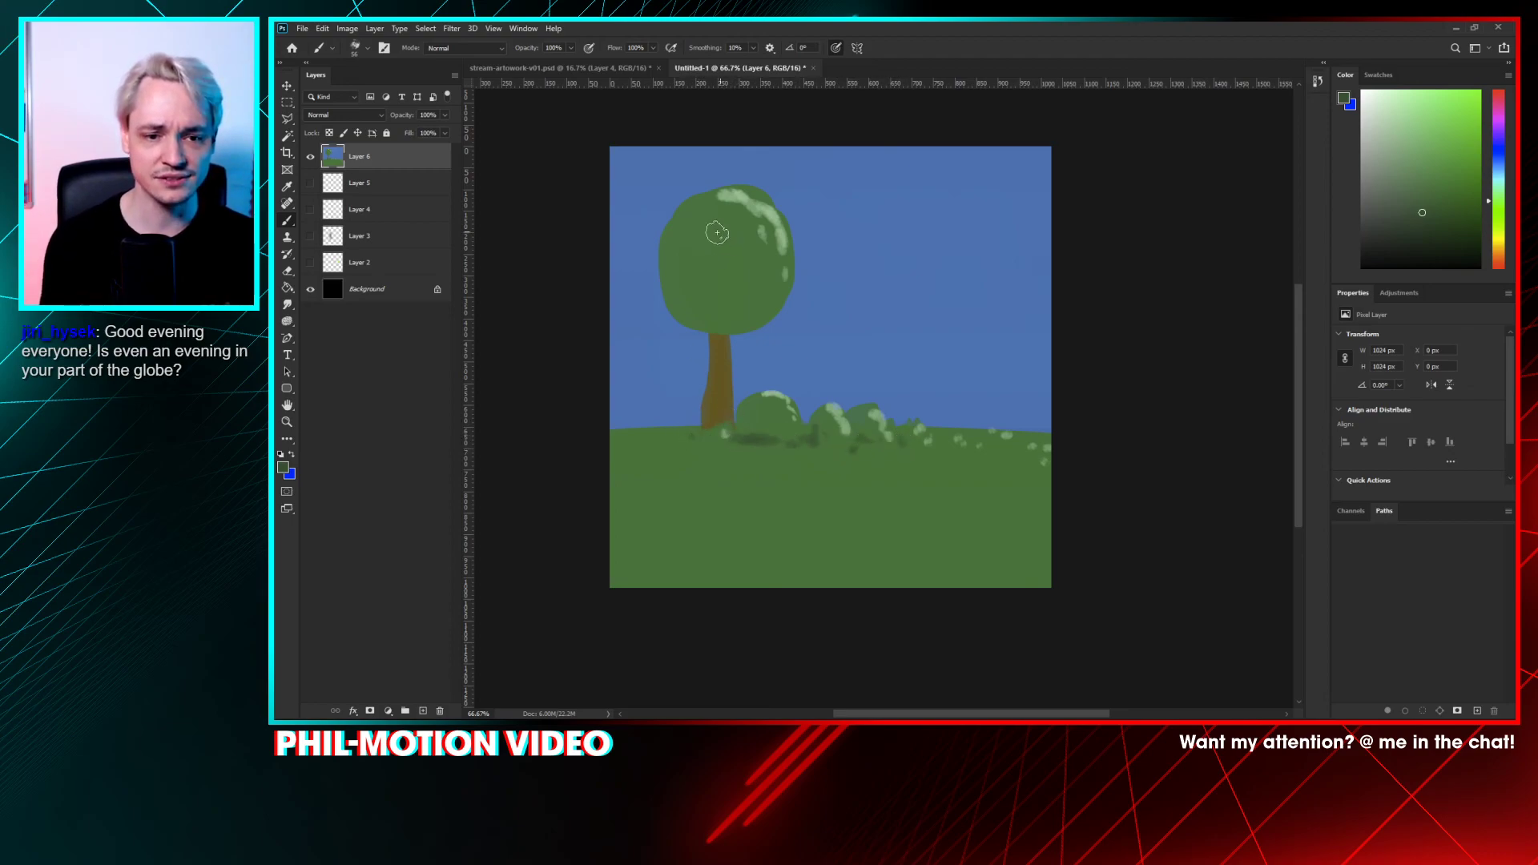
drag(693, 305, 718, 326)
drag(673, 256, 675, 290)
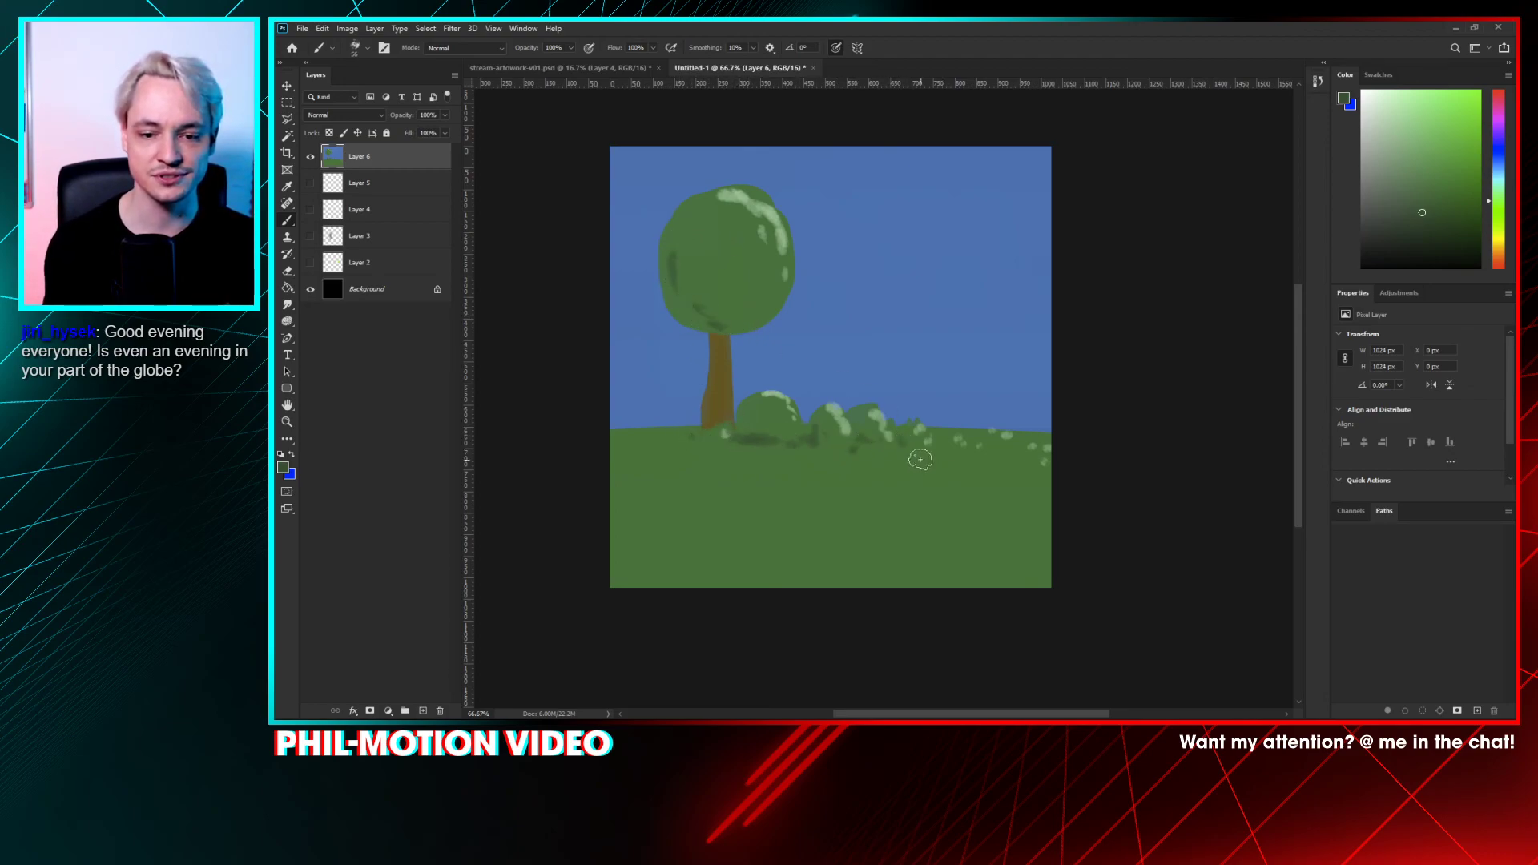
drag(934, 446, 987, 461)
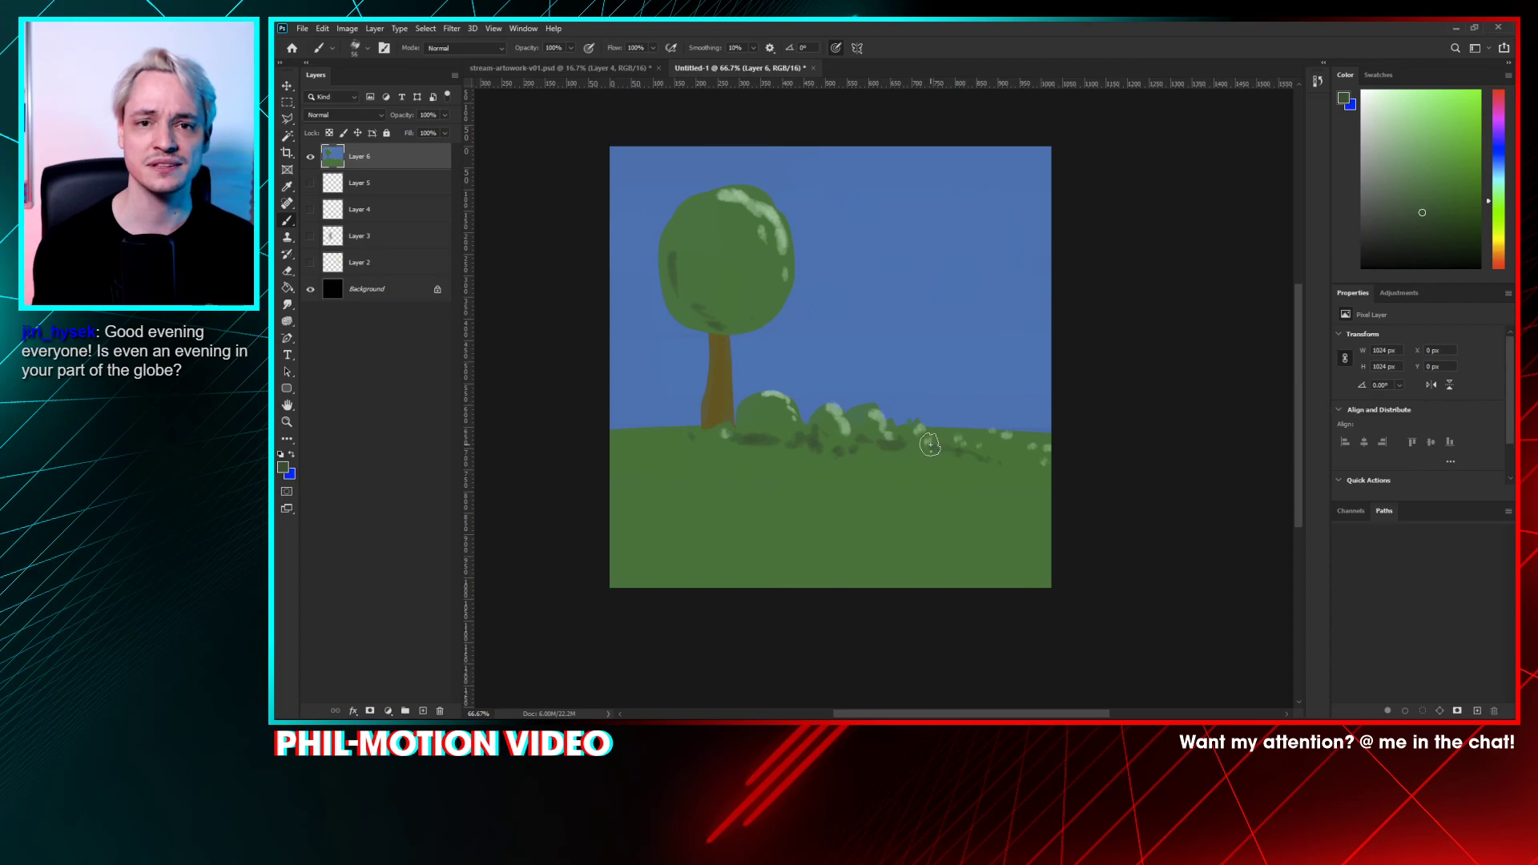
- Close the Untitled-1 document without saving its changes
click(813, 68)
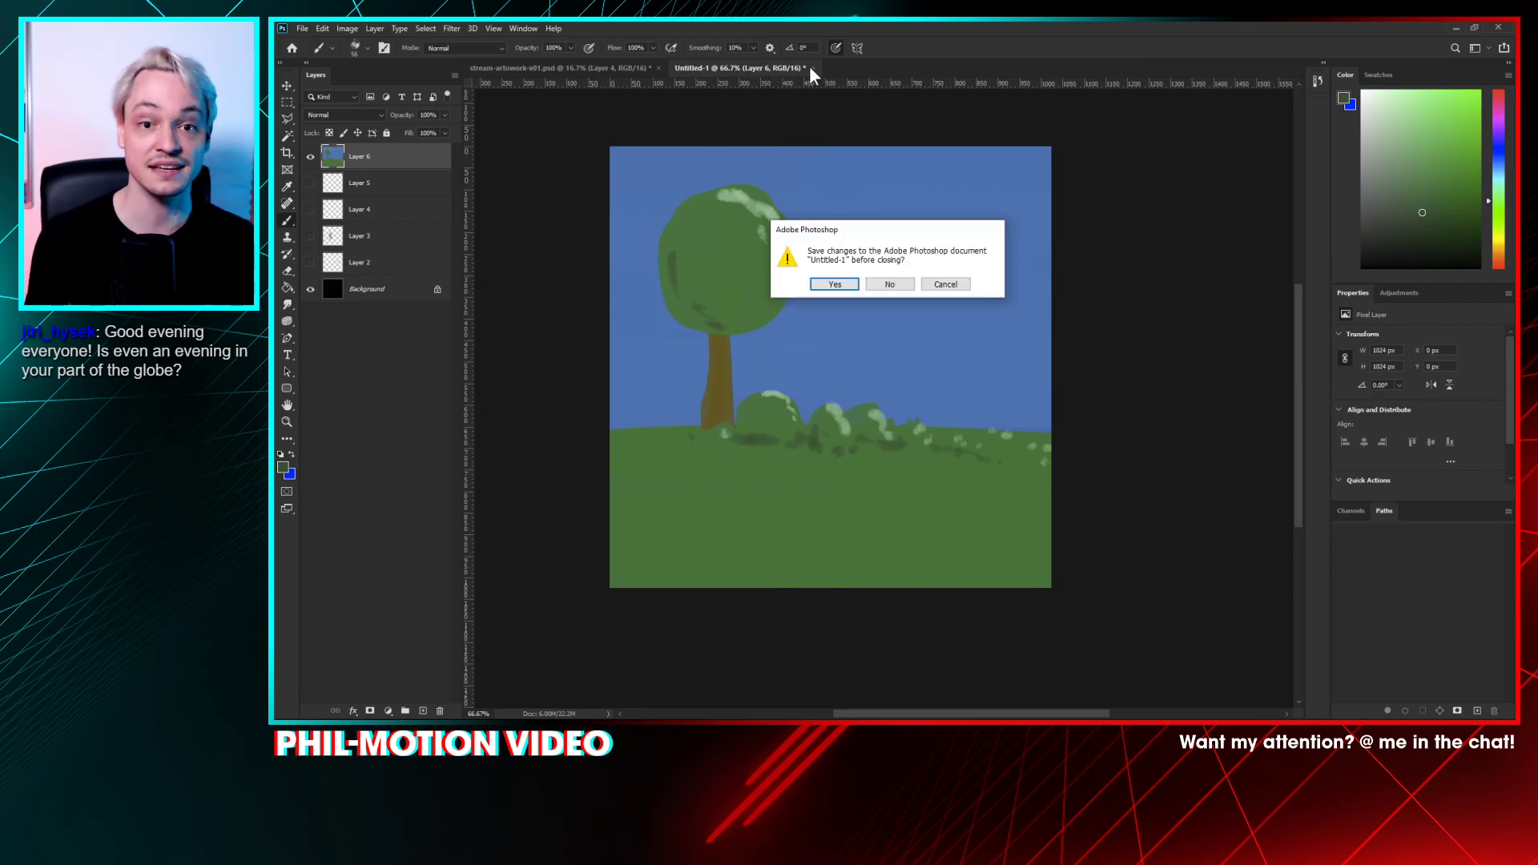
click(886, 284)
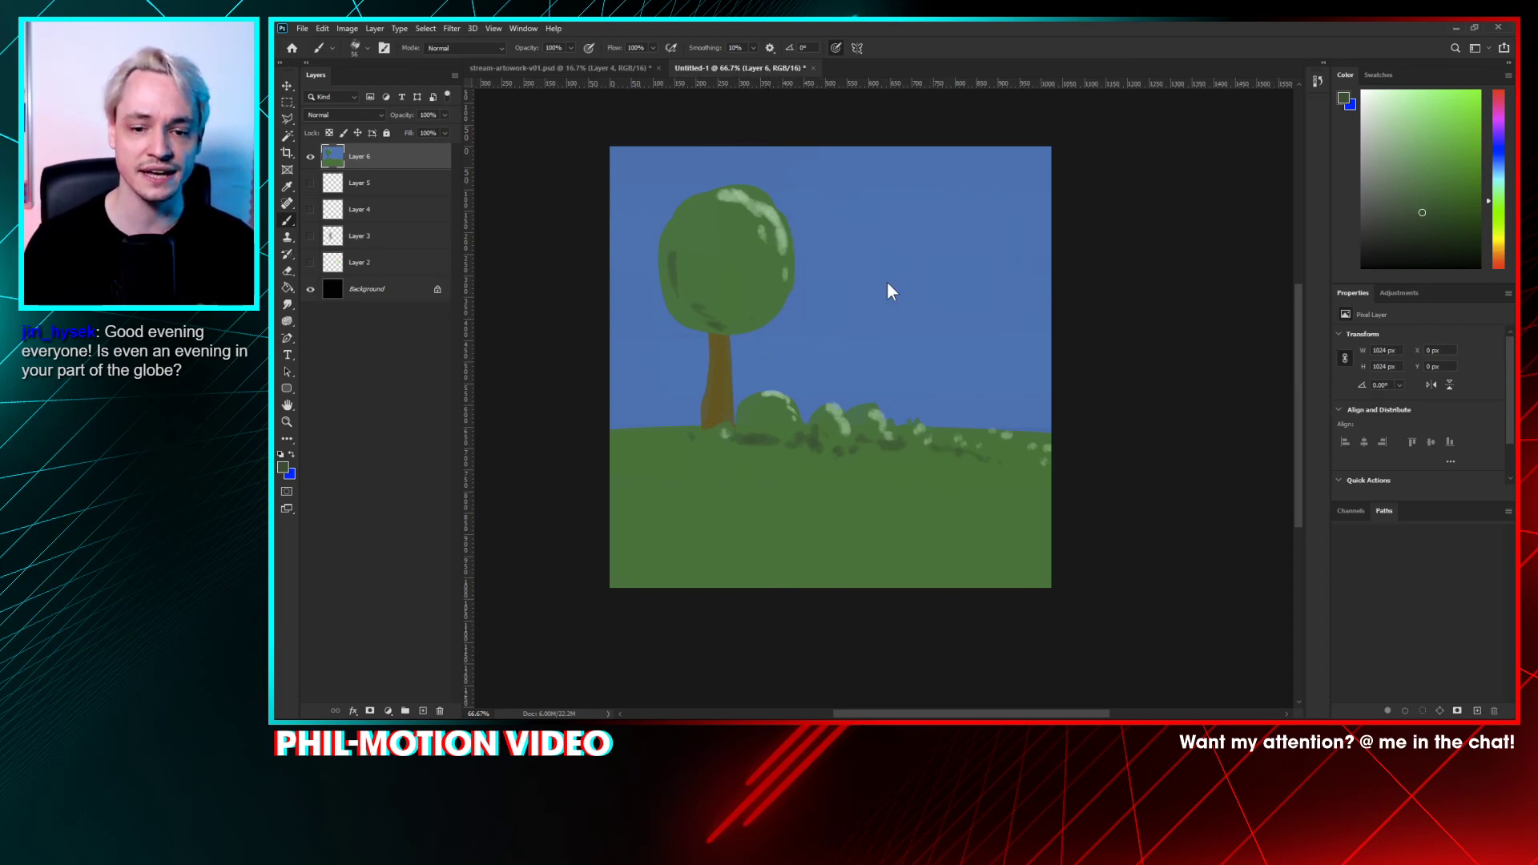
- Sample black from the tower's trunk and paint over the trunk's left edge on Layer 4
drag(856, 376, 857, 342)
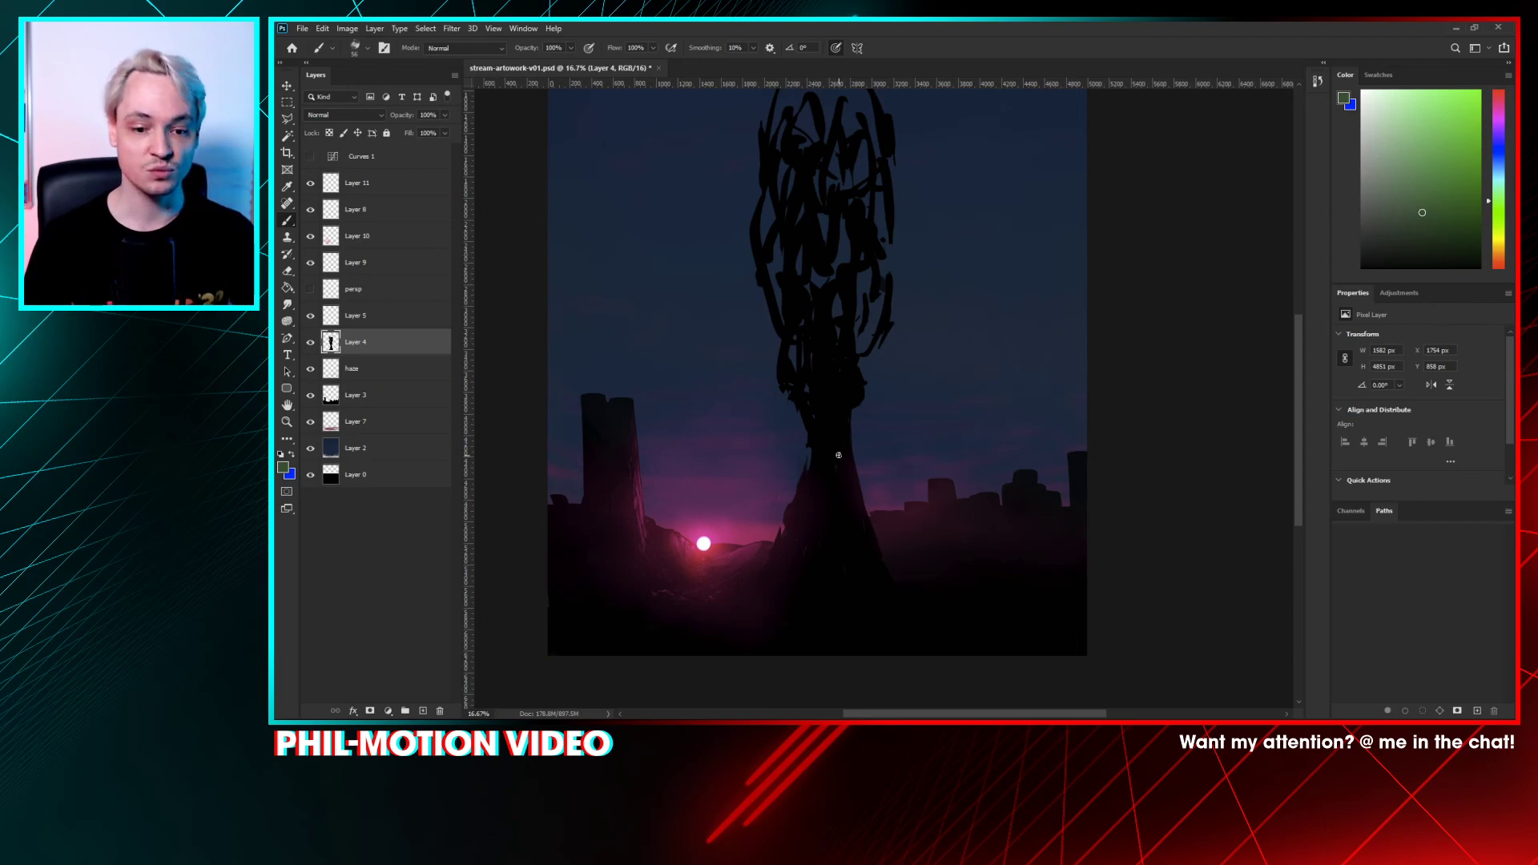
drag(907, 405, 883, 344)
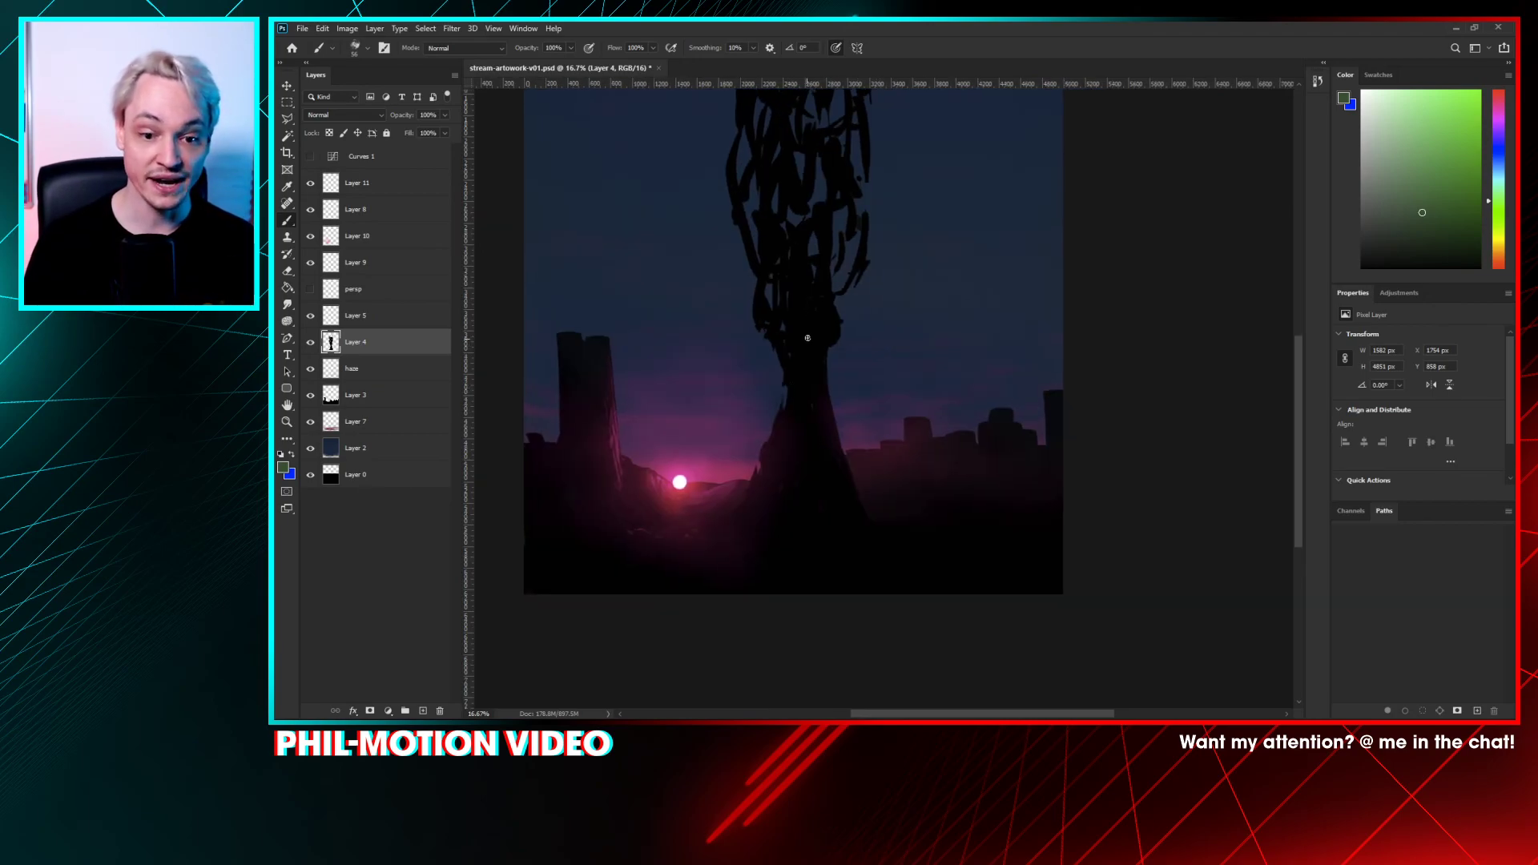
alt+click(810, 367)
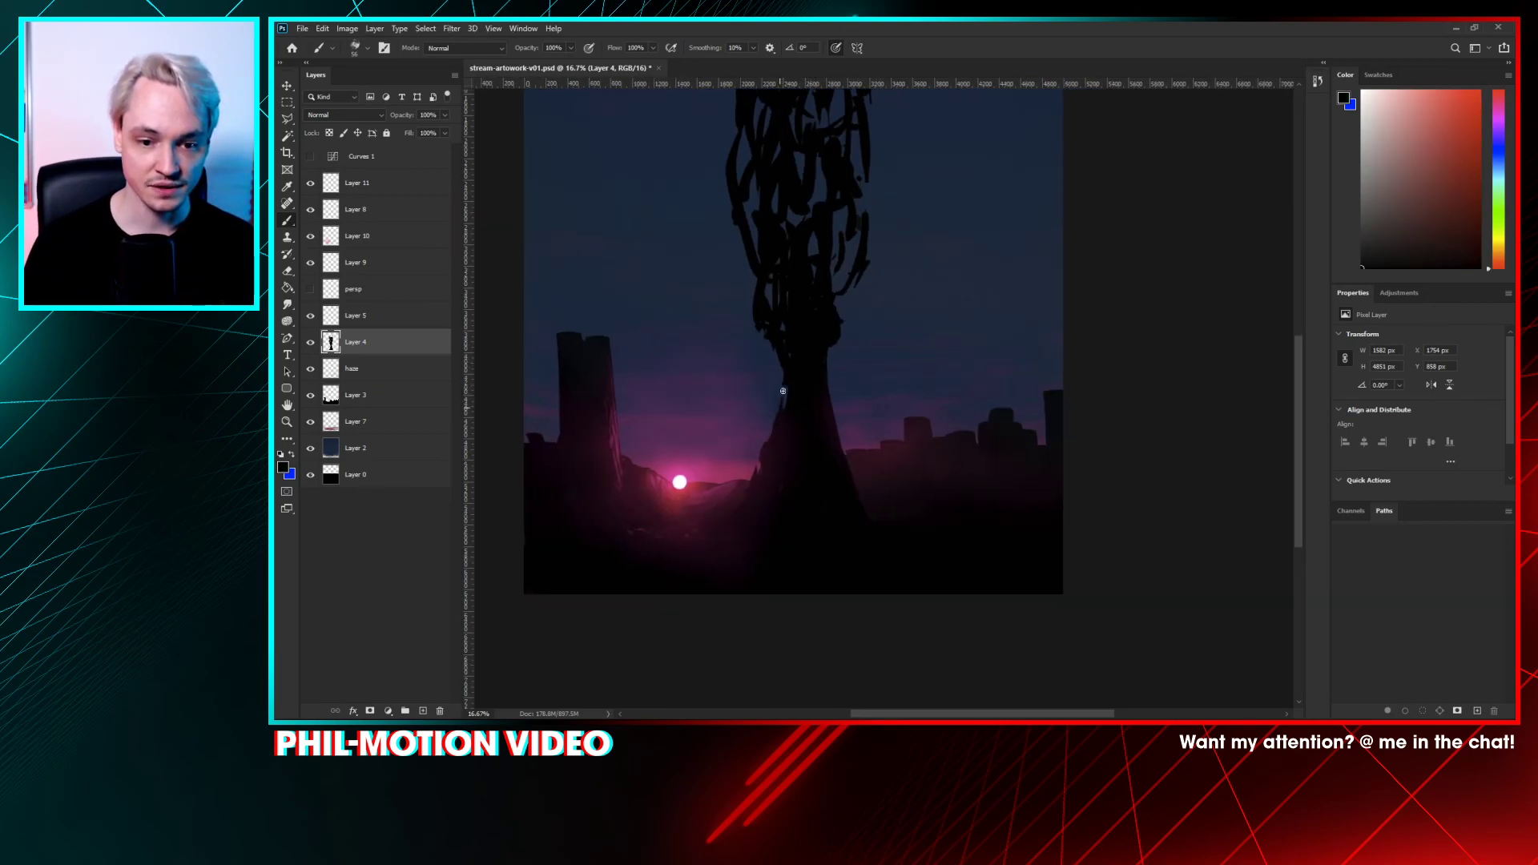
drag(773, 435, 761, 458)
- Paint thin black twigs on both sides of the trunk using the narrow elliptical brush rotated to -99°
drag(810, 406, 824, 458)
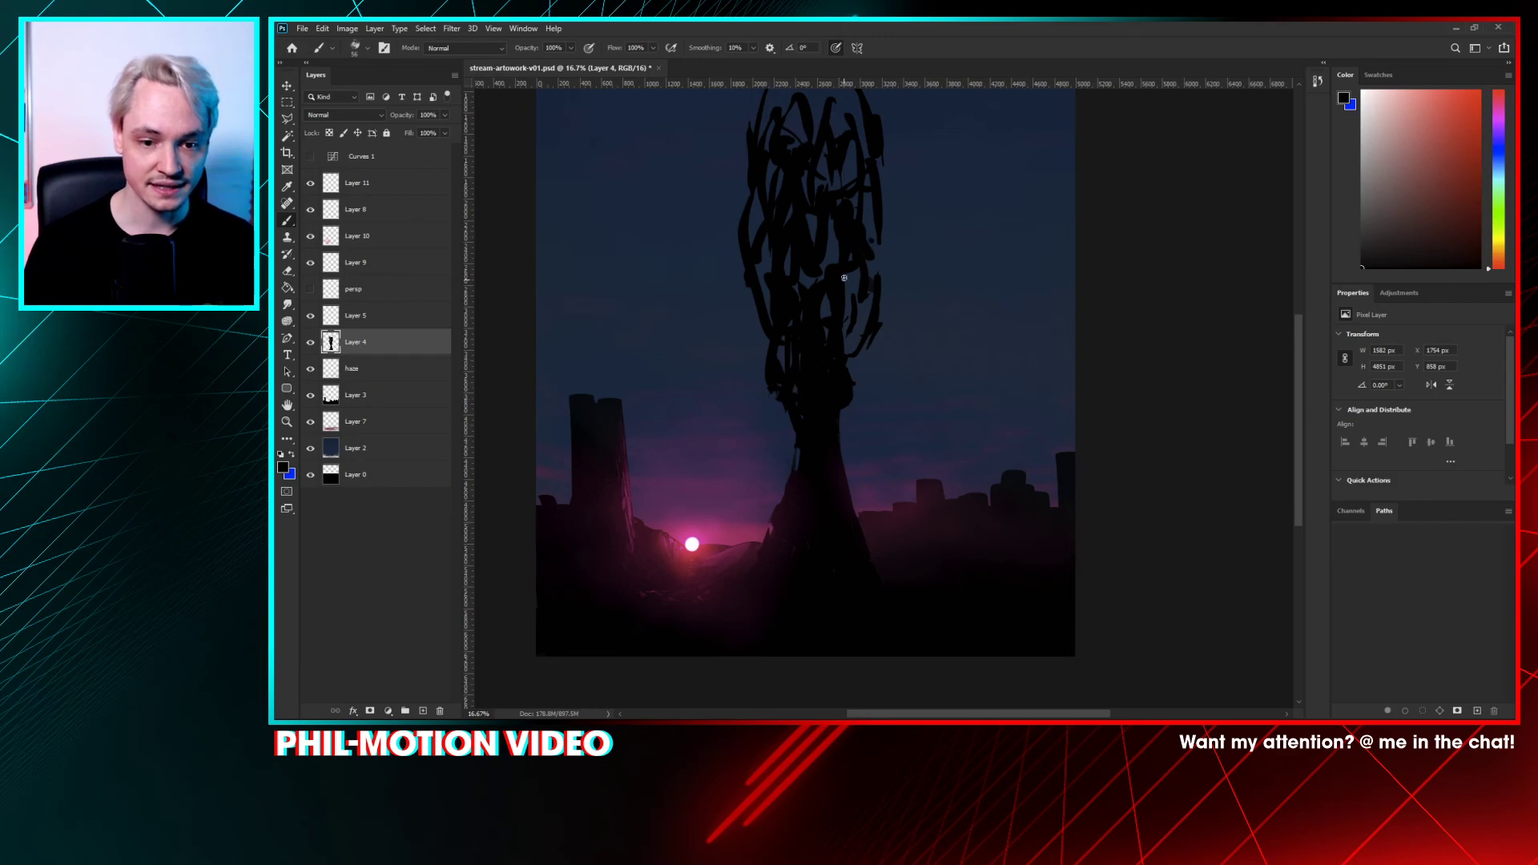
drag(834, 290, 841, 347)
right_click(849, 334)
click(882, 377)
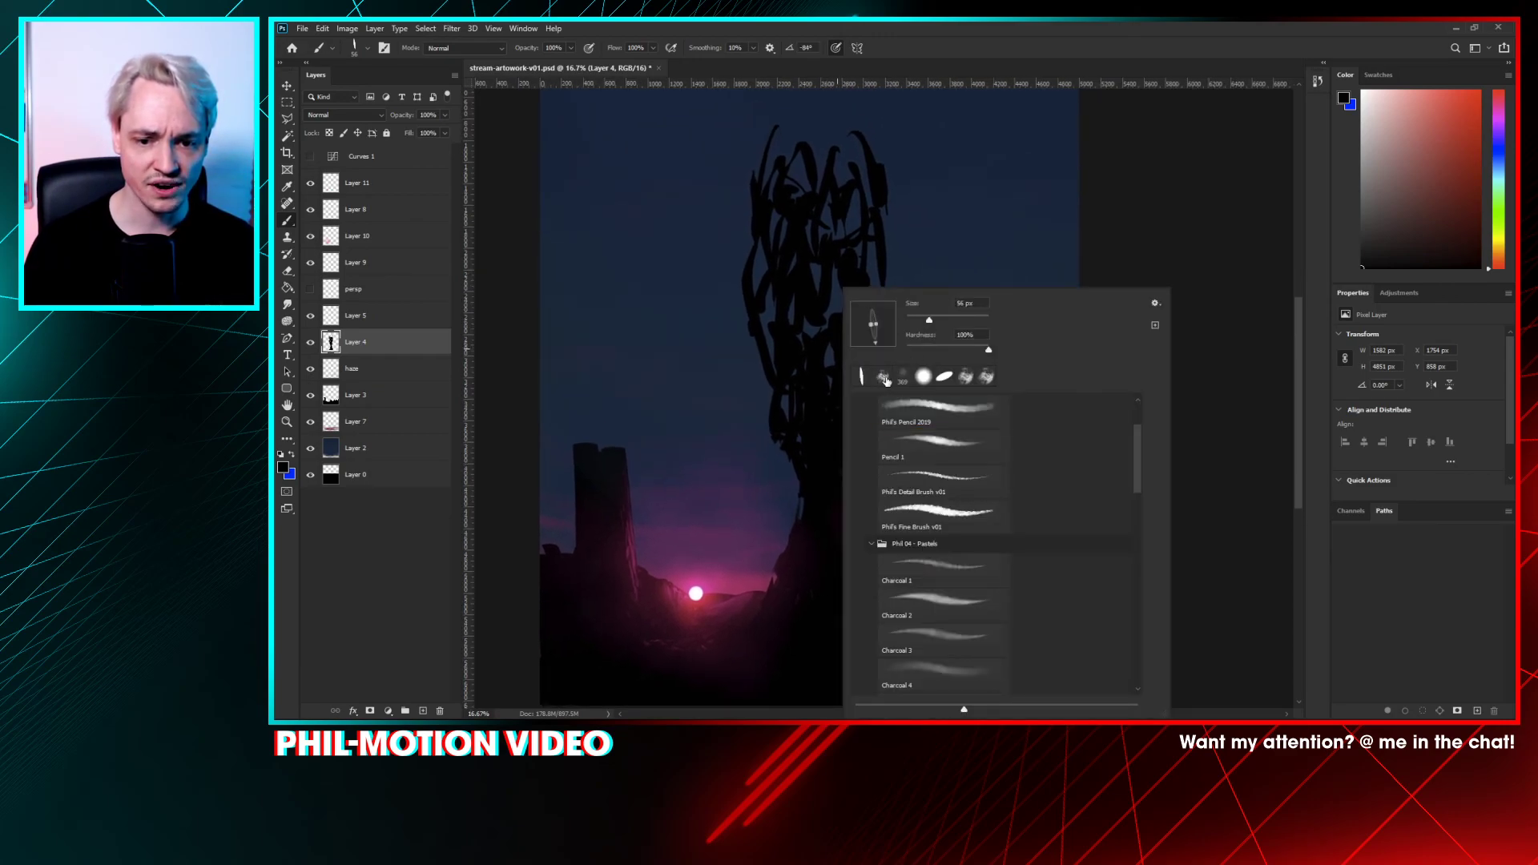
click(942, 378)
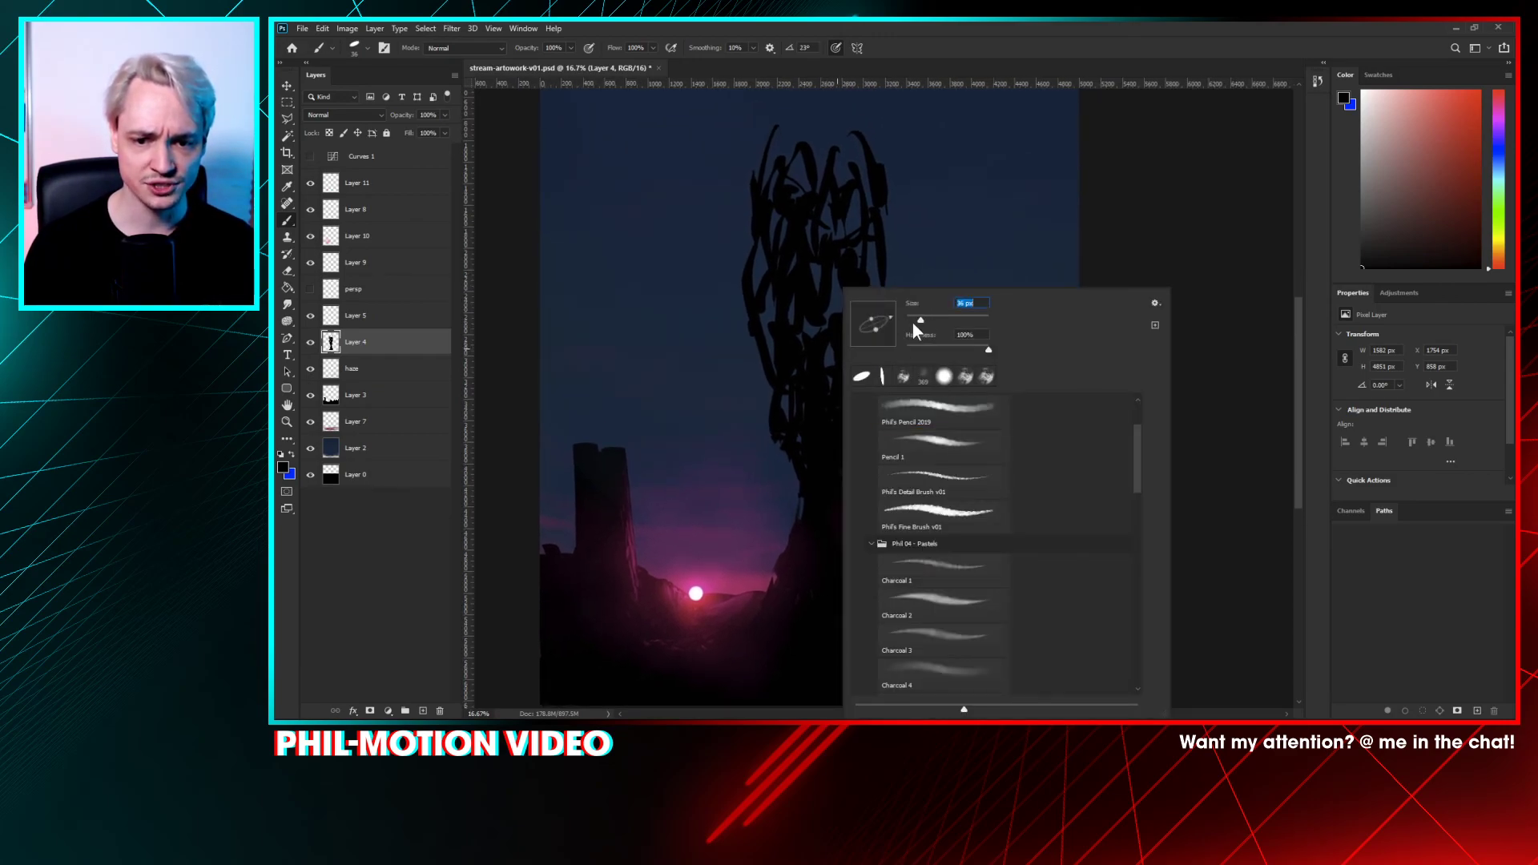
drag(870, 333, 871, 334)
click(787, 443)
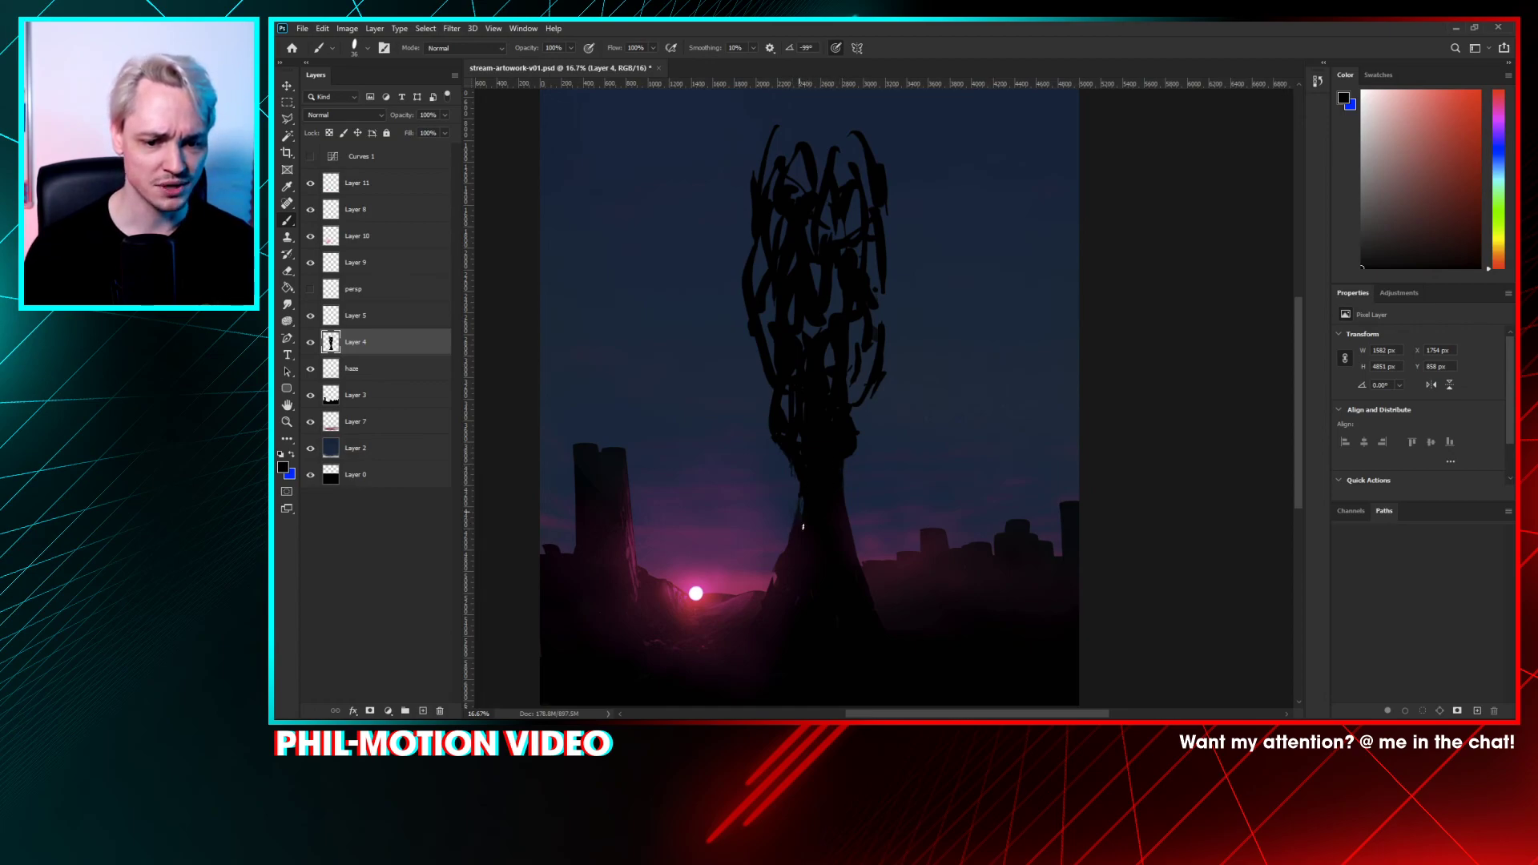
drag(847, 484, 849, 519)
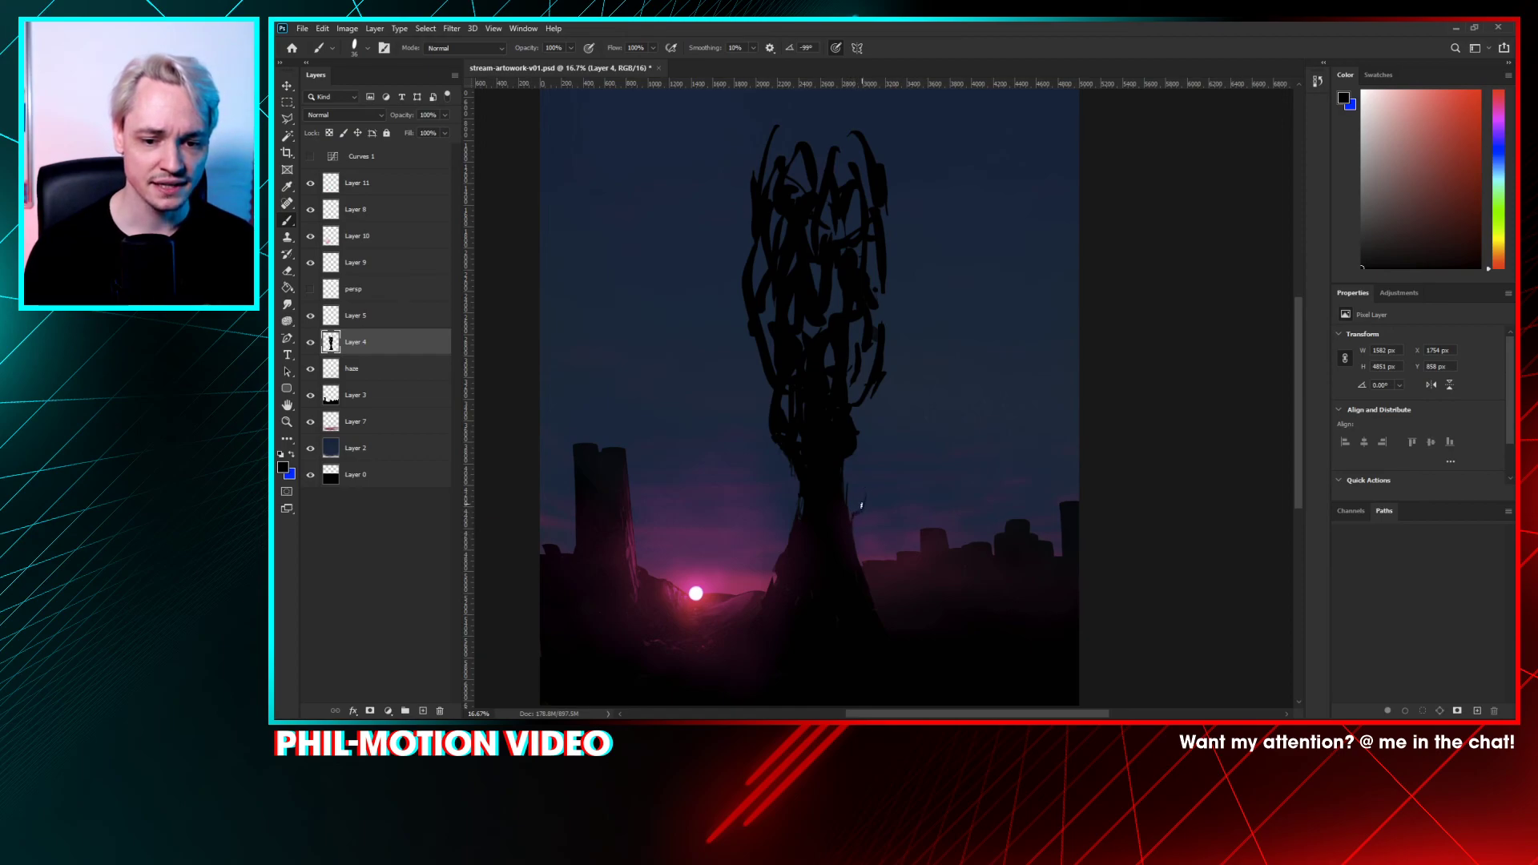
drag(856, 512, 875, 464)
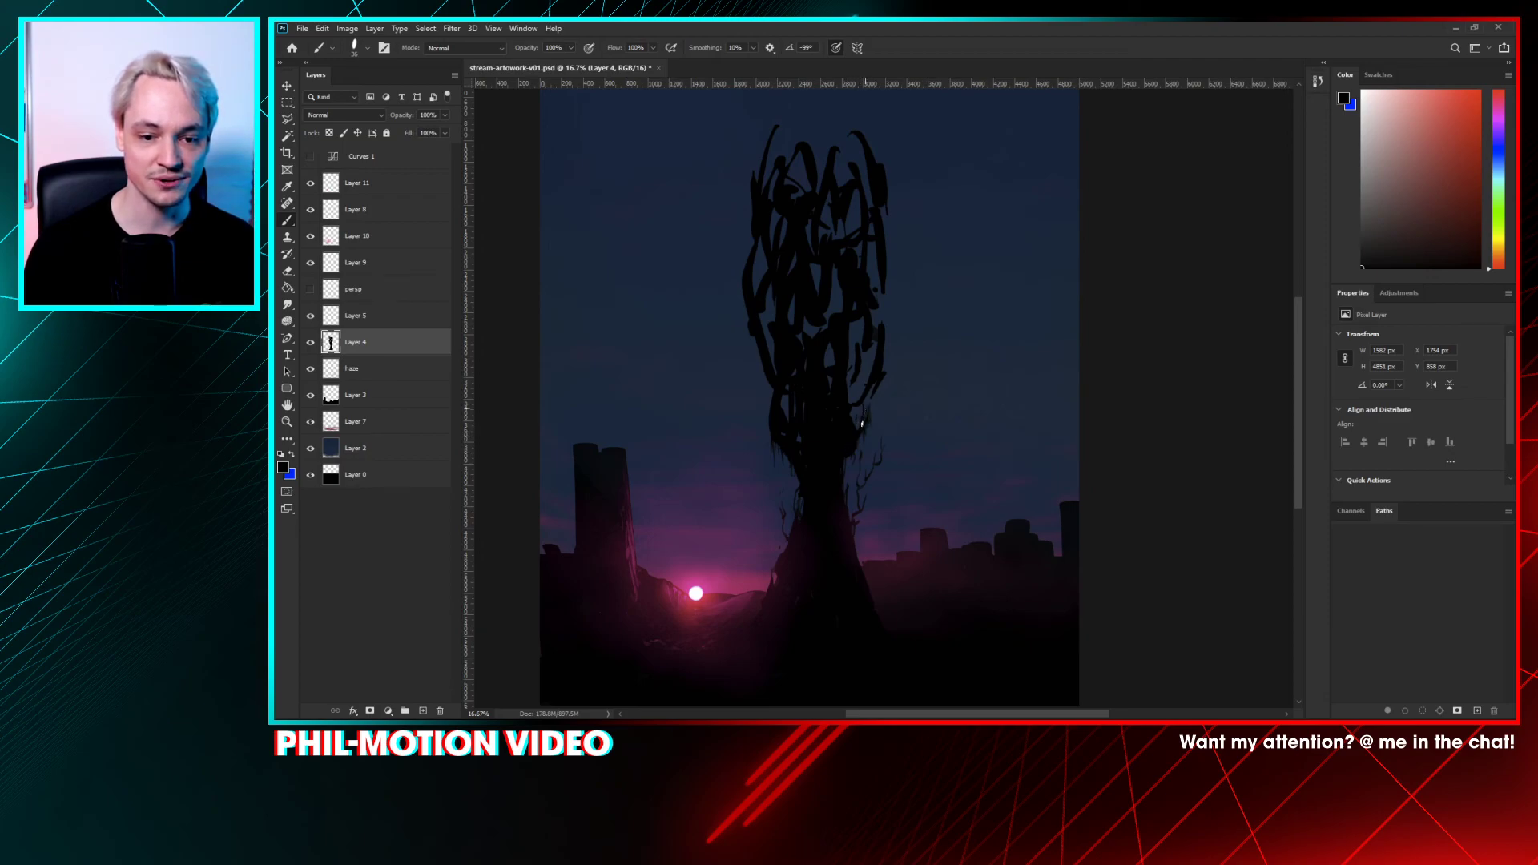
- Set the elliptical brush size to 44 px
drag(862, 424, 846, 459)
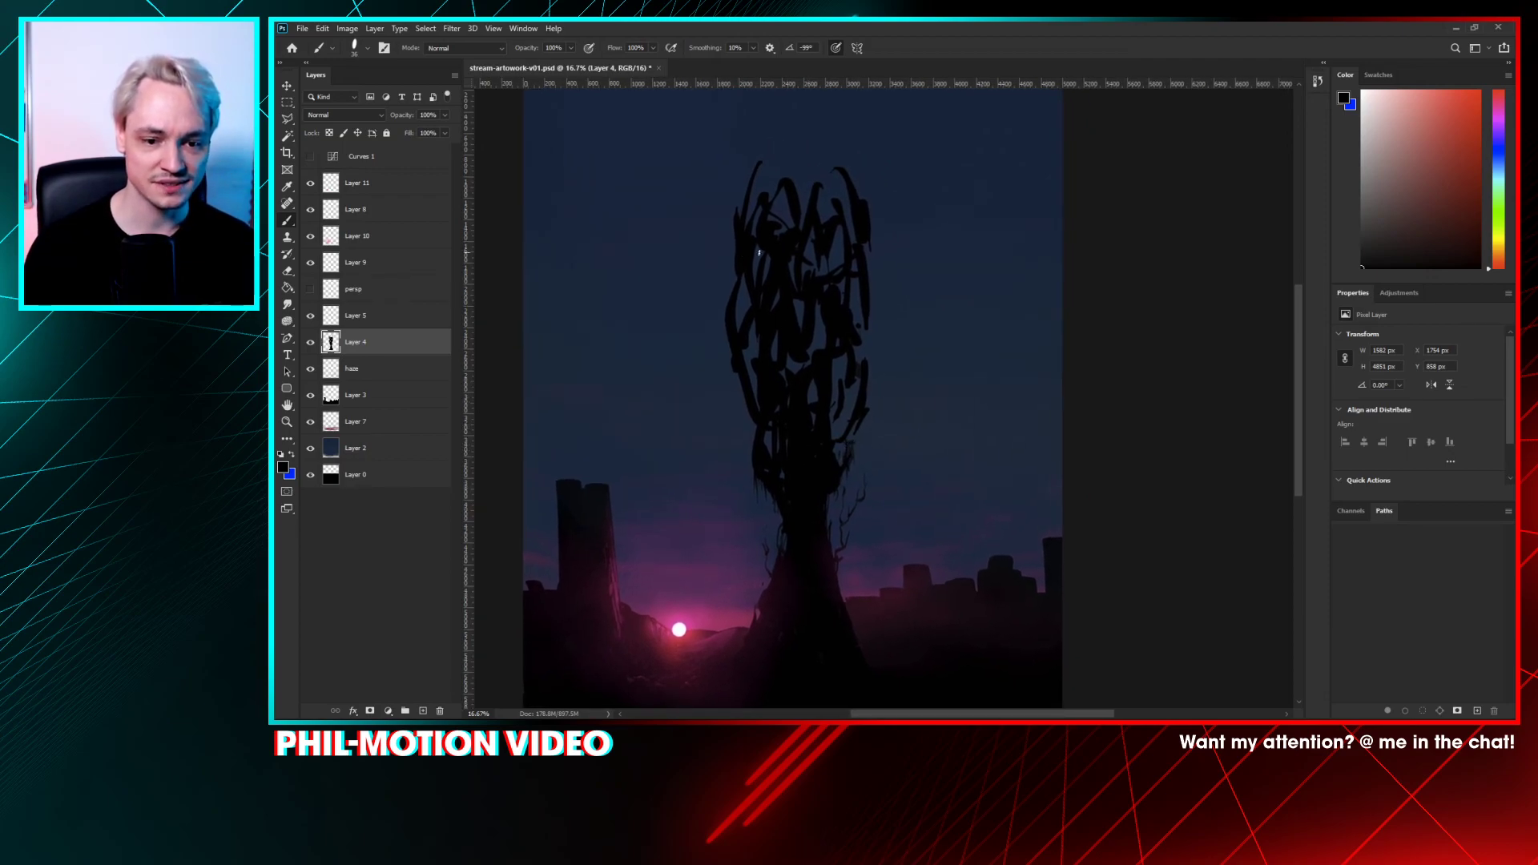
right_click(844, 313)
drag(872, 315, 907, 318)
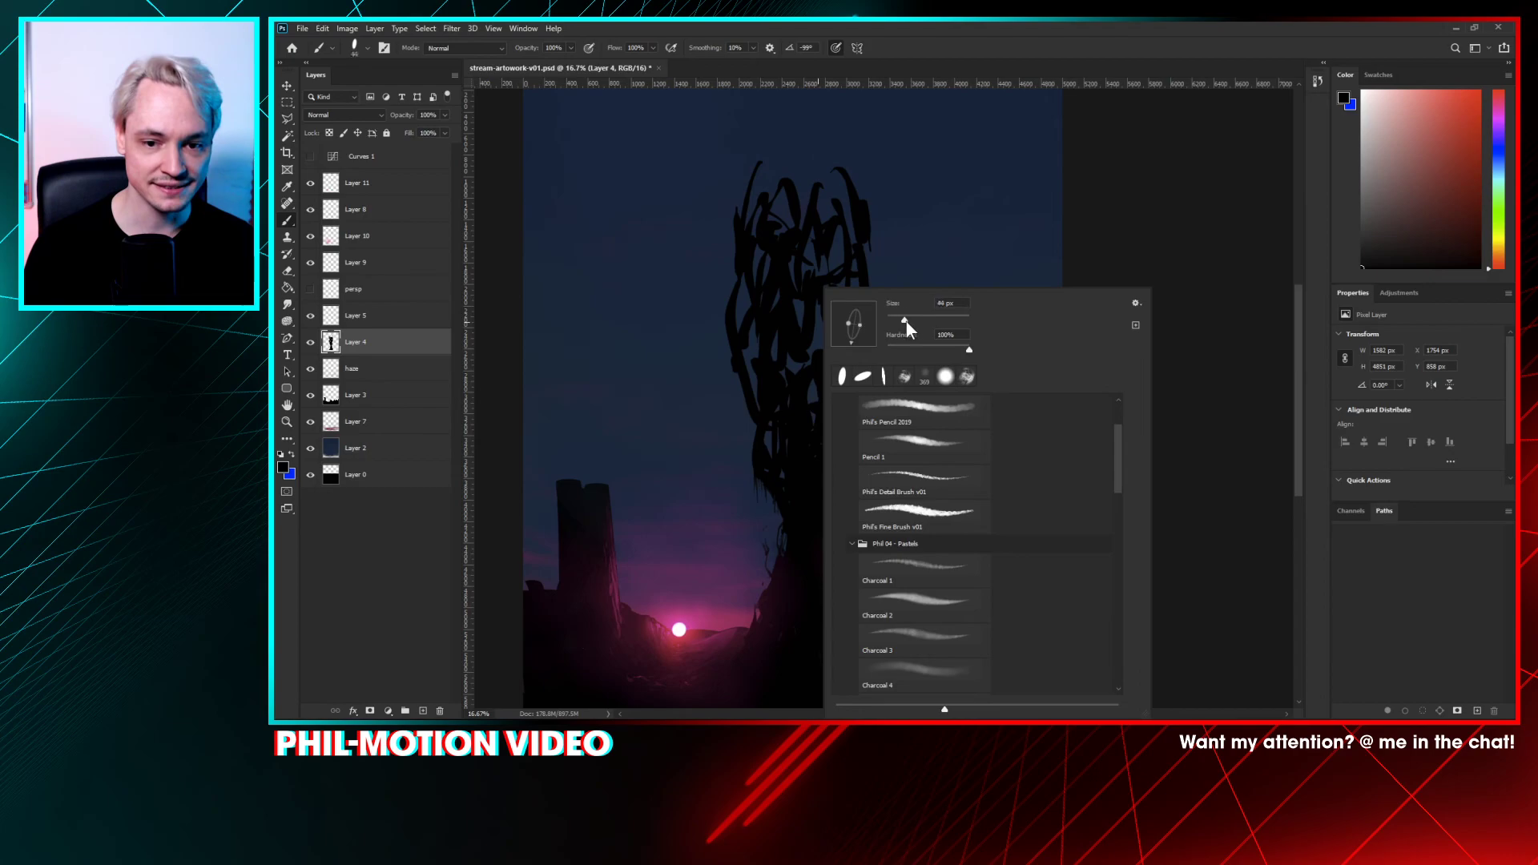
key(Return)
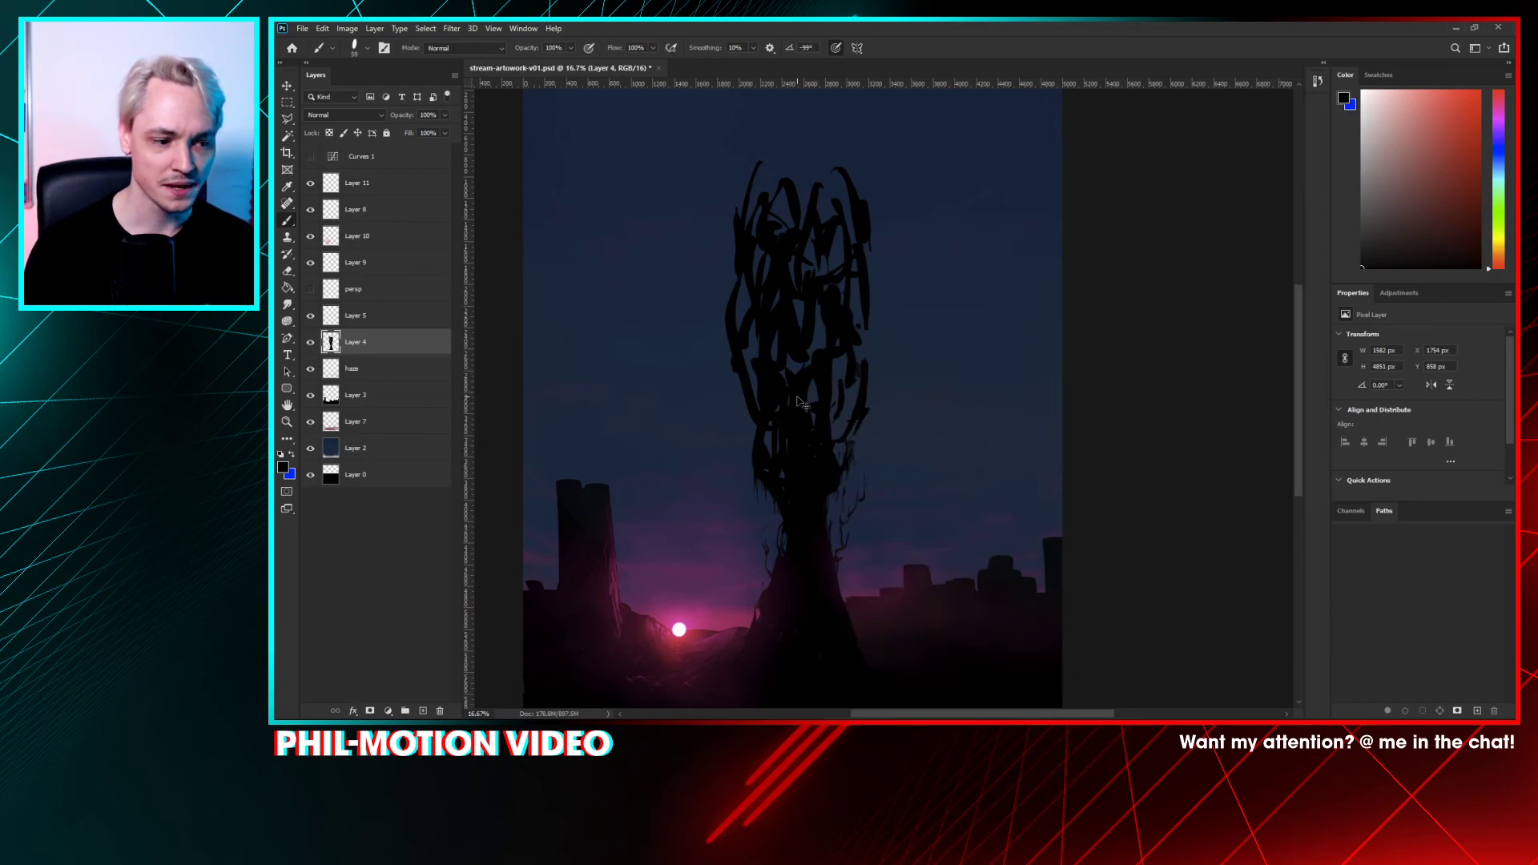
- Erase the tangled upper branches of the tower on Layer 4, keeping the trunk and its base
key(ctrl+minus)
key(ctrl+minus)
key(ctrl+minus)
key(ctrl+minus)
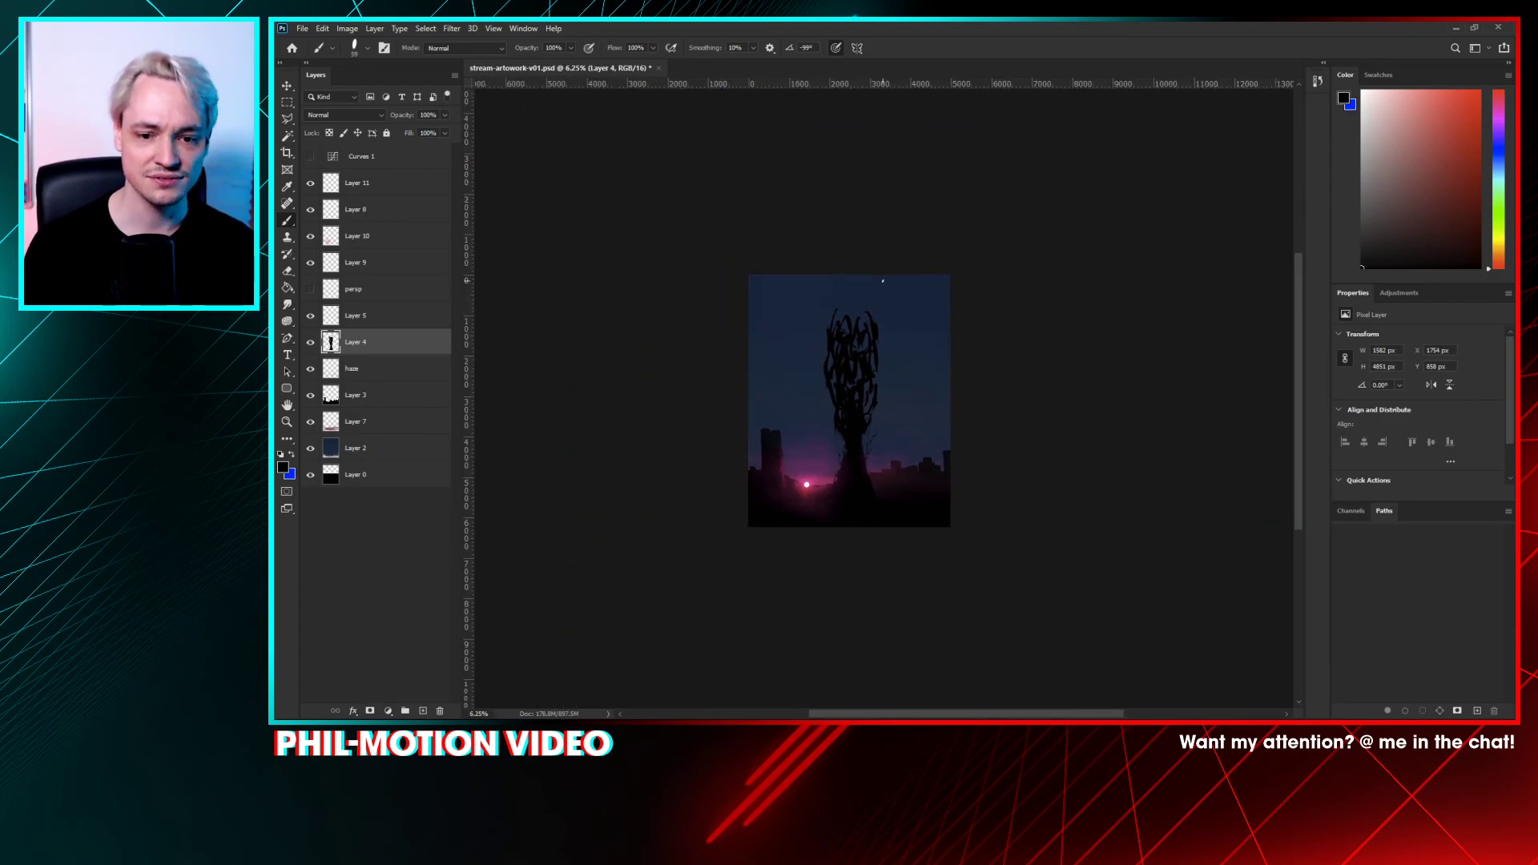
key(e)
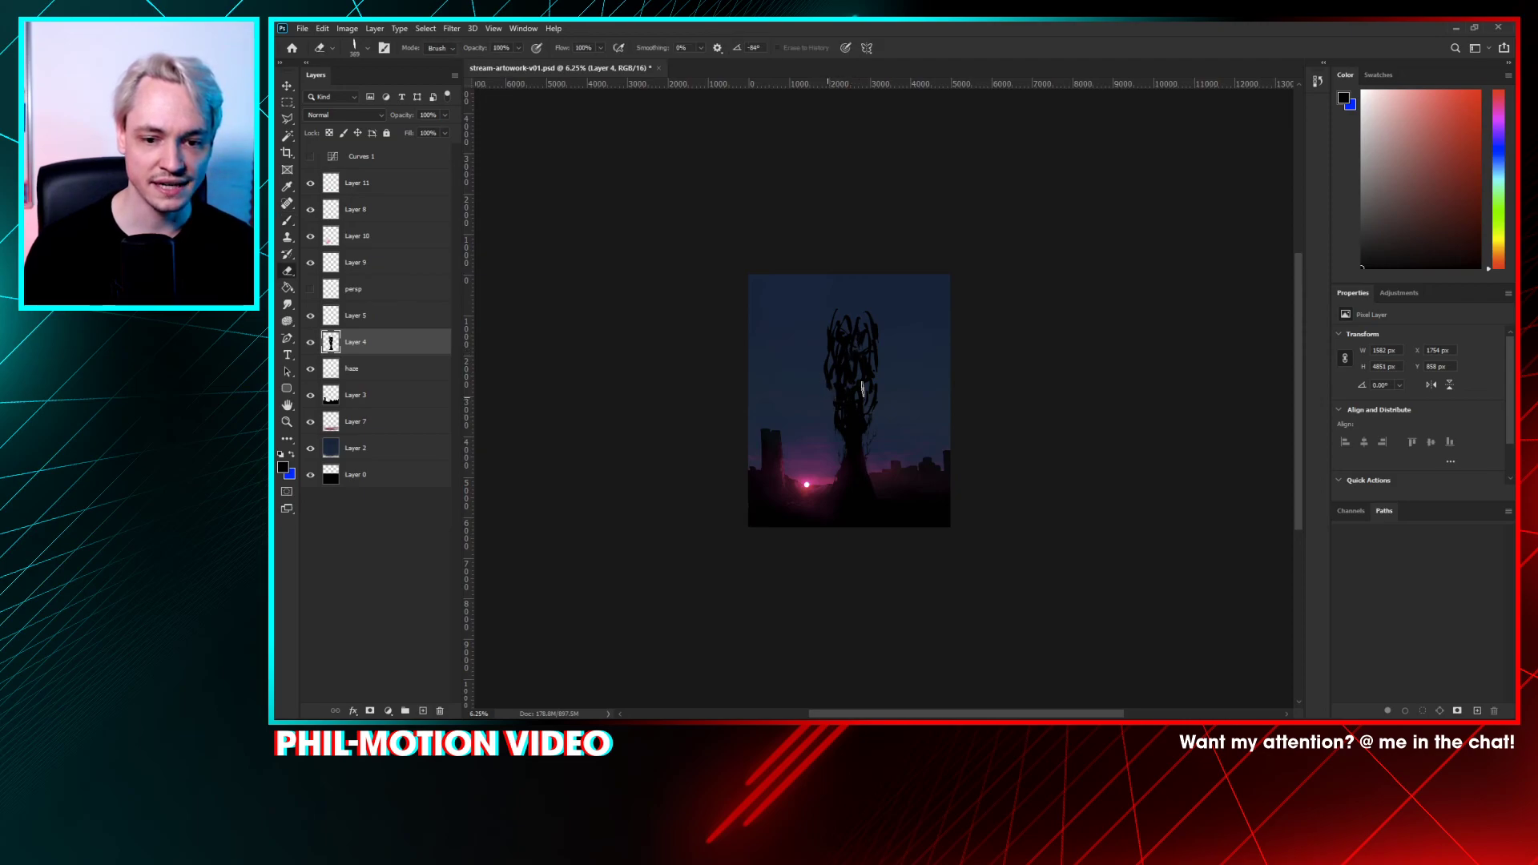
mouse_move(835, 393)
mouse_down()
mouse_move(873, 383)
mouse_move(819, 389)
mouse_move(877, 350)
mouse_move(836, 362)
mouse_move(864, 348)
mouse_move(810, 325)
mouse_move(854, 318)
mouse_move(807, 356)
mouse_move(858, 329)
mouse_move(875, 360)
mouse_up()
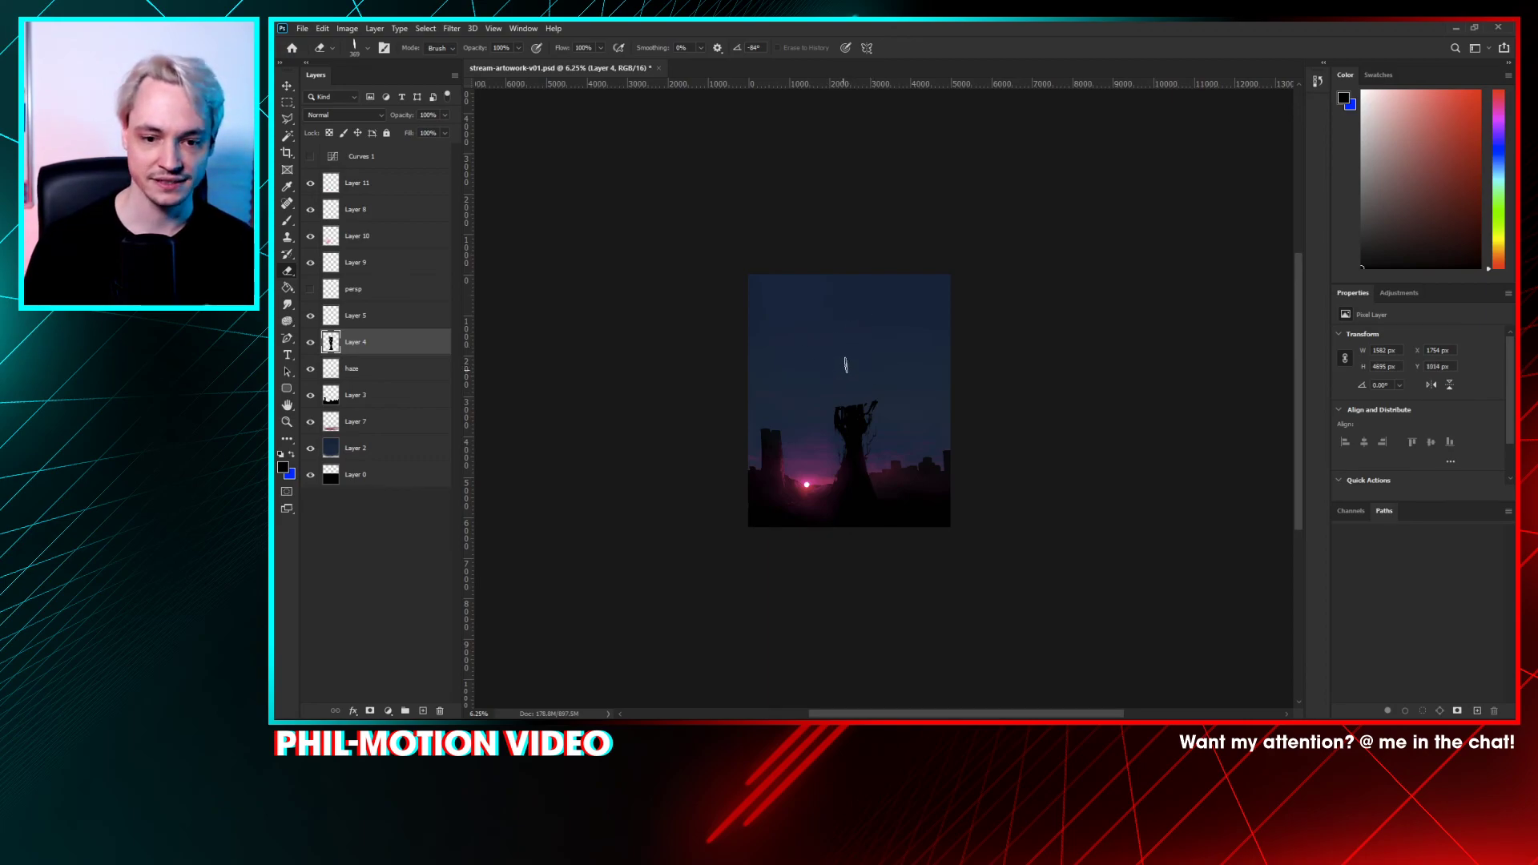
- Switch to the Brush tool and set the elliptical brush size to 385 px
right_click(863, 311)
key(Escape)
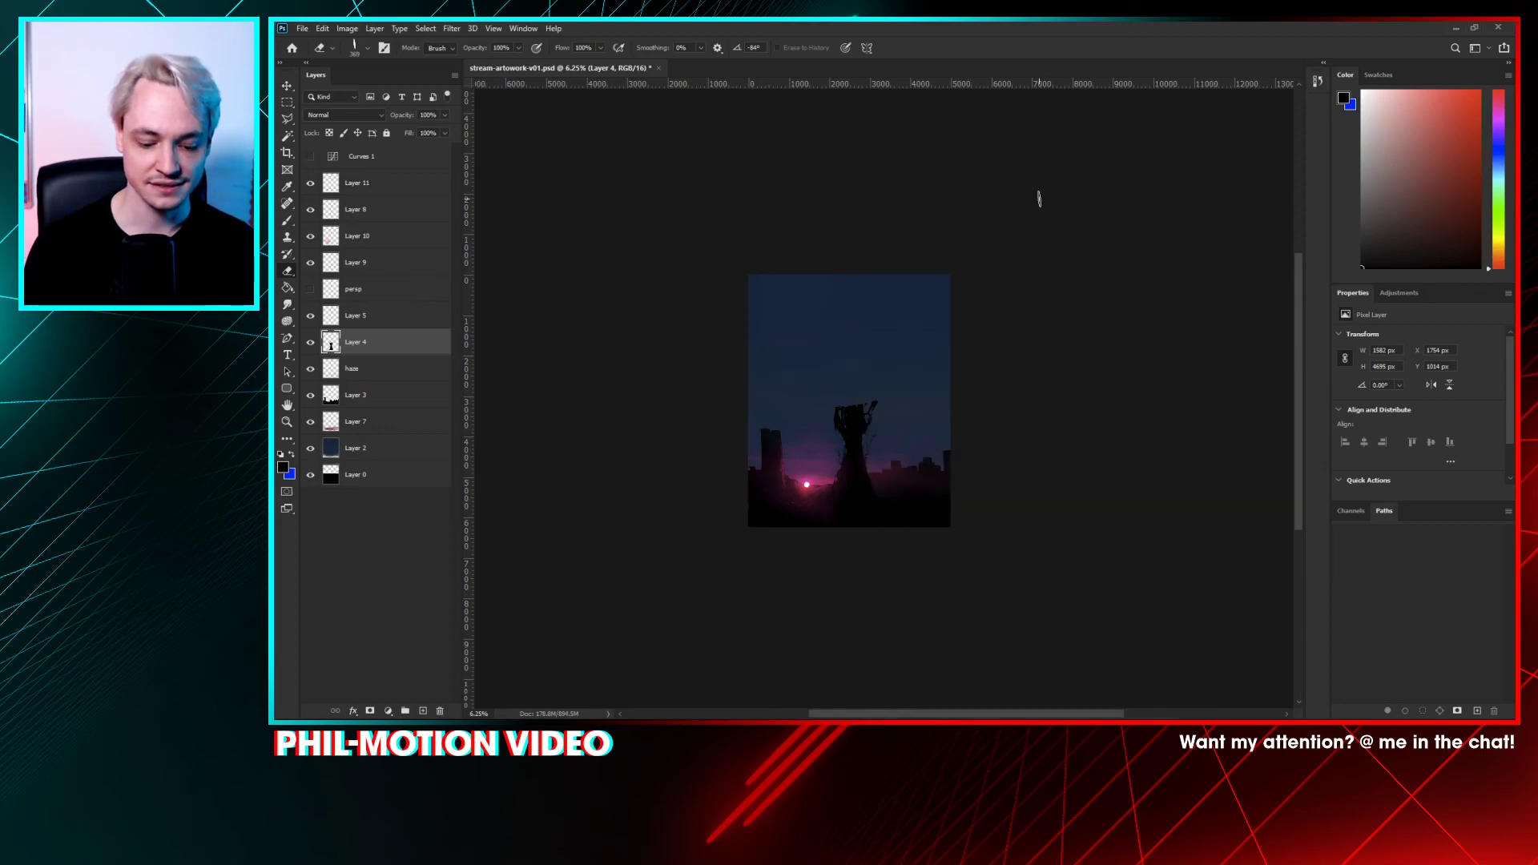
key(v)
key(b)
right_click(860, 340)
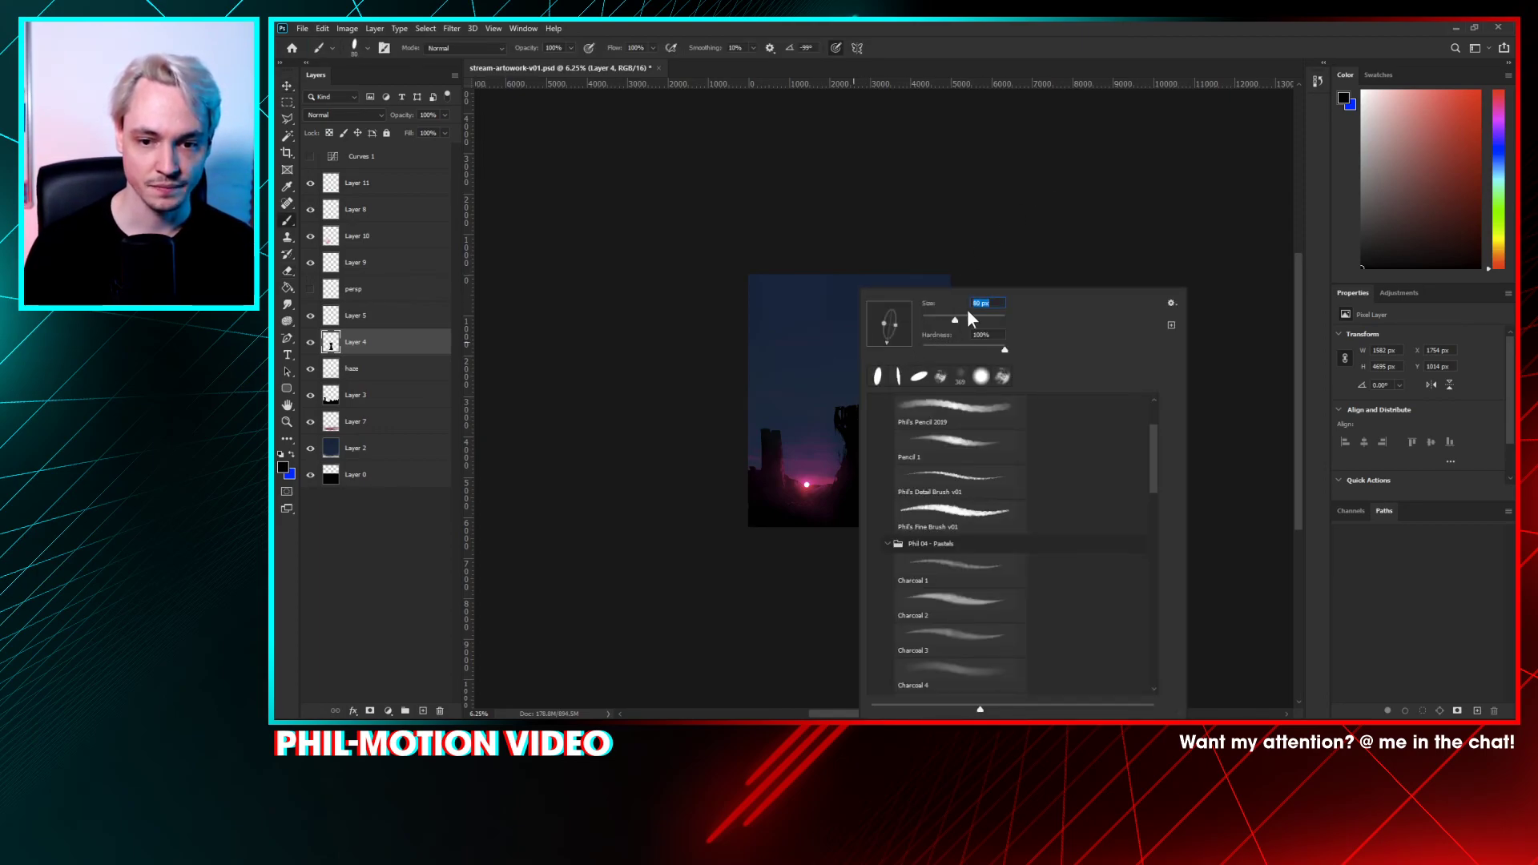
drag(987, 318, 991, 317)
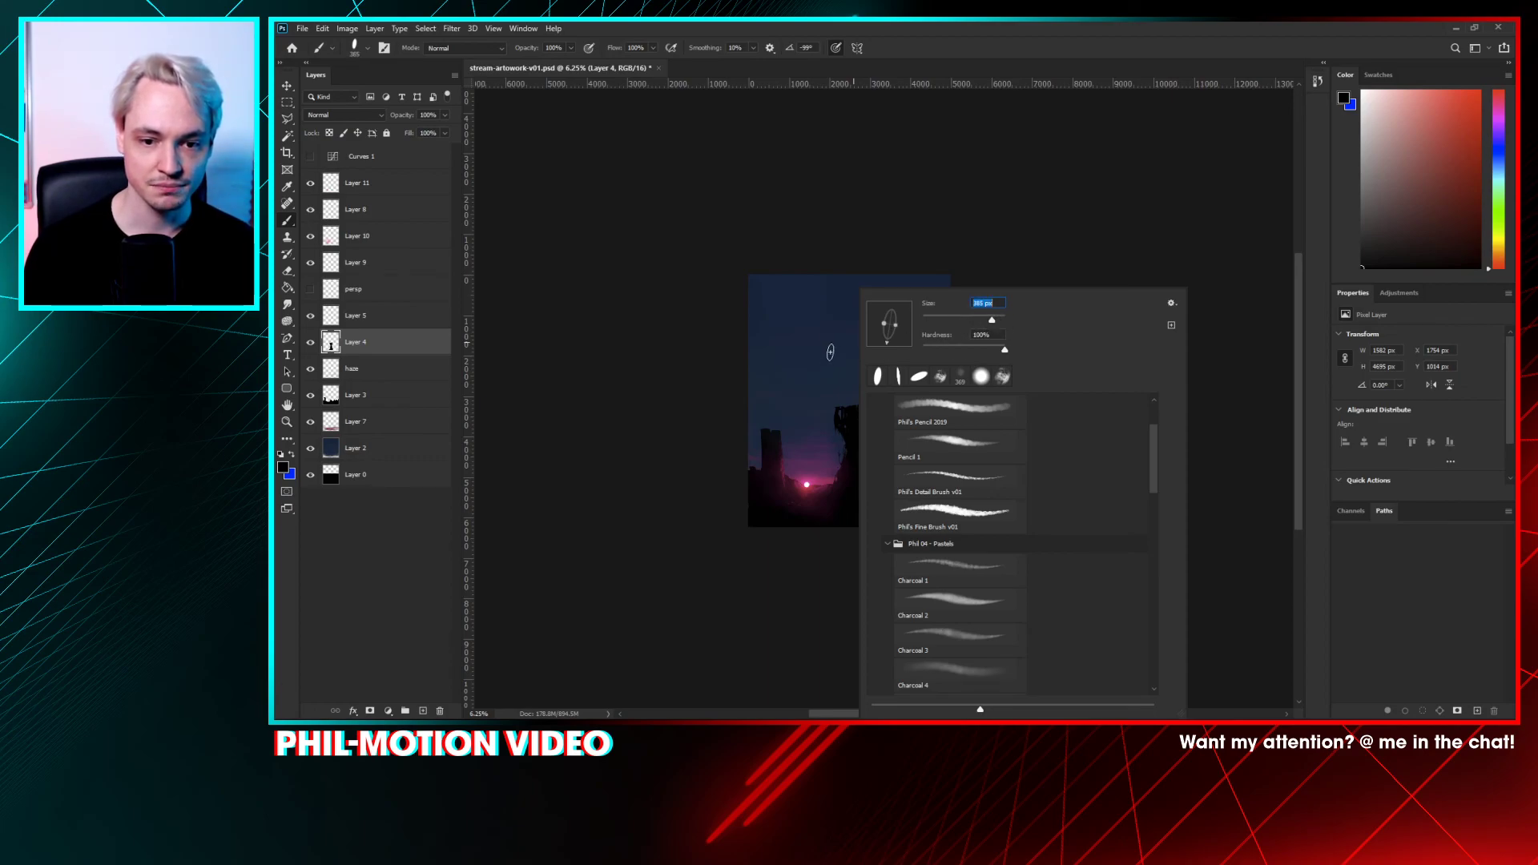
click(839, 356)
drag(842, 355, 846, 348)
key(ctrl+z)
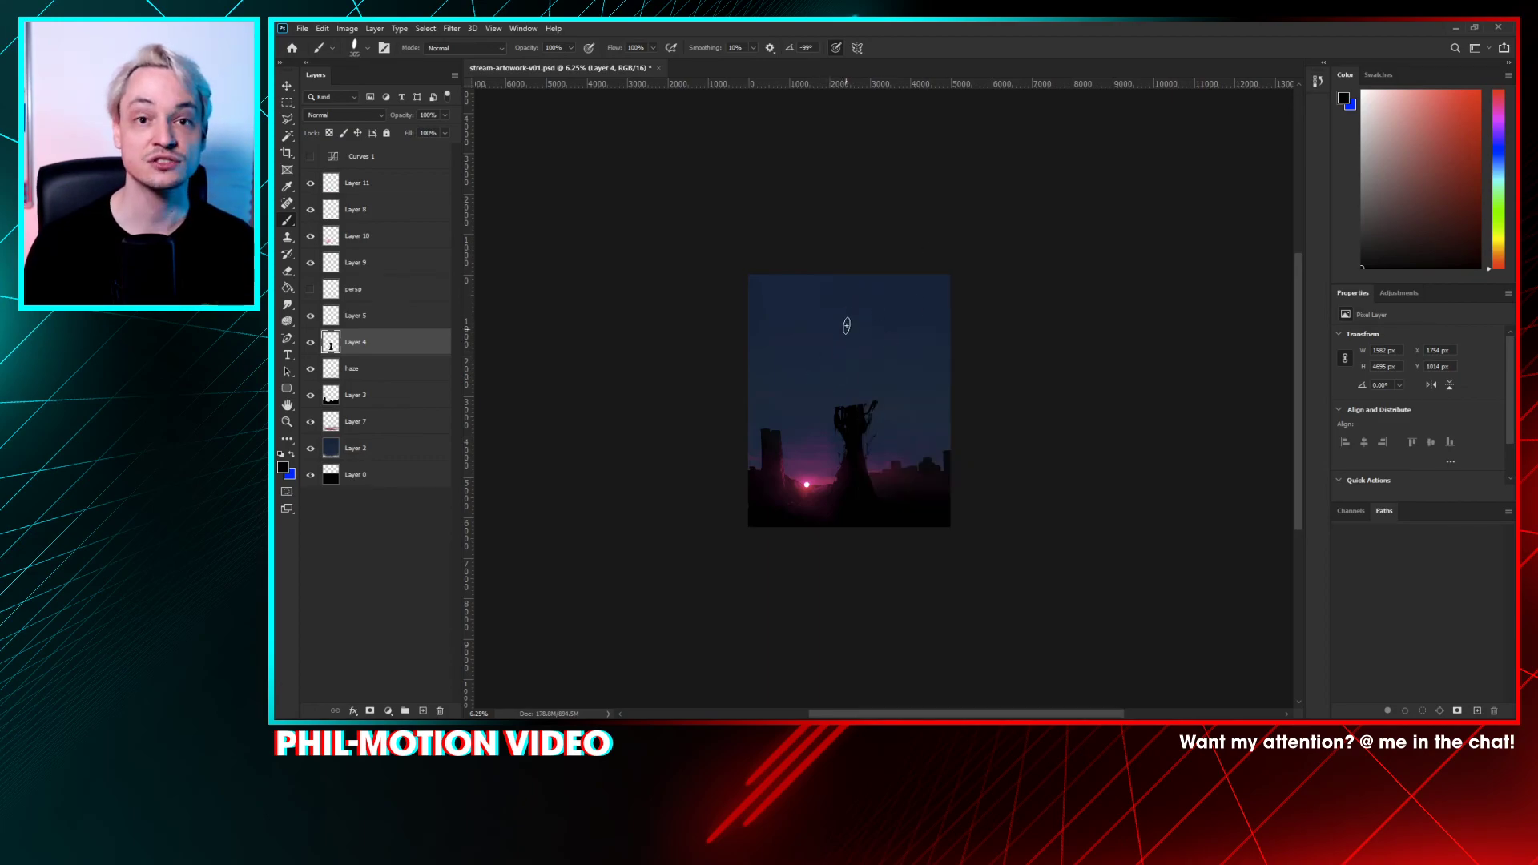
- Add a new layer above Layer 4 and save the document with maximized compatibility
click(422, 711)
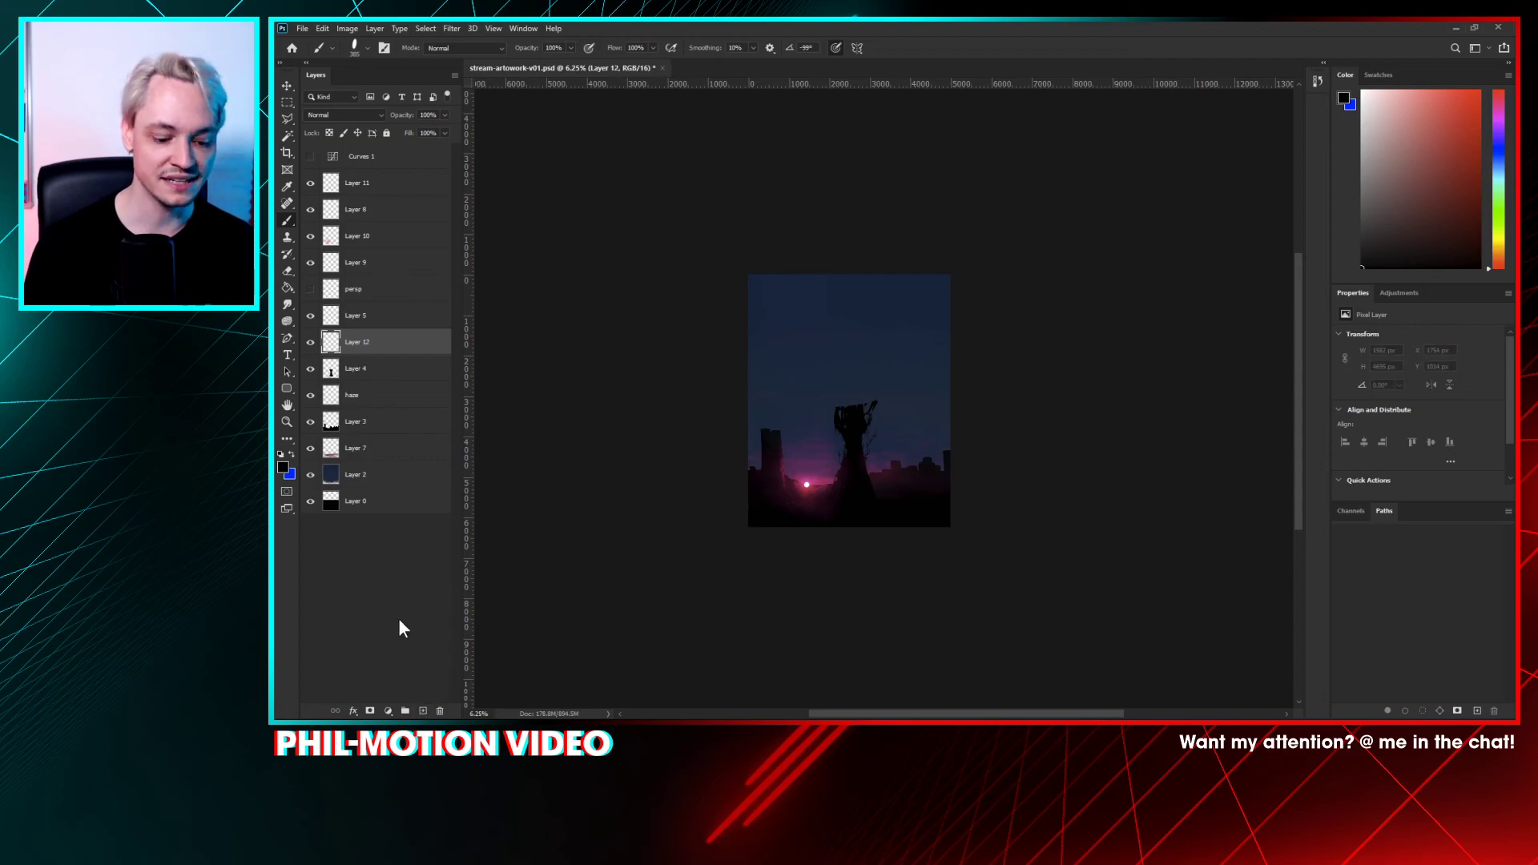
key(ctrl+s)
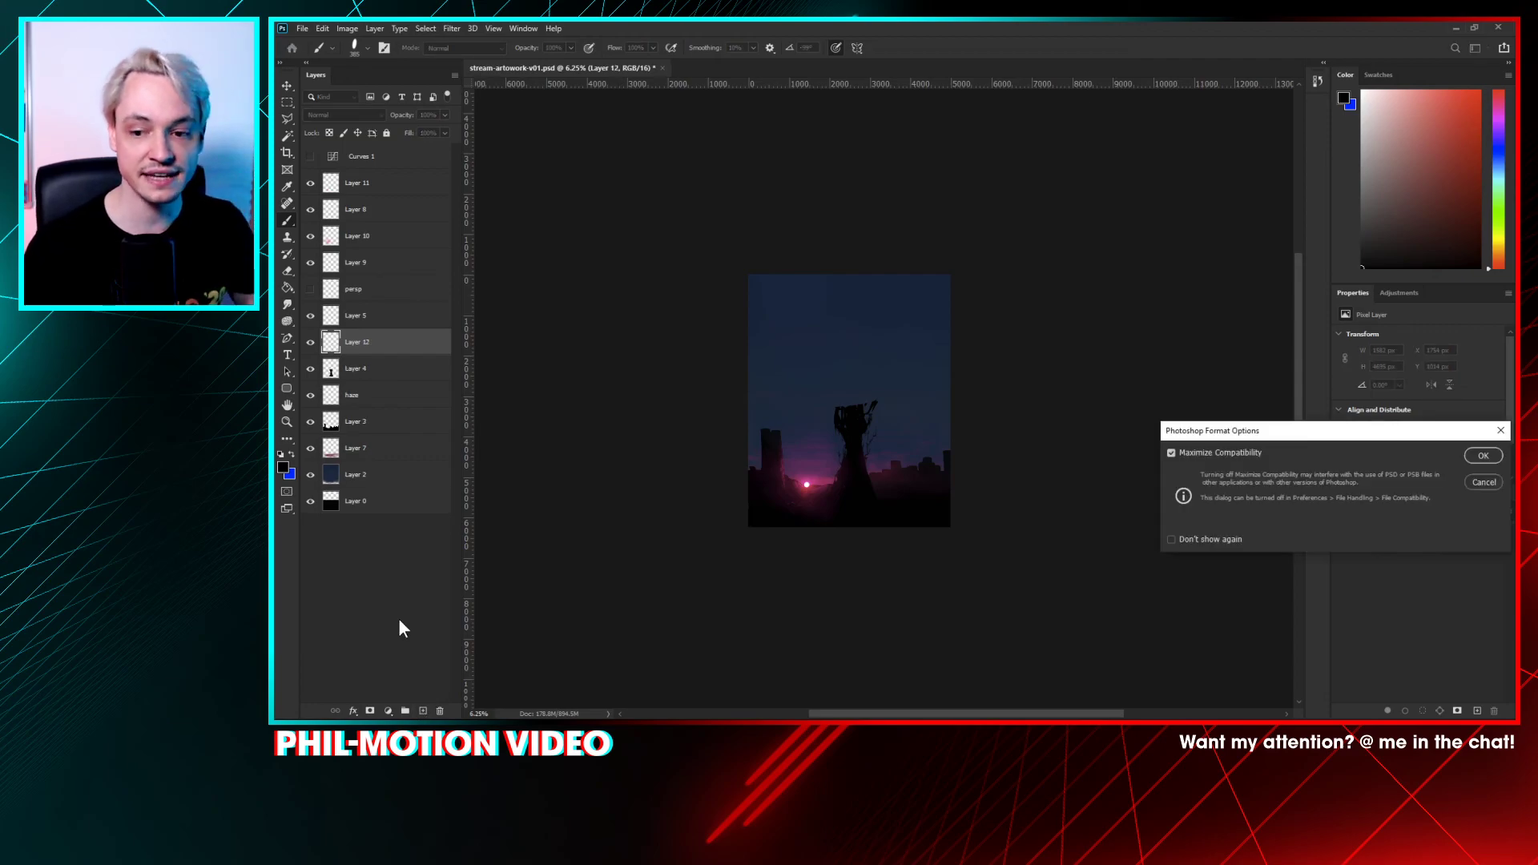
click(1482, 455)
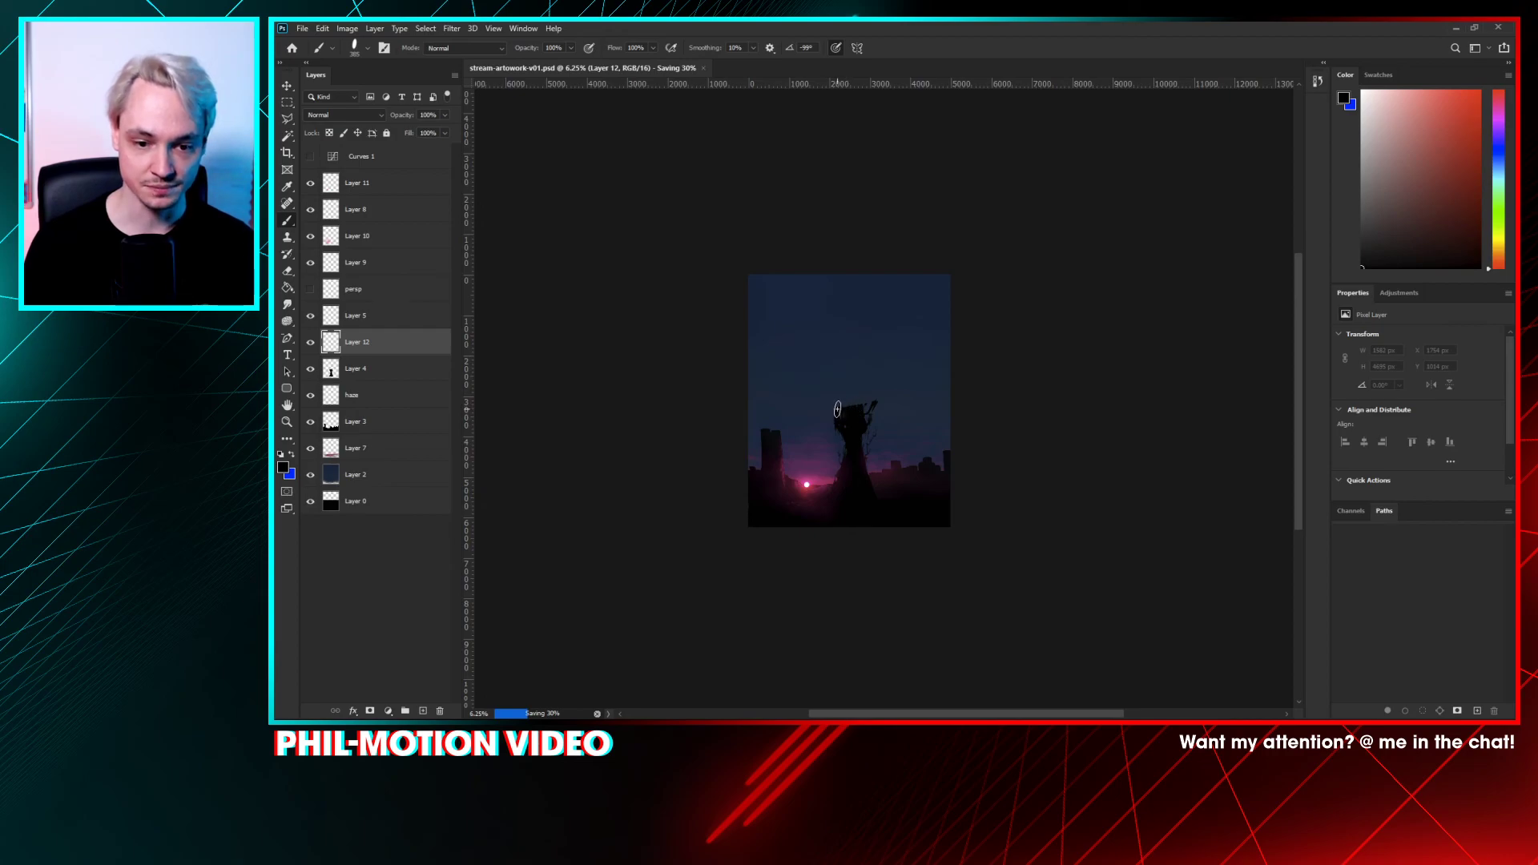
- Try to paint a large rounded black canopy on top of the tower's trunk
mouse_move(838, 410)
mouse_down()
mouse_move(820, 348)
mouse_move(874, 319)
mouse_move(902, 343)
mouse_move(887, 388)
mouse_move(862, 410)
mouse_move(902, 345)
mouse_move(876, 394)
mouse_move(840, 400)
mouse_move(840, 330)
mouse_move(890, 385)
mouse_move(848, 367)
mouse_move(854, 395)
mouse_move(825, 393)
mouse_move(895, 378)
mouse_move(870, 413)
mouse_move(873, 349)
mouse_move(860, 361)
mouse_move(830, 345)
mouse_move(903, 334)
mouse_move(889, 322)
mouse_move(886, 366)
mouse_move(826, 379)
mouse_move(843, 339)
mouse_move(873, 400)
mouse_up()
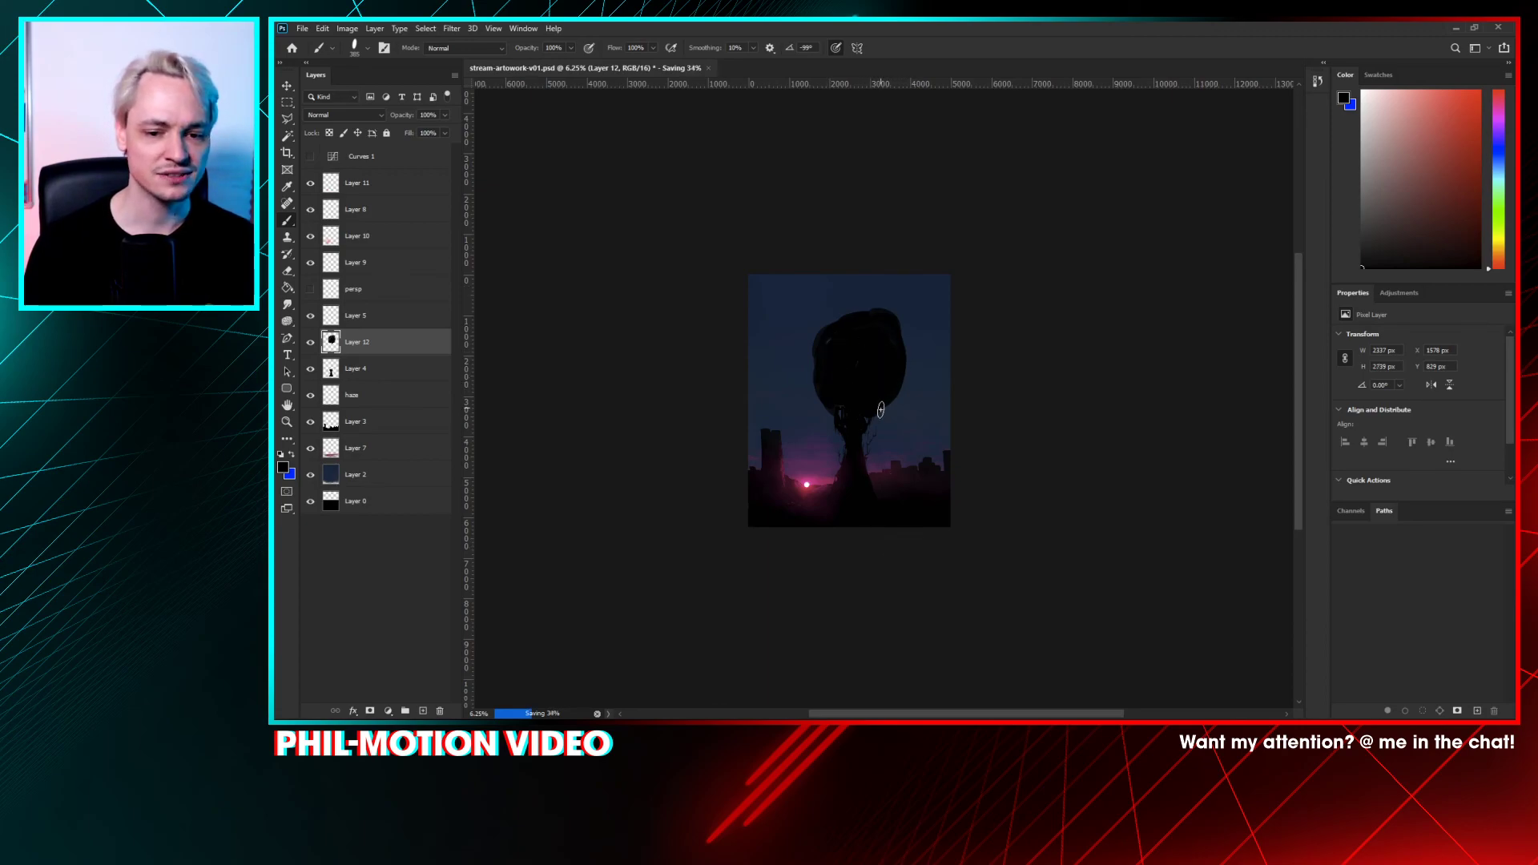
key(ctrl+z)
key(ctrl+z)
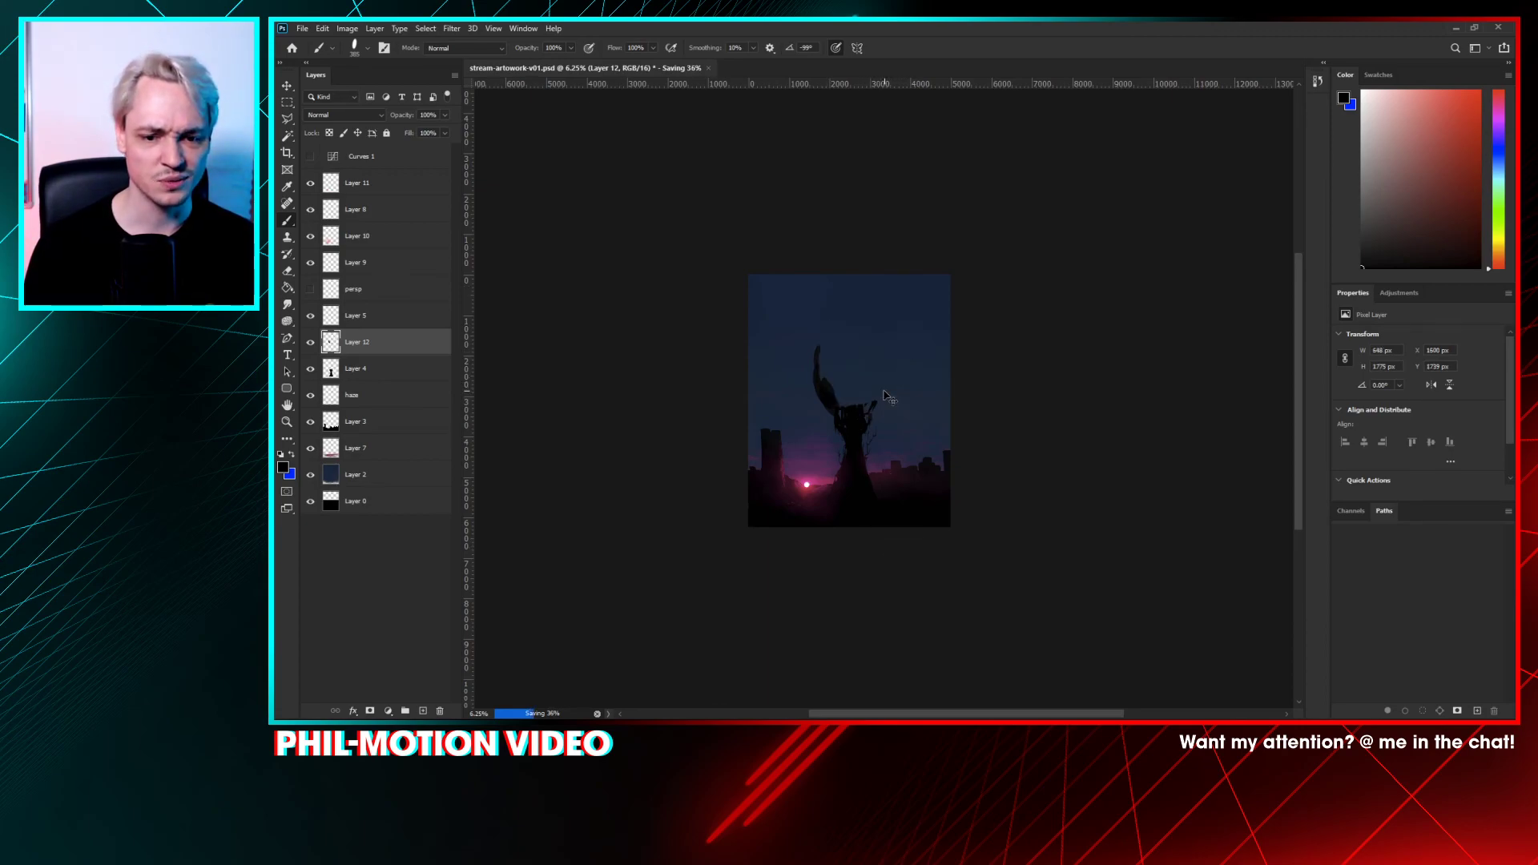
key(ctrl+z)
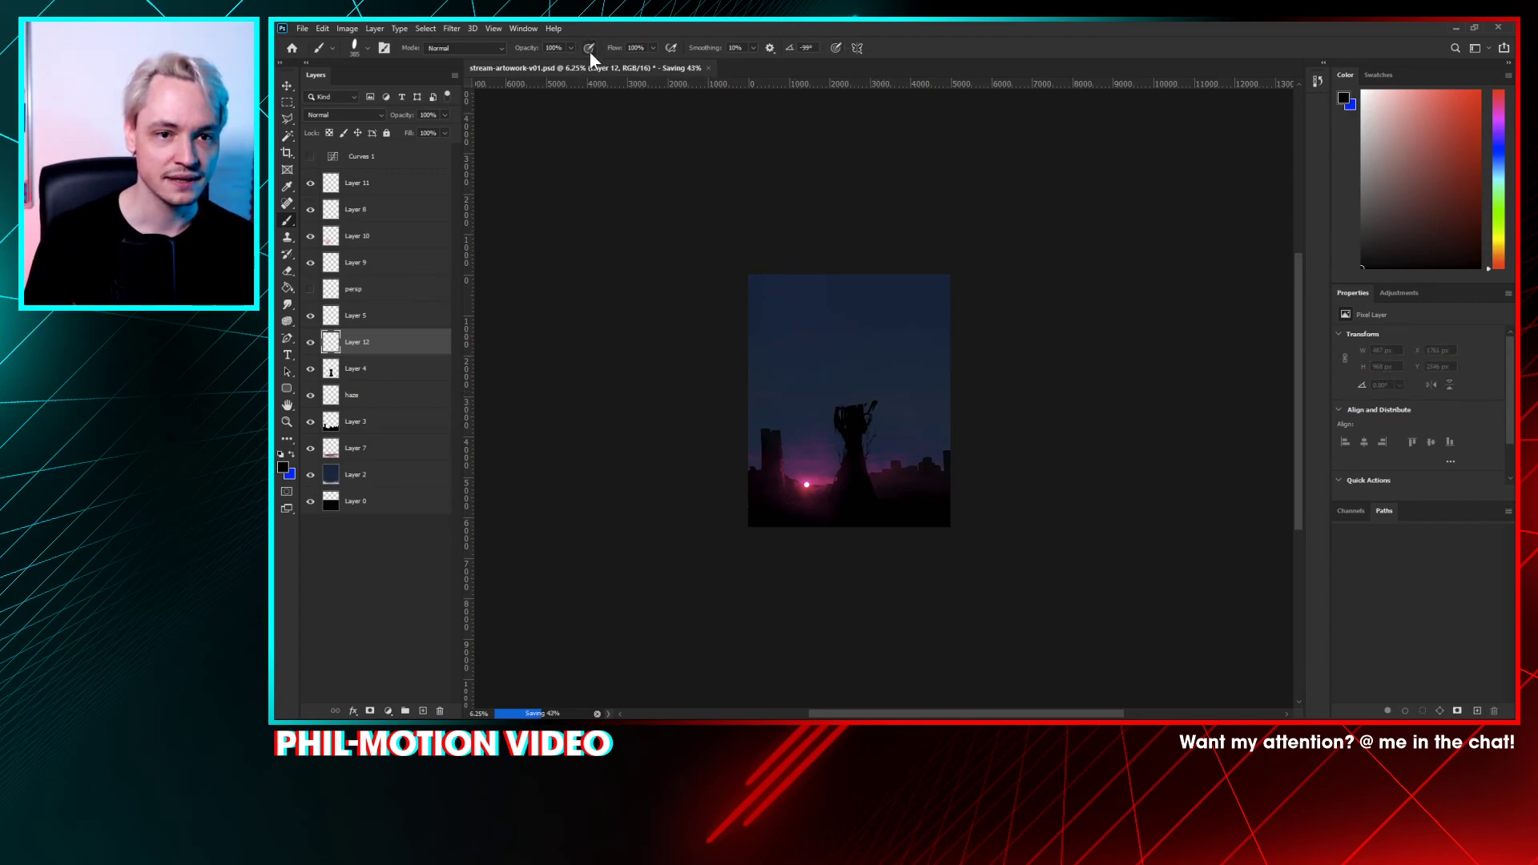
- Choose the Hard Round brush from the default brushes and flatten its tip into an ellipse rotated to -105°
right_click(830, 338)
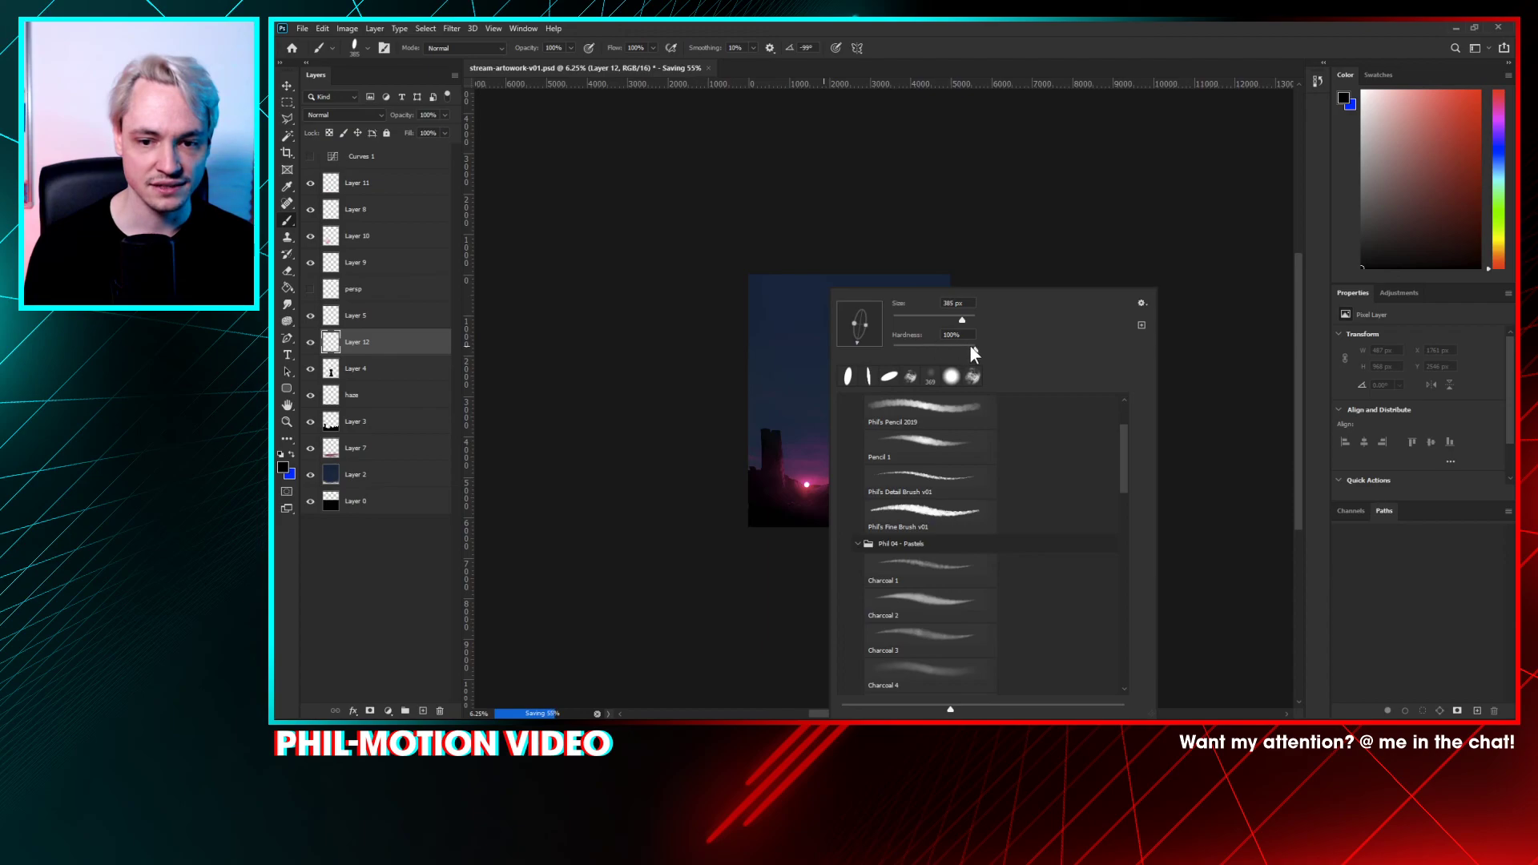
scroll(1118, 425, up, 3)
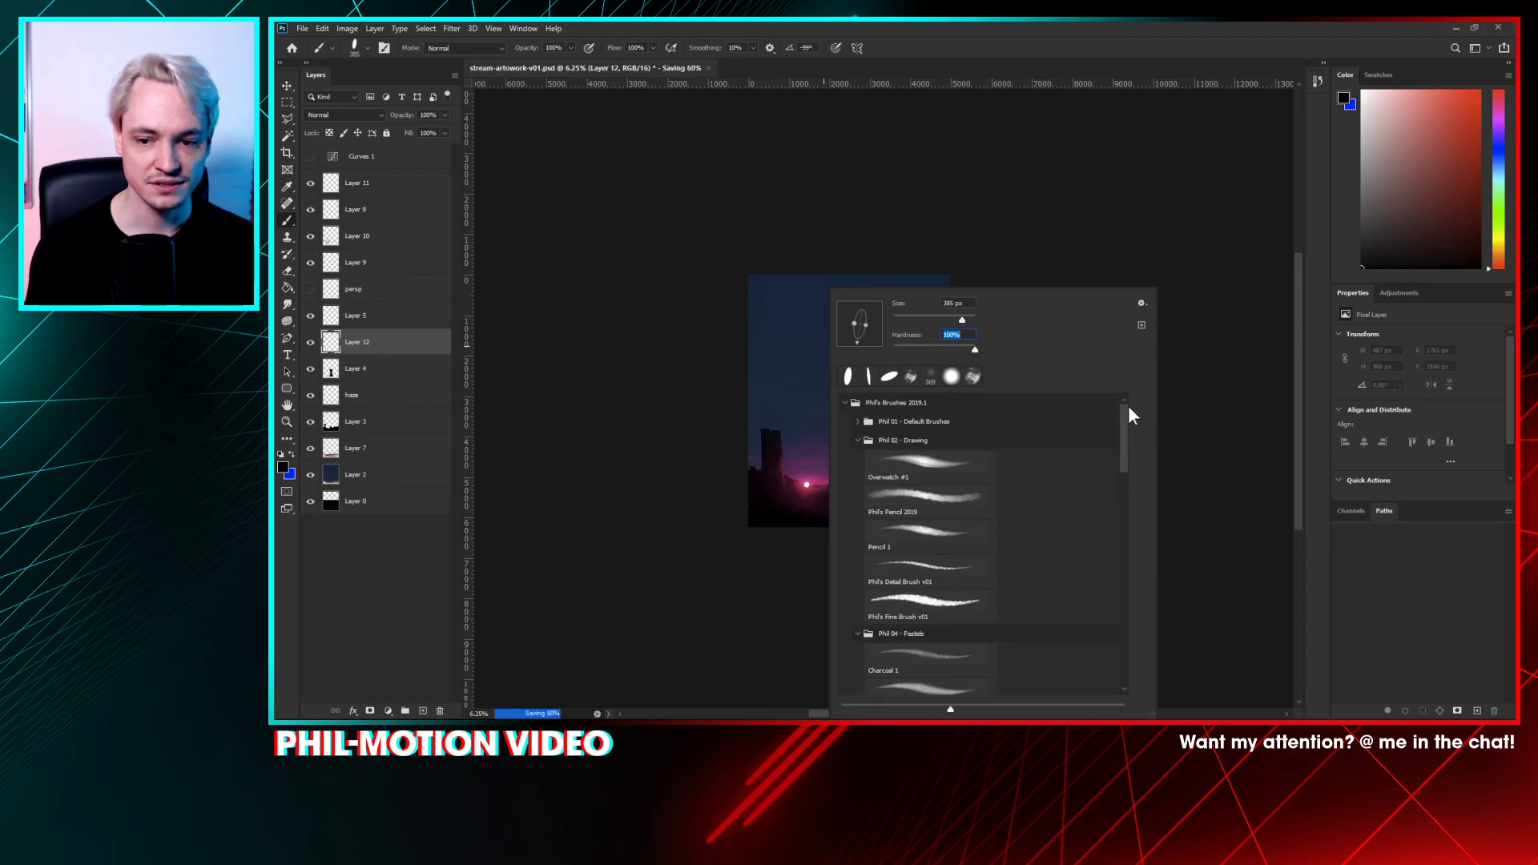
click(875, 451)
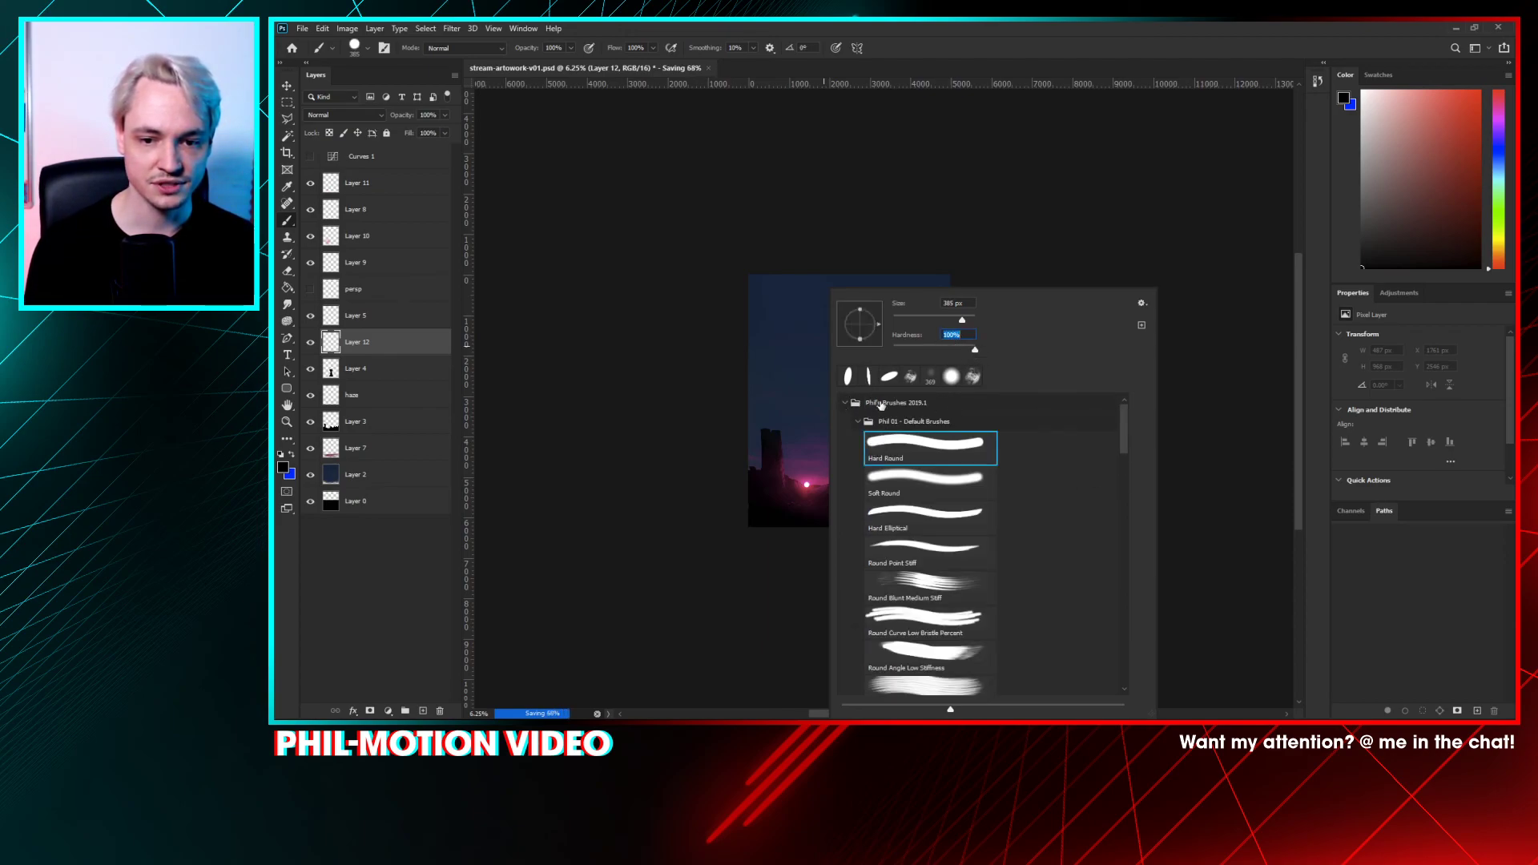
mouse_move(858, 335)
mouse_down()
mouse_move(866, 322)
mouse_move(832, 332)
mouse_up()
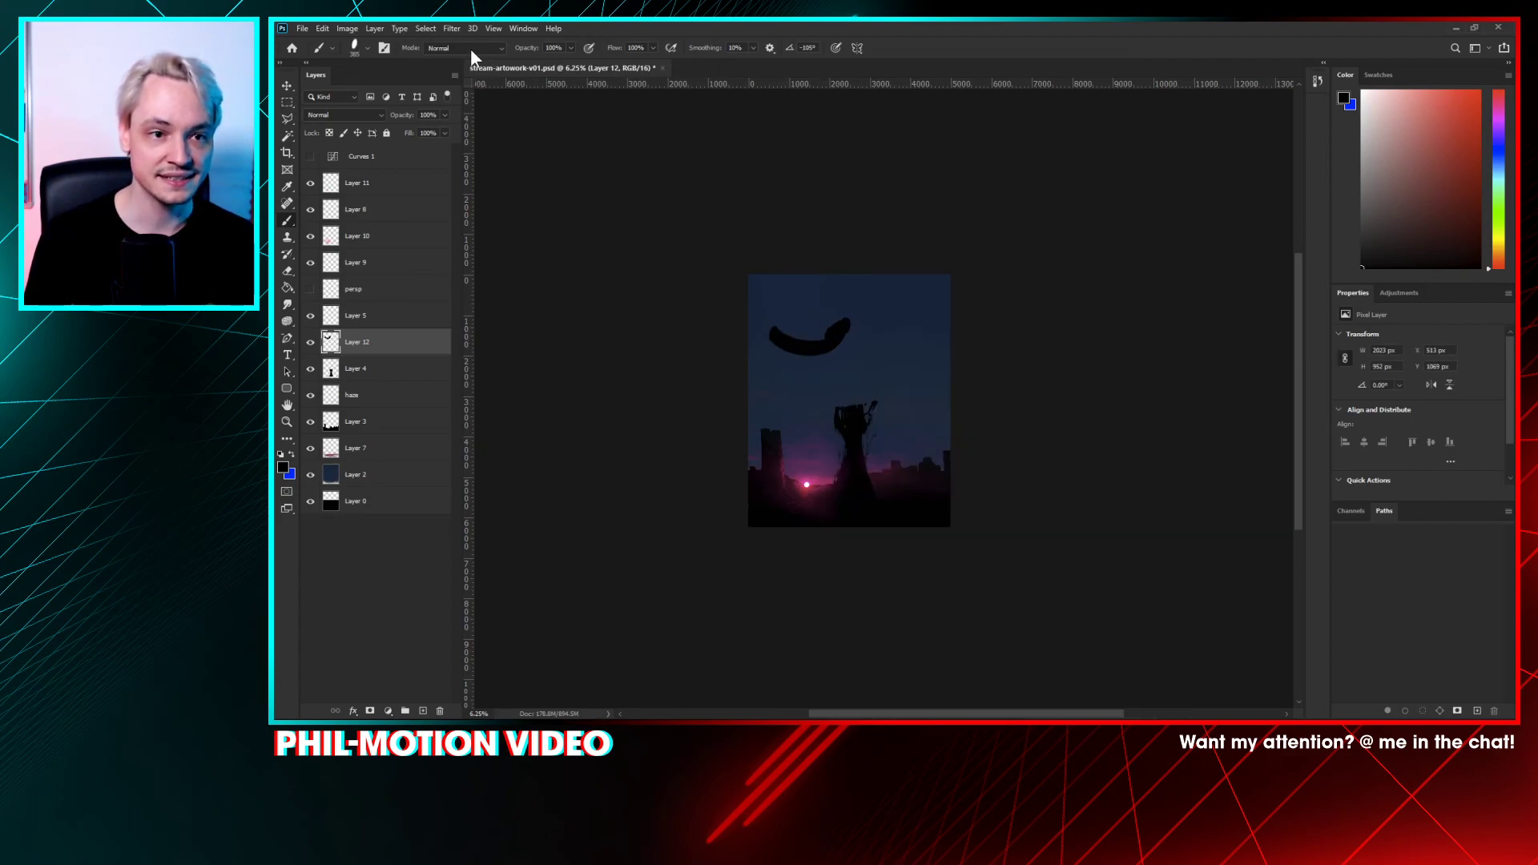
key(ctrl+z)
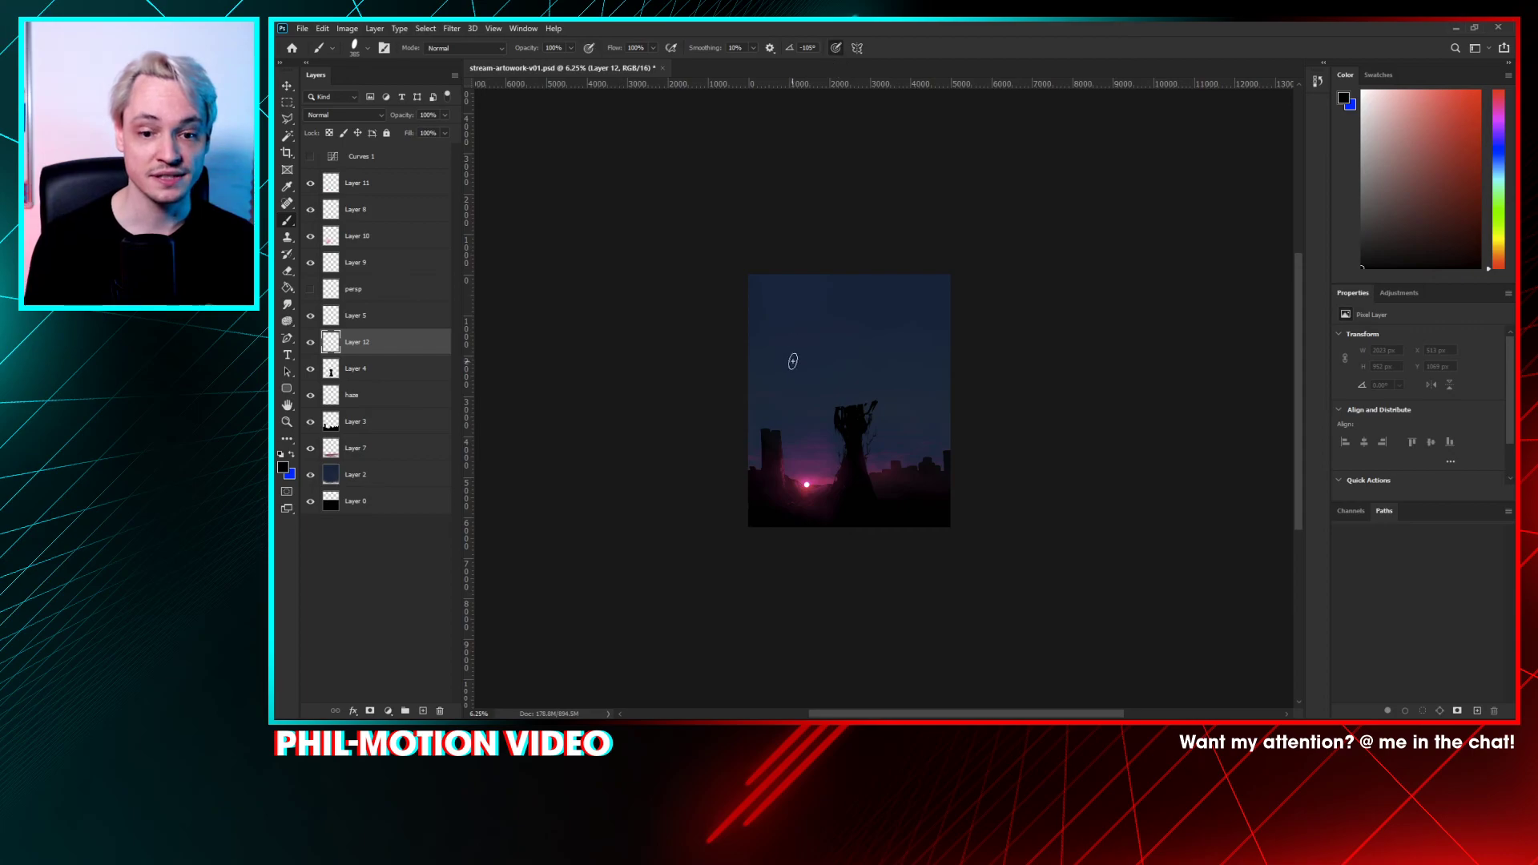
- Try out curved black strokes in the sky above the tower with the new elliptical tip
mouse_move(799, 352)
mouse_down()
mouse_move(835, 338)
mouse_move(856, 358)
mouse_move(817, 390)
mouse_up()
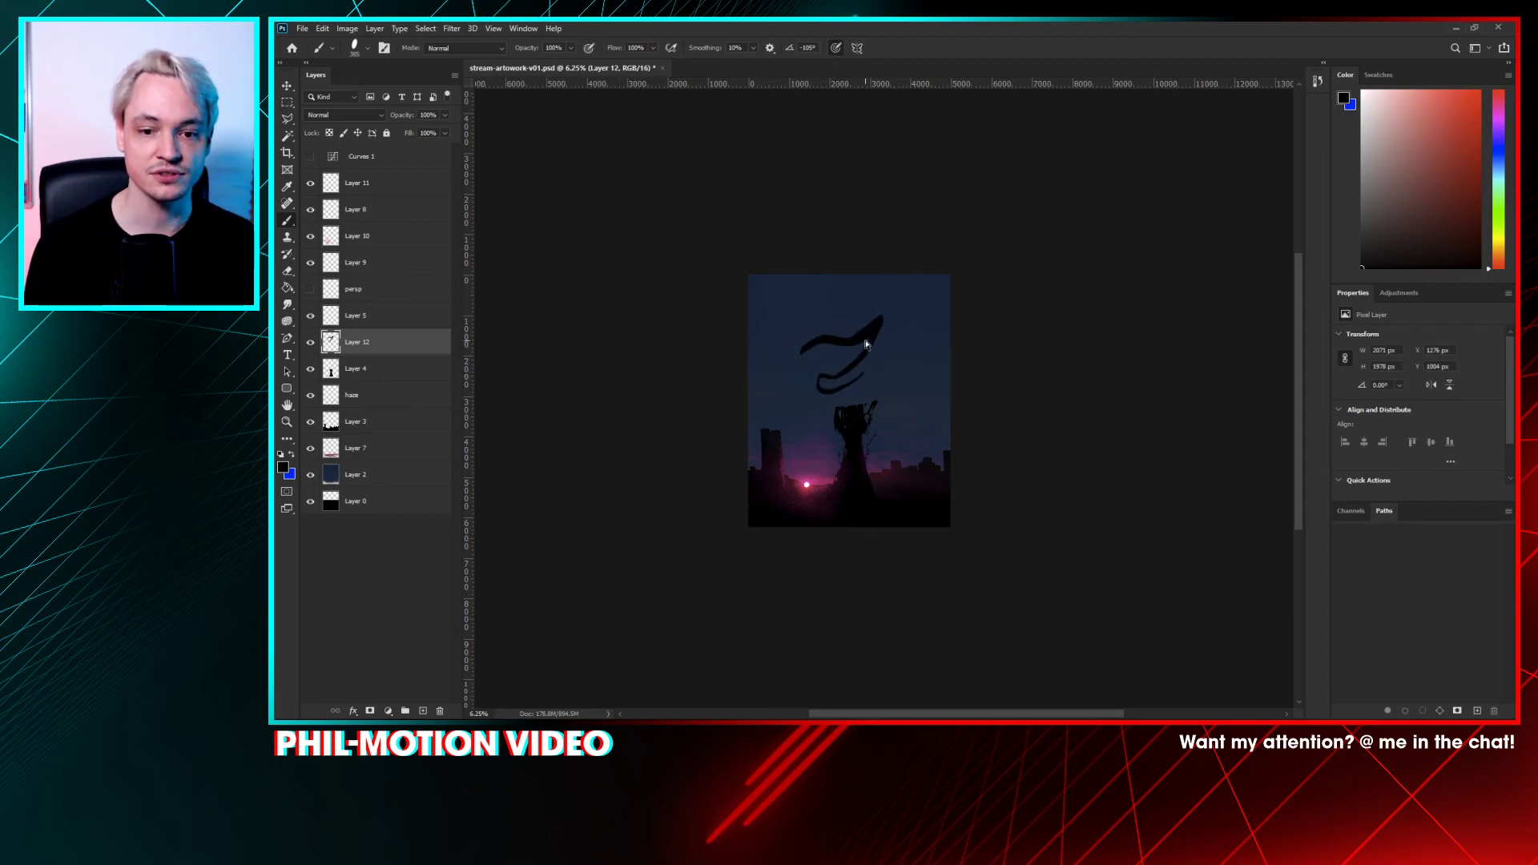
key(p)
key(ctrl+z)
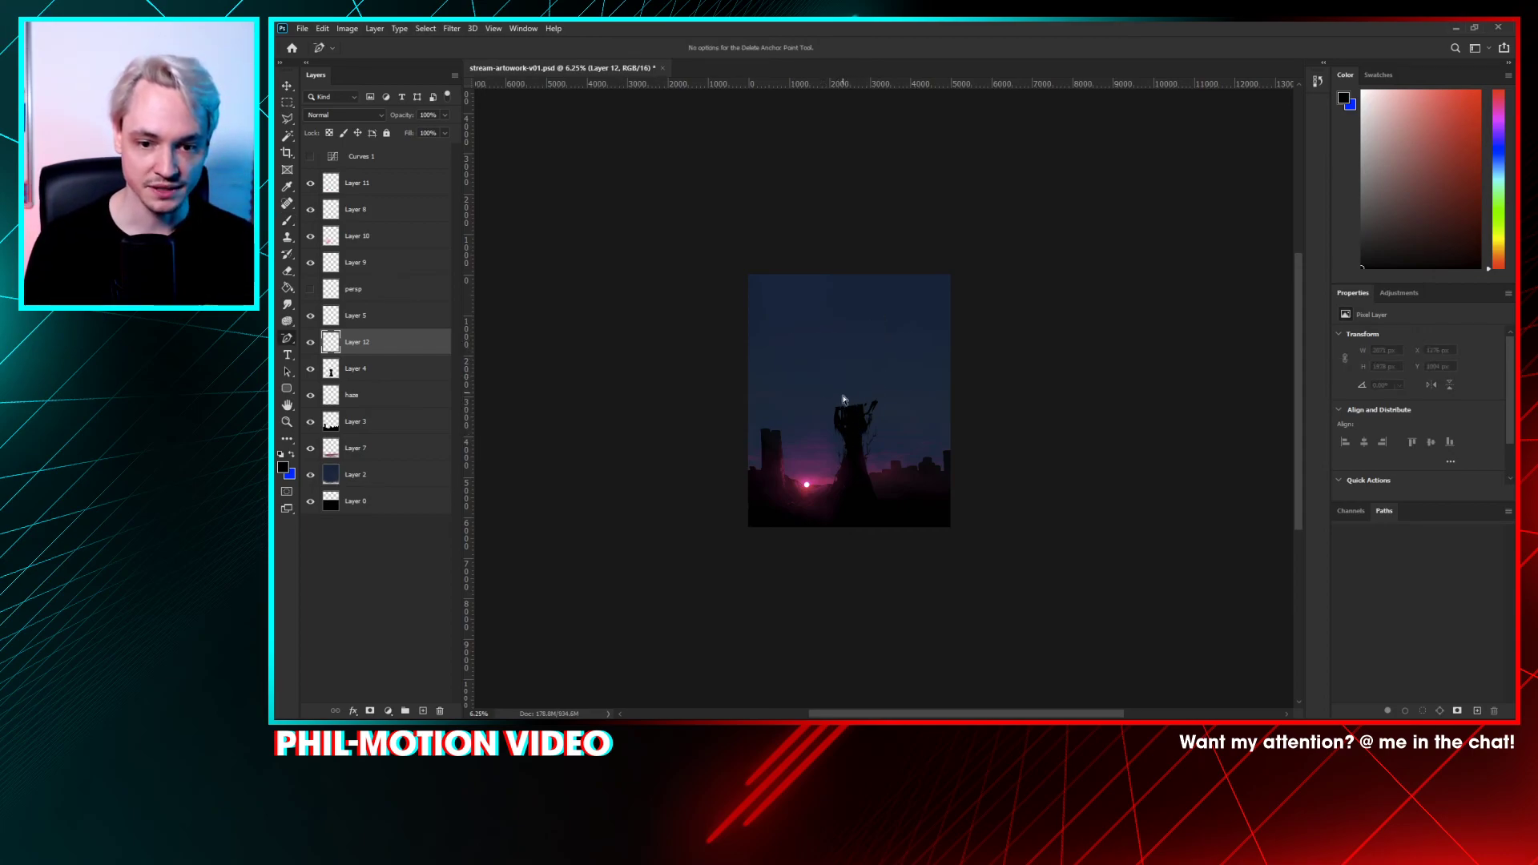
key(b)
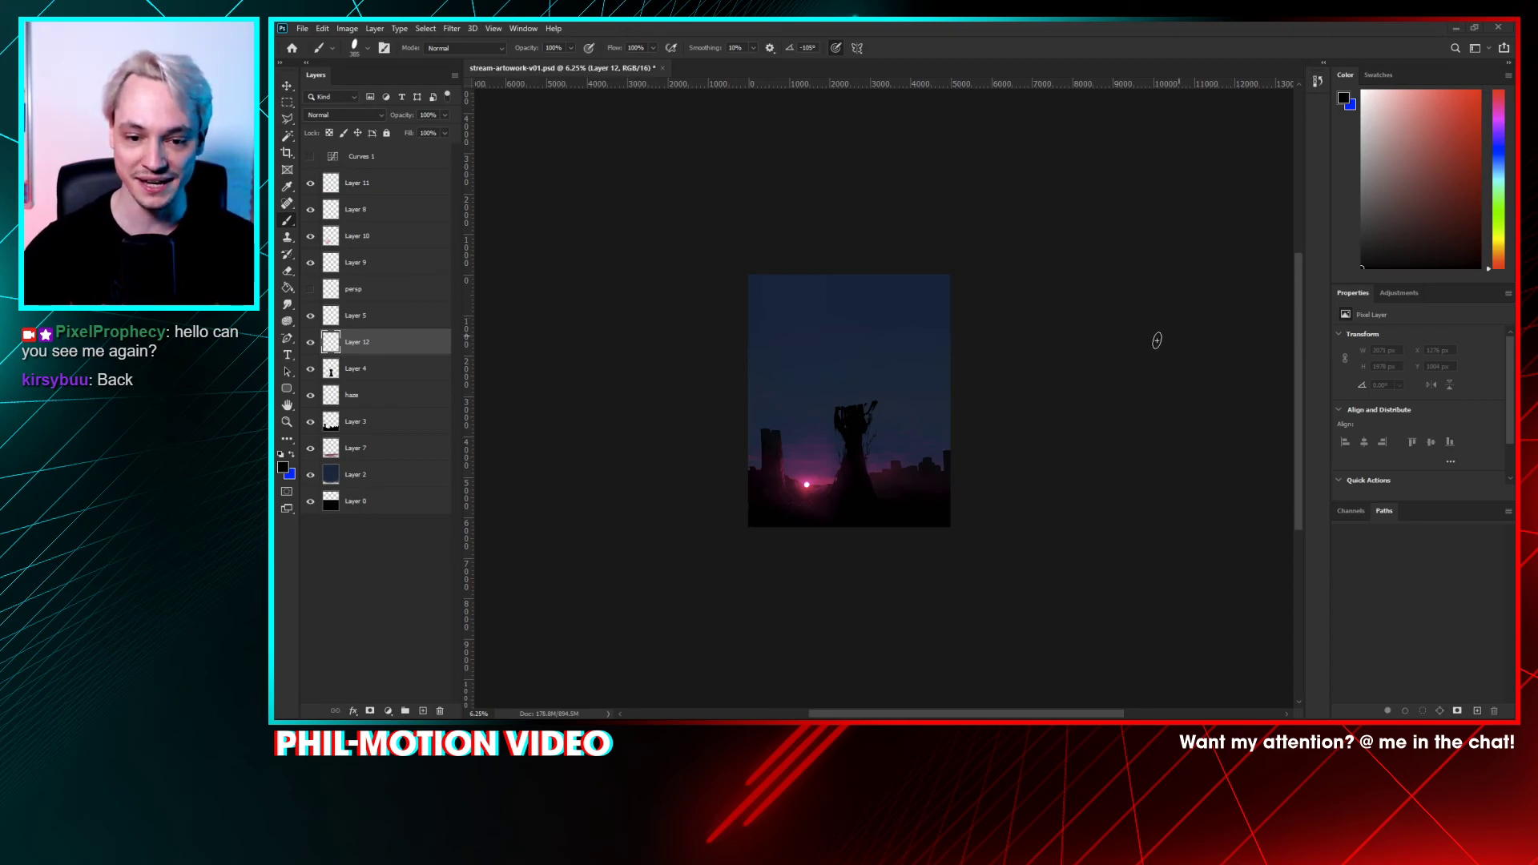
- Try to paint a long black stroke sweeping from the tower's top into the sky
scroll(1109, 323, left, 2)
scroll(1109, 323, down, 1)
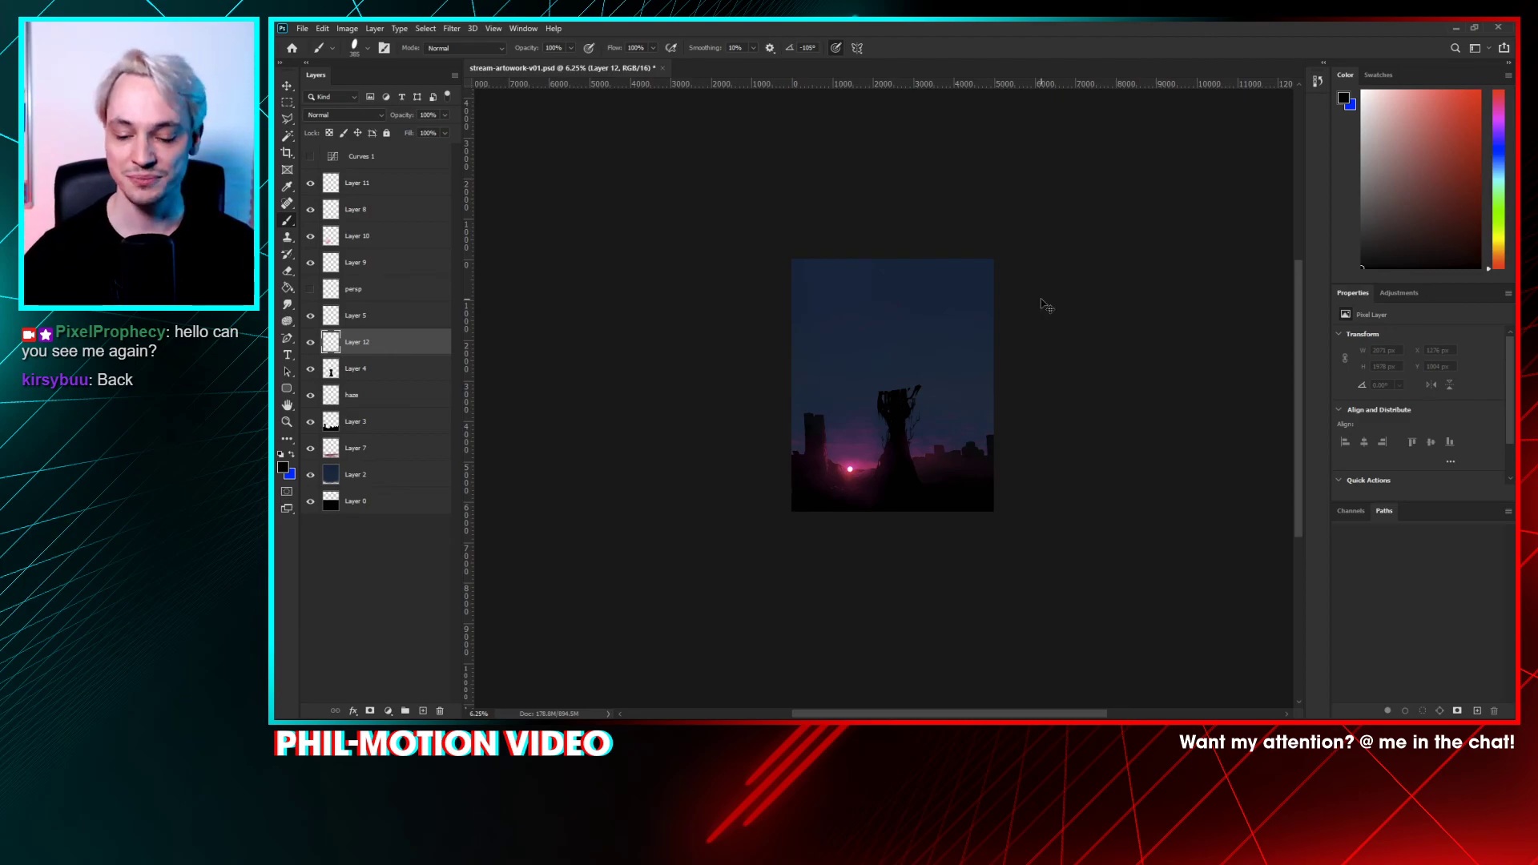
key(ctrl+plus)
key(ctrl+plus)
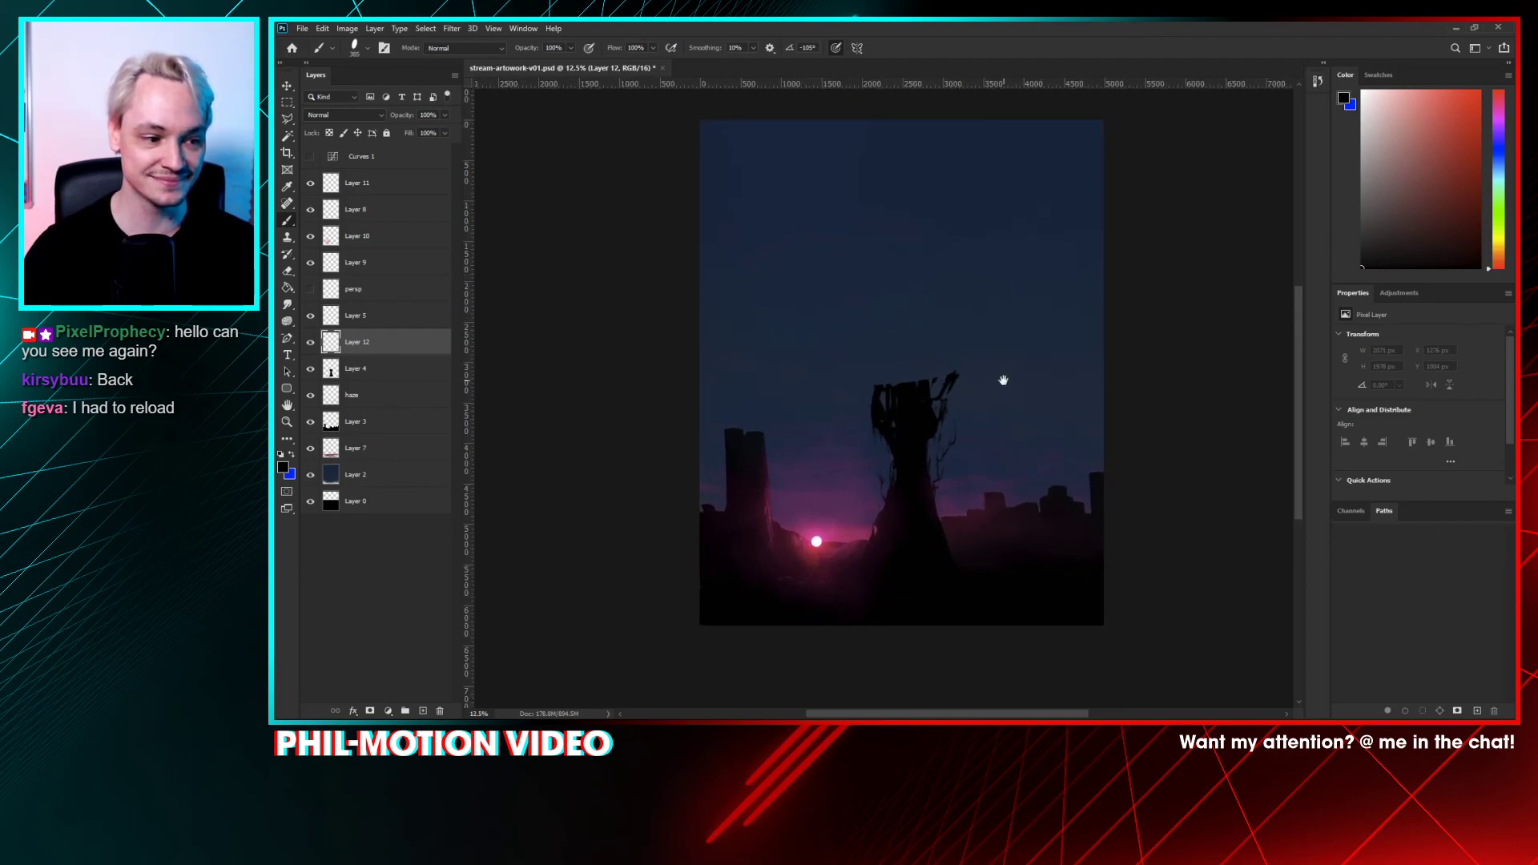
scroll(1003, 381, right, 1)
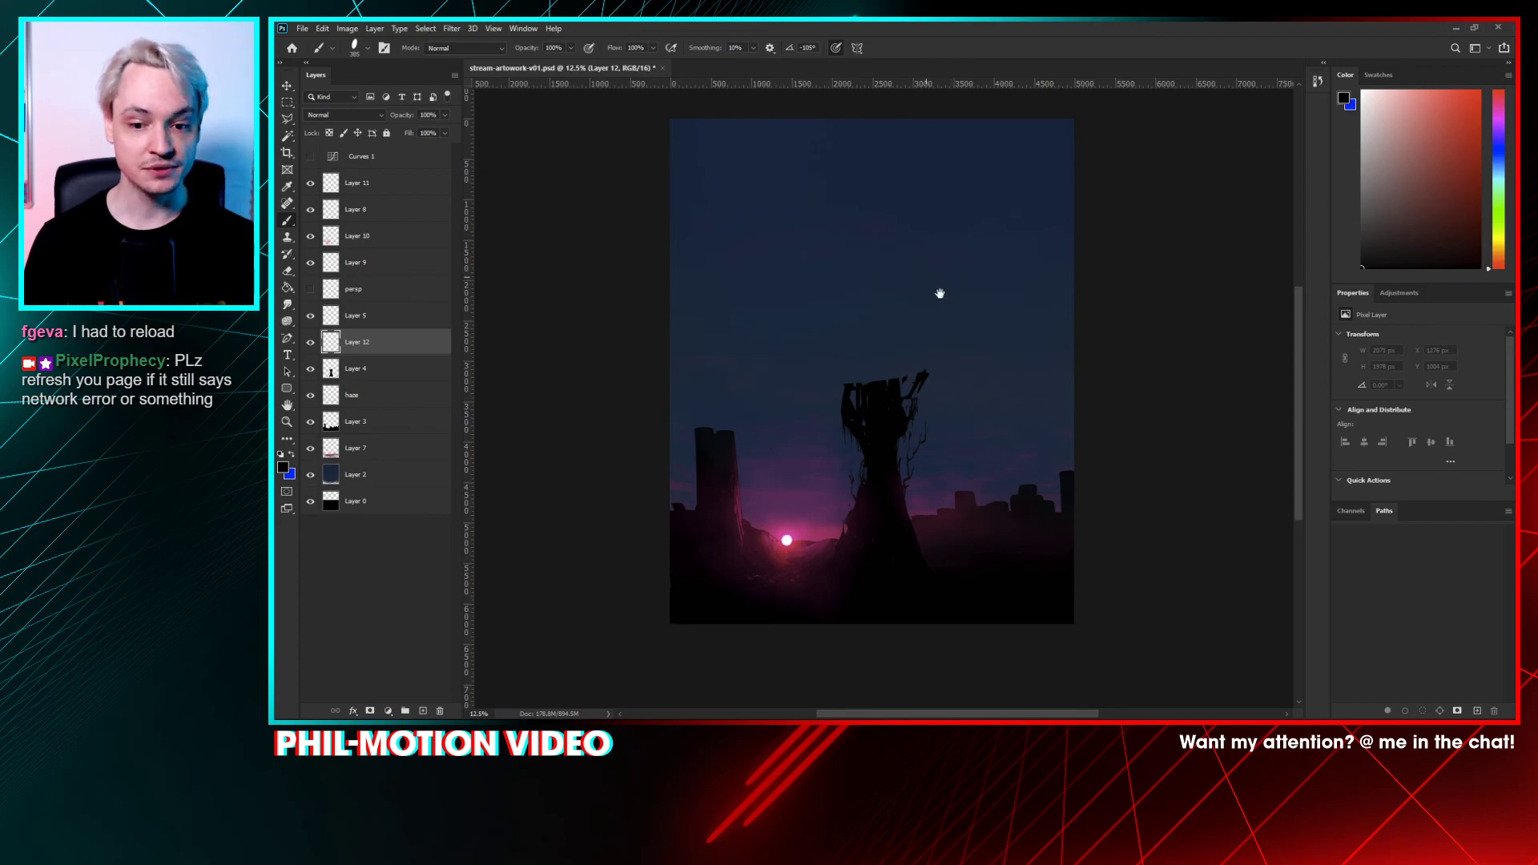
drag(923, 276, 934, 292)
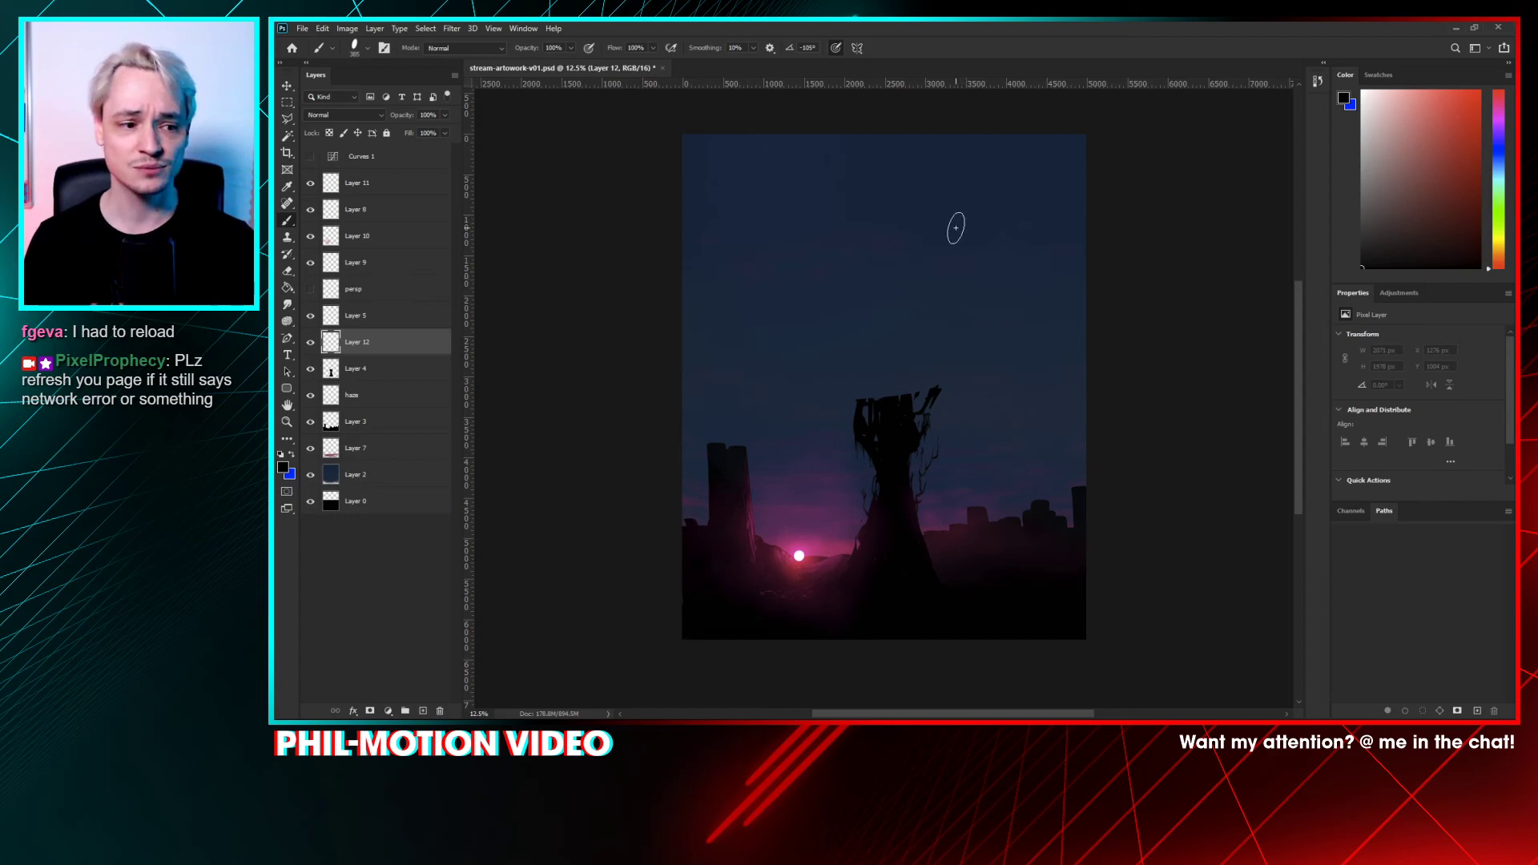
drag(965, 286, 954, 298)
mouse_move(861, 407)
mouse_down()
mouse_move(915, 248)
mouse_move(800, 293)
mouse_move(1035, 320)
mouse_up()
key(ctrl+z)
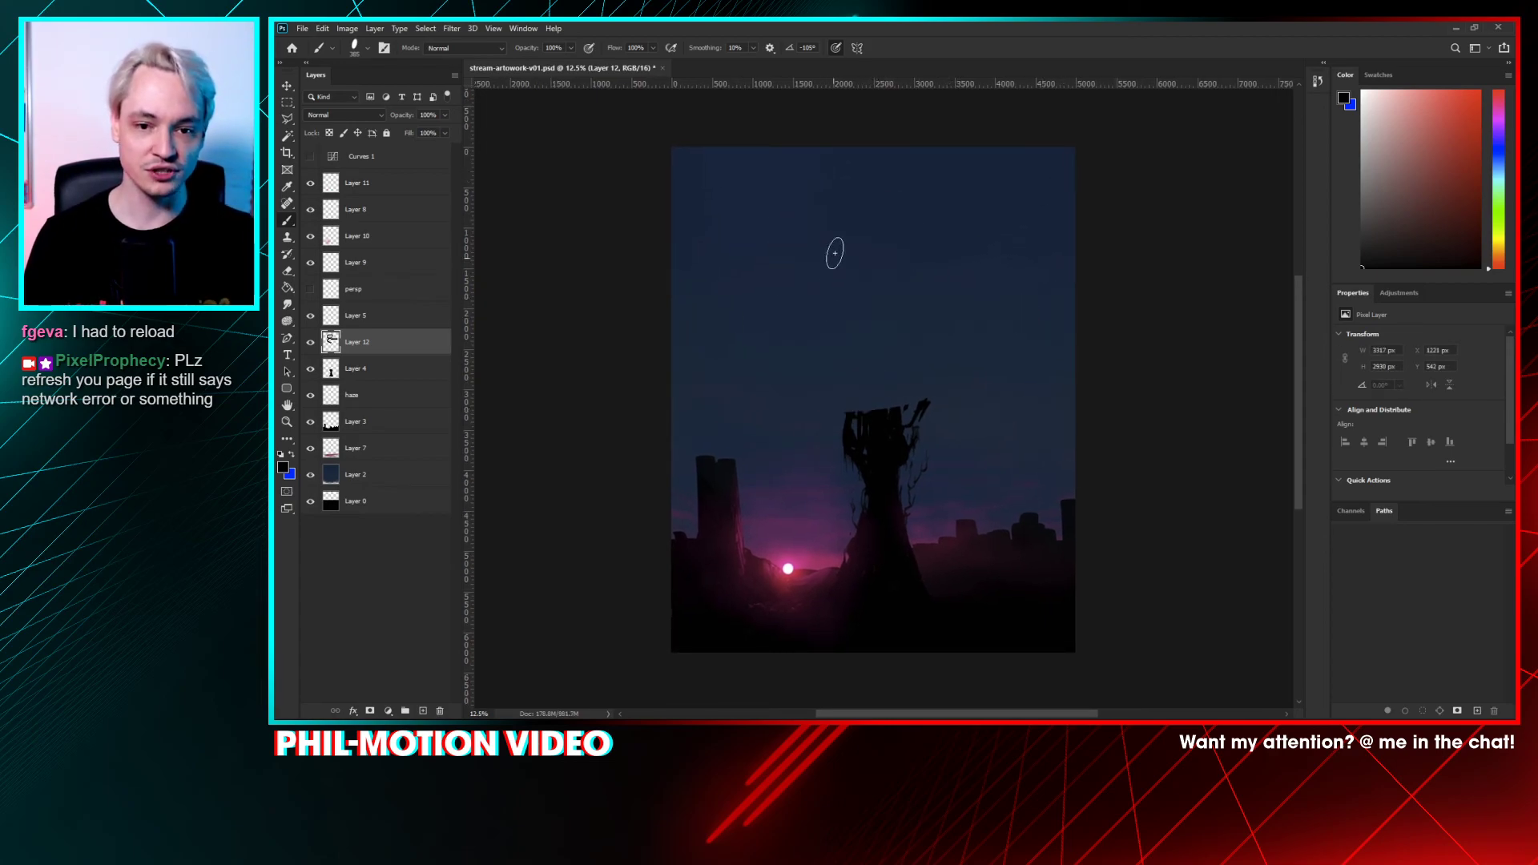
- Try to paint a large black question mark above the tower
mouse_move(835, 240)
mouse_down()
mouse_move(881, 175)
mouse_move(886, 341)
mouse_up()
drag(888, 406, 881, 394)
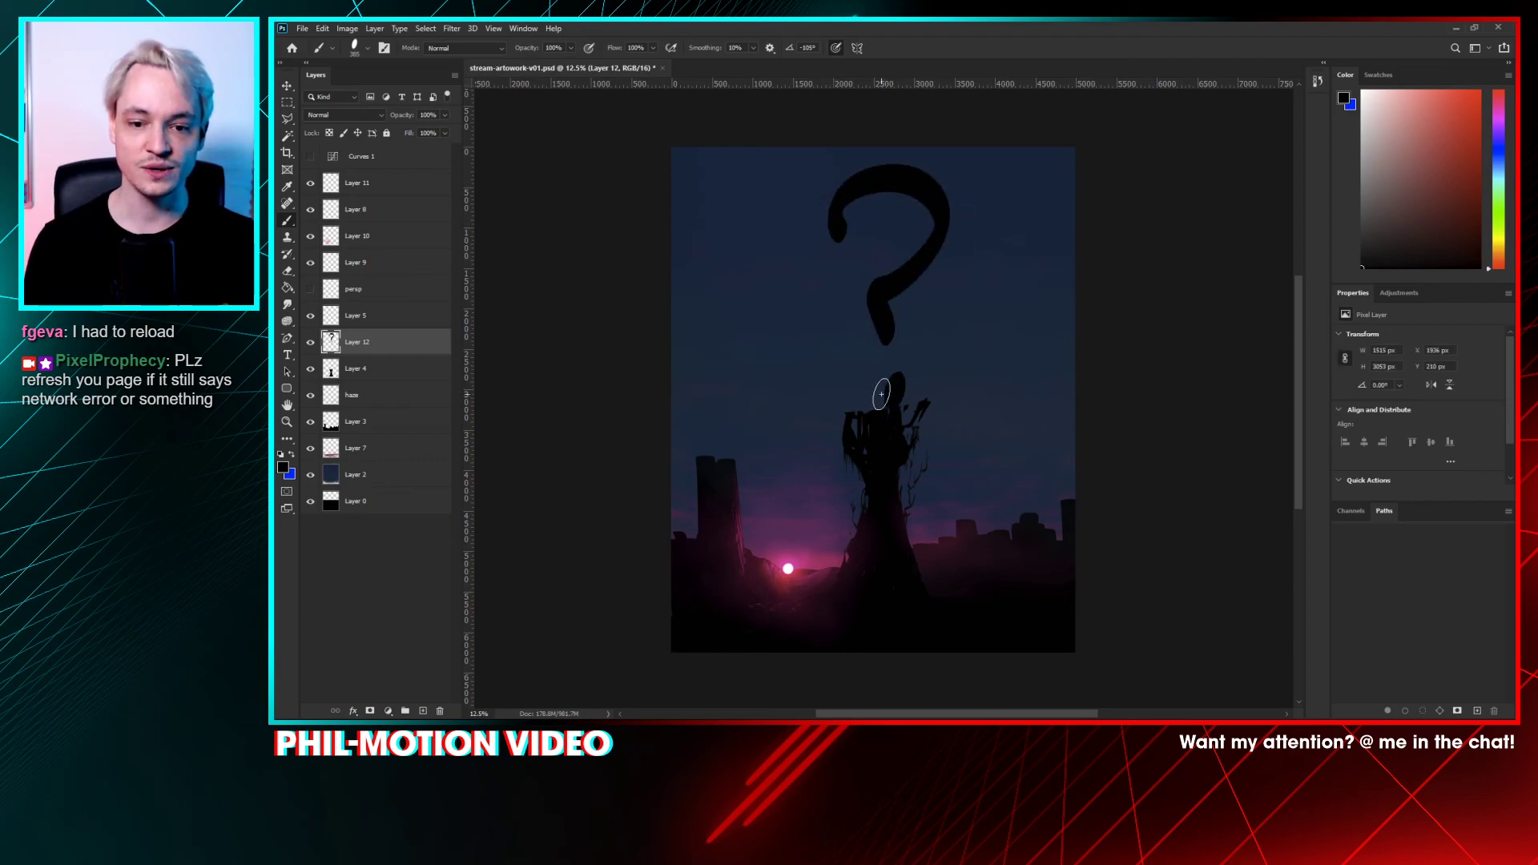
key(ctrl+z)
key(ctrl+z)
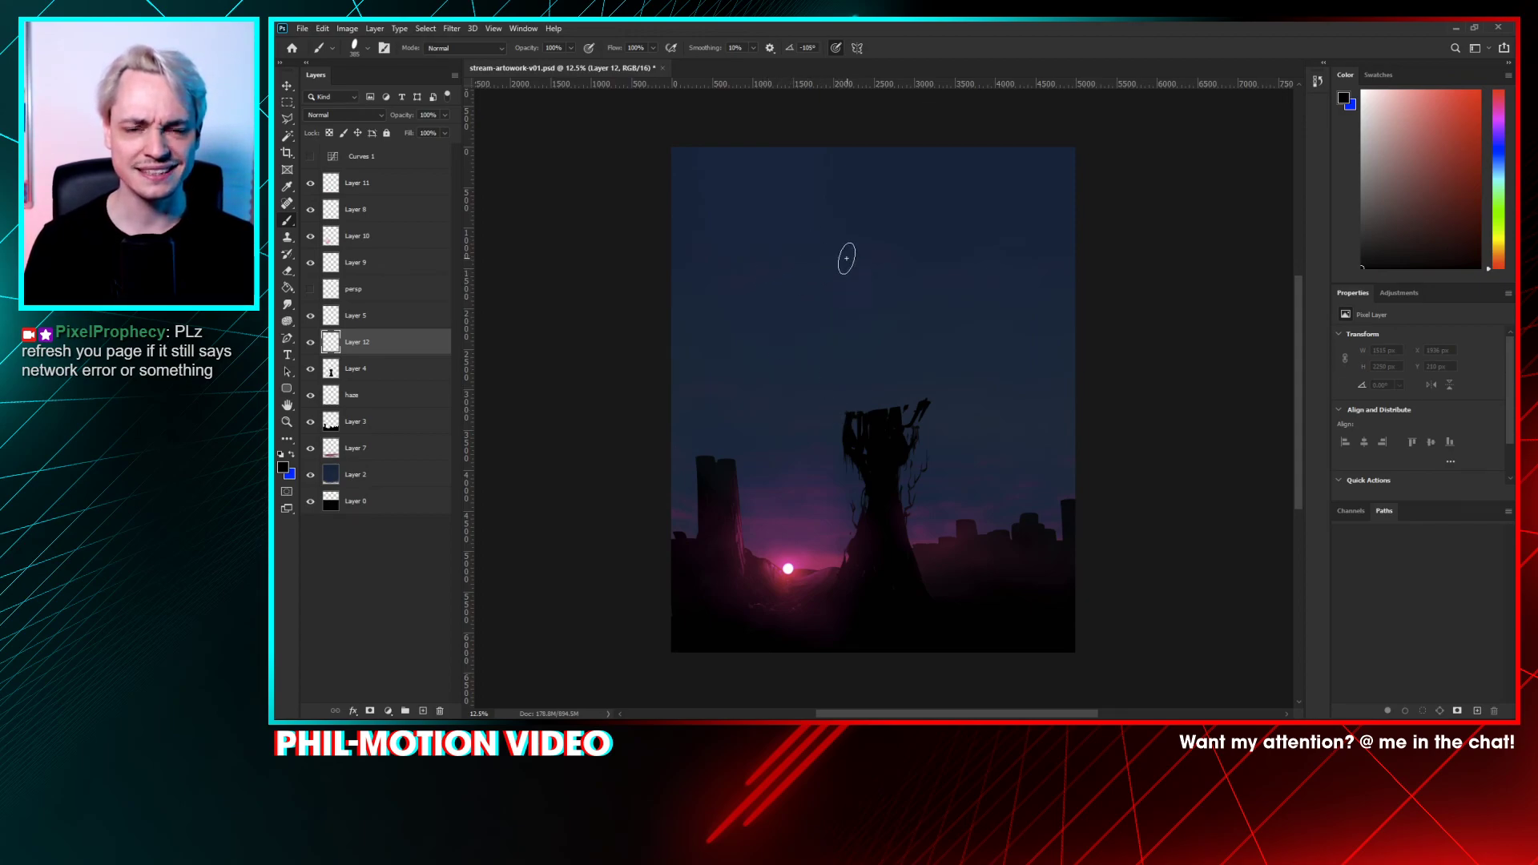
- Try to paint thick curling black branches growing out of the tower's top on Layer 12
mouse_move(862, 416)
mouse_down()
mouse_move(817, 409)
mouse_move(840, 379)
mouse_move(834, 344)
mouse_move(865, 320)
mouse_up()
key(ctrl+z)
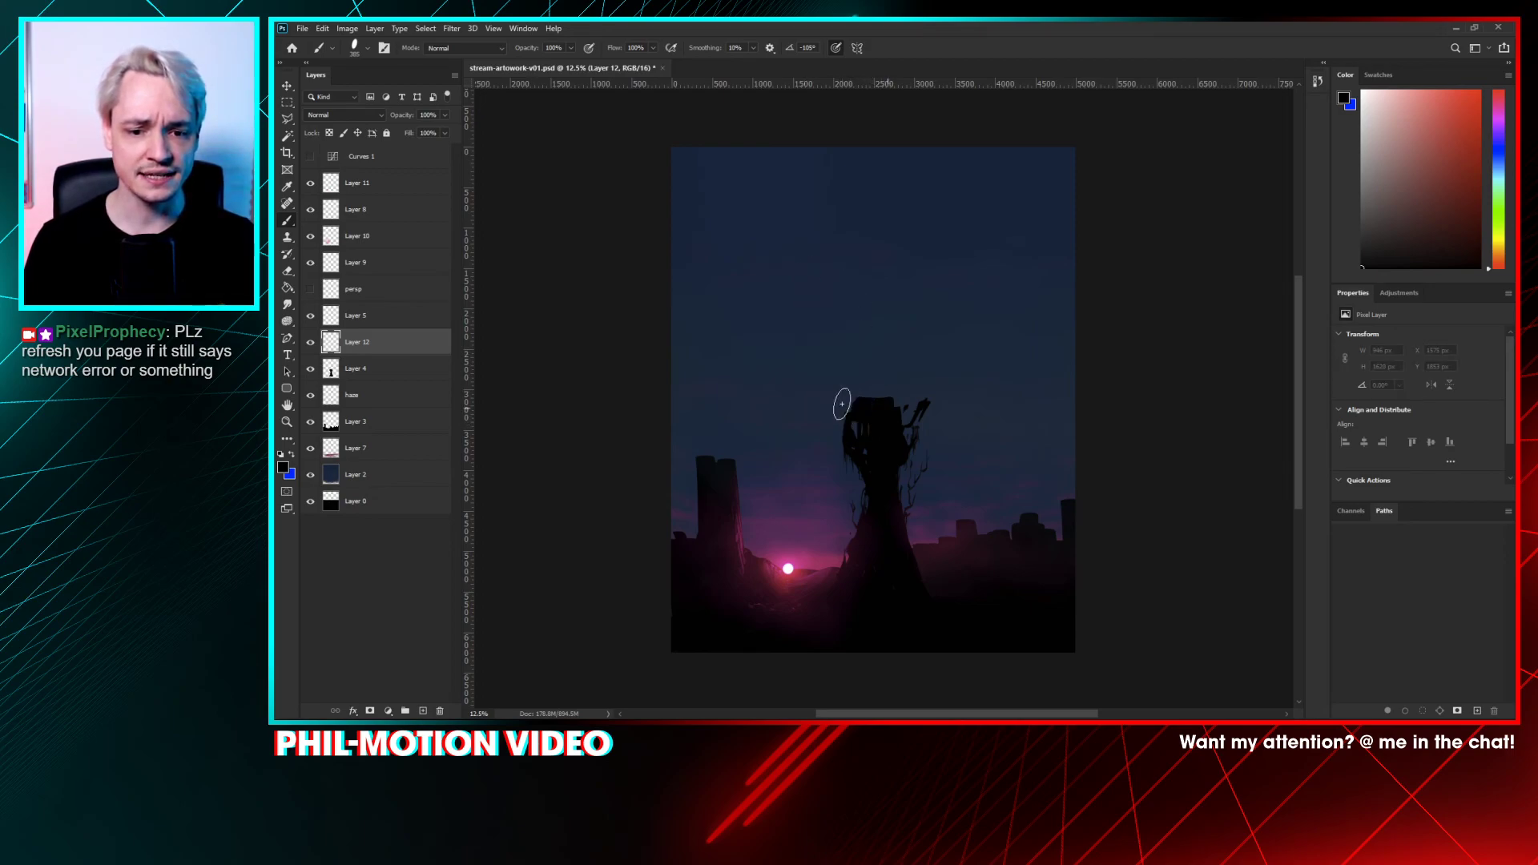
mouse_move(842, 404)
mouse_down()
mouse_move(860, 339)
mouse_move(796, 246)
mouse_up()
mouse_move(866, 334)
mouse_down()
mouse_move(876, 258)
mouse_move(822, 221)
mouse_move(775, 172)
mouse_up()
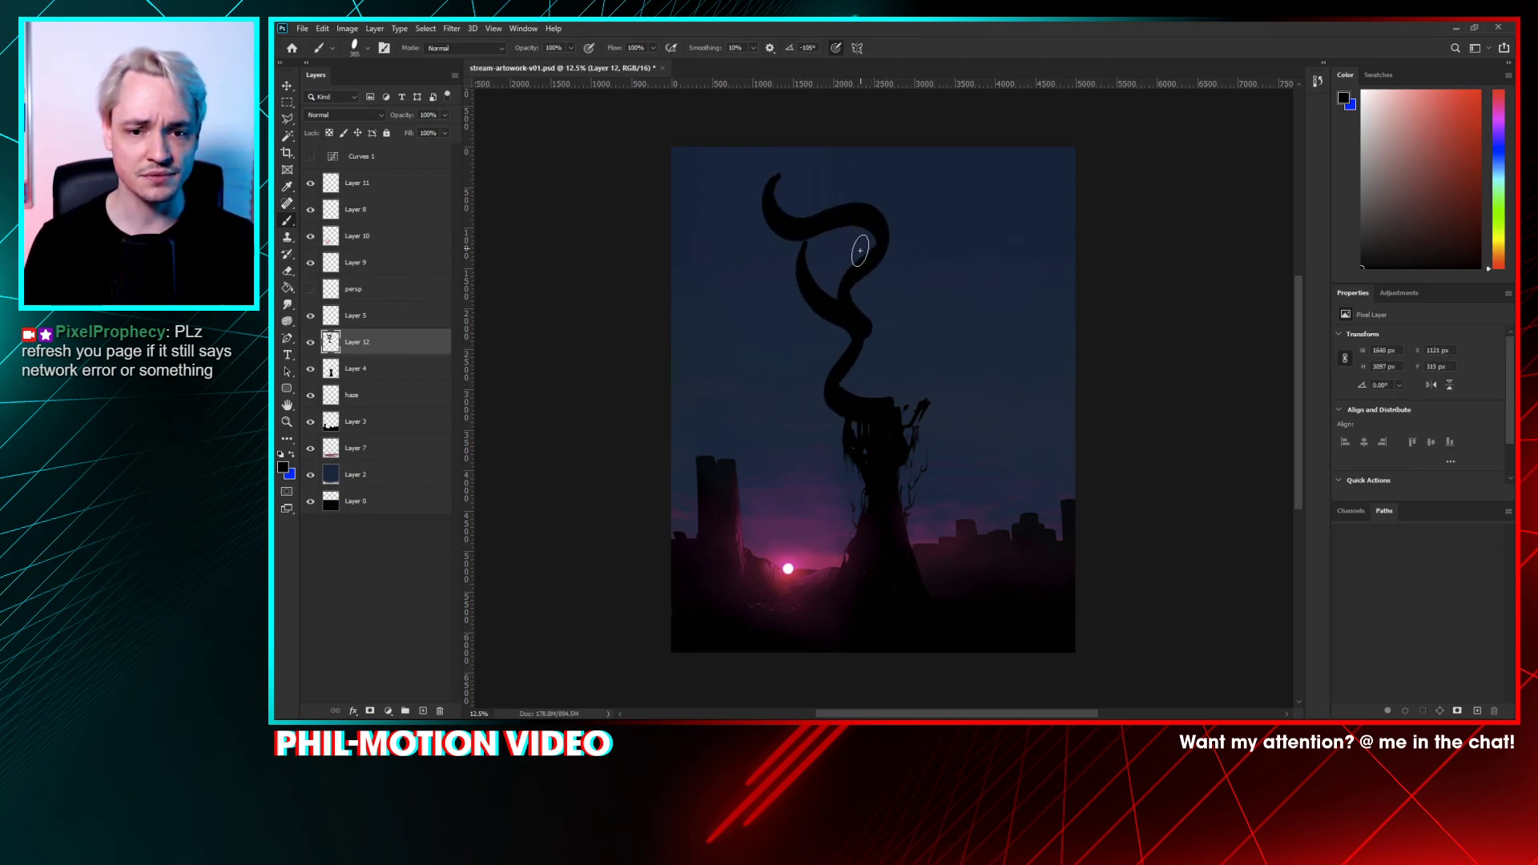
mouse_move(859, 237)
mouse_down()
mouse_move(824, 234)
mouse_move(746, 268)
mouse_up()
drag(899, 409, 952, 274)
mouse_move(912, 335)
mouse_down()
mouse_move(886, 310)
mouse_move(970, 225)
mouse_move(880, 209)
mouse_move(859, 323)
mouse_move(888, 301)
mouse_move(867, 398)
mouse_move(896, 312)
mouse_move(913, 360)
mouse_move(892, 355)
mouse_move(979, 289)
mouse_move(885, 217)
mouse_up()
drag(829, 293, 799, 325)
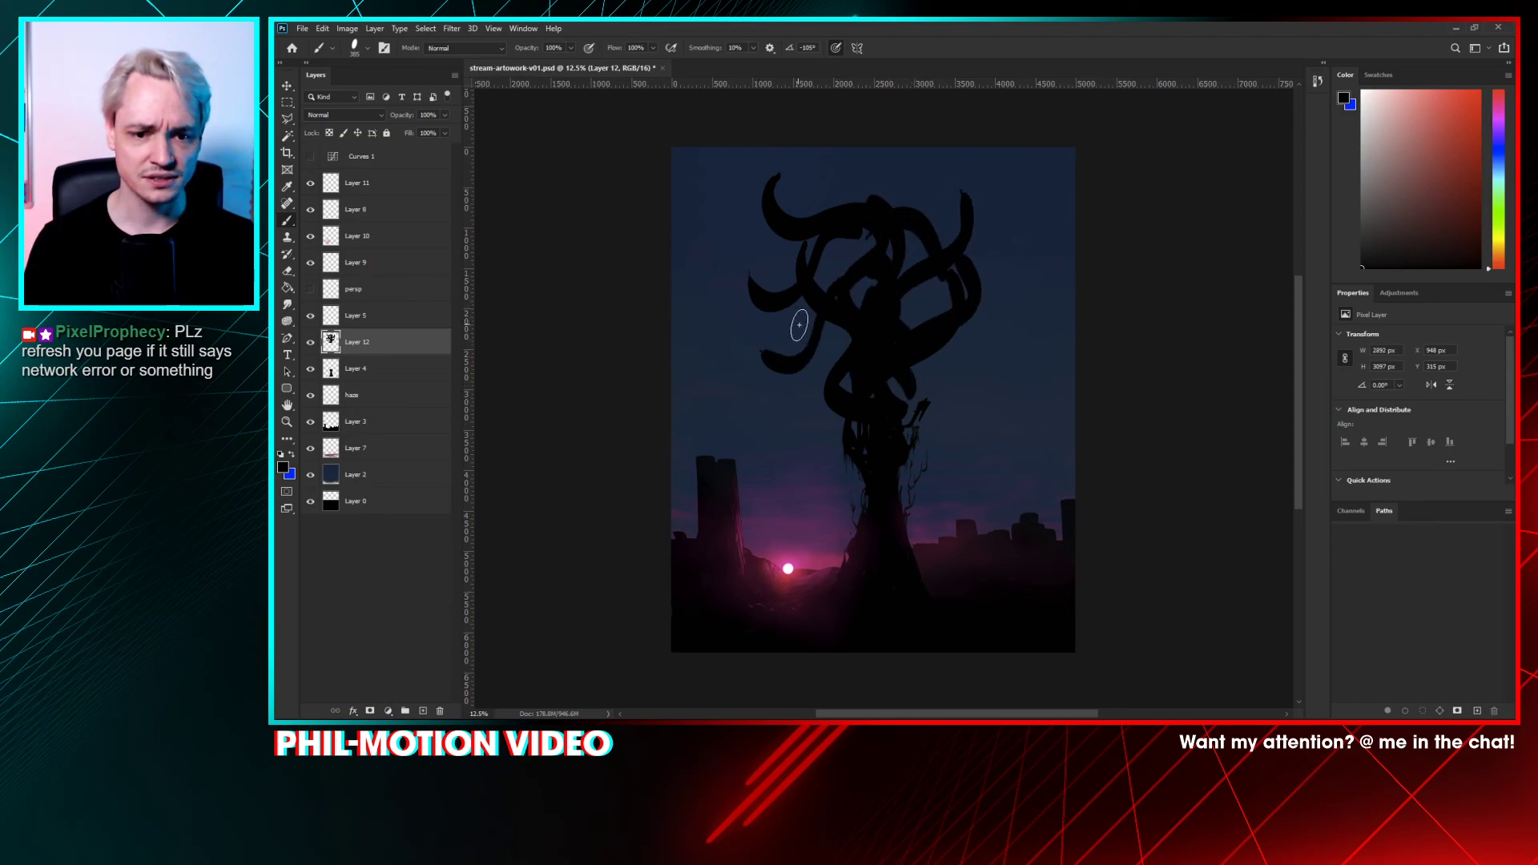
- Undo all the curling branches above the tower, back through the creation of their layer
key(ctrl+z)
key(ctrl+z)
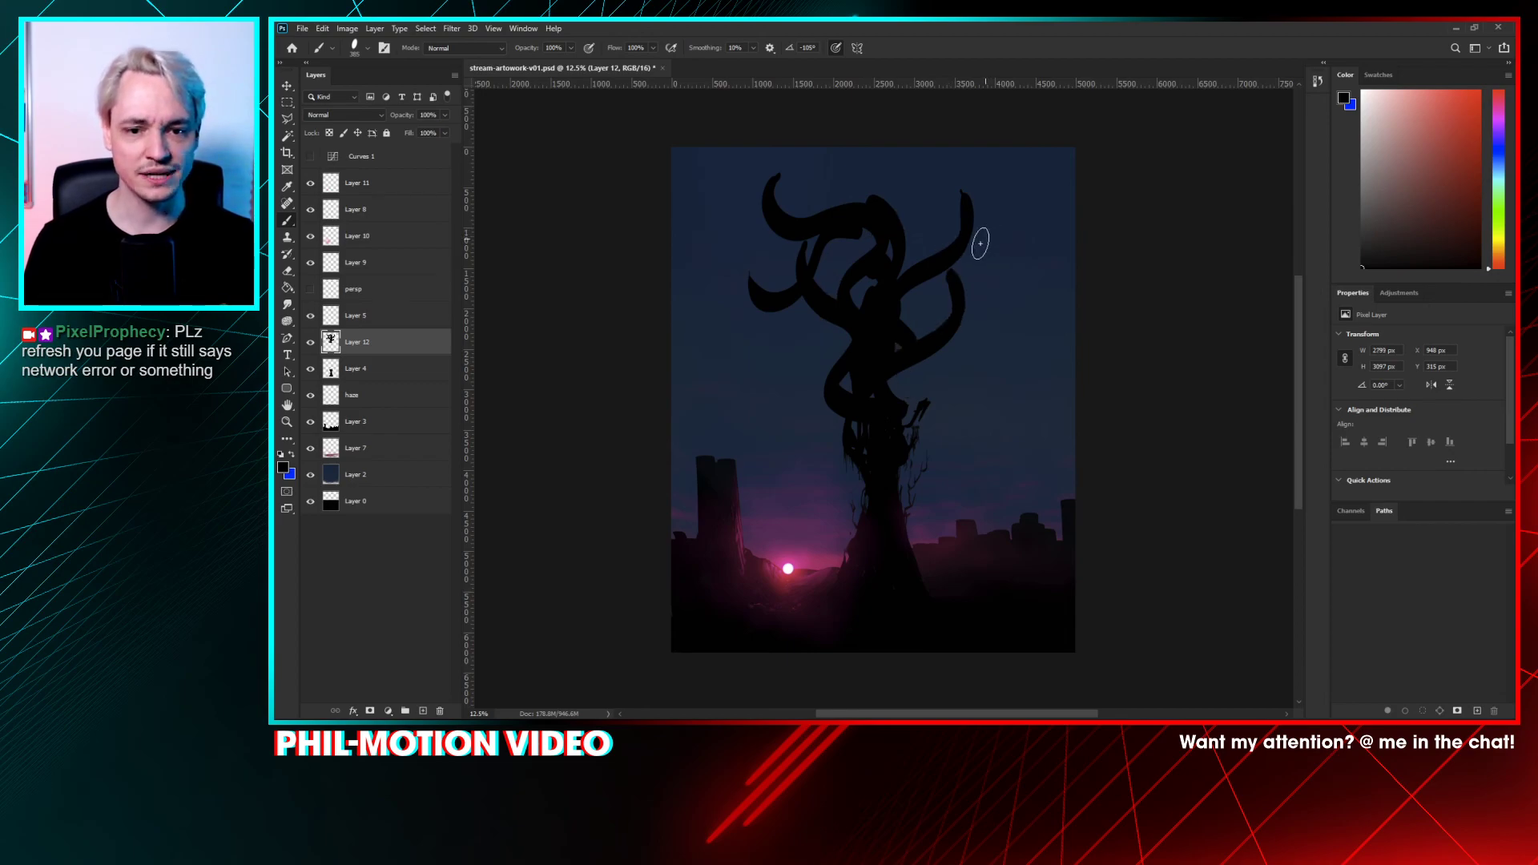
key(ctrl+z)
key(ctrl+z)
key(ctrl+z)
key(ctrl+z)
key(ctrl+z)
key(ctrl+z)
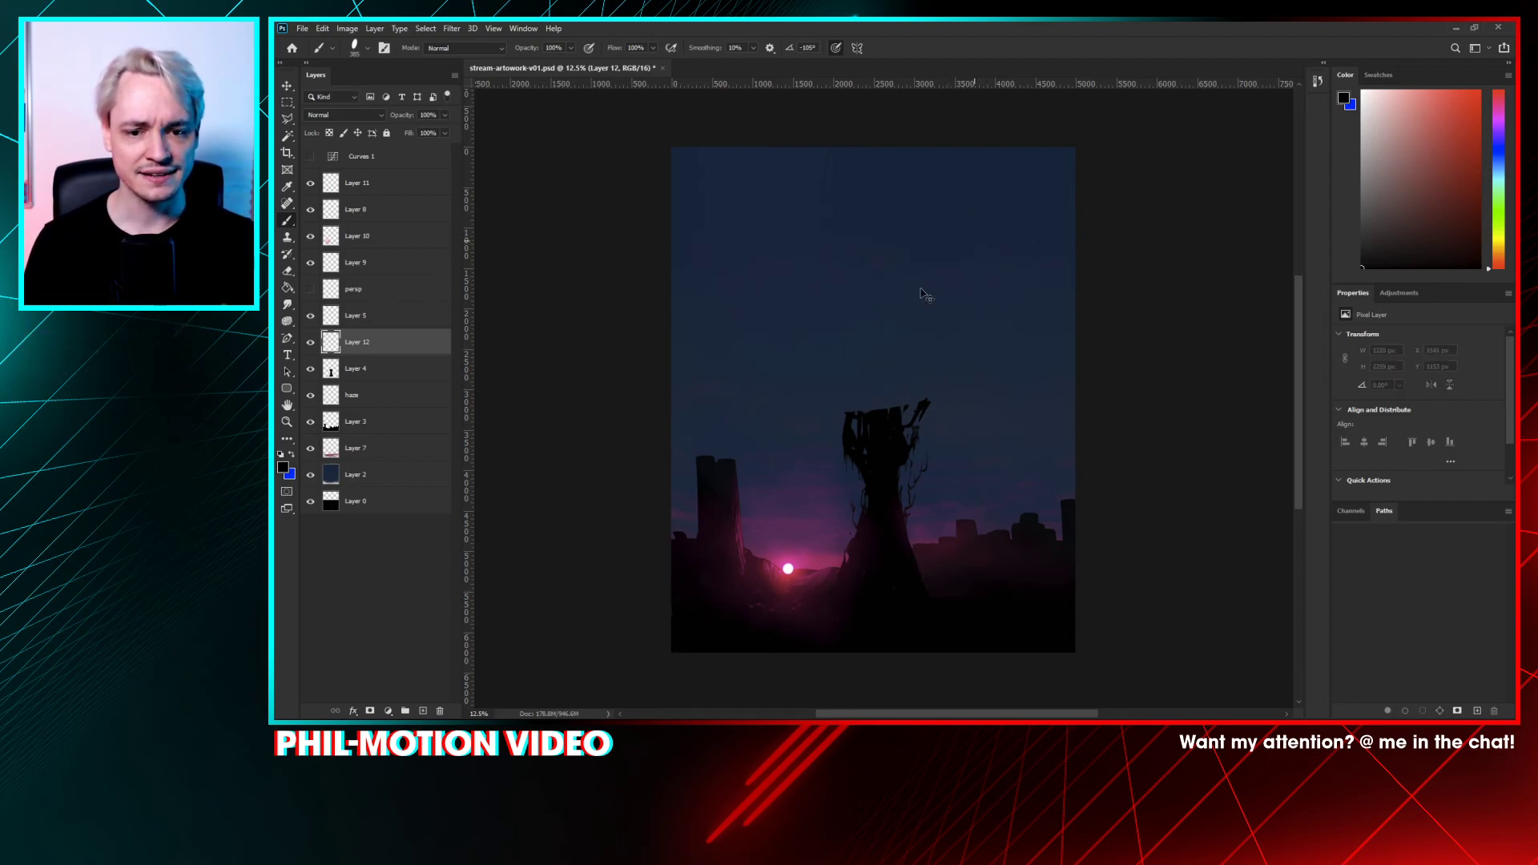
key(ctrl+z)
- Add a new layer above Layer 4 and select the Phil's Shards Vari-Color brush from the Phil 07 - Shape Effects group
click(423, 711)
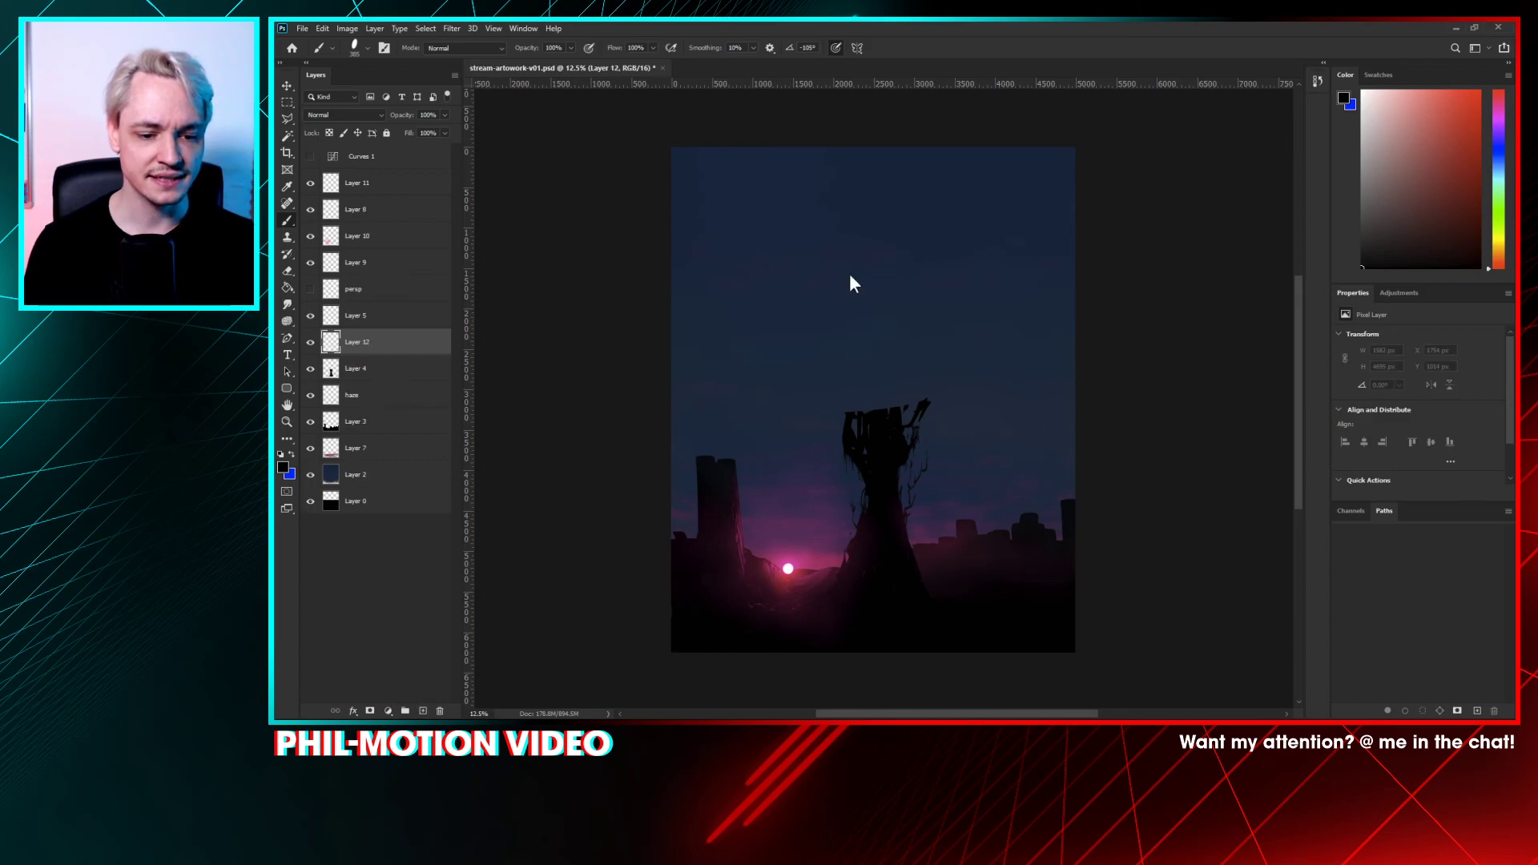
right_click(852, 287)
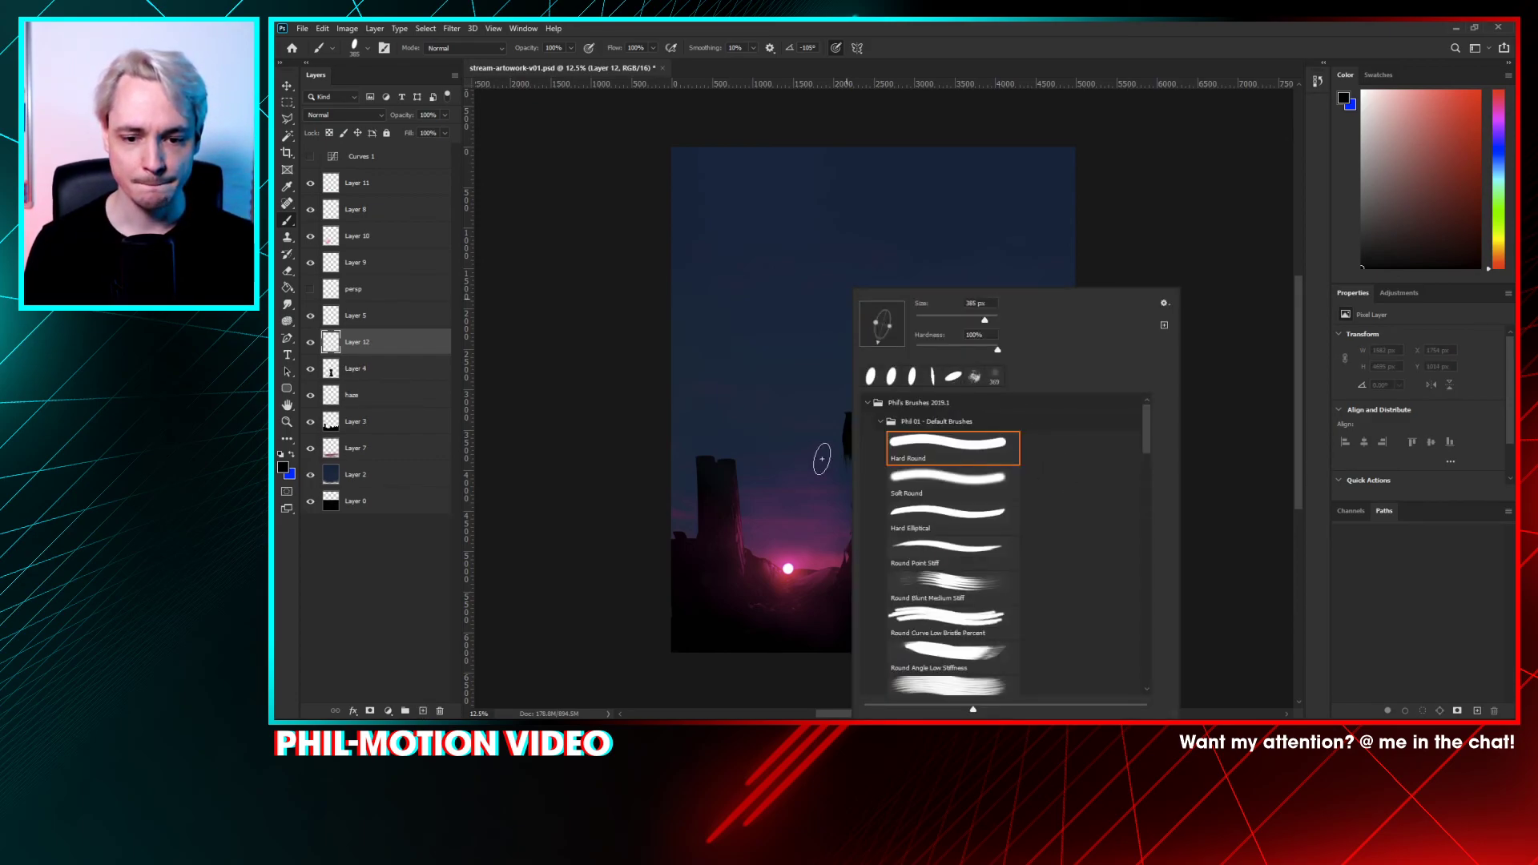
drag(1147, 432, 1136, 664)
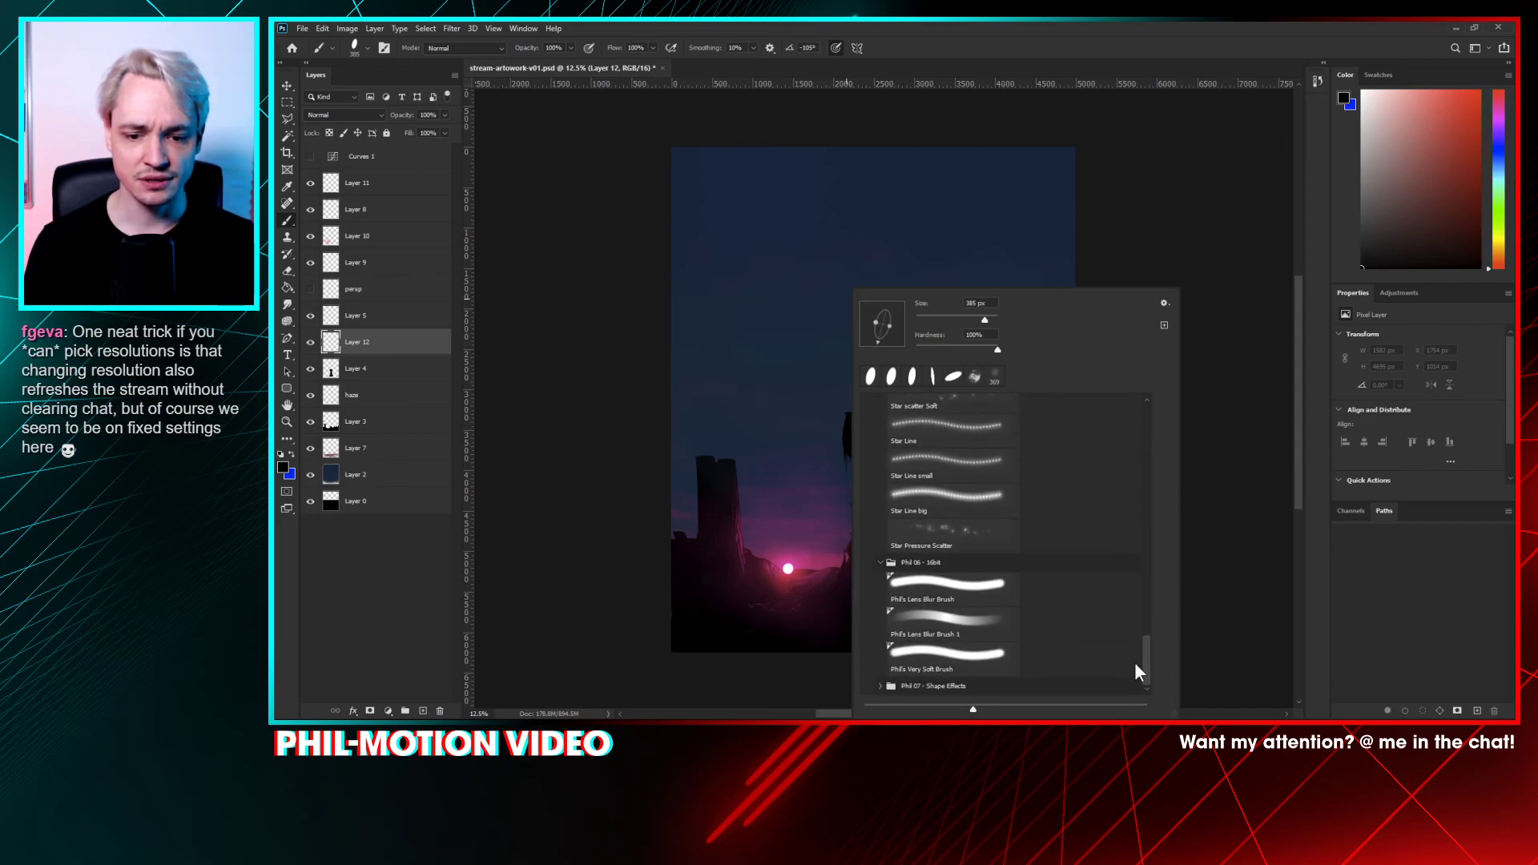
click(881, 686)
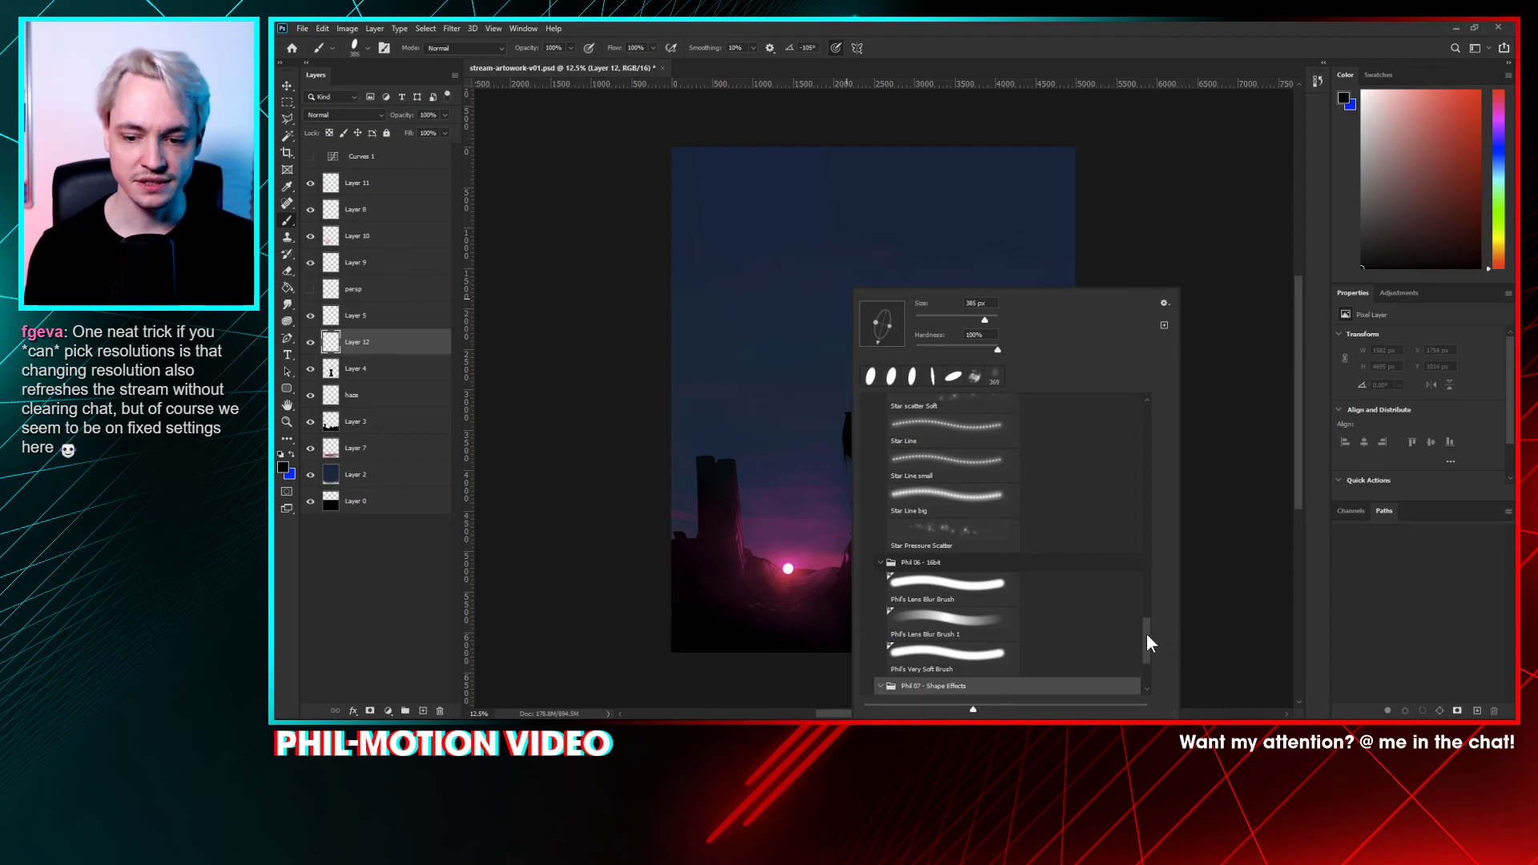
drag(1146, 637, 1146, 681)
click(952, 609)
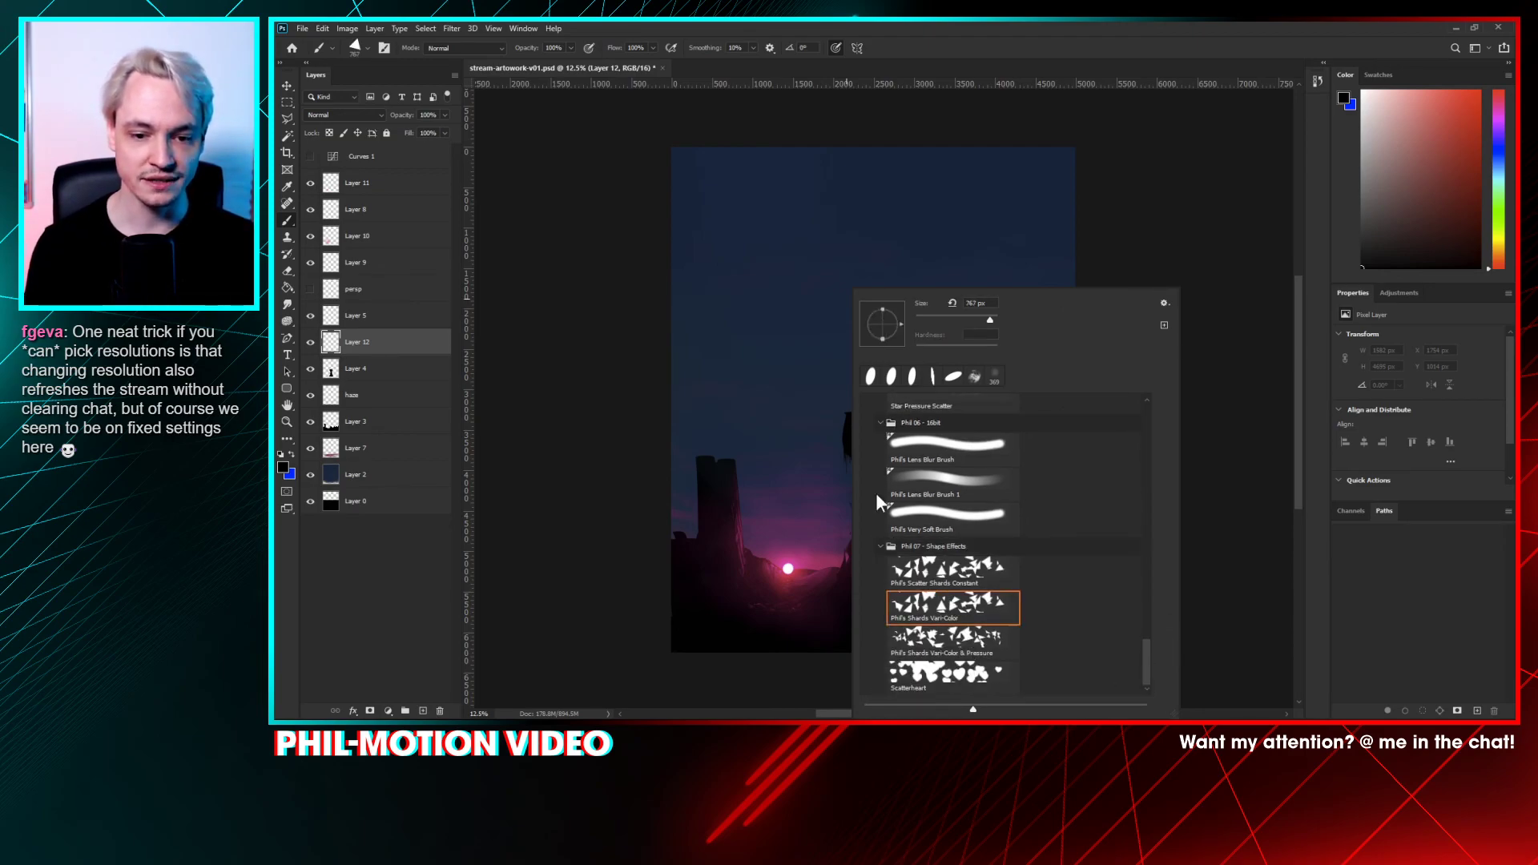
- Try scattering black shards around and above the tower's top on Layer 12, undoing each stroke
click(817, 315)
mouse_move(817, 316)
mouse_down()
mouse_move(884, 371)
mouse_move(877, 521)
mouse_up()
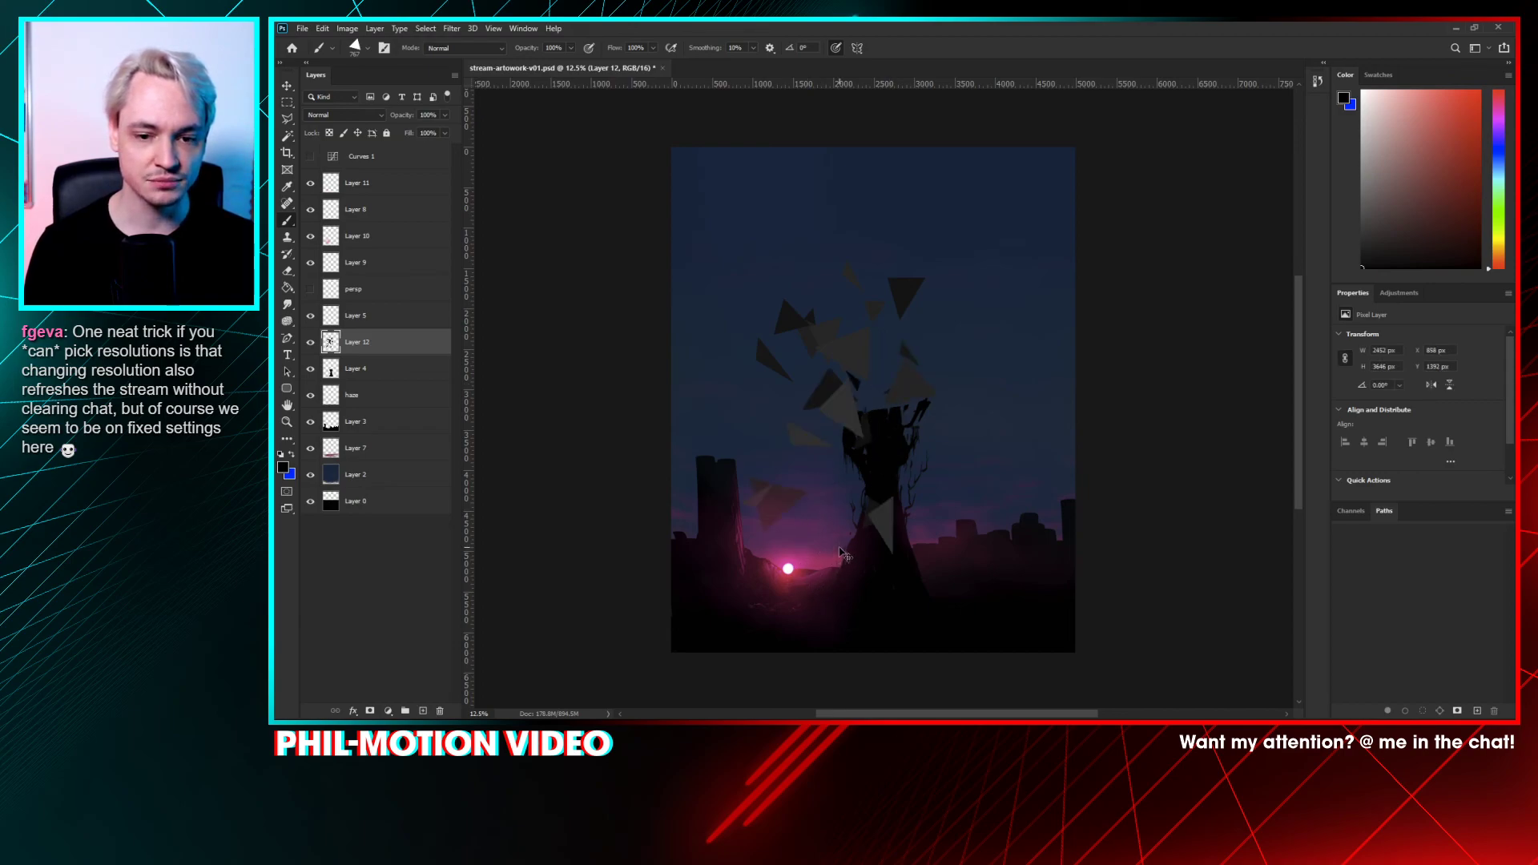
key(ctrl+z)
mouse_move(833, 424)
mouse_down()
mouse_move(773, 316)
mouse_move(771, 280)
mouse_up()
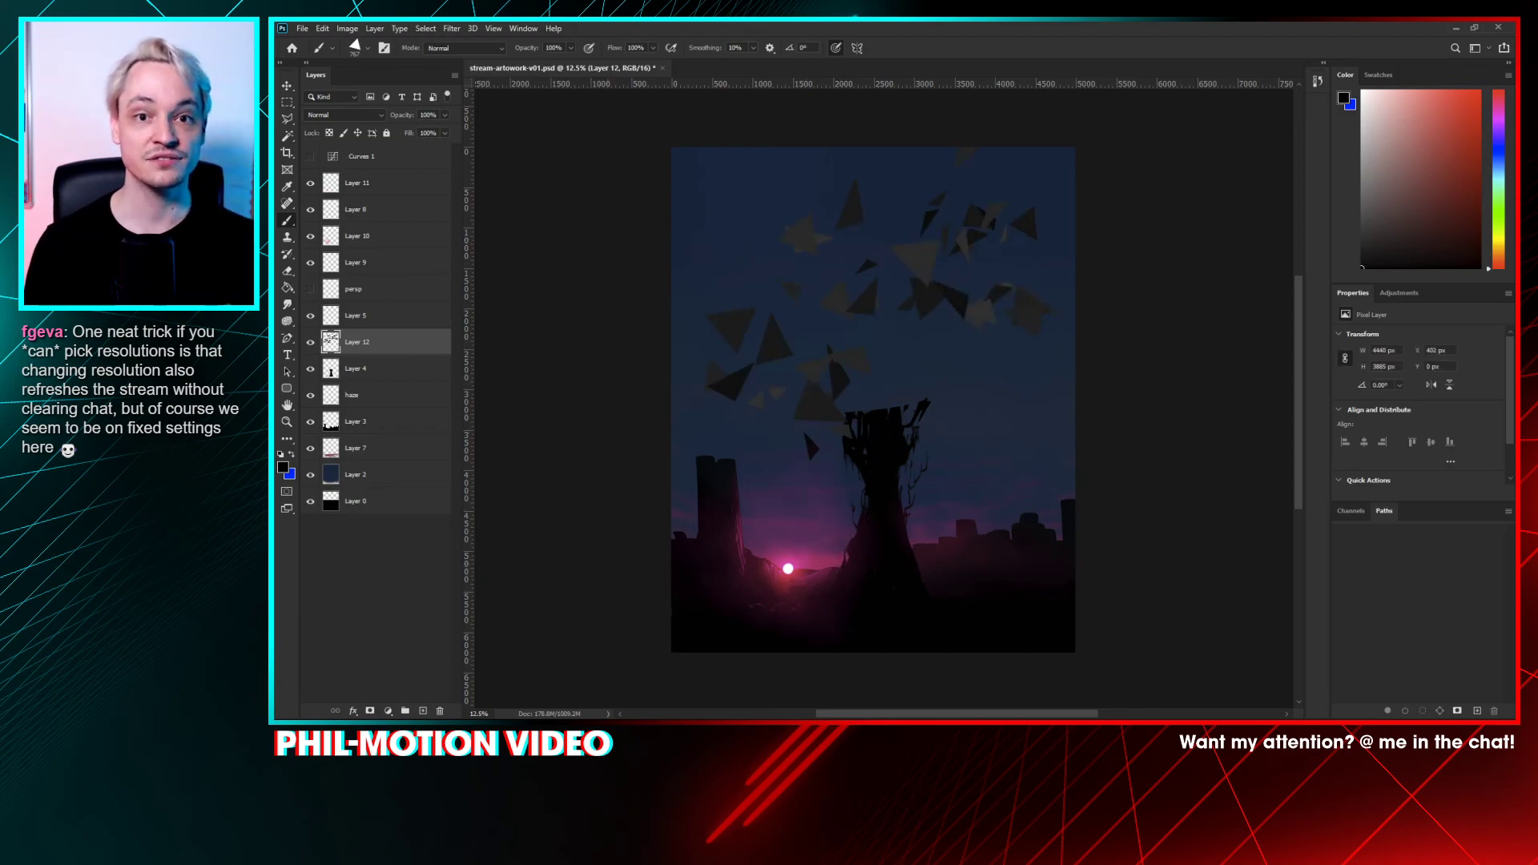
key(ctrl+z)
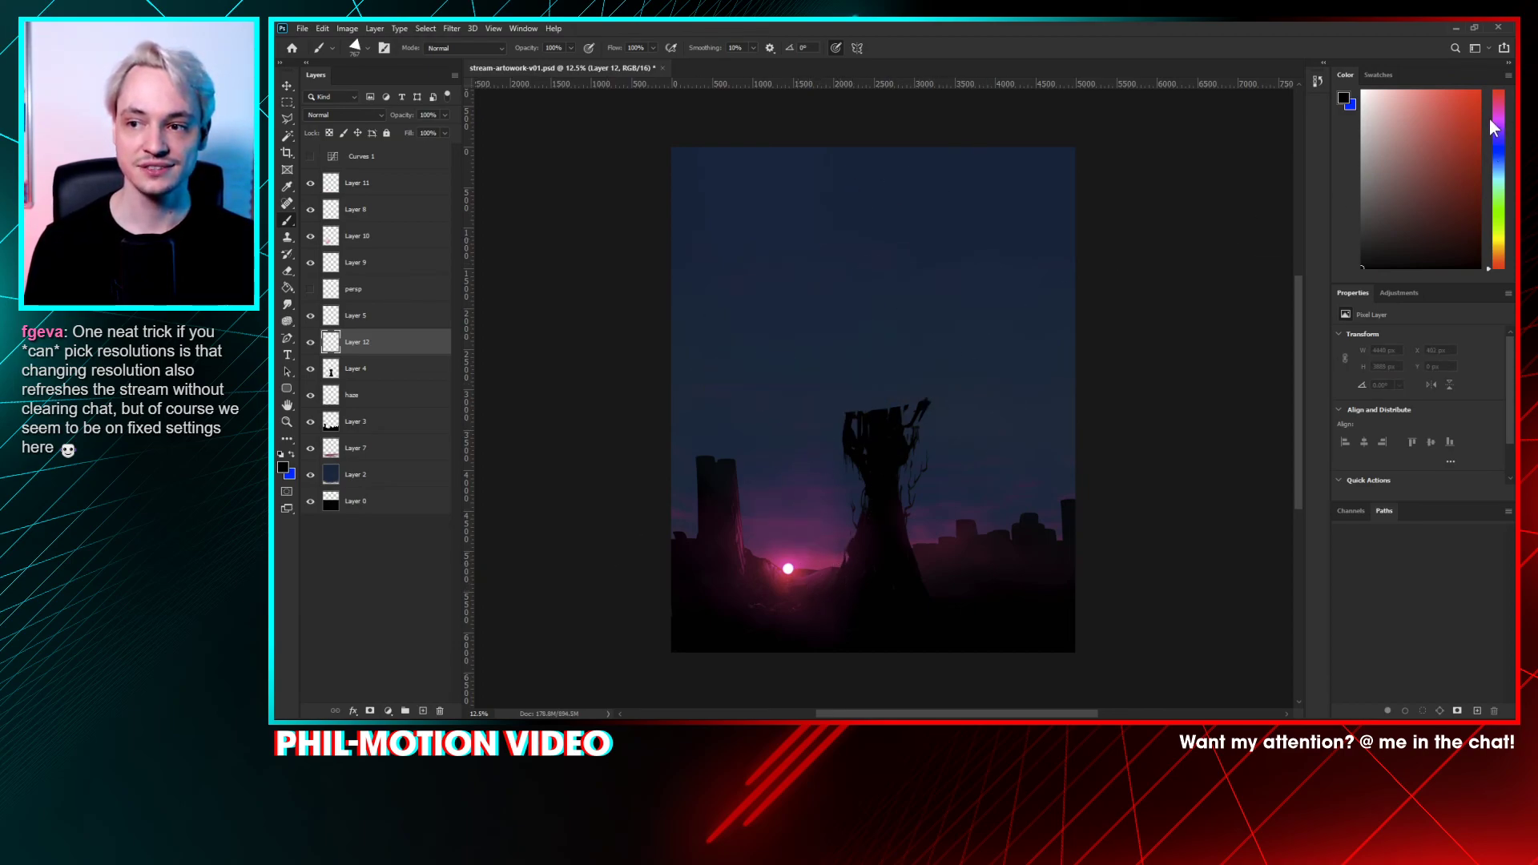
- Try scattering light green shards across the sky above the tower and undo the stroke
click(1500, 103)
click(1495, 196)
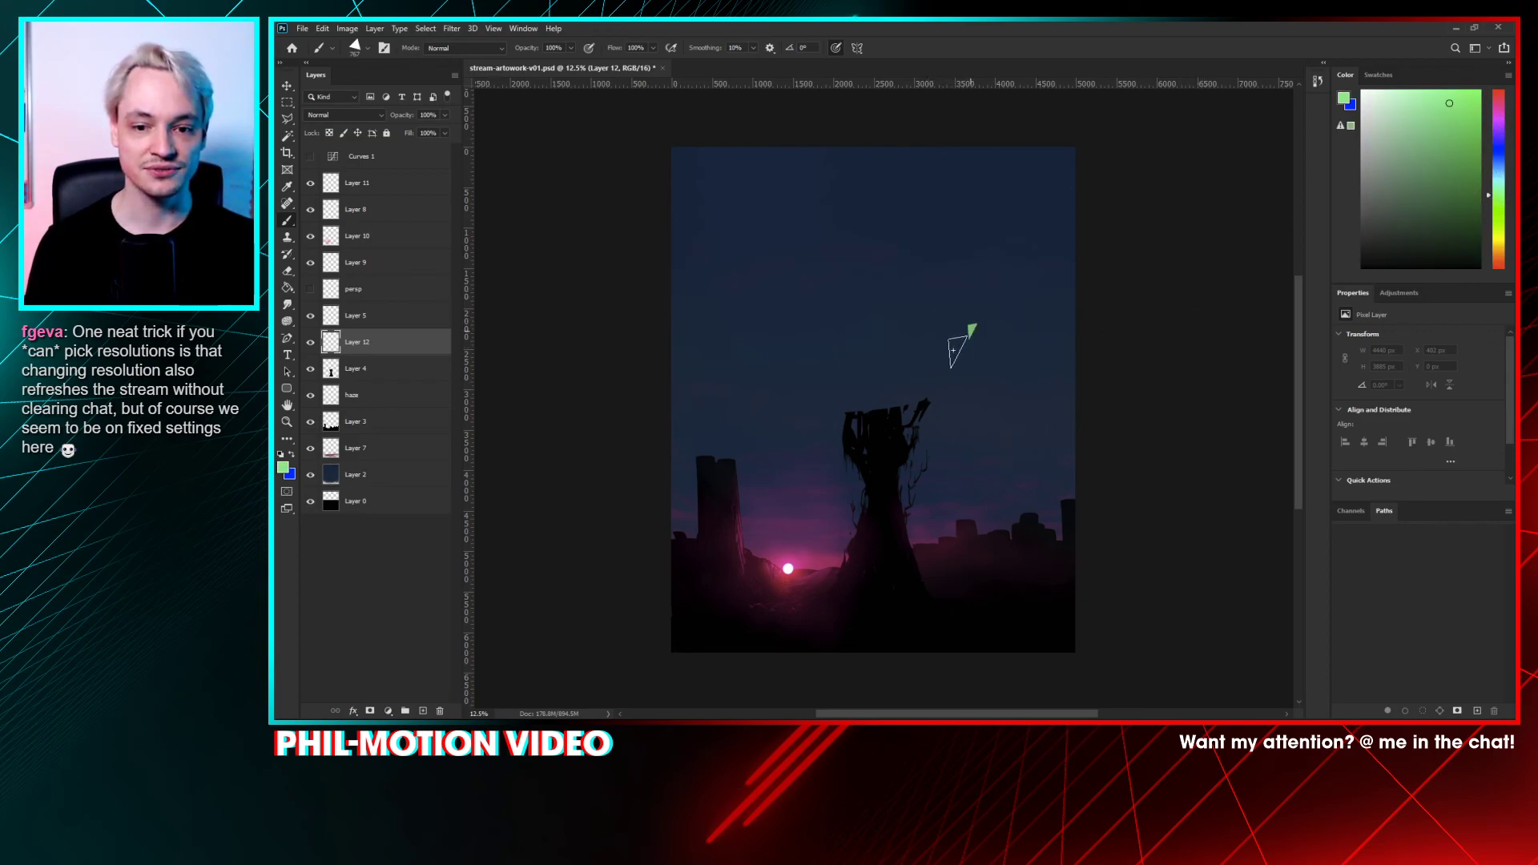
mouse_move(953, 350)
mouse_down()
mouse_move(770, 372)
mouse_move(847, 198)
mouse_move(528, 213)
mouse_up()
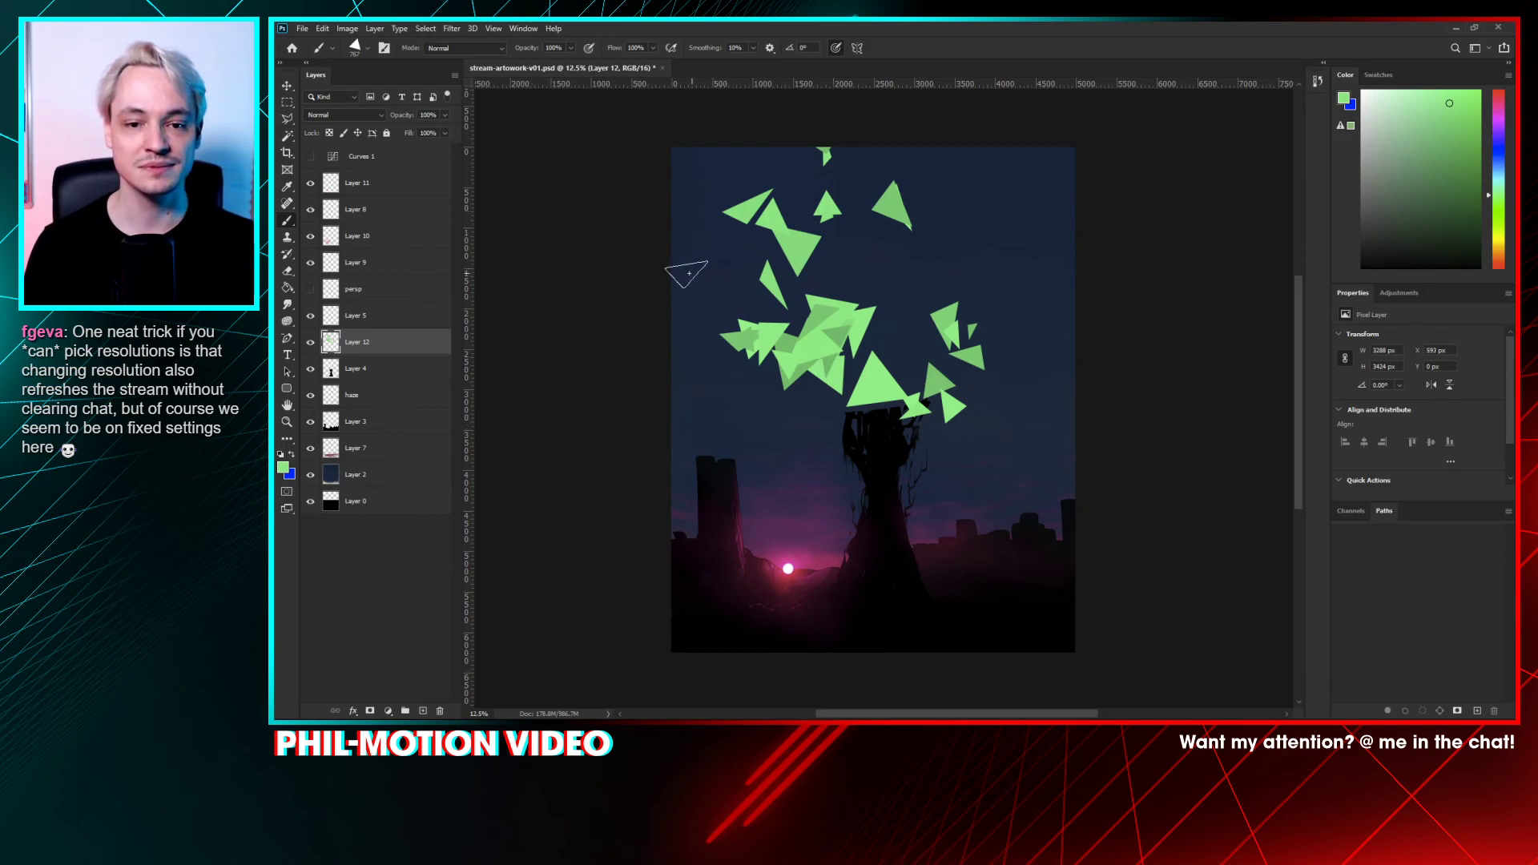
key(ctrl+z)
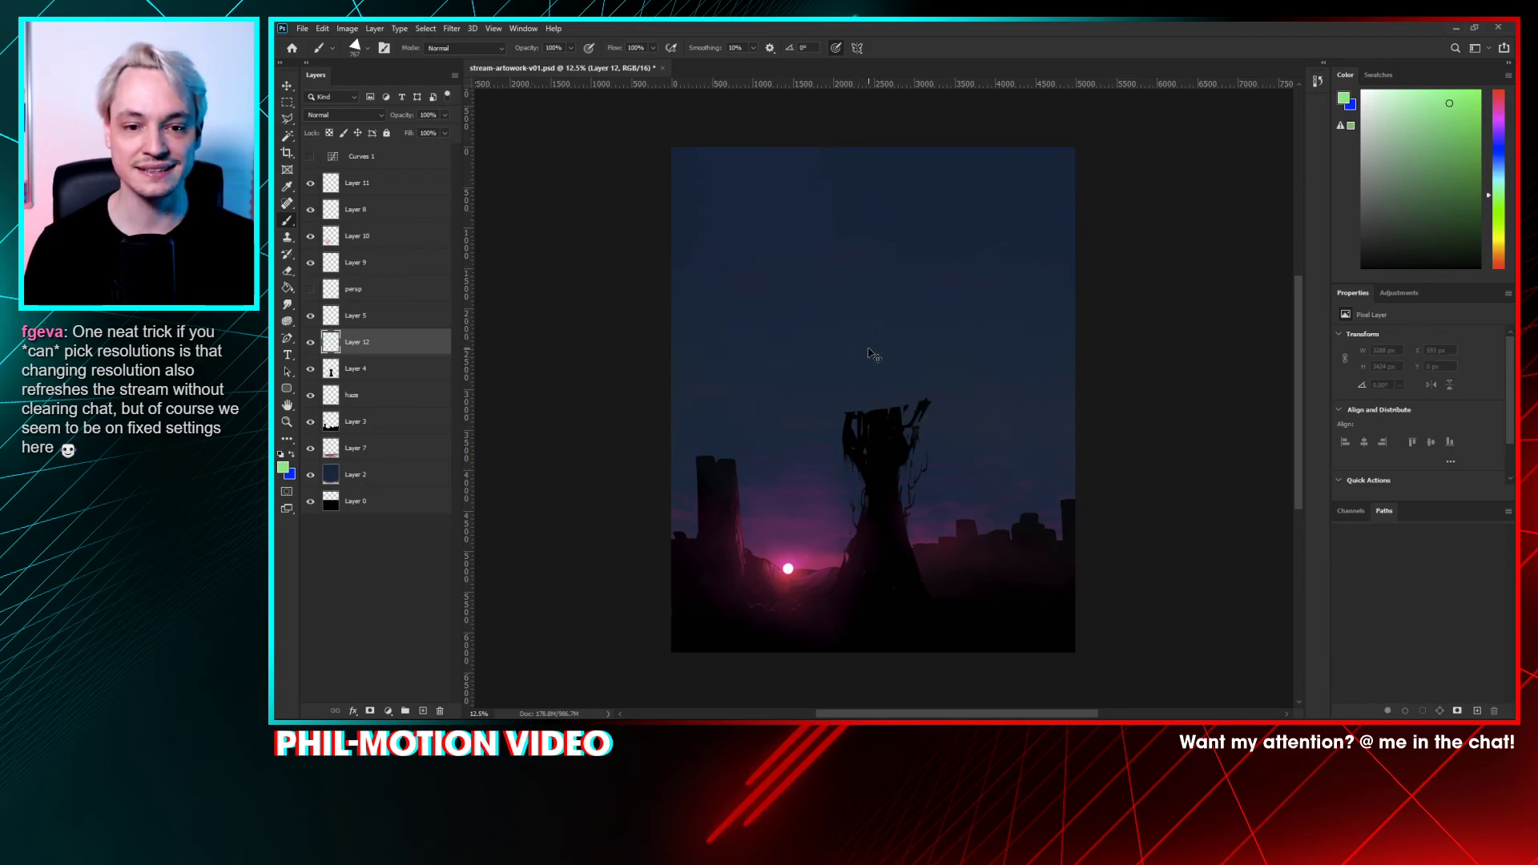
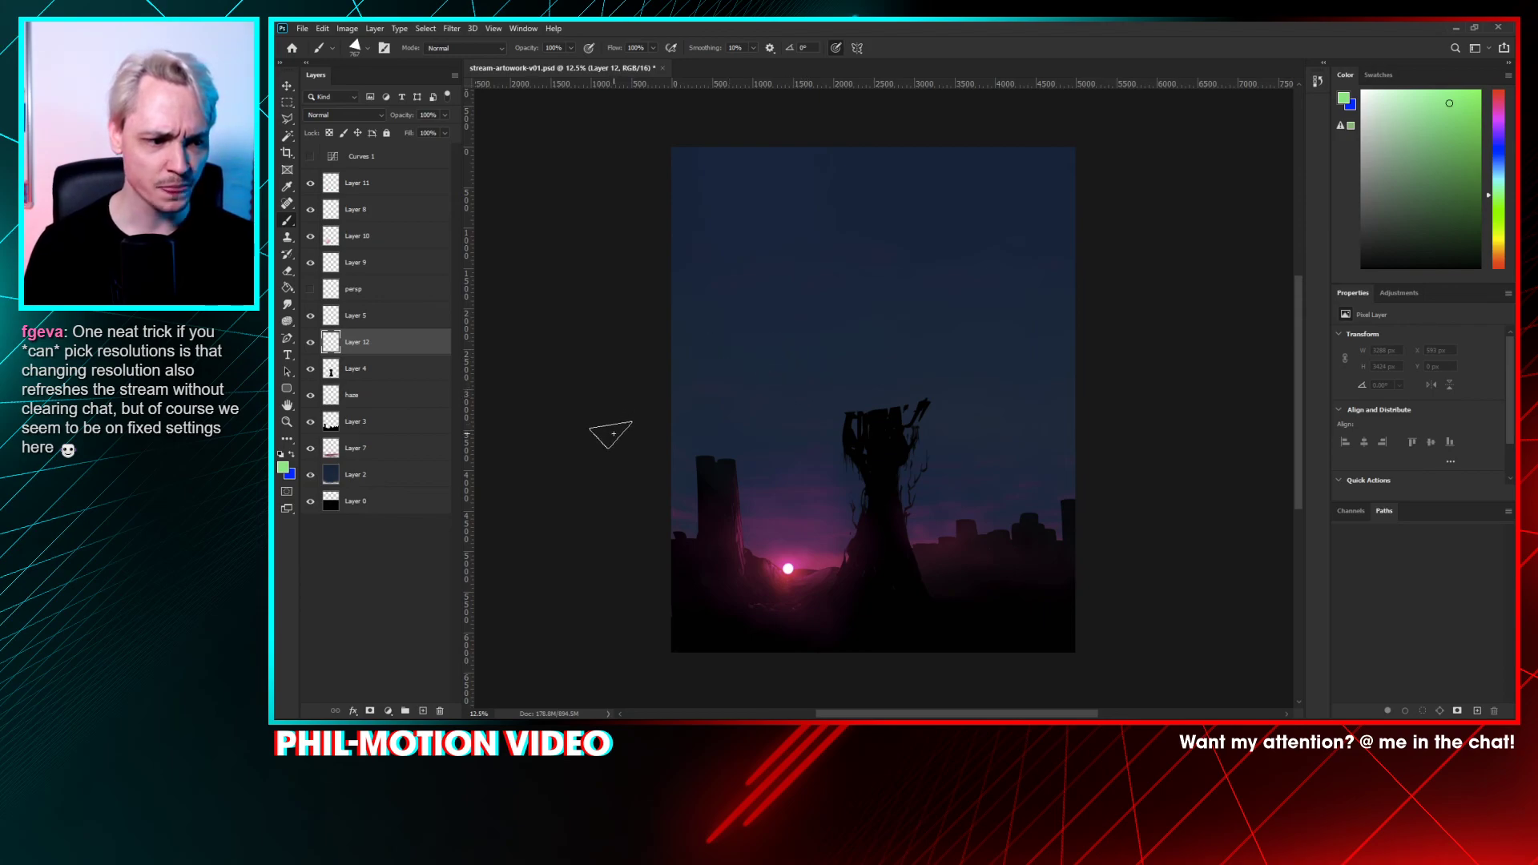
- Create a new 16-bit RGB document with a black background, 1599 by 2113 px at 300 pixels/inch
key(m)
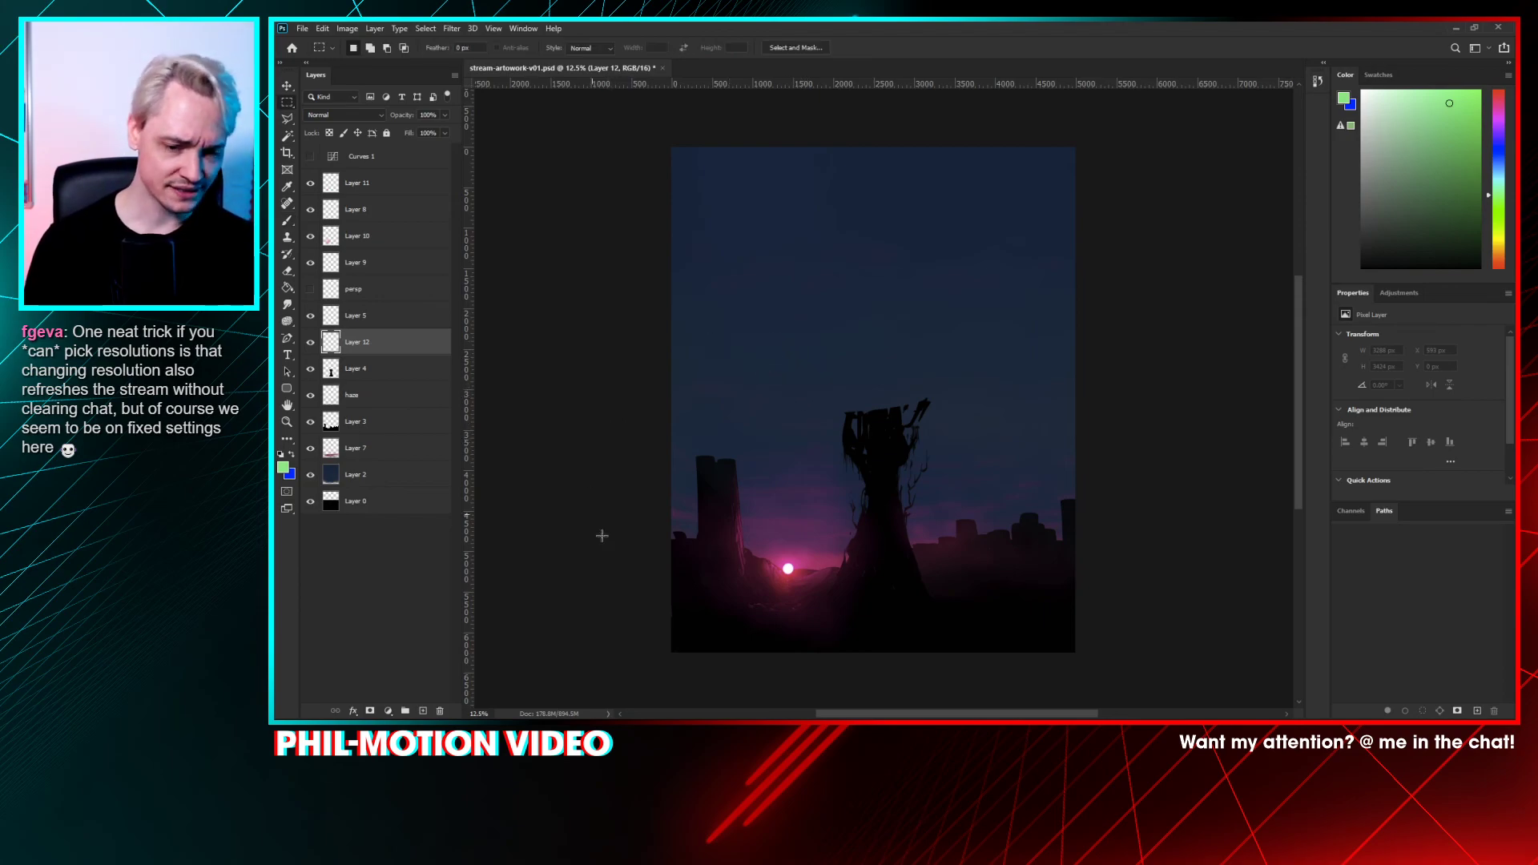
click(393, 502)
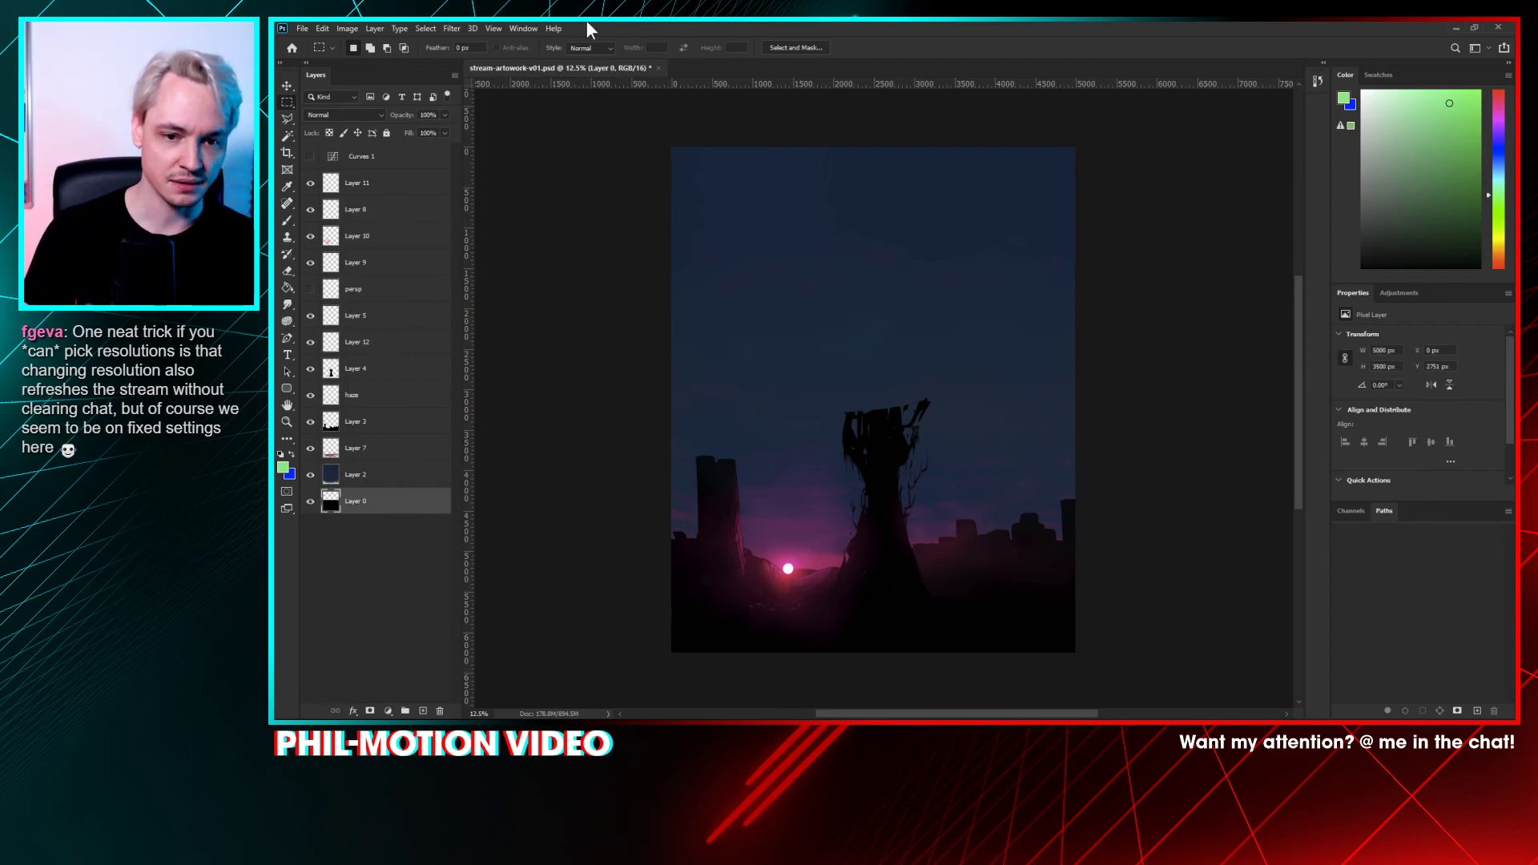
key(ctrl+n)
key(Return)
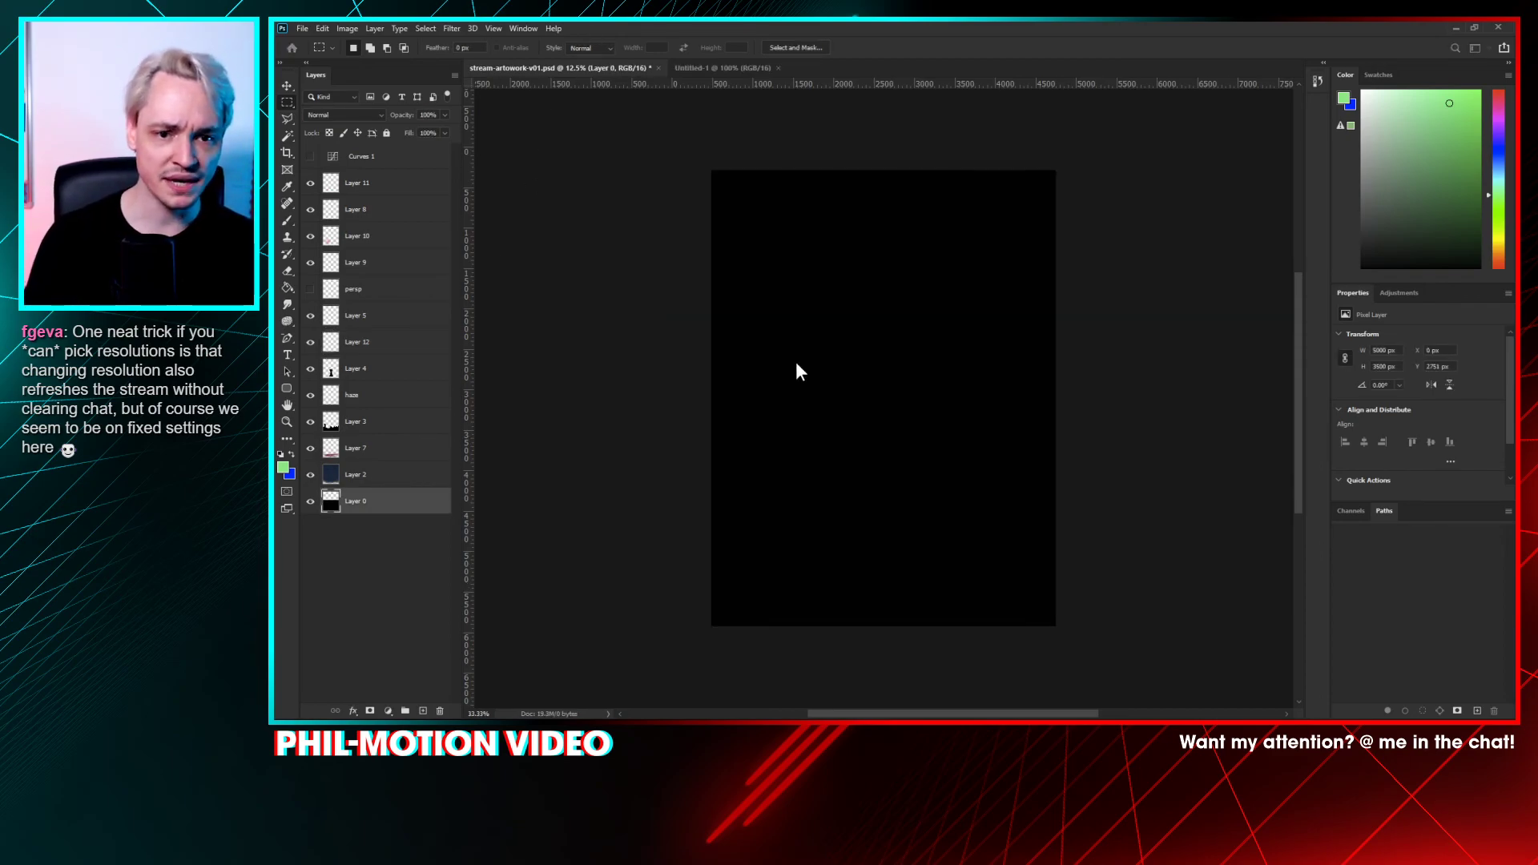
mouse_move(765, 218)
mouse_down()
mouse_move(776, 249)
mouse_move(783, 238)
mouse_up()
click(783, 238)
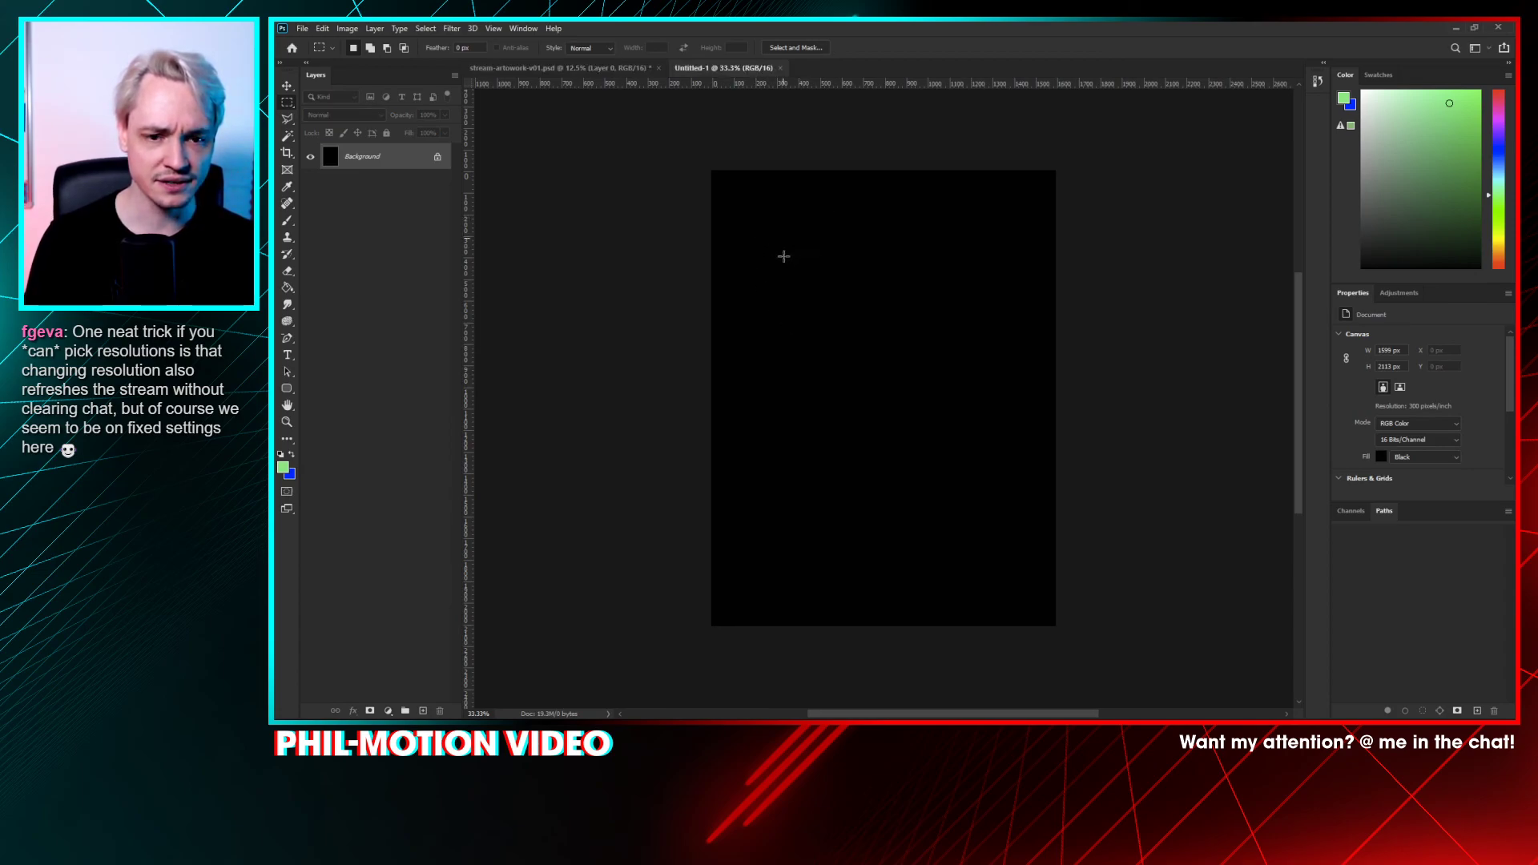
- Reset the colours to white on black, outline an irregular angular polygon about 365 px wide near the canvas's upper-left corner, and fill it white
key(b)
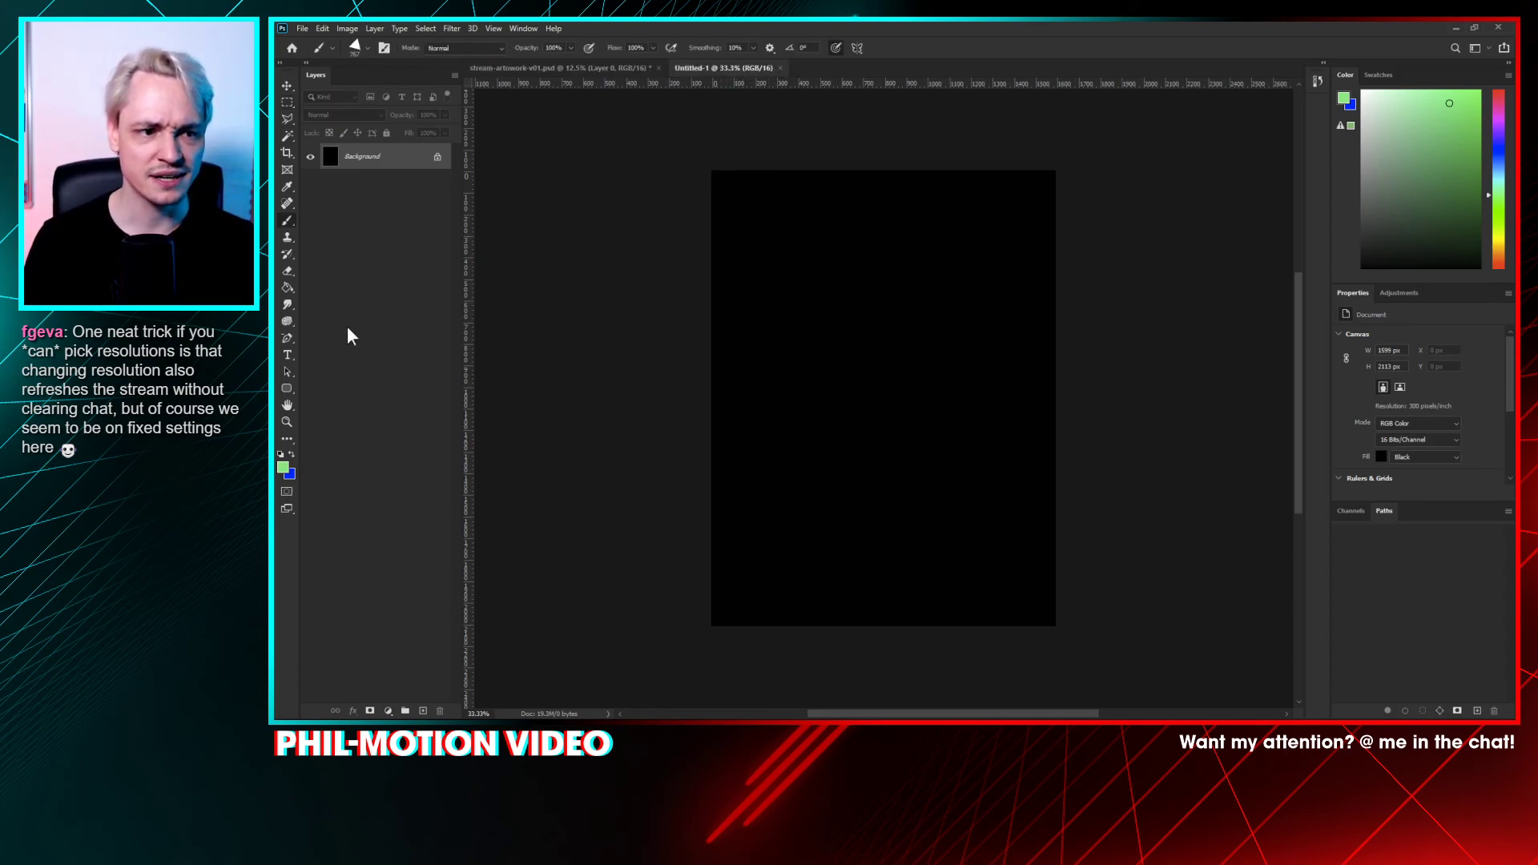
click(287, 108)
key(d)
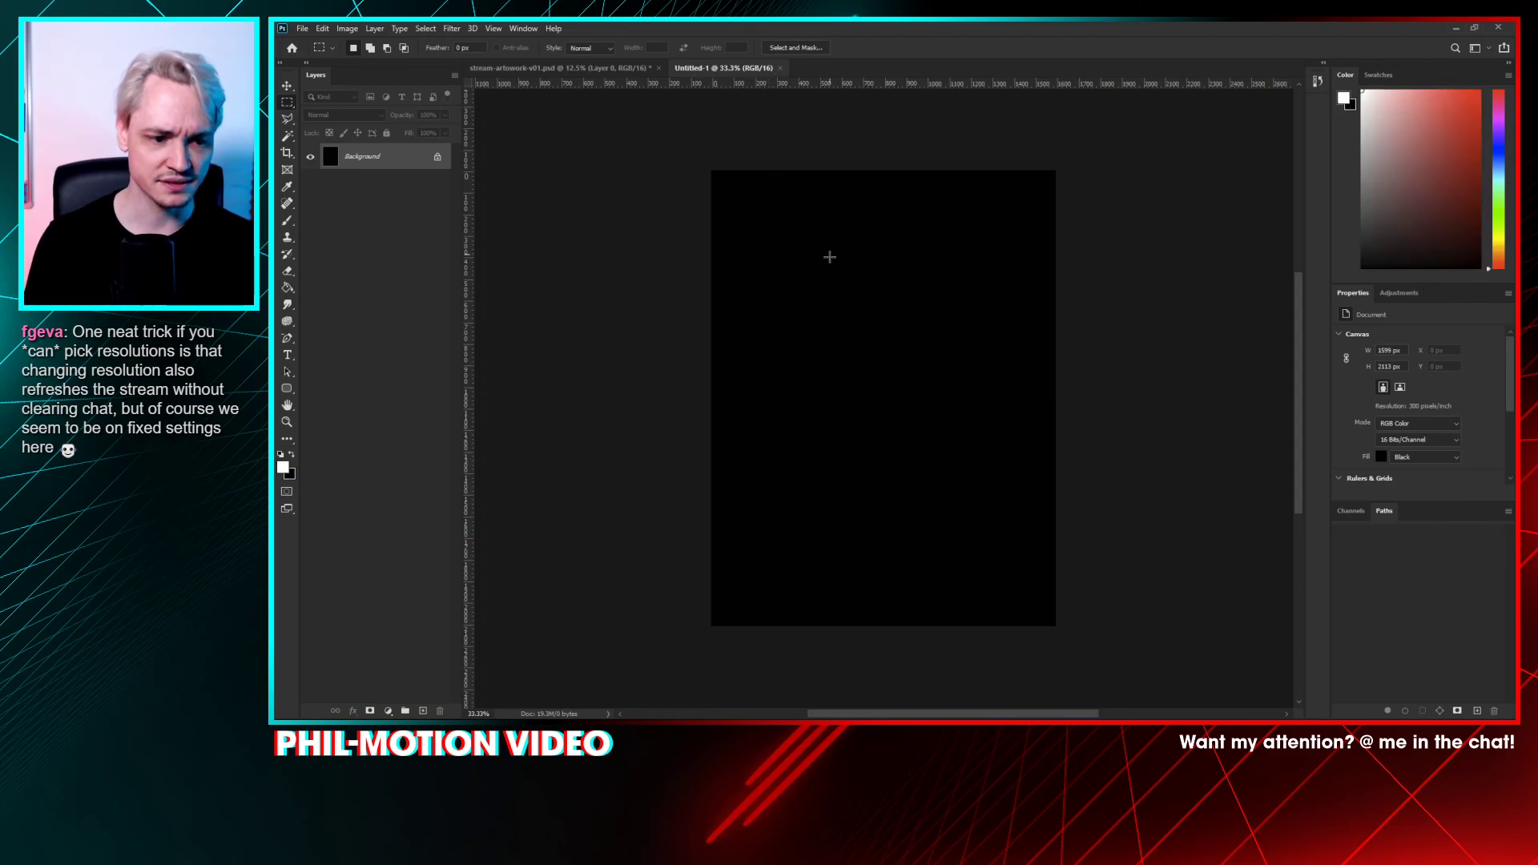
drag(794, 238, 814, 259)
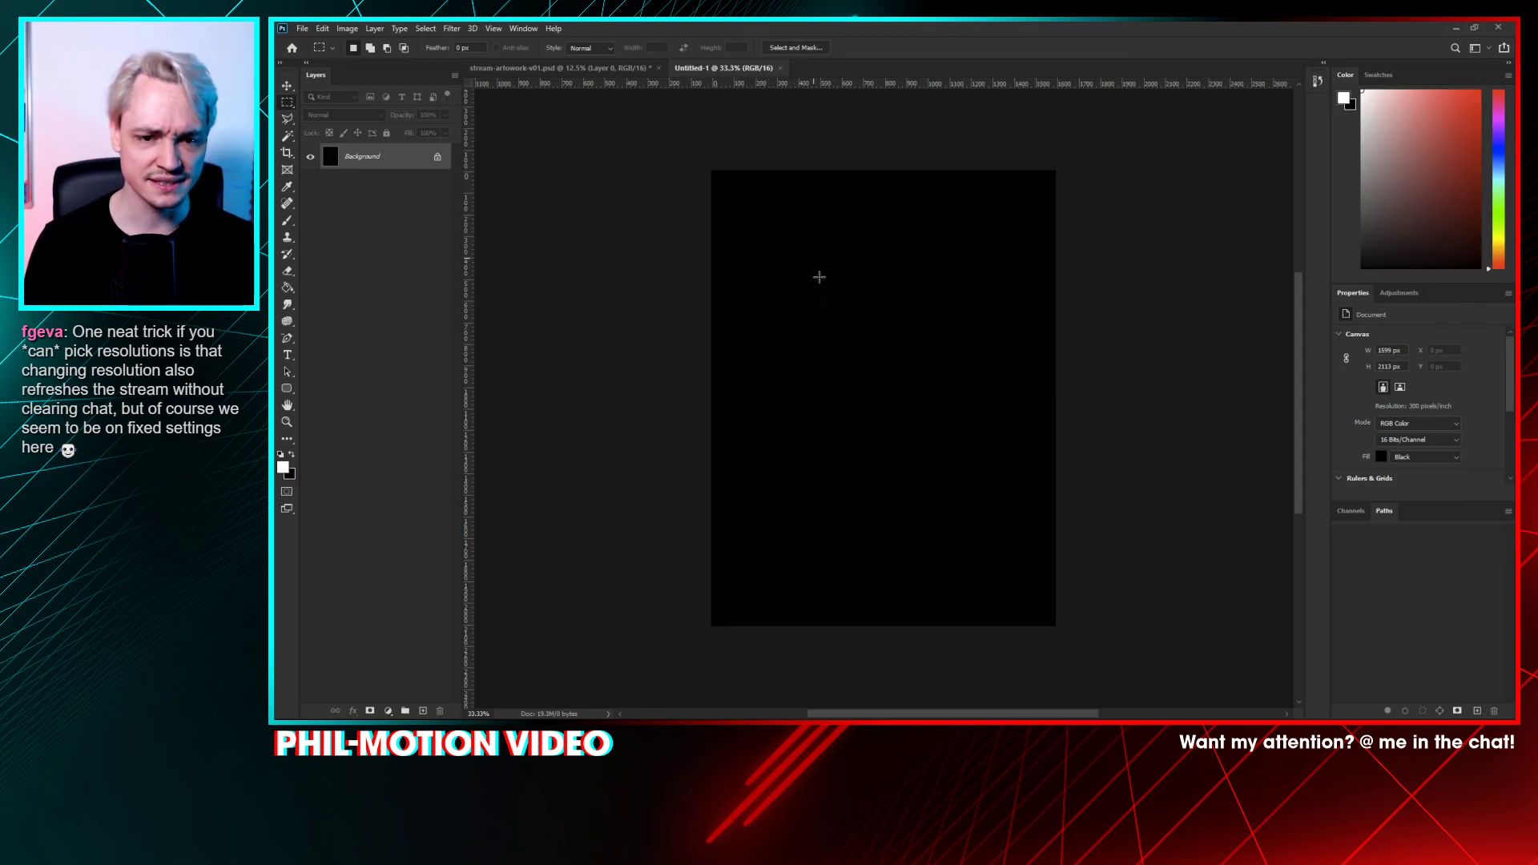
click(287, 120)
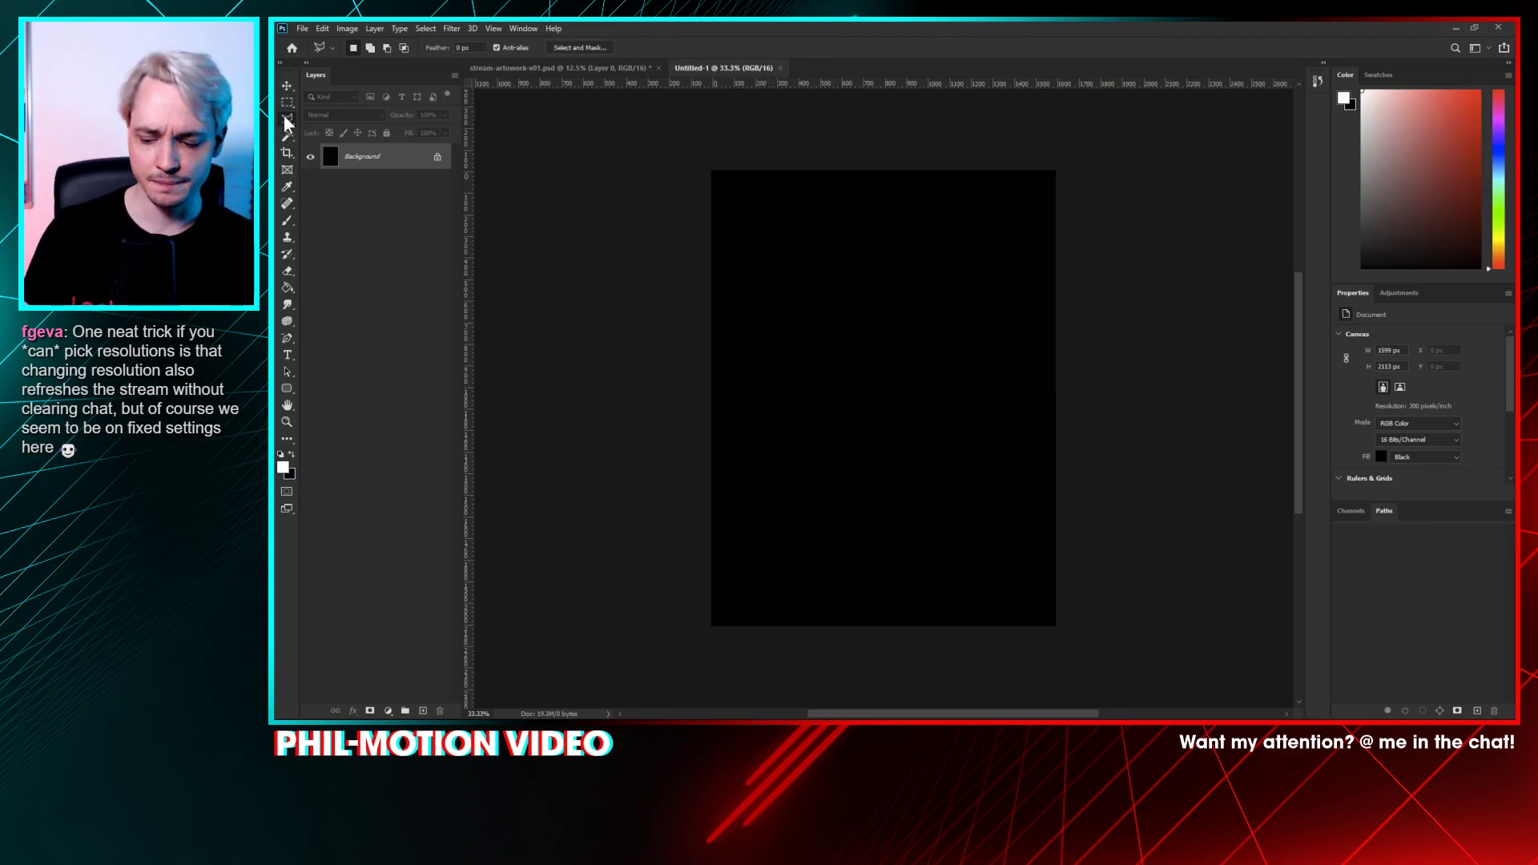
key(ctrl+plus)
key(ctrl+plus)
mouse_move(865, 230)
mouse_down()
mouse_move(899, 331)
mouse_move(873, 416)
mouse_move(862, 392)
mouse_up()
click(697, 268)
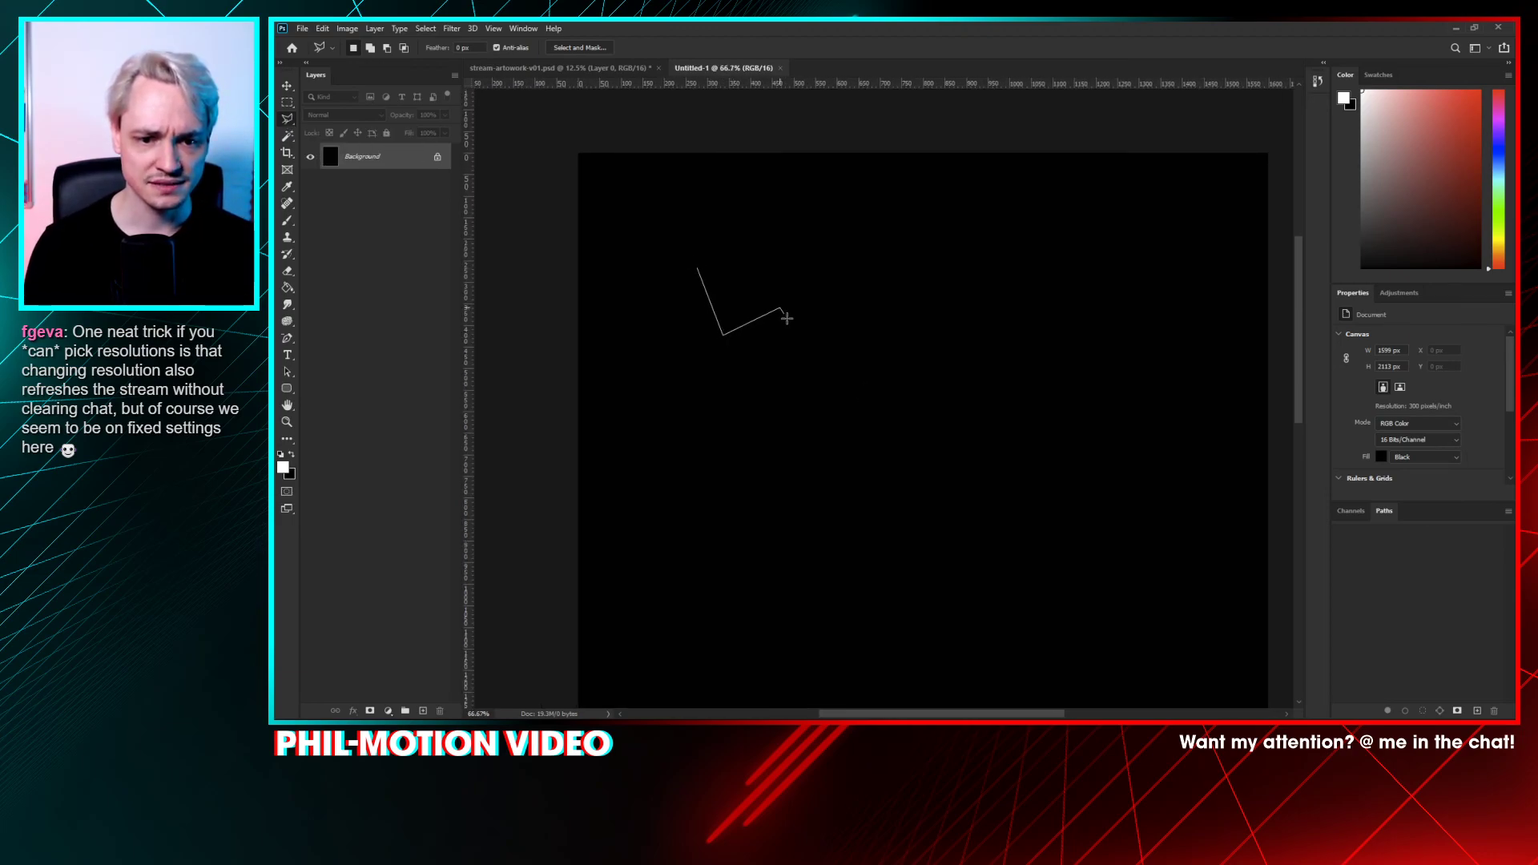
click(683, 254)
key(alt+BackSpace)
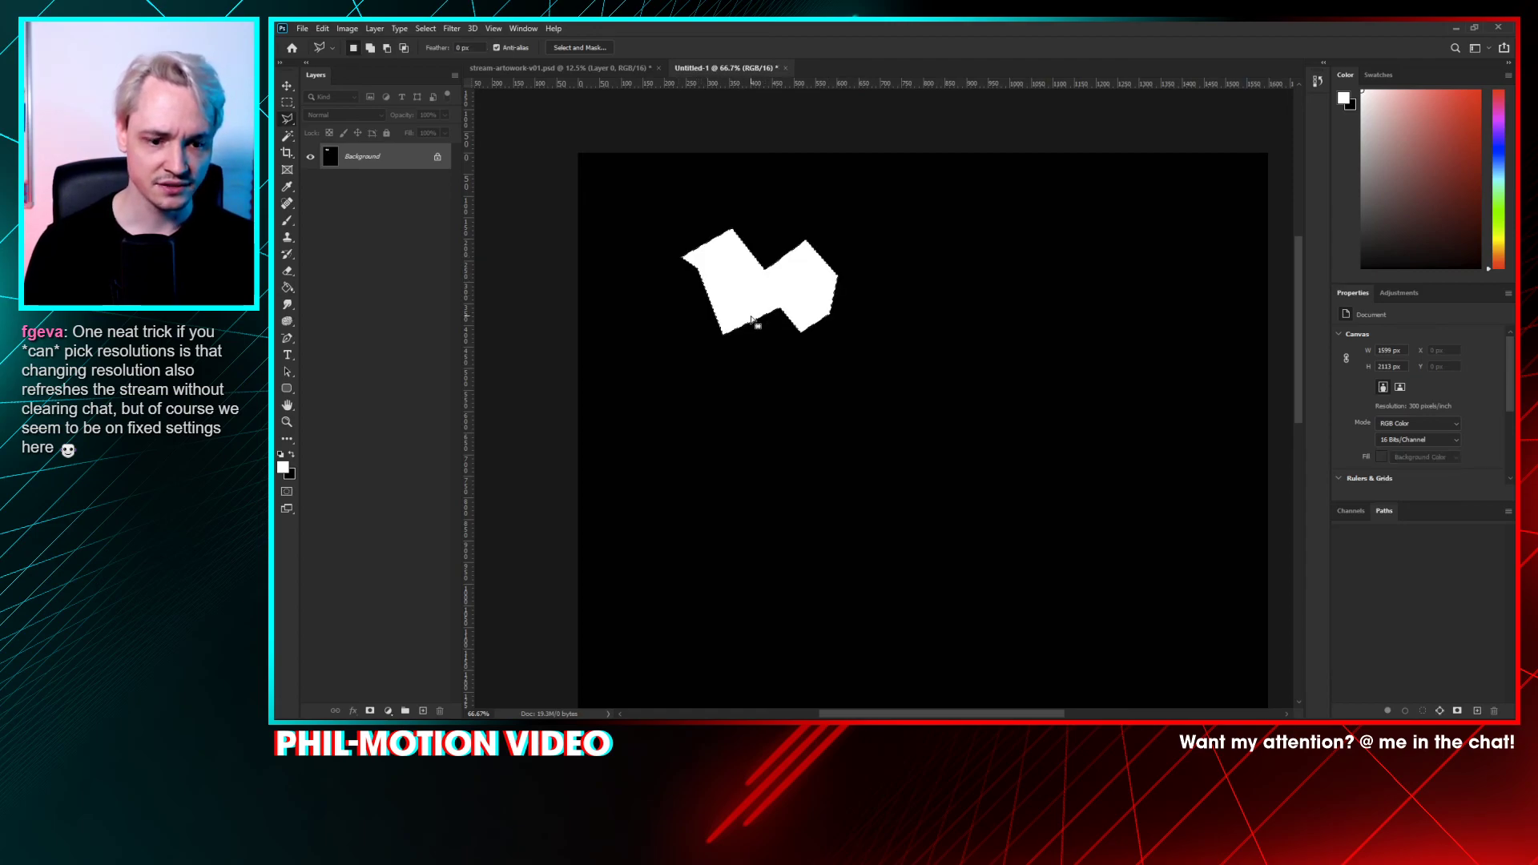
key(m)
drag(664, 213, 857, 353)
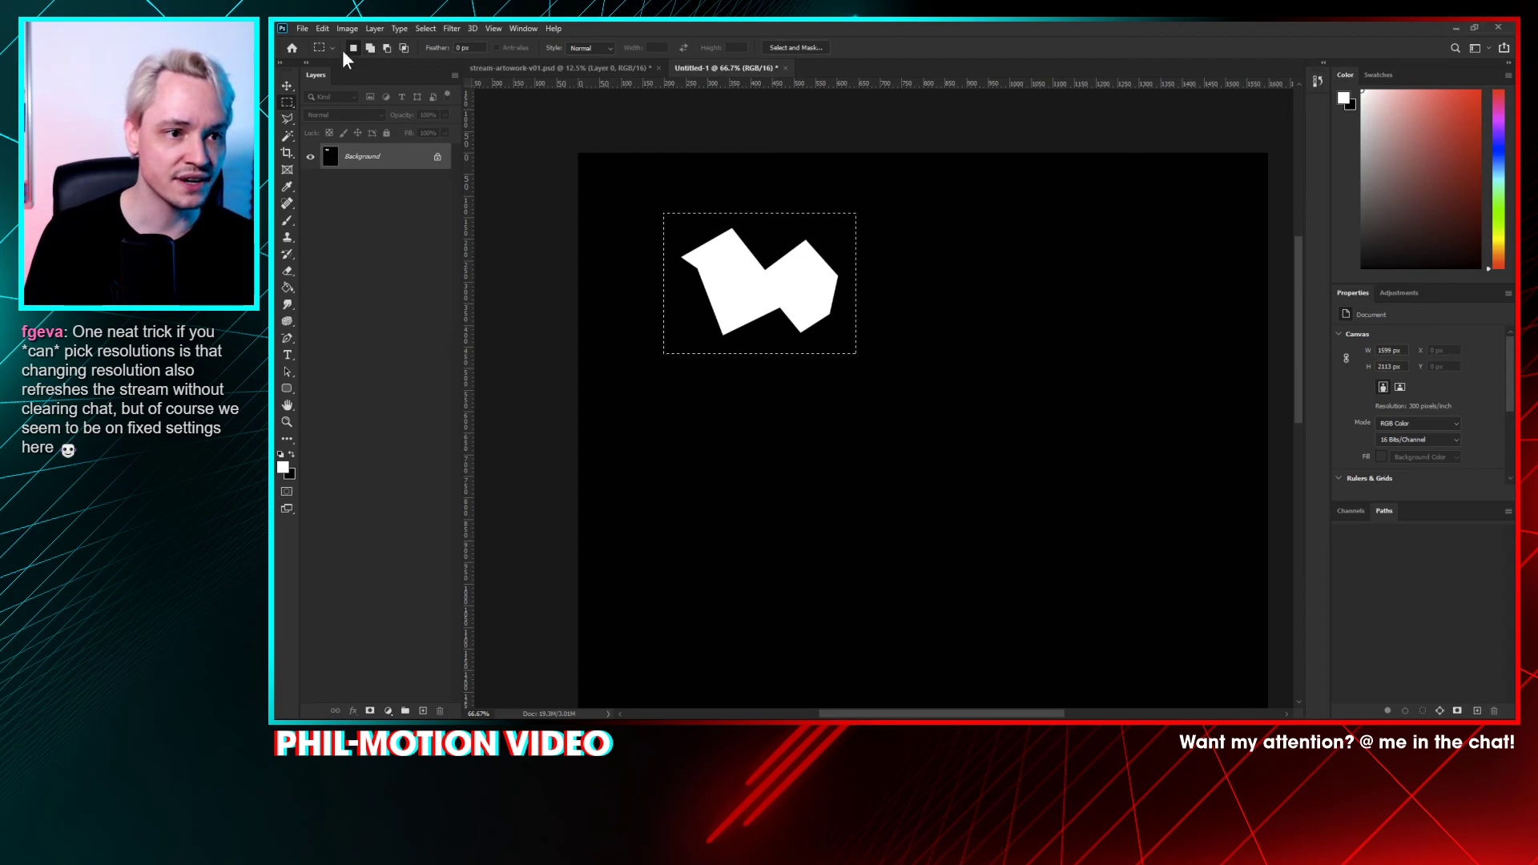
click(322, 29)
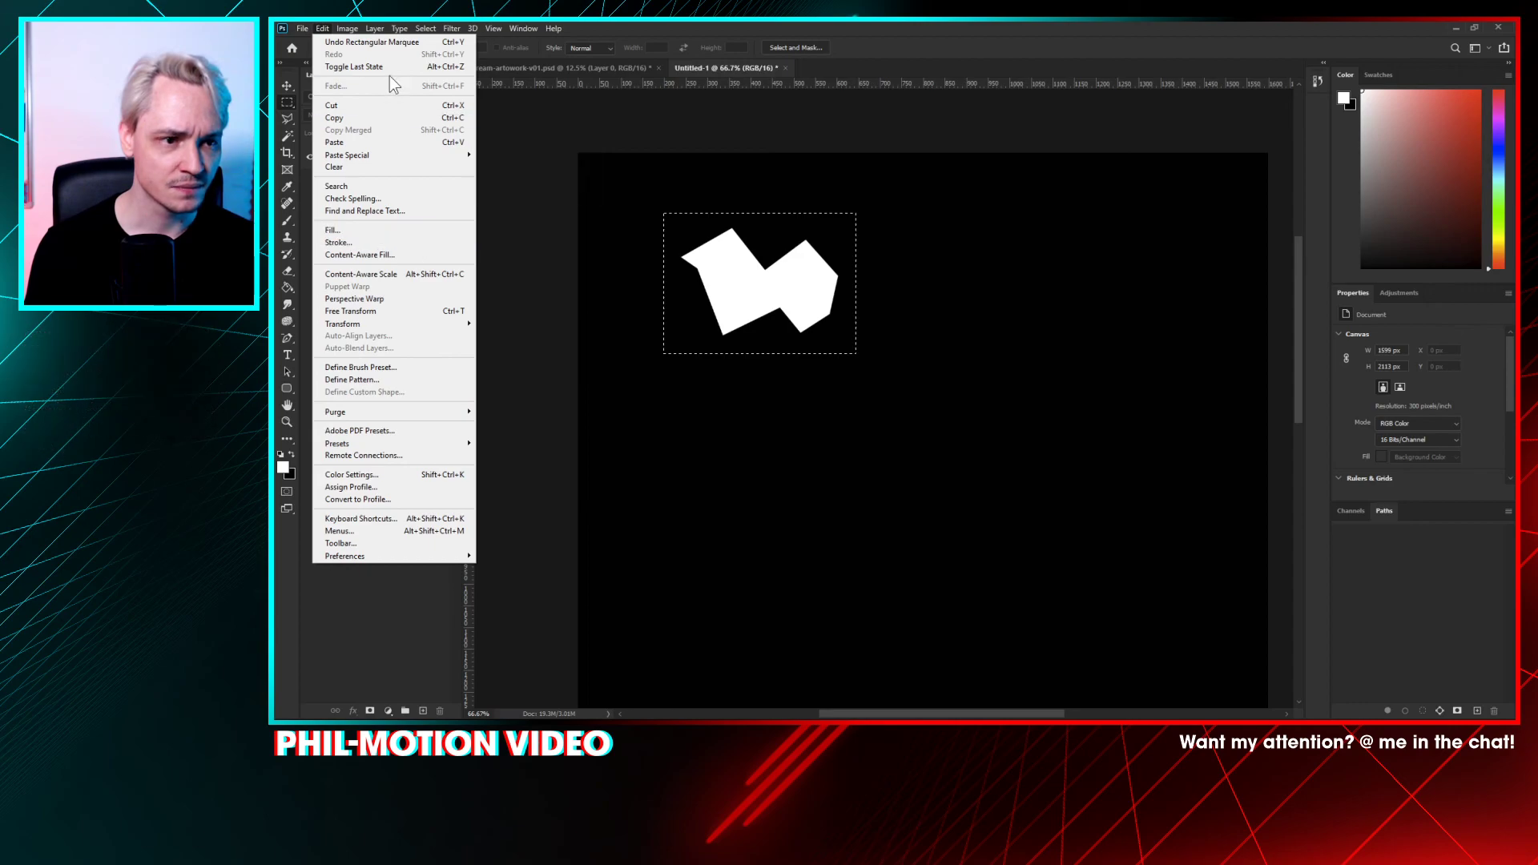
mouse_move(344, 30)
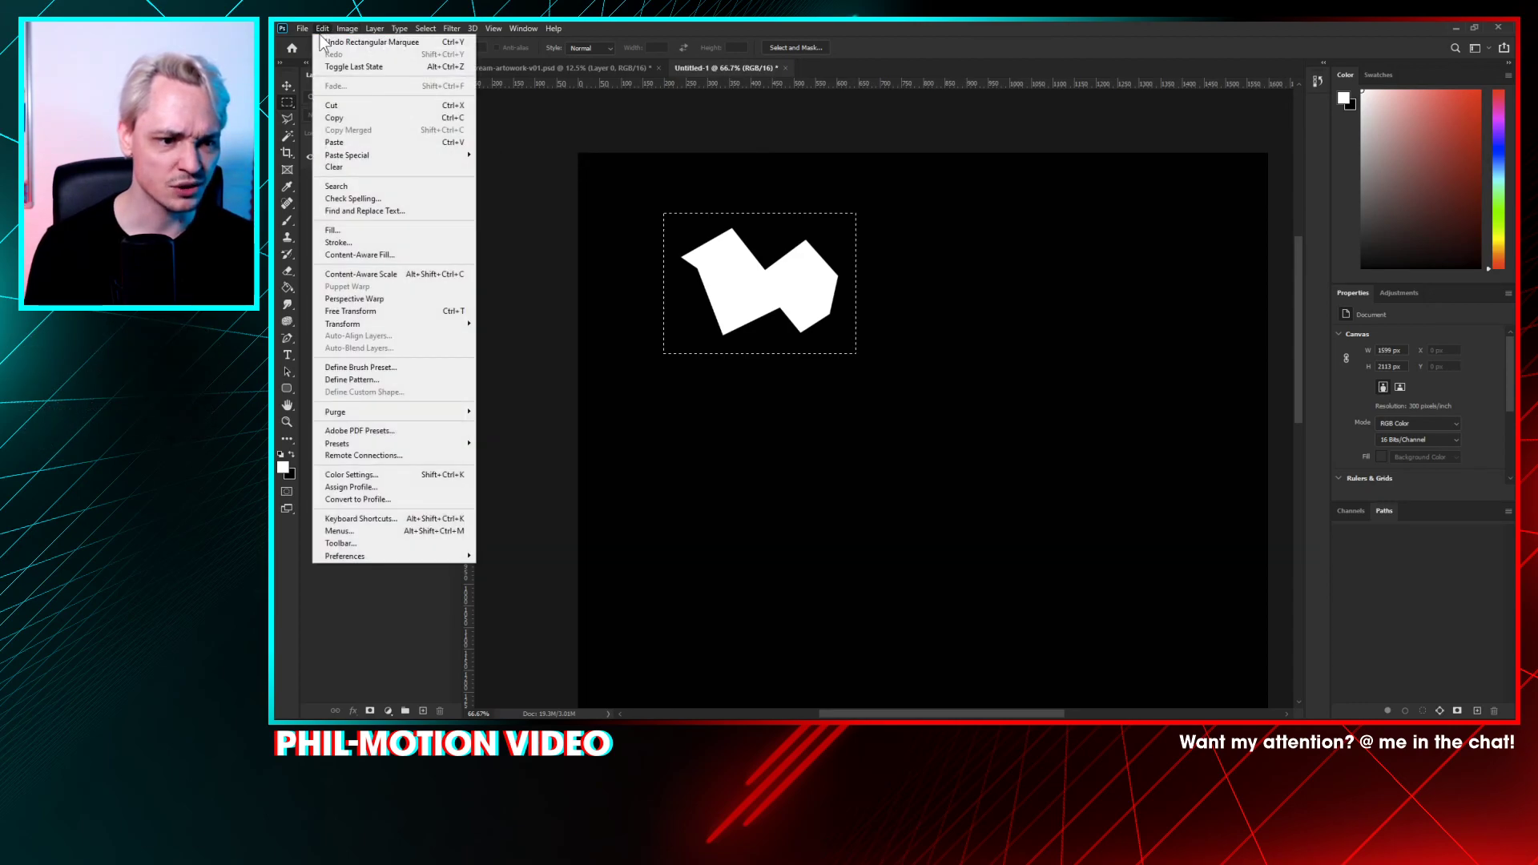
click(421, 369)
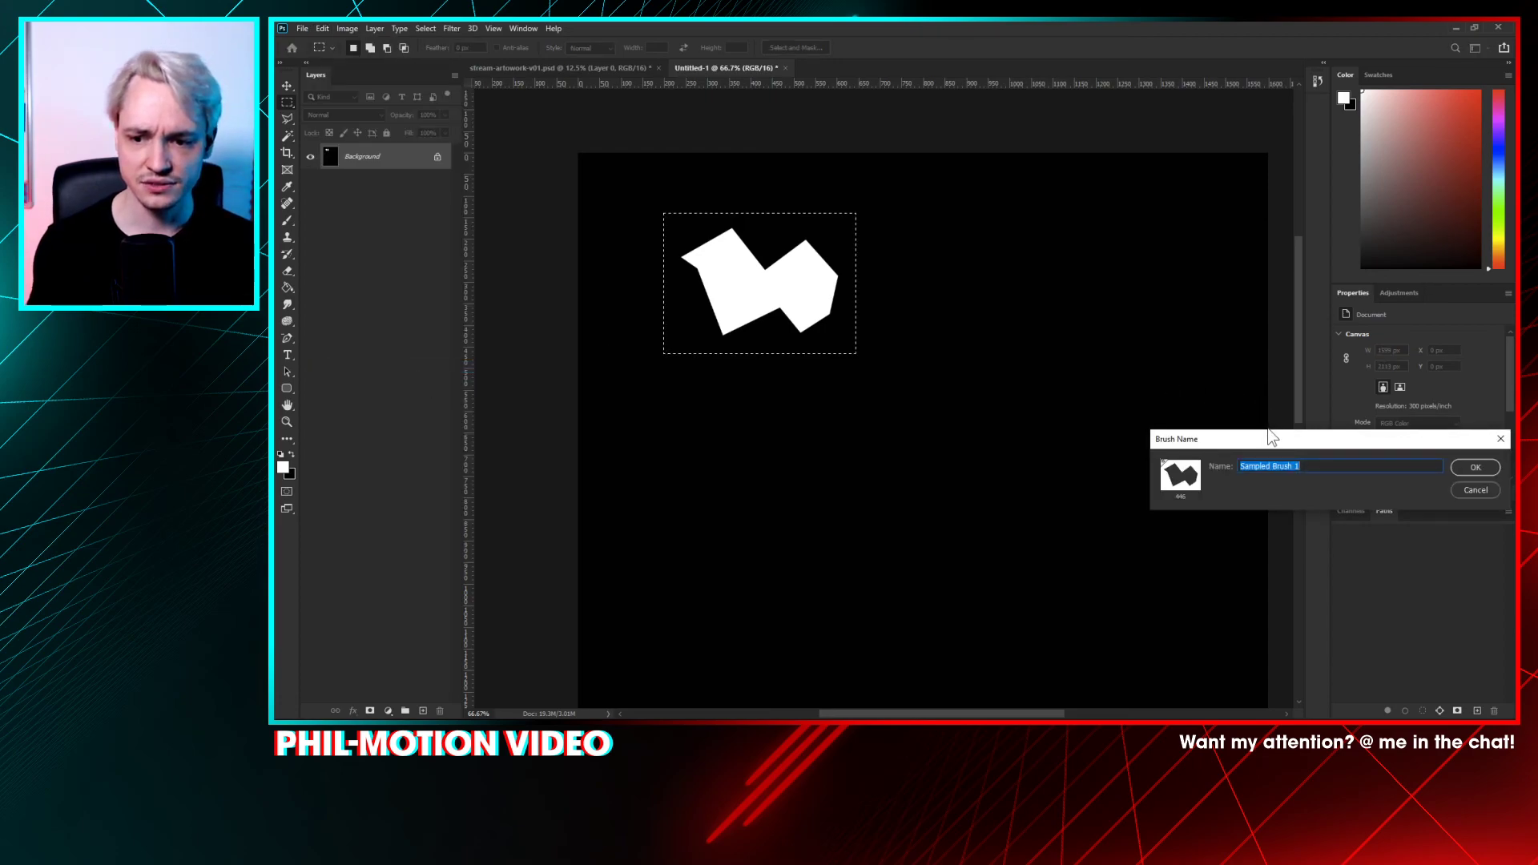
mouse_move(1267, 435)
mouse_down()
mouse_move(947, 320)
mouse_move(886, 242)
mouse_up()
click(1080, 298)
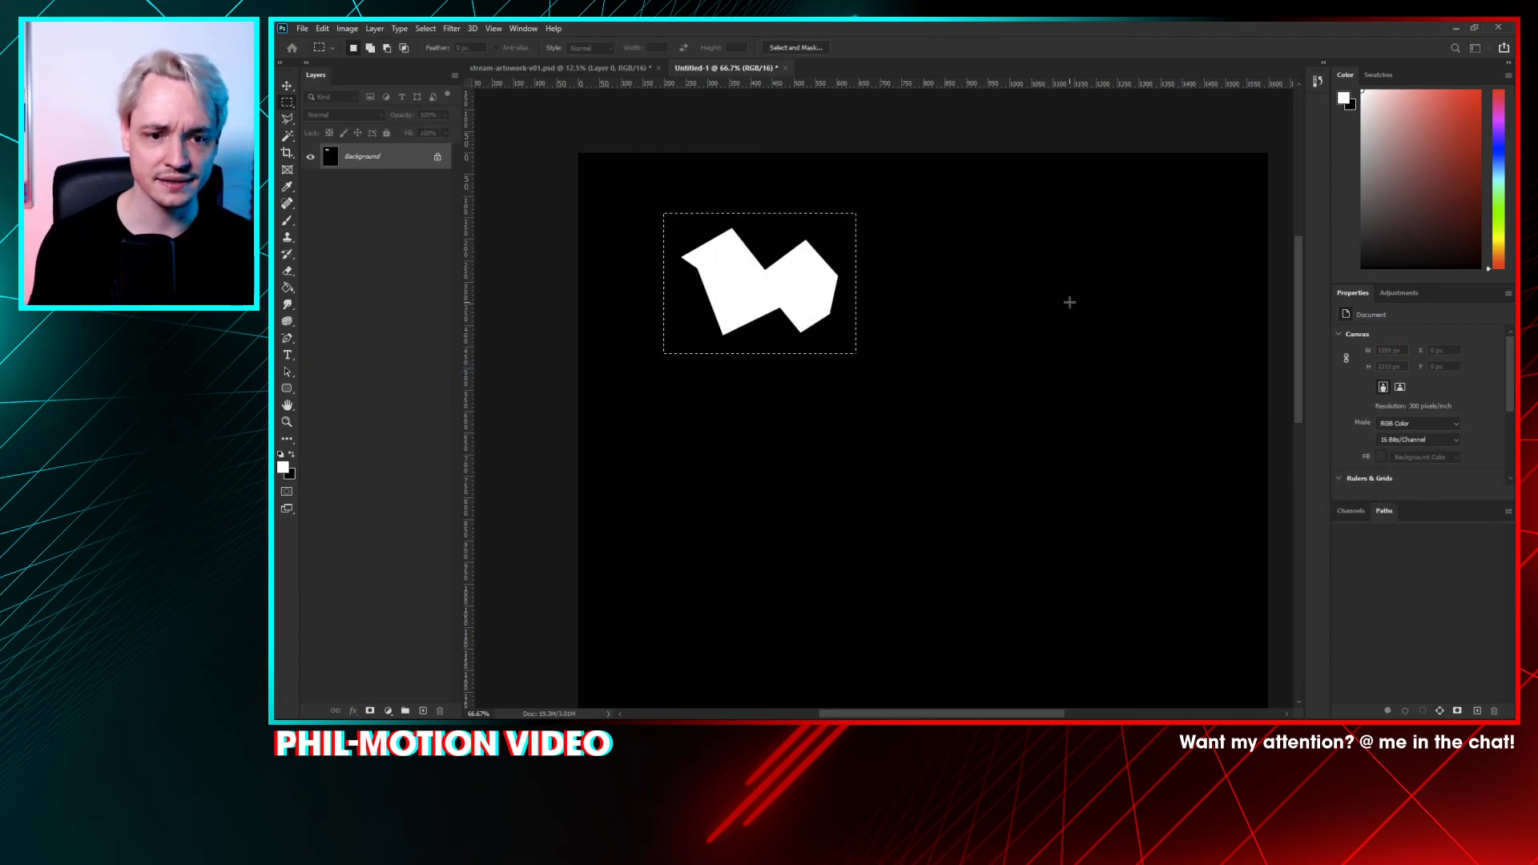
key(ctrl+d)
- Invert the canvas so the angular shape is black on white, and define the shape as a brush preset named Angular 1
key(ctrl+i)
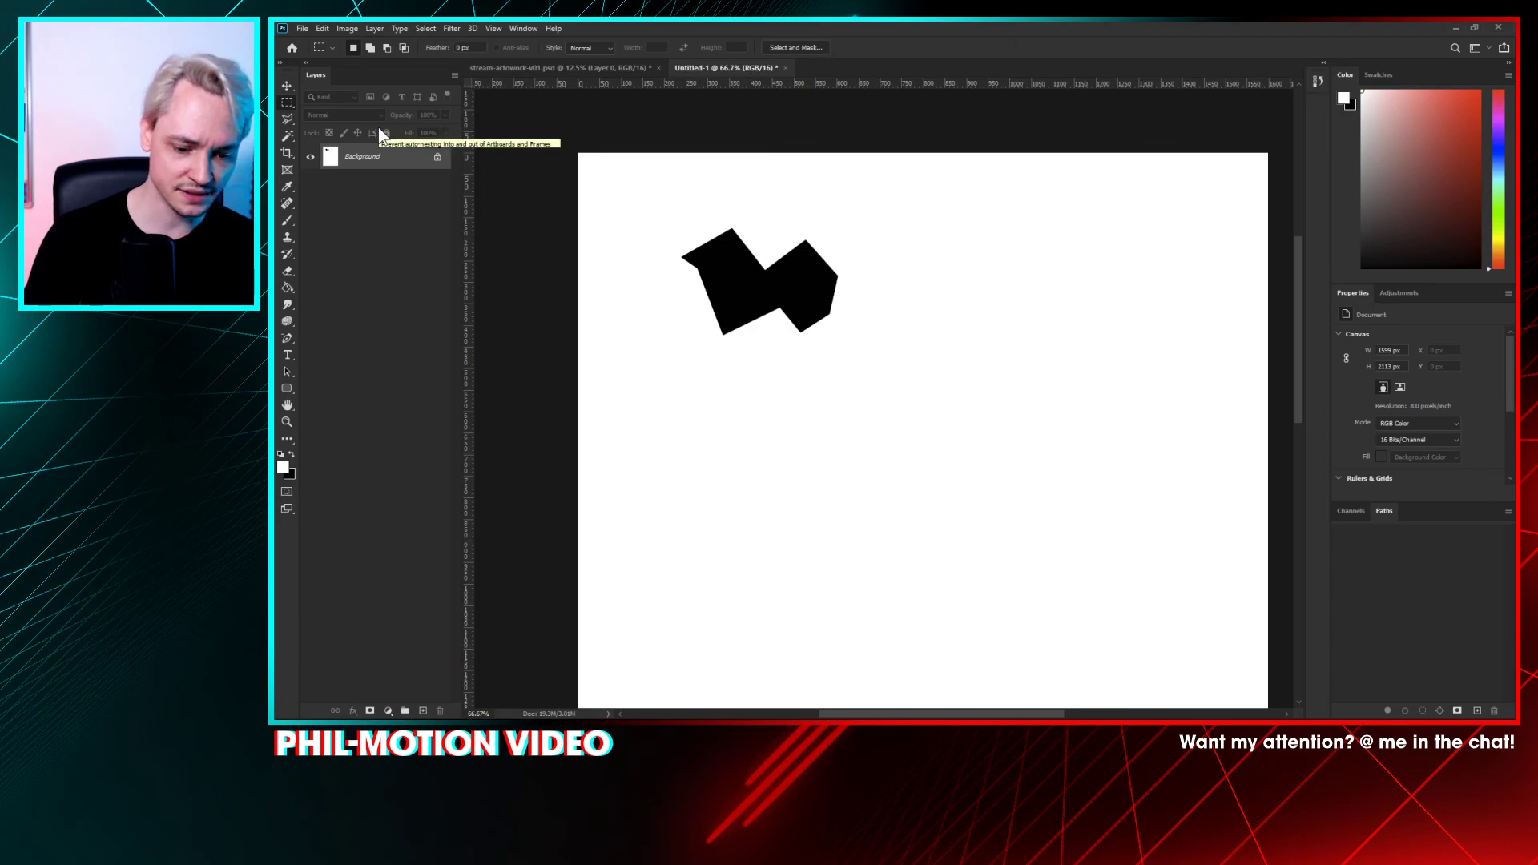
drag(658, 203, 863, 375)
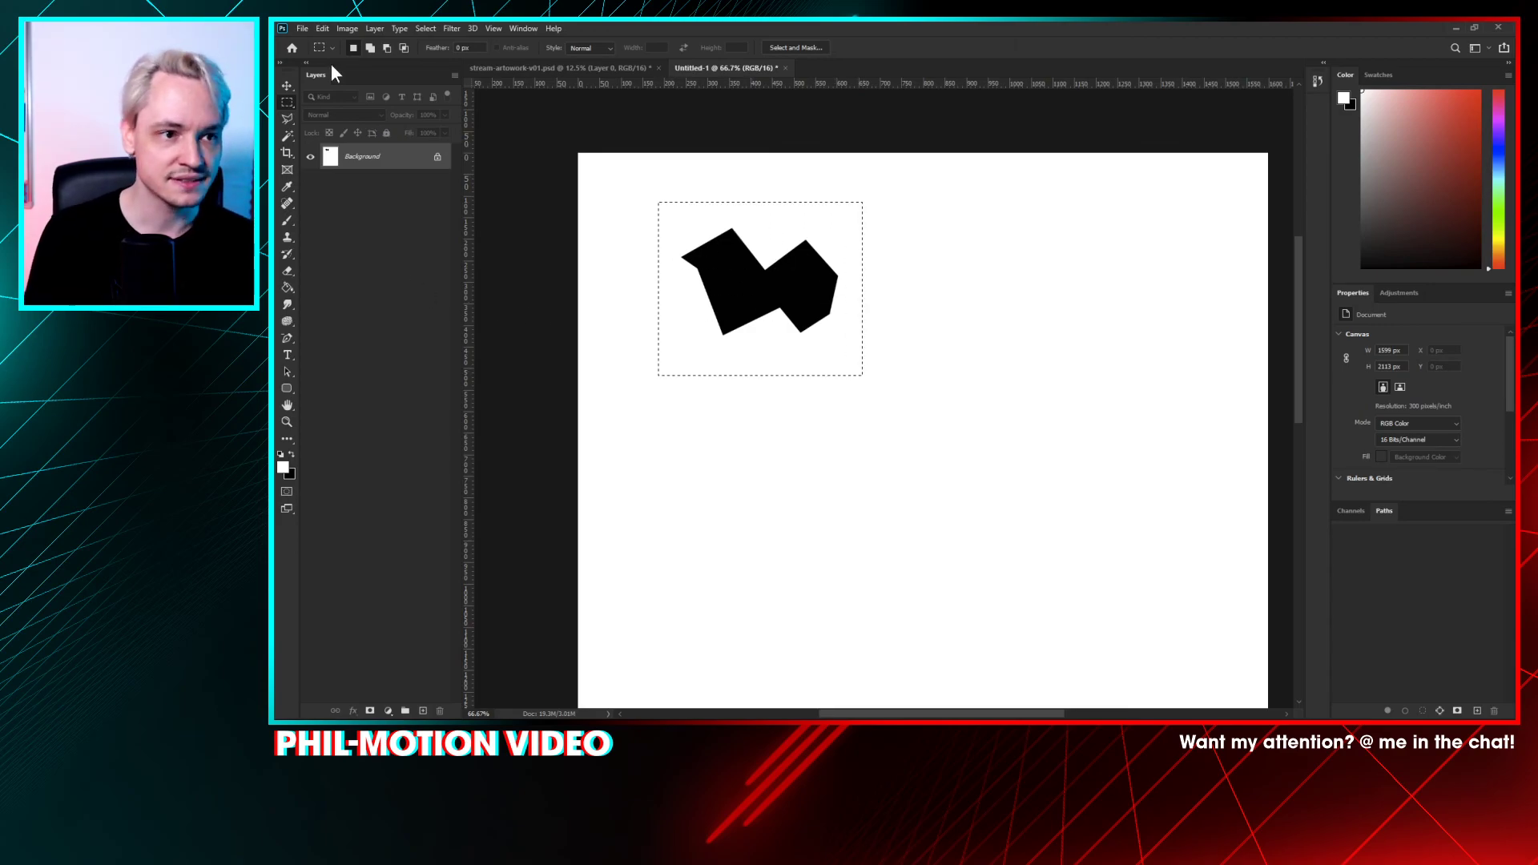
click(322, 28)
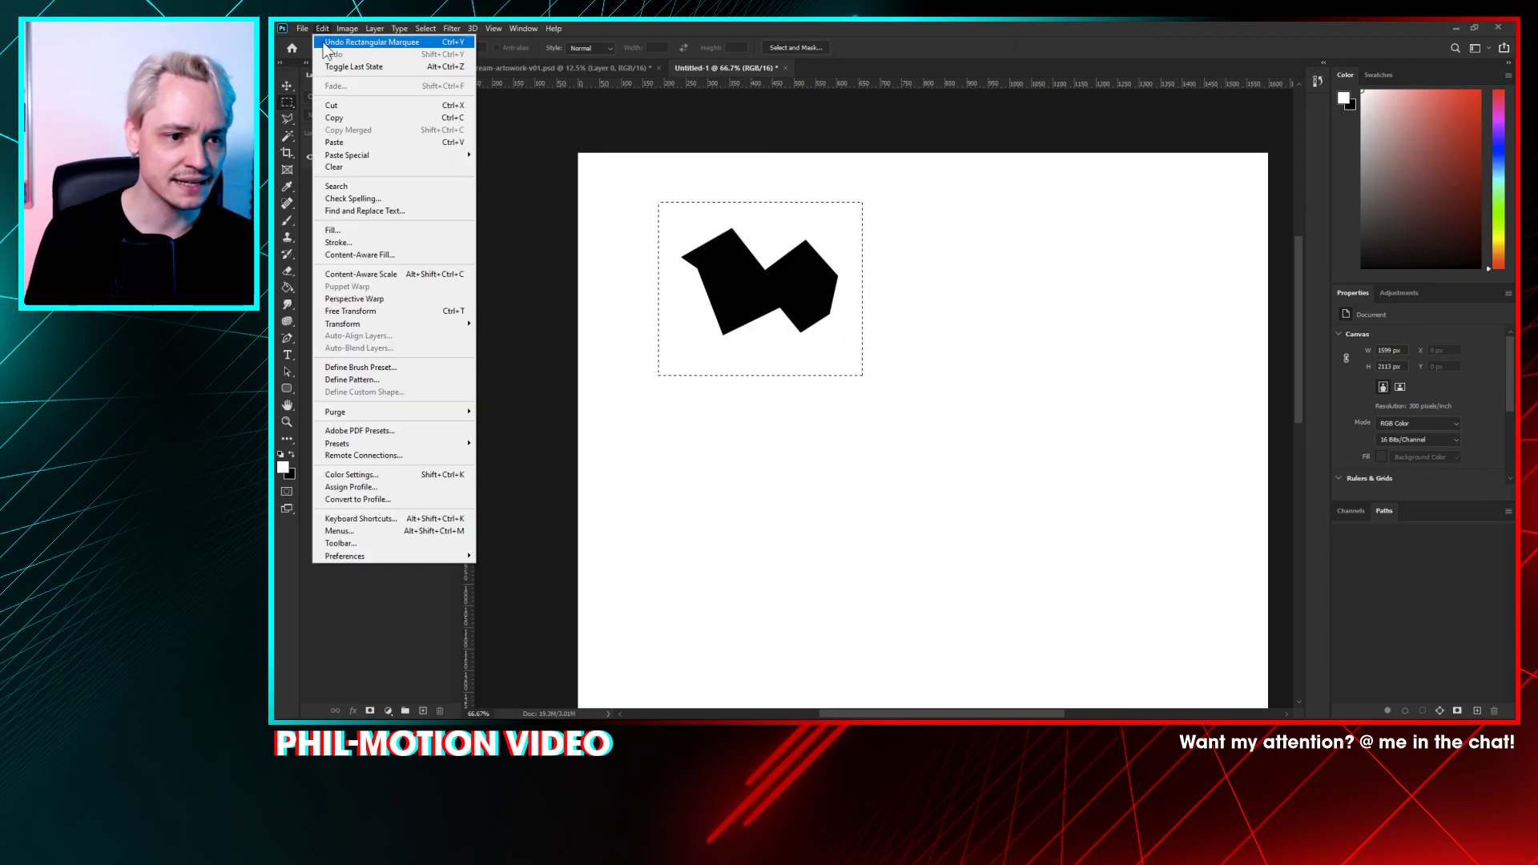
click(404, 368)
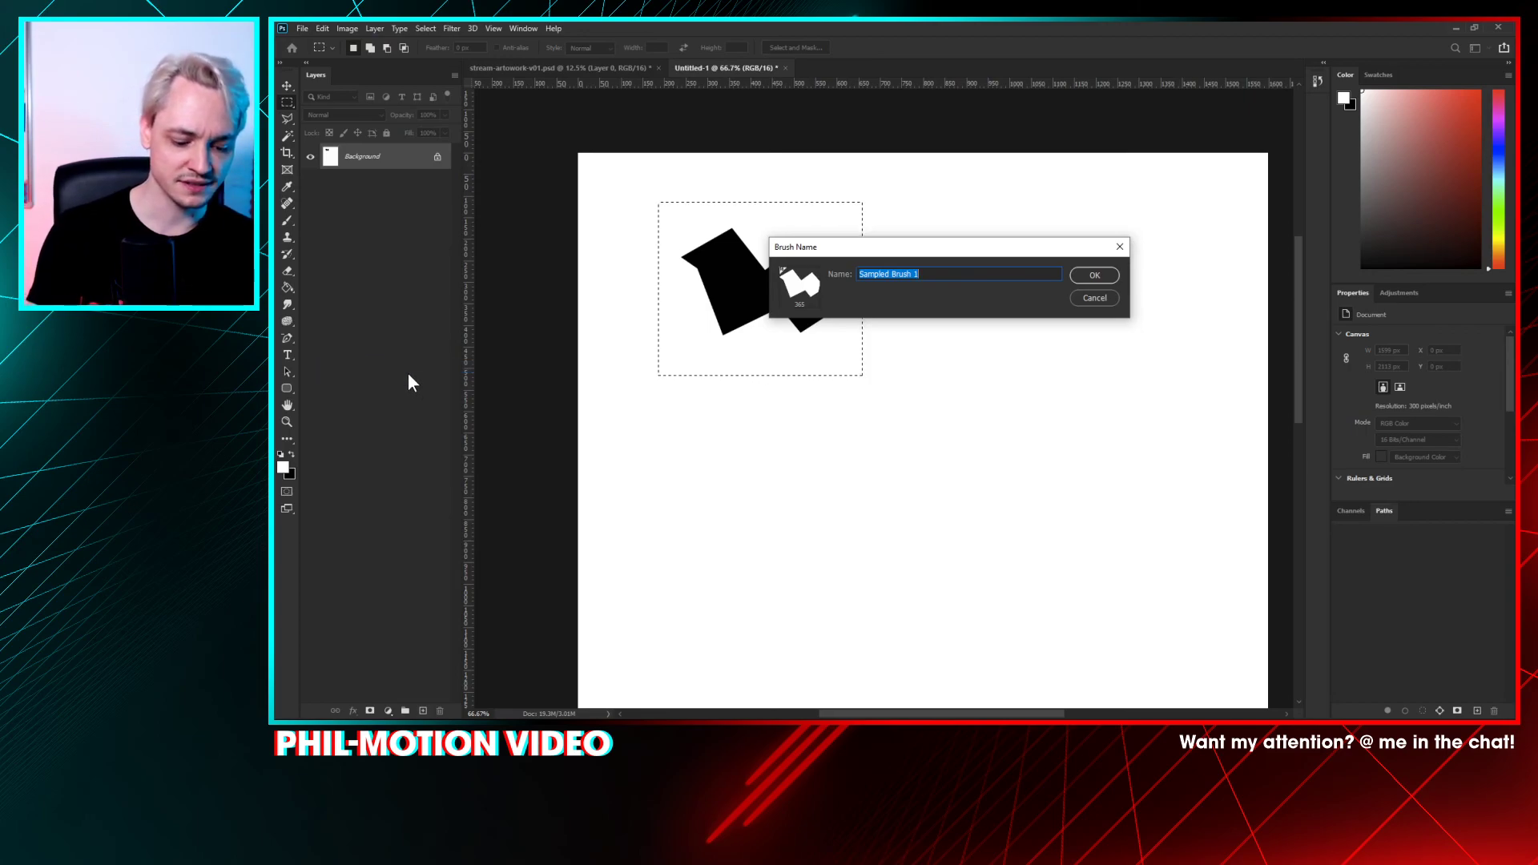
text(Angular)
key(Return)
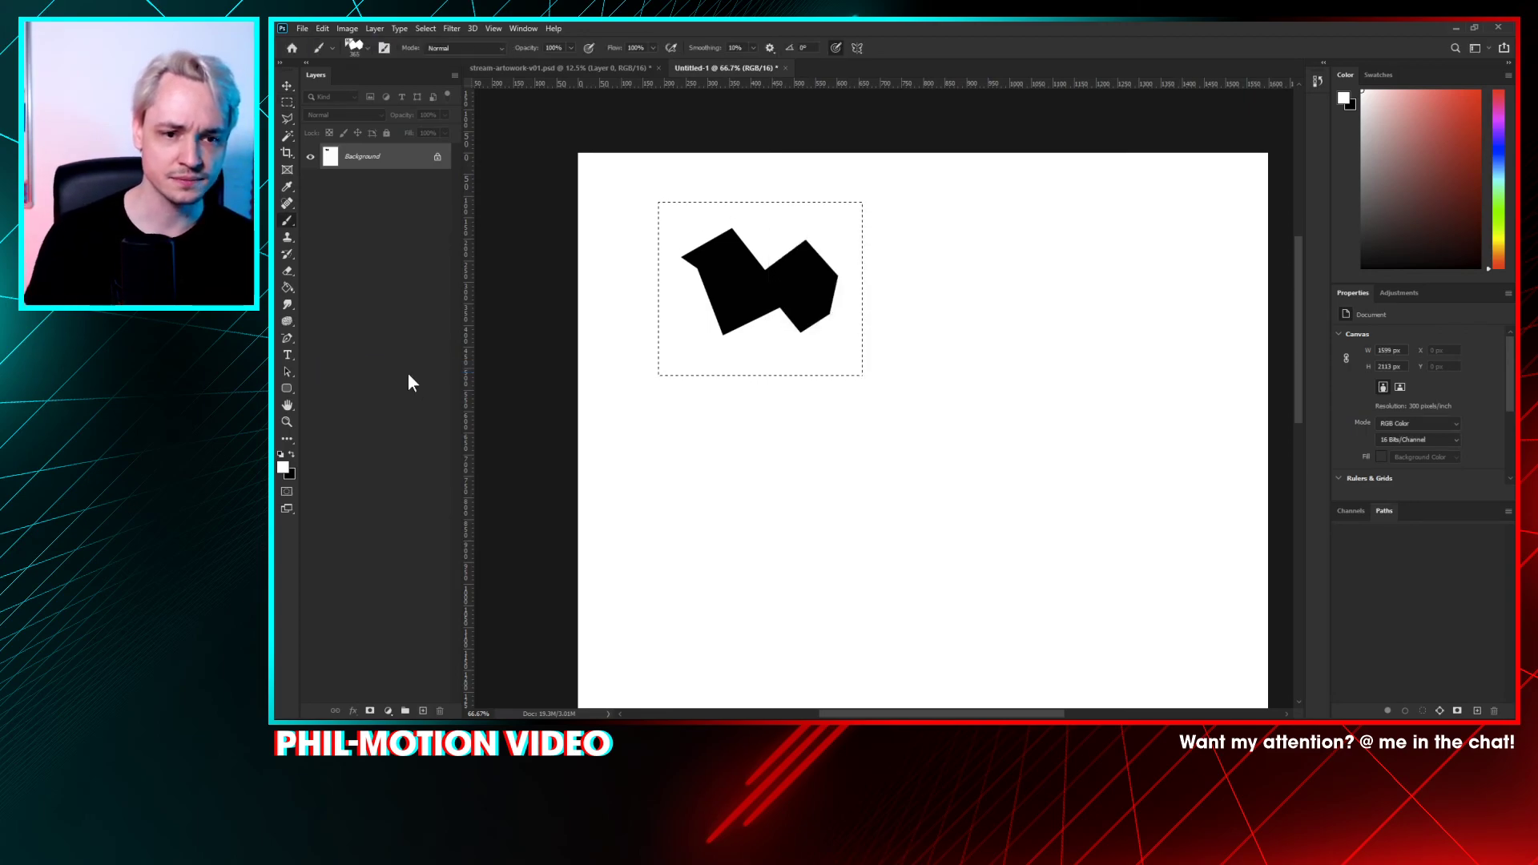
- Clear the selection around the shape and make black the painting colour for the new brush
key(b)
key(ctrl+d)
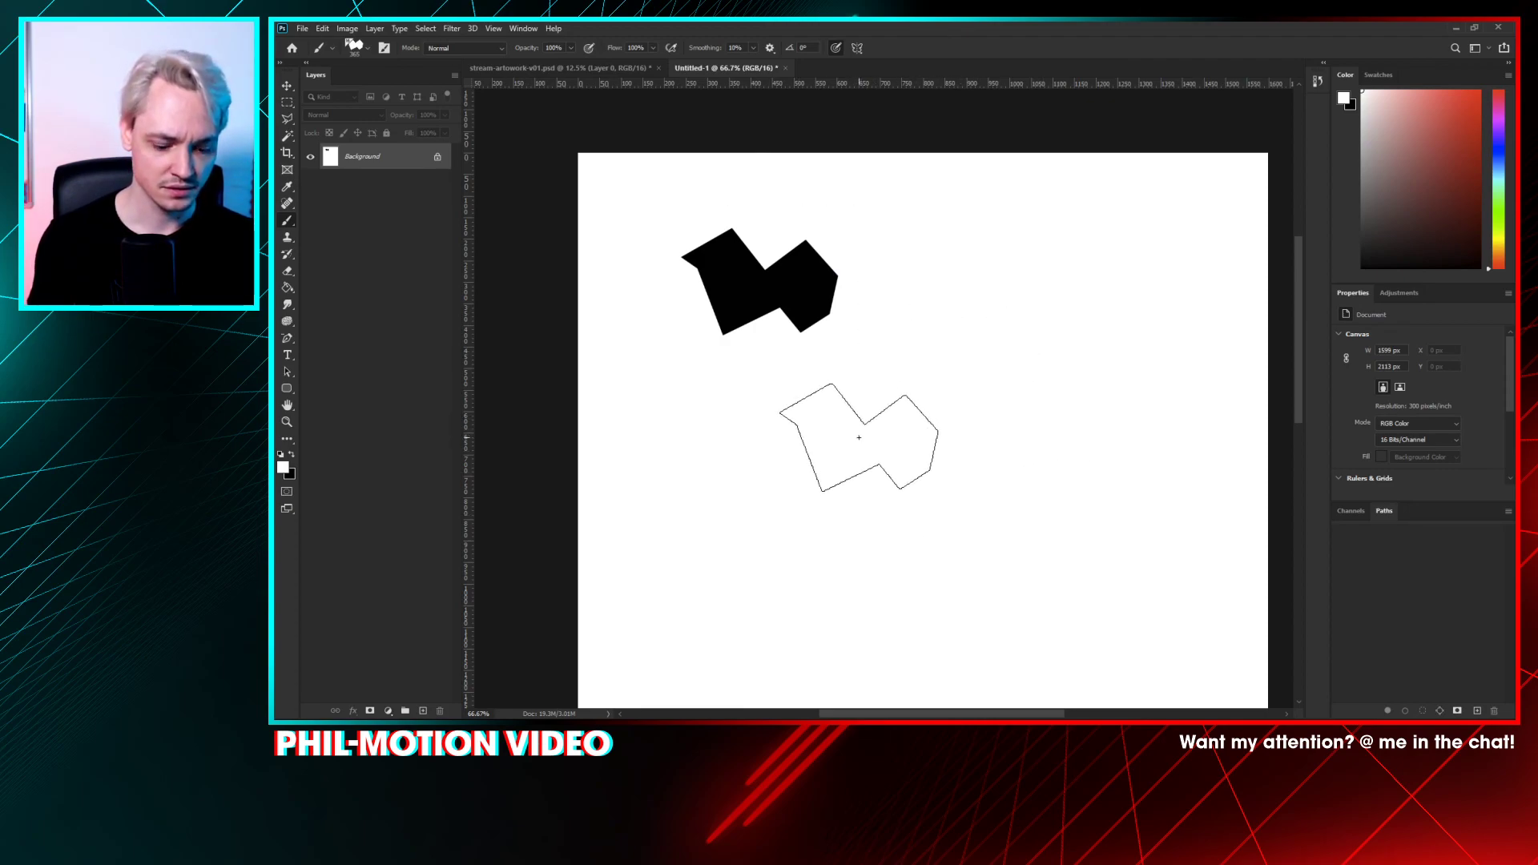
key(x)
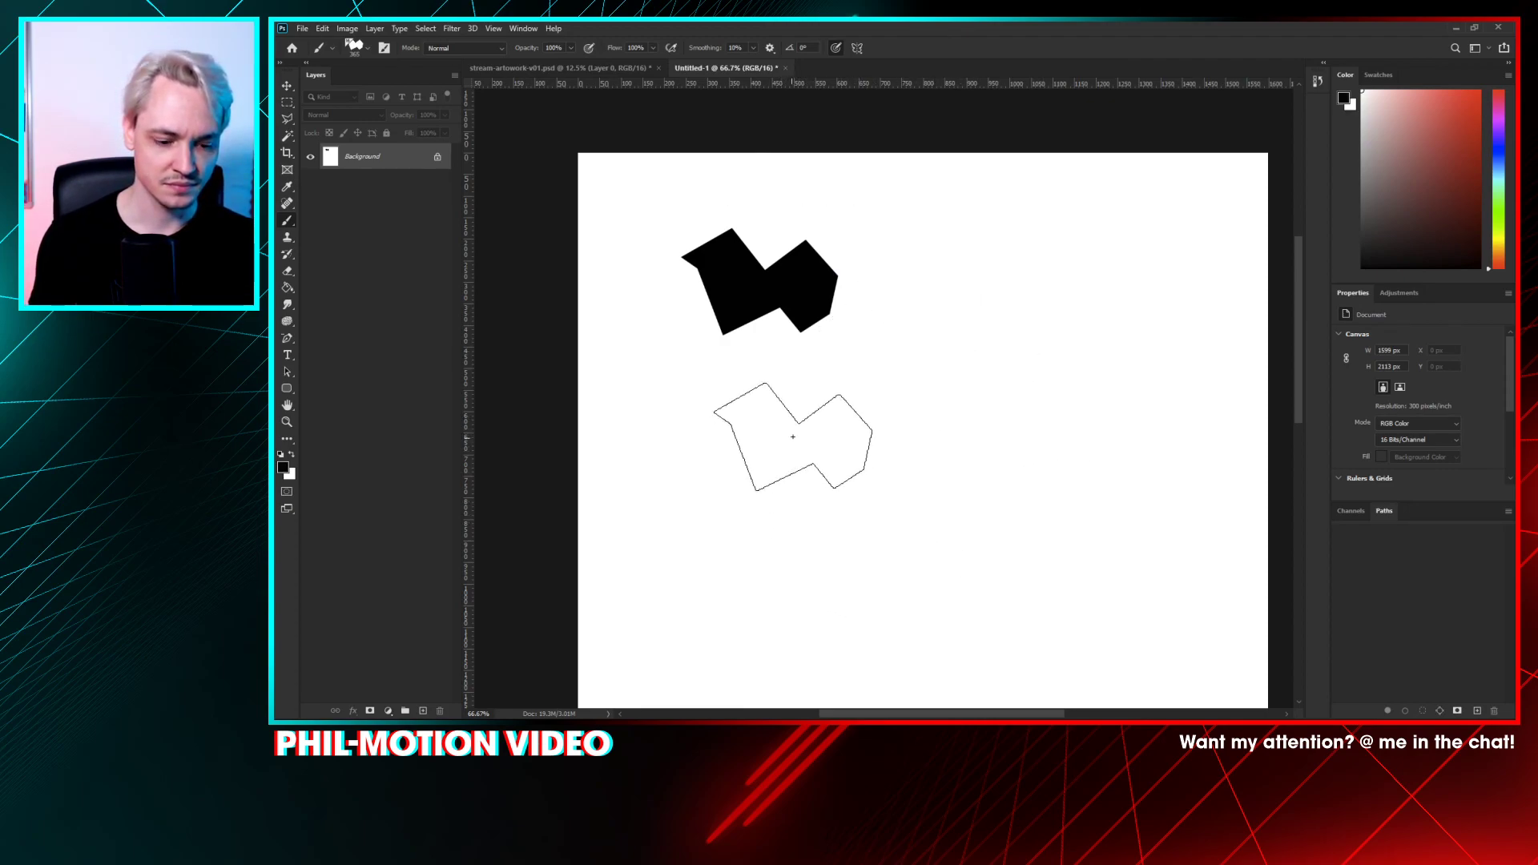
- Test the Angular 1 brush with large black strokes across the white canvas and undo them all
mouse_move(793, 428)
mouse_down()
mouse_move(864, 365)
mouse_move(958, 521)
mouse_move(1076, 424)
mouse_move(951, 377)
mouse_move(797, 545)
mouse_move(747, 551)
mouse_move(717, 445)
mouse_move(735, 348)
mouse_move(1043, 281)
mouse_move(844, 317)
mouse_up()
key(ctrl+a)
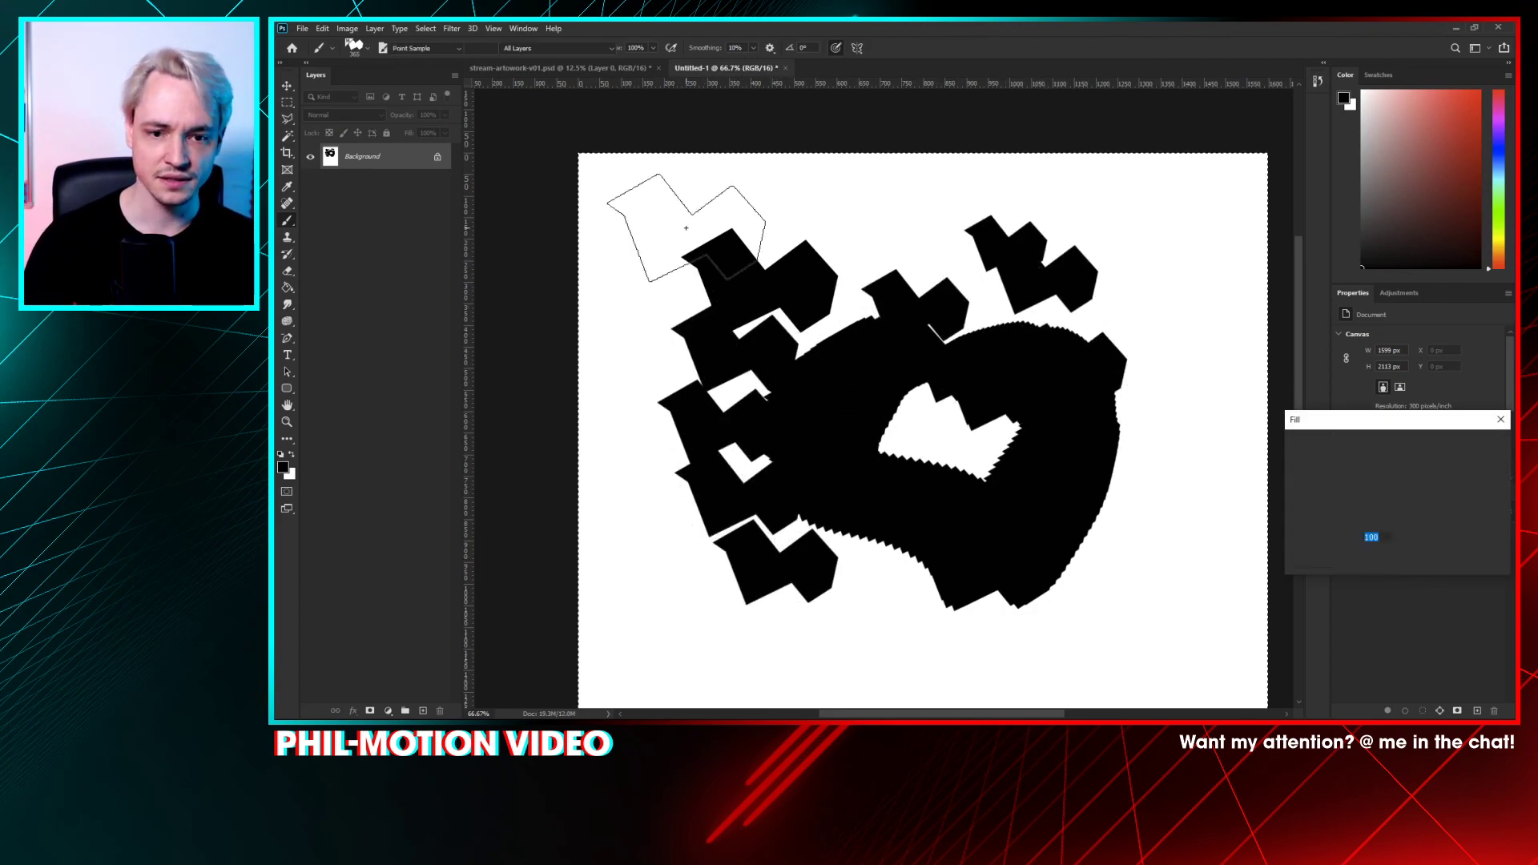
key(ctrl+z)
key(ctrl+z)
key(ctrl+z)
key(ctrl+z)
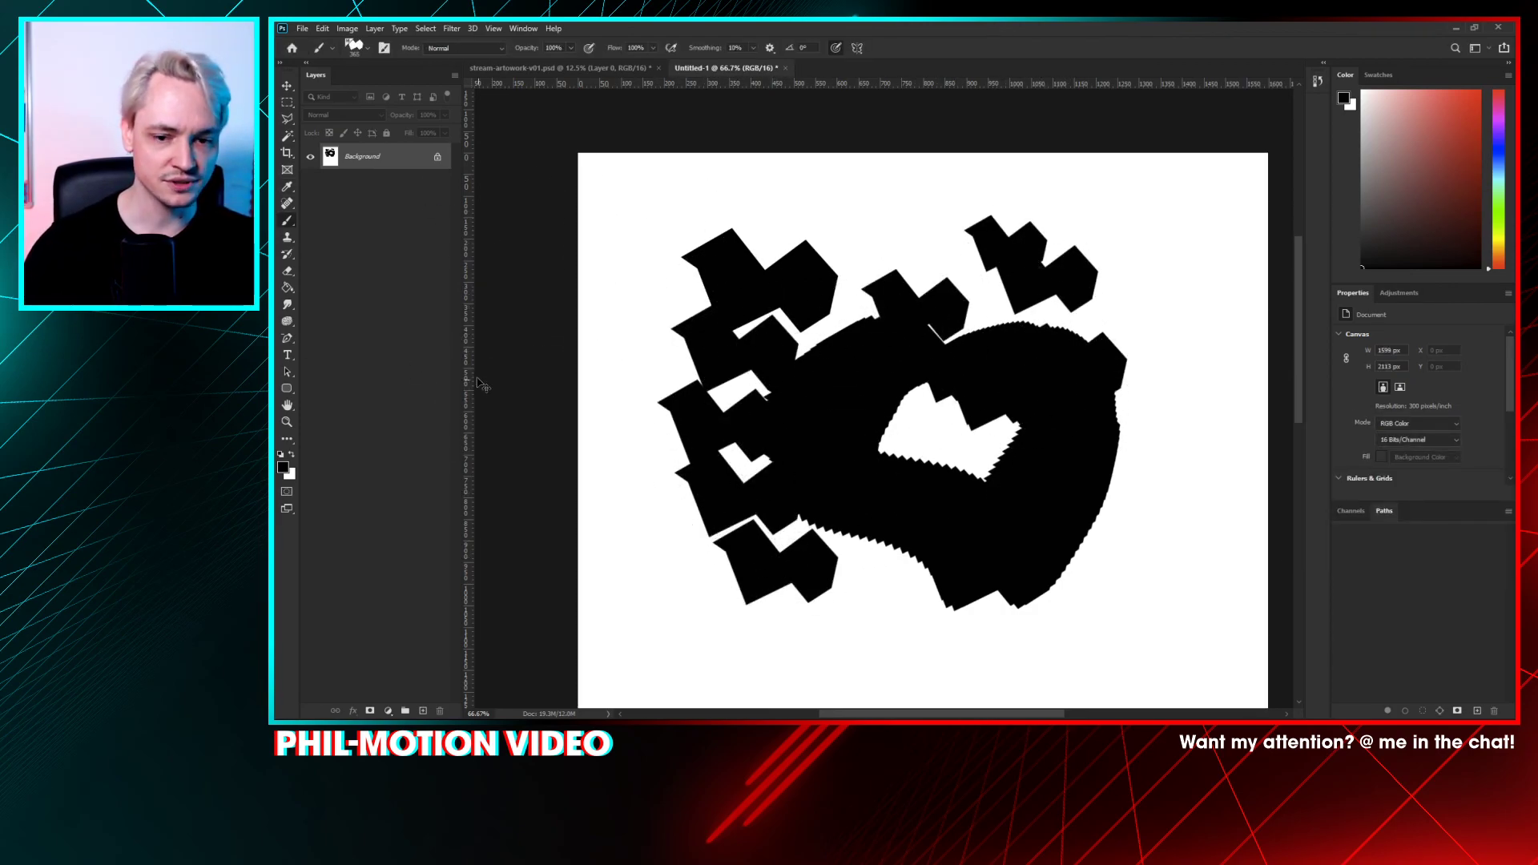
key(ctrl+z)
key(ctrl+z)
key(ctrl+z)
key(ctrl+z)
key(ctrl+z)
key(ctrl+z)
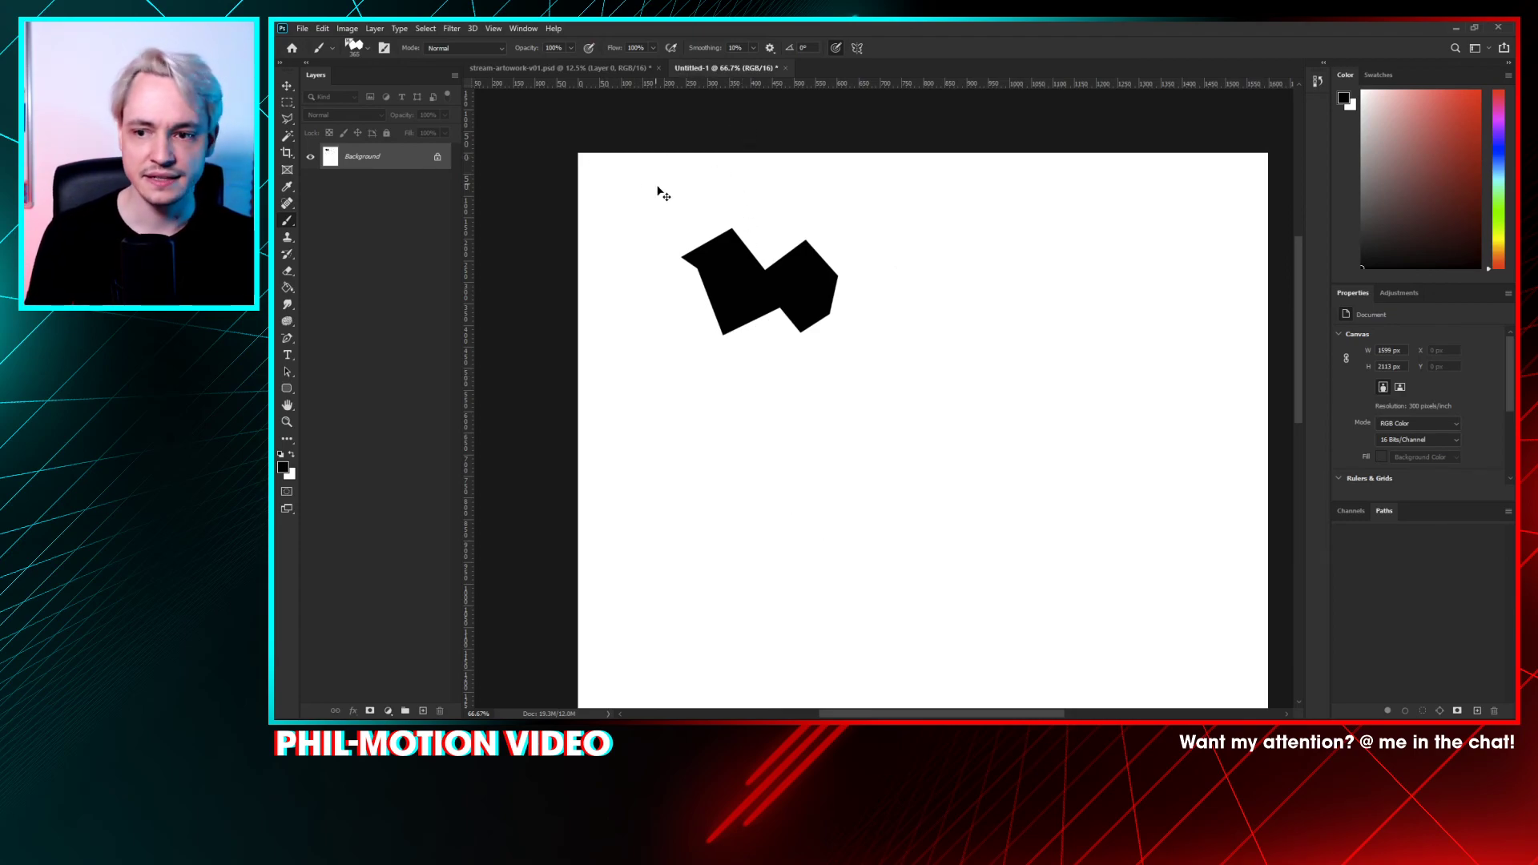
- Open the brush settings for the Angular 1 brush and raise its tip spacing to 120%
click(523, 28)
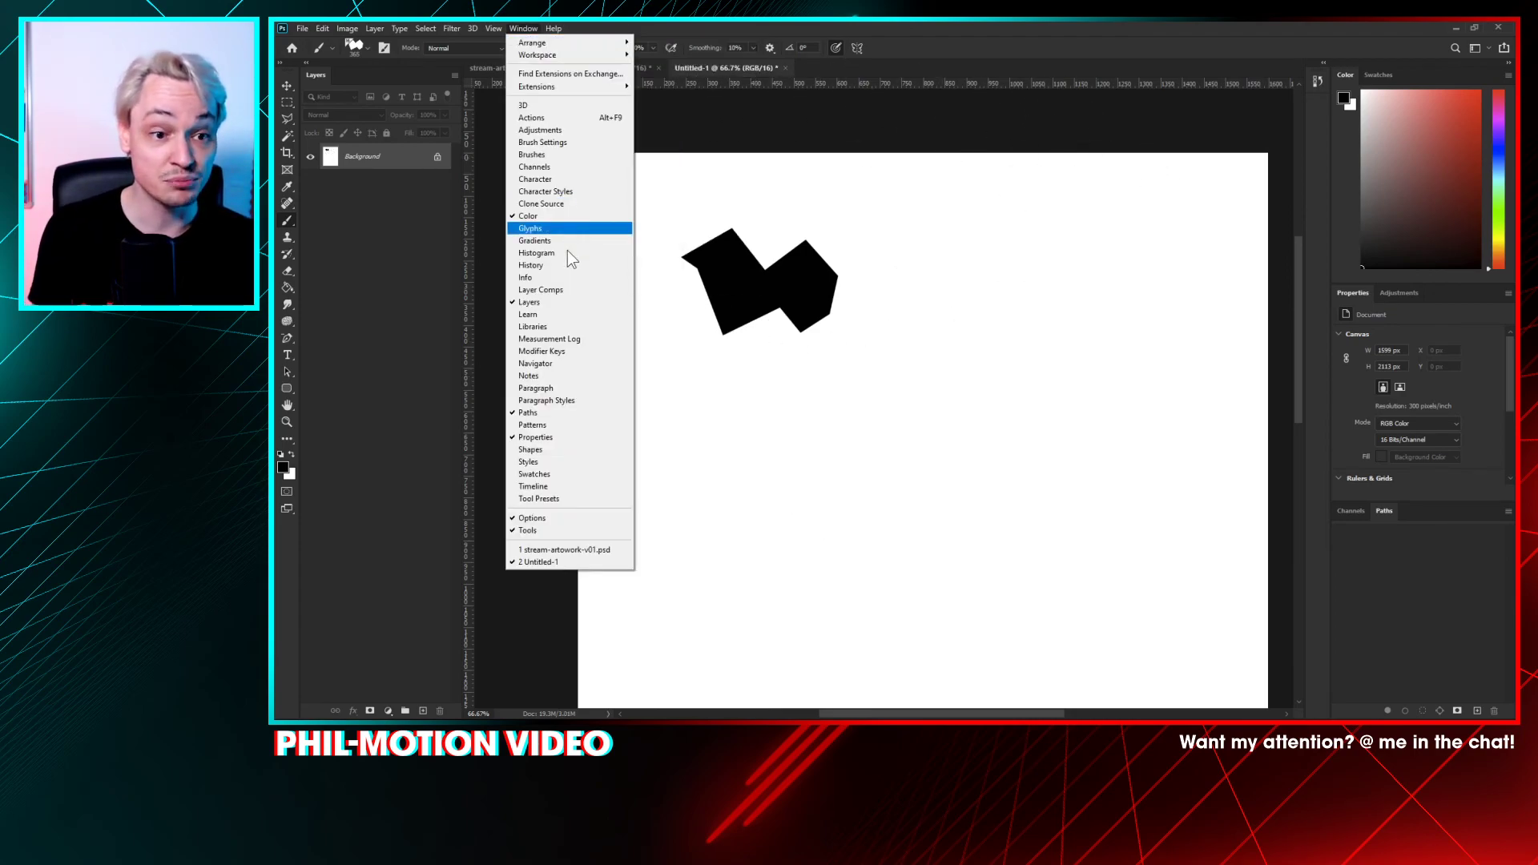
click(582, 157)
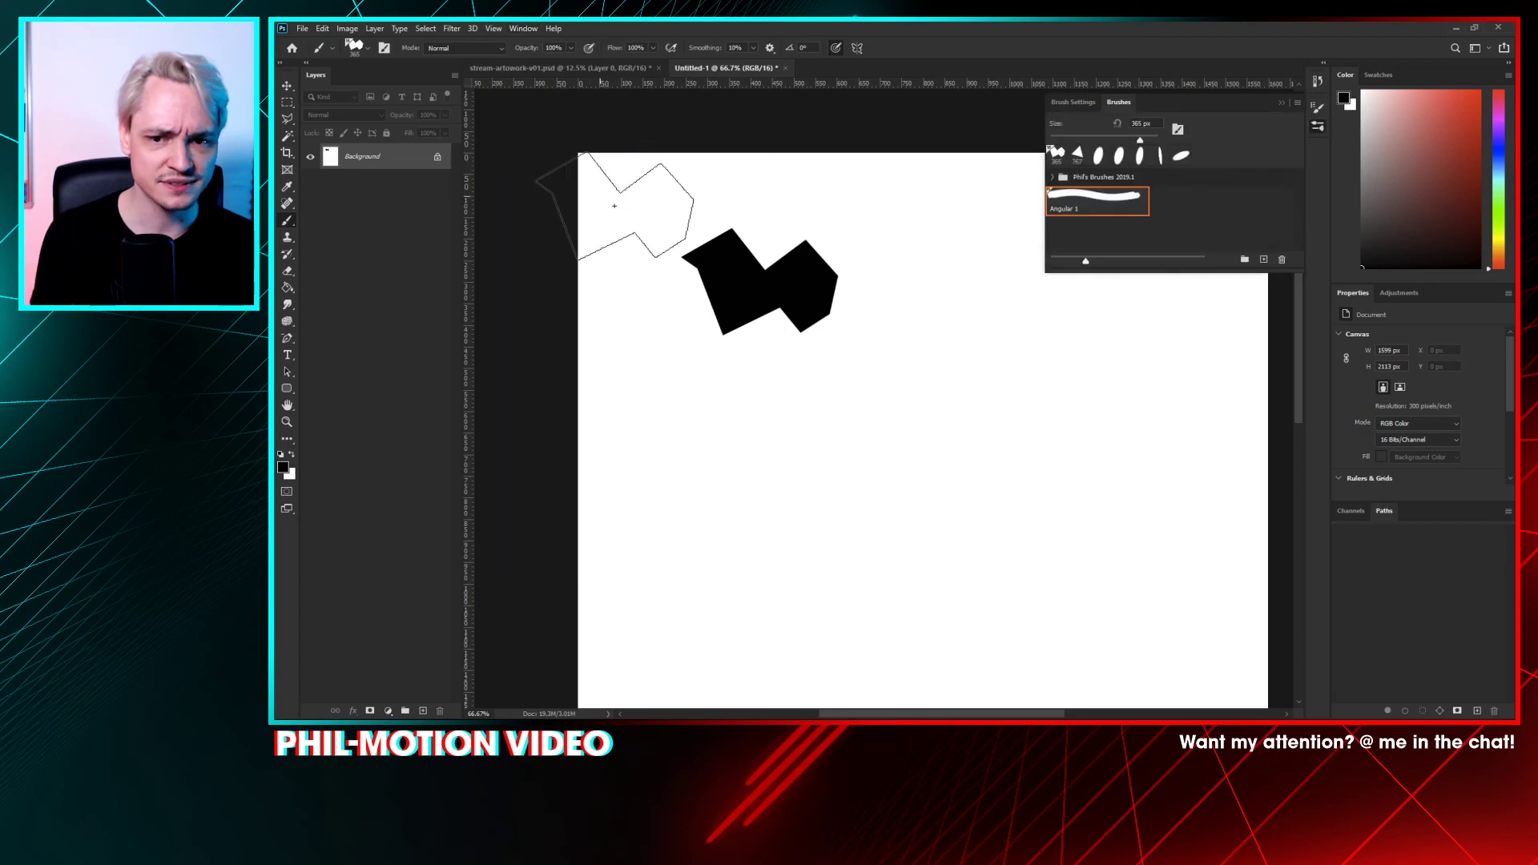
click(1082, 105)
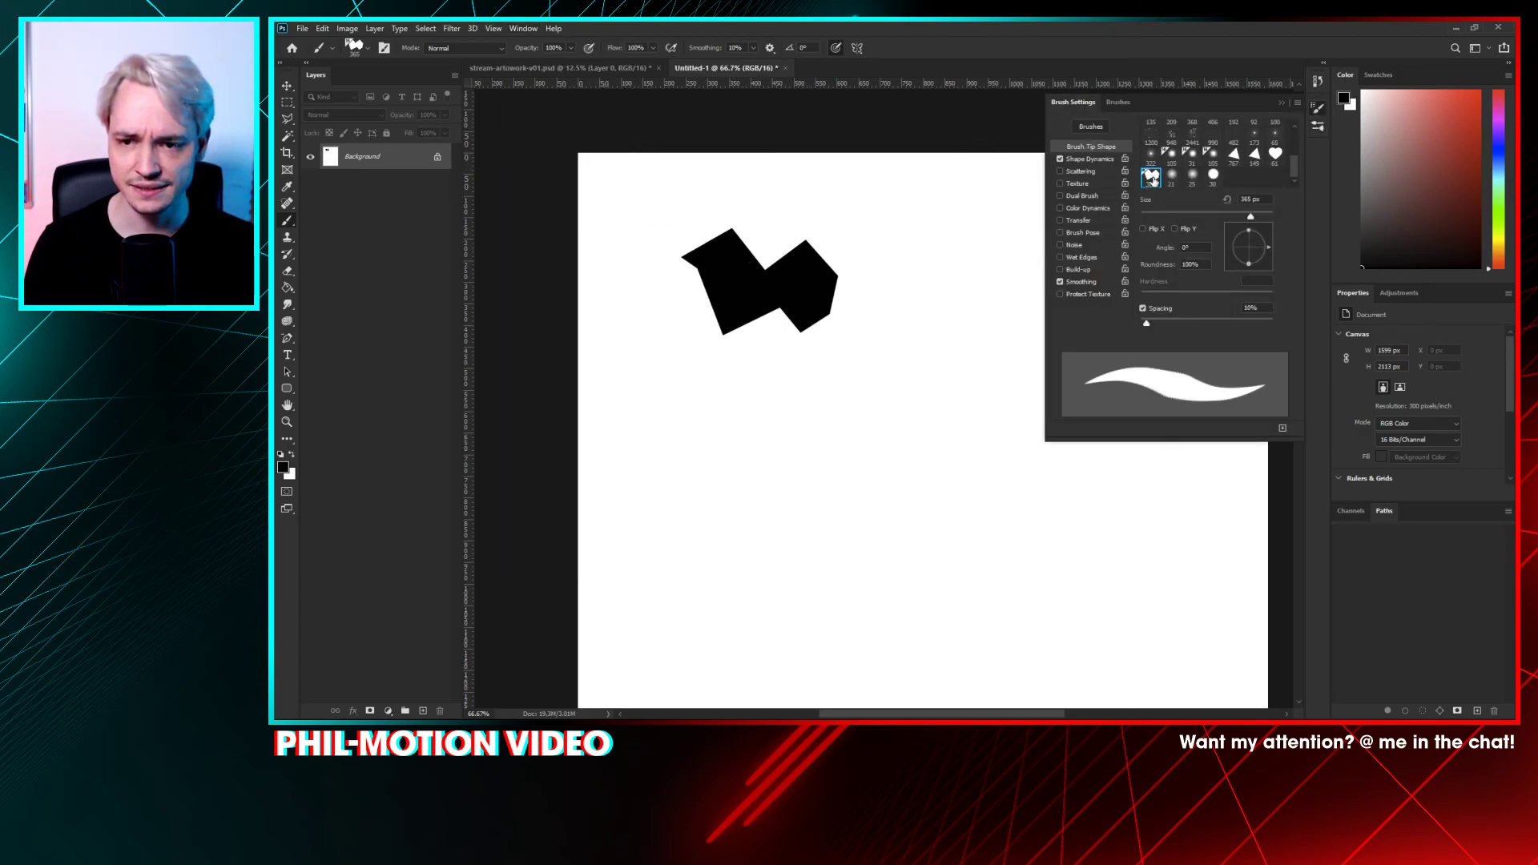
drag(1147, 323, 1213, 323)
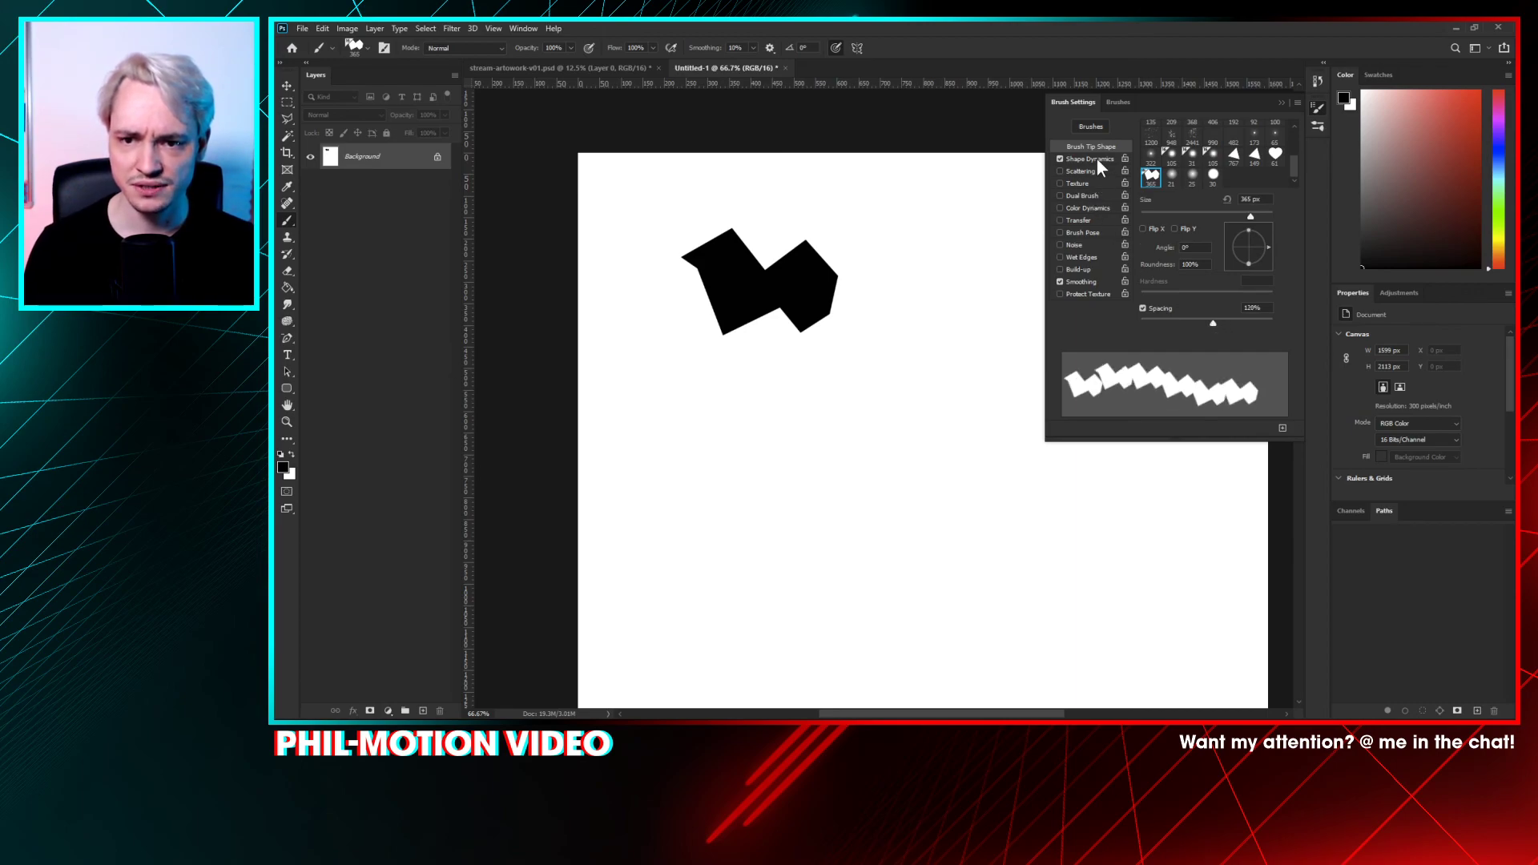
- Set the brush's angle jitter to 86% with a low size jitter, and reduce its tip spacing to 57%
click(1099, 159)
drag(1154, 138, 1223, 139)
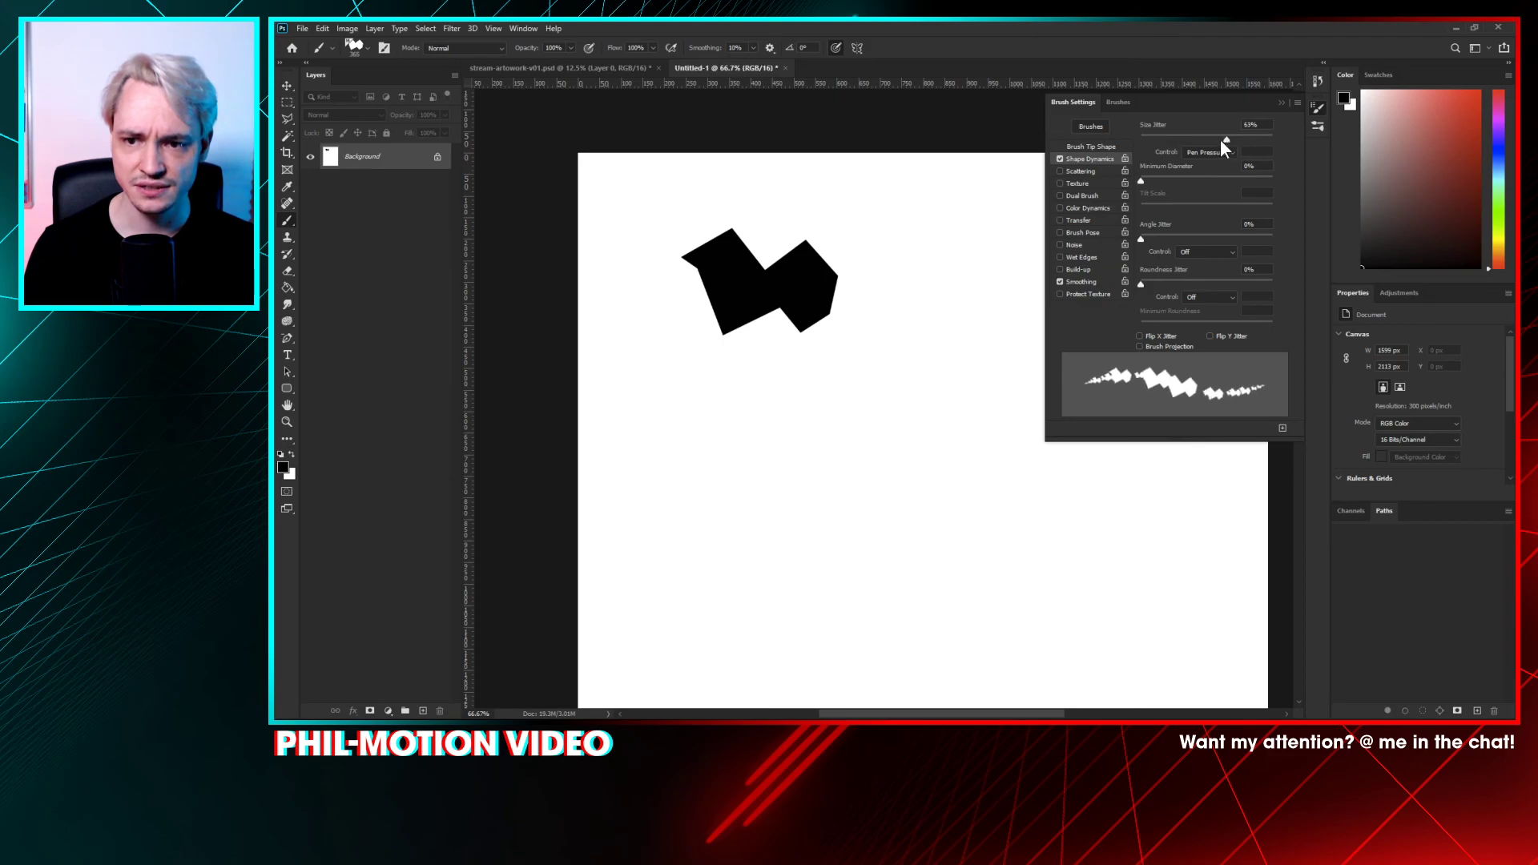
mouse_move(1160, 239)
mouse_down()
mouse_move(1266, 244)
mouse_move(1246, 235)
mouse_up()
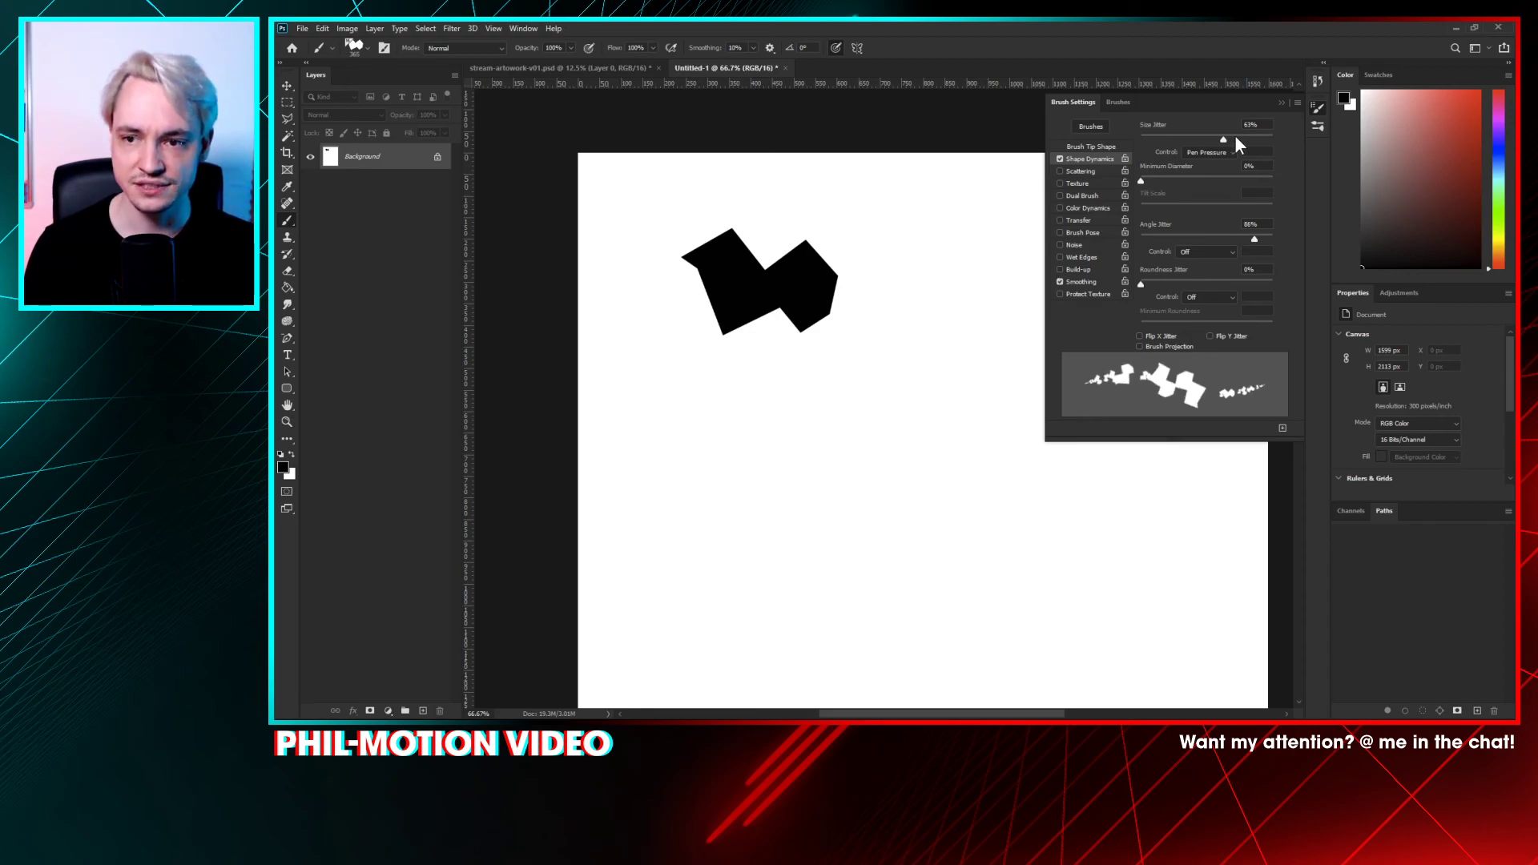
mouse_move(1236, 139)
mouse_down()
mouse_move(1158, 138)
mouse_move(1179, 183)
mouse_move(1214, 180)
mouse_move(1192, 181)
mouse_move(1205, 138)
mouse_move(1165, 141)
mouse_up()
click(1167, 138)
click(1087, 147)
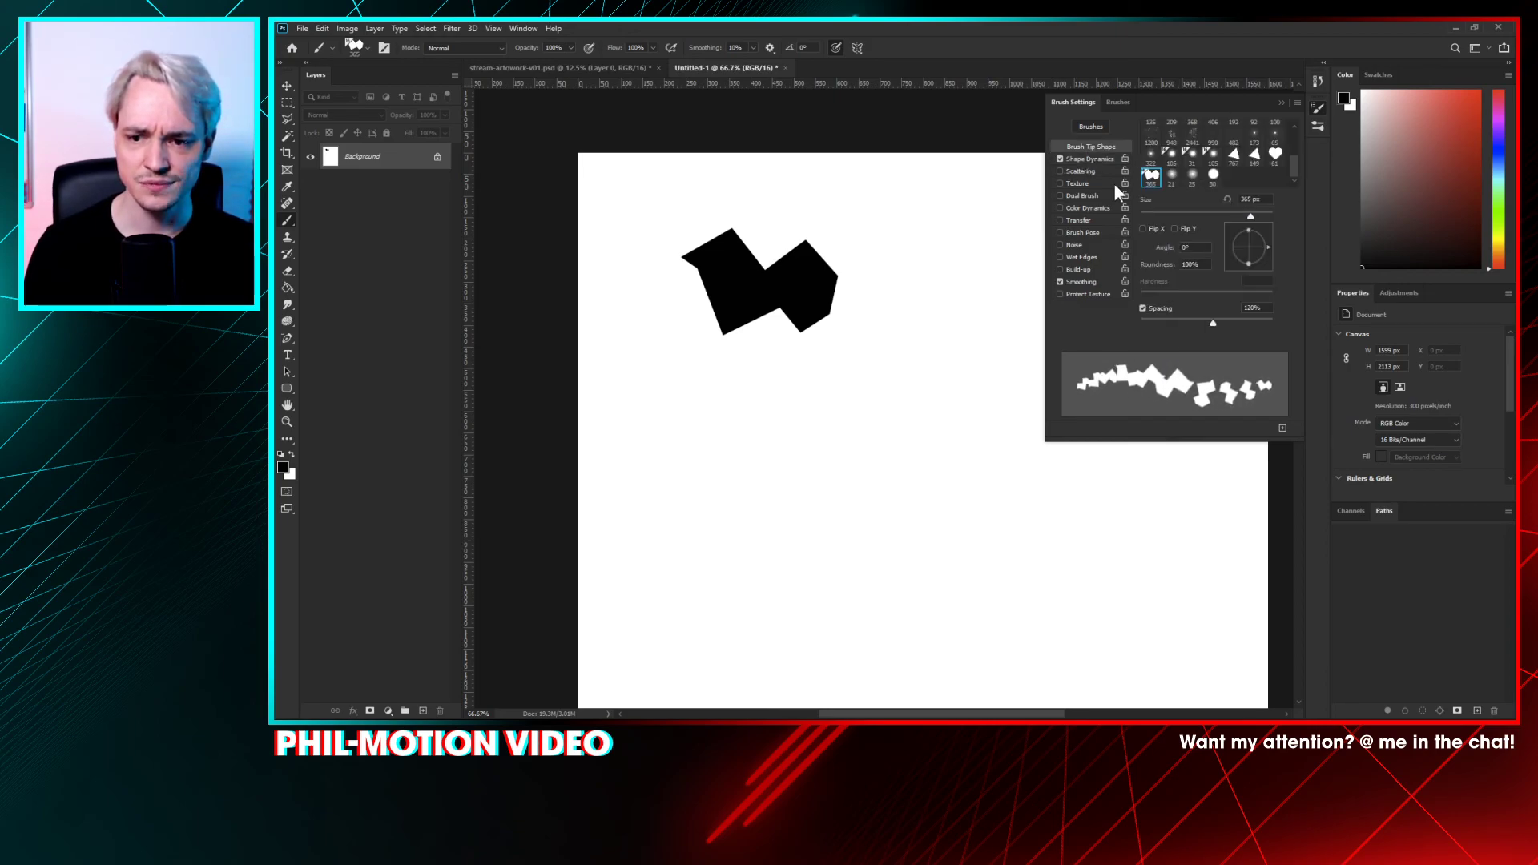
drag(1199, 321, 1178, 322)
- Test the jittered Angular 1 brush with broad black strokes across the white canvas and undo them all
mouse_move(872, 389)
mouse_down()
mouse_move(996, 368)
mouse_move(790, 608)
mouse_move(849, 448)
mouse_move(839, 582)
mouse_move(1116, 497)
mouse_move(1146, 521)
mouse_up()
key(ctrl+minus)
key(ctrl+minus)
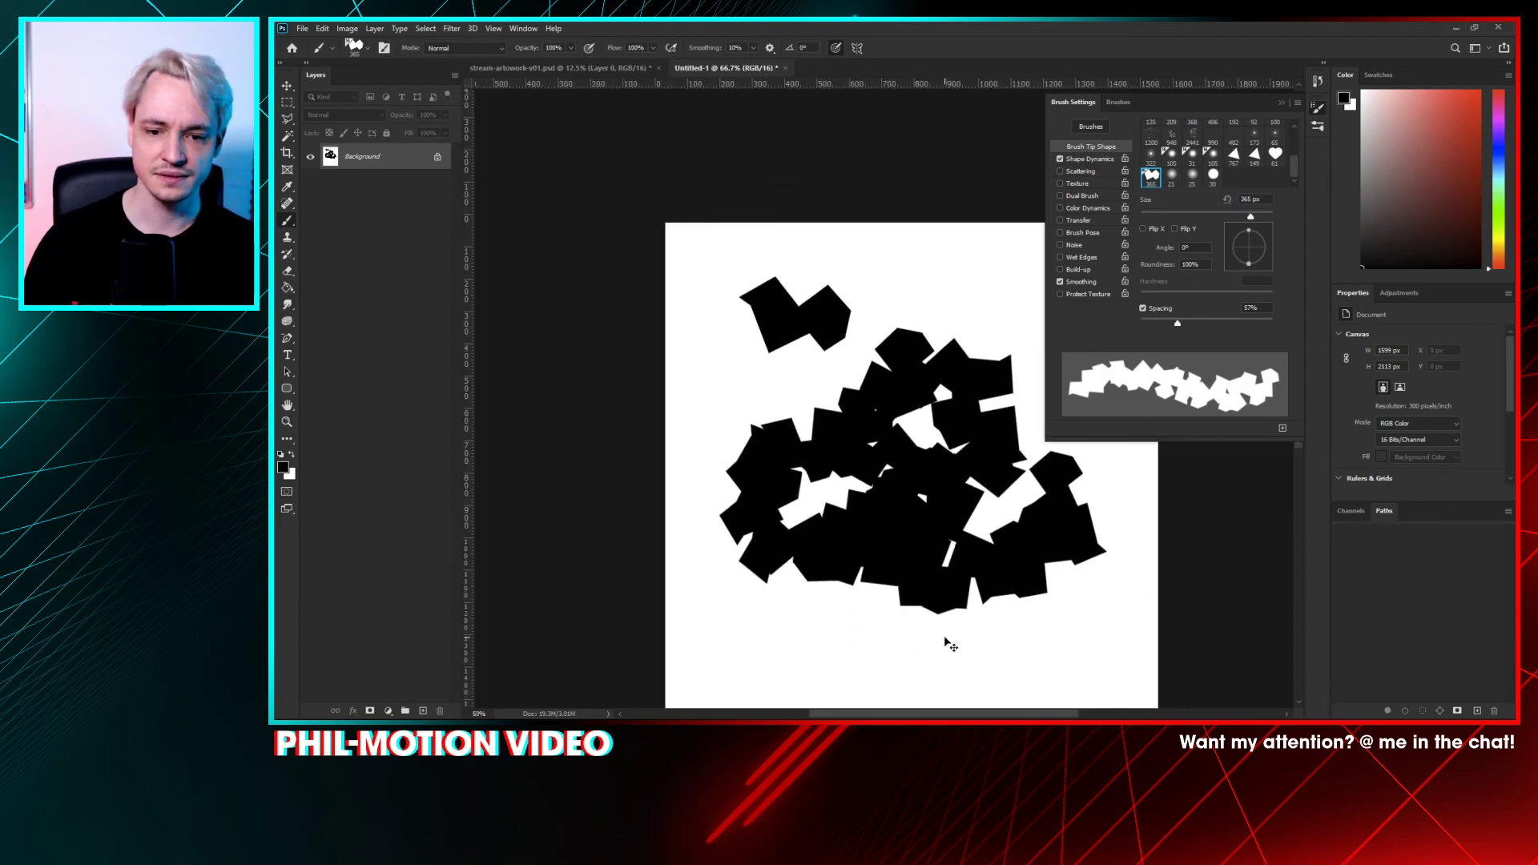
scroll(945, 637, down, 2)
key(ctrl+z)
key(ctrl+z)
key(ctrl+z)
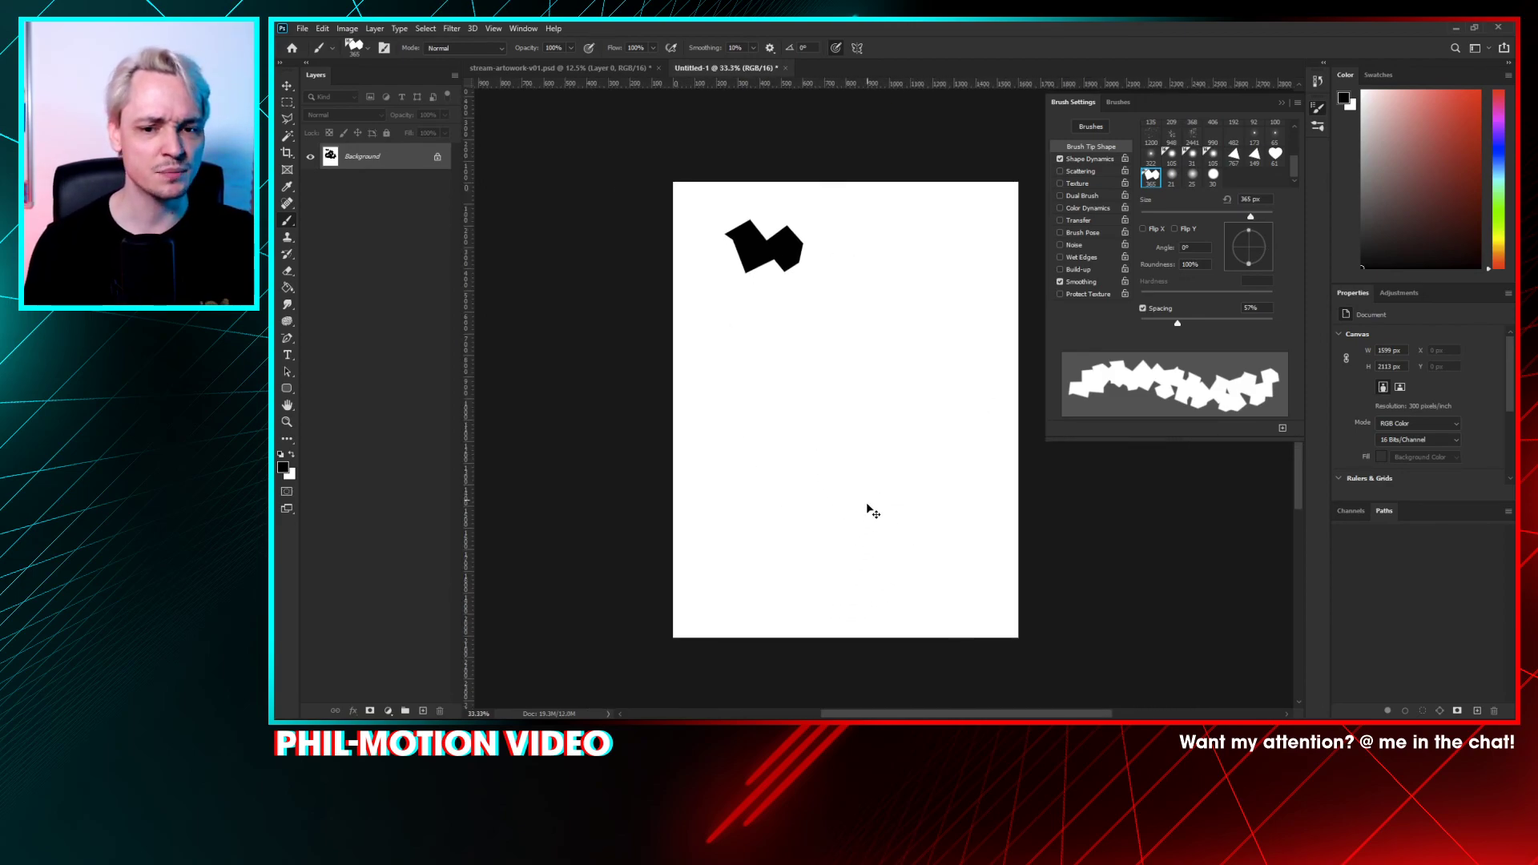
- Switch to the stream-artwork-v01.psd document, make Layer 12 active, and try a small stroke above the tower before undoing it
click(577, 69)
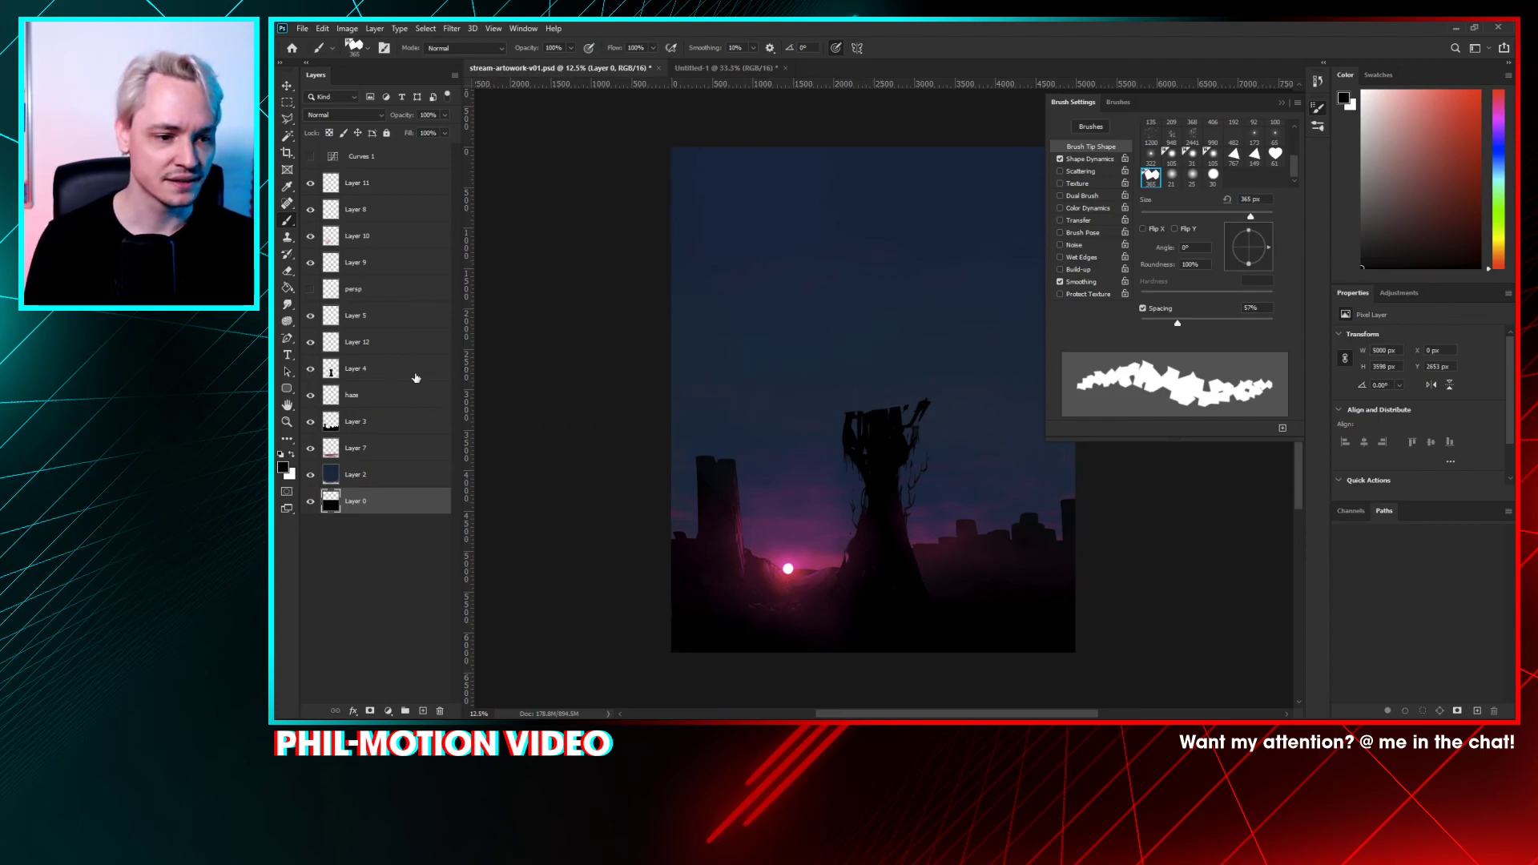
click(381, 372)
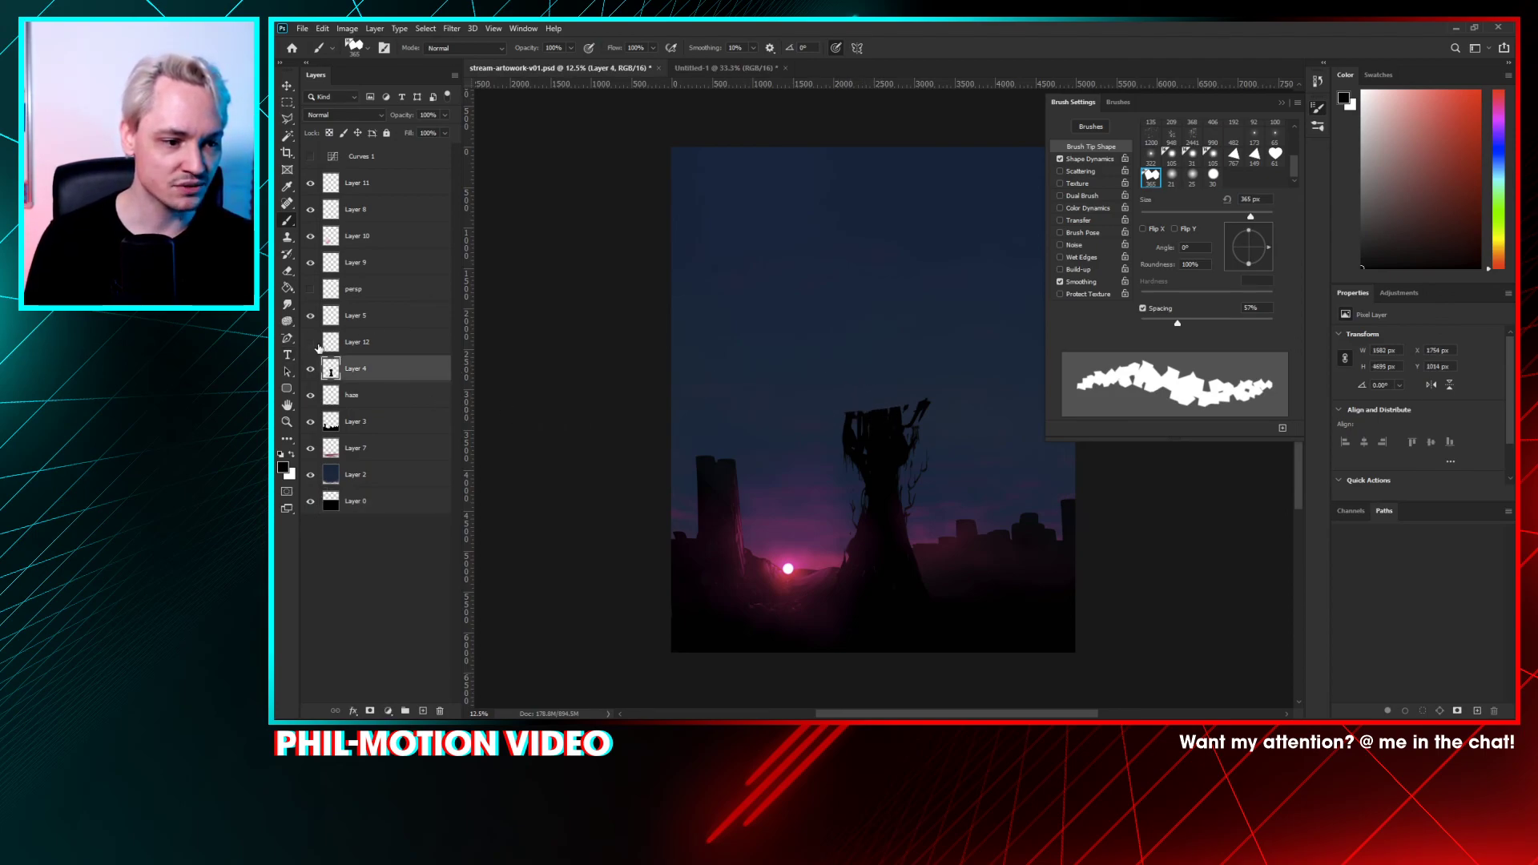
click(356, 346)
mouse_move(871, 407)
mouse_down()
mouse_move(834, 347)
mouse_move(850, 368)
mouse_move(870, 324)
mouse_up()
key(ctrl+z)
- Enlarge the Angular 1 brush to 1102 px and paint a sprawling cluster of black angular shapes above the tower
right_click(880, 352)
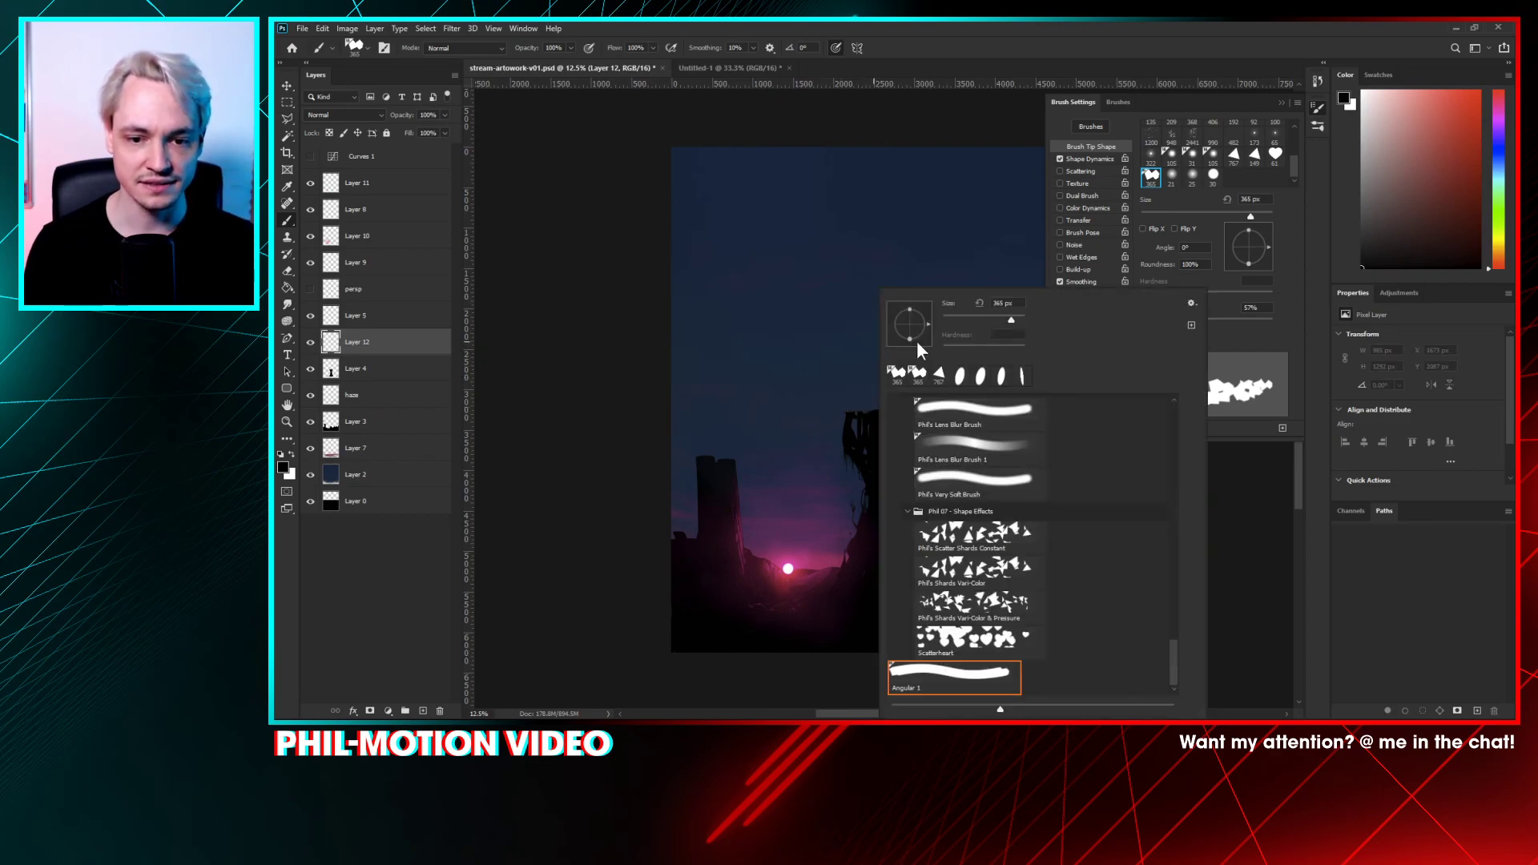
drag(1022, 319, 1028, 320)
mouse_move(841, 360)
mouse_down()
mouse_move(900, 378)
mouse_move(788, 365)
mouse_move(785, 255)
mouse_move(921, 288)
mouse_move(974, 432)
mouse_move(878, 260)
mouse_move(869, 189)
mouse_move(834, 327)
mouse_move(936, 214)
mouse_up()
mouse_move(921, 349)
mouse_down()
mouse_move(841, 277)
mouse_move(918, 236)
mouse_move(926, 356)
mouse_up()
click(827, 428)
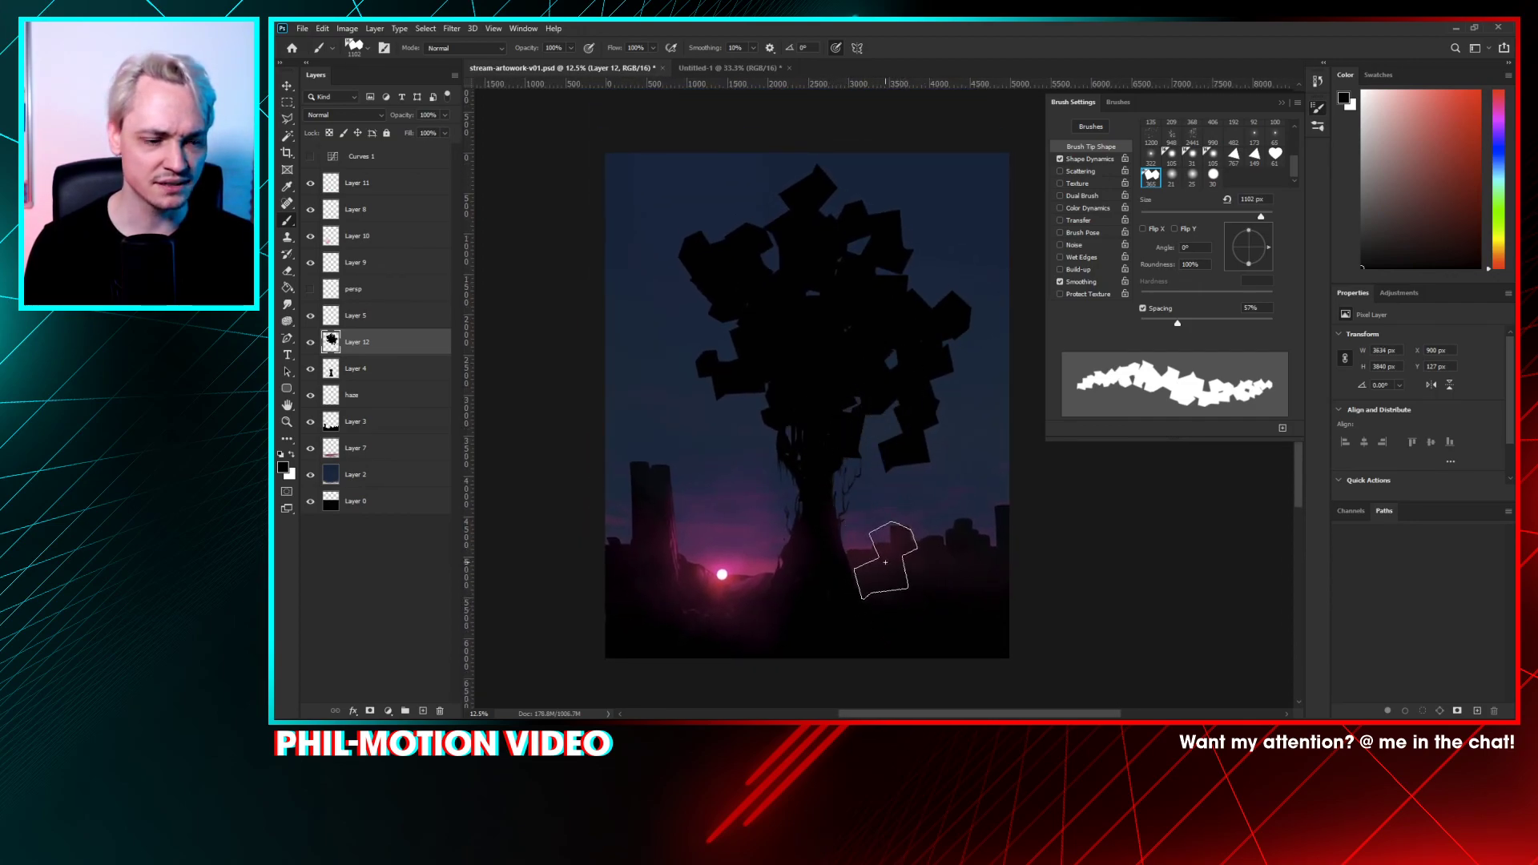
- Undo all the angular strokes above the tower, and hide and show Layer 12 to check it
key(ctrl+z)
key(ctrl+z)
key(ctrl+z)
key(ctrl+z)
key(ctrl+z)
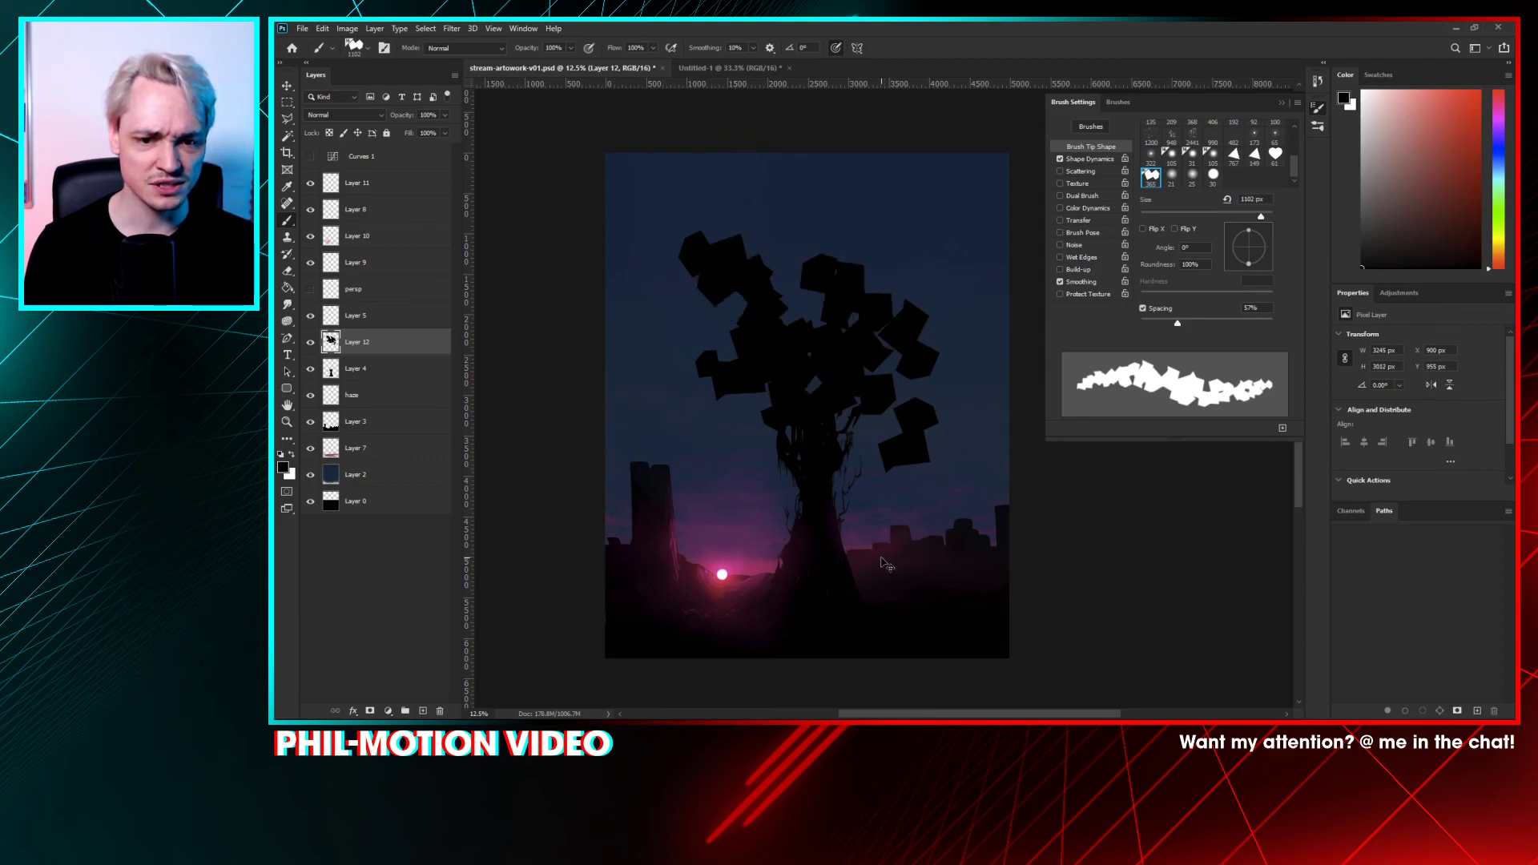
key(ctrl+z)
key(ctrl+z)
key(ctrl+z)
key(ctrl+z)
key(ctrl+z)
key(ctrl+z)
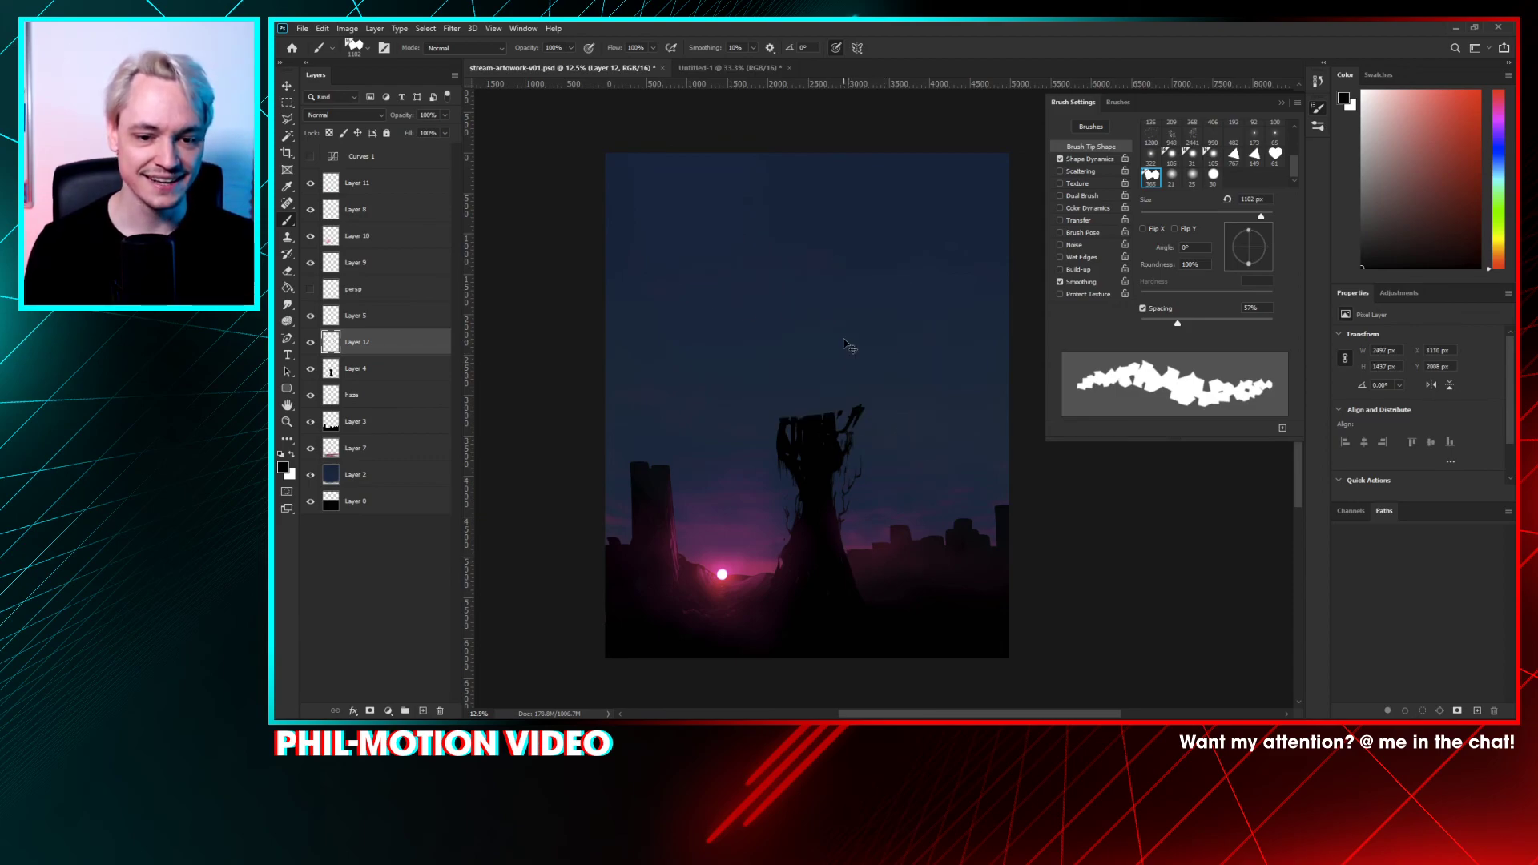
key(ctrl+comma)
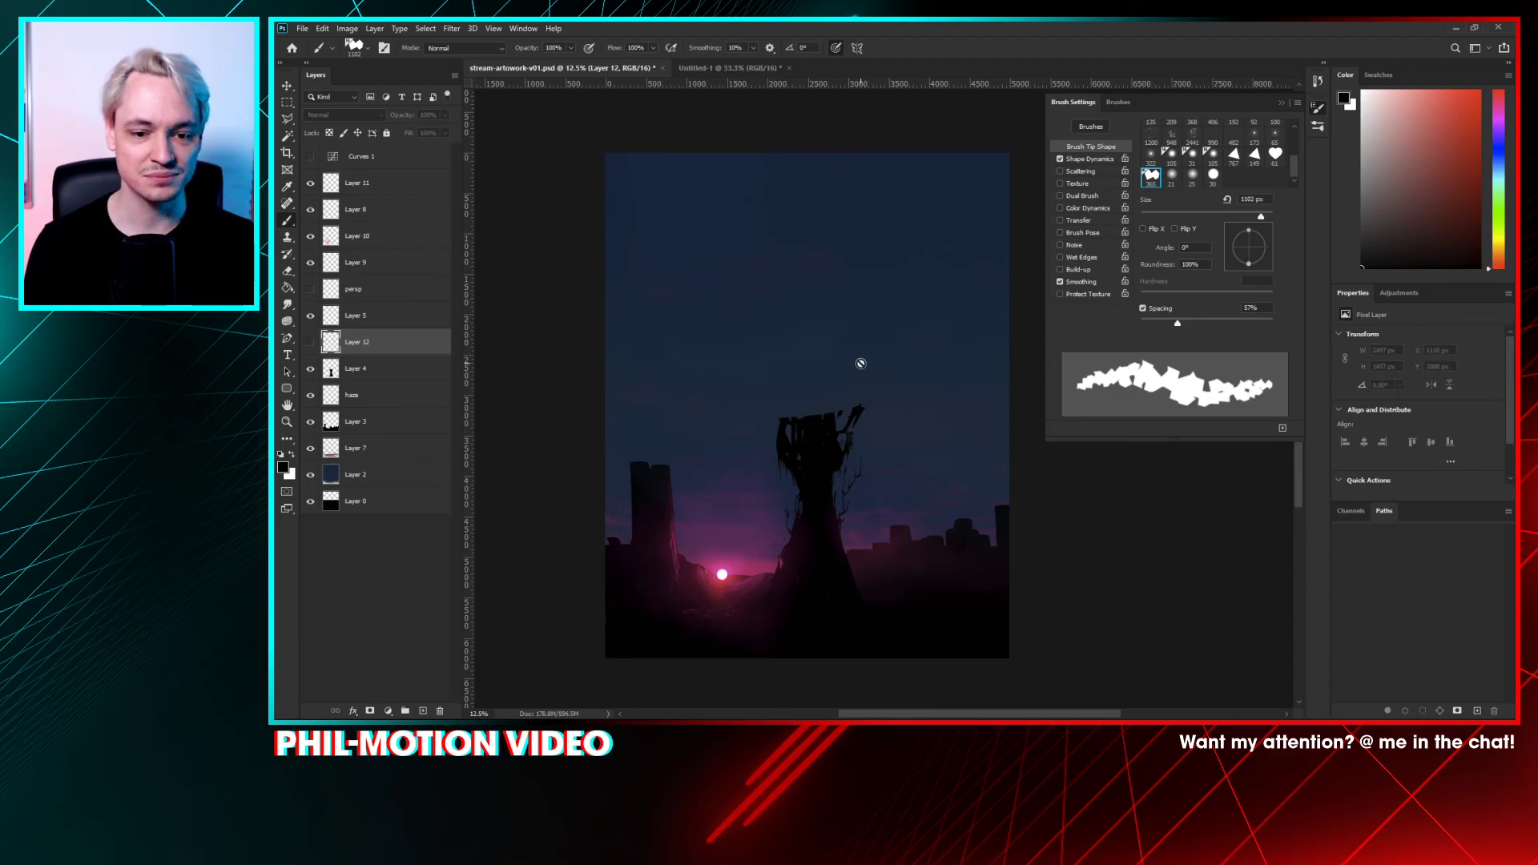
click(311, 343)
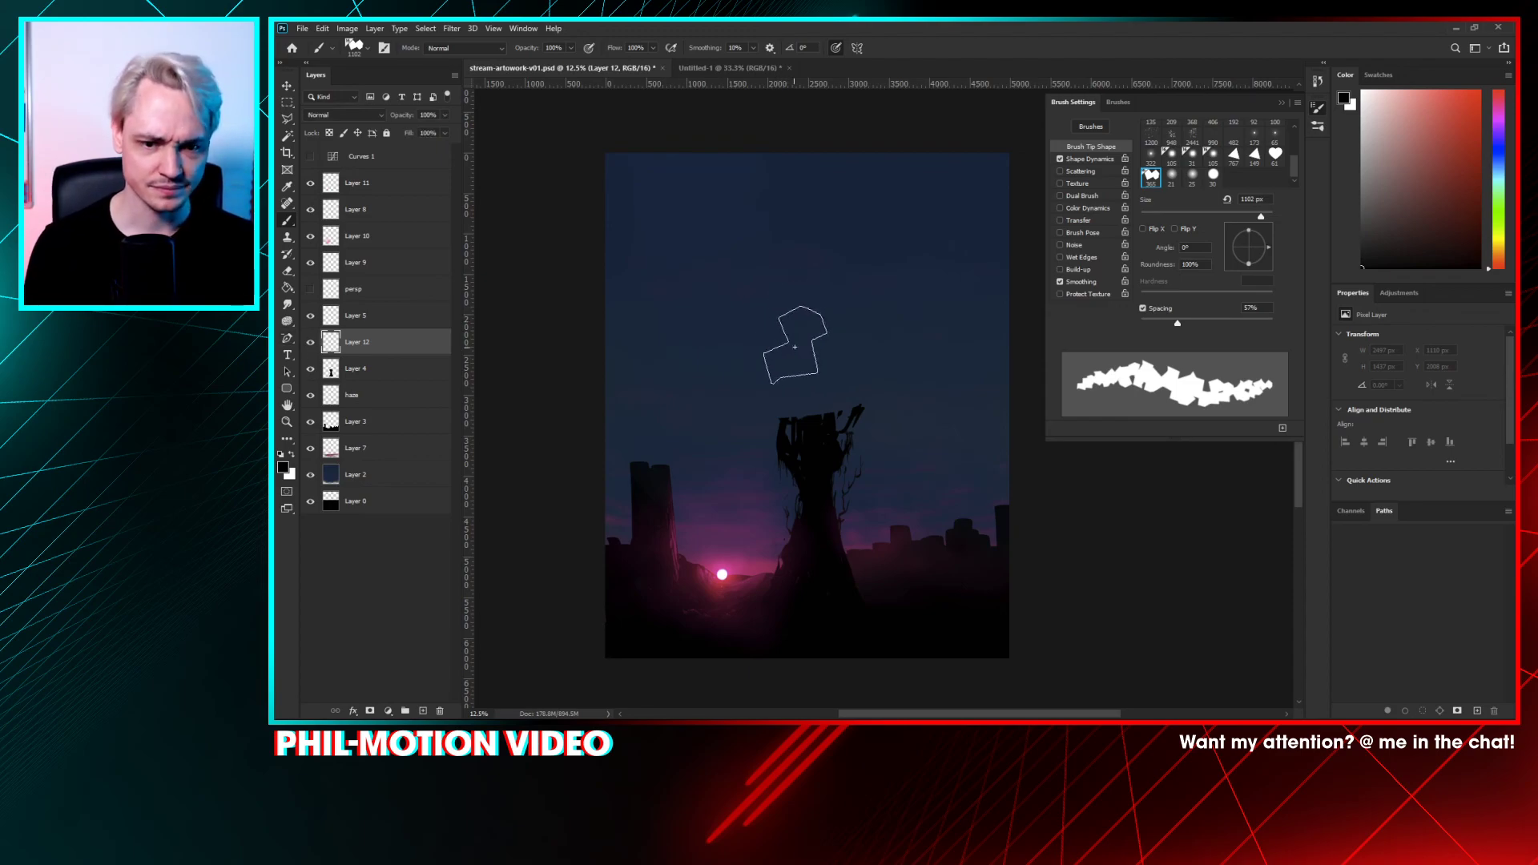
- Set the brush size to 4002 px, stamp one huge angular shape above the tower, and undo it
right_click(844, 298)
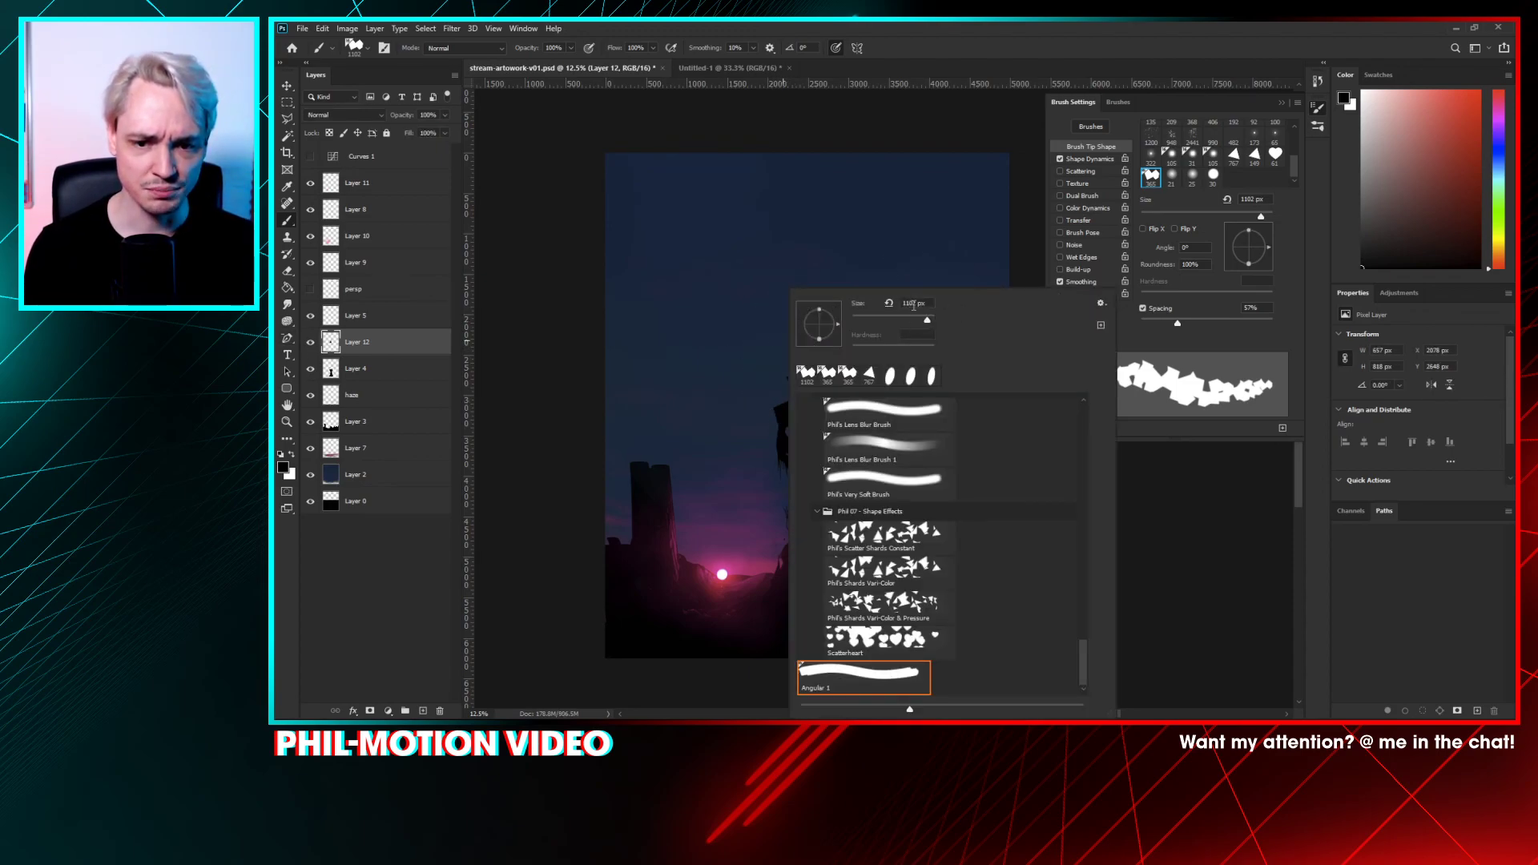
key(BackSpace)
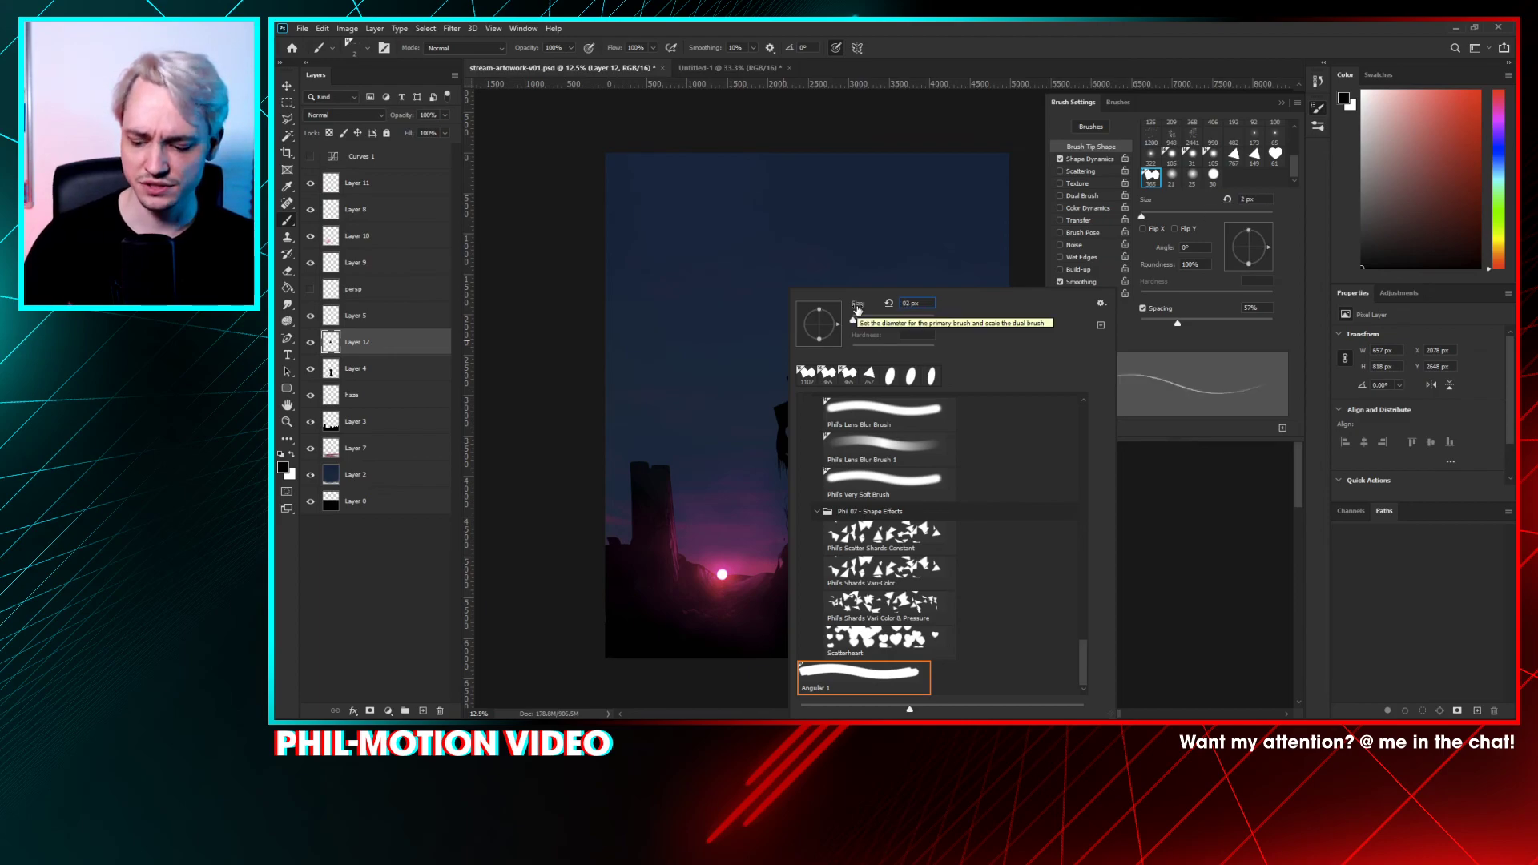
text(20)
key(BackSpace)
key(BackSpace)
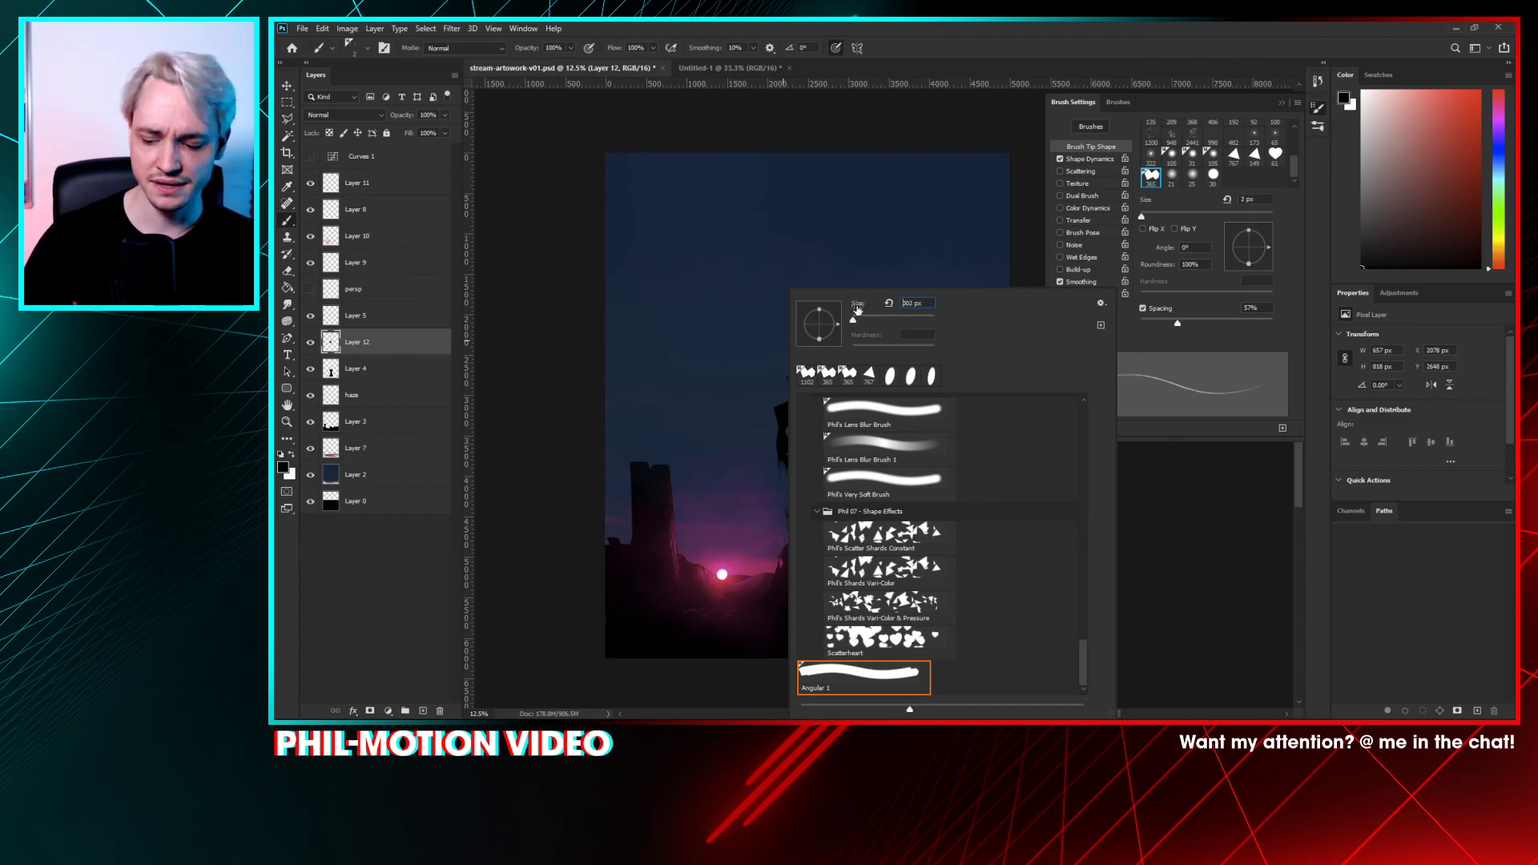
text(40)
key(Return)
click(789, 330)
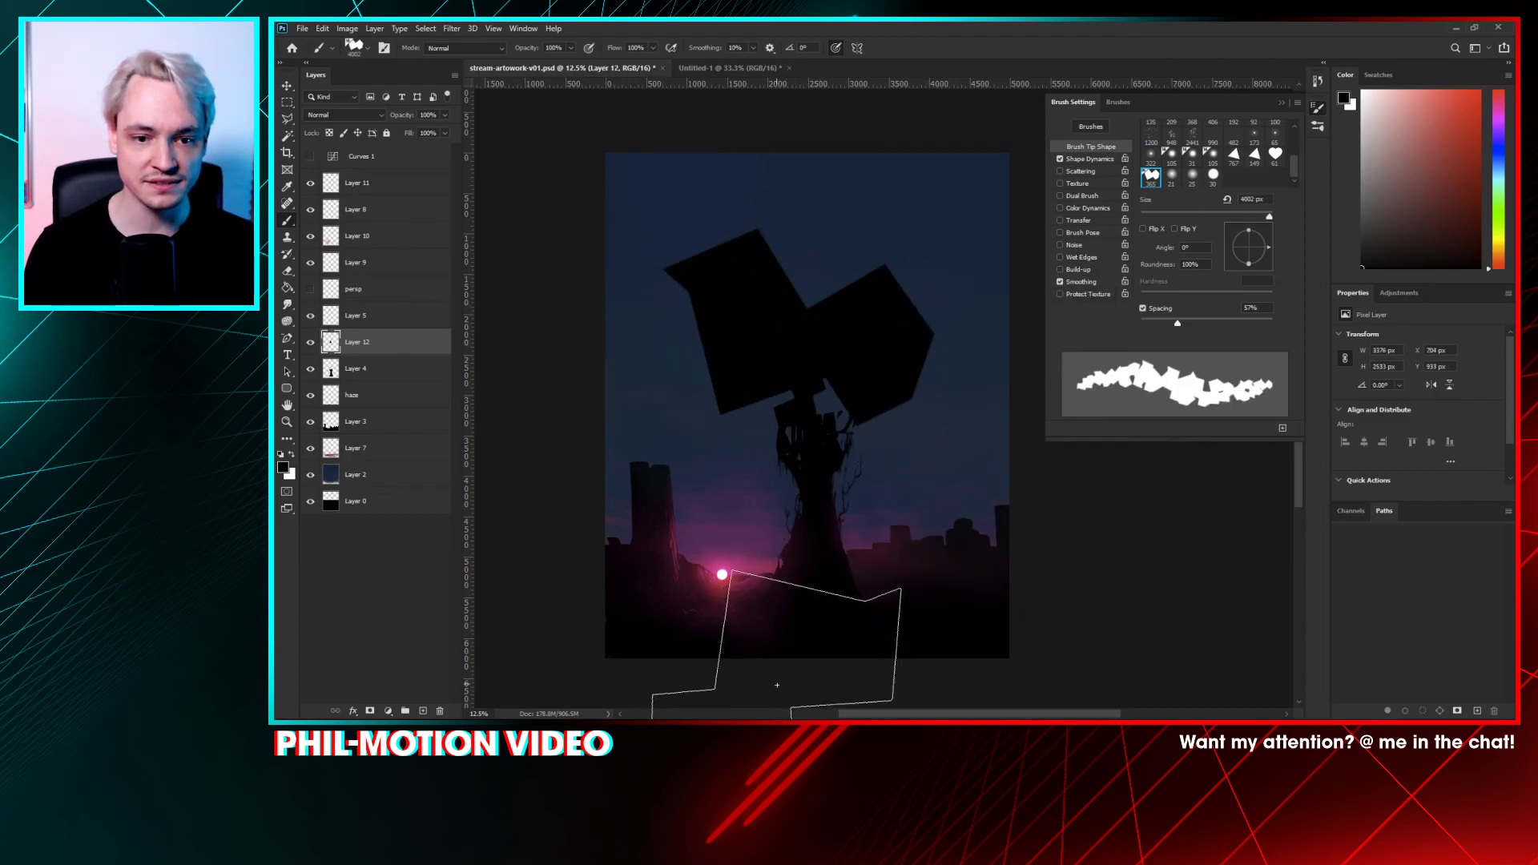
key(ctrl+z)
- Try several arrangements of huge overlapping angular shapes on top of the tower and undo them all
mouse_move(776, 401)
mouse_down()
mouse_move(888, 190)
mouse_move(882, 209)
mouse_up()
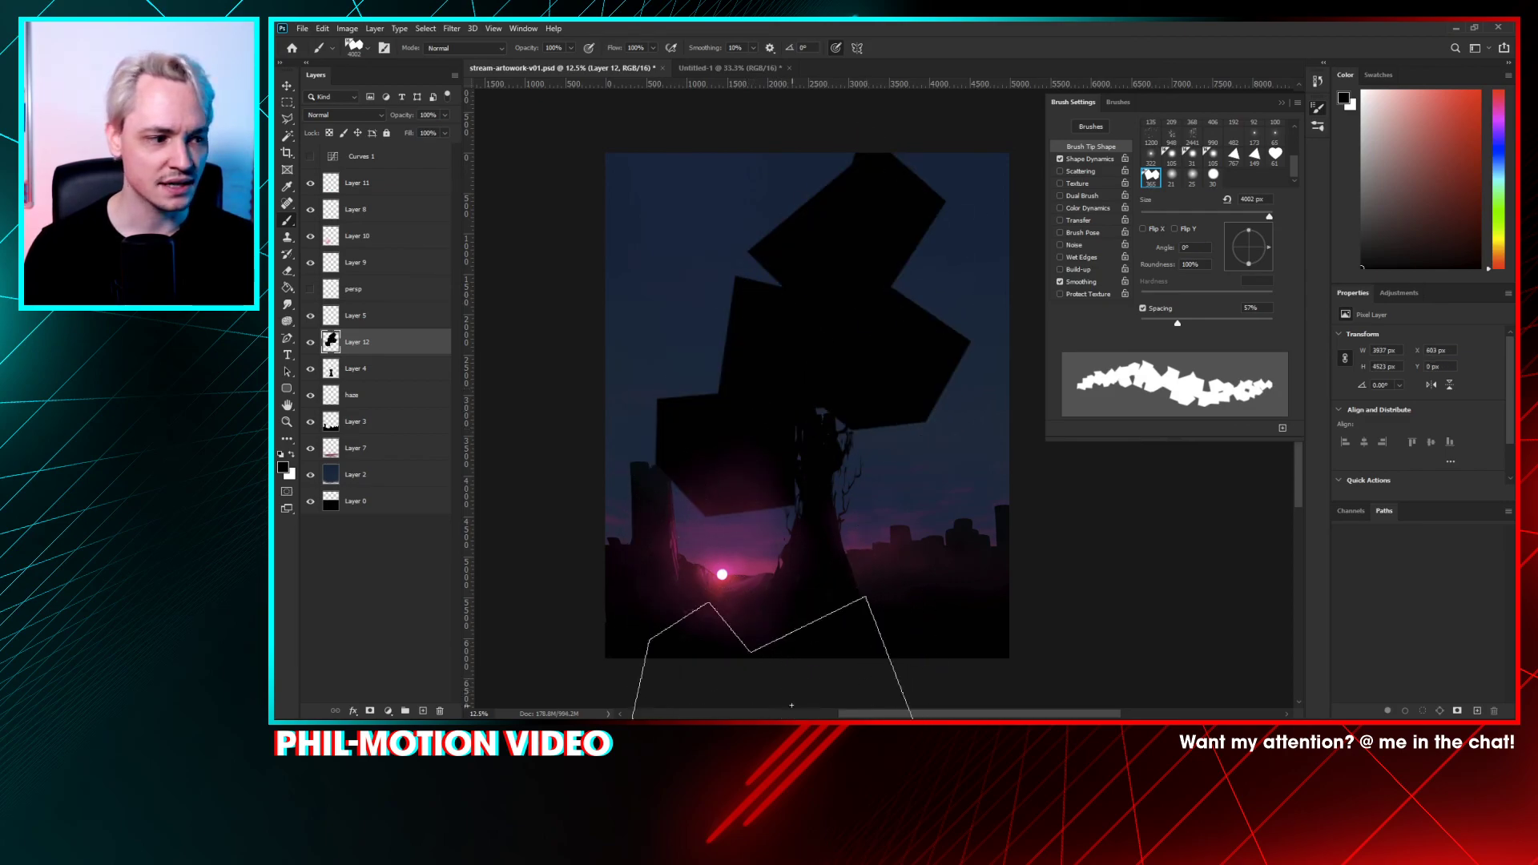
key(ctrl+z)
key(ctrl+z)
drag(753, 345, 847, 303)
click(847, 303)
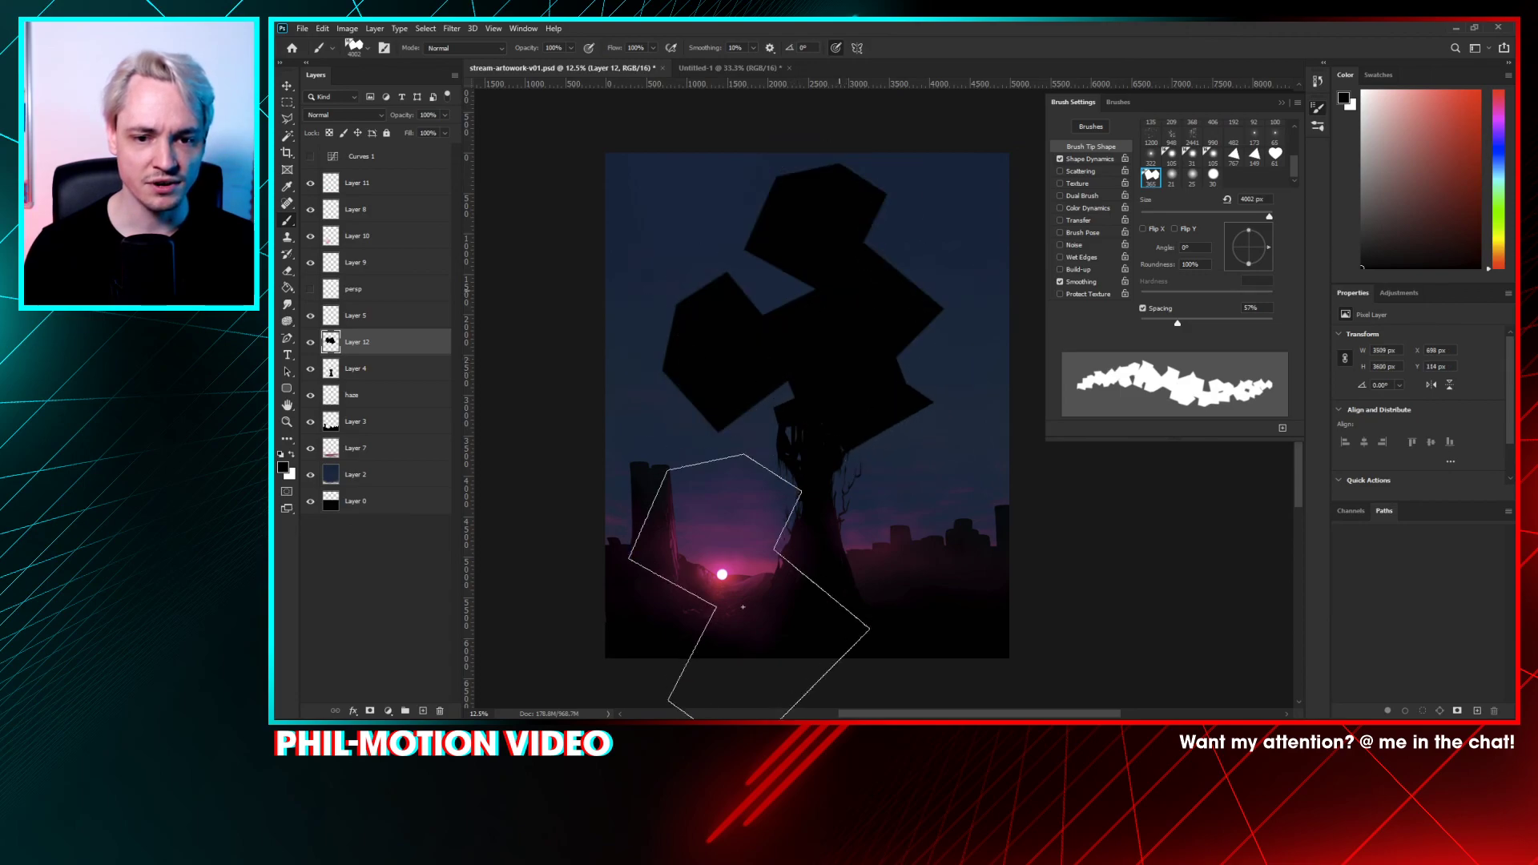
click(754, 352)
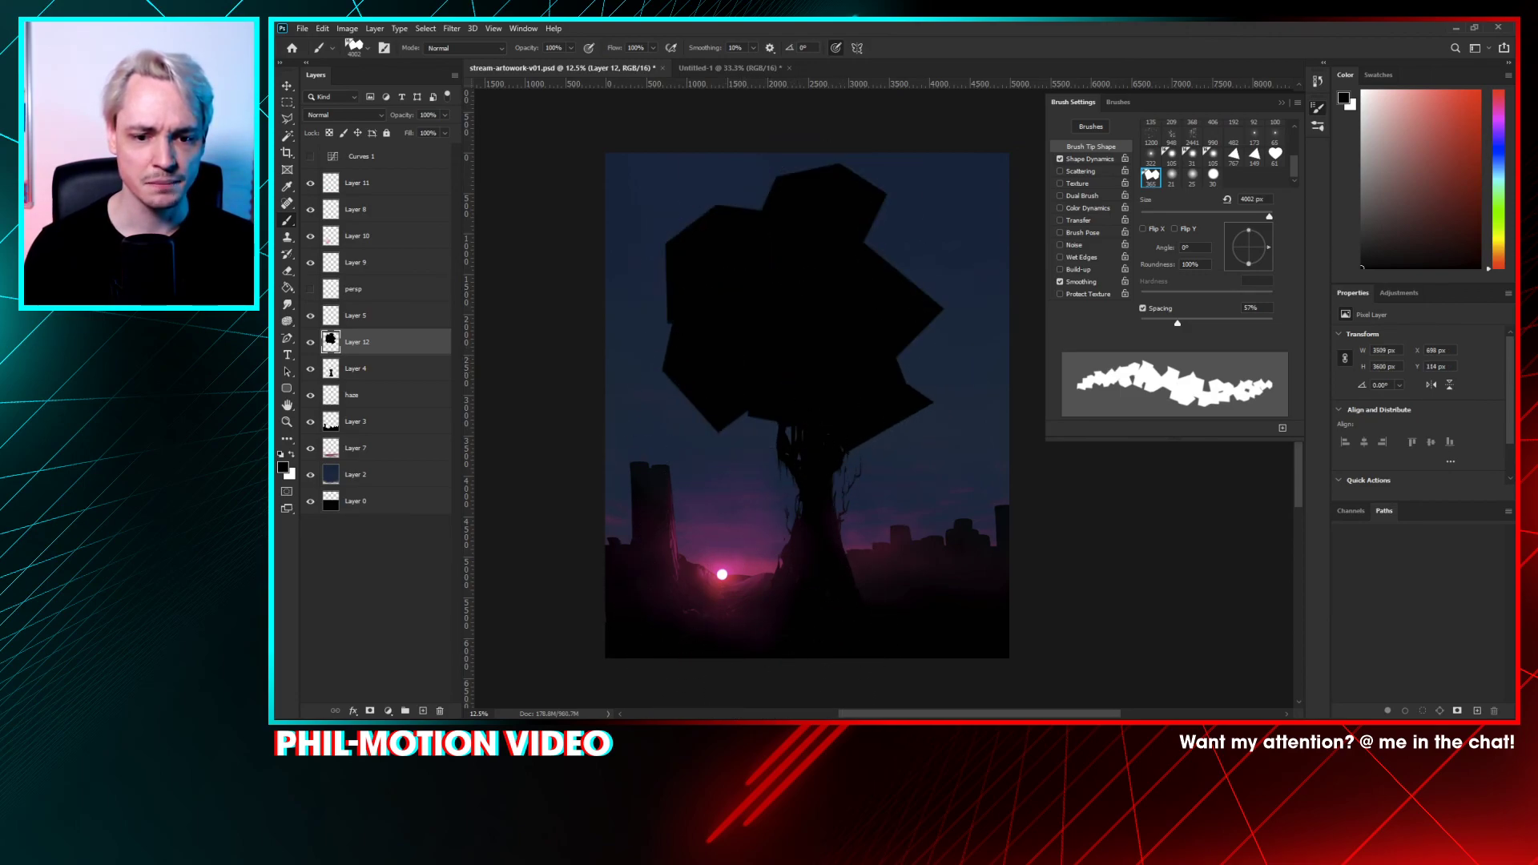
key(ctrl+z)
key(ctrl+z)
key(ctrl+z)
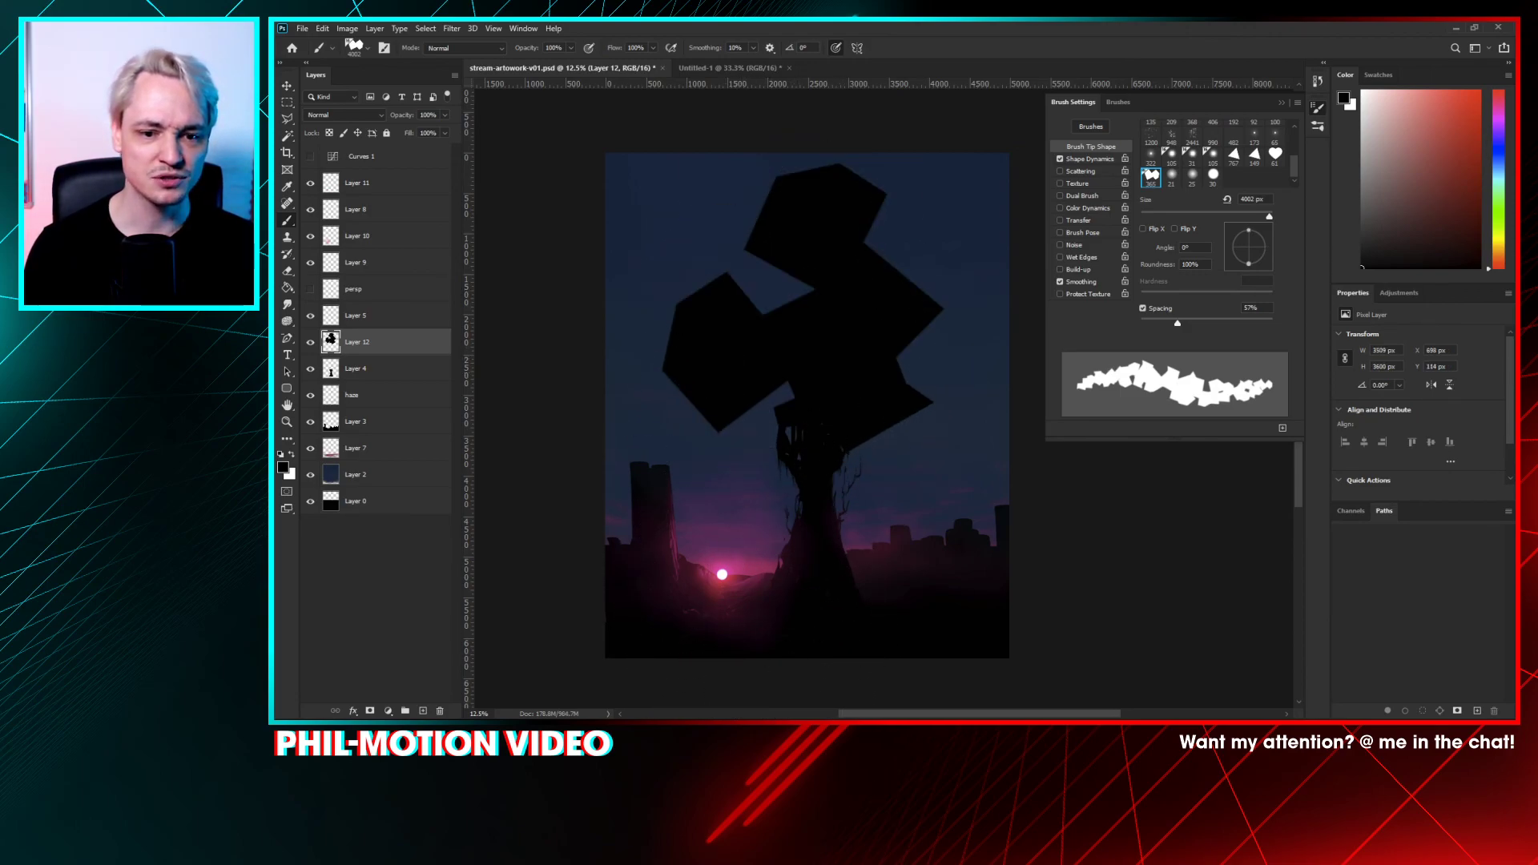
- Reduce the Angular 1 brush size to 171 px, try it near the tower's top, and undo the stroke
right_click(895, 315)
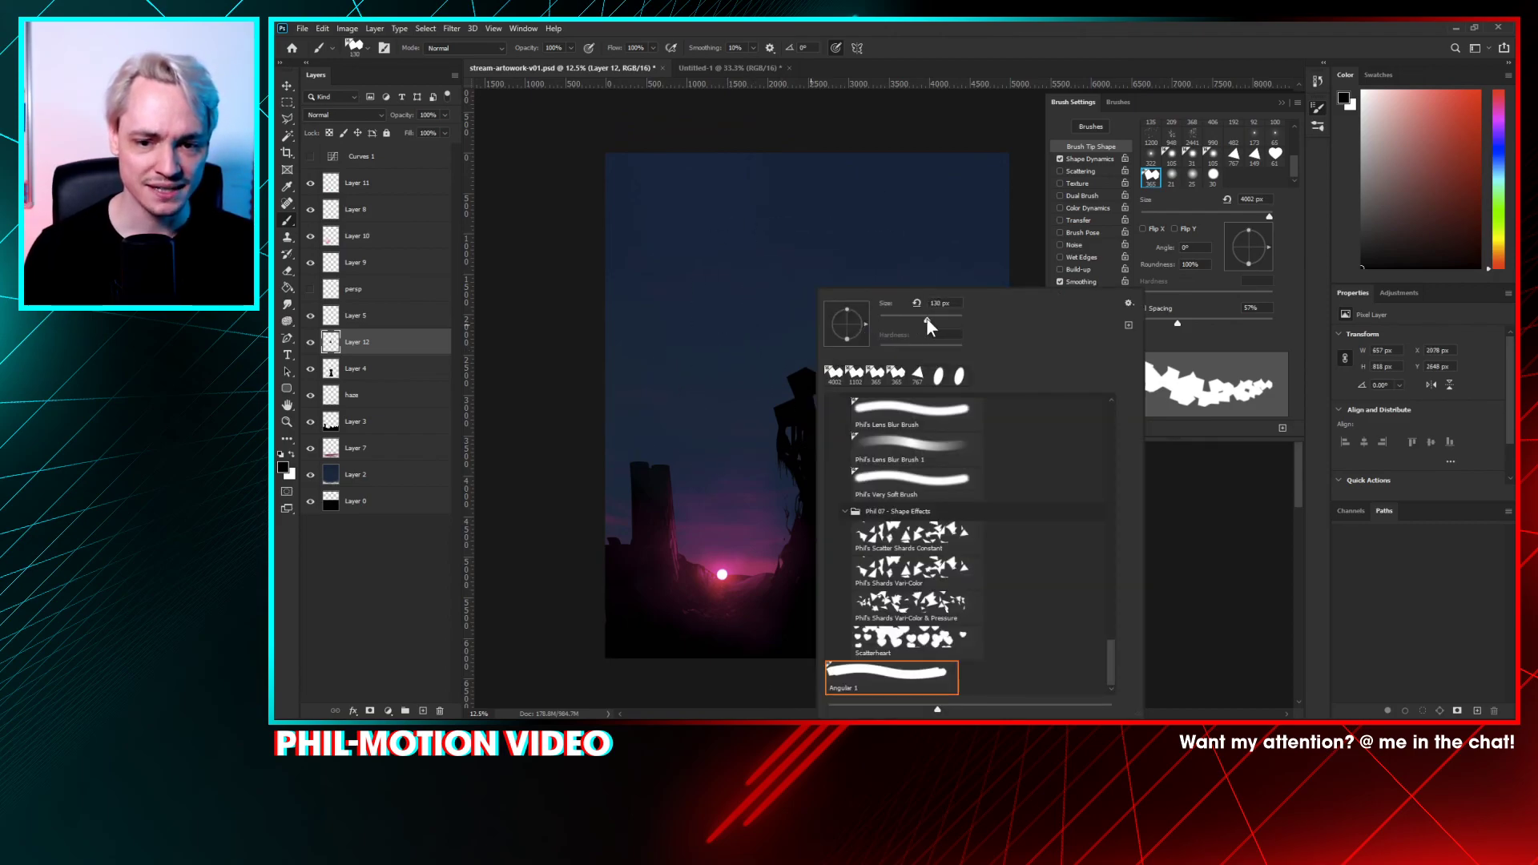
drag(927, 324, 945, 322)
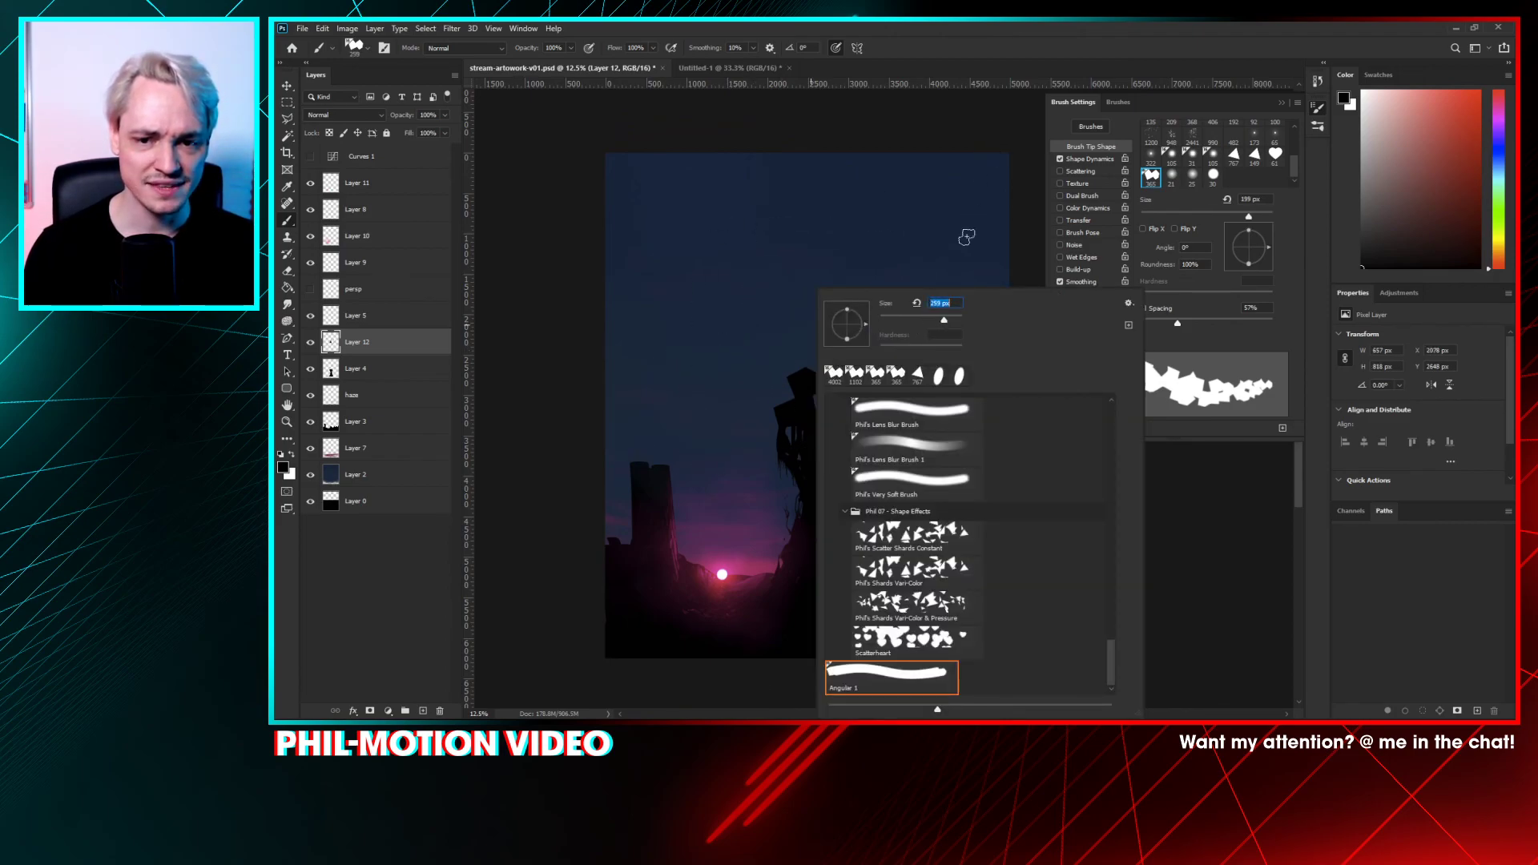
key(Return)
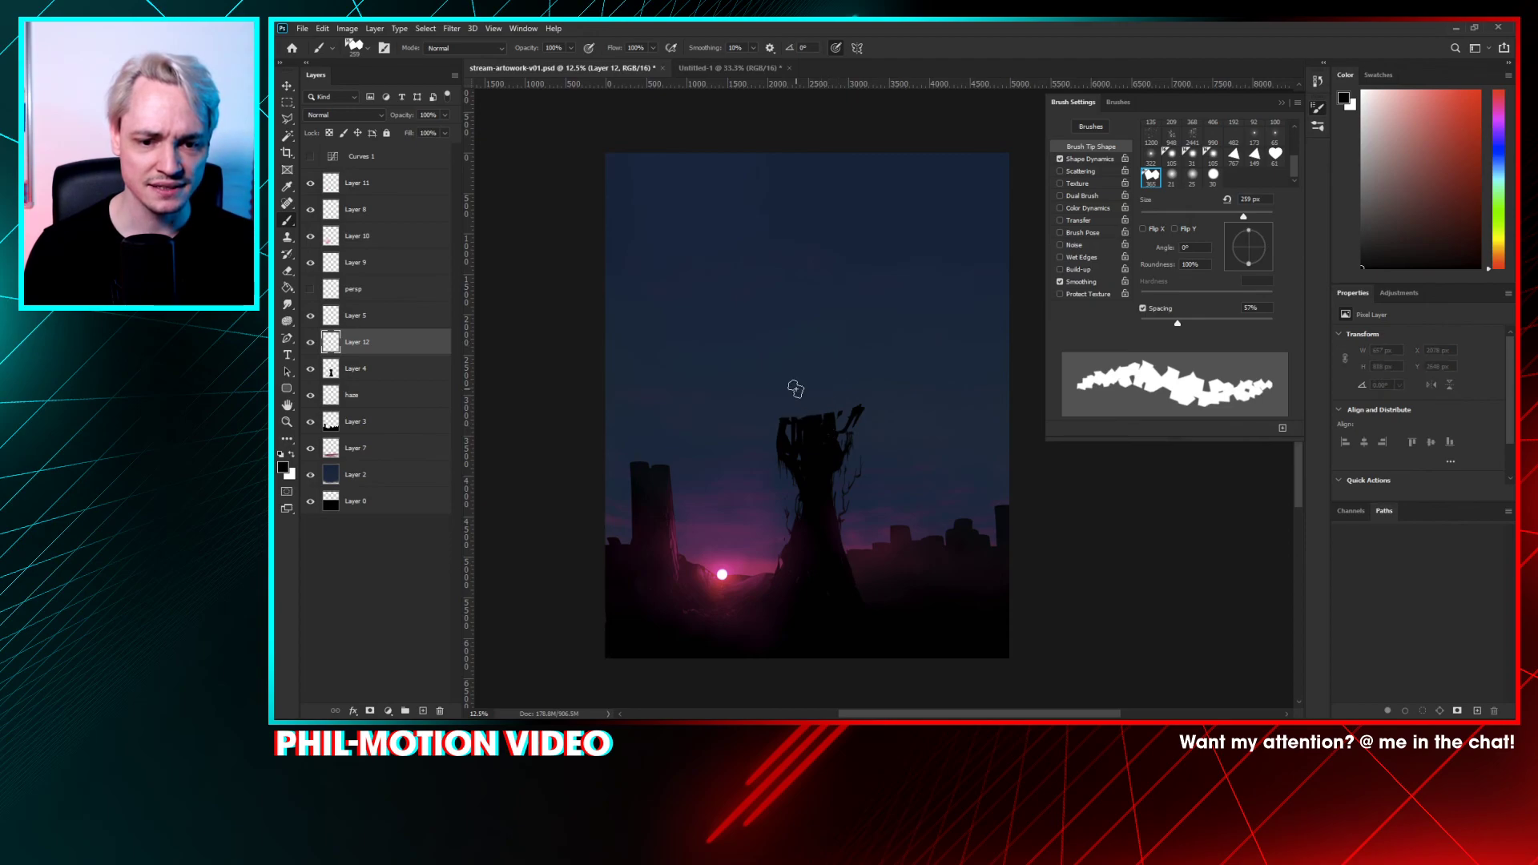
right_click(795, 388)
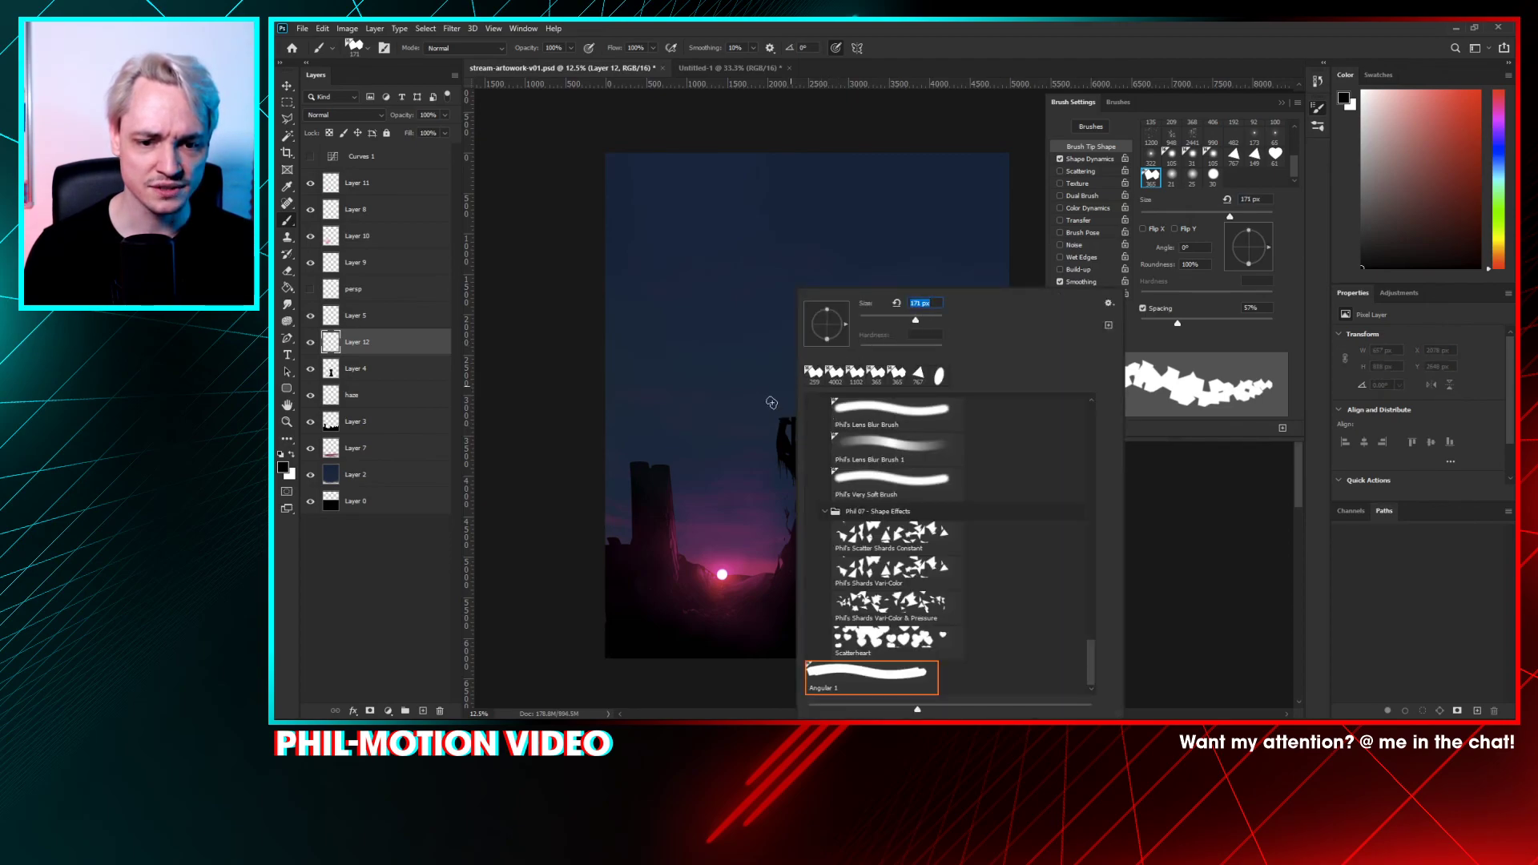
key(Return)
key(ctrl+z)
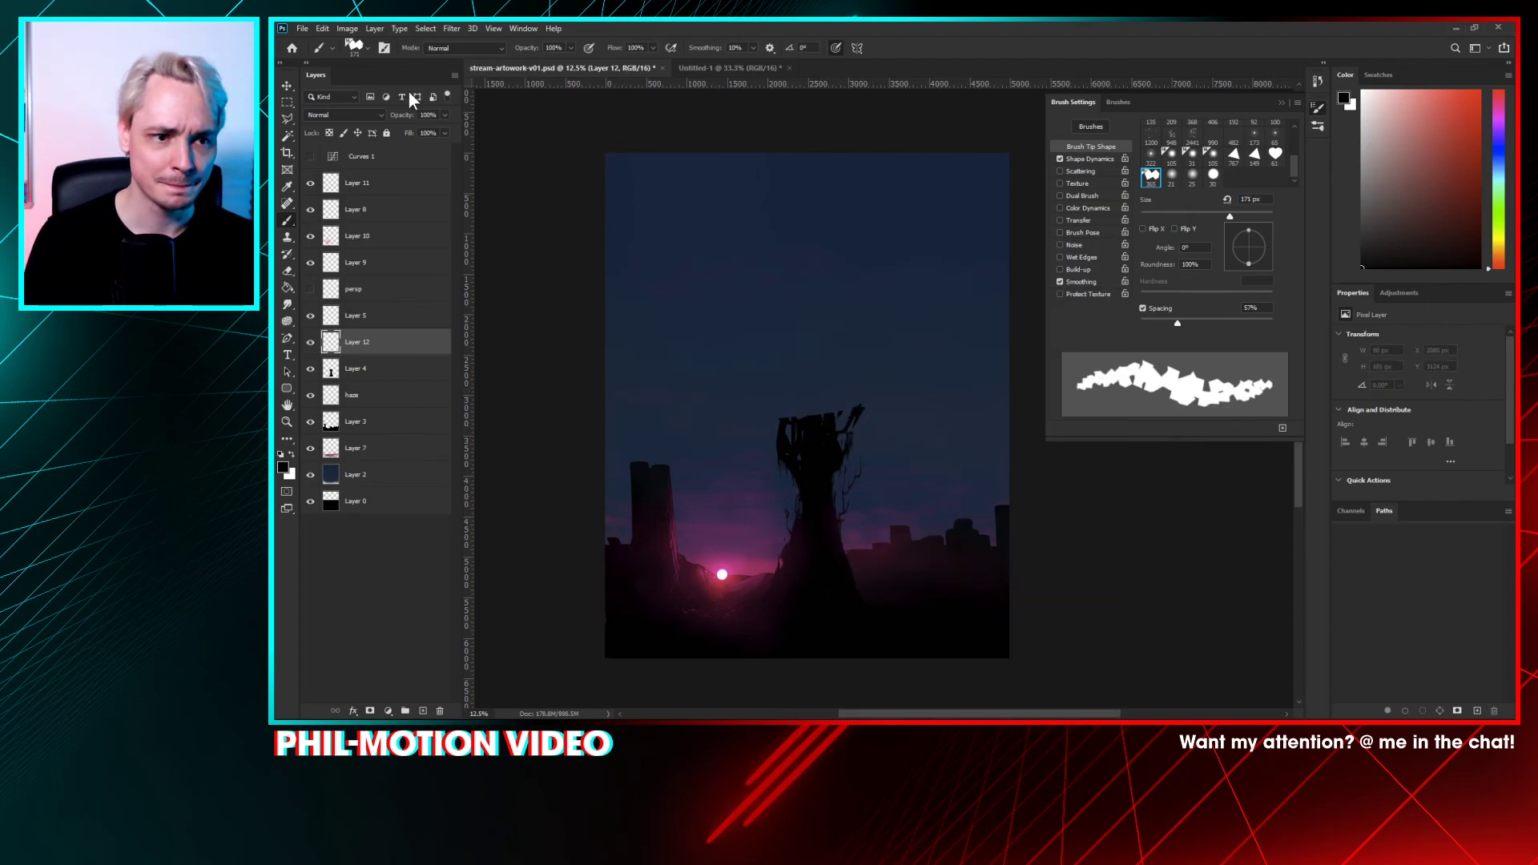
- Outline four separate angular shards above the tower with the Polygonal Lasso and fill them black on Layer 12
click(286, 120)
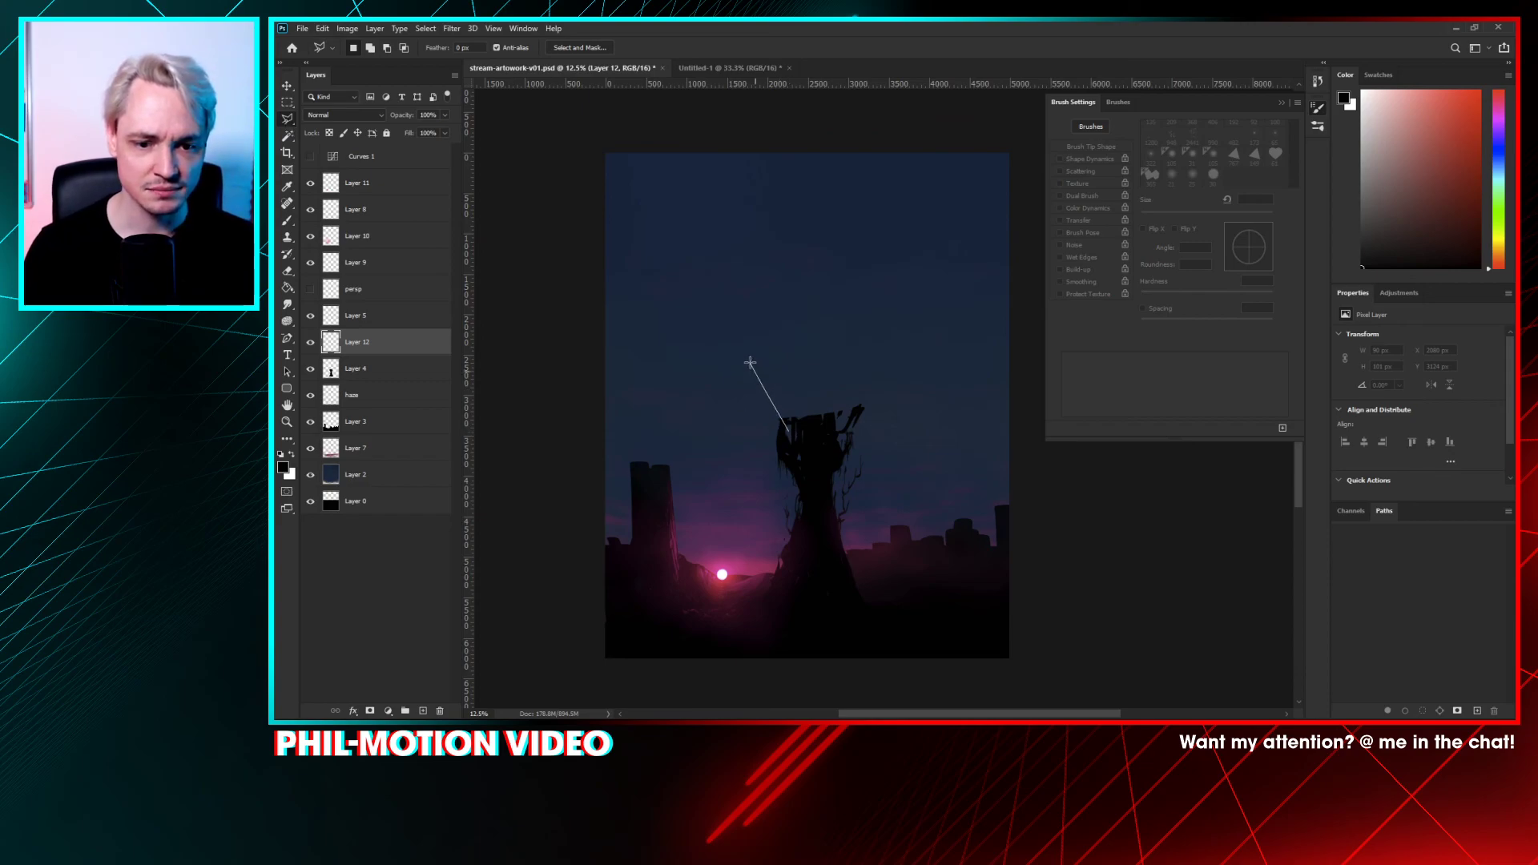
click(784, 386)
key(ctrl+d)
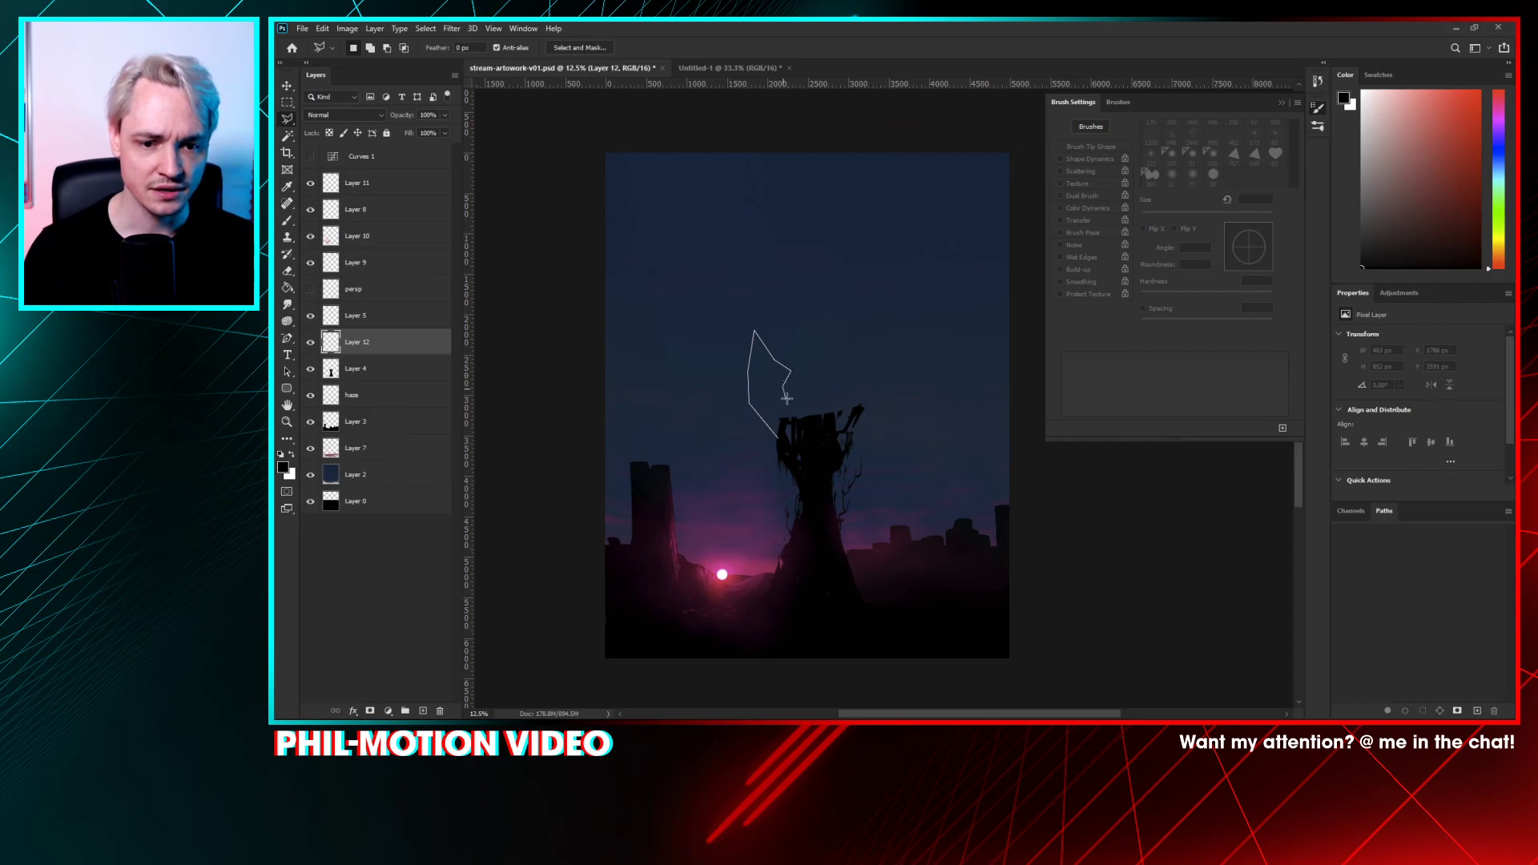
double_click(788, 411)
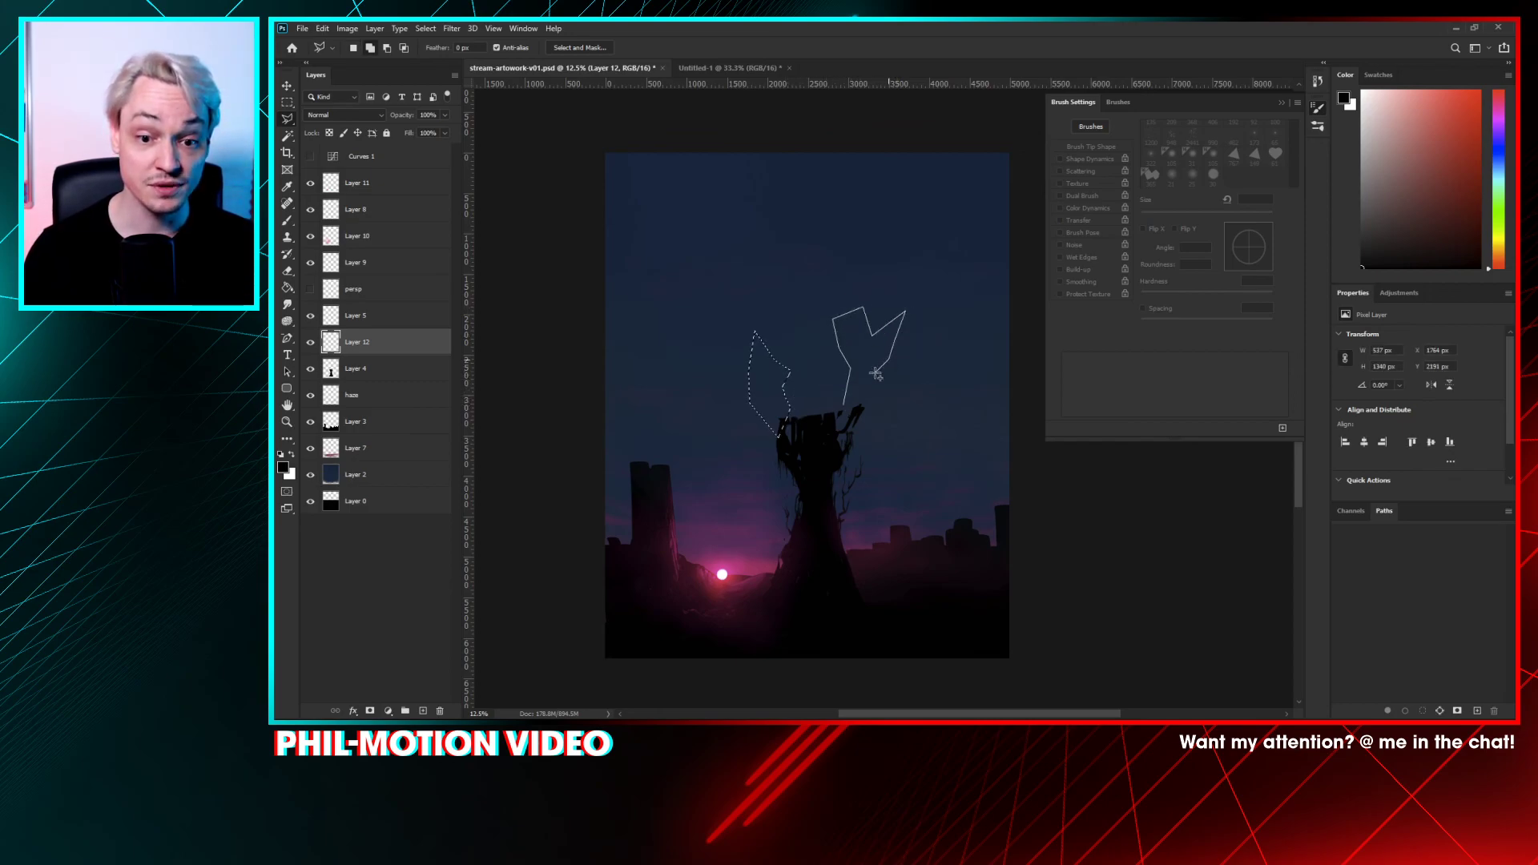
click(809, 410)
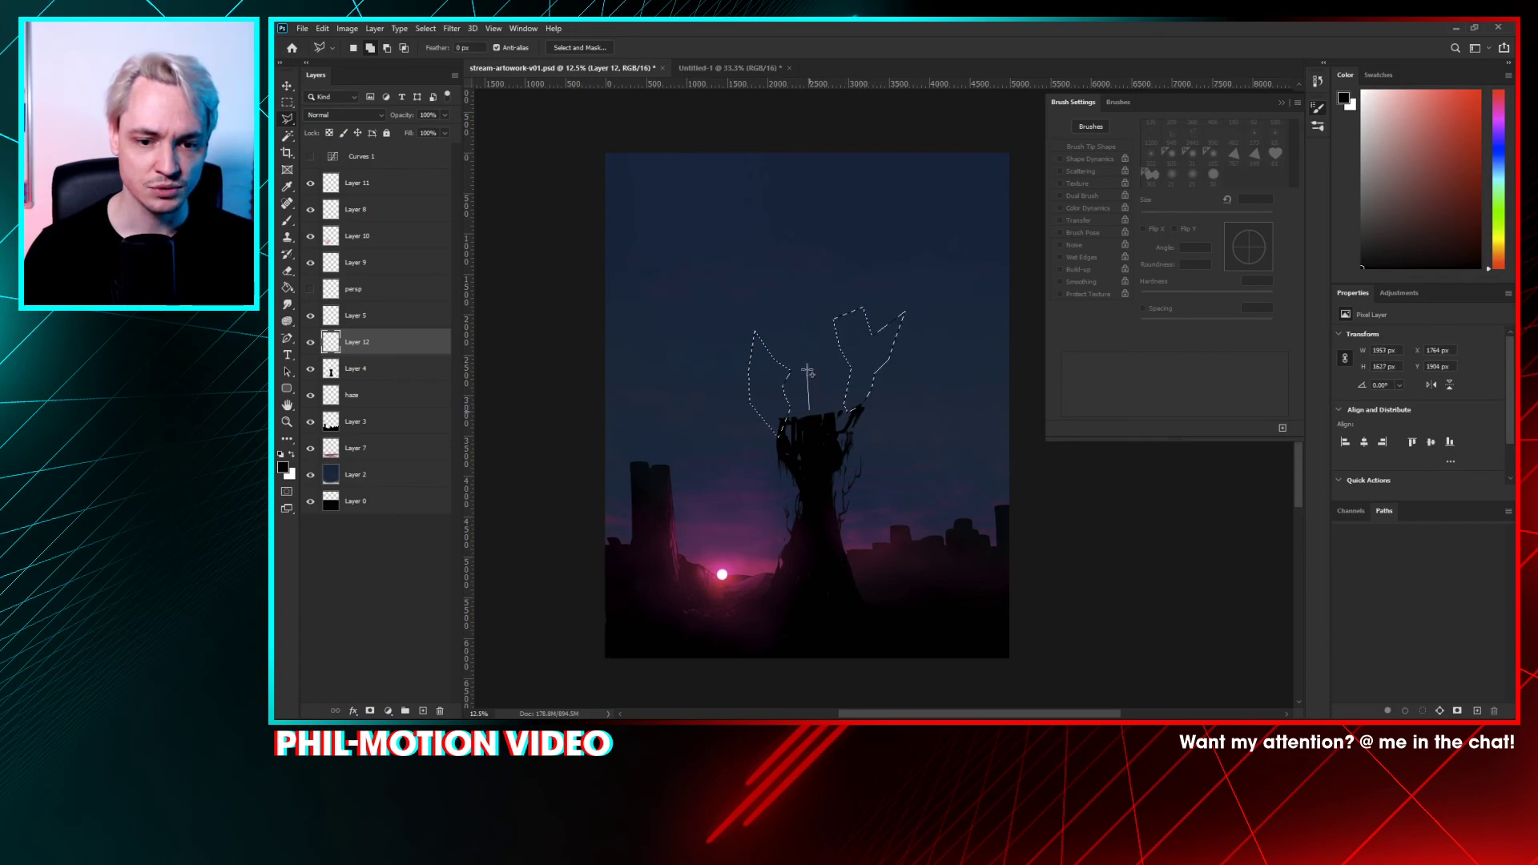
double_click(806, 411)
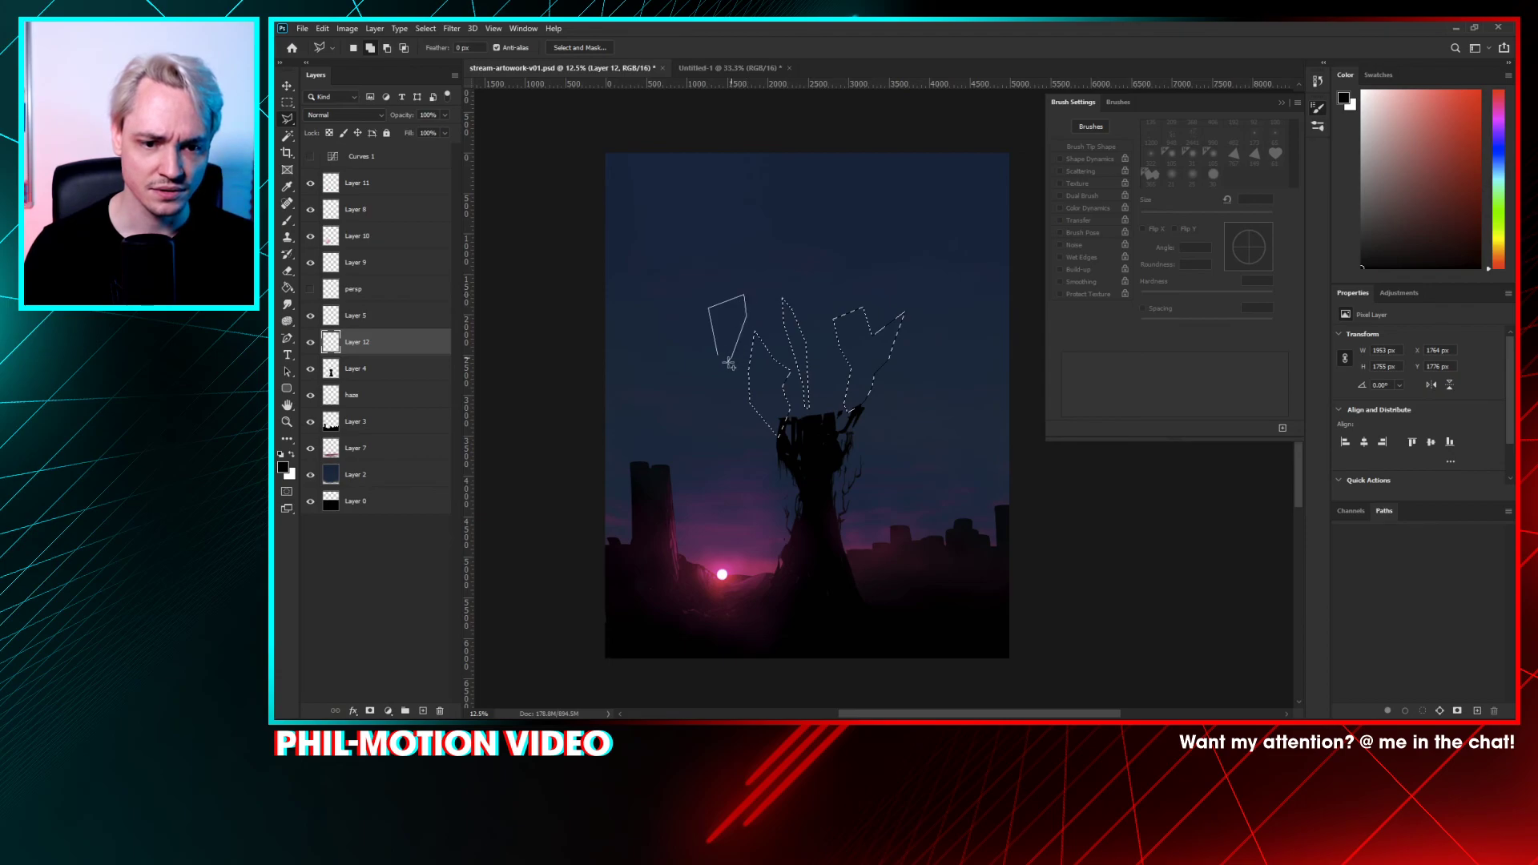
click(722, 357)
key(g)
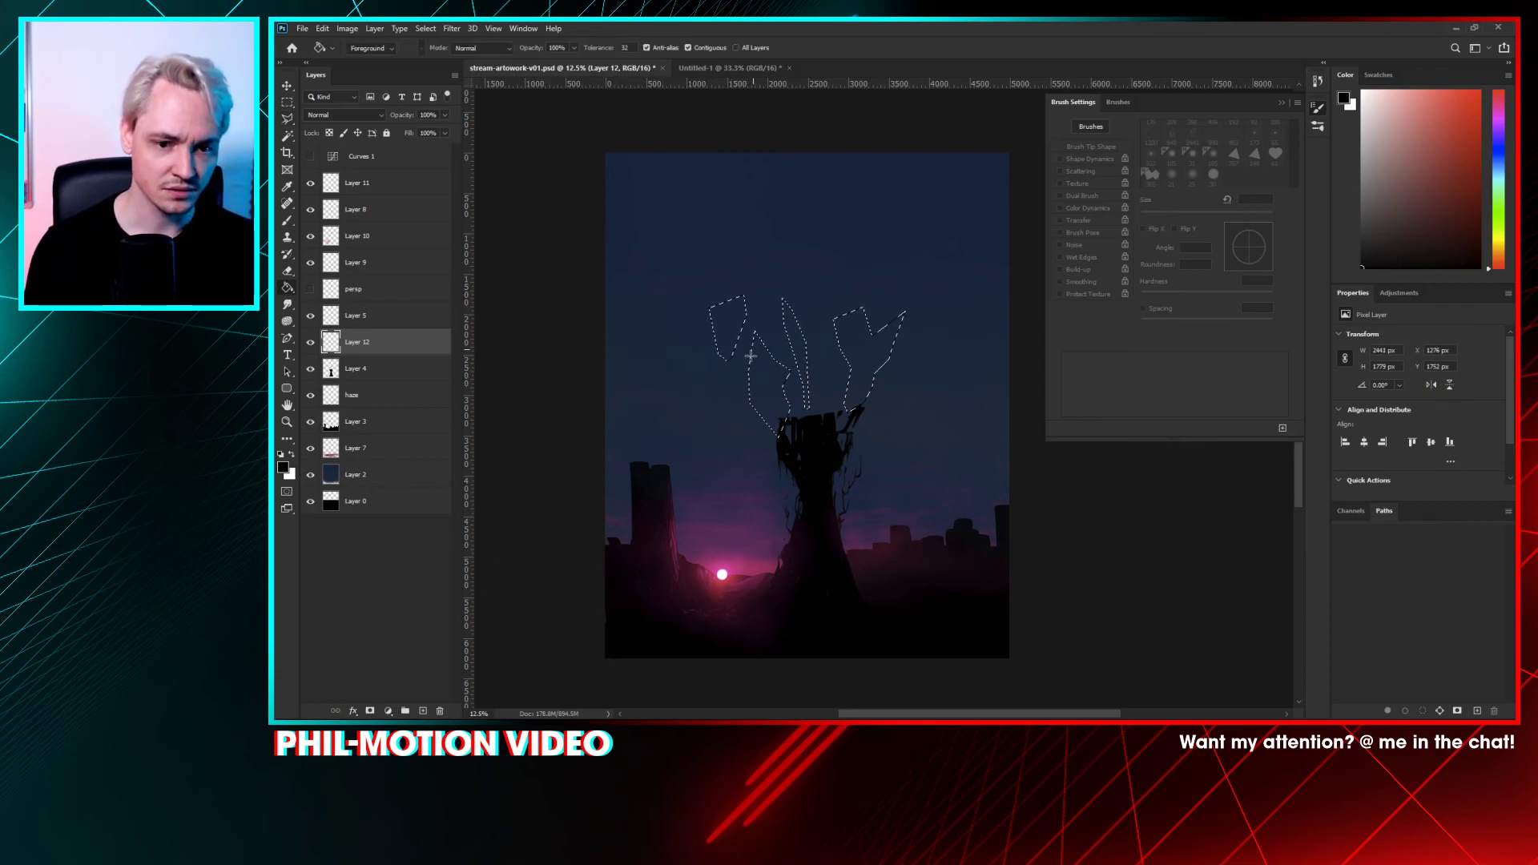
click(766, 393)
key(ctrl+d)
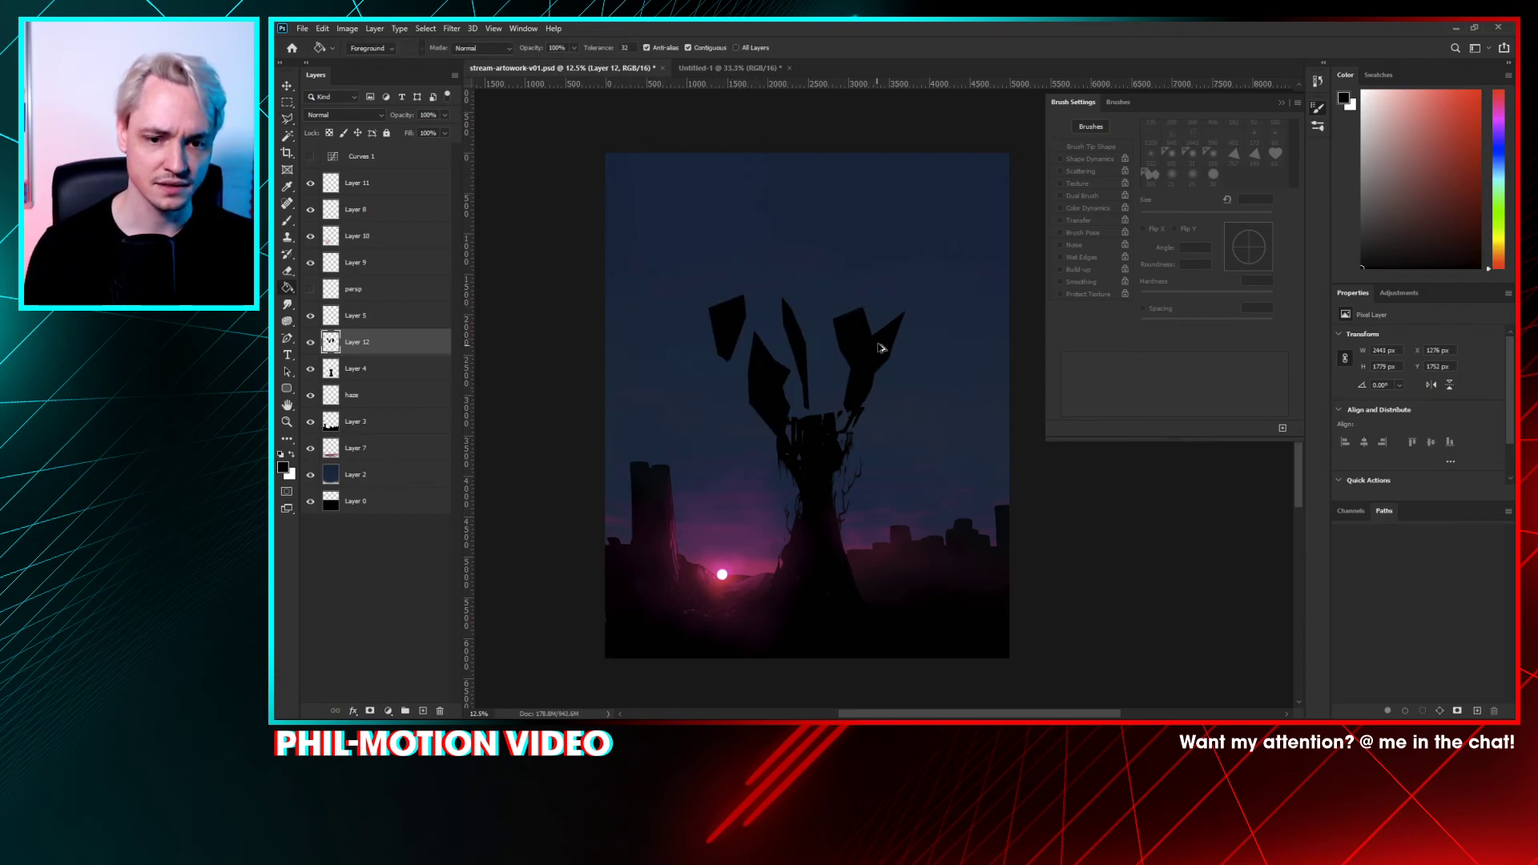
- Duplicate the Layer 12 shards above the originals and rotate the copy slightly to vary the arrangement
drag(879, 348, 928, 236)
key(ctrl+t)
drag(661, 303, 816, 457)
drag(877, 275, 834, 245)
drag(945, 194, 920, 316)
mouse_move(874, 246)
mouse_down()
mouse_move(895, 273)
mouse_move(930, 241)
mouse_move(920, 264)
mouse_move(935, 286)
mouse_move(898, 248)
mouse_up()
key(Return)
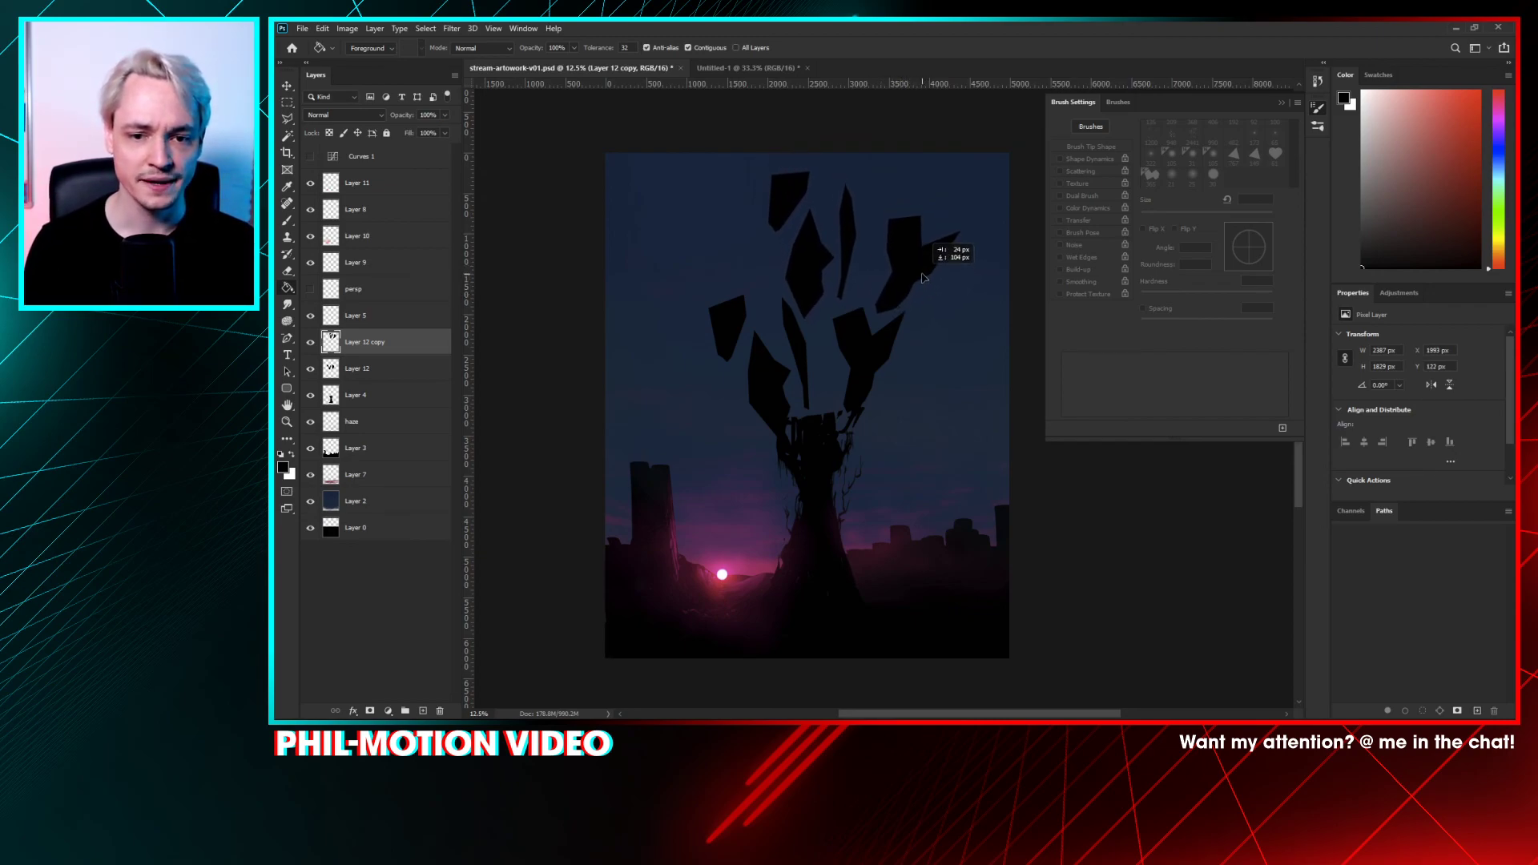
- Fine-tune the position of the copied shards above the originals and undo the accidental black fill of the layer
scroll(910, 263, up, 1)
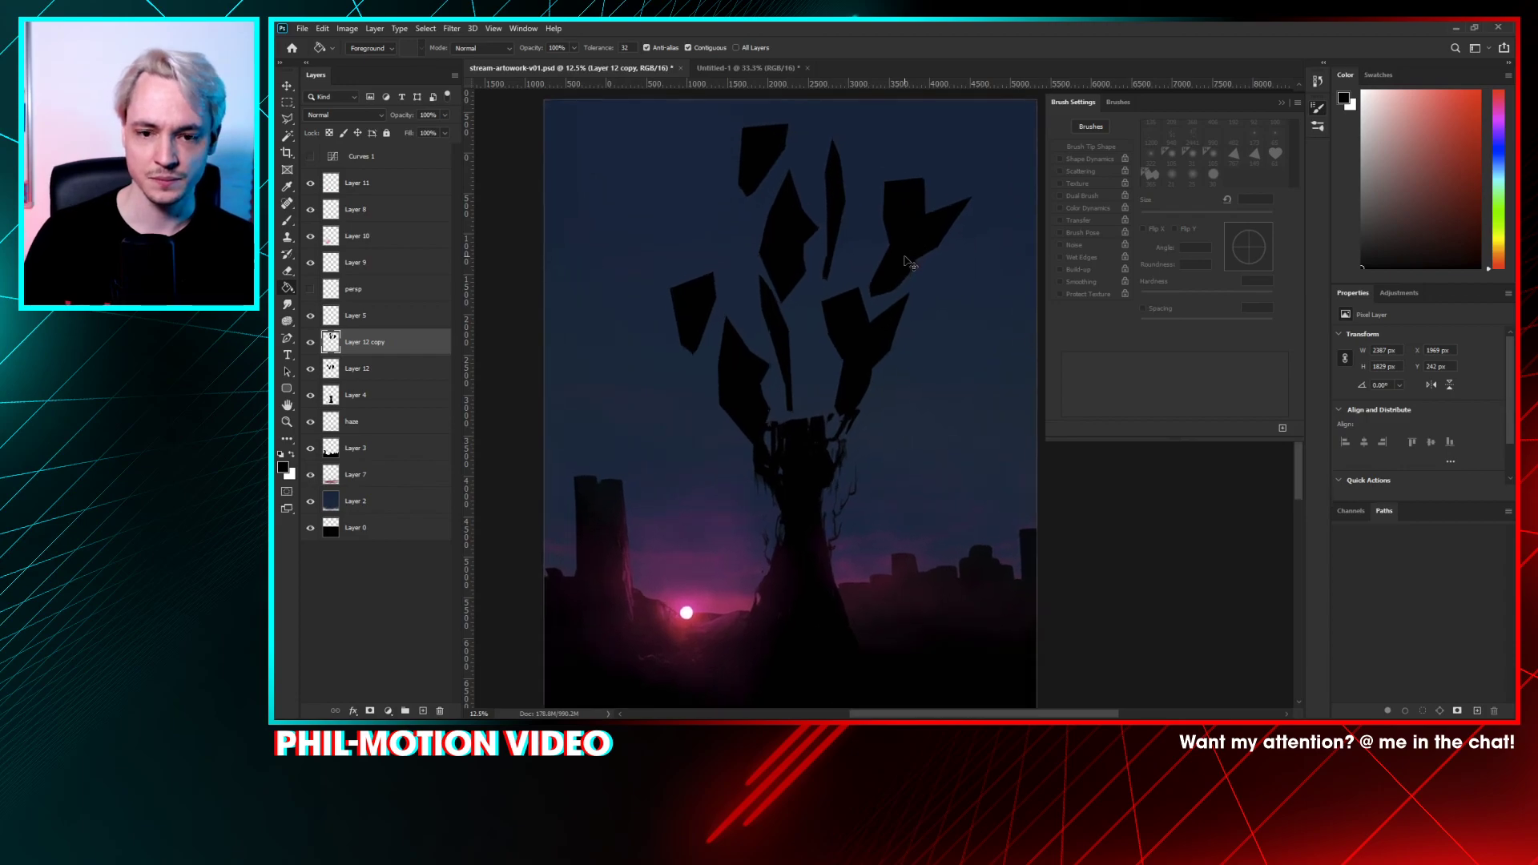
drag(911, 246, 904, 271)
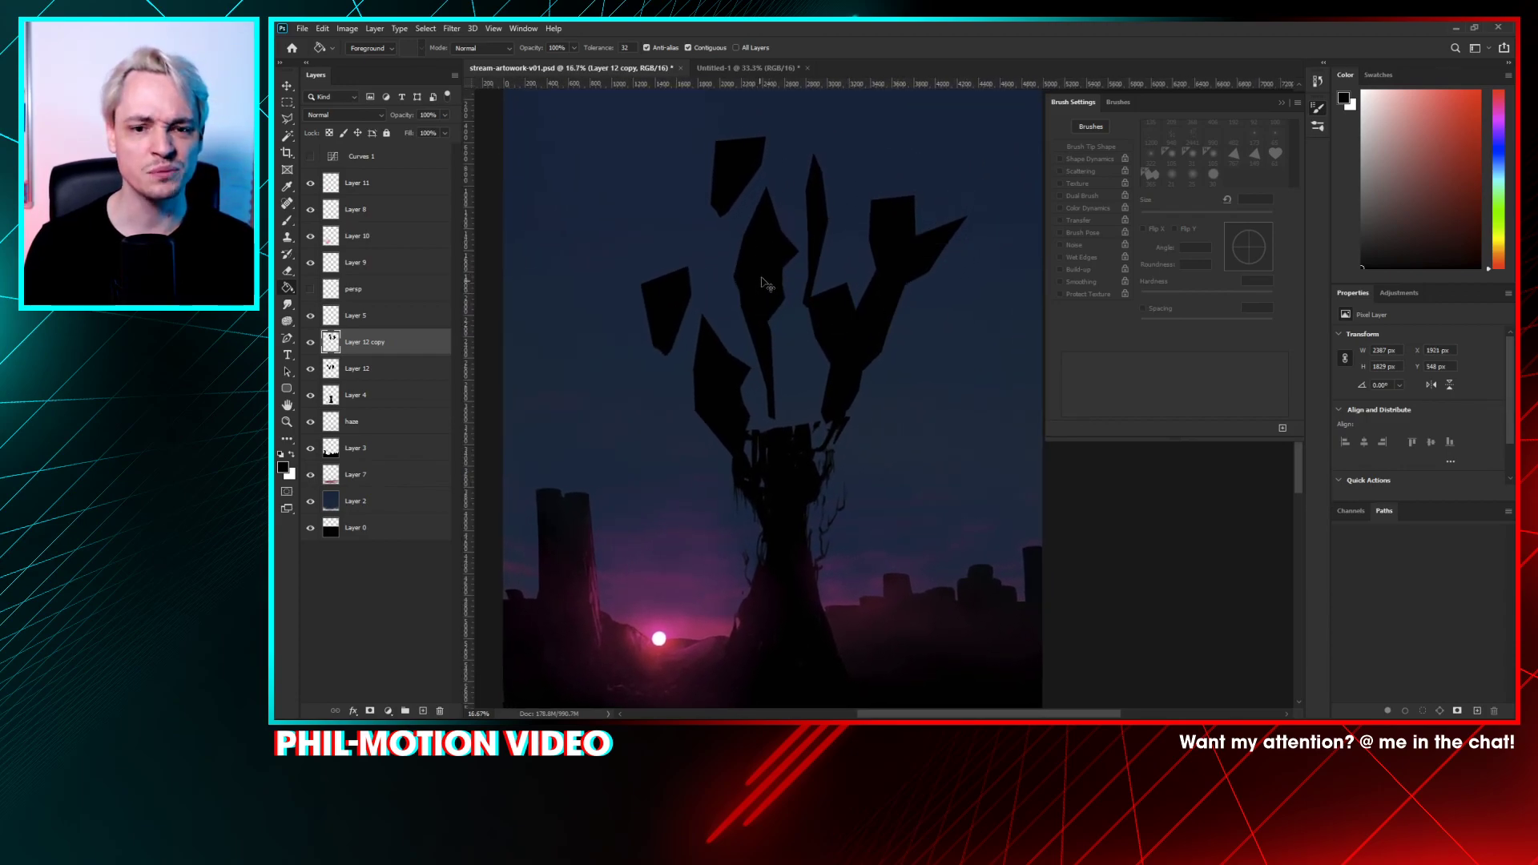
drag(902, 292, 927, 254)
scroll(927, 272, up, 1)
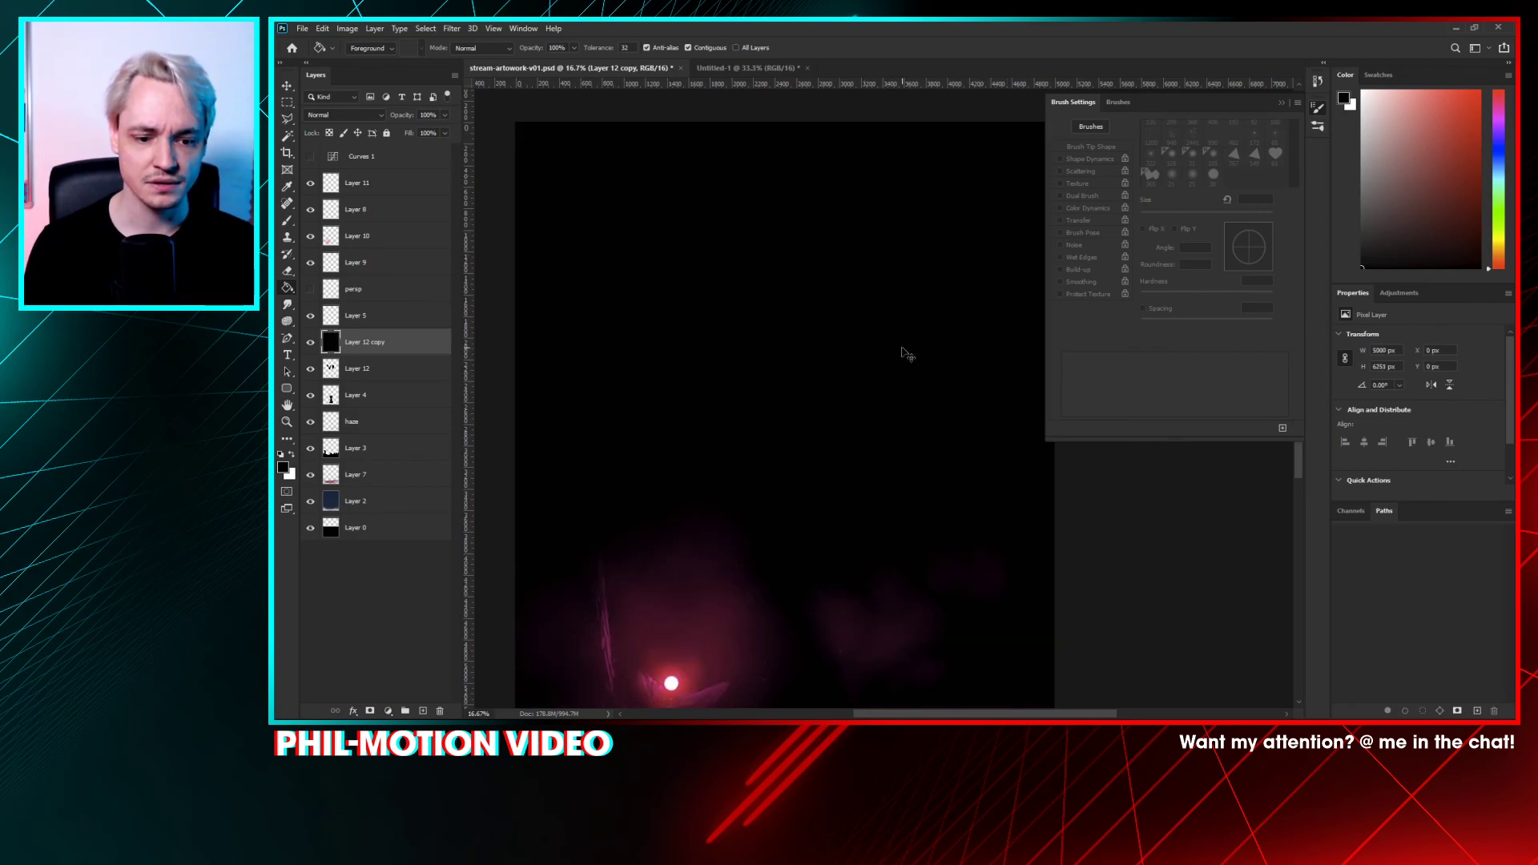
key(ctrl+z)
- Lasso the rightmost shard on Layer 12 copy, rotate it about -52°, and place it beside the upper shards
key(l)
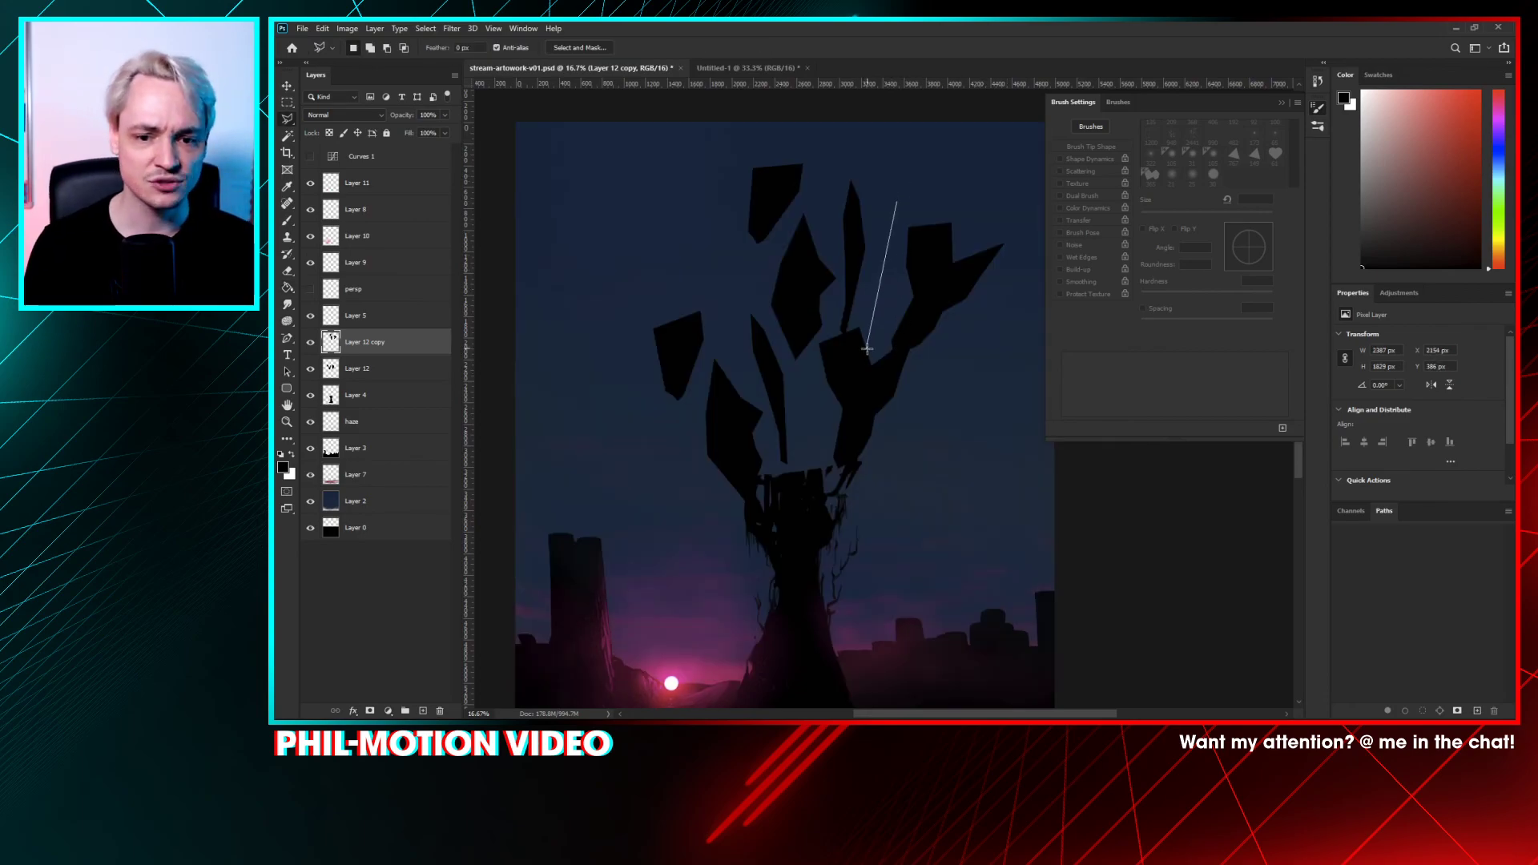
click(868, 350)
click(901, 412)
click(972, 396)
click(1002, 292)
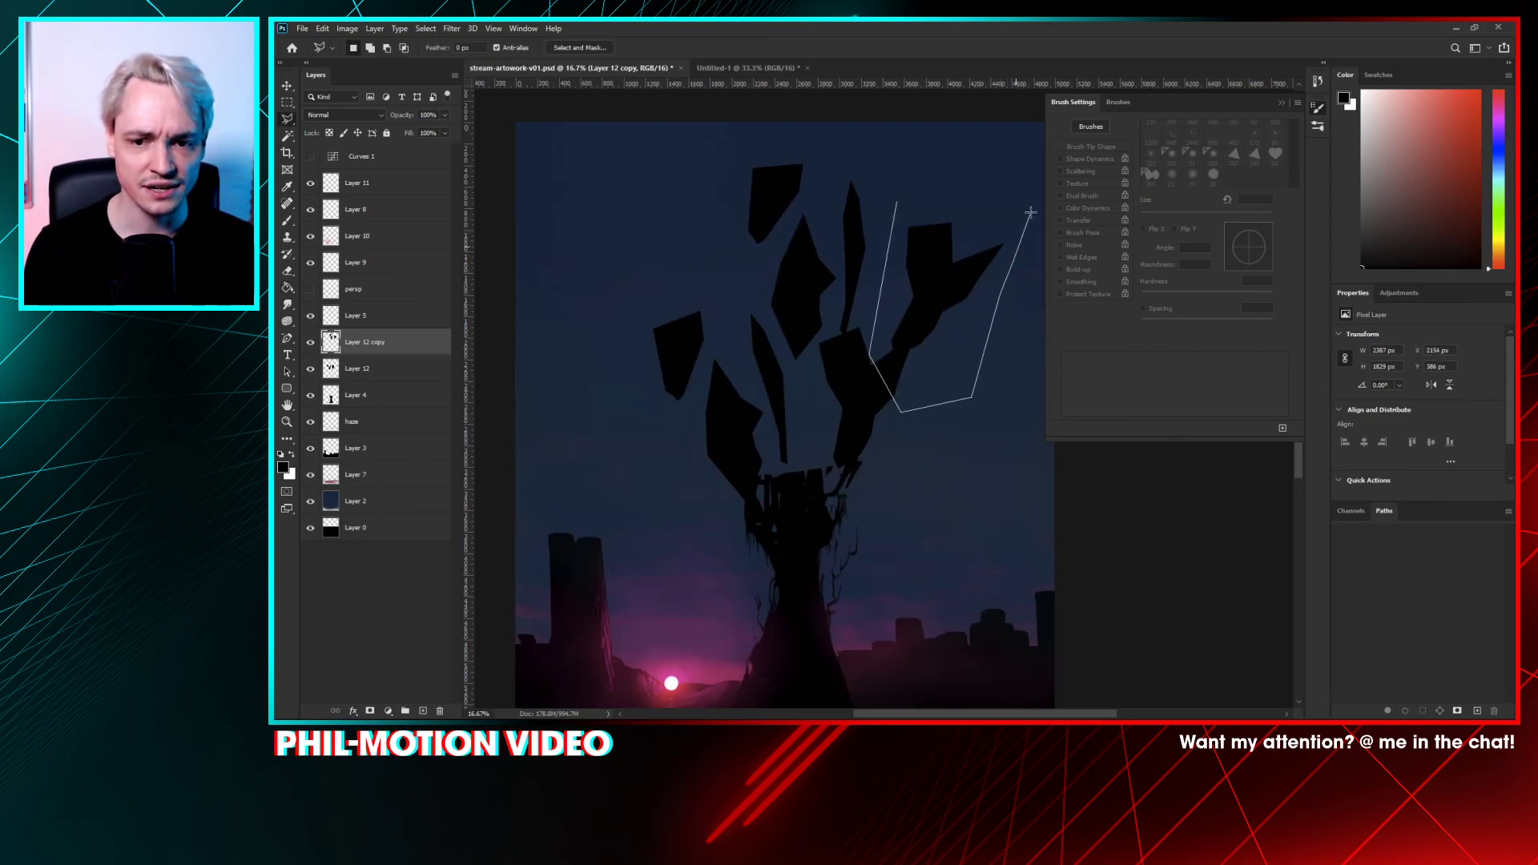
double_click(994, 182)
key(ctrl+t)
drag(1002, 151, 933, 148)
drag(958, 269, 937, 255)
drag(978, 144, 923, 139)
mouse_move(941, 259)
mouse_down()
mouse_move(967, 229)
mouse_move(959, 262)
mouse_up()
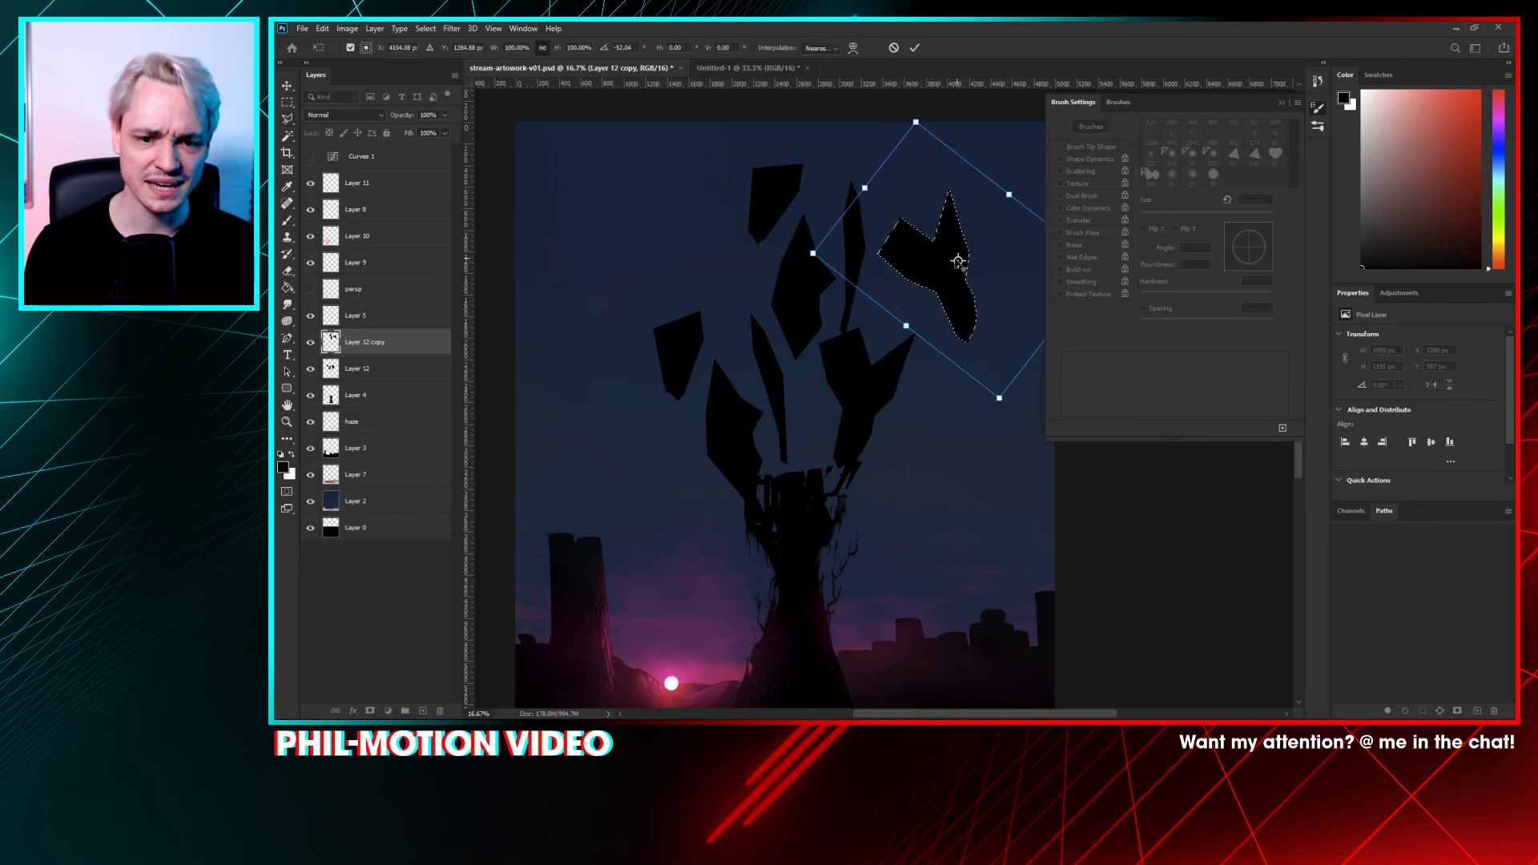
- Add a black angular shard at the upper left of the cluster and merge Layer 12 copy into Layer 12
key(l)
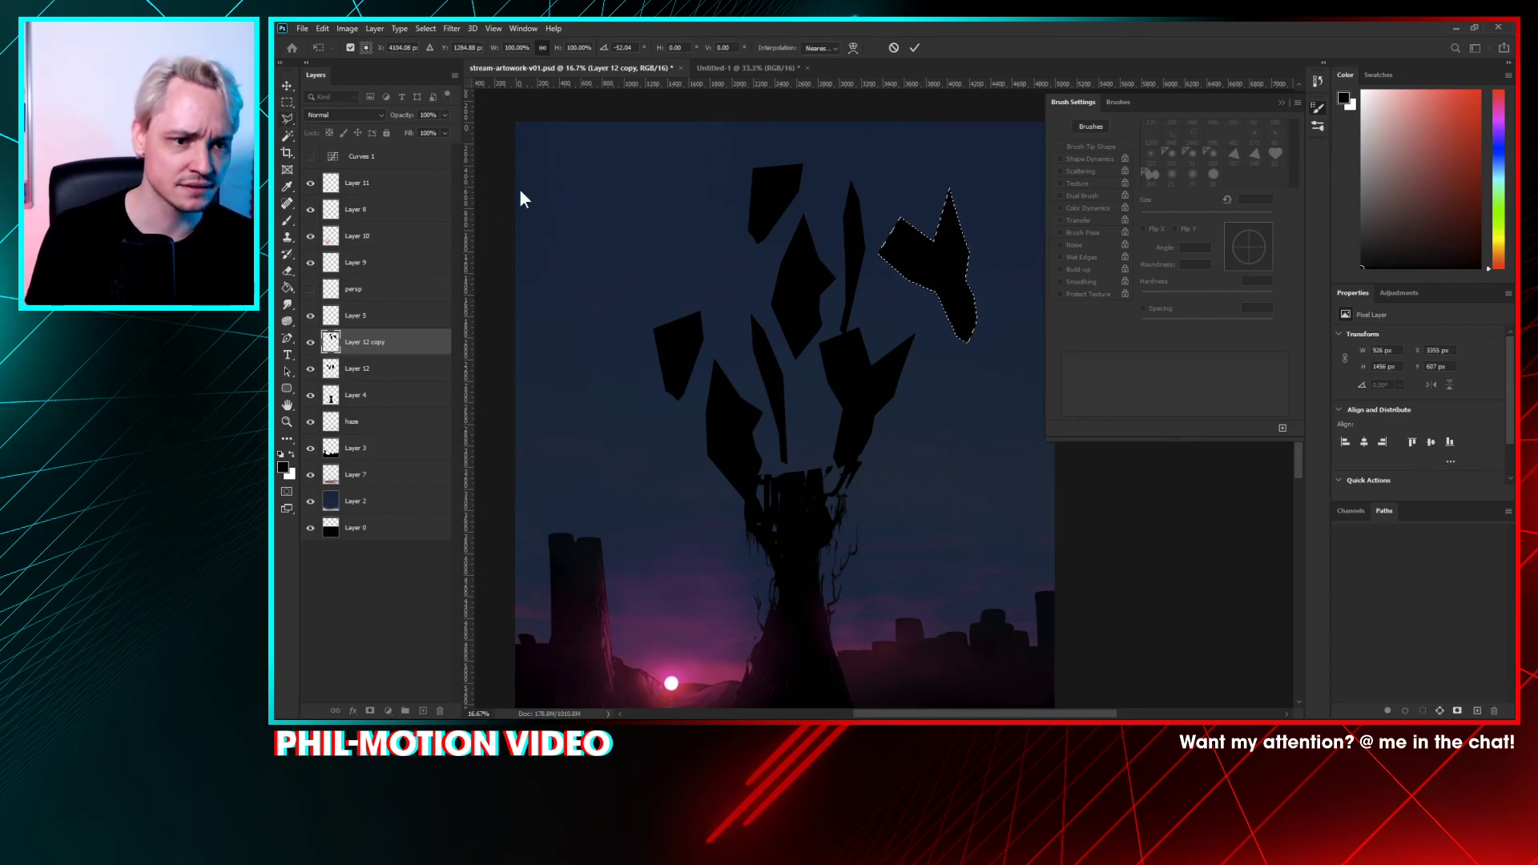
click(720, 274)
click(639, 308)
click(714, 215)
click(735, 249)
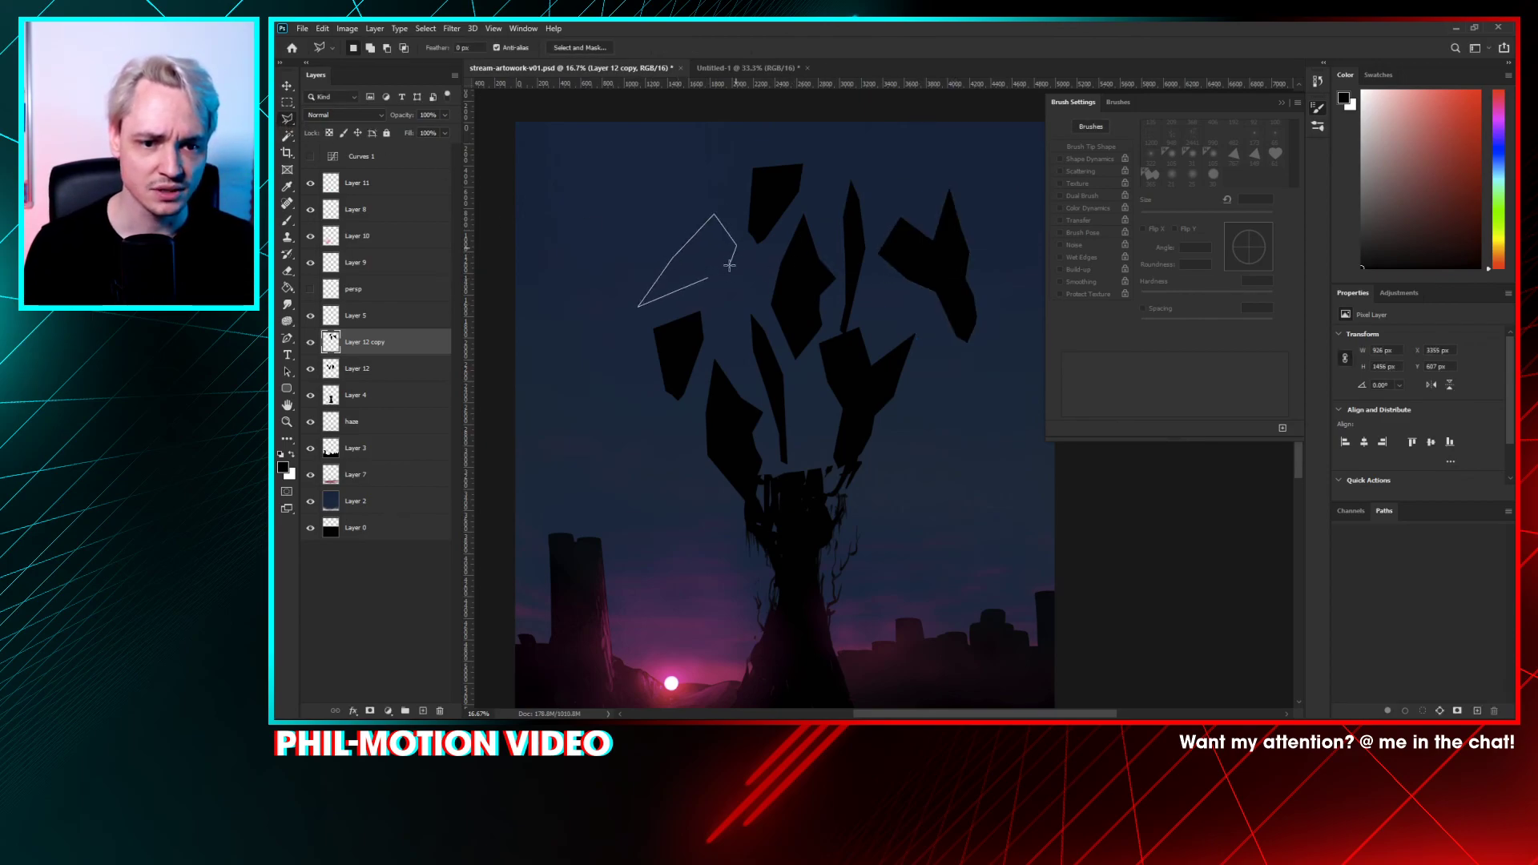
click(720, 273)
key(g)
click(716, 264)
key(ctrl+d)
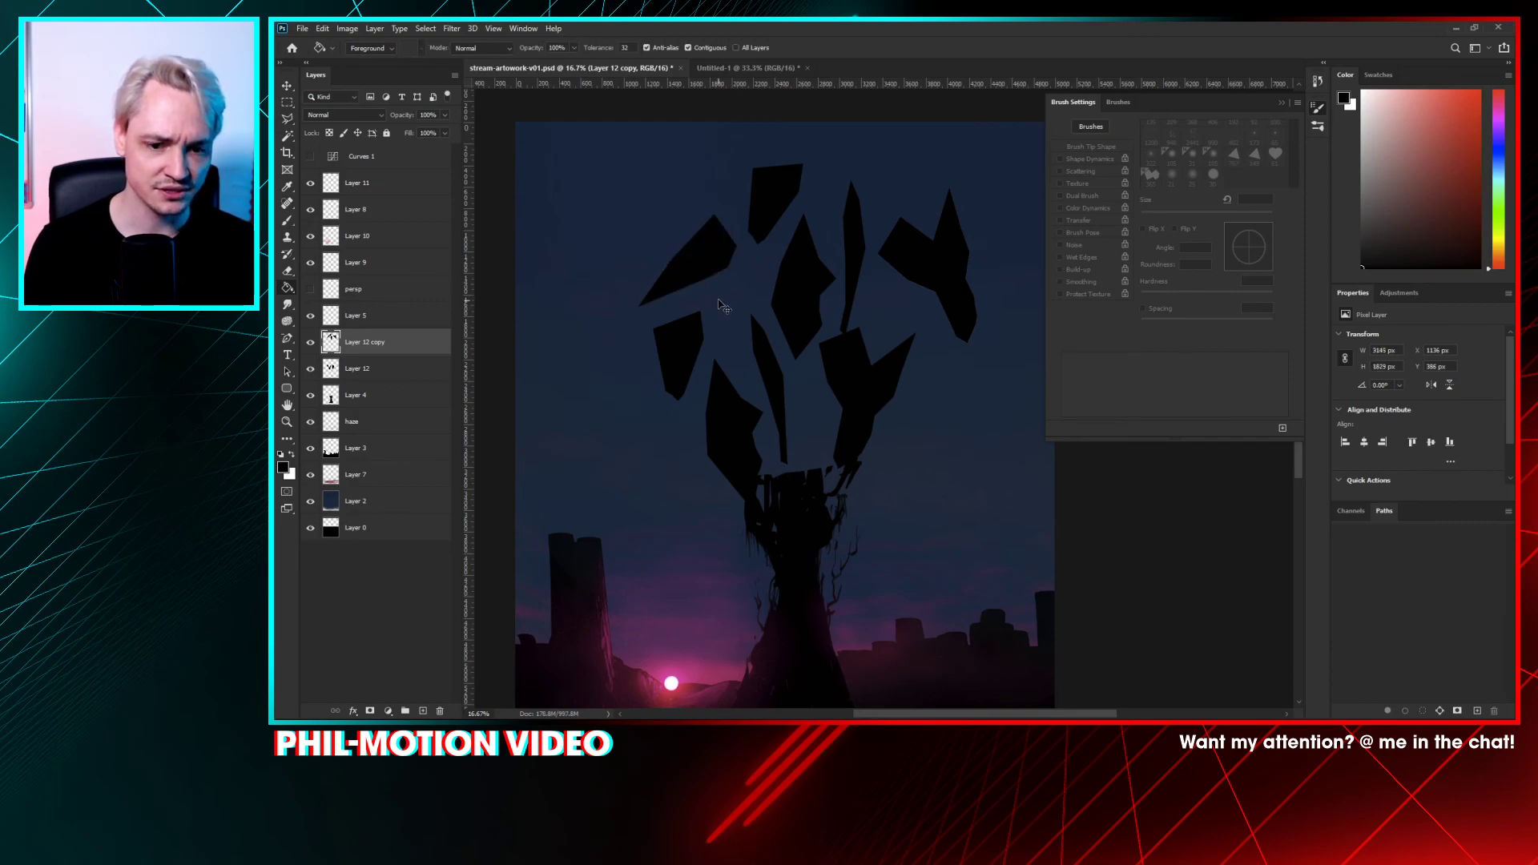
mouse_move(1054, 333)
mouse_down()
mouse_move(1078, 227)
mouse_move(1061, 306)
mouse_up()
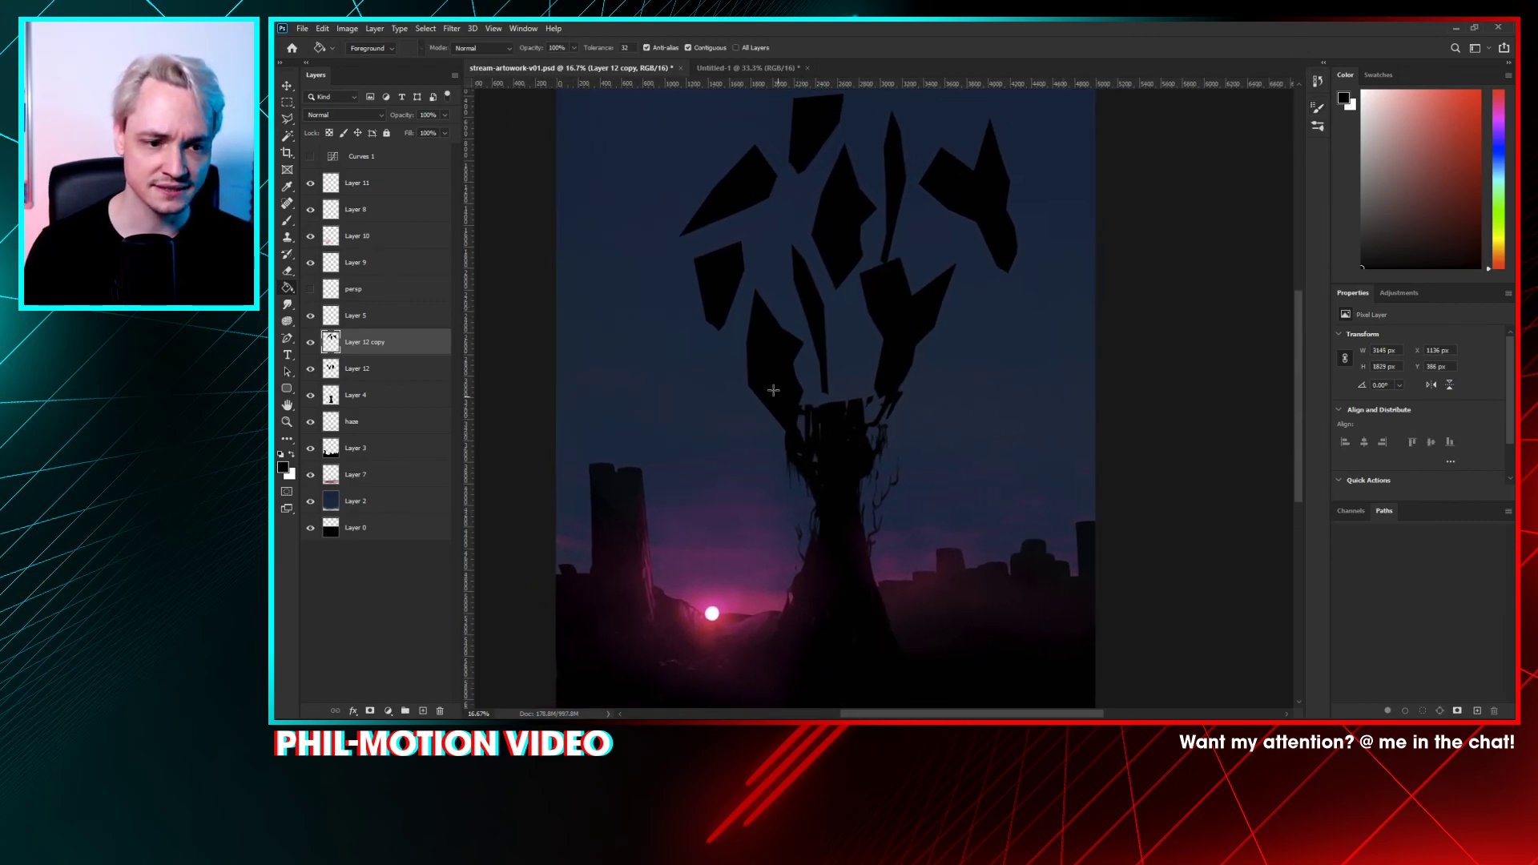
key(ctrl+e)
- Lasso the flat upper rim of the tower on Layer 4 with a jagged lower edge and delete it
click(374, 370)
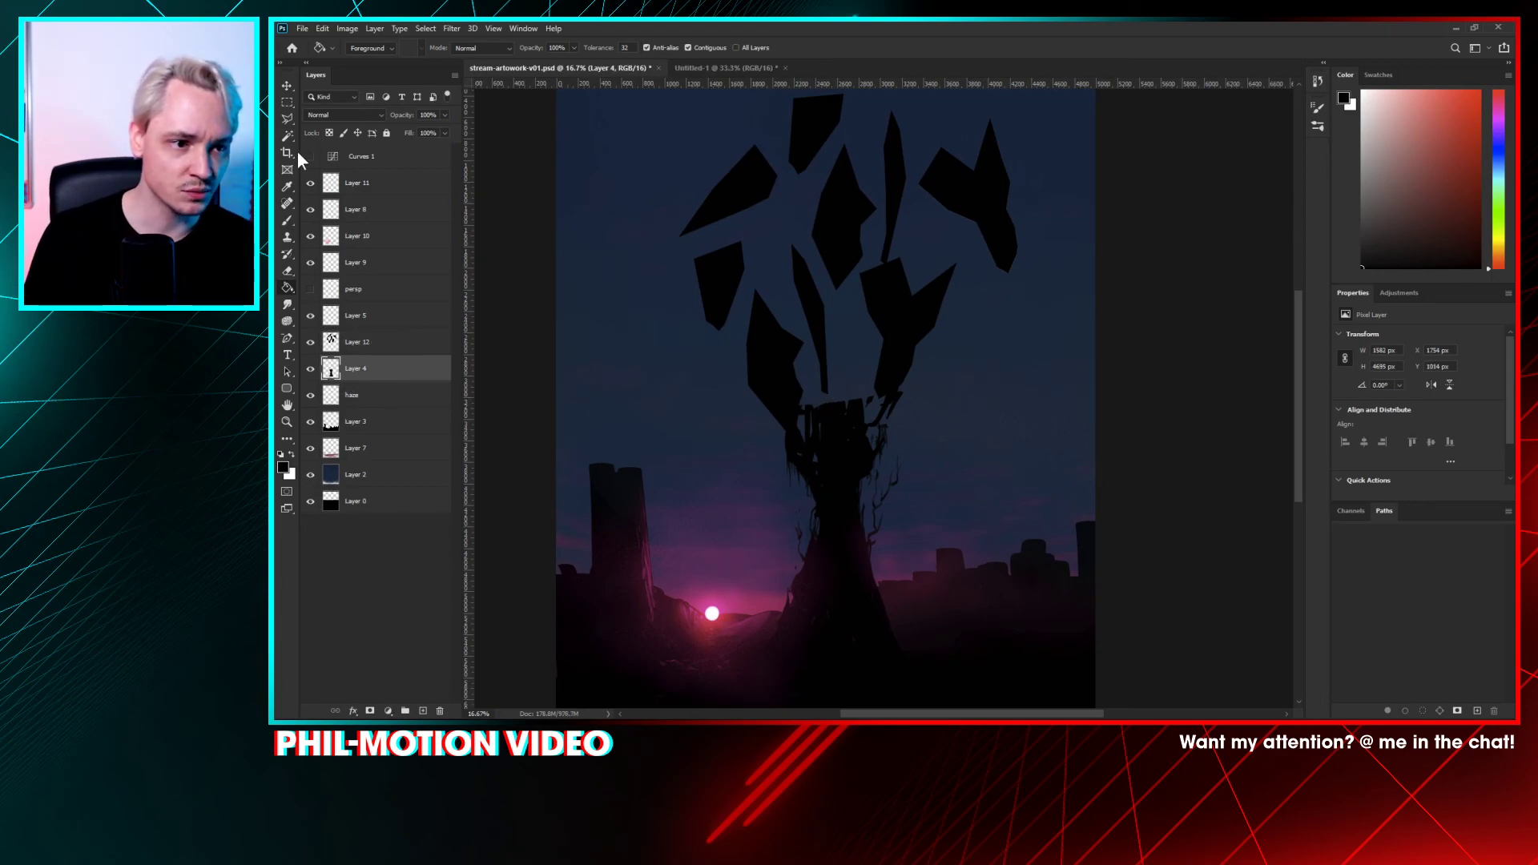
click(287, 120)
click(794, 417)
click(813, 429)
click(825, 416)
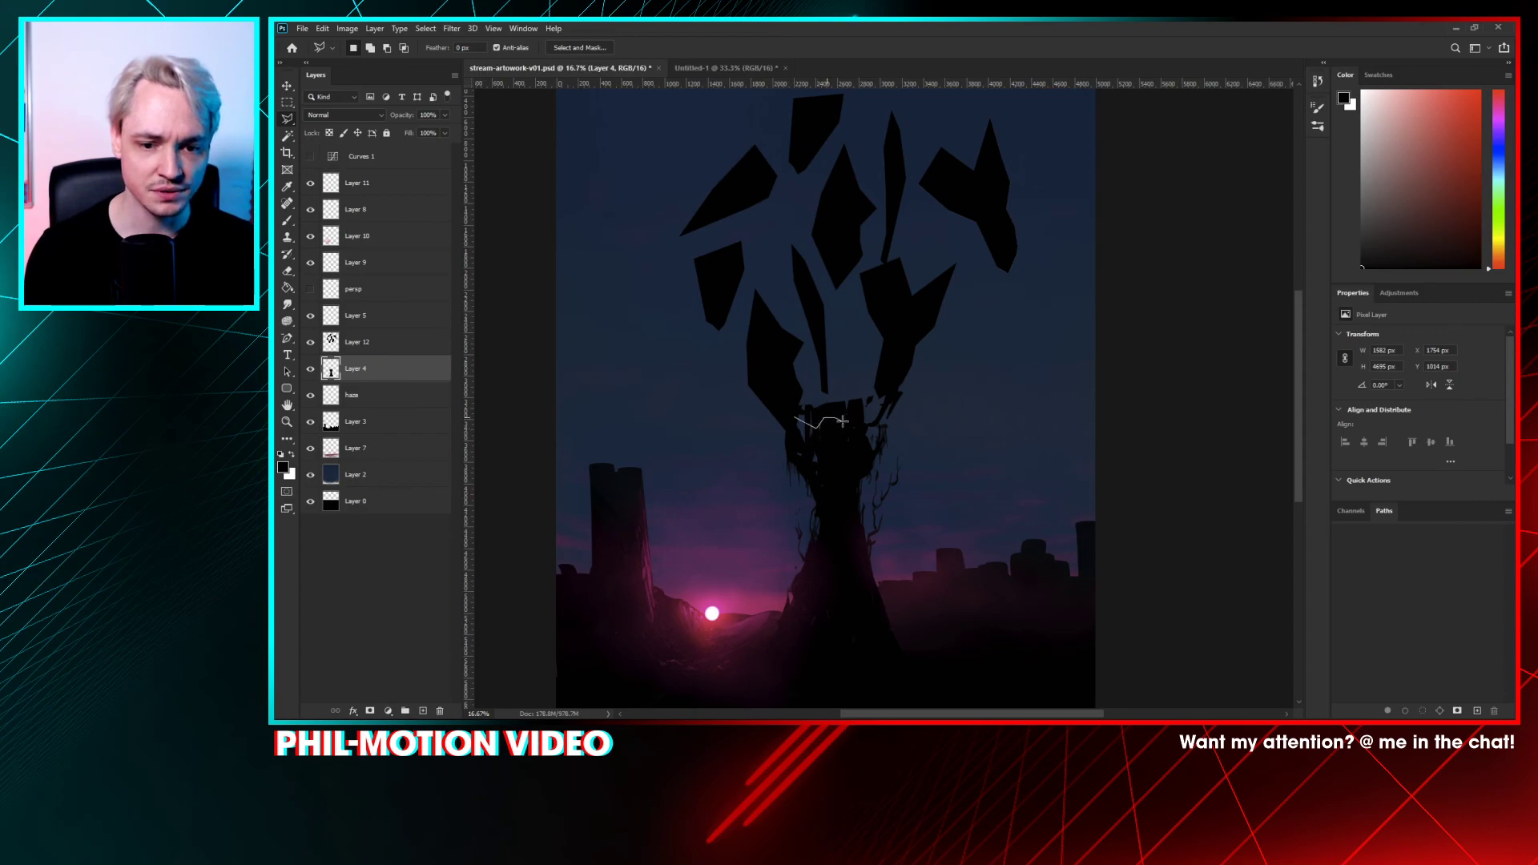
click(881, 381)
click(825, 364)
double_click(770, 374)
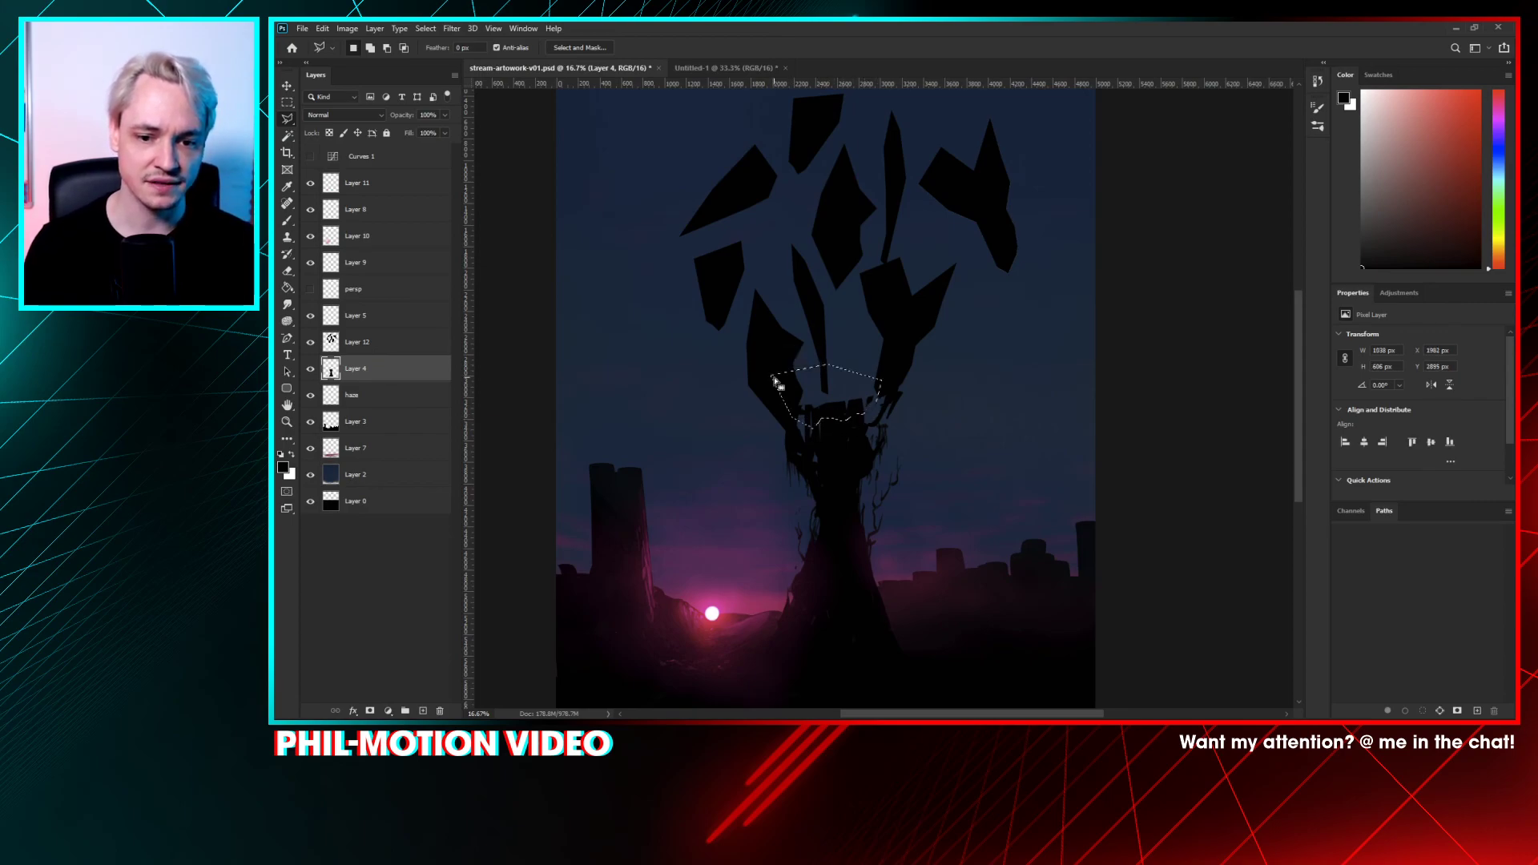
key(ctrl+d)
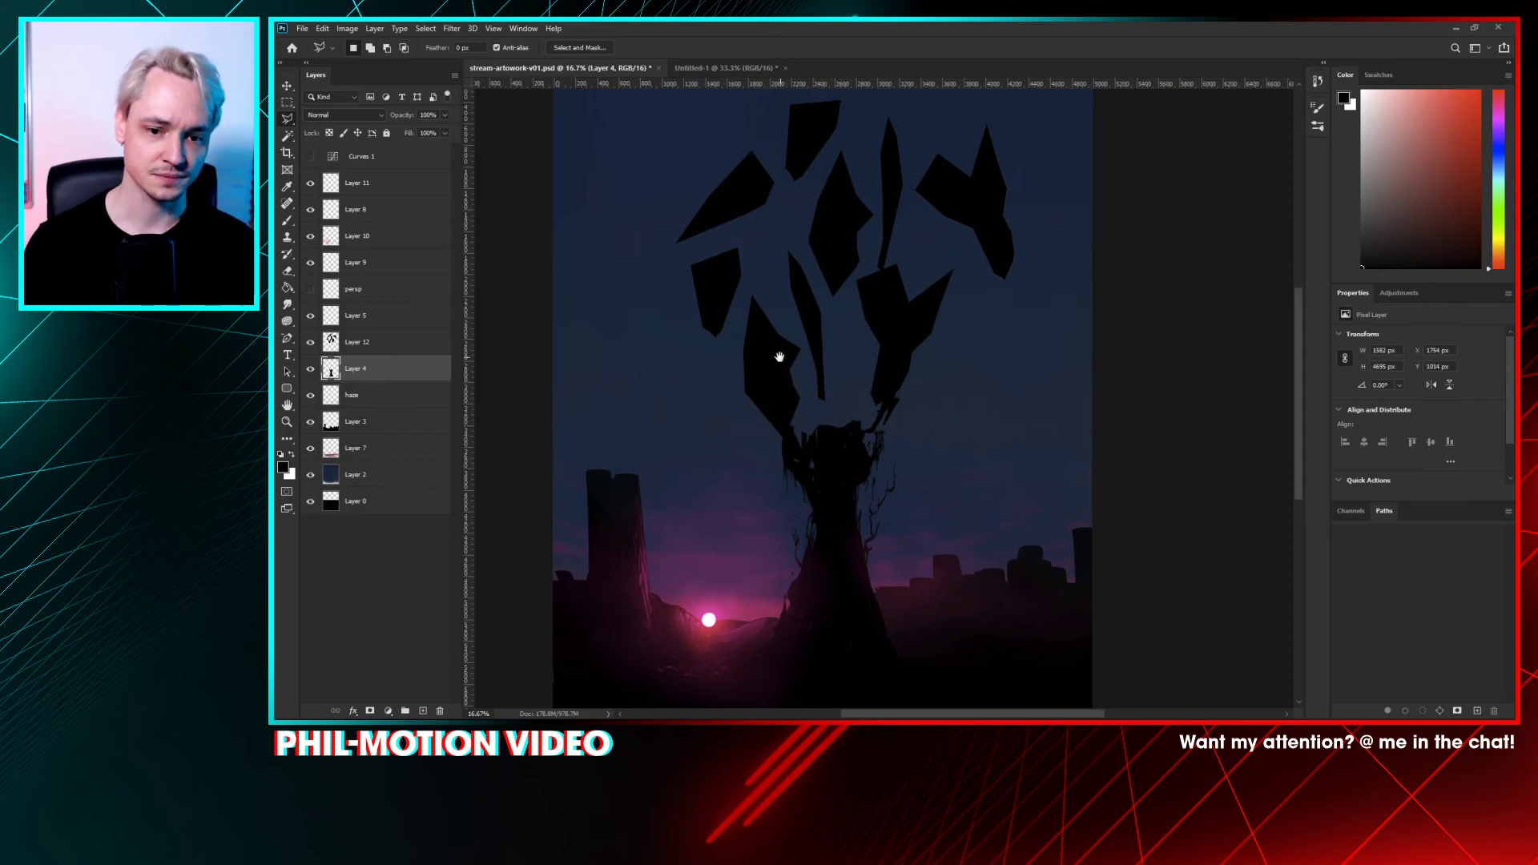
- Cut off the right part of the upper-right shard on Layer 12 and move it to the cluster's upper left
click(365, 341)
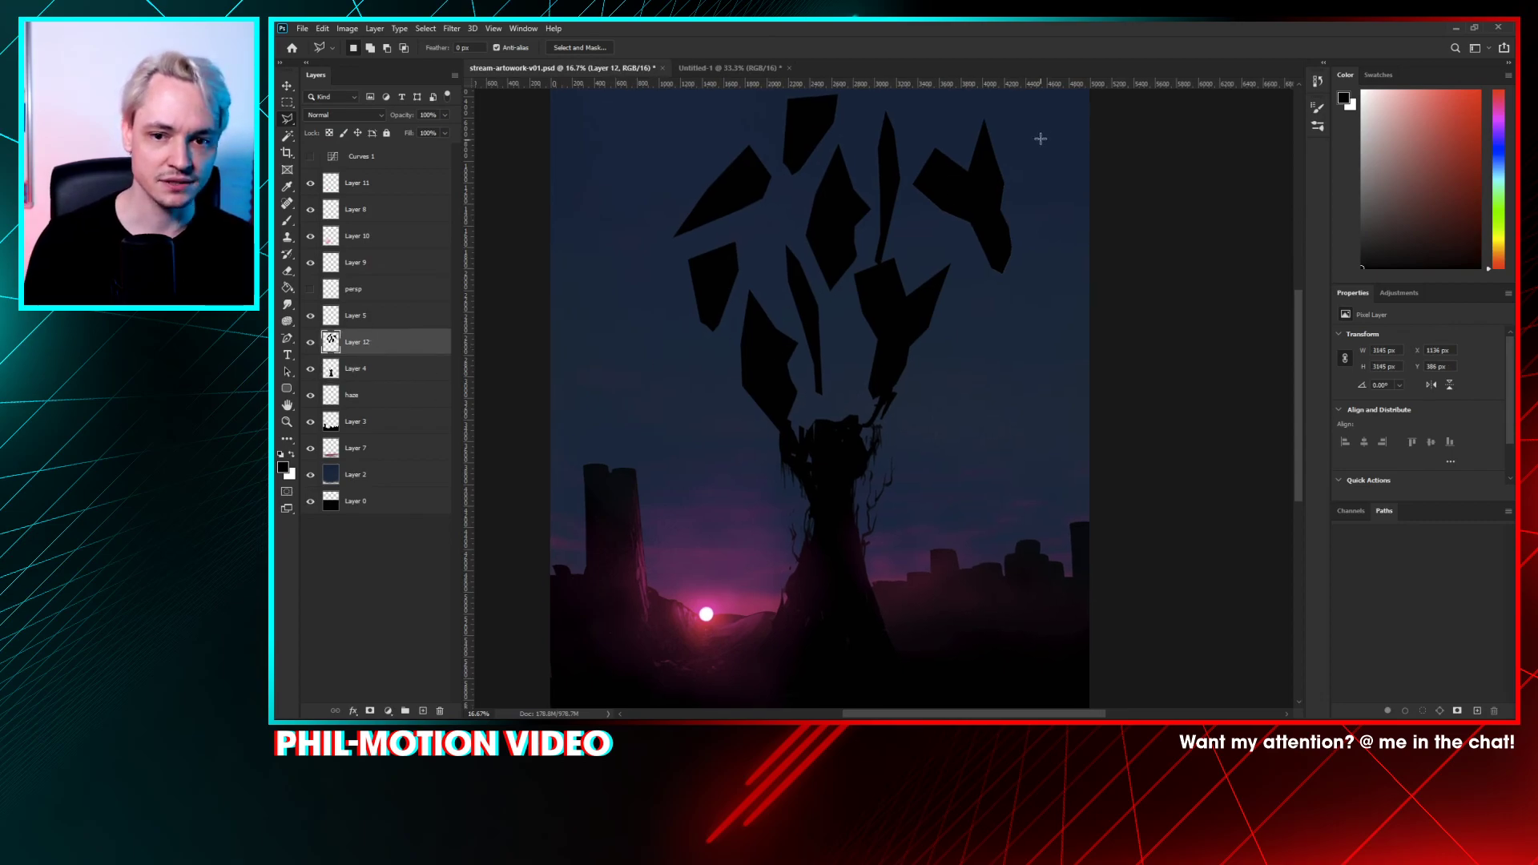
click(974, 145)
click(958, 188)
click(986, 216)
click(974, 257)
click(1011, 298)
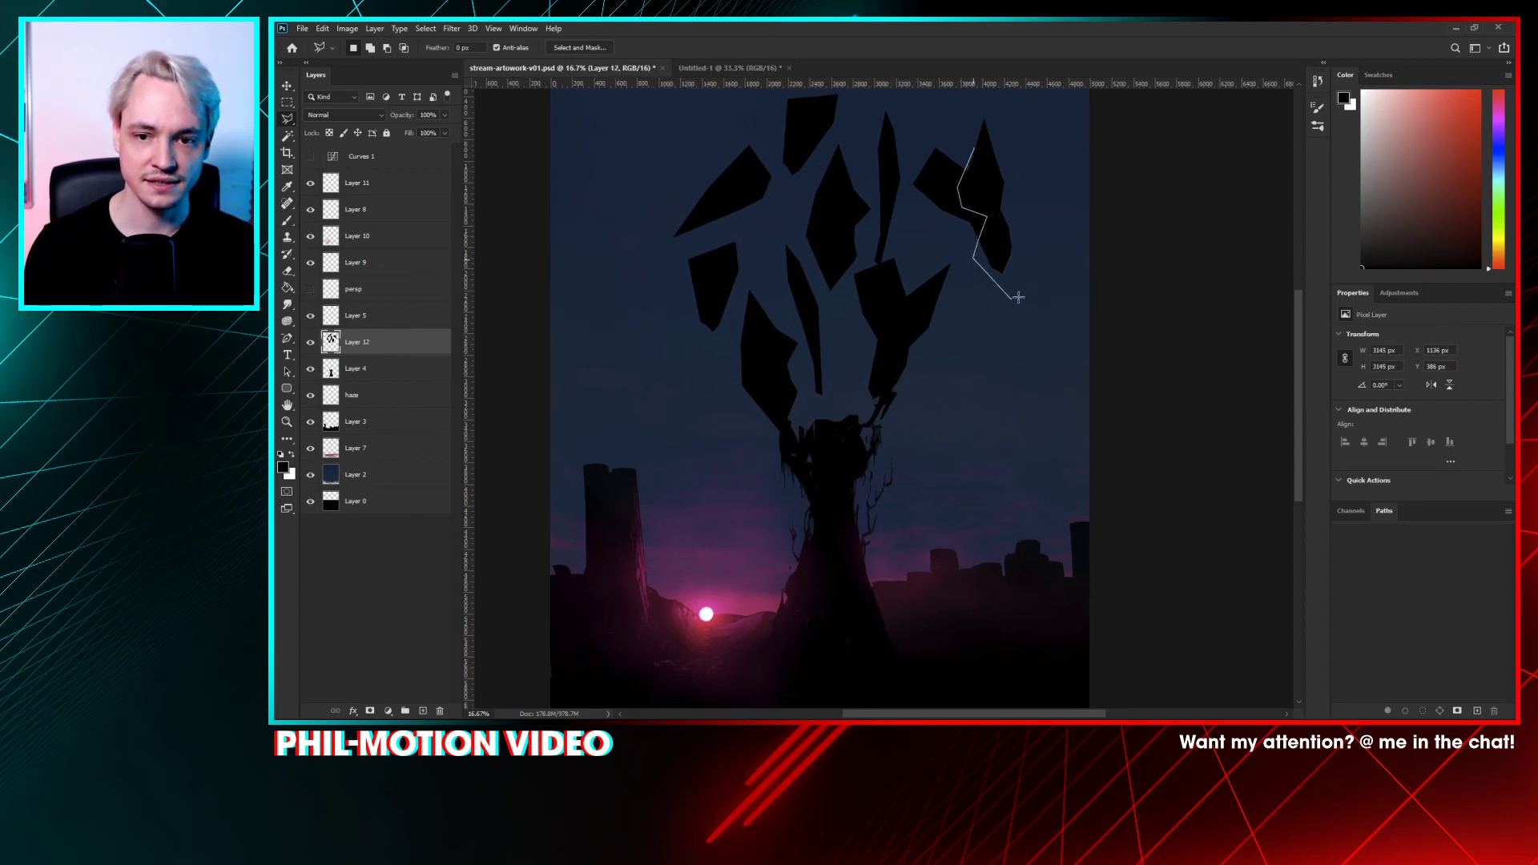
click(1048, 270)
click(1052, 100)
click(965, 159)
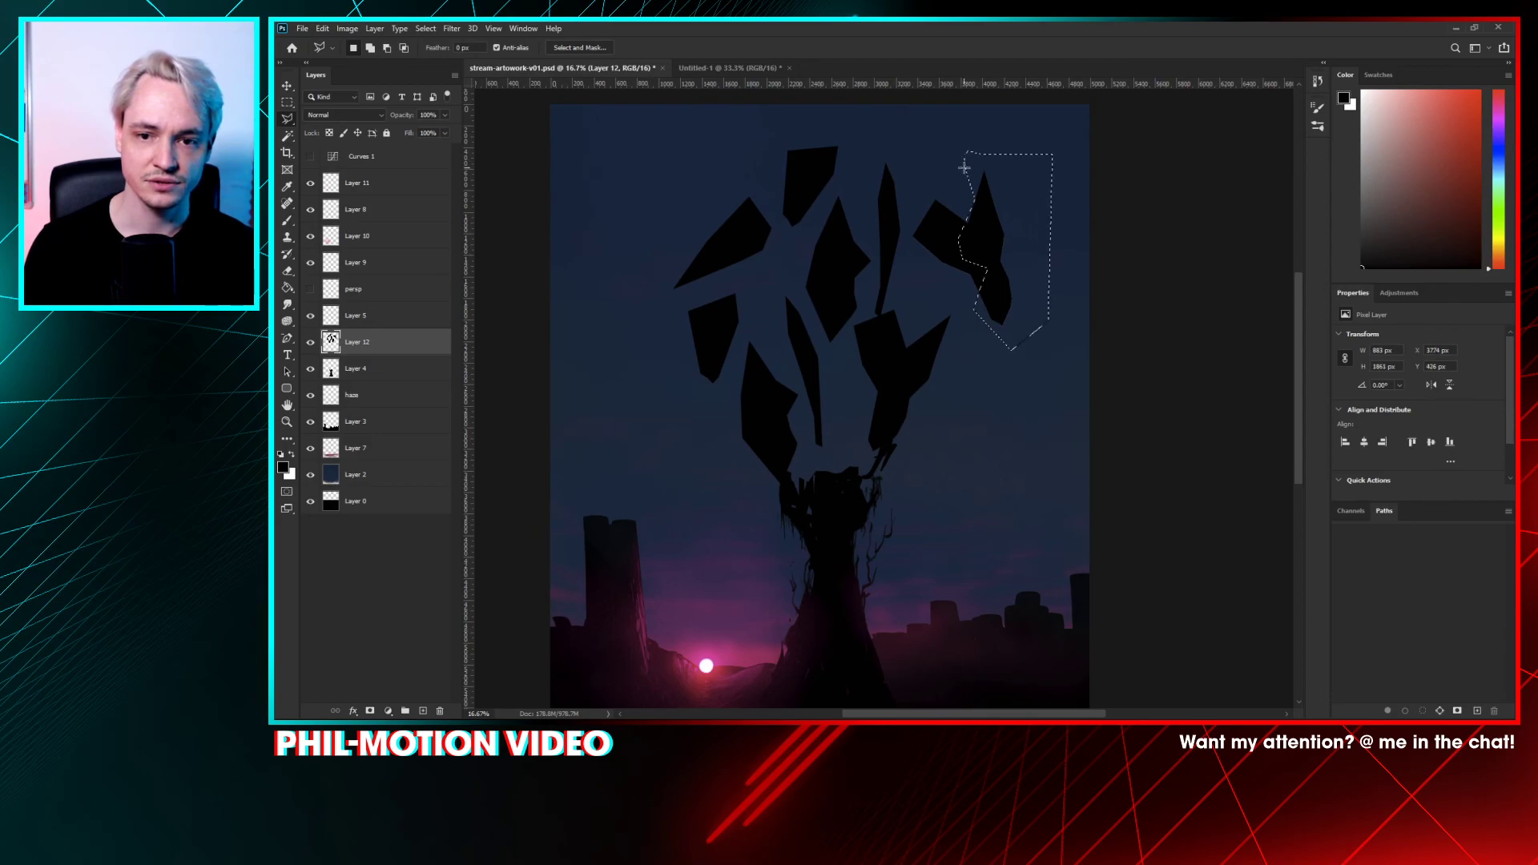
mouse_move(1002, 260)
mouse_down()
mouse_move(657, 324)
mouse_move(659, 220)
mouse_up()
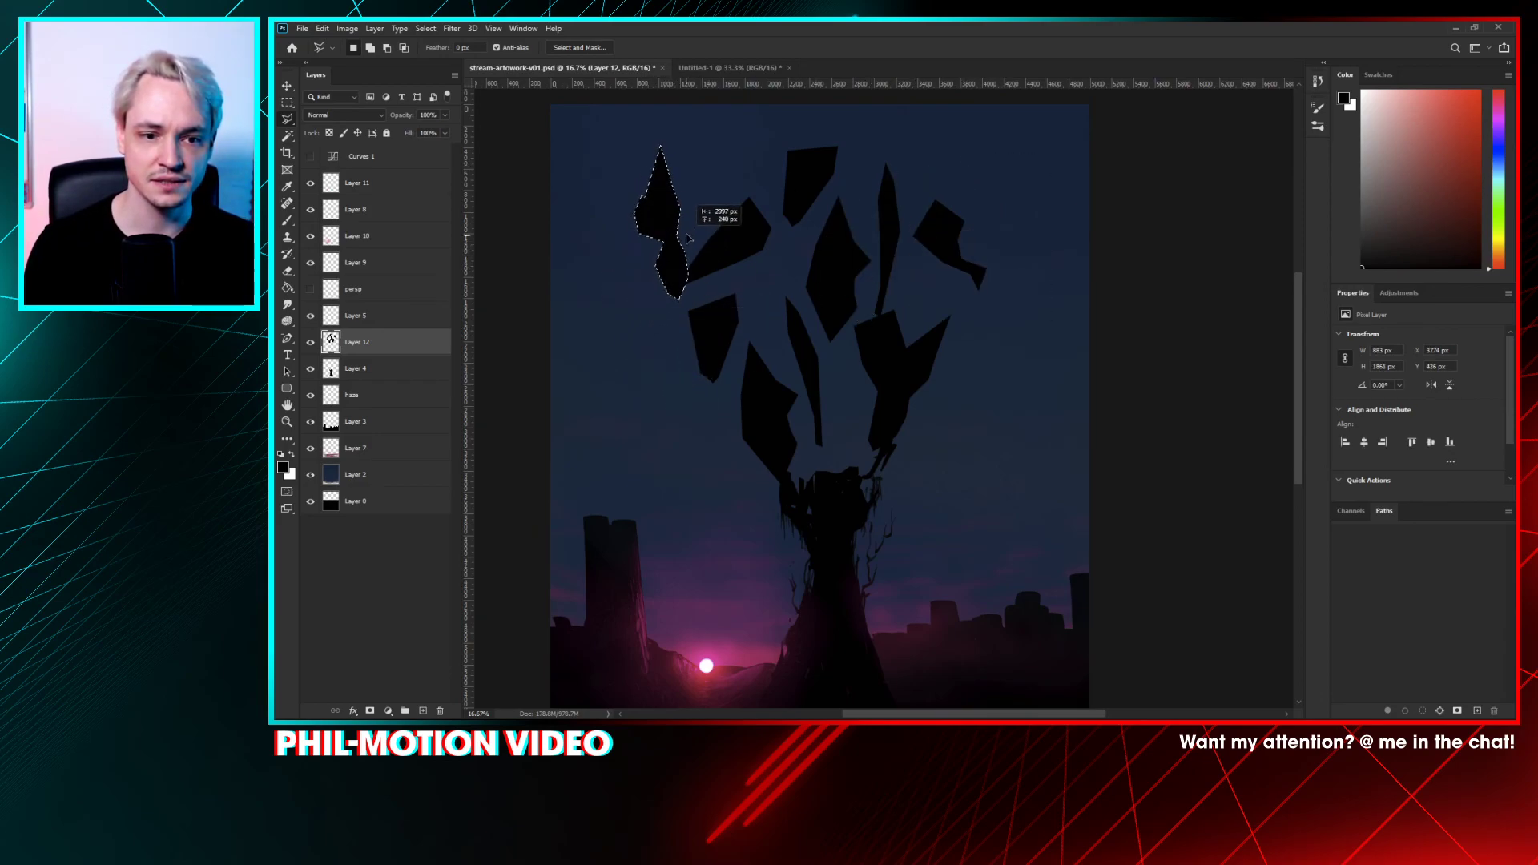
key(ctrl+t)
drag(772, 143, 825, 229)
drag(746, 215, 781, 137)
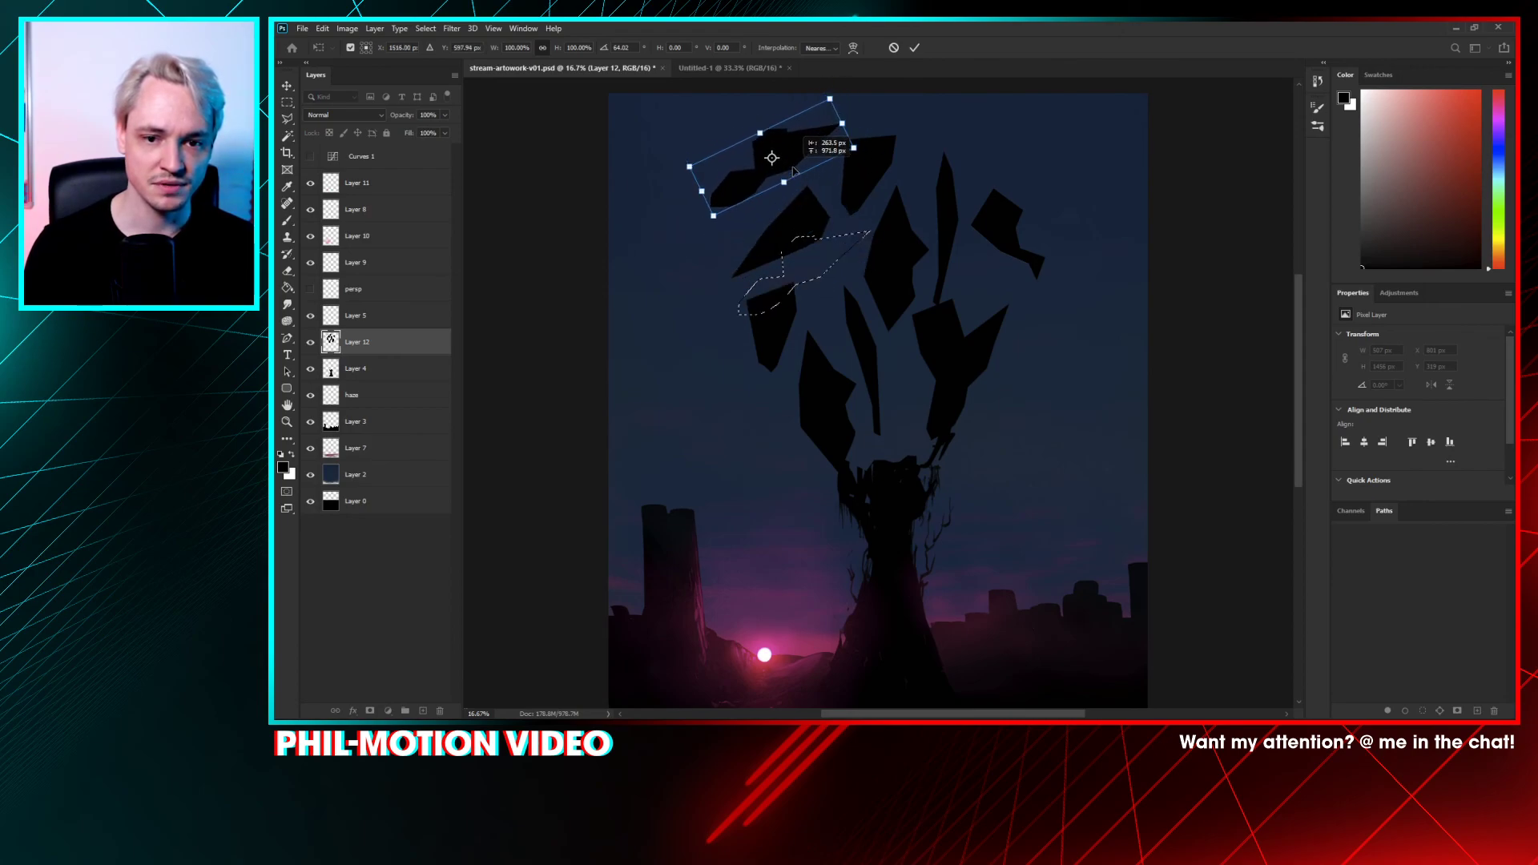
key(Escape)
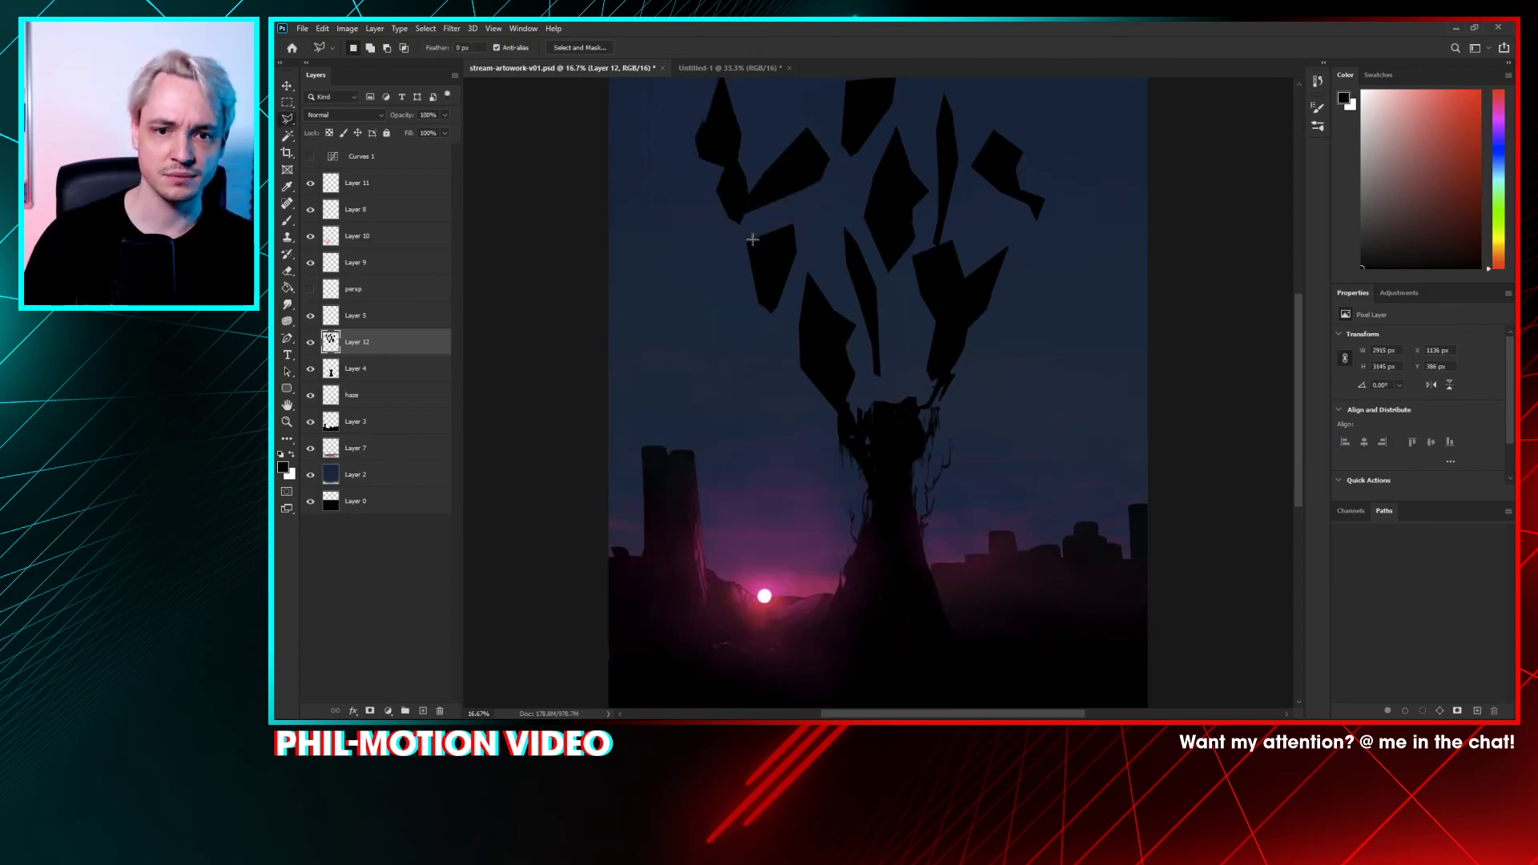
- Delete the cut-off shard piece from Layer 12 and clear the selection
key(Delete)
key(ctrl+d)
drag(983, 240, 922, 280)
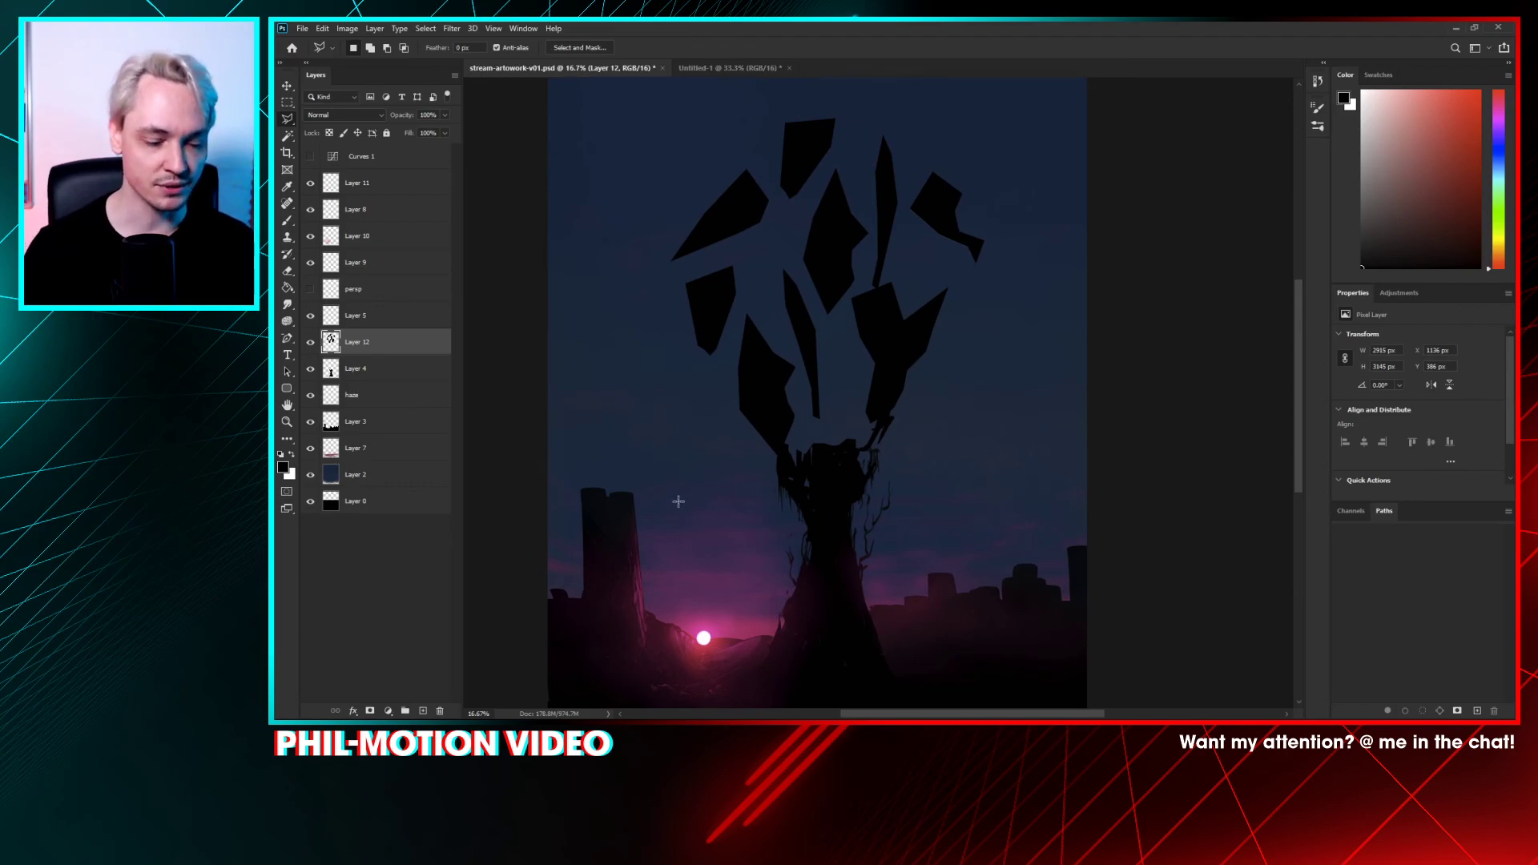
- Outline a small jagged shape on the tower's broken rim and fill it black on Layer 12
drag(768, 419, 751, 367)
scroll(758, 316, up, 3)
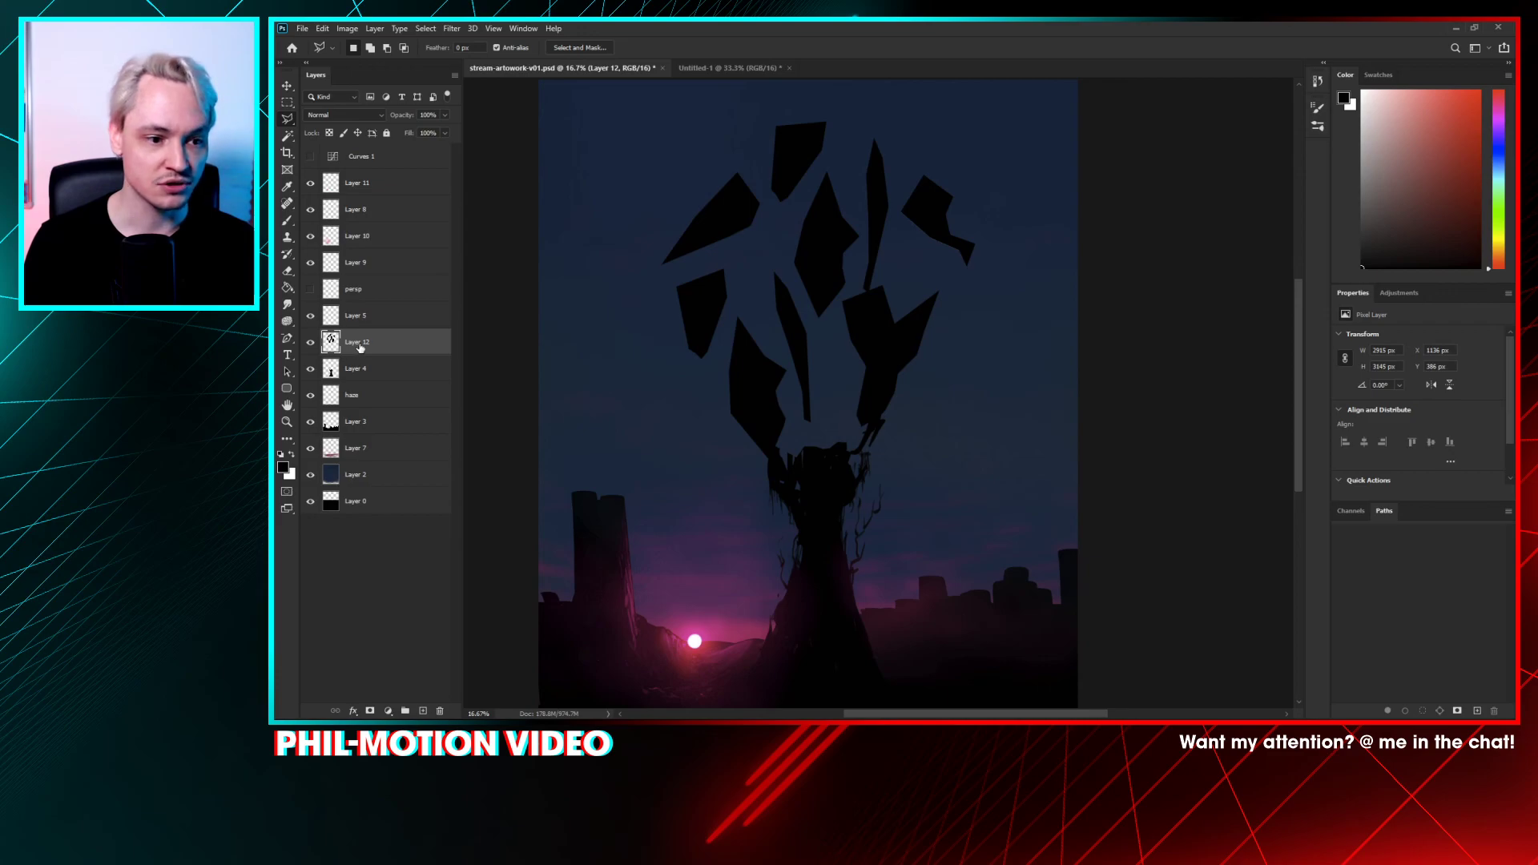
click(776, 432)
click(790, 456)
click(828, 433)
click(831, 458)
click(814, 479)
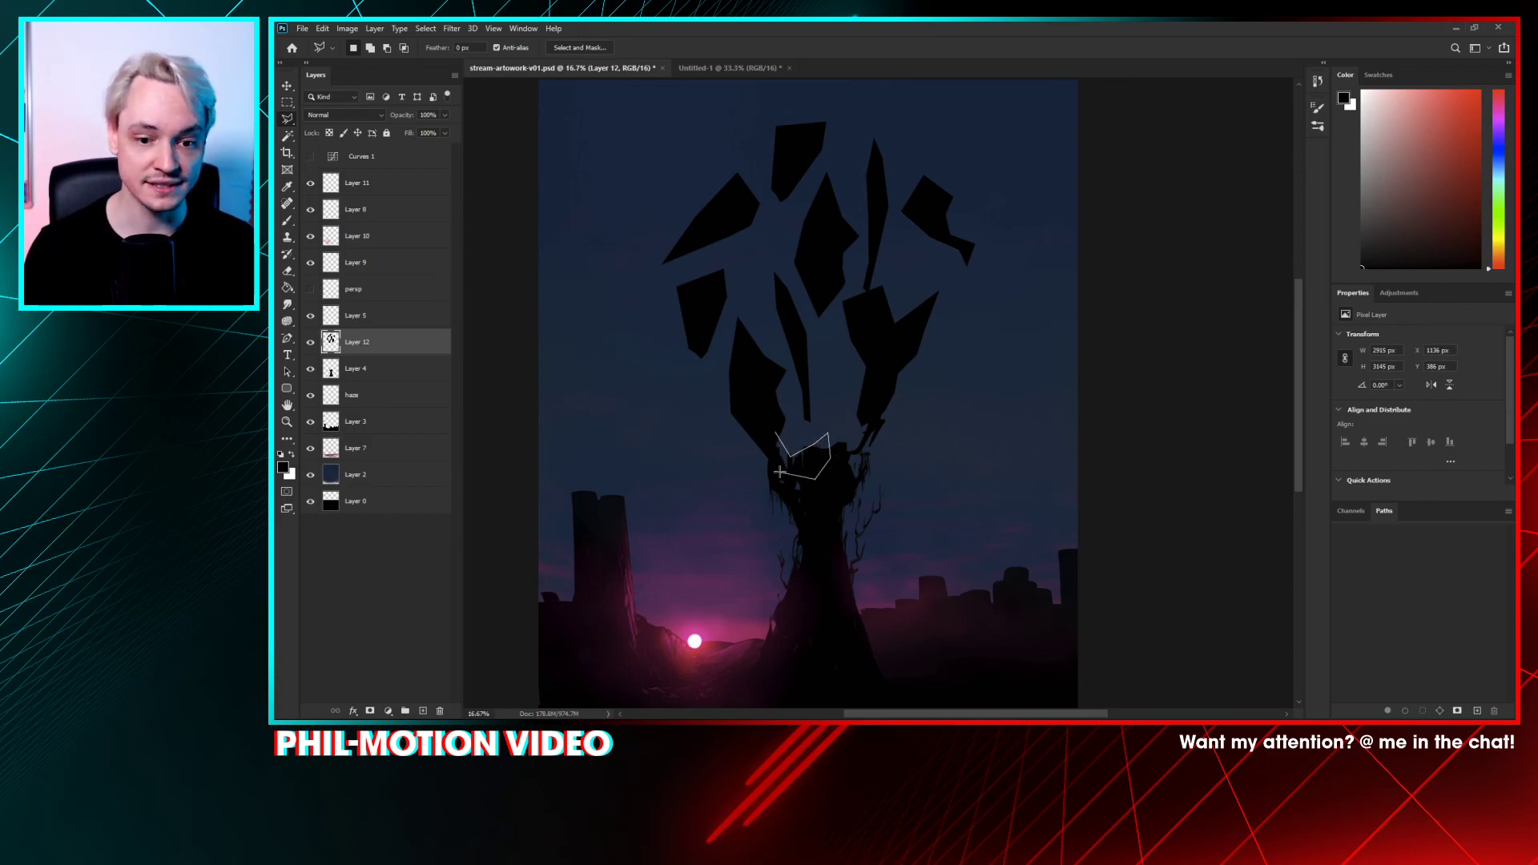
click(776, 434)
key(g)
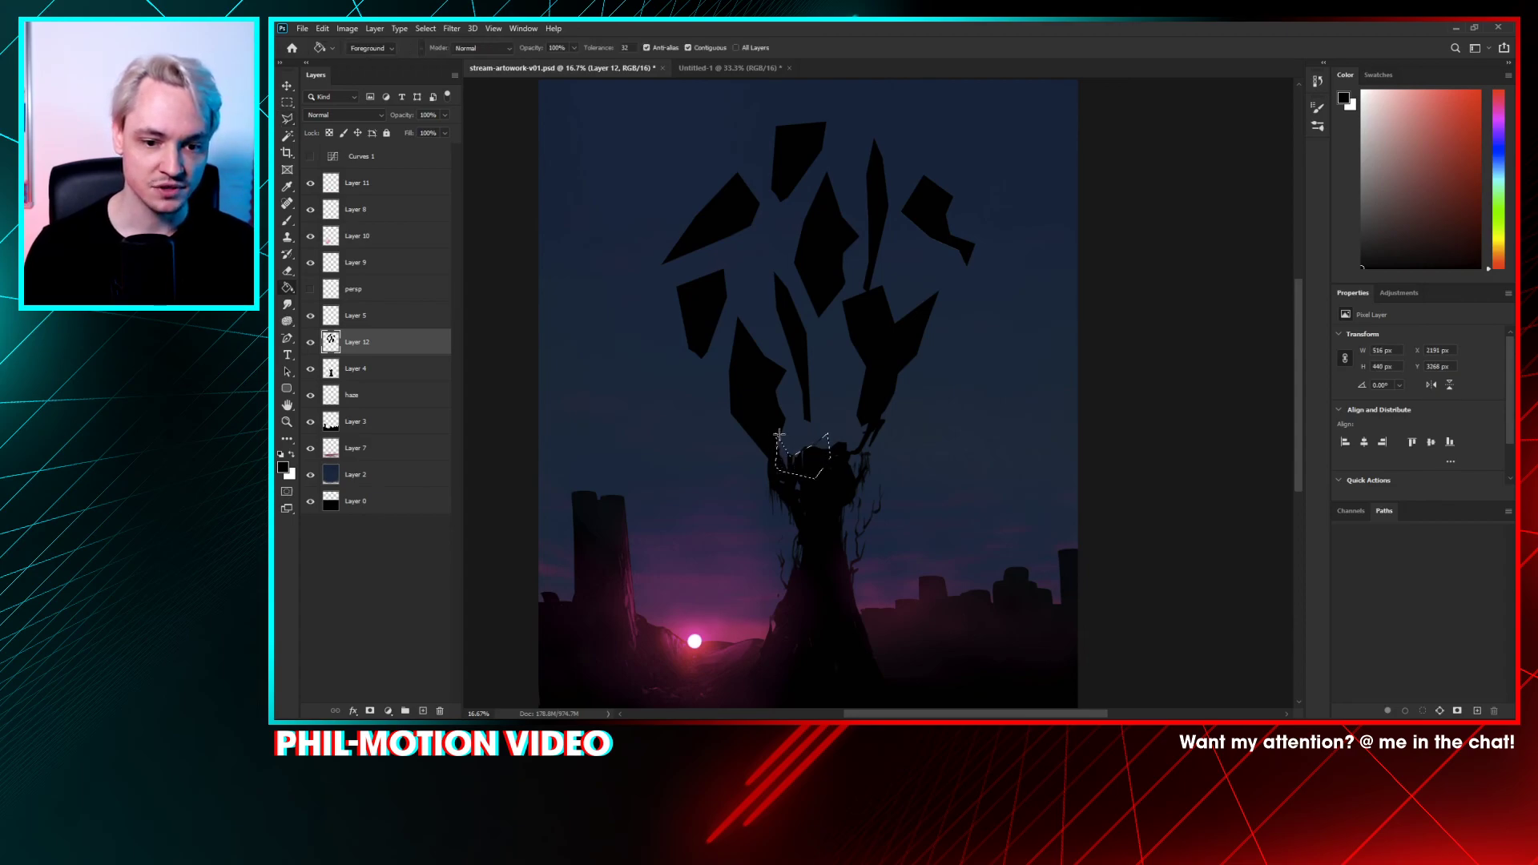
click(804, 462)
key(ctrl+d)
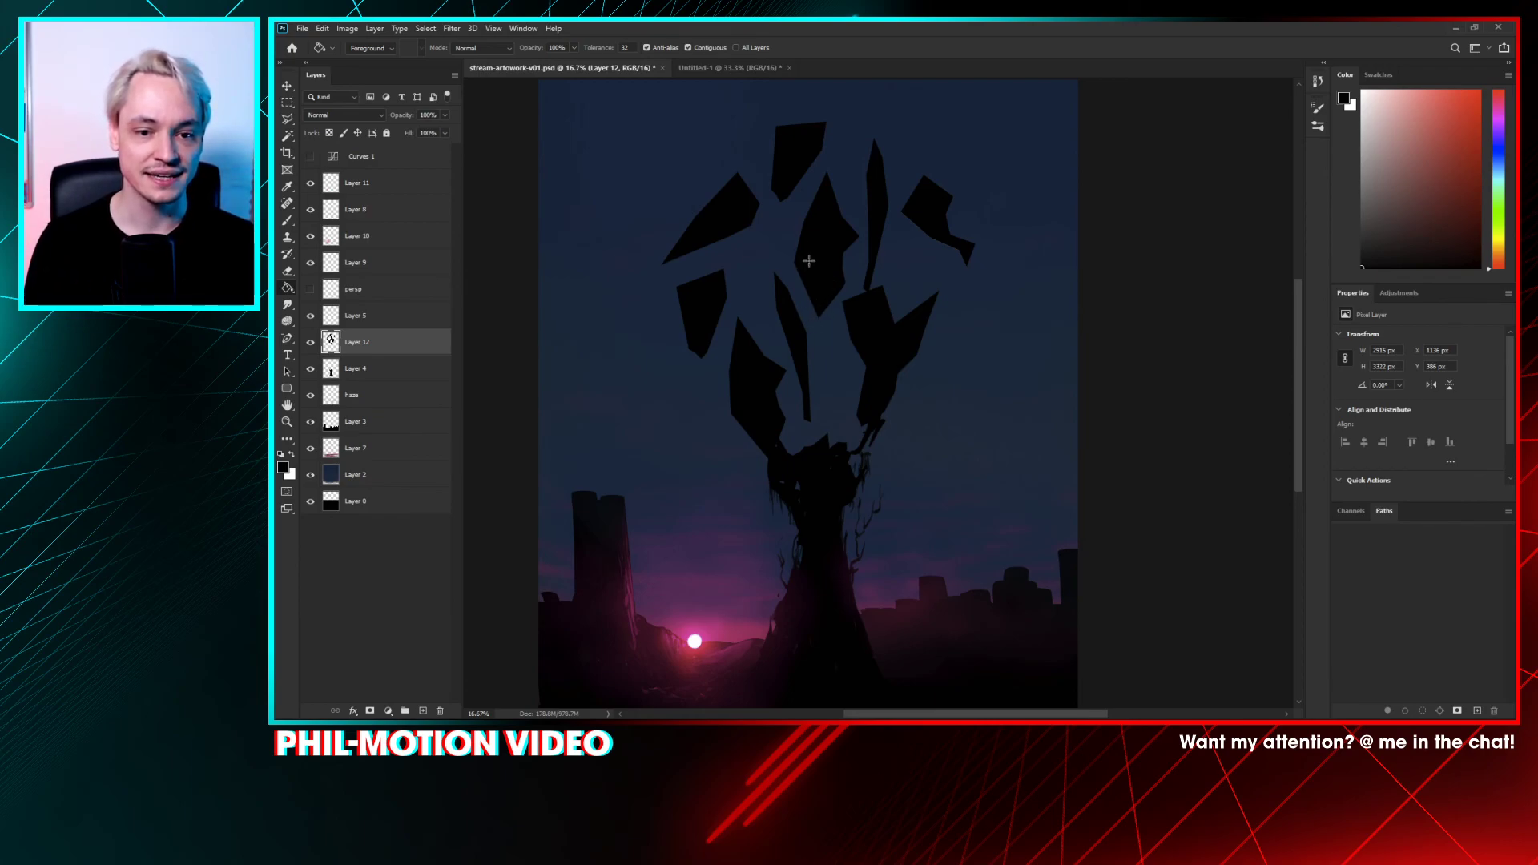
- Move Layer 3 up in the layer stack, between Layer 4 and the haze layer
scroll(846, 338, down, 3)
scroll(804, 302, up, 1)
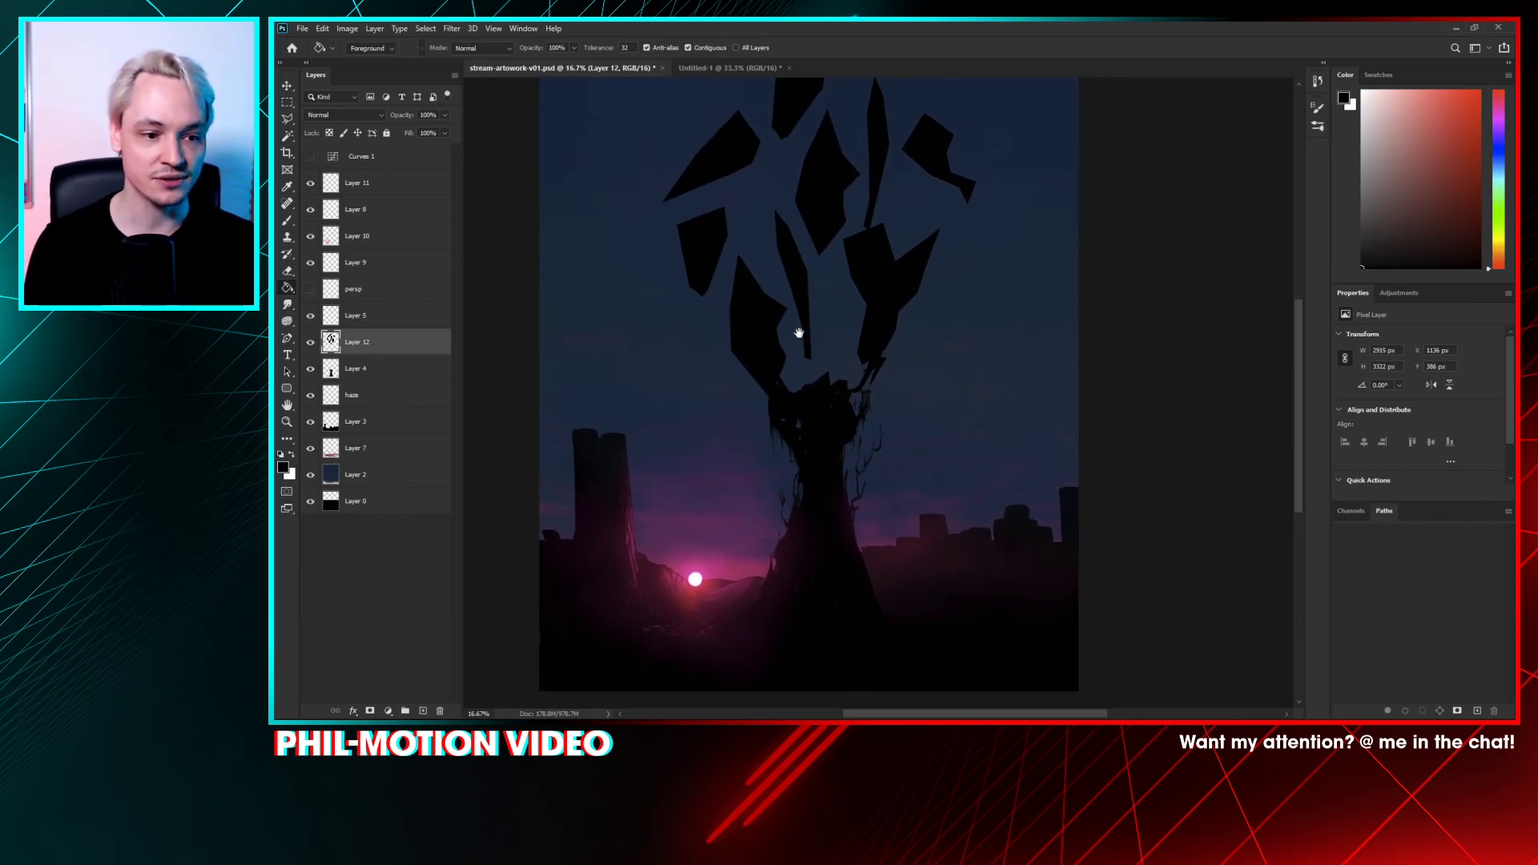
drag(412, 425, 407, 383)
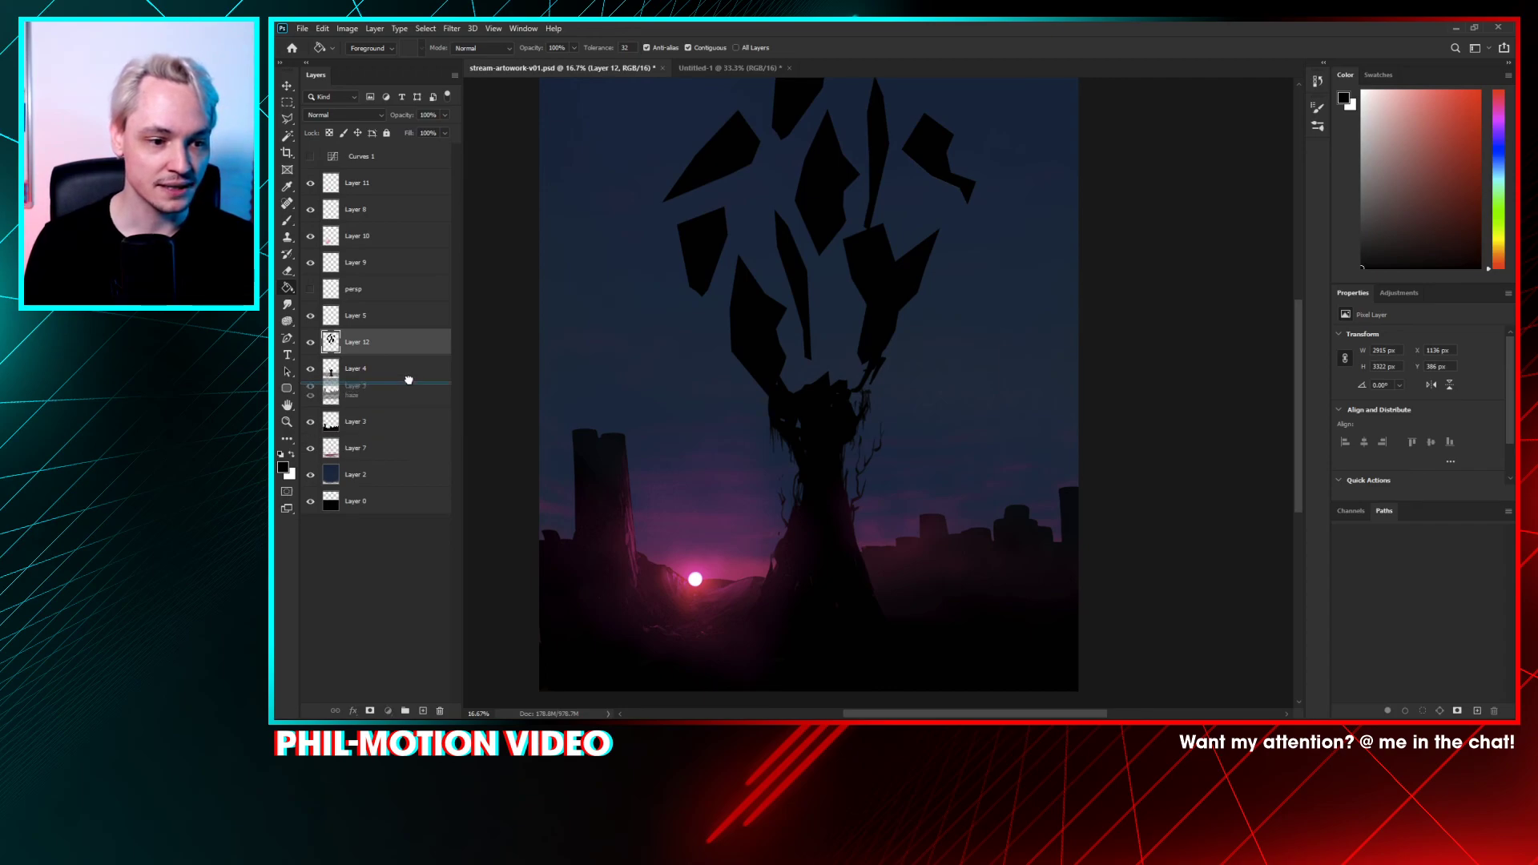
- Undo the last layer reordering and duplicate Layer 12
key(ctrl+z)
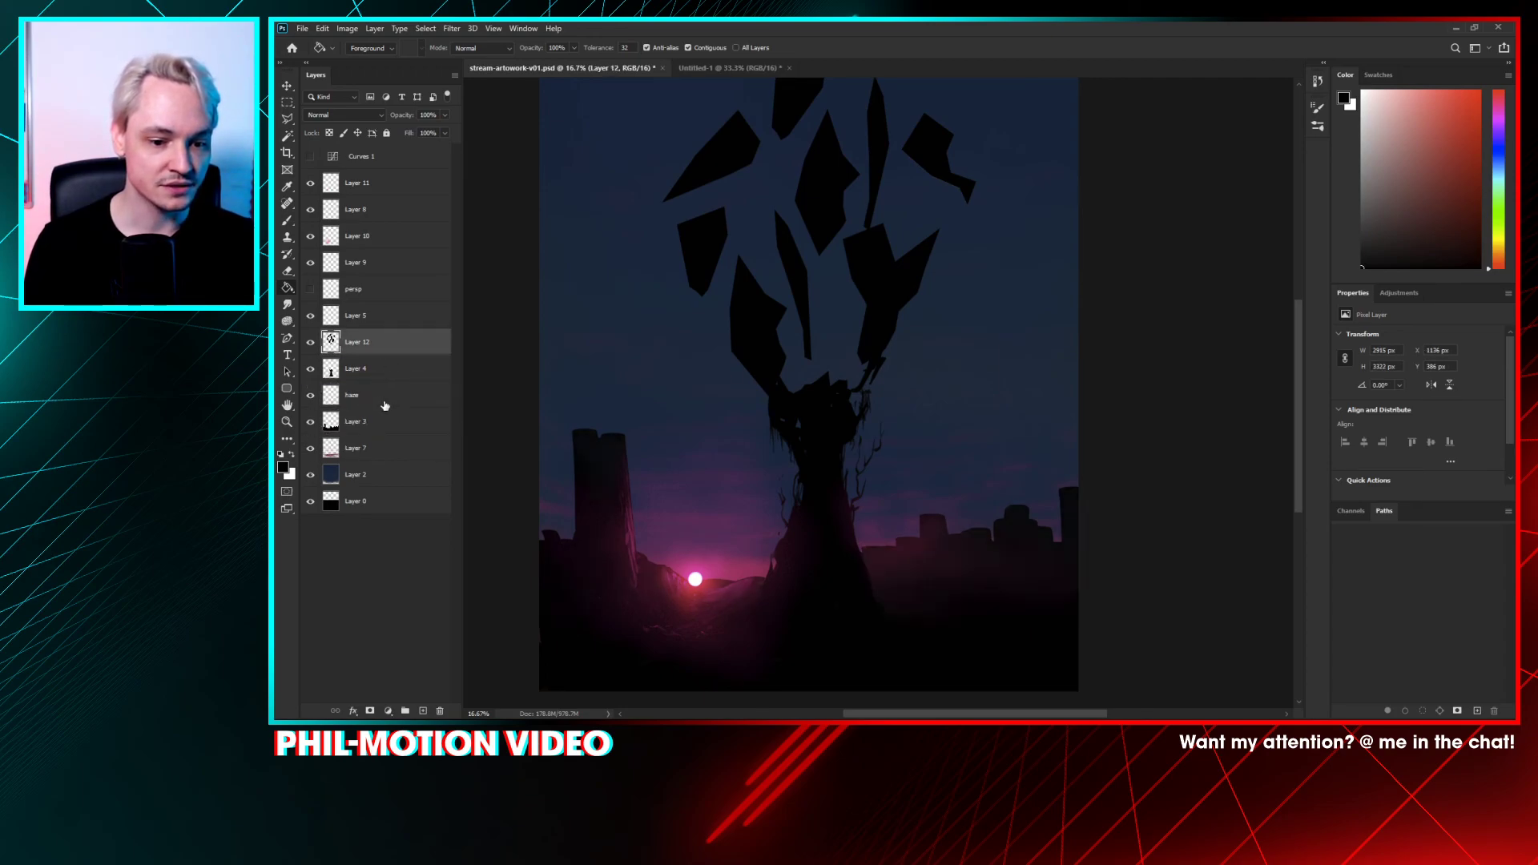
drag(390, 337, 424, 709)
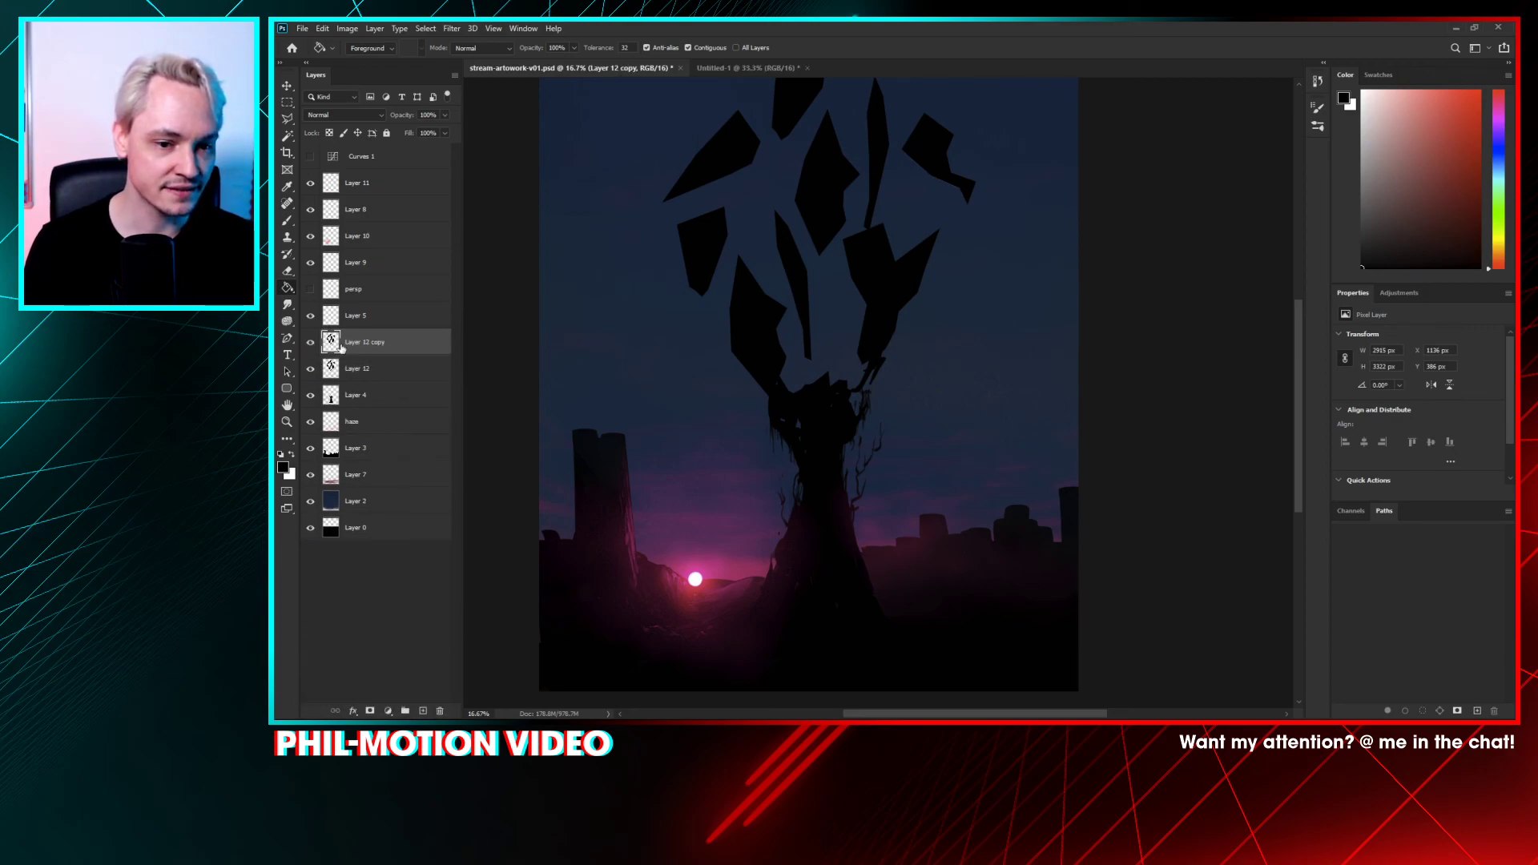
- Rotate Layer 12 copy by about -144° and scale it down so its shards overlap the original cluster
key(ctrl+t)
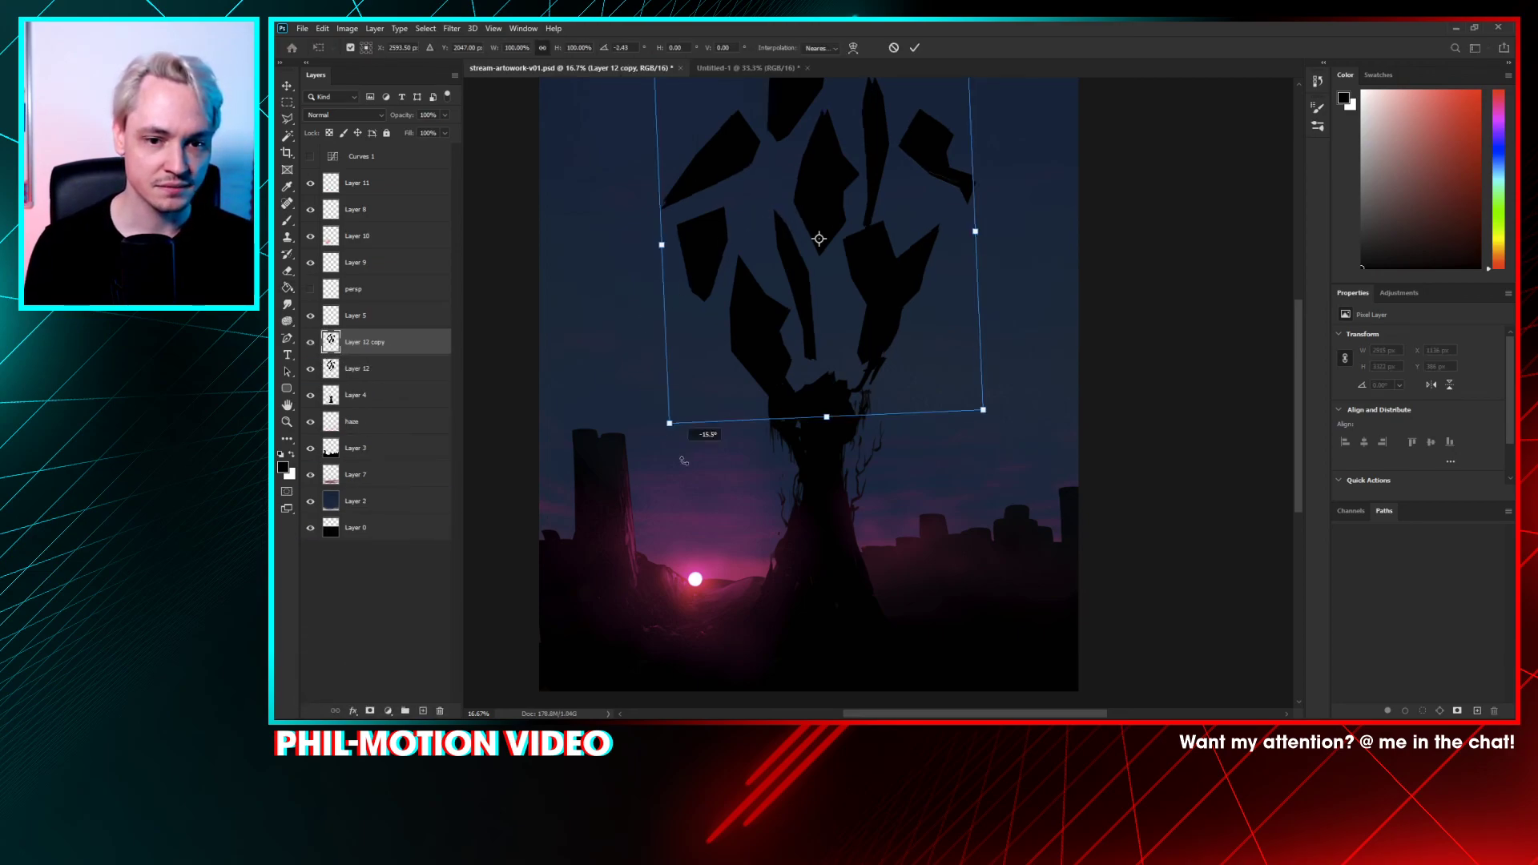
drag(641, 417, 1050, 234)
drag(904, 249, 910, 238)
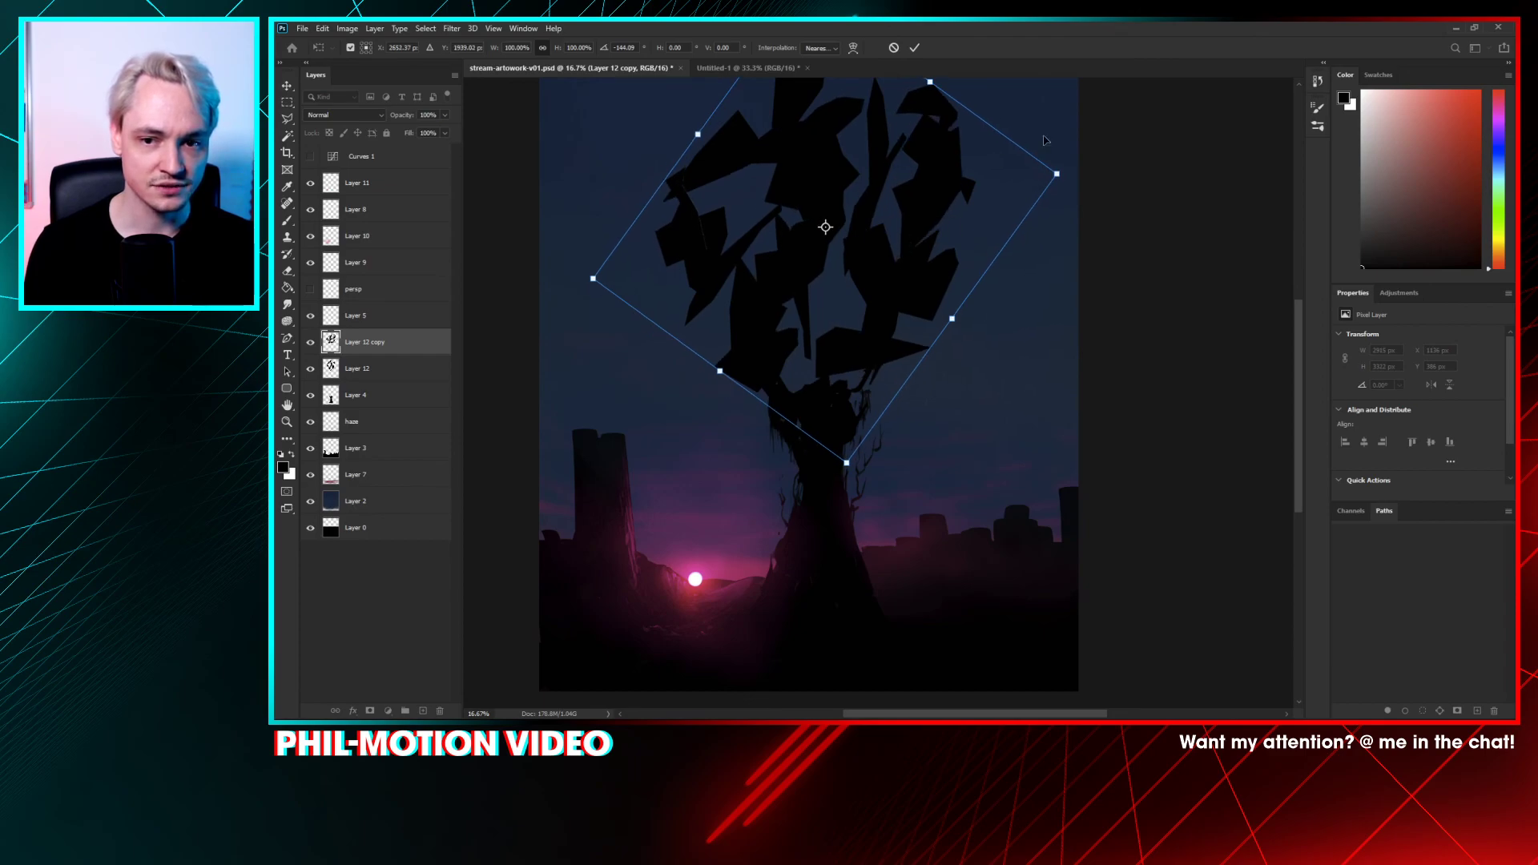
mouse_move(1057, 173)
mouse_down()
mouse_move(981, 215)
mouse_move(942, 255)
mouse_move(945, 275)
mouse_up()
key(Return)
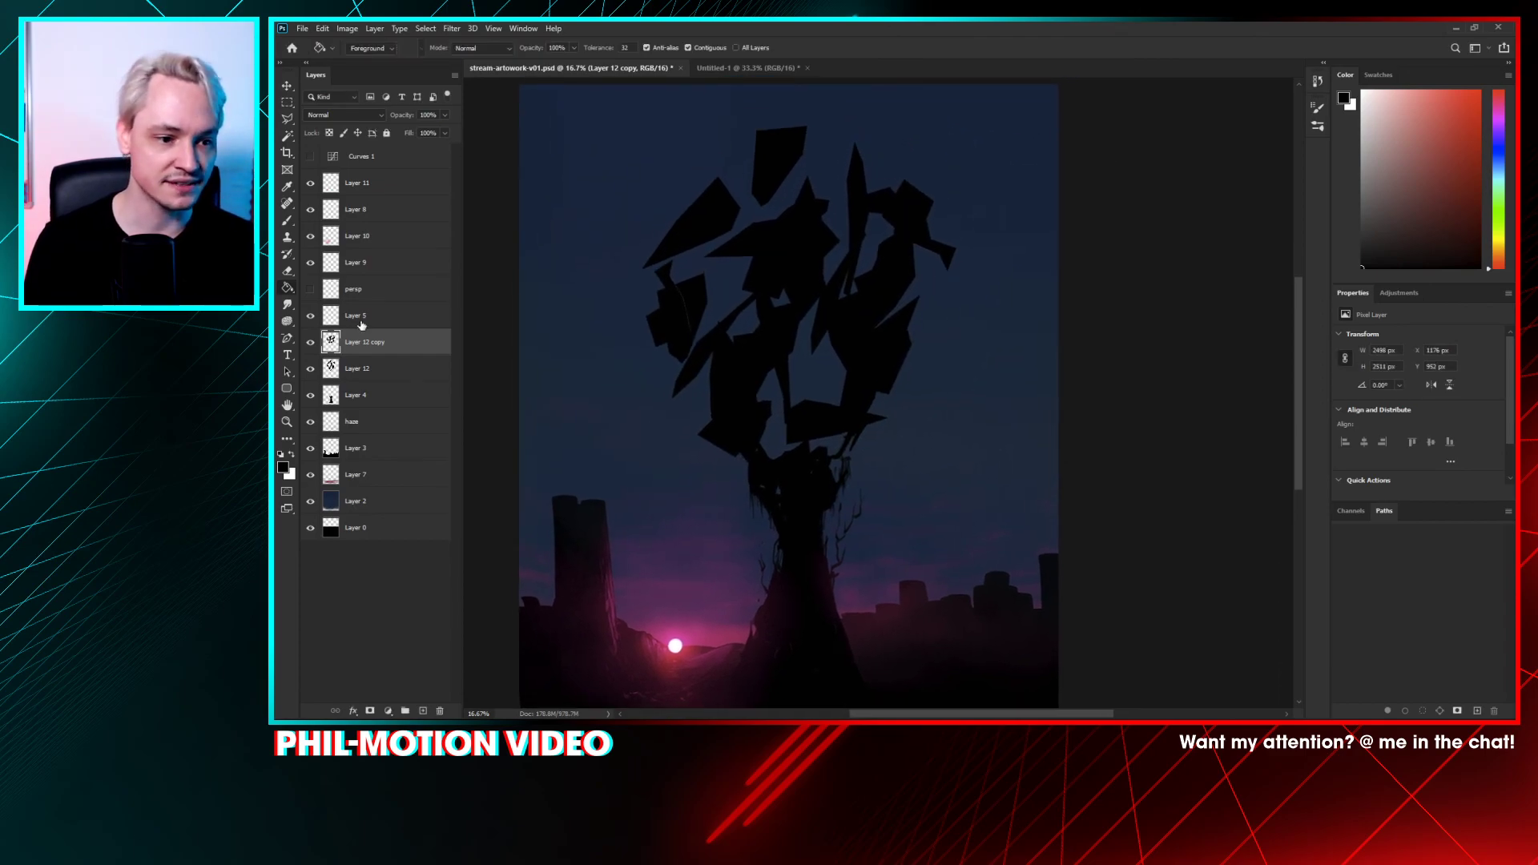
- Move Layer 12 copy below Layer 12 and lower its opacity to 42%
drag(382, 347, 384, 383)
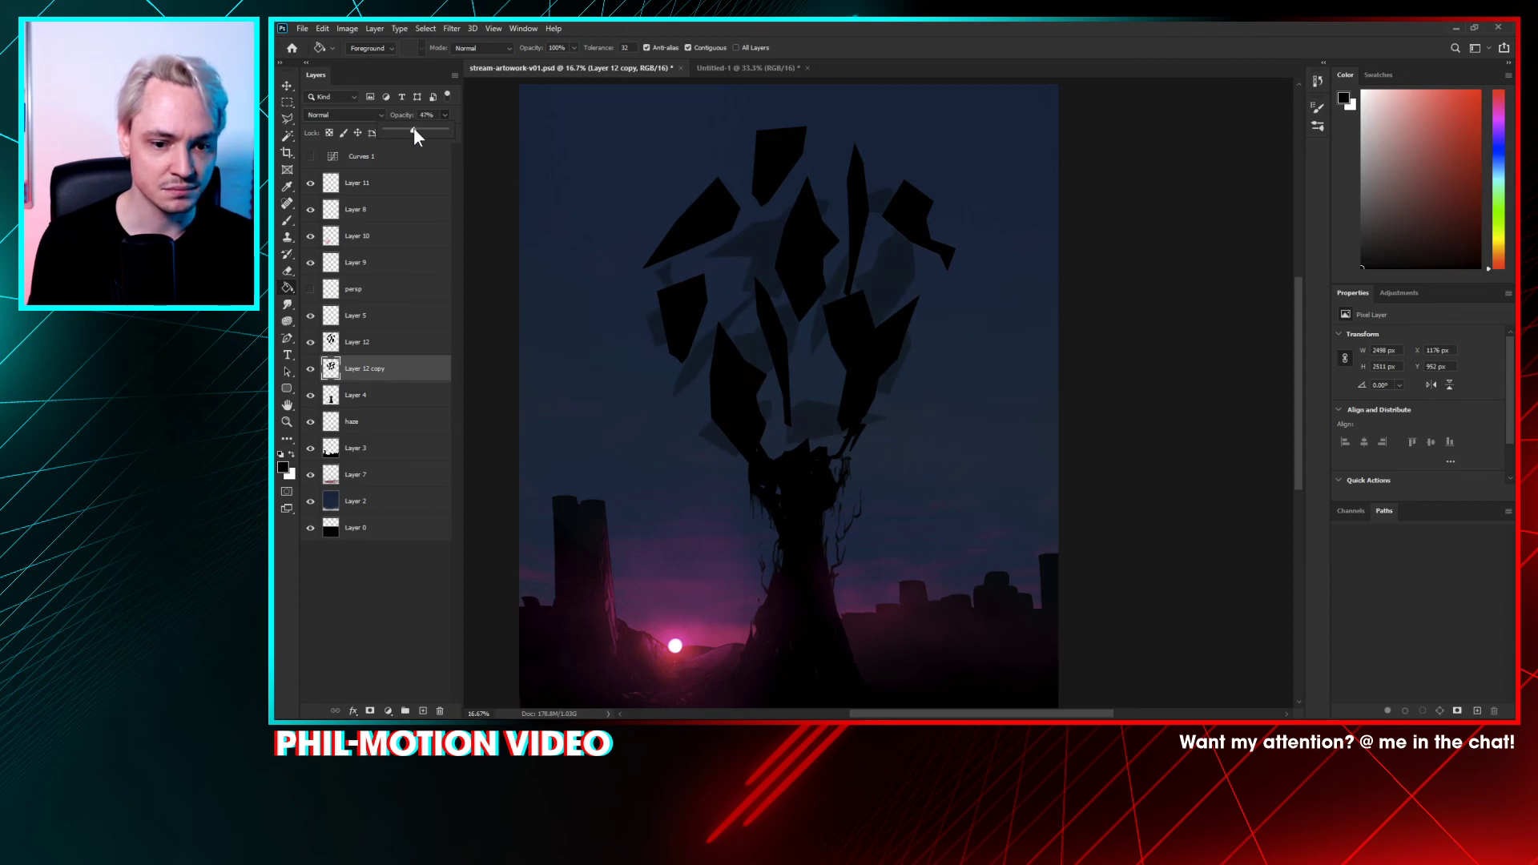
drag(415, 128, 407, 132)
drag(791, 385, 863, 327)
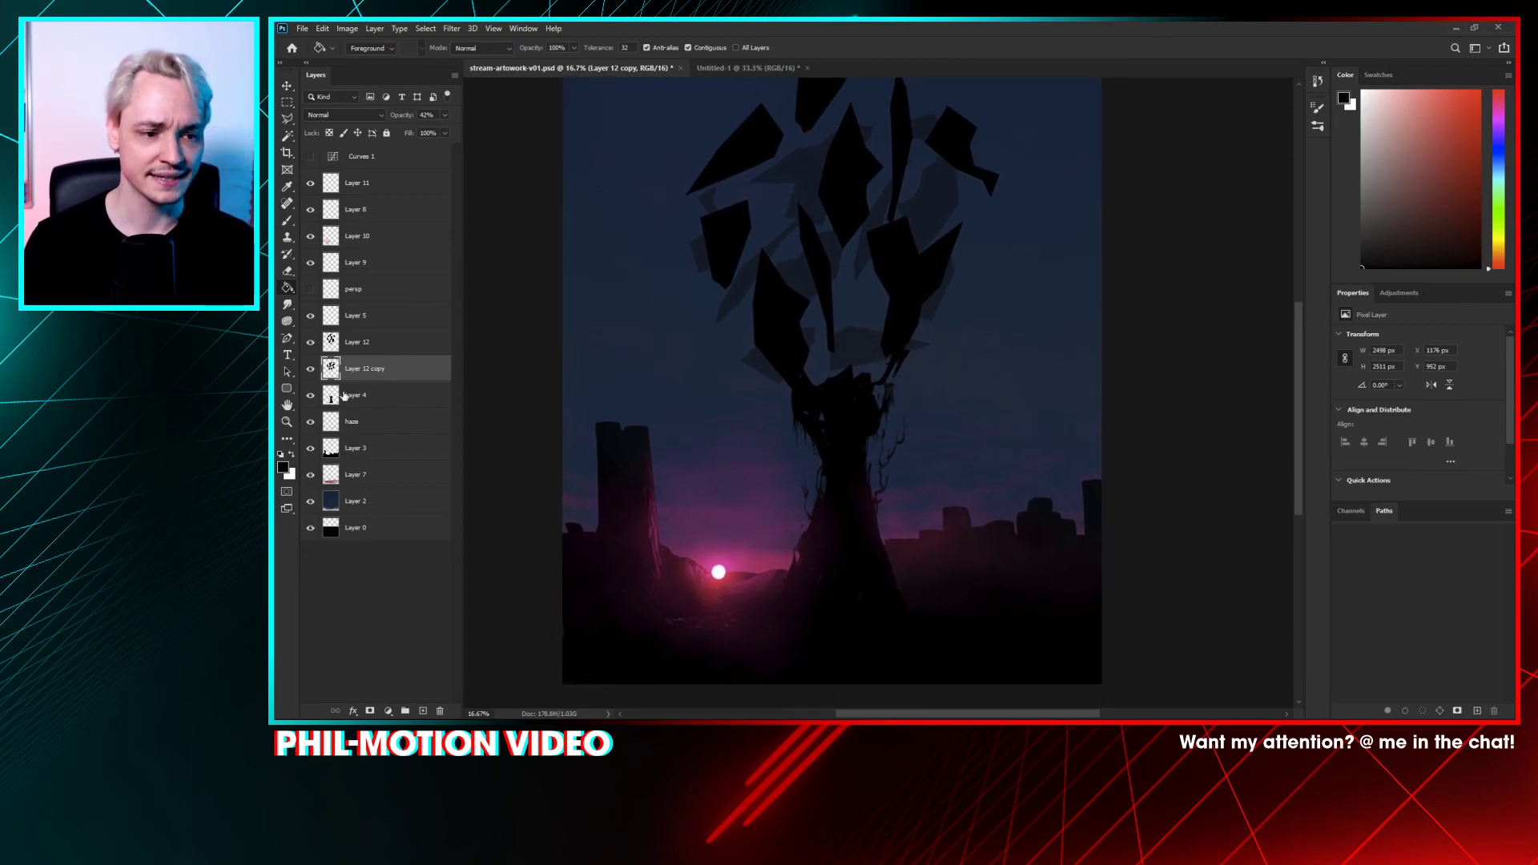
- Create a new layer directly above Layer 12 copy and set the brush's foreground colour to a bright blue
click(424, 711)
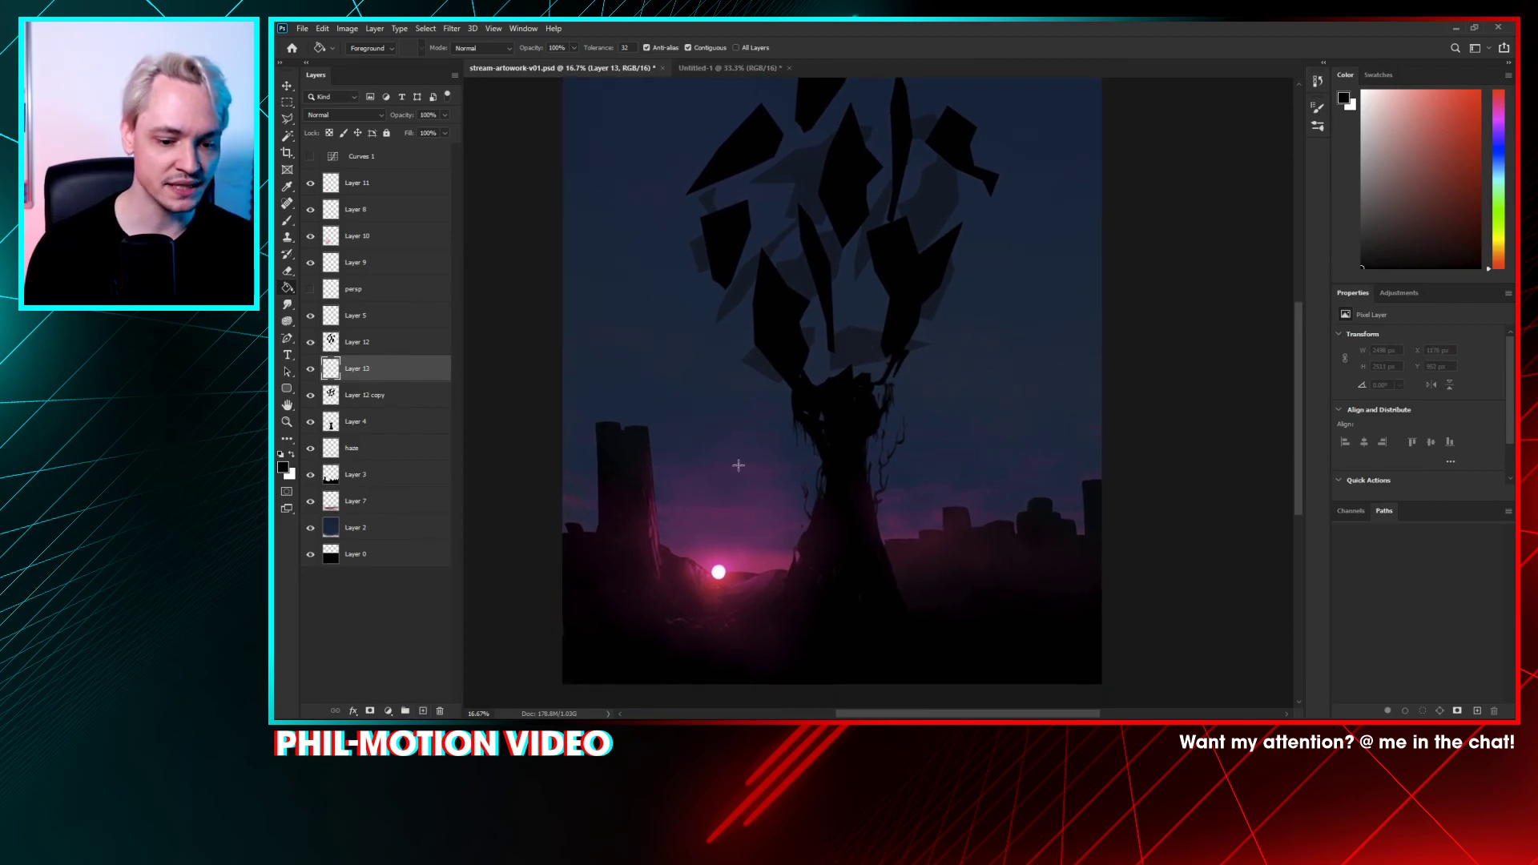
key(b)
drag(1503, 183, 1501, 161)
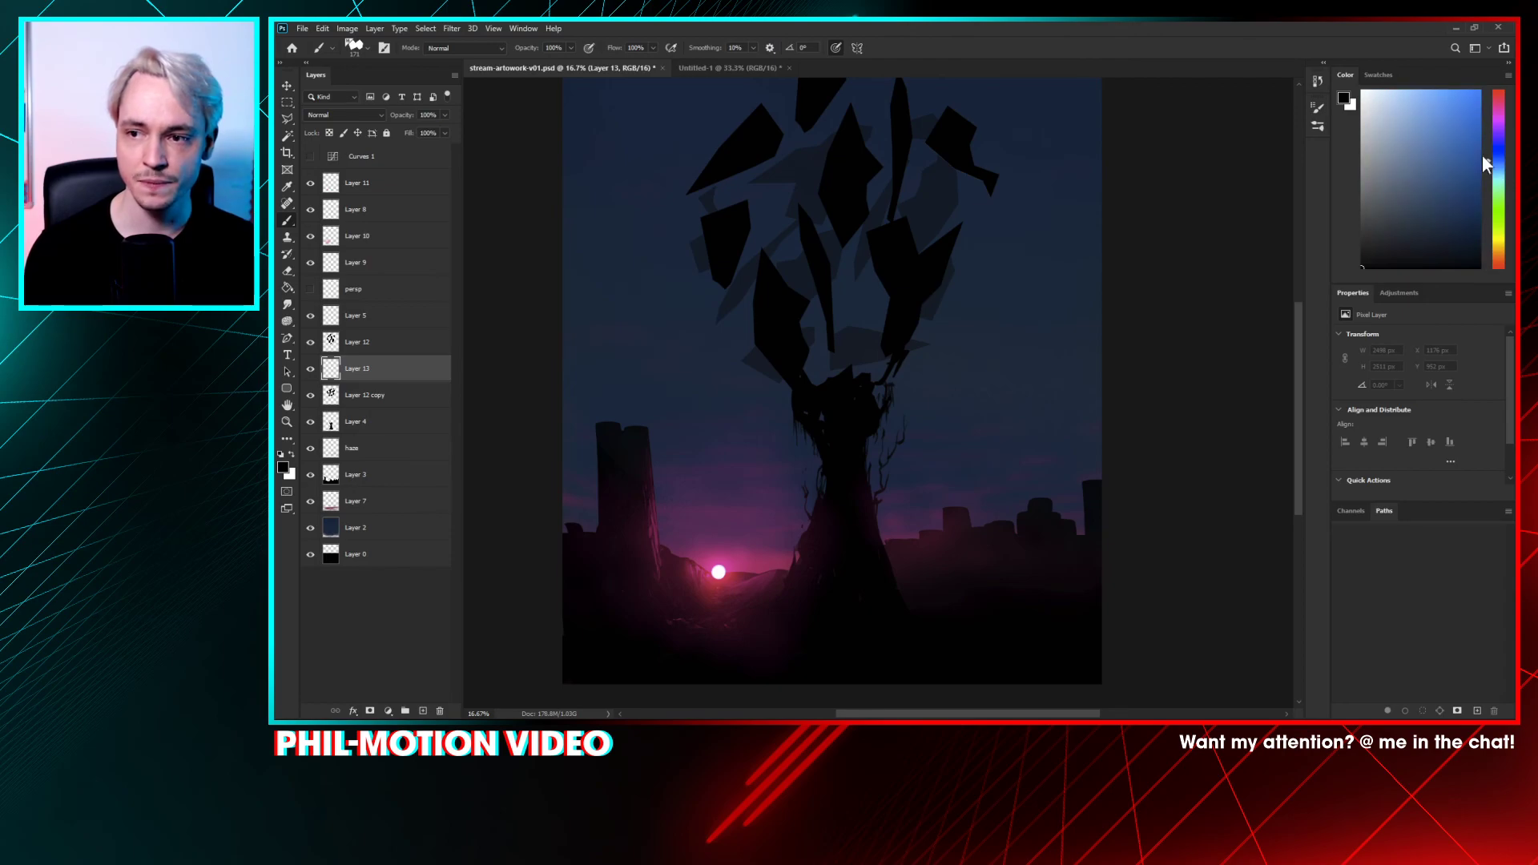
click(1479, 91)
- Choose the Hard Round brush from the Phil 01 - Default Brushes group, keeping its size at 171 px
right_click(851, 231)
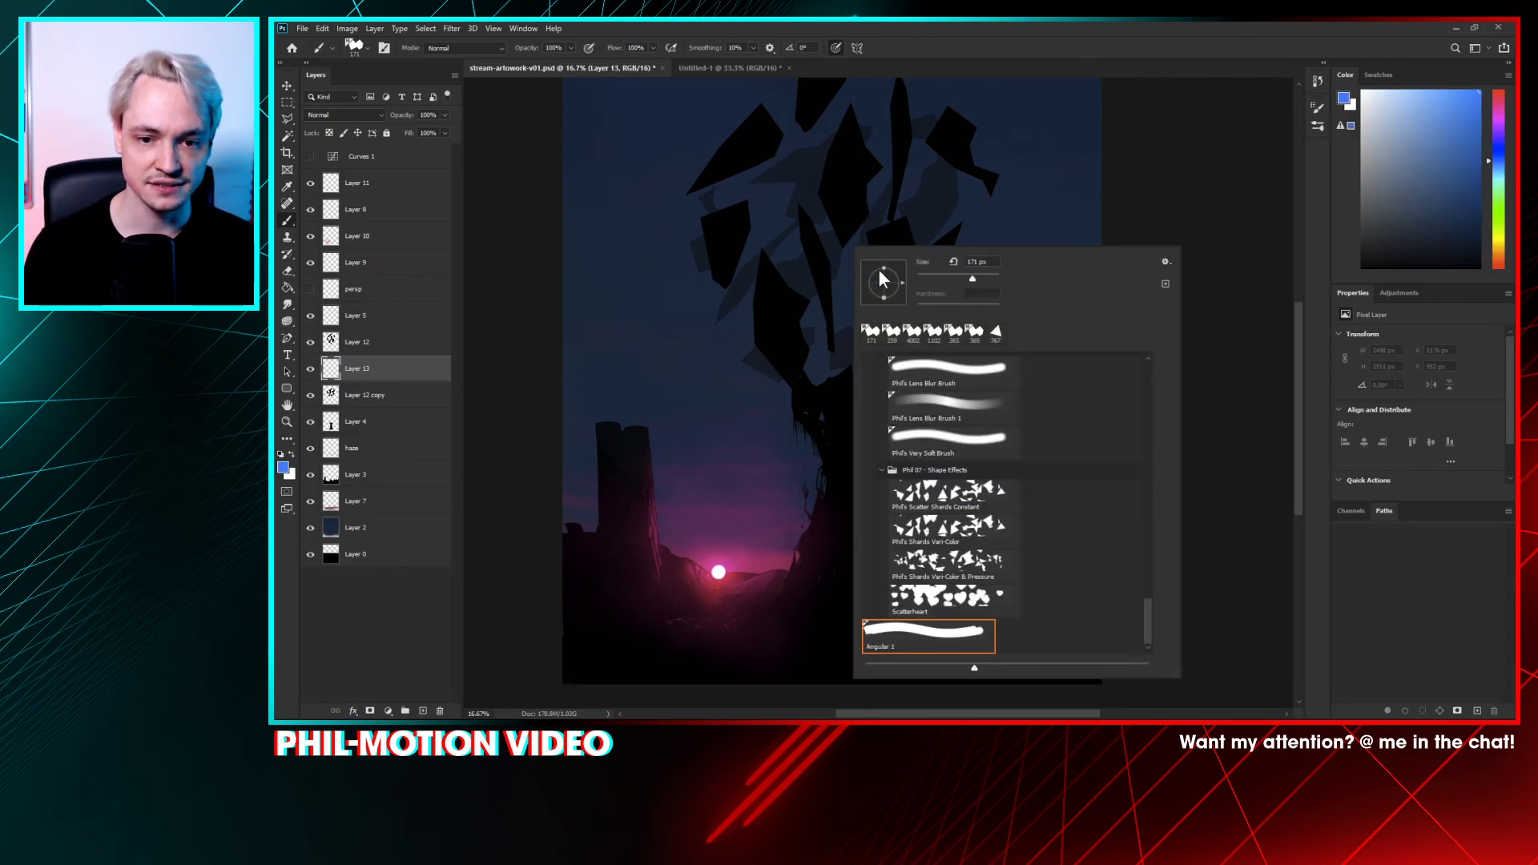
drag(1153, 617, 1149, 329)
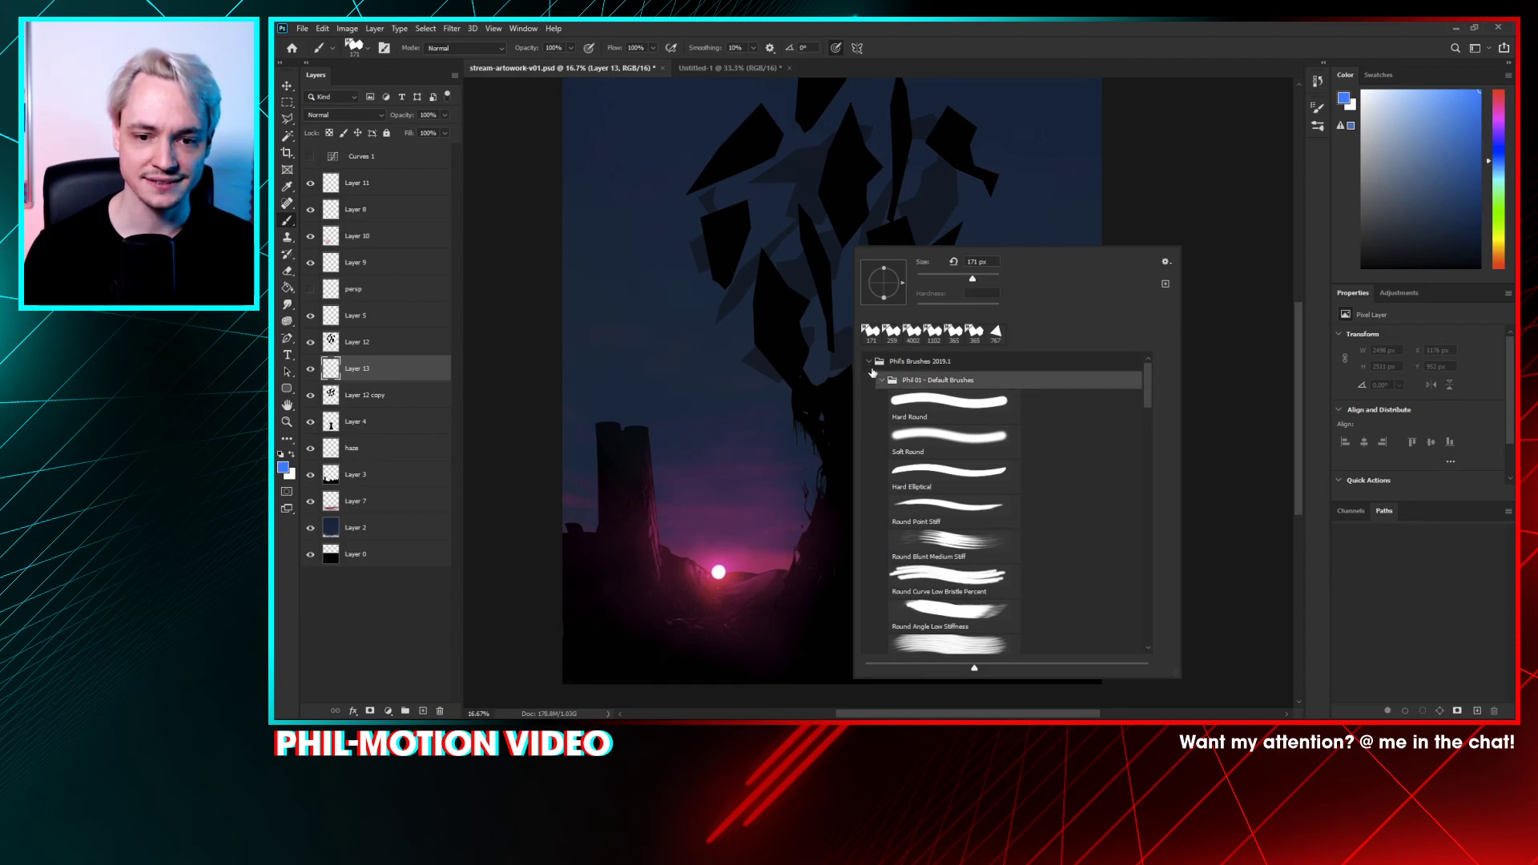
click(869, 362)
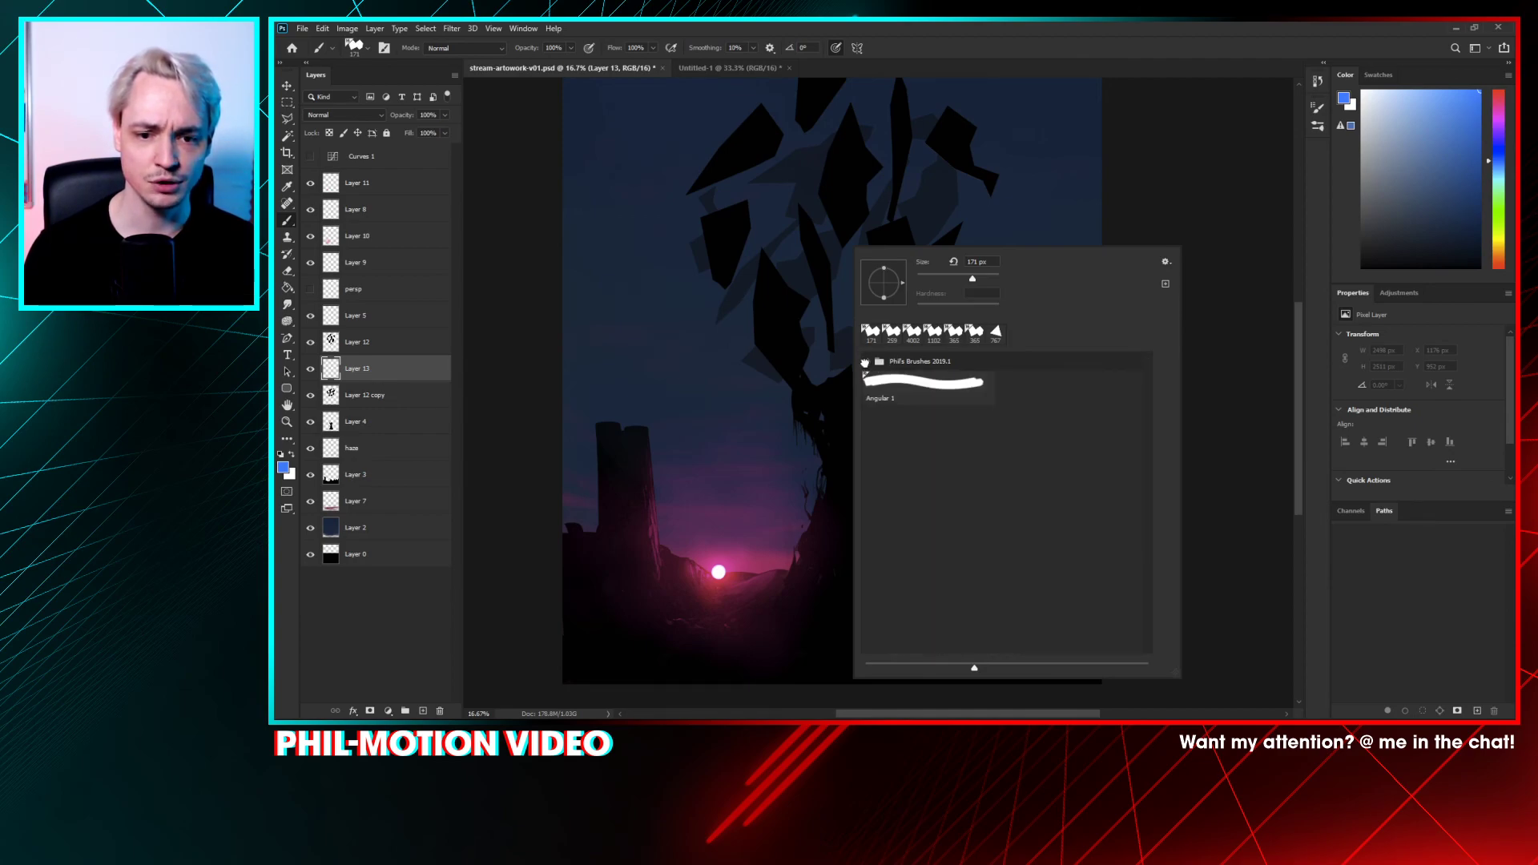
click(867, 363)
click(884, 398)
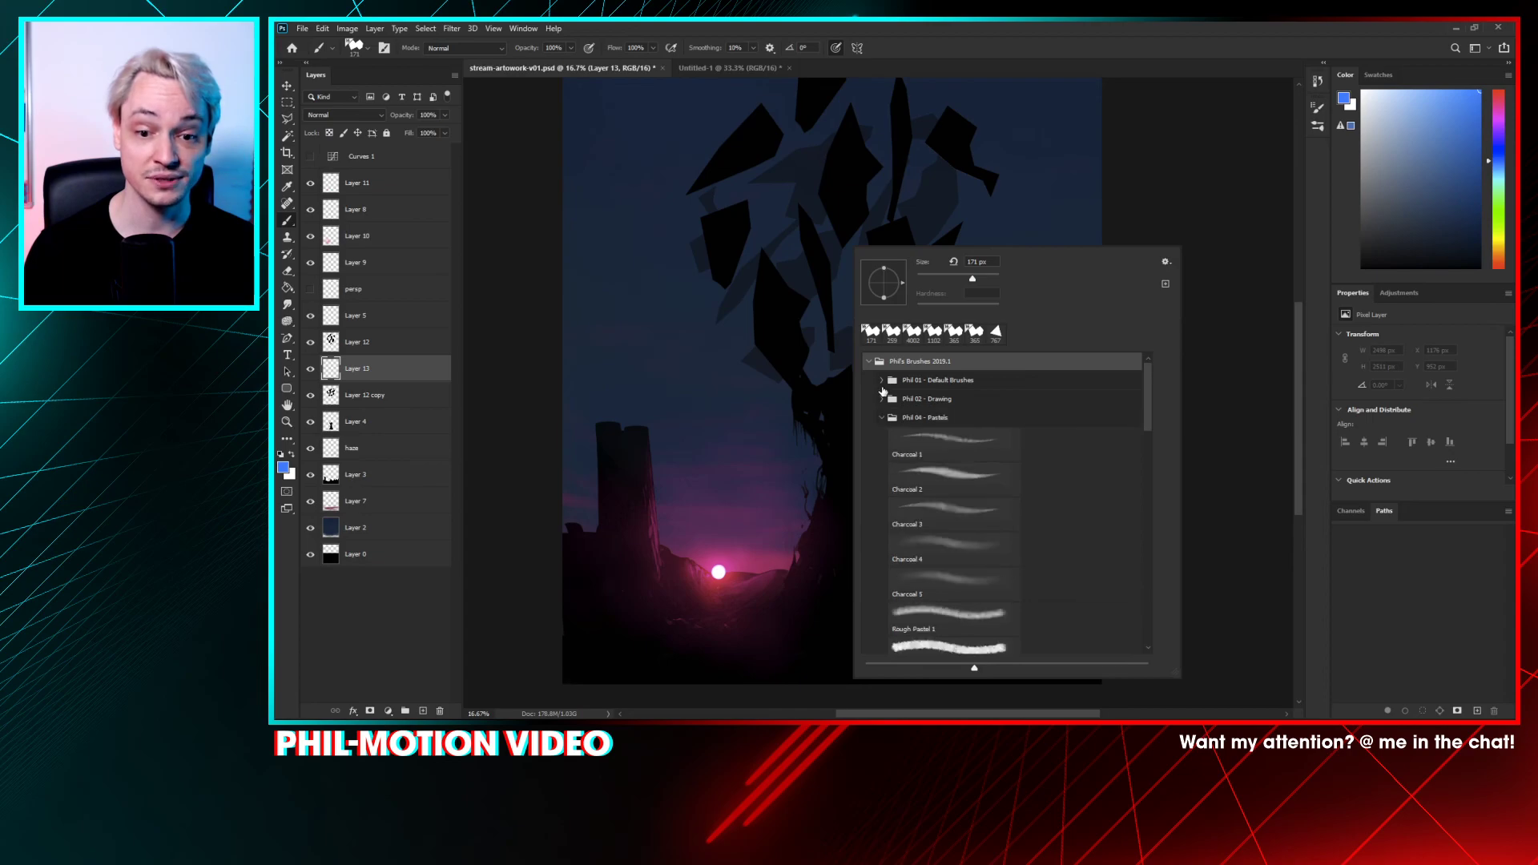
click(882, 383)
click(957, 398)
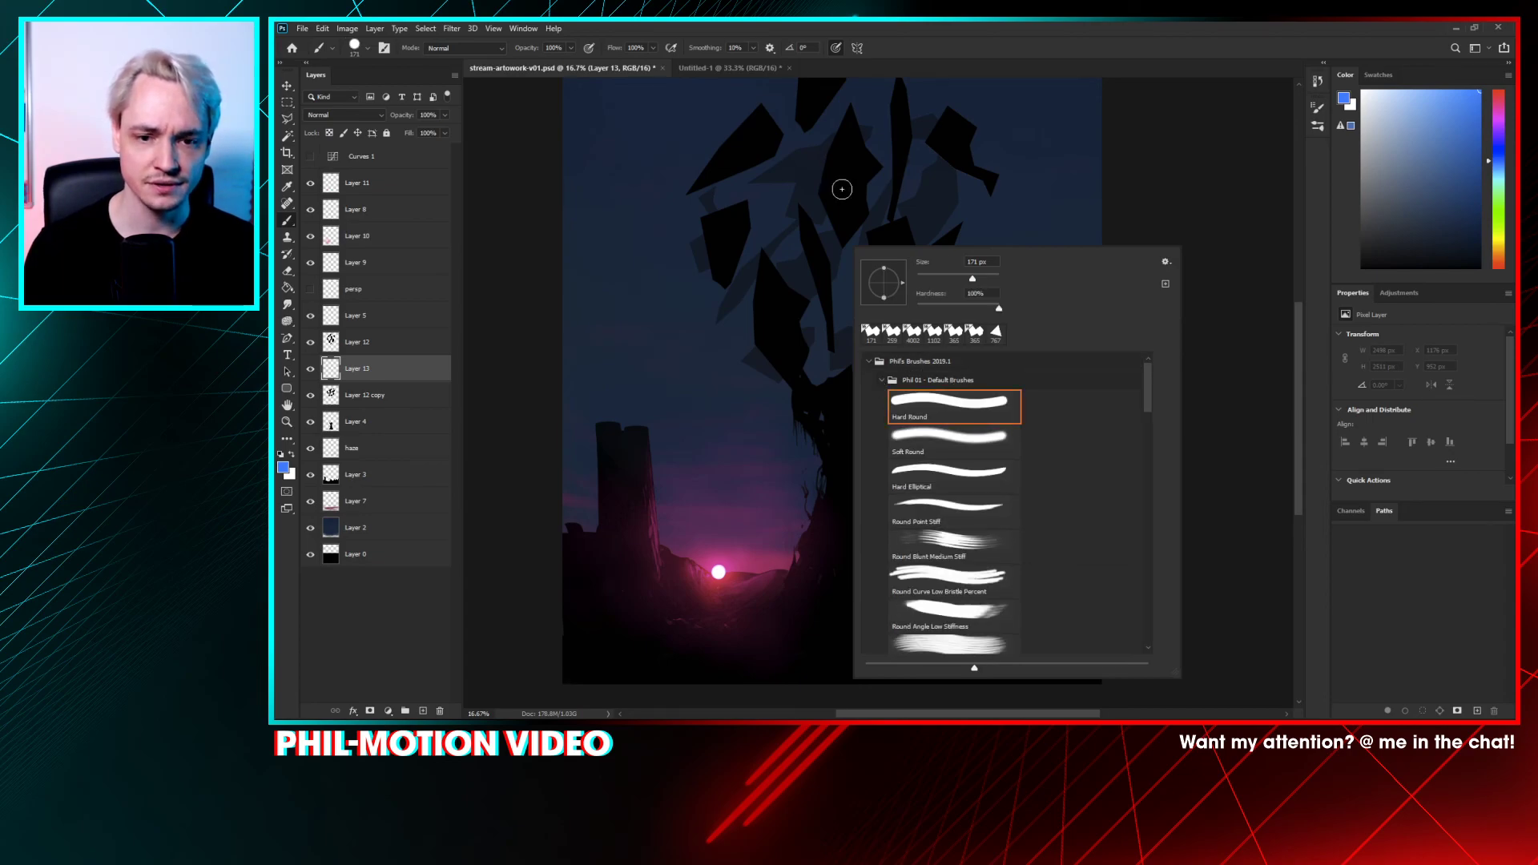
click(1197, 162)
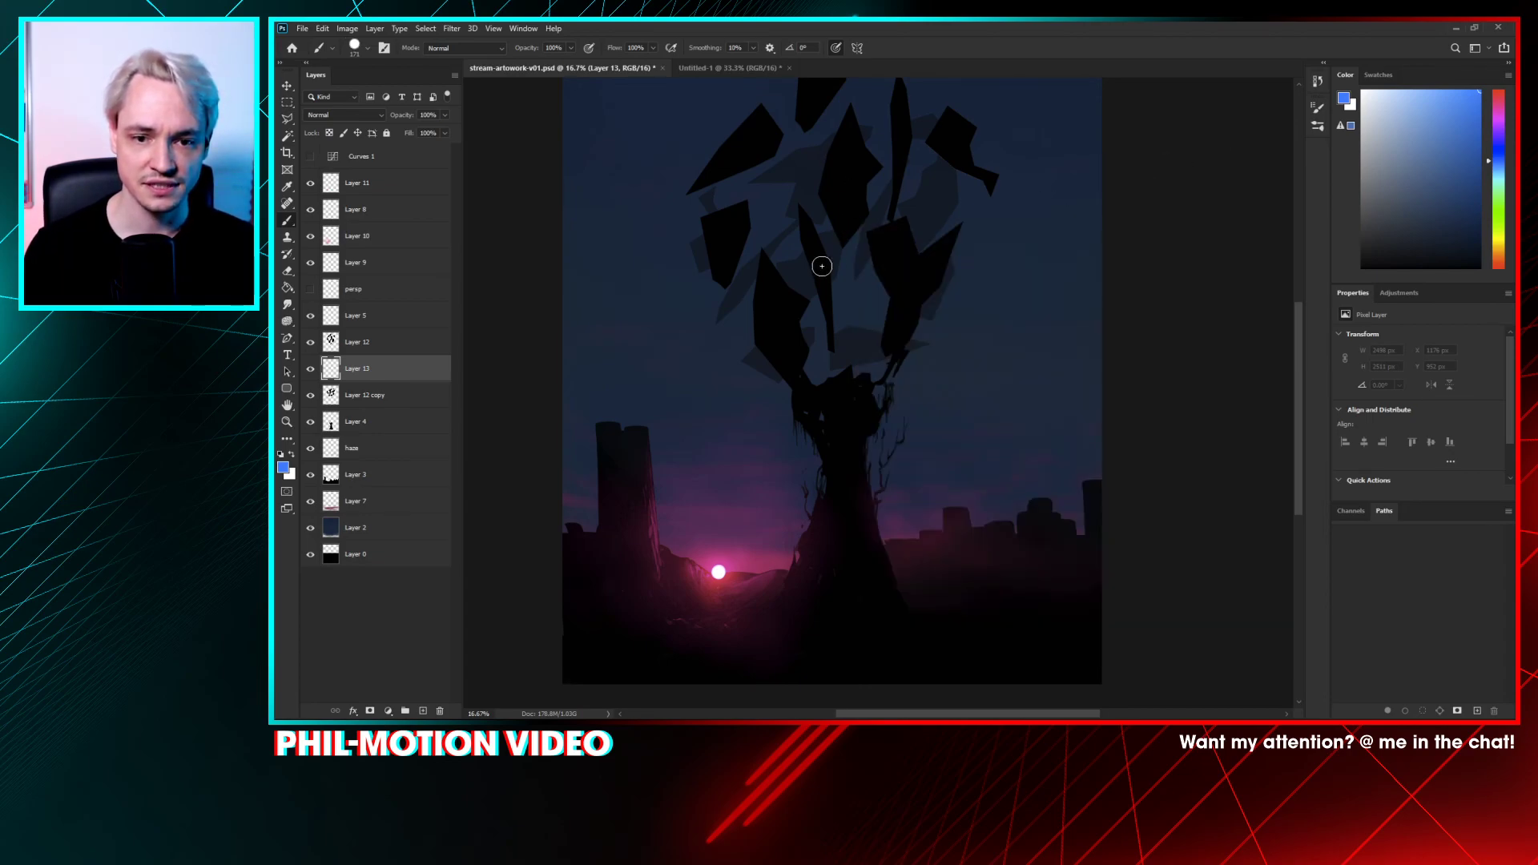
- Paint rough bright blue glow strokes in the centre of the shard cluster on Layer 13
mouse_move(821, 264)
mouse_down()
mouse_move(841, 232)
mouse_move(855, 250)
mouse_move(820, 261)
mouse_move(840, 211)
mouse_move(858, 209)
mouse_move(873, 260)
mouse_move(860, 269)
mouse_move(863, 185)
mouse_move(786, 248)
mouse_move(863, 282)
mouse_move(776, 248)
mouse_move(833, 156)
mouse_move(903, 246)
mouse_move(799, 291)
mouse_move(899, 241)
mouse_move(903, 214)
mouse_move(883, 234)
mouse_move(814, 170)
mouse_up()
right_click(847, 255)
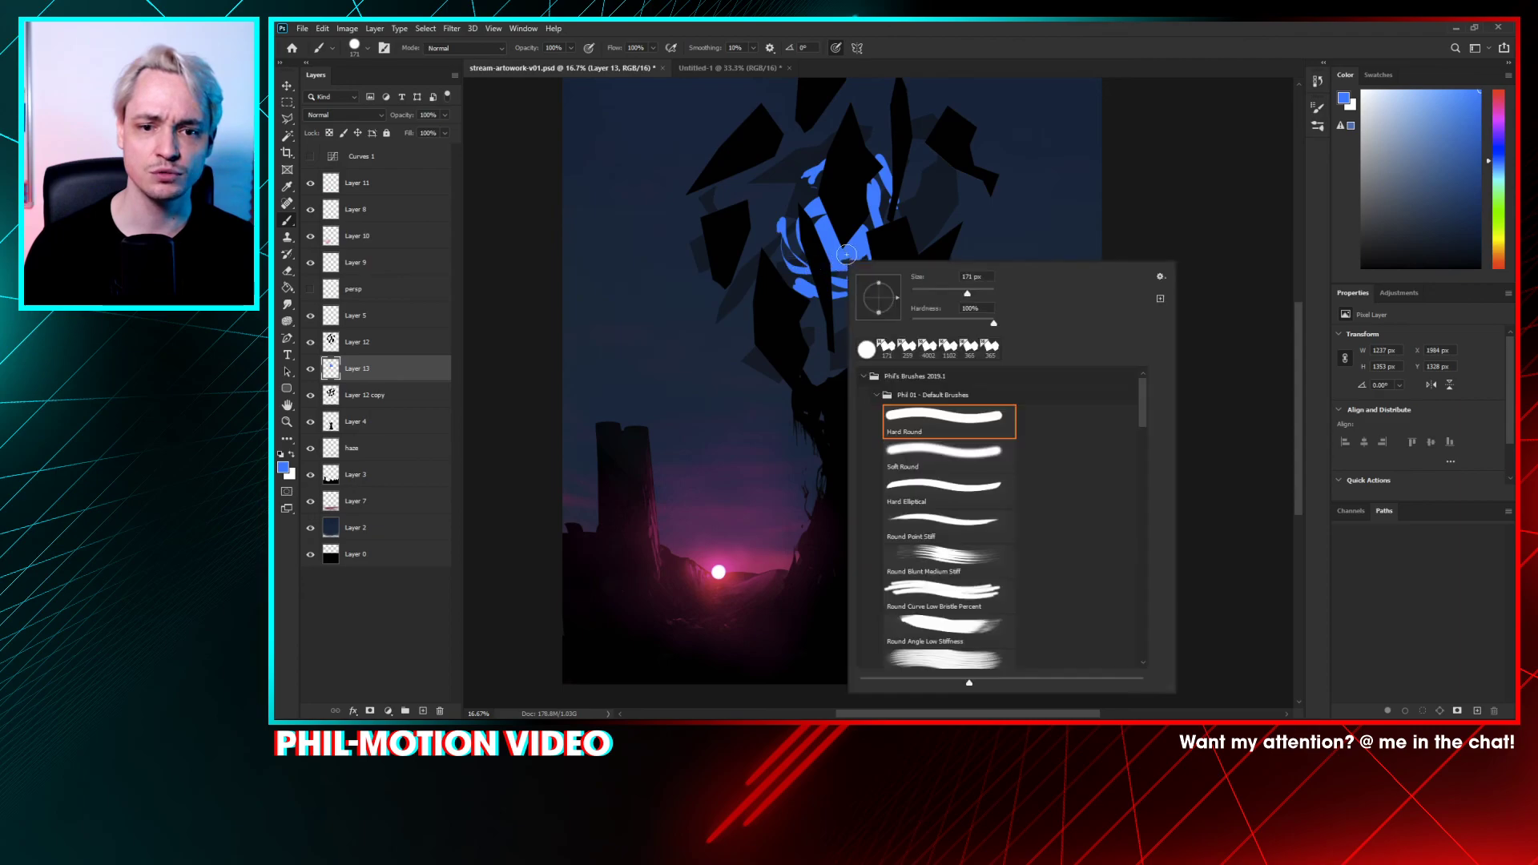
click(1172, 142)
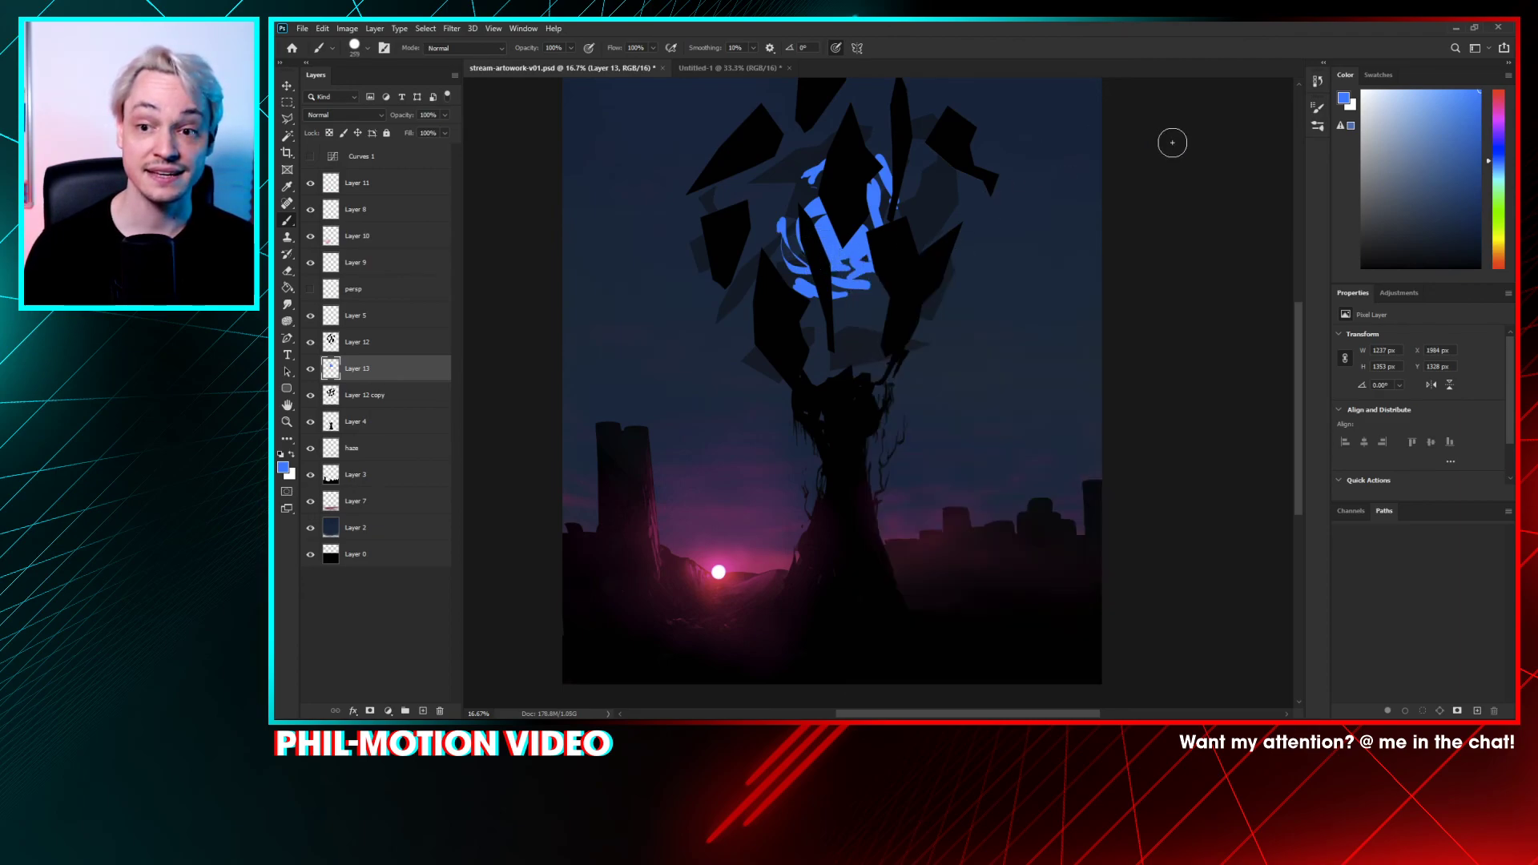
drag(816, 191, 813, 212)
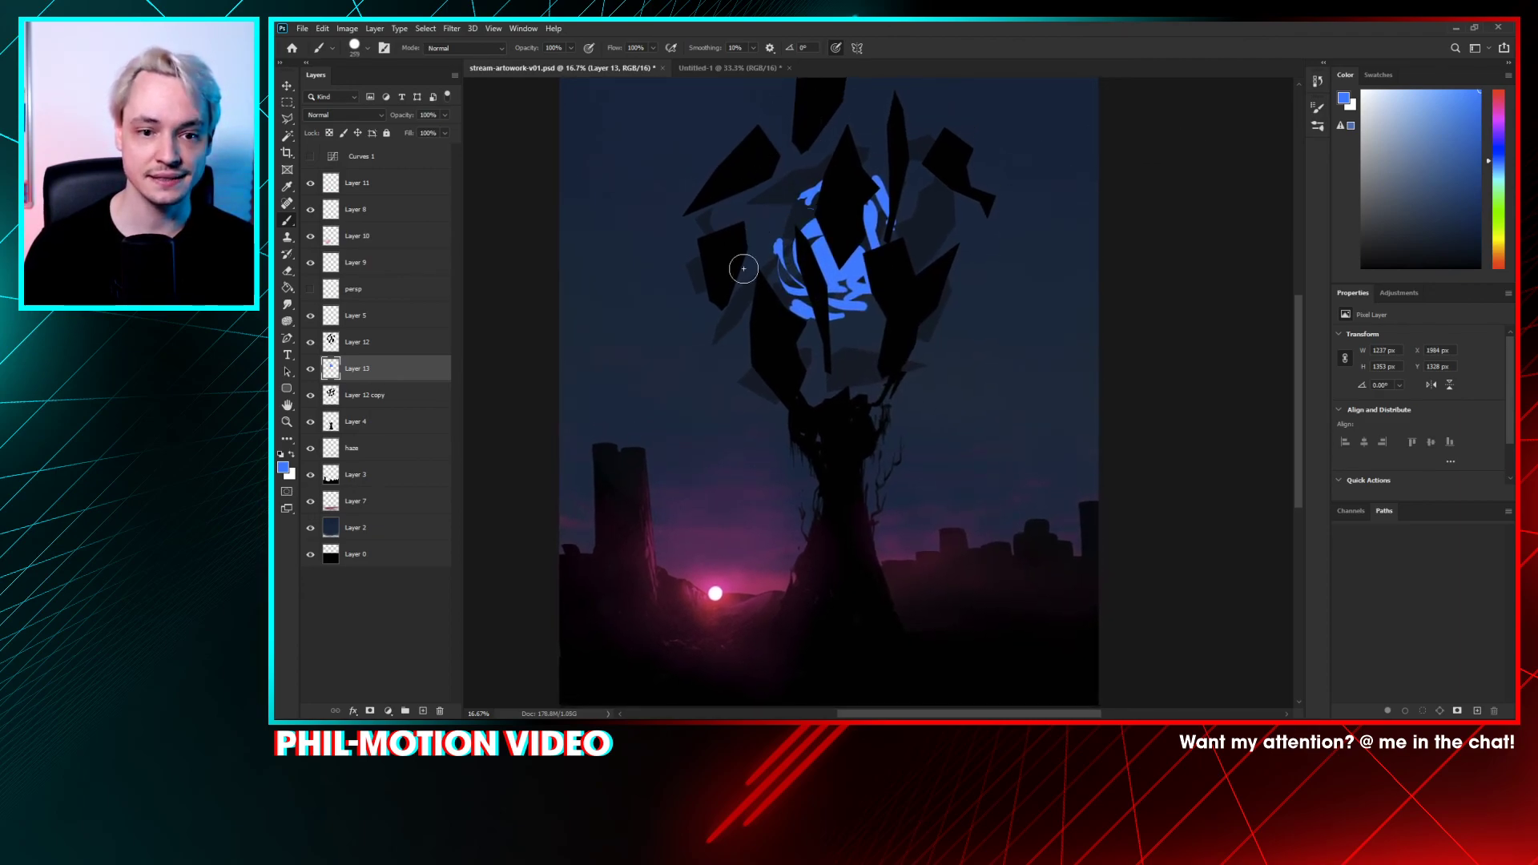
- Load Layer 12 copy's shapes as a selection, fill them bright blue on a new layer and clear the selection
ctrl+click(331, 395)
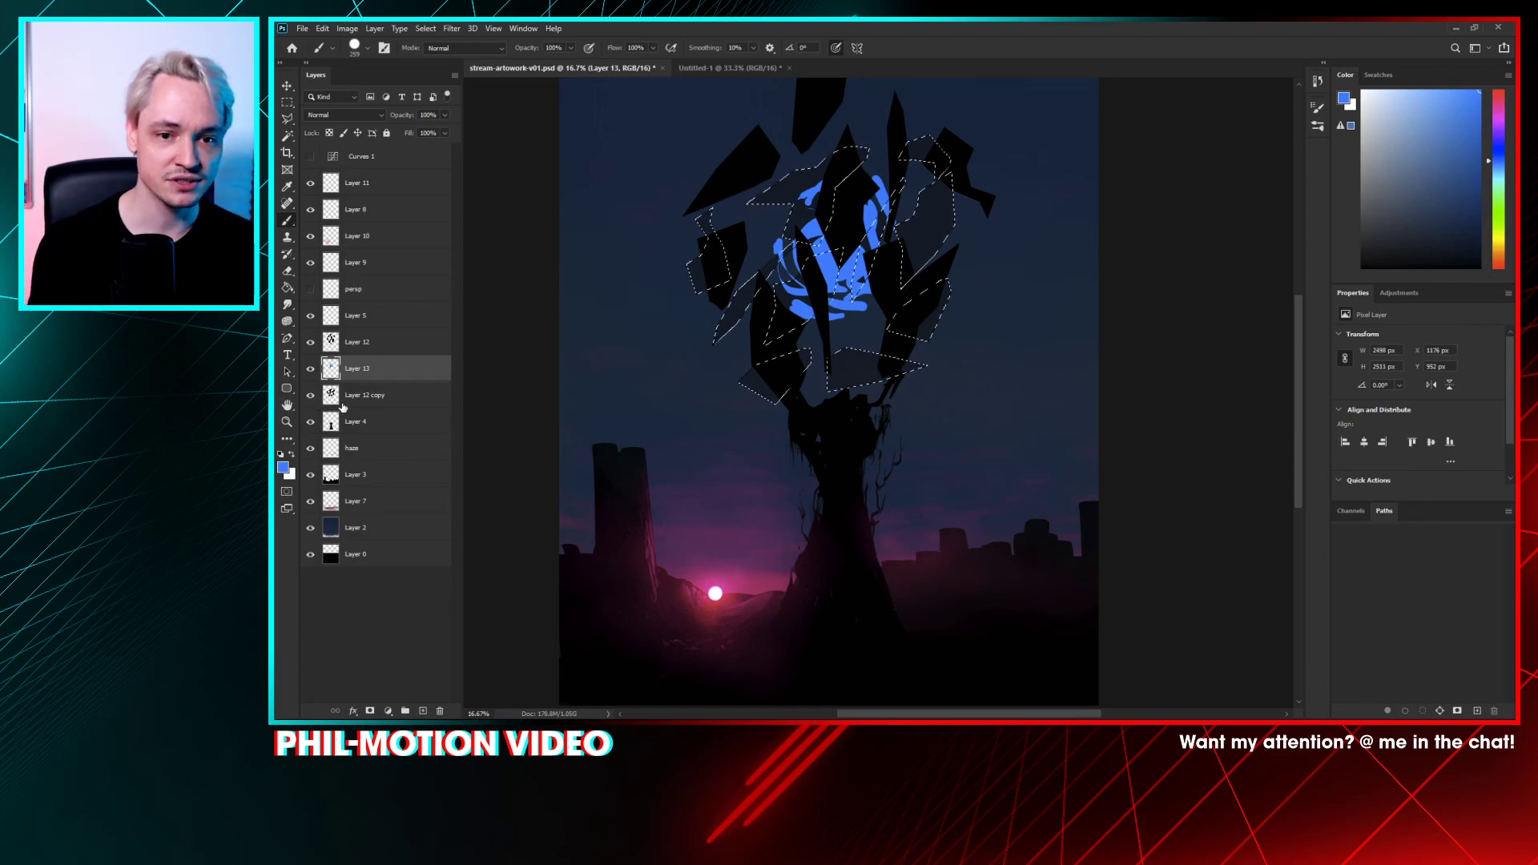
key(ctrl+shift+alt+n)
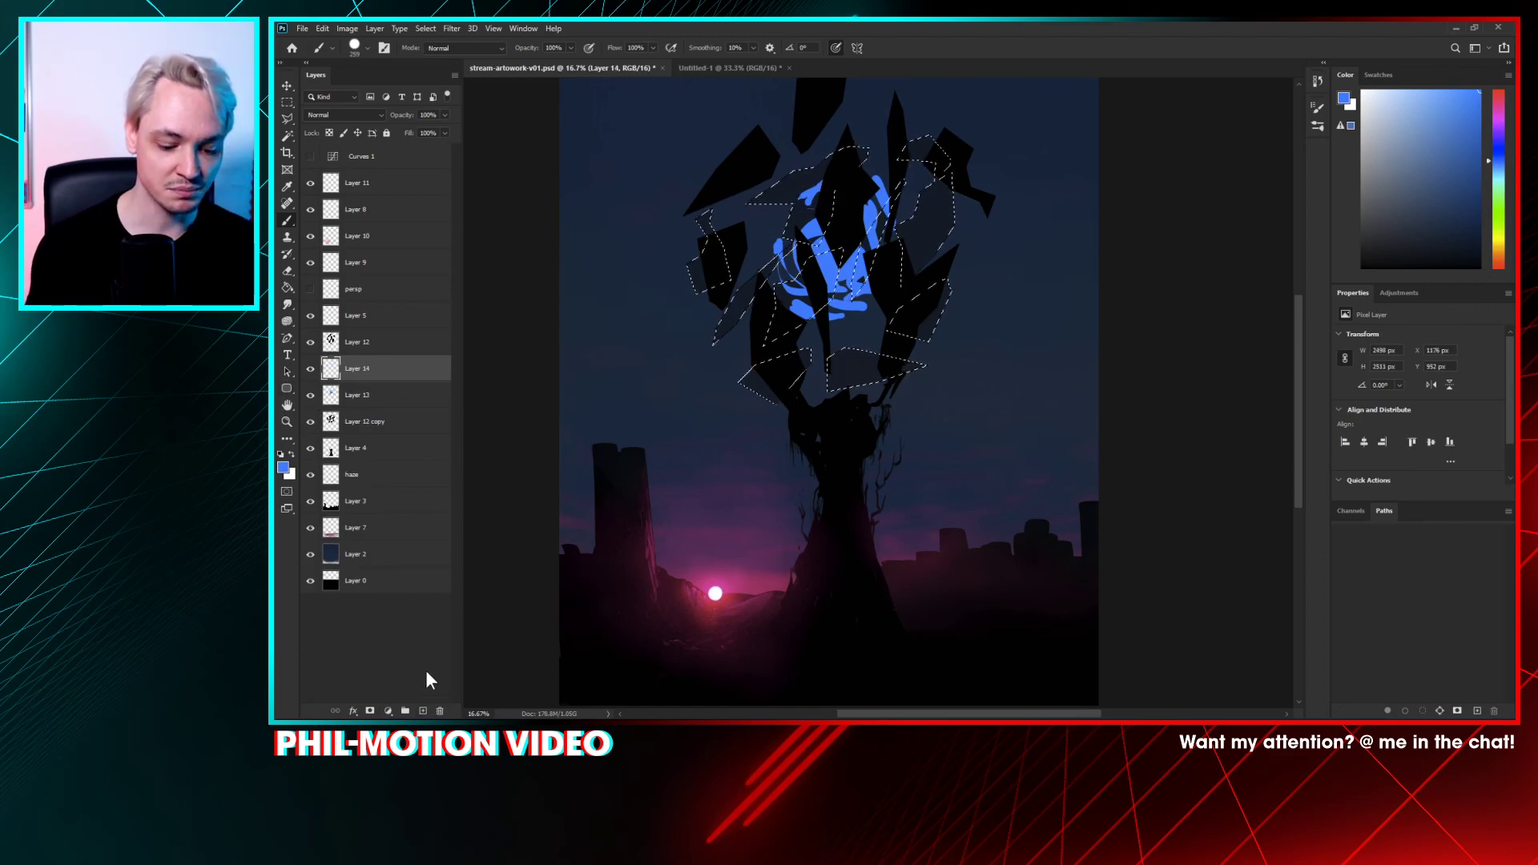
key(ctrl+g)
key(ctrl+shift+g)
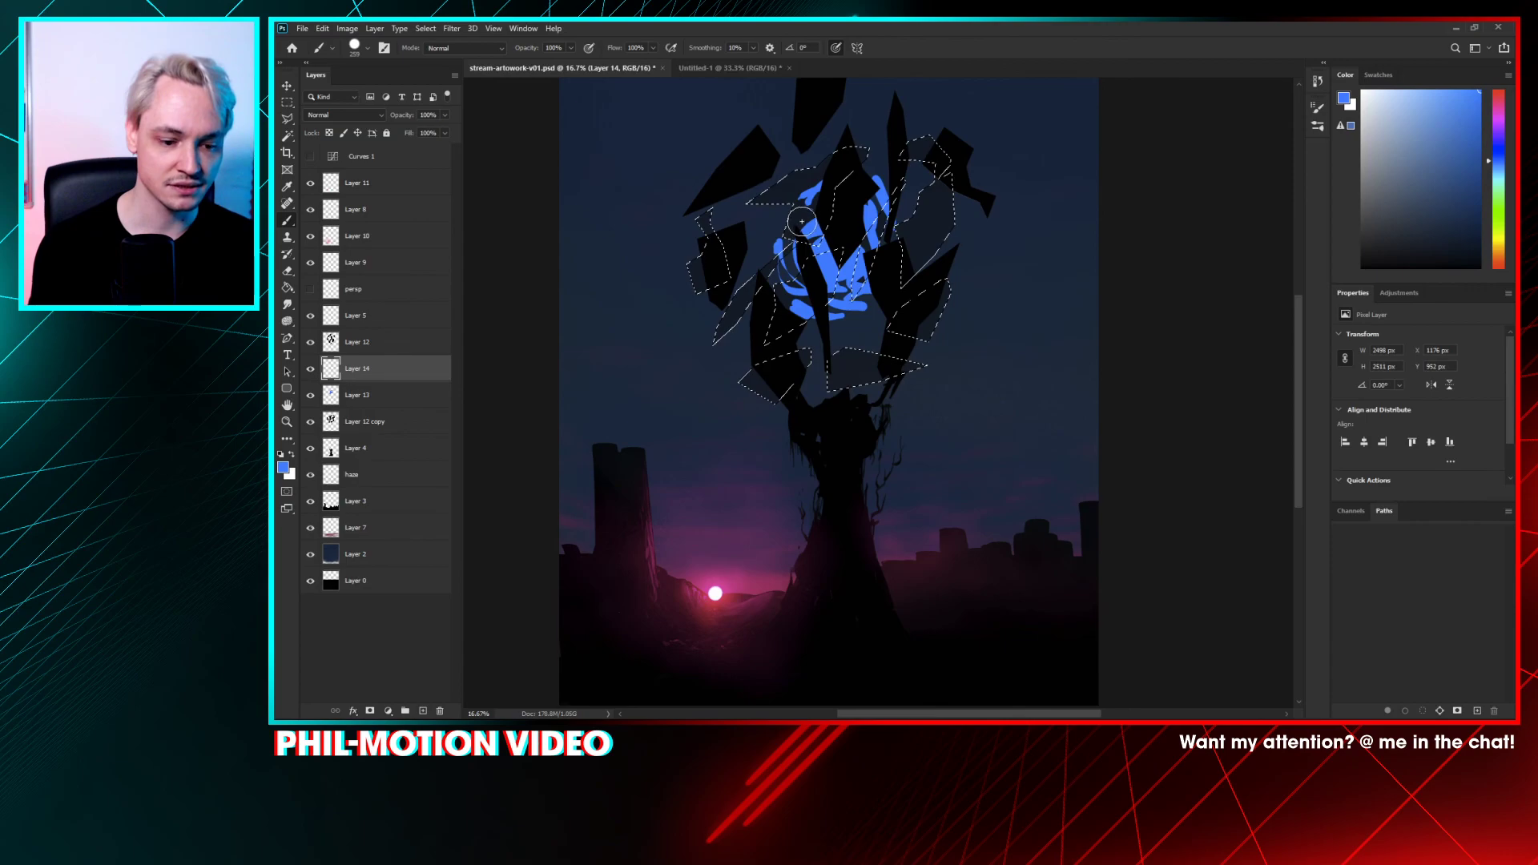
key(g)
key(alt+BackSpace)
key(ctrl+d)
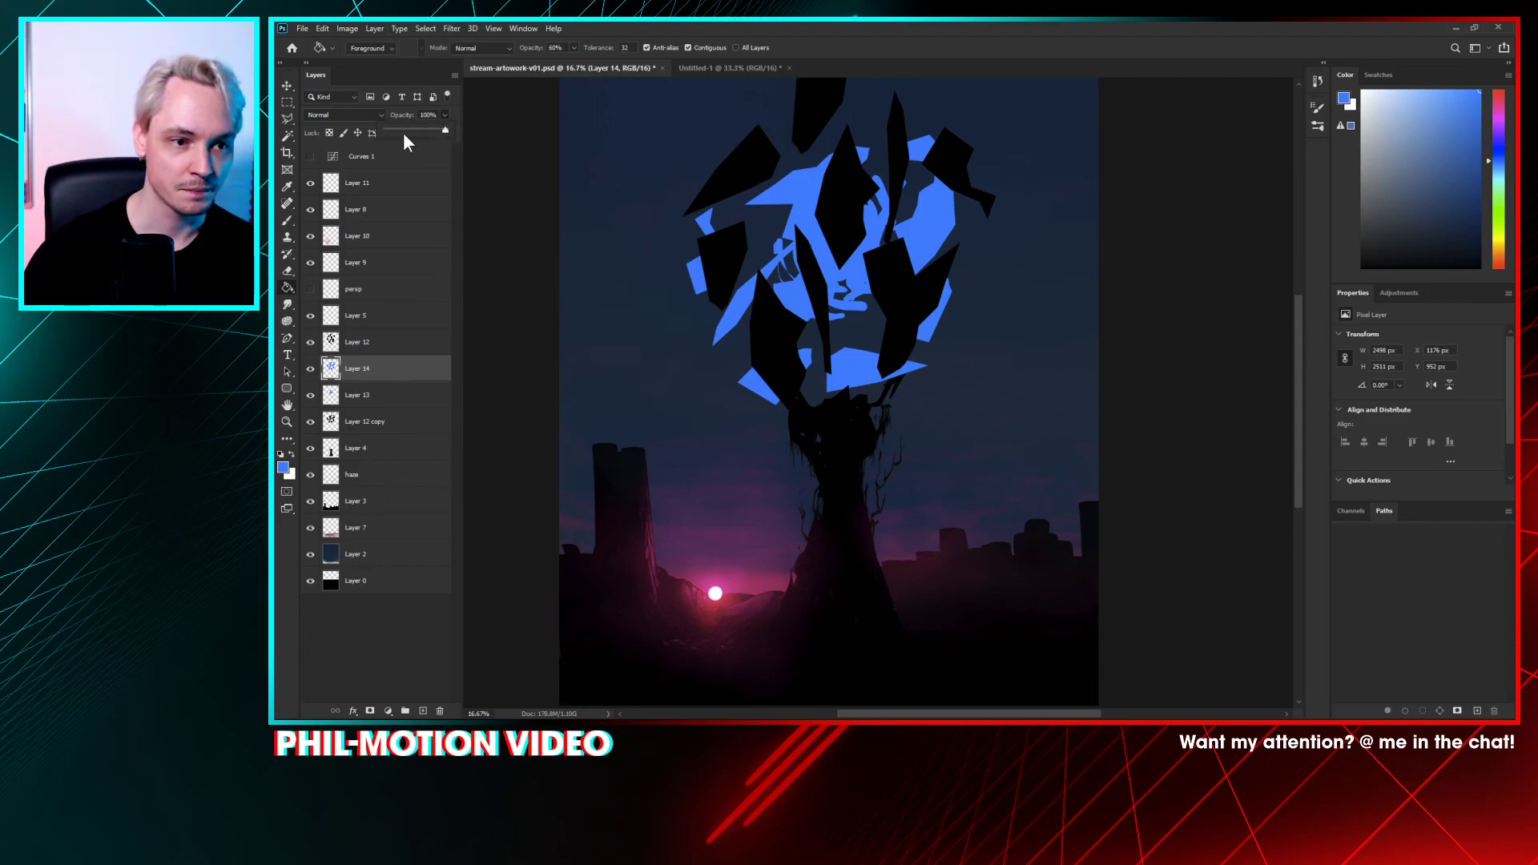
- Lower Layer 14's opacity to 40%
drag(403, 134, 410, 129)
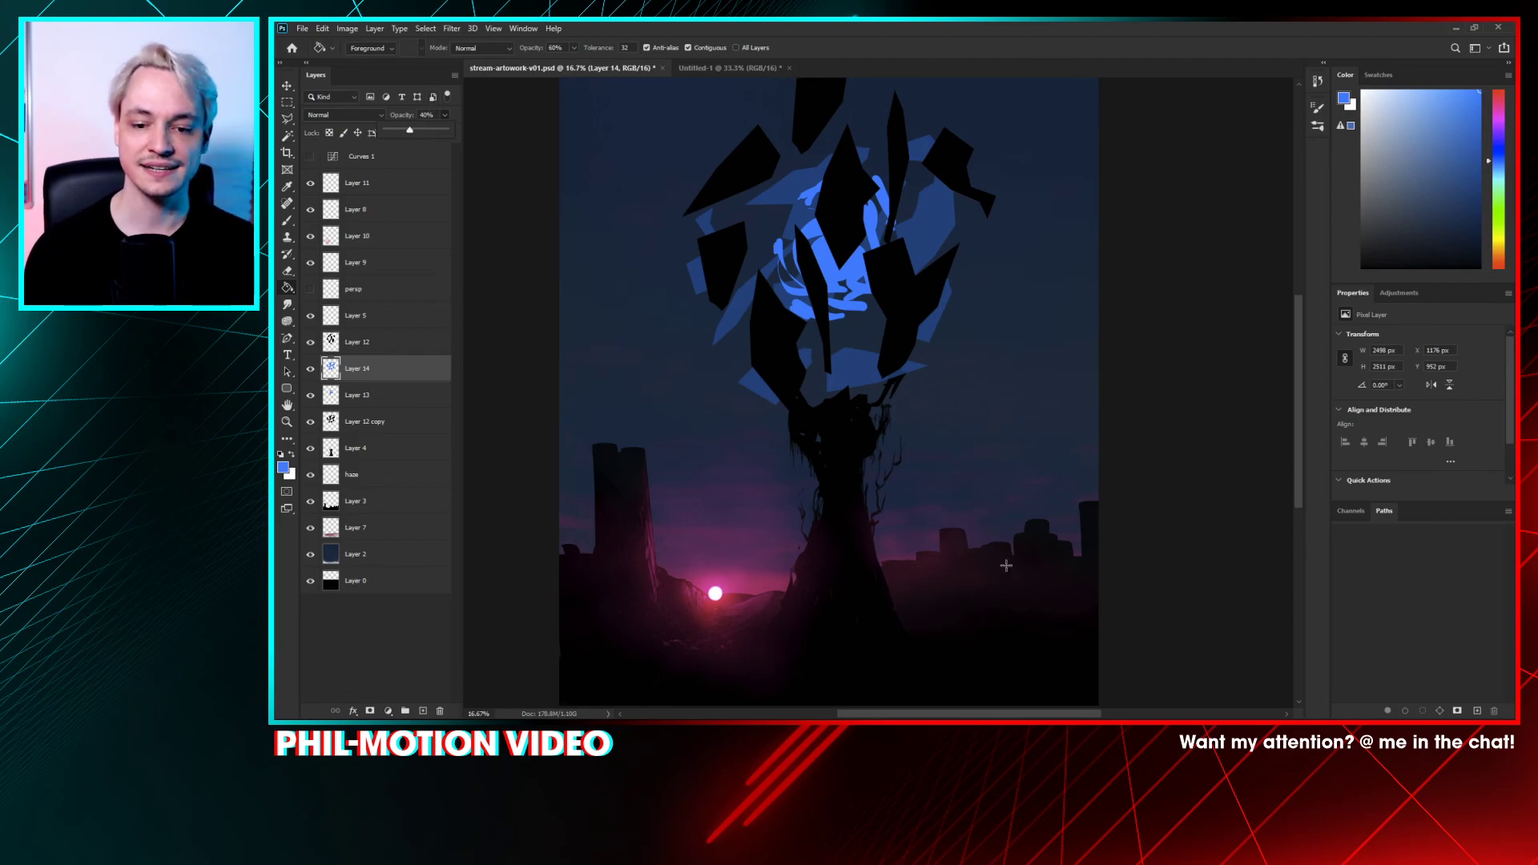
drag(1005, 581, 972, 441)
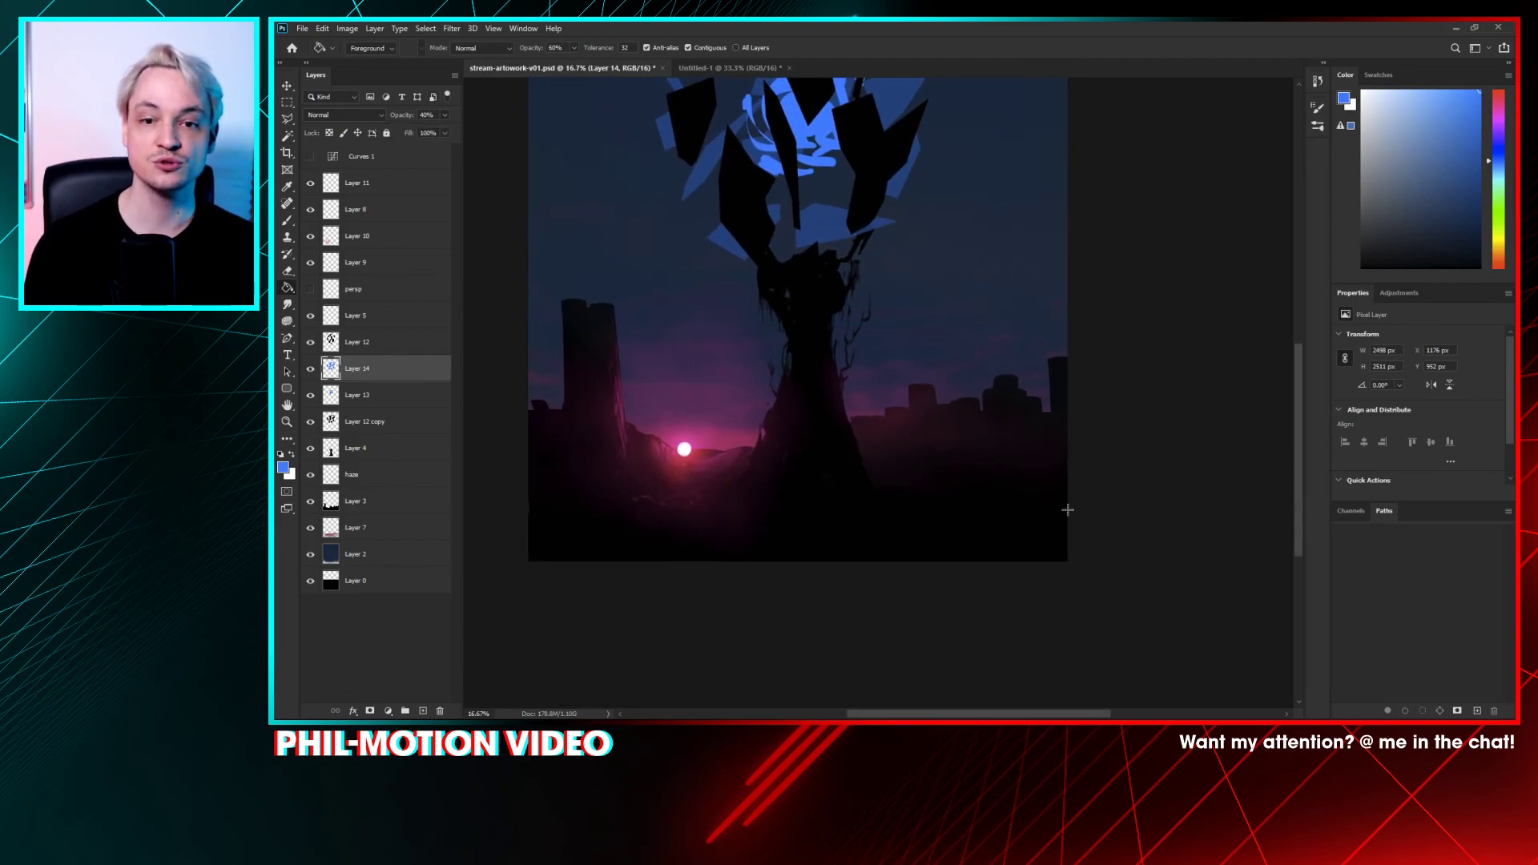
drag(779, 403, 783, 496)
key(ctrl+minus)
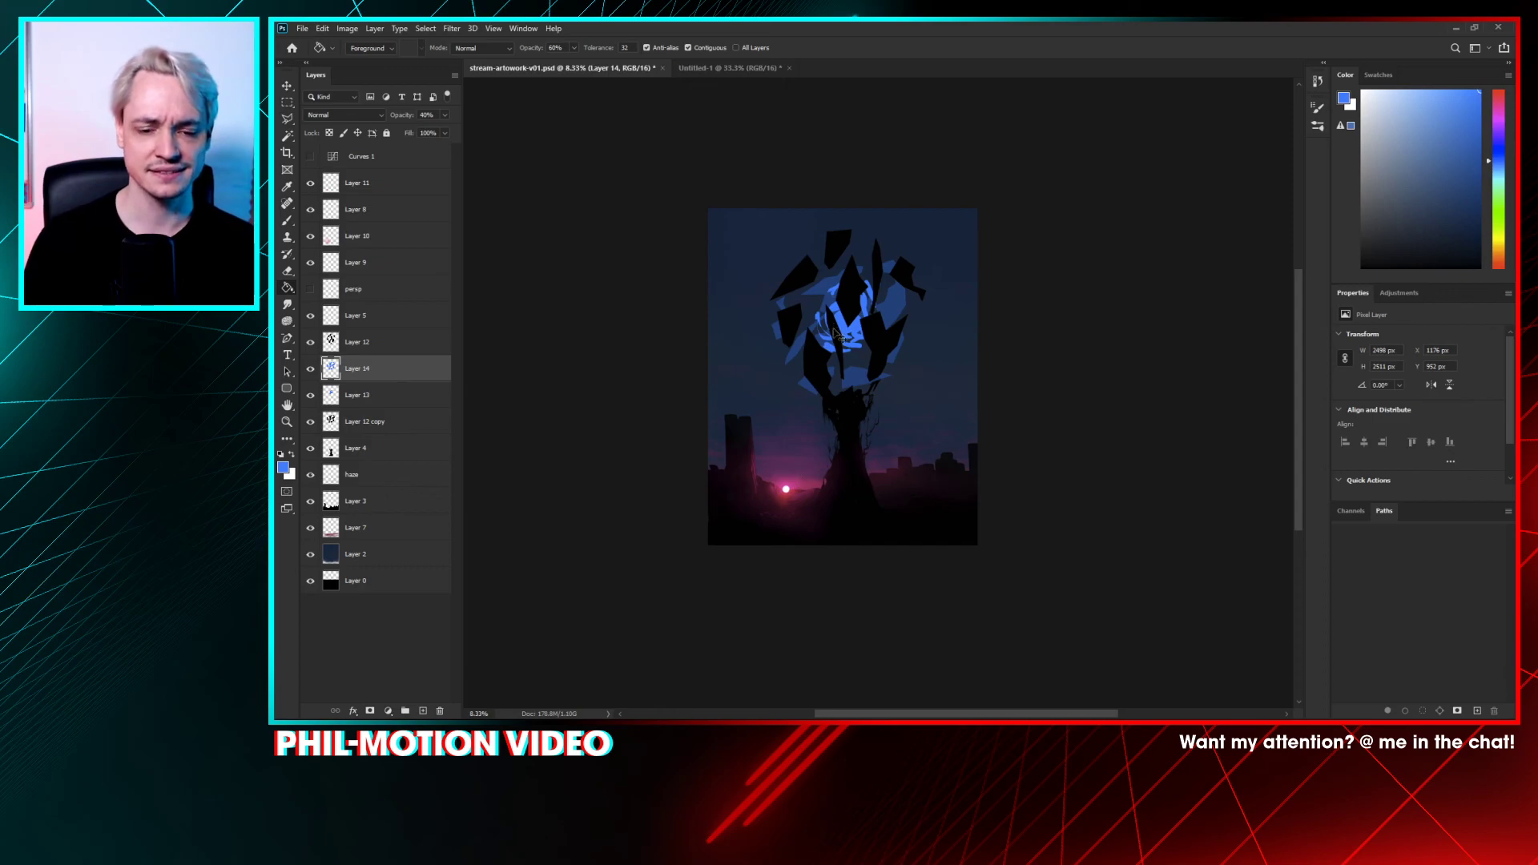
key(ctrl+plus)
key(ctrl+plus)
drag(784, 405, 800, 397)
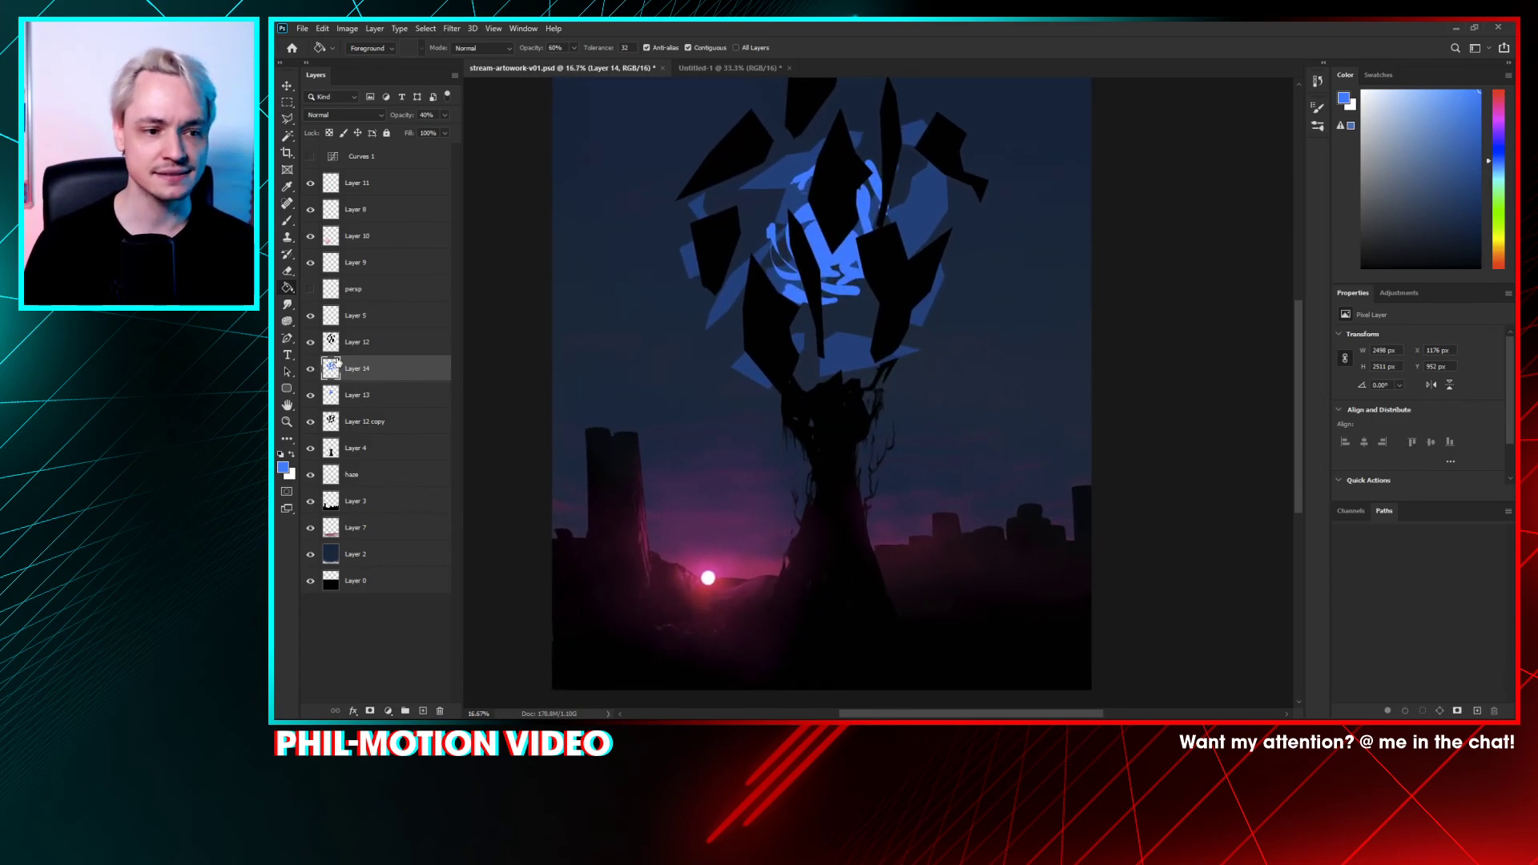
- Hide Layer 14, Layer 13 and Layer 12 copy, keeping Layer 12 visible
click(311, 342)
click(311, 369)
click(311, 395)
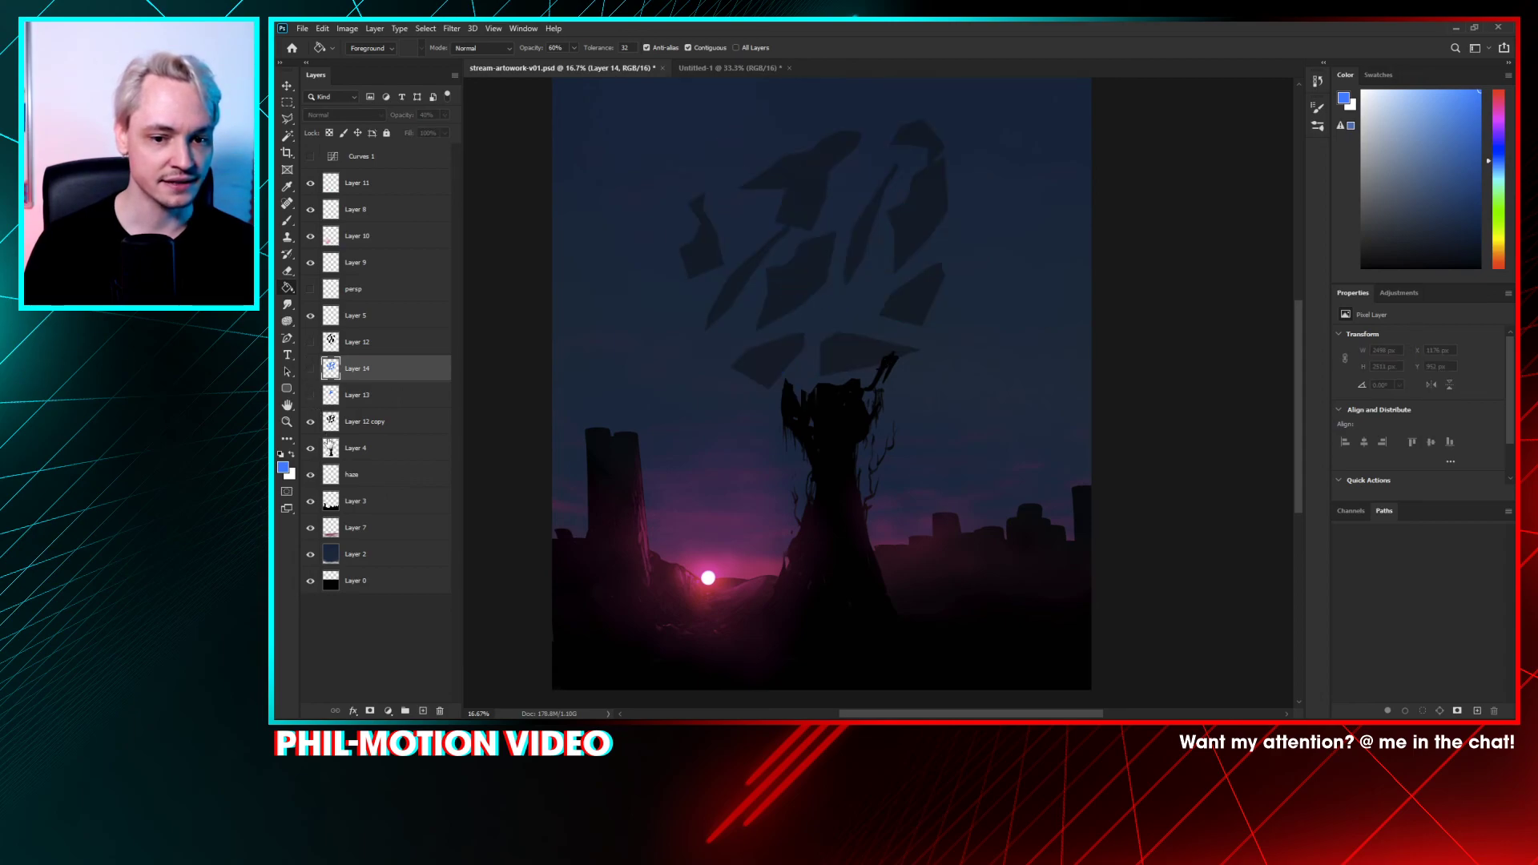
click(312, 422)
click(311, 423)
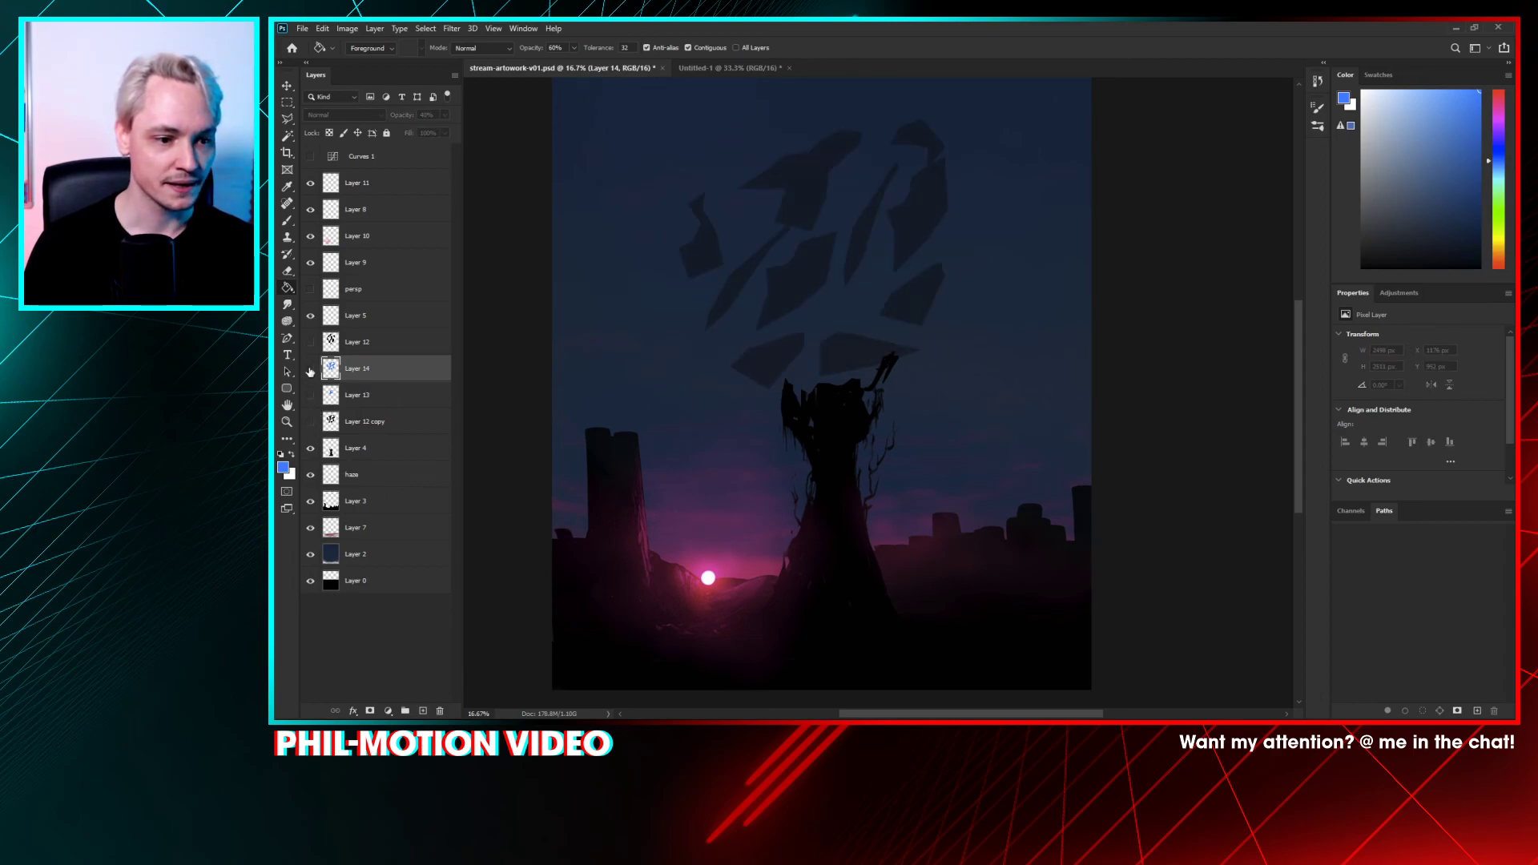
click(311, 342)
- Move Layer 12 directly above Layer 4 and merge it down into Layer 4
click(348, 350)
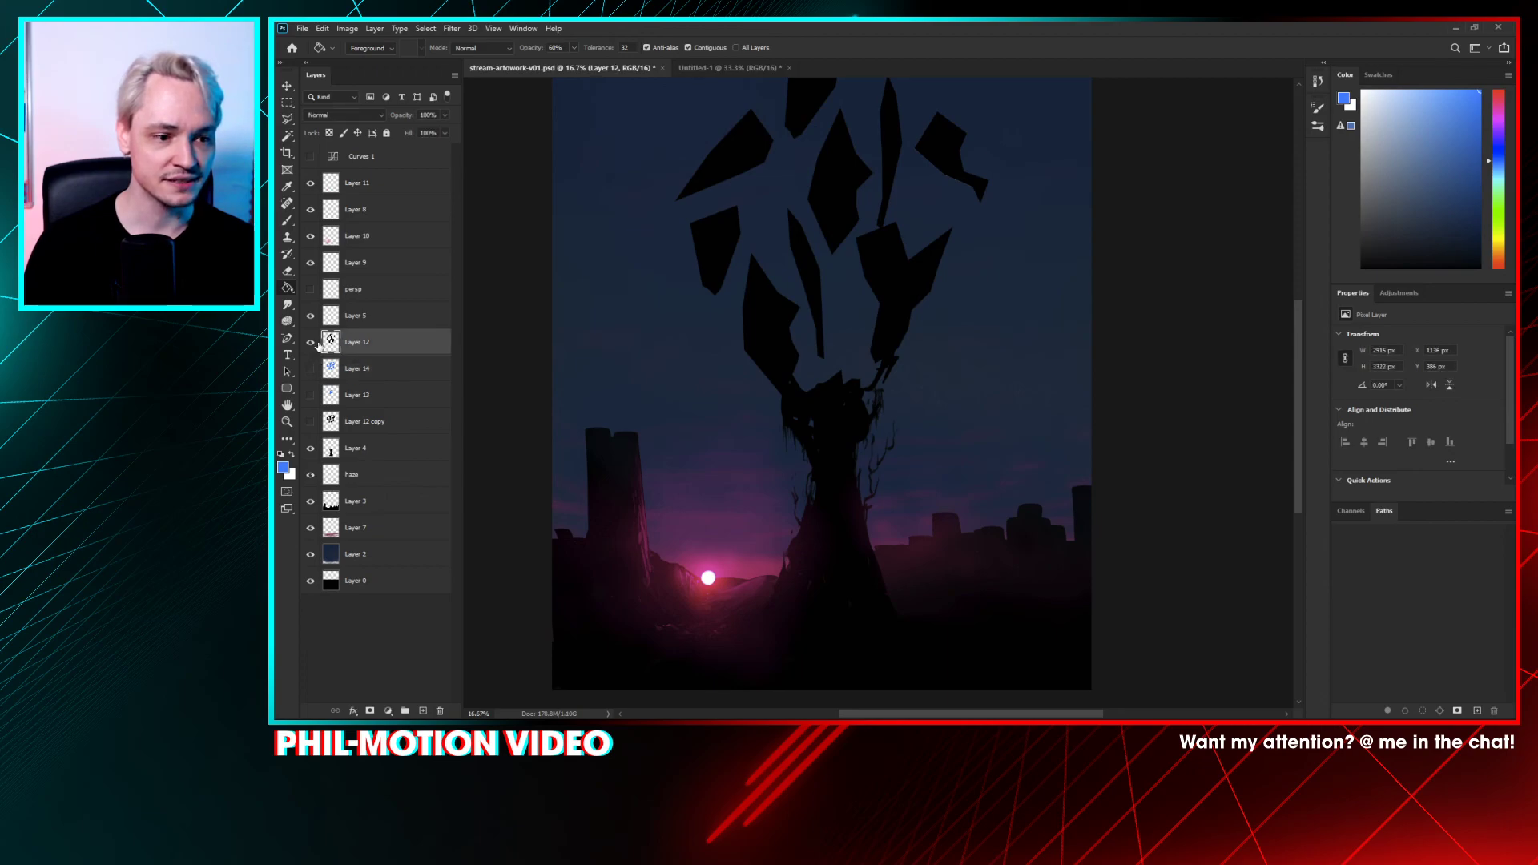
drag(359, 344, 355, 428)
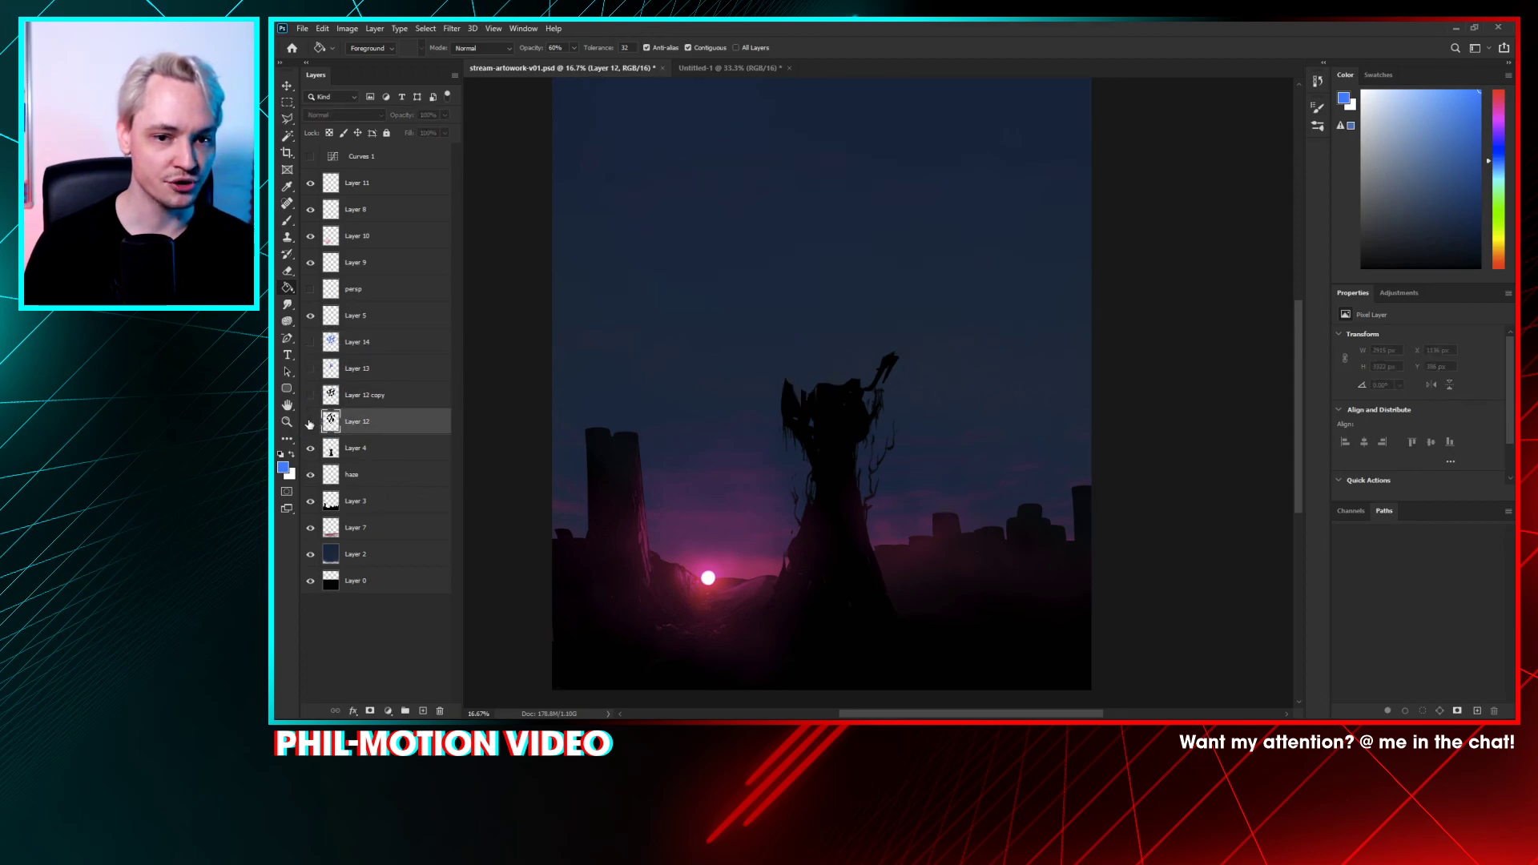
key(ctrl+e)
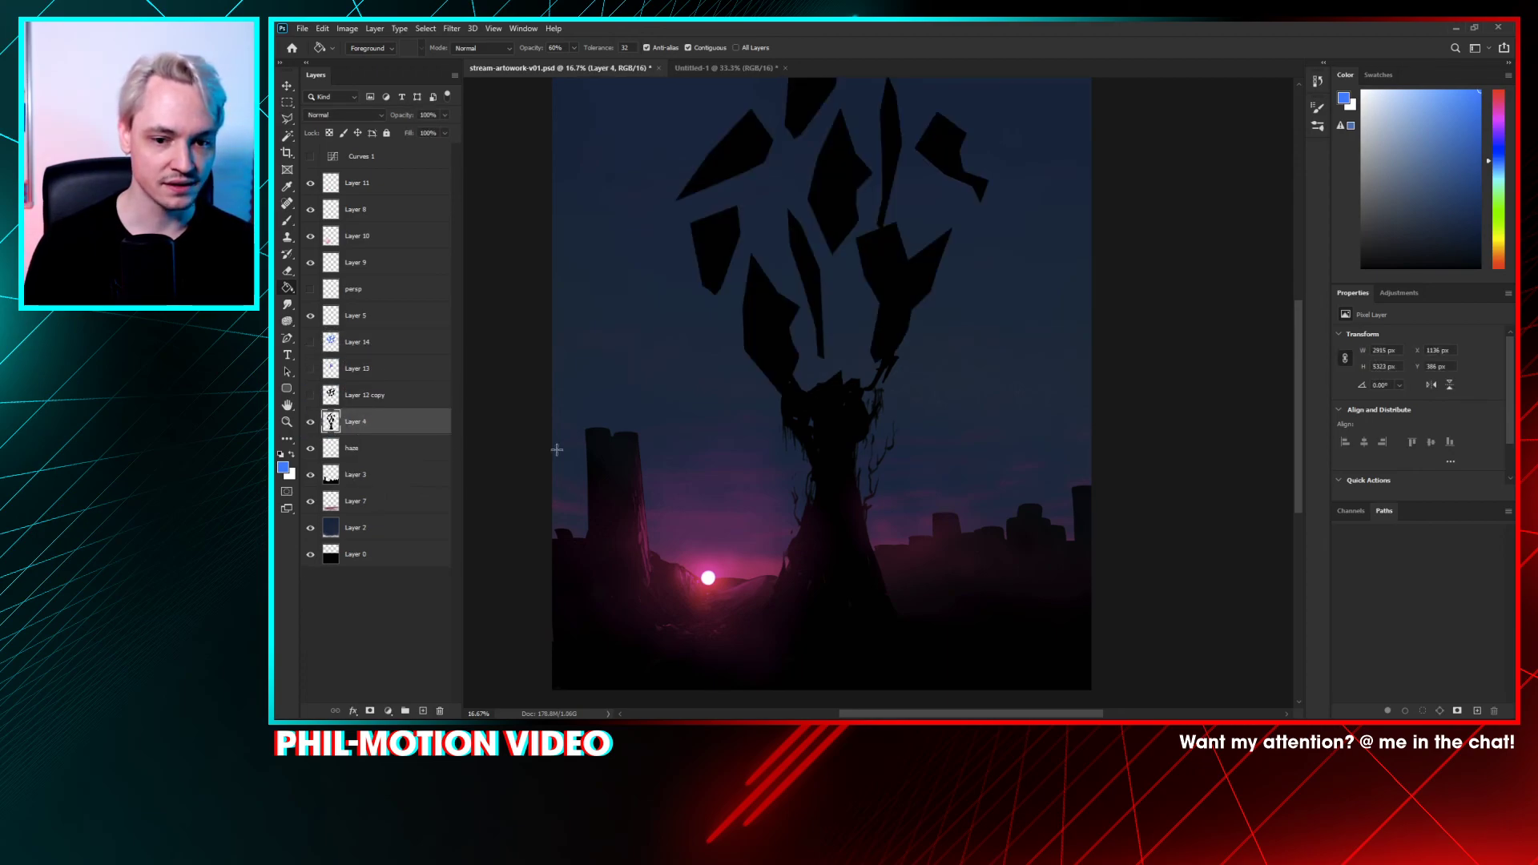
- With a chunky rock-shaped brush in black on Layer 4, paint small rubble where the lower-left shard meets the tower's broken rim
scroll(790, 438, up, 2)
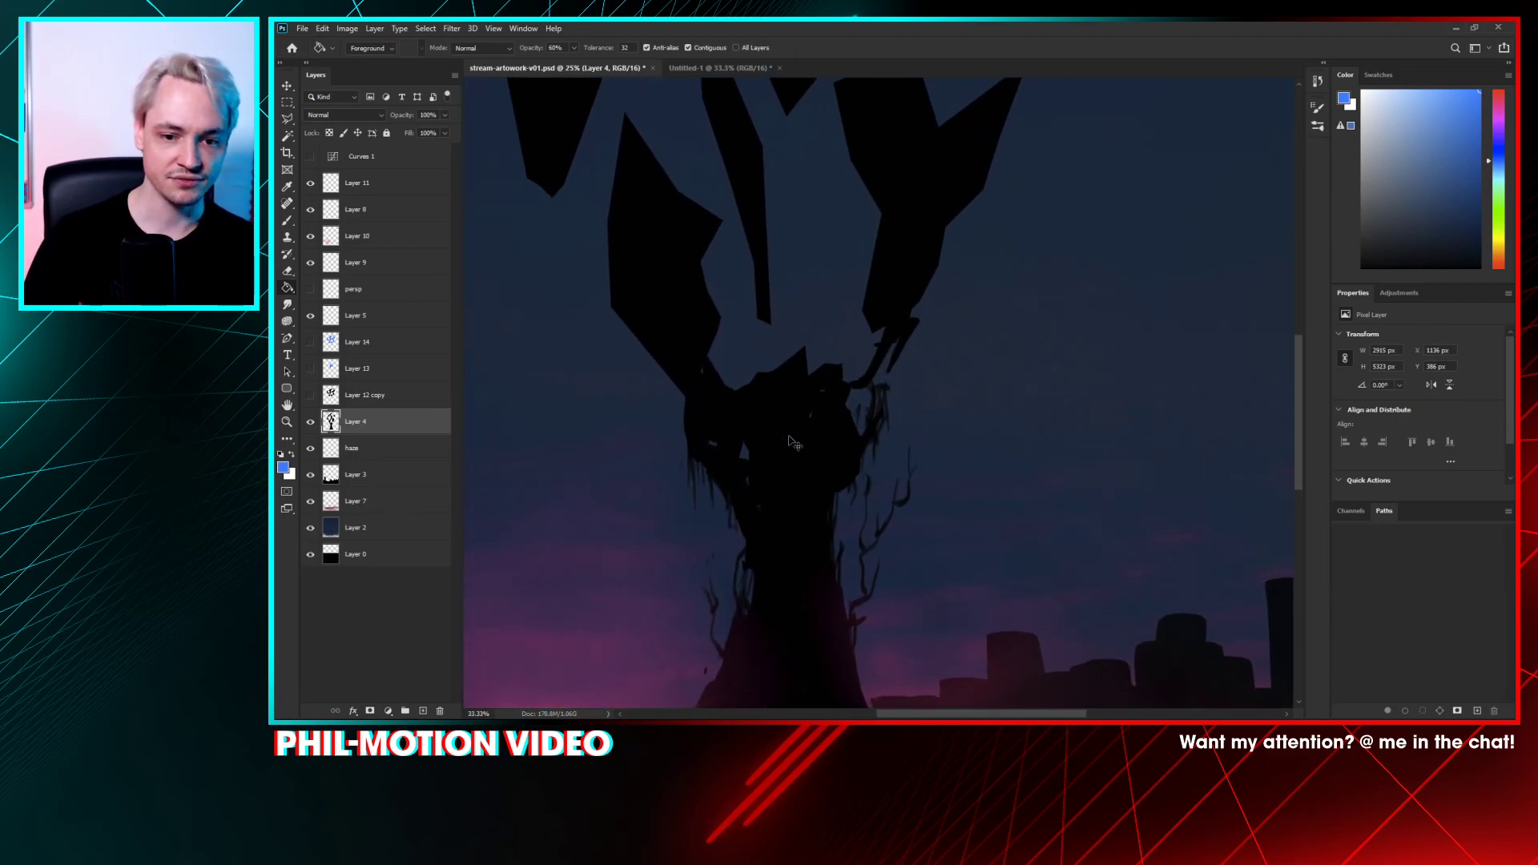
key(b)
key(d)
right_click(840, 385)
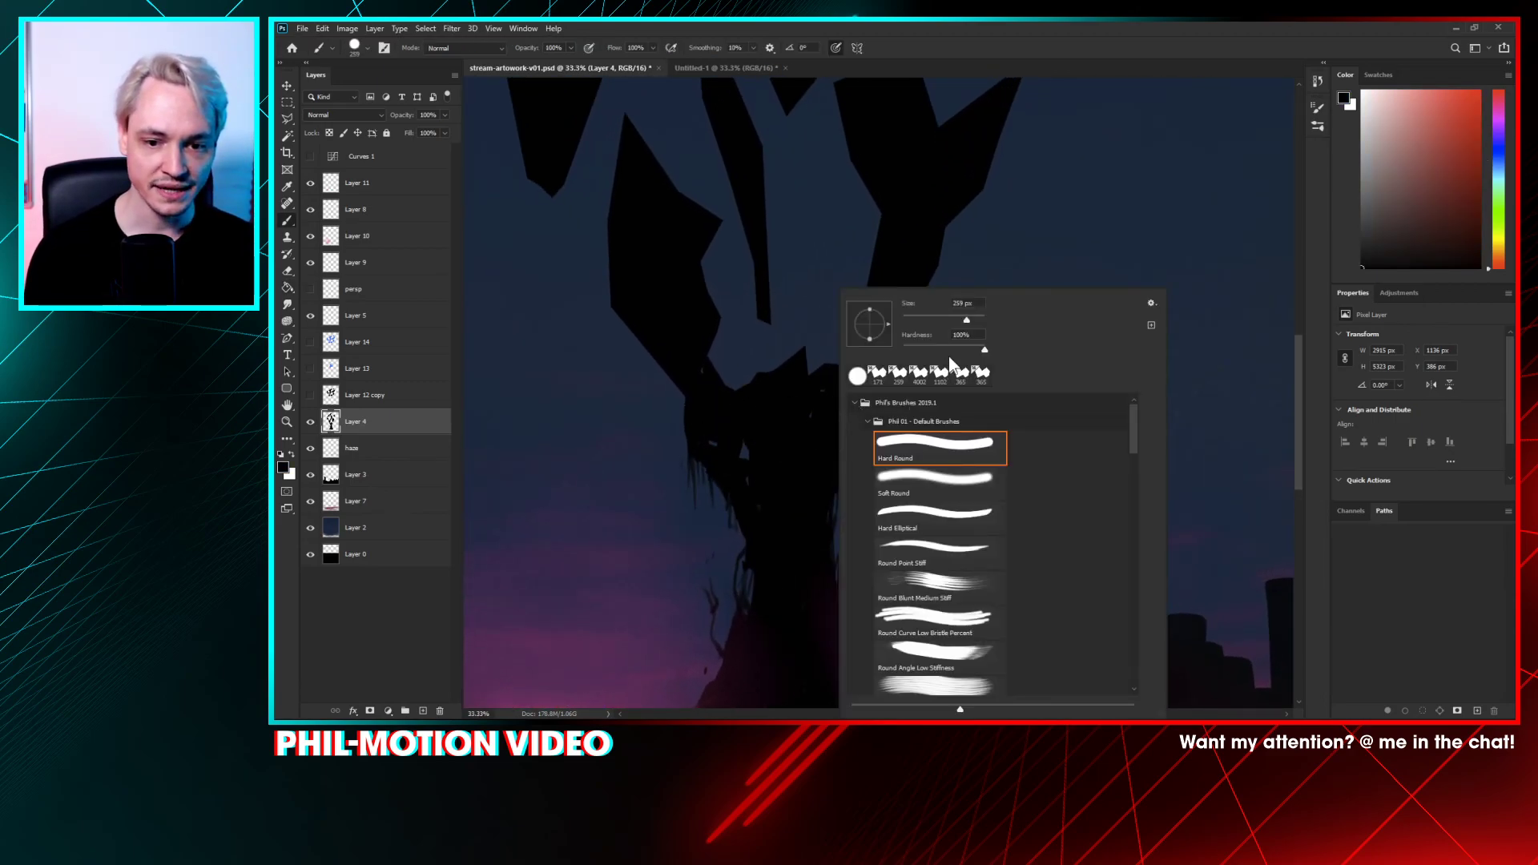
click(880, 374)
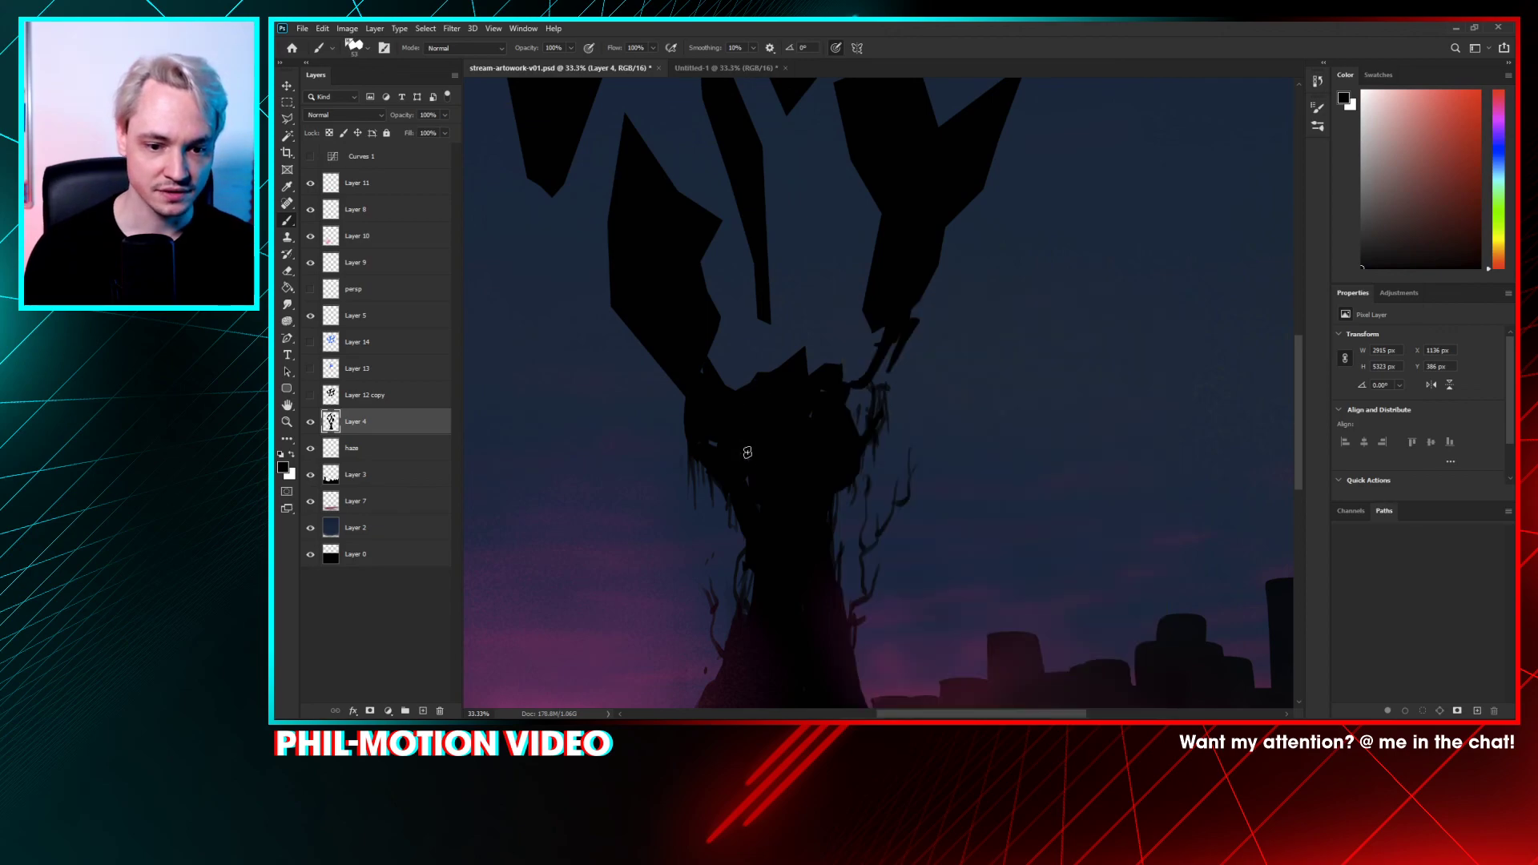
key(Return)
right_click(761, 401)
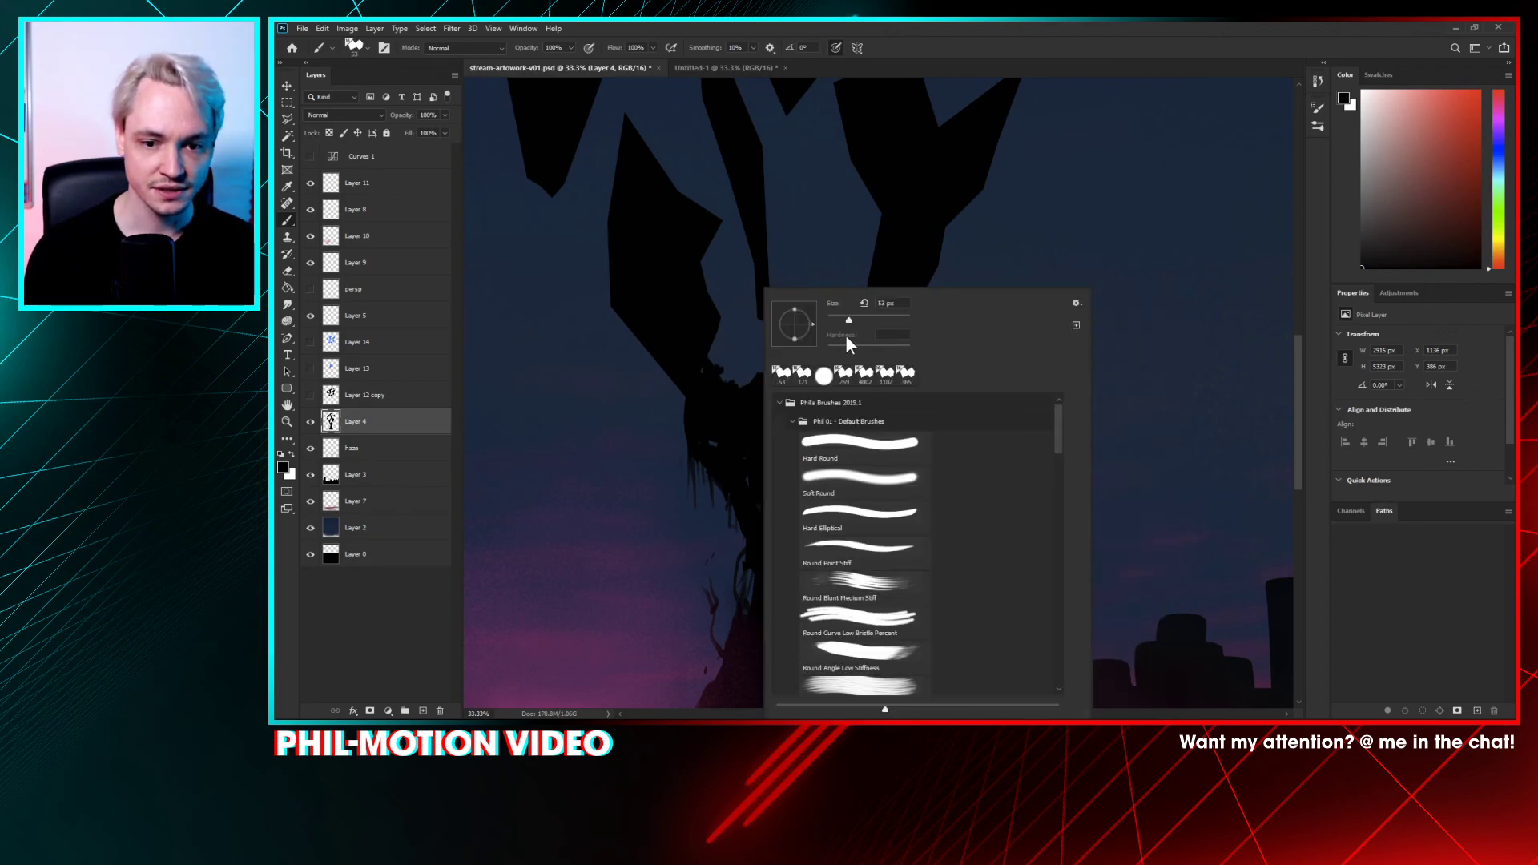
key(Return)
drag(709, 355, 753, 382)
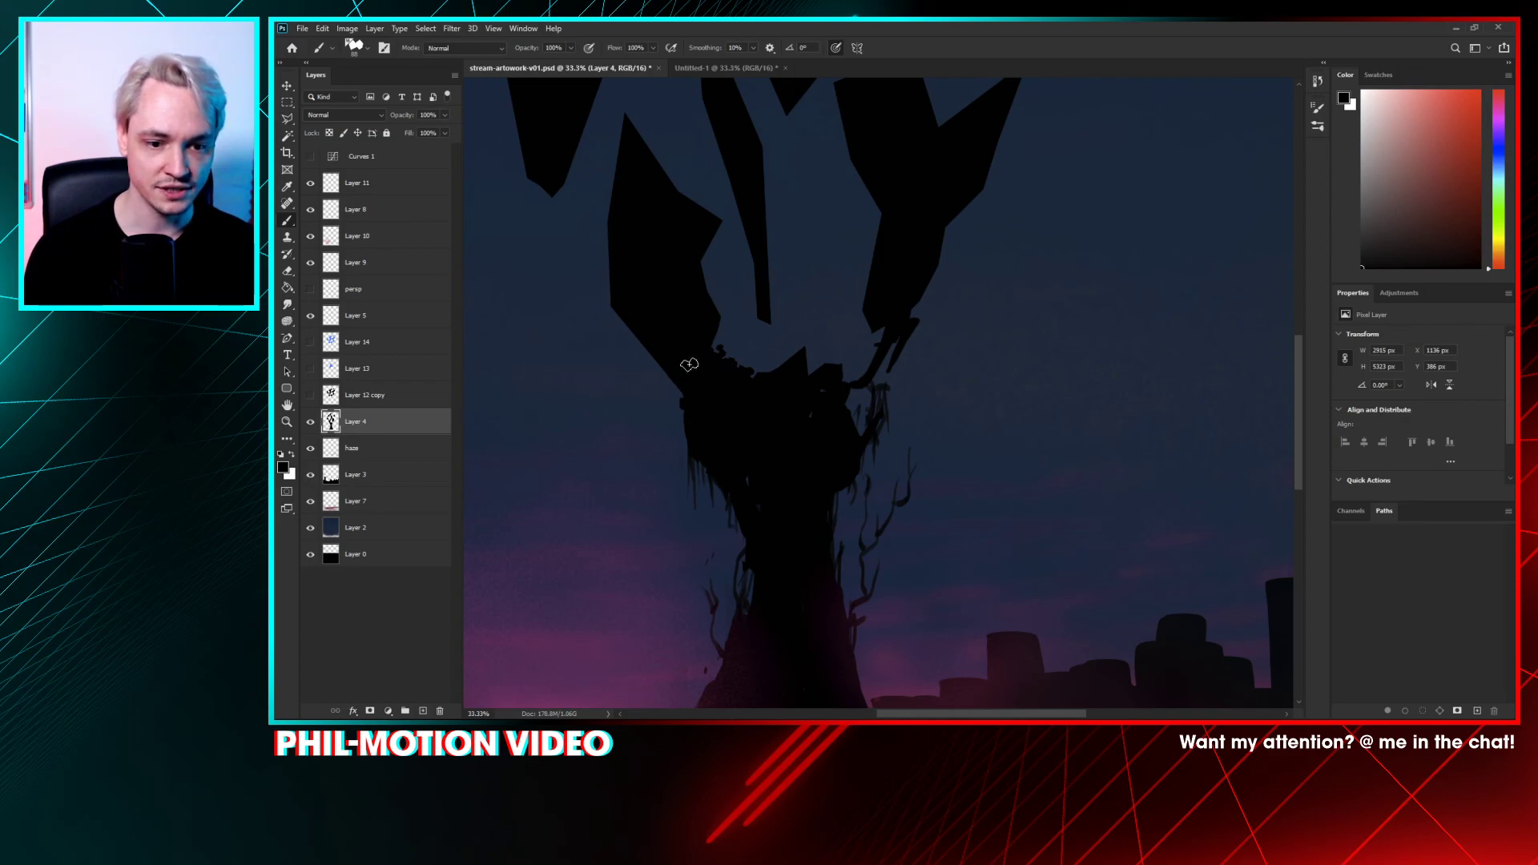
- Enlarge the rock brush and build up rough rubble across the rest of the tower's broken rim
right_click(828, 377)
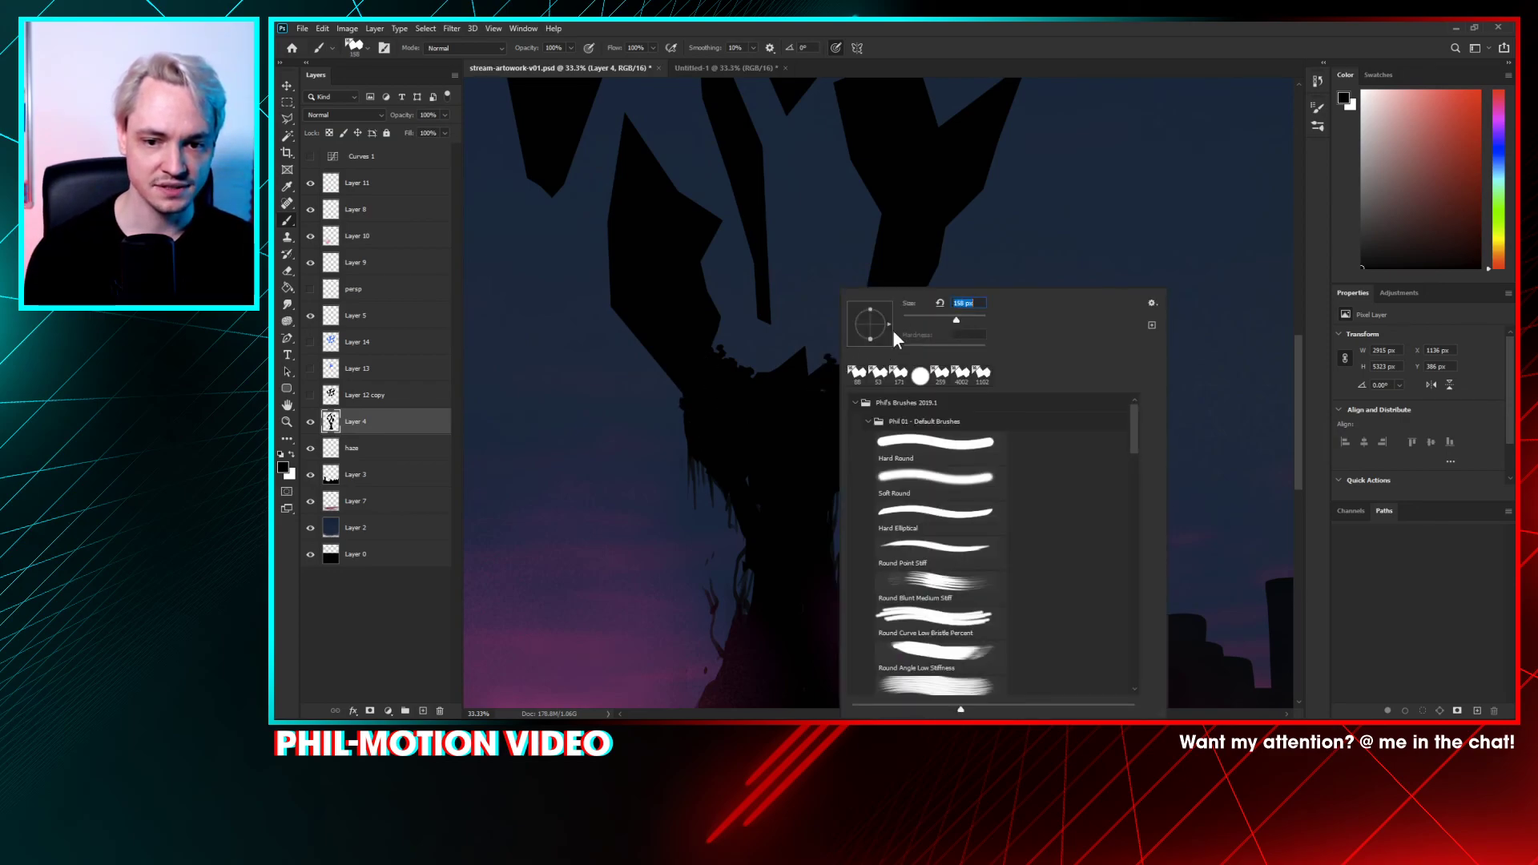
key(Return)
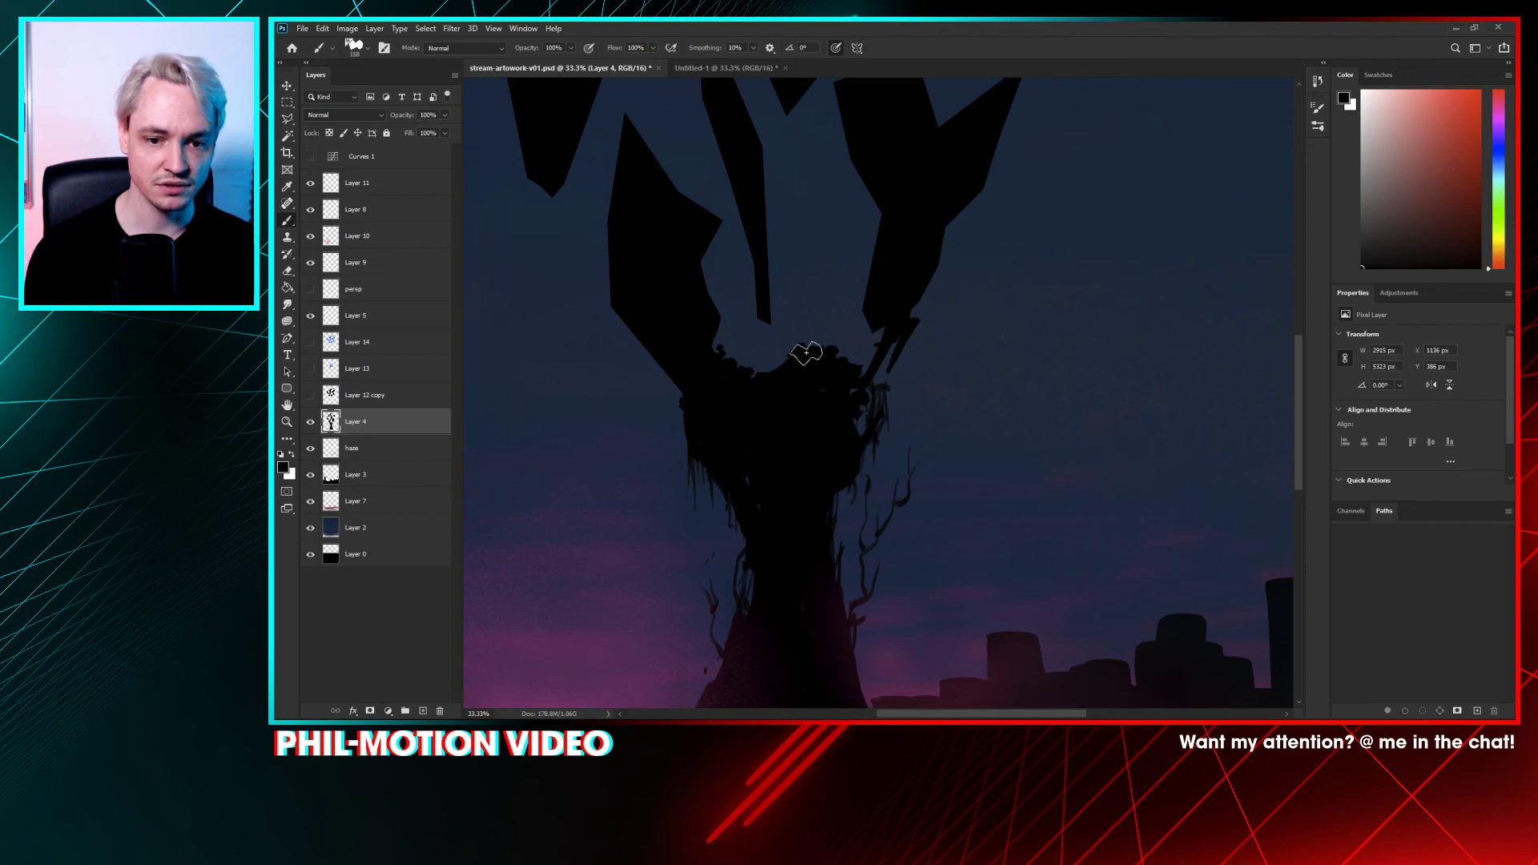
mouse_move(806, 352)
mouse_down()
mouse_move(746, 373)
mouse_move(809, 336)
mouse_move(843, 378)
mouse_move(844, 438)
mouse_move(818, 391)
mouse_move(816, 335)
mouse_move(852, 370)
mouse_move(824, 340)
mouse_up()
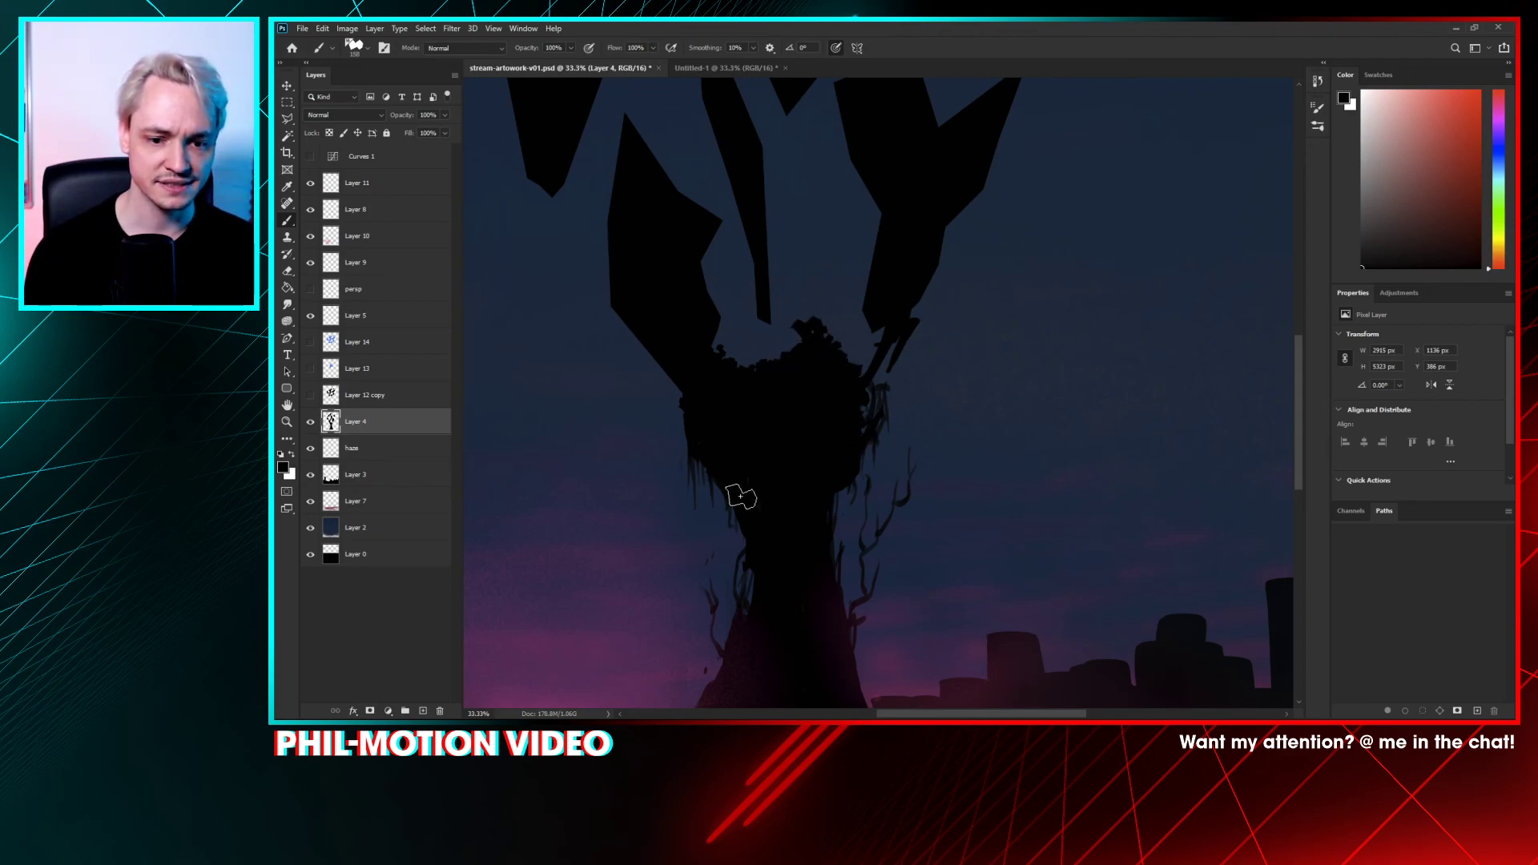
- Roughen the lower-left shard's inner edge, the upper-left shard's underside and the small left shard's edges with black rock chunks
drag(752, 382, 794, 490)
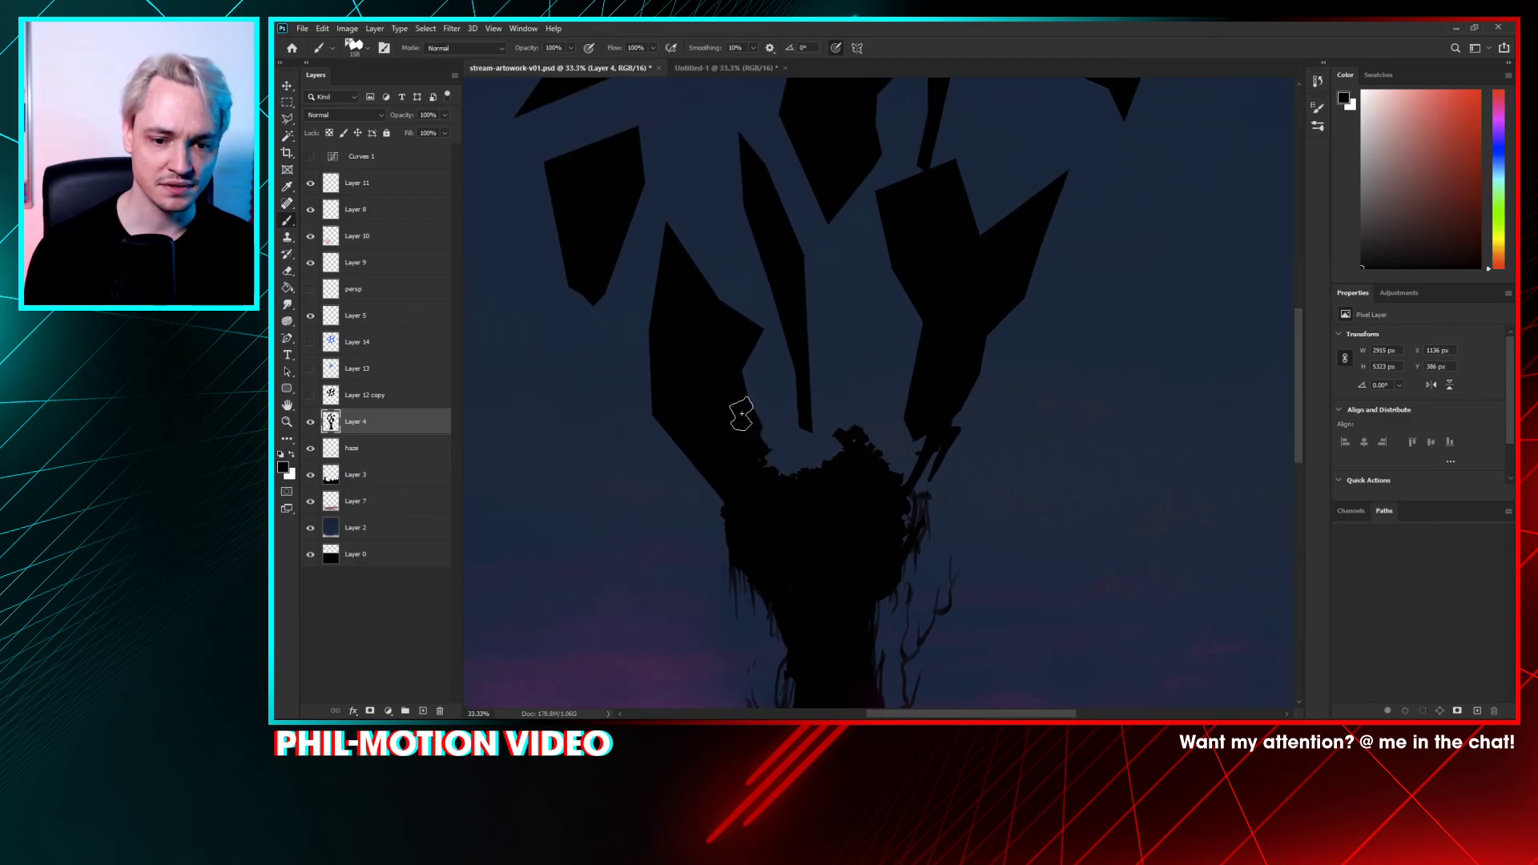
mouse_move(742, 414)
mouse_down()
mouse_move(731, 379)
mouse_move(754, 340)
mouse_move(696, 267)
mouse_up()
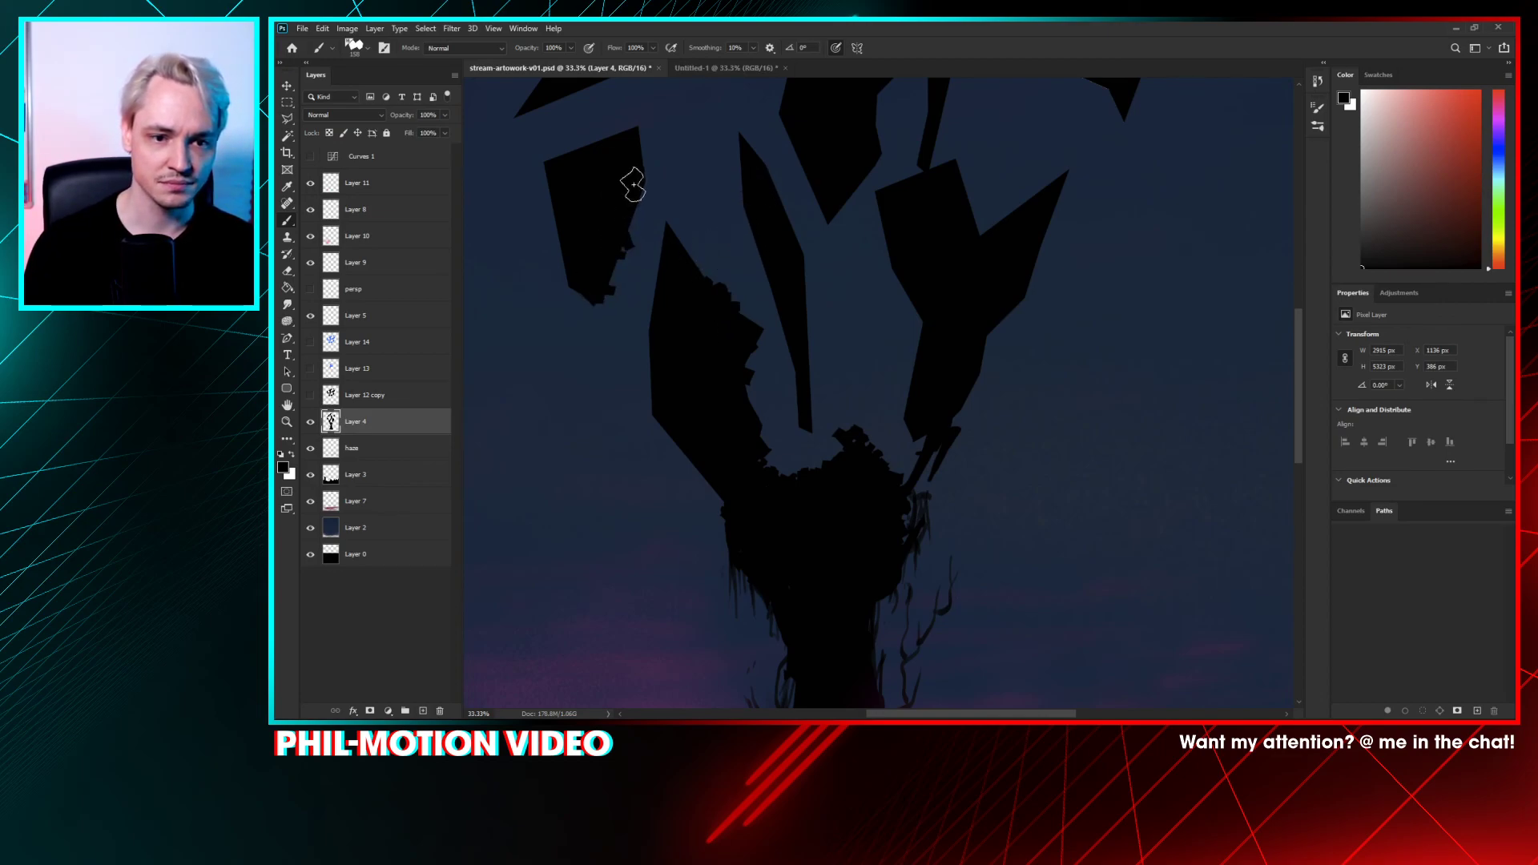
scroll(572, 288, up, 3)
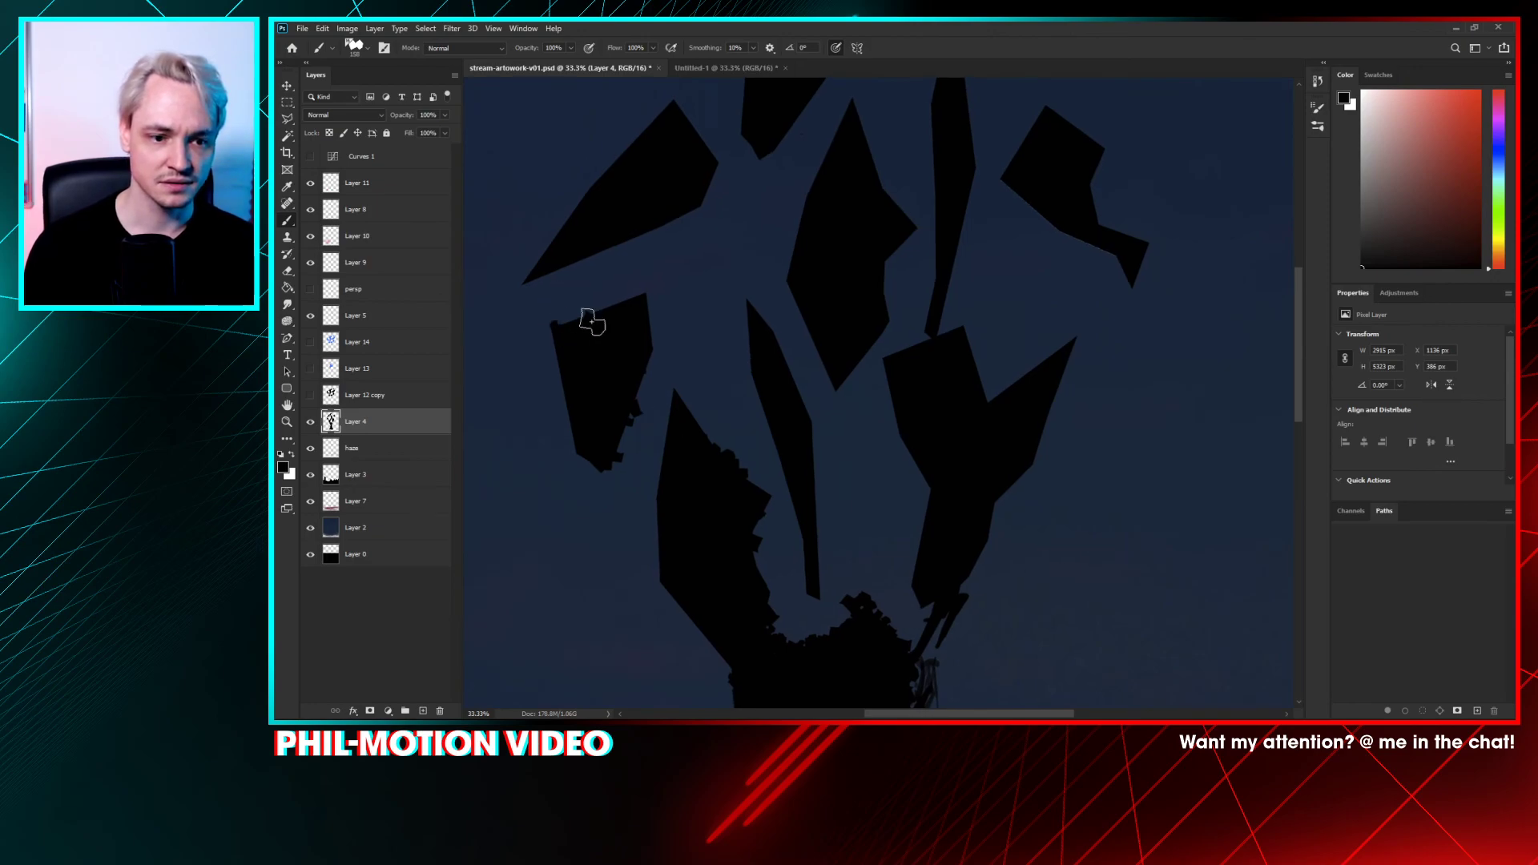
mouse_move(614, 314)
mouse_down()
mouse_move(639, 361)
mouse_move(599, 244)
mouse_move(533, 274)
mouse_move(666, 198)
mouse_move(608, 236)
mouse_move(690, 215)
mouse_up()
drag(597, 246, 568, 270)
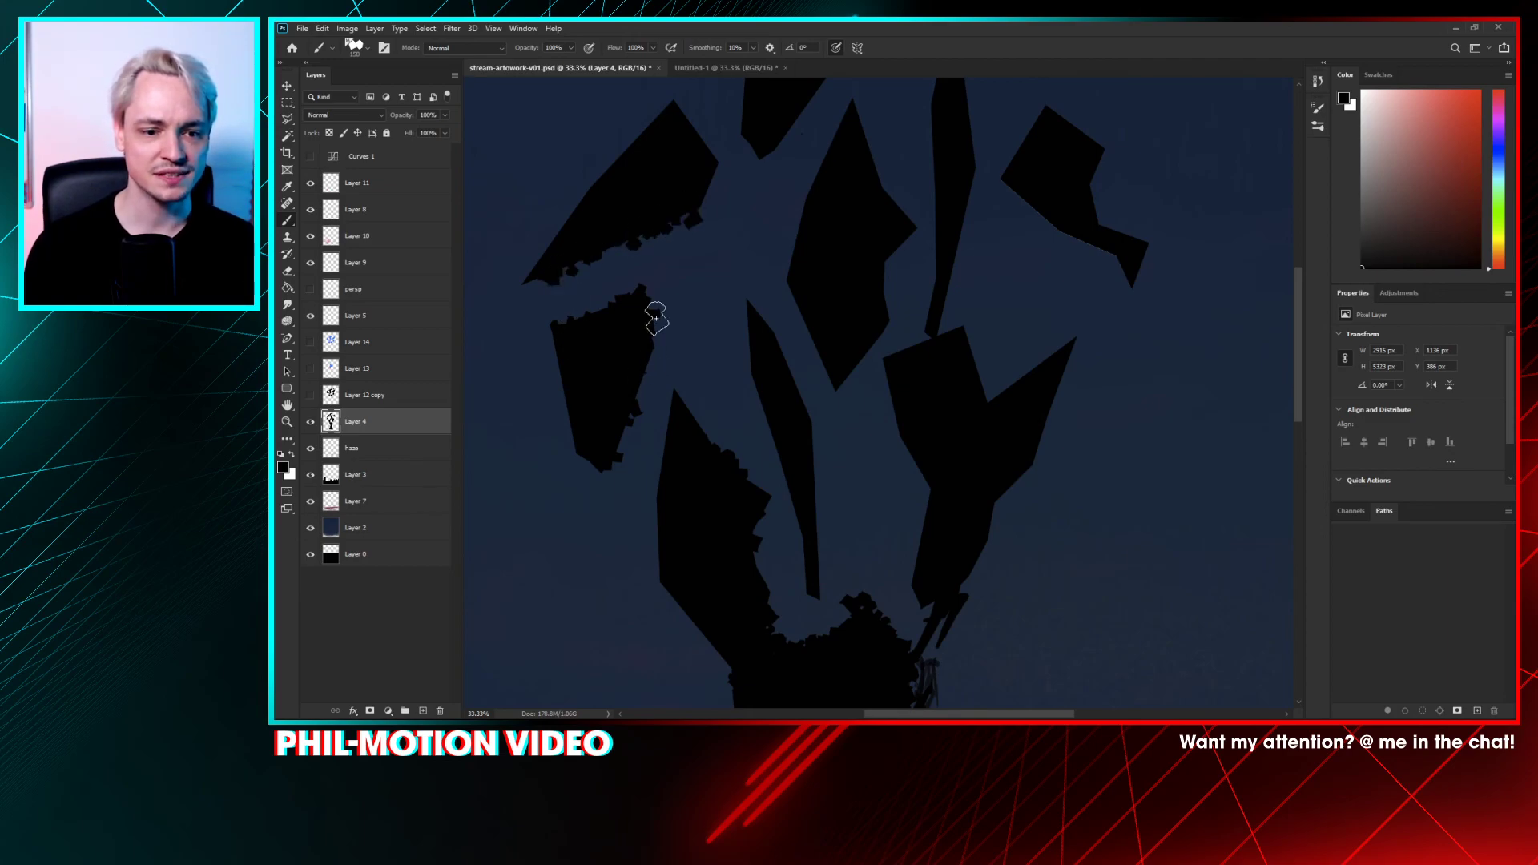
mouse_move(570, 324)
mouse_down()
mouse_move(611, 302)
mouse_move(646, 316)
mouse_move(598, 309)
mouse_up()
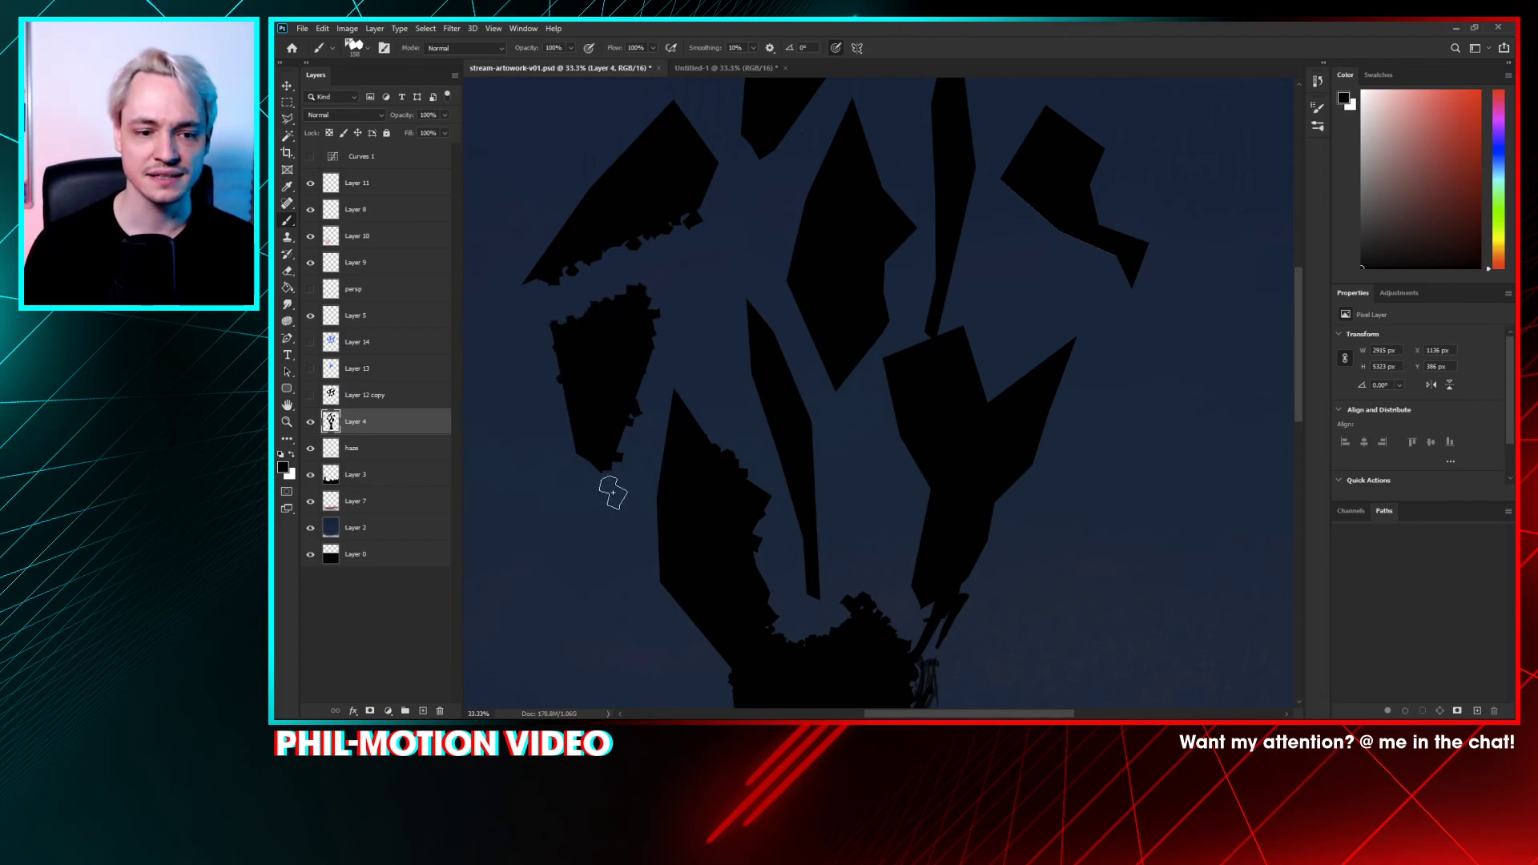
- Add more black rock chunks down the outer left edge of the small left shard
drag(617, 364, 727, 306)
key(ctrl+plus)
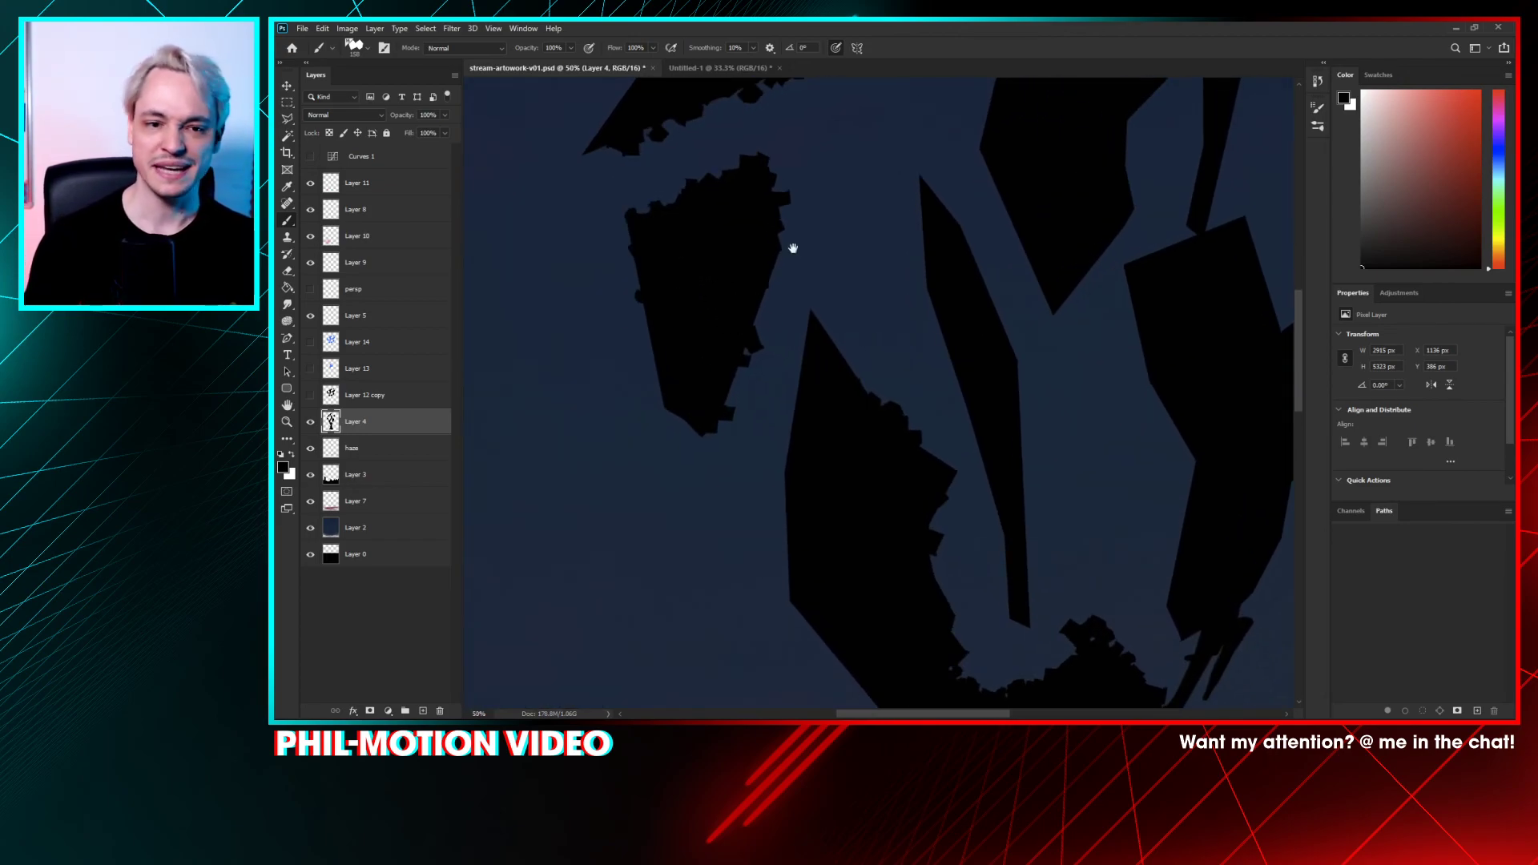
drag(791, 247, 843, 296)
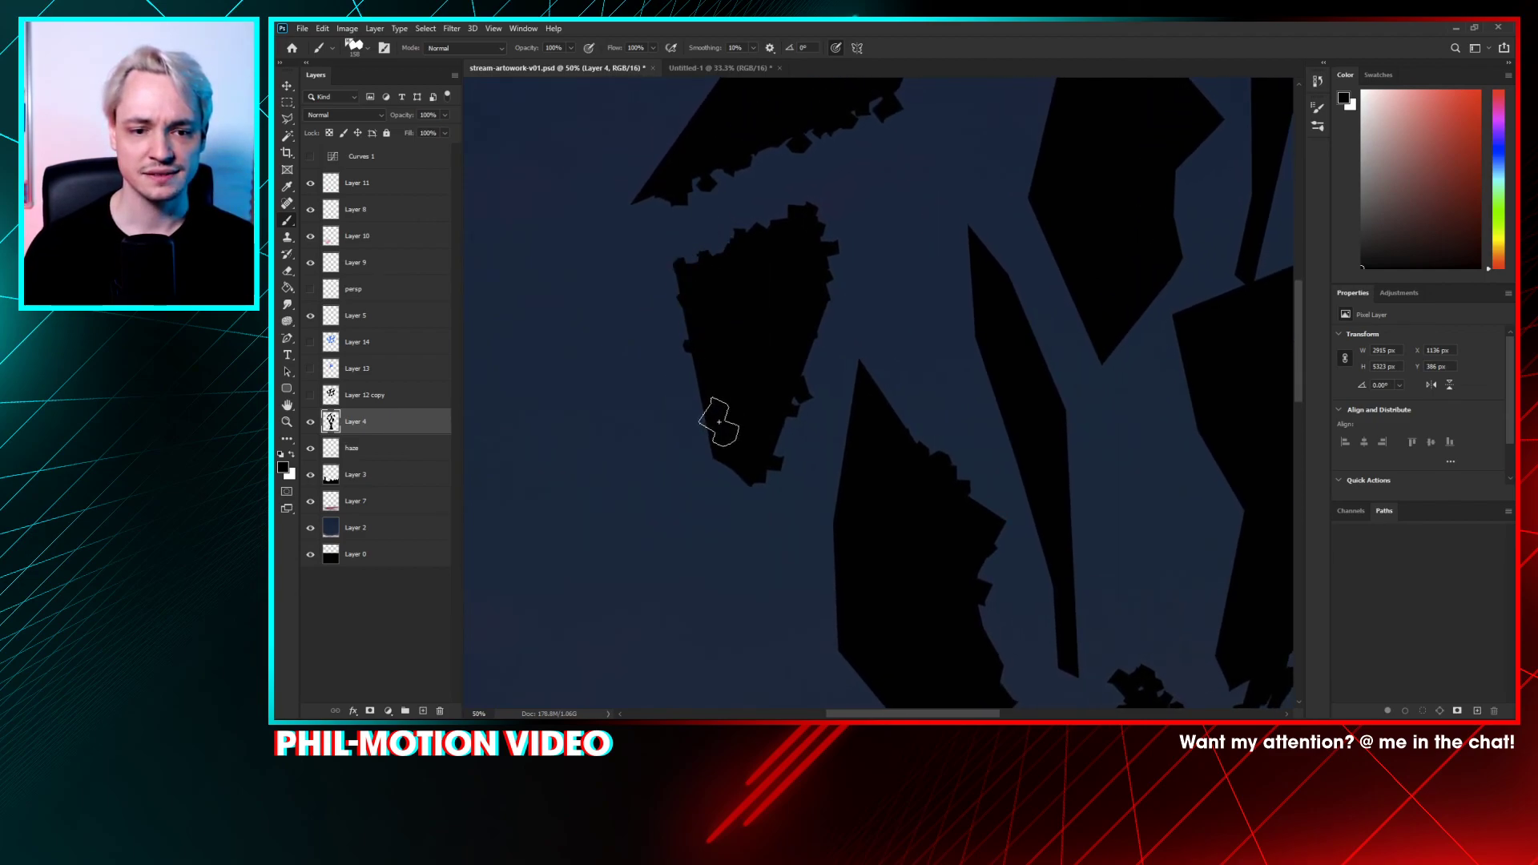
mouse_move(696, 379)
mouse_down()
mouse_move(681, 283)
mouse_move(728, 302)
mouse_up()
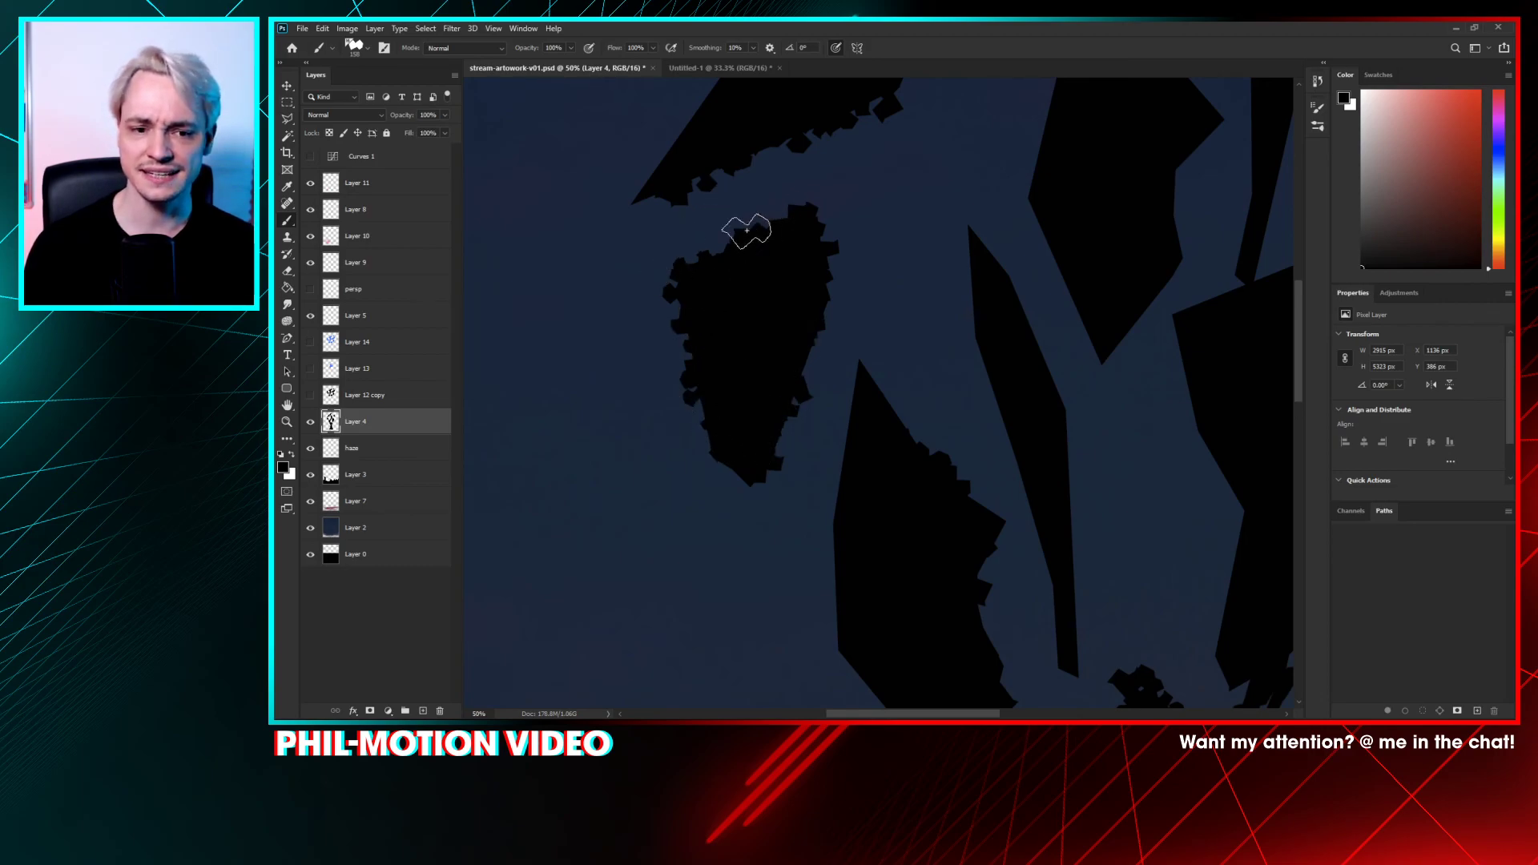
- Cut away the protruding chunks along the small left shard's left and right sides using Polygonal Lasso selections
click(287, 119)
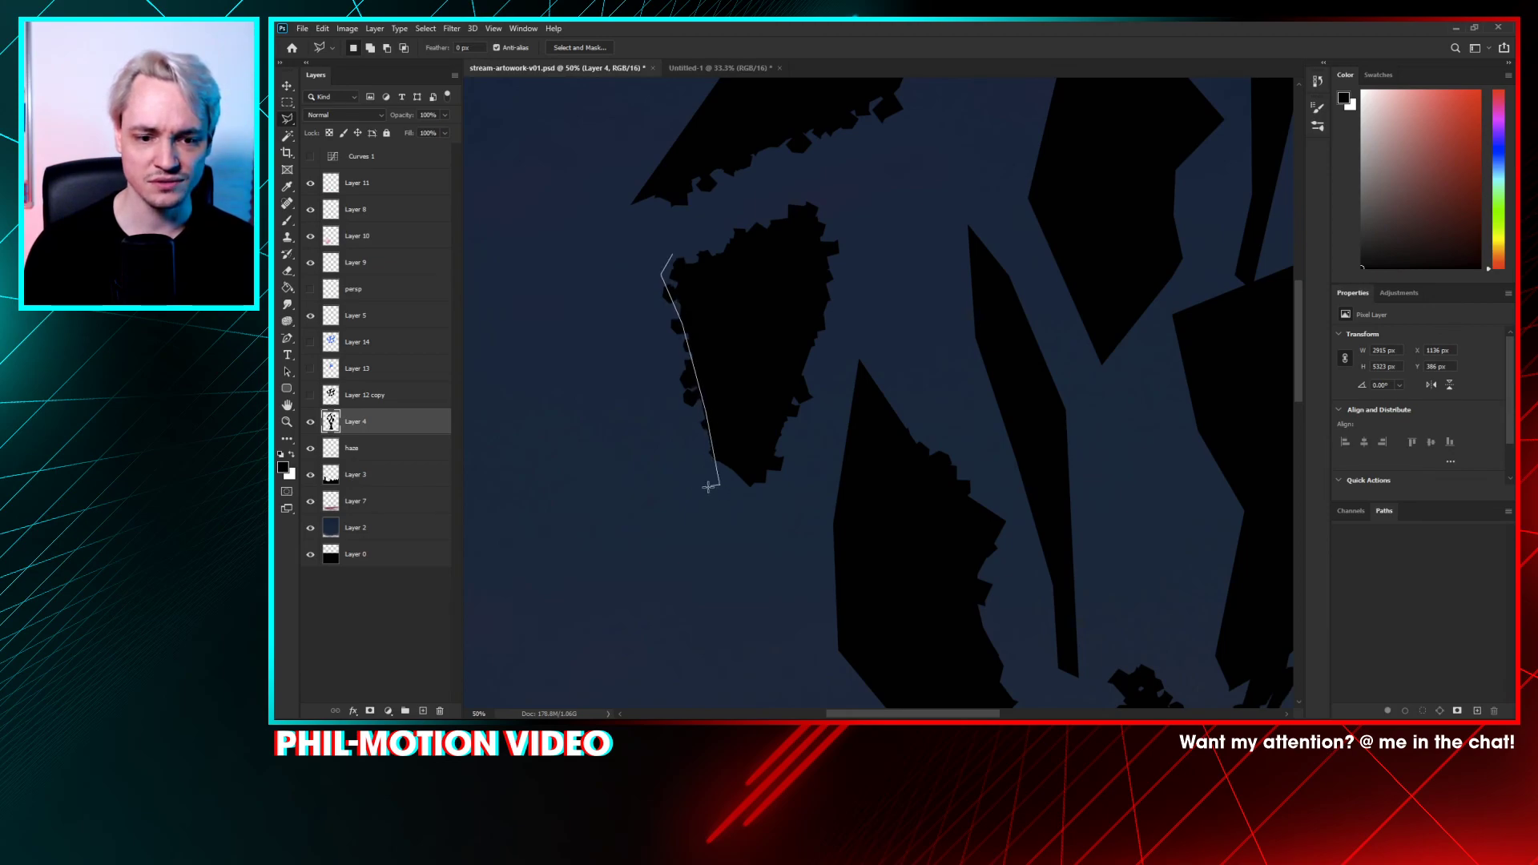
double_click(630, 265)
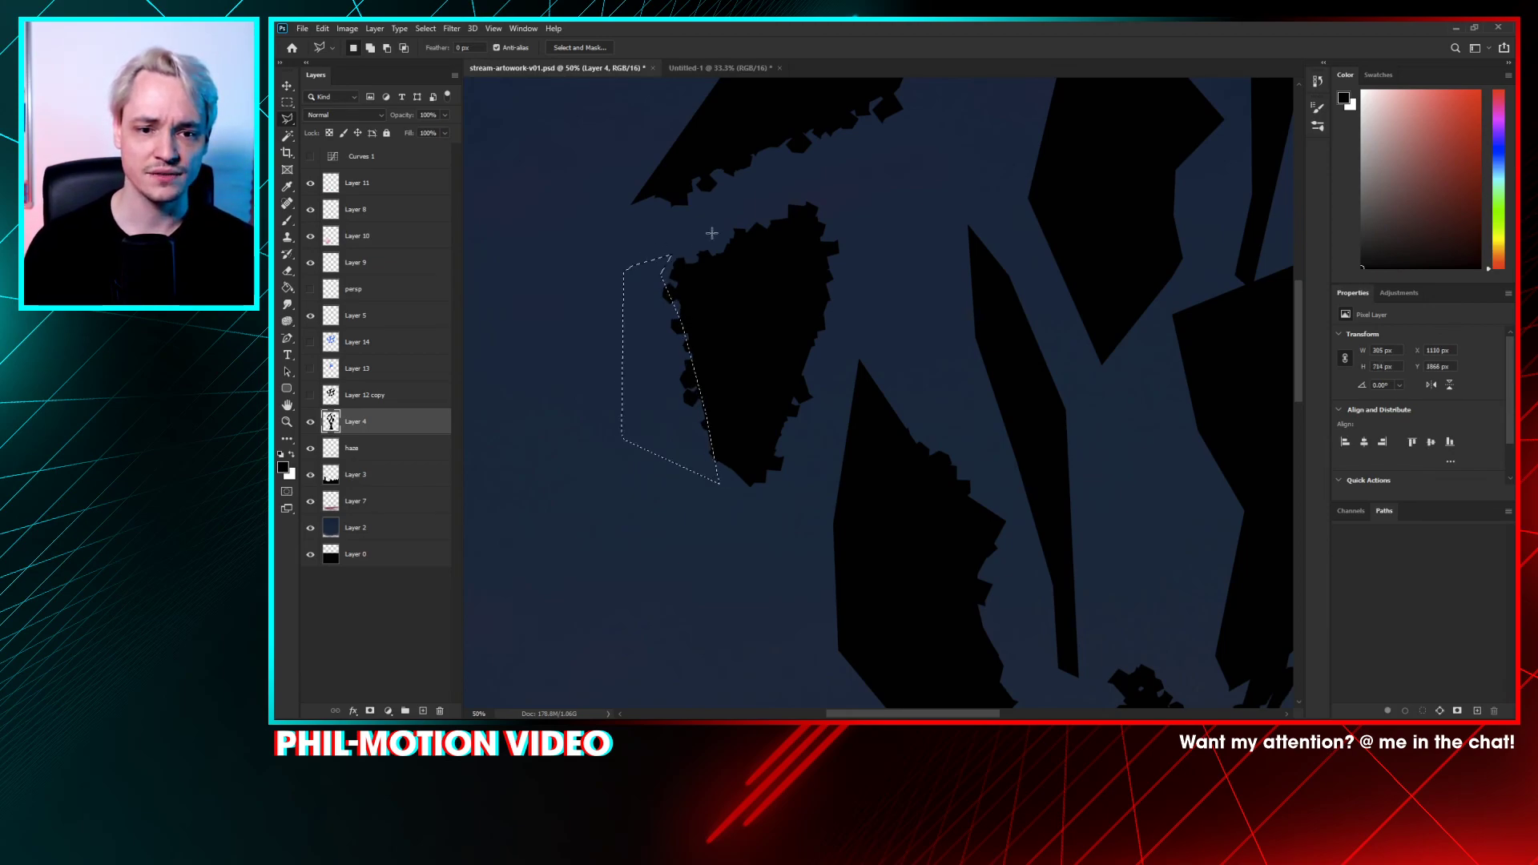
click(851, 243)
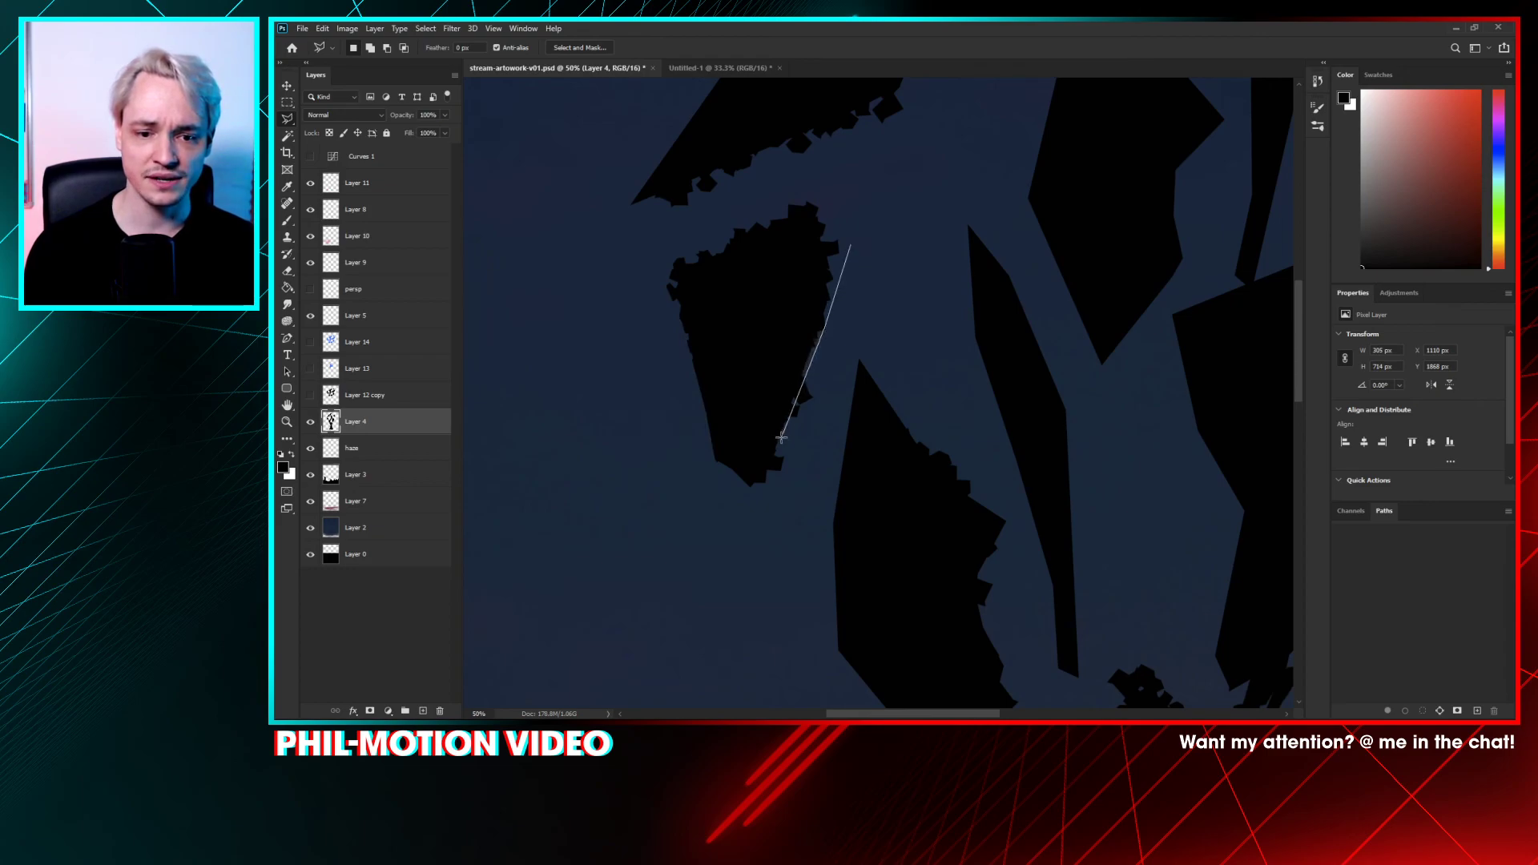
click(744, 527)
click(802, 484)
double_click(854, 305)
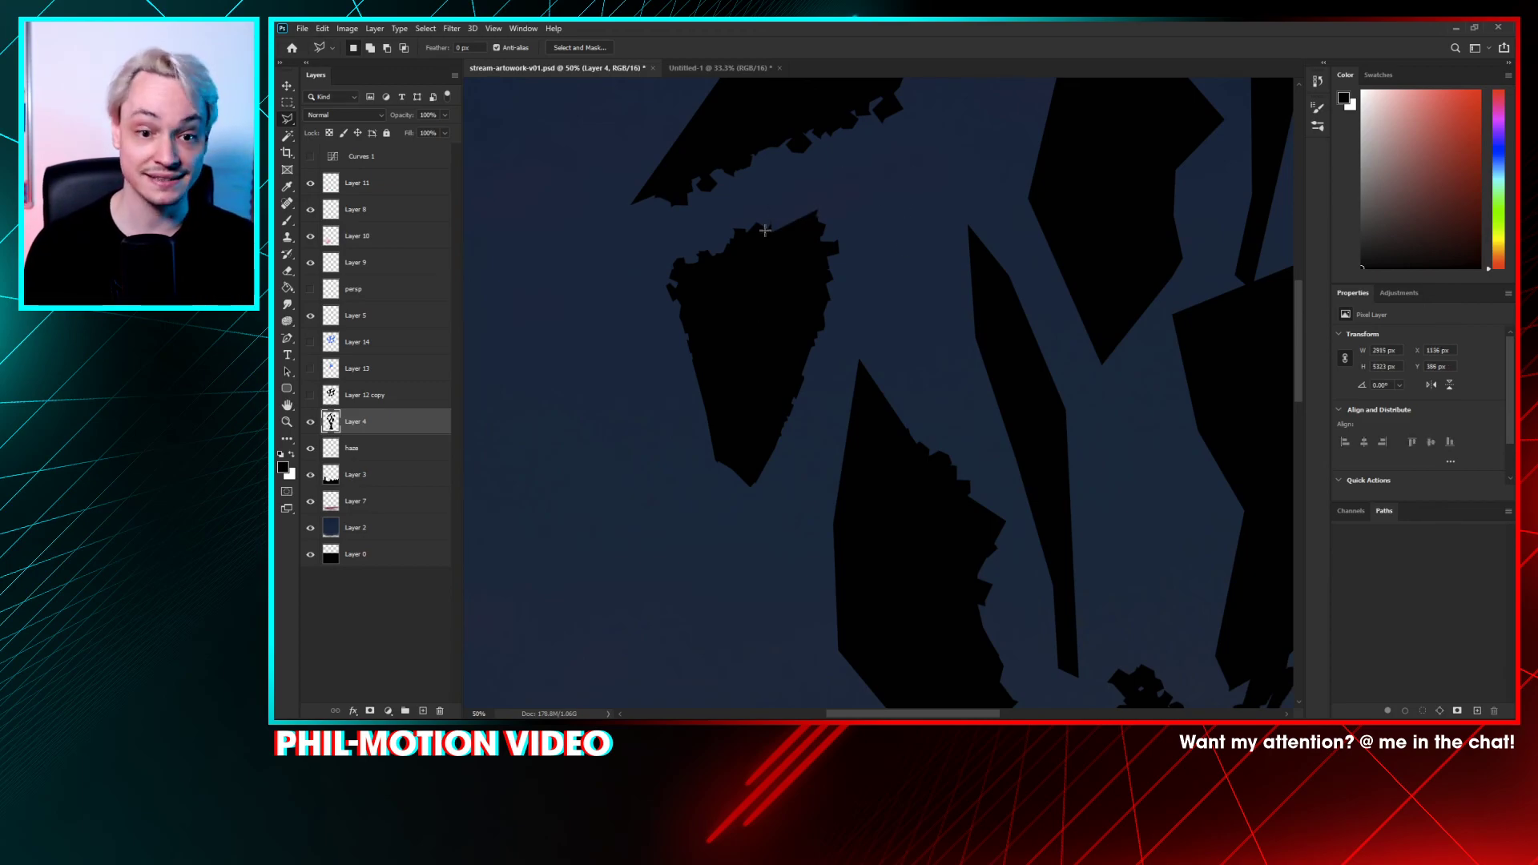
- Trim chunks along the small left shard's top edge with another polygonal selection, redoing the cut, and clear the selection
key(Escape)
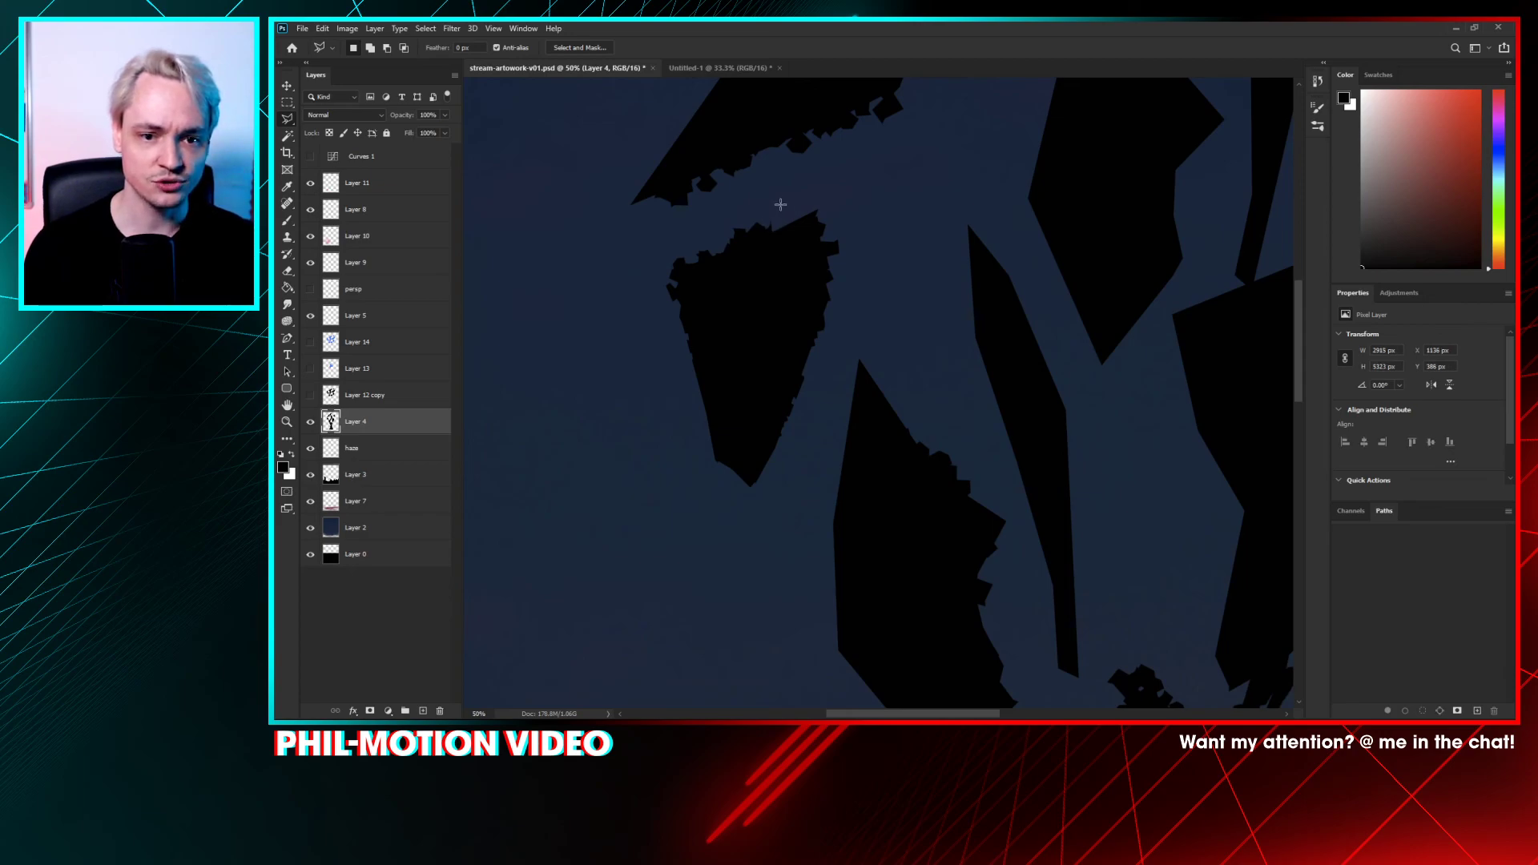
key(Delete)
key(ctrl+z)
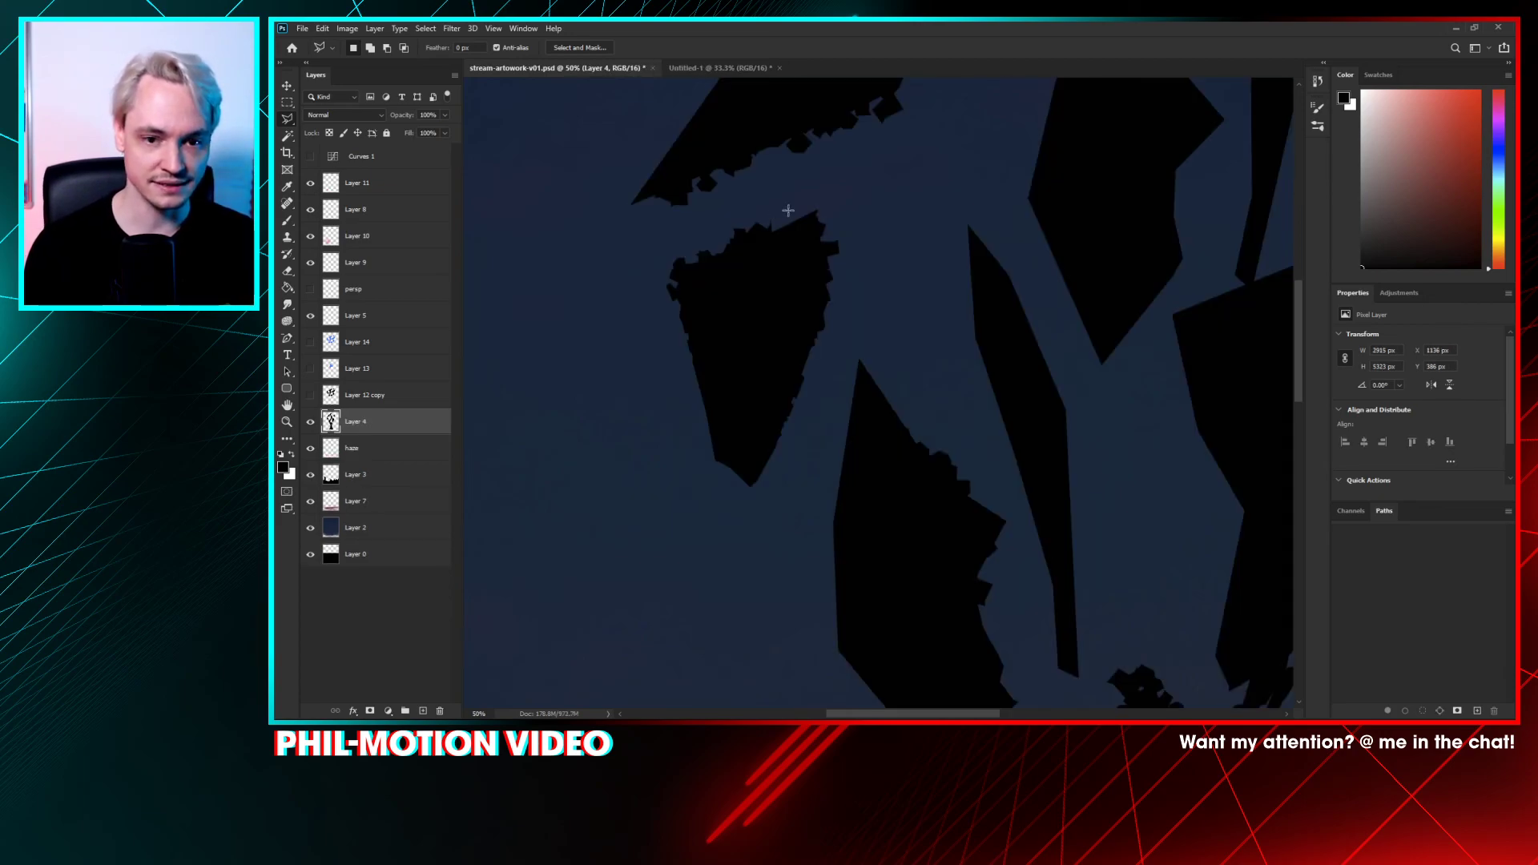
click(778, 205)
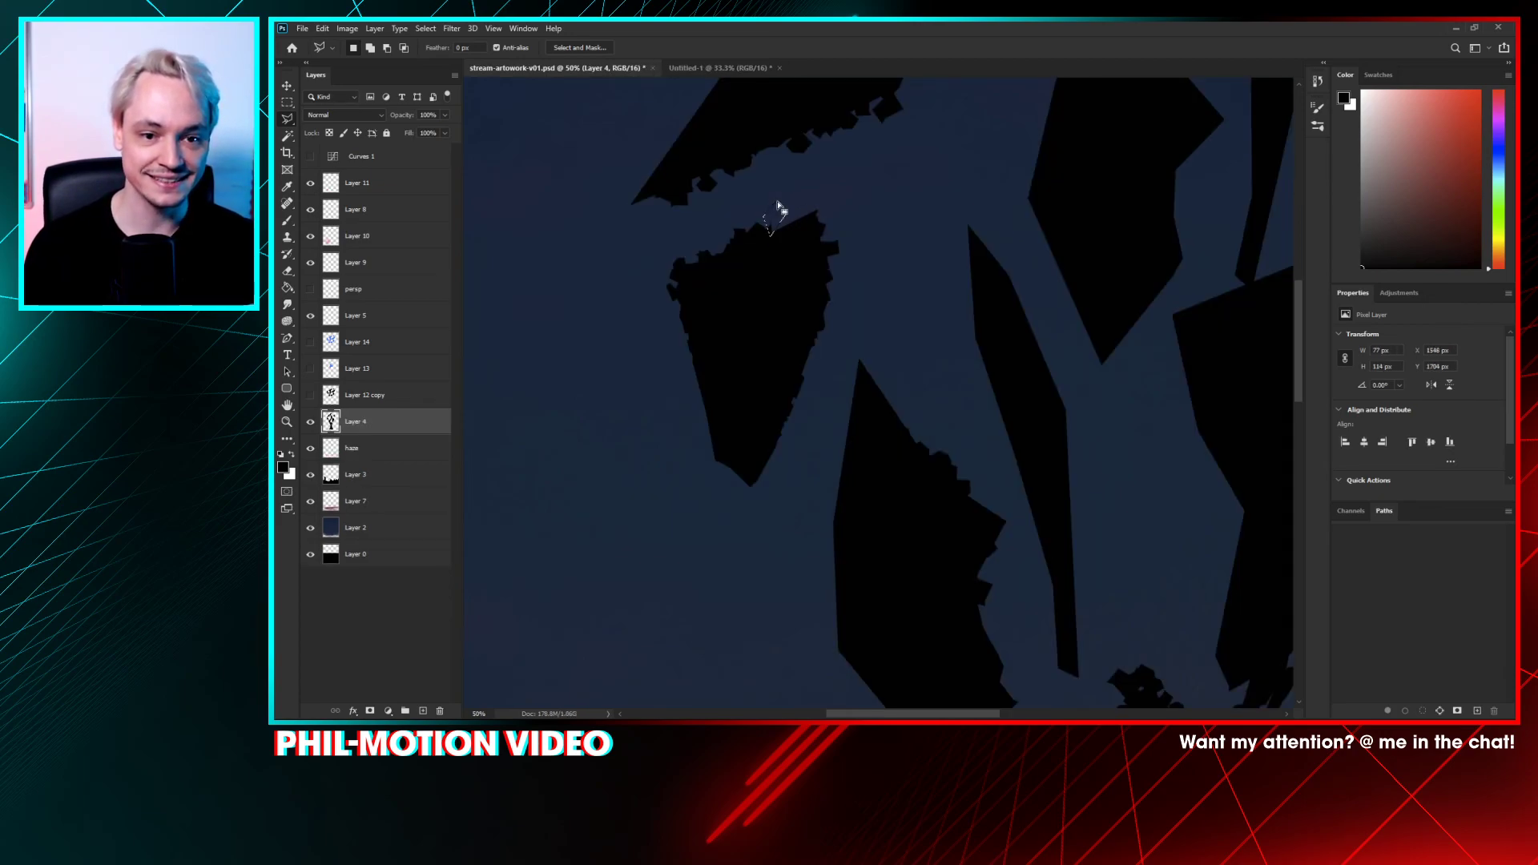
key(ctrl+d)
- Select the rubble in the dip of the tower's rim beside the lower-left shard, delete it and clear the selection
drag(895, 342, 797, 128)
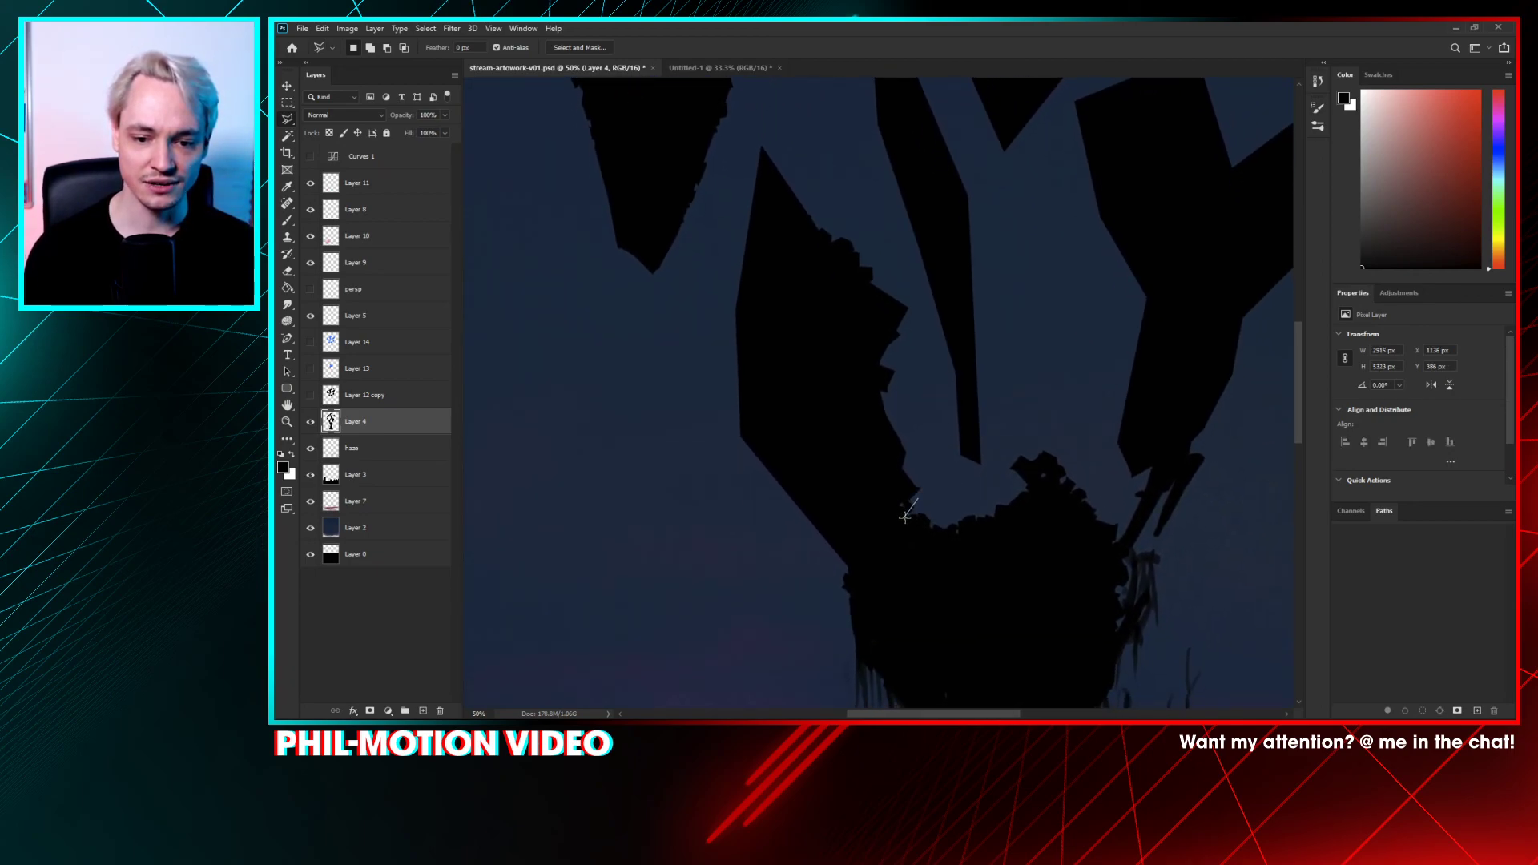
double_click(992, 484)
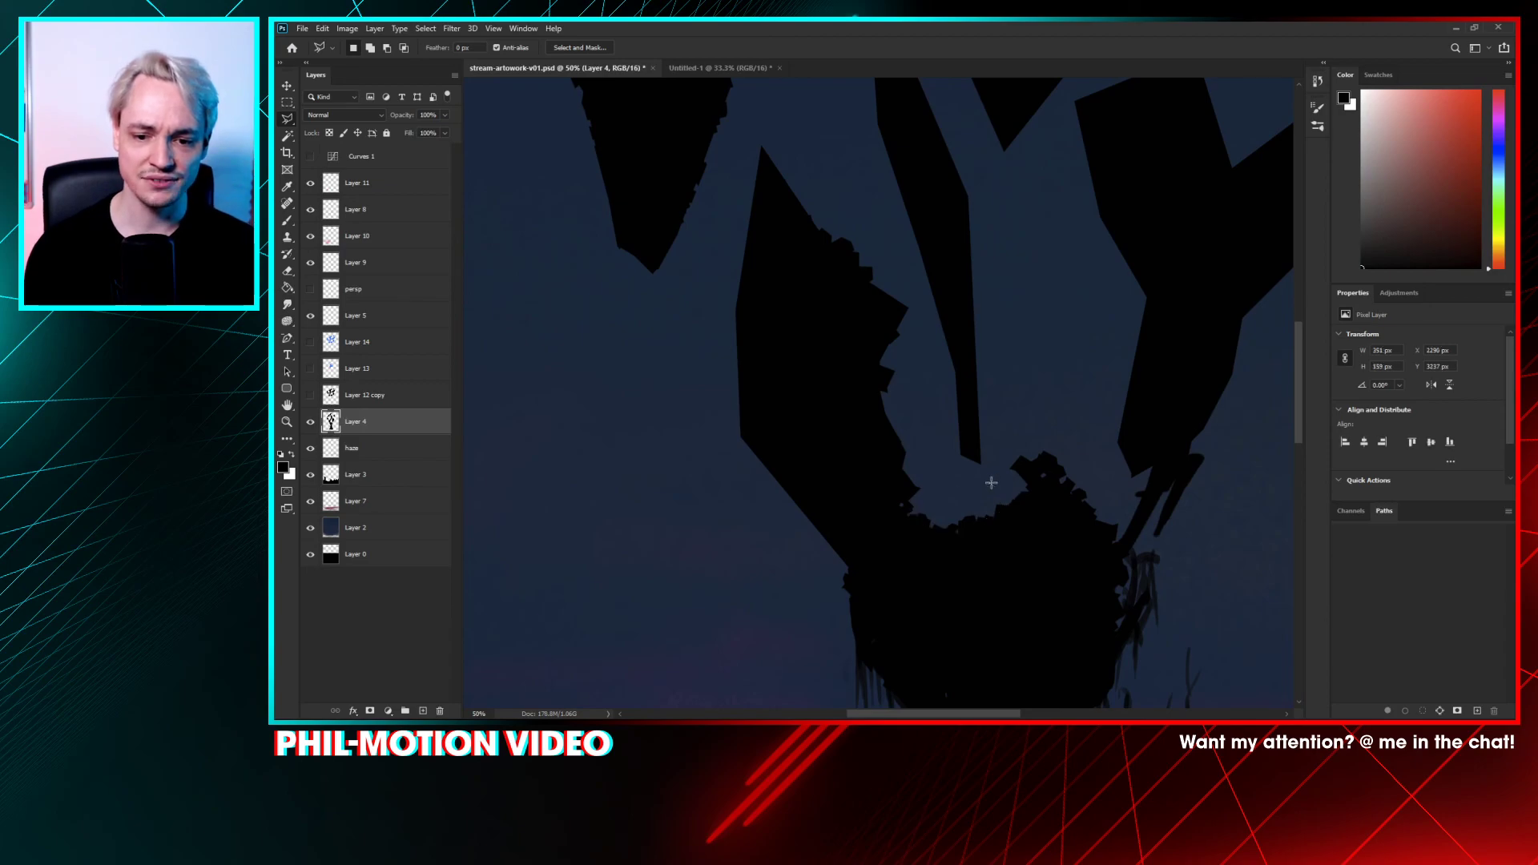
key(ctrl+d)
- Stamp black rock chunks with the brush around the broken right end of the upper-left shard
key(b)
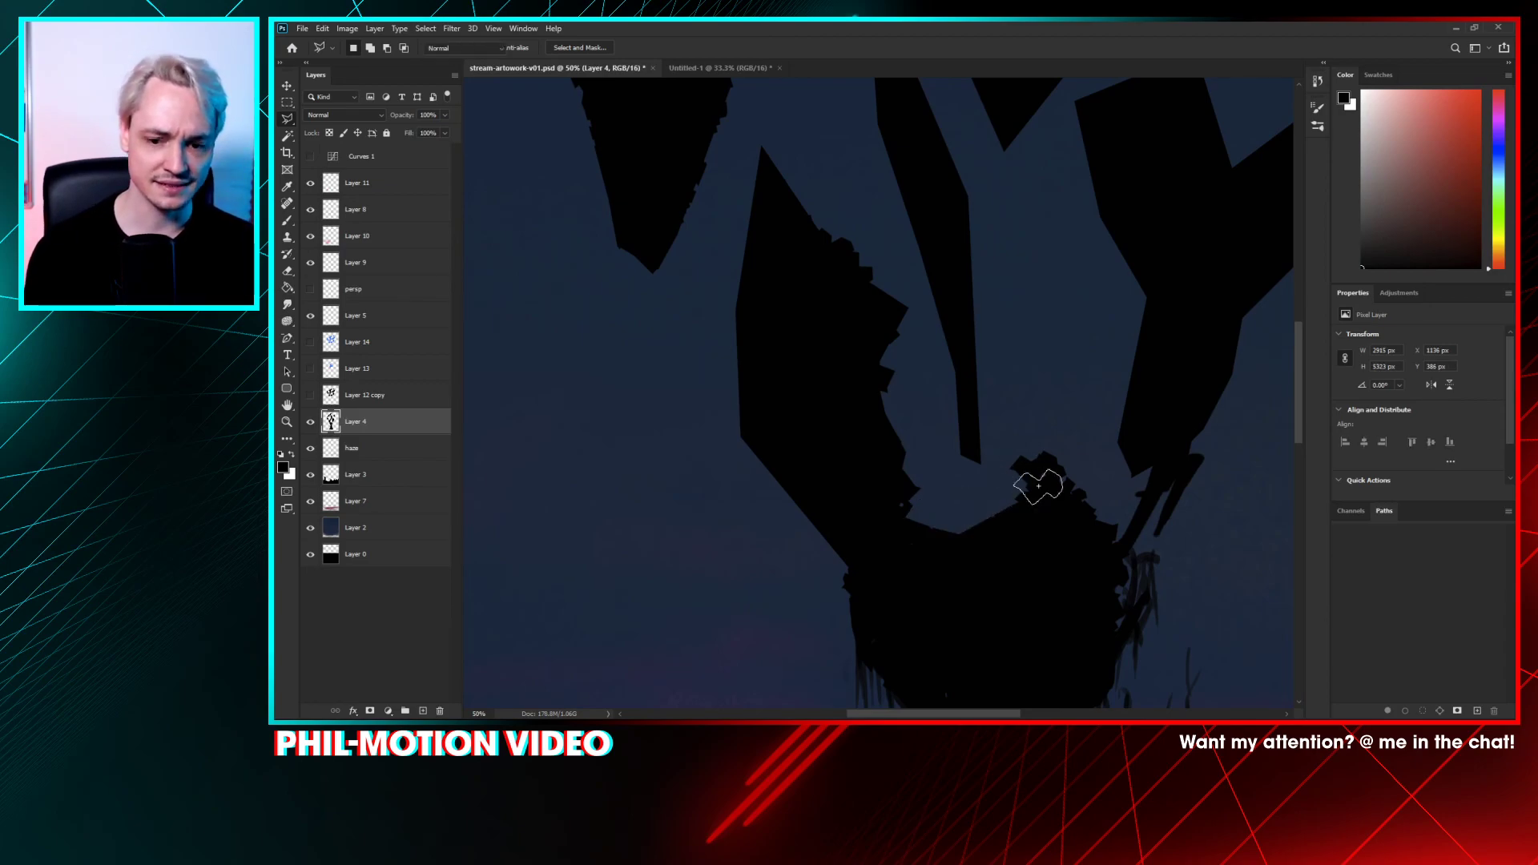
drag(1061, 371, 996, 611)
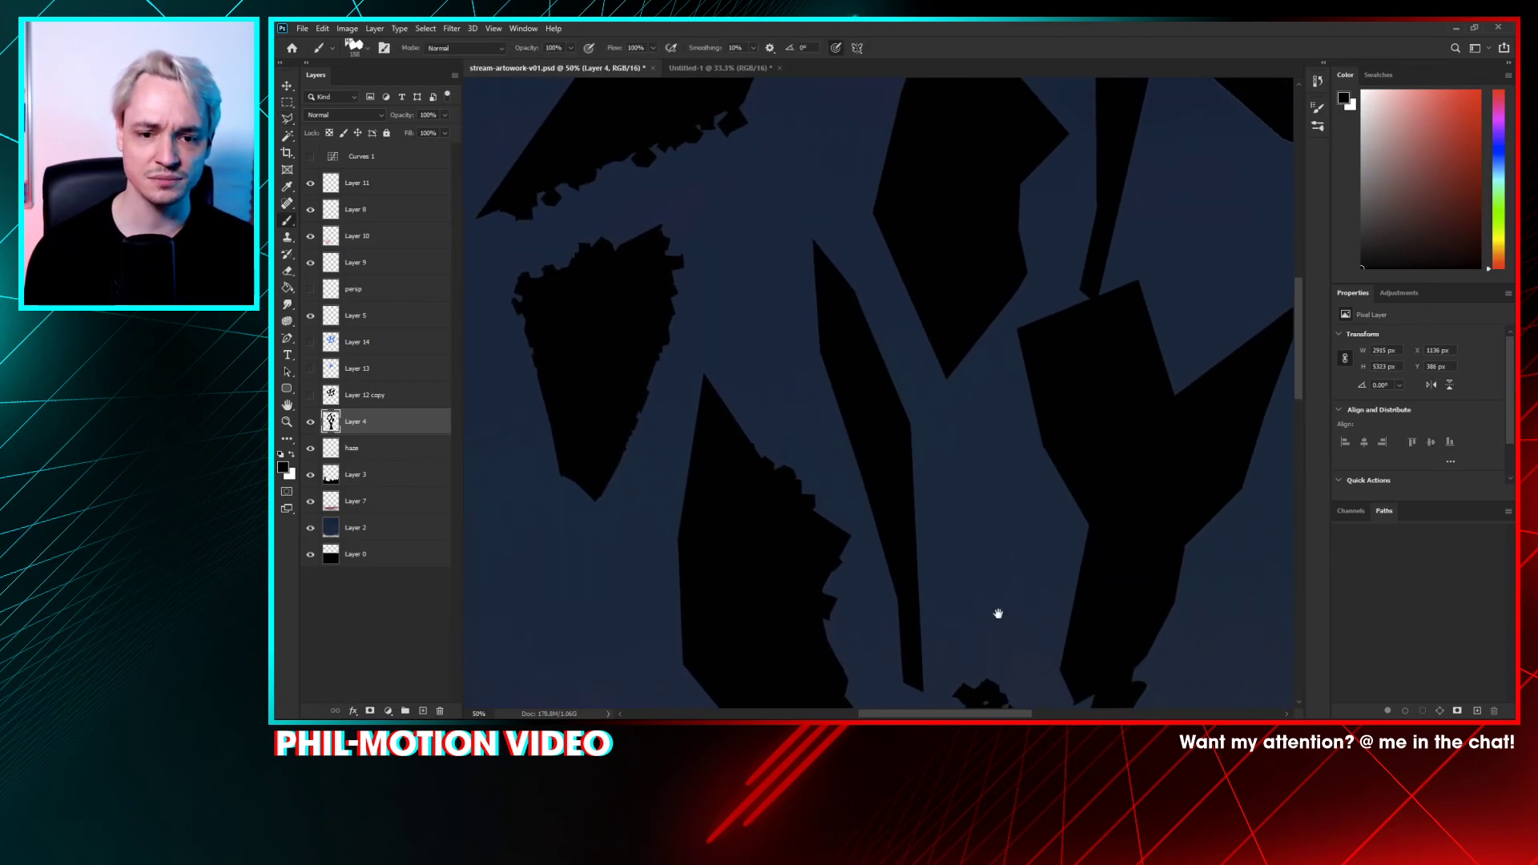
click(755, 391)
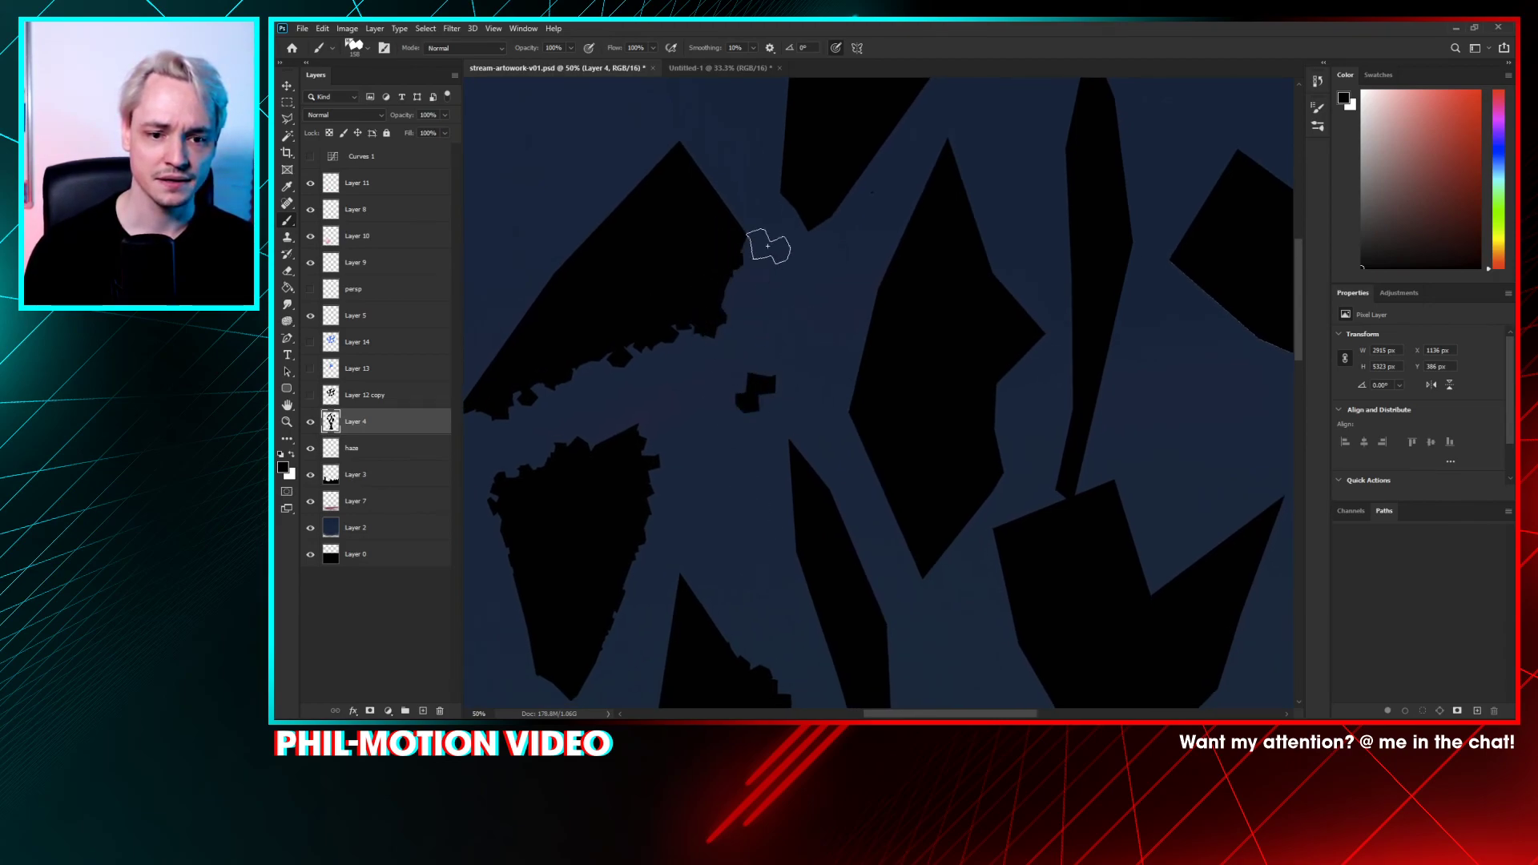
click(750, 307)
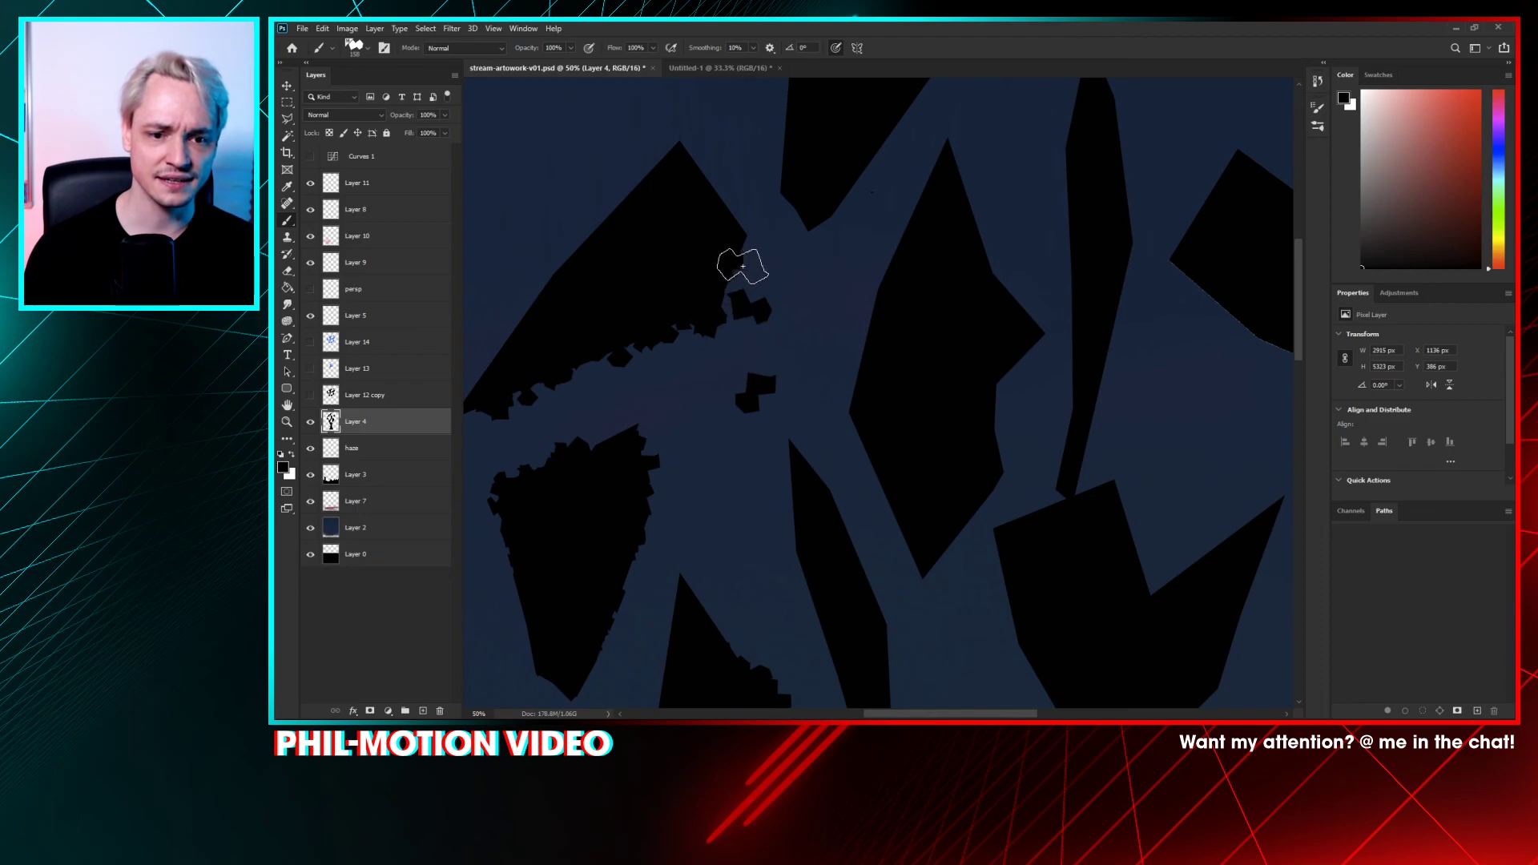
click(753, 258)
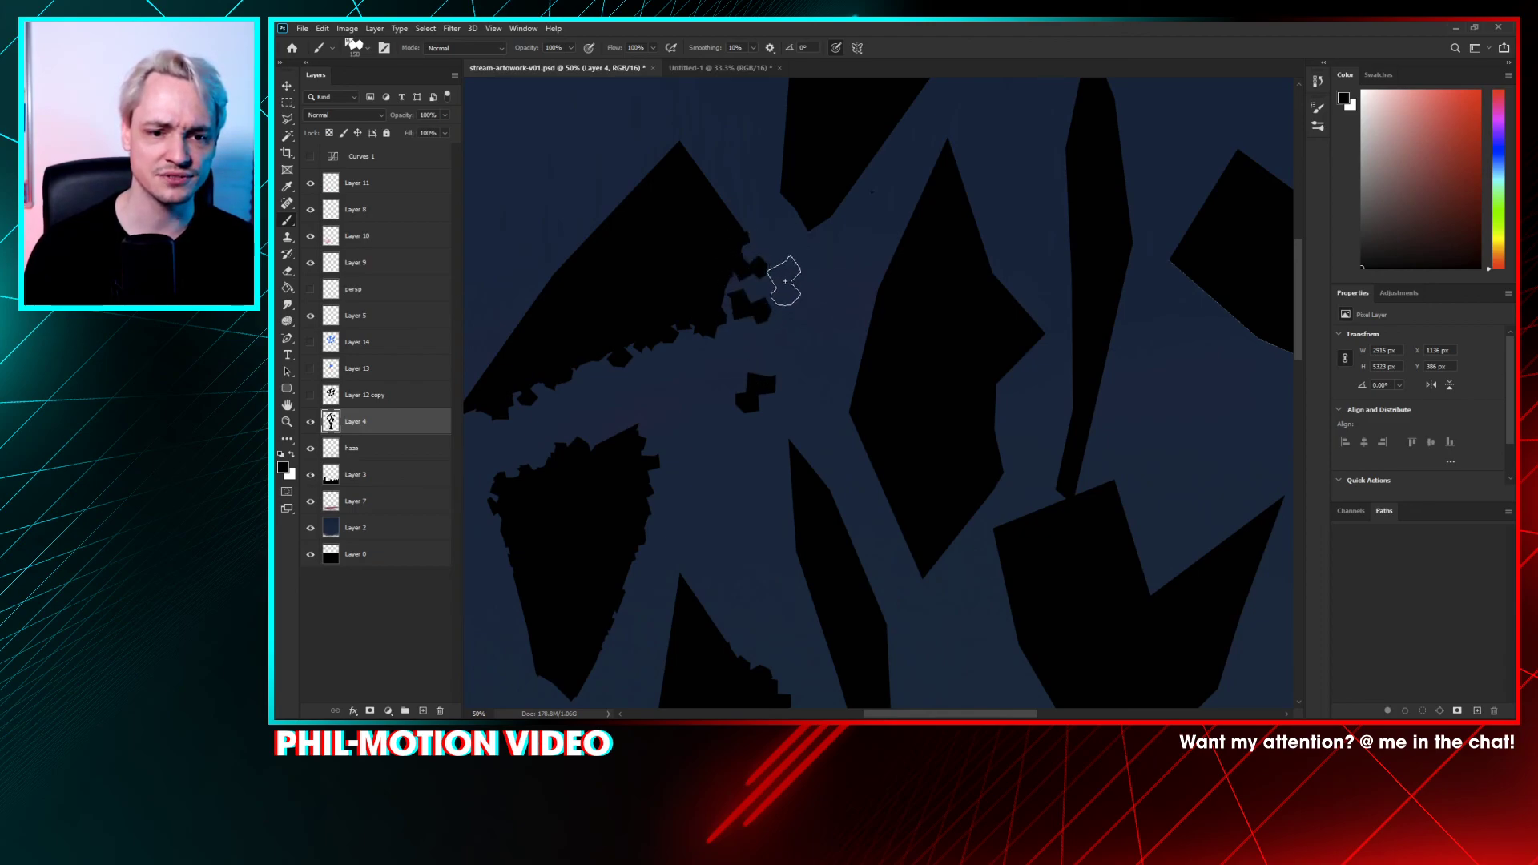
click(718, 312)
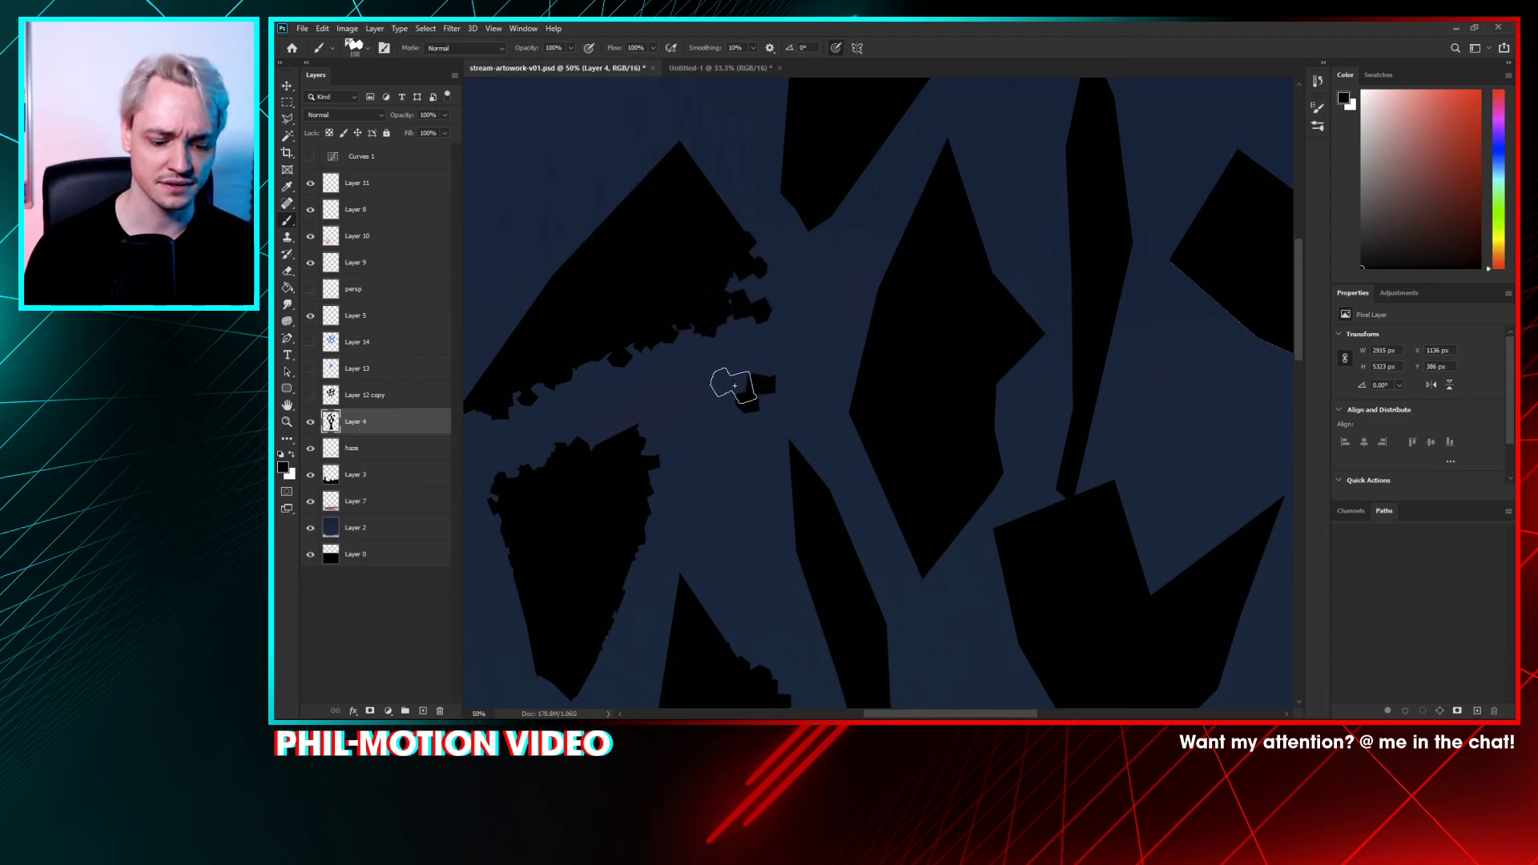
- Erase the stray chunk floating below the upper-left shard and paint more rubble along that shard's underside
key(e)
mouse_move(739, 372)
mouse_down()
mouse_move(735, 416)
mouse_move(767, 402)
mouse_up()
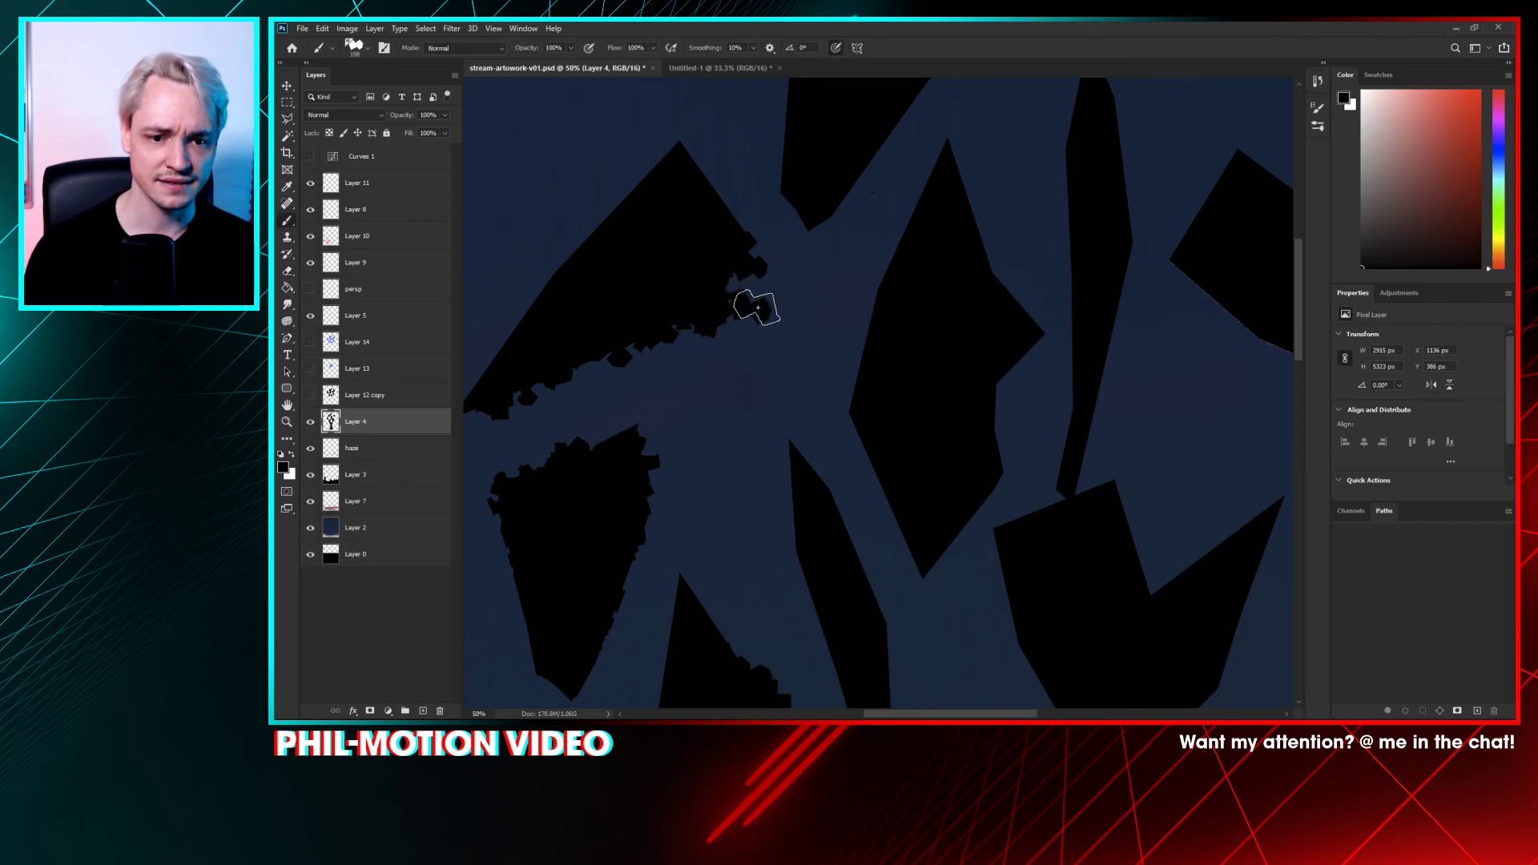
key(b)
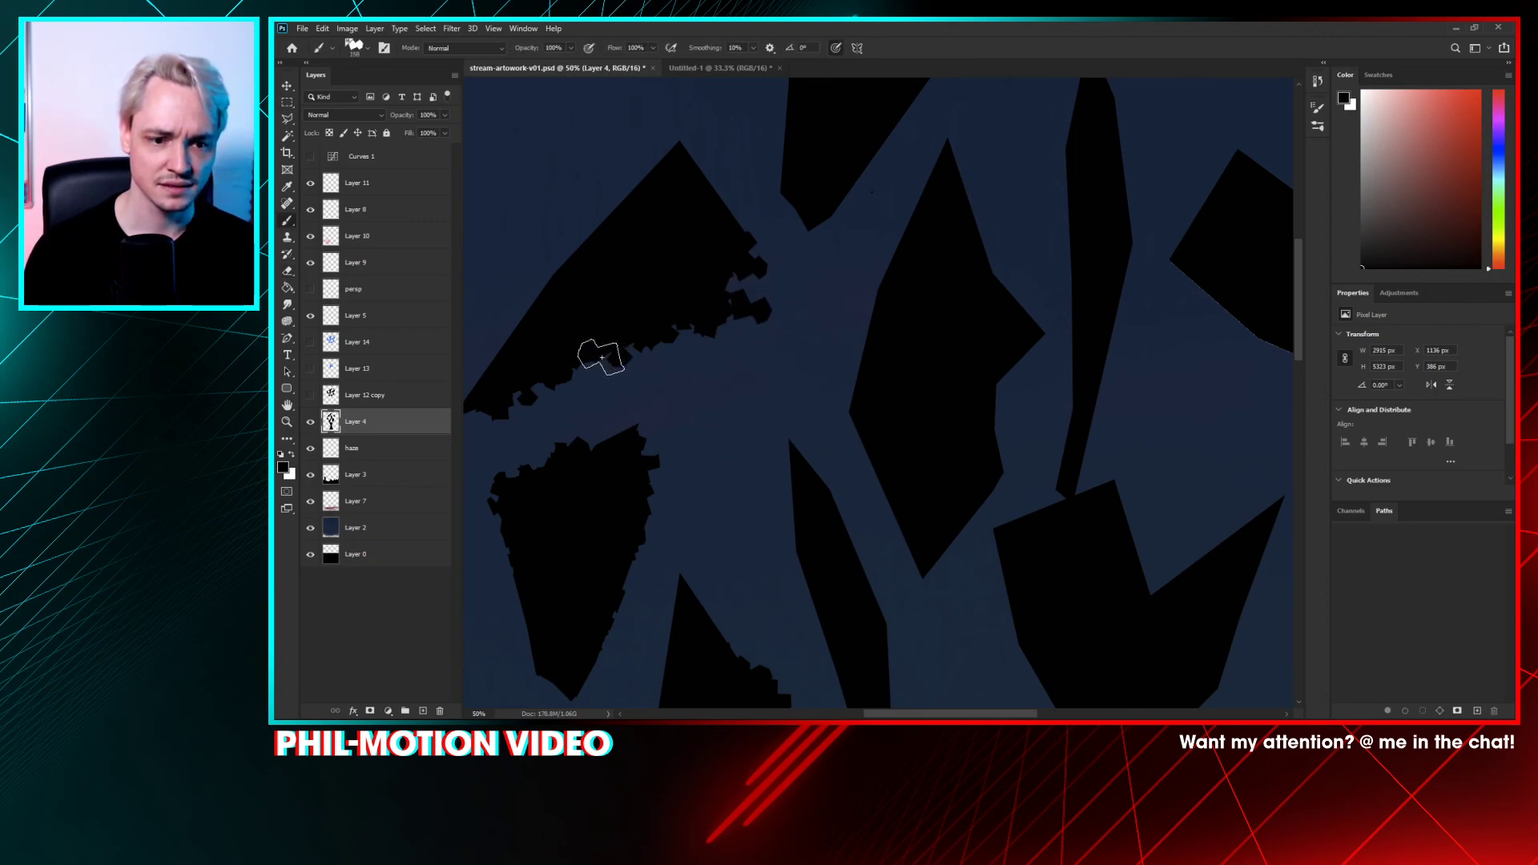
drag(832, 304, 822, 405)
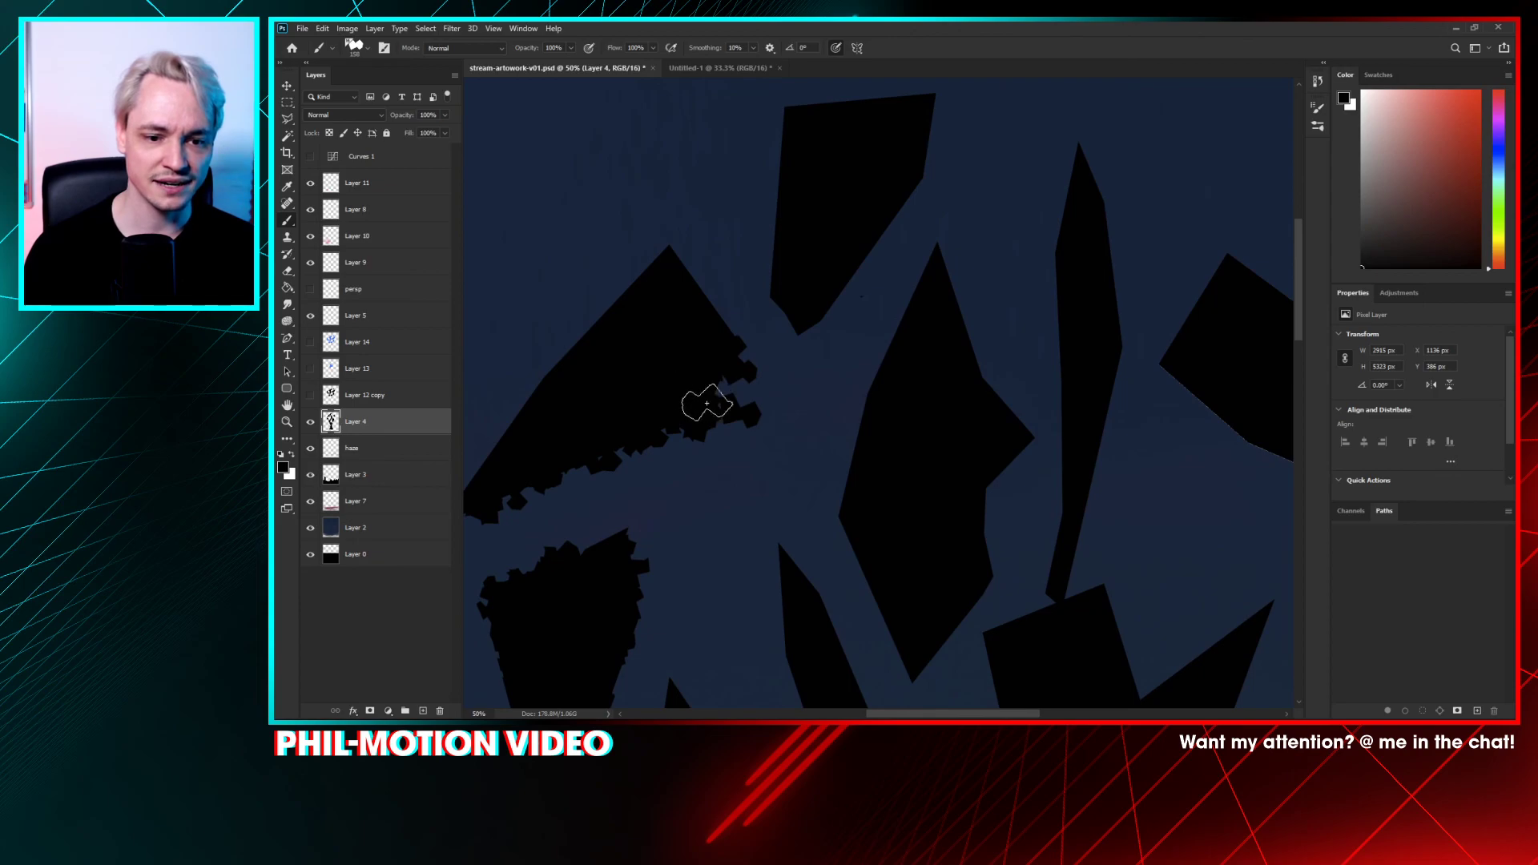
- Reduce the size of the rock-chunk brush for working around the upper-left shard
right_click(737, 290)
click(826, 321)
drag(826, 320, 824, 321)
key(space)
click(580, 474)
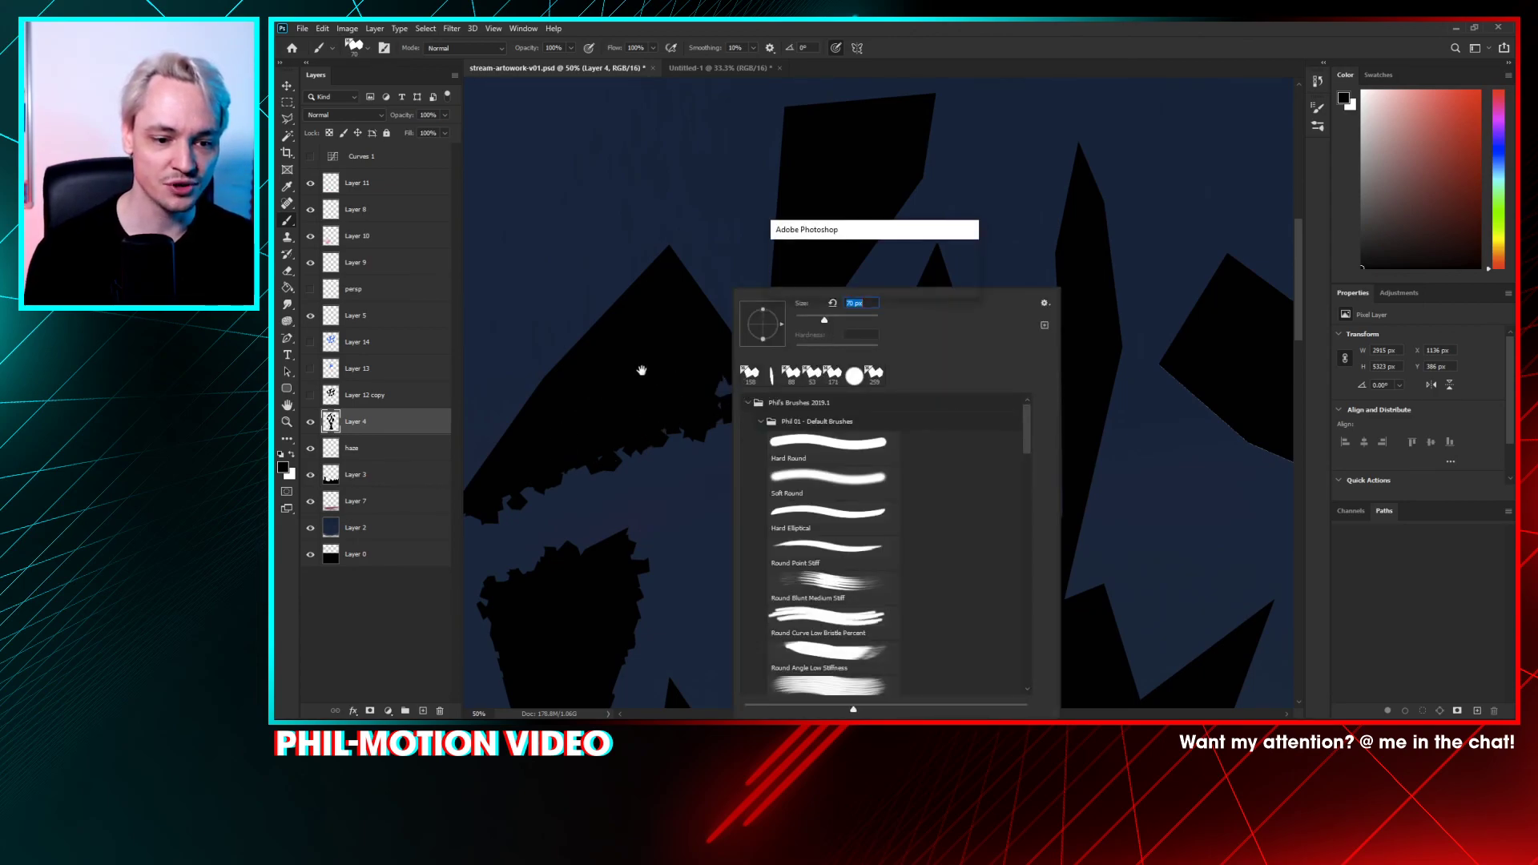
key(Return)
drag(624, 406, 694, 350)
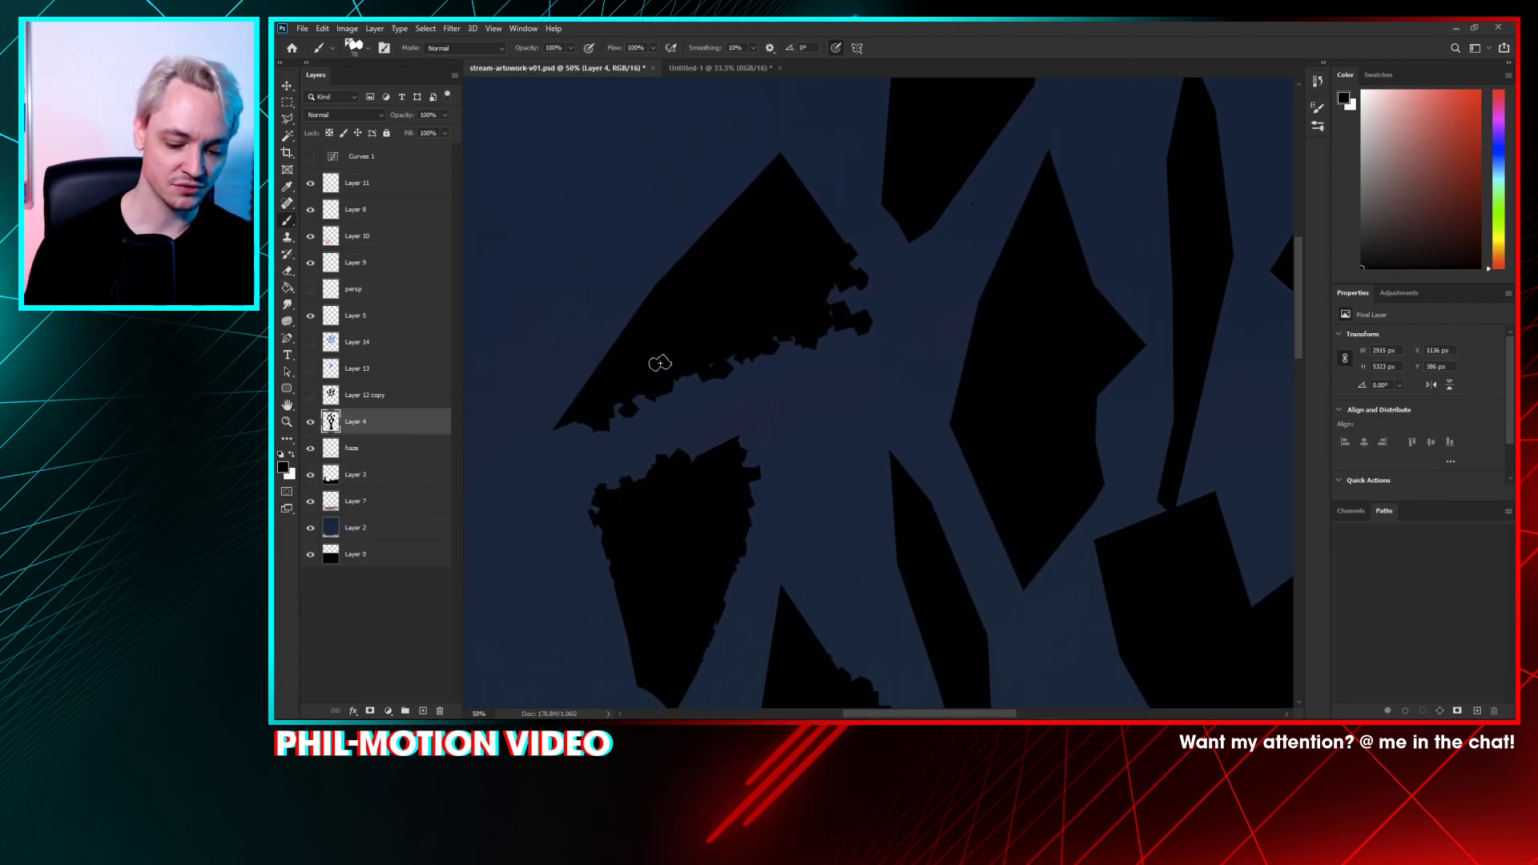
- Cut a cleaner line along the left half of the upper-left shard's underside with a polygonal selection, then deselect
key(l)
click(551, 434)
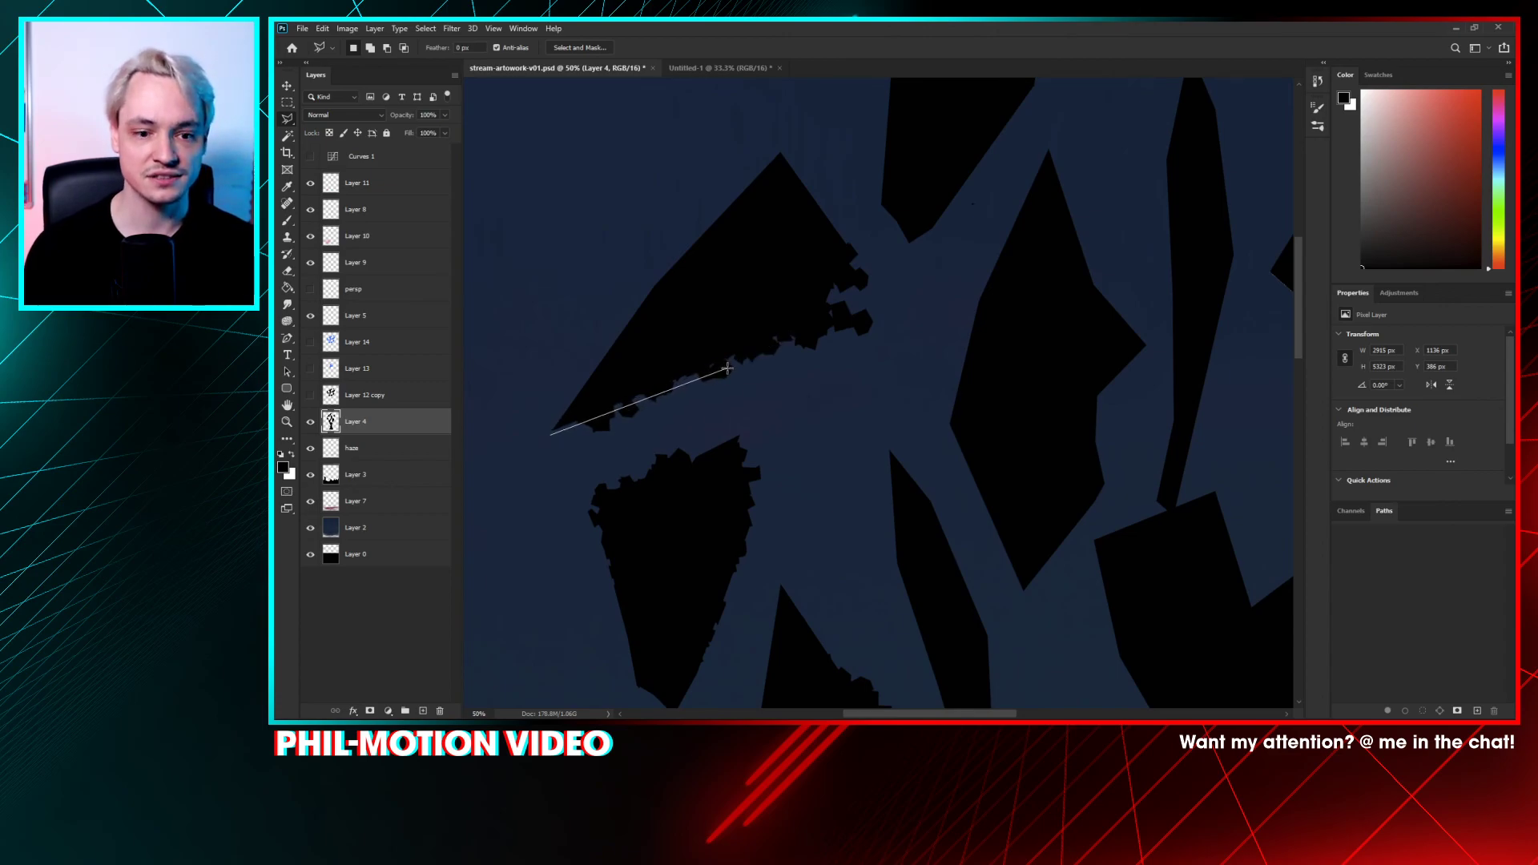
click(729, 368)
click(811, 387)
double_click(644, 445)
key(Delete)
key(ctrl+d)
- Trim the chunks around the upper-left shard's broken right end with further polygonal selections
click(811, 388)
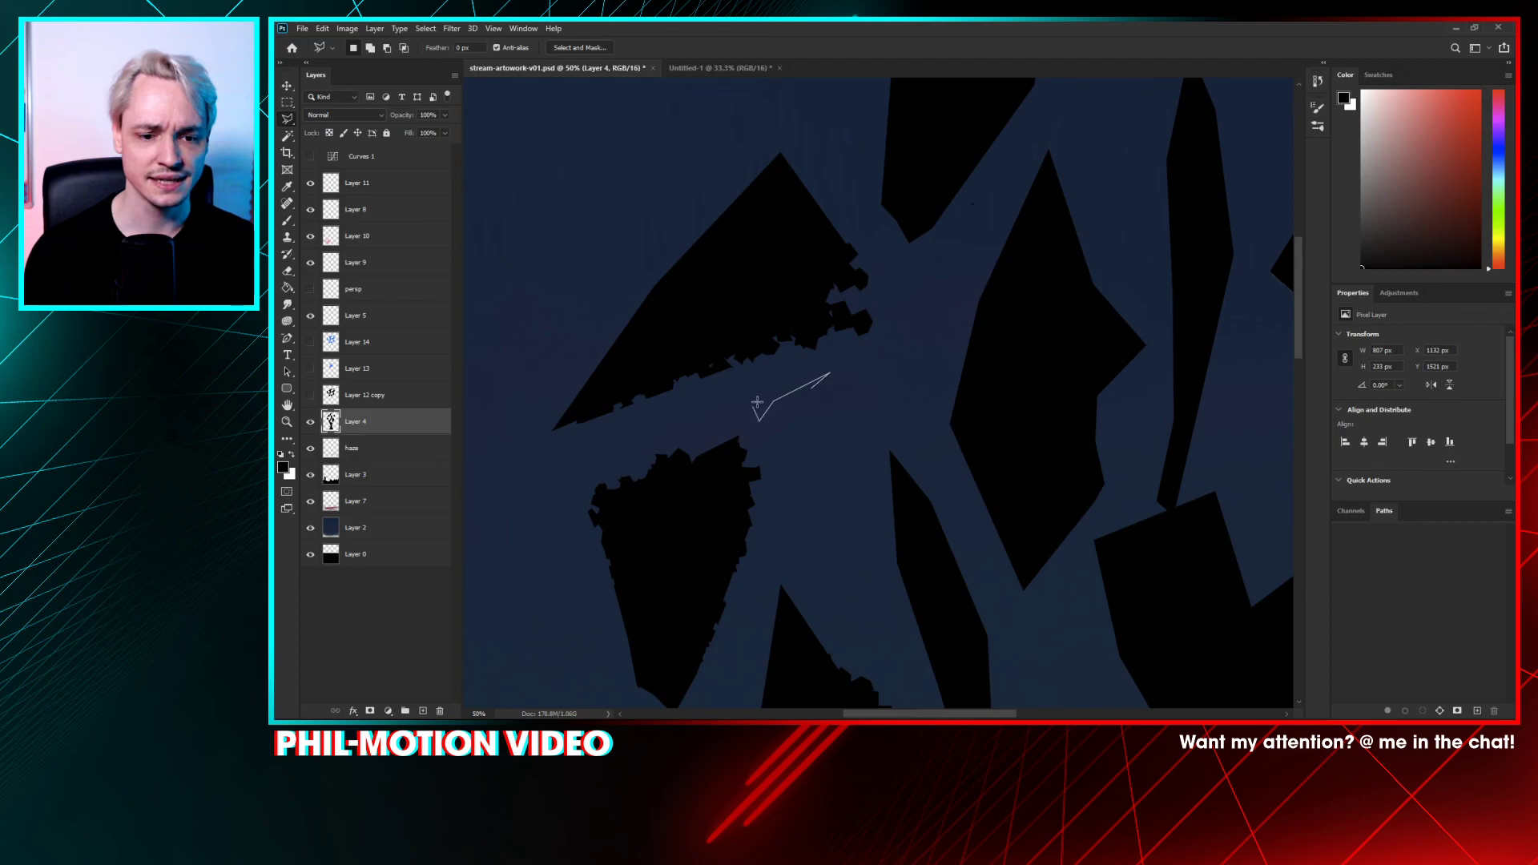
scroll(858, 353, up, 2)
scroll(858, 353, right, 2)
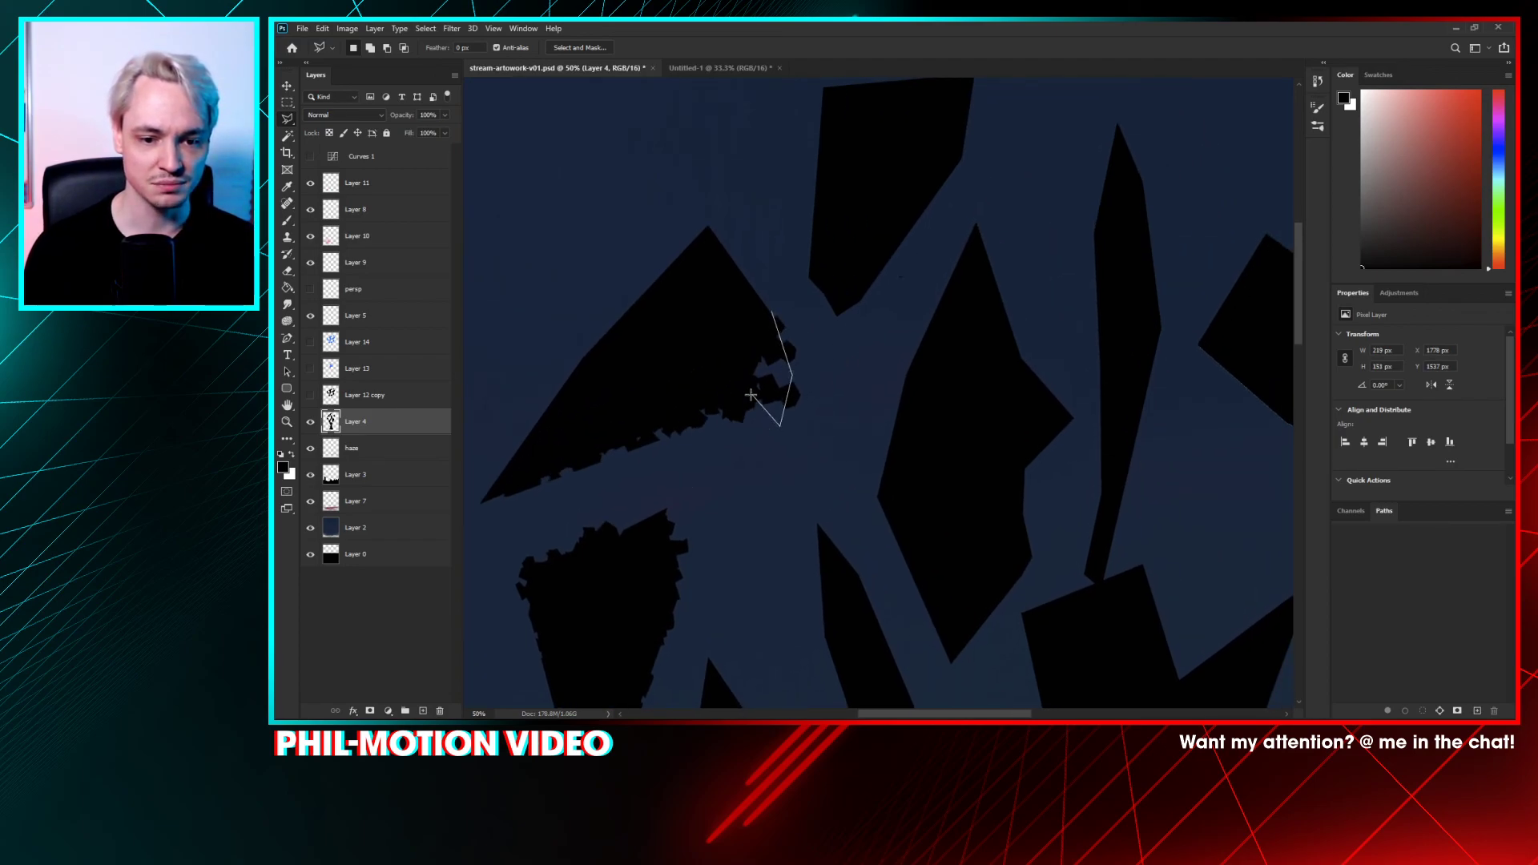
double_click(856, 318)
key(ctrl+minus)
key(ctrl+minus)
key(ctrl+minus)
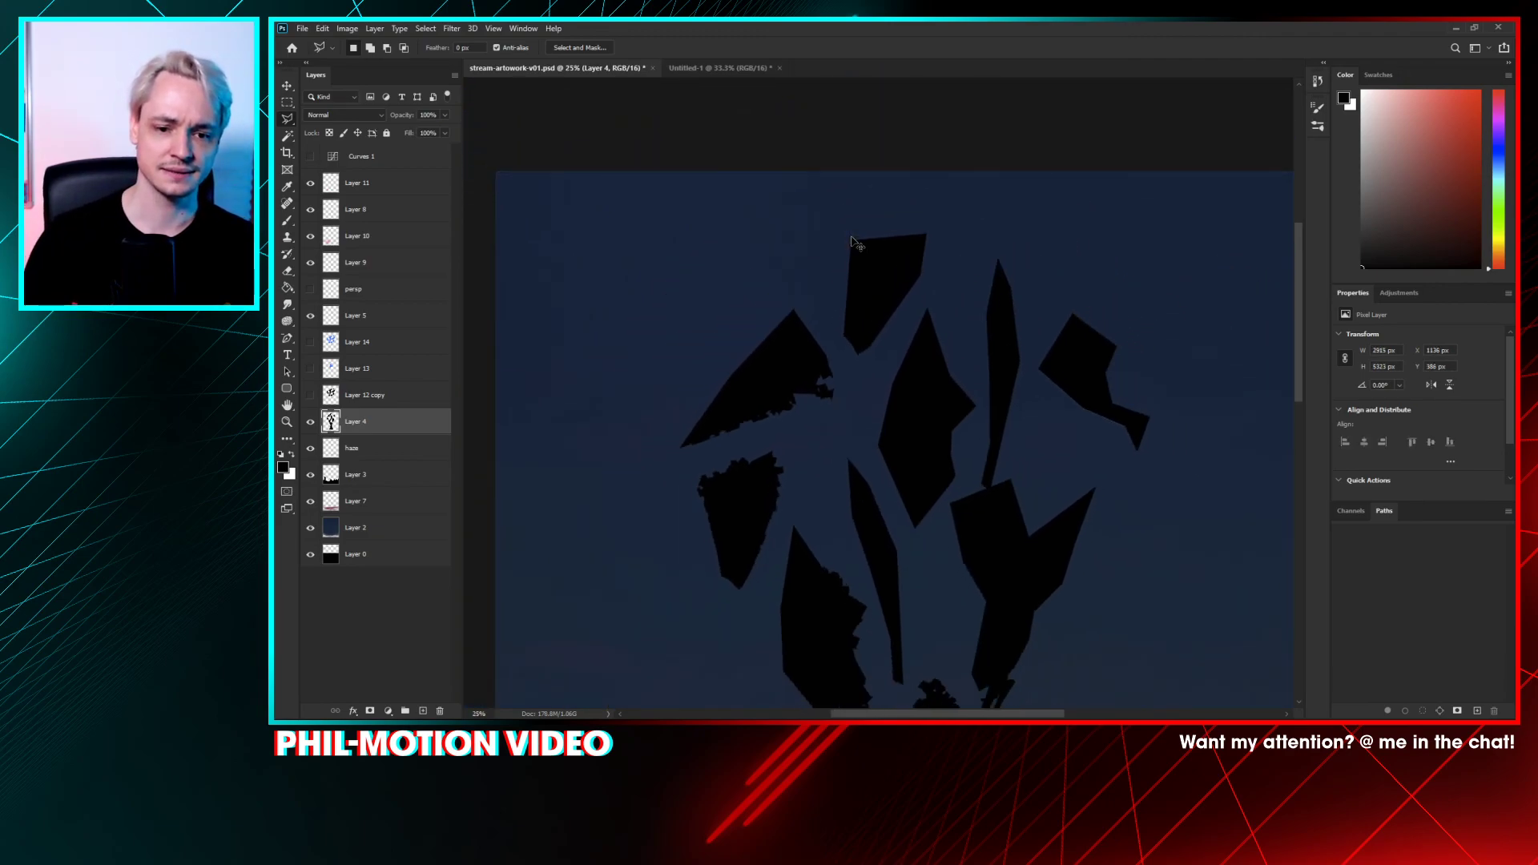
- Enlarge the rock brush and paint rubble on the tall thin shard's left edge and the far-right shard's underside
mouse_move(842, 468)
mouse_down()
mouse_move(822, 345)
mouse_move(858, 348)
mouse_move(842, 353)
mouse_up()
key(ctrl+plus)
key(b)
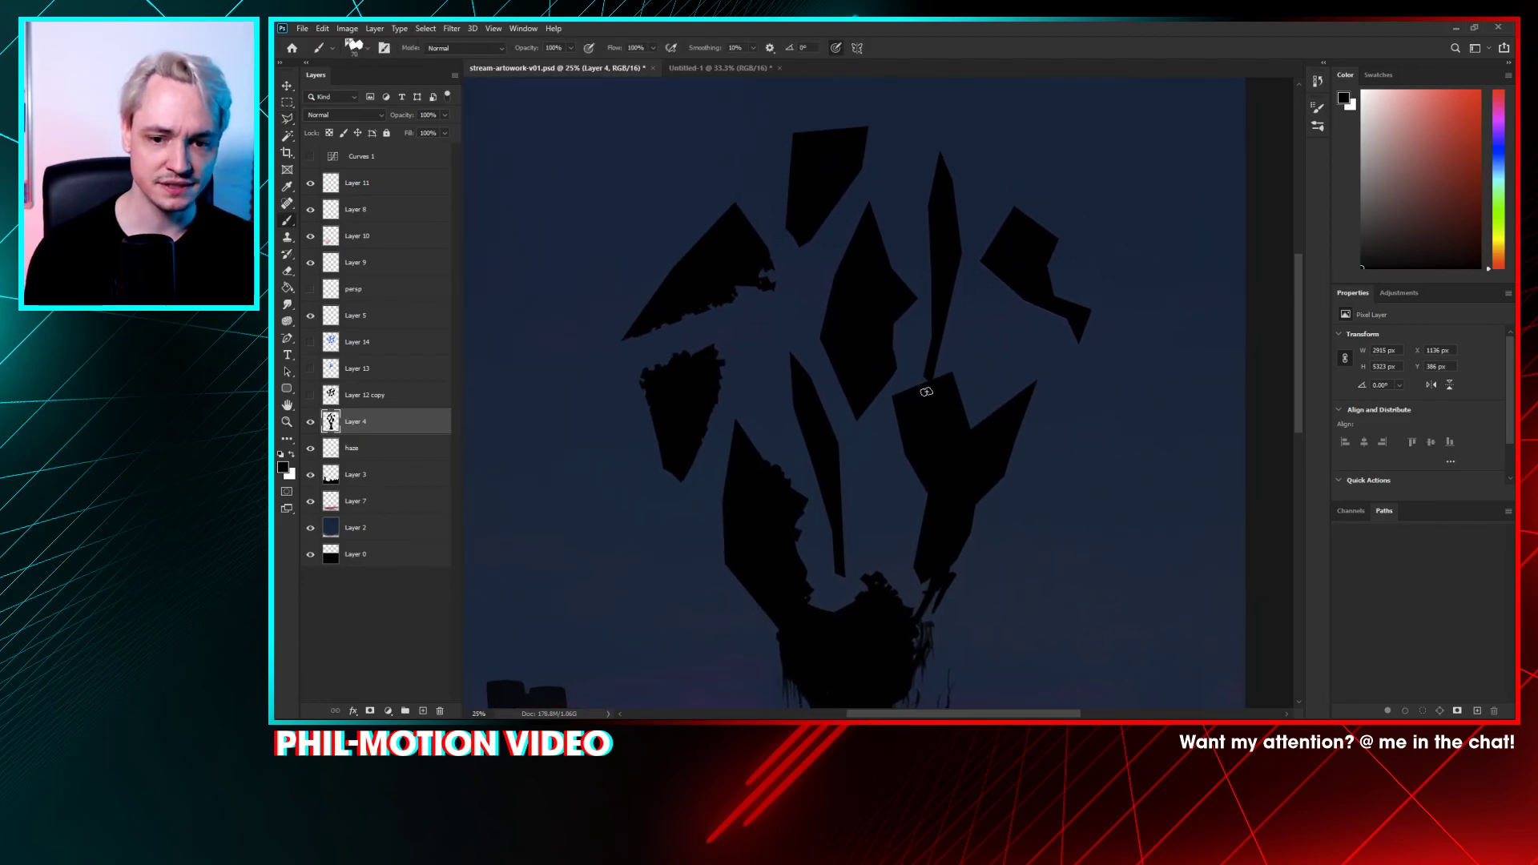
right_click(927, 377)
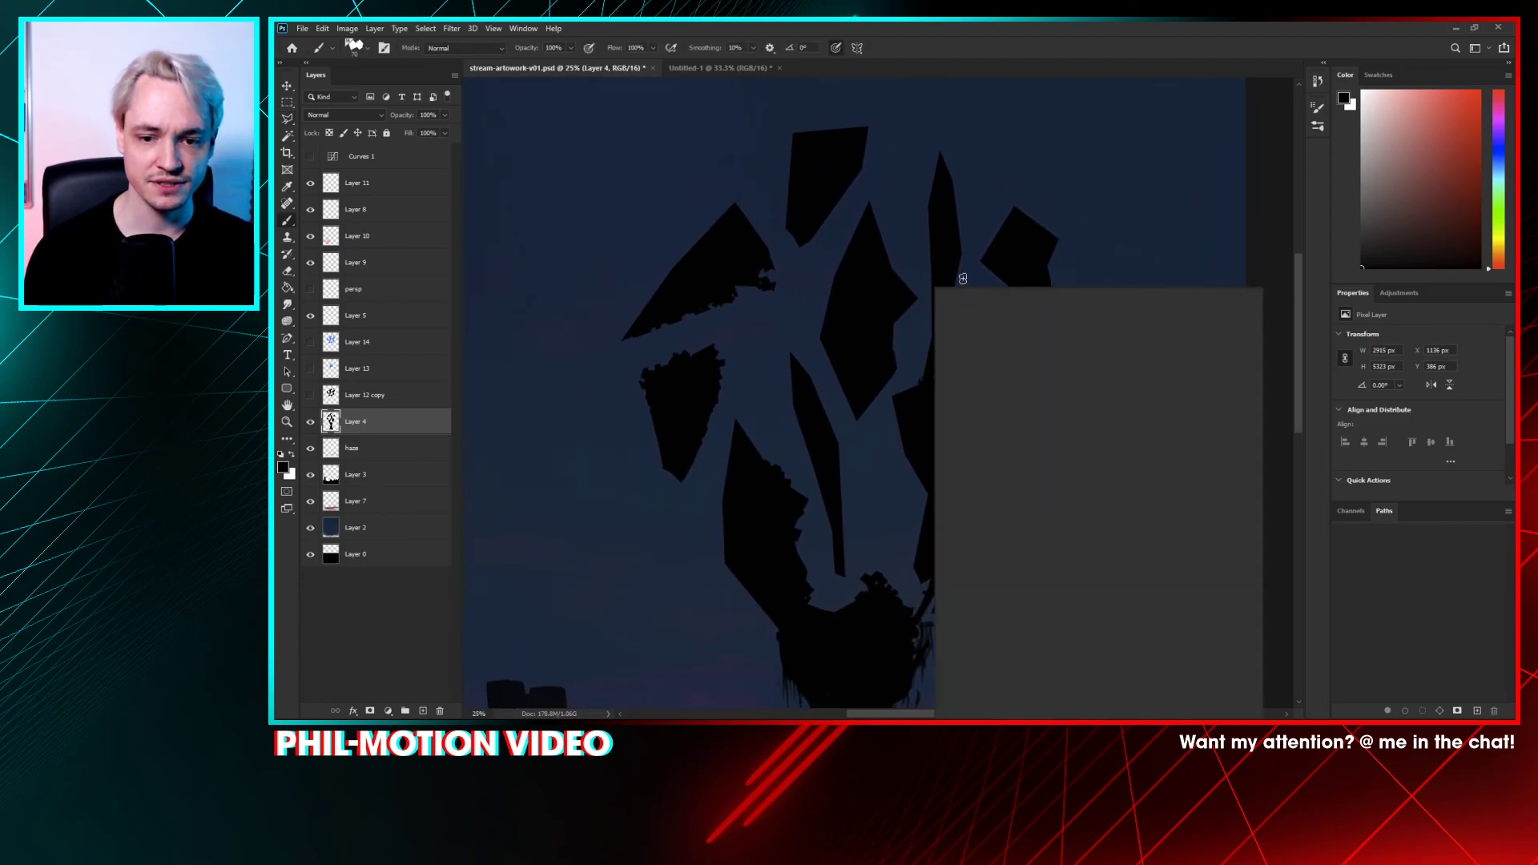
click(934, 235)
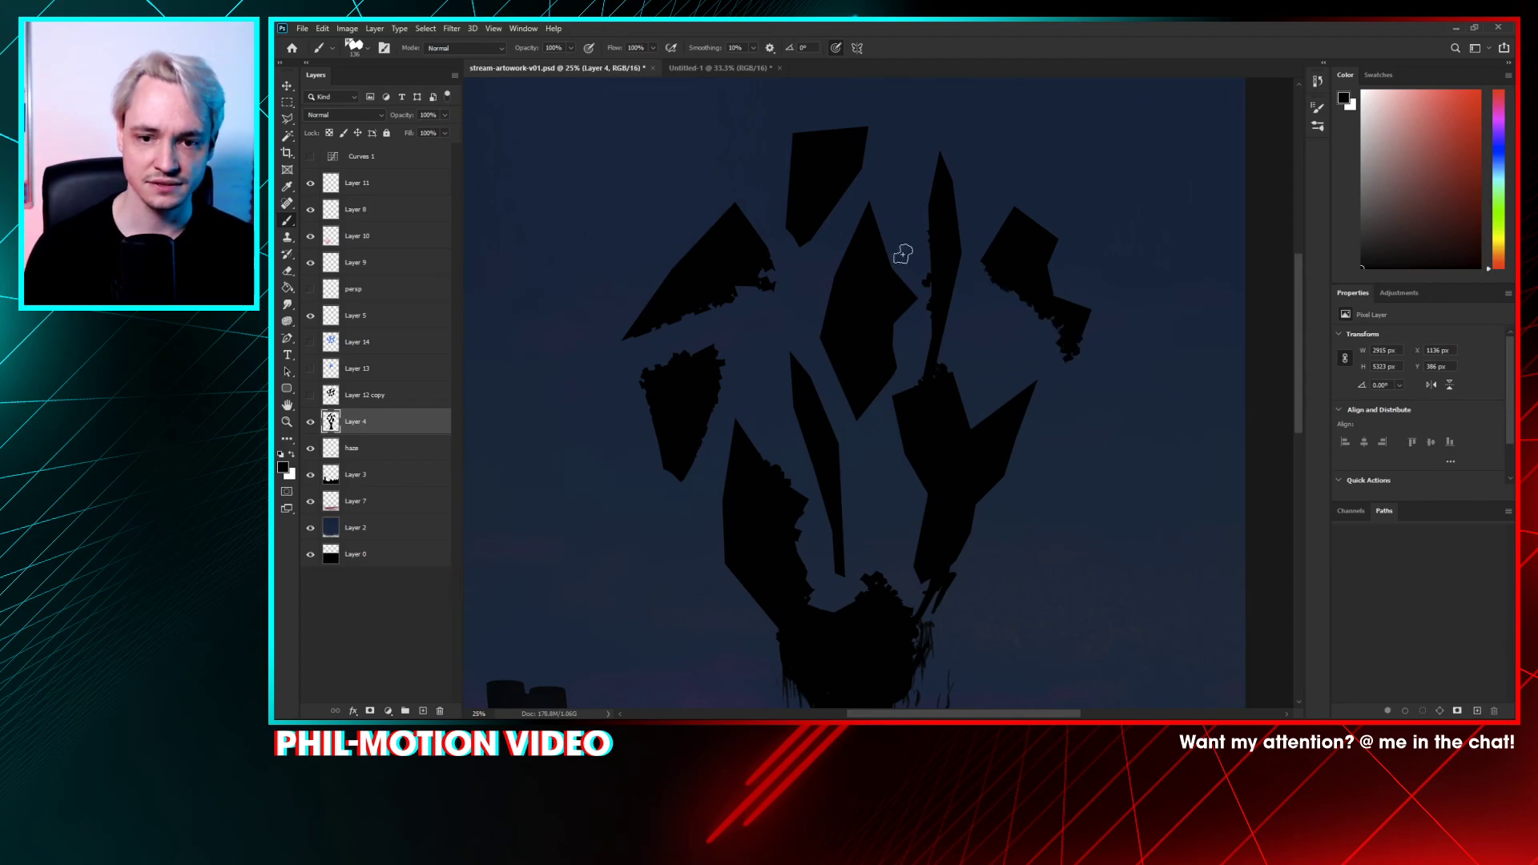
- Stamp rubble down the upper right edge of the large central shard, adjusting the brush size along the way
drag(885, 215, 879, 206)
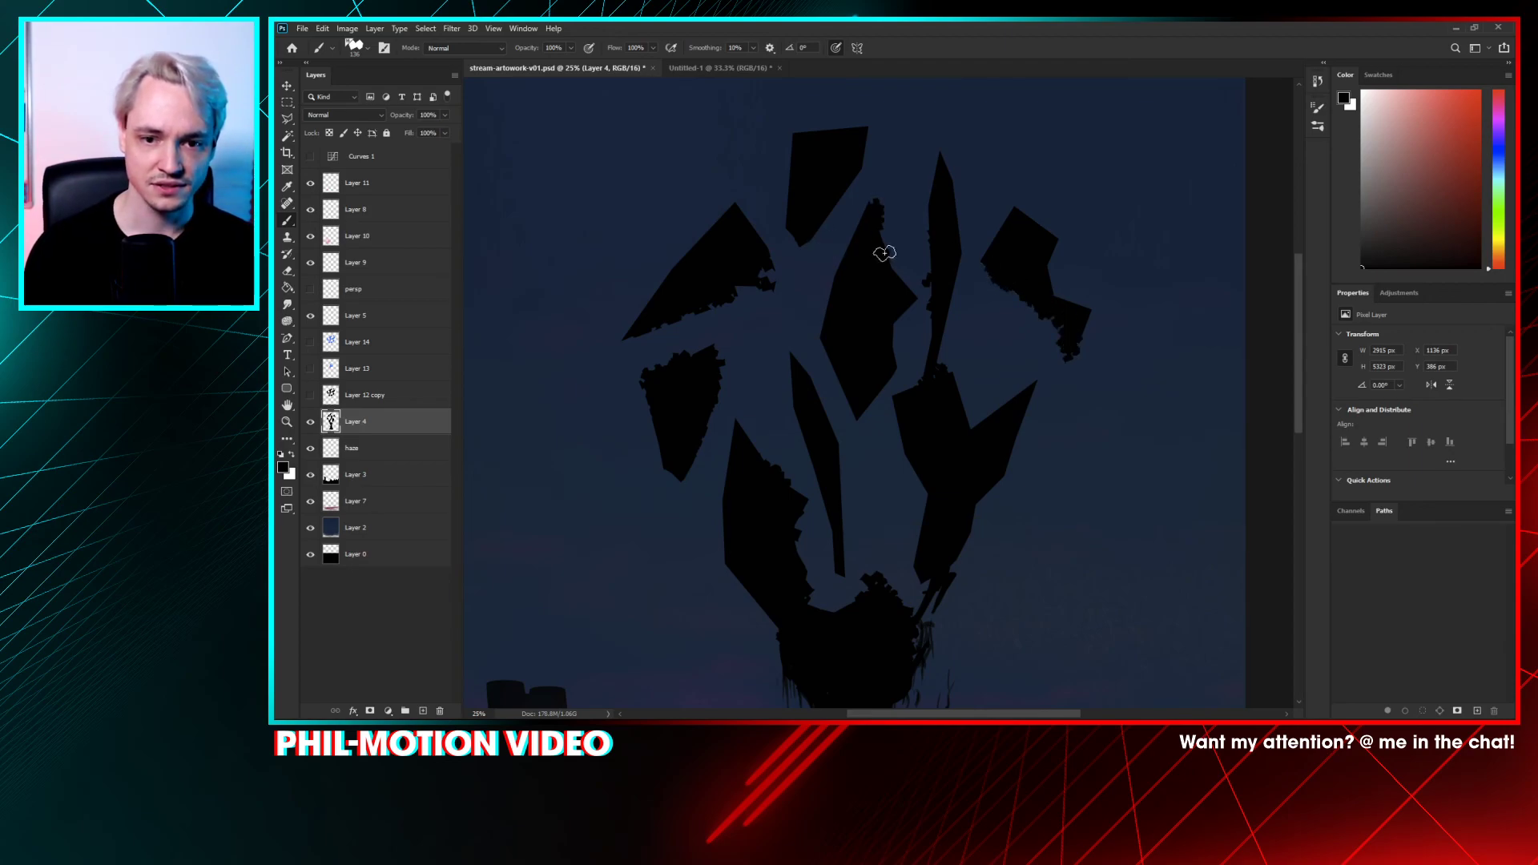
right_click(904, 294)
drag(1018, 320, 1021, 319)
click(887, 293)
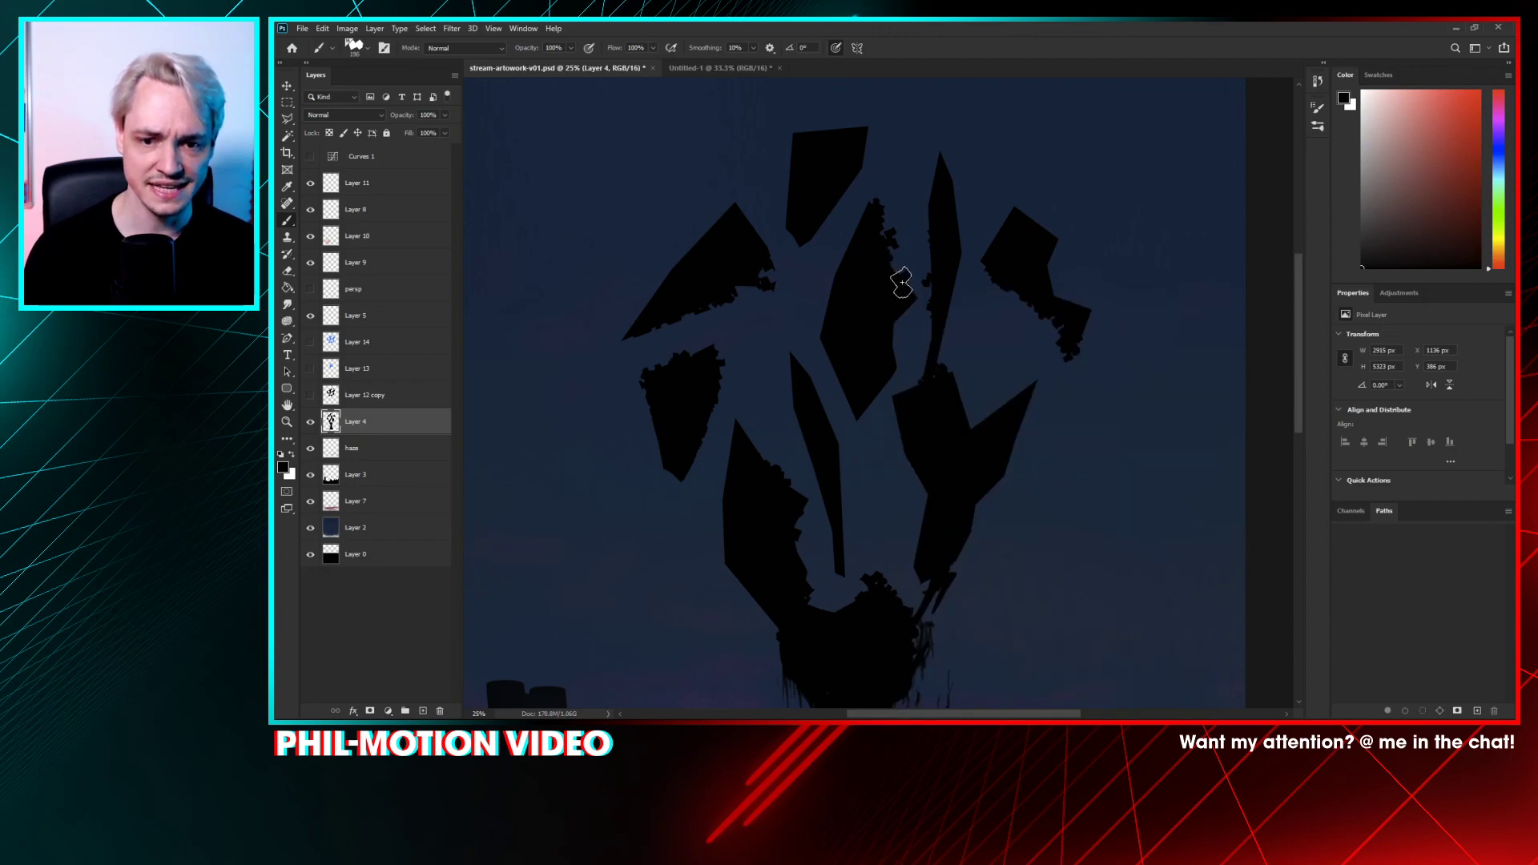
- Paint crumbling rubble along the inner edges of the narrow lower shard, the forked right shard and the topmost shard
click(804, 376)
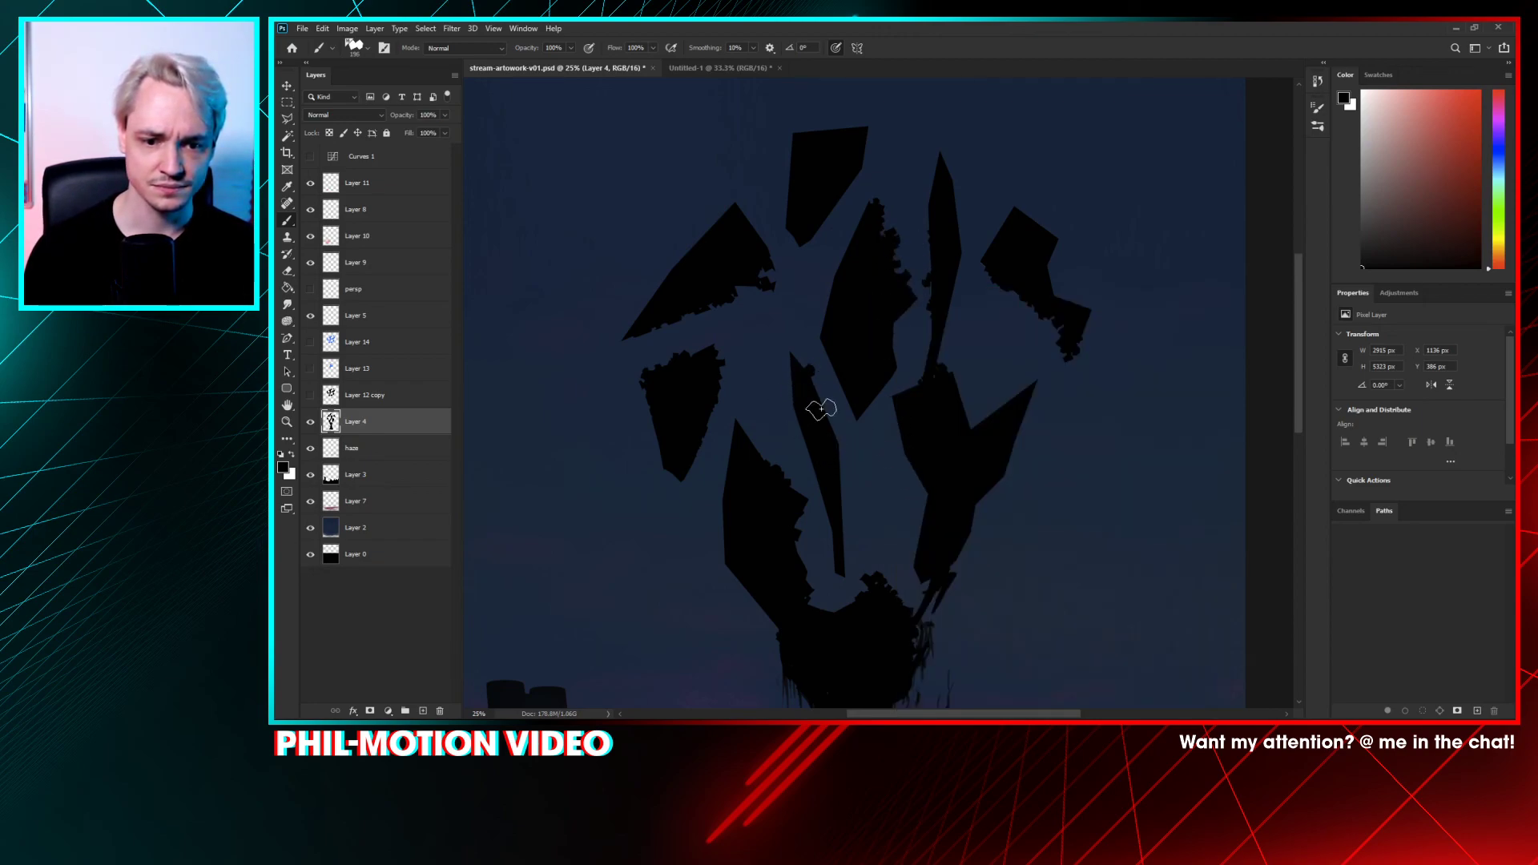
drag(839, 471, 804, 376)
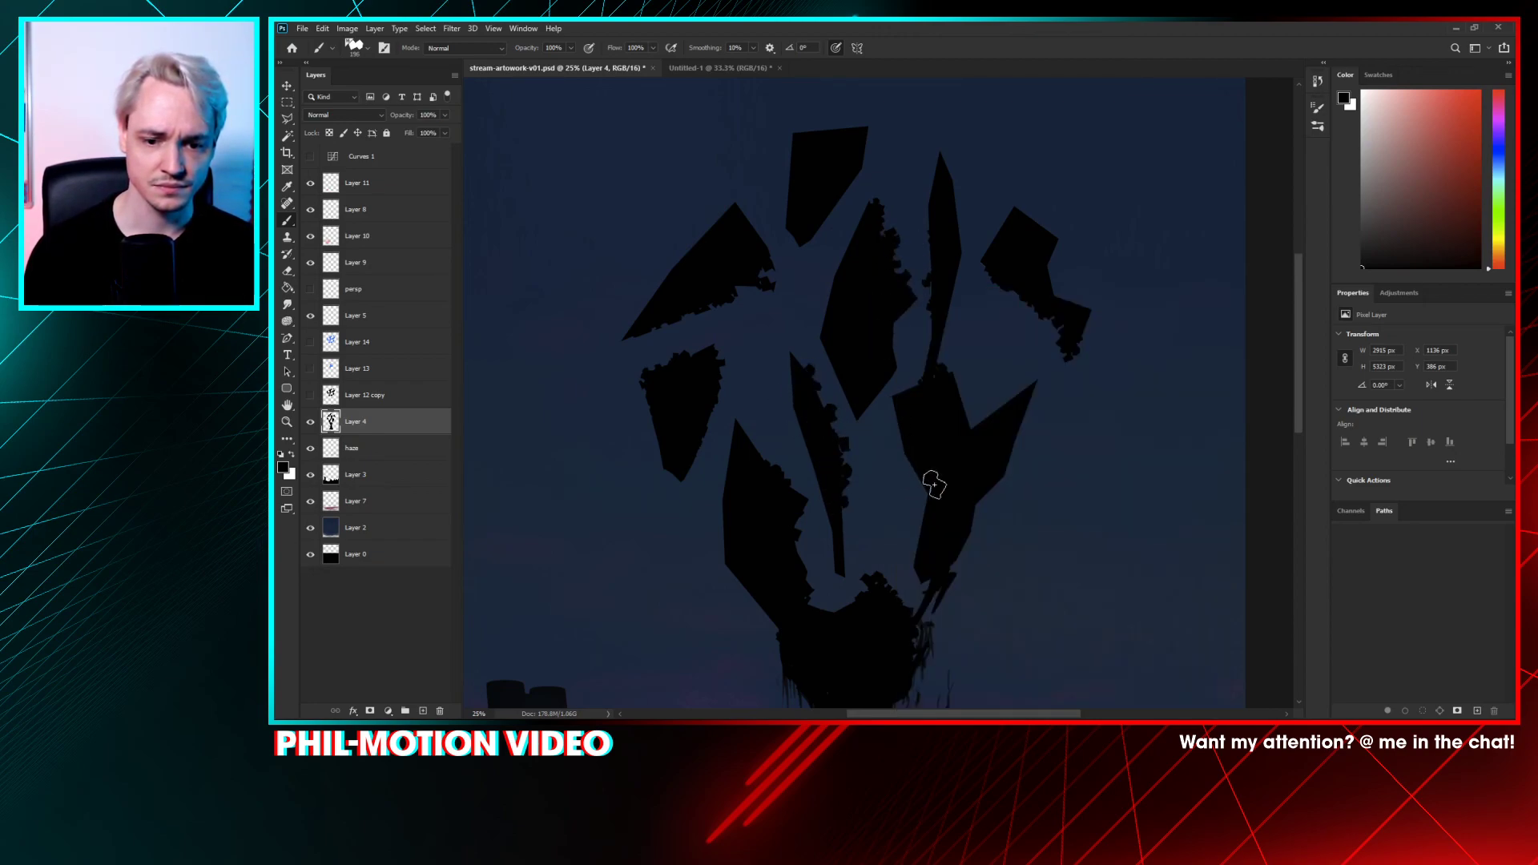
drag(976, 420, 1016, 396)
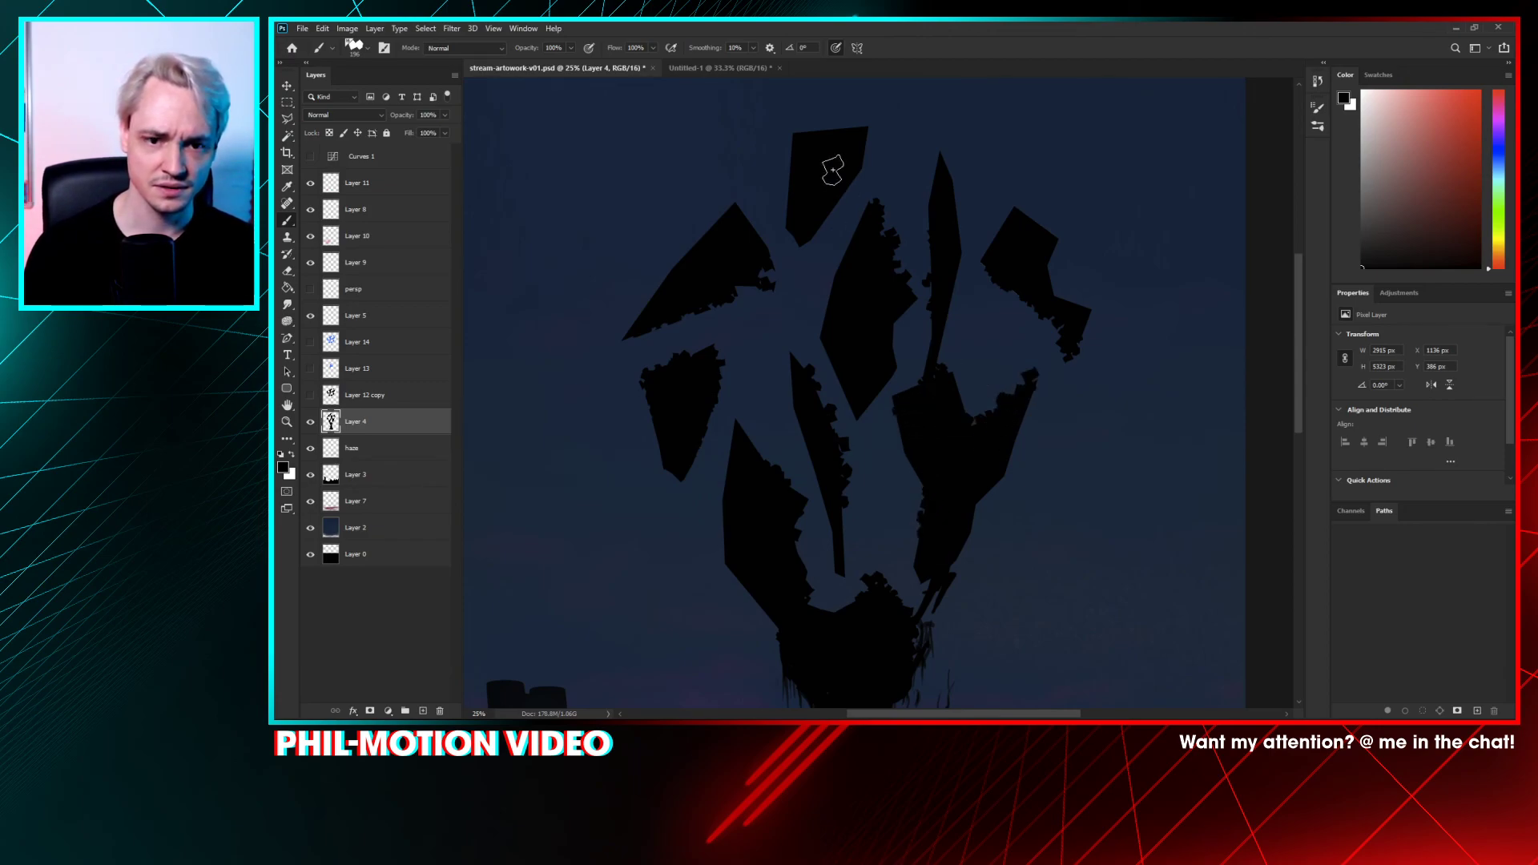
mouse_move(862, 136)
mouse_down()
mouse_move(813, 220)
mouse_move(815, 240)
mouse_move(847, 183)
mouse_move(859, 195)
mouse_move(810, 151)
mouse_move(824, 149)
mouse_move(831, 214)
mouse_up()
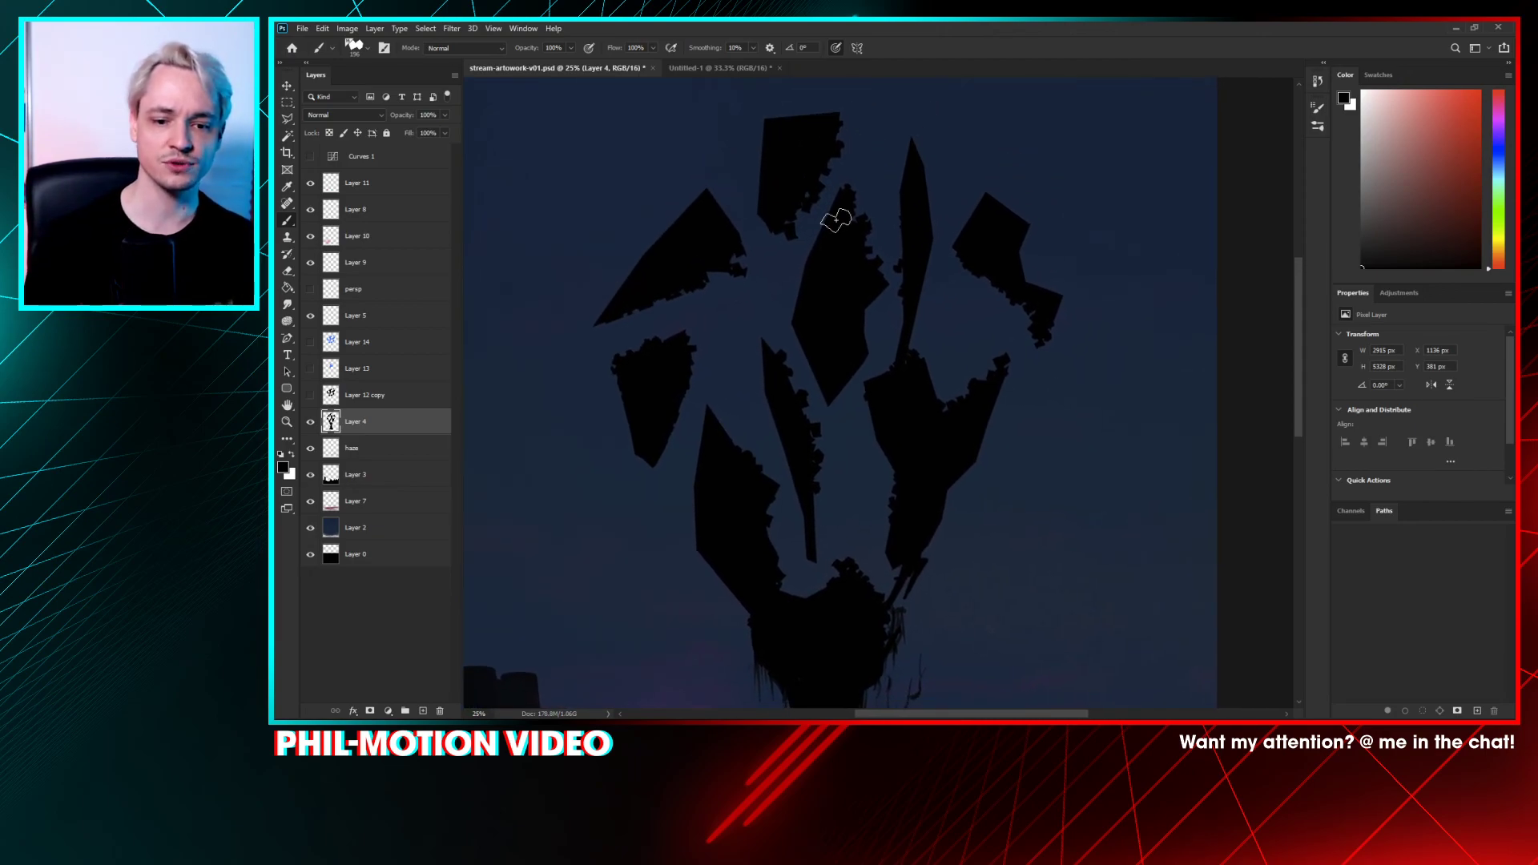
- Duplicate Layer 4 and delete the hidden Layer 12 copy
key(ctrl+minus)
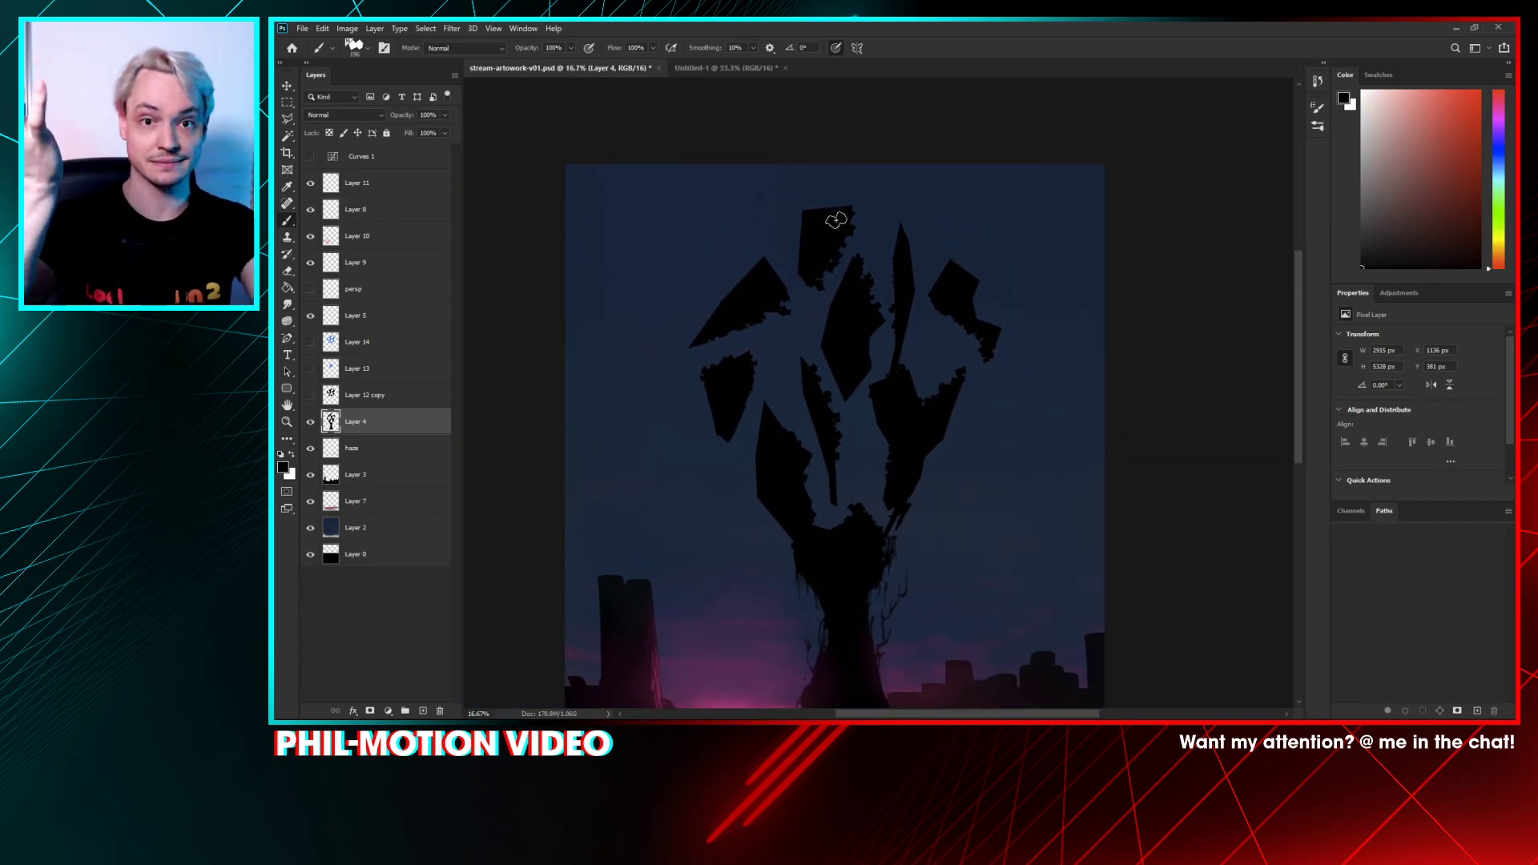
scroll(865, 222, down, 3)
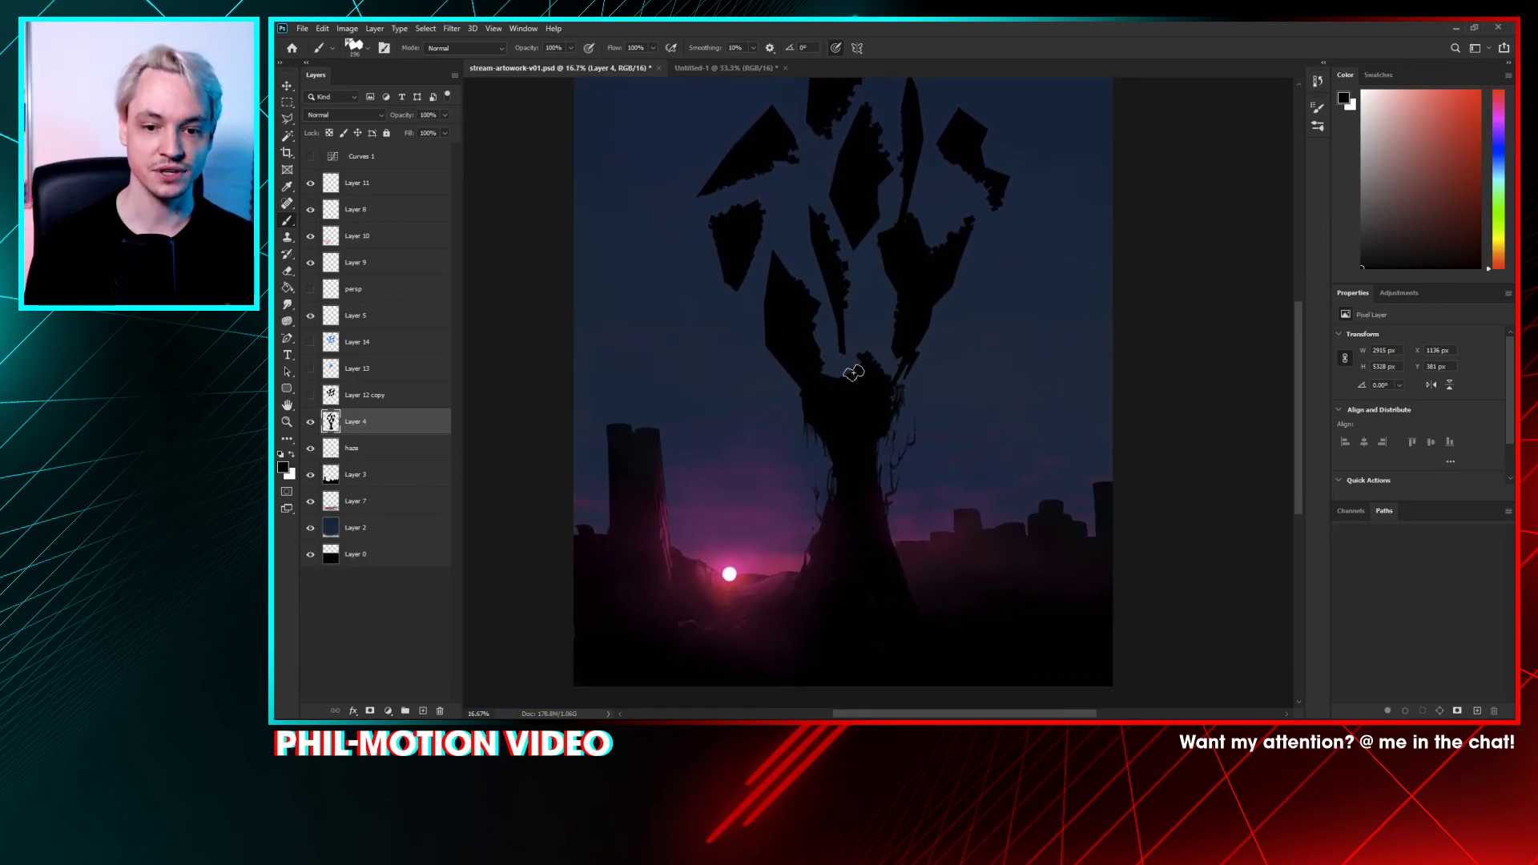
scroll(866, 442, up, 1)
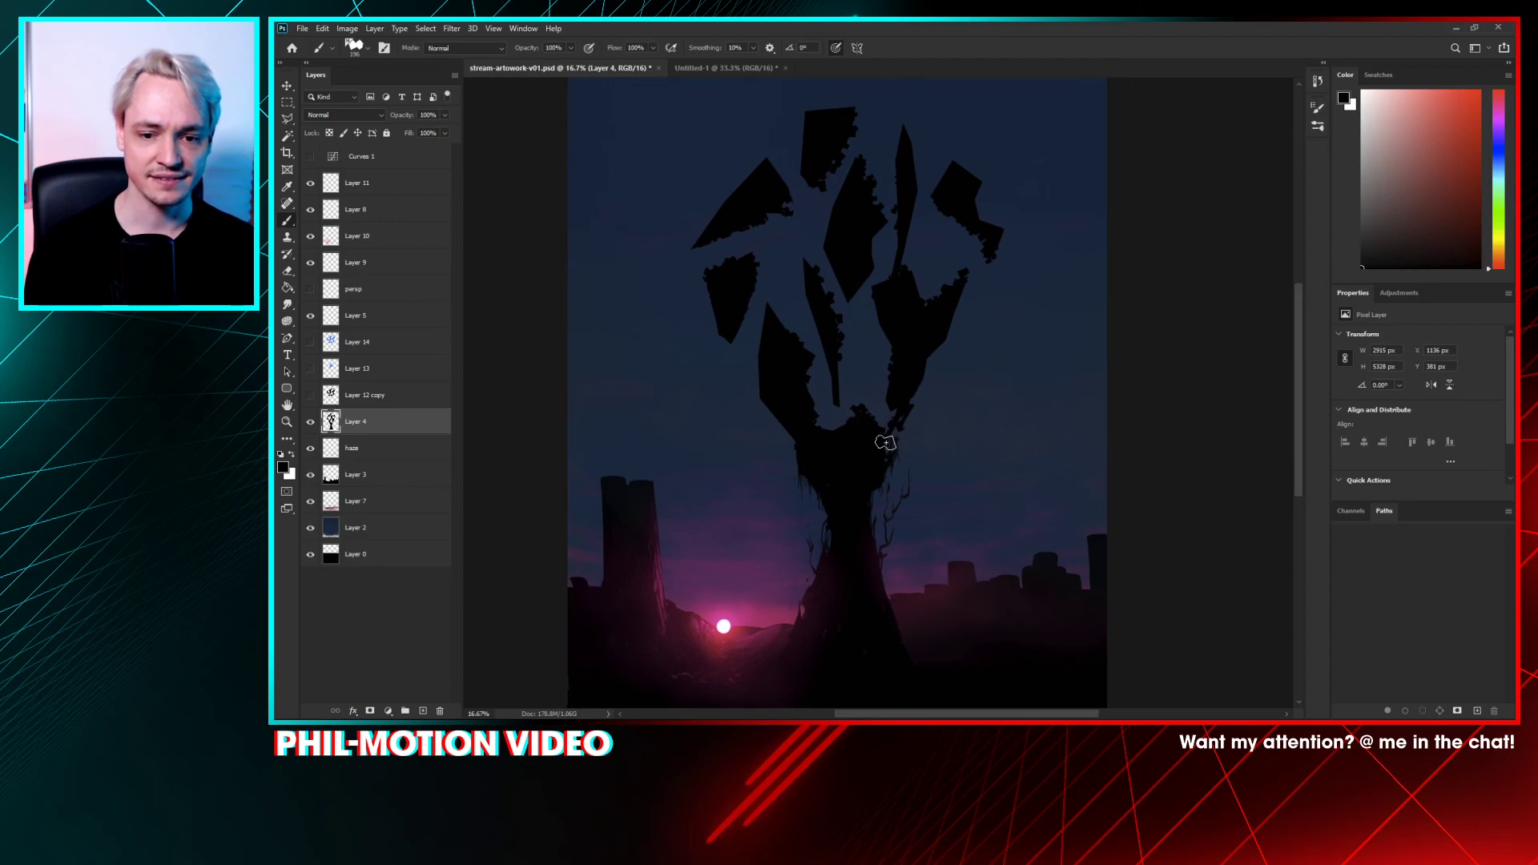
drag(868, 423, 881, 266)
drag(861, 361, 863, 422)
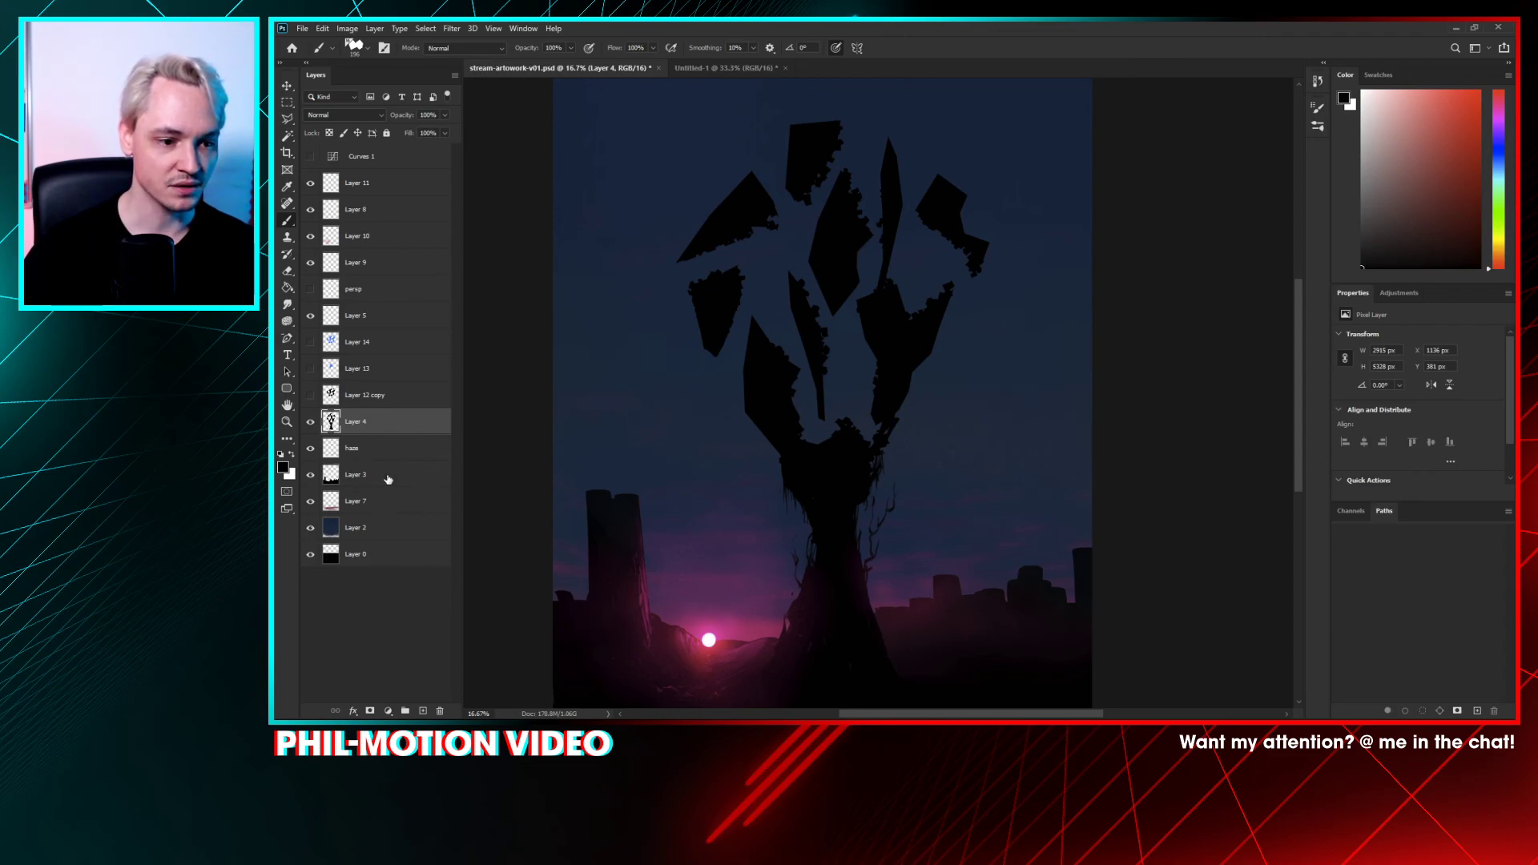
drag(383, 433, 423, 711)
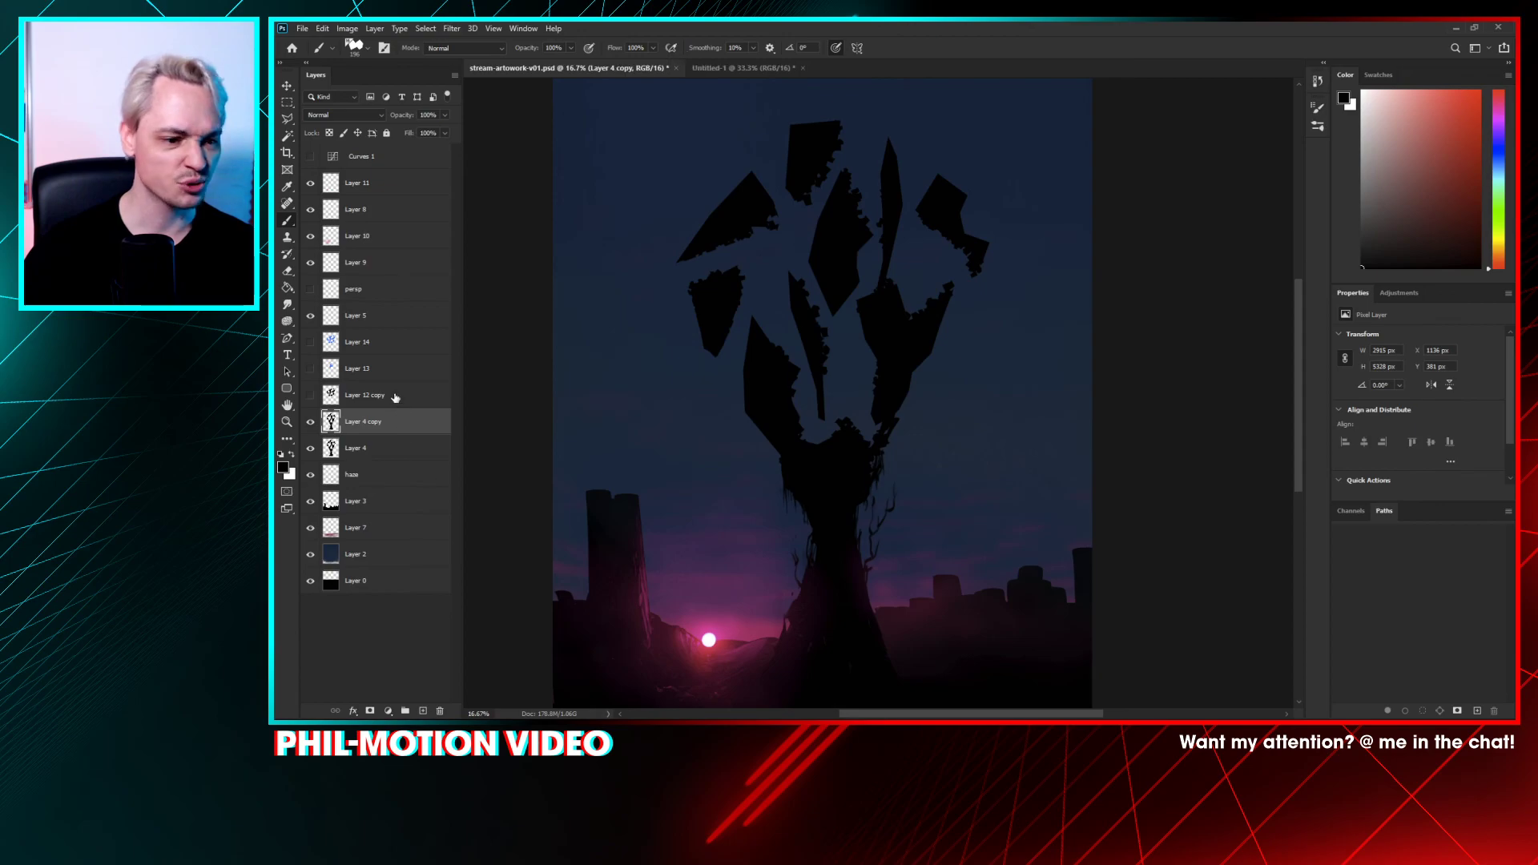
click(396, 391)
drag(396, 385, 439, 711)
key(ctrl+t)
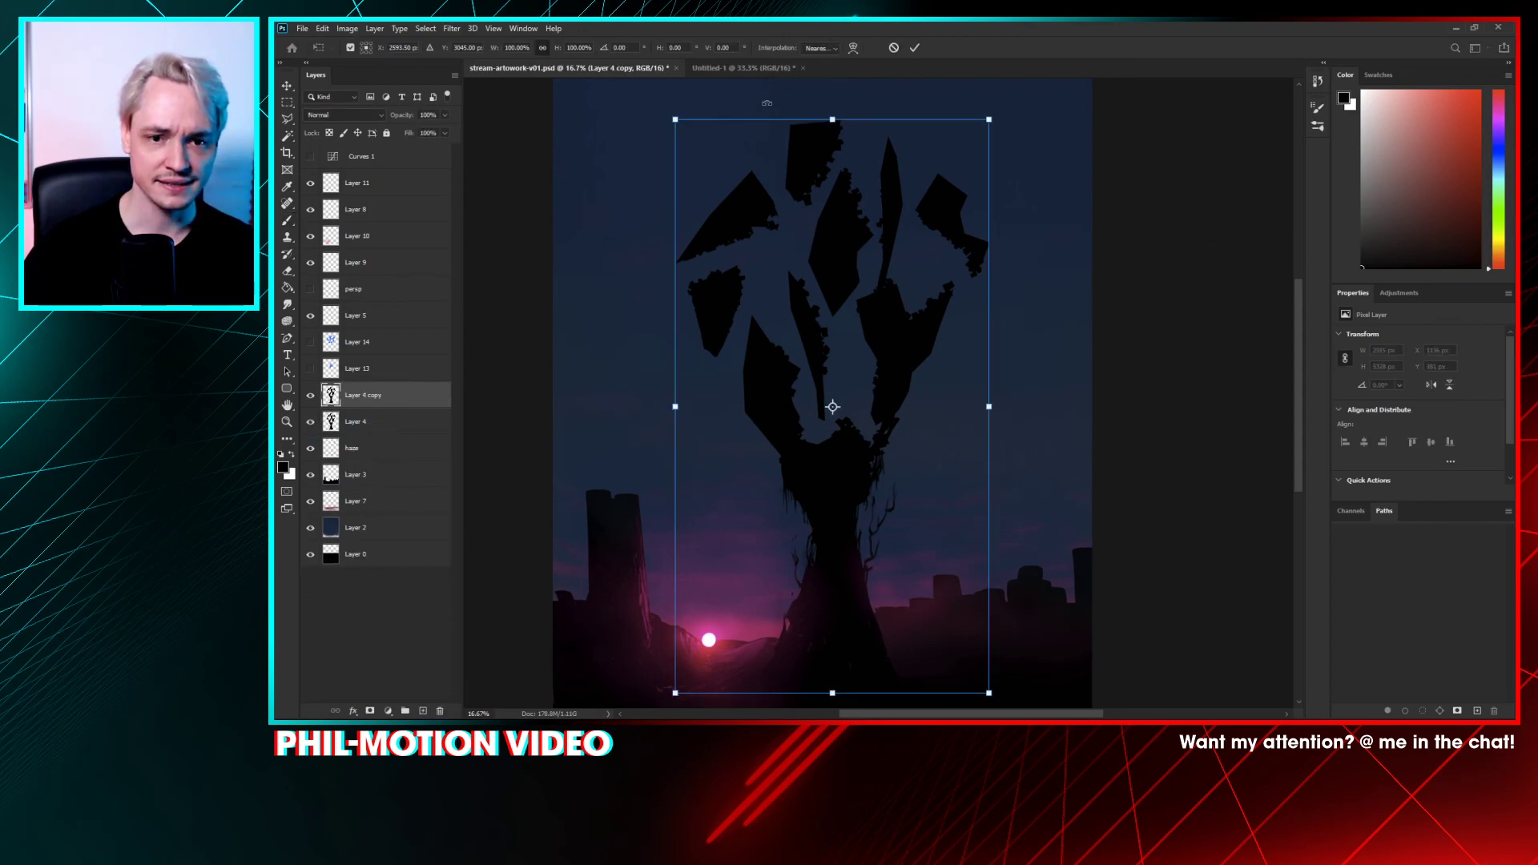
mouse_move(1021, 428)
mouse_down()
mouse_move(992, 242)
mouse_move(787, 118)
mouse_move(834, 120)
mouse_up()
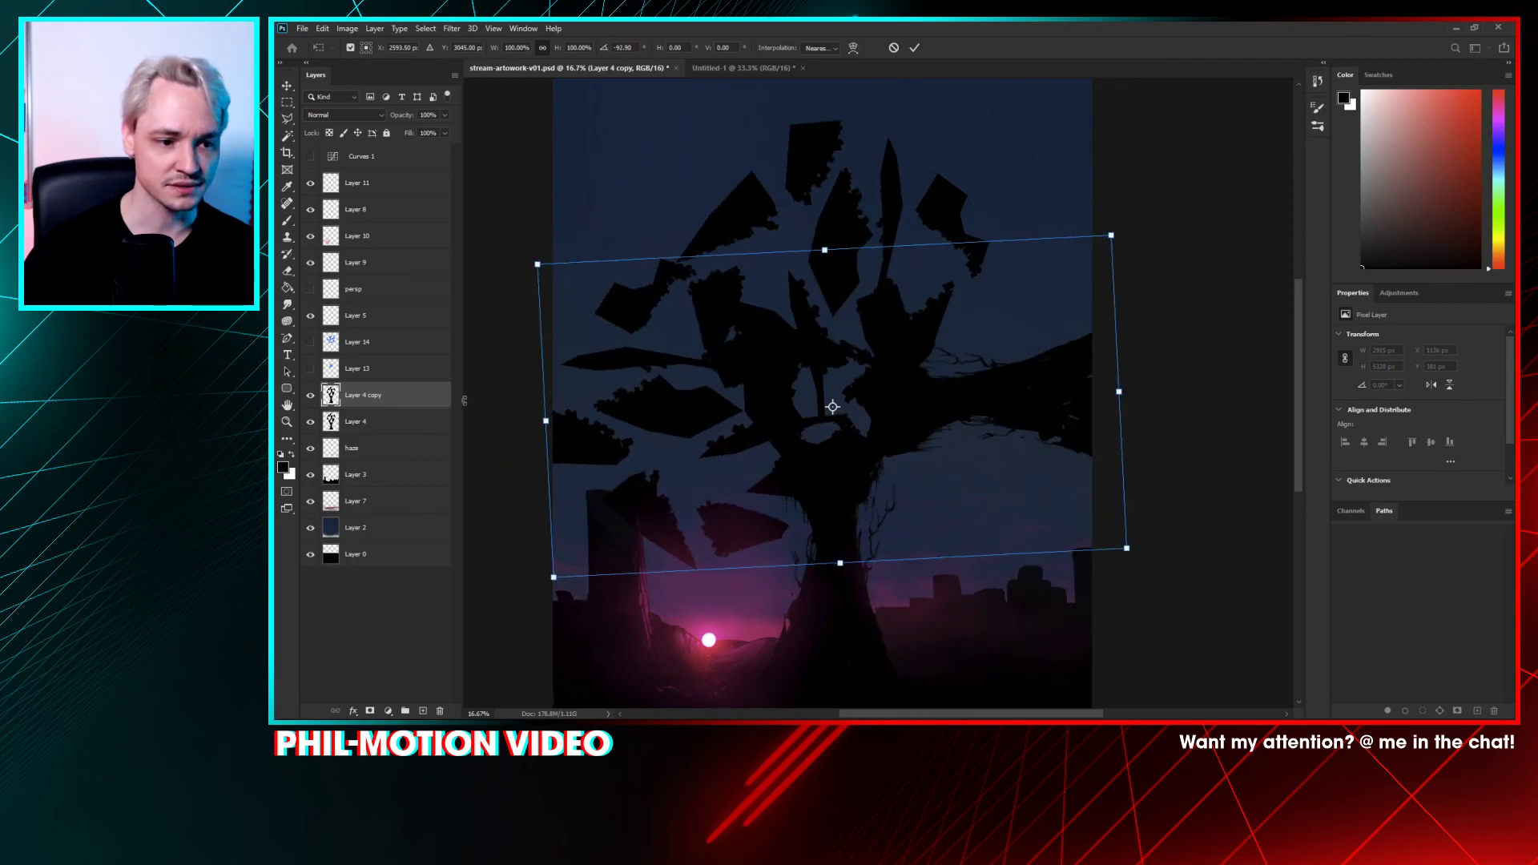
key(Escape)
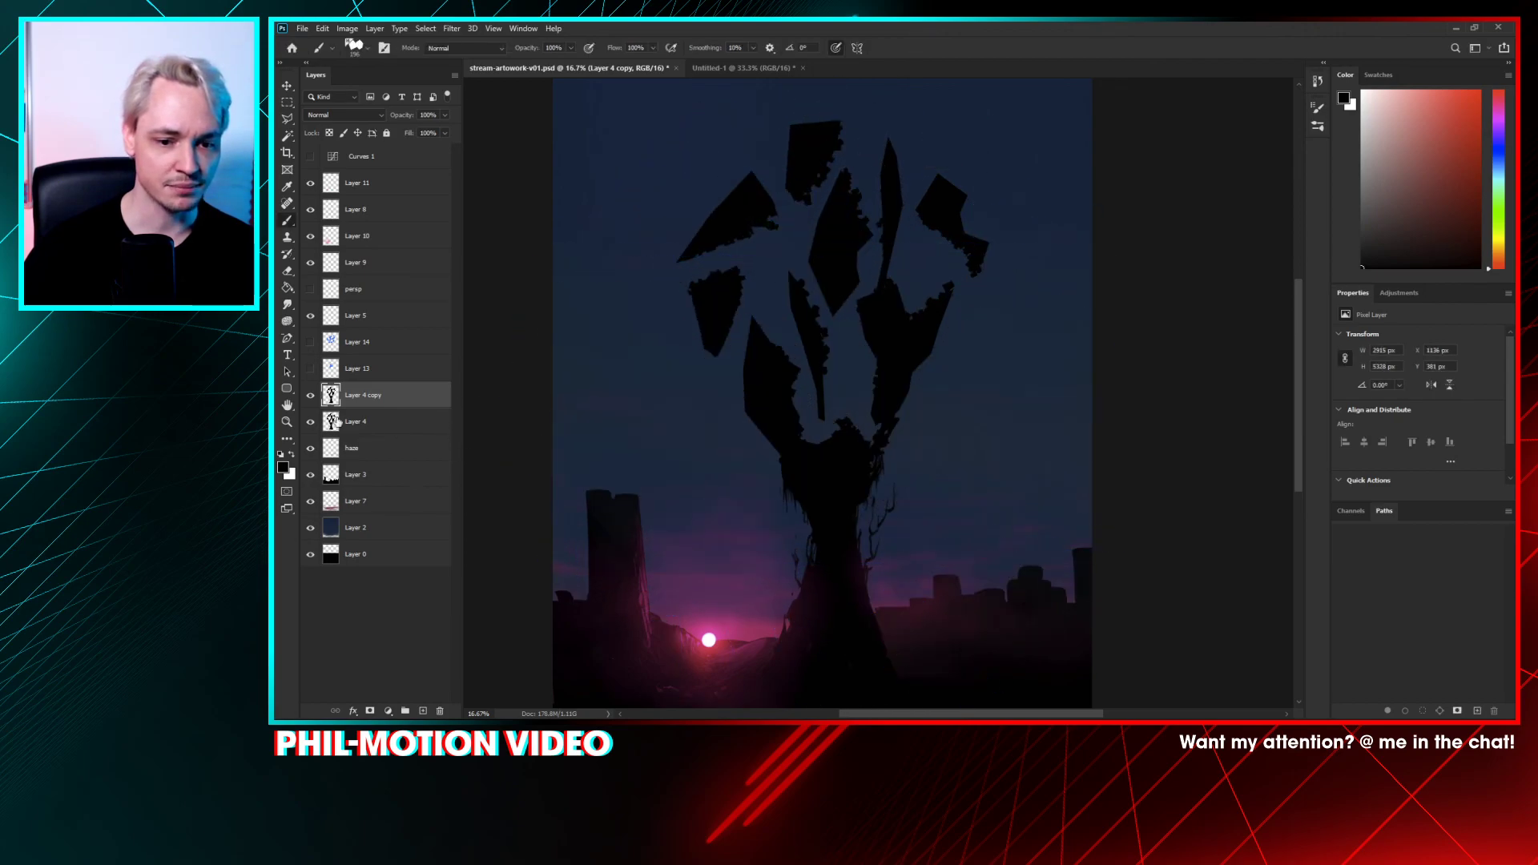
- Select all the shards and the tower's rim on Layer 4 copy with a polygonal outline, excluding the vines on the right
click(288, 118)
click(727, 451)
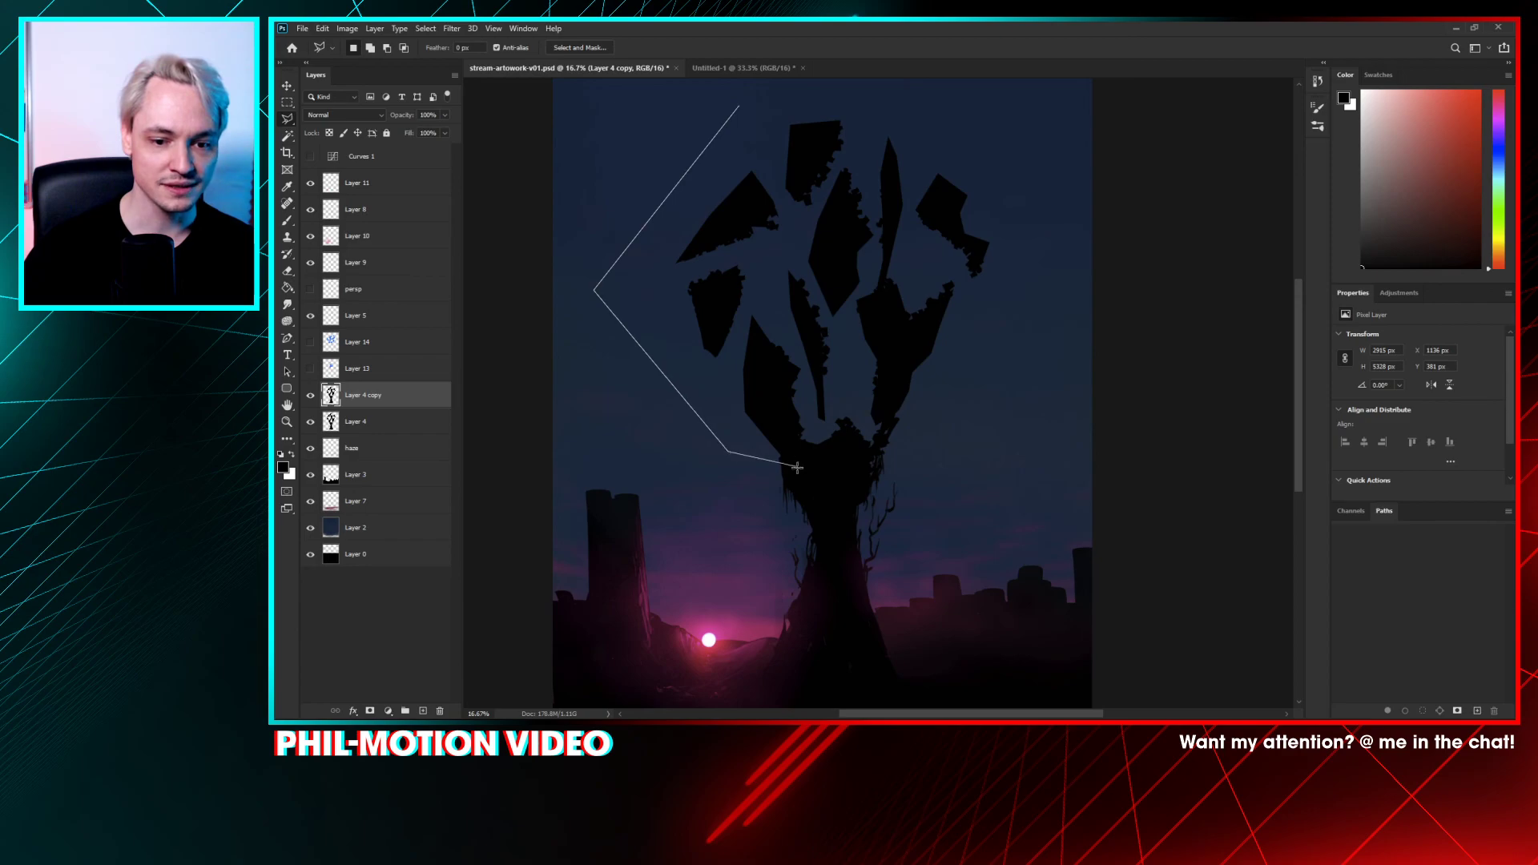
click(912, 504)
click(969, 414)
click(1141, 228)
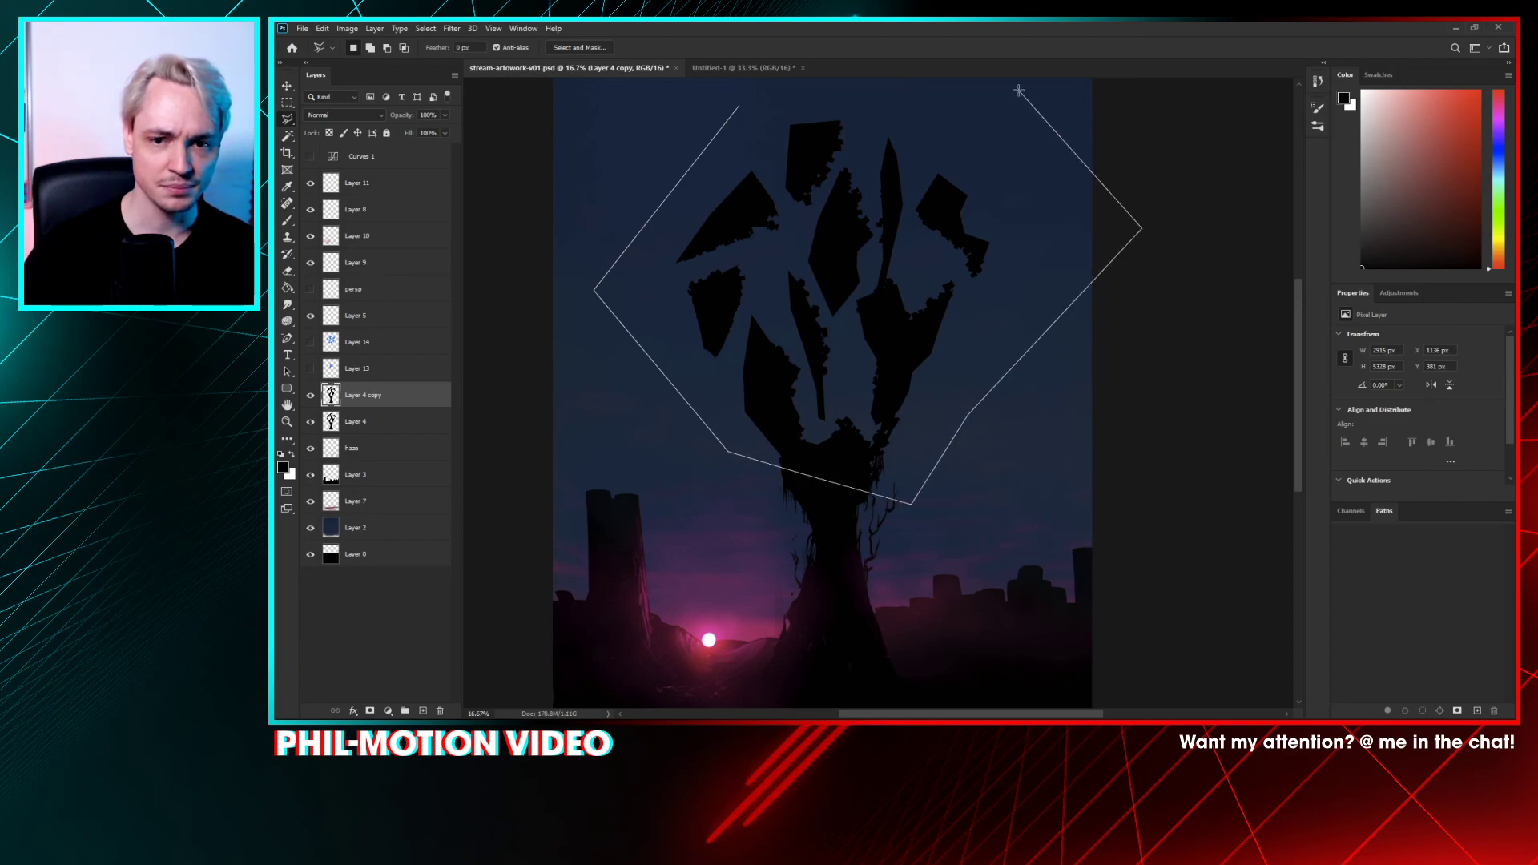
double_click(1019, 90)
shift+click(867, 534)
click(897, 445)
click(984, 503)
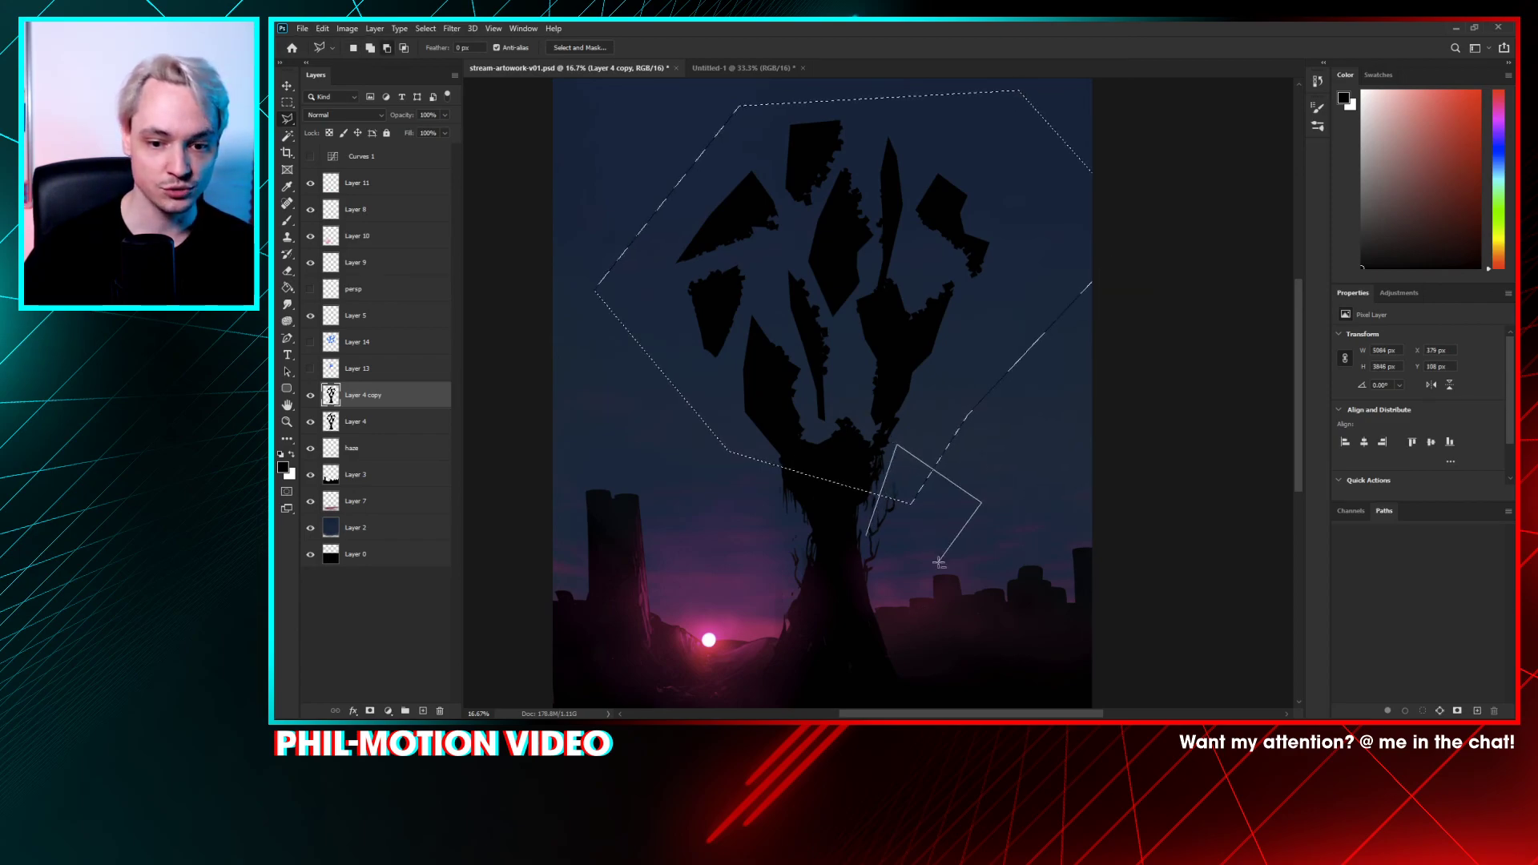
double_click(940, 564)
- Rotate the selected shard copies until roughly upside down and position them over the original shards
key(ctrl+t)
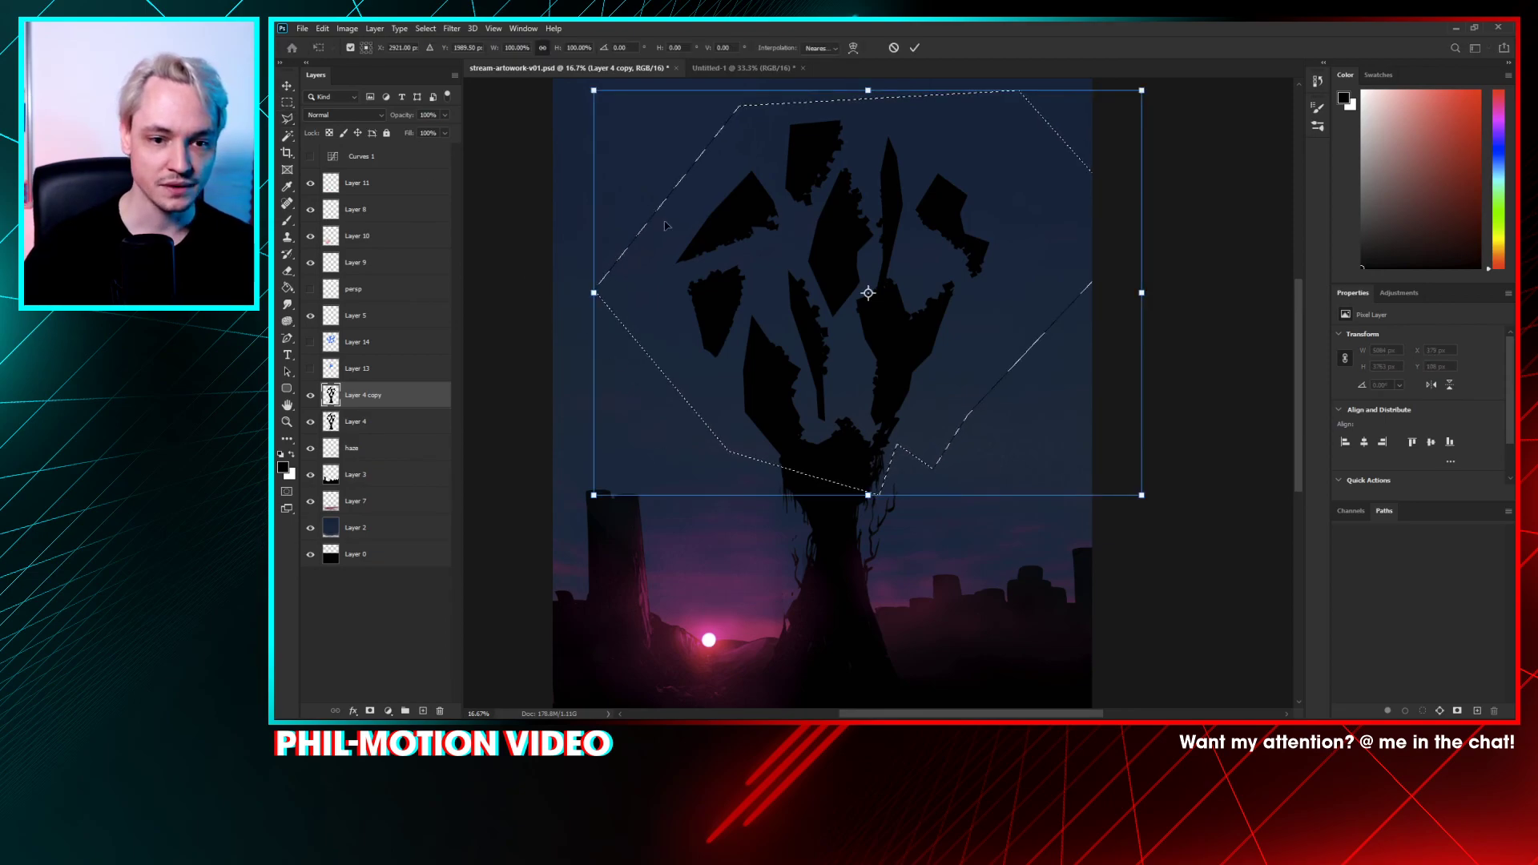
mouse_move(628, 517)
mouse_down()
mouse_move(921, 615)
mouse_move(1187, 334)
mouse_up()
drag(1056, 379, 991, 350)
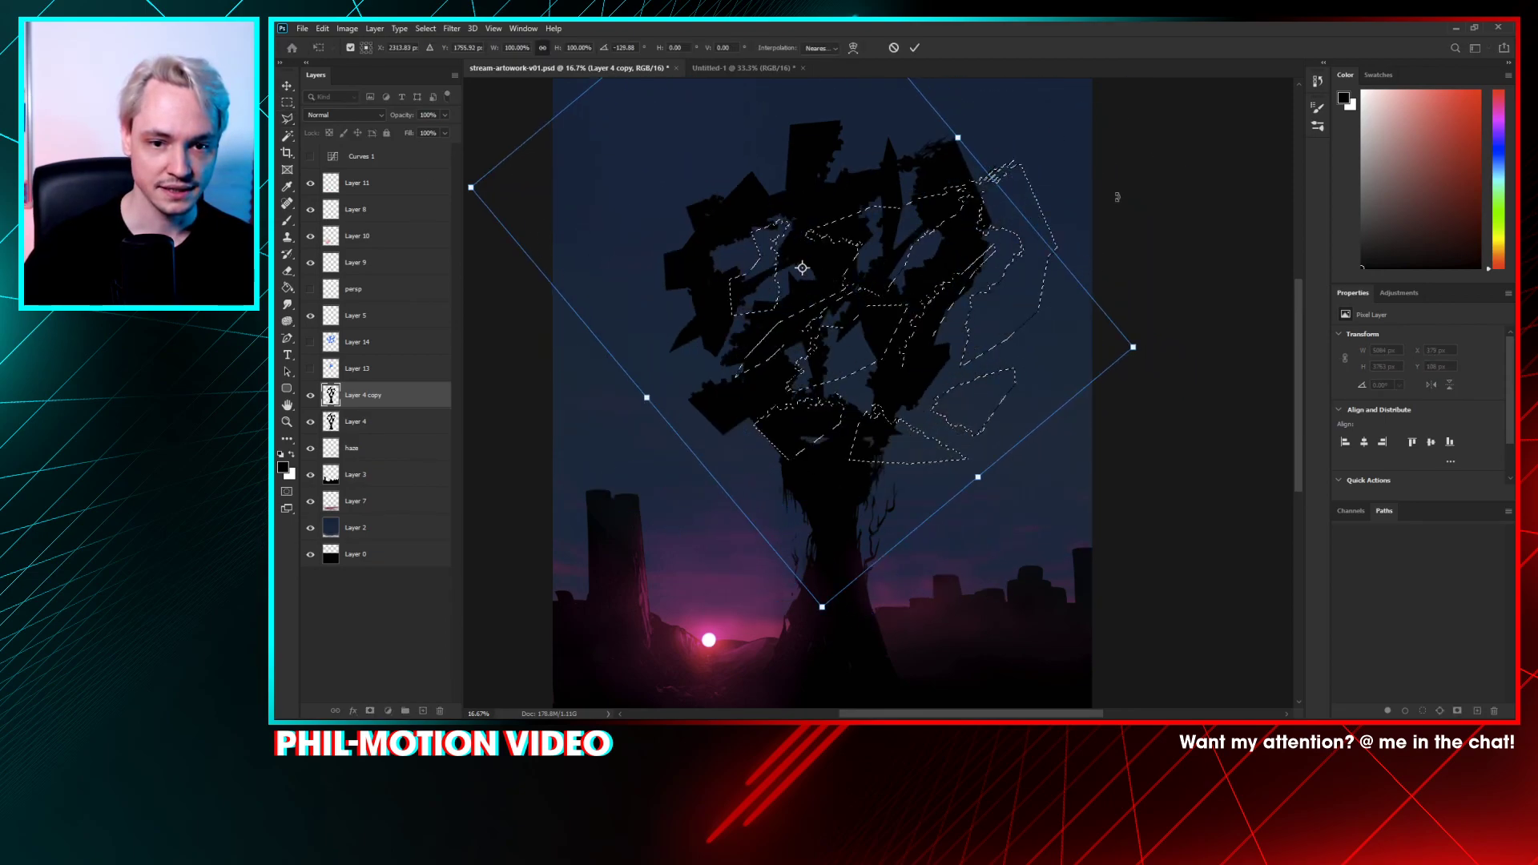
drag(1116, 199, 1077, 101)
drag(900, 276, 904, 287)
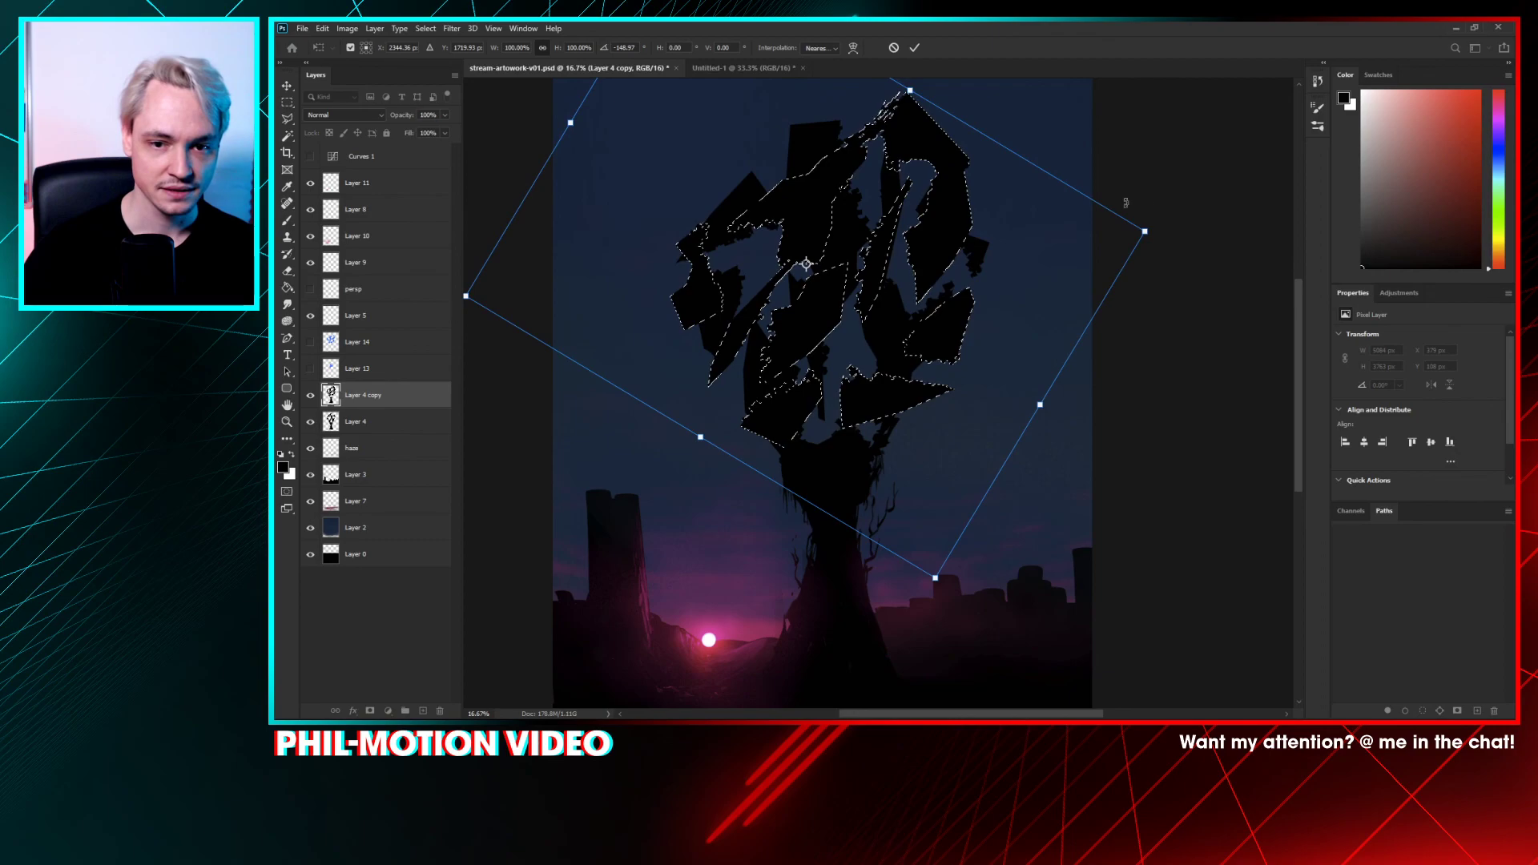
drag(1145, 227, 1091, 236)
mouse_move(921, 278)
mouse_down()
mouse_move(958, 258)
mouse_move(937, 261)
mouse_up()
key(Return)
- Undo the last edit to the rotated shard copy and clear the selection
drag(866, 410, 878, 419)
click(1087, 463)
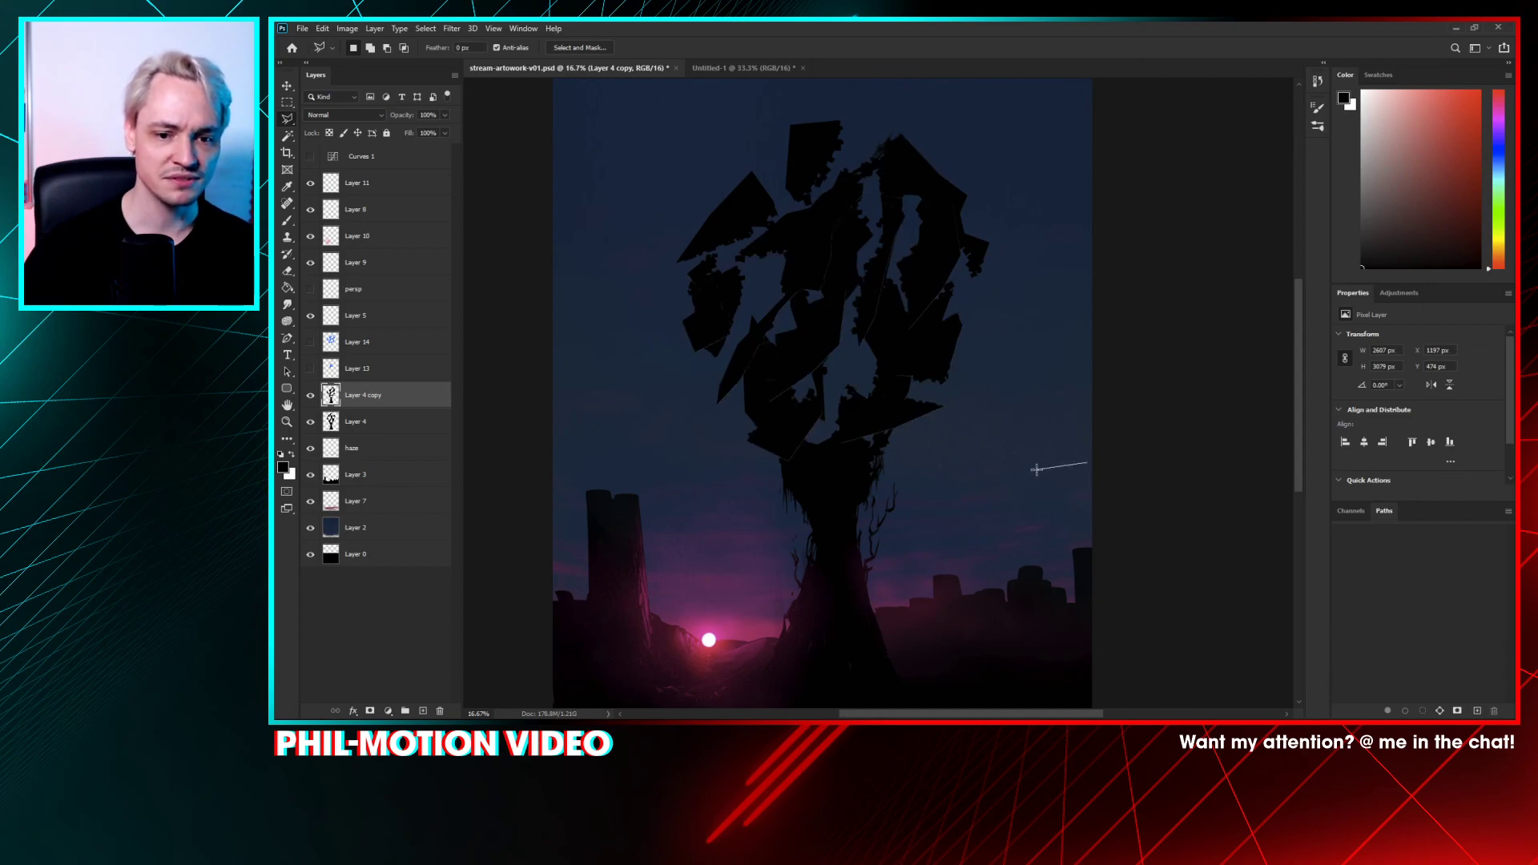
key(Escape)
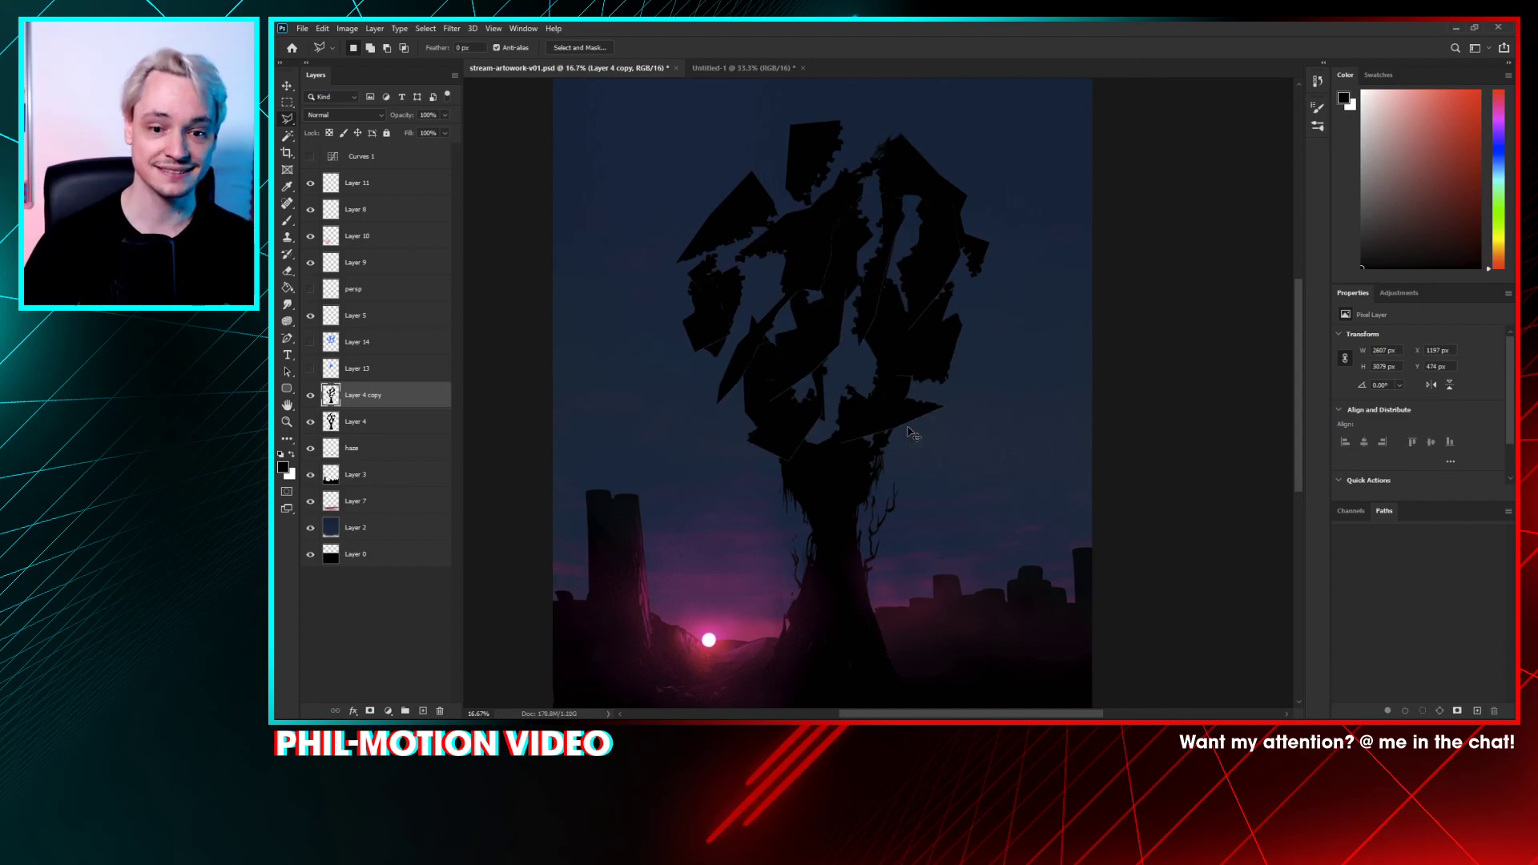
key(ctrl+z)
key(ctrl+d)
- Hide Layer 4 and examine the edges of the rotated shards up close
key(ctrl+plus)
key(ctrl+plus)
key(ctrl+plus)
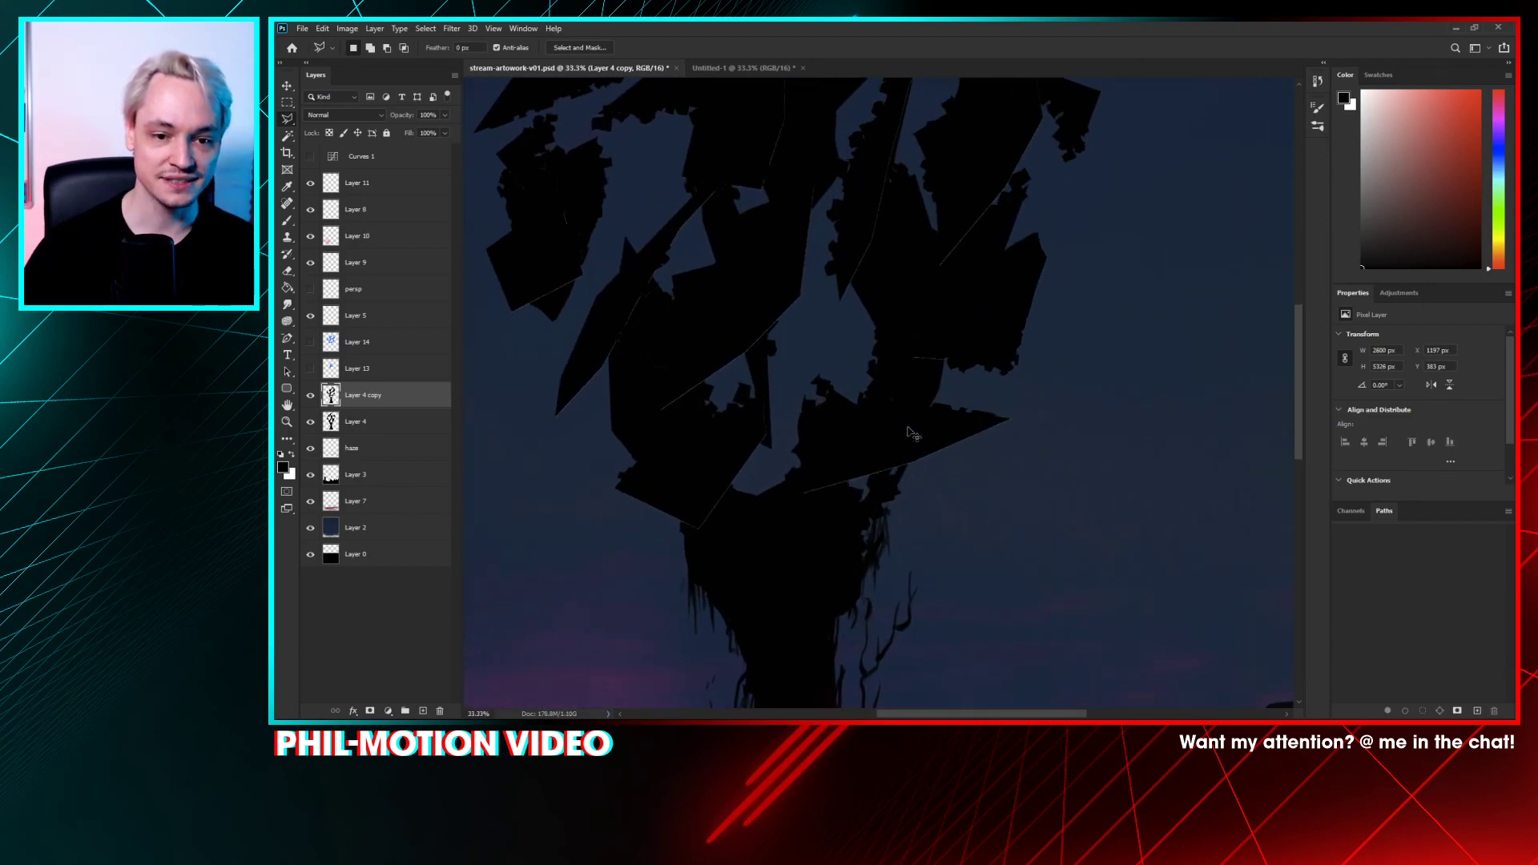
drag(907, 425, 801, 416)
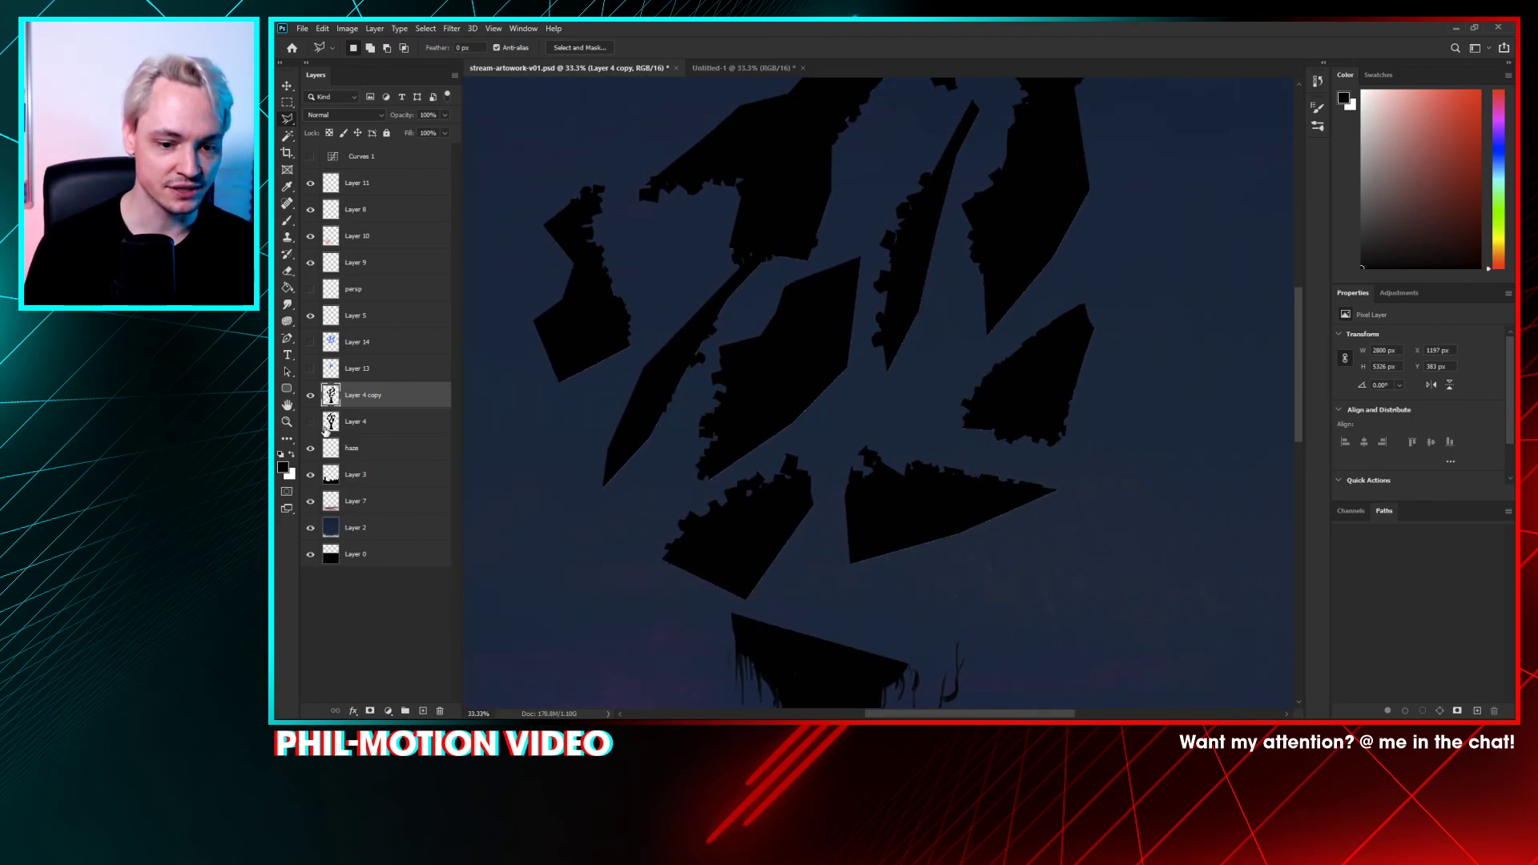
key(ctrl+minus)
key(ctrl+minus)
key(ctrl+plus)
key(ctrl+plus)
key(ctrl+plus)
key(ctrl+plus)
key(ctrl+plus)
key(ctrl+plus)
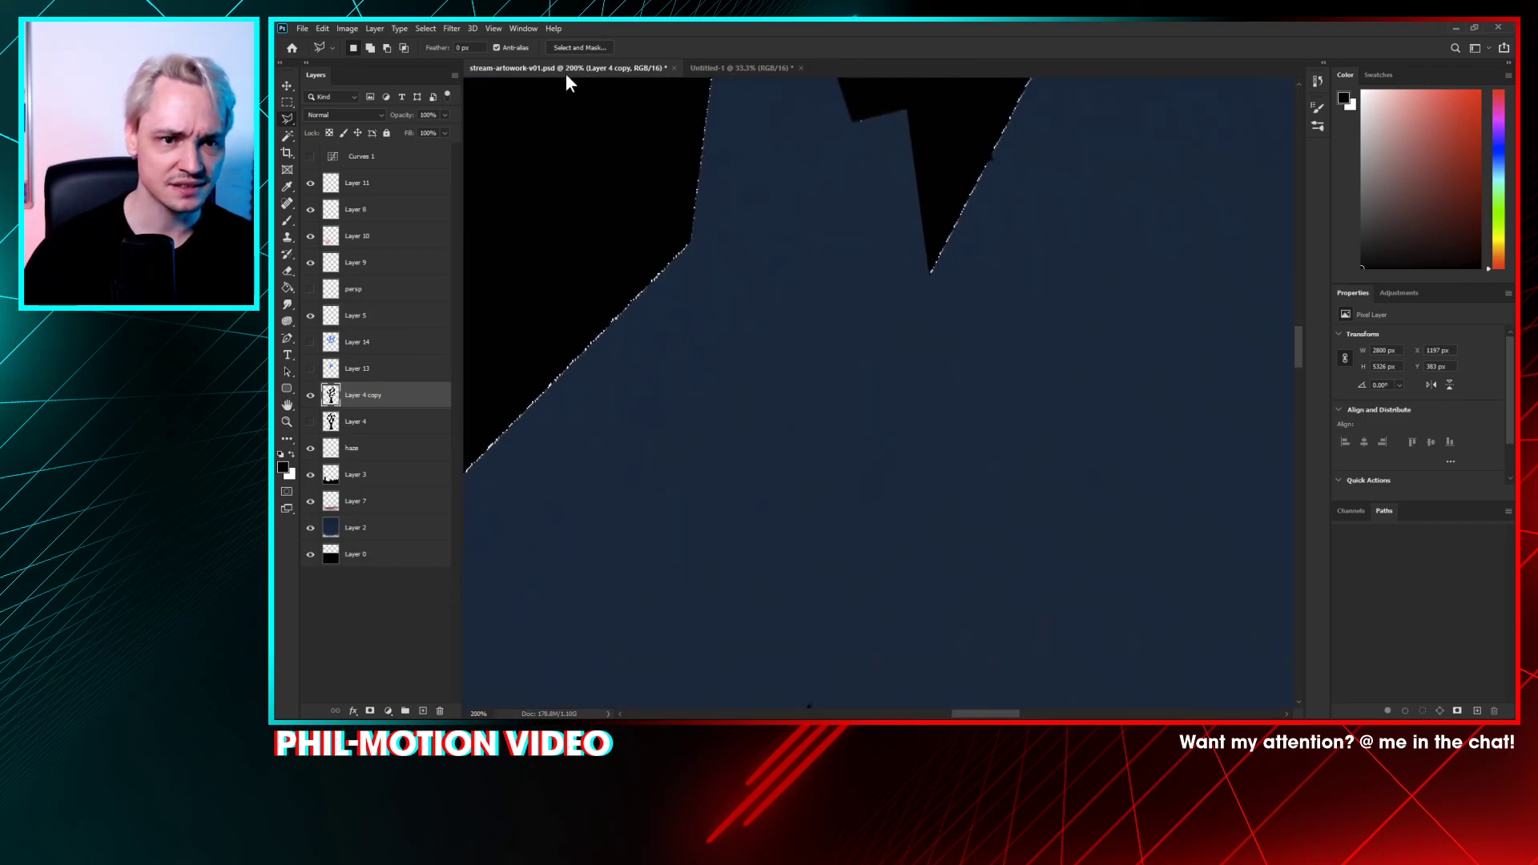
- Set the Free Transform interpolation to Bicubic Automatic, using a temporary rectangular selection around a shard tip on Layer 4 copy, and clear that selection
key(m)
mouse_move(842, 279)
mouse_down()
mouse_move(1047, 503)
mouse_move(1035, 498)
mouse_up()
key(ctrl+d)
key(ctrl+t)
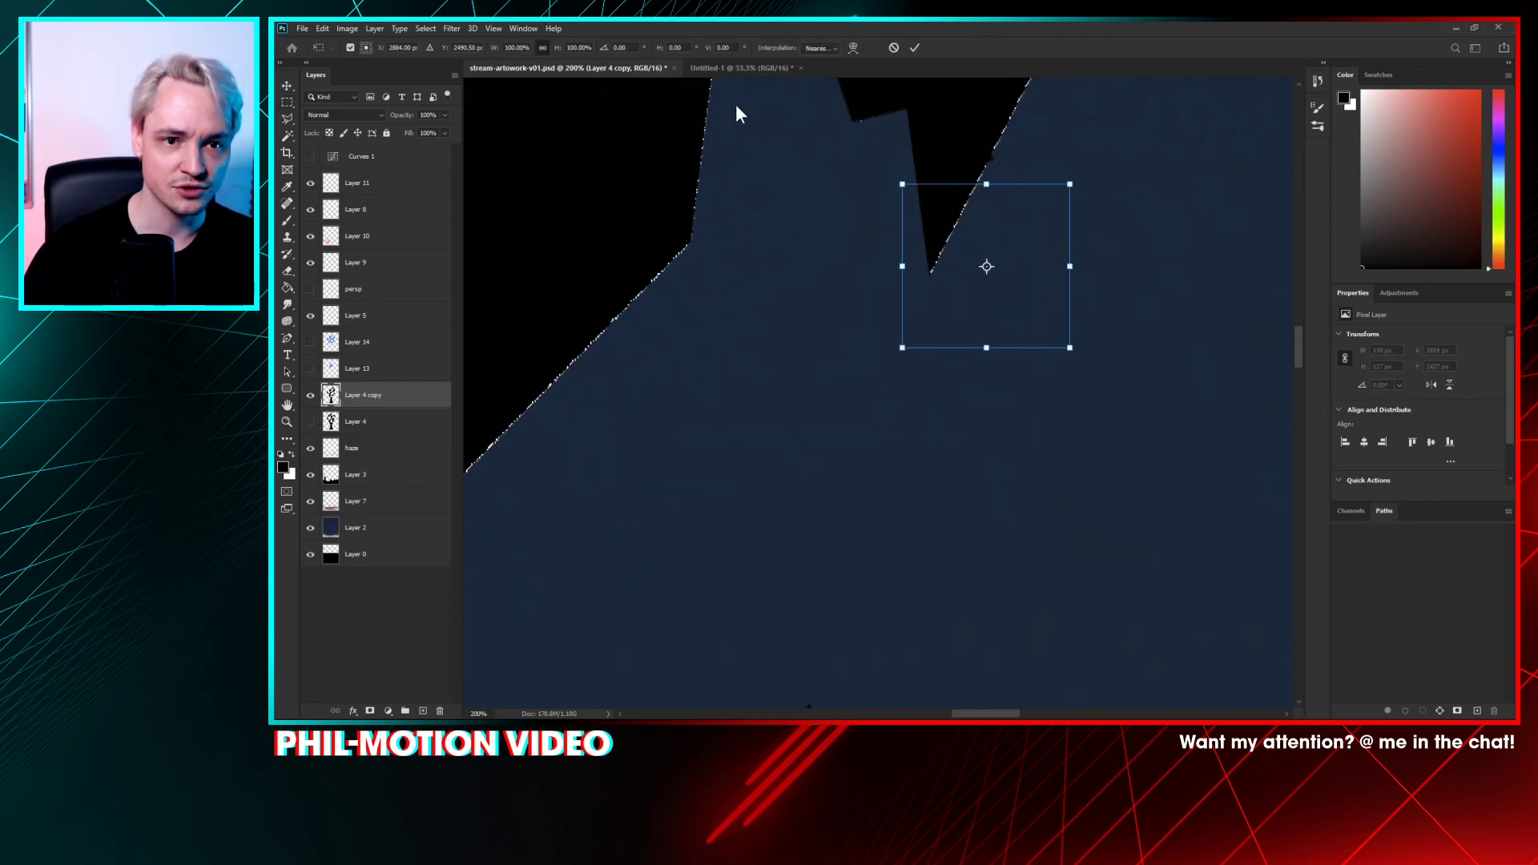
scroll(788, 35, up, 2)
scroll(793, 37, down, 1)
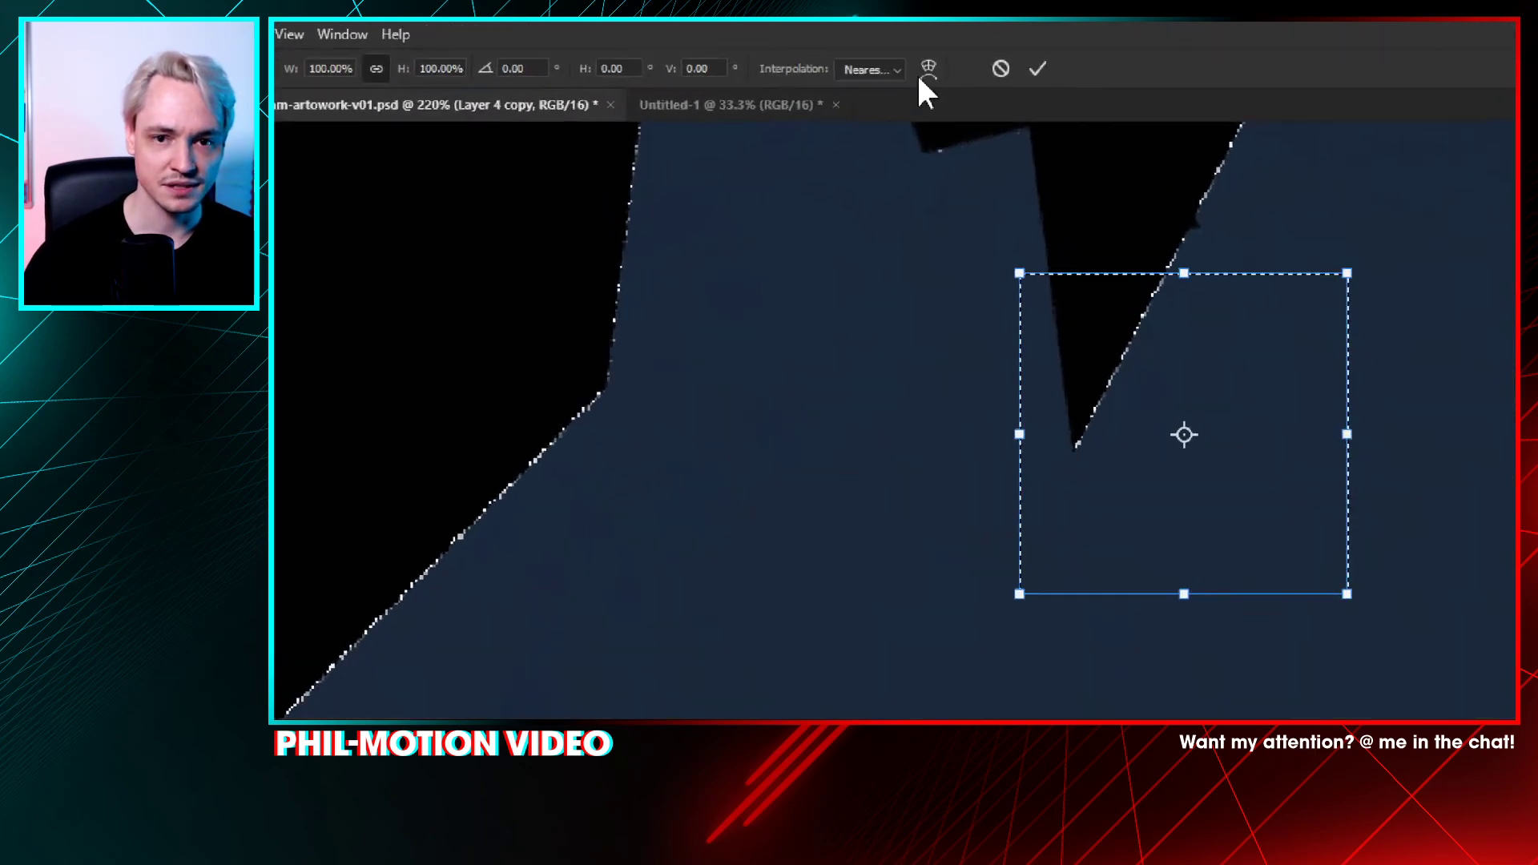
click(885, 67)
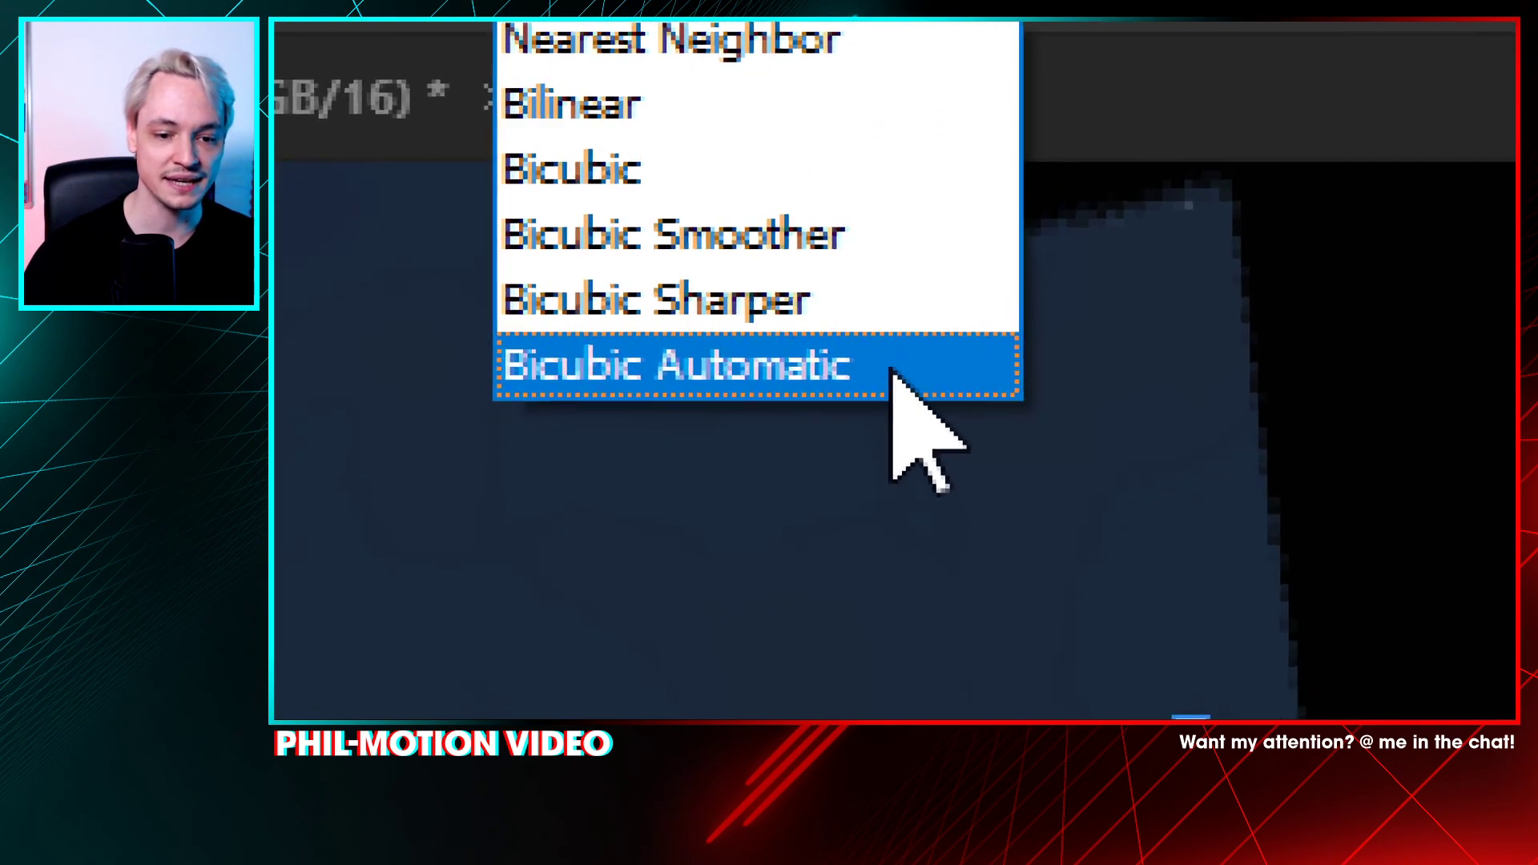
click(897, 607)
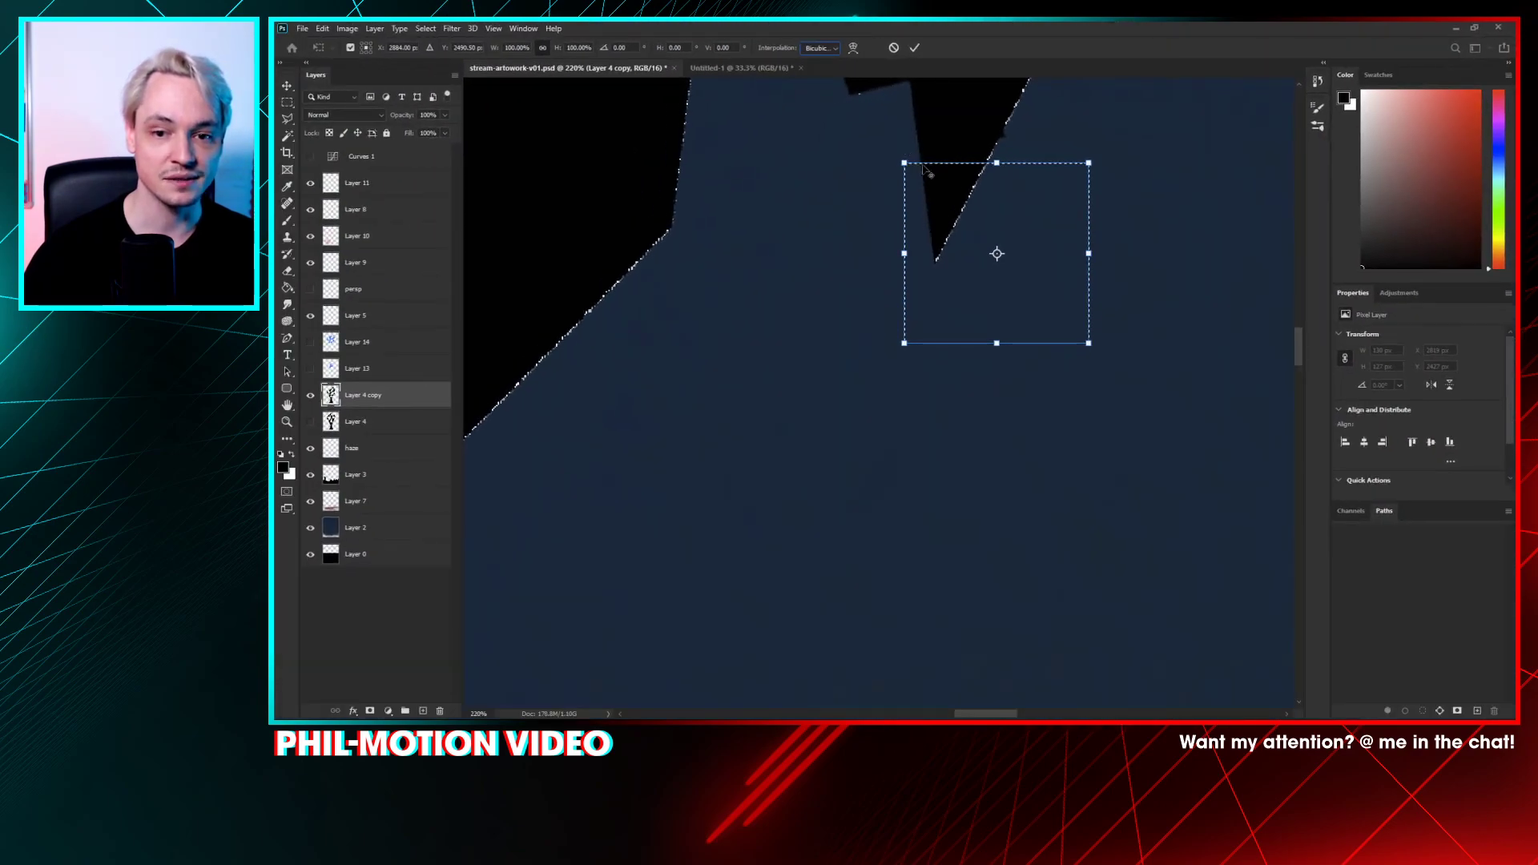
drag(1174, 170, 1089, 343)
key(Return)
key(m)
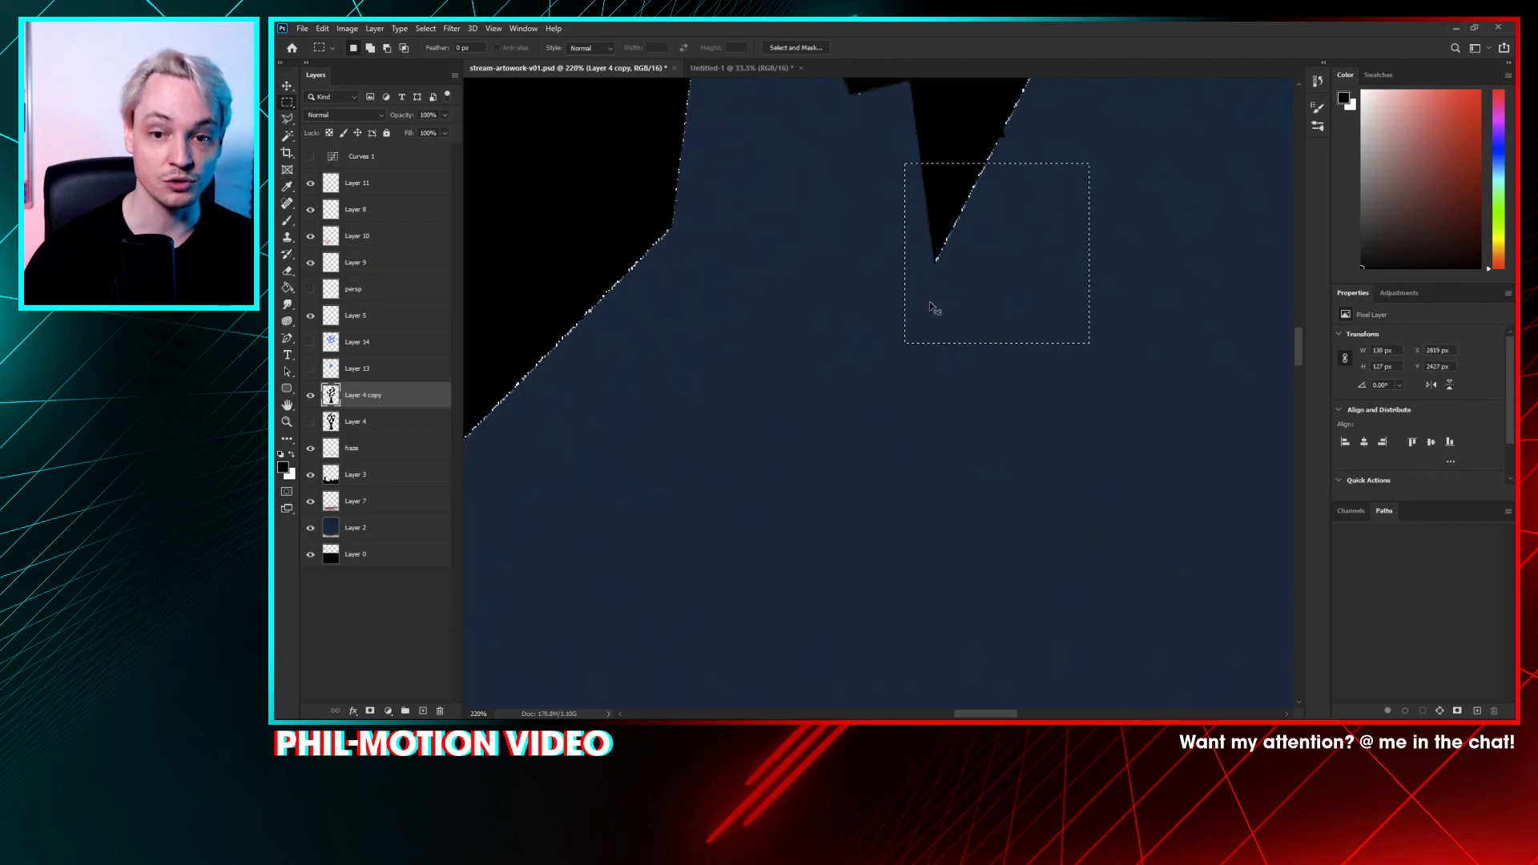
key(ctrl+d)
- Select the full outline of Layer 4 copy's pixels, fill it with black and clear the selection
scroll(927, 280, down, 6)
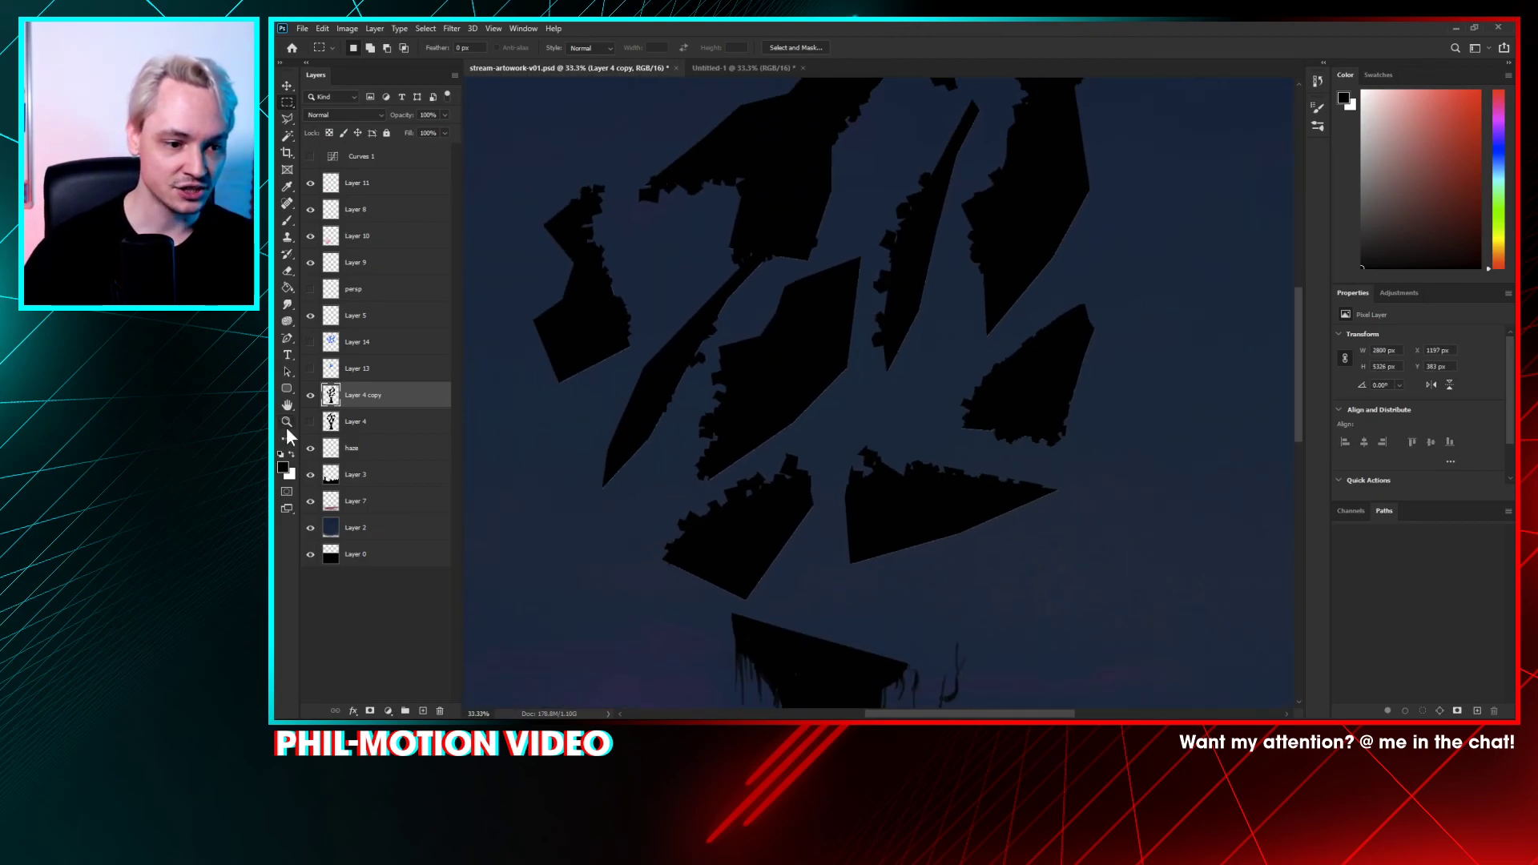
ctrl+click(331, 394)
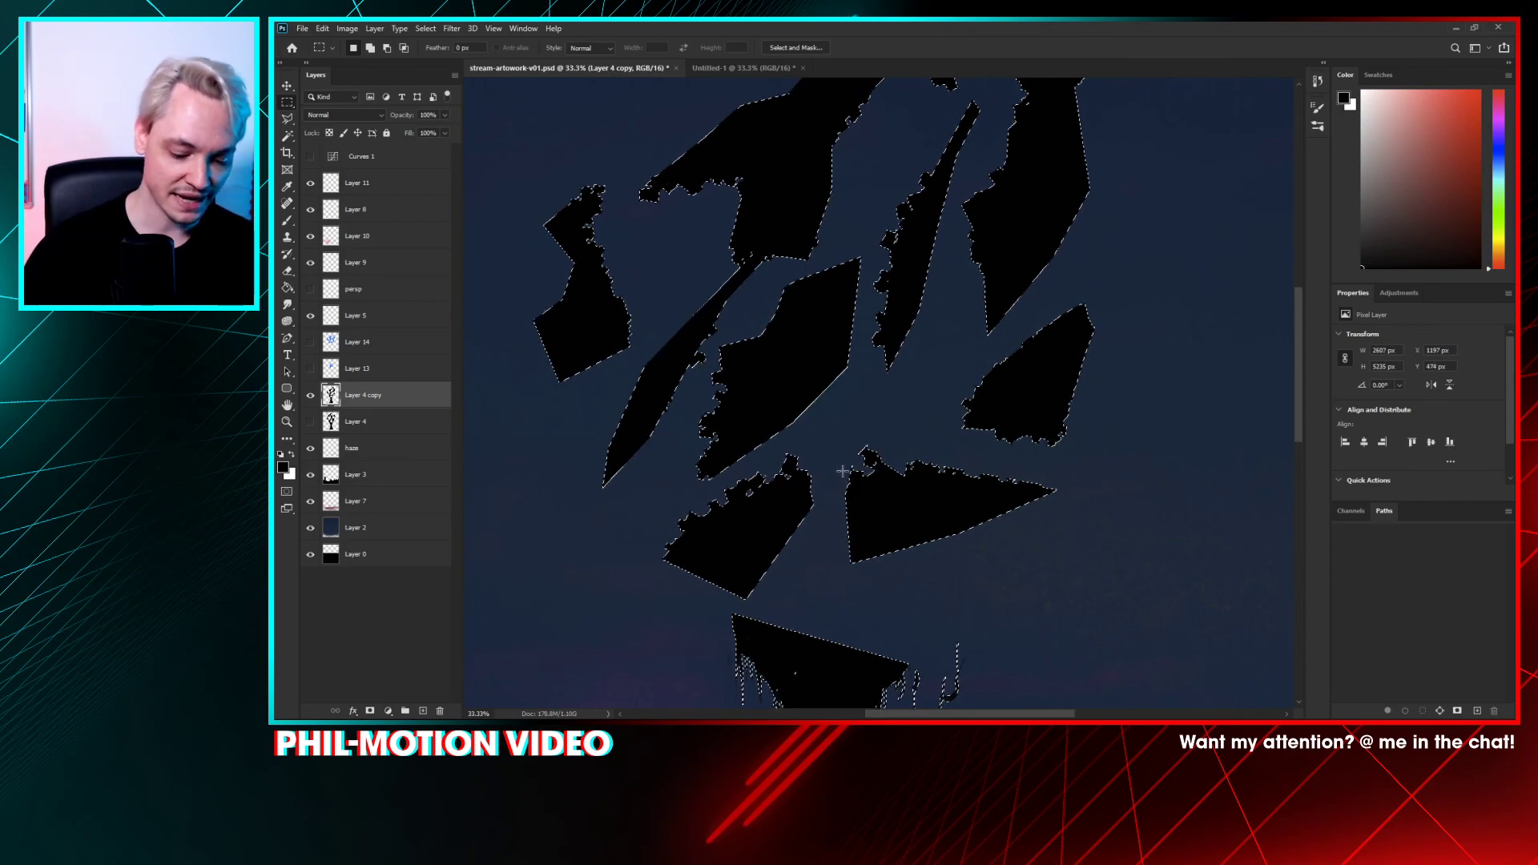
right_click(788, 373)
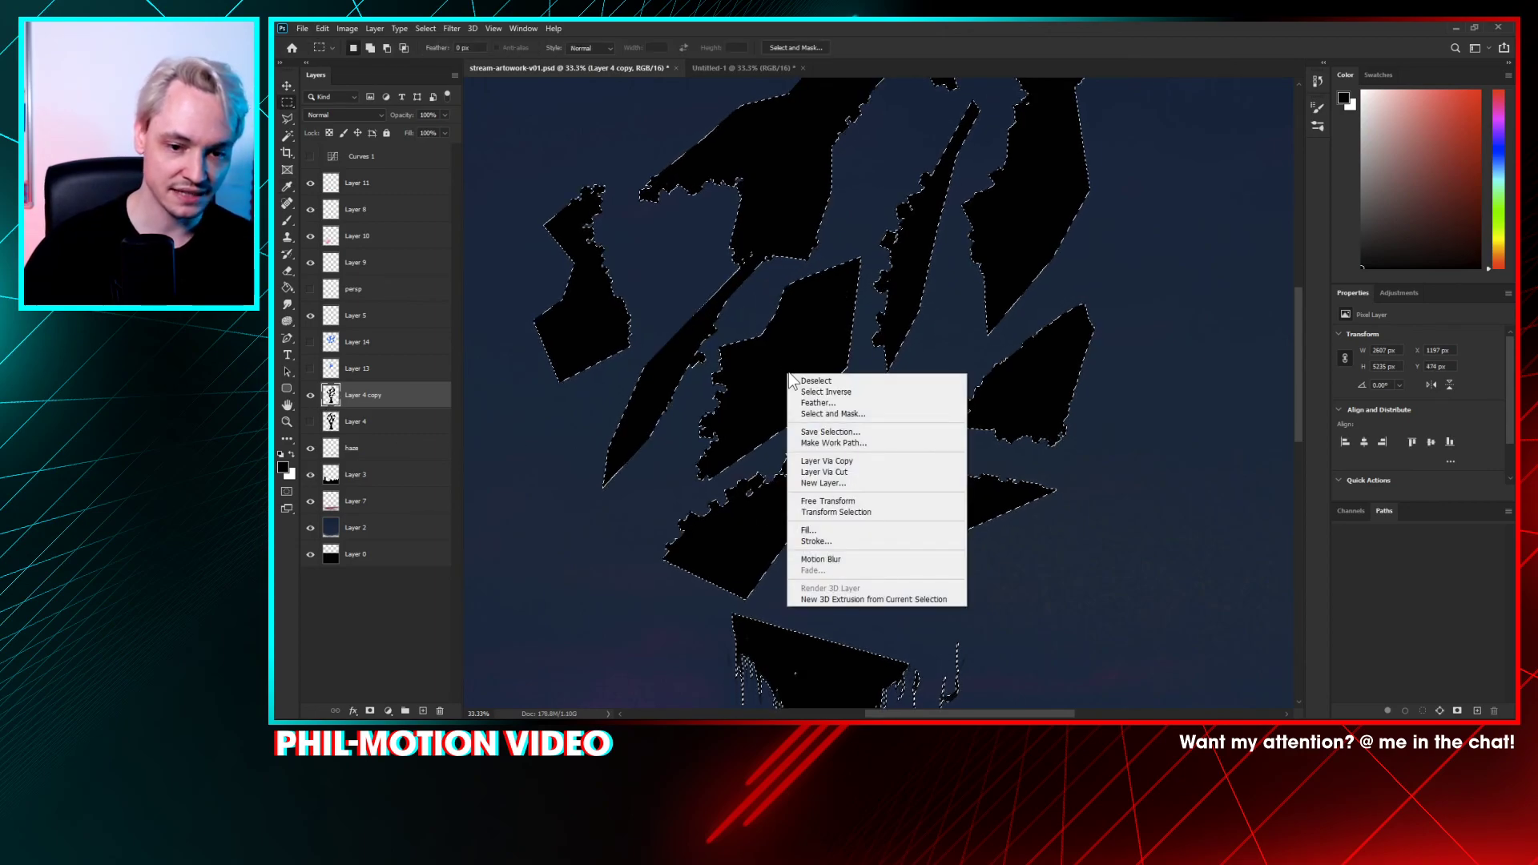
click(881, 530)
drag(1421, 454, 1081, 326)
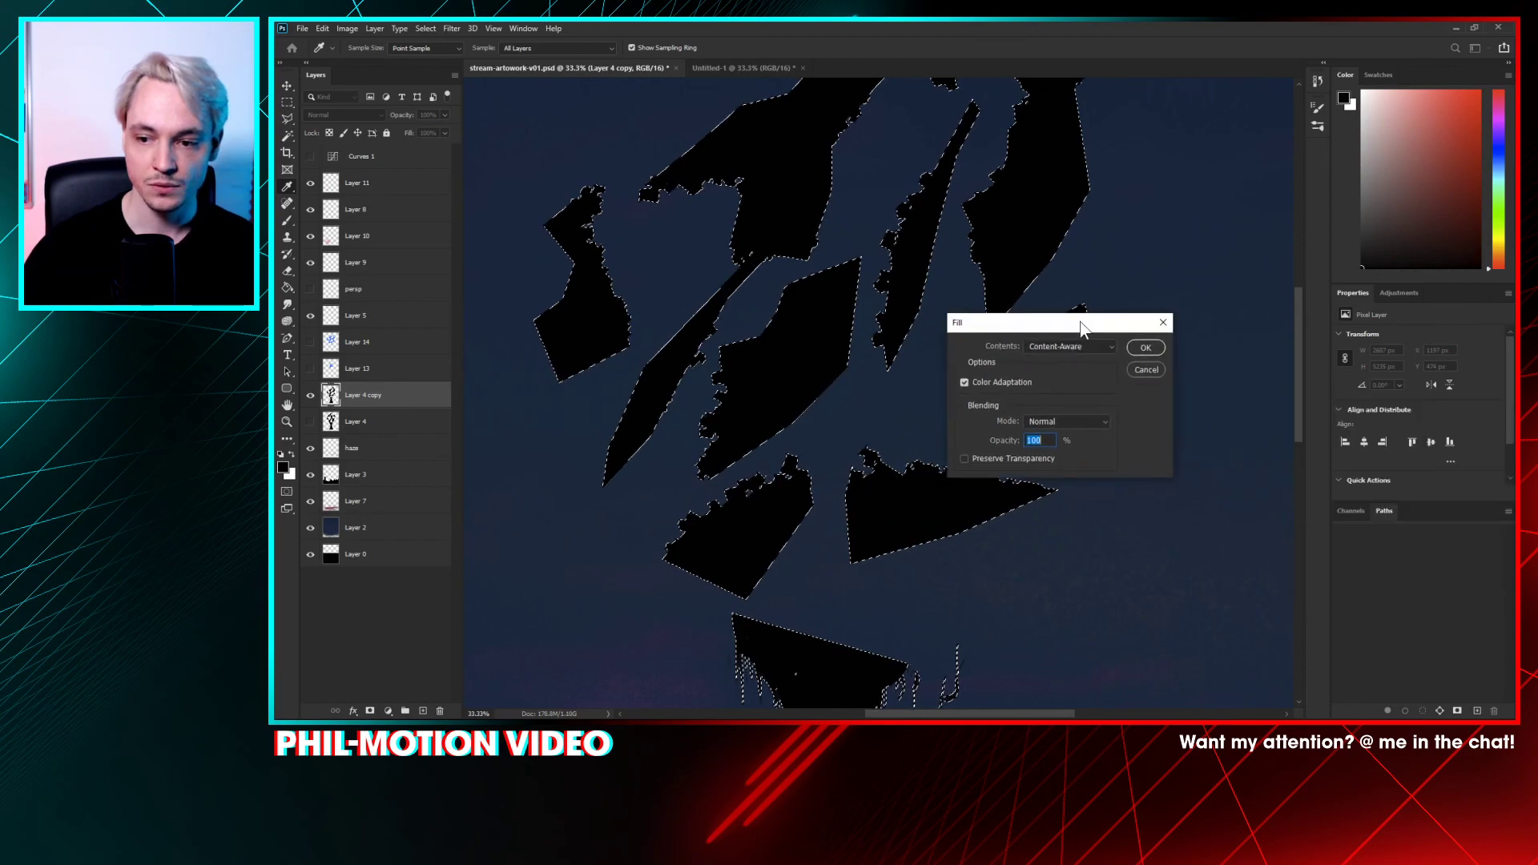
click(1070, 346)
click(1056, 347)
key(Return)
key(m)
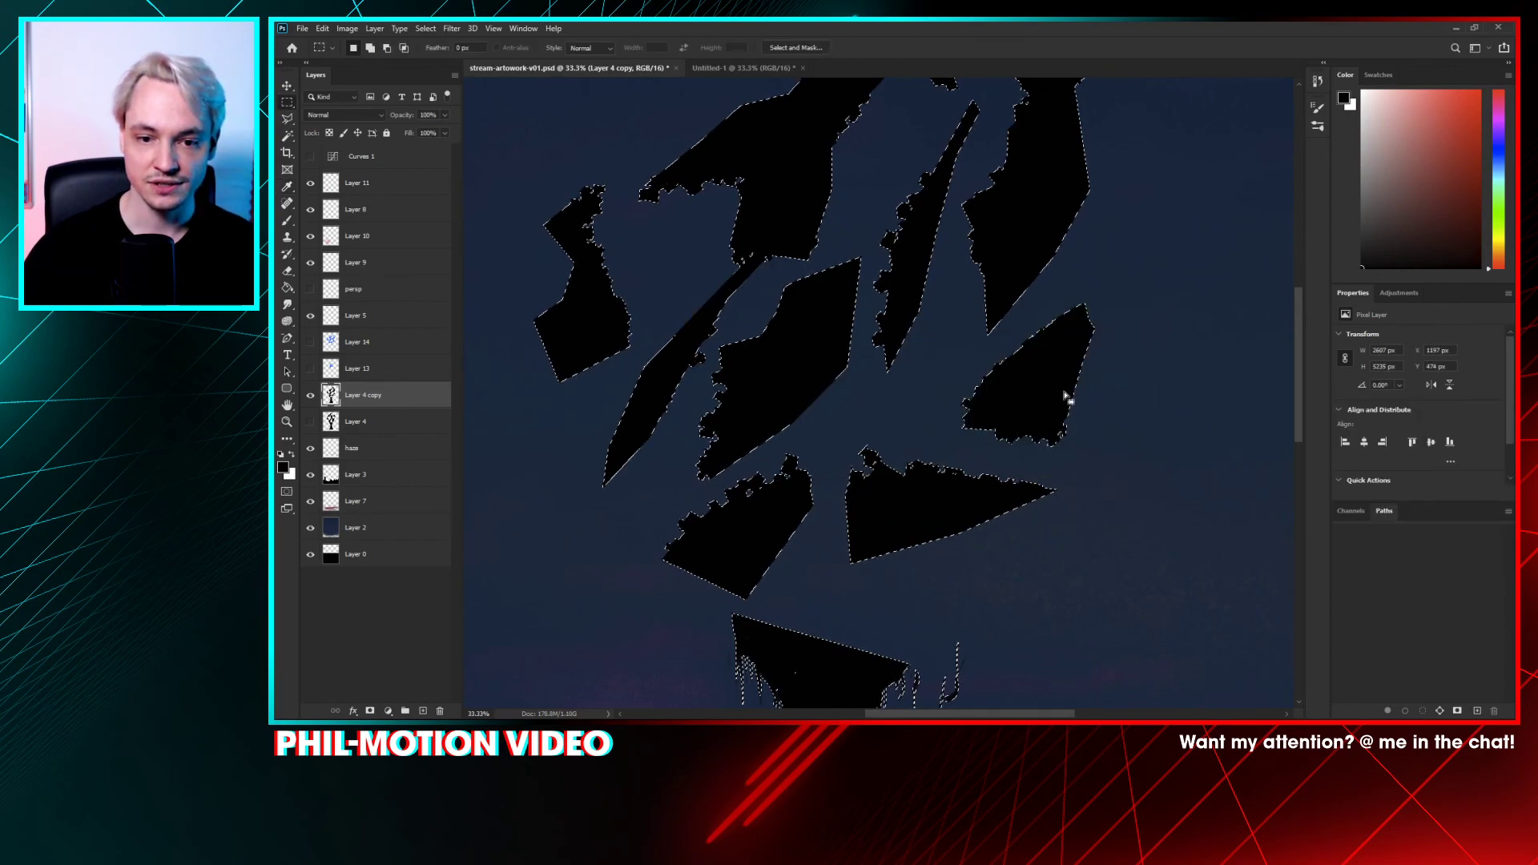
key(ctrl+d)
- Delete the tower trunk and its vines below the shards from Layer 4 copy
drag(971, 573, 1010, 272)
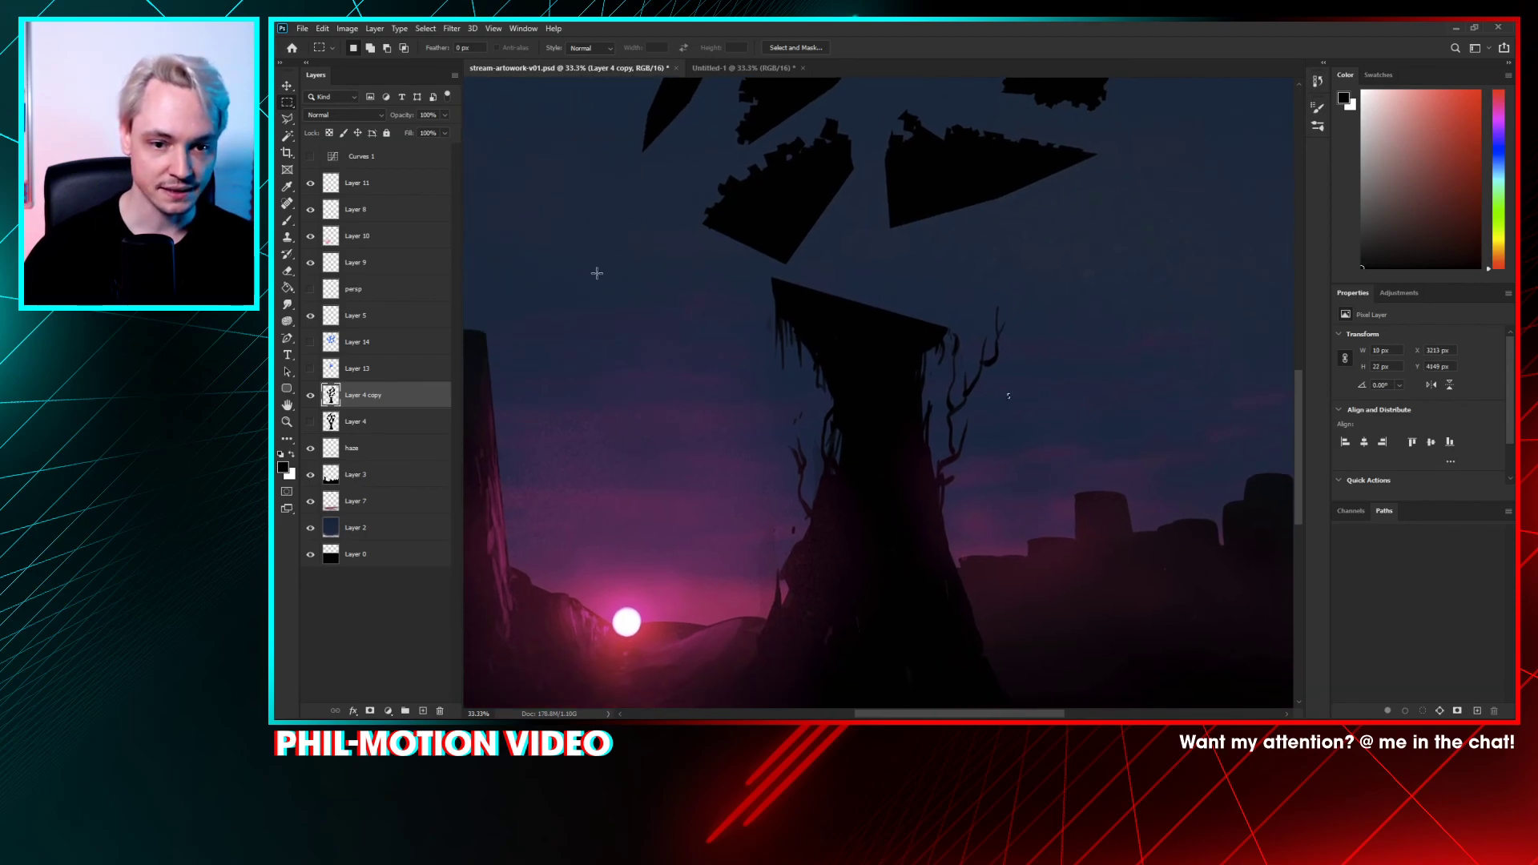
drag(597, 273, 1164, 653)
key(Delete)
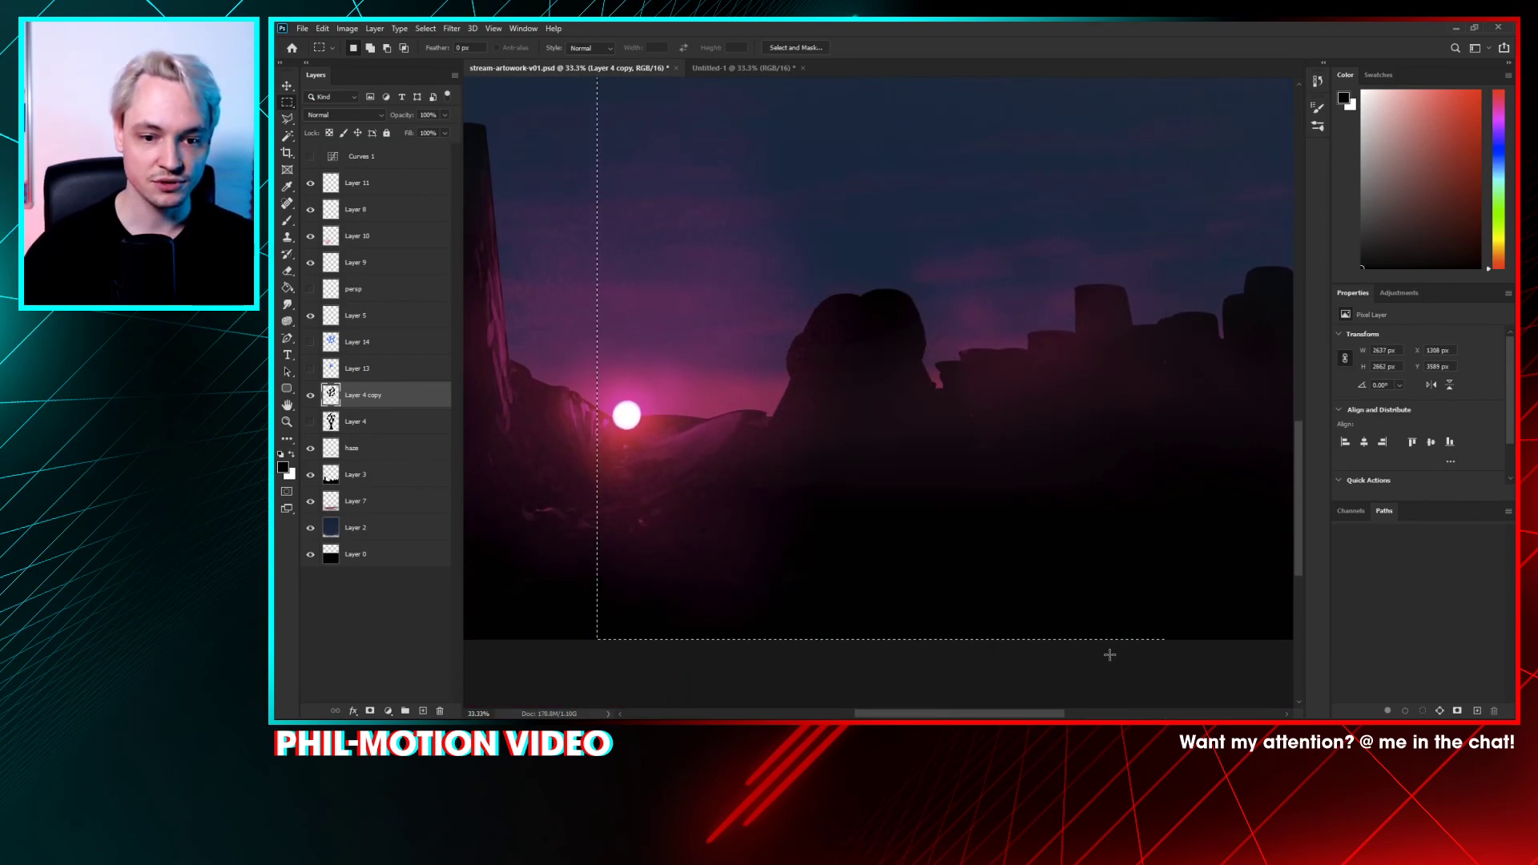
- Show Layer 4 again beneath the rotated shards and clear the rectangular selection
click(311, 422)
click(311, 422)
click(310, 423)
key(ctrl+d)
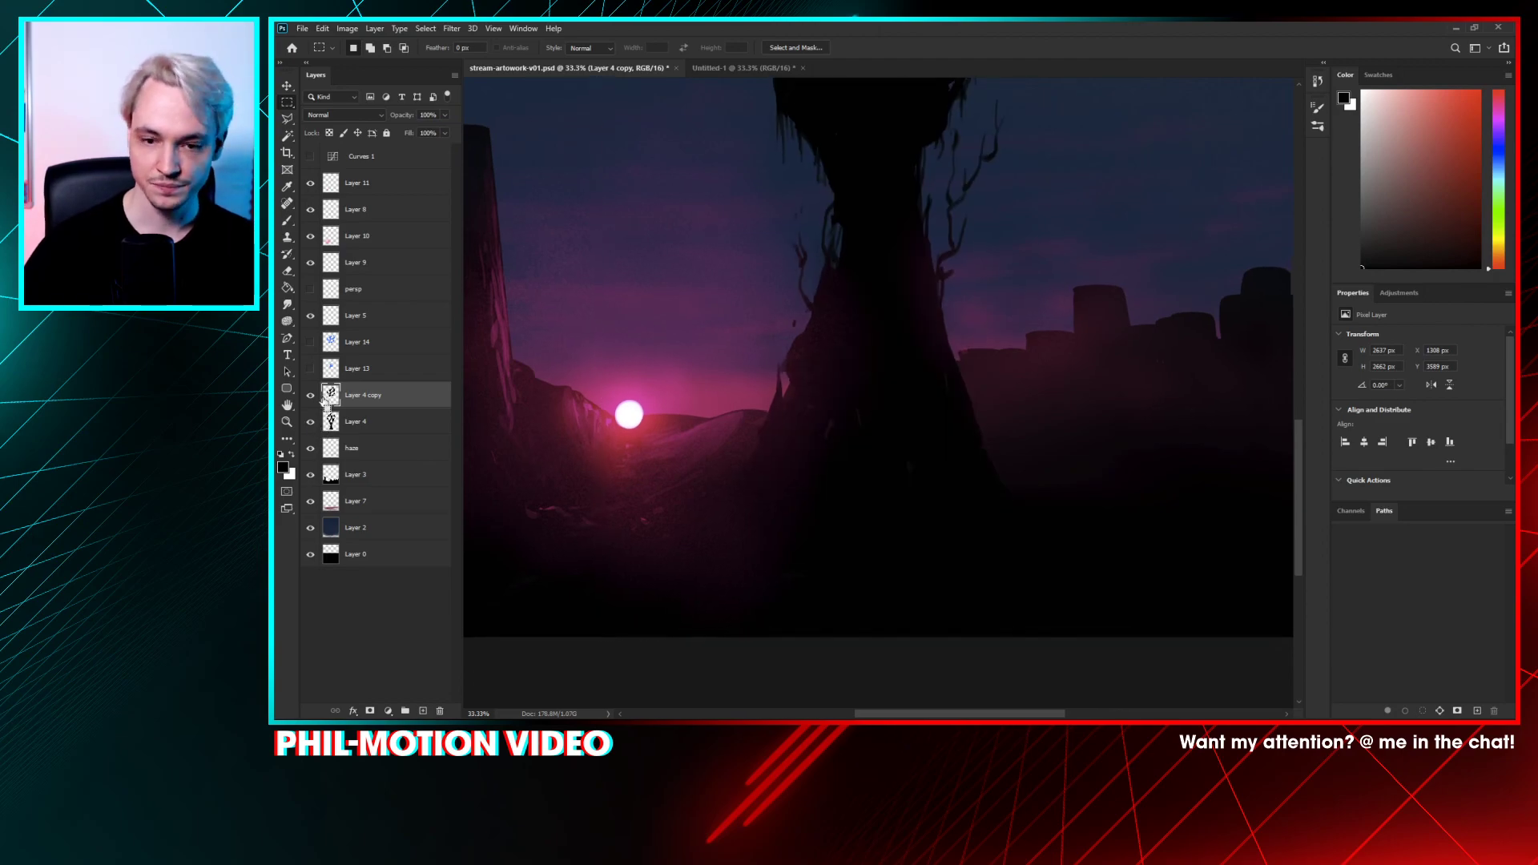
key(ctrl+minus)
key(ctrl+minus)
key(ctrl+minus)
drag(886, 258, 823, 452)
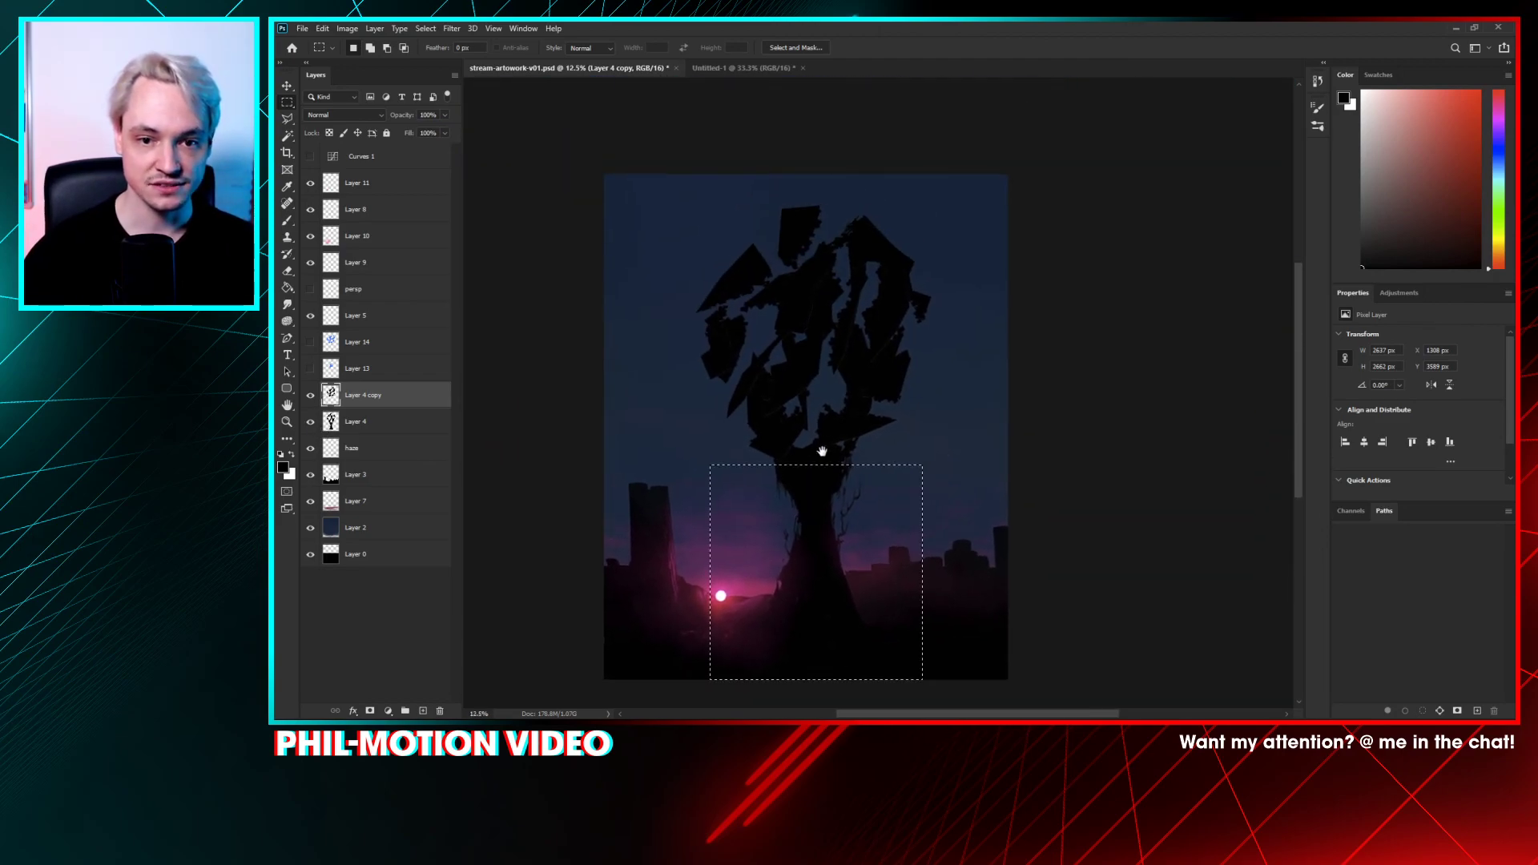
key(ctrl+d)
- Compare the original and rotated shards by hiding and showing Layer 4 and Layer 4 copy in turn
click(318, 421)
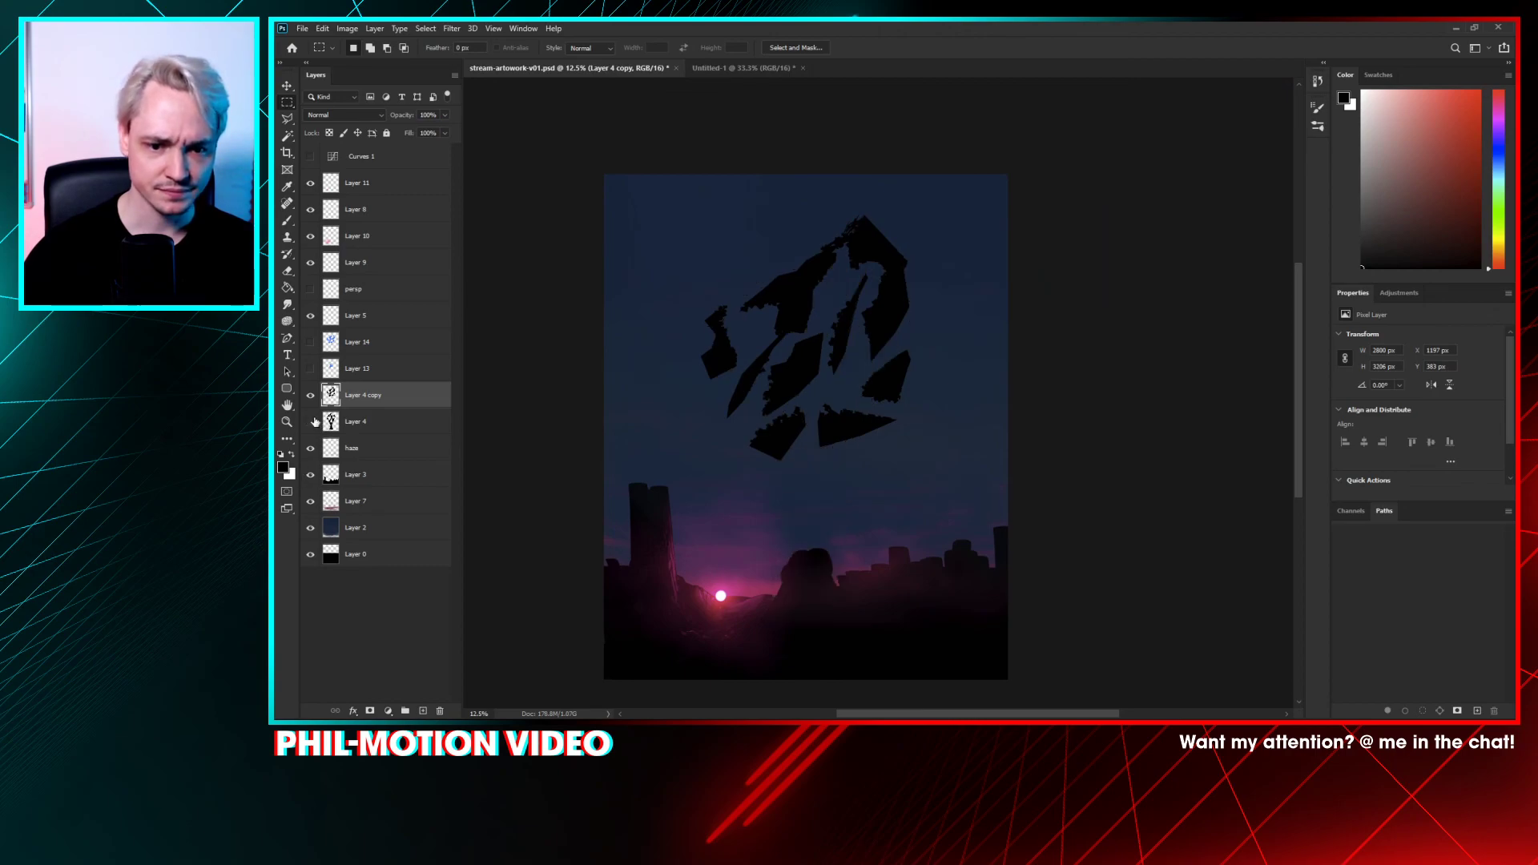
click(317, 419)
click(314, 400)
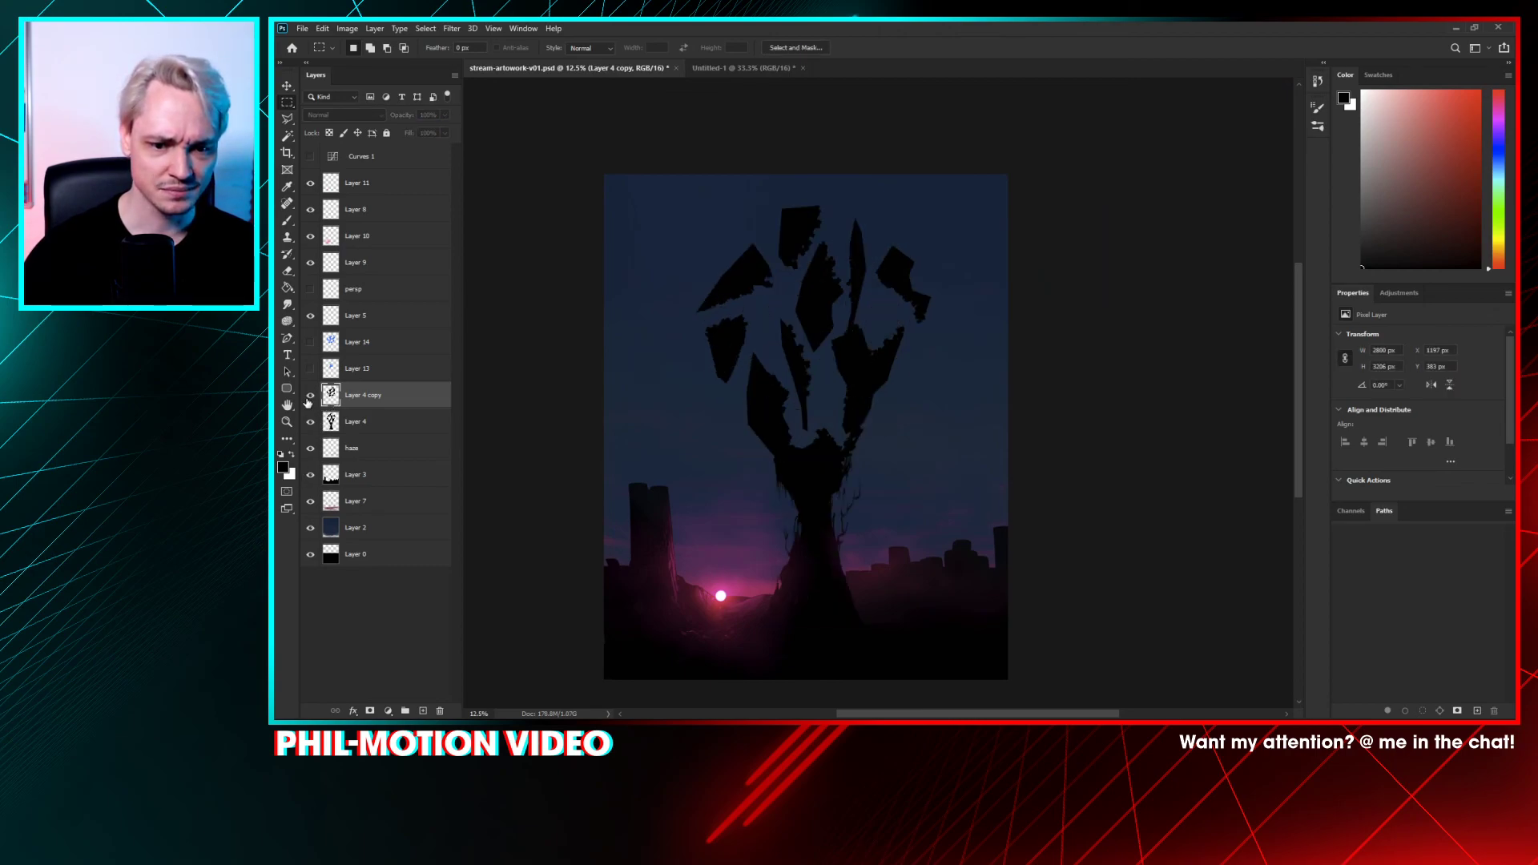
click(314, 400)
key(ctrl+plus)
key(ctrl+plus)
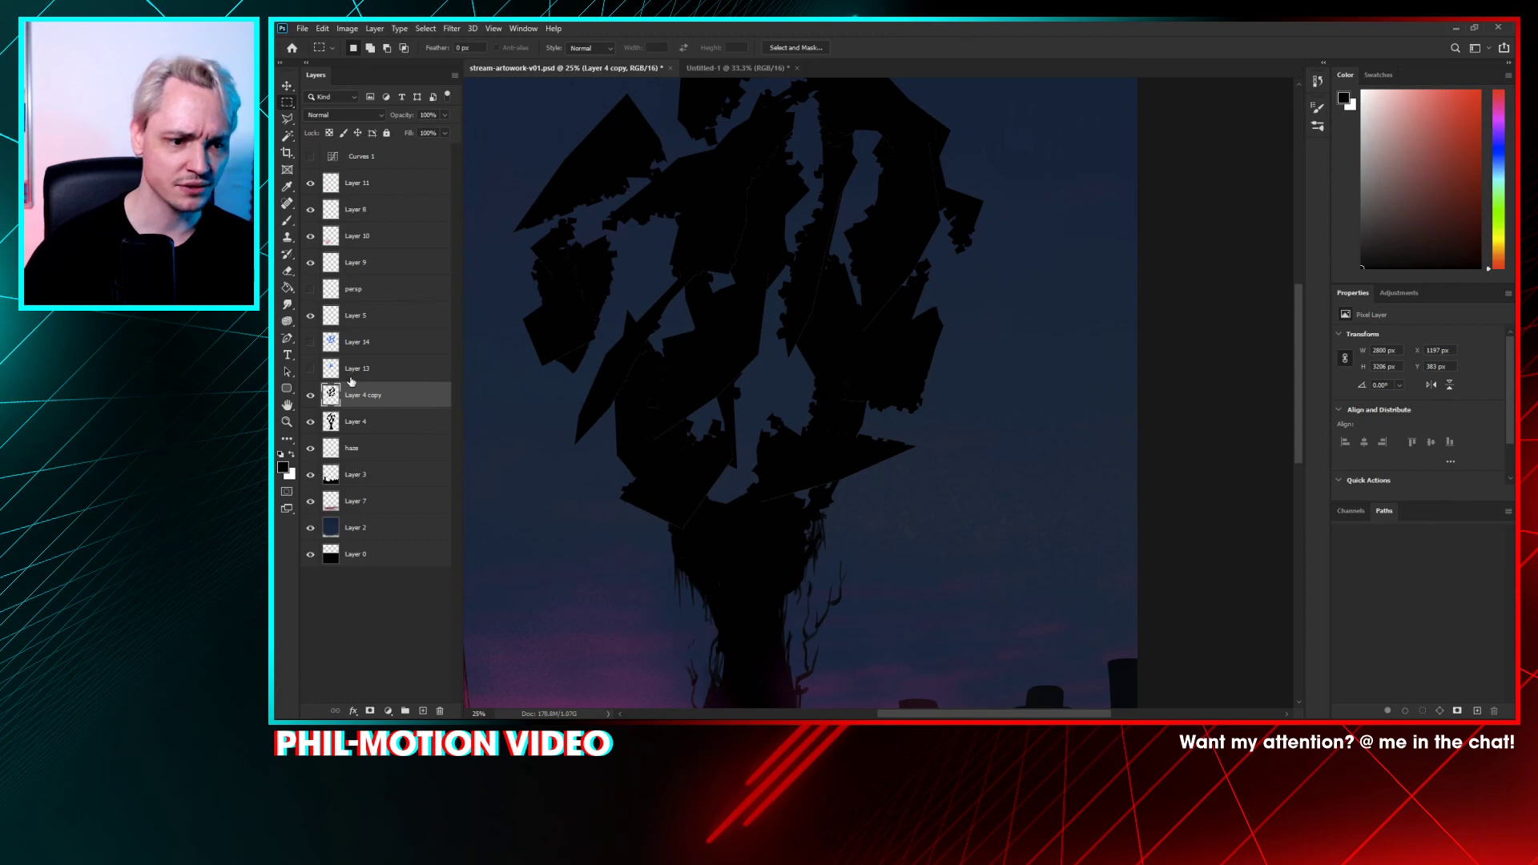
ctrl+click(331, 395)
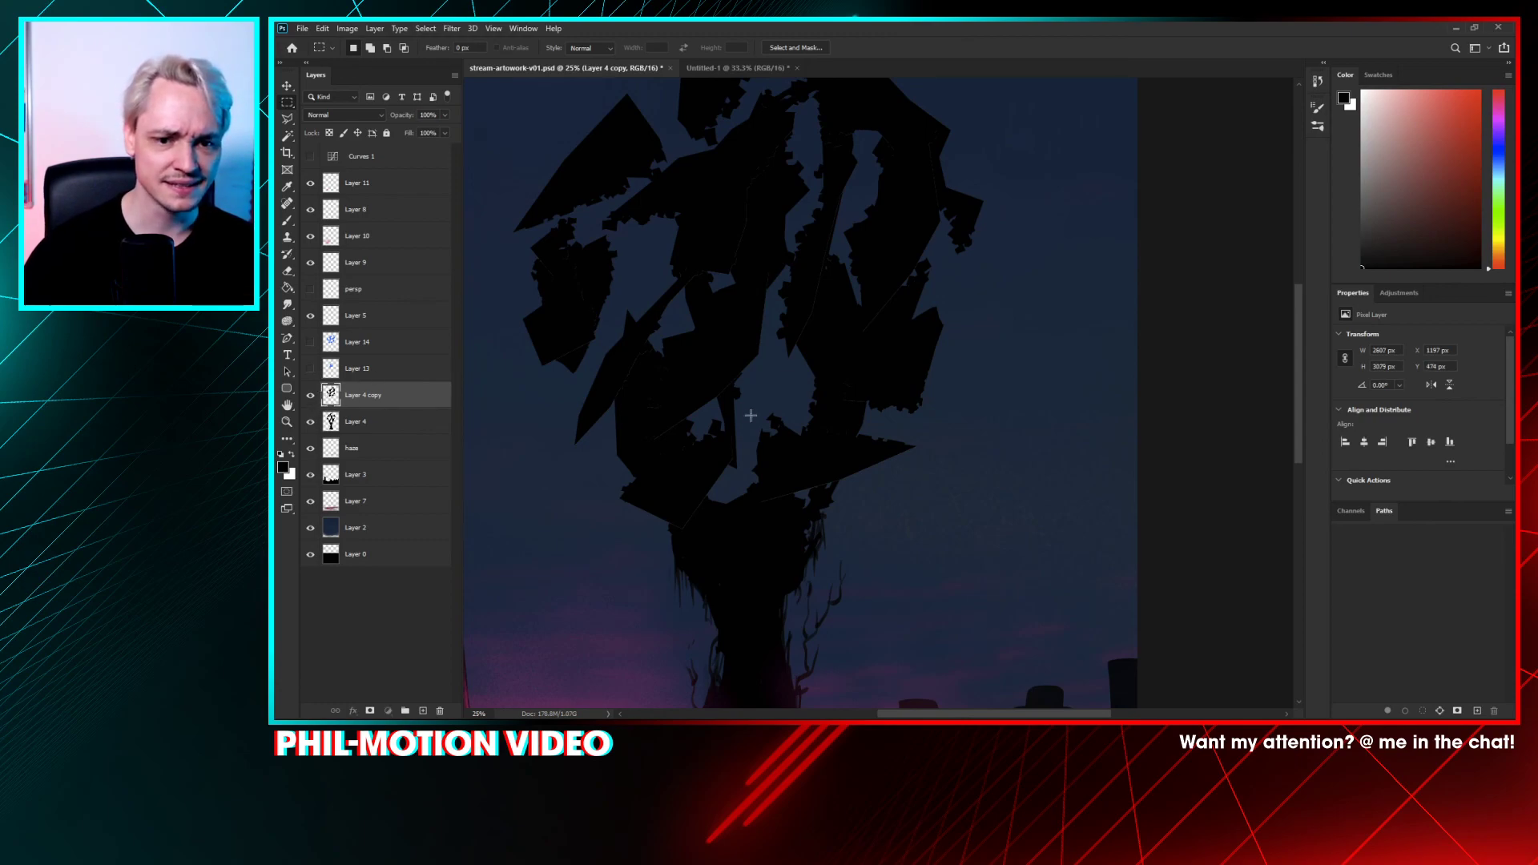
mouse_move(745, 411)
mouse_down()
mouse_move(1023, 412)
mouse_move(767, 431)
mouse_up()
key(ctrl+plus)
key(ctrl+plus)
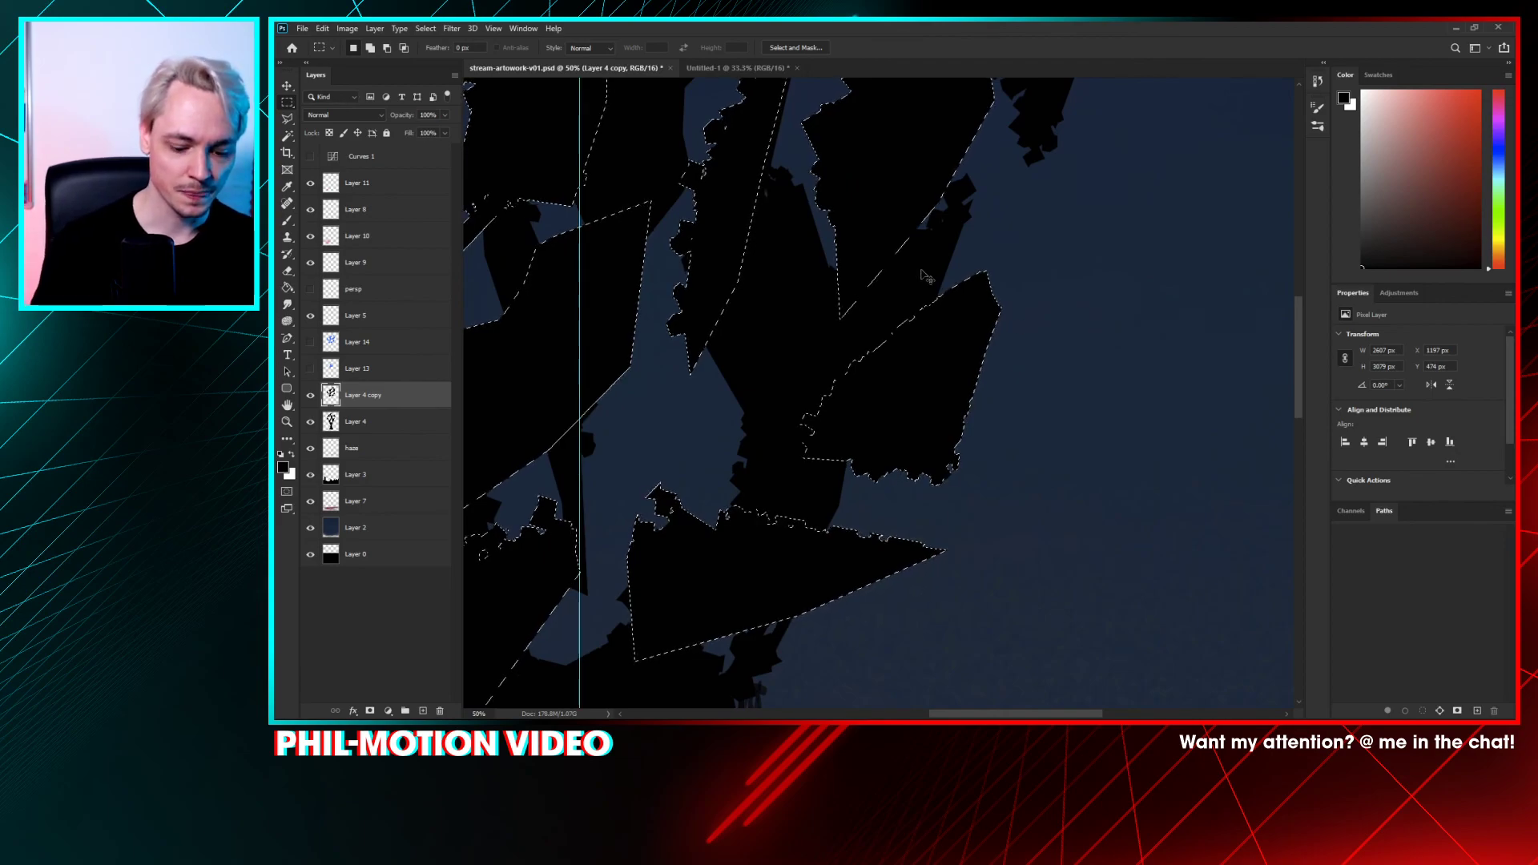
key(ctrl+d)
- Examine the seams between the overlapping shards from the tower rim to the top, and the silhouette within the whole composition
key(b)
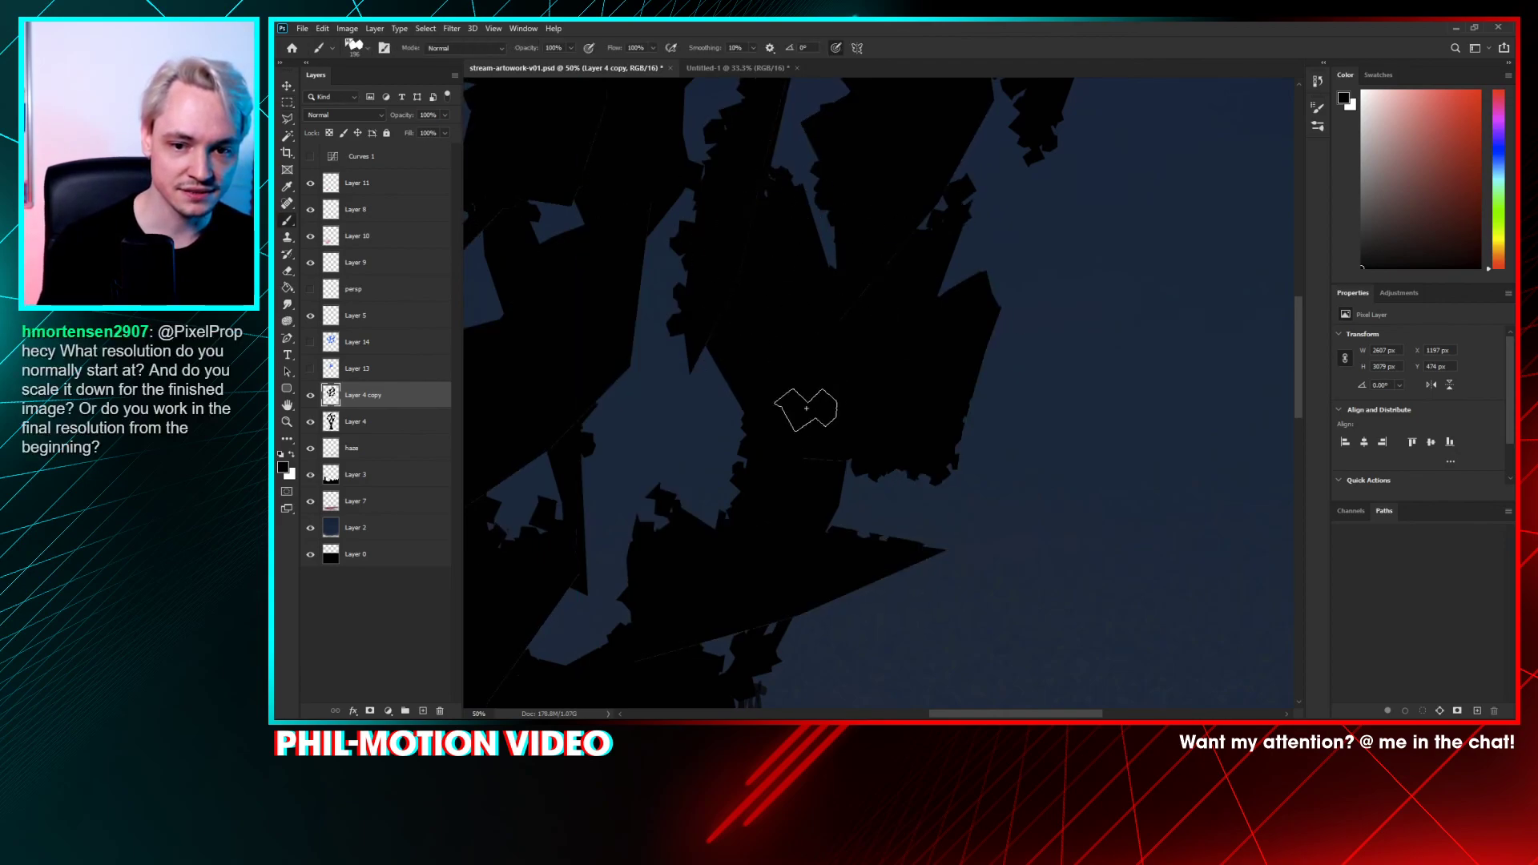
drag(793, 487, 1082, 258)
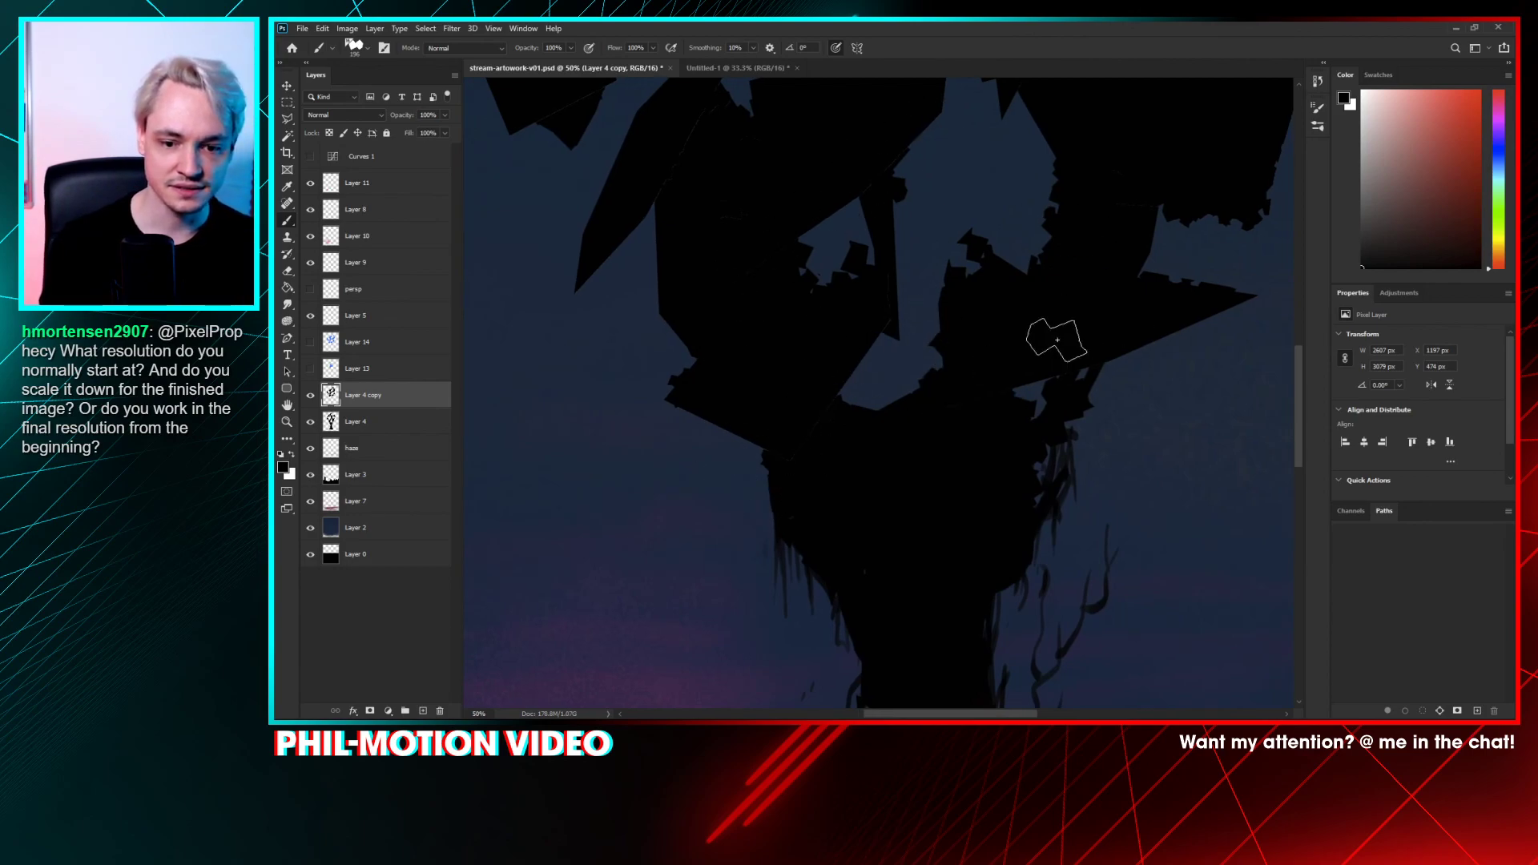
mouse_move(903, 319)
mouse_down()
mouse_move(819, 479)
mouse_move(920, 358)
mouse_move(670, 453)
mouse_move(824, 454)
mouse_move(776, 417)
mouse_up()
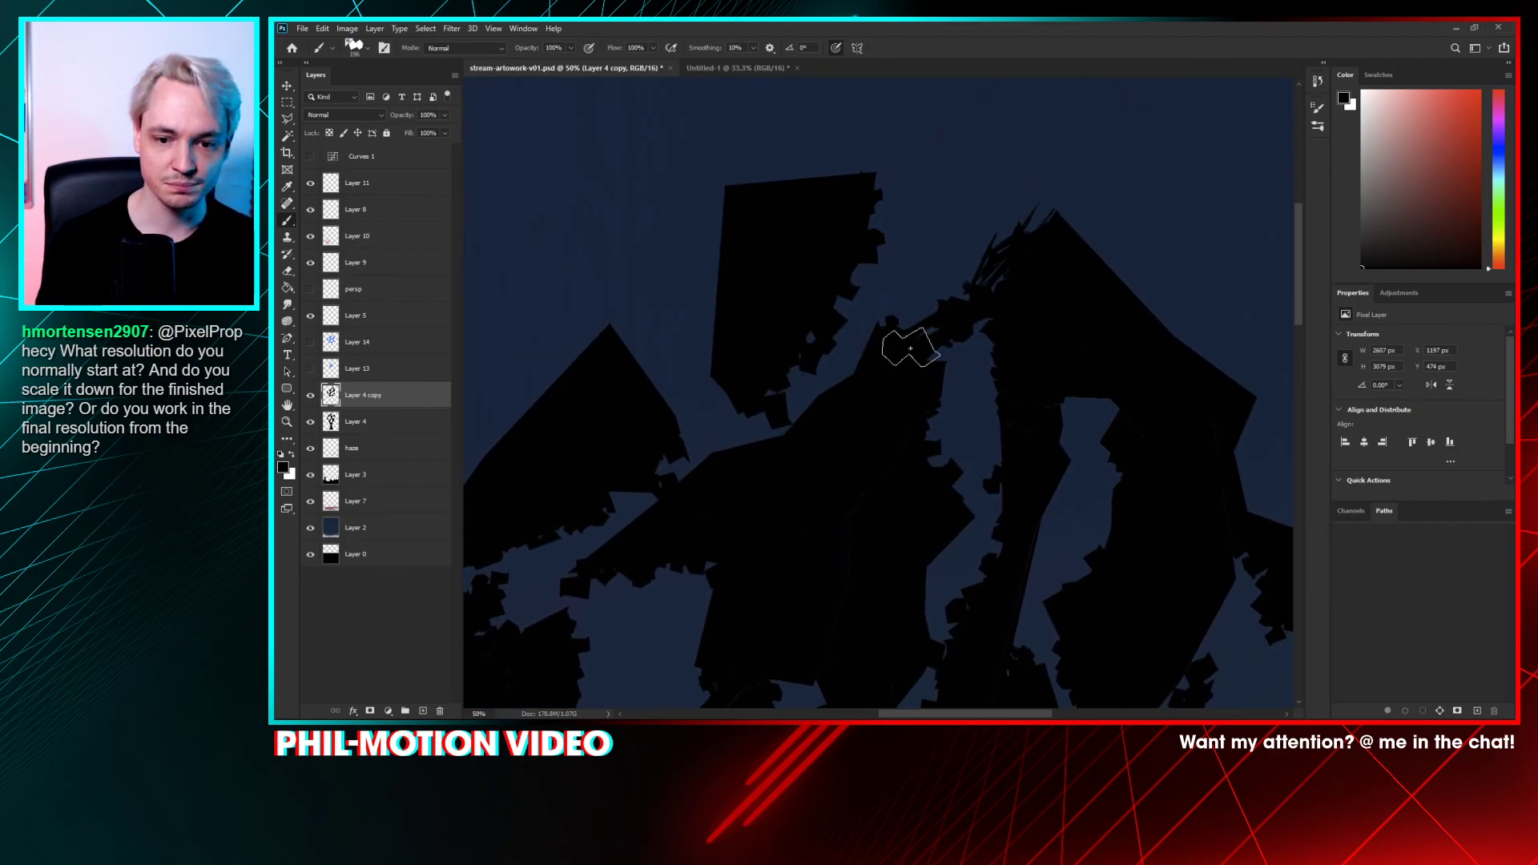
mouse_move(909, 343)
mouse_down()
mouse_move(799, 275)
mouse_move(810, 264)
mouse_up()
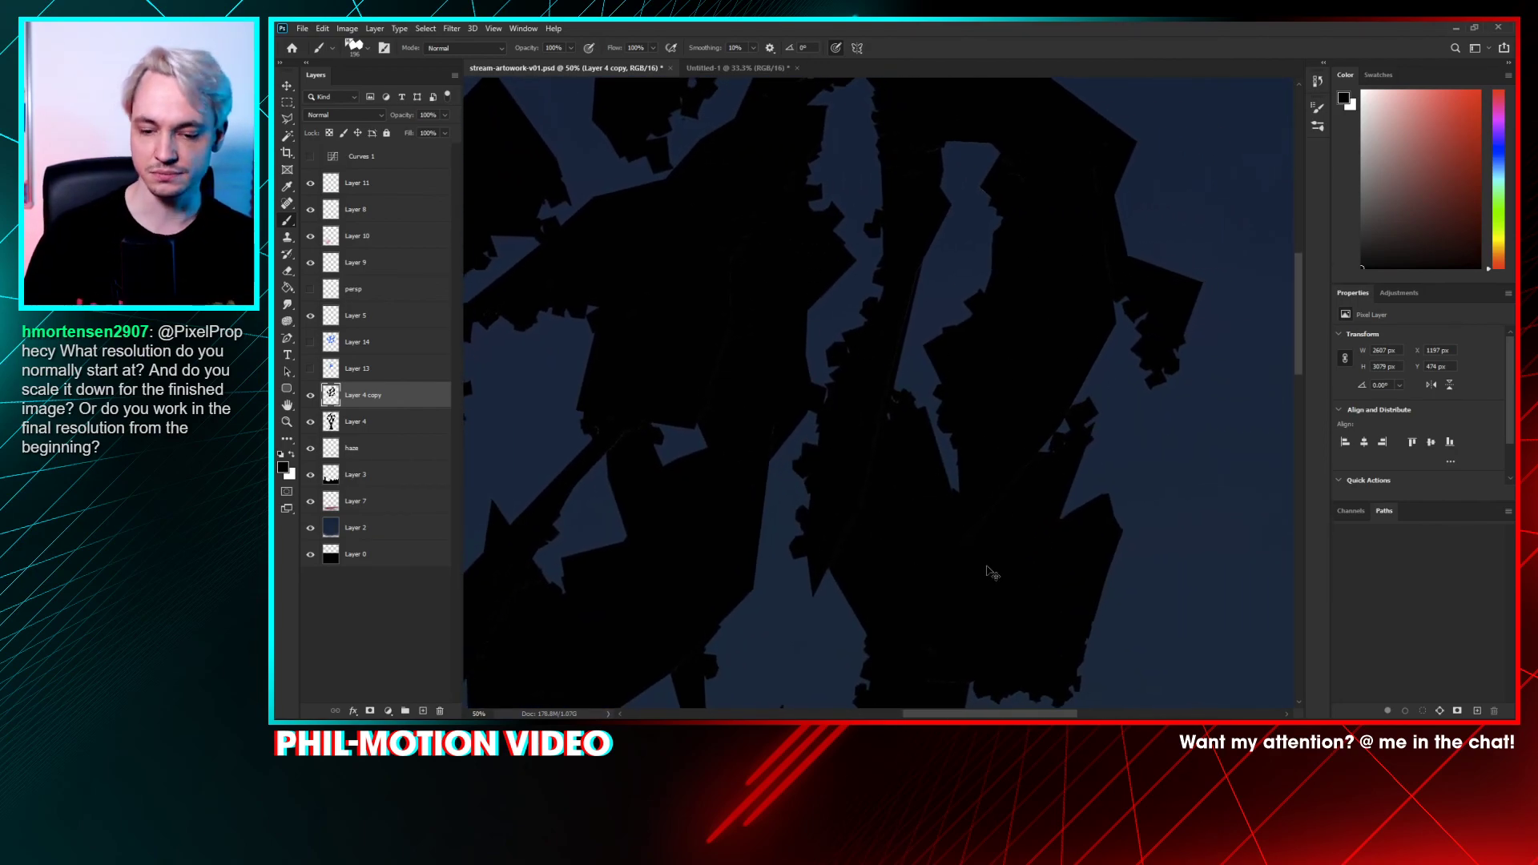
key(ctrl+minus)
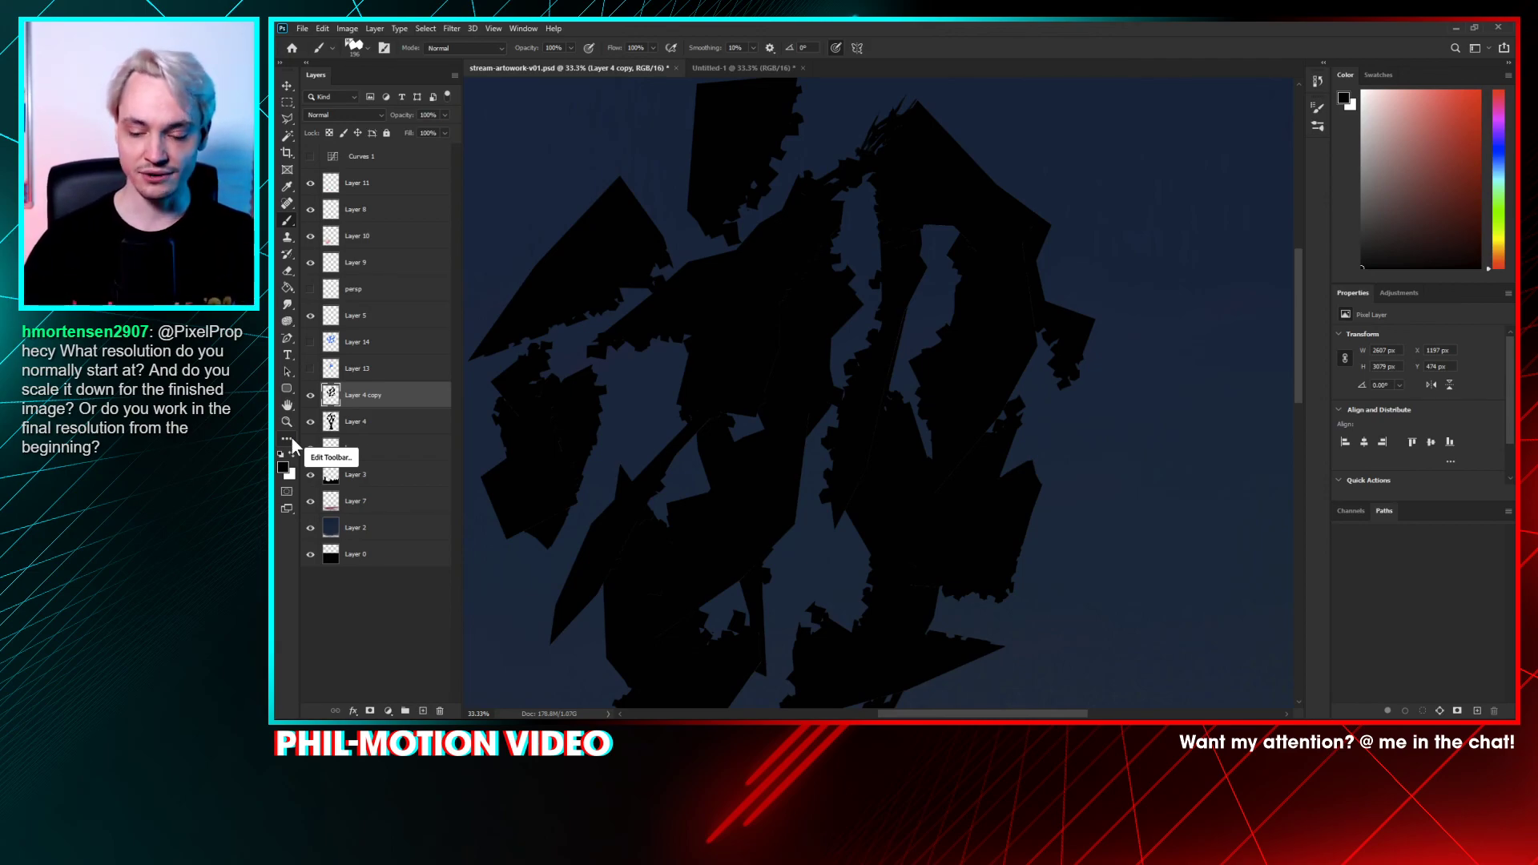
key(ctrl+minus)
key(ctrl+minus)
key(ctrl+minus)
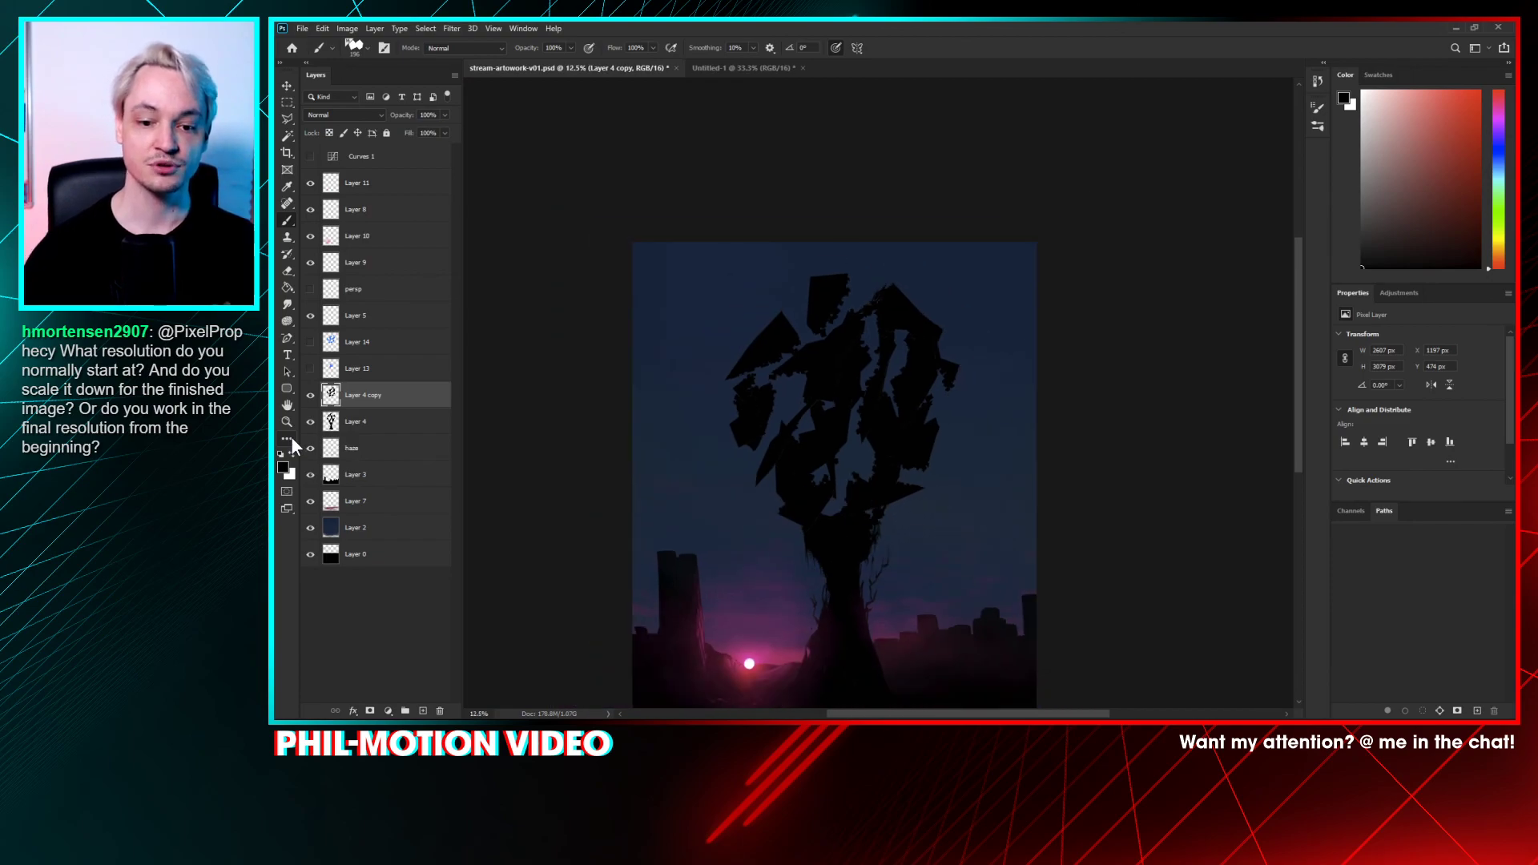
drag(845, 606, 854, 511)
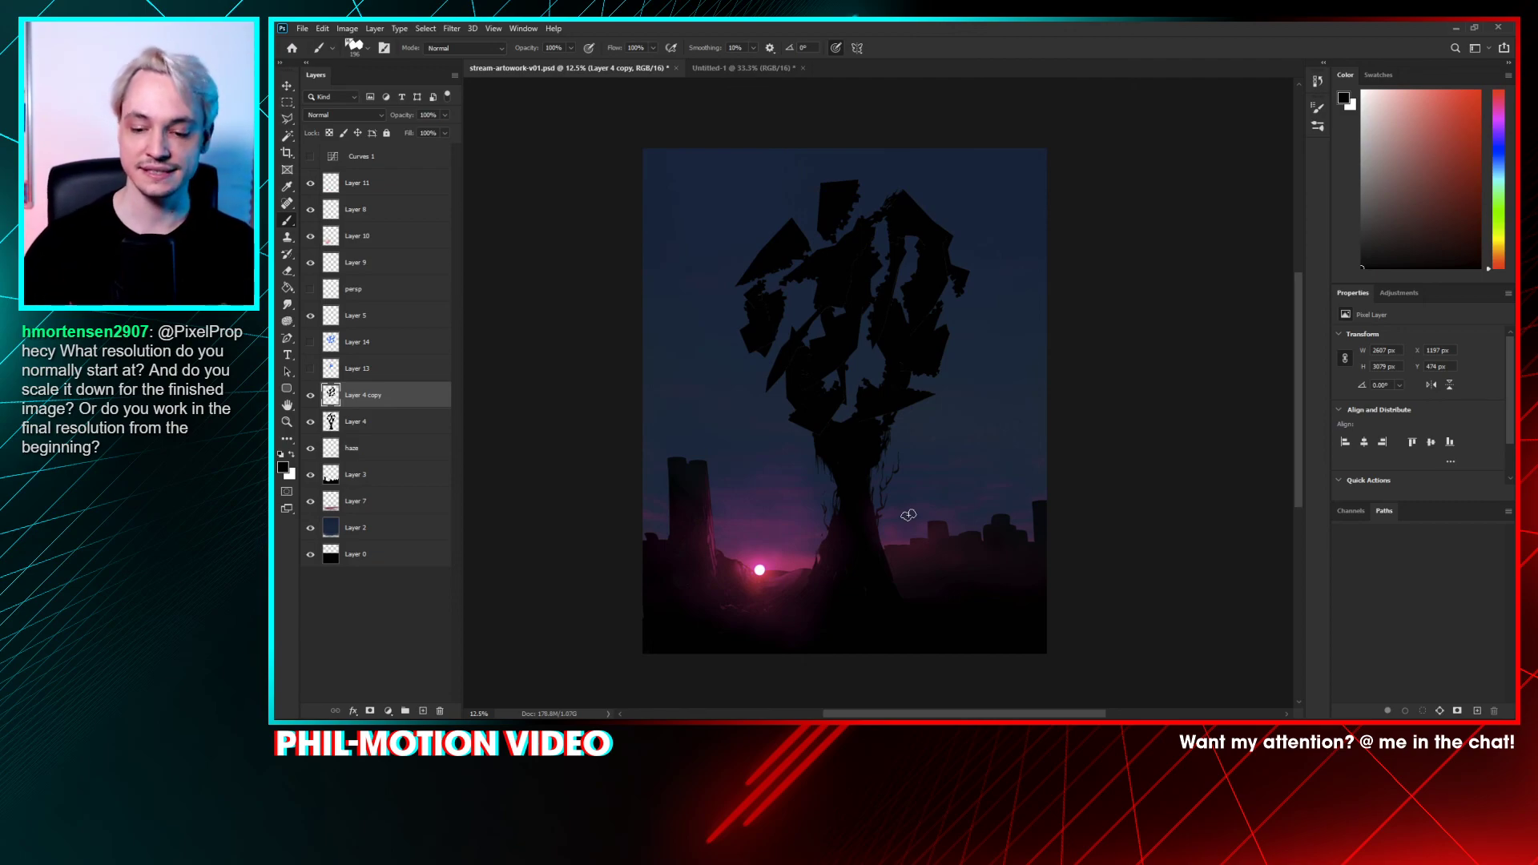
key(ctrl+minus)
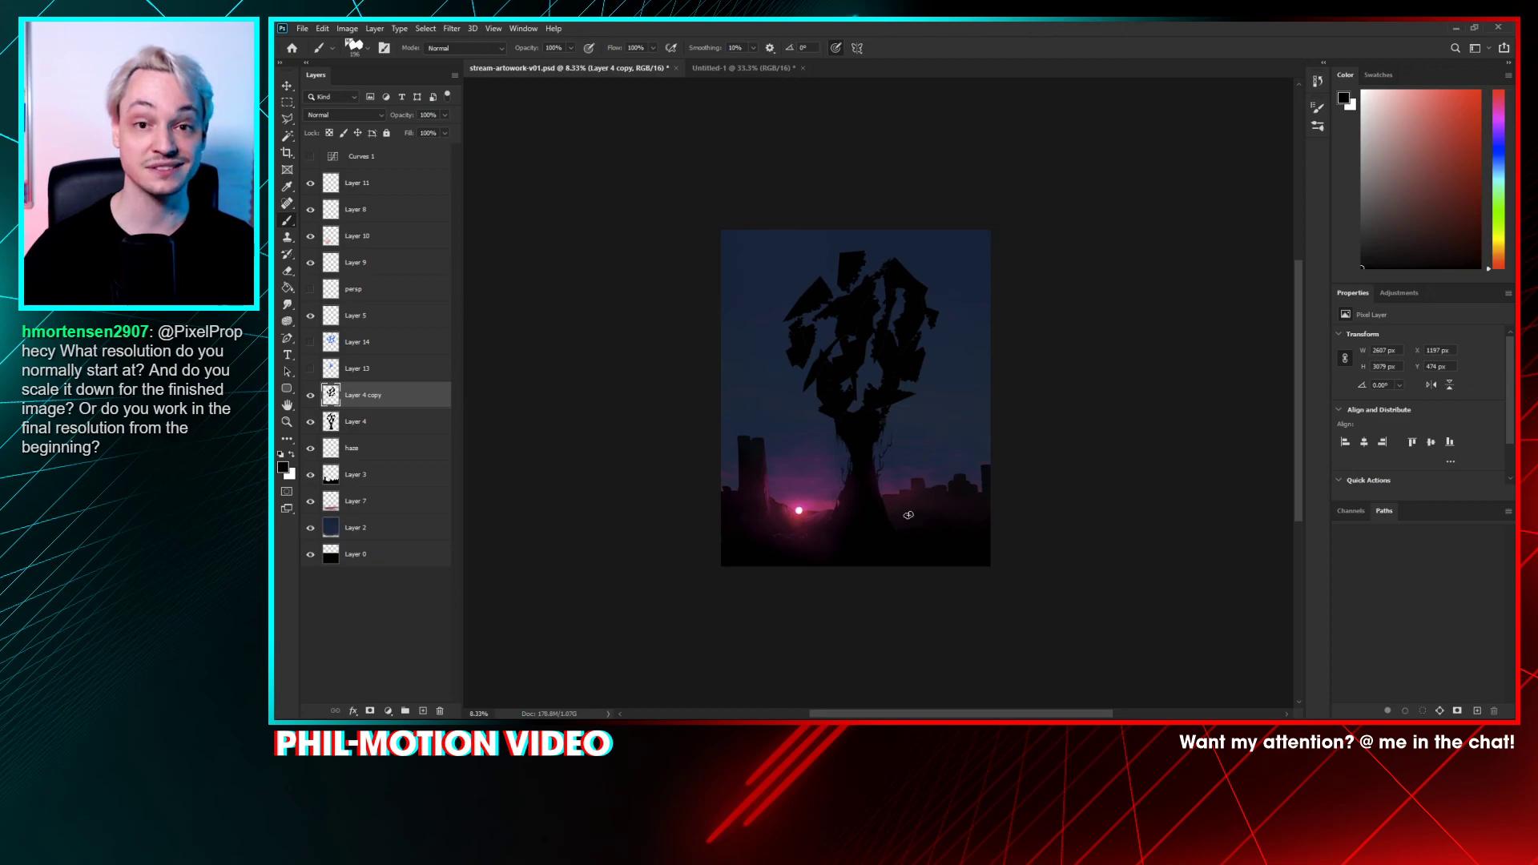
key(ctrl+plus)
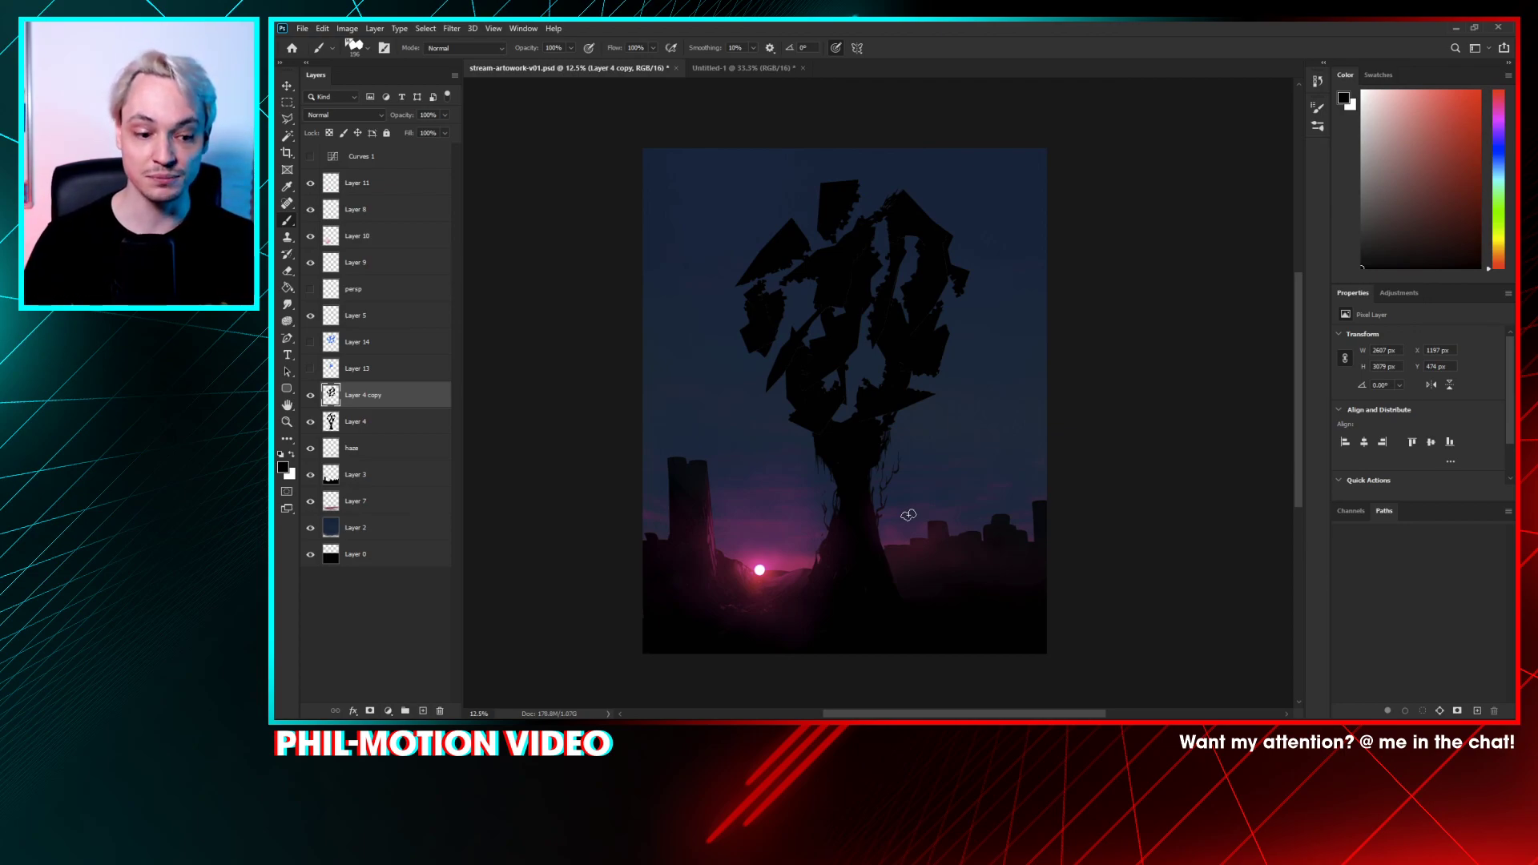
key(ctrl+plus)
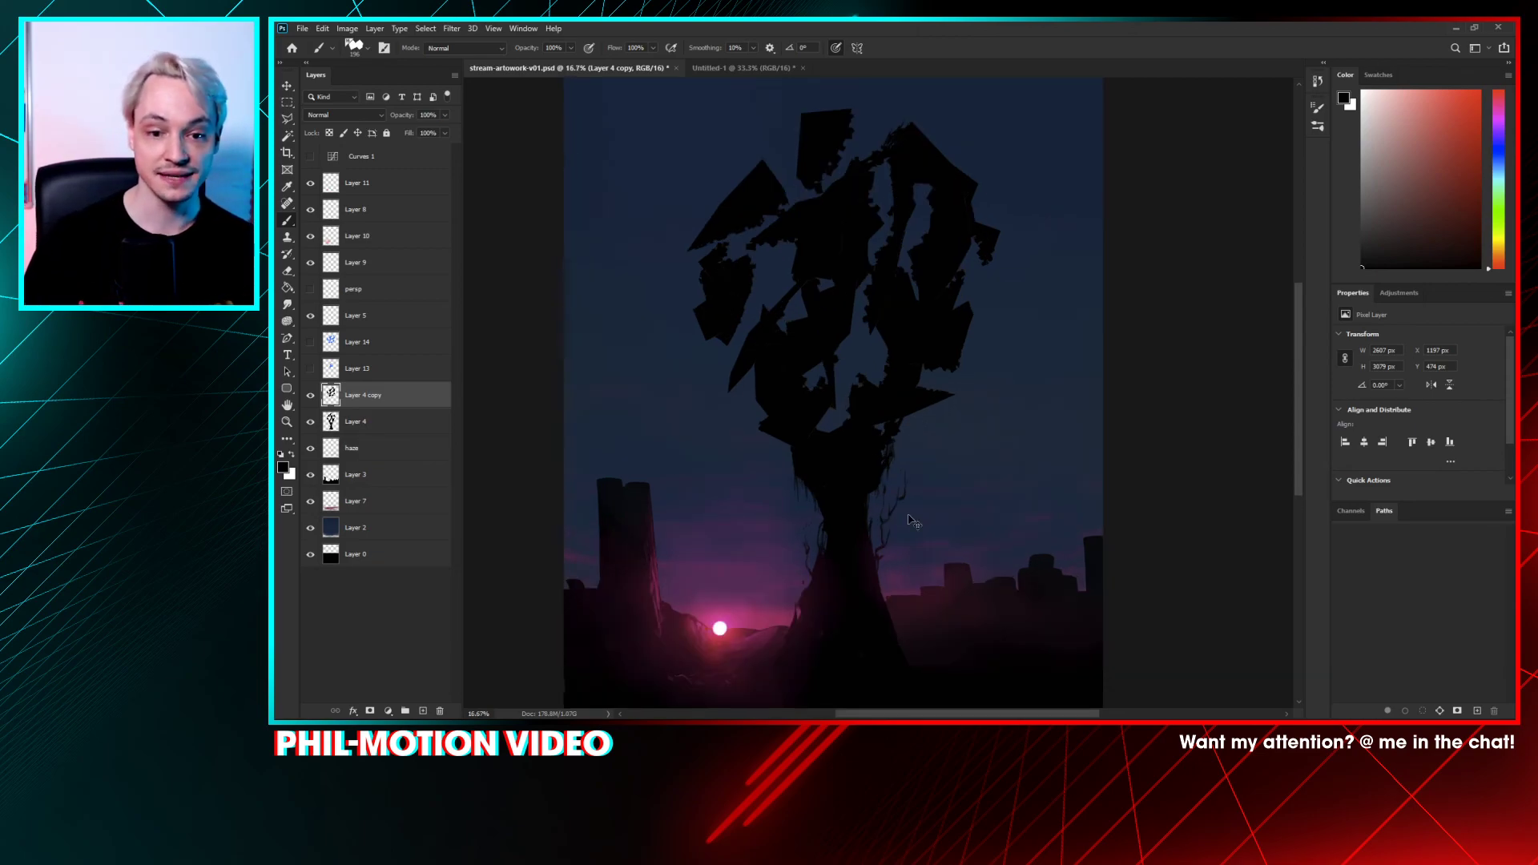
key(ctrl+plus)
key(ctrl+alt+i)
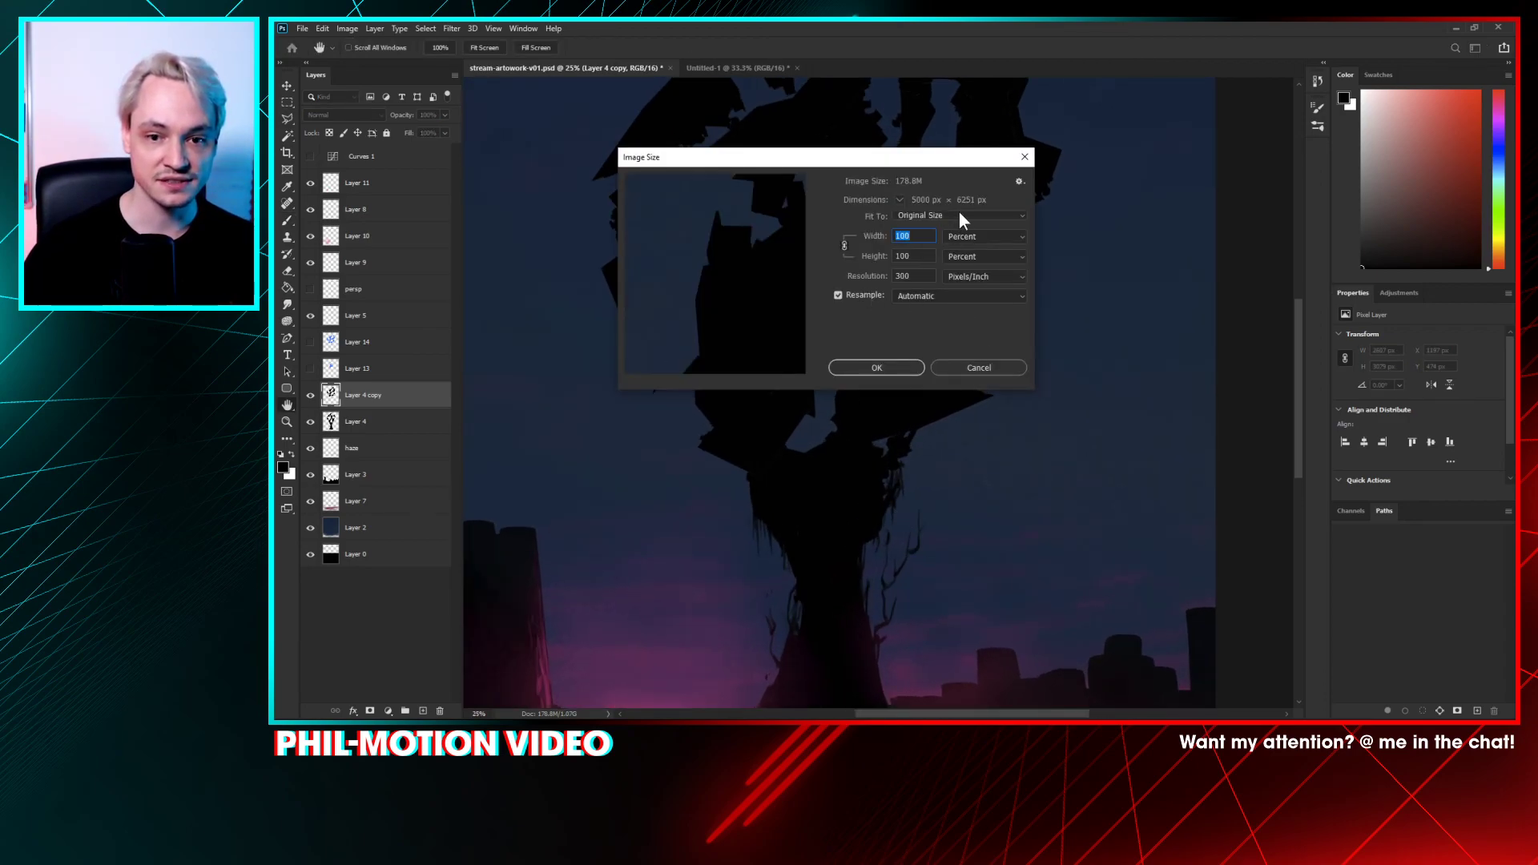
key(Up)
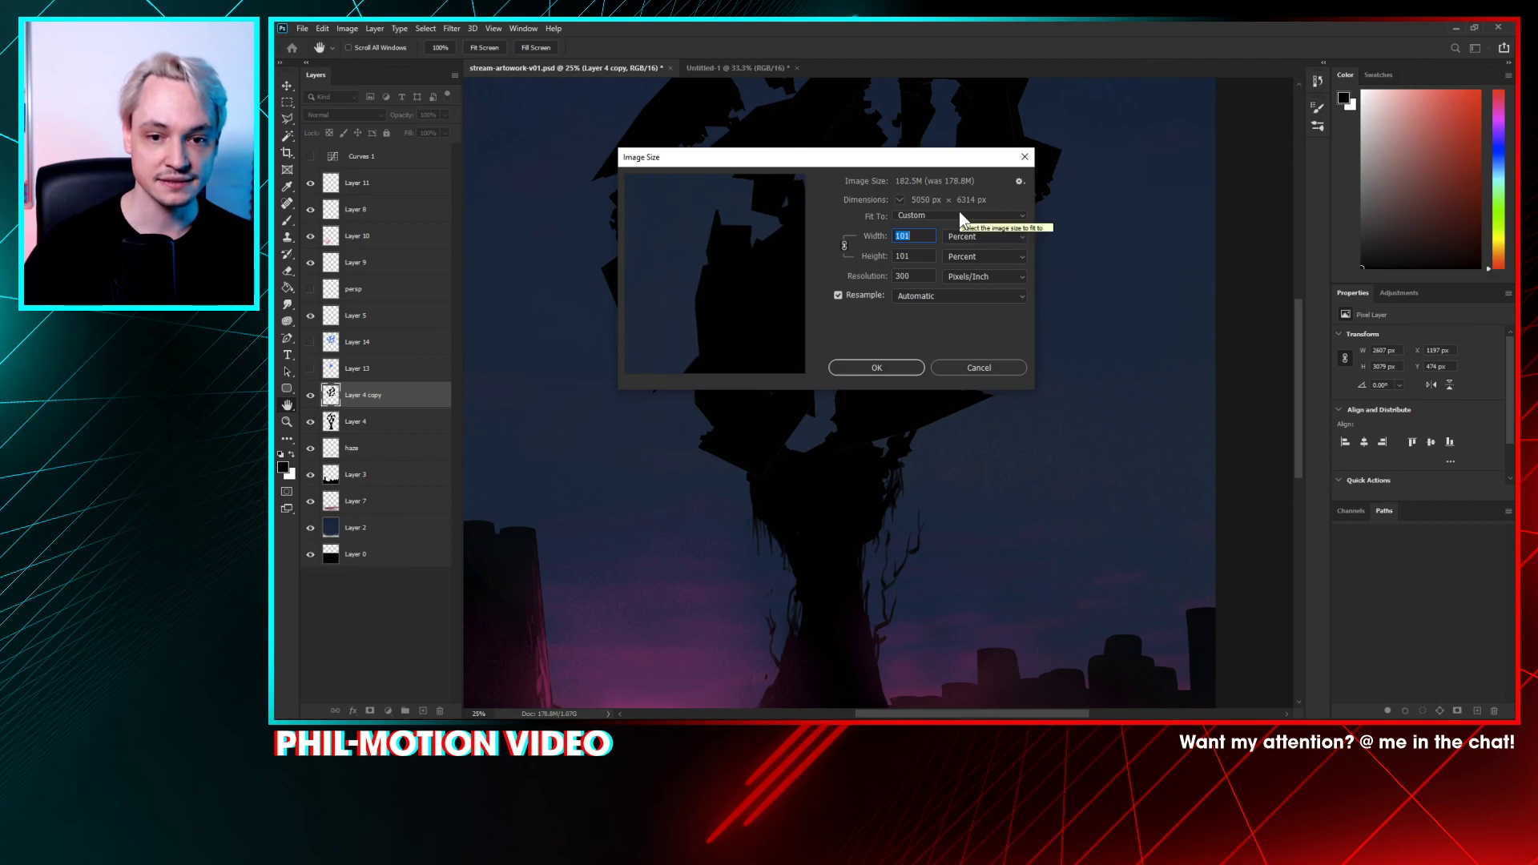
key(alt+Down)
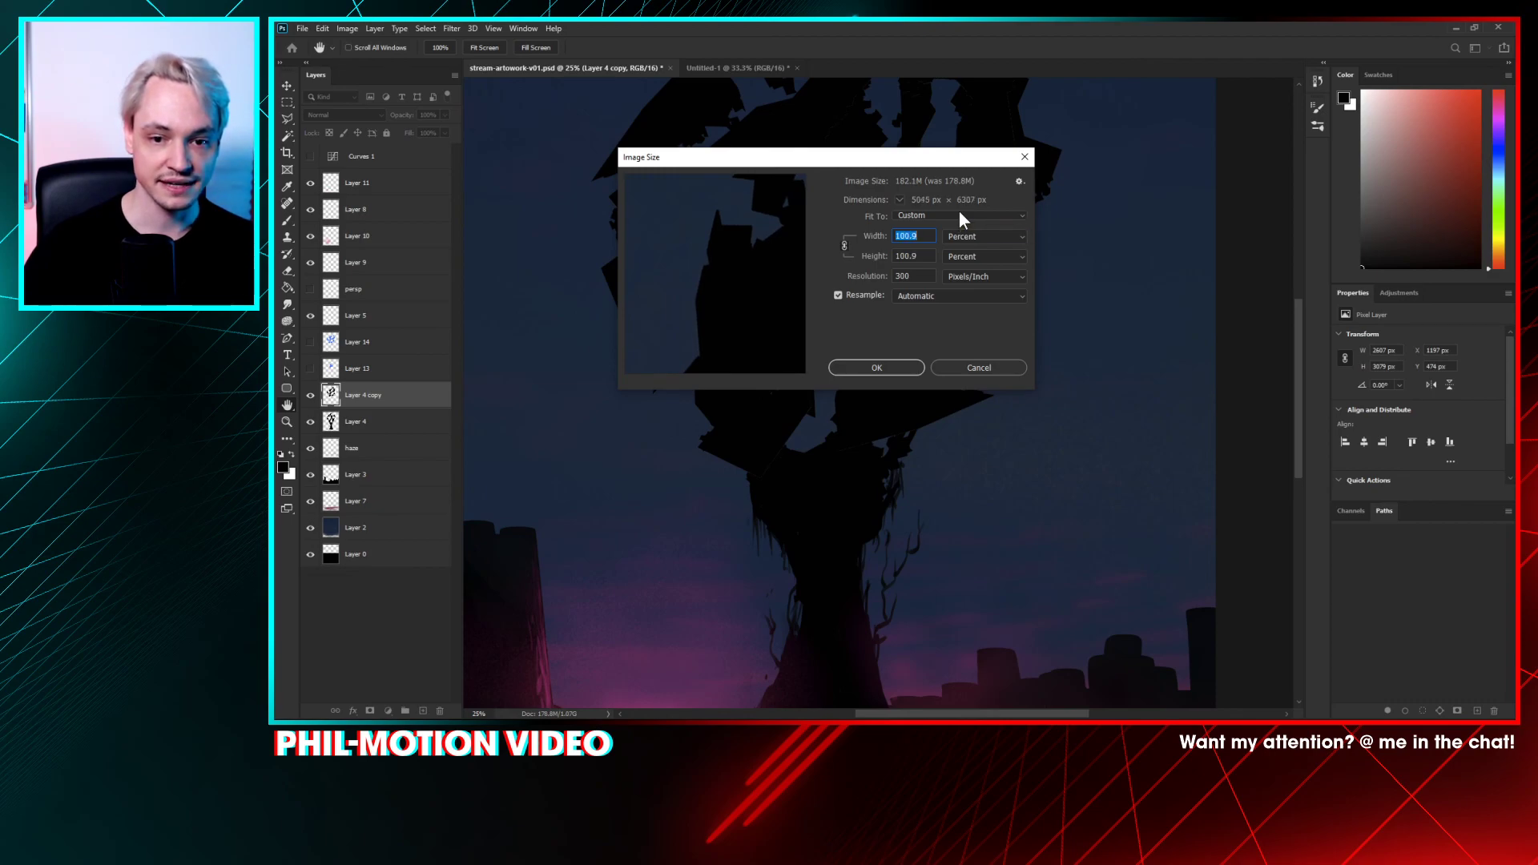
click(981, 367)
- Check the image's width and height in millimetres and inches in Image Size without applying a resize
key(ctrl+alt+i)
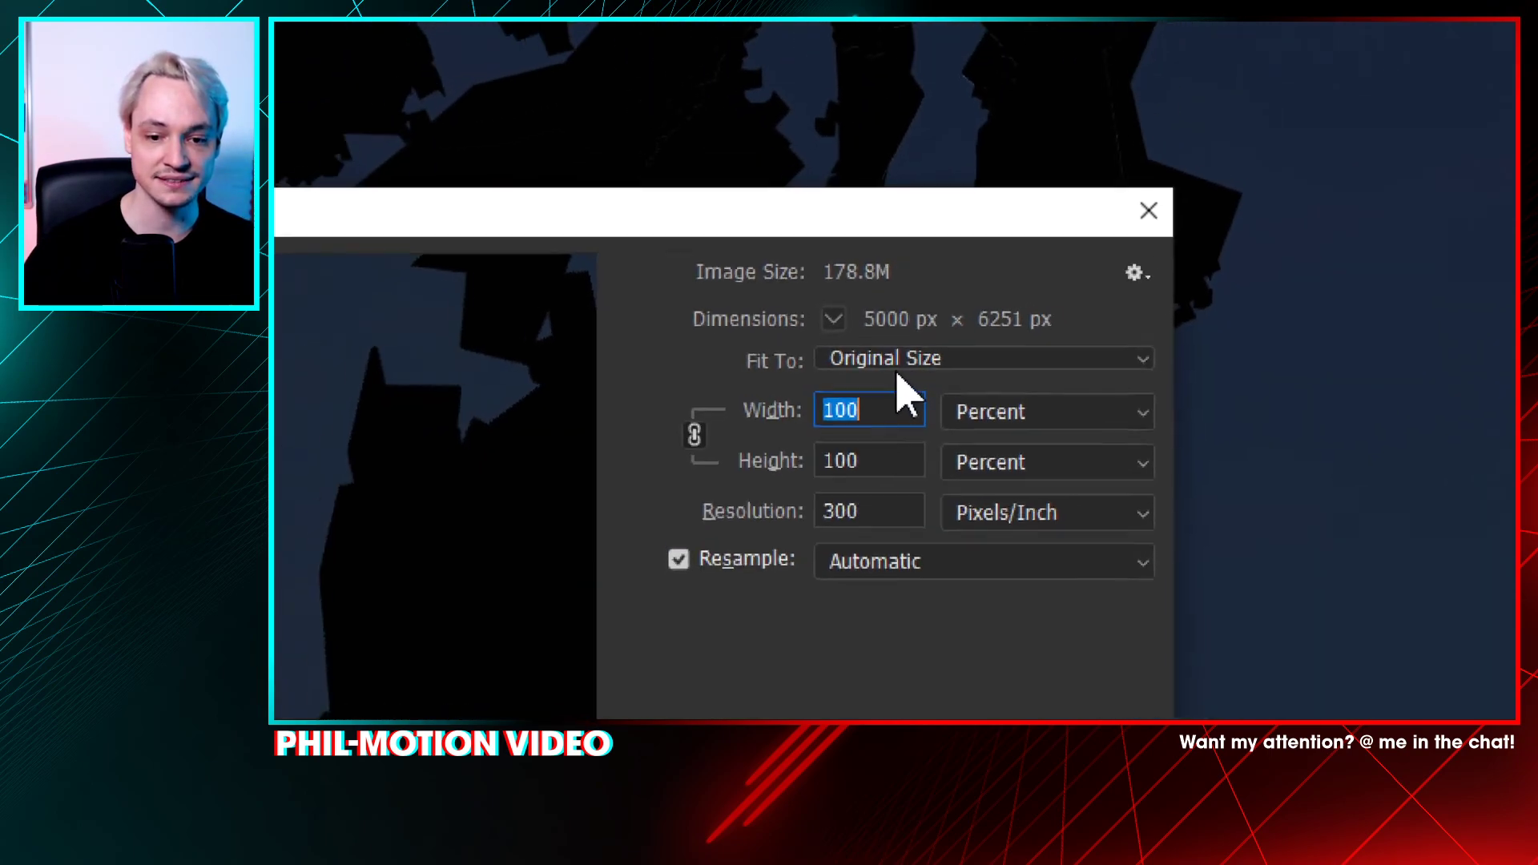
click(1021, 417)
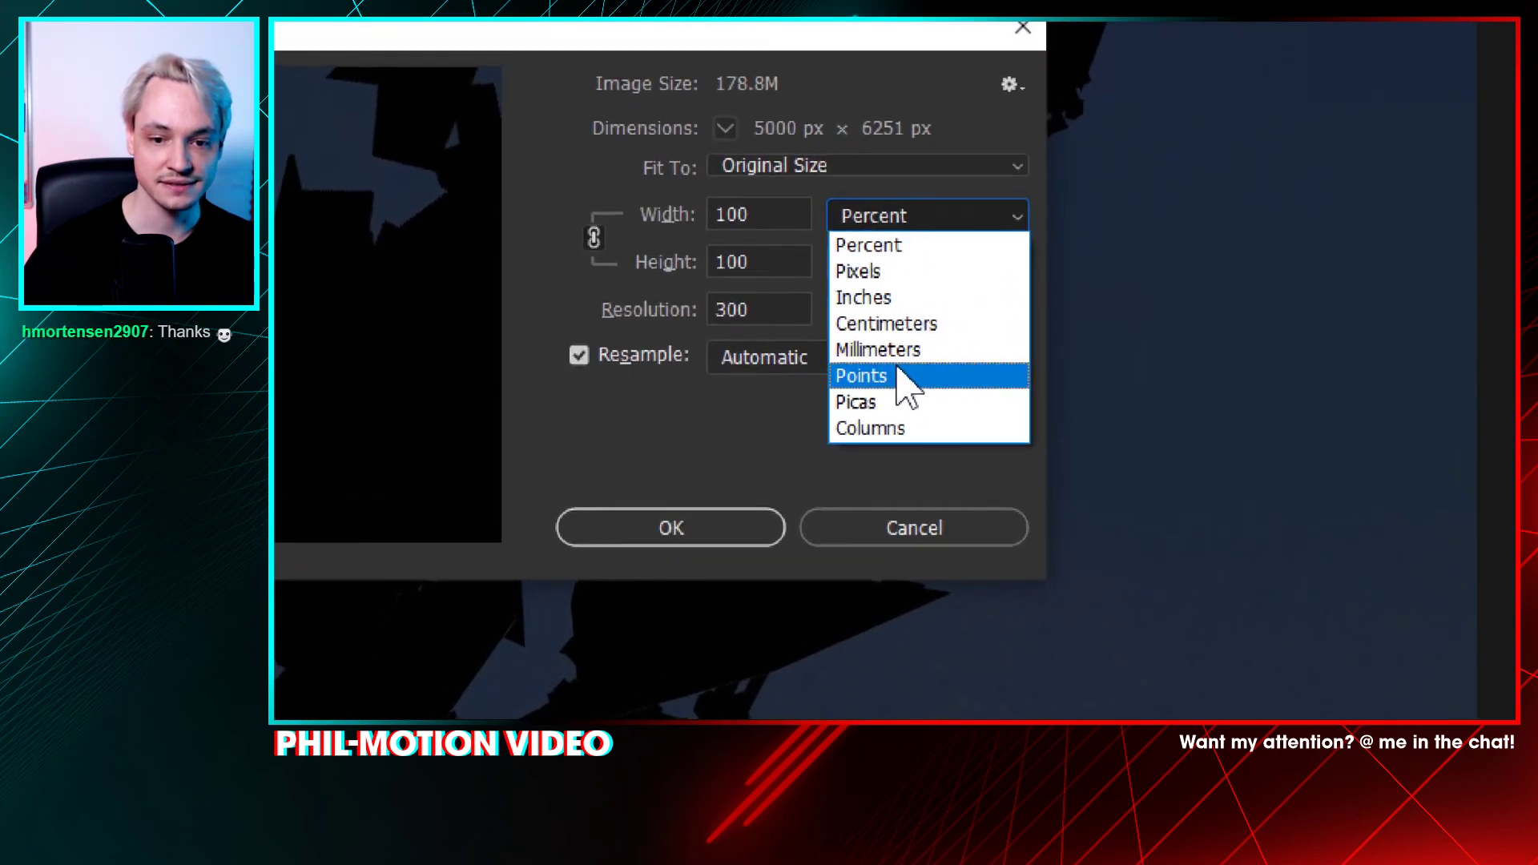
click(896, 352)
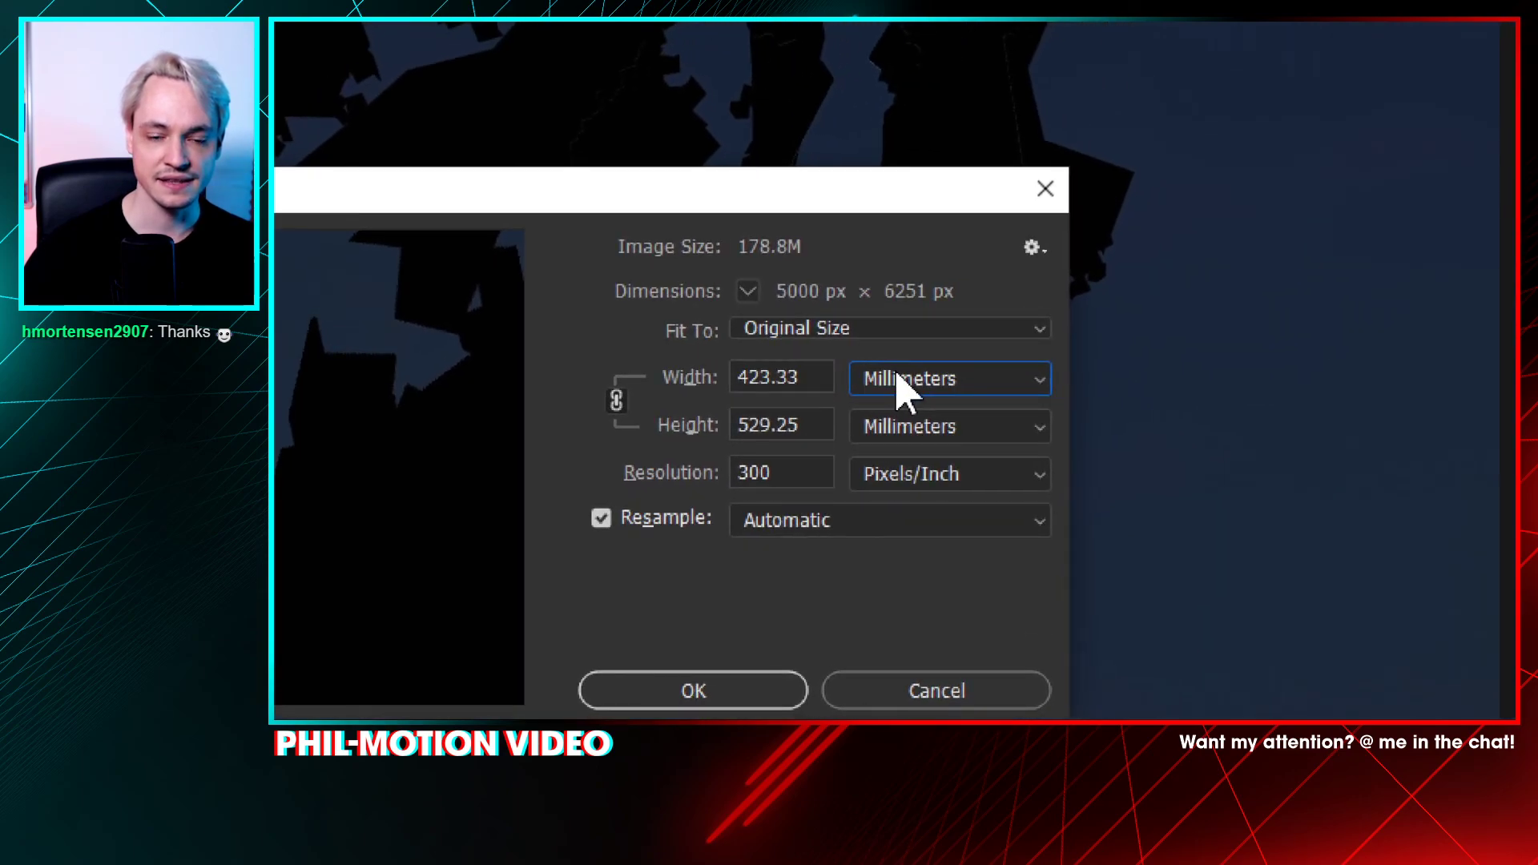
click(904, 383)
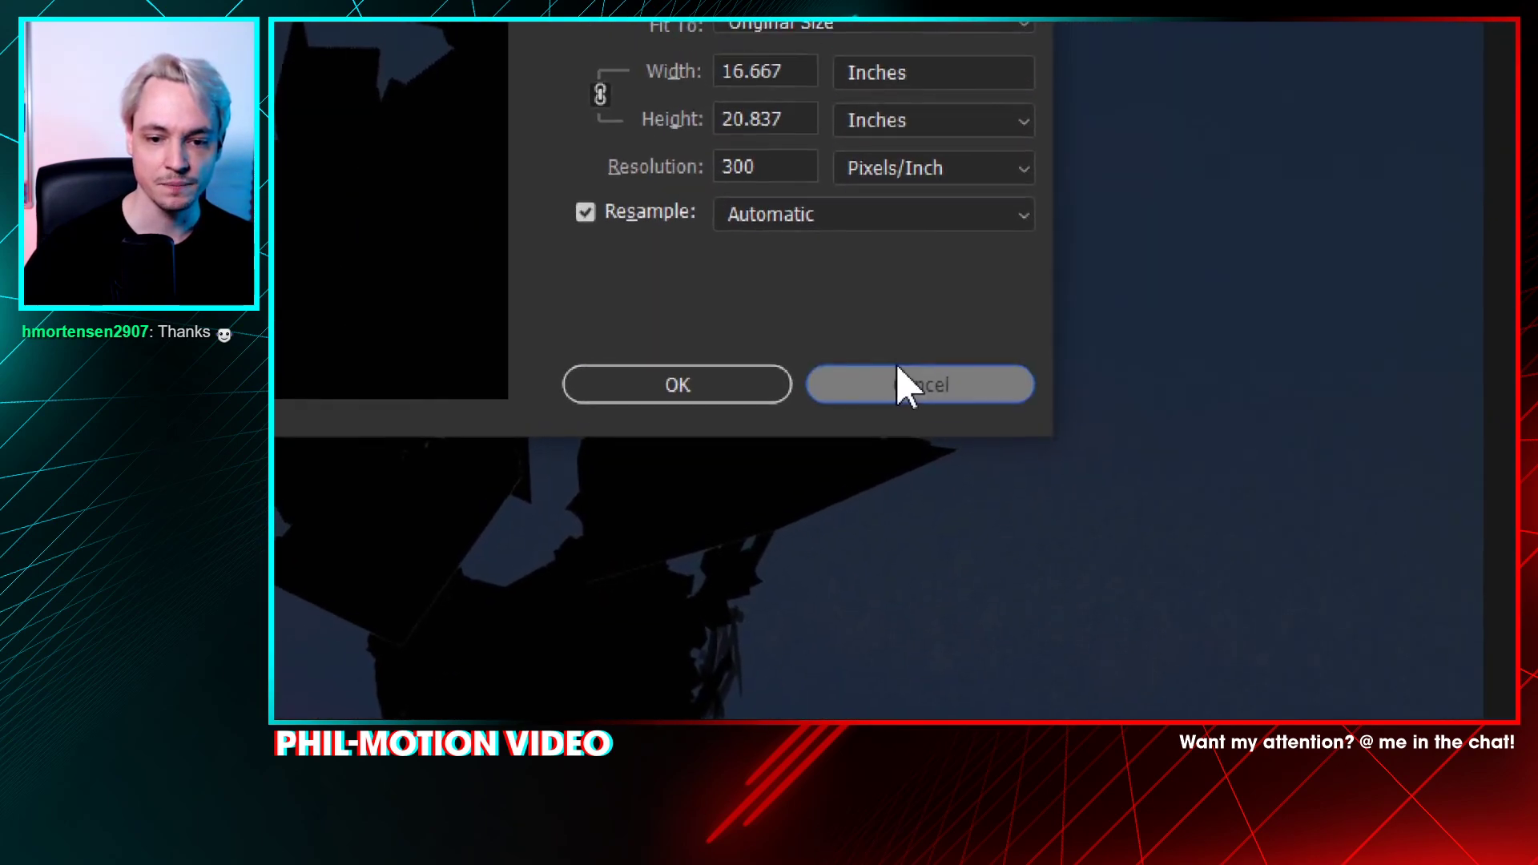
click(905, 366)
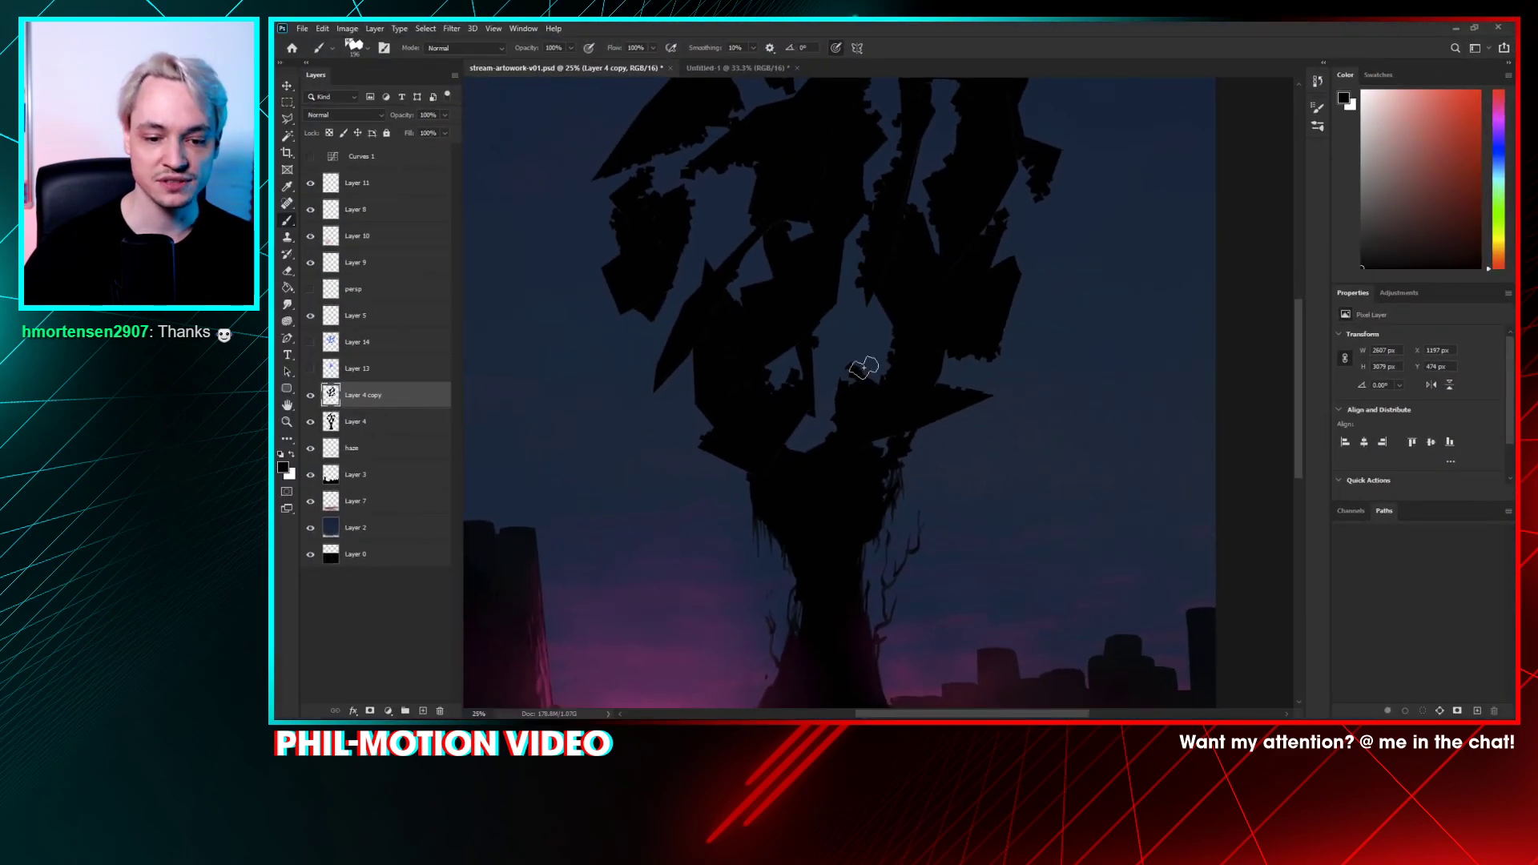
- Move Layer 4 copy with the rotated shards beneath Layer 4 in the layer stack
drag(880, 375, 951, 237)
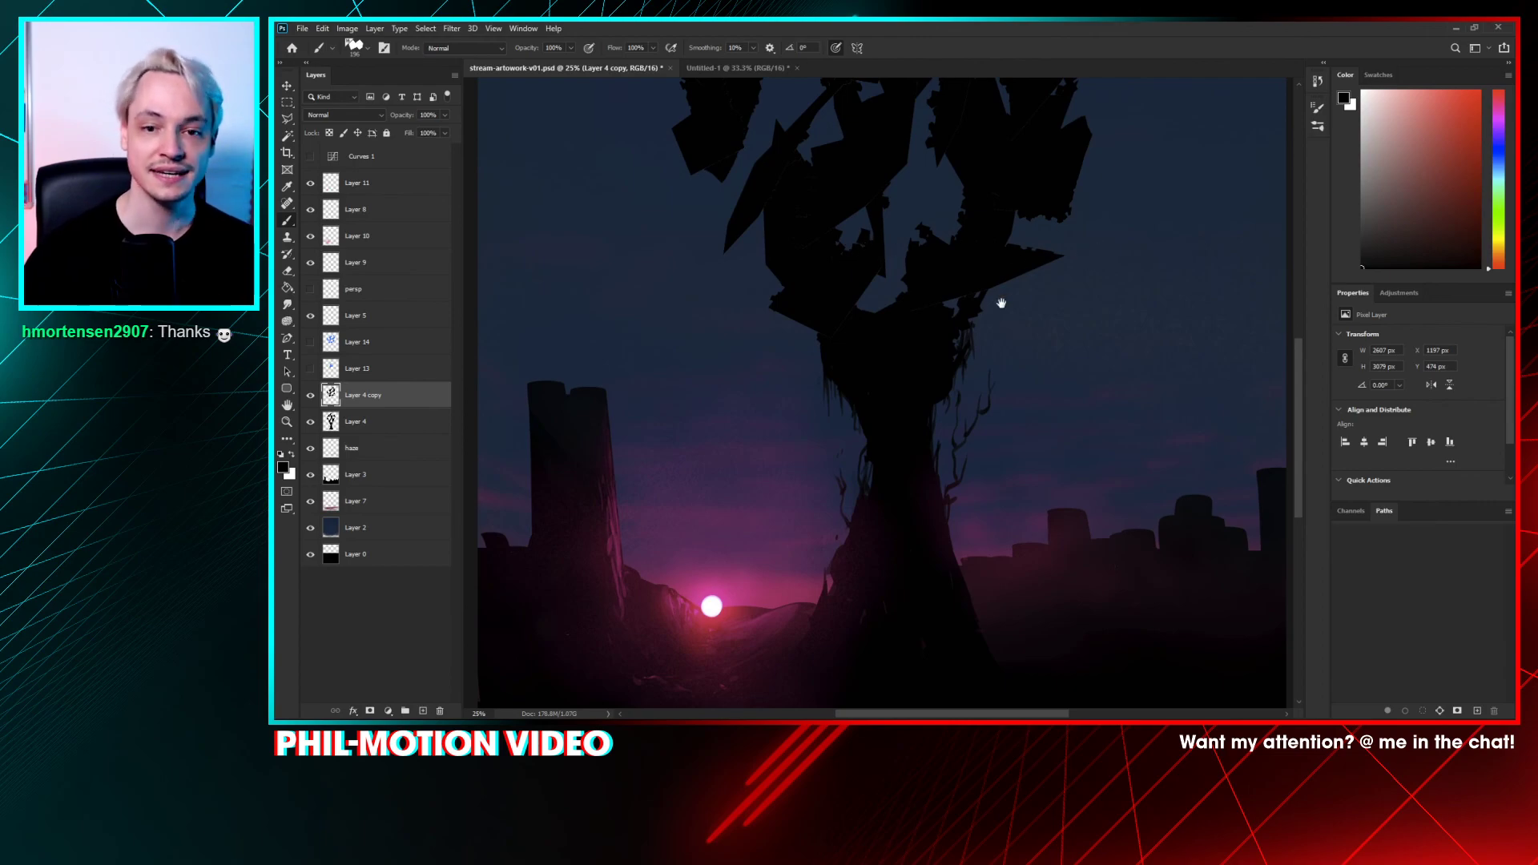
drag(999, 302, 992, 540)
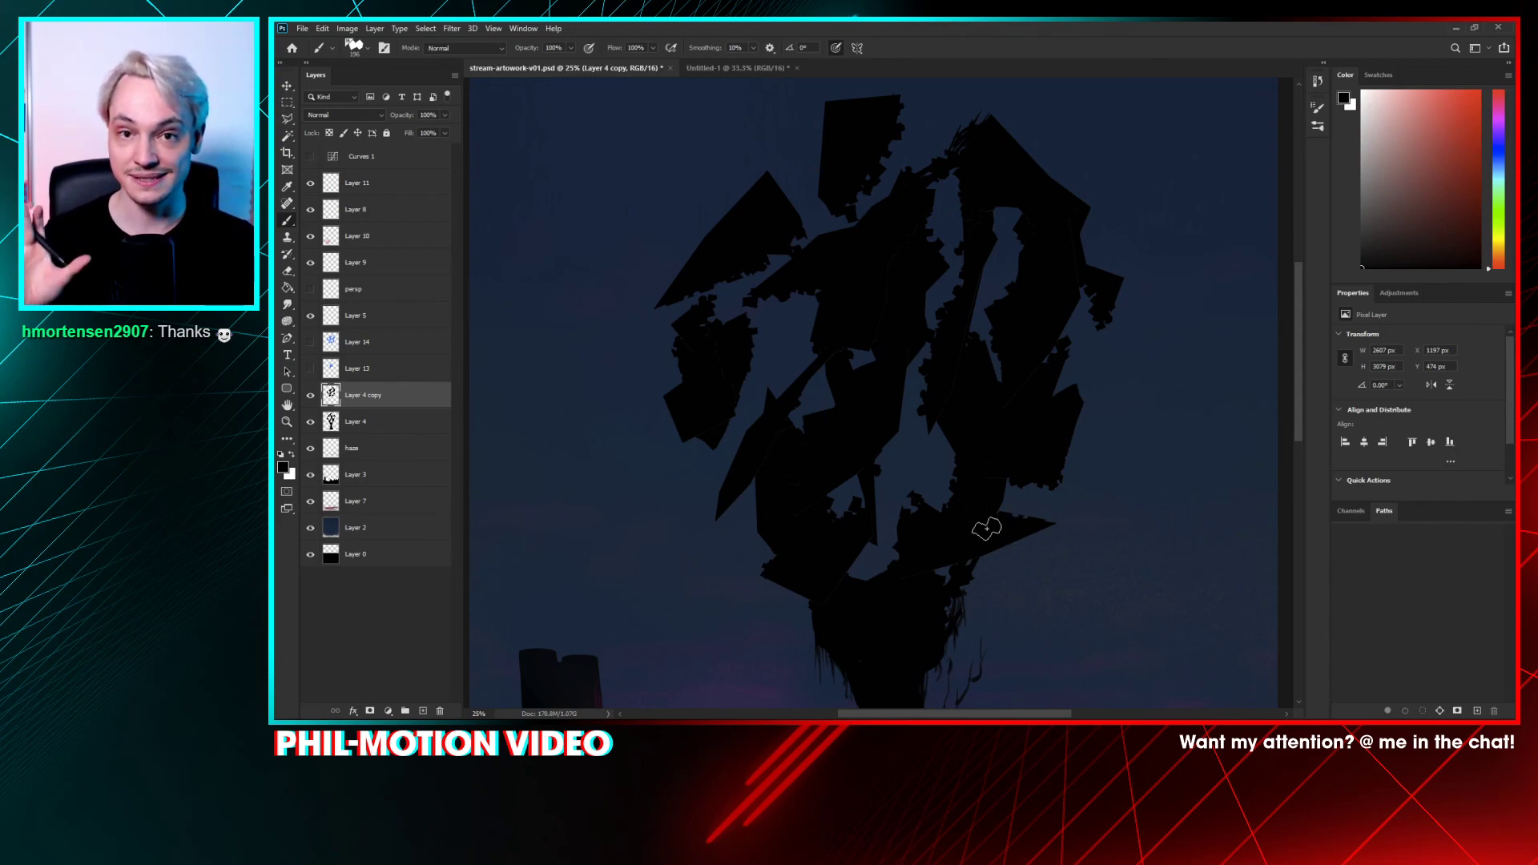
mouse_move(920, 464)
mouse_down()
mouse_move(835, 377)
mouse_move(820, 385)
mouse_move(834, 443)
mouse_move(858, 472)
mouse_up()
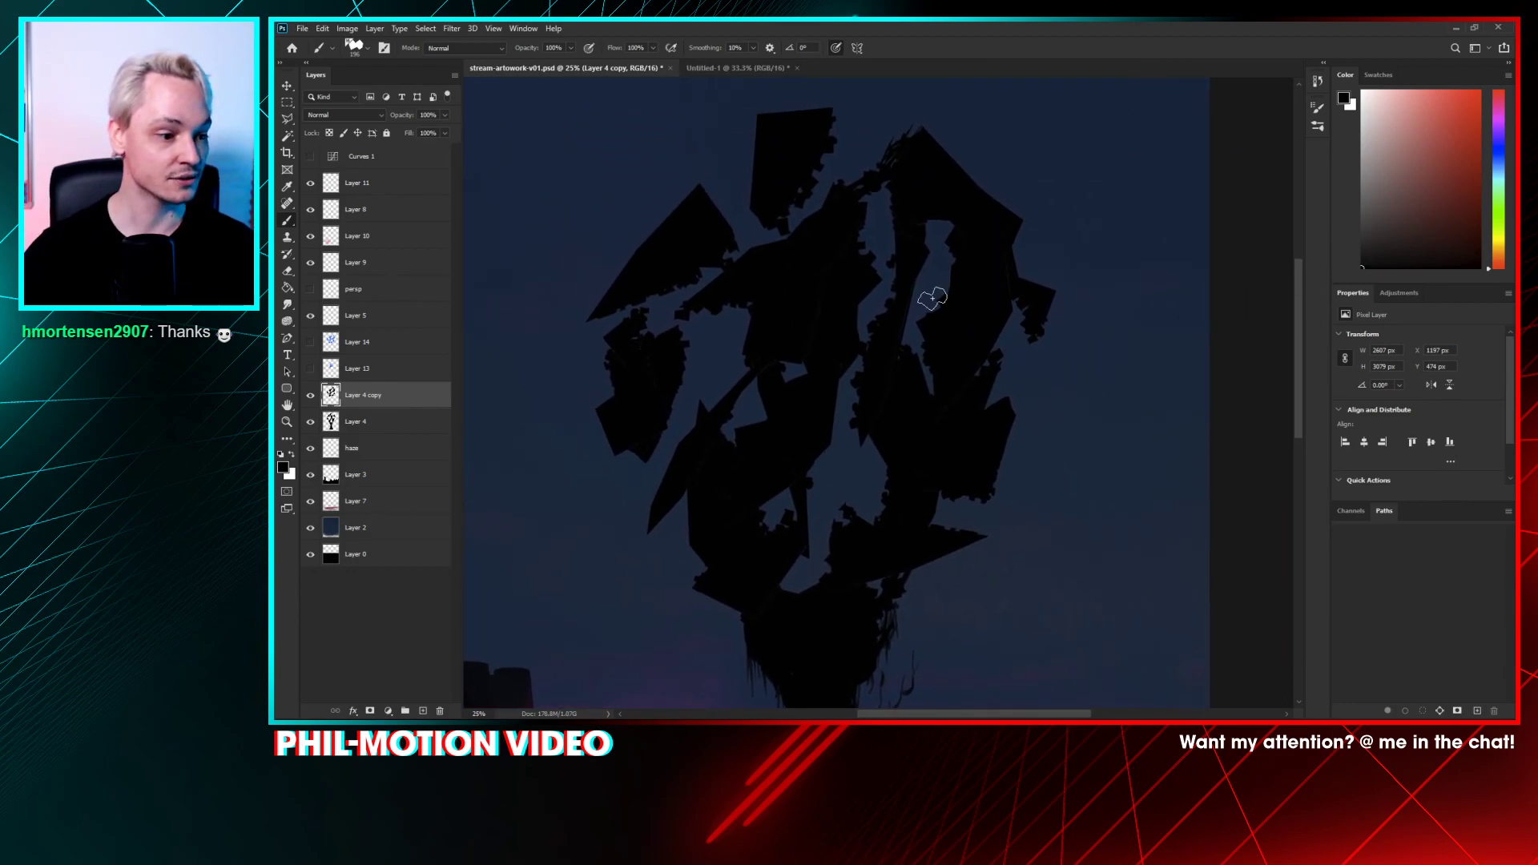
drag(722, 292, 733, 257)
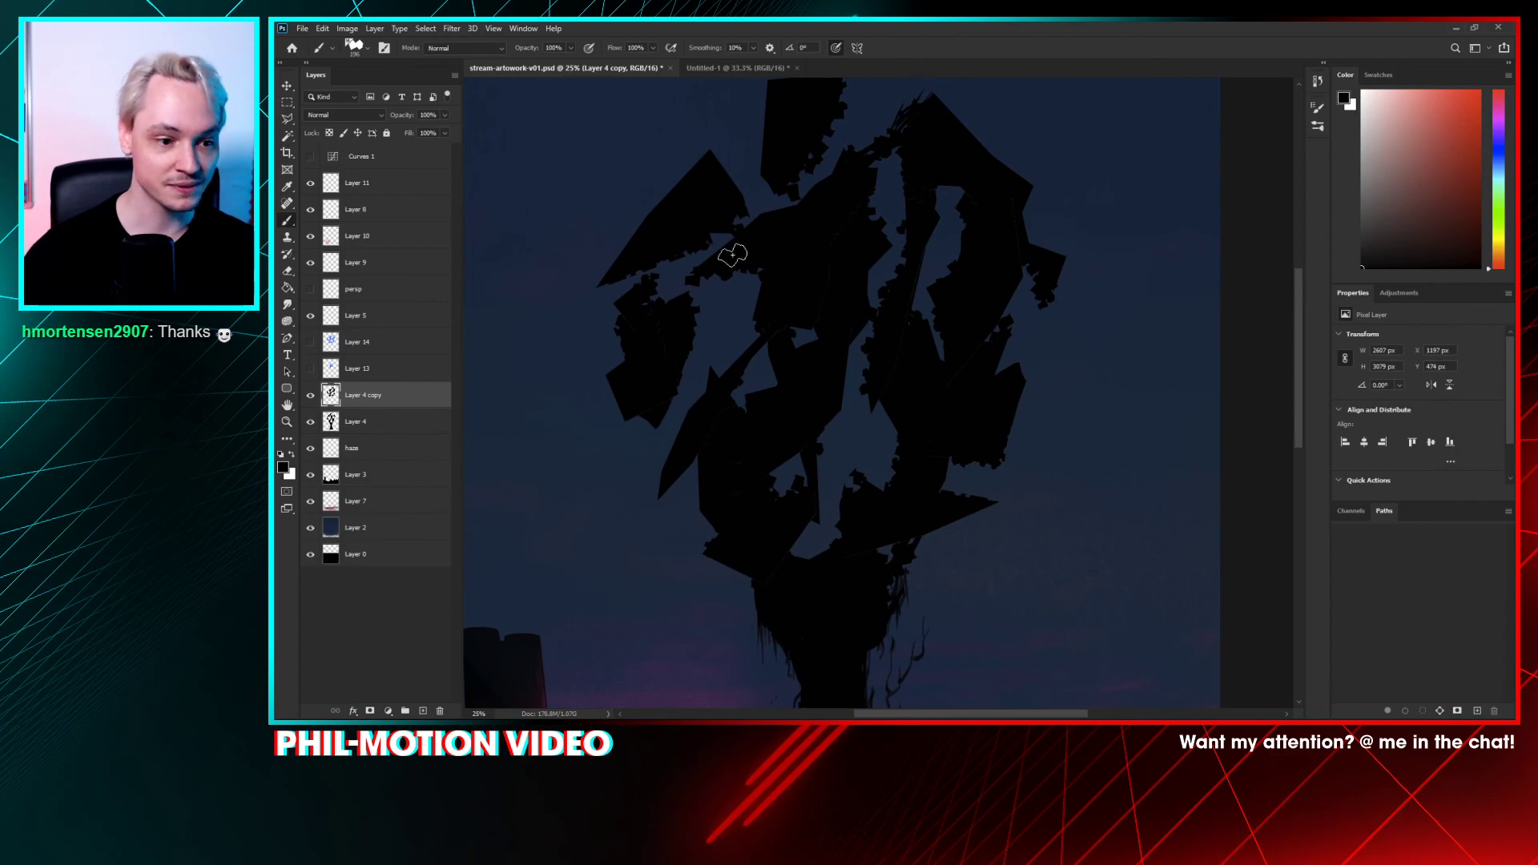
drag(384, 406, 389, 437)
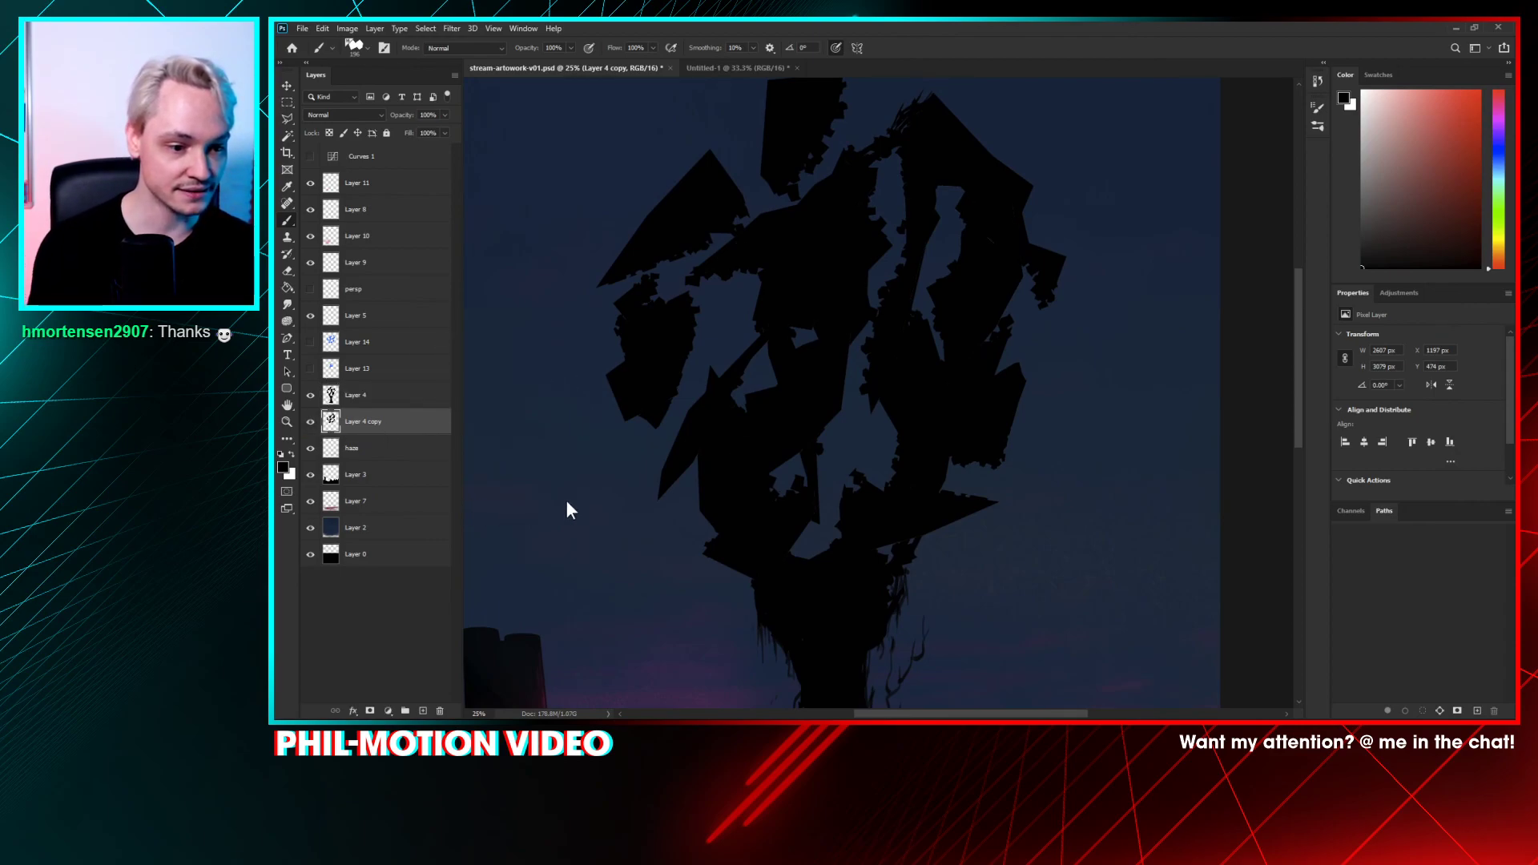
key(ctrl+minus)
key(ctrl+minus)
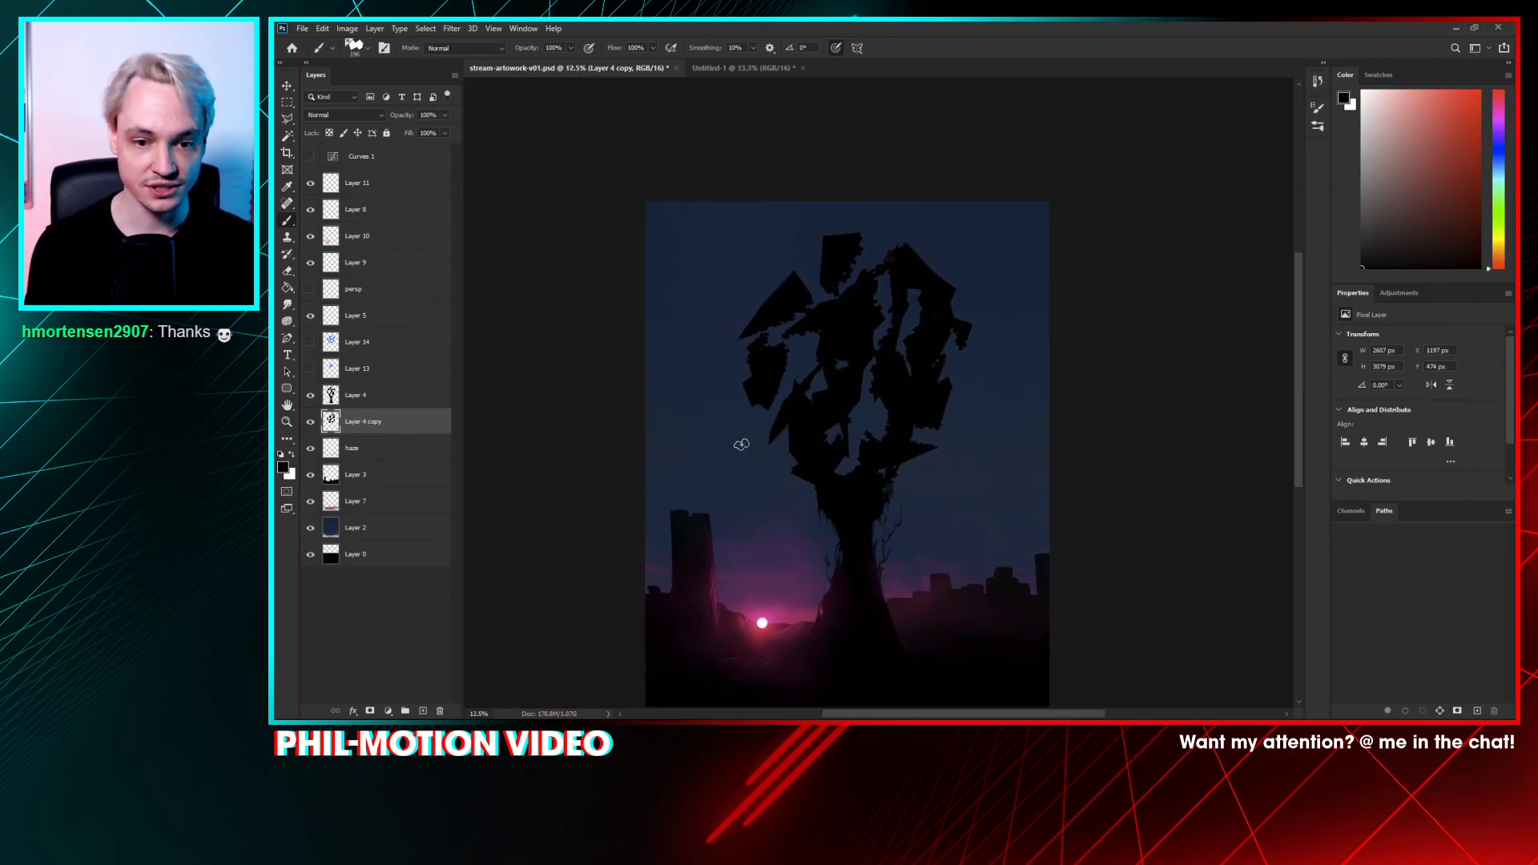
- Hide Layer 4 copy, show the blue scribble on Layer 13 and move Layer 4 above Layer 14
click(310, 422)
click(311, 369)
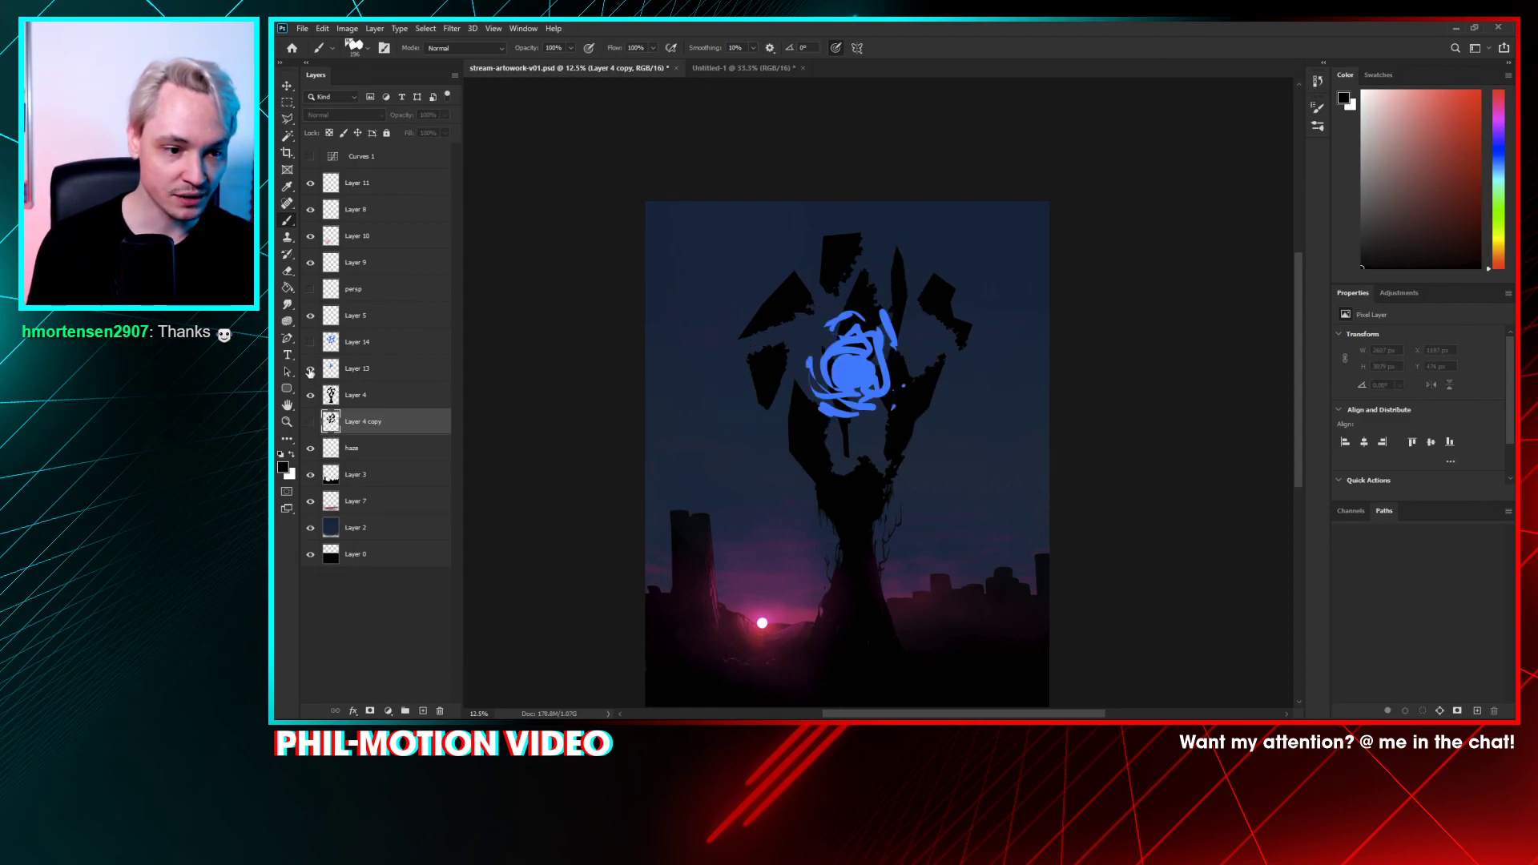
drag(352, 395, 358, 330)
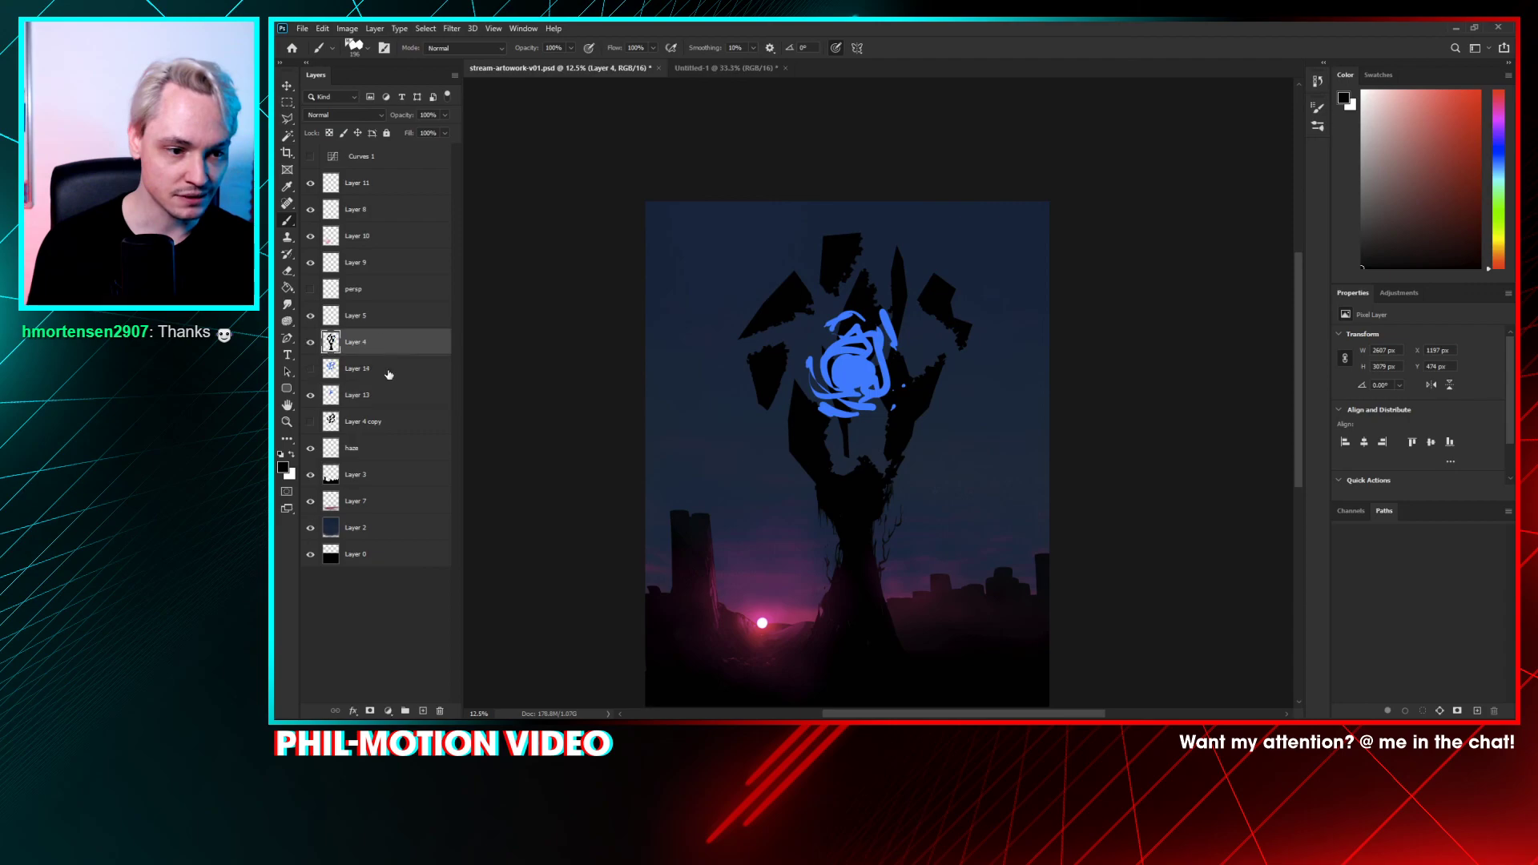
key(ctrl+plus)
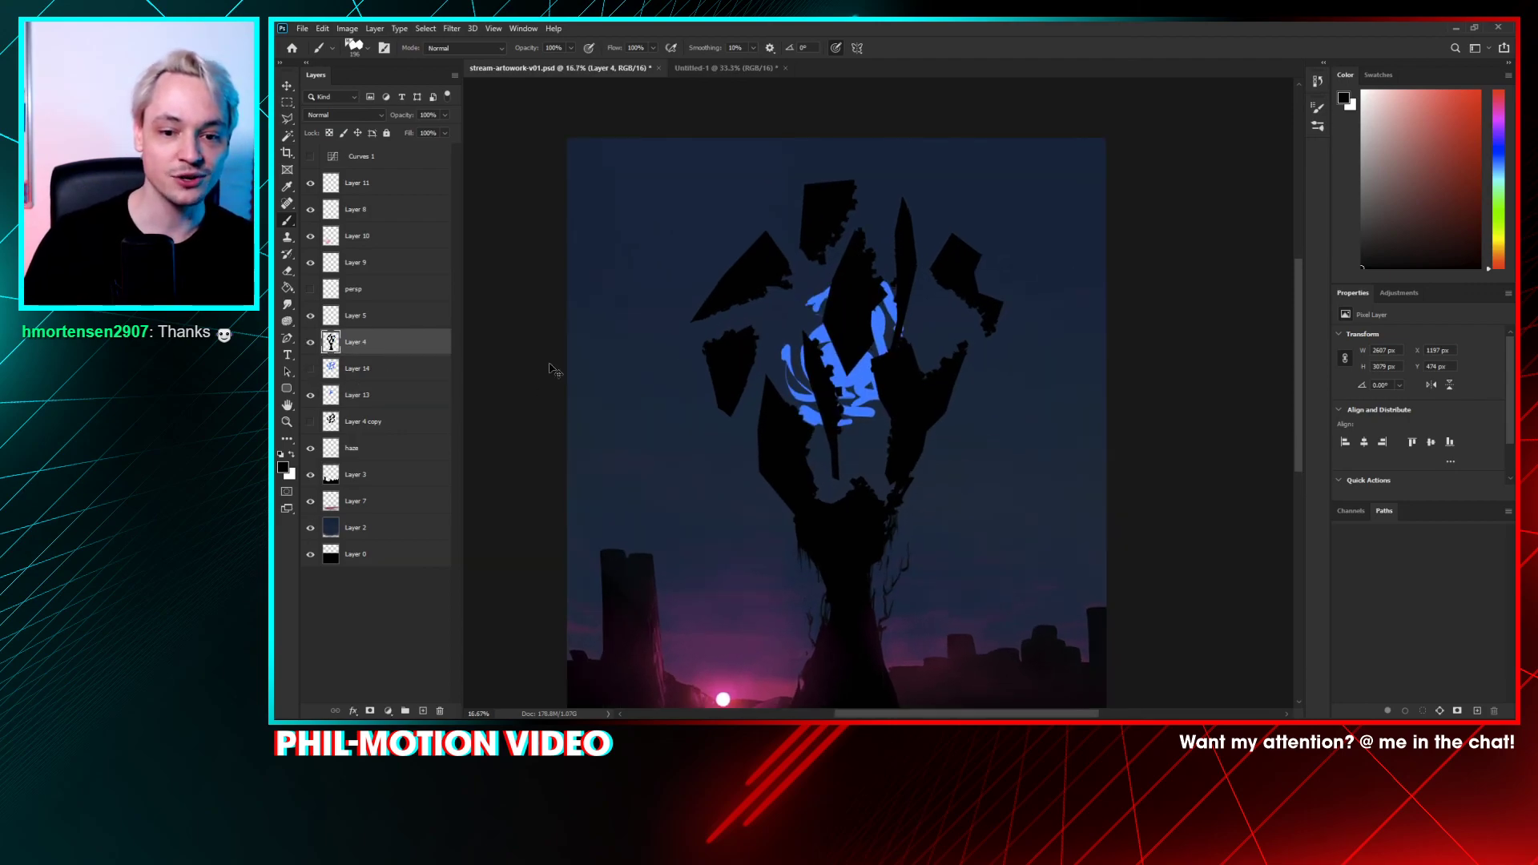
- Sample the bright blue of the scribble on Layer 13 as the foreground colour
click(364, 371)
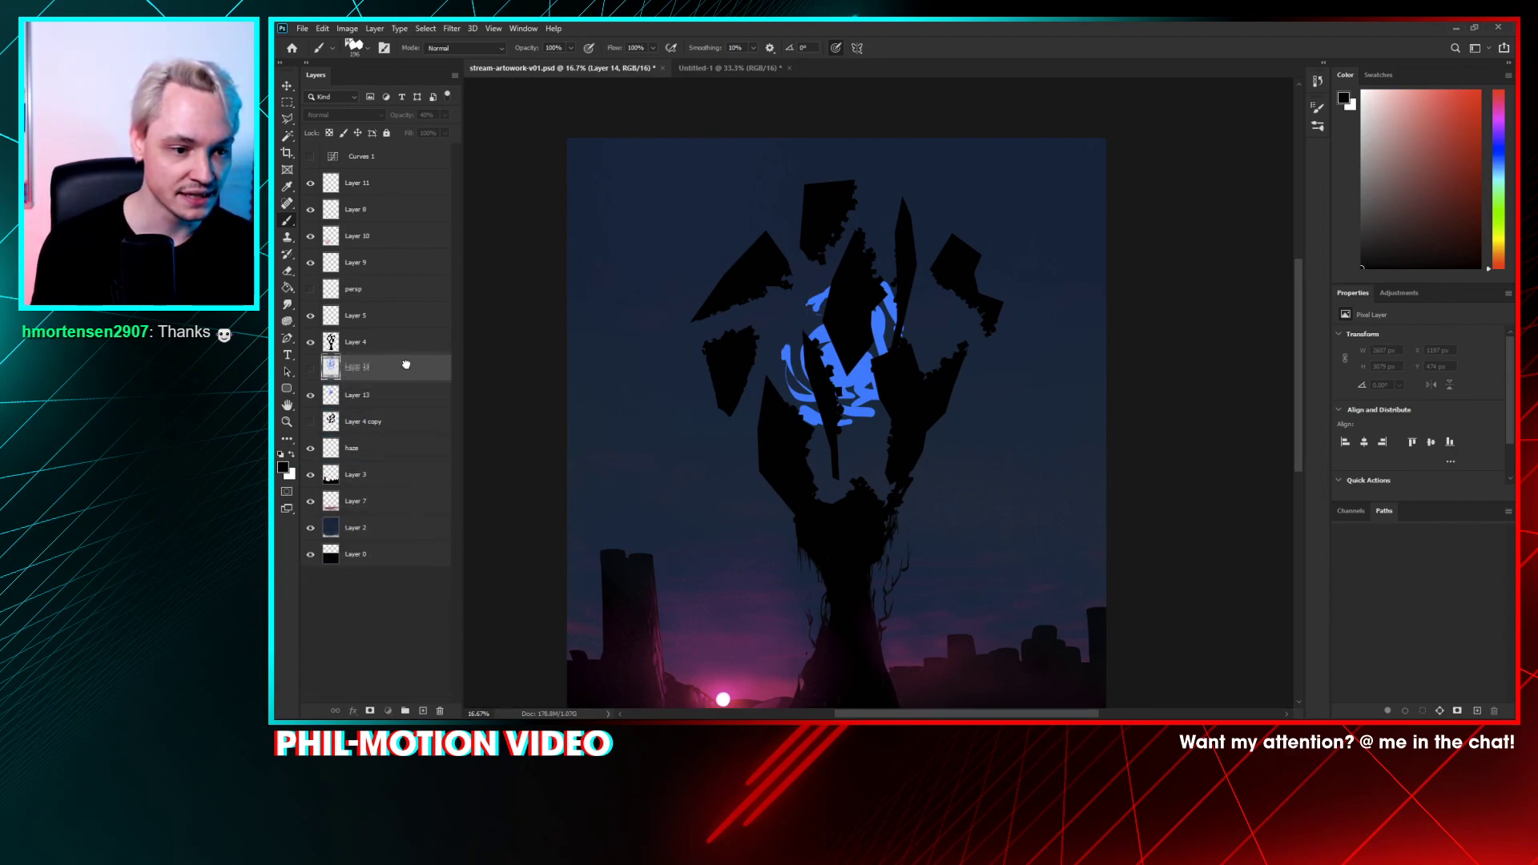
click(398, 399)
key(i)
click(800, 360)
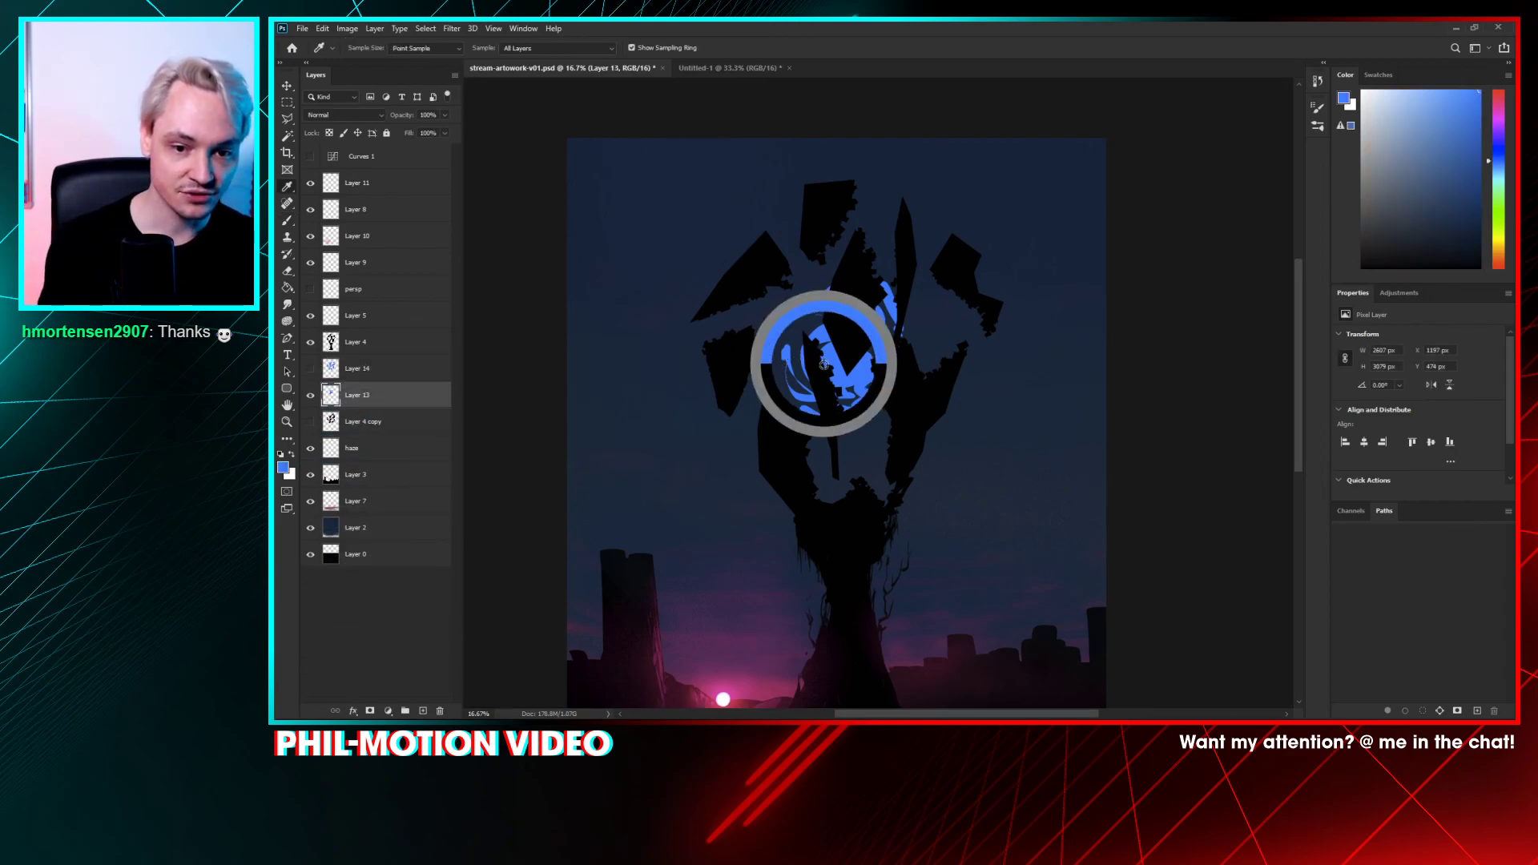
- Delete the scribble on Layer 13 and add a new empty layer in its place below Layer 14
click(337, 371)
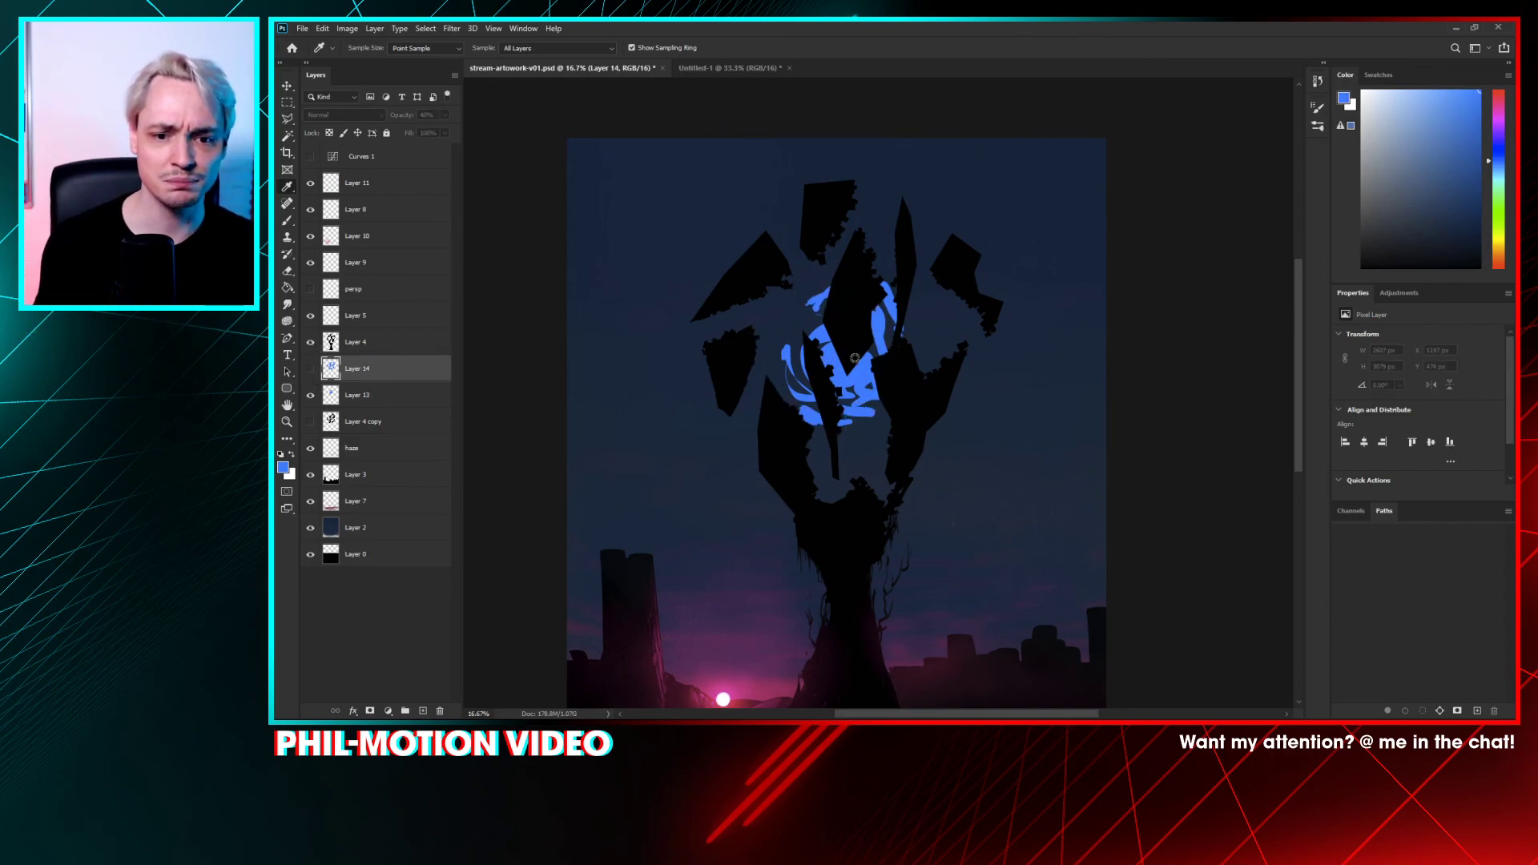
drag(381, 396, 440, 711)
click(425, 711)
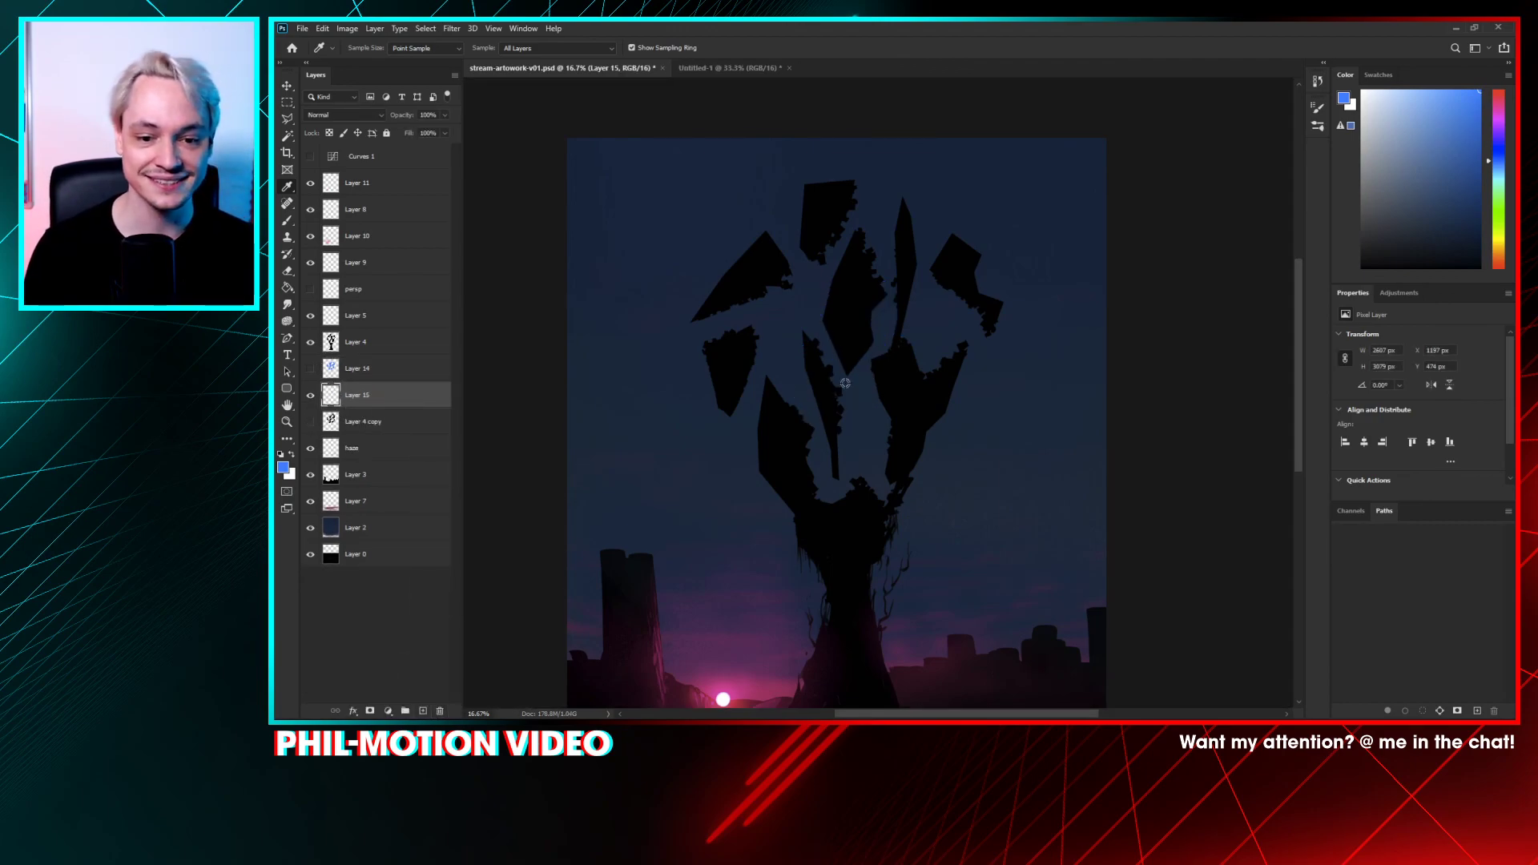
- Choose the Charcoal 5 brush from Phil 04 - Pastels, enlarge it to about 495 px and try a blue stroke between the shards
key(b)
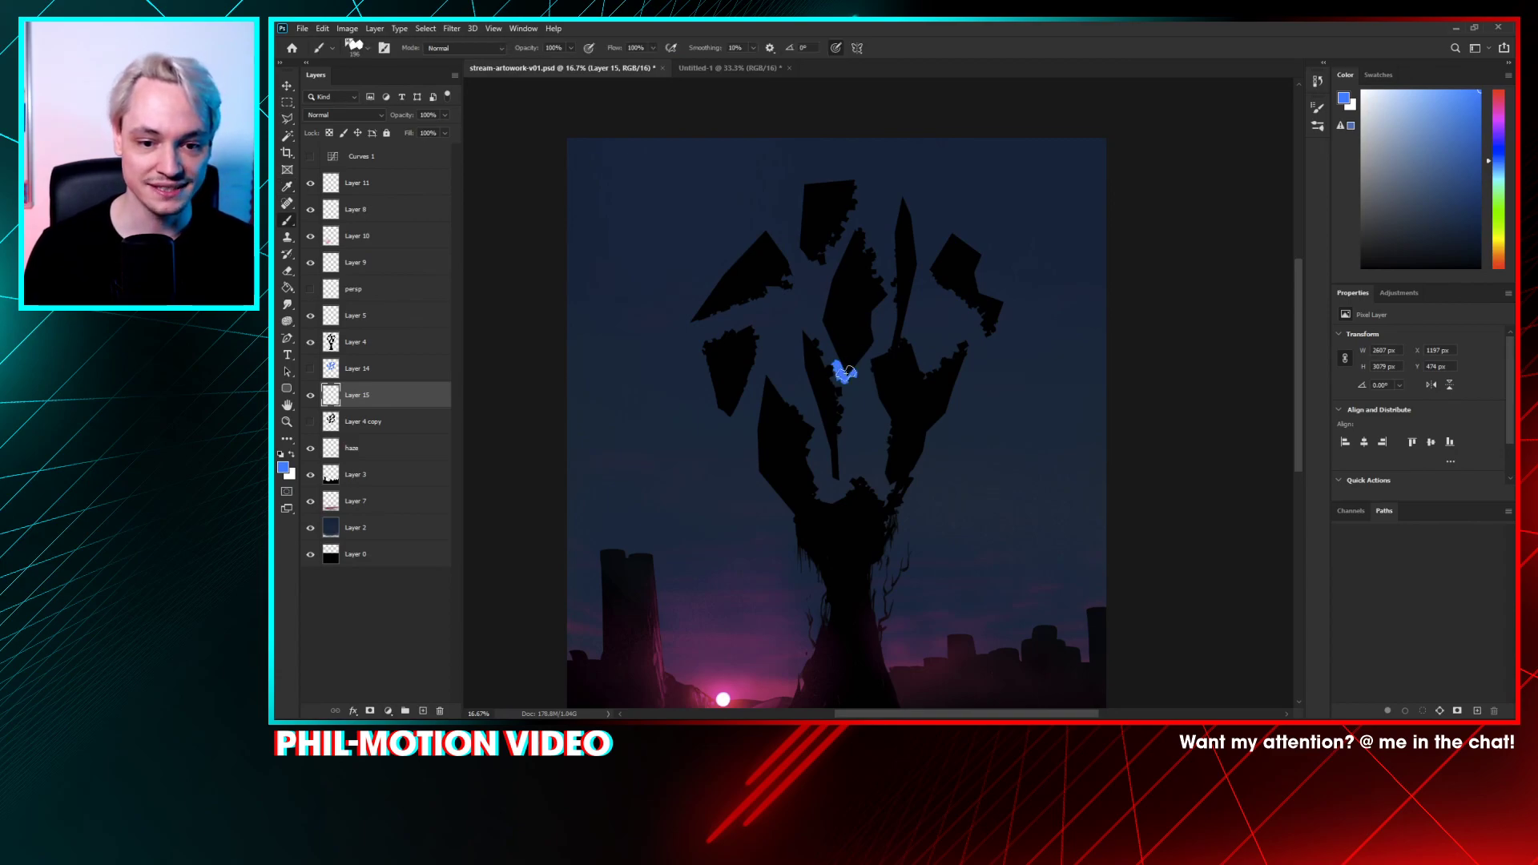
right_click(853, 329)
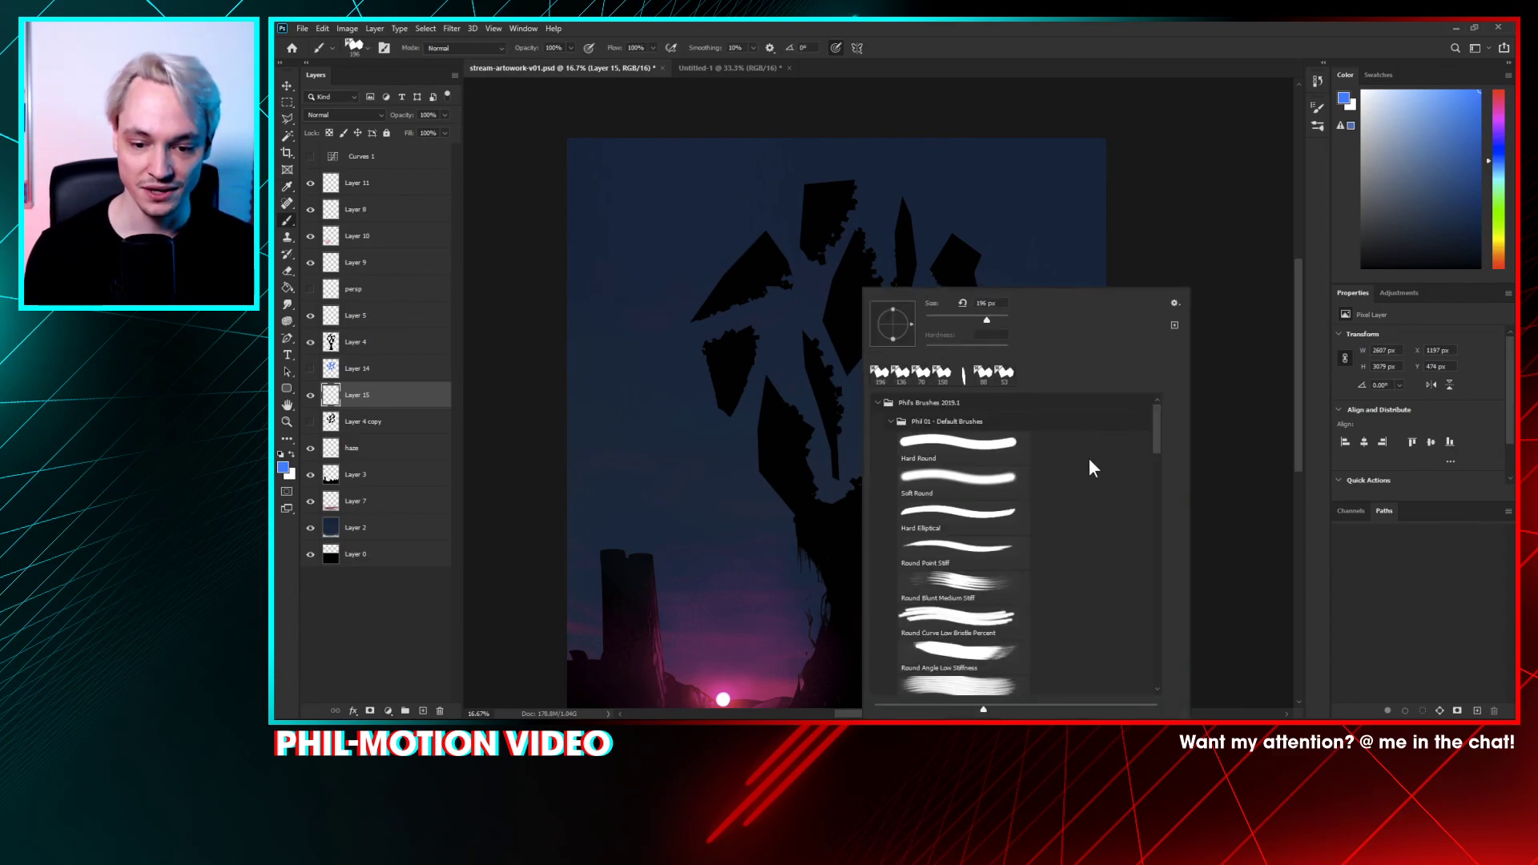
scroll(1153, 481, down, 2)
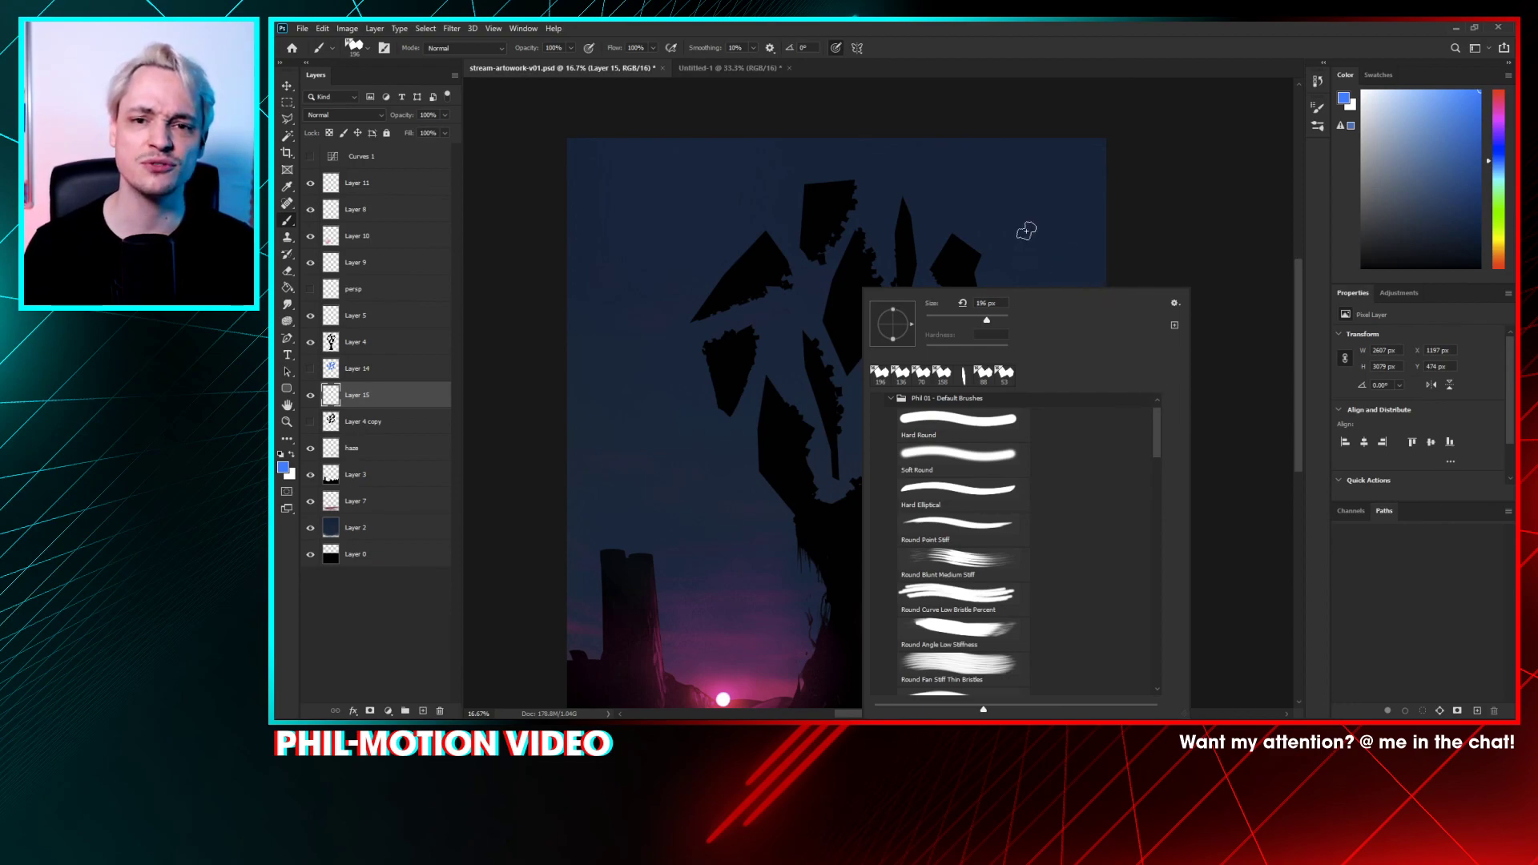
drag(1159, 438, 1156, 511)
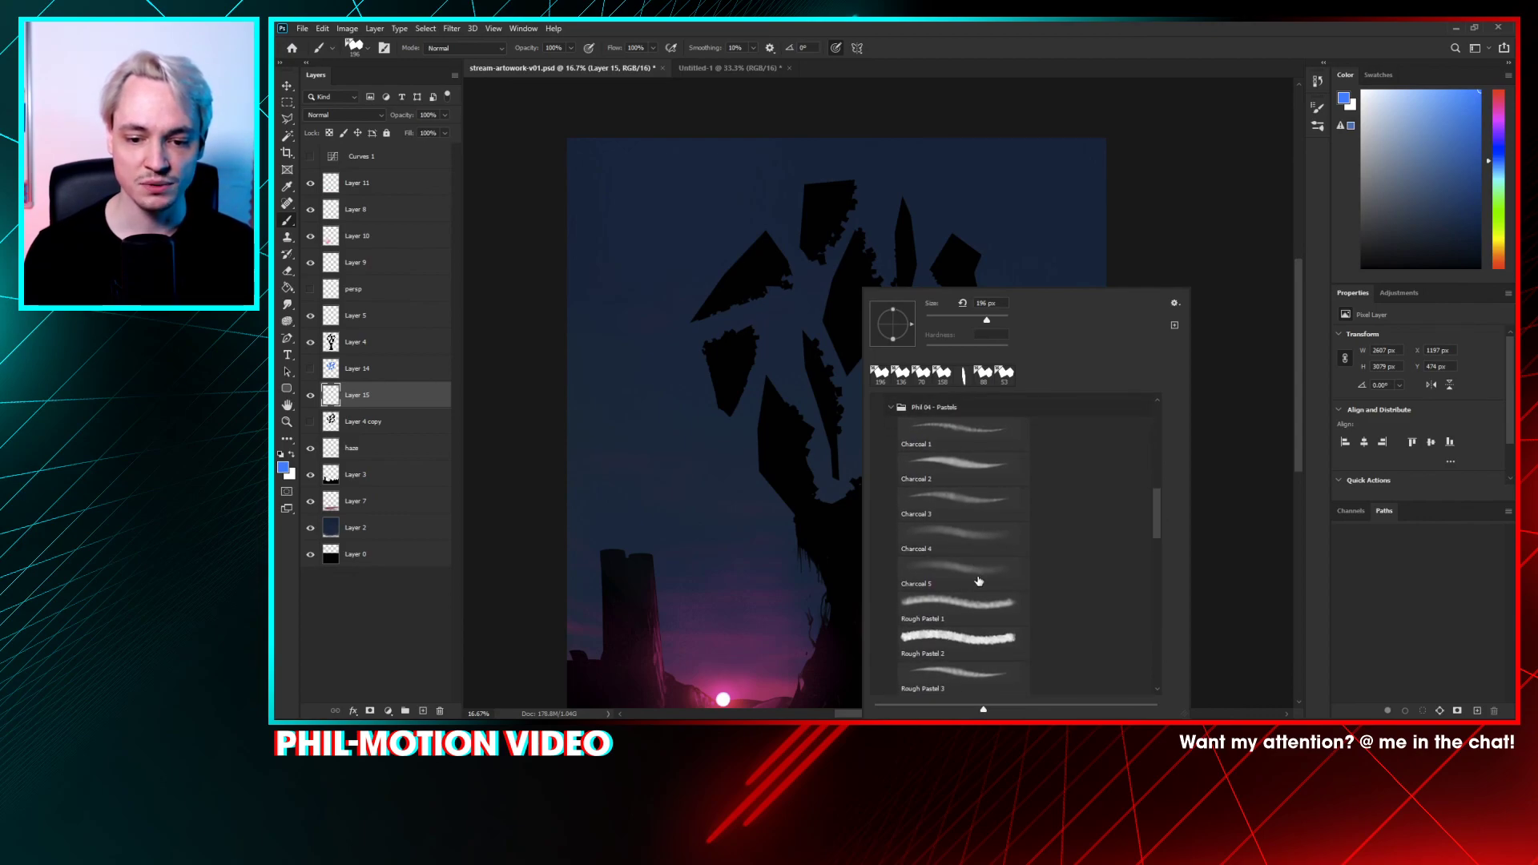
click(972, 580)
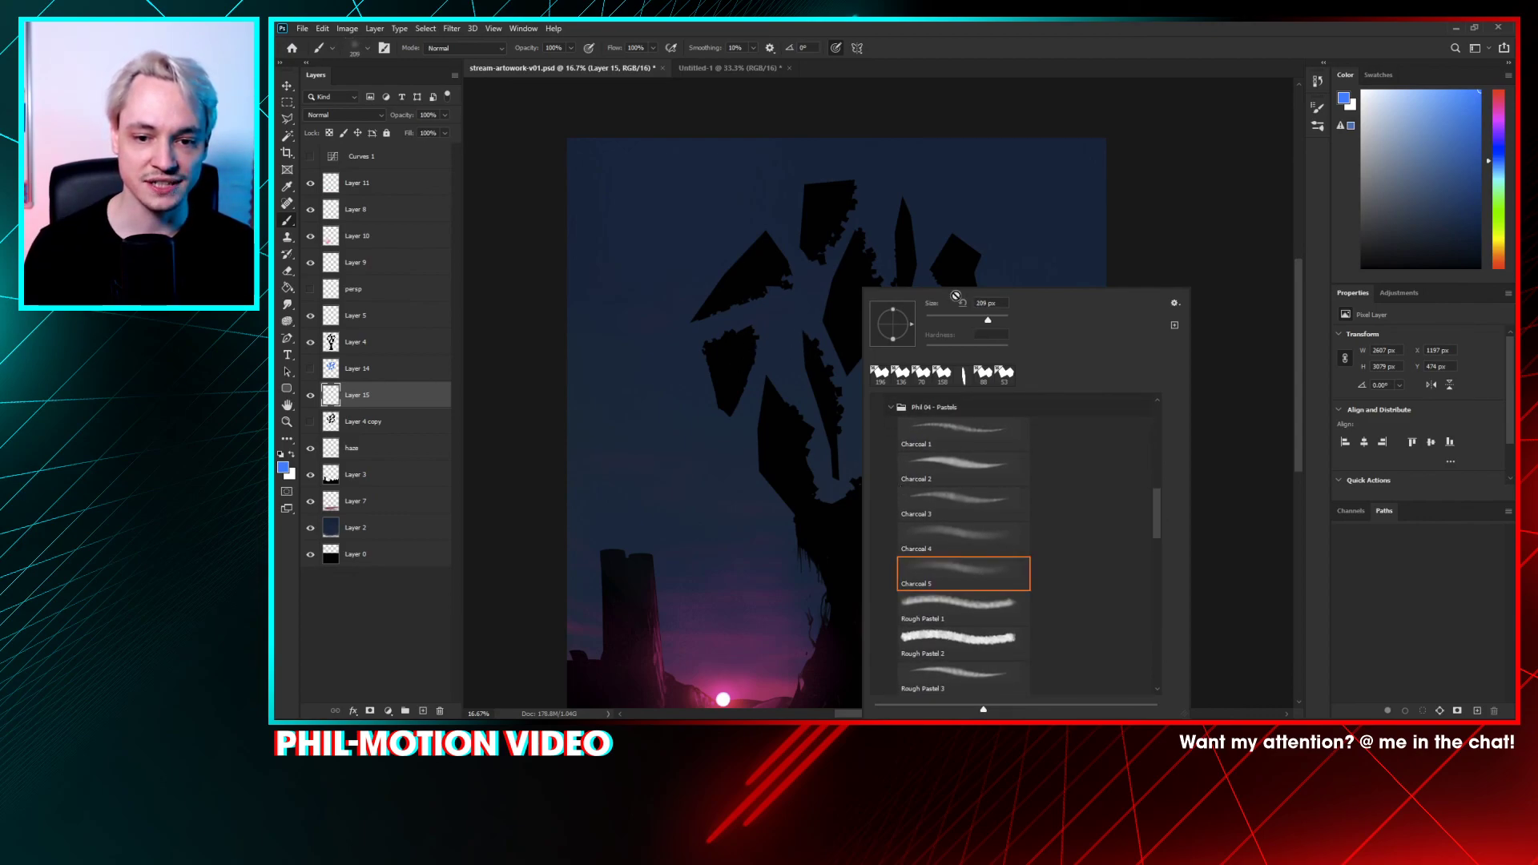
drag(988, 320, 999, 318)
mouse_move(815, 350)
mouse_down()
mouse_move(841, 367)
mouse_move(814, 339)
mouse_move(880, 338)
mouse_move(819, 367)
mouse_up()
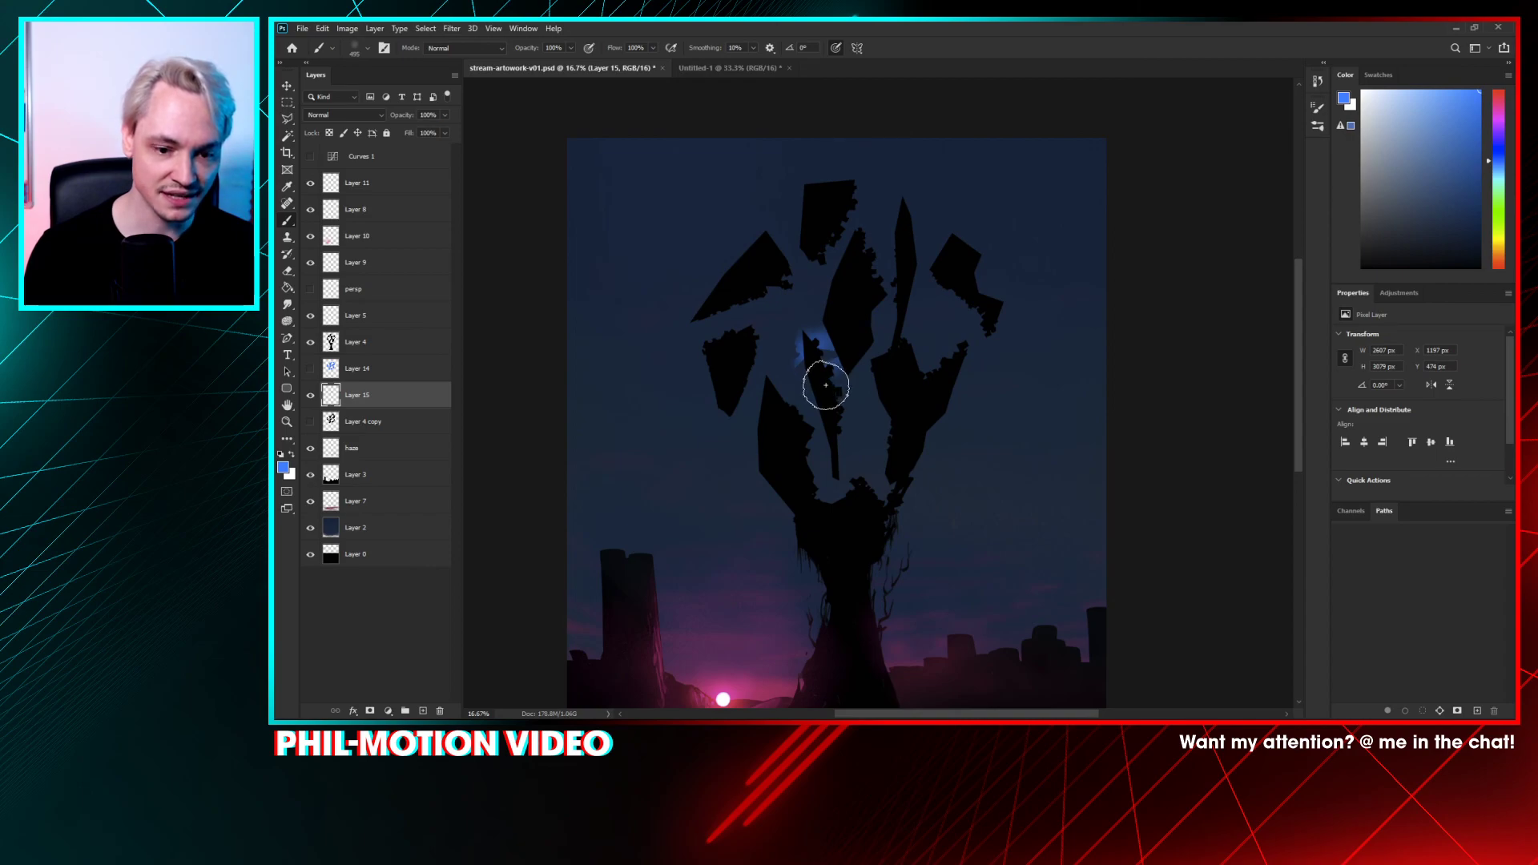
key(ctrl+z)
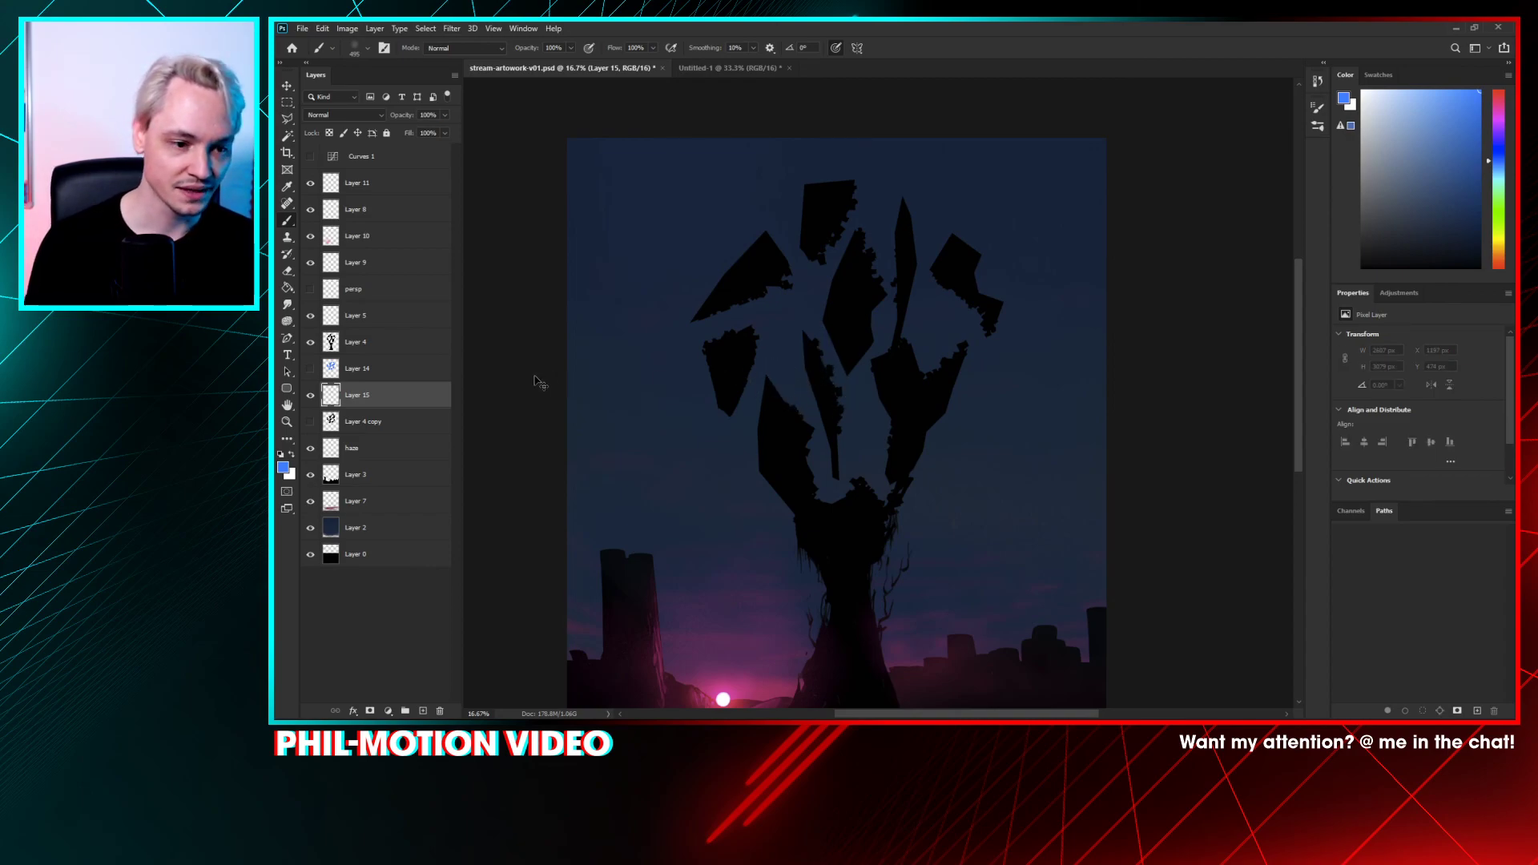
- Lower the opacity of Layer 4 to about 25% so the tower serves as a faint guide
click(312, 345)
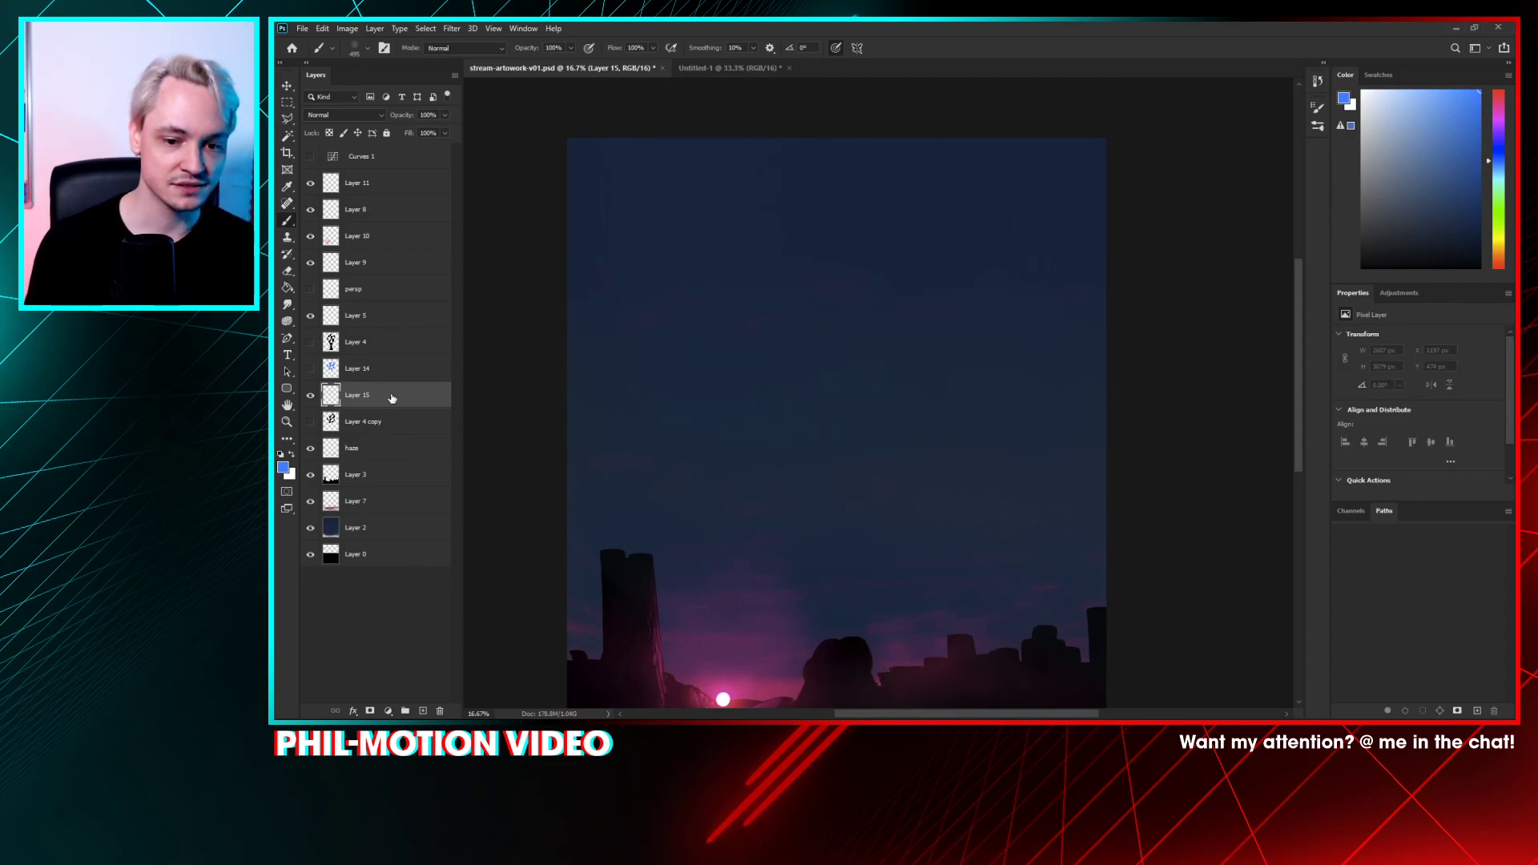
click(311, 343)
click(356, 343)
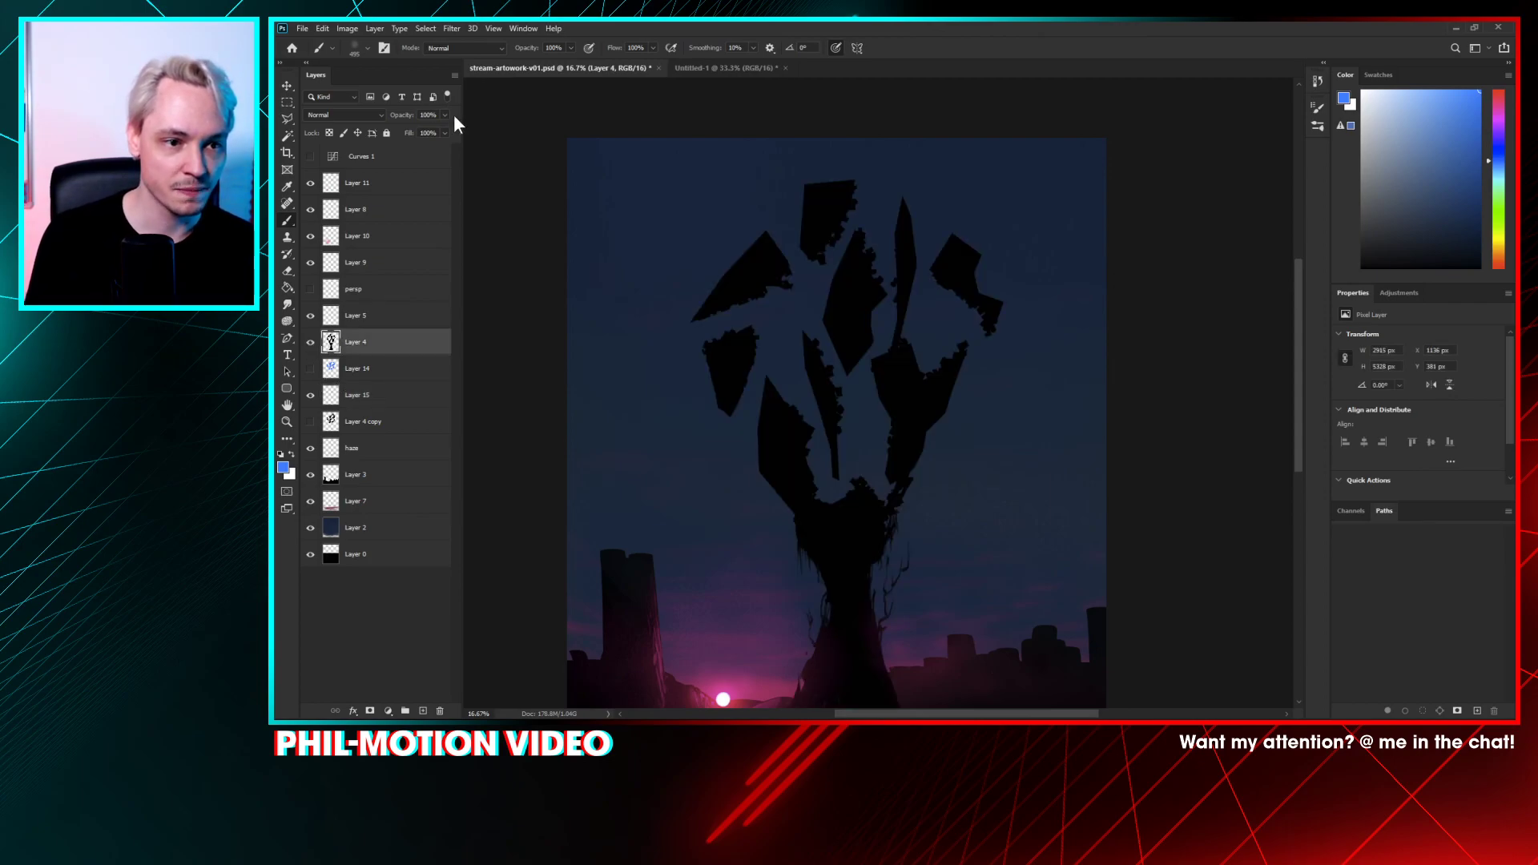
drag(400, 127, 401, 133)
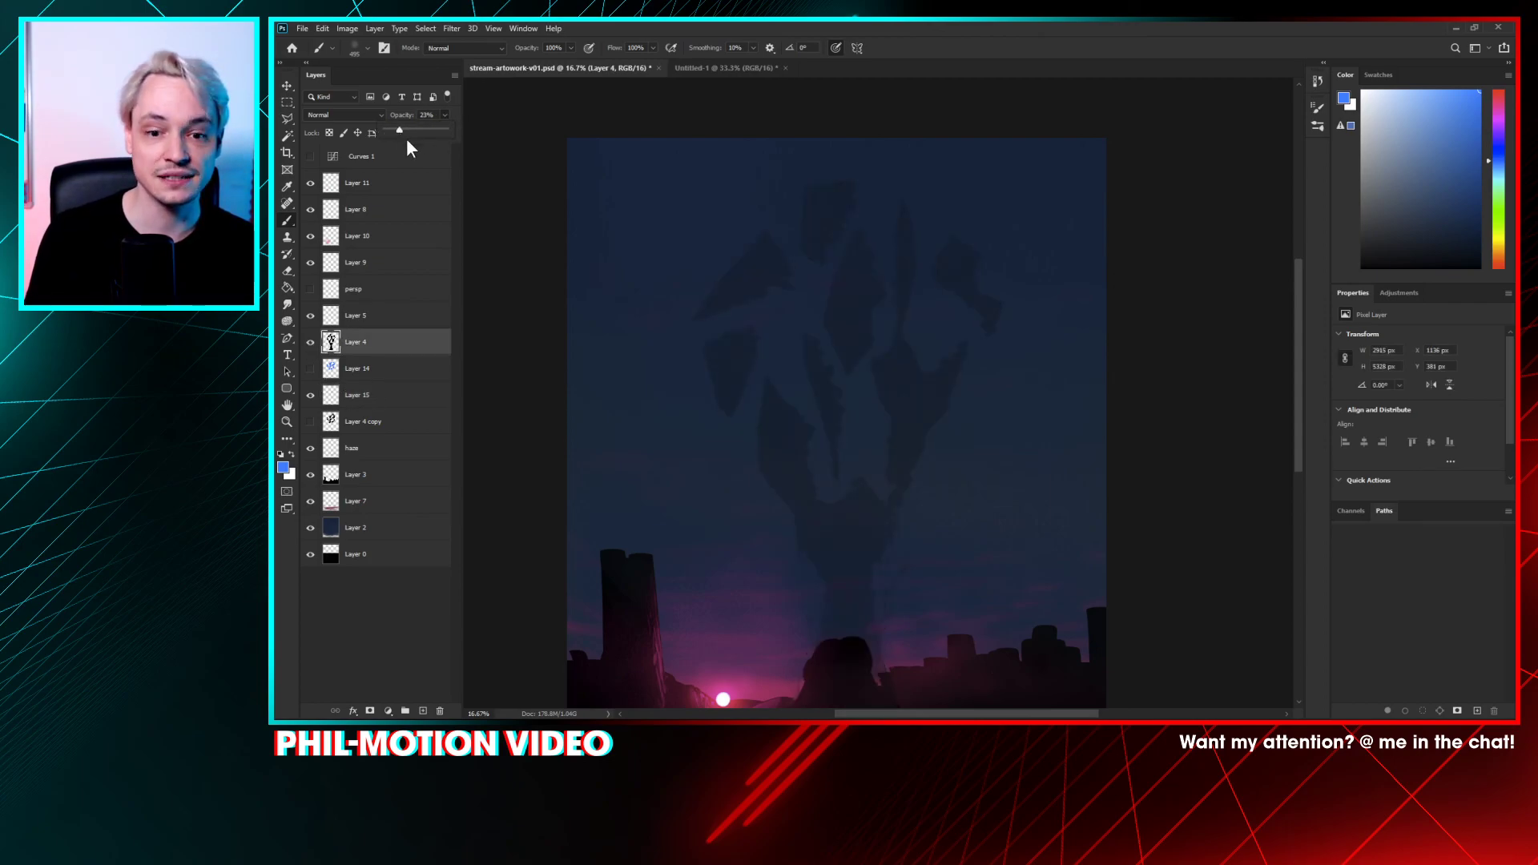
- Paint a large soft blue glow between the shards on Layer 15 with the Charcoal 5 brush at 2874 px
click(377, 396)
drag(838, 393, 873, 330)
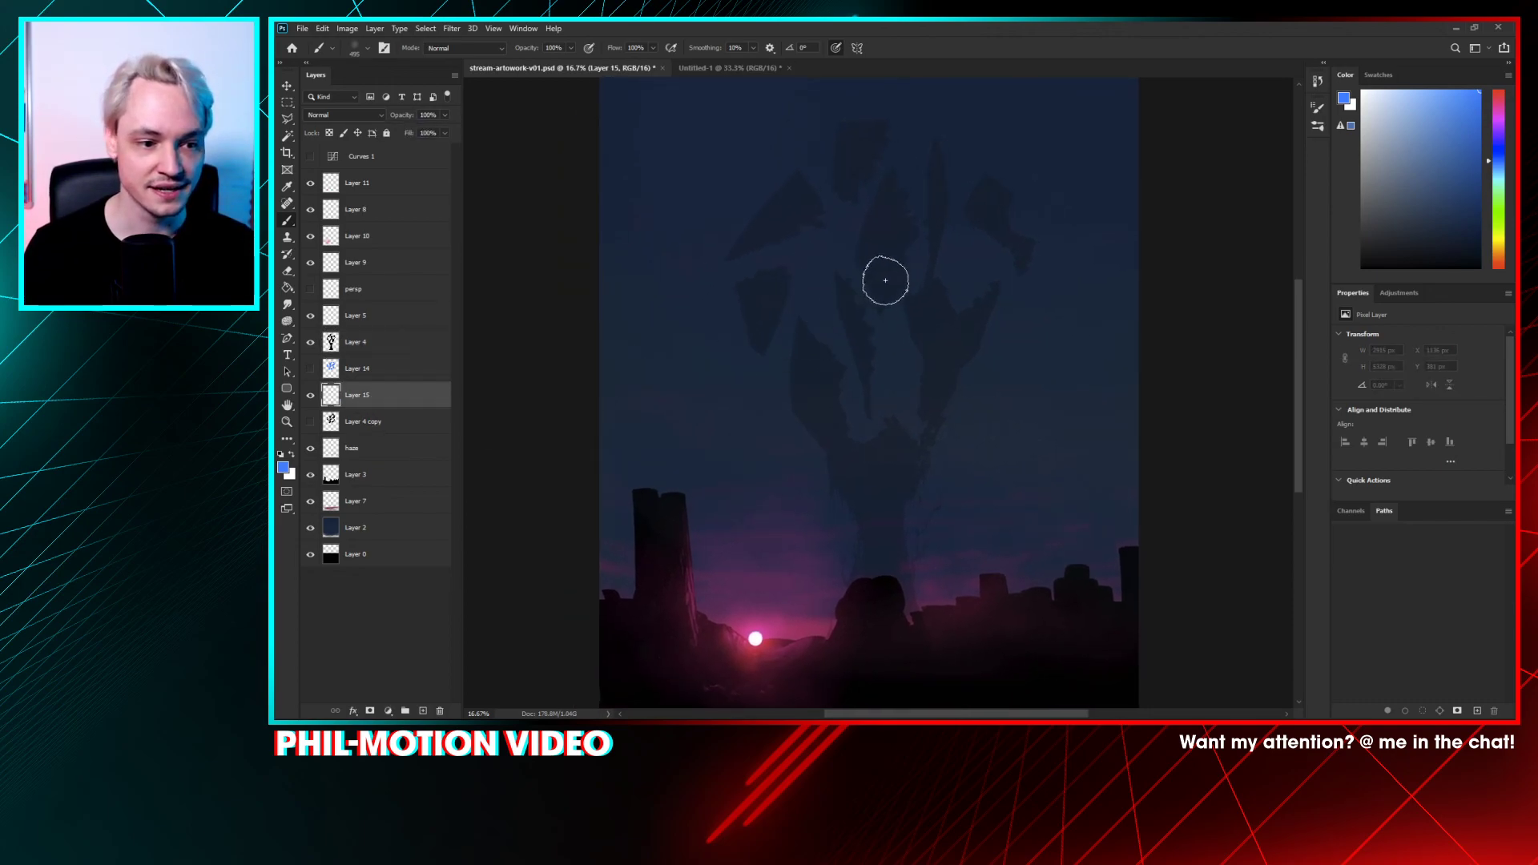
mouse_move(885, 280)
mouse_down()
mouse_move(868, 302)
mouse_move(868, 268)
mouse_move(876, 292)
mouse_up()
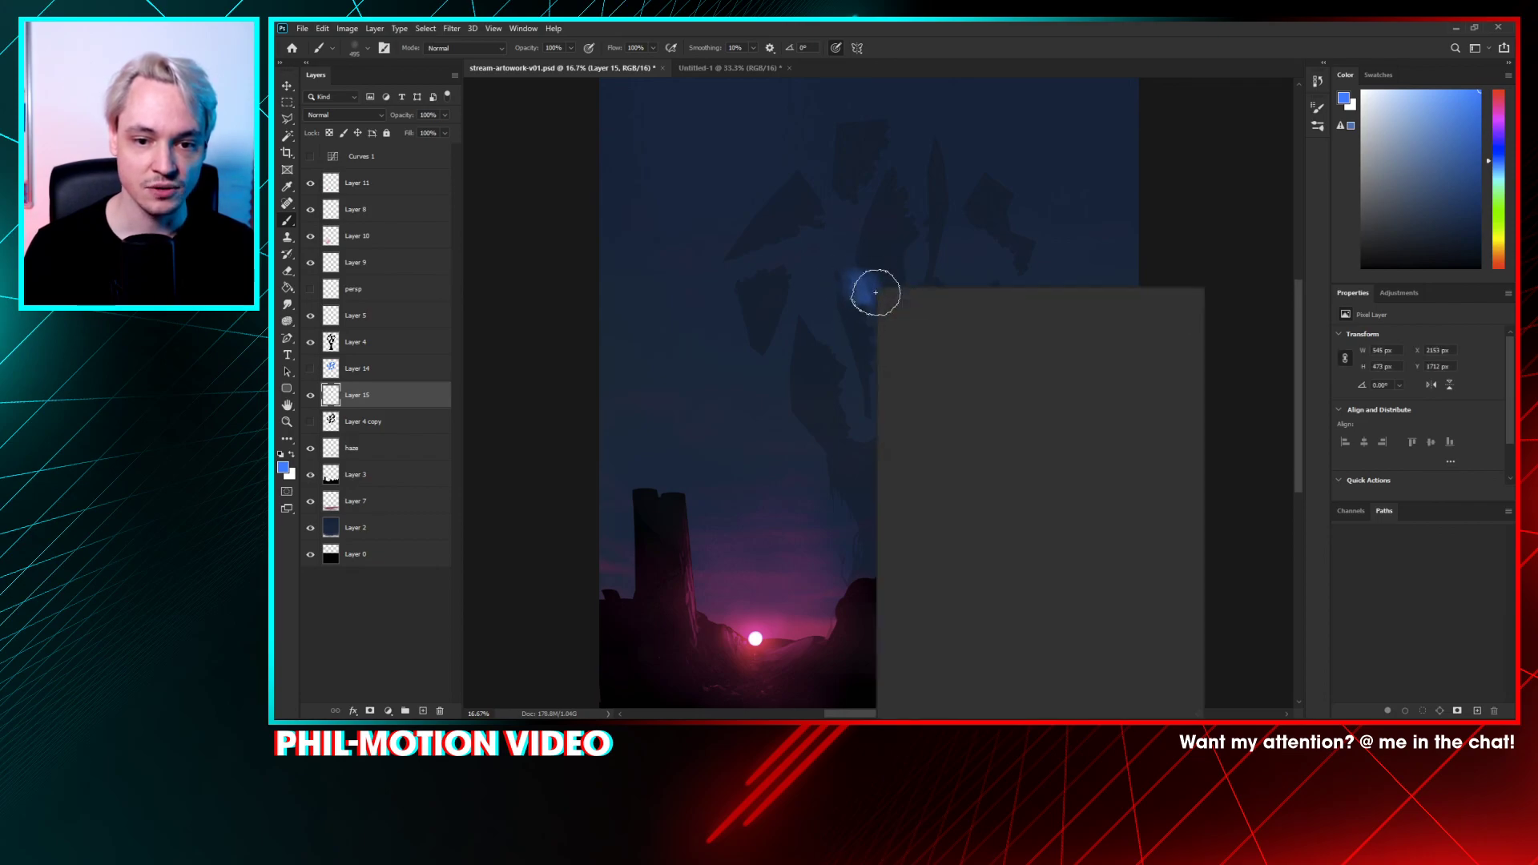
drag(1018, 316, 1020, 319)
mouse_move(865, 269)
mouse_down()
mouse_move(884, 308)
mouse_move(863, 336)
mouse_move(871, 250)
mouse_move(868, 343)
mouse_move(852, 329)
mouse_move(884, 359)
mouse_move(926, 284)
mouse_move(928, 309)
mouse_move(843, 335)
mouse_move(847, 242)
mouse_move(901, 284)
mouse_move(866, 296)
mouse_move(909, 214)
mouse_move(935, 254)
mouse_move(847, 403)
mouse_move(874, 336)
mouse_up()
- Shrink the Charcoal 5 brush and paint thin bright blue wisps radiating through the glow's centre
right_click(975, 319)
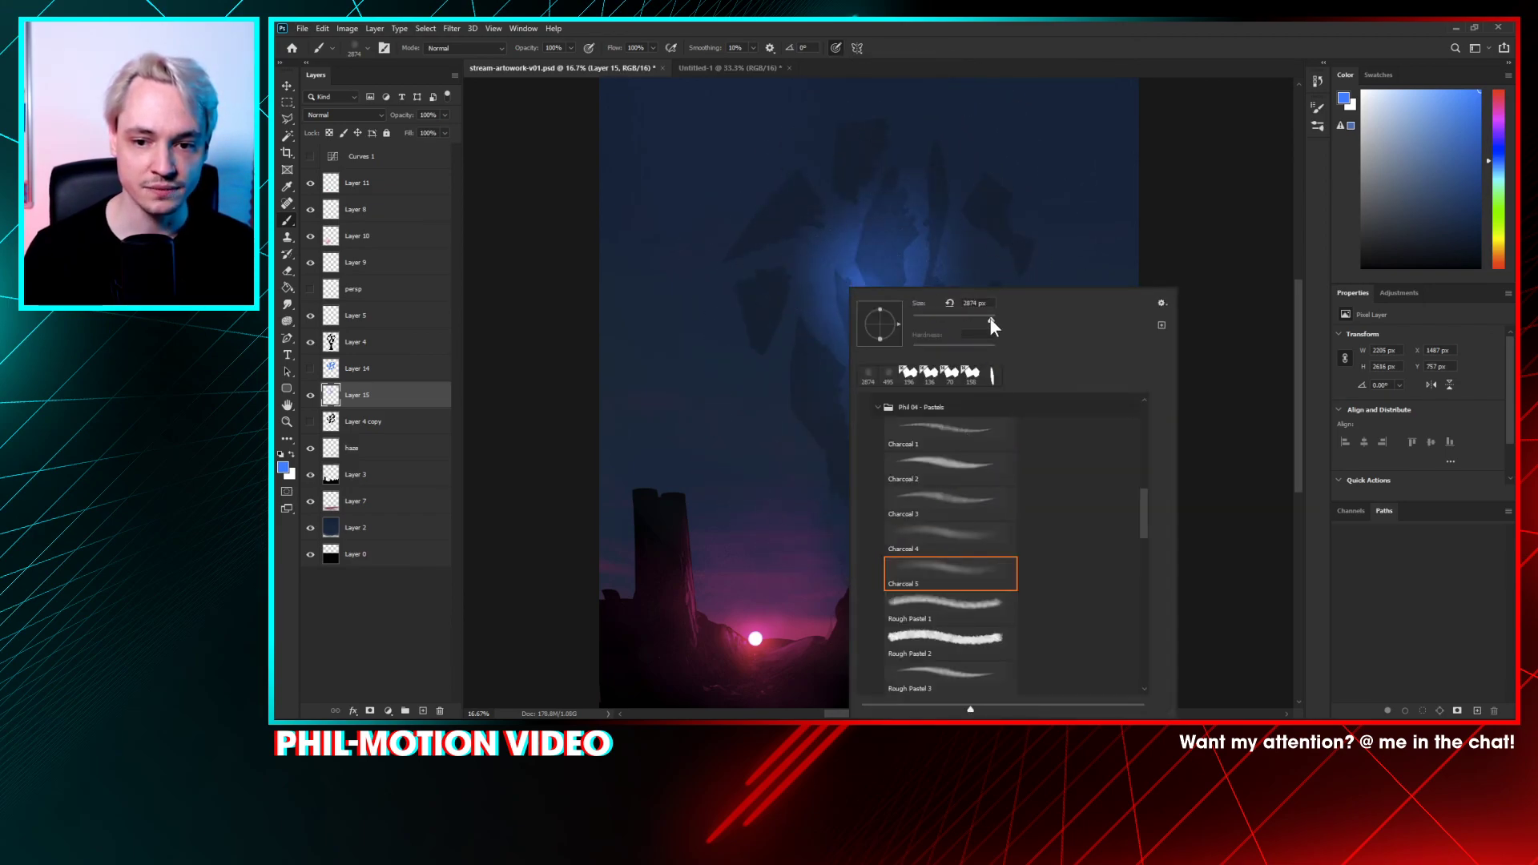
drag(965, 317, 962, 317)
key(Return)
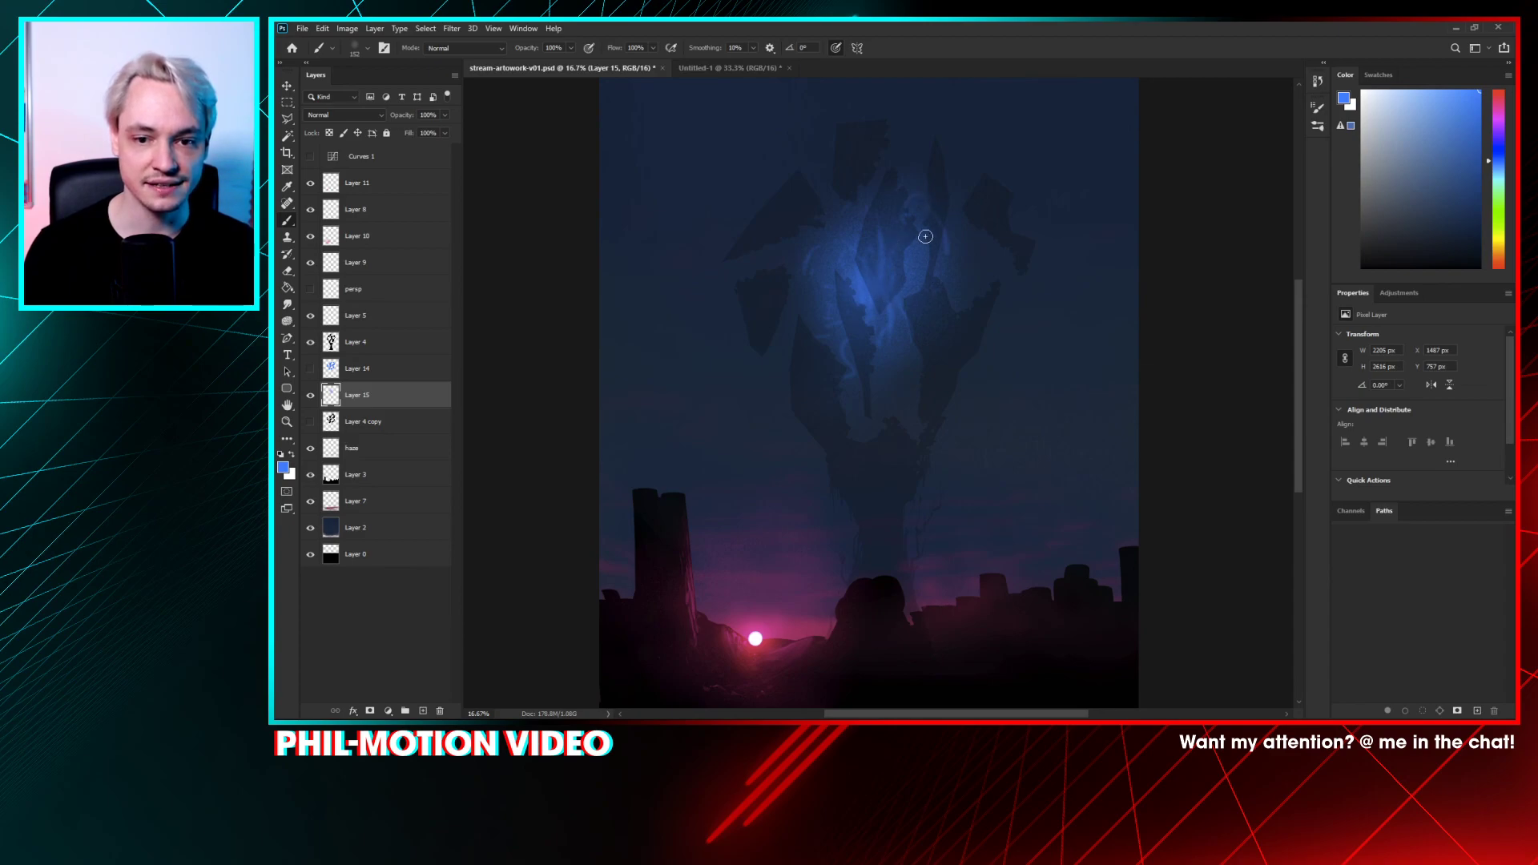
- Hide the tower guide on Layer 4 and paint more thin blue wisps through the glow on Layer 15
click(311, 344)
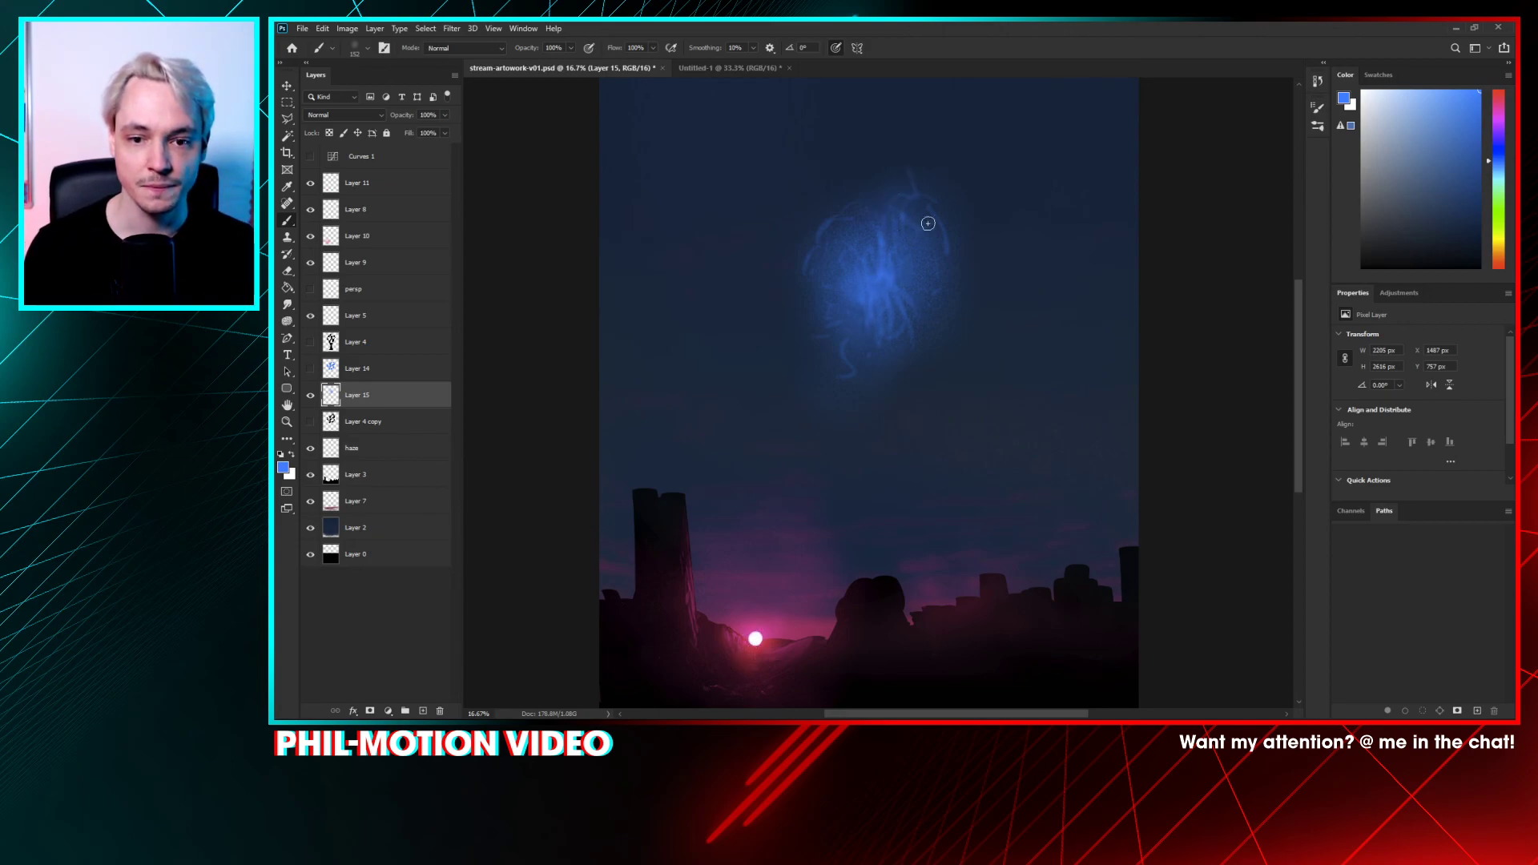
key(r)
key(ctrl+plus)
key(ctrl+plus)
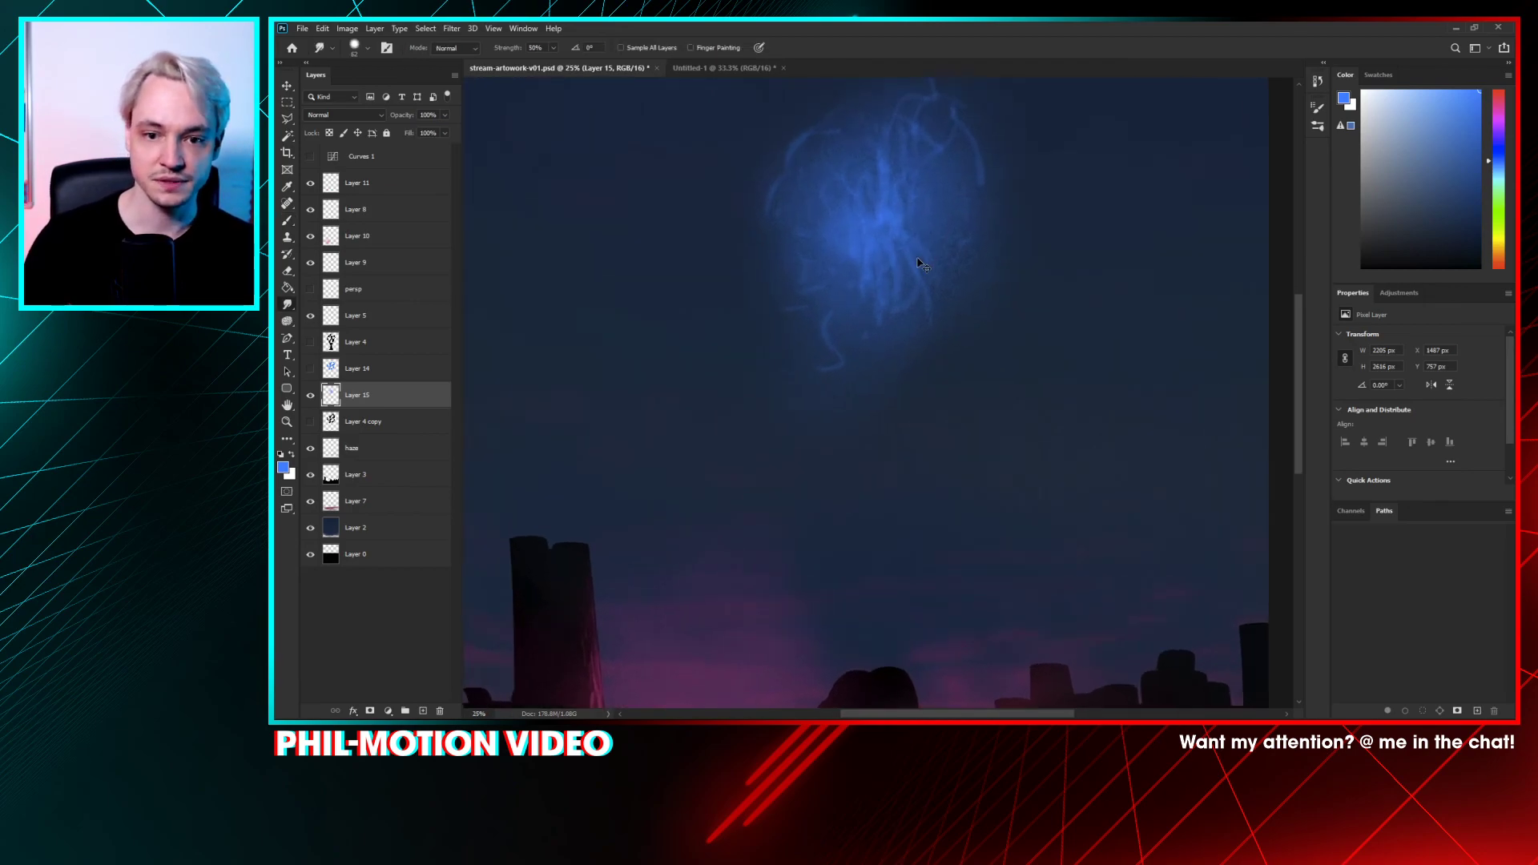
key(space)
drag(990, 249, 955, 418)
key(b)
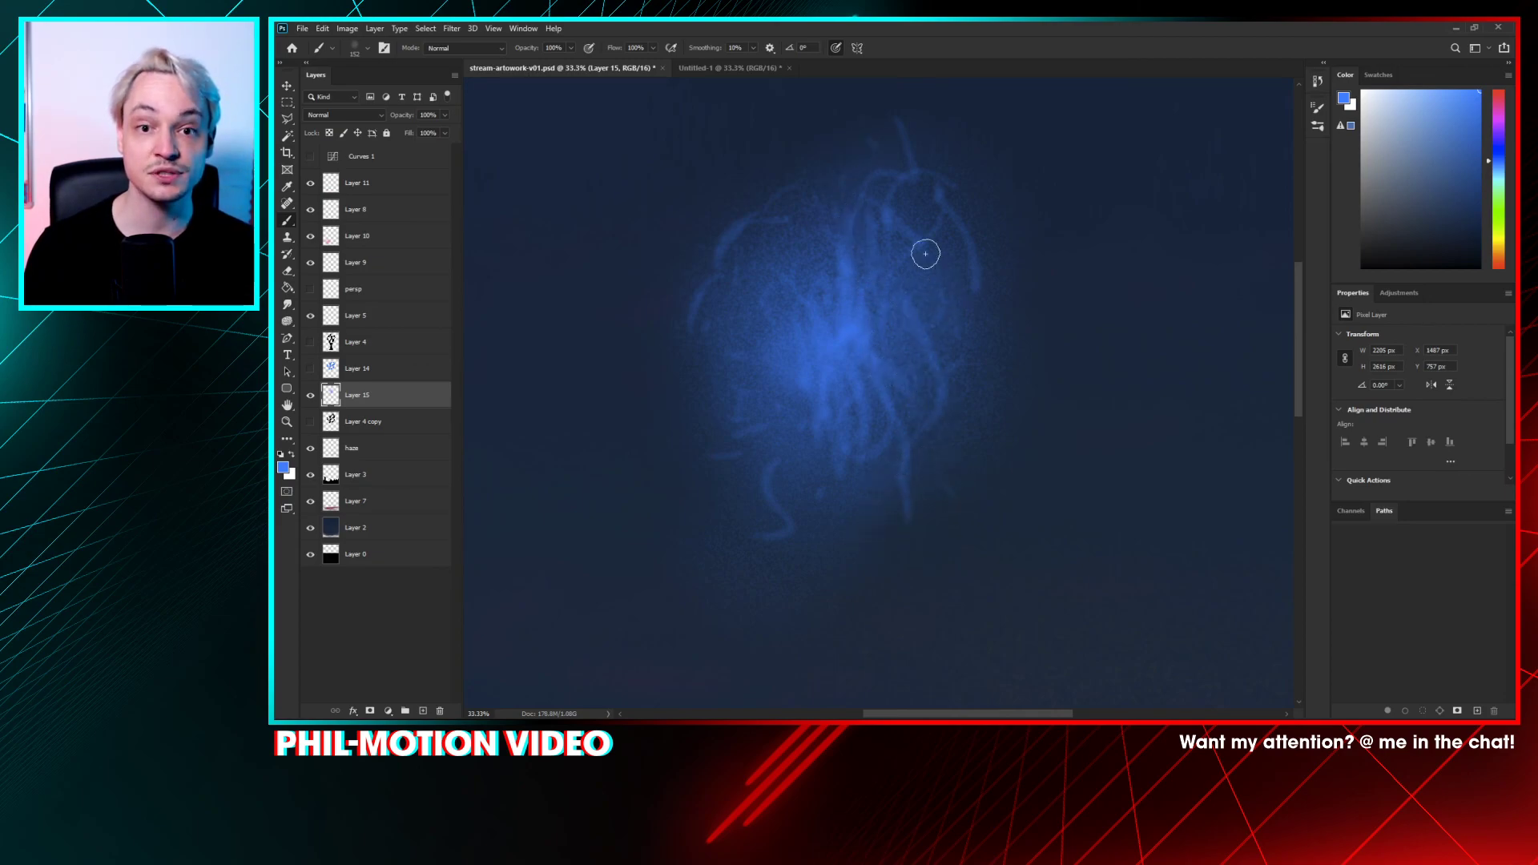
drag(822, 188, 795, 149)
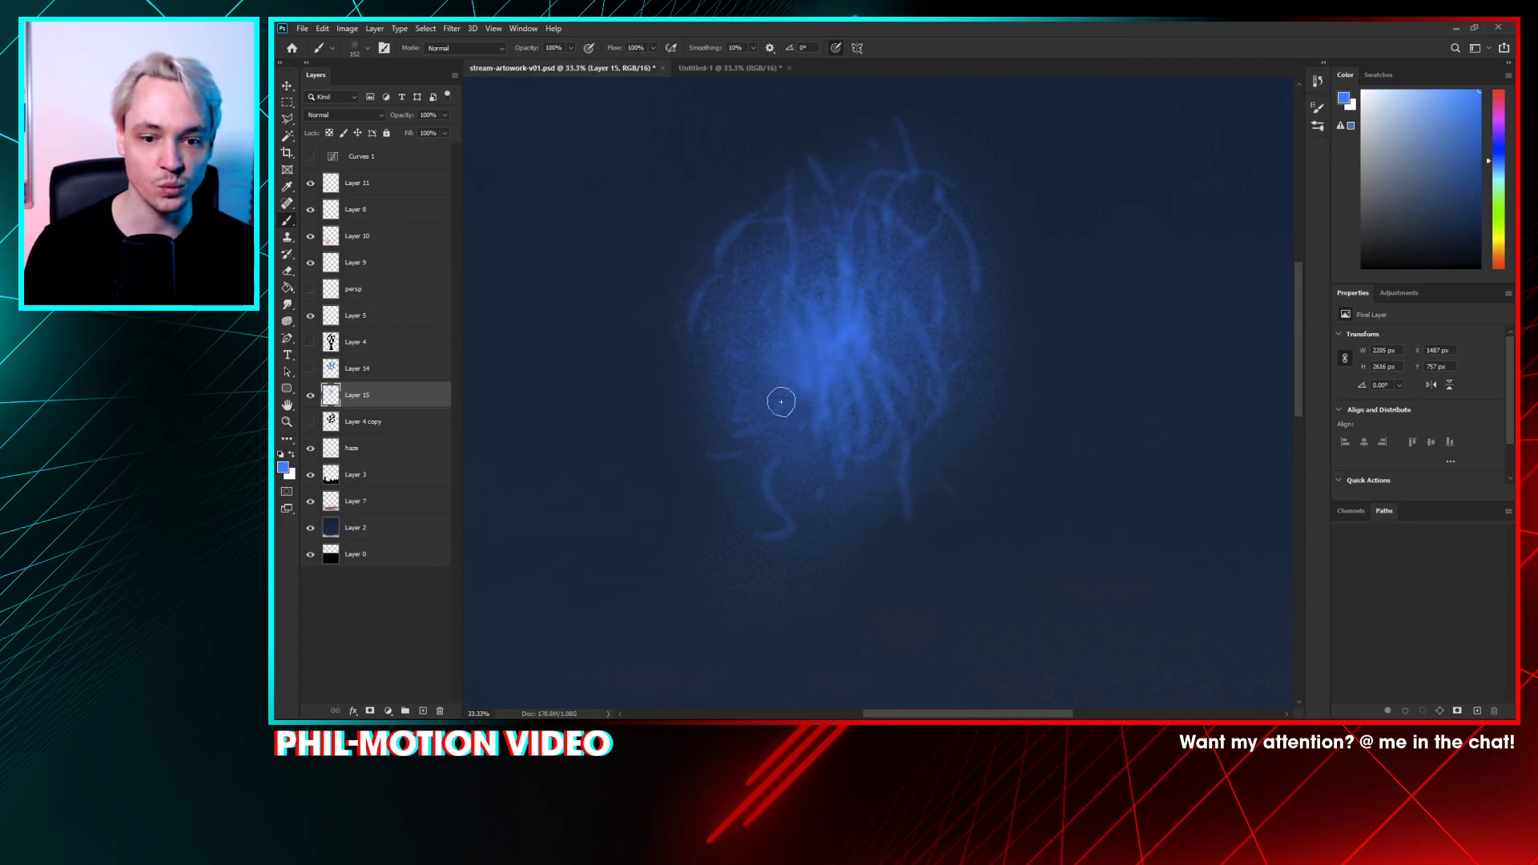
drag(786, 261, 832, 358)
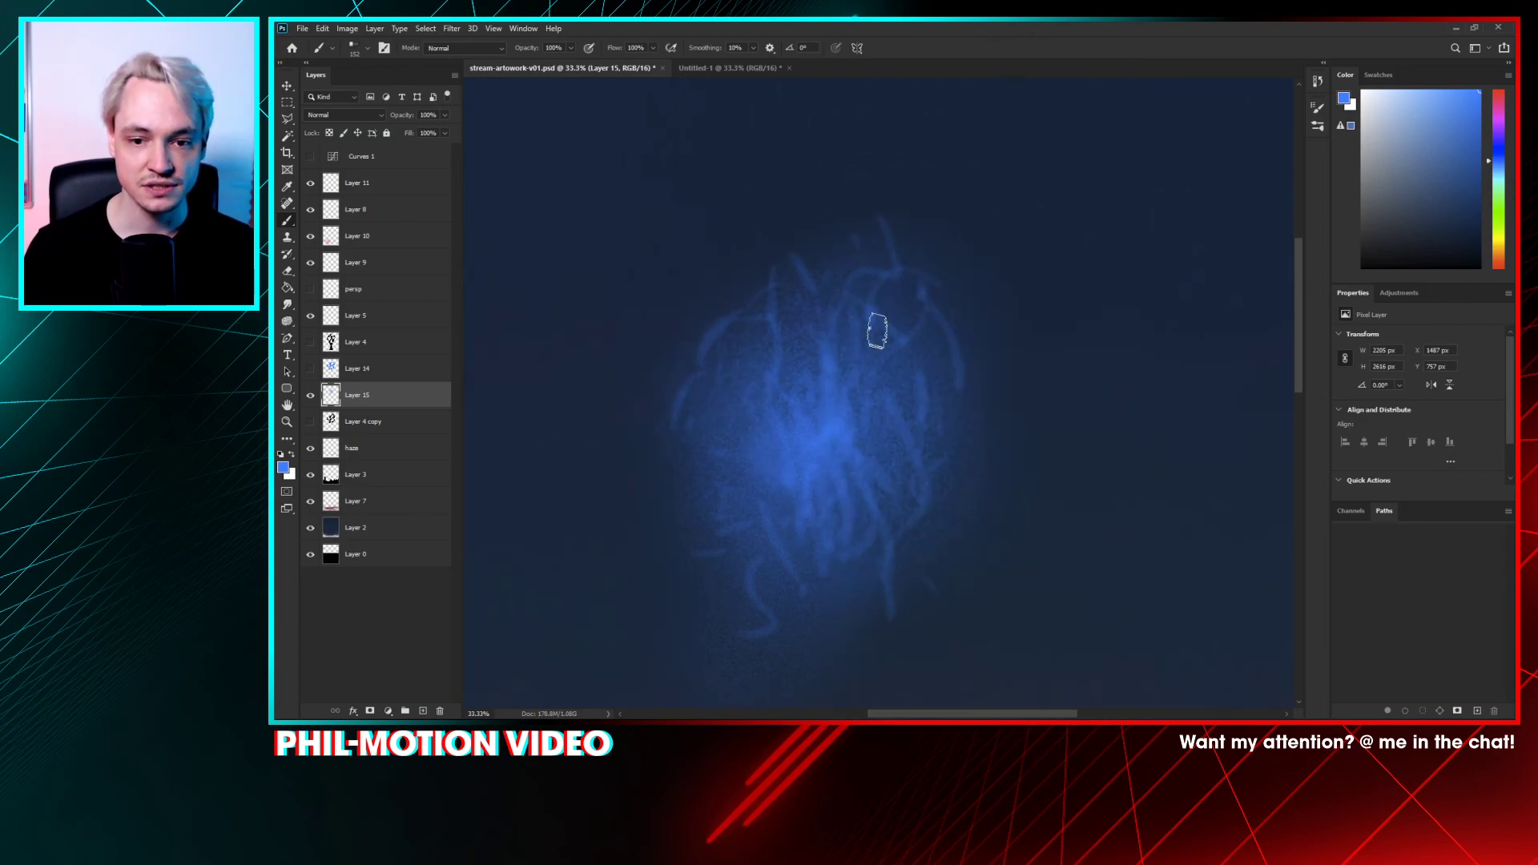
- Reduce the Flat Curve Thin Stiff Bristles brush to 5 px
right_click(875, 324)
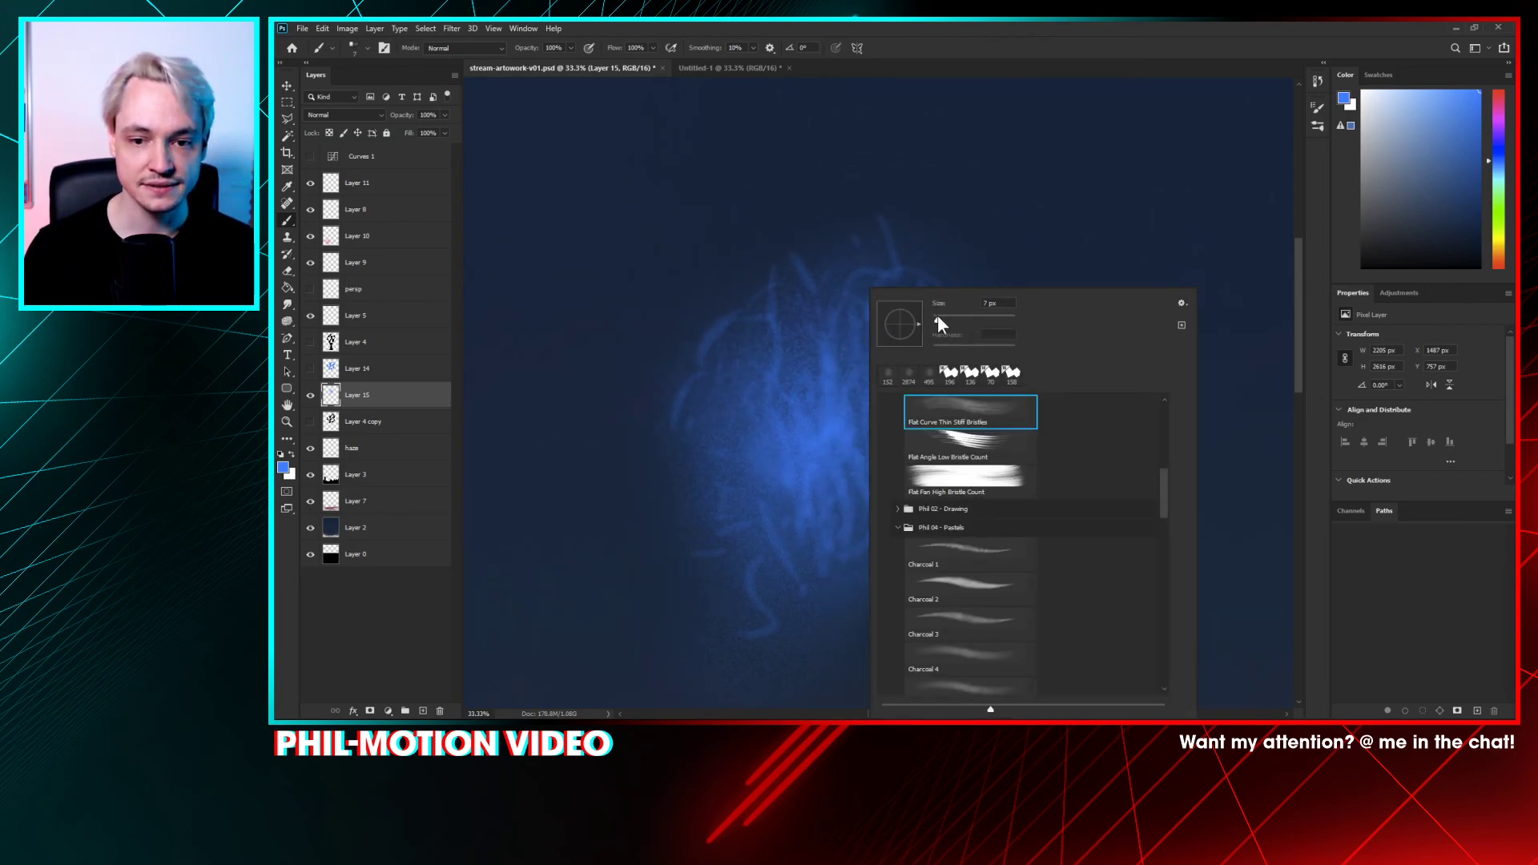
drag(938, 319, 932, 321)
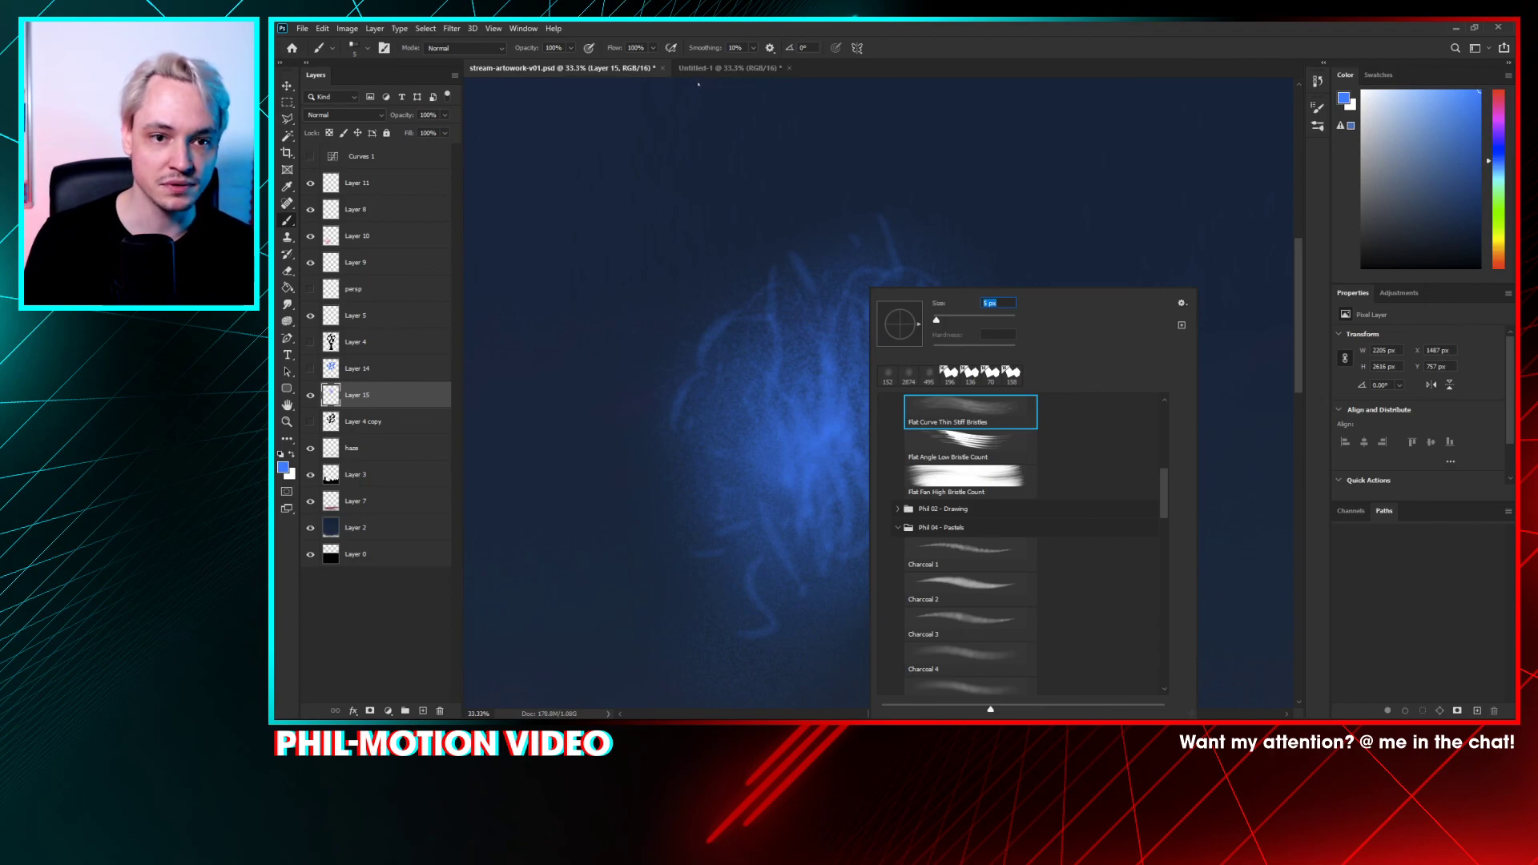
key(Return)
- Switch to the Untitled-1 document and fill its whole canvas with the blue foreground colour
click(722, 65)
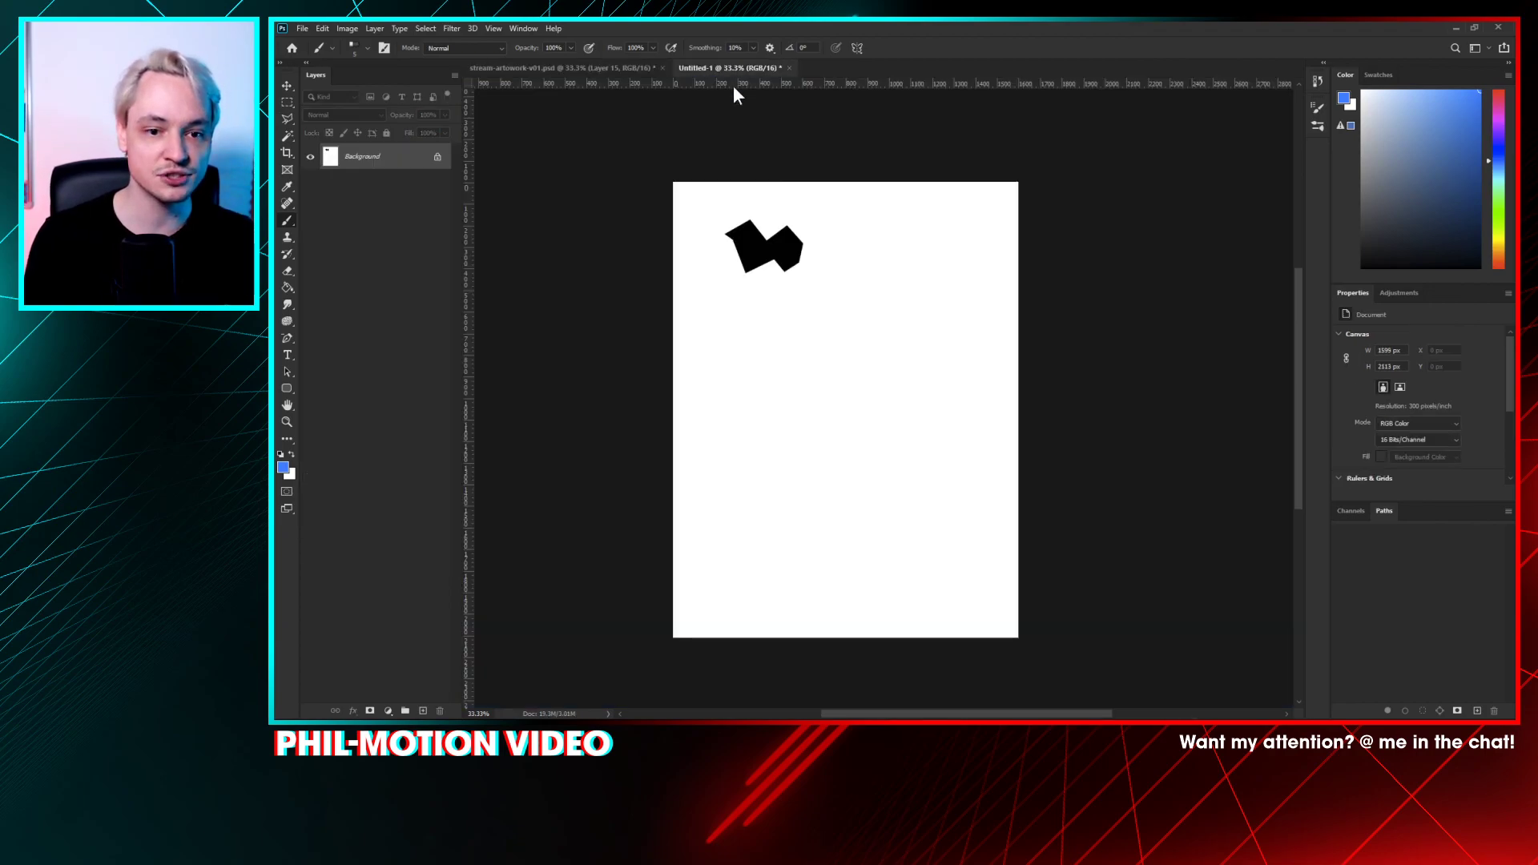
key(ctrl+i)
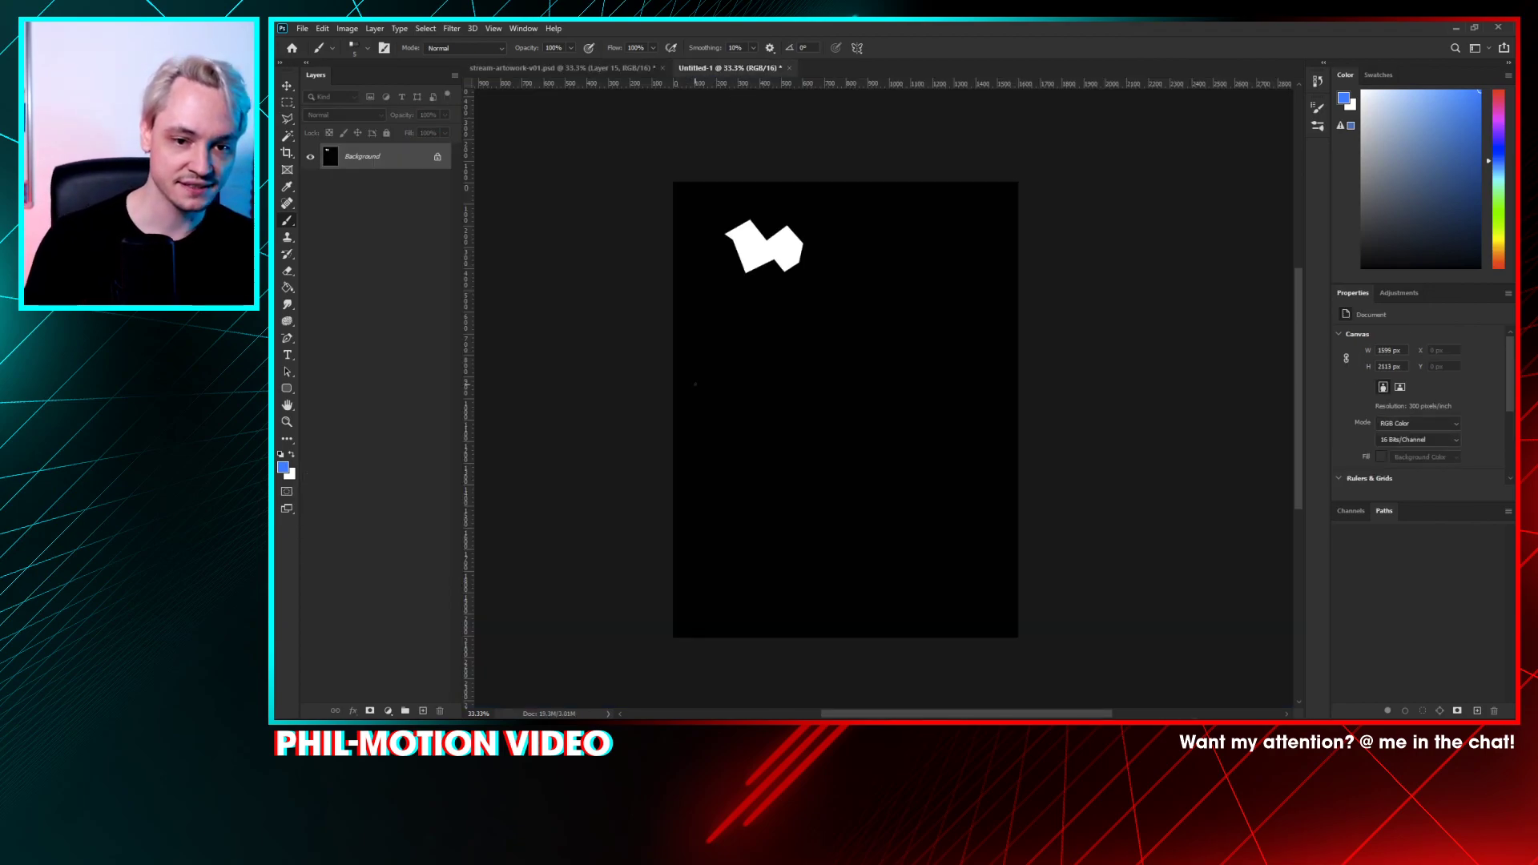
key(ctrl+a)
key(shift+F5)
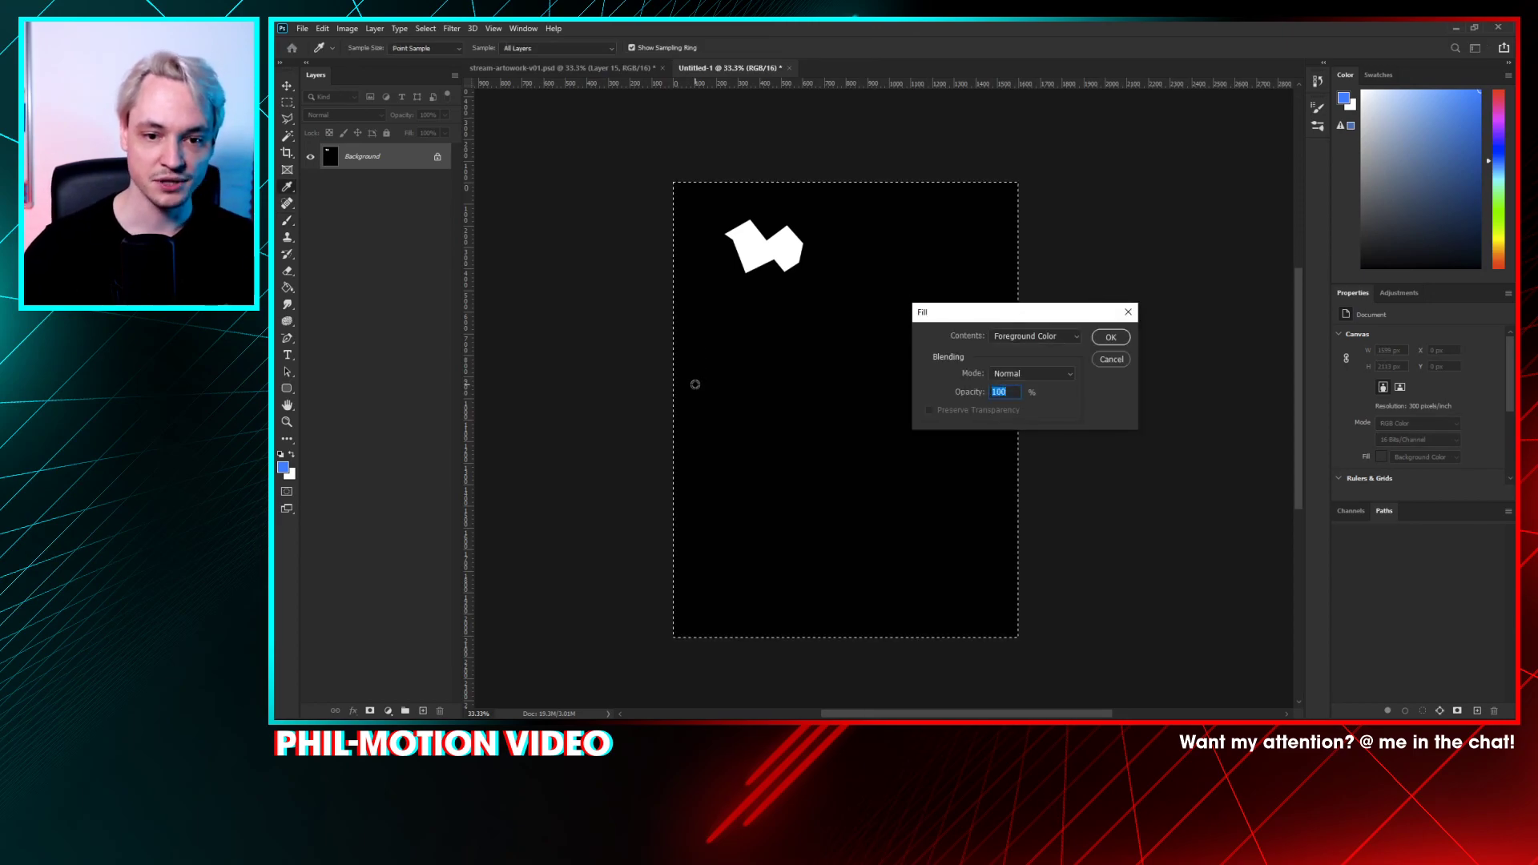
click(1111, 338)
key(b)
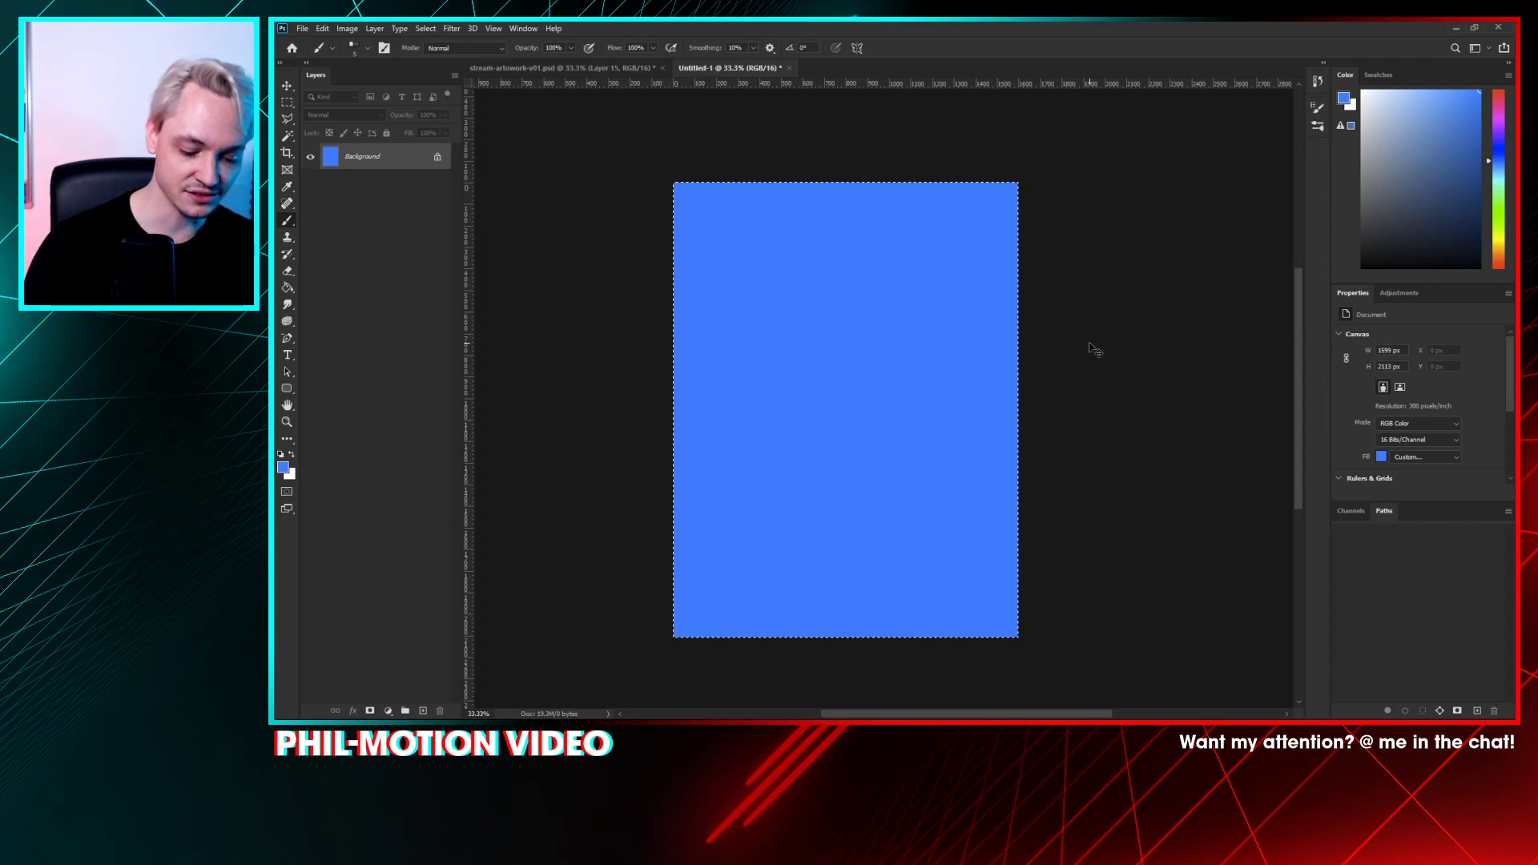
- Invert the blue canvas to orange and make white the foreground colour
key(ctrl+i)
key(x)
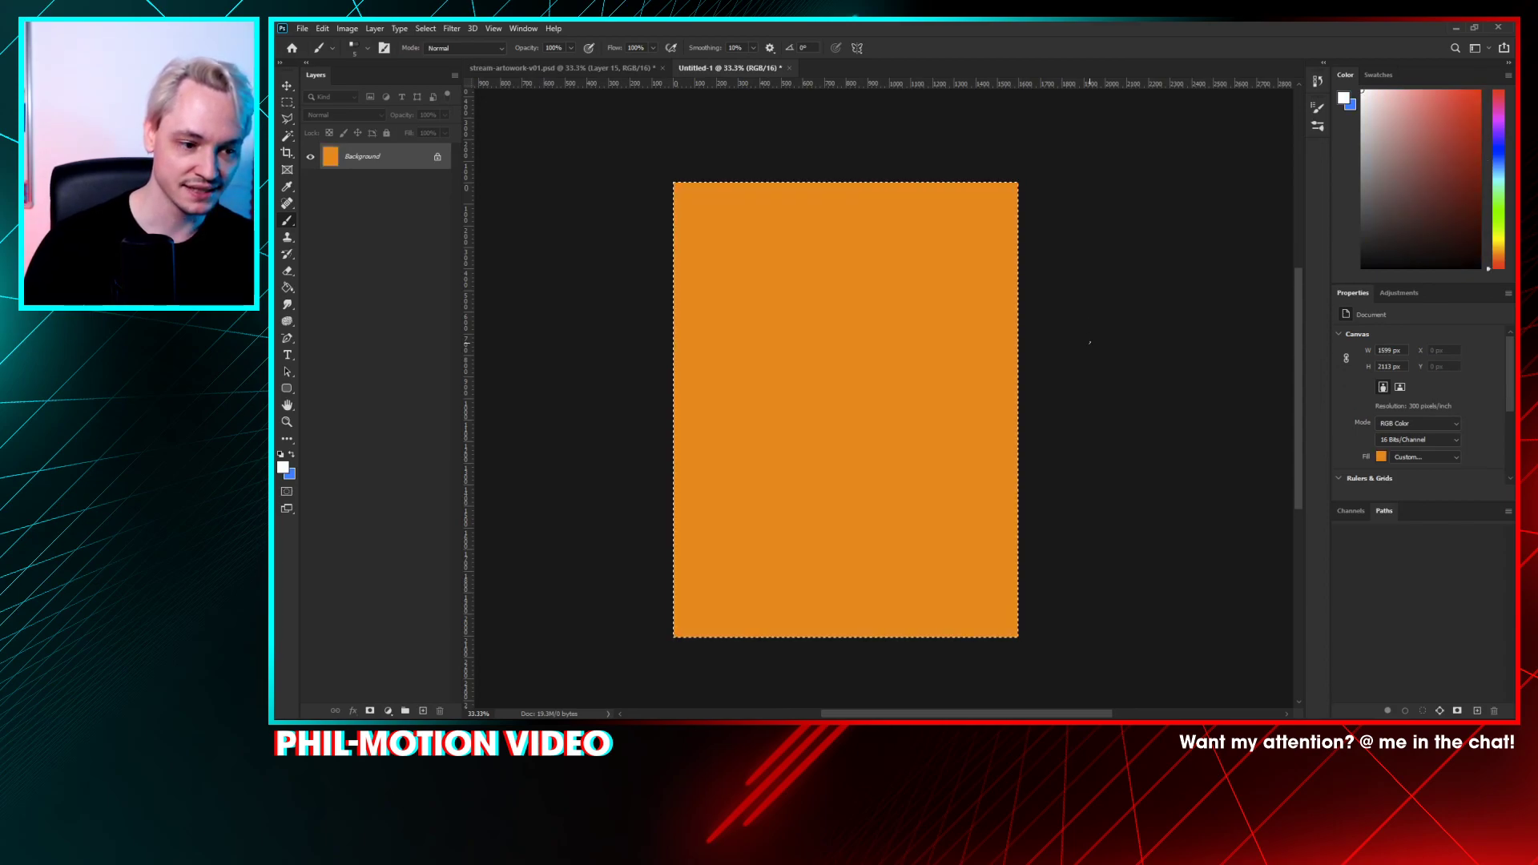
key(shift+F5)
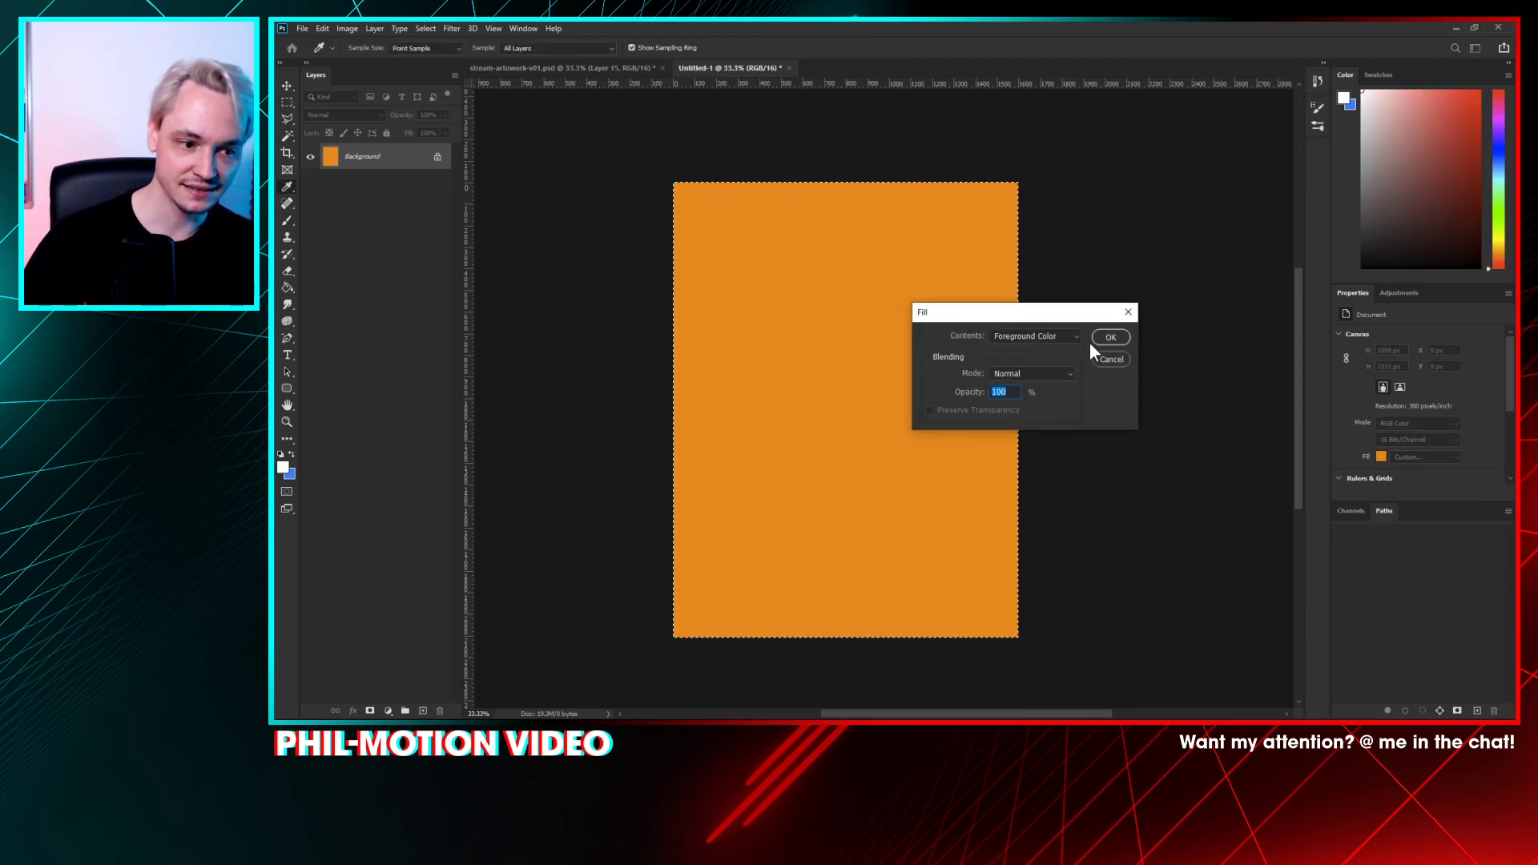
key(Escape)
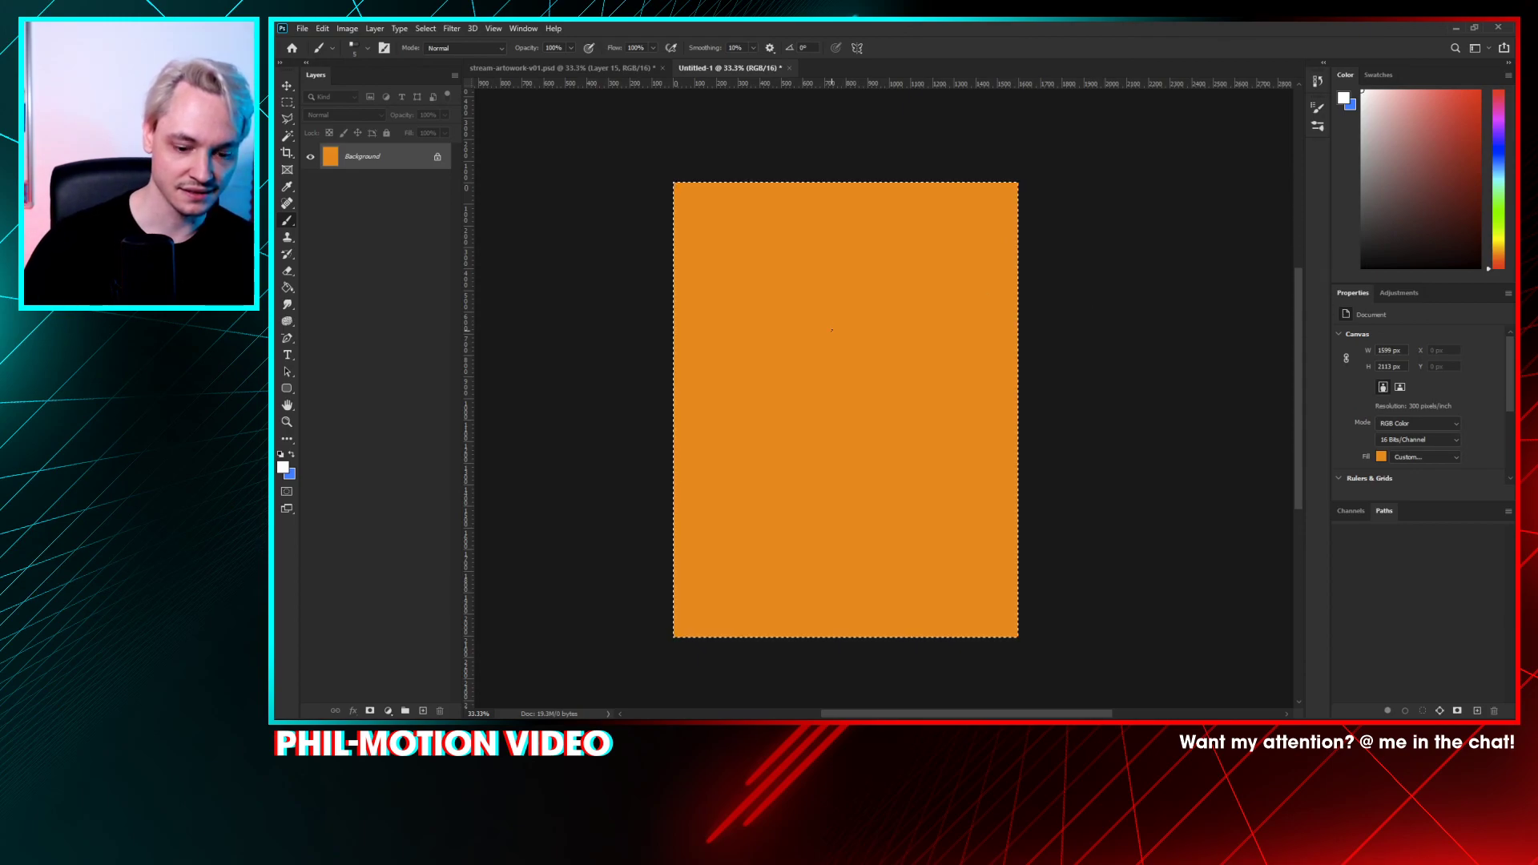
- Restore the default colours, fill the canvas with black at 100% opacity and deselect
key(d)
key(shift+F5)
key(Return)
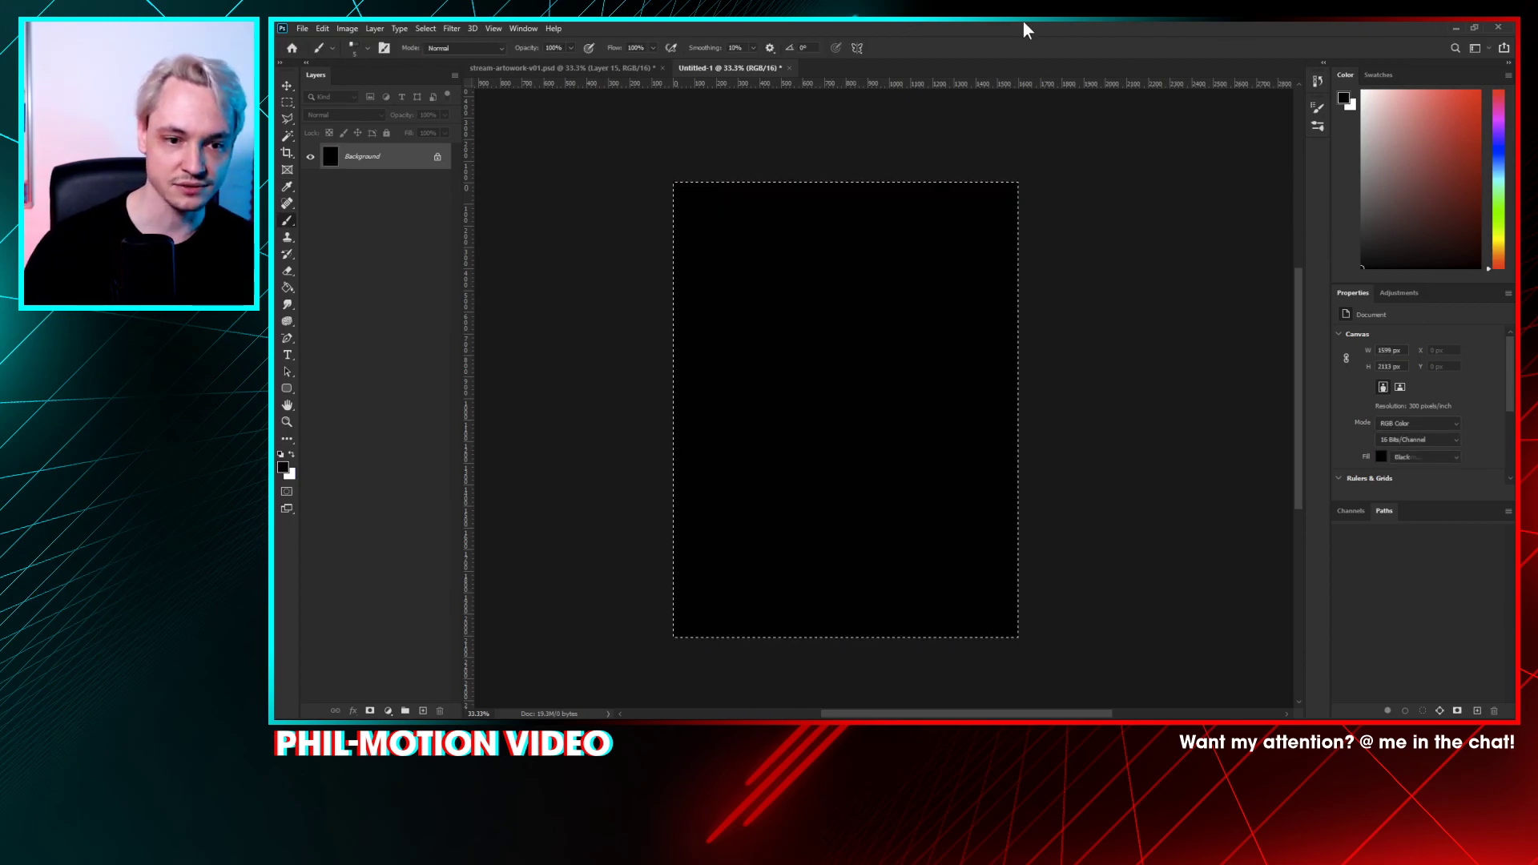
key(ctrl+d)
key(ctrl+plus)
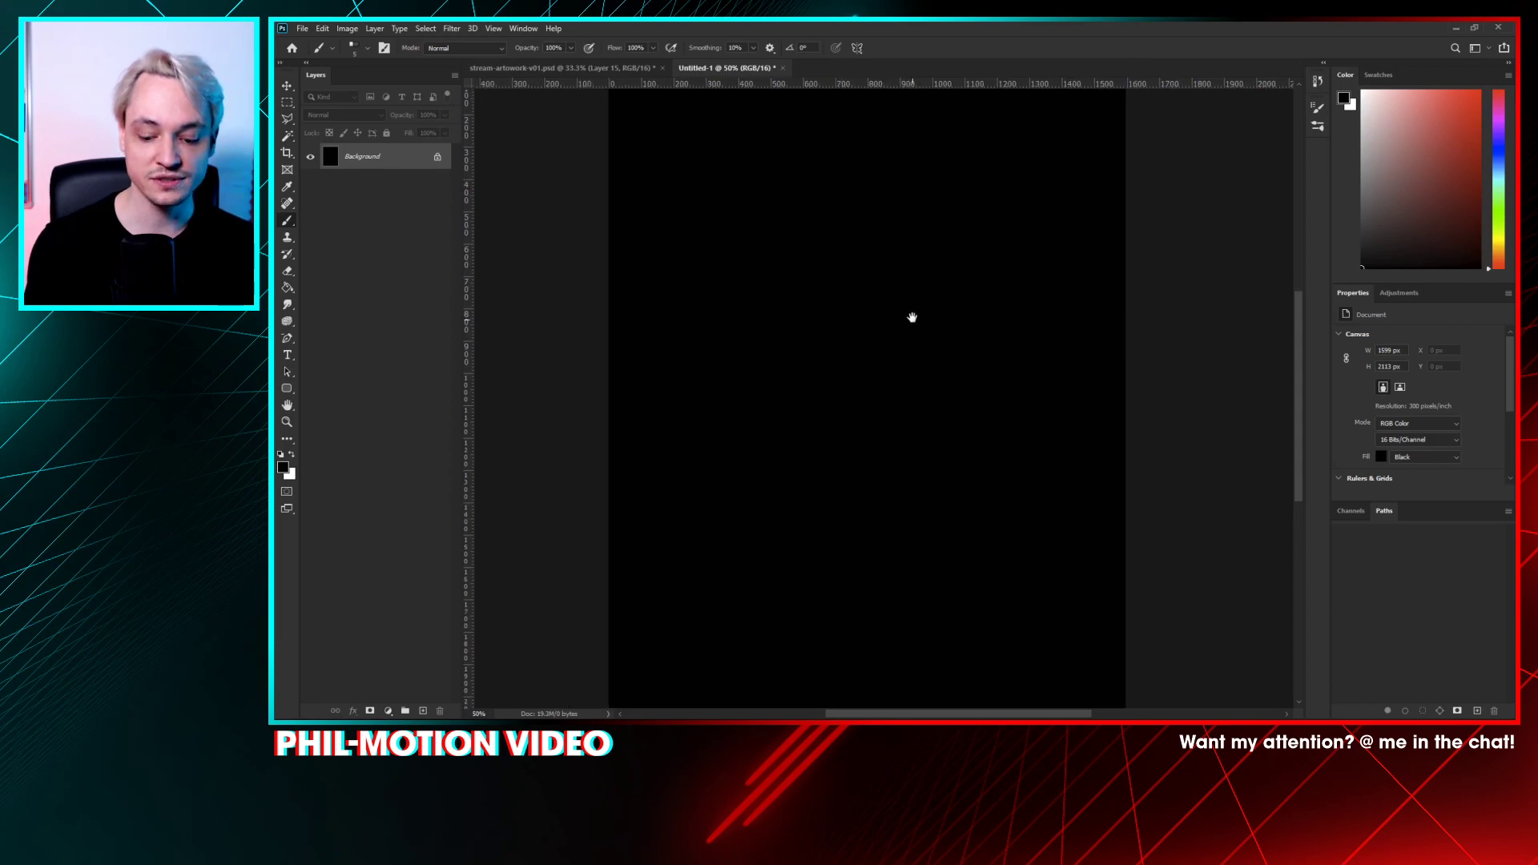
- On a new layer above the black background, paint a vertical wavy white line about 970 px tall with the Soft Round brush
click(423, 711)
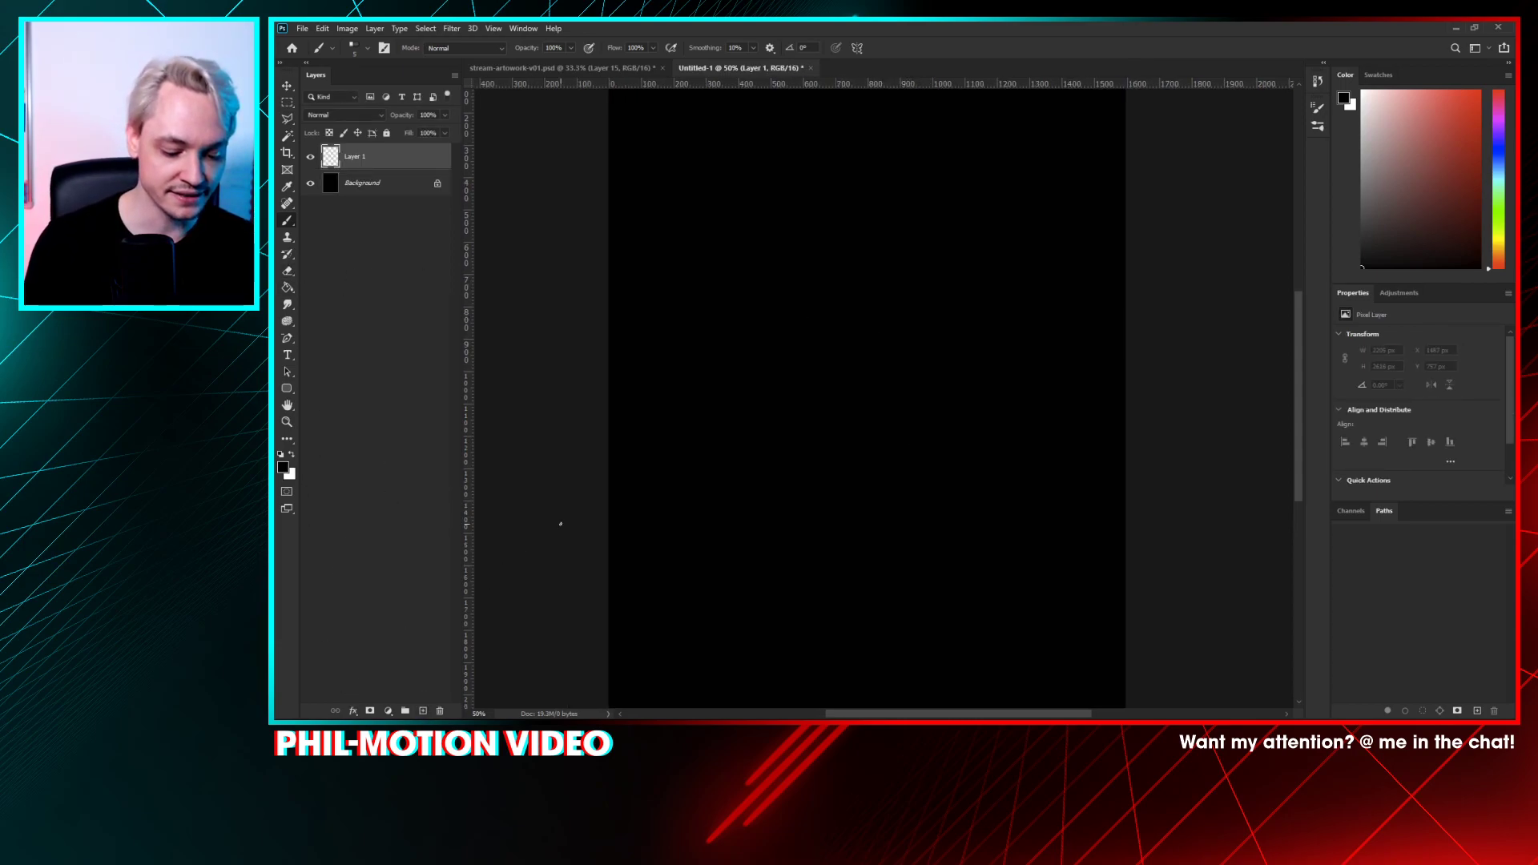
key(x)
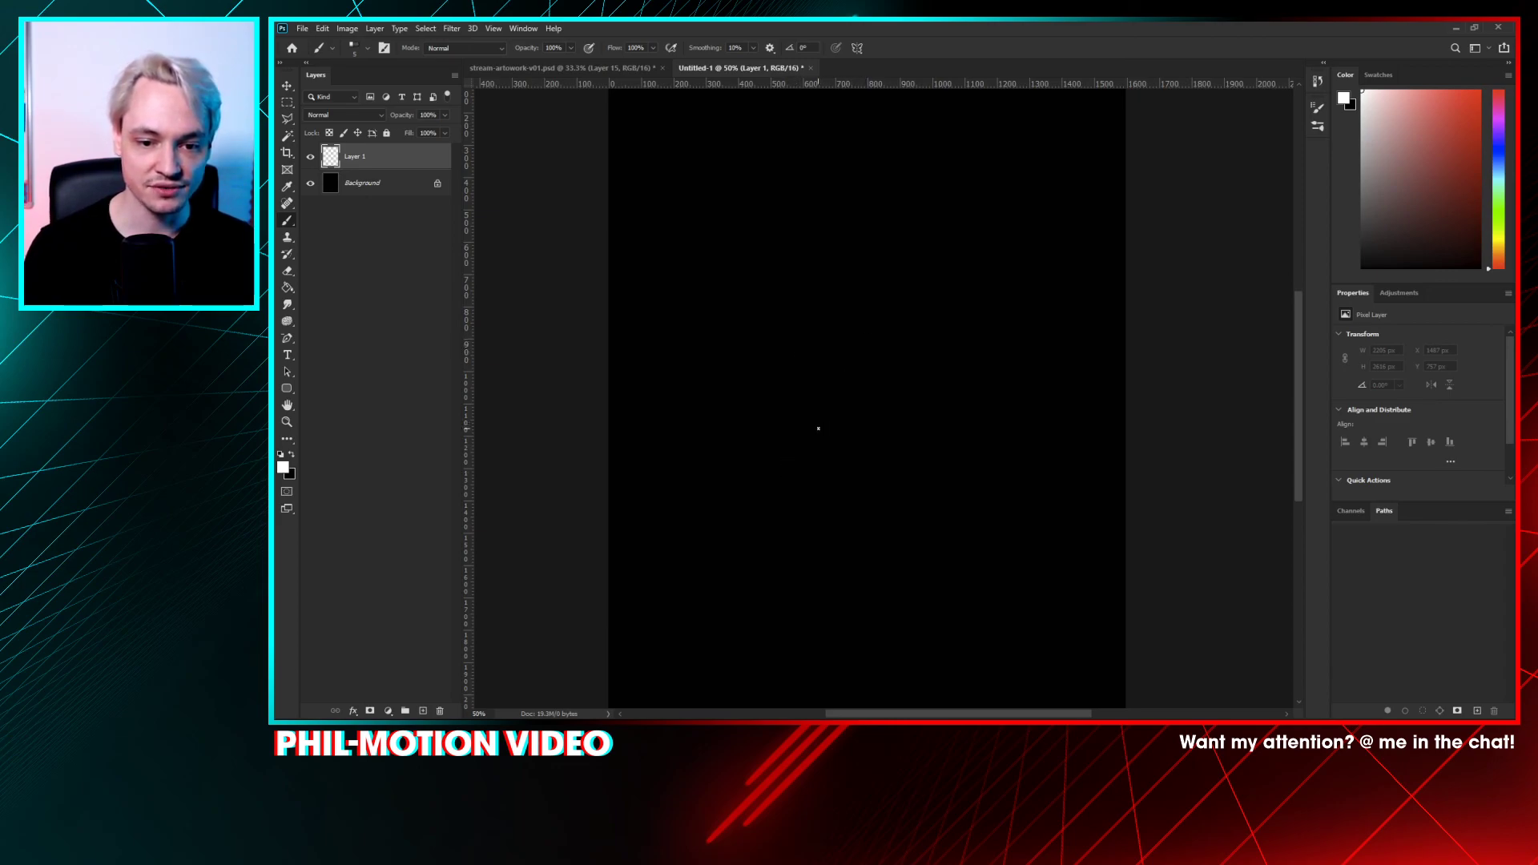
right_click(818, 429)
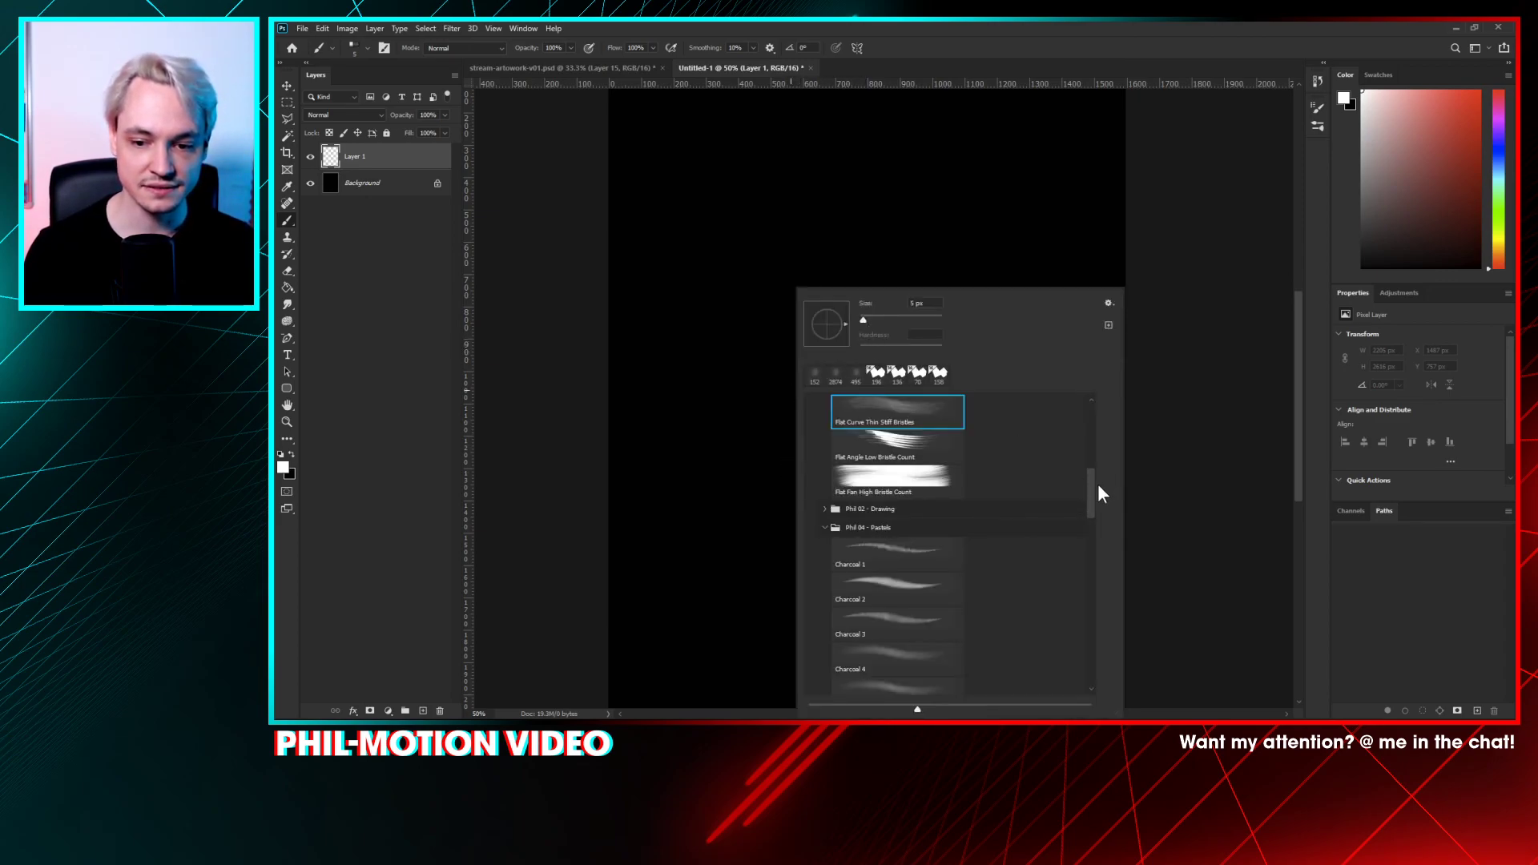
drag(1098, 484, 1095, 401)
click(867, 444)
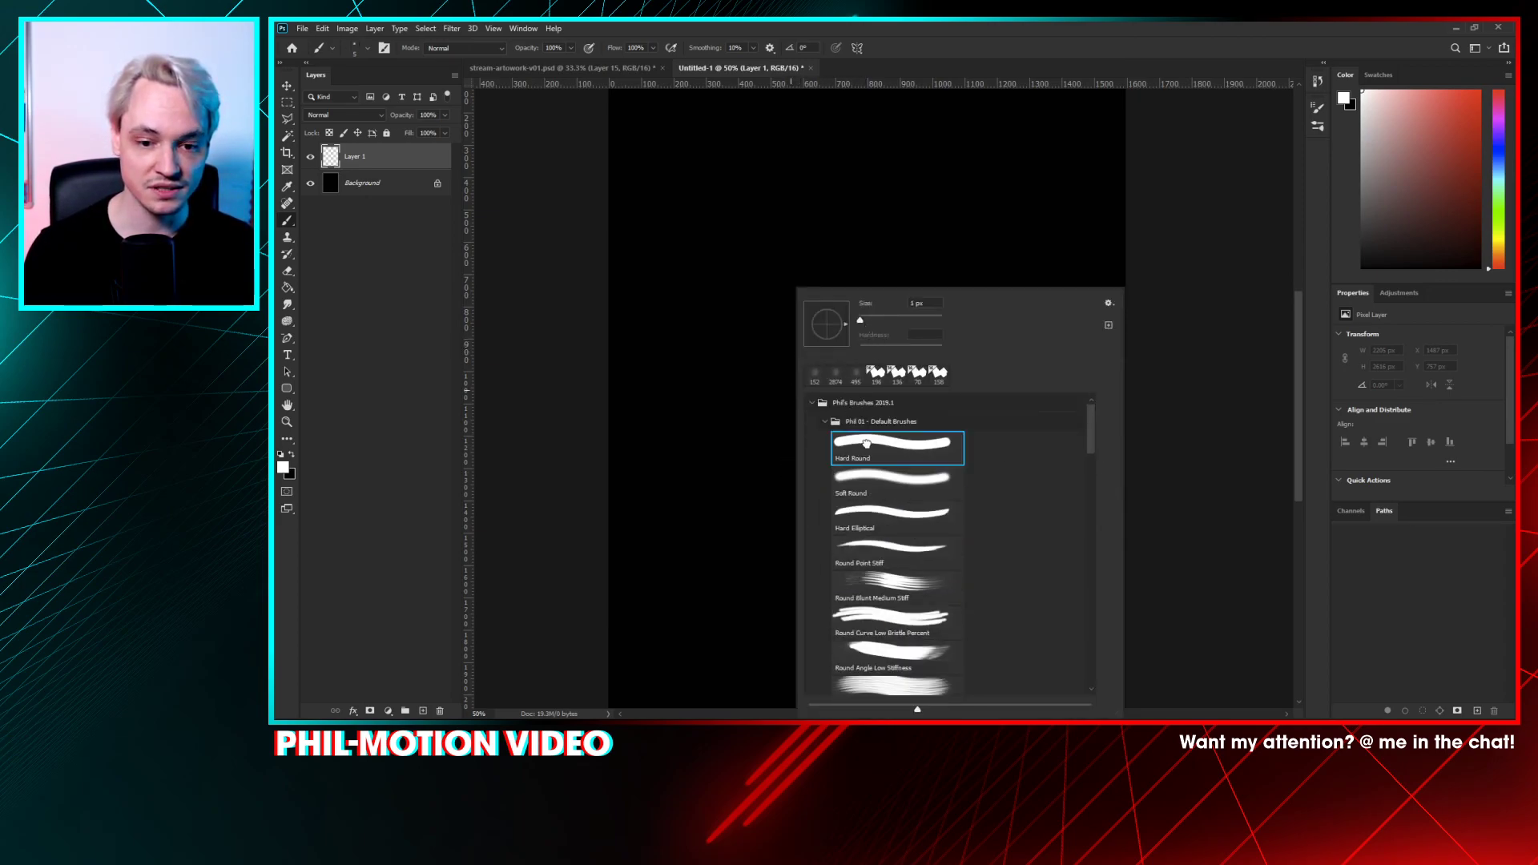
click(867, 495)
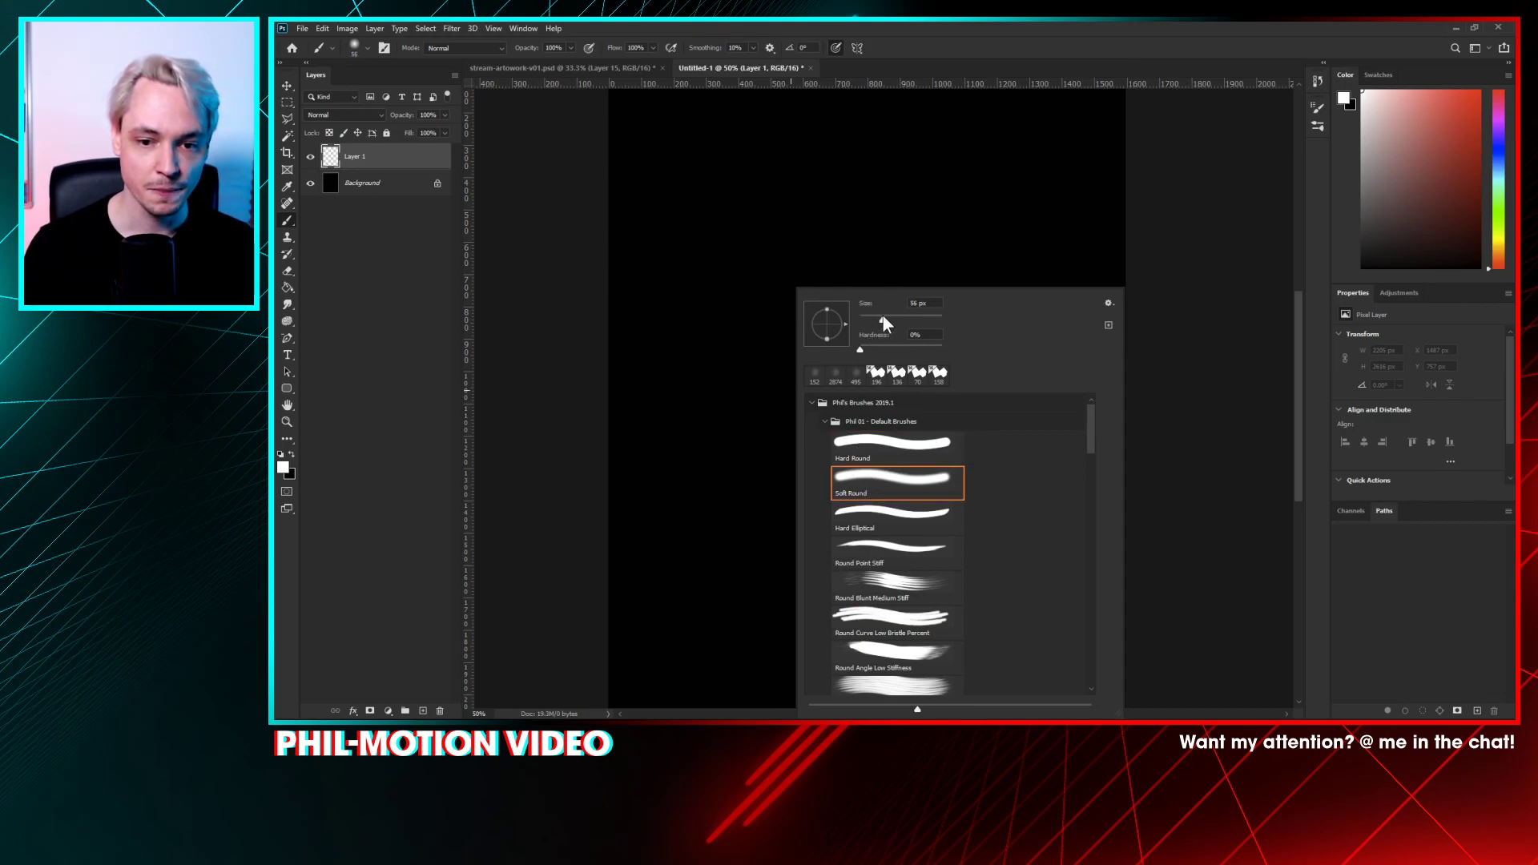
drag(882, 314, 863, 317)
click(738, 453)
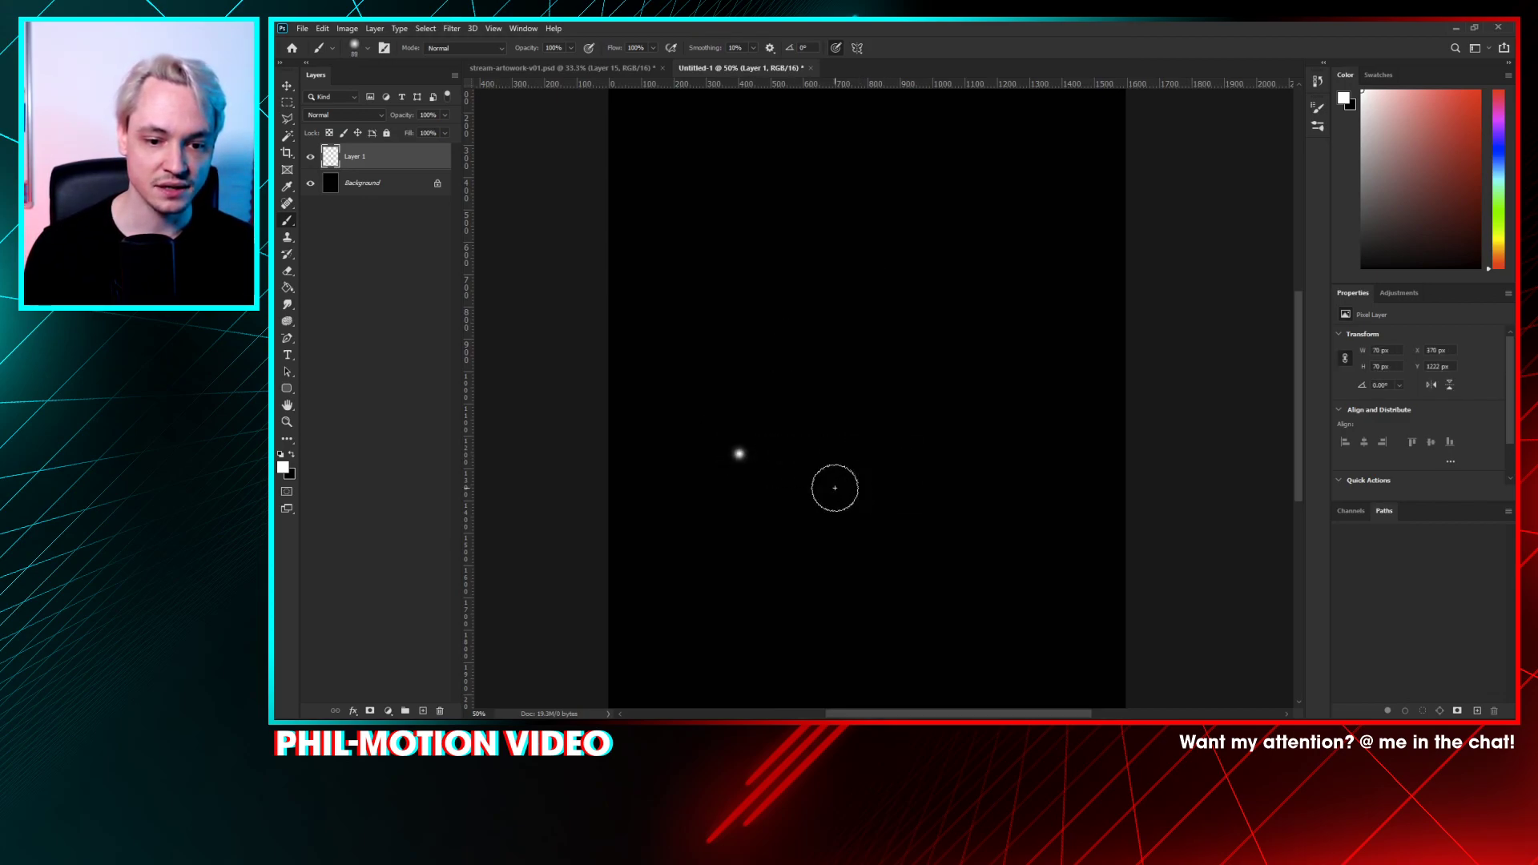
mouse_move(816, 492)
mouse_down()
mouse_move(800, 265)
mouse_move(841, 217)
mouse_up()
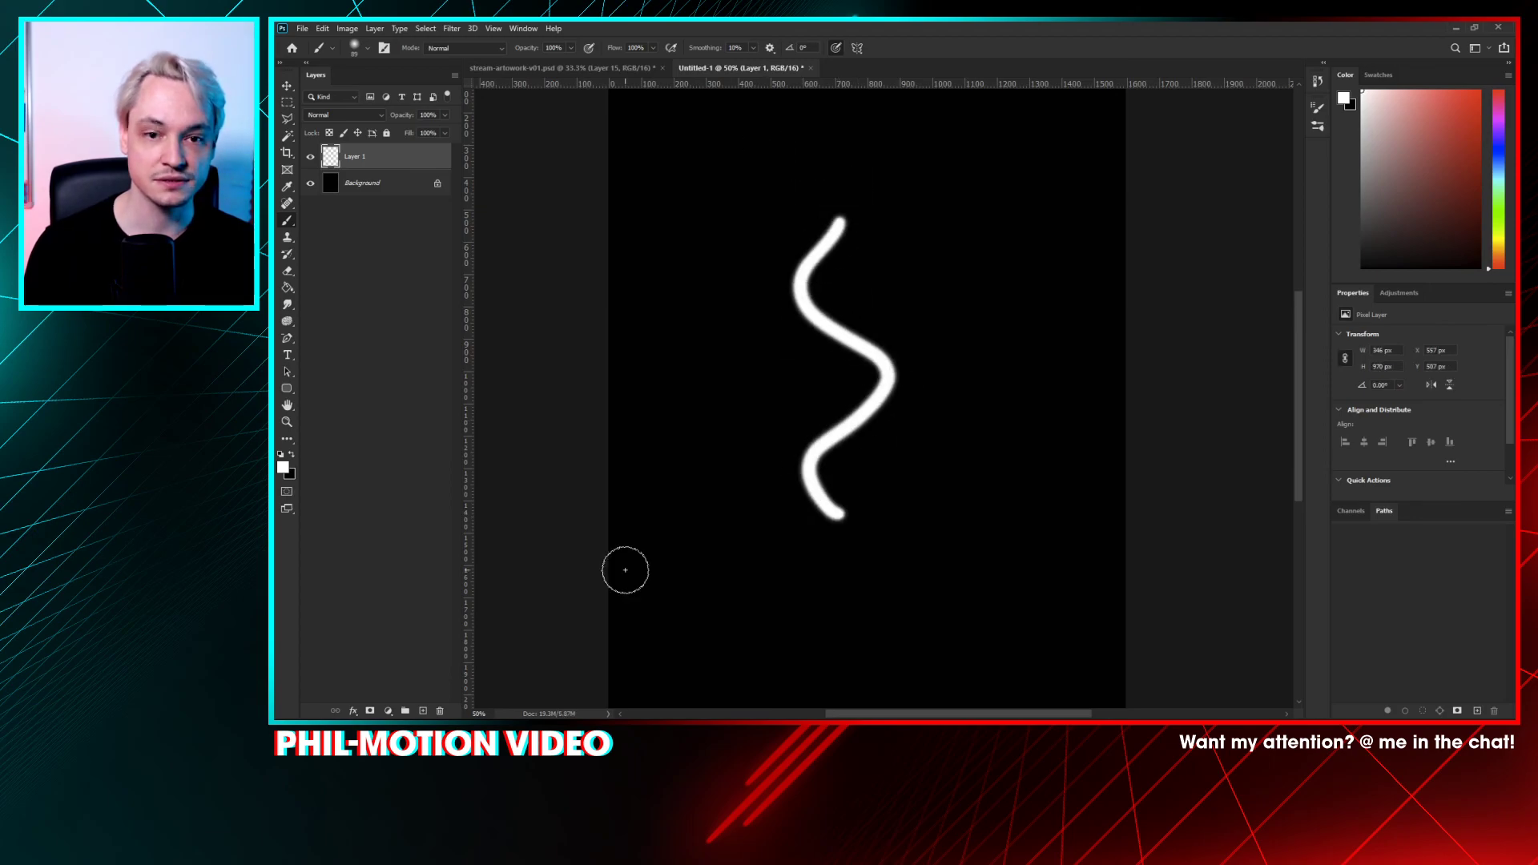
- Reduce the soft round brush size and paint a thin wavy white line over the thick curve on Layer 1
right_click(861, 324)
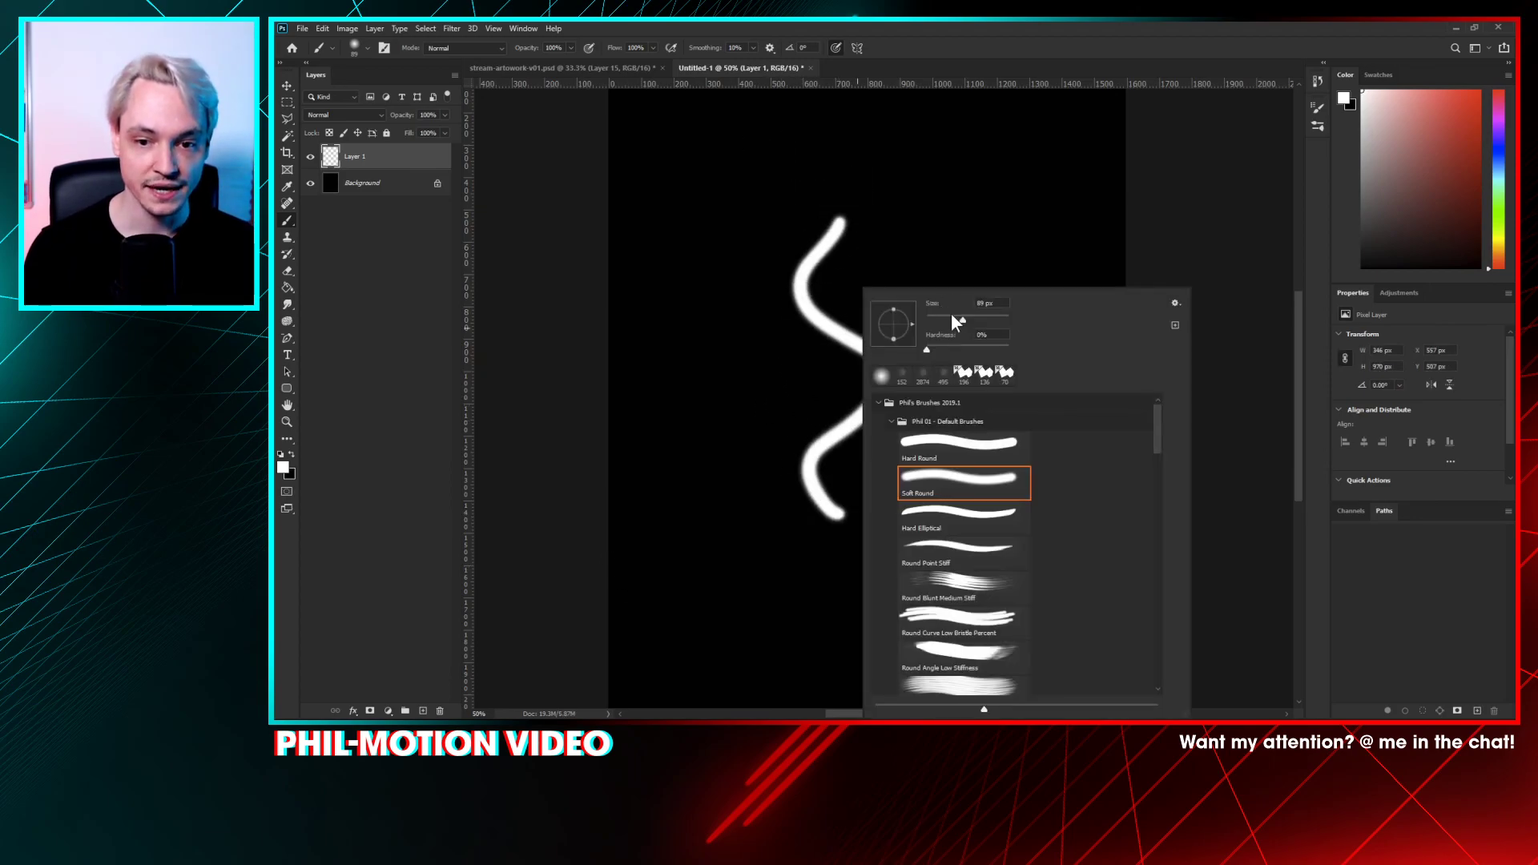
drag(935, 315, 933, 319)
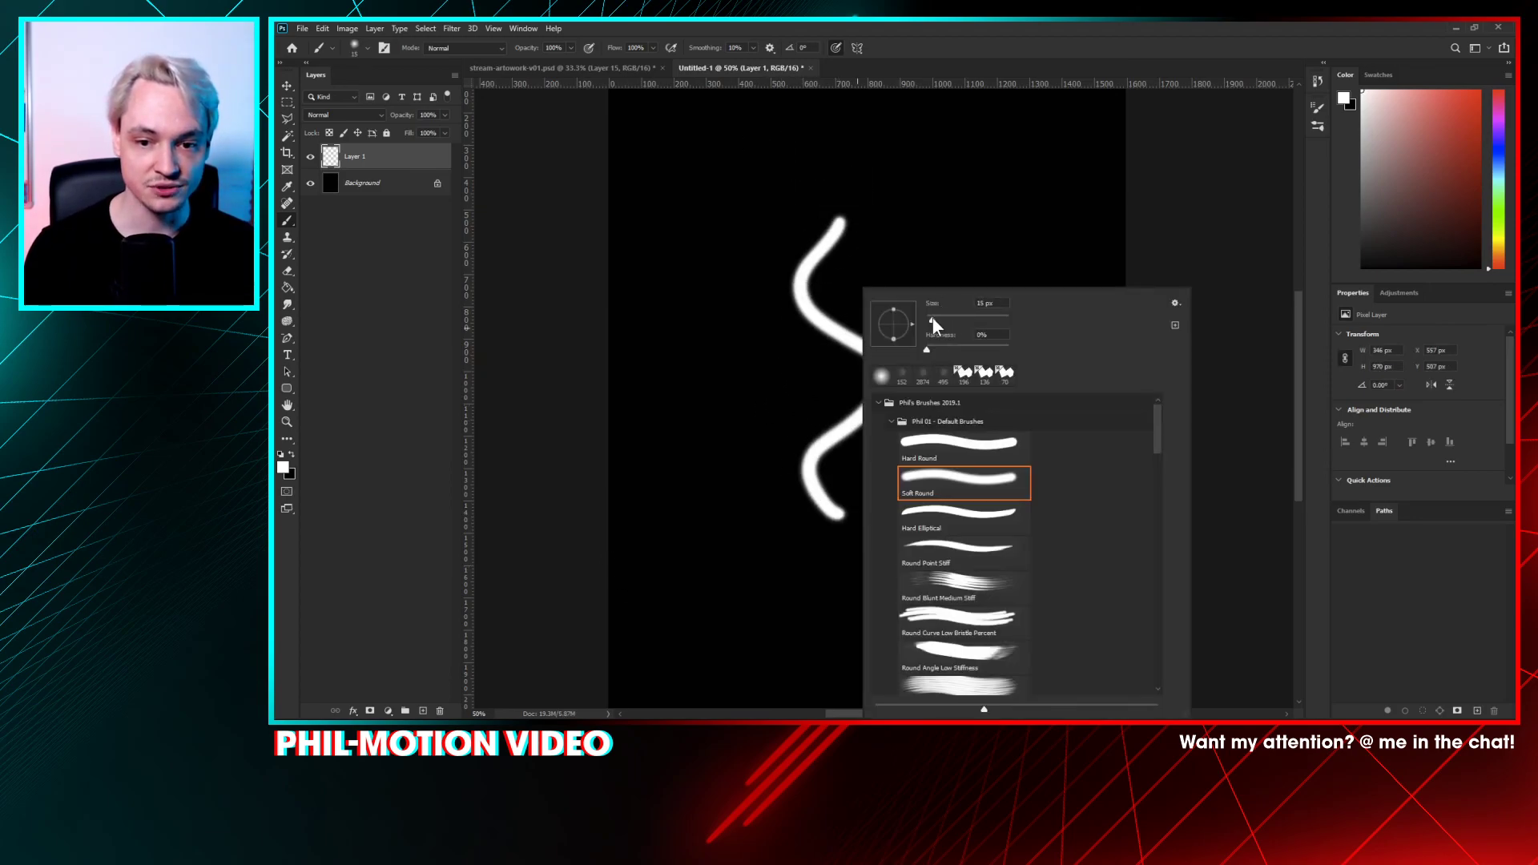
click(845, 504)
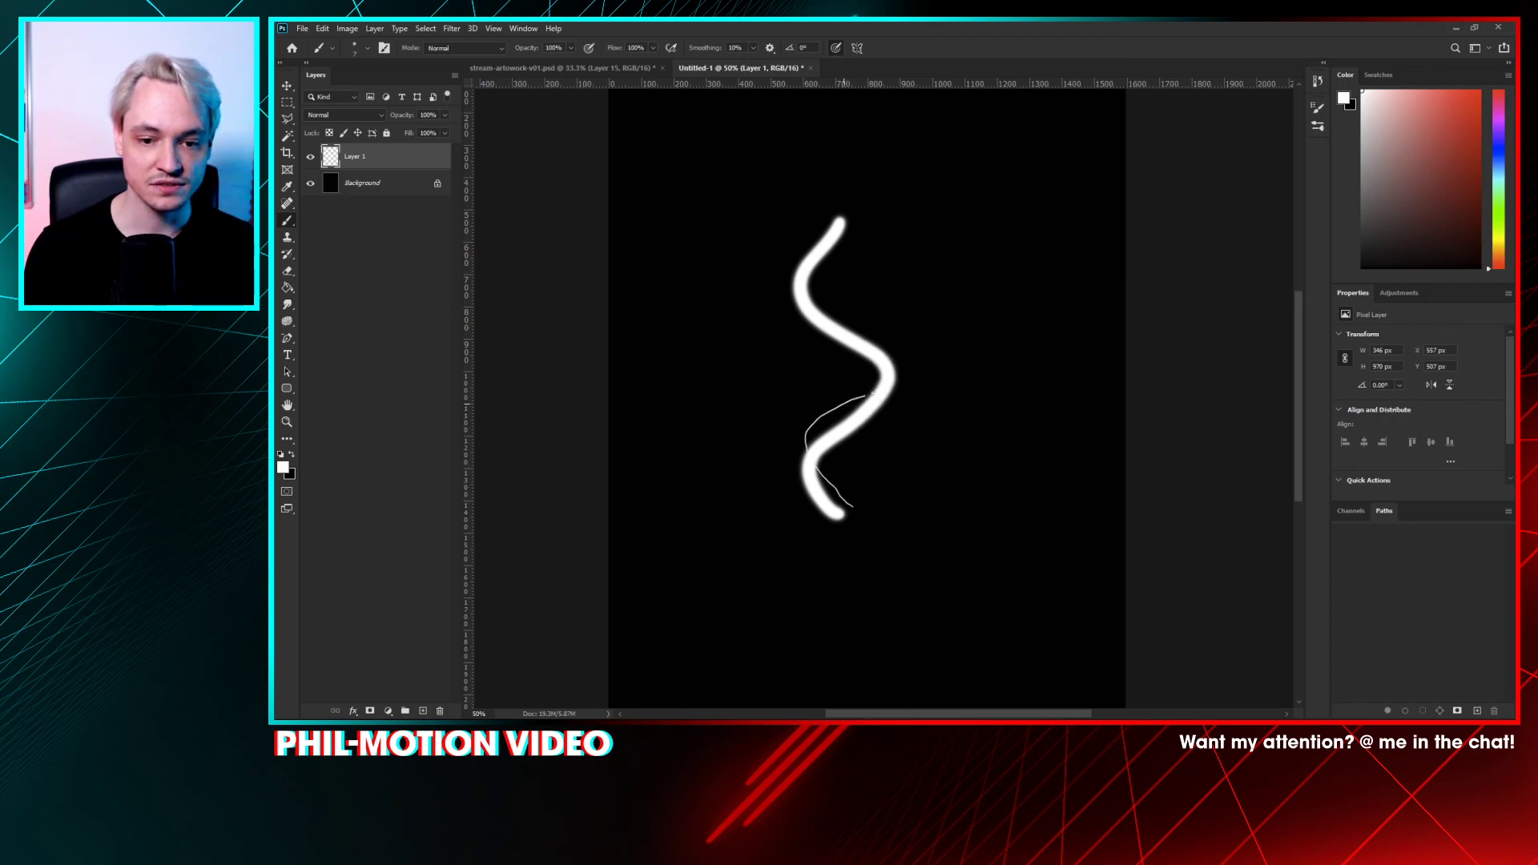
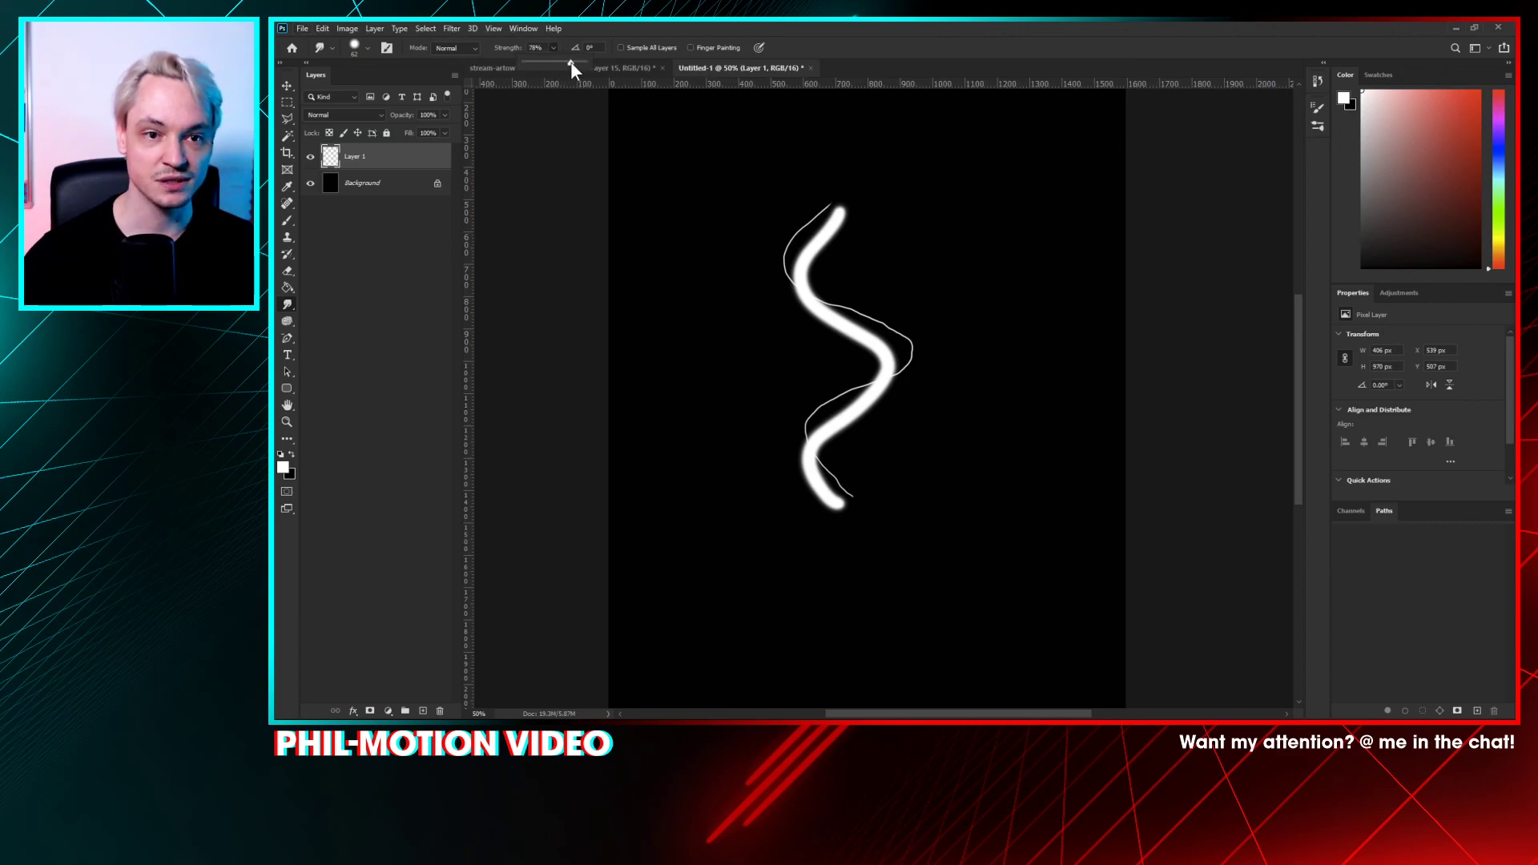
- Try smudging the white curve into smoke with a 124 px Smudge brush at 78% strength, undoing the last stroke
drag(572, 61, 570, 61)
right_click(738, 316)
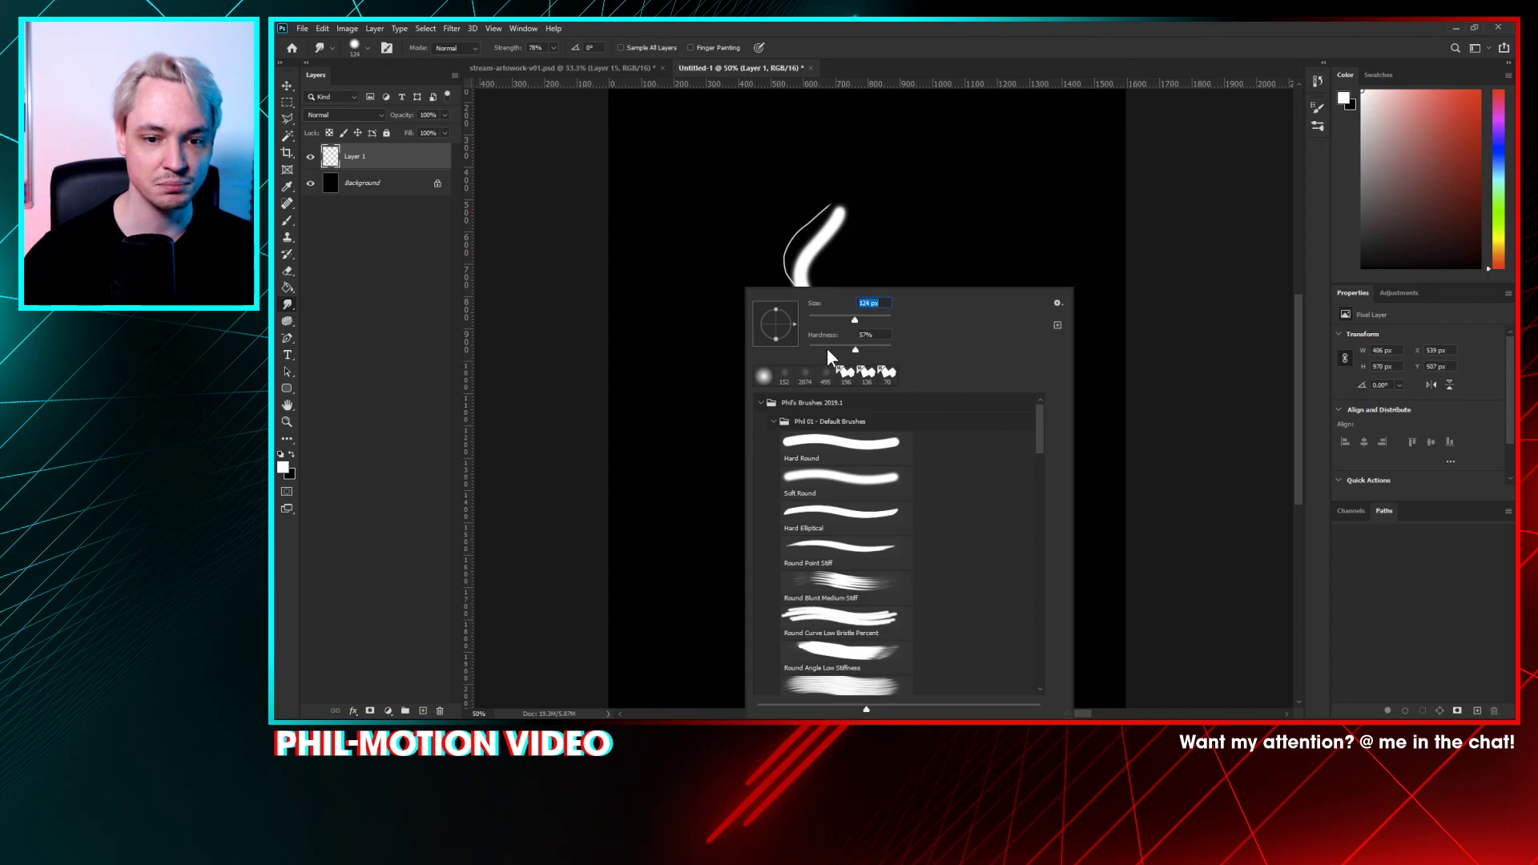
click(919, 214)
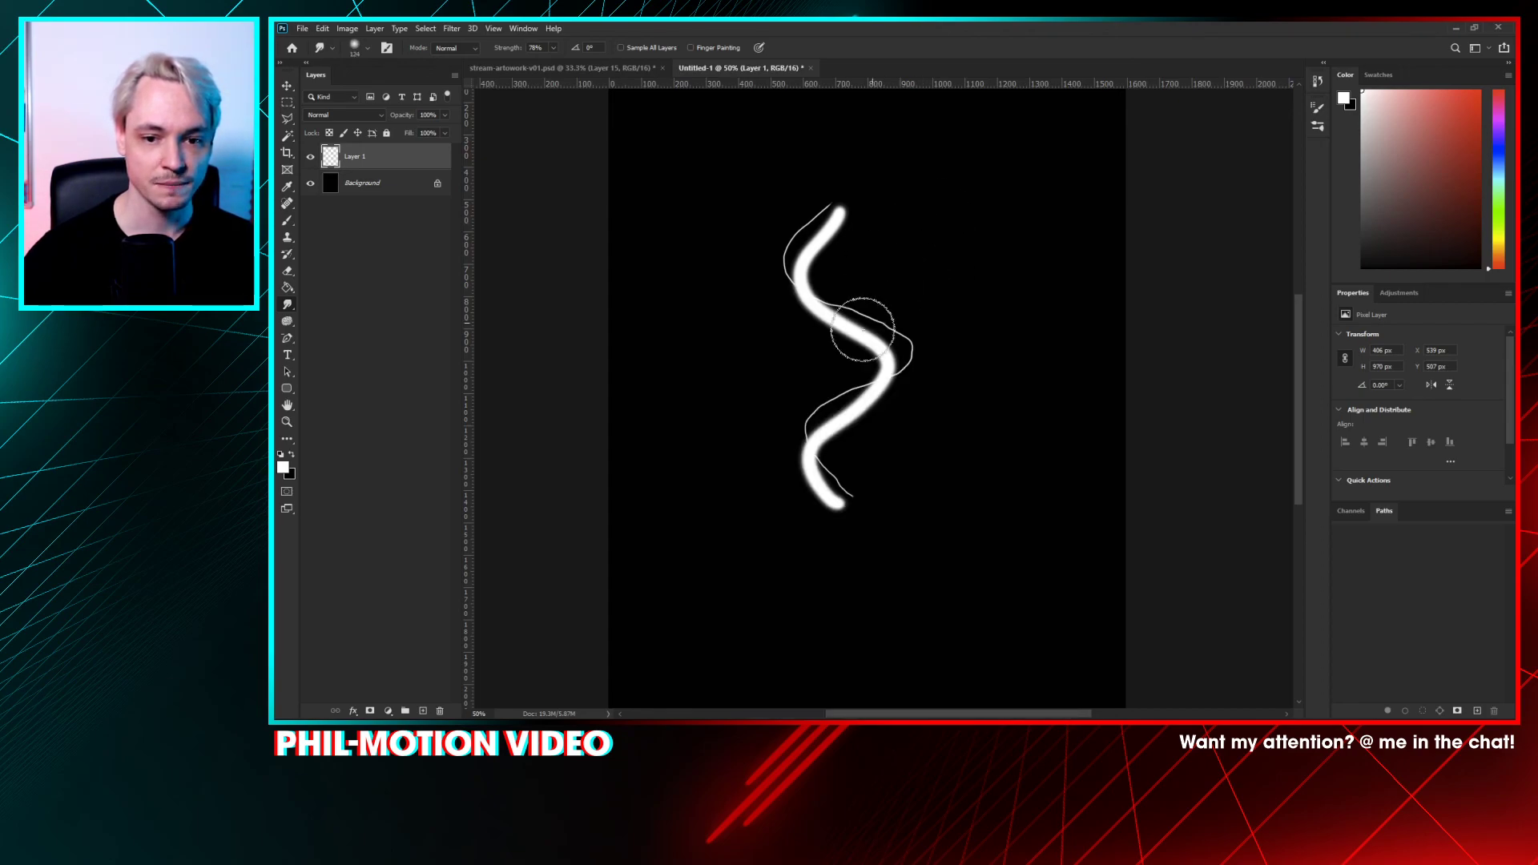
mouse_move(839, 496)
mouse_down()
mouse_move(807, 447)
mouse_move(807, 473)
mouse_move(809, 407)
mouse_move(841, 415)
mouse_move(874, 387)
mouse_move(898, 327)
mouse_move(880, 342)
mouse_move(810, 294)
mouse_move(802, 245)
mouse_move(770, 252)
mouse_move(809, 281)
mouse_move(852, 164)
mouse_up()
drag(786, 255, 805, 200)
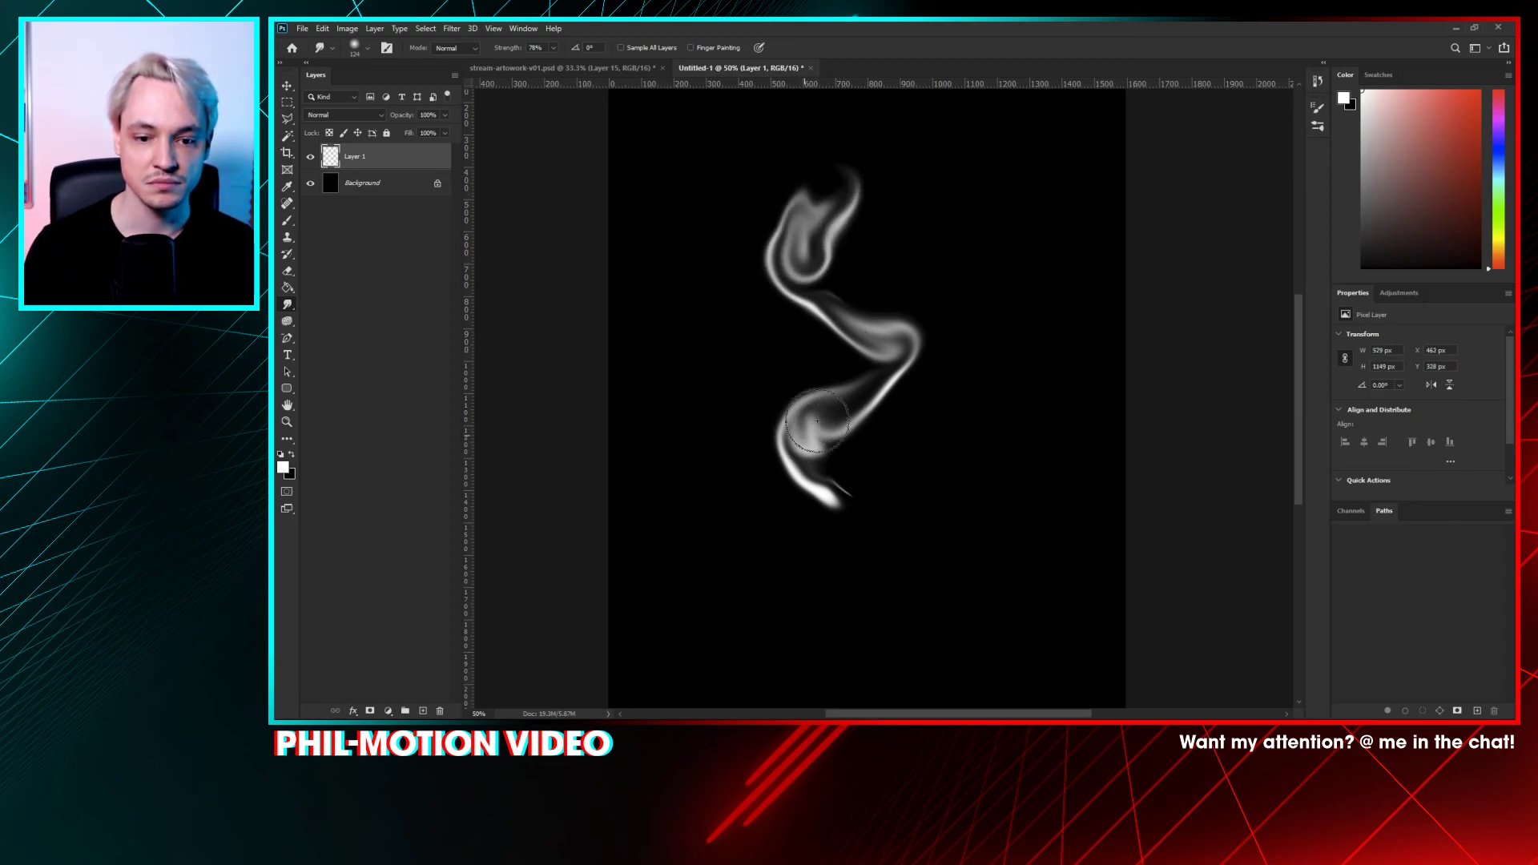
mouse_move(818, 421)
mouse_down()
mouse_move(856, 386)
mouse_move(879, 317)
mouse_move(927, 372)
mouse_up()
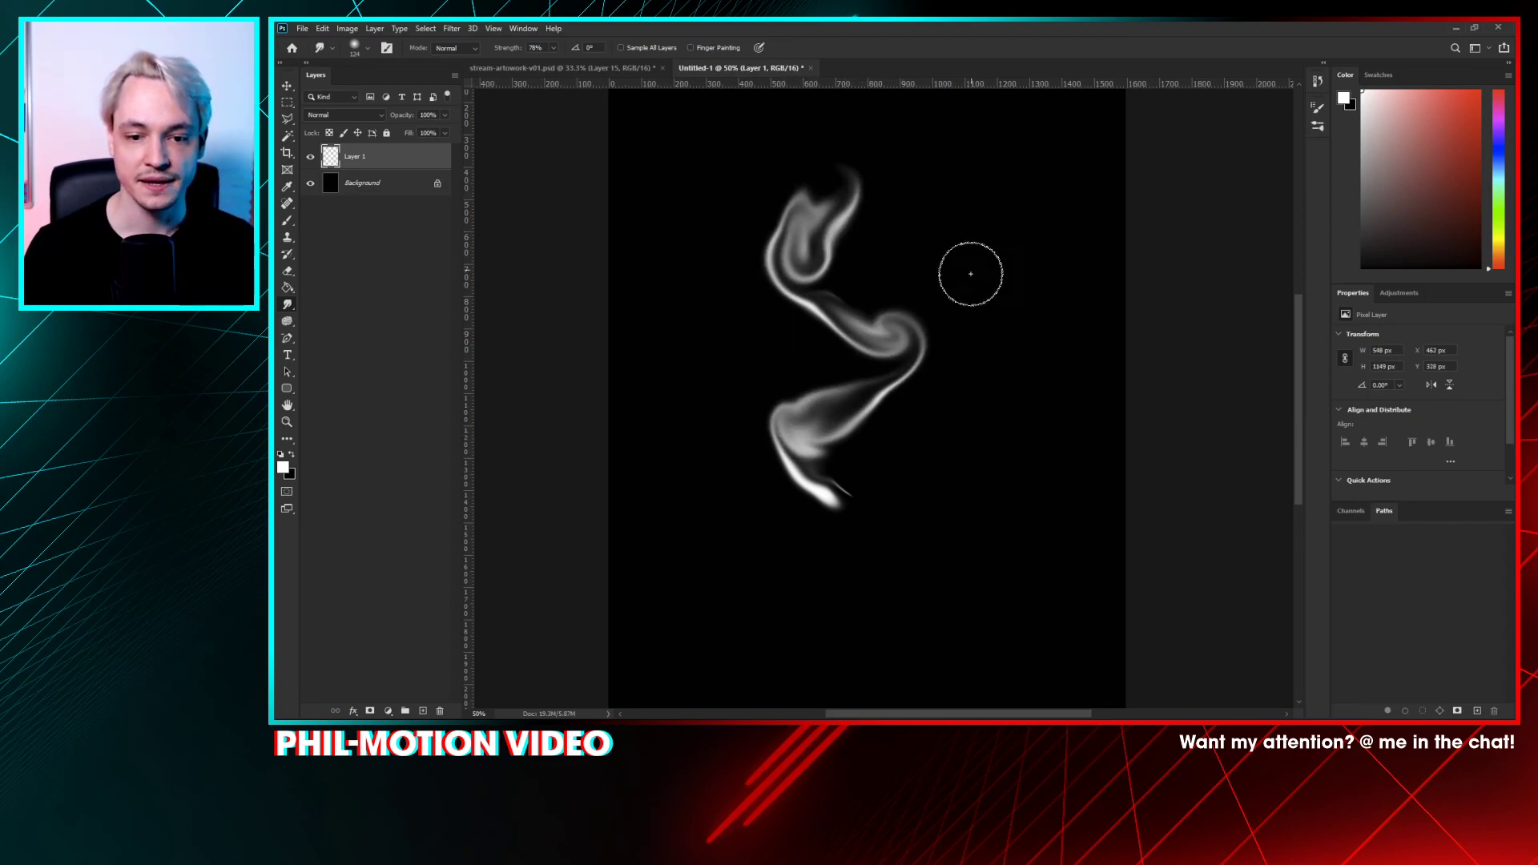
key(ctrl+z)
- Try smudging the smoke shape with the brush enlarged to 183 px, and undo all smudging on the white curve
right_click(960, 317)
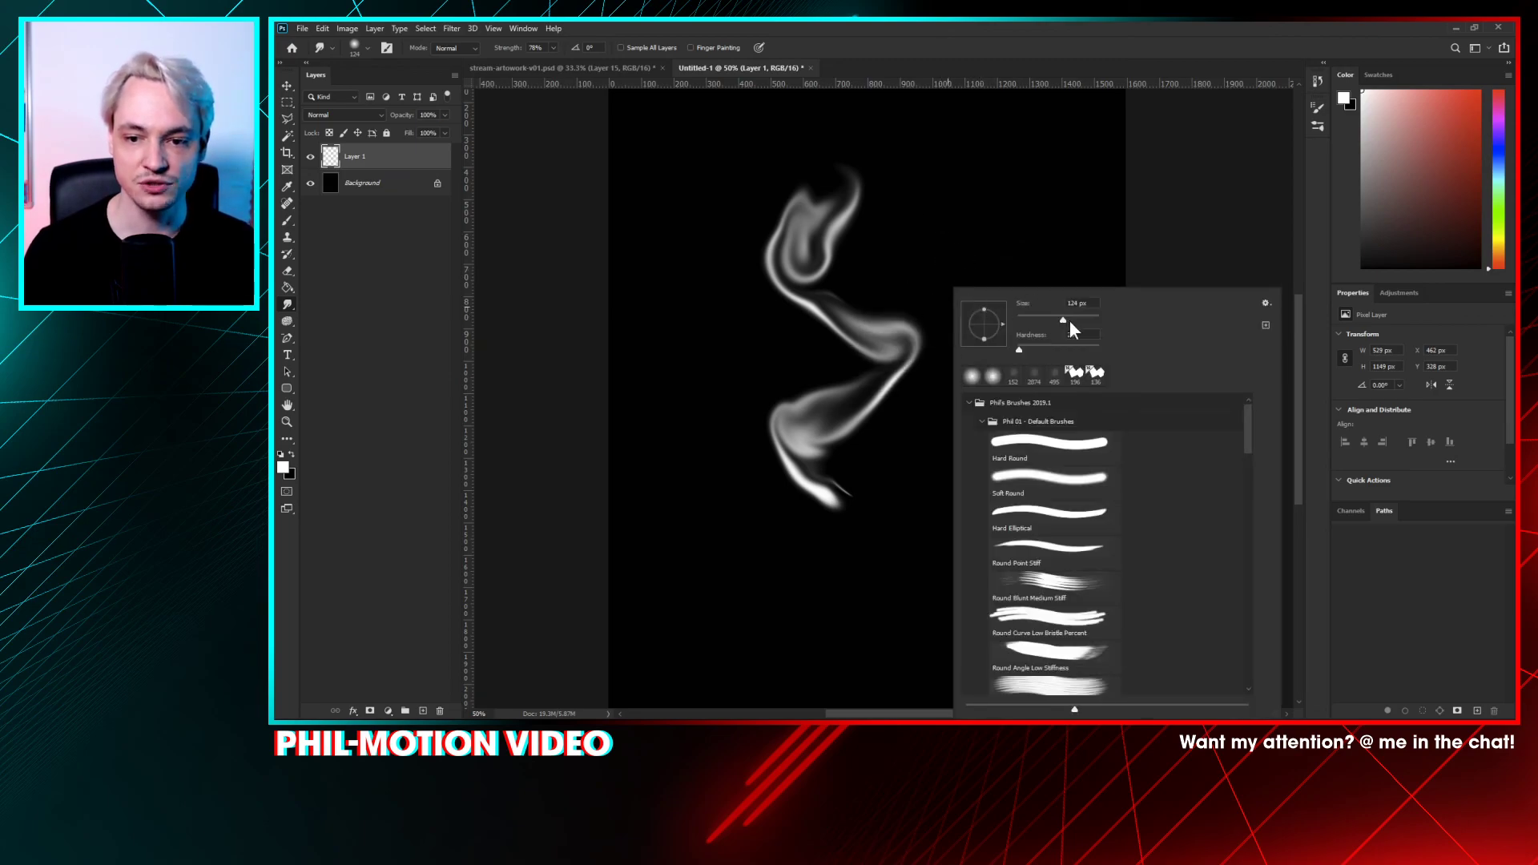
drag(1070, 320, 1079, 317)
click(858, 436)
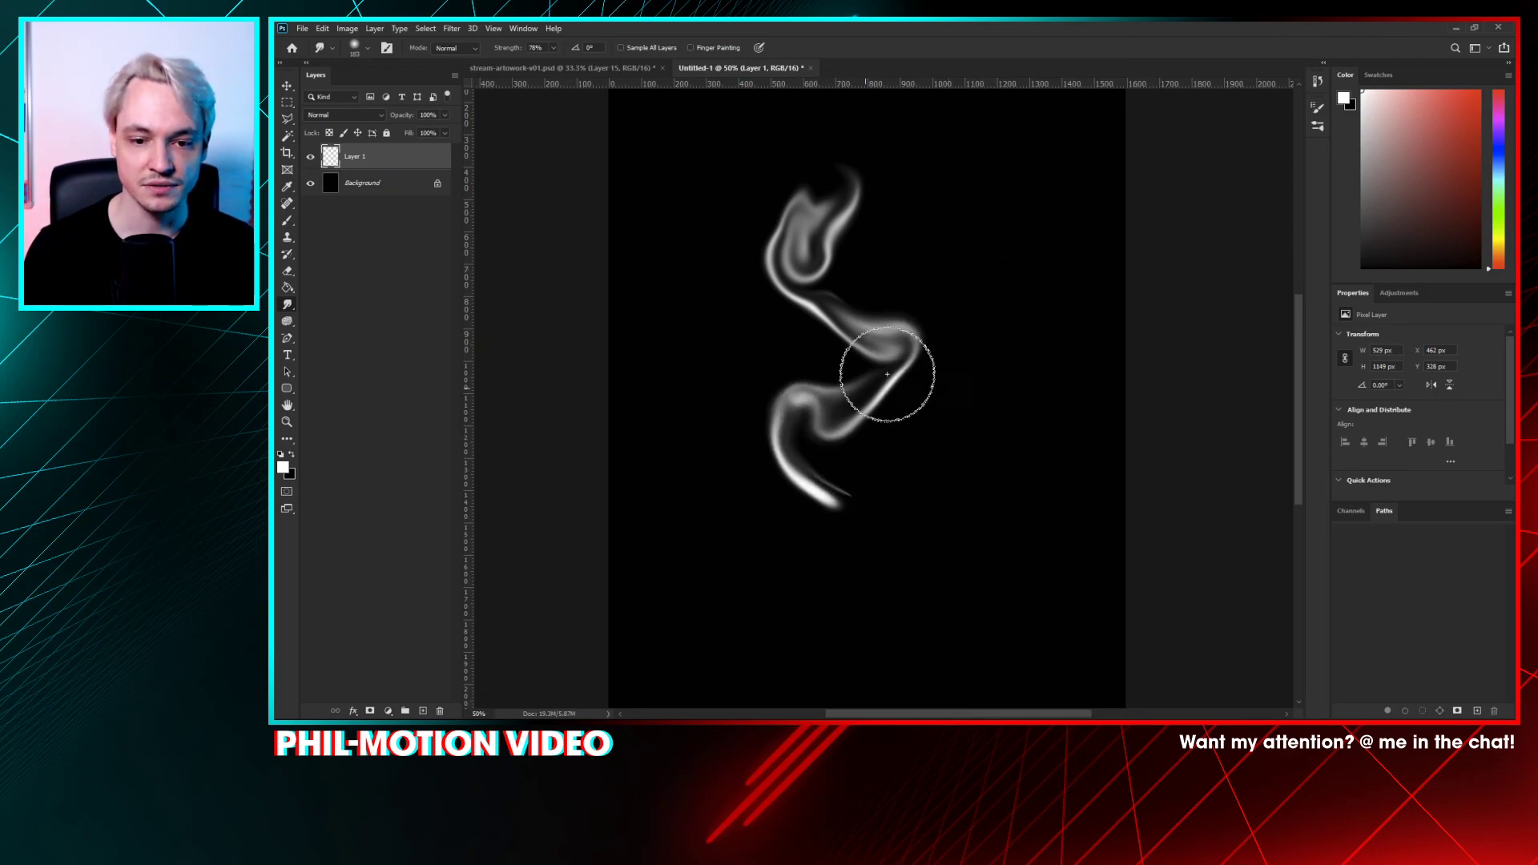
mouse_move(887, 374)
mouse_down()
mouse_move(858, 316)
mouse_move(790, 251)
mouse_move(841, 189)
mouse_move(830, 160)
mouse_up()
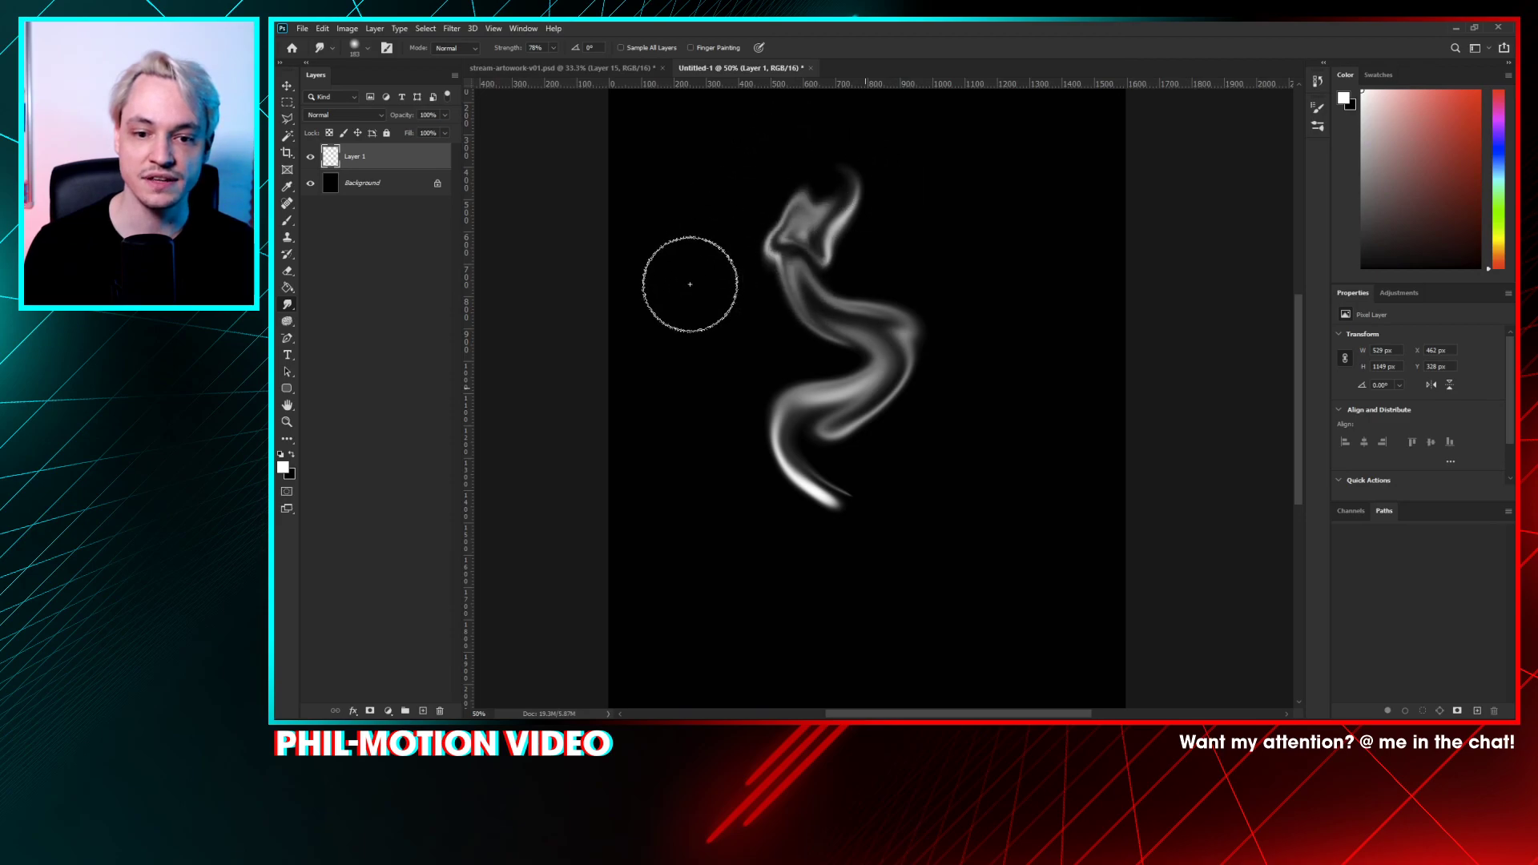
right_click(611, 716)
right_click(628, 433)
click(919, 265)
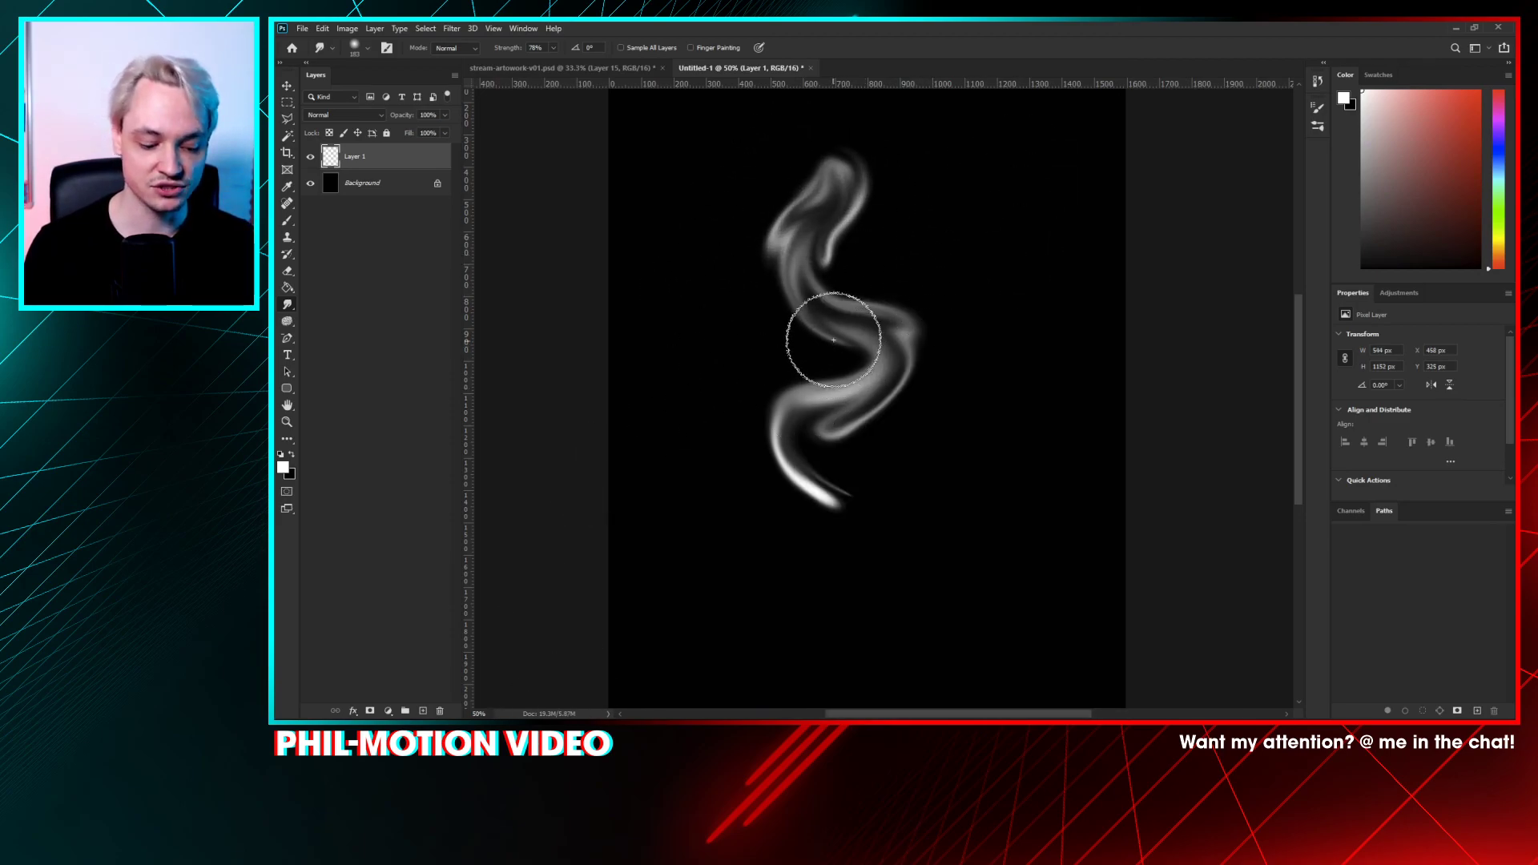
key(ctrl+z)
key(ctrl+z)
key(ctrl+z)
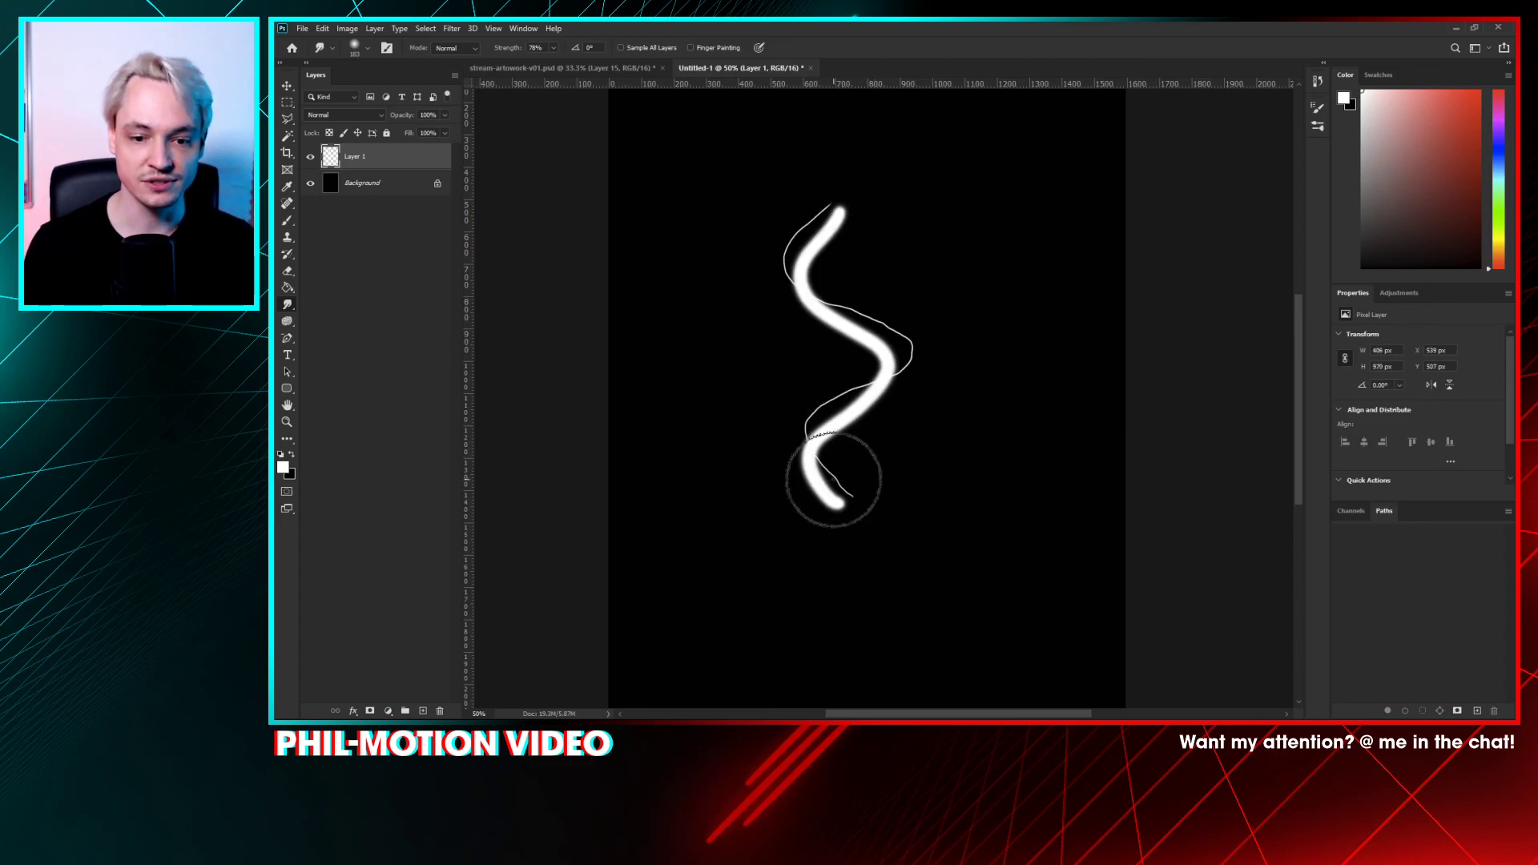
- Try smudging the white curve with a much larger brush, and undo the strokes
right_click(1002, 316)
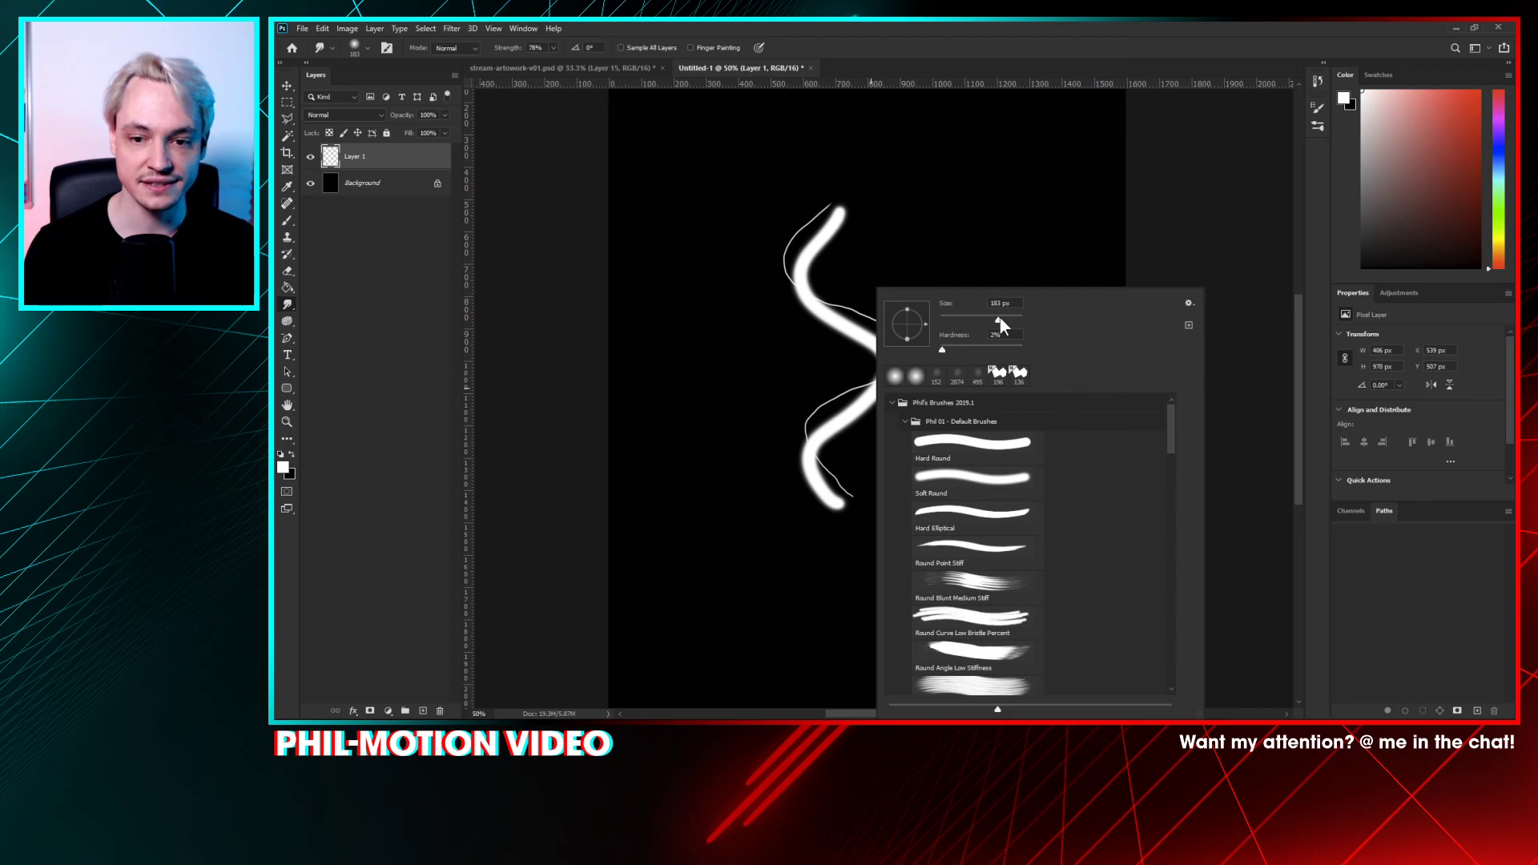
mouse_move(825, 490)
mouse_down()
mouse_move(799, 445)
mouse_move(880, 380)
mouse_move(885, 351)
mouse_move(858, 303)
mouse_move(810, 306)
mouse_move(790, 268)
mouse_move(803, 199)
mouse_move(830, 205)
mouse_move(834, 165)
mouse_move(793, 151)
mouse_up()
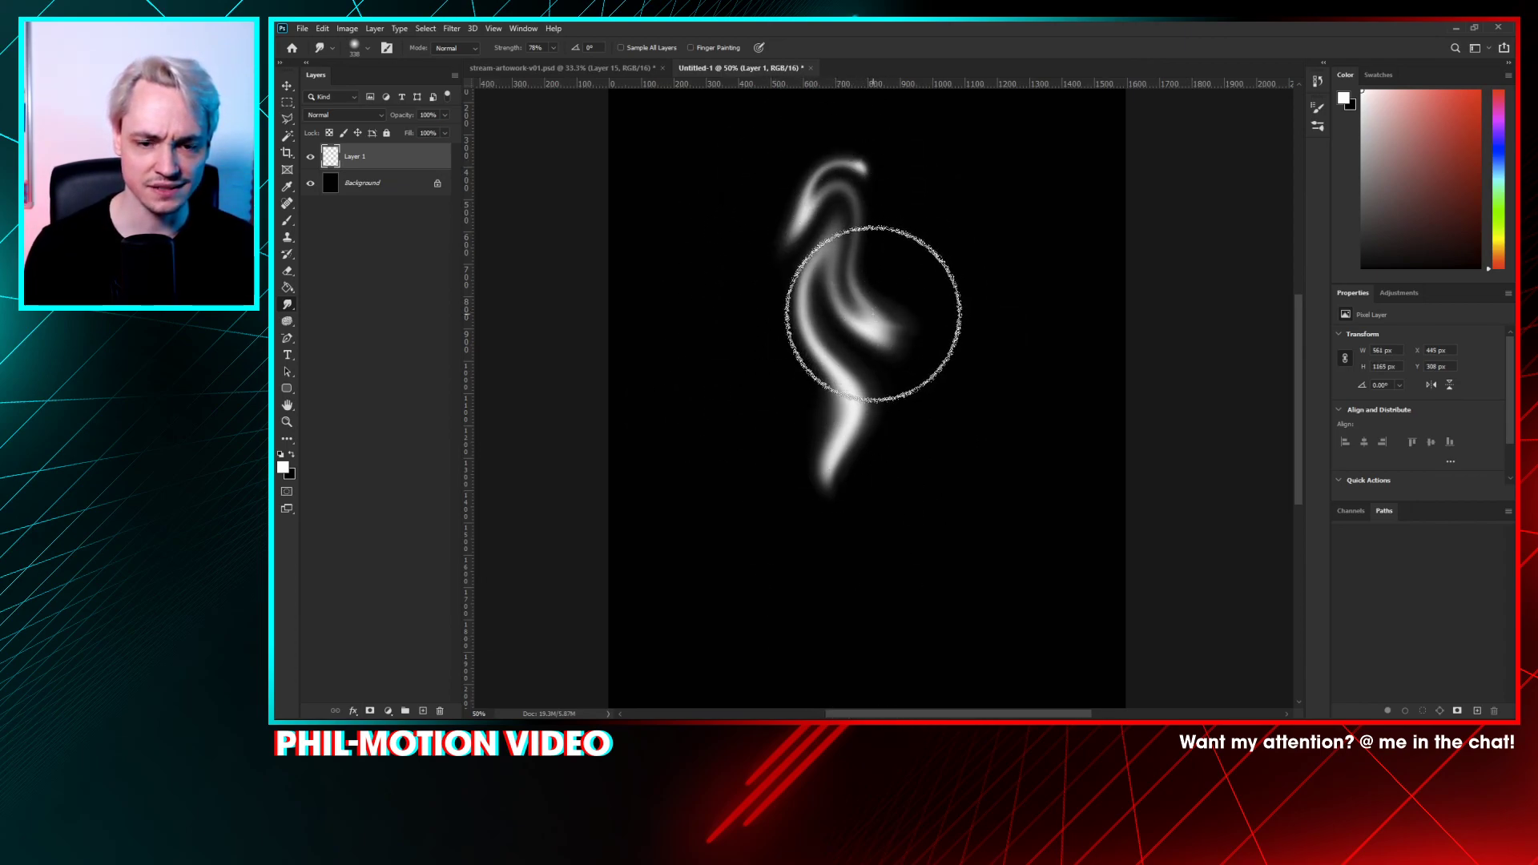
key(ctrl+z)
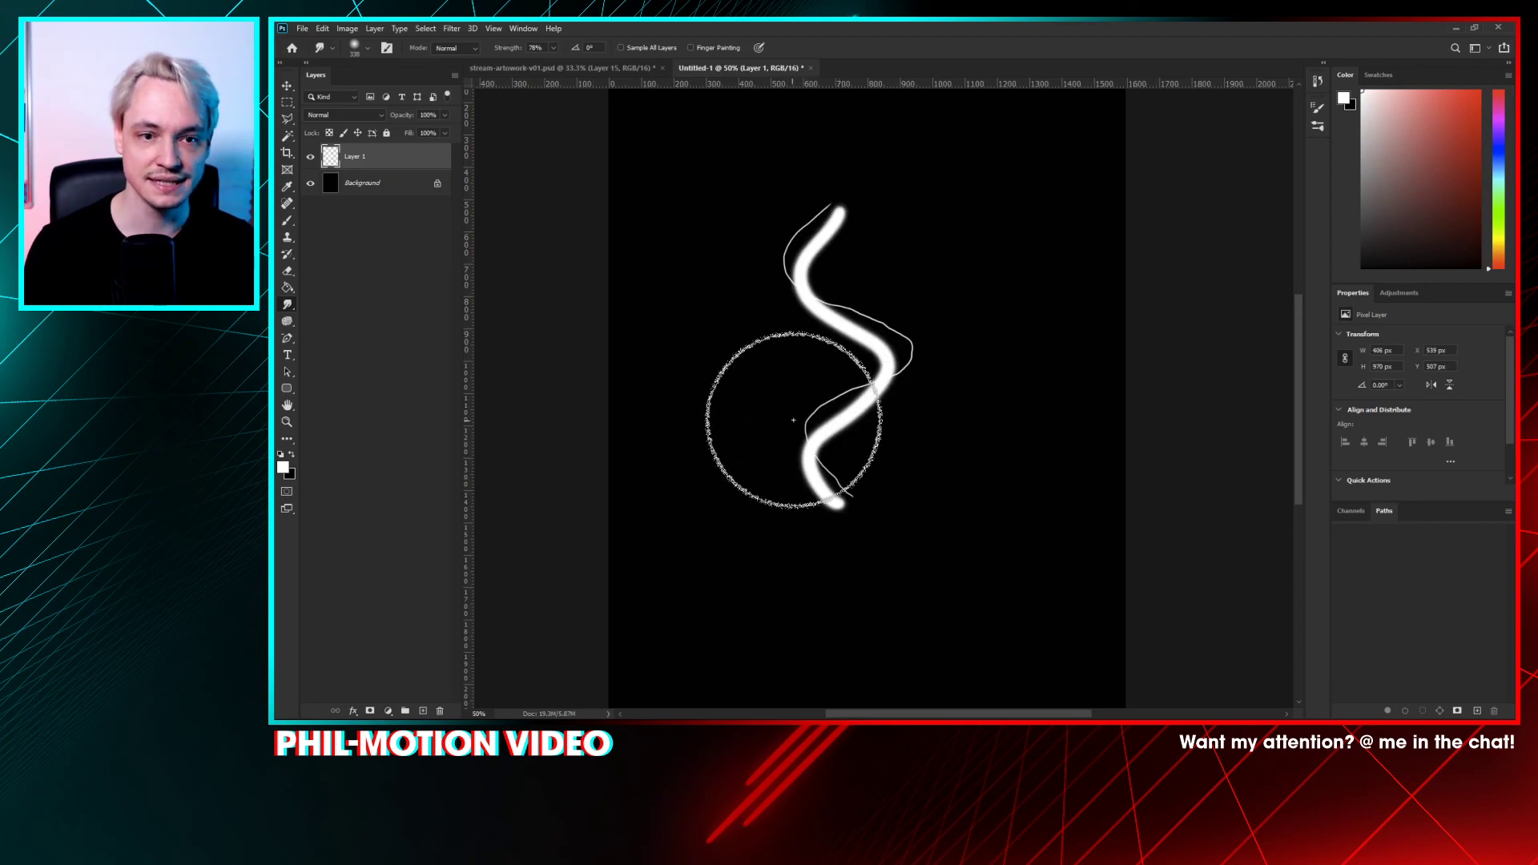
- Switch to stream-artwork-v01.psd and smudge the blue strokes on Layer 15 into curling wisps with a 120 px brush
click(639, 68)
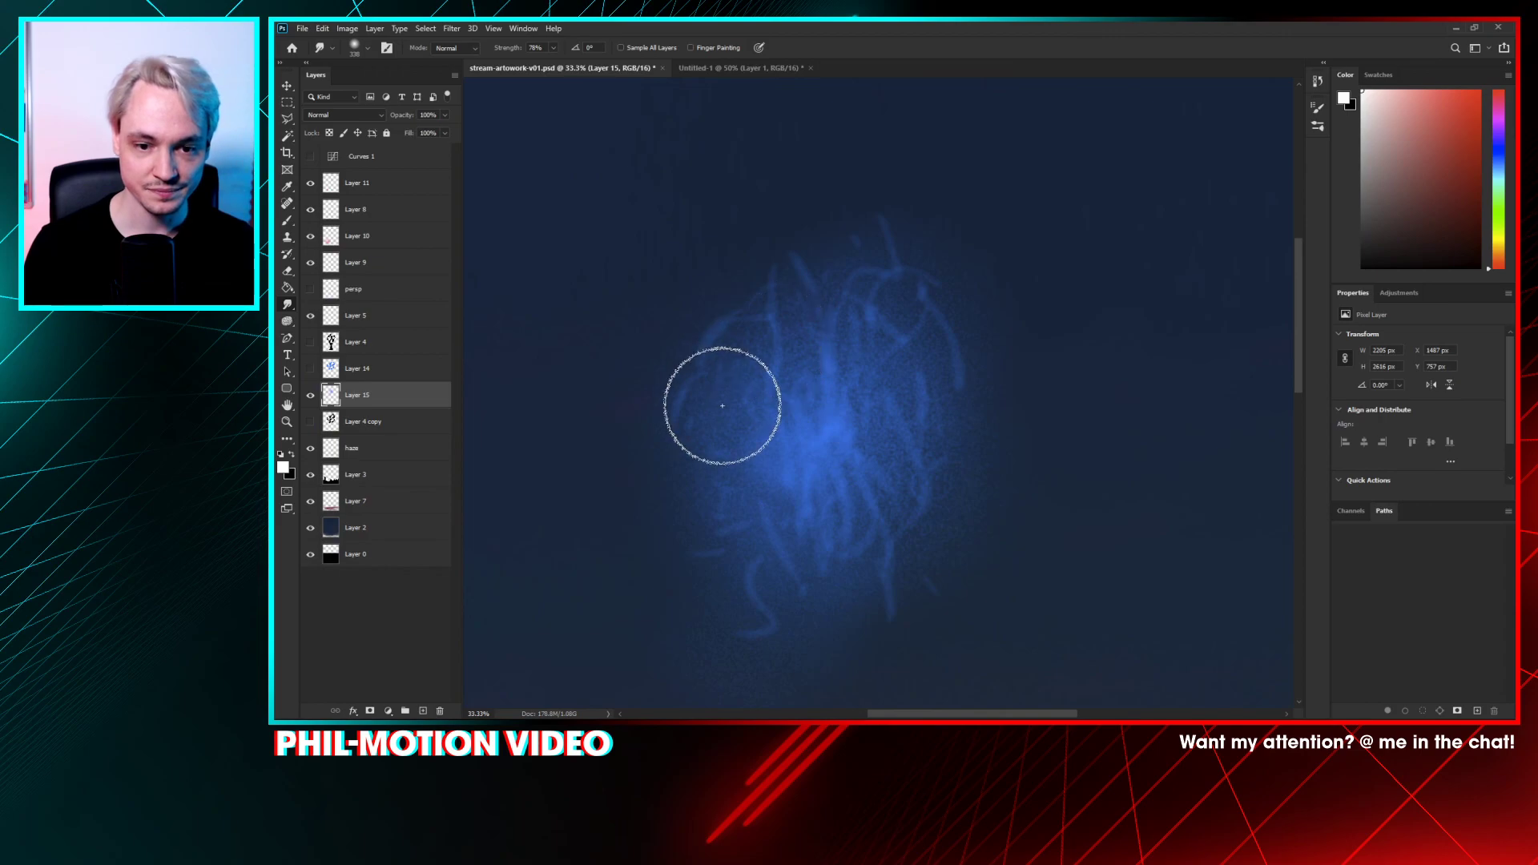
right_click(872, 295)
drag(970, 317, 1011, 321)
key(Return)
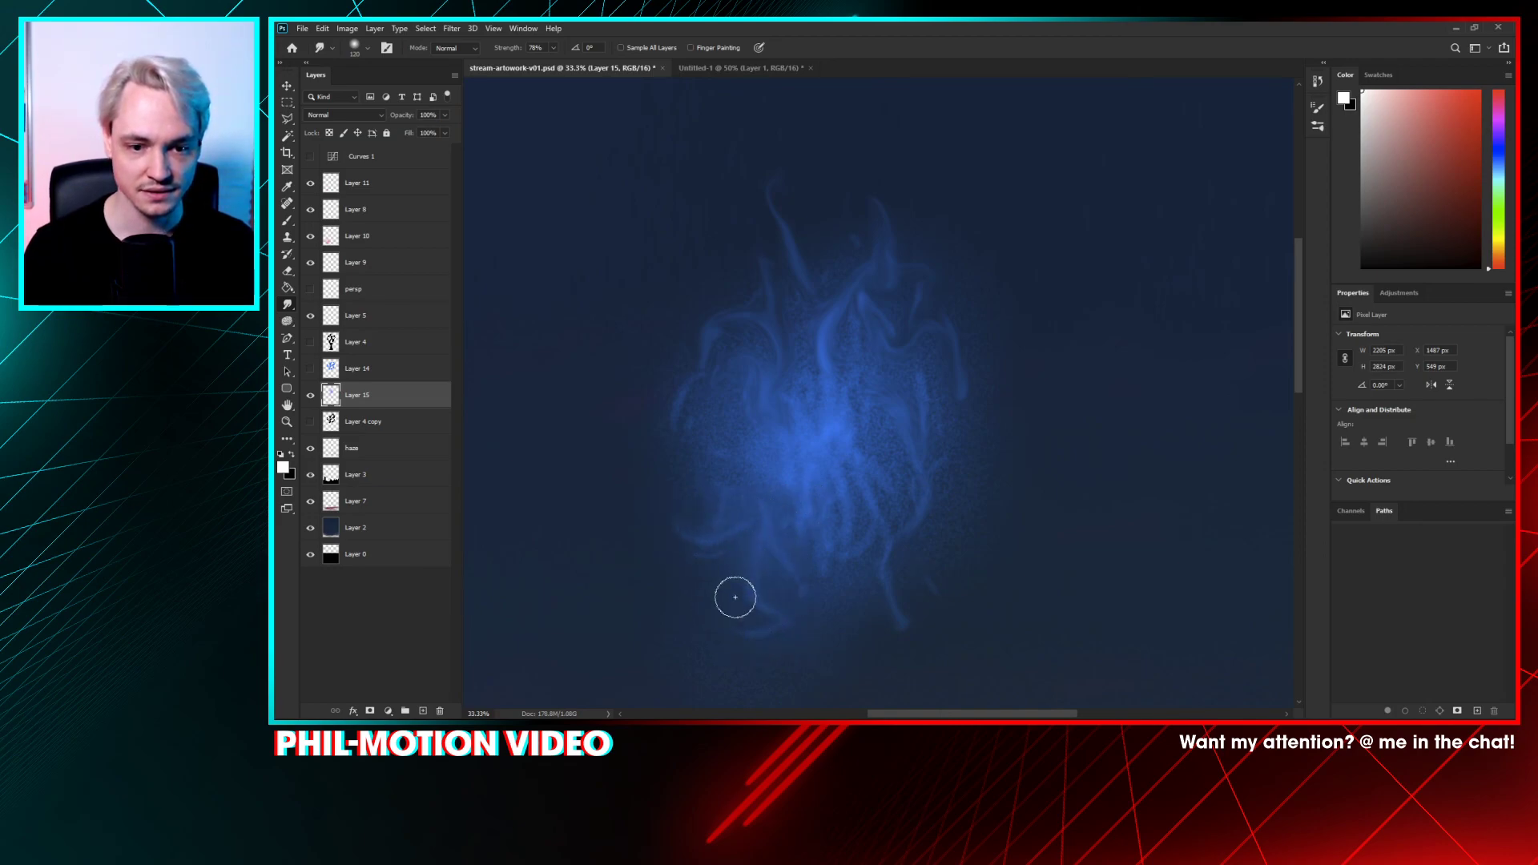
- Set the smudge strength to 52% and brush size to 177 px, and soften the wisps around the blue glow
right_click(863, 438)
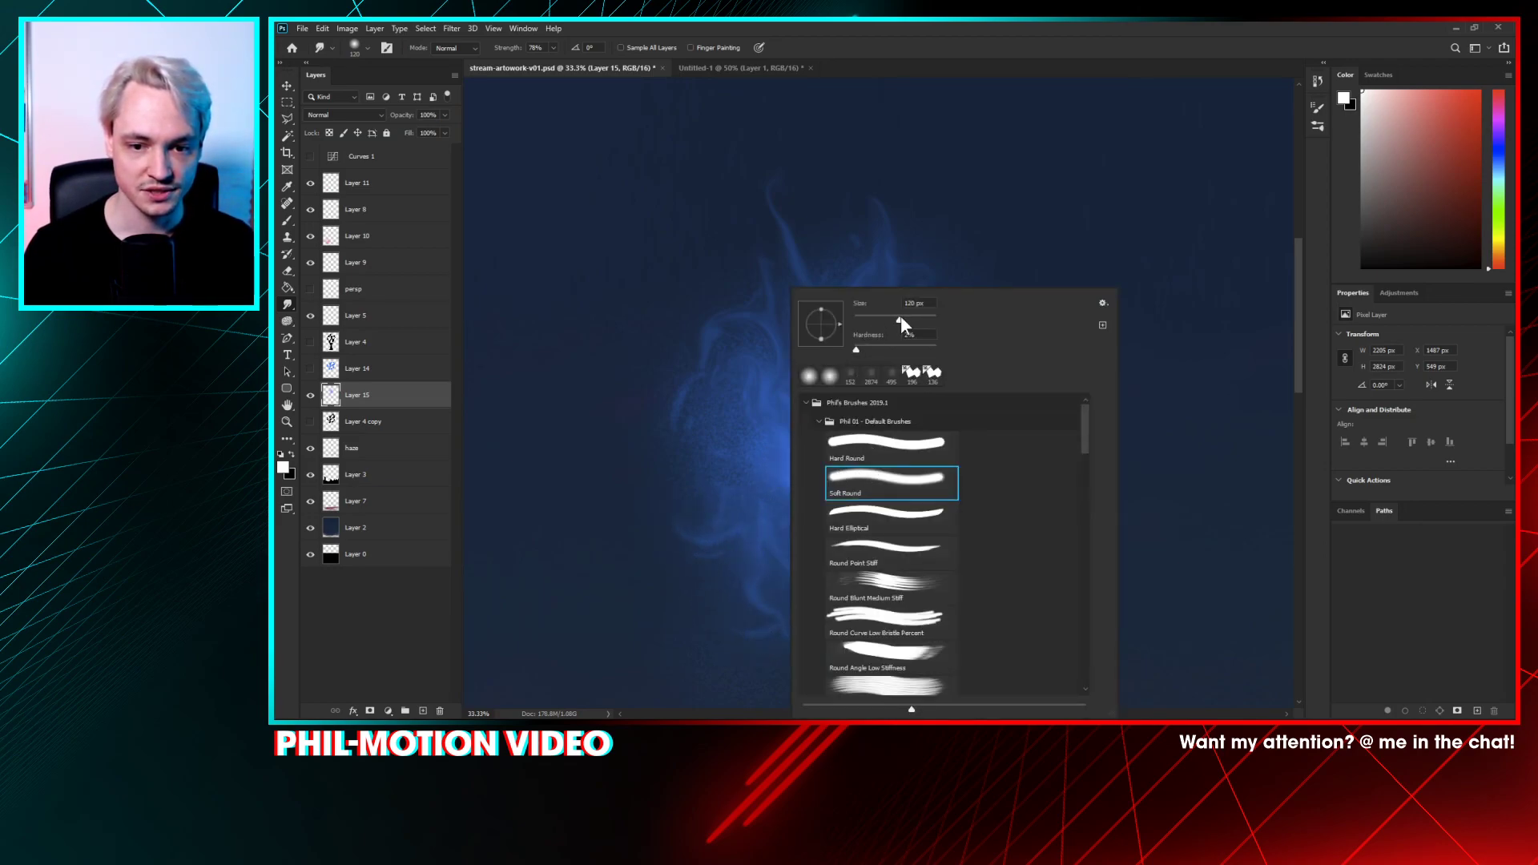
click(554, 49)
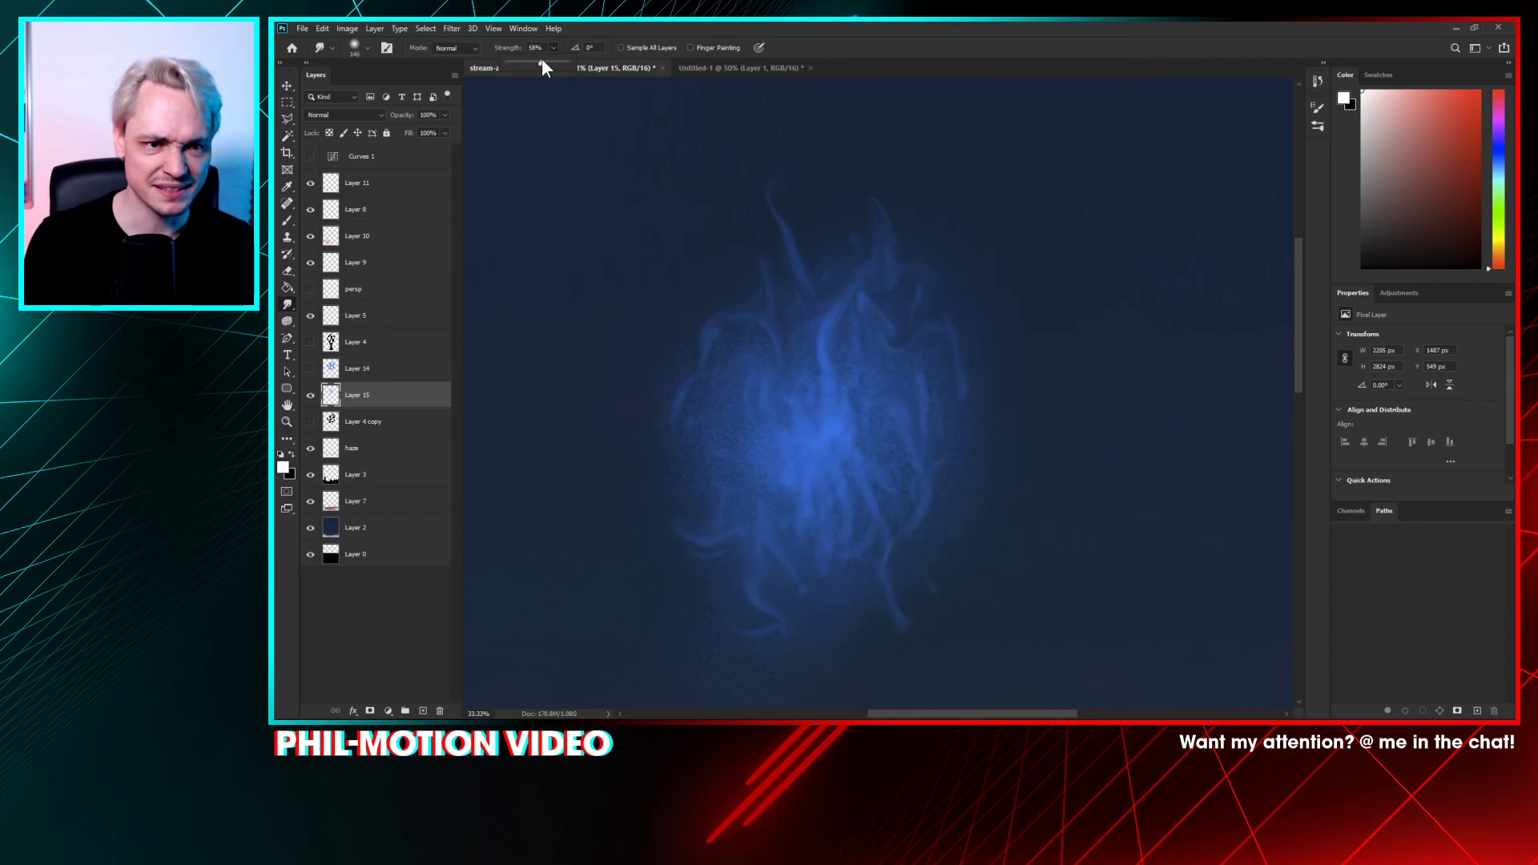
drag(542, 58, 535, 60)
right_click(863, 425)
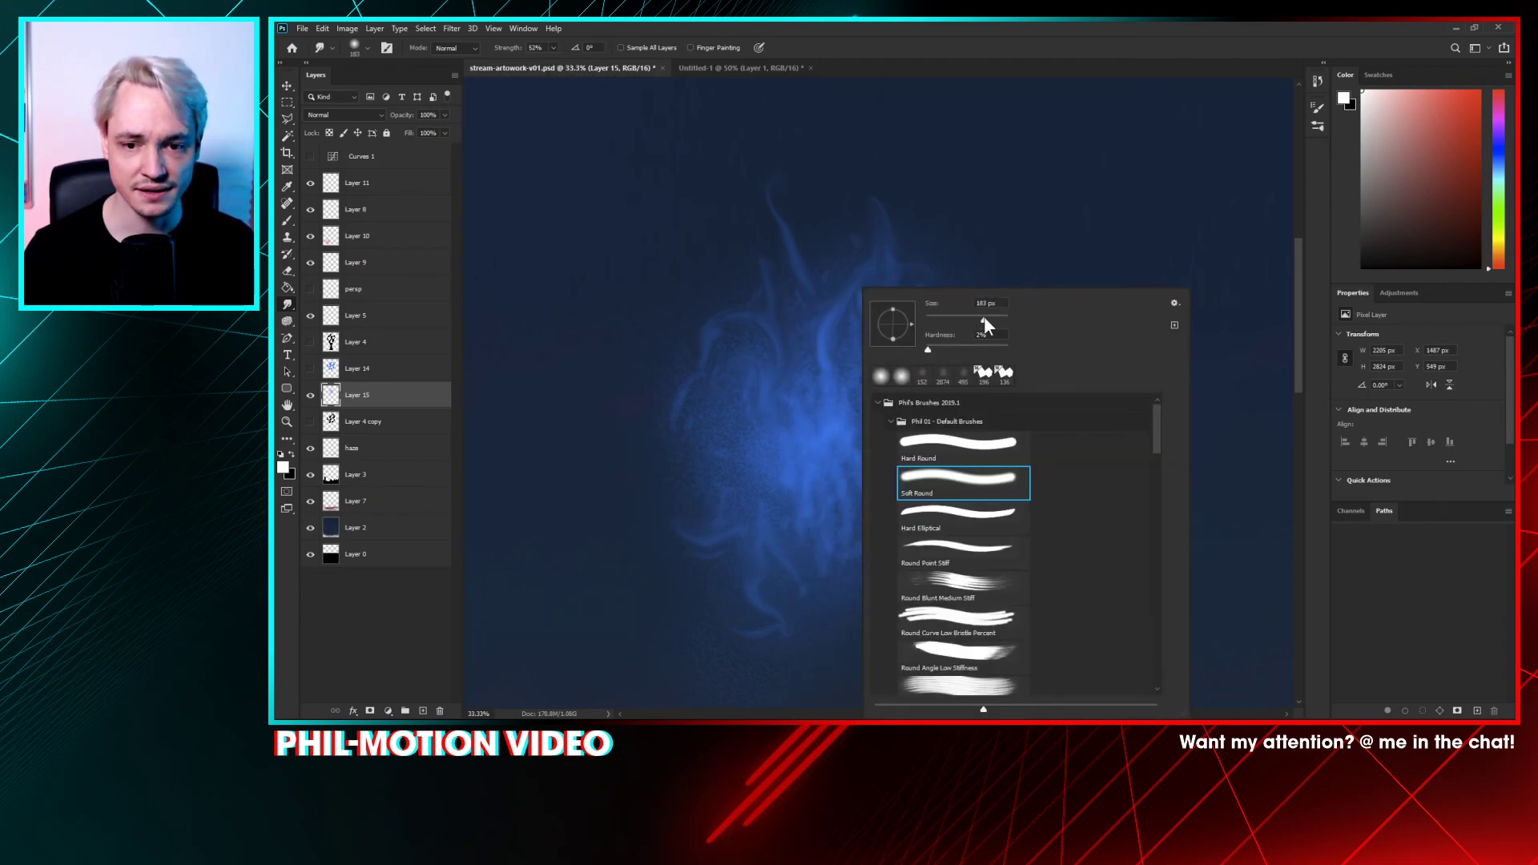
drag(984, 318, 984, 318)
click(995, 228)
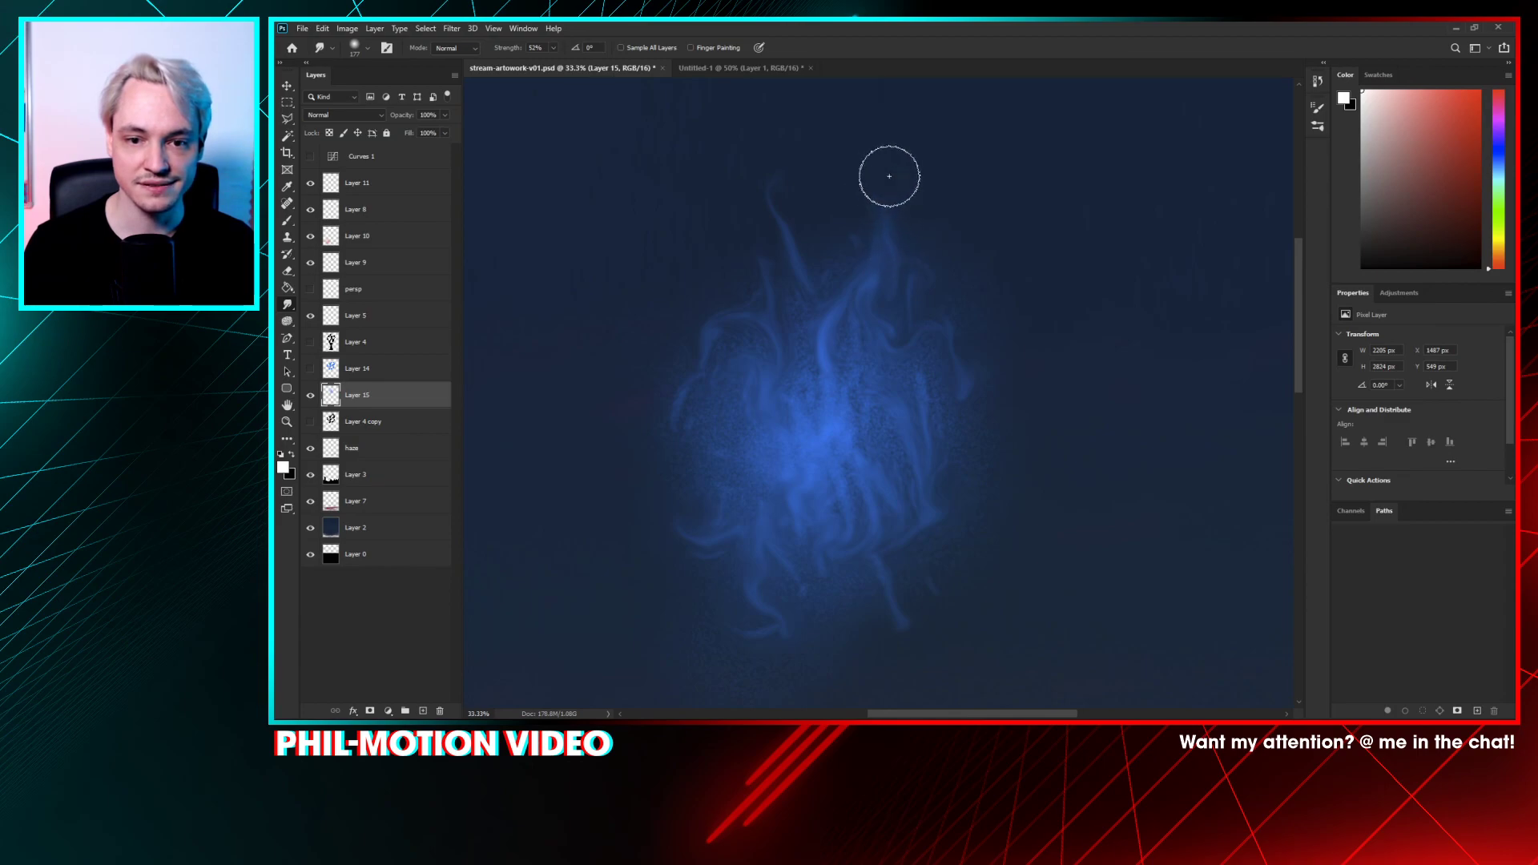
- Smudge the grainy texture in the center, sides and lower tendrils of the blue glow into smooth flowing smoke
scroll(896, 270, up, 2)
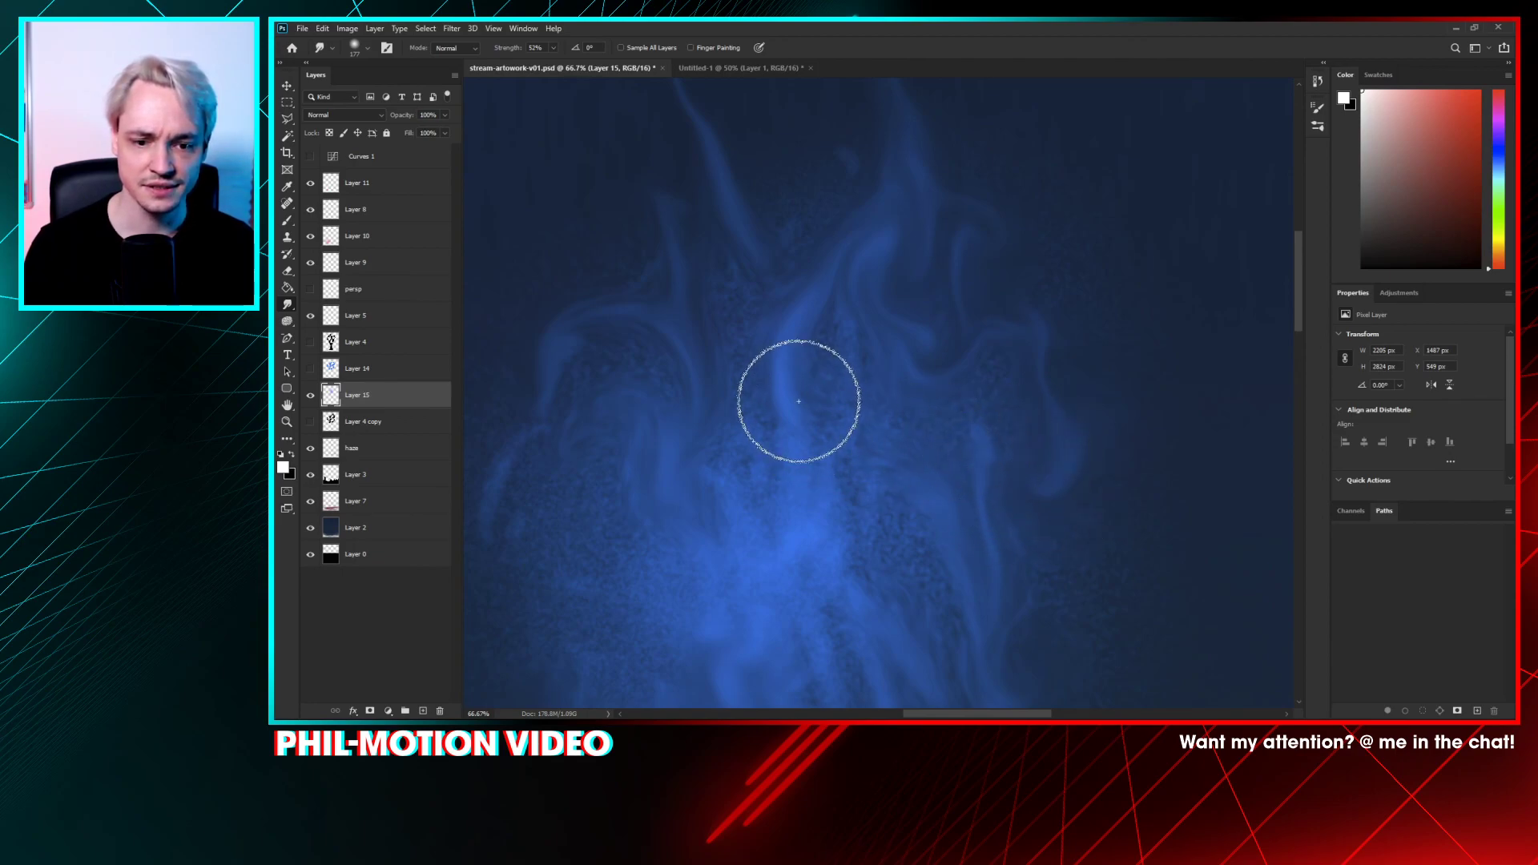
drag(788, 468, 935, 267)
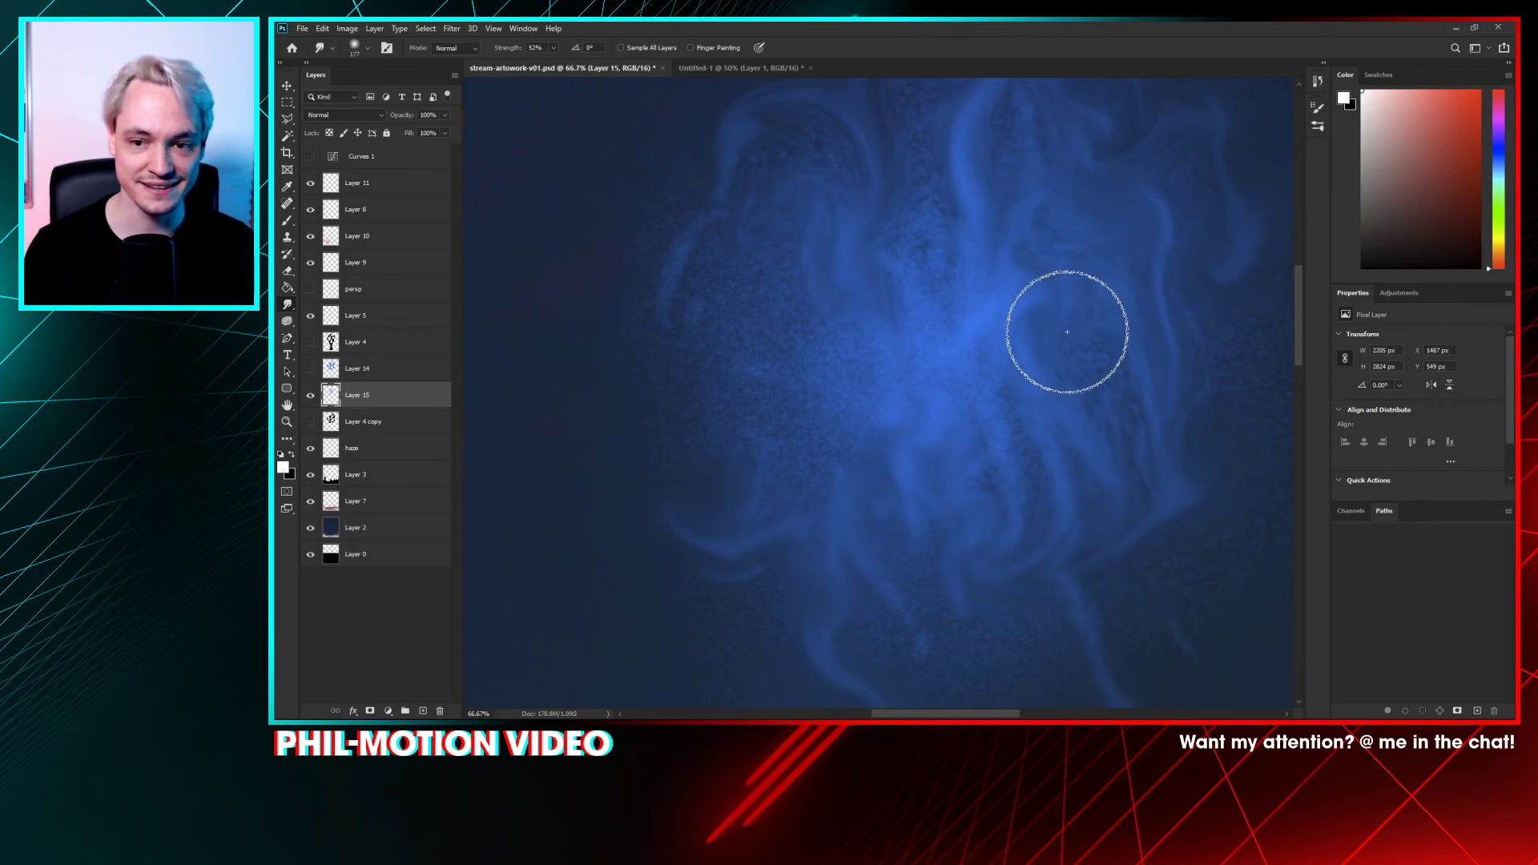
drag(1100, 392, 1012, 295)
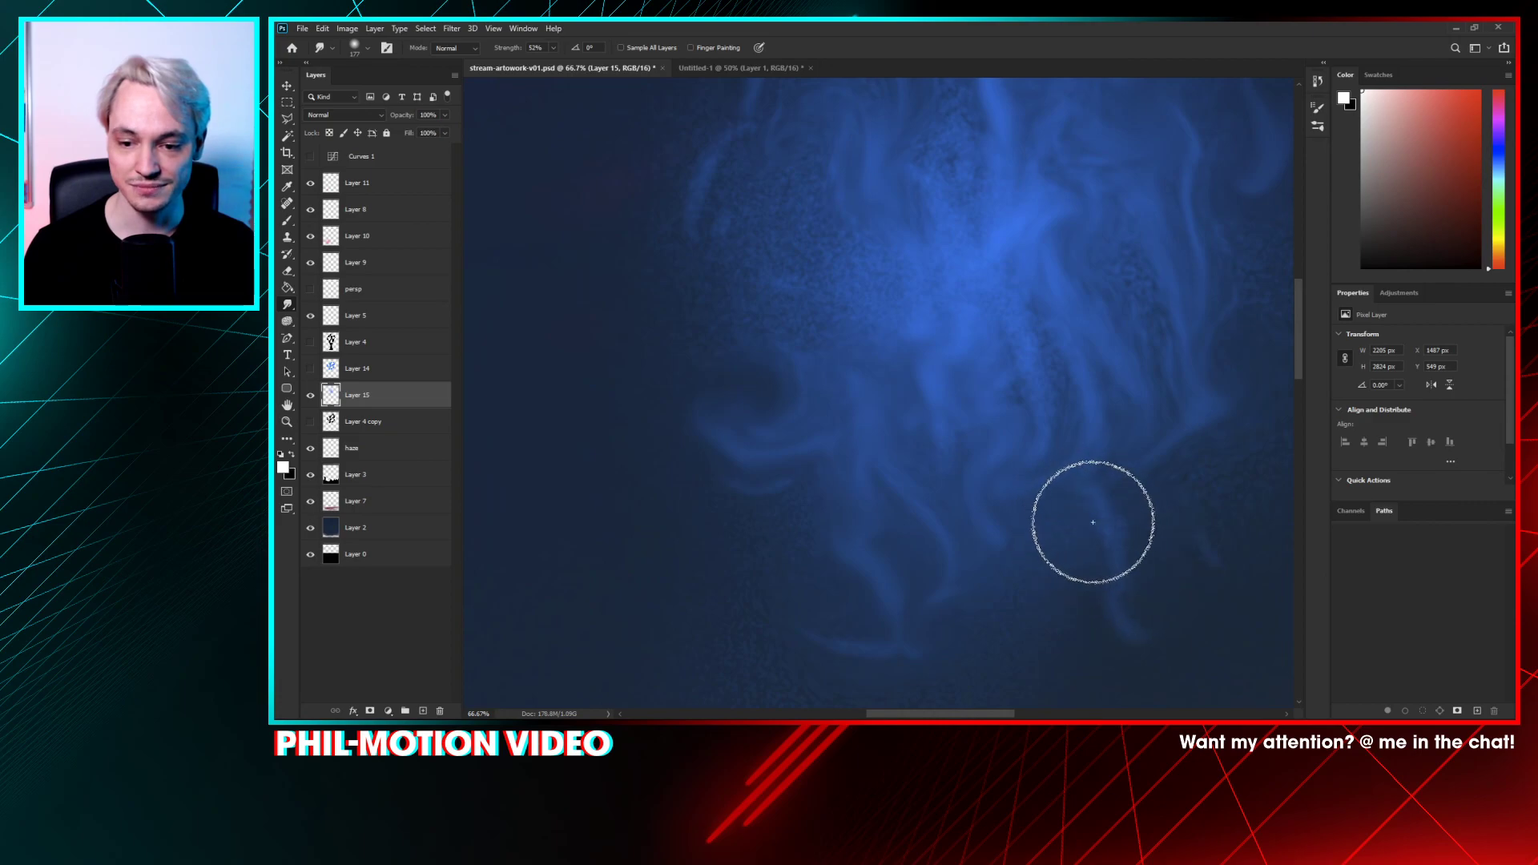
drag(956, 242, 972, 415)
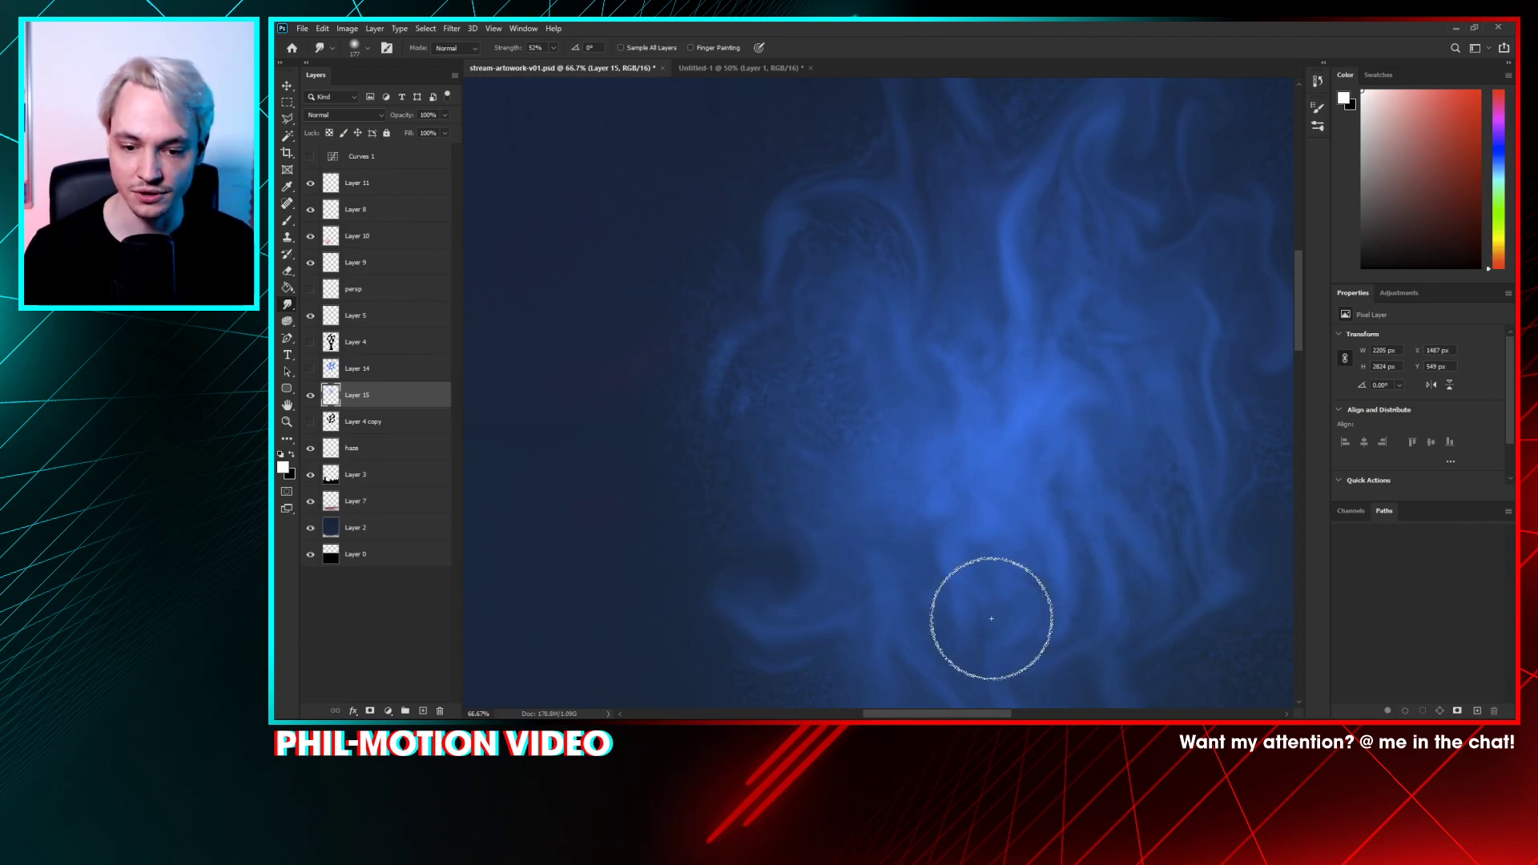
drag(899, 561, 920, 302)
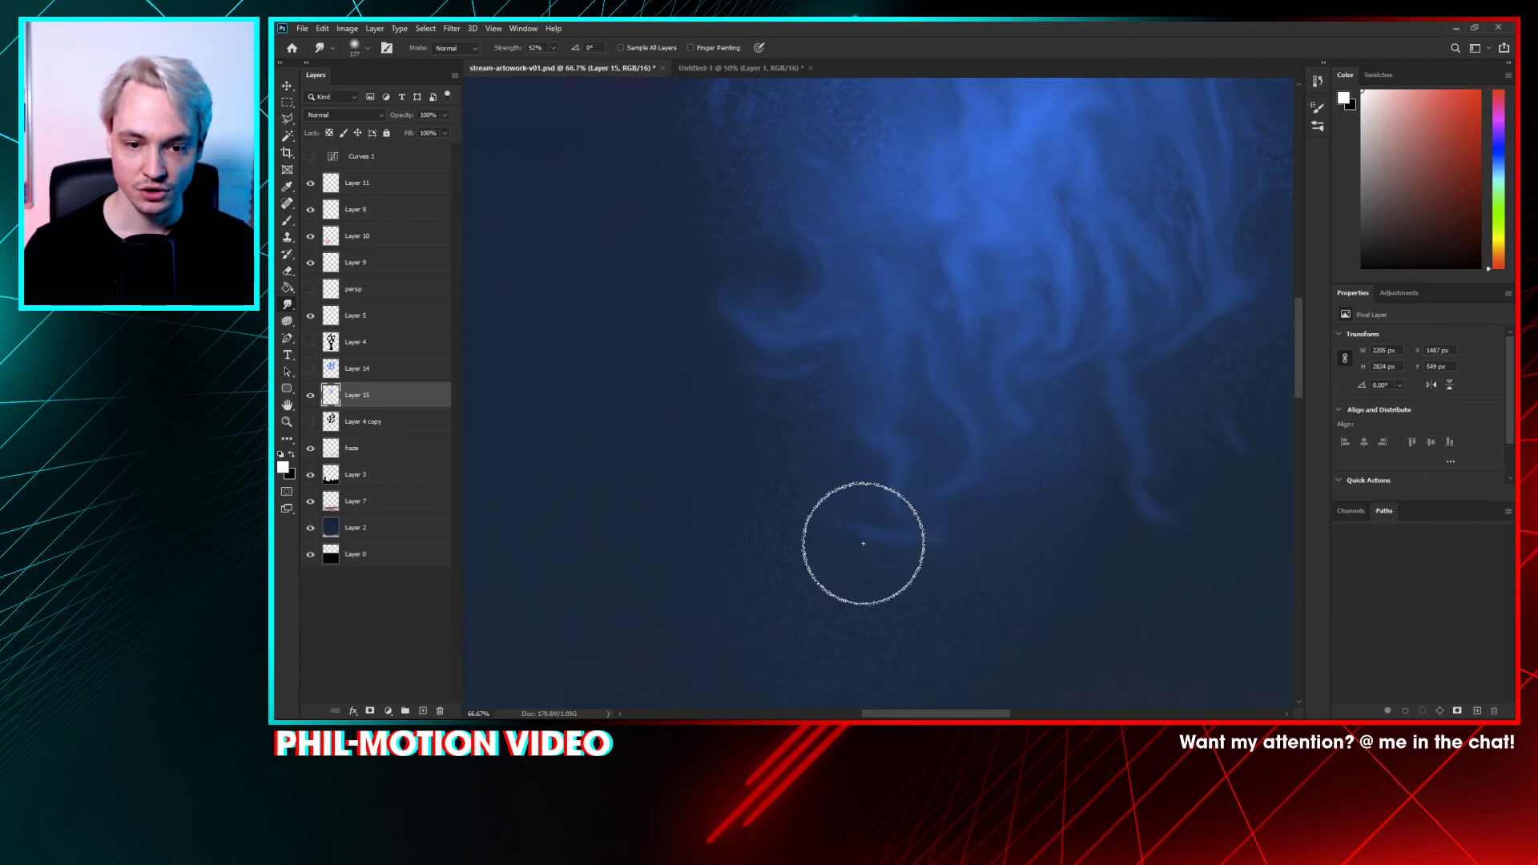
- Enlarge the smudge brush to 432 px and blend the outer wisps on the left side of the blue glow
key(ctrl+minus)
key(ctrl+minus)
key(ctrl+minus)
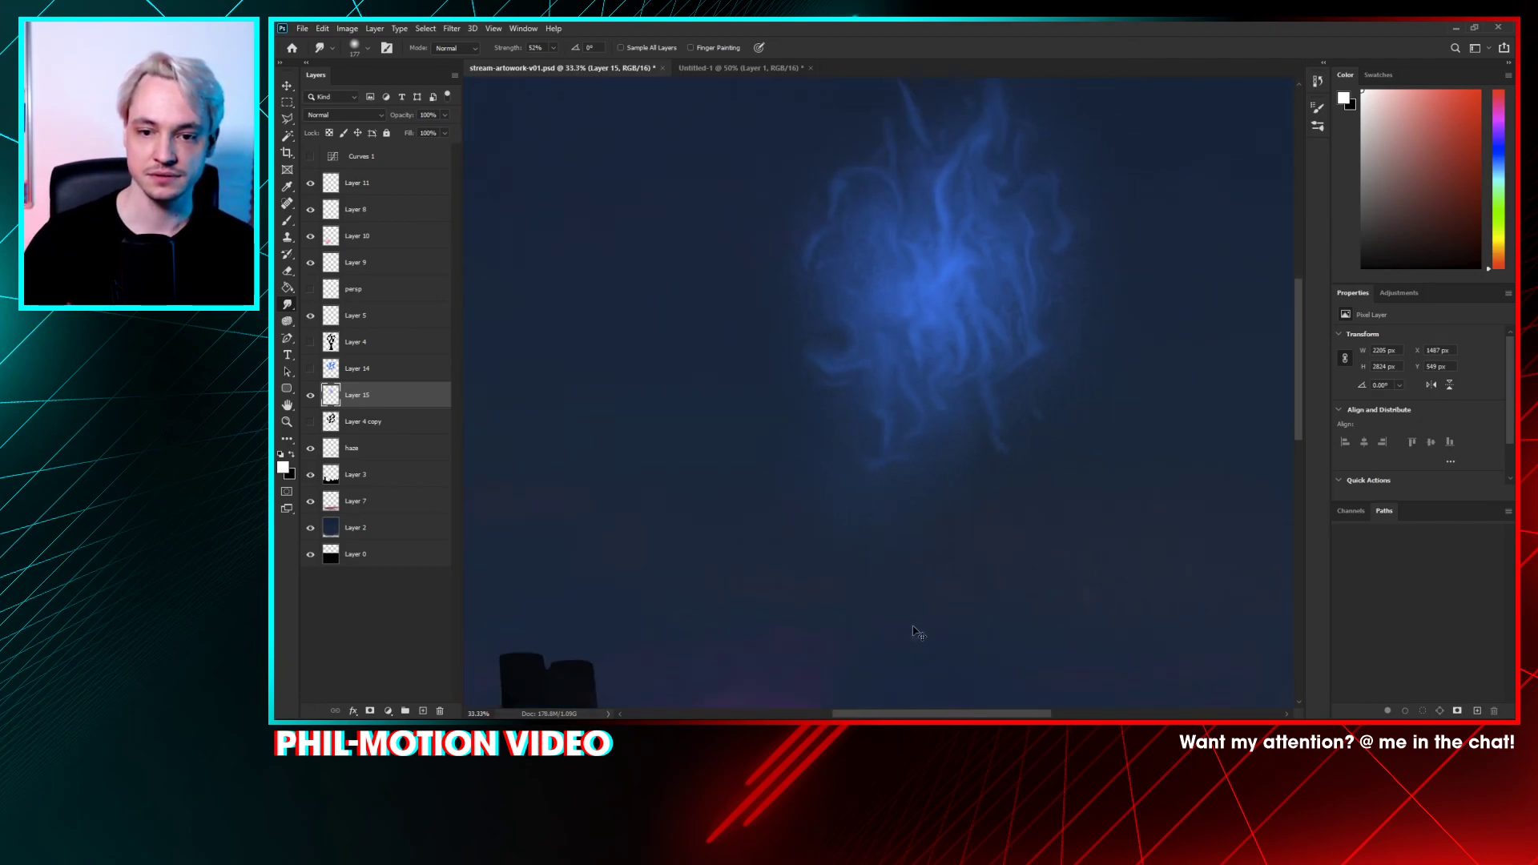
drag(1030, 316, 997, 387)
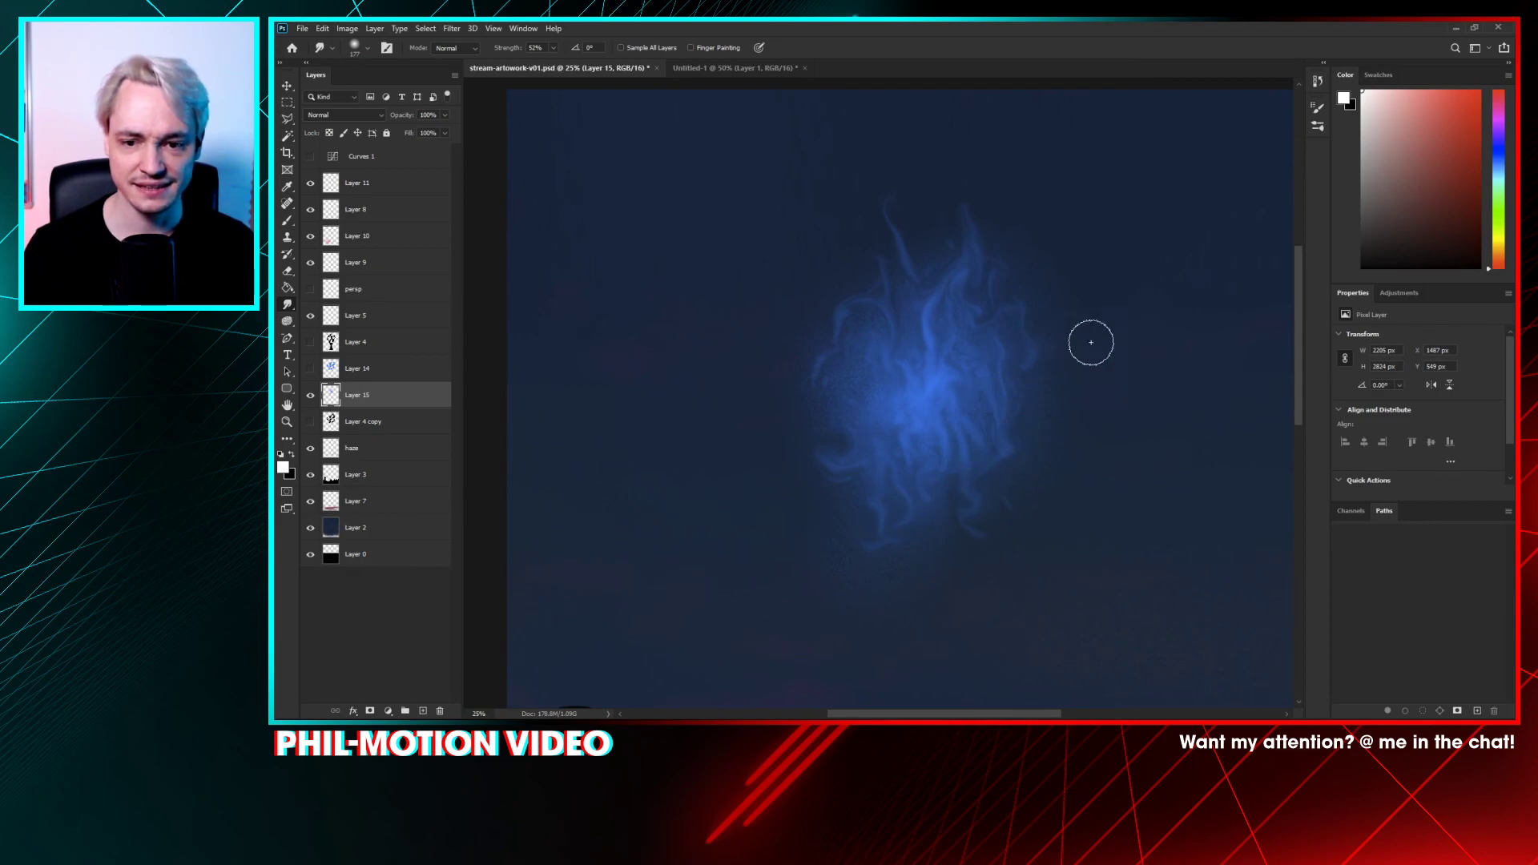
right_click(1052, 357)
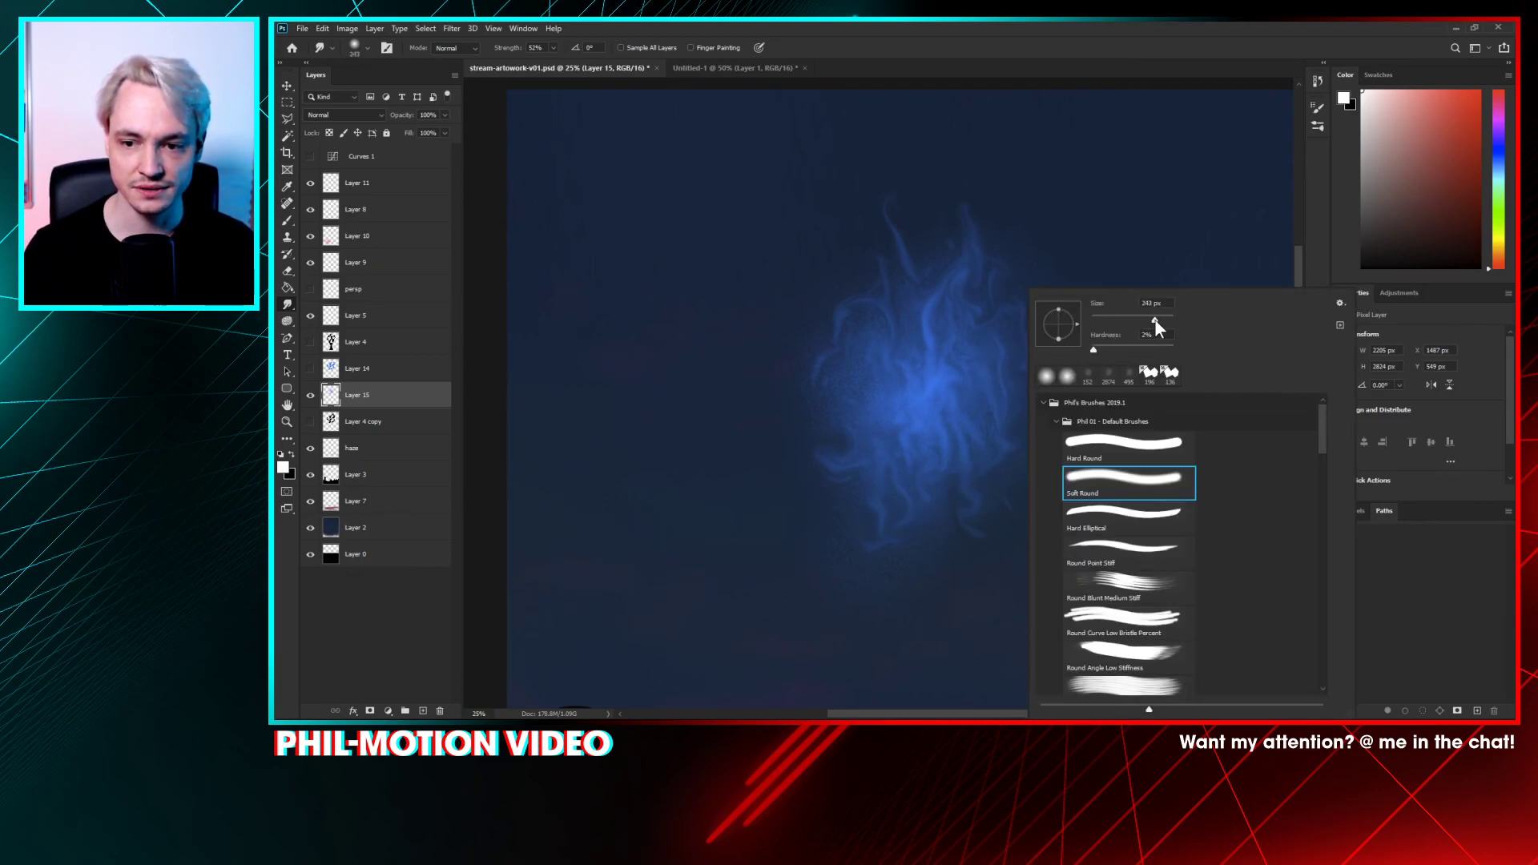
drag(1158, 318, 1162, 318)
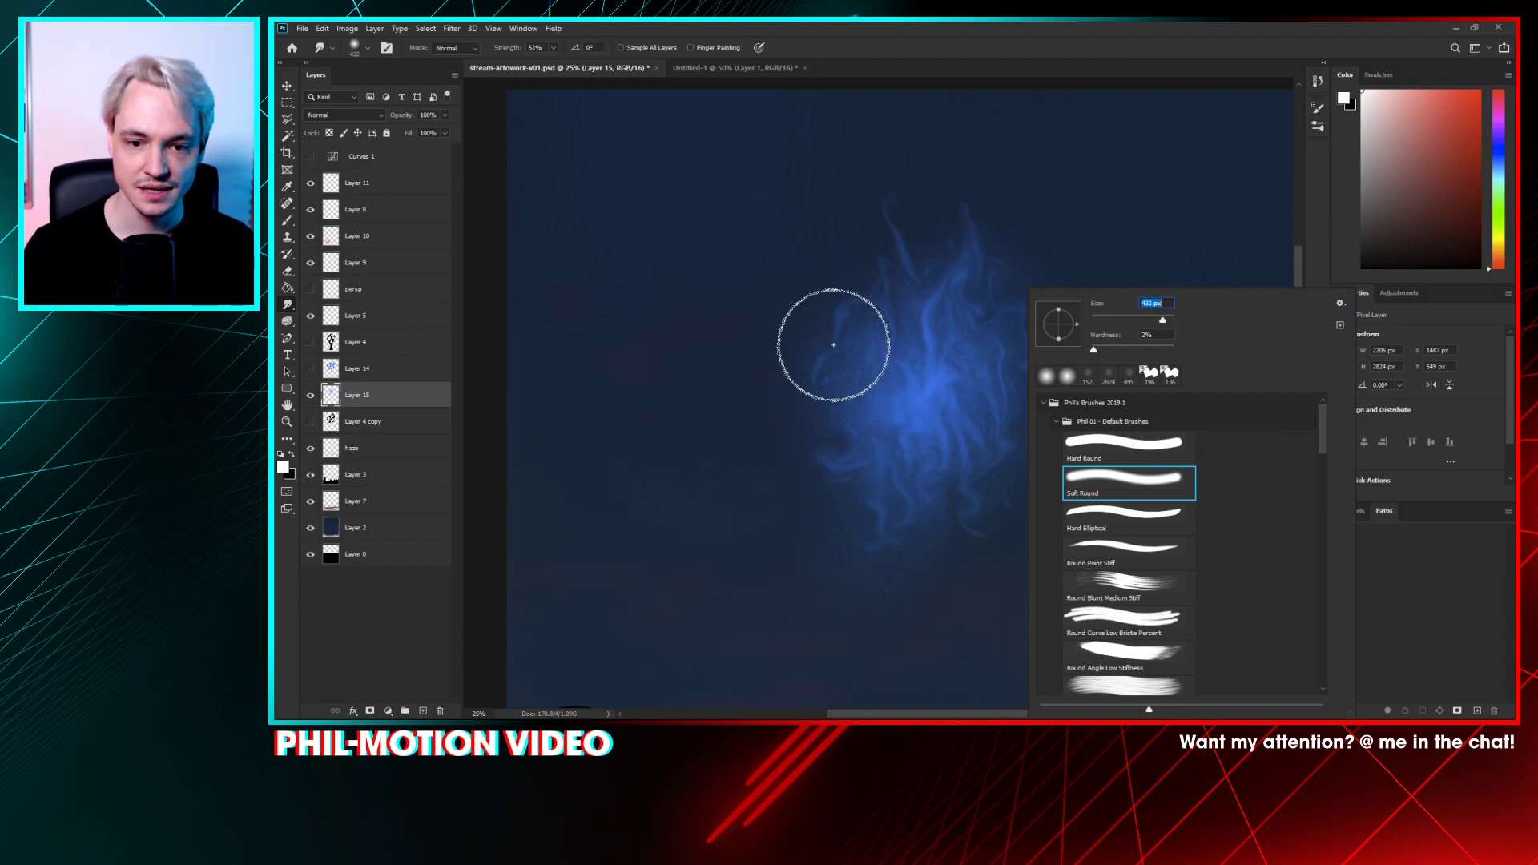
mouse_move(836, 343)
mouse_down()
mouse_move(866, 324)
mouse_move(854, 337)
mouse_up()
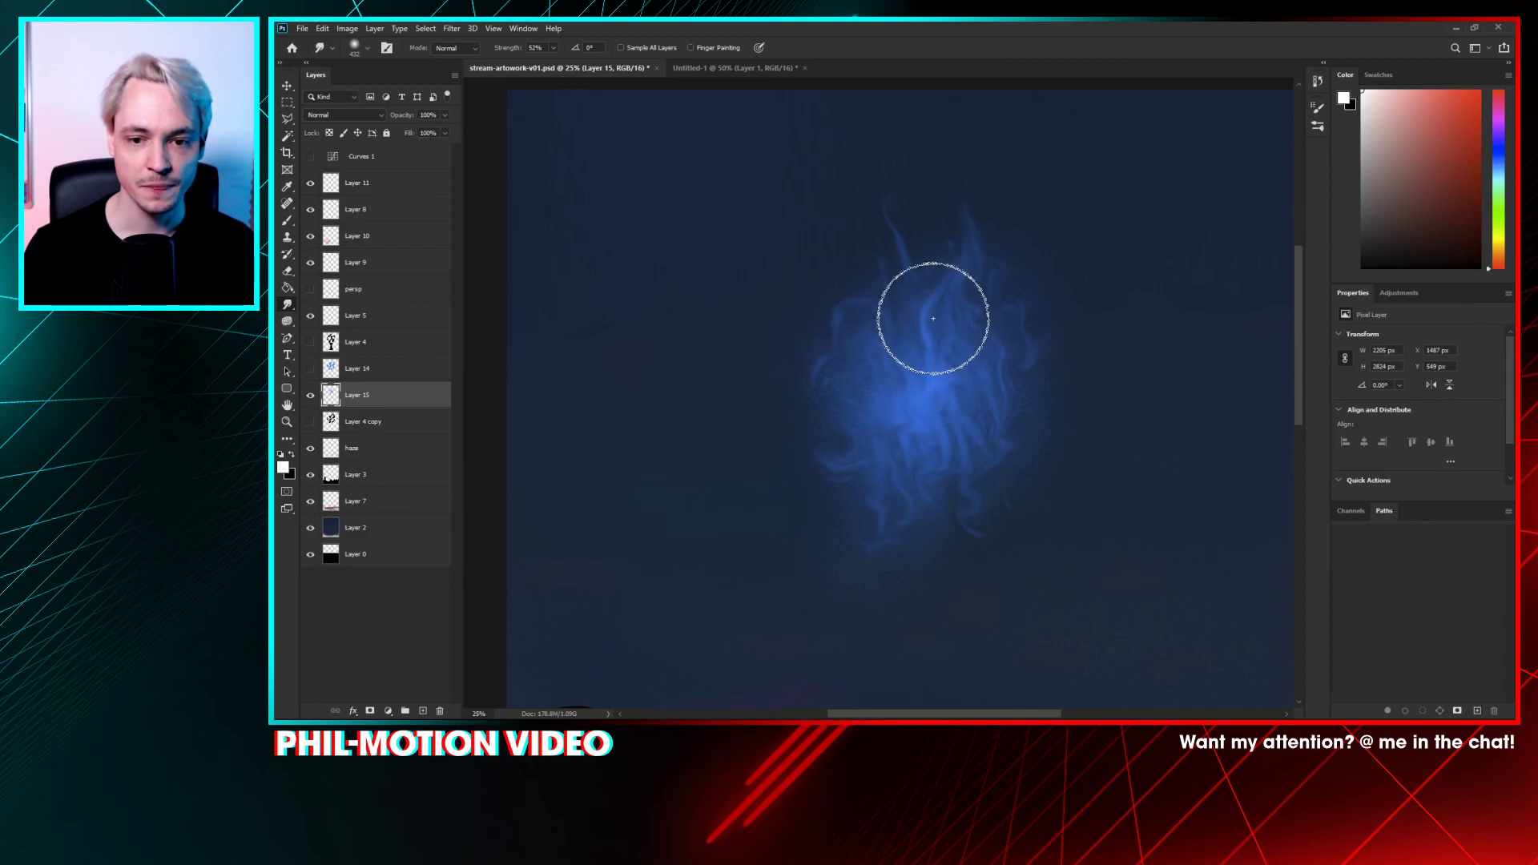
- Reduce the smudge brush size, refine the upper wisps, and undo the sweeping smudge across the glow's center
right_click(961, 293)
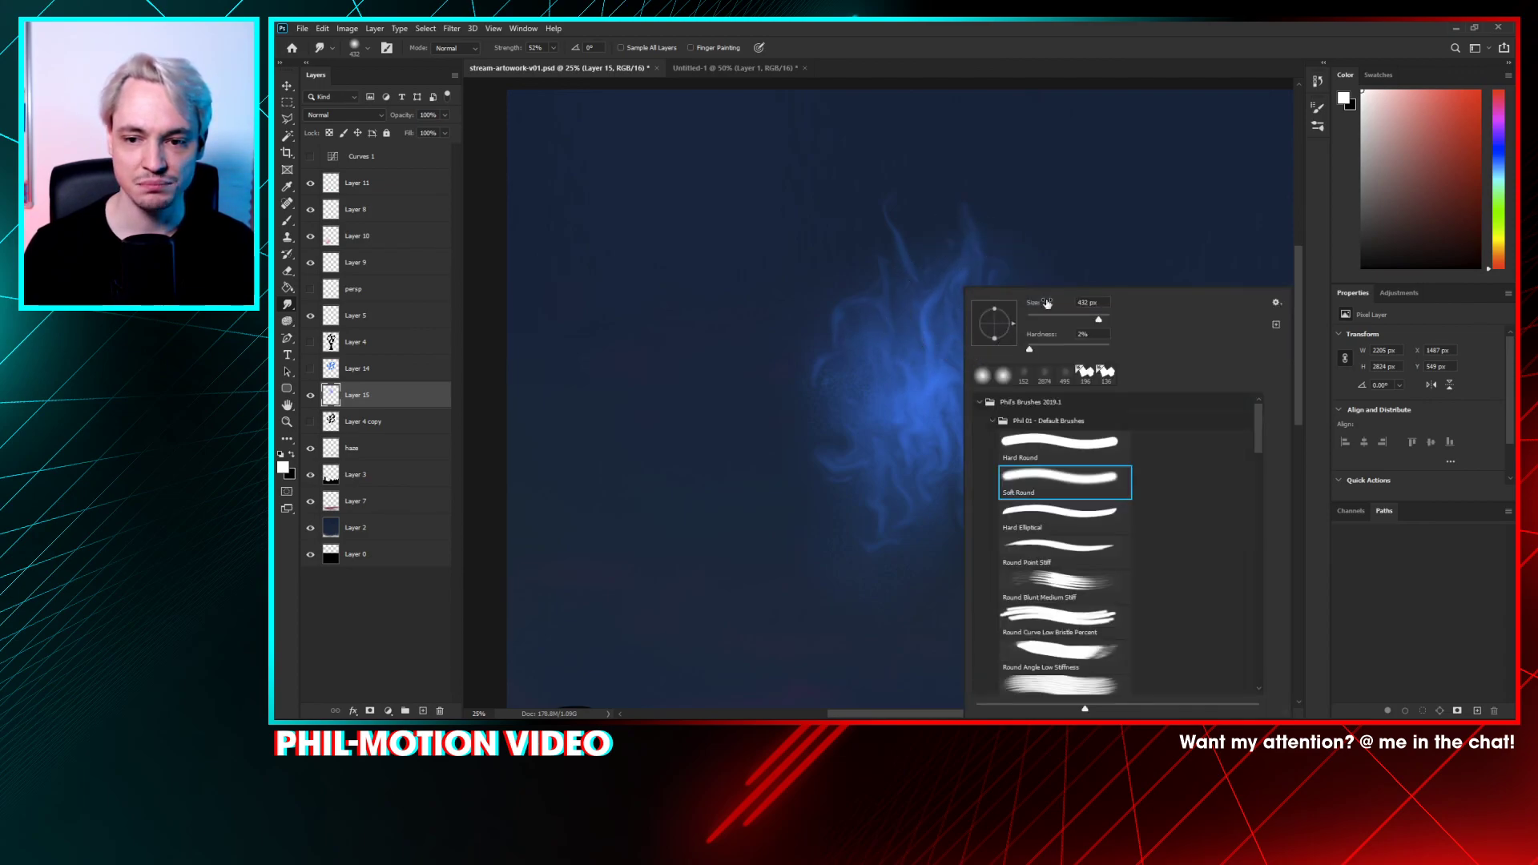
click(989, 220)
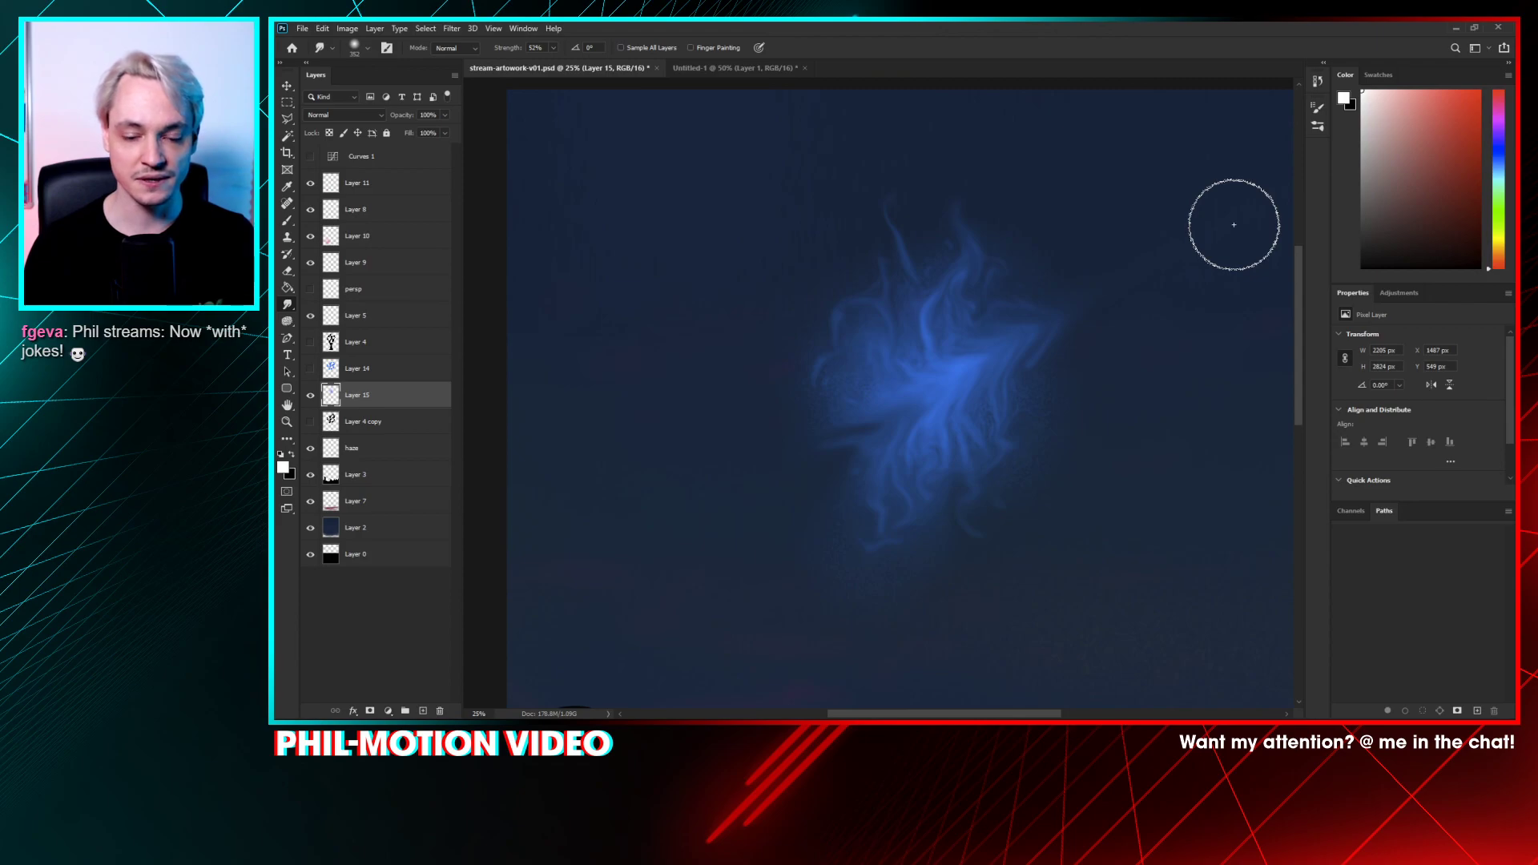
key(ctrl+z)
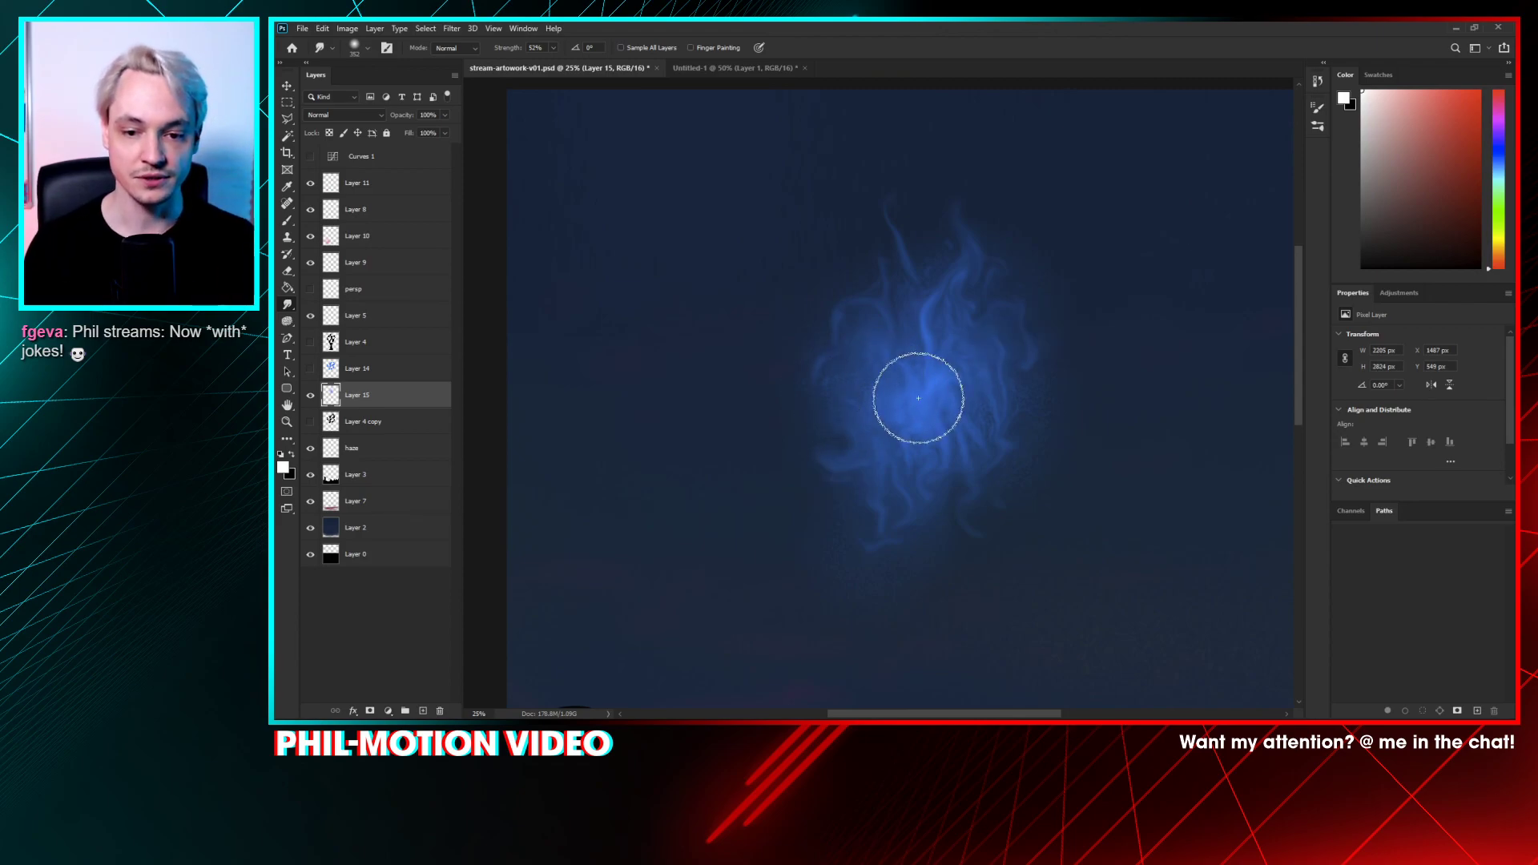
- Compare the artwork with and without the Layer 15 glow, and add a new layer above it
click(310, 396)
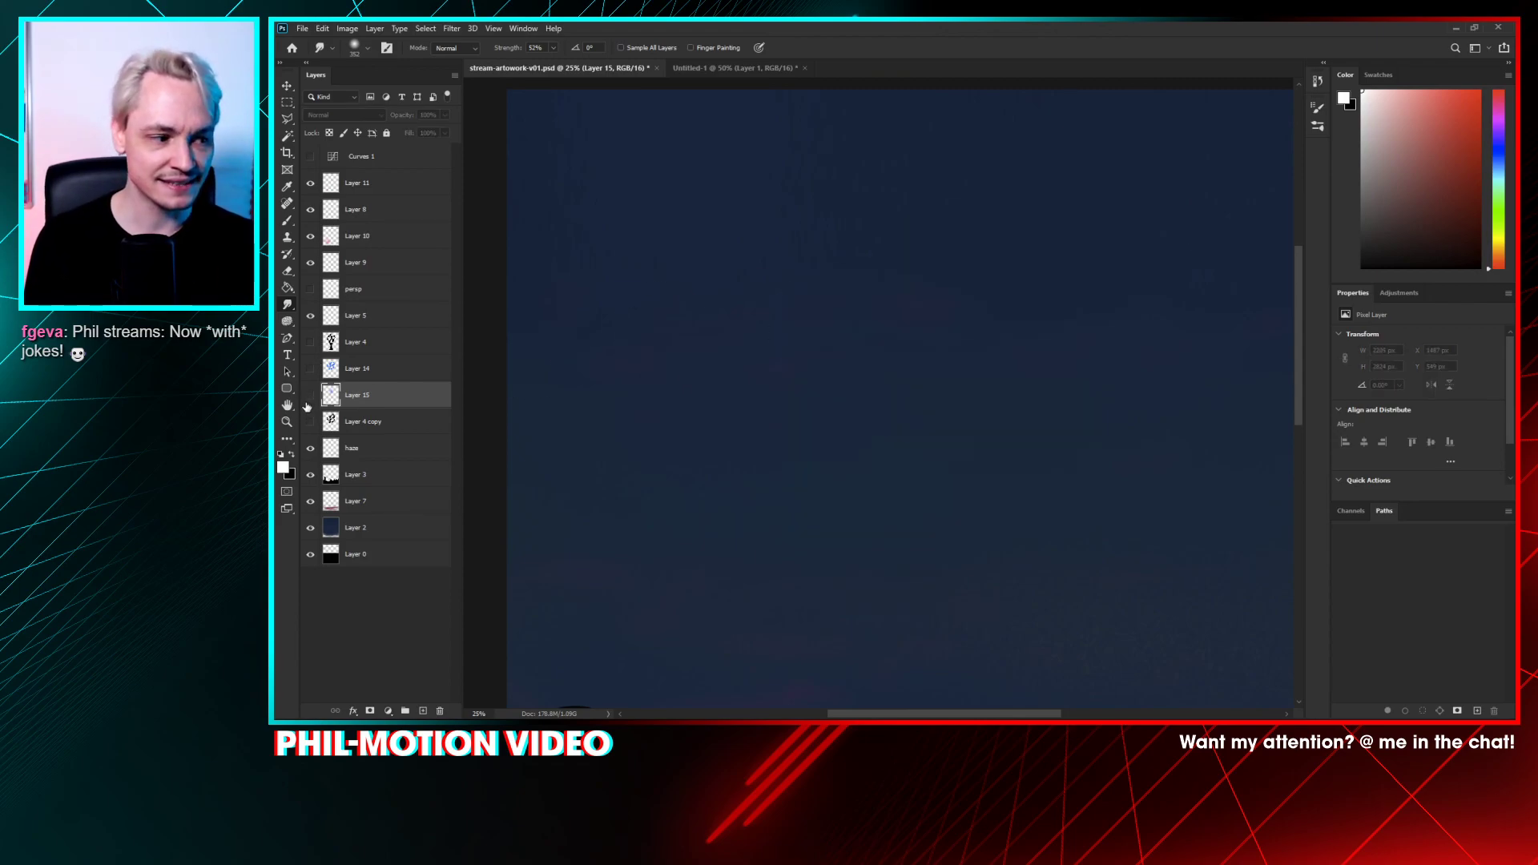
click(310, 397)
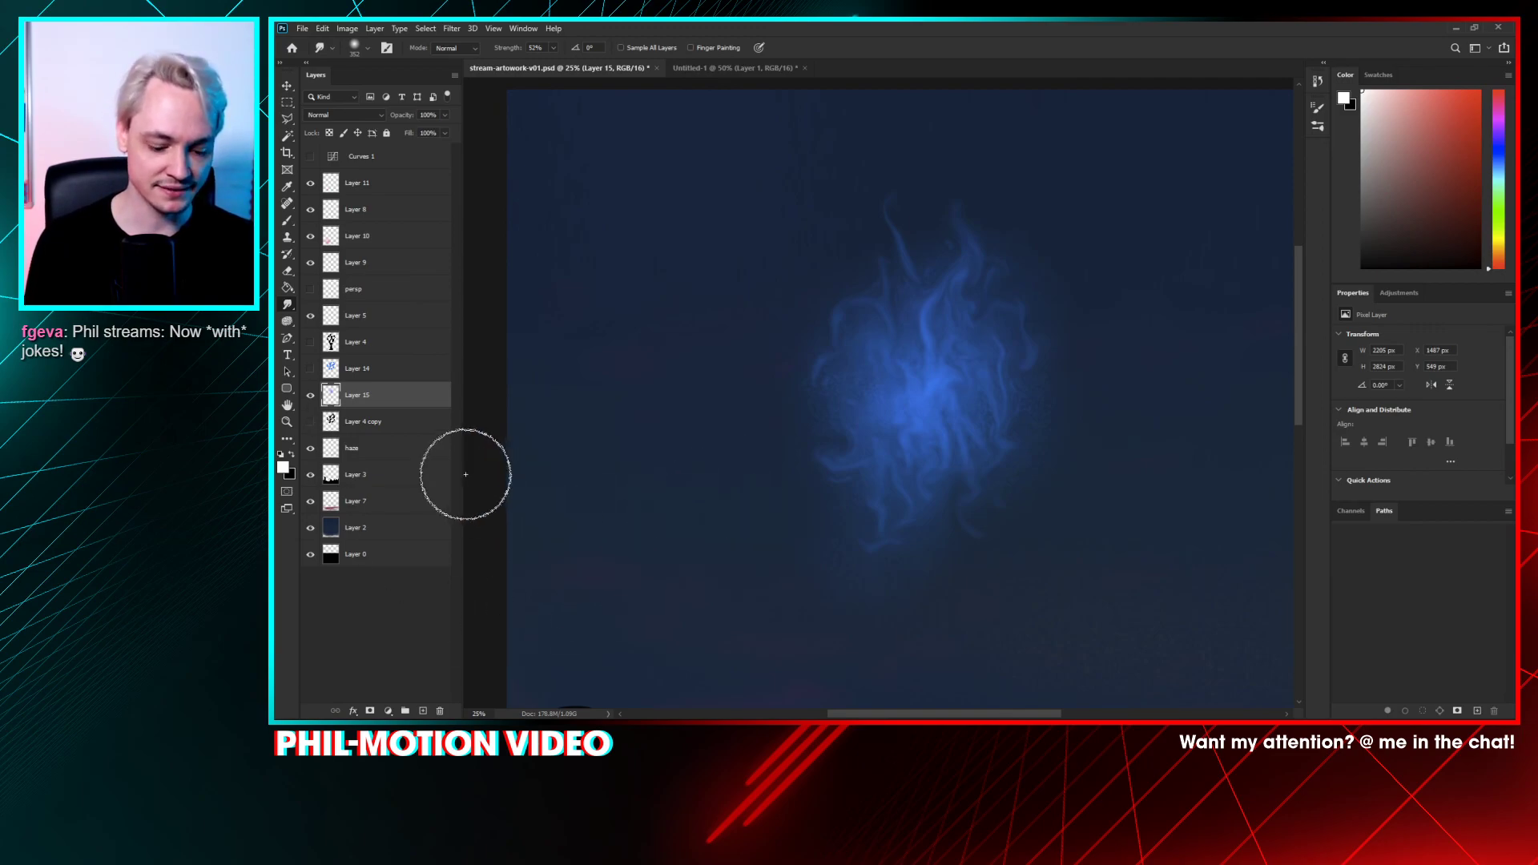
click(423, 711)
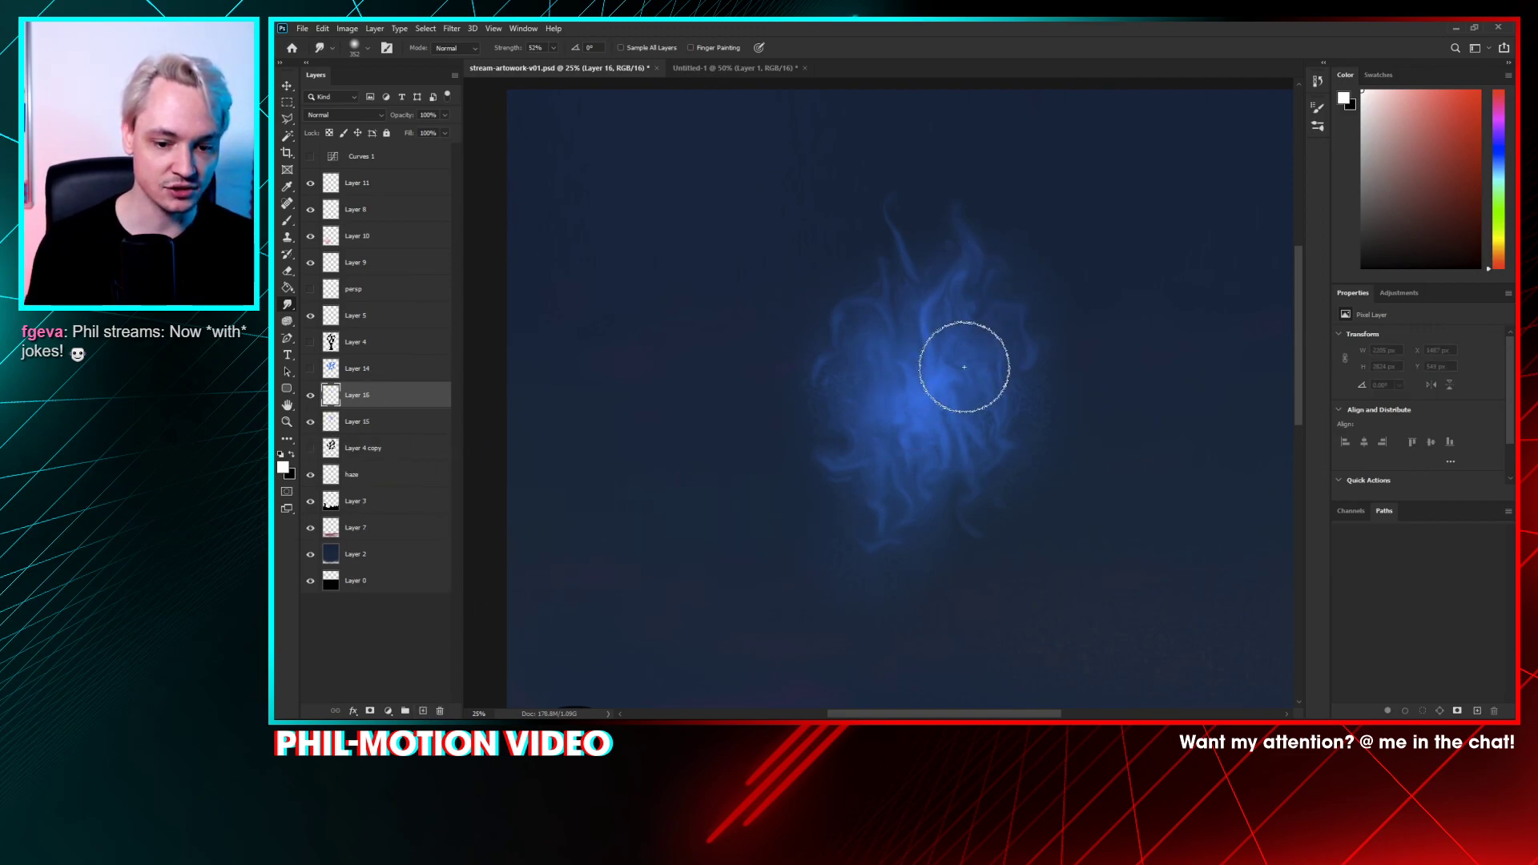
- Paint a large soft haze around the glow on Layer 16 with a textured brush and a brighter blue based on the glow's color
key(b)
alt+click(925, 390)
right_click(931, 293)
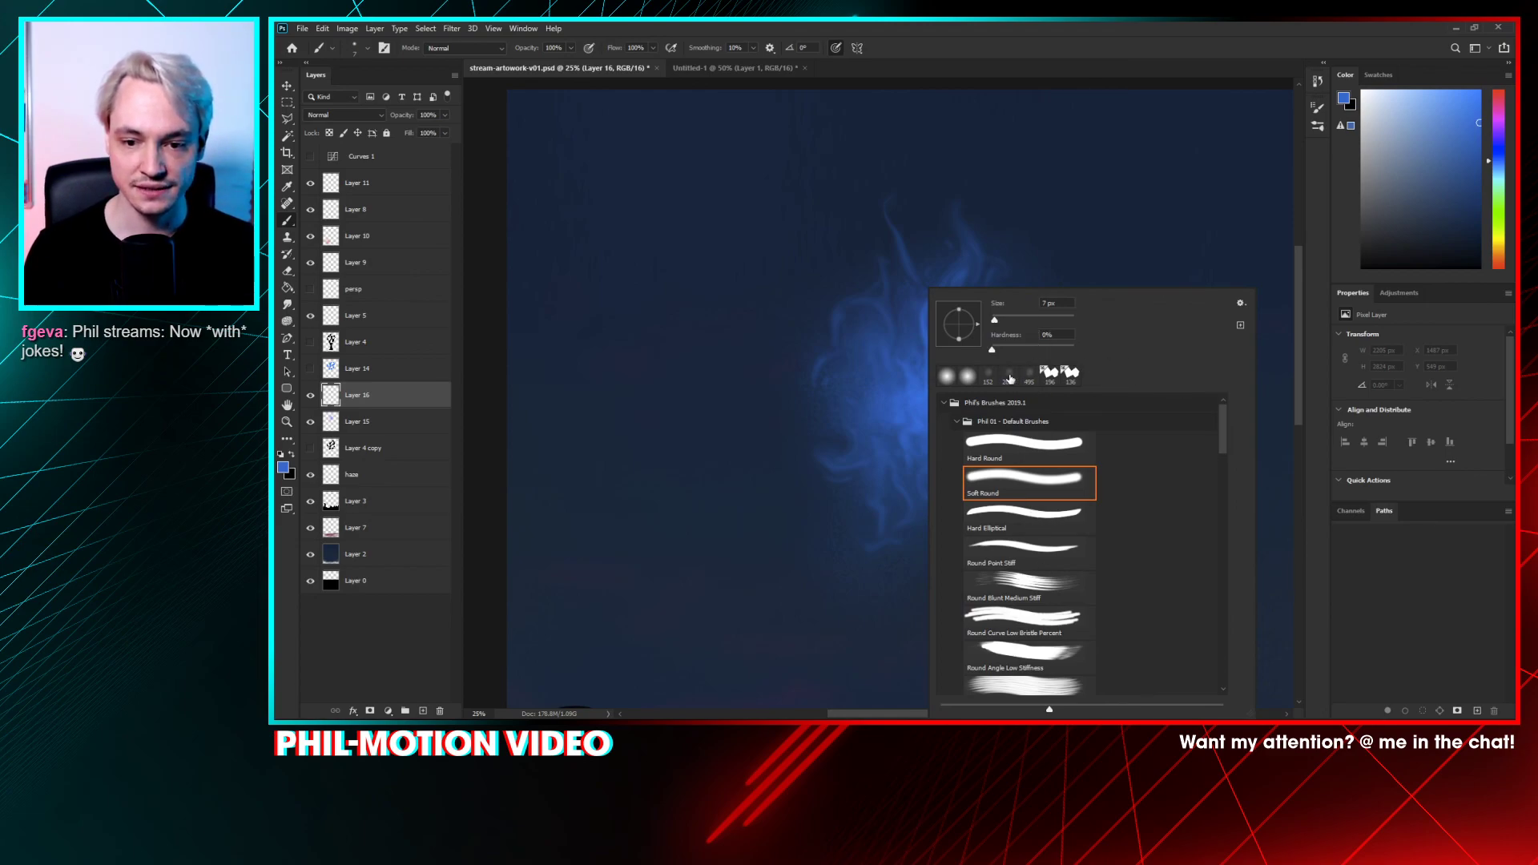
click(1009, 378)
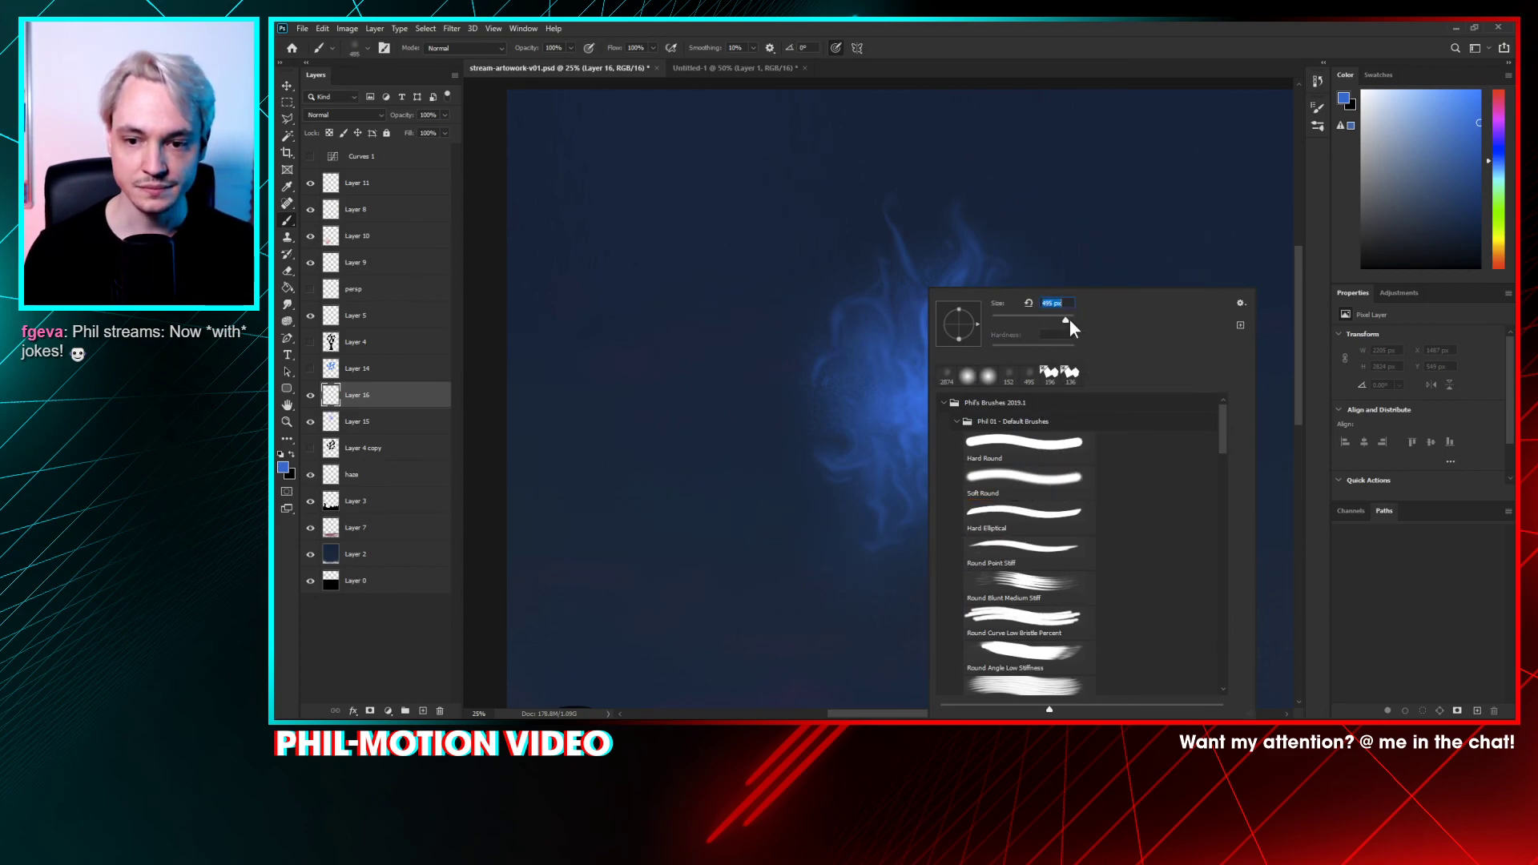
click(1069, 319)
click(1475, 119)
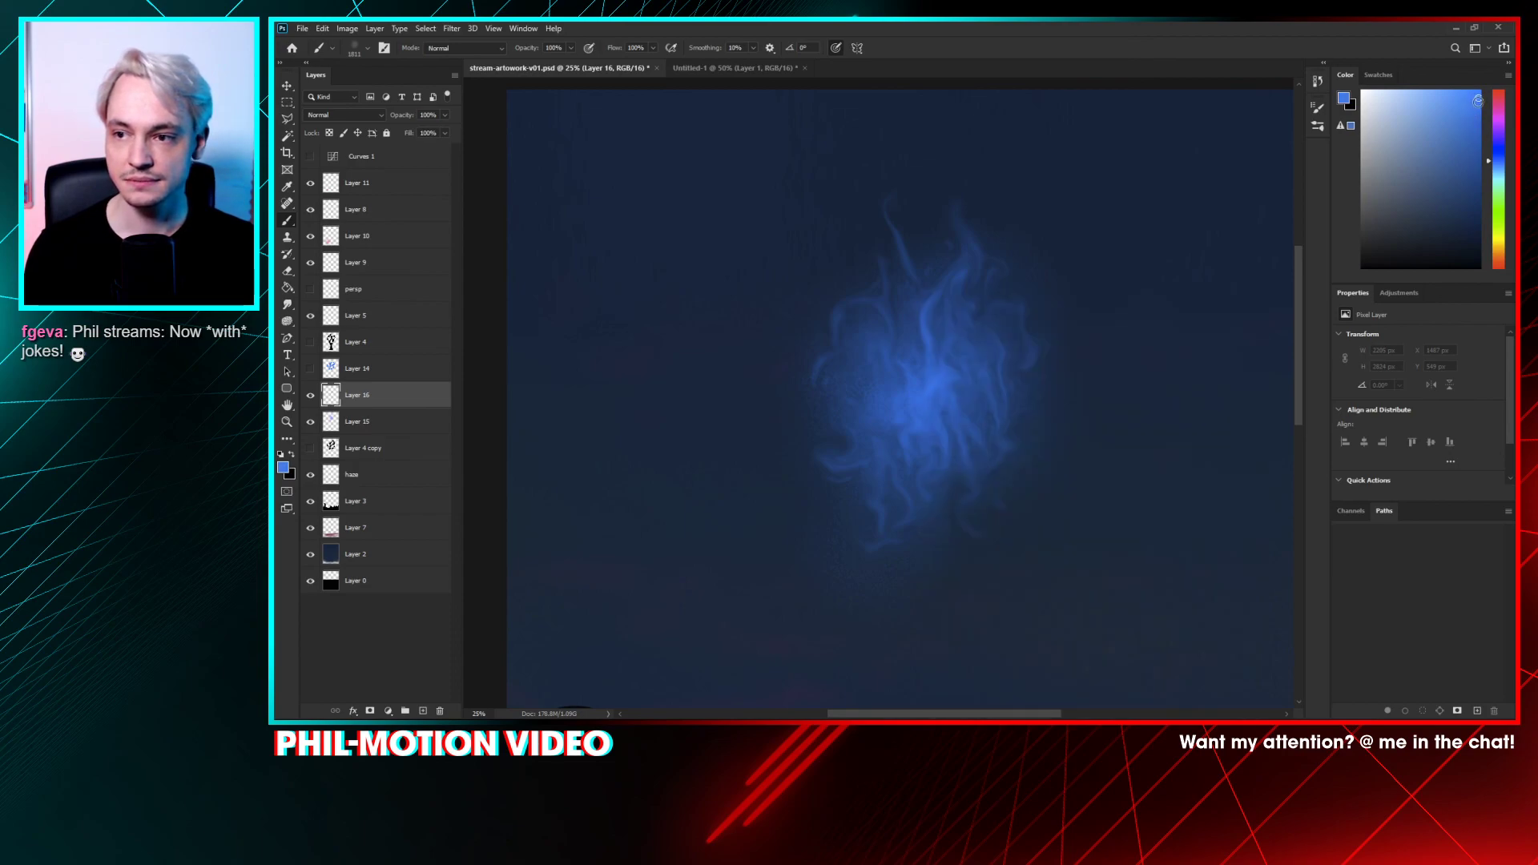
mouse_move(996, 361)
mouse_down()
mouse_move(926, 384)
mouse_move(922, 404)
mouse_move(917, 319)
mouse_move(927, 494)
mouse_move(993, 492)
mouse_move(1031, 406)
mouse_move(1014, 252)
mouse_move(947, 221)
mouse_move(854, 244)
mouse_move(856, 321)
mouse_up()
- Reduce the brush size and paint soft blue smoke wisps around the upper, side and lower edges of the glow
right_click(1065, 247)
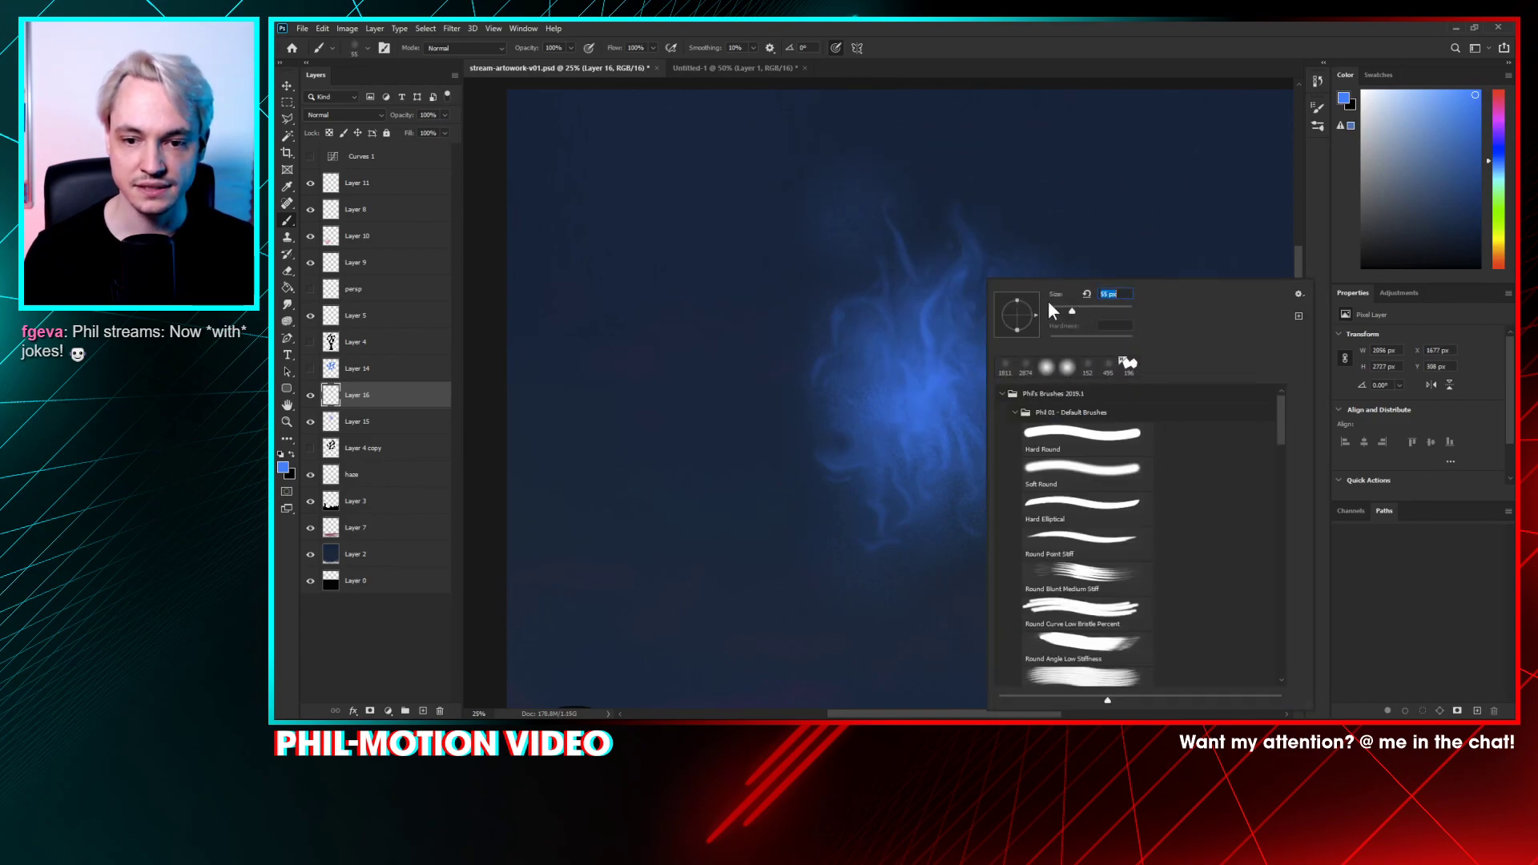
key(Return)
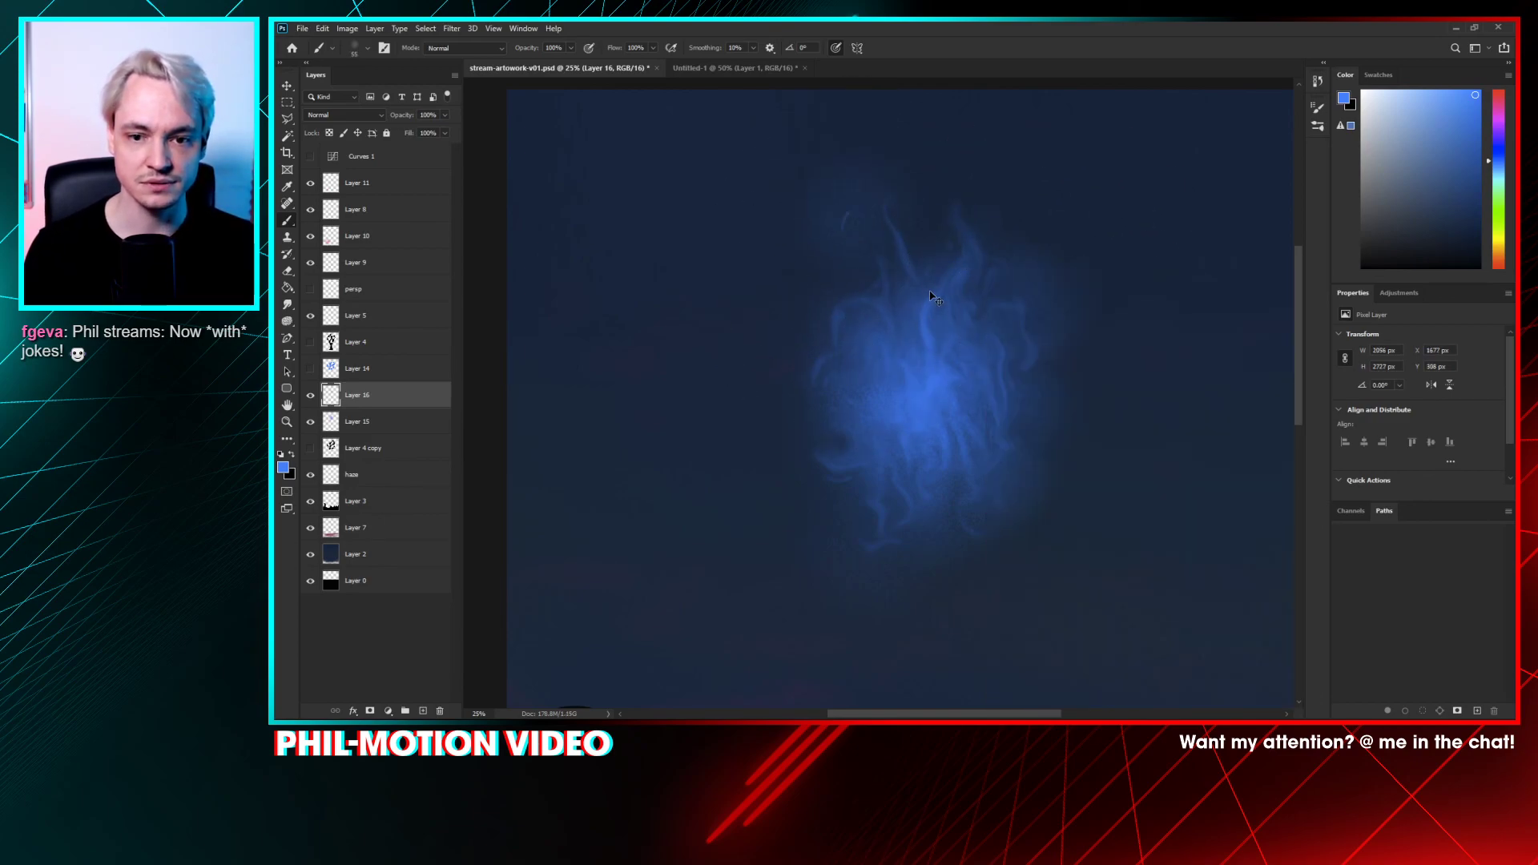
right_click(1049, 284)
drag(1034, 320, 1074, 318)
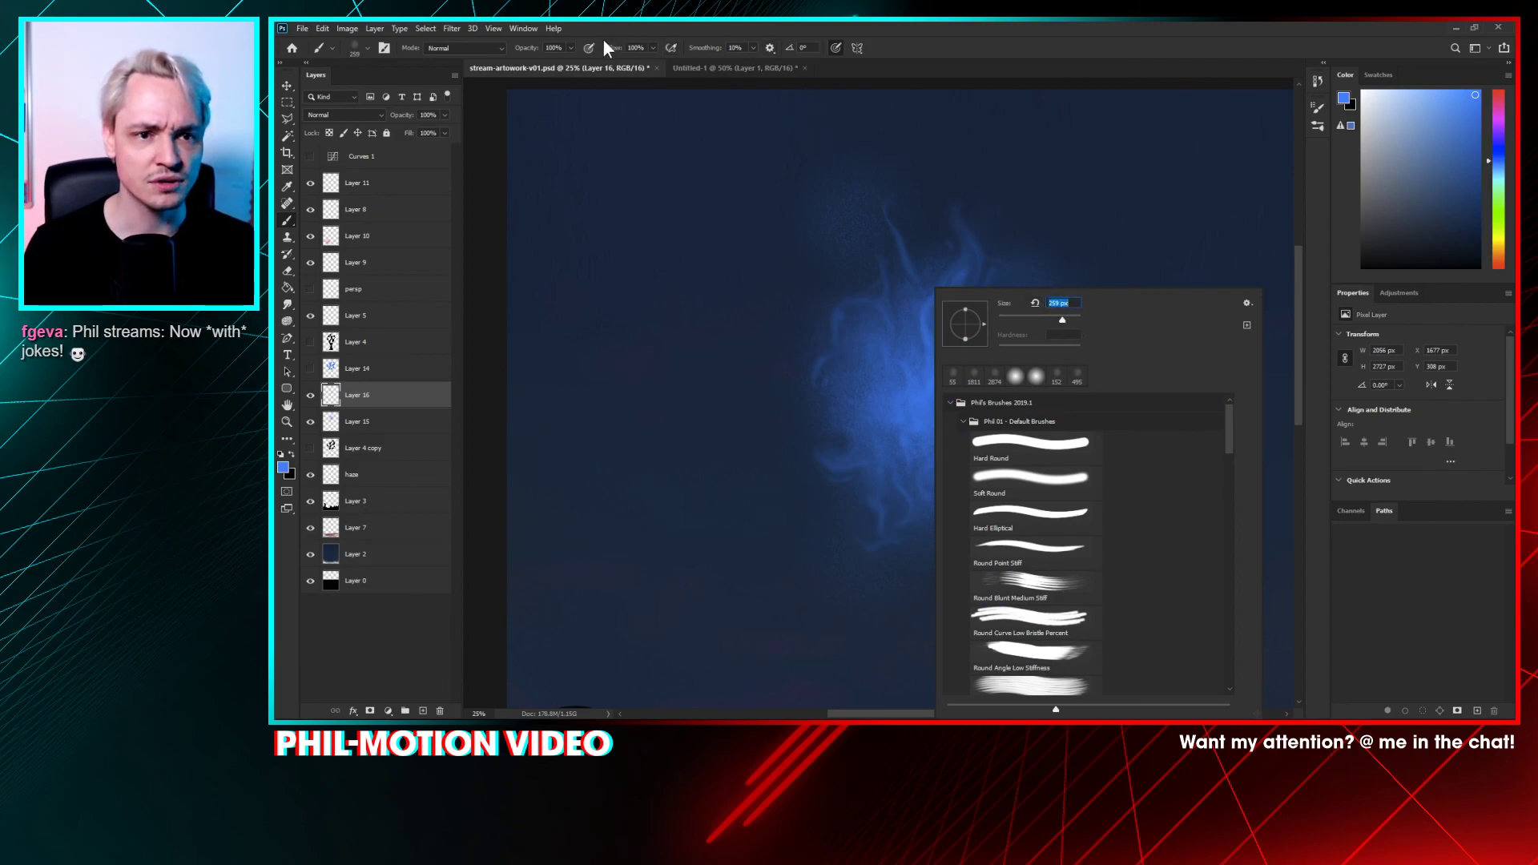
key(Return)
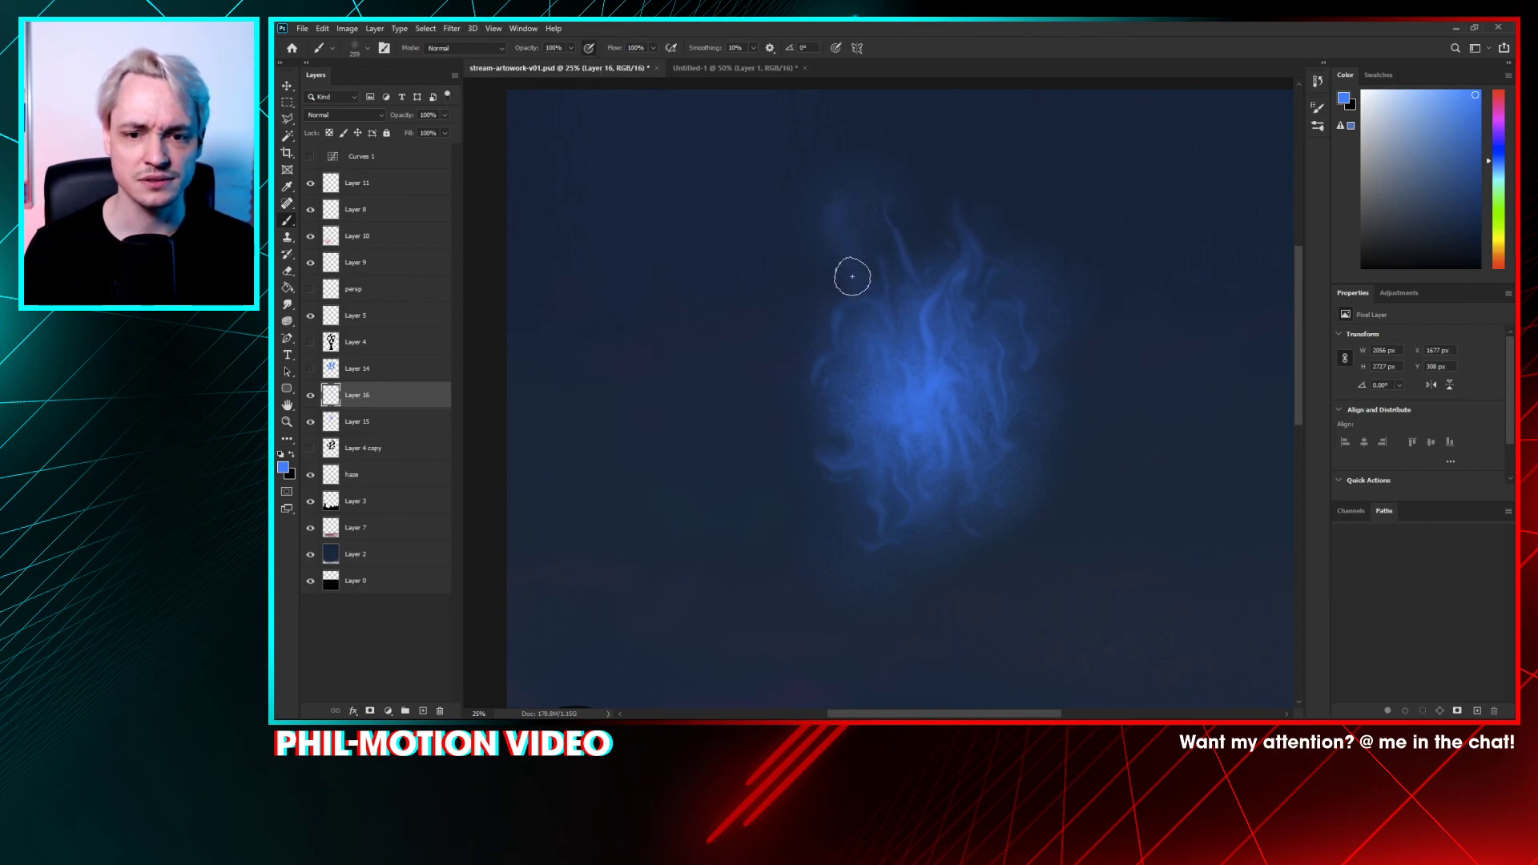
mouse_move(887, 301)
mouse_down()
mouse_move(917, 163)
mouse_move(908, 305)
mouse_move(1004, 208)
mouse_move(982, 183)
mouse_up()
drag(1031, 401, 1017, 252)
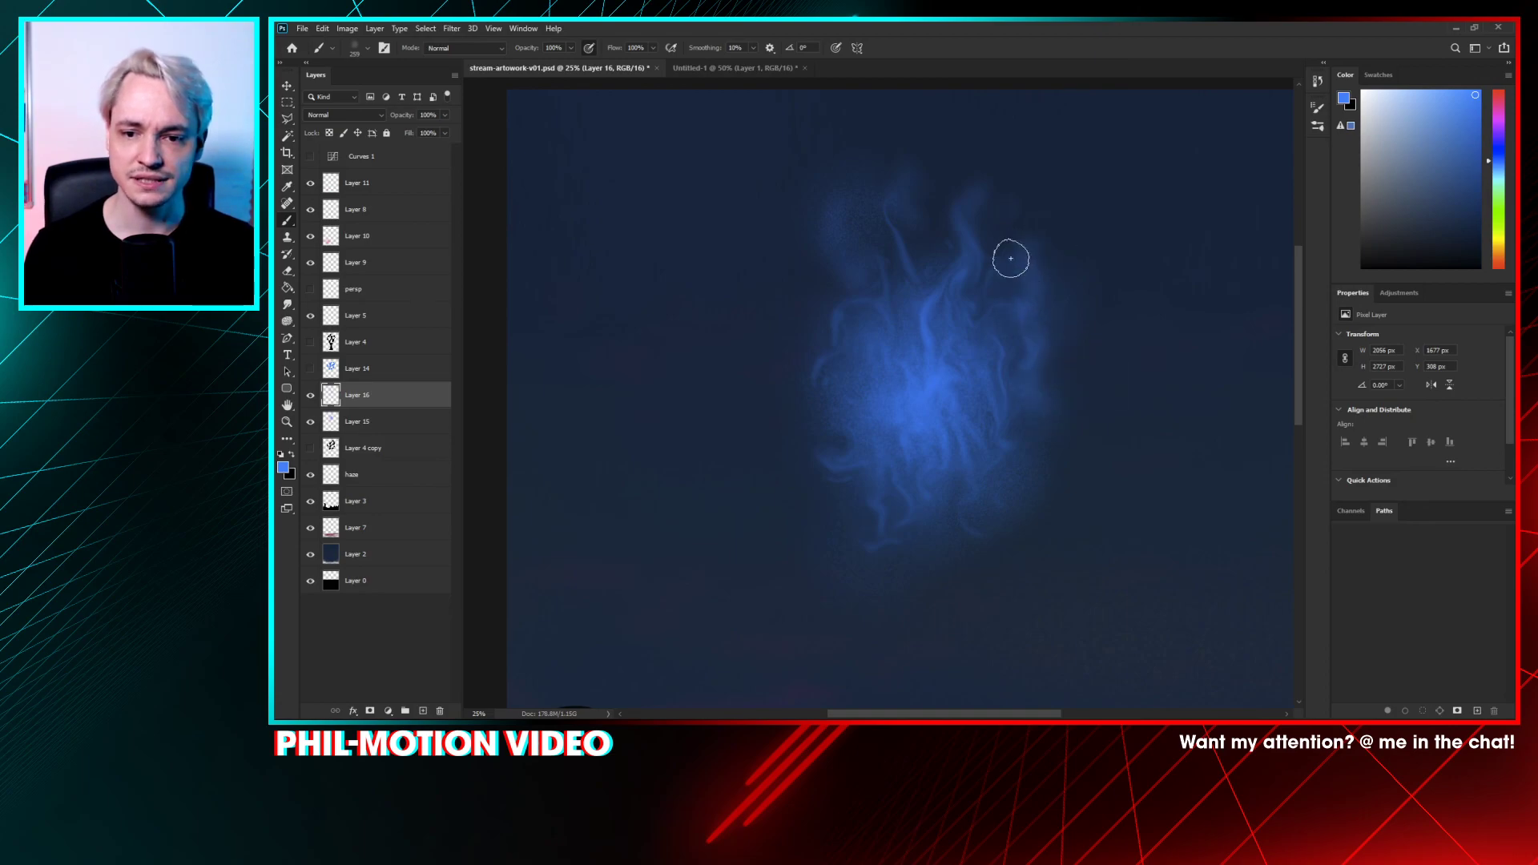
mouse_move(1013, 460)
mouse_down()
mouse_move(1009, 392)
mouse_move(1064, 323)
mouse_move(941, 368)
mouse_move(1073, 343)
mouse_move(1104, 291)
mouse_up()
mouse_move(879, 301)
mouse_down()
mouse_move(835, 315)
mouse_move(846, 359)
mouse_move(817, 394)
mouse_move(865, 482)
mouse_move(853, 549)
mouse_move(810, 495)
mouse_move(804, 403)
mouse_move(898, 481)
mouse_move(870, 620)
mouse_move(911, 552)
mouse_move(875, 508)
mouse_move(1025, 556)
mouse_move(972, 468)
mouse_up()
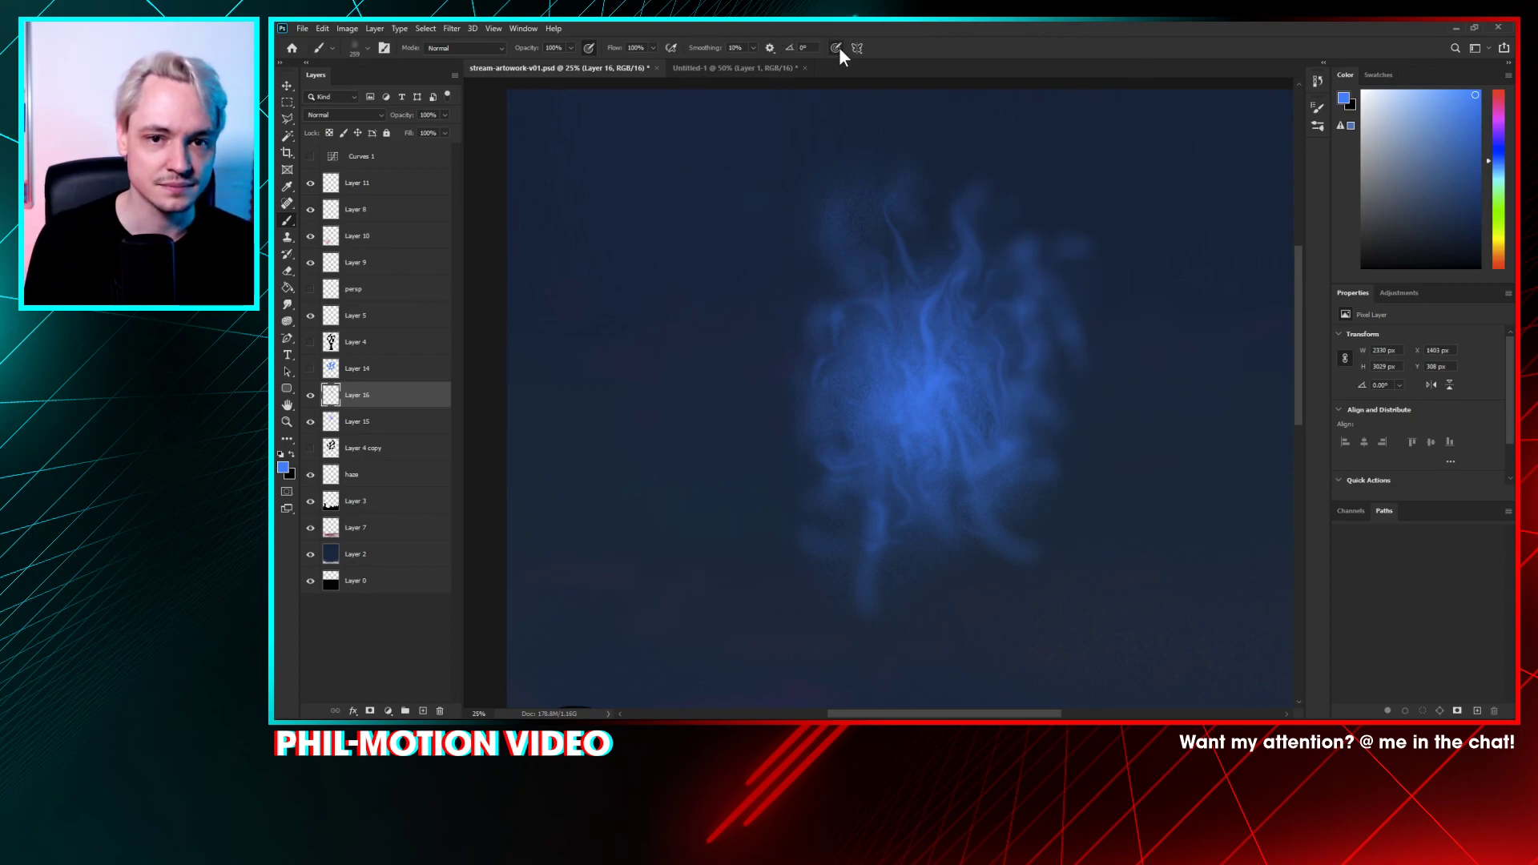
- Paint thinner curling tendrils outward from the glow's edges and check them against the whole artwork
mouse_move(1054, 248)
mouse_down()
mouse_move(1059, 196)
mouse_move(1025, 246)
mouse_move(1068, 334)
mouse_move(1054, 370)
mouse_move(1065, 284)
mouse_move(999, 243)
mouse_move(997, 171)
mouse_move(921, 258)
mouse_move(943, 209)
mouse_move(893, 175)
mouse_move(892, 272)
mouse_move(844, 260)
mouse_move(900, 212)
mouse_move(831, 213)
mouse_move(858, 248)
mouse_move(828, 287)
mouse_move(782, 255)
mouse_move(845, 322)
mouse_move(792, 330)
mouse_move(758, 294)
mouse_move(839, 286)
mouse_move(882, 325)
mouse_move(797, 412)
mouse_move(775, 526)
mouse_move(810, 445)
mouse_move(802, 416)
mouse_move(830, 511)
mouse_move(791, 546)
mouse_move(838, 454)
mouse_move(874, 473)
mouse_move(864, 577)
mouse_move(923, 555)
mouse_move(904, 582)
mouse_move(1046, 509)
mouse_move(1044, 548)
mouse_move(999, 477)
mouse_move(1063, 522)
mouse_move(1023, 488)
mouse_move(1022, 553)
mouse_move(1068, 531)
mouse_move(974, 483)
mouse_move(1080, 435)
mouse_move(1059, 484)
mouse_move(1050, 376)
mouse_move(1012, 267)
mouse_move(845, 304)
mouse_move(921, 262)
mouse_move(863, 230)
mouse_move(857, 257)
mouse_move(936, 210)
mouse_move(943, 154)
mouse_move(941, 199)
mouse_move(1014, 202)
mouse_move(959, 209)
mouse_move(1000, 172)
mouse_move(939, 223)
mouse_move(920, 282)
mouse_move(863, 341)
mouse_move(852, 471)
mouse_move(757, 506)
mouse_move(777, 470)
mouse_move(790, 343)
mouse_move(797, 456)
mouse_move(850, 613)
mouse_move(786, 299)
mouse_move(773, 330)
mouse_move(843, 277)
mouse_up()
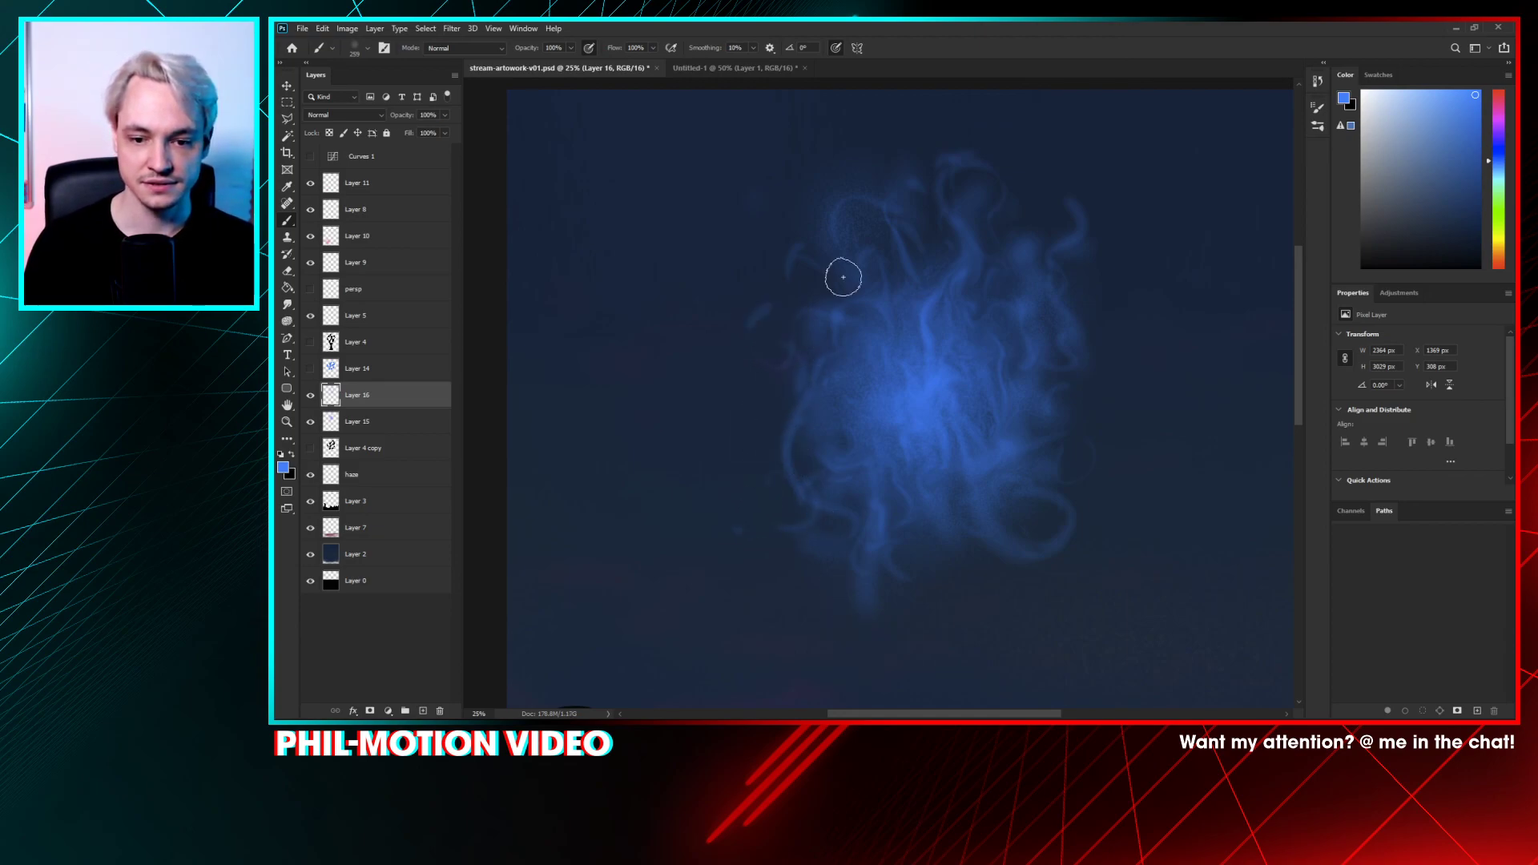
key(ctrl+minus)
key(ctrl+minus)
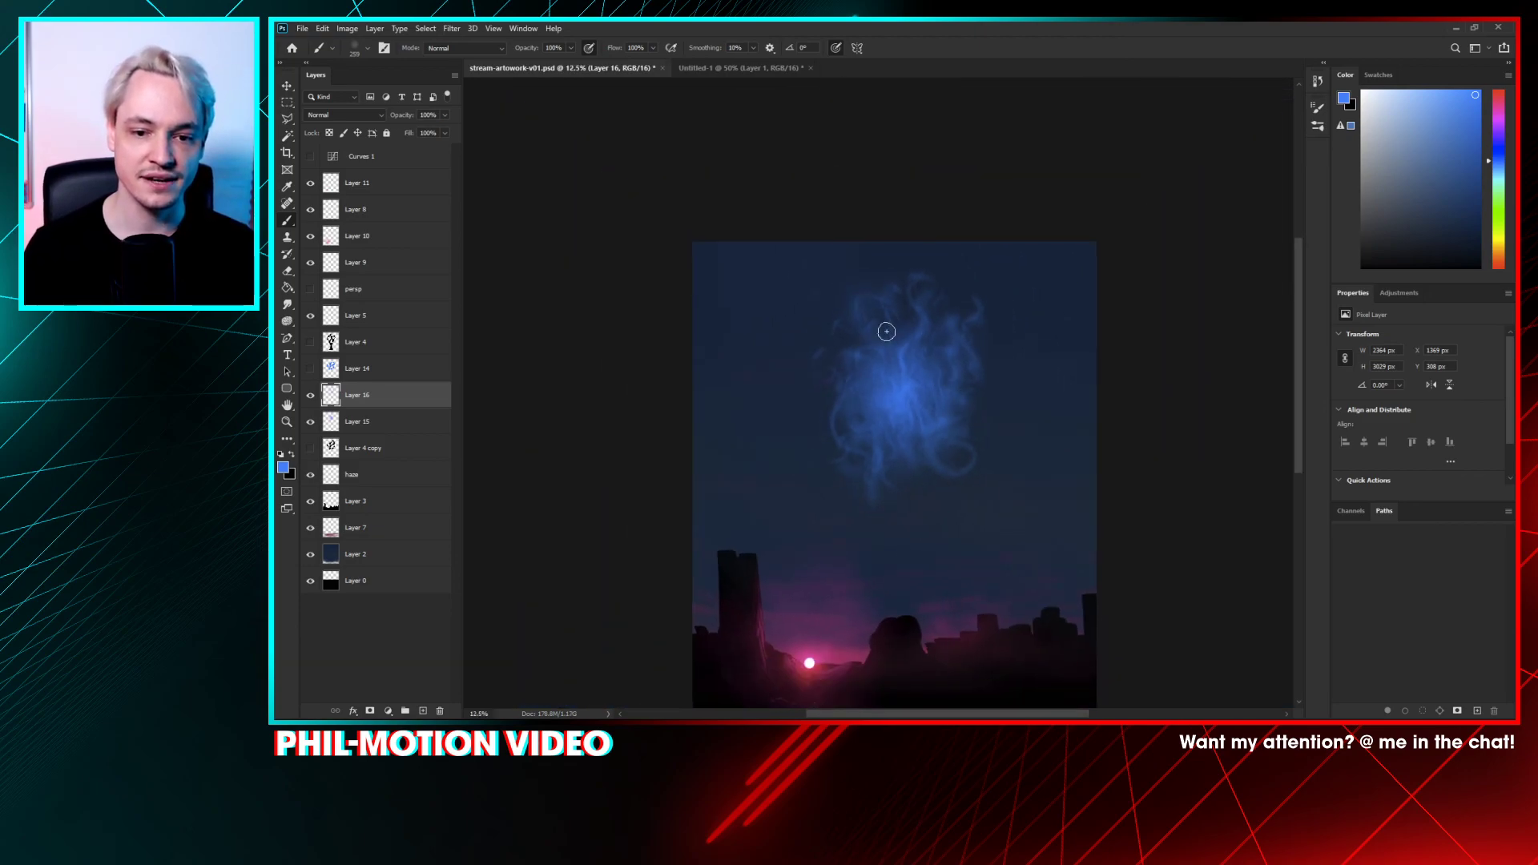
drag(852, 407, 834, 367)
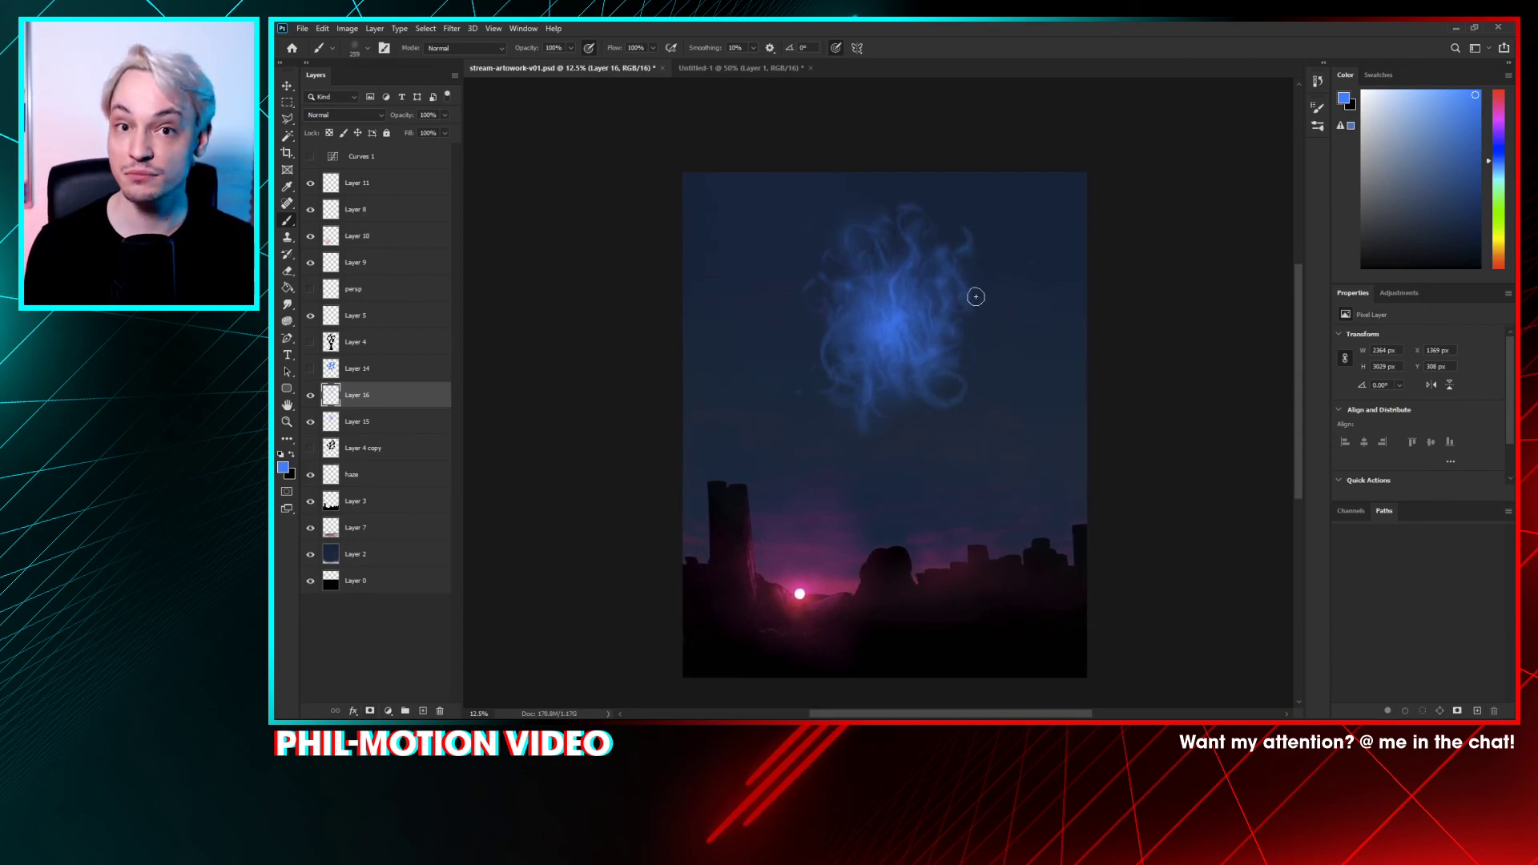
- Add a new layer and paint a bright core at the glow's center in pale blue and white
click(422, 711)
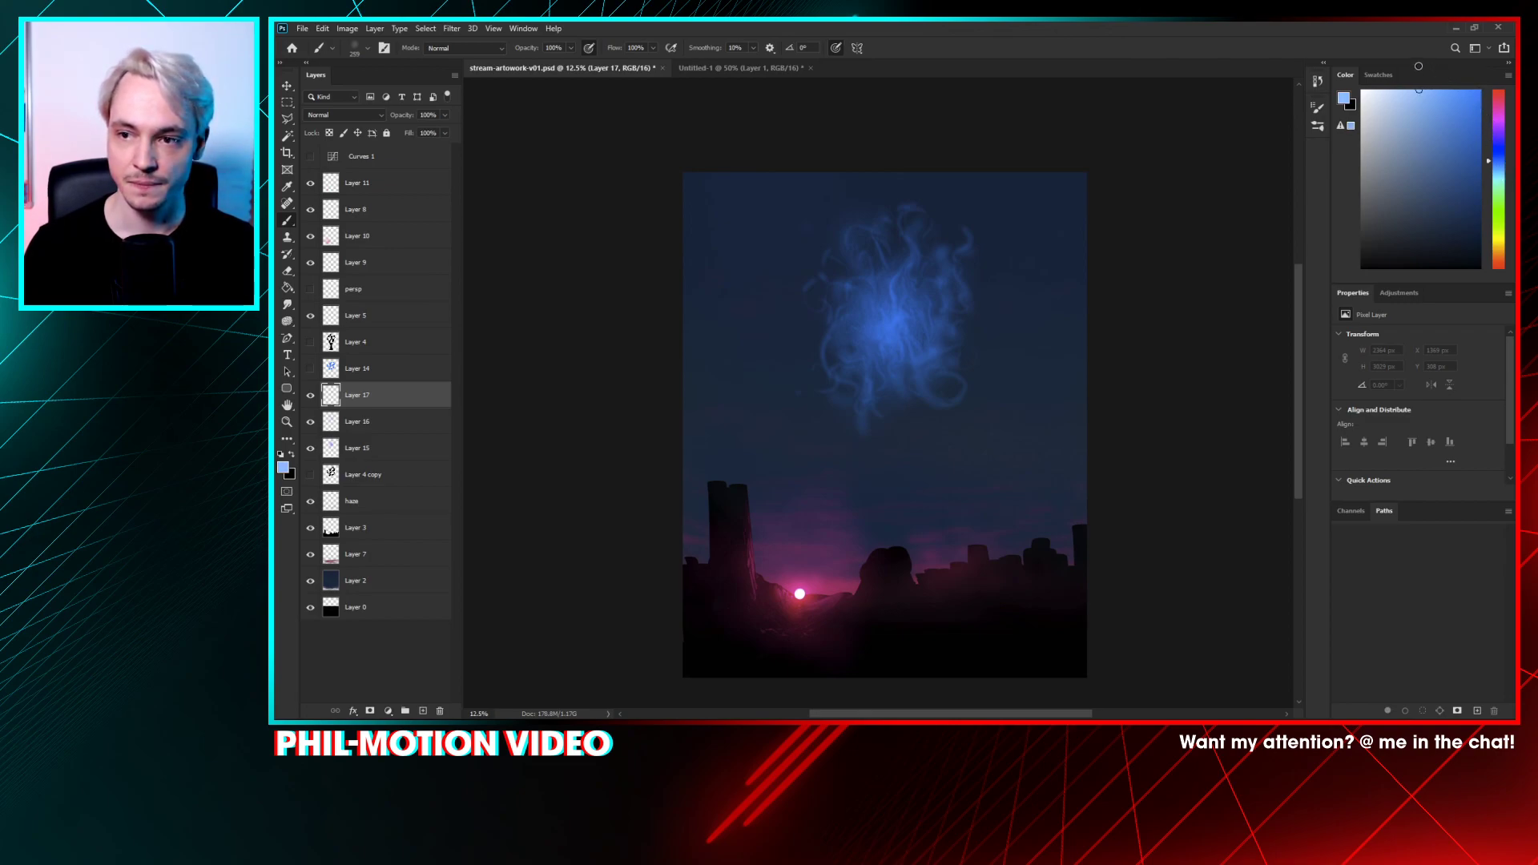
key(ctrl+plus)
key(ctrl+plus)
key(ctrl+plus)
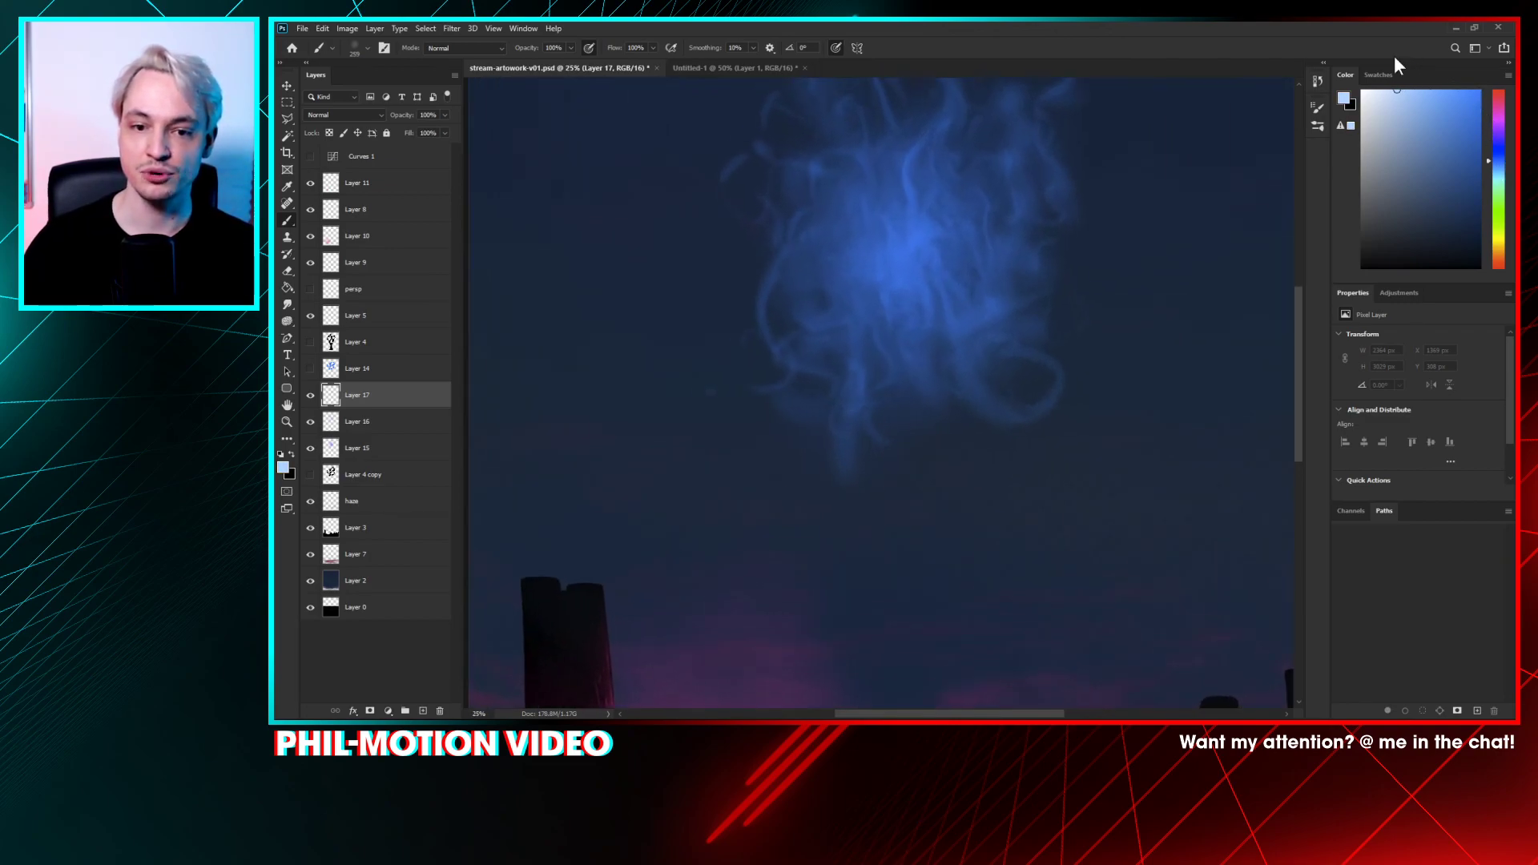
drag(877, 326, 862, 484)
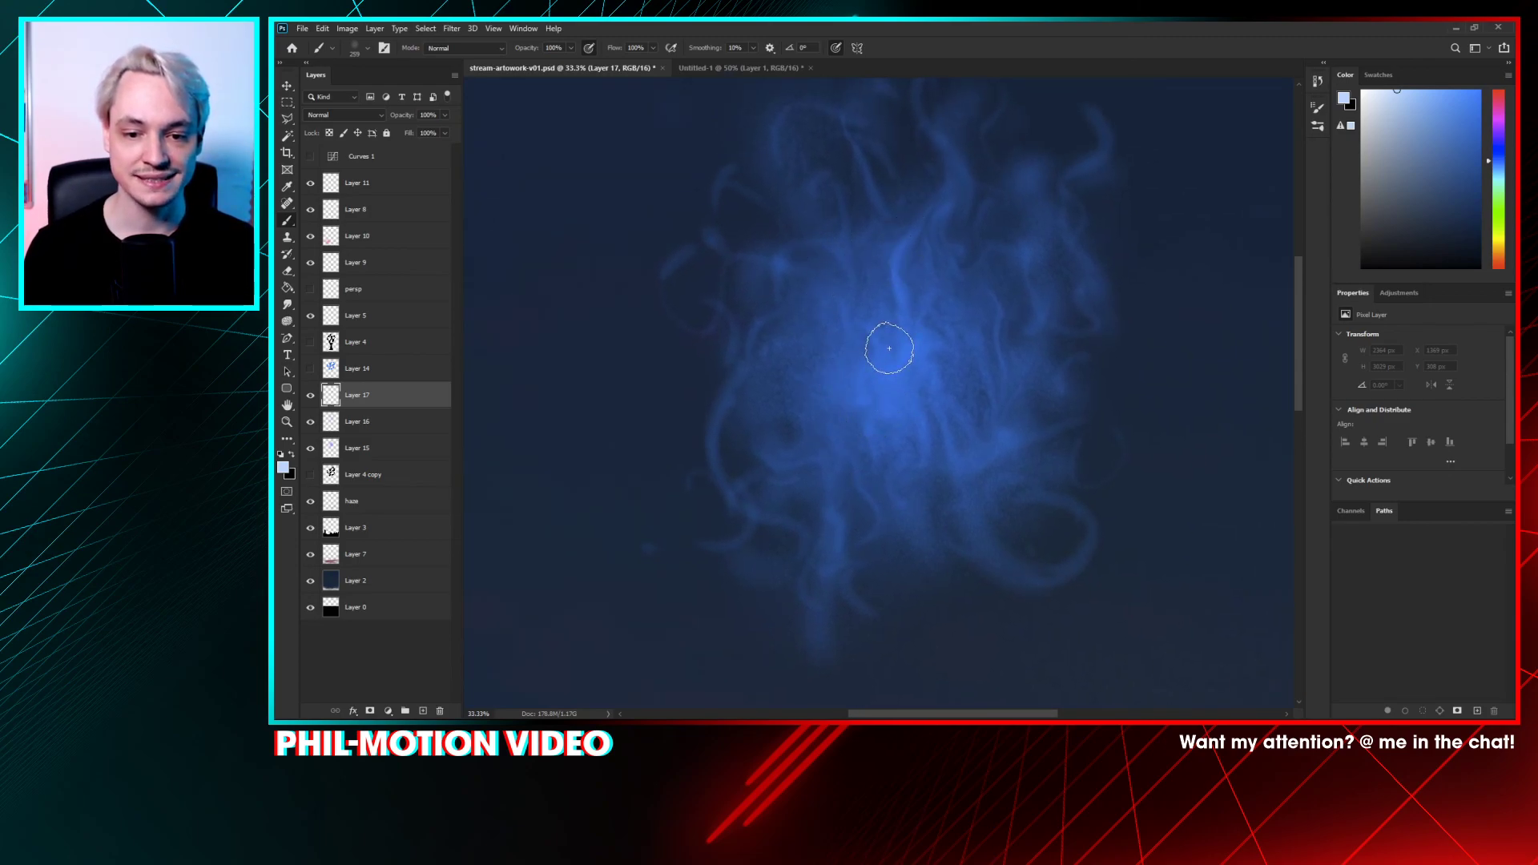
mouse_move(873, 367)
mouse_down()
mouse_move(911, 314)
mouse_move(906, 364)
mouse_move(923, 338)
mouse_move(943, 407)
mouse_move(892, 379)
mouse_move(880, 400)
mouse_move(861, 388)
mouse_move(848, 335)
mouse_move(875, 276)
mouse_move(882, 337)
mouse_move(919, 334)
mouse_move(932, 296)
mouse_move(961, 302)
mouse_move(922, 453)
mouse_move(863, 468)
mouse_move(837, 390)
mouse_move(790, 377)
mouse_move(838, 364)
mouse_move(811, 311)
mouse_move(815, 402)
mouse_move(912, 374)
mouse_move(865, 404)
mouse_up()
click(1362, 90)
mouse_move(900, 344)
mouse_down()
mouse_move(945, 372)
mouse_move(961, 332)
mouse_move(967, 450)
mouse_move(954, 258)
mouse_move(908, 330)
mouse_move(967, 319)
mouse_move(922, 342)
mouse_move(918, 306)
mouse_up()
- Brush light blue around the white core, reduce the brush size and paint thin tendrils radiating from it
click(1424, 89)
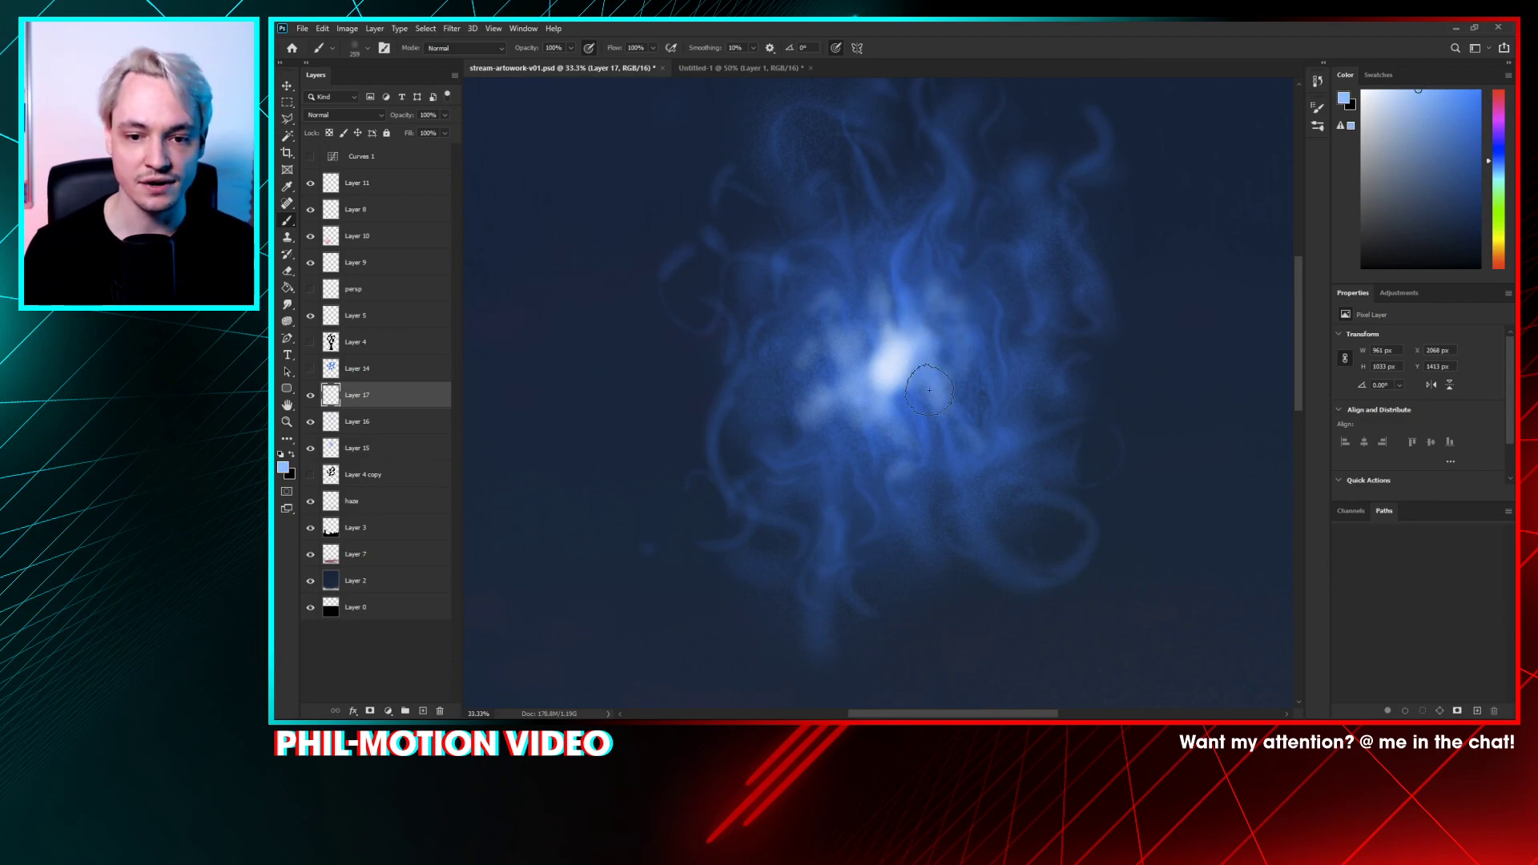
mouse_move(904, 378)
mouse_down()
mouse_move(874, 451)
mouse_move(909, 335)
mouse_move(911, 256)
mouse_move(951, 270)
mouse_move(950, 368)
mouse_move(855, 376)
mouse_move(847, 265)
mouse_move(867, 371)
mouse_move(859, 446)
mouse_move(903, 502)
mouse_move(830, 370)
mouse_move(786, 416)
mouse_move(822, 360)
mouse_move(838, 509)
mouse_move(813, 386)
mouse_move(762, 451)
mouse_up()
right_click(946, 290)
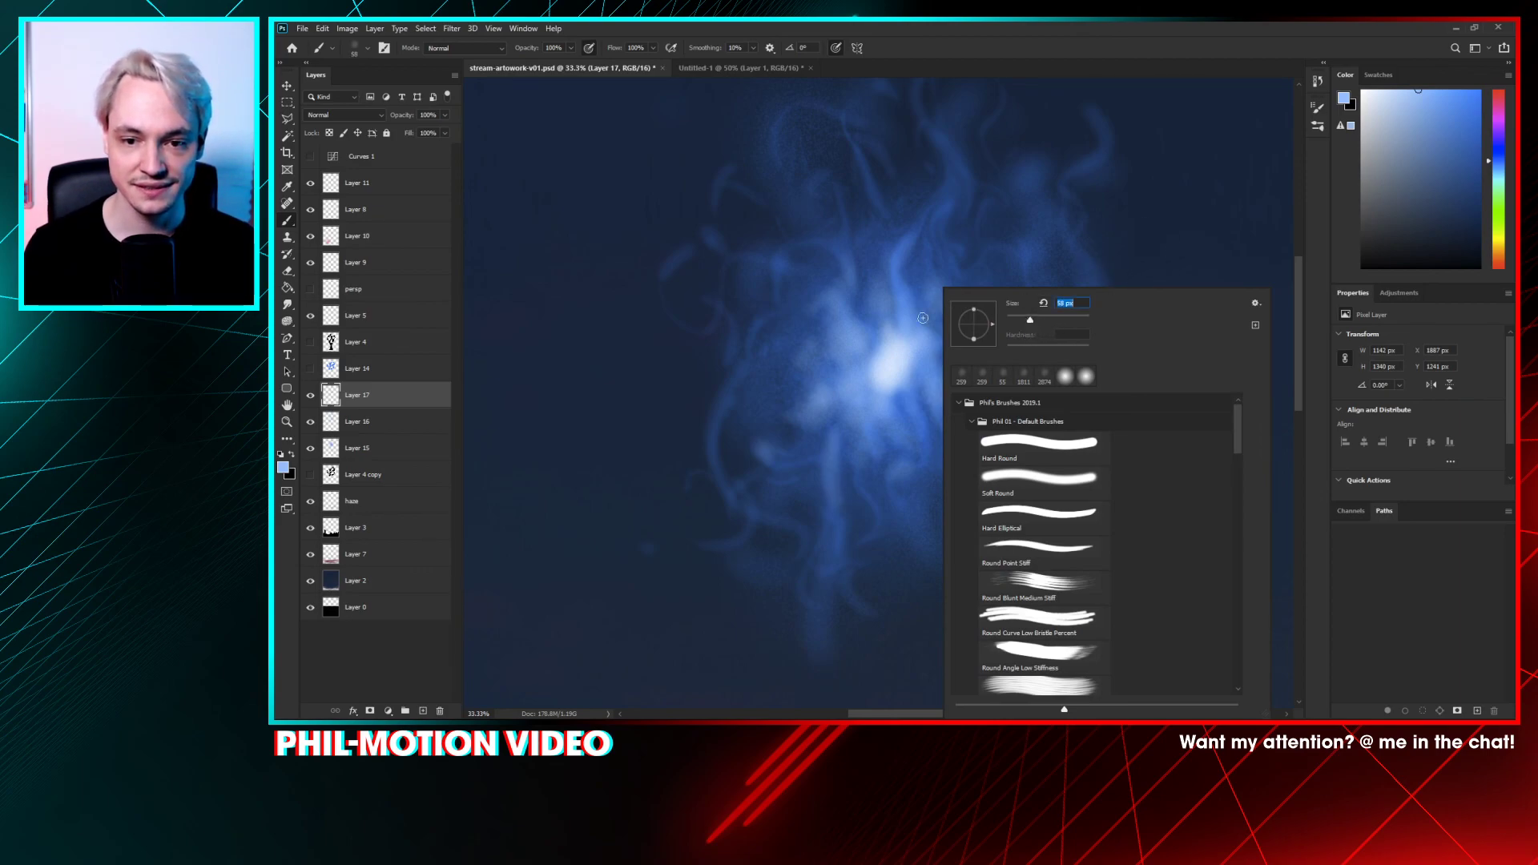
key(Return)
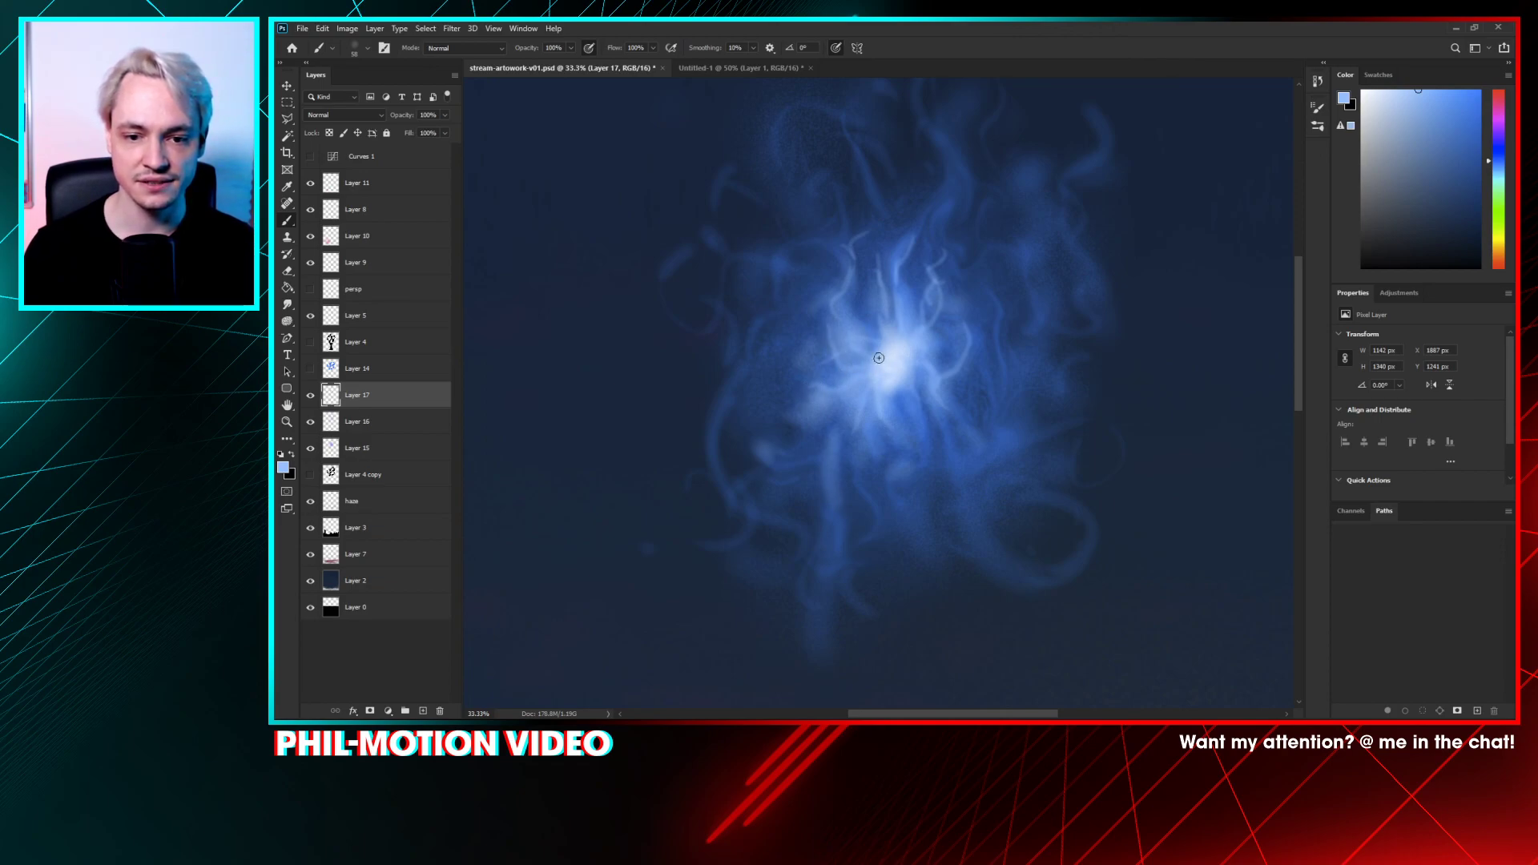
- Paint fine white highlights and short rays in the center of the glow
click(1384, 91)
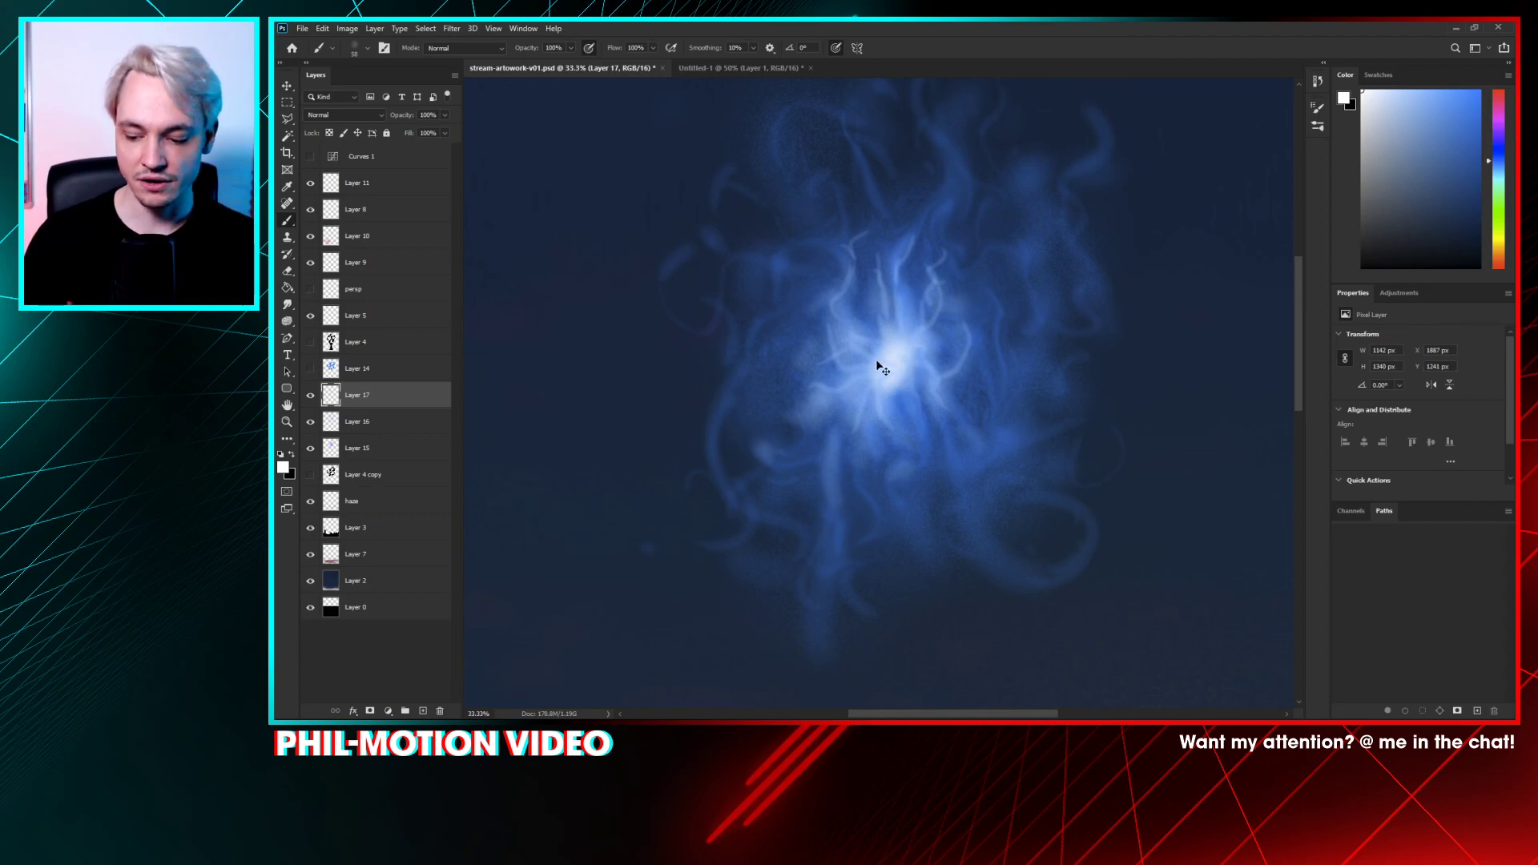
key(ctrl+plus)
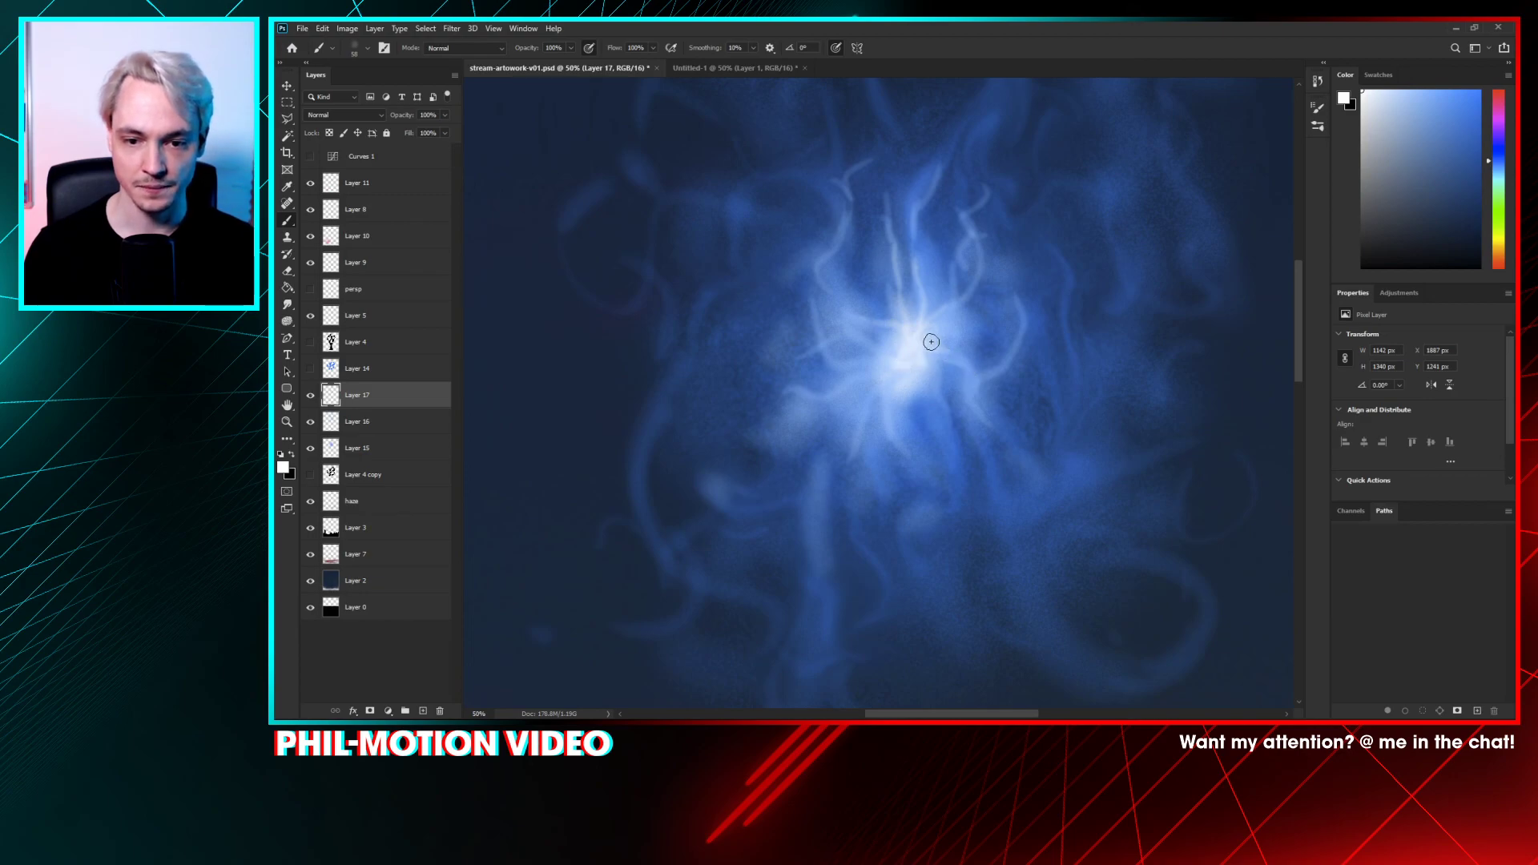
drag(927, 378, 931, 398)
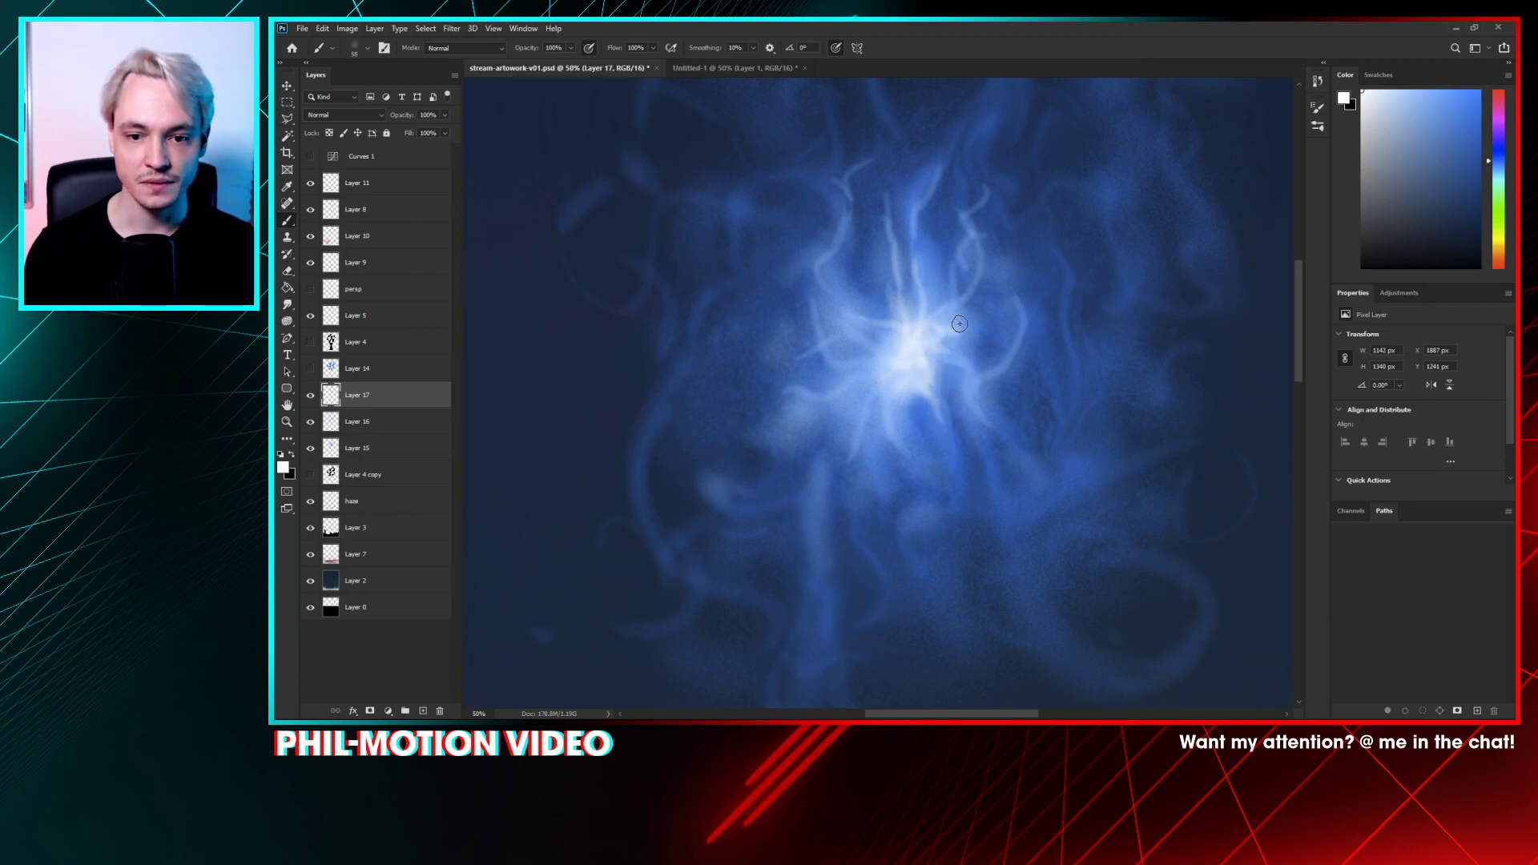
- Check the glow against the full artwork, pick a saturated blue and paint over the wisps above the core
scroll(967, 334, down, 4)
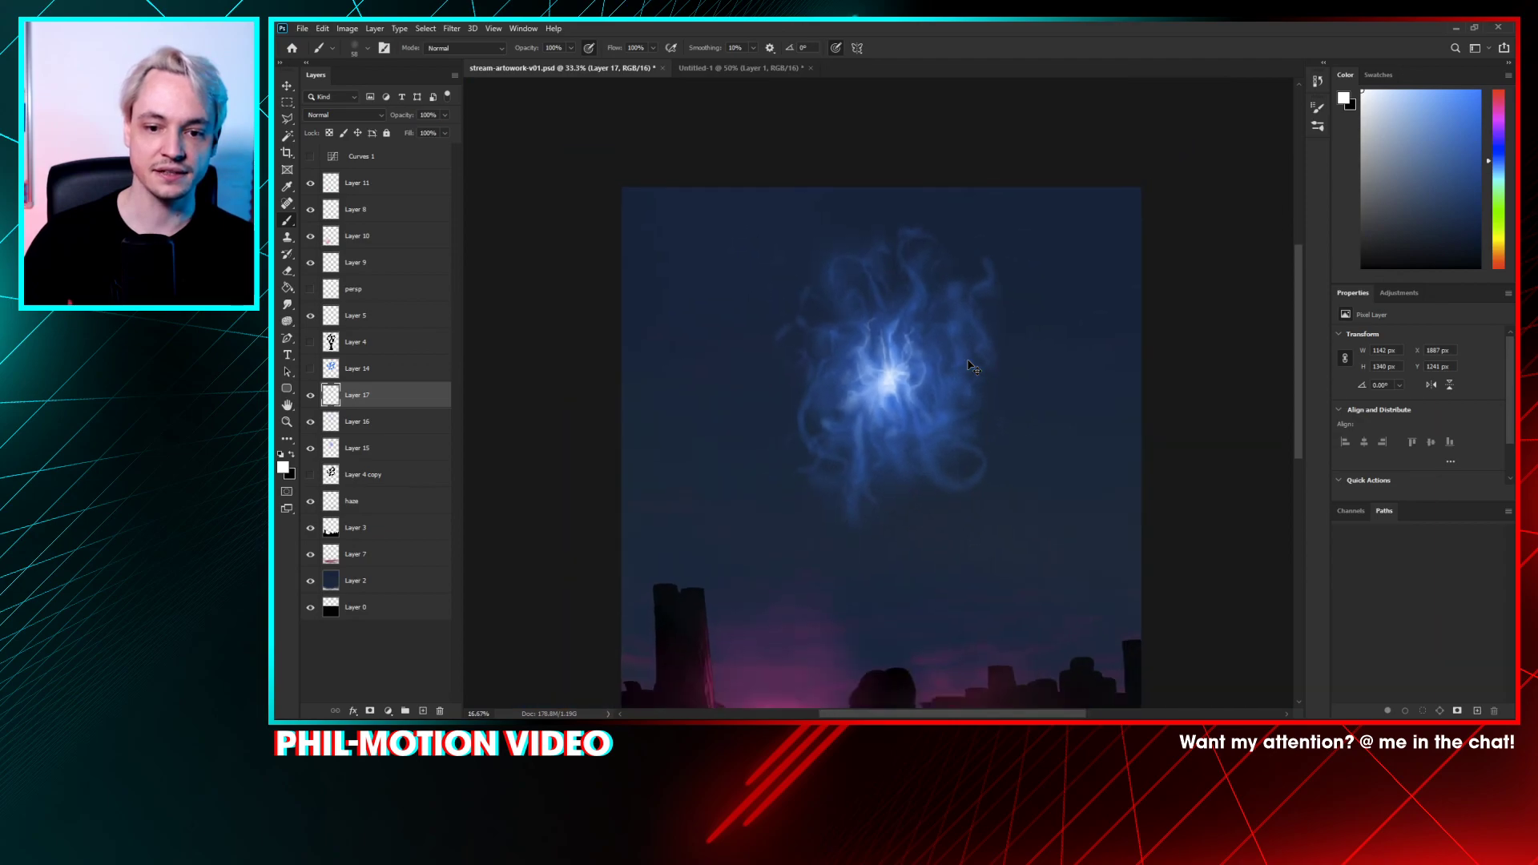
scroll(972, 366, down, 2)
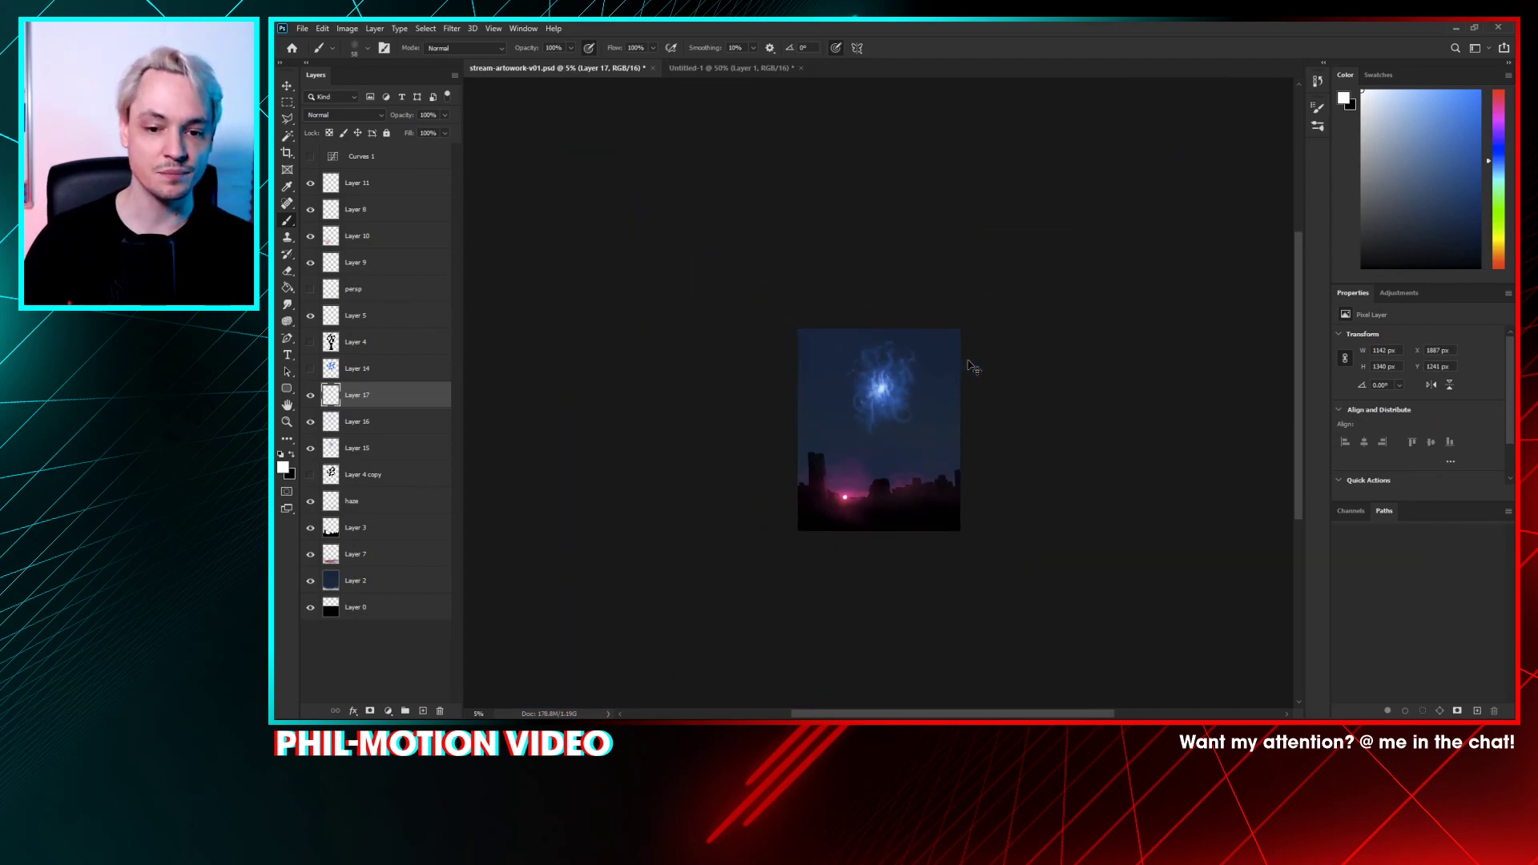
scroll(972, 367, up, 5)
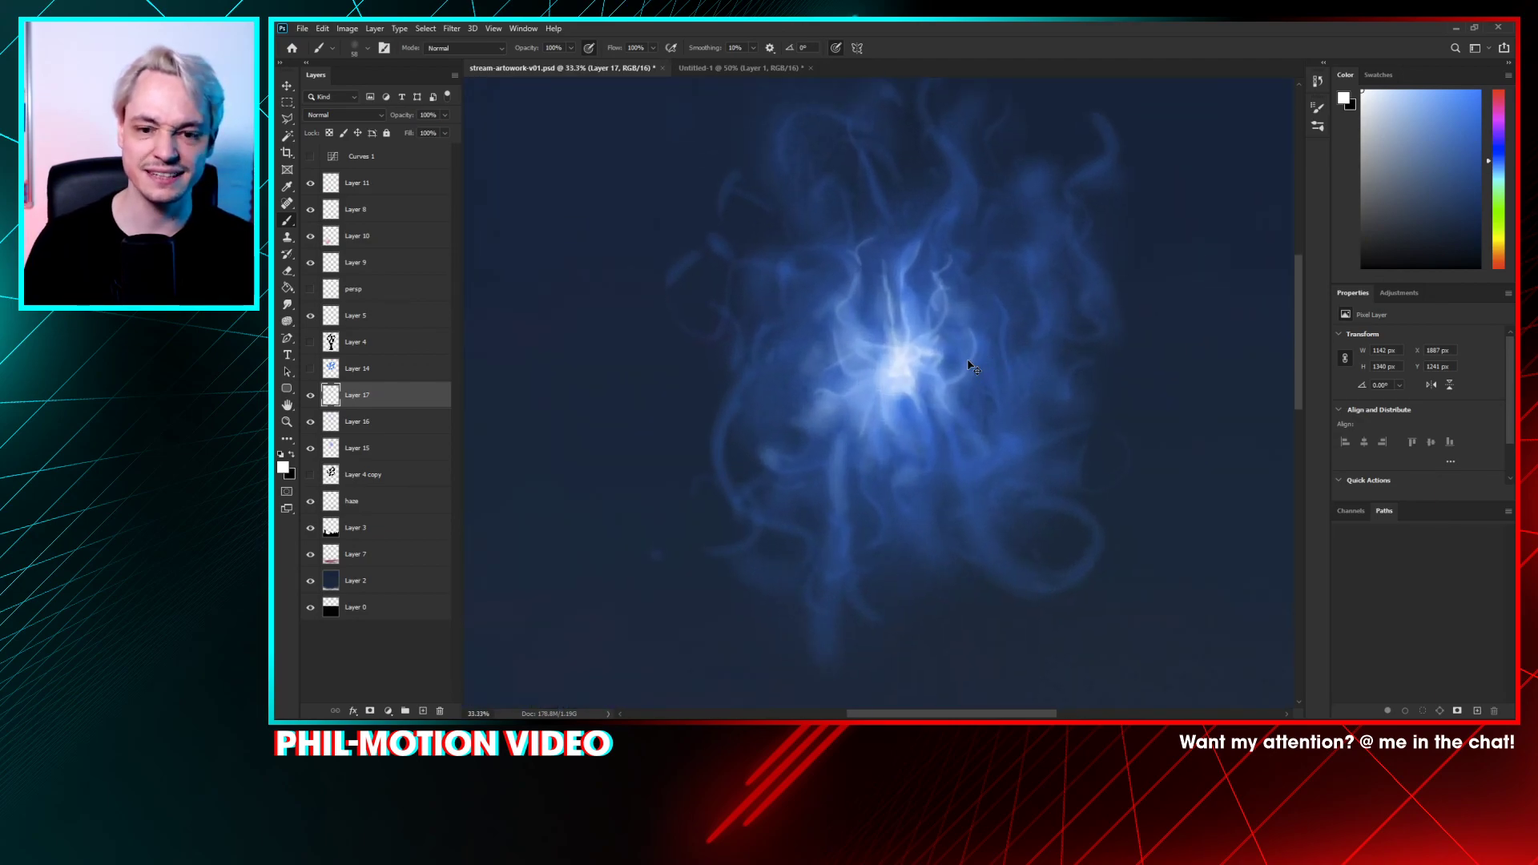
scroll(972, 366, up, 2)
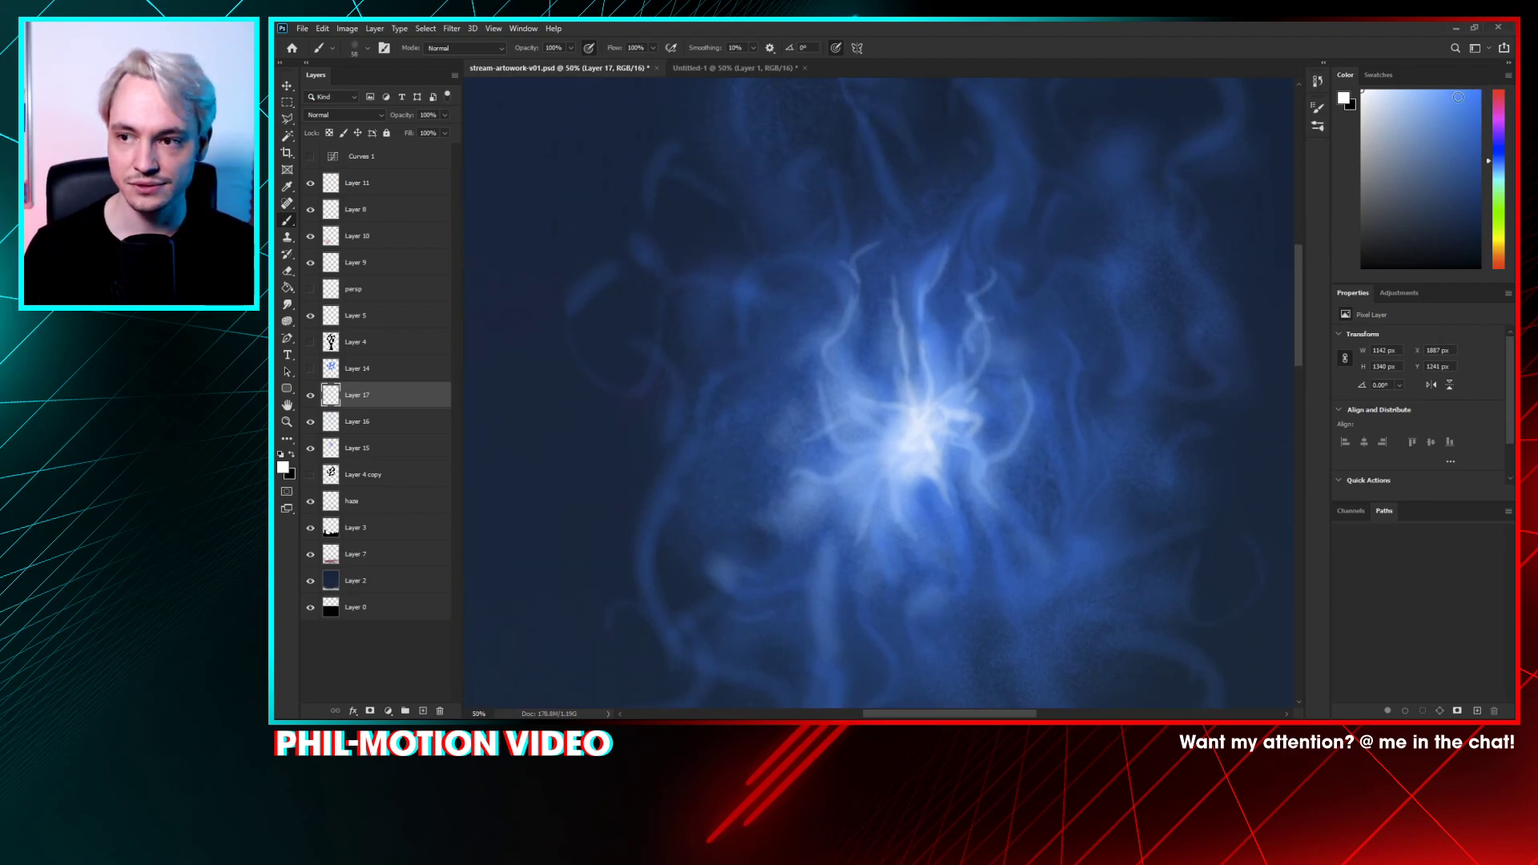
click(1480, 90)
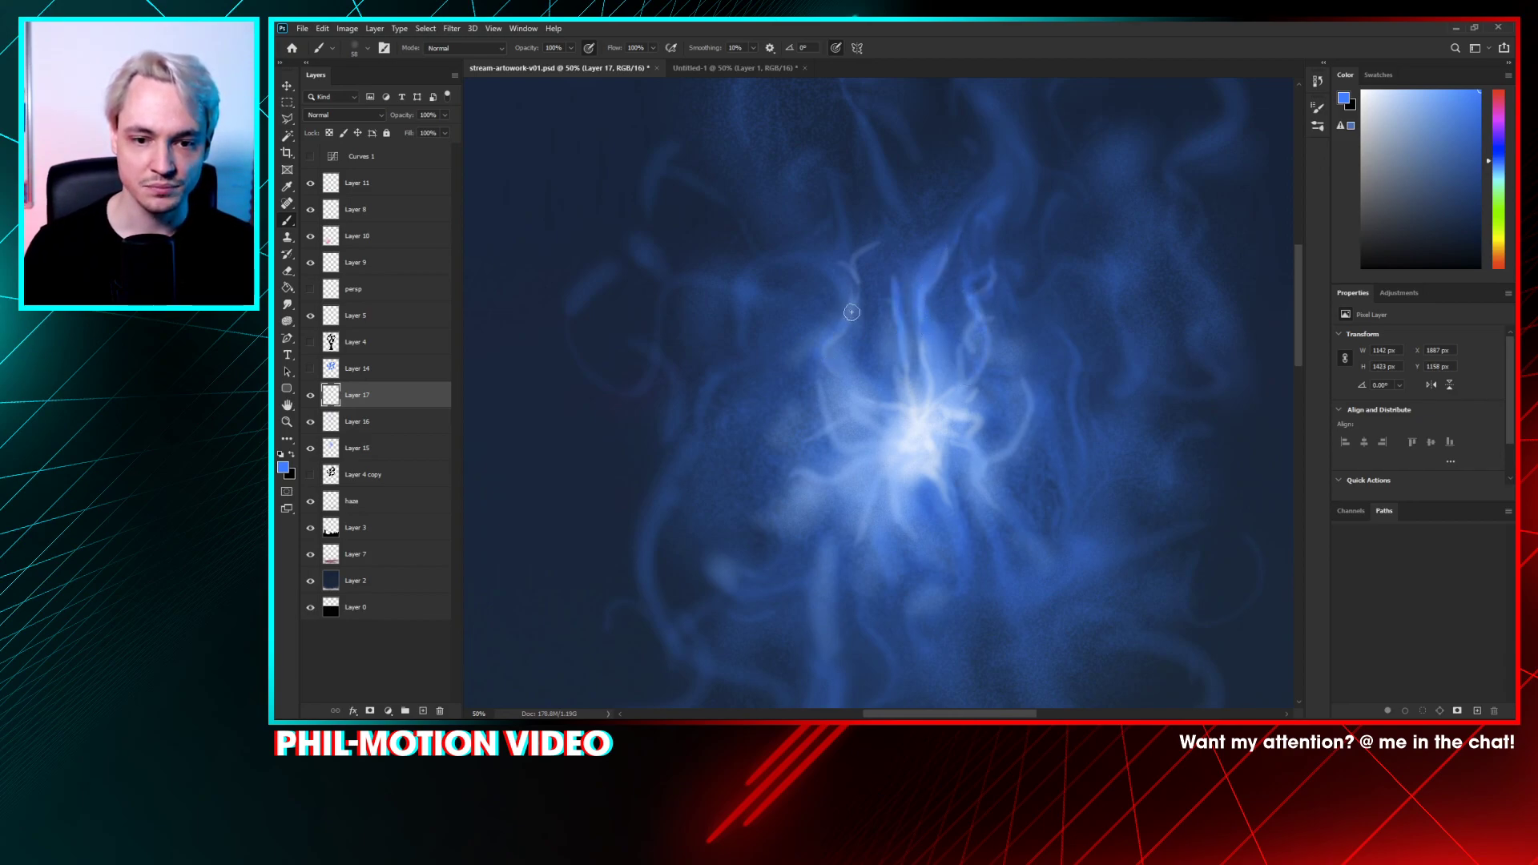
- Erase the stray light wisp above and left of the core, and switch the eraser to a small textured brush
key(e)
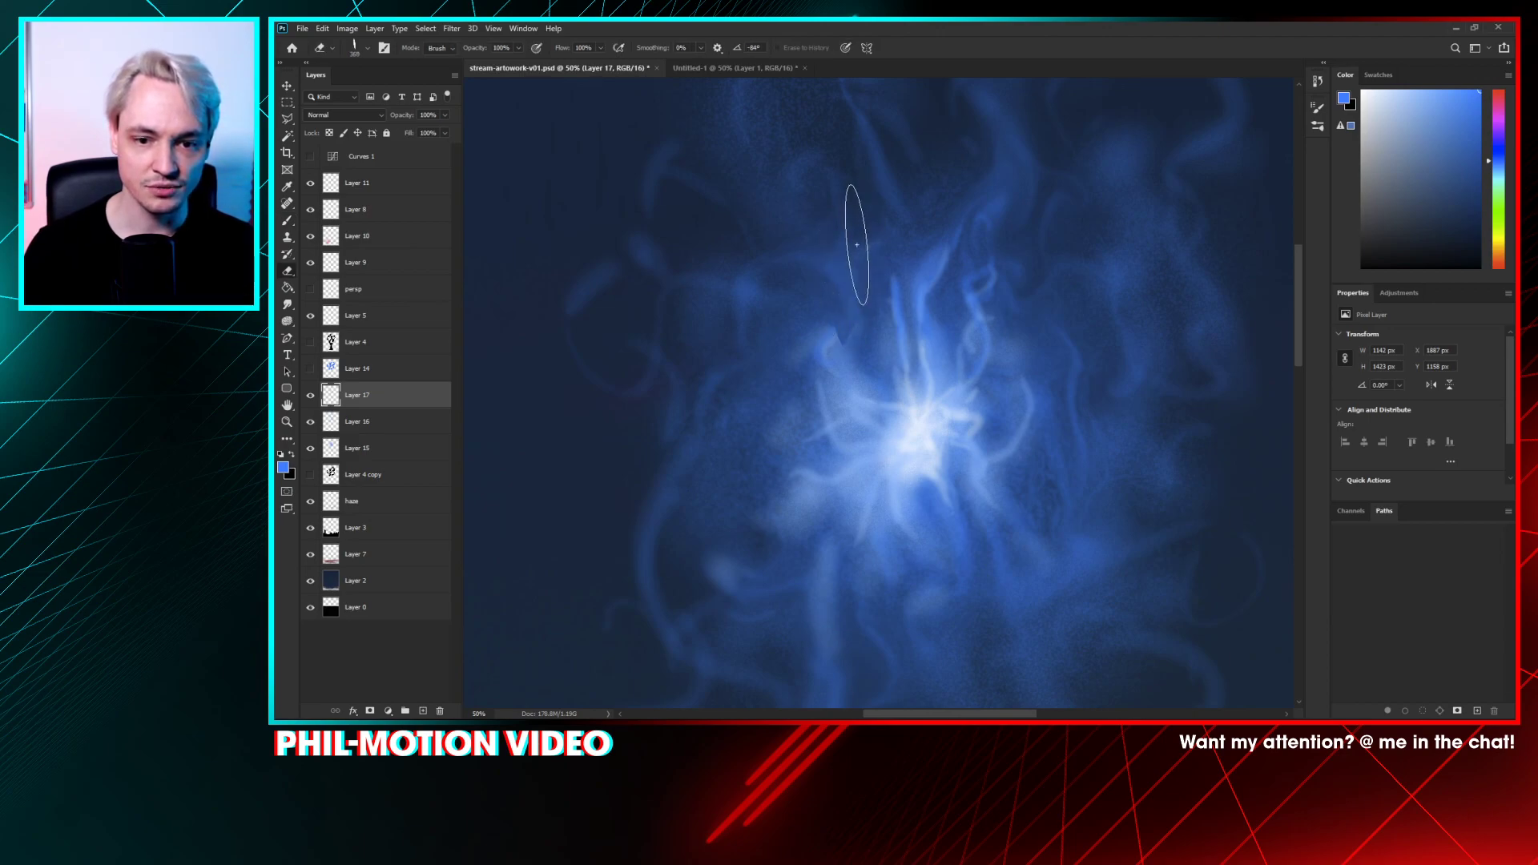
right_click(1071, 239)
click(1049, 302)
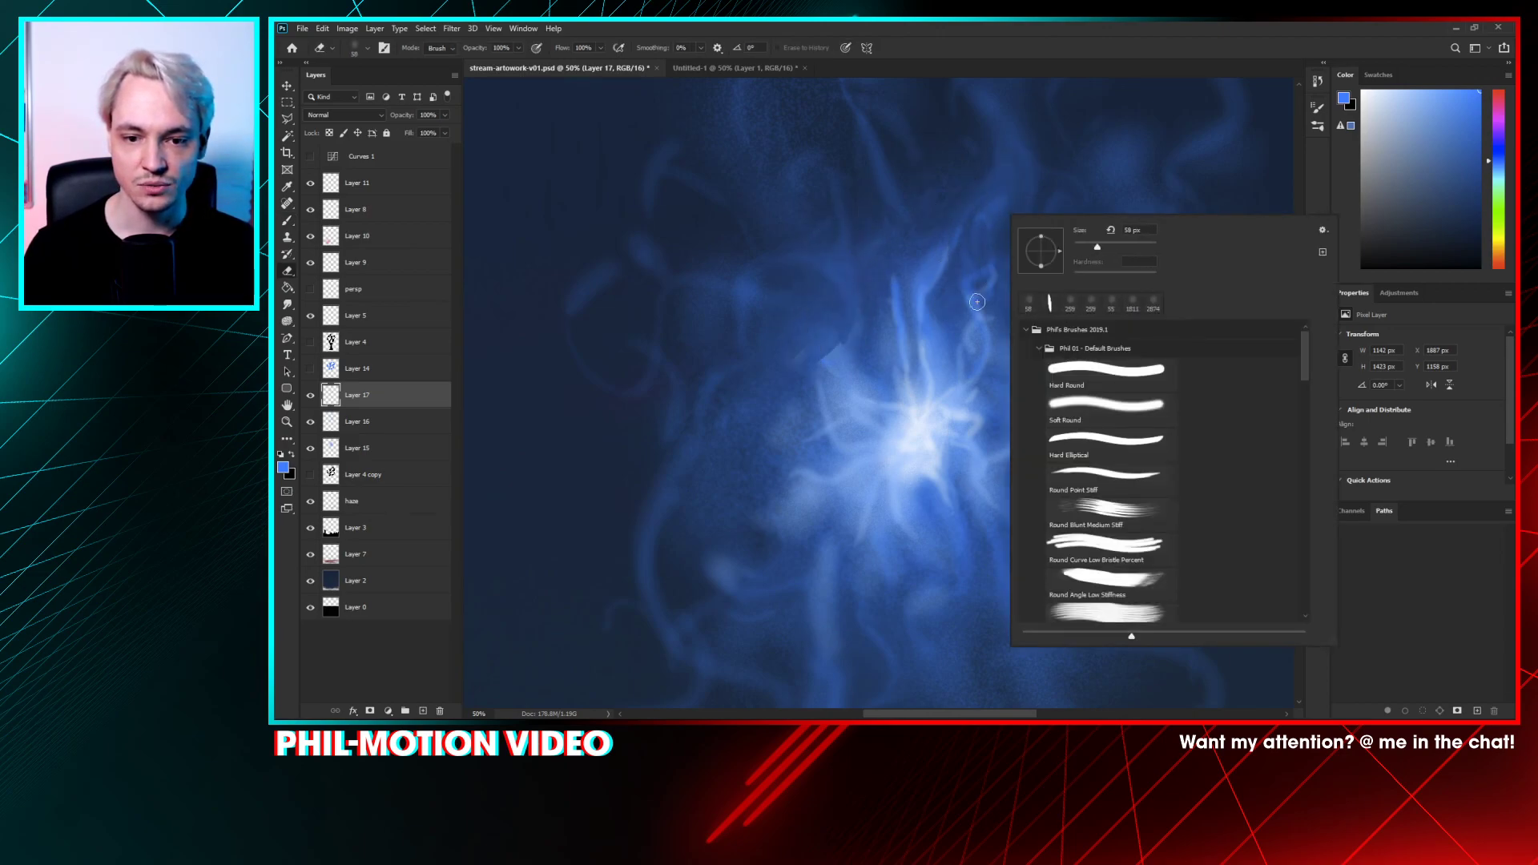
click(795, 308)
- Switch the eraser to a textured brush, reduce it from full size and soften the wisps above the core
right_click(918, 275)
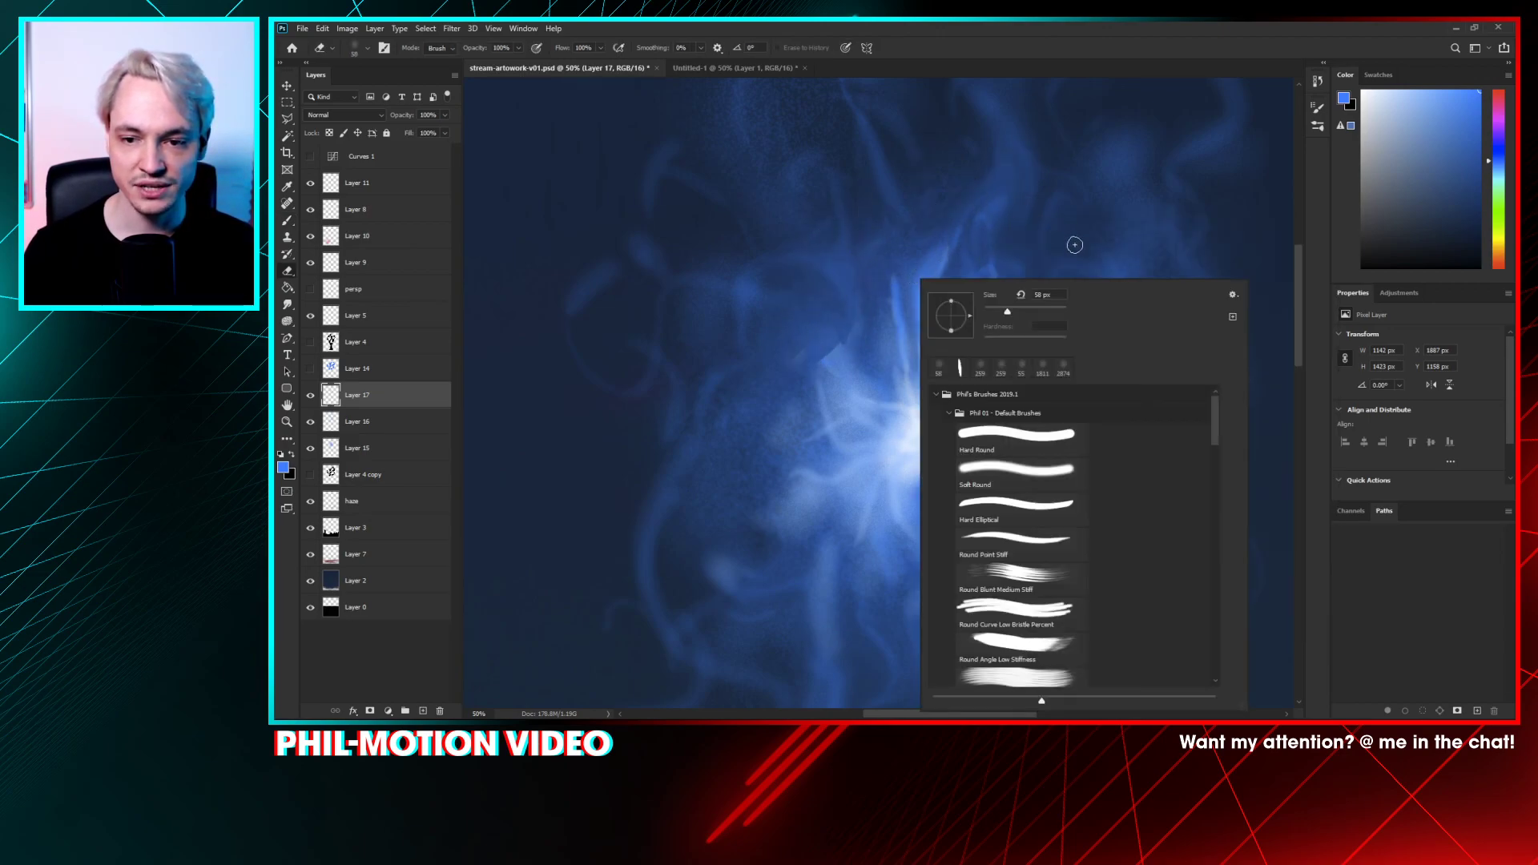
double_click(1041, 369)
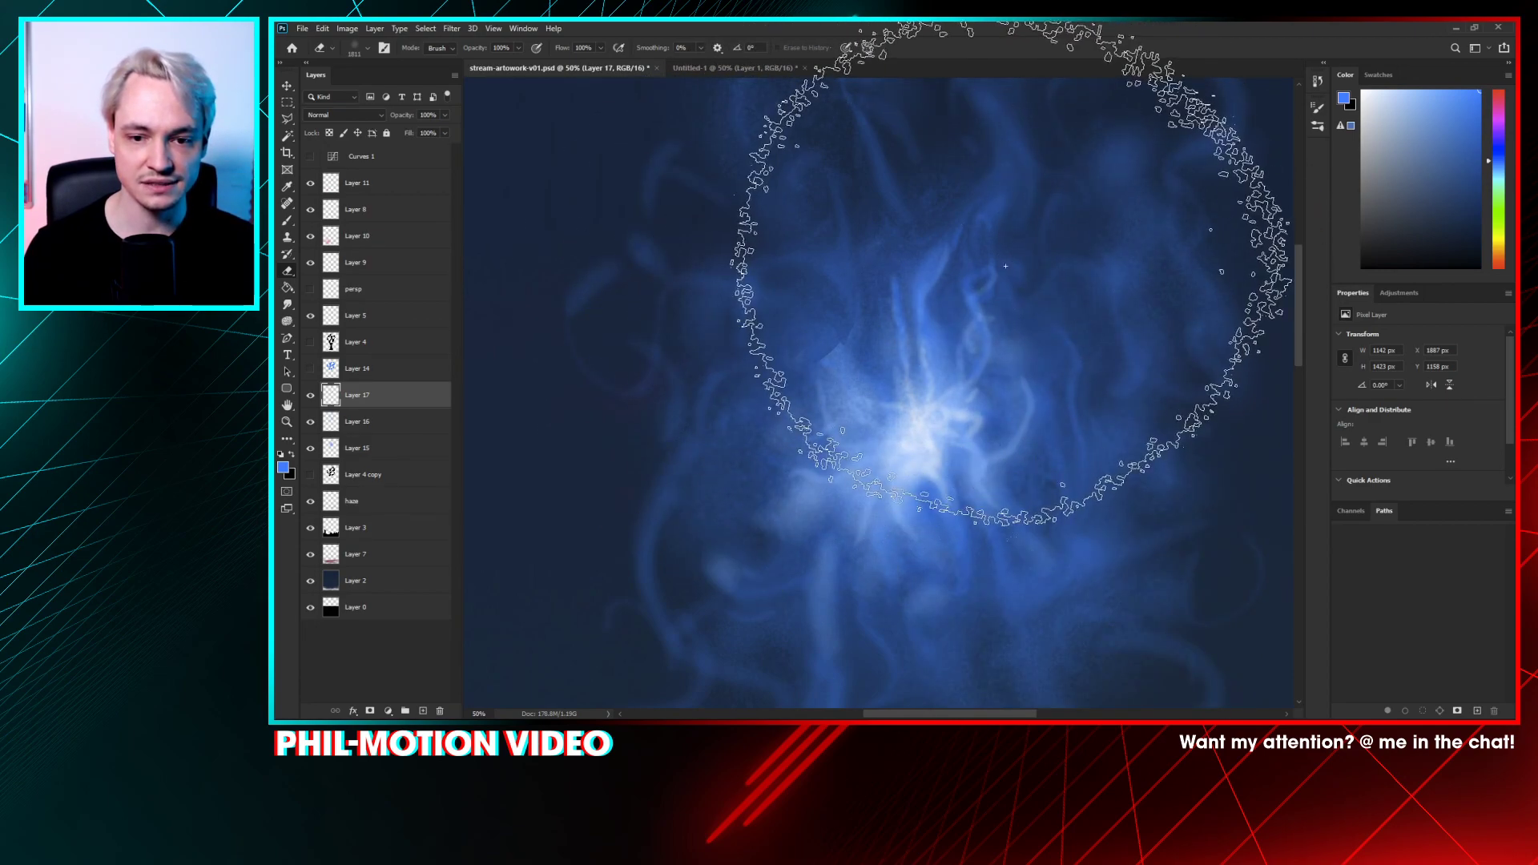
right_click(1016, 264)
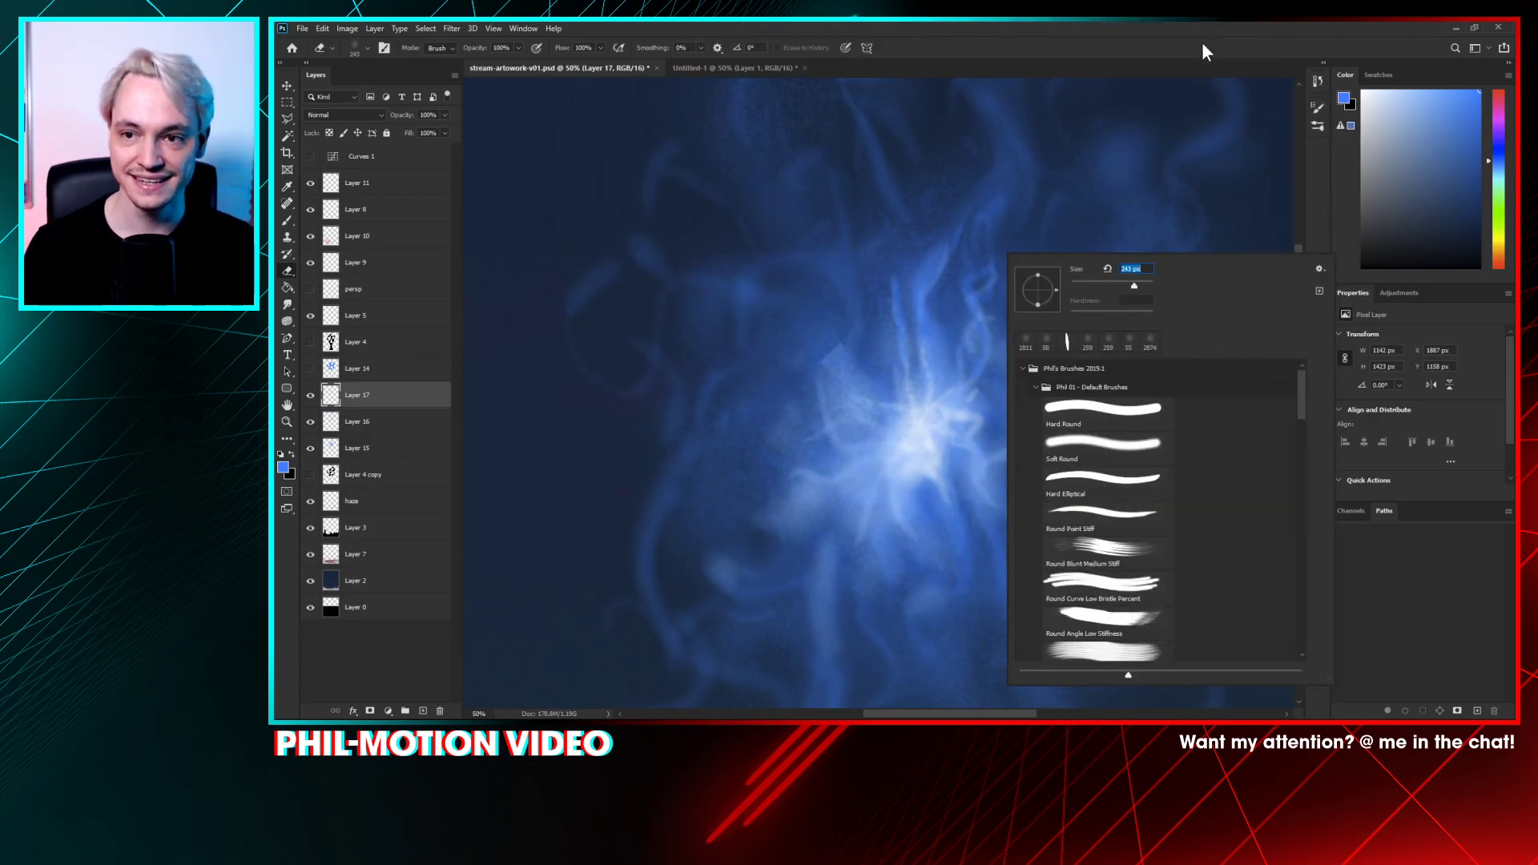
drag(1137, 285, 1140, 285)
double_click(1152, 37)
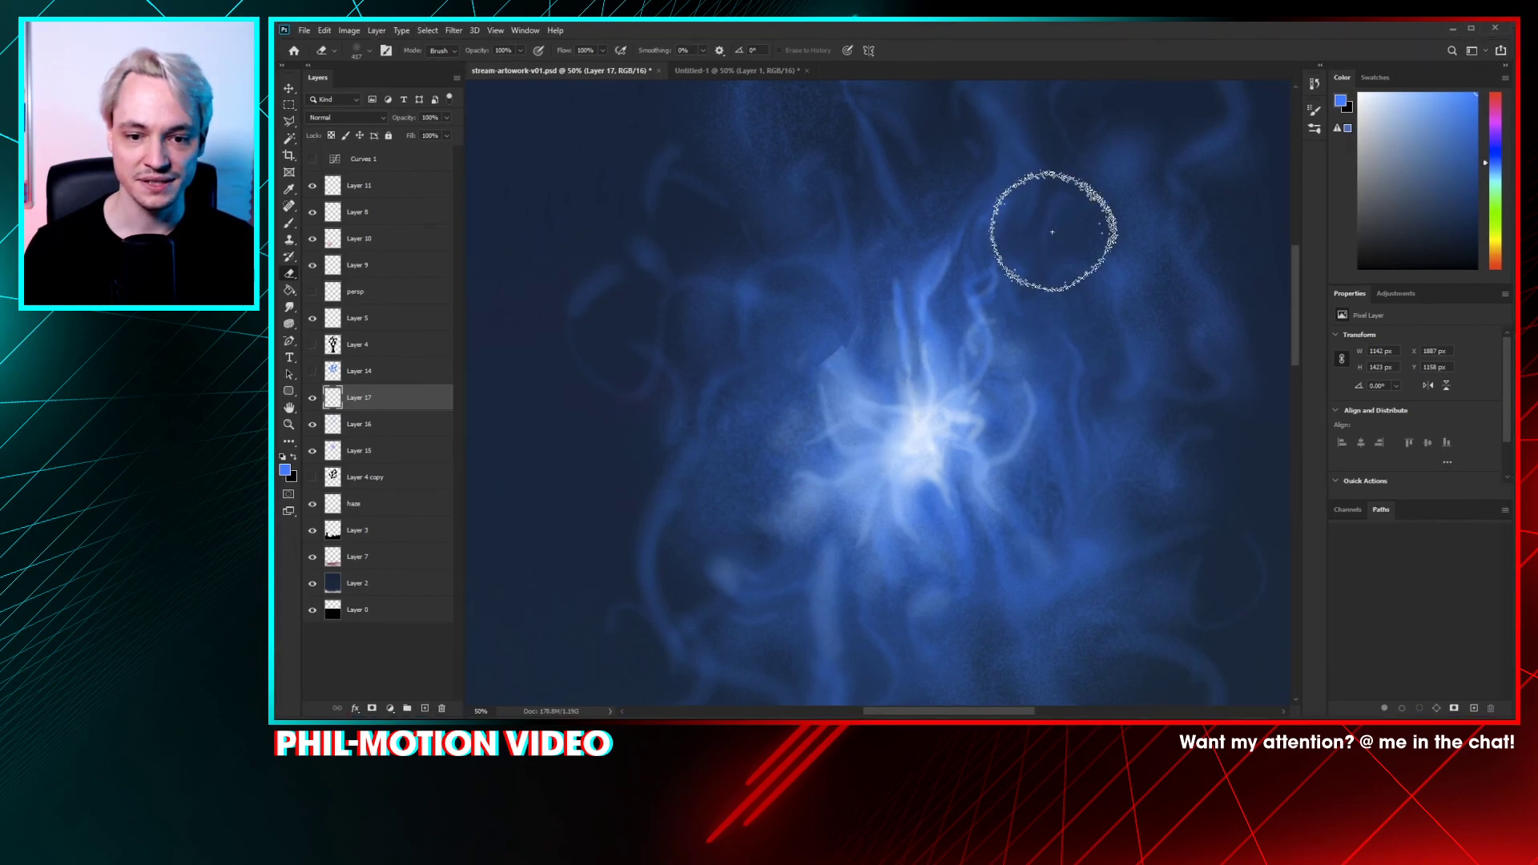
double_click(1070, 32)
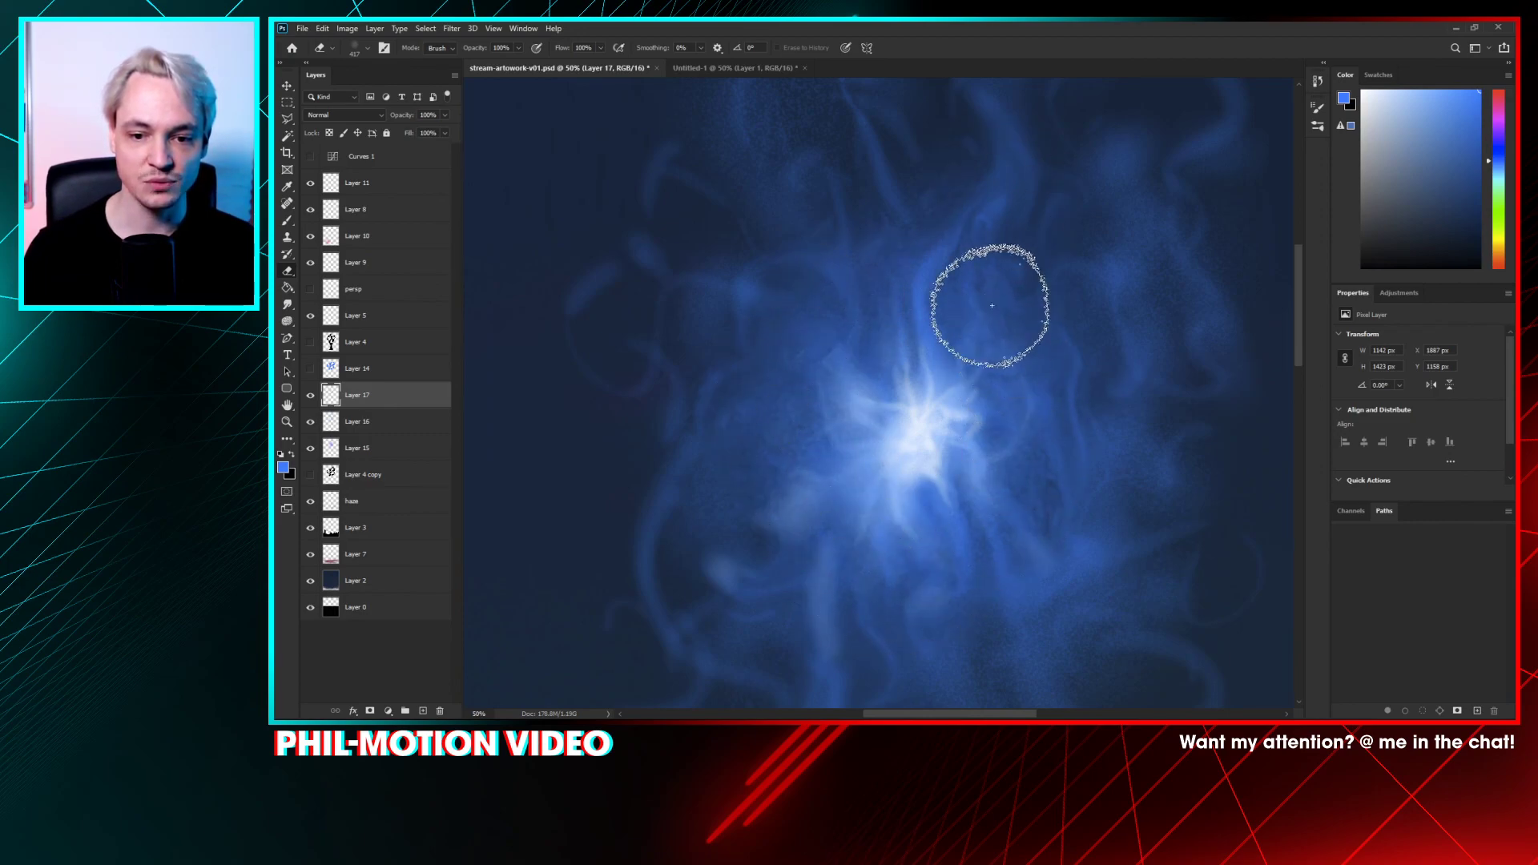
- Sample near-white blue from the core, brush thin wisps rising above it and undo the wavy stroke toward the upper right
key(b)
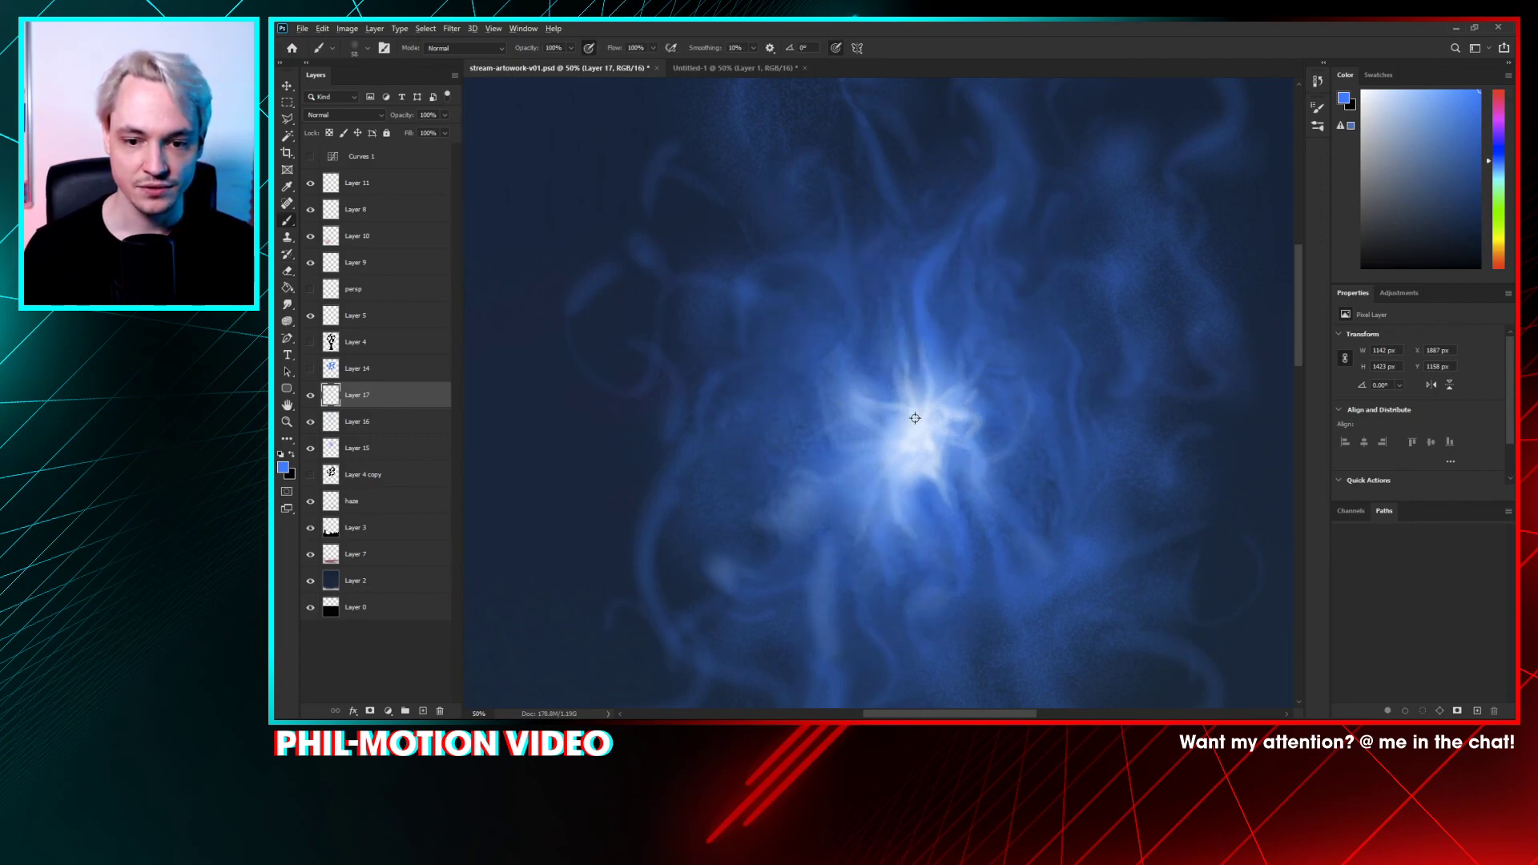
alt+click(915, 417)
right_click(915, 418)
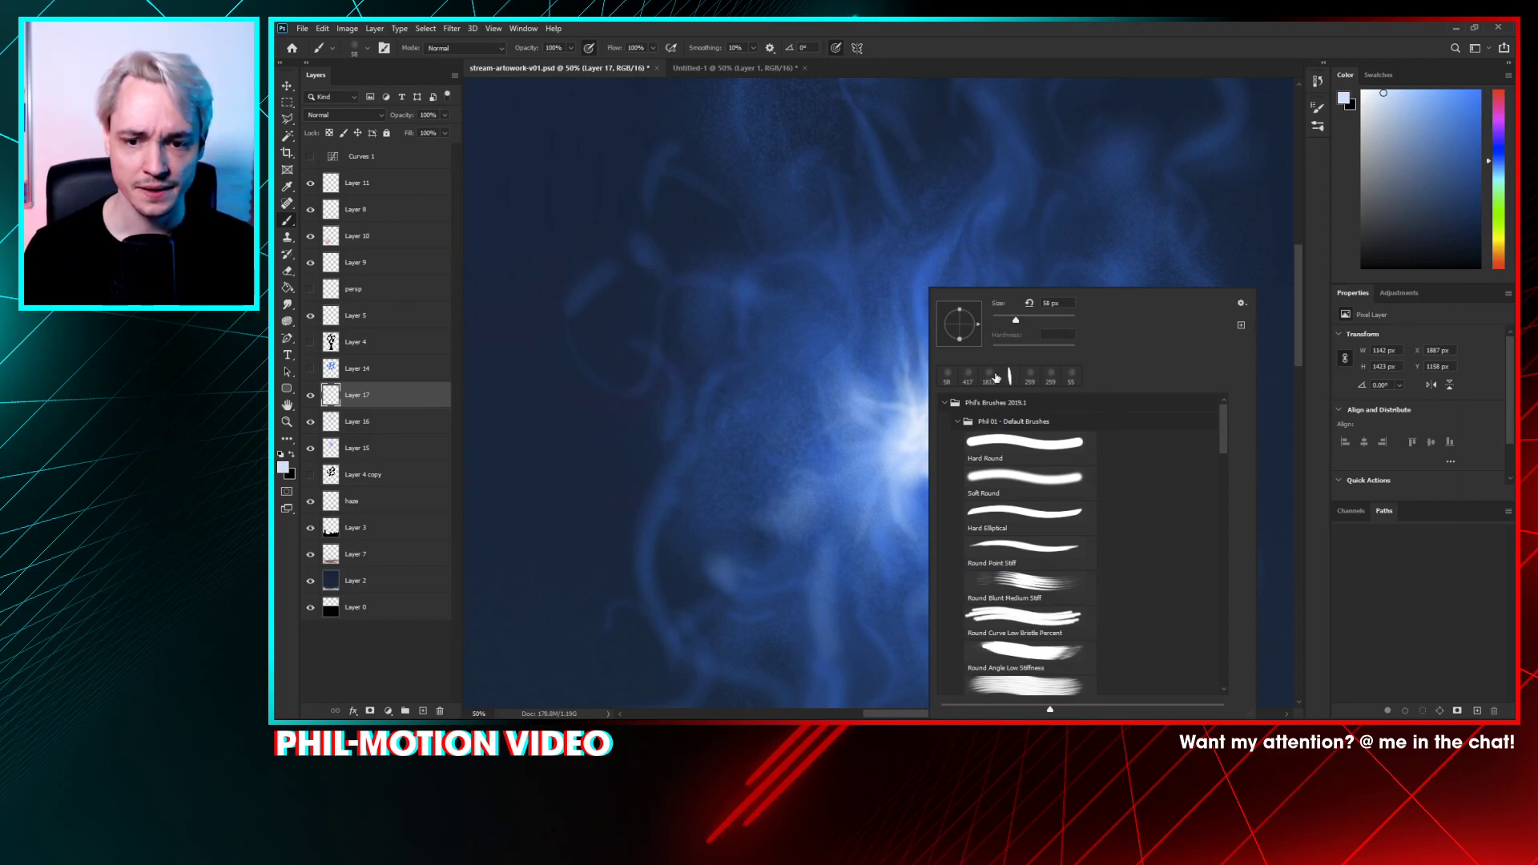
click(906, 375)
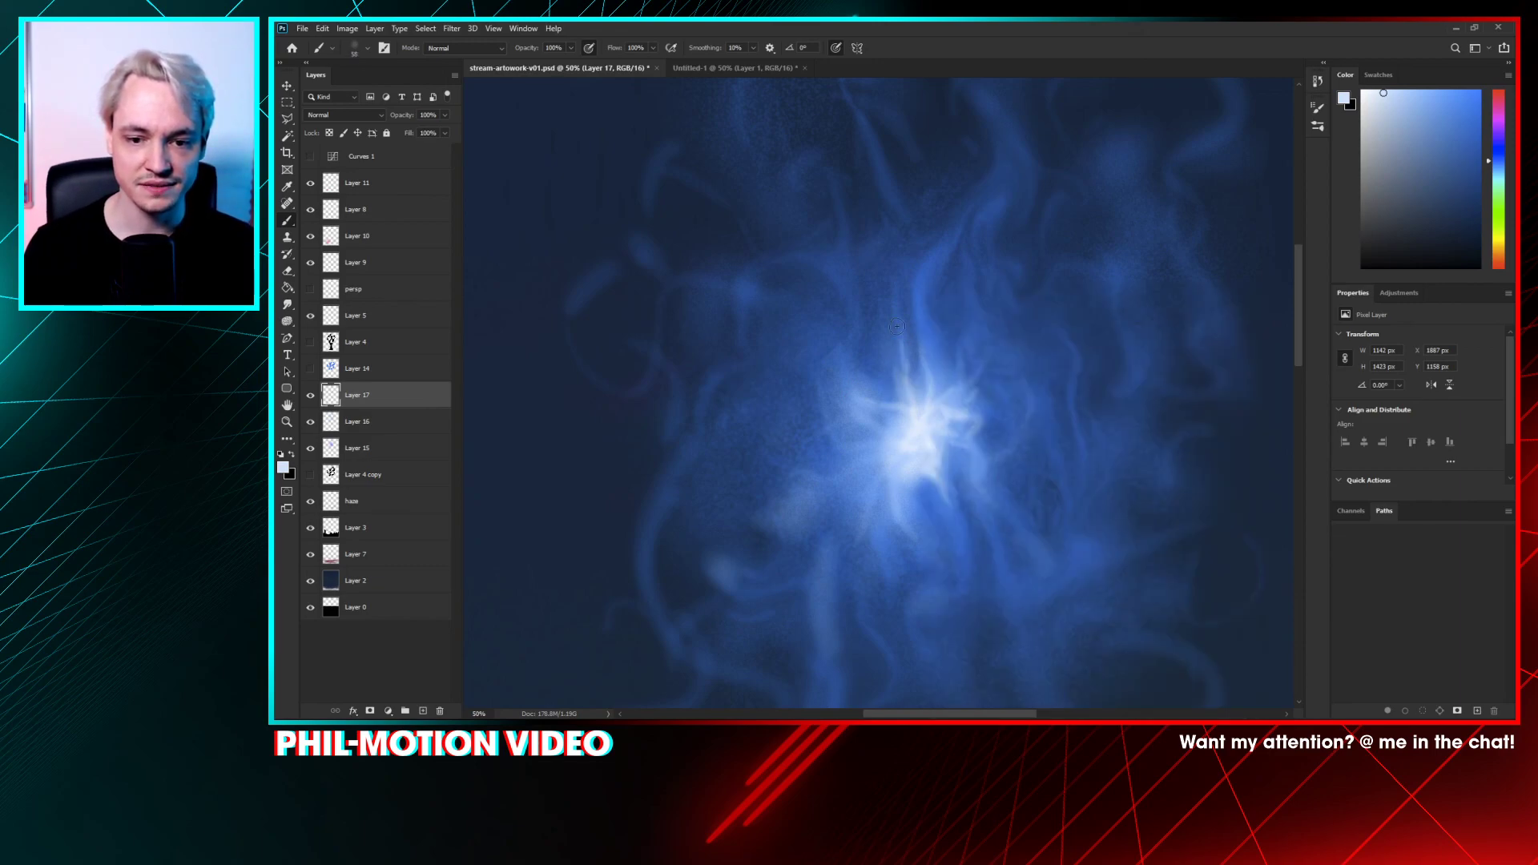
drag(921, 377, 919, 269)
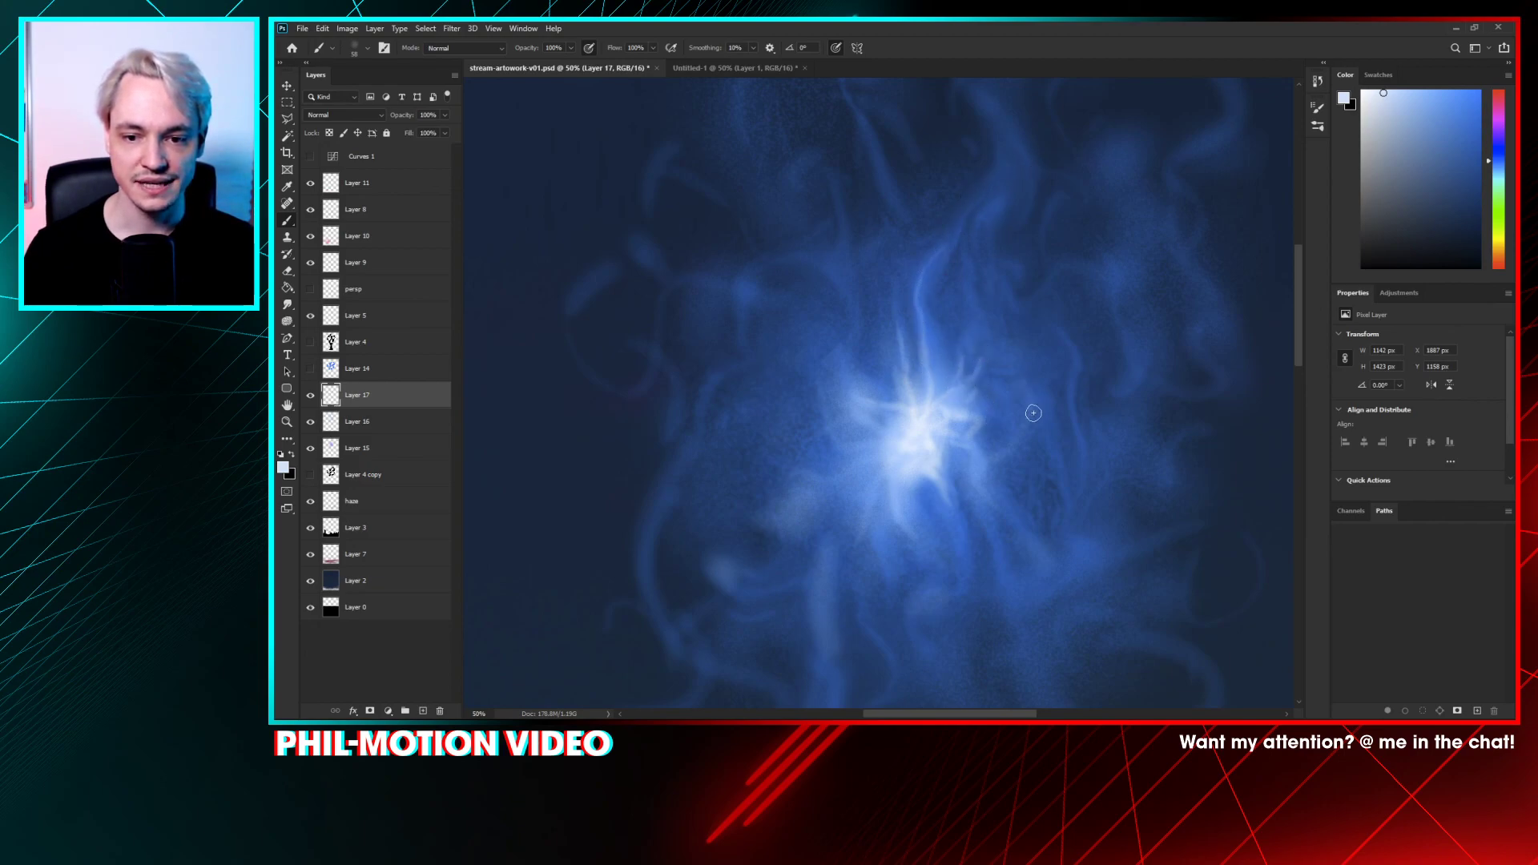
mouse_move(990, 372)
mouse_down()
mouse_move(1035, 287)
mouse_move(1051, 181)
mouse_up()
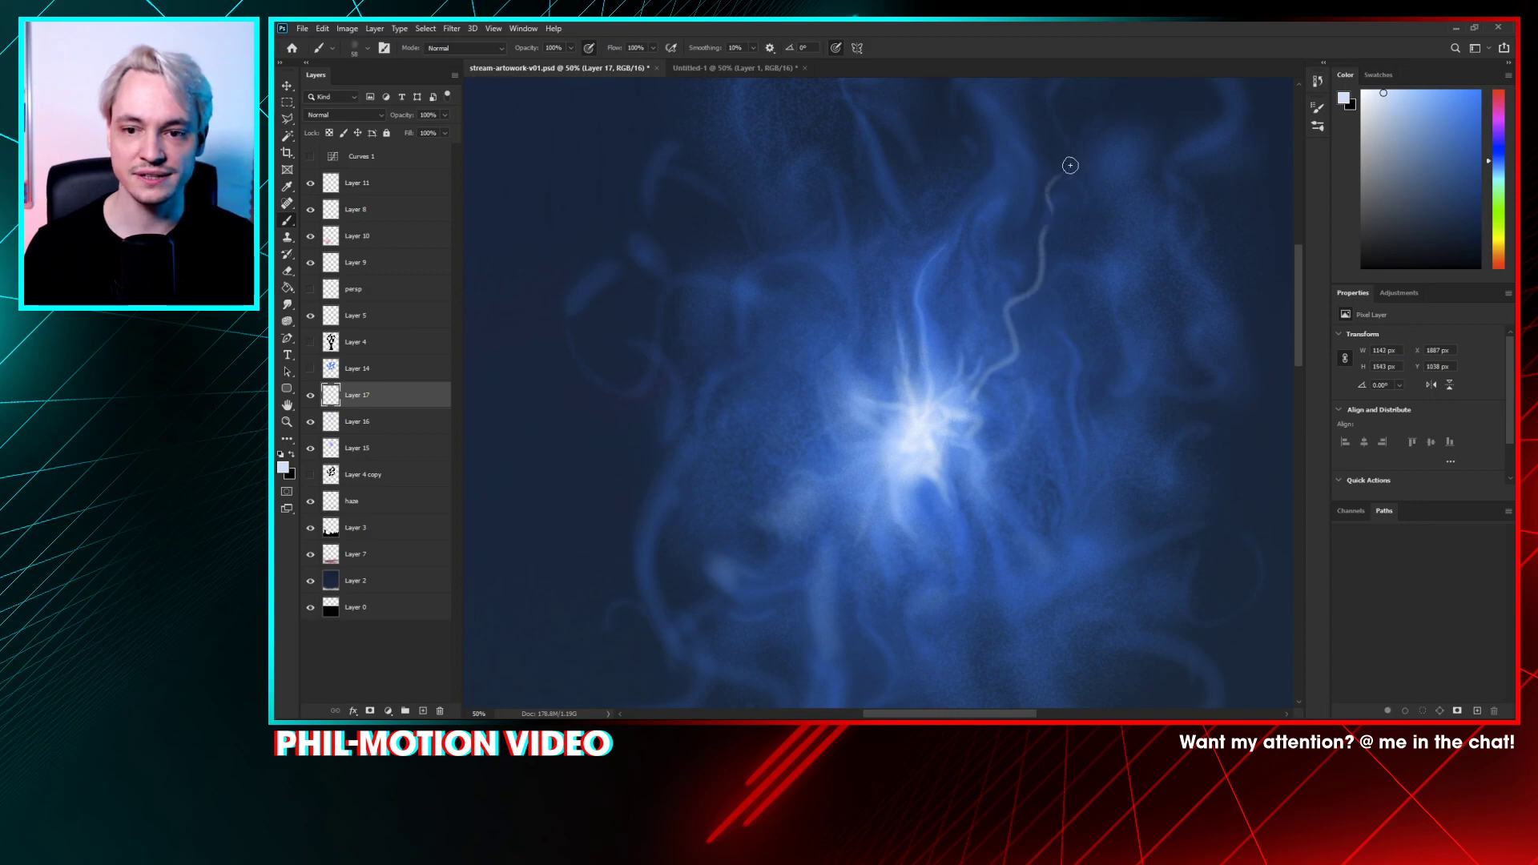
key(ctrl+z)
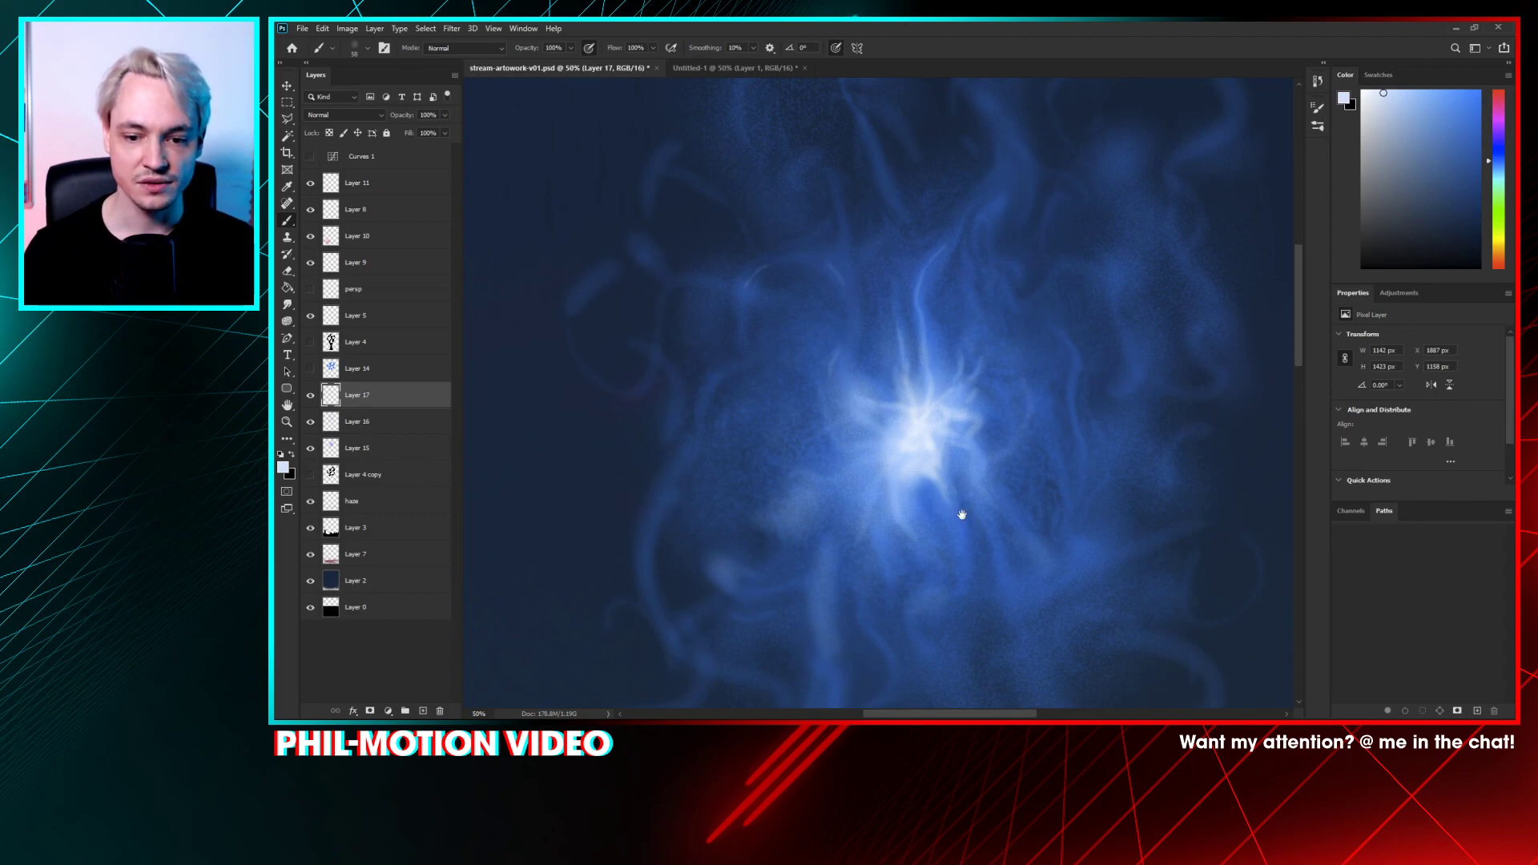
- Sample a mid blue beside the core and paint thin tendrils trailing down beneath it
drag(962, 515, 911, 340)
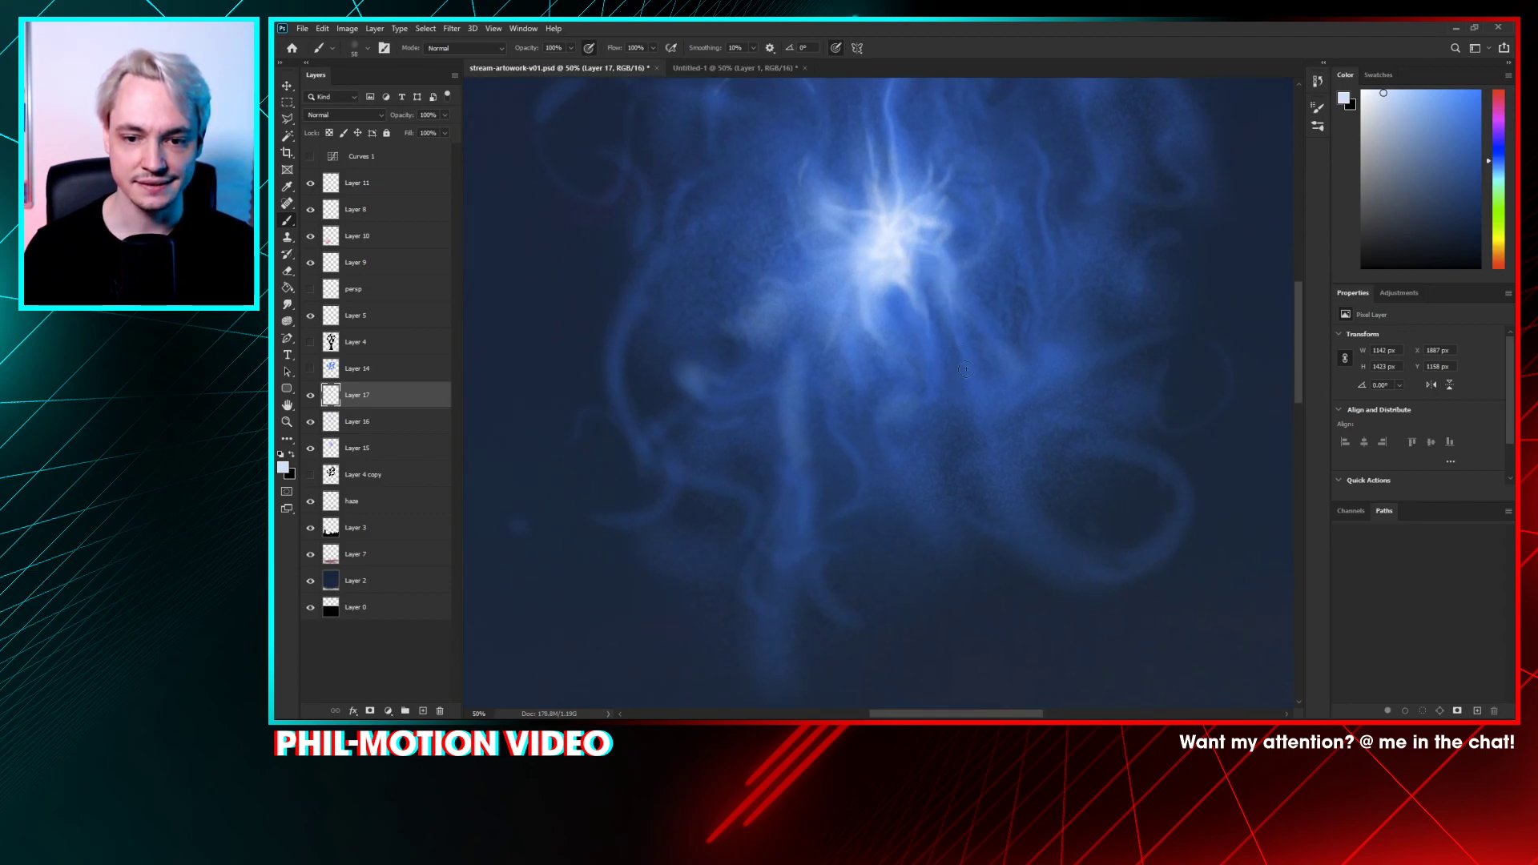
alt+click(948, 275)
mouse_move(958, 325)
mouse_down()
mouse_move(990, 460)
mouse_move(1013, 432)
mouse_move(995, 438)
mouse_move(1044, 533)
mouse_move(991, 442)
mouse_move(987, 412)
mouse_move(1029, 395)
mouse_move(991, 341)
mouse_move(1044, 380)
mouse_move(1099, 363)
mouse_move(1016, 368)
mouse_move(881, 273)
mouse_move(891, 353)
mouse_up()
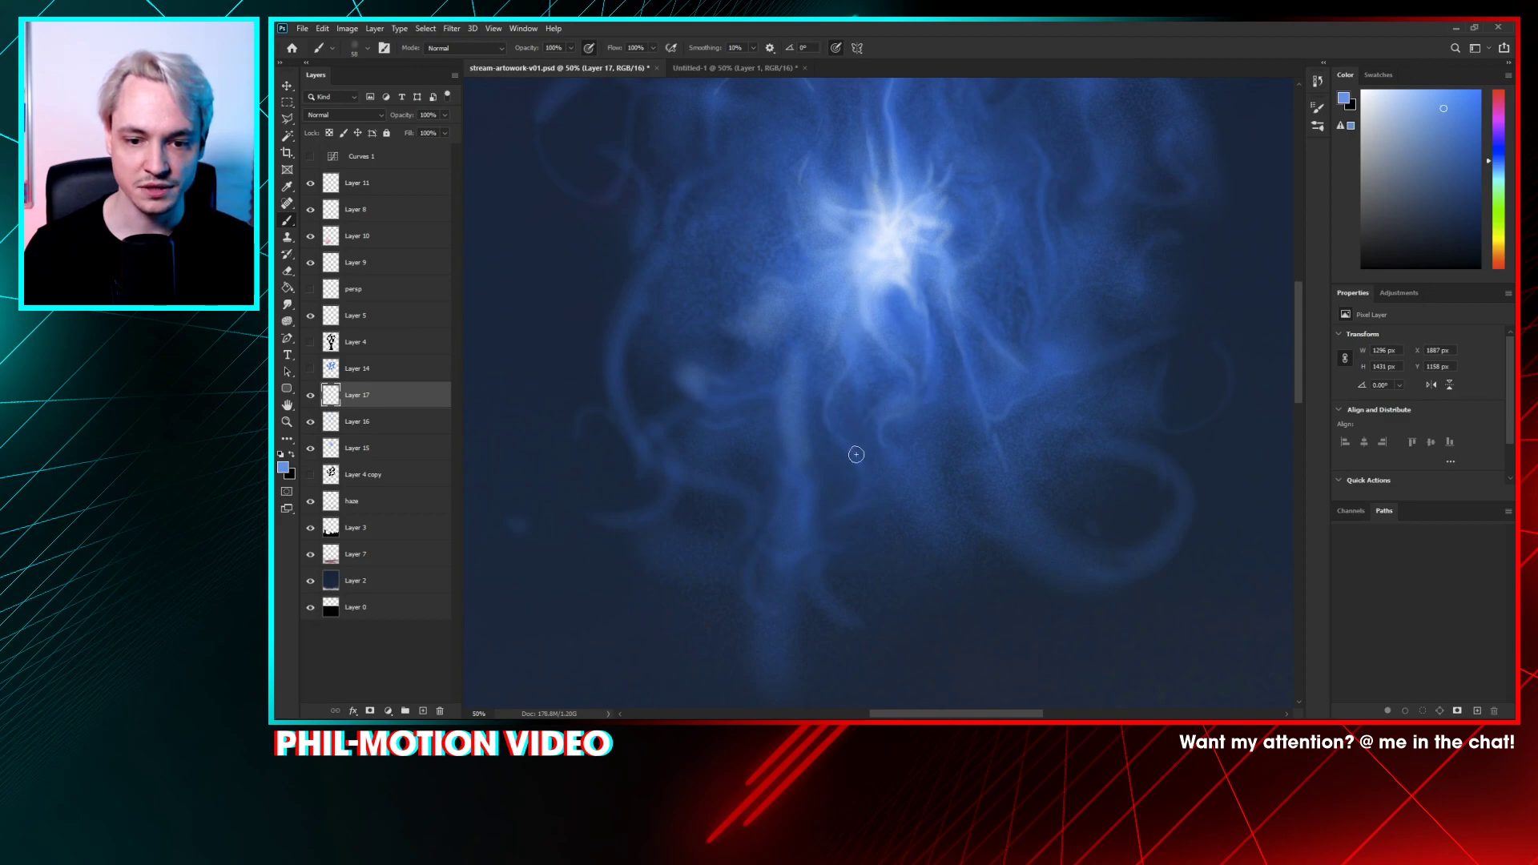
- Sample near-white and deeper blue tones from the glow and paint curved rays and wisps above the core
scroll(813, 395, up, 3)
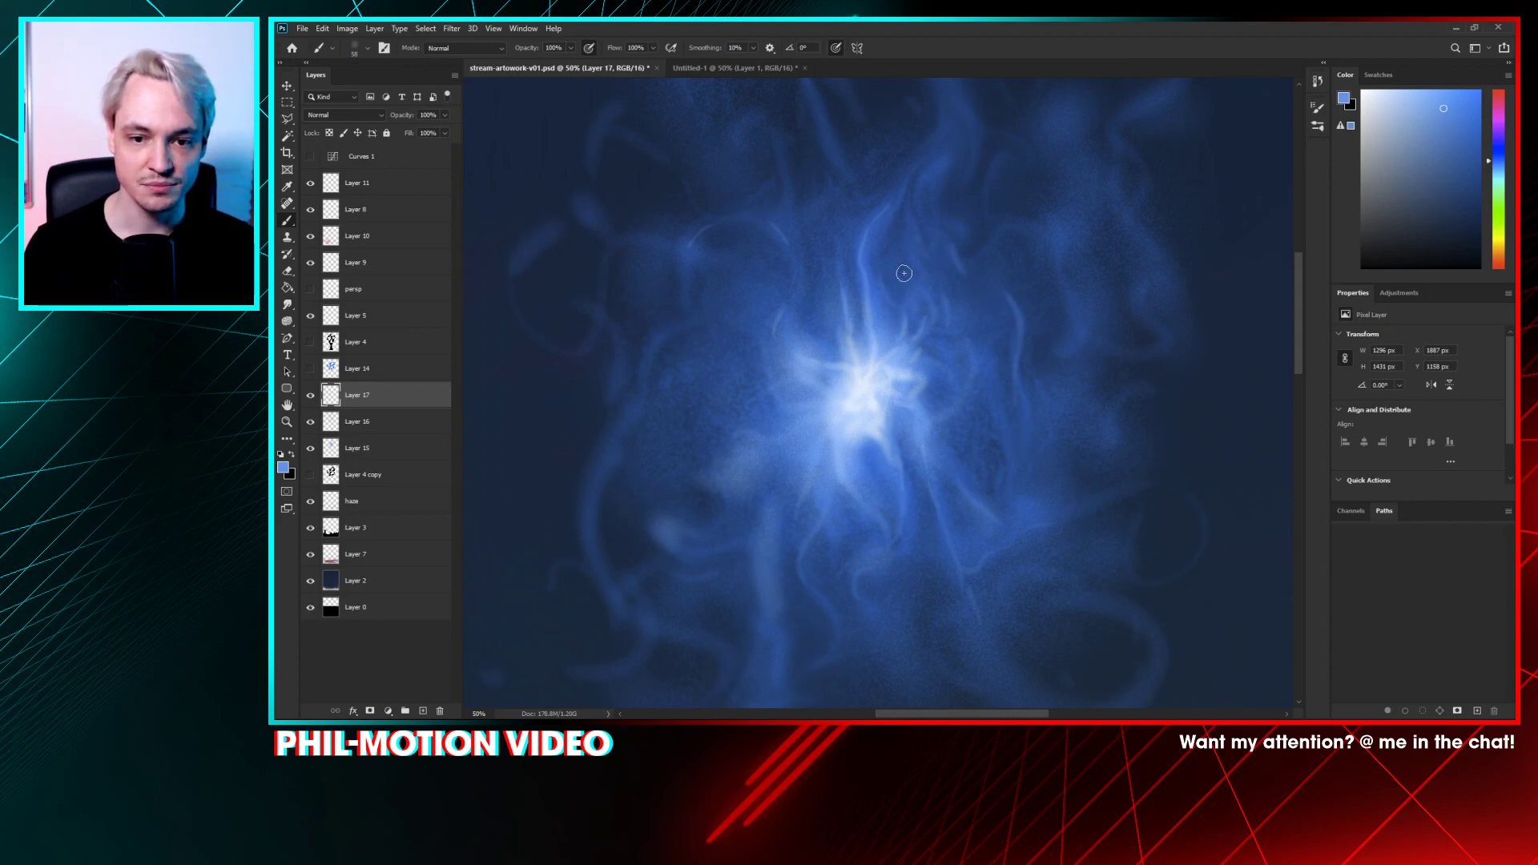
scroll(904, 274, up, 1)
alt+click(863, 390)
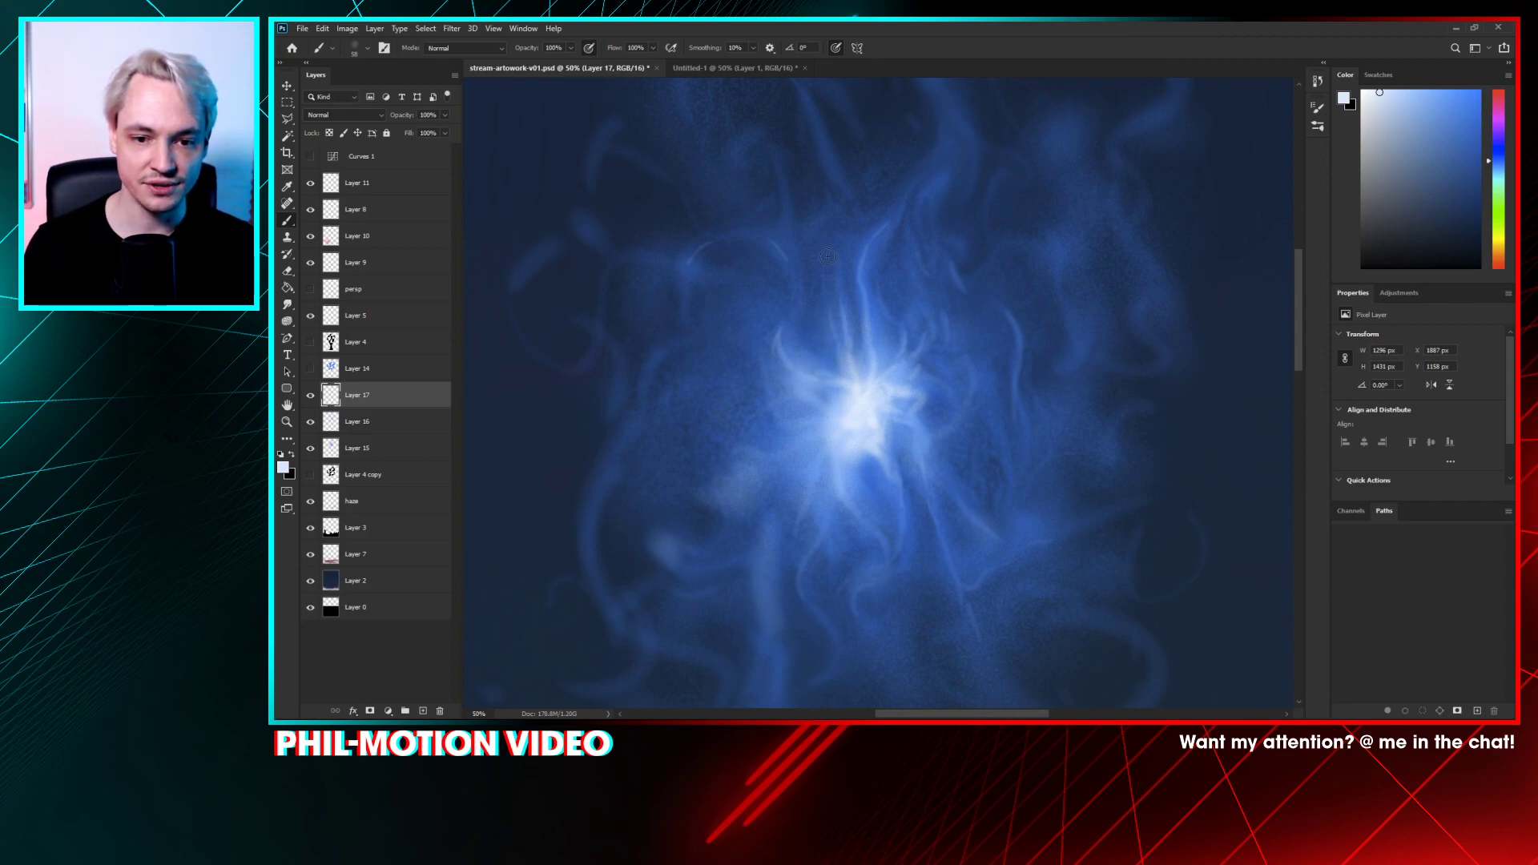
mouse_move(892, 230)
mouse_down()
mouse_move(927, 405)
mouse_move(945, 339)
mouse_move(924, 248)
mouse_up()
alt+click(873, 454)
drag(929, 353, 898, 200)
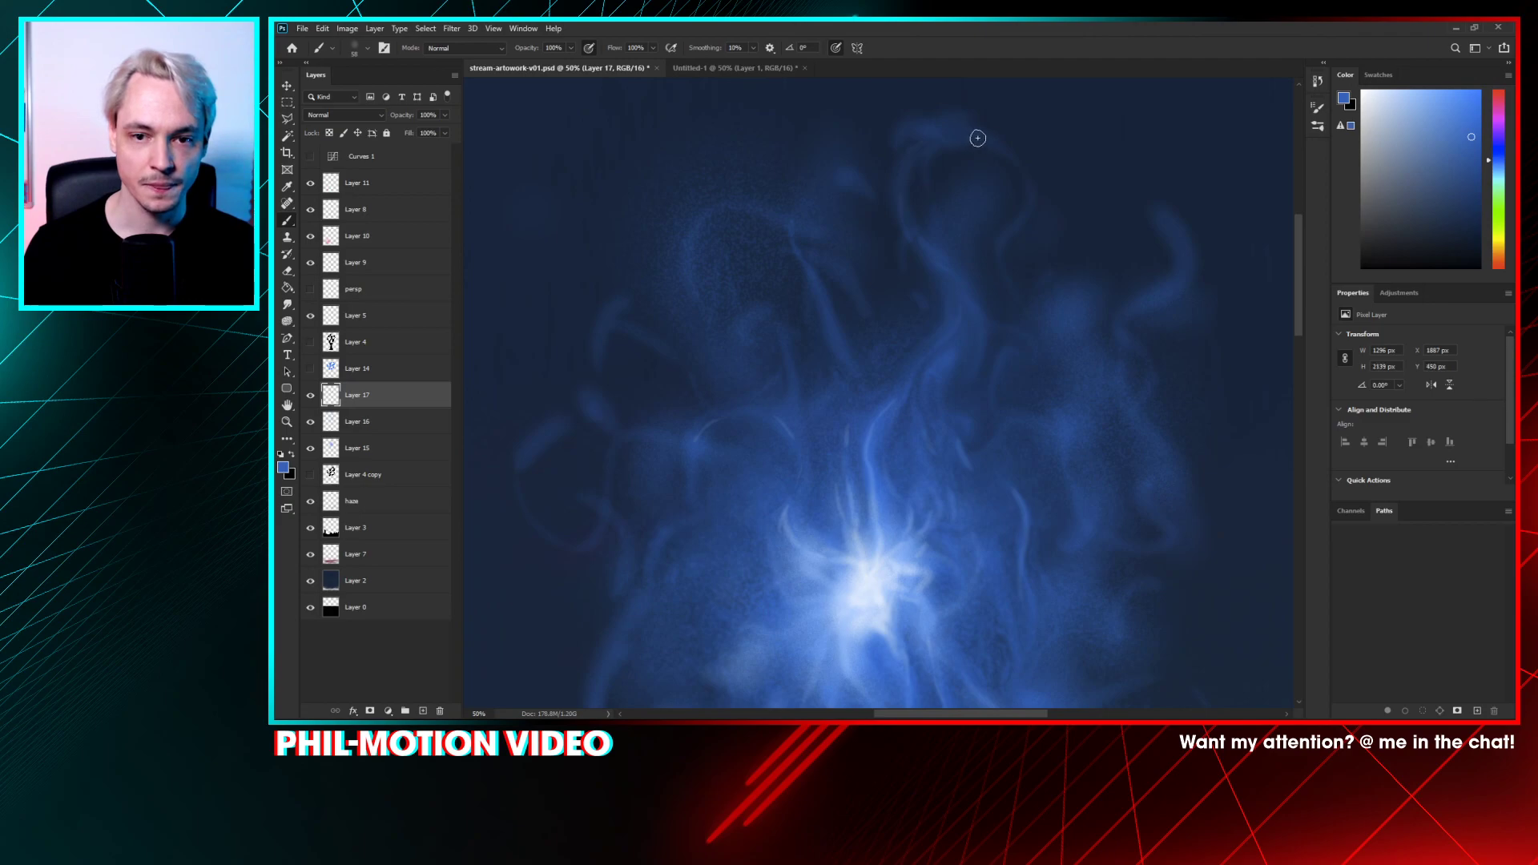
- Paint a curled near-white tendril left of the core, highlight the outer left wisp and pick a saturated blue
drag(844, 435, 882, 216)
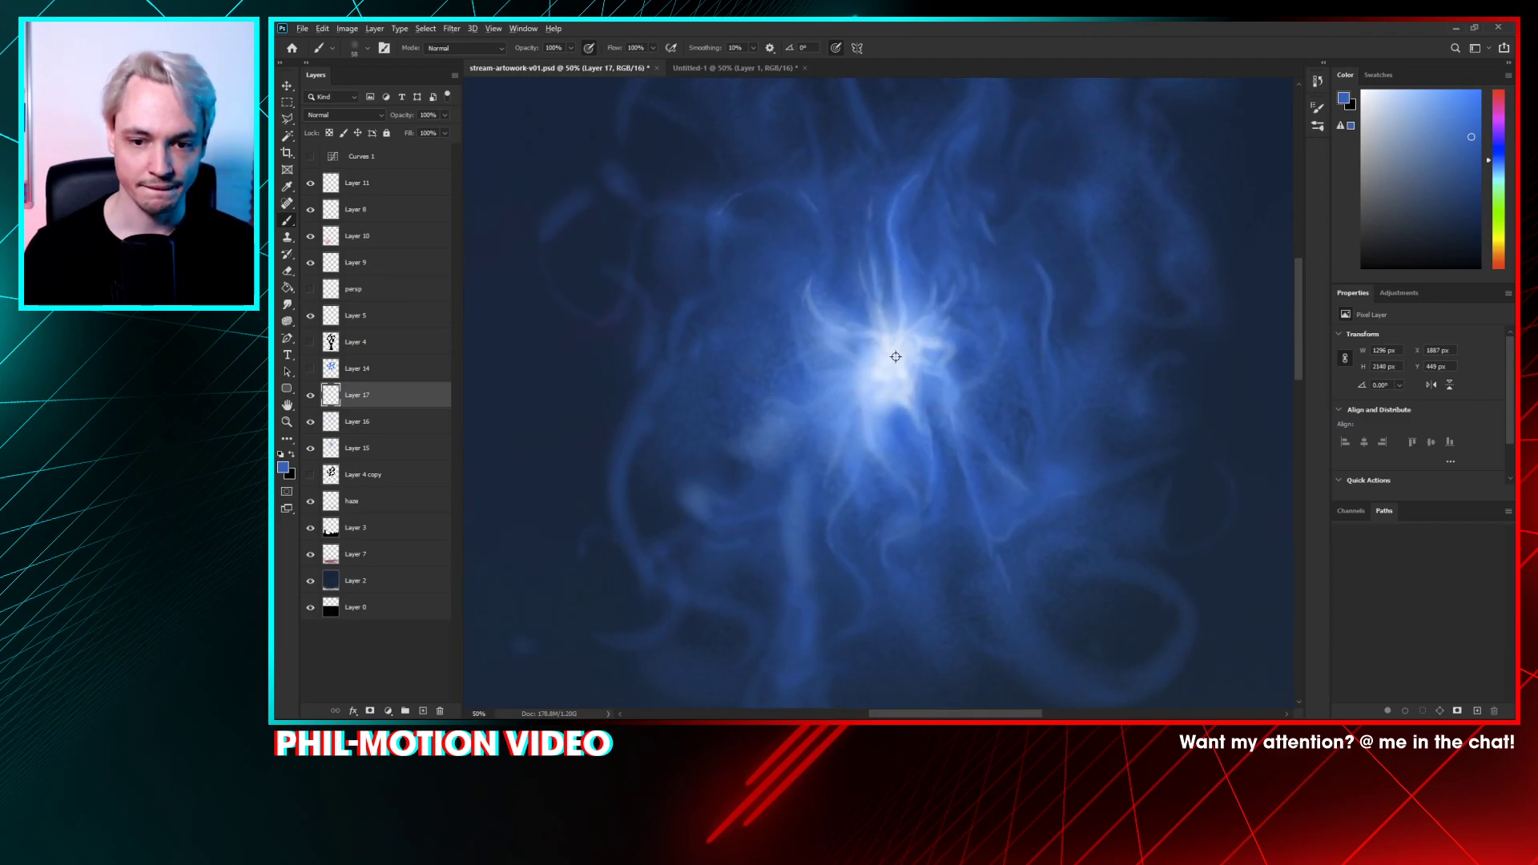
alt+click(898, 356)
mouse_move(846, 377)
mouse_down()
mouse_move(805, 397)
mouse_move(769, 389)
mouse_up()
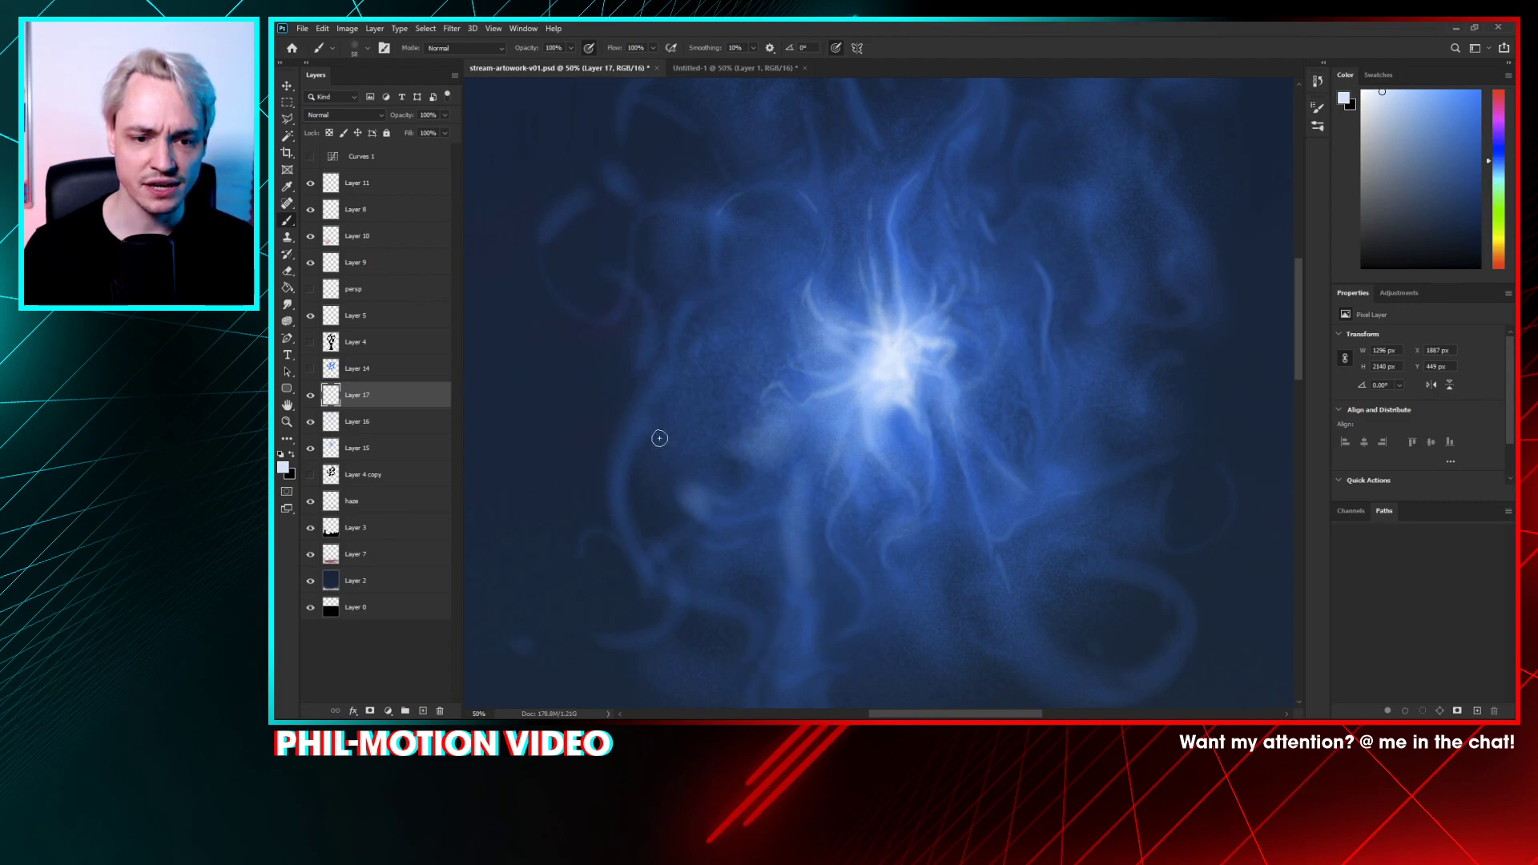
drag(626, 449, 675, 330)
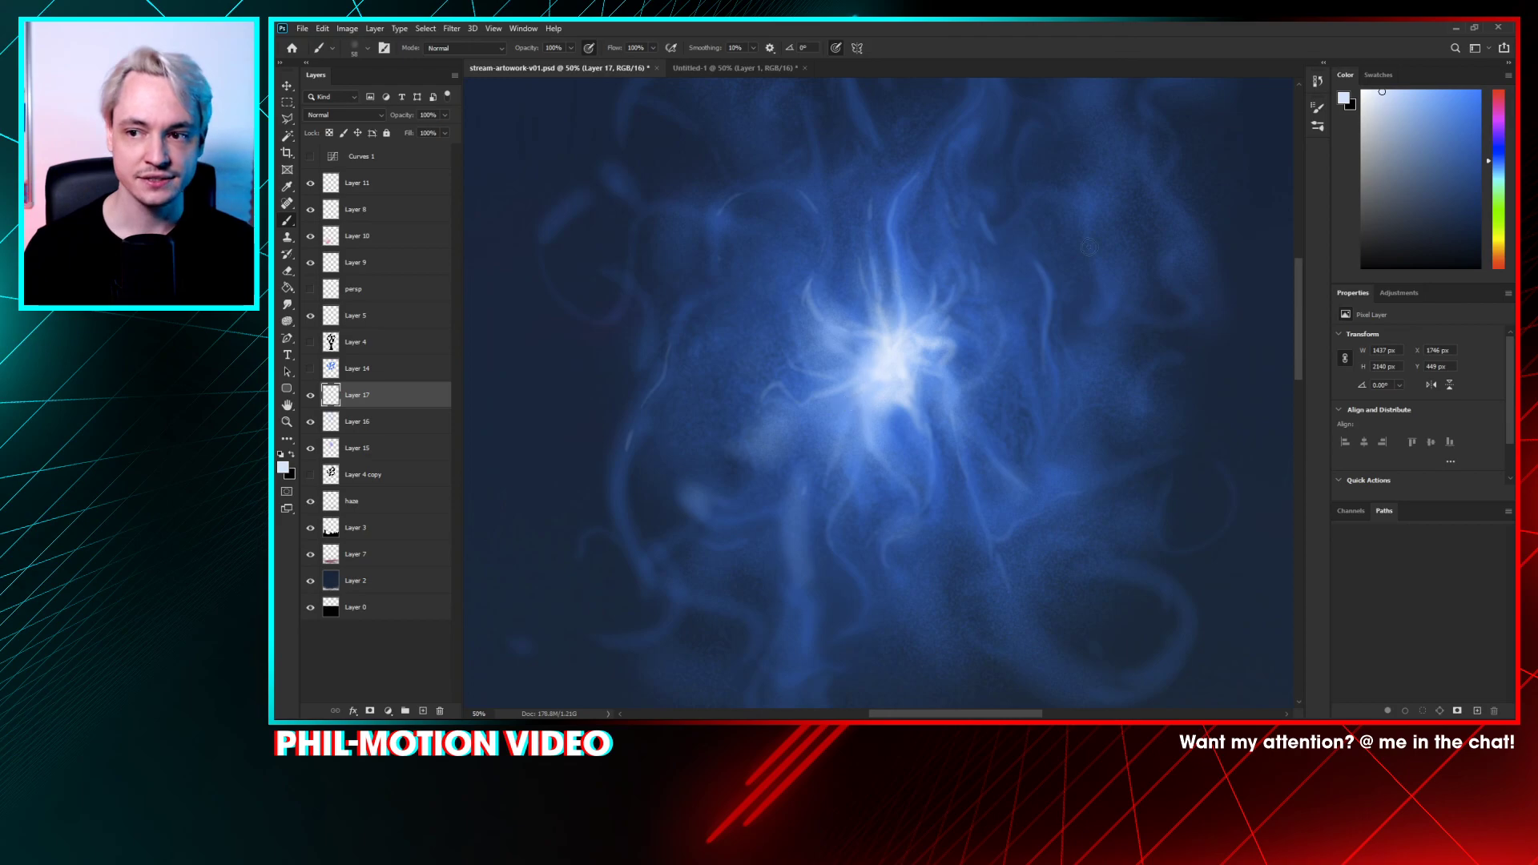
mouse_move(1498, 159)
mouse_down()
mouse_move(1498, 212)
mouse_move(1503, 149)
mouse_move(1481, 162)
mouse_up()
drag(766, 368, 901, 240)
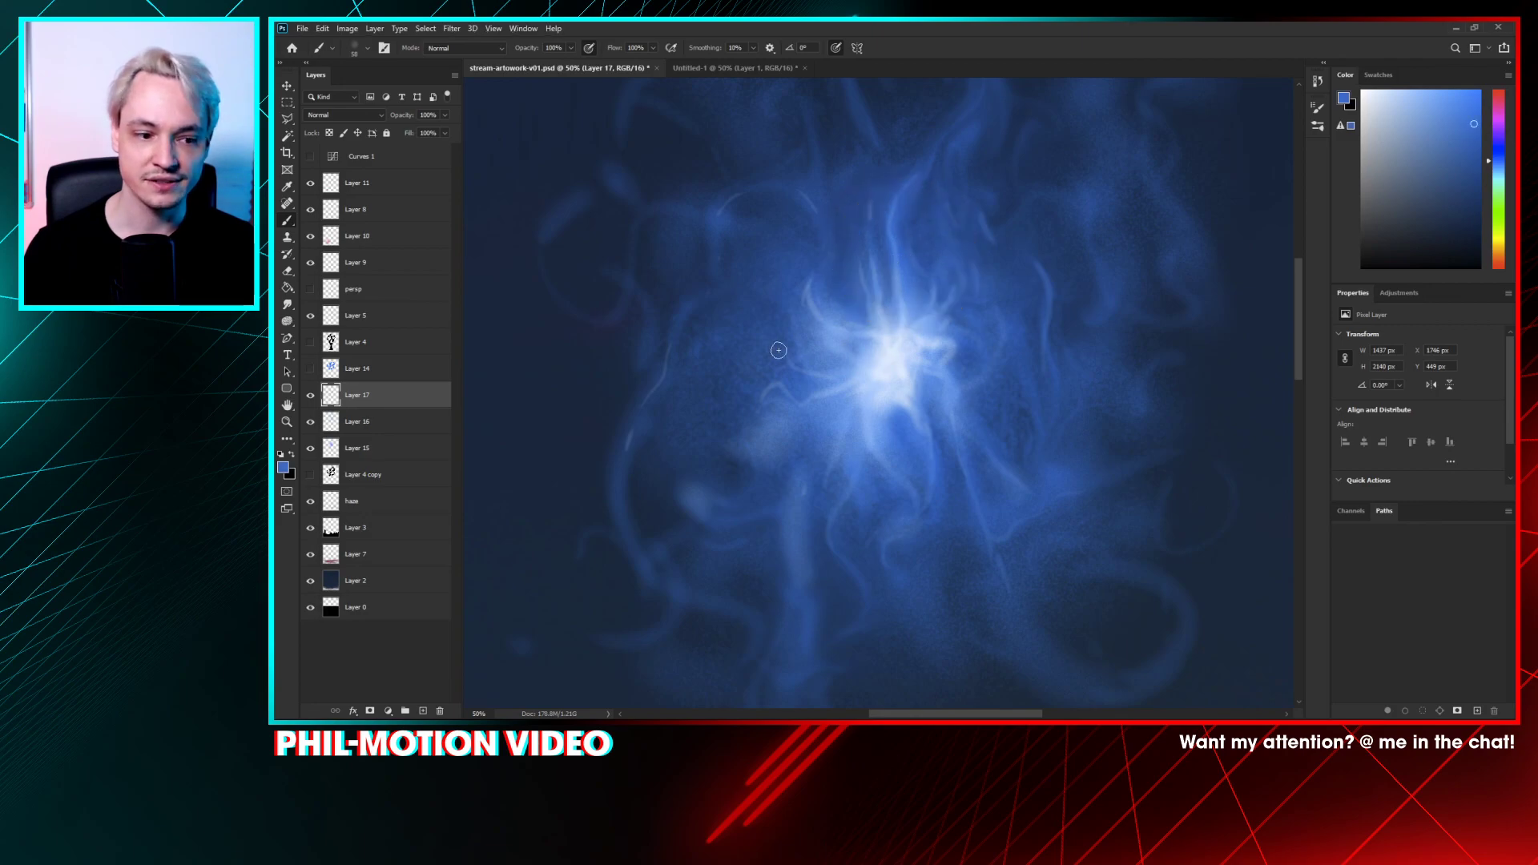
- Hide the dark Layer 2 background to compare the smoke's blue hues, and show the layer again
click(311, 580)
drag(899, 338, 841, 344)
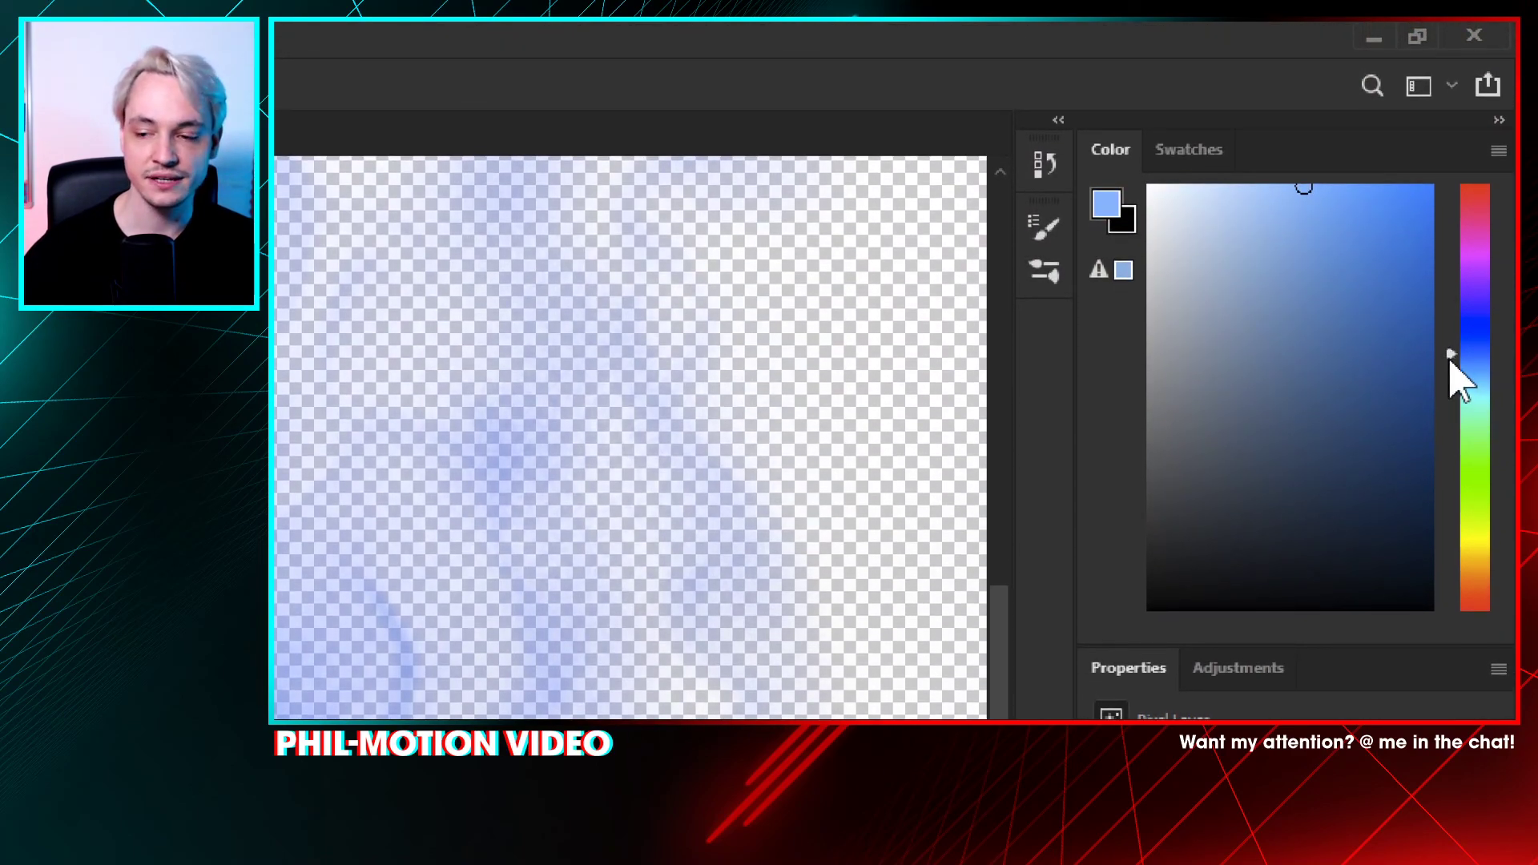
mouse_move(1454, 354)
mouse_down()
mouse_move(1456, 369)
mouse_move(1466, 297)
mouse_move(1469, 379)
mouse_up()
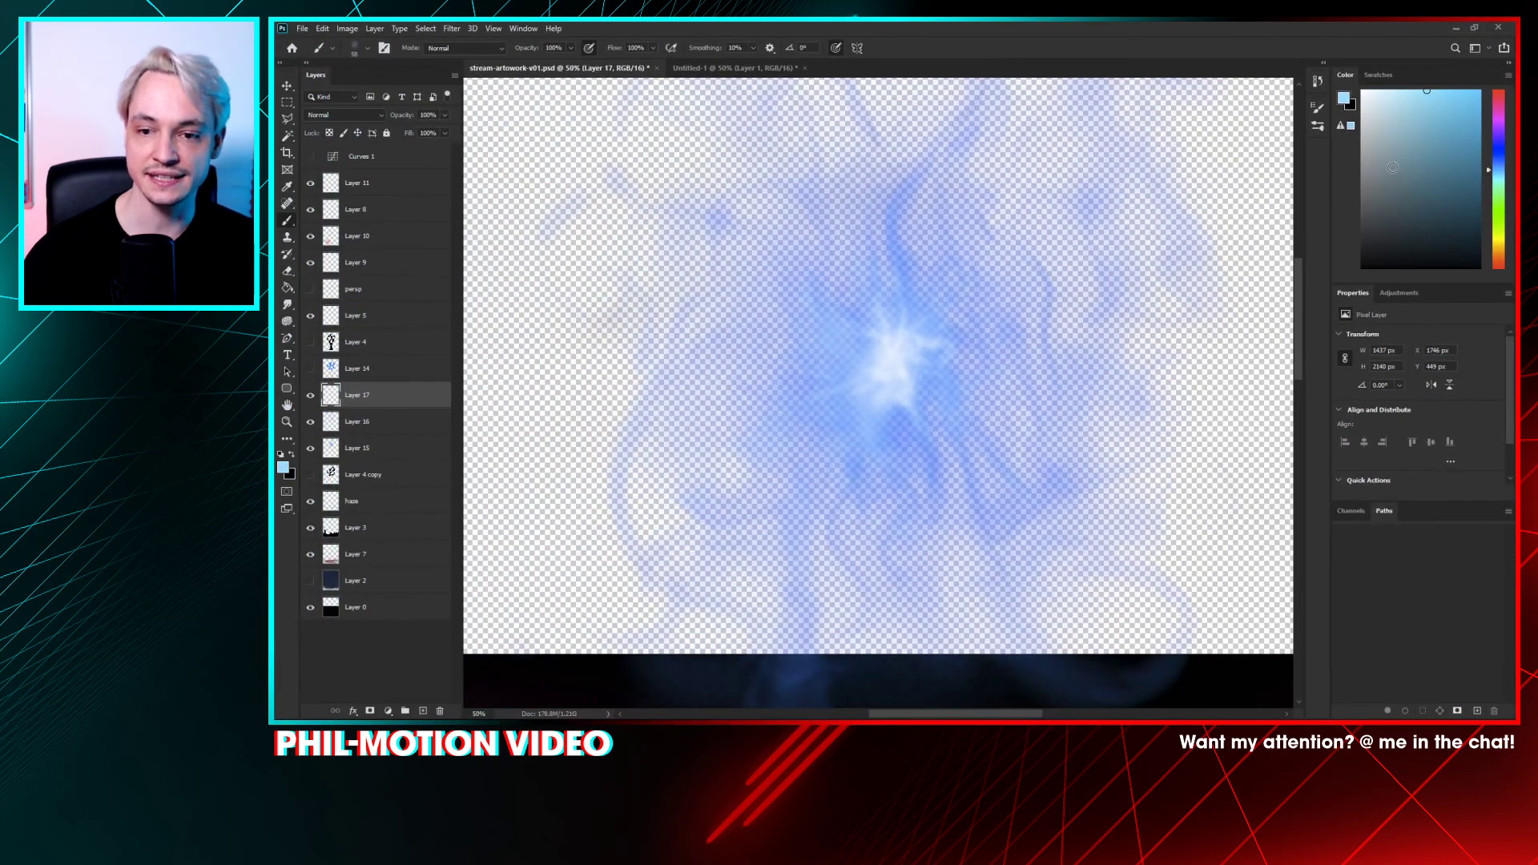
drag(906, 278, 927, 304)
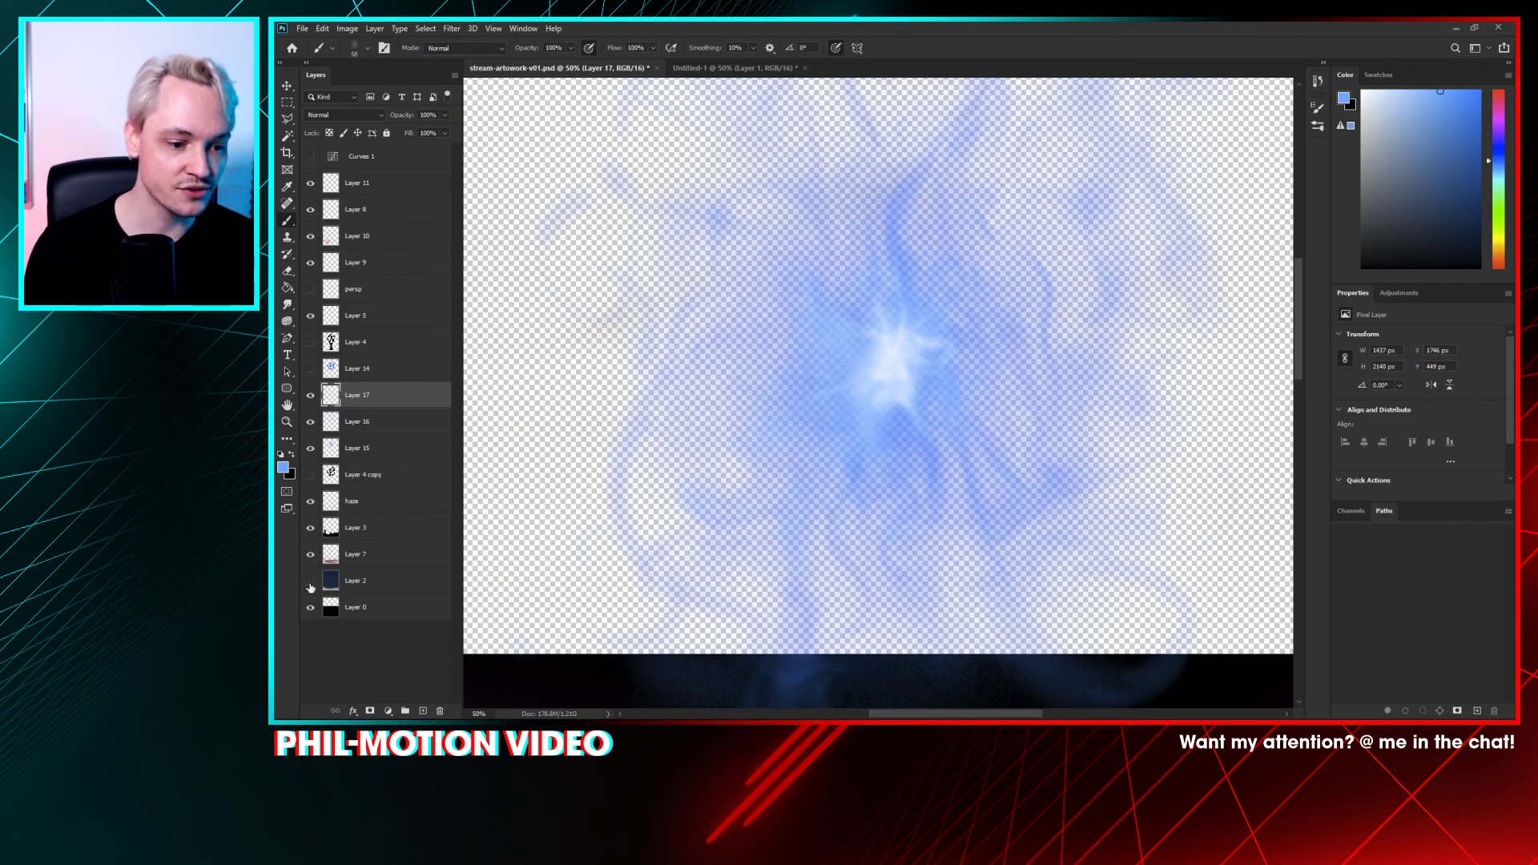
click(311, 581)
click(311, 554)
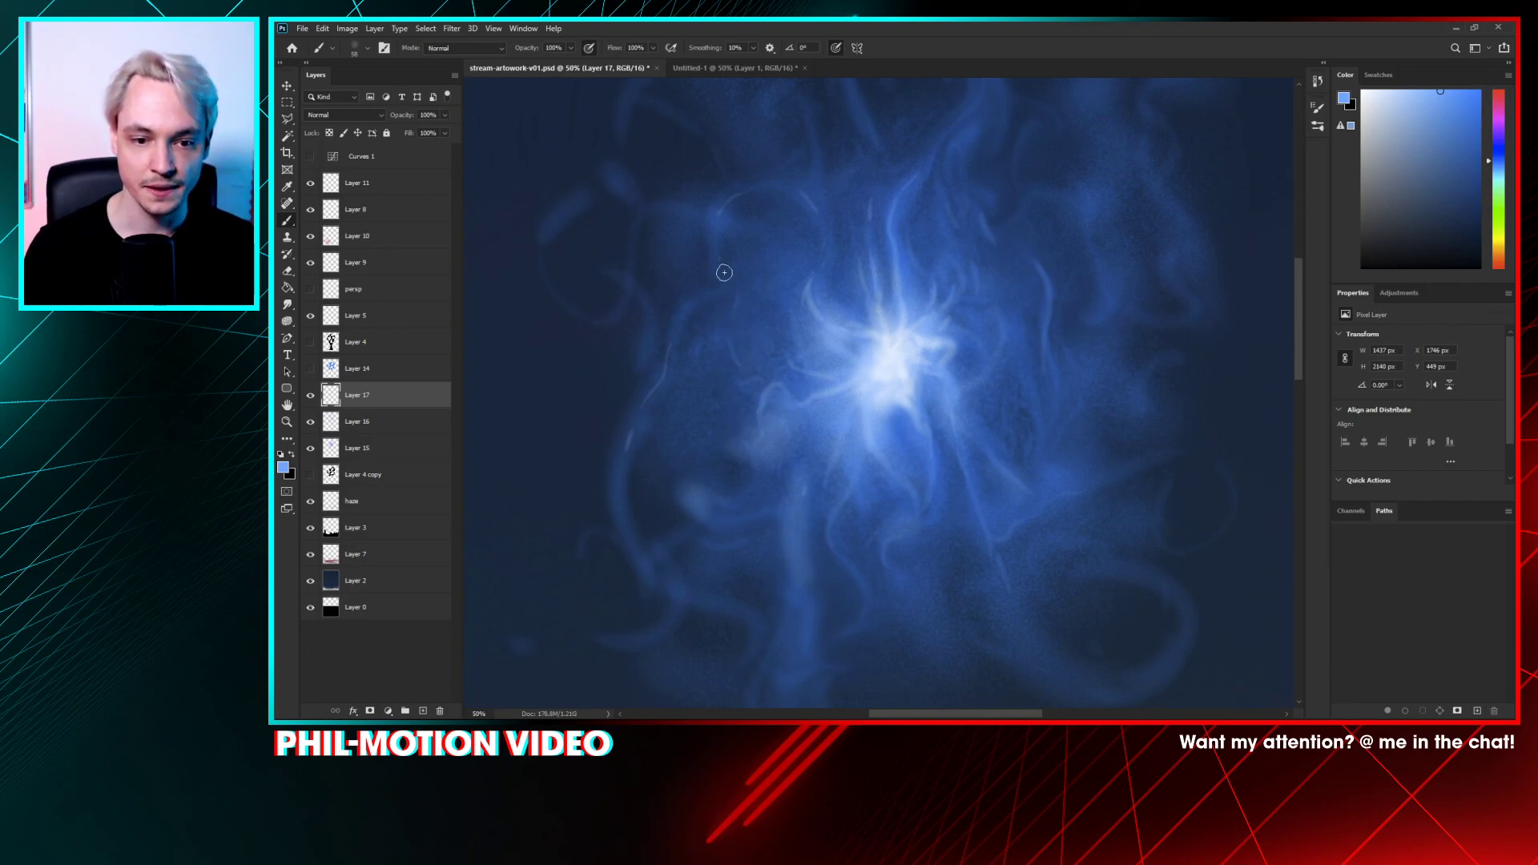
- Shrink the brush to a very fine size and paint hair-thin light blue veins around the core
right_click(973, 272)
drag(939, 320, 934, 318)
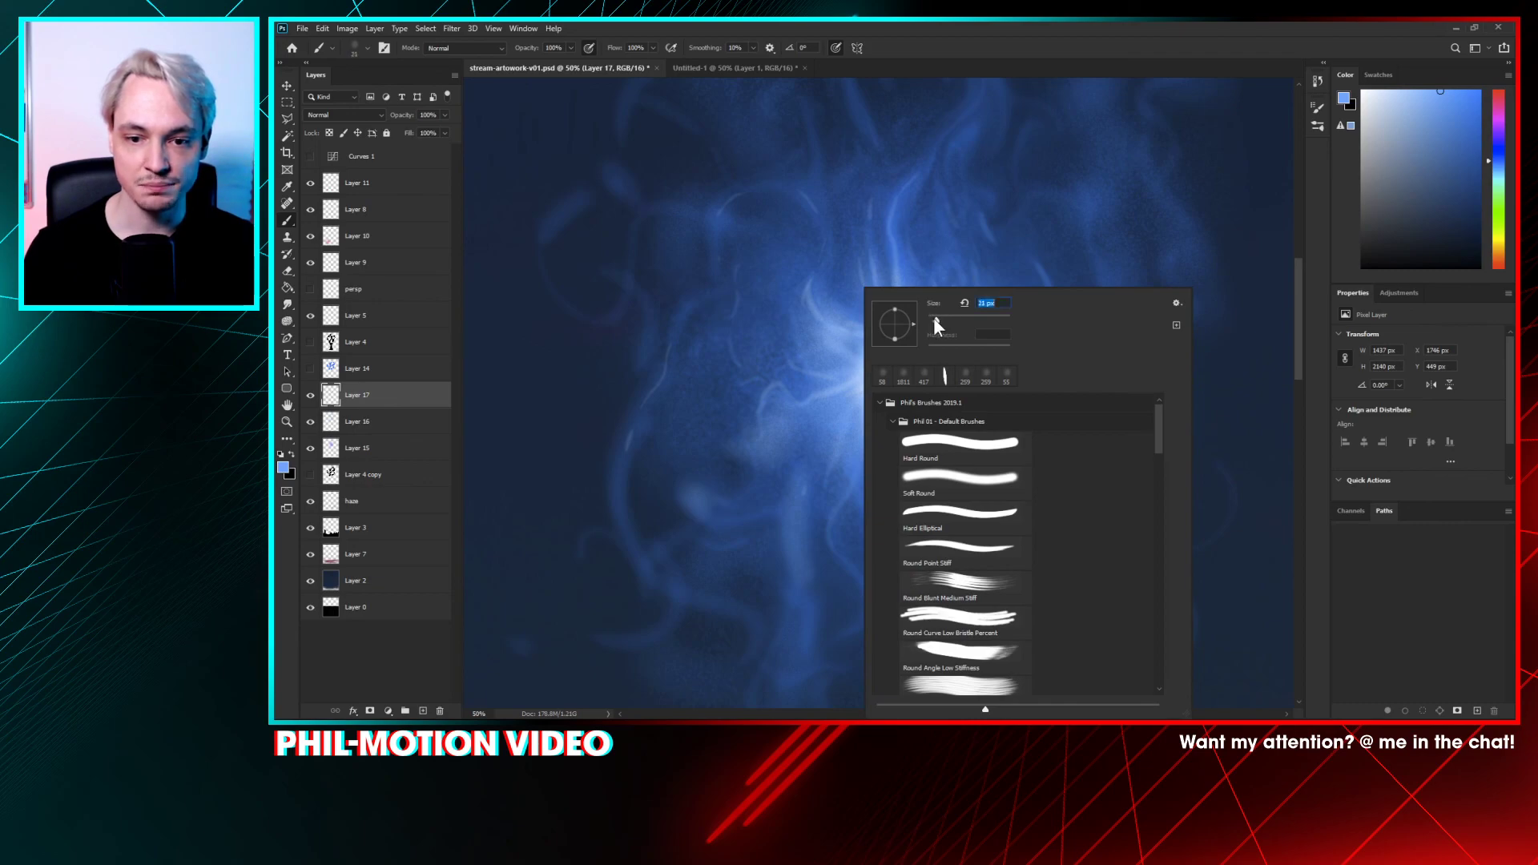
drag(1021, 229, 1038, 226)
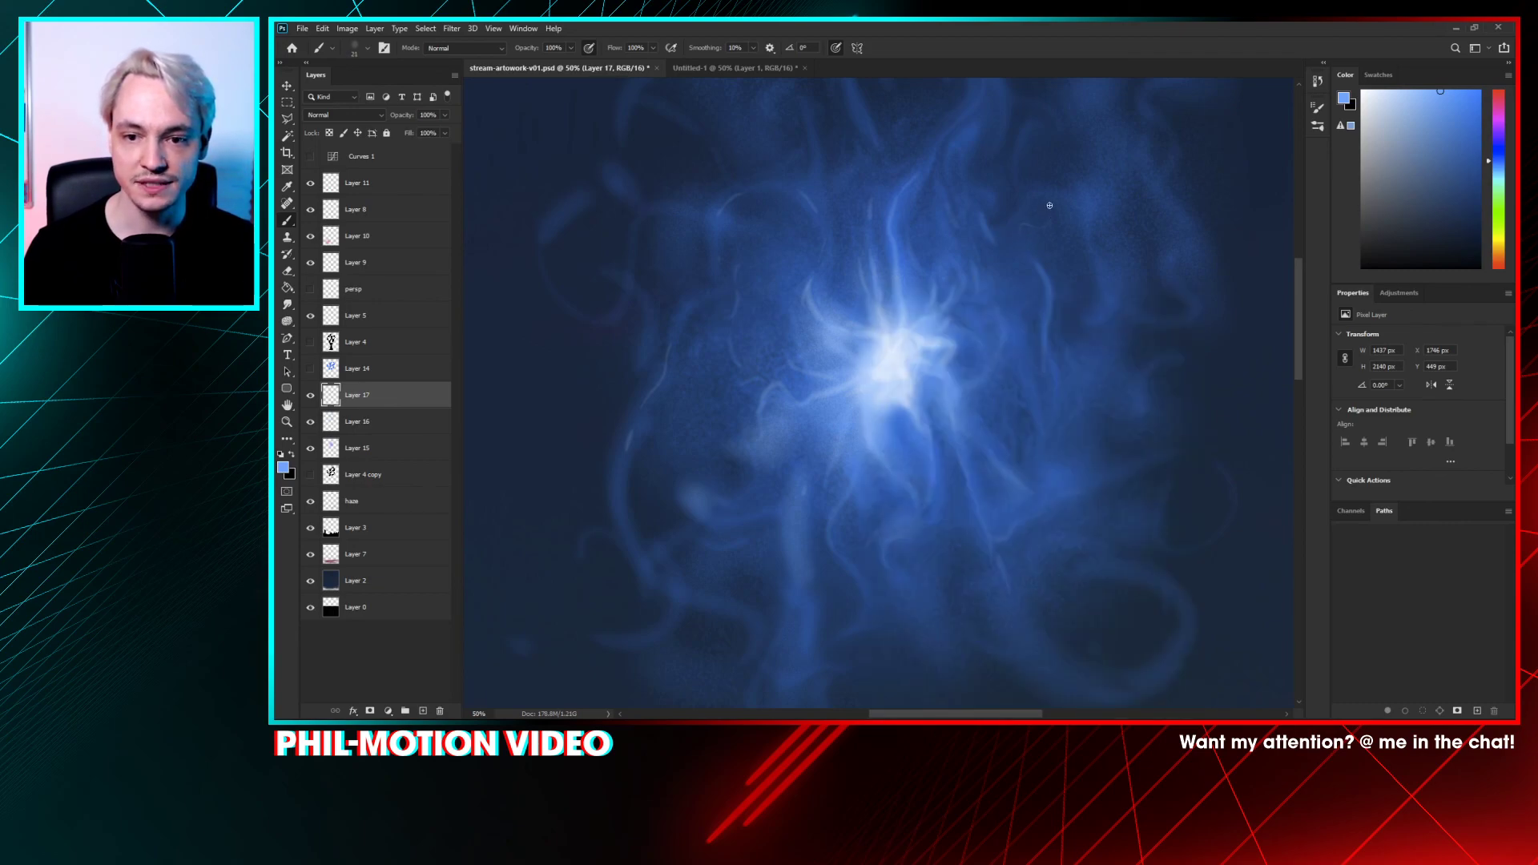
key(p)
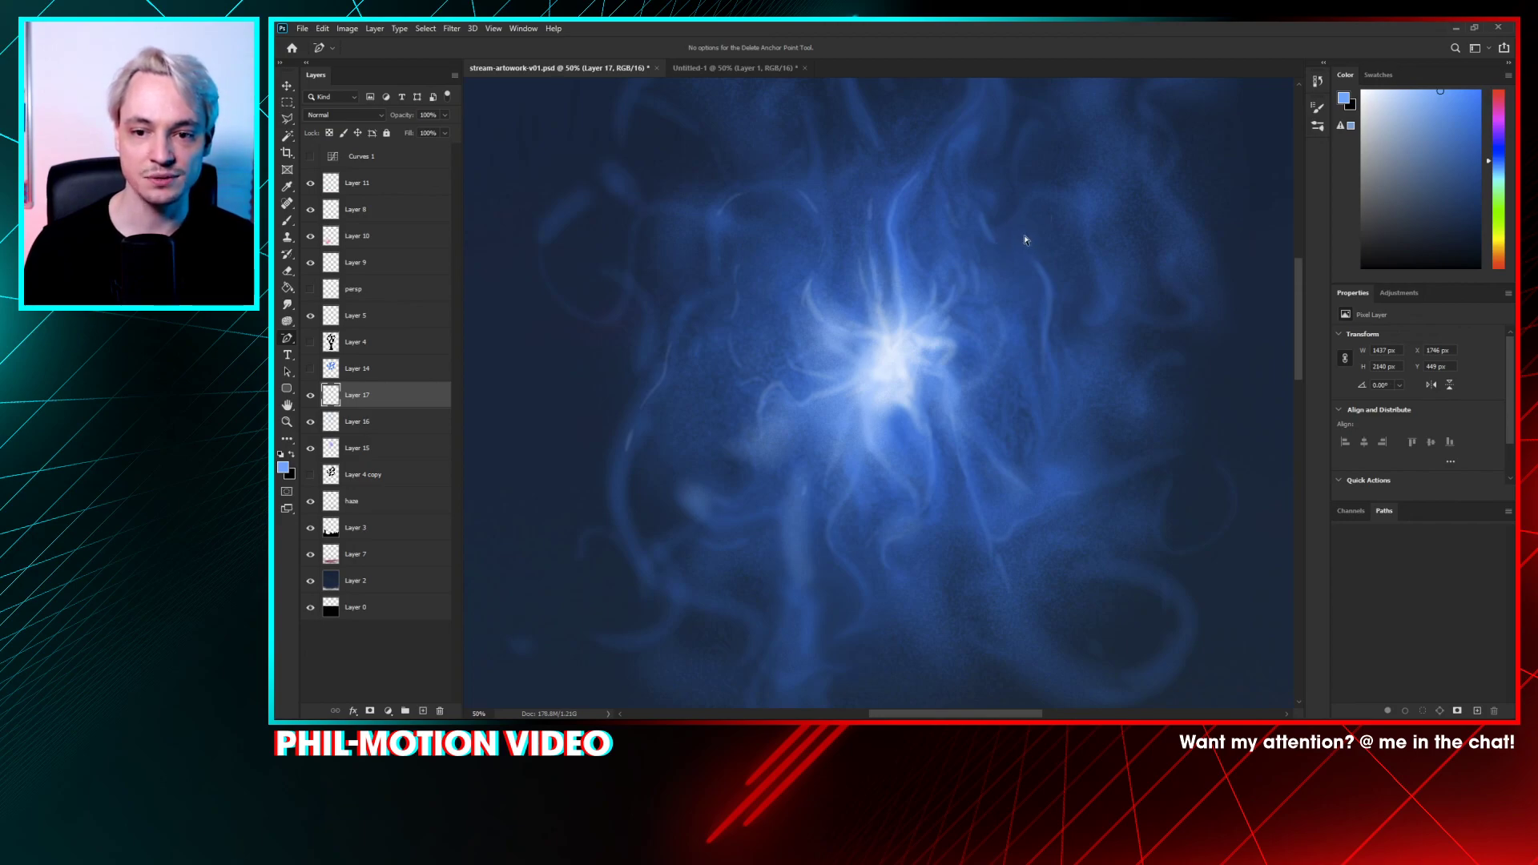
key(b)
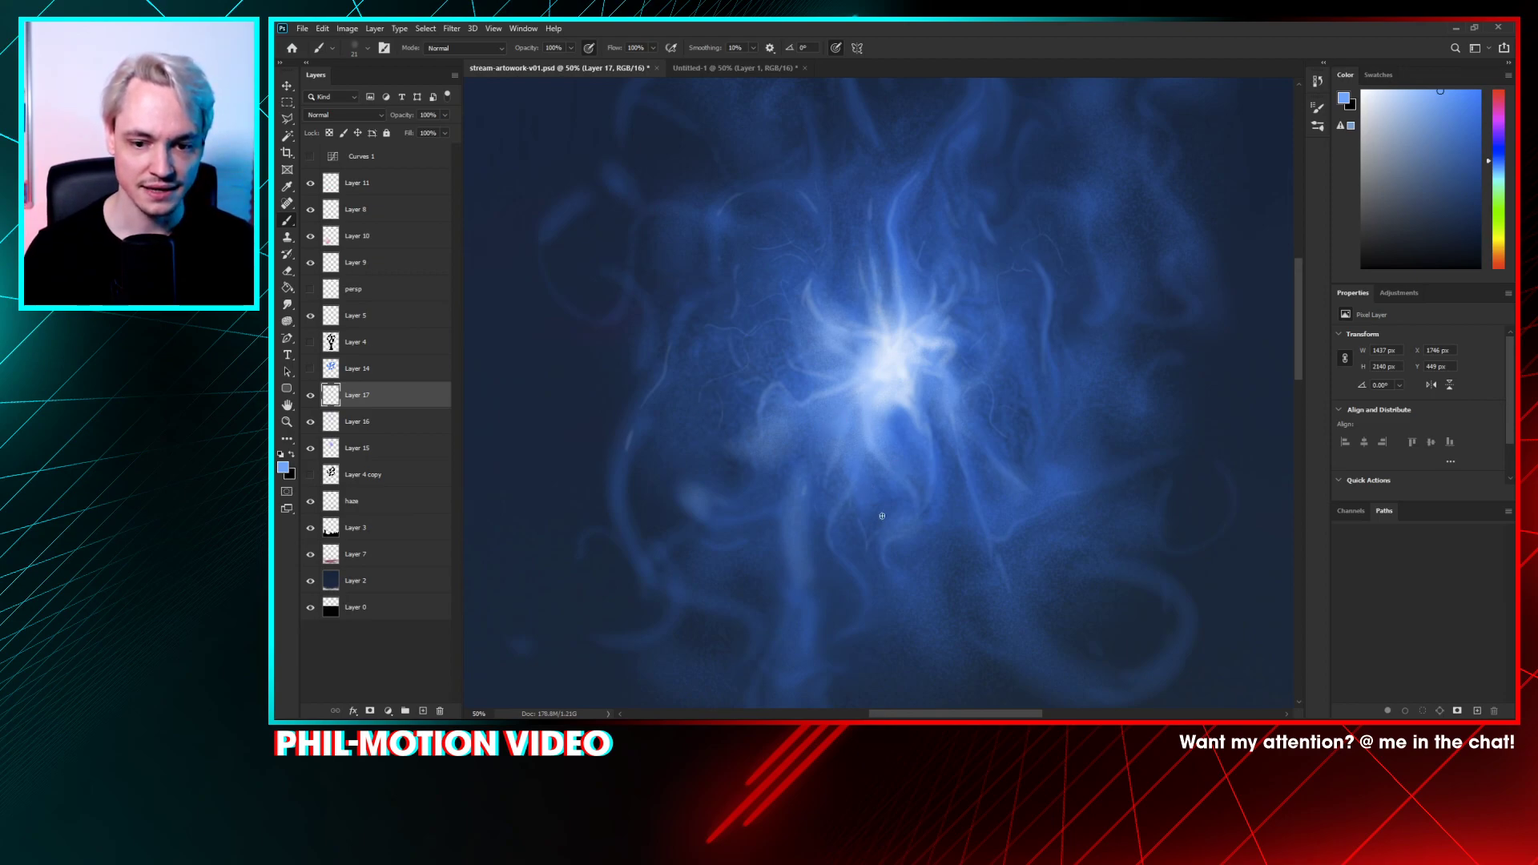
- Sample successive blues from the core up along the wisp above it and add fine strands in matching tones
alt+click(904, 406)
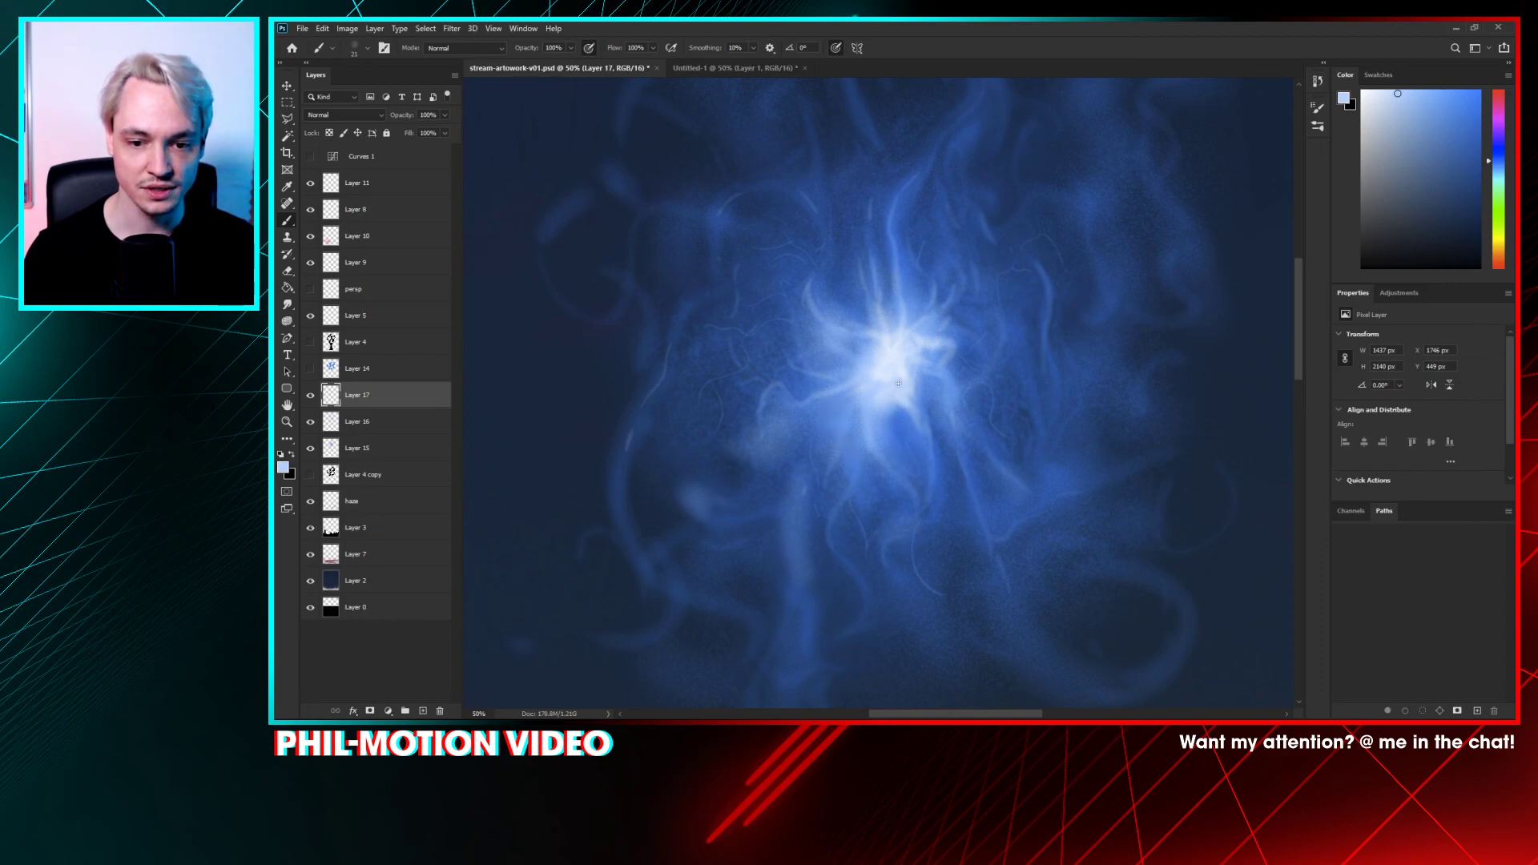
alt+click(891, 336)
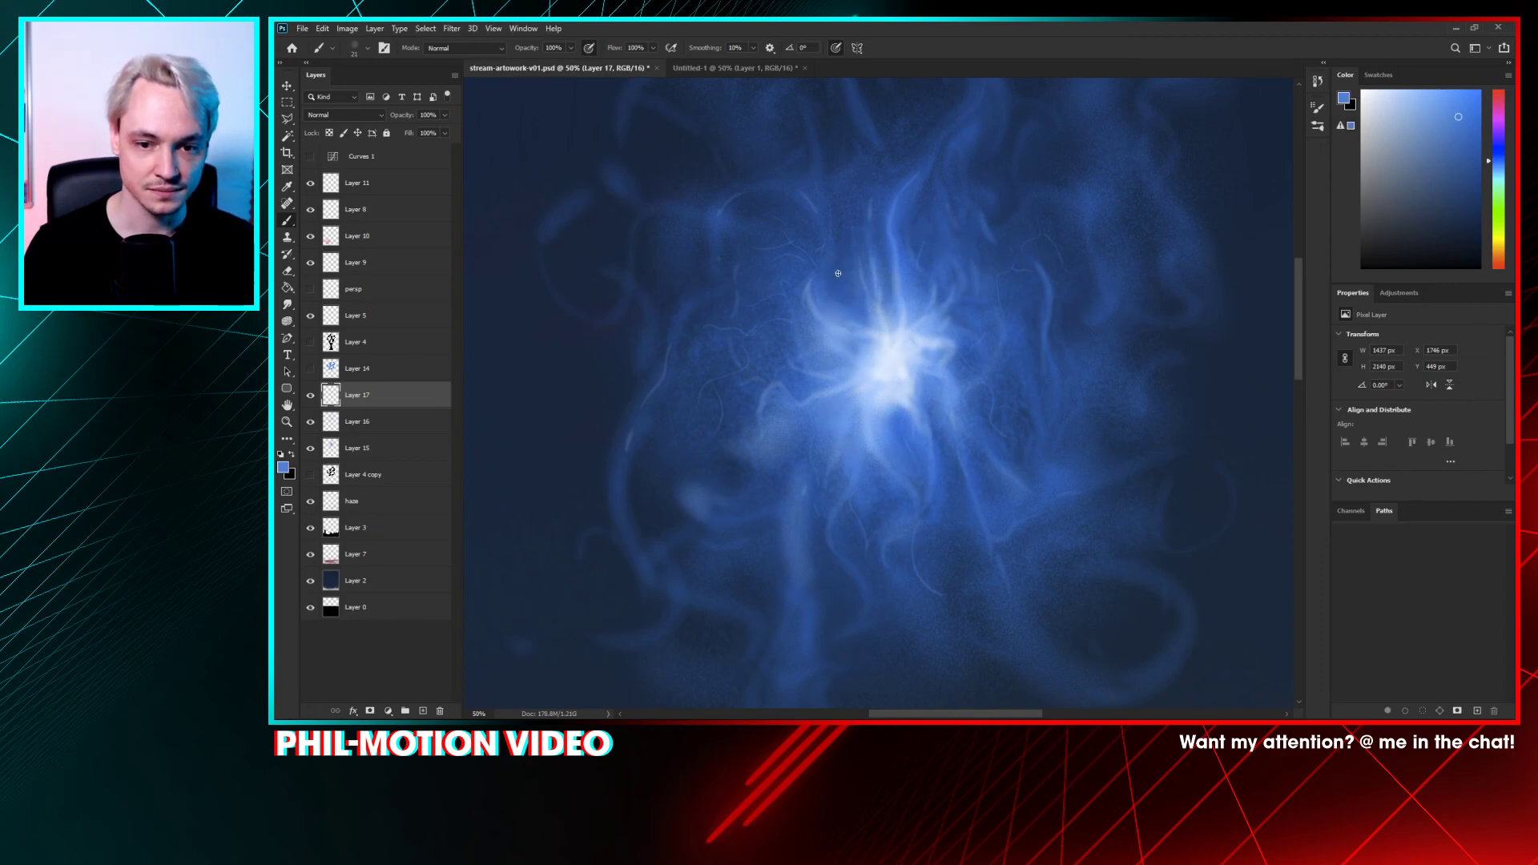
alt+click(898, 253)
alt+click(903, 256)
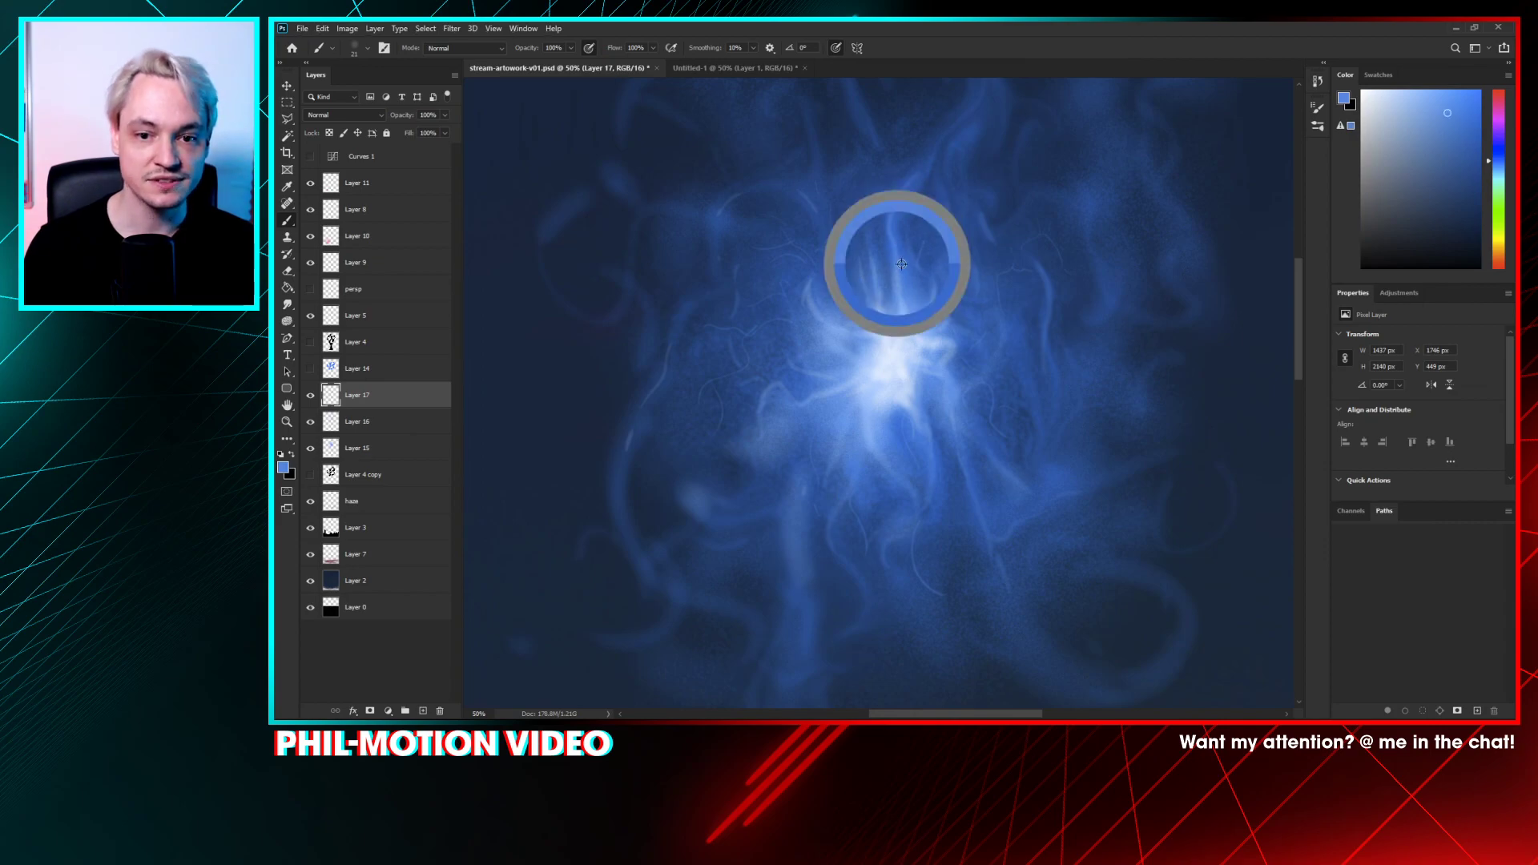
alt+click(899, 268)
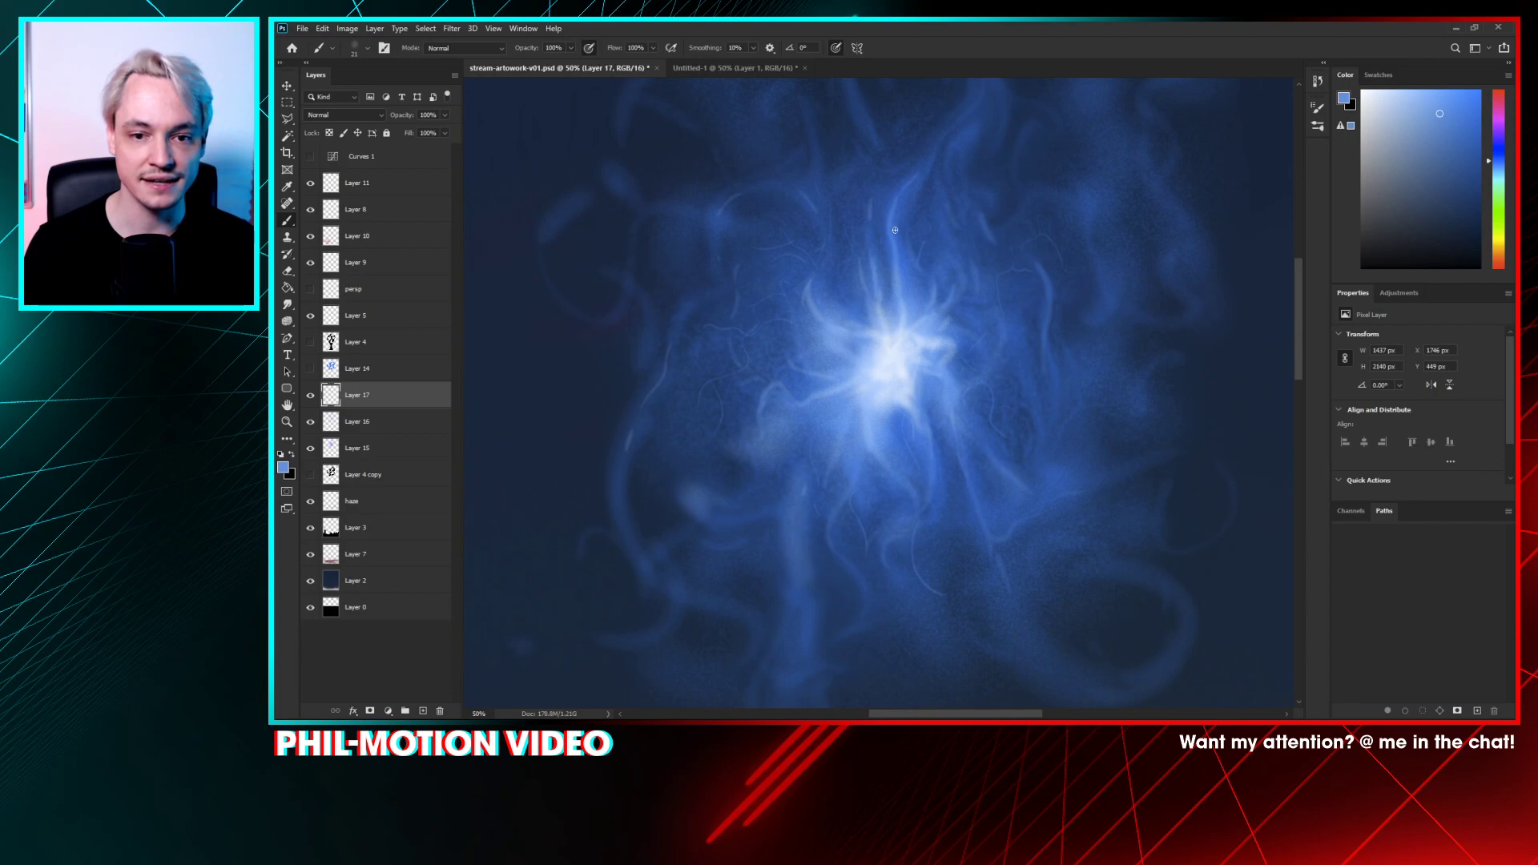
alt+click(898, 245)
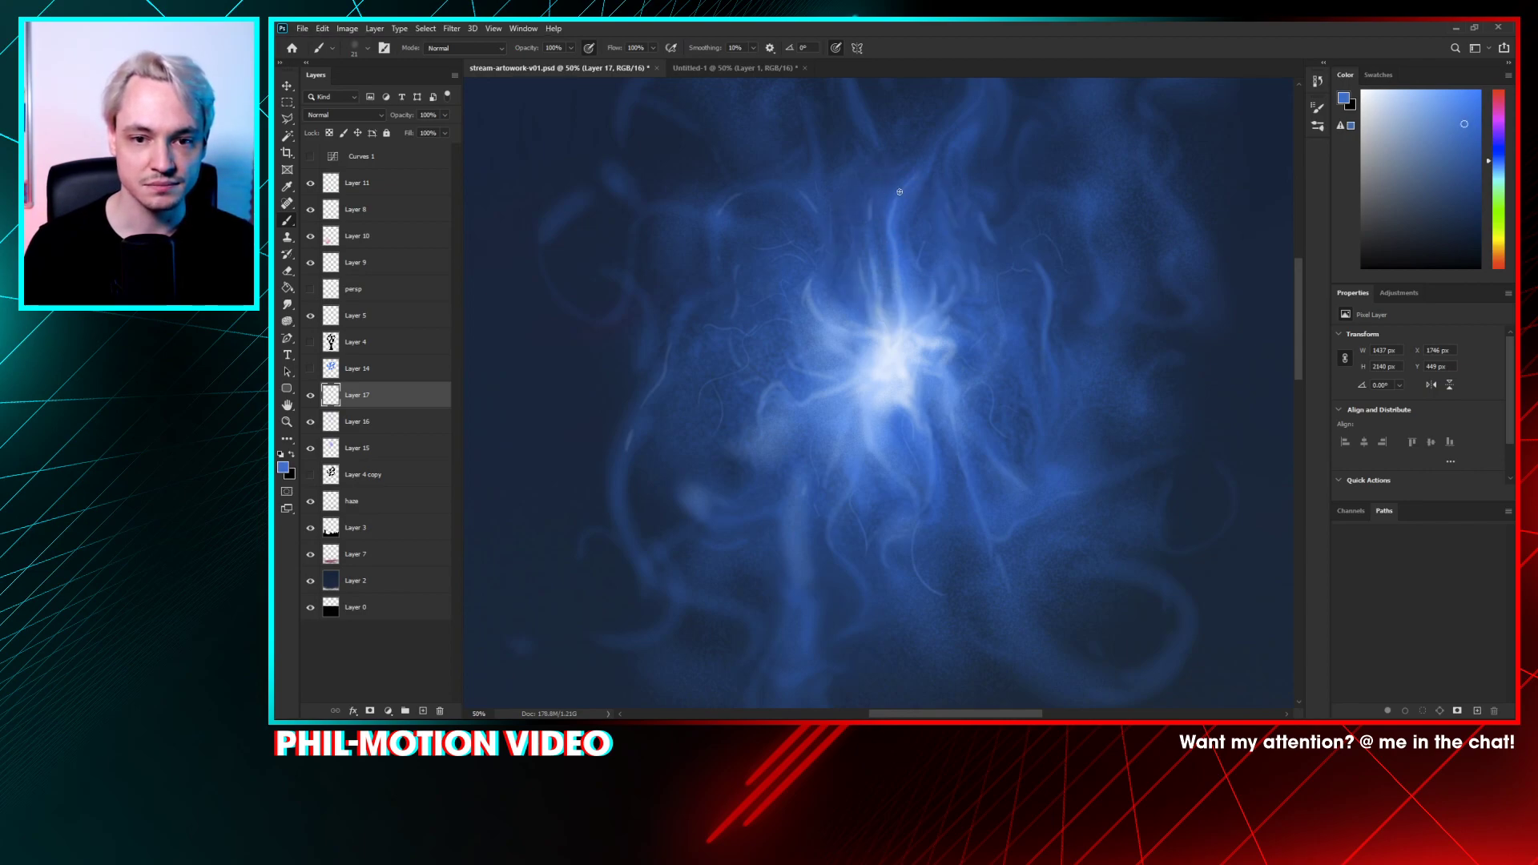
alt+click(891, 216)
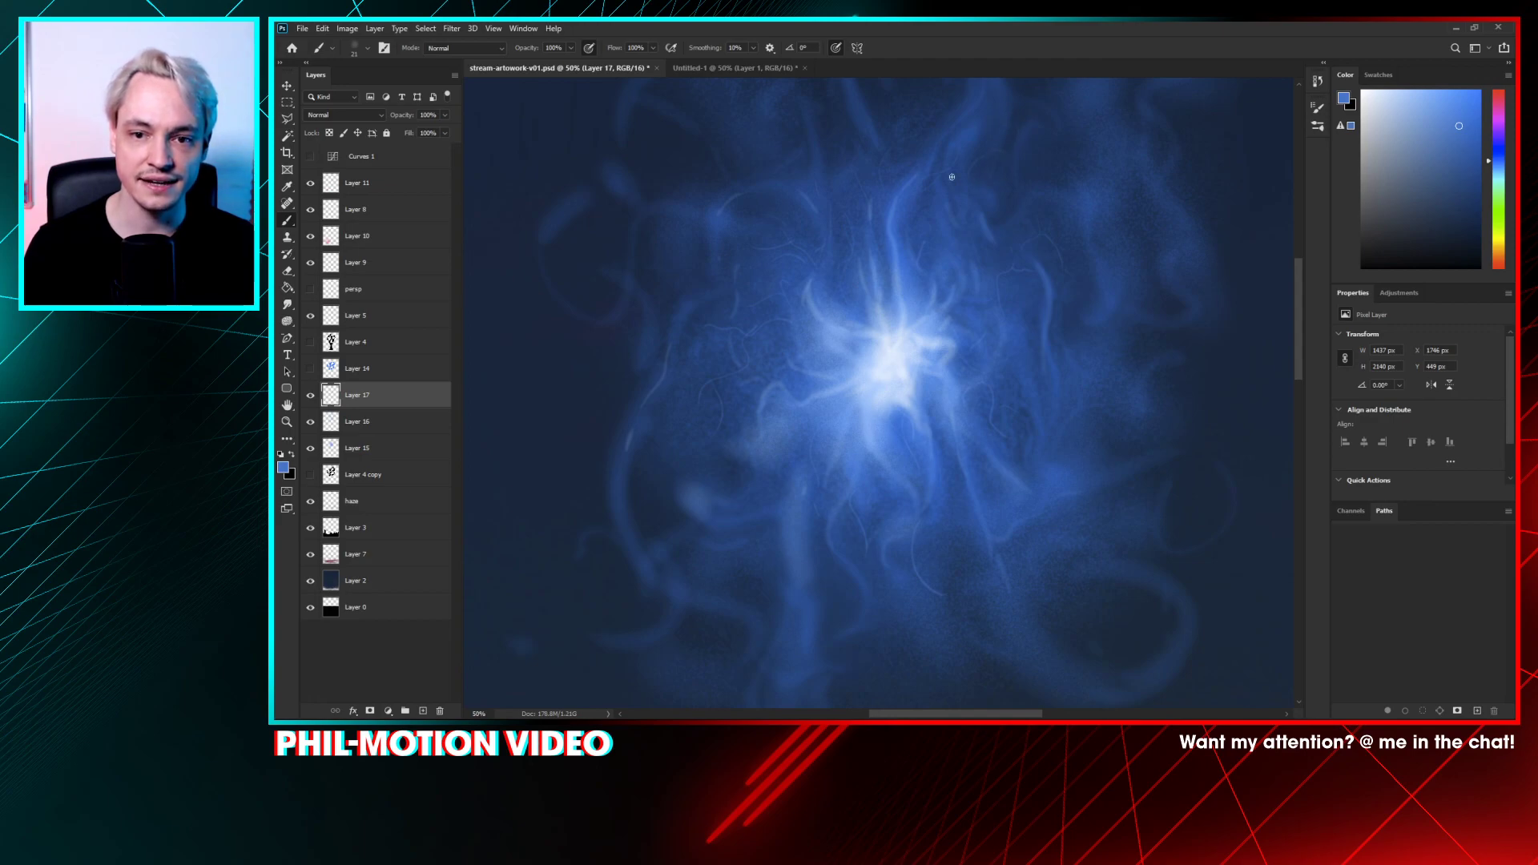
alt+click(906, 183)
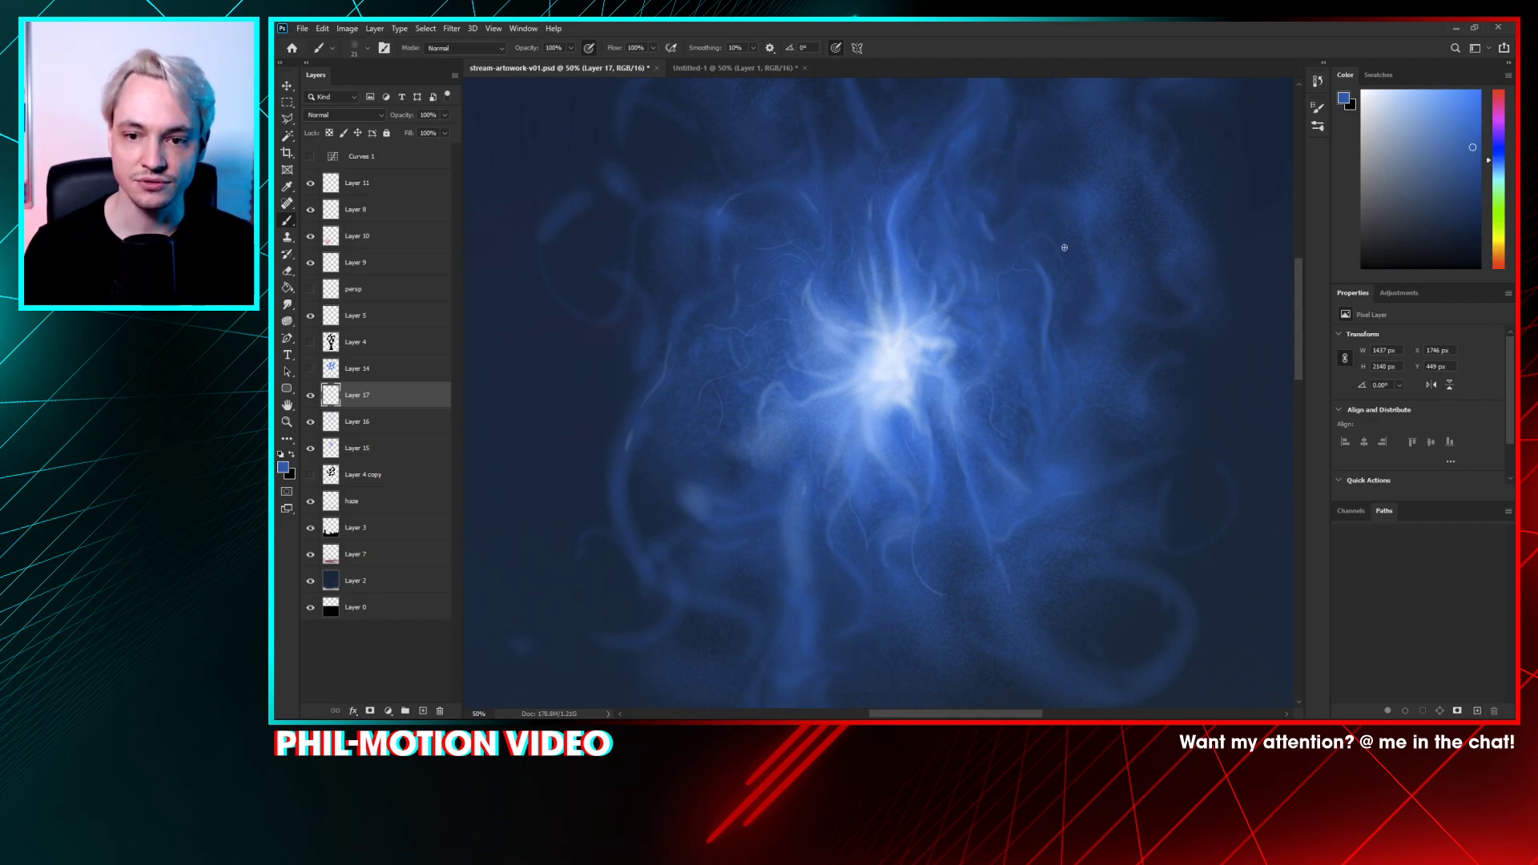
- Sample progressively lighter blues beside the core, up to near-white, and add fine strands to its left and upper-left edge
alt+click(809, 369)
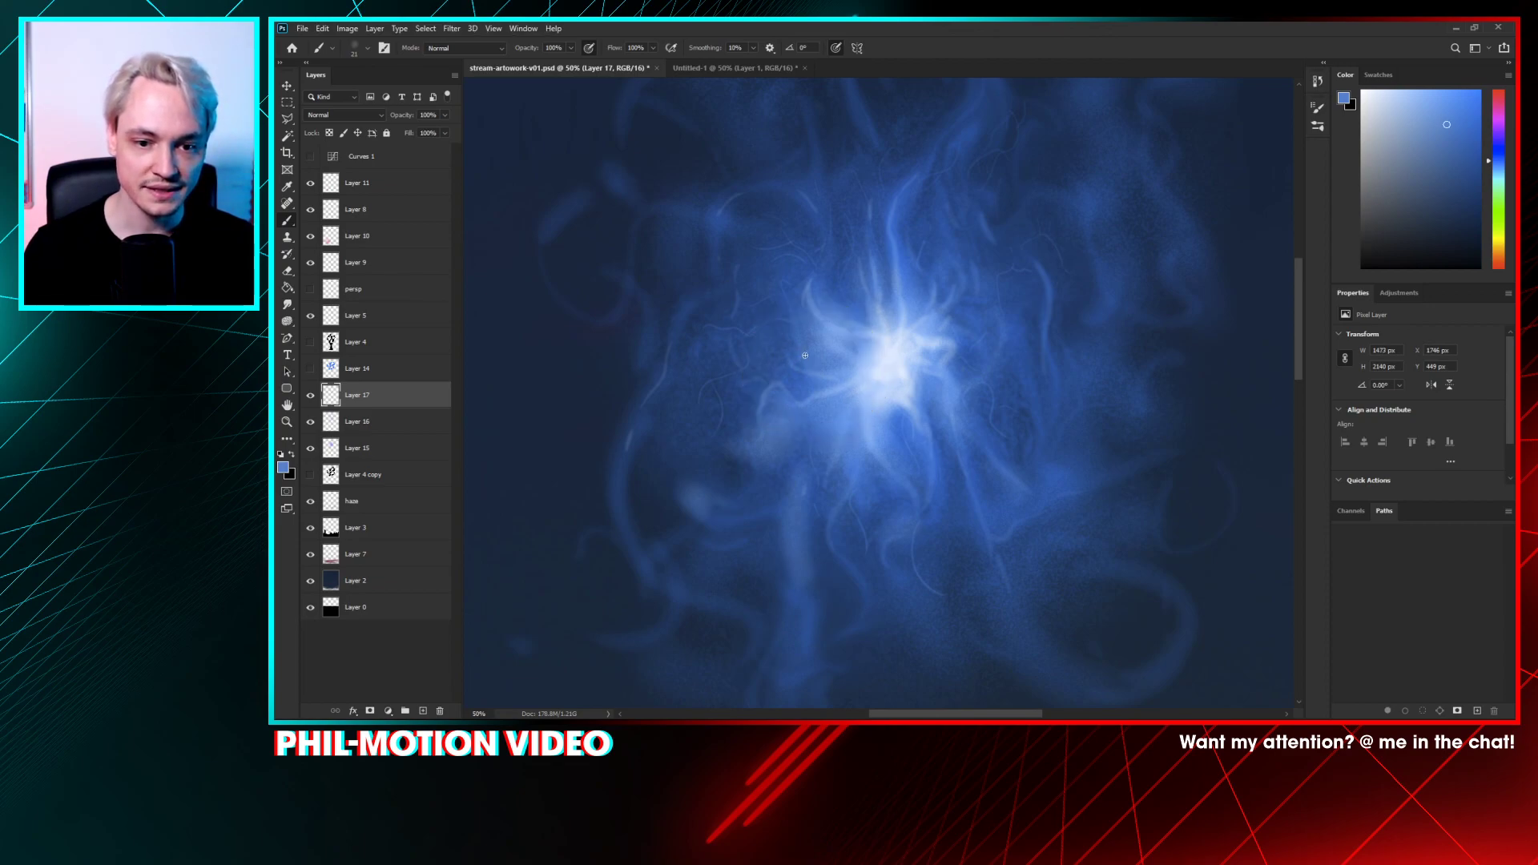
alt+click(813, 356)
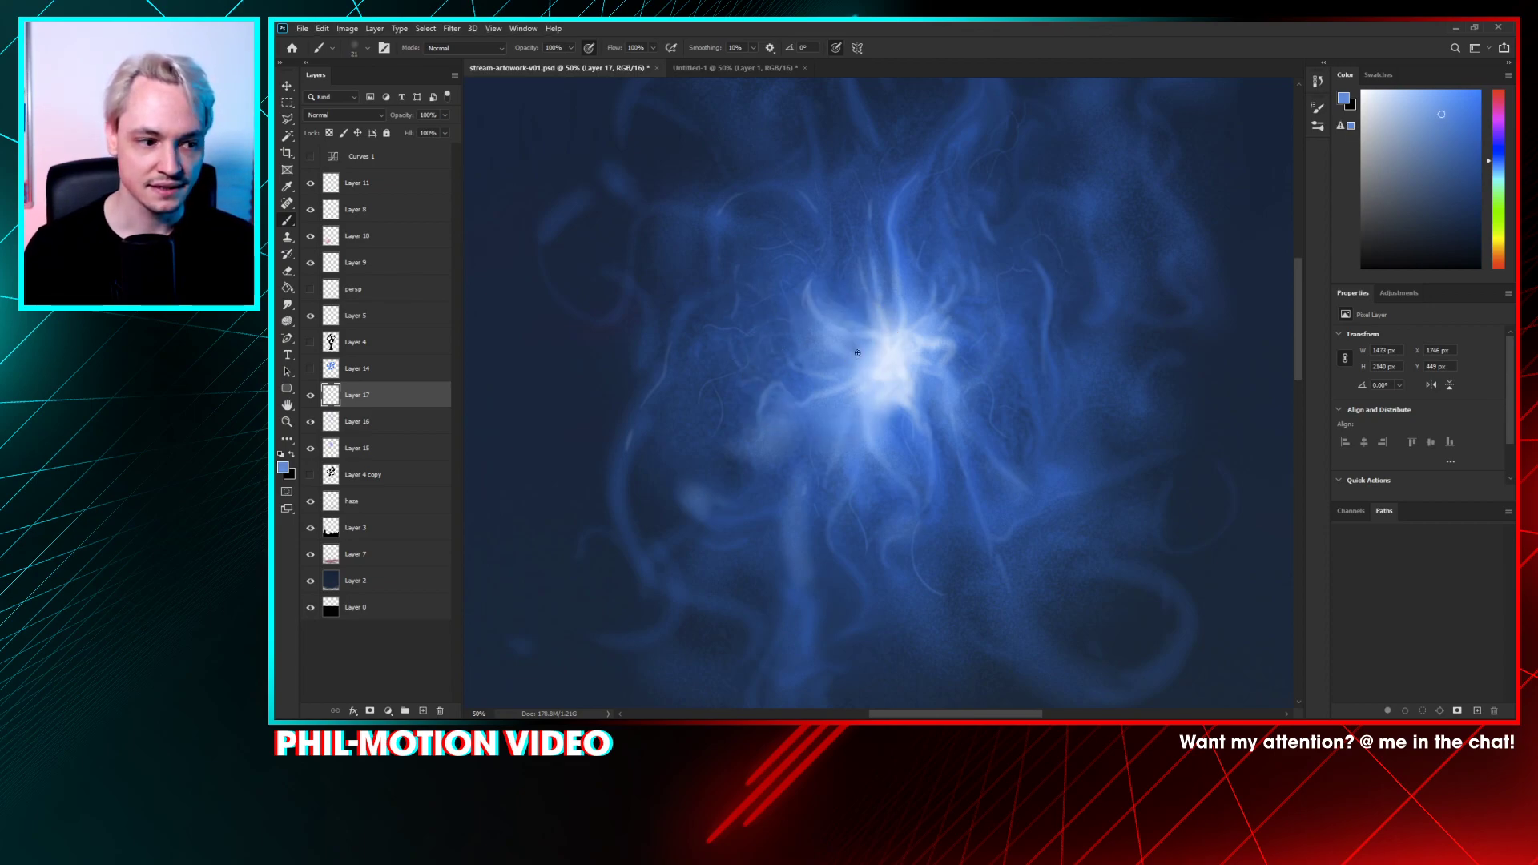
alt+click(871, 387)
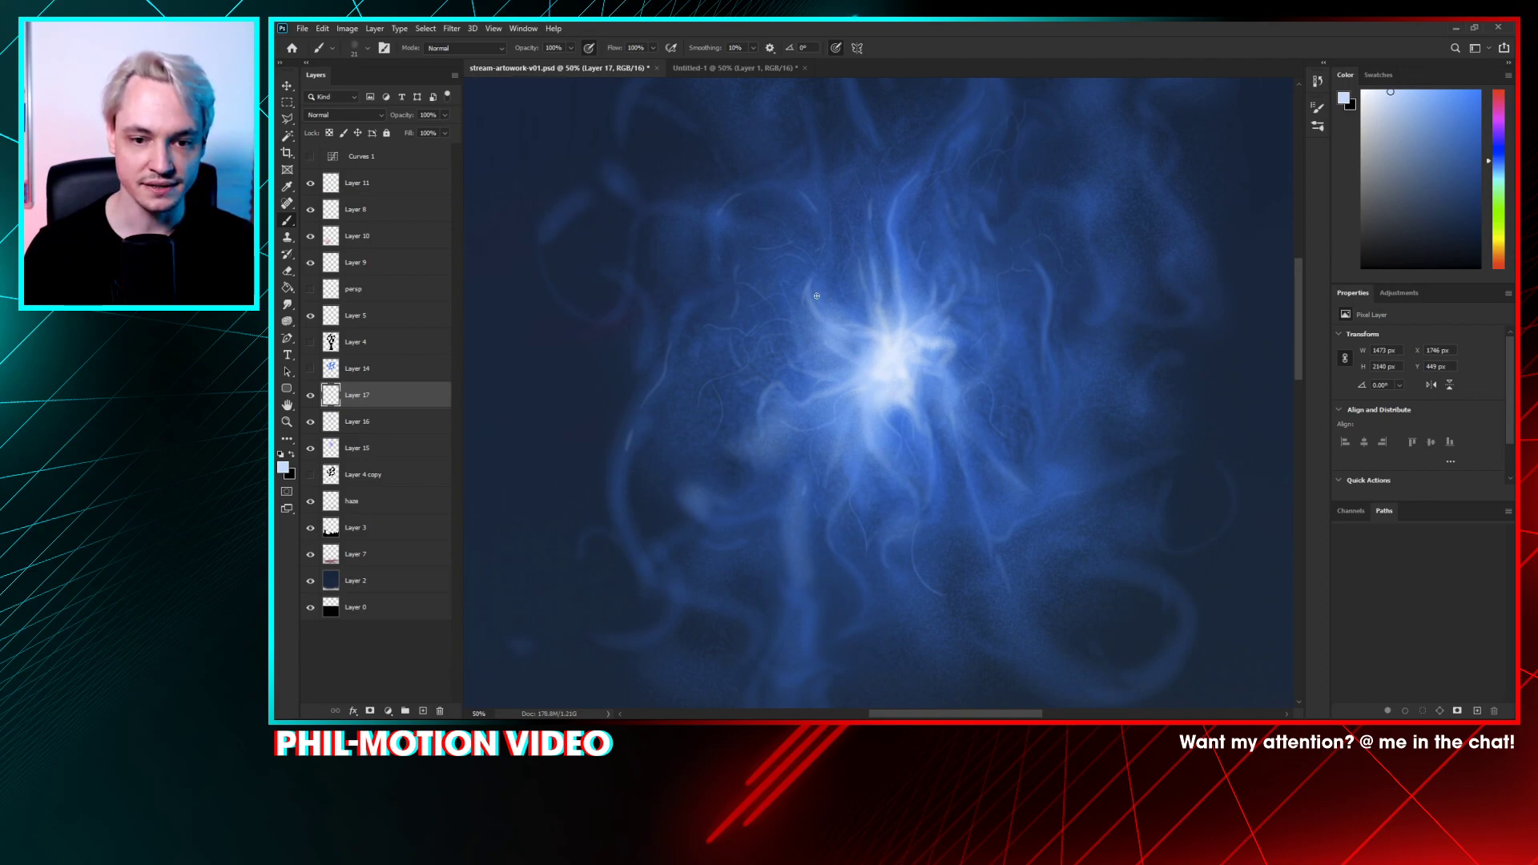
- Sample a pale blue from the core and a mid blue below it, and paint thin strands spreading toward the smoke's outer sides
key(ctrl+minus)
key(ctrl+minus)
key(ctrl+minus)
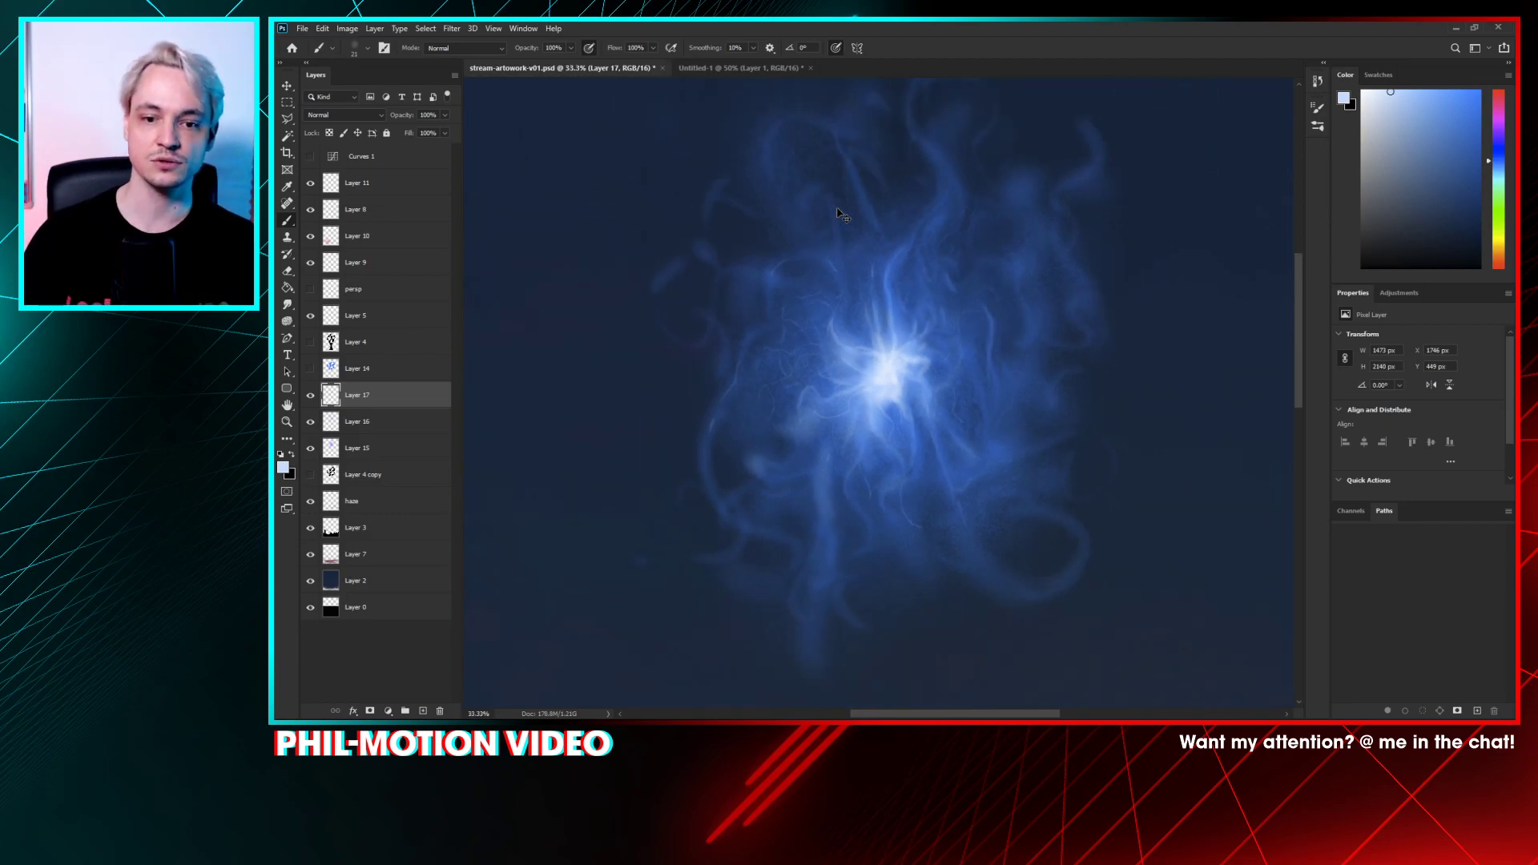
drag(906, 395, 955, 303)
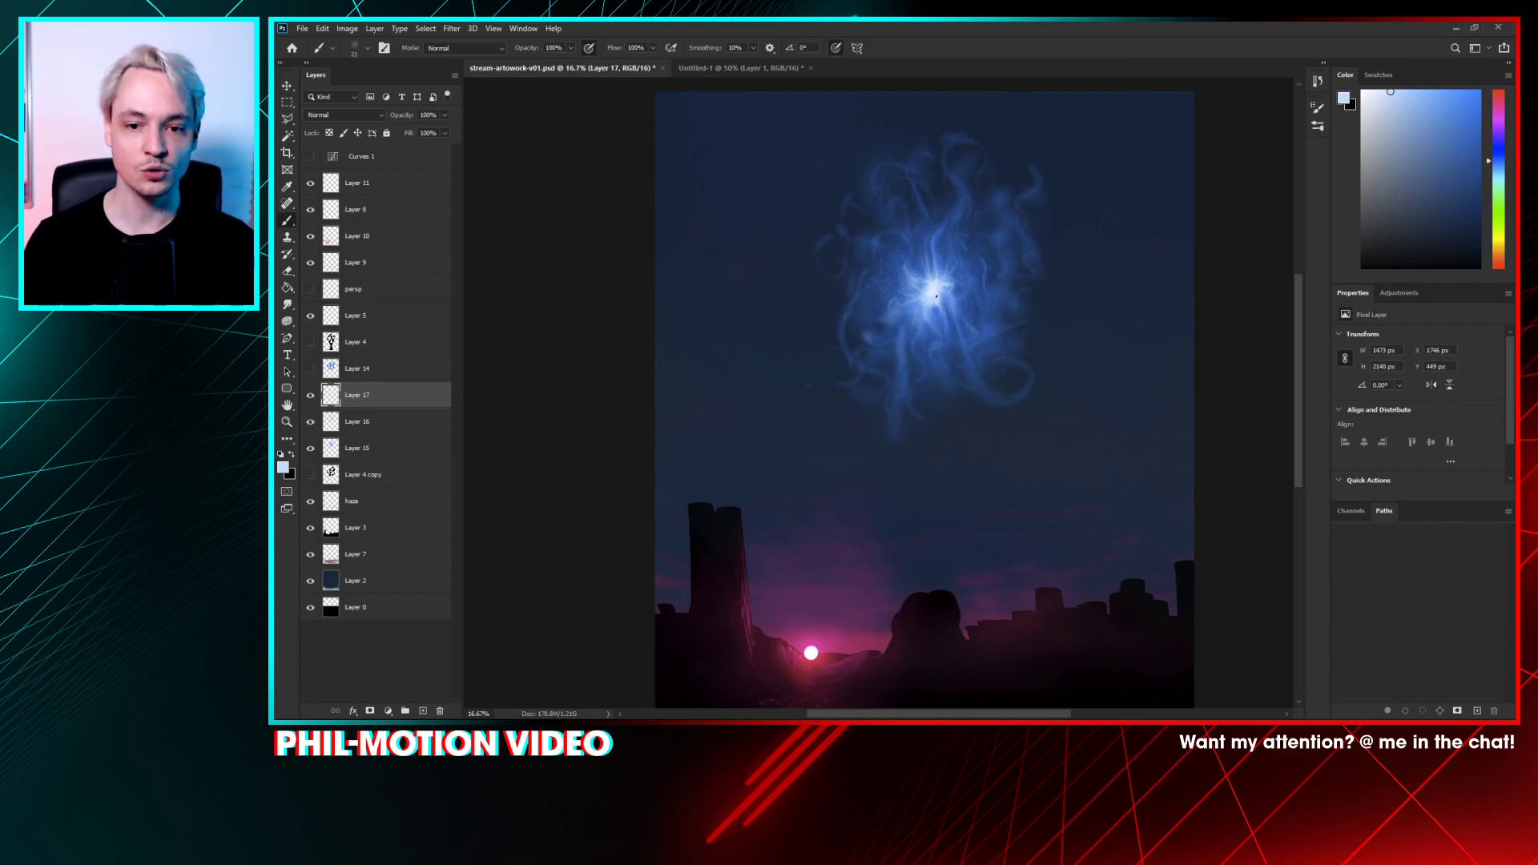
alt+click(929, 286)
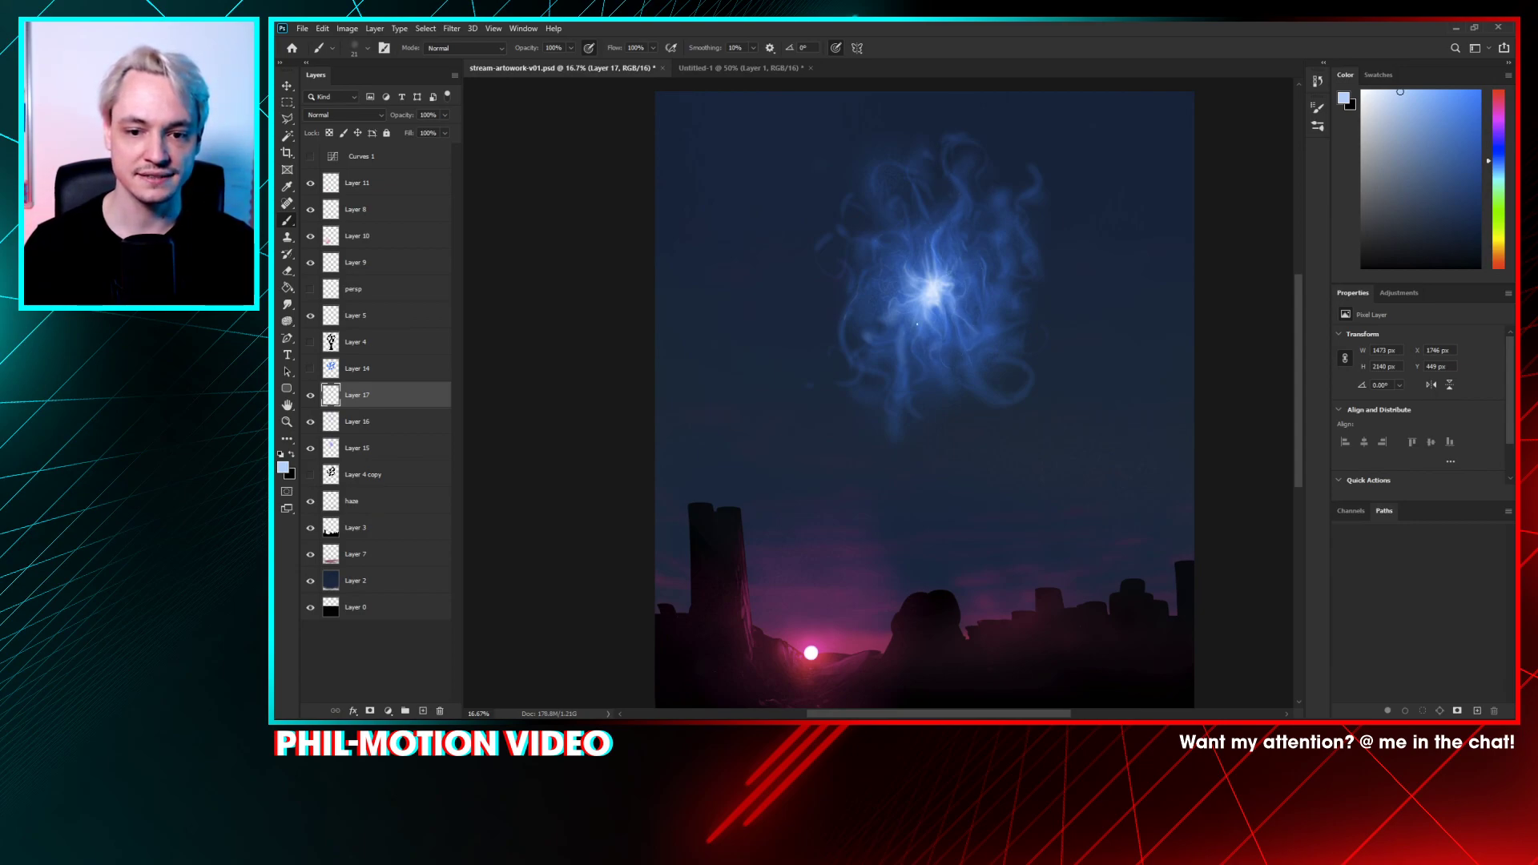
alt+click(901, 332)
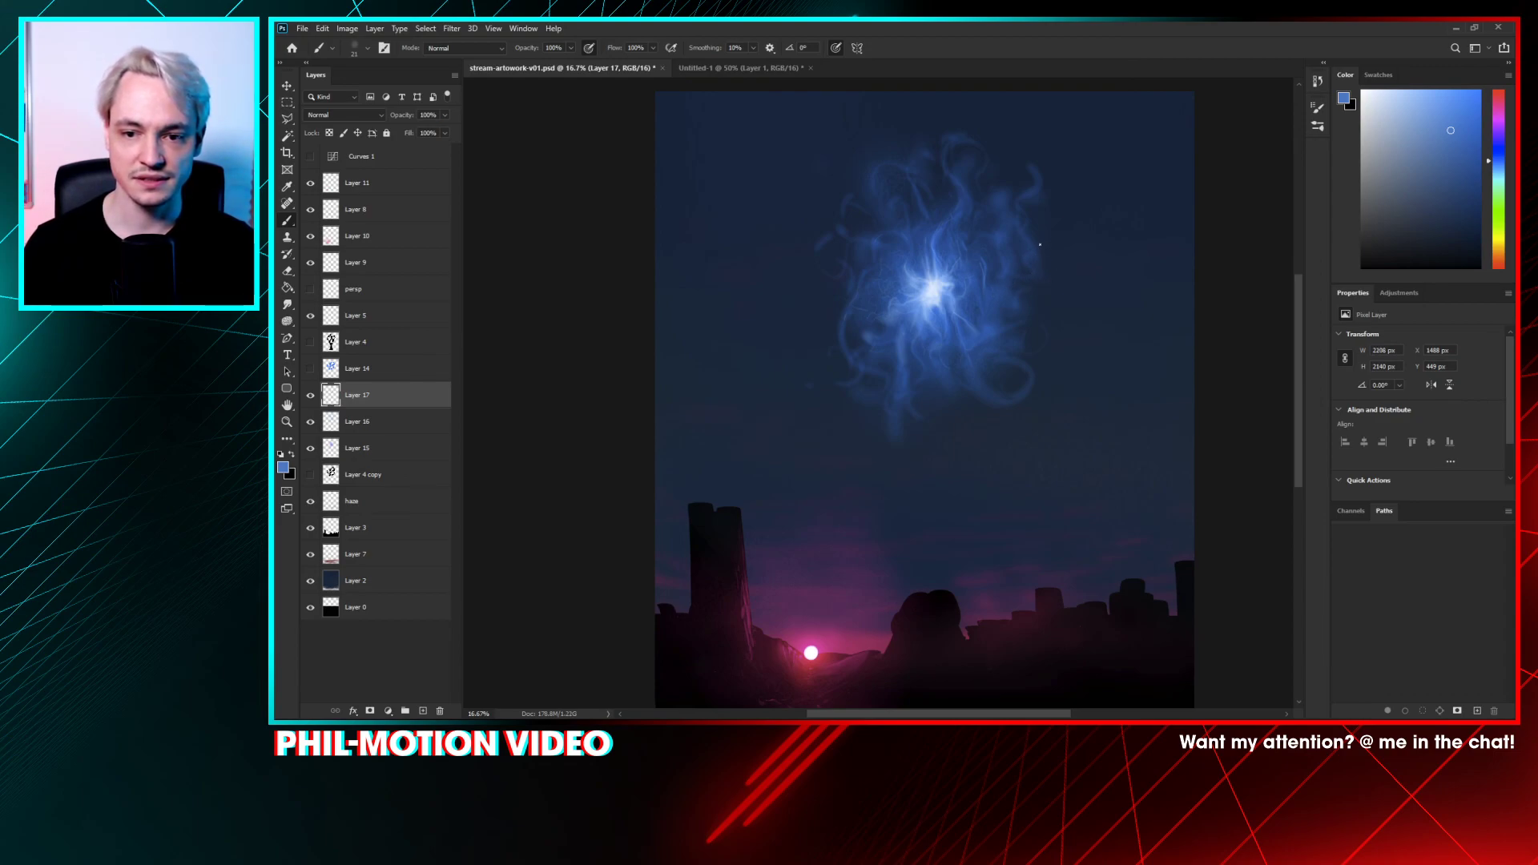
- Paint fine curls around the upper and left wisps, sampling darker blues from the tall wisp above the core
key(ctrl+plus)
key(ctrl+plus)
scroll(1041, 228, up, 3)
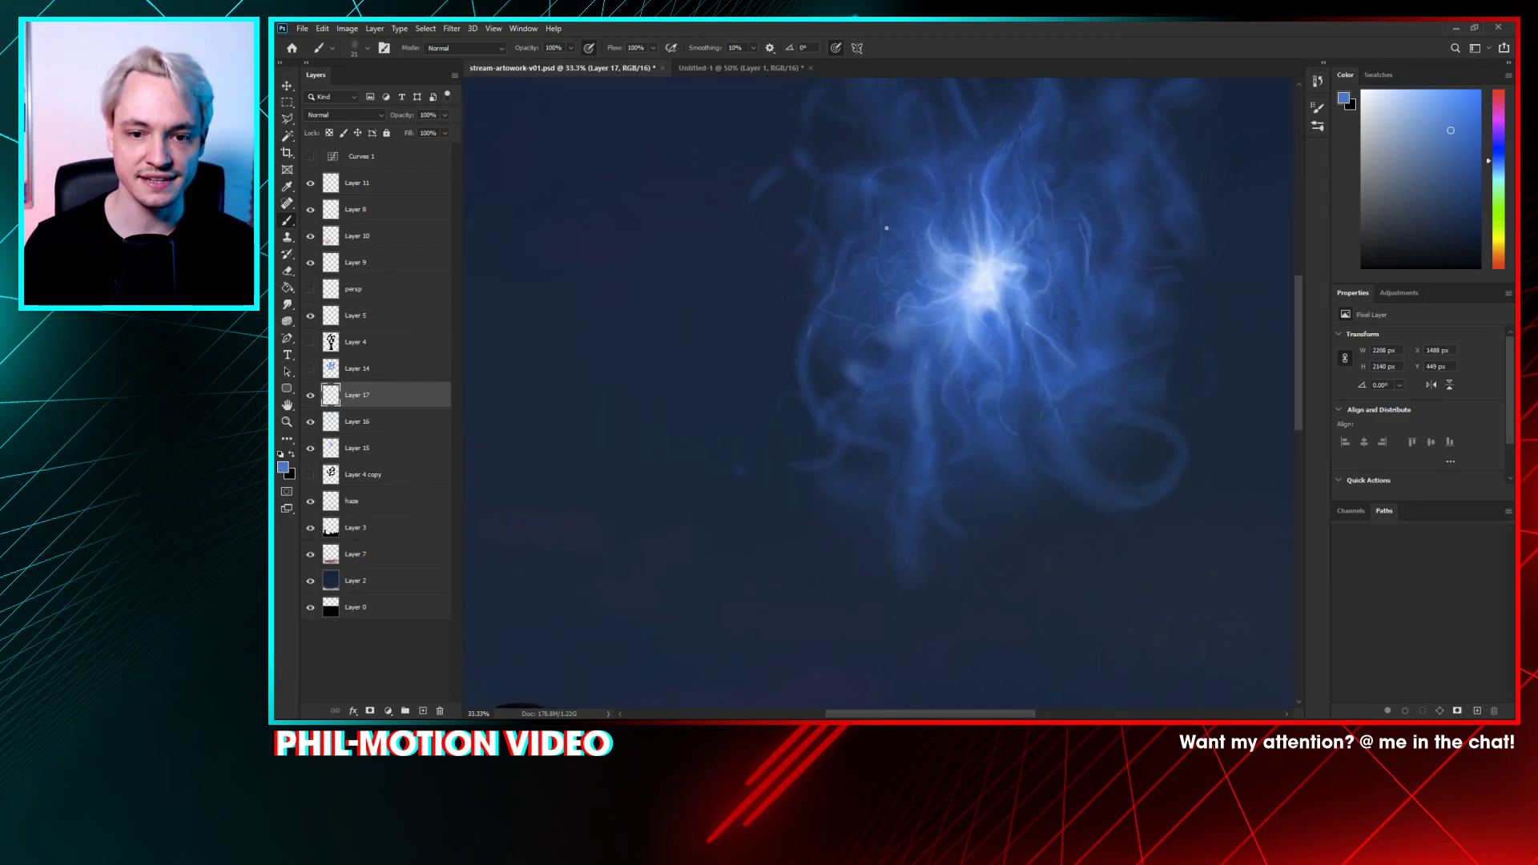
scroll(886, 228, up, 2)
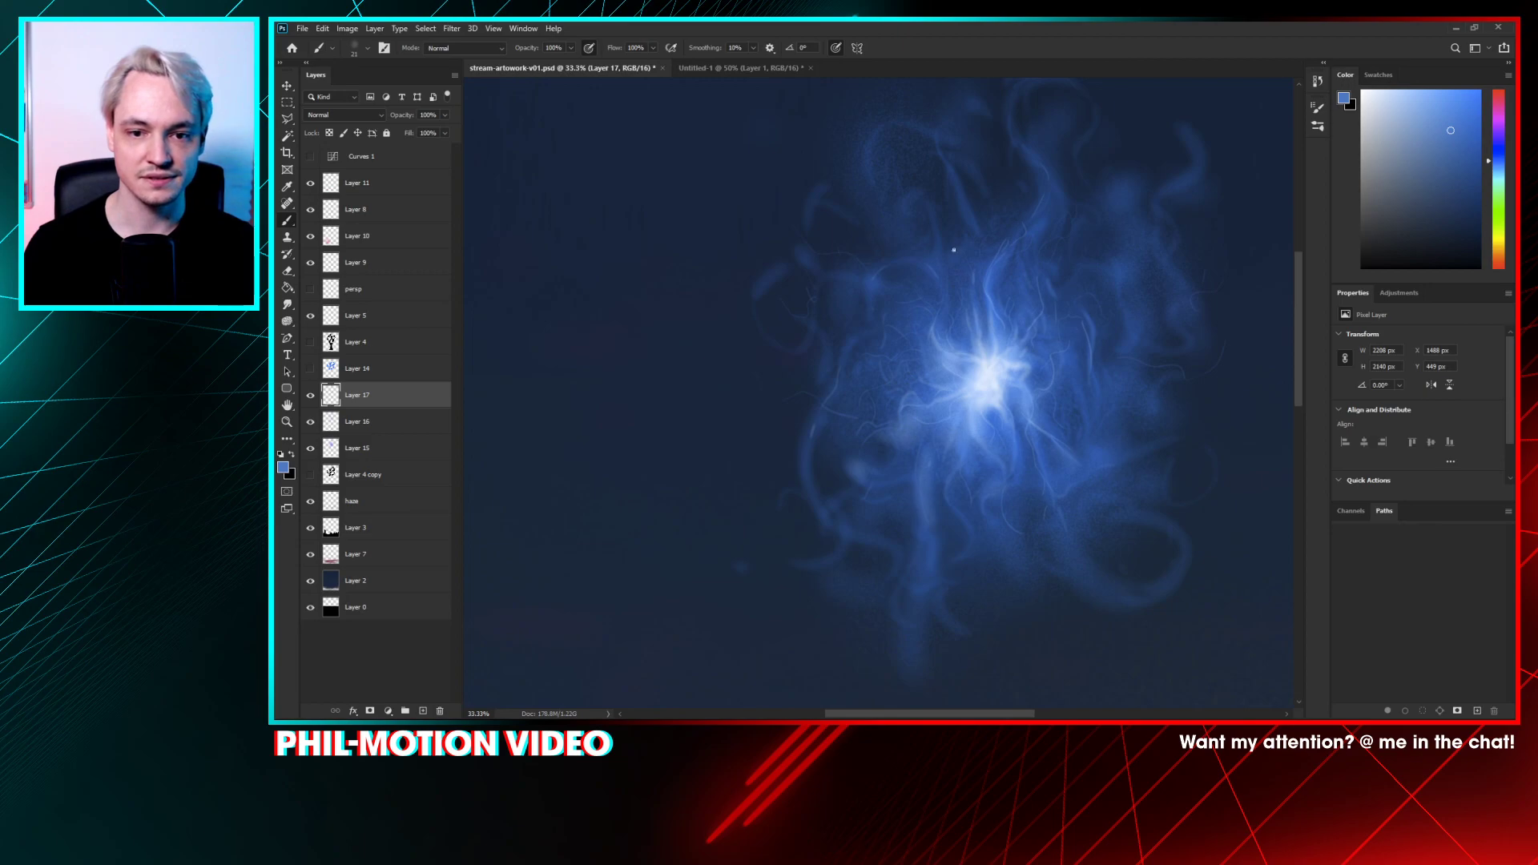
scroll(929, 234, up, 2)
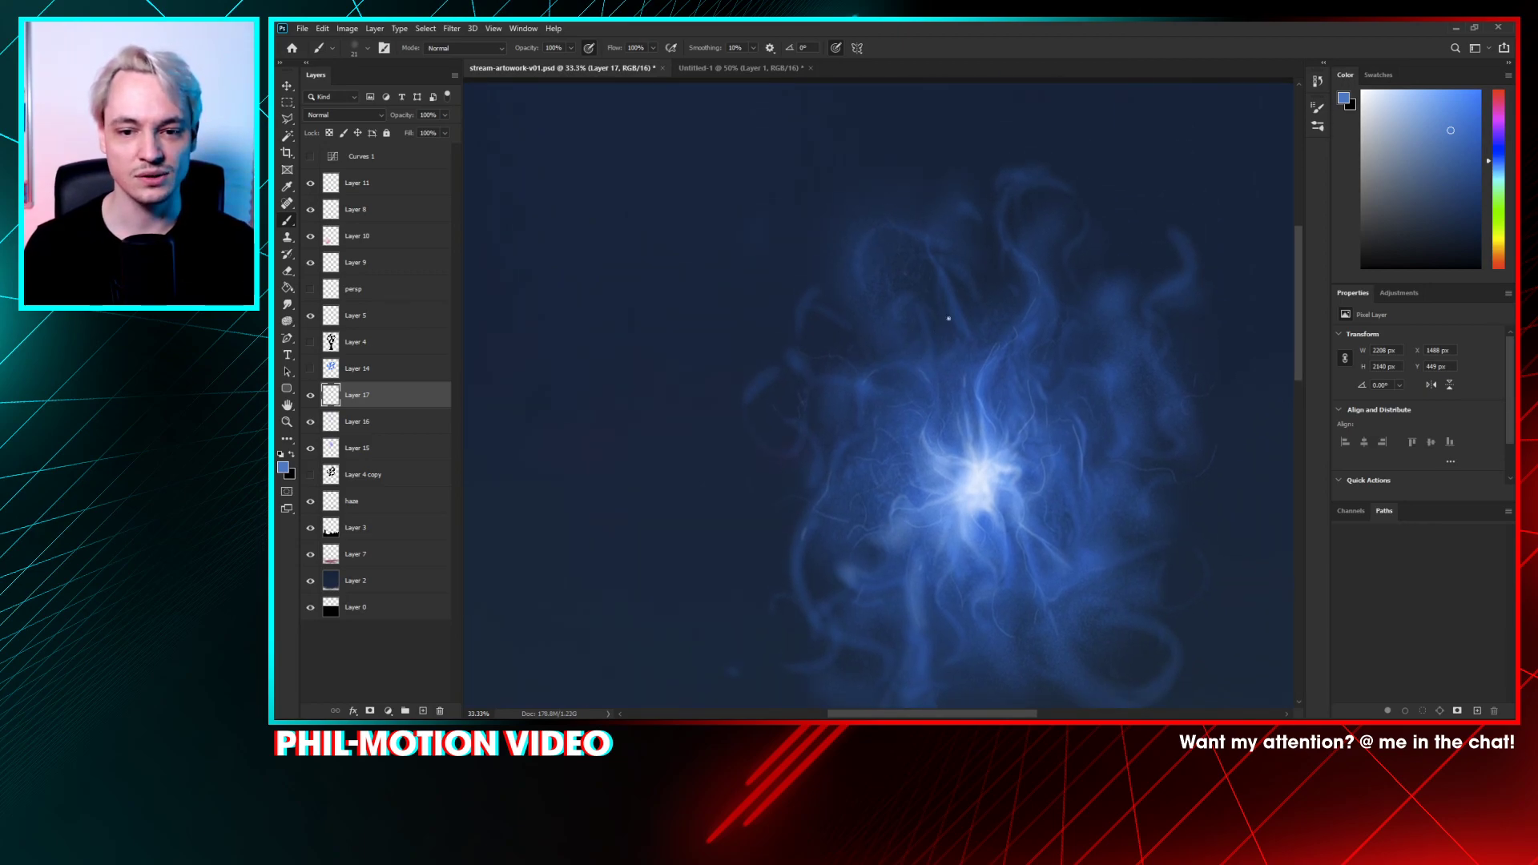
alt+click(1011, 332)
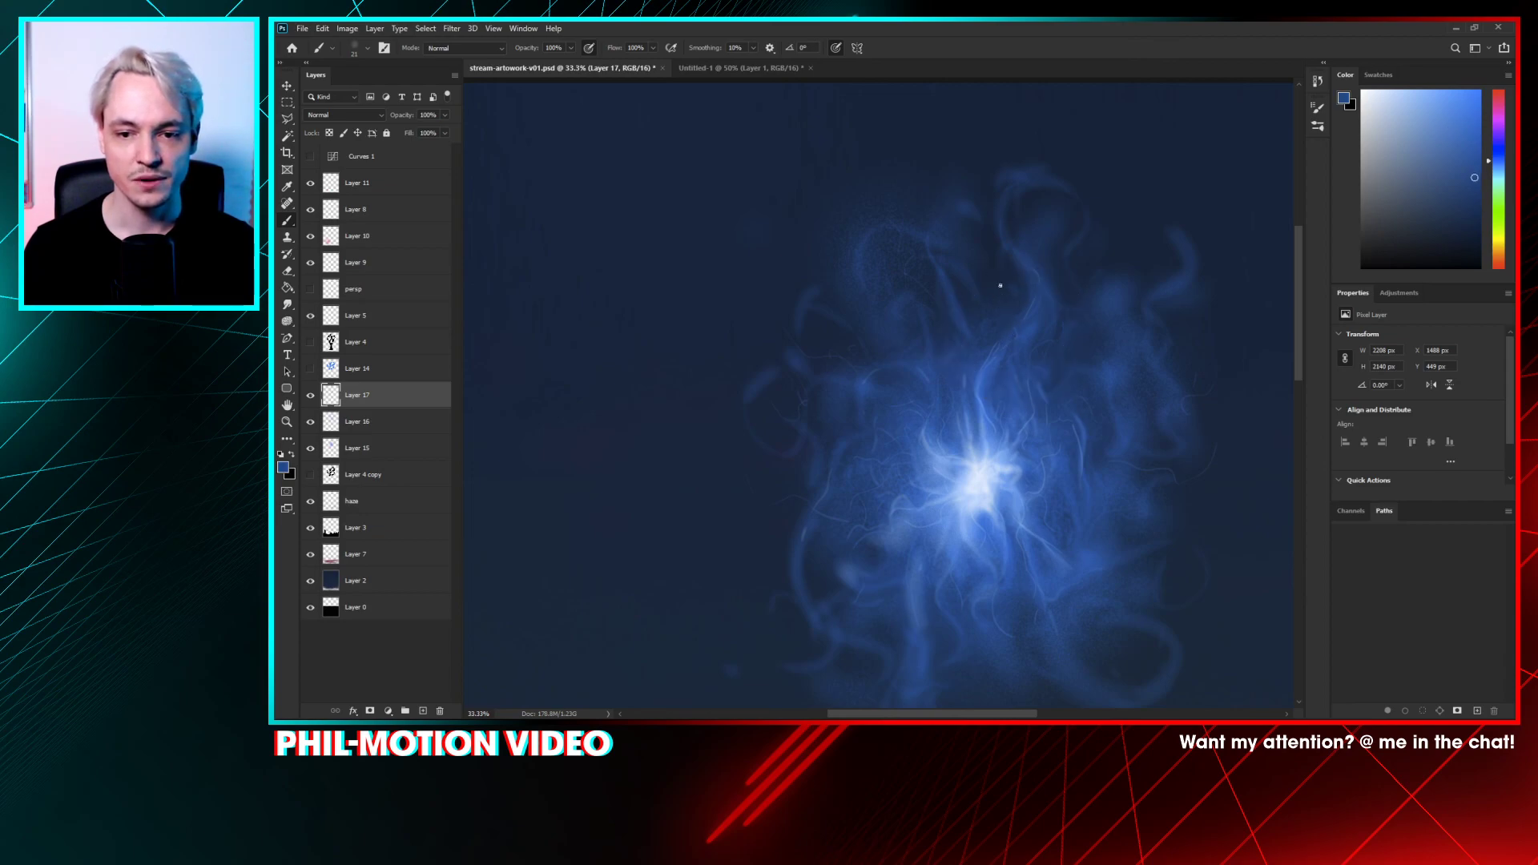
alt+click(1048, 299)
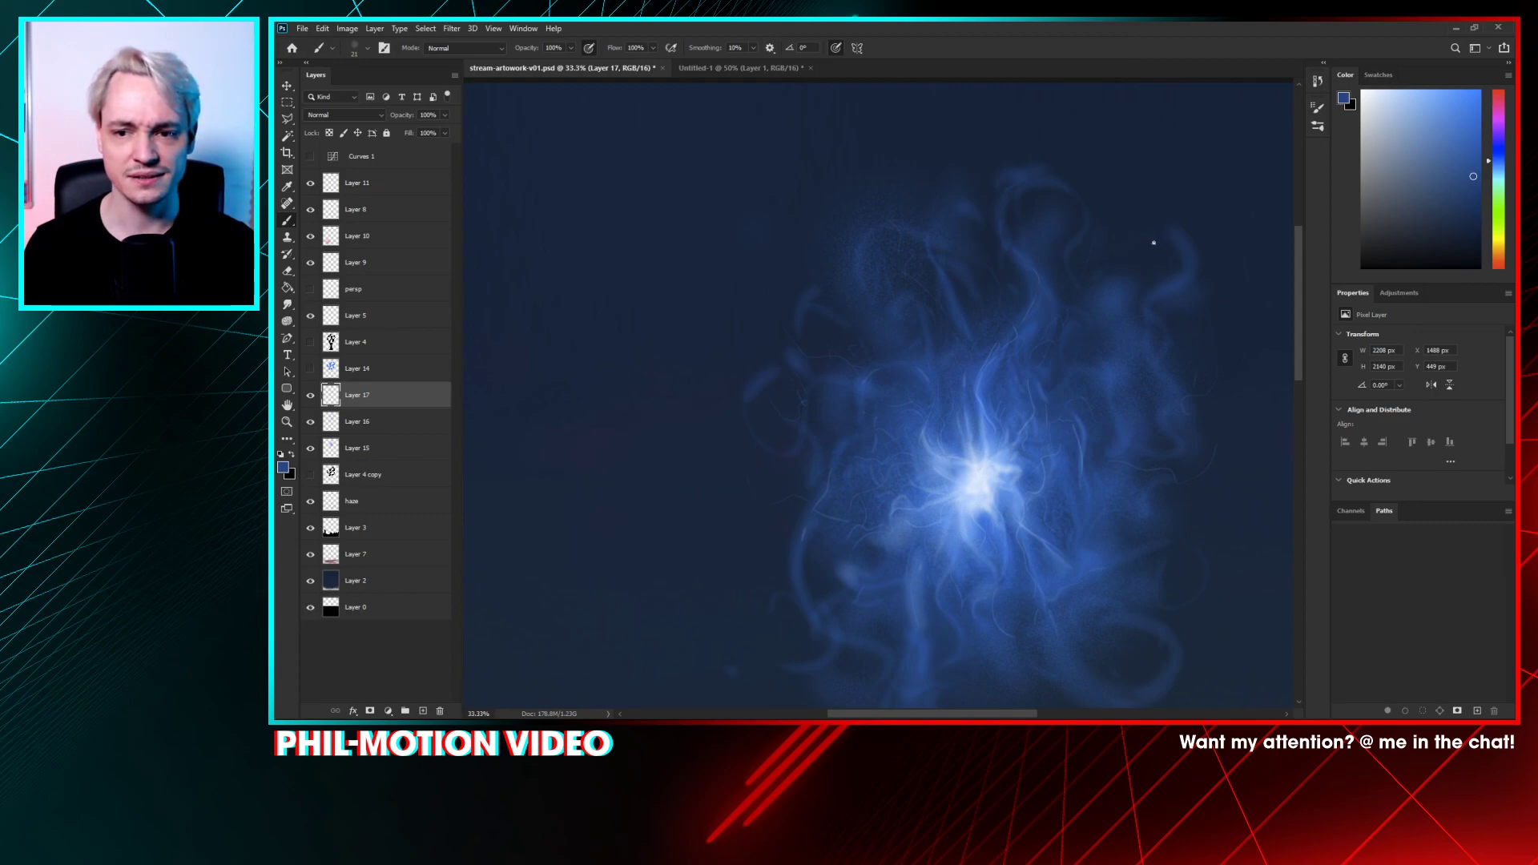
- Sample deeper blues near the upper-right wisp and lower-right curl, and add faint strands along the smoke's right and lower edges
alt+click(1121, 251)
alt+click(1123, 290)
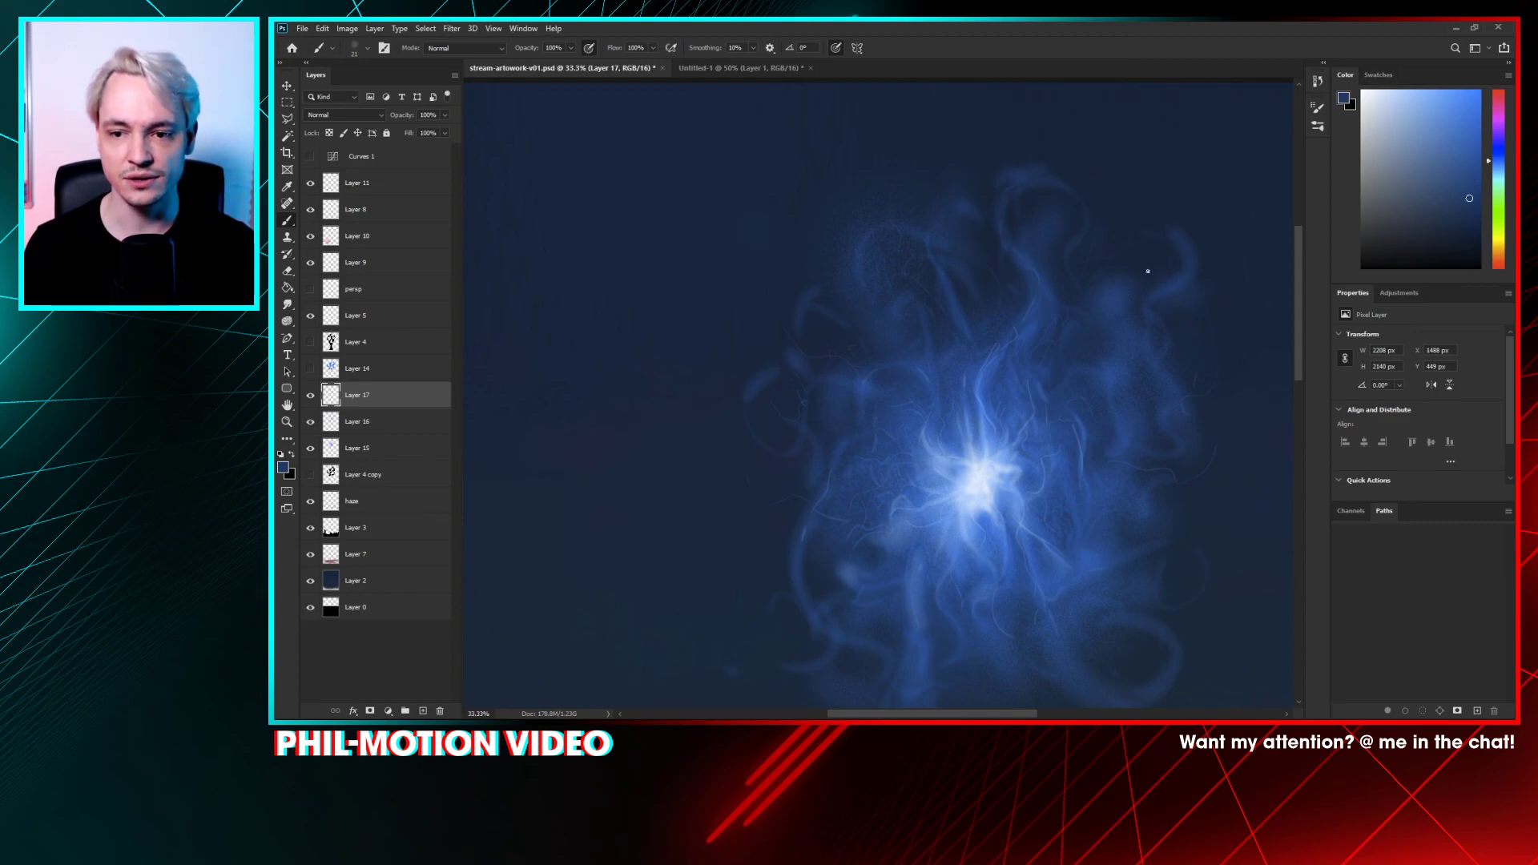
drag(1208, 349, 1158, 258)
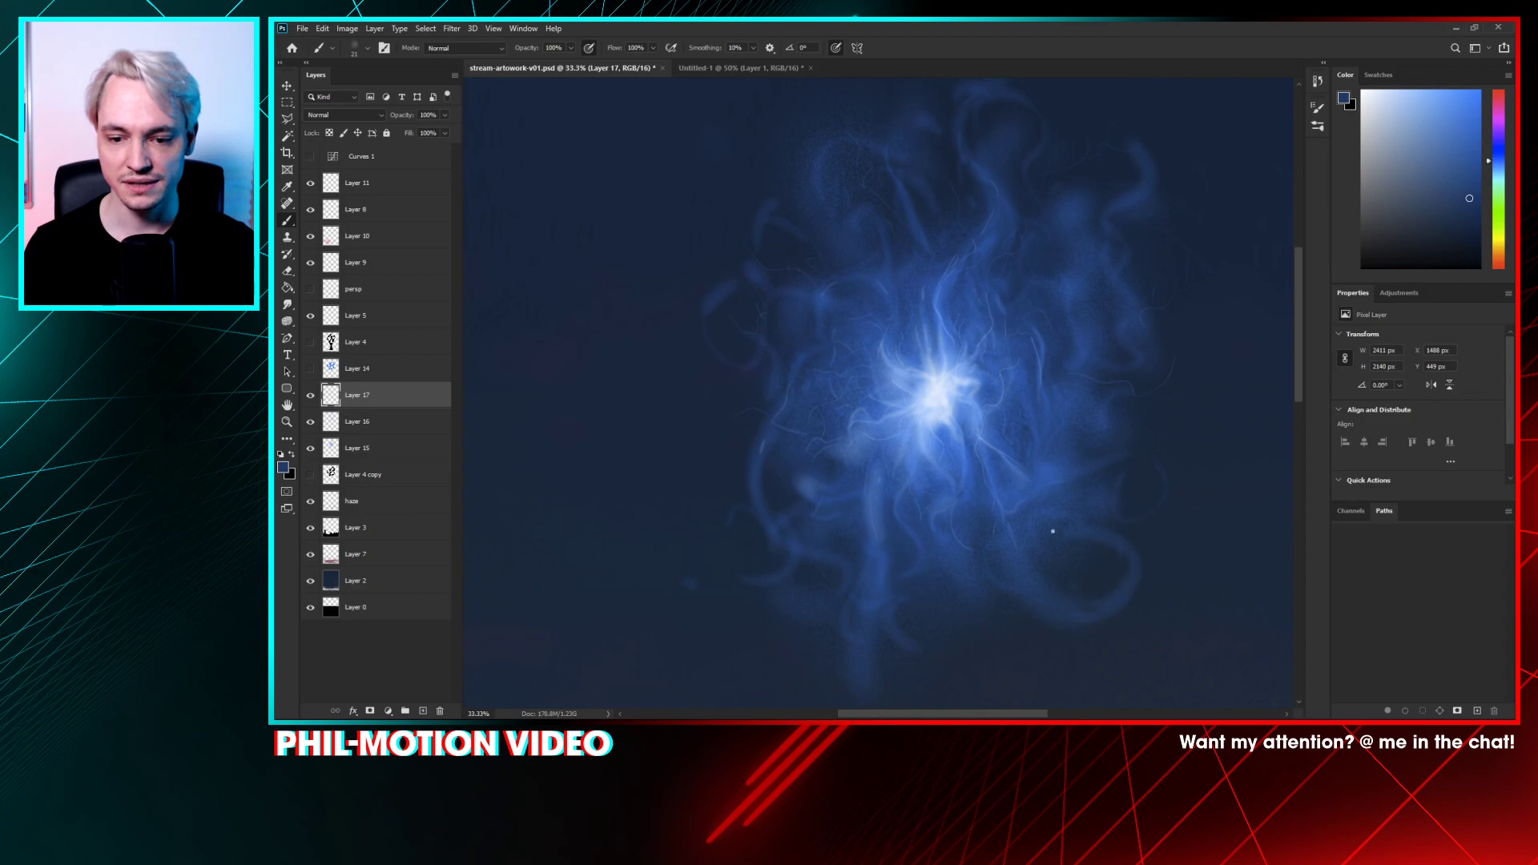
alt+click(1043, 525)
drag(1043, 531, 1002, 406)
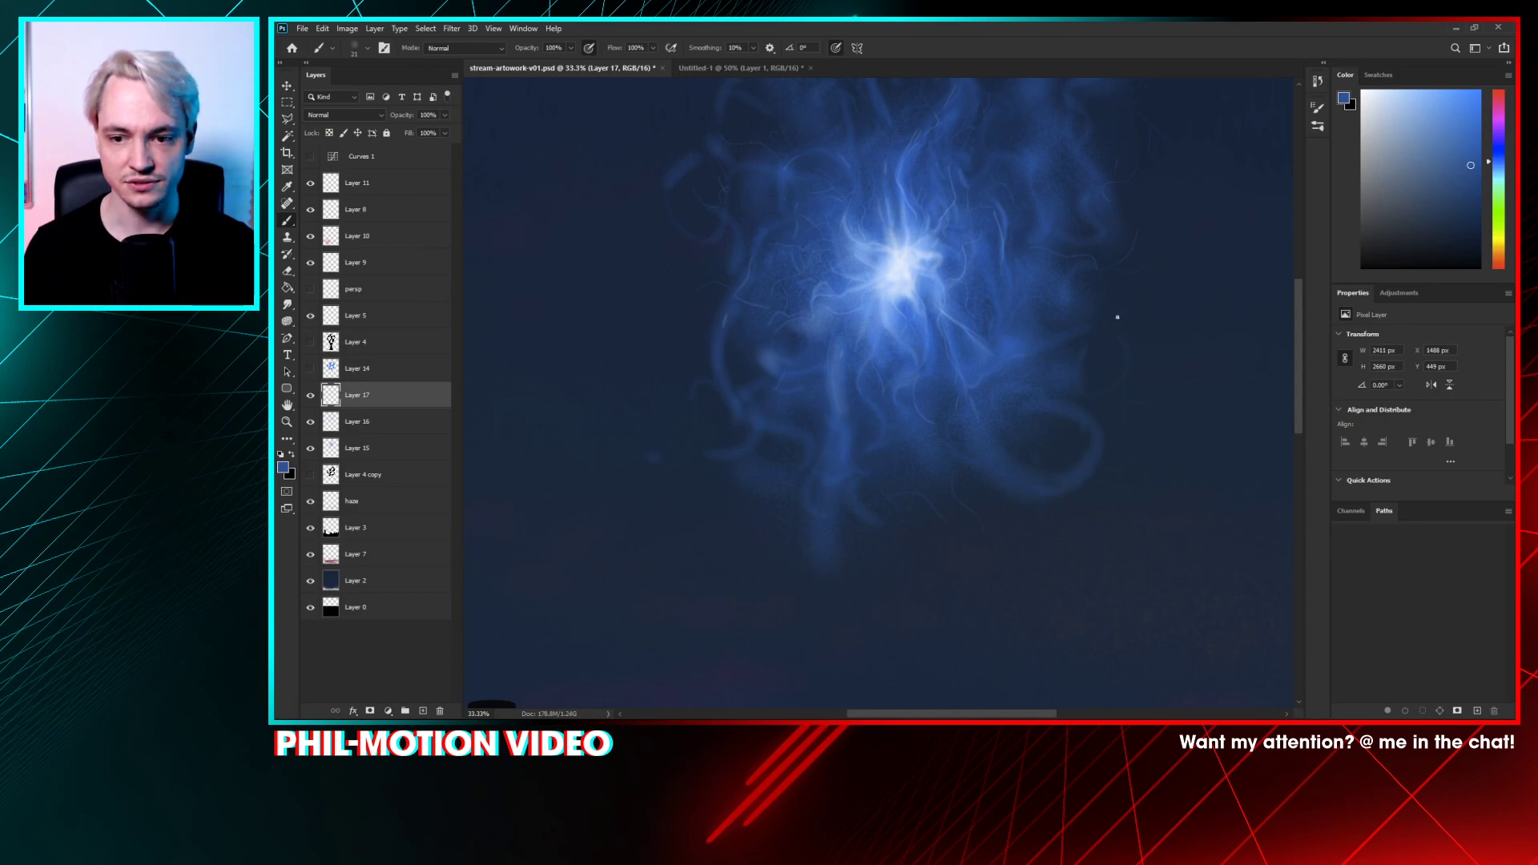
- Show the tree silhouette on Layer 4 in front of the smoke and raise its opacity to 100%
key(ctrl+minus)
key(ctrl+minus)
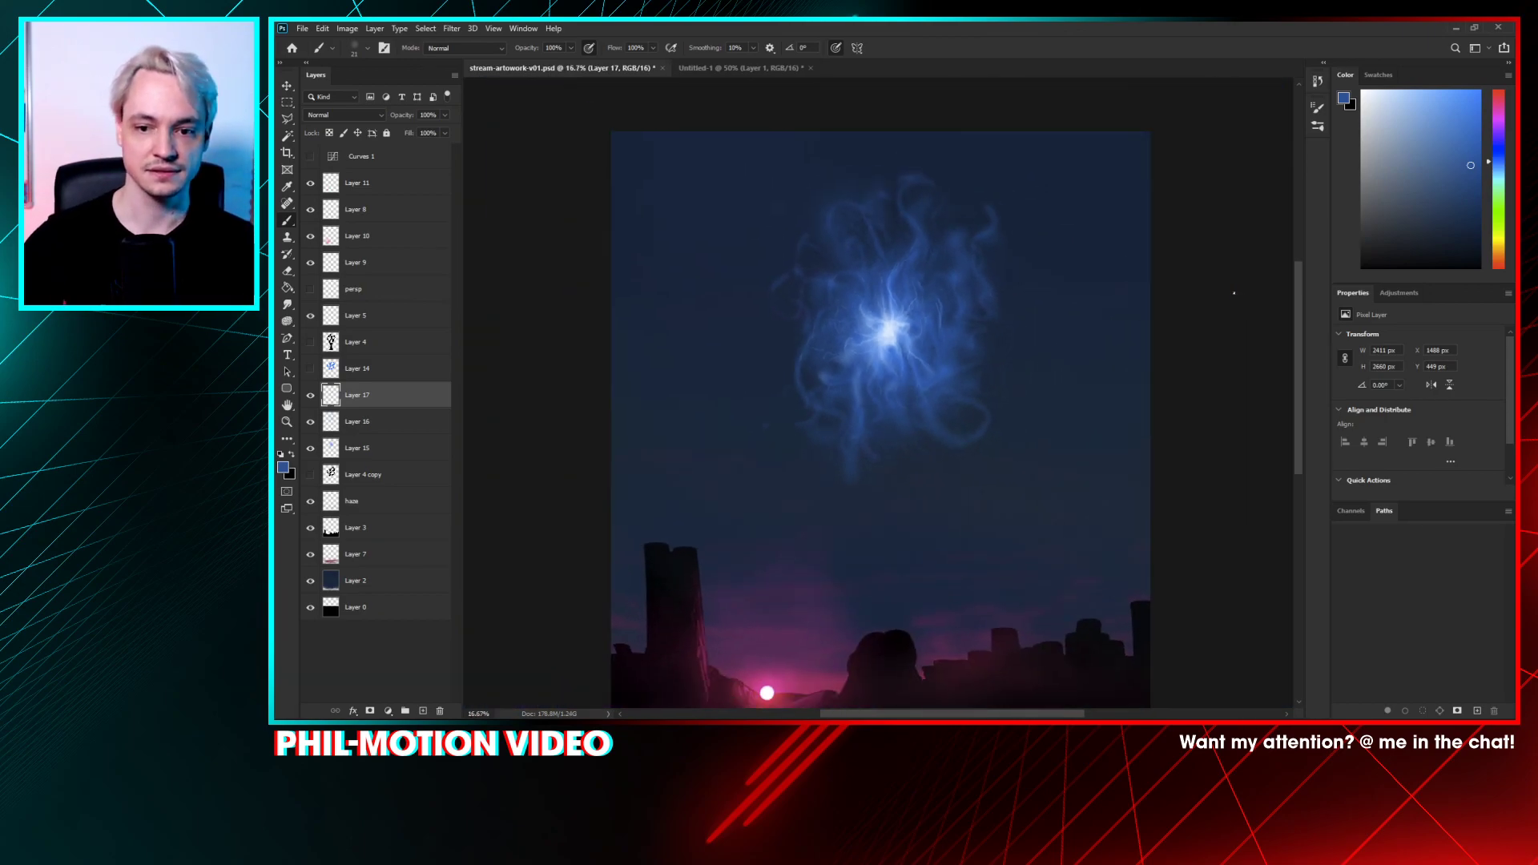
drag(644, 471, 576, 414)
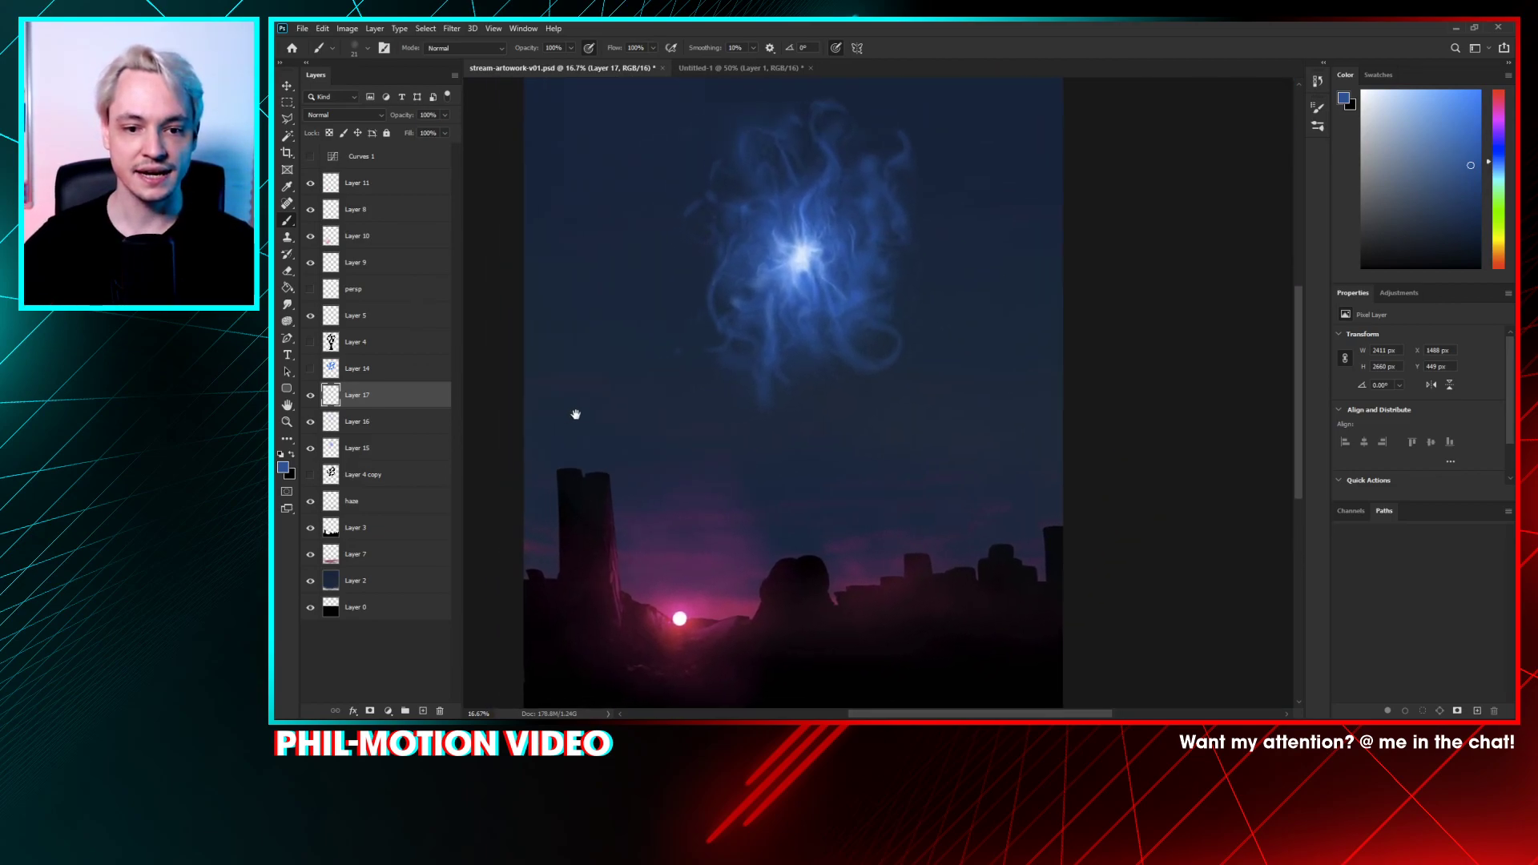
key(ctrl+minus)
drag(846, 327, 849, 290)
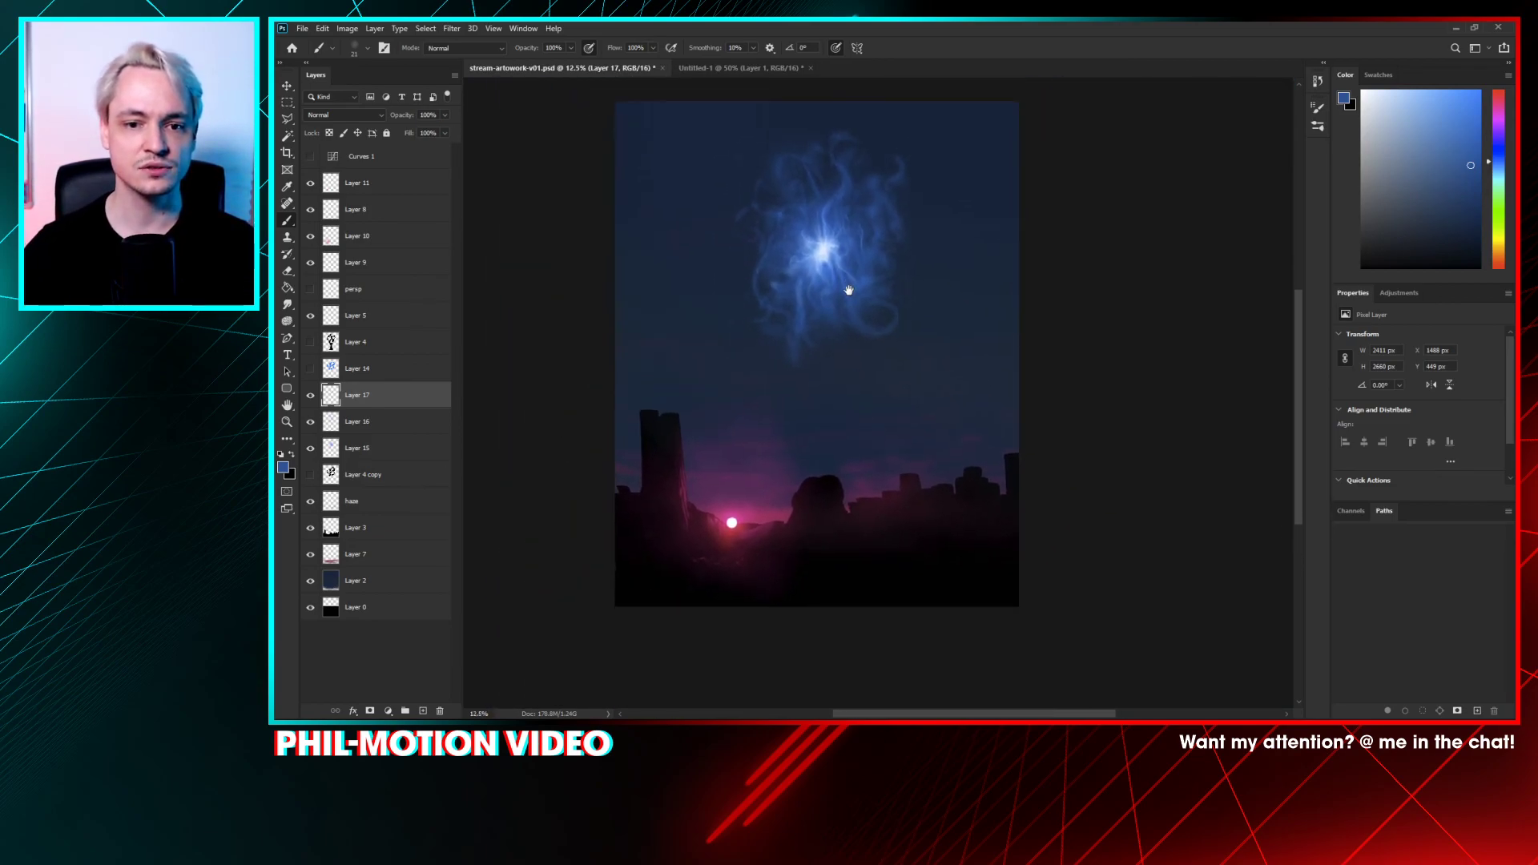
click(311, 343)
click(404, 340)
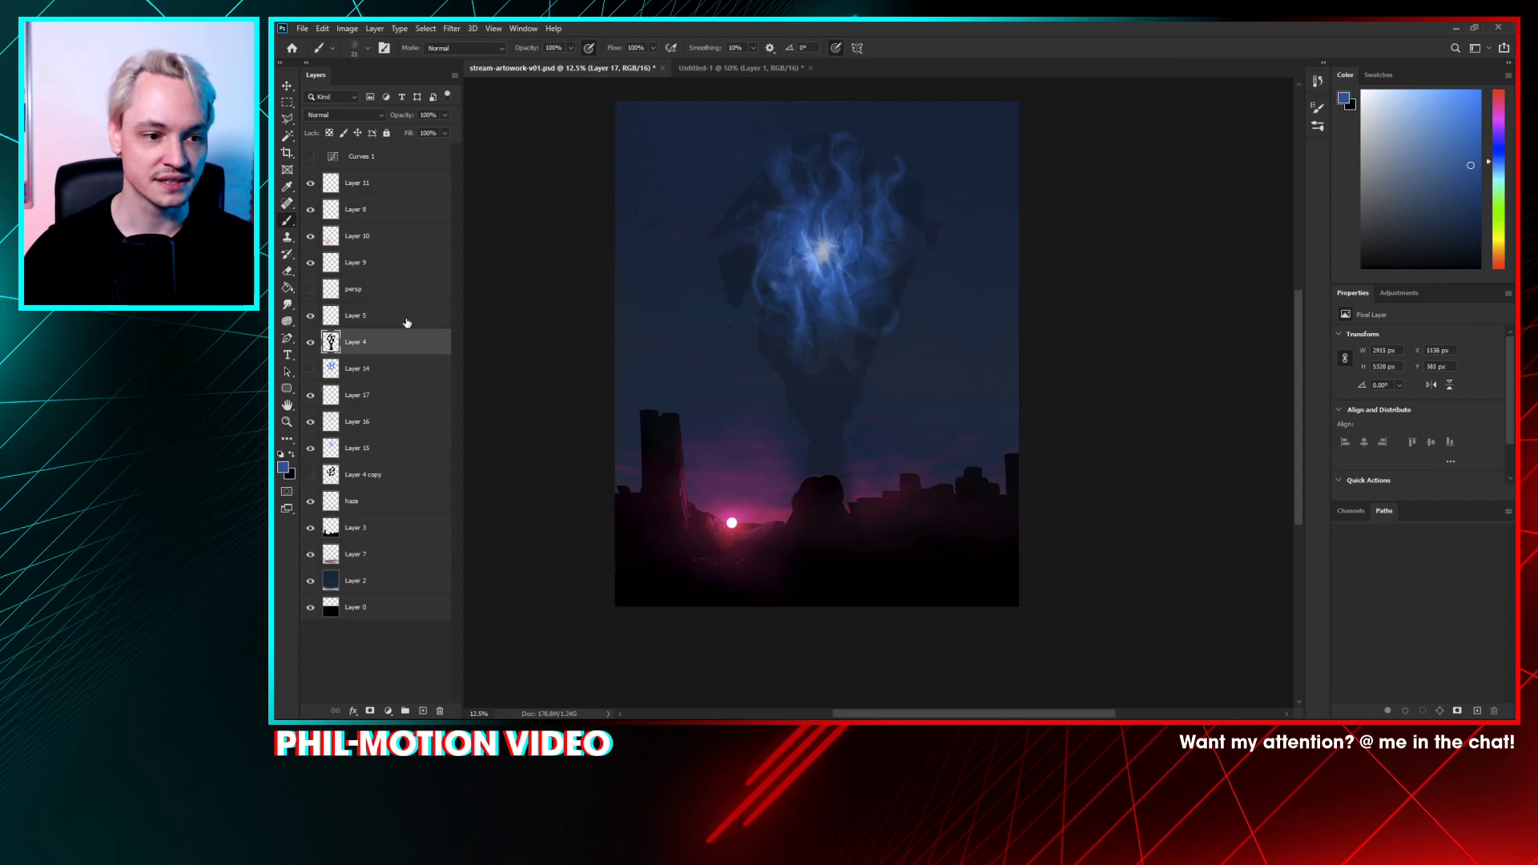
click(444, 114)
drag(450, 129, 471, 130)
drag(893, 461, 947, 454)
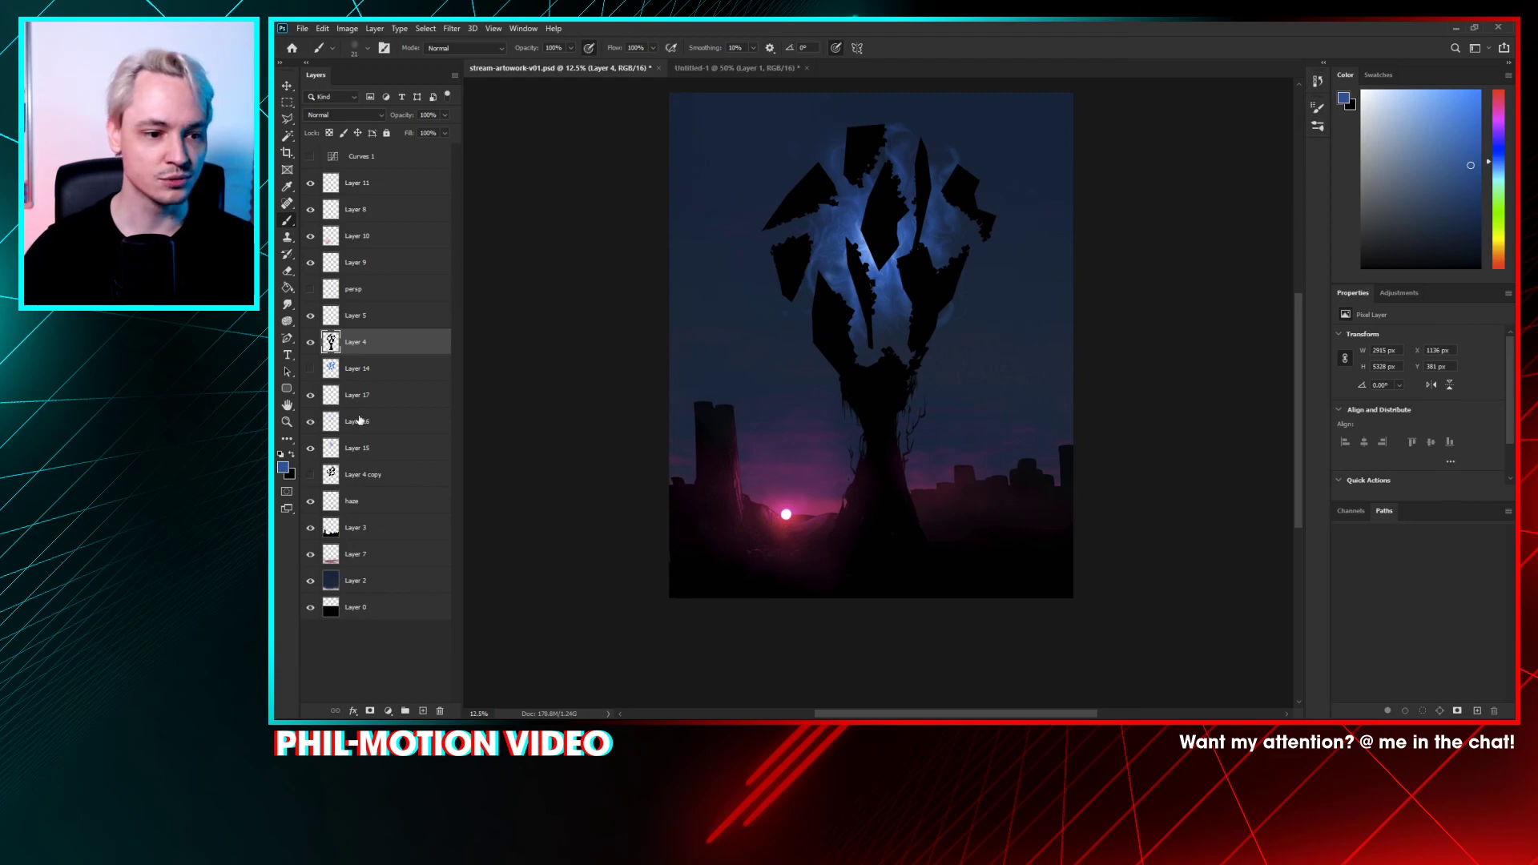
drag(933, 306, 907, 284)
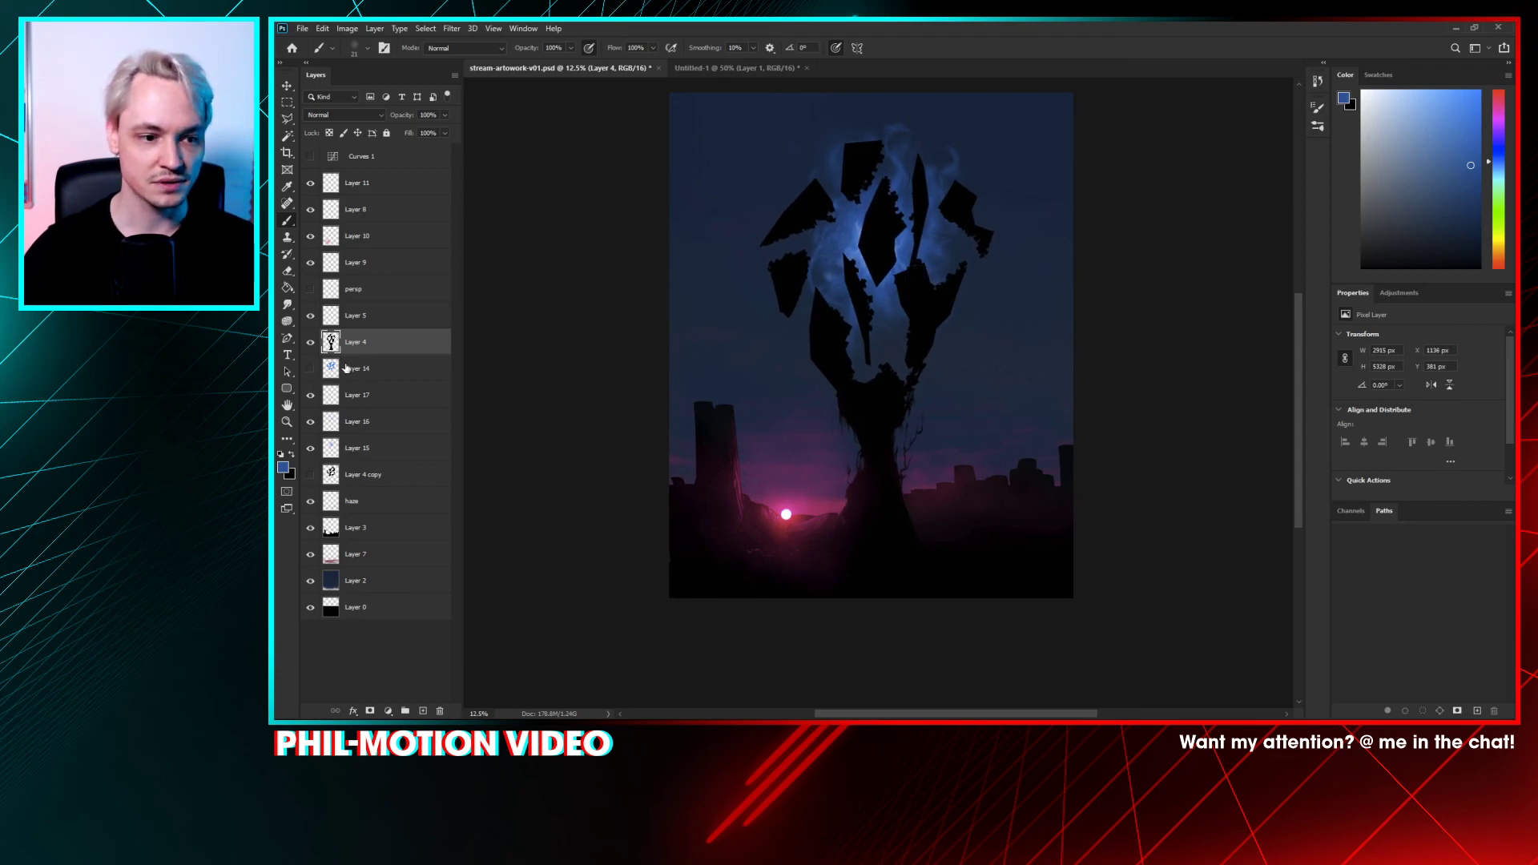
key(ctrl+z)
- Merge Layer 15, Layer 16 and Layer 17 into a single smoke layer and check it by toggling its visibility
click(384, 455)
key(v)
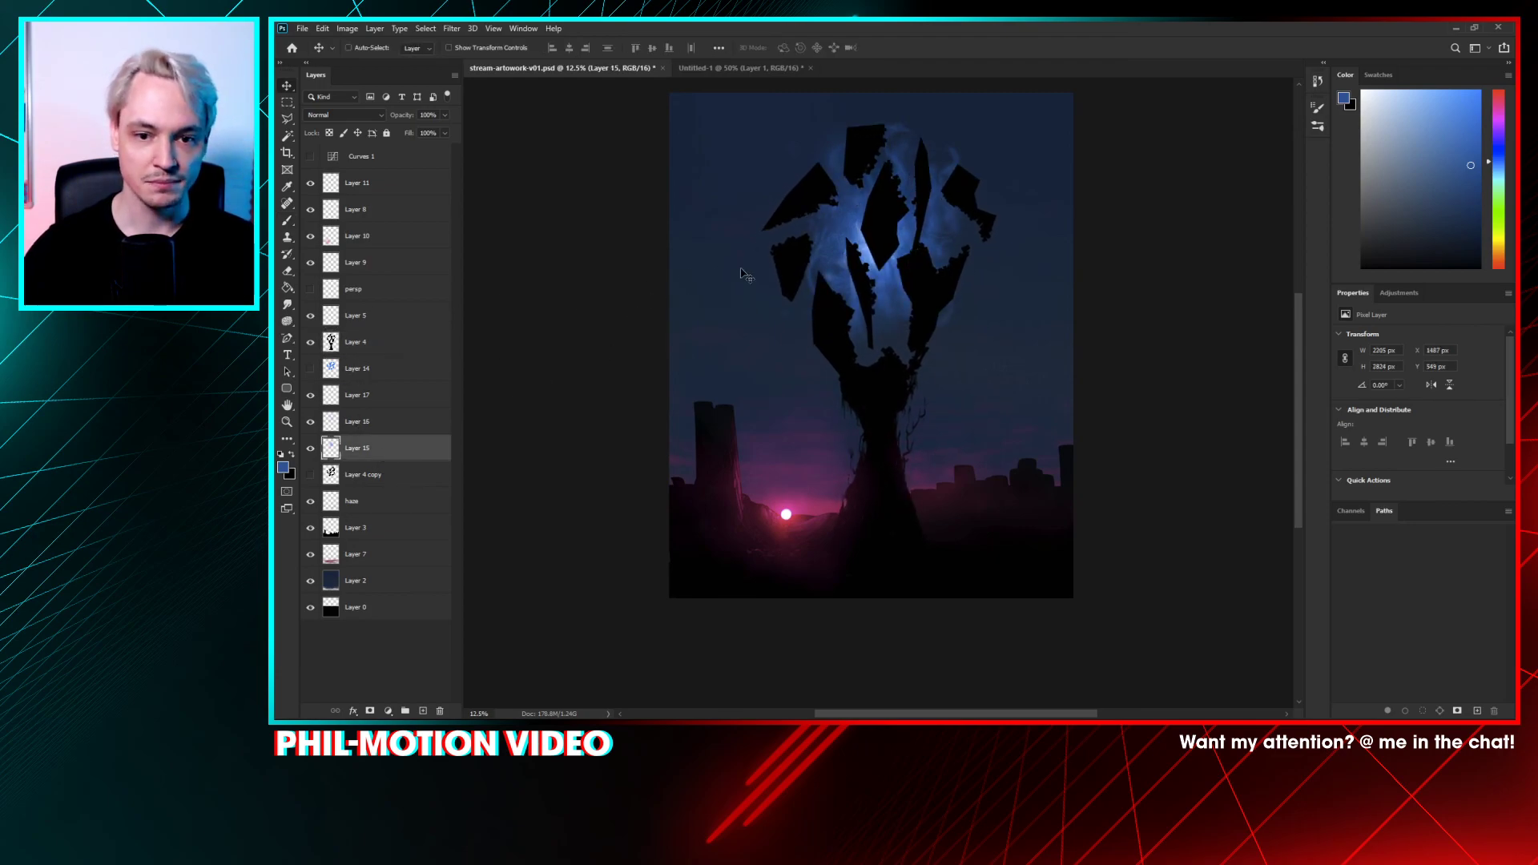
drag(745, 275, 754, 295)
key(ctrl+z)
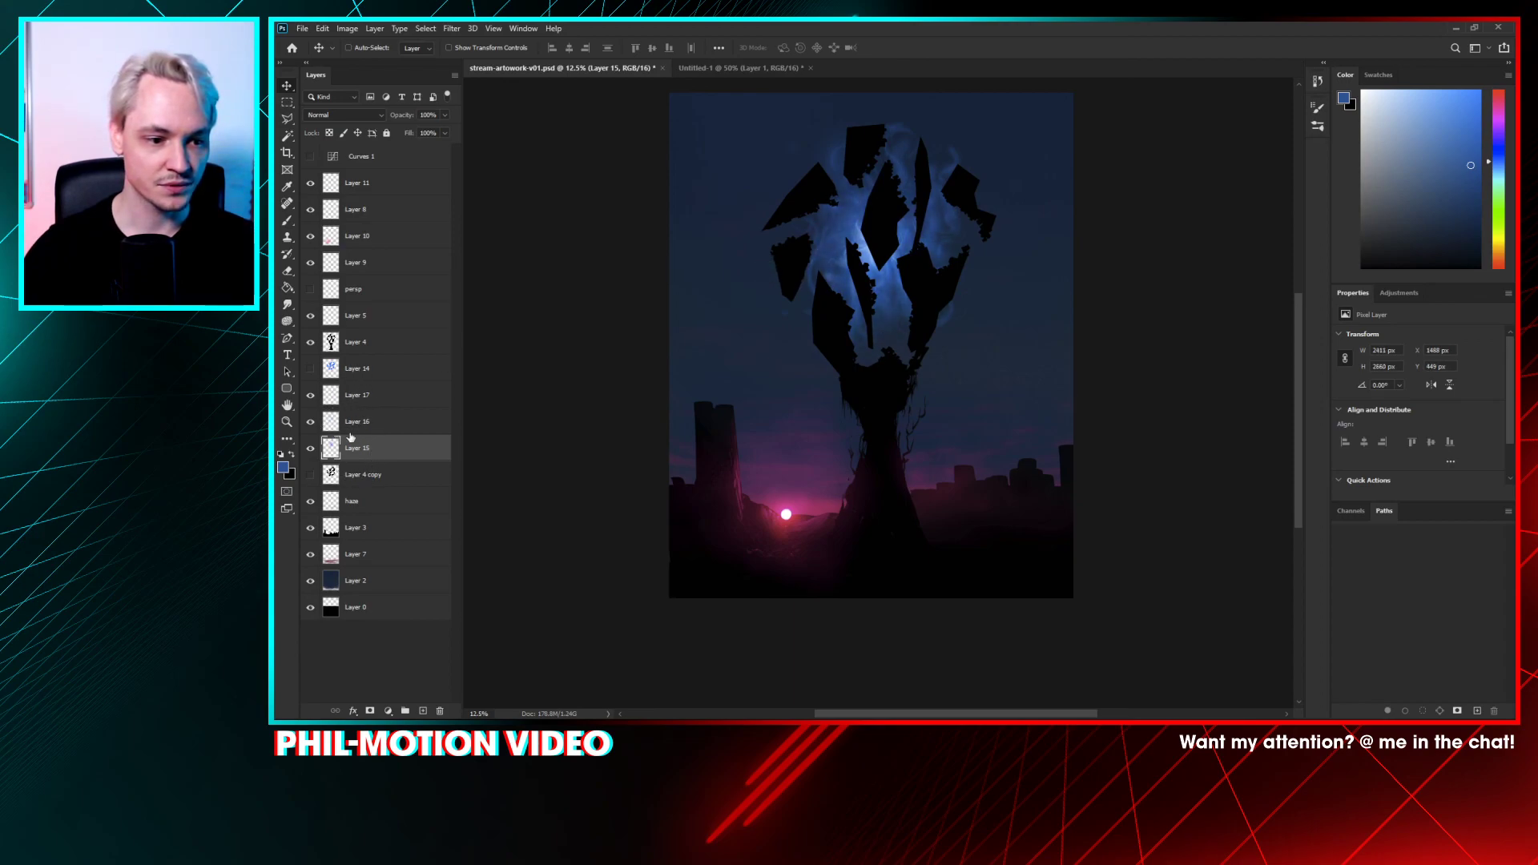
shift+click(336, 395)
key(ctrl+e)
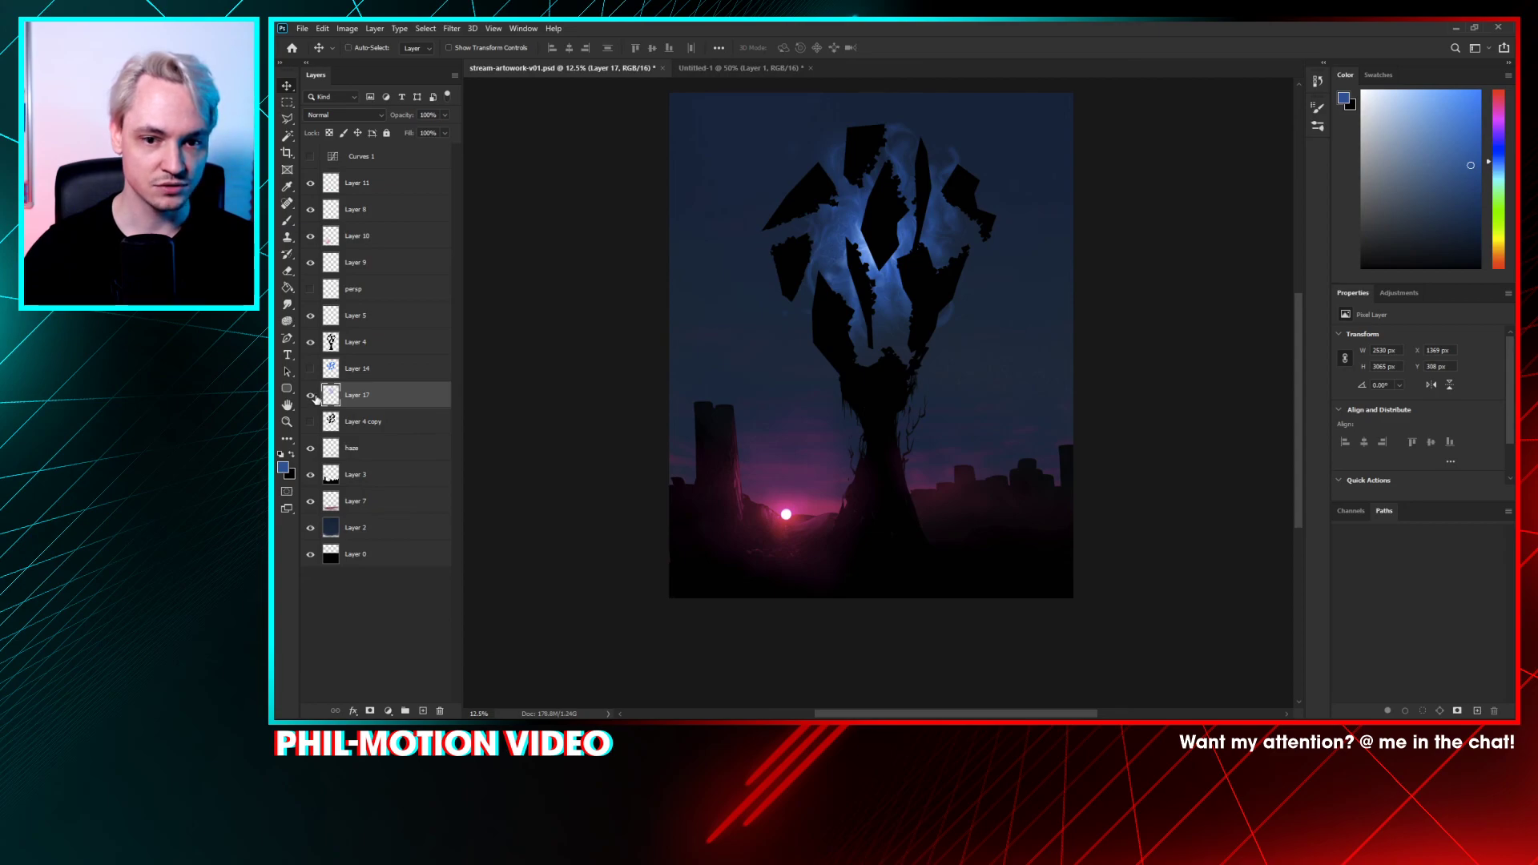
click(311, 396)
click(311, 396)
- Move the merged smoke down about 300 px so its bright core sits lower inside the tree's crown
drag(908, 306, 910, 336)
key(ctrl+t)
drag(985, 389, 1151, 433)
drag(960, 419, 929, 379)
key(Return)
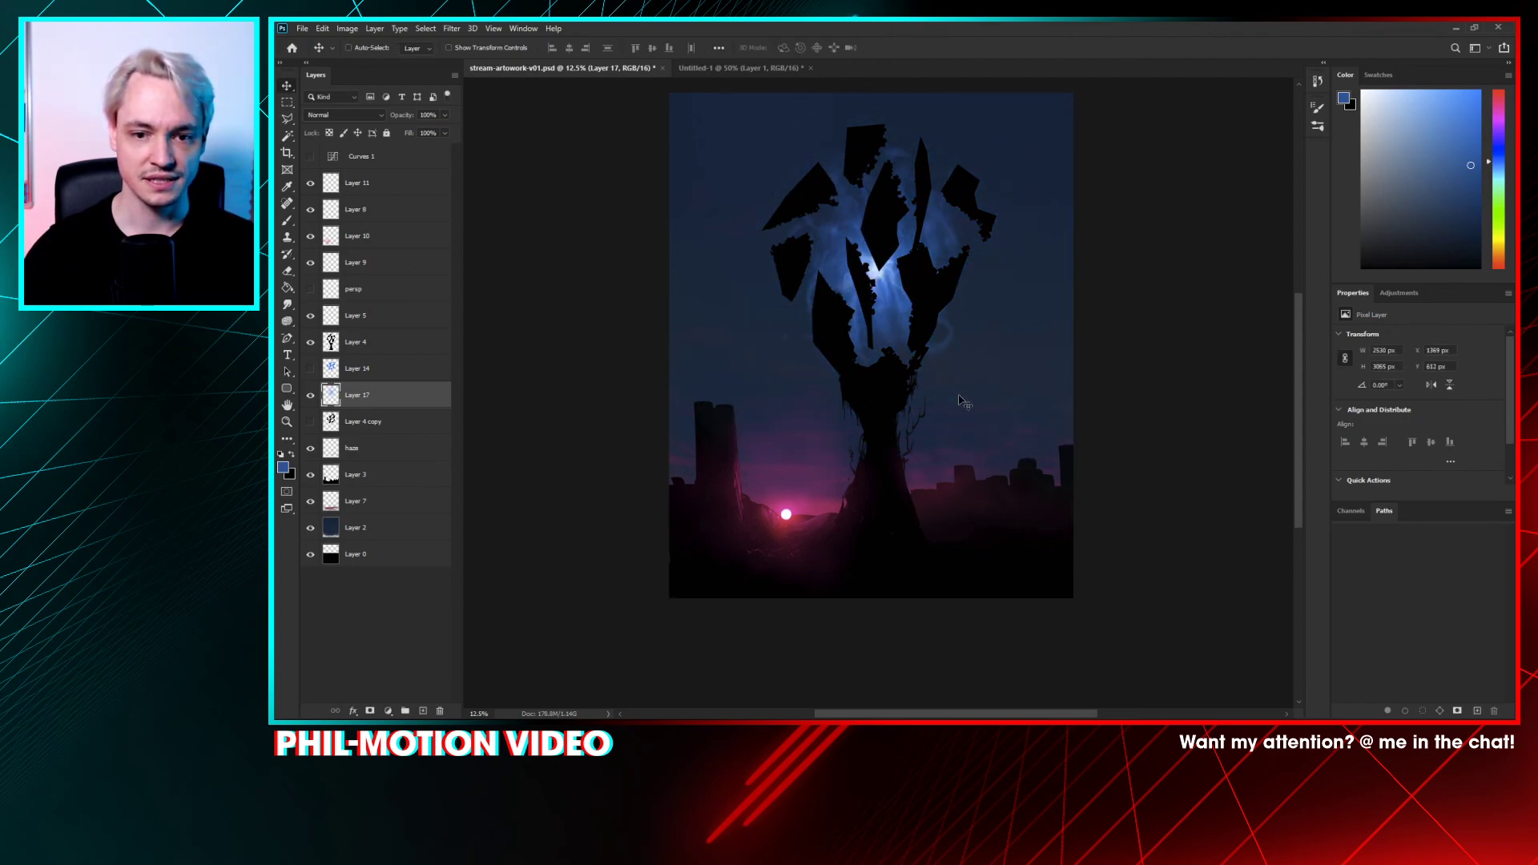
- Try a Hue/Saturation hue shift of +13 on the merged smoke layer
ctrl+click(922, 268)
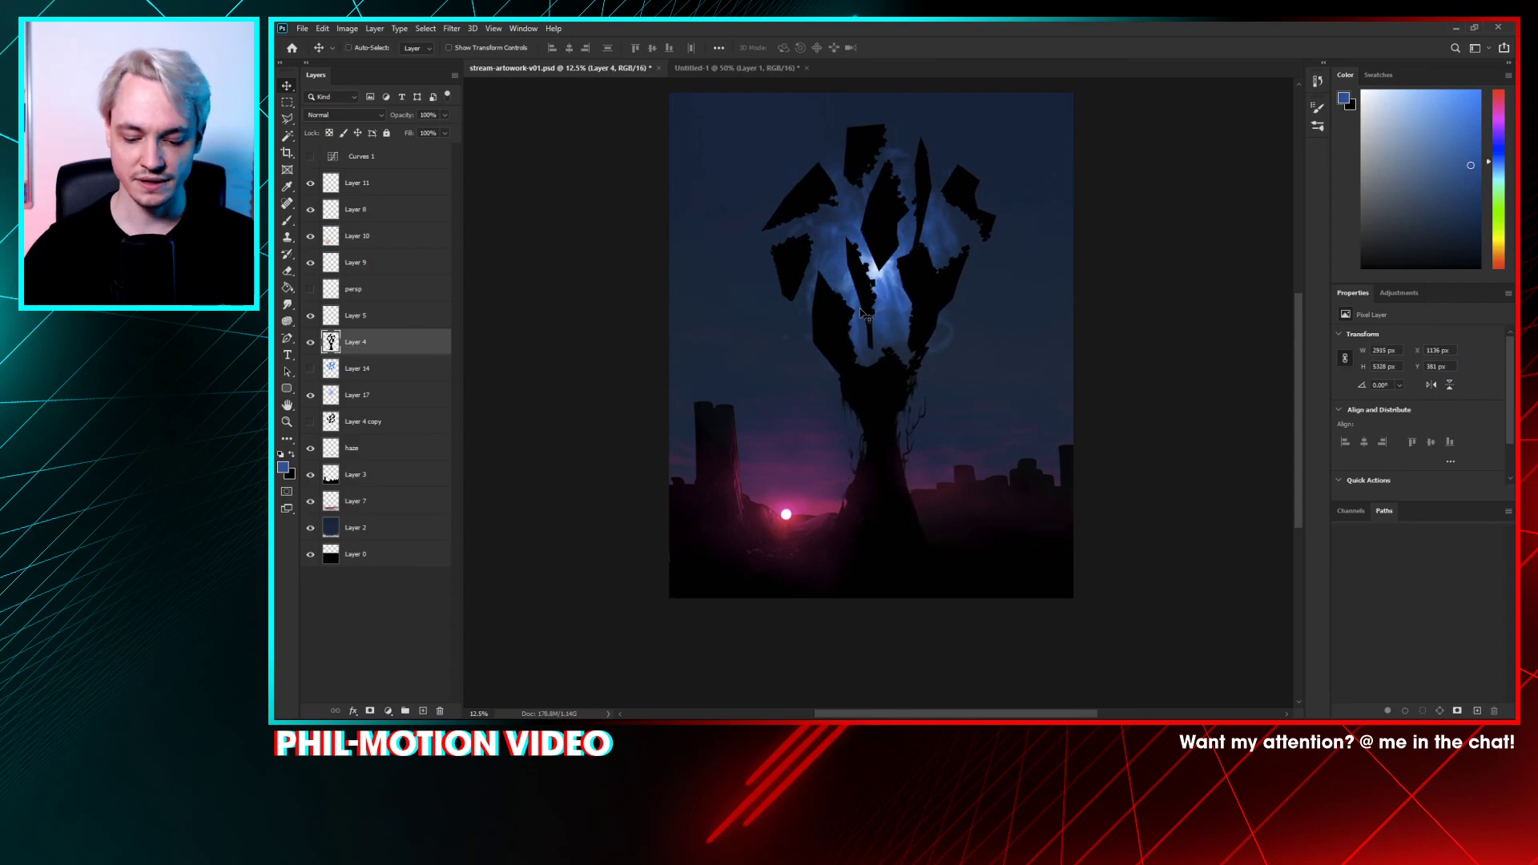
click(366, 392)
key(ctrl+u)
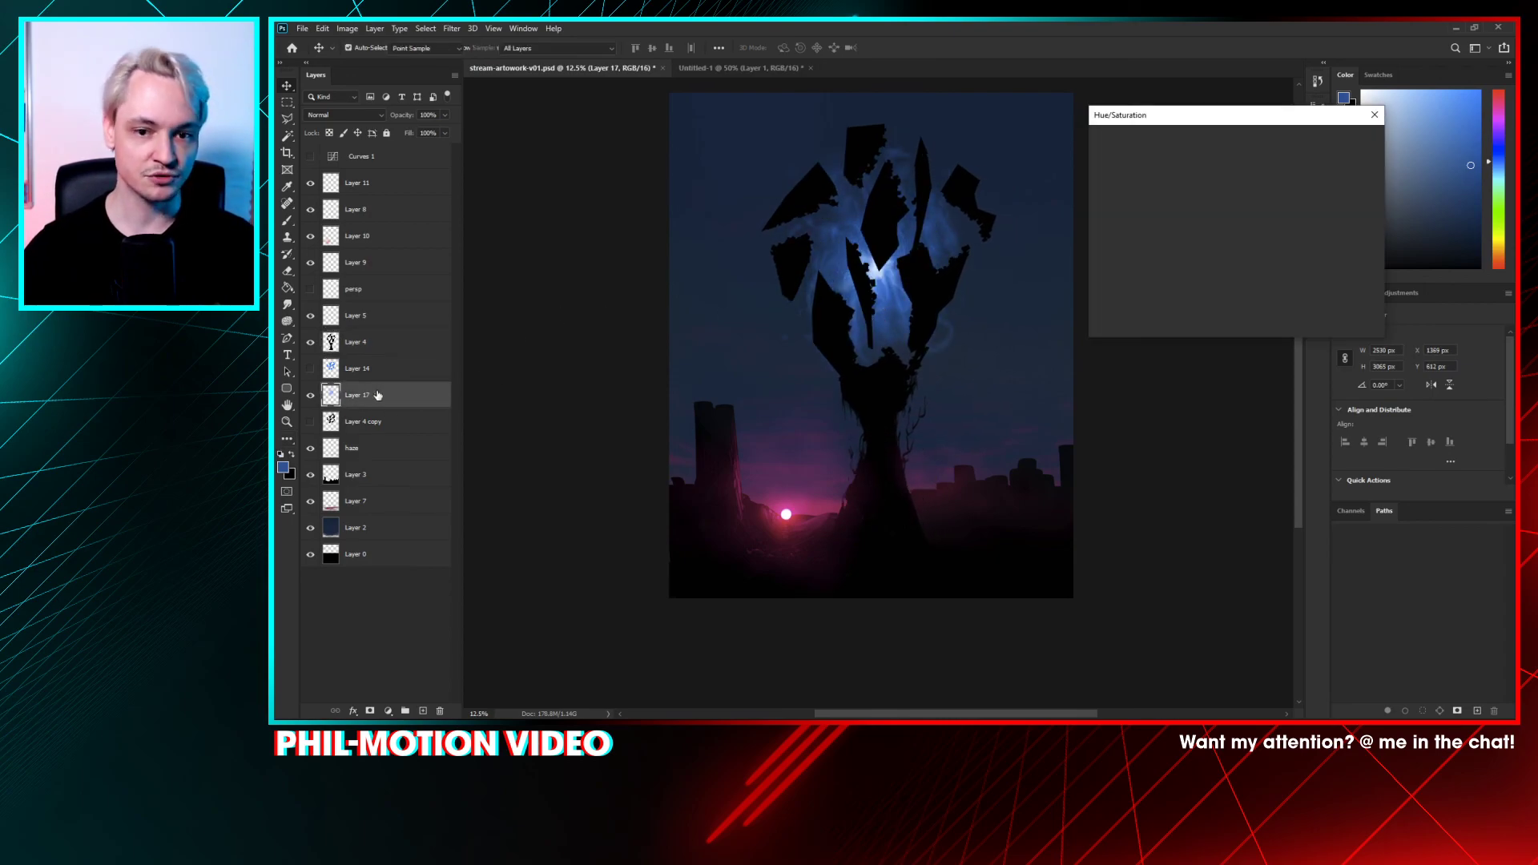
drag(1191, 206, 1218, 226)
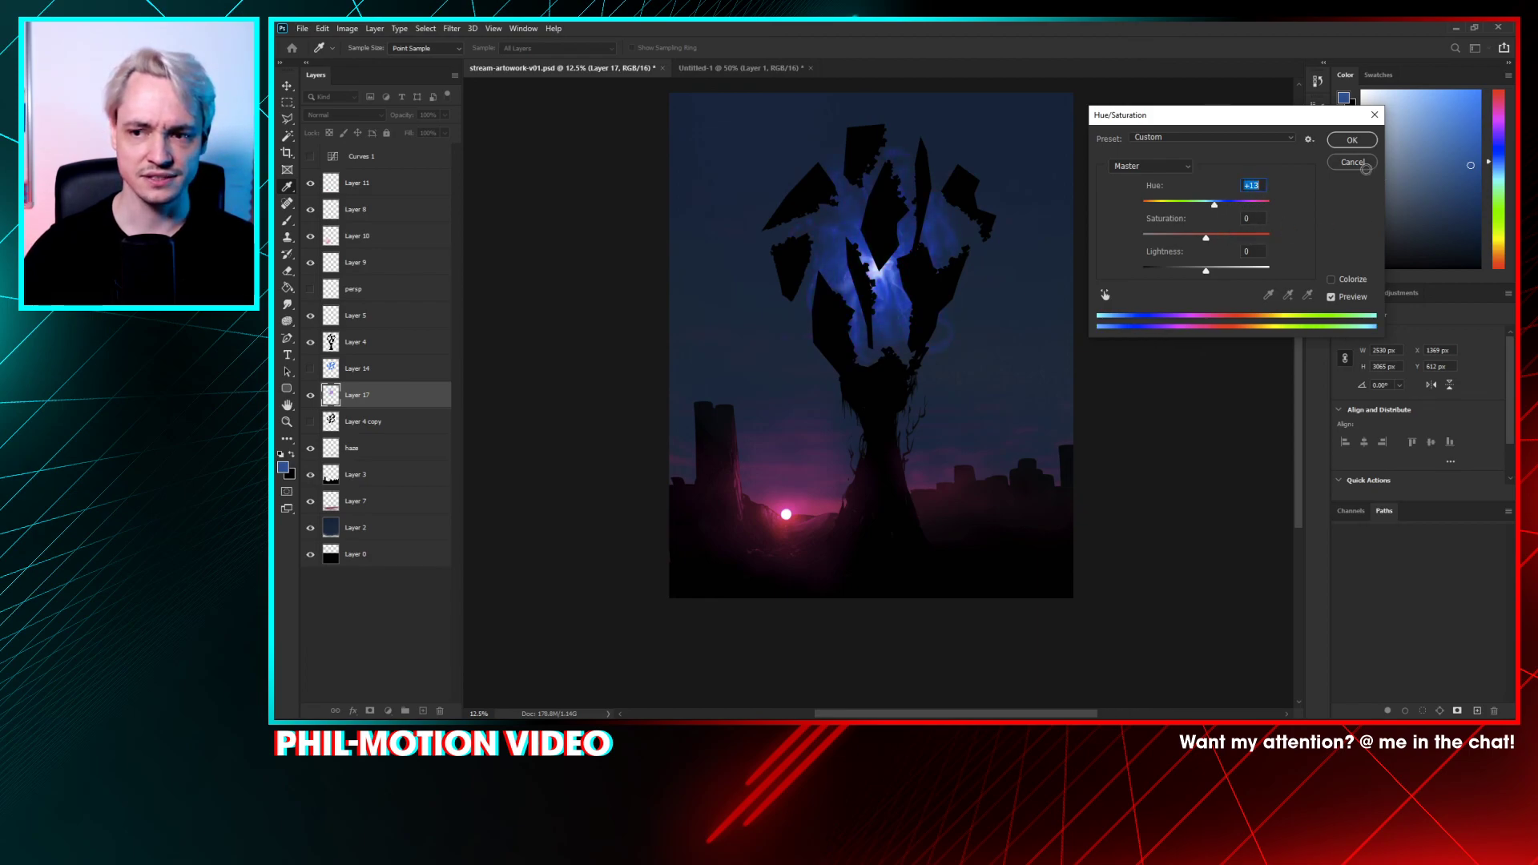
click(1351, 140)
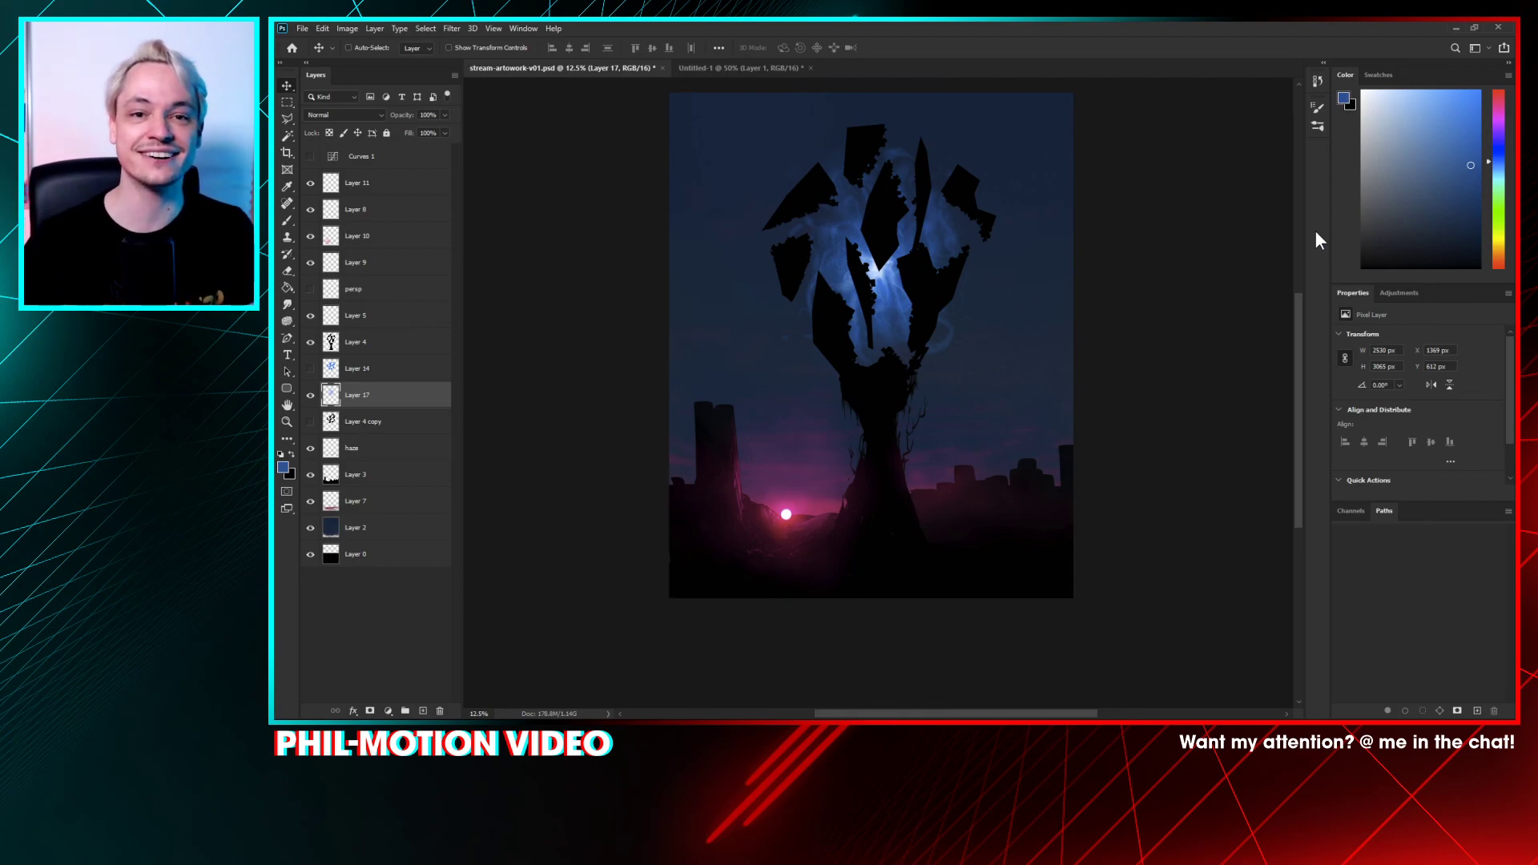
- Compare the tree's crown with the Layer 4 copy shards shown and hidden behind the smoke
key(ctrl+plus)
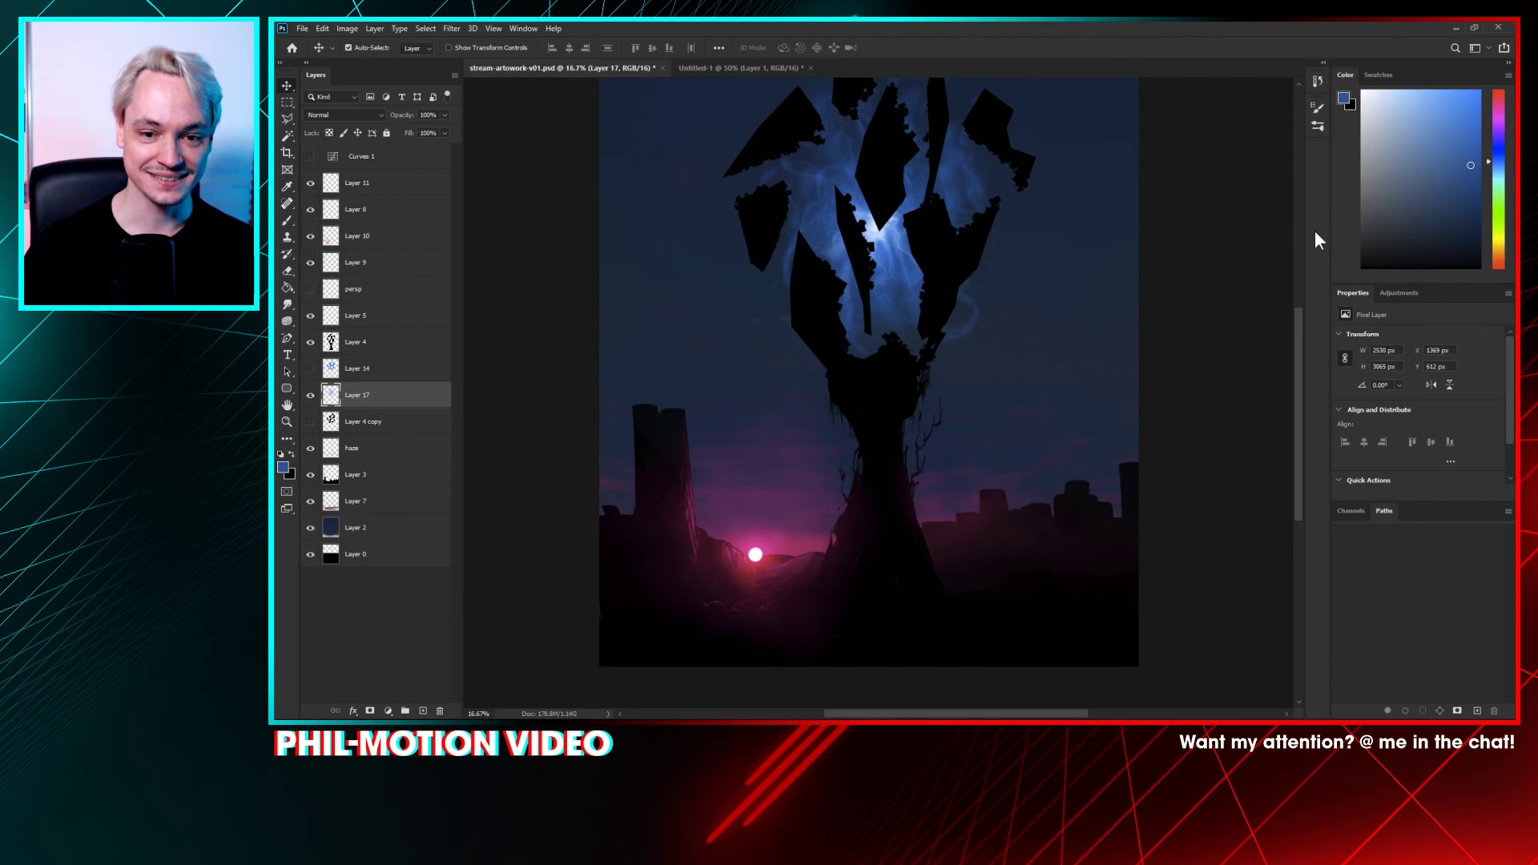
drag(952, 446, 934, 550)
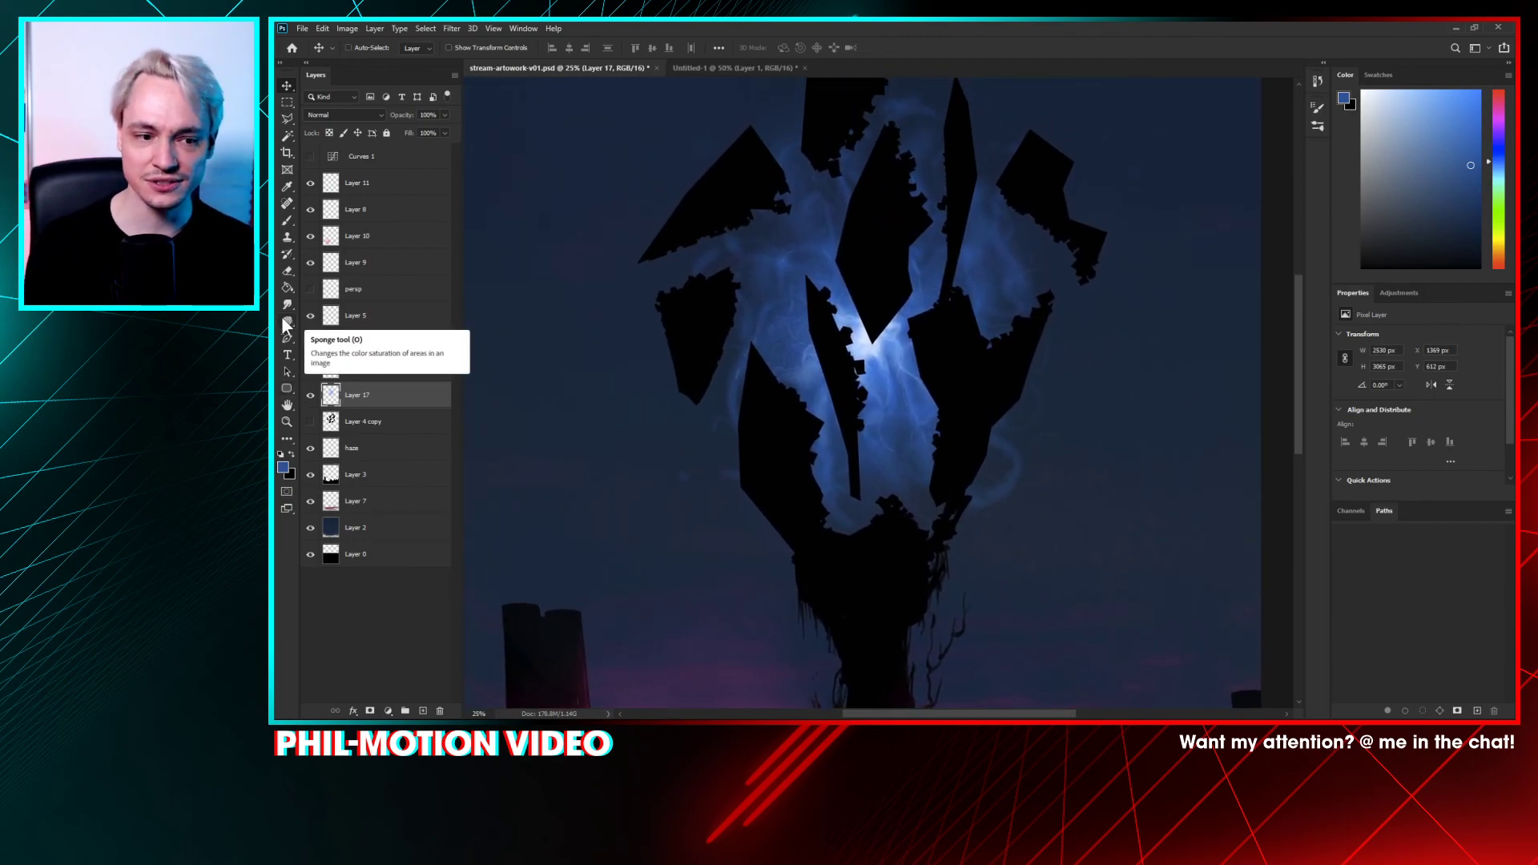
drag(847, 409, 871, 377)
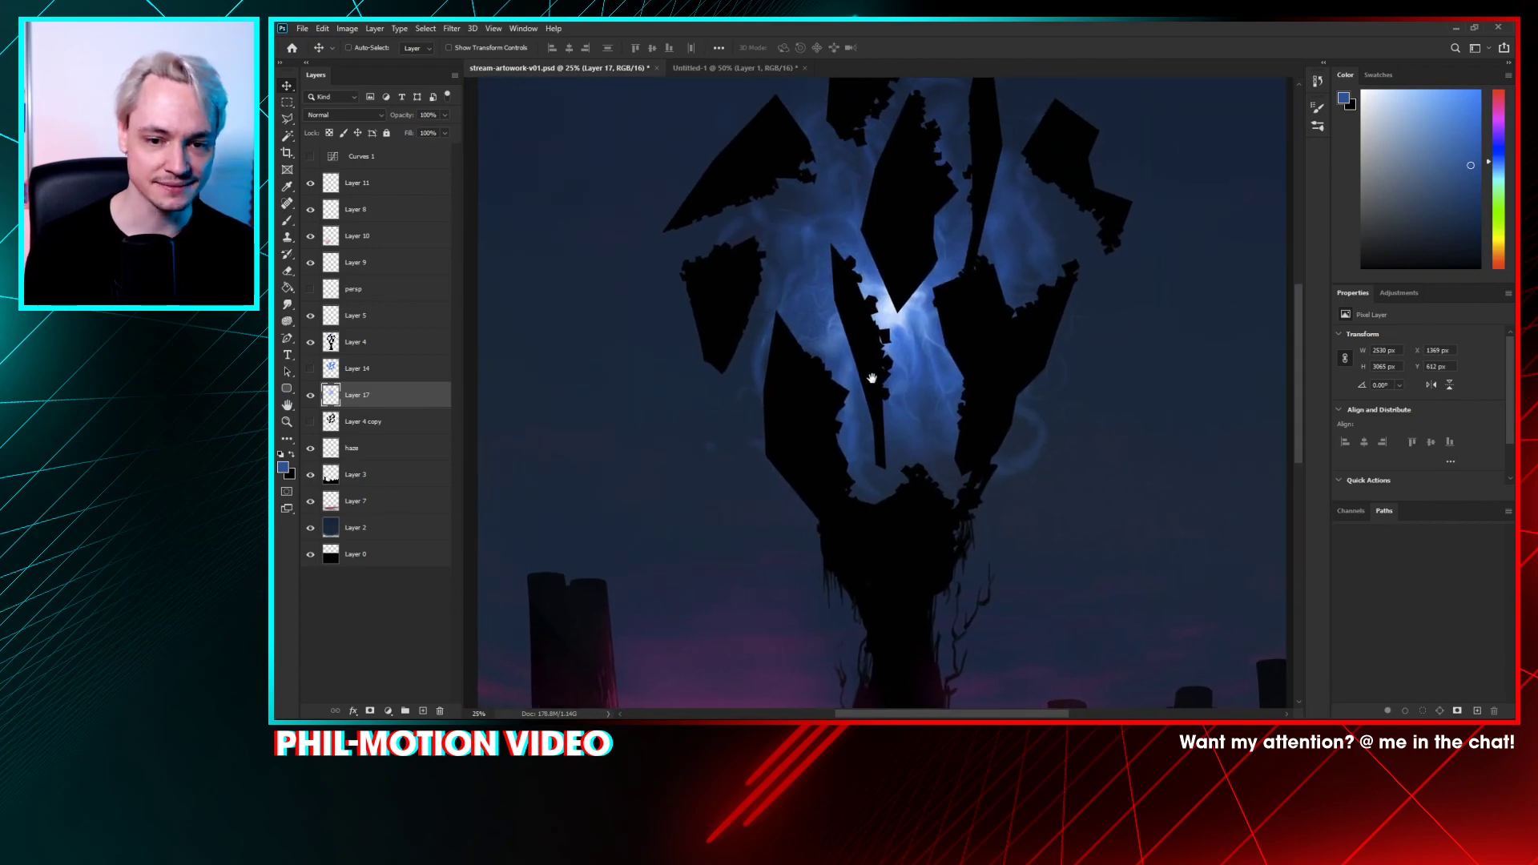
click(312, 422)
click(312, 422)
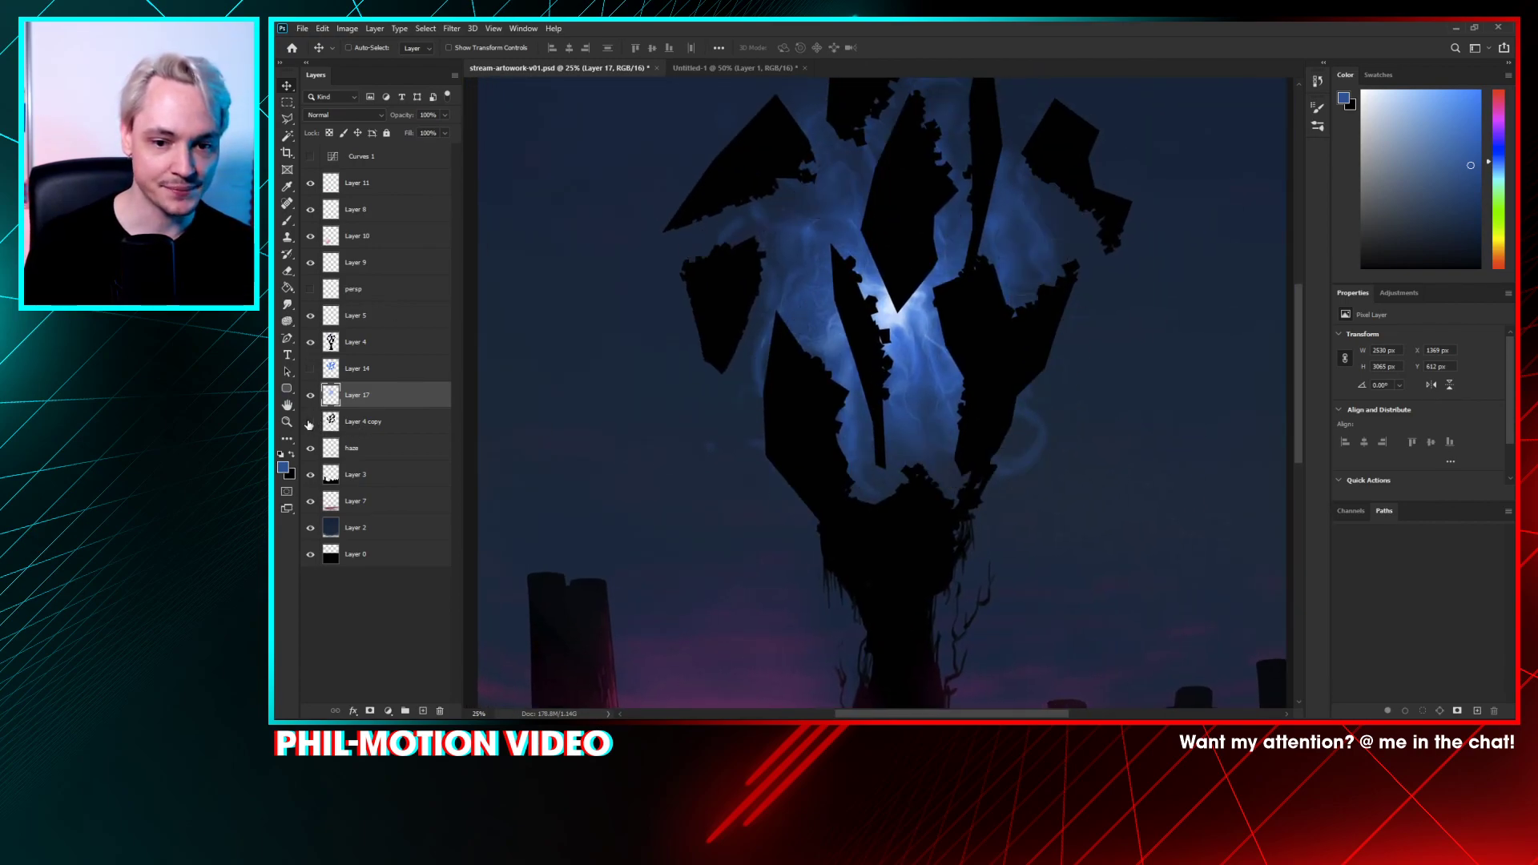
click(311, 423)
click(330, 422)
click(310, 423)
click(310, 423)
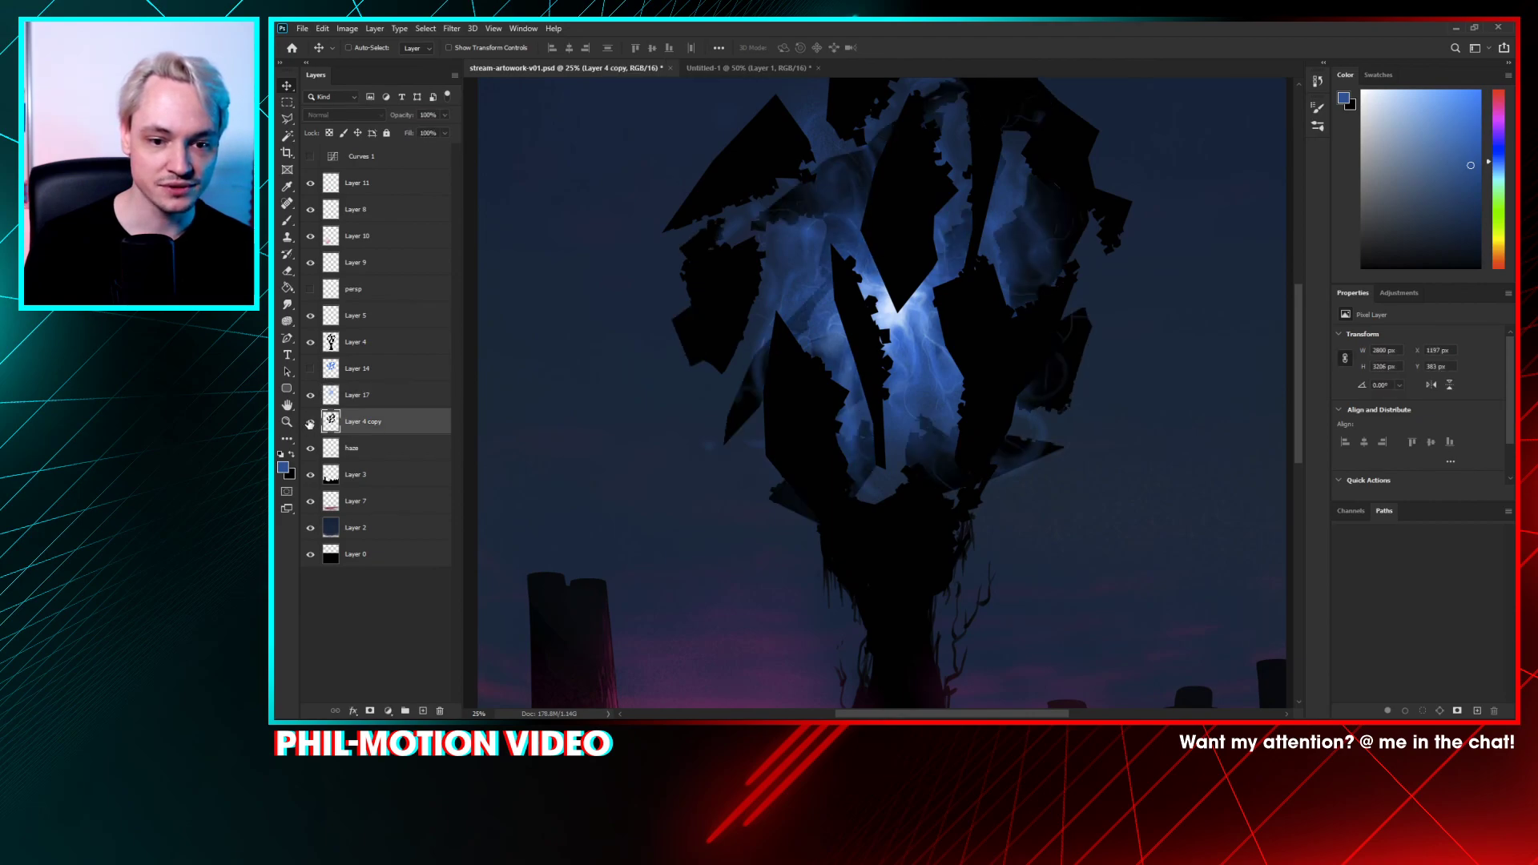
drag(854, 454, 875, 354)
drag(868, 155, 849, 316)
click(310, 424)
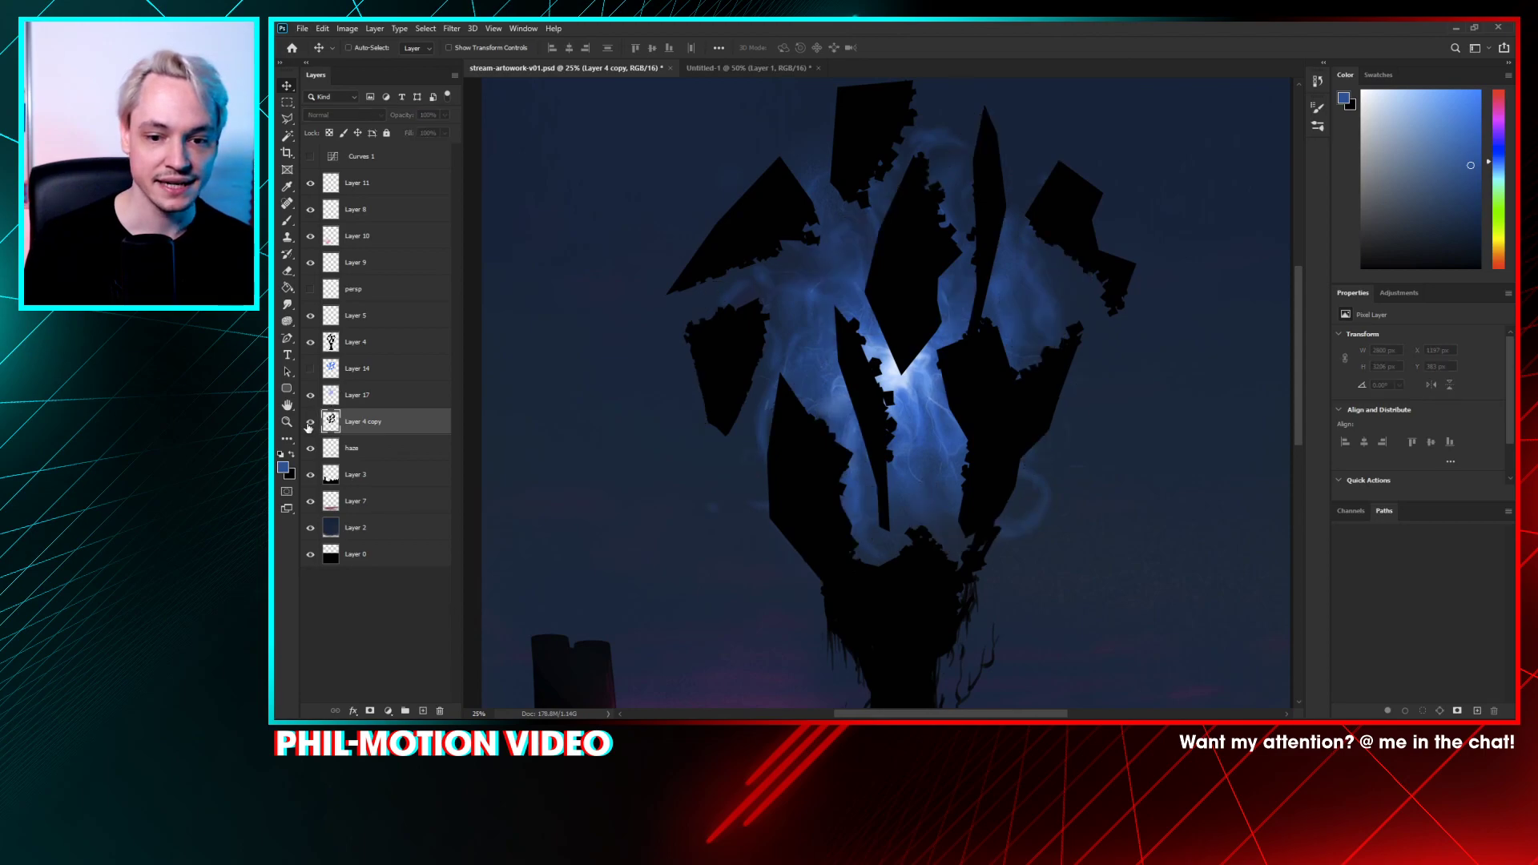
- Recheck the crown's look by toggling the visibility of the Layer 4 copy shards
click(311, 423)
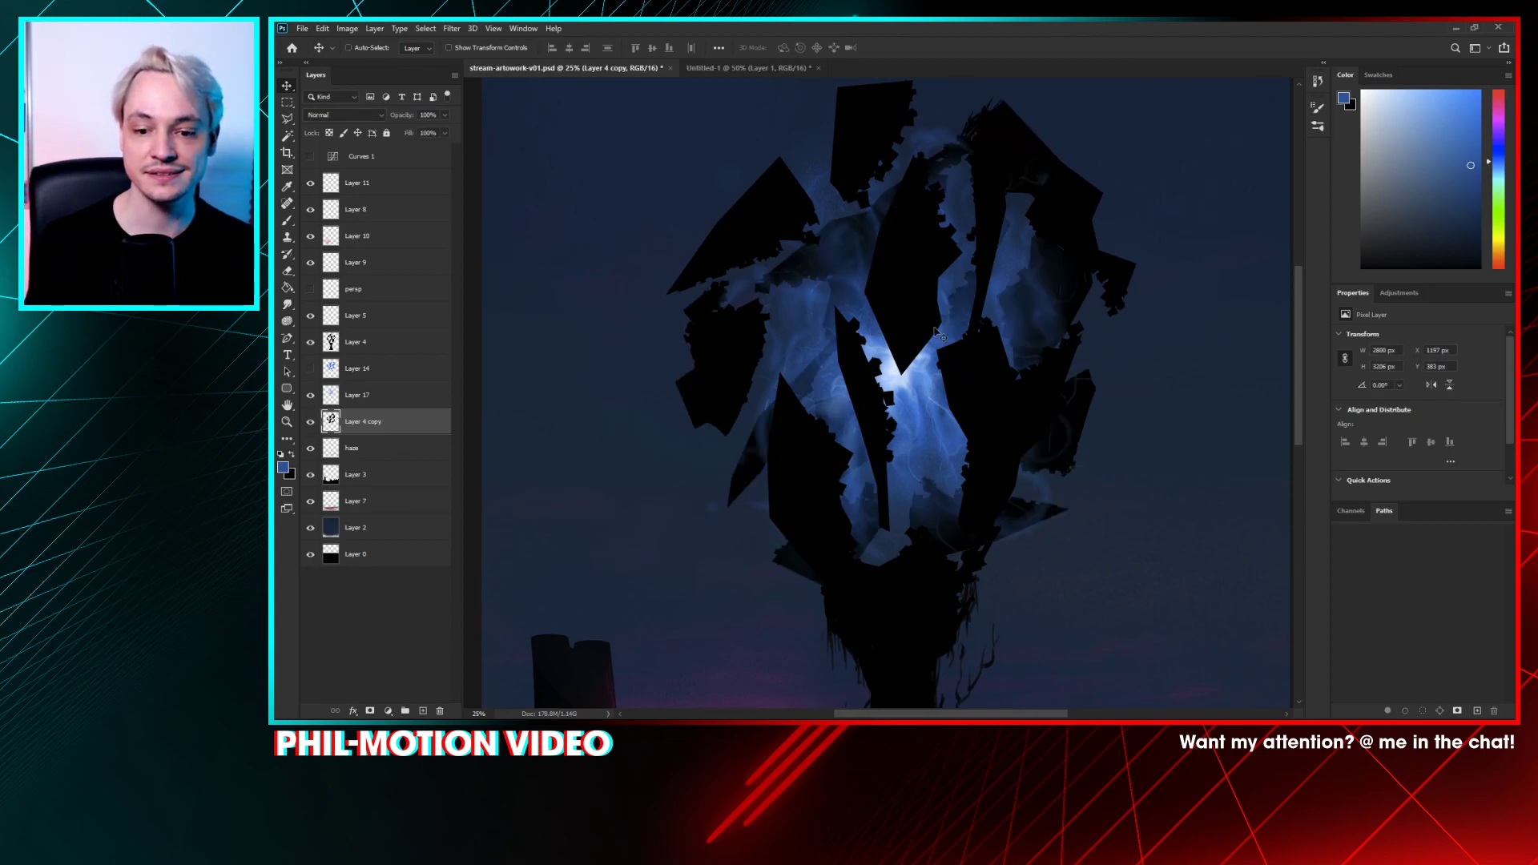
click(311, 424)
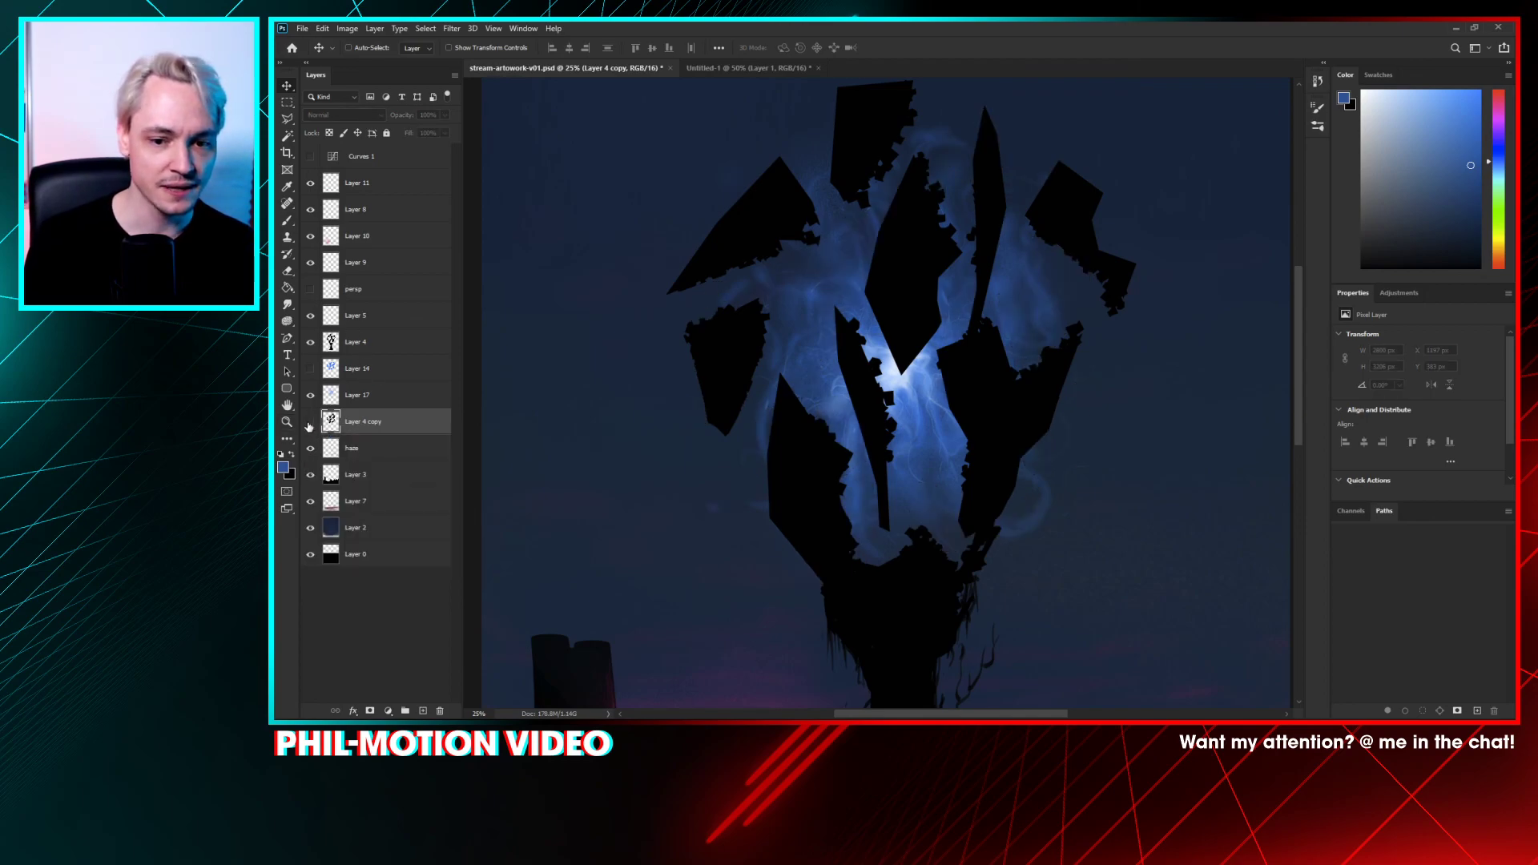
click(311, 424)
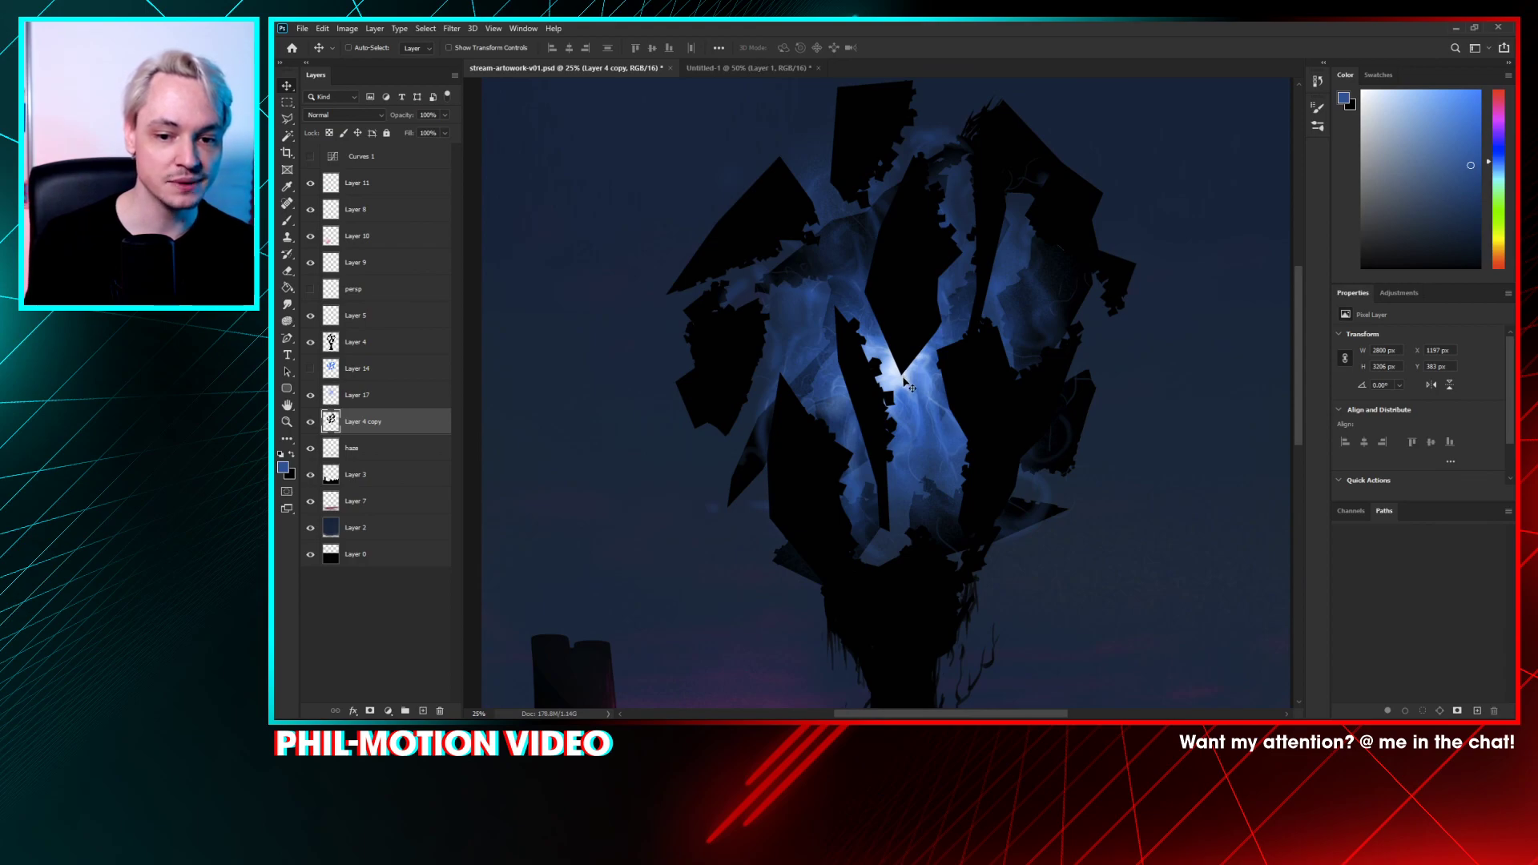
- Hide the Layer 4 tree silhouette and delete the unused Layer 14, keeping the Layer 17 smoke shown
click(311, 395)
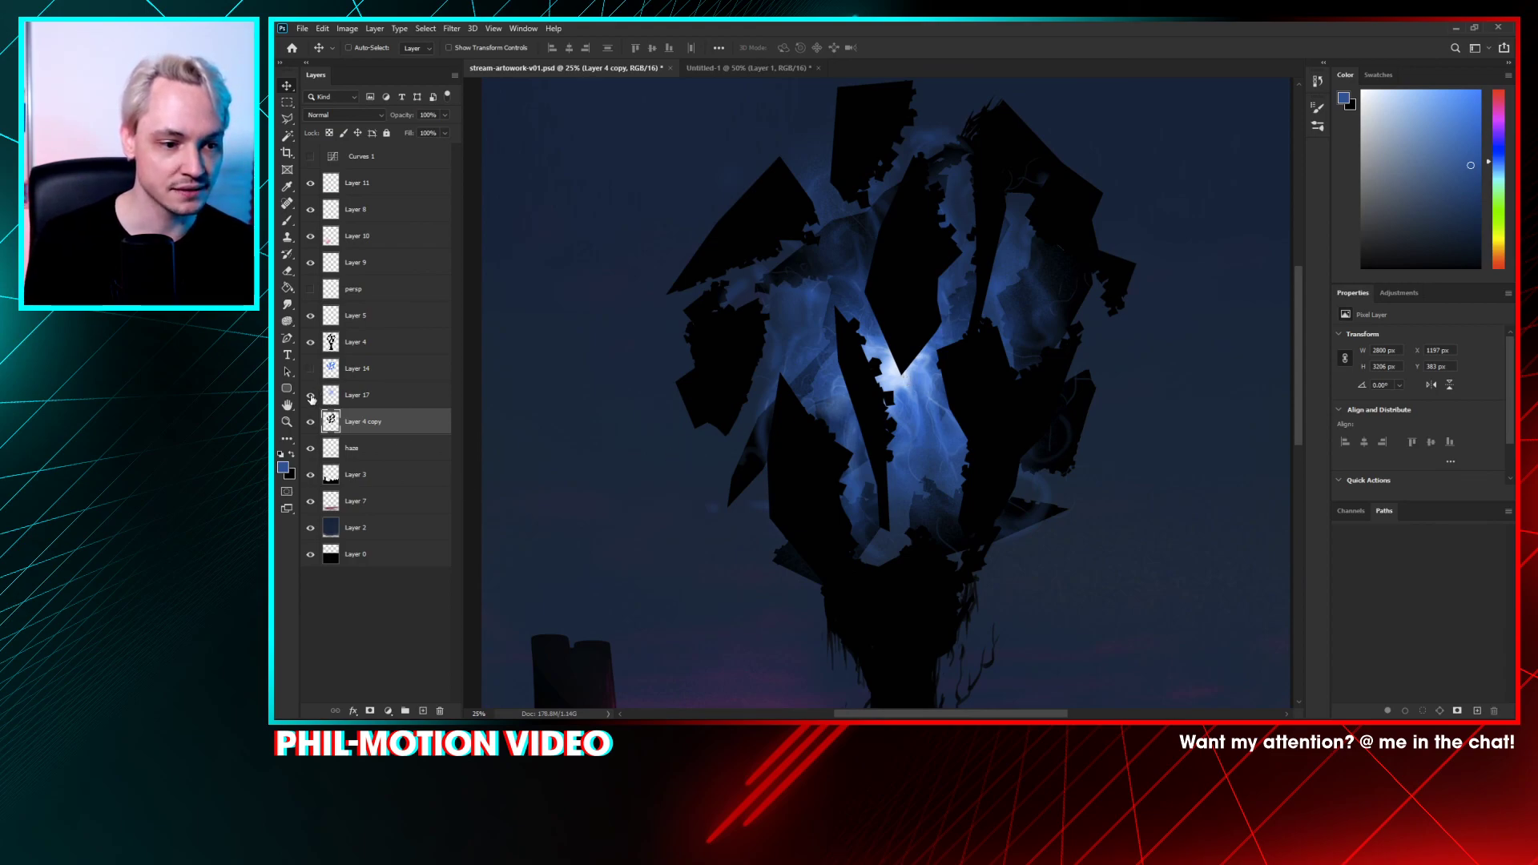
click(311, 342)
drag(442, 370, 444, 711)
click(311, 368)
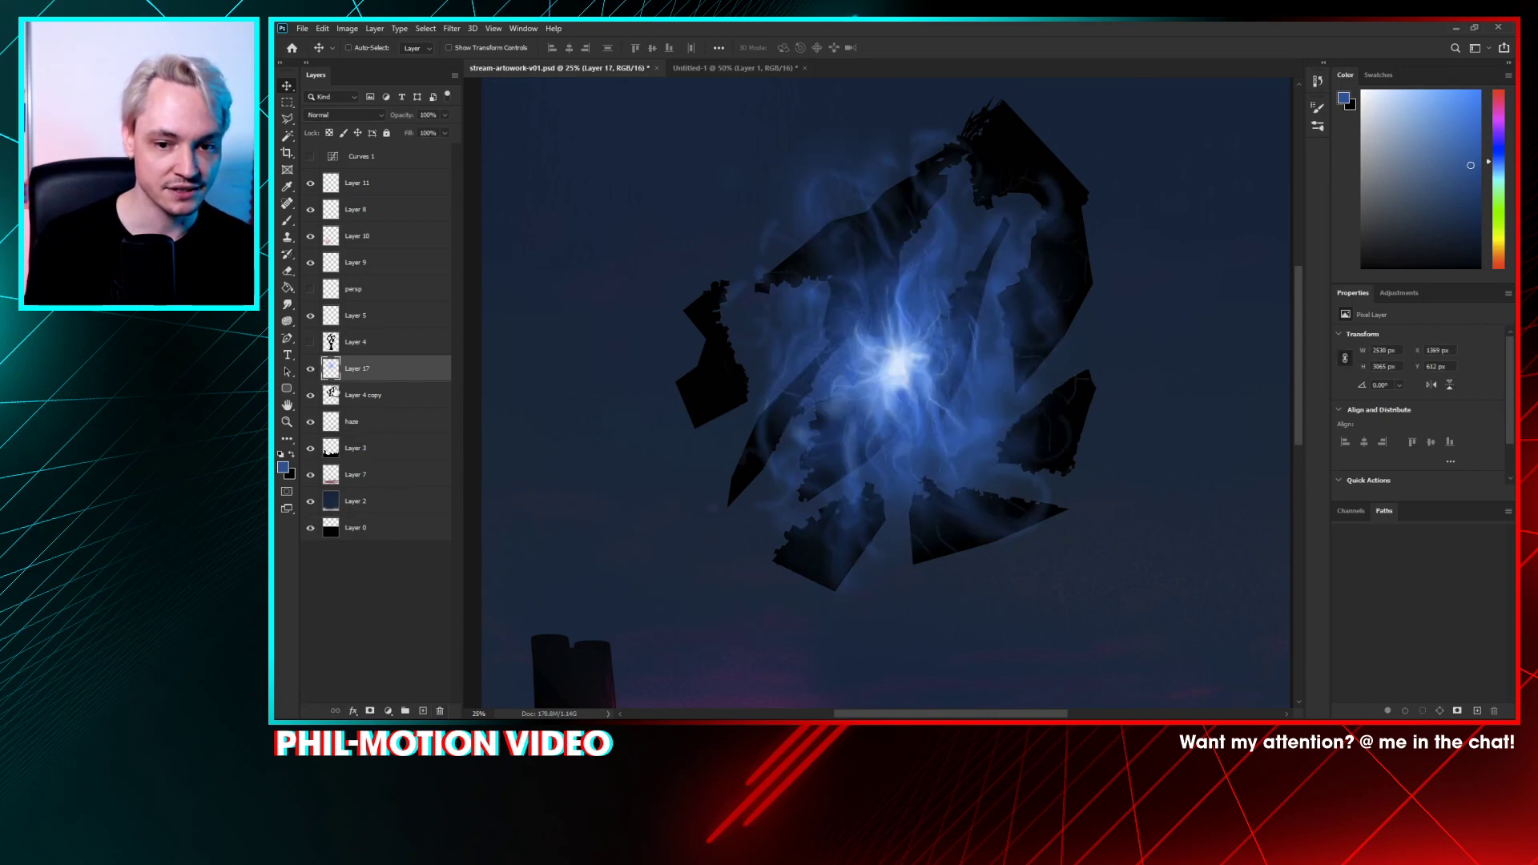
- Sample a blue from the smoke just above its white core as the foreground color
key(i)
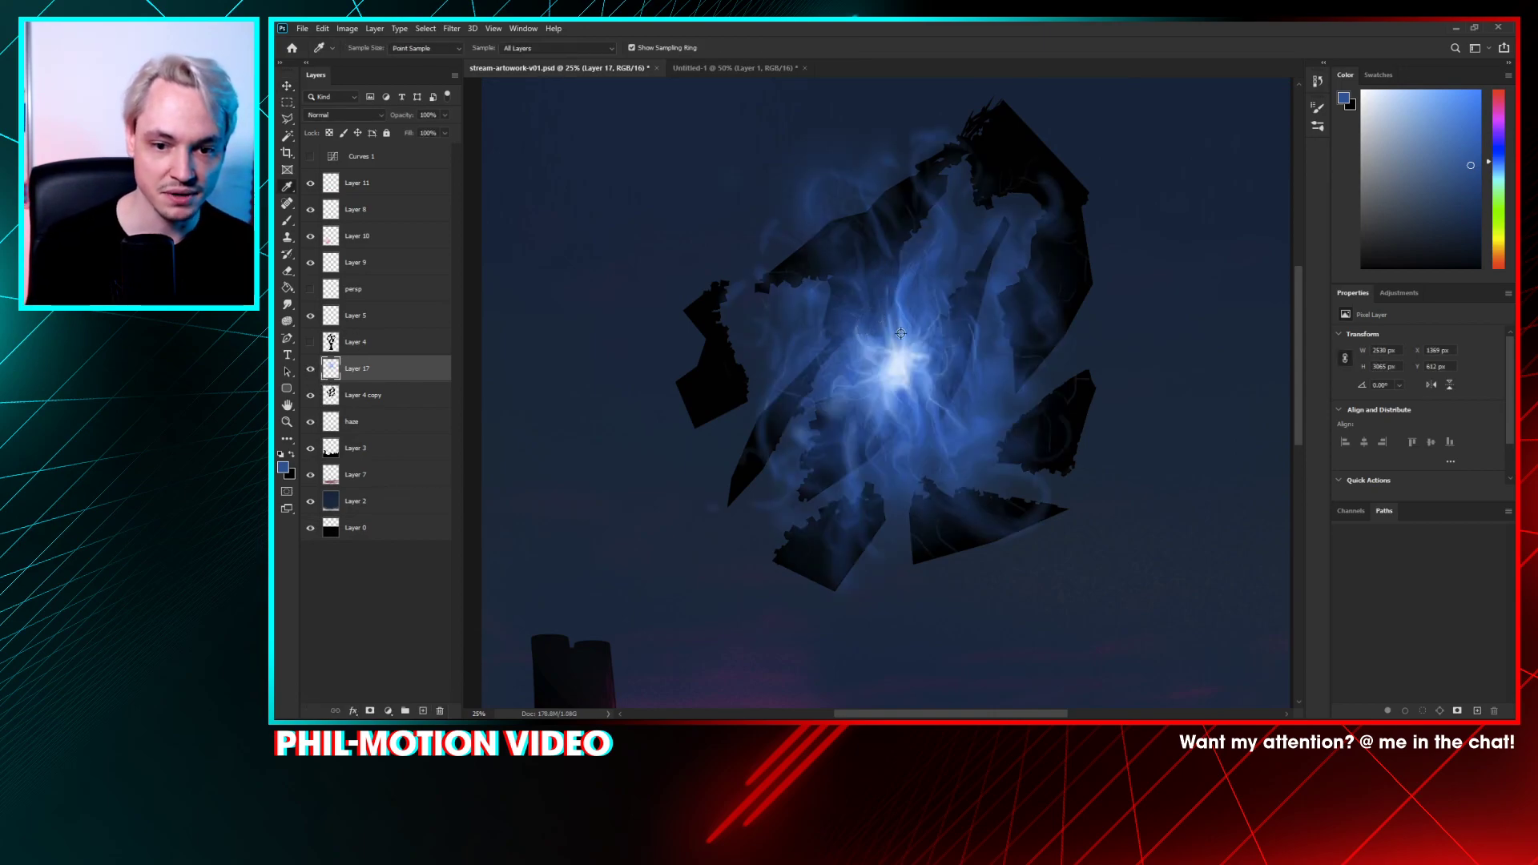
click(899, 334)
click(897, 335)
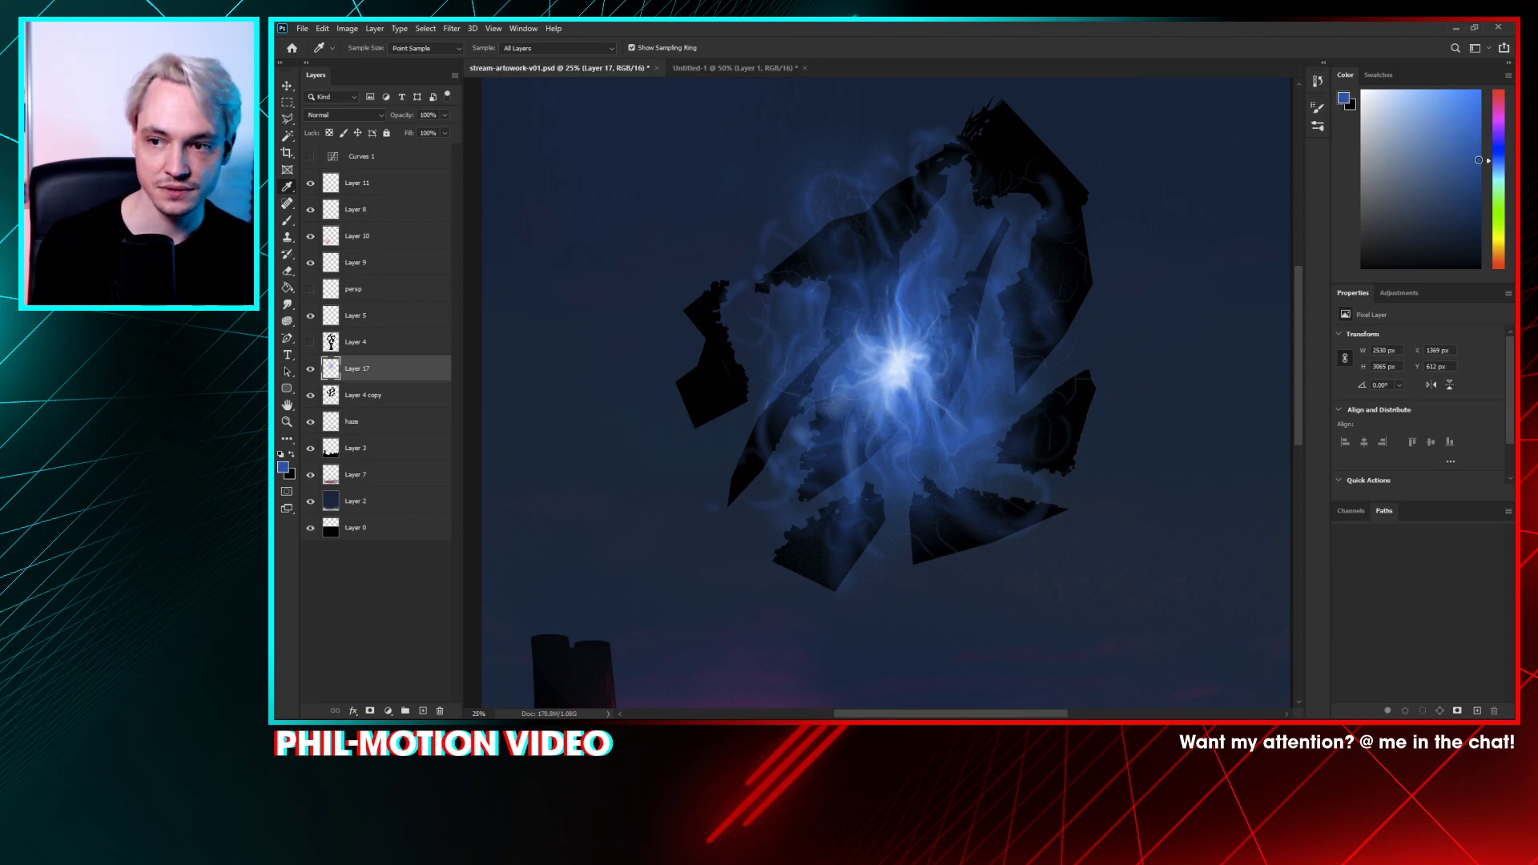
- Hide Layer 17, lock the transparent pixels of Layer 4 copy and paint its shards with the sampled blue using a large speckled brush
click(310, 369)
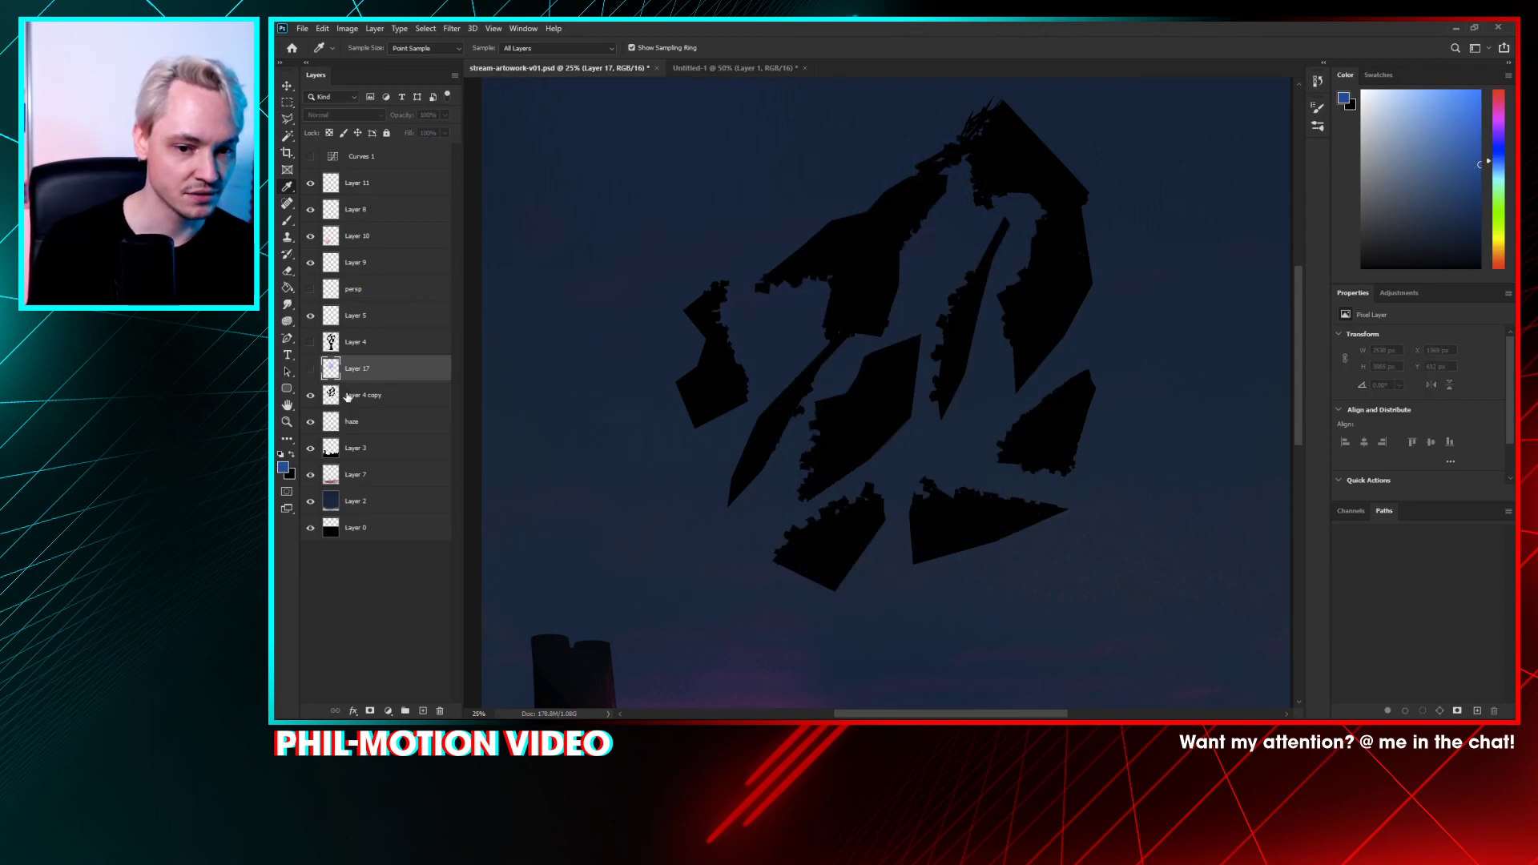
click(347, 395)
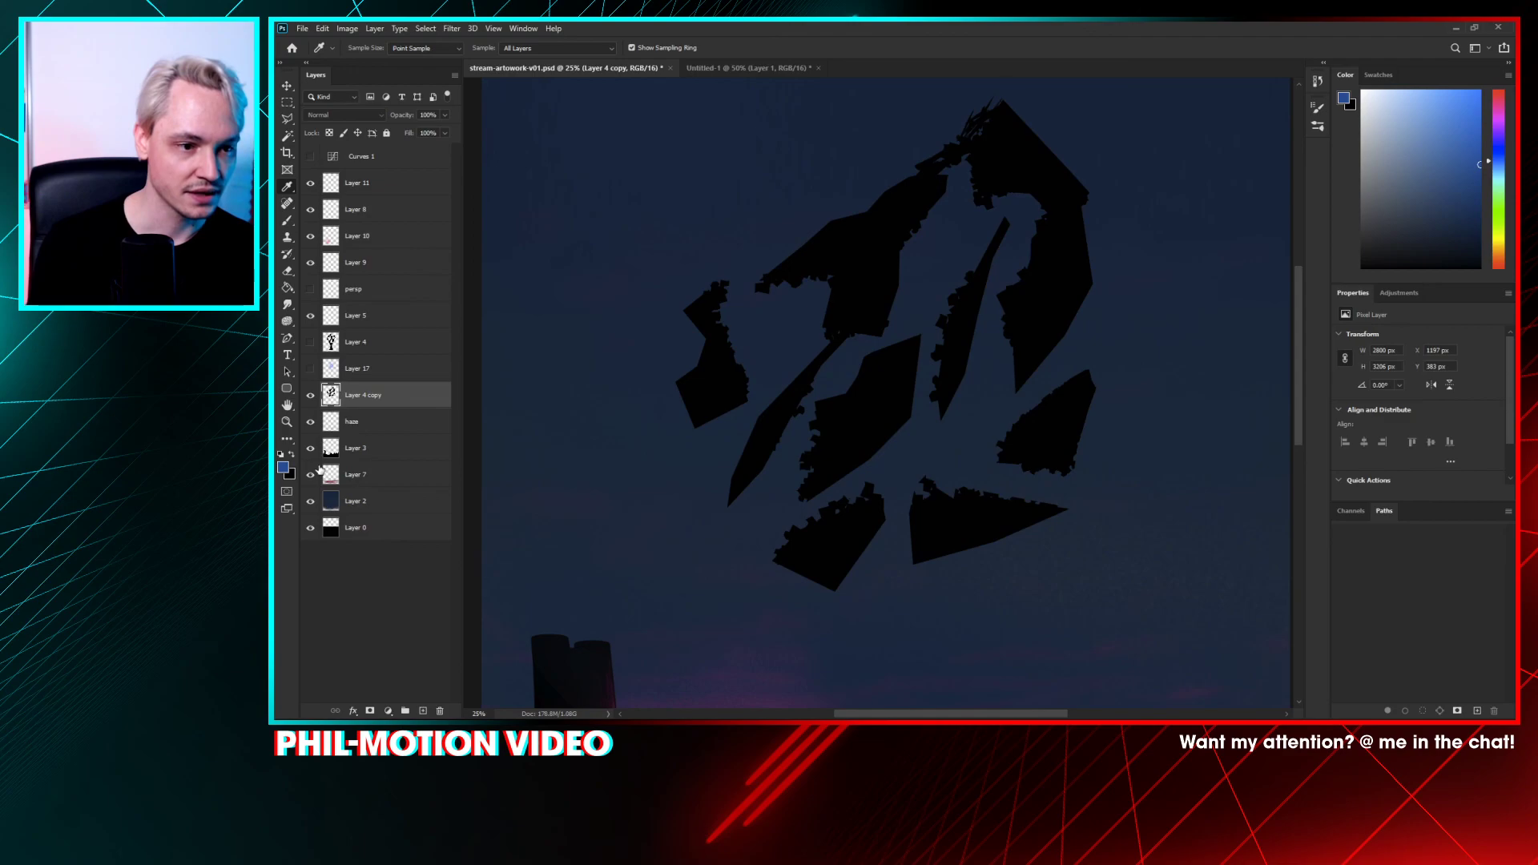
click(327, 134)
key(b)
right_click(876, 312)
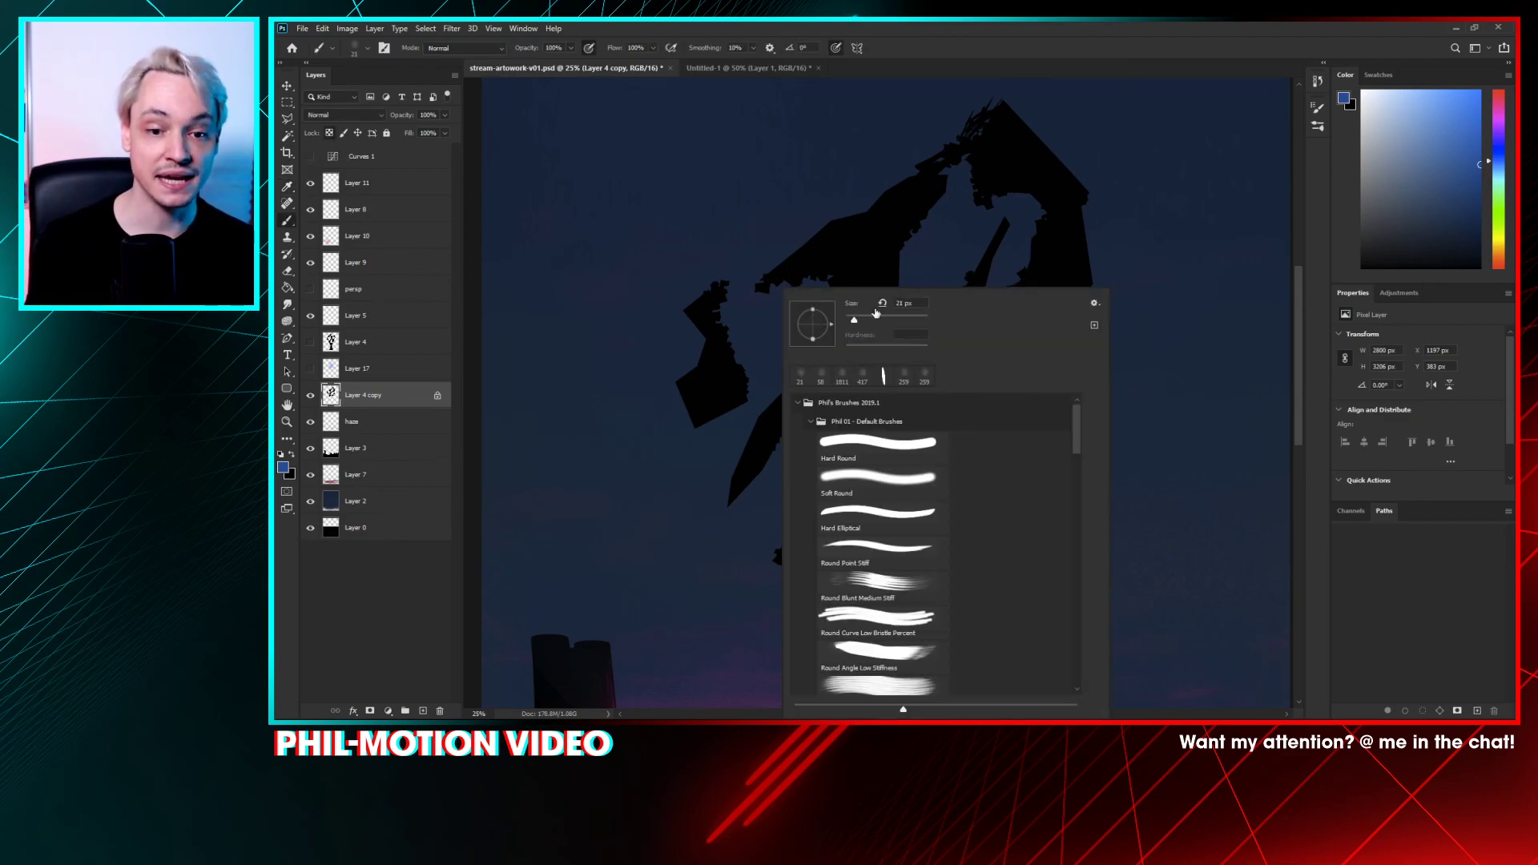
drag(855, 319, 873, 319)
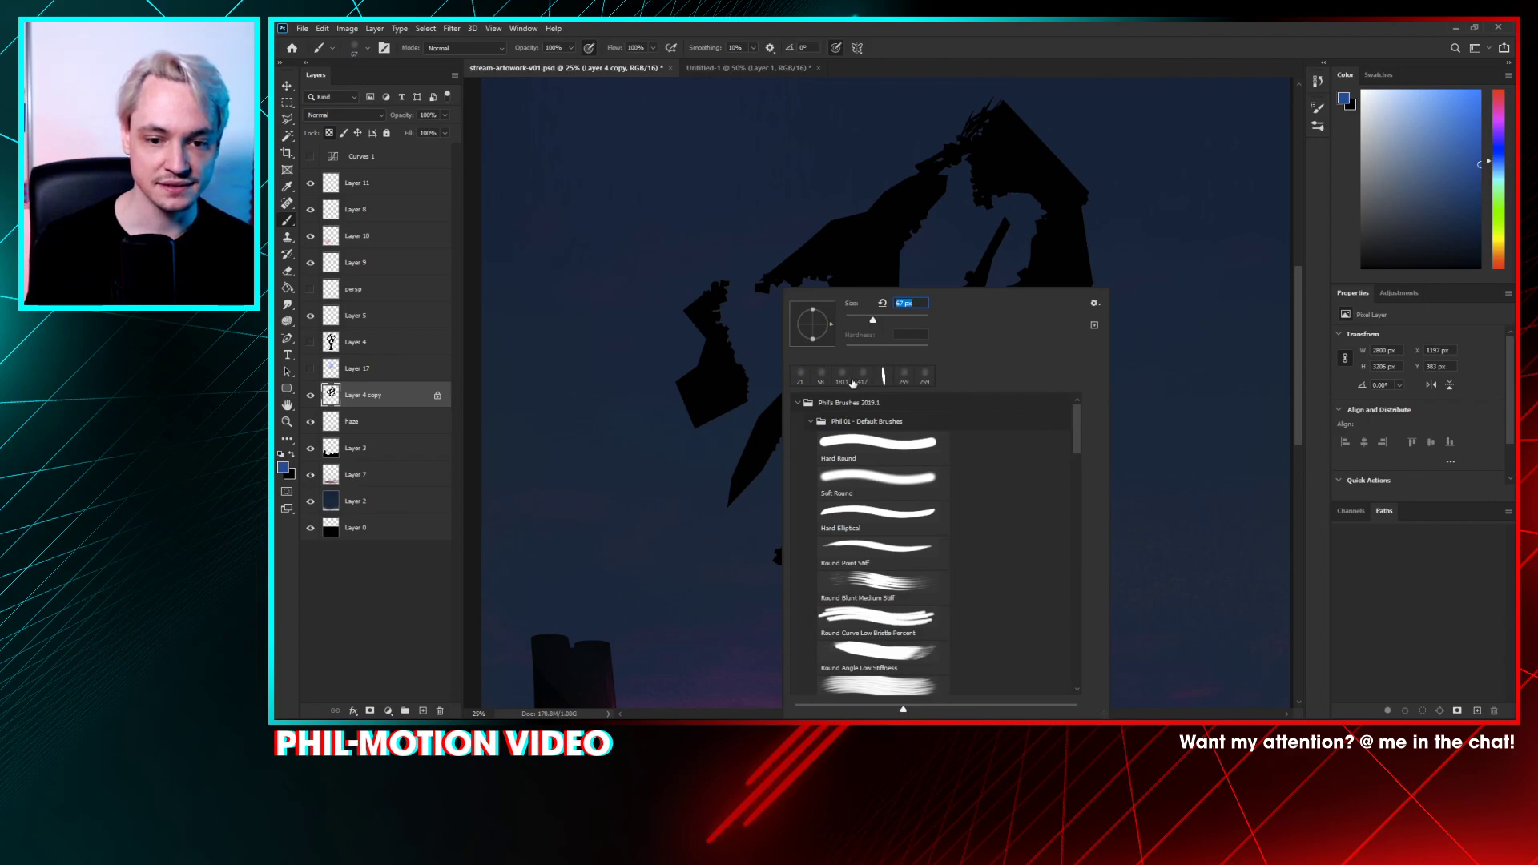
click(852, 383)
mouse_move(842, 213)
mouse_down()
mouse_move(879, 320)
mouse_move(733, 402)
mouse_move(763, 354)
mouse_move(741, 334)
mouse_move(892, 215)
mouse_move(995, 208)
mouse_move(1035, 278)
mouse_move(886, 501)
mouse_move(1058, 497)
mouse_move(1069, 270)
mouse_move(1013, 172)
mouse_move(1030, 137)
mouse_move(1092, 440)
mouse_move(847, 553)
mouse_move(785, 526)
mouse_move(682, 304)
mouse_move(816, 260)
mouse_move(1039, 134)
mouse_move(961, 105)
mouse_move(805, 329)
mouse_move(914, 343)
mouse_move(774, 314)
mouse_move(791, 477)
mouse_move(1016, 467)
mouse_move(769, 549)
mouse_move(811, 559)
mouse_move(1033, 239)
mouse_move(743, 289)
mouse_move(981, 201)
mouse_move(877, 204)
mouse_move(786, 316)
mouse_move(740, 287)
mouse_up()
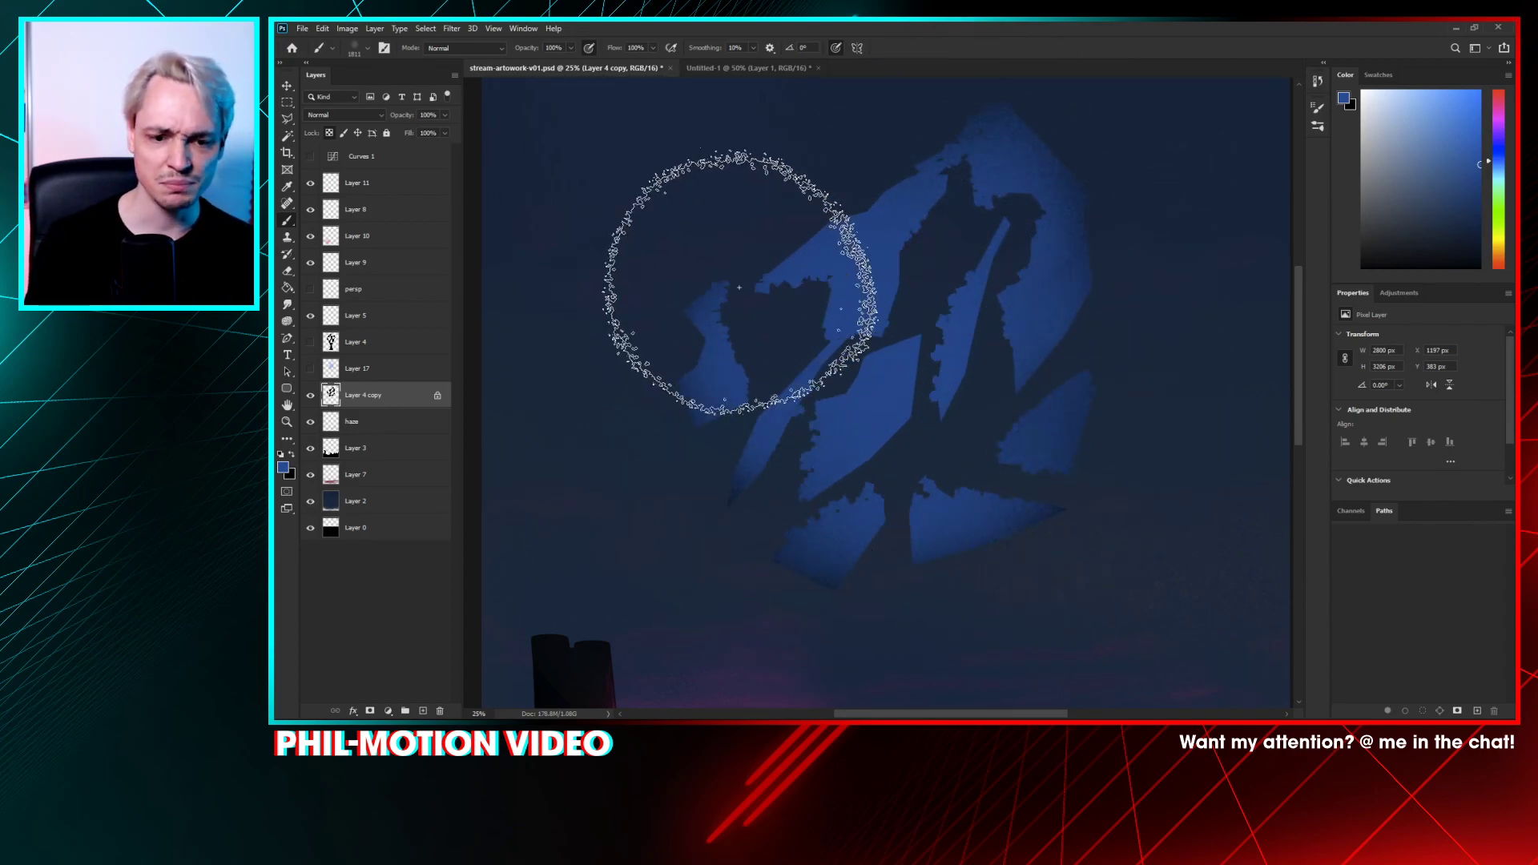
- Show Layer 17 and Layer 4 again and compare the crown with the smoke and the blue shards toggled on and off
click(311, 368)
click(311, 342)
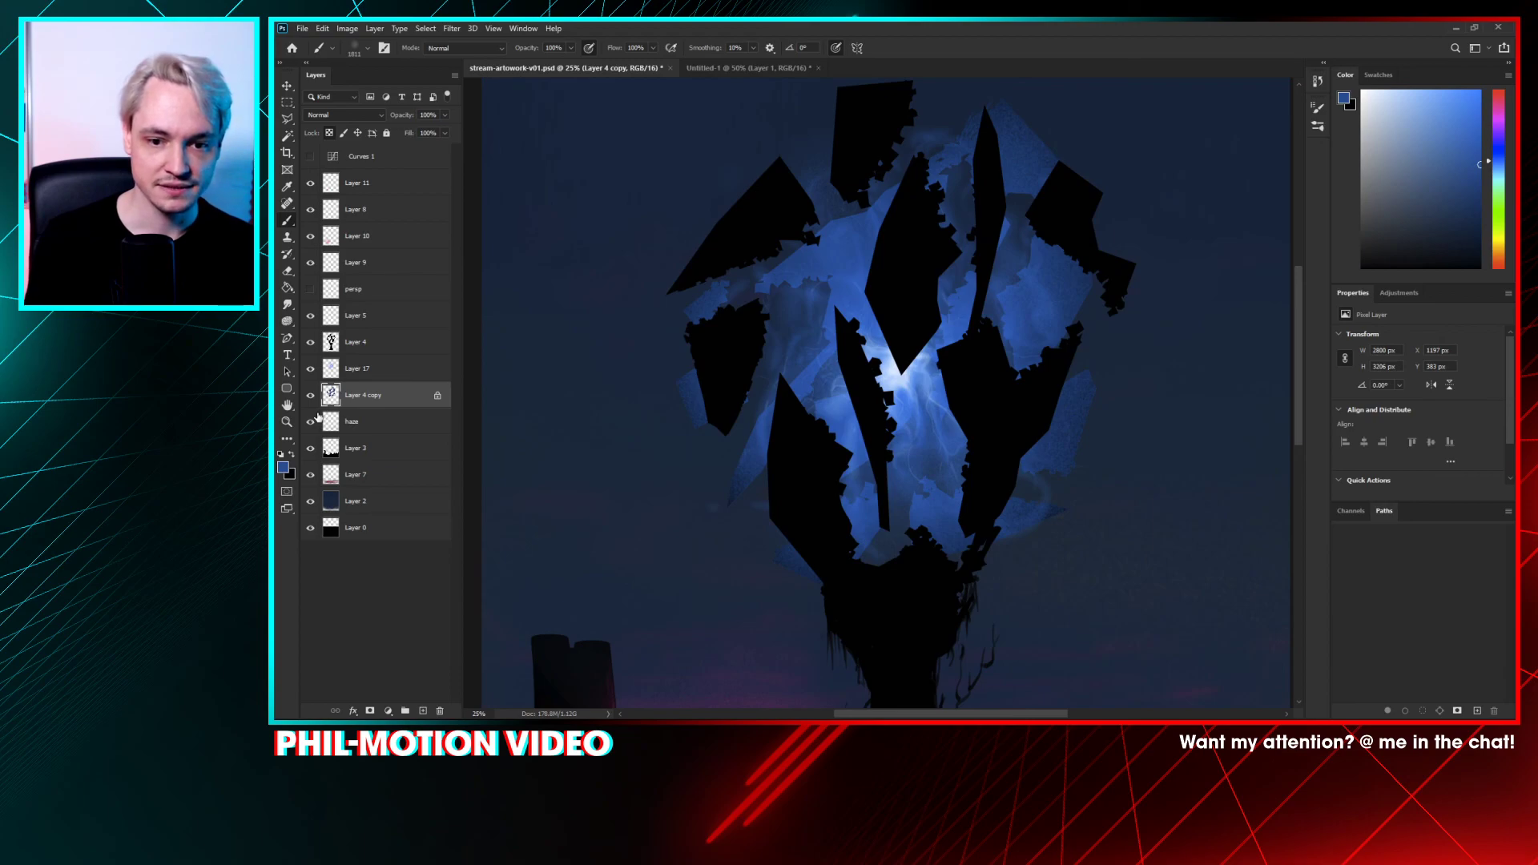
click(312, 370)
click(311, 370)
click(311, 395)
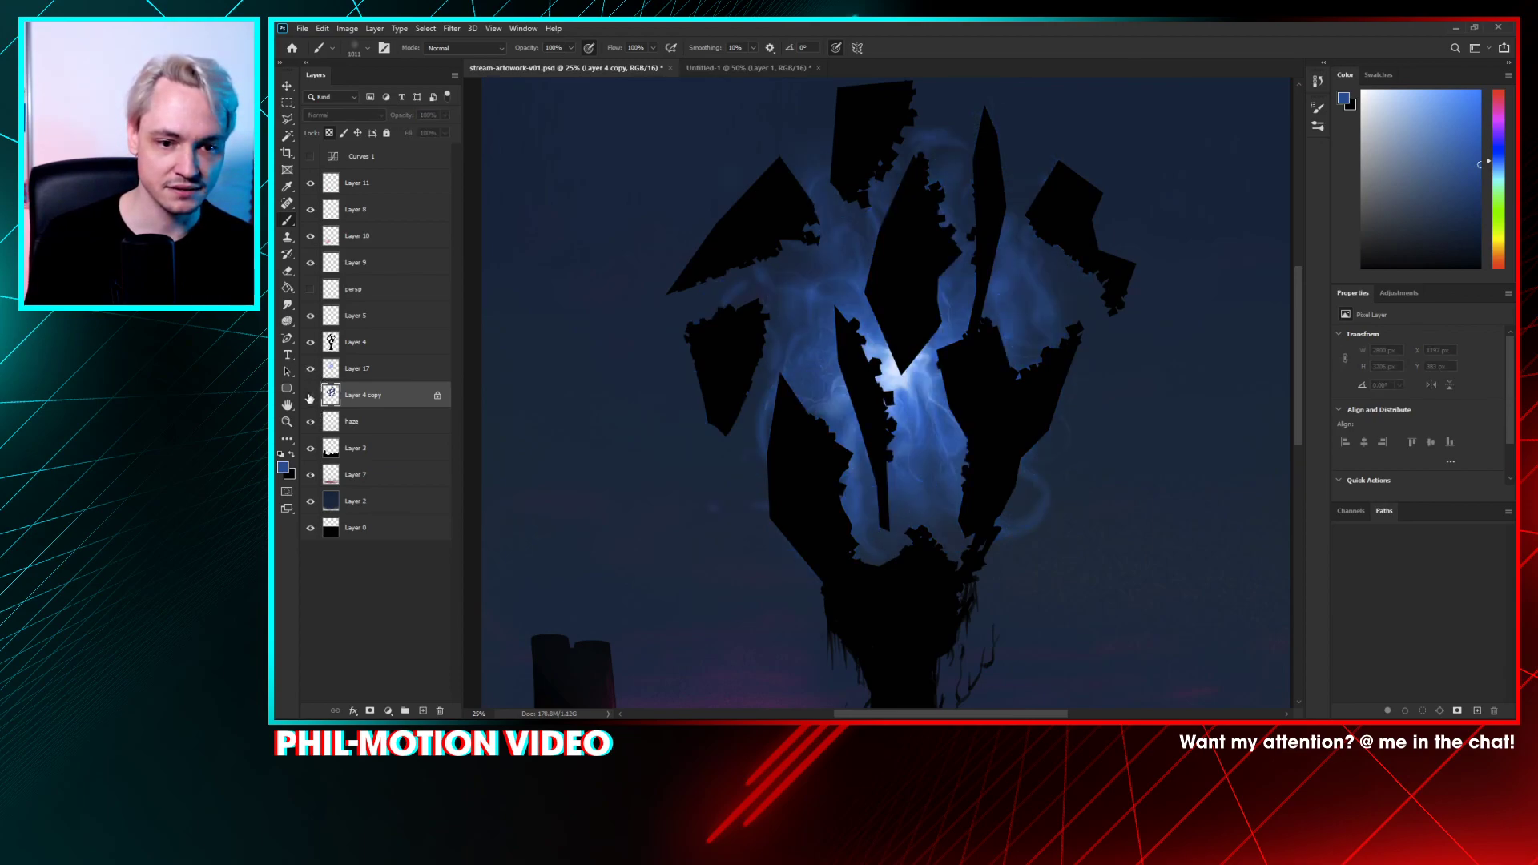
click(311, 395)
click(311, 395)
click(310, 395)
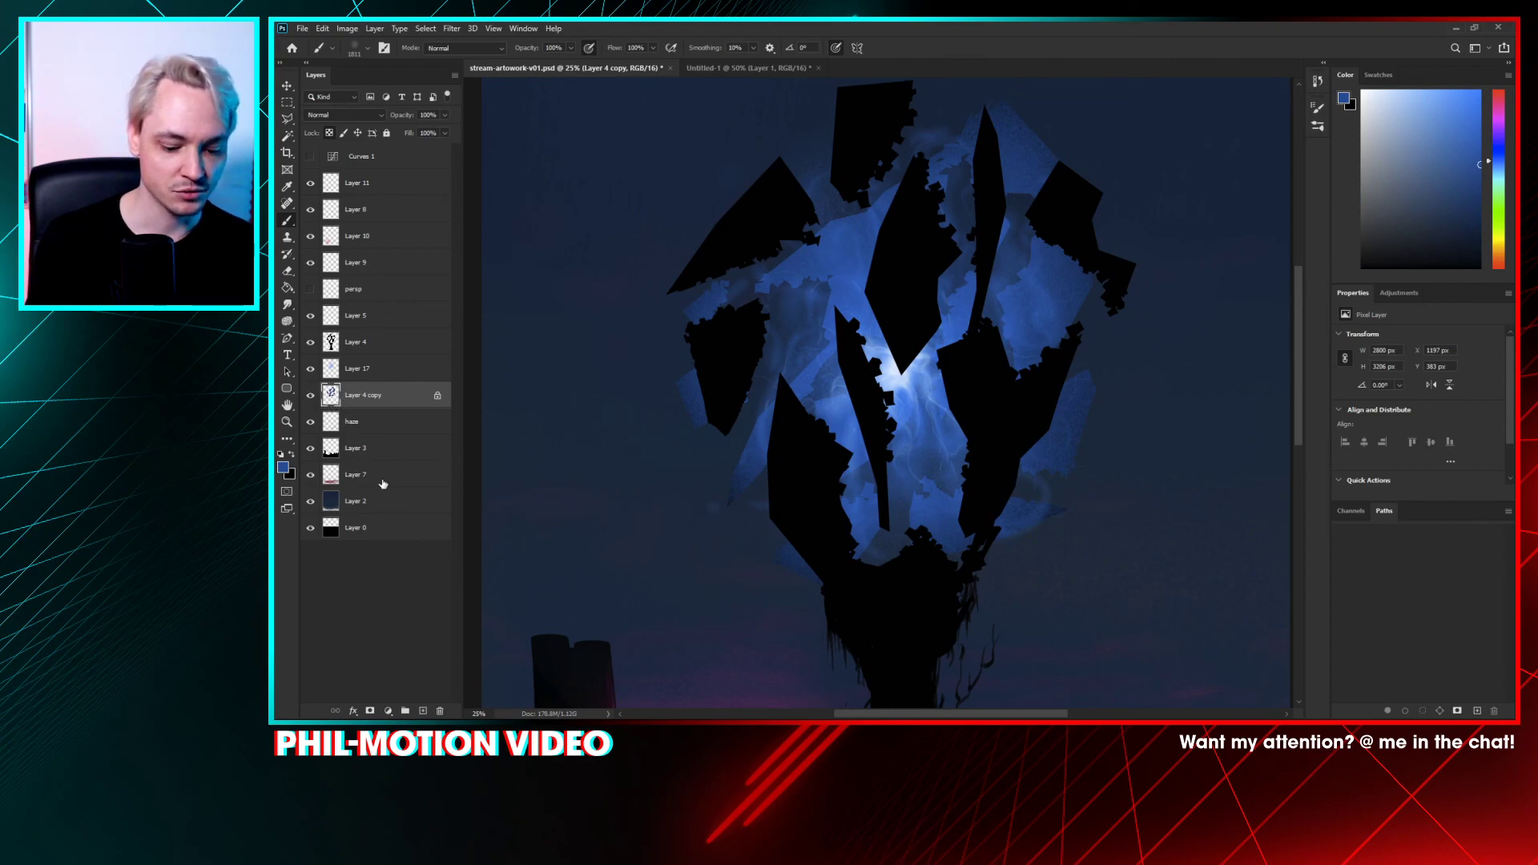
- Darken the Layer 4 copy shards with a Curves adjustment mapping input 153 to output 112
key(ctrl+m)
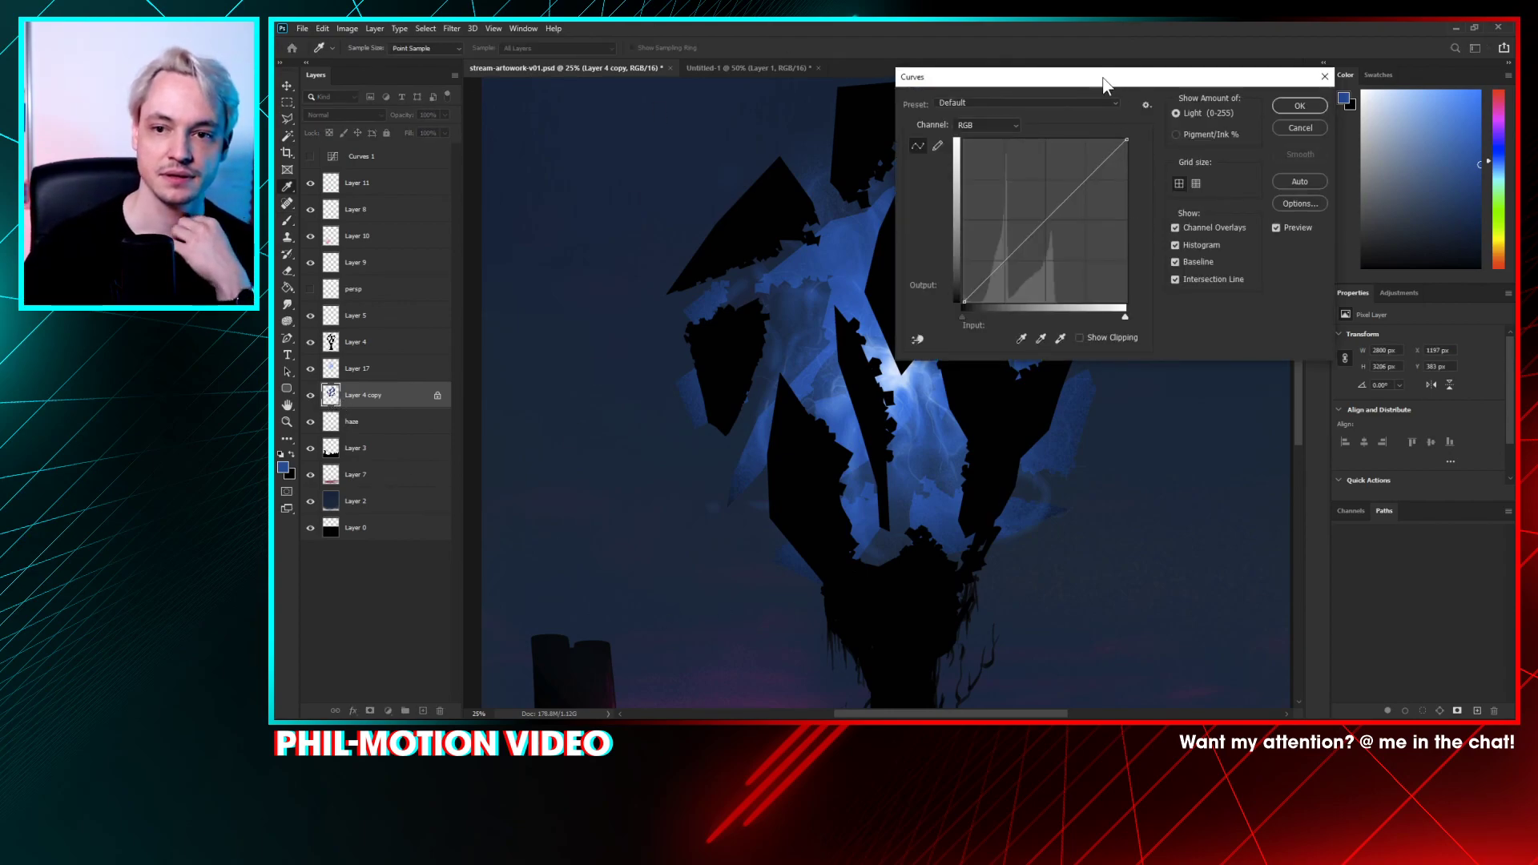
drag(1106, 80, 1384, 111)
drag(1342, 211, 1332, 255)
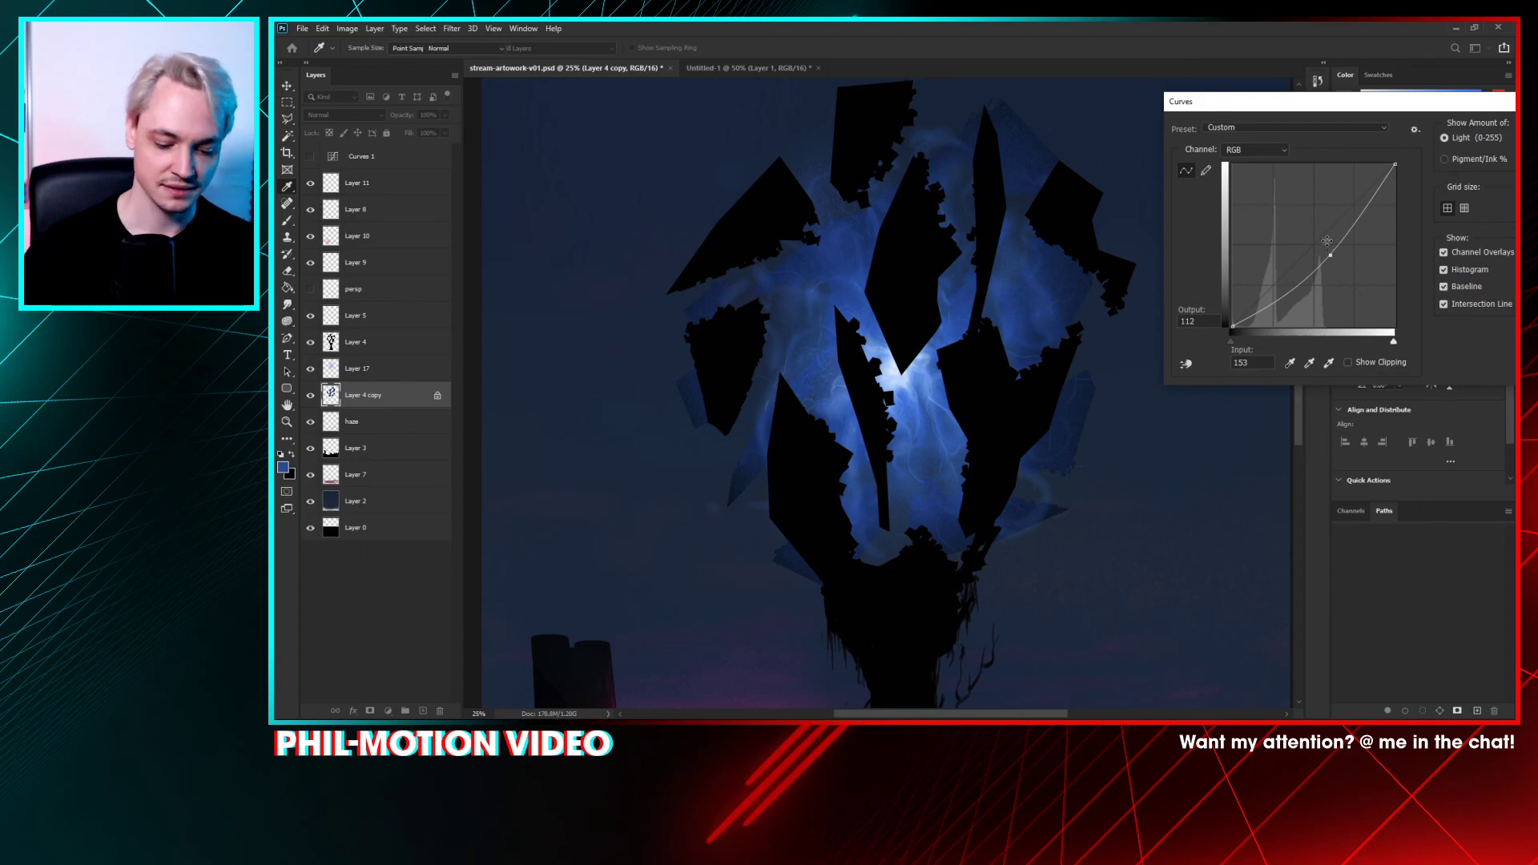
key(Return)
key(ctrl+u)
drag(1195, 234, 1195, 267)
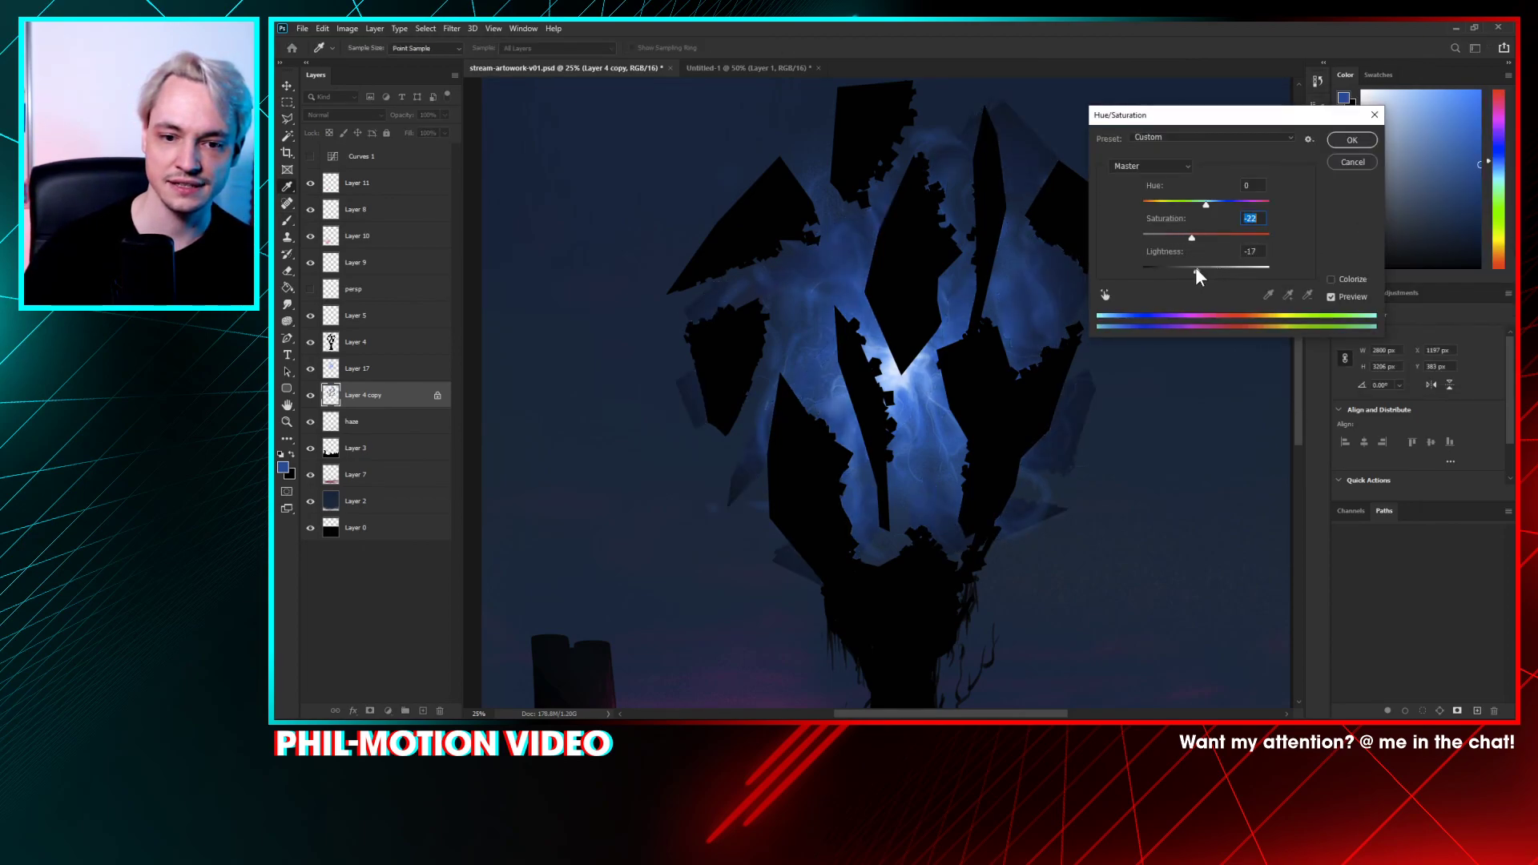
click(1345, 160)
- Brighten the Layer 4 copy shards with a Curves adjustment mapping input 131 to output 165
key(ctrl+m)
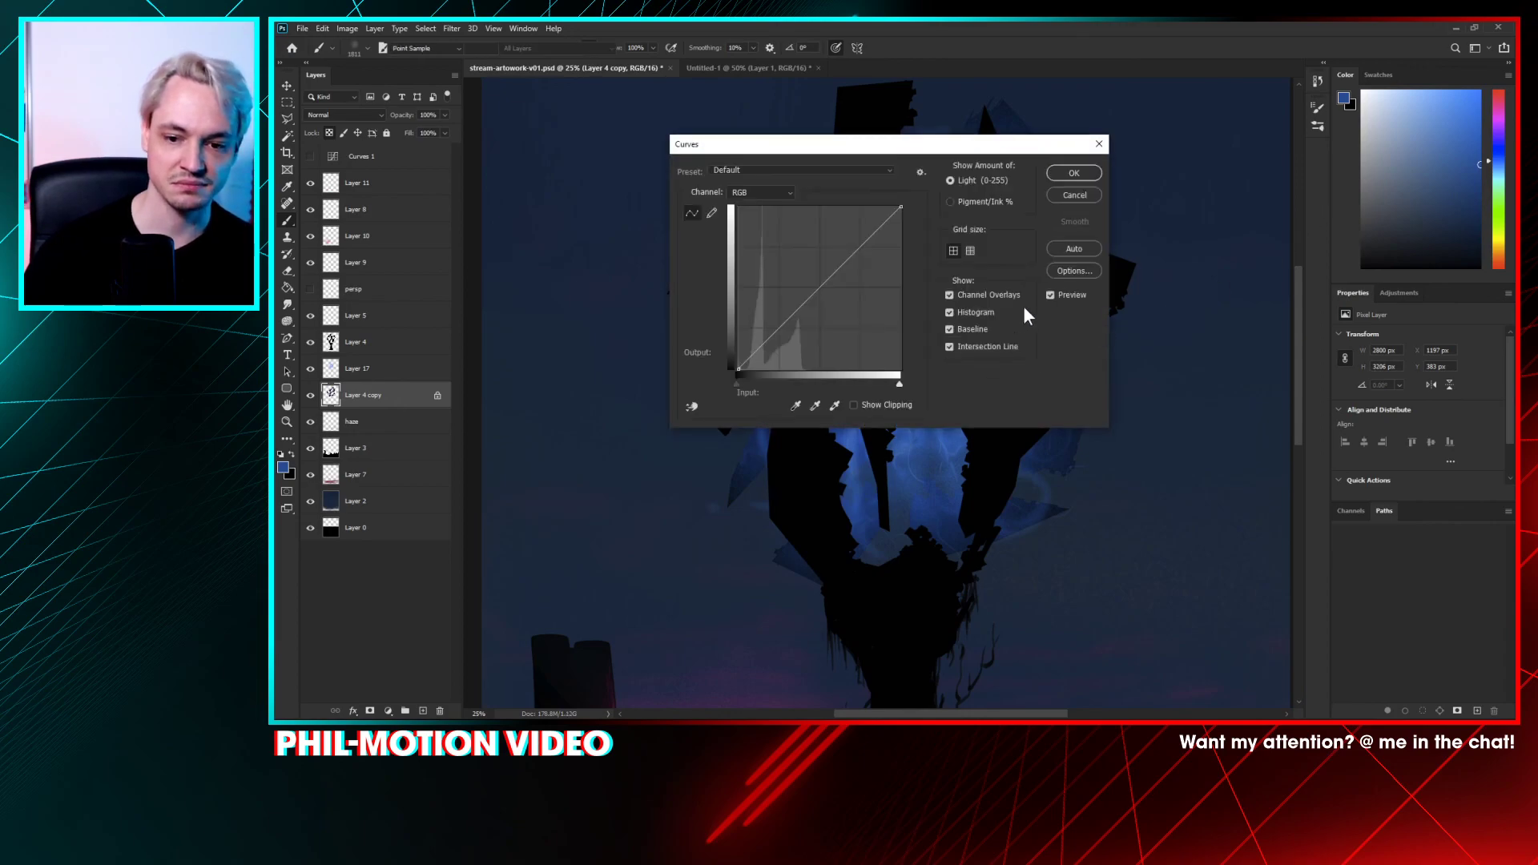
drag(855, 142, 1360, 145)
mouse_move(1324, 289)
mouse_down()
mouse_move(1314, 258)
mouse_move(1323, 287)
mouse_move(1349, 298)
mouse_move(1324, 287)
mouse_move(1310, 251)
mouse_move(1329, 267)
mouse_up()
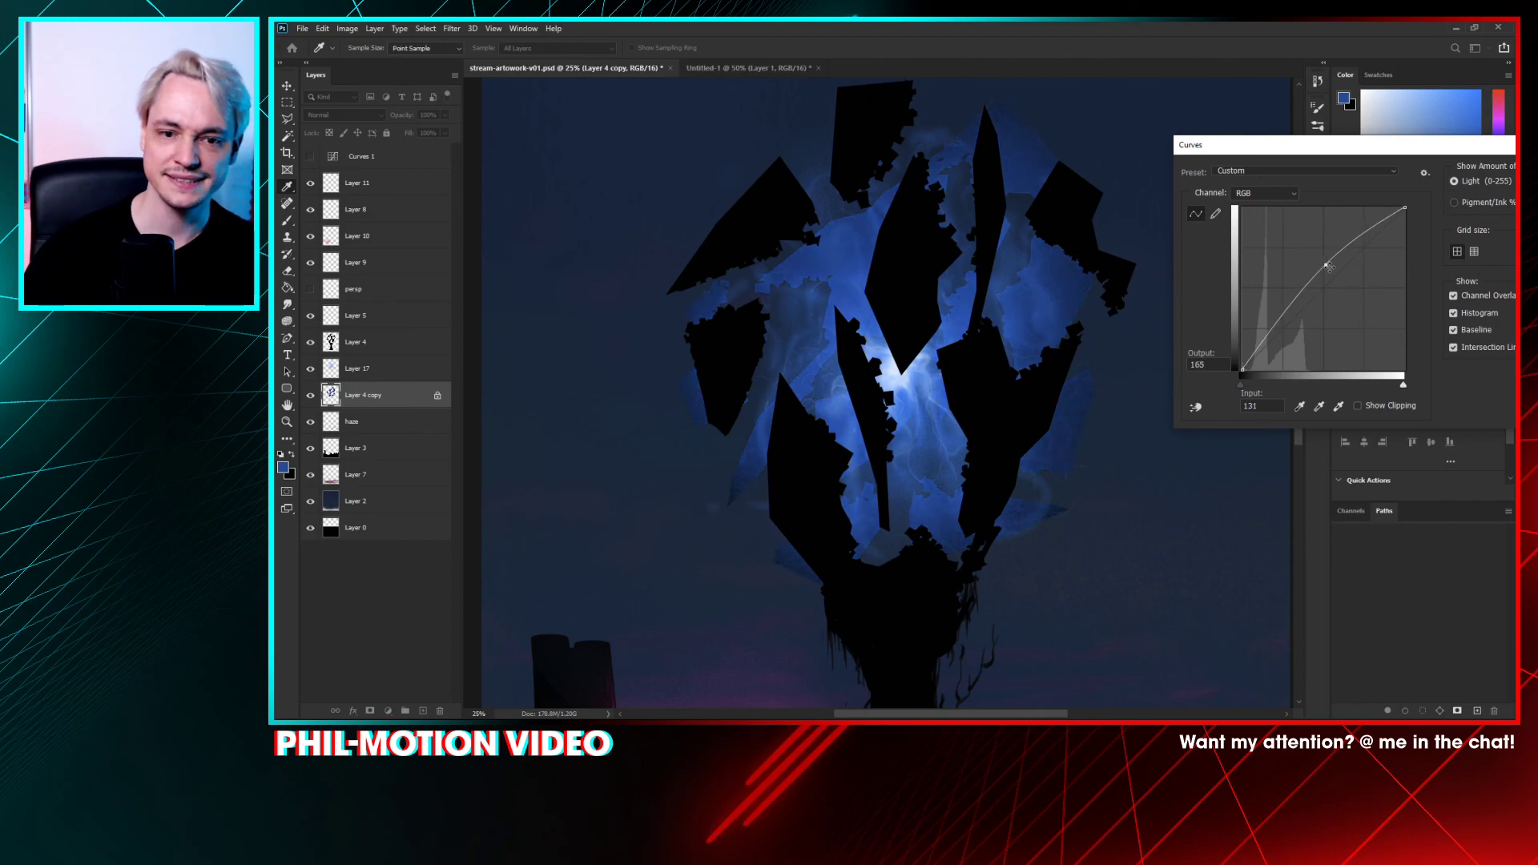
key(Return)
- Desaturate the Layer 4 copy shards with Hue/Saturation at a saturation of -49
key(ctrl+u)
drag(1205, 239, 1176, 242)
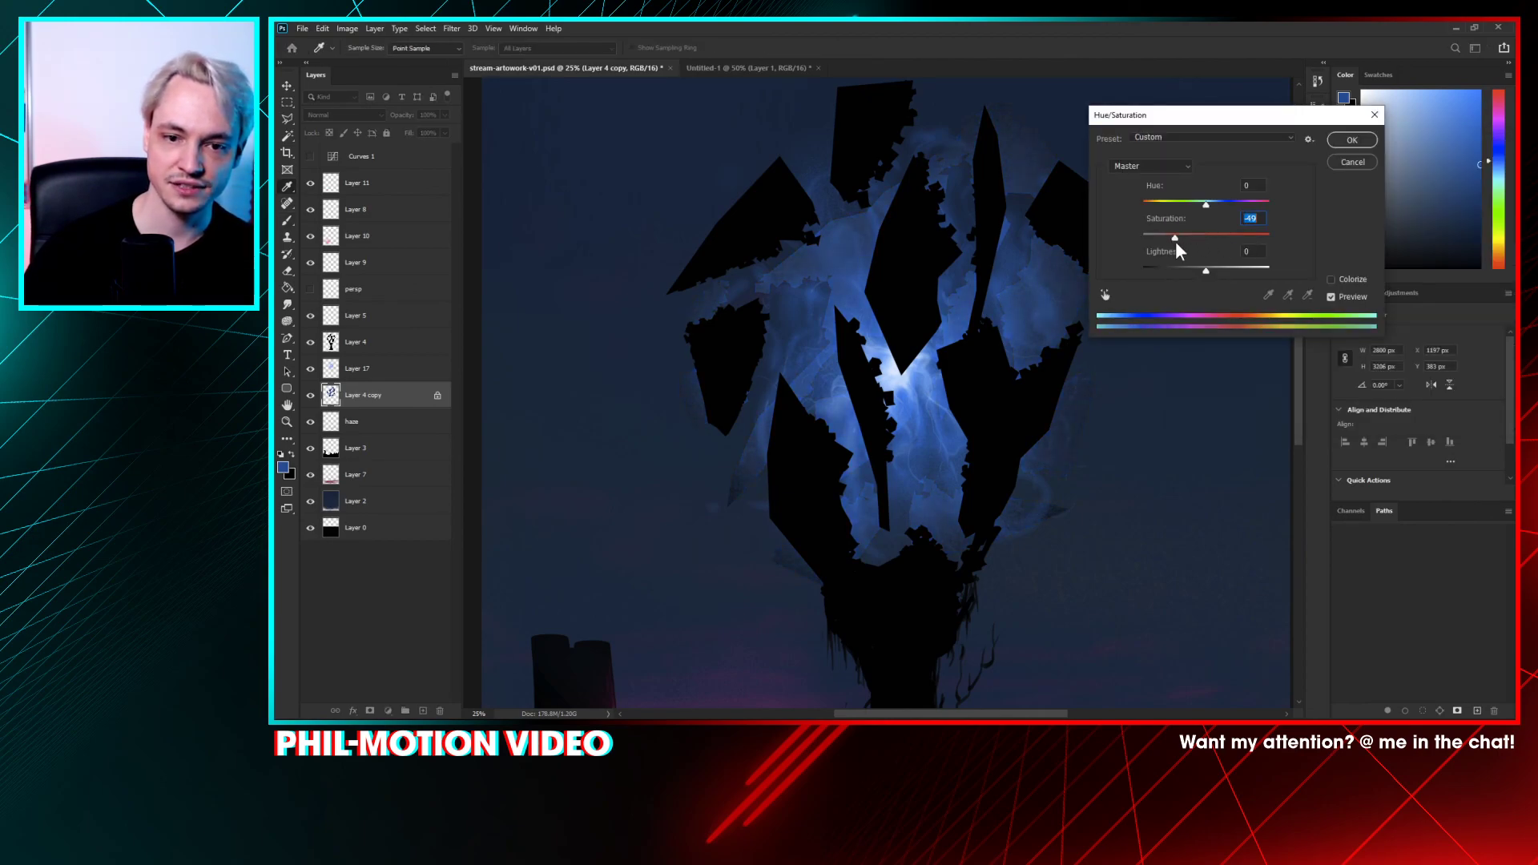
key(Return)
key(b)
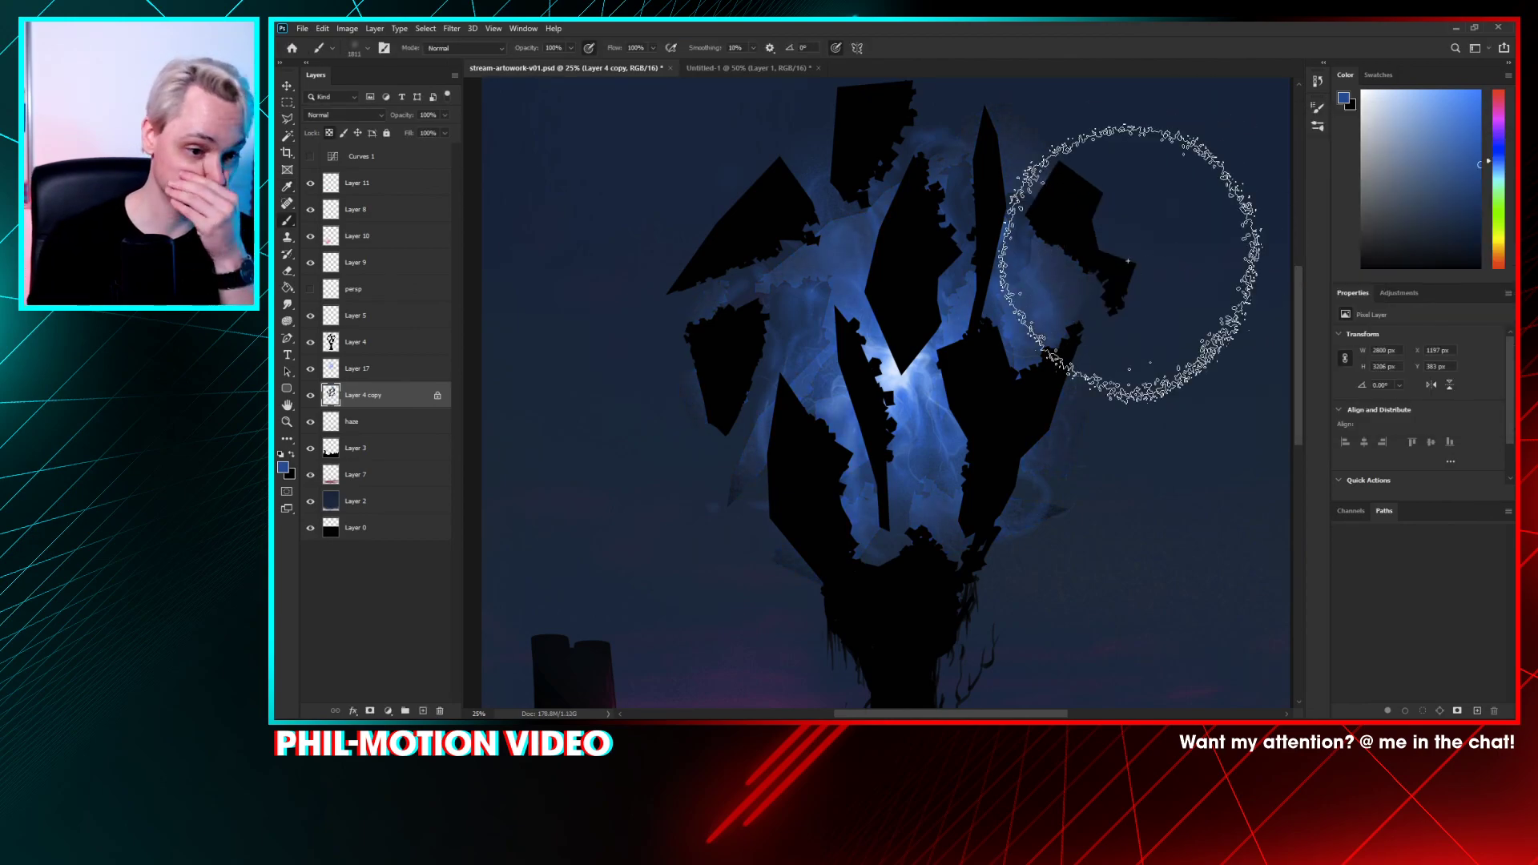
- Hide Layer 4 and Layer 17 to isolate the Layer 4 copy shards, checking them once against the smoke
drag(310, 342, 311, 362)
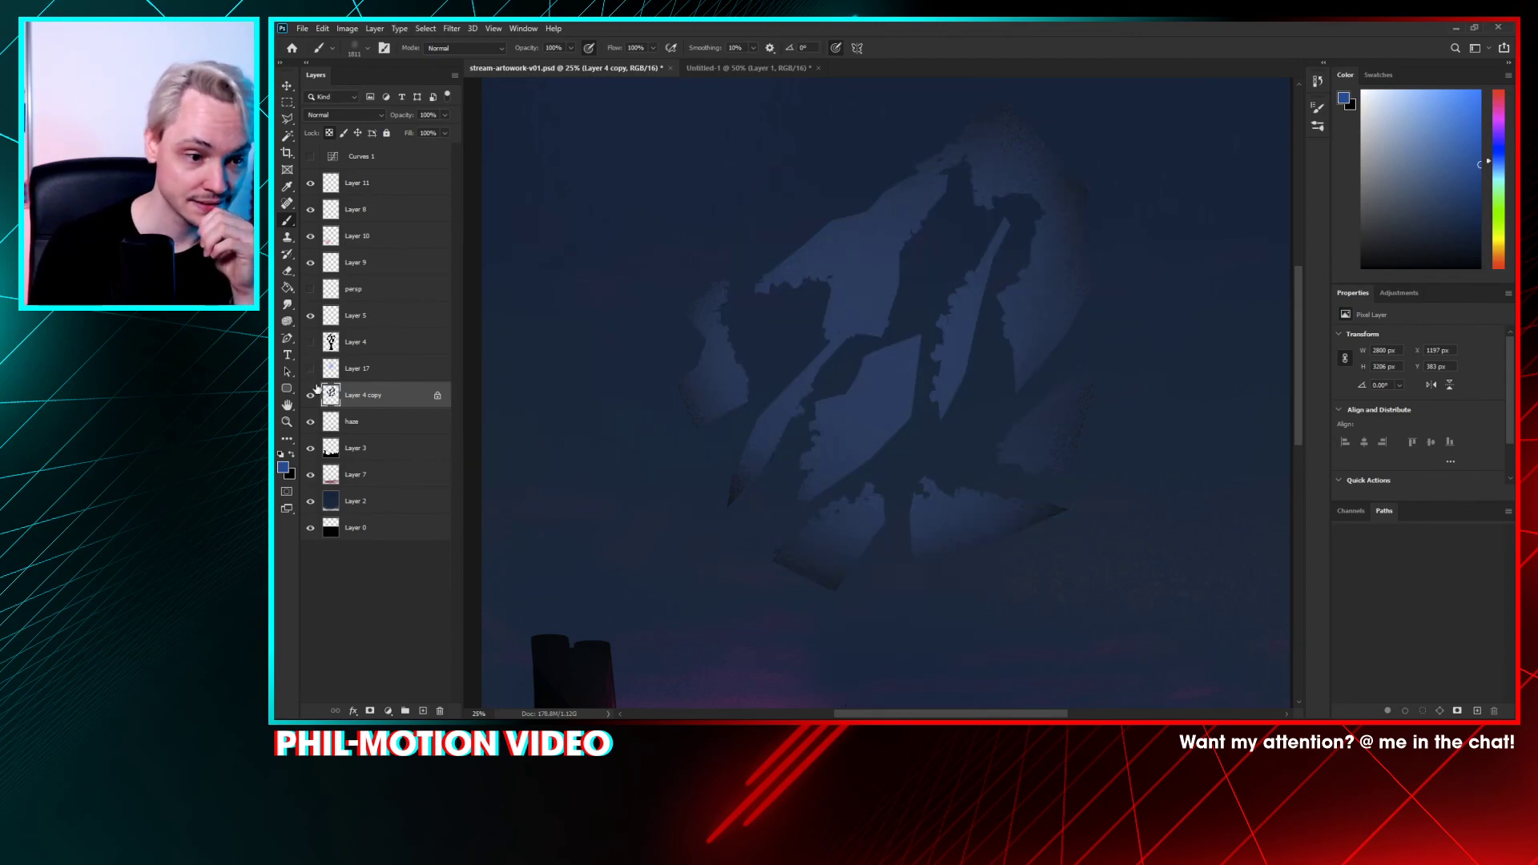
click(310, 369)
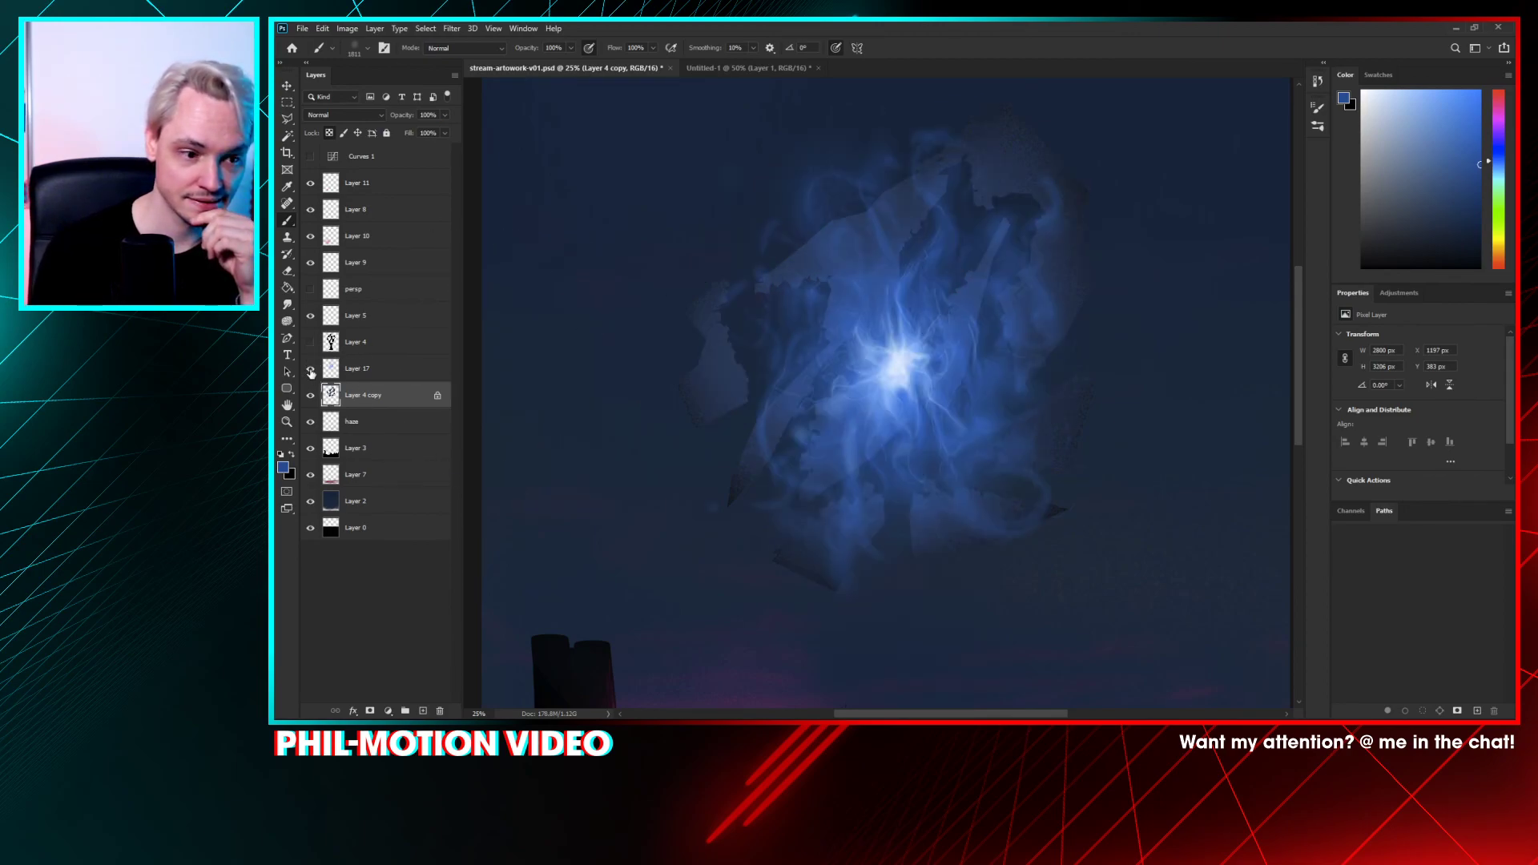
click(310, 369)
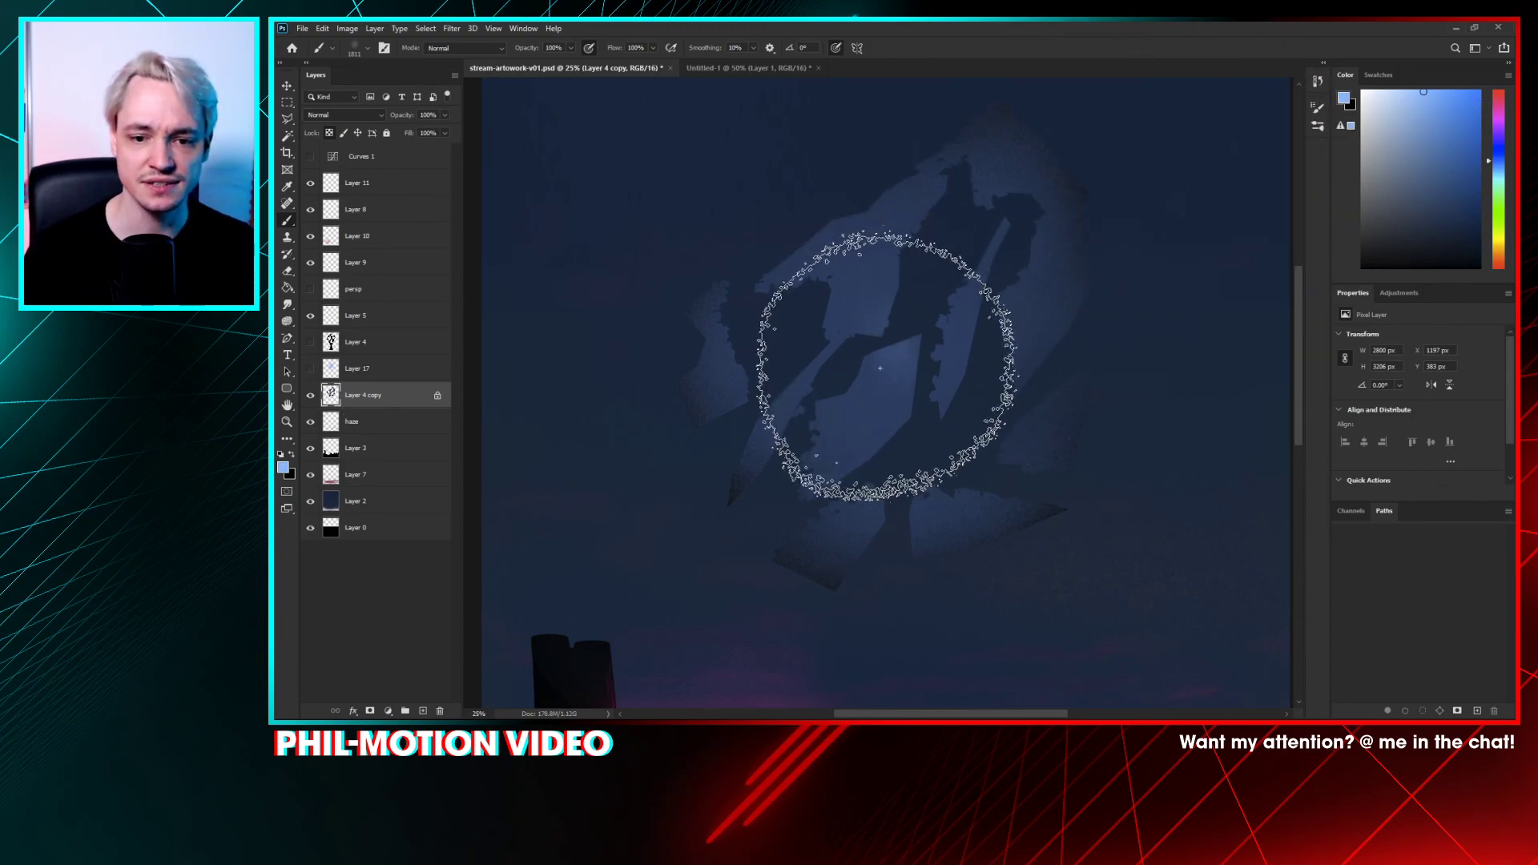
- Paint light blue highlight strokes on the upper edge of the central shard with a 23 px brush
right_click(947, 291)
key(Escape)
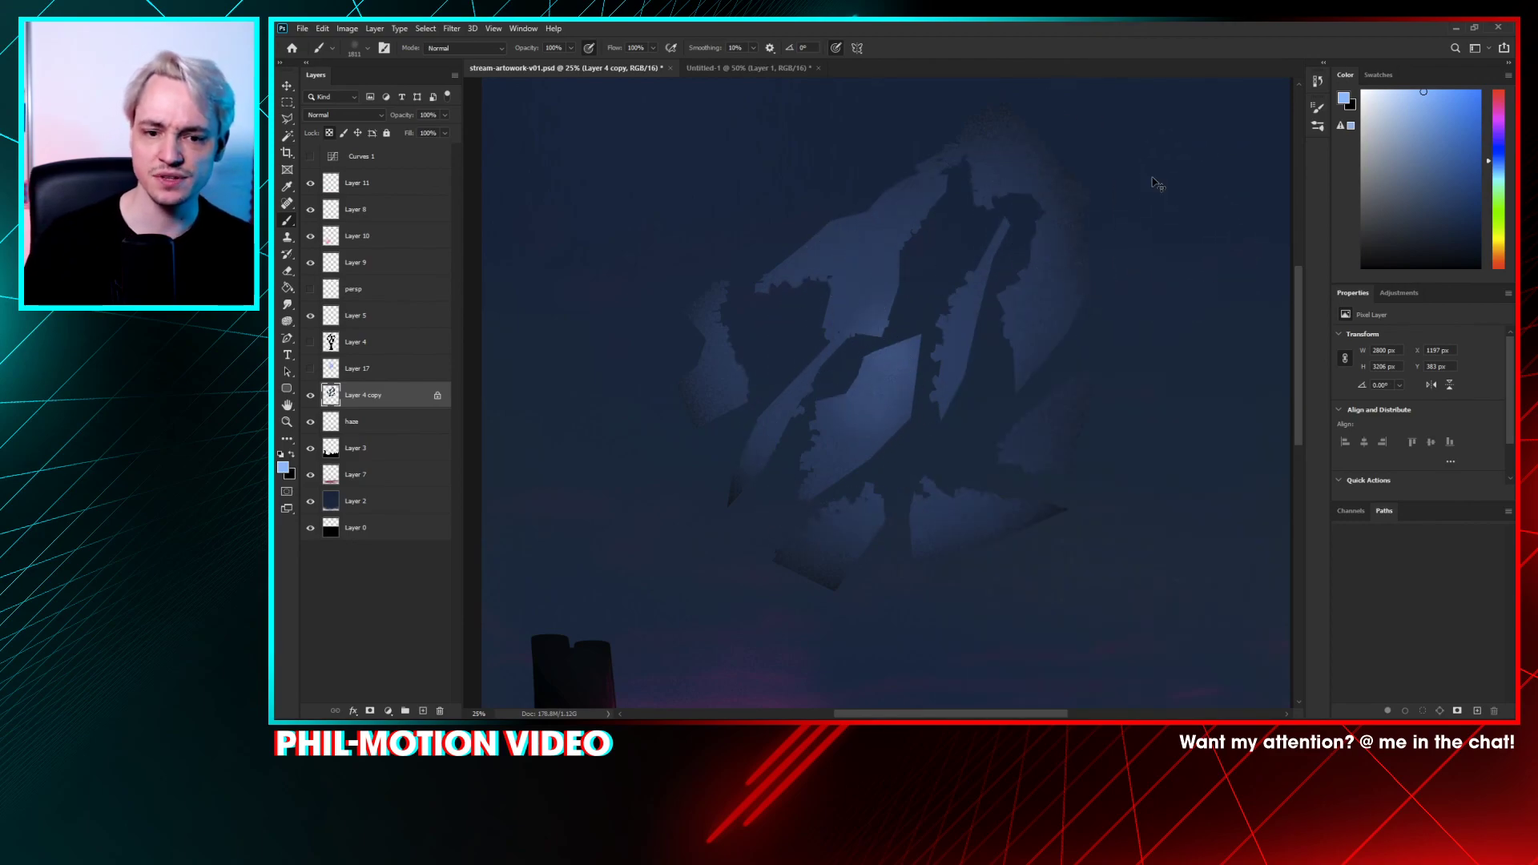
key(ctrl+equal)
drag(880, 399, 834, 491)
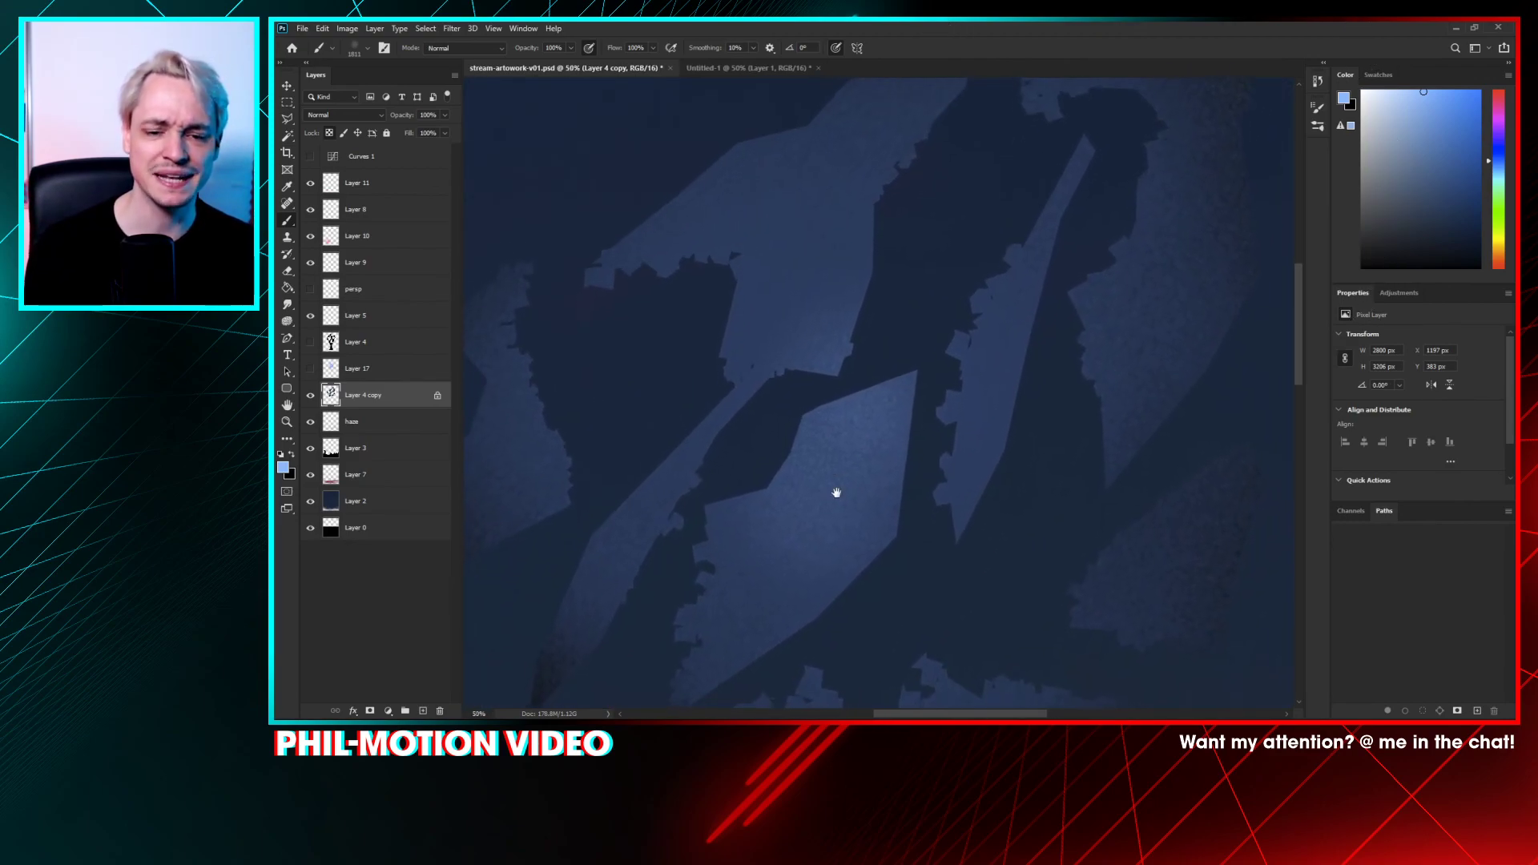
right_click(850, 473)
click(933, 320)
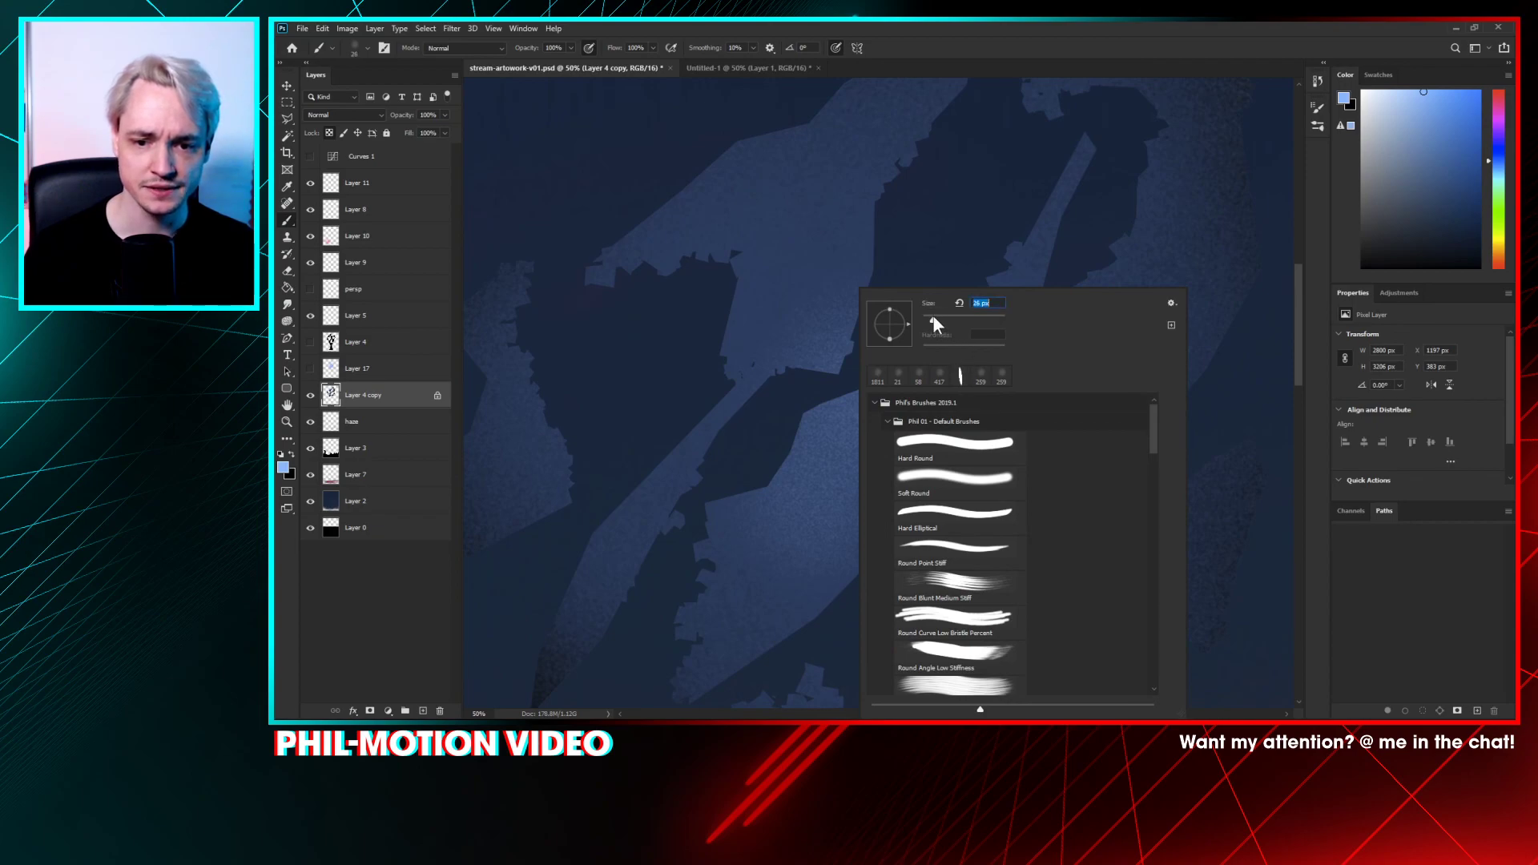
click(803, 461)
drag(815, 422, 791, 449)
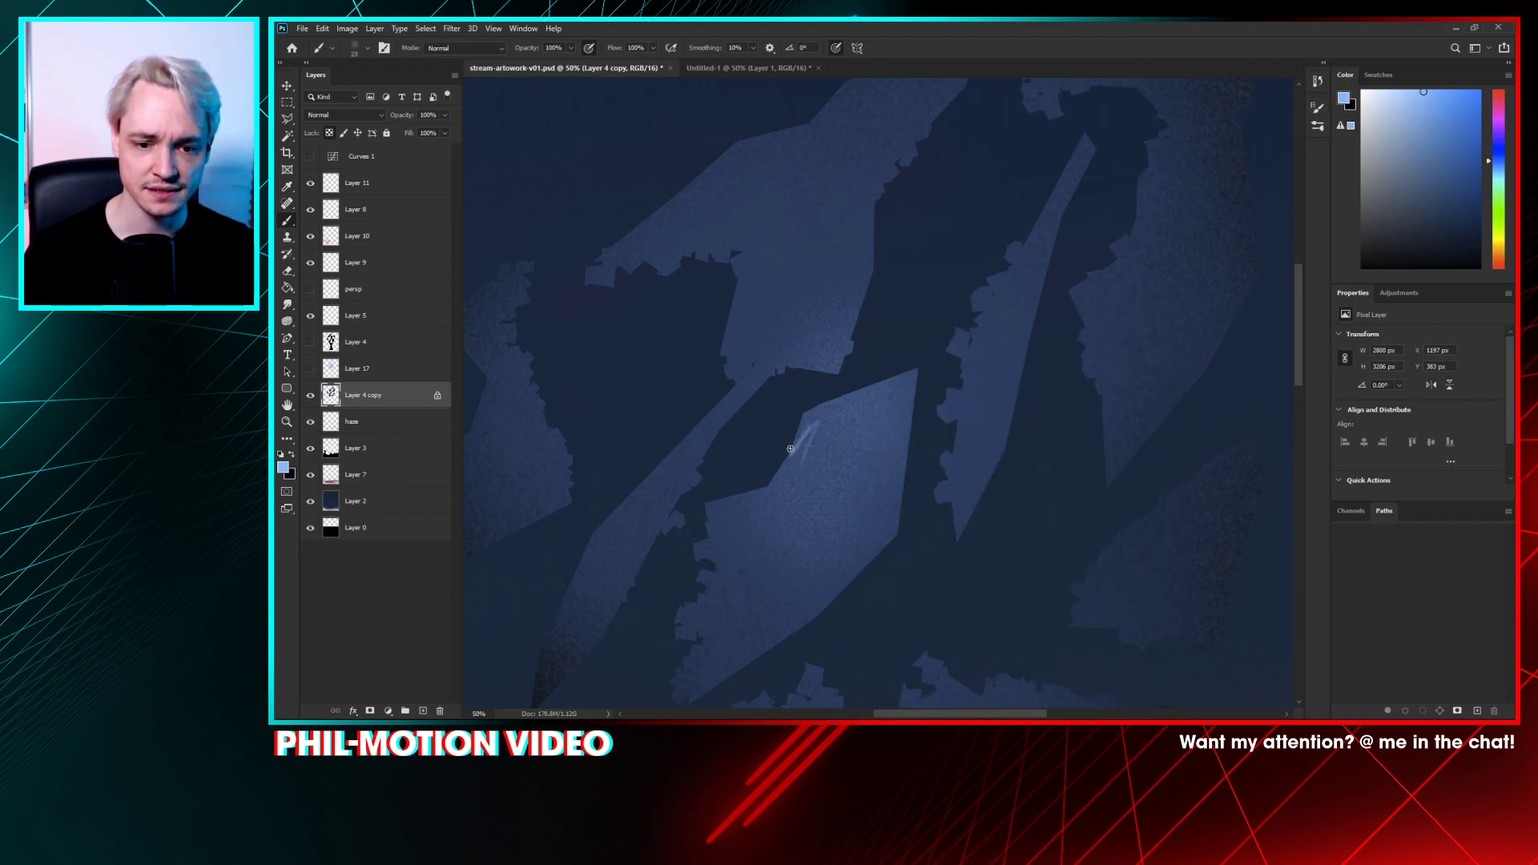
- Choose the Angular 1 brush preset and try a stroke over the central shard, undoing the stroke
right_click(924, 361)
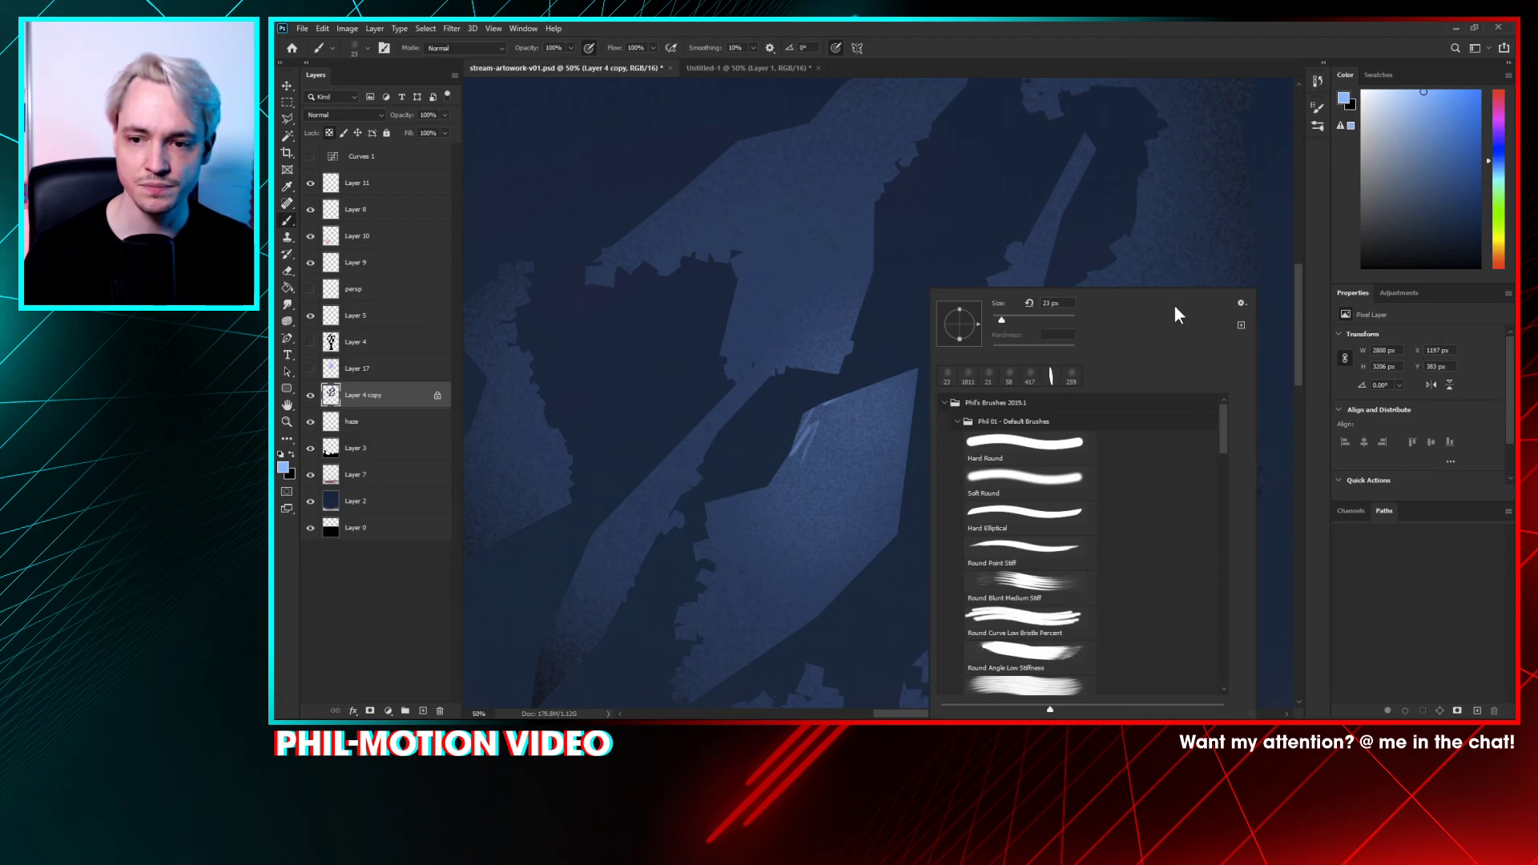
right_click(1148, 141)
drag(1446, 278, 1447, 510)
click(1230, 539)
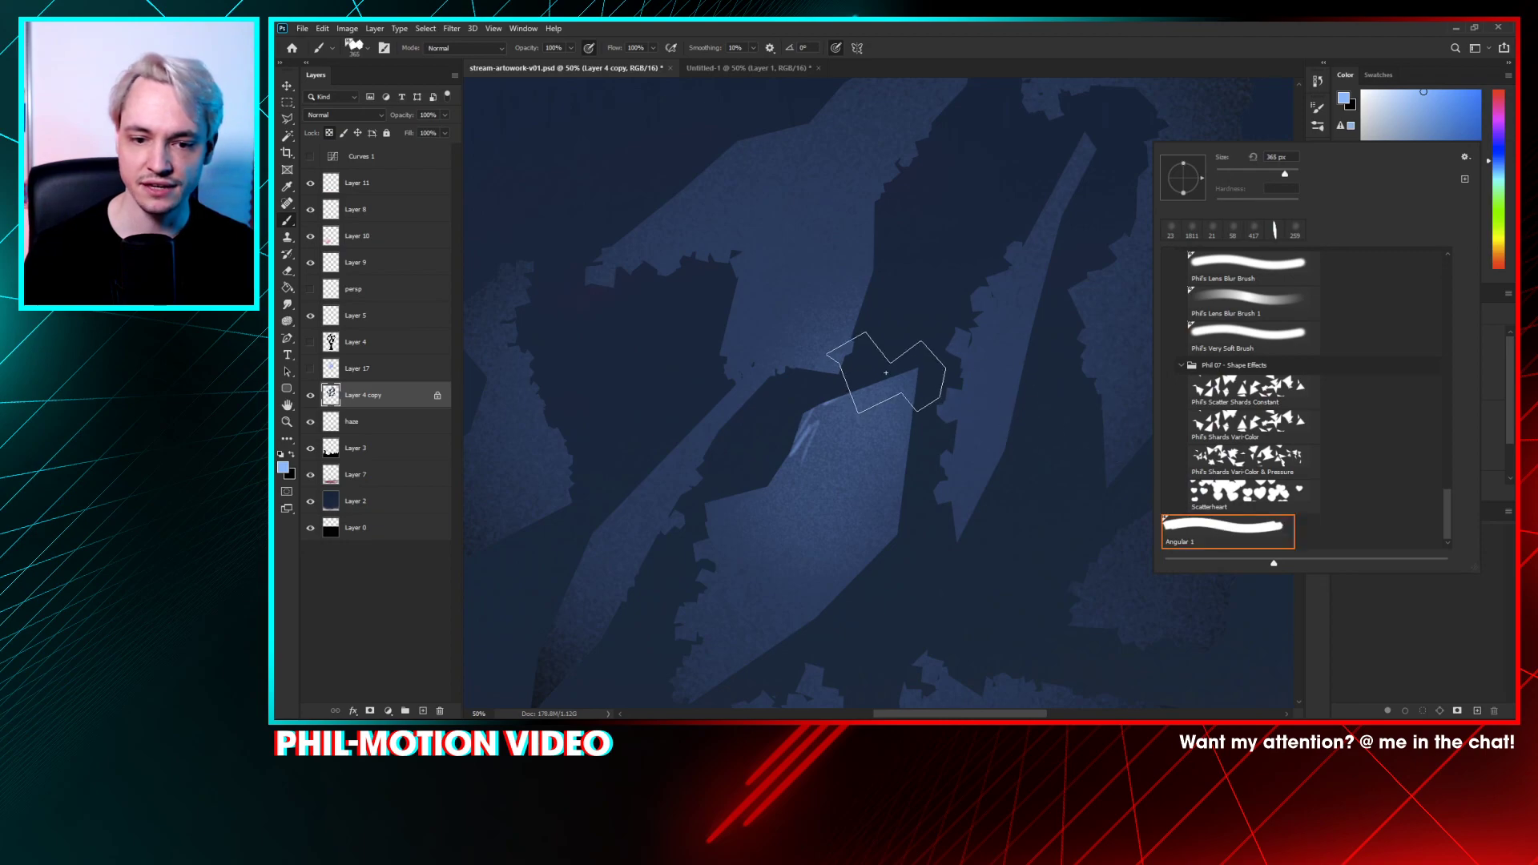
mouse_move(846, 446)
mouse_down()
mouse_move(954, 462)
mouse_move(862, 299)
mouse_up()
key(ctrl+z)
- Open the brush settings for the Angular 1 brush and widen its tip spacing
right_click(879, 291)
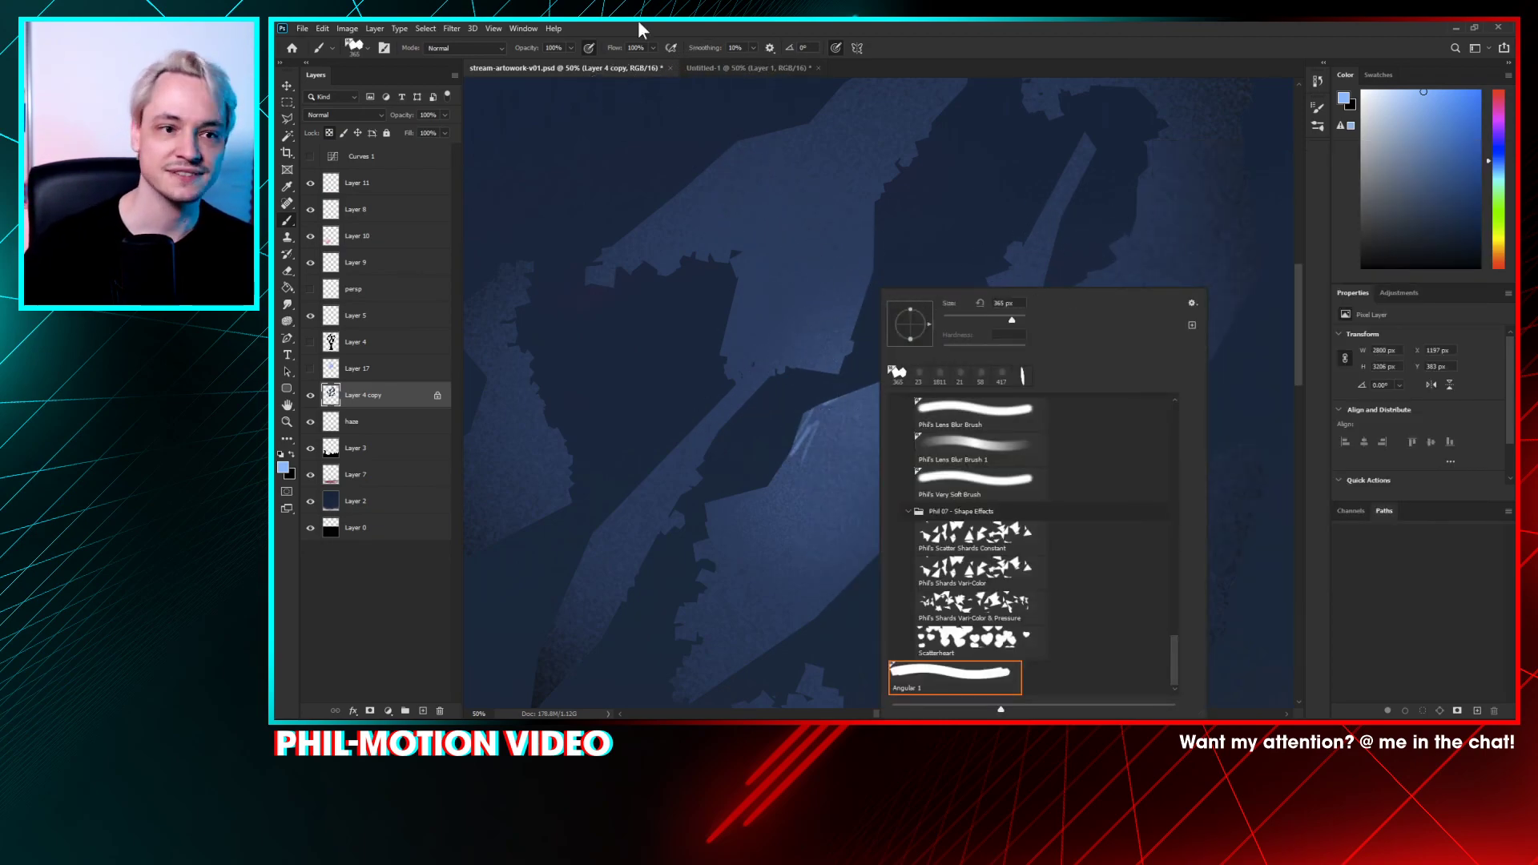
click(526, 28)
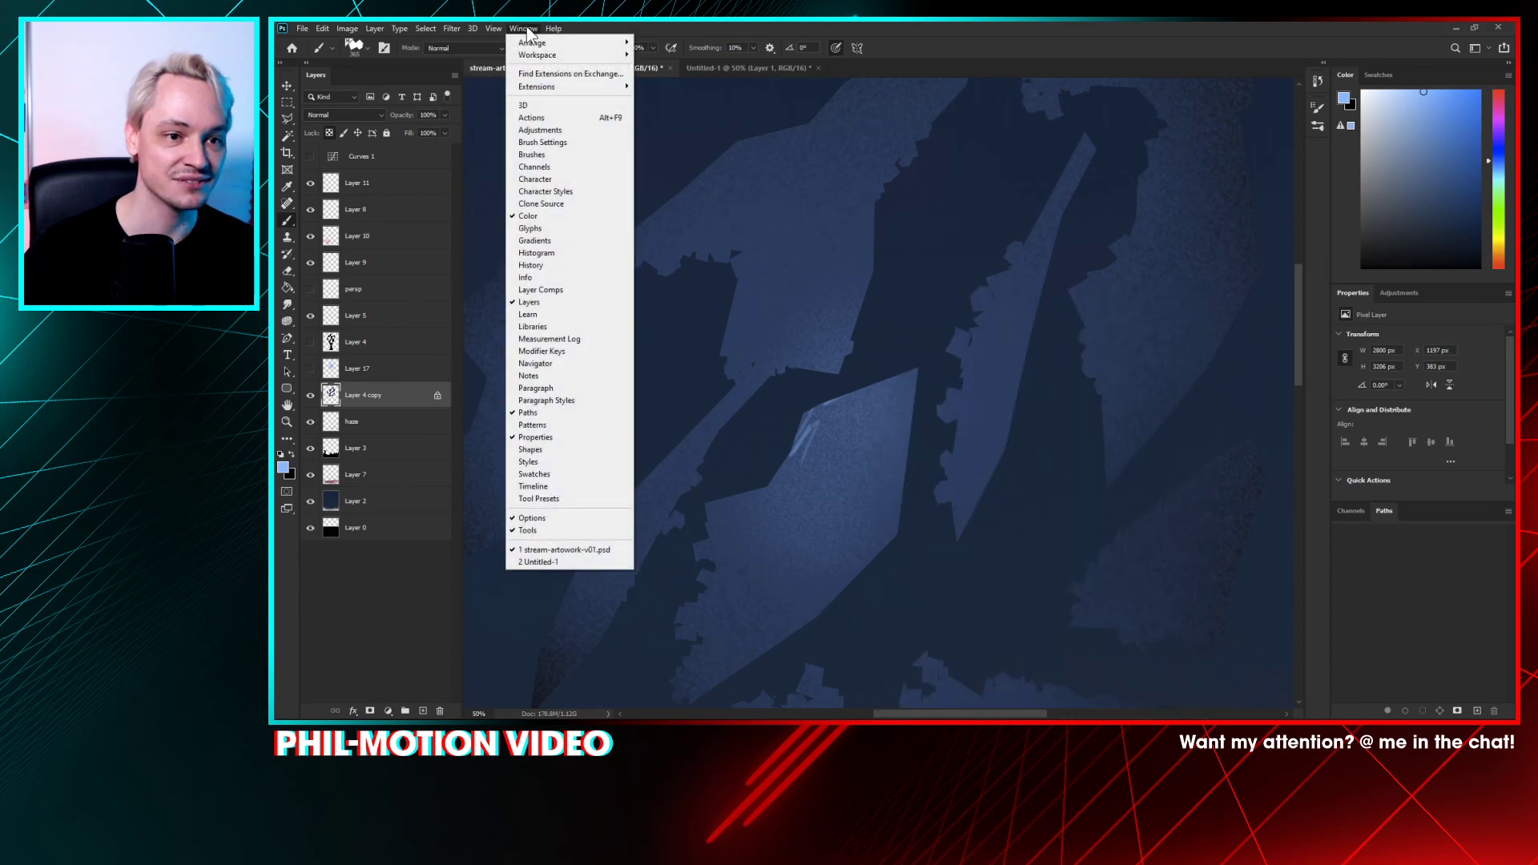
click(585, 154)
click(1073, 103)
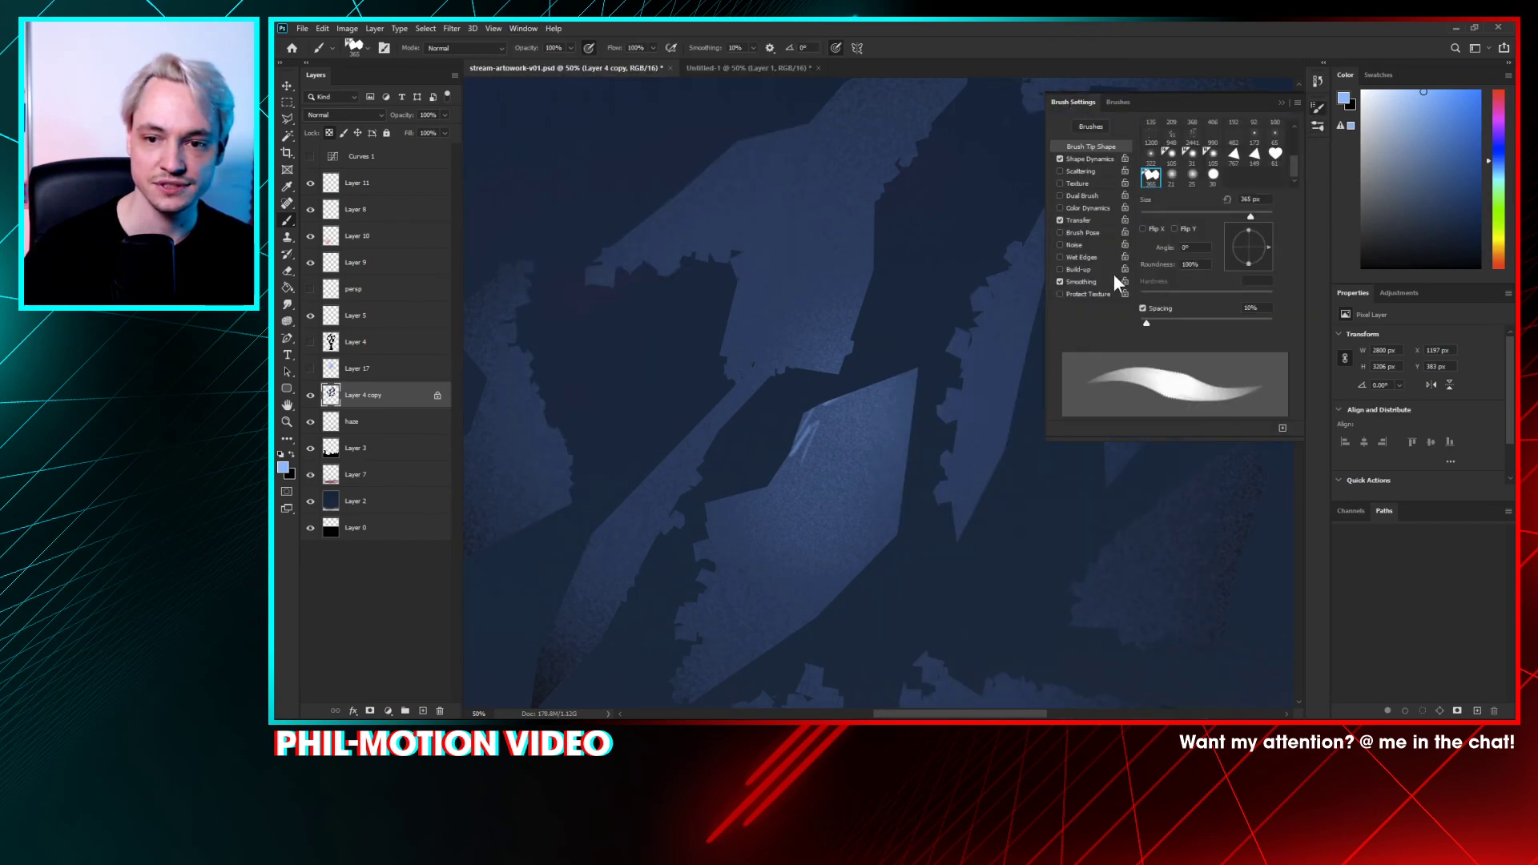
drag(1163, 324, 1202, 320)
- Set the brush's Shape Dynamics to 25% size jitter, 39% minimum diameter and 50% angle jitter
click(1089, 159)
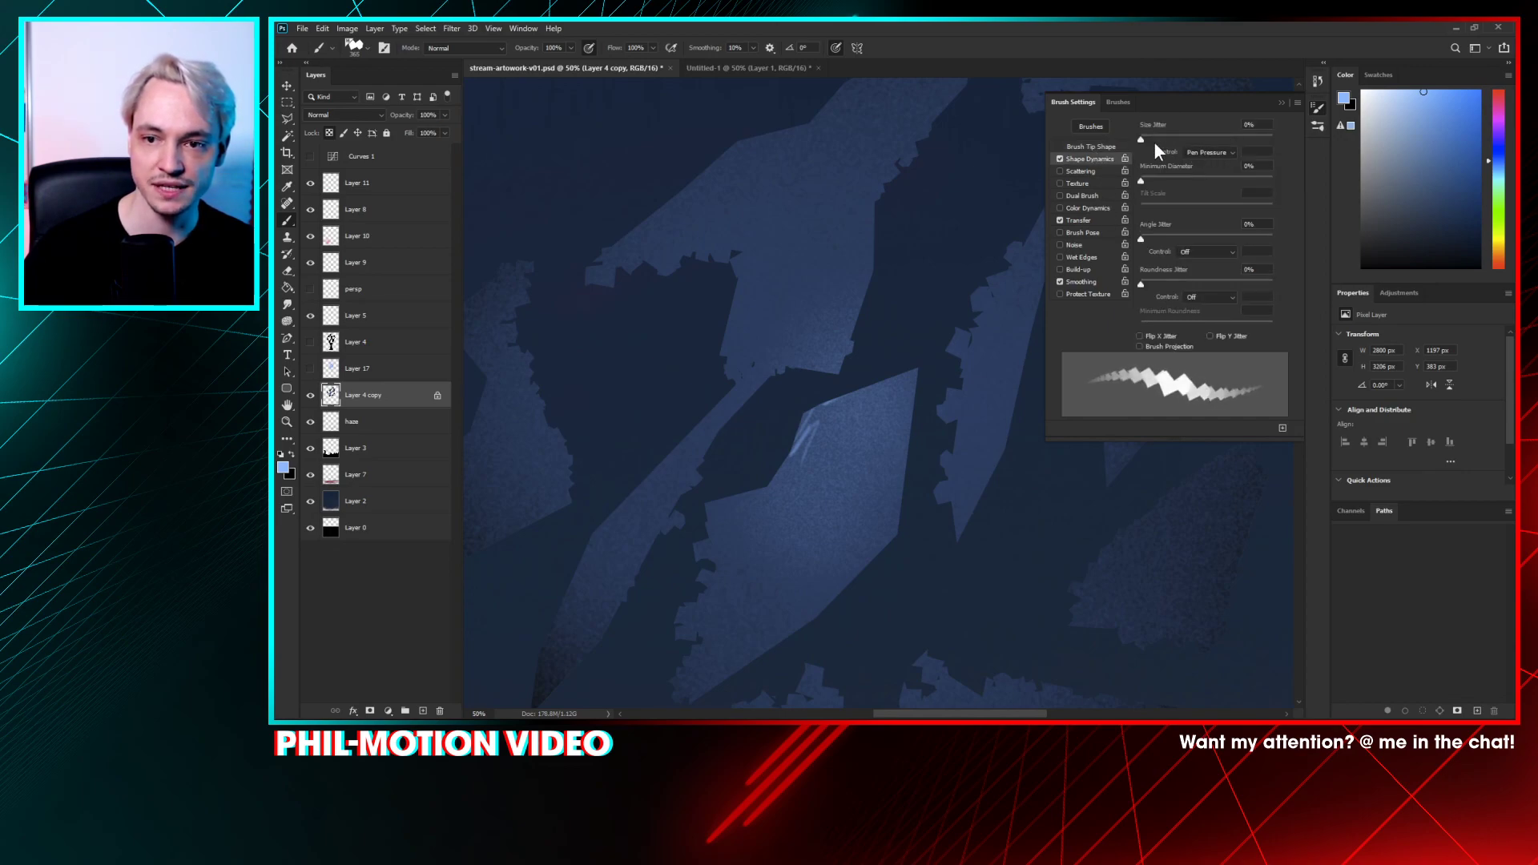
drag(1143, 138, 1173, 137)
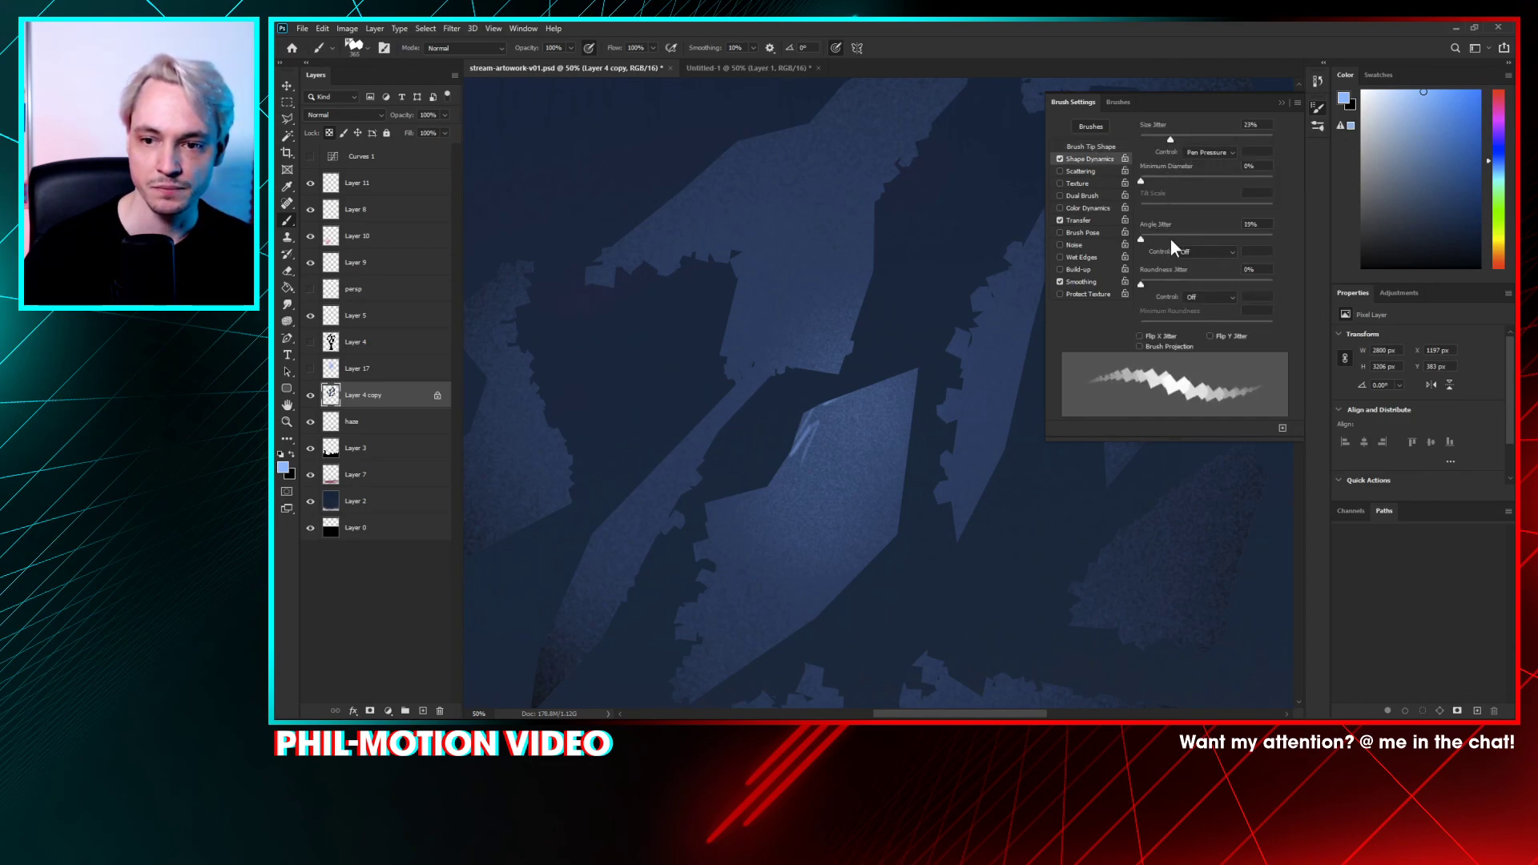
drag(1170, 238, 1282, 236)
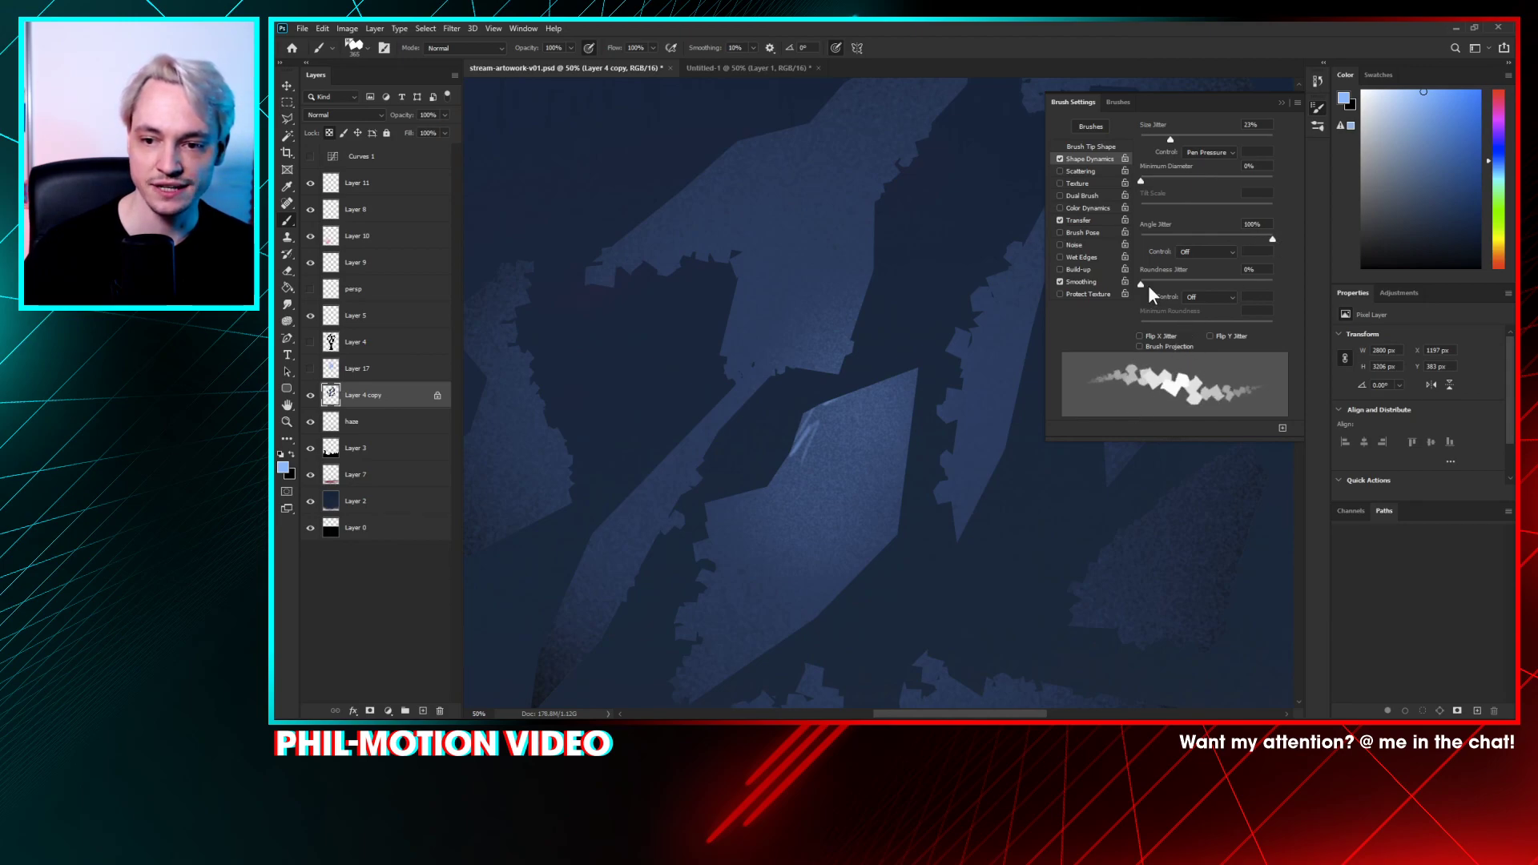
mouse_move(1147, 285)
mouse_down()
mouse_move(1279, 277)
mouse_move(1141, 284)
mouse_up()
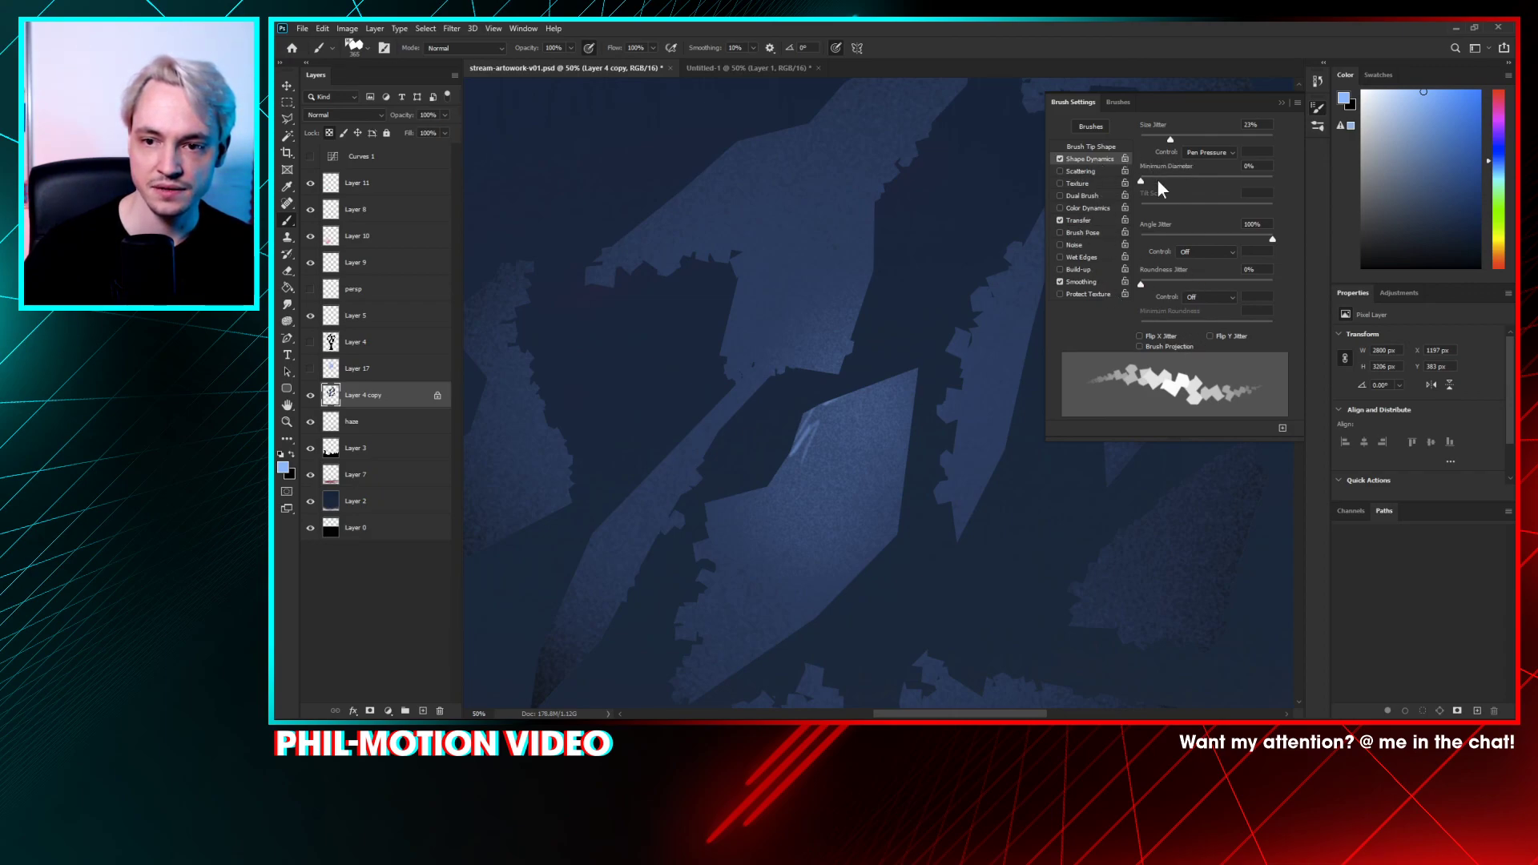
mouse_move(1157, 180)
mouse_down()
mouse_move(1196, 185)
mouse_move(1233, 142)
mouse_move(1171, 146)
mouse_up()
drag(1247, 237, 1148, 238)
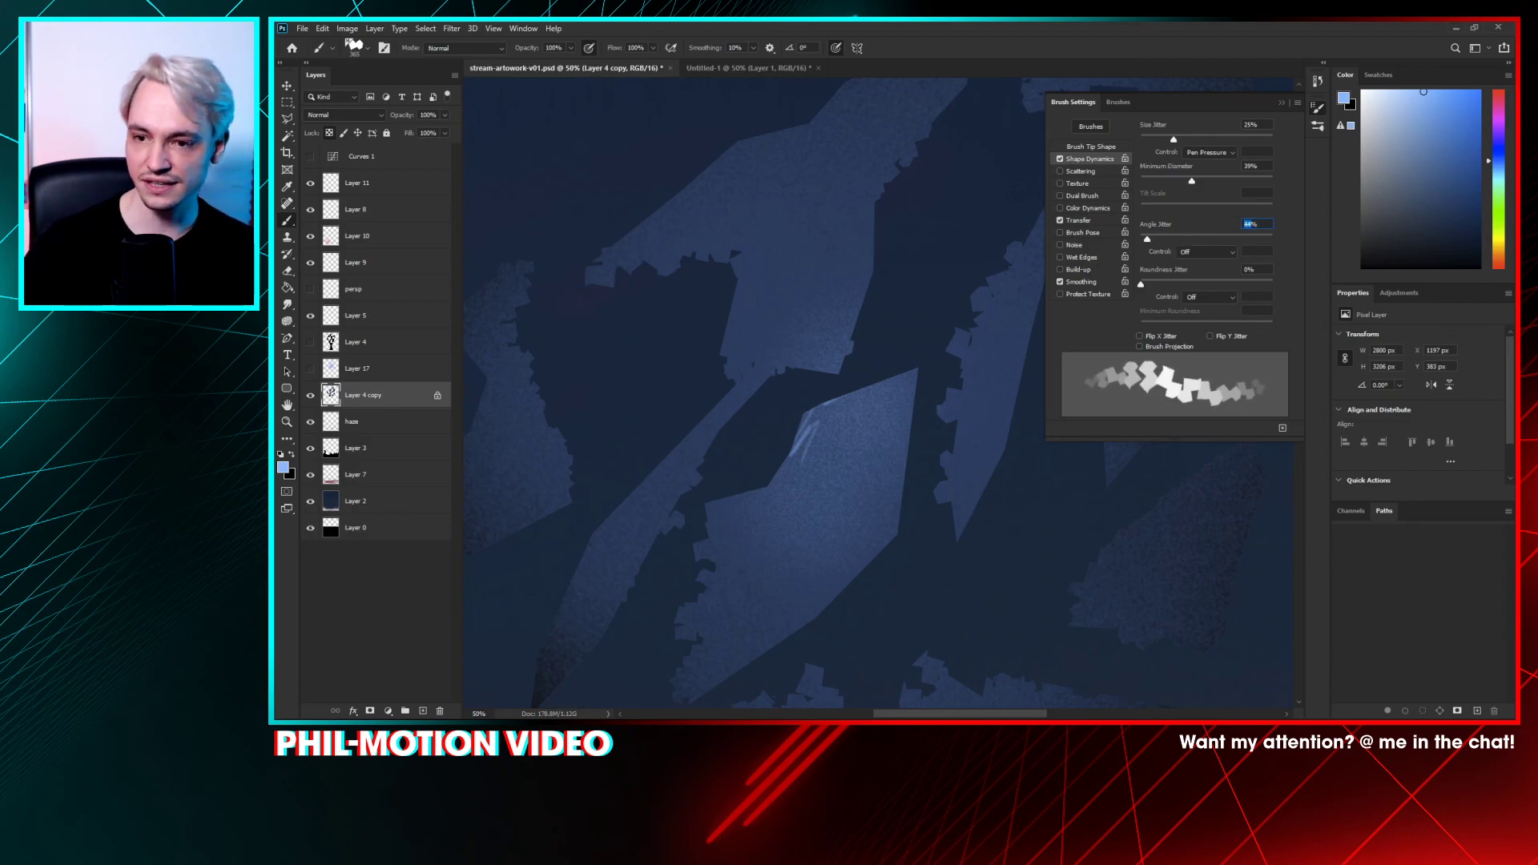
text(50)
key(Return)
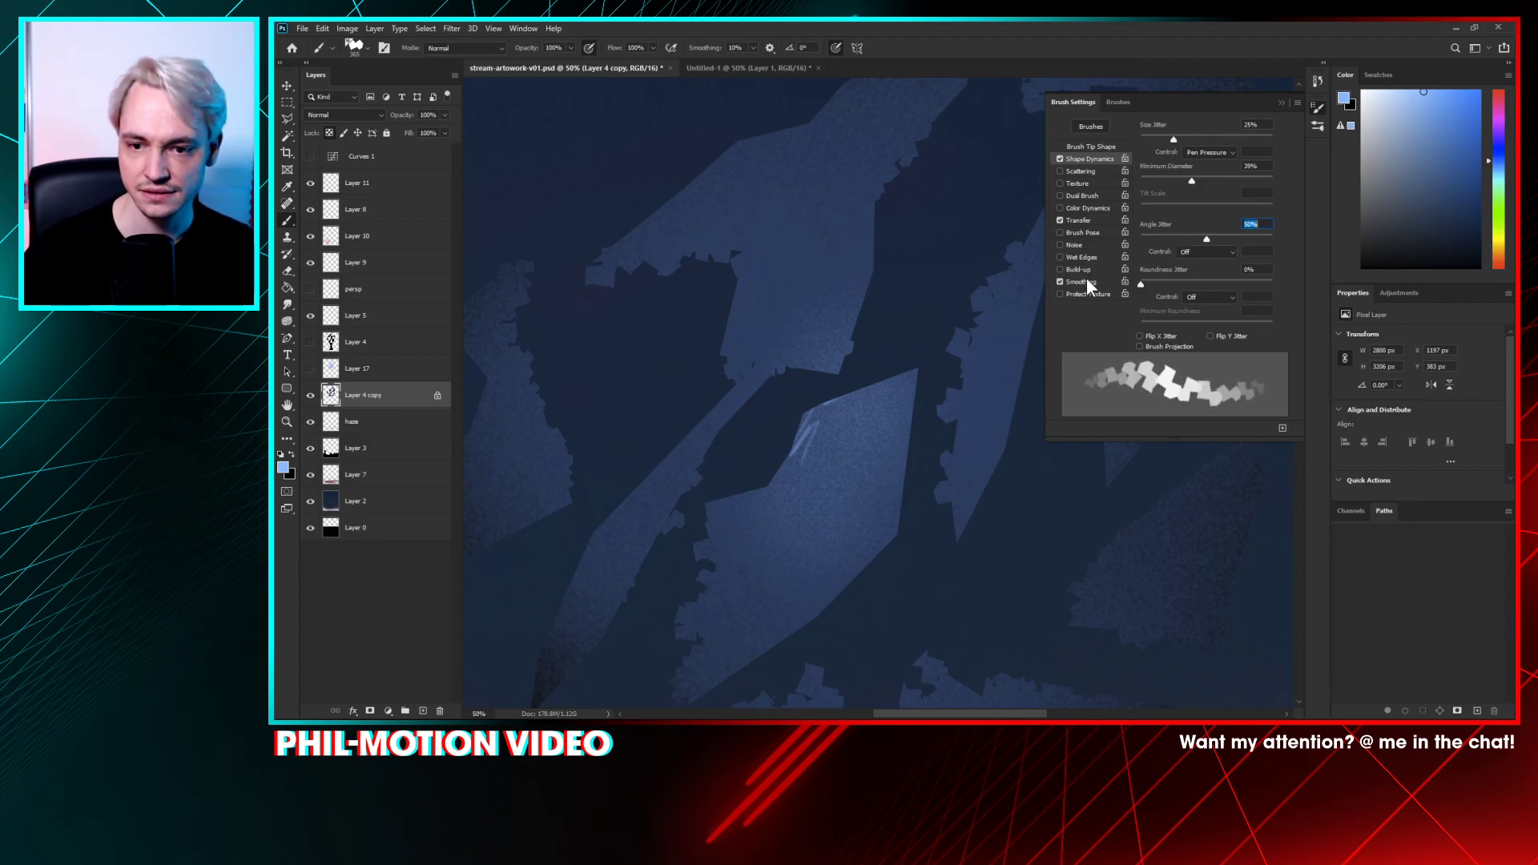
- Try turning the Transfer opacity control off, restore Pen Pressure, and make a test stroke over the shards before undoing it
click(1061, 281)
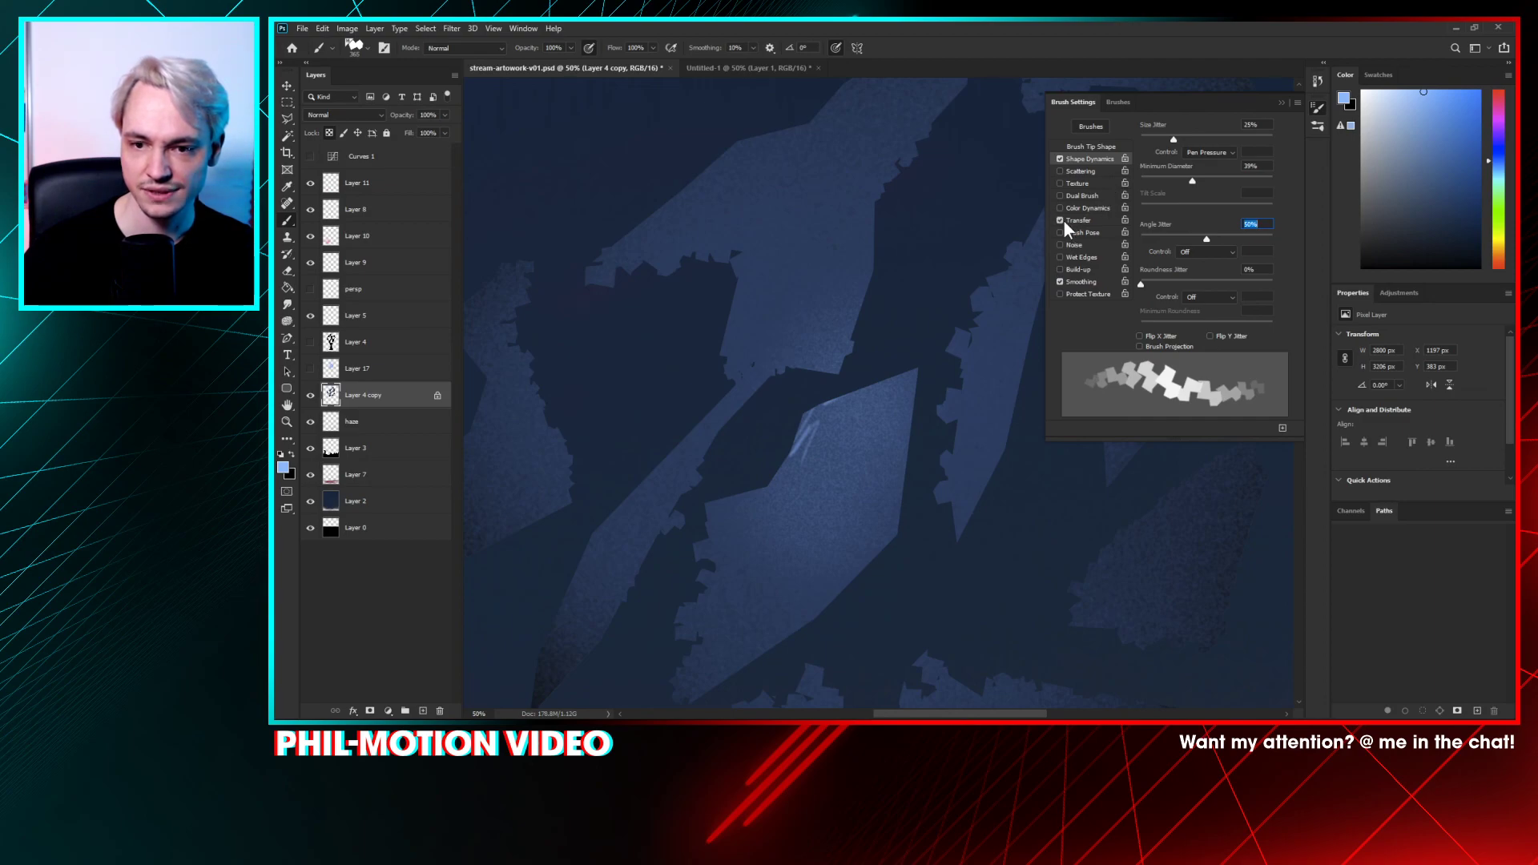
click(1066, 220)
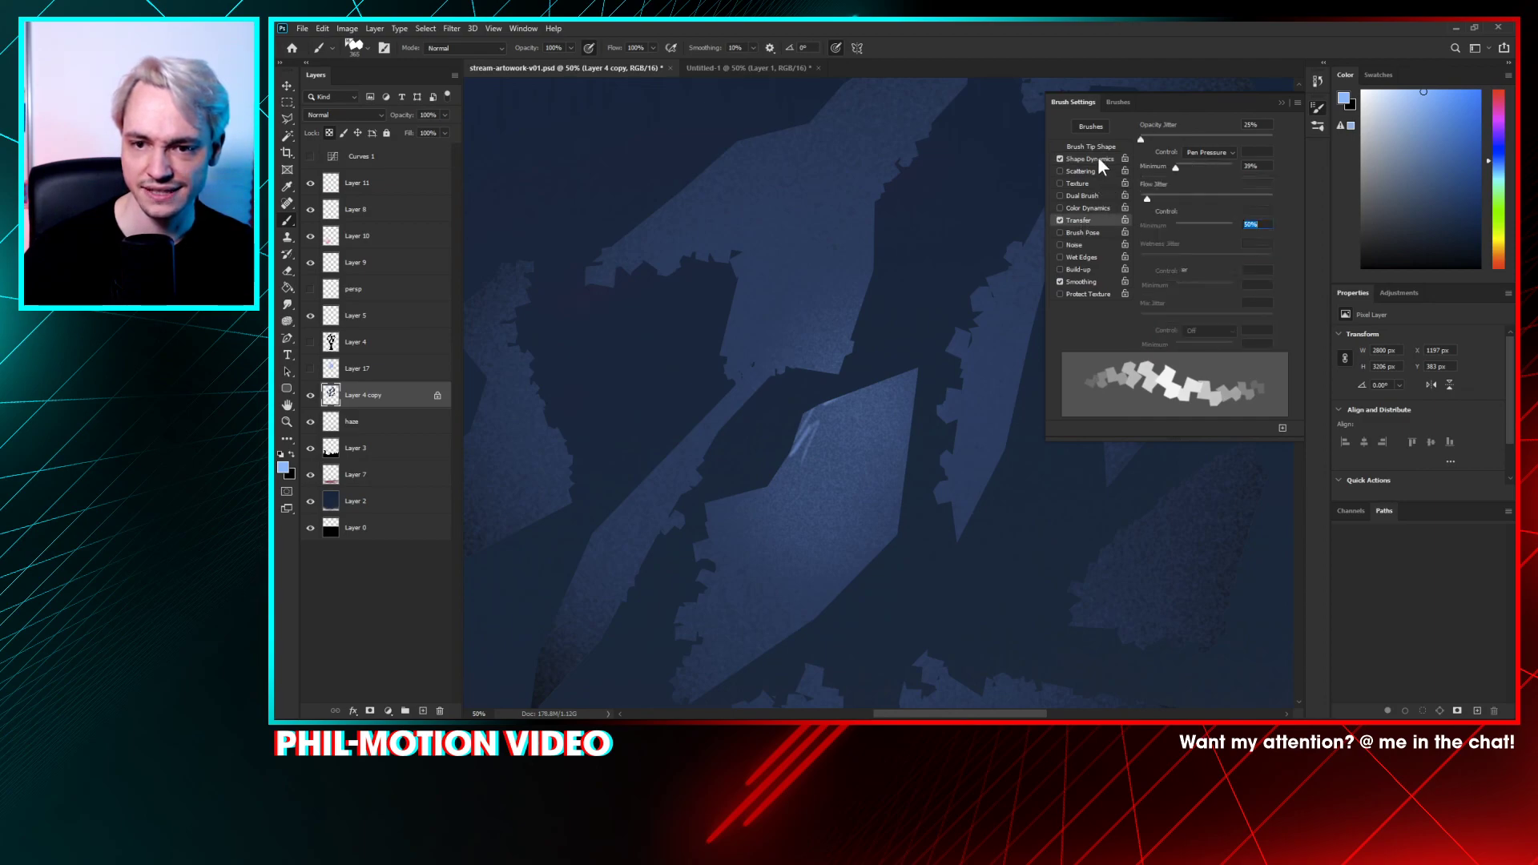
click(1197, 152)
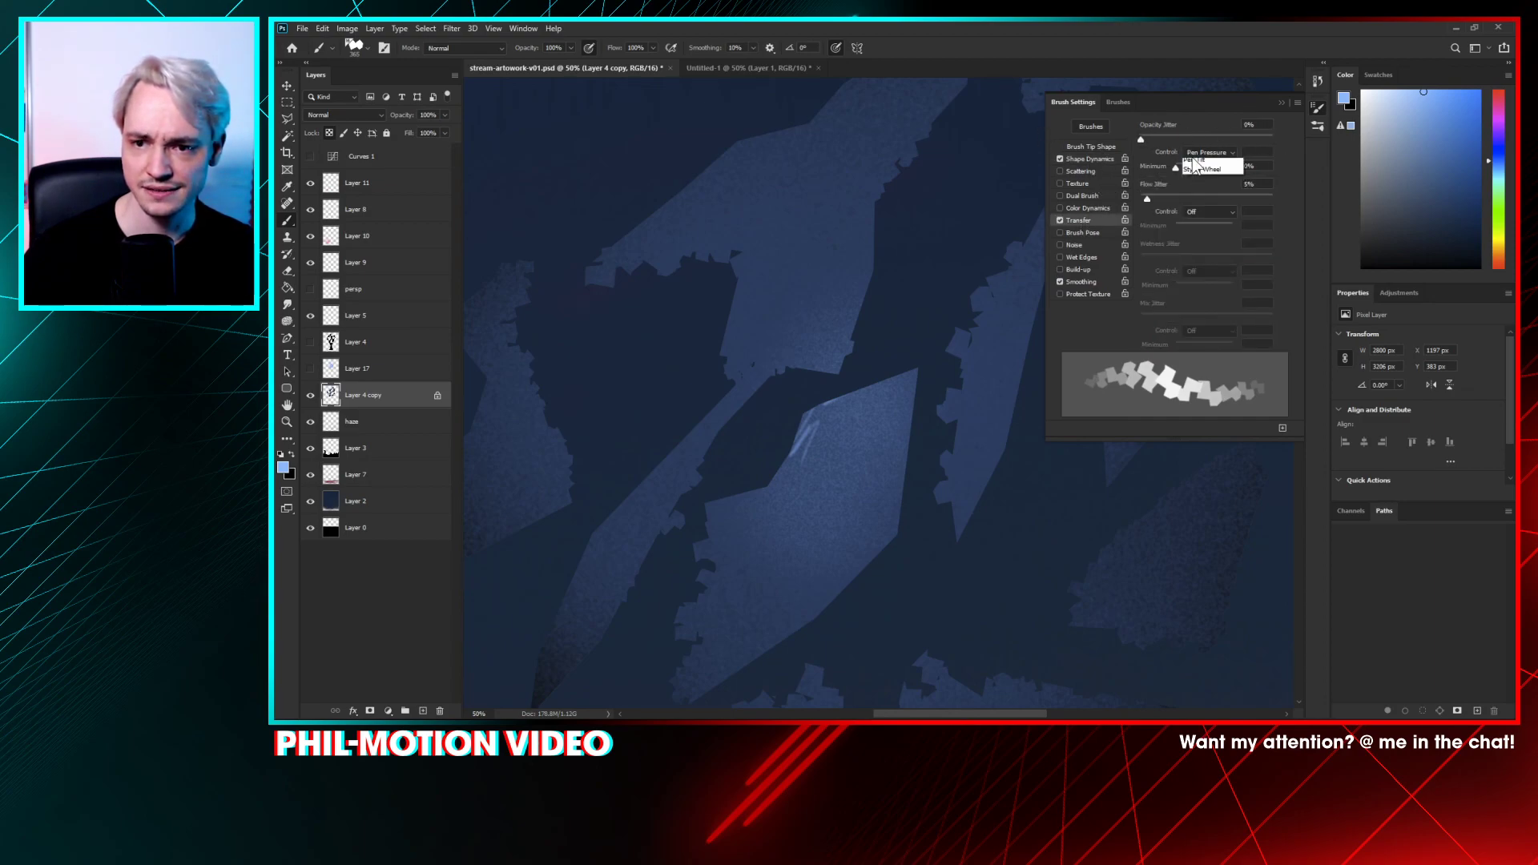
click(1210, 164)
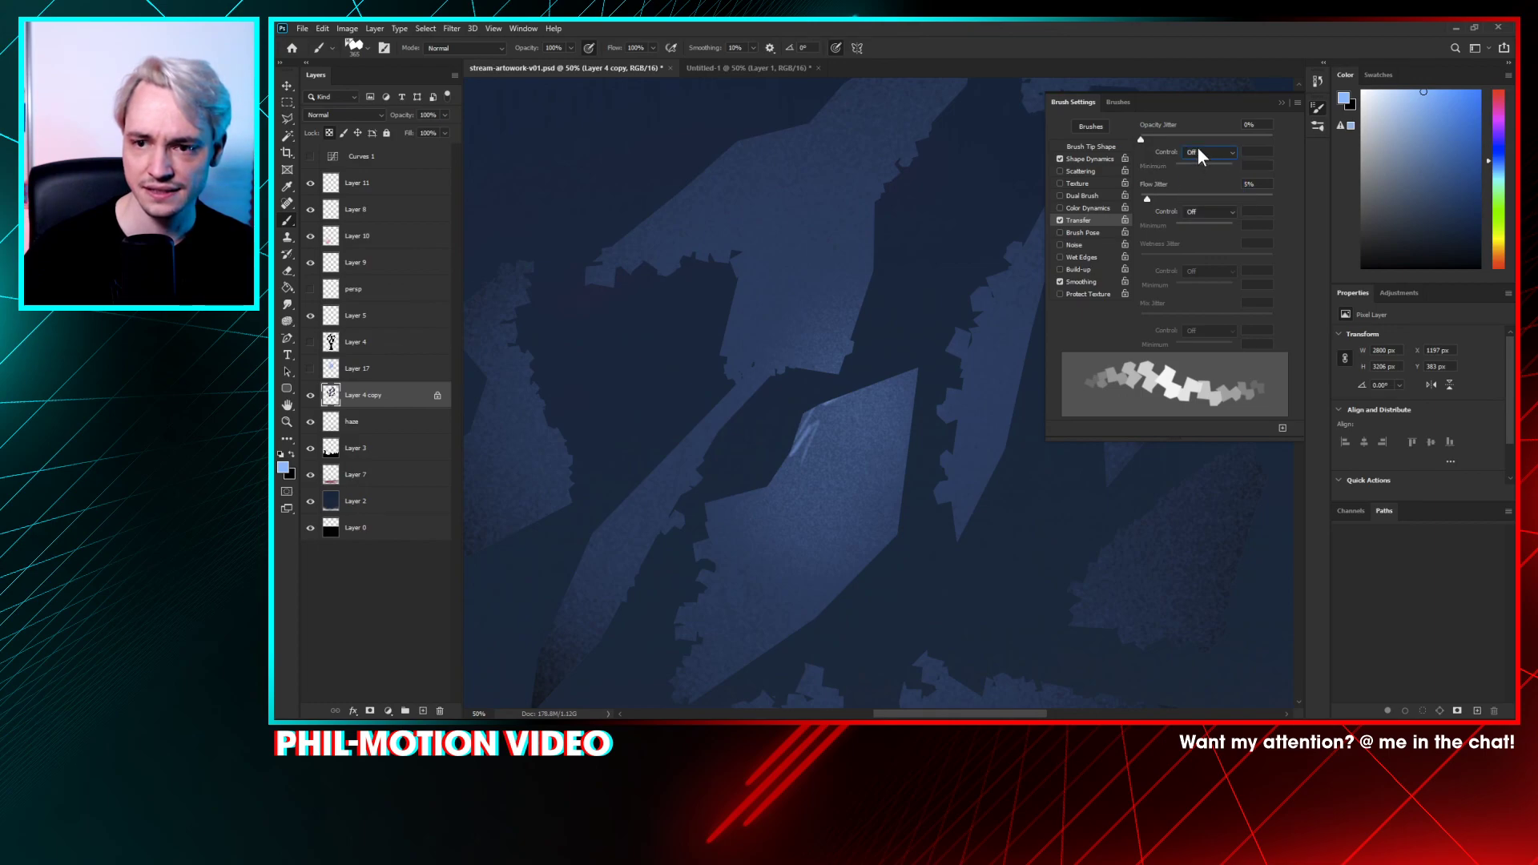
click(1212, 152)
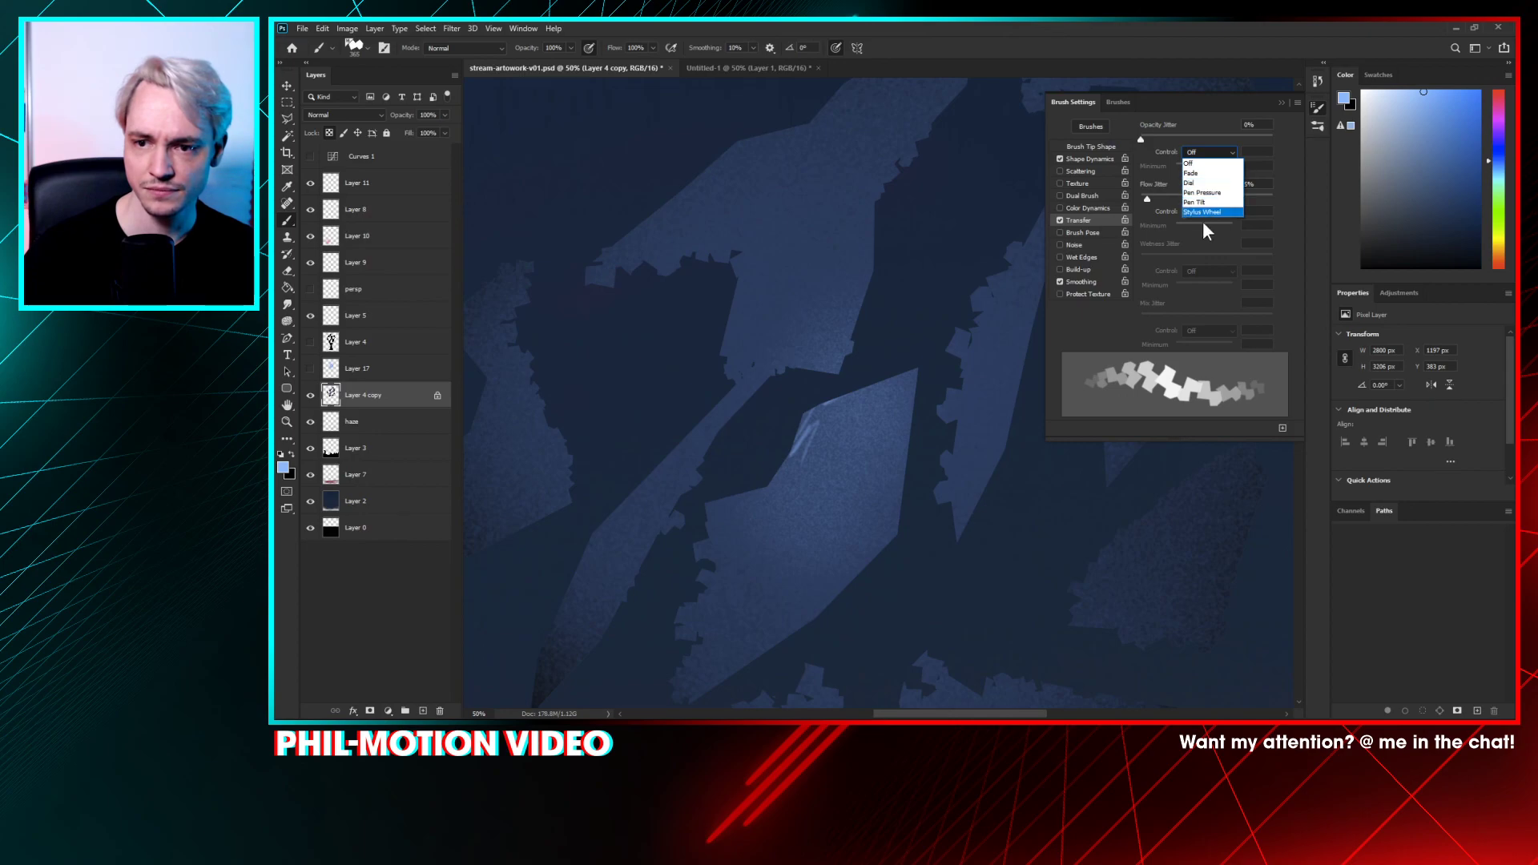
click(1172, 177)
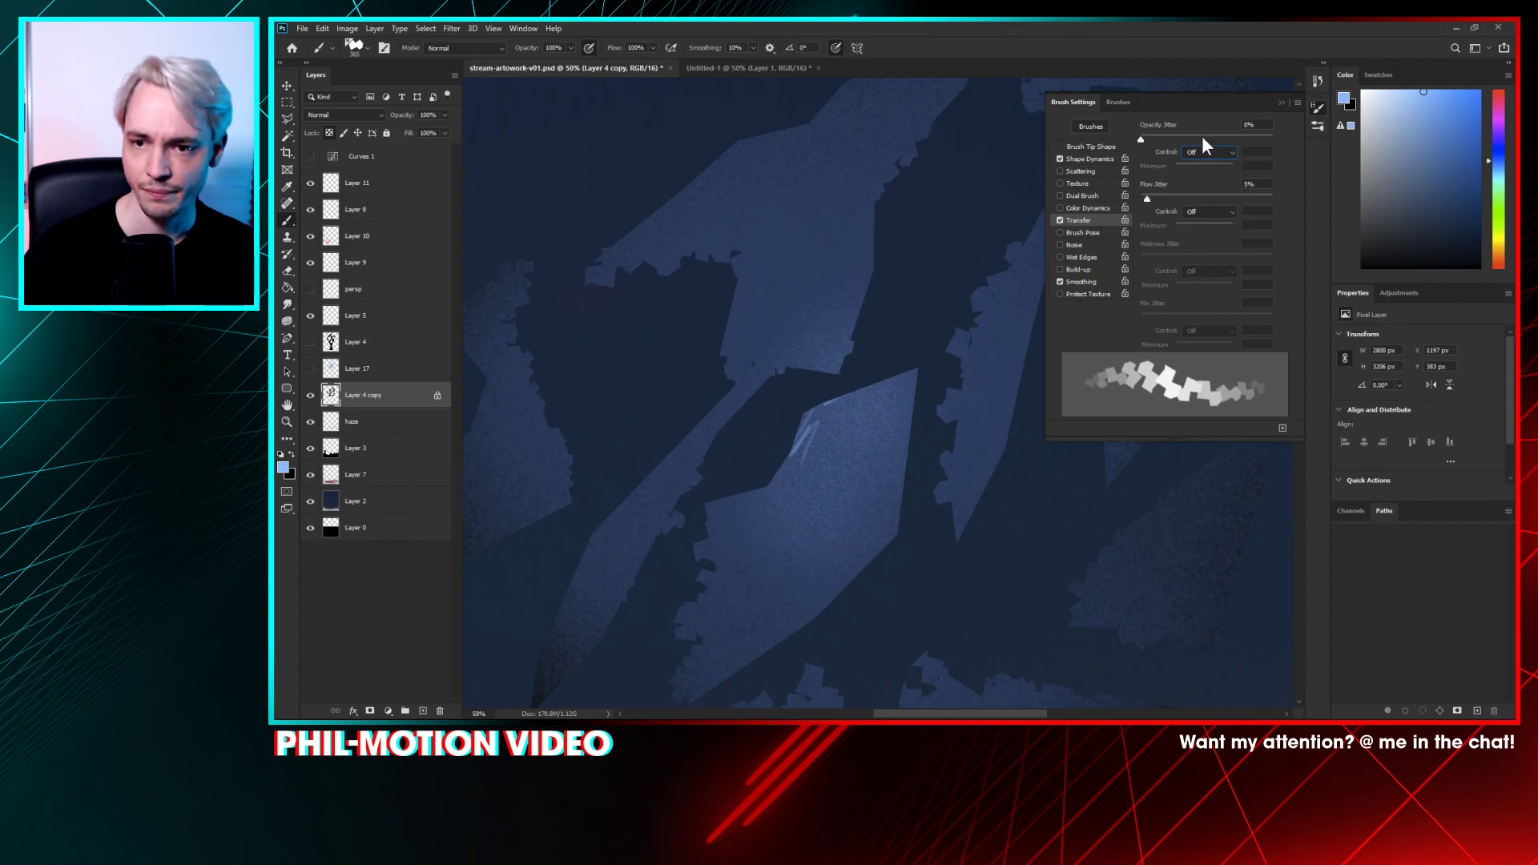
click(1221, 153)
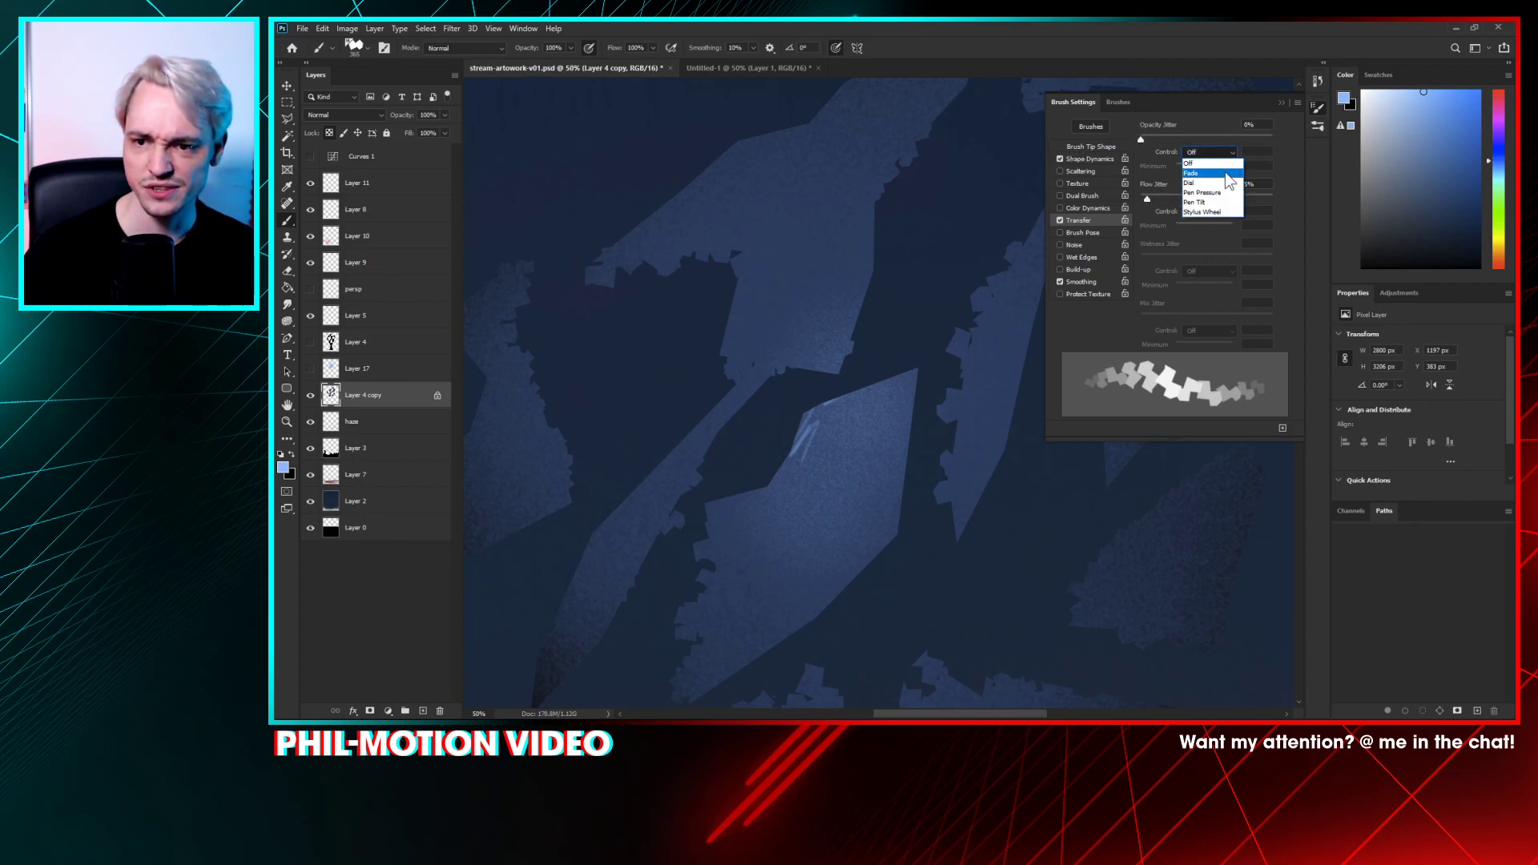
click(1210, 193)
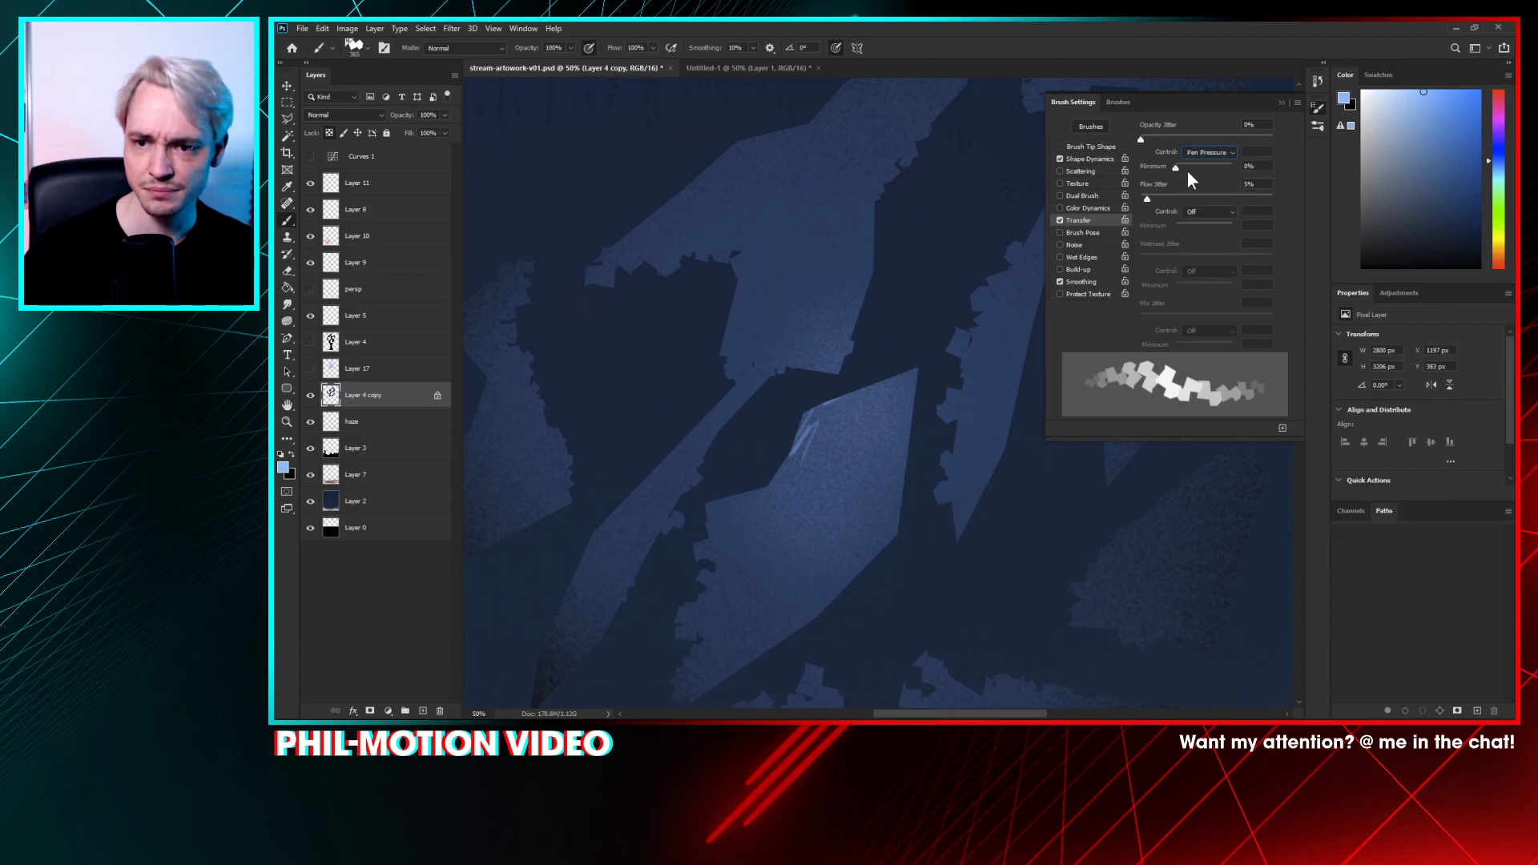
mouse_move(796, 296)
mouse_down()
mouse_move(824, 324)
mouse_move(1013, 255)
mouse_move(721, 530)
mouse_move(614, 316)
mouse_move(1030, 368)
mouse_up()
key(ctrl+z)
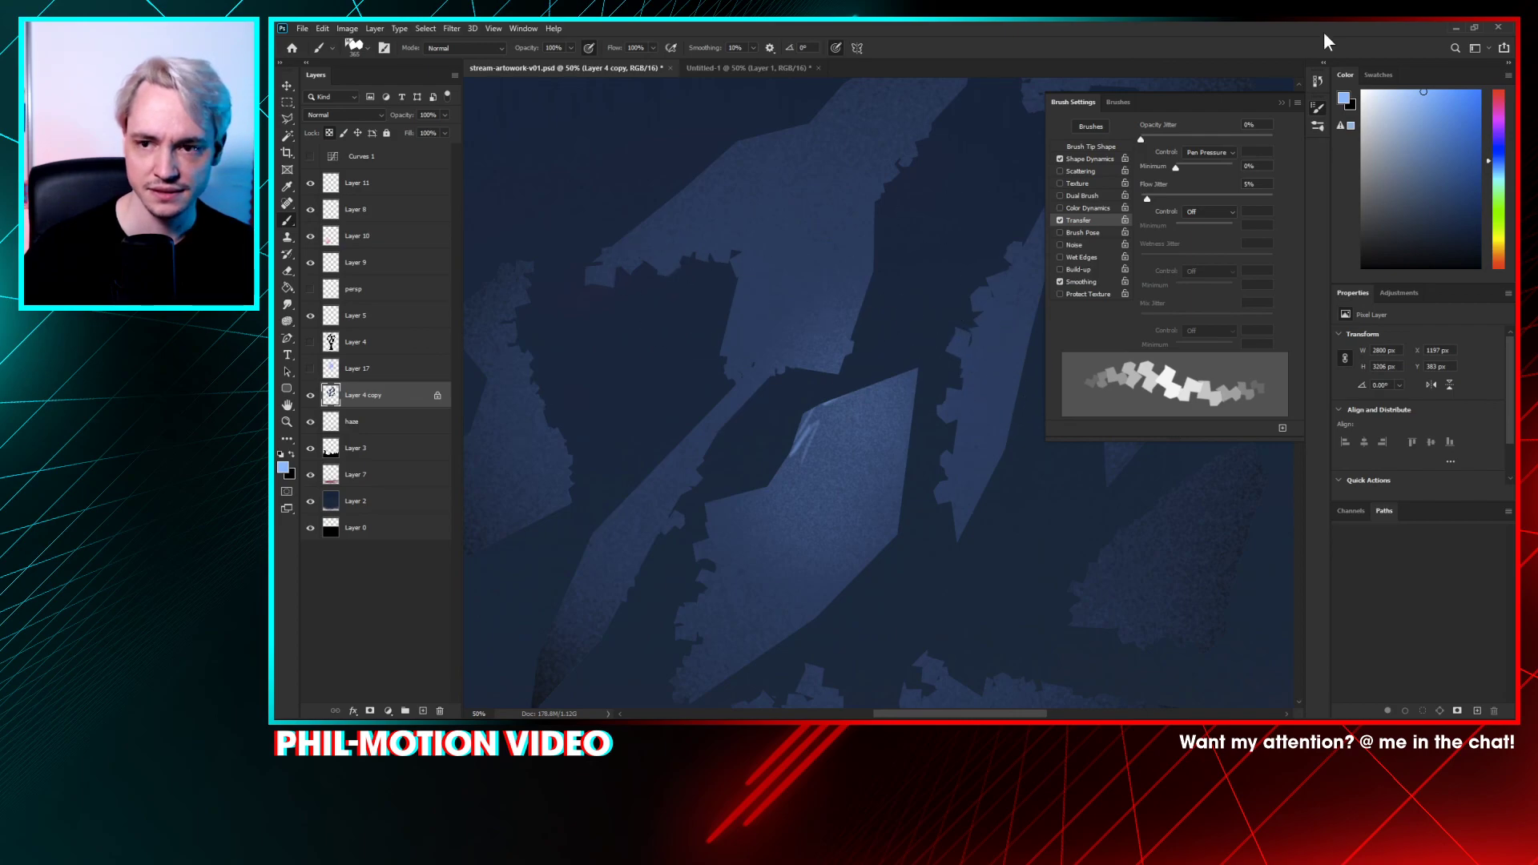
- Paint light blue angular dabs with an 89 px brush on the central shard and the shard above it
click(1280, 104)
scroll(927, 355, down, 2)
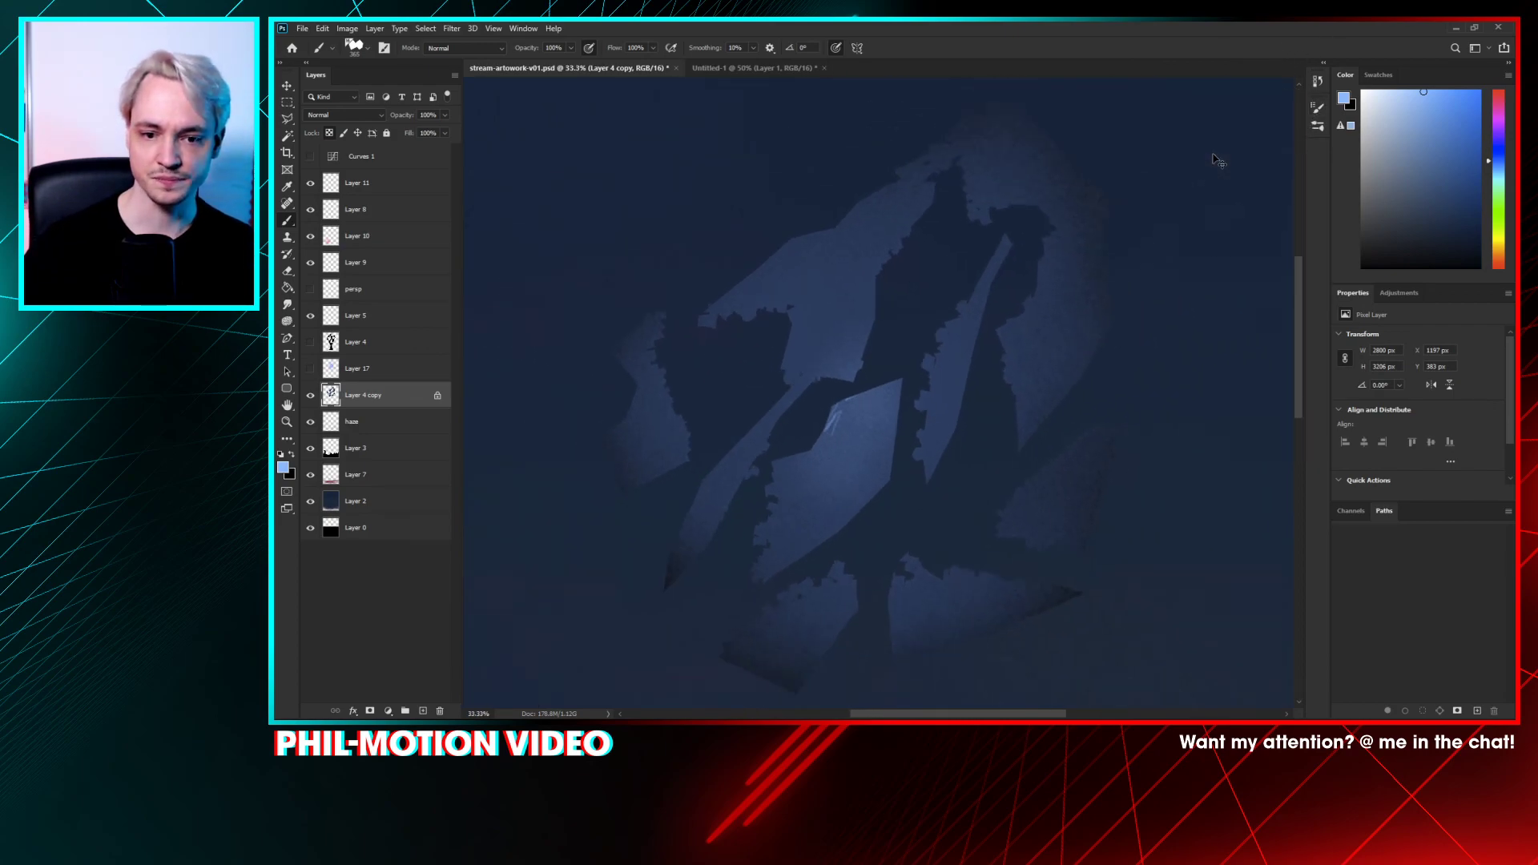
right_click(909, 304)
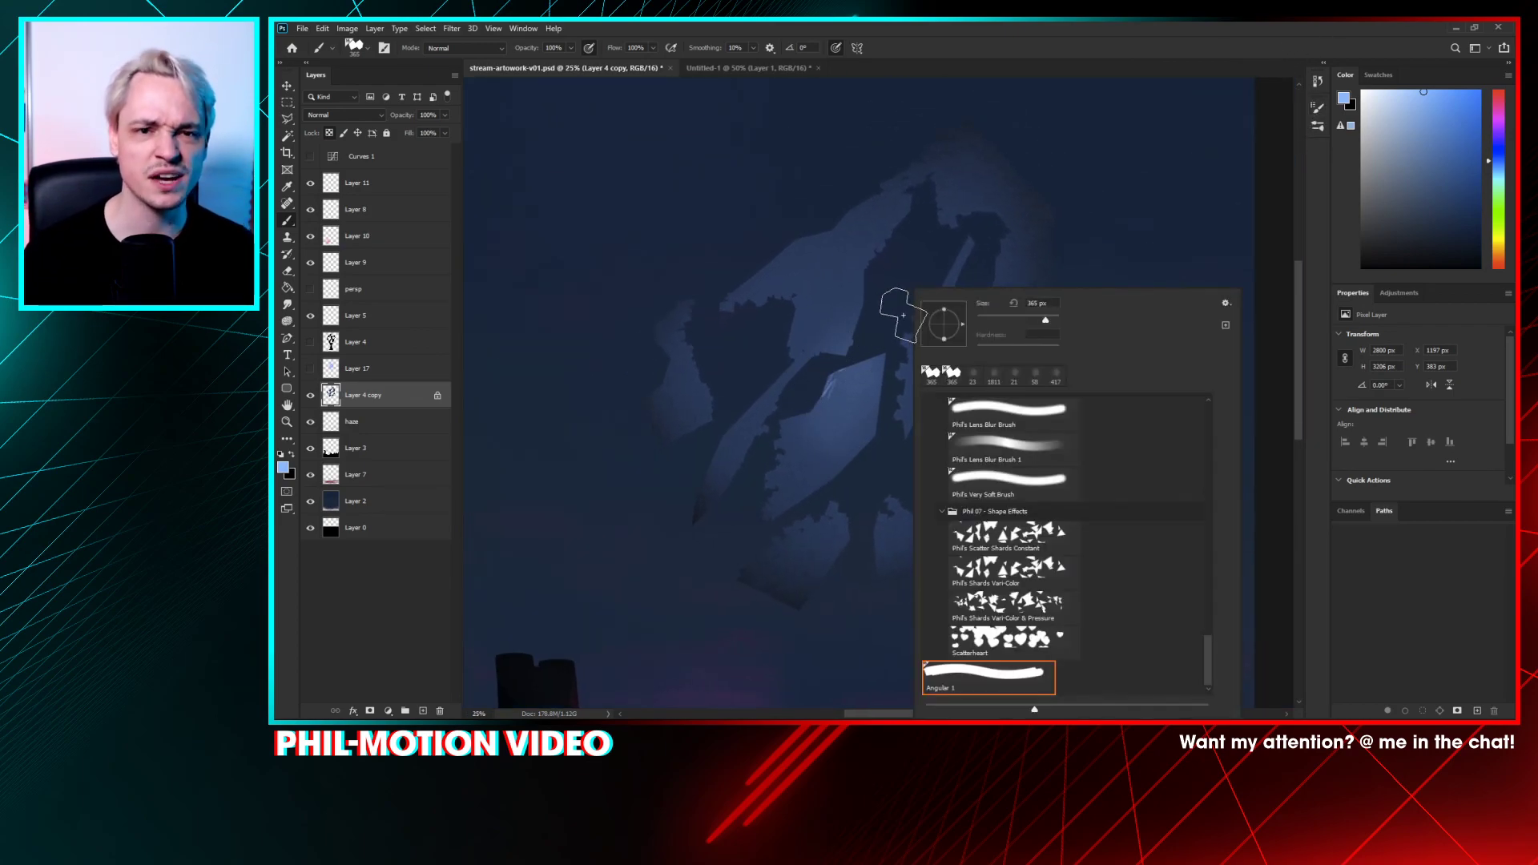
click(832, 427)
mouse_move(793, 480)
mouse_down()
mouse_move(825, 421)
mouse_move(839, 453)
mouse_move(853, 386)
mouse_up()
right_click(851, 302)
click(799, 325)
mouse_move(798, 324)
mouse_down()
mouse_move(817, 280)
mouse_move(854, 353)
mouse_up()
- Enlarge the brush to 152 px and cover the surrounding shards with light blue angular clusters
right_click(914, 303)
drag(1013, 320, 1034, 322)
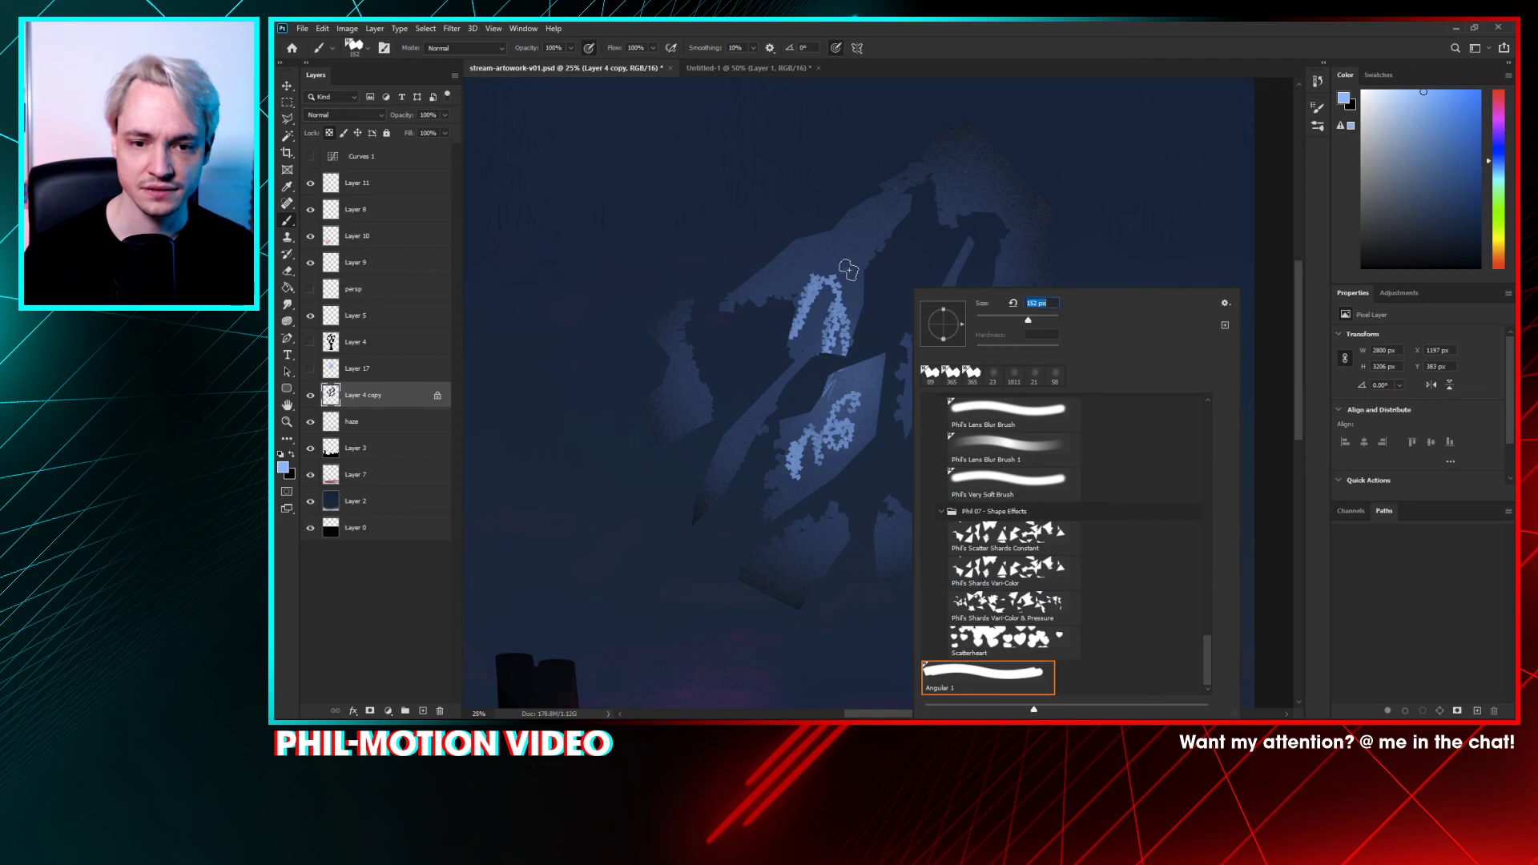
click(848, 270)
mouse_move(837, 240)
mouse_down()
mouse_move(790, 394)
mouse_move(754, 398)
mouse_move(705, 537)
mouse_up()
mouse_move(801, 473)
mouse_down()
mouse_move(978, 233)
mouse_move(947, 144)
mouse_move(1018, 228)
mouse_move(975, 274)
mouse_move(973, 352)
mouse_move(1022, 334)
mouse_move(998, 481)
mouse_move(889, 532)
mouse_move(889, 501)
mouse_move(741, 565)
mouse_move(813, 541)
mouse_move(837, 513)
mouse_up()
- Sample a dark blue from the shards and dab it along the outer edges of the lower, right and upper shards
alt+click(830, 540)
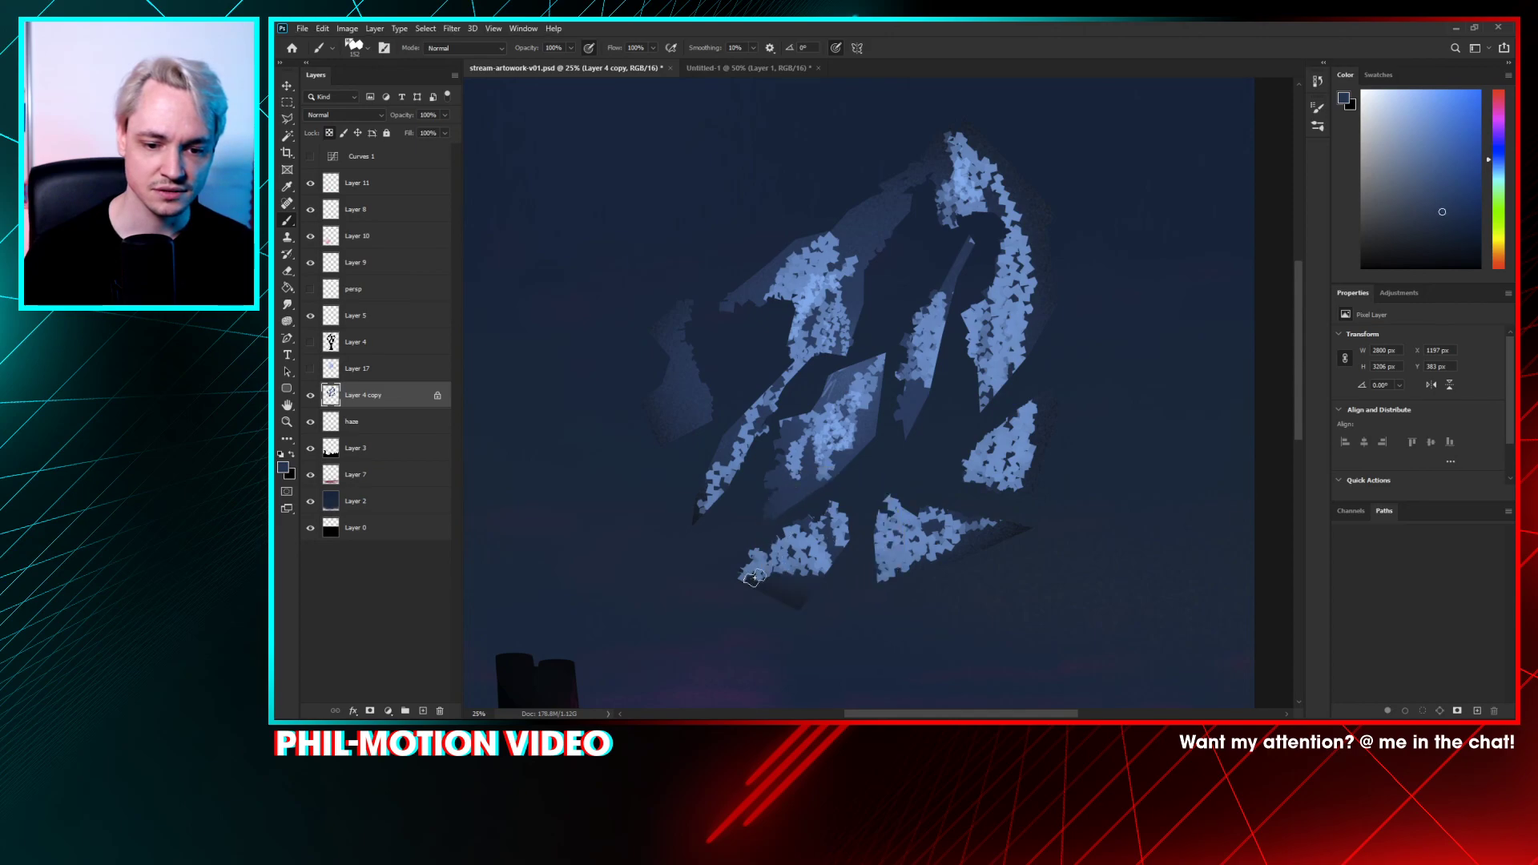
mouse_move(753, 577)
mouse_down()
mouse_move(812, 602)
mouse_move(794, 578)
mouse_move(817, 564)
mouse_move(966, 530)
mouse_move(1001, 545)
mouse_move(951, 561)
mouse_move(885, 550)
mouse_move(1023, 458)
mouse_move(1014, 429)
mouse_move(1040, 464)
mouse_move(1017, 456)
mouse_move(1047, 381)
mouse_up()
mouse_move(1033, 226)
mouse_down()
mouse_move(1008, 250)
mouse_move(971, 172)
mouse_up()
mouse_move(778, 280)
mouse_down()
mouse_move(724, 301)
mouse_move(820, 258)
mouse_move(767, 292)
mouse_up()
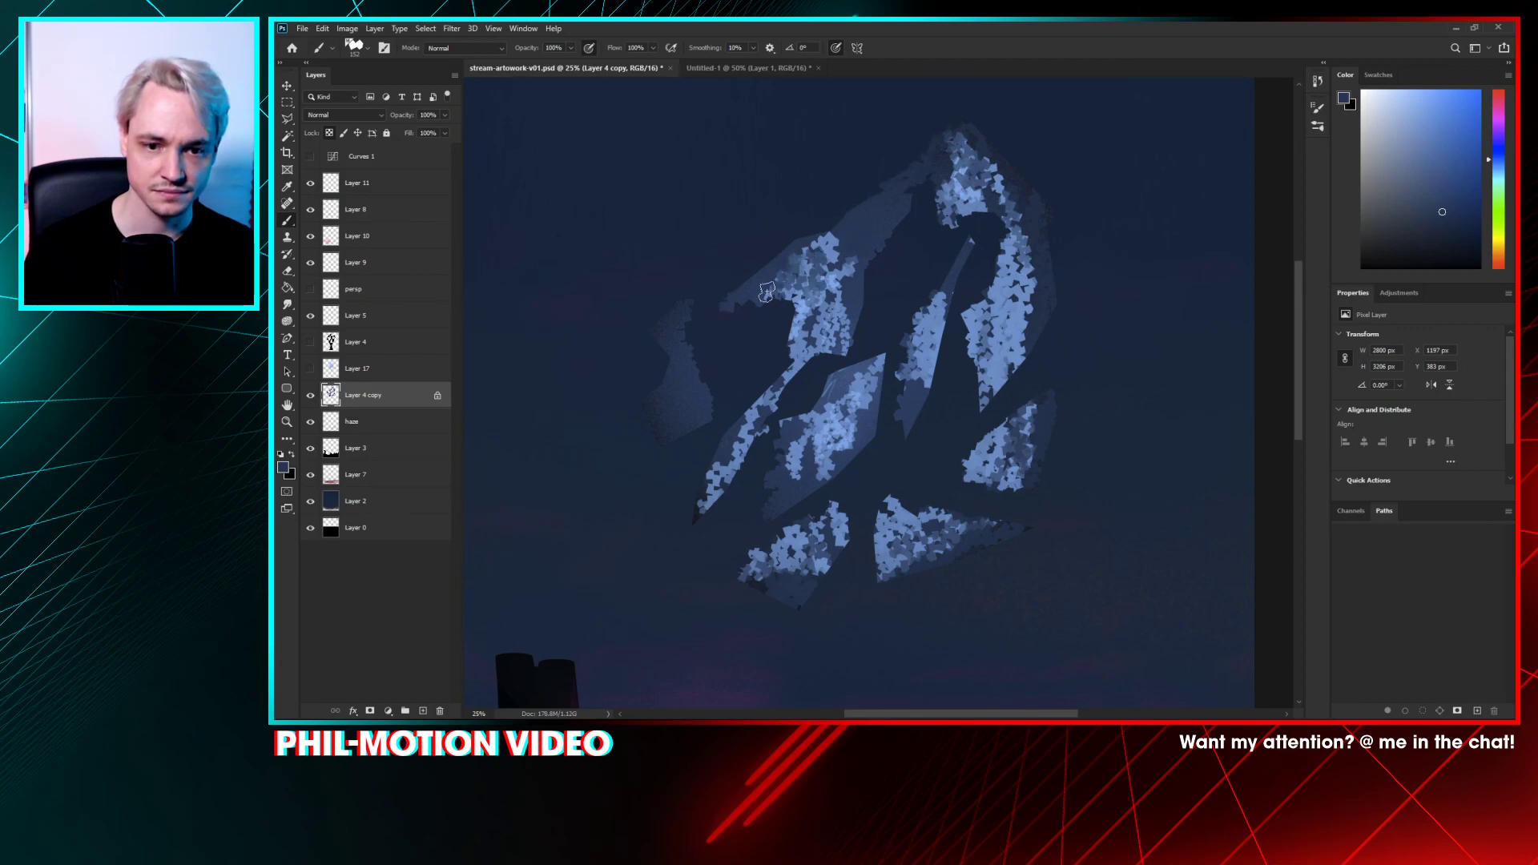
- Sample a lighter blue and dab it along the upper arm of the upper-left shard with the 152 px angular brush
alt+click(824, 310)
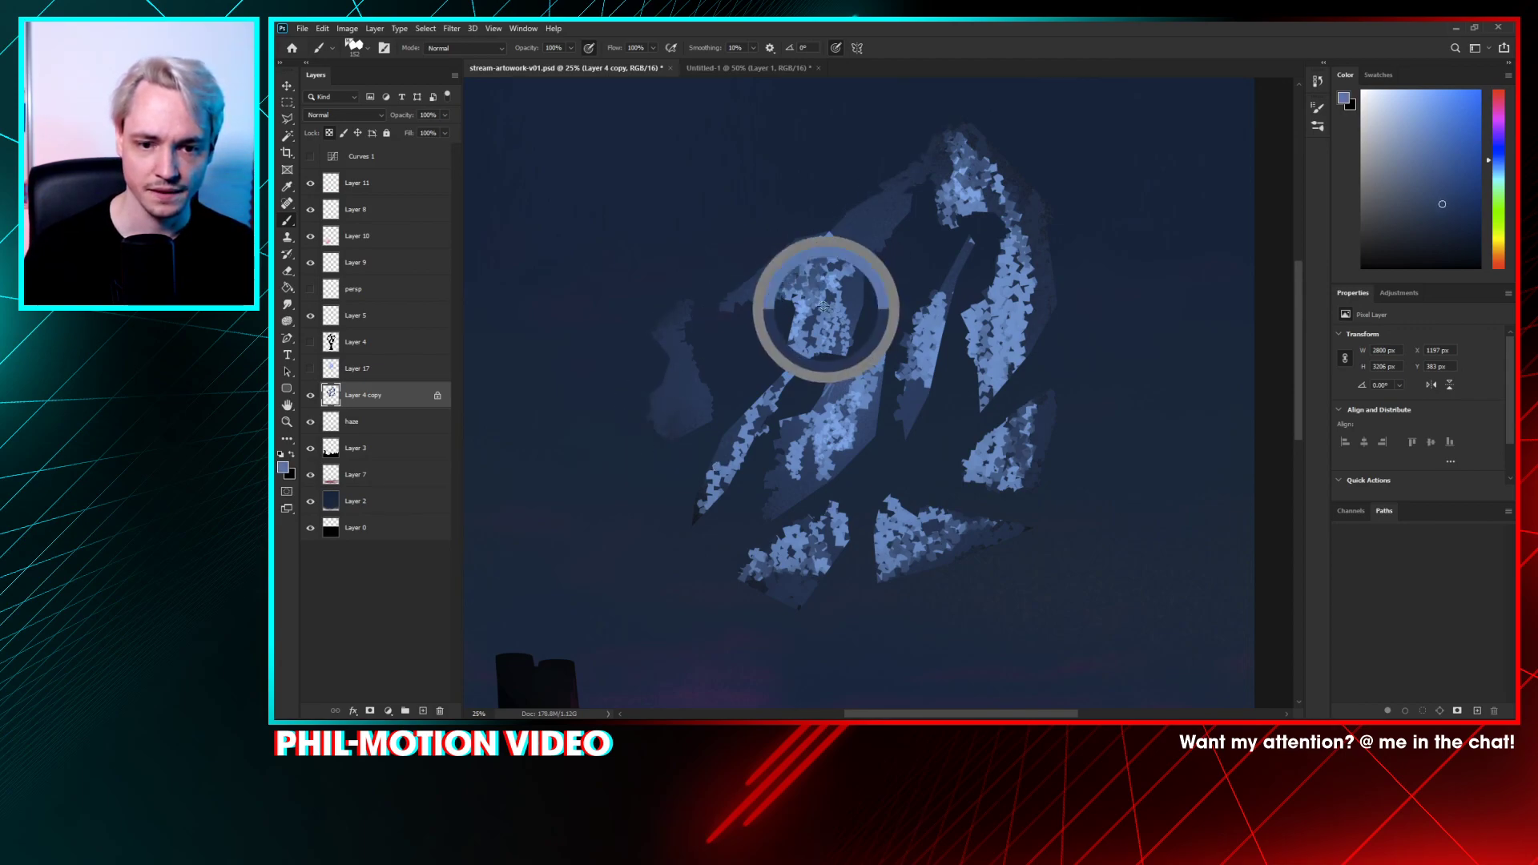
alt+click(796, 281)
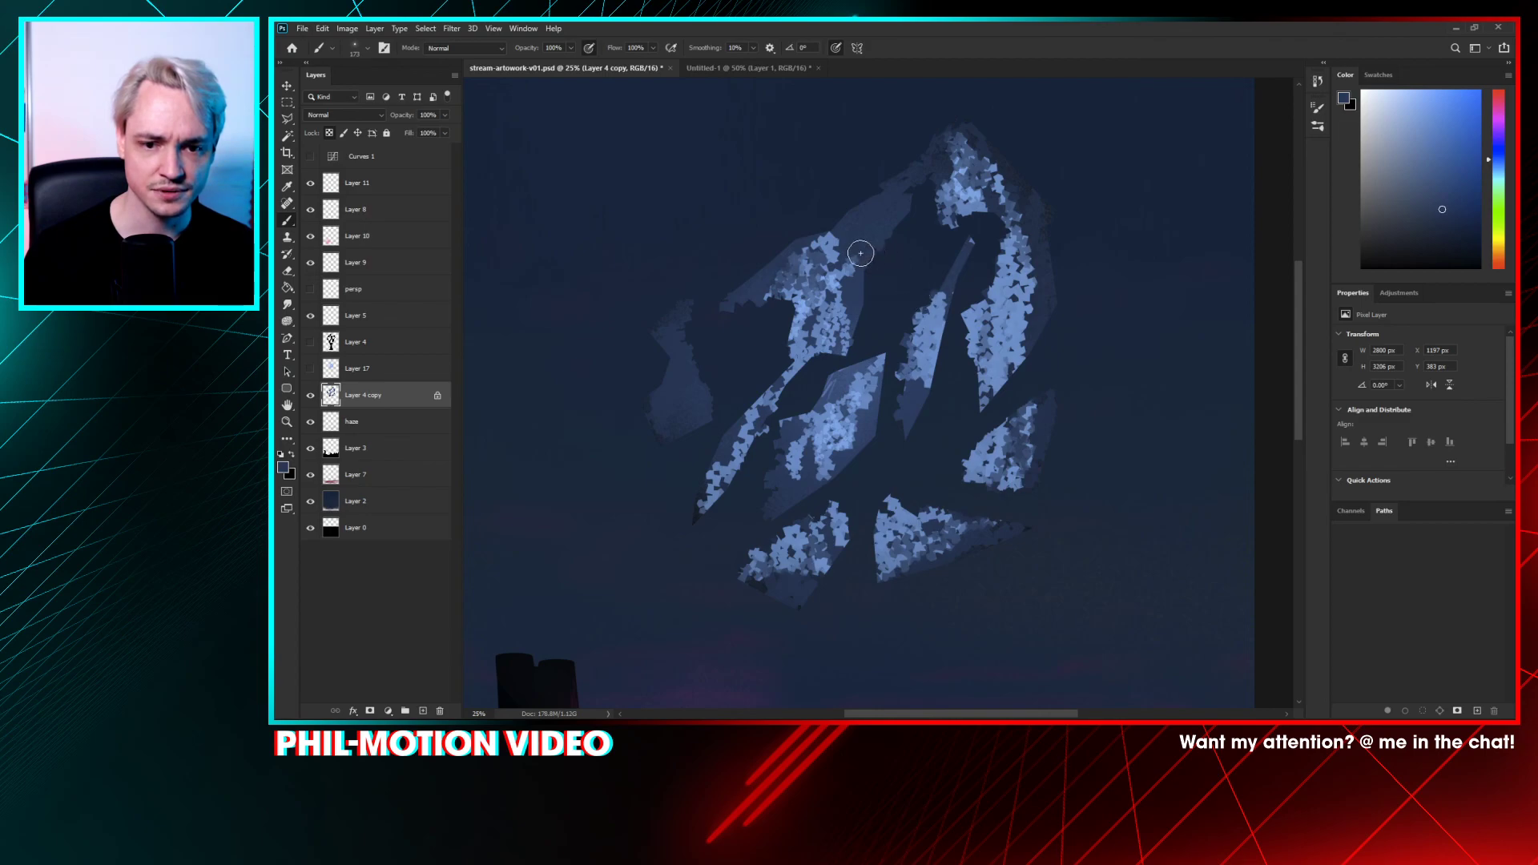
right_click(862, 255)
drag(993, 286, 984, 286)
key(Return)
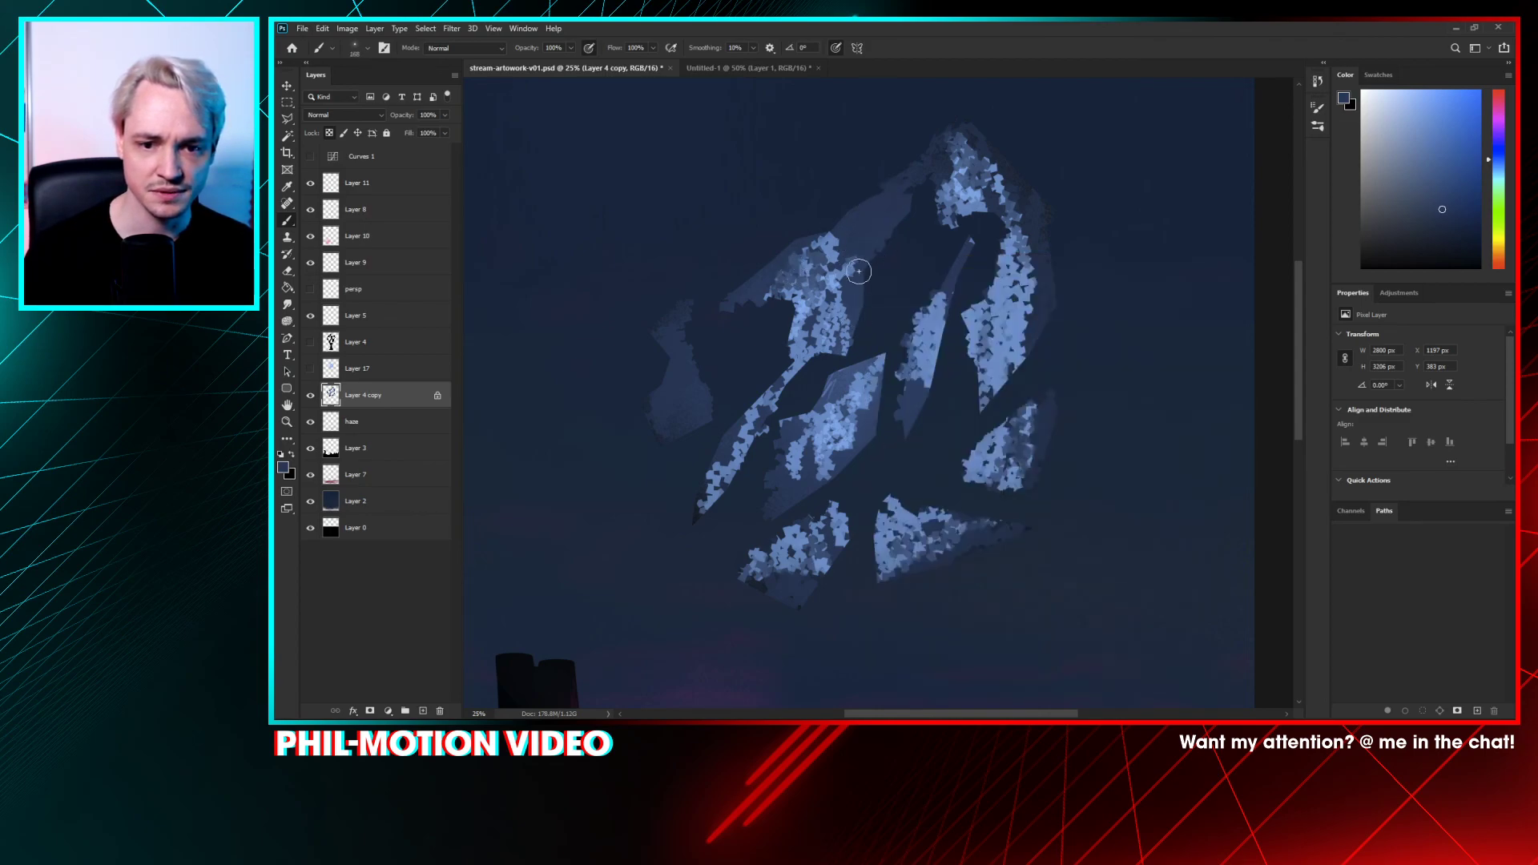
alt+click(825, 257)
right_click(865, 240)
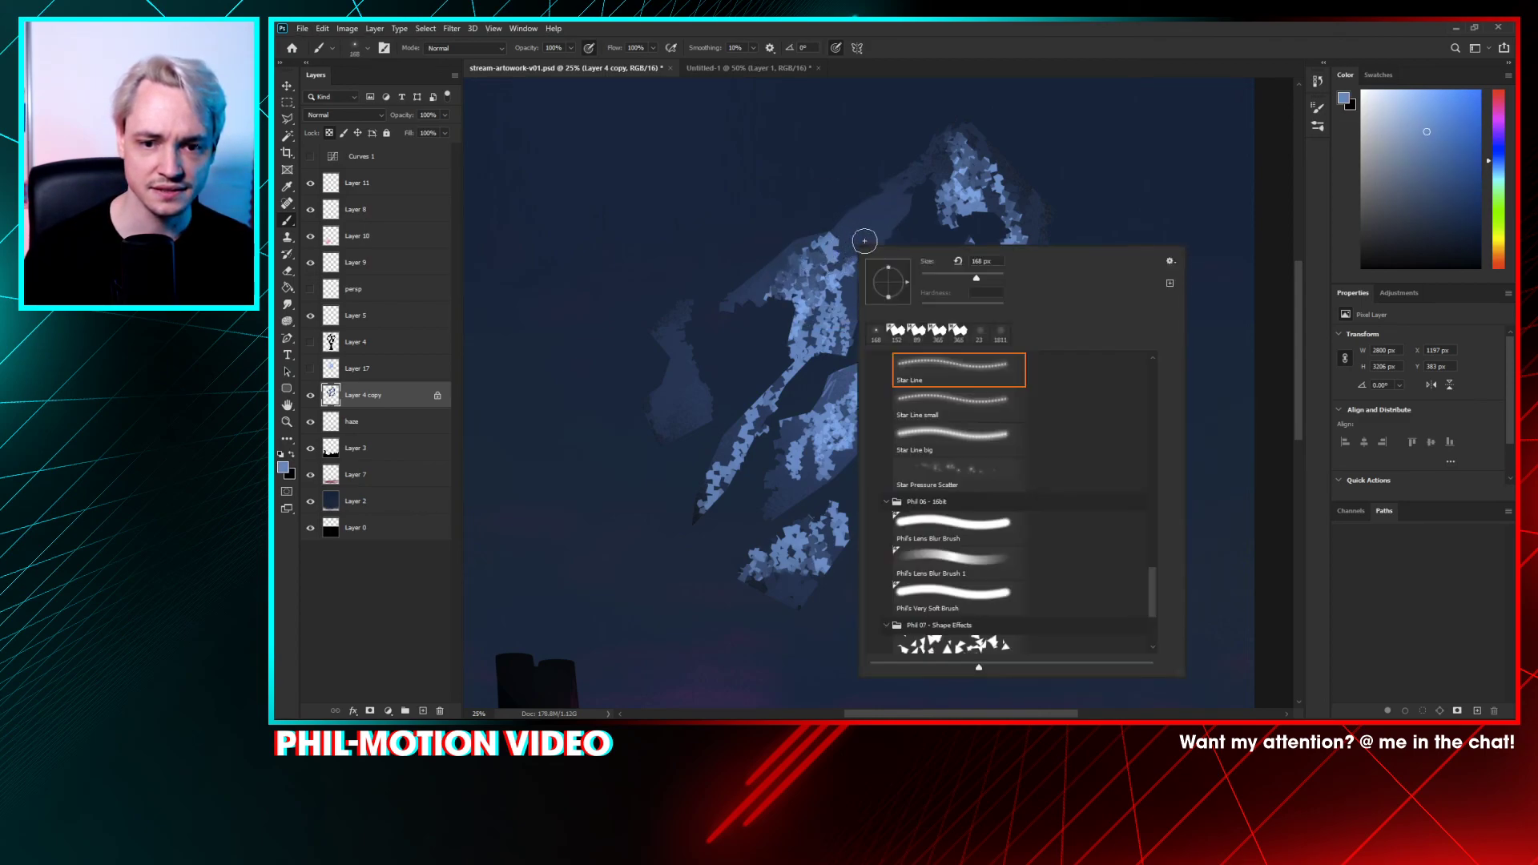
click(886, 334)
key(Return)
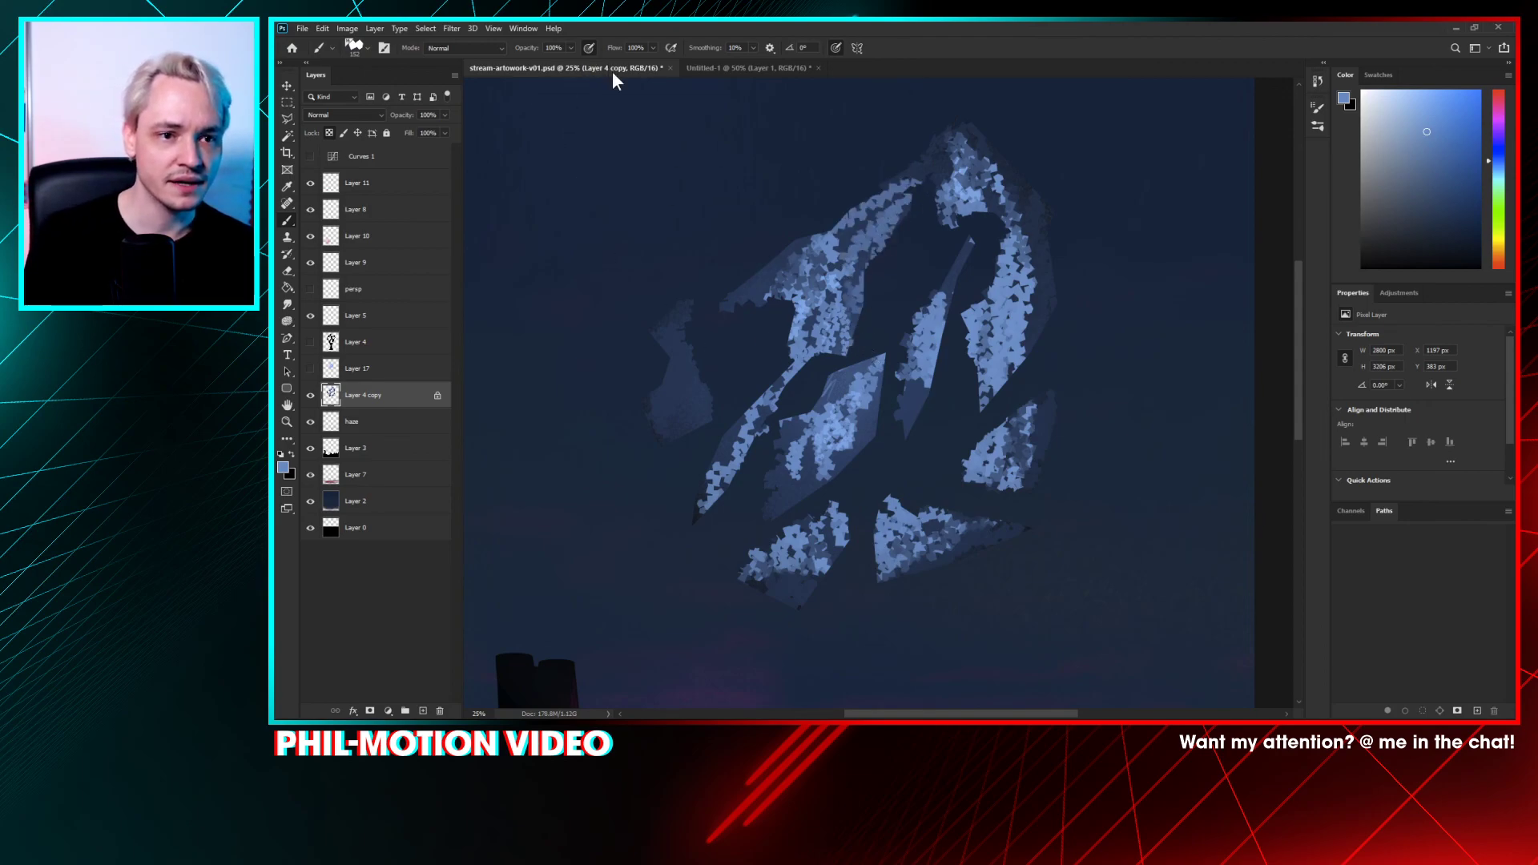
- Lower the brush opacity to 27% and dab sampled blues over the far-left shard, the upper-left shard and the narrow shard below it
click(571, 48)
drag(681, 308, 703, 433)
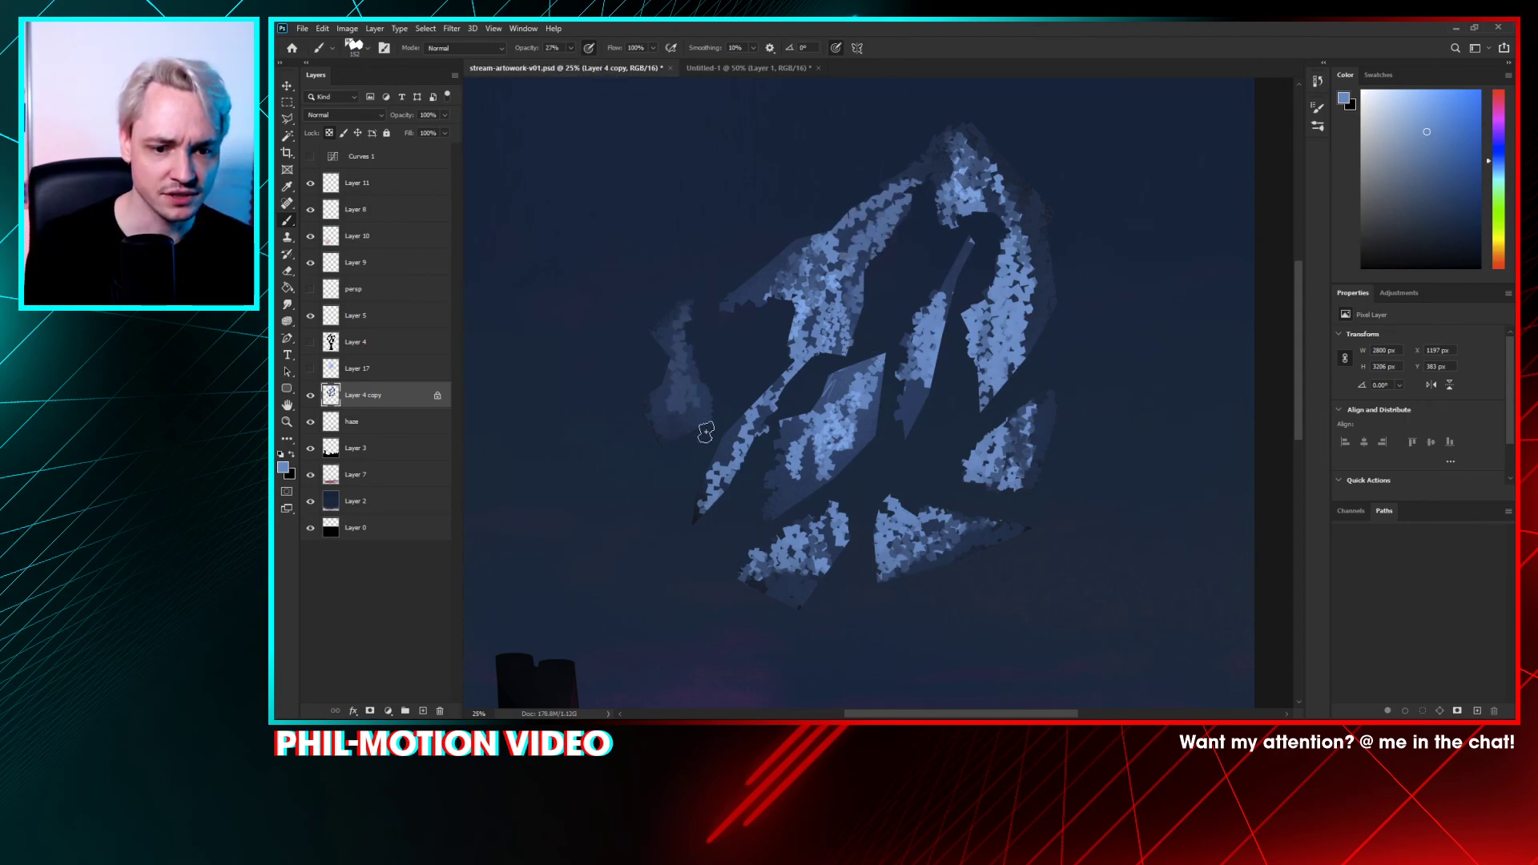
alt+click(771, 272)
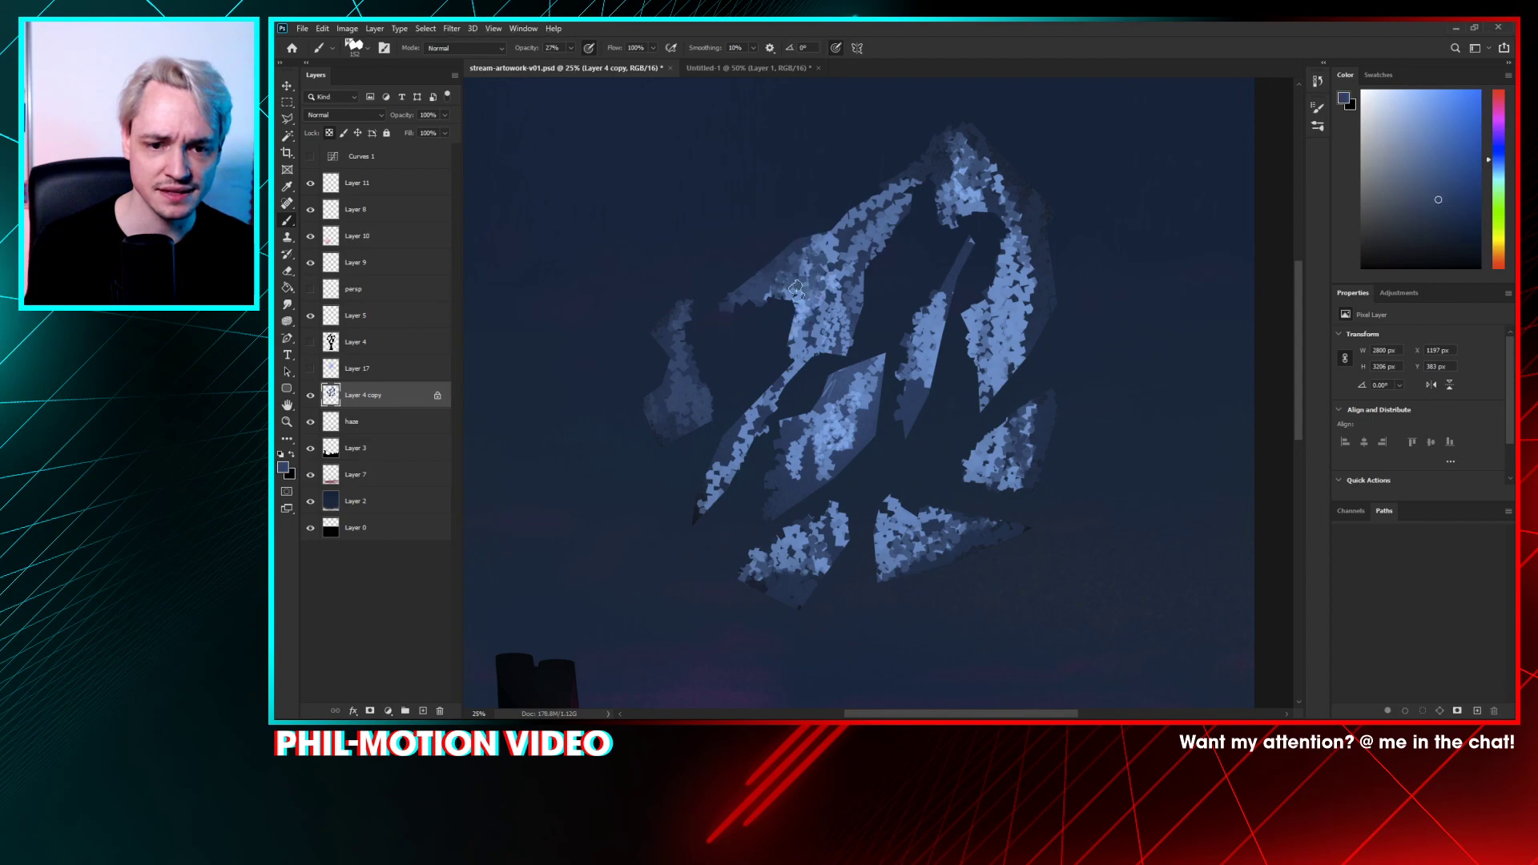
mouse_move(846, 298)
mouse_down()
mouse_move(785, 378)
mouse_move(835, 259)
mouse_move(782, 282)
mouse_move(853, 224)
mouse_move(830, 336)
mouse_up()
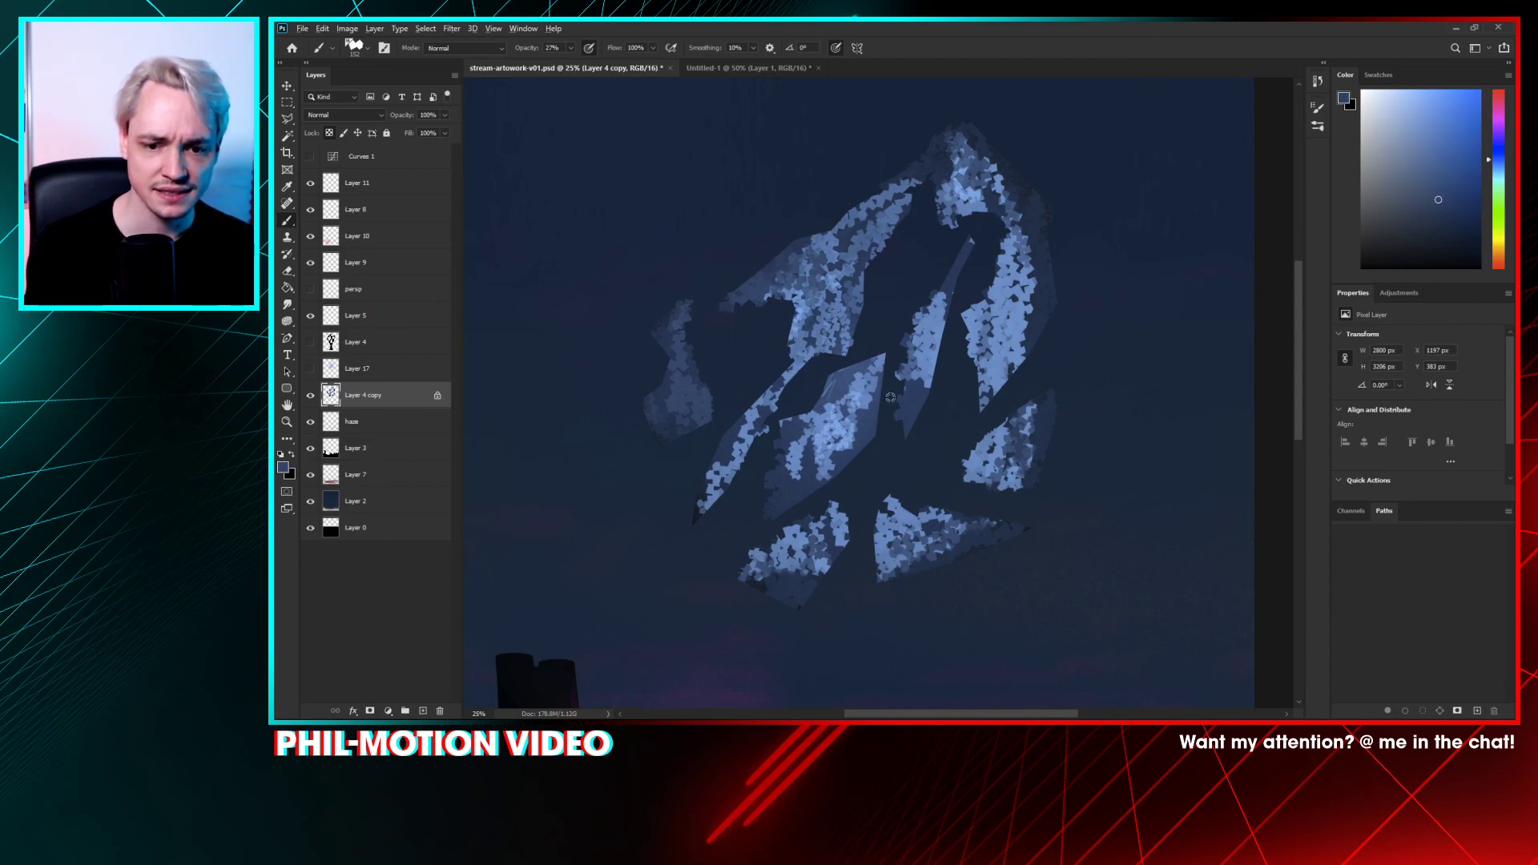
alt+click(765, 387)
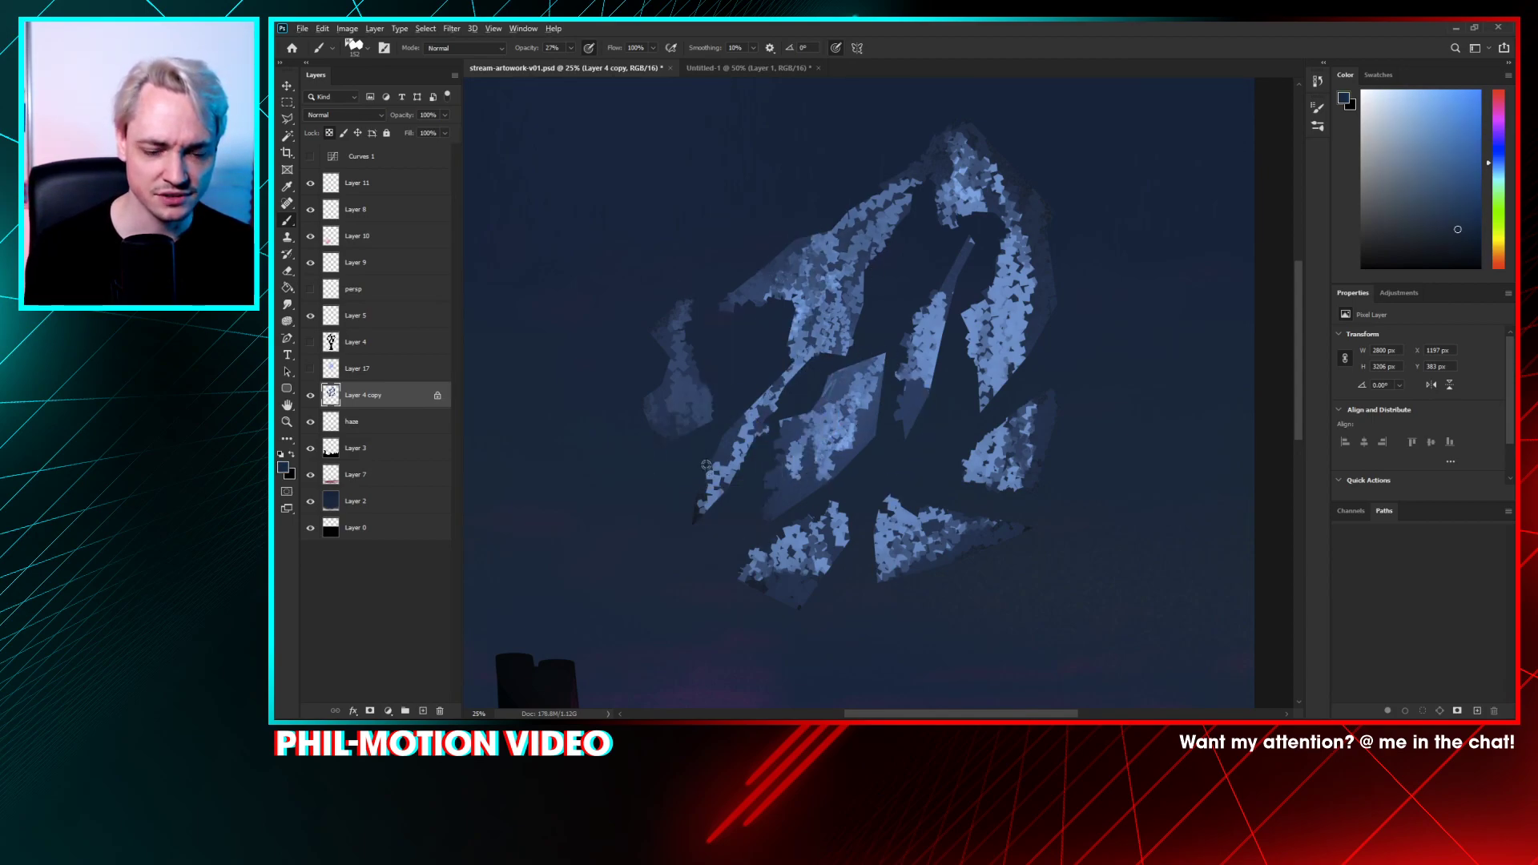
alt+click(727, 440)
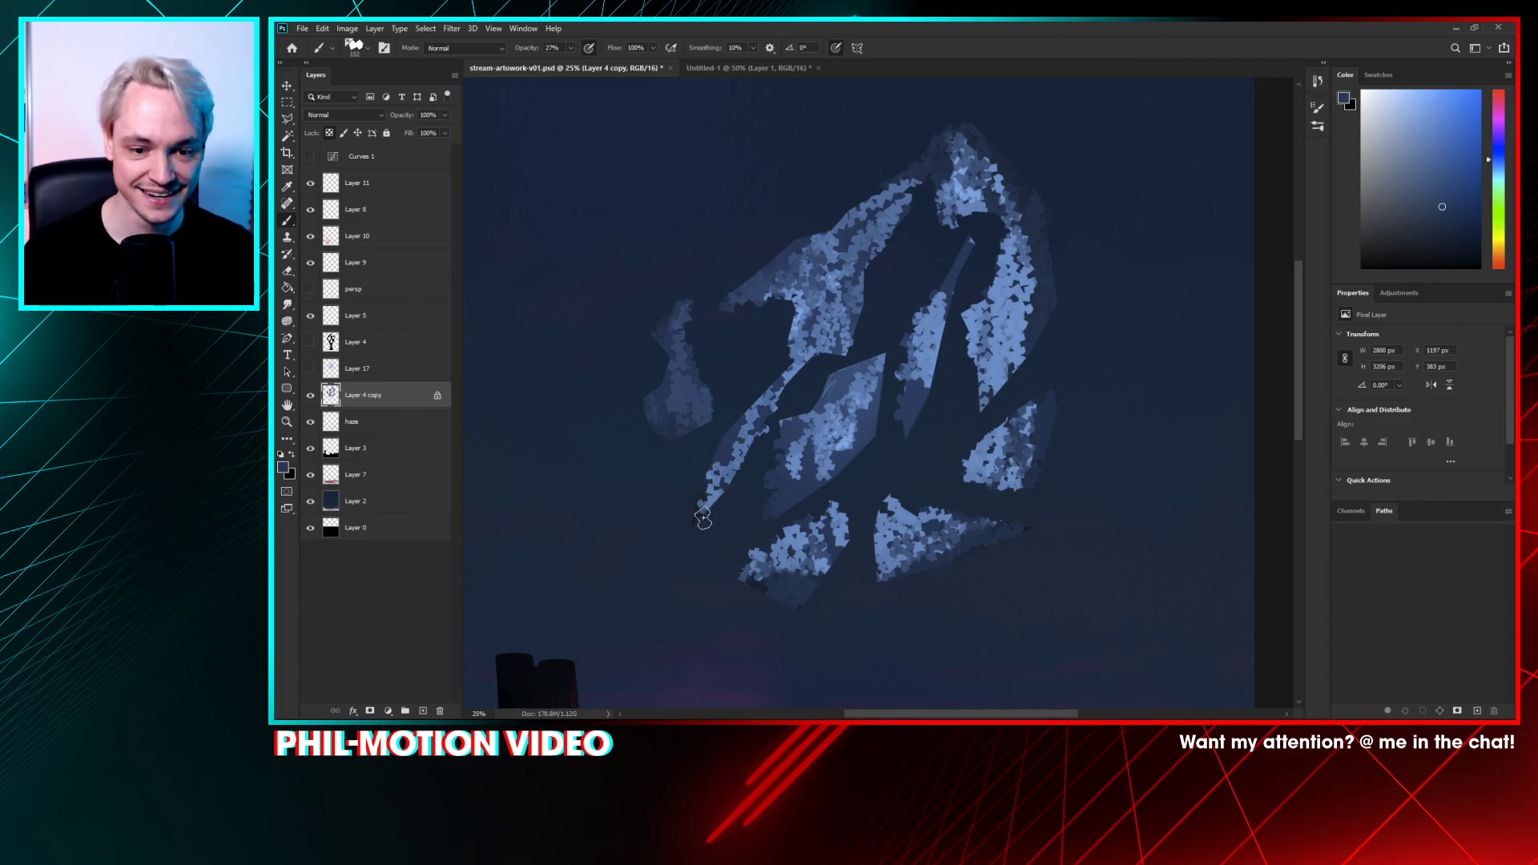
- Sample a muted dark blue and cover all the shards evenly with Phil's Very Soft Brush at 5000 px and 100% opacity
alt+click(858, 412)
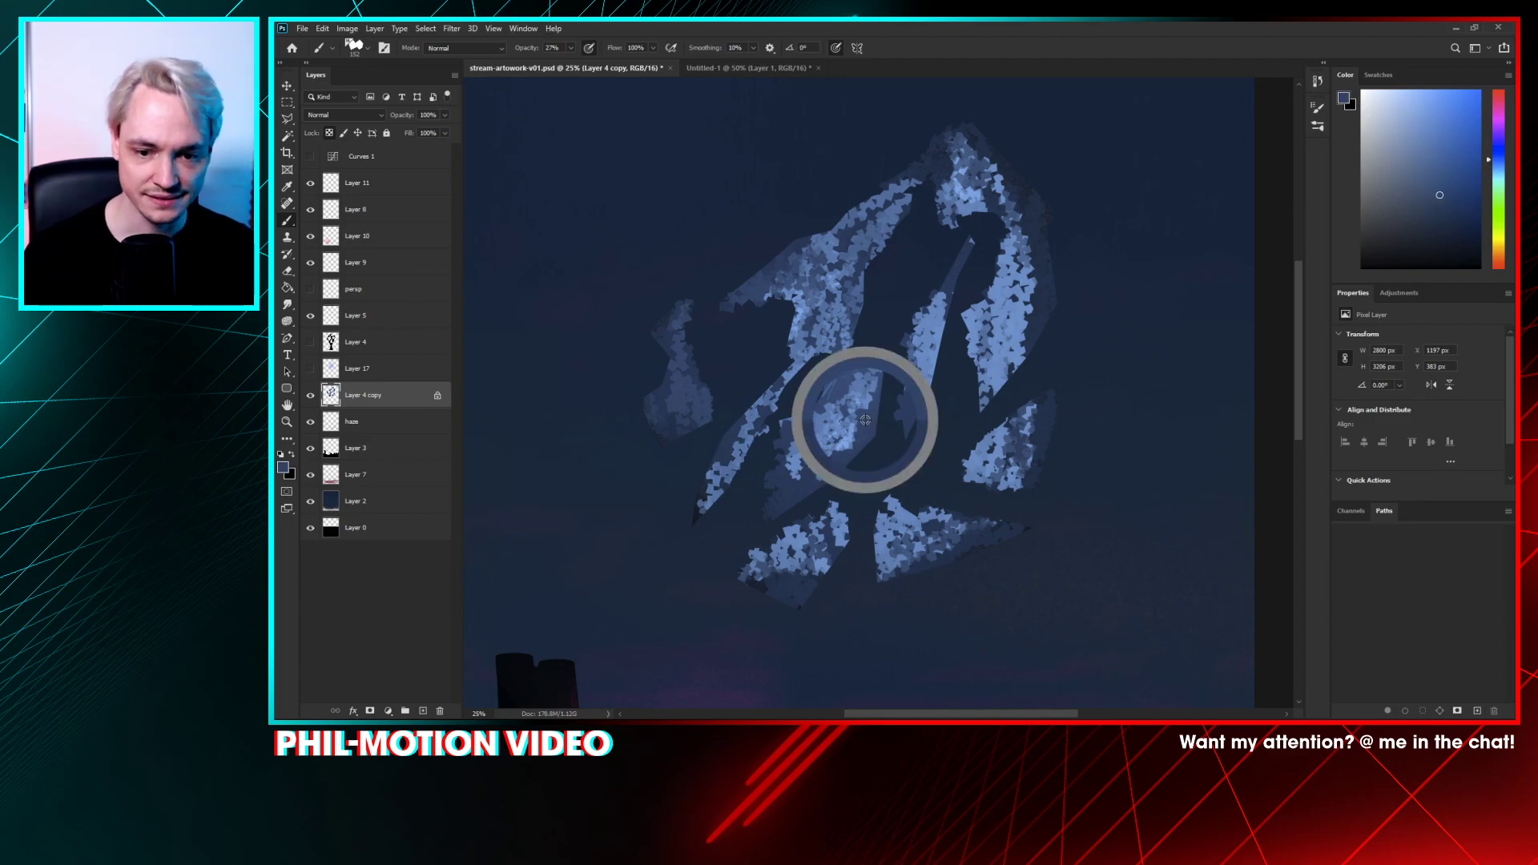
right_click(856, 413)
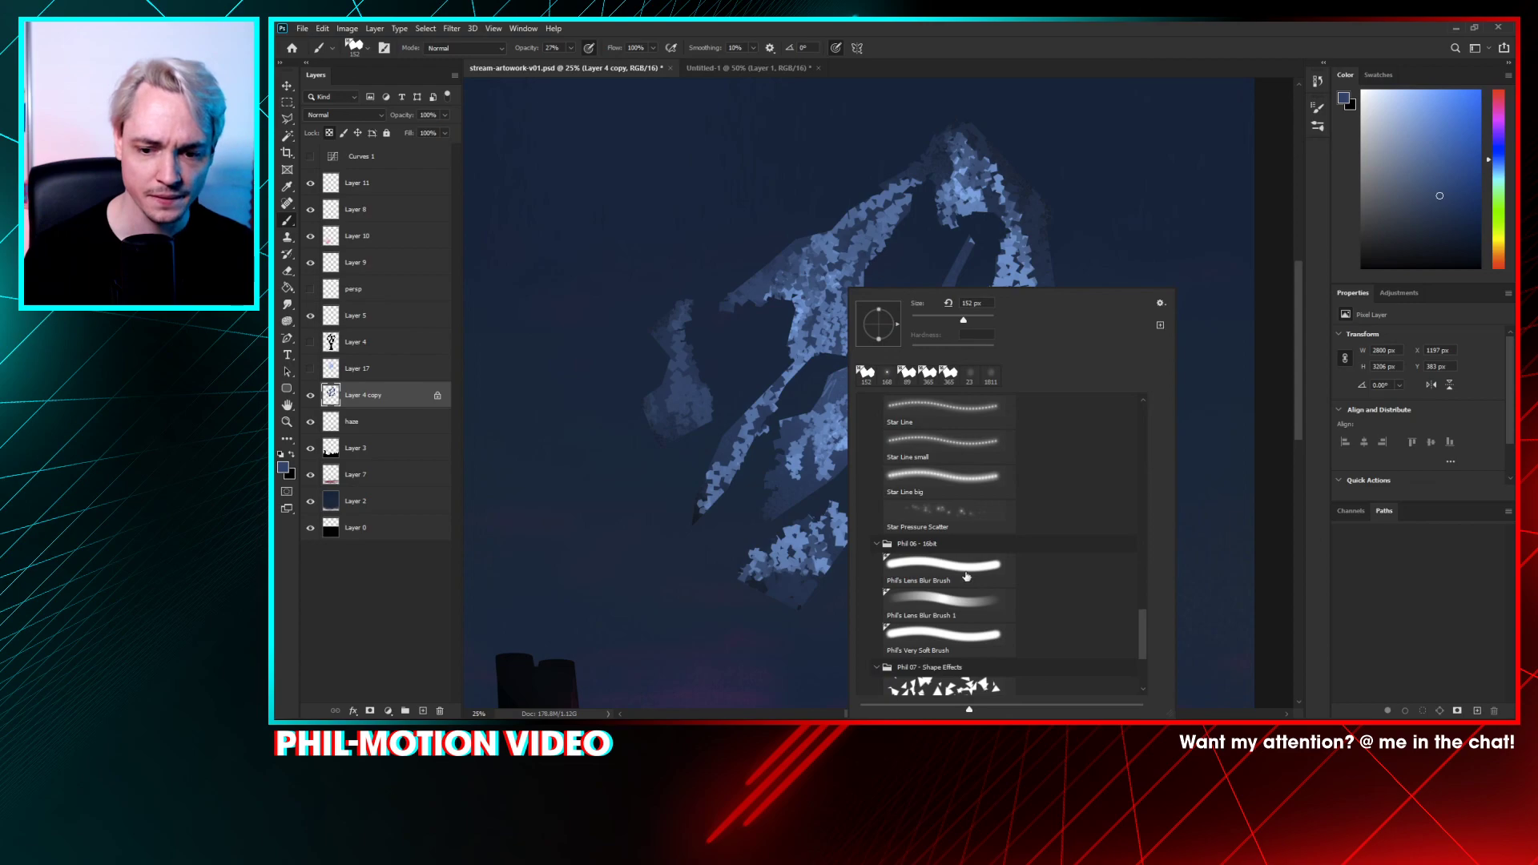
click(979, 649)
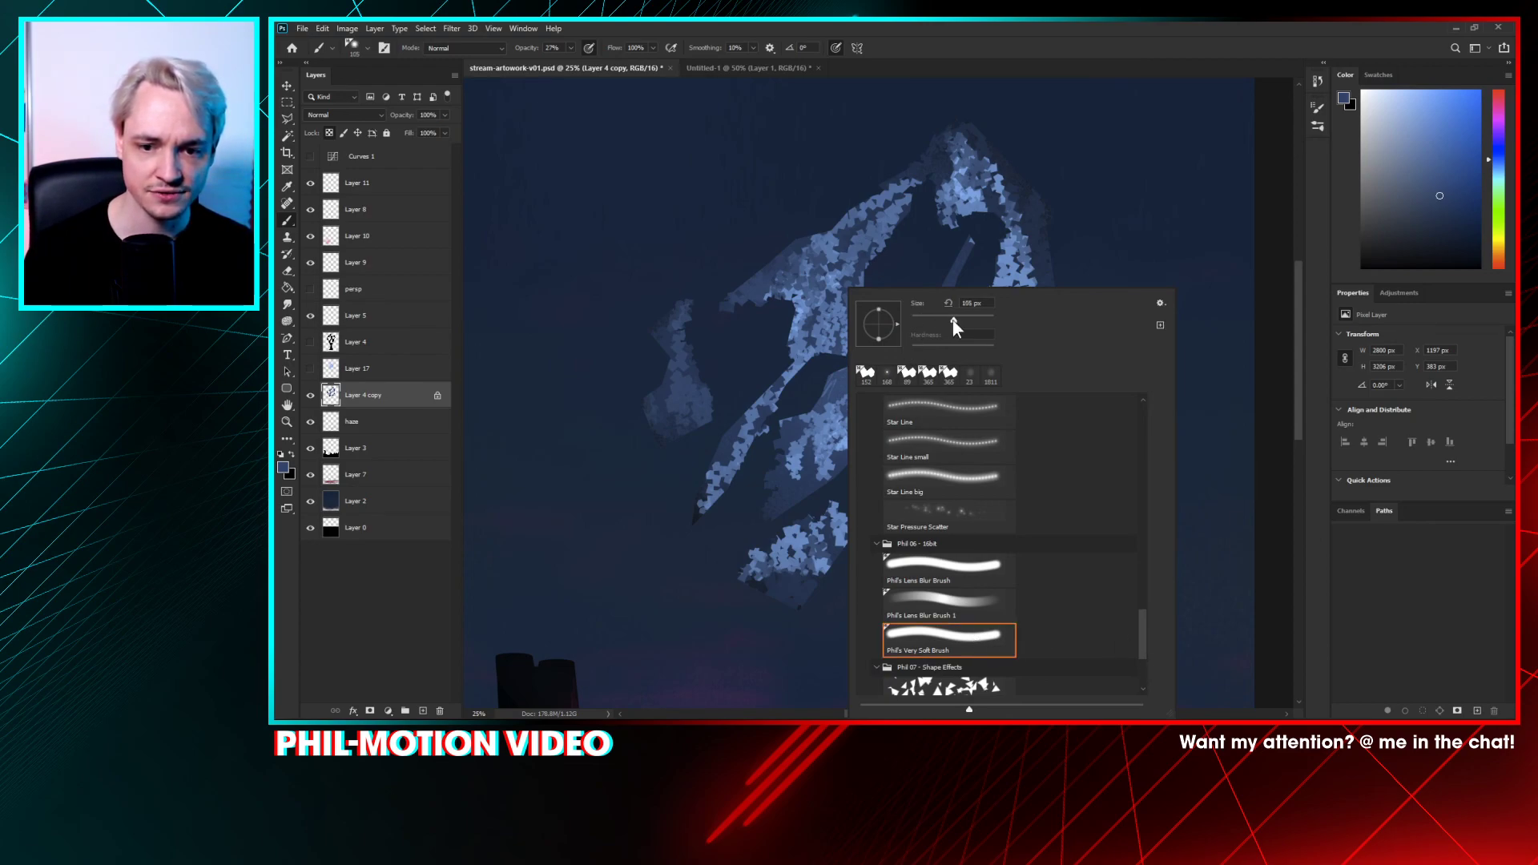
drag(954, 320, 982, 320)
click(782, 341)
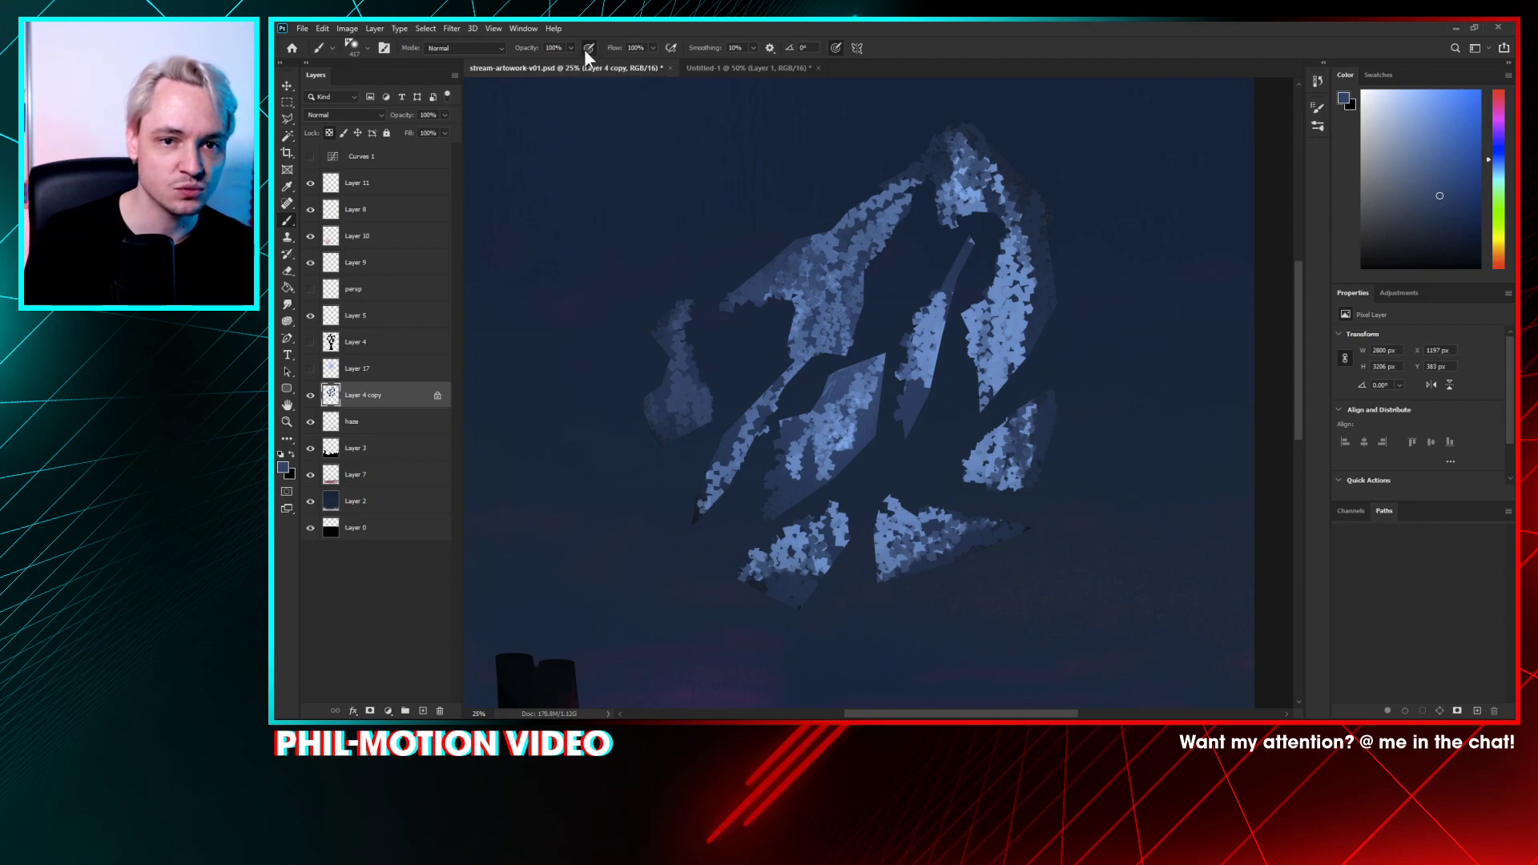
right_click(733, 230)
mouse_move(862, 259)
mouse_down()
mouse_move(824, 310)
mouse_move(808, 444)
mouse_move(852, 513)
mouse_move(1094, 379)
mouse_move(831, 533)
mouse_move(1025, 215)
mouse_up()
key(Return)
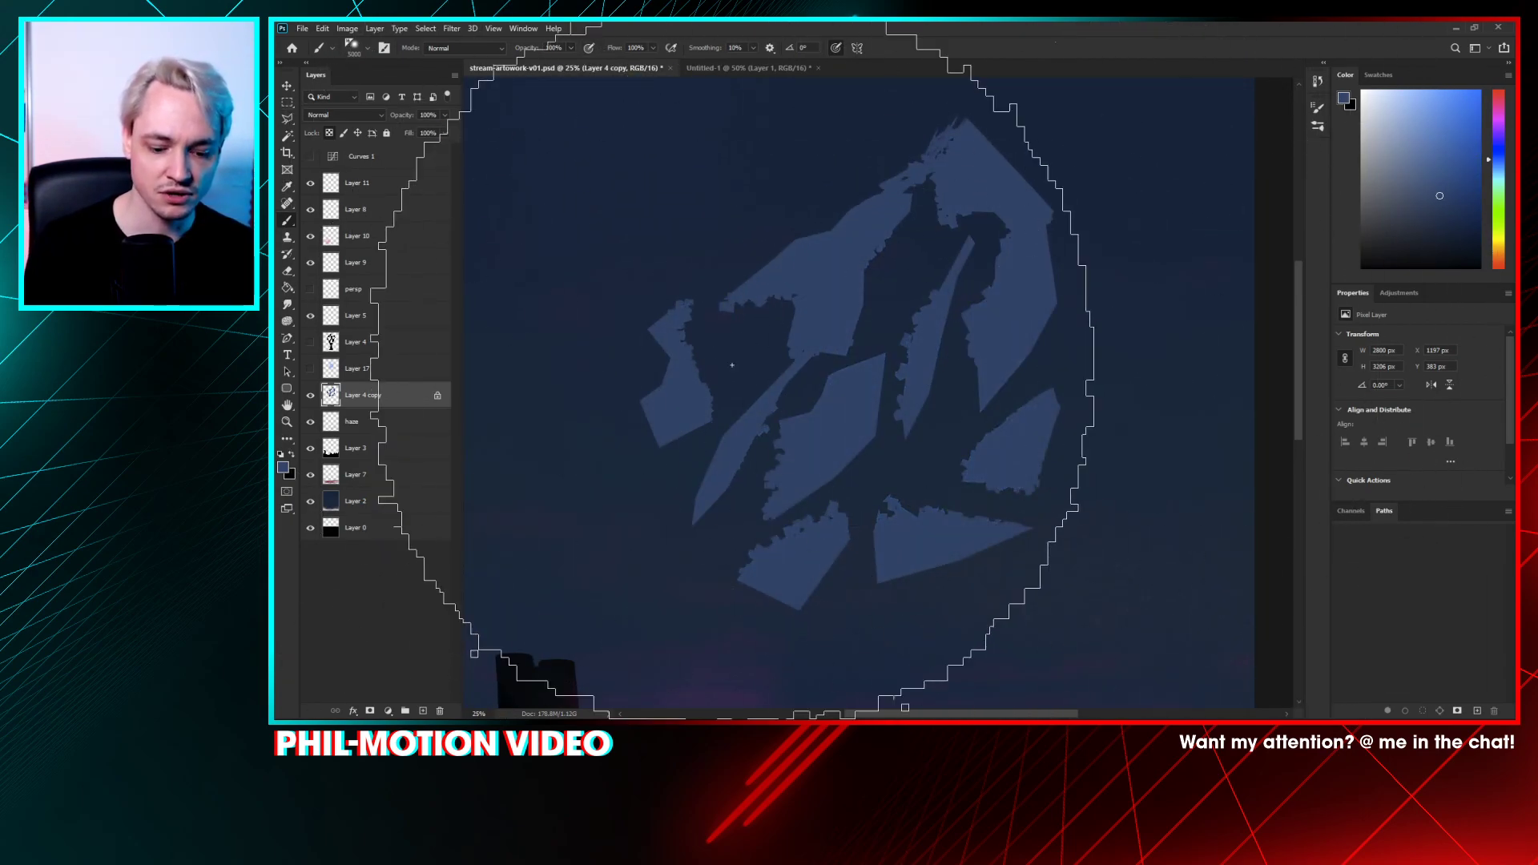
- Return to the 152 px angular brush and dab light blue at 18% opacity over the inner parts of the shards
right_click(845, 338)
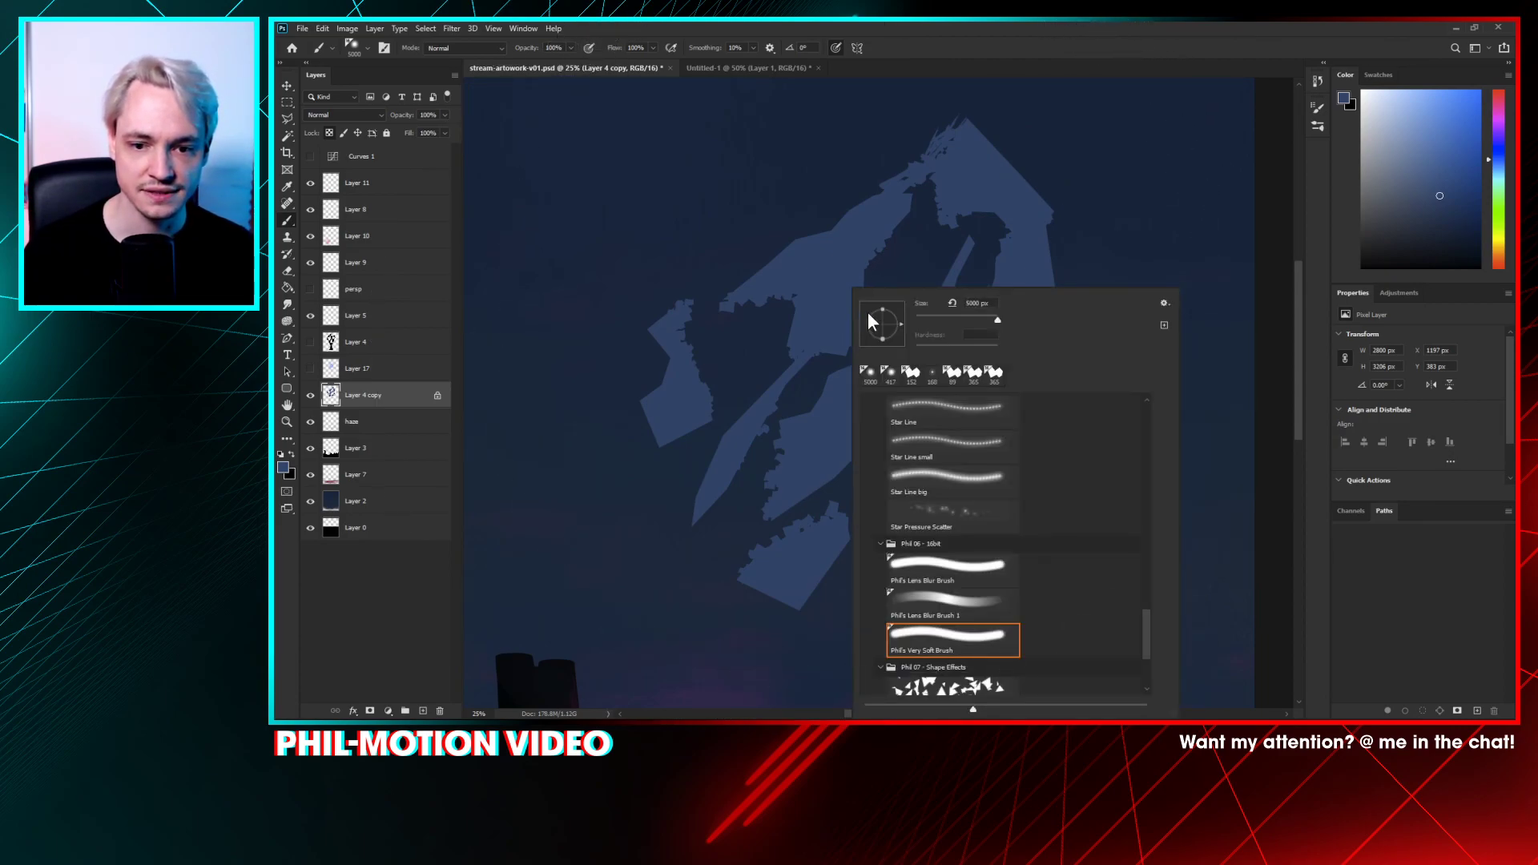
click(911, 372)
key(Return)
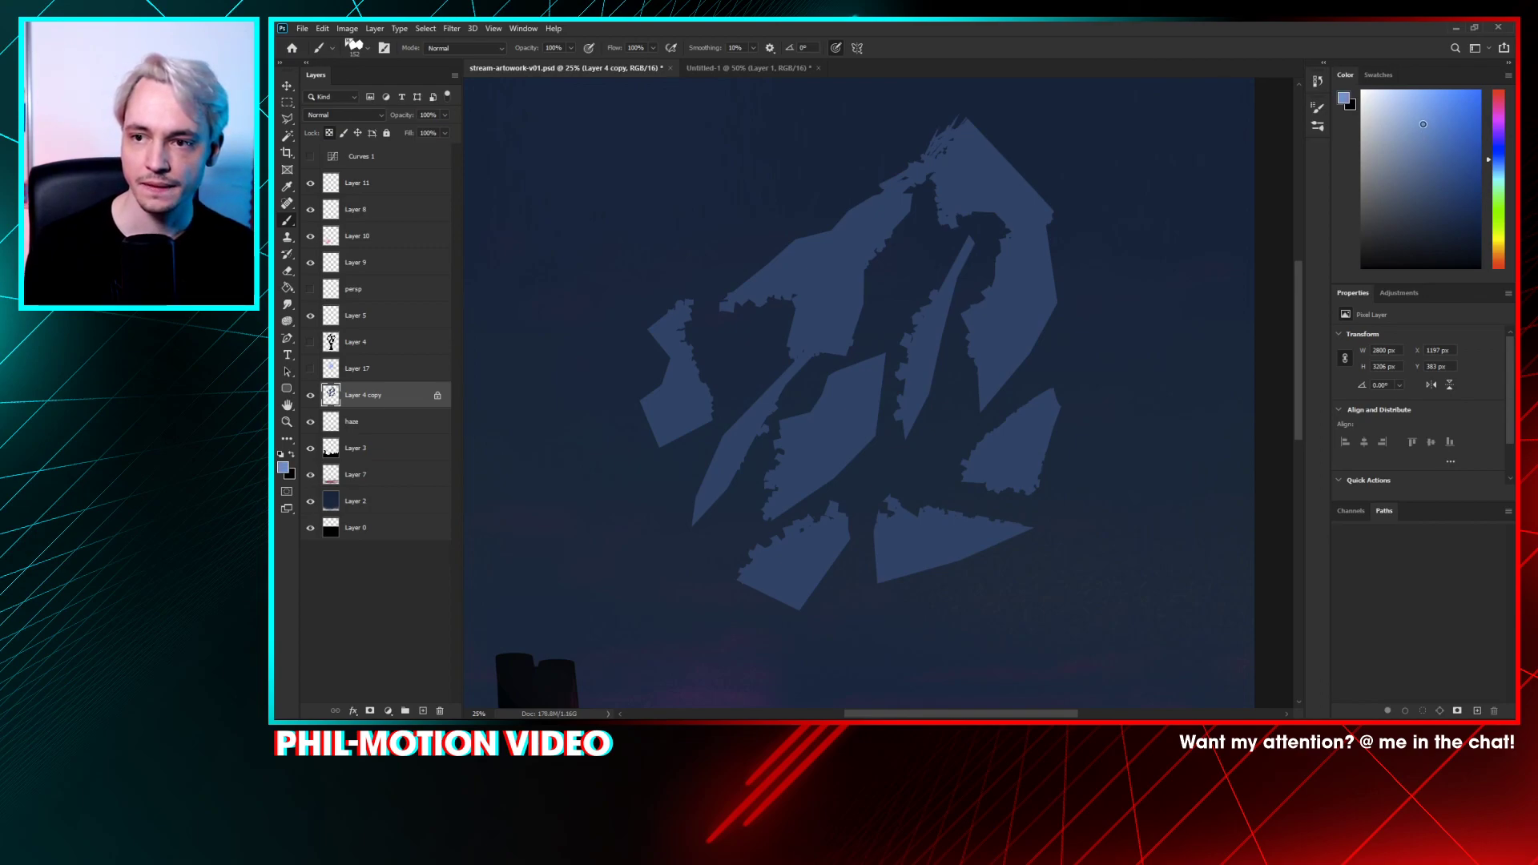
drag(811, 274, 840, 364)
key(ctrl+z)
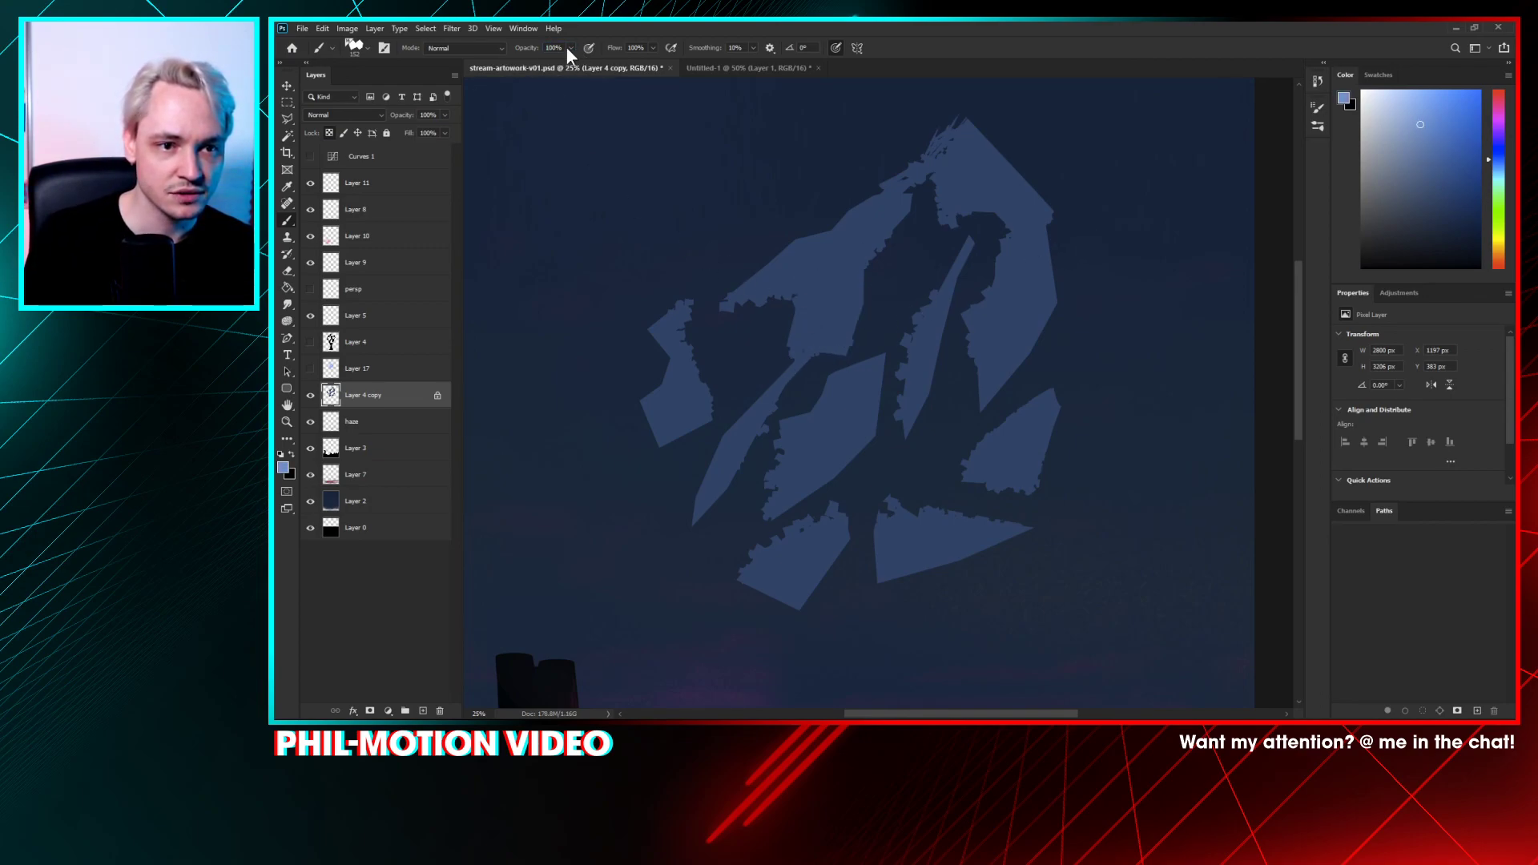
drag(527, 64, 522, 62)
mouse_move(697, 371)
mouse_down()
mouse_move(665, 390)
mouse_move(676, 344)
mouse_move(689, 423)
mouse_up()
mouse_move(763, 310)
mouse_down()
mouse_move(823, 255)
mouse_move(813, 361)
mouse_move(783, 272)
mouse_move(755, 301)
mouse_move(883, 253)
mouse_move(843, 283)
mouse_move(863, 229)
mouse_move(954, 243)
mouse_move(955, 187)
mouse_move(1001, 217)
mouse_move(1004, 334)
mouse_move(978, 339)
mouse_move(1005, 361)
mouse_move(1011, 330)
mouse_move(968, 390)
mouse_move(981, 363)
mouse_move(930, 273)
mouse_move(927, 399)
mouse_move(940, 312)
mouse_move(1016, 418)
mouse_move(1022, 485)
mouse_move(976, 460)
mouse_move(1028, 414)
mouse_move(1039, 435)
mouse_move(858, 546)
mouse_move(960, 548)
mouse_move(869, 555)
mouse_move(897, 506)
mouse_move(959, 536)
mouse_move(810, 576)
mouse_move(766, 549)
mouse_move(800, 525)
mouse_up()
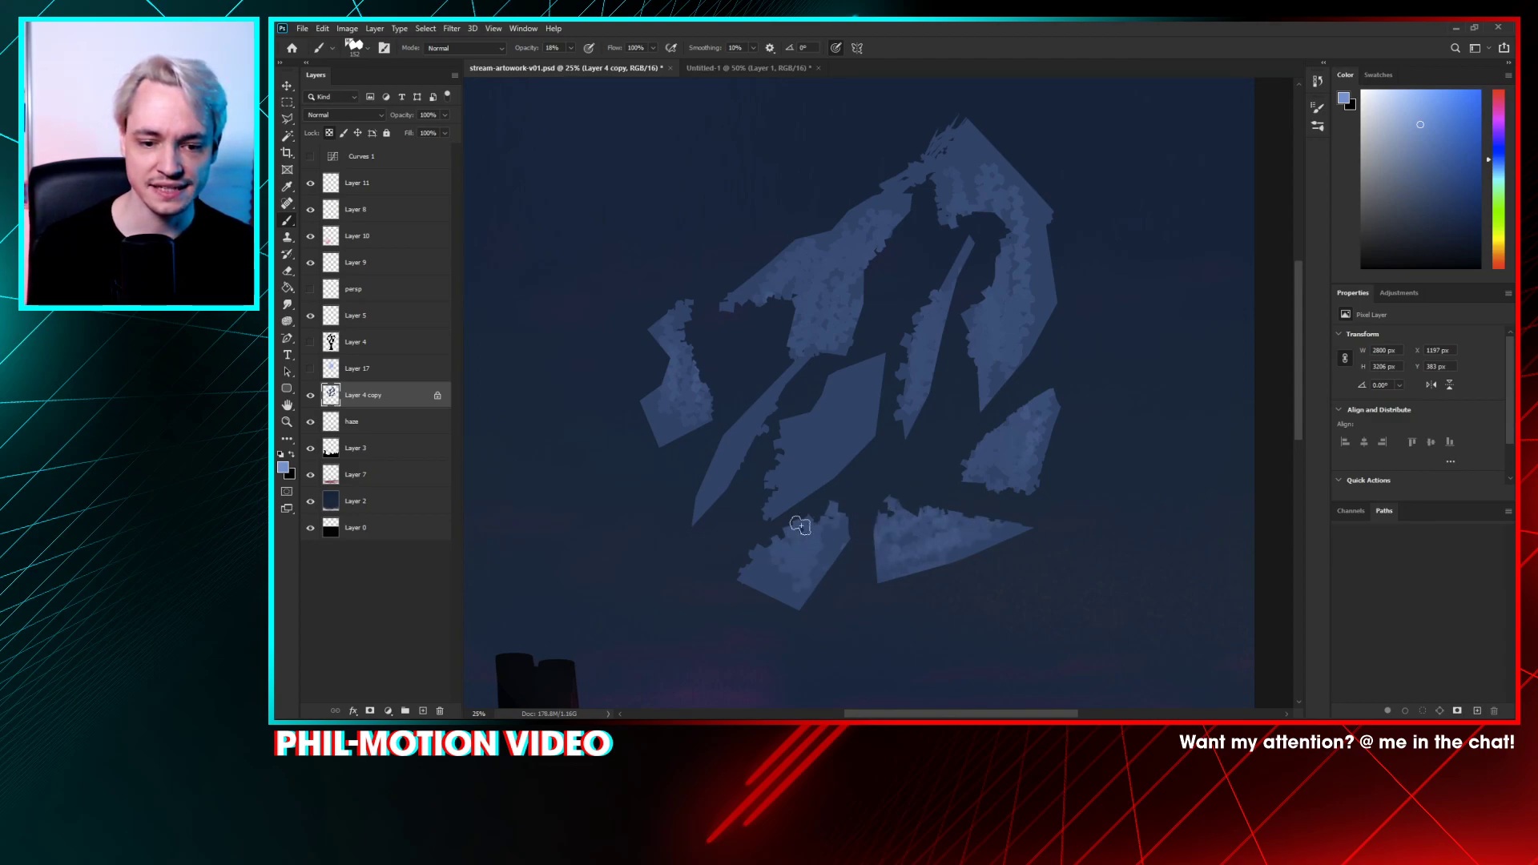
- Show the blue smoke on Layer 17 and dab dark blue and near-black over the shards' outer areas
click(310, 369)
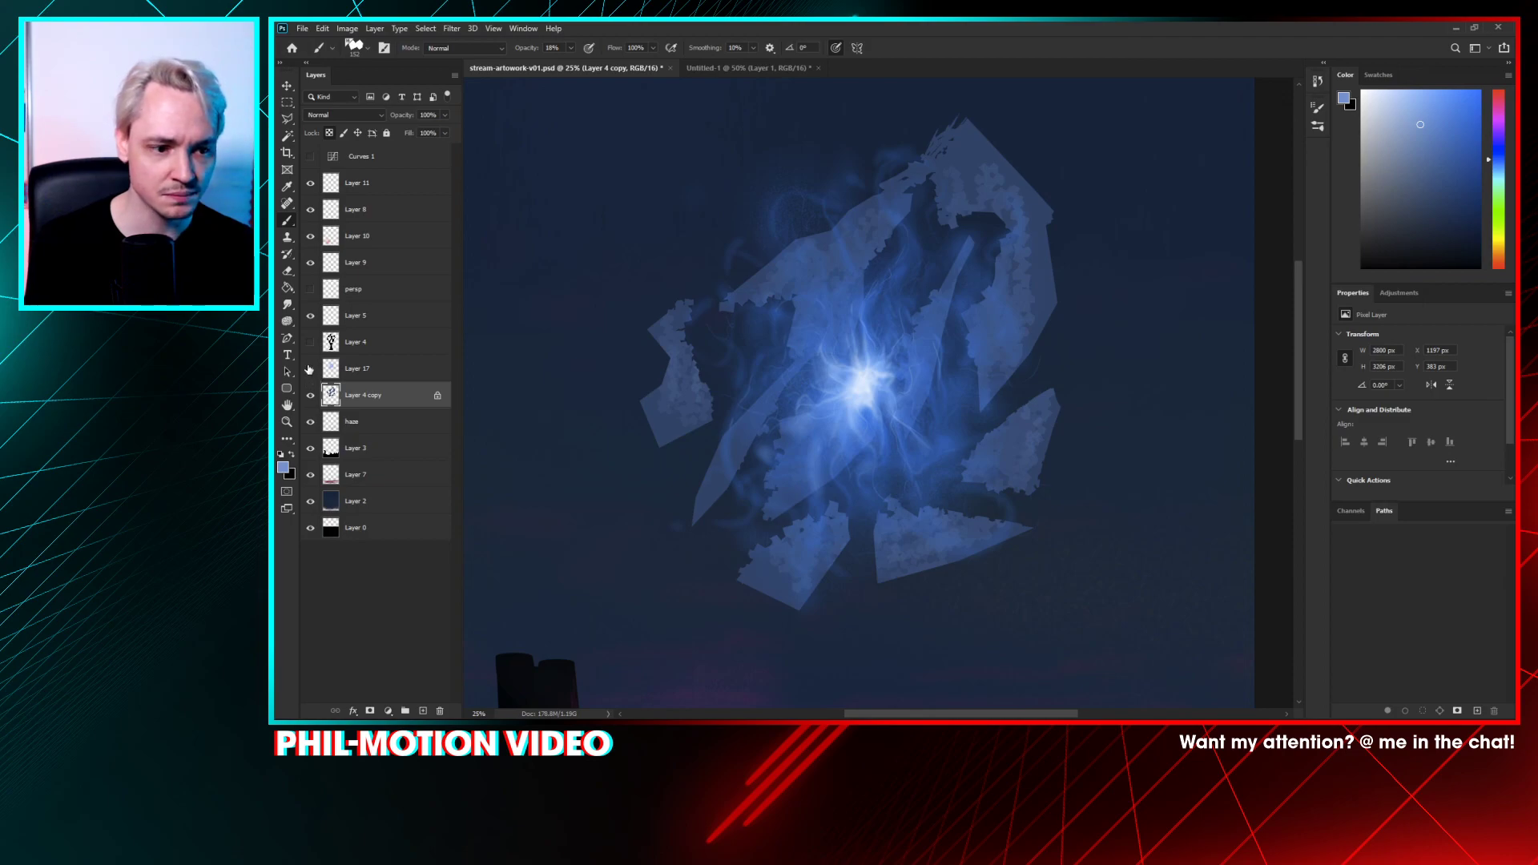
click(310, 370)
click(311, 369)
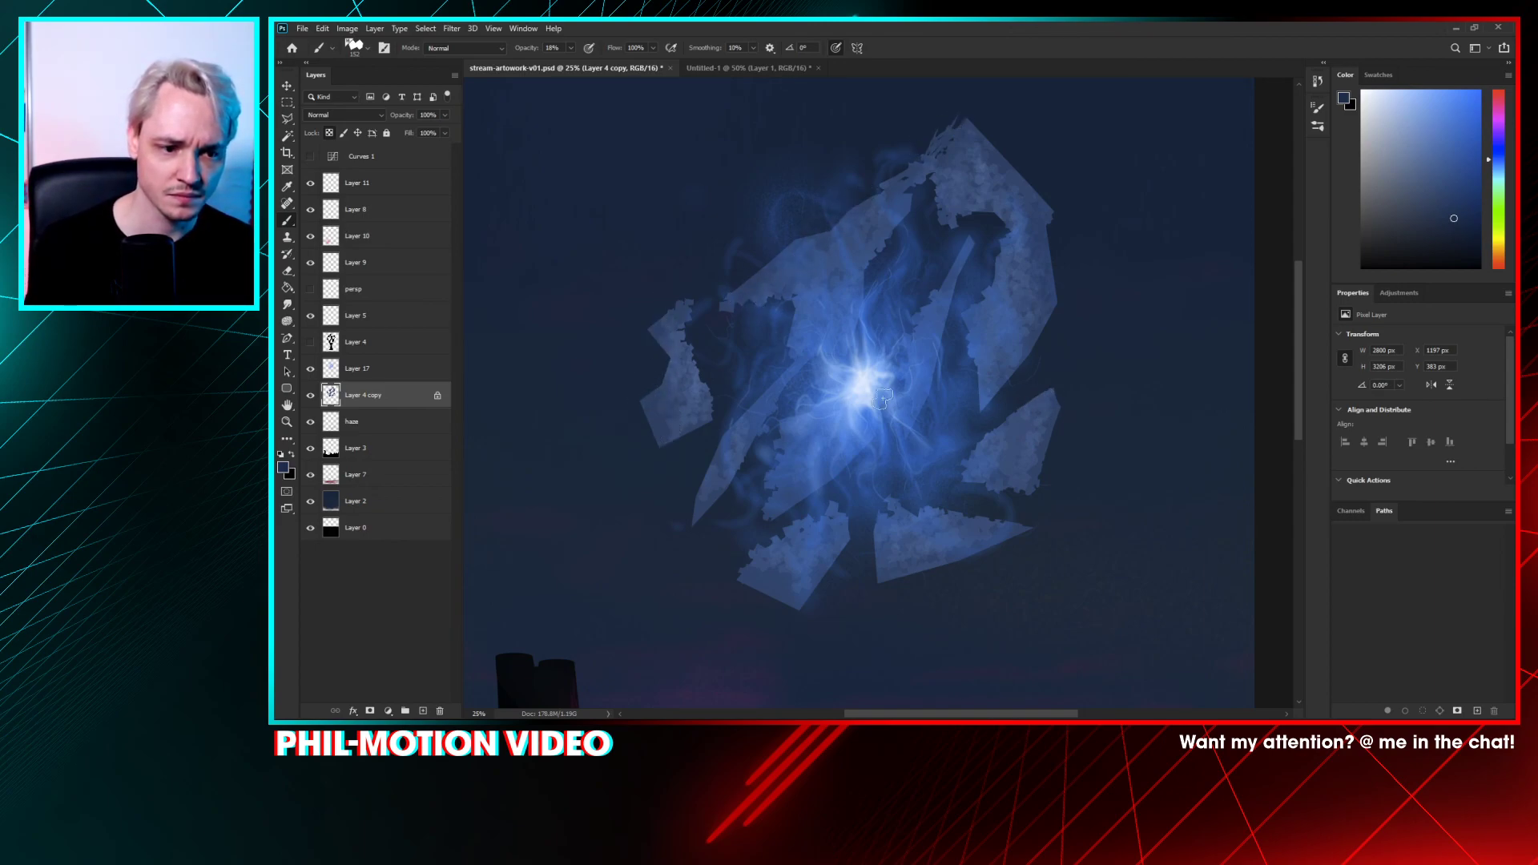
right_click(719, 399)
drag(1438, 204, 1479, 254)
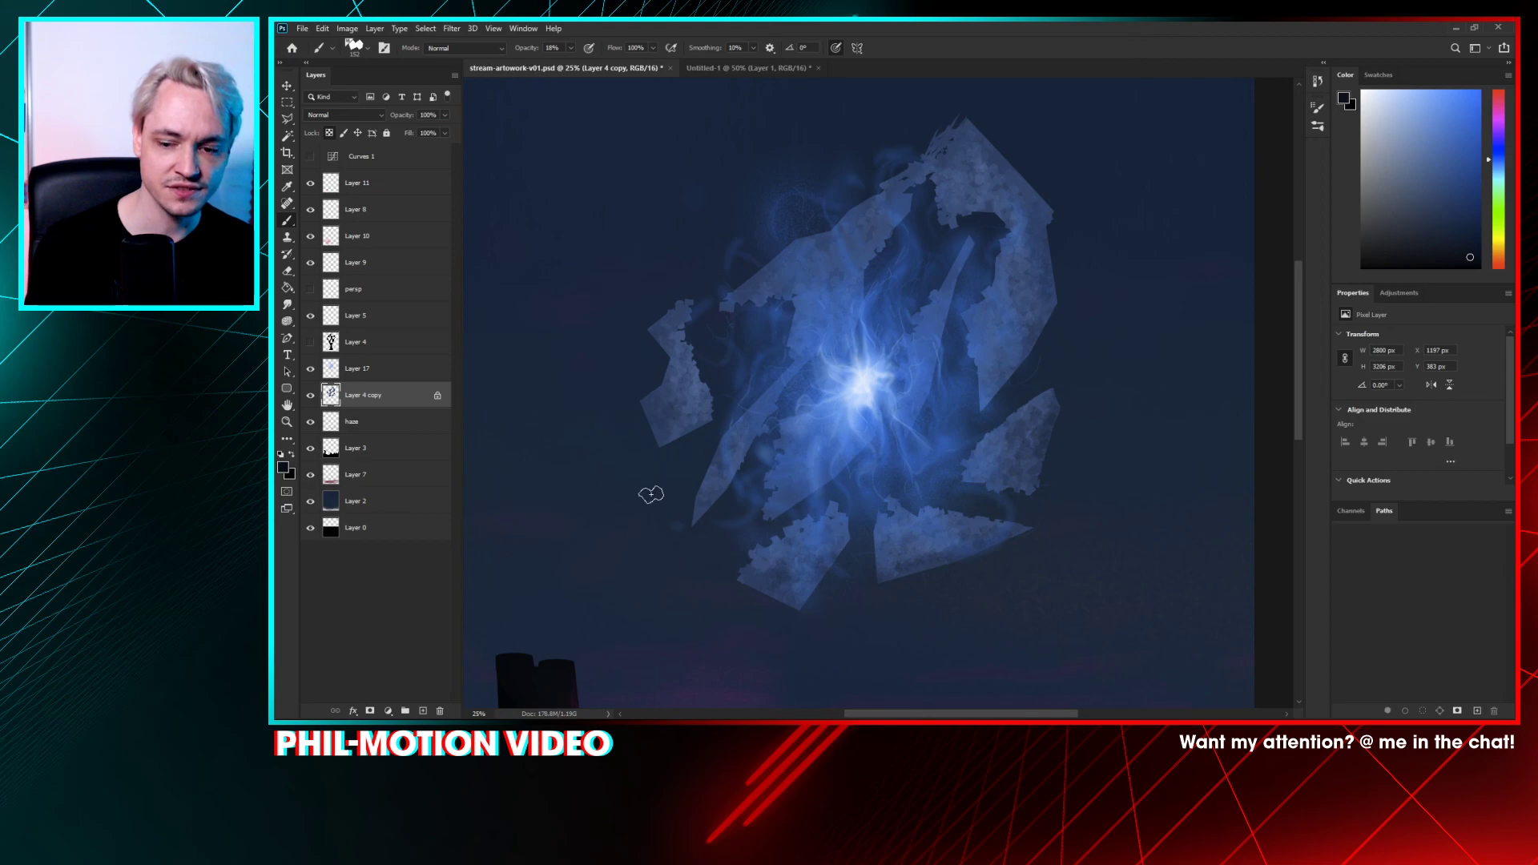
key(ctrl+plus)
key(ctrl+plus)
key(ctrl+plus)
drag(919, 218, 1139, 434)
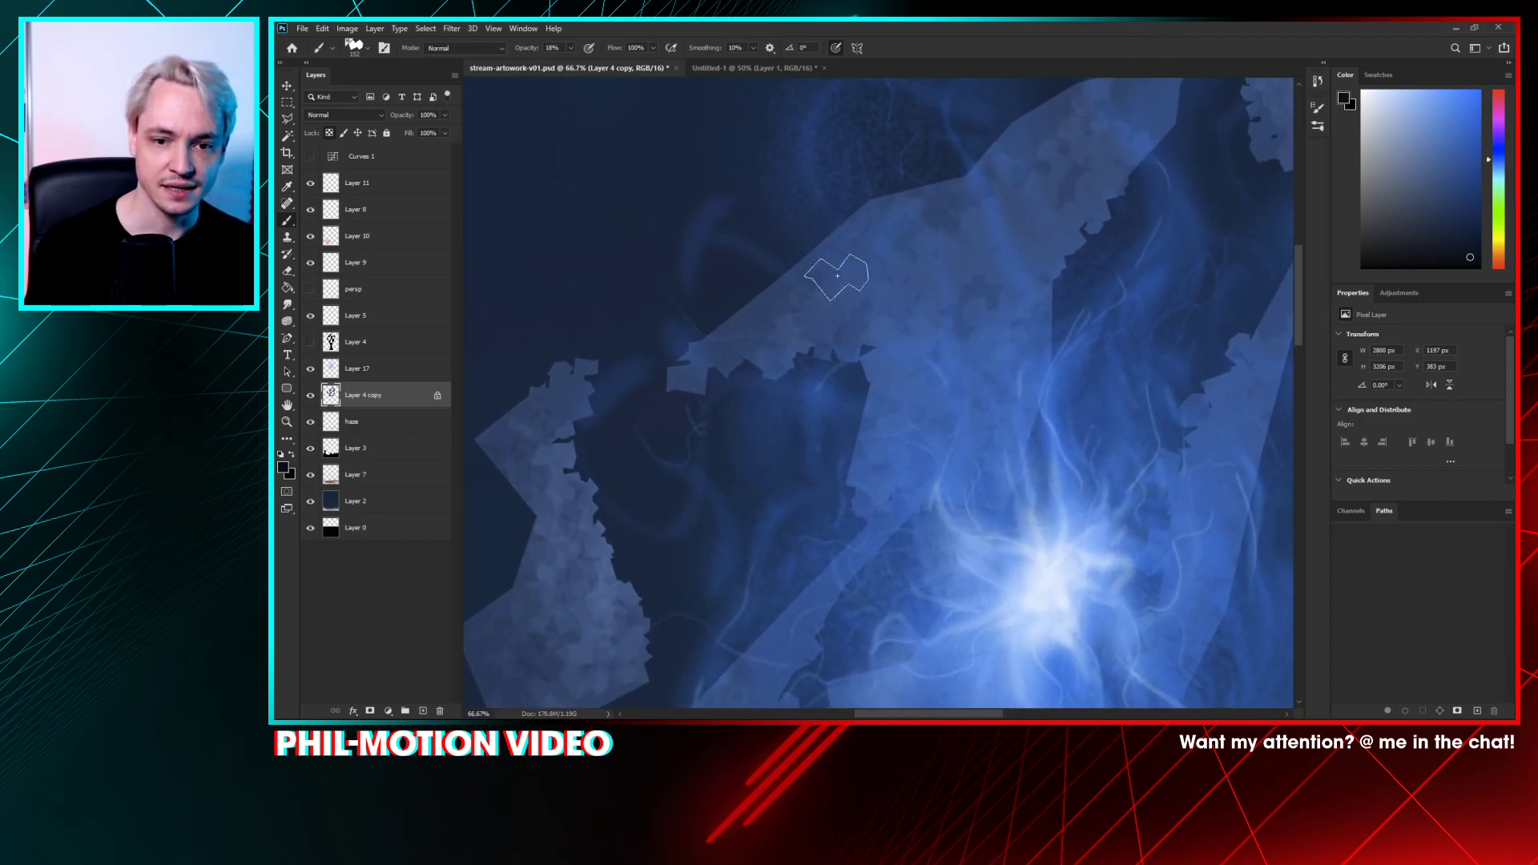
right_click(945, 254)
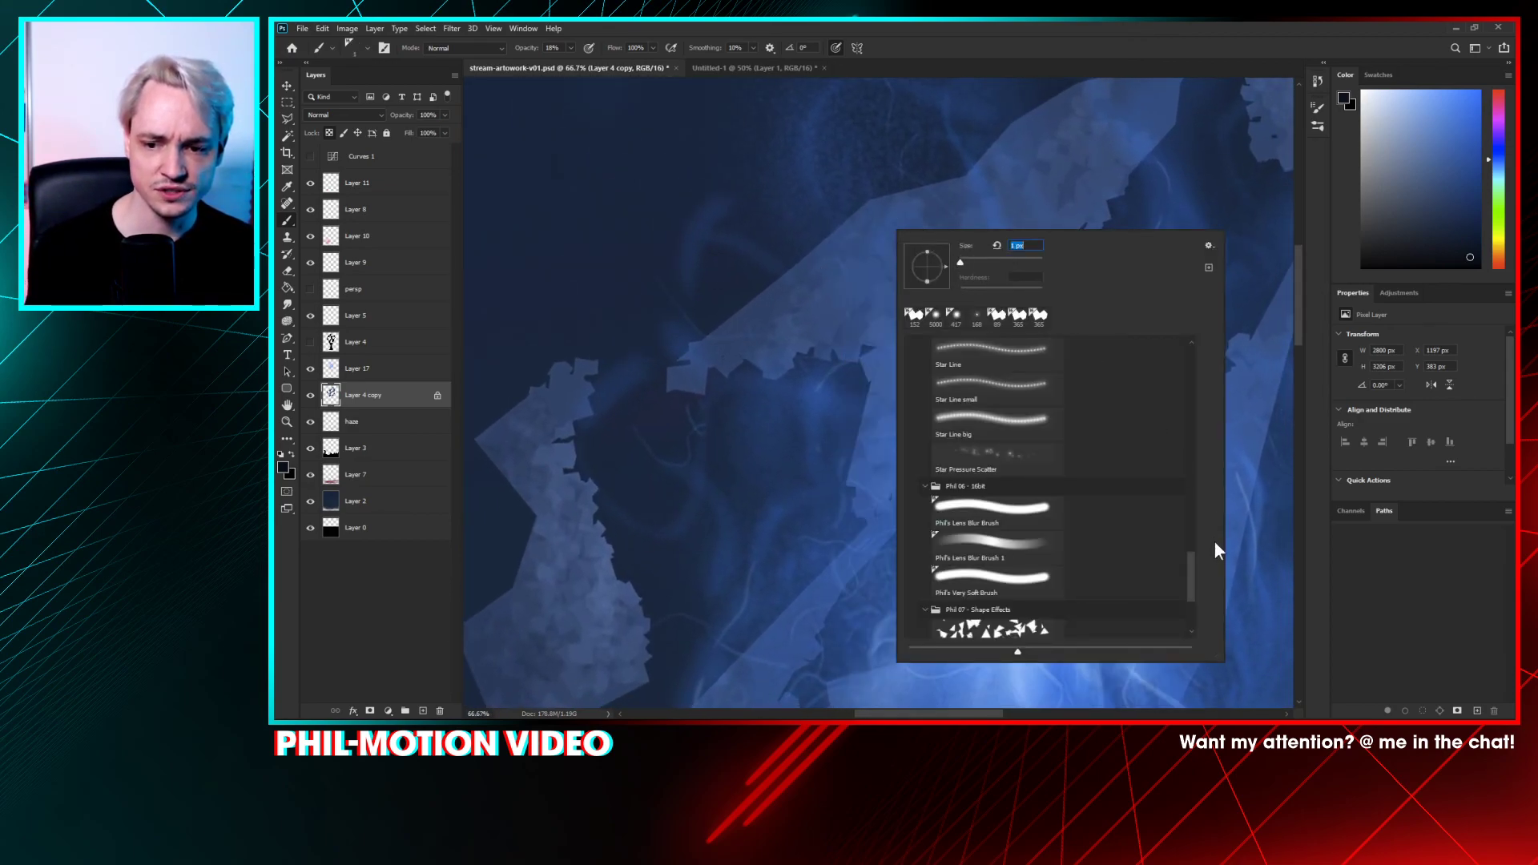
scroll(1188, 553, up, 10)
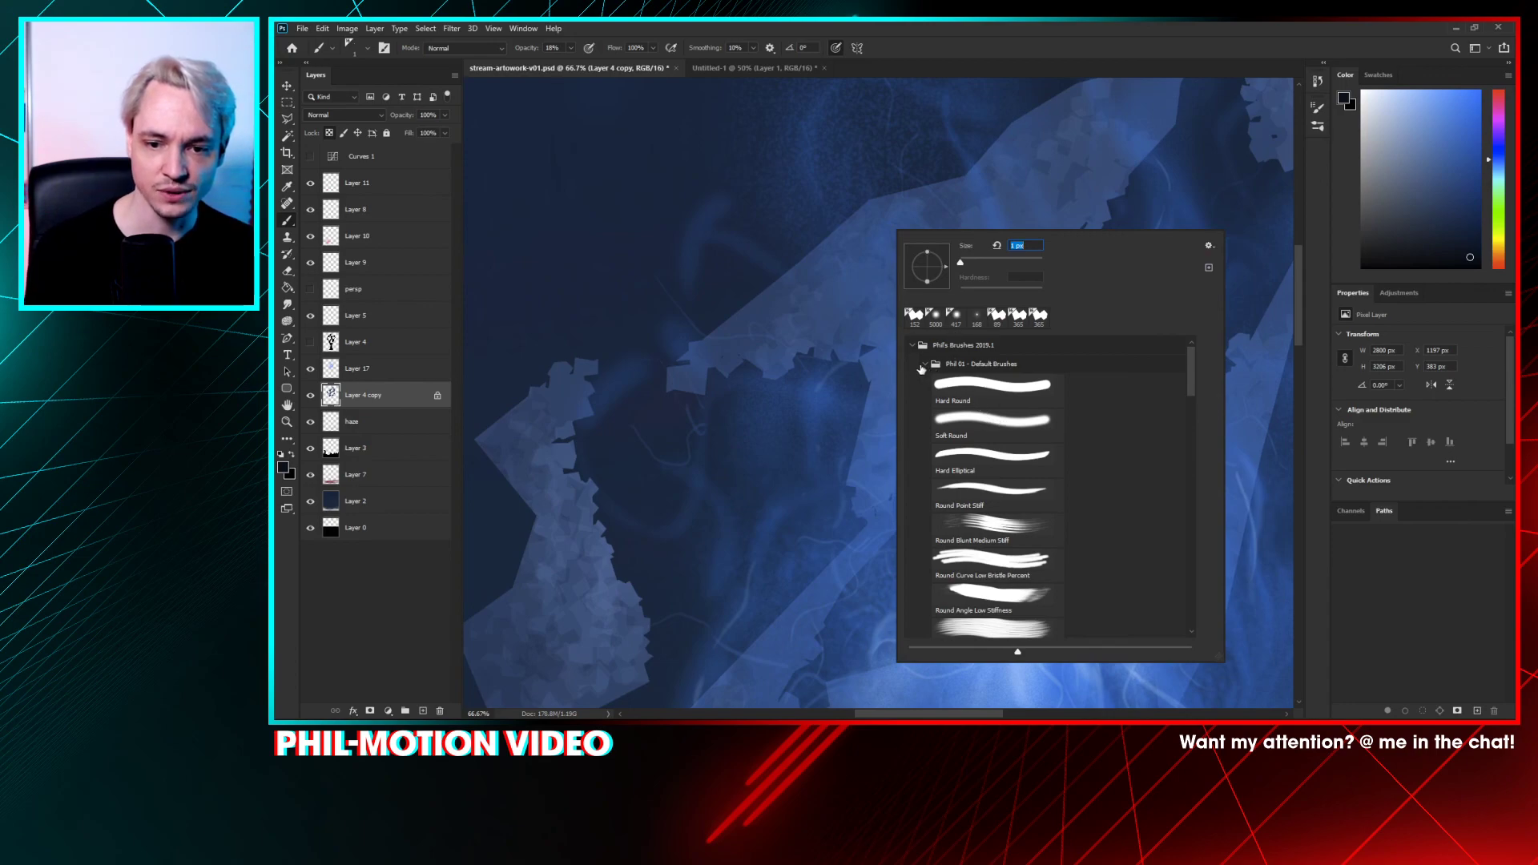
click(923, 367)
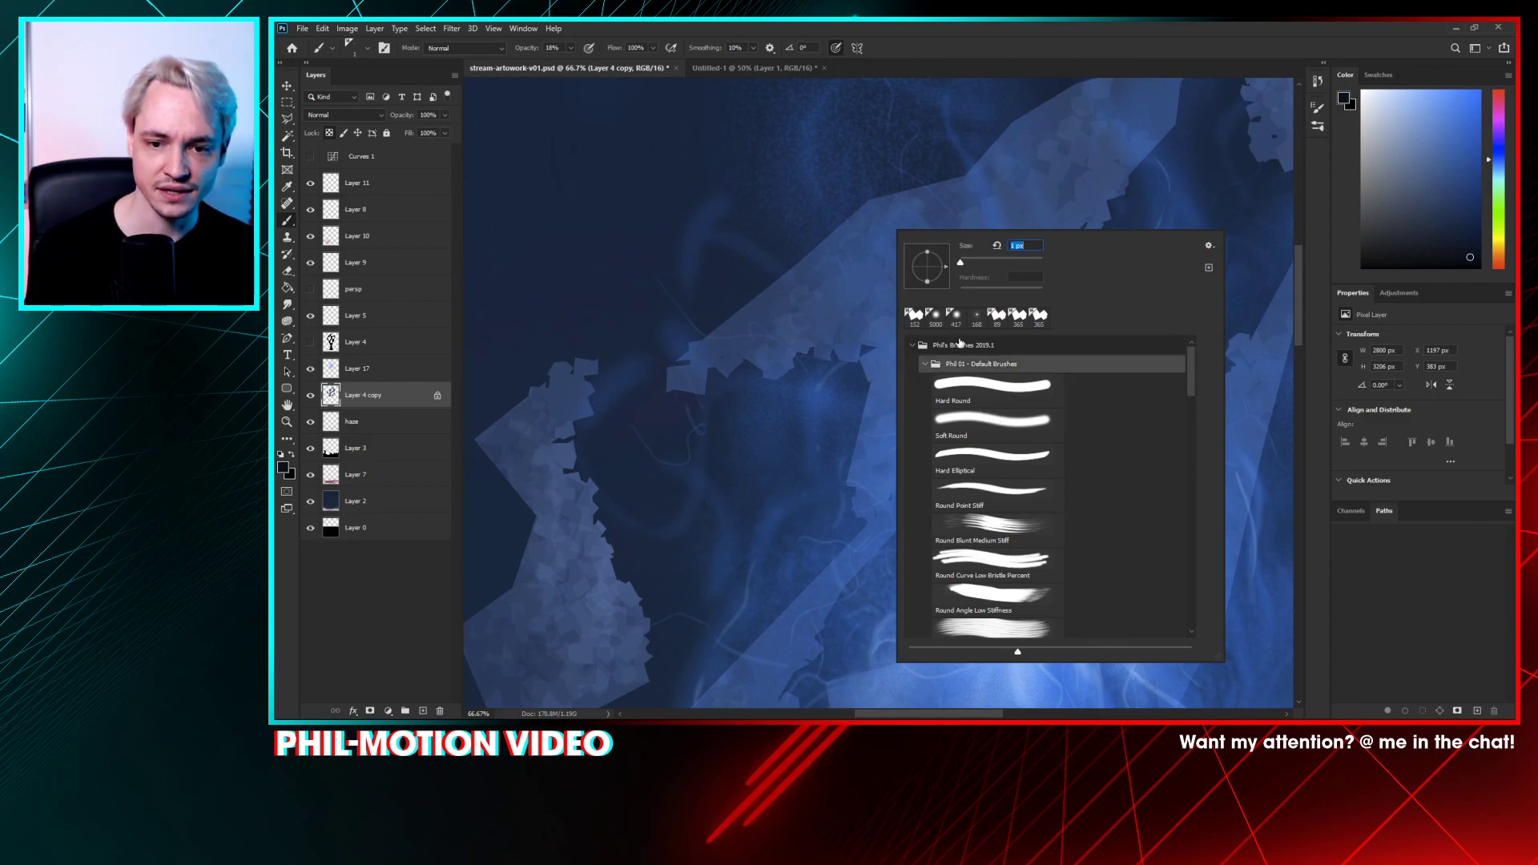
- Select the recent 152 px angular brush and save it as a new brush preset named Angular 2
click(914, 316)
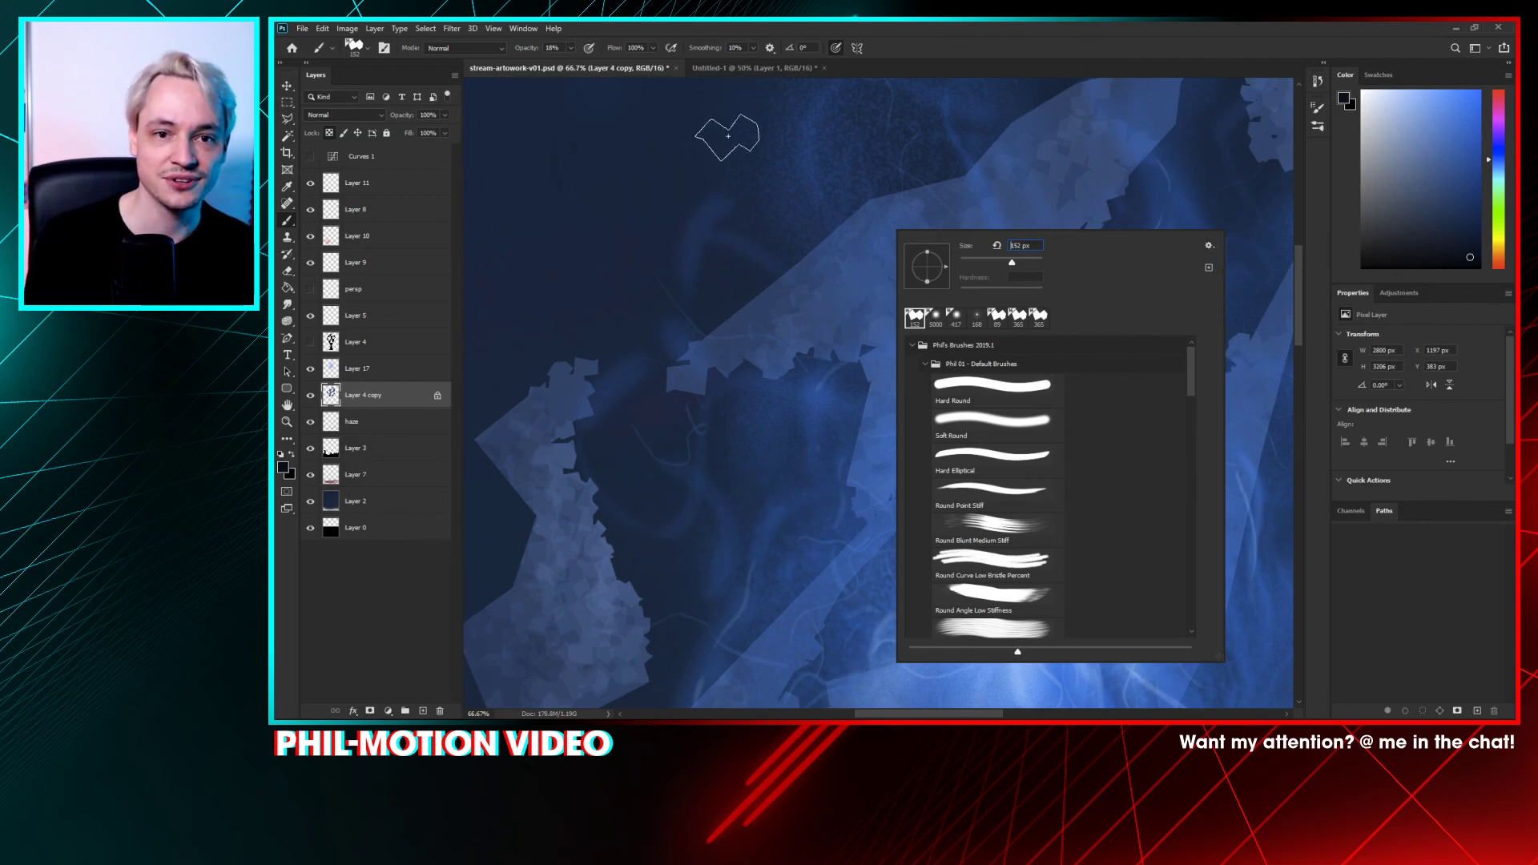
click(737, 141)
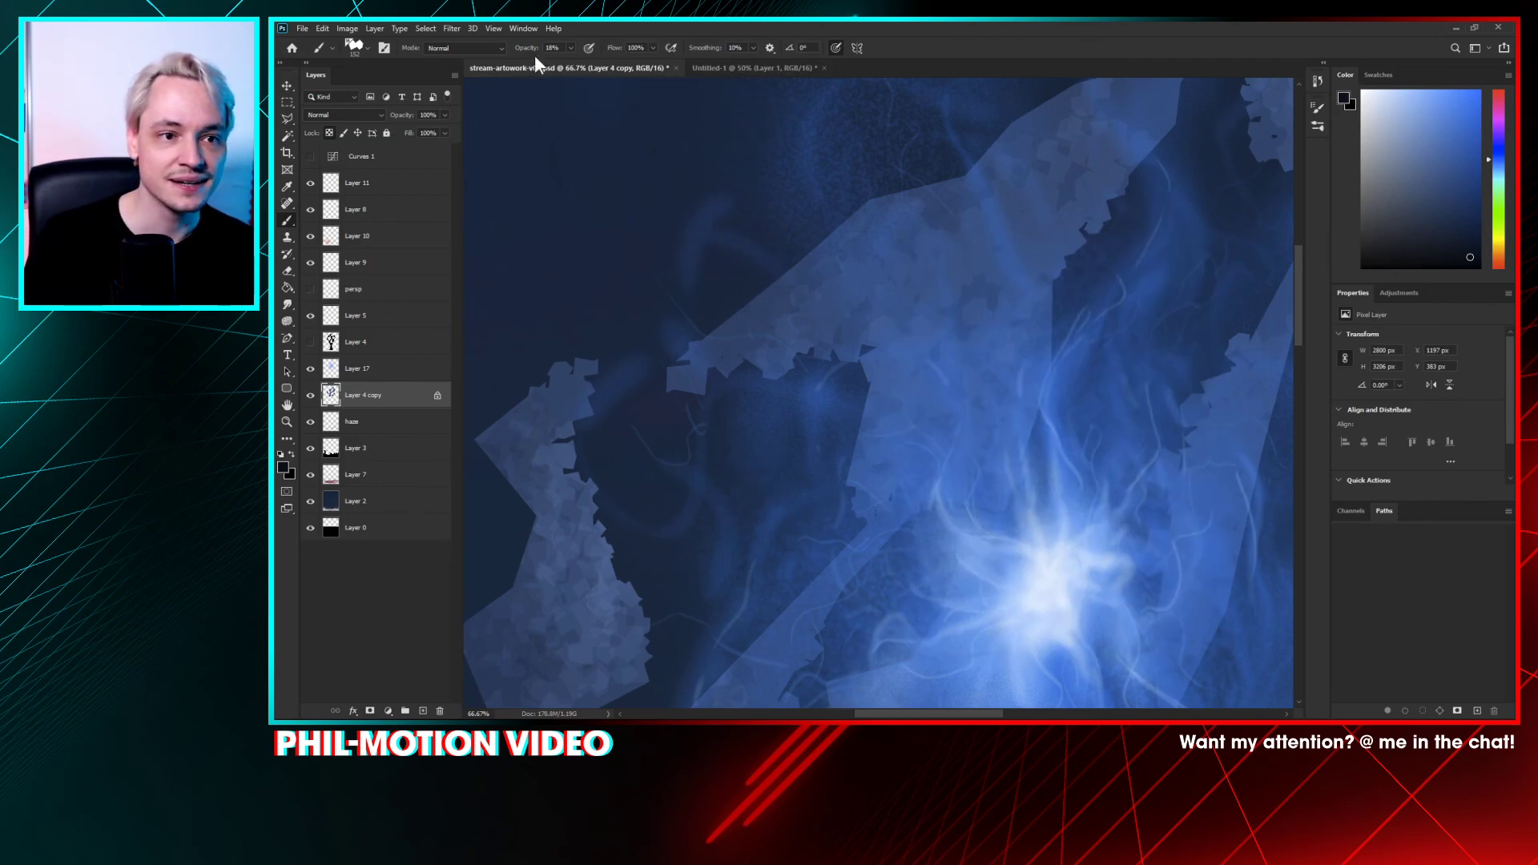
click(523, 29)
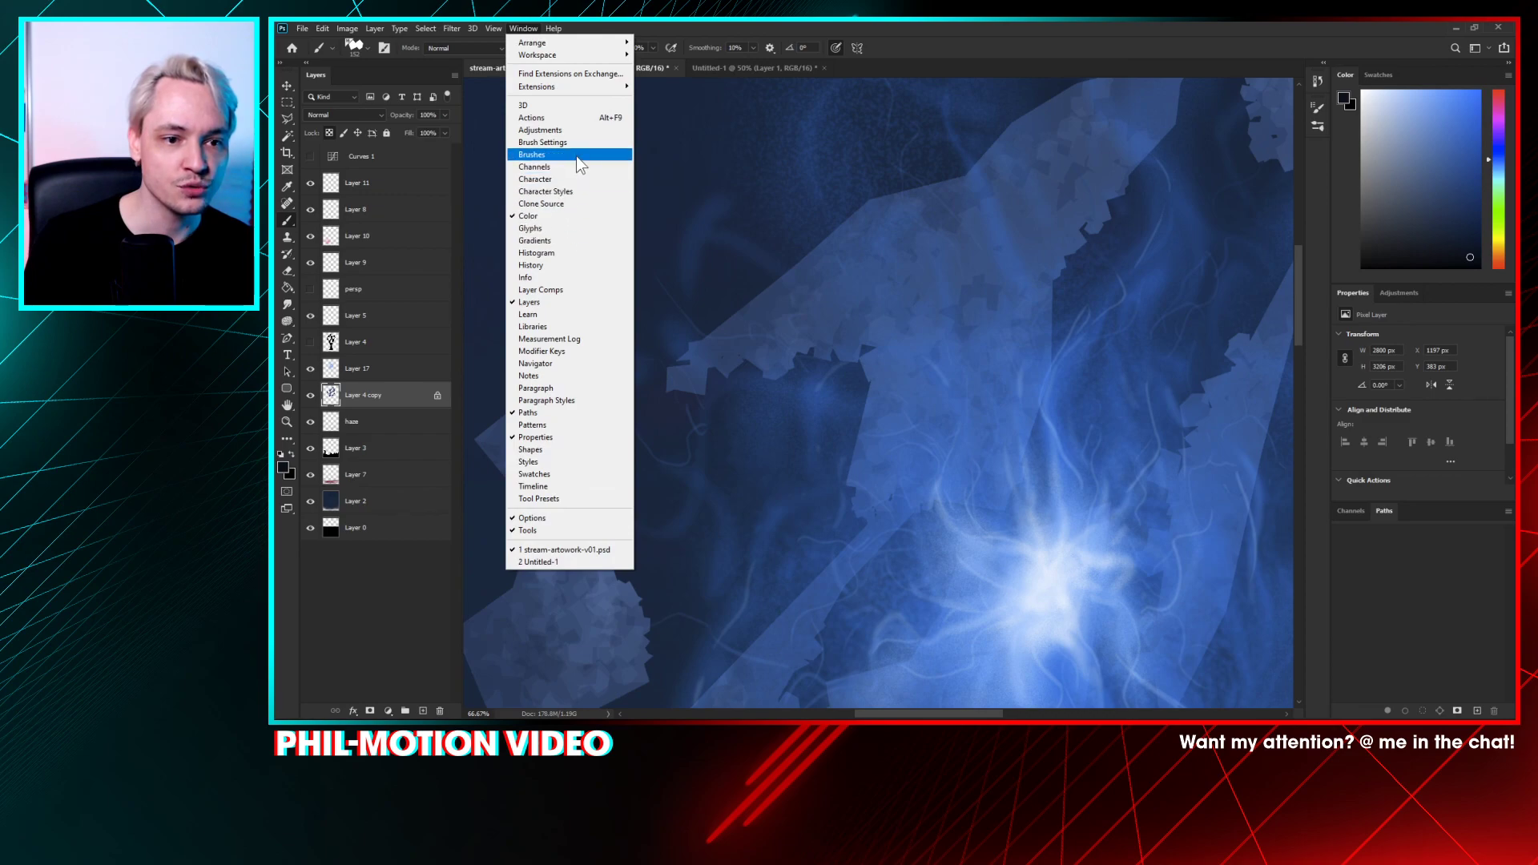
click(575, 155)
click(1264, 261)
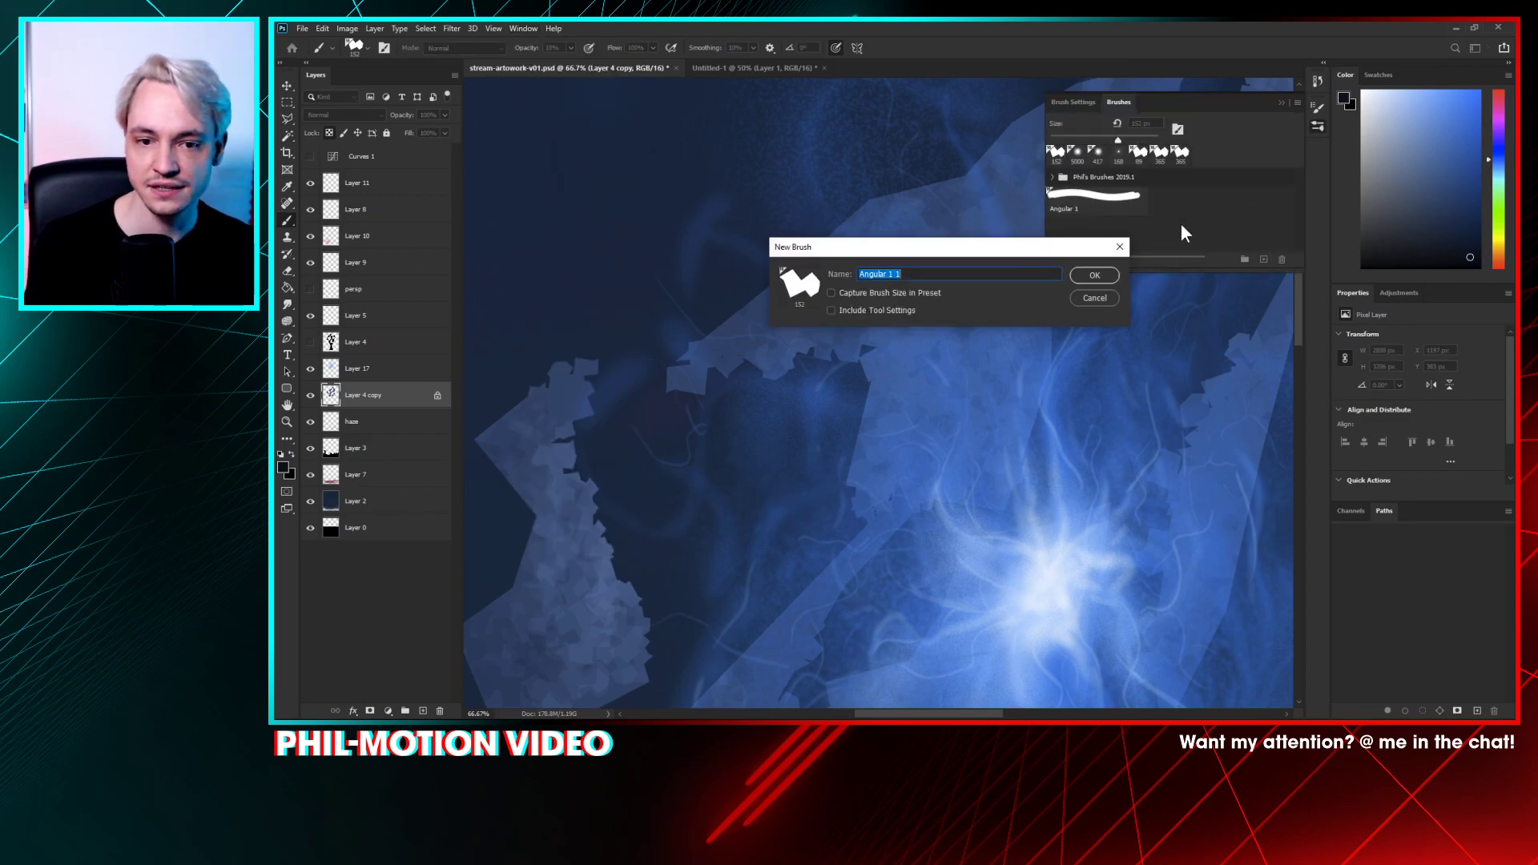
key(End)
text(2)
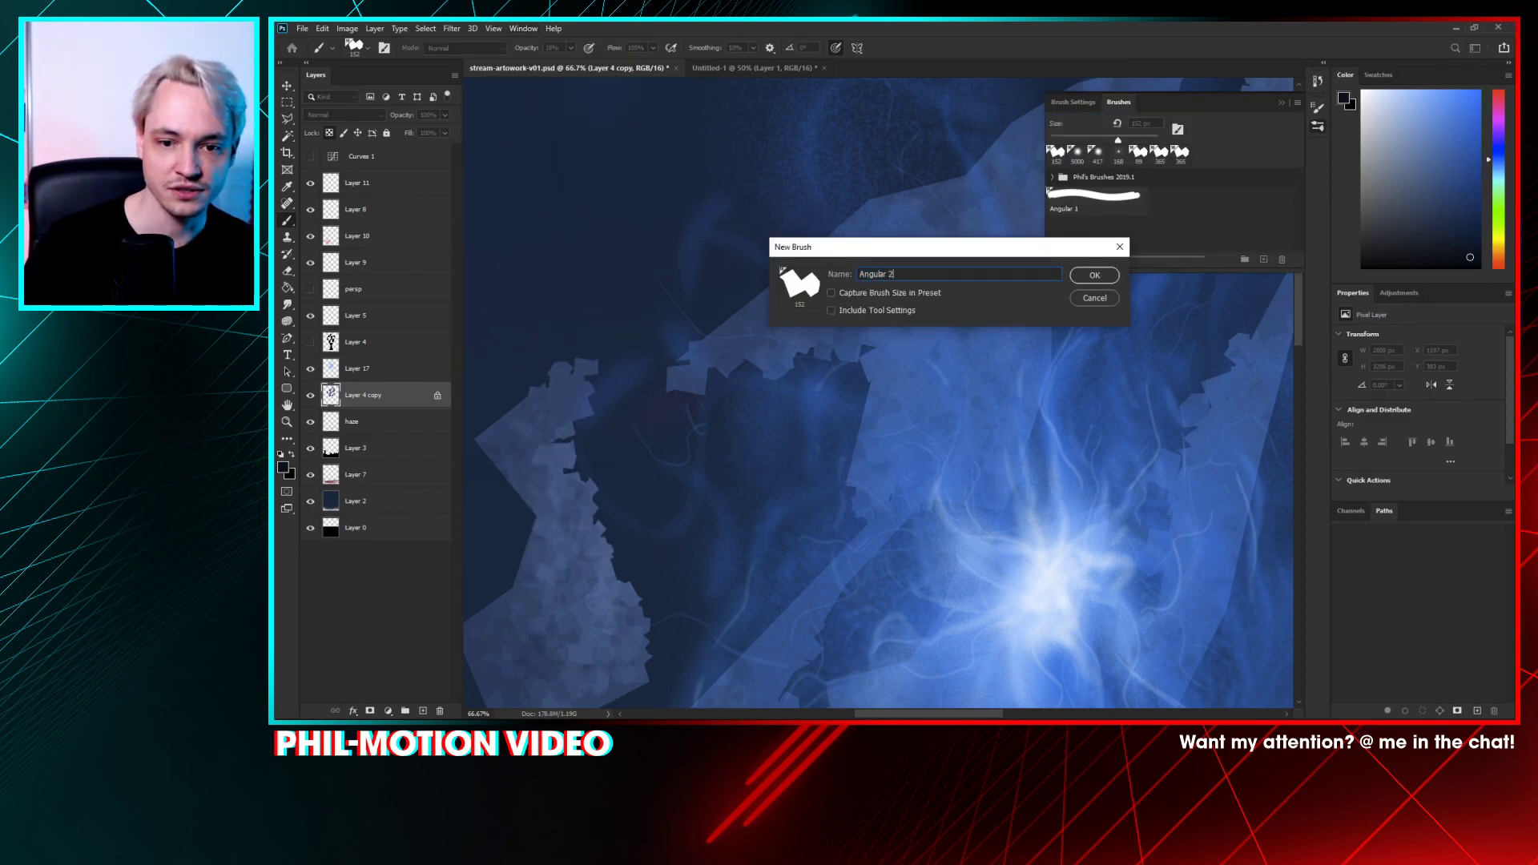
key(Return)
click(1281, 102)
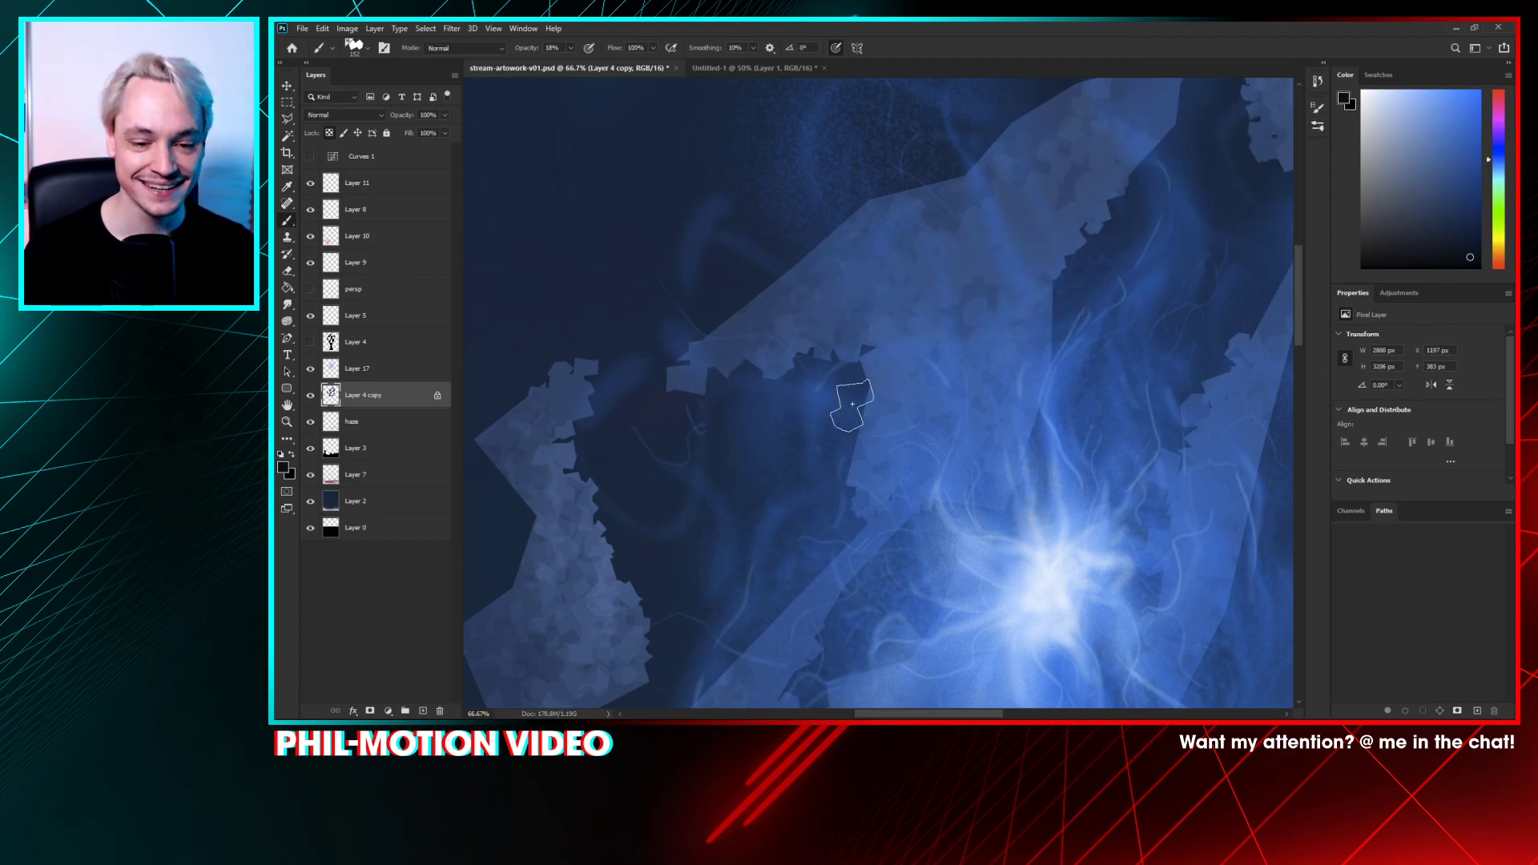
- Switch to the Hard Round brush from the default brushes and set its size to 9 px
right_click(859, 403)
double_click(955, 379)
right_click(1149, 433)
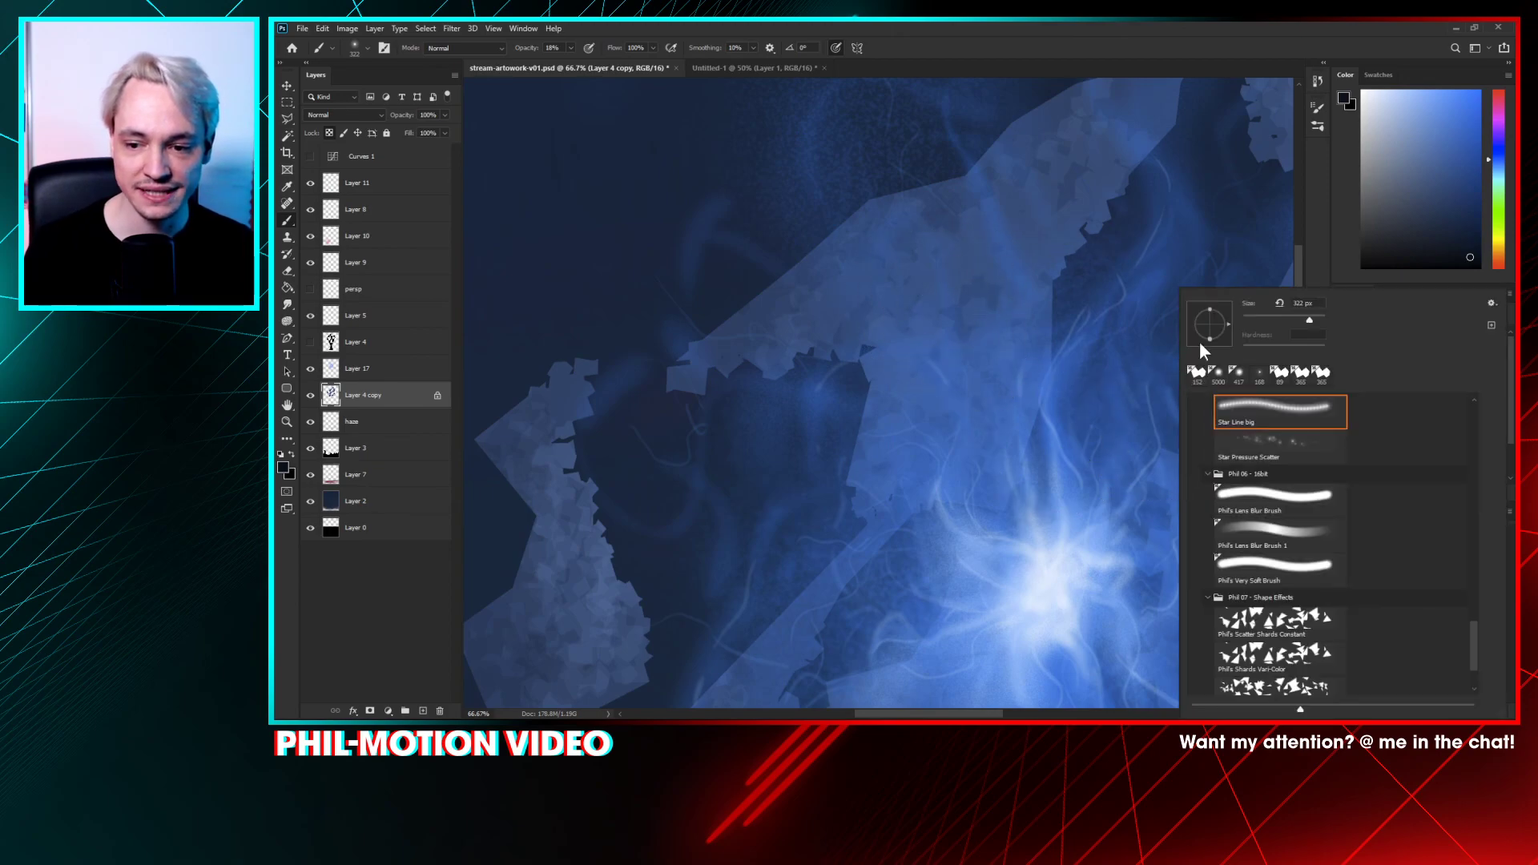
right_click(834, 248)
drag(1155, 633, 1172, 401)
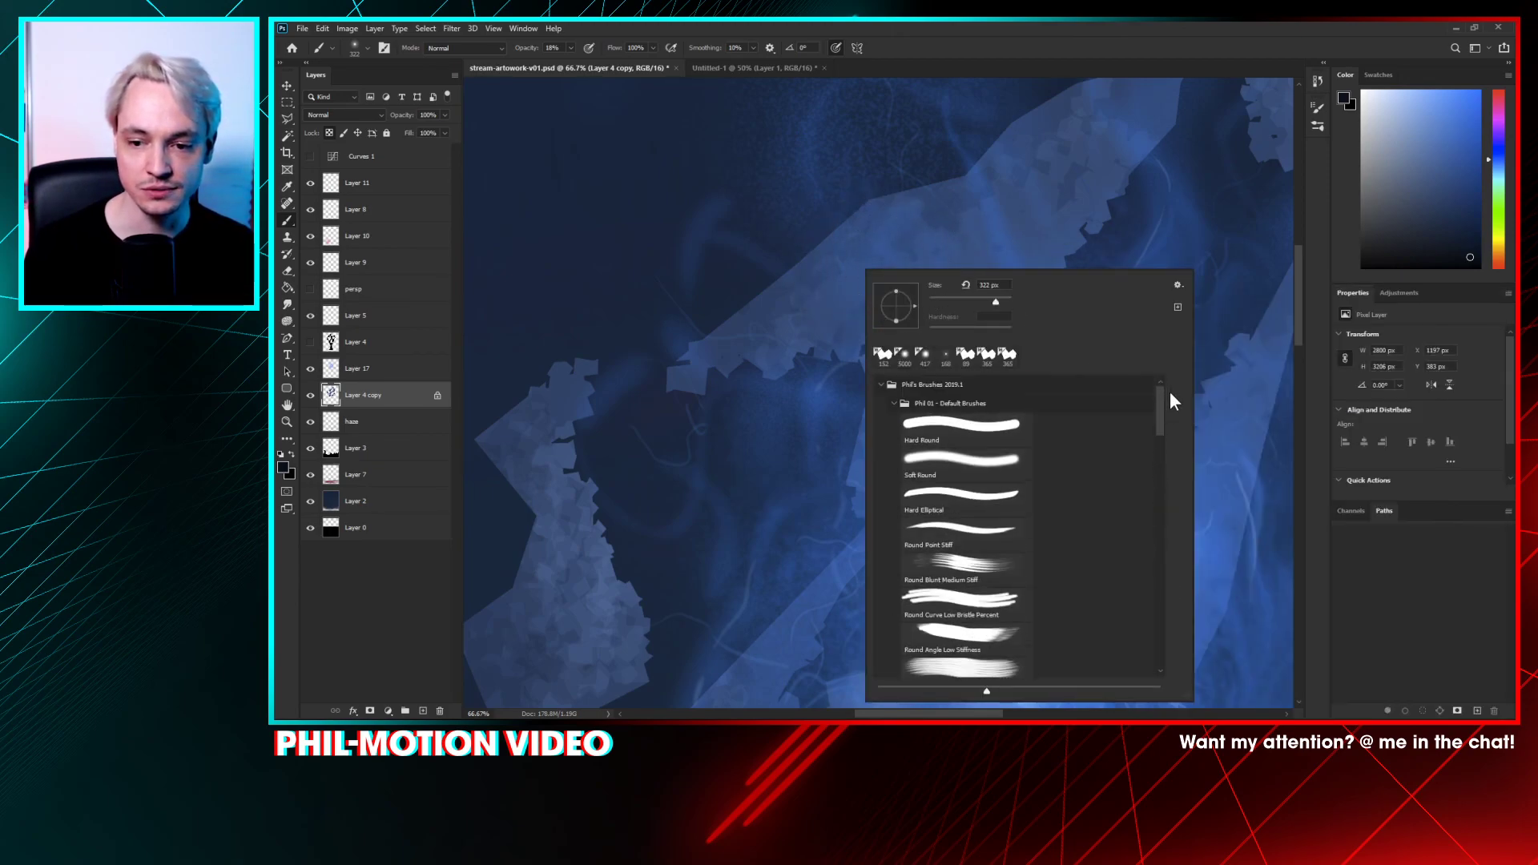
click(924, 416)
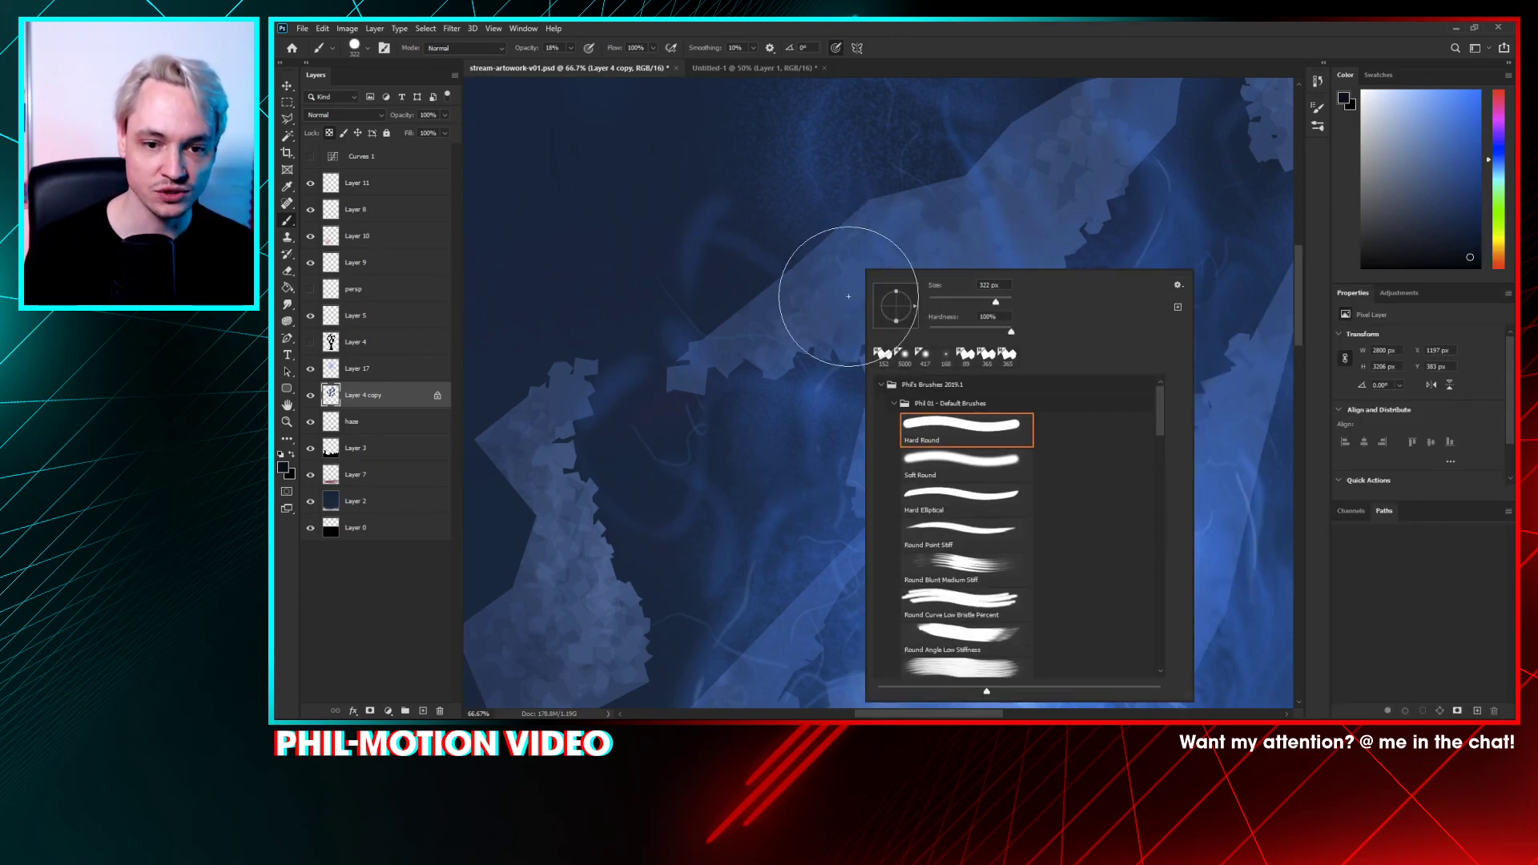
drag(938, 298, 930, 303)
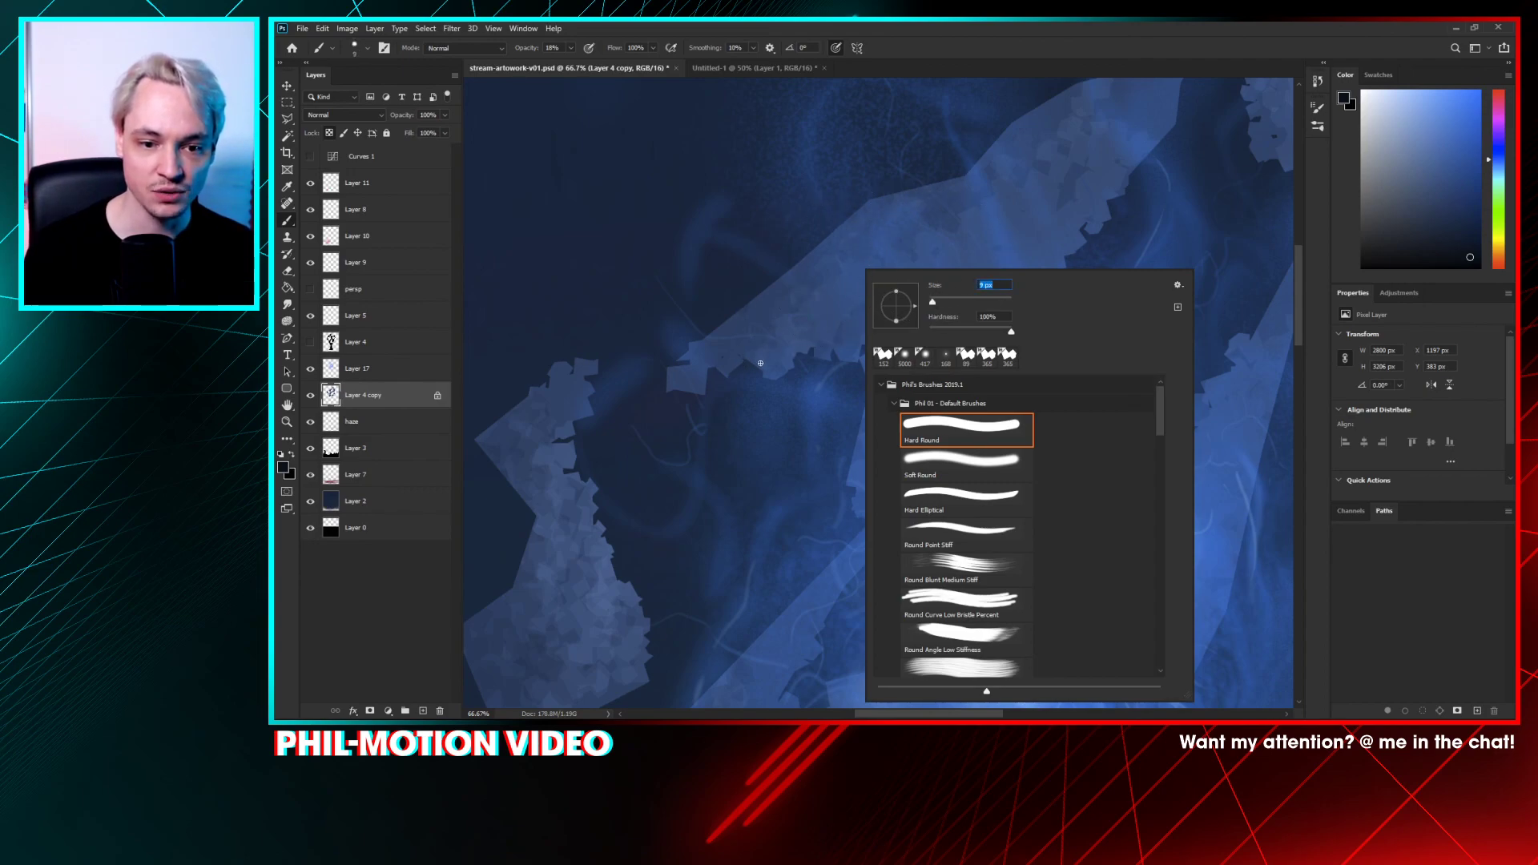
click(760, 363)
- Set the brush to 5 px at 100% opacity and draw thin jagged leaf-edge lines across the upper-left shard in dark and lighter blues
key(ctrl+plus)
drag(999, 241, 875, 258)
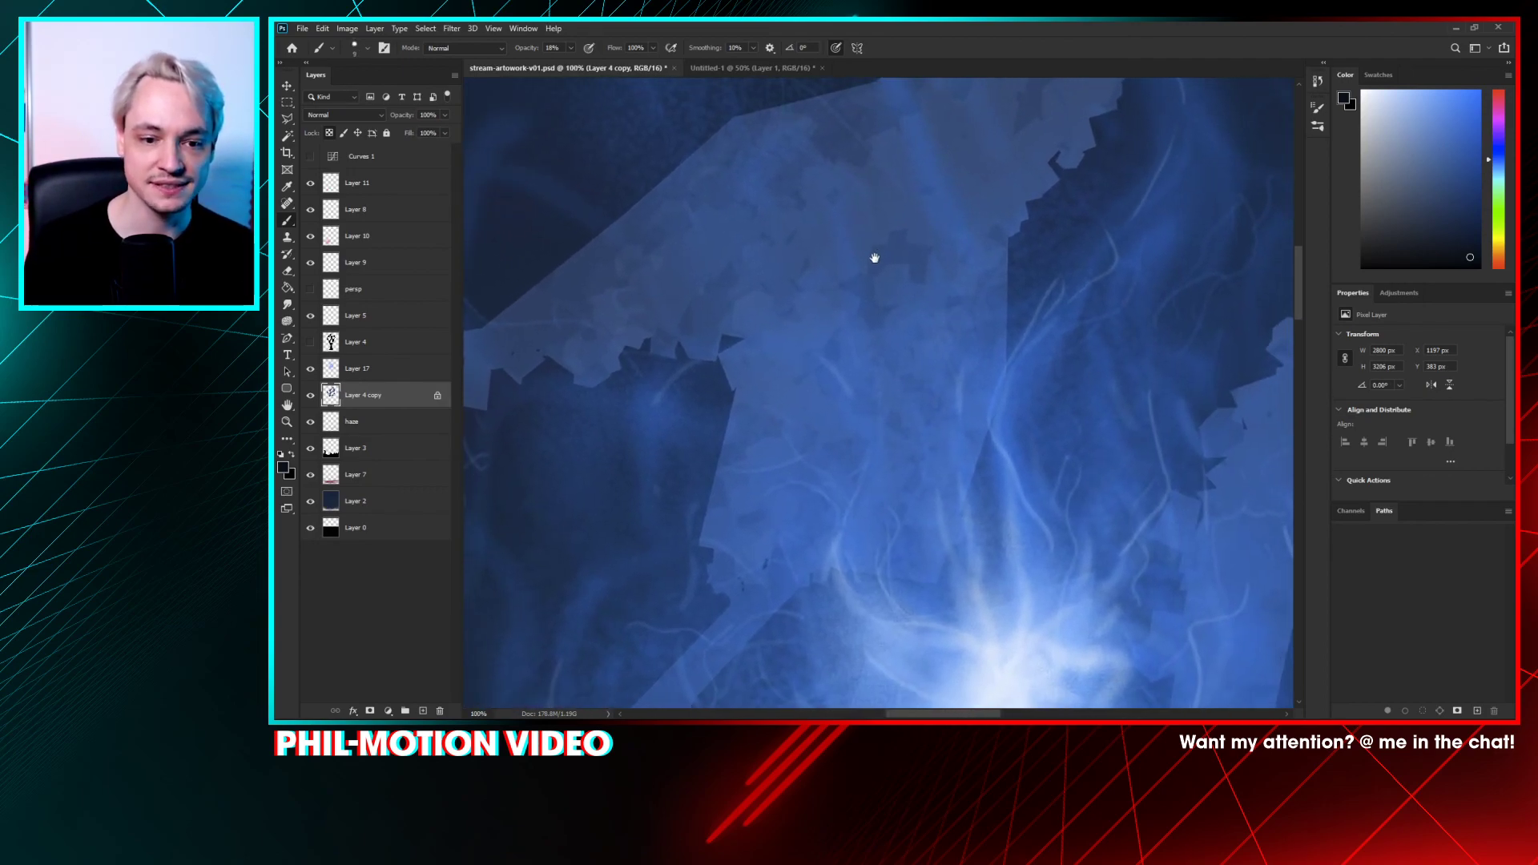
alt+click(748, 371)
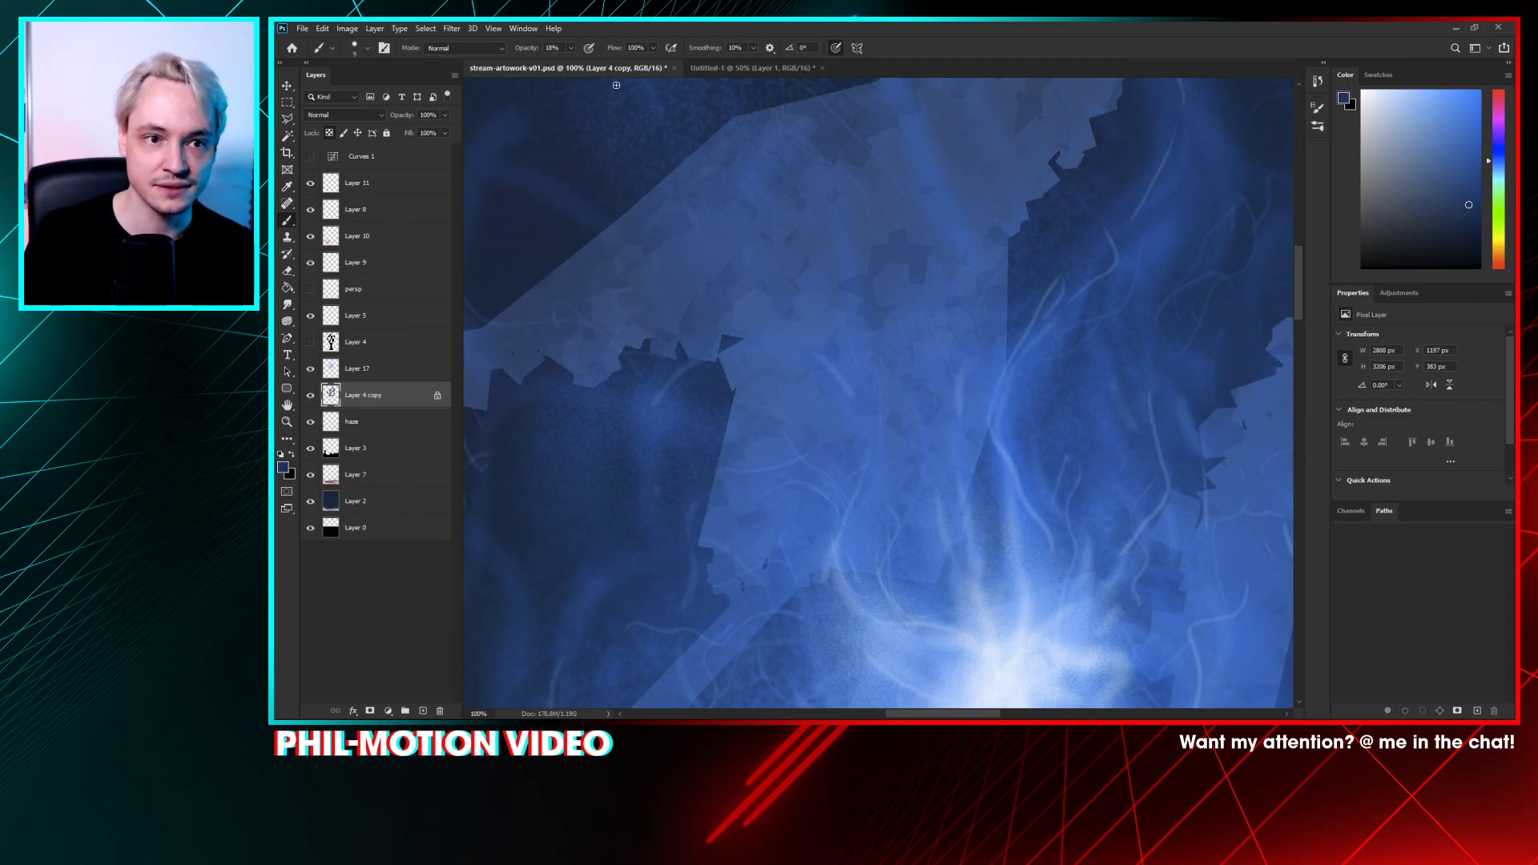
right_click(877, 321)
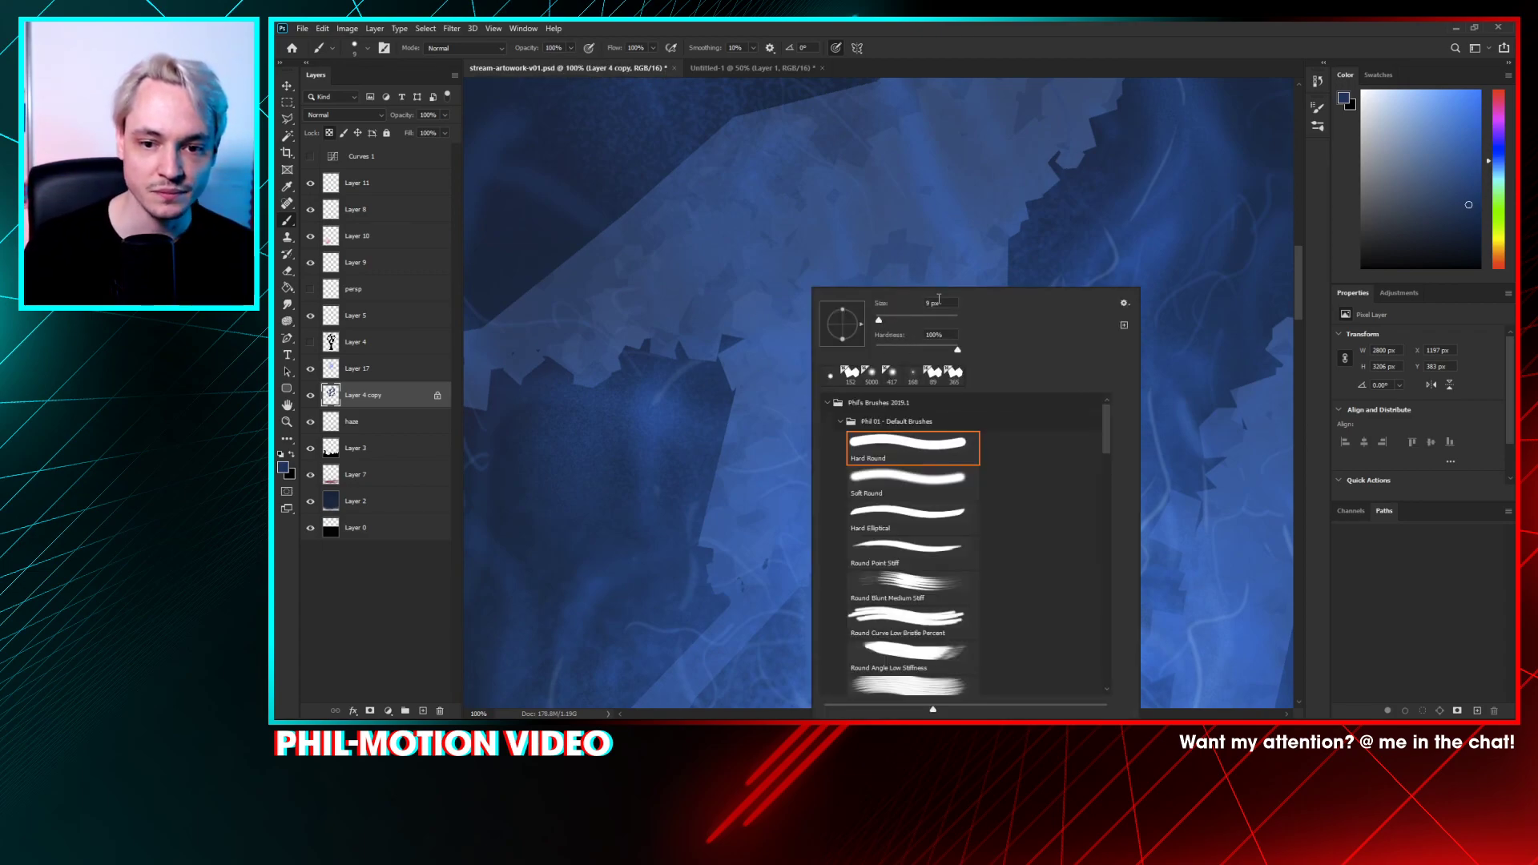
text(5)
key(Return)
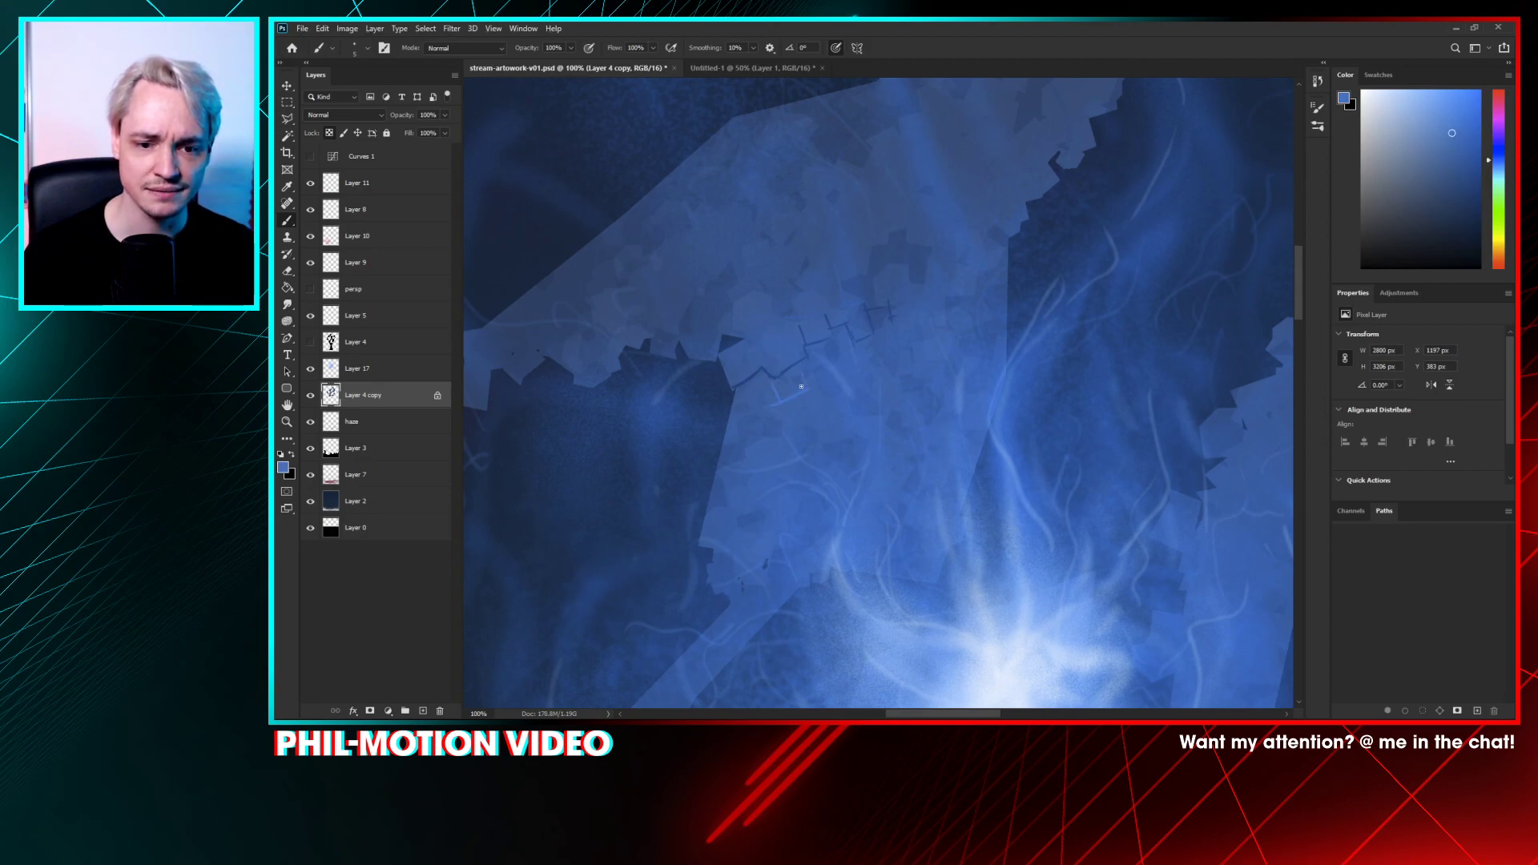
alt+click(798, 352)
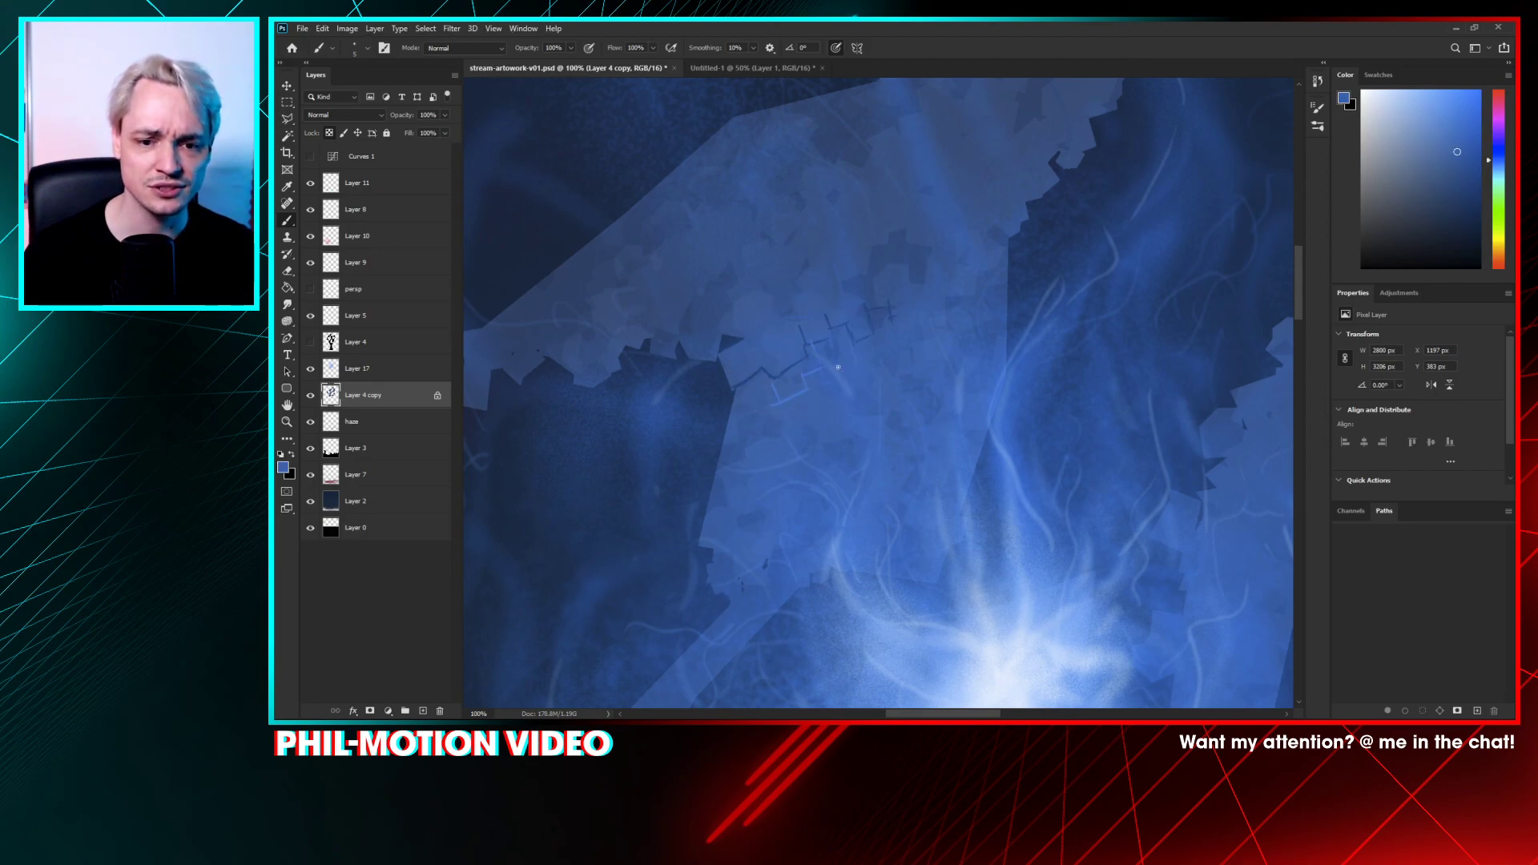
alt+click(813, 341)
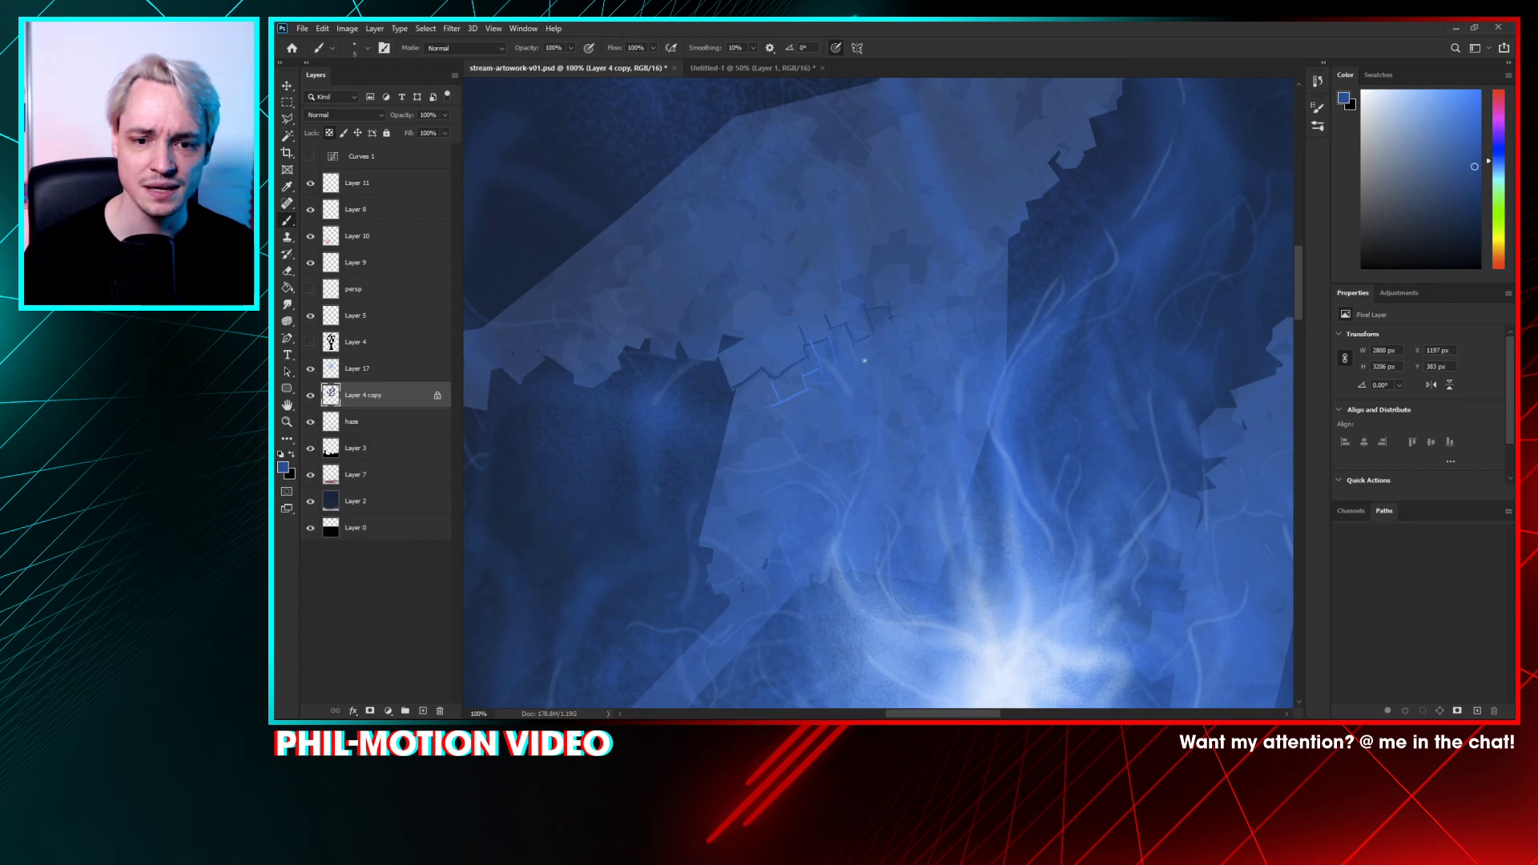
- Show the black tree silhouette on Layer 4 over the glowing shards to check the whole composition
scroll(873, 421, down, 5)
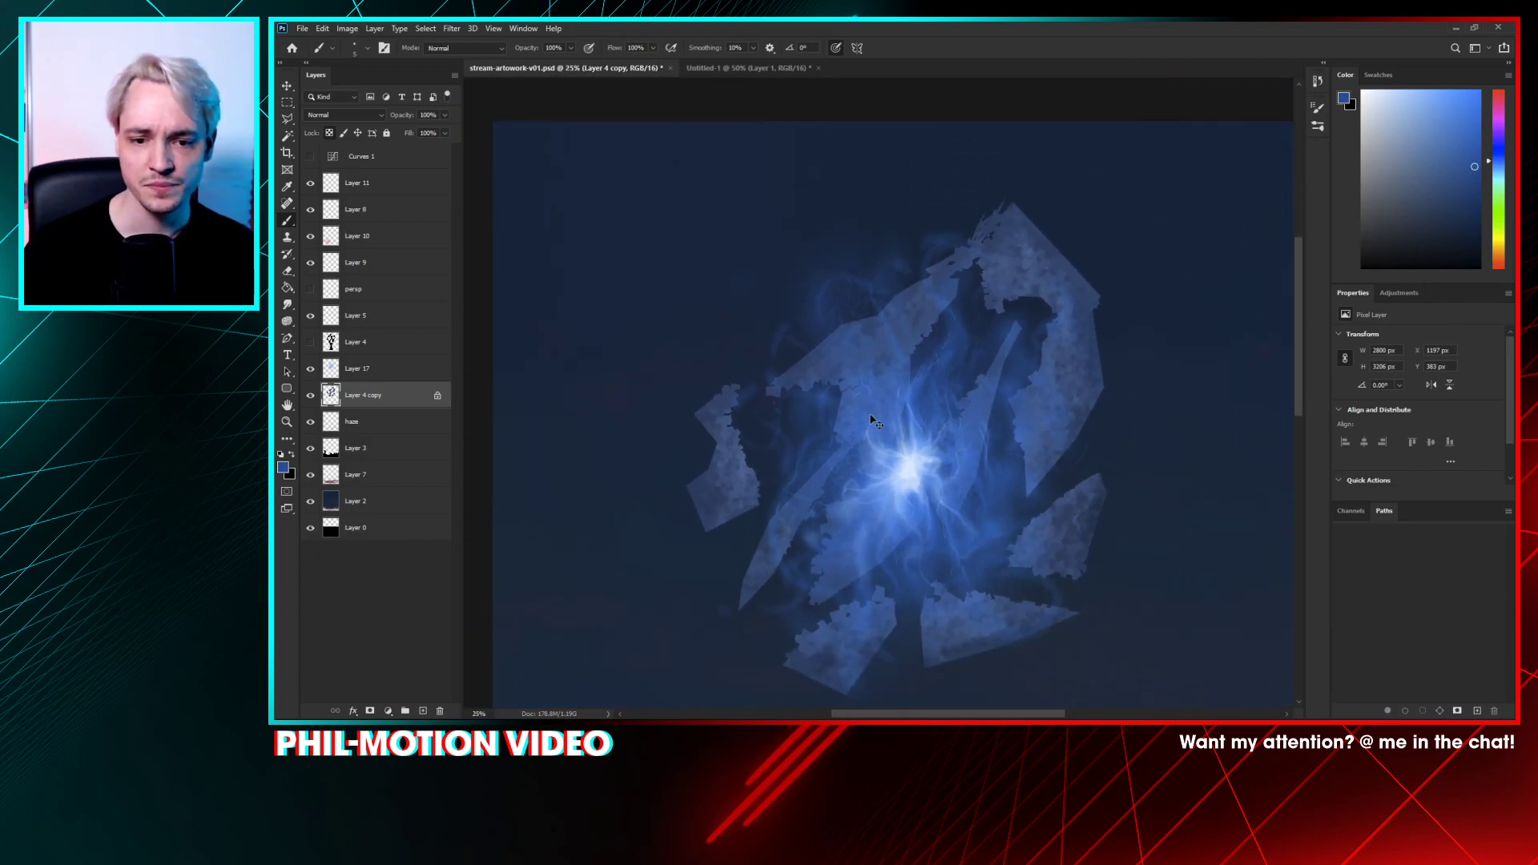
drag(871, 414, 891, 262)
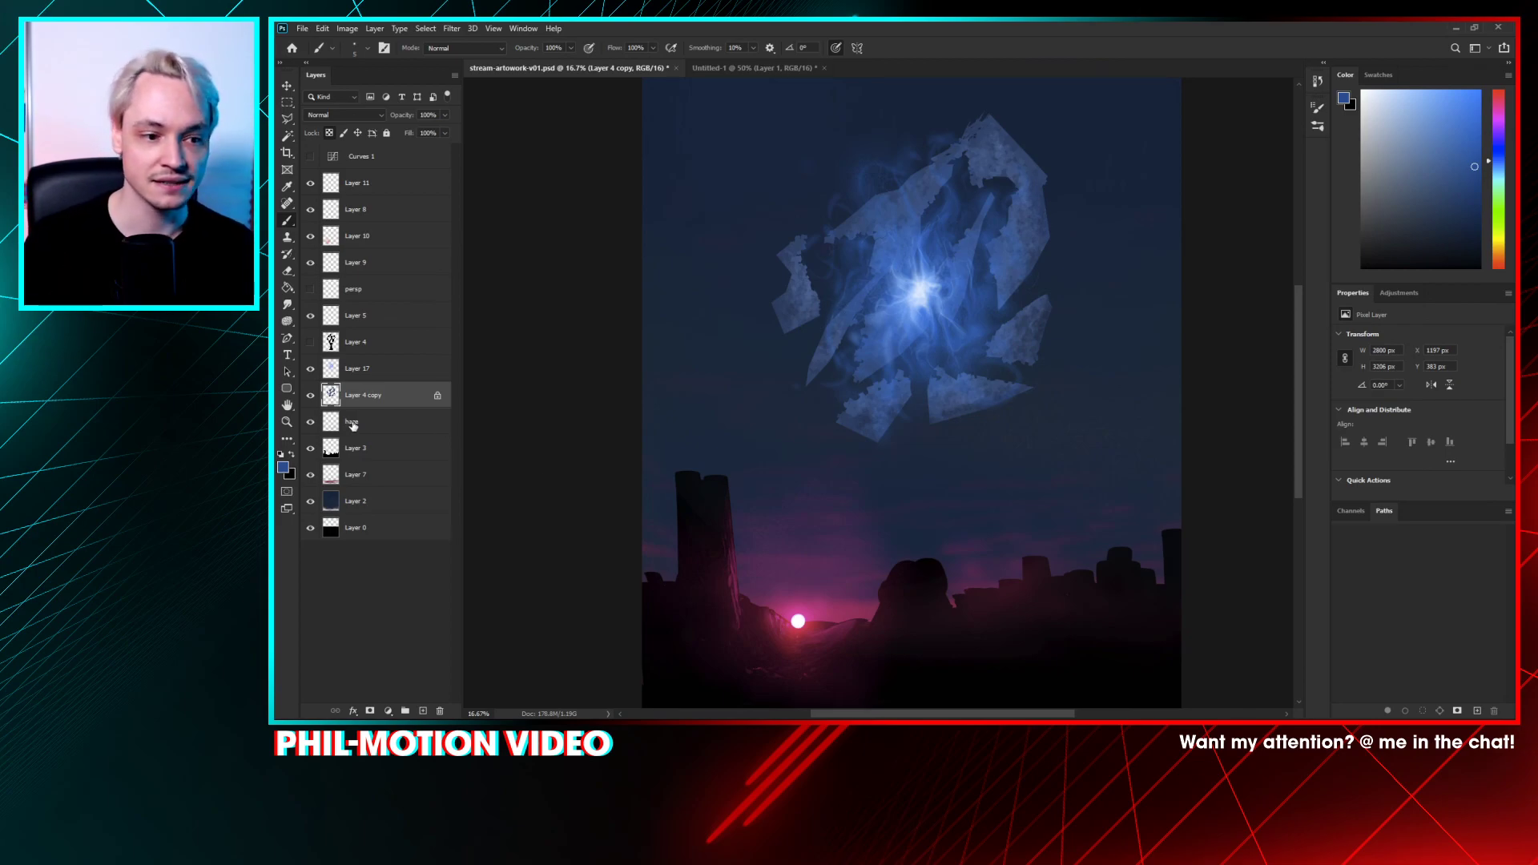
click(310, 343)
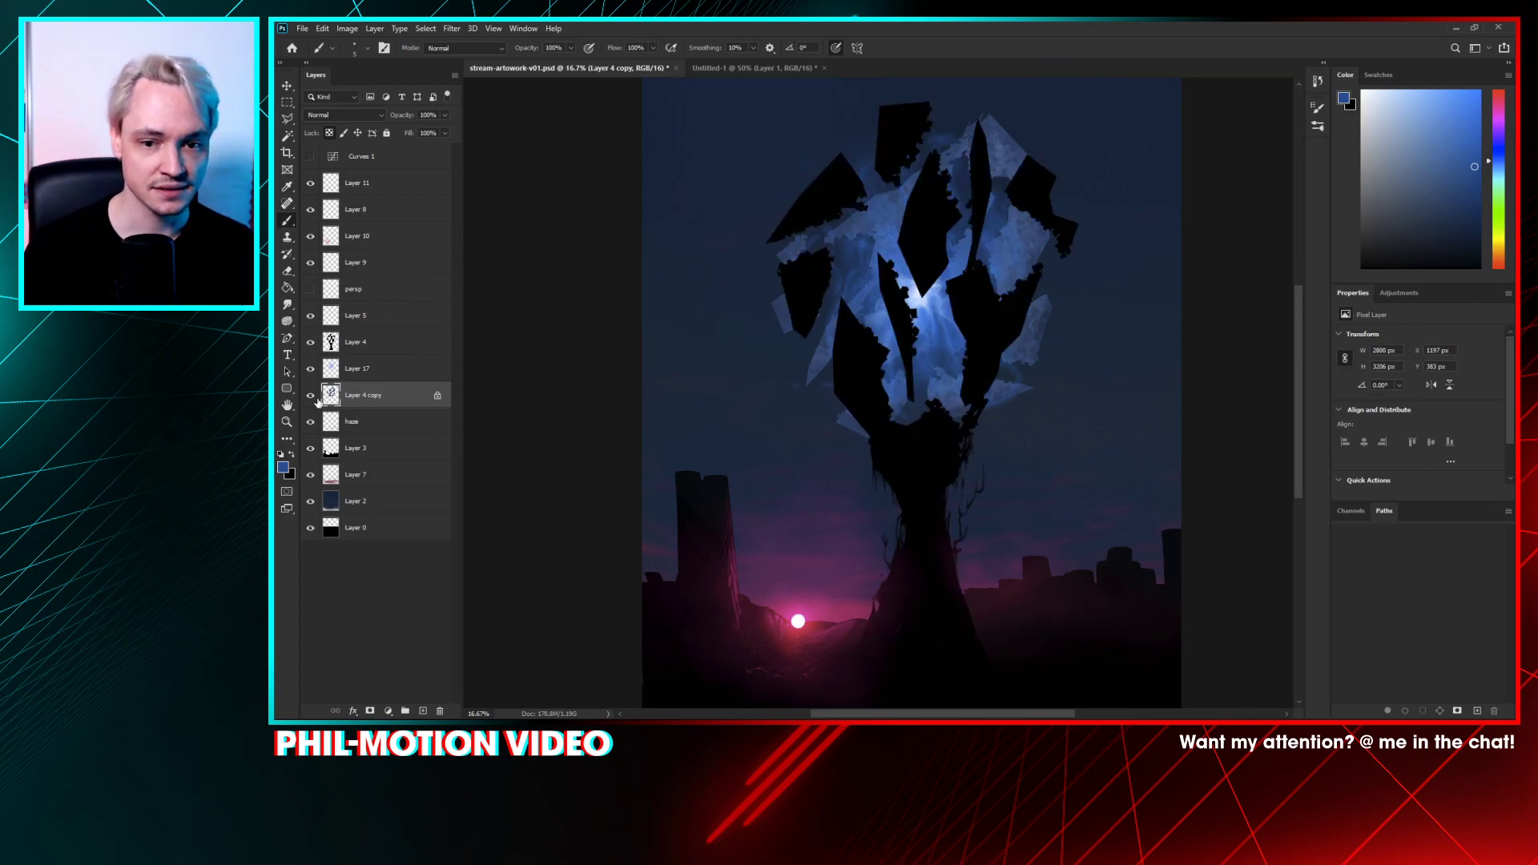
- Compare the composition with and without the smoke on Layer 17 and the shards on Layer 4 copy
drag(843, 439, 903, 401)
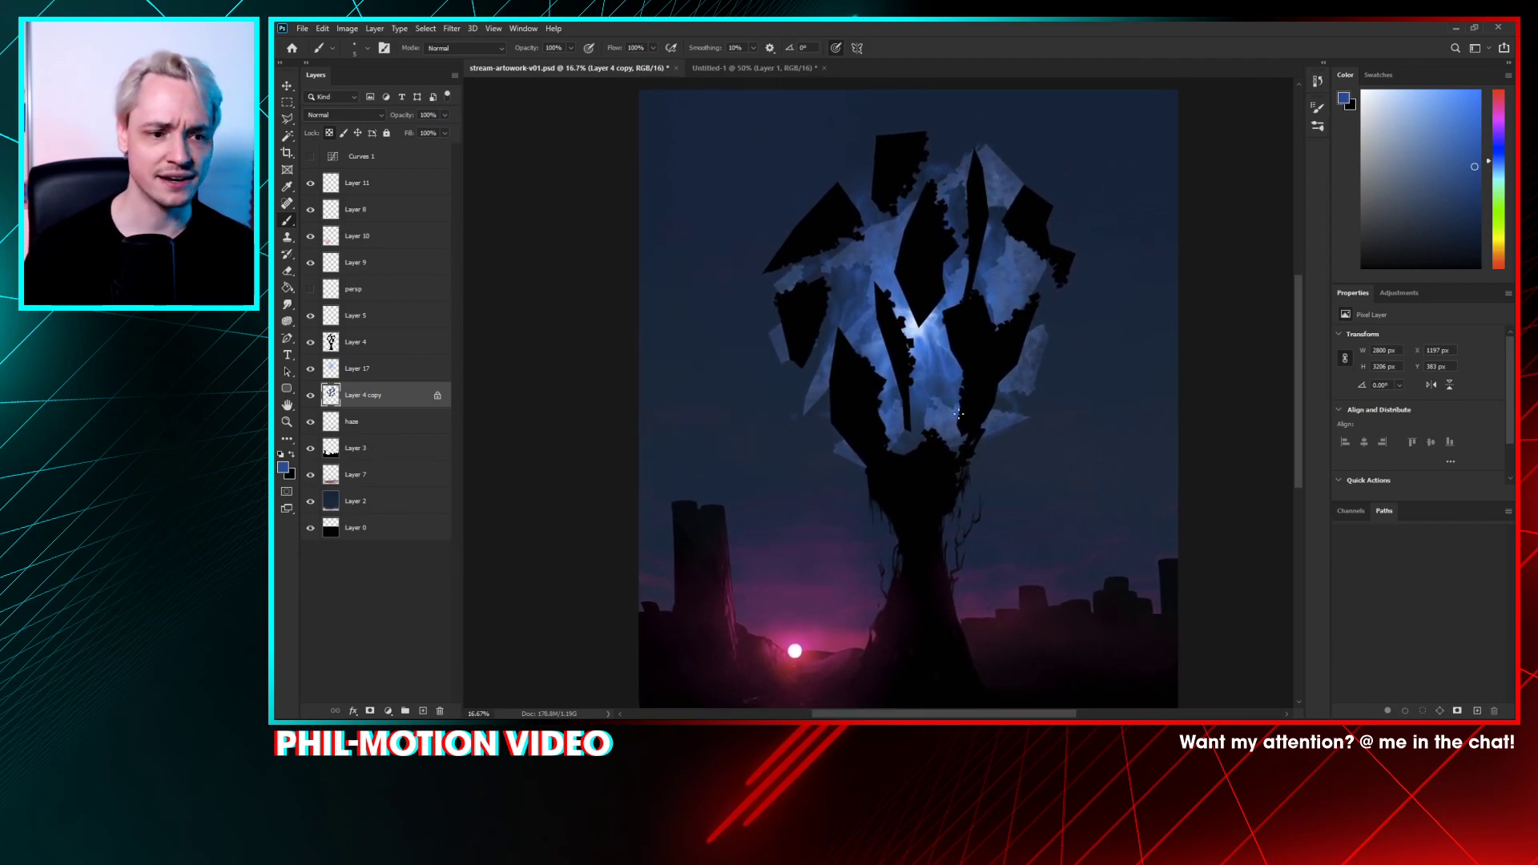
click(310, 369)
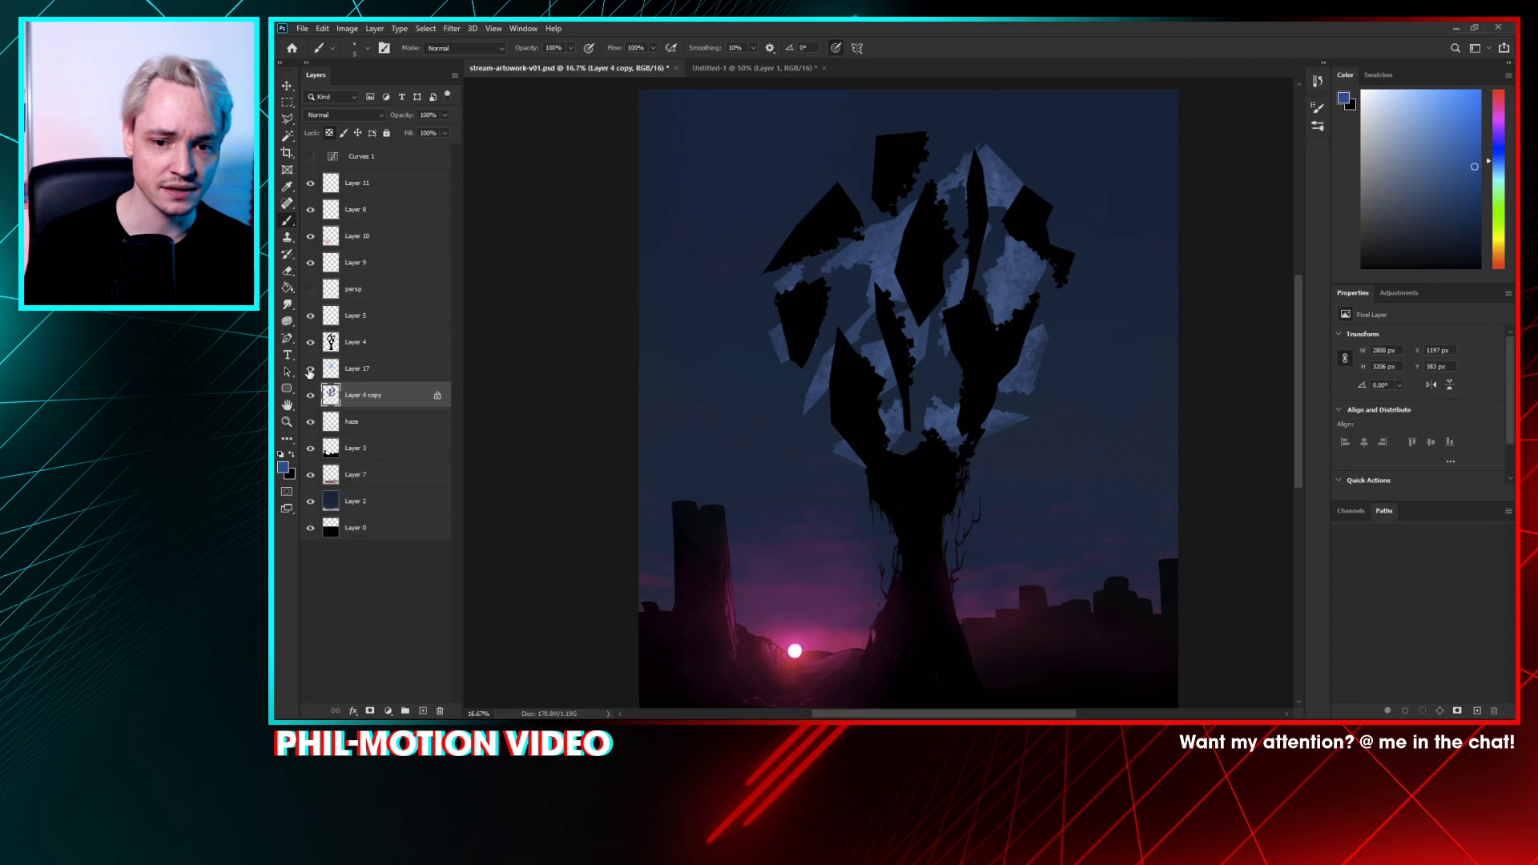
click(311, 370)
click(311, 396)
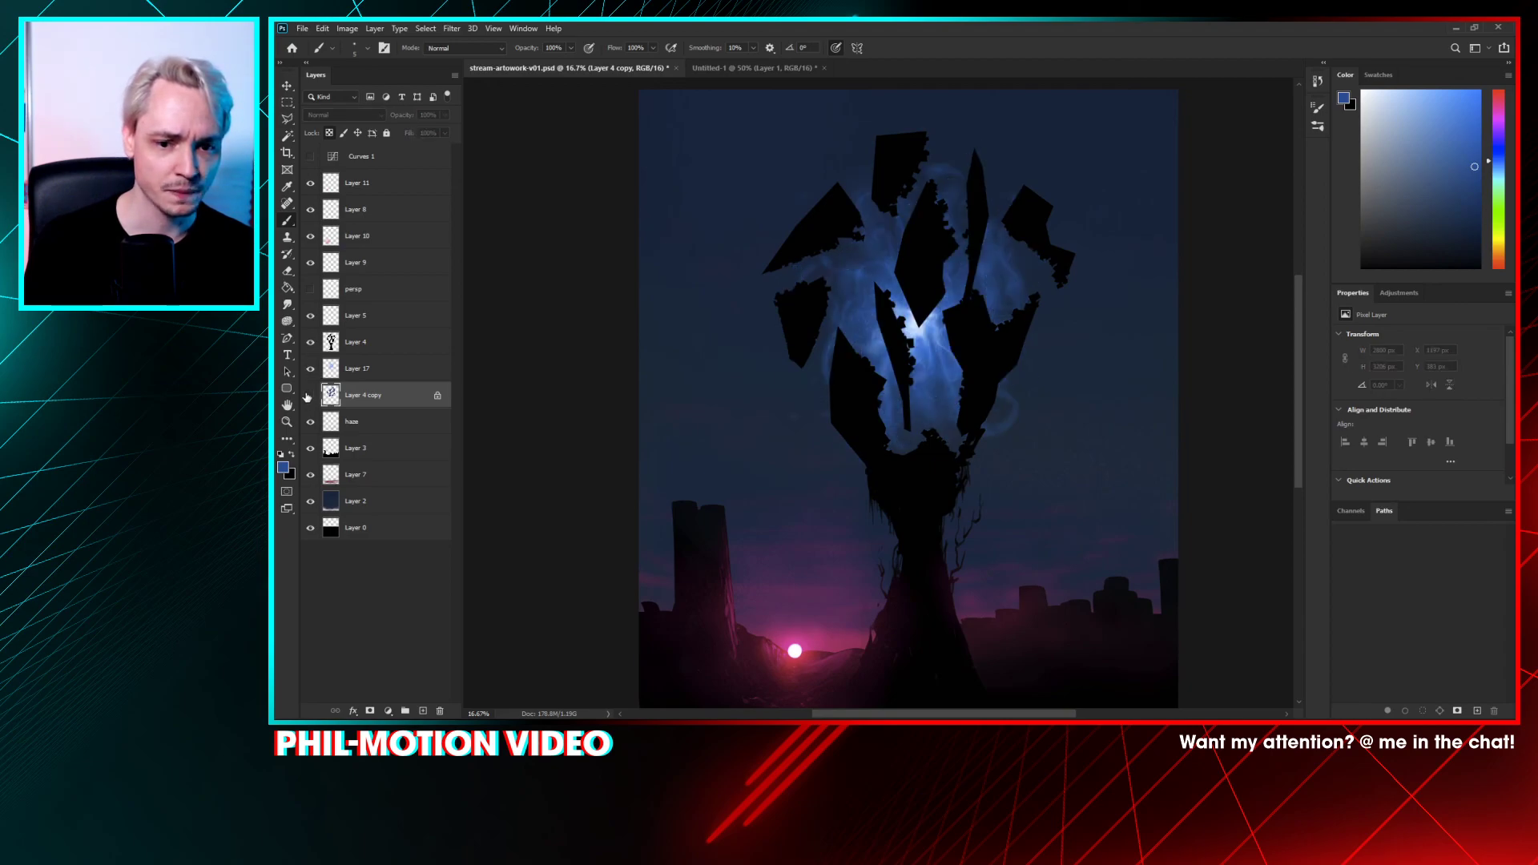
click(311, 396)
- Switch to black with a round brush and paint thin dark rims along the outer edges of the background shards on Layer 4 copy
key(x)
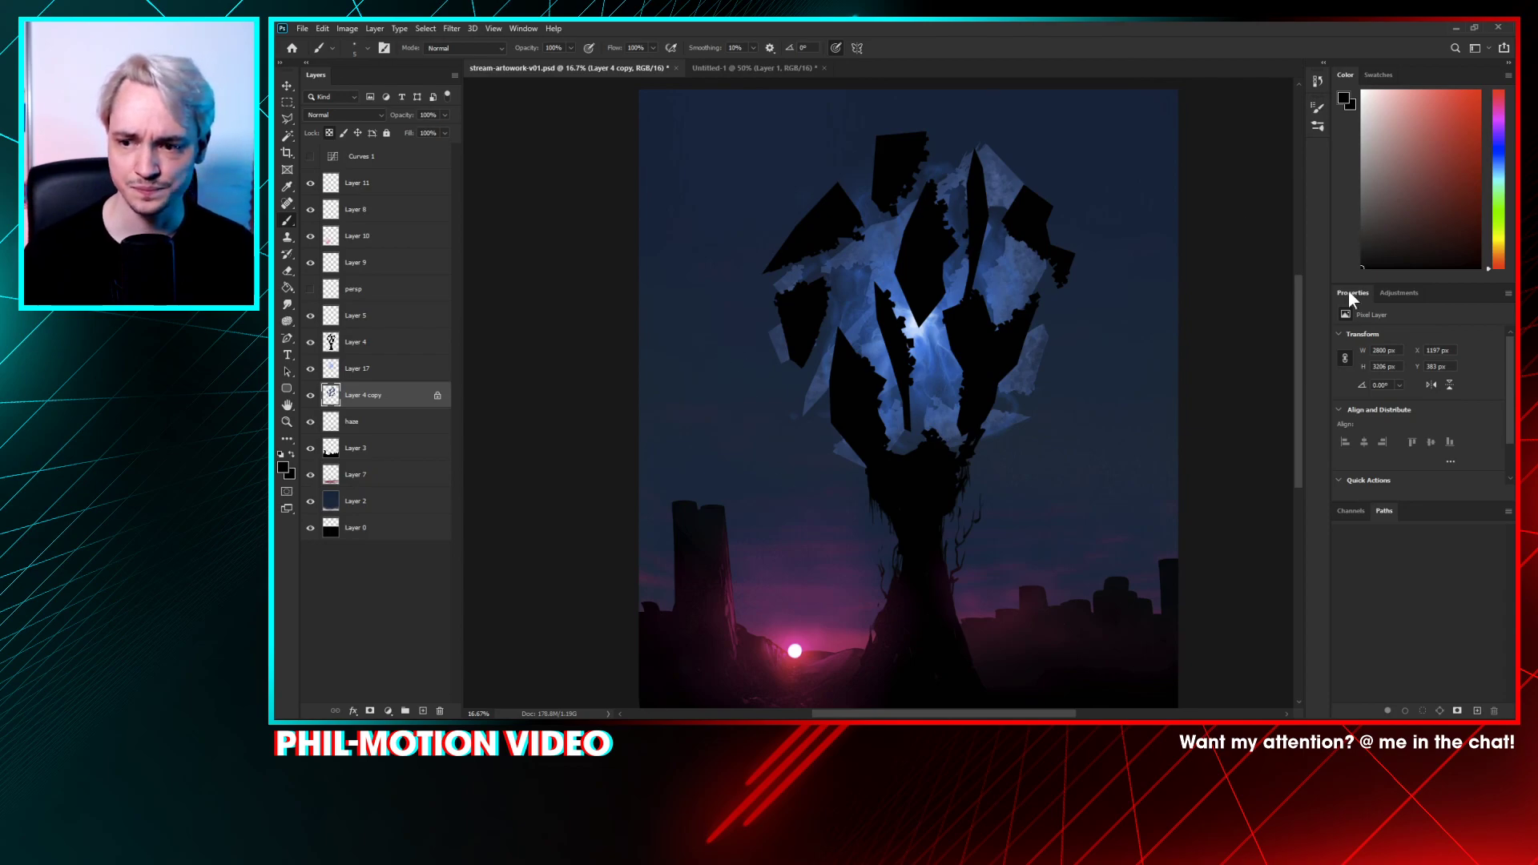
drag(856, 494, 854, 423)
key(ctrl+minus)
key(ctrl+minus)
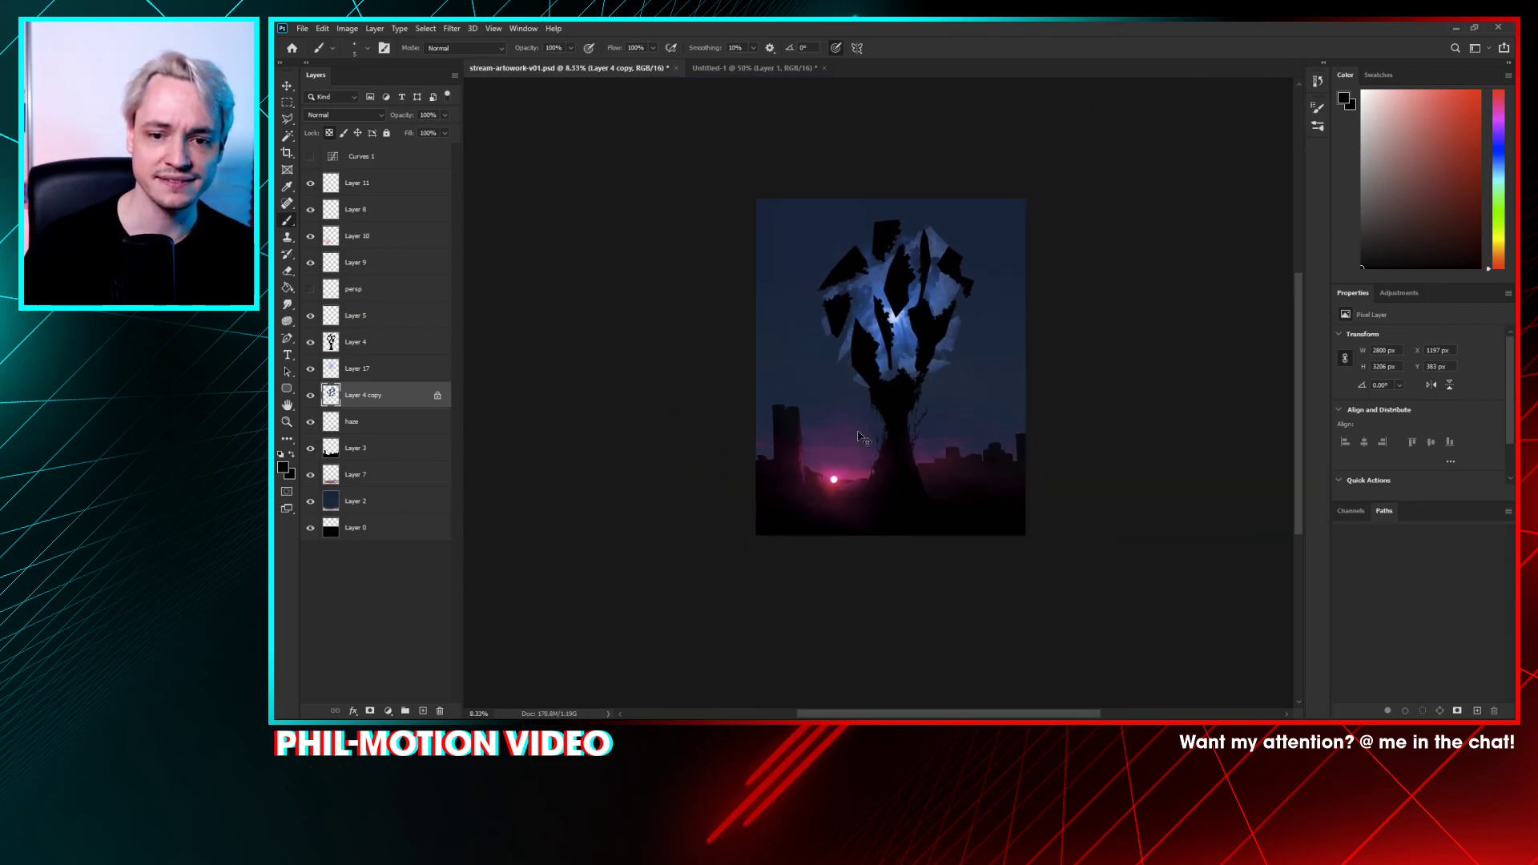
key(ctrl+plus)
key(ctrl+plus)
drag(972, 308, 939, 411)
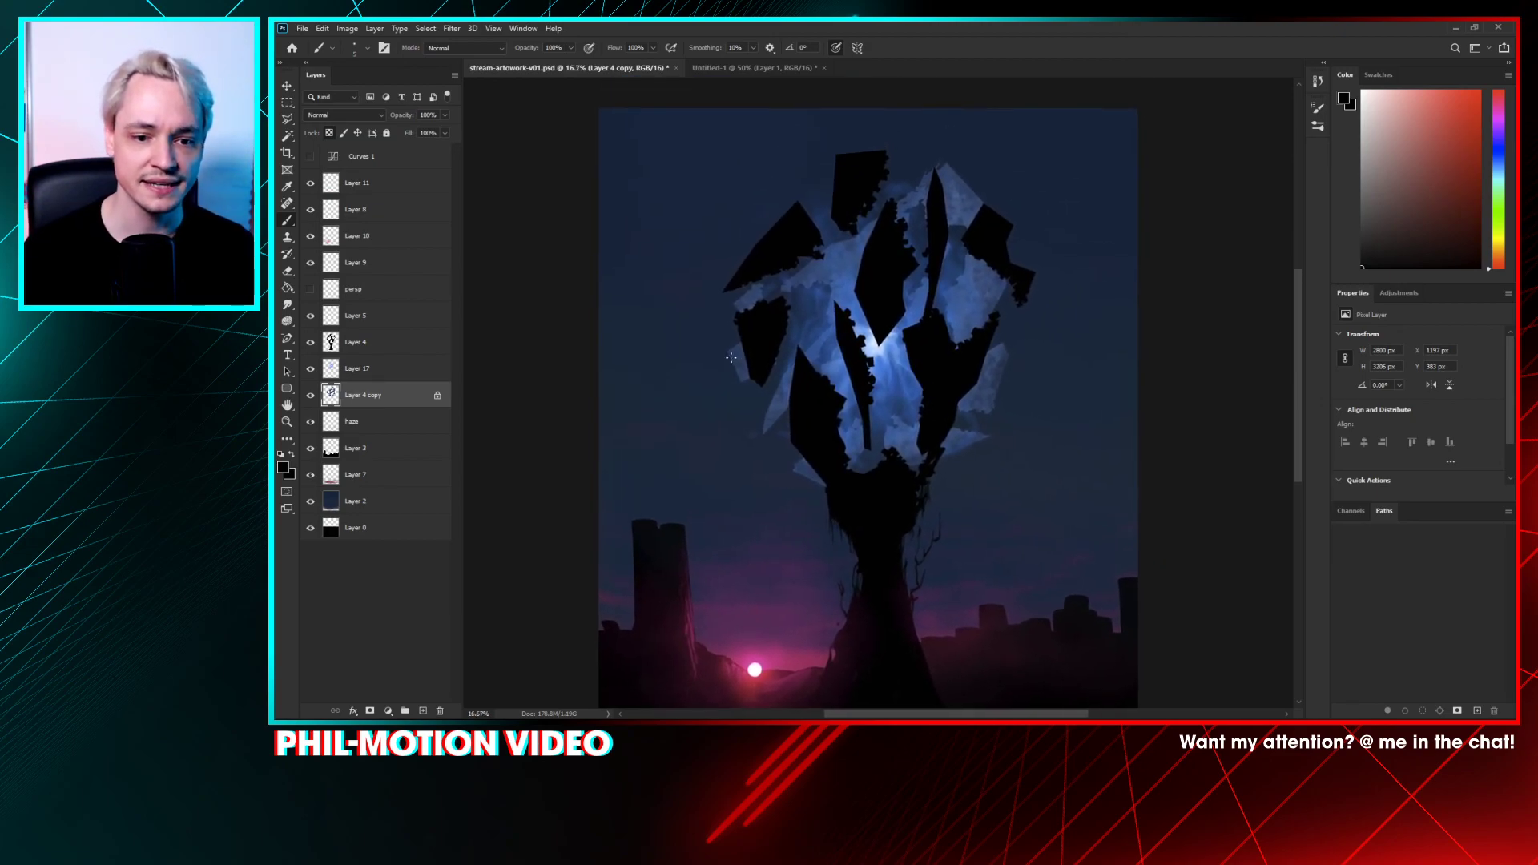
right_click(821, 335)
click(731, 270)
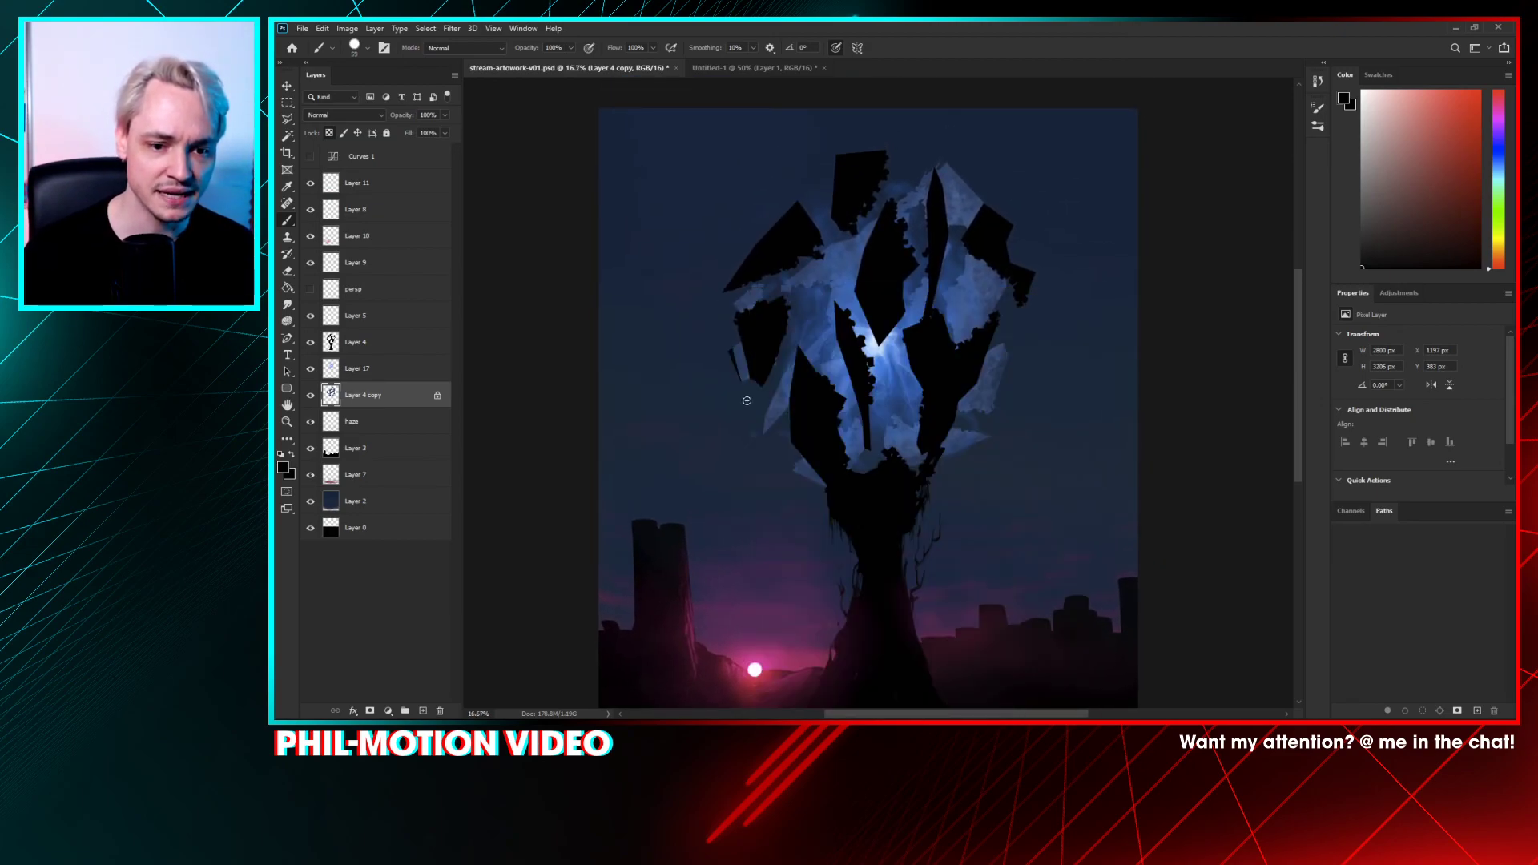
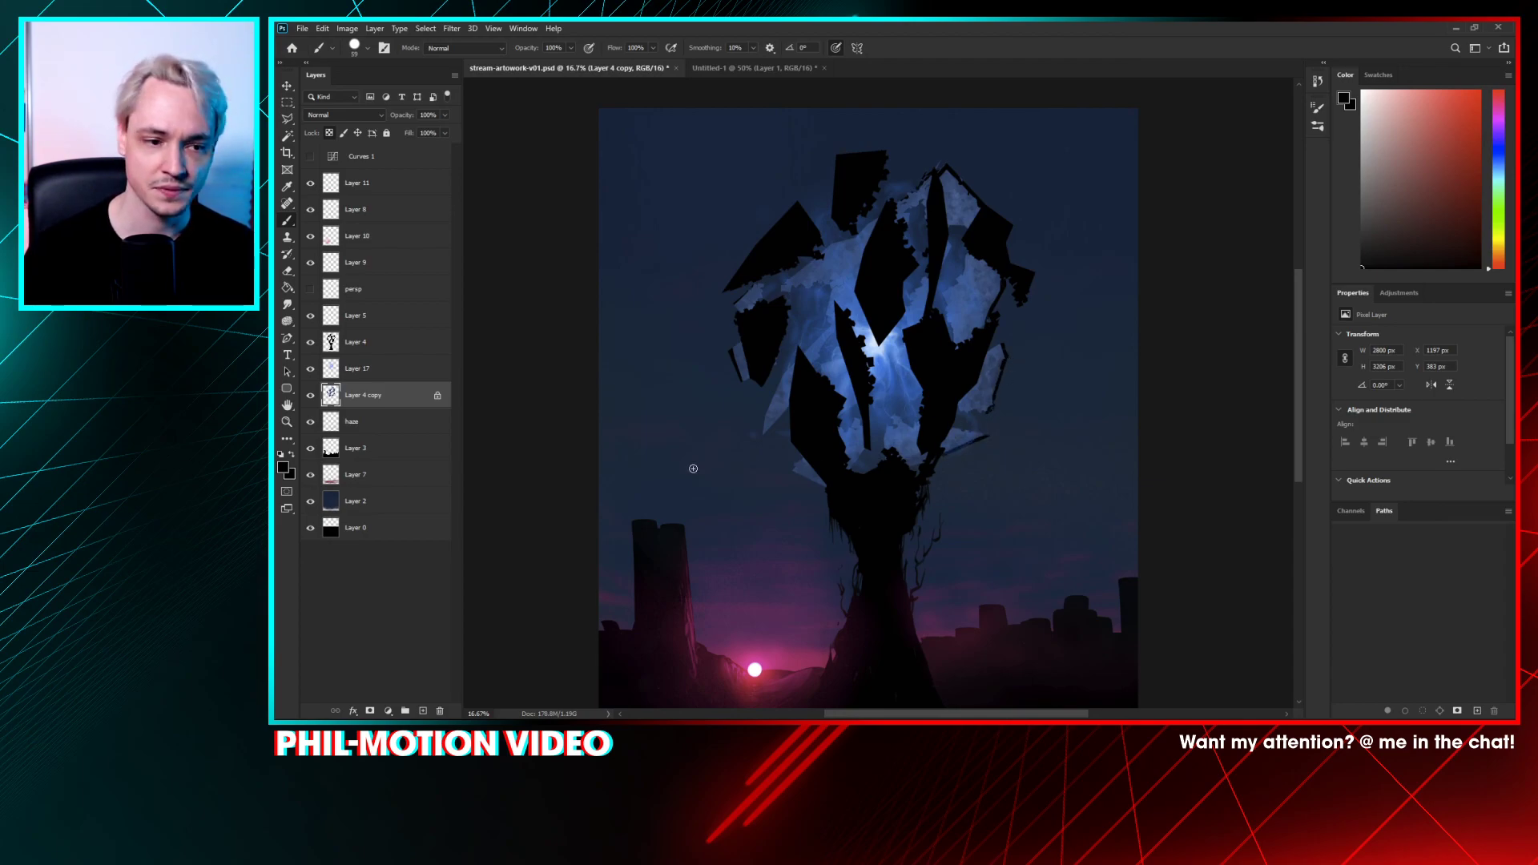
- Hide Layer 4 and Layer 17, paint black rims along the lower shards' outer edges, and show both layers again
click(311, 342)
click(311, 369)
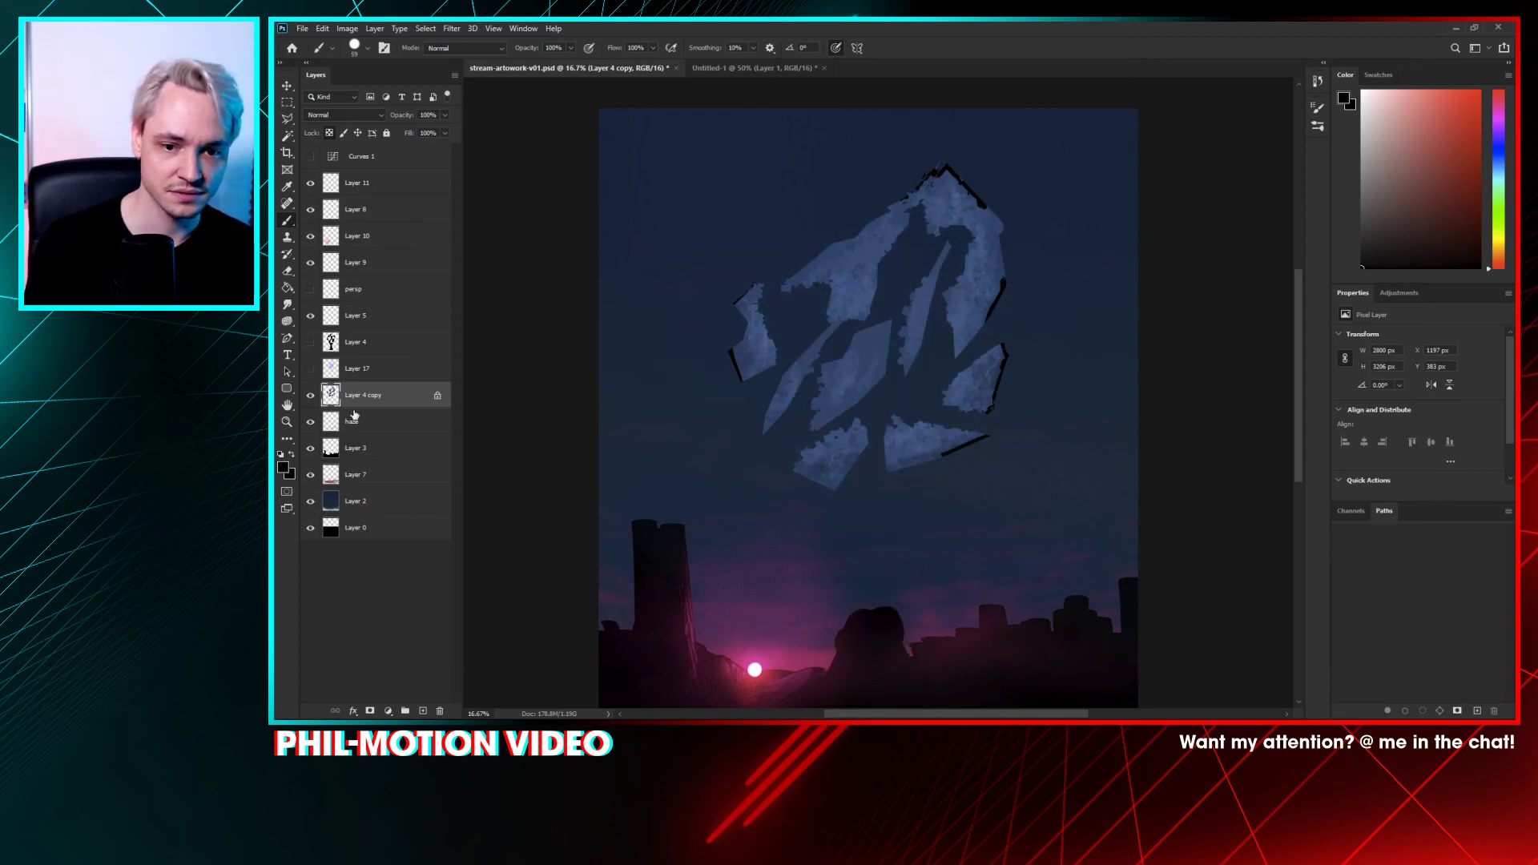
drag(794, 469, 836, 487)
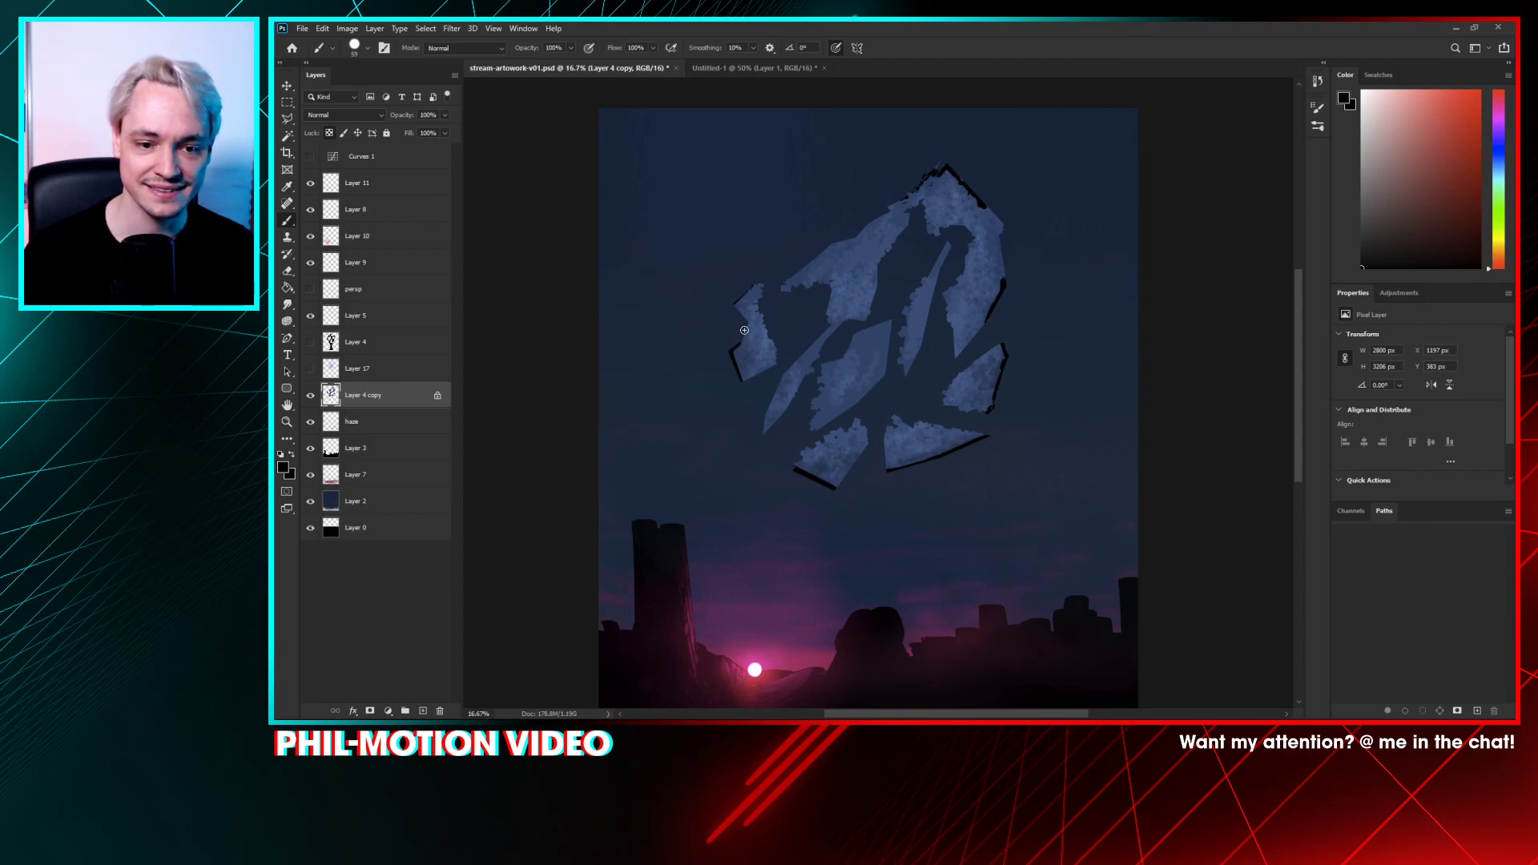
click(310, 342)
click(310, 369)
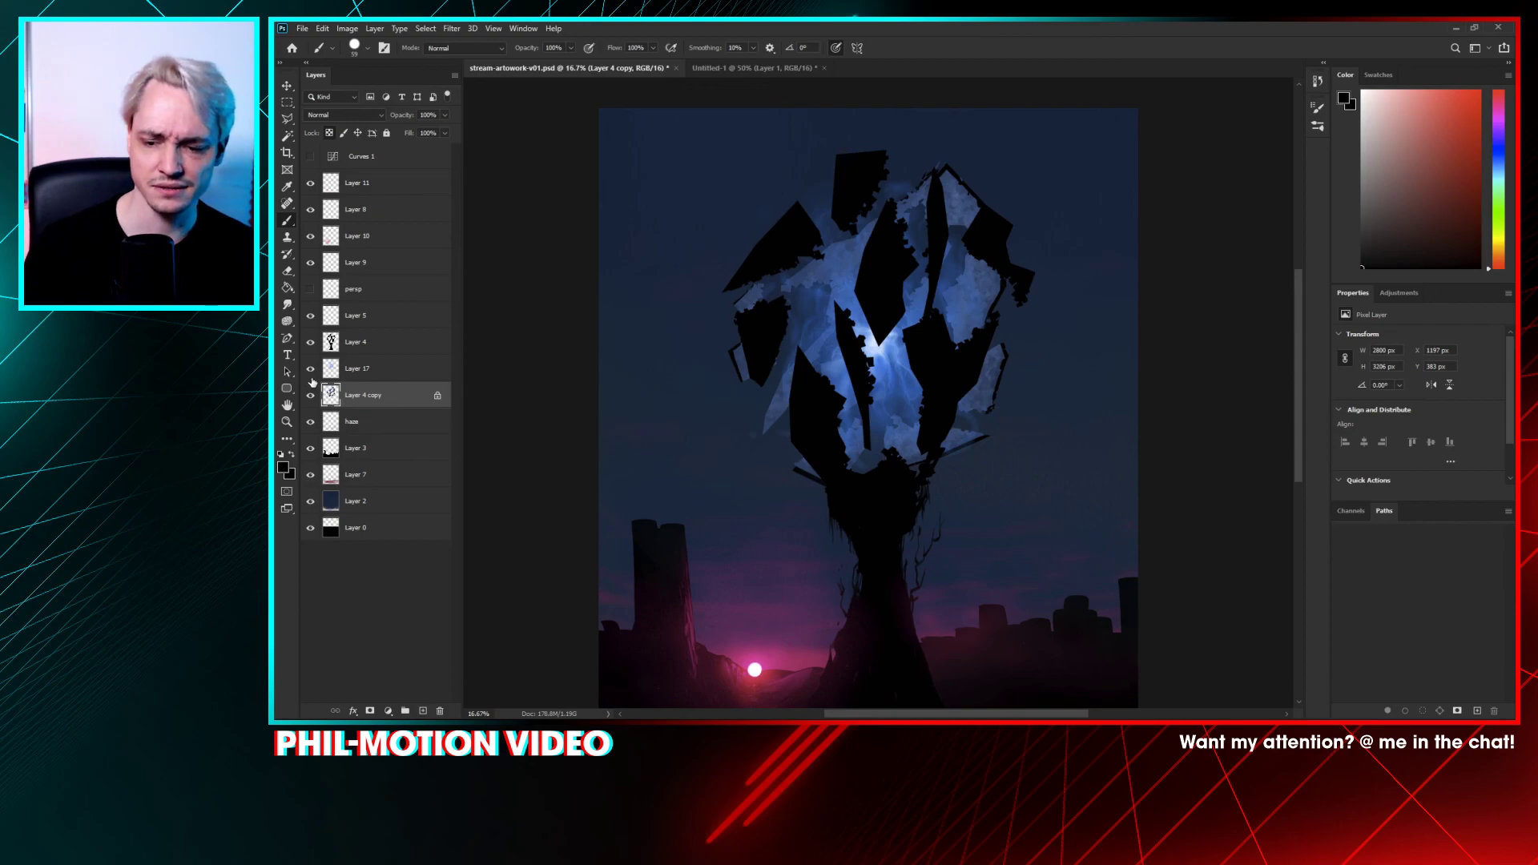
- Check the dark-rimmed shards from a distance and compare them with and without the Layer 17 smoke
key(ctrl+minus)
key(ctrl+minus)
key(ctrl+plus)
key(ctrl+plus)
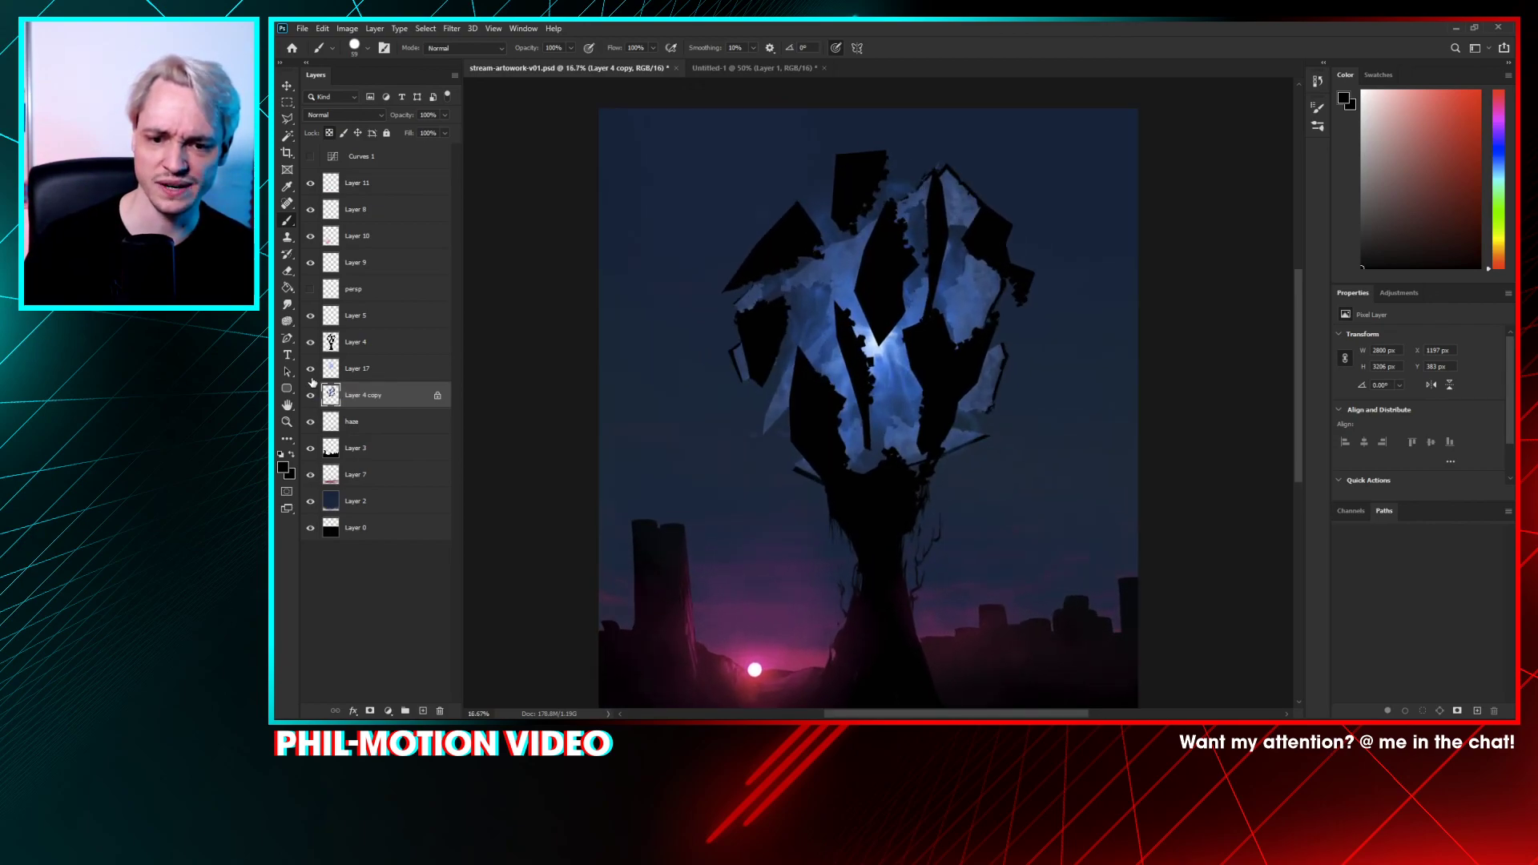
drag(922, 368, 939, 333)
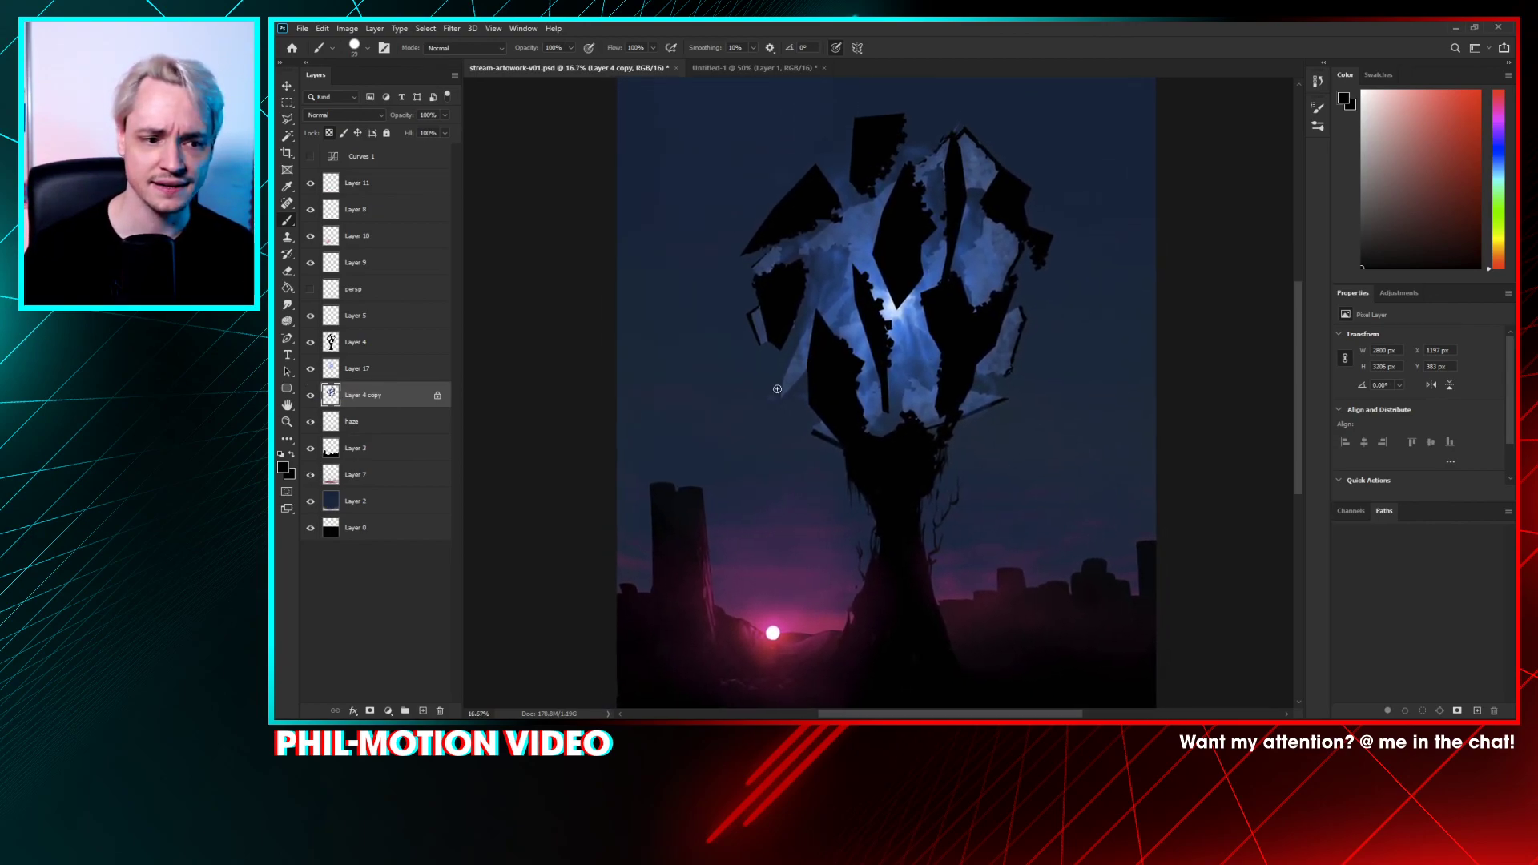
click(310, 368)
click(310, 368)
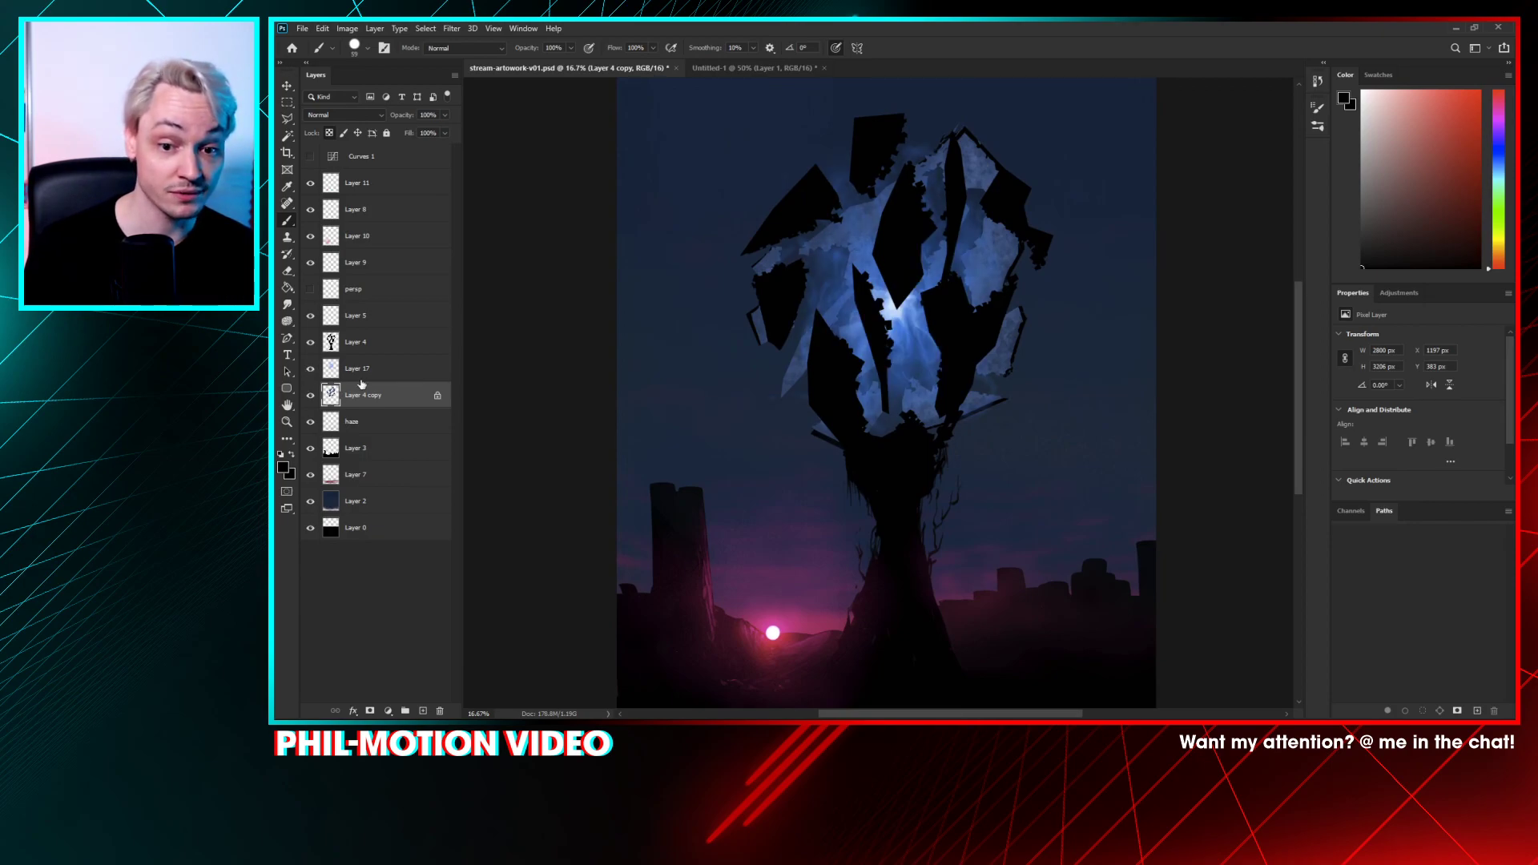
- Add a new layer between Layer 17 and Layer 4 copy and sample blue from the glowing smoke as the painting colour
click(358, 373)
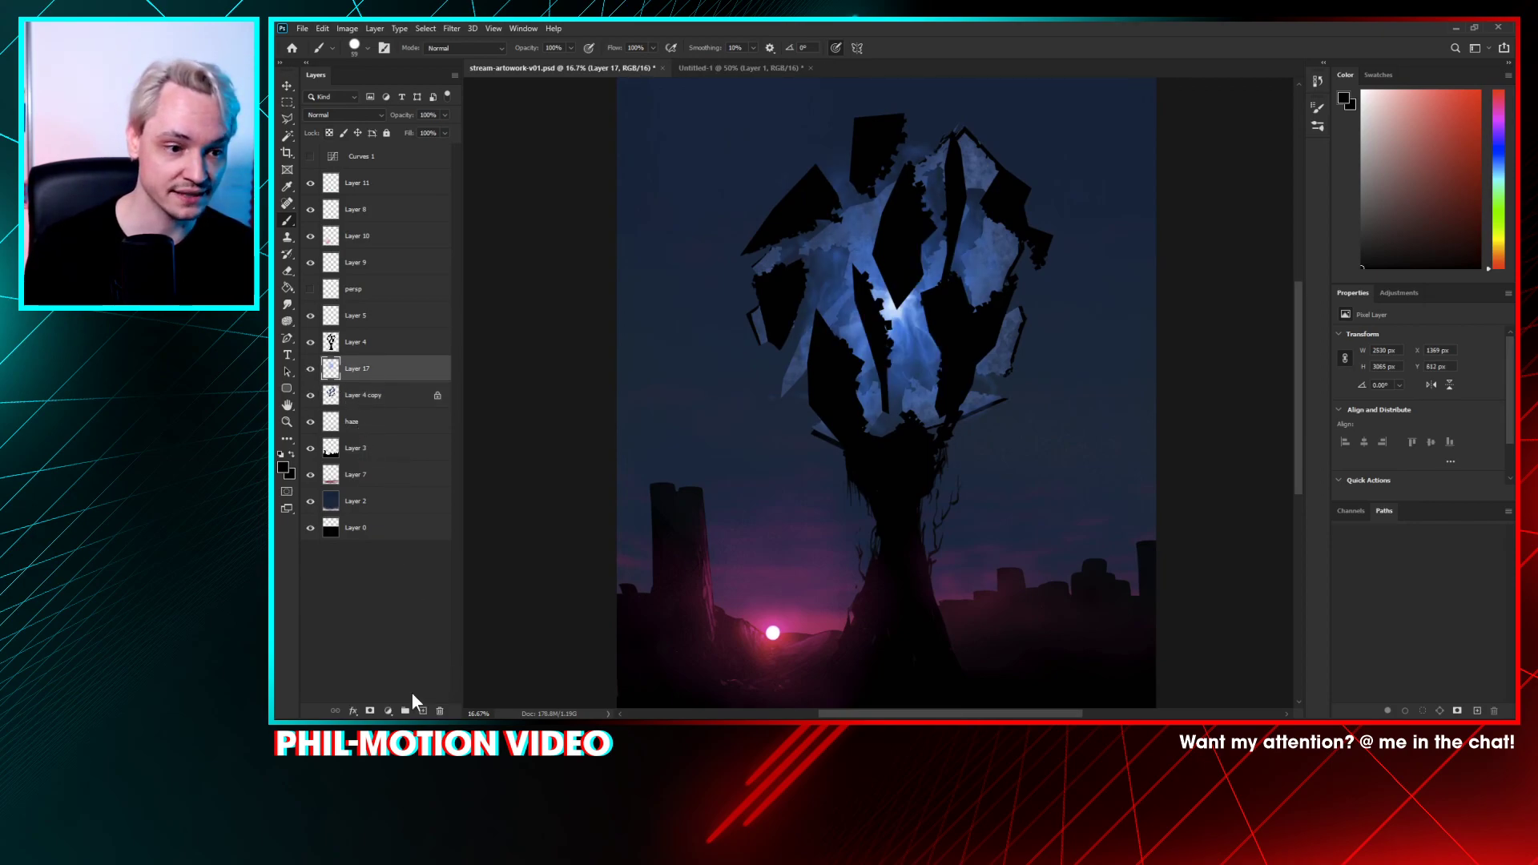
ctrl+click(423, 710)
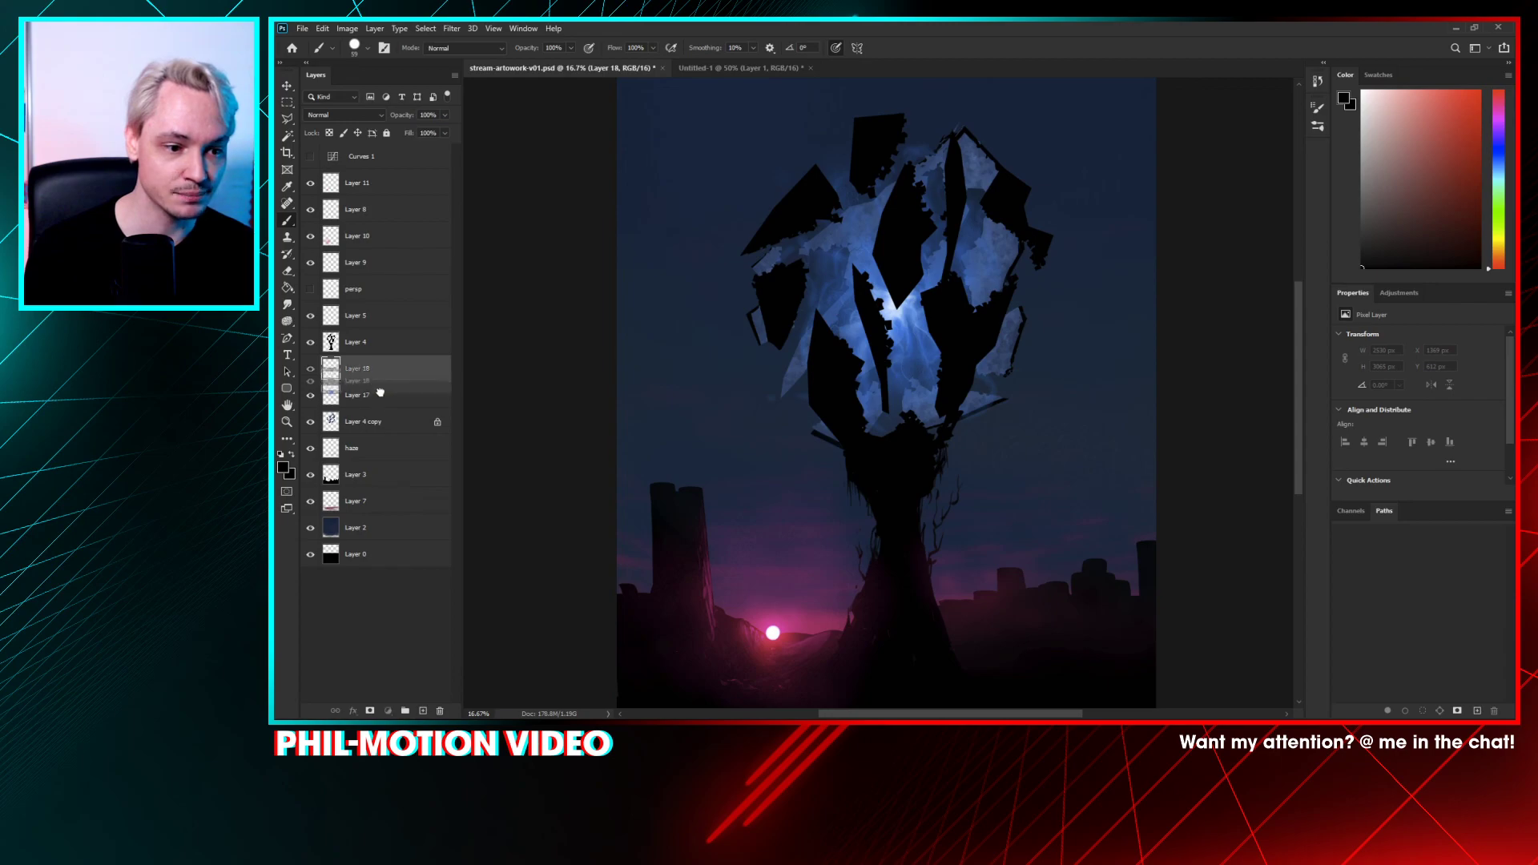
alt+click(910, 324)
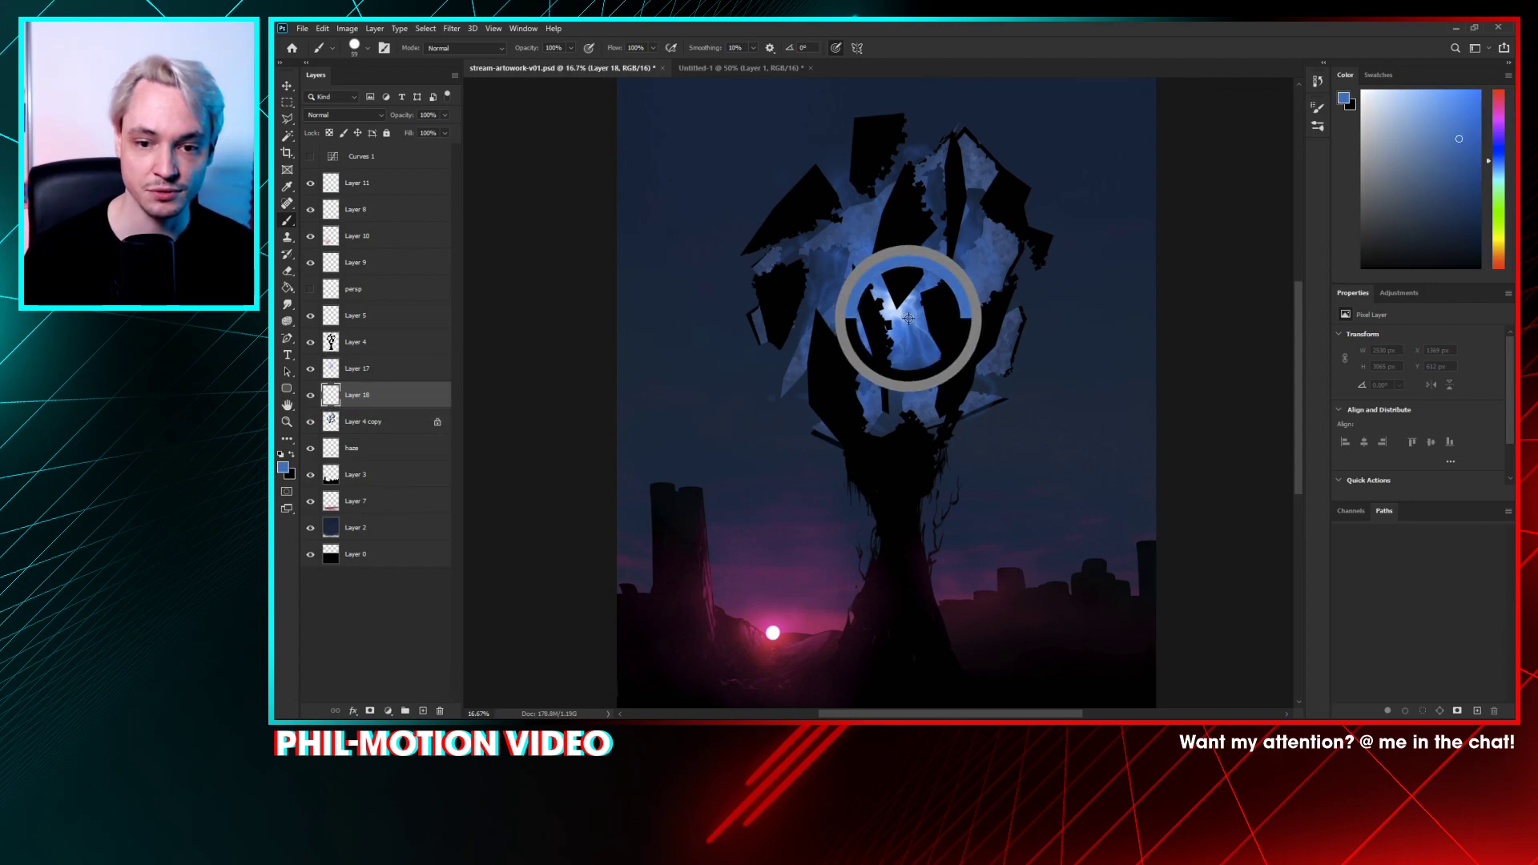
- Choose the Charcoal 5 brush from the Phil 04 - Pastels set and enlarge it for broad, soft strokes
right_click(907, 300)
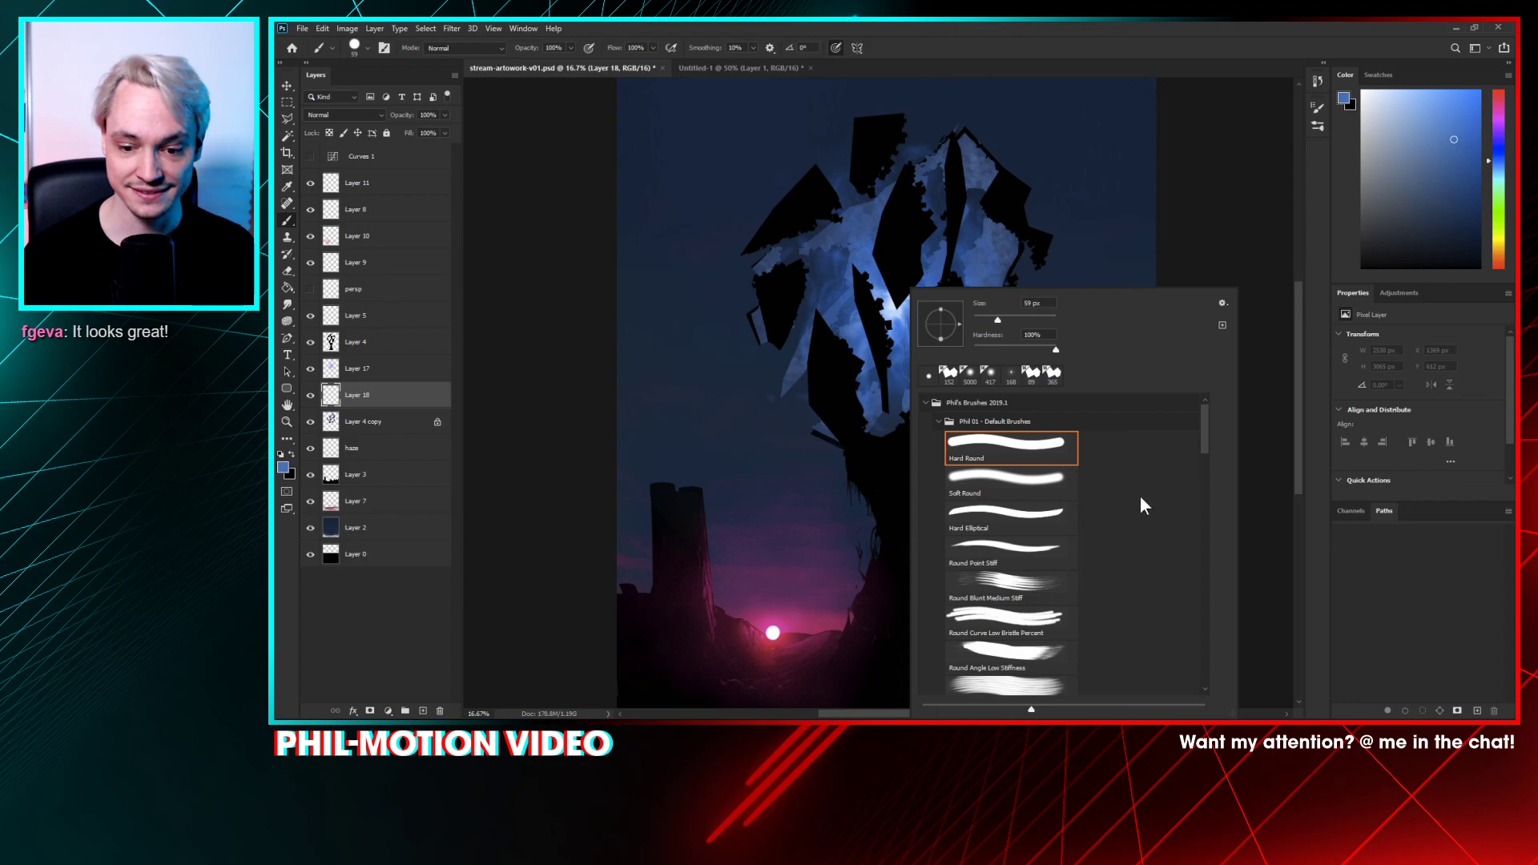
right_click(1156, 249)
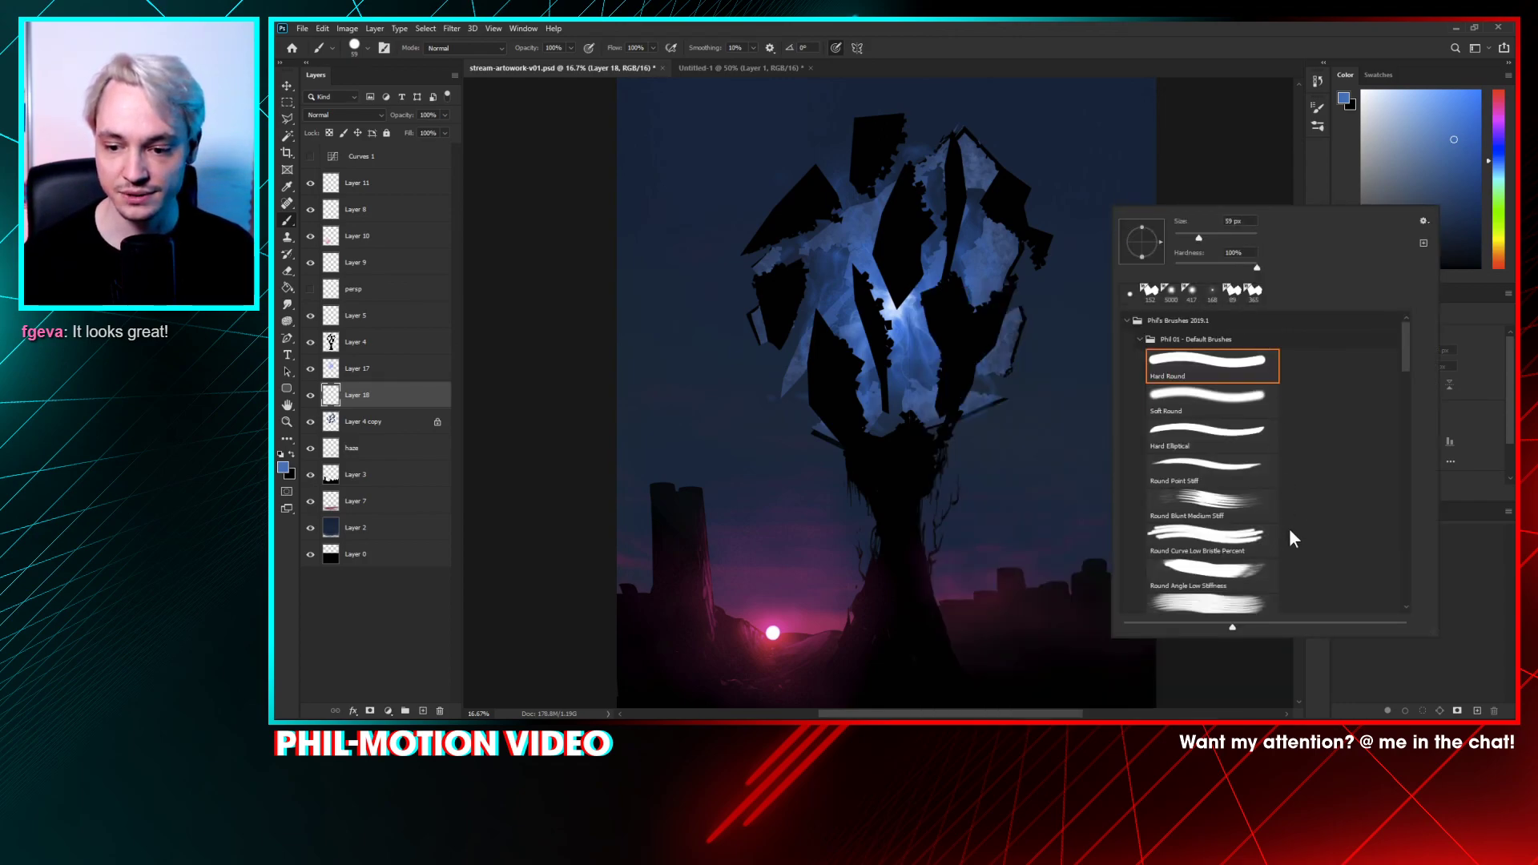
mouse_move(1402, 336)
mouse_down()
mouse_move(1405, 429)
mouse_move(1394, 415)
mouse_up()
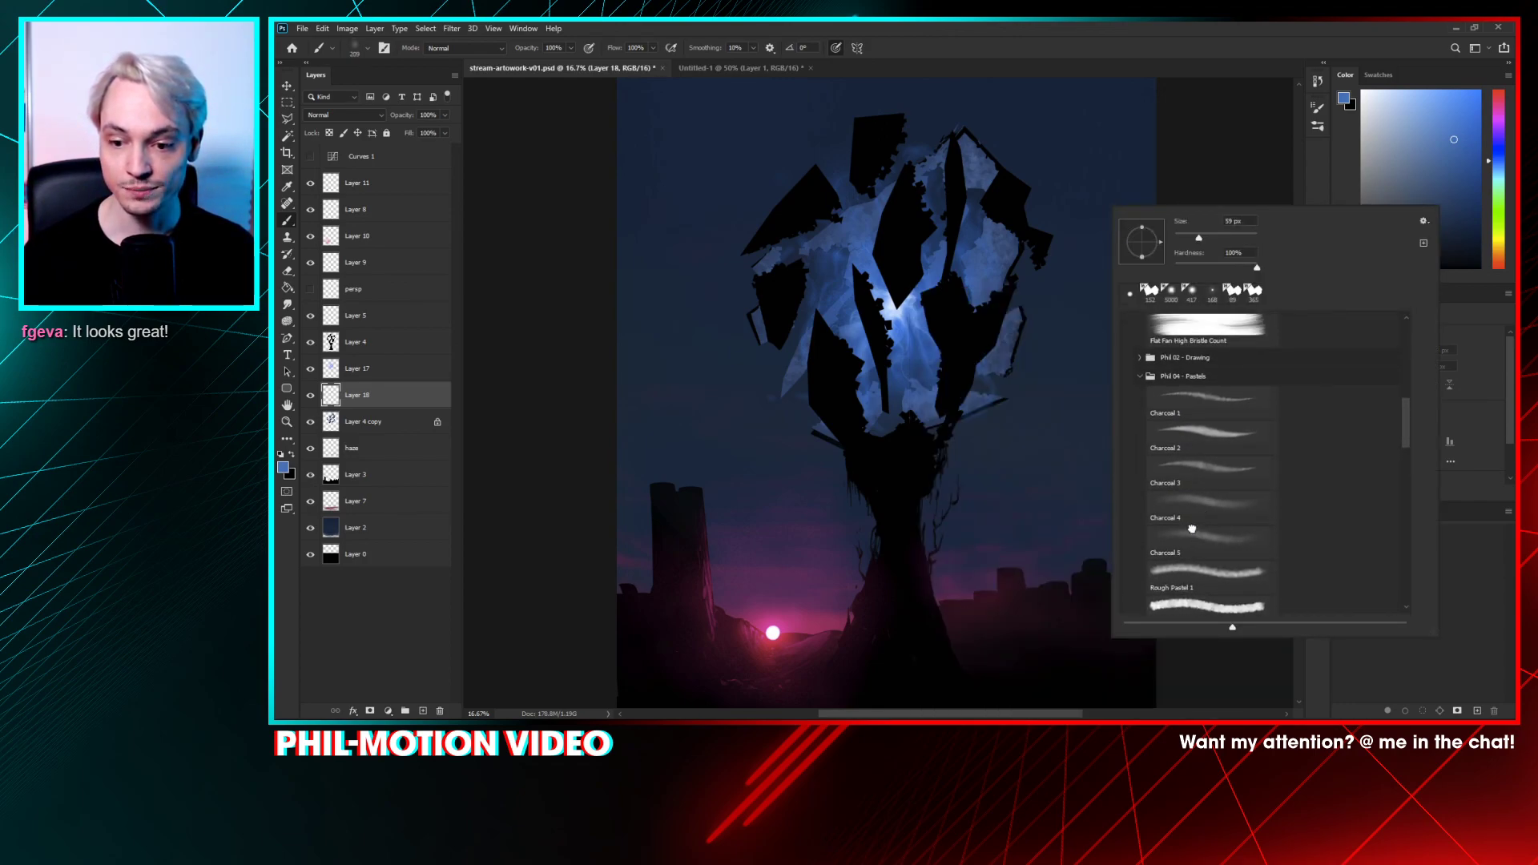
click(1192, 530)
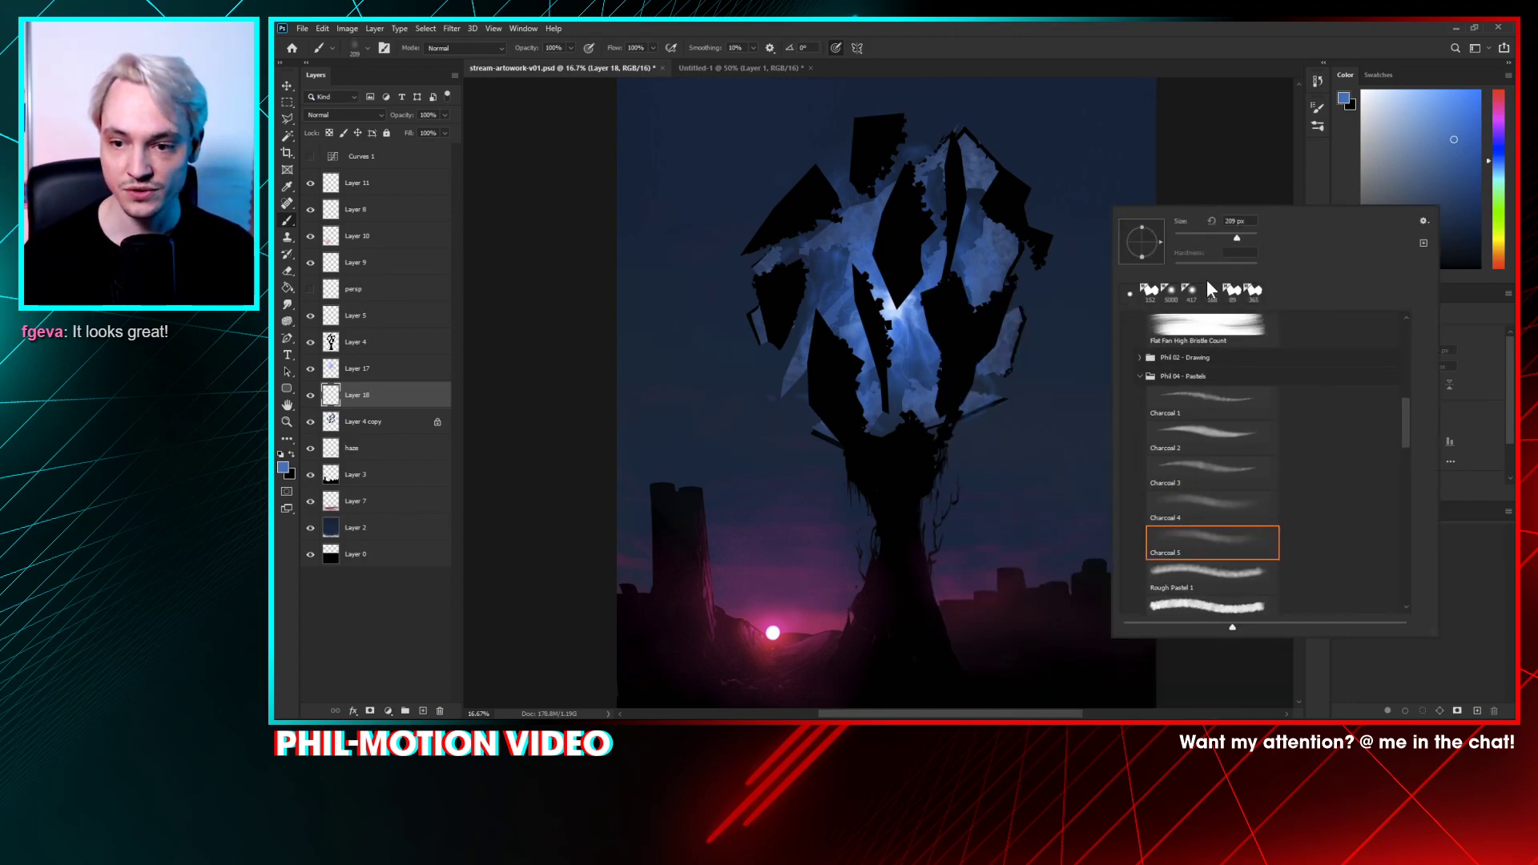
right_click(994, 372)
drag(1080, 324, 1092, 315)
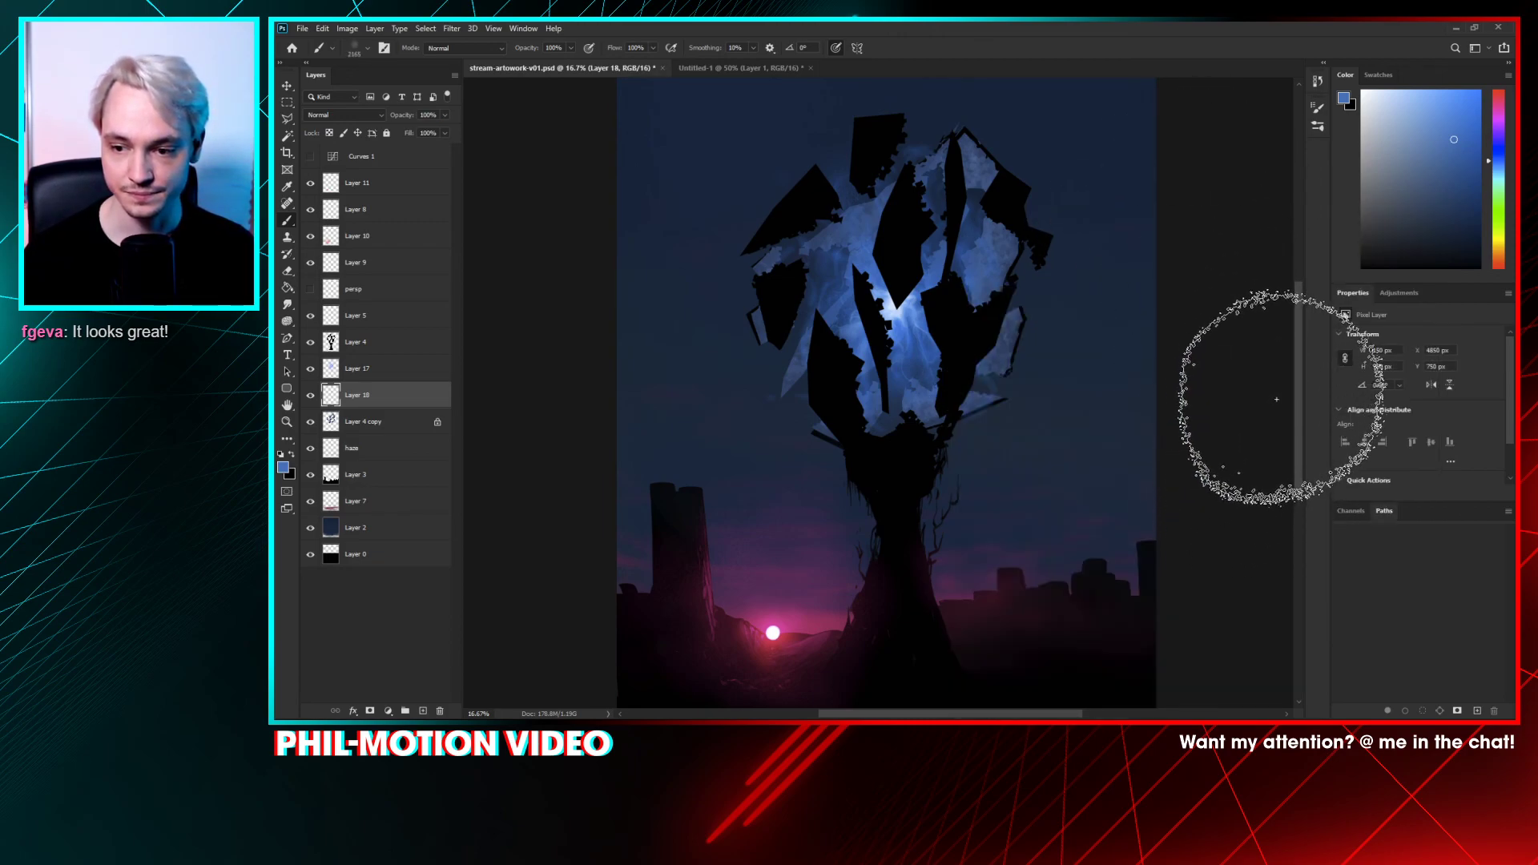
- Paint a wide, soft blue haze on Layer 18 over the sky around the tree's crown
key(ctrl+minus)
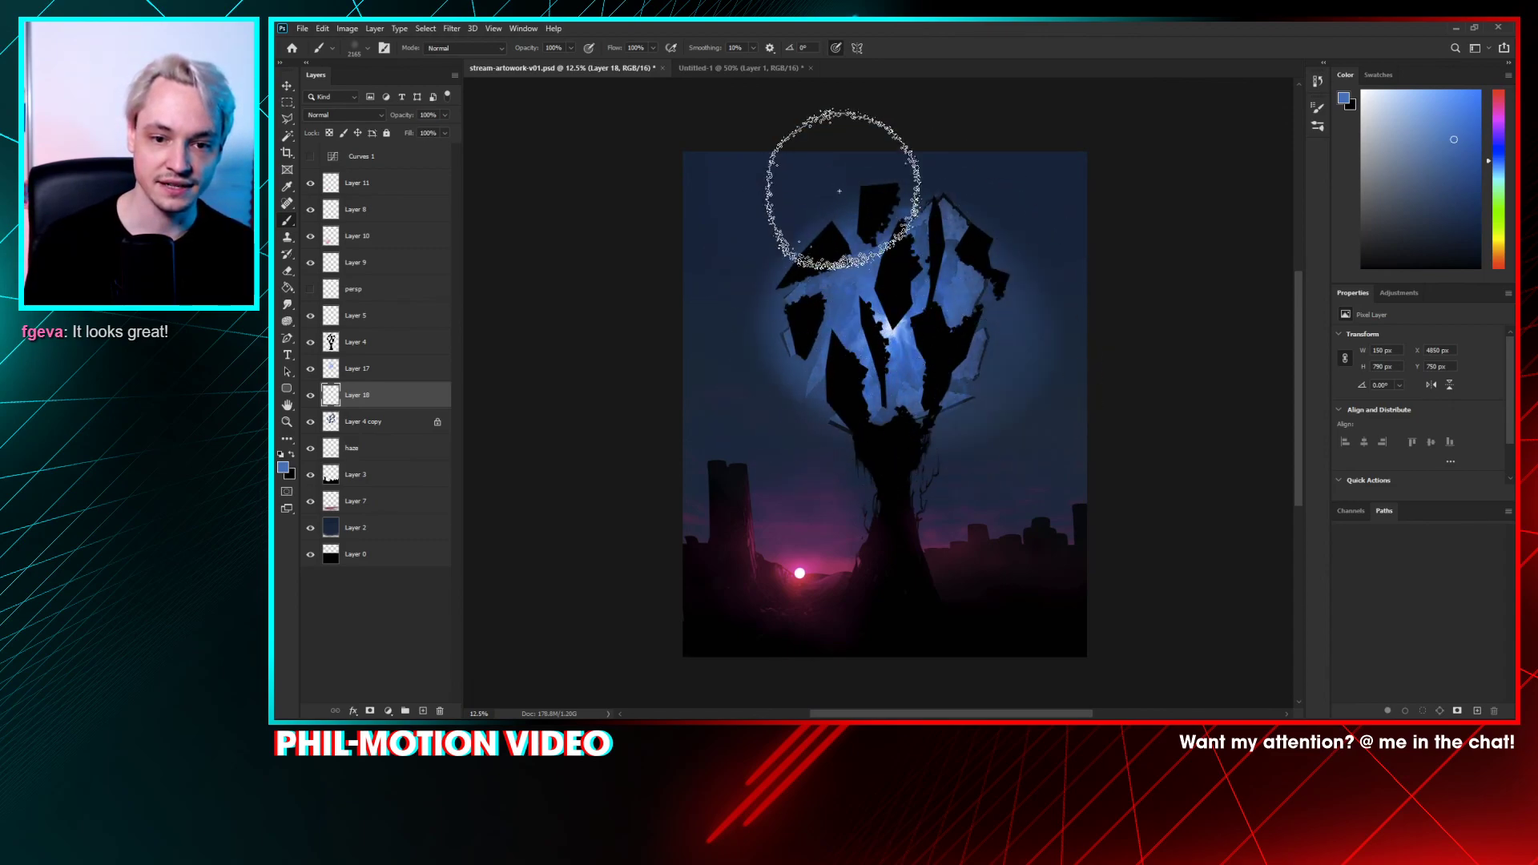
drag(840, 190, 797, 230)
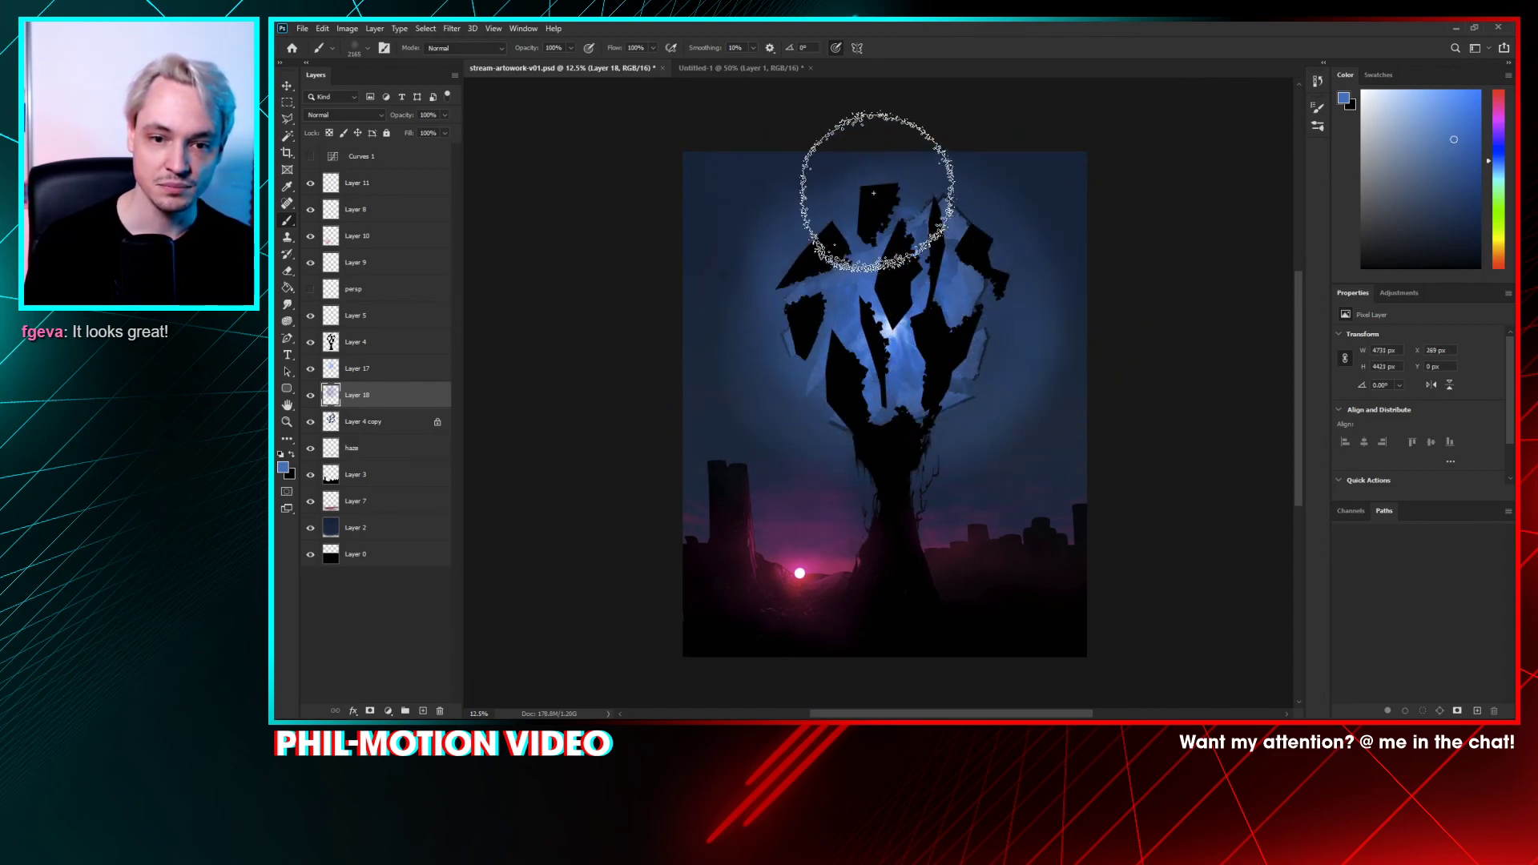
mouse_move(873, 193)
mouse_down()
mouse_move(760, 333)
mouse_move(882, 423)
mouse_move(805, 494)
mouse_move(998, 430)
mouse_move(1024, 480)
mouse_move(1067, 365)
mouse_move(1044, 223)
mouse_move(860, 166)
mouse_move(719, 249)
mouse_move(754, 423)
mouse_move(798, 491)
mouse_move(899, 505)
mouse_move(986, 471)
mouse_up()
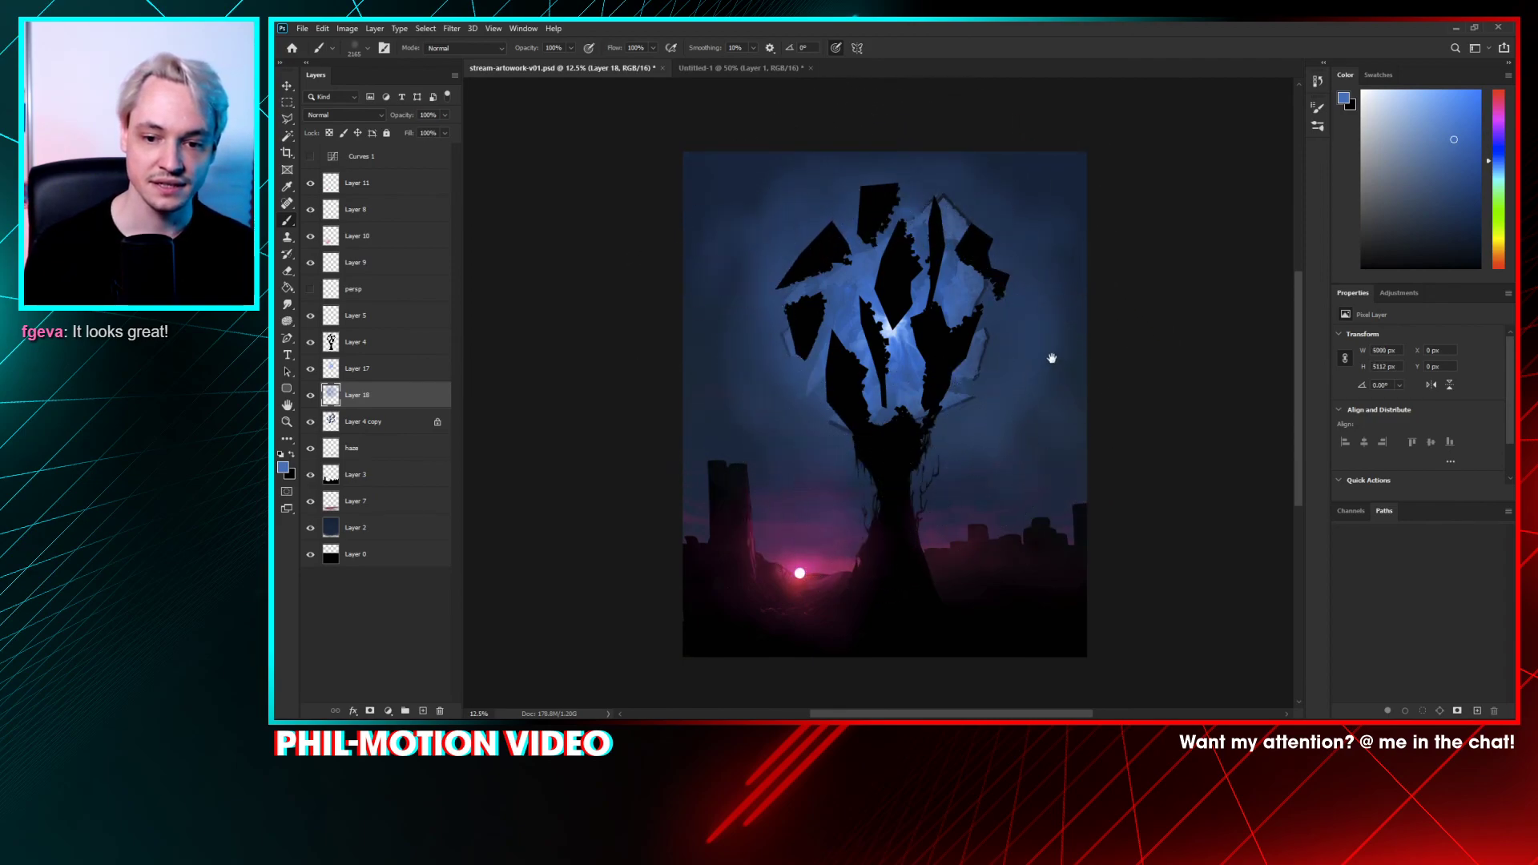
mouse_move(1052, 358)
mouse_down()
mouse_move(1044, 238)
mouse_move(1065, 344)
mouse_up()
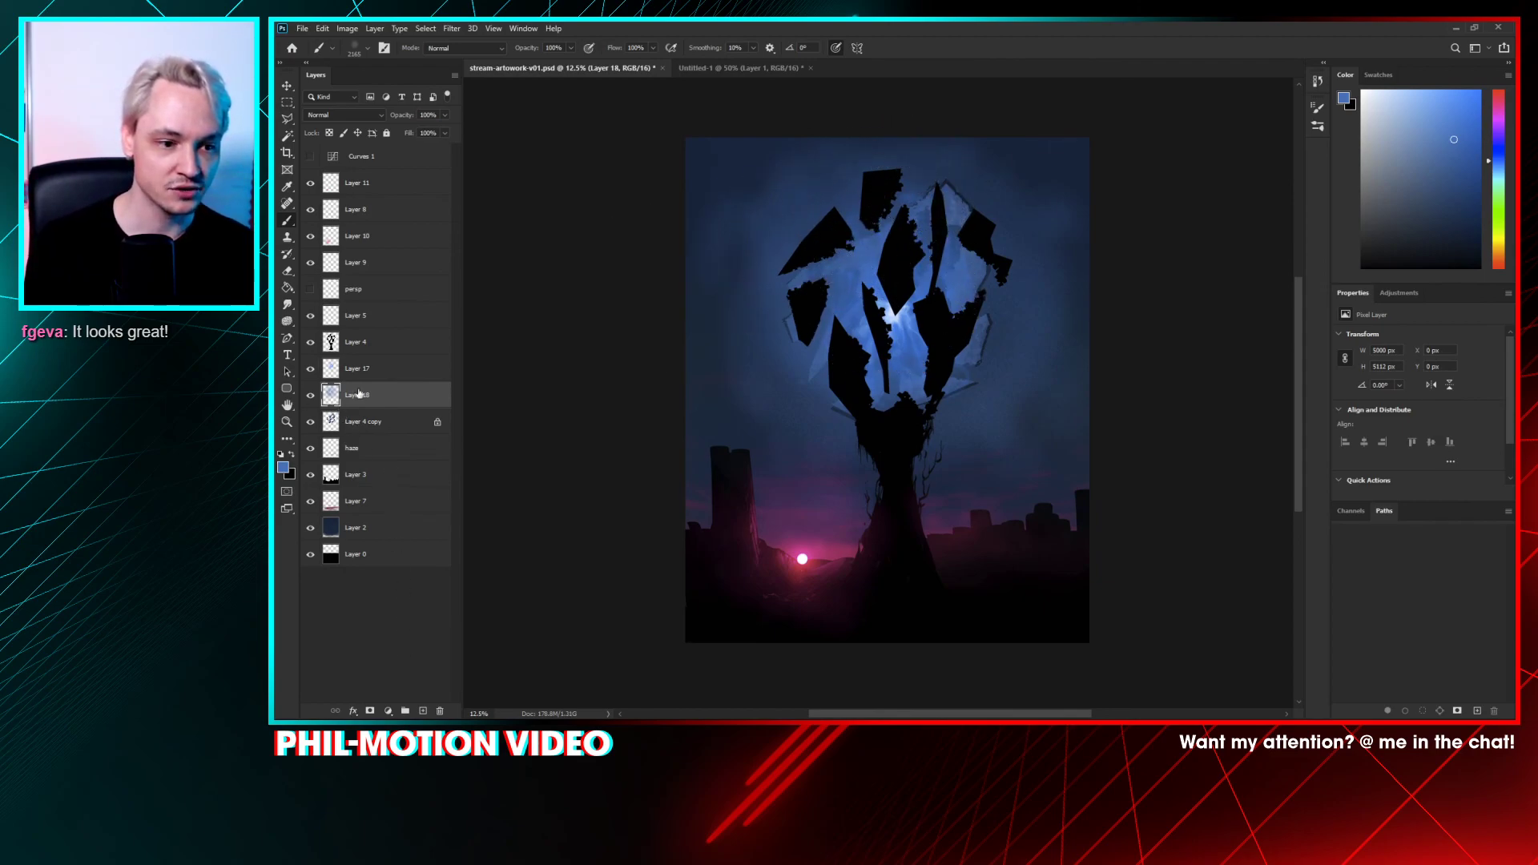
- Paint soft blue light over the black tree silhouette on Layer 4, sampling blues from the surrounding glow
click(356, 315)
click(356, 342)
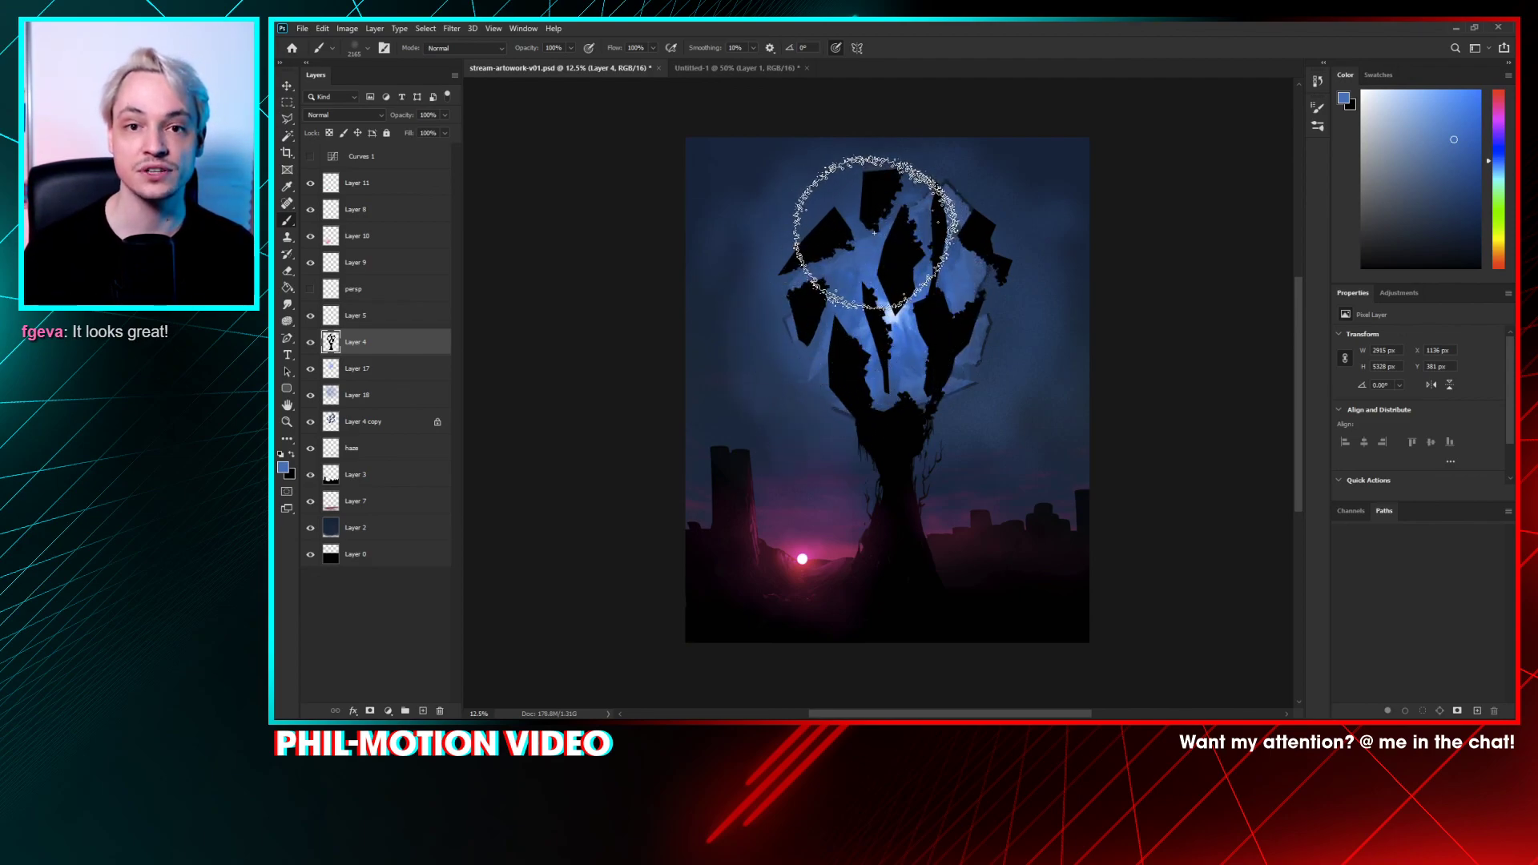
key(ctrl+plus)
key(ctrl+plus)
key(ctrl+plus)
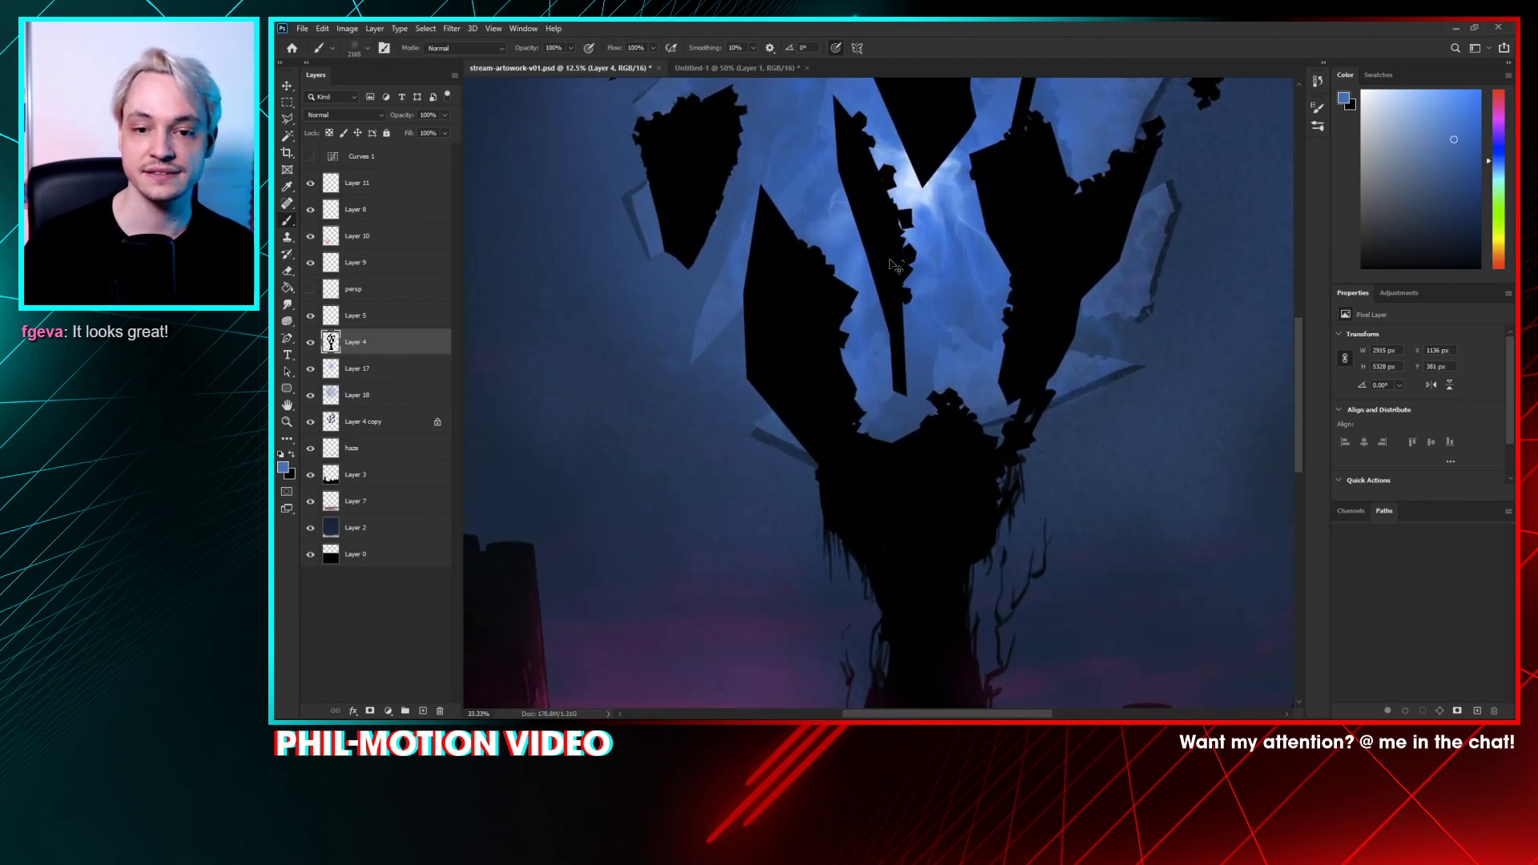
drag(991, 326, 978, 440)
drag(923, 358, 914, 438)
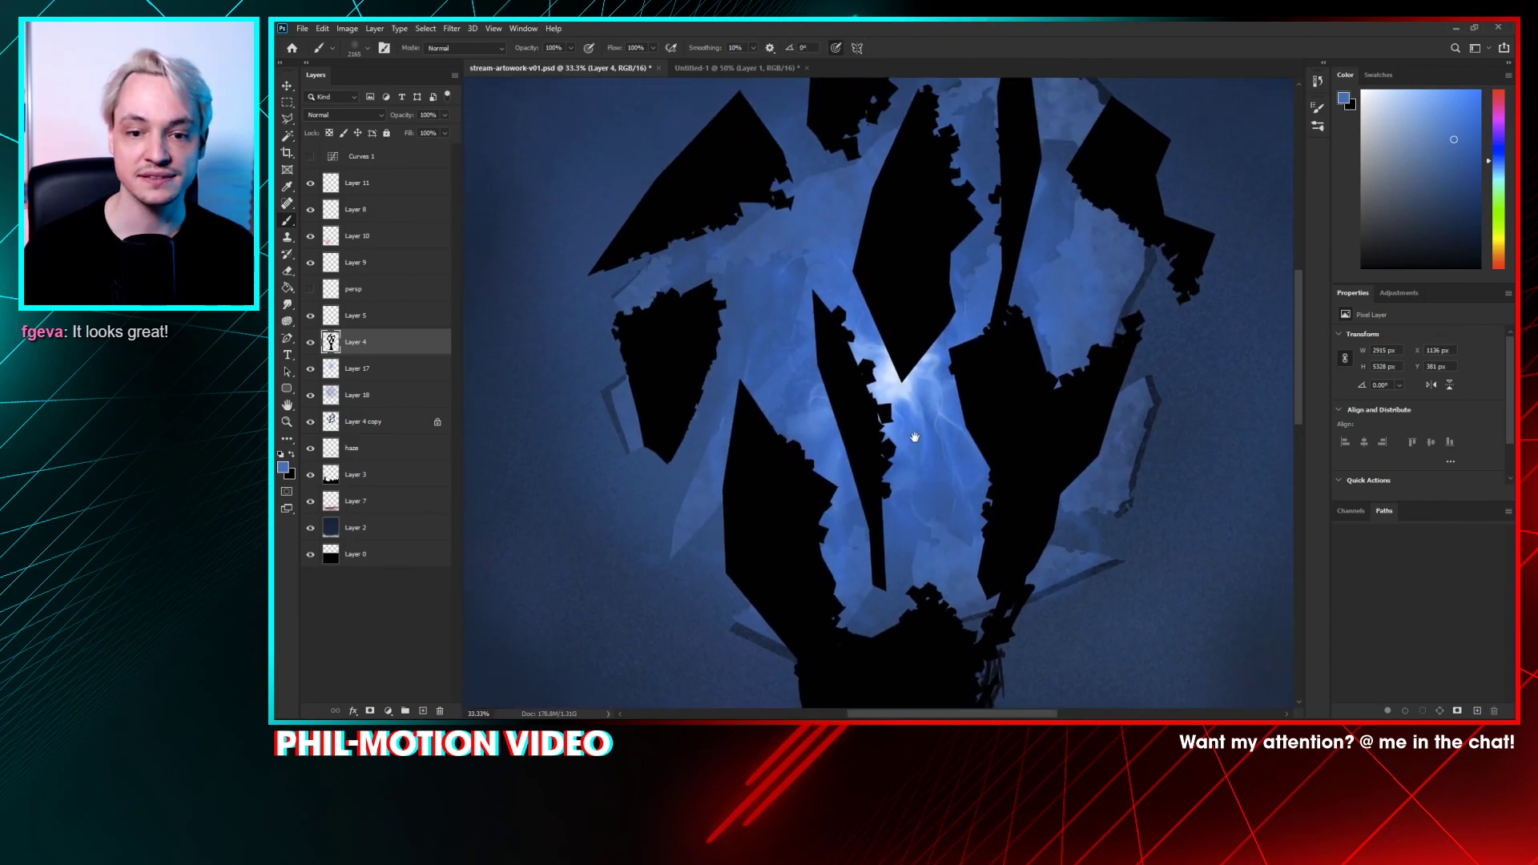
key(ctrl+minus)
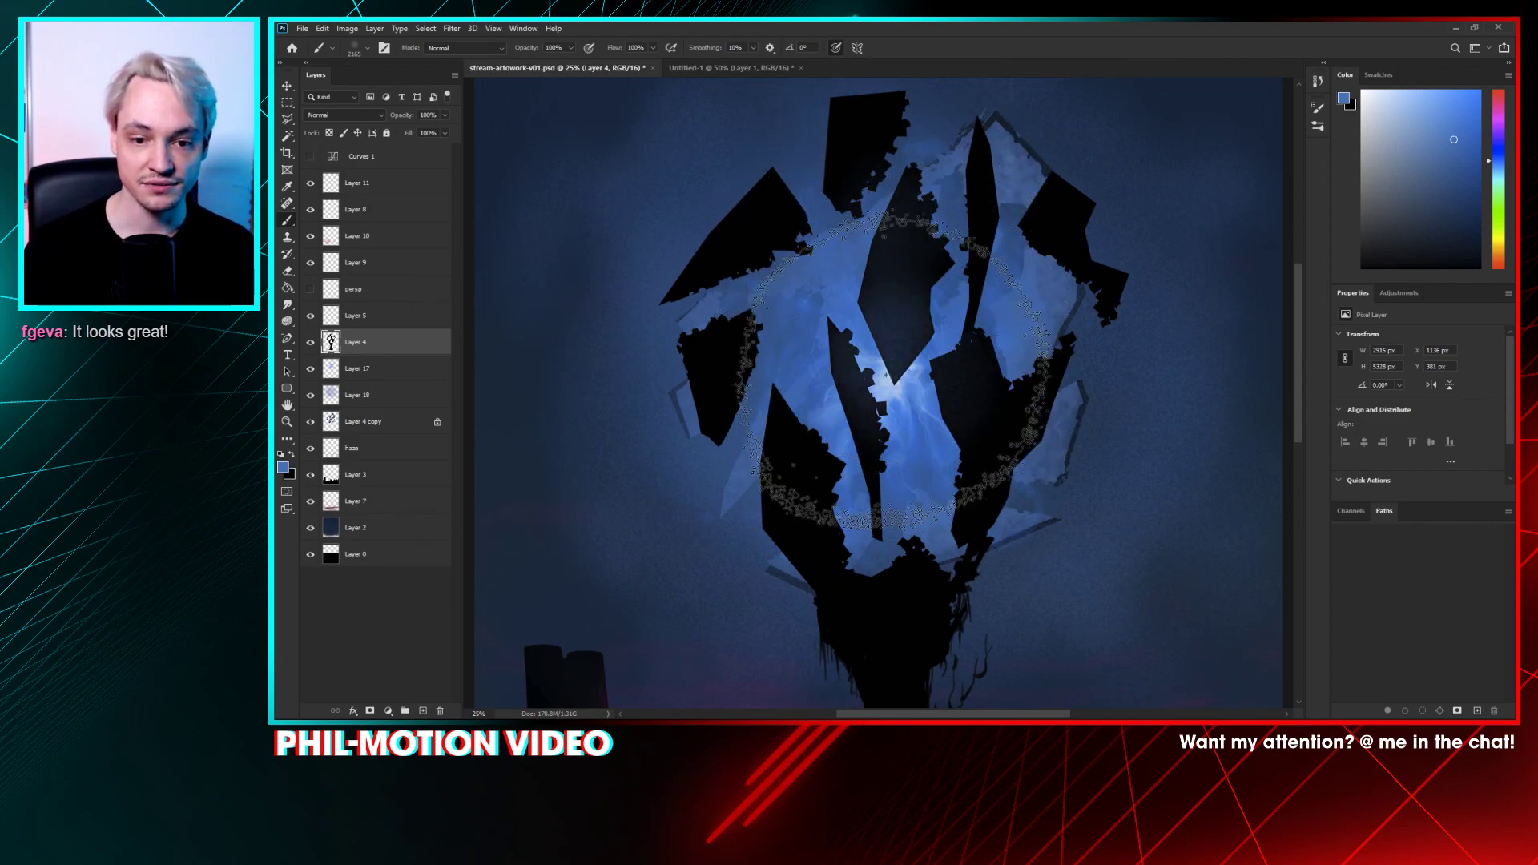
mouse_move(790, 344)
mouse_down()
mouse_move(777, 332)
mouse_move(727, 381)
mouse_move(762, 195)
mouse_move(876, 51)
mouse_move(738, 542)
mouse_move(957, 495)
mouse_move(1065, 326)
mouse_move(852, 522)
mouse_move(851, 449)
mouse_move(944, 266)
mouse_move(933, 222)
mouse_move(927, 353)
mouse_move(921, 309)
mouse_move(790, 353)
mouse_move(975, 453)
mouse_move(929, 324)
mouse_move(851, 388)
mouse_move(886, 440)
mouse_move(866, 422)
mouse_move(943, 432)
mouse_up()
alt+click(779, 349)
alt+click(909, 442)
key(ctrl+minus)
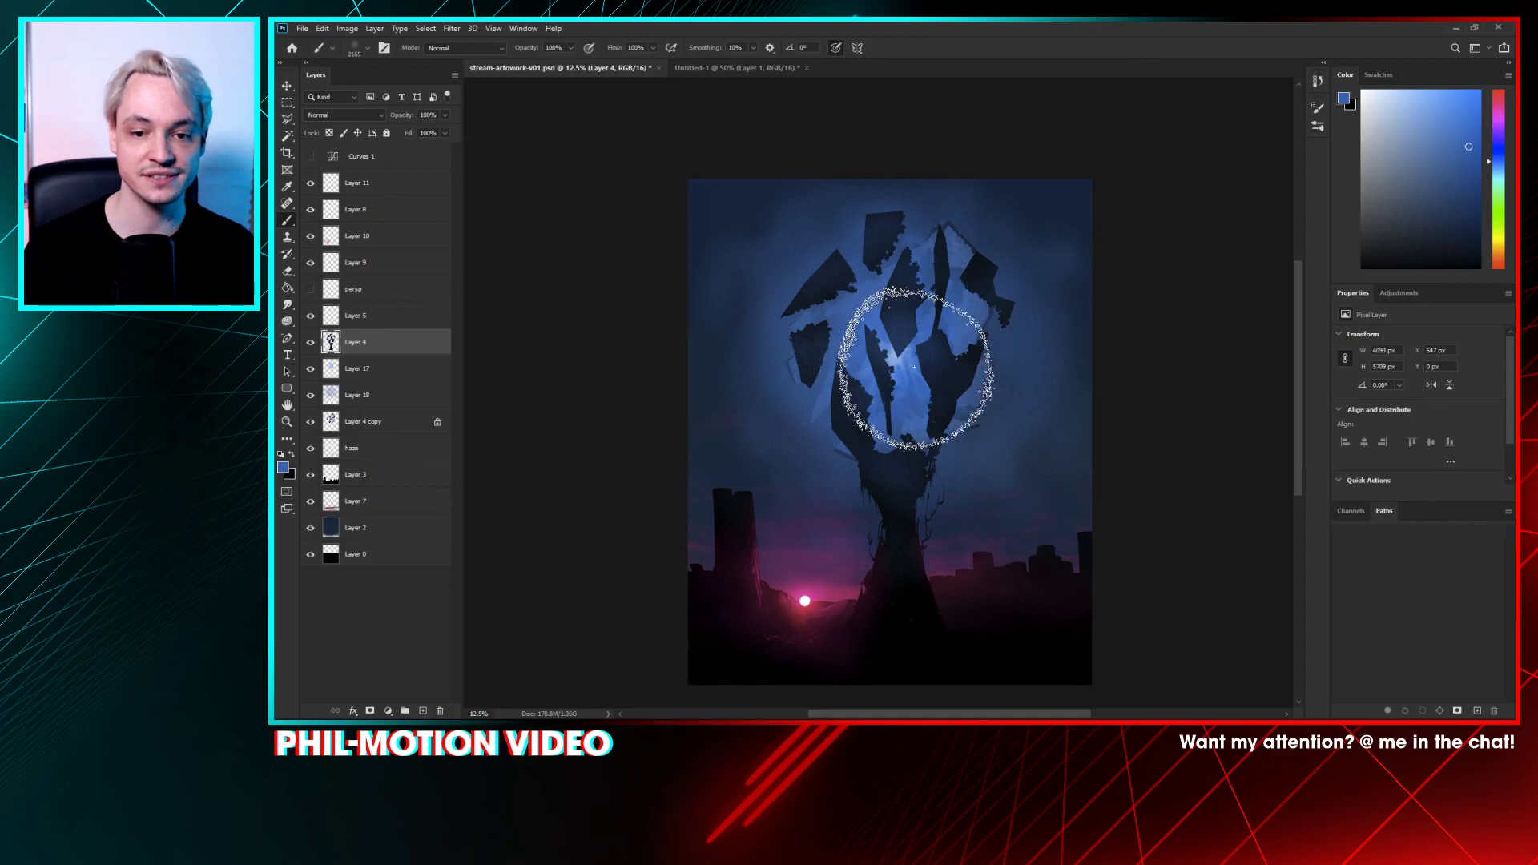
- Compare the crown close up with and without the blue-lit tree on Layer 4
key(ctrl+plus)
key(ctrl+plus)
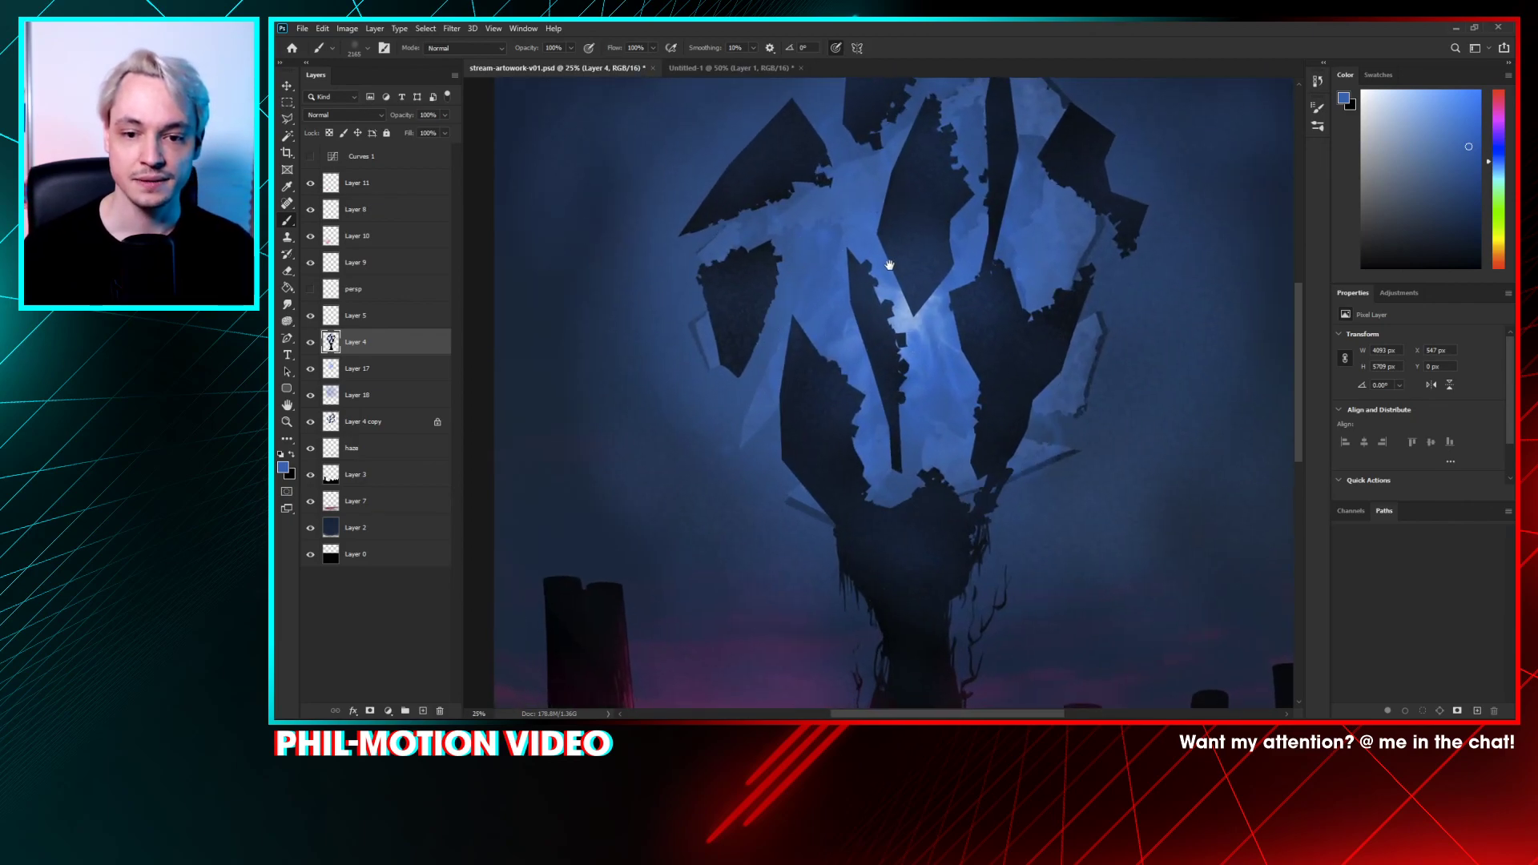
key(ctrl+d)
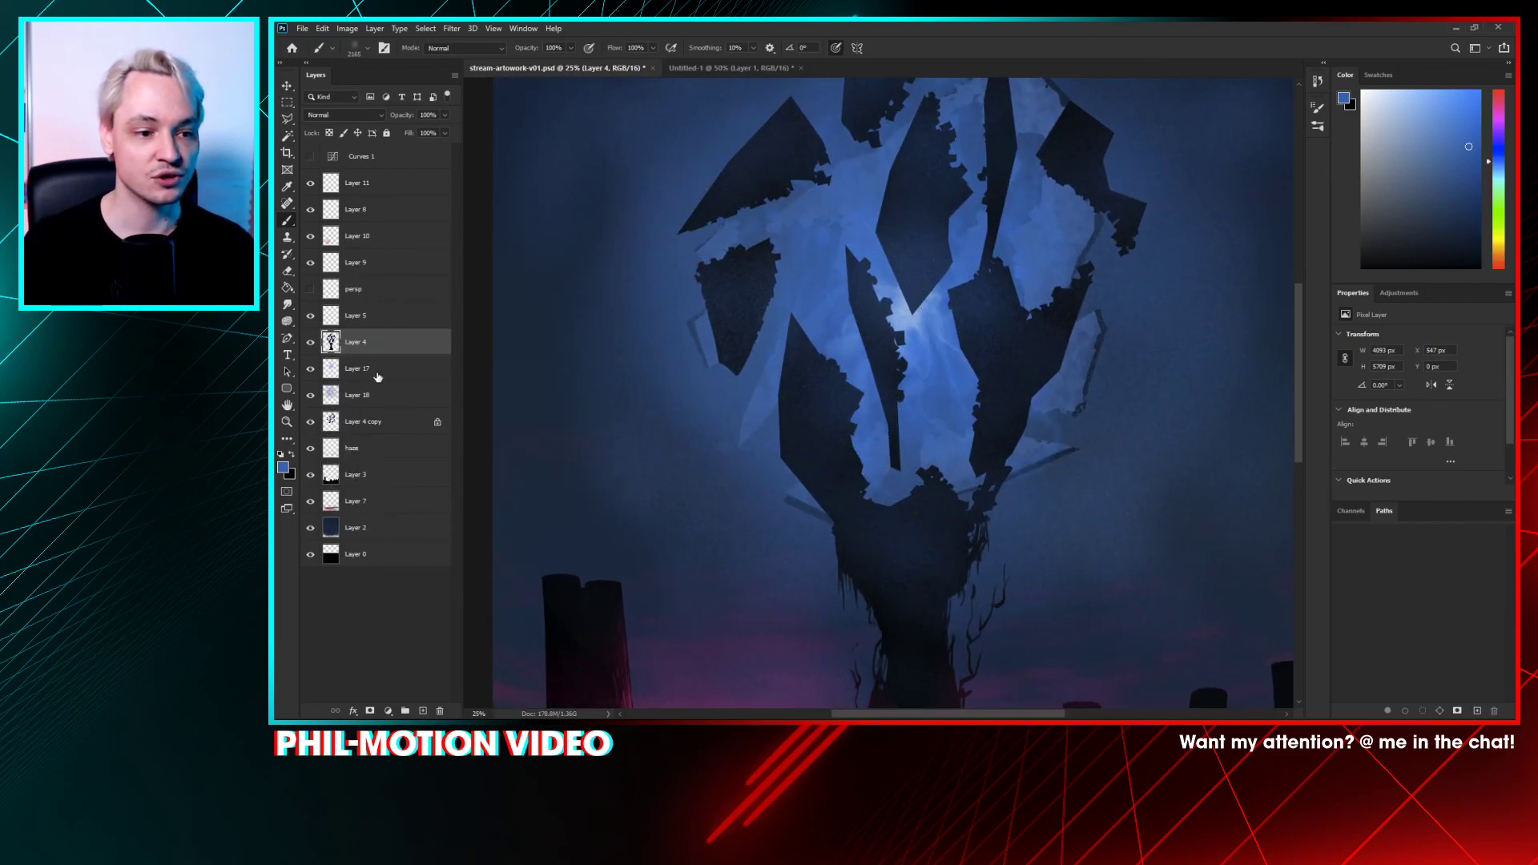
click(311, 343)
click(310, 343)
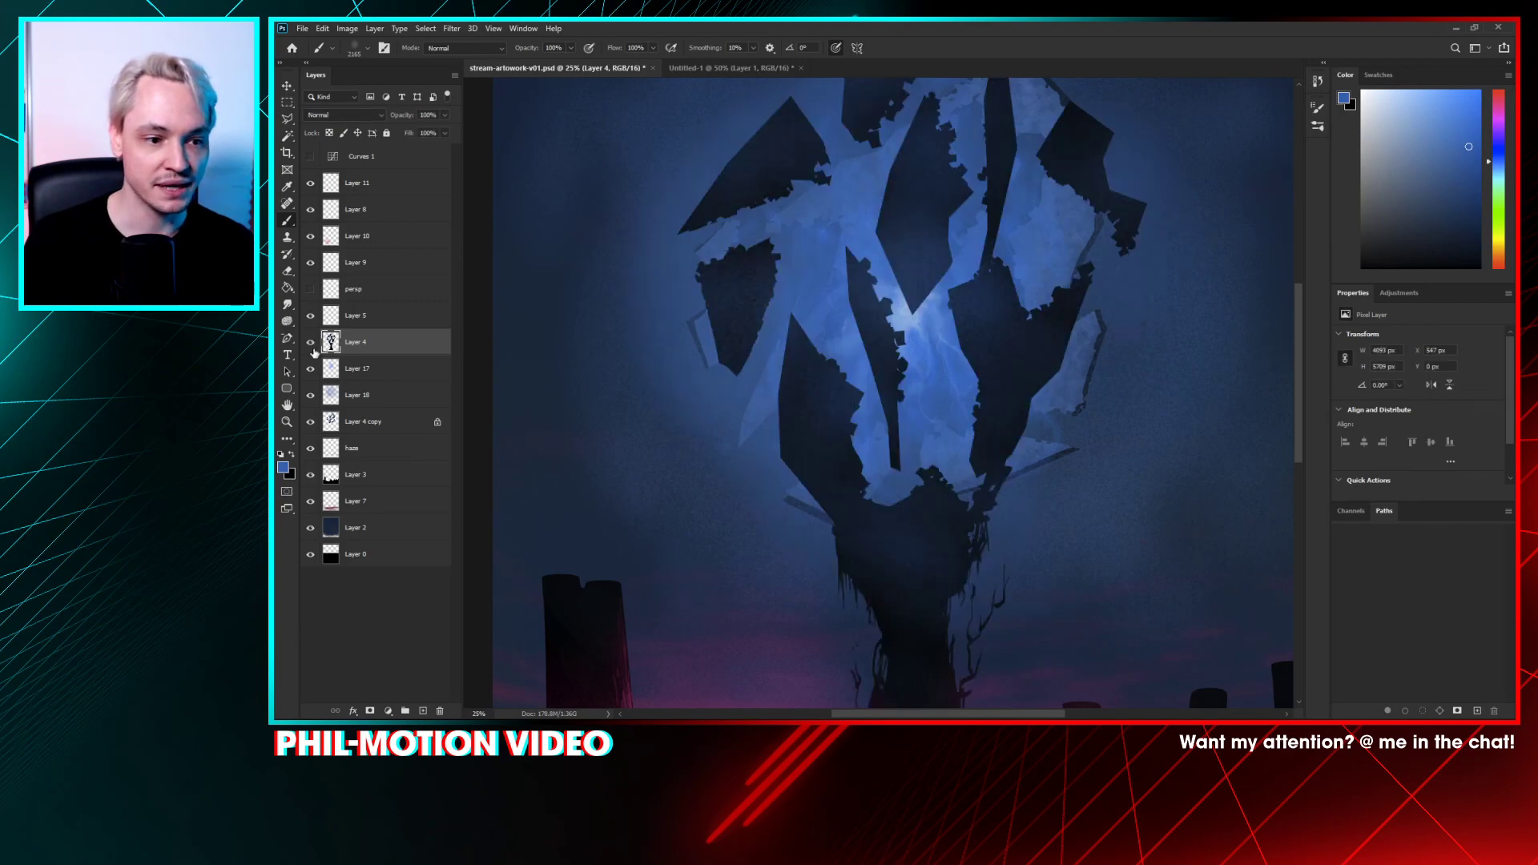
click(311, 343)
click(310, 343)
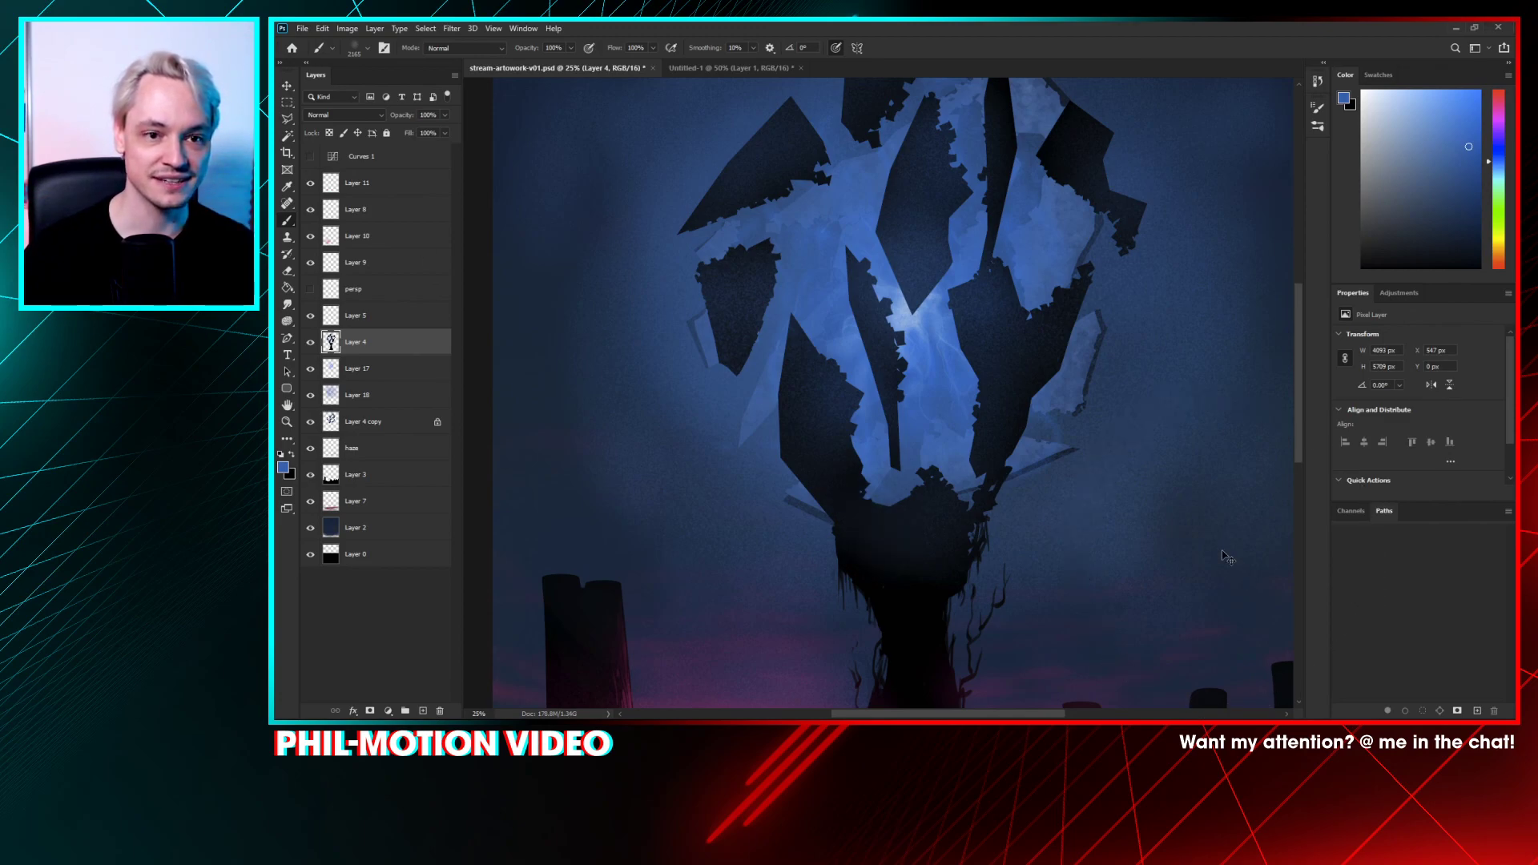
- Duplicate the tree silhouette on Layer 4 and copy the duplicate's full contents
scroll(1224, 554, down, 3)
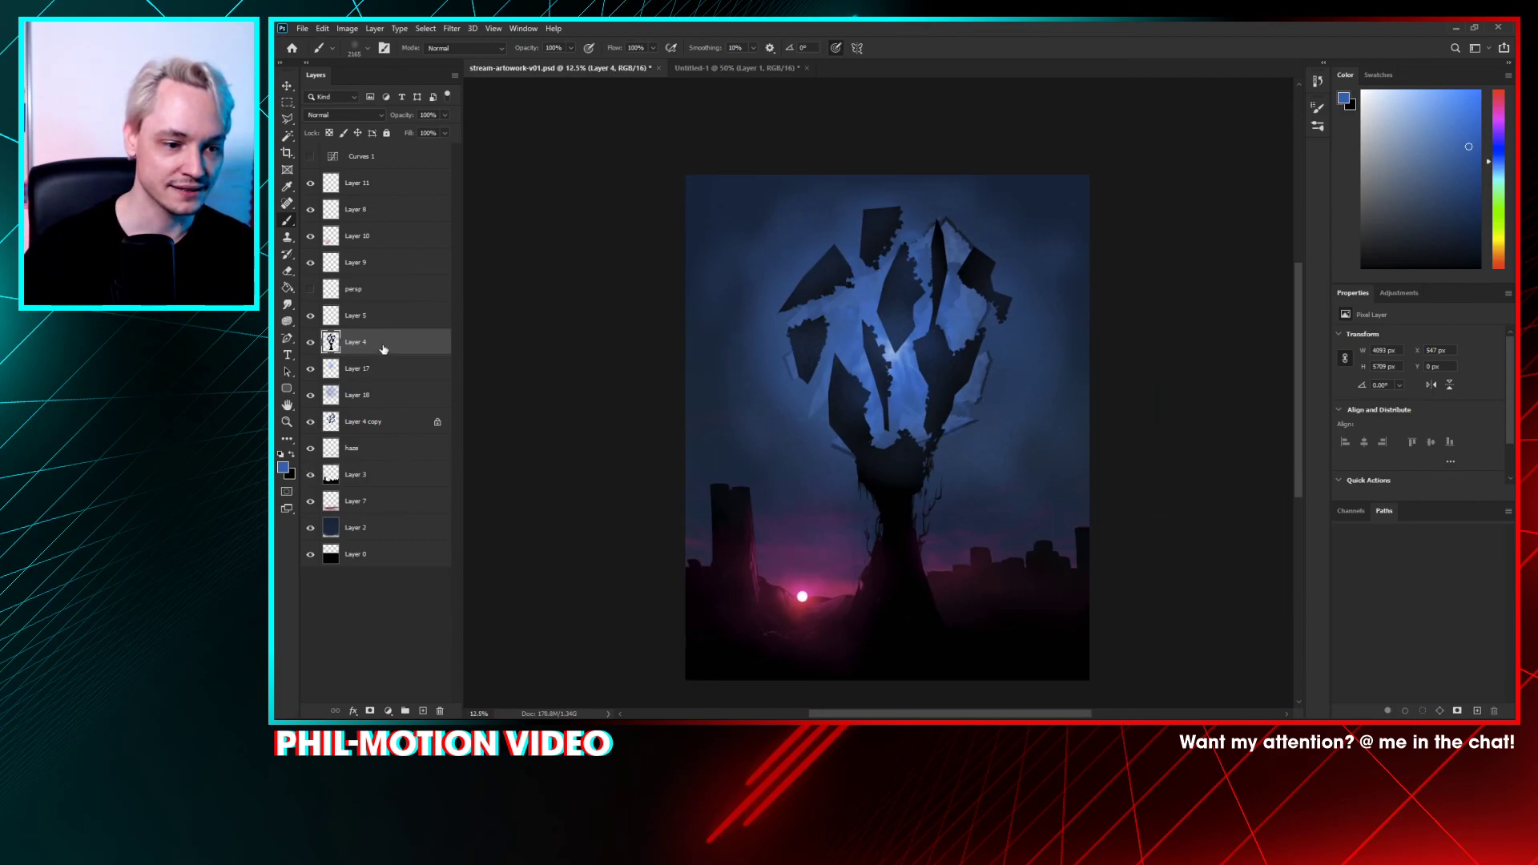
drag(383, 350, 423, 710)
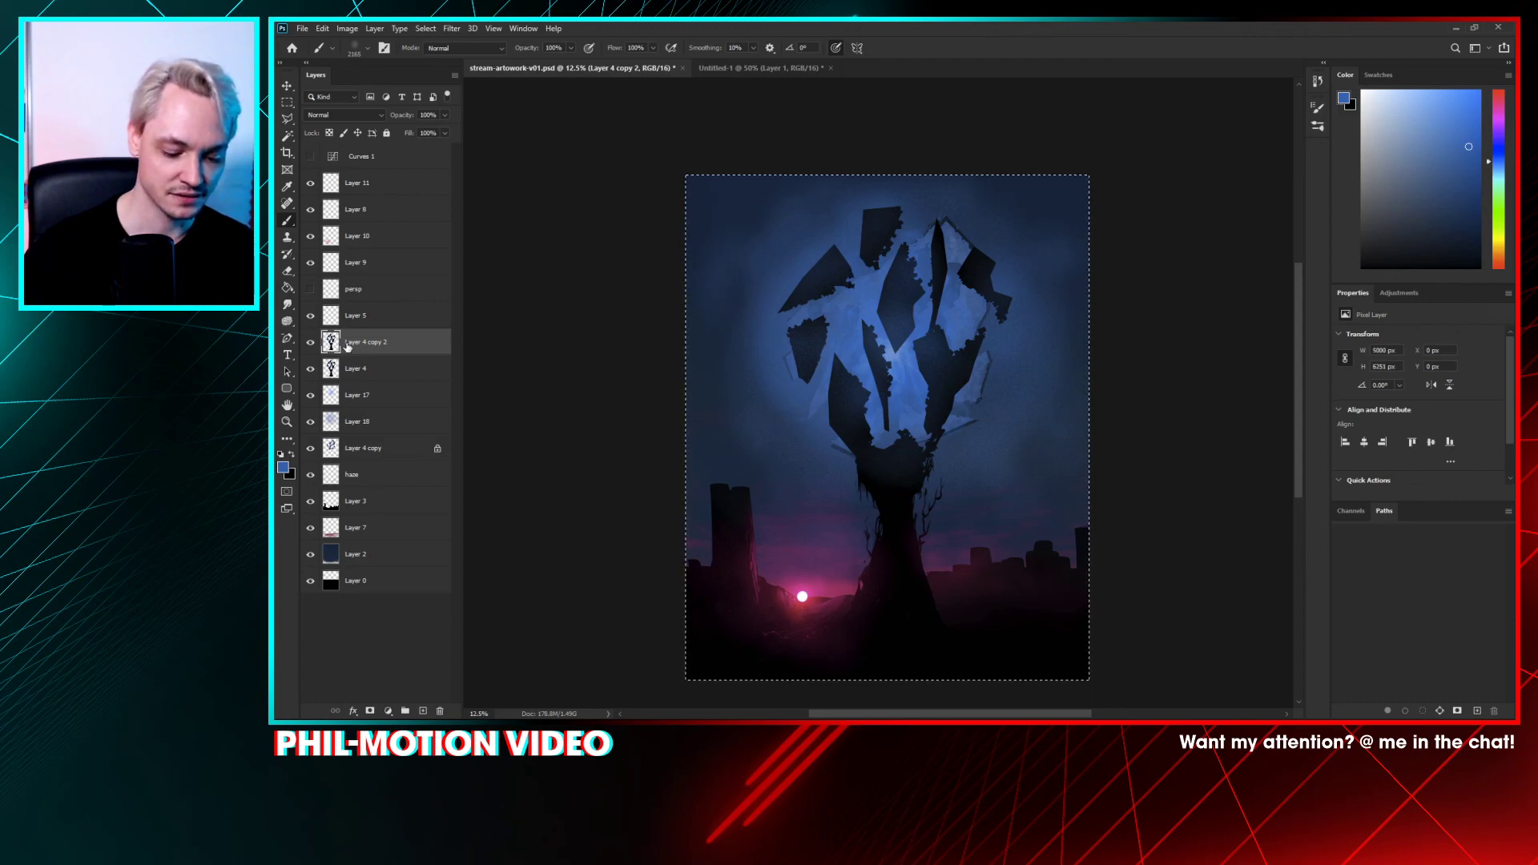
key(ctrl+a)
key(ctrl+c)
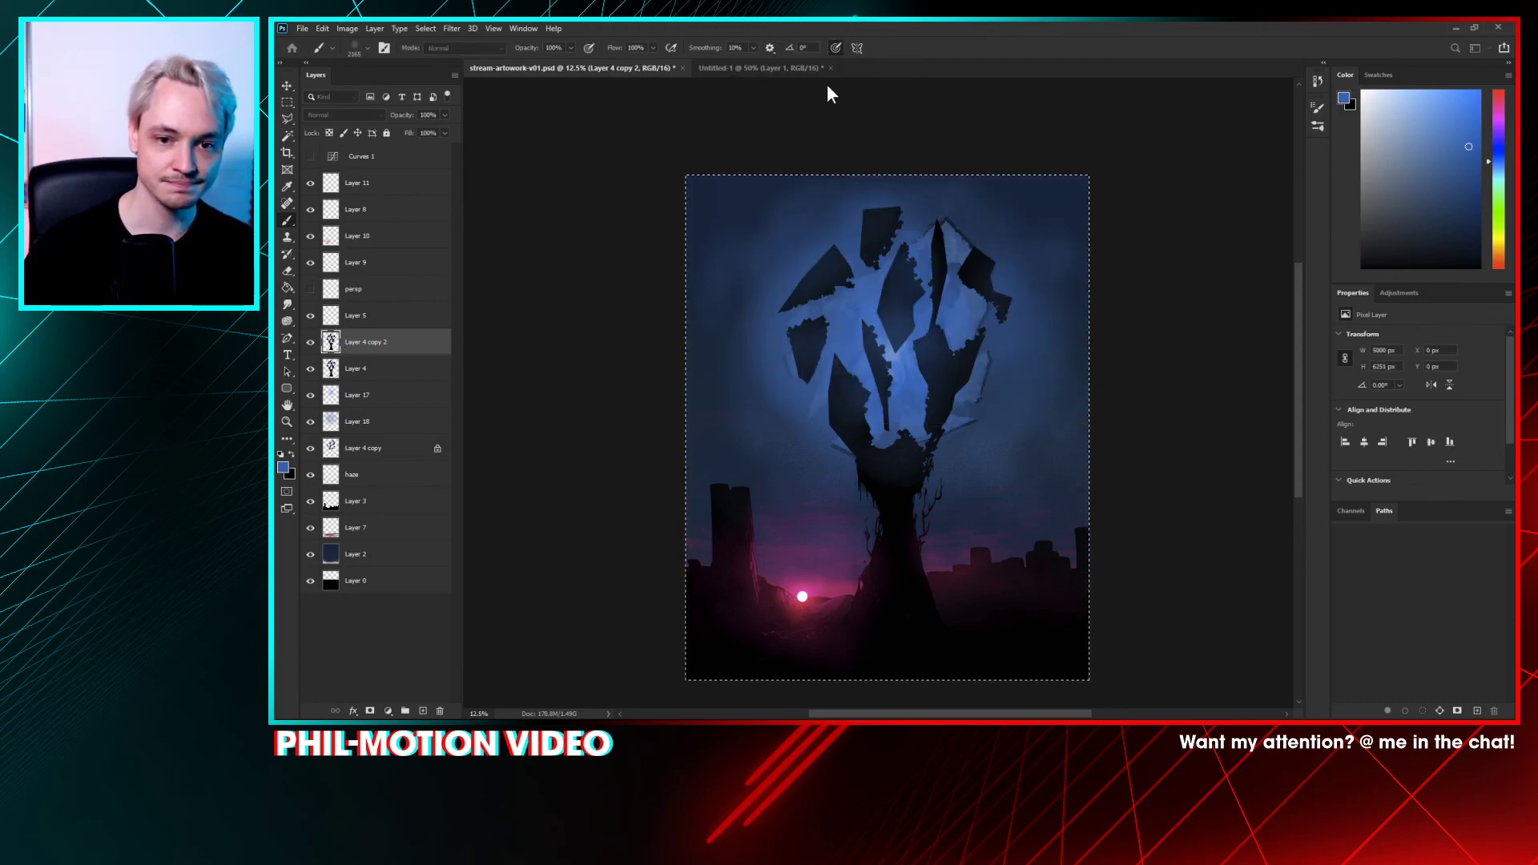
- Create a new document with the default settings and paste the copied tree silhouette into it
key(ctrl+n)
key(Return)
key(ctrl+v)
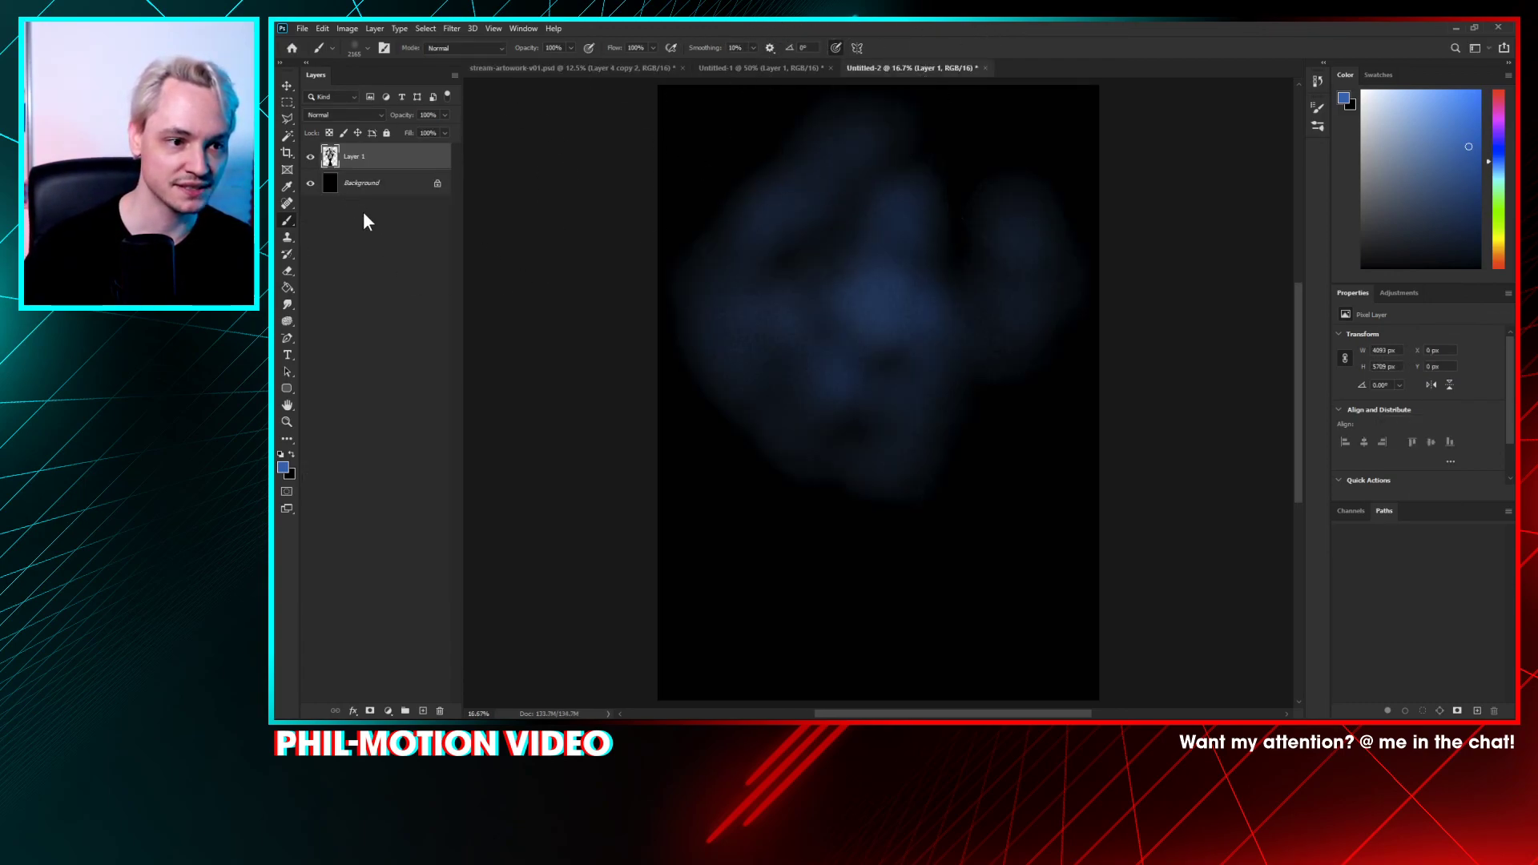
- Invert the Background layer to white behind the pasted tree
click(364, 213)
key(alt+[)
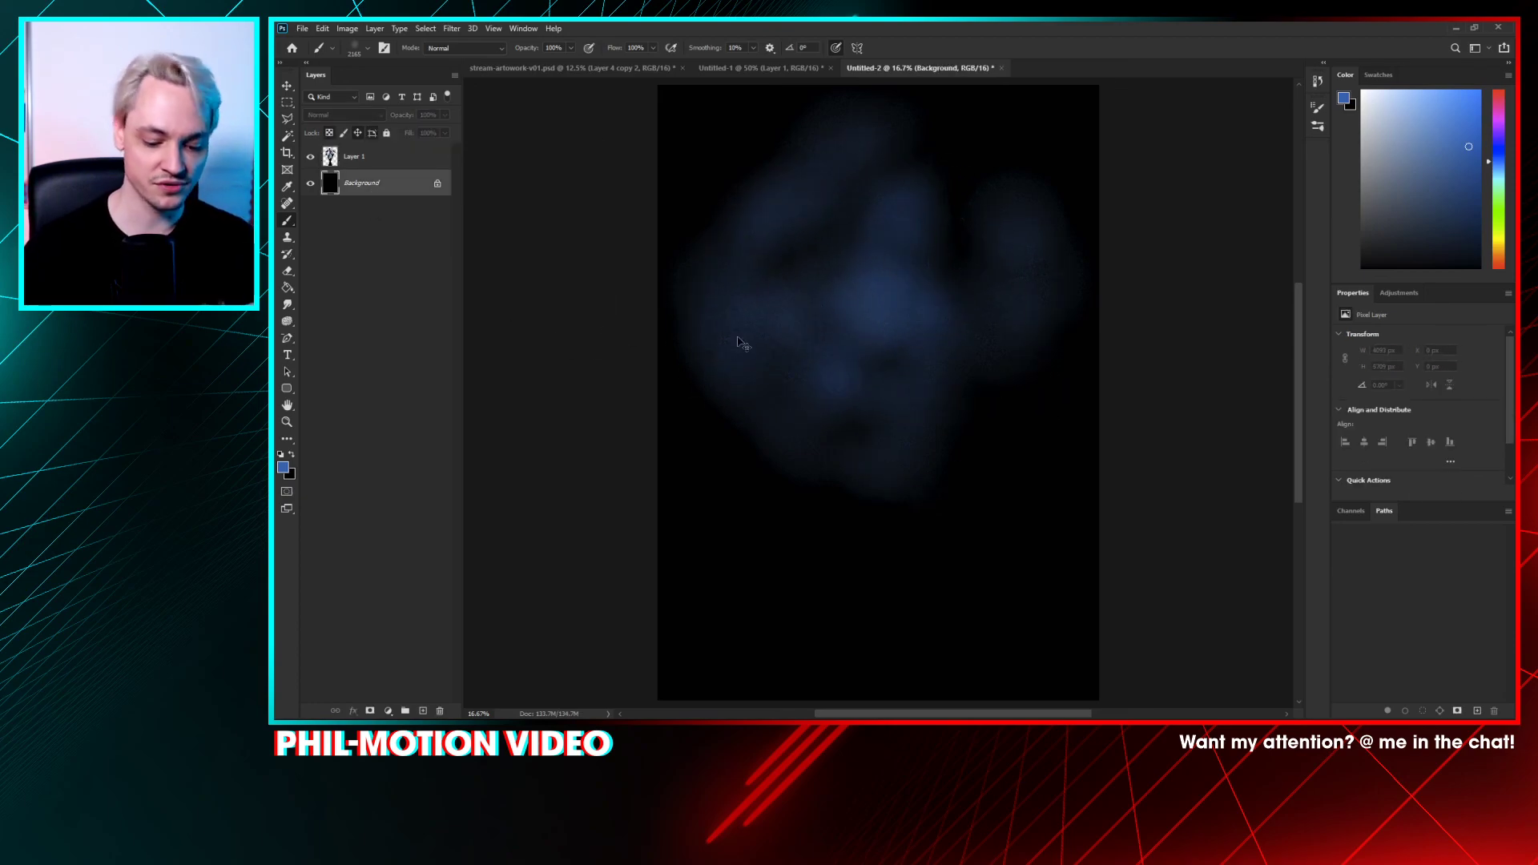
key(ctrl+i)
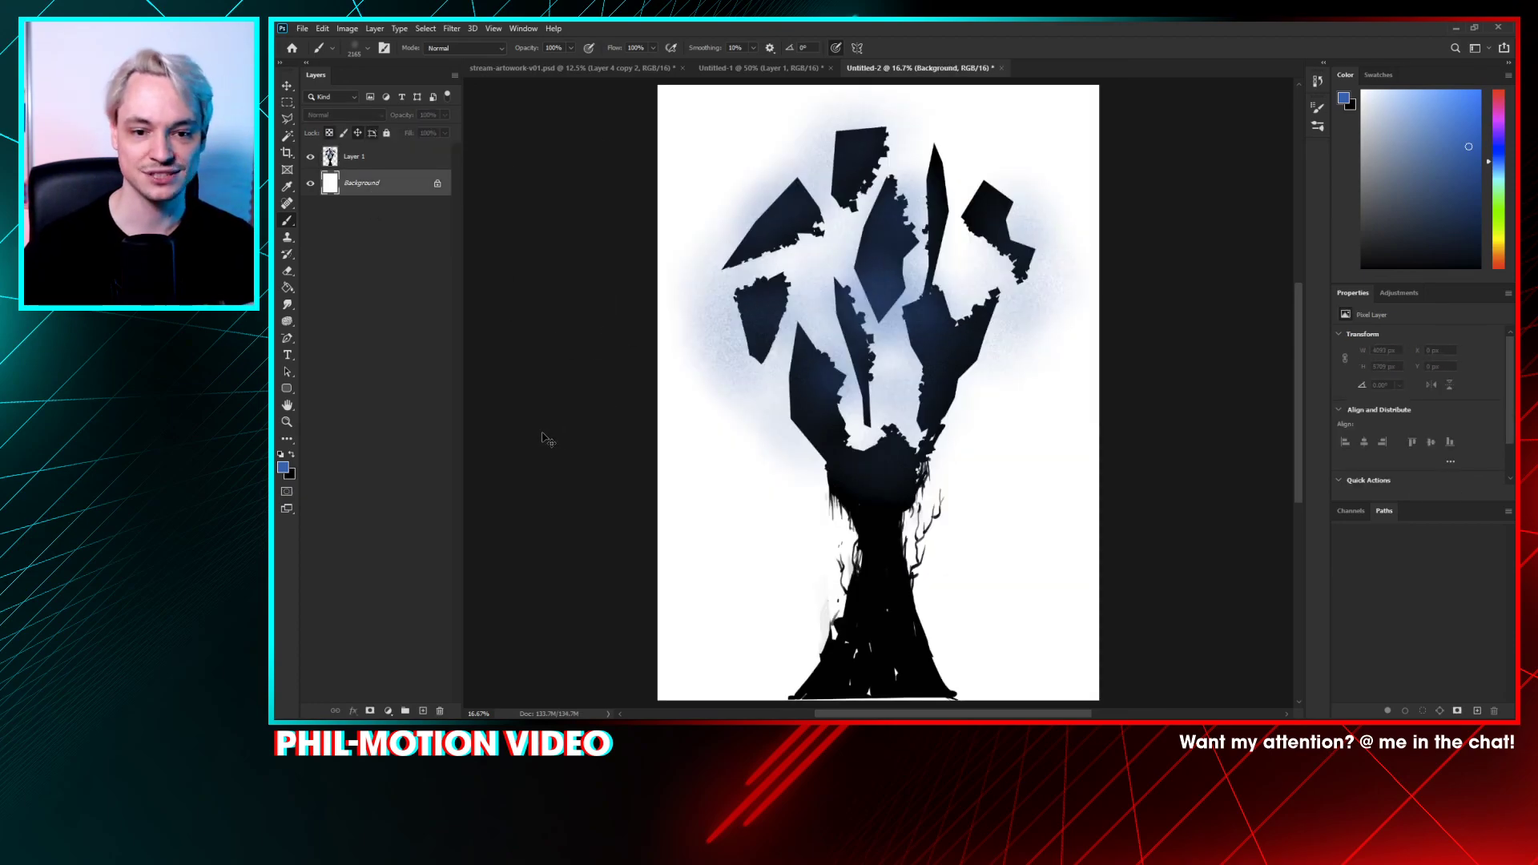
key(ctrl+i)
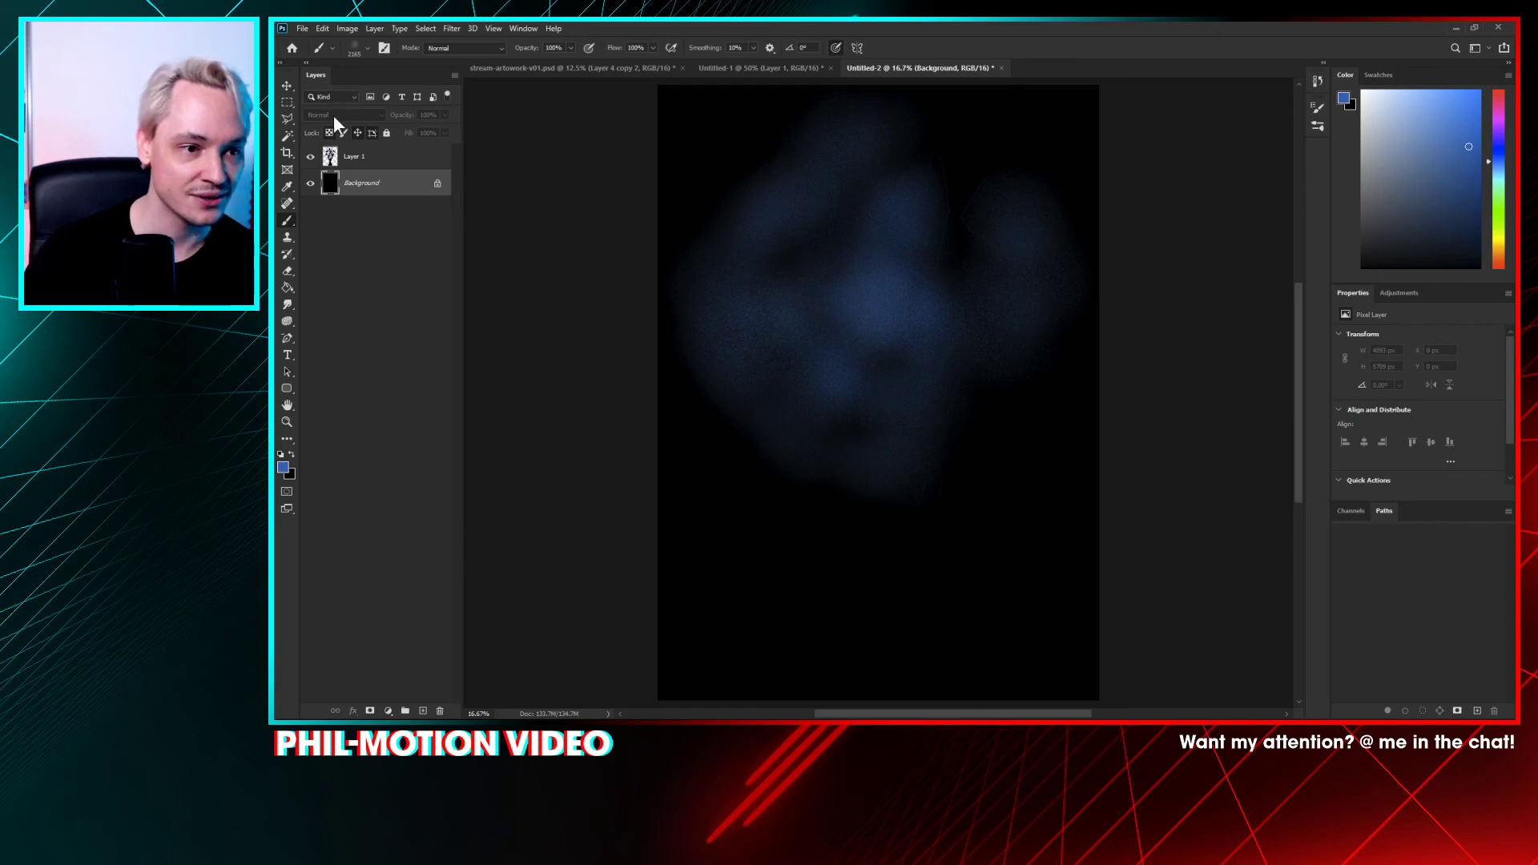
key(ctrl+i)
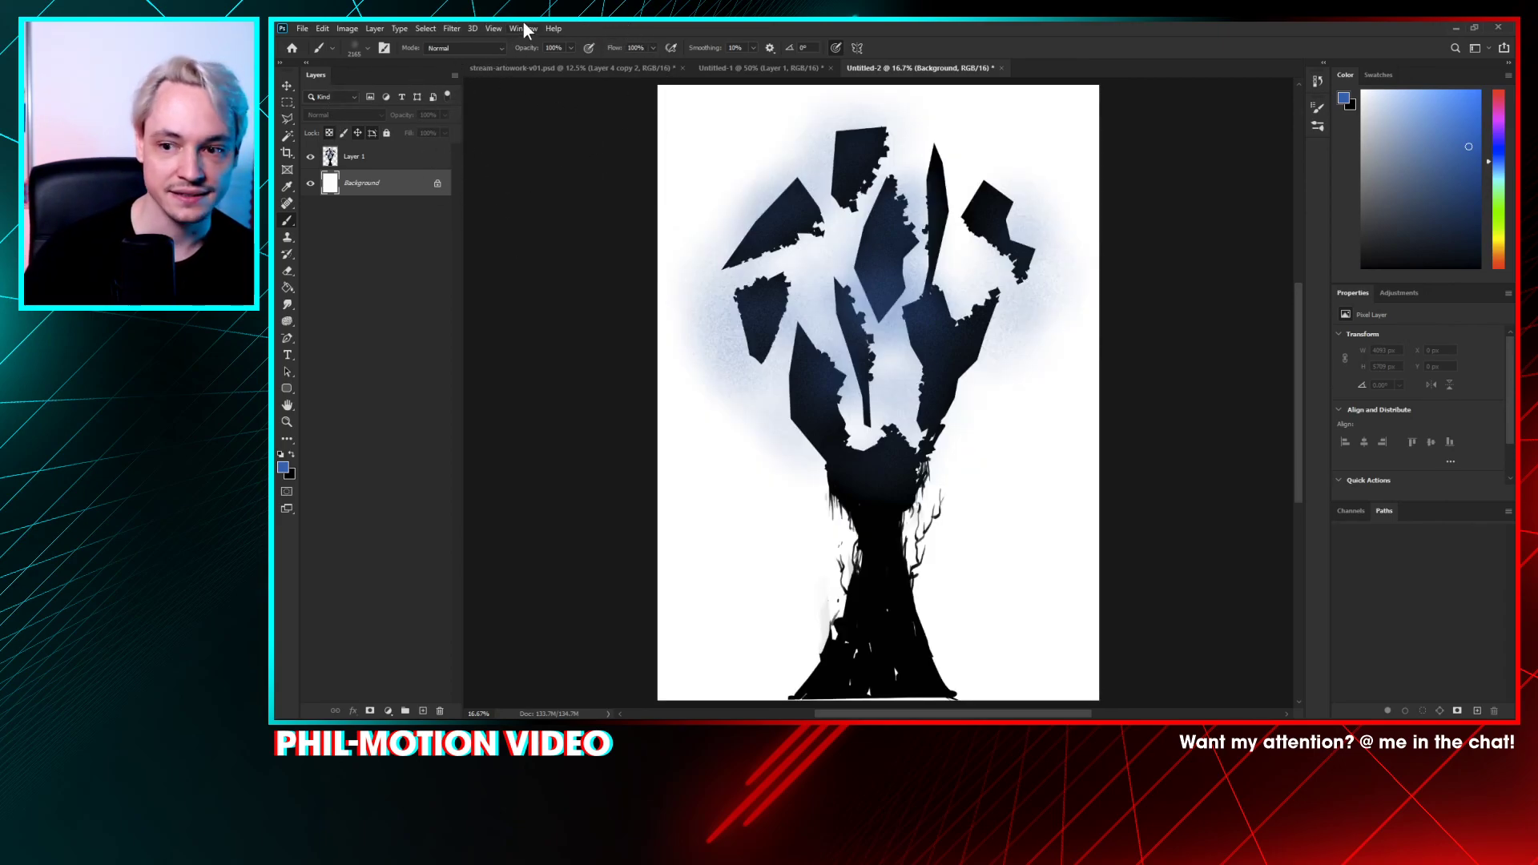
- Dock Channels beside Layers, compare the single color channels, and isolate the Red channel
drag(1353, 512, 341, 76)
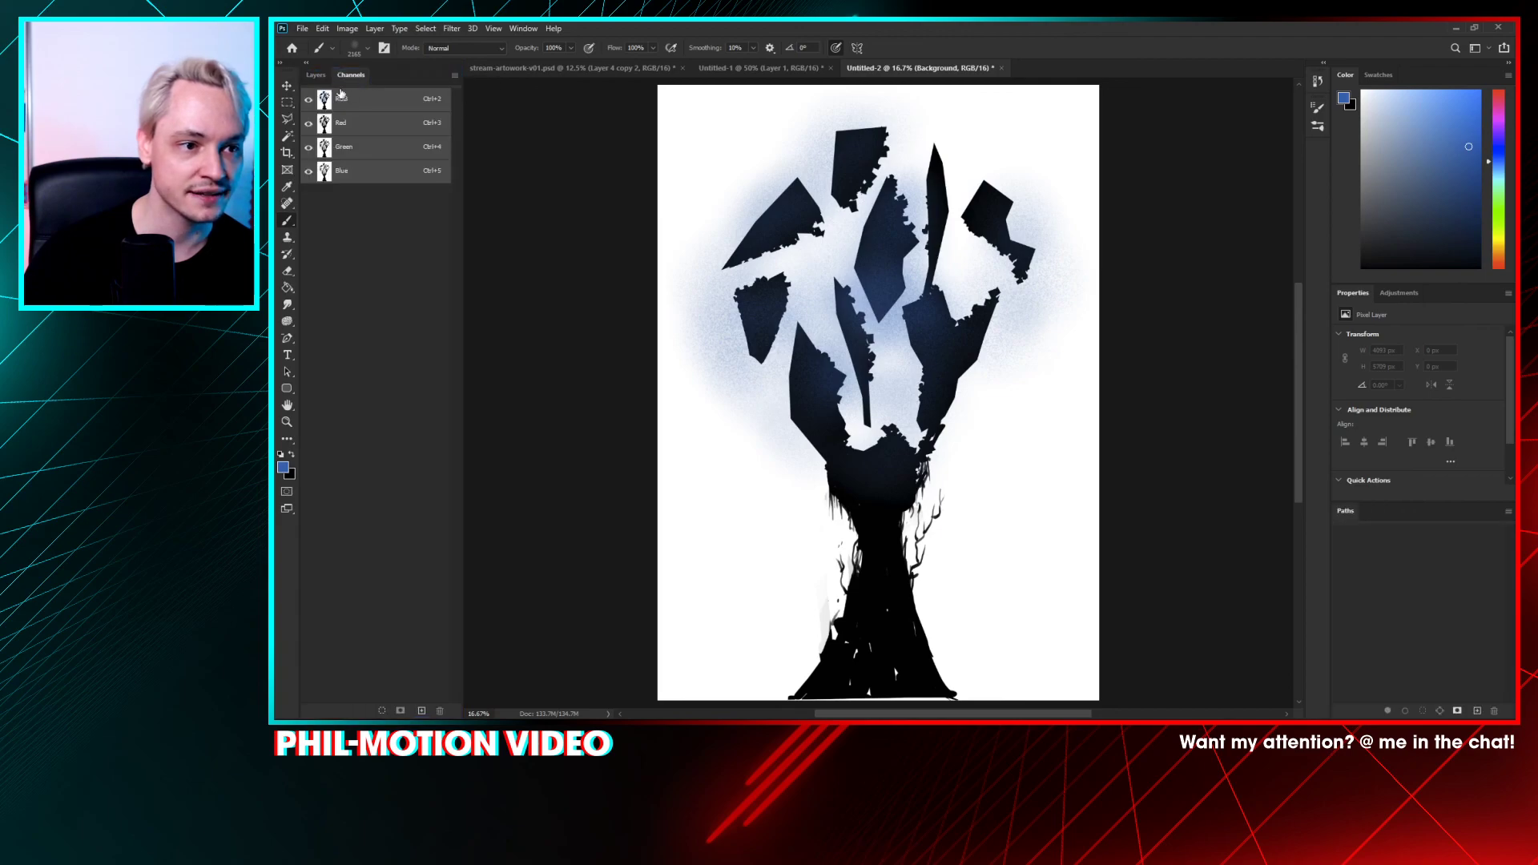
click(307, 172)
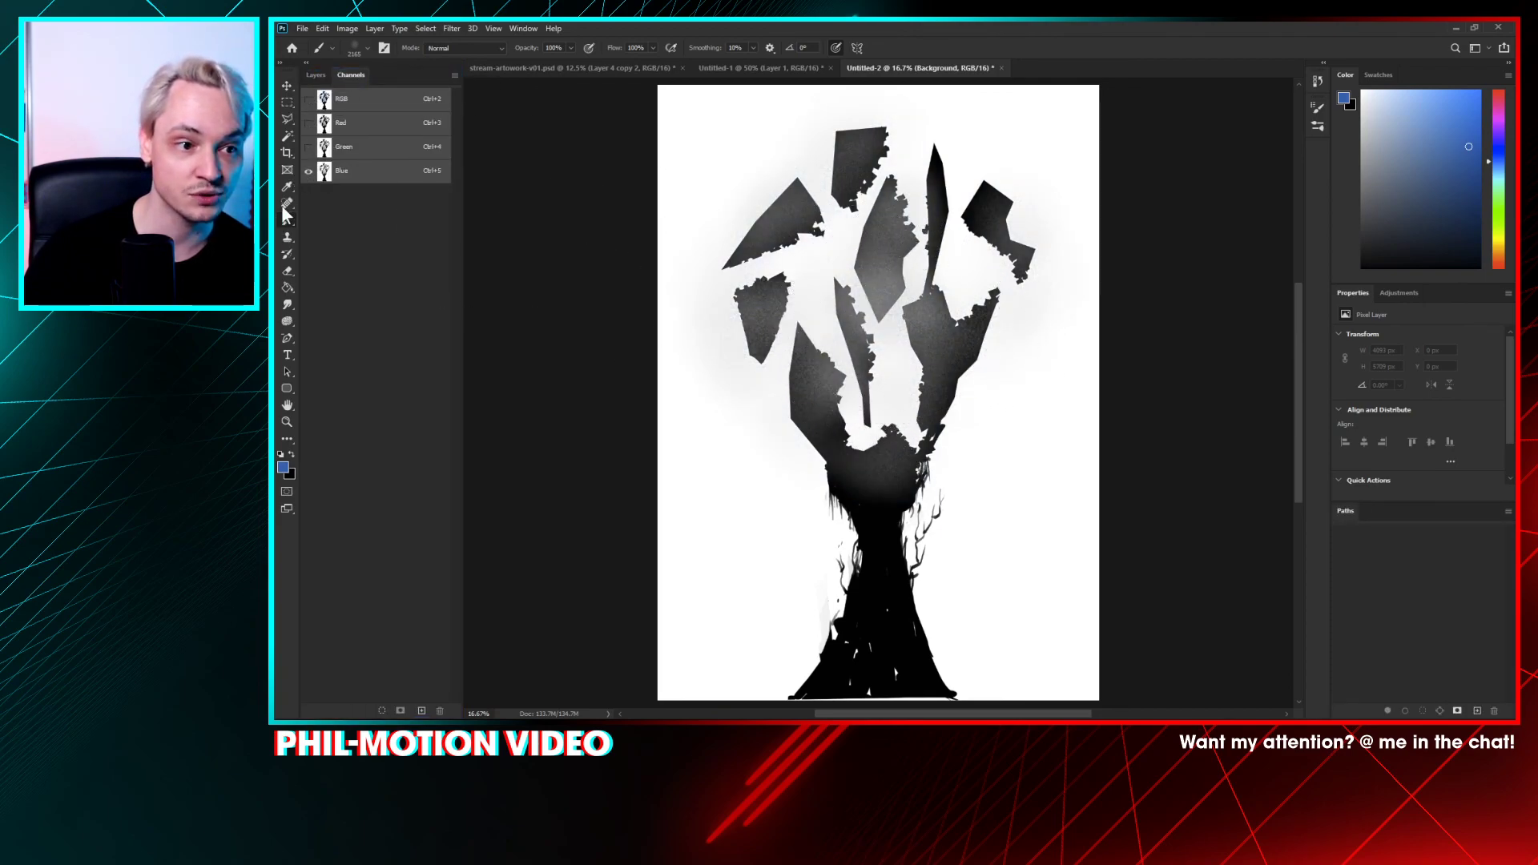
click(307, 149)
click(359, 126)
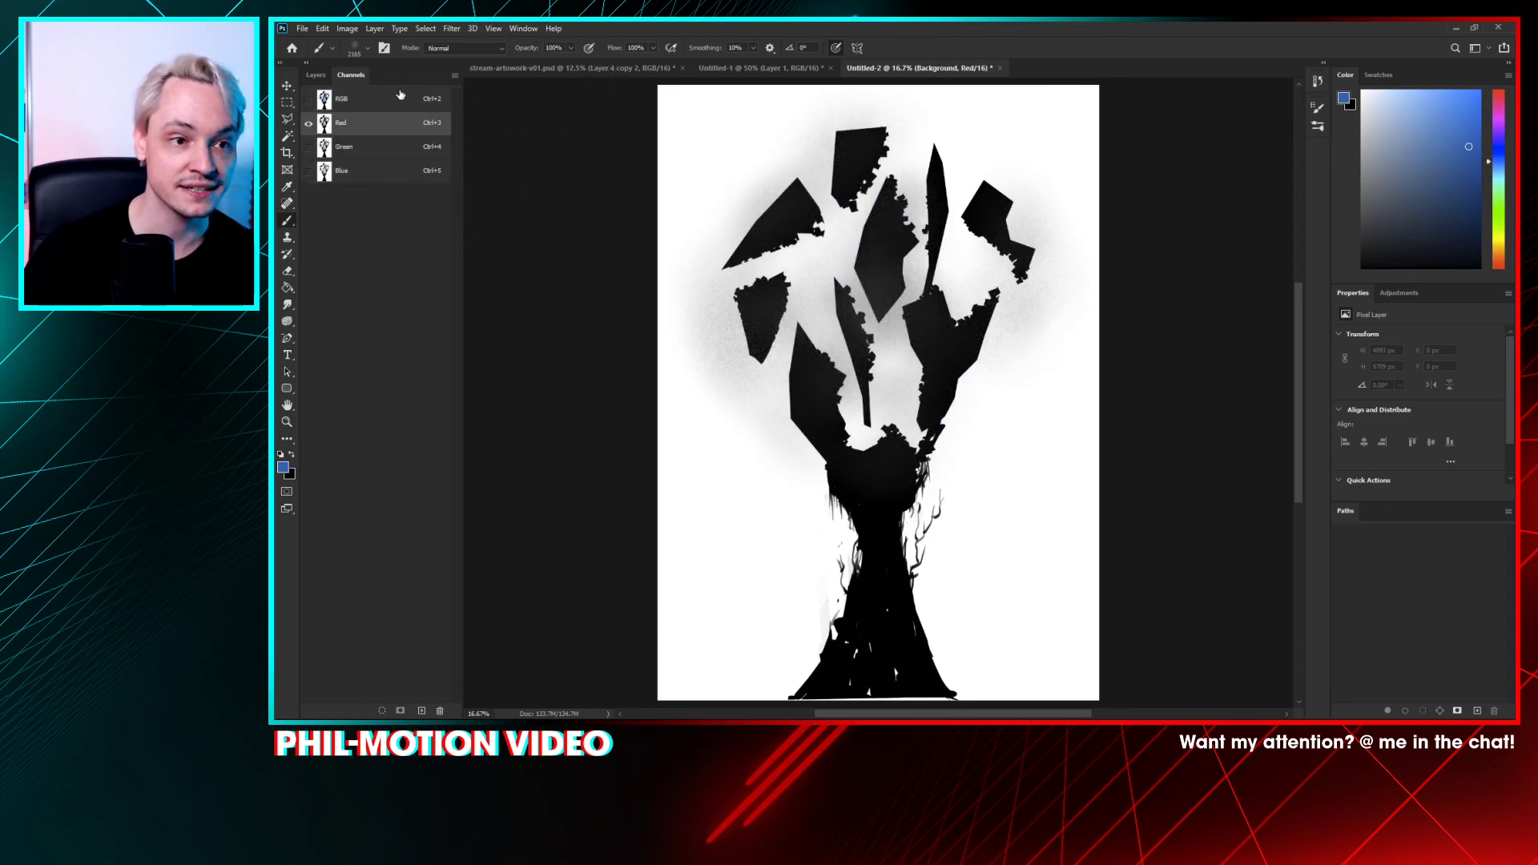
key(m)
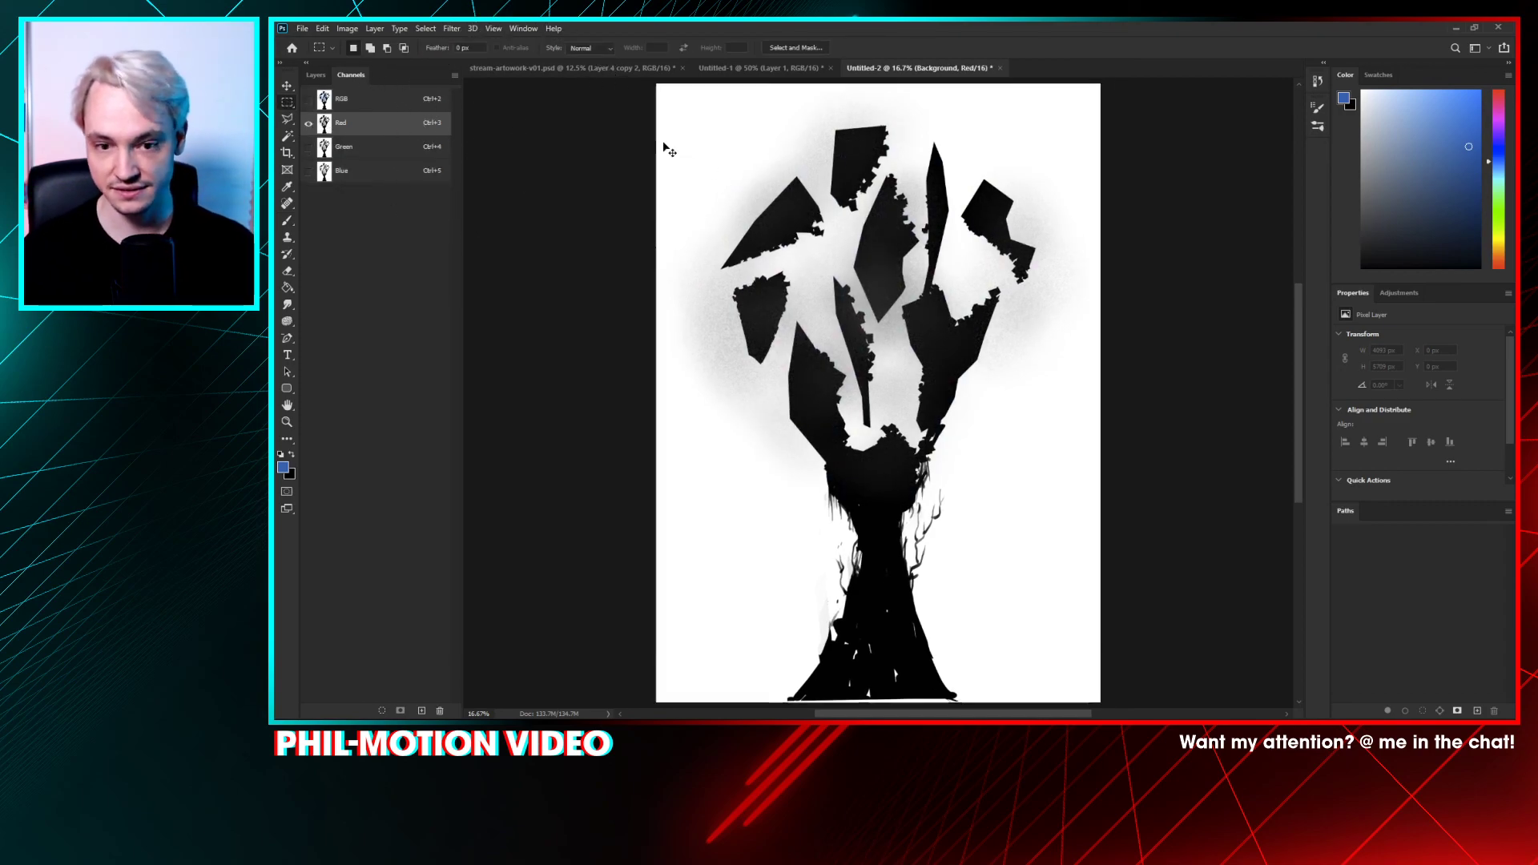
key(ctrl+plus)
key(ctrl+plus)
drag(918, 267, 950, 328)
key(ctrl+l)
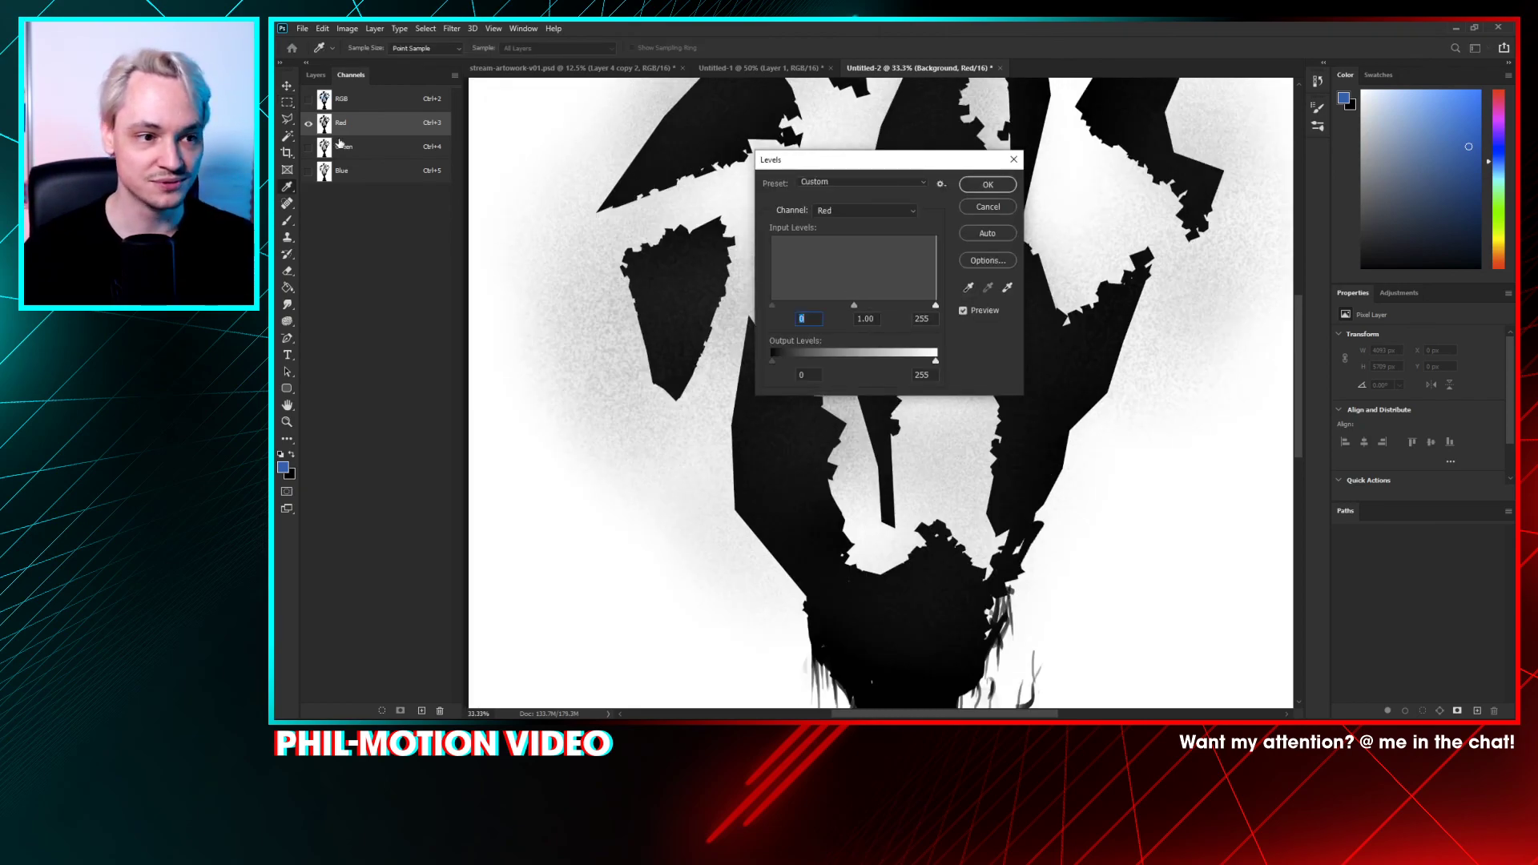
key(Escape)
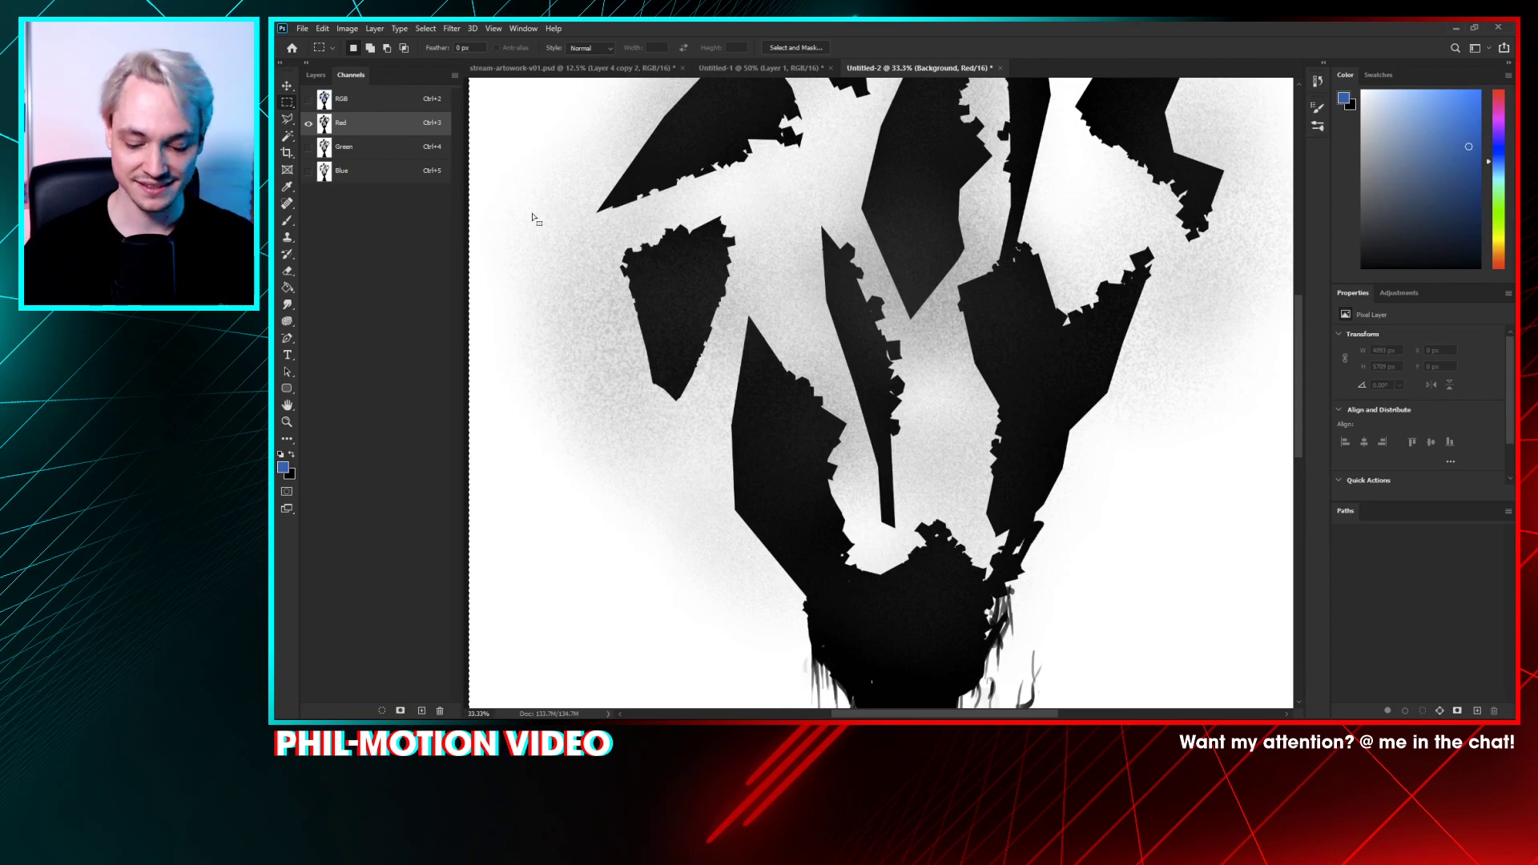
key(ctrl+l)
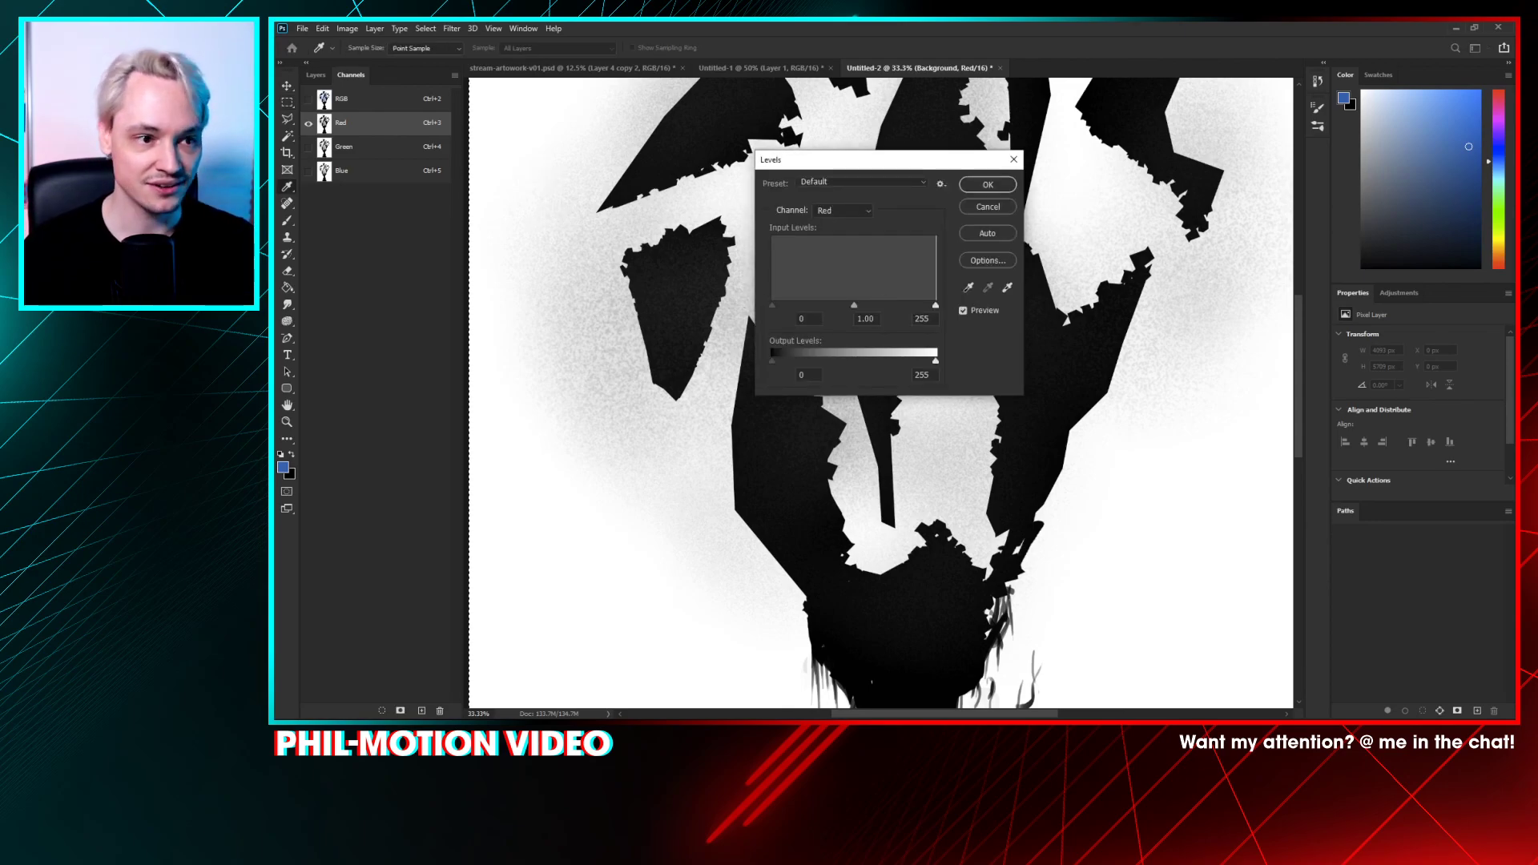
key(Escape)
- Merge Layer 1 with the white Background into a single layer
click(315, 74)
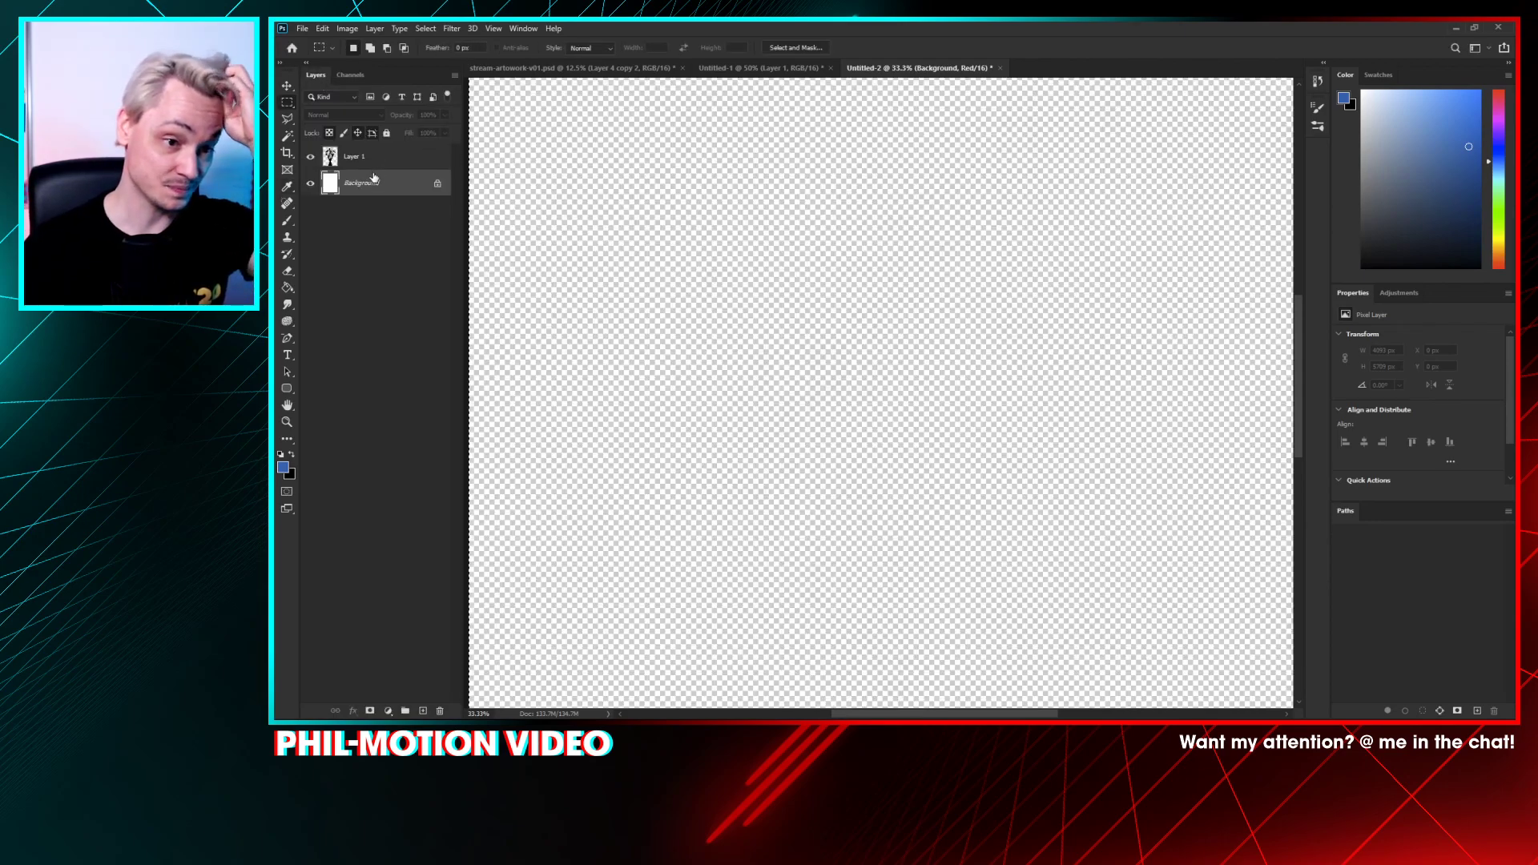
click(365, 164)
click(364, 184)
key(ctrl+shift+e)
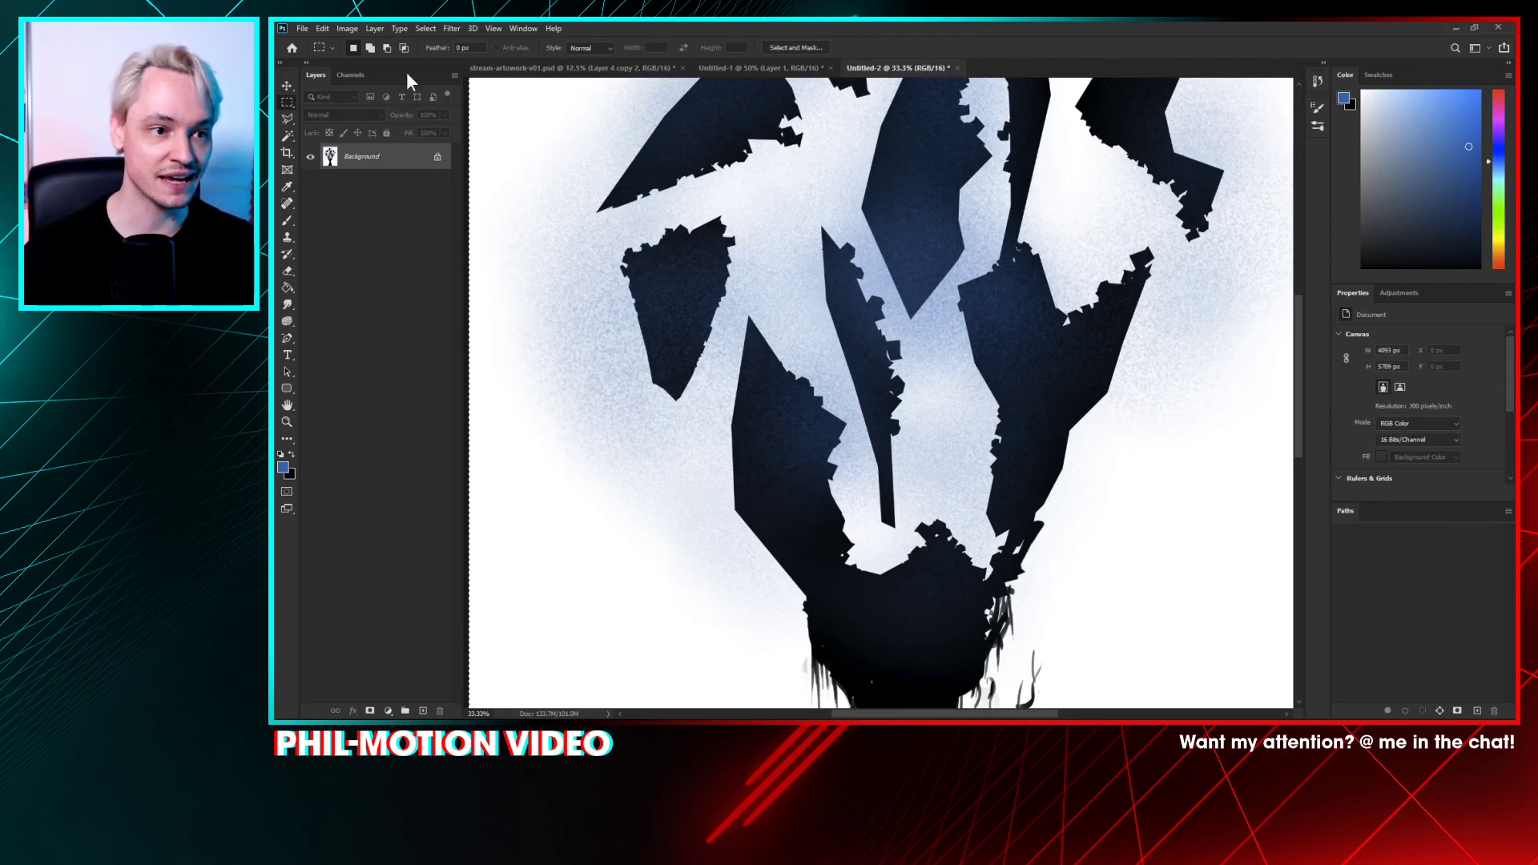
- Compare the merged image's color channels and isolate the Red channel, where the blue light is darkest
click(350, 75)
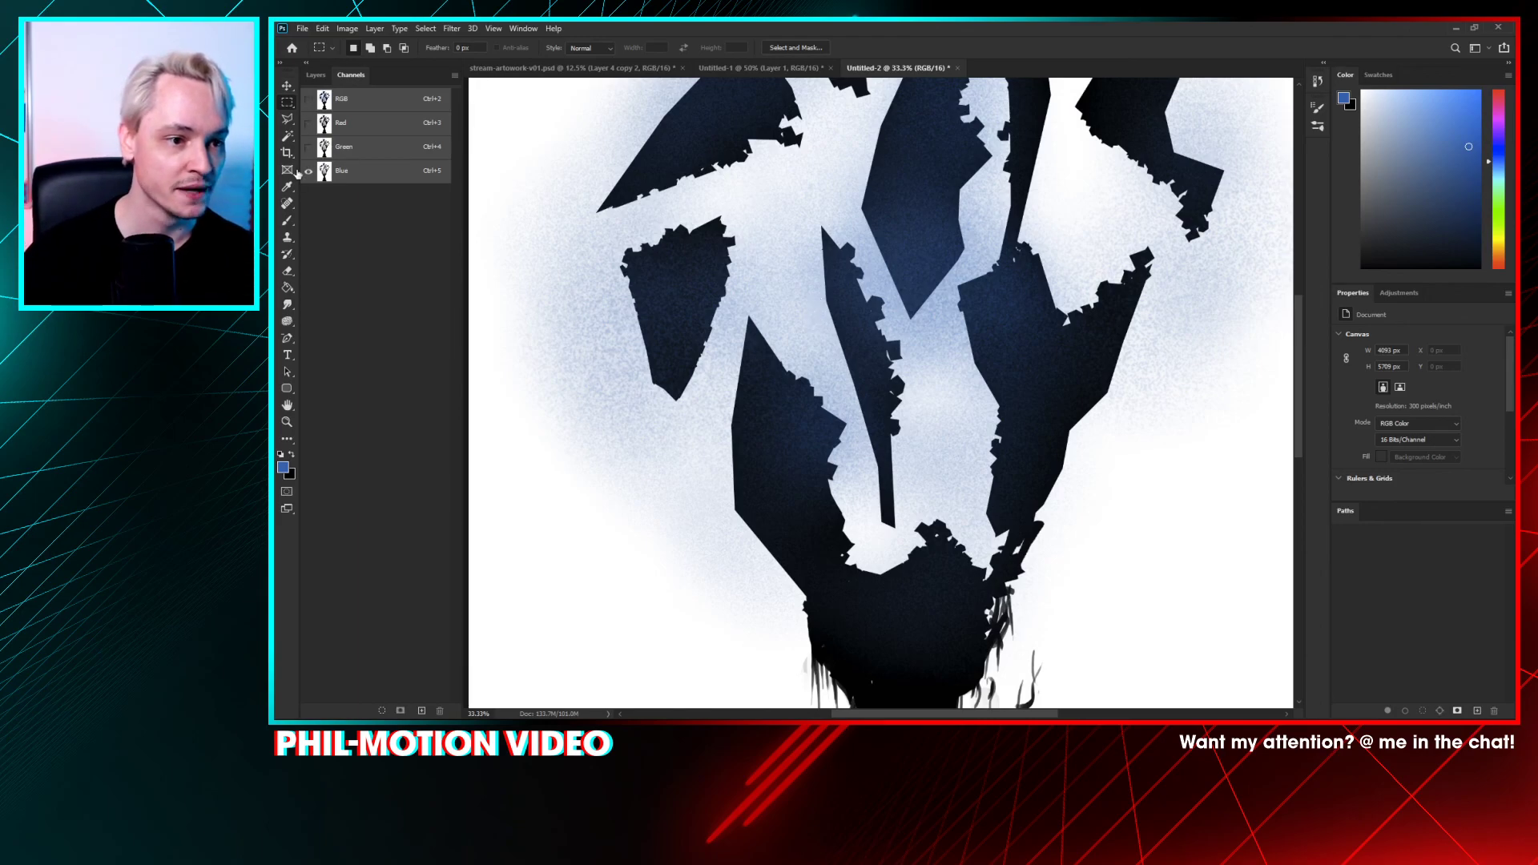
click(329, 128)
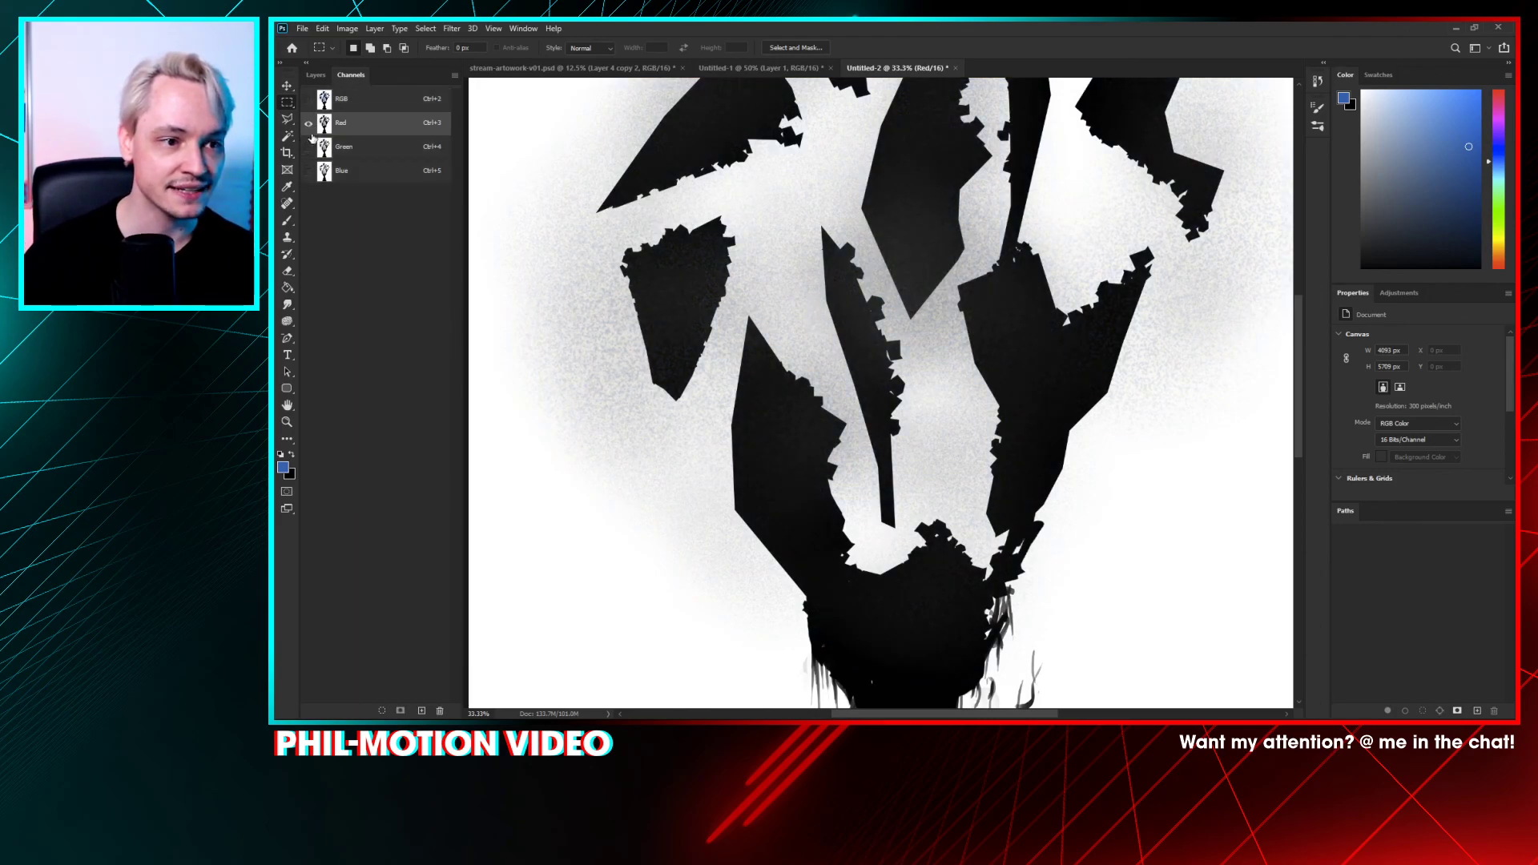
click(309, 147)
click(311, 169)
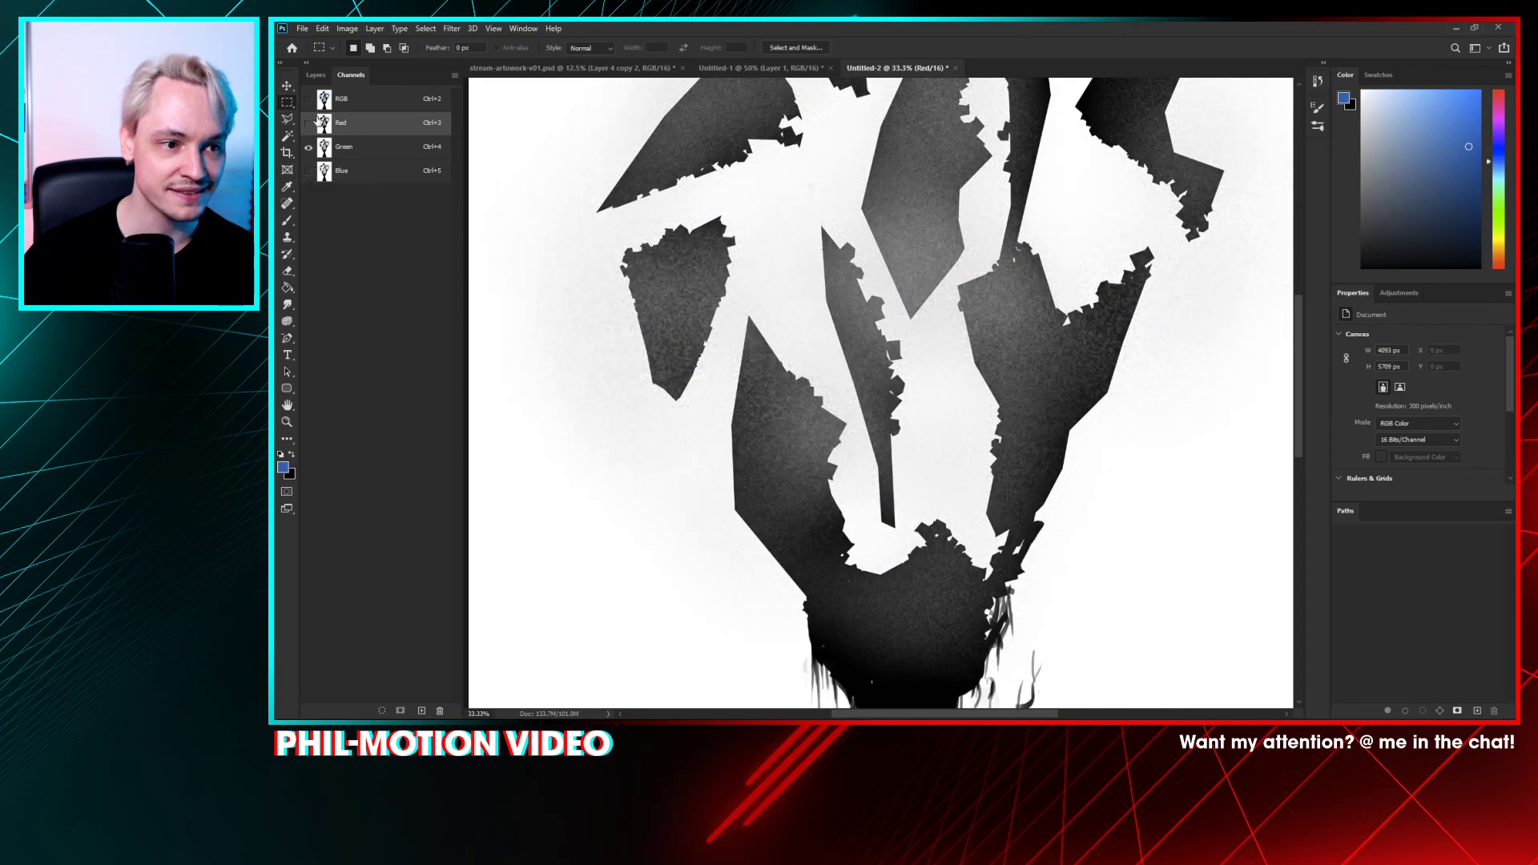
click(310, 122)
click(309, 148)
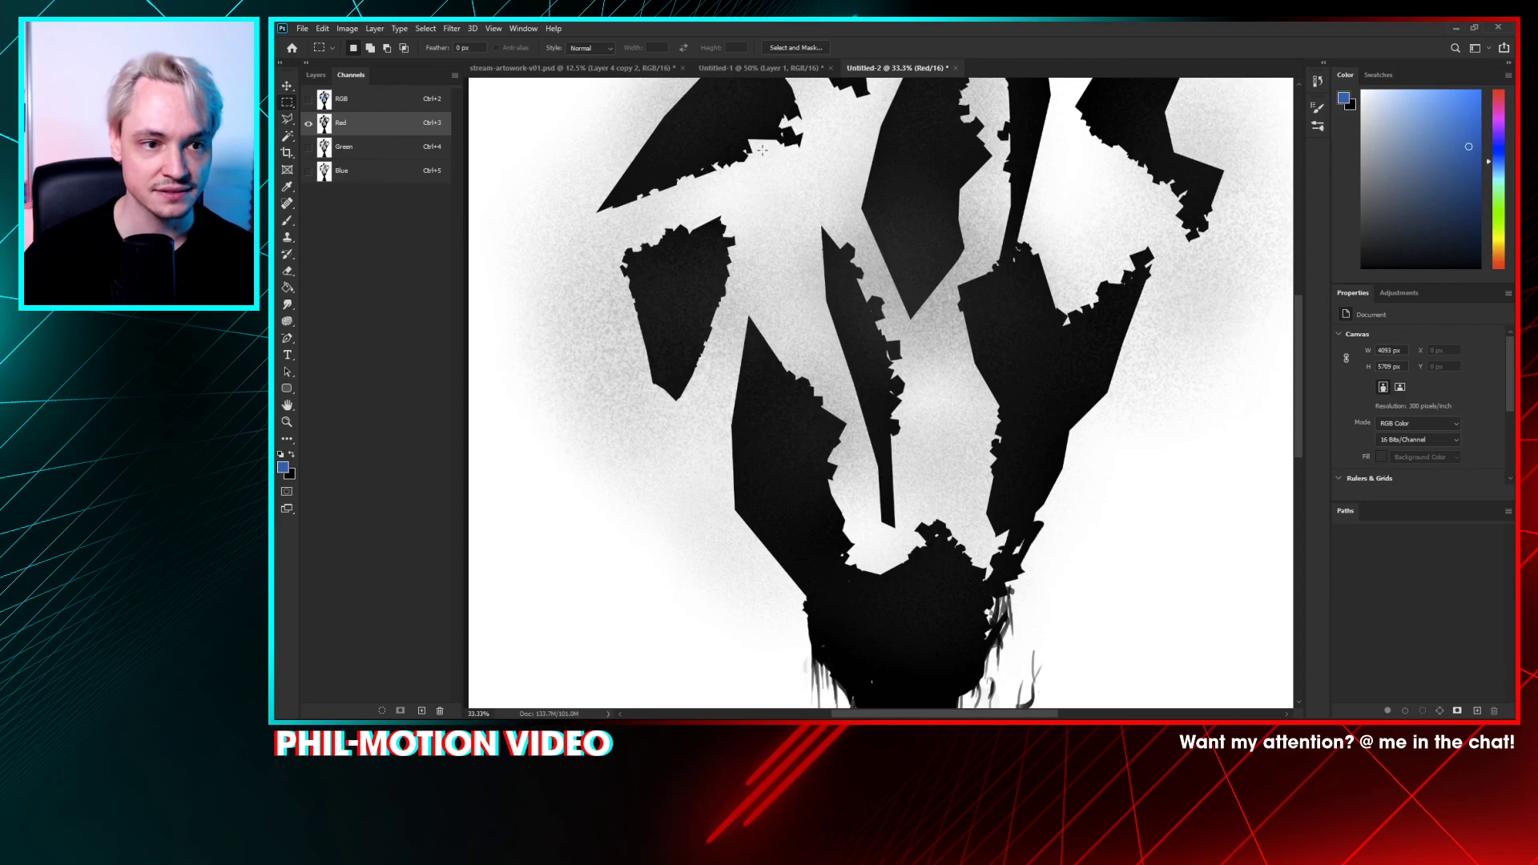
- Apply Levels to the Red channel with black input 26 and white input 150 for a pure black-and-white silhouette
key(ctrl+l)
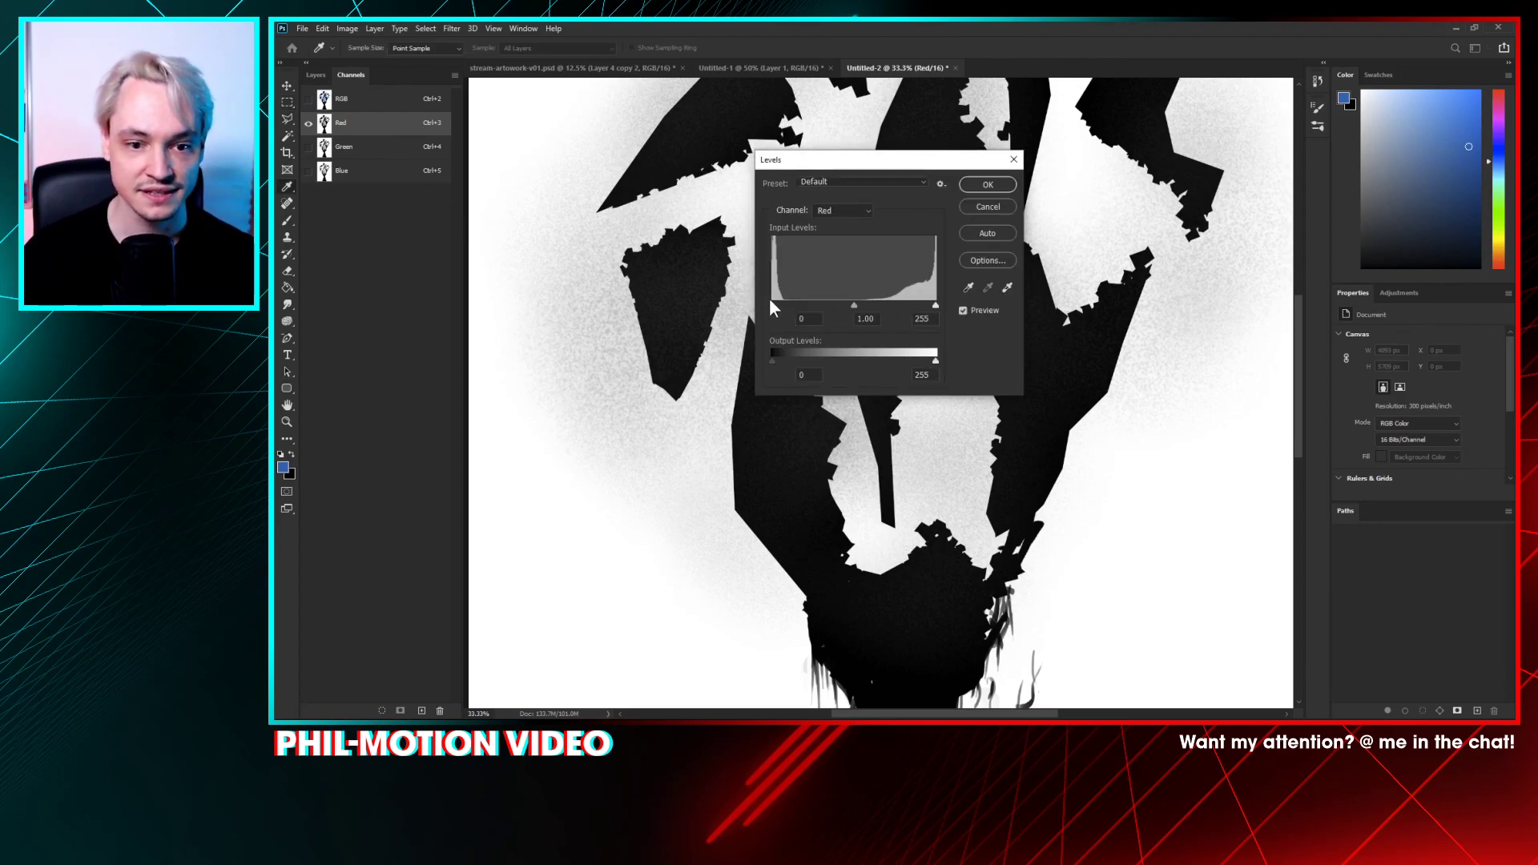
drag(772, 303, 782, 306)
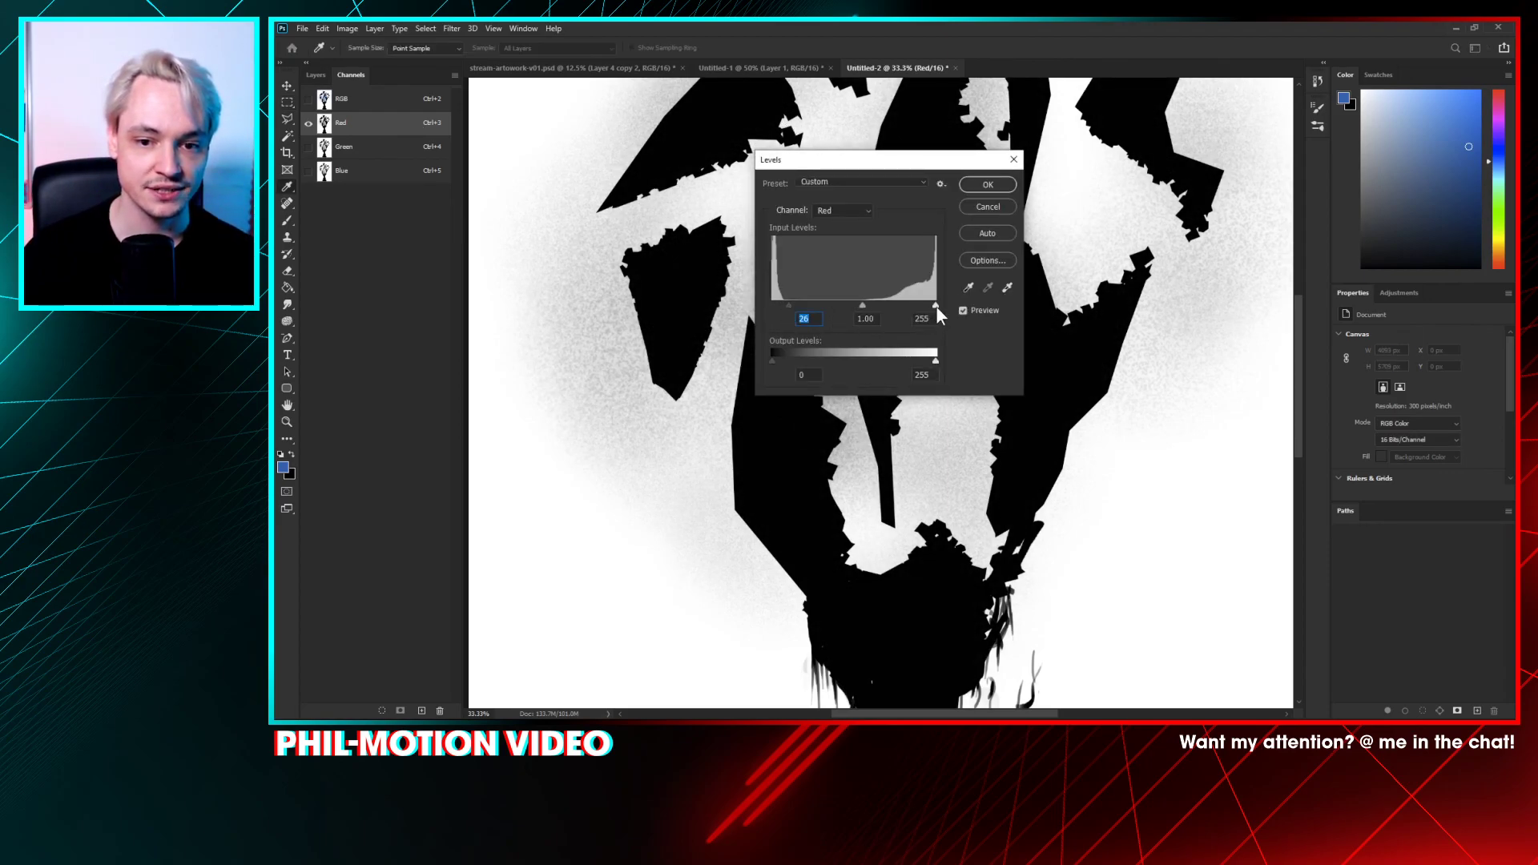
drag(936, 306, 869, 305)
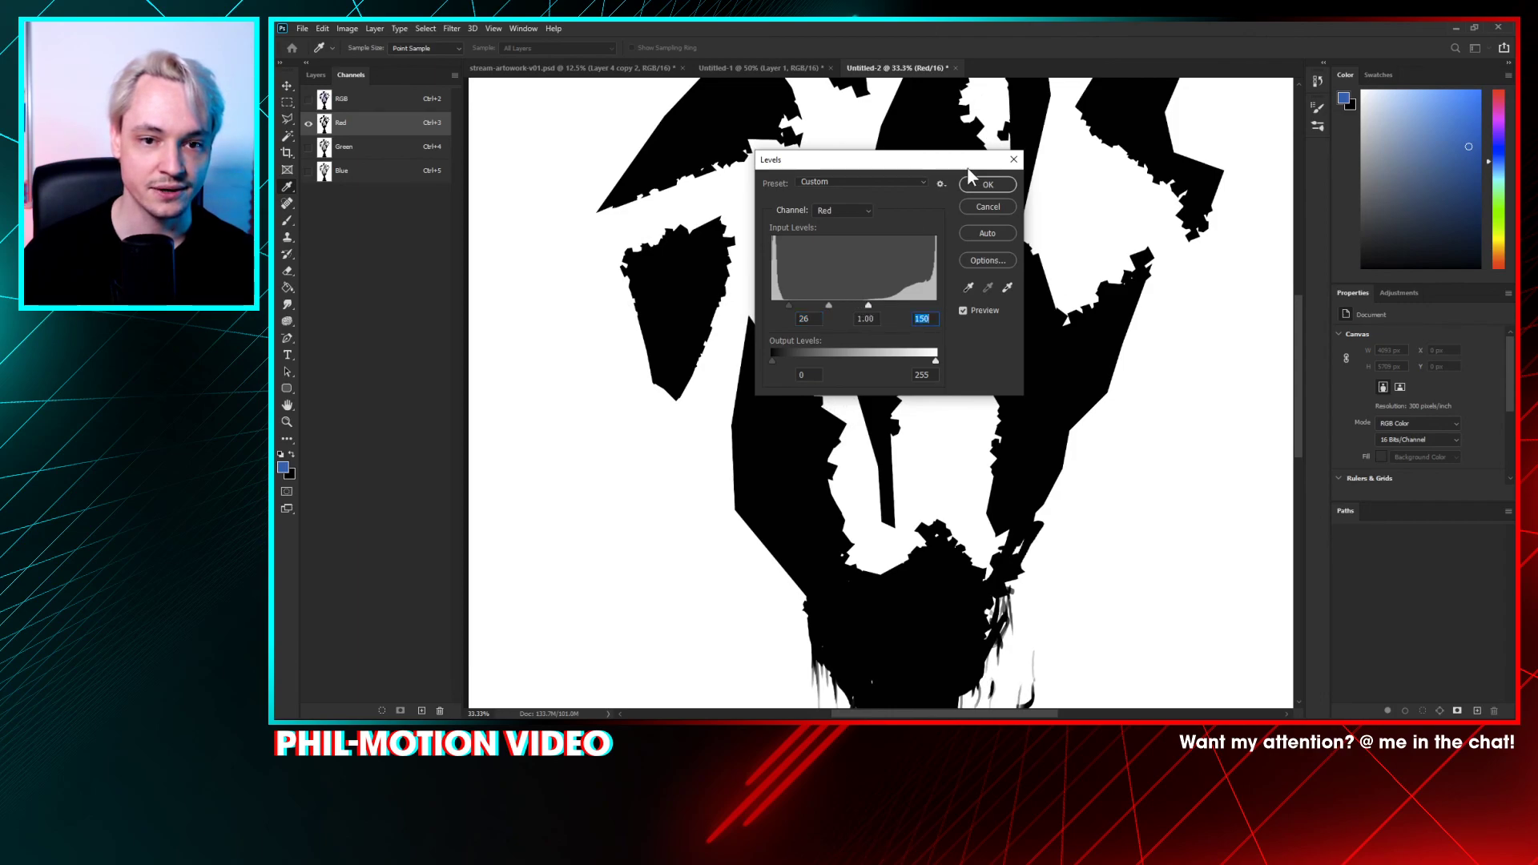
drag(968, 164, 1241, 165)
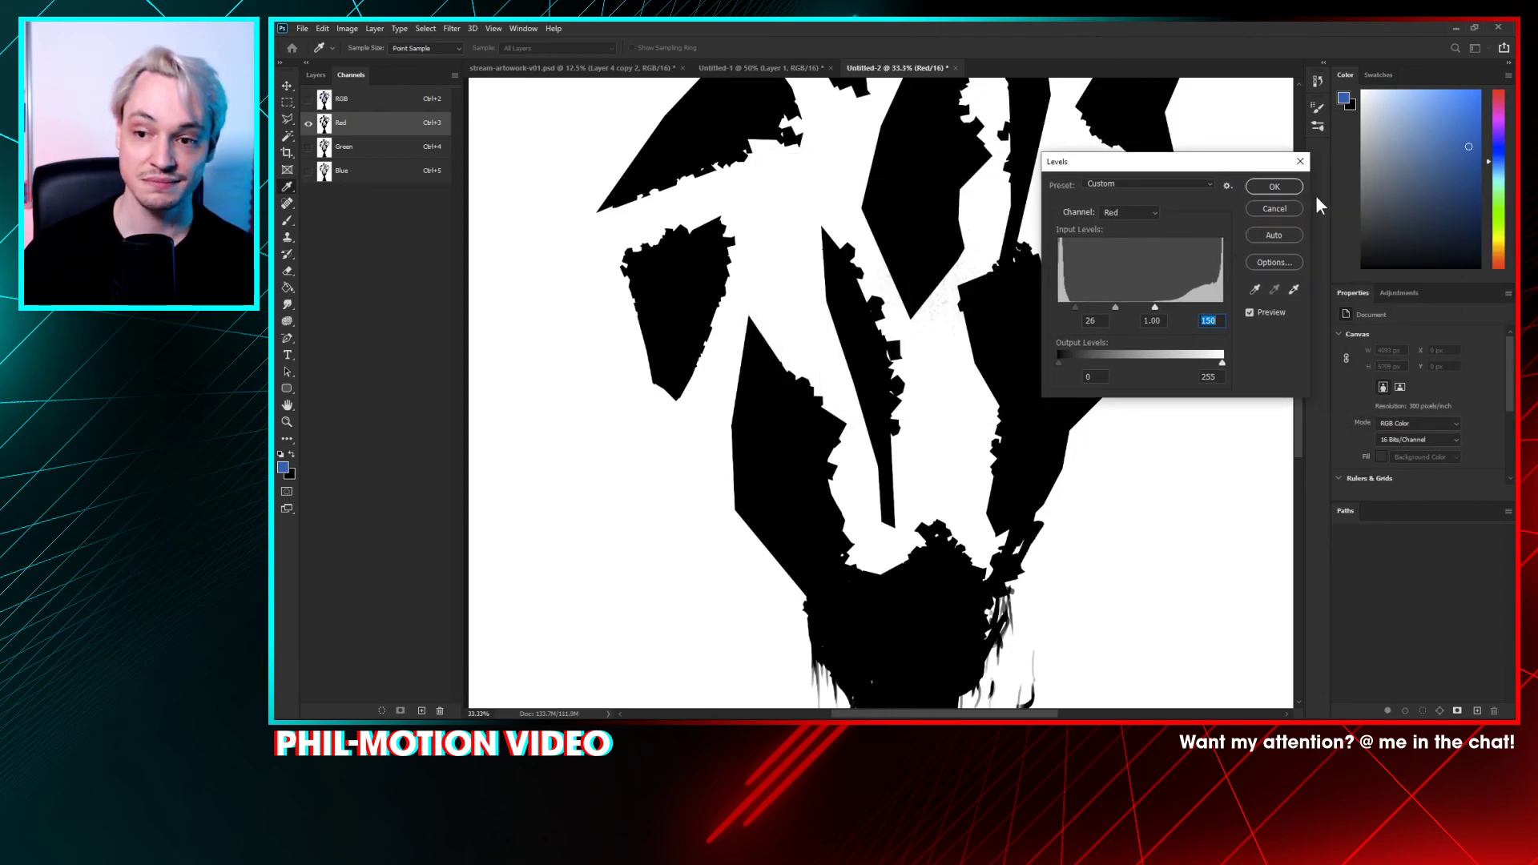
click(1286, 189)
key(m)
key(ctrl+minus)
key(ctrl+minus)
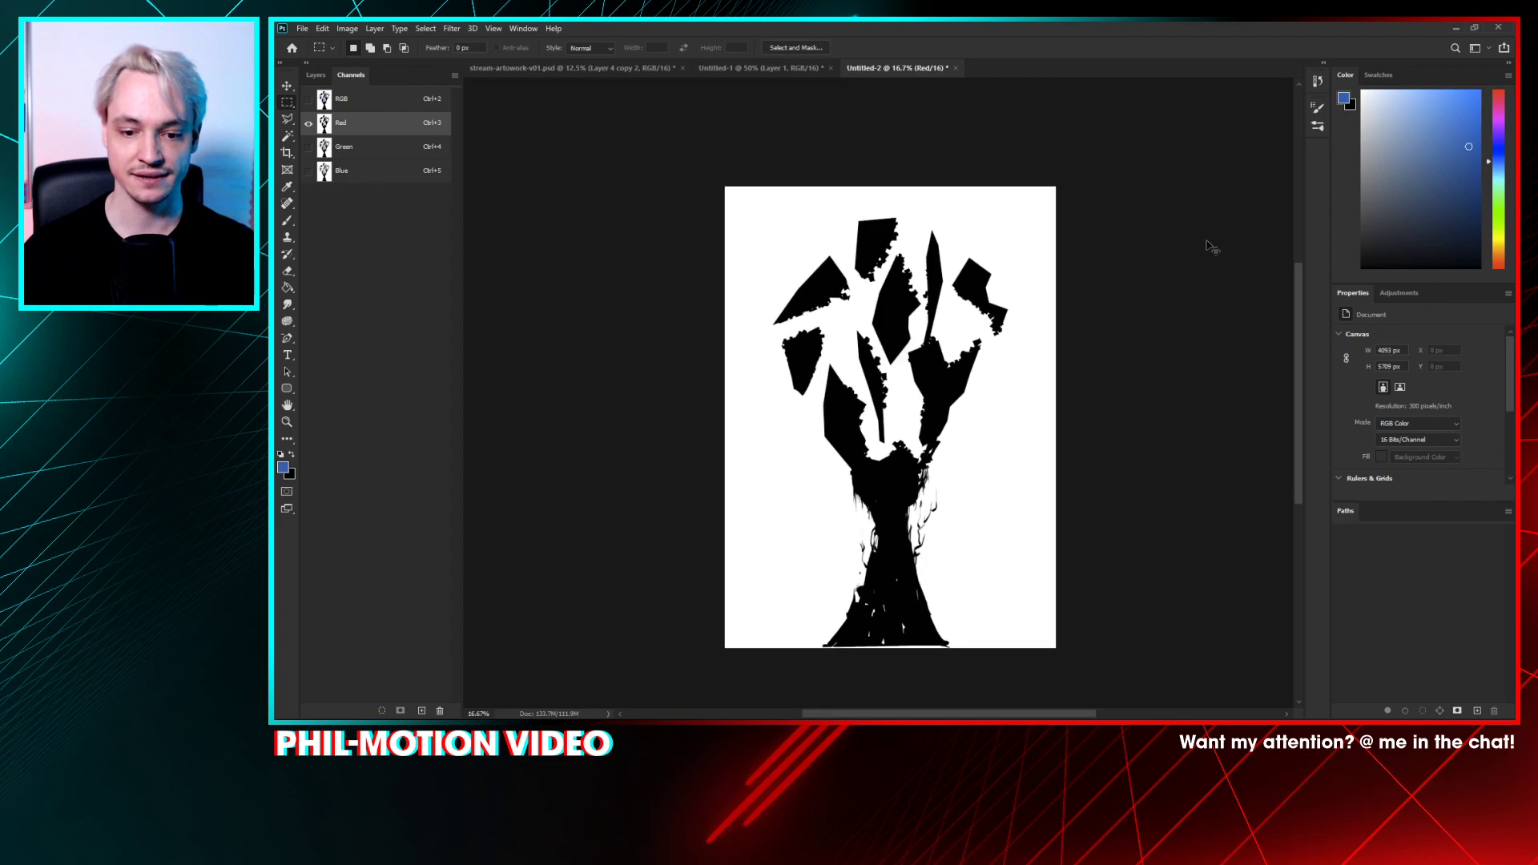
- Select the entire canvas with the Red channel active and copy its black-and-white tree silhouette
key(ctrl+a)
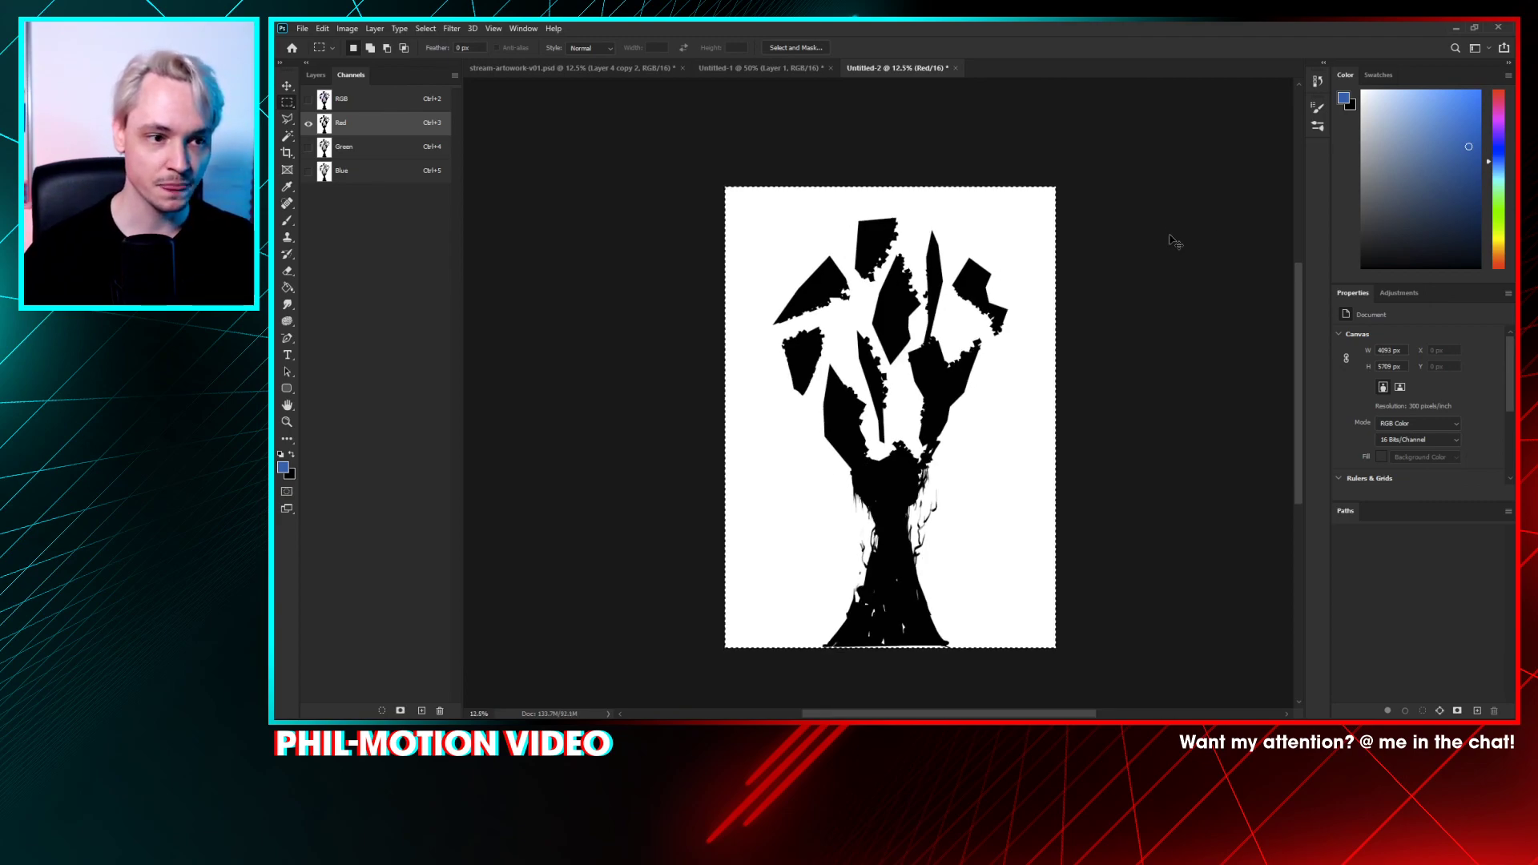
click(311, 75)
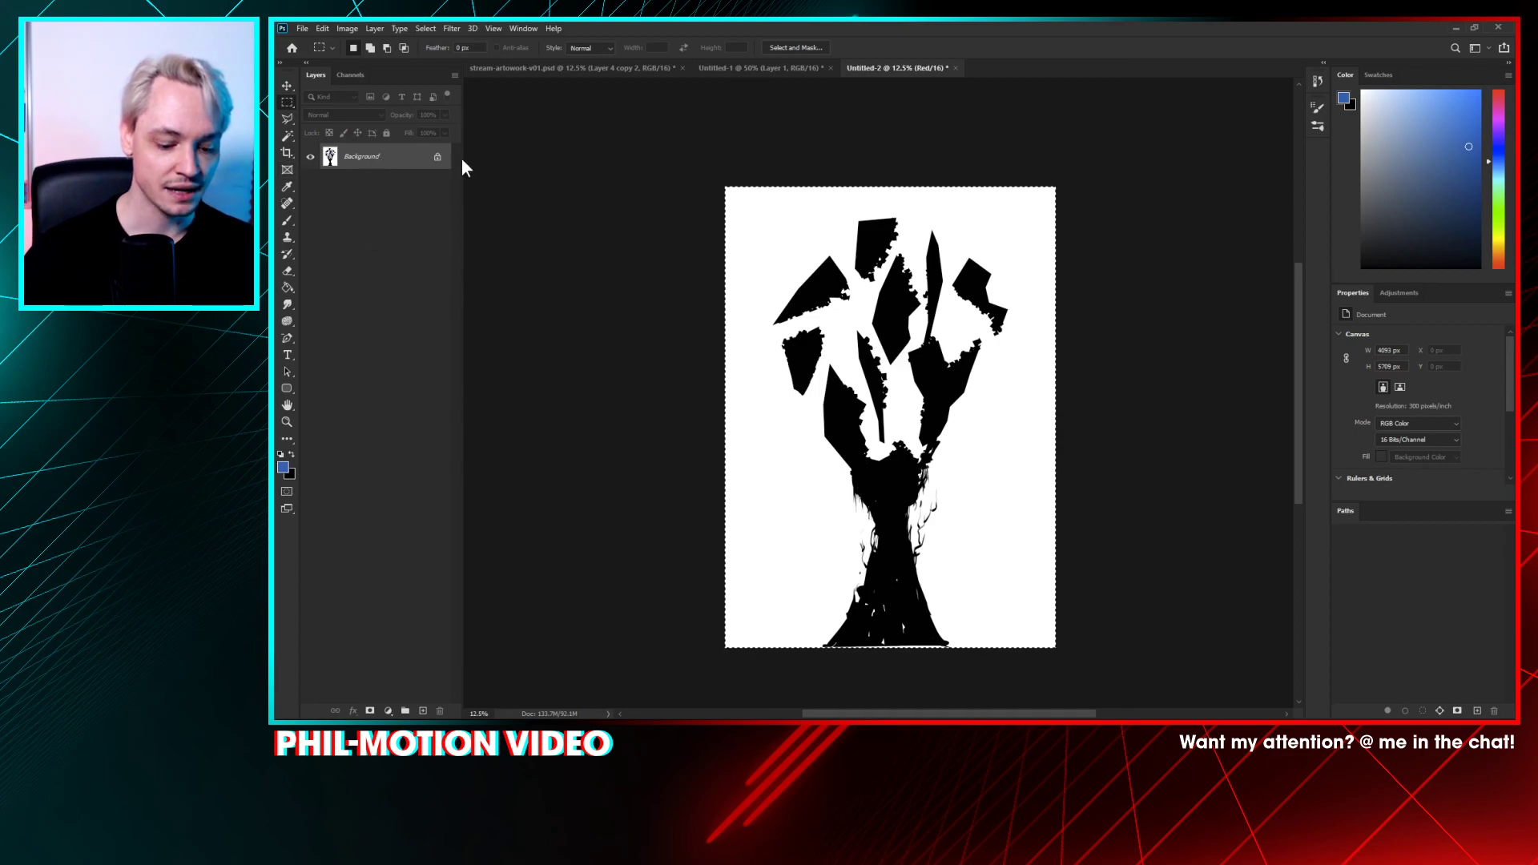
click(1181, 281)
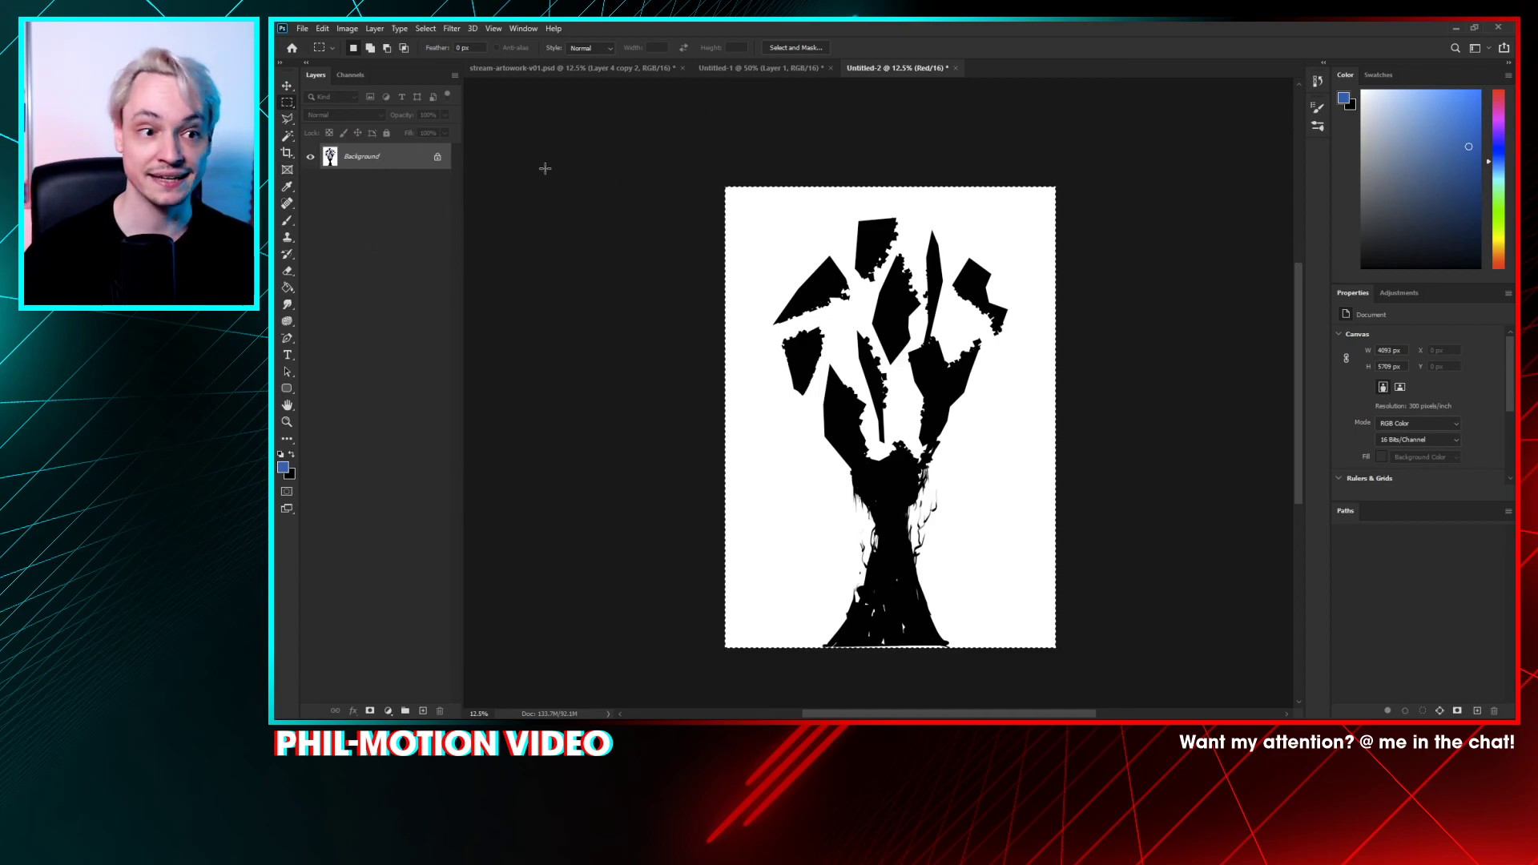
key(ctrl+a)
click(350, 75)
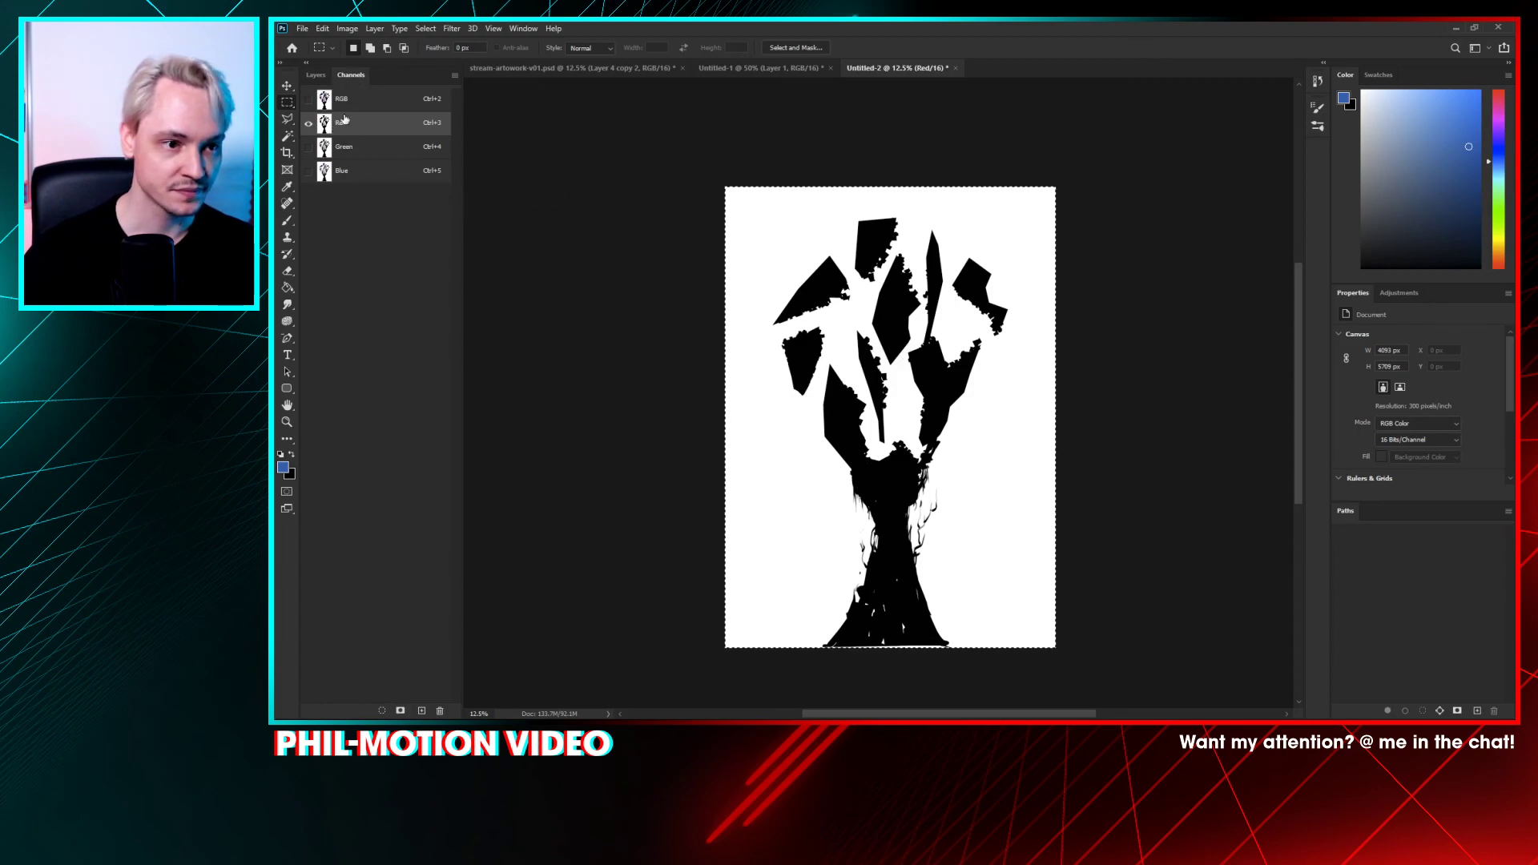
click(322, 74)
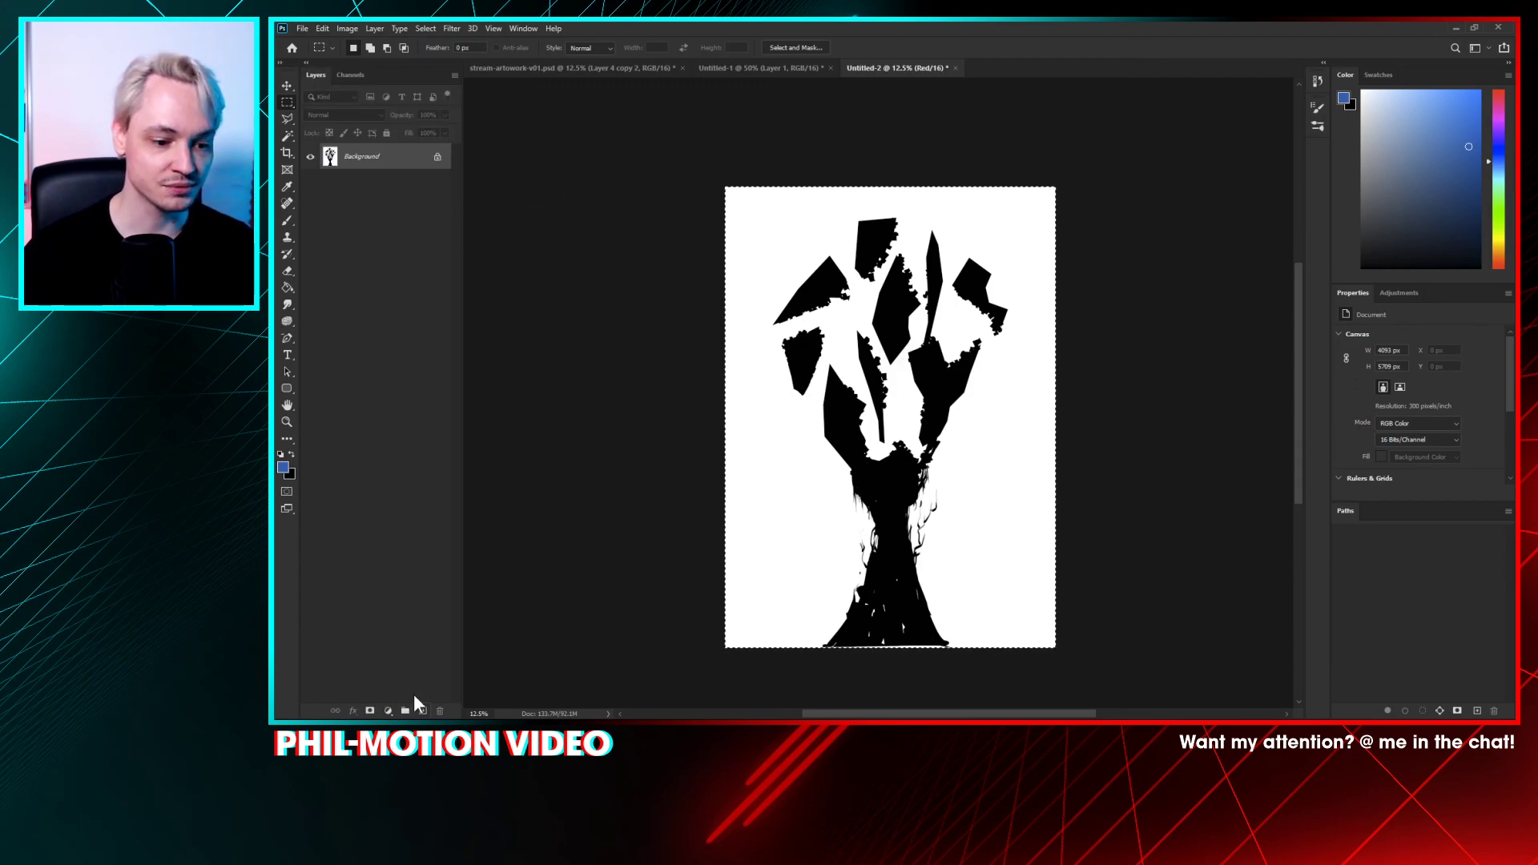
click(670, 203)
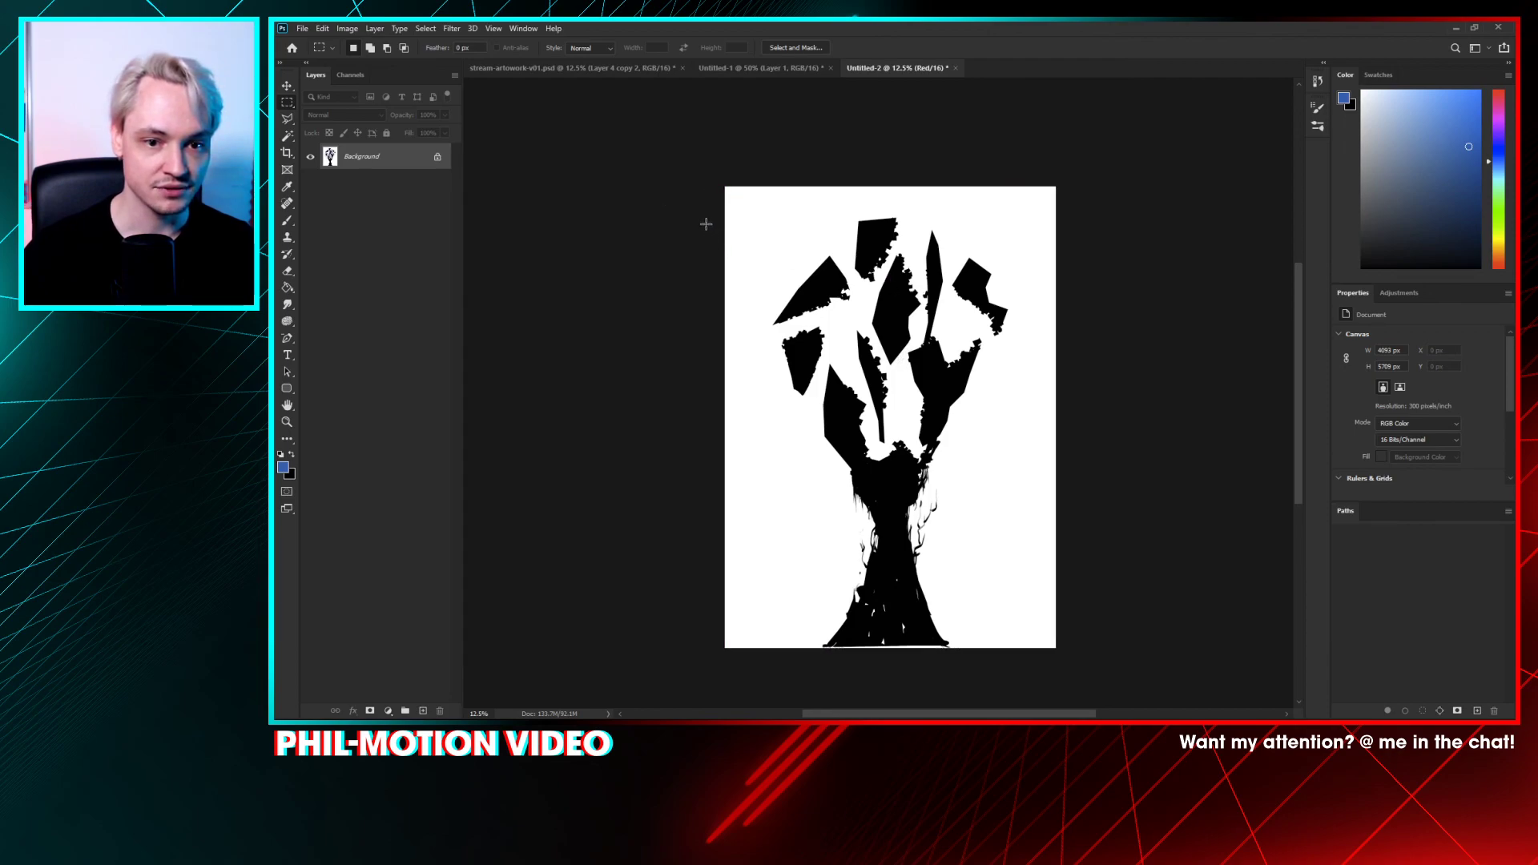
key(ctrl+a)
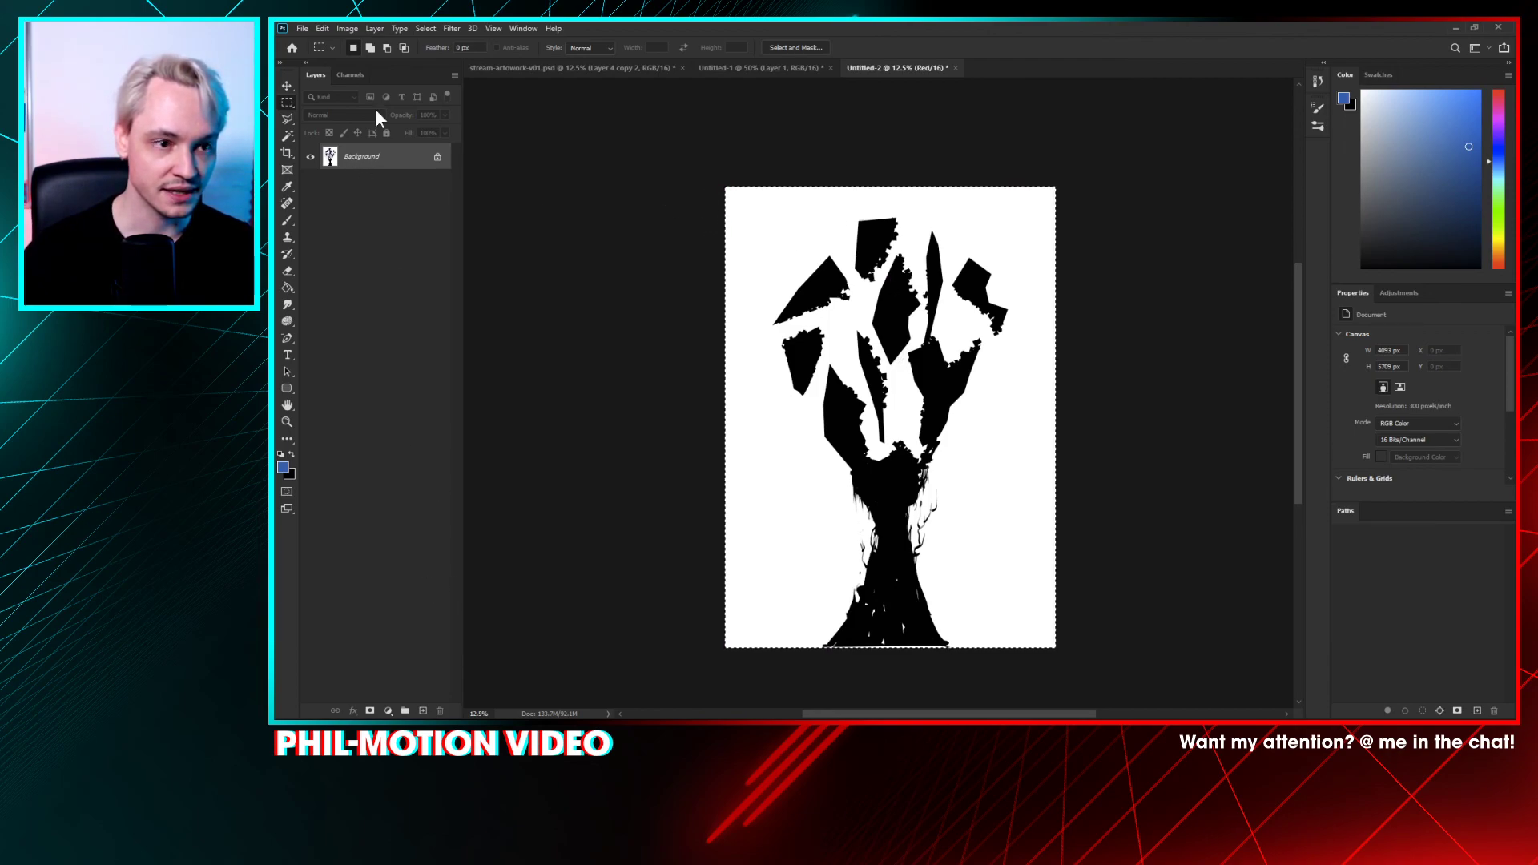
- Add a Solid Color fill layer above the Background in dark navy blue (#0b2037)
click(374, 28)
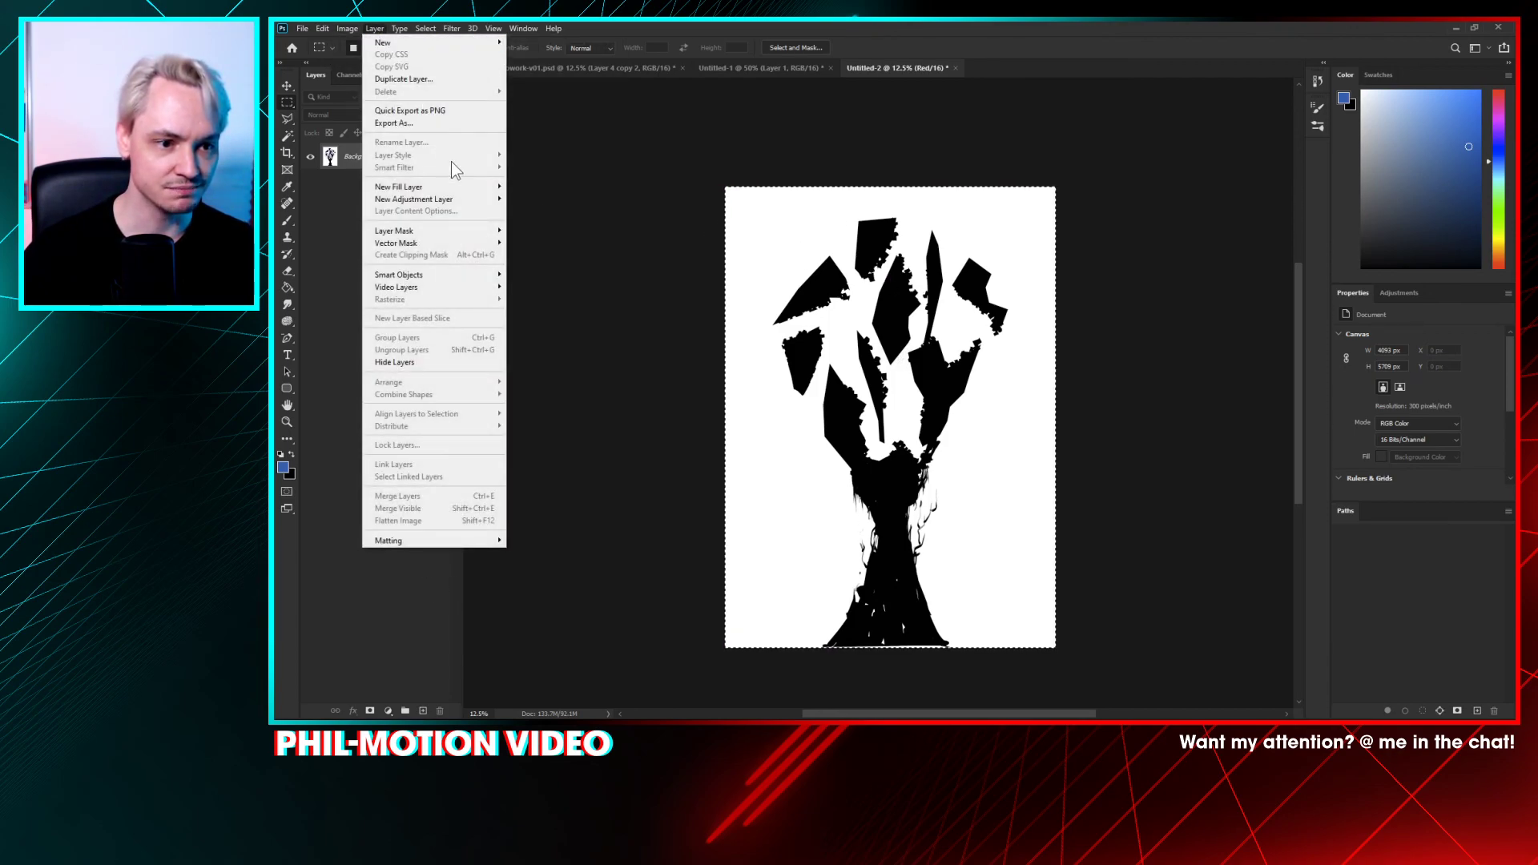
mouse_move(485, 187)
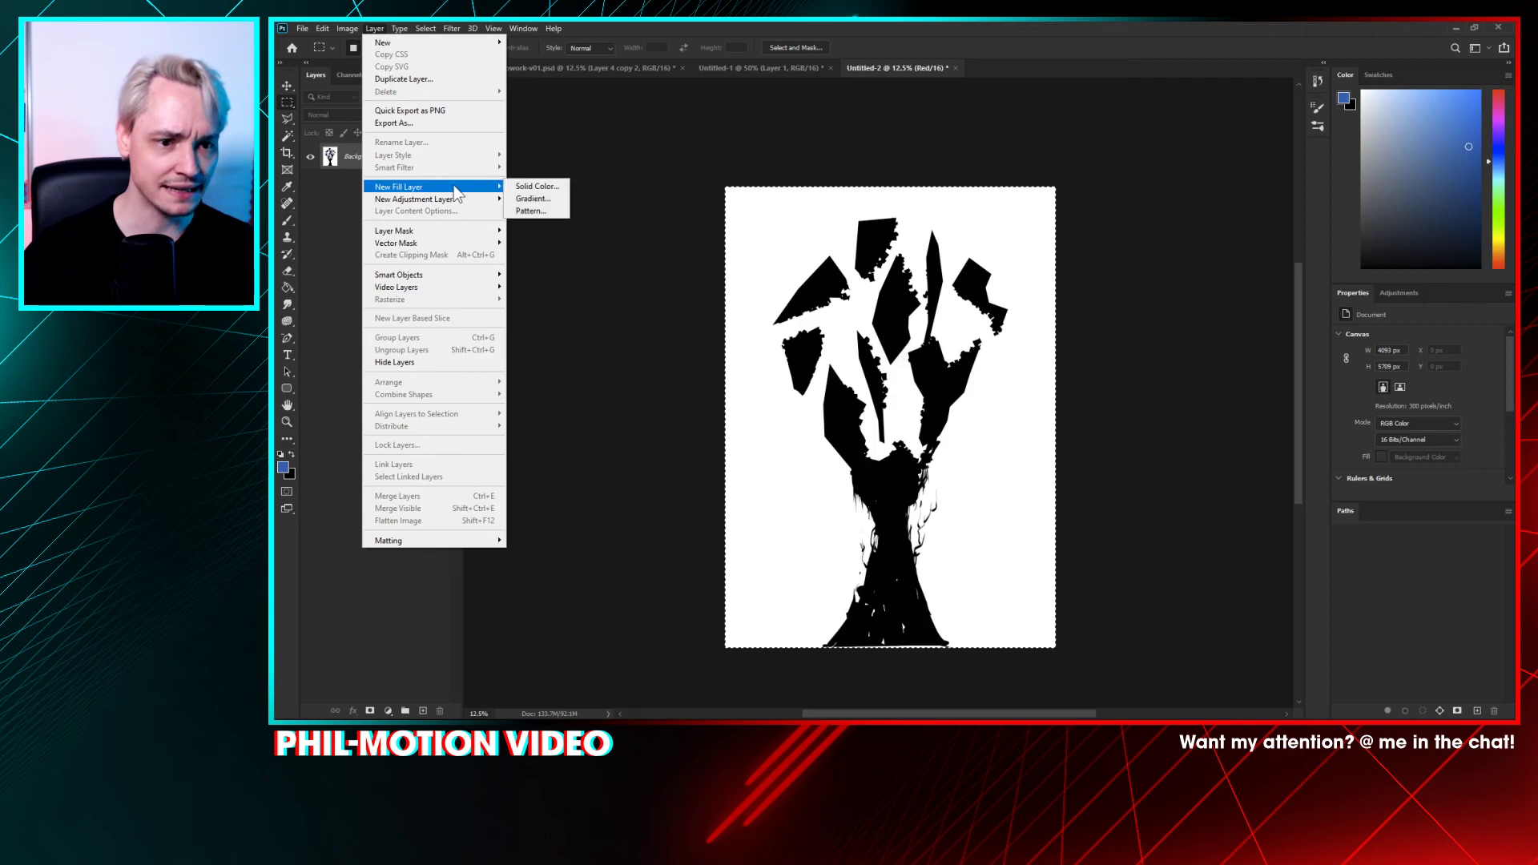
click(522, 189)
drag(1385, 445, 1016, 263)
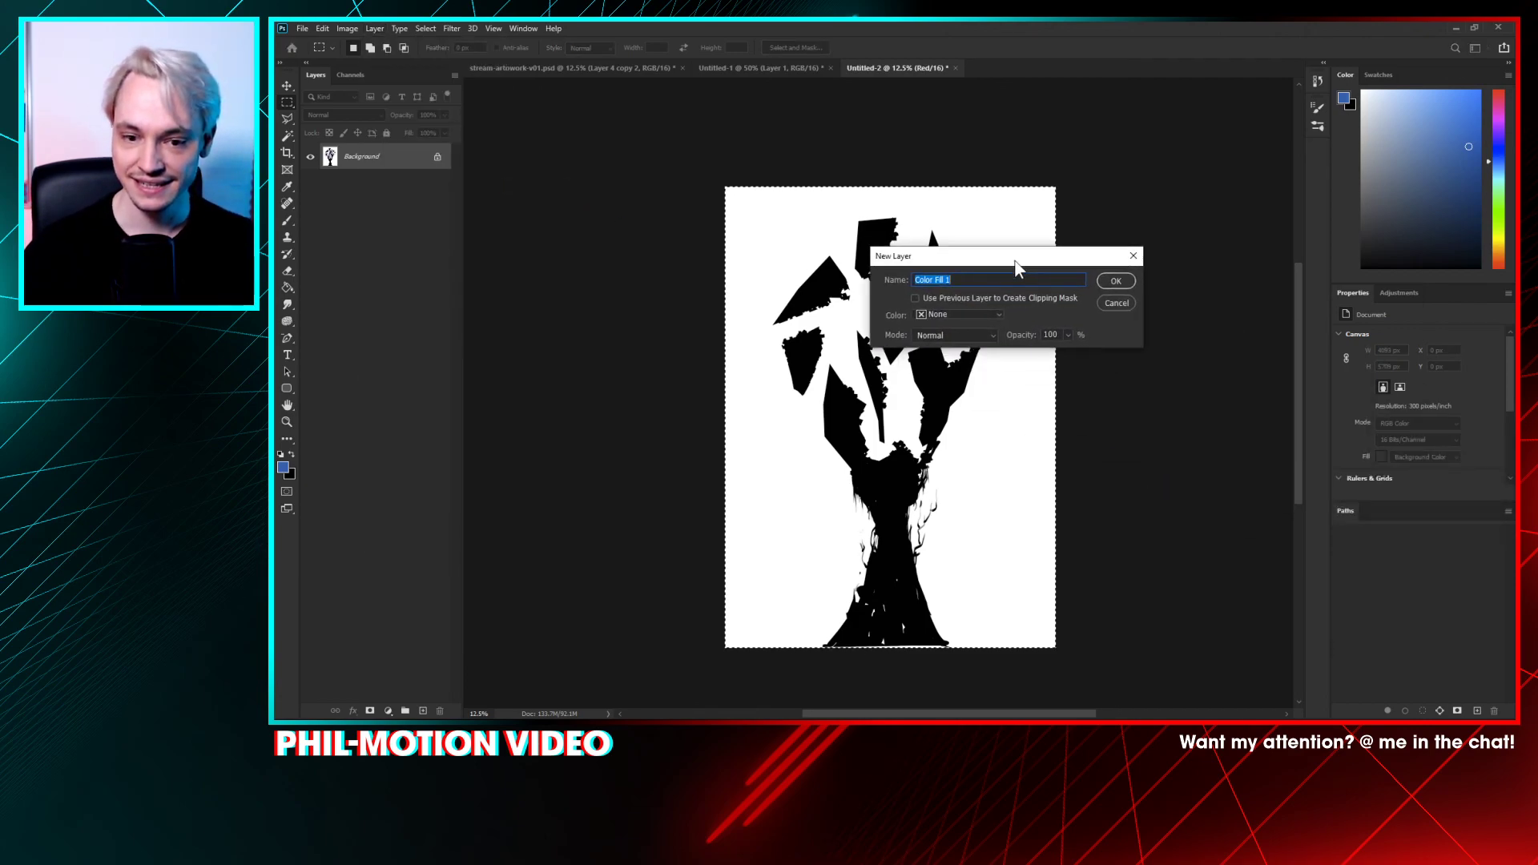
click(1115, 281)
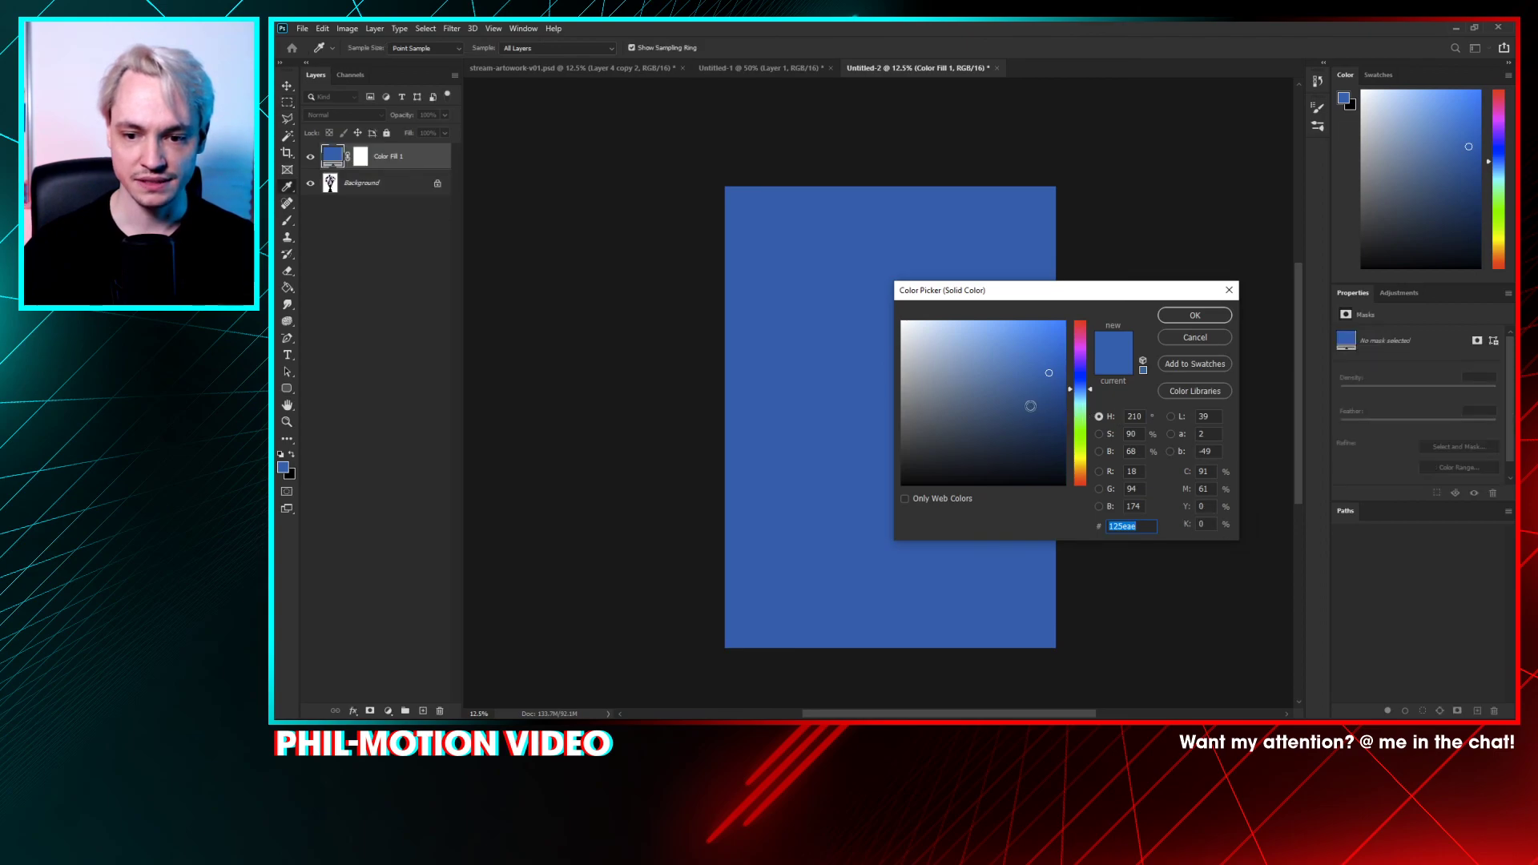
drag(1031, 406, 1064, 459)
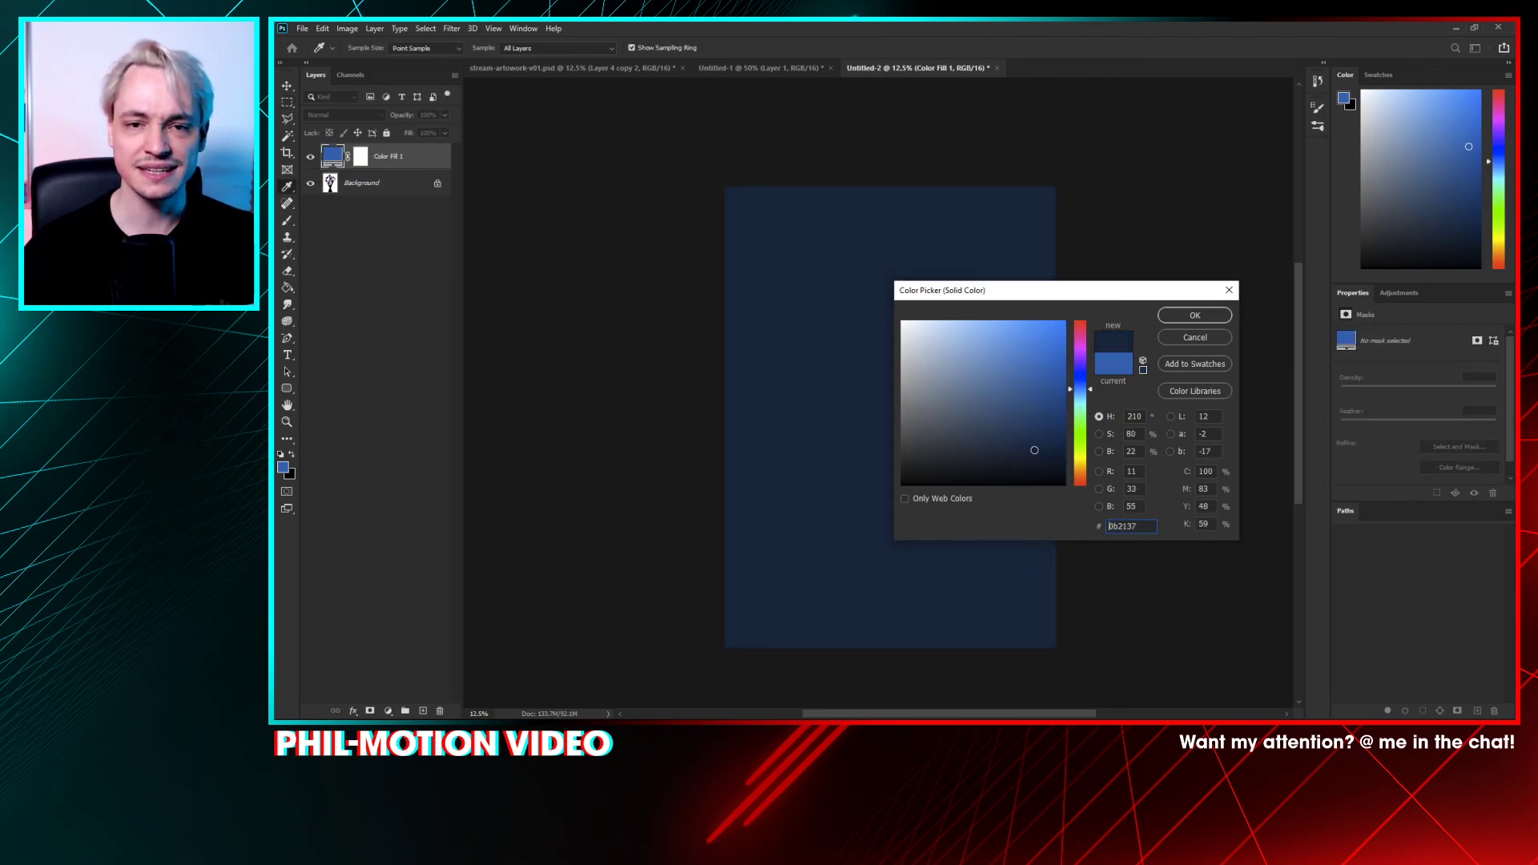
key(Return)
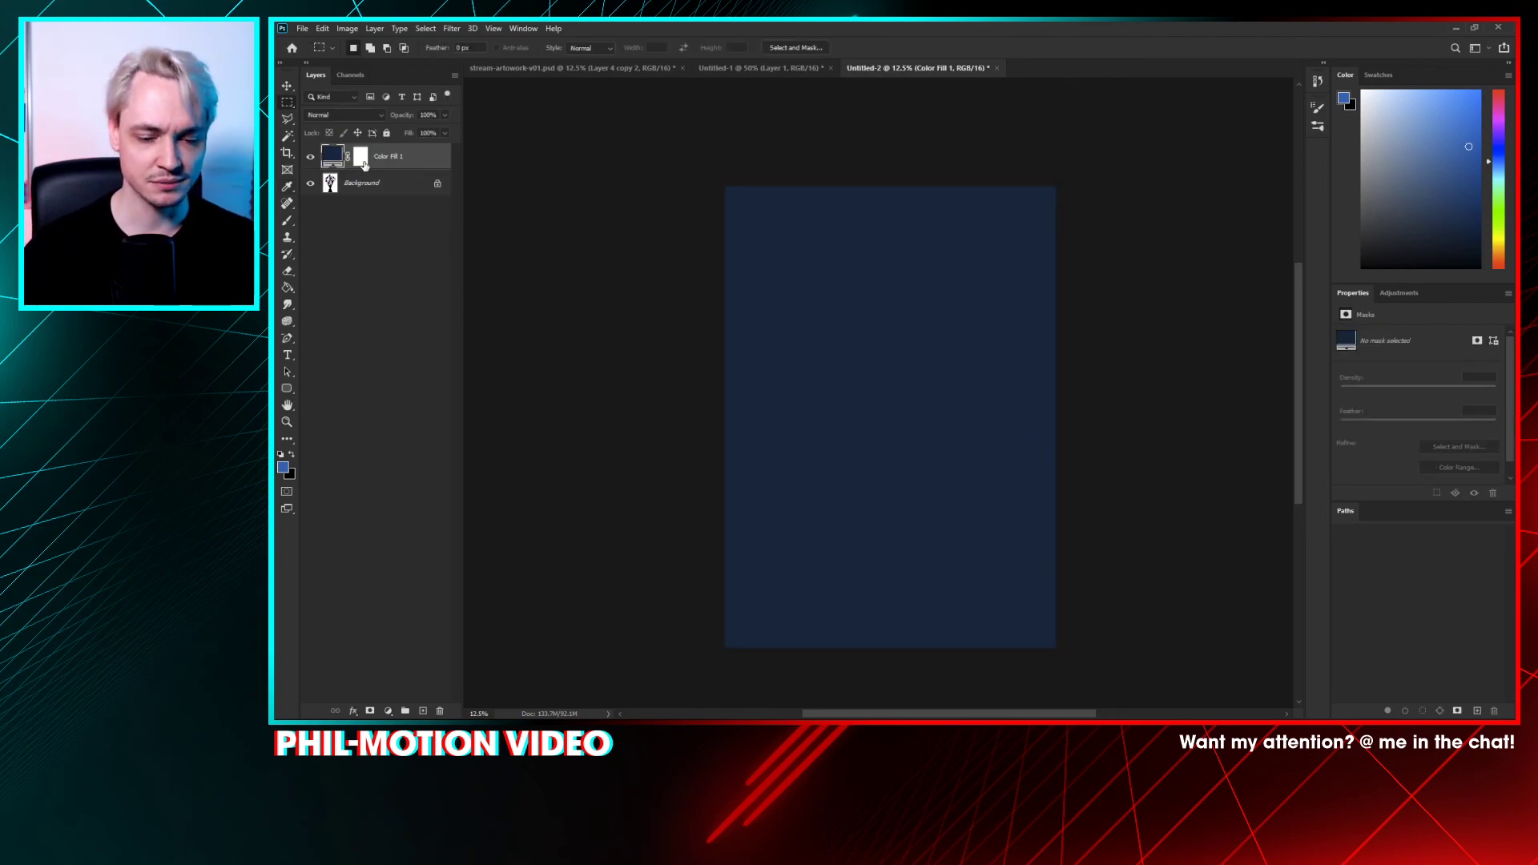
- View the Color Fill 1 mask alone and fill a polygonal lasso area near its middle with black
alt+click(362, 157)
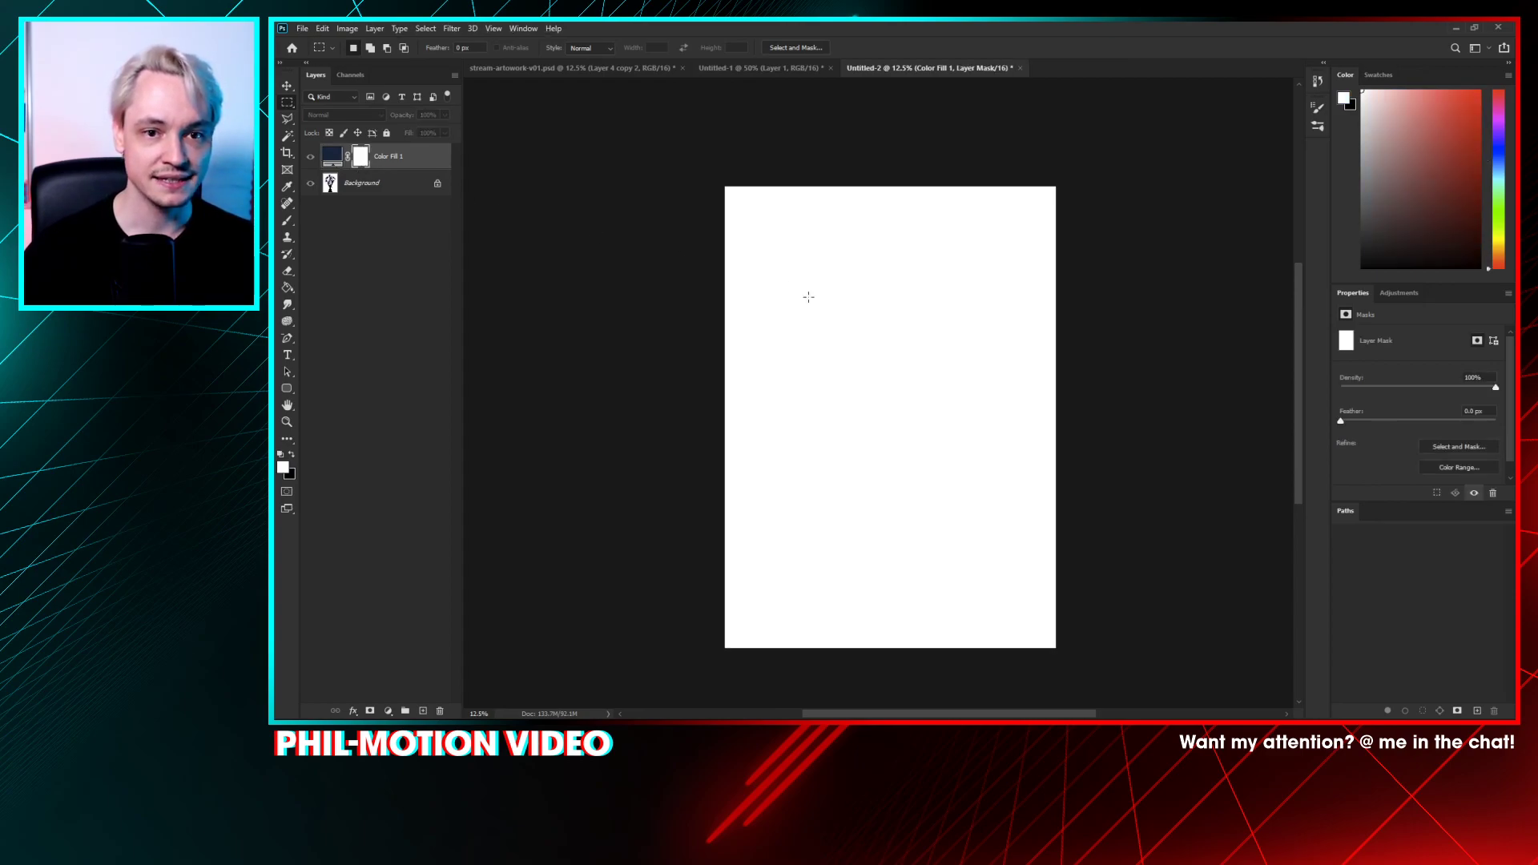
key(b)
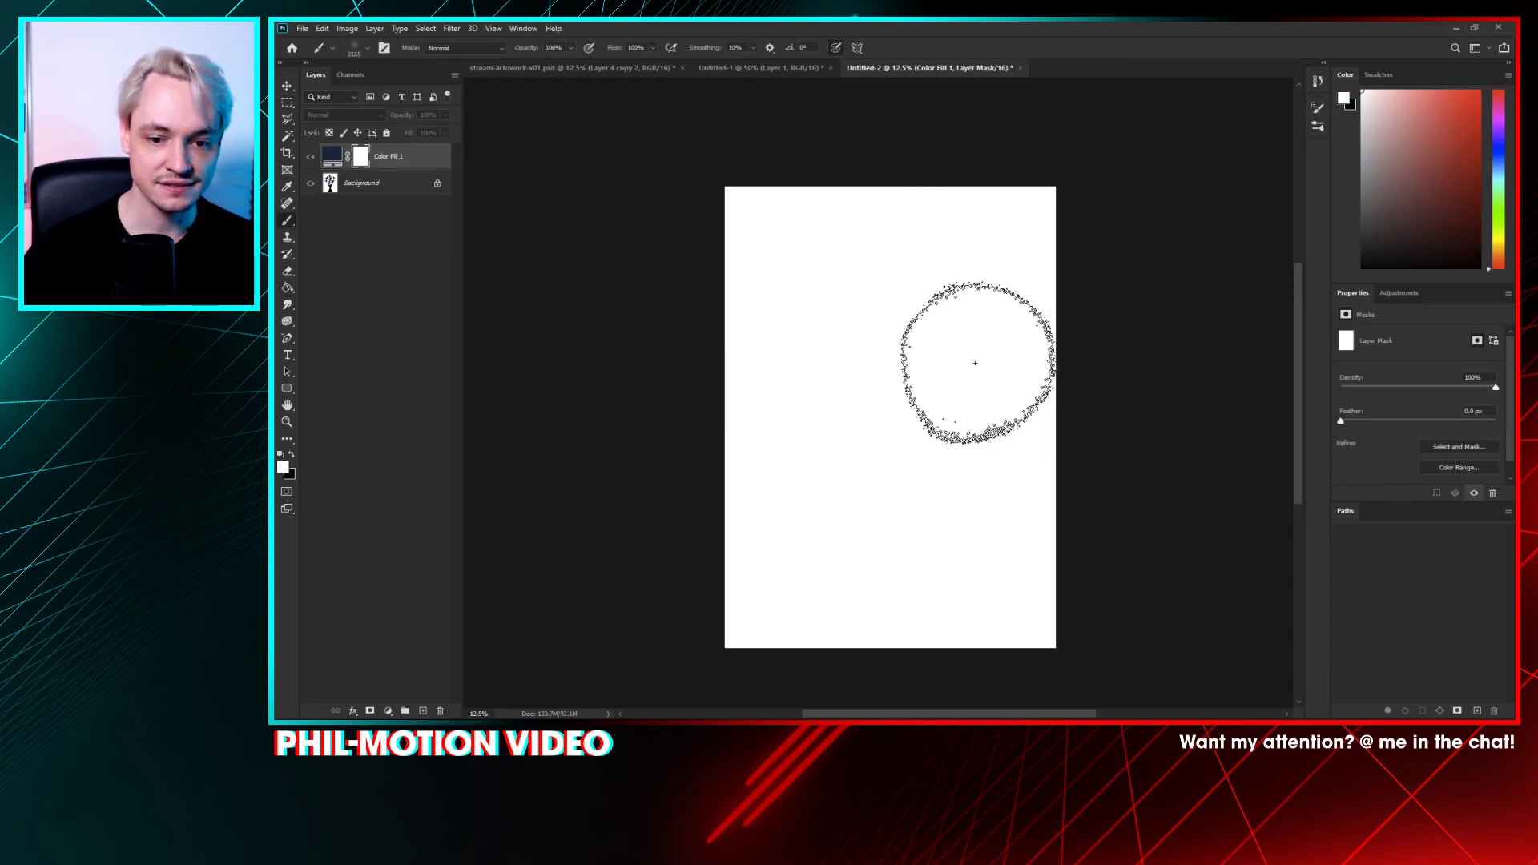
click(287, 118)
mouse_move(860, 303)
mouse_down()
mouse_move(835, 447)
mouse_move(931, 453)
mouse_up()
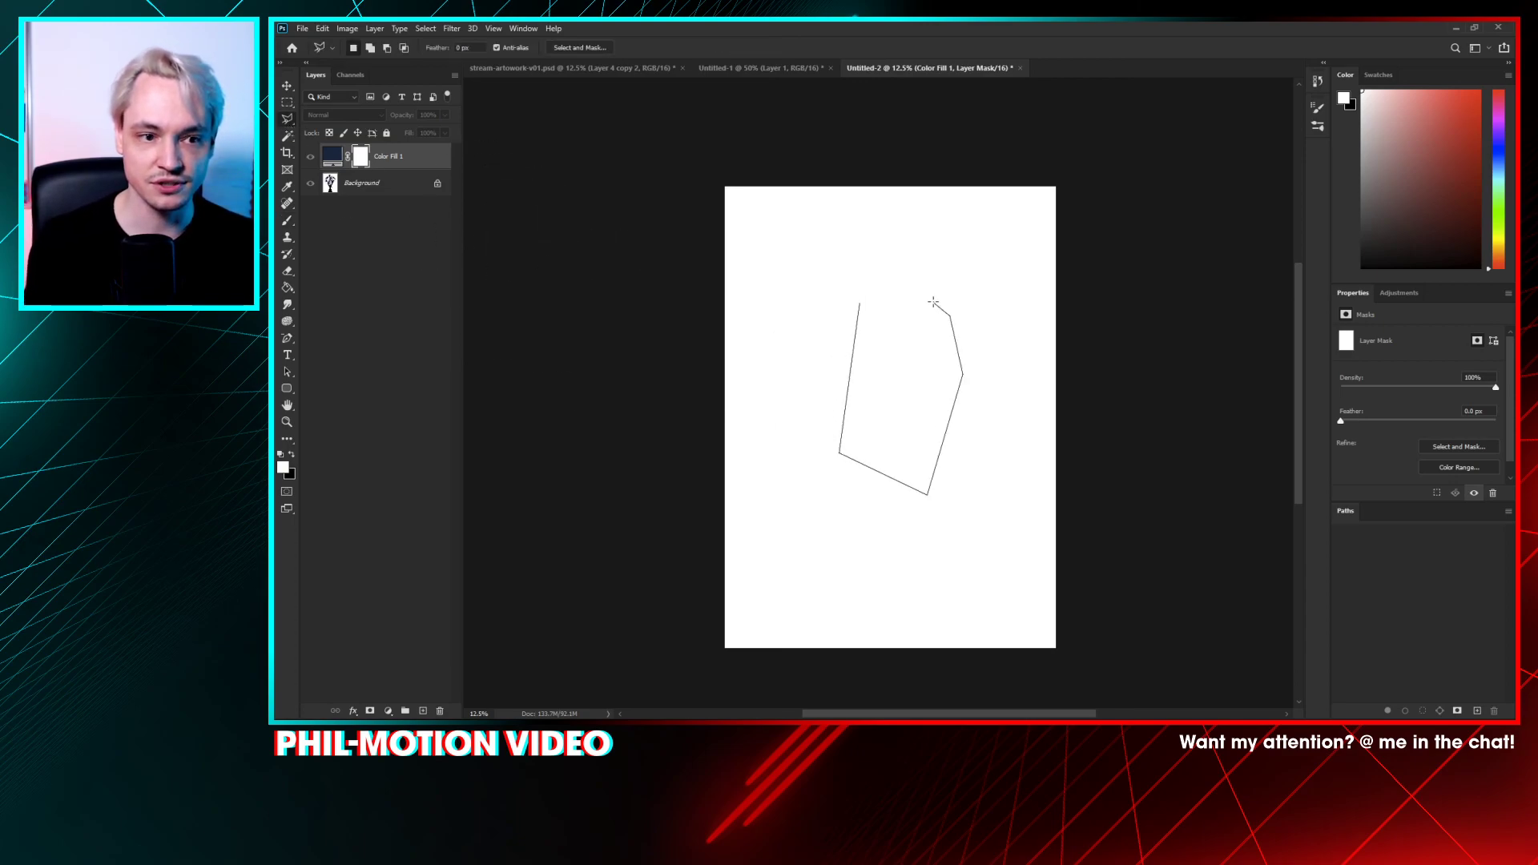
drag(933, 302, 932, 302)
key(ctrl+BackSpace)
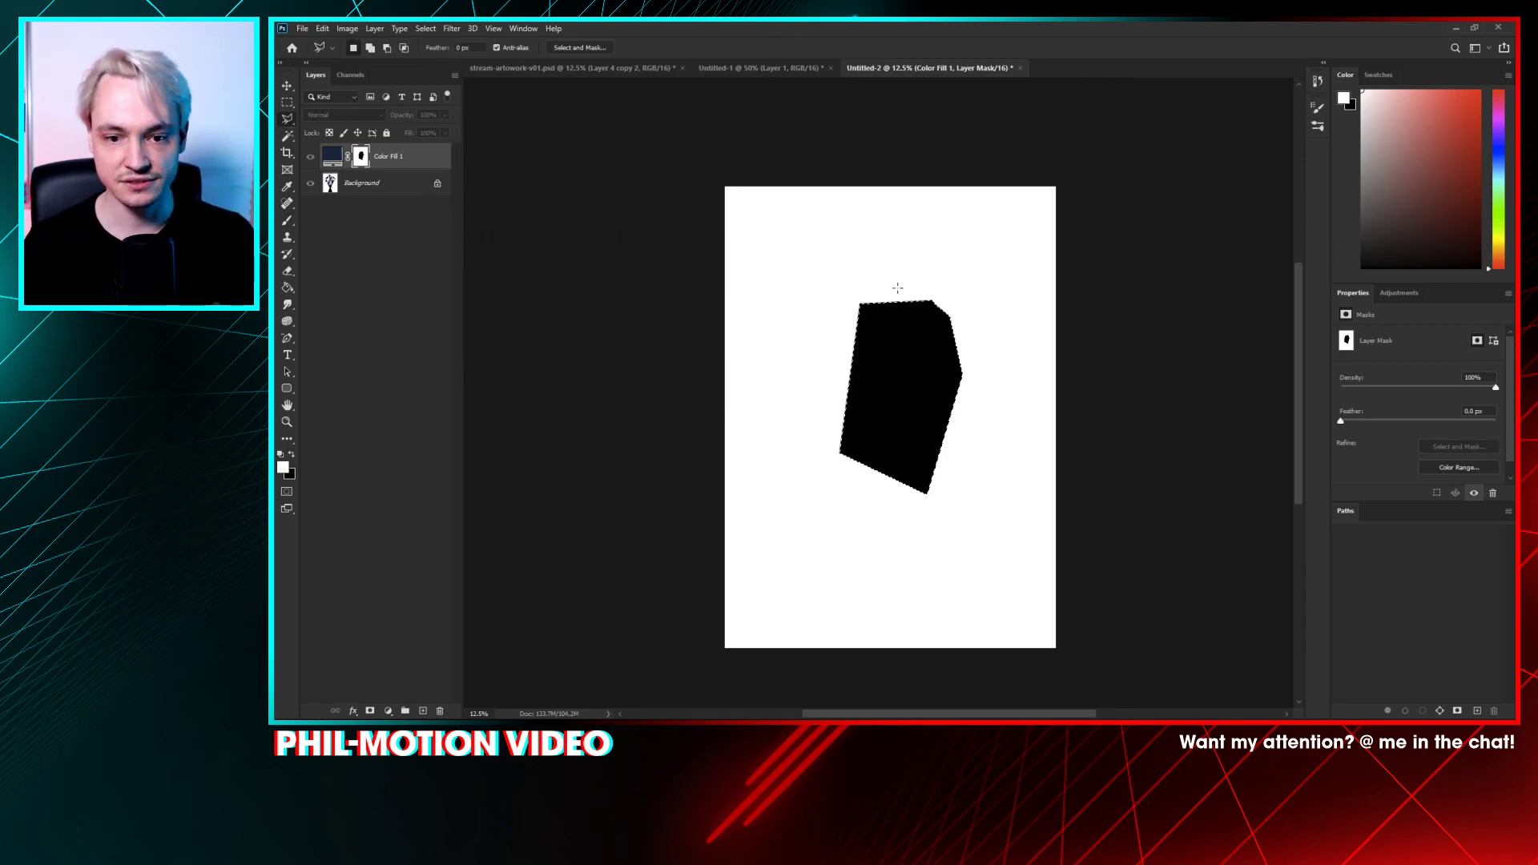
key(ctrl+d)
click(359, 224)
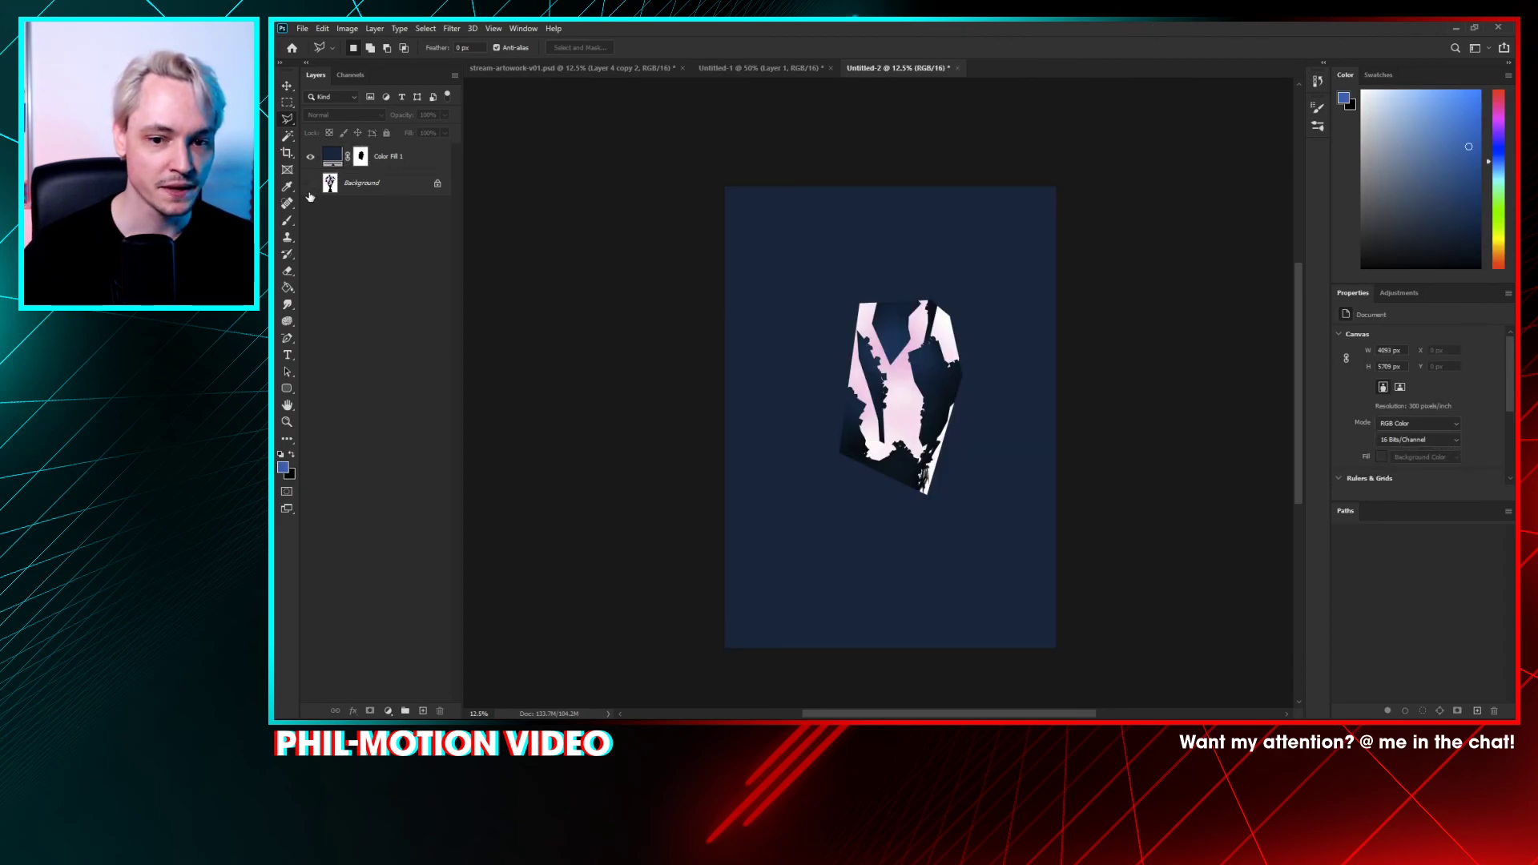
- Temporarily hide the Background and toggle the fill layer to examine the hole its mask cuts
click(311, 183)
click(311, 156)
click(312, 156)
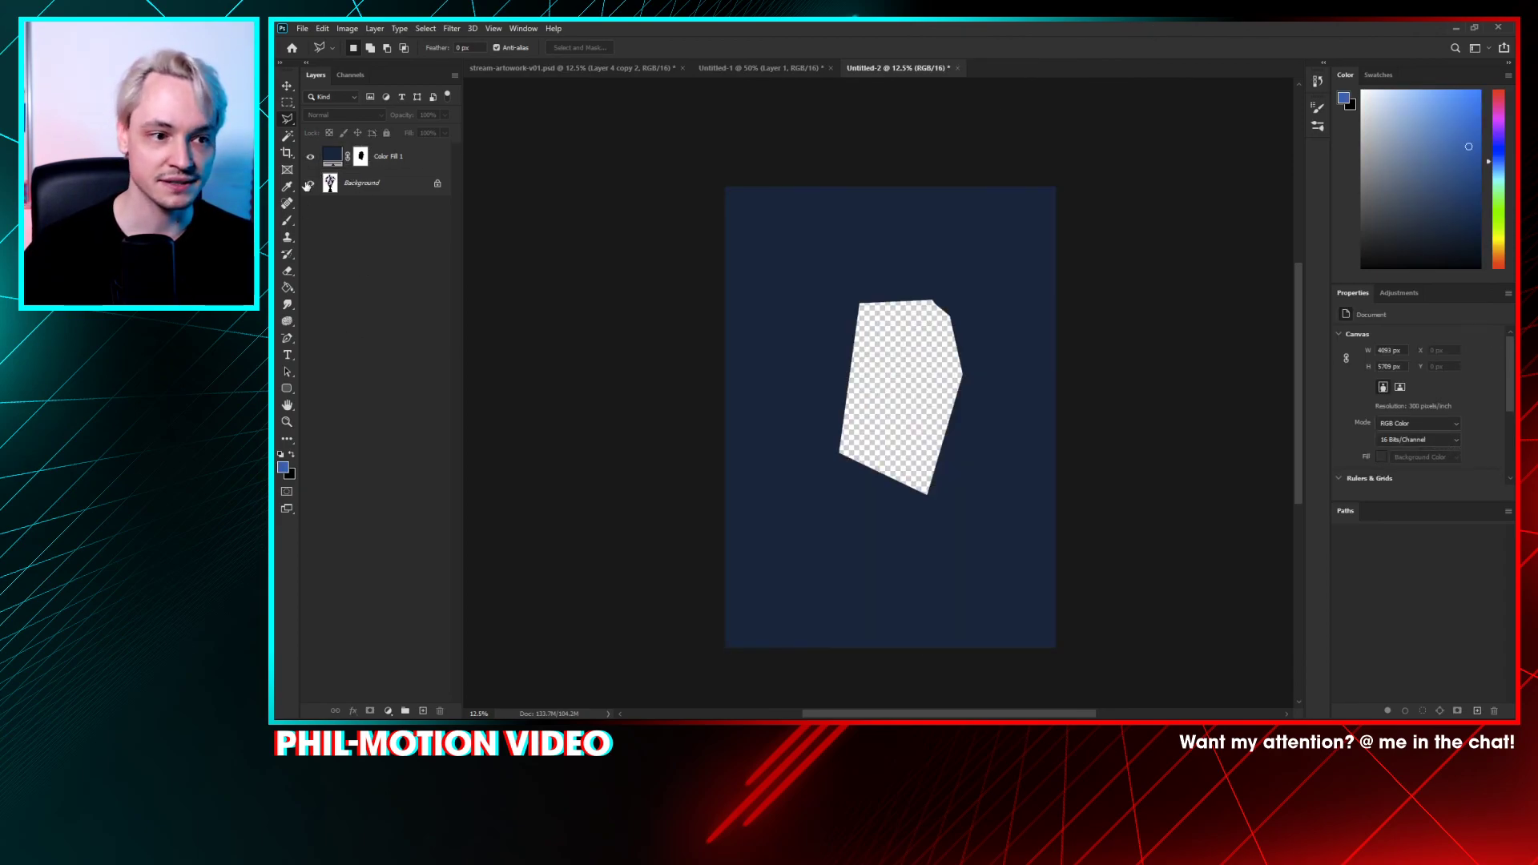
click(310, 183)
- Paste the copied tree silhouette into the Color Fill 1 layer mask and return to the normal image view
click(360, 158)
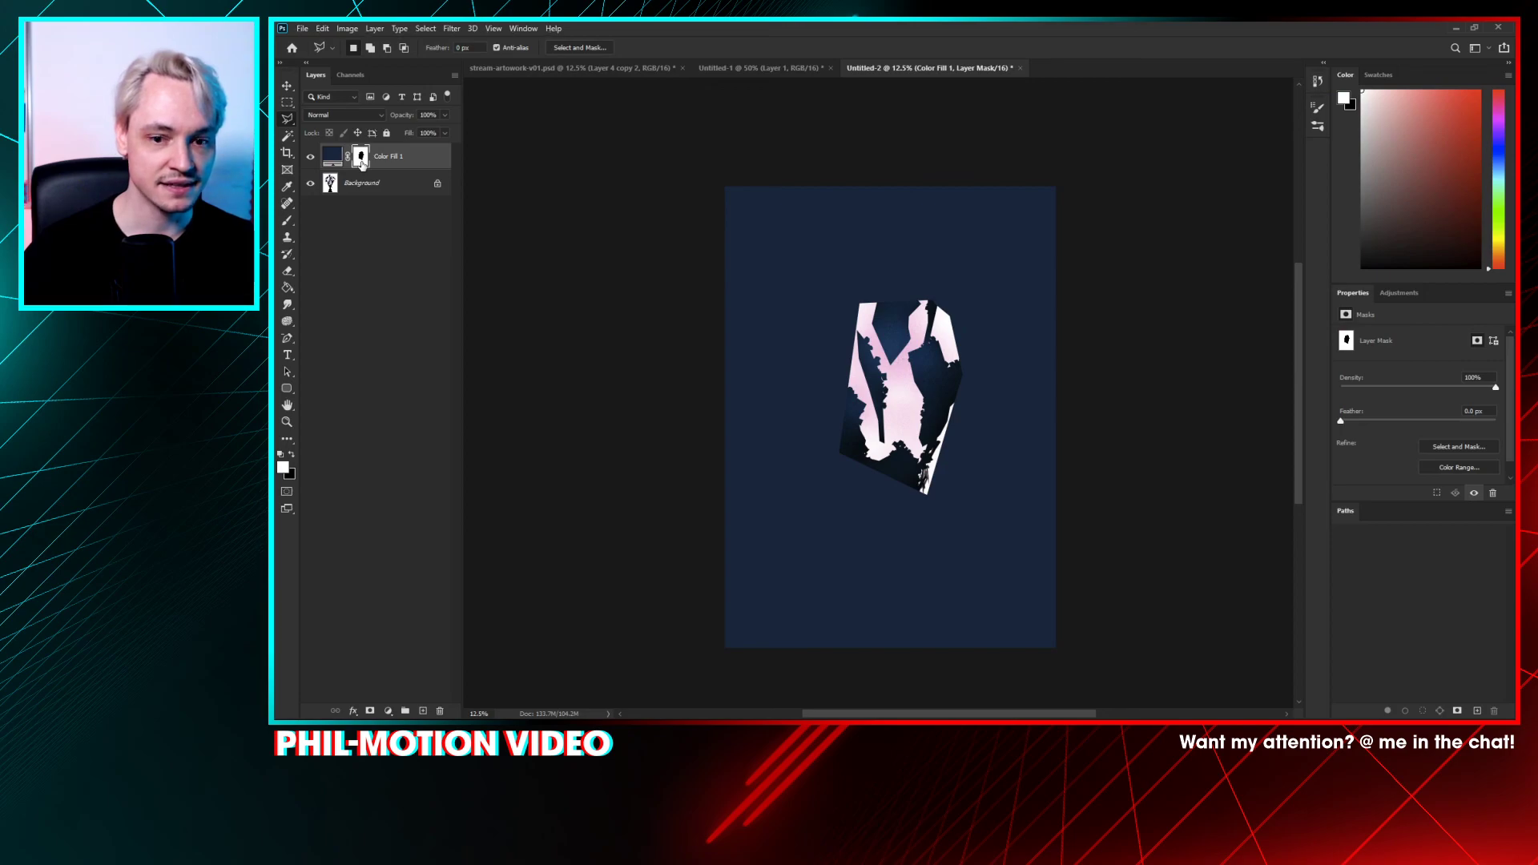
alt+click(362, 160)
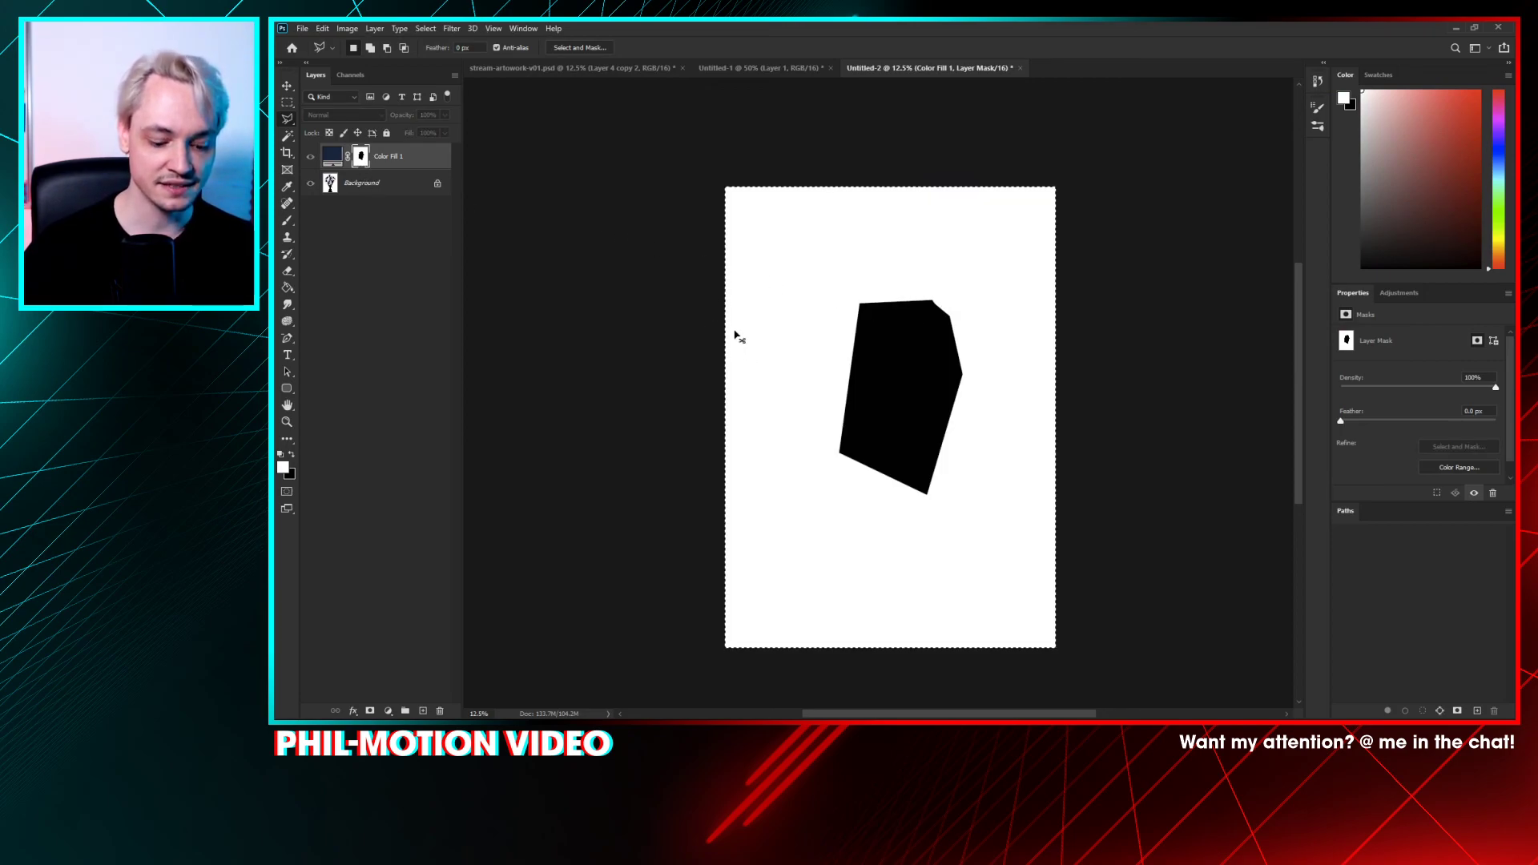
key(ctrl+v)
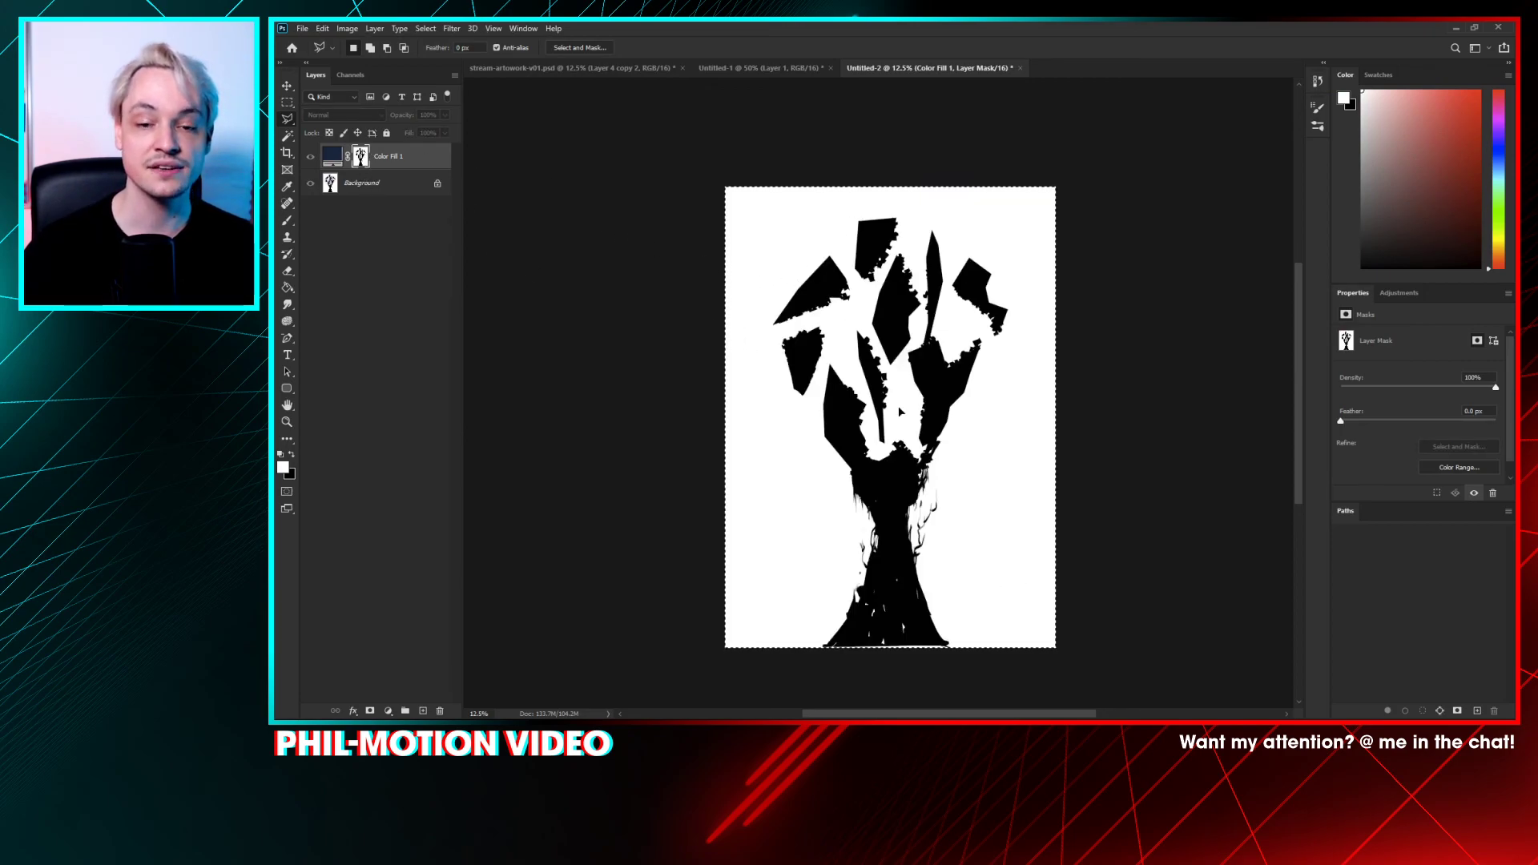
click(327, 226)
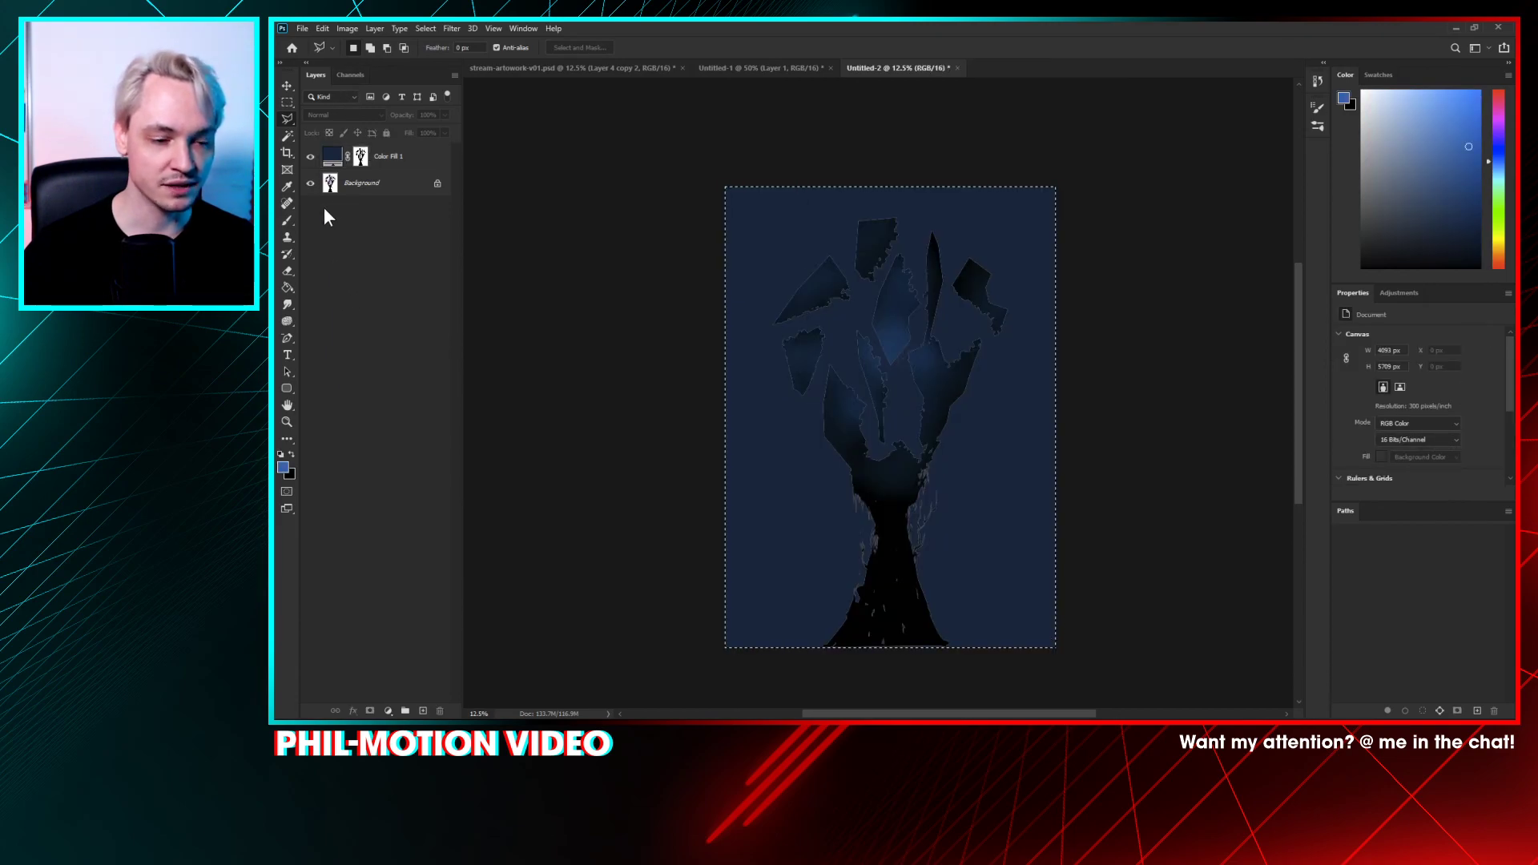
- Hide the Background and invert the Color Fill 1 mask so the fill shows only inside the tree shape
click(361, 156)
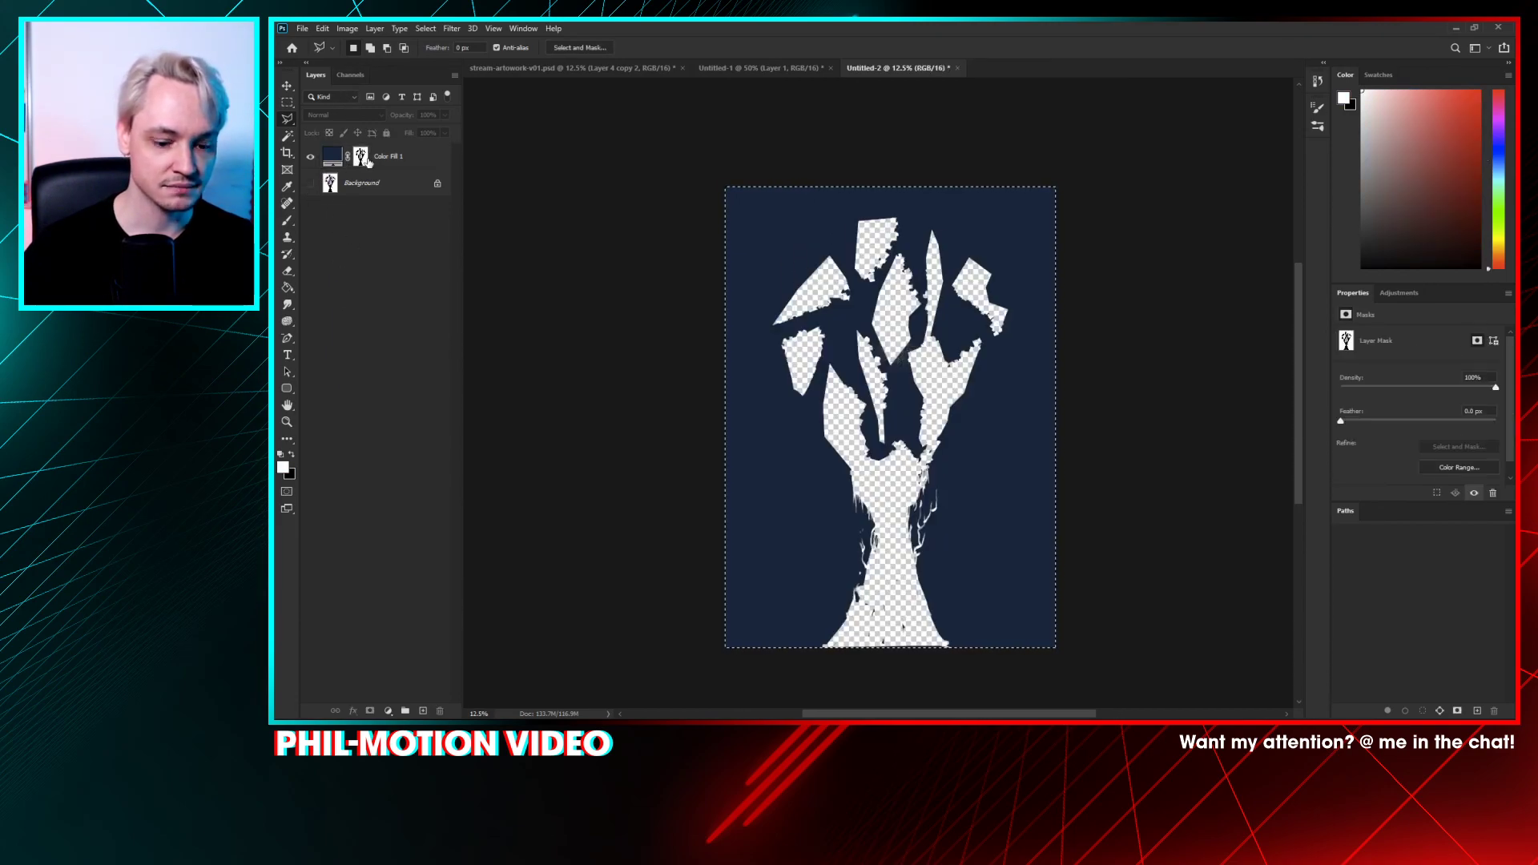
key(ctrl+i)
click(341, 217)
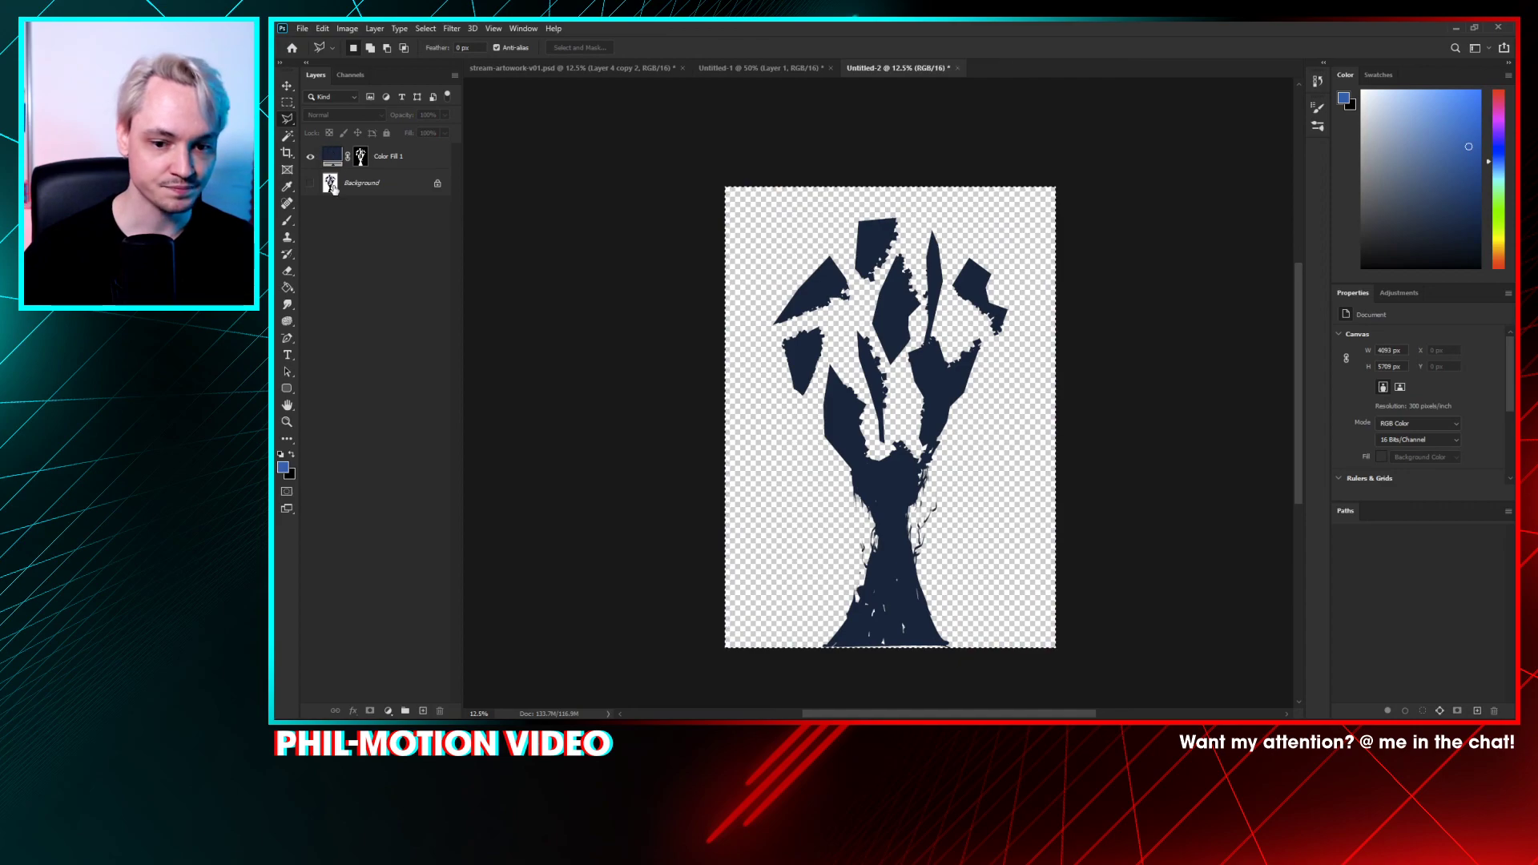
- Change the Color Fill 1 color to black and merge it with a new empty layer into one pixel layer
double_click(341, 164)
drag(1001, 448, 1057, 508)
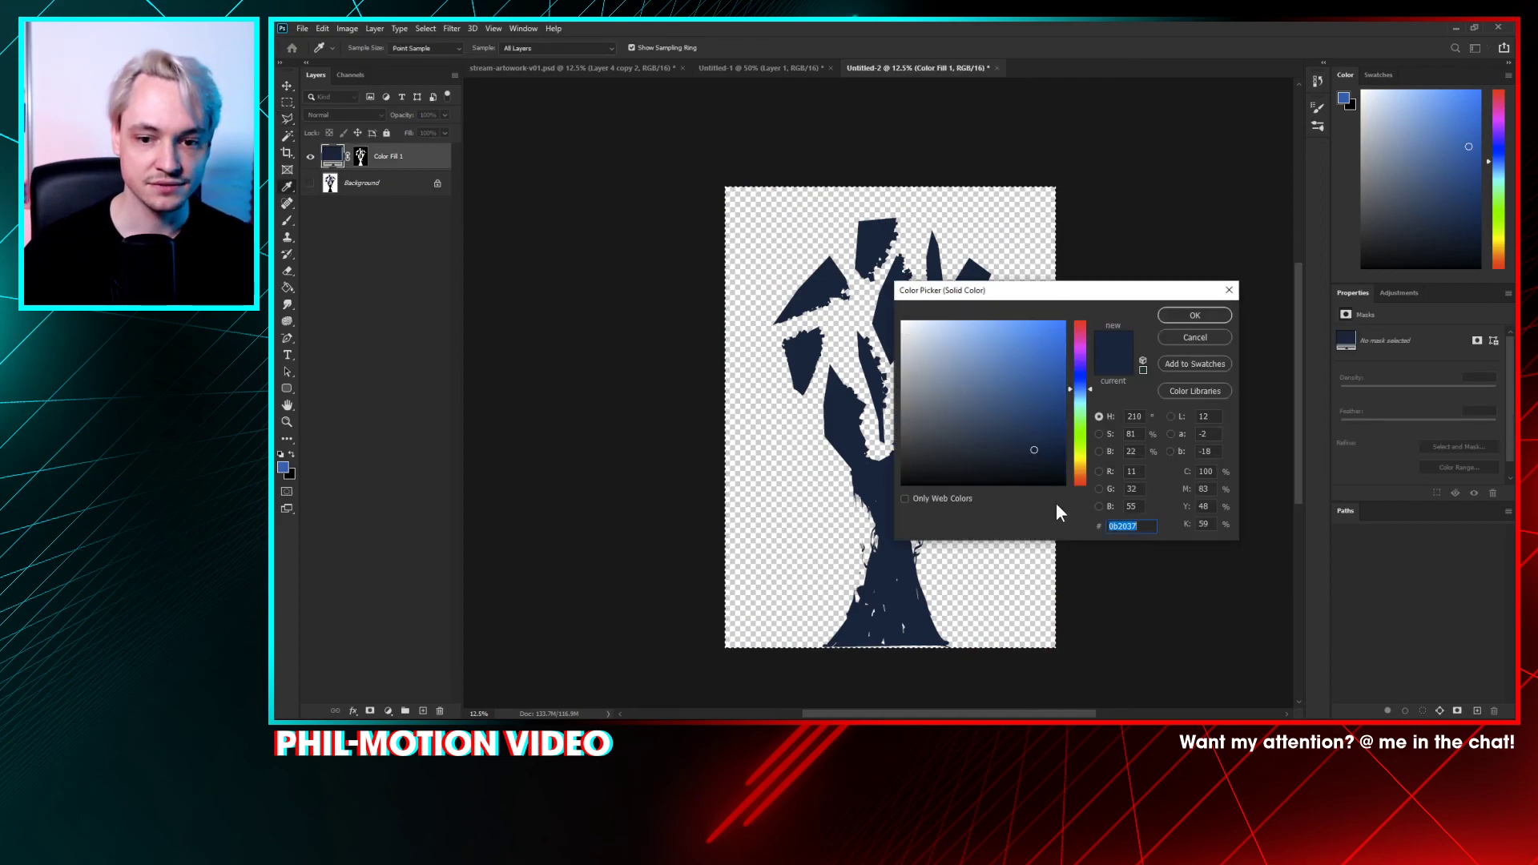
key(Return)
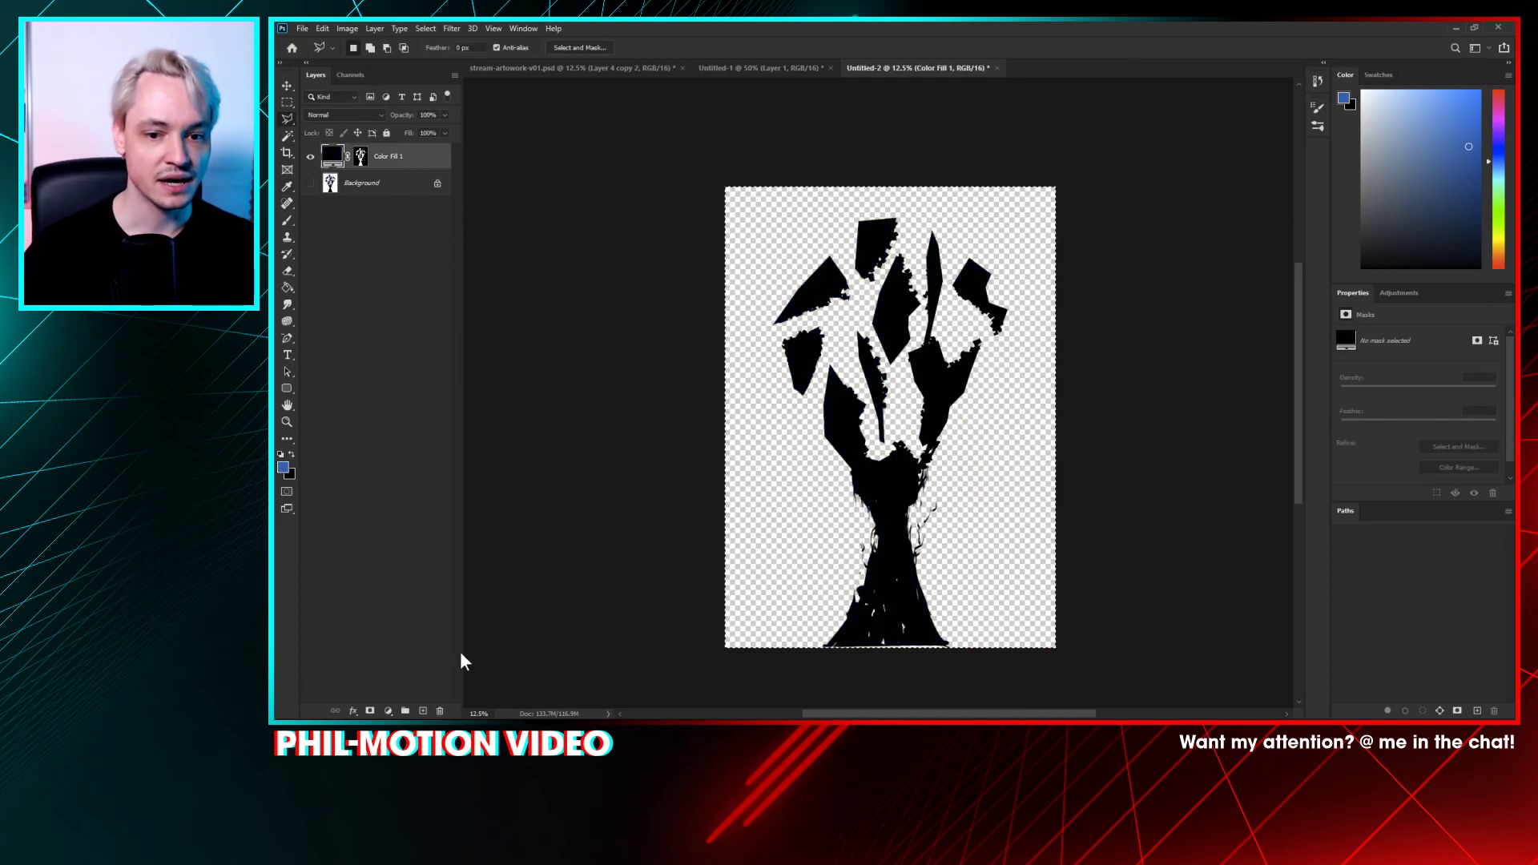
click(423, 710)
key(ctrl+e)
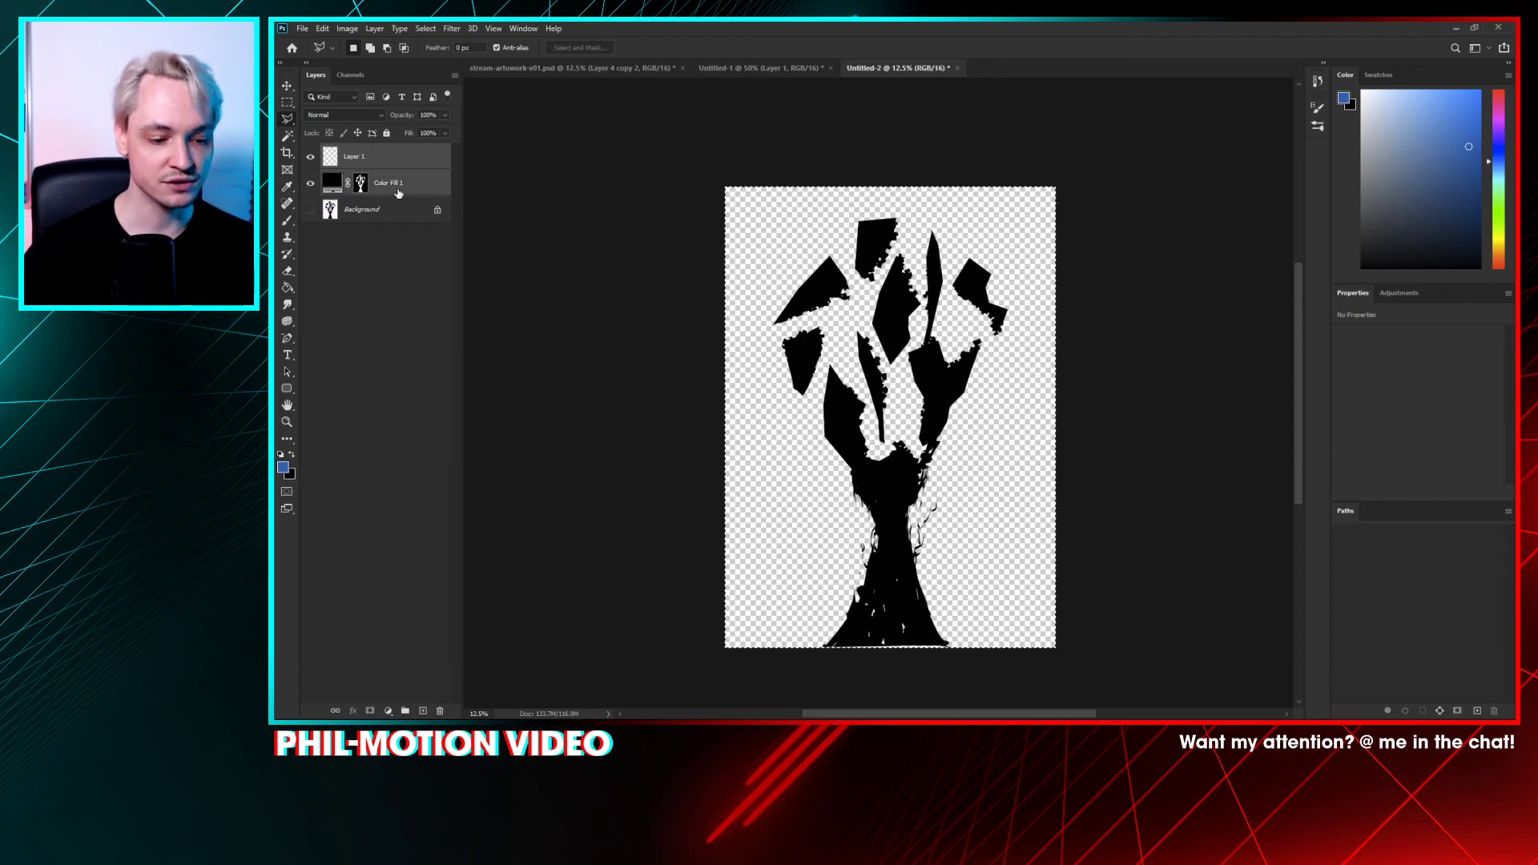
- Paste the black tree silhouette into stream-artwork-v01.psd and move it into line with the existing tree
click(550, 65)
key(ctrl+v)
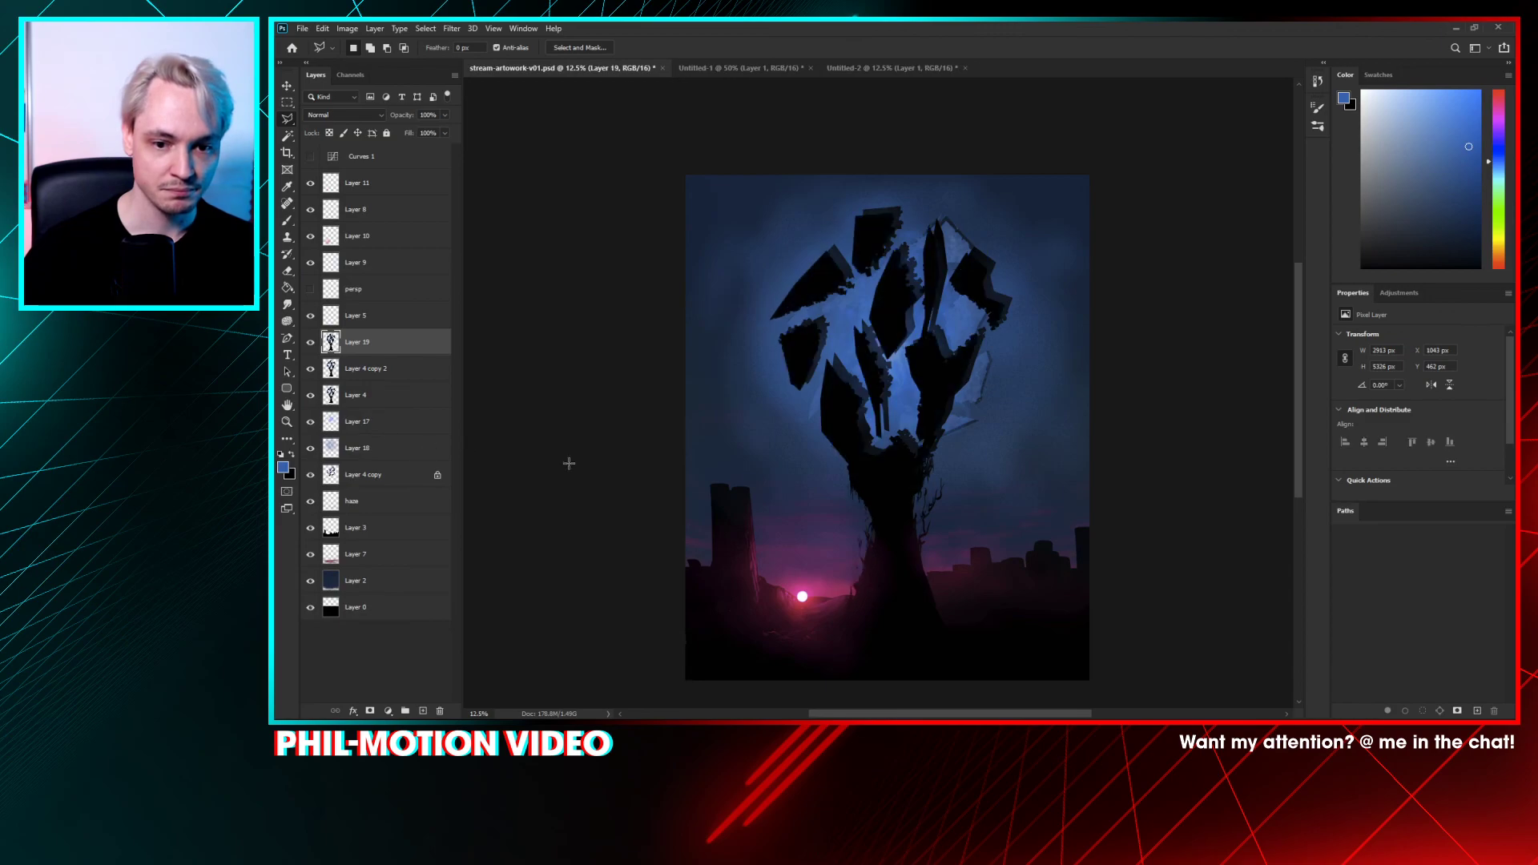
drag(910, 490, 916, 486)
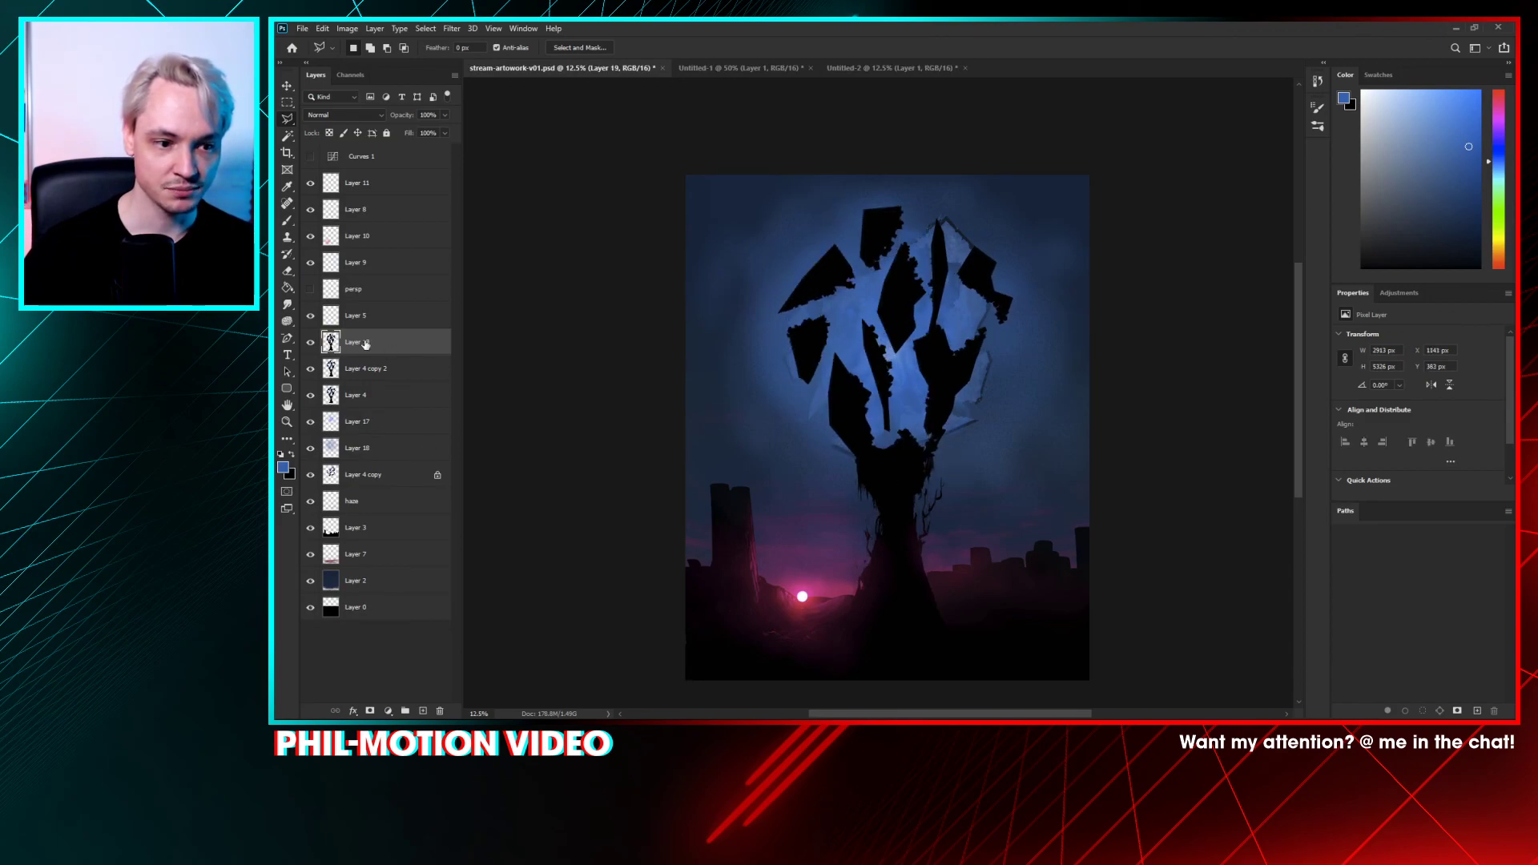
- Hide and delete the old tree layers Layer 4 copy 2 and Layer 4
click(391, 381)
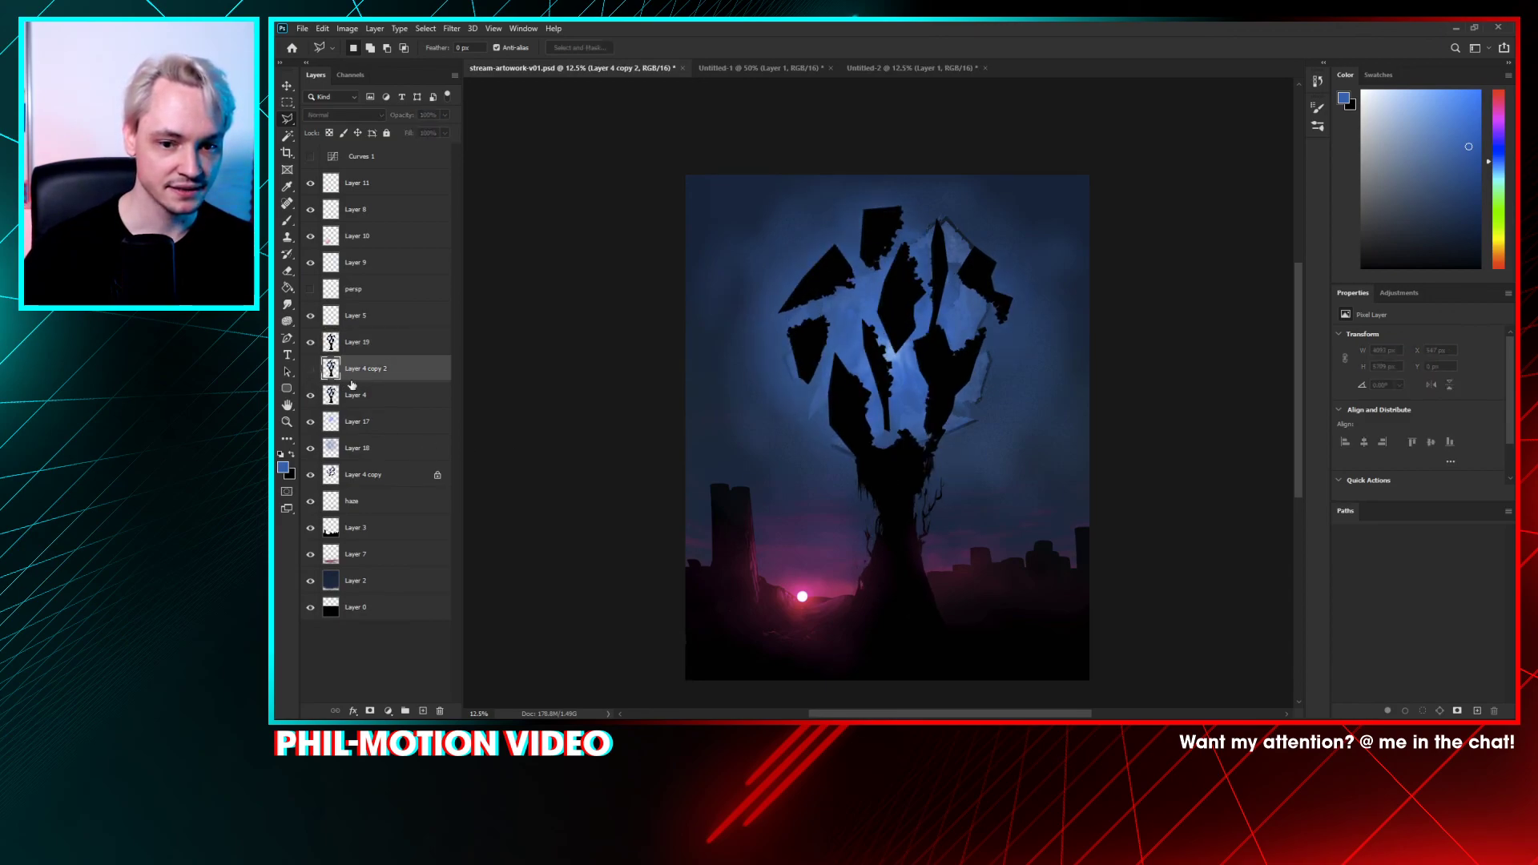
shift+click(404, 397)
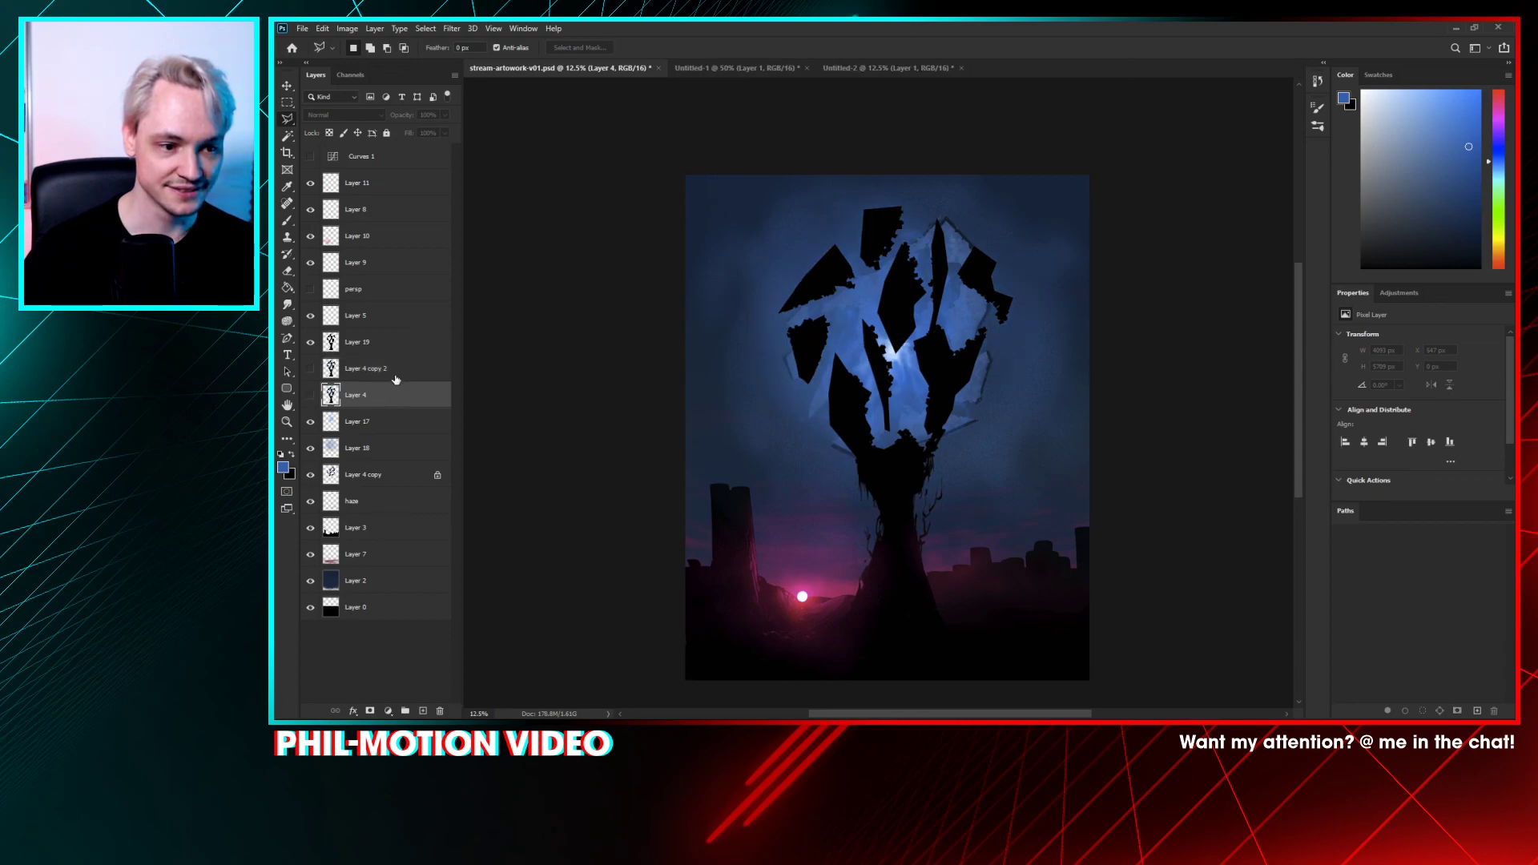
drag(404, 397, 440, 711)
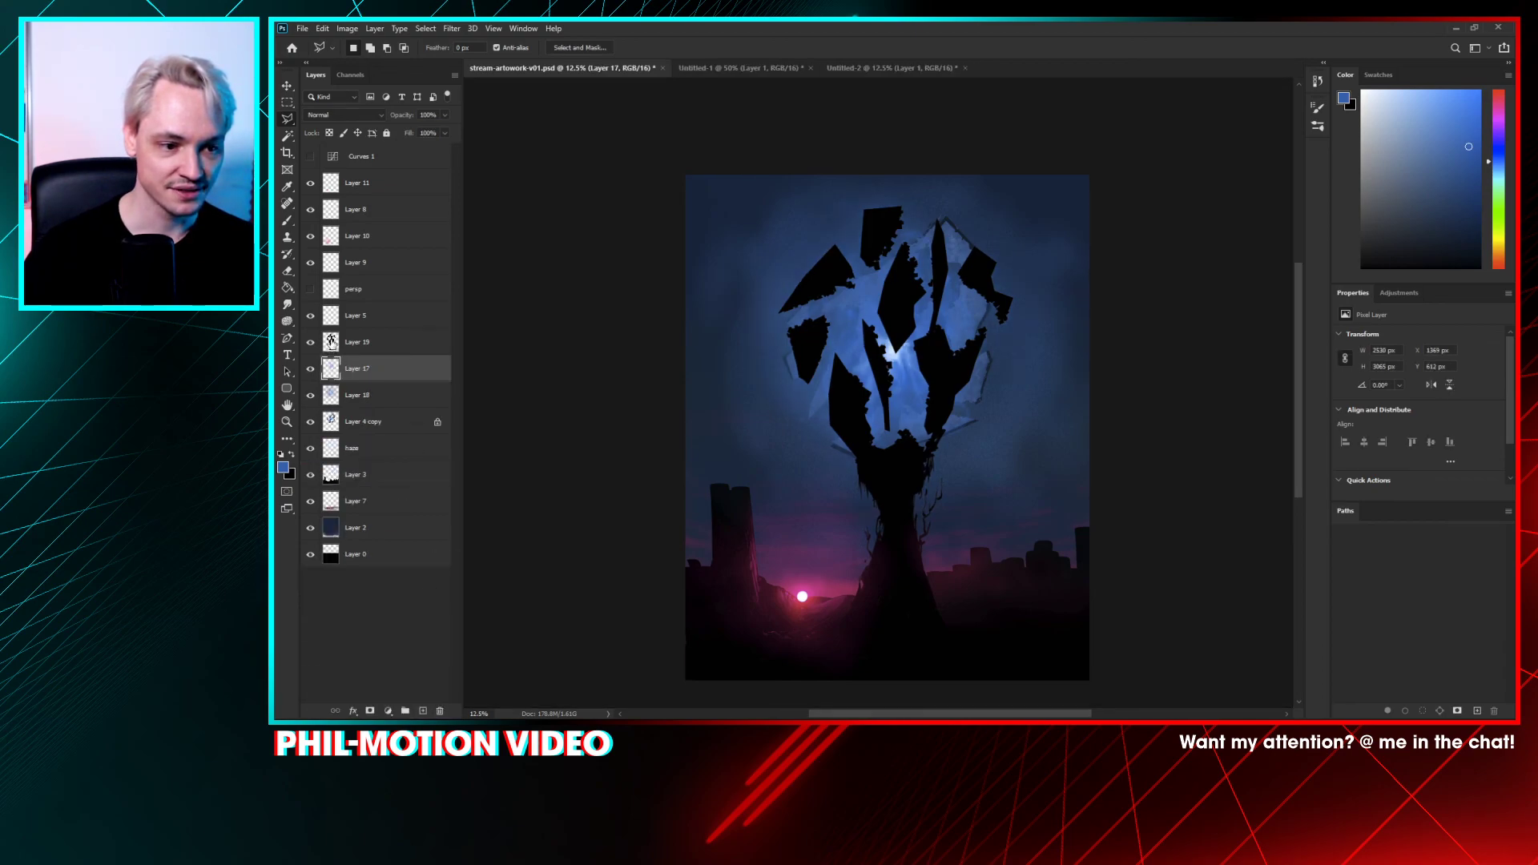
- Select Layer 19 and examine the clean tree silhouette against the blue glow
click(415, 345)
key(ctrl+plus)
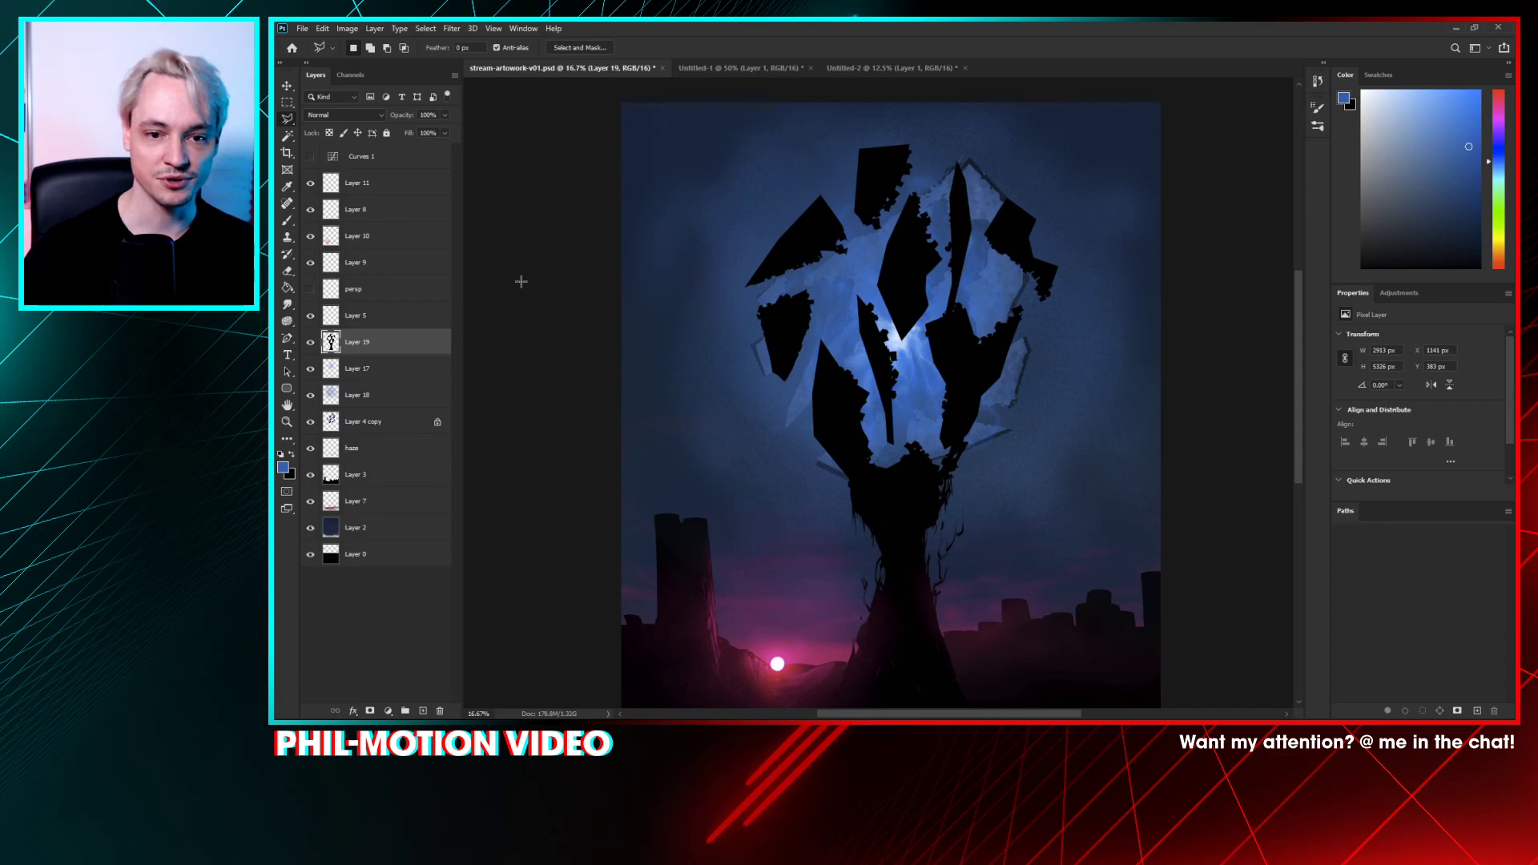
mouse_move(313, 342)
mouse_down()
mouse_move(366, 387)
mouse_move(314, 328)
mouse_up()
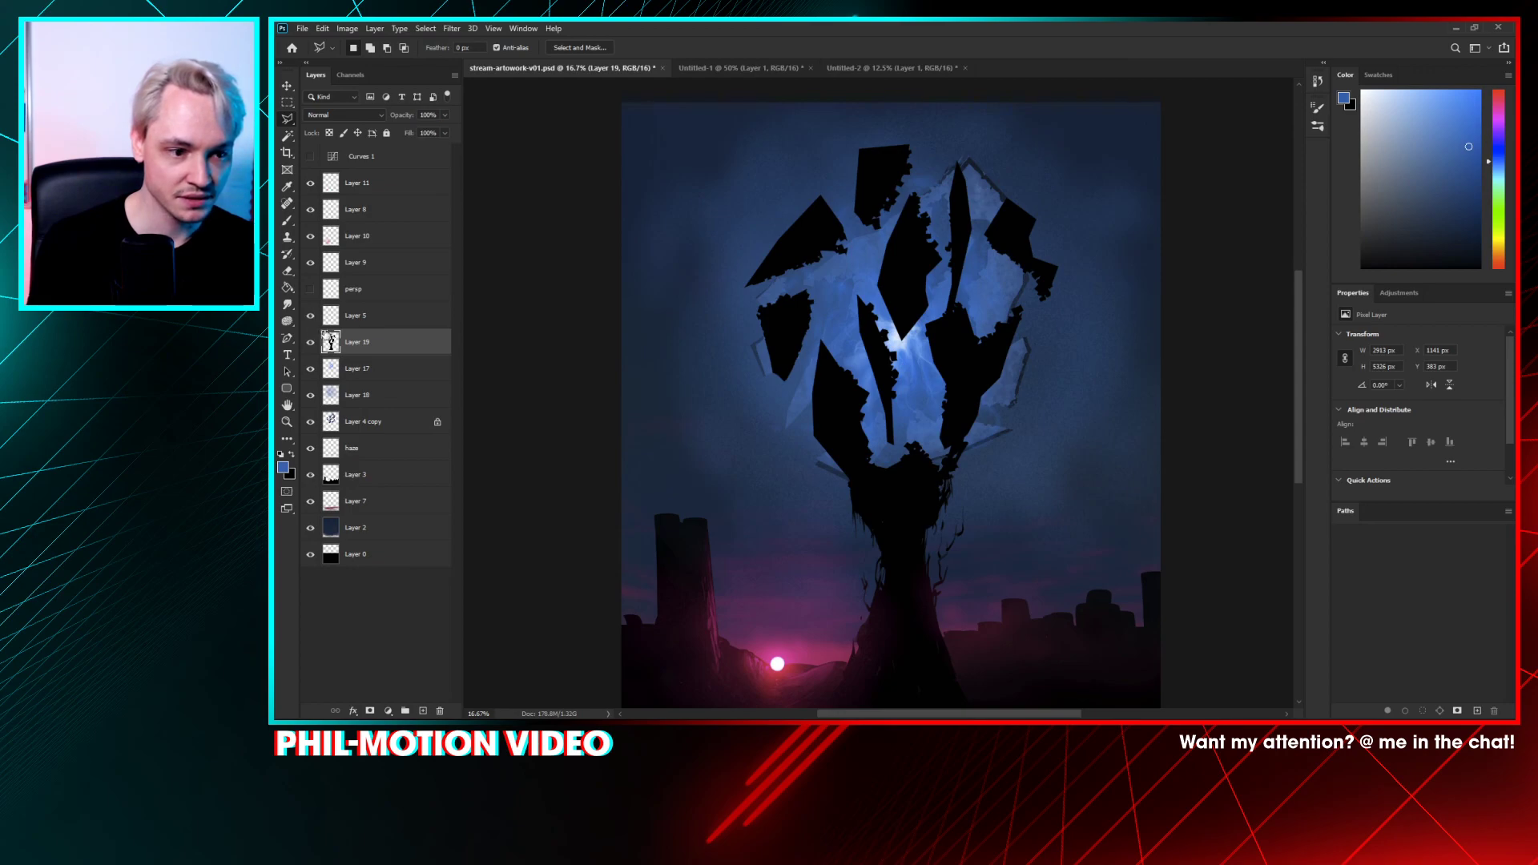
- Paint soft blue haze over the tree's branches and upper trunk on Layer 5 with the large textured brush
click(348, 320)
key(b)
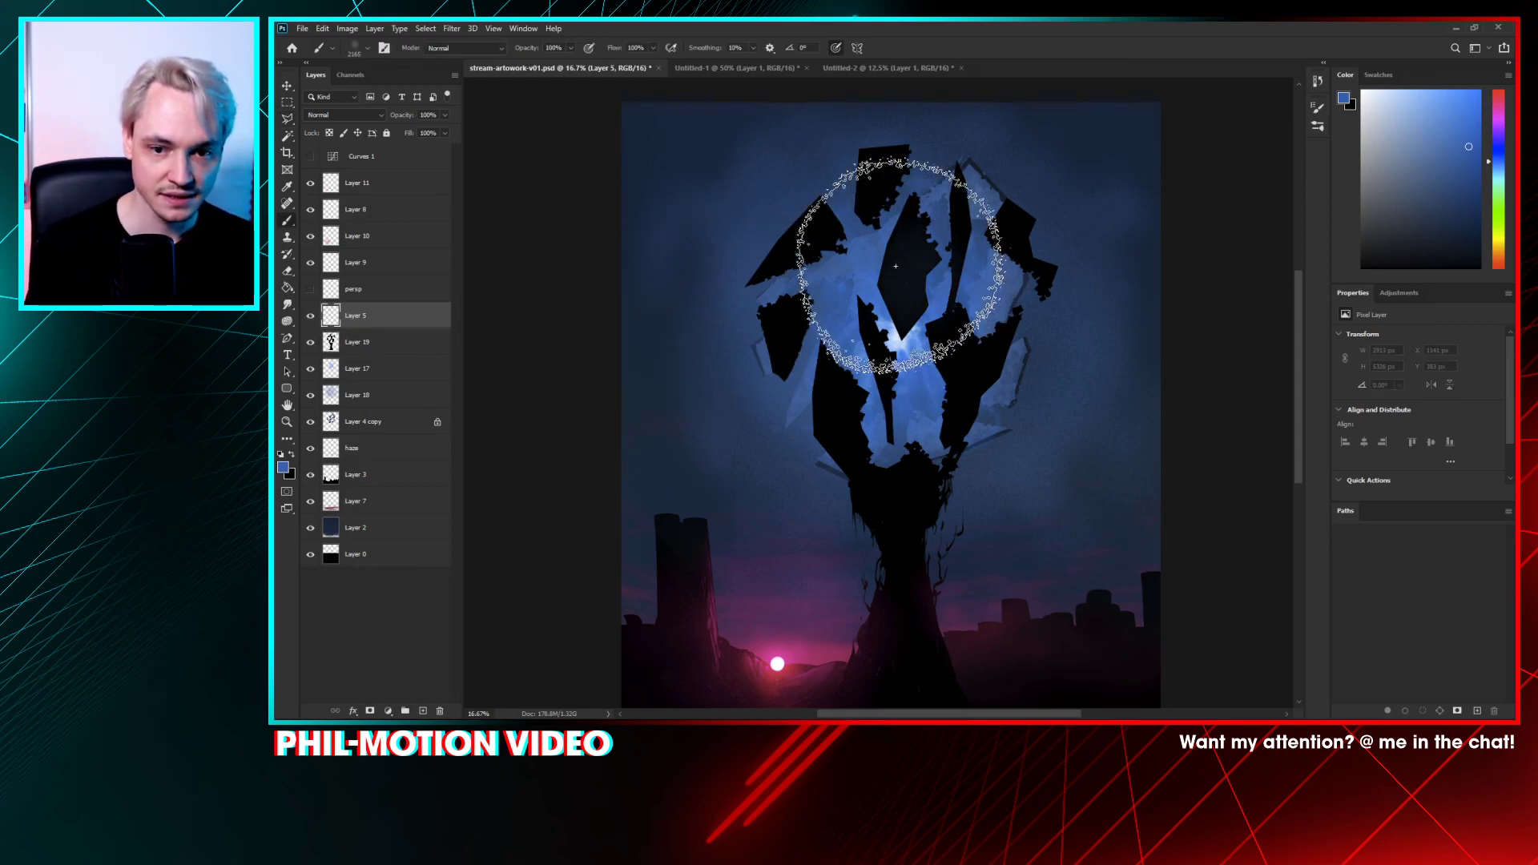
mouse_move(839, 277)
mouse_down()
mouse_move(807, 361)
mouse_move(859, 378)
mouse_move(840, 342)
mouse_move(1099, 373)
mouse_move(934, 130)
mouse_move(867, 507)
mouse_up()
key(space)
drag(939, 473, 907, 330)
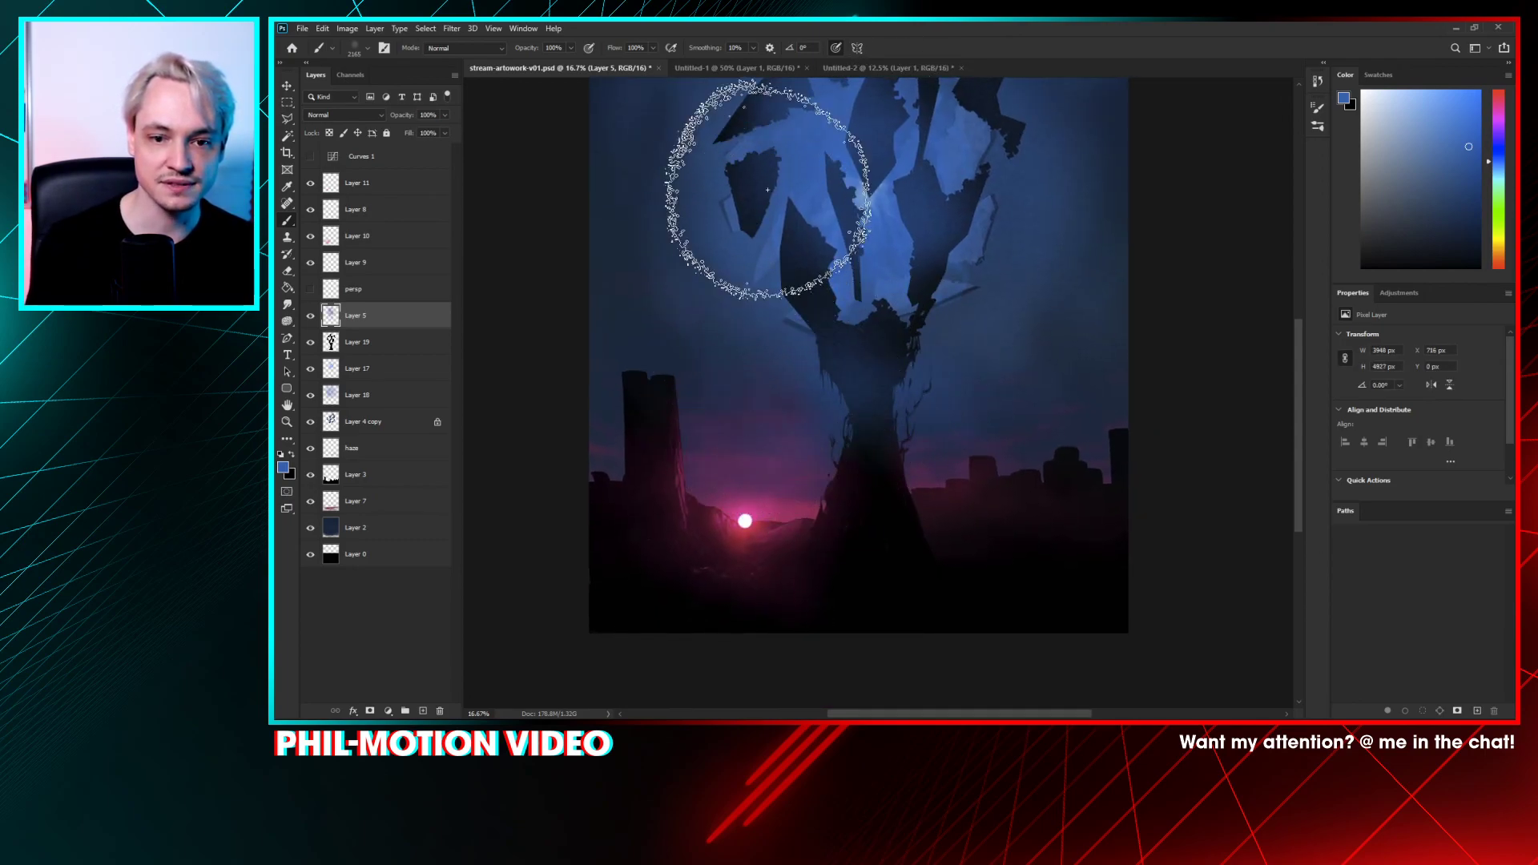
key(space)
mouse_move(813, 168)
mouse_down()
mouse_move(855, 390)
mouse_move(839, 360)
mouse_up()
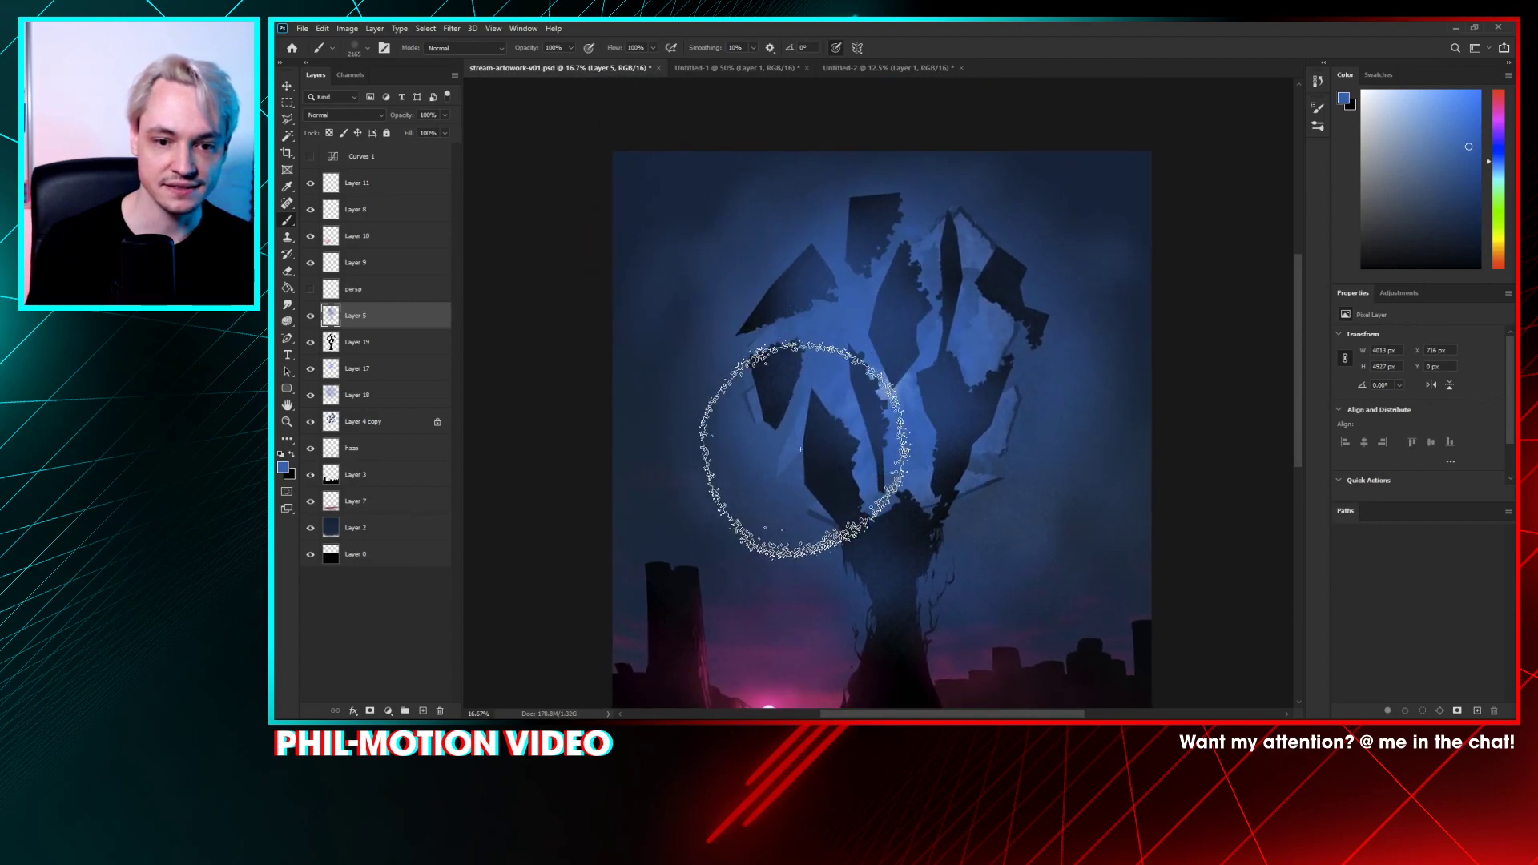
key(space)
drag(946, 301, 930, 237)
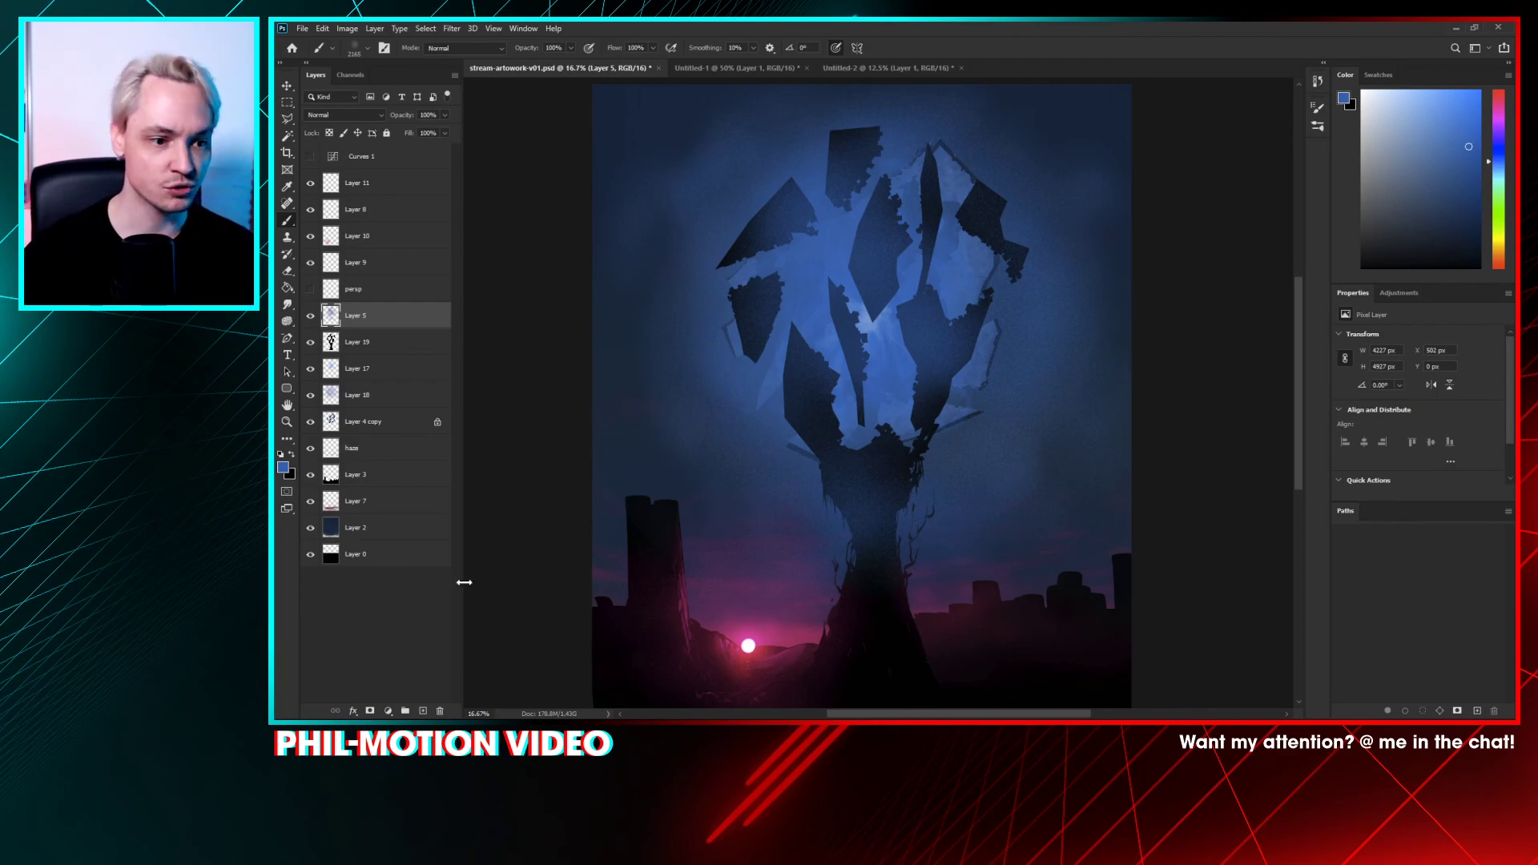
- Duplicate Layer 5 and Layer 19 together and hide every layer except the two copies
shift+click(351, 342)
drag(353, 344, 429, 707)
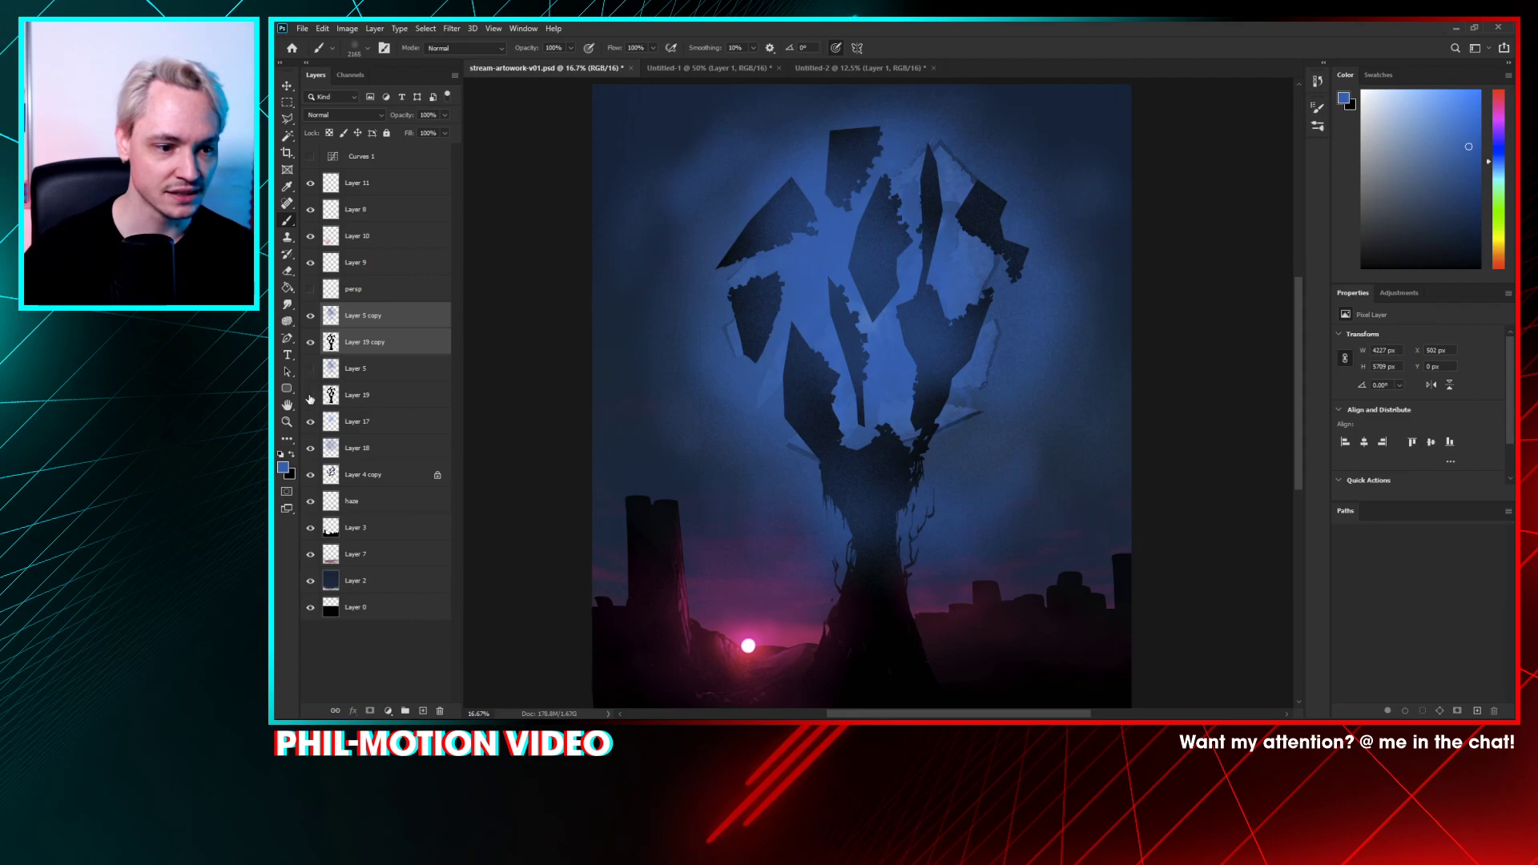
click(310, 395)
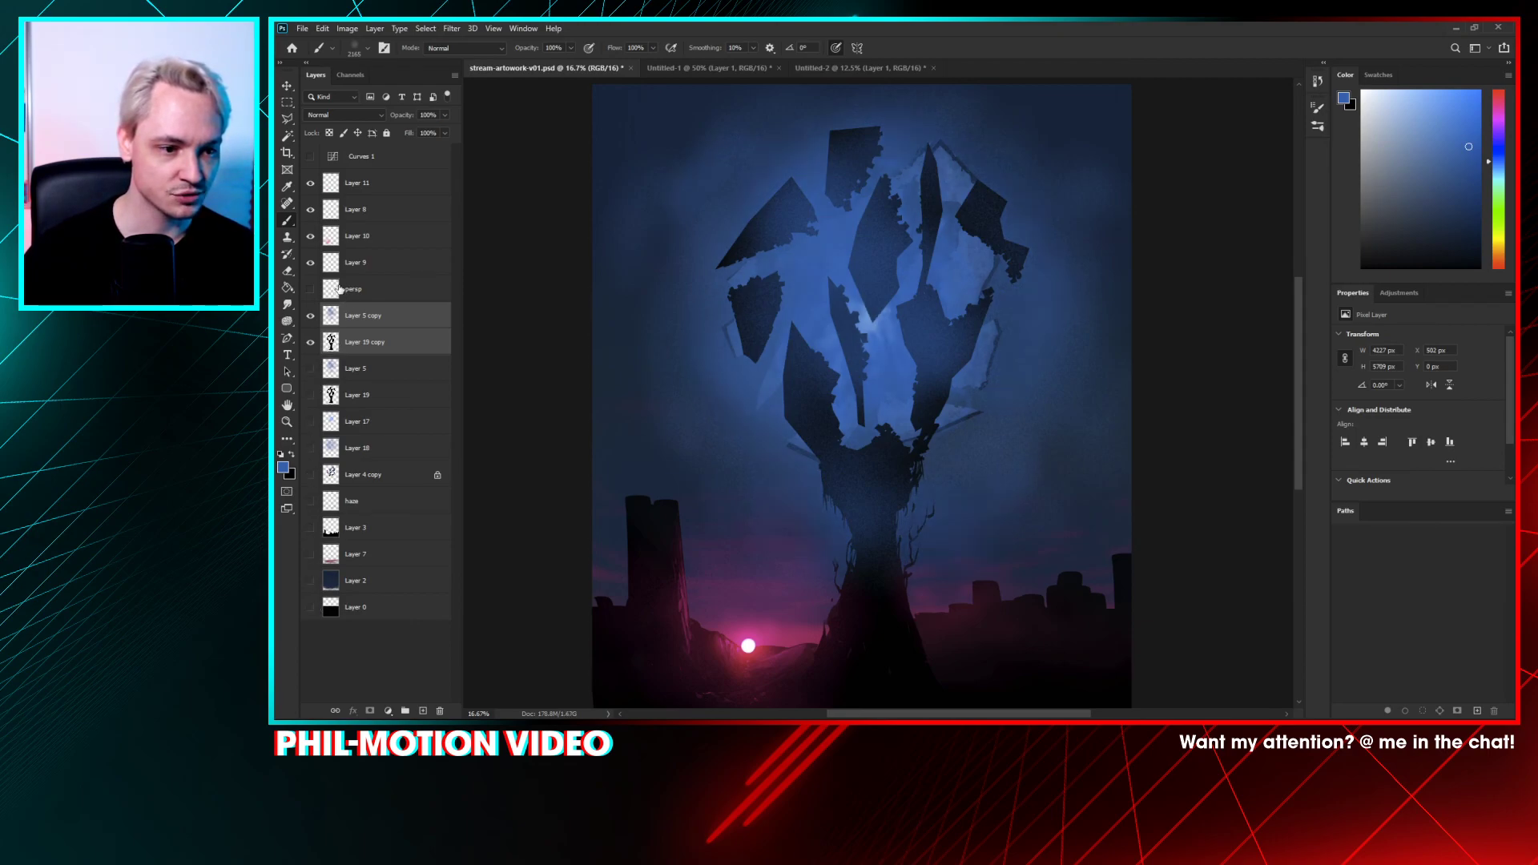
drag(310, 263, 308, 238)
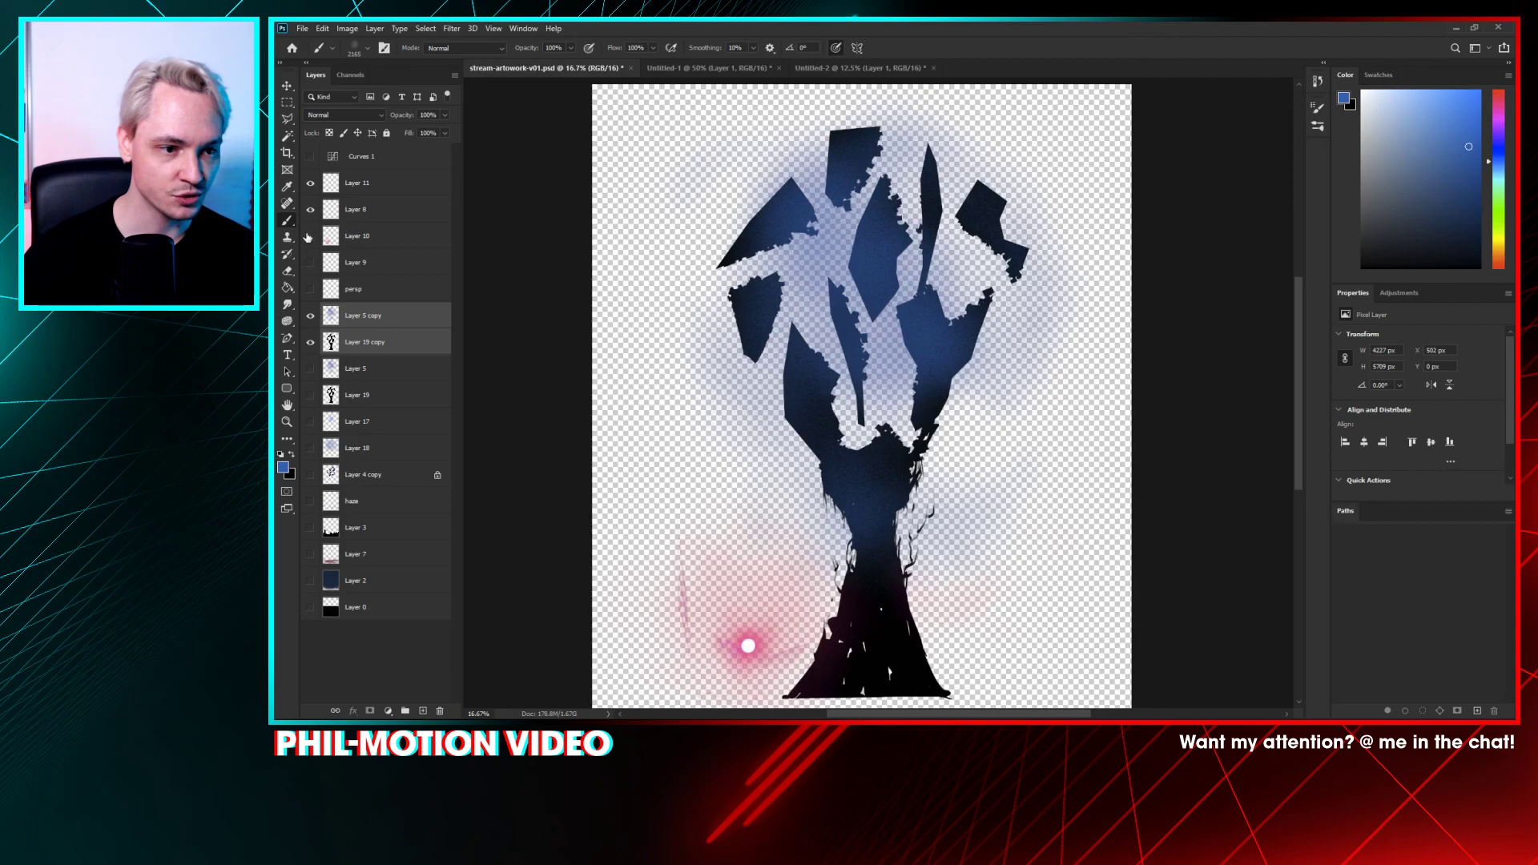
- Add an empty layer directly above Layer 0, keep Layer 0 hidden, and switch to the Paint Bucket tool
click(310, 609)
click(366, 615)
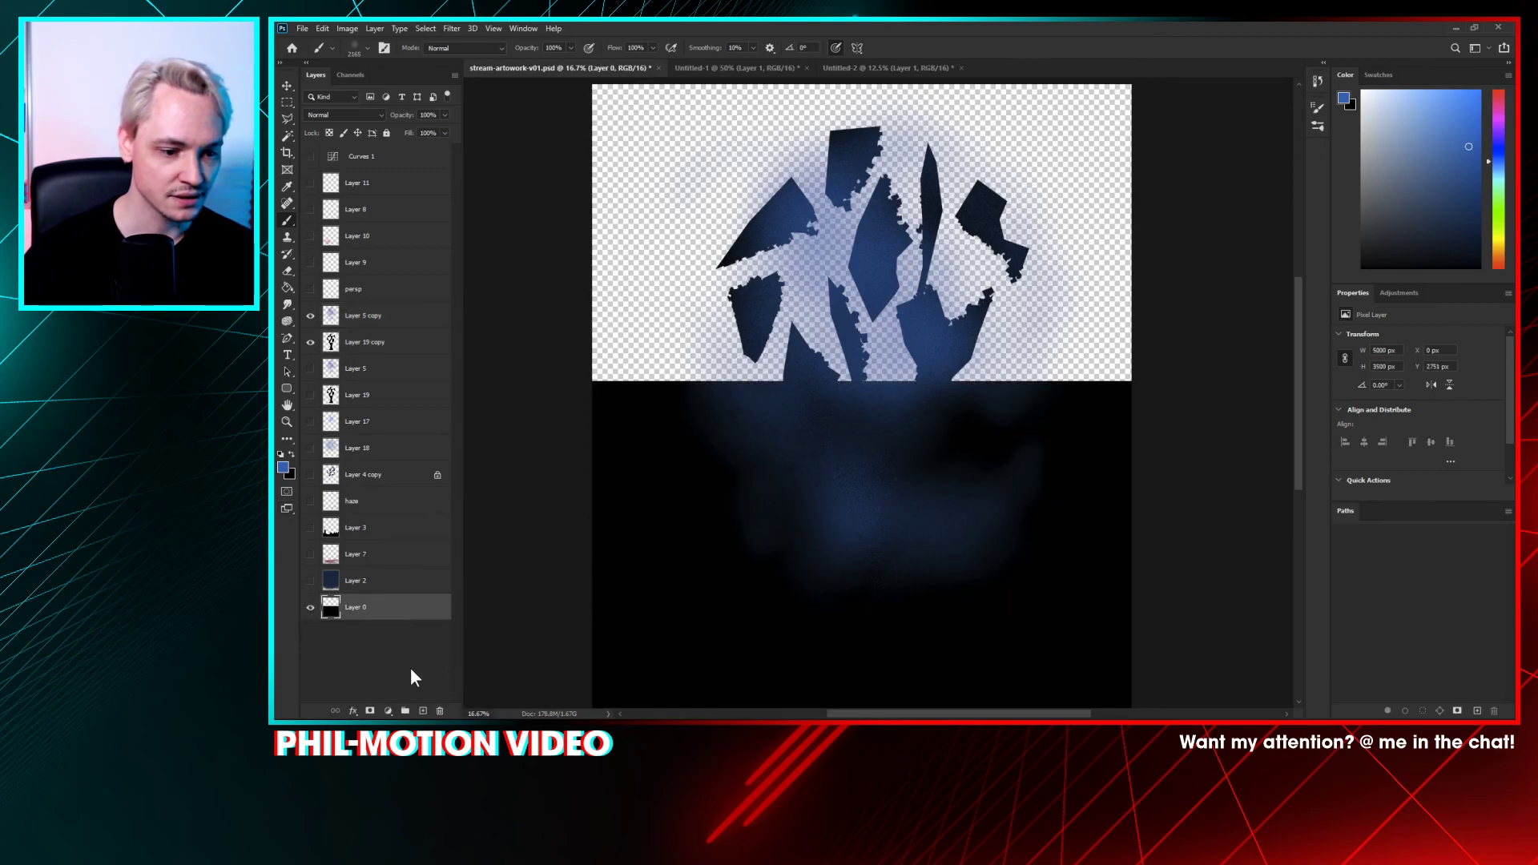
click(423, 711)
click(310, 634)
key(g)
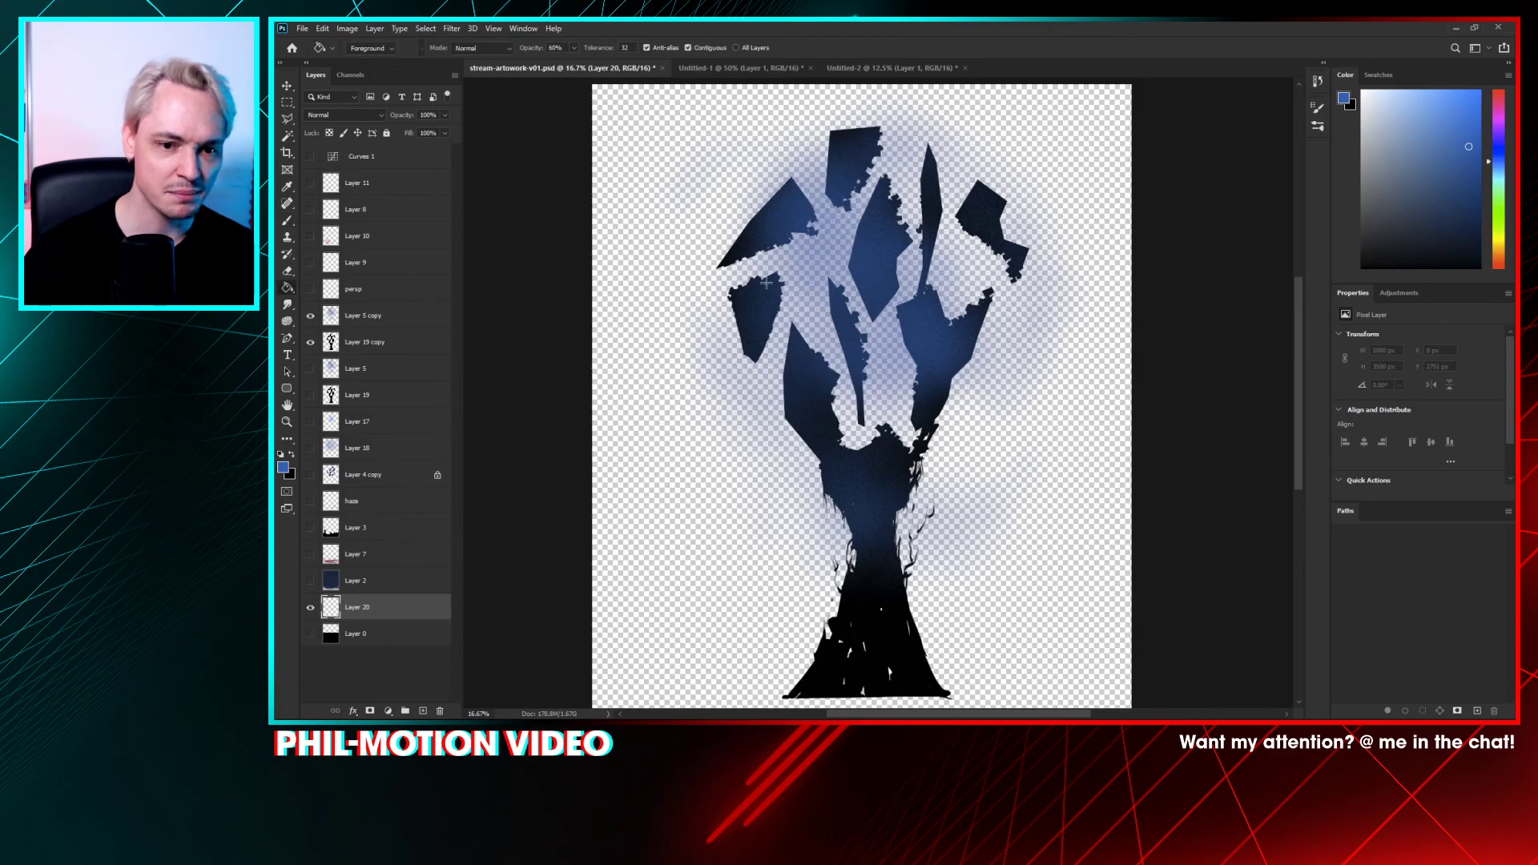
click(763, 280)
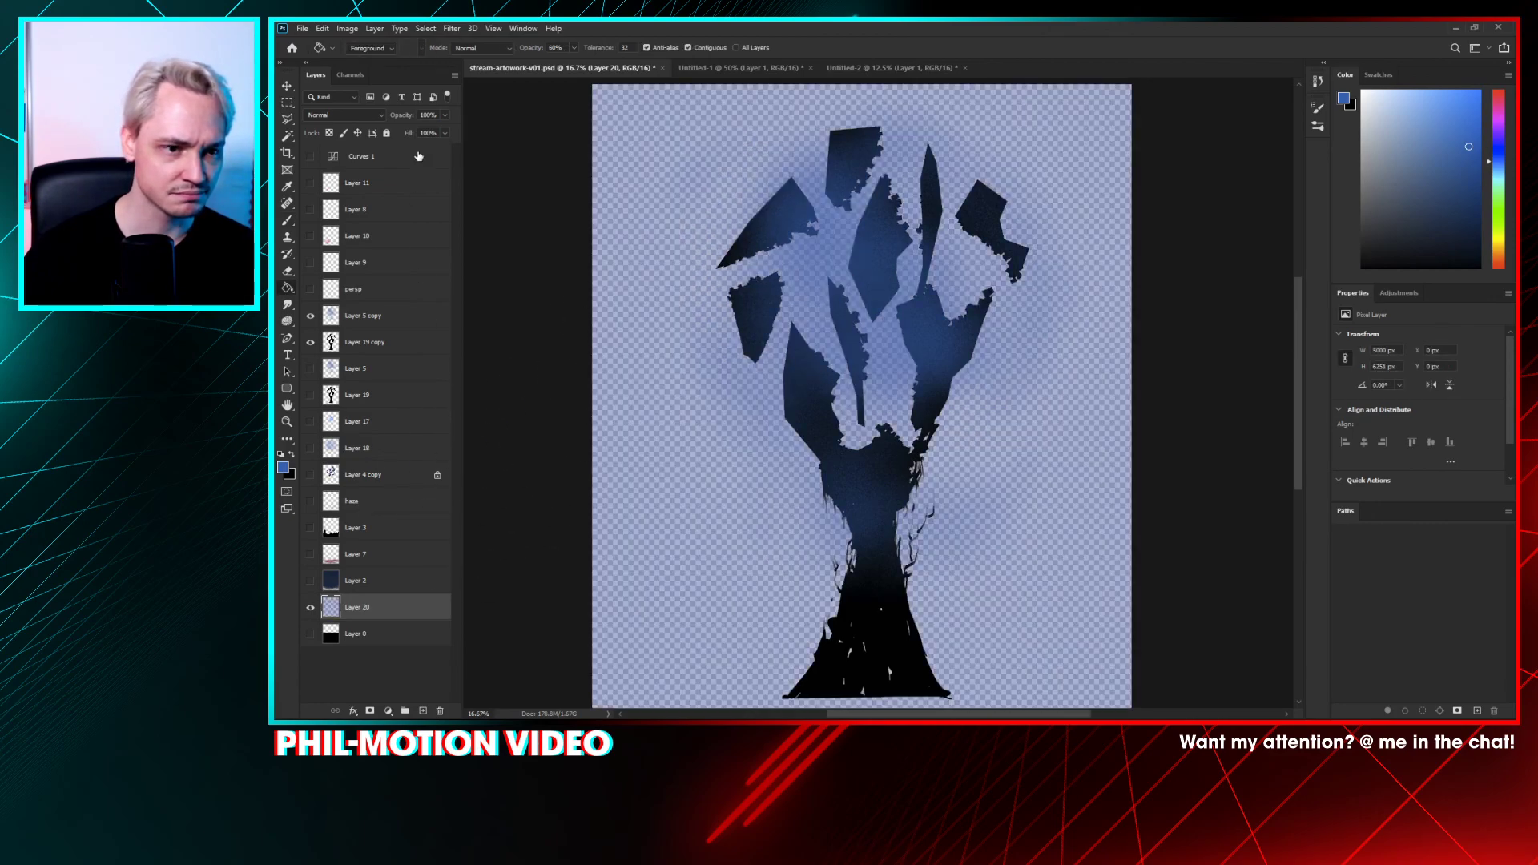
key(ctrl+z)
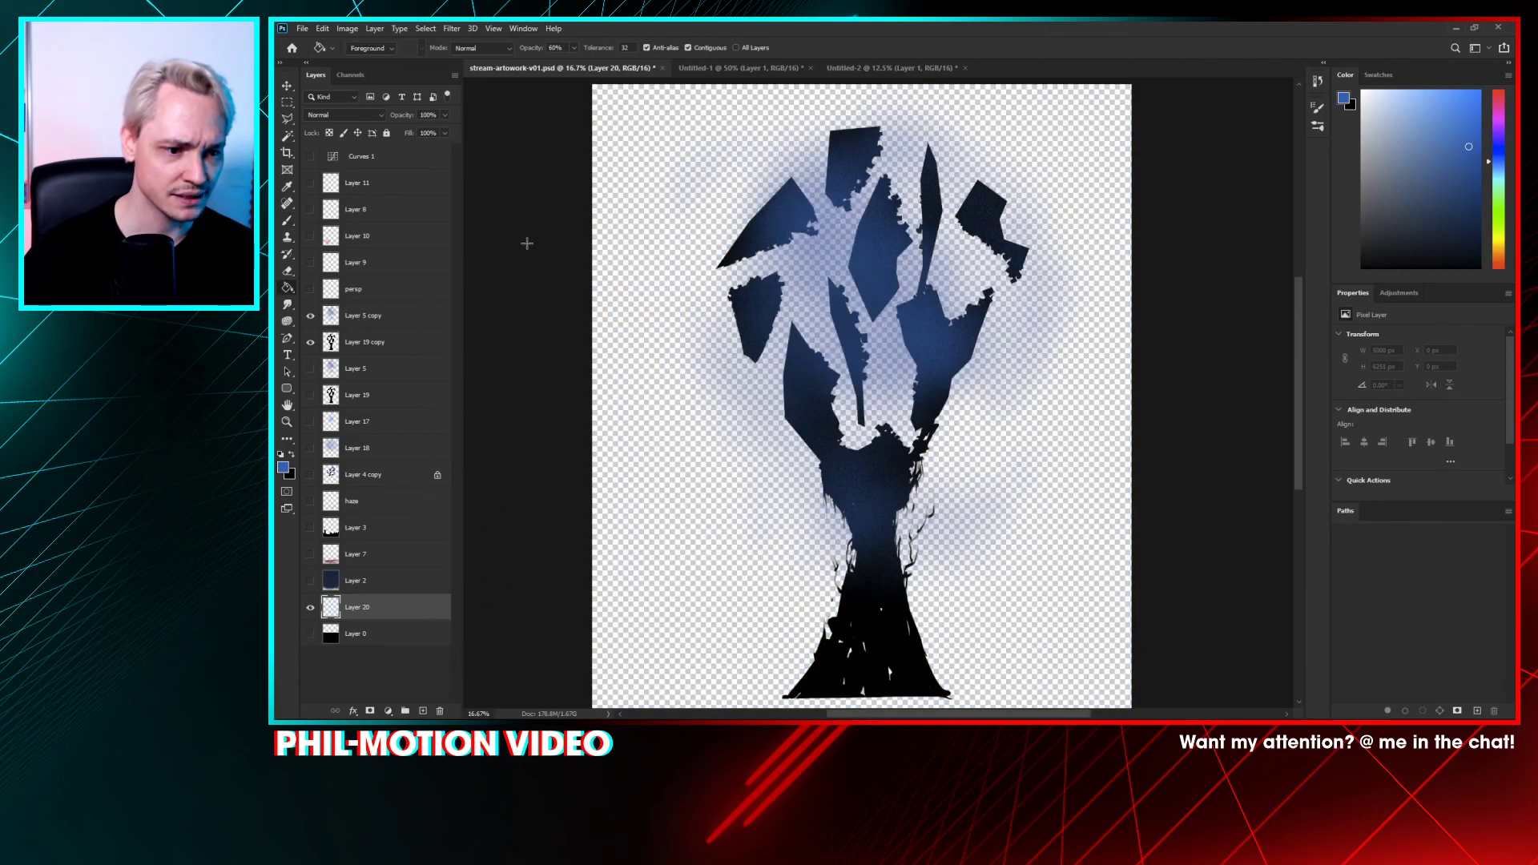
click(641, 338)
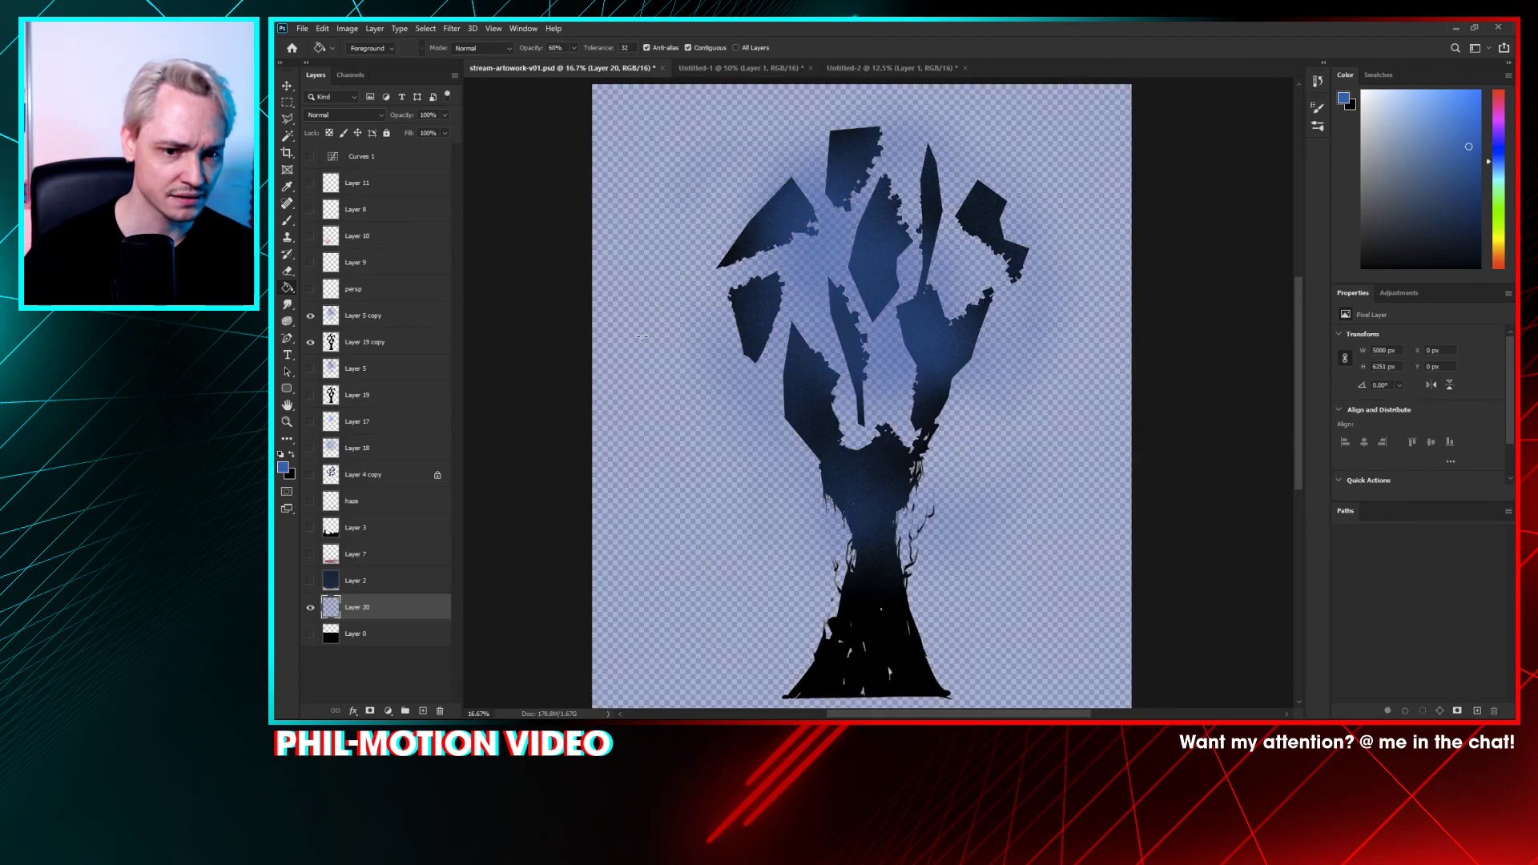
key(ctrl+z)
- Set the fill opacity to 100%, swap black to the foreground and fill the new layer solid black
click(573, 48)
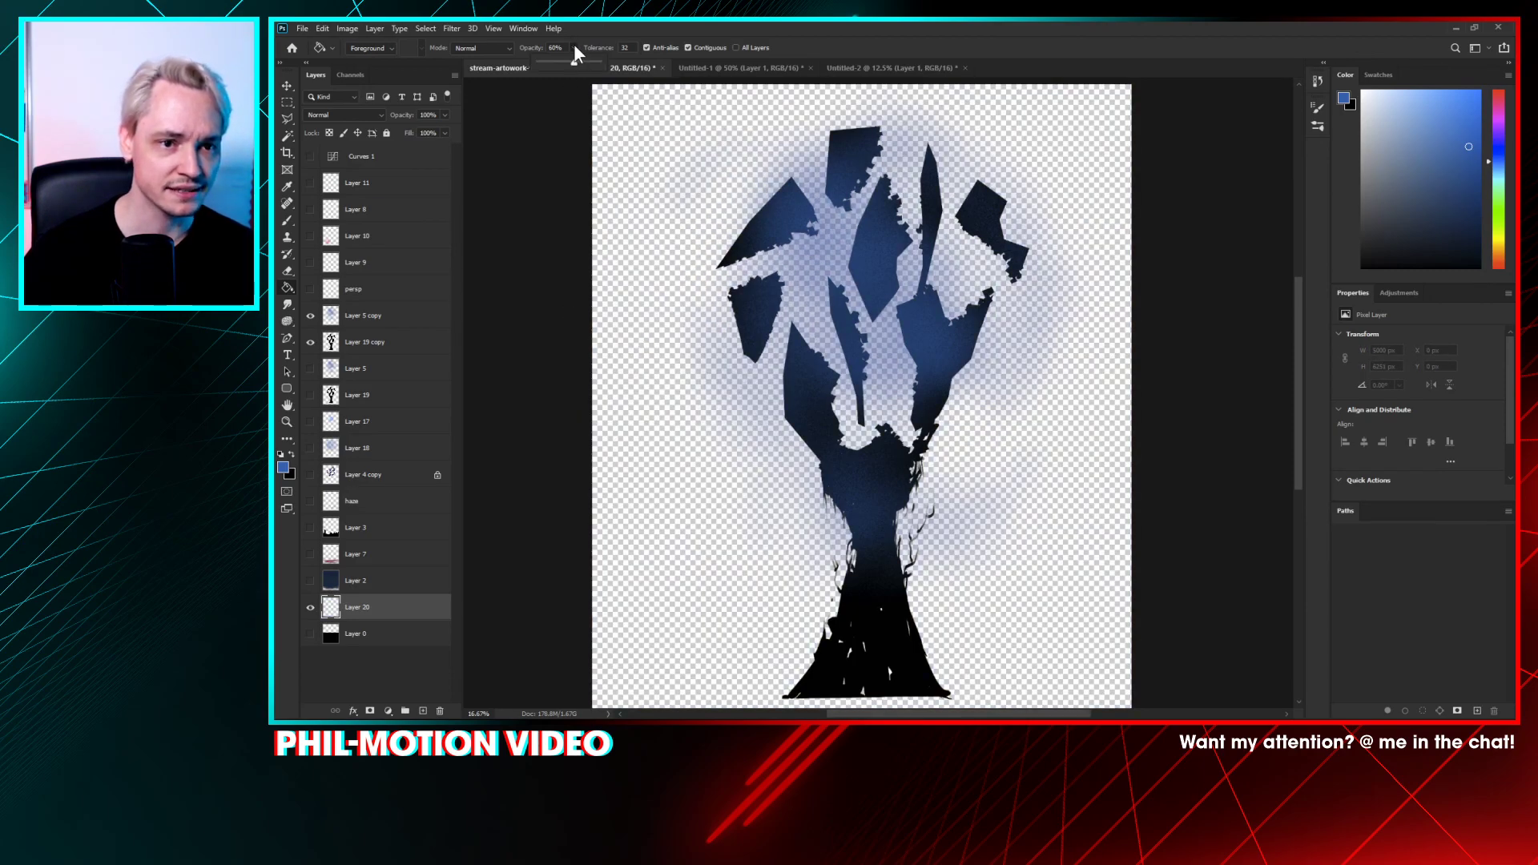
drag(590, 67, 653, 72)
click(294, 455)
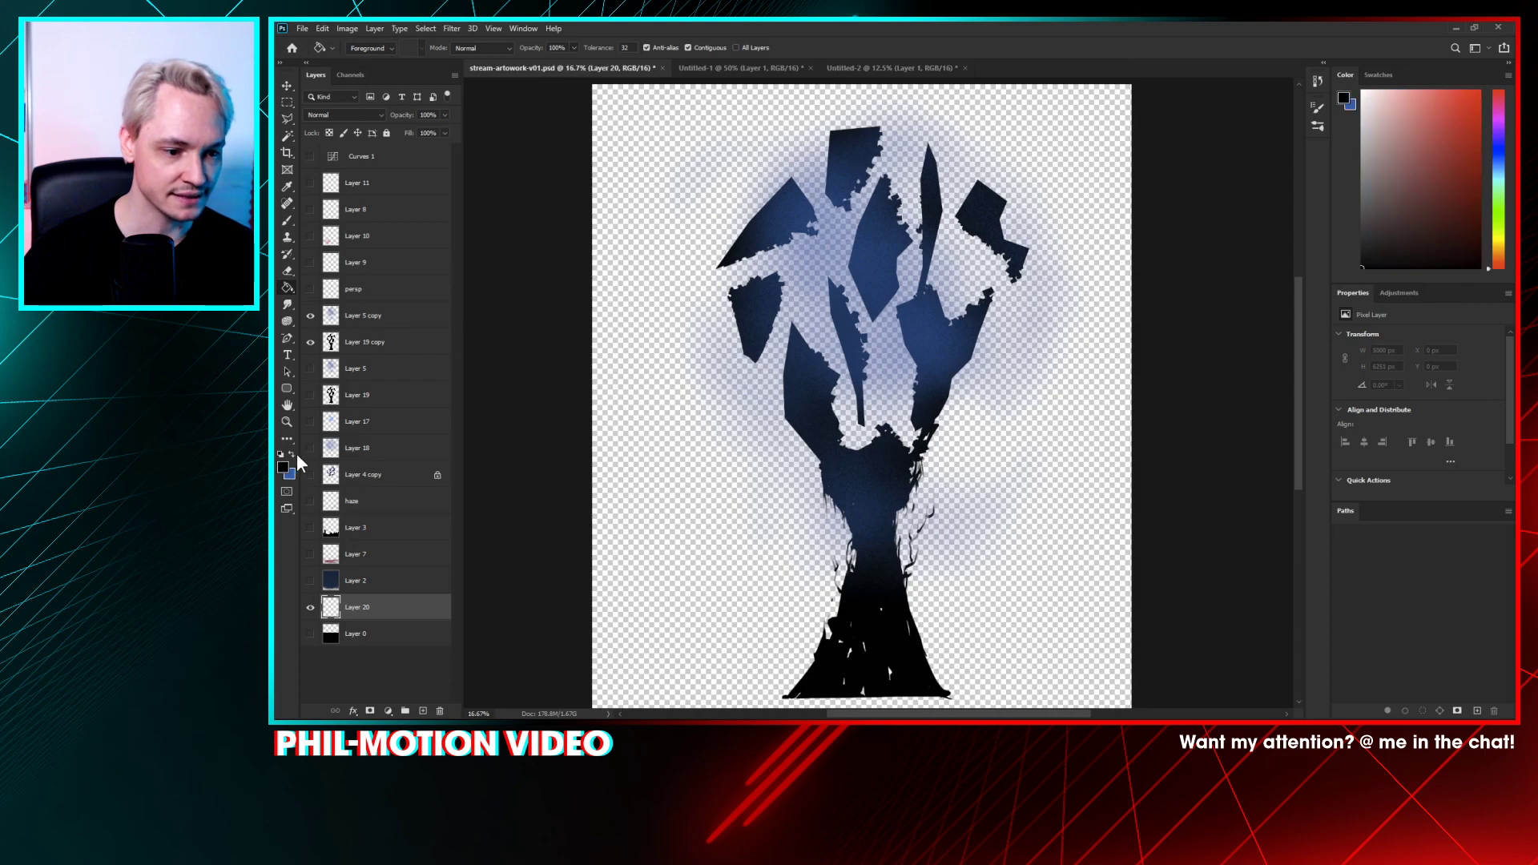
click(643, 335)
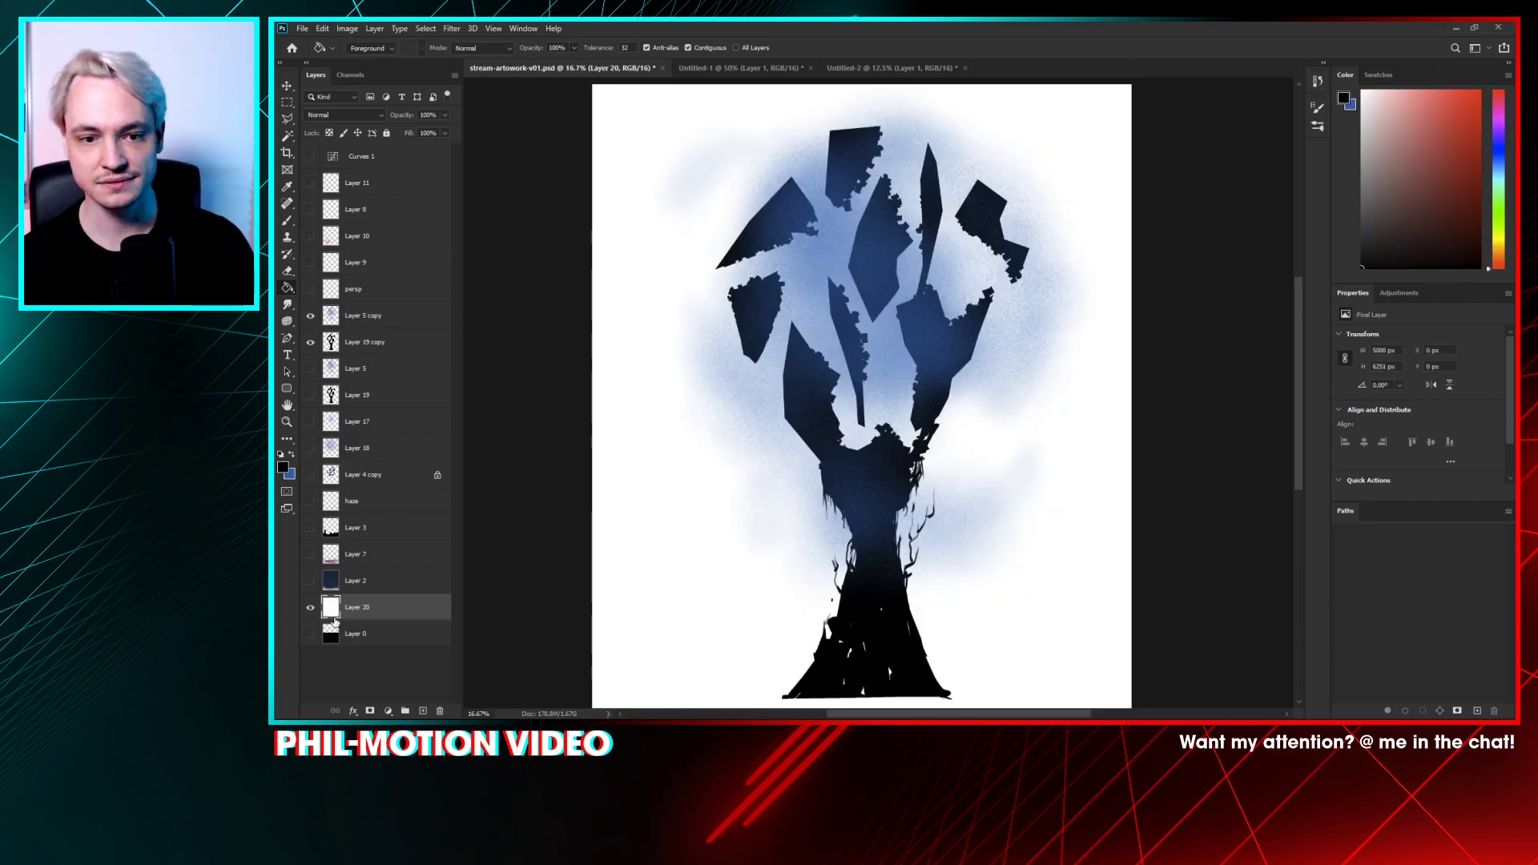
key(ctrl+i)
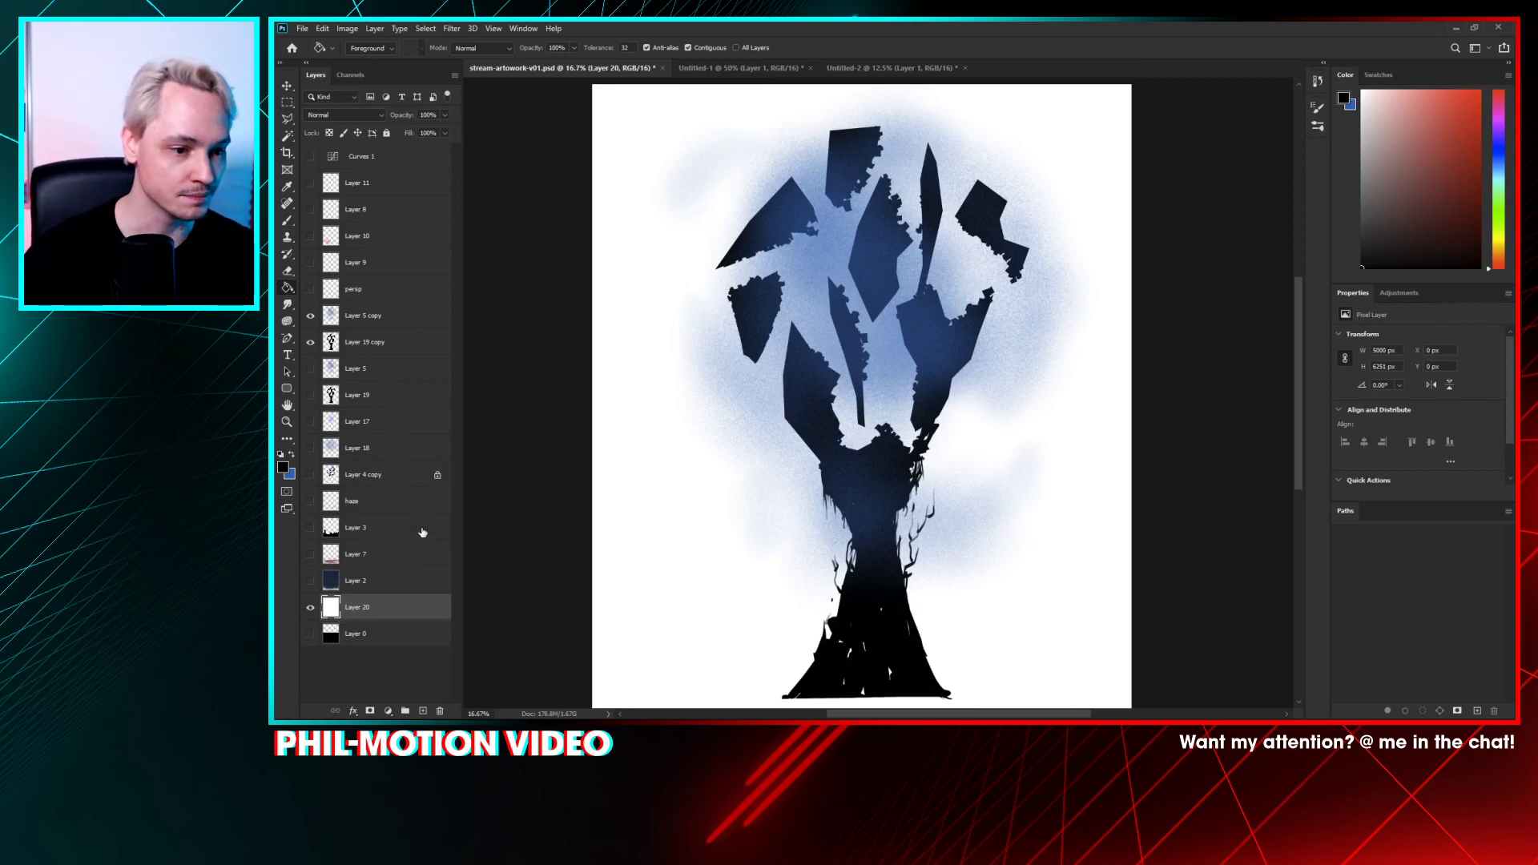
key(ctrl+i)
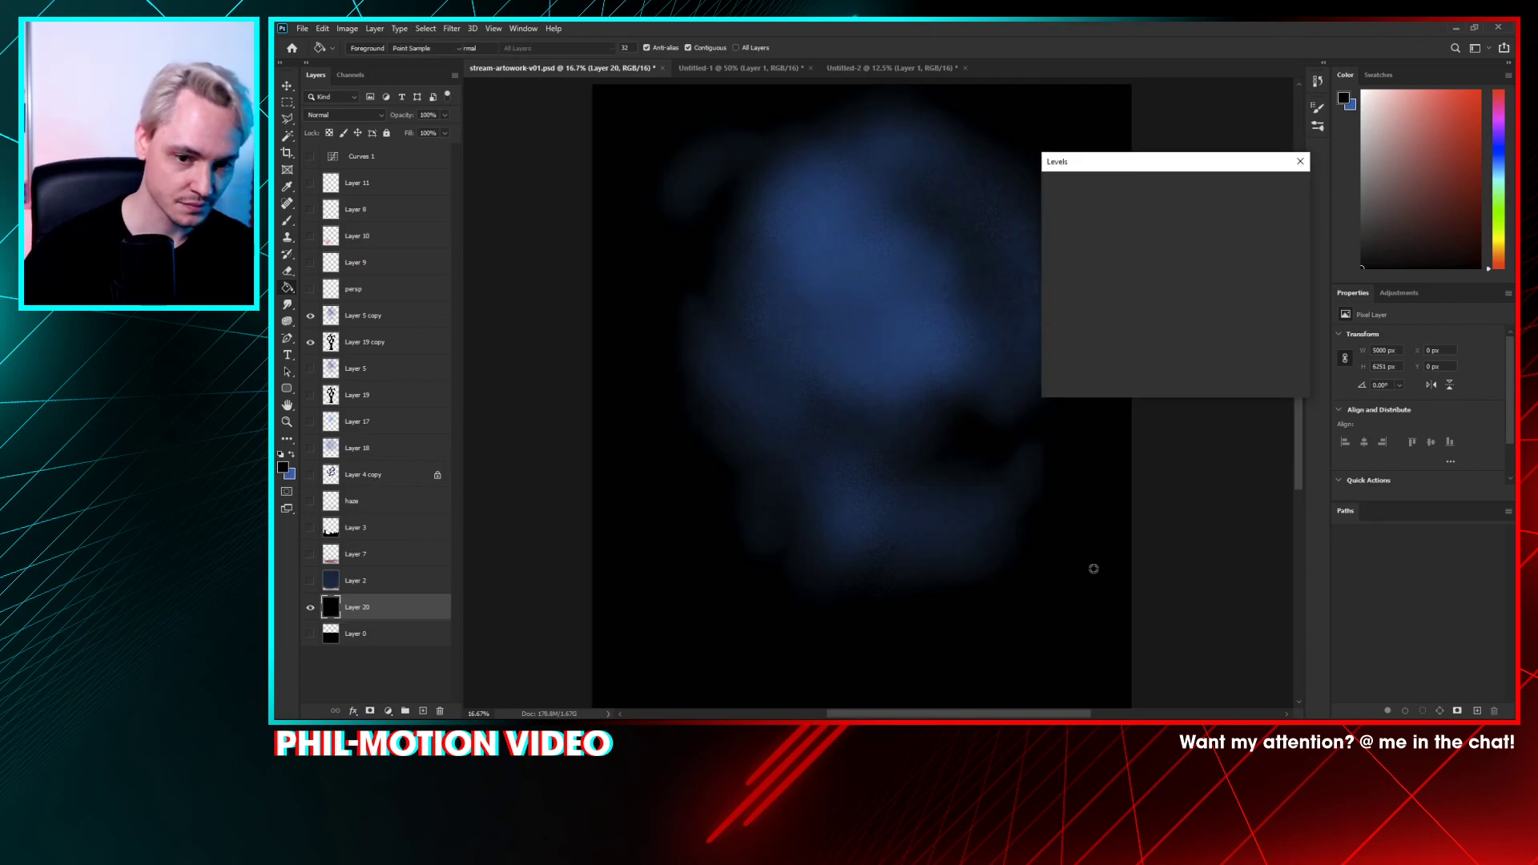
- Lighten the black backdrop layer to dark grey by adjusting the output range in Levels
key(ctrl+l)
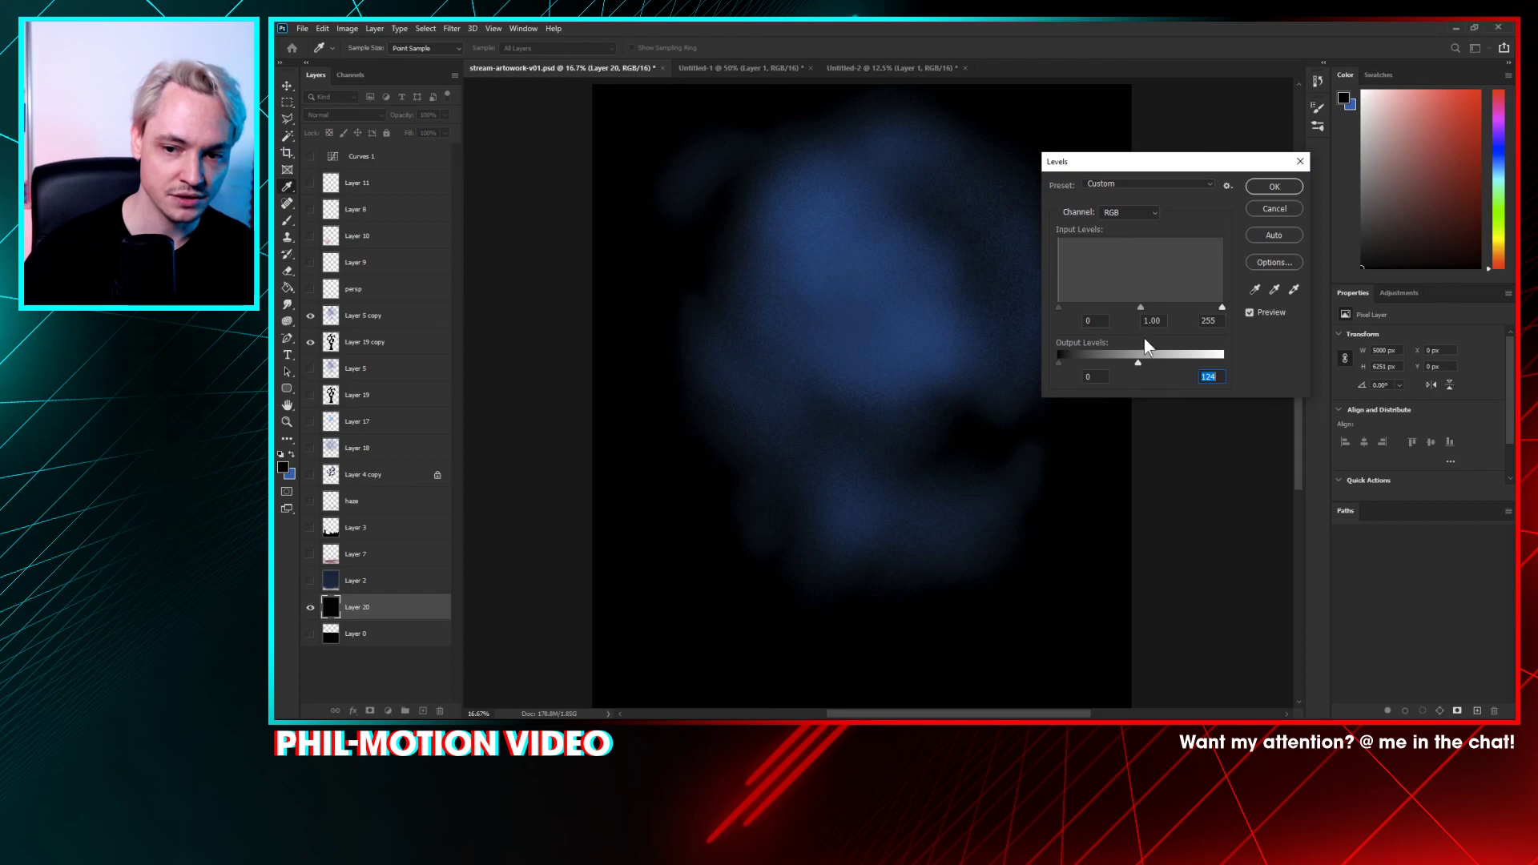
mouse_move(1060, 363)
mouse_down()
mouse_move(1114, 367)
mouse_move(1082, 365)
mouse_up()
key(Return)
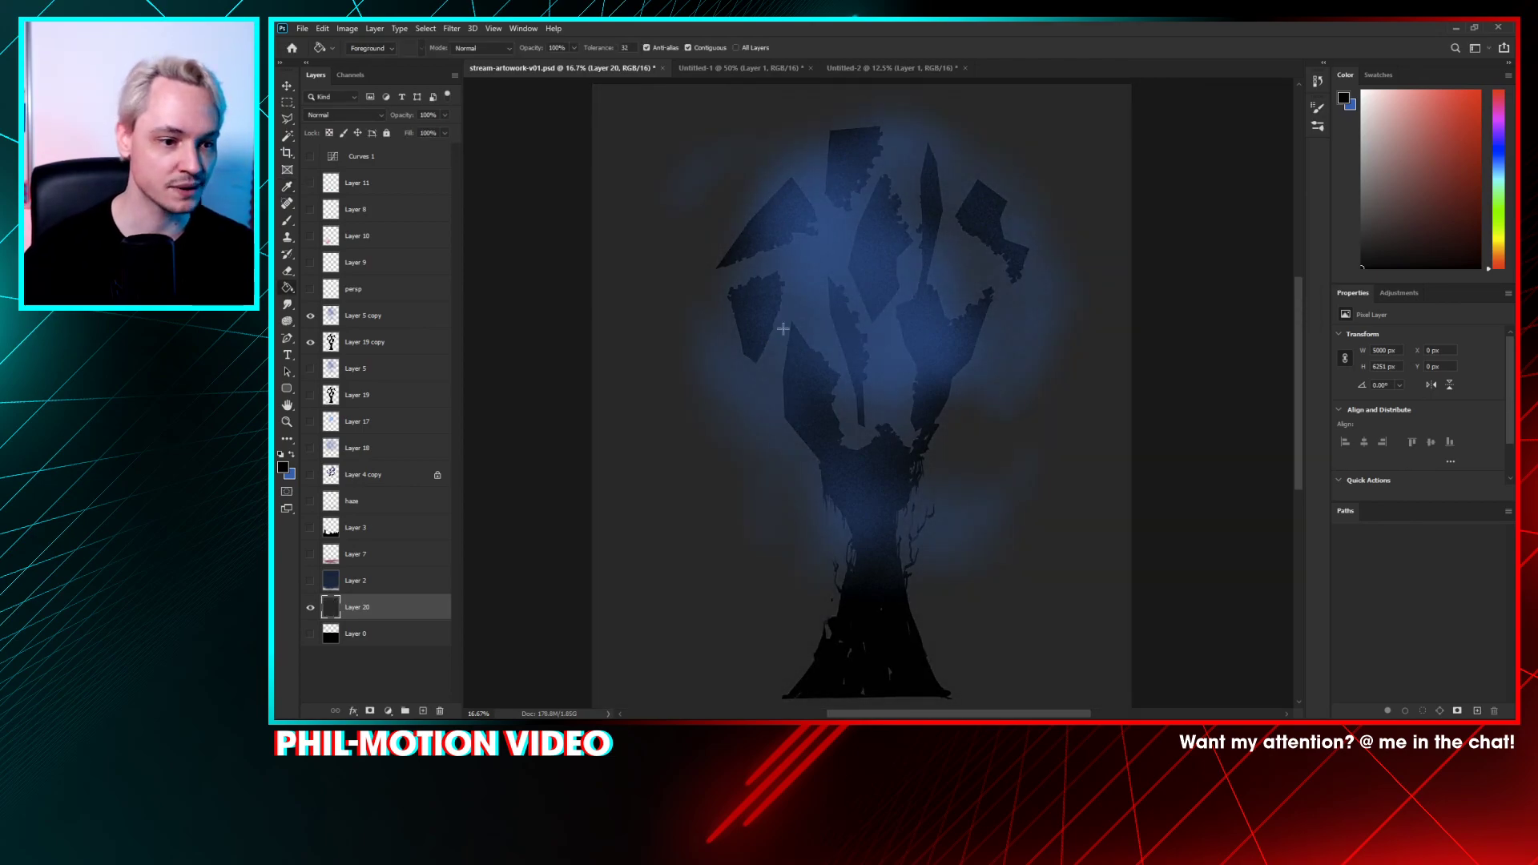
- Compare the tree with and without the Layer 5 copy haze, and load the Layer 19 copy silhouette as a selection
click(310, 316)
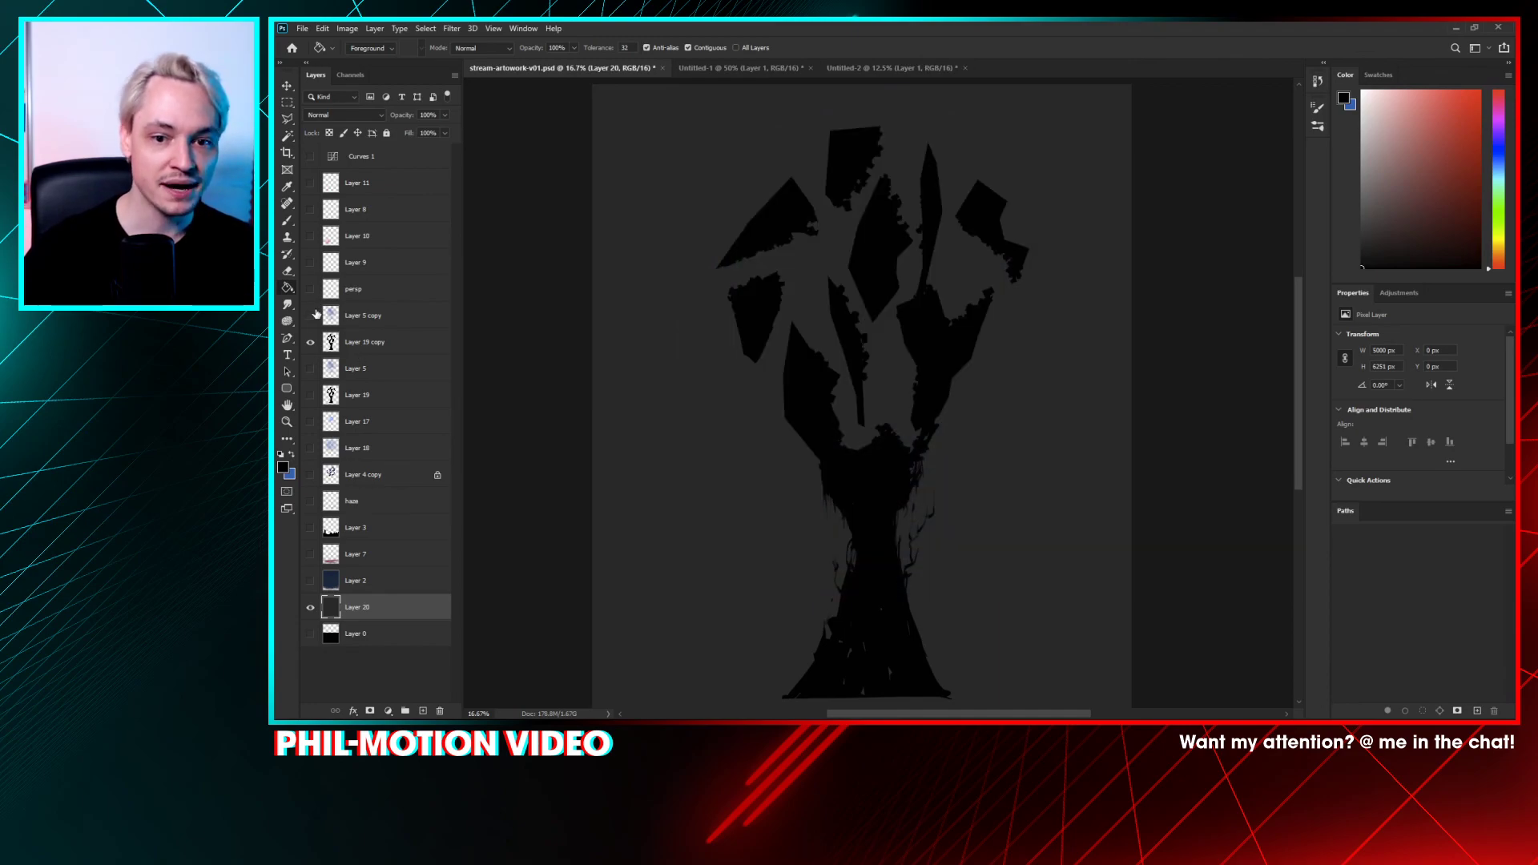
click(311, 315)
click(311, 316)
click(311, 316)
ctrl+click(331, 345)
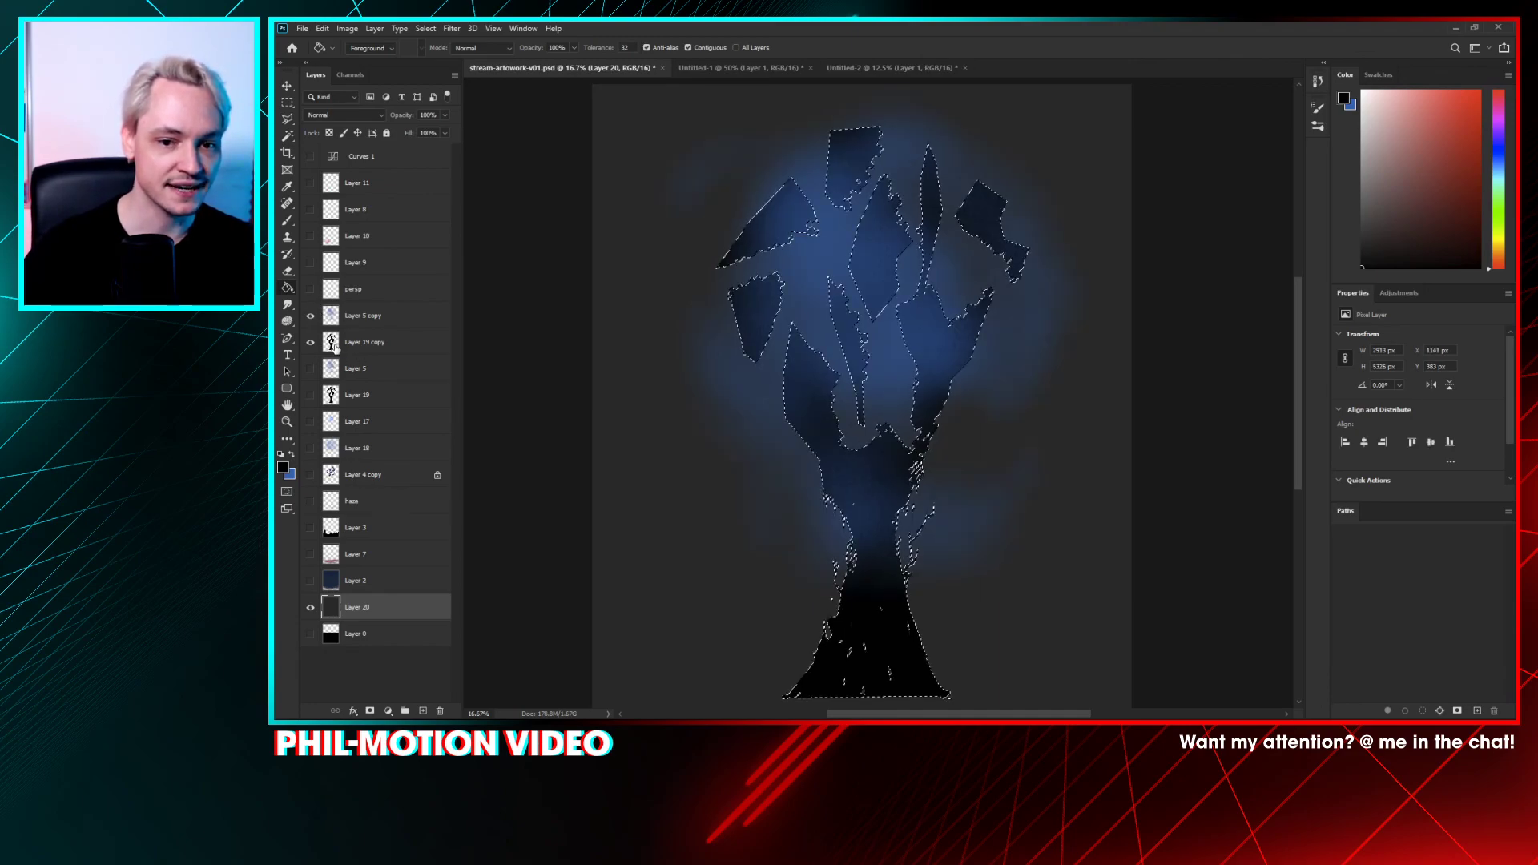
- Hide Layer 19 copy, erase the selected tree silhouette area from Layer 5 copy, and clear the selection
click(335, 321)
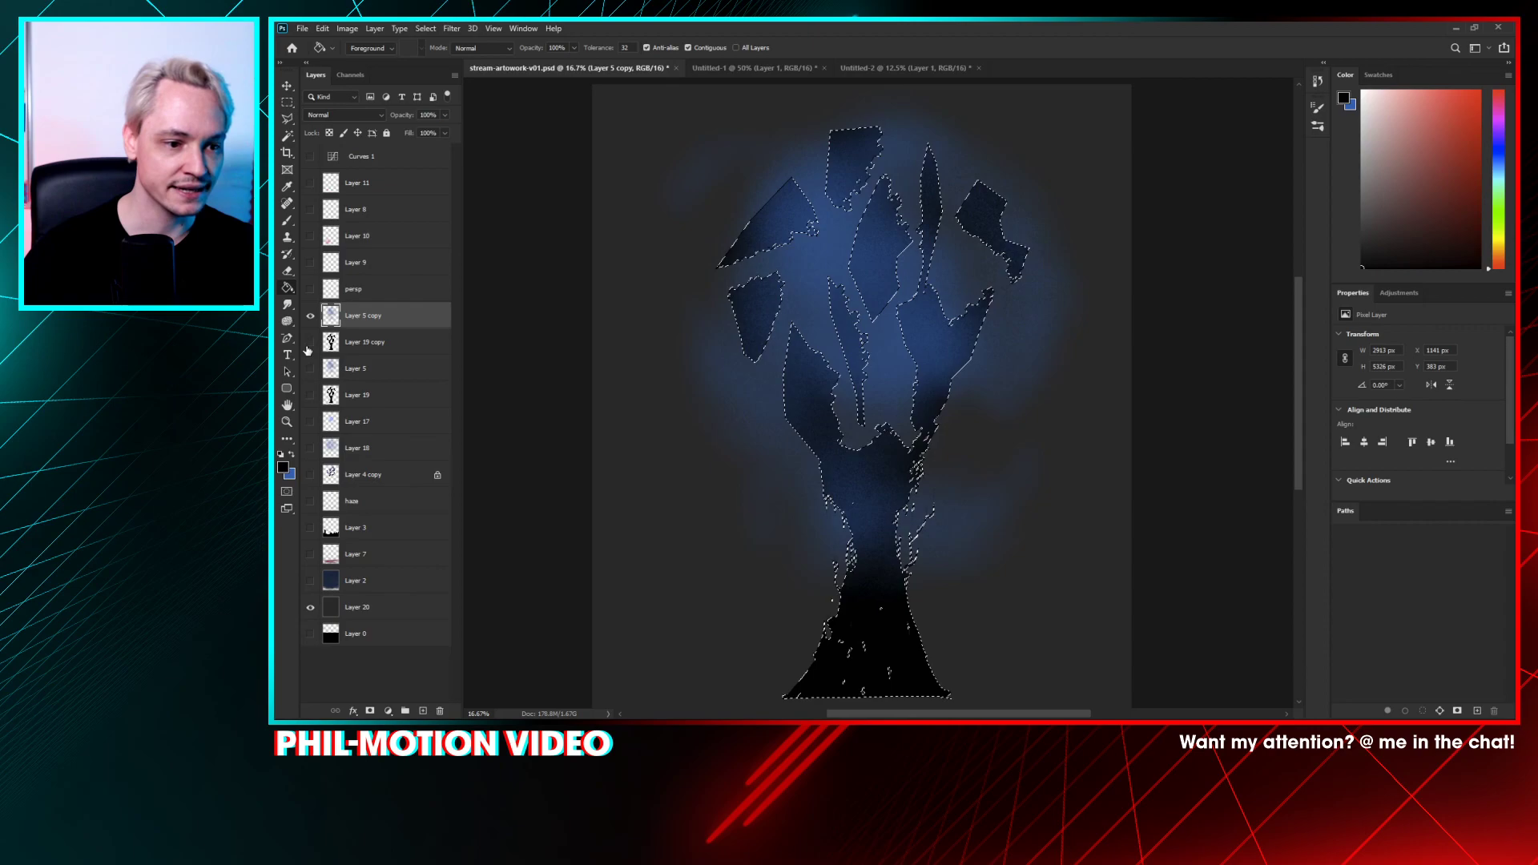
click(310, 342)
key(Delete)
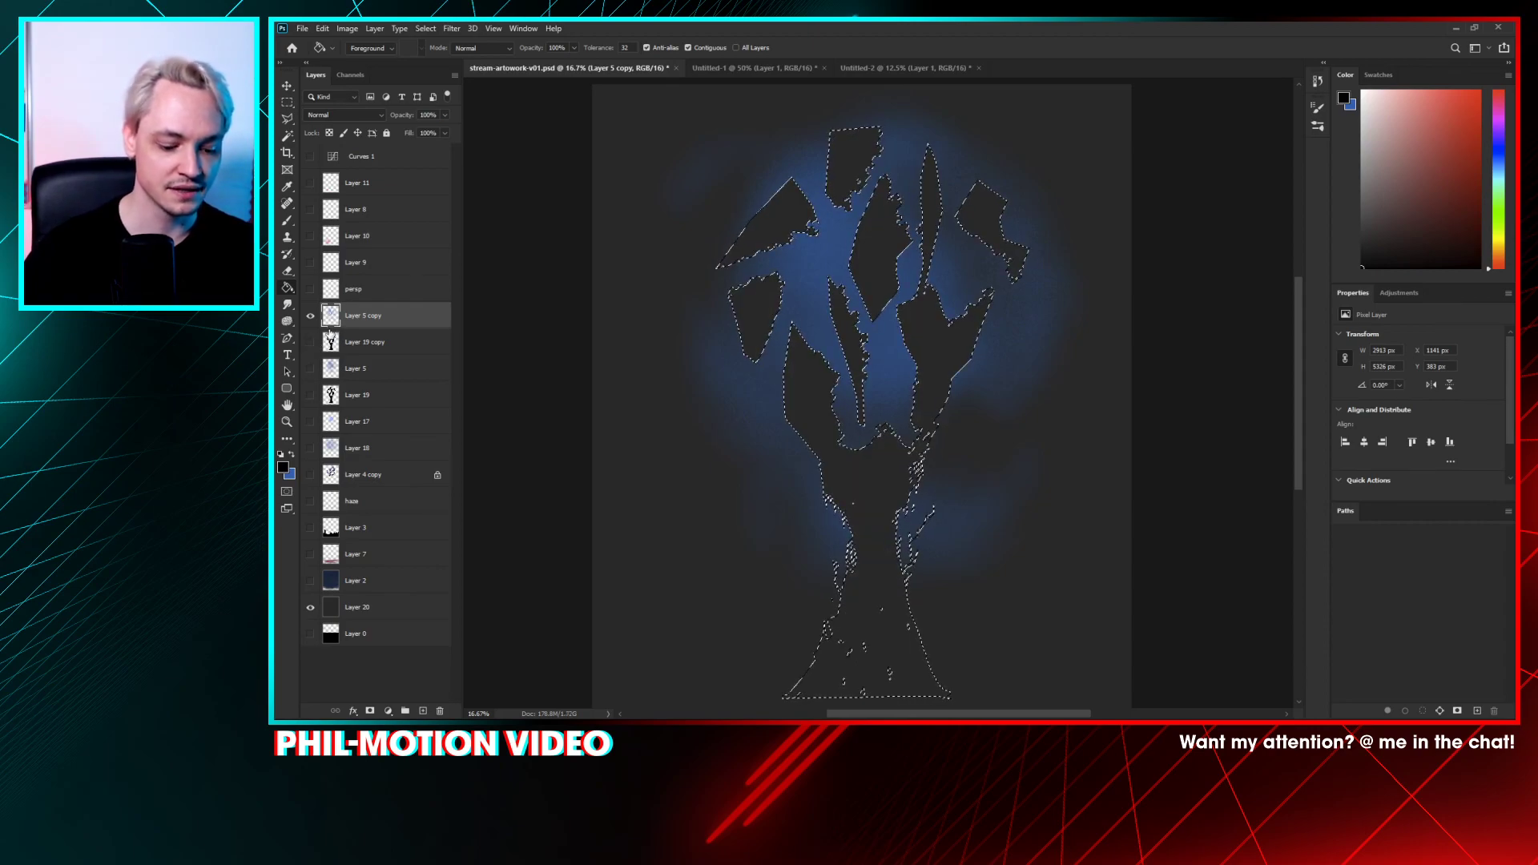
key(ctrl+d)
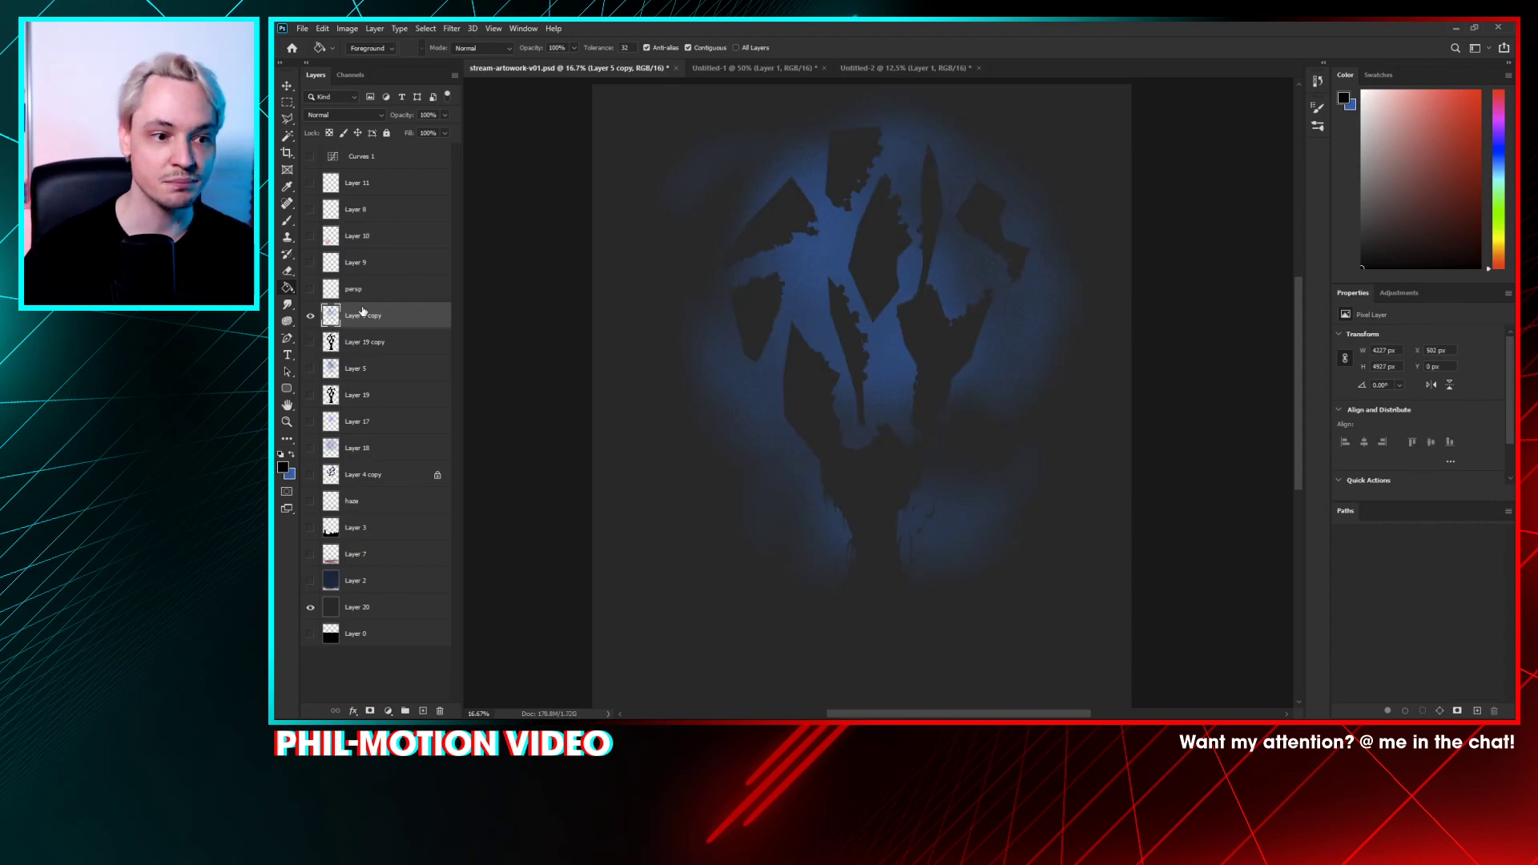
- Start a Radial Blur on Layer 5 copy and shift the blur centre slightly above the middle to match the light source
click(472, 28)
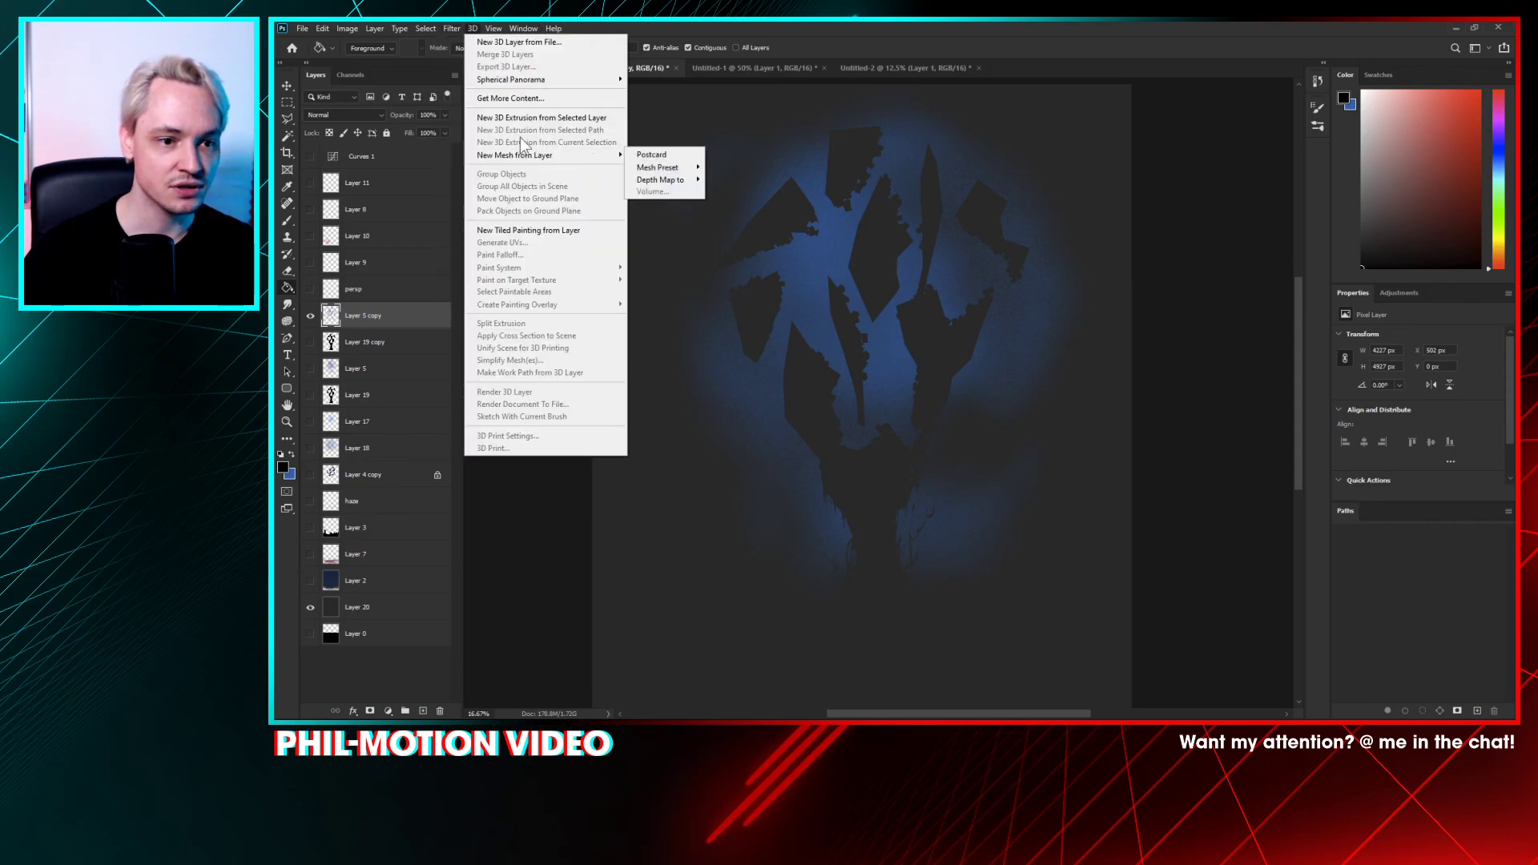
mouse_move(452, 28)
mouse_move(540, 173)
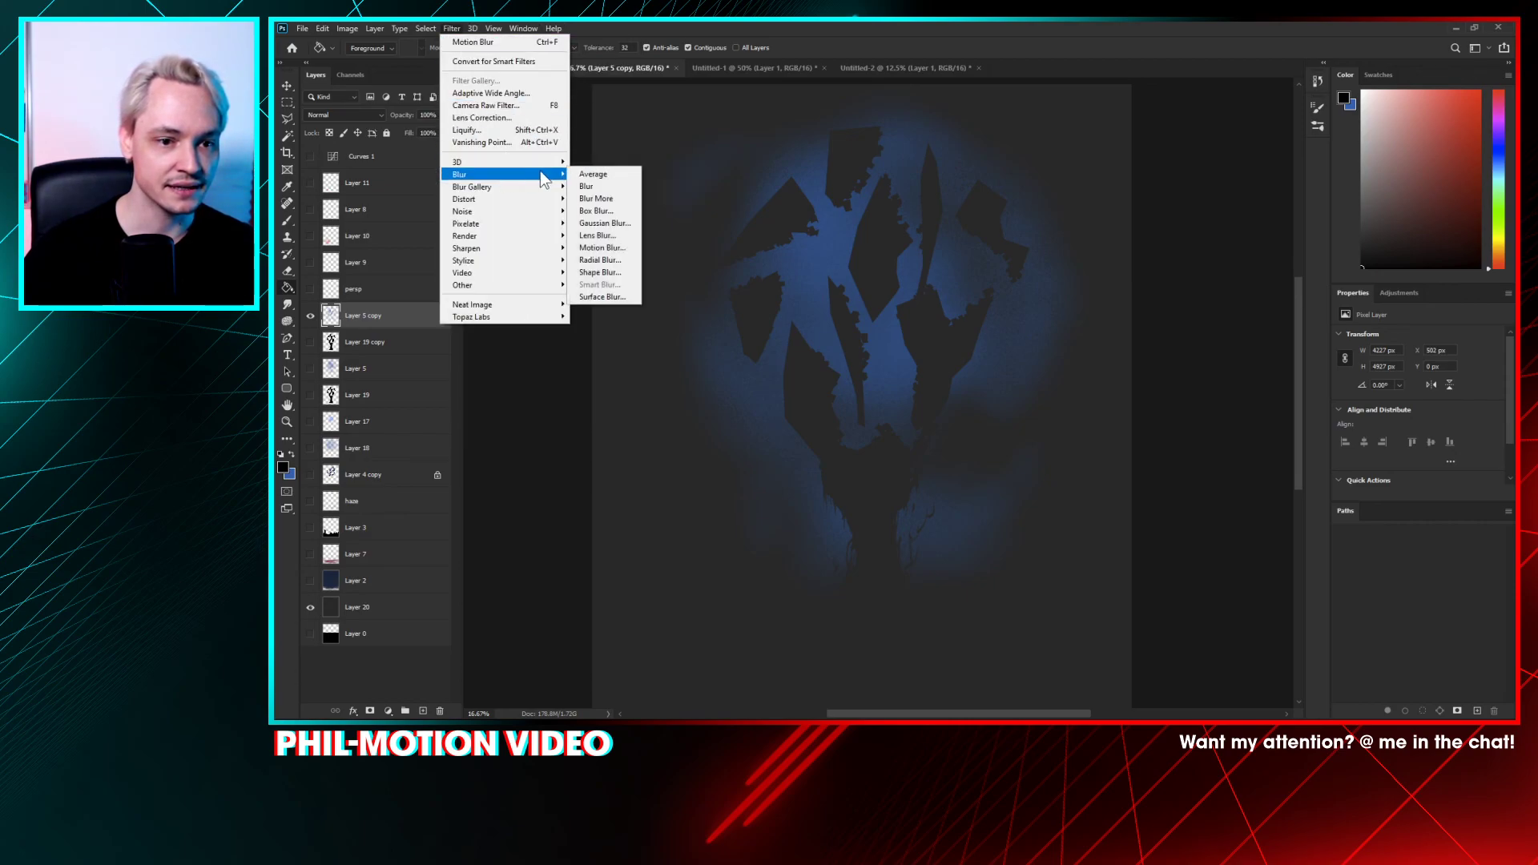
click(603, 260)
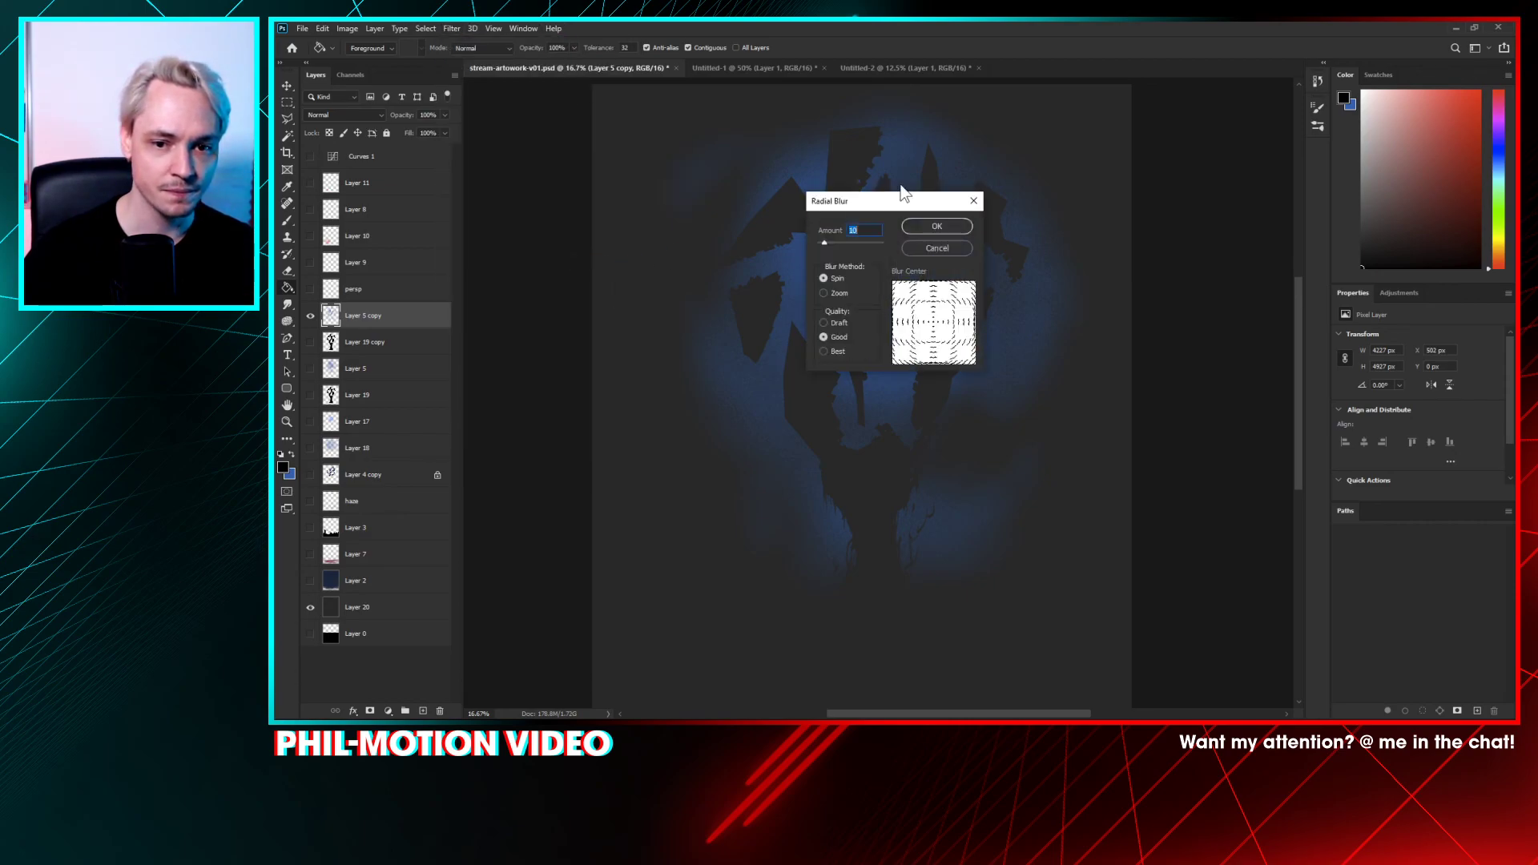
drag(904, 194, 1185, 152)
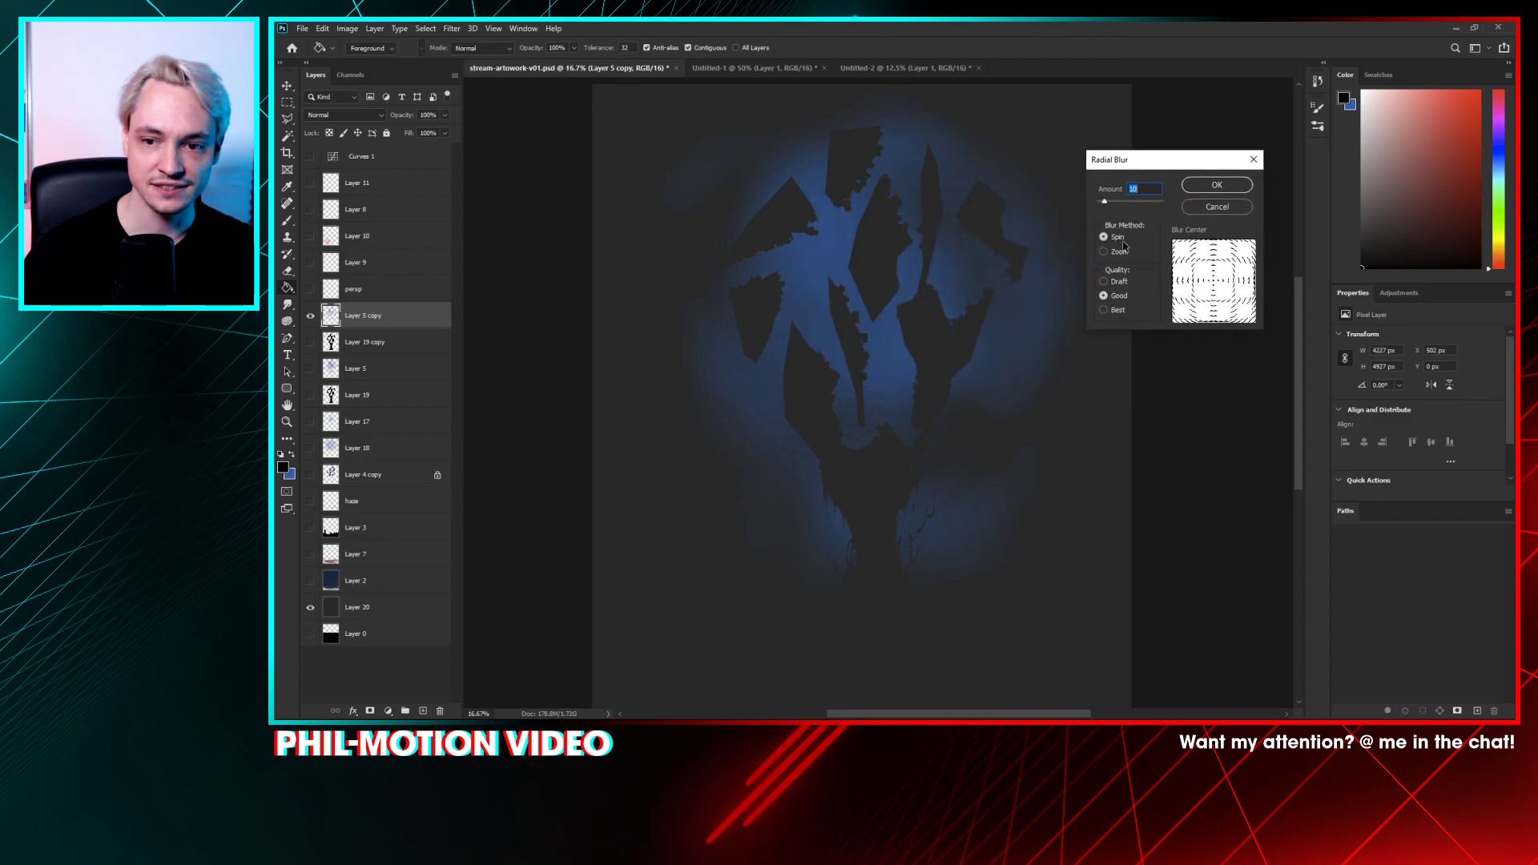
click(1211, 281)
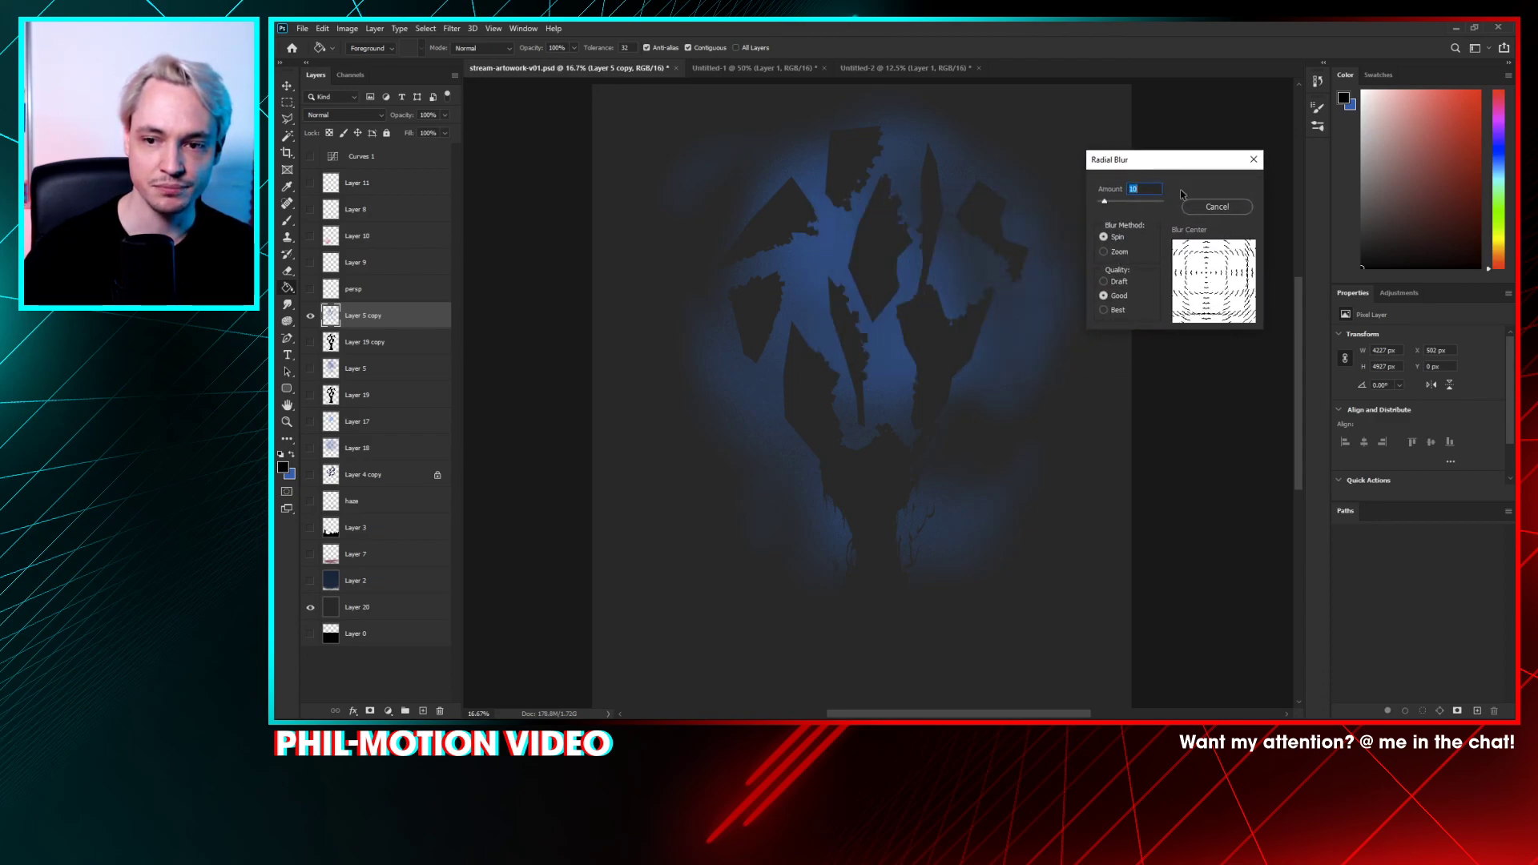
drag(1165, 165, 1099, 177)
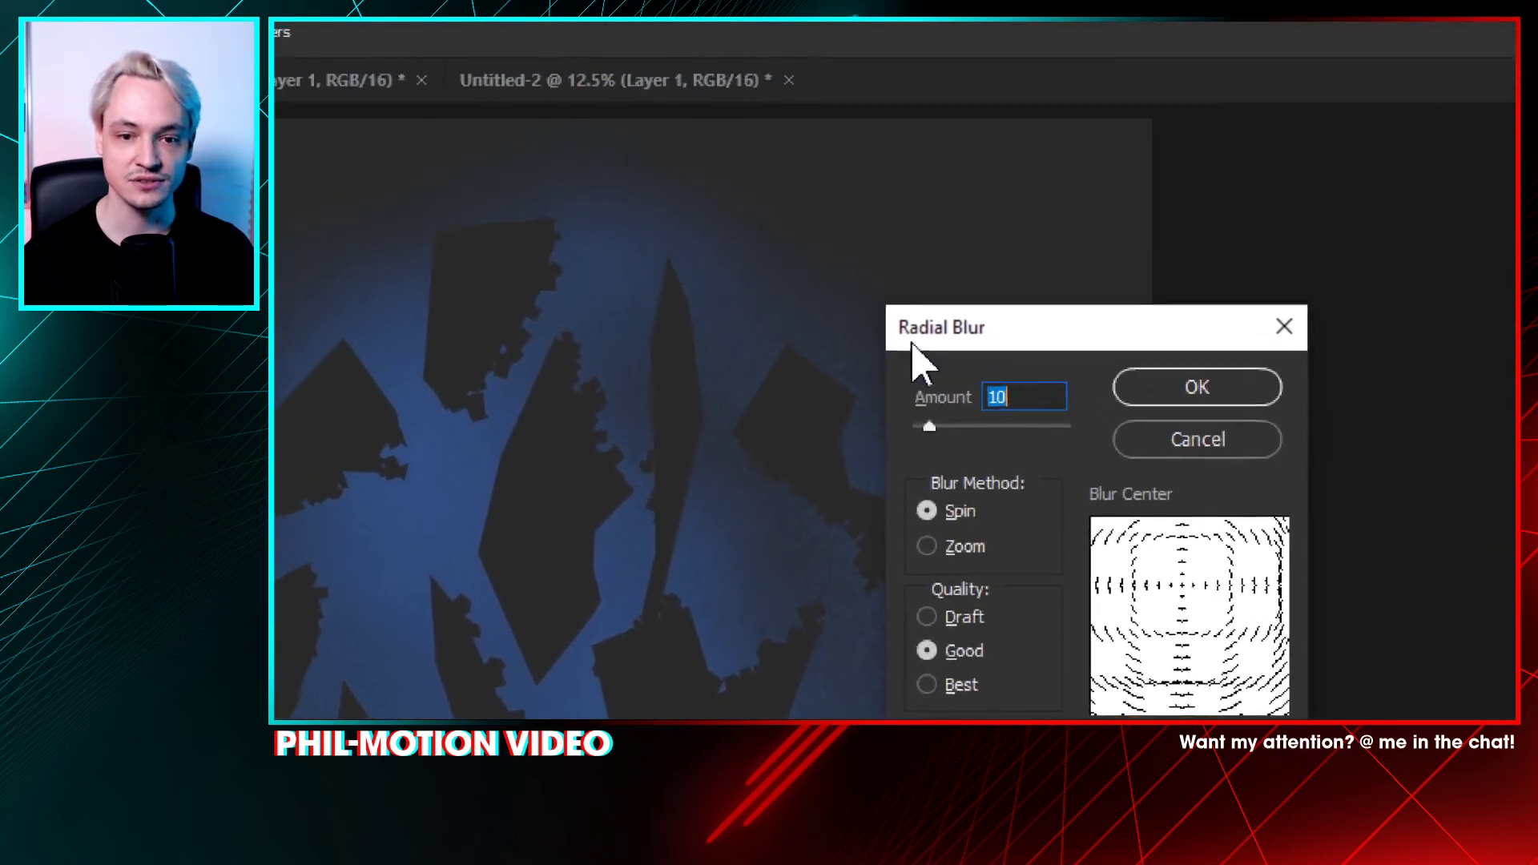
key(alt)
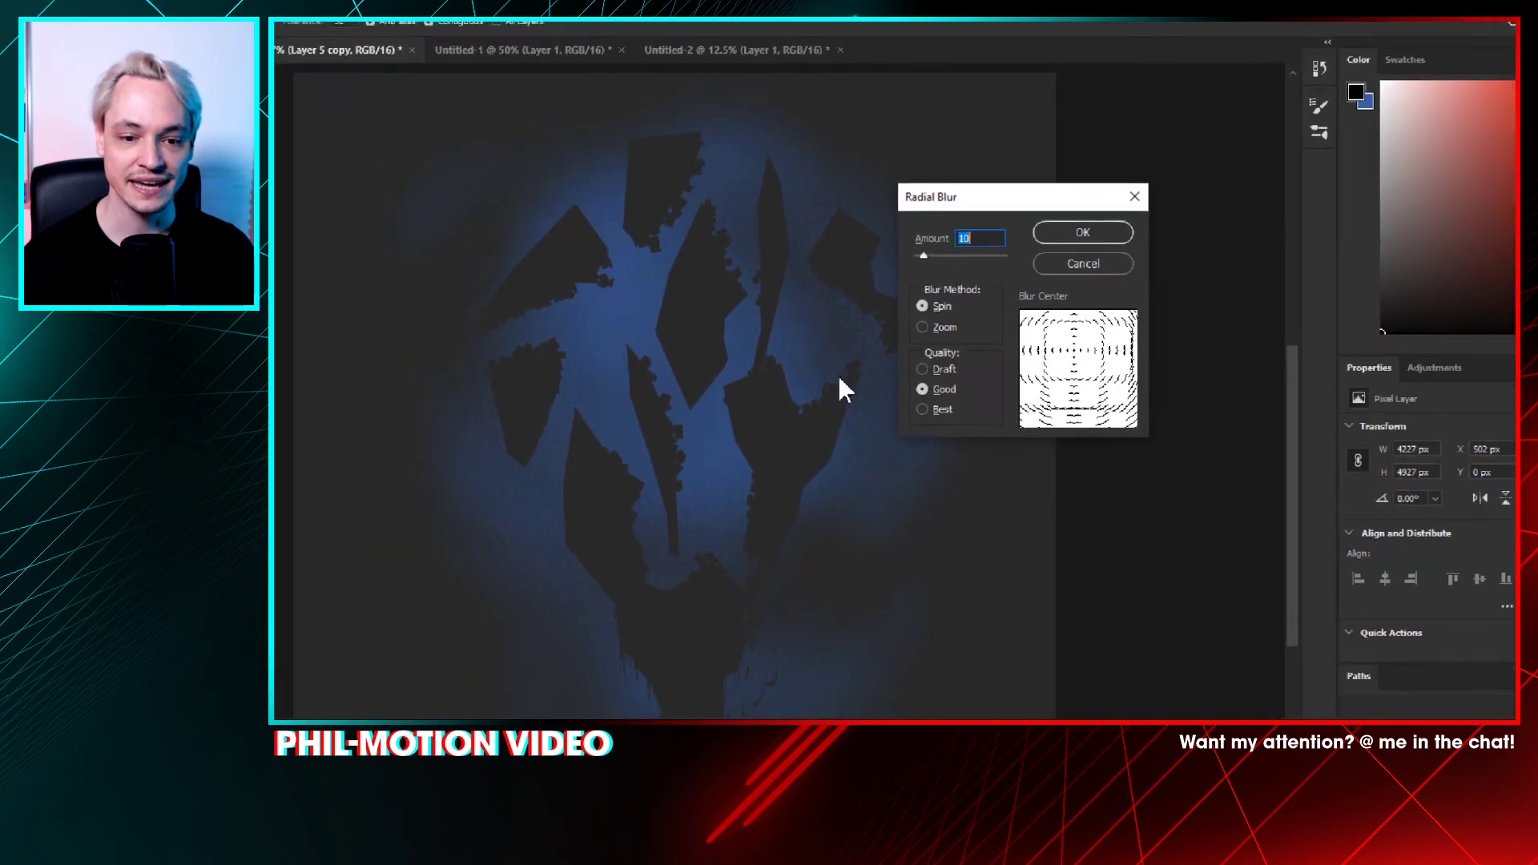
key(alt)
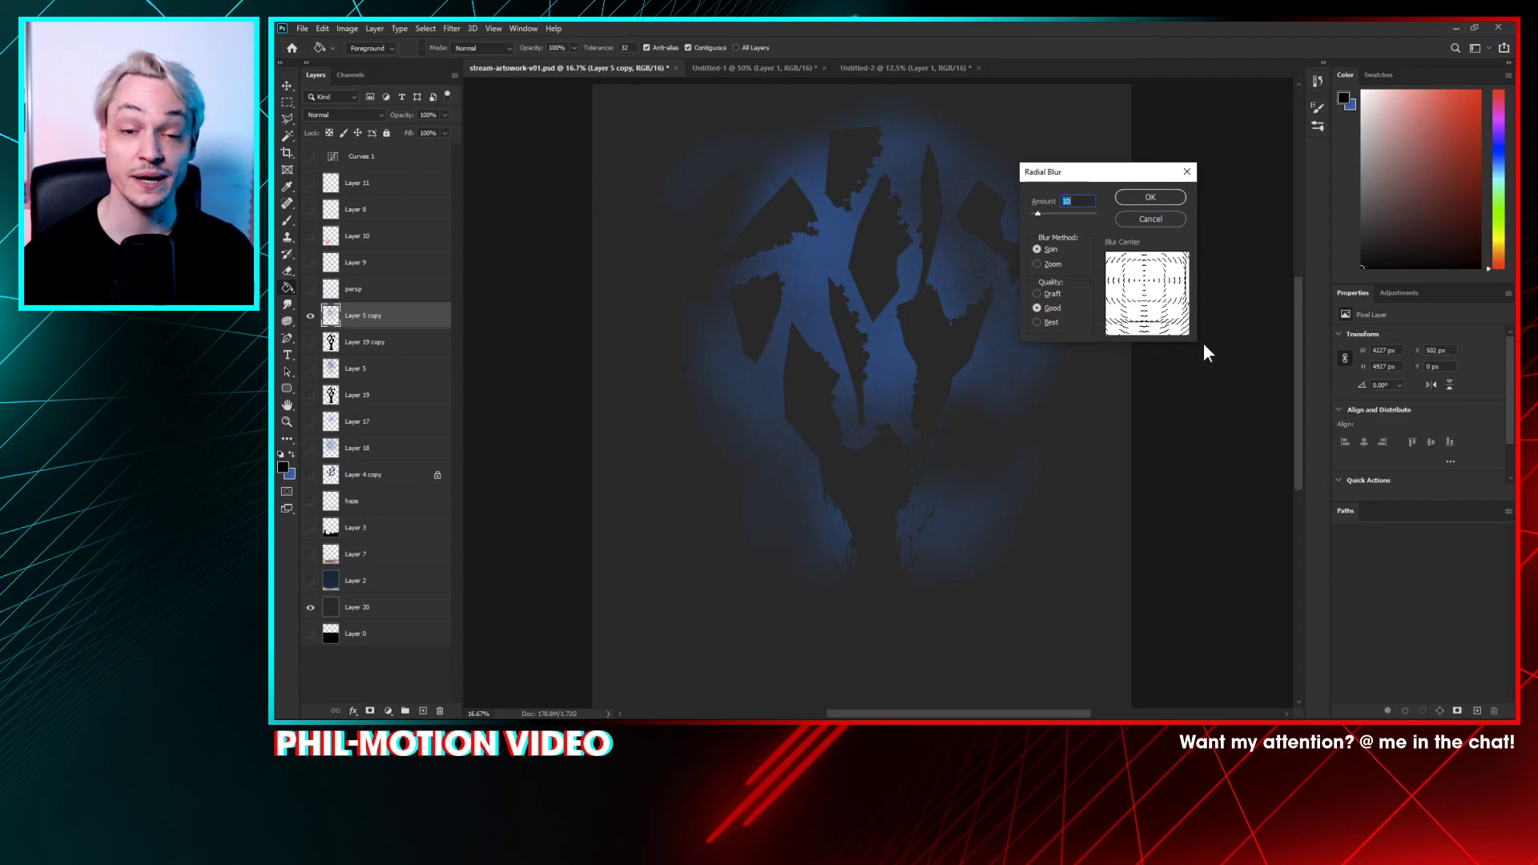
click(1148, 283)
drag(1147, 279, 1148, 281)
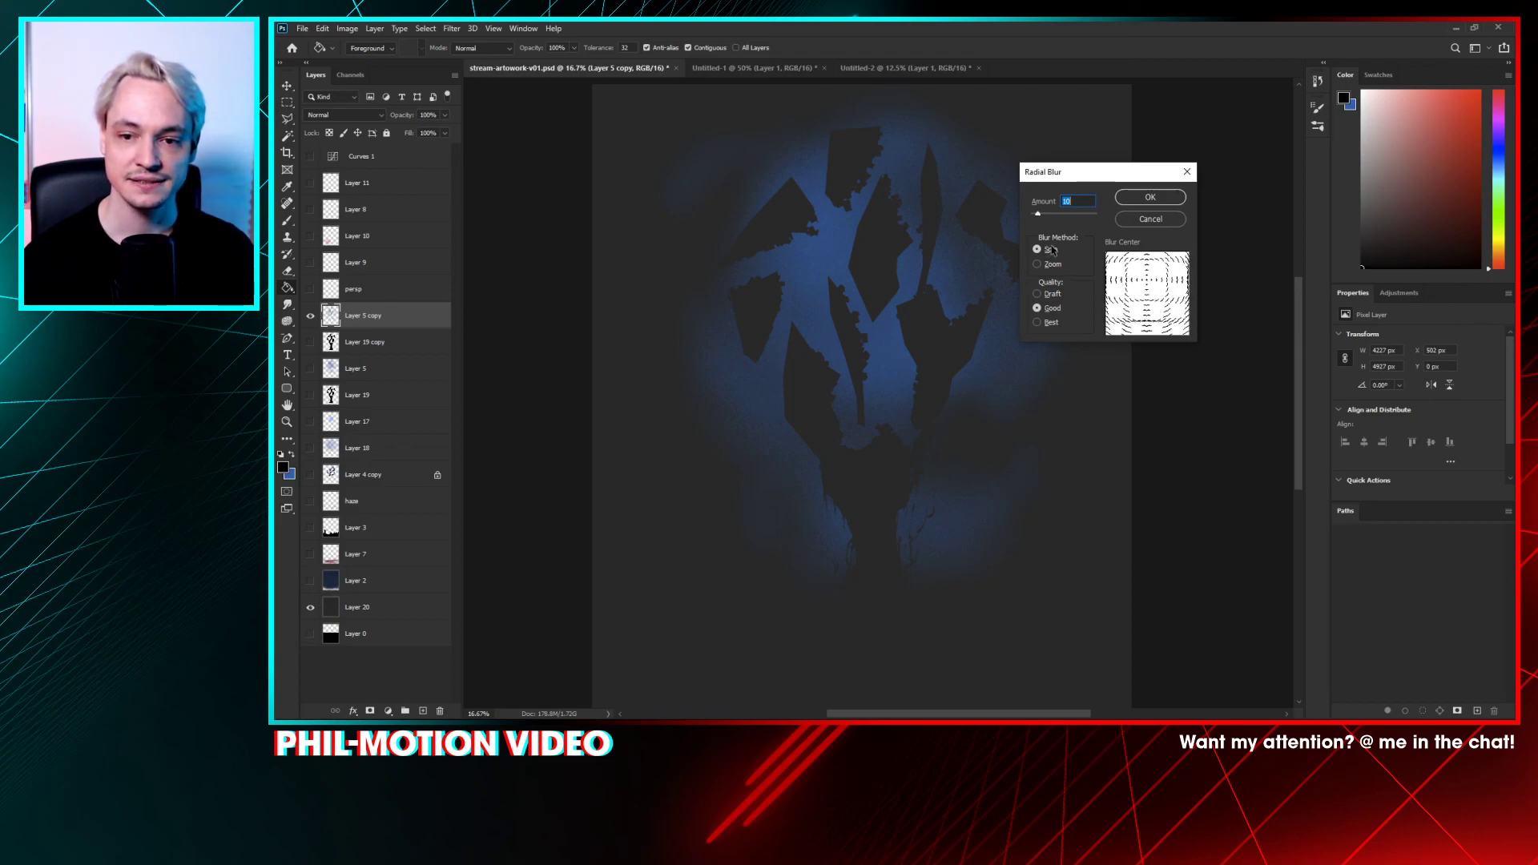
- Set the Radial Blur method to Zoom with an amount of about 60 and apply it to Layer 5 copy
click(1059, 270)
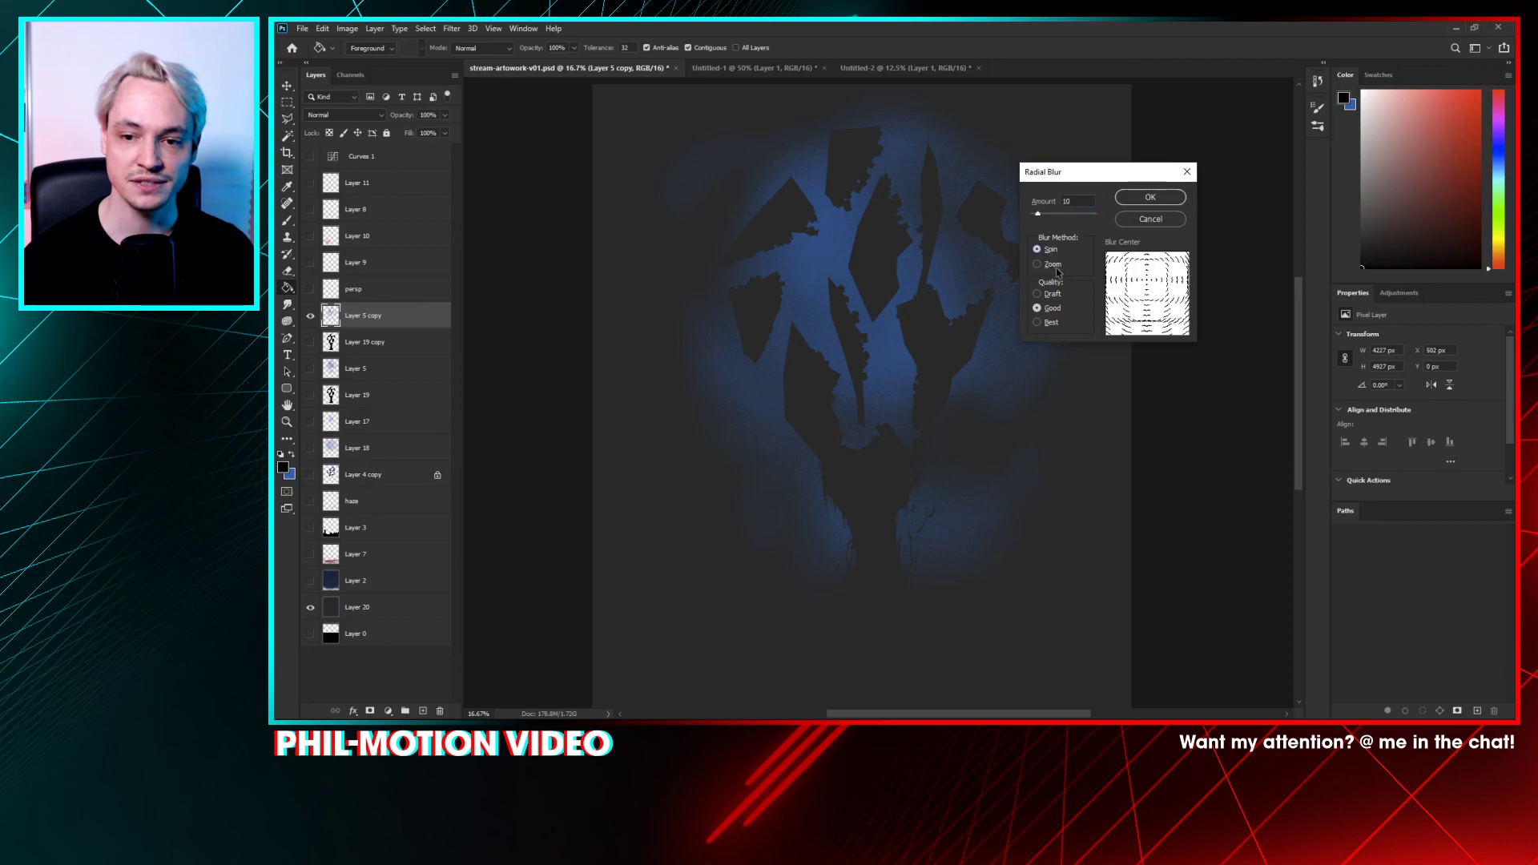
click(1059, 268)
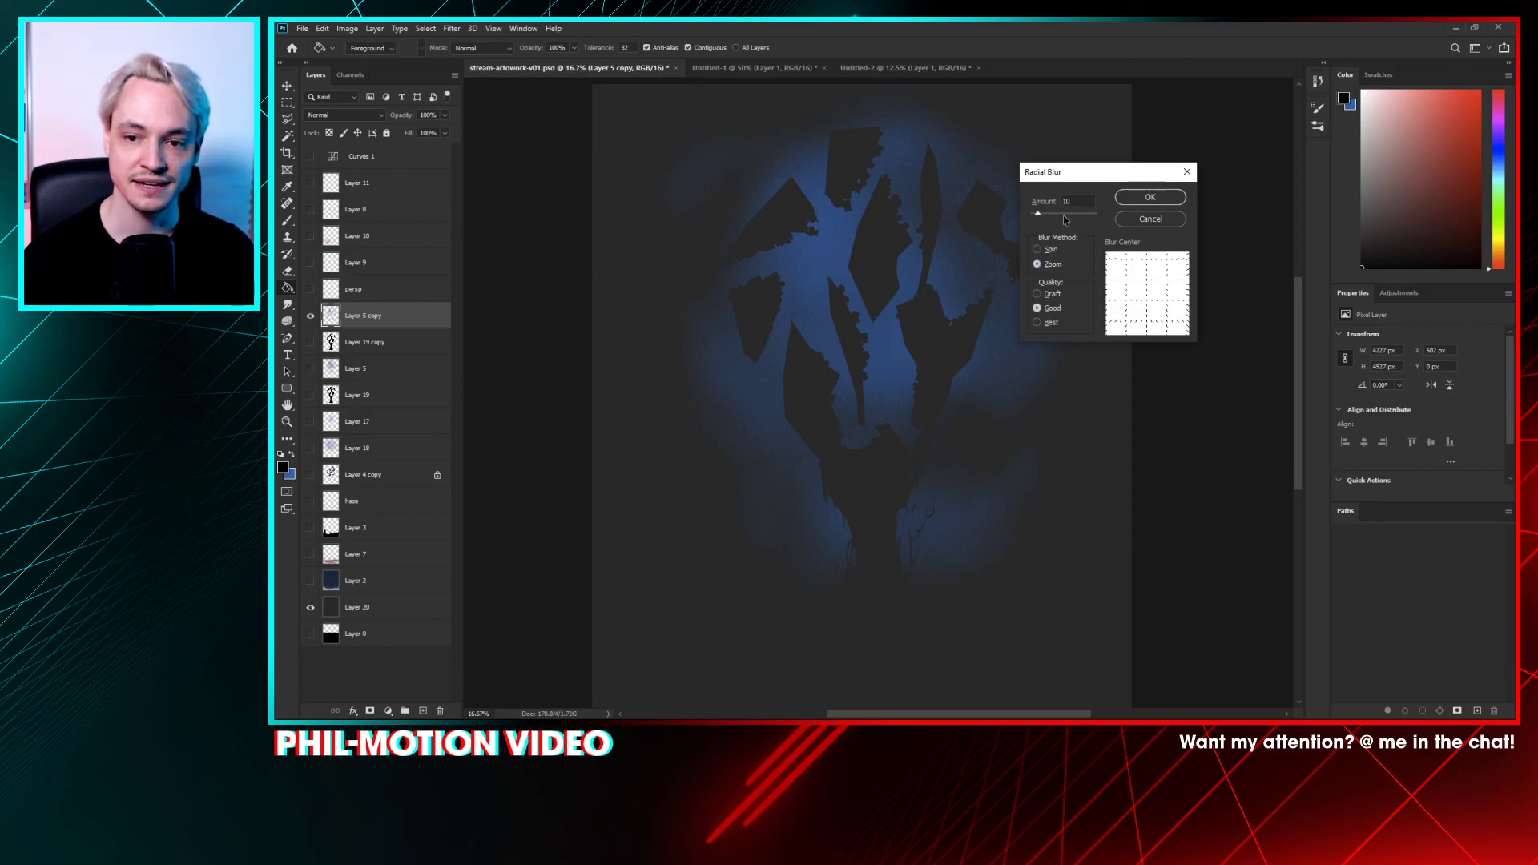
click(1064, 213)
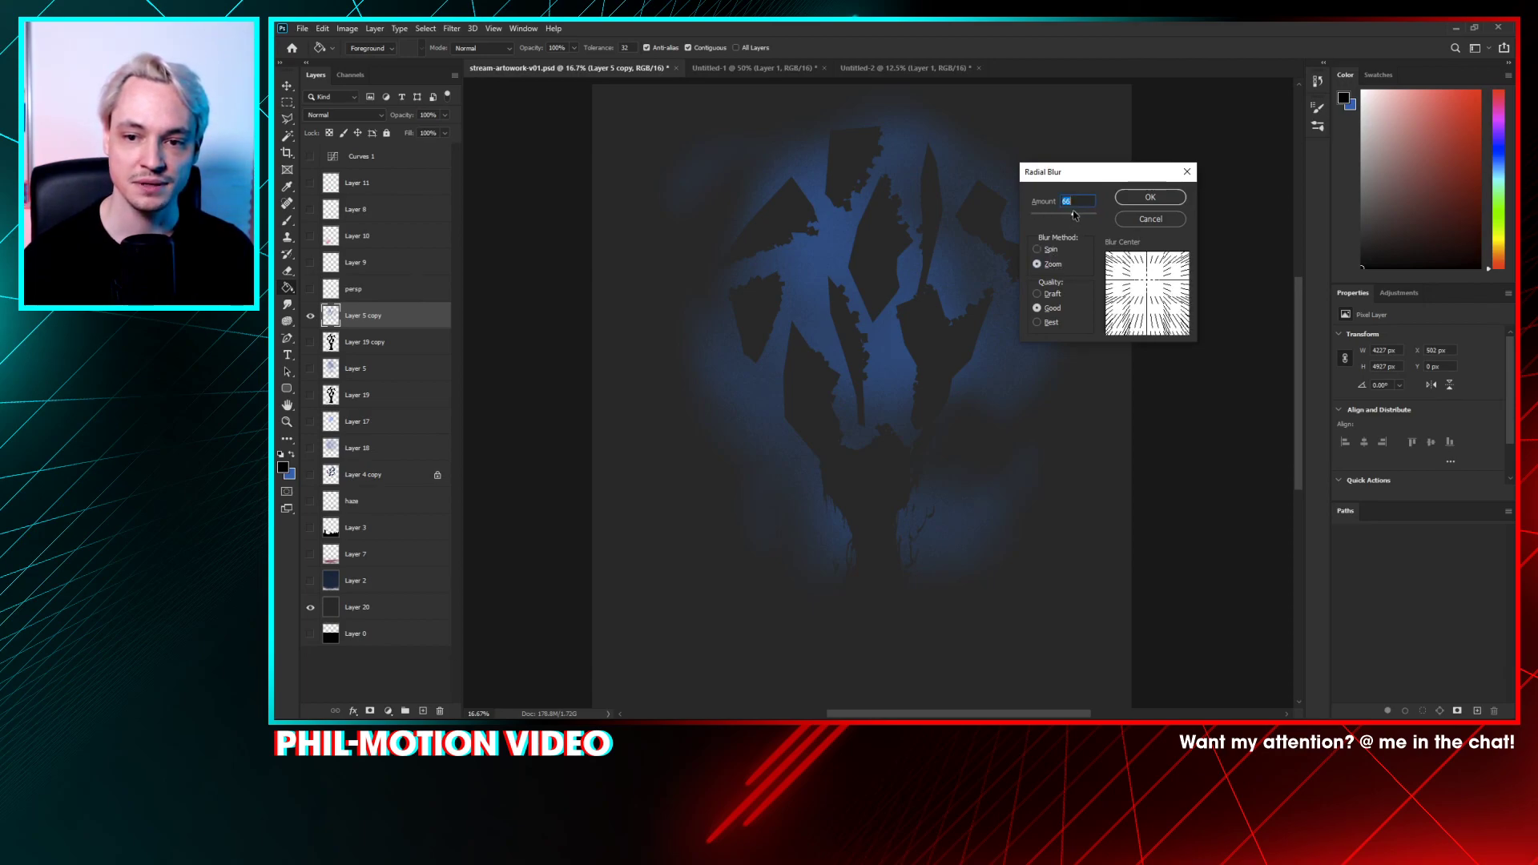
click(1152, 197)
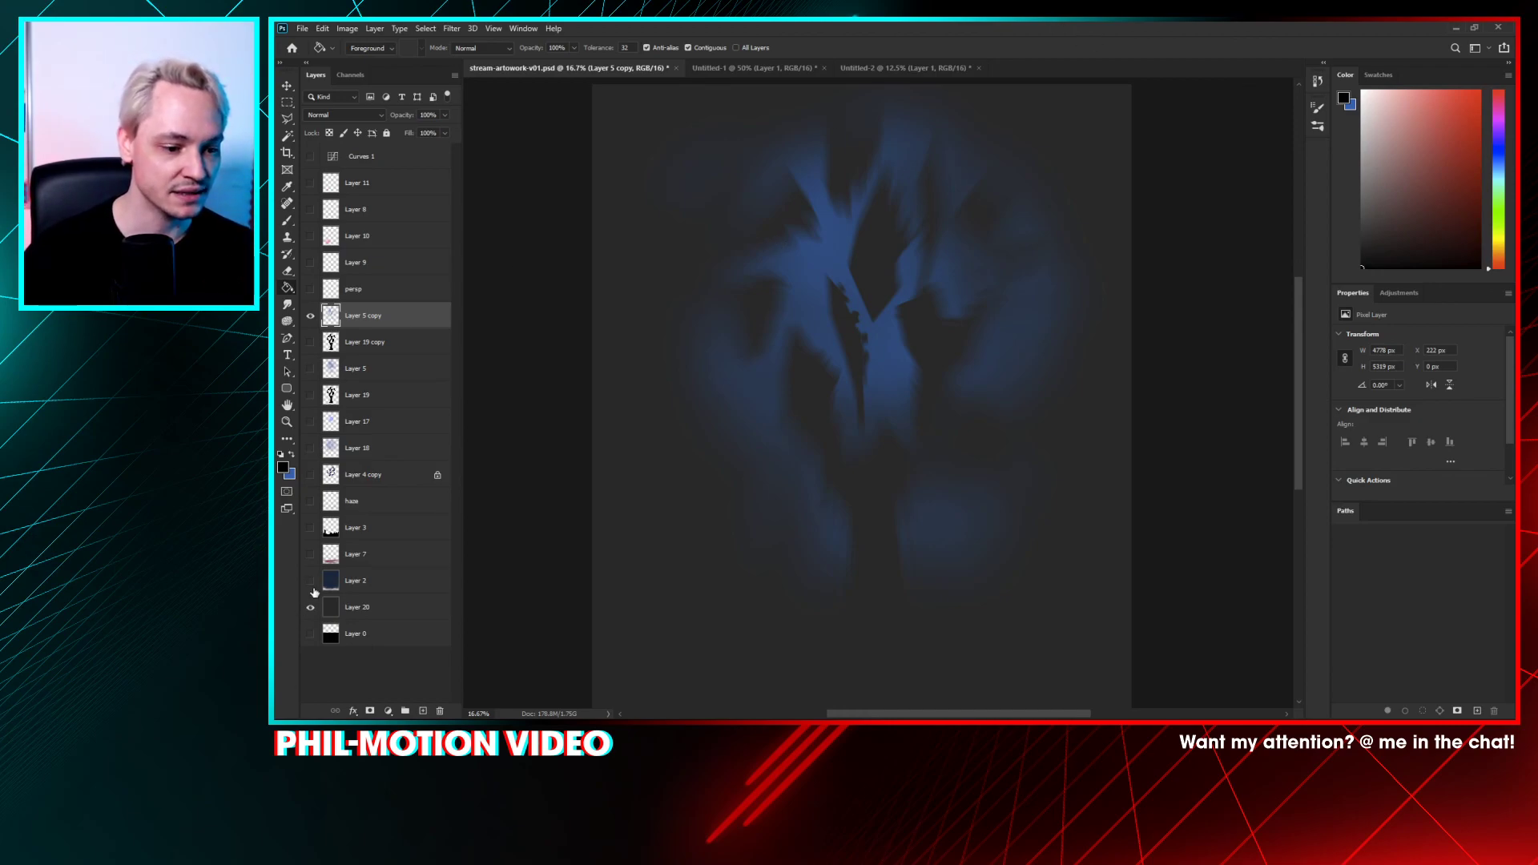
- Hide the grey Layer 20 and show the artwork layers from Layer 0 up to Layer 19, except Layer 20
click(310, 607)
click(311, 634)
click(310, 581)
click(310, 554)
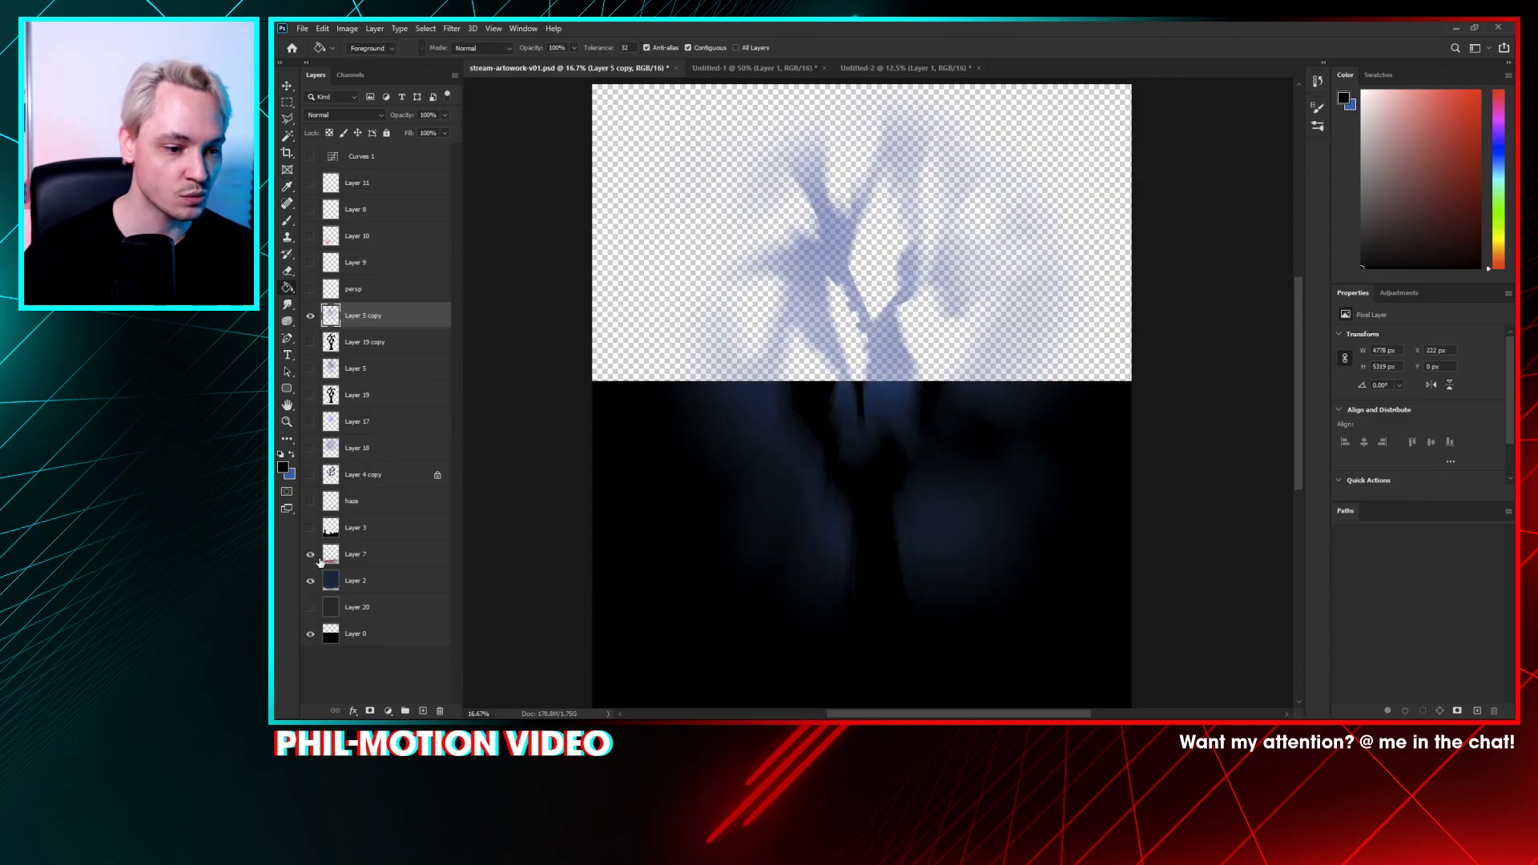
click(310, 474)
click(311, 500)
click(310, 527)
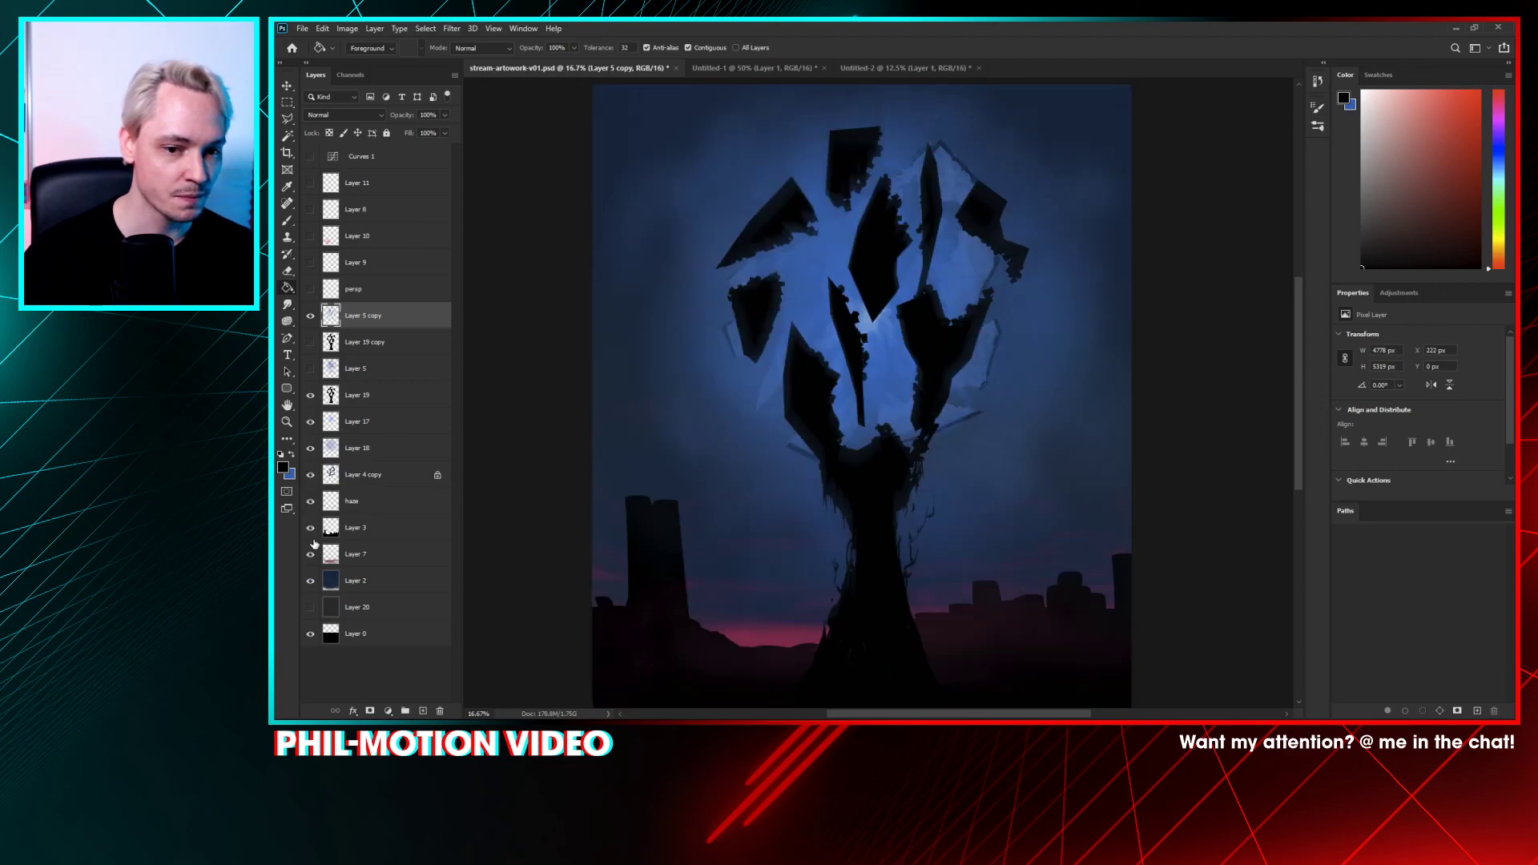
- Toggle the visibility of Layer 5 copy and Layer 19 to compare the artwork with and without the blurred rays
click(311, 316)
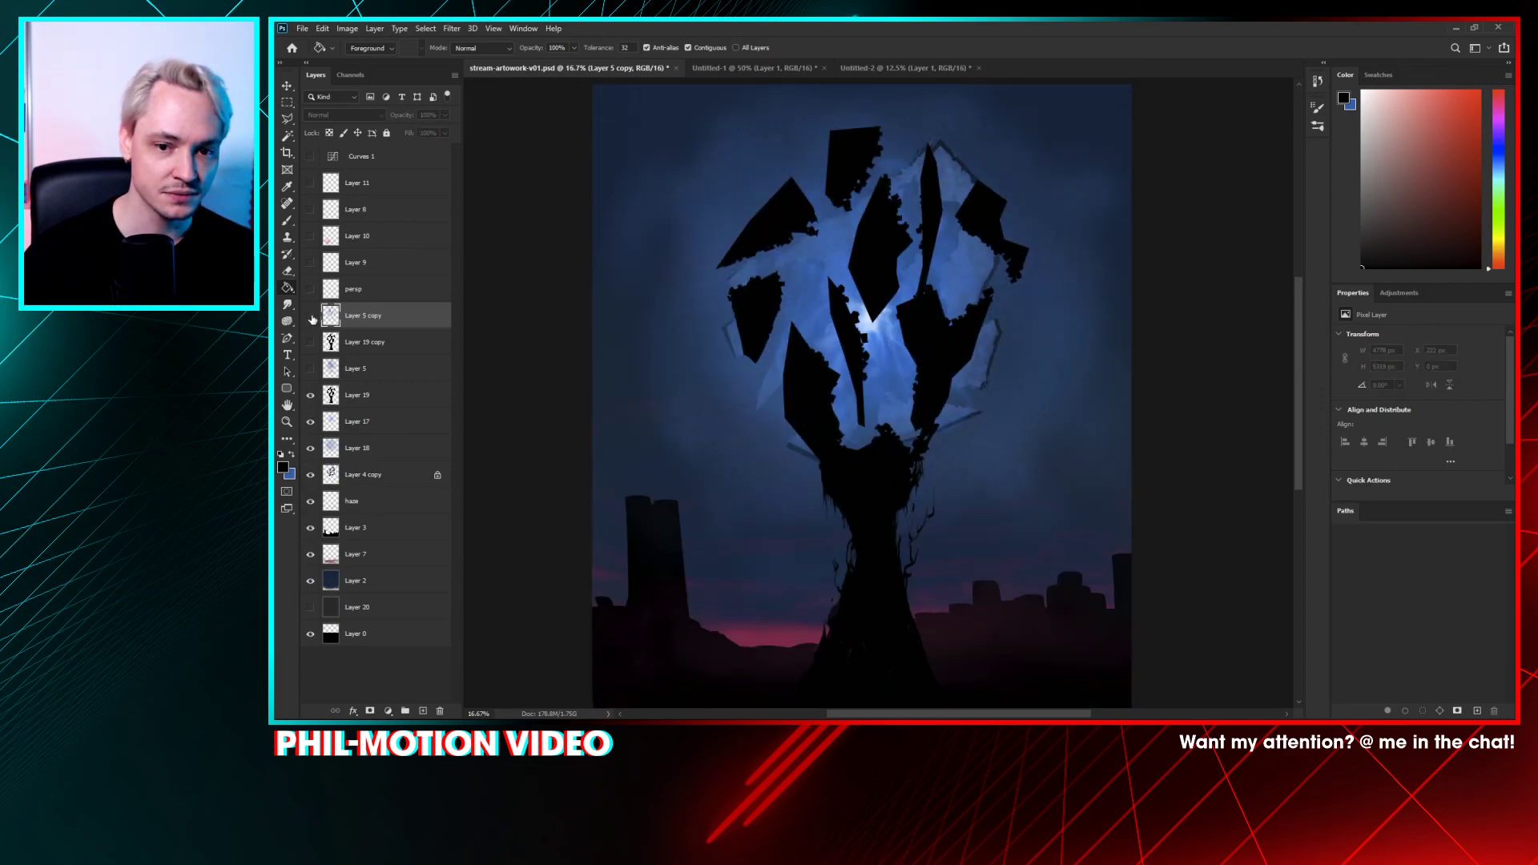
click(311, 317)
click(311, 316)
click(311, 316)
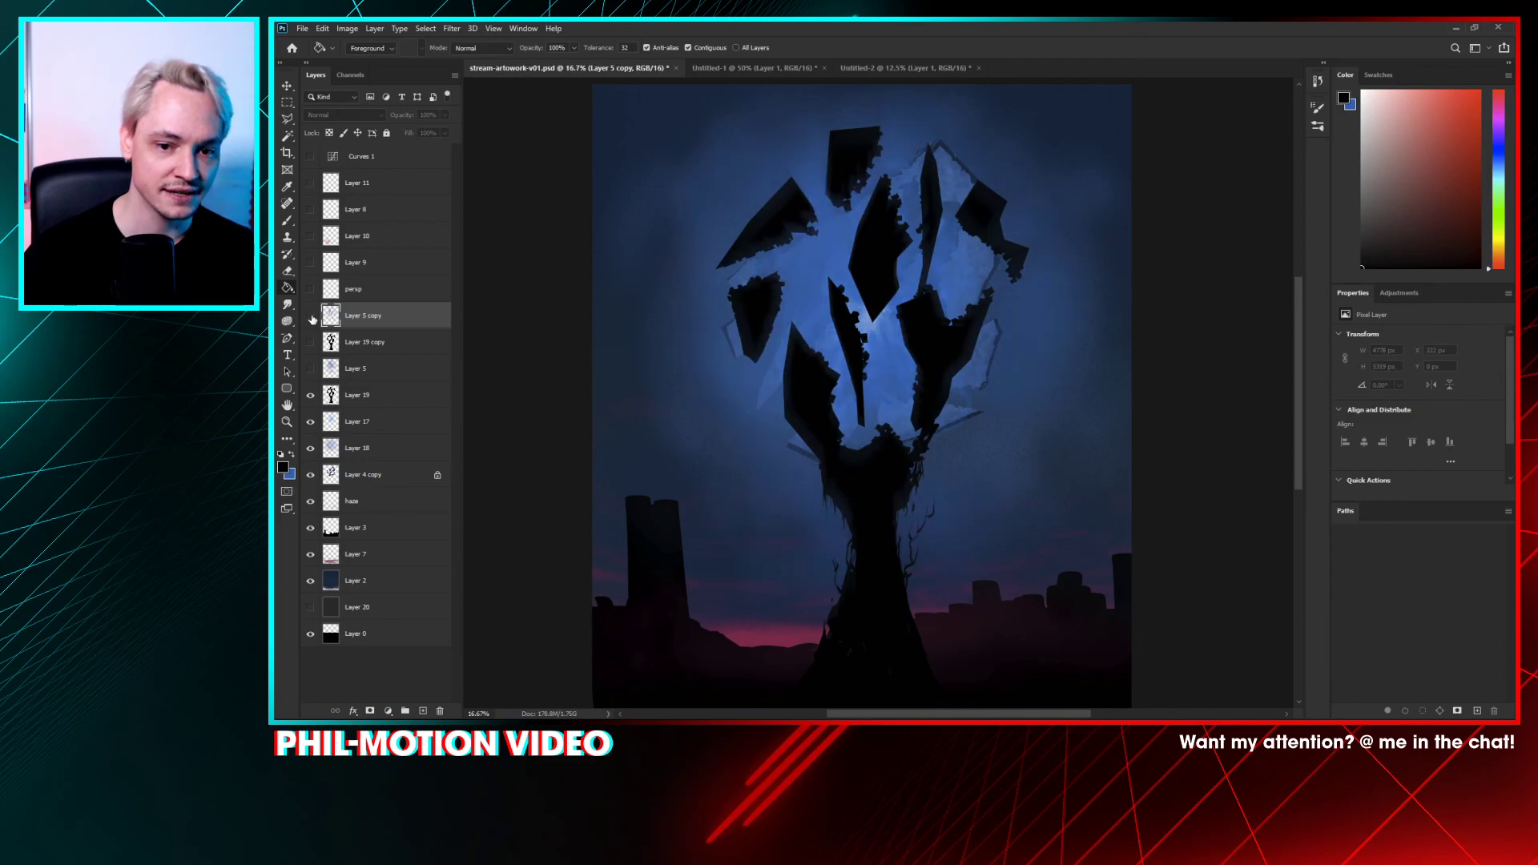
click(311, 316)
click(311, 316)
click(311, 317)
click(311, 317)
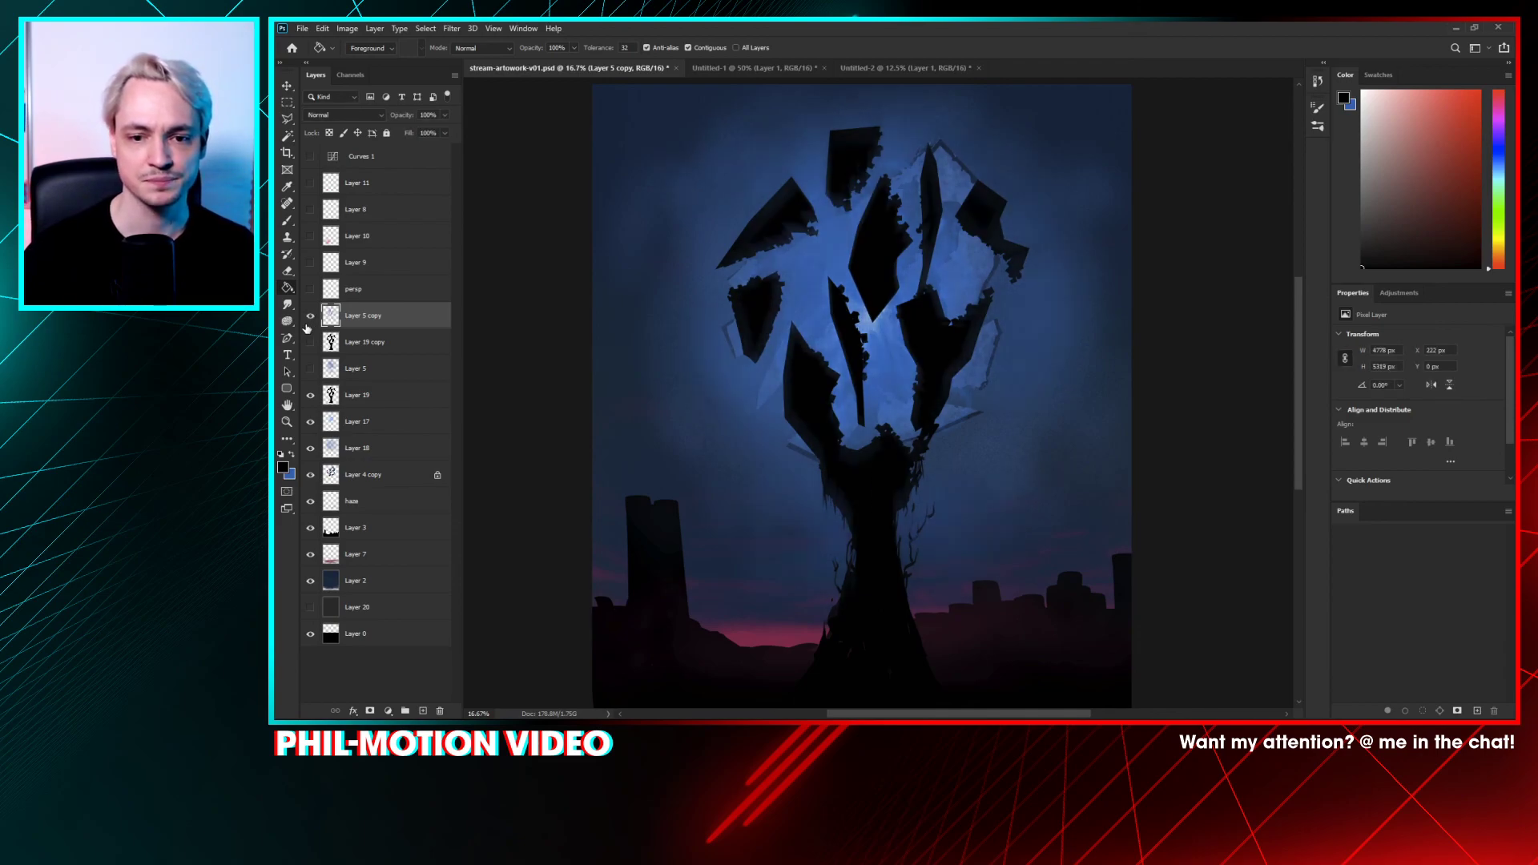
click(311, 316)
click(311, 317)
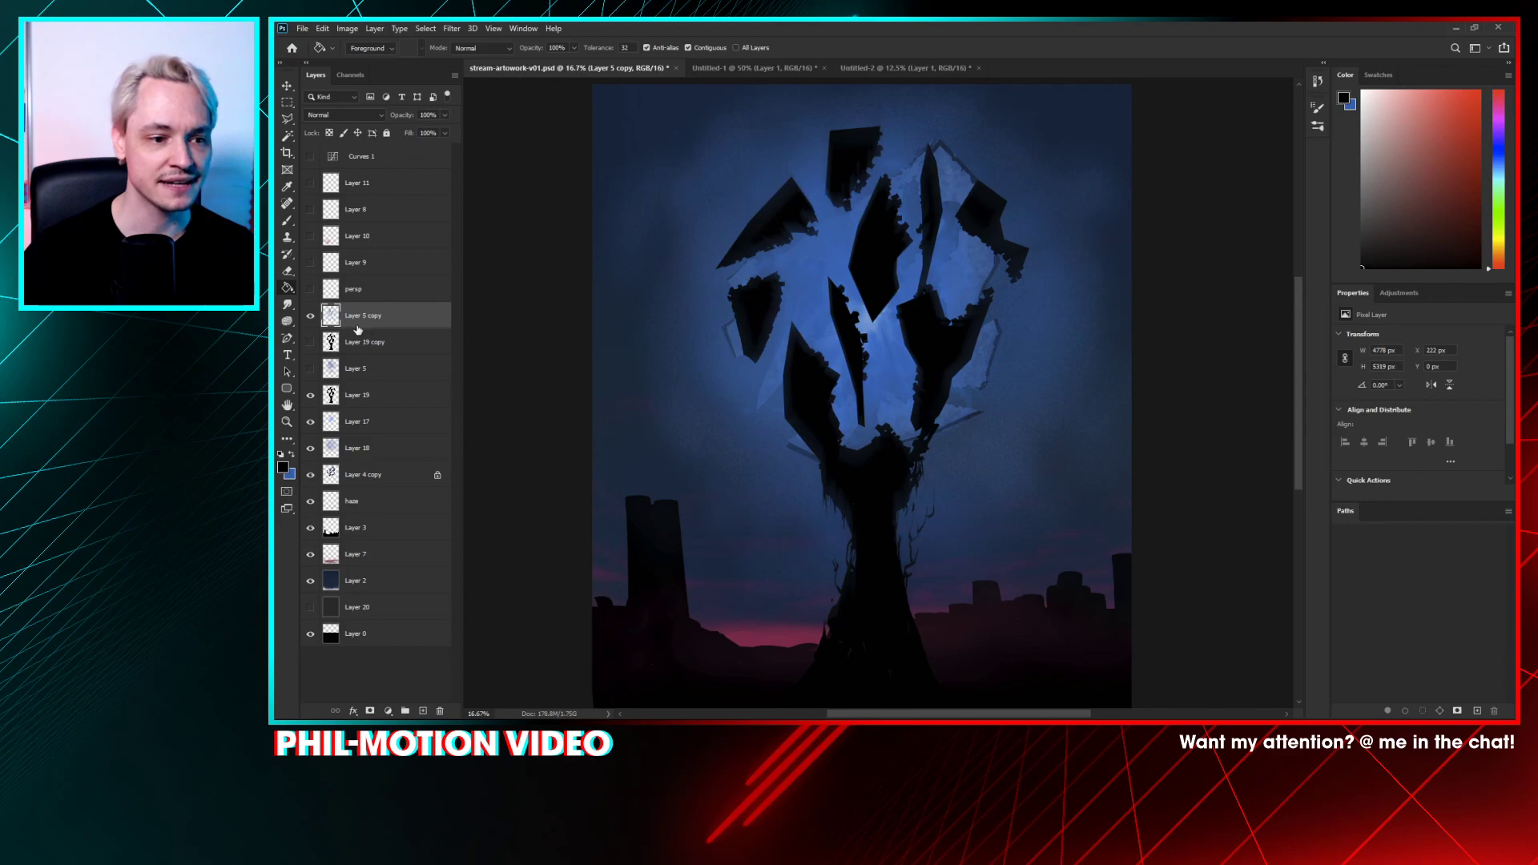
click(311, 395)
click(311, 395)
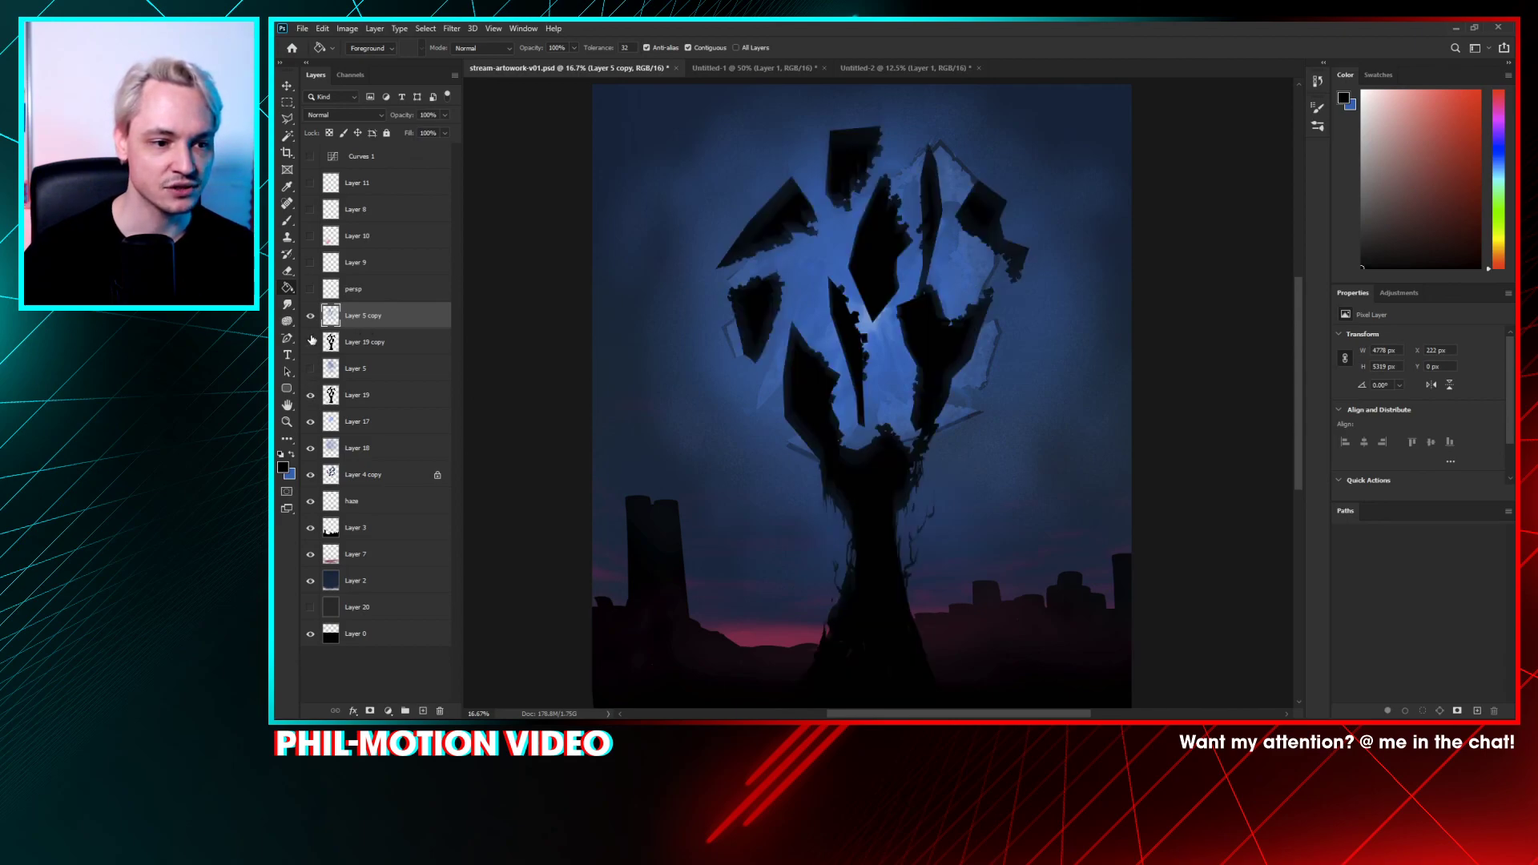
click(311, 316)
click(311, 317)
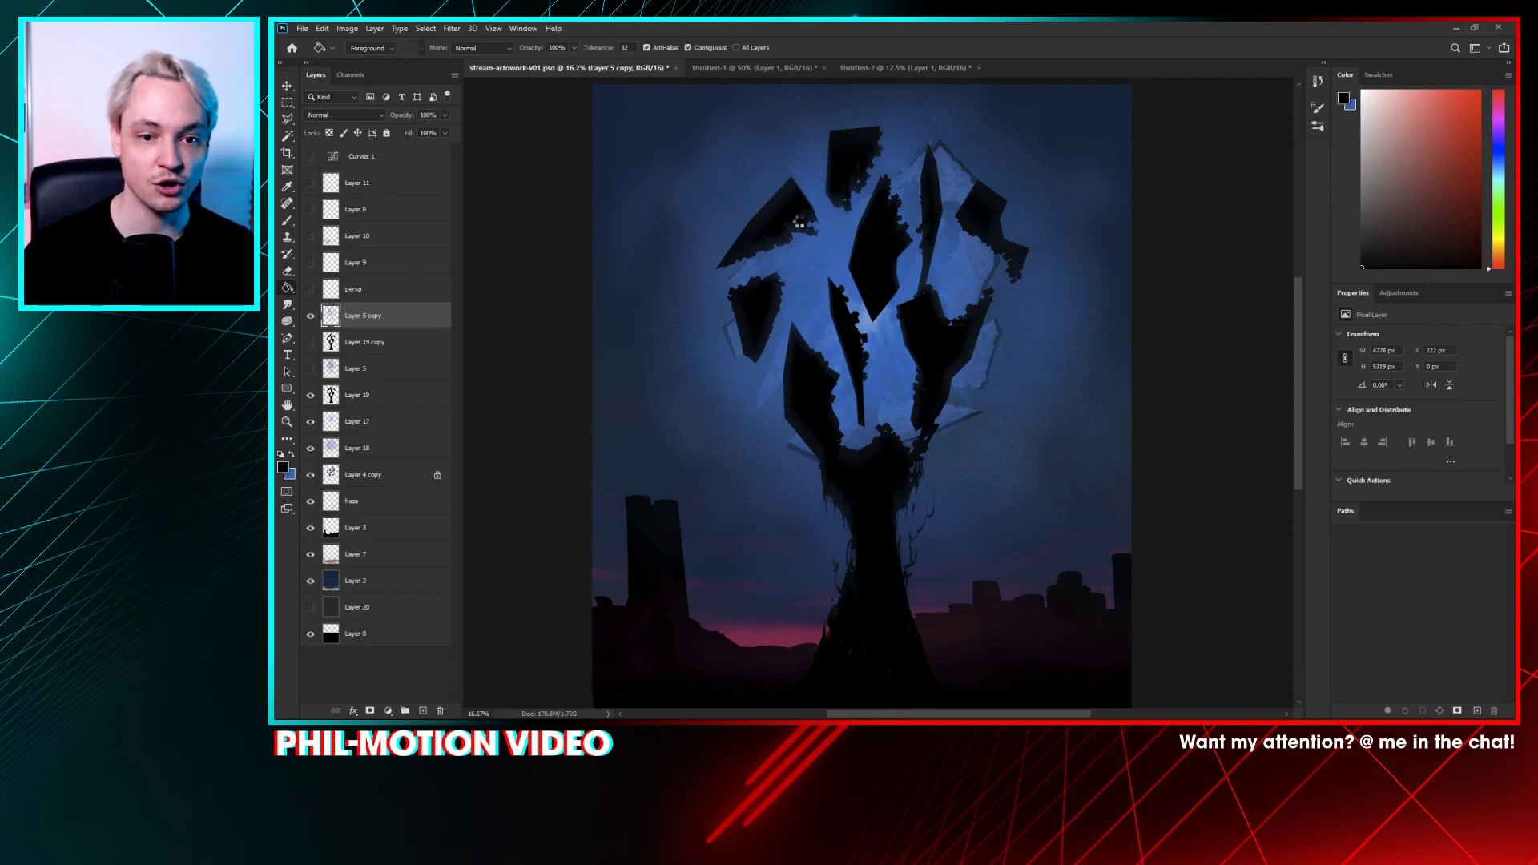
- Reapply the Radial Blur to Layer 5 copy to smooth the light streaks over the dark shards
key(ctrl+plus)
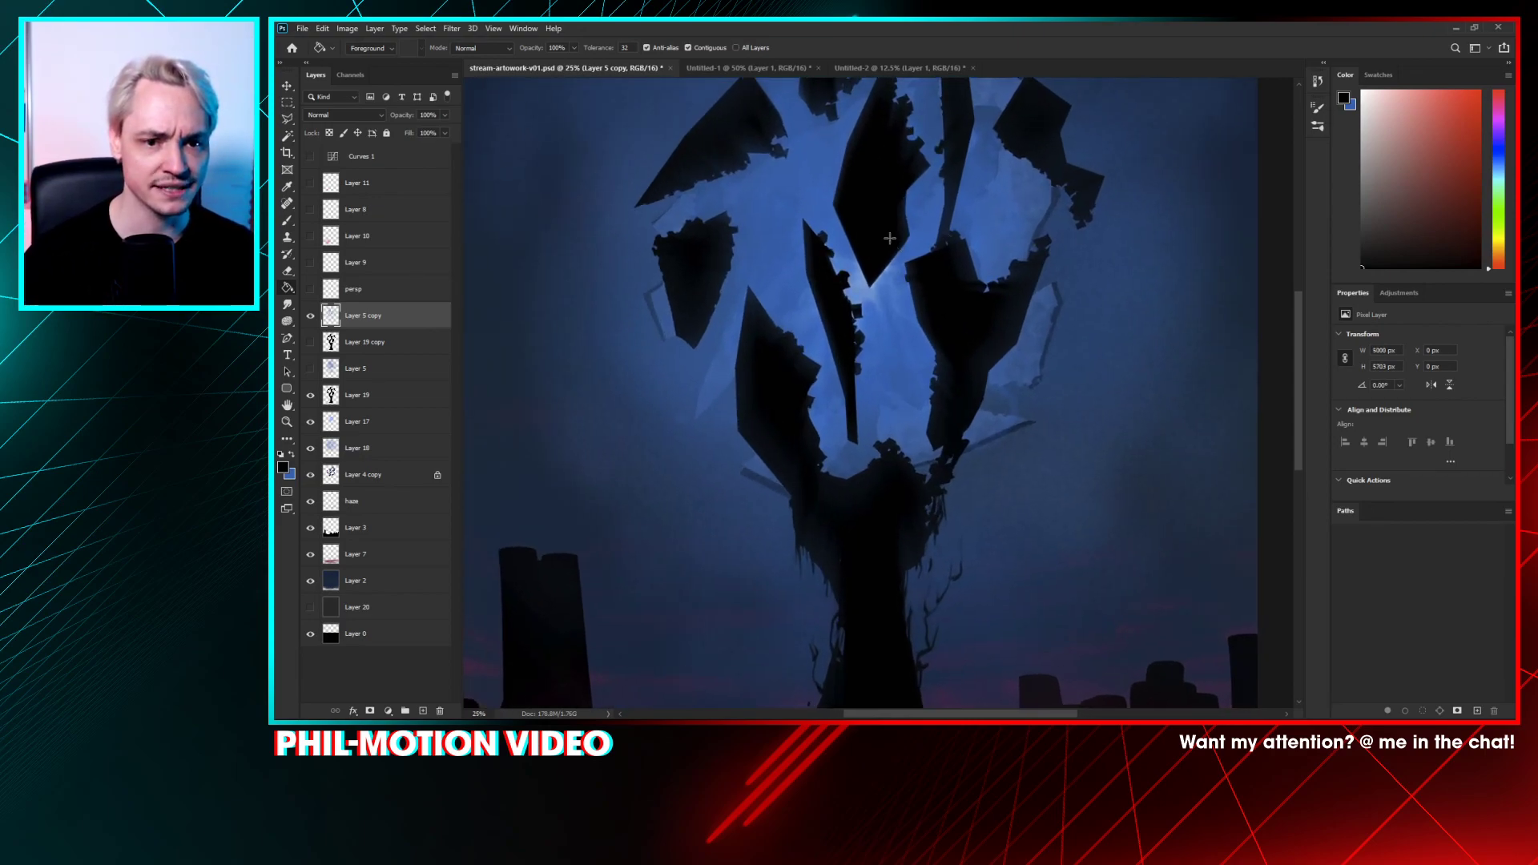
scroll(1178, 429, down, 2)
scroll(1163, 420, up, 5)
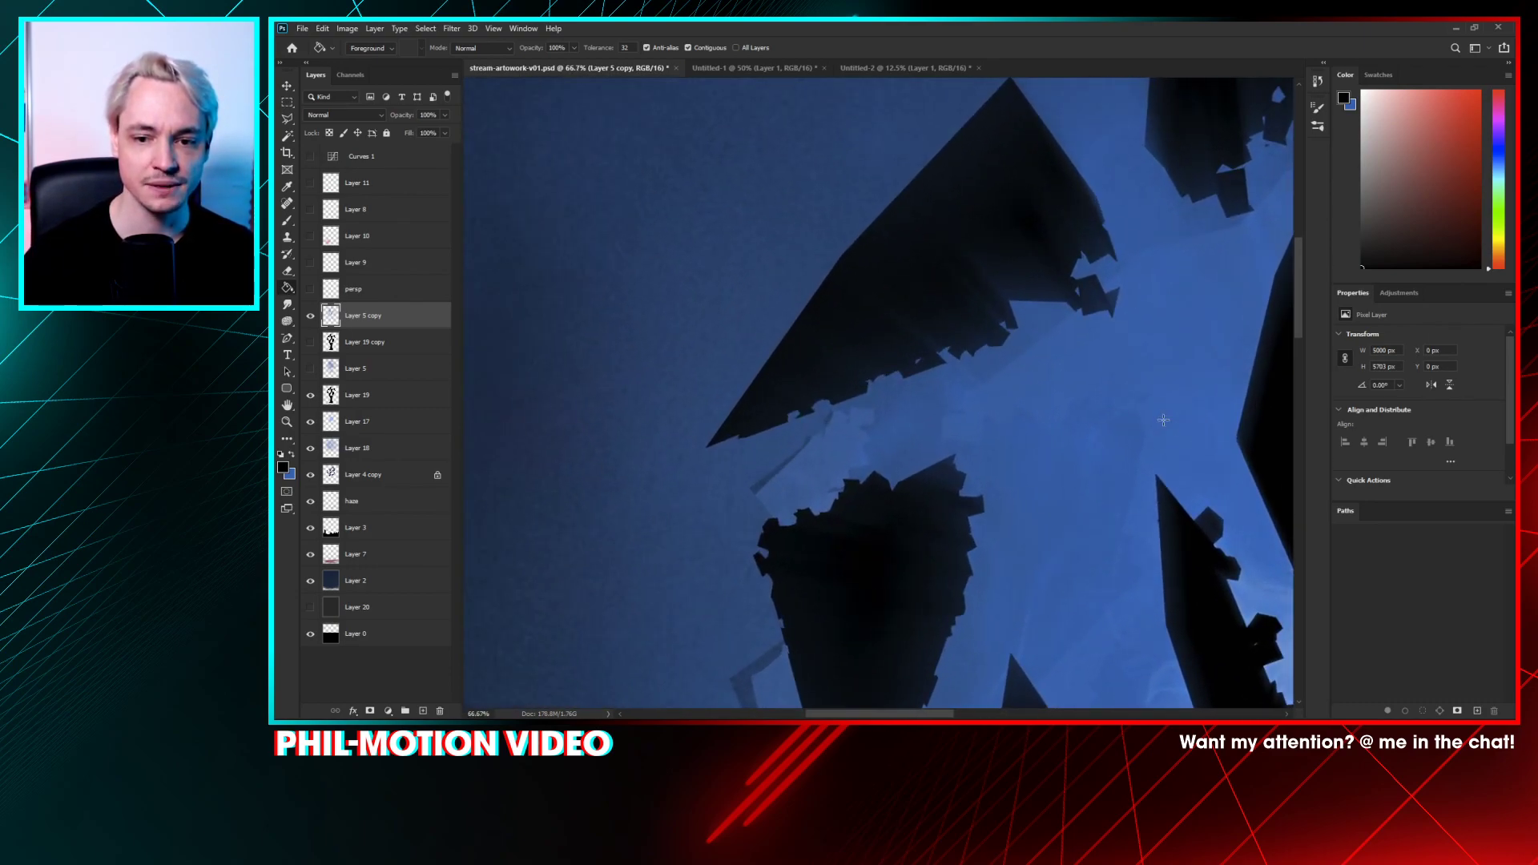
scroll(1006, 275, up, 5)
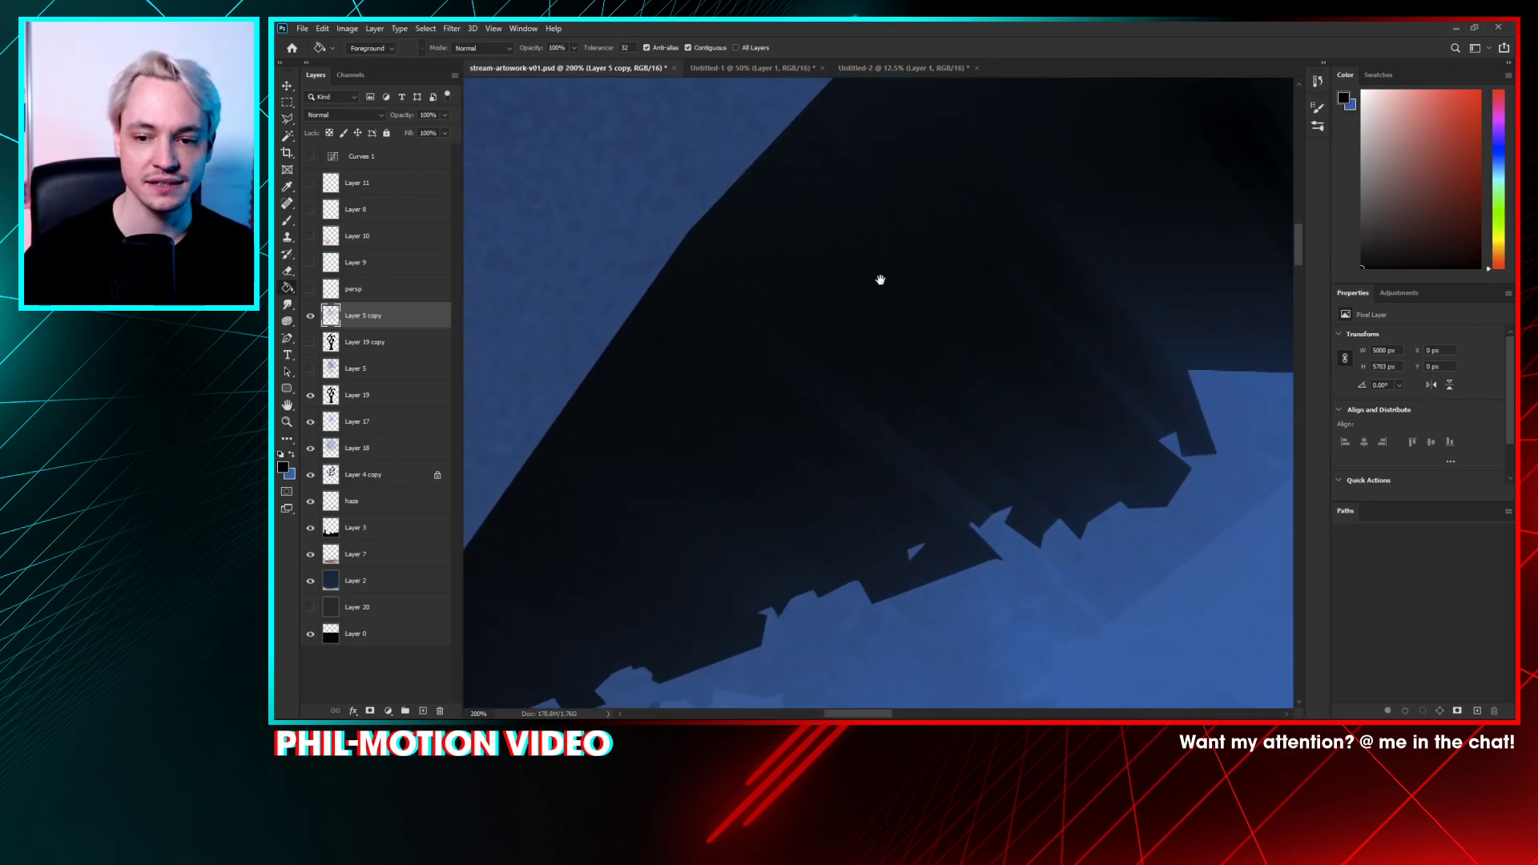
drag(881, 279, 733, 277)
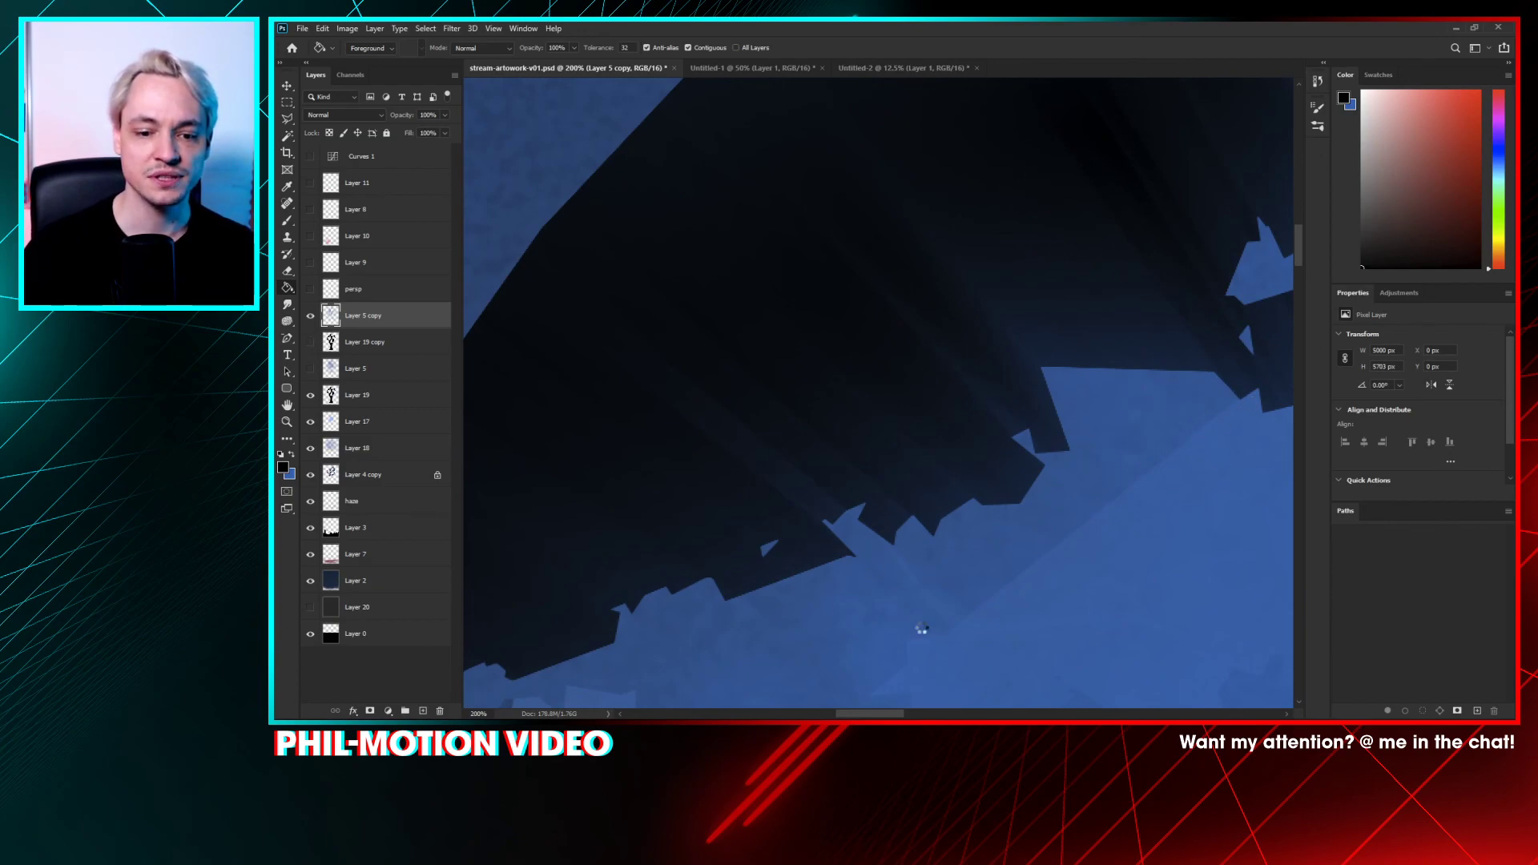
click(1031, 441)
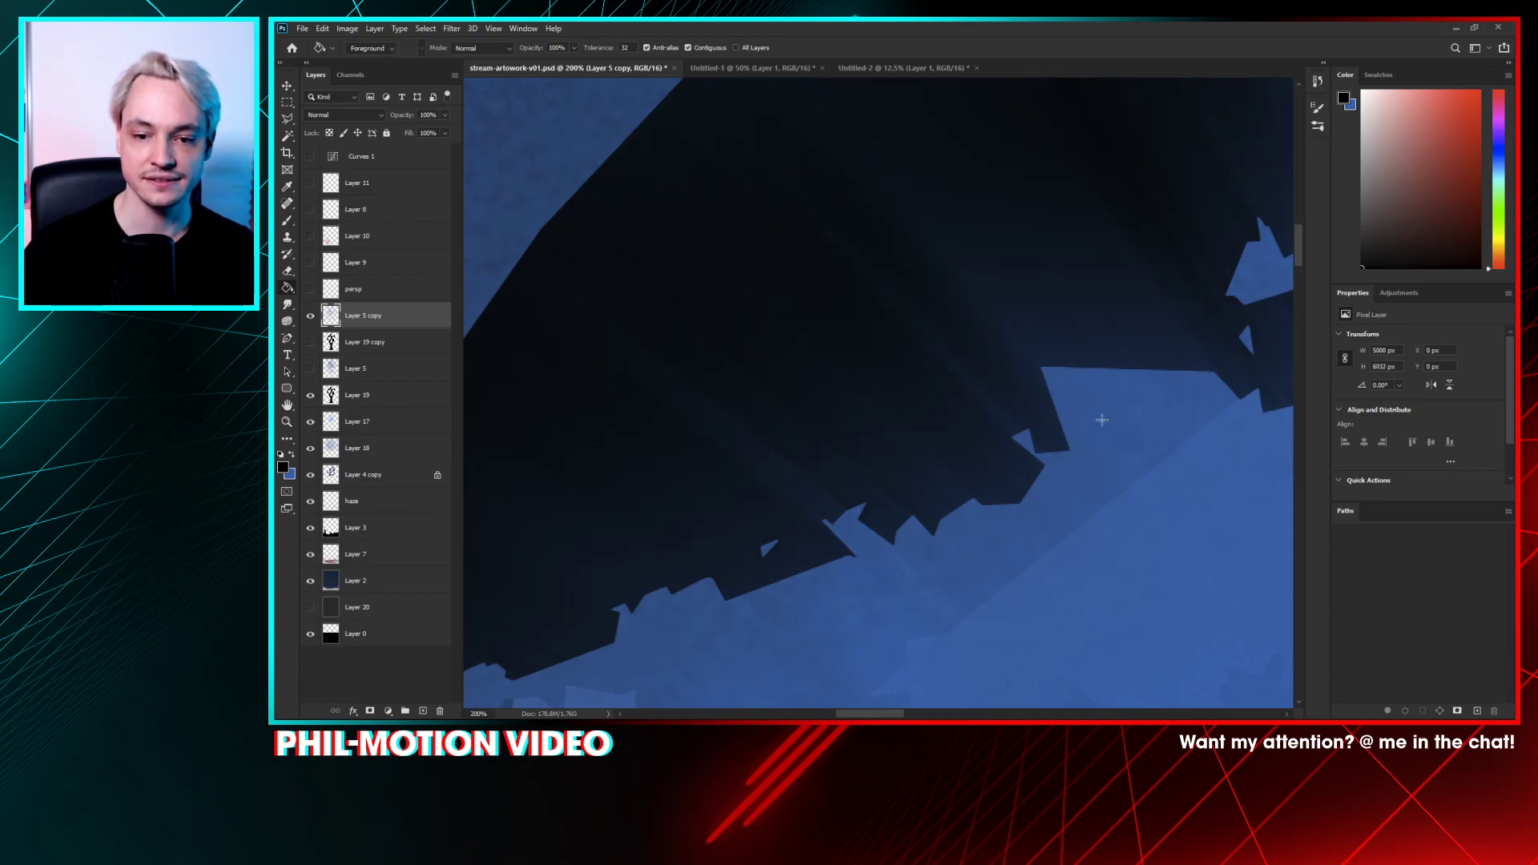
- Set the blend mode of Layer 5 copy to Screen and toggle the layer to compare the glow
key(ctrl+minus)
key(ctrl+minus)
key(ctrl+minus)
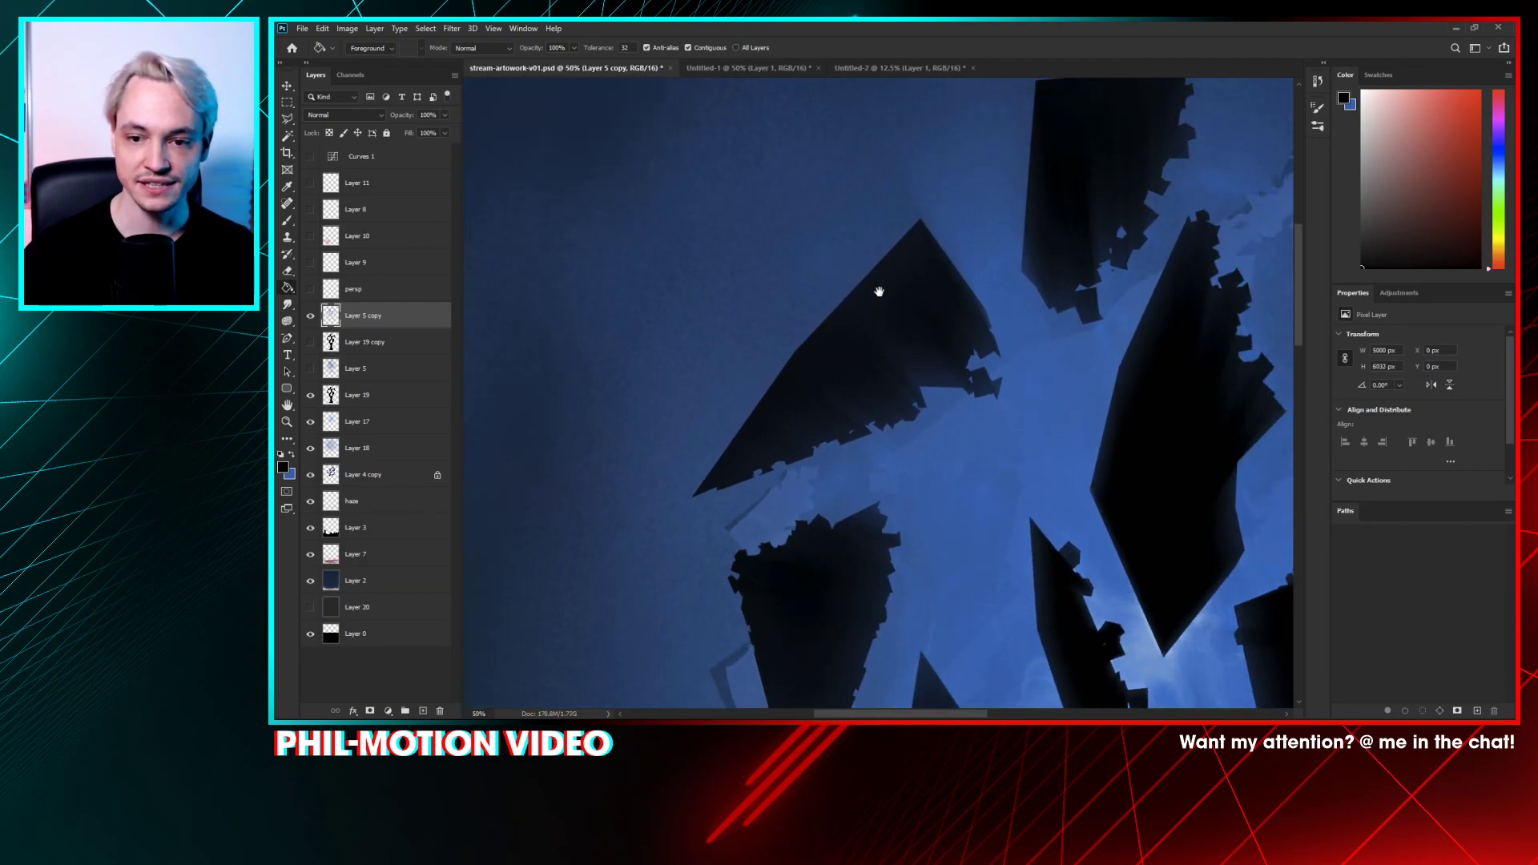
drag(971, 297, 680, 147)
key(ctrl+minus)
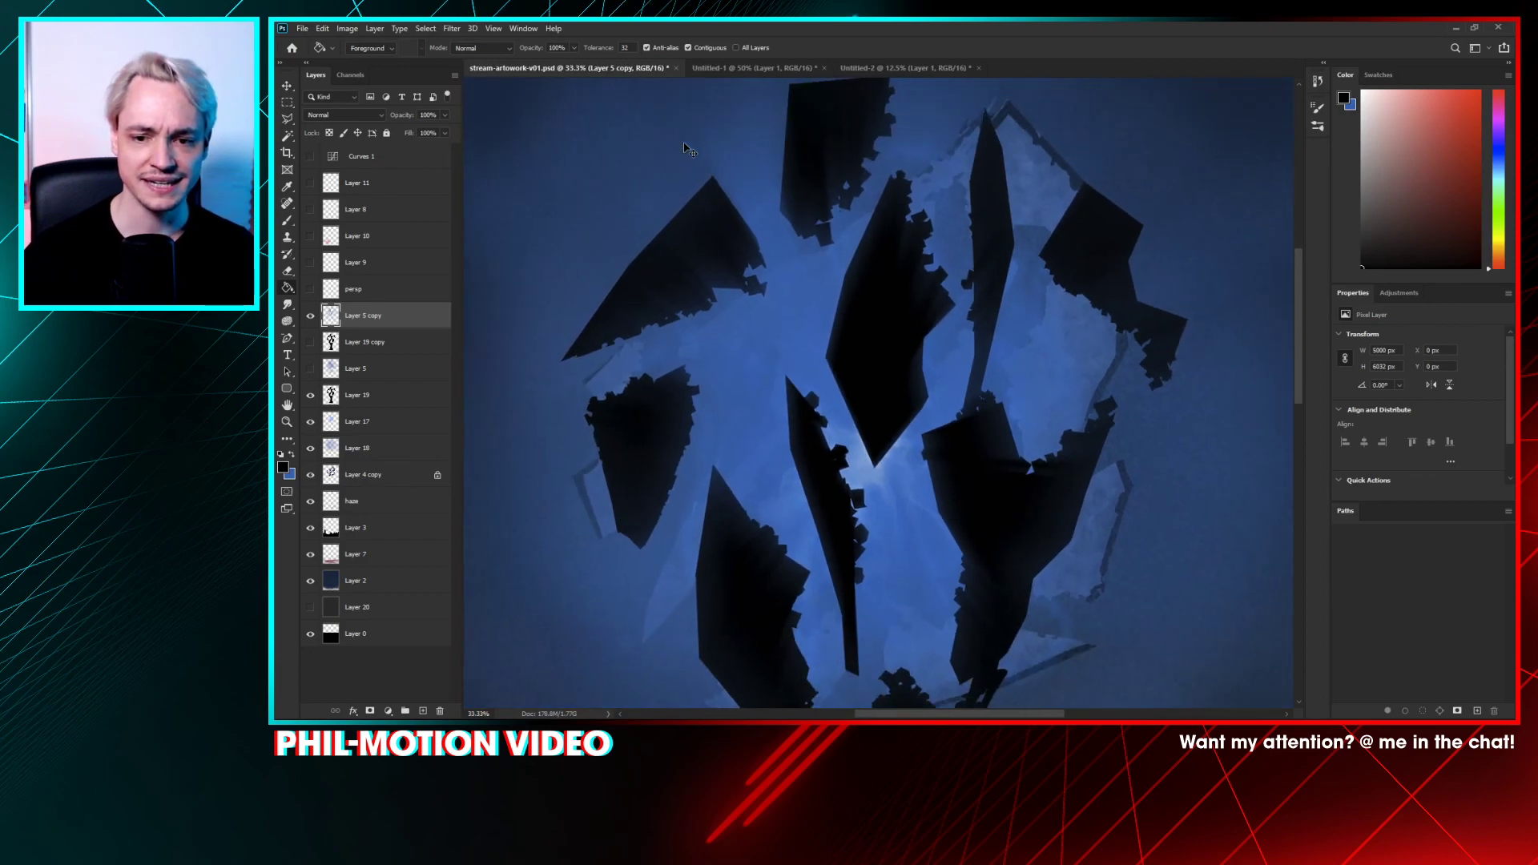
key(ctrl+minus)
drag(1051, 357, 1046, 267)
key(ctrl+minus)
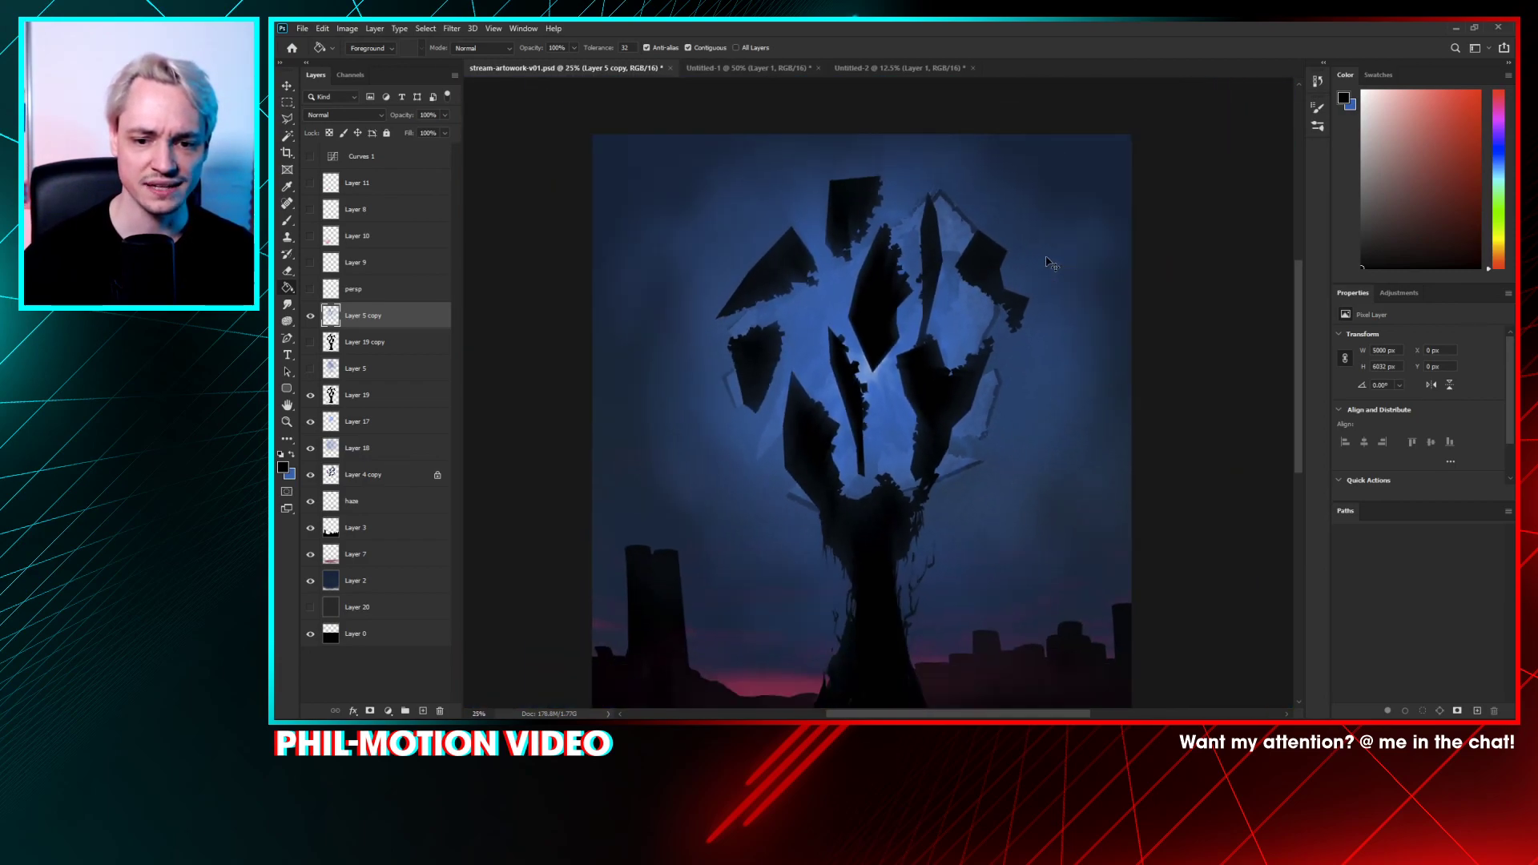
click(374, 115)
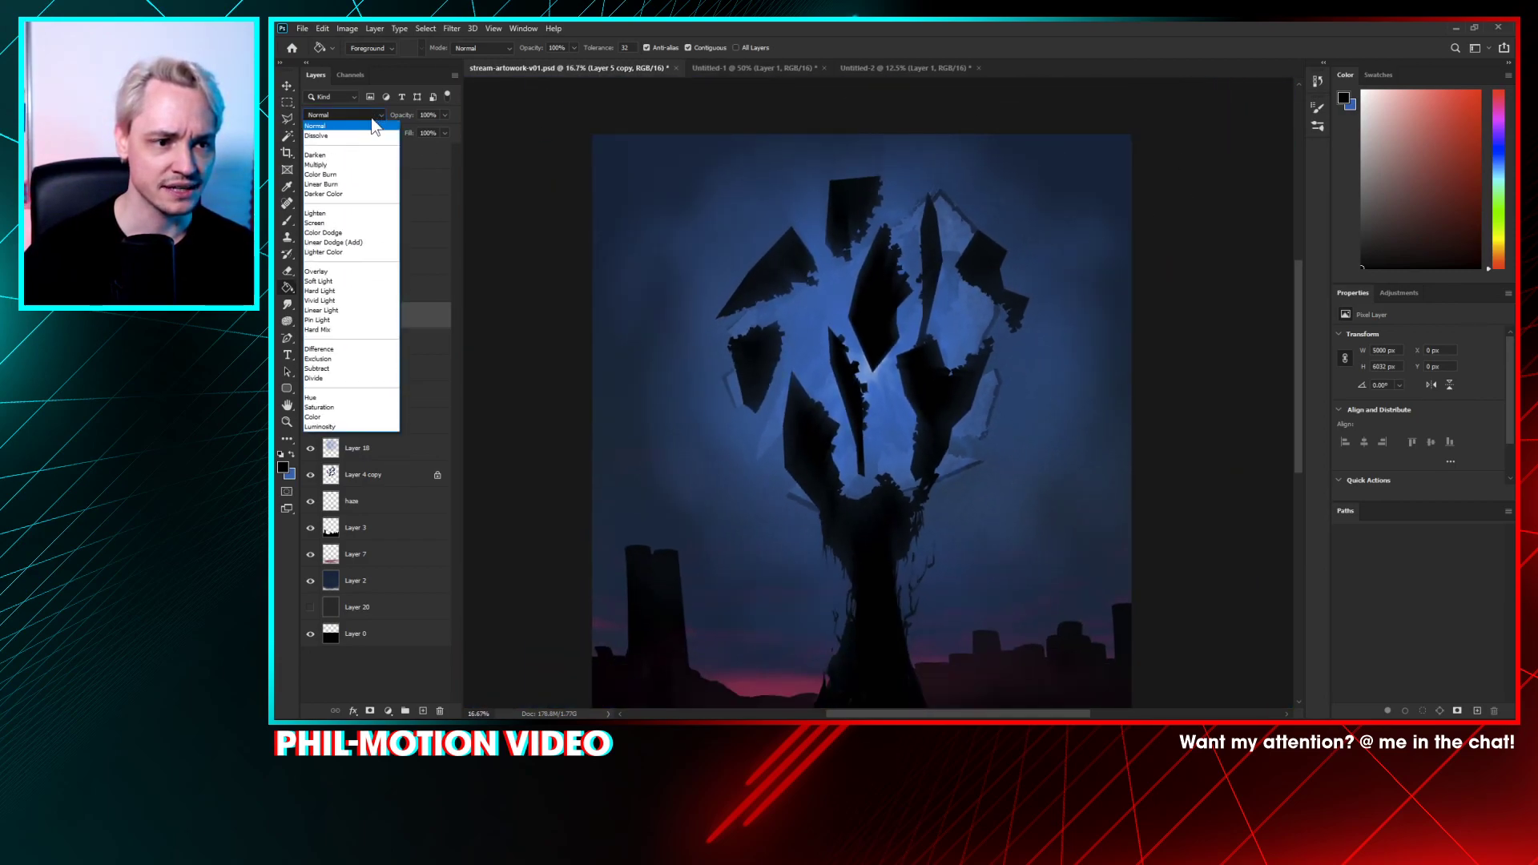
click(356, 224)
click(310, 319)
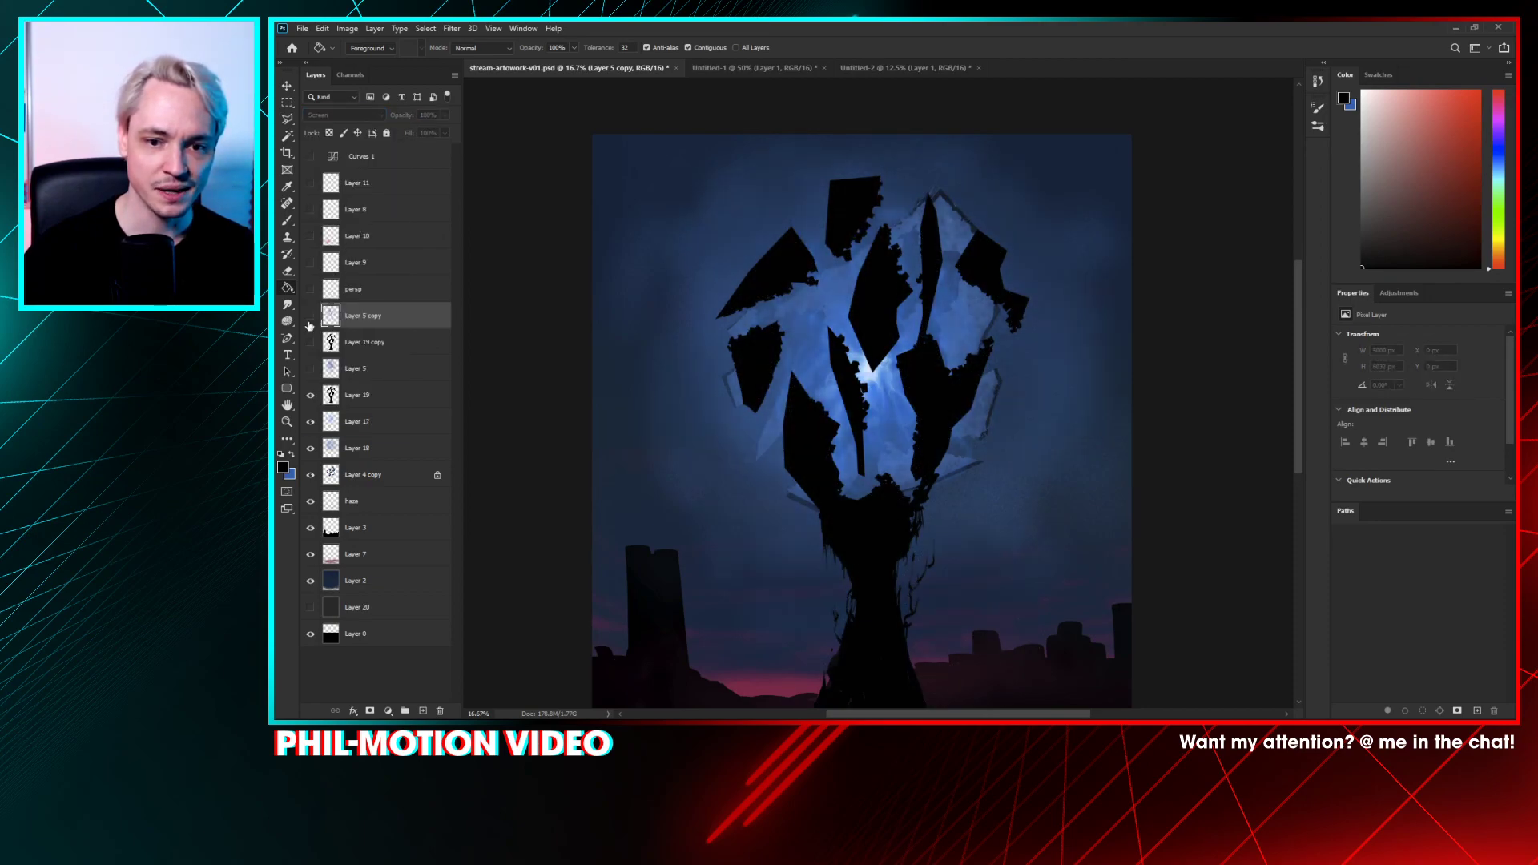
click(310, 319)
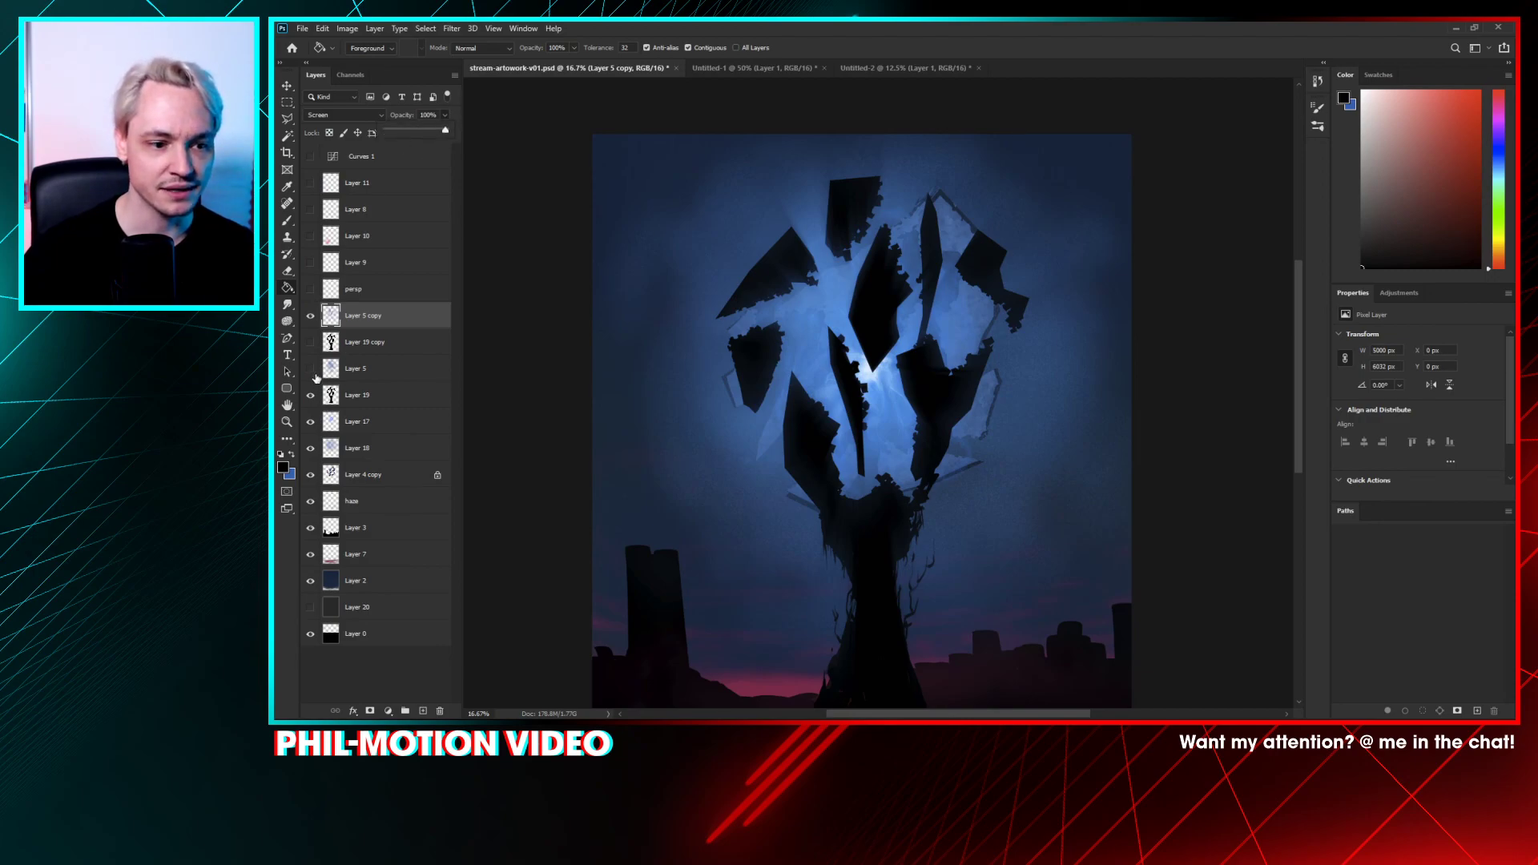
- Toggle the visibility of Layer 17, Layer 5 copy and Layer 18 to compare their contribution to the glow
click(311, 423)
click(310, 422)
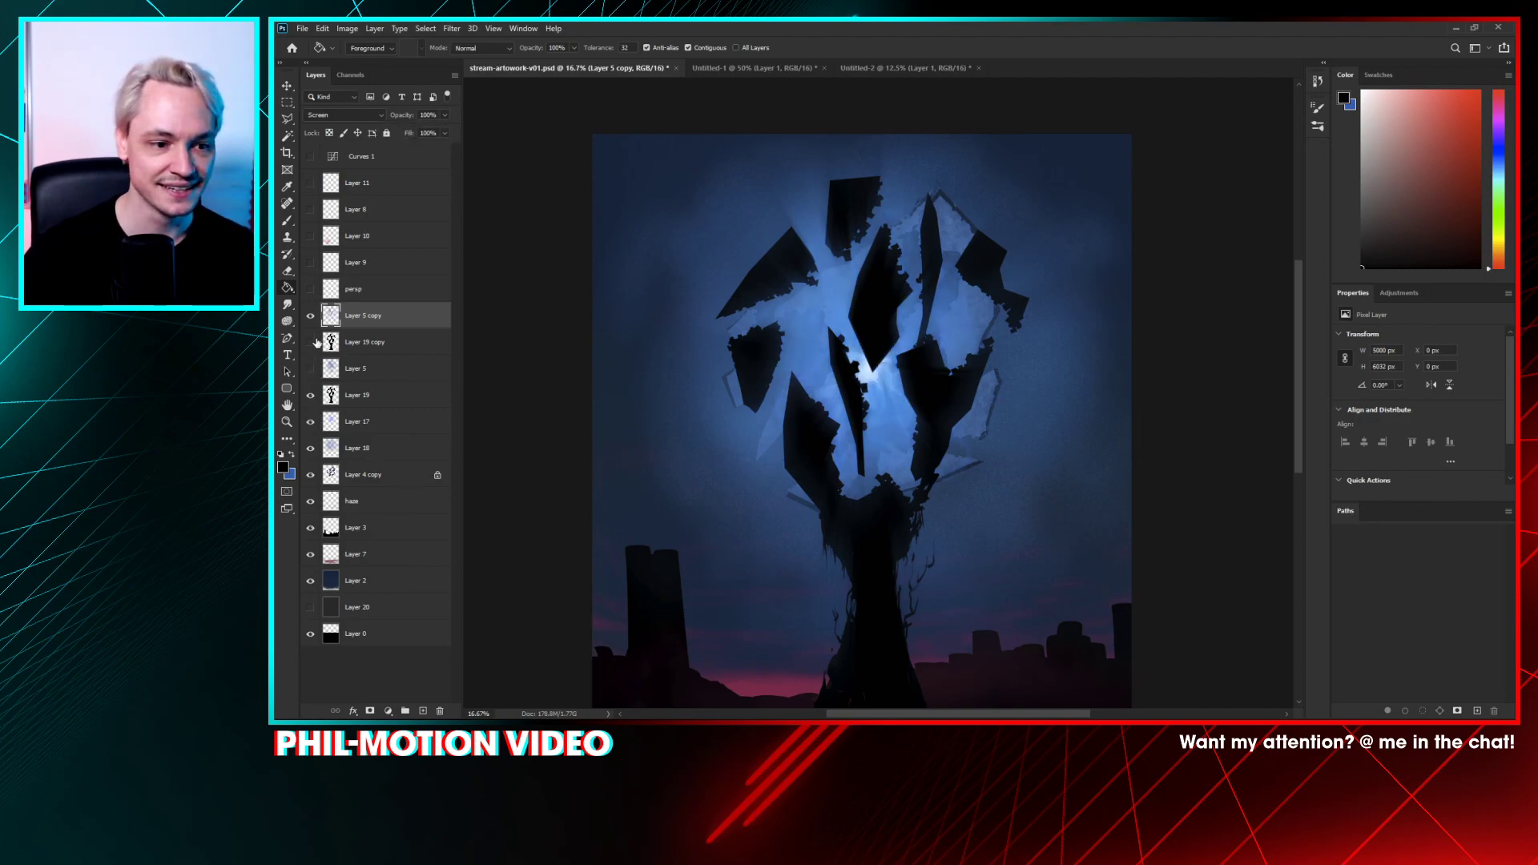
click(311, 316)
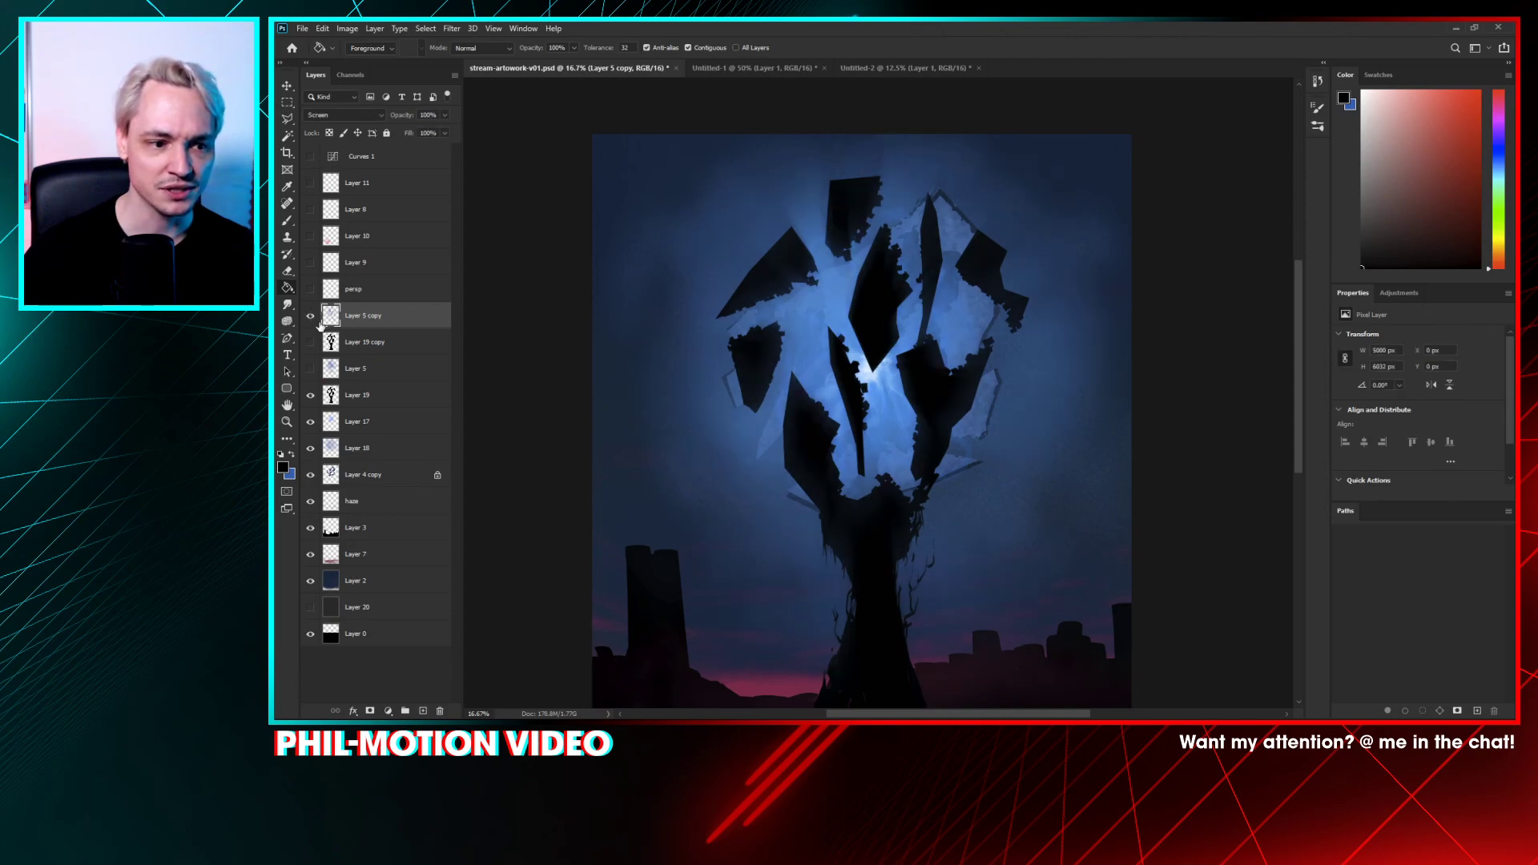
click(311, 318)
click(311, 456)
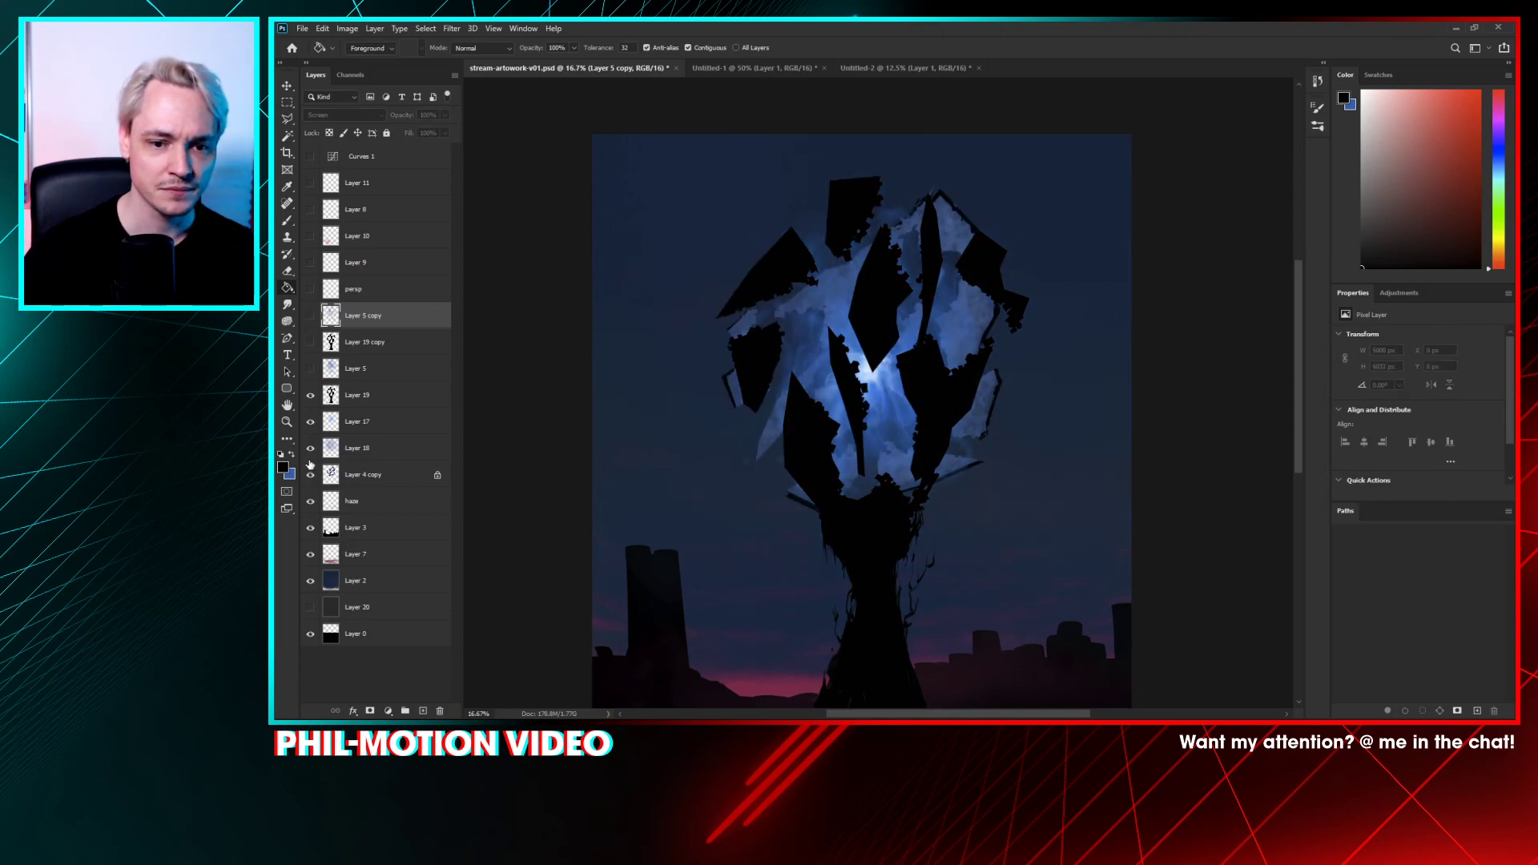
click(310, 465)
click(311, 465)
click(310, 465)
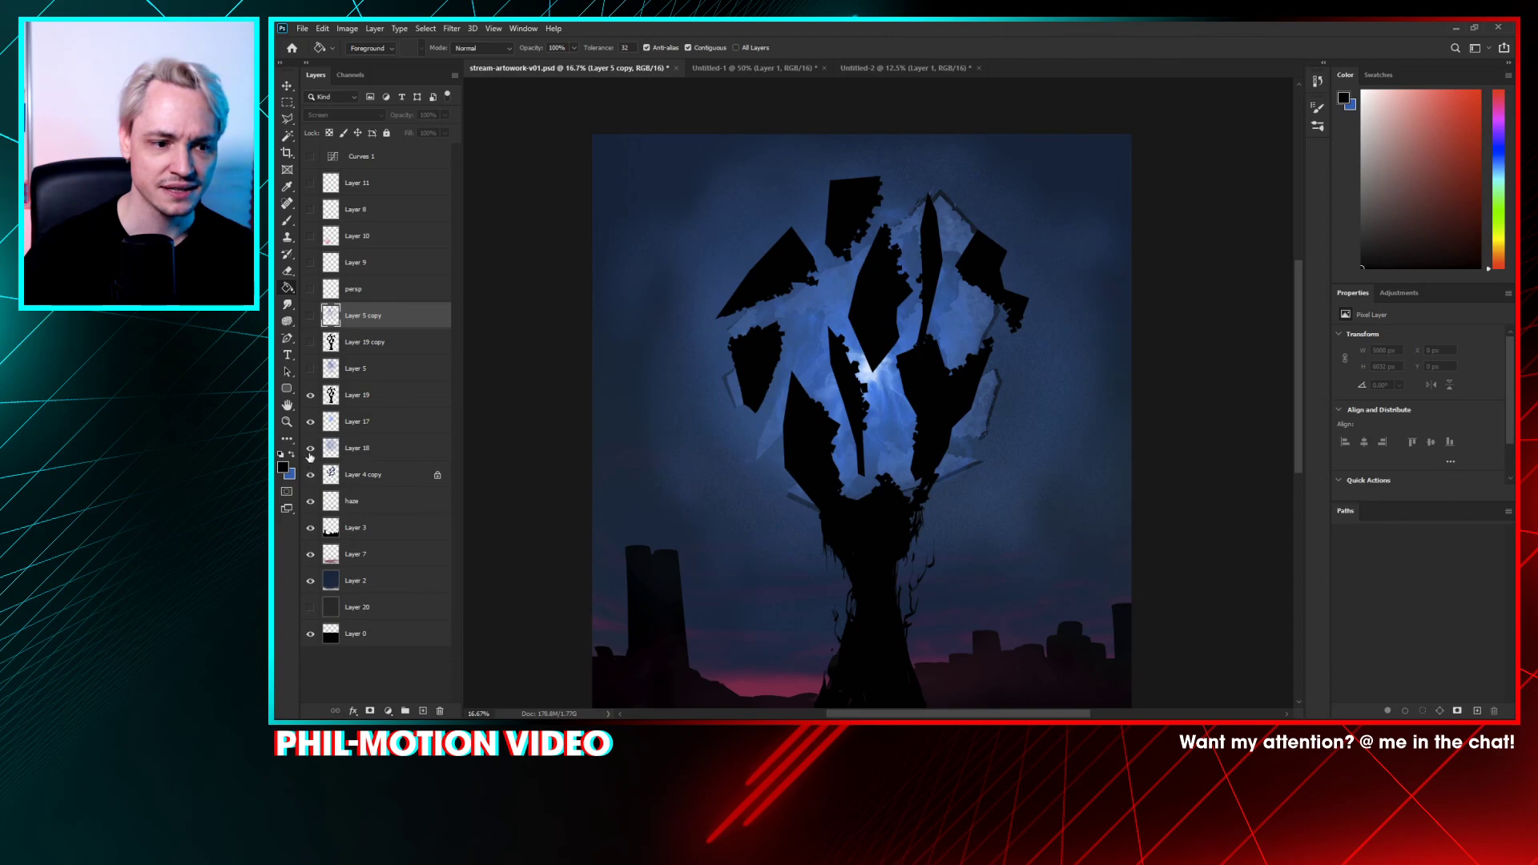
- Apply a Gaussian Blur with a radius of about 263 pixels to Layer 18 to soften the blue haze
click(352, 450)
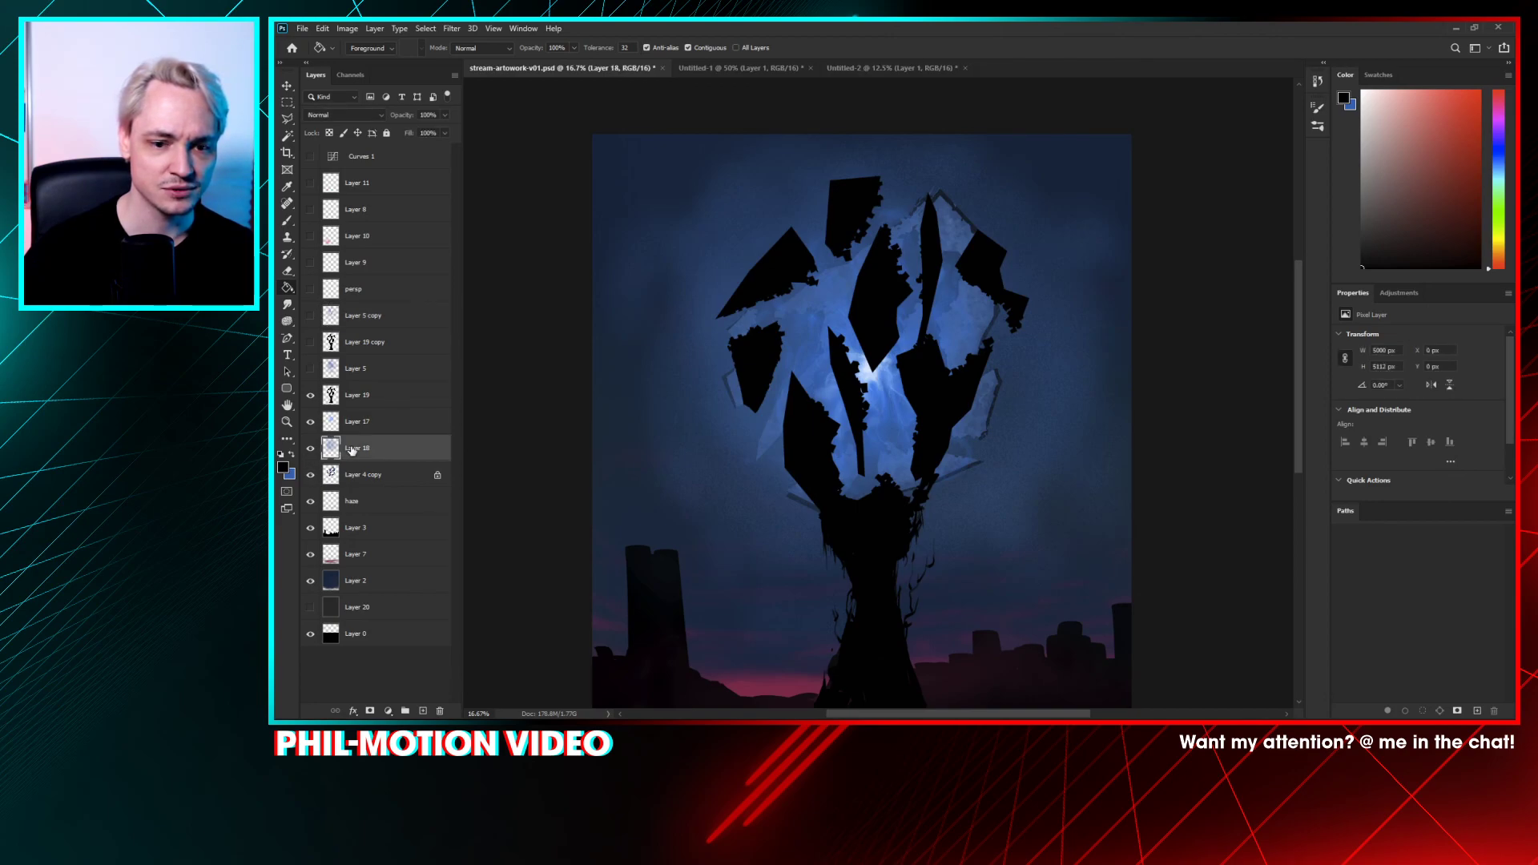
click(443, 28)
mouse_move(519, 189)
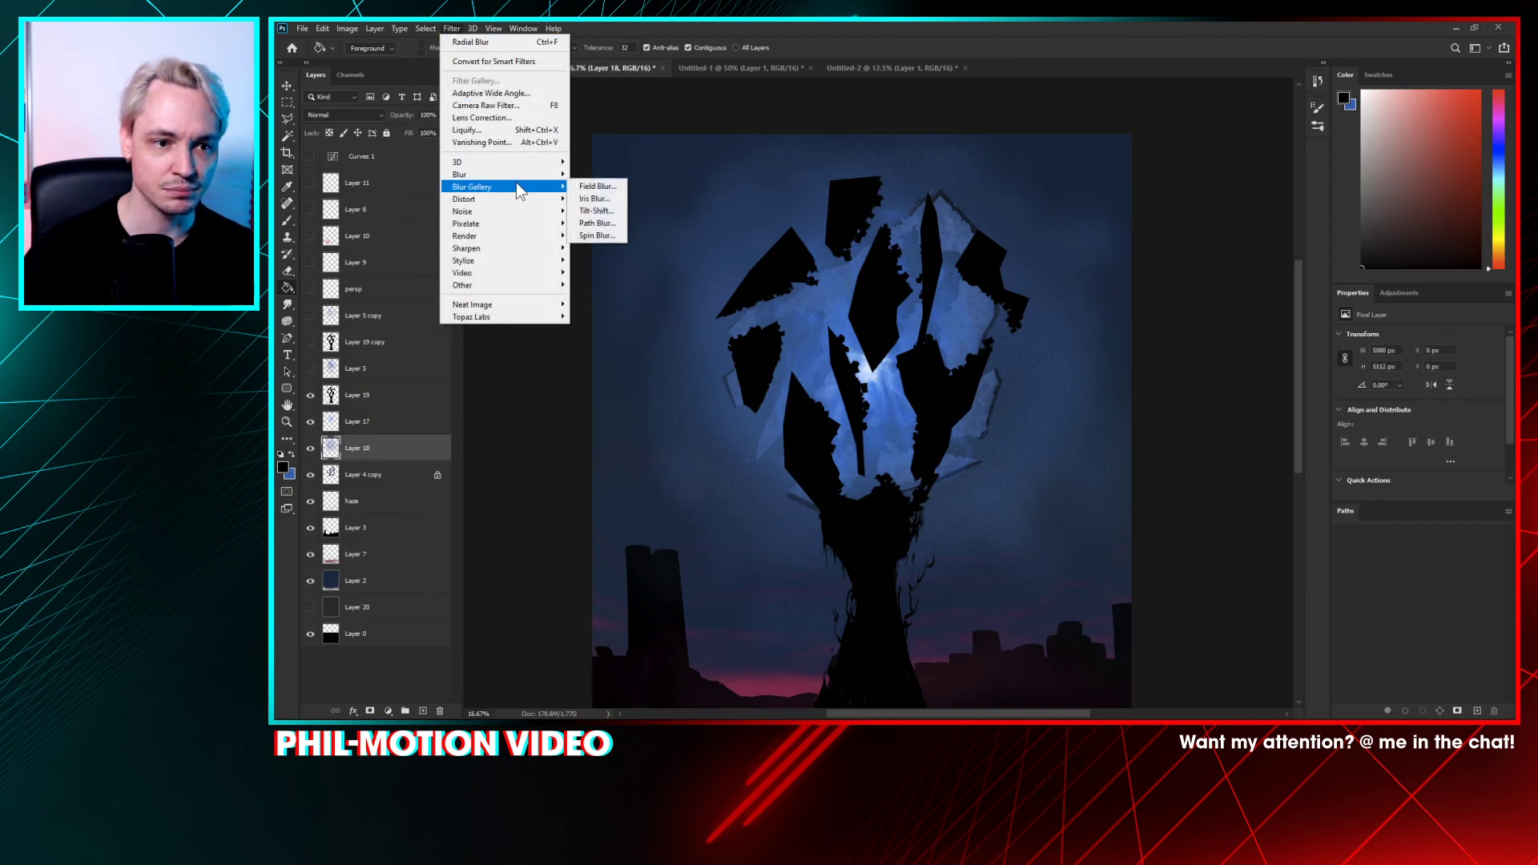
click(611, 223)
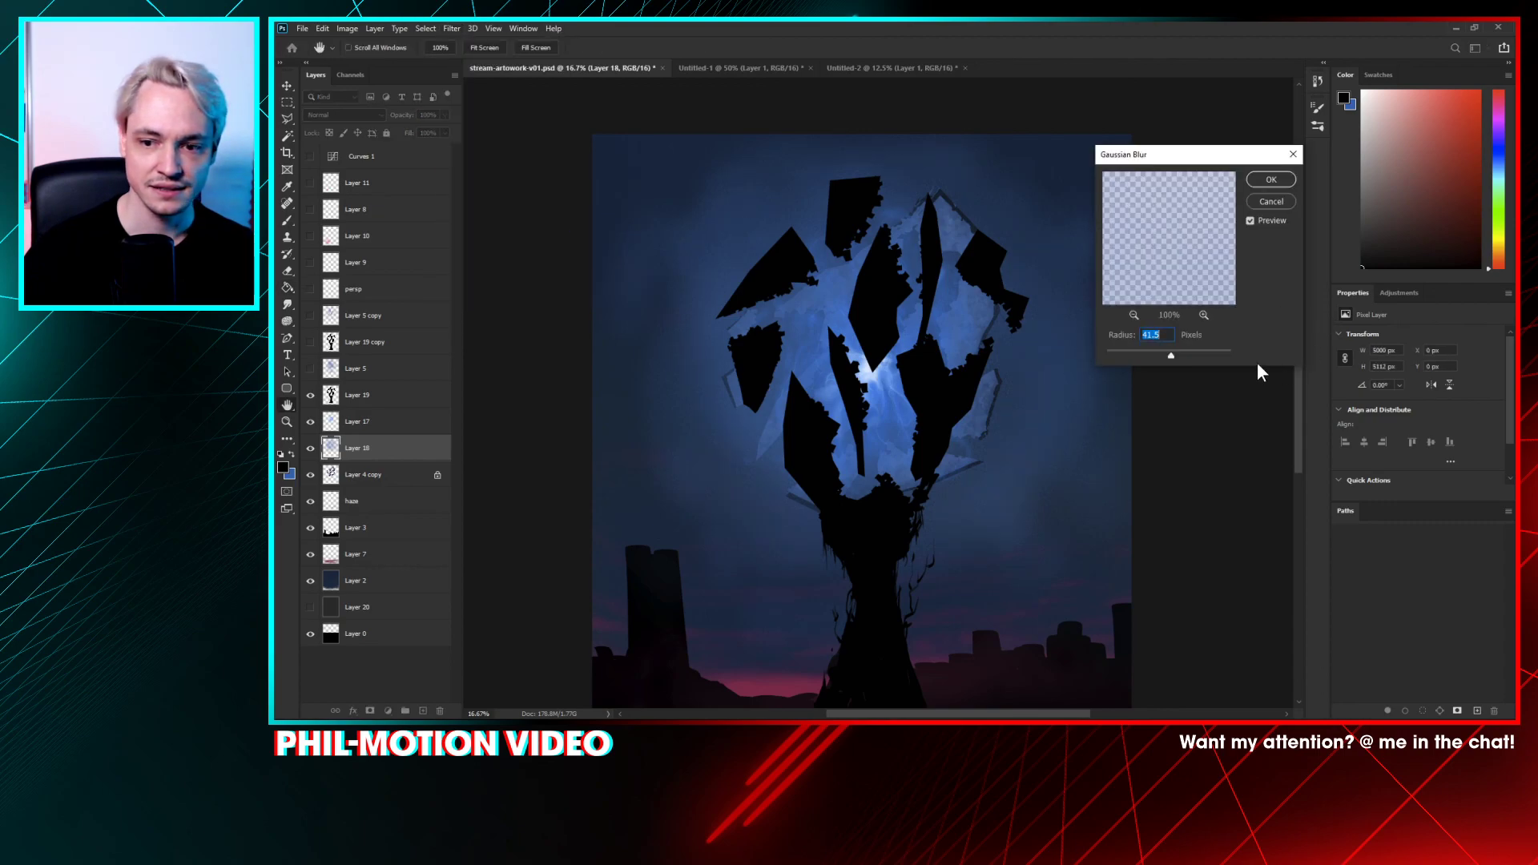
drag(1196, 353, 1210, 353)
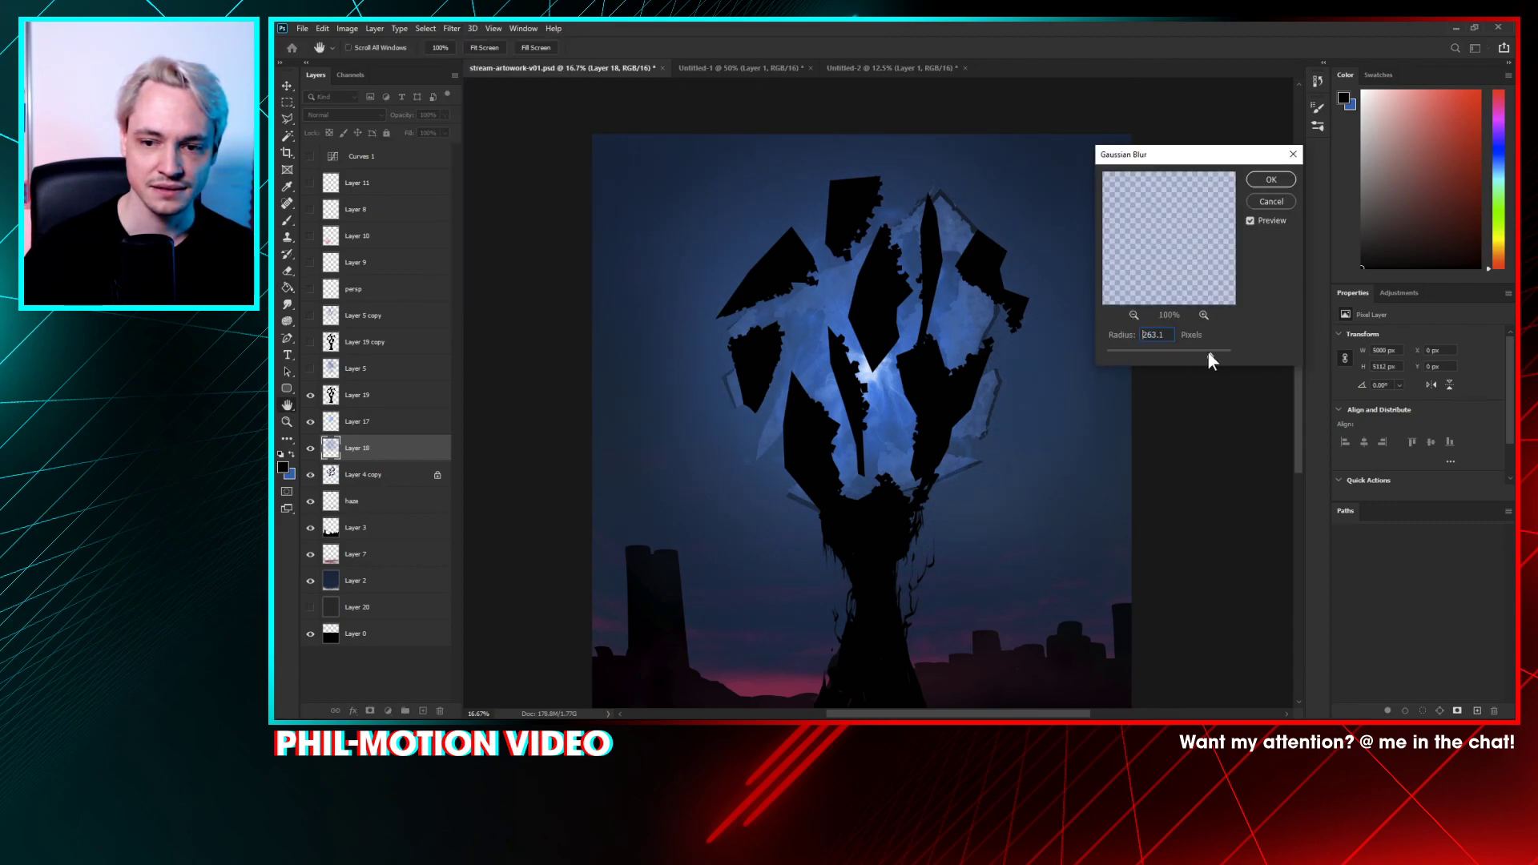
click(1271, 179)
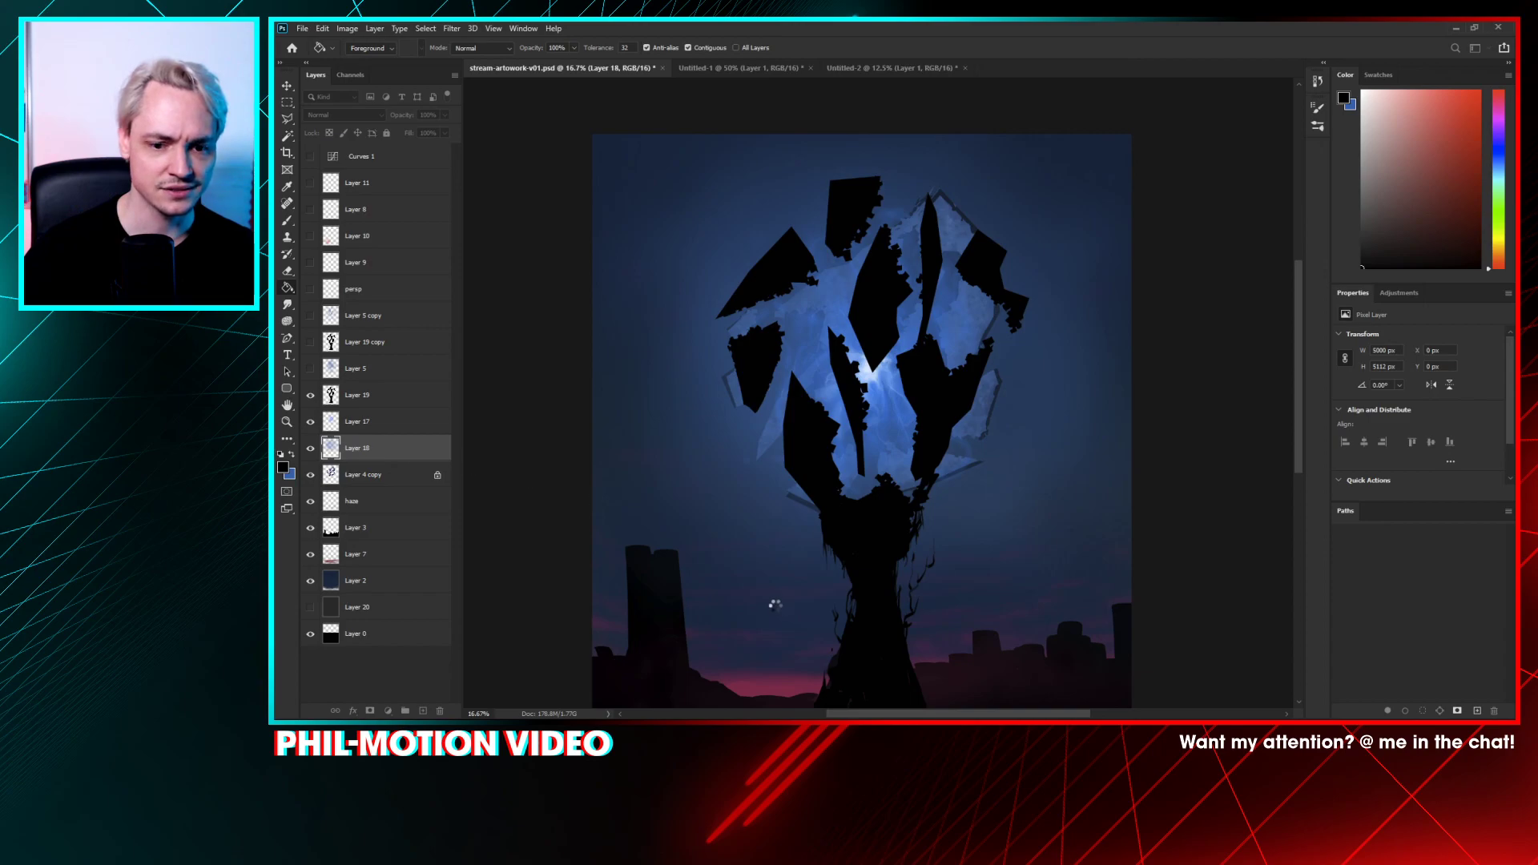
- Show Layer 11, Layer 8, Layer 10 and Layer 9 without the persp guides, and reduce Layer 18's opacity to about 40%
drag(774, 606, 769, 454)
drag(745, 369, 738, 444)
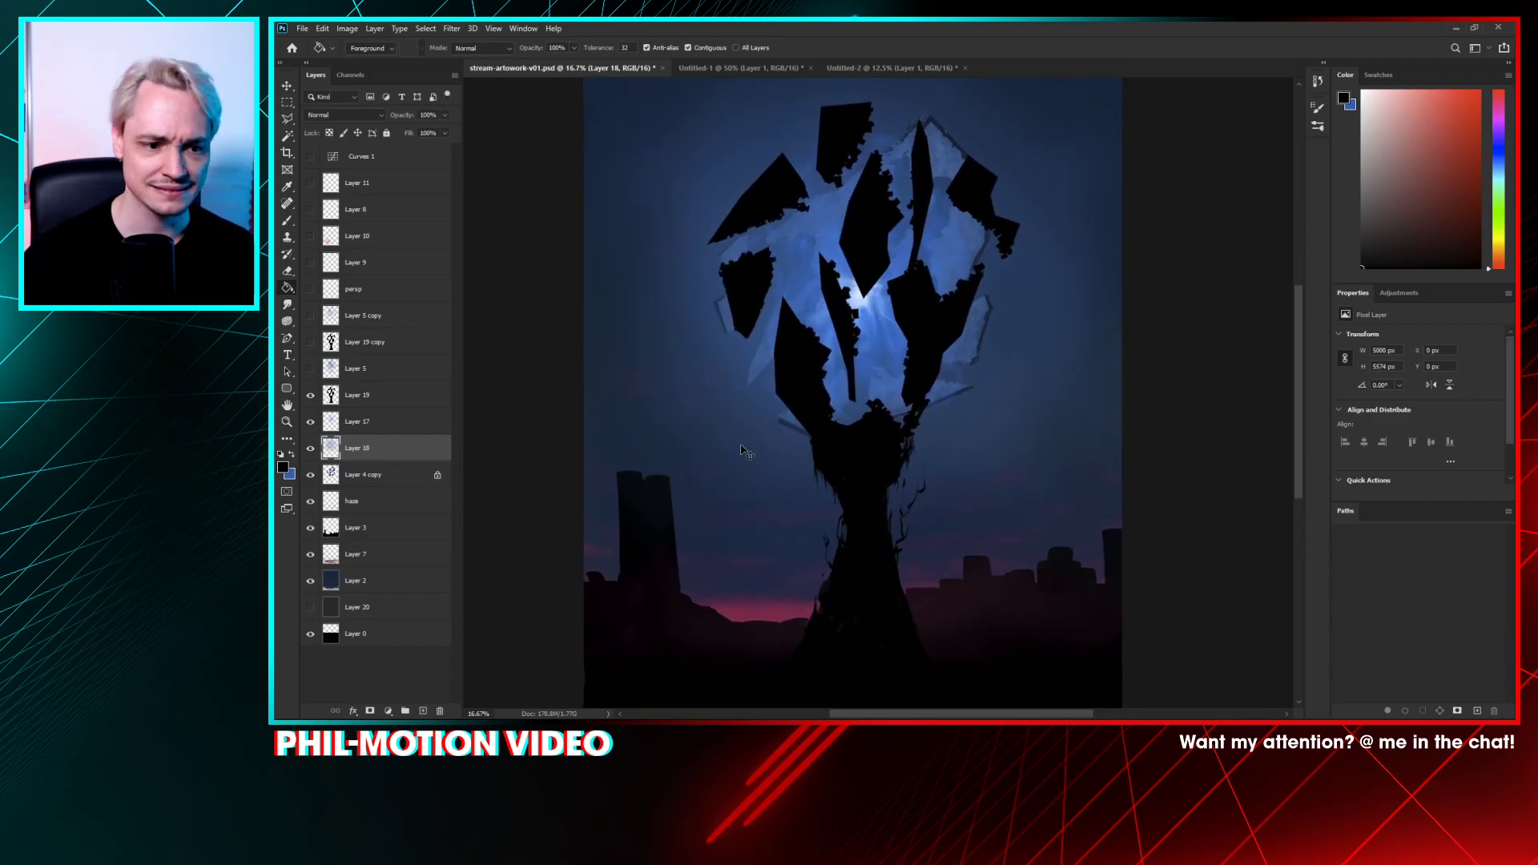
key(ctrl+minus)
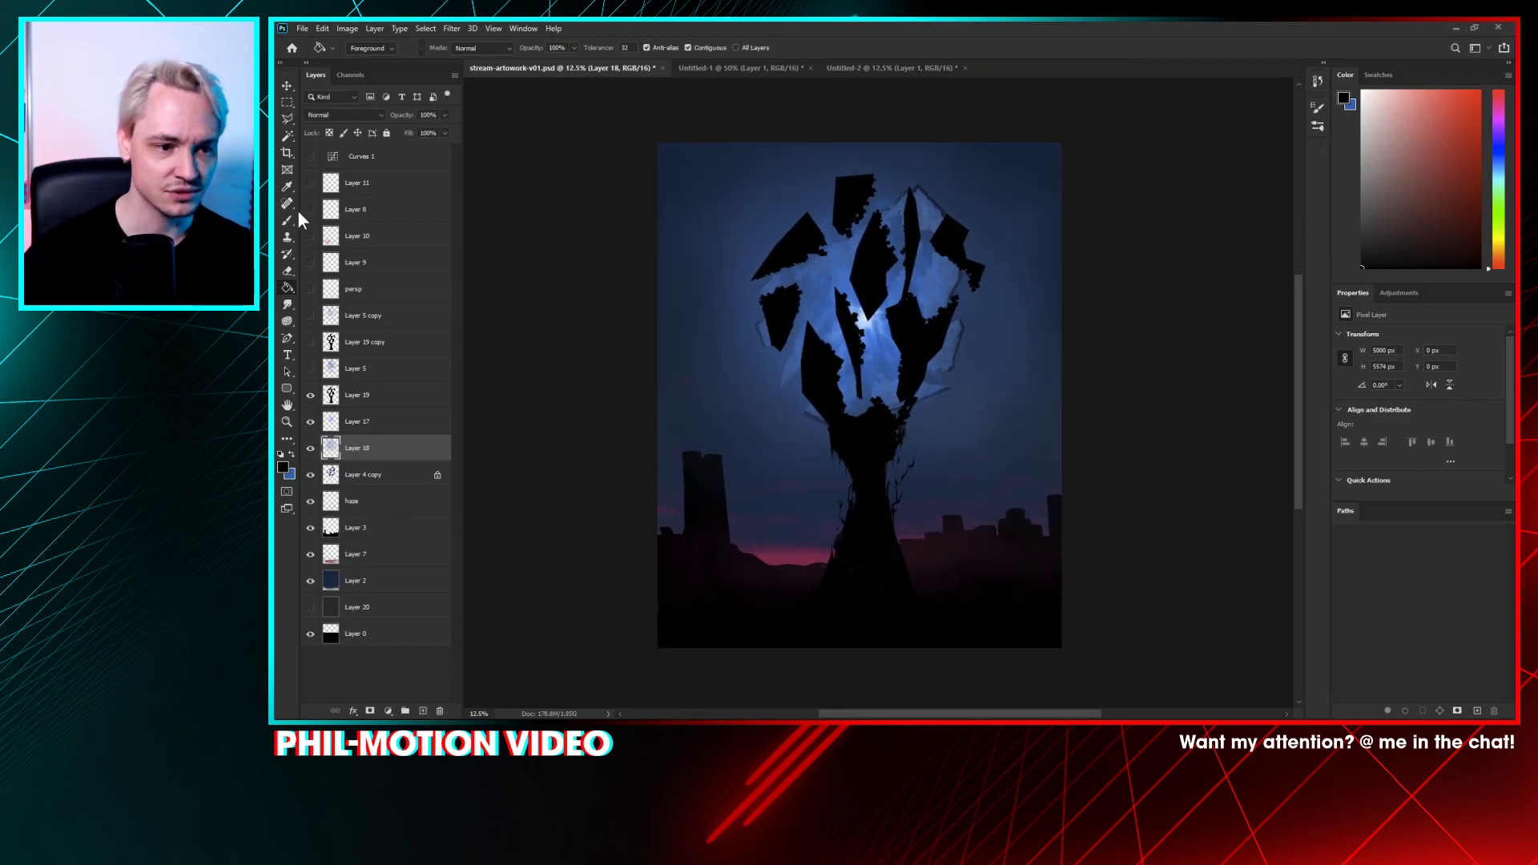
drag(310, 183, 311, 290)
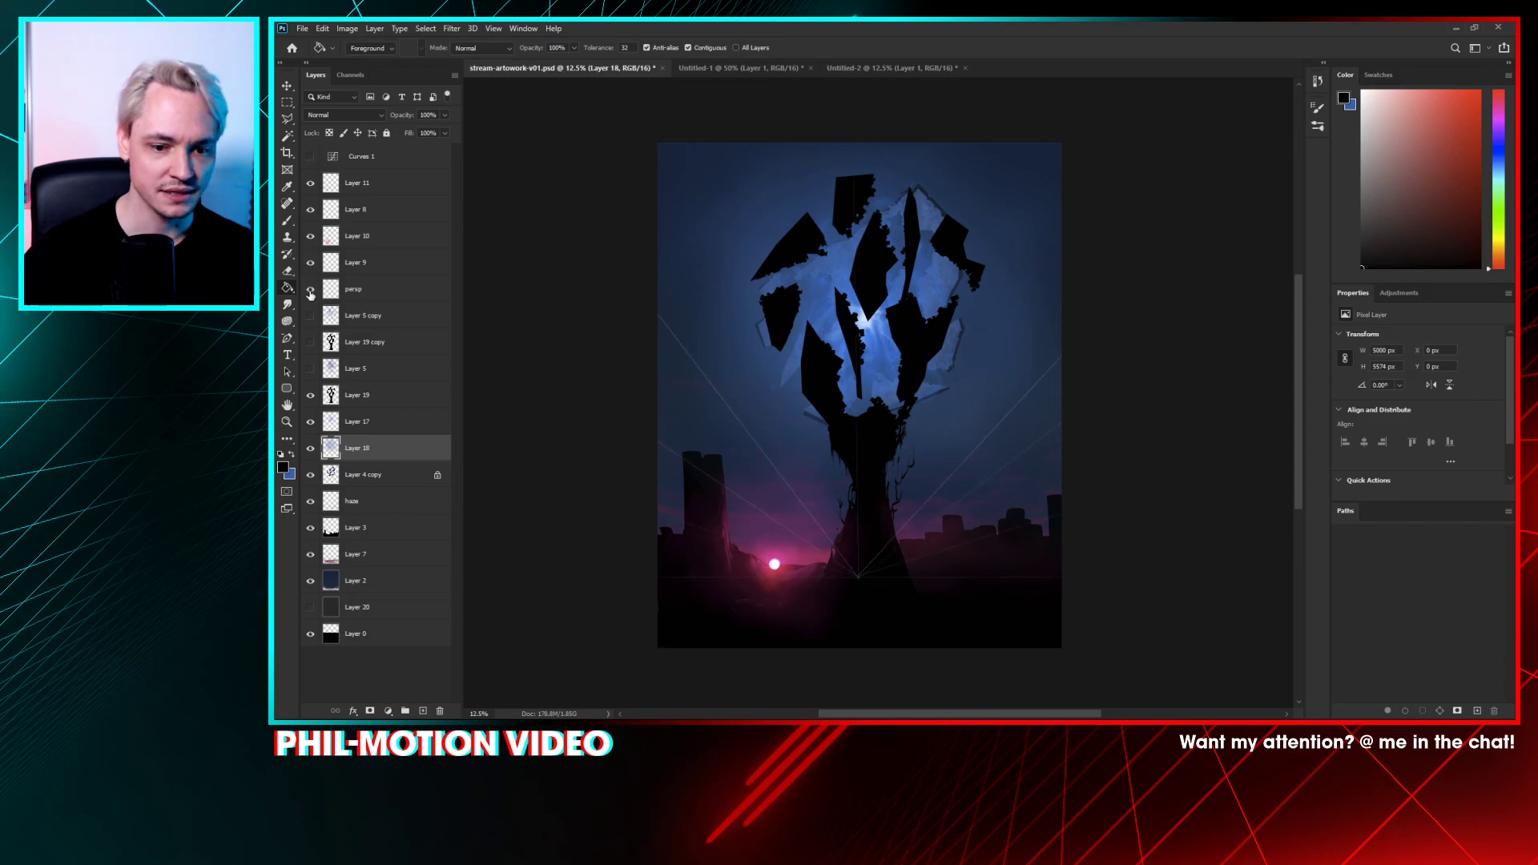
click(311, 290)
click(310, 317)
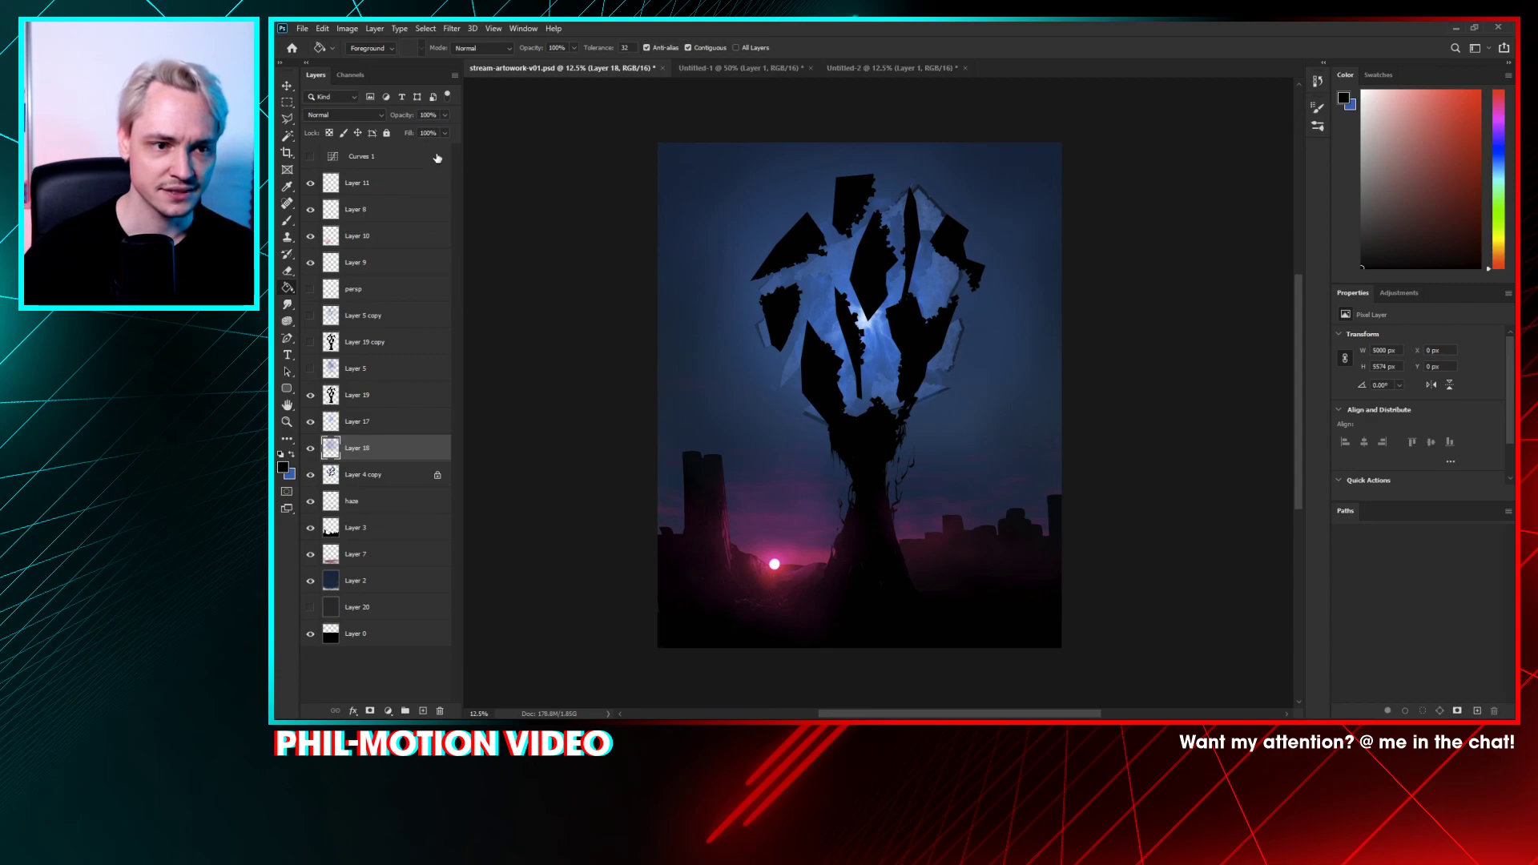
drag(440, 115, 409, 128)
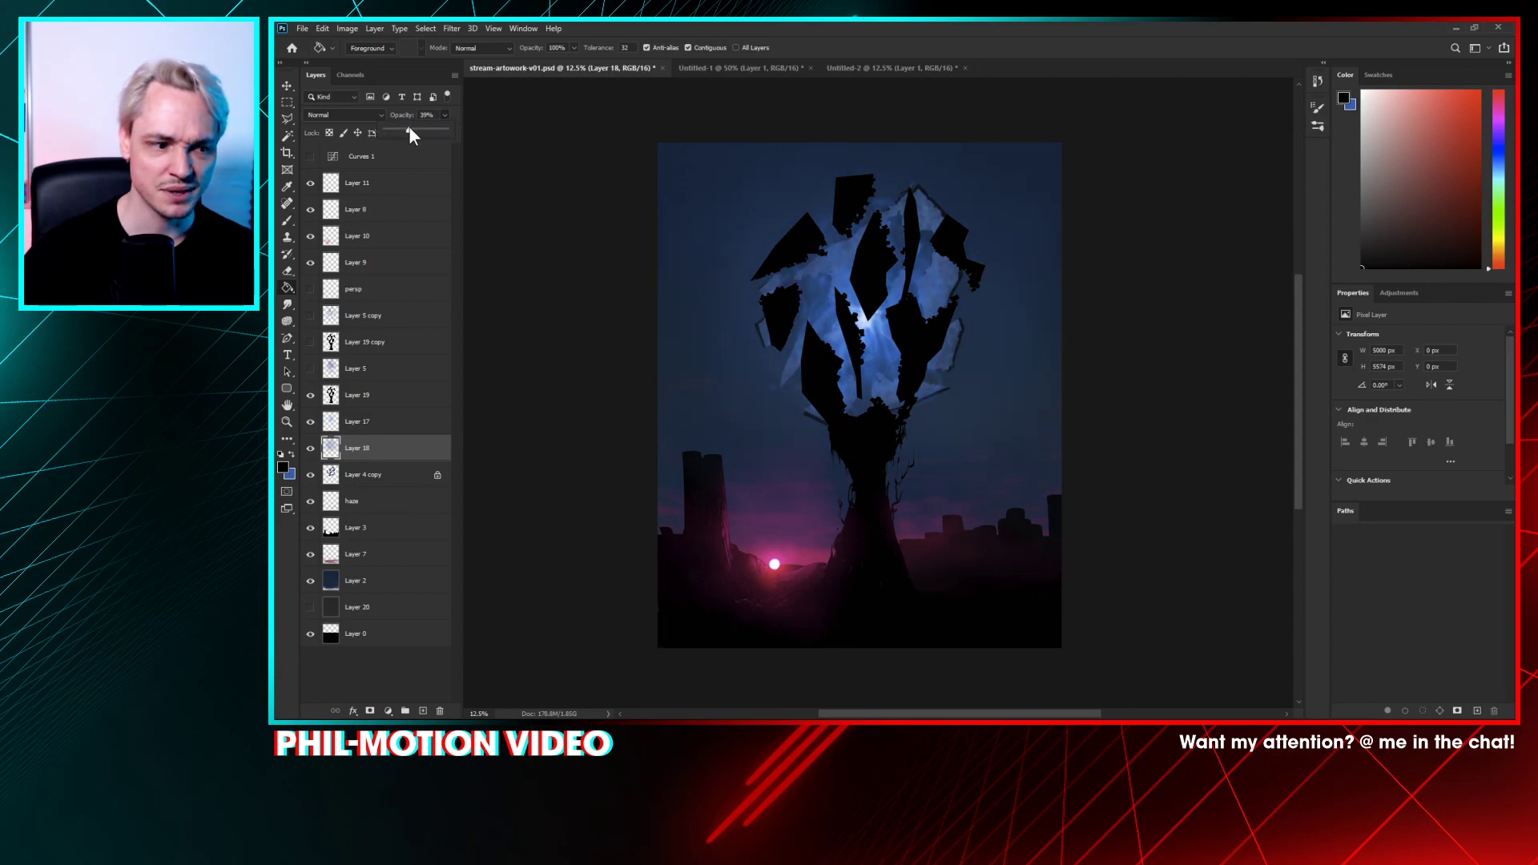
- Check the visibility of the unneeded Layer 5 and delete that layer
click(312, 368)
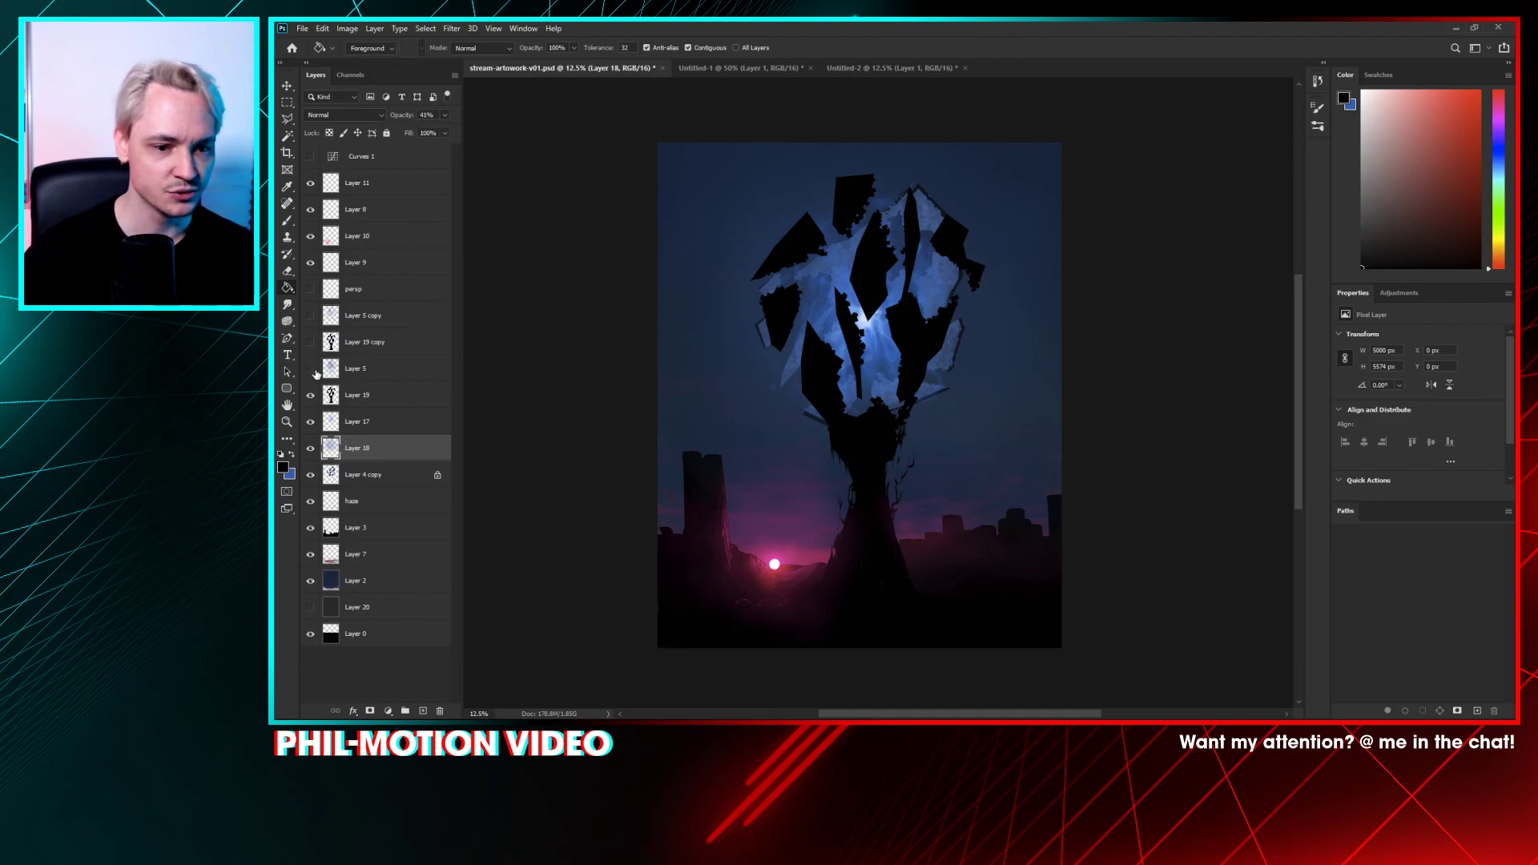
click(312, 369)
click(311, 369)
click(384, 374)
key(Delete)
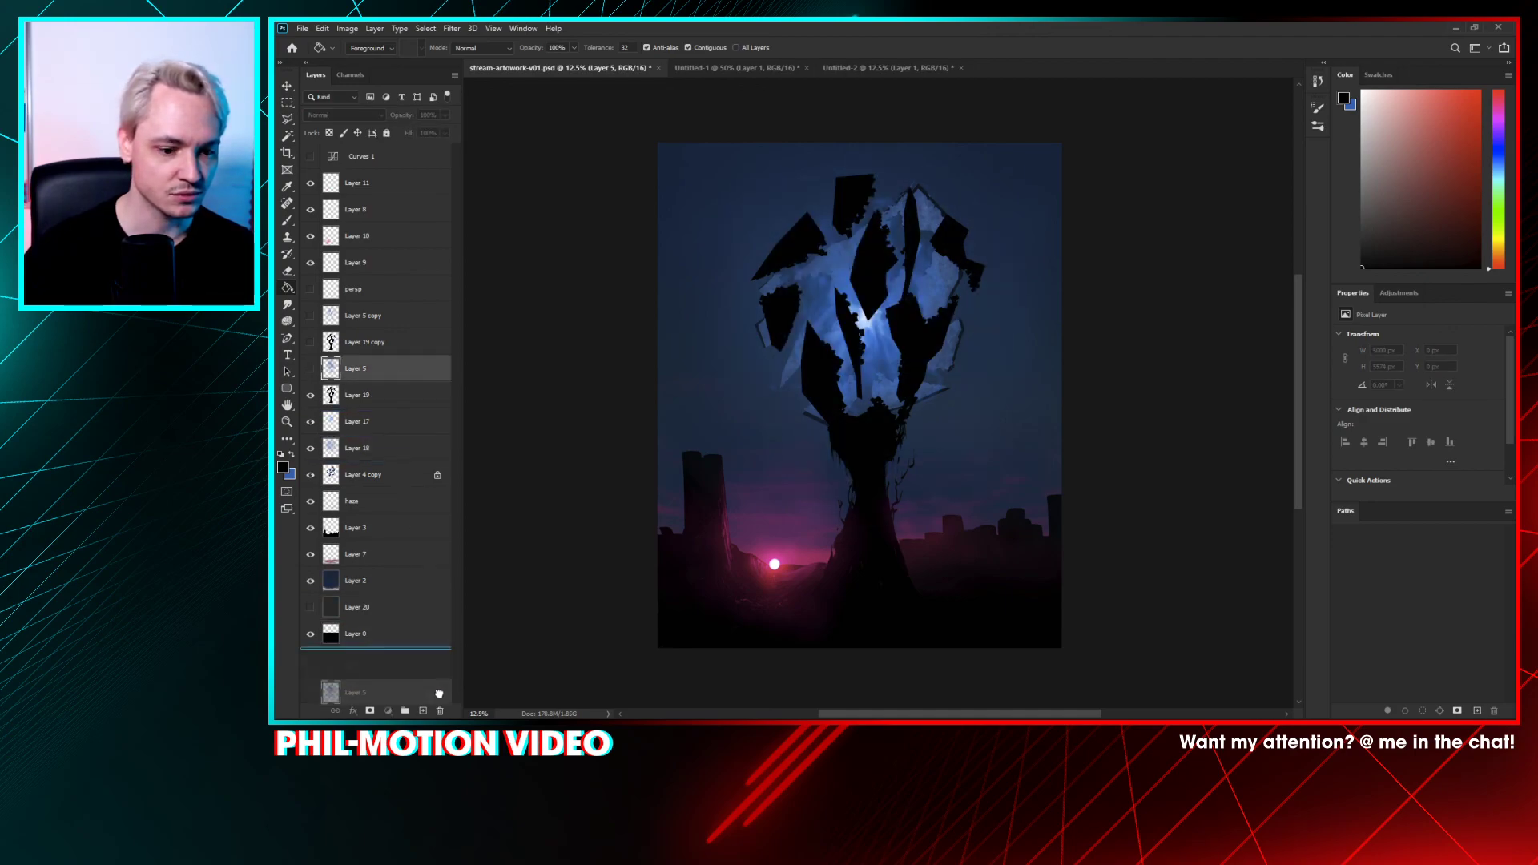
- Show Layer 5 copy to bring back the light rays and reduce its opacity to 50%
click(310, 316)
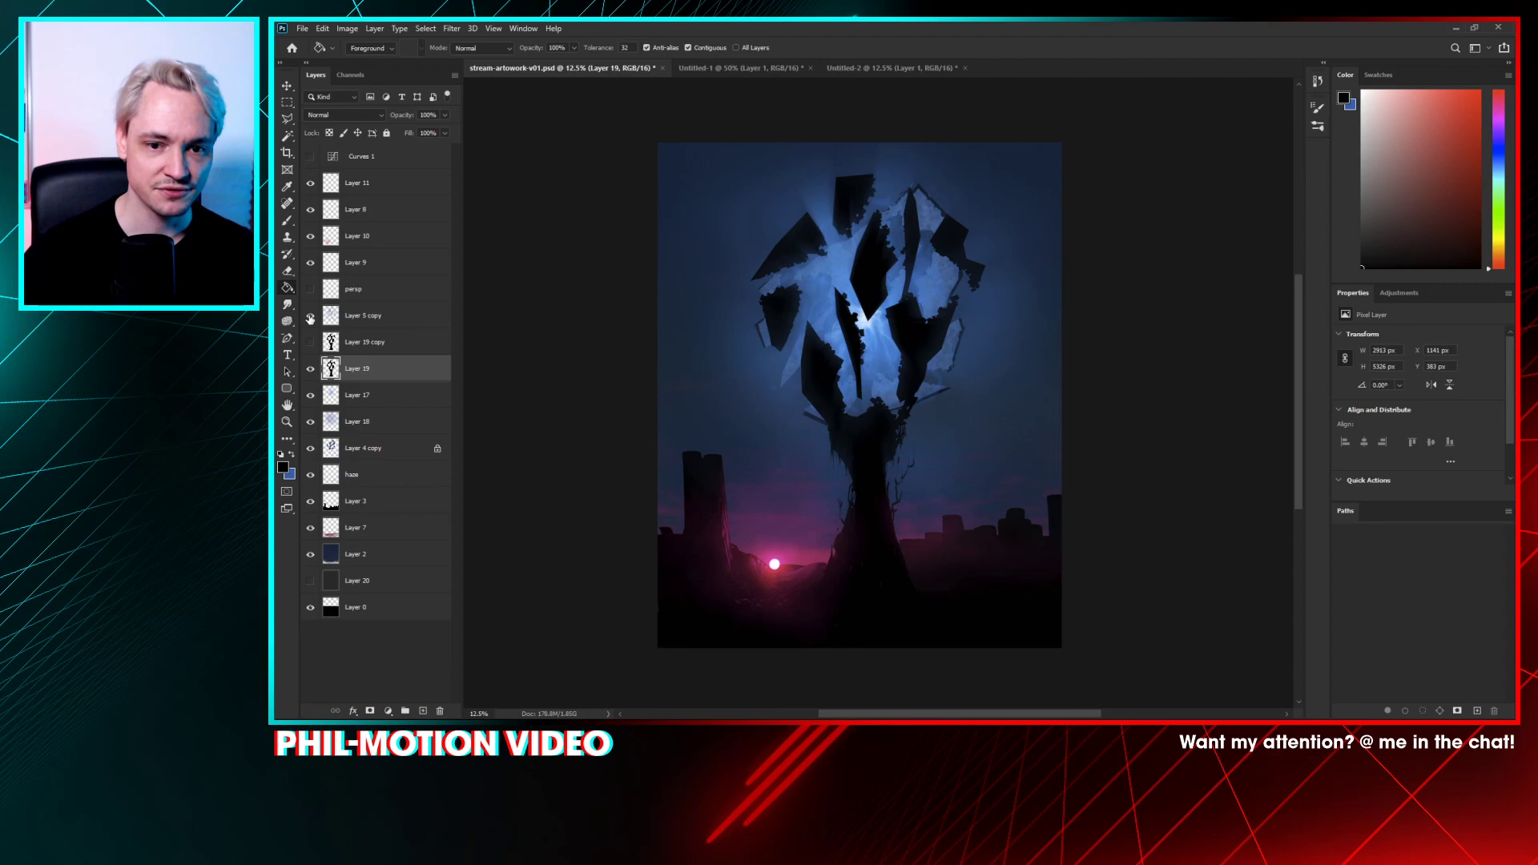
click(310, 316)
click(310, 316)
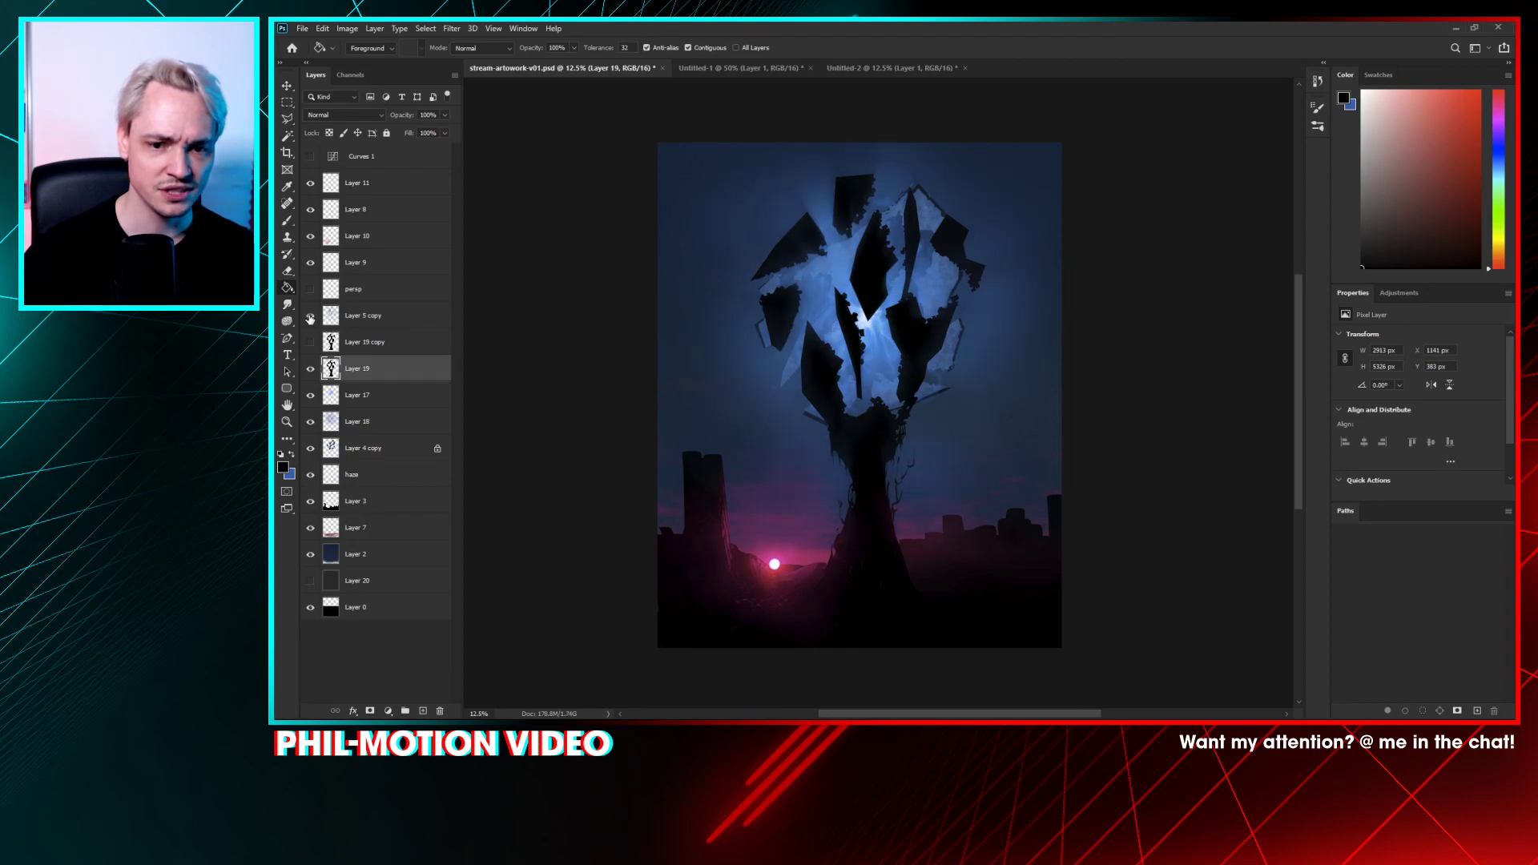
click(368, 317)
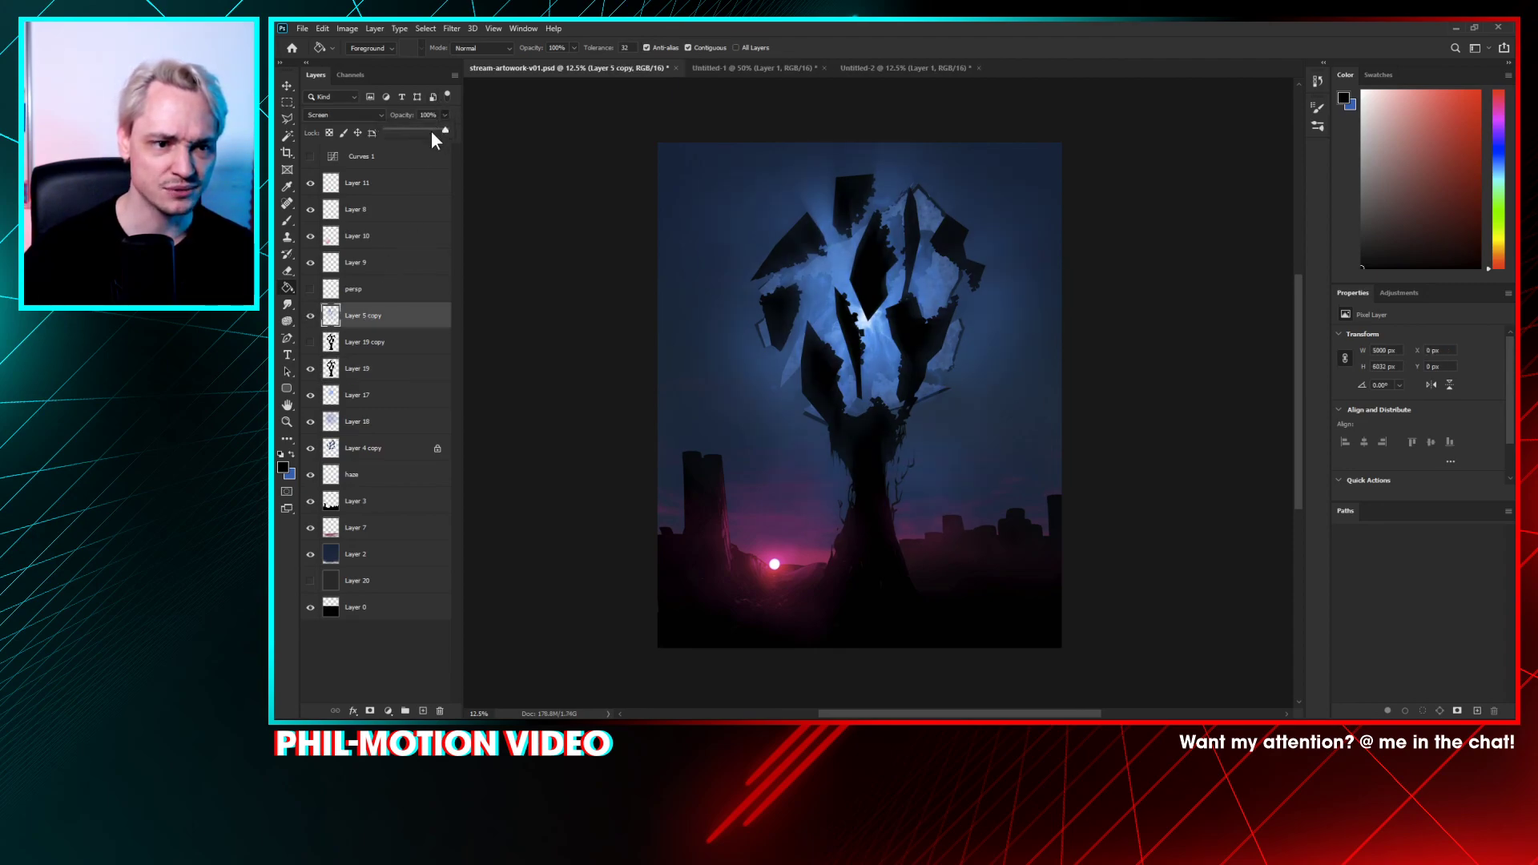
drag(417, 129, 416, 129)
- Add a new empty layer directly above Layer 5 copy and save the document
click(318, 262)
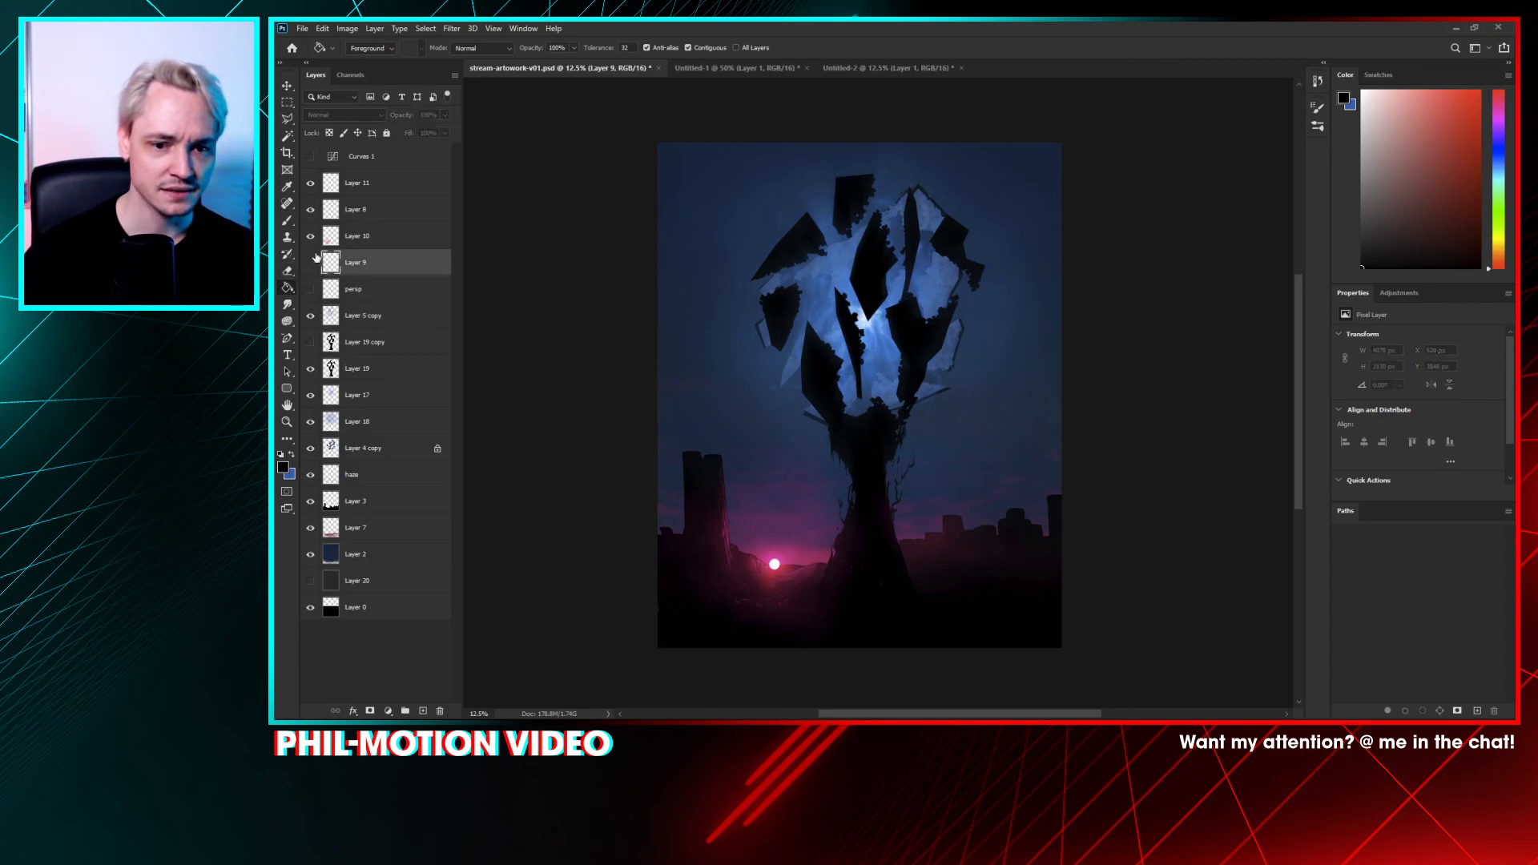
click(369, 318)
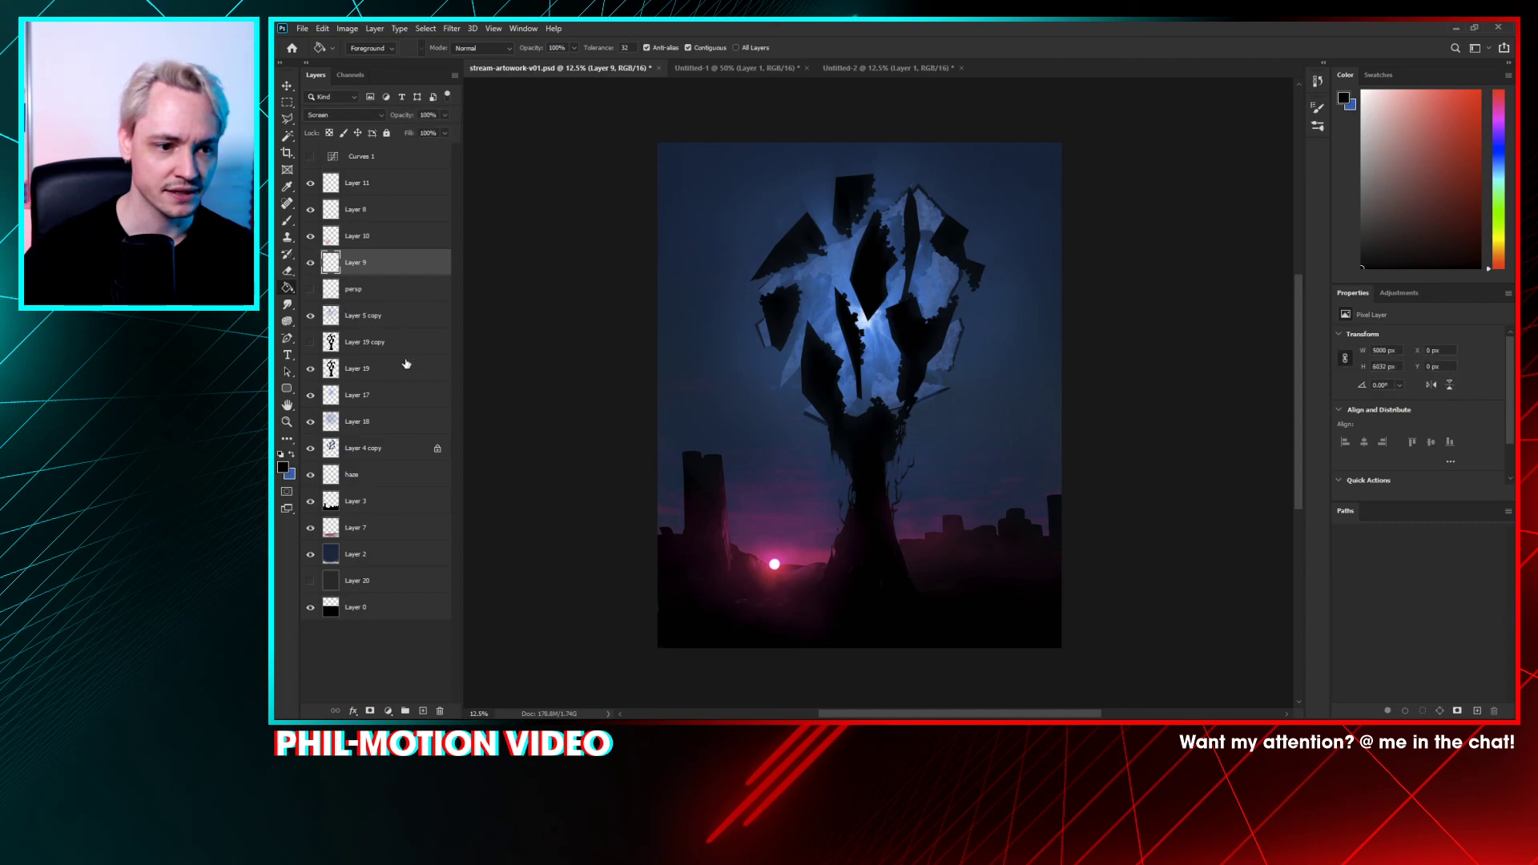
click(439, 712)
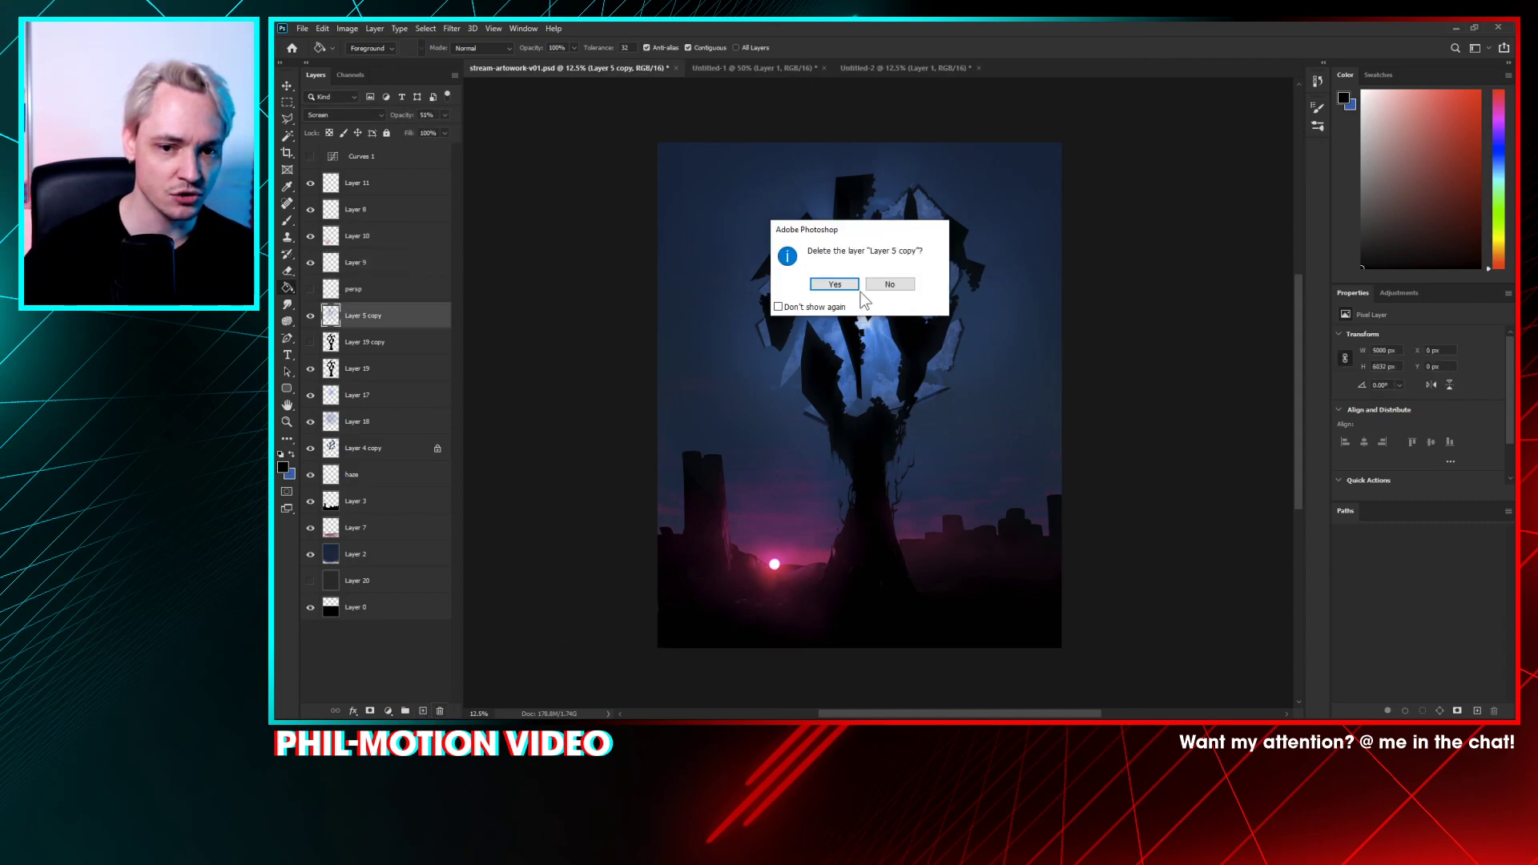
click(882, 285)
click(424, 712)
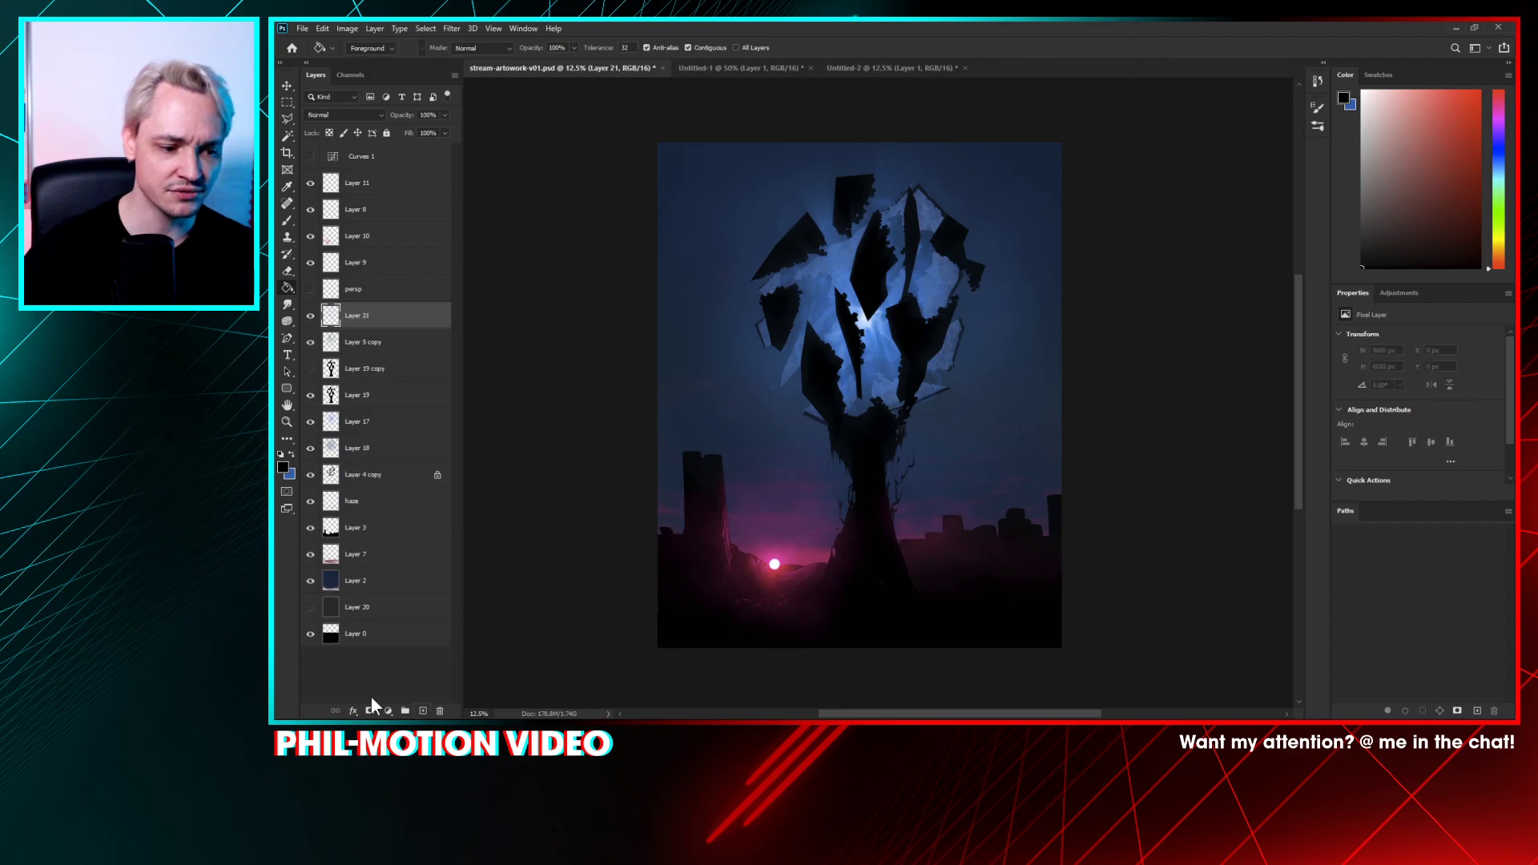
key(ctrl+s)
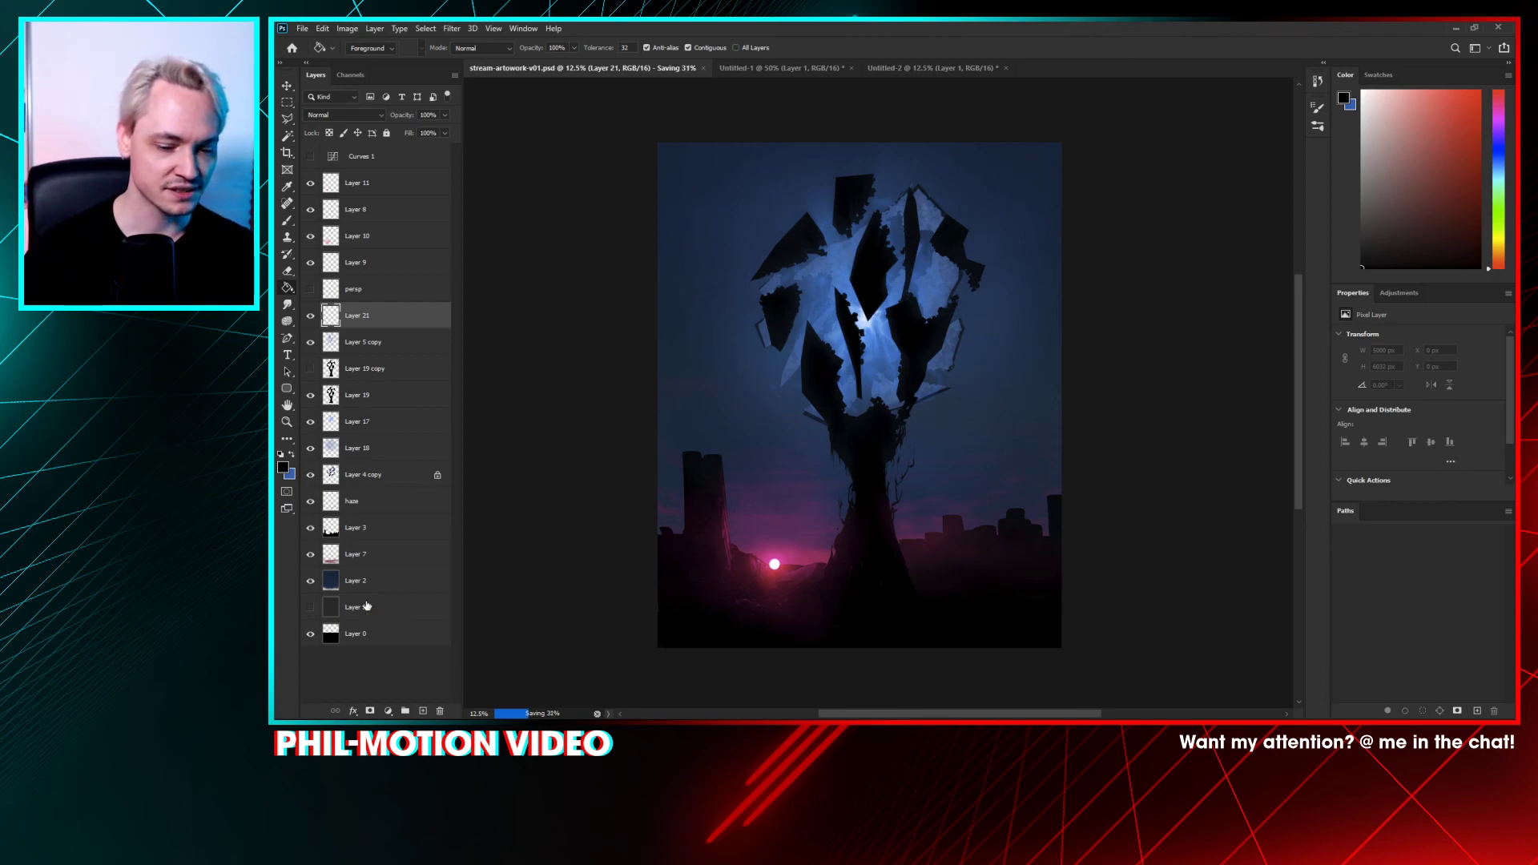
- Choose the Charcoal 4 brush at 135 px, try a black stroke over the bright core of the glow and undo it
key(ctrl+plus)
key(ctrl+plus)
key(ctrl+plus)
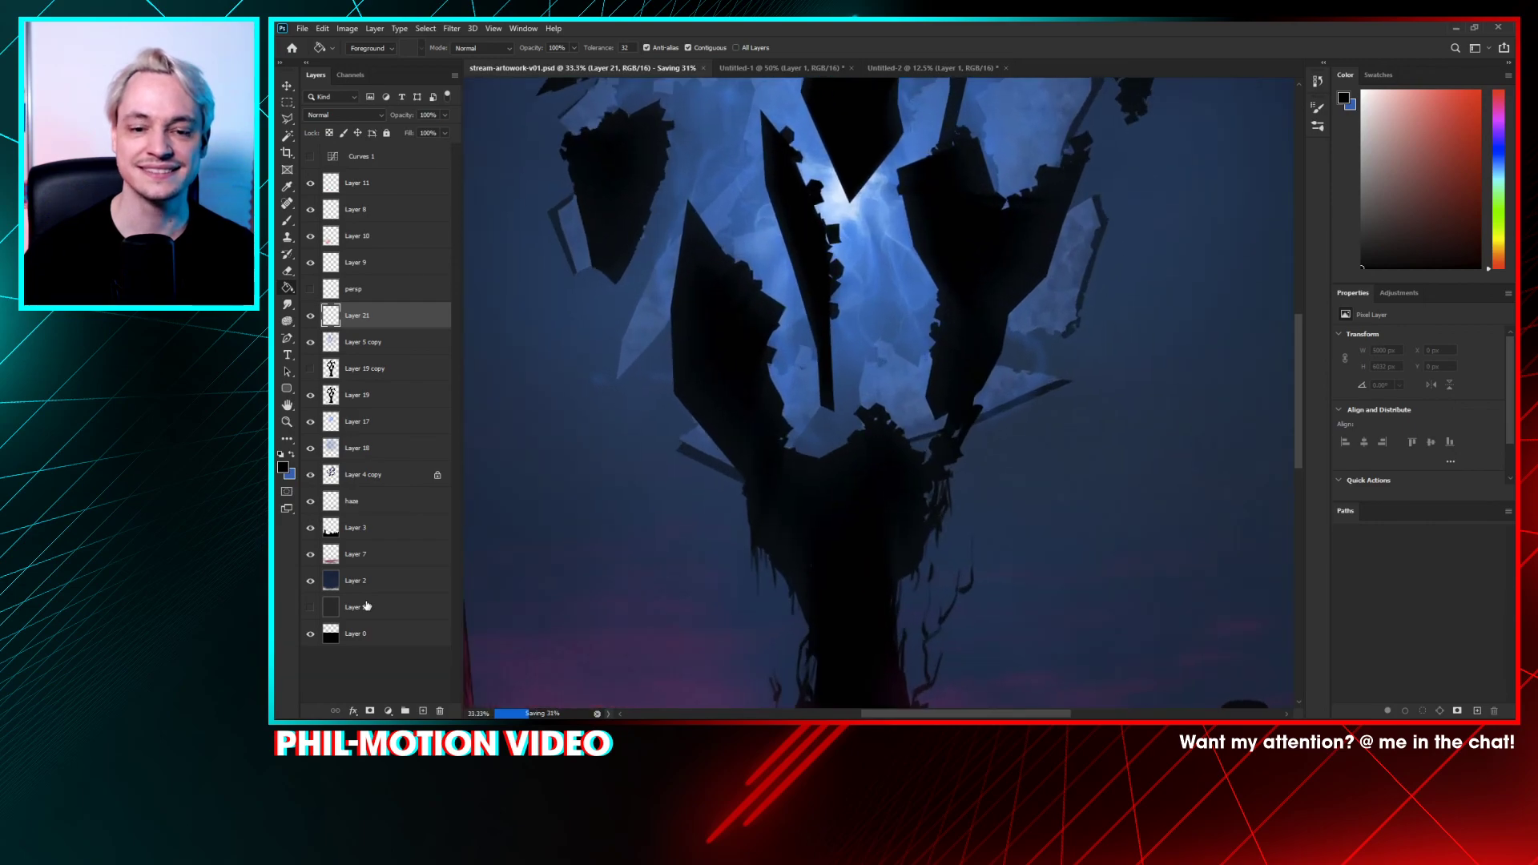
drag(712, 443, 749, 622)
key(ctrl+plus)
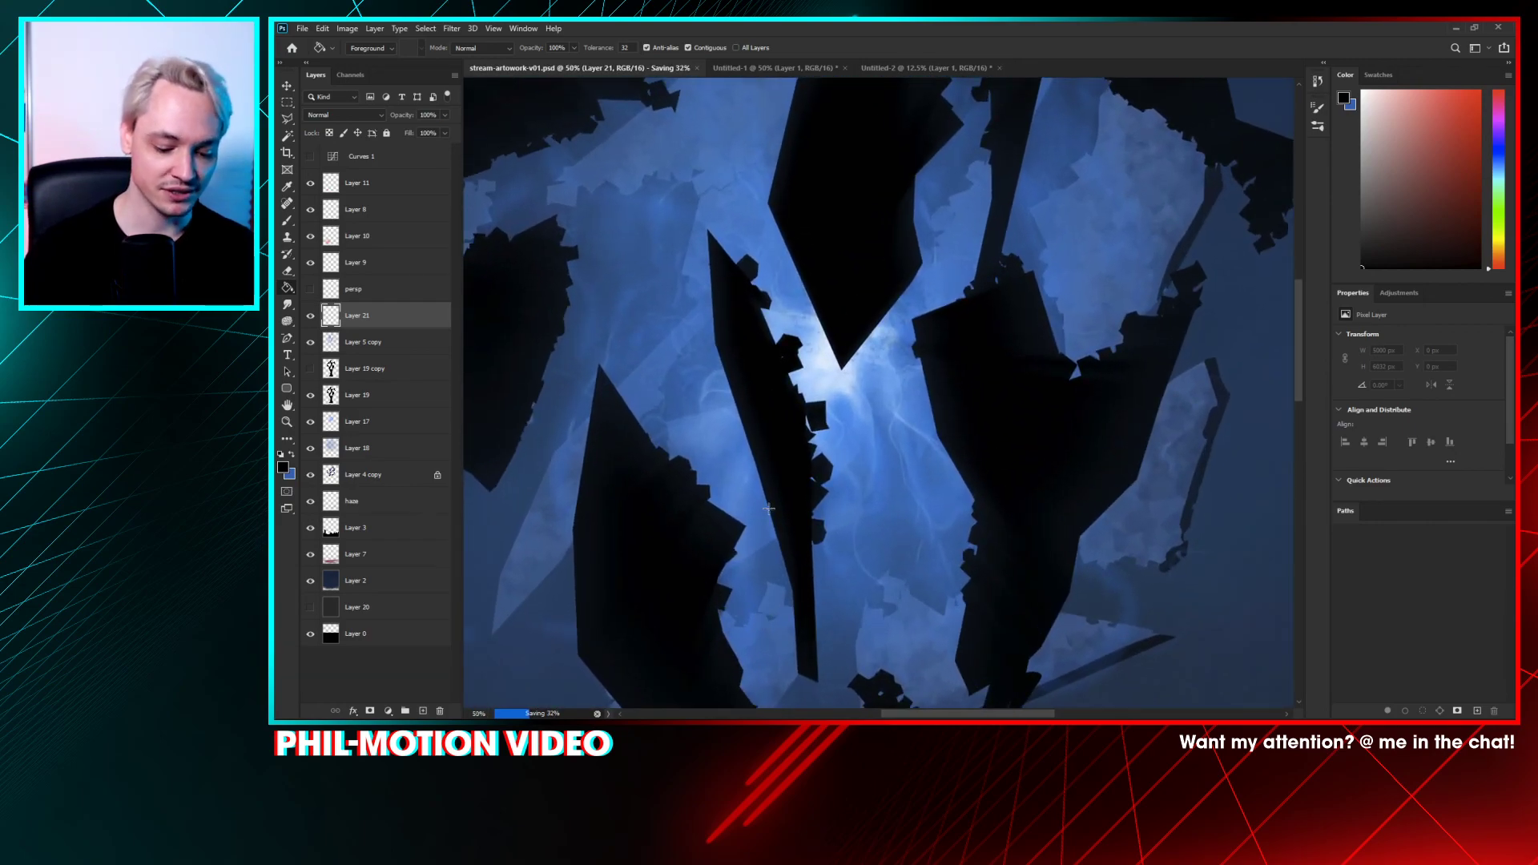
key(b)
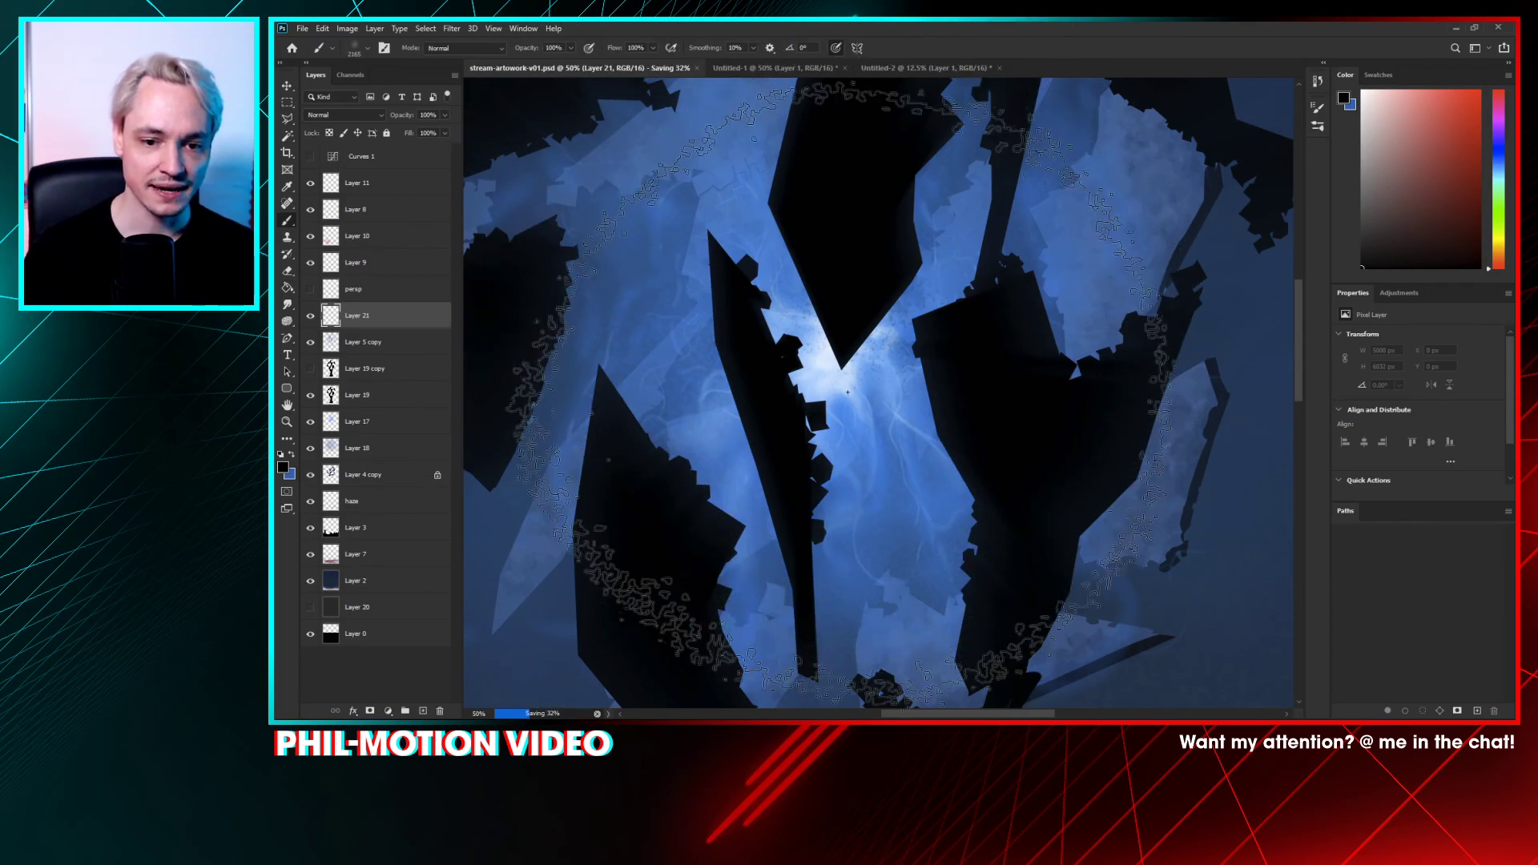
right_click(826, 352)
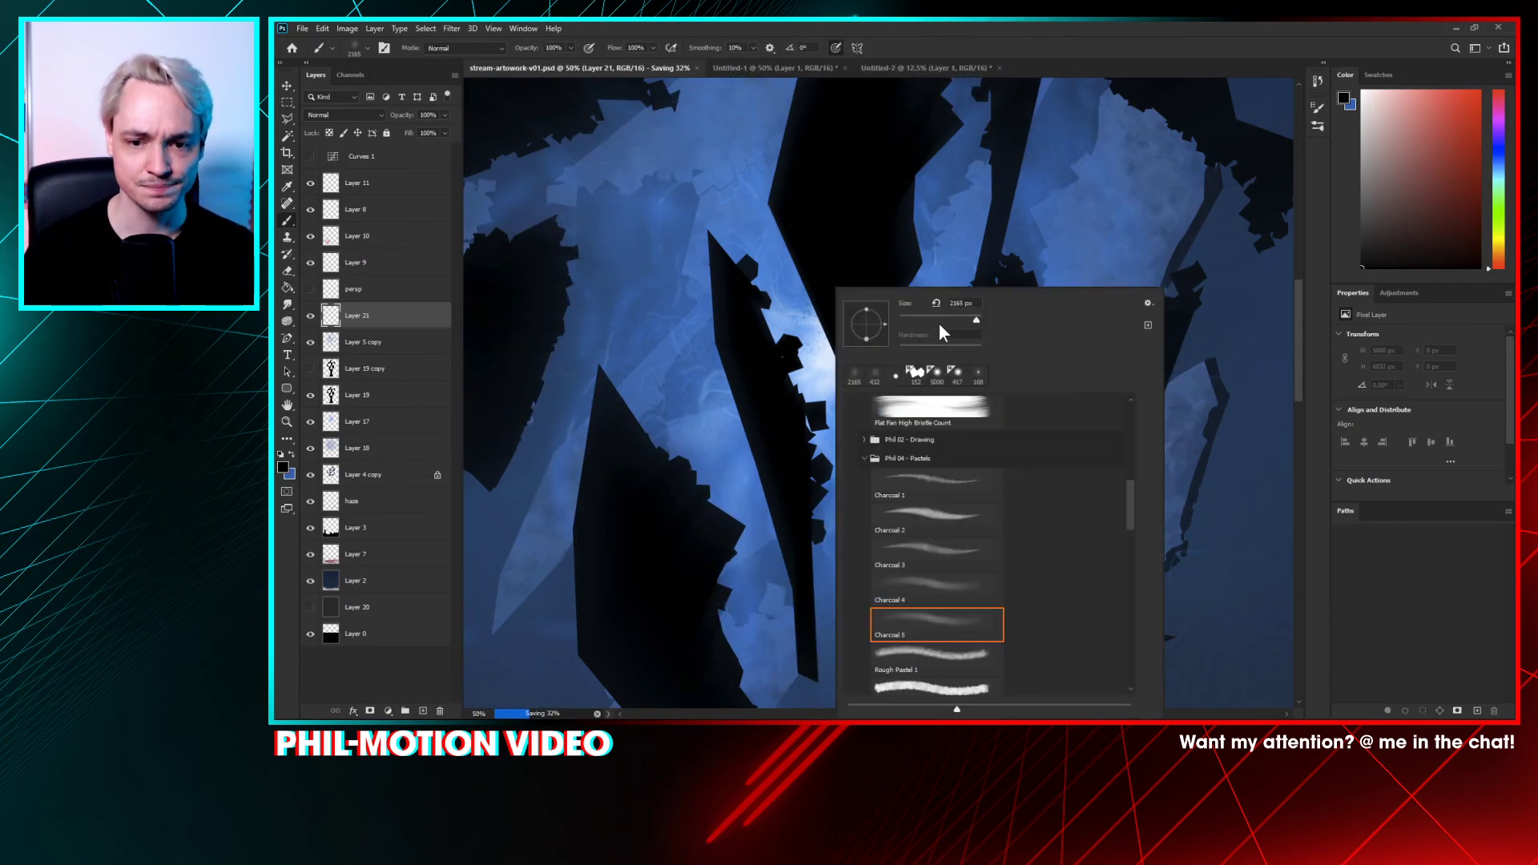
click(972, 592)
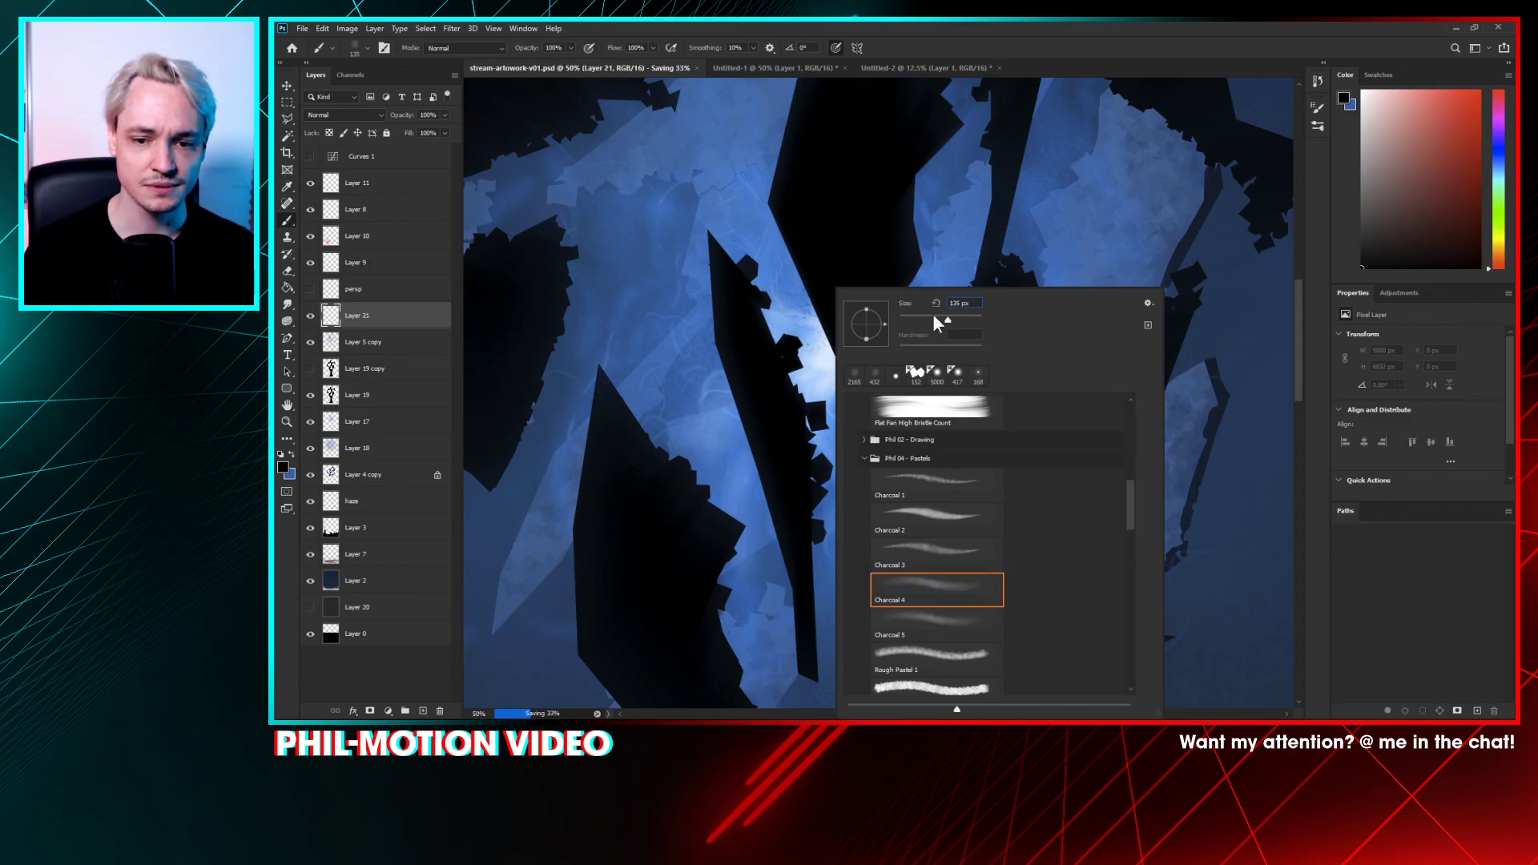
mouse_move(831, 303)
mouse_down()
mouse_move(830, 347)
mouse_move(846, 354)
mouse_up()
key(ctrl+z)
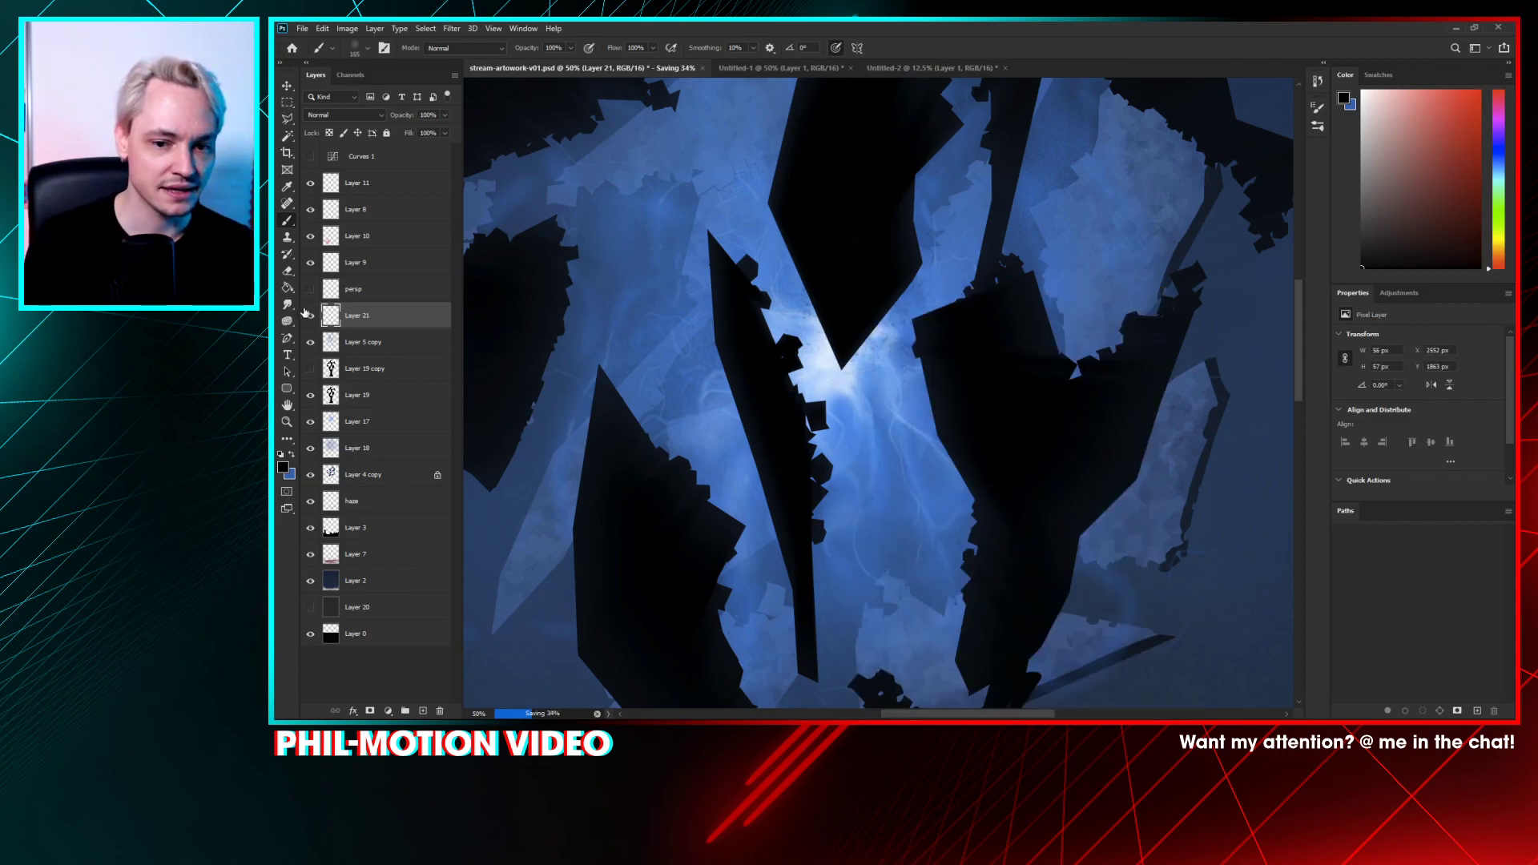
- Sample a light blue from the glow and paint with a larger brush over the bright core on the new layer
alt+click(933, 276)
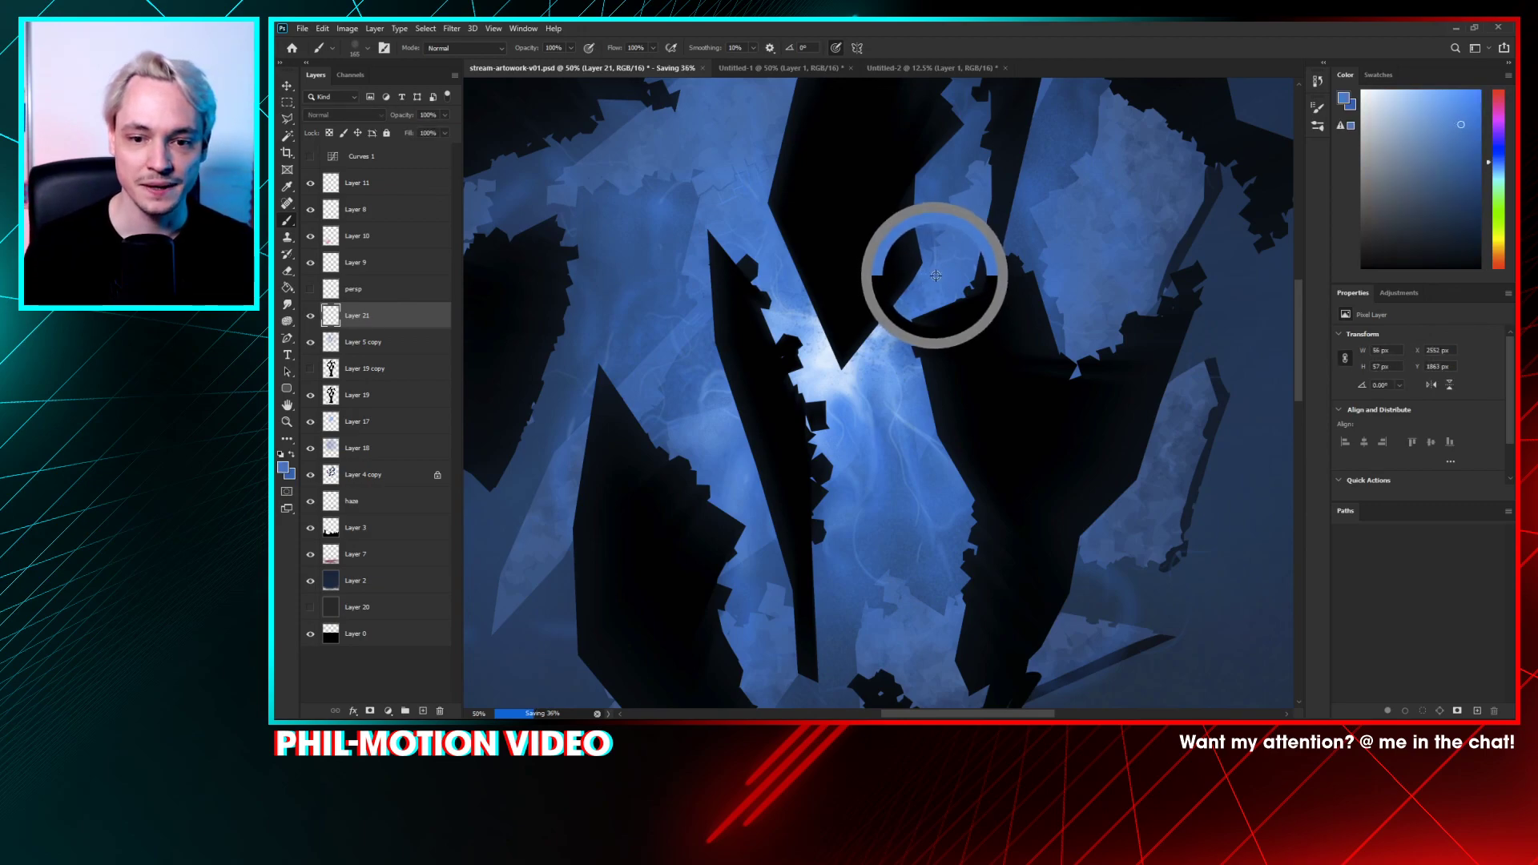
mouse_move(825, 314)
mouse_down()
mouse_move(842, 353)
mouse_move(830, 340)
mouse_move(853, 352)
mouse_up()
right_click(854, 352)
mouse_move(988, 316)
mouse_down()
mouse_move(845, 419)
mouse_move(875, 360)
mouse_move(835, 359)
mouse_move(866, 366)
mouse_move(864, 403)
mouse_move(888, 356)
mouse_move(893, 400)
mouse_move(823, 380)
mouse_move(873, 334)
mouse_move(824, 419)
mouse_move(888, 330)
mouse_move(845, 385)
mouse_move(820, 379)
mouse_move(906, 328)
mouse_move(841, 411)
mouse_move(866, 439)
mouse_up()
click(790, 360)
- Apply a Gaussian Blur with a radius of 130.2 pixels to the blue paint on the new layer
key(ctrl+minus)
key(ctrl+minus)
click(452, 29)
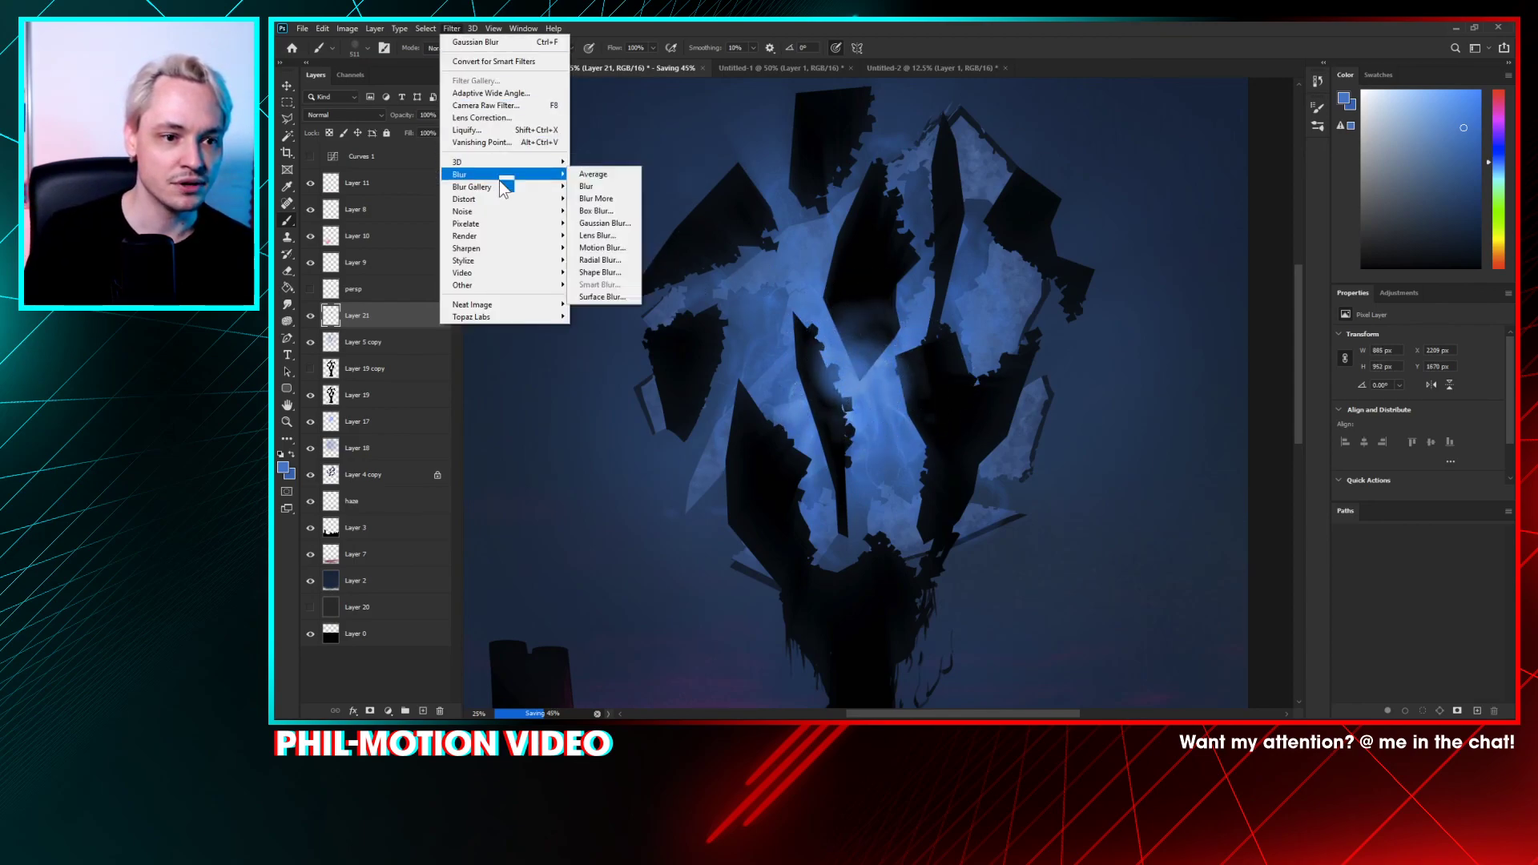
click(609, 224)
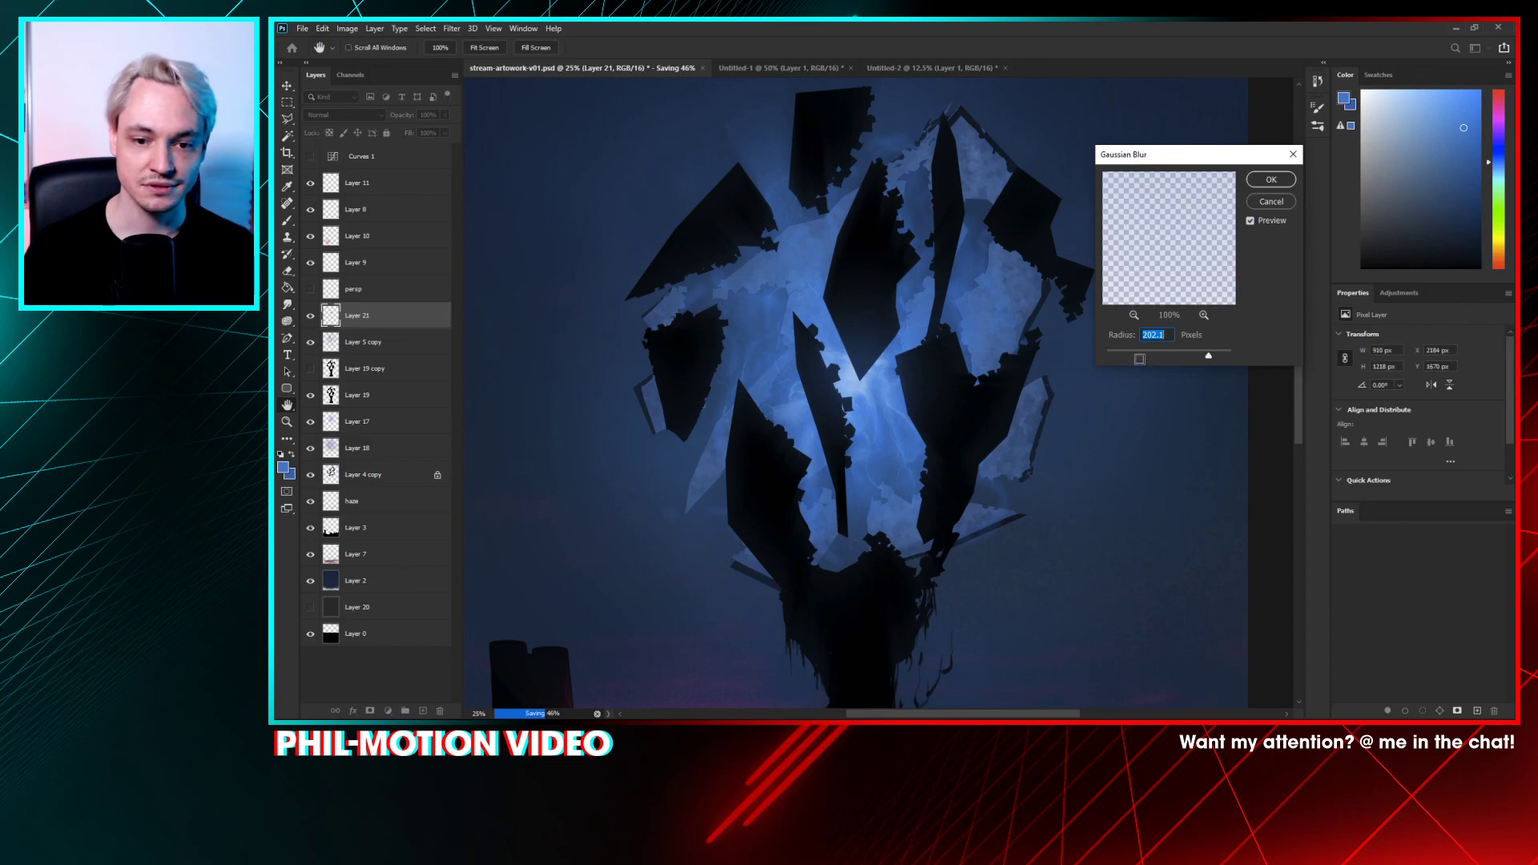
mouse_move(1208, 355)
mouse_down()
mouse_move(1179, 356)
mouse_move(1193, 350)
mouse_up()
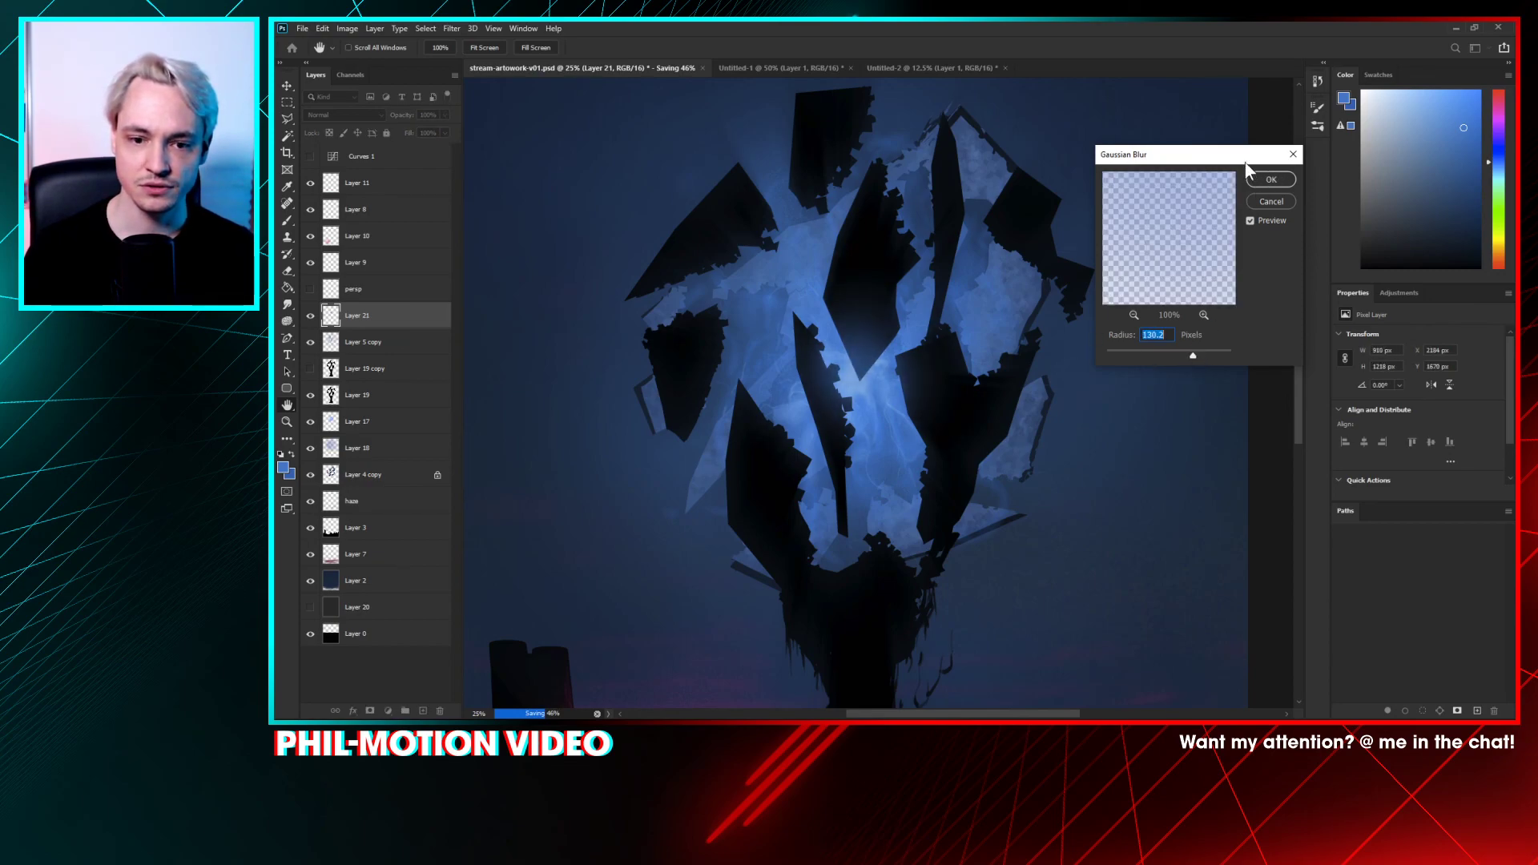
click(1270, 179)
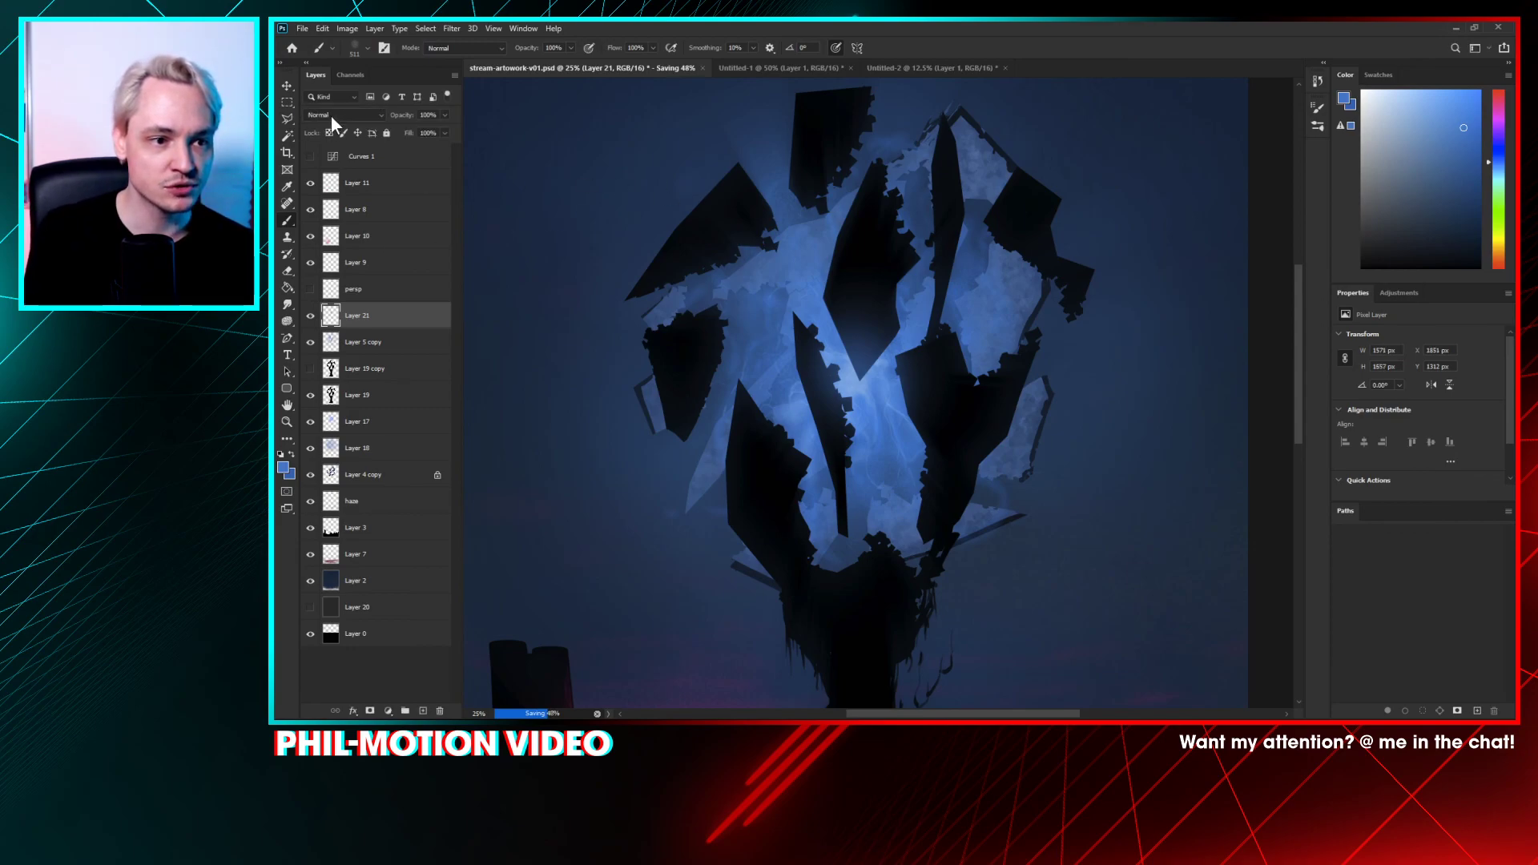
- Set the blend mode of Layer 21 to Linear Dodge (Add)
click(332, 118)
click(374, 245)
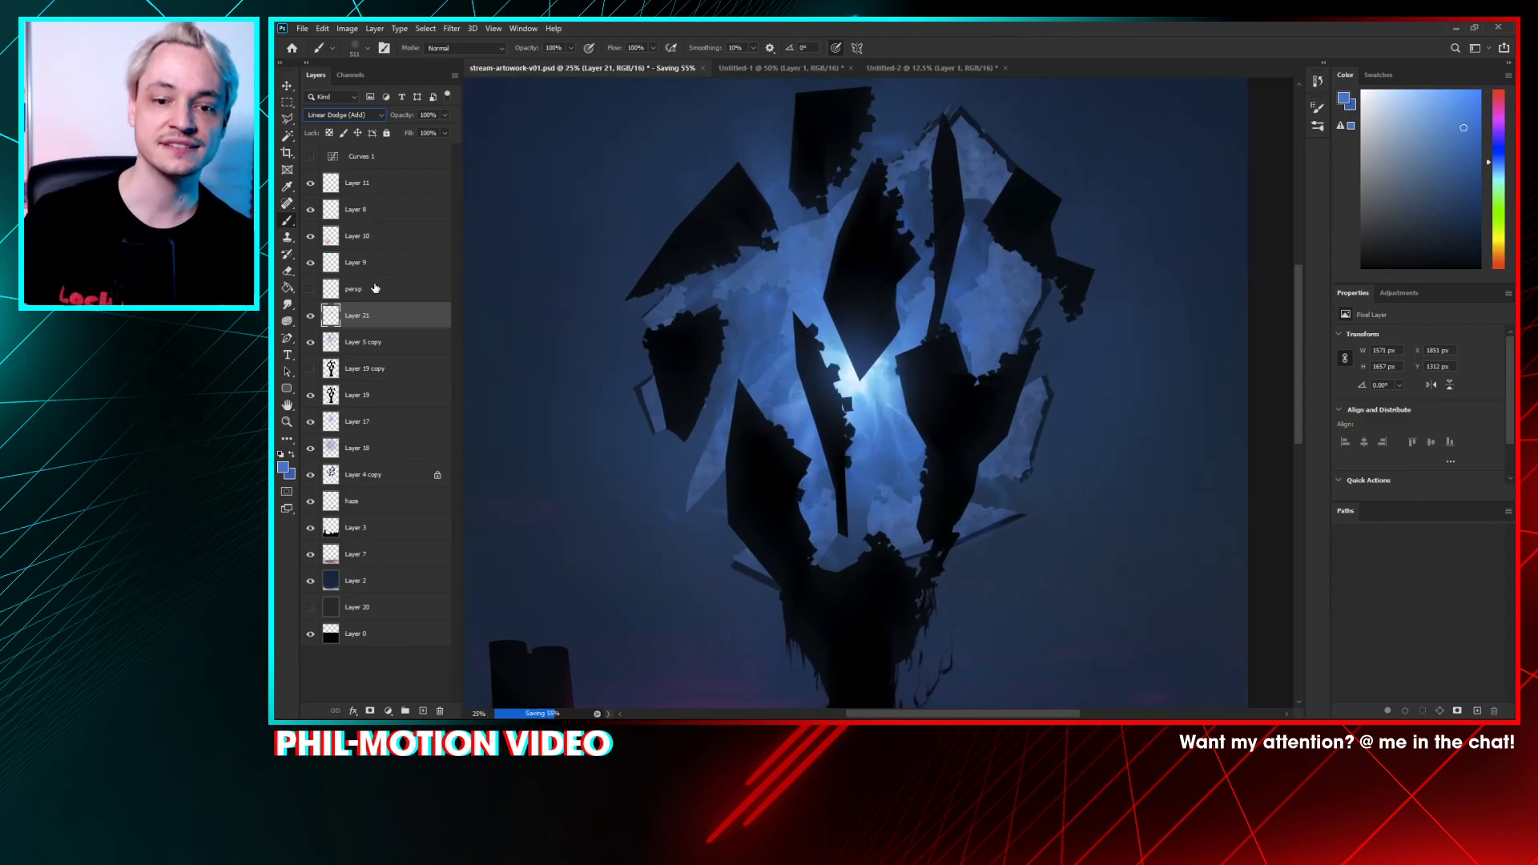
- Examine the whole composition with the brightened core, then the trunk and the sunset area up close
key(ctrl+minus)
drag(995, 450, 1024, 347)
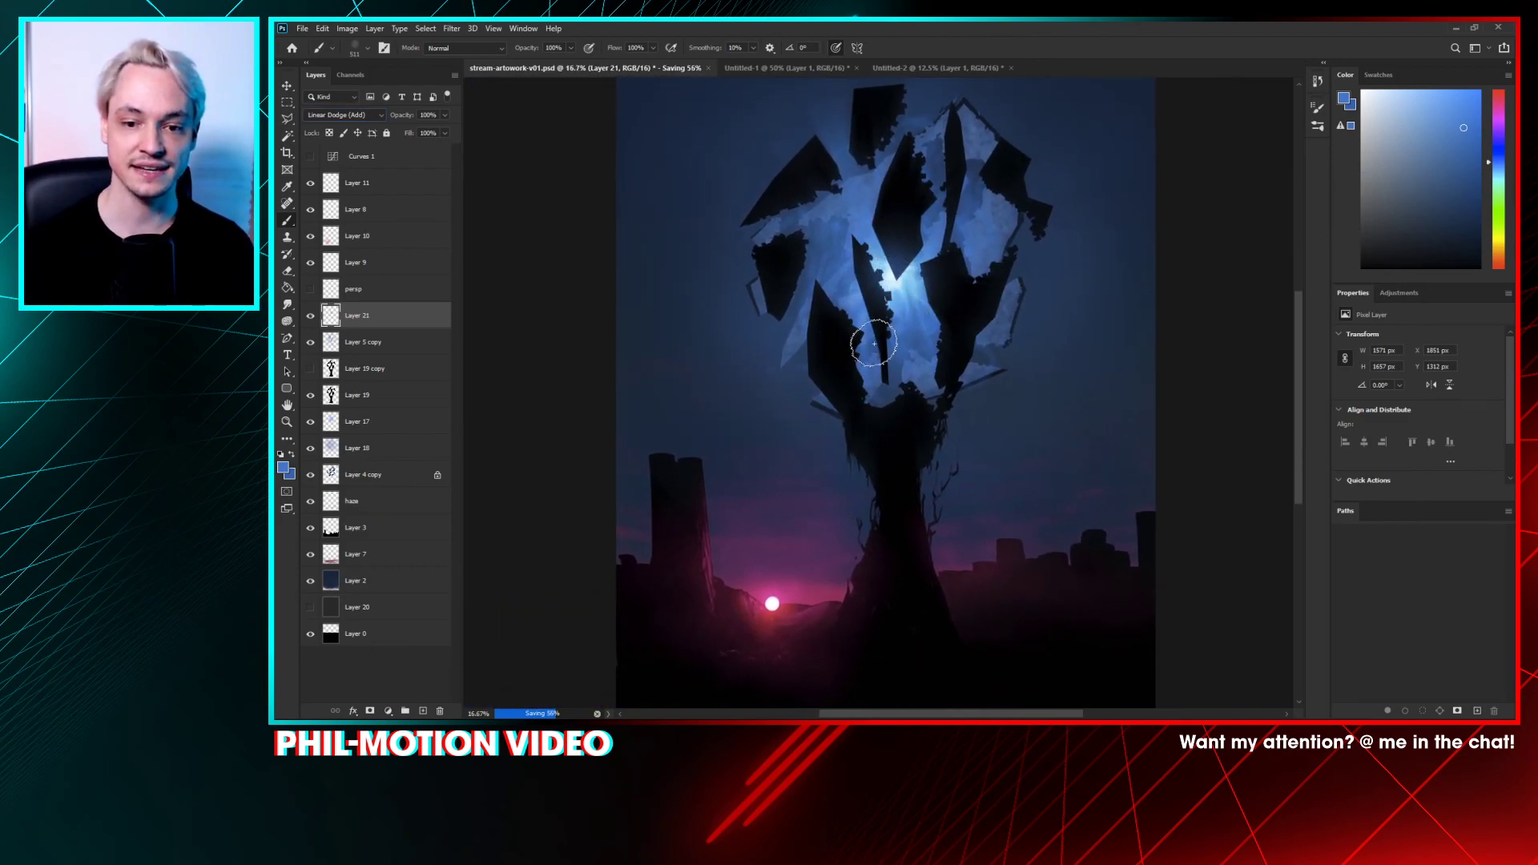
mouse_move(844, 488)
mouse_down()
mouse_move(887, 387)
mouse_move(932, 632)
mouse_up()
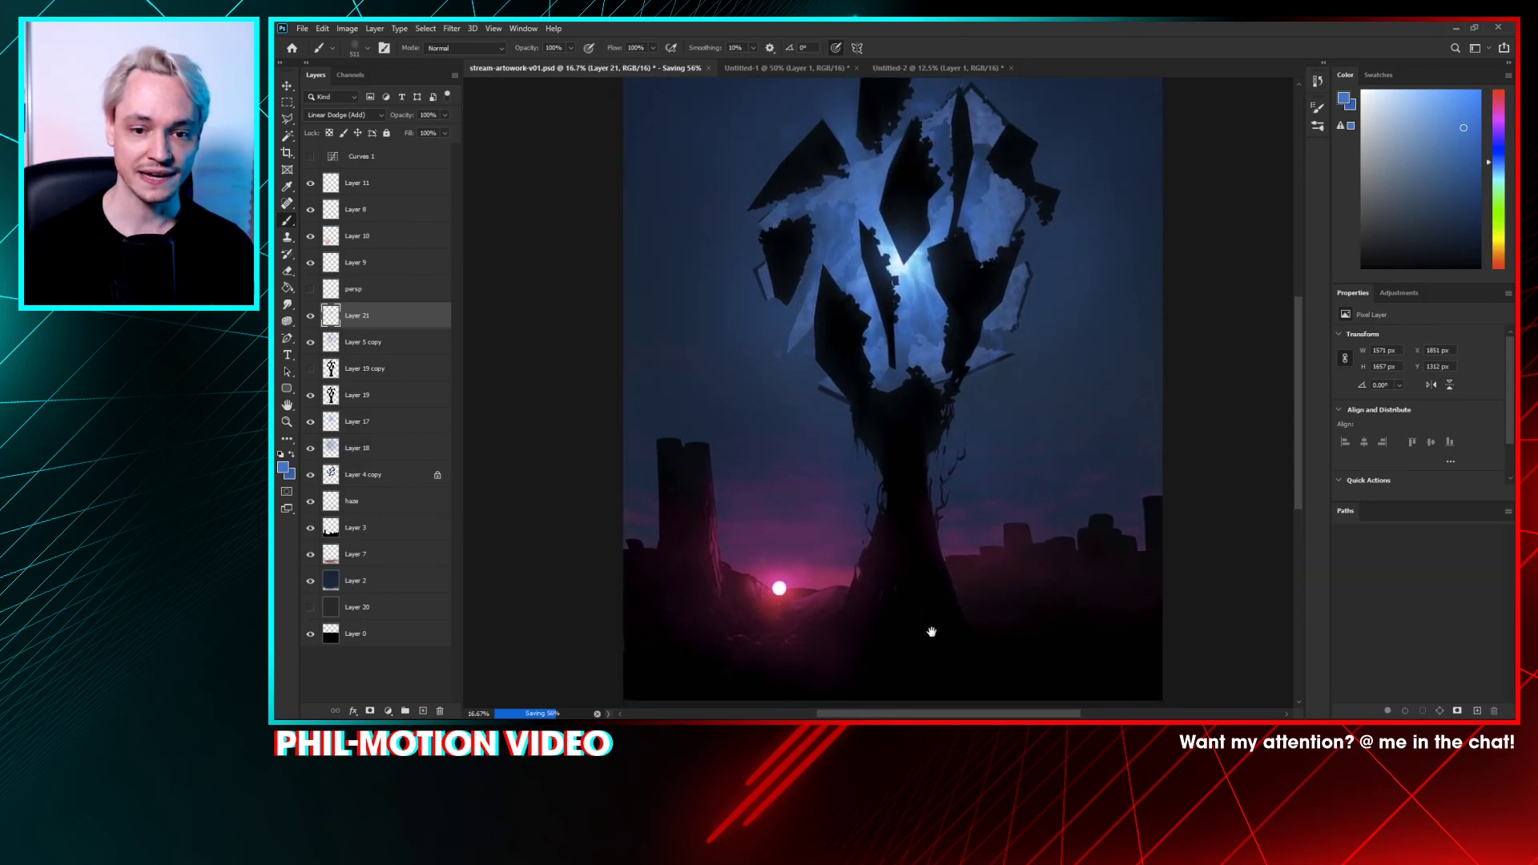
drag(903, 519, 916, 577)
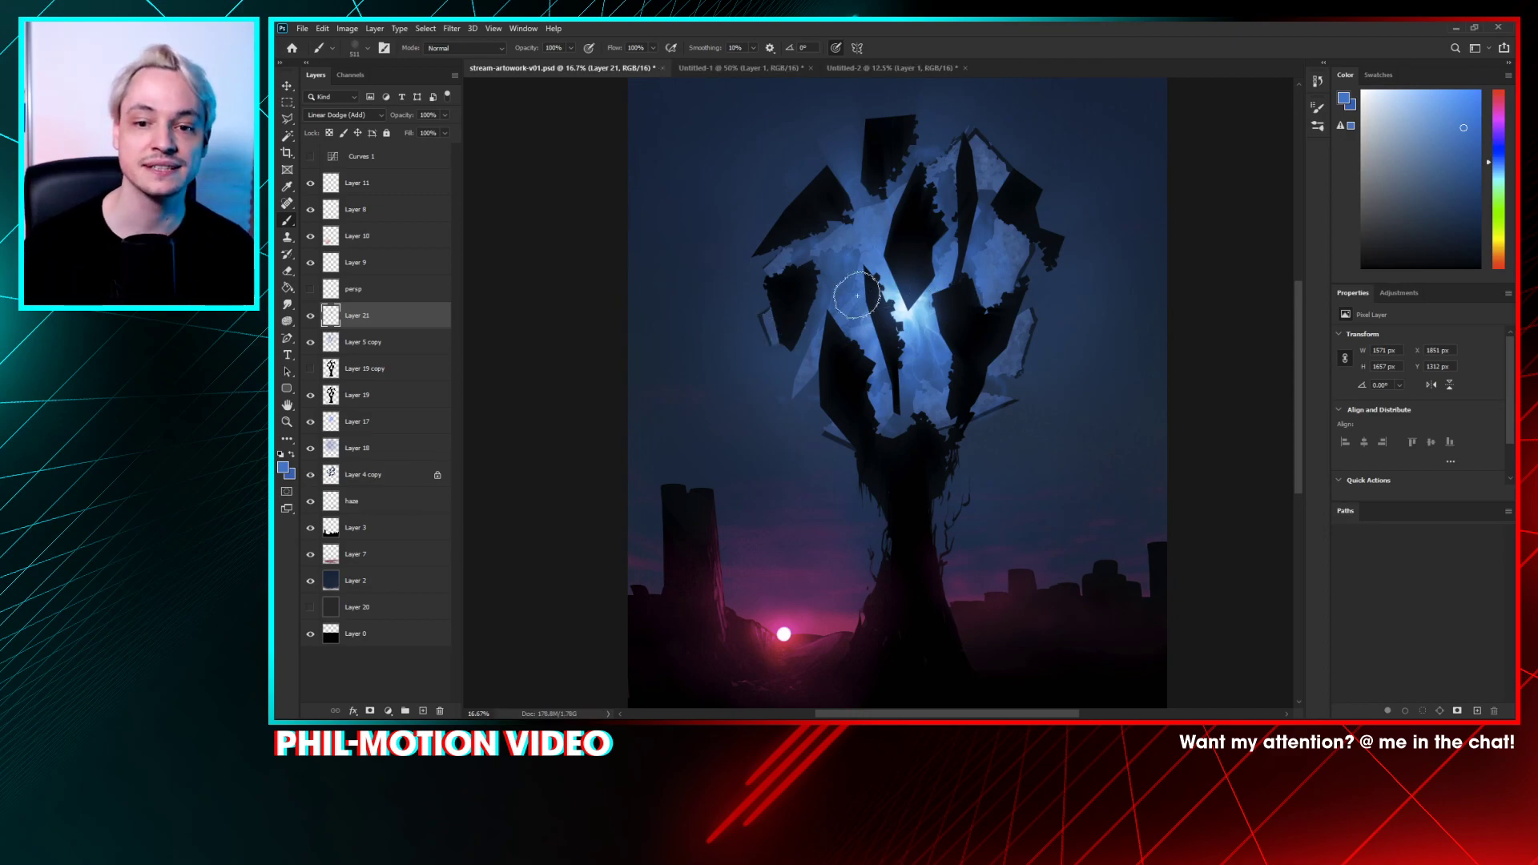
mouse_move(970, 328)
mouse_down()
mouse_move(962, 248)
mouse_move(971, 263)
mouse_up()
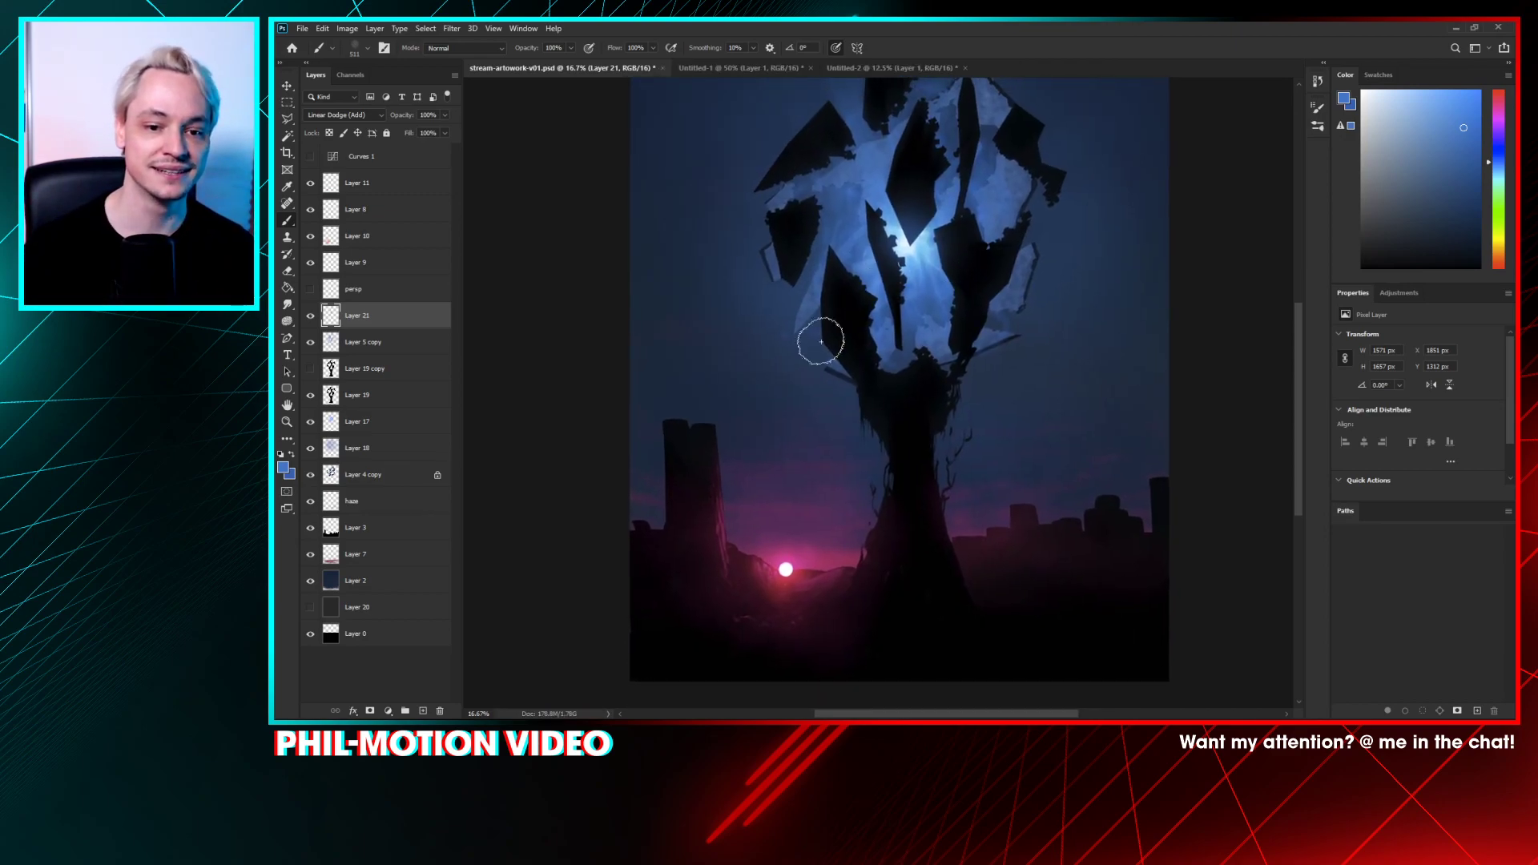
drag(871, 287, 792, 241)
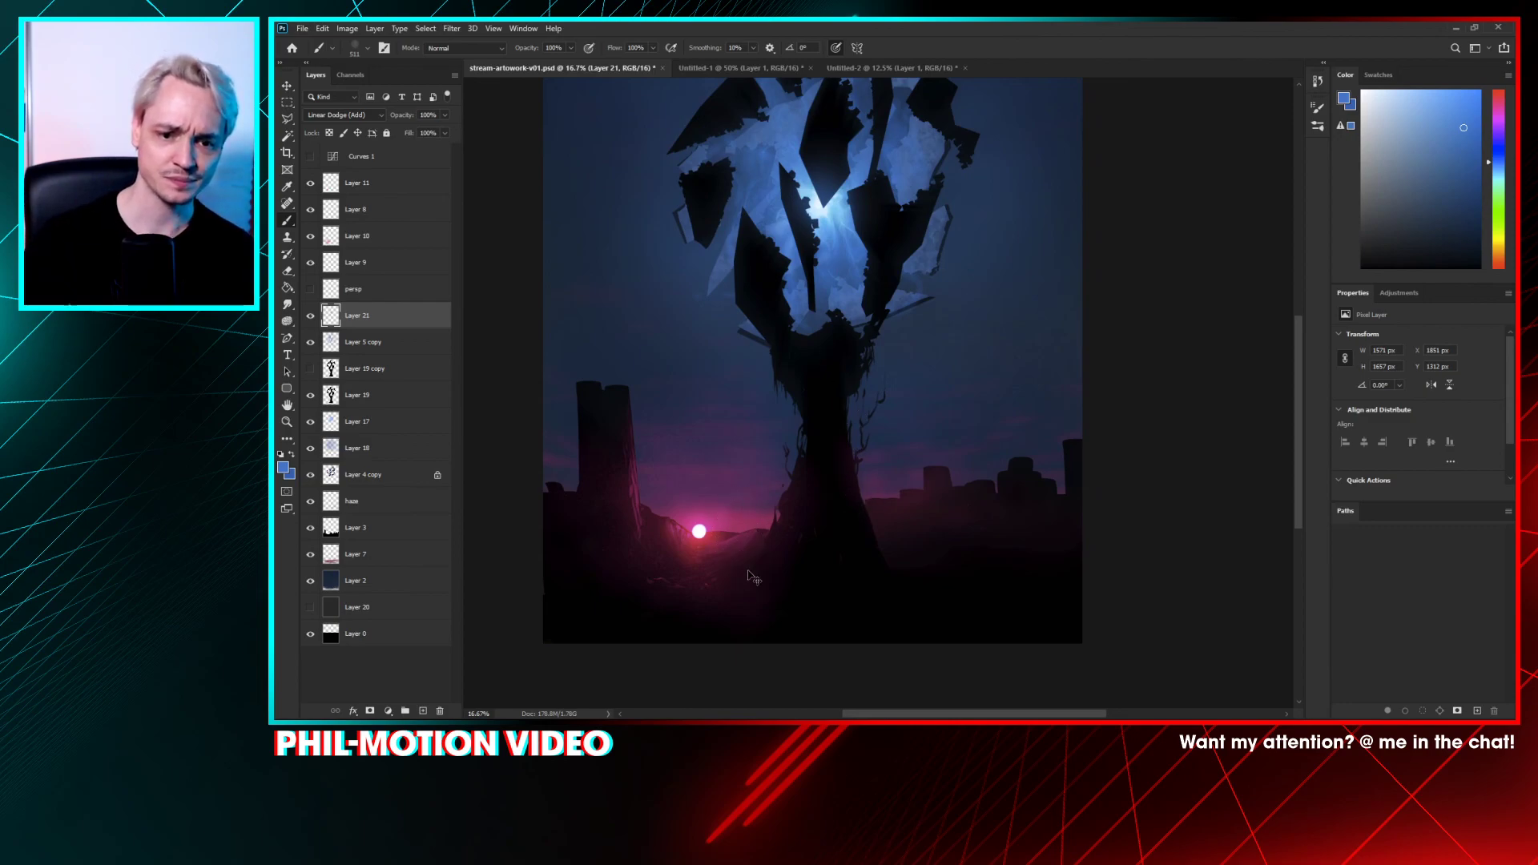
key(ctrl+plus)
drag(790, 343, 892, 354)
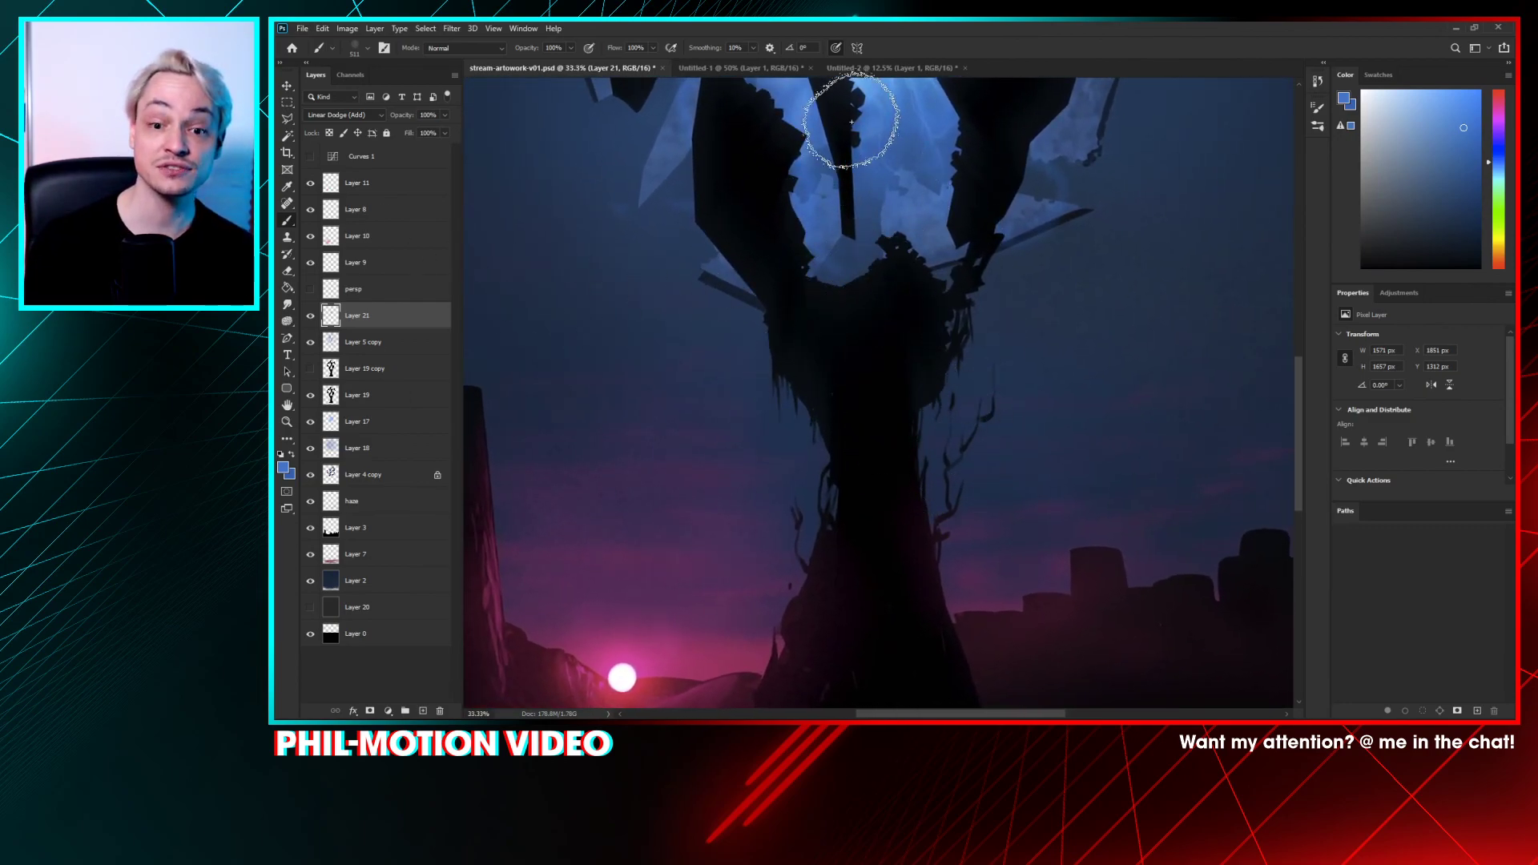
drag(927, 224, 948, 336)
drag(930, 497, 910, 398)
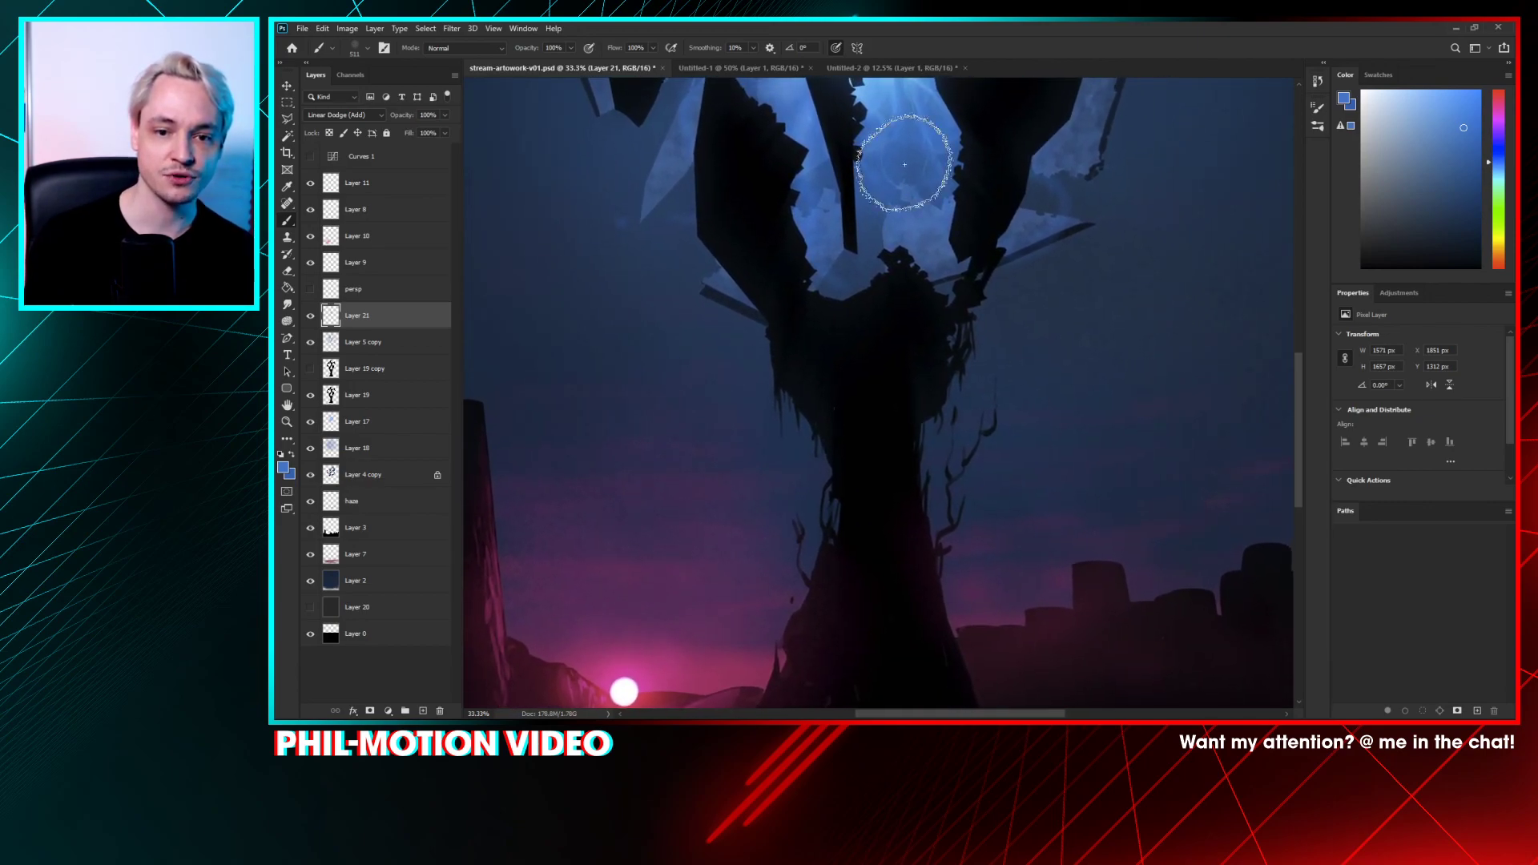
scroll(828, 457, down, 5)
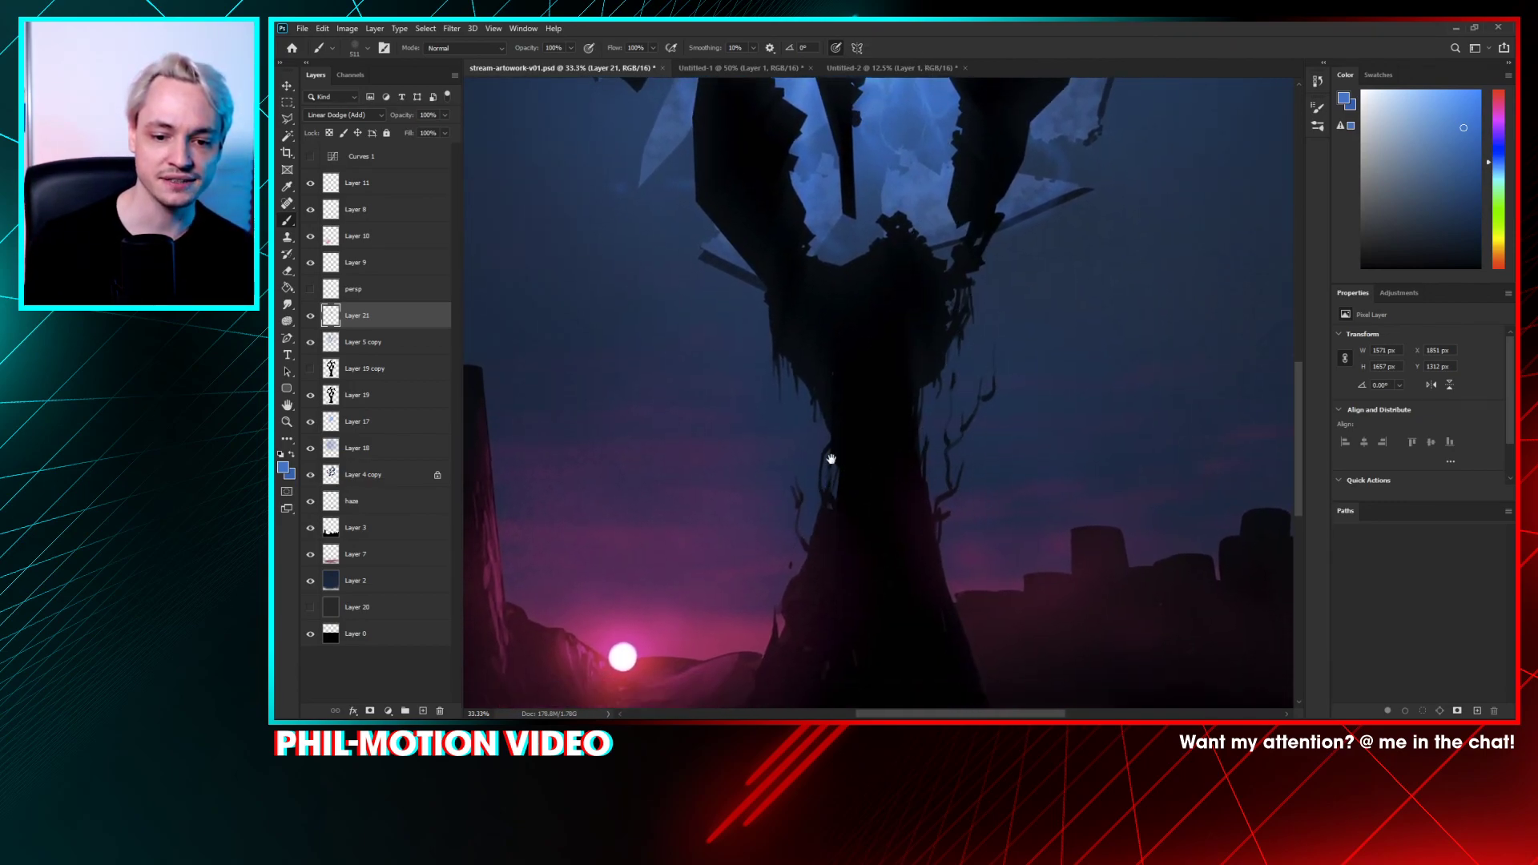
mouse_move(791, 430)
mouse_down()
mouse_move(989, 601)
mouse_move(618, 552)
mouse_up()
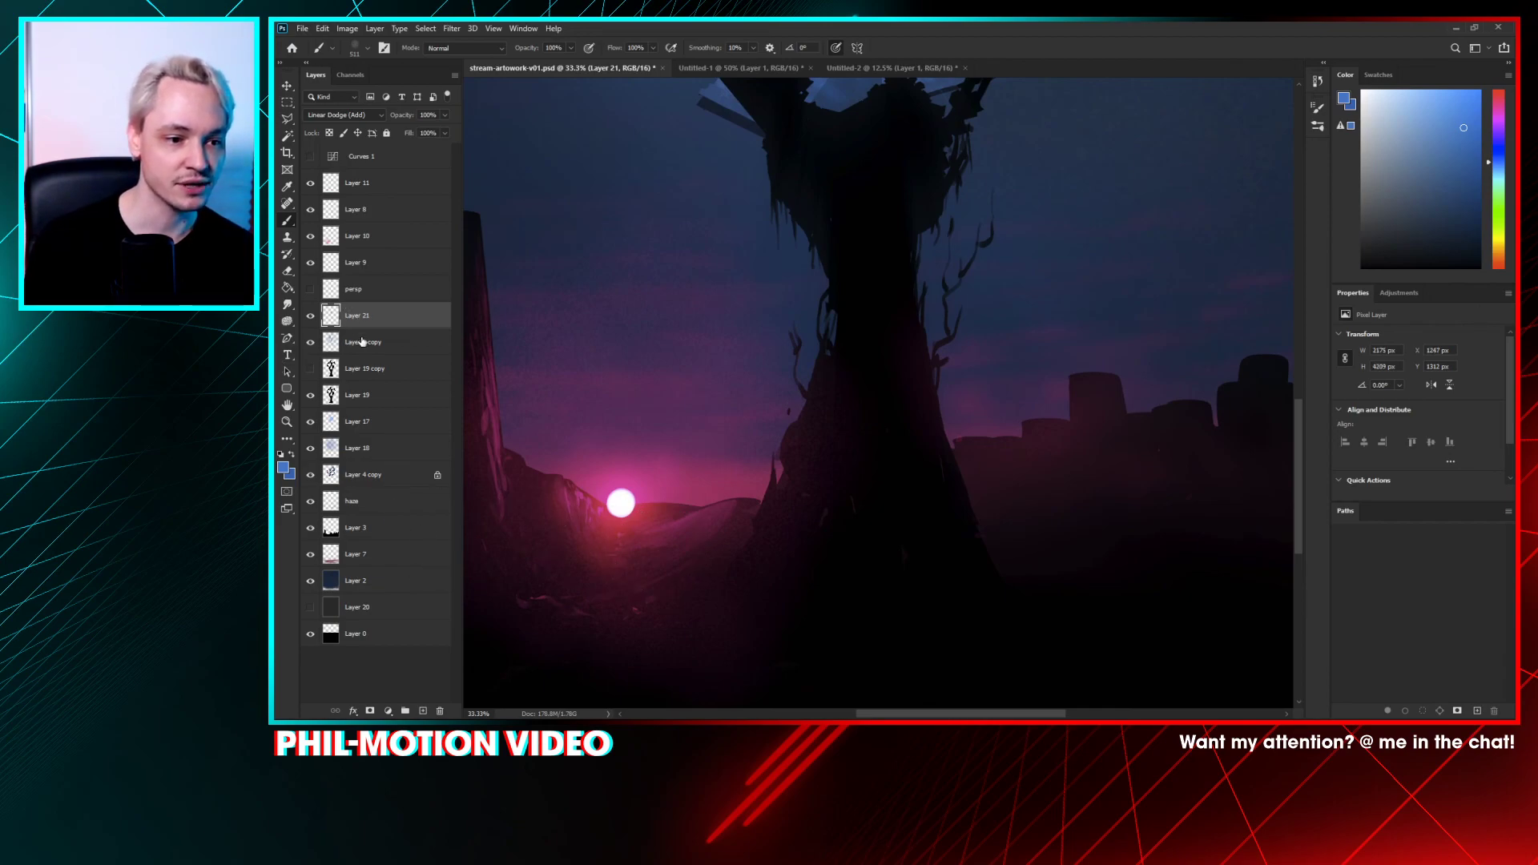
- Add a new layer above Layer 21 and paint a soft blue glow over the top edge of the trunk
click(423, 711)
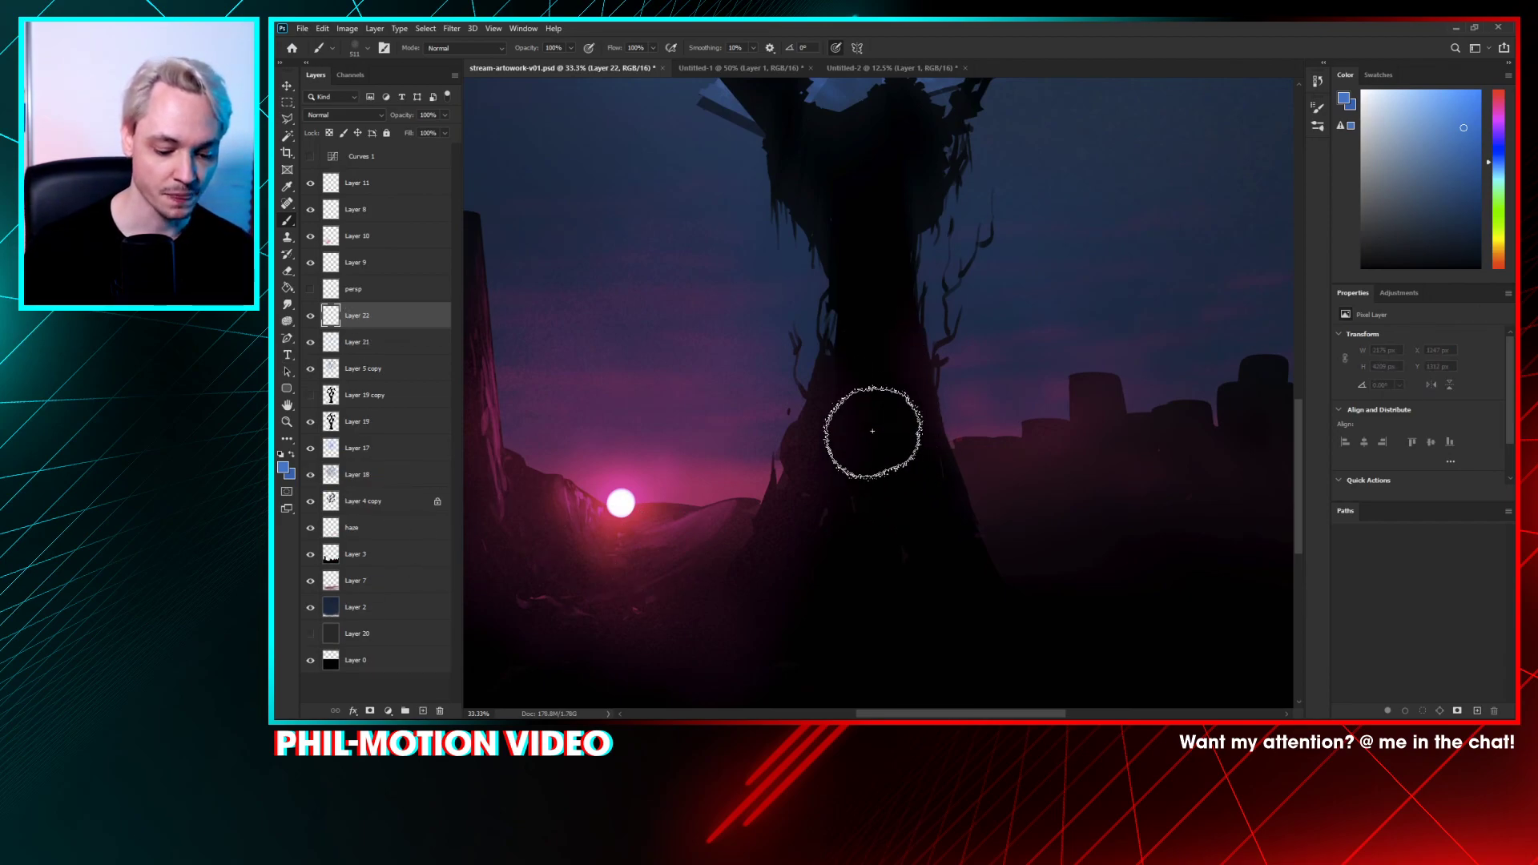
drag(889, 279, 905, 398)
mouse_move(883, 227)
mouse_down()
mouse_move(893, 209)
mouse_move(834, 224)
mouse_move(927, 204)
mouse_move(887, 189)
mouse_move(945, 216)
mouse_move(931, 311)
mouse_up()
key(ctrl+plus)
mouse_move(921, 189)
mouse_down()
mouse_move(907, 220)
mouse_move(978, 217)
mouse_move(964, 230)
mouse_move(893, 214)
mouse_move(968, 244)
mouse_move(931, 252)
mouse_move(922, 201)
mouse_move(863, 250)
mouse_move(935, 232)
mouse_move(947, 437)
mouse_up()
right_click(912, 388)
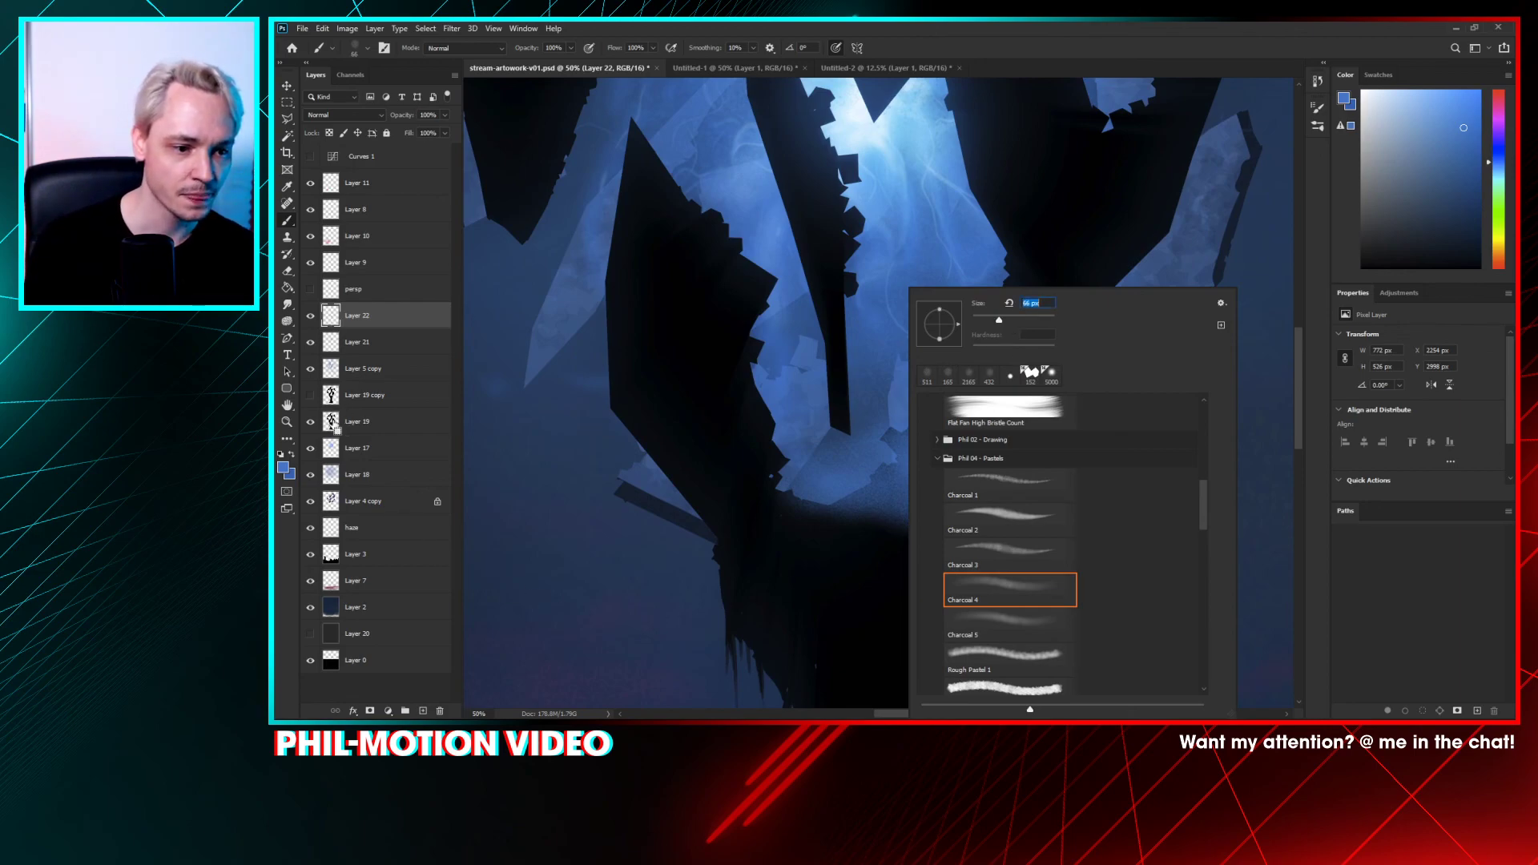
key(Return)
- Load the Layer 19 silhouette as a selection, clear the new layer's blue paint outside it, and deselect
ctrl+click(332, 422)
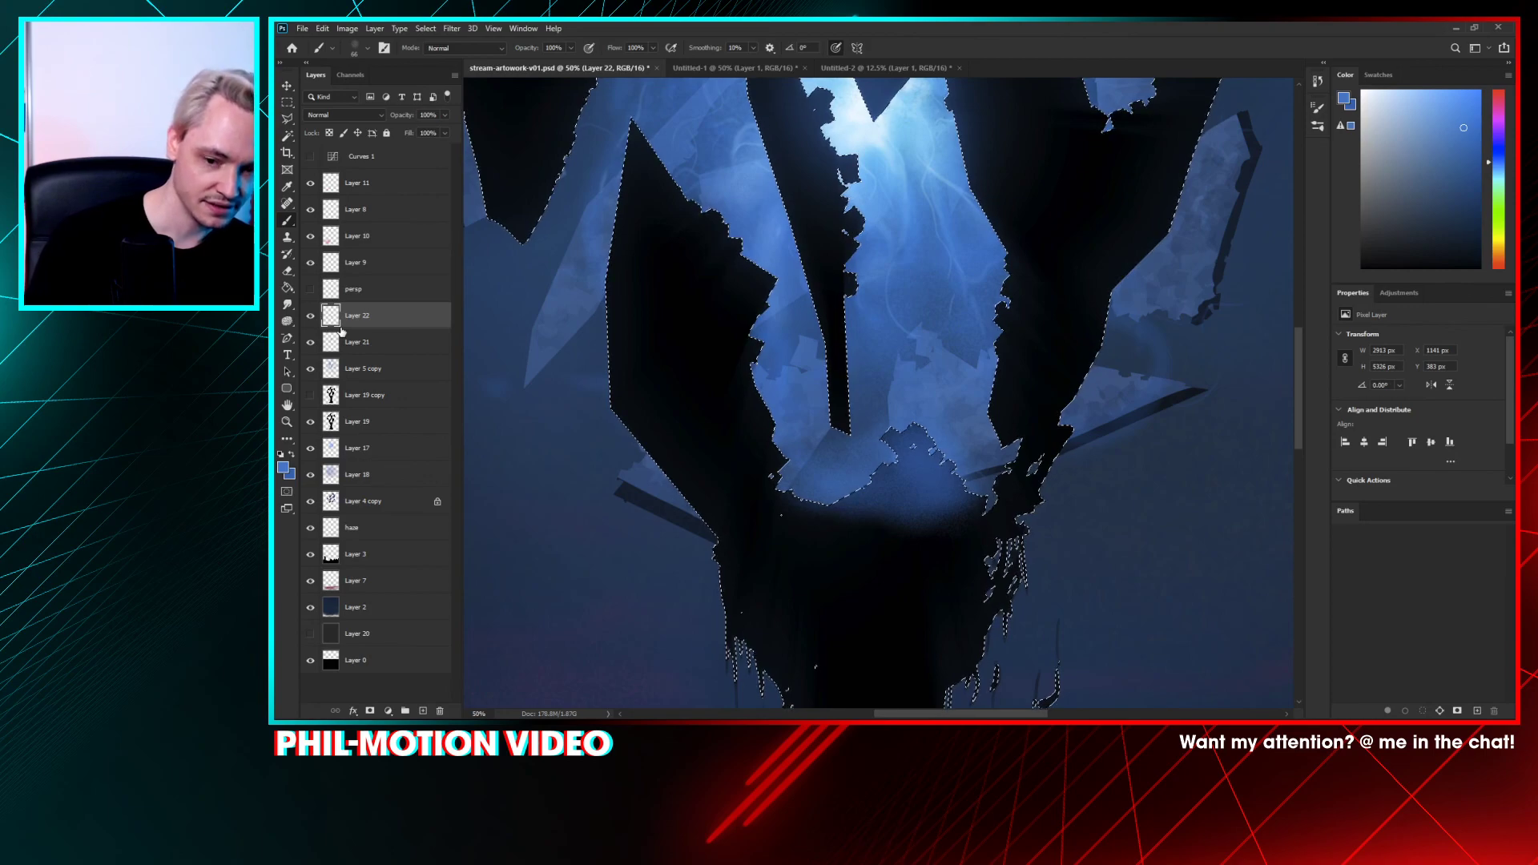
key(Delete)
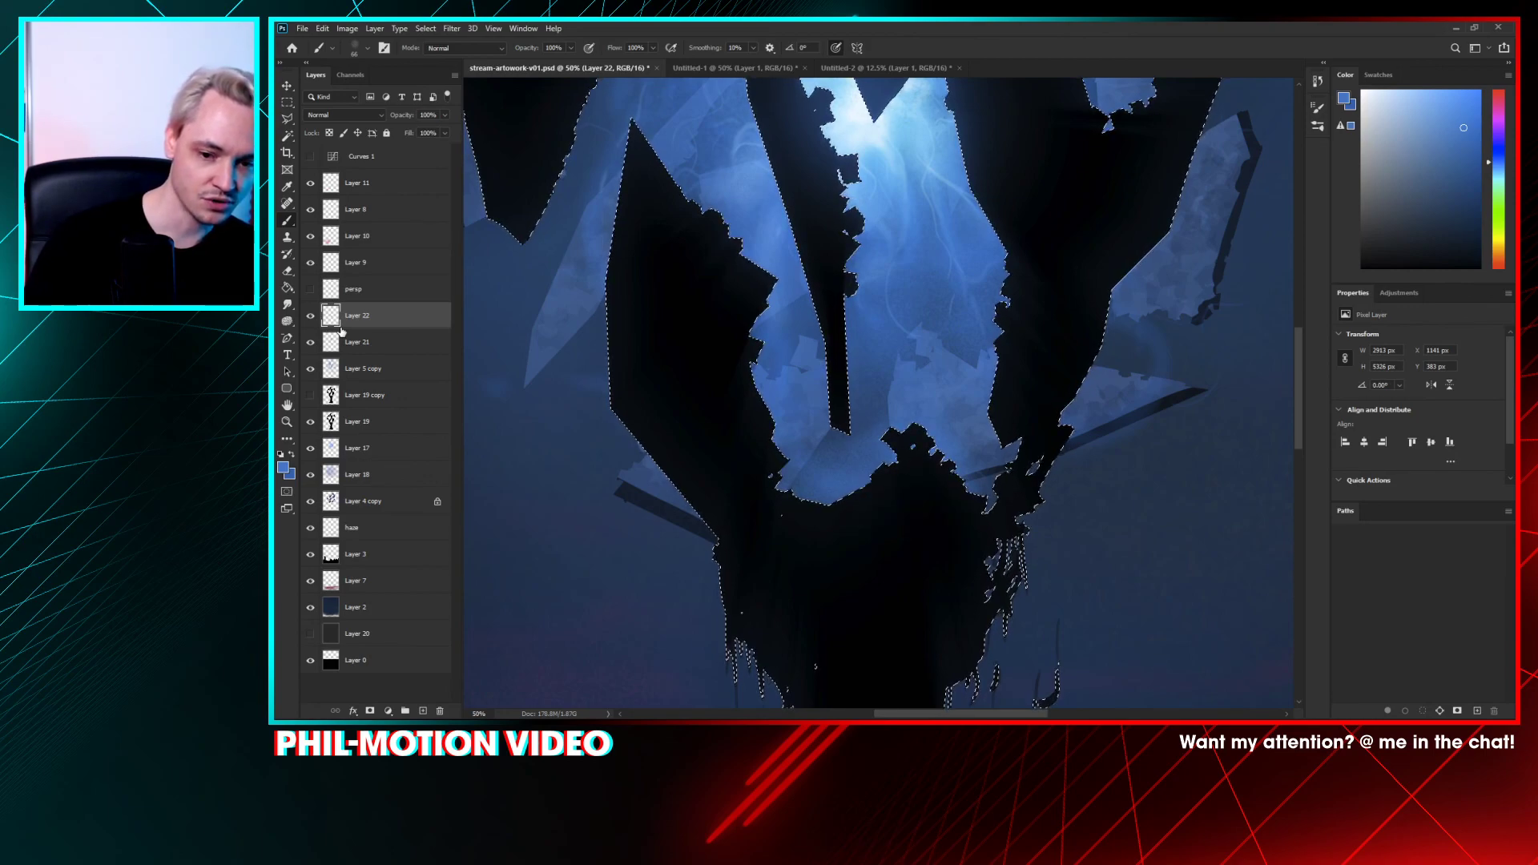
key(ctrl+z)
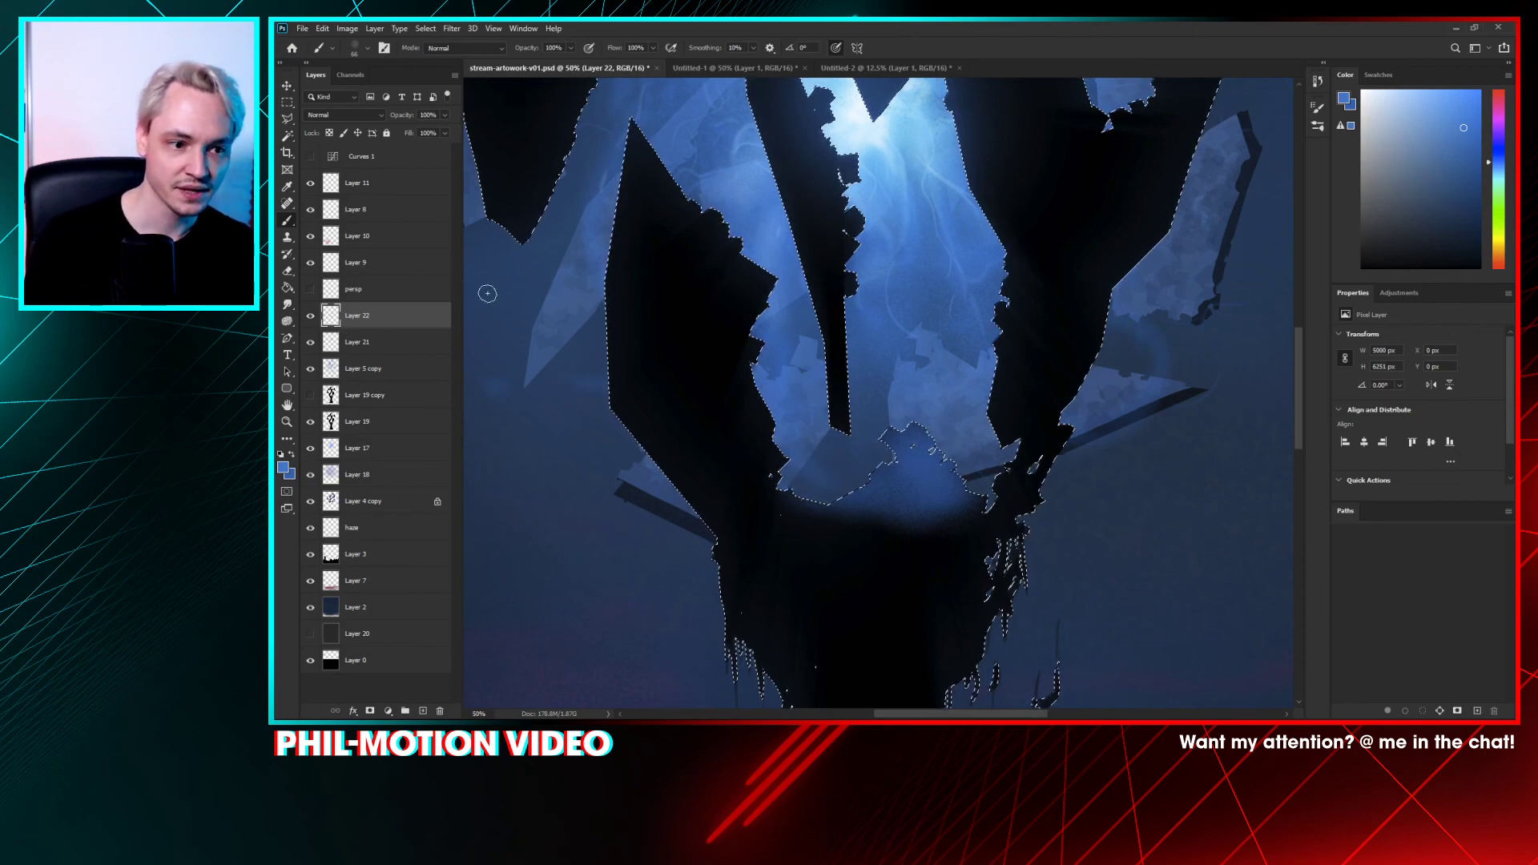
key(ctrl+d)
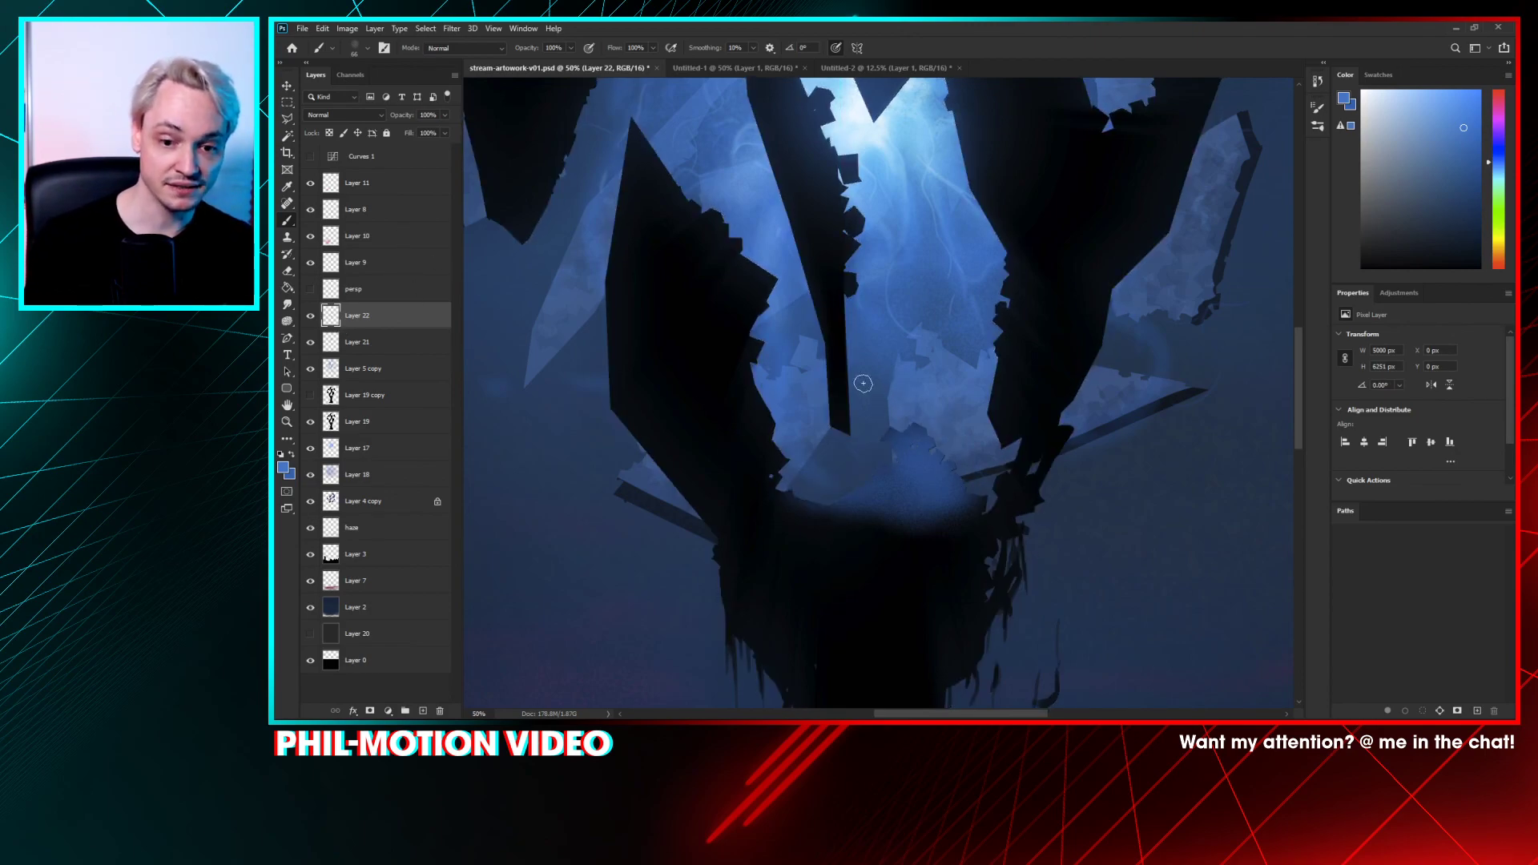
- Sample a light blue from the glow and paint cloudy Charcoal 4 highlights on Layer 22 within the Layer 19 silhouette at the trunk top
drag(899, 478, 844, 472)
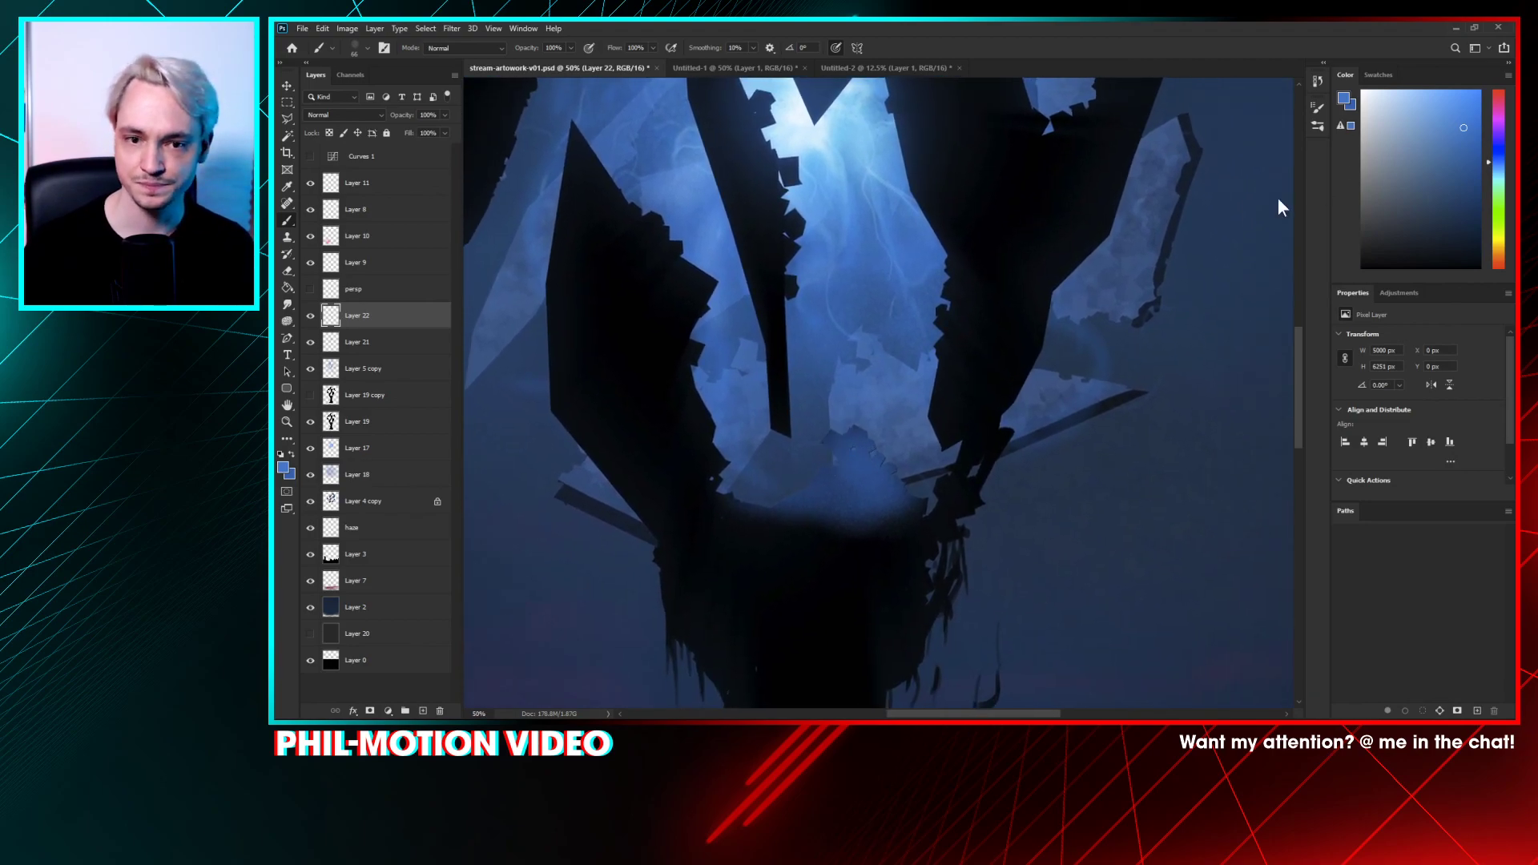
alt+click(837, 152)
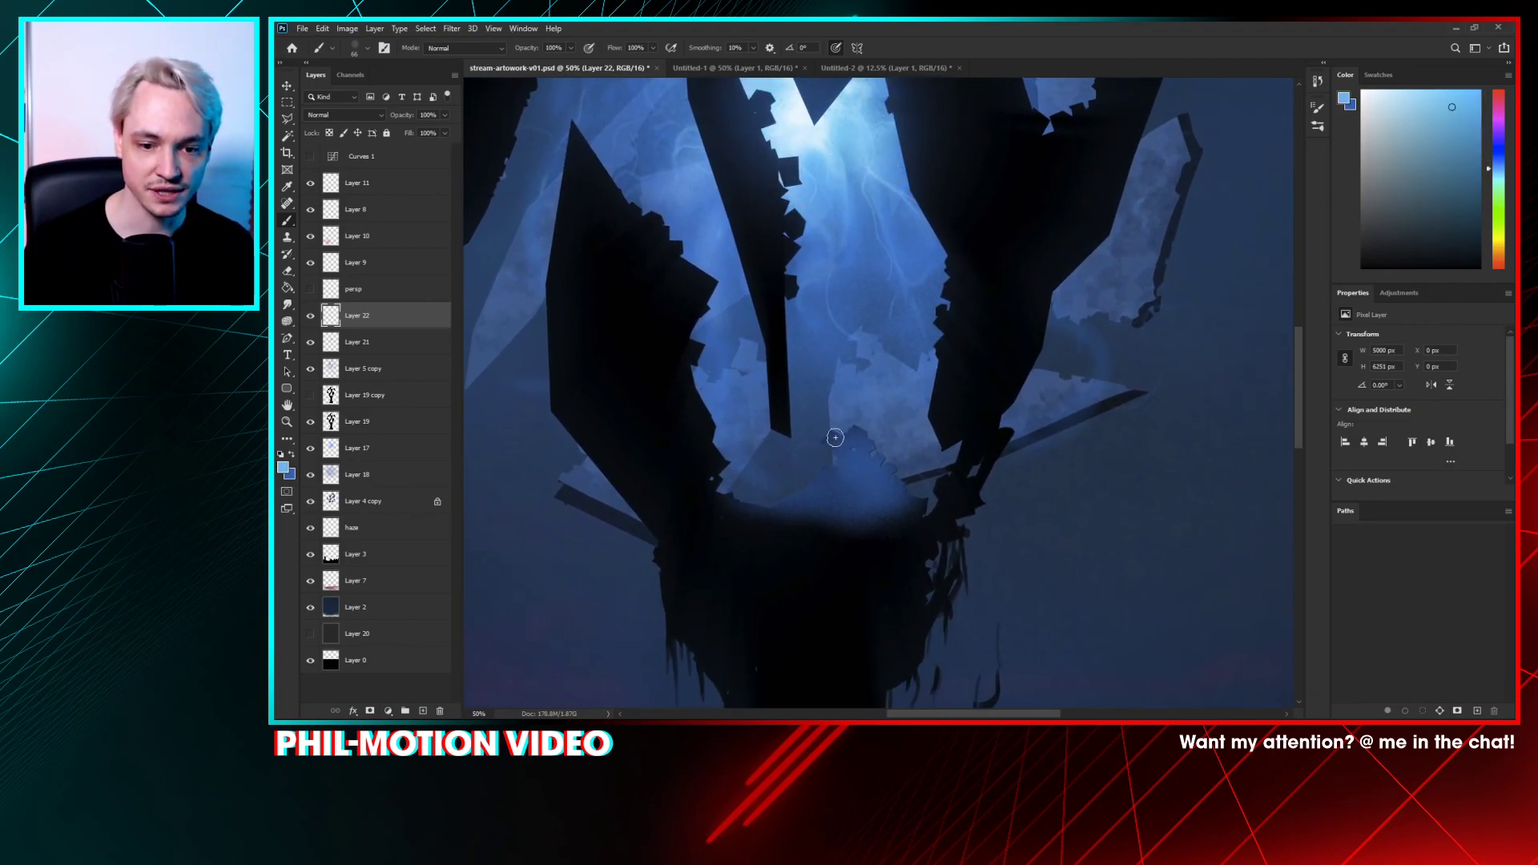
click(311, 318)
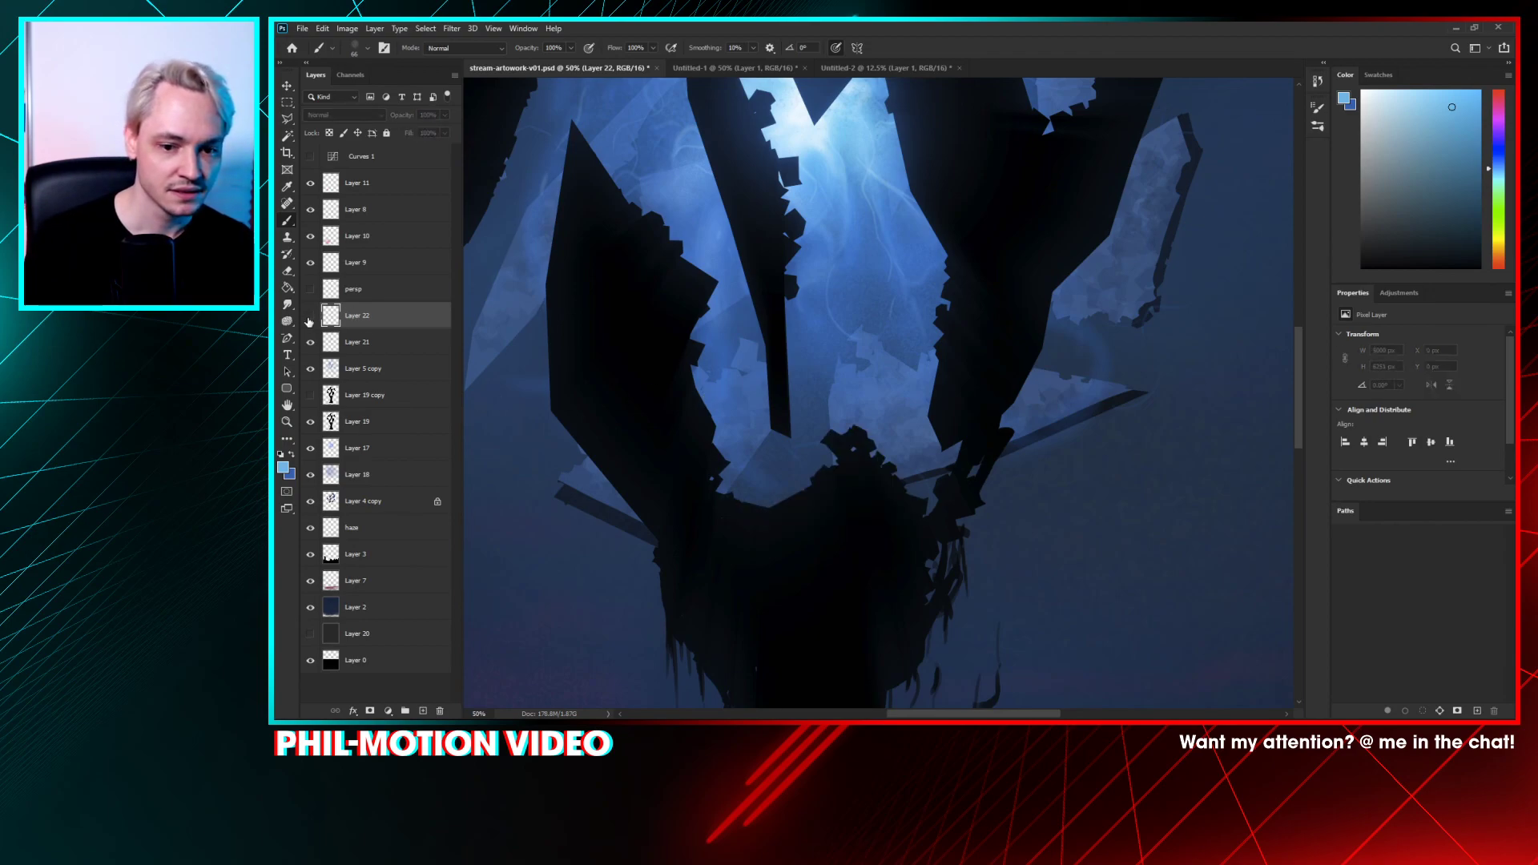
click(311, 317)
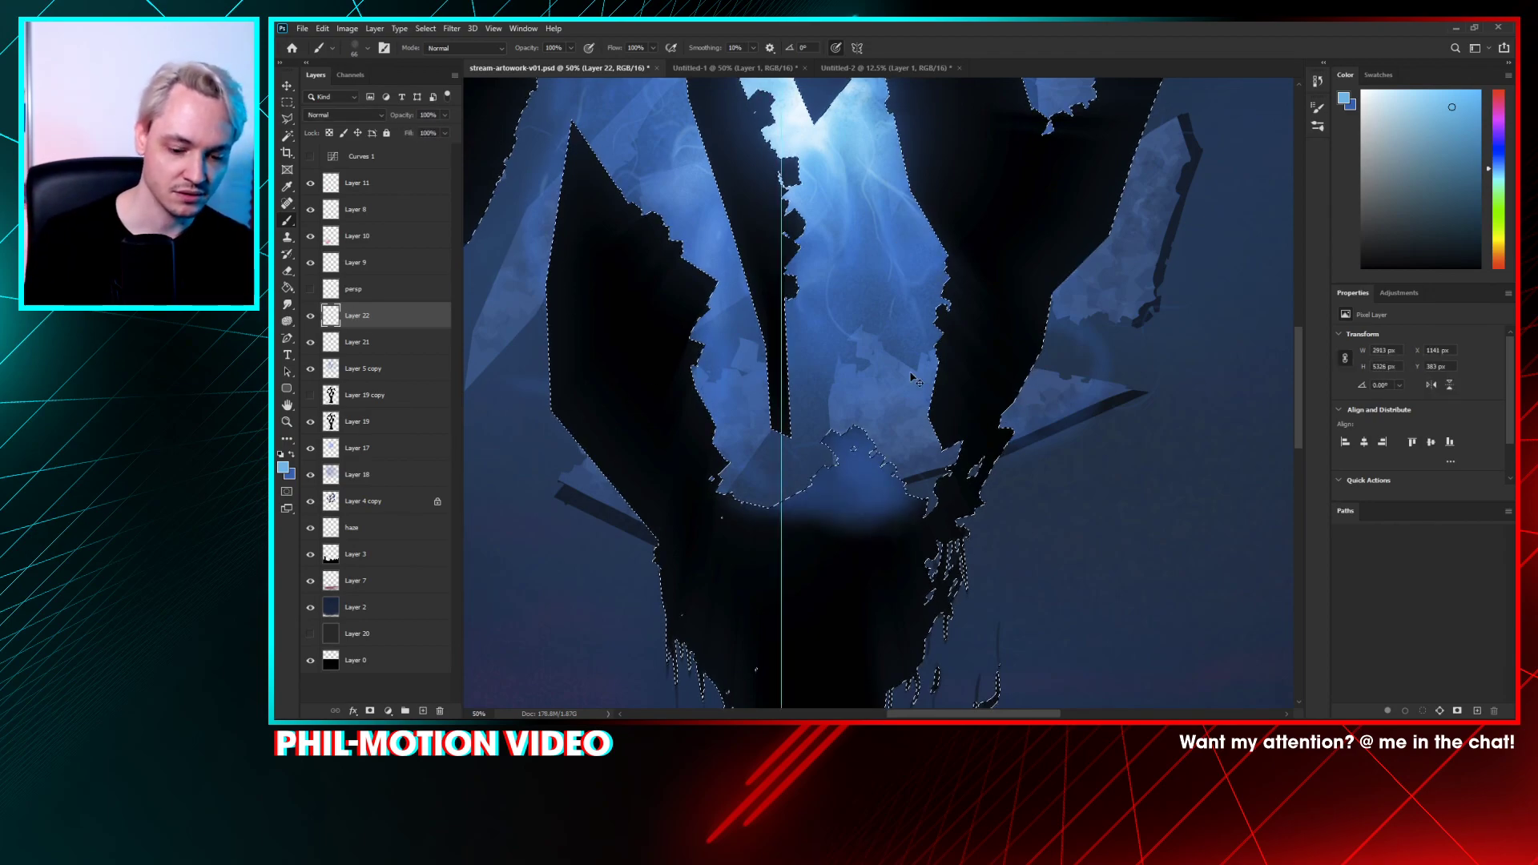
right_click(851, 428)
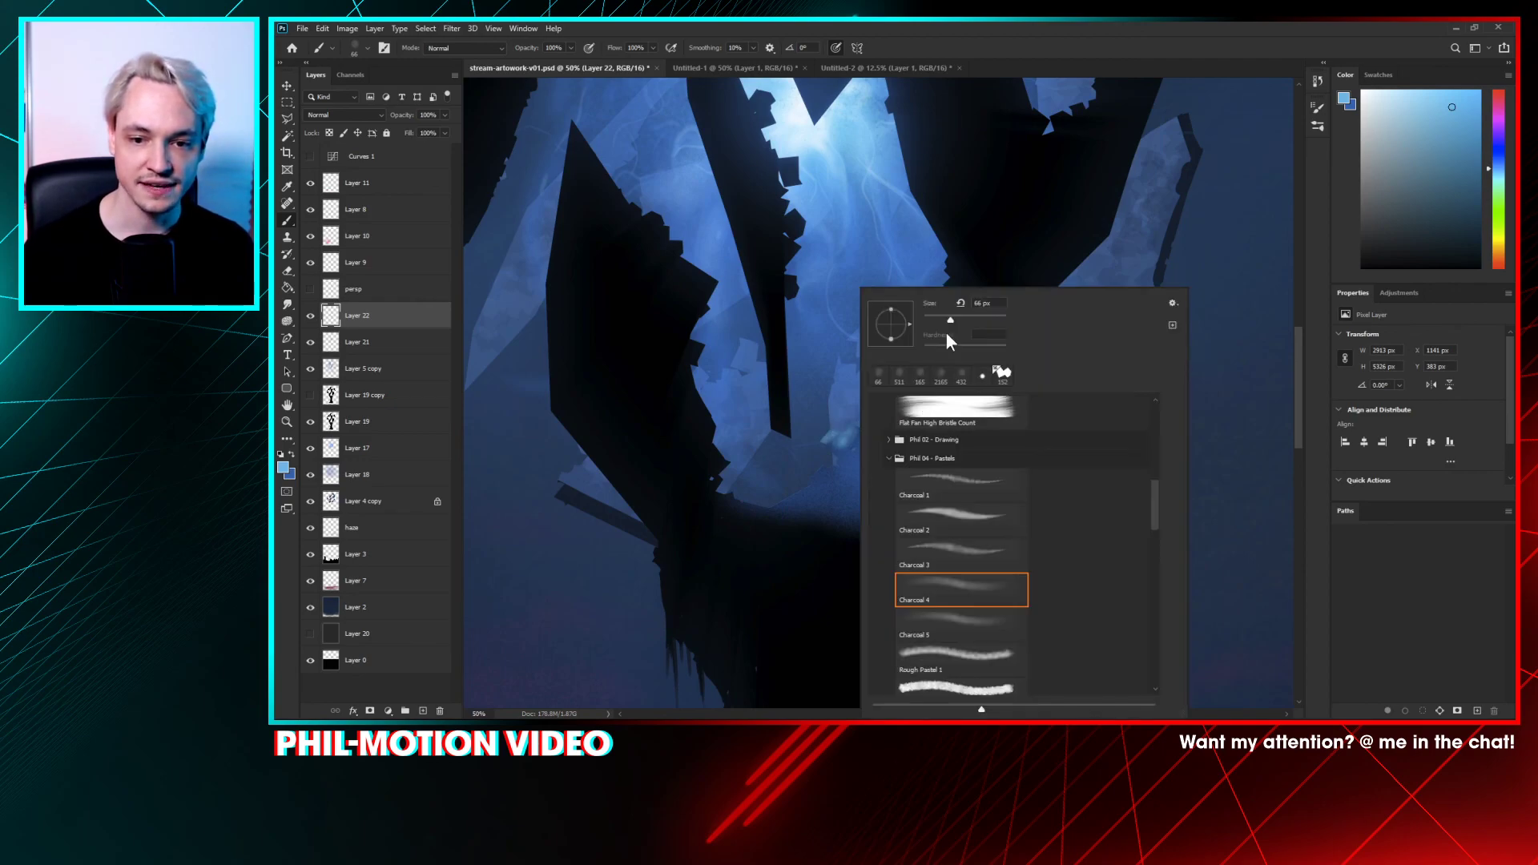
click(811, 470)
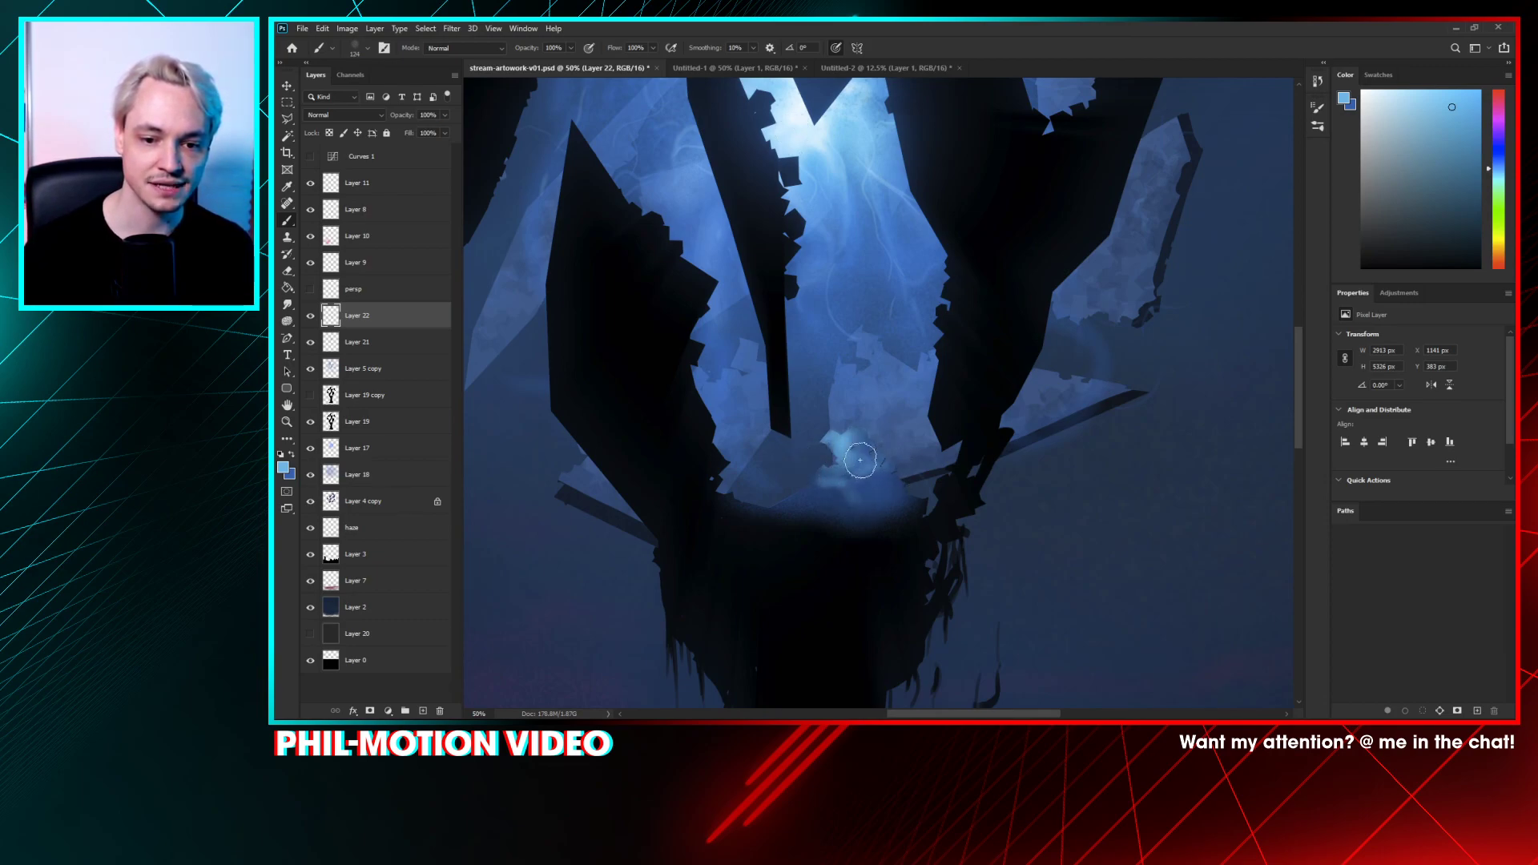
drag(803, 481, 810, 480)
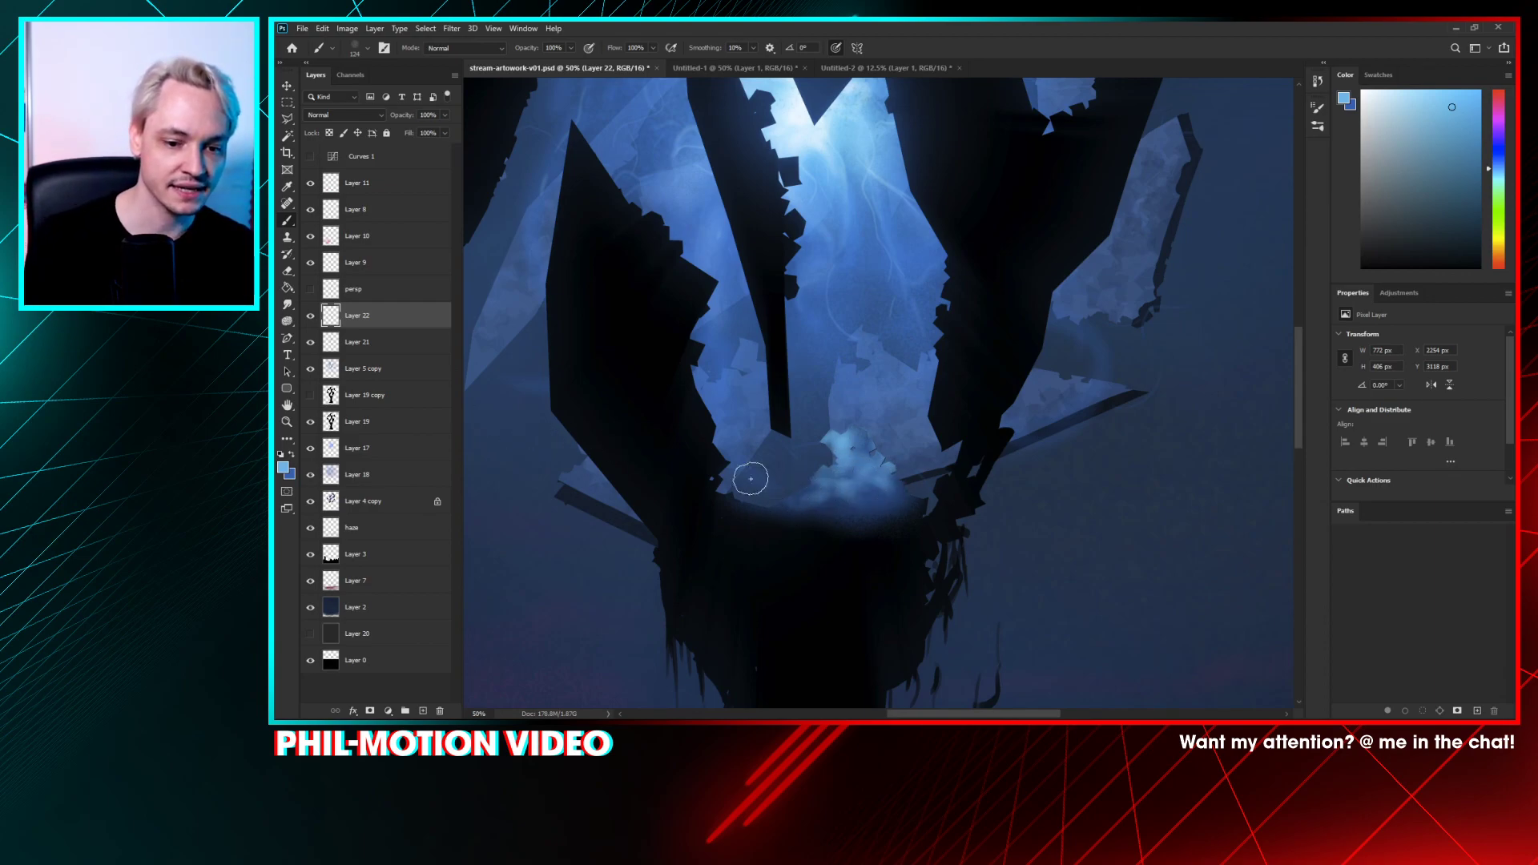
- Erase a jagged lower edge into the blue paint on the trunk using the Eraser with the Angular 2 brush
drag(751, 478, 725, 387)
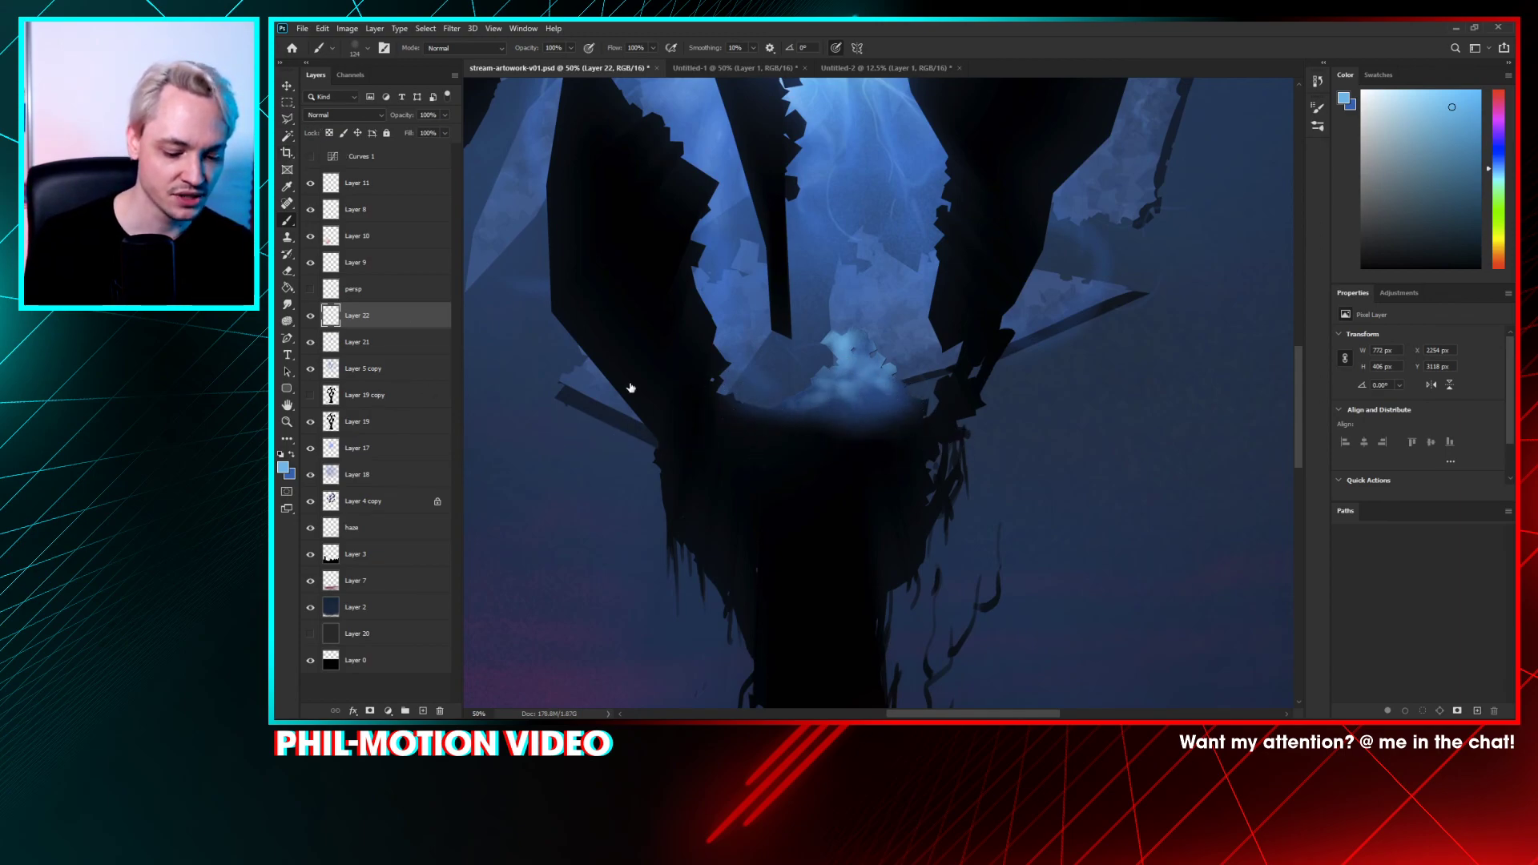
key(e)
click(360, 48)
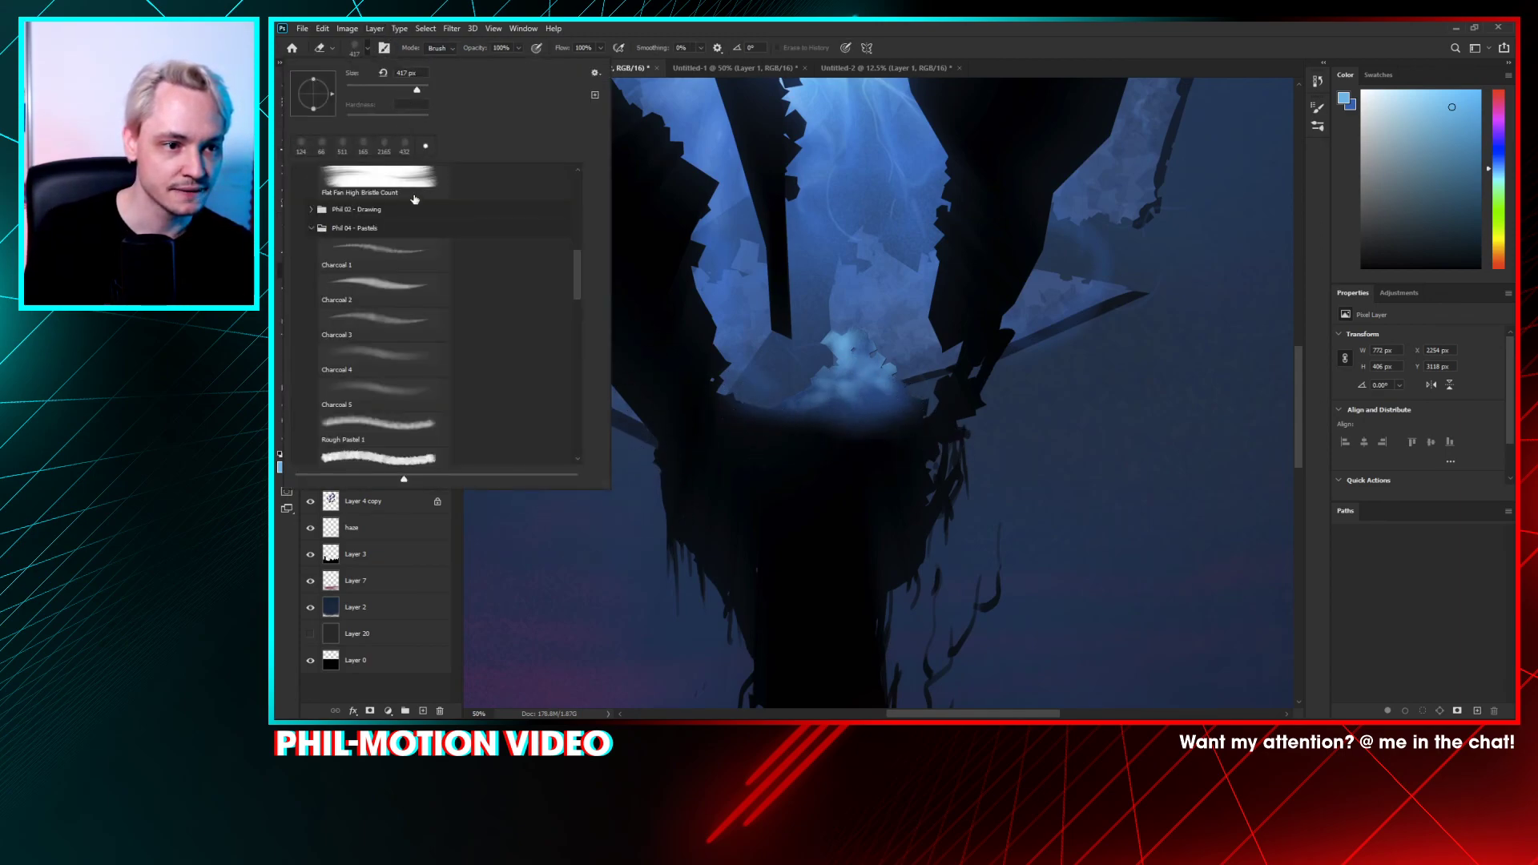
drag(579, 262, 596, 445)
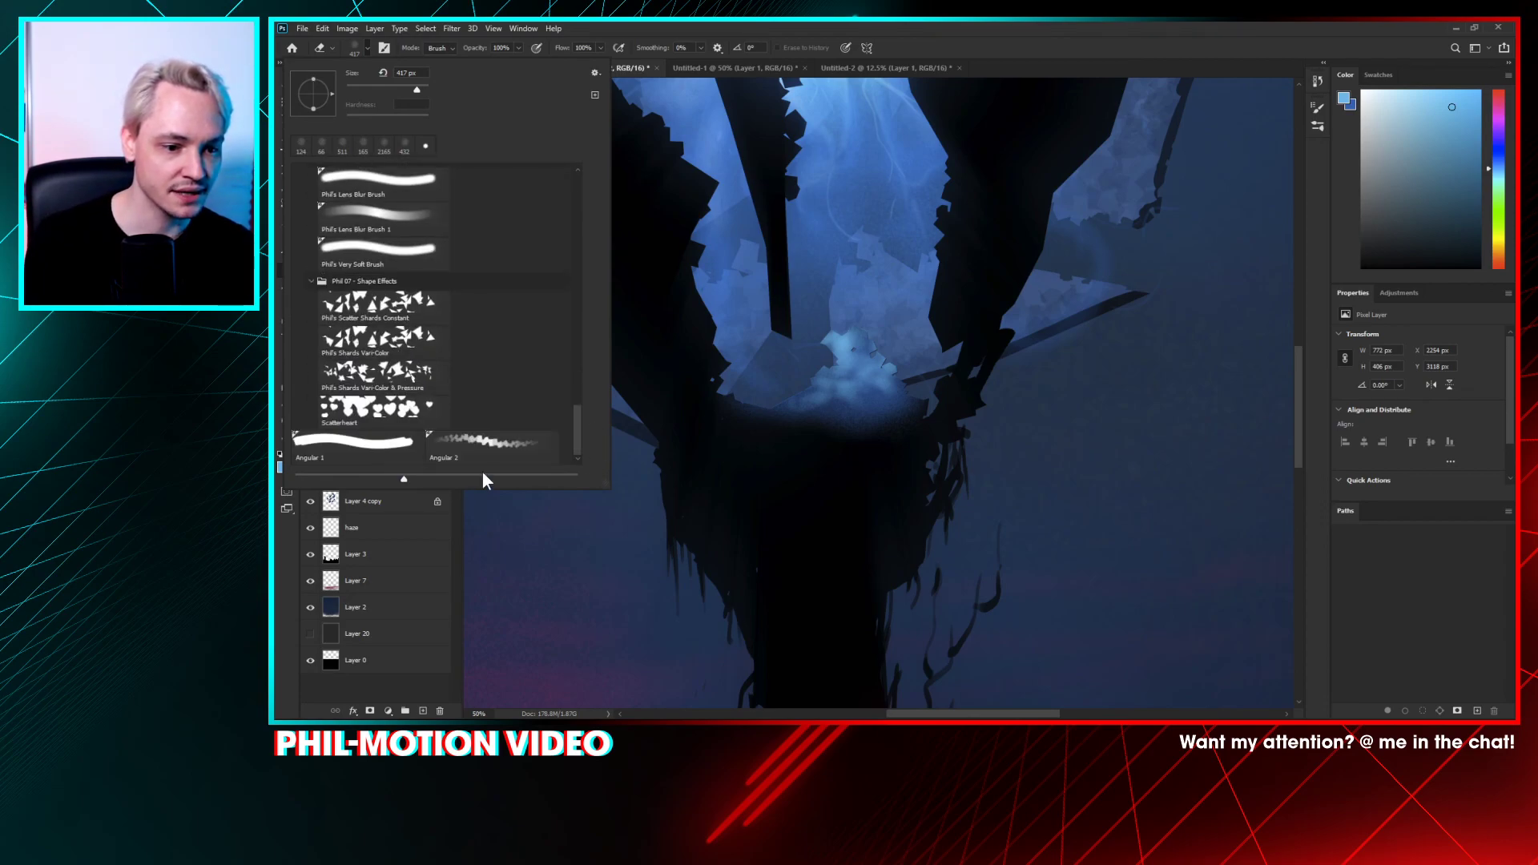
click(738, 449)
right_click(934, 393)
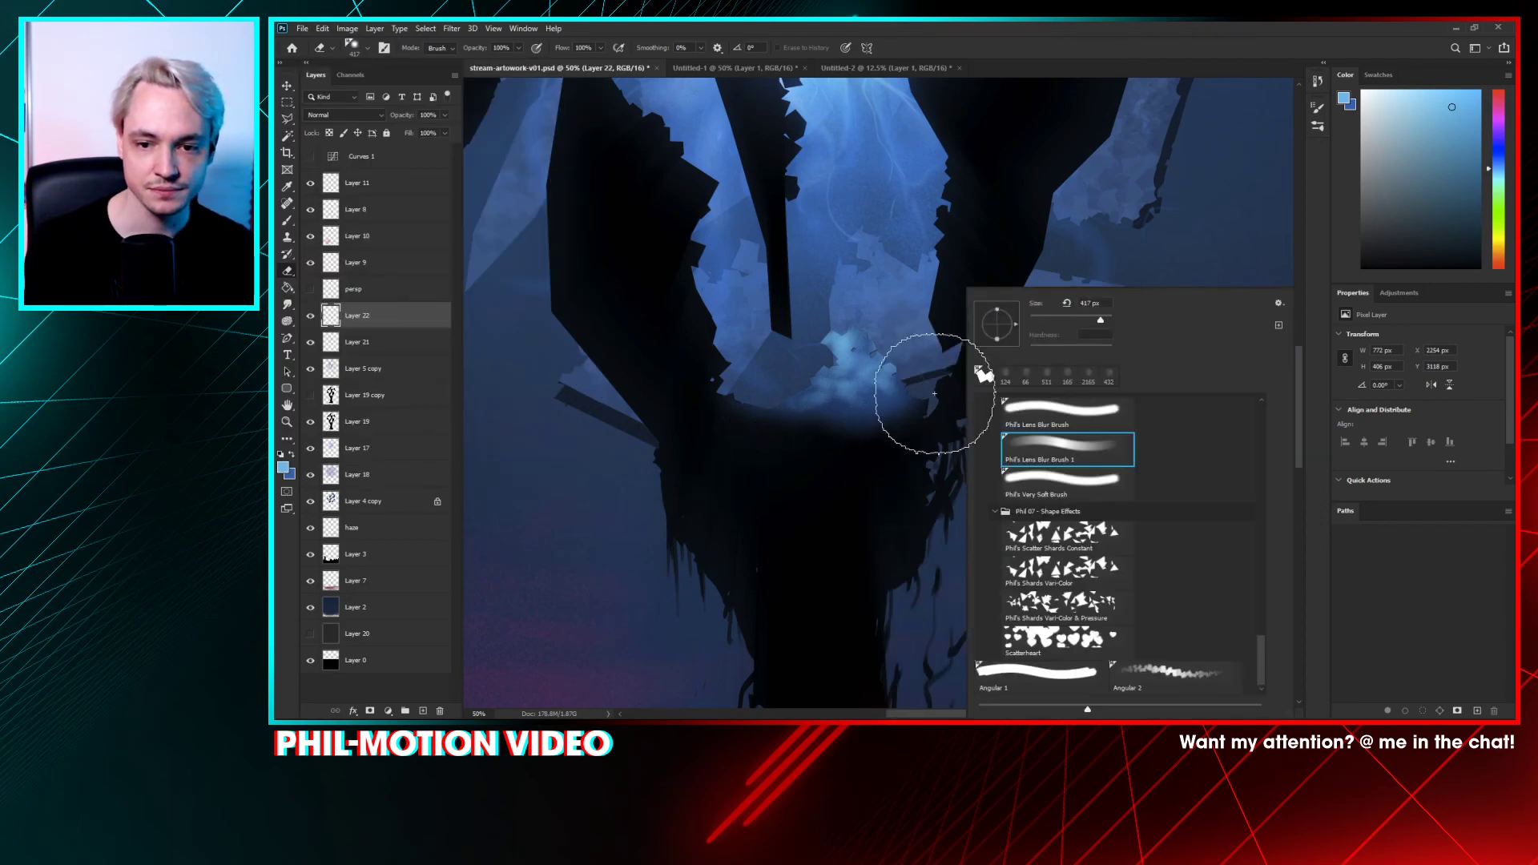
drag(1101, 320, 1074, 321)
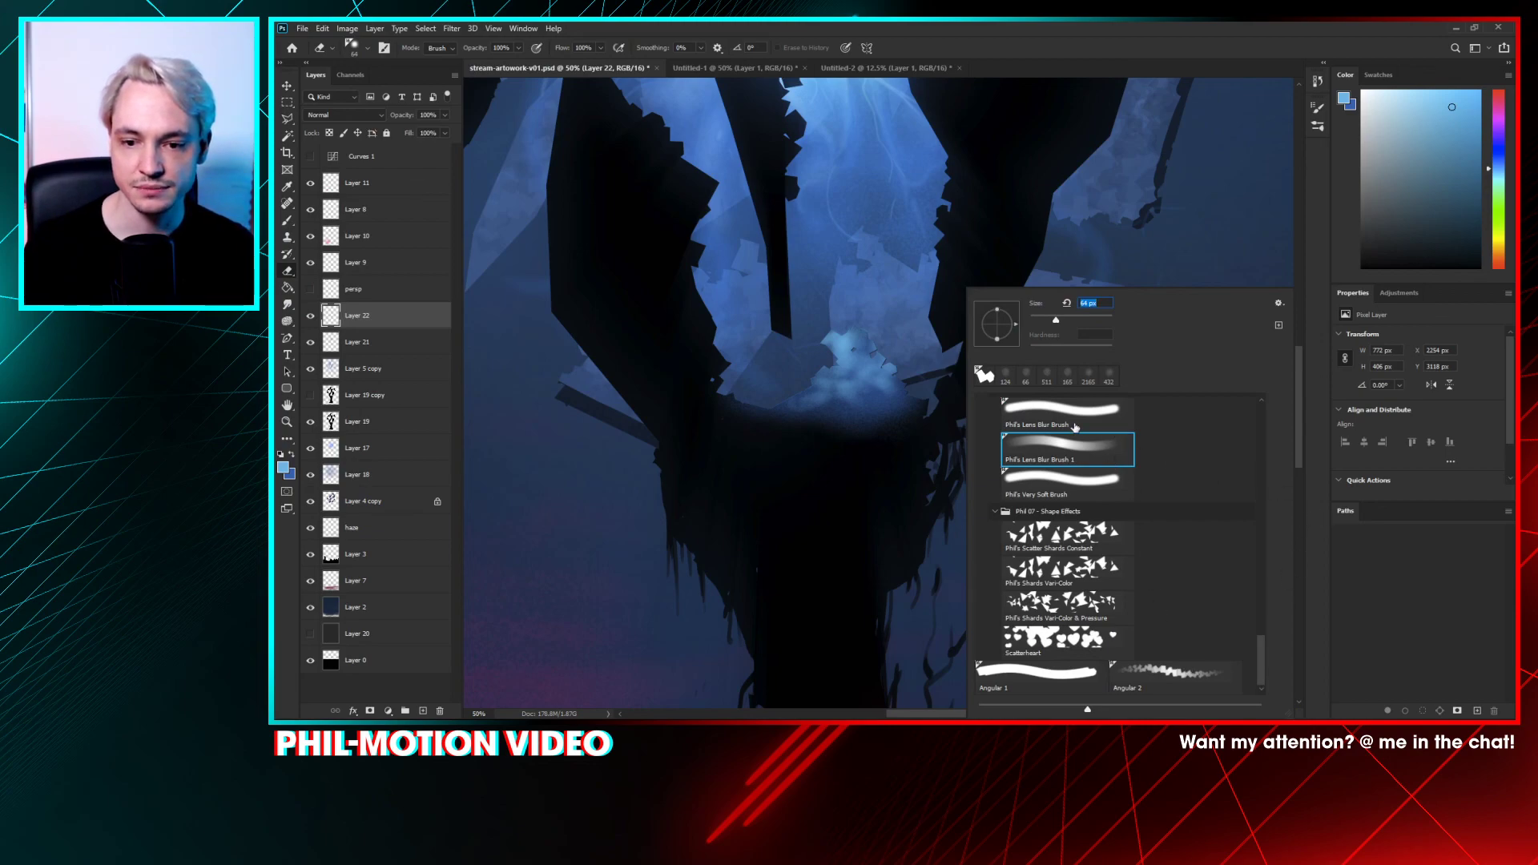
click(1175, 677)
drag(1050, 319, 1033, 315)
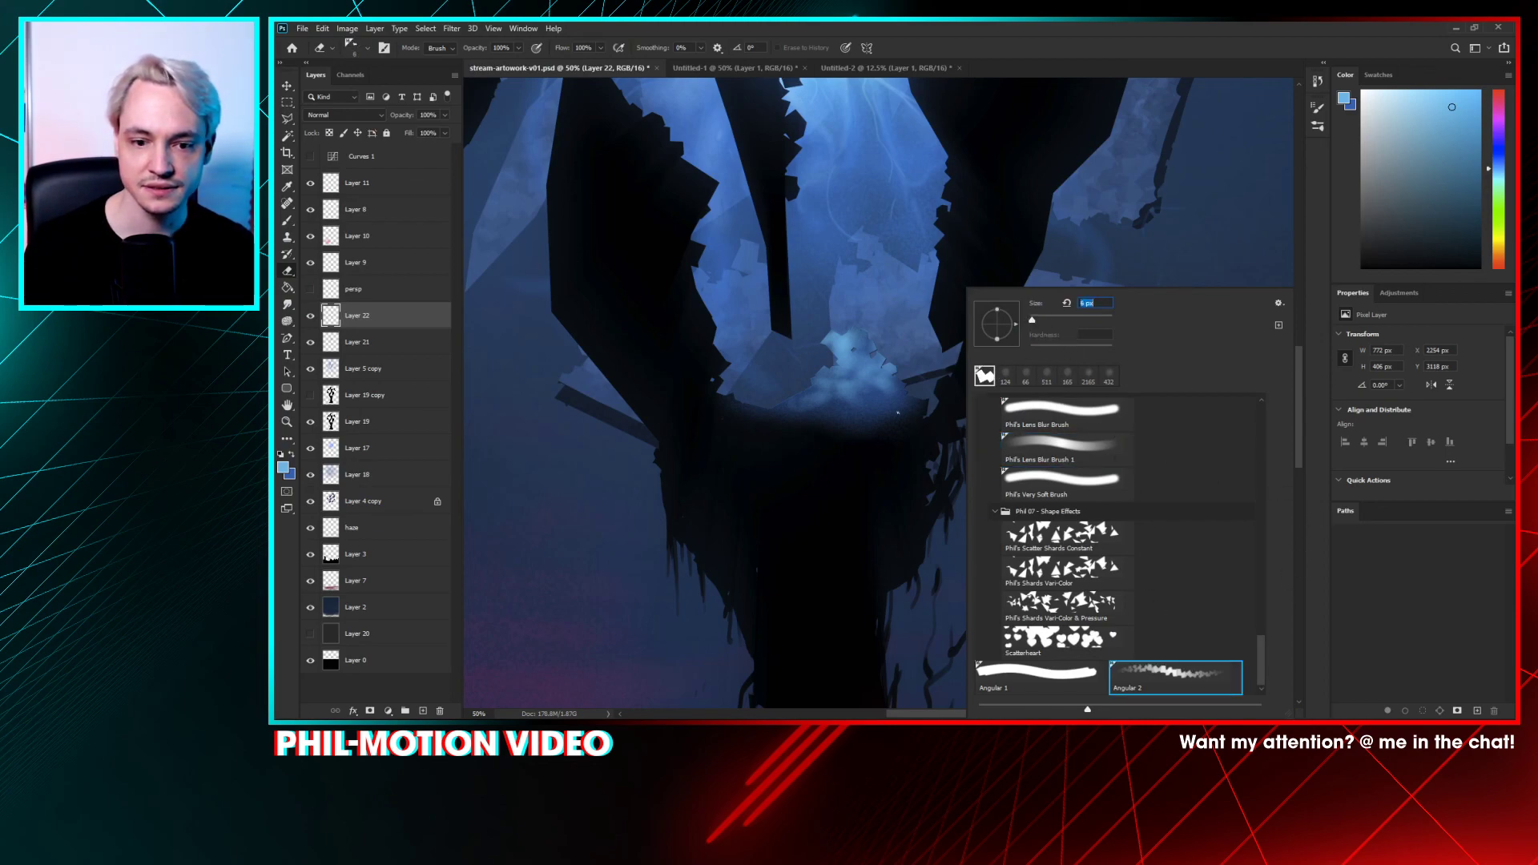
key(Return)
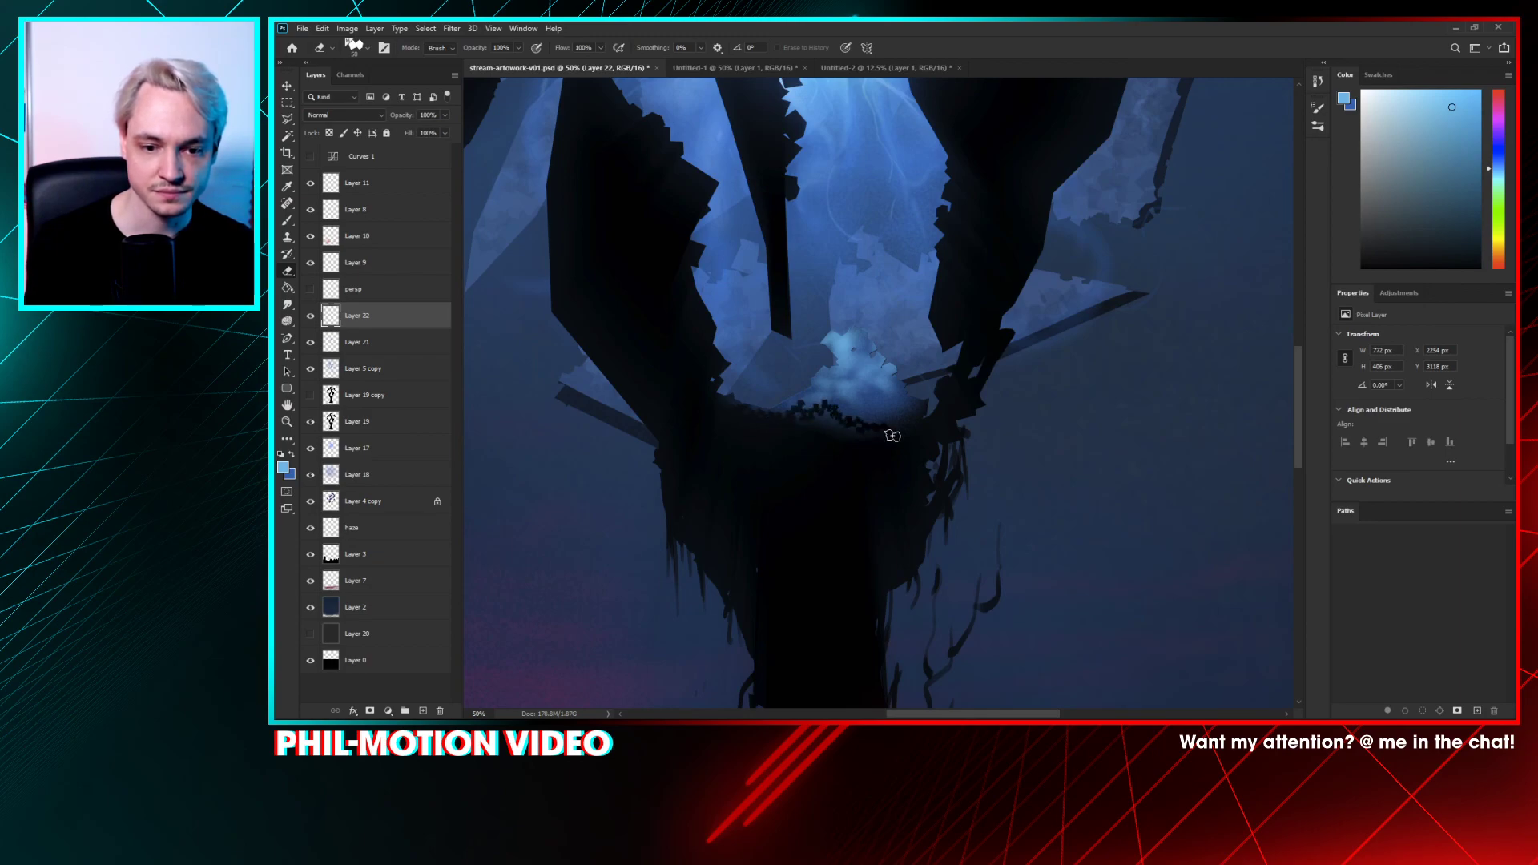
- Enlarge the eraser tip and erase more angular chunks from the lower part of the blue paint on the trunk
right_click(921, 414)
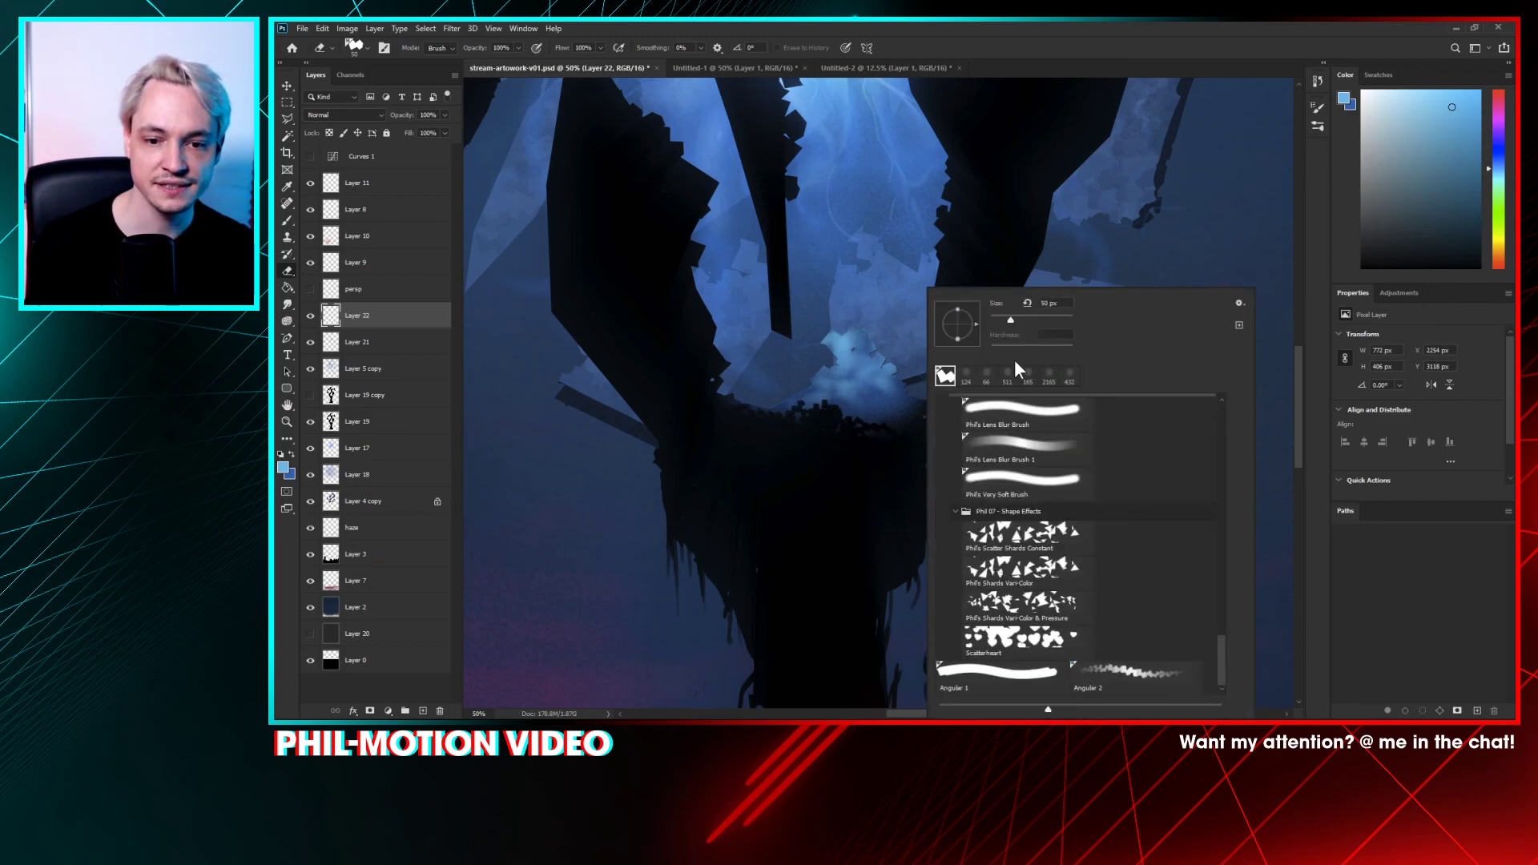
drag(1014, 319, 1031, 320)
drag(842, 431, 918, 431)
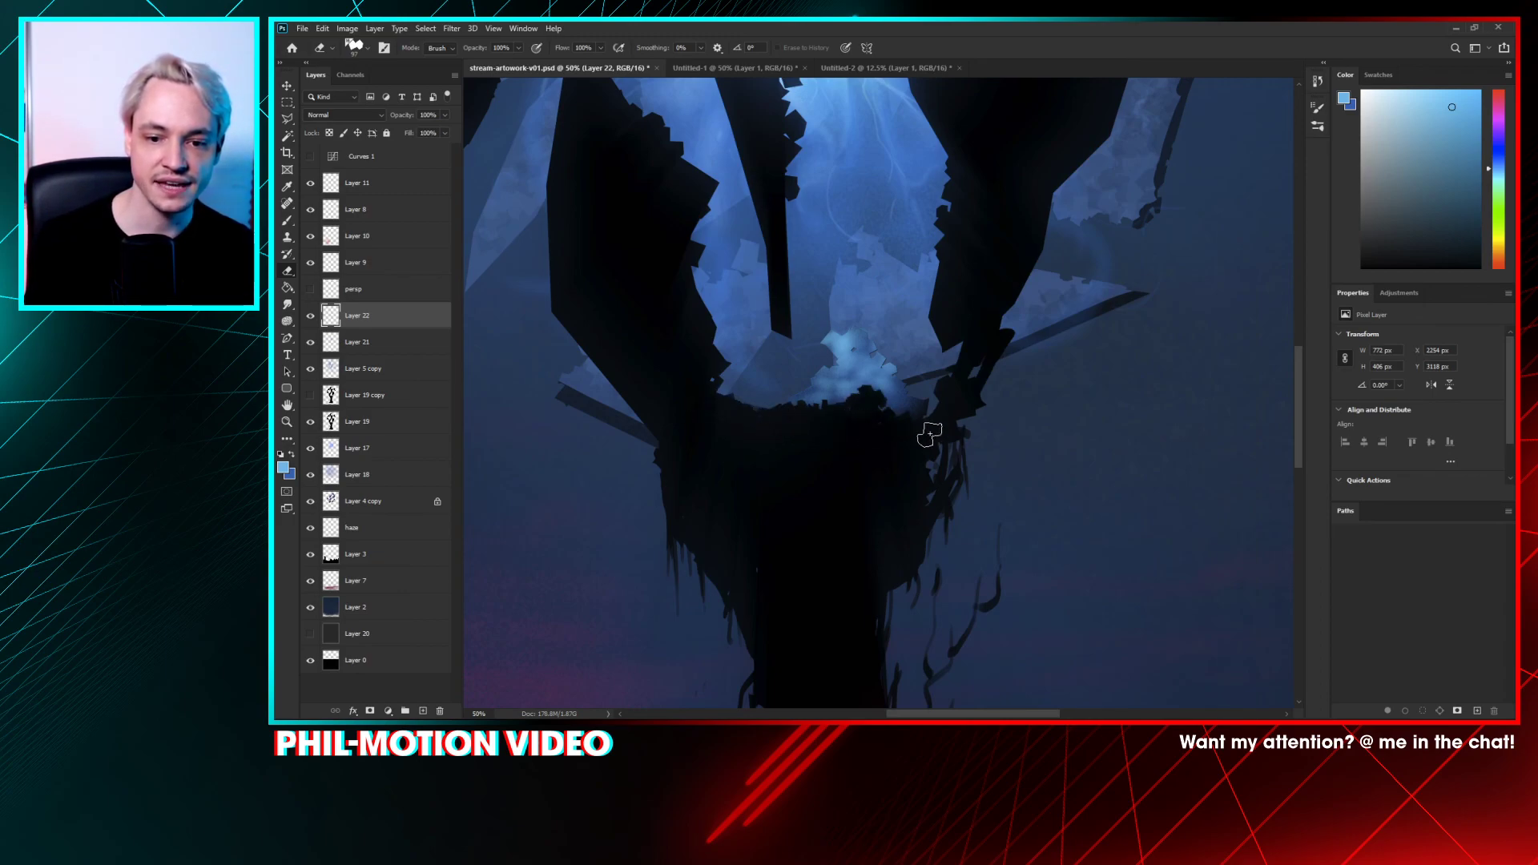
scroll(950, 412, down, 4)
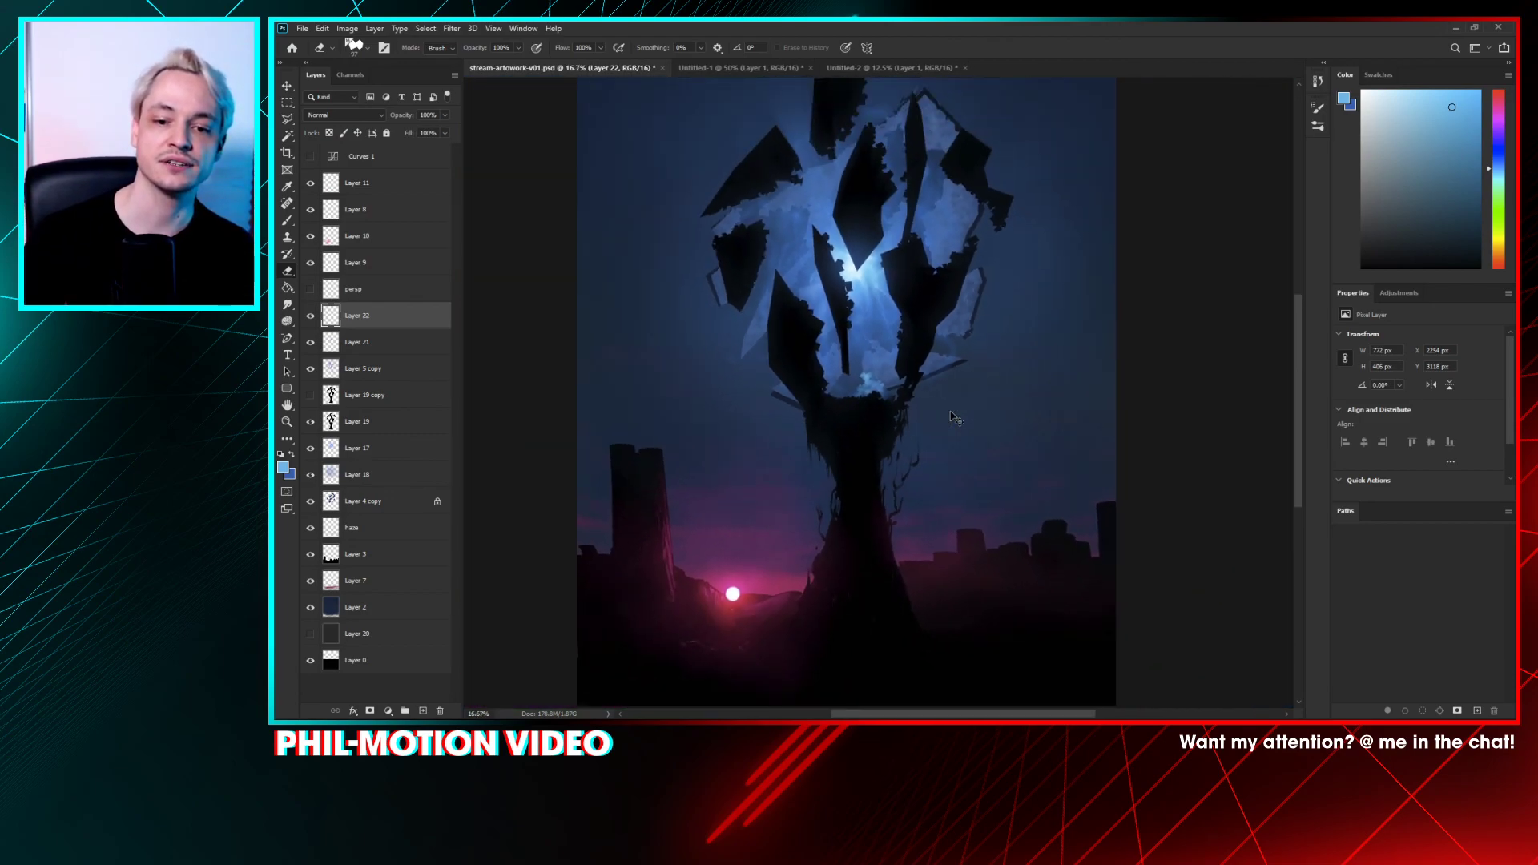
scroll(954, 416, up, 3)
scroll(953, 417, up, 1)
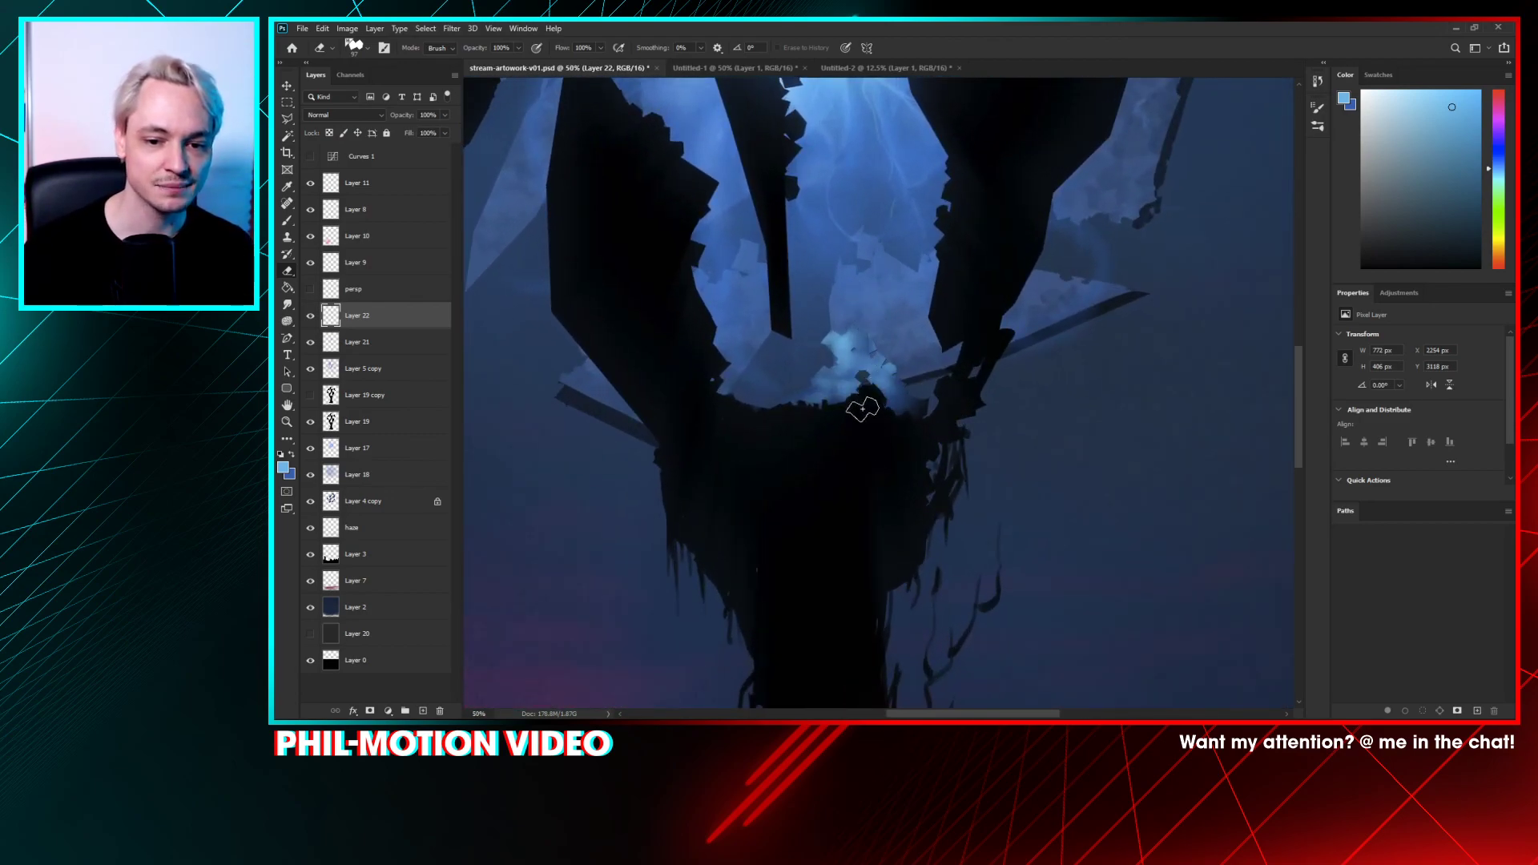
scroll(852, 333, up, 1)
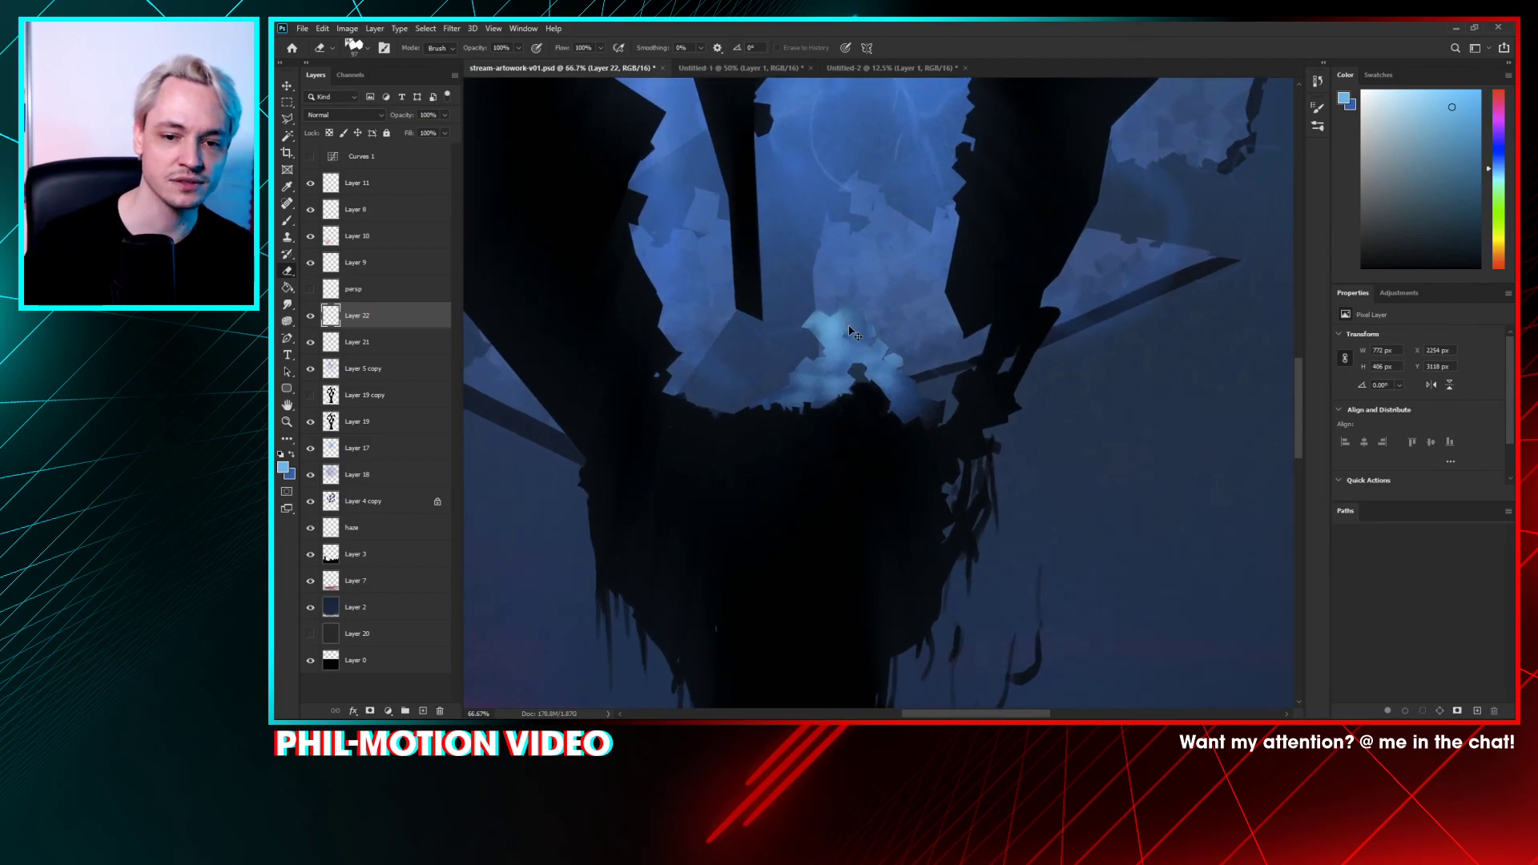
- Erase another angular chunk from the lower edge of the blue paint at the trunk top and compare with Layer 22 hidden
drag(823, 253, 828, 303)
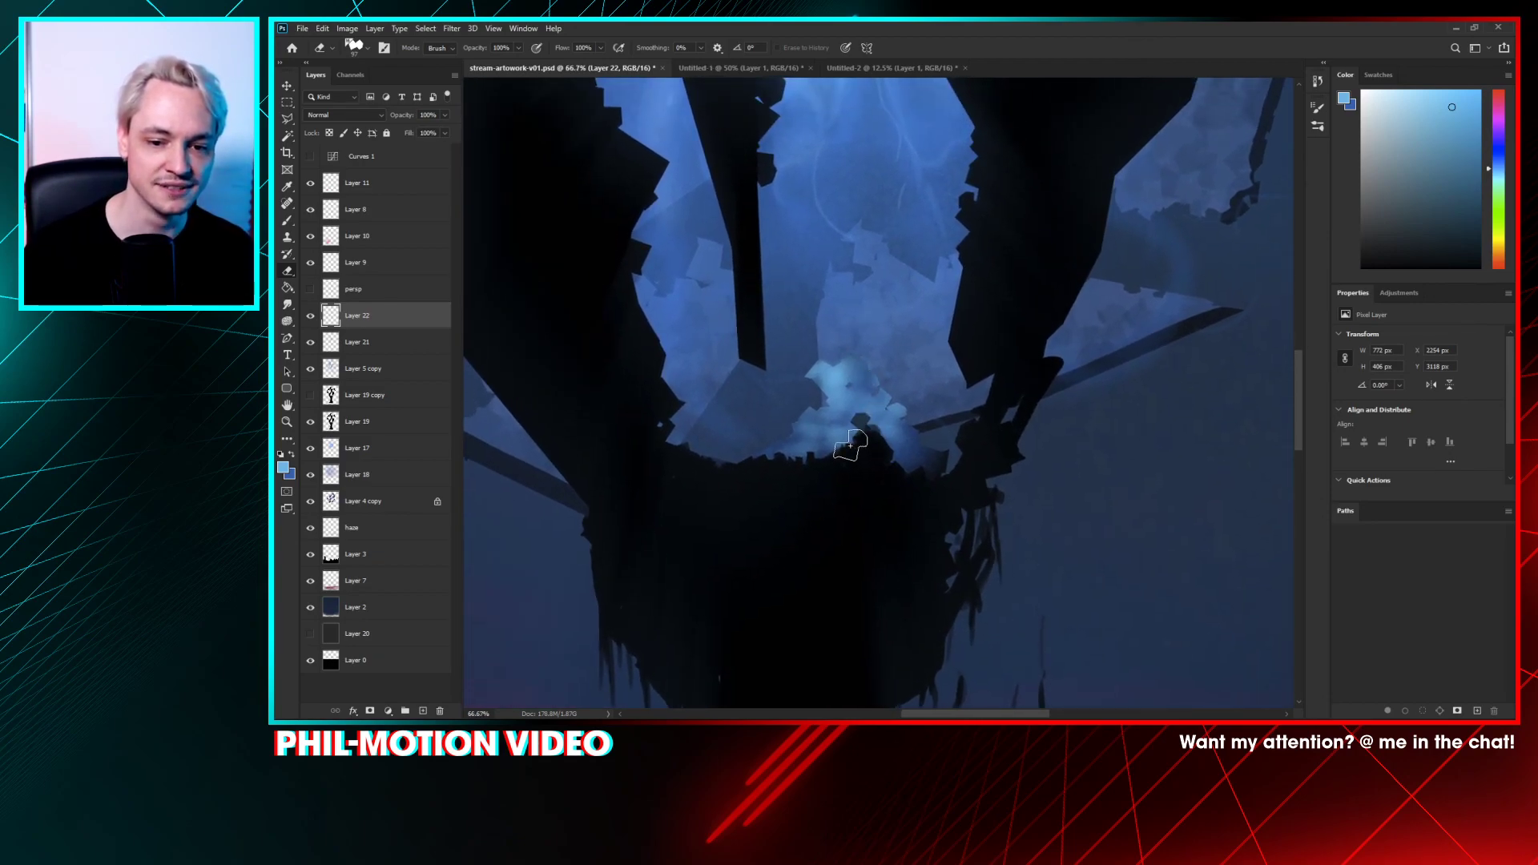
mouse_move(850, 446)
mouse_down()
mouse_move(816, 471)
mouse_move(854, 496)
mouse_up()
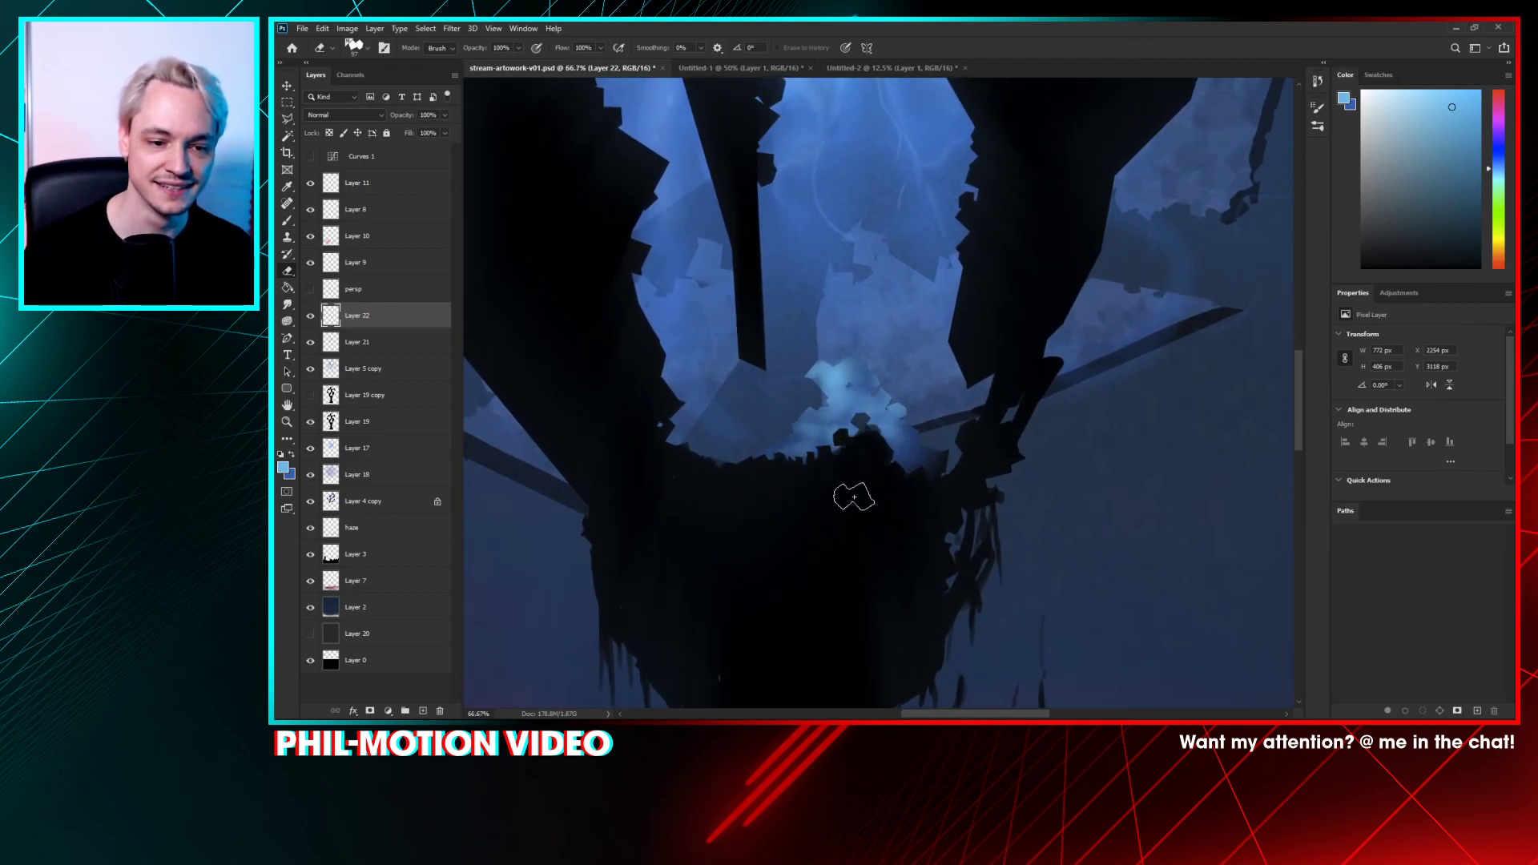
click(310, 316)
click(310, 316)
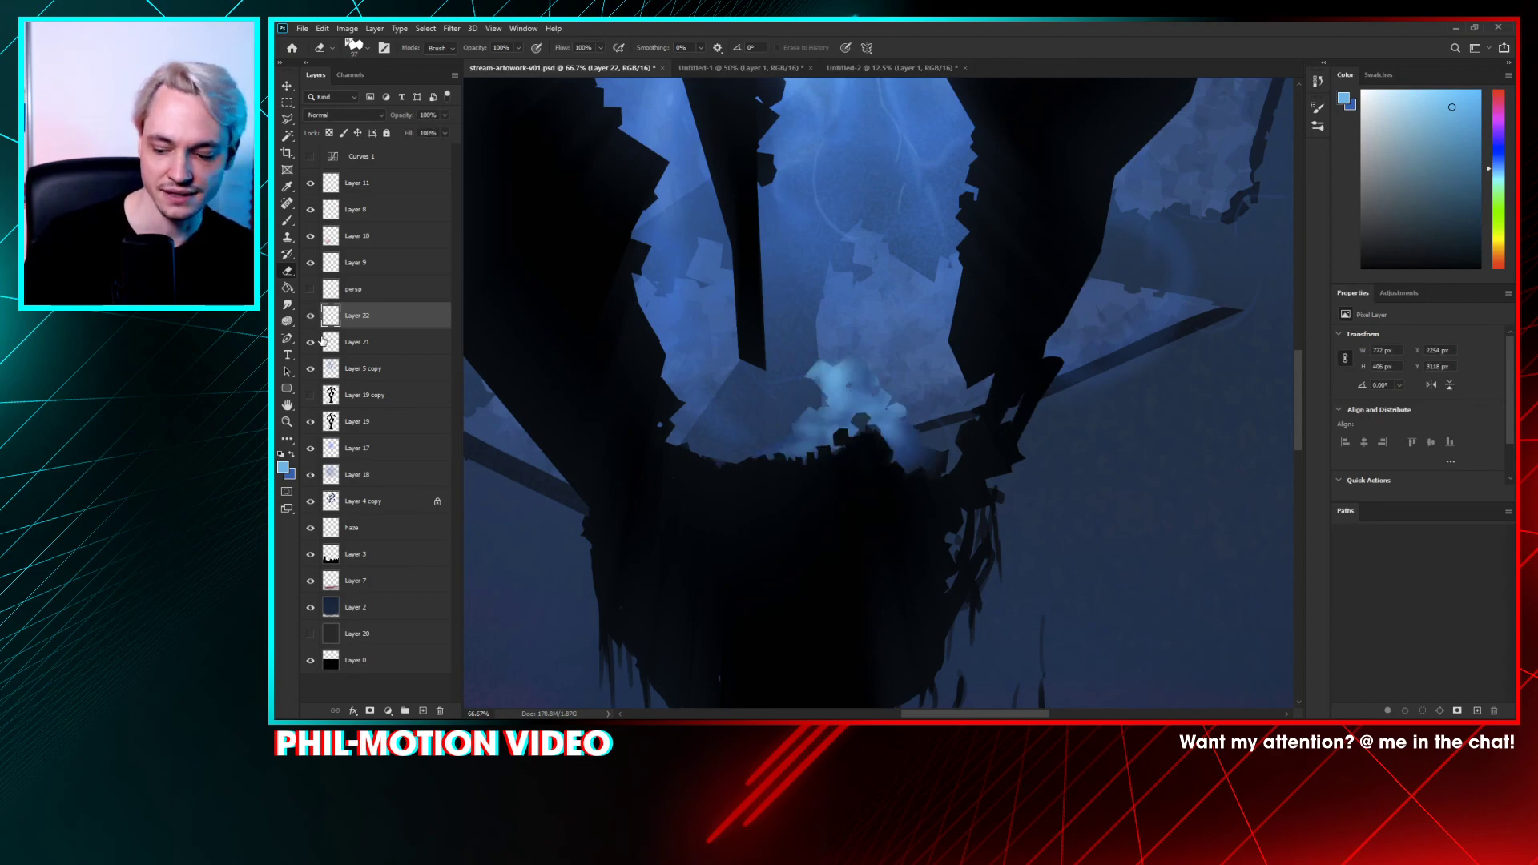
- Delete Layer 22 with the blue trunk-top paint
key(ctrl+minus)
key(ctrl+minus)
drag(426, 327, 439, 711)
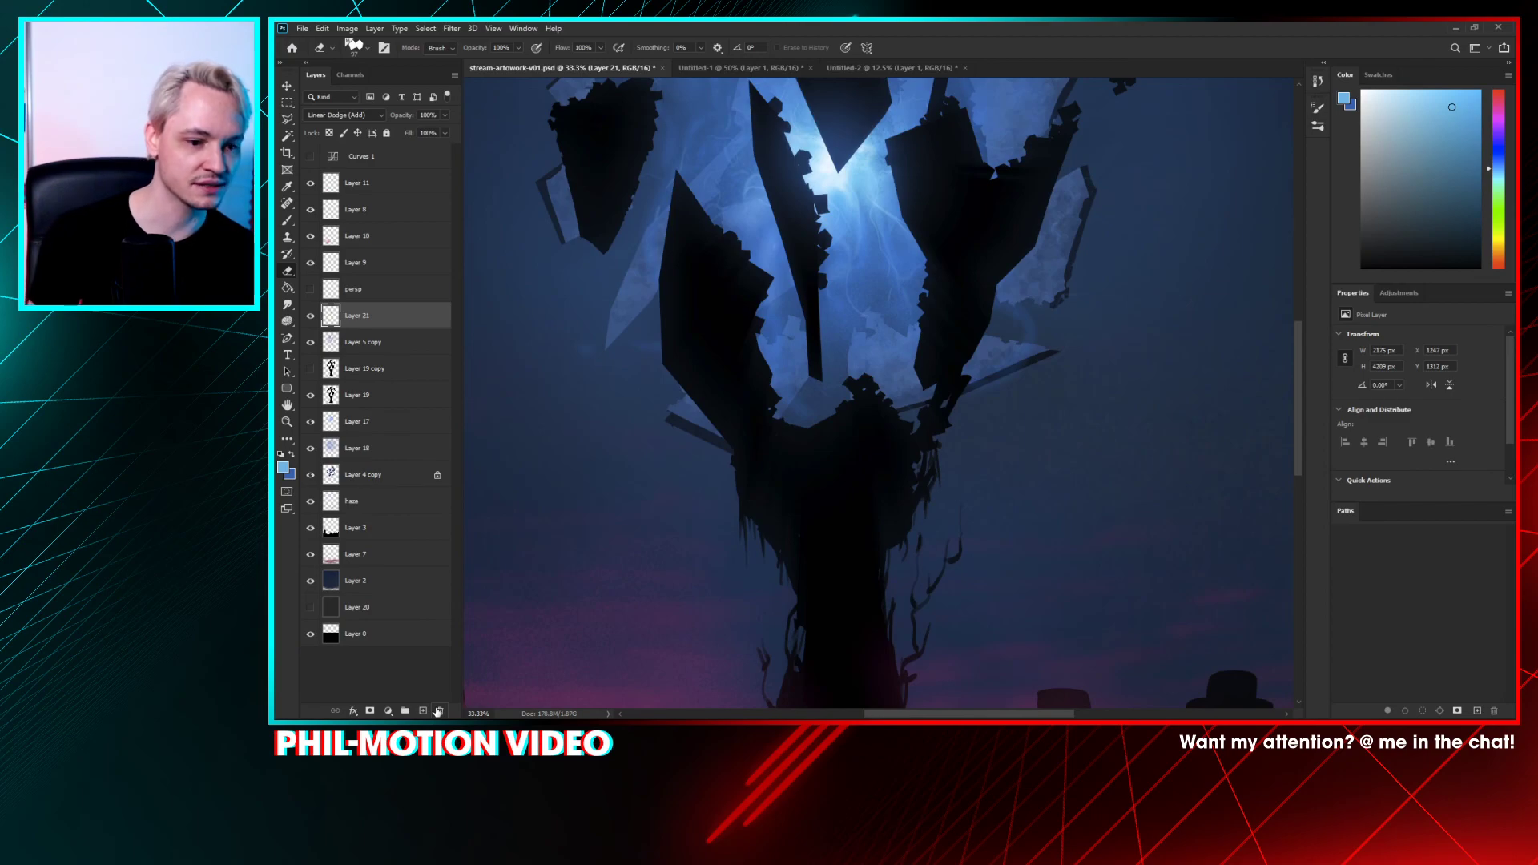
- Add a new layer directly above Layer 17, beneath the Layer 19 silhouette, and check the area behind with Layer 19 hidden
click(369, 400)
click(383, 425)
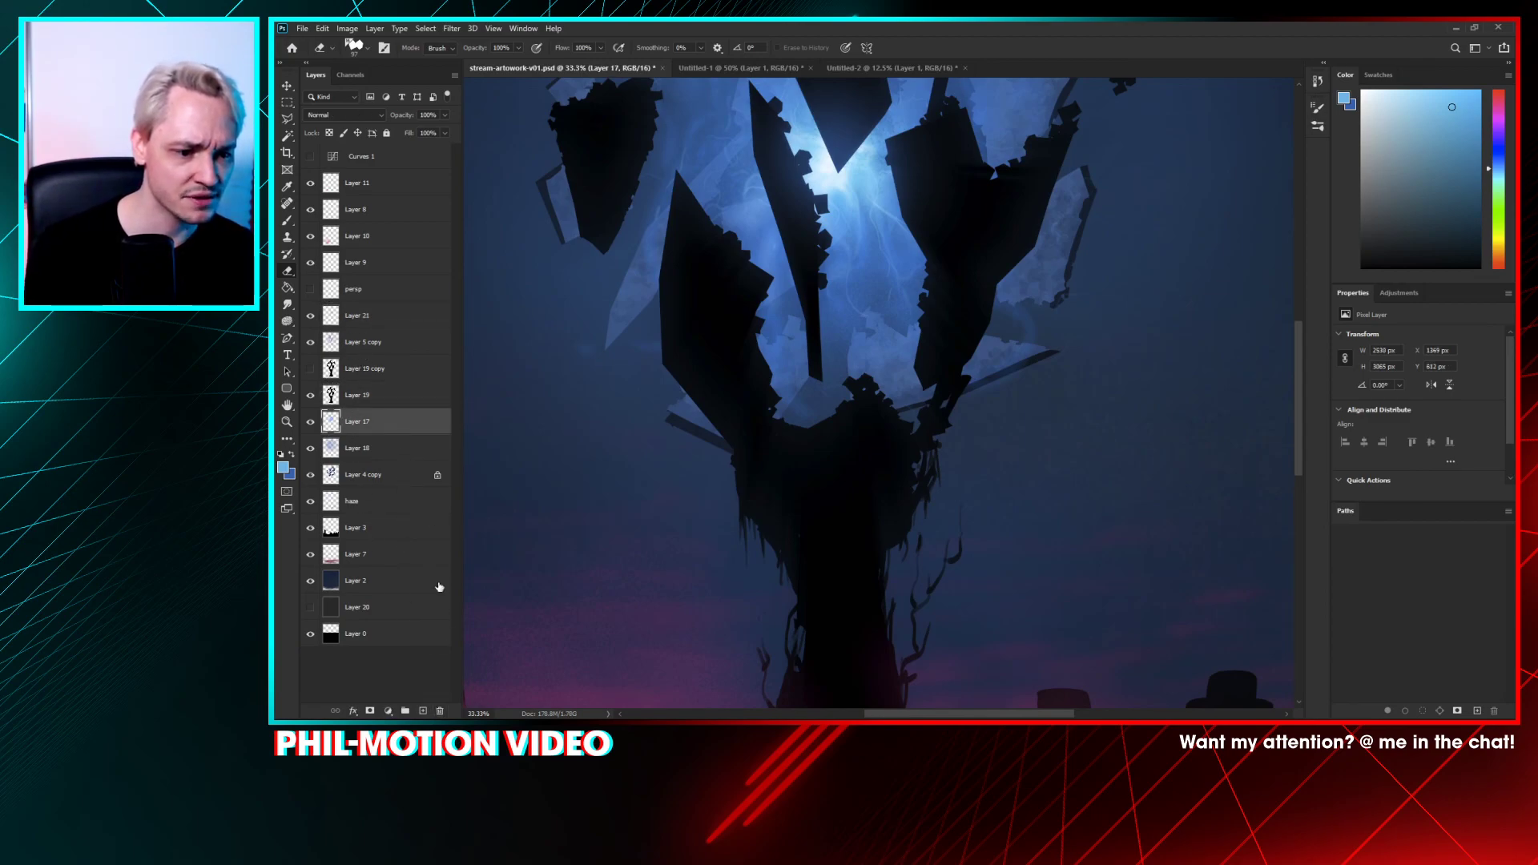
click(423, 708)
click(311, 395)
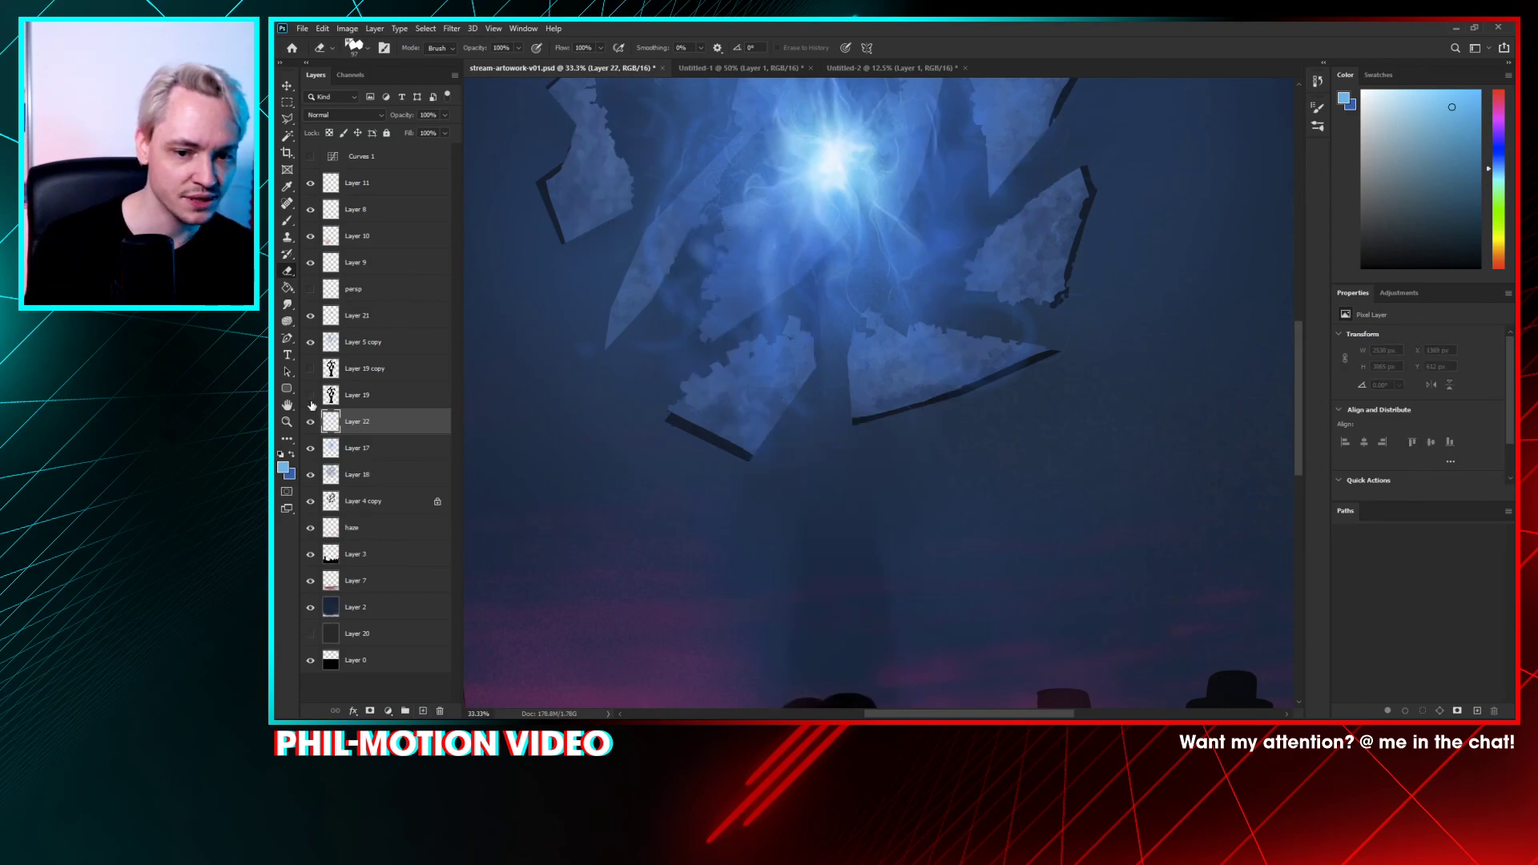
click(311, 395)
- Sample a muted blue from the background shards and paint angular brush texture on Layer 22 just behind the broken trunk top
key(b)
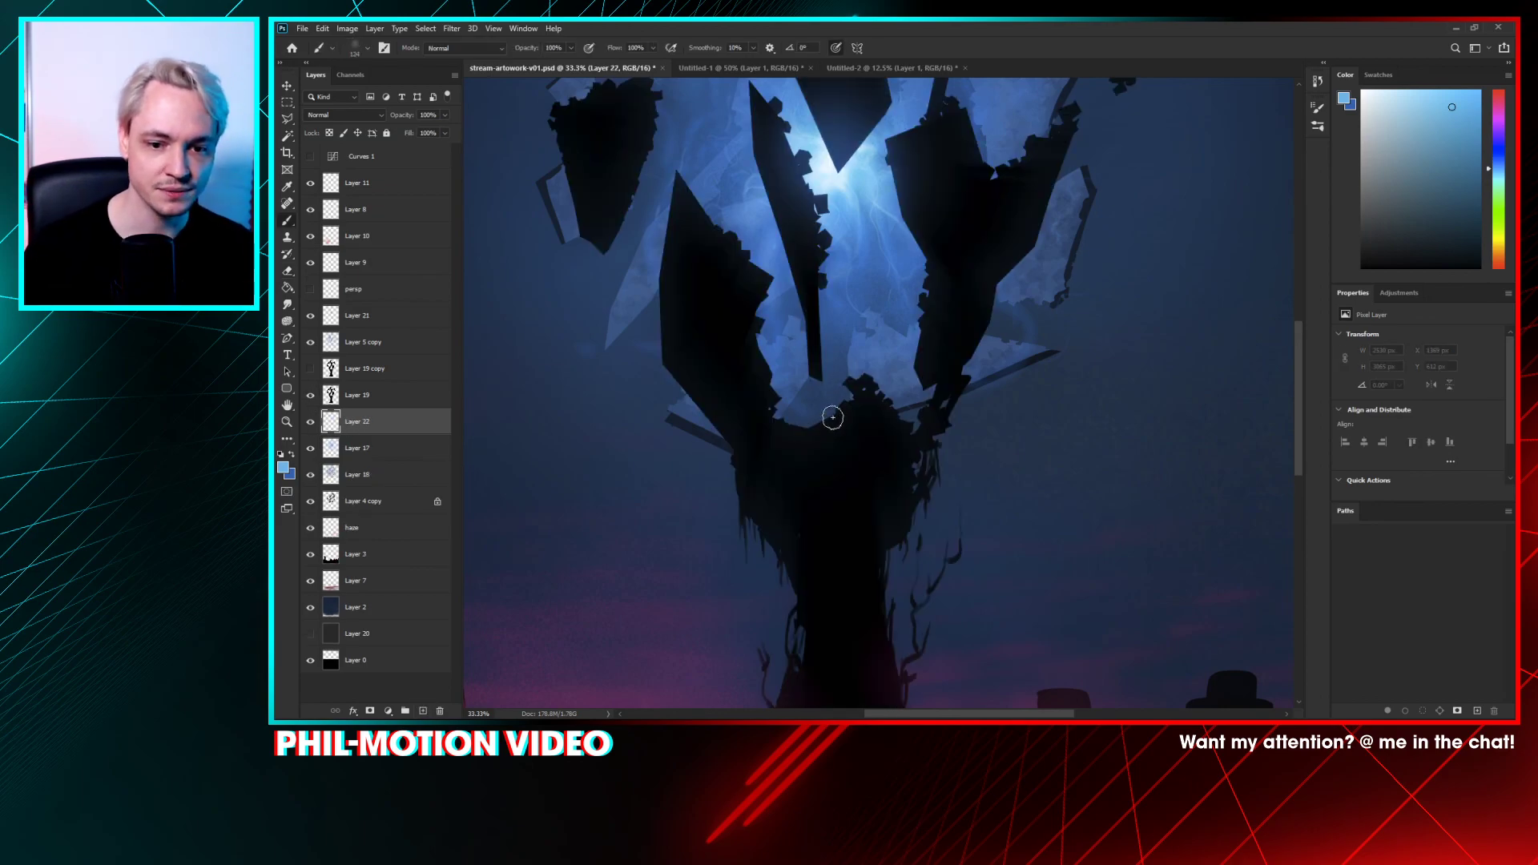
alt+click(881, 353)
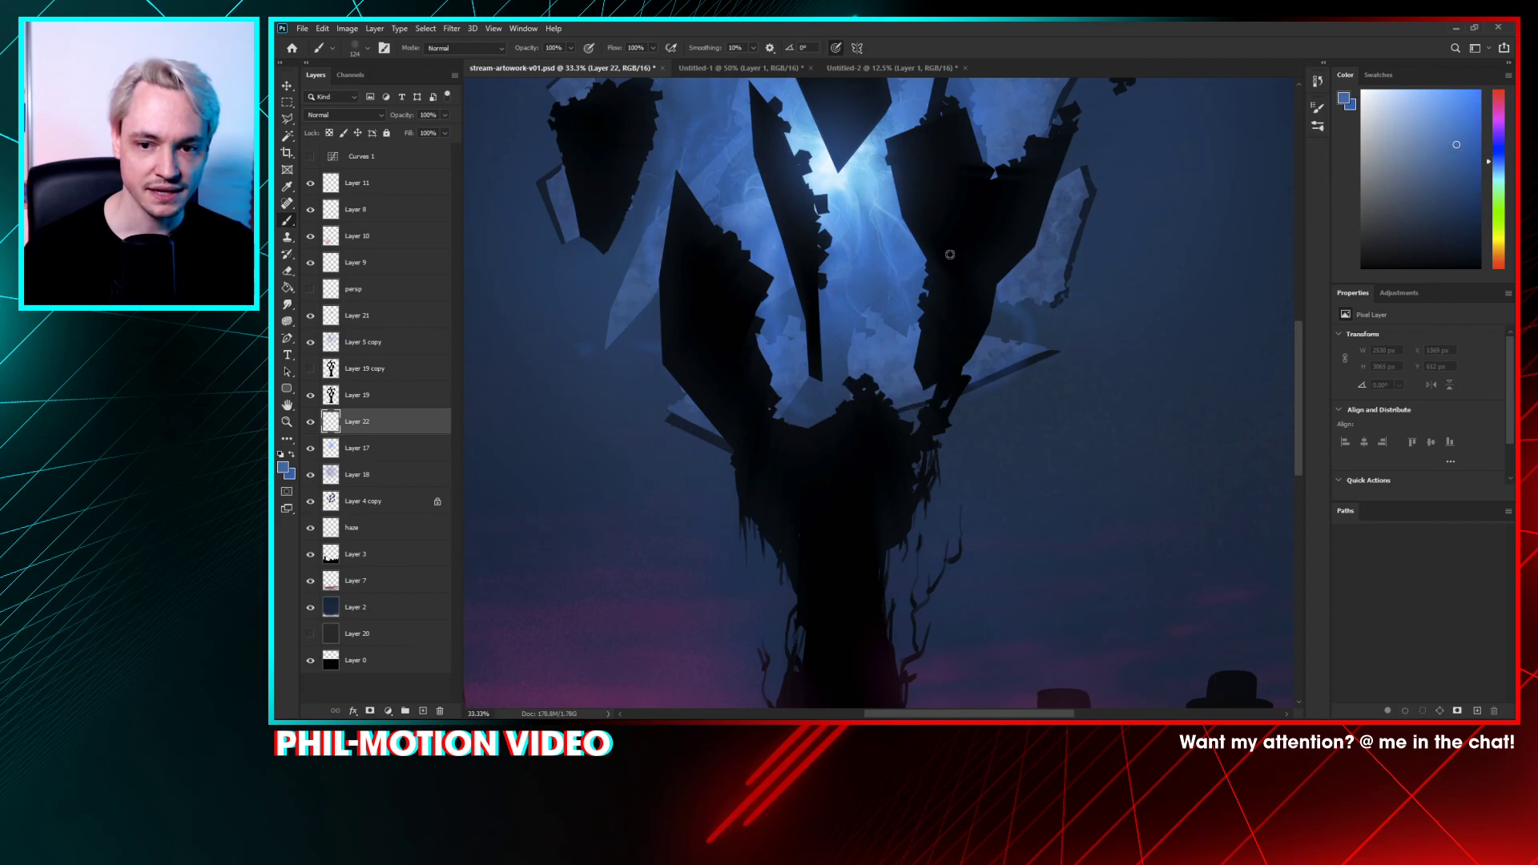
alt+click(1026, 284)
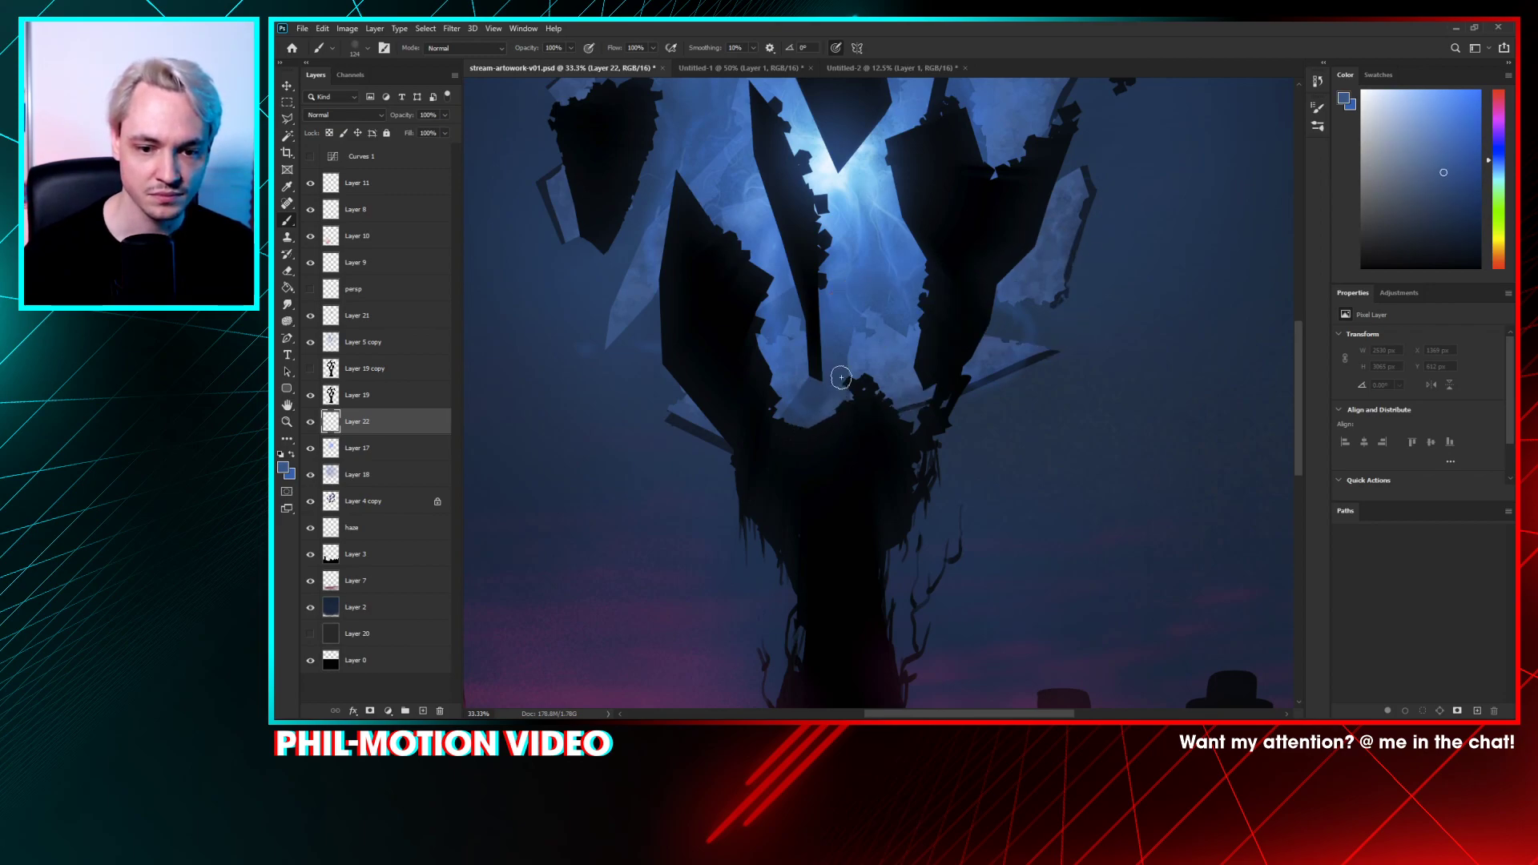
right_click(880, 298)
click(962, 413)
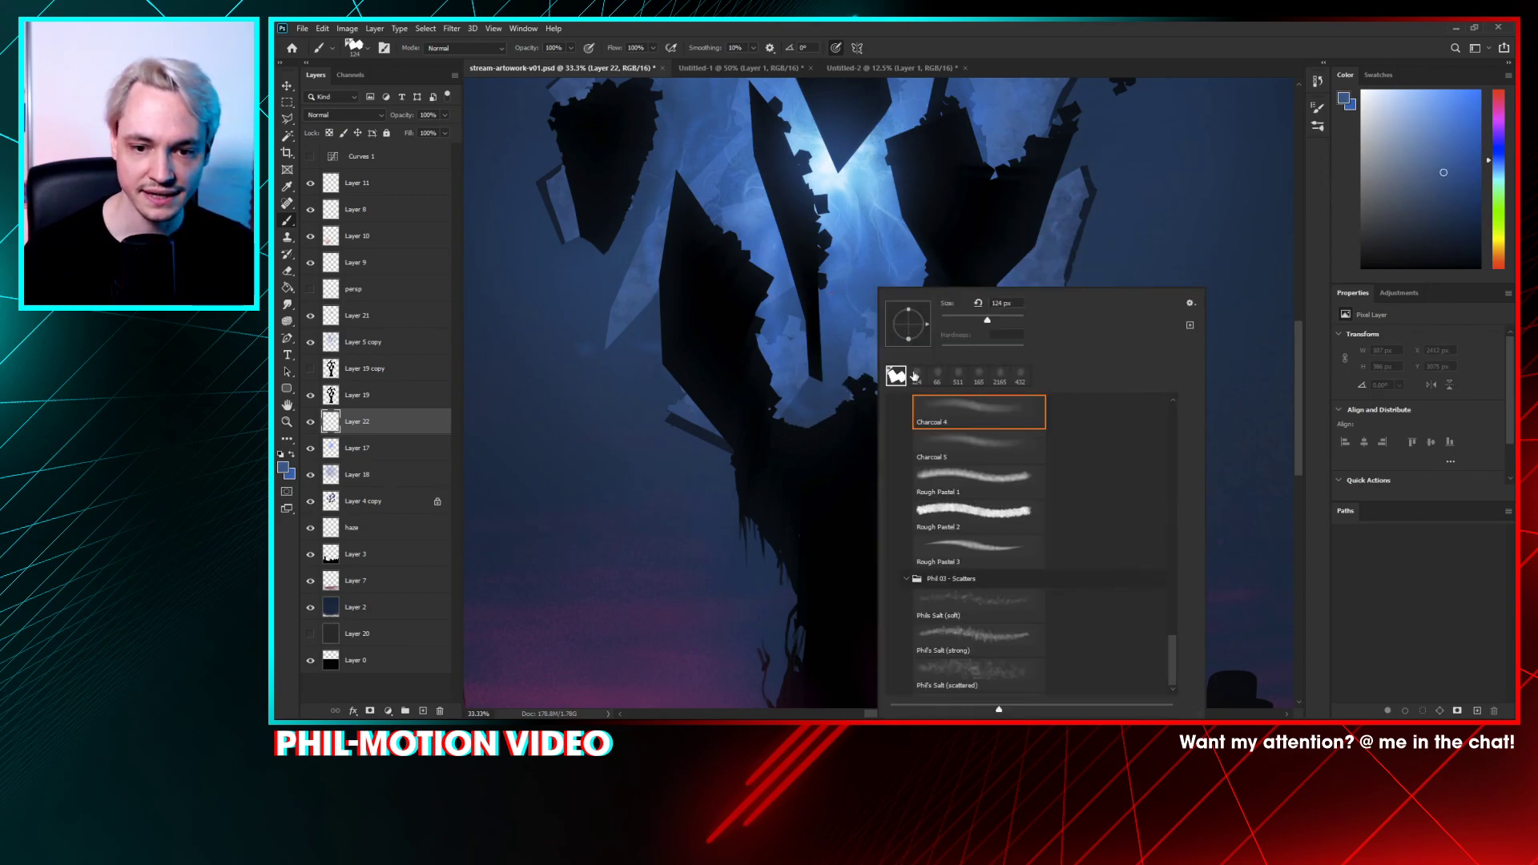
key(Return)
mouse_move(812, 395)
mouse_down()
mouse_move(845, 402)
mouse_move(905, 430)
mouse_move(794, 425)
mouse_move(839, 406)
mouse_up()
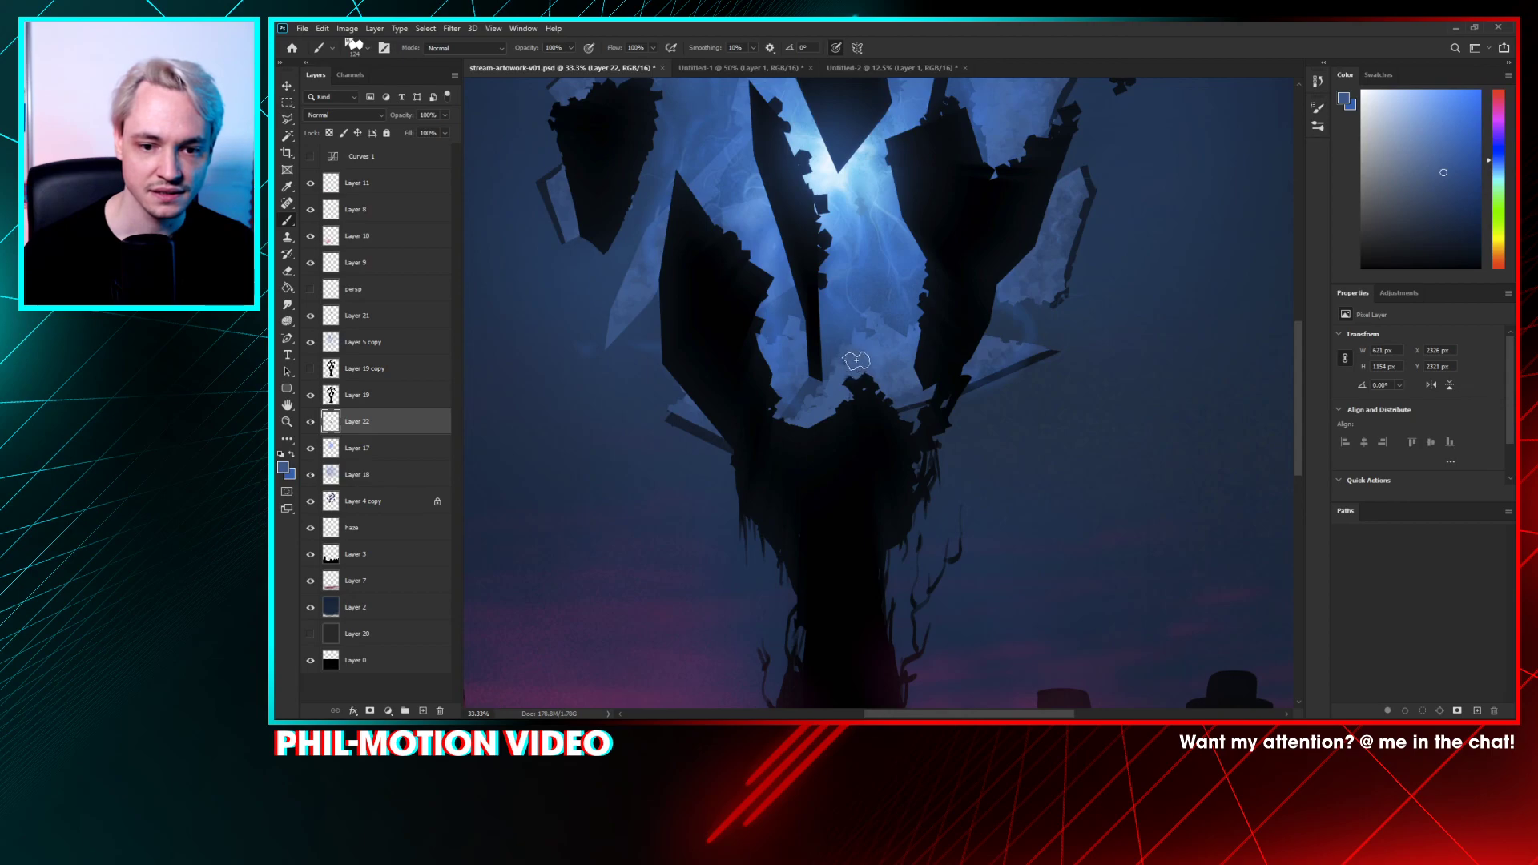
- Sample a pale blue from the glow and paint angular highlights on Layer 22 rising behind the trunk top
alt+click(845, 212)
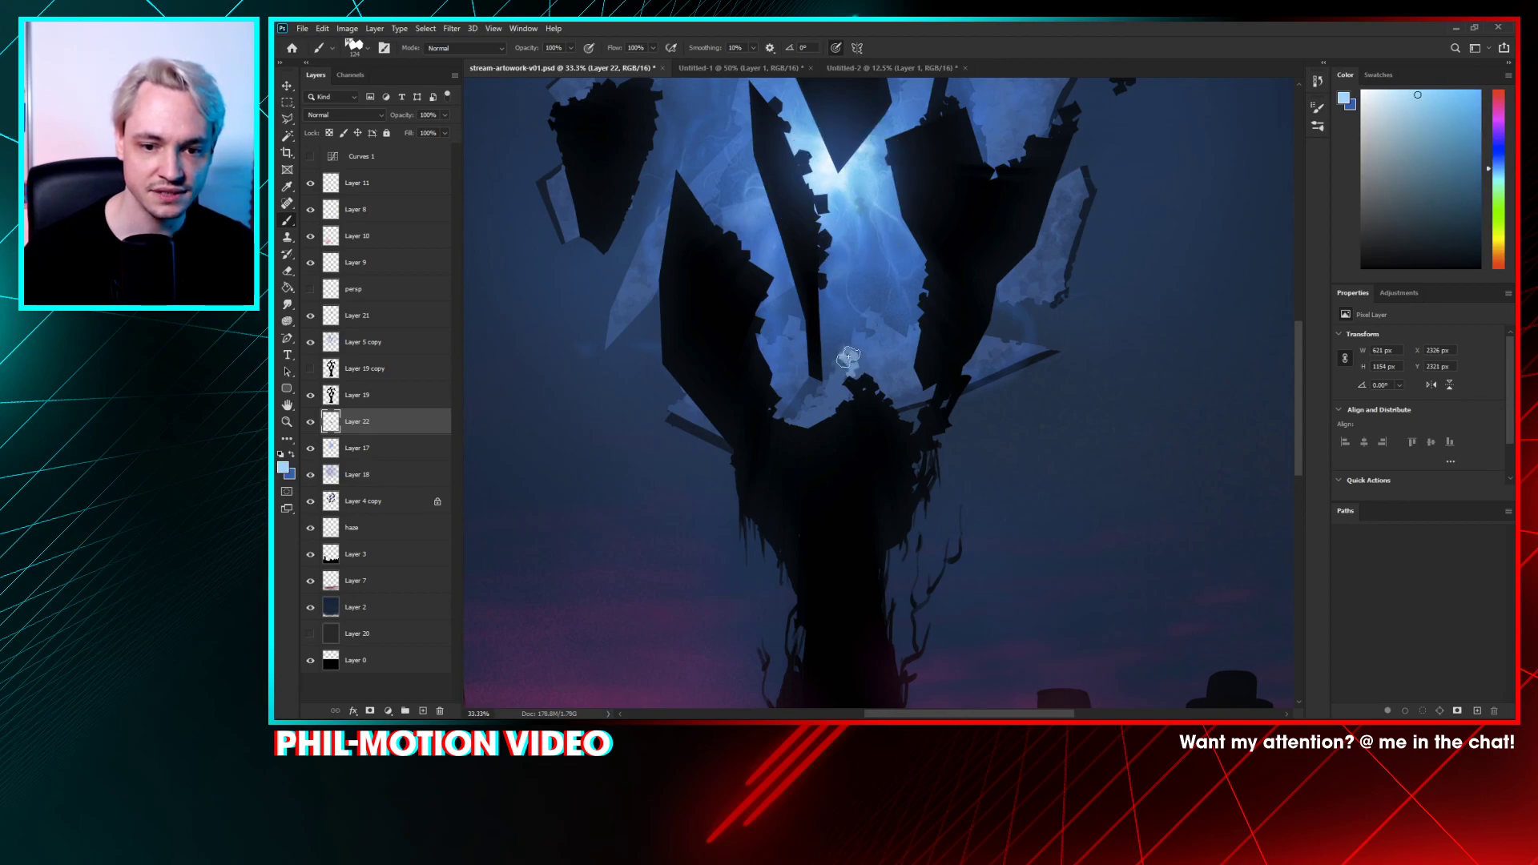
mouse_move(845, 390)
mouse_down()
mouse_move(865, 393)
mouse_move(826, 392)
mouse_up()
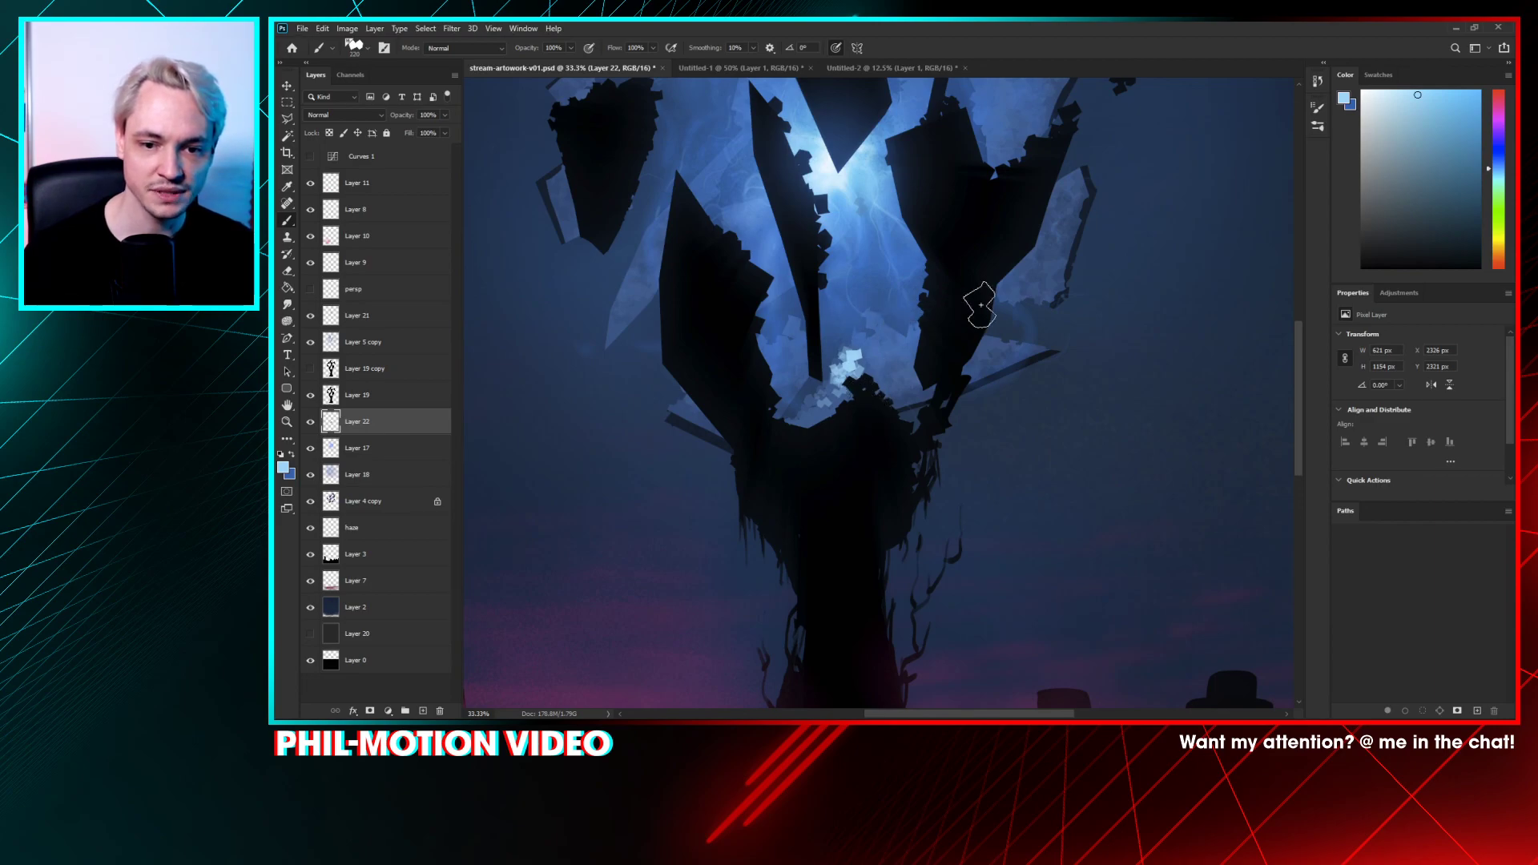
key(ctrl+plus)
key(ctrl+plus)
drag(893, 350, 930, 286)
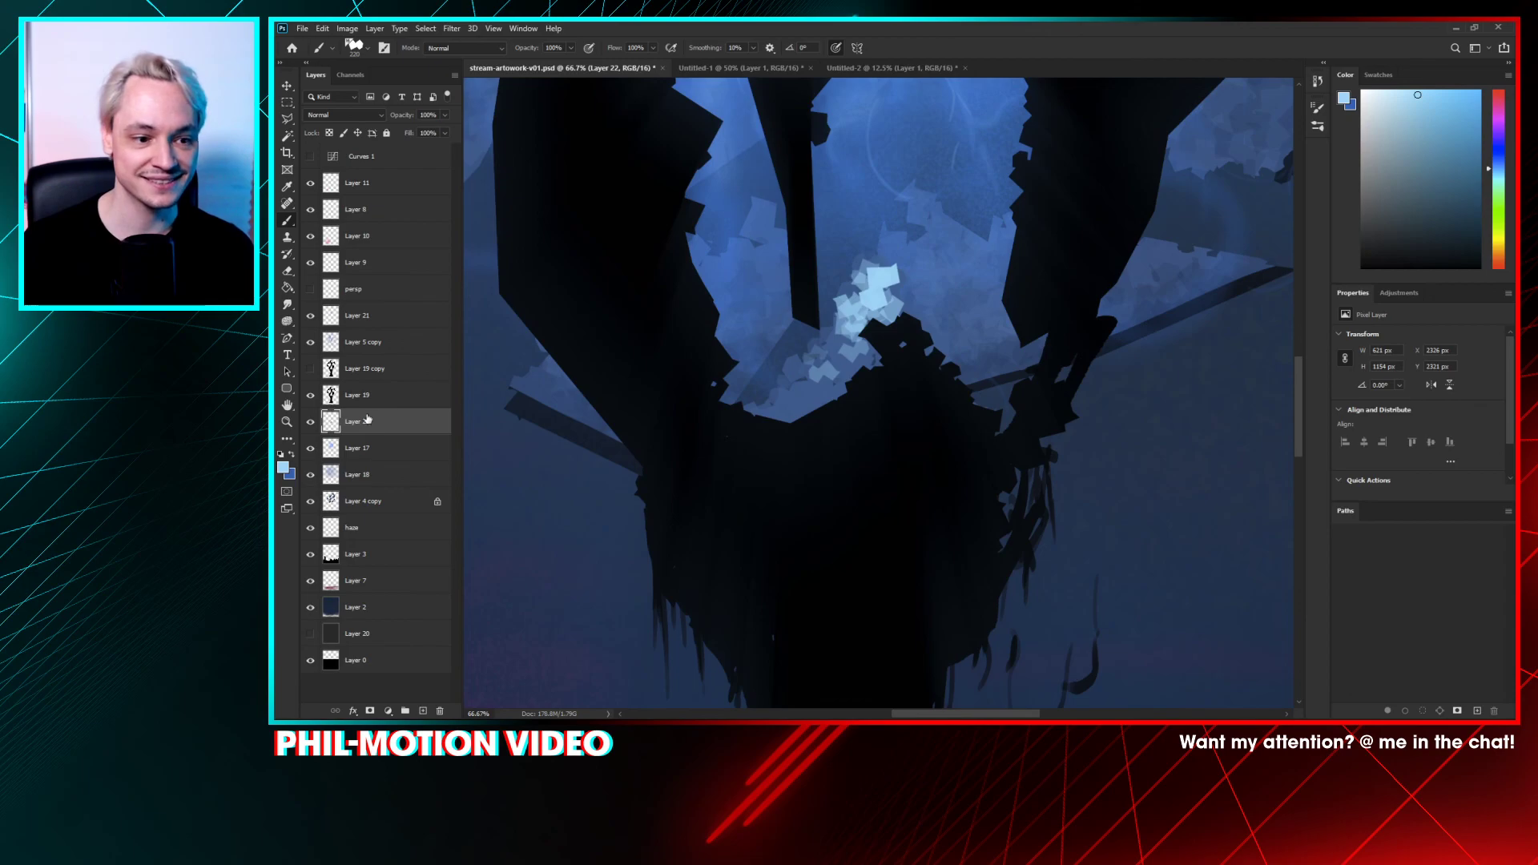
- Compare the trunk top with and without the Layer 22 highlights
click(310, 424)
click(310, 425)
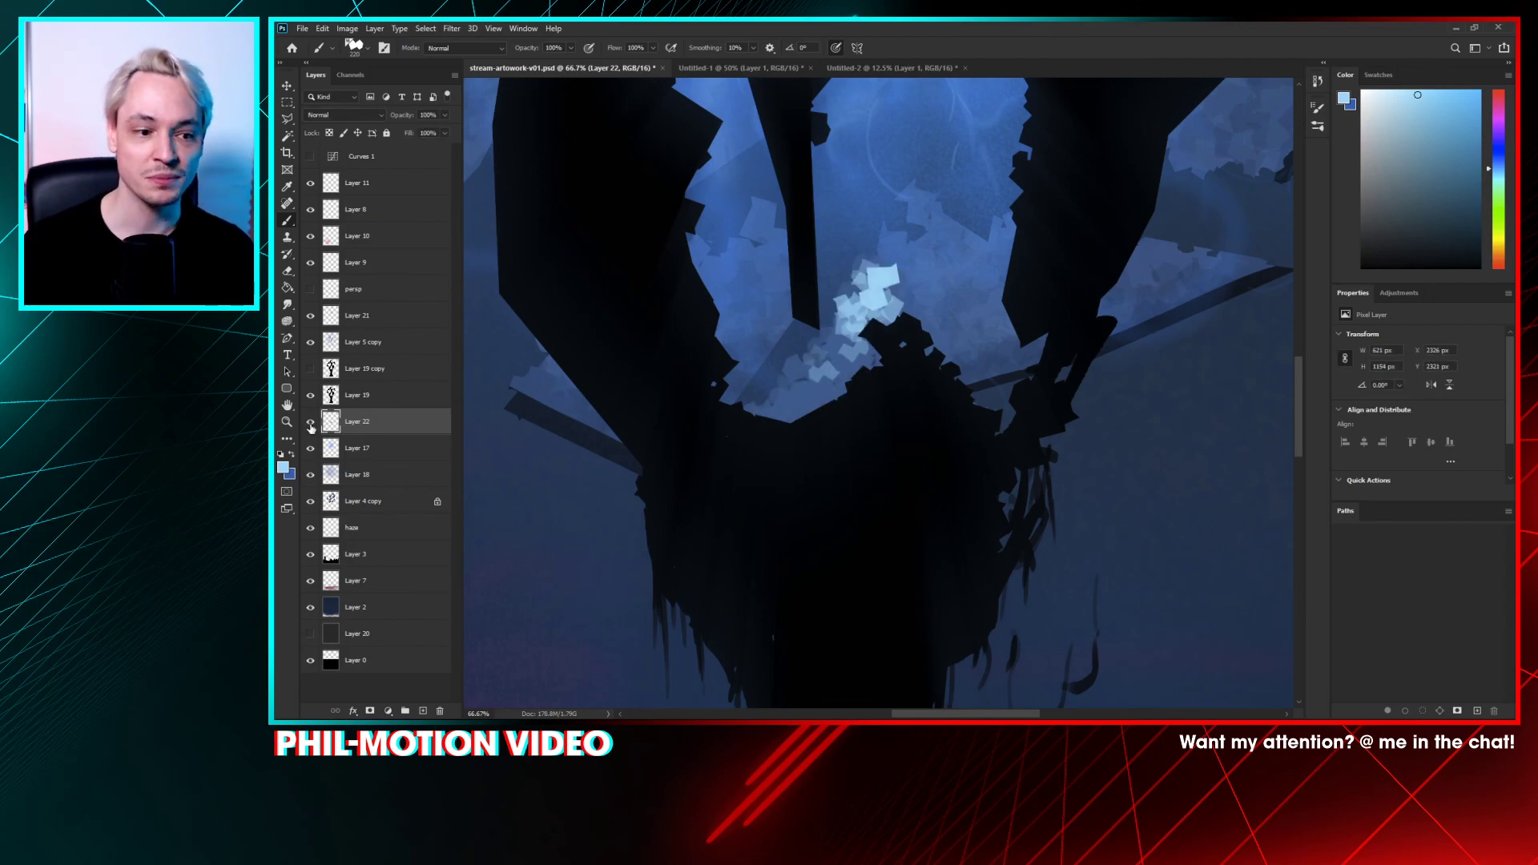
click(309, 426)
click(310, 424)
click(310, 426)
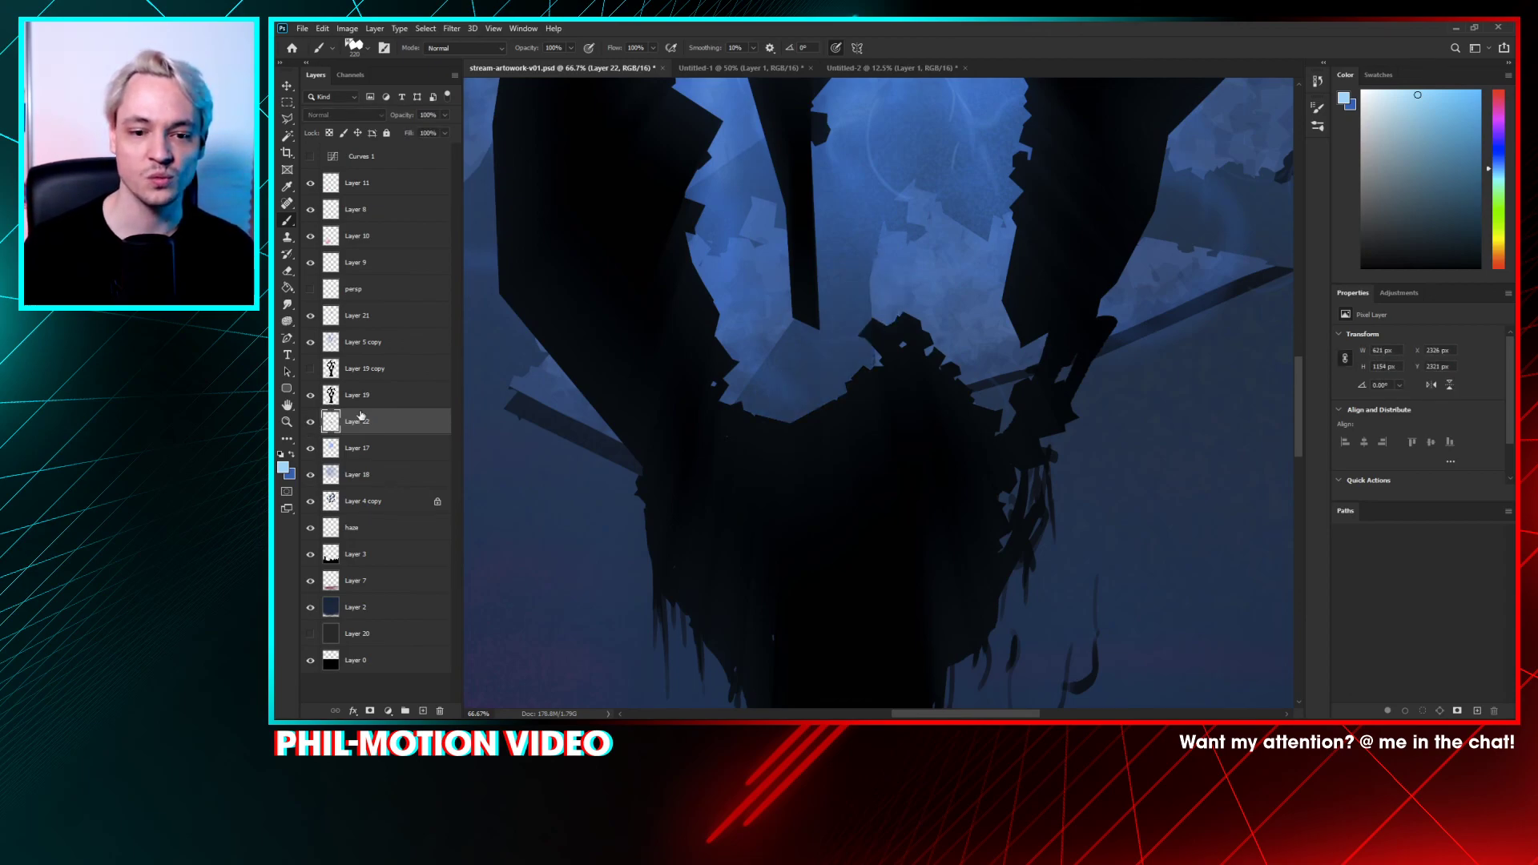
click(310, 426)
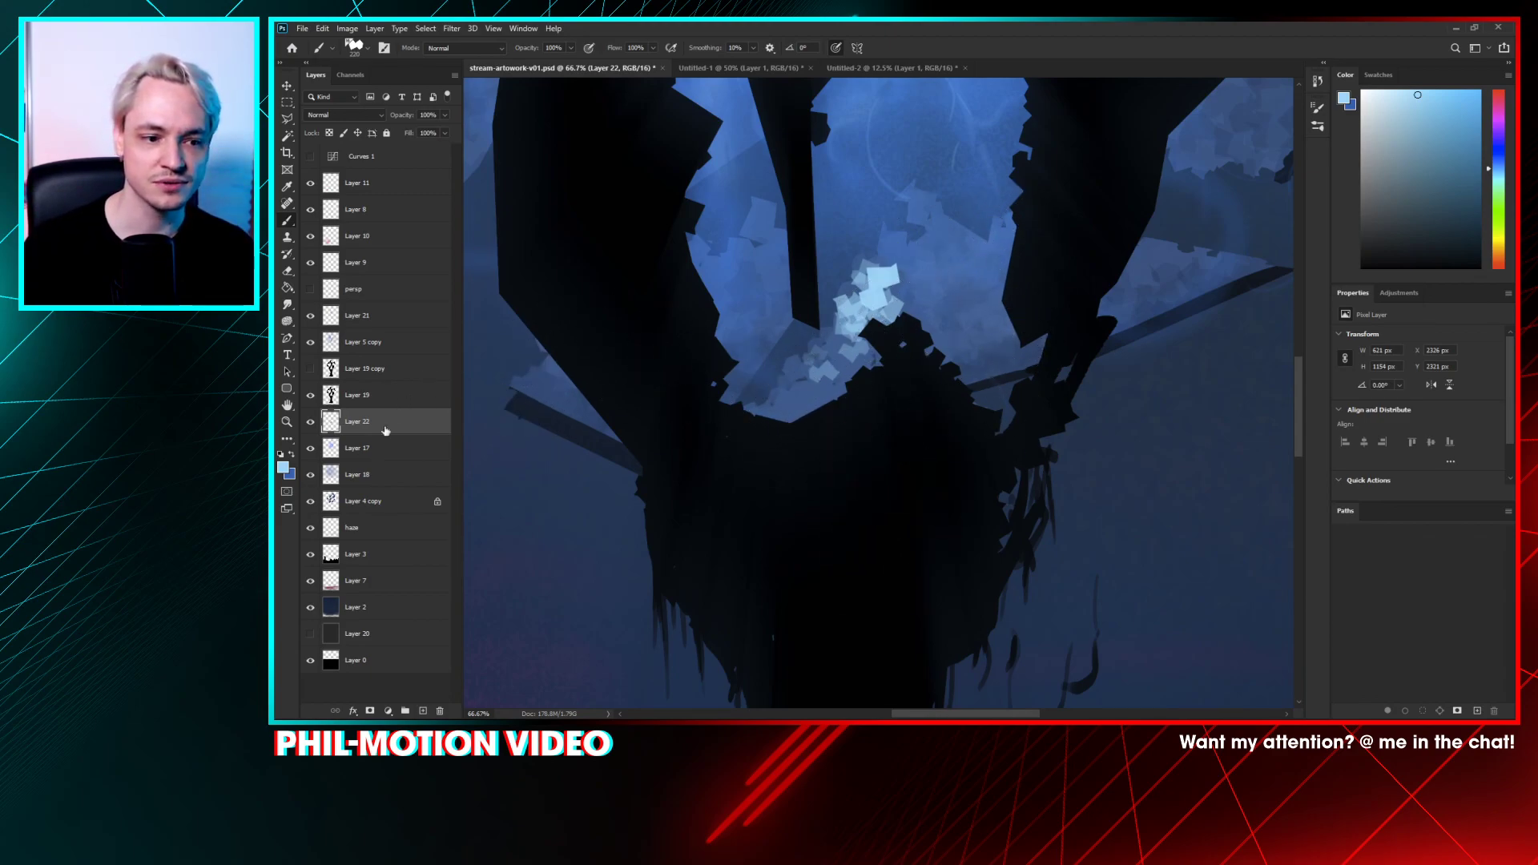
click(305, 425)
click(304, 425)
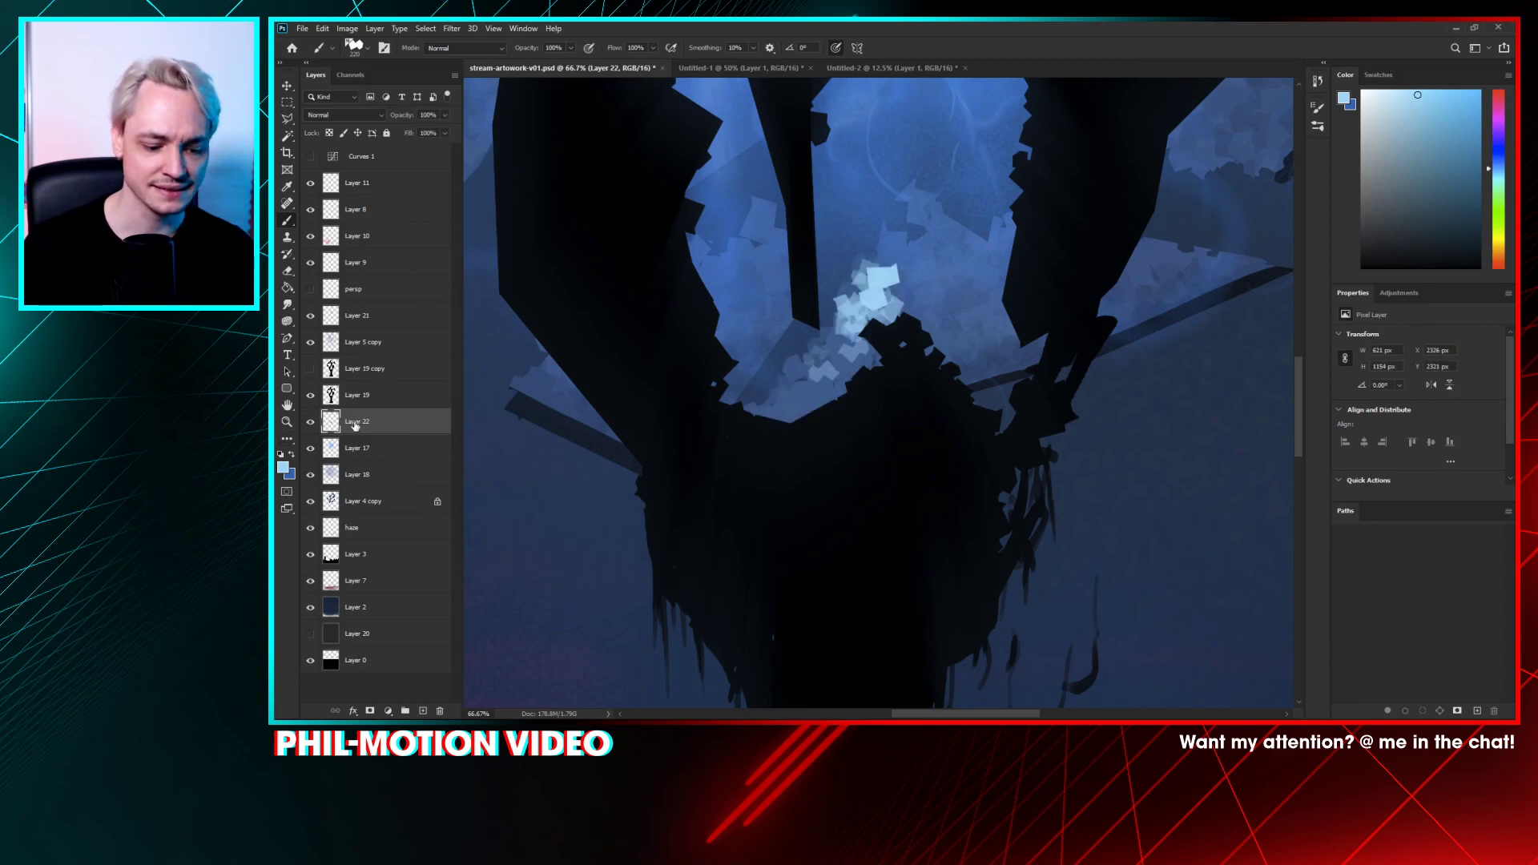
- Trim the upper chunks of the pale highlights with the Eraser, and paint over the rest in sampled blue with Layer 22's transparent pixels locked
key(e)
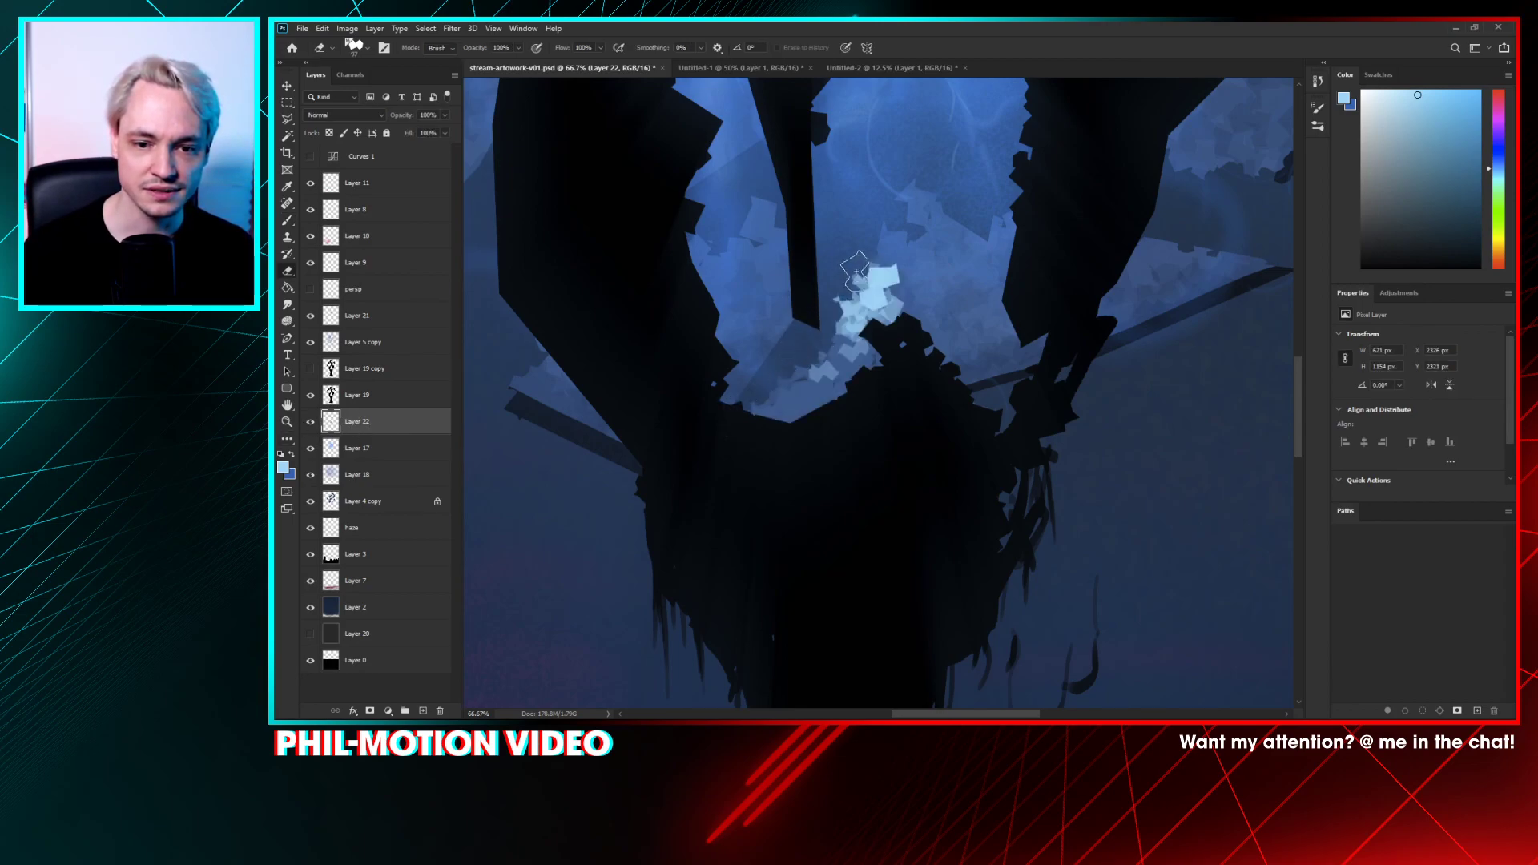
mouse_move(856, 269)
mouse_down()
mouse_move(828, 293)
mouse_move(852, 270)
mouse_move(907, 285)
mouse_move(883, 268)
mouse_move(927, 358)
mouse_move(882, 291)
mouse_move(947, 375)
mouse_up()
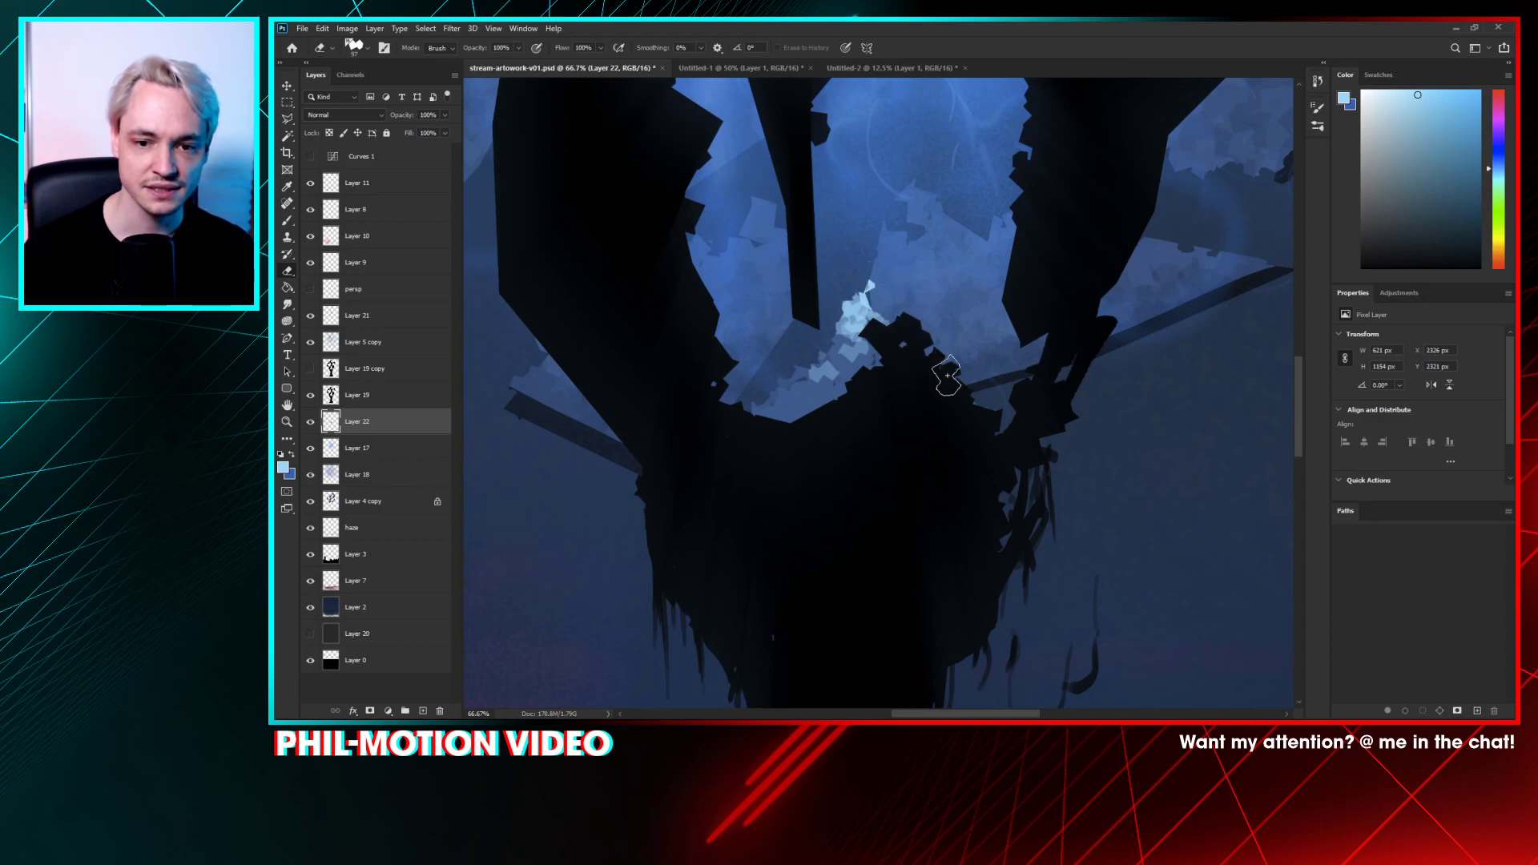
key(b)
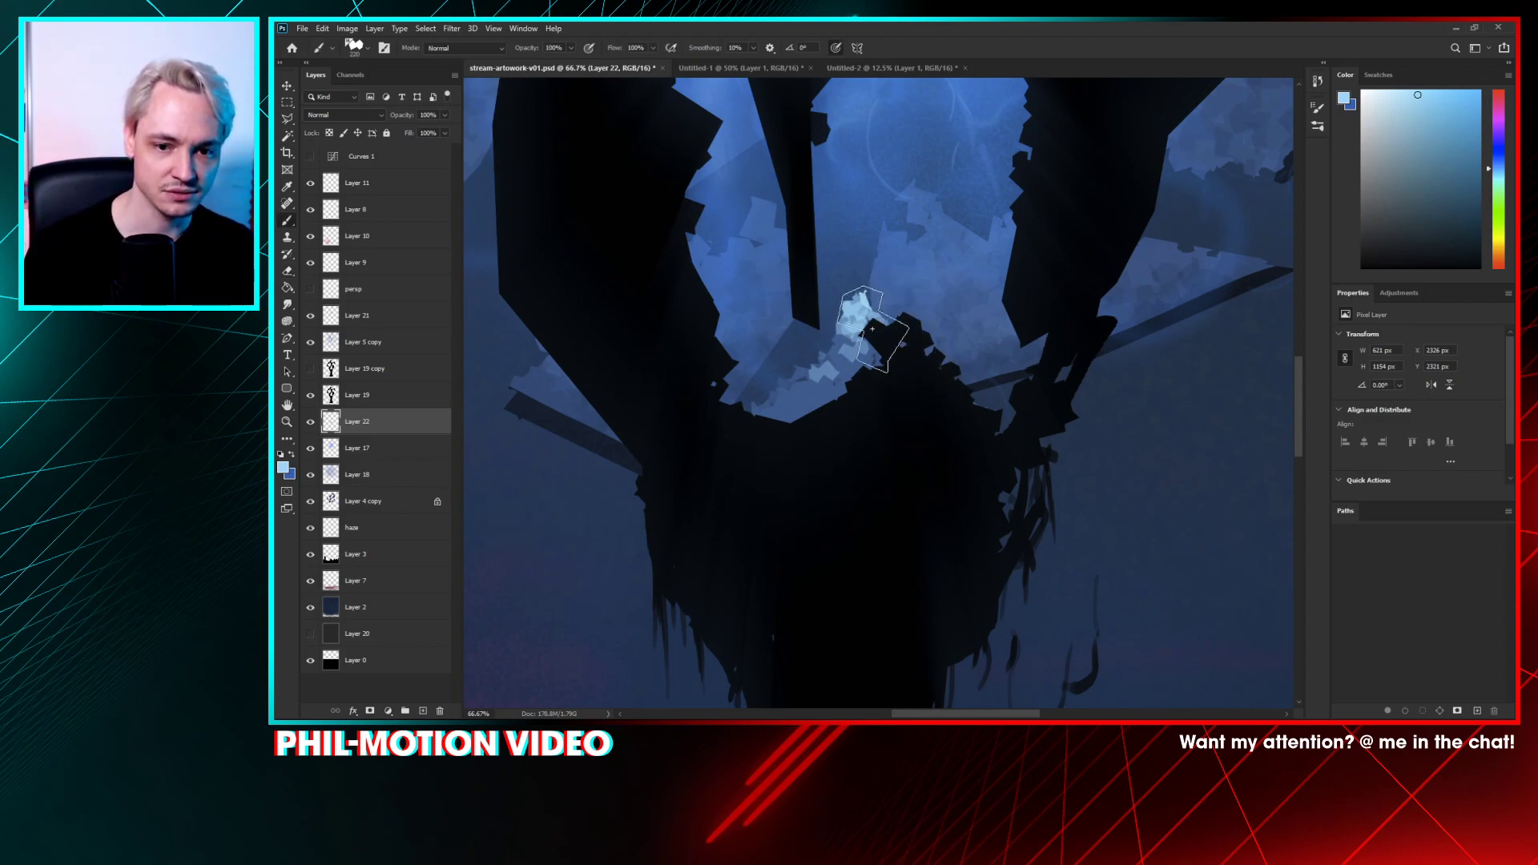
alt+click(856, 320)
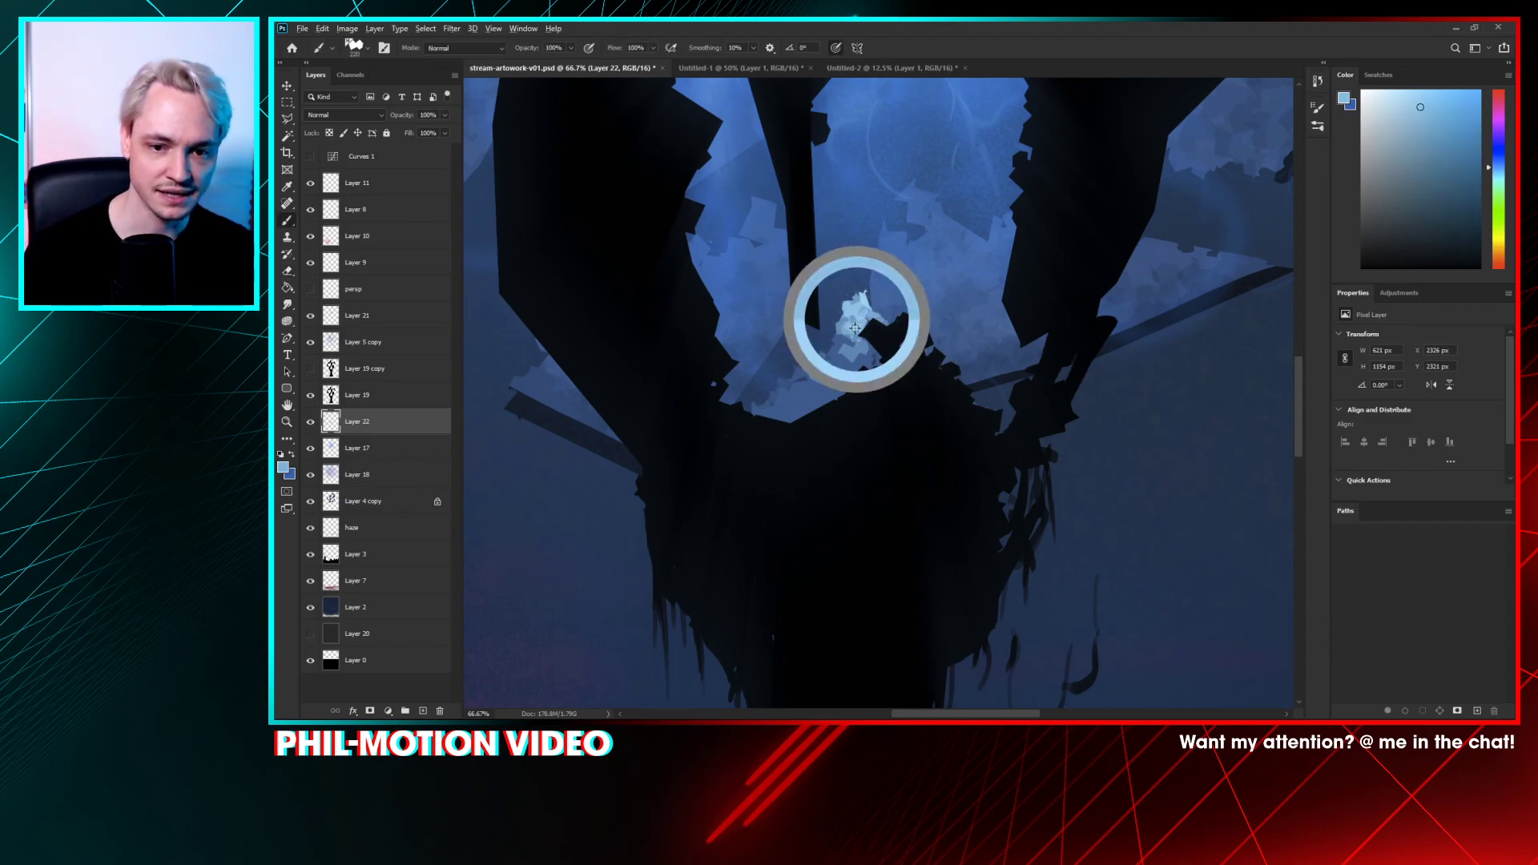
click(329, 133)
mouse_move(857, 368)
mouse_down()
mouse_move(813, 355)
mouse_move(756, 392)
mouse_move(852, 344)
mouse_move(900, 363)
mouse_move(910, 348)
mouse_move(821, 374)
mouse_move(865, 414)
mouse_move(803, 423)
mouse_move(818, 445)
mouse_move(880, 389)
mouse_move(891, 332)
mouse_move(865, 297)
mouse_up()
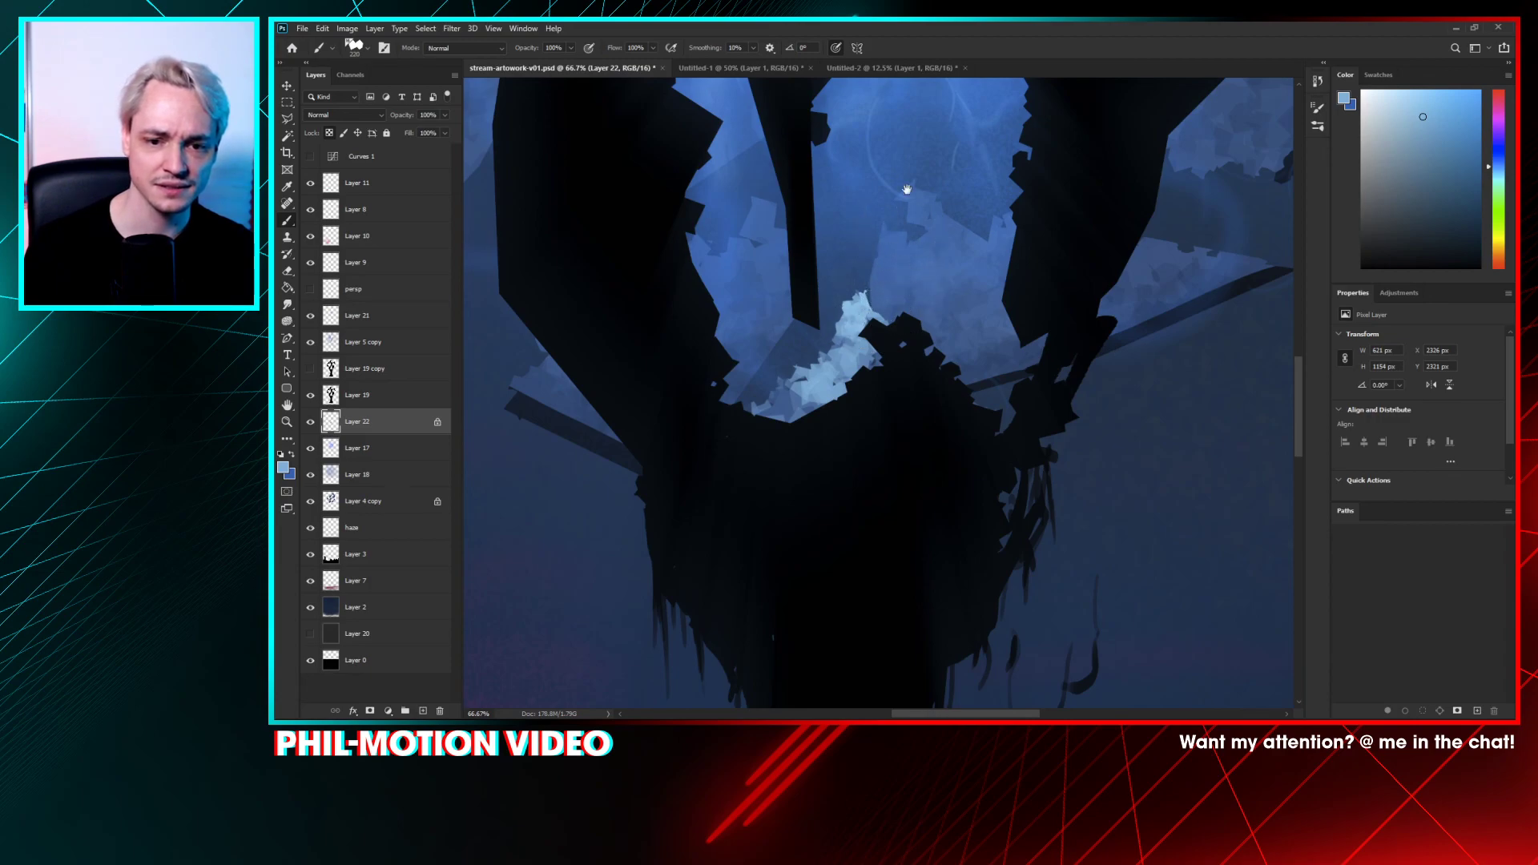
- Sample a brighter blue near the glow core, brush it over the locked Layer 22 highlights, and compare the whole picture with the layer hidden
drag(907, 190, 861, 425)
alt+click(825, 189)
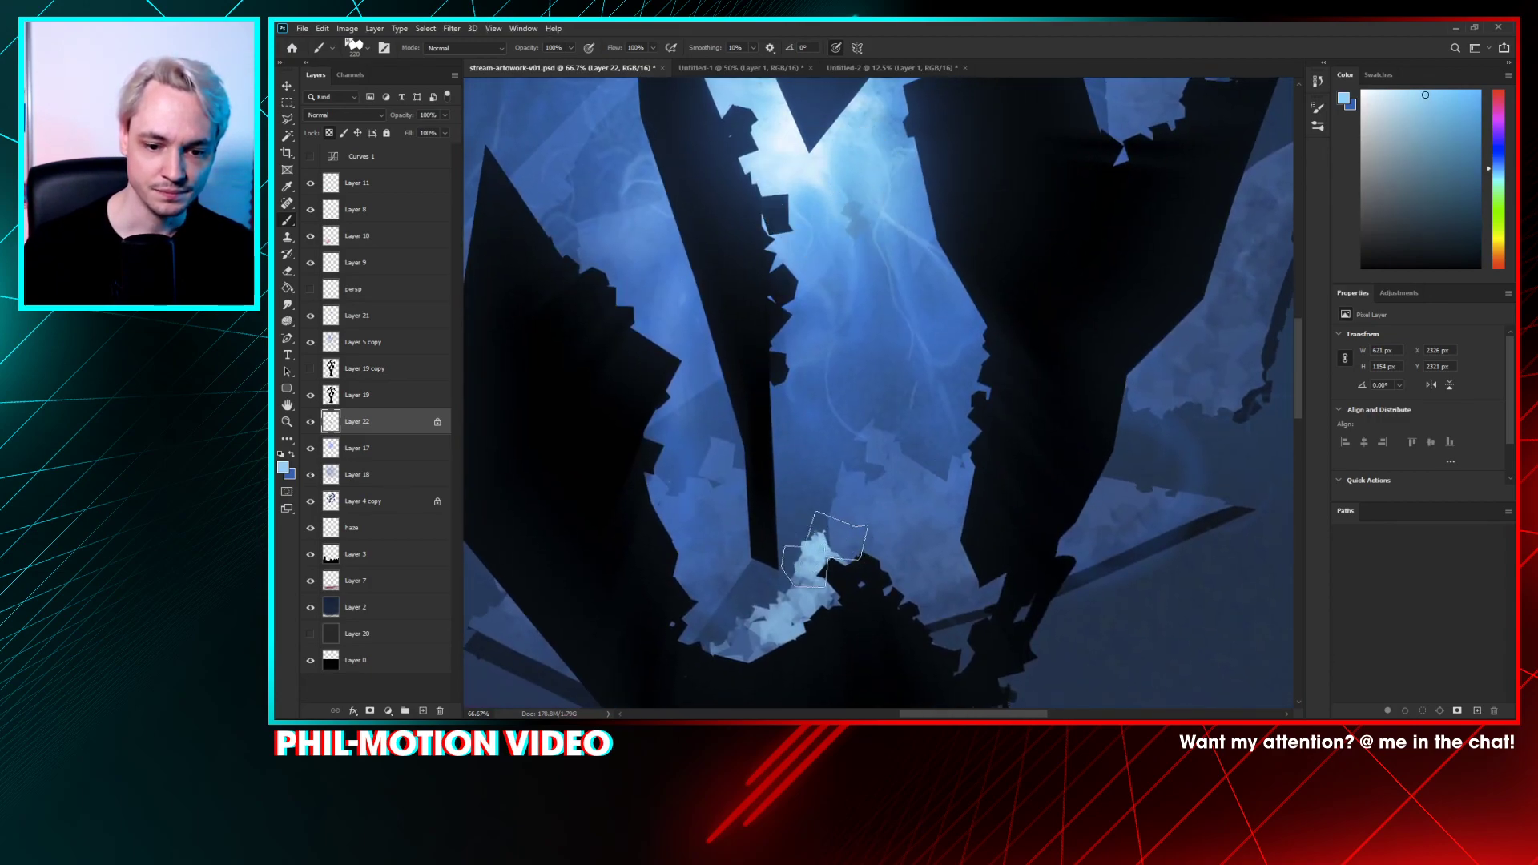
mouse_move(825, 550)
mouse_down()
mouse_move(866, 592)
mouse_move(788, 588)
mouse_move(733, 660)
mouse_up()
key(ctrl+minus)
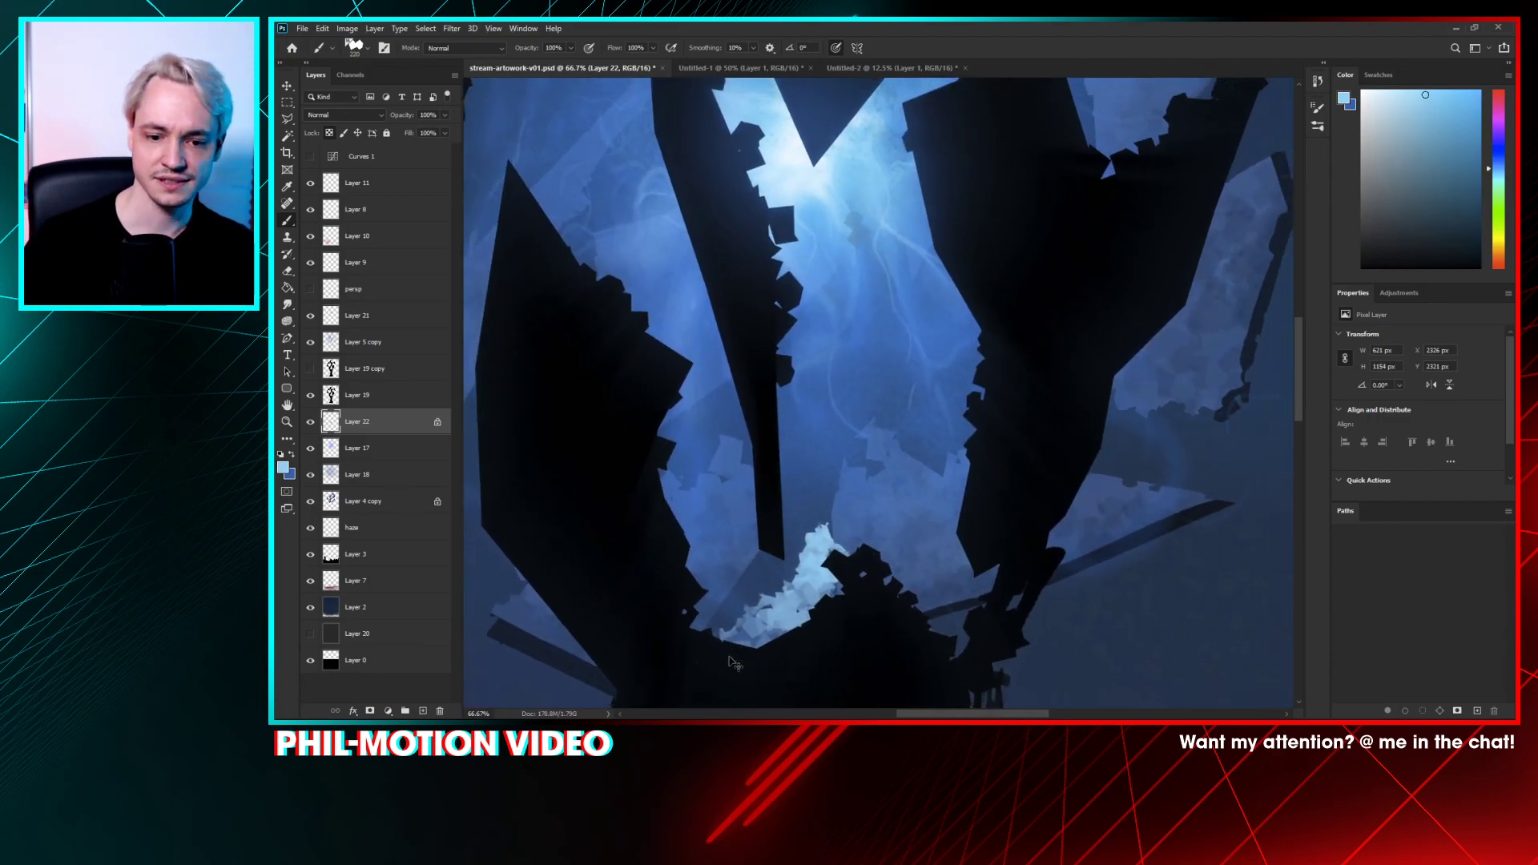
key(ctrl+minus)
key(ctrl+minus)
key(ctrl+minus)
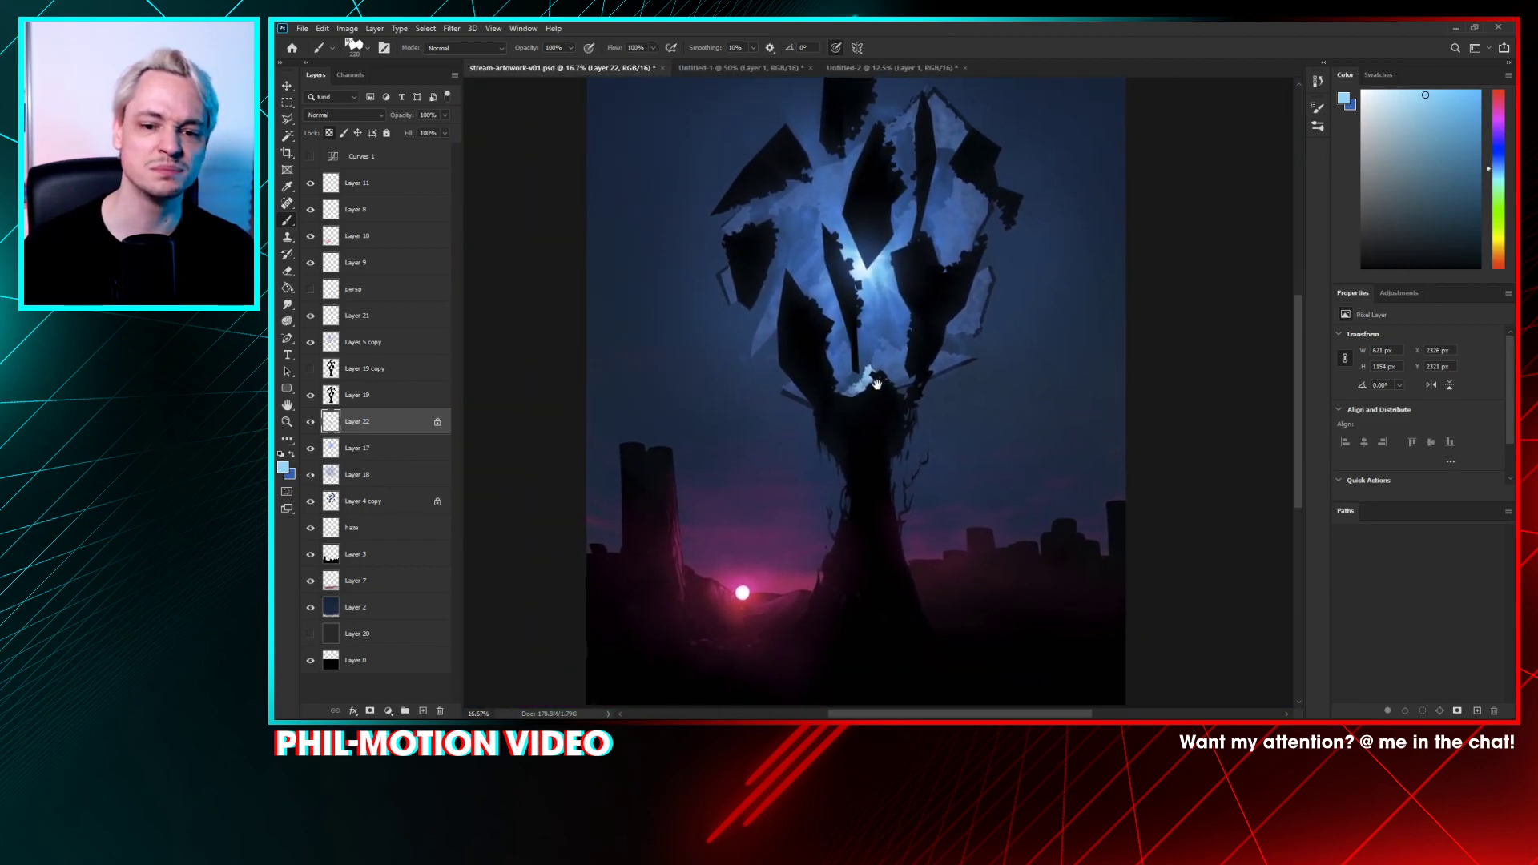
click(311, 422)
click(312, 422)
- Examine what Layer 19, Layer 21, Layer 9 and Layer 5 copy contribute by selecting them and toggling layer visibility
click(331, 398)
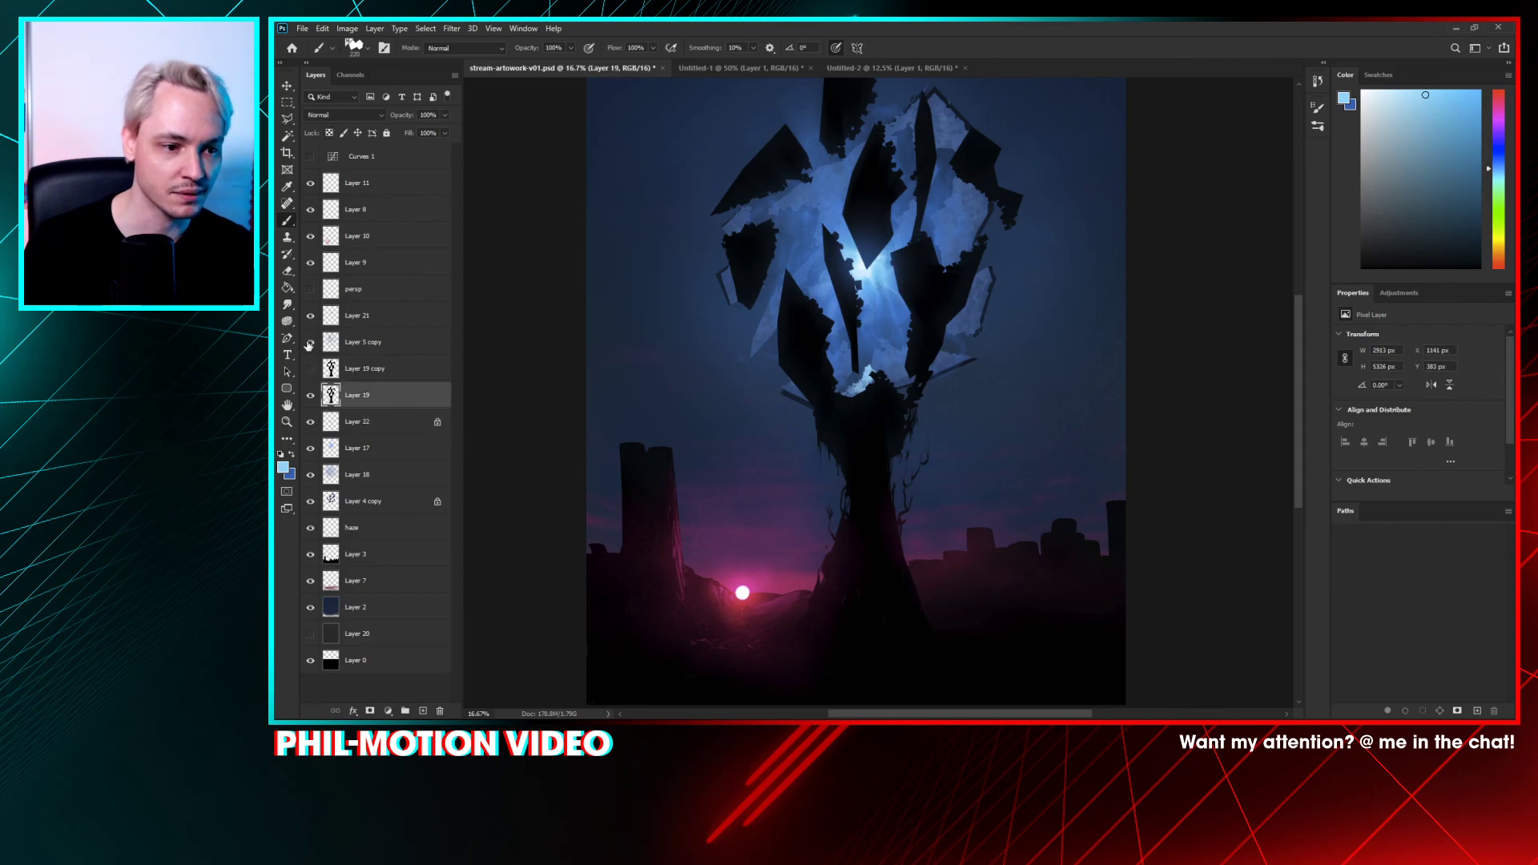
click(311, 318)
click(309, 320)
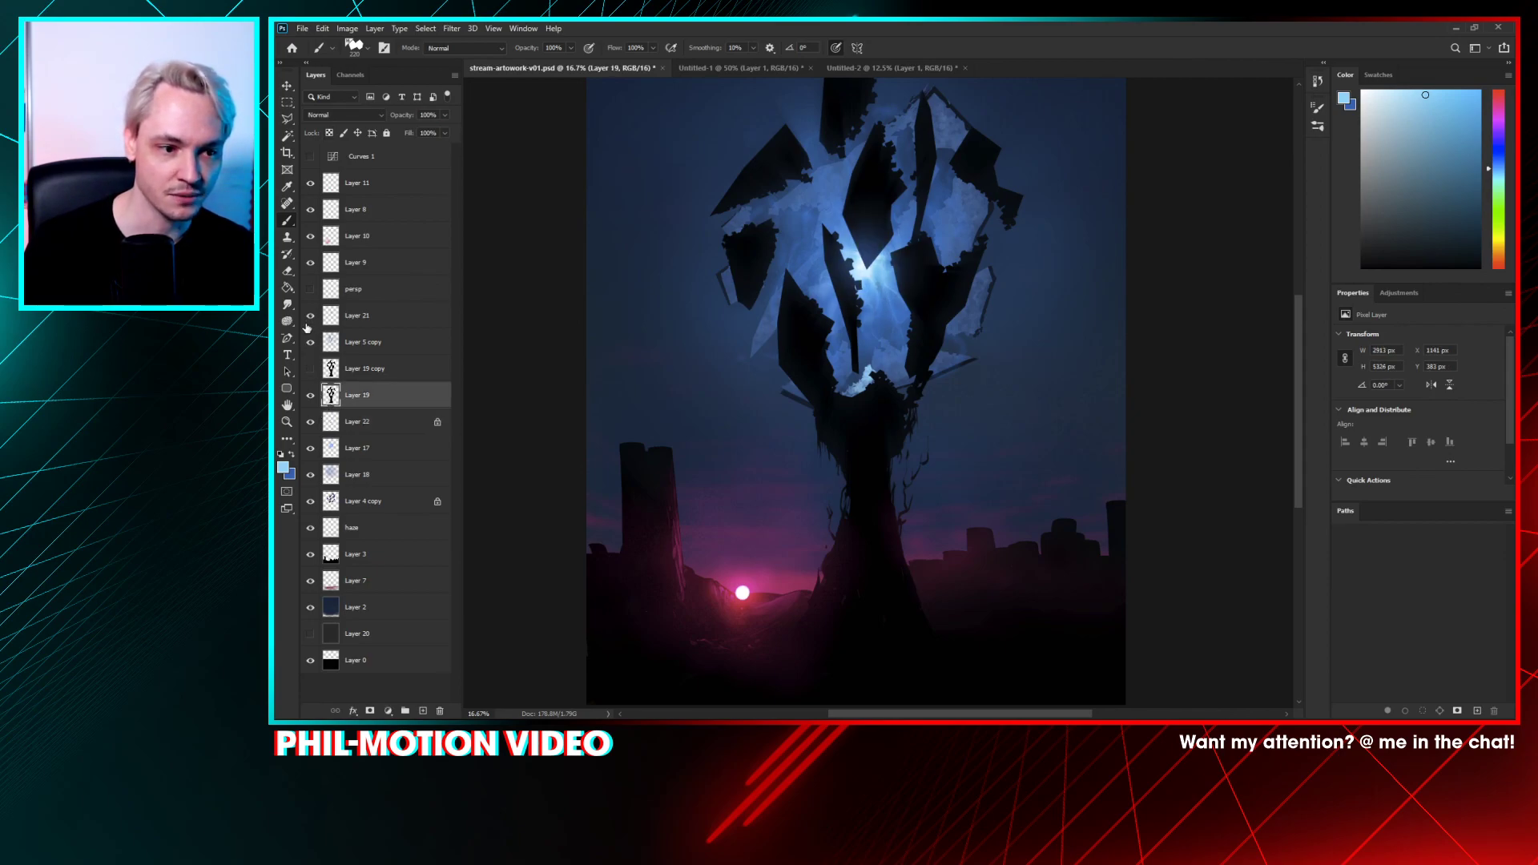
click(330, 318)
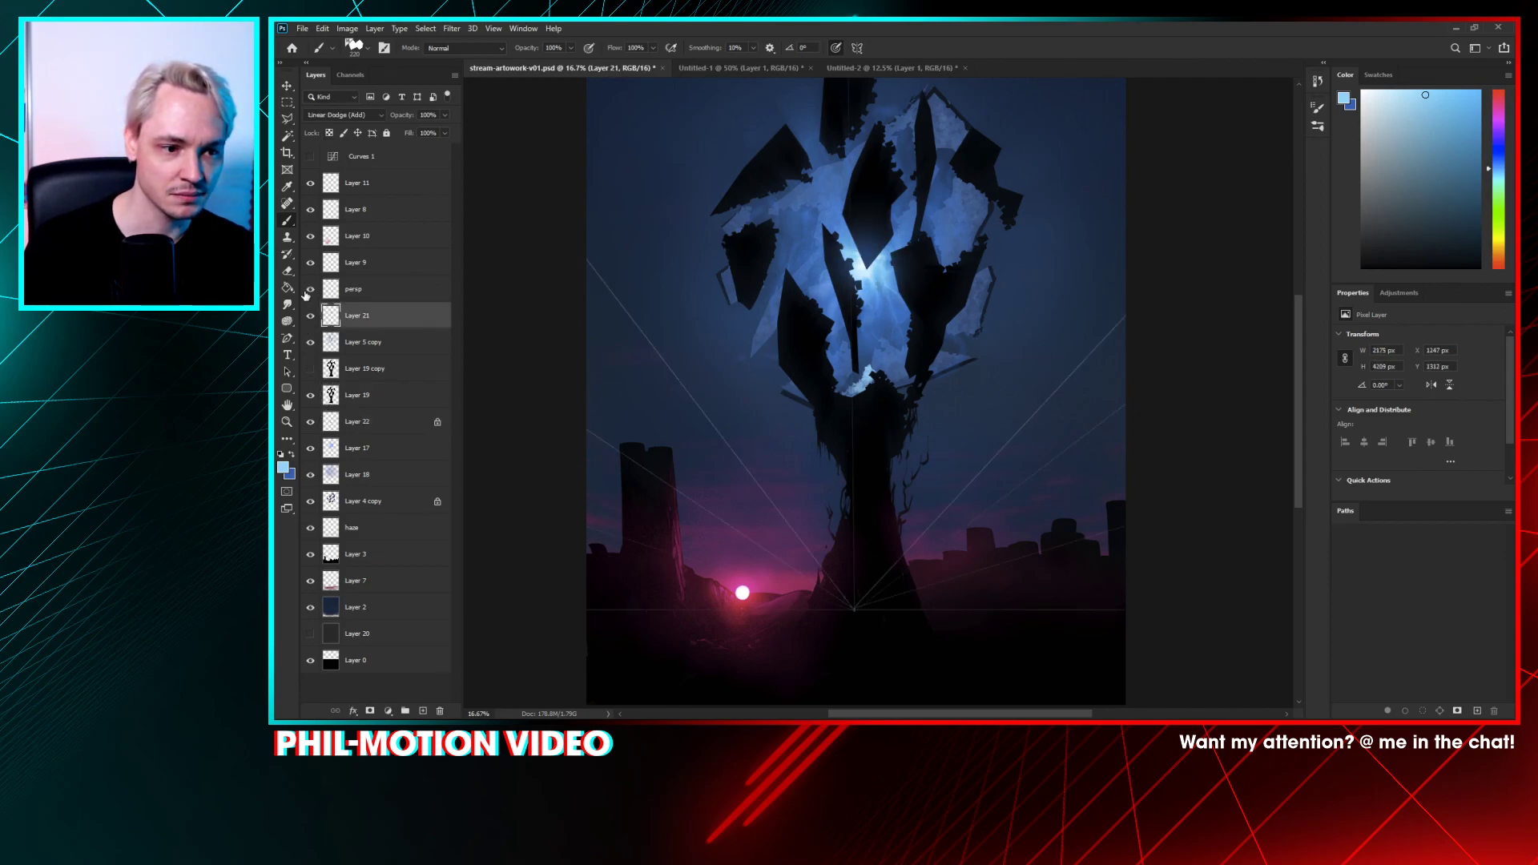
click(310, 264)
click(310, 264)
click(357, 342)
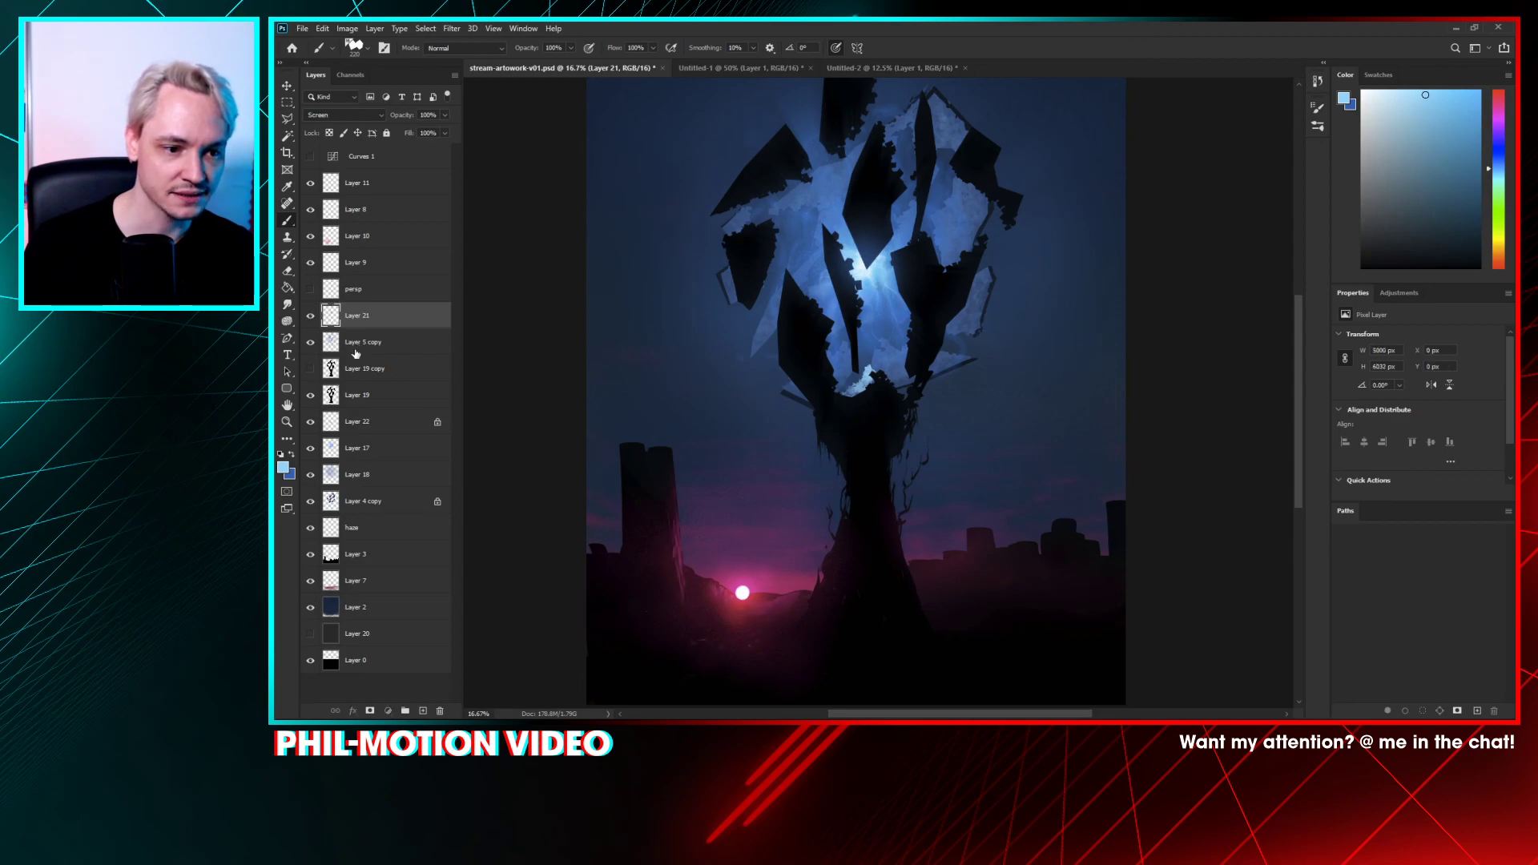
click(309, 317)
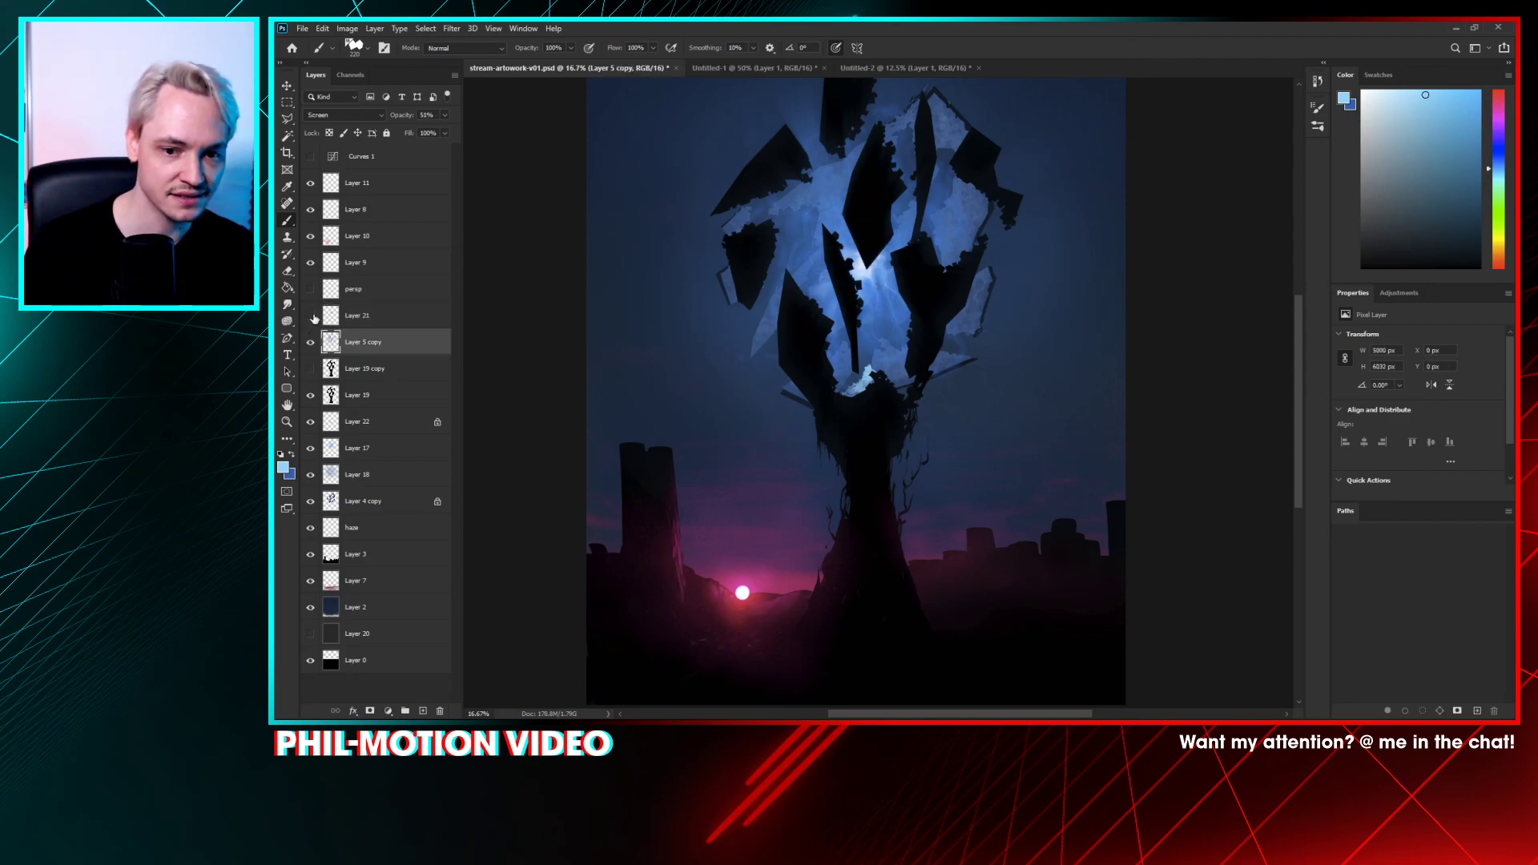
click(309, 318)
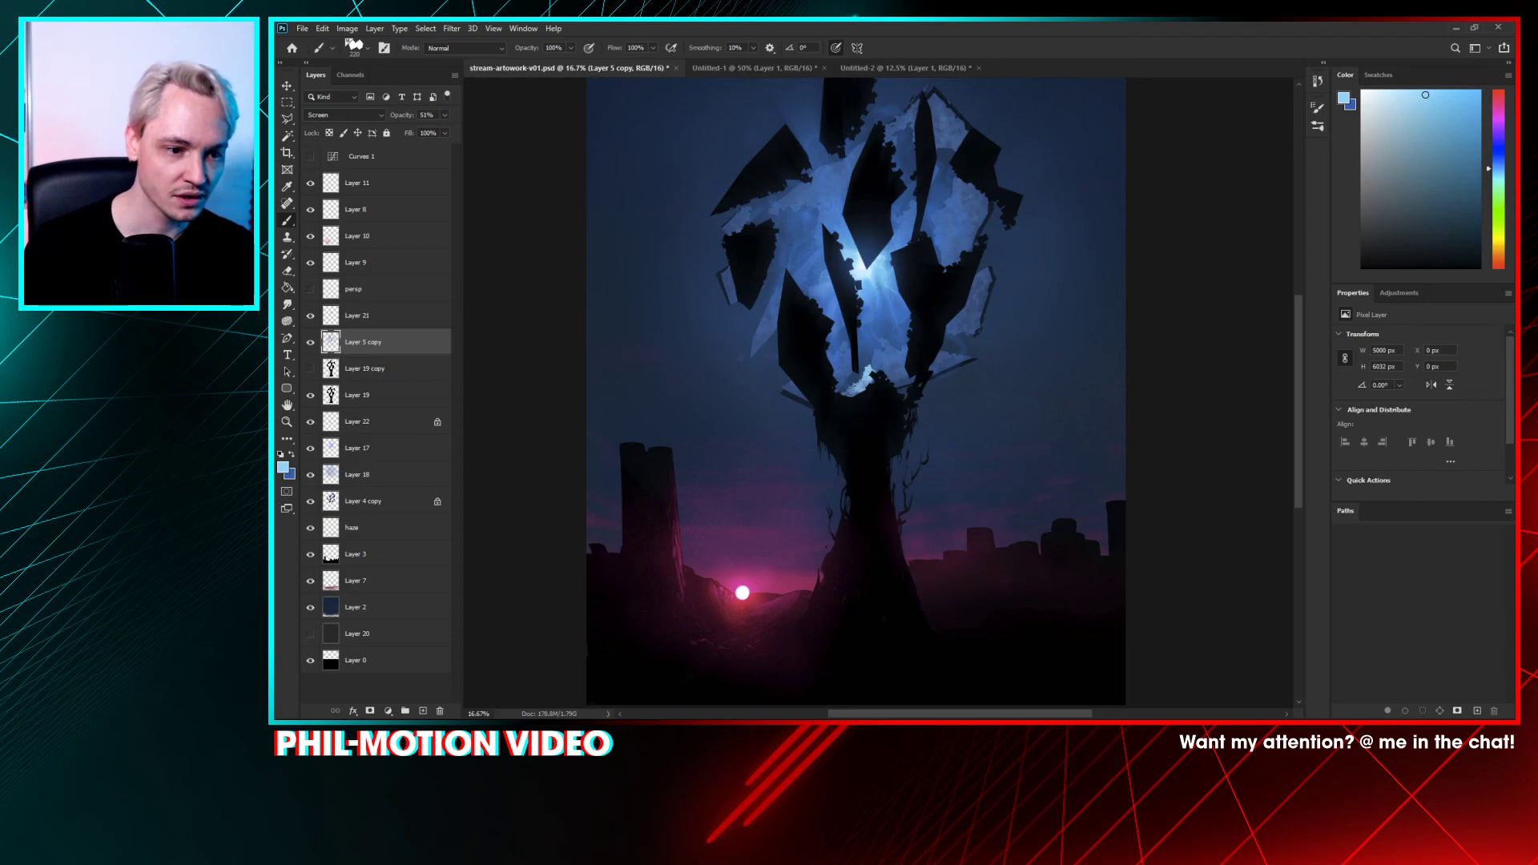
- Add a new layer above Layer 5 copy and sample a mid blue from the glow for the brush
click(424, 711)
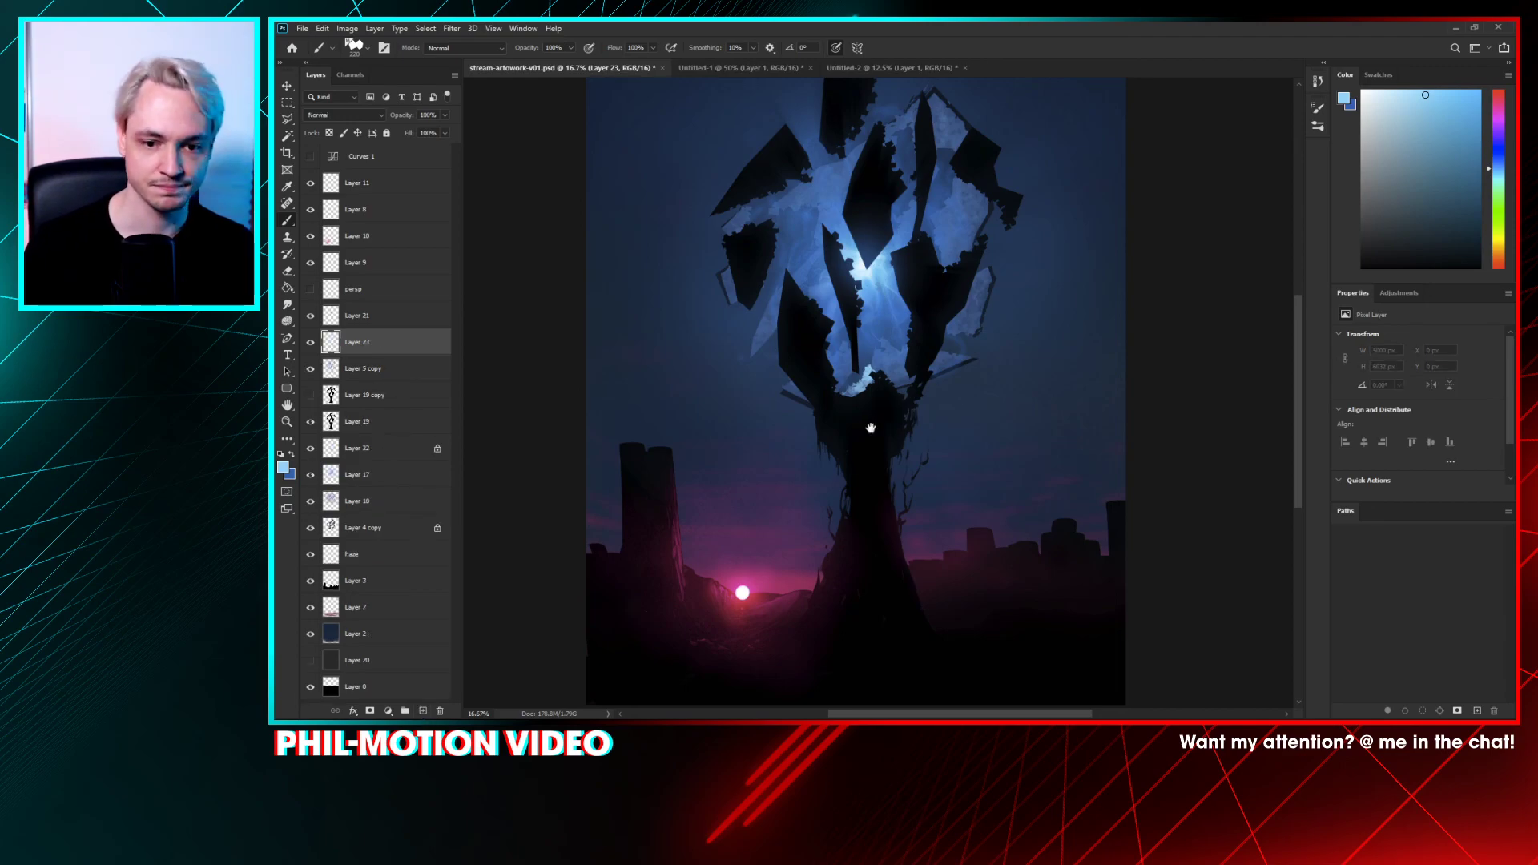
scroll(881, 327, down, 2)
scroll(881, 327, up, 2)
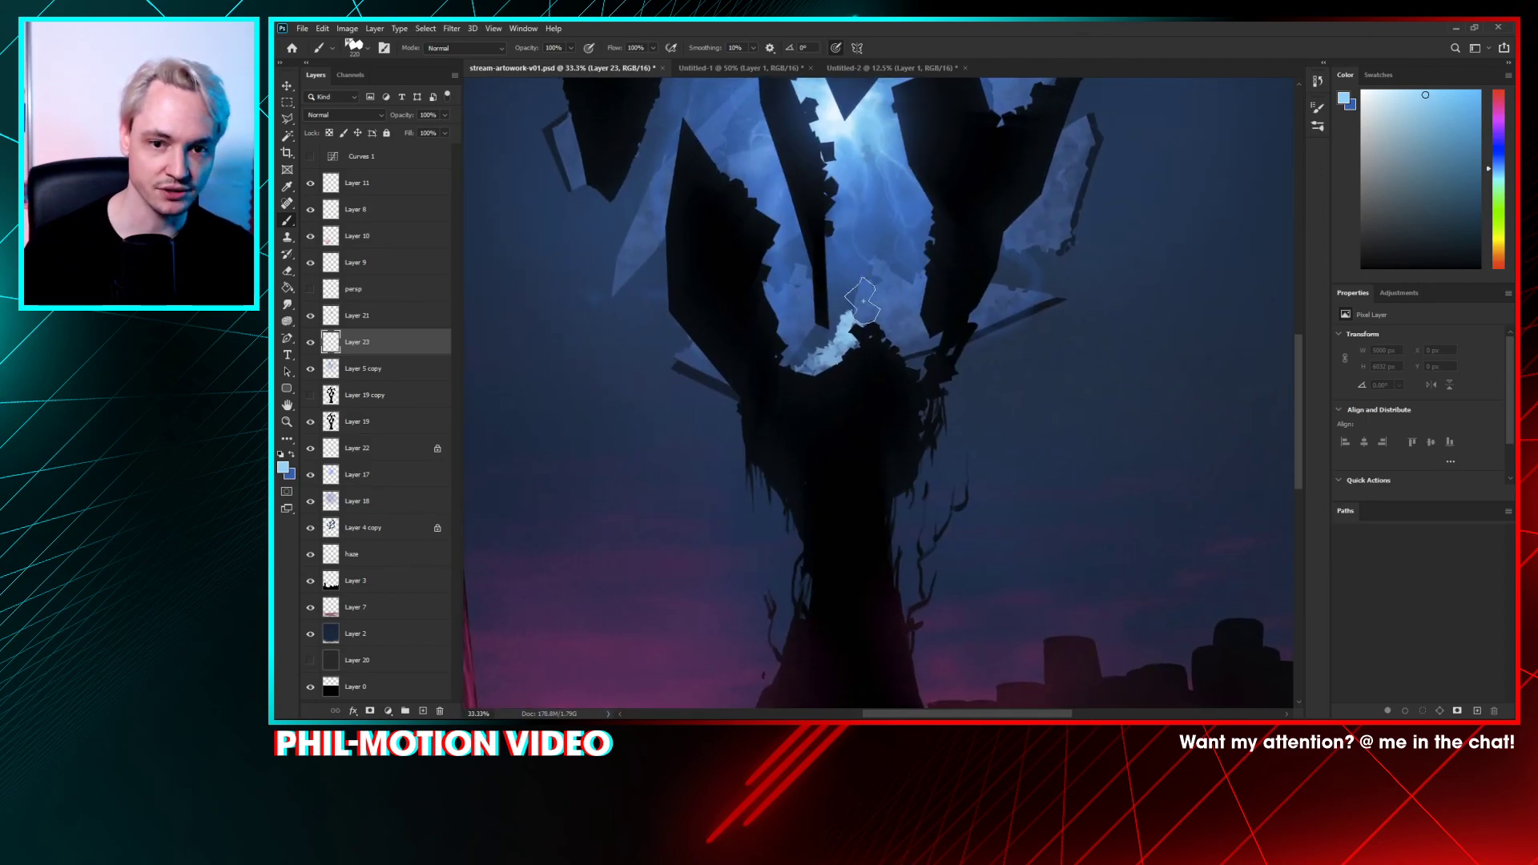
right_click(887, 271)
click(953, 311)
alt+click(844, 188)
alt+drag(844, 189, 851, 166)
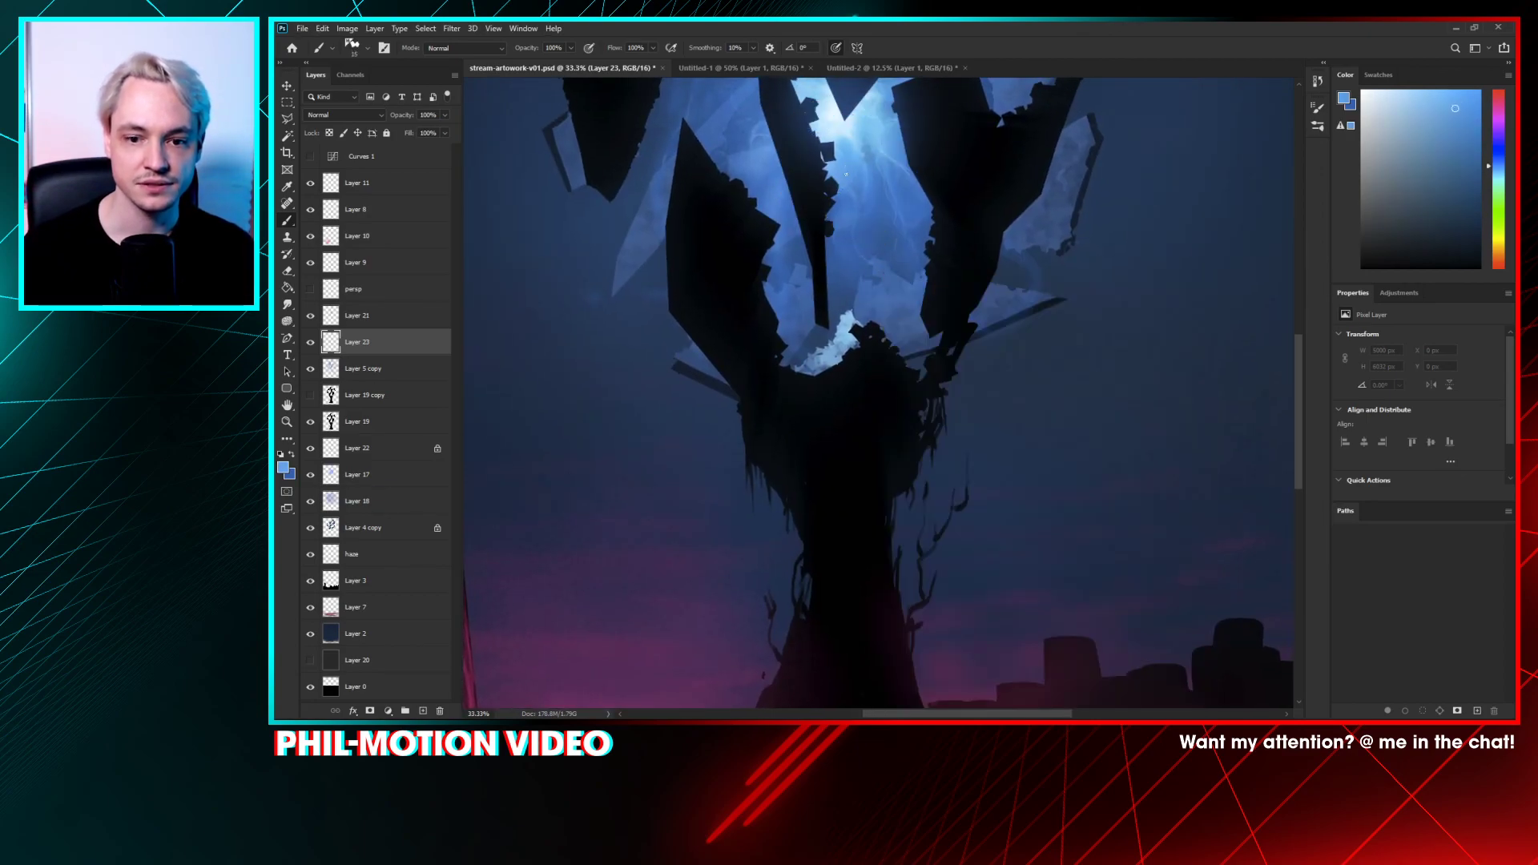
drag(926, 362, 951, 267)
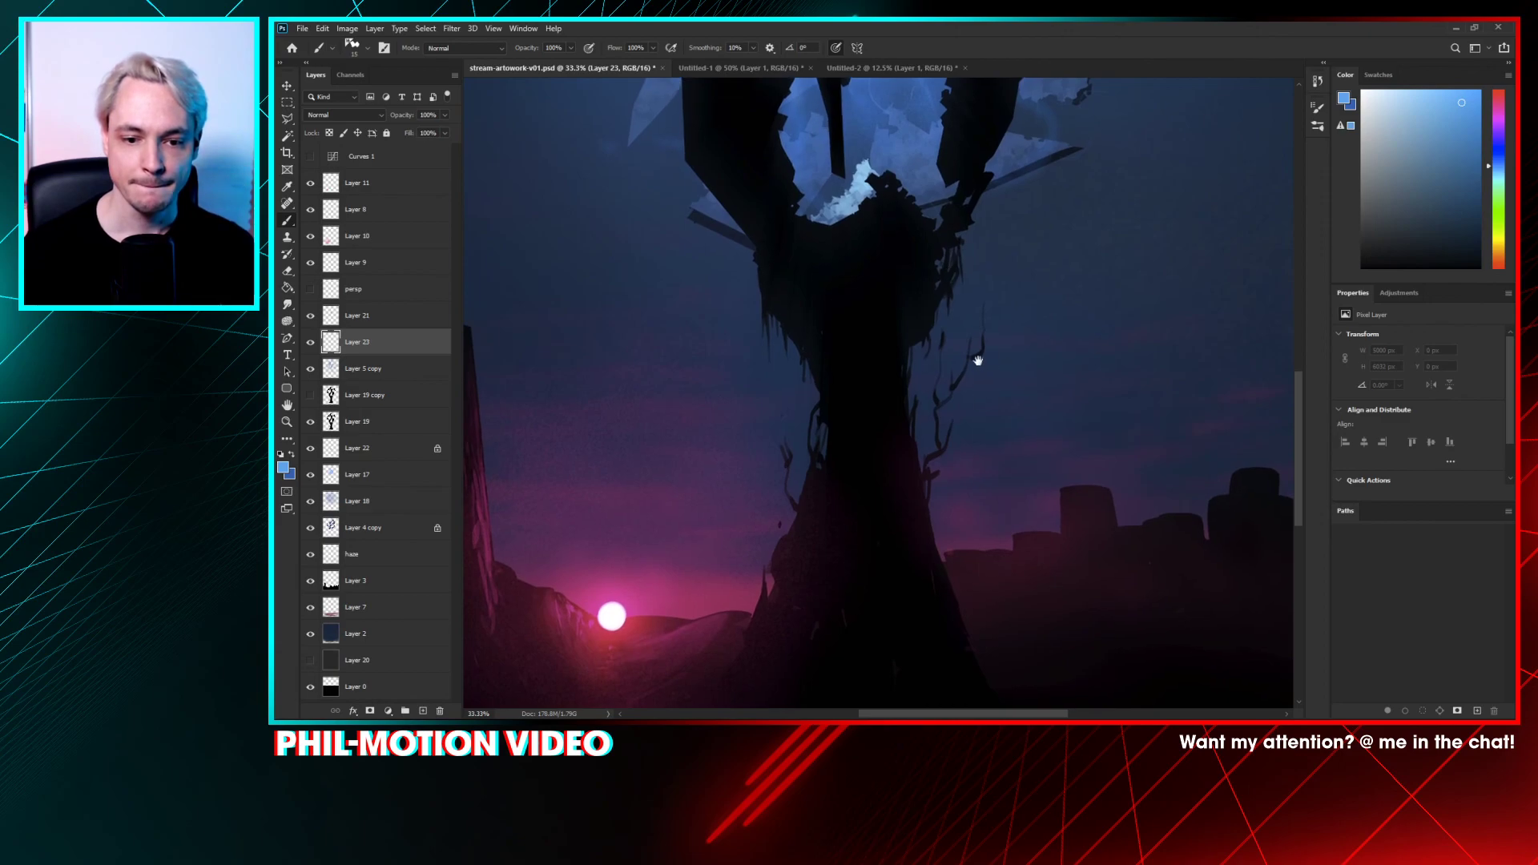
drag(978, 354, 1031, 183)
drag(806, 392, 910, 377)
- Try rough blue light strokes across the ground on both sides of the trunk and along the lower canvas edge, enlarging the brush partway
scroll(913, 376, down, 1)
scroll(913, 376, down, 1)
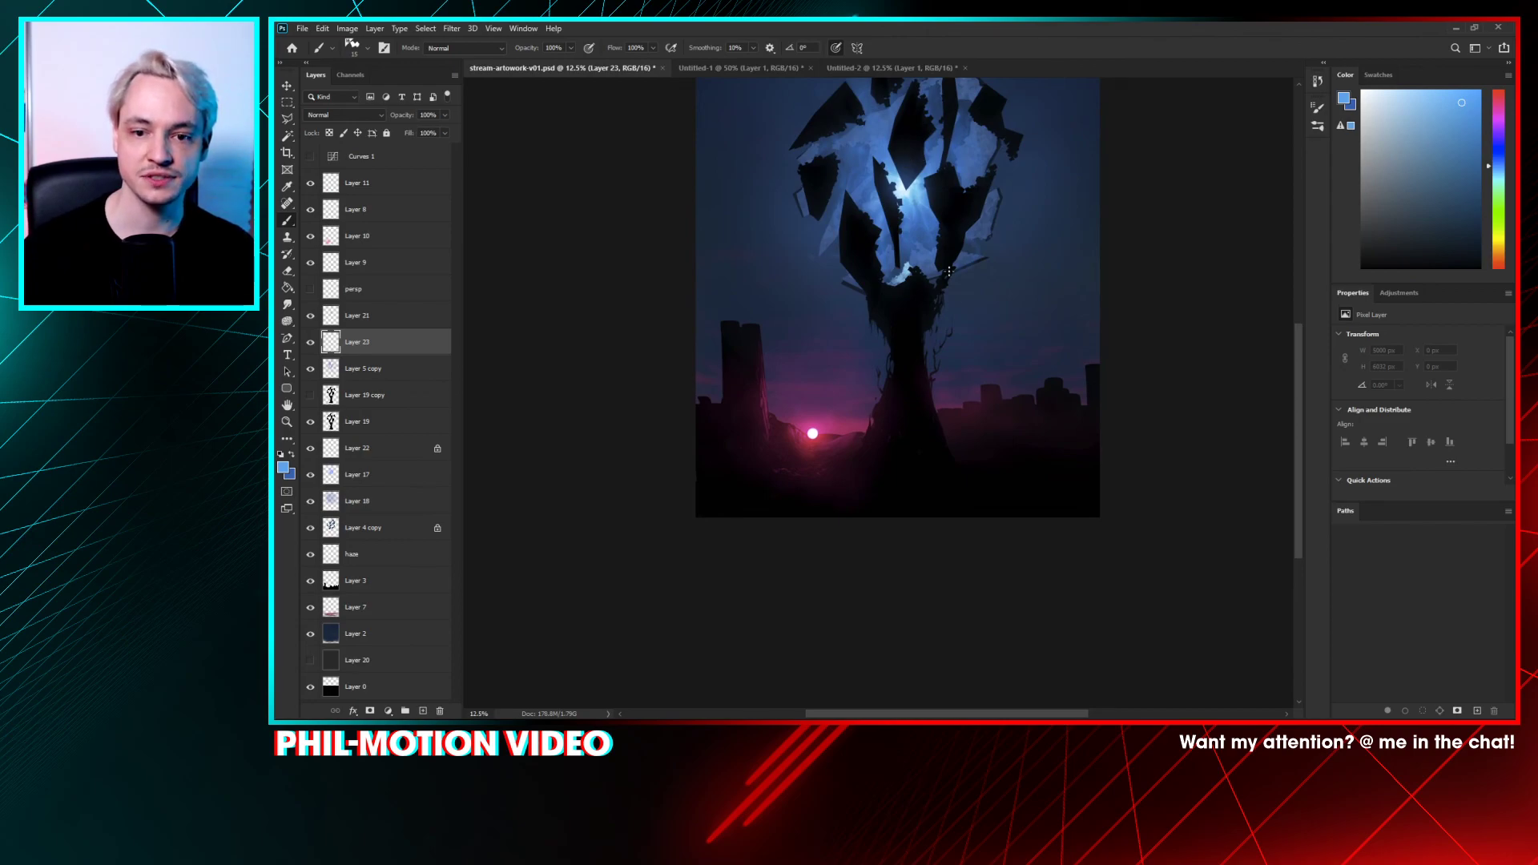
drag(982, 481, 1003, 473)
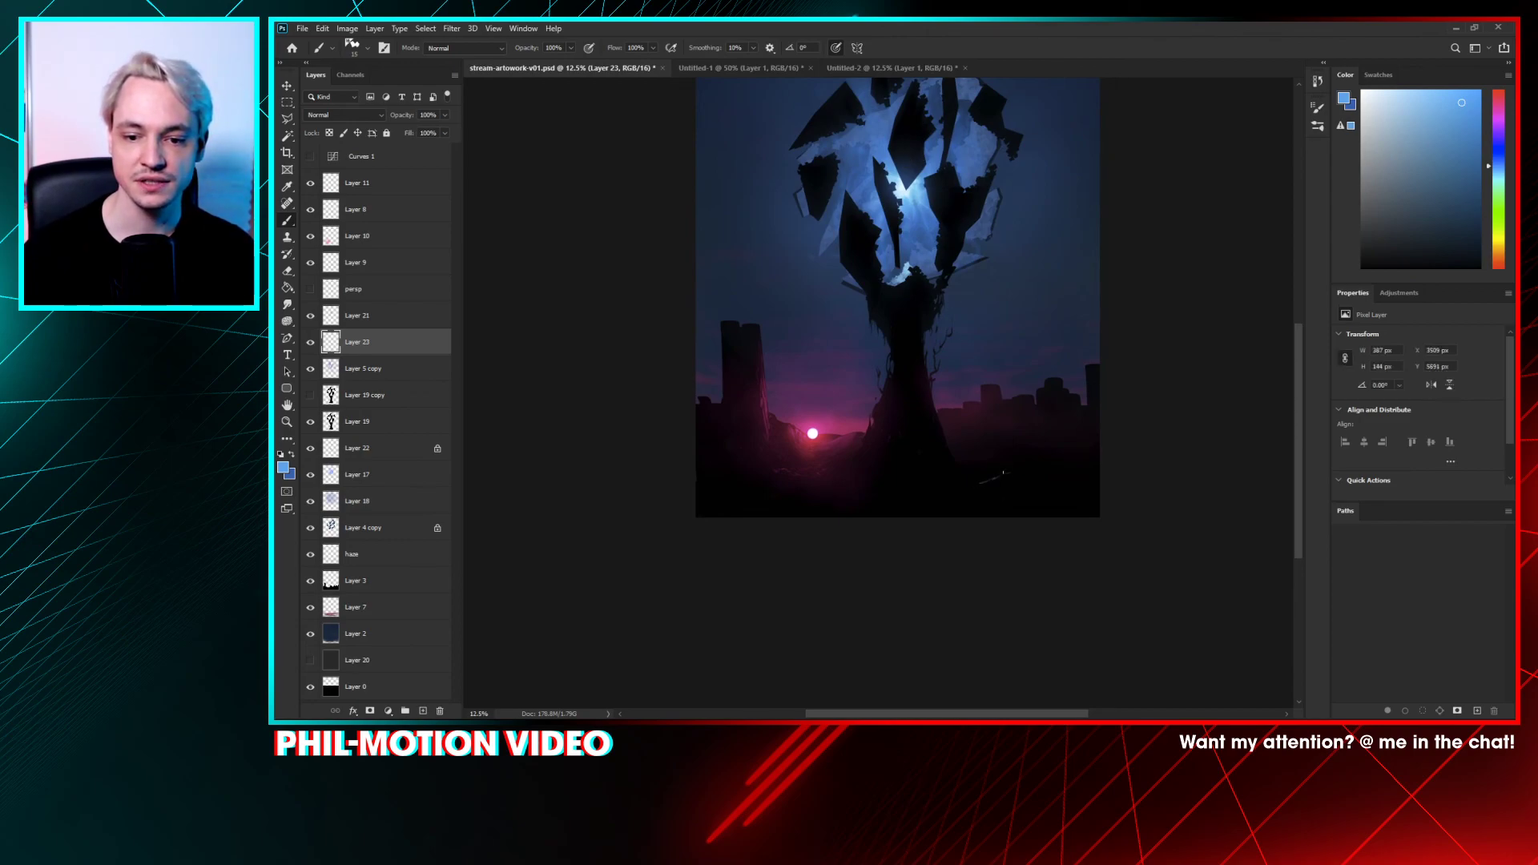
right_click(977, 487)
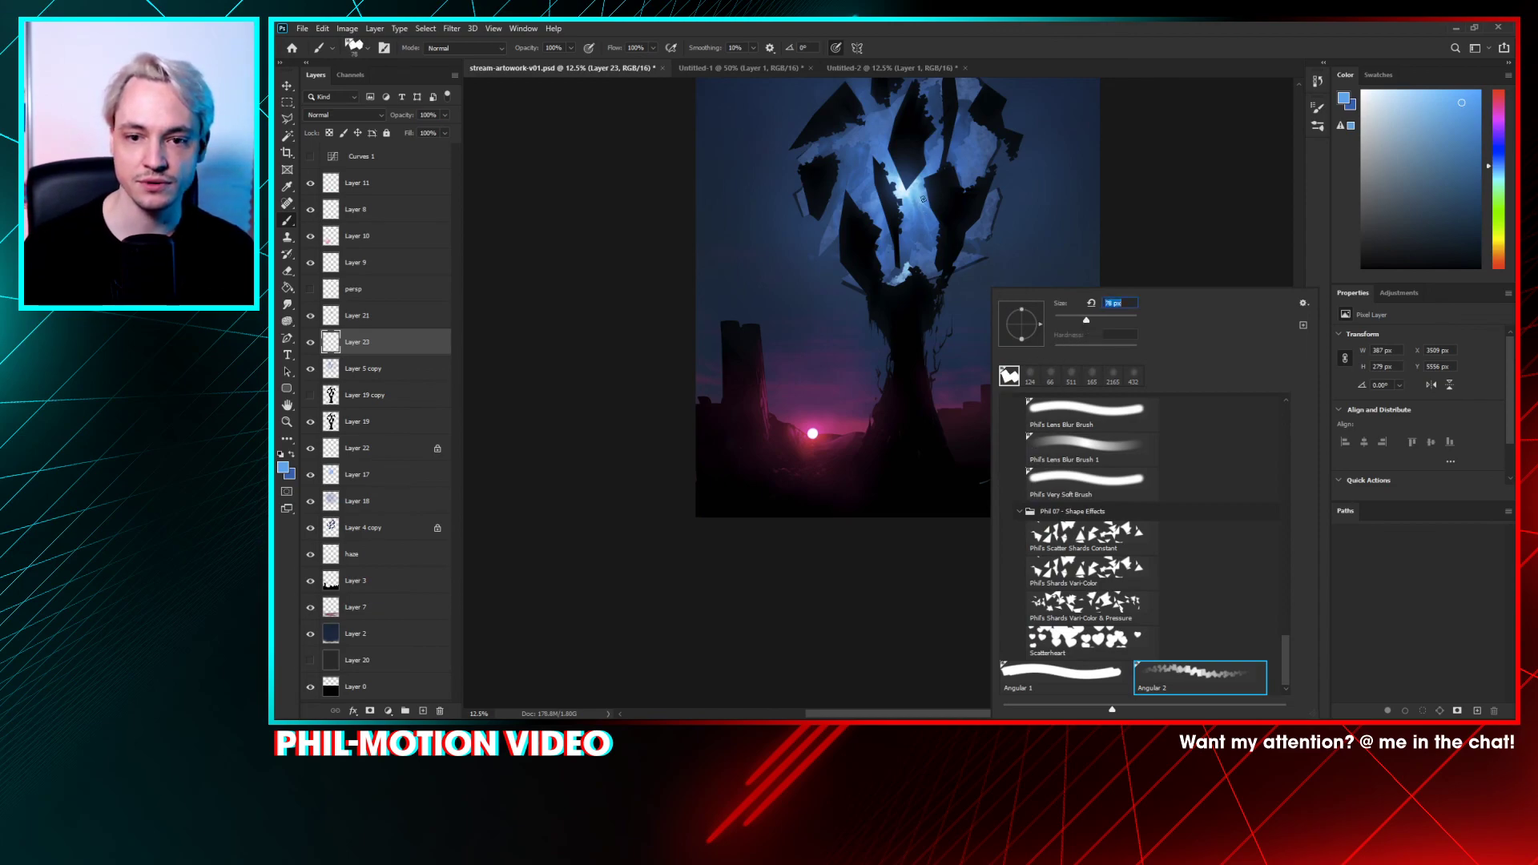
click(986, 485)
drag(962, 482, 1002, 479)
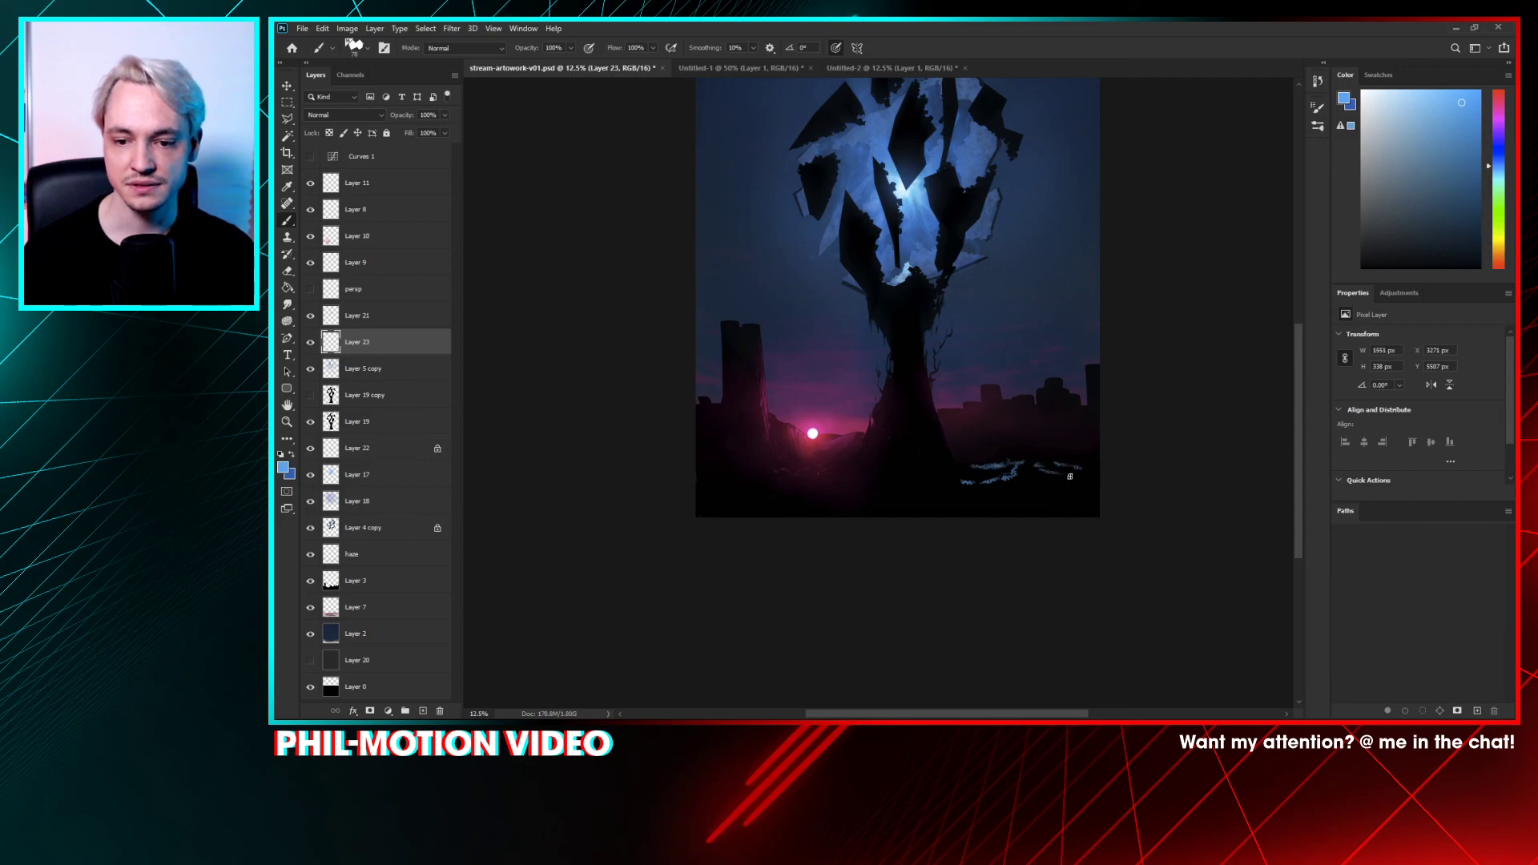
right_click(1028, 474)
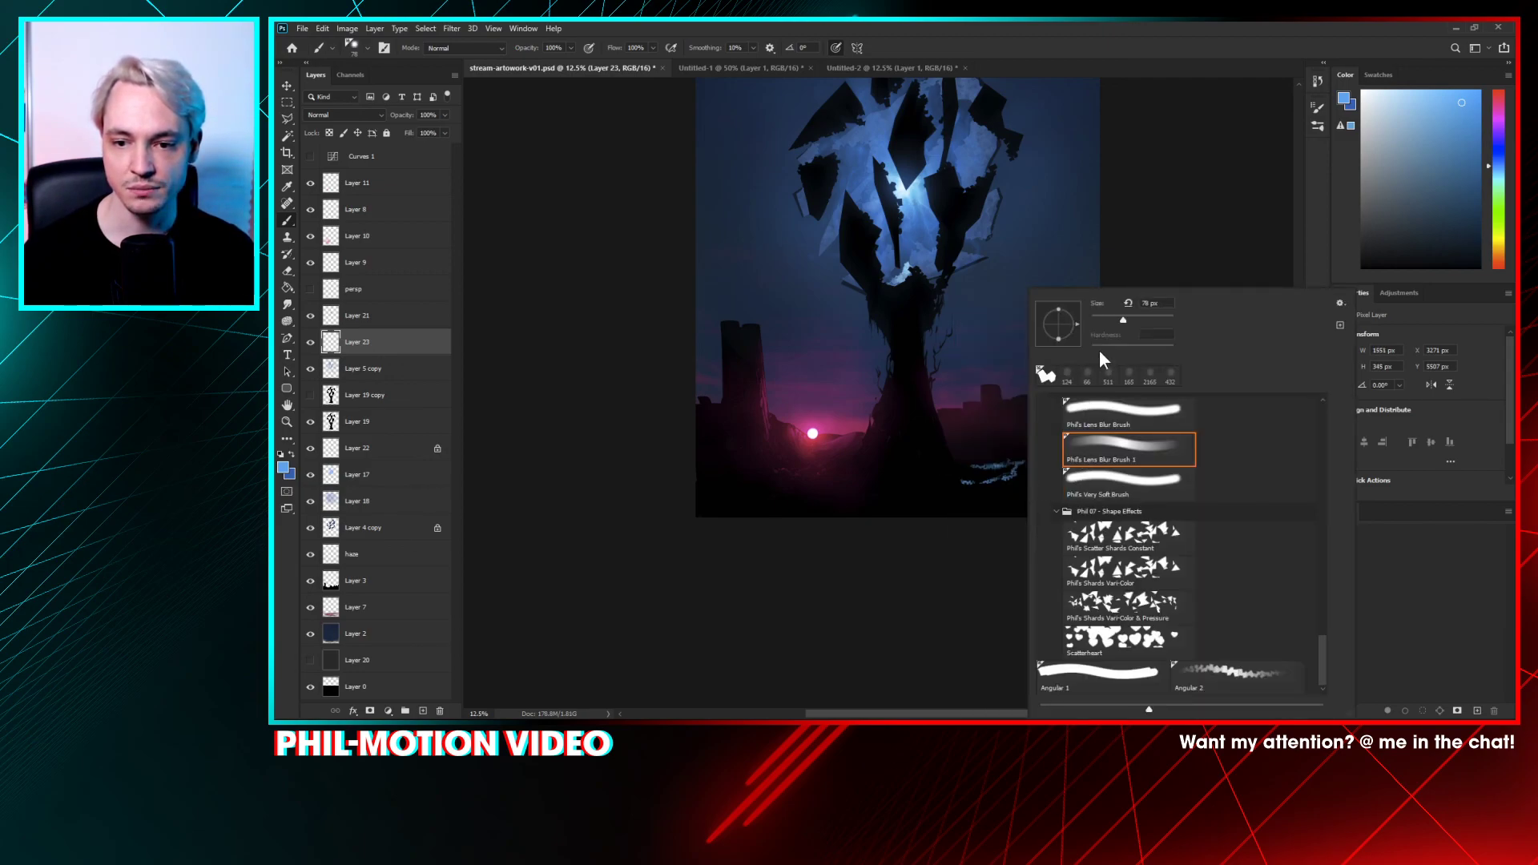
drag(1134, 321, 1148, 320)
key(Return)
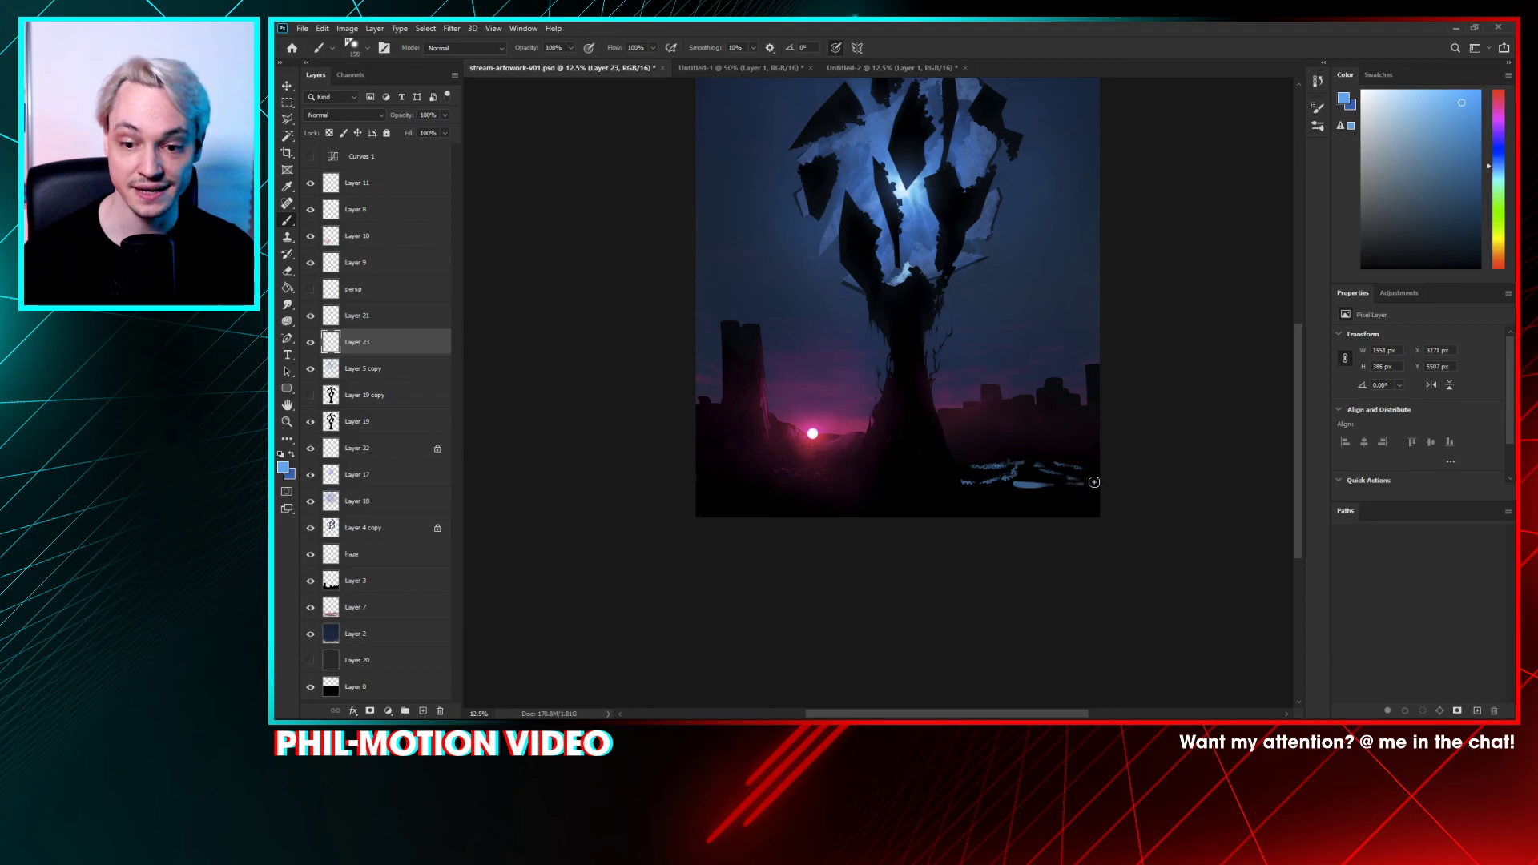
right_click(1039, 437)
key(Escape)
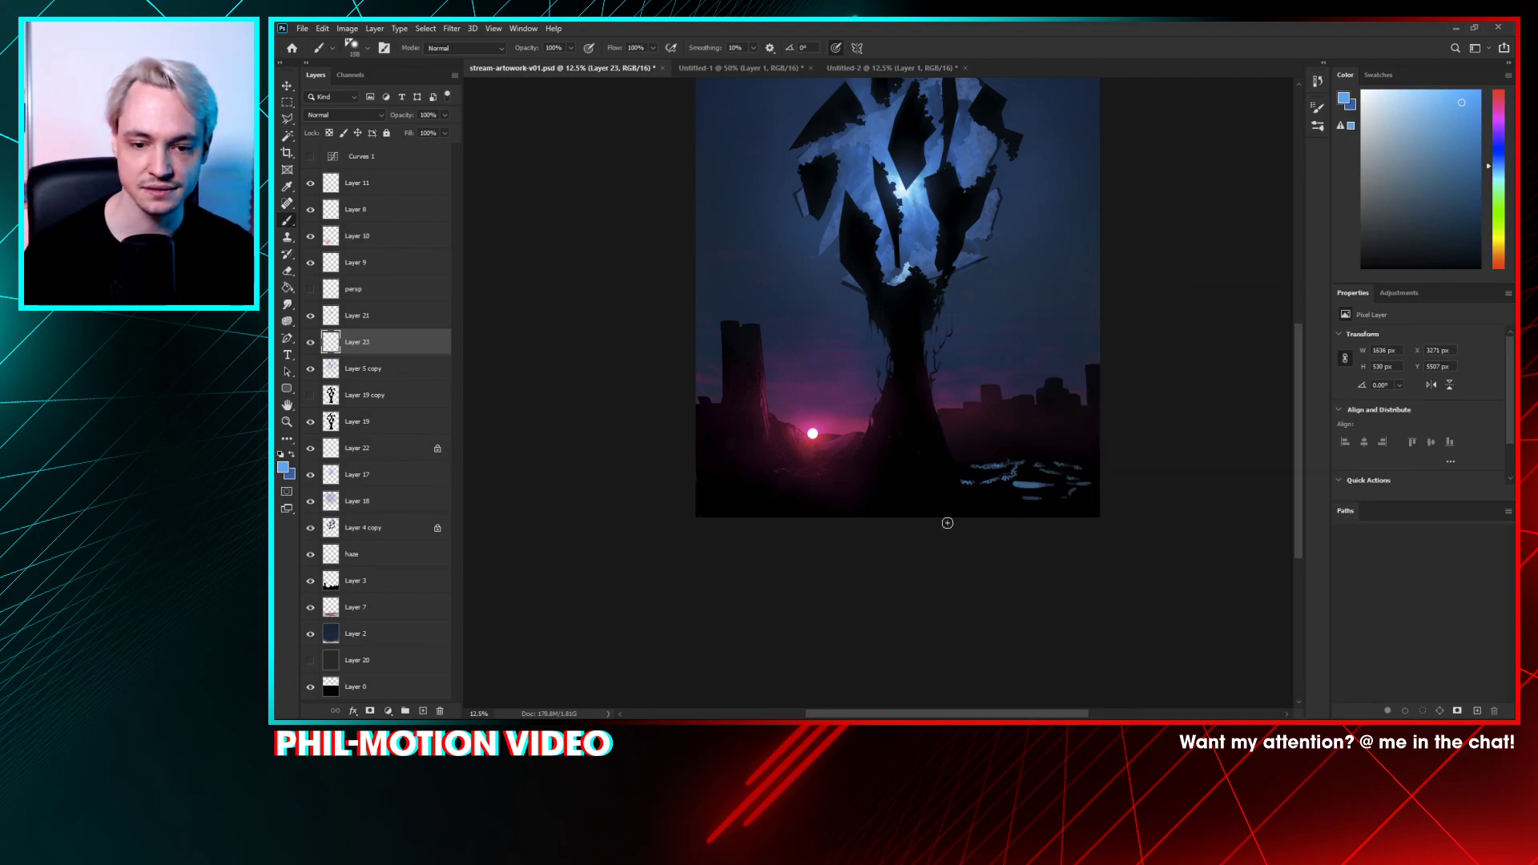
drag(858, 513, 930, 515)
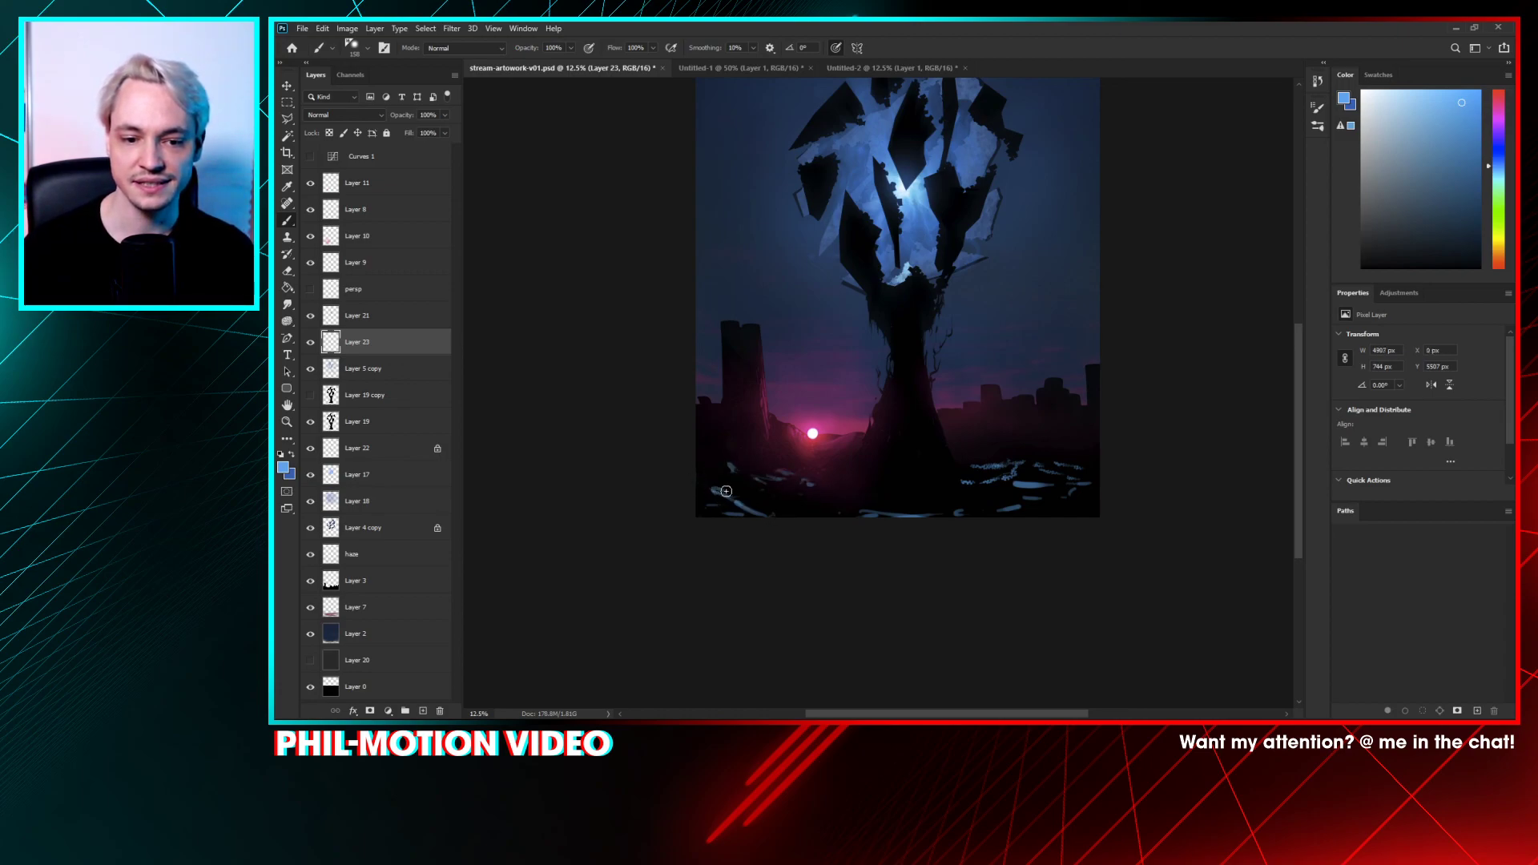
- Try blue light strokes on the ruined tower at the left and the ground beneath it
key(ctrl+plus)
drag(897, 418, 1030, 310)
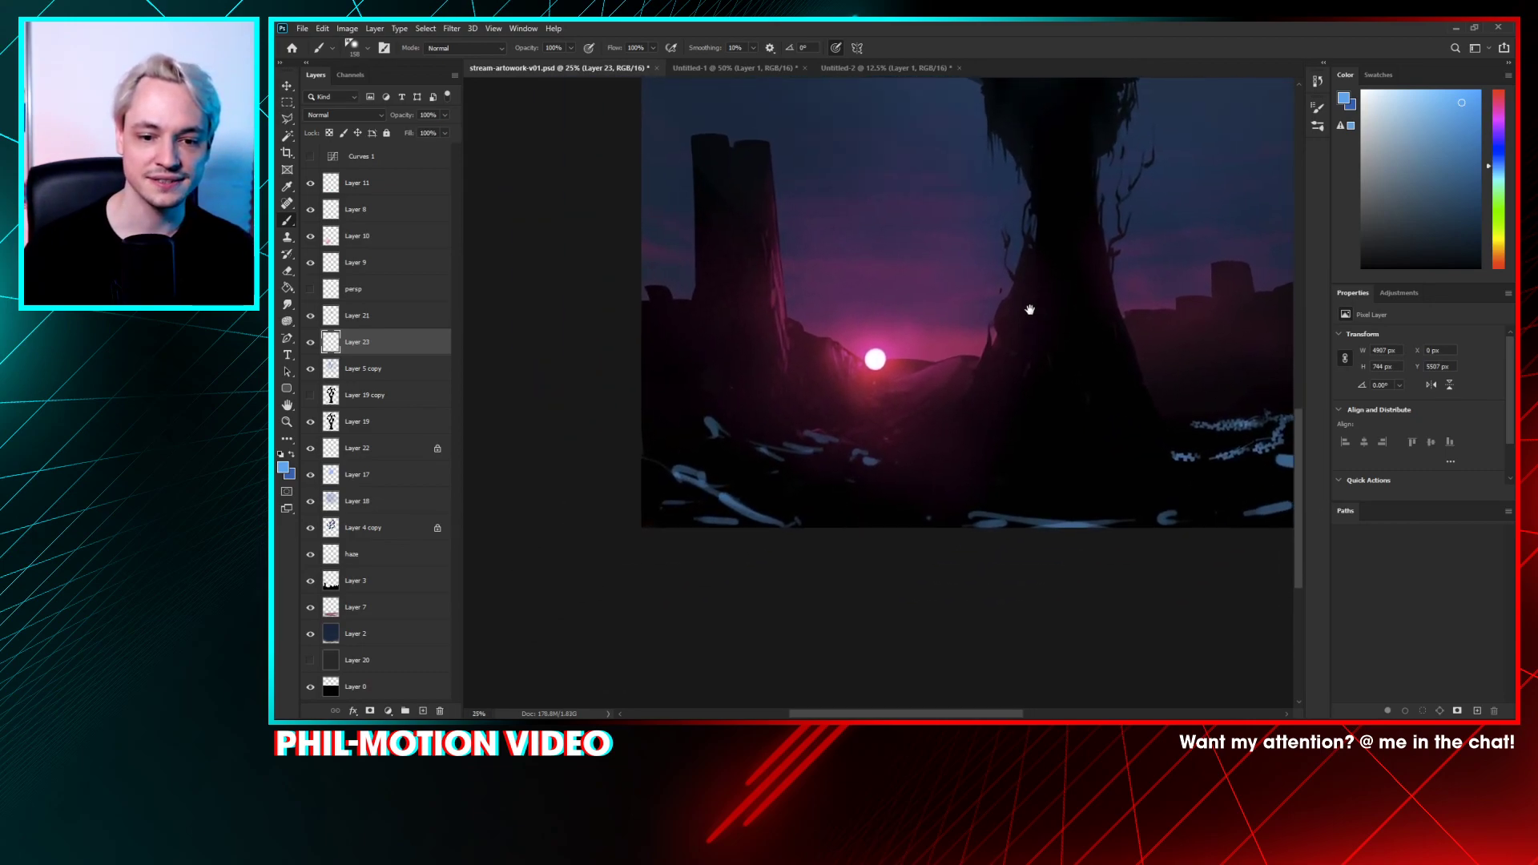
drag(748, 442, 824, 539)
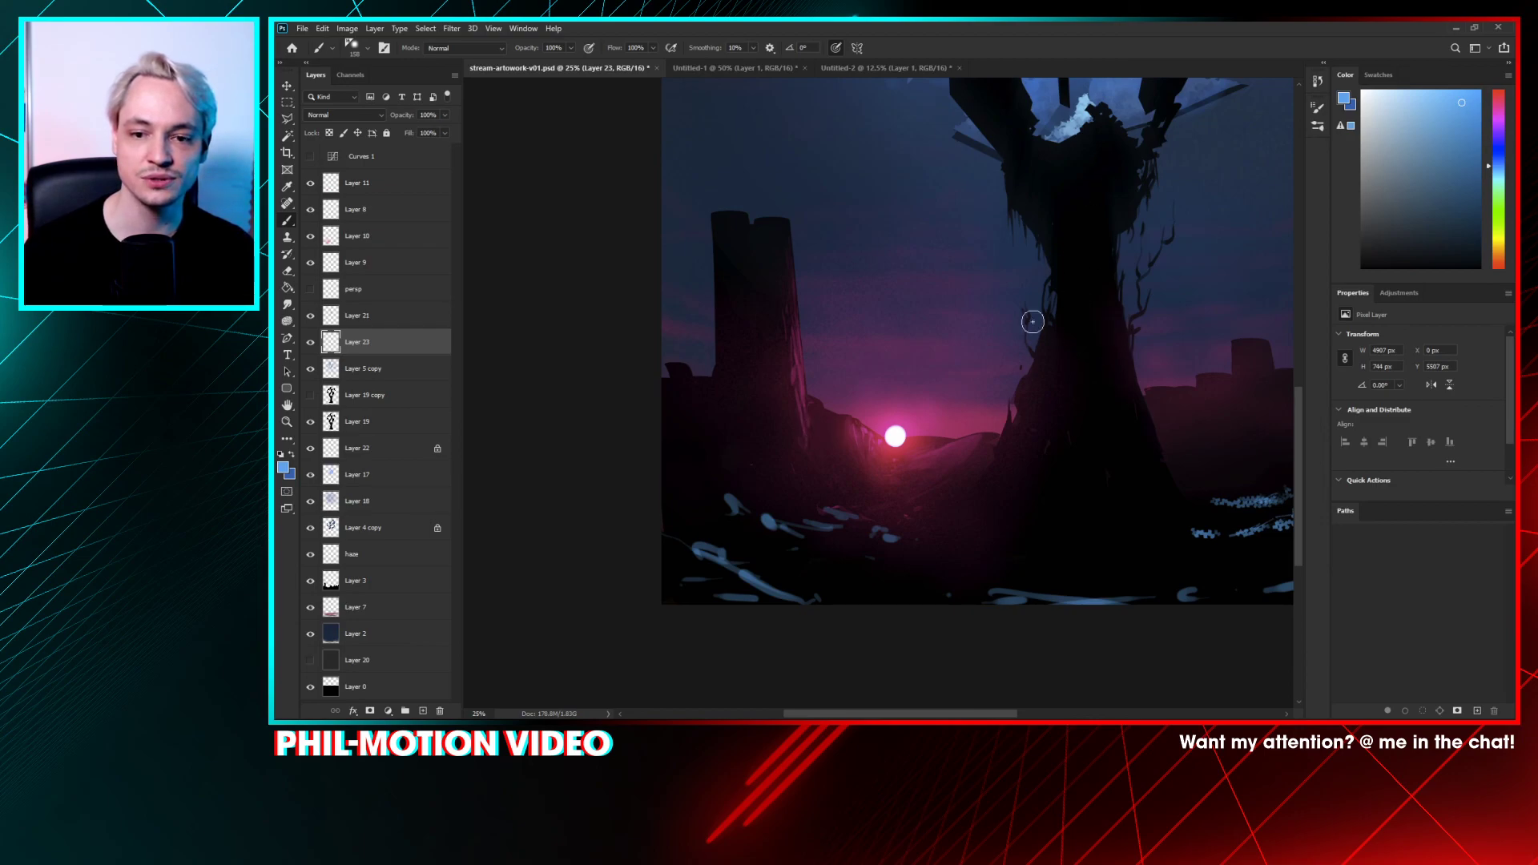
mouse_move(936, 336)
mouse_down()
mouse_move(951, 450)
mouse_move(937, 433)
mouse_up()
drag(785, 377, 810, 491)
drag(782, 429, 798, 539)
drag(771, 503, 777, 533)
mouse_move(851, 598)
mouse_down()
mouse_move(920, 604)
mouse_move(757, 613)
mouse_move(776, 599)
mouse_move(709, 619)
mouse_up()
drag(959, 571, 814, 463)
- Check the whole picture and delete Layer 23 with its rough blue strokes
key(ctrl+minus)
key(ctrl+minus)
key(ctrl+minus)
key(ctrl+minus)
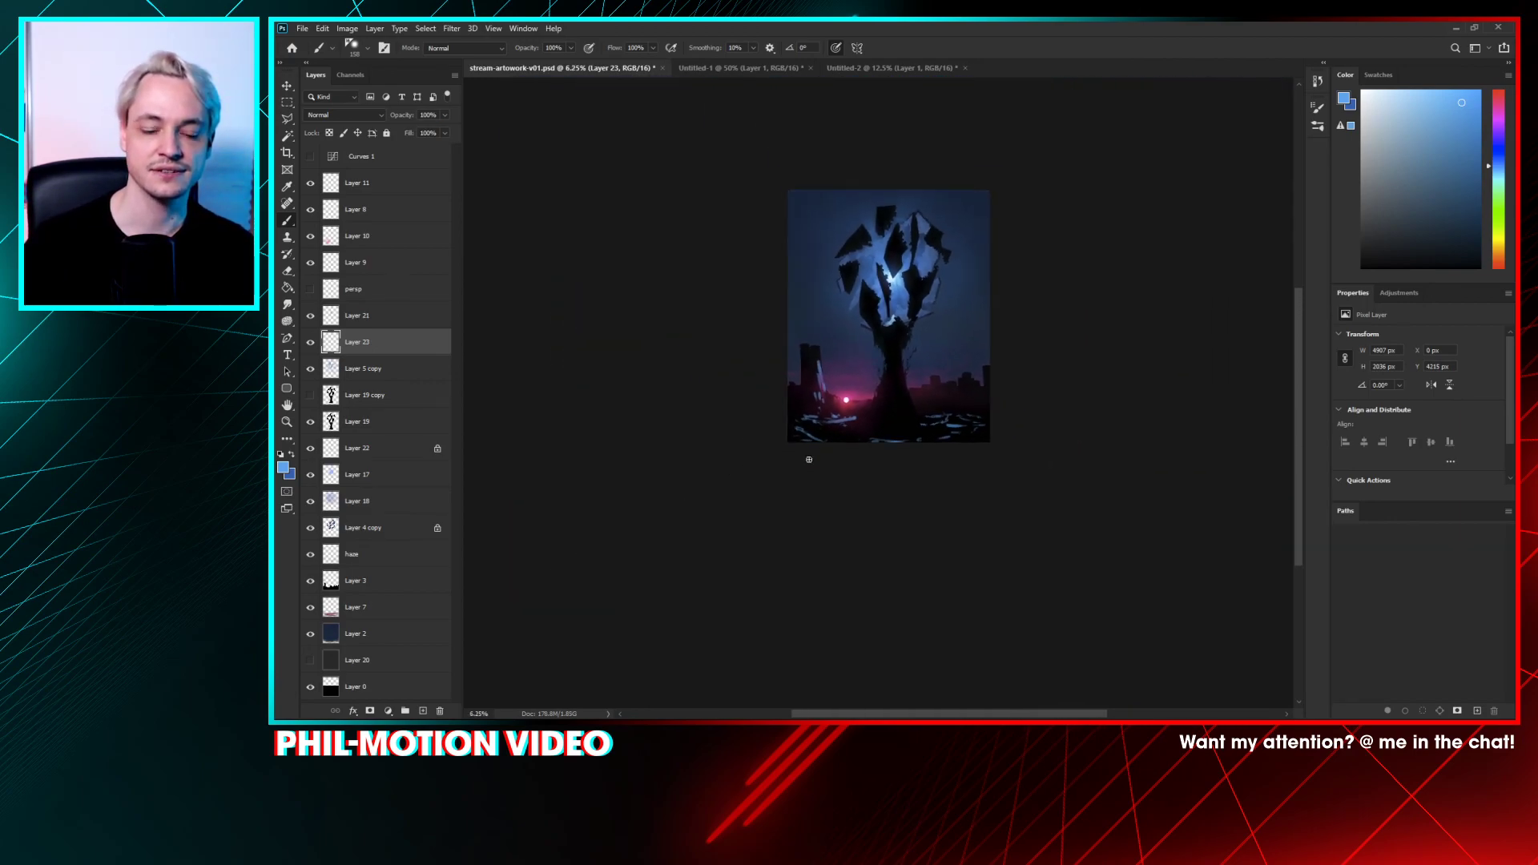
drag(405, 337, 440, 710)
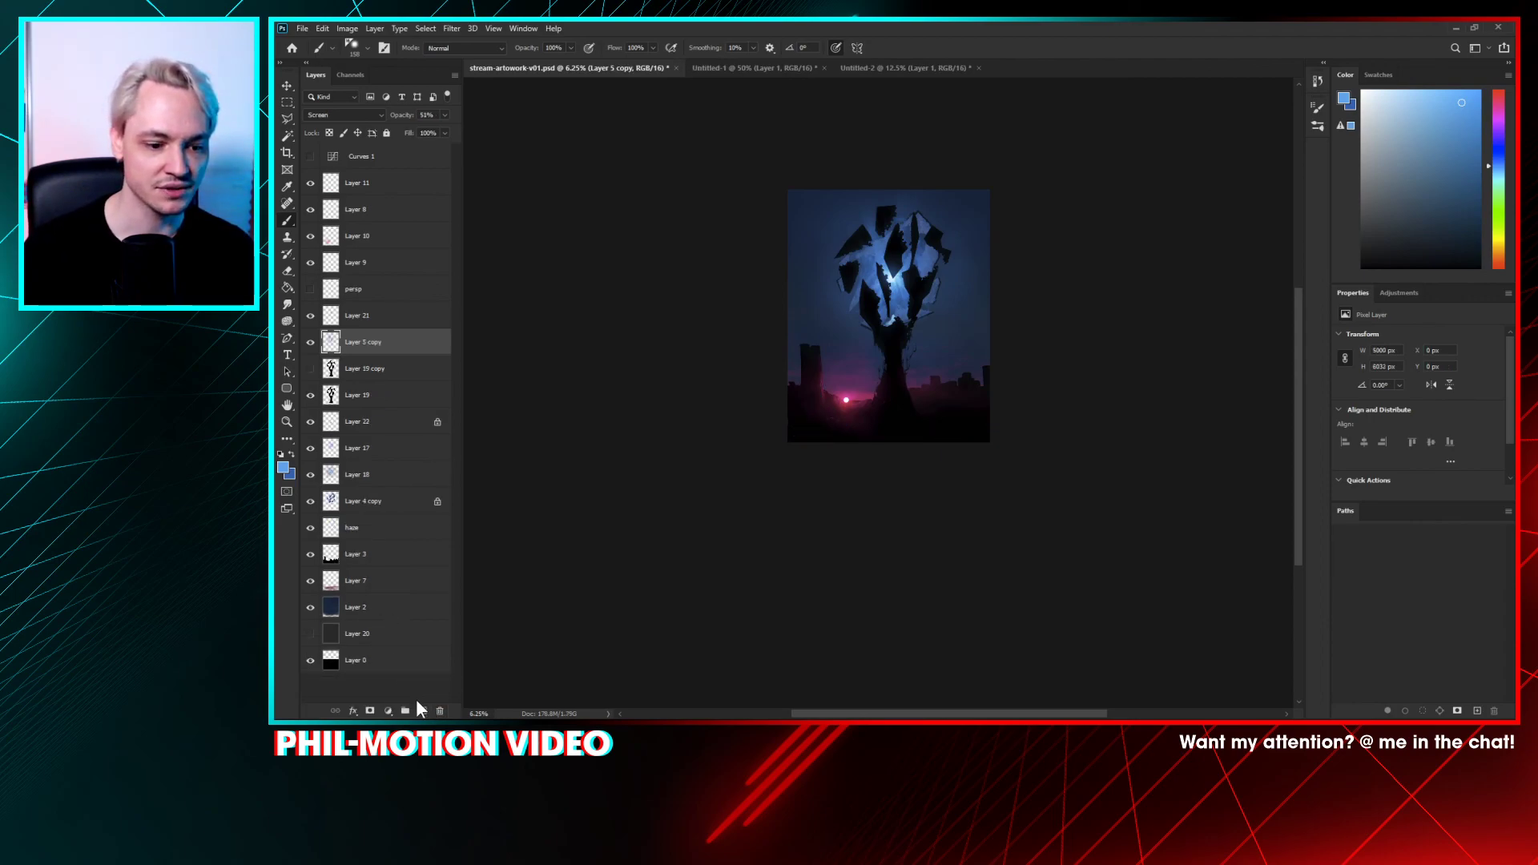
- Add a fresh empty layer above Layer 5 copy
click(423, 709)
key(ctrl+plus)
key(ctrl+plus)
key(ctrl+plus)
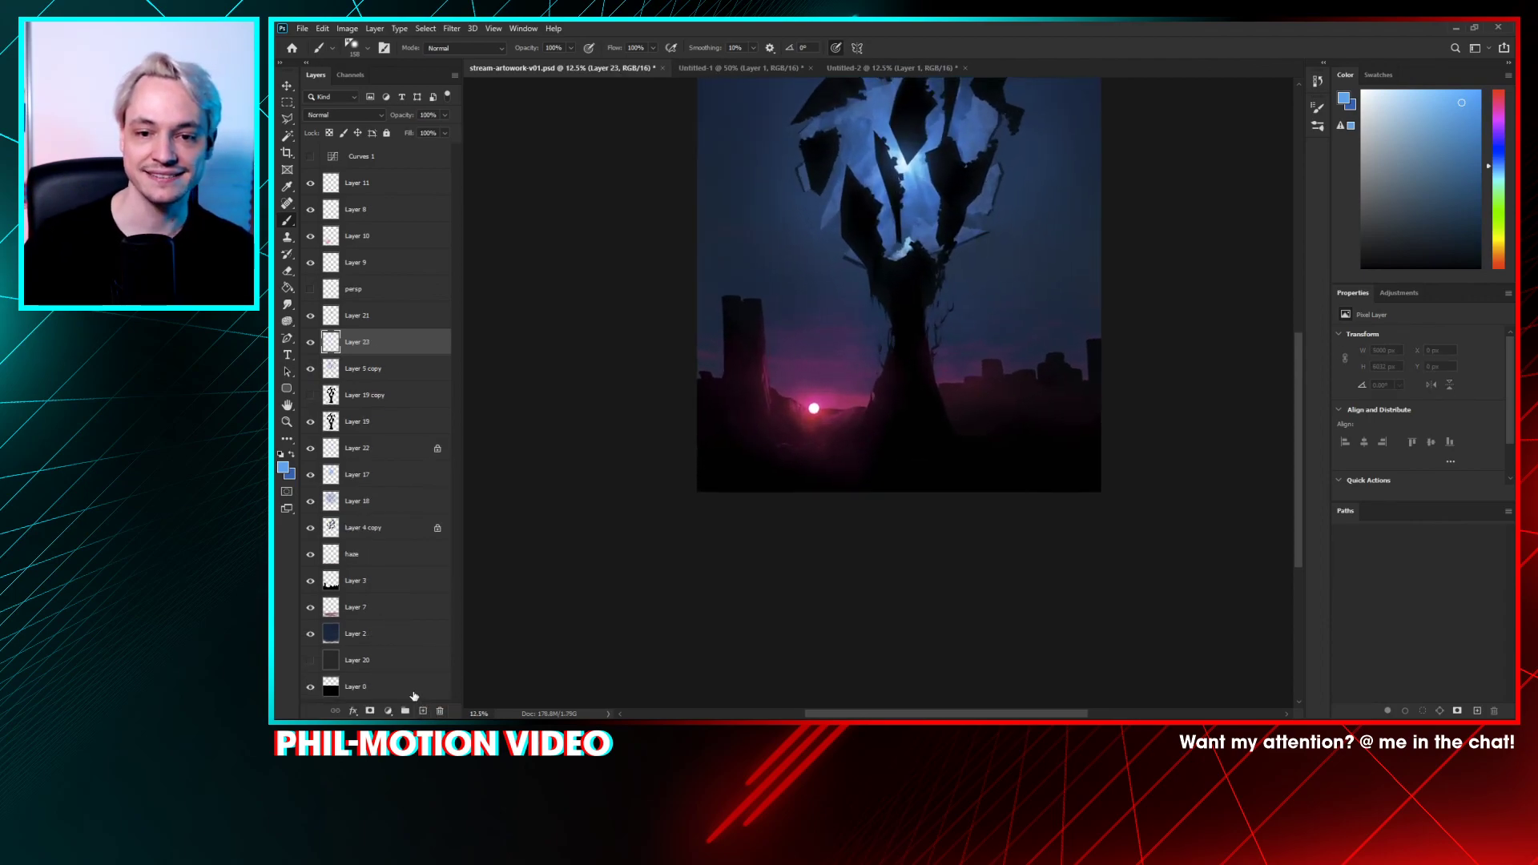
drag(1023, 411, 990, 442)
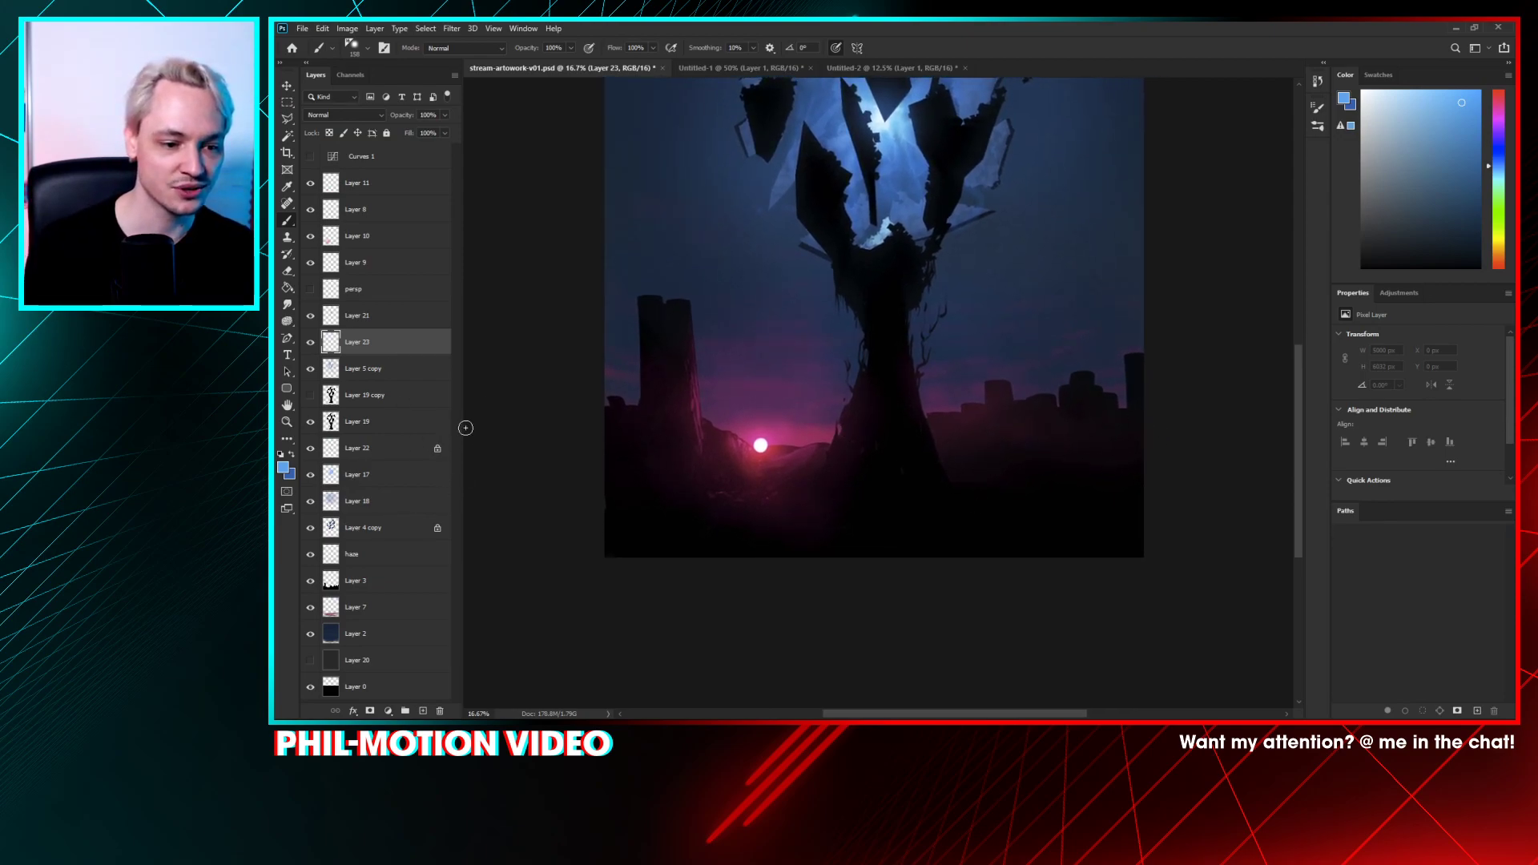
- Examine what Layer 7 and Layer 3 contribute to the sunset and ground by toggling their visibility
click(340, 607)
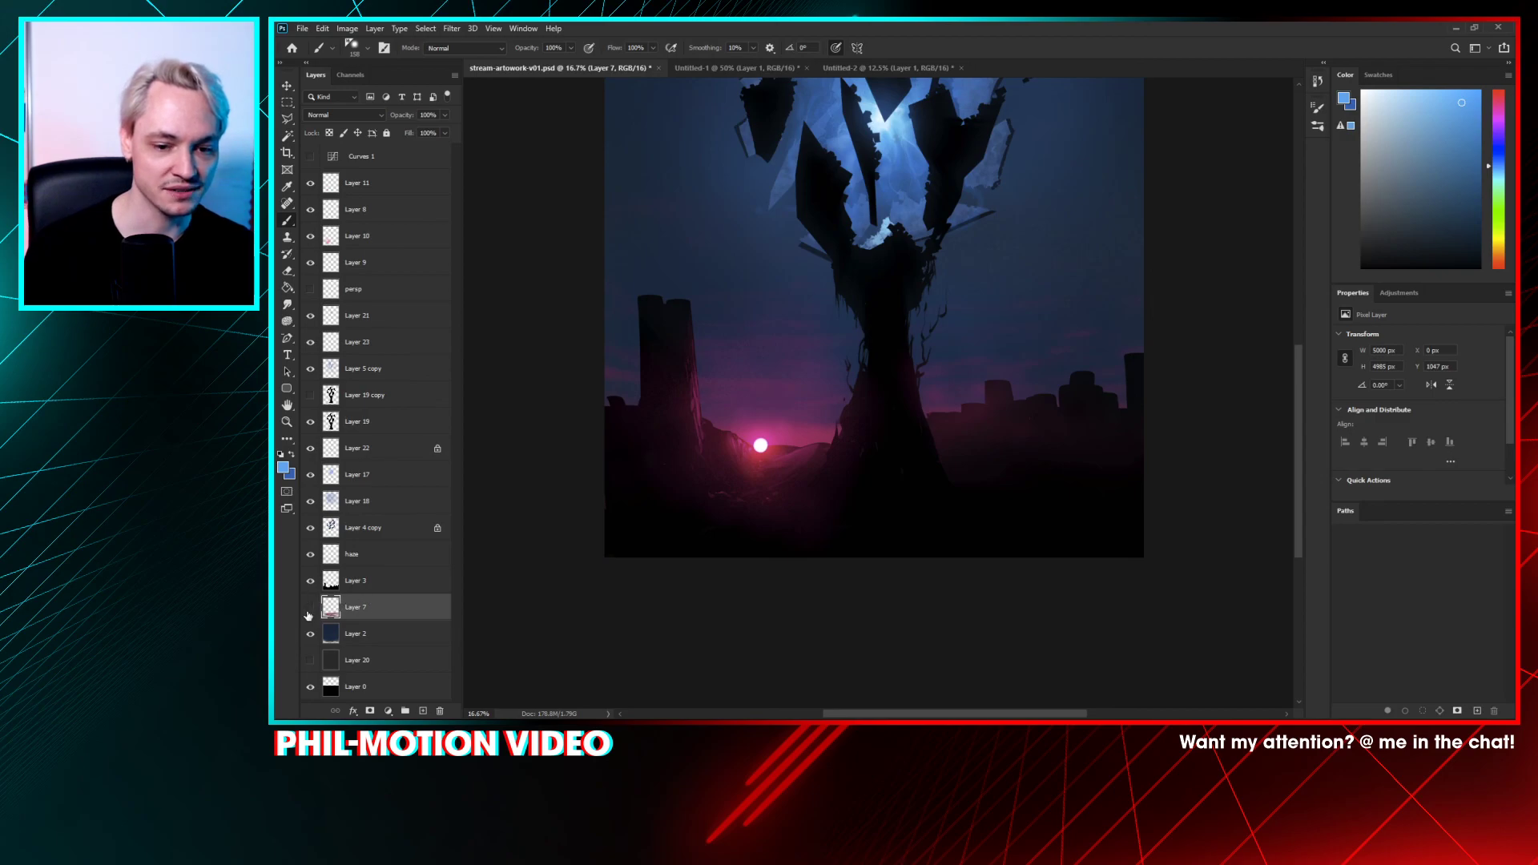
click(310, 608)
click(311, 605)
click(311, 591)
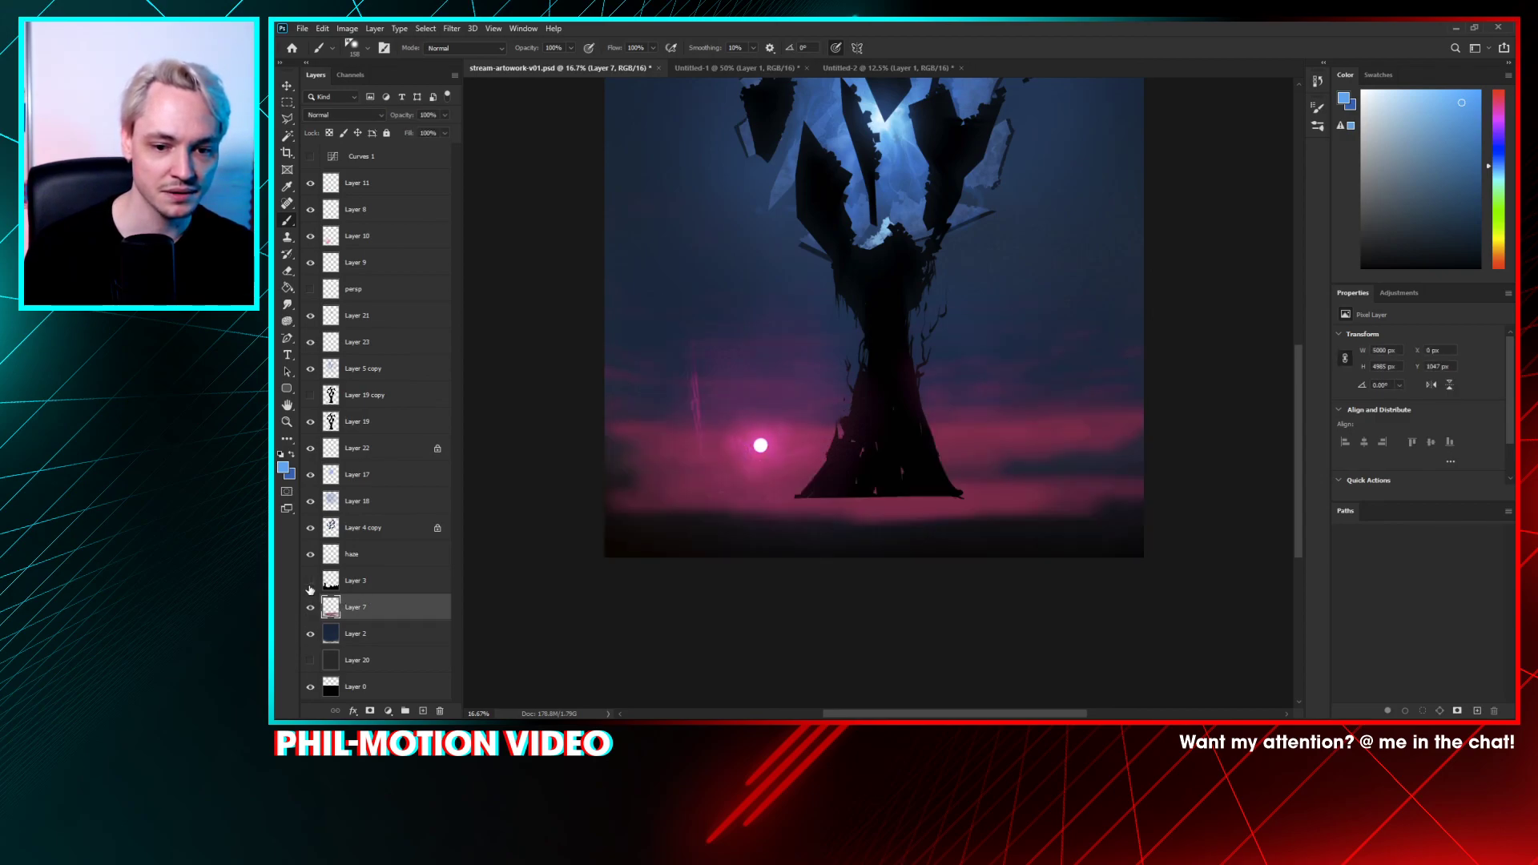
click(313, 589)
- Try erasing the ground beside the trunk base on Layer 3, and compare the scene with and without Layer 10
click(355, 585)
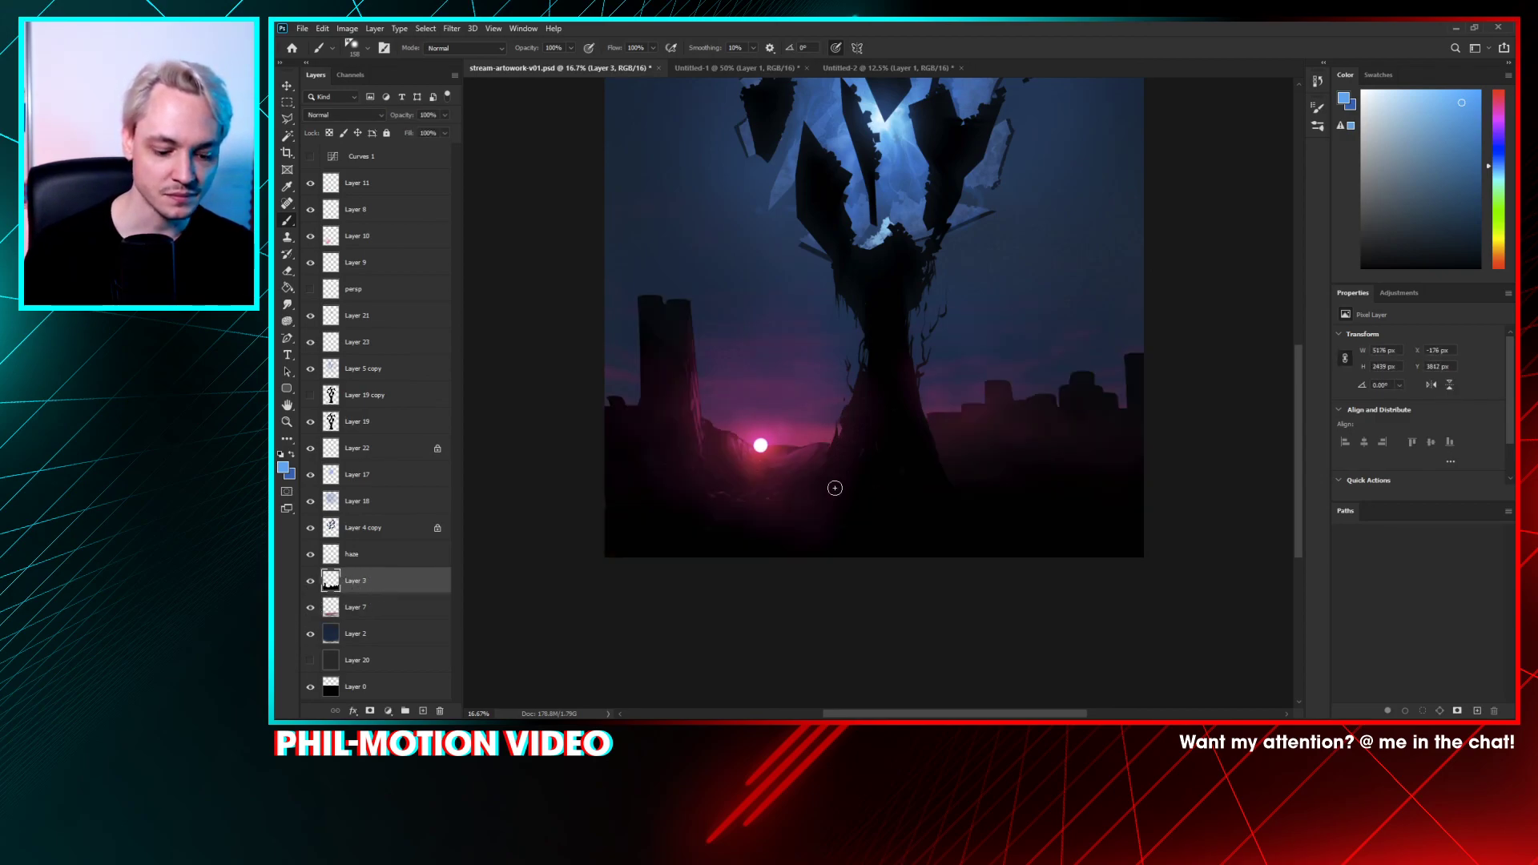
key(e)
drag(837, 490, 834, 538)
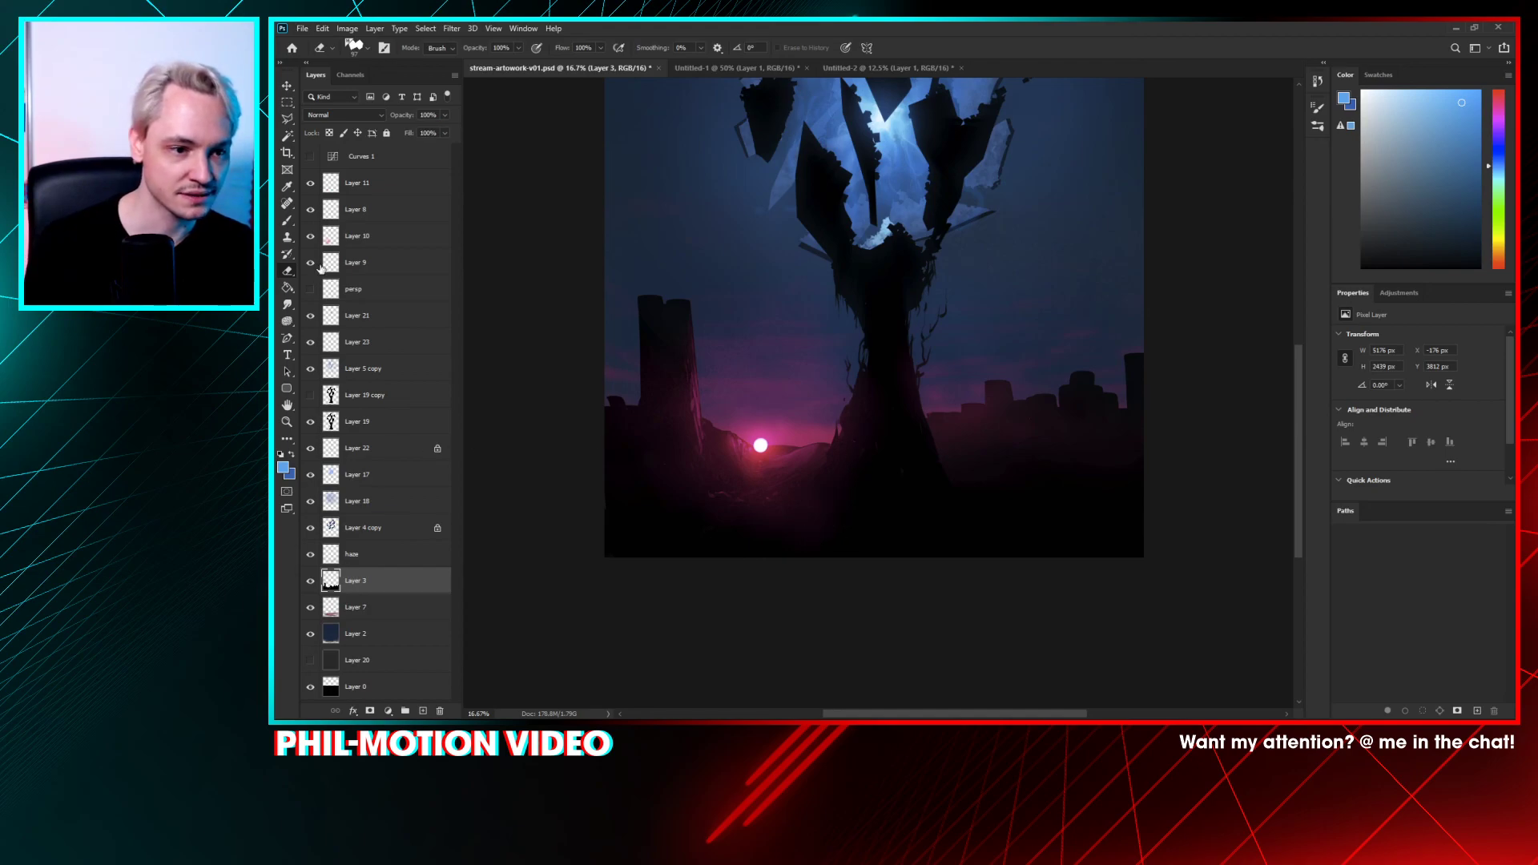
click(311, 237)
click(312, 237)
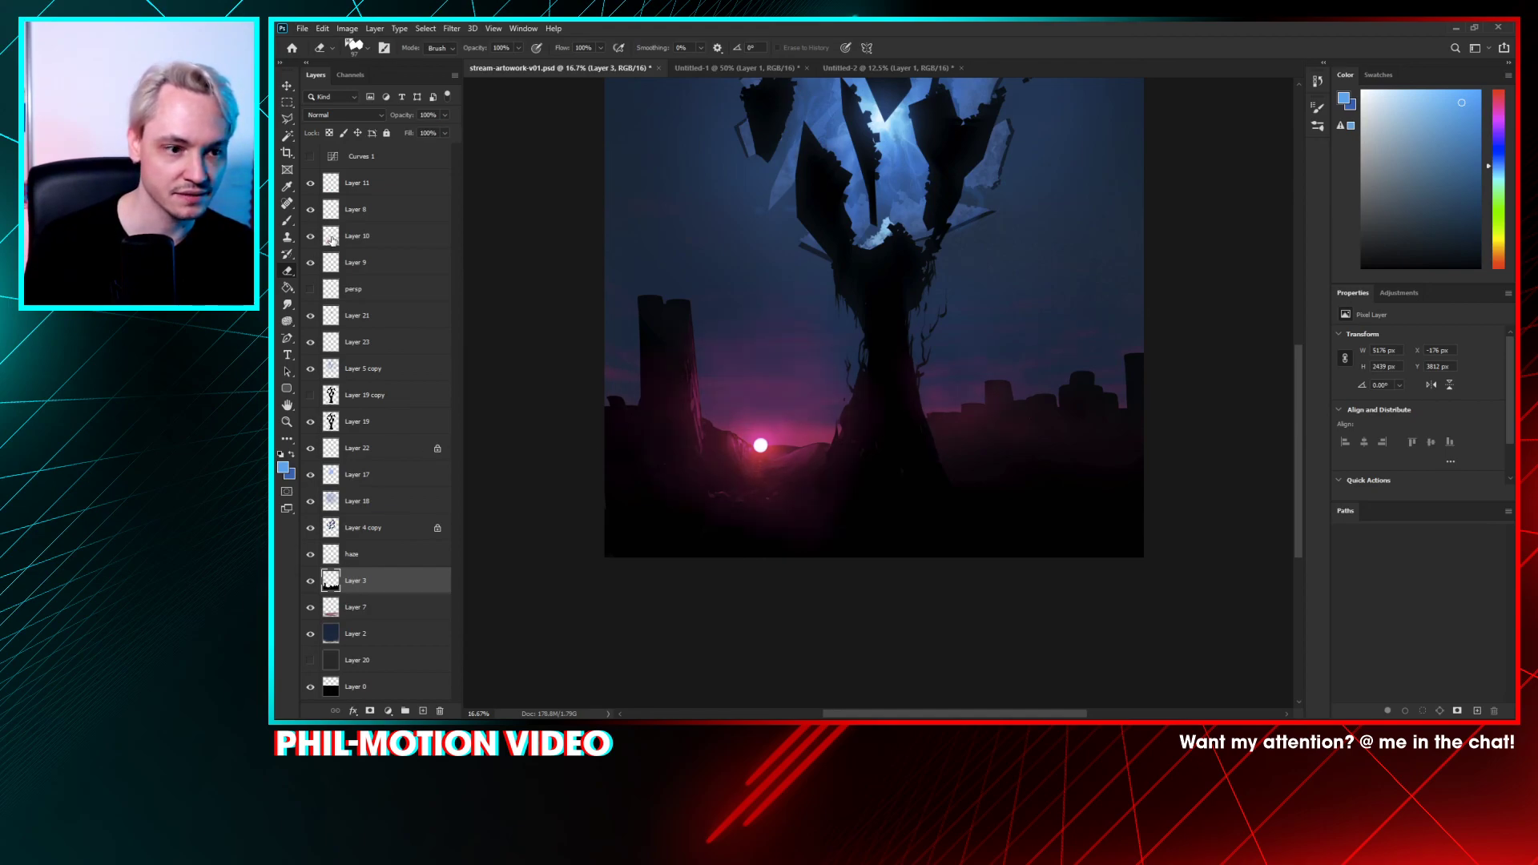
click(311, 237)
click(311, 236)
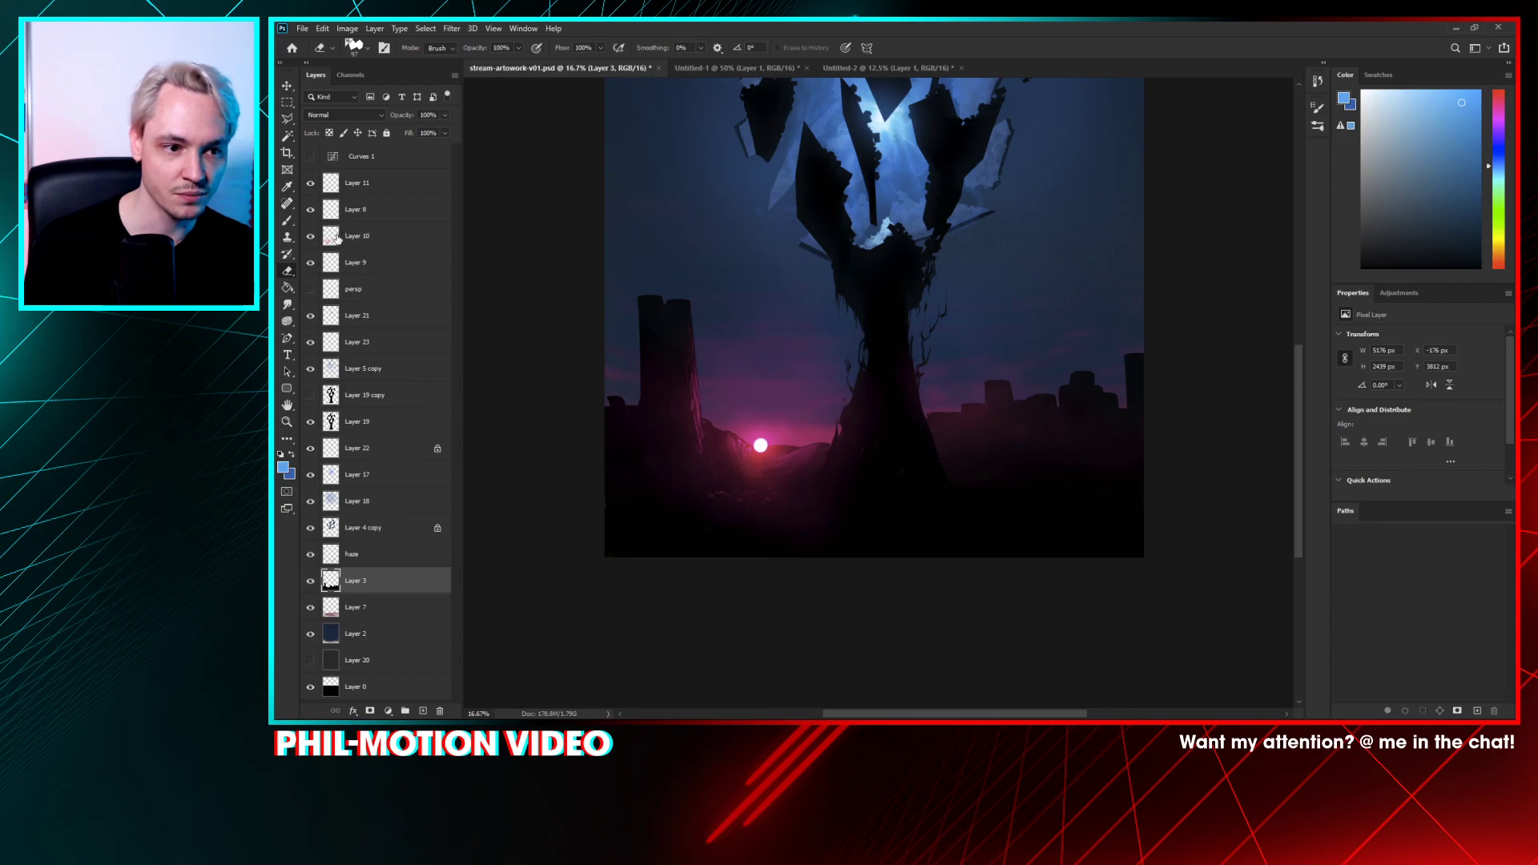
- Select Layer 10 and erase the pink light beside the trunk base with a larger Eraser
click(337, 238)
right_click(860, 455)
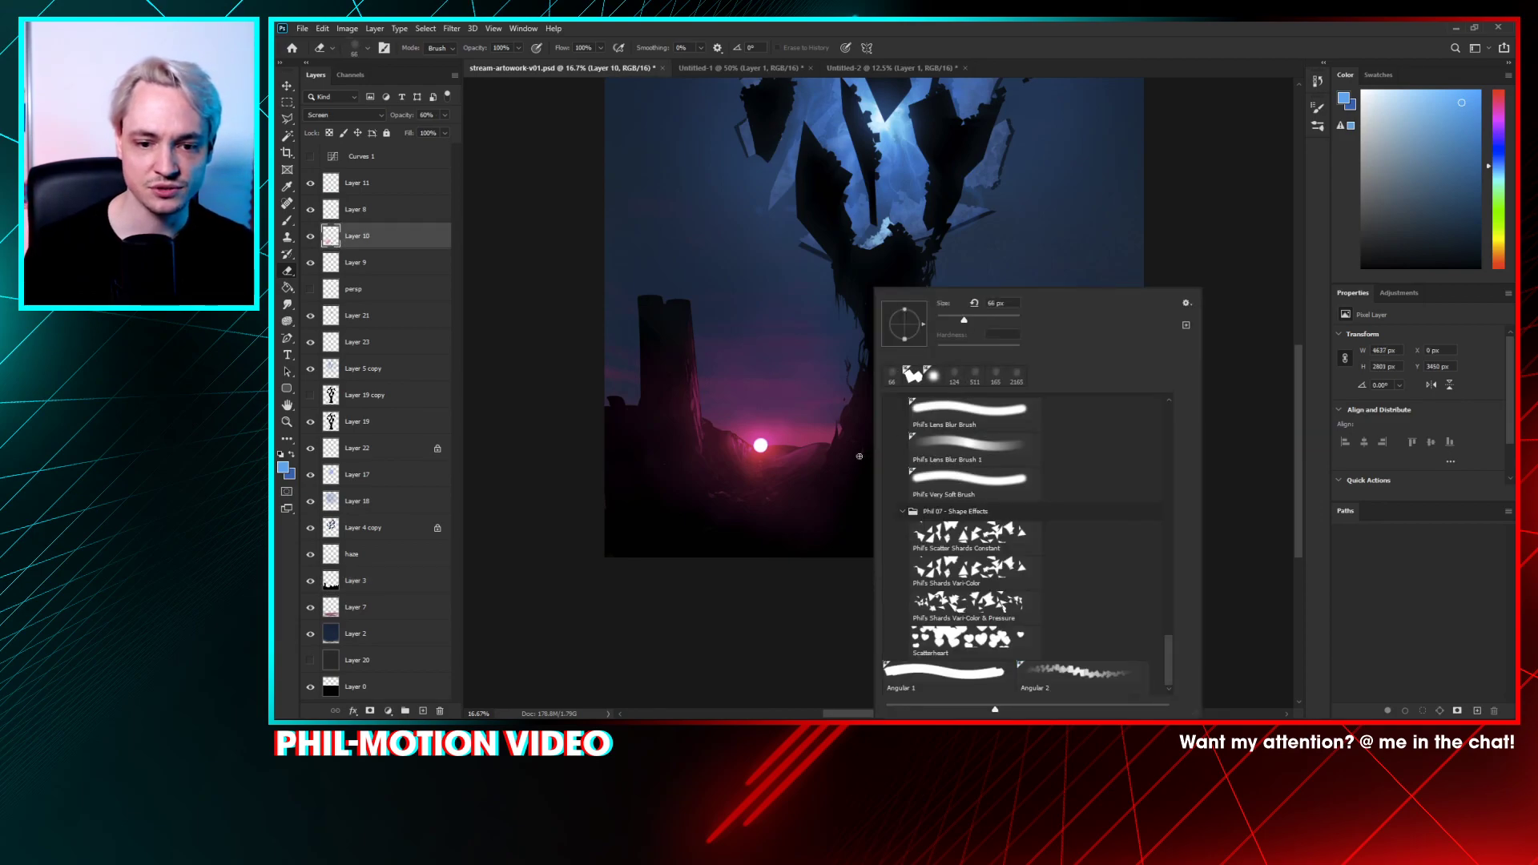
click(827, 472)
right_click(888, 431)
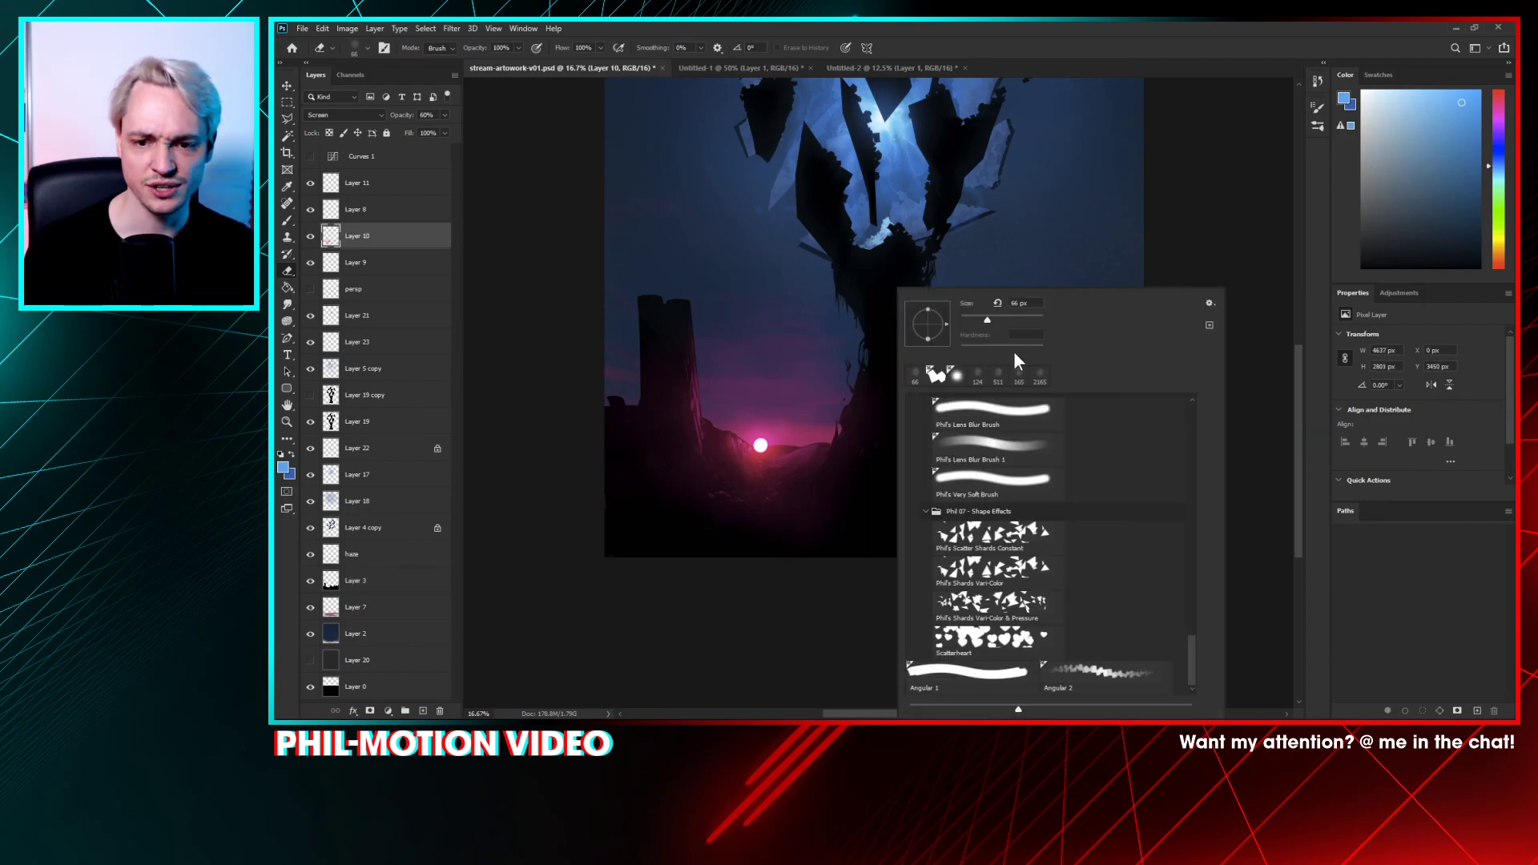
click(834, 494)
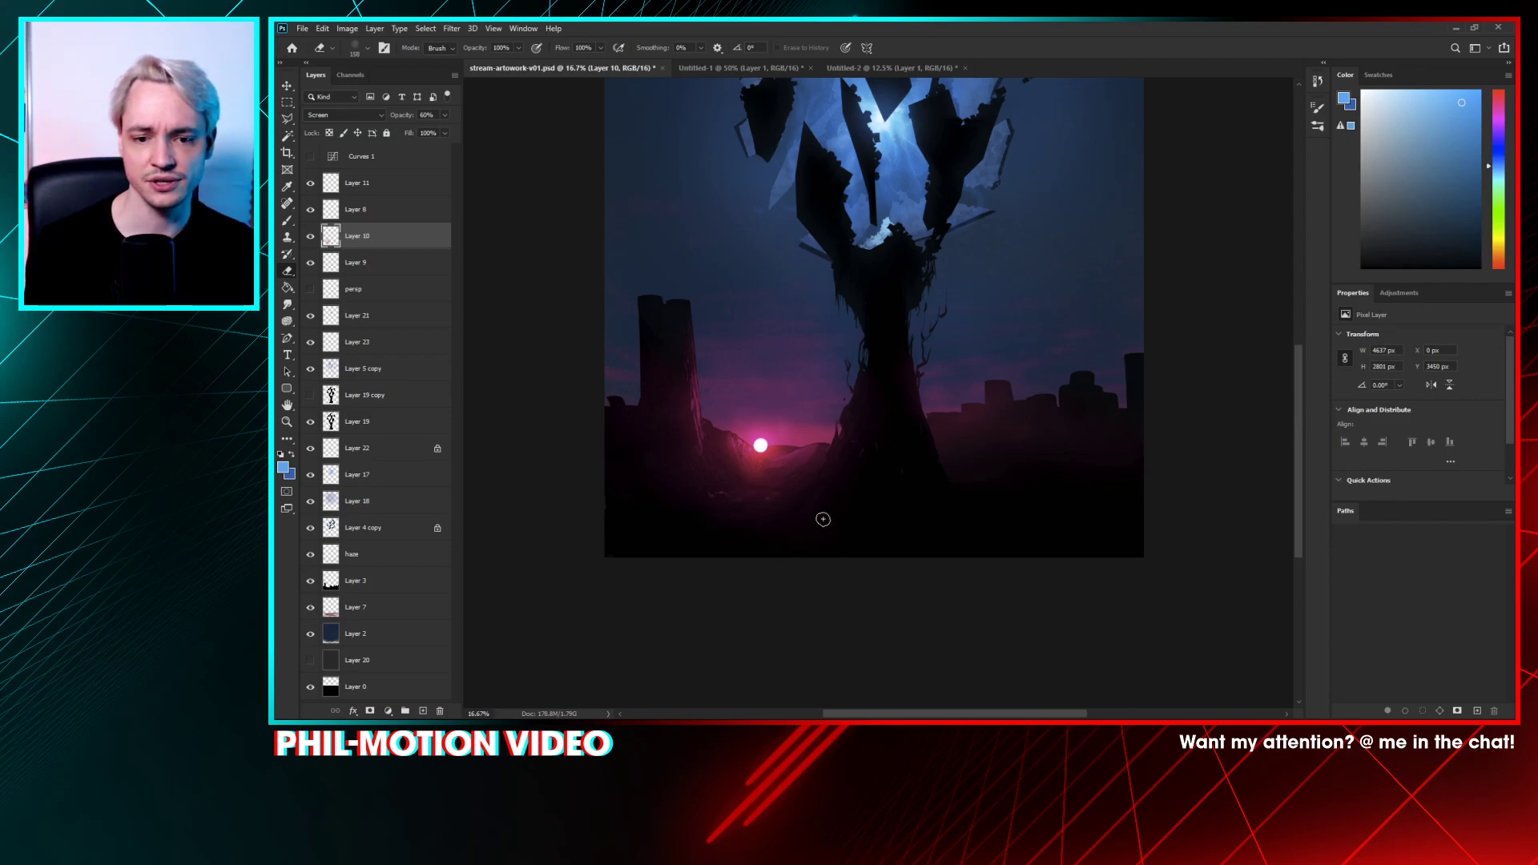
- Refine Layer 10's pink light on the ground between tower and trunk with Curves 1 shown for checking, and hide Curves 1 again
key(ctrl+equal)
key(ctrl+equal)
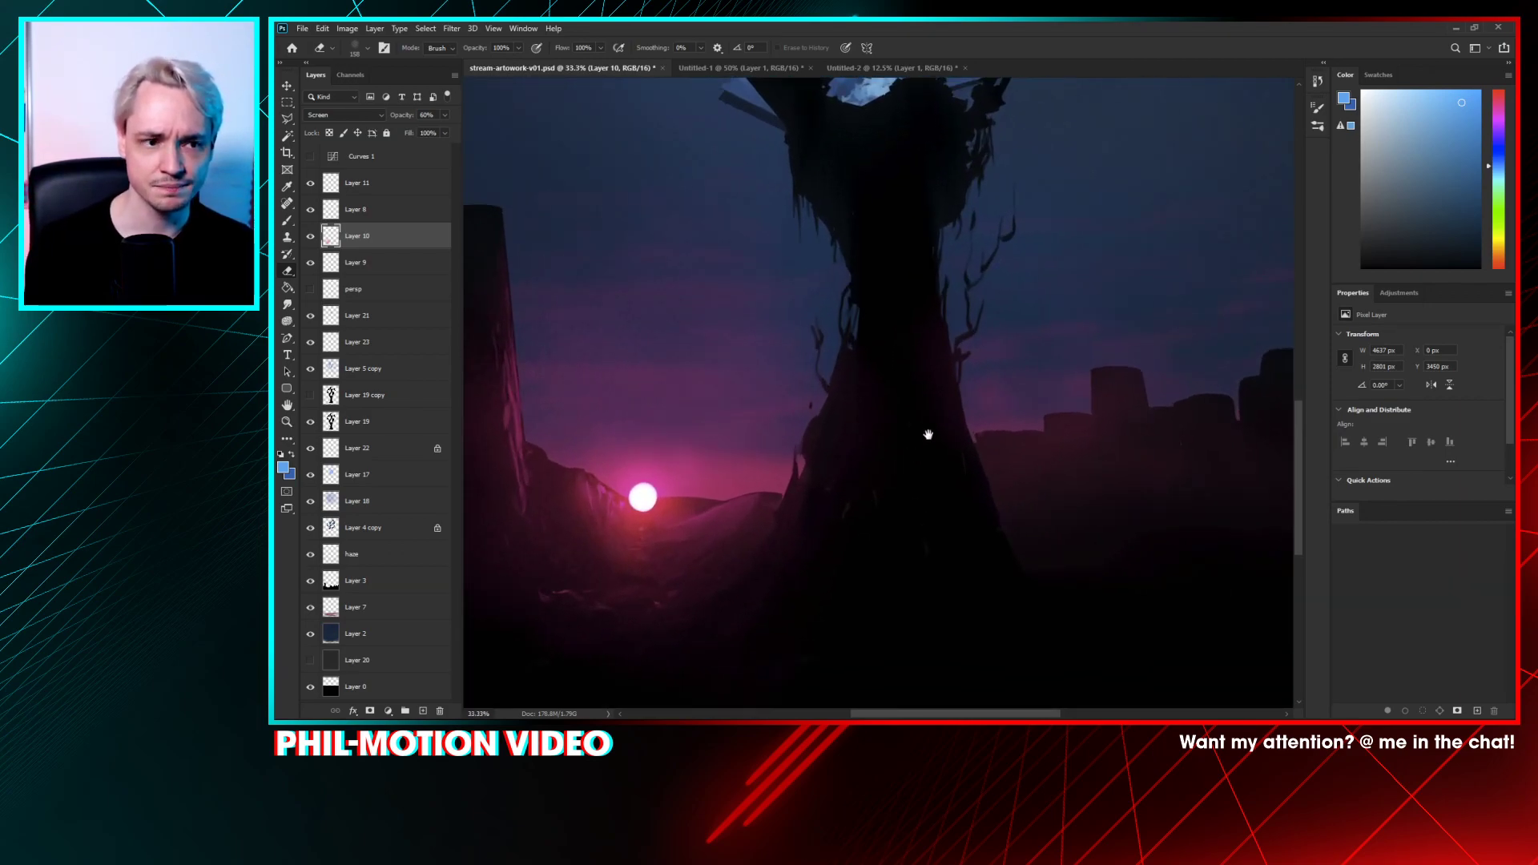
drag(927, 436, 1012, 309)
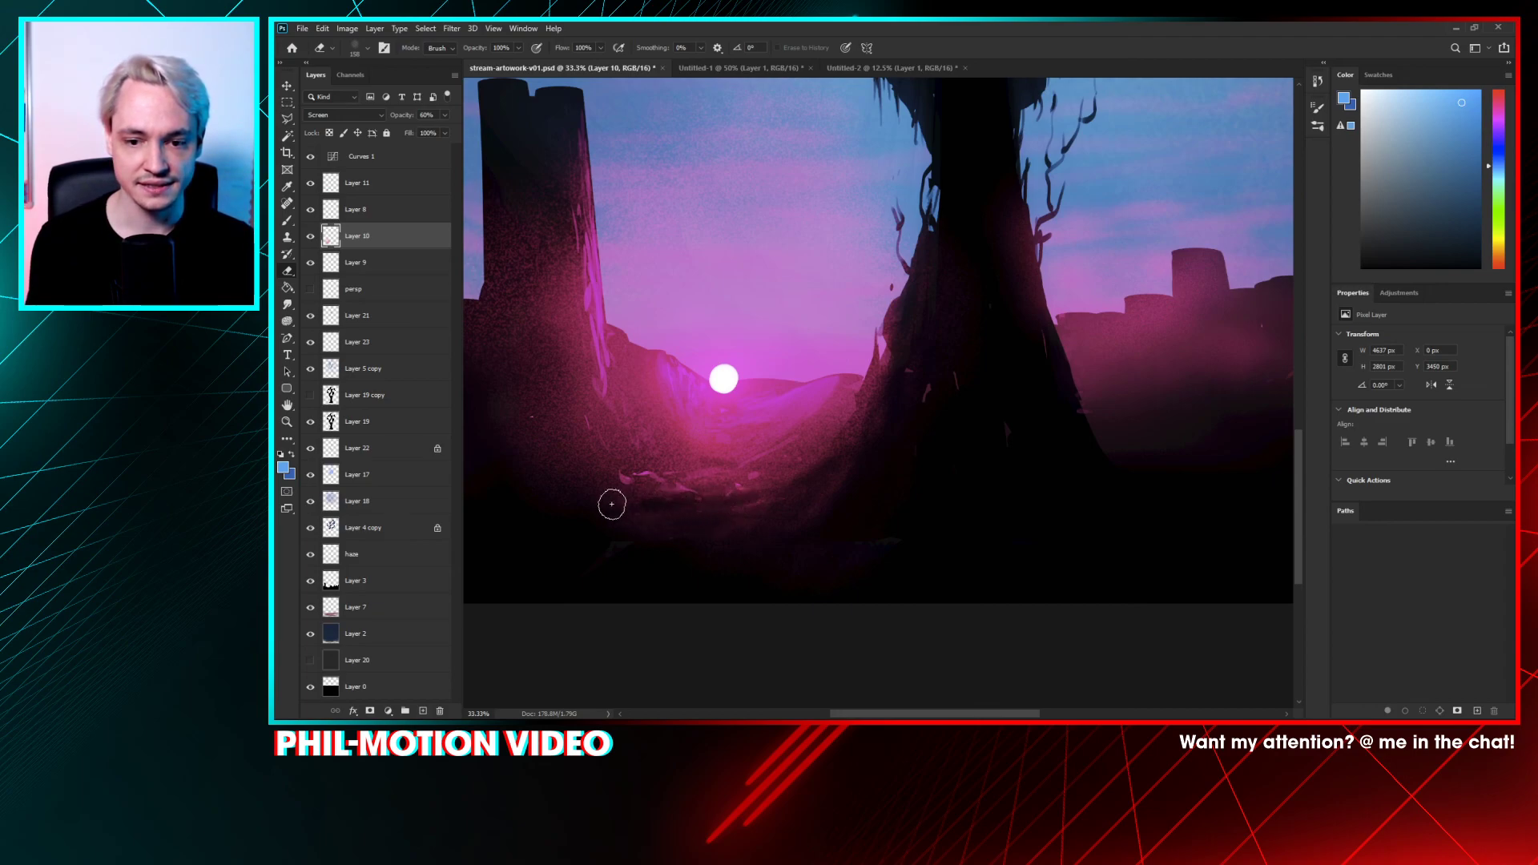
mouse_move(752, 477)
mouse_down()
mouse_move(898, 470)
mouse_move(917, 452)
mouse_up()
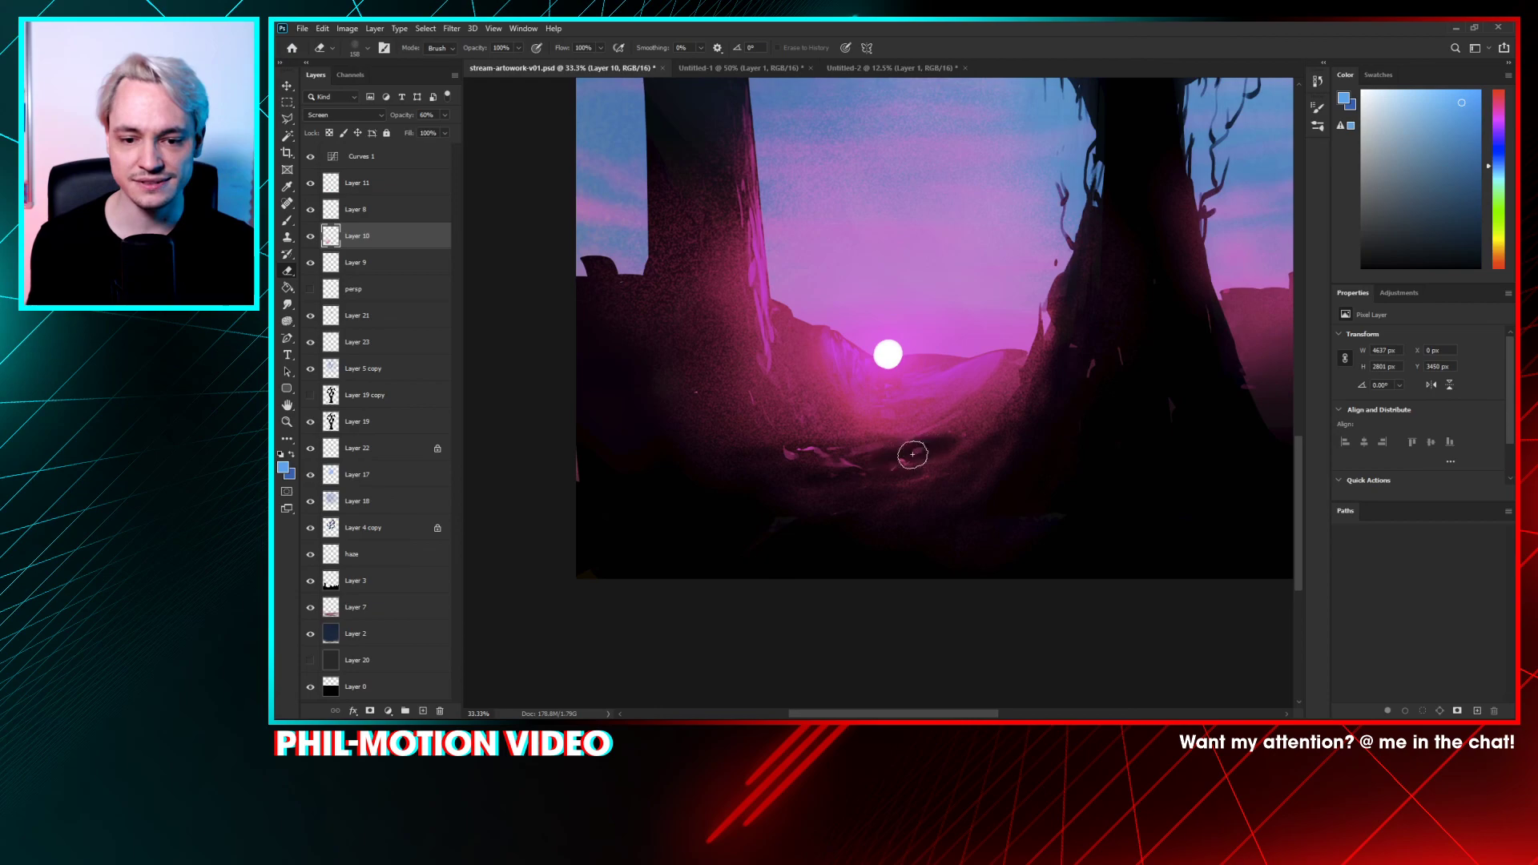
mouse_move(969, 443)
mouse_down()
mouse_move(889, 465)
mouse_move(756, 398)
mouse_move(821, 438)
mouse_move(1030, 439)
mouse_up()
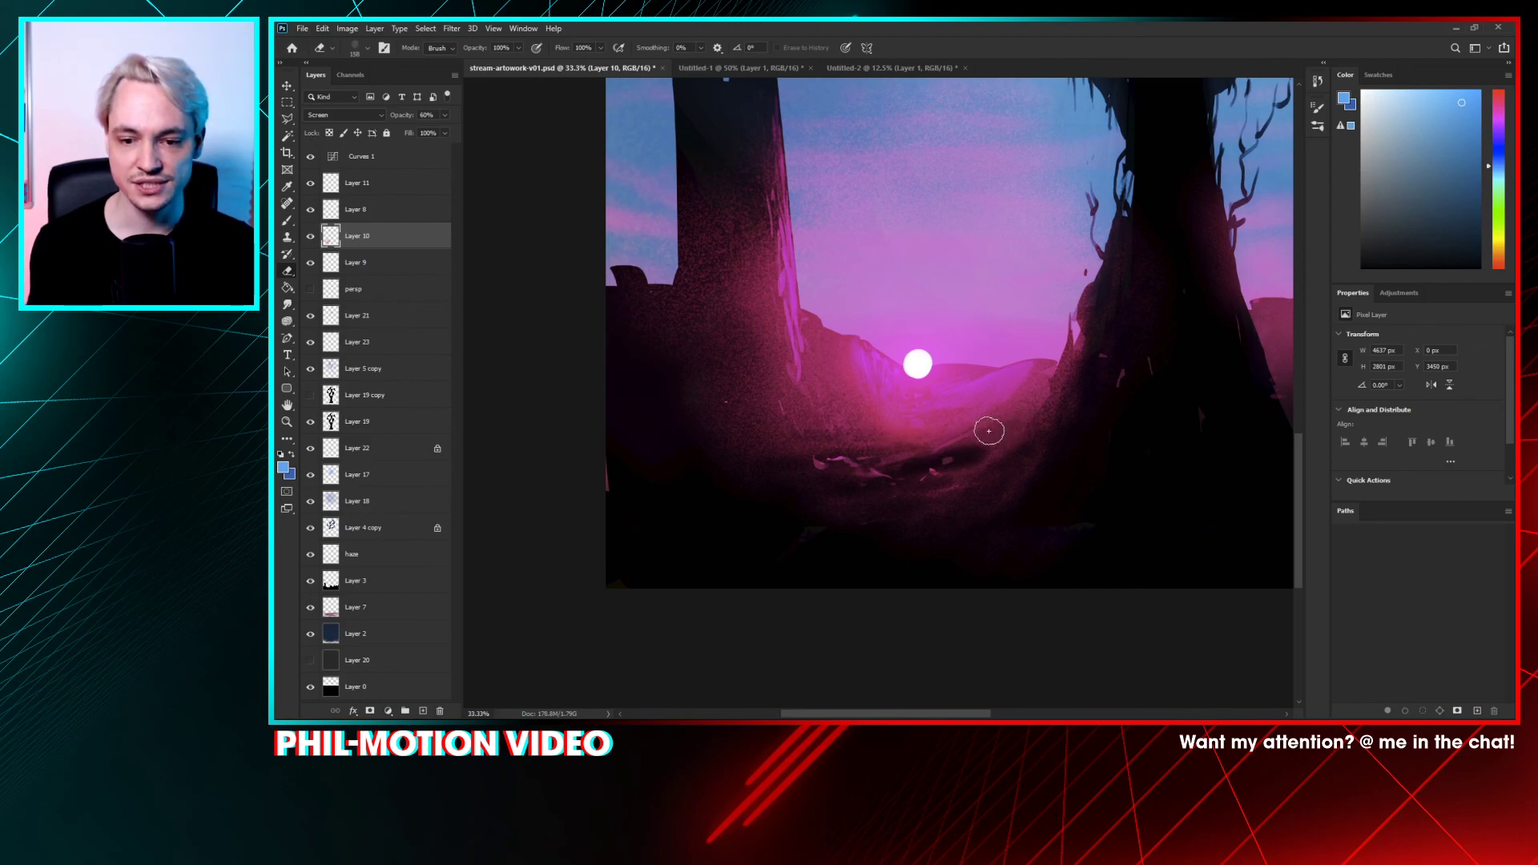
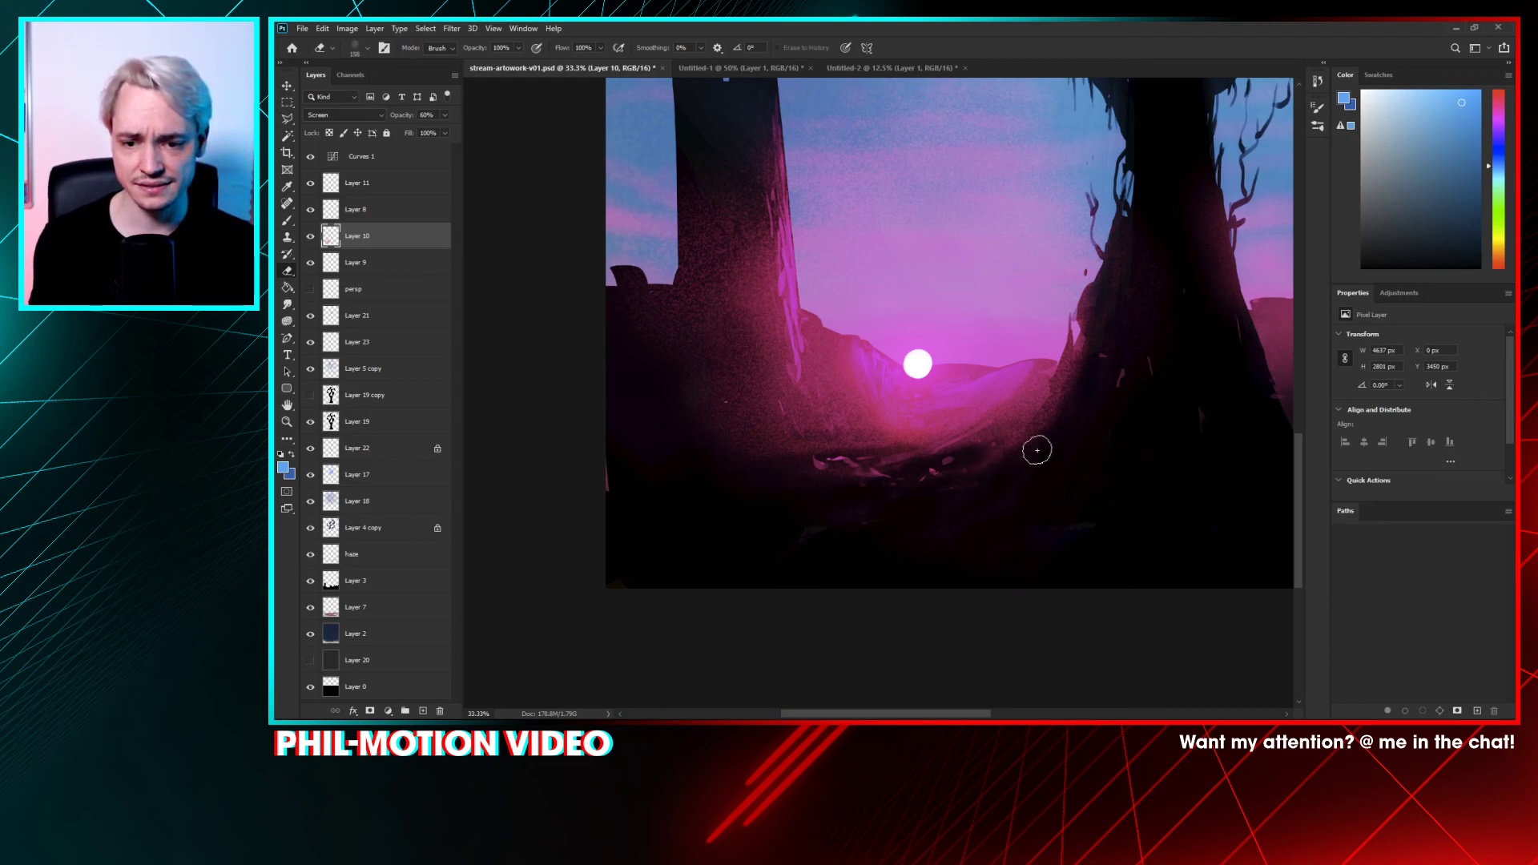
drag(1092, 392, 985, 483)
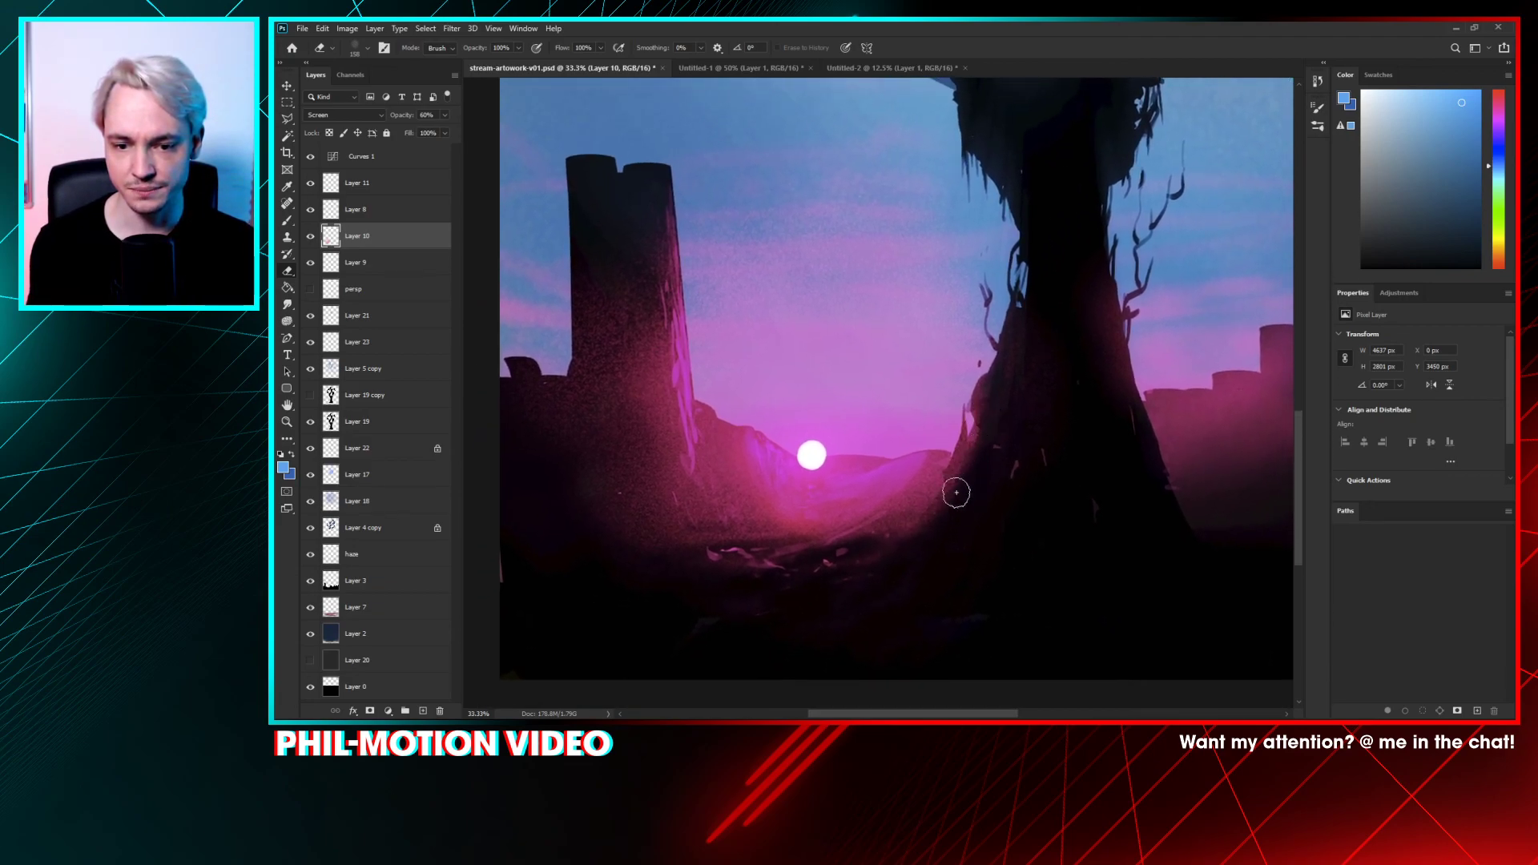
click(310, 157)
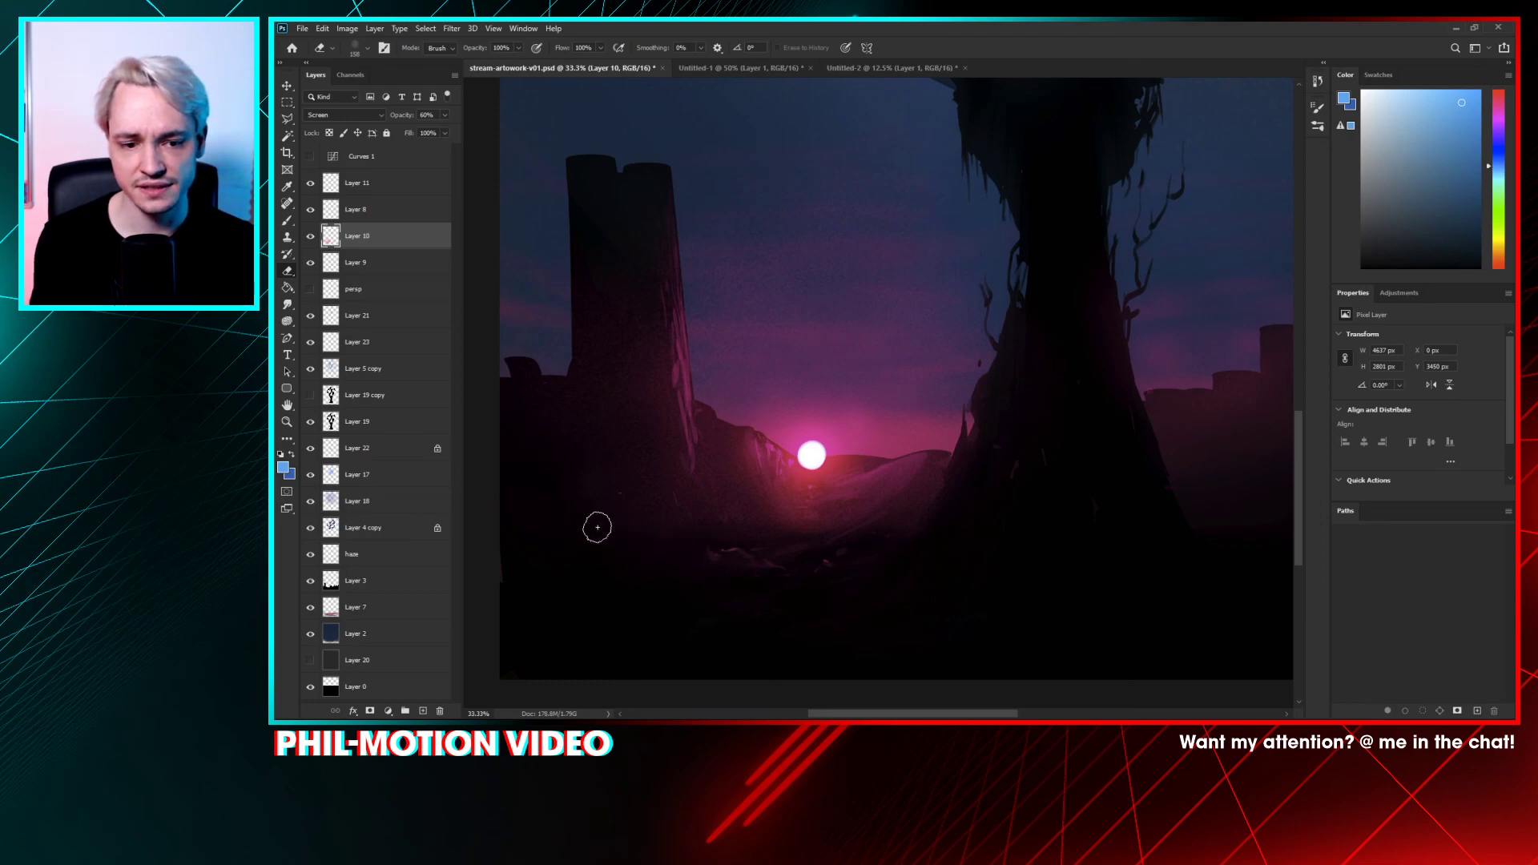
- Enlarge the Eraser and soften Layer 10's pink light around the tower base and nearby ground
right_click(690, 512)
drag(810, 322, 814, 322)
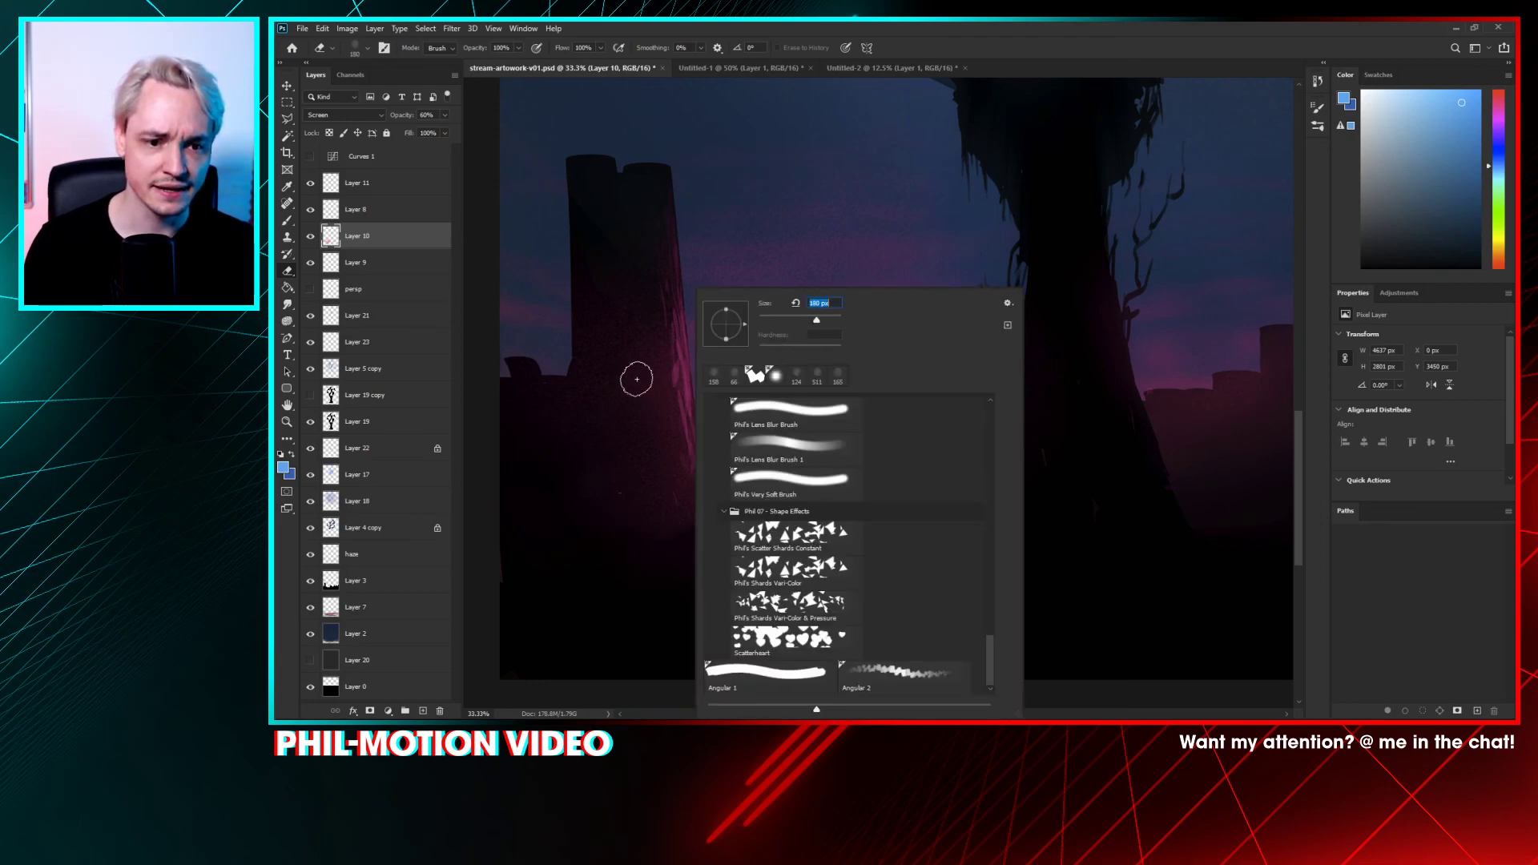
mouse_move(635, 379)
mouse_down()
mouse_move(613, 421)
mouse_move(618, 301)
mouse_move(633, 406)
mouse_up()
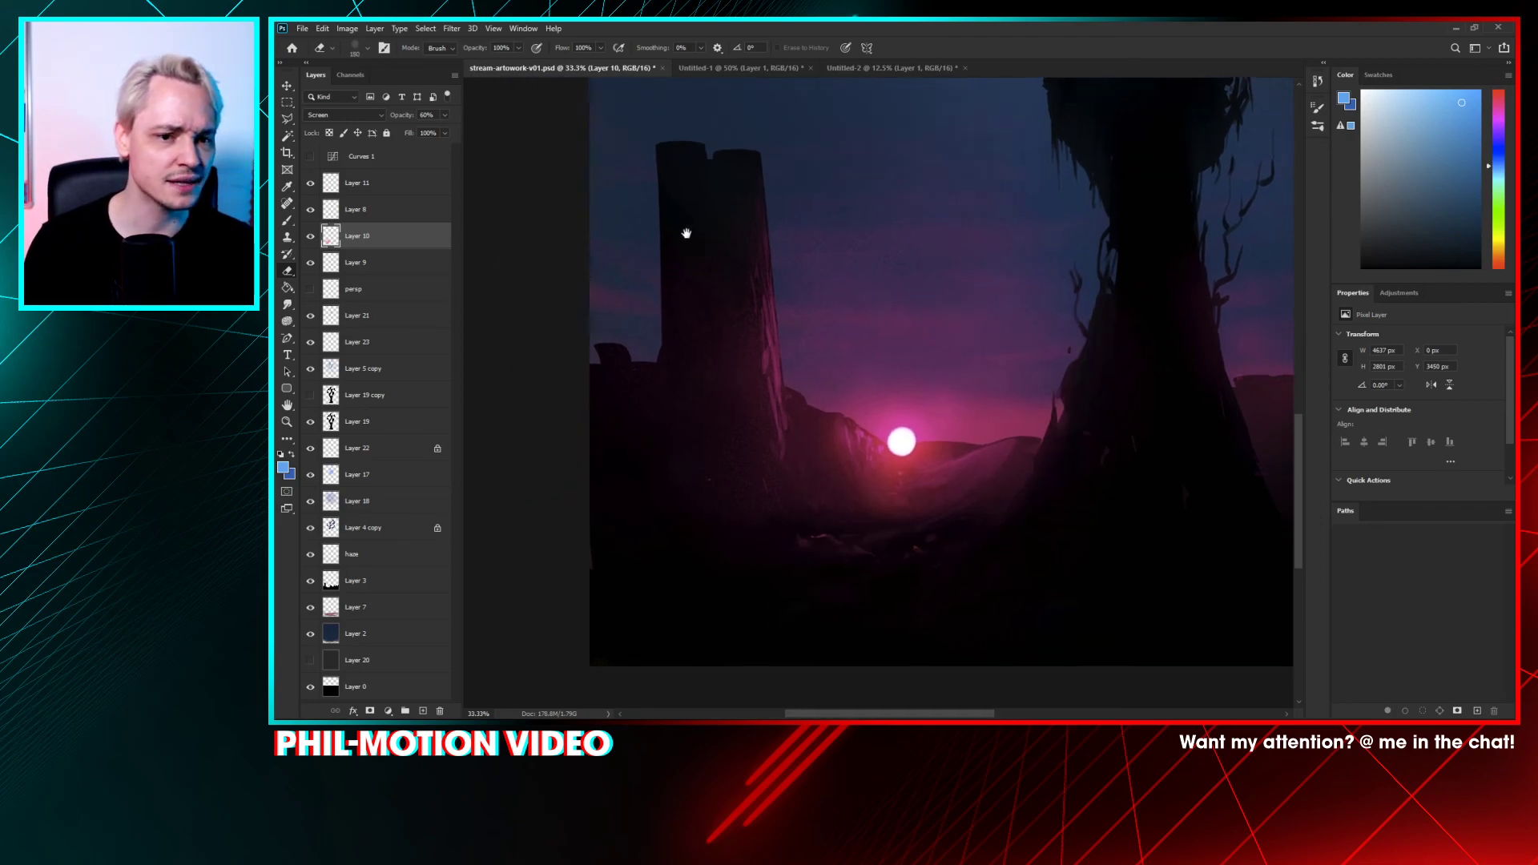
right_click(805, 264)
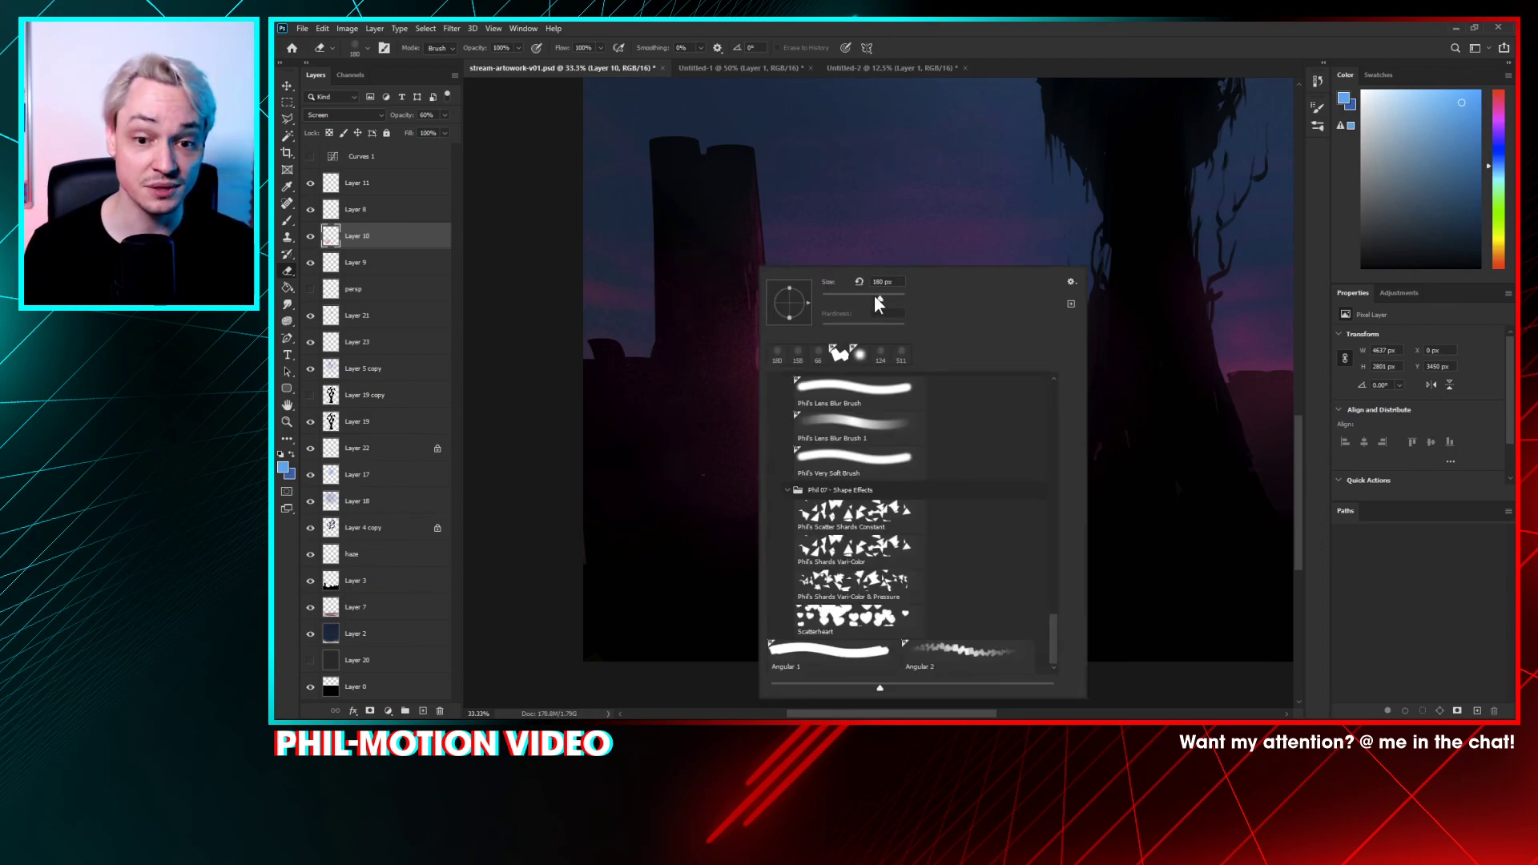
key(Return)
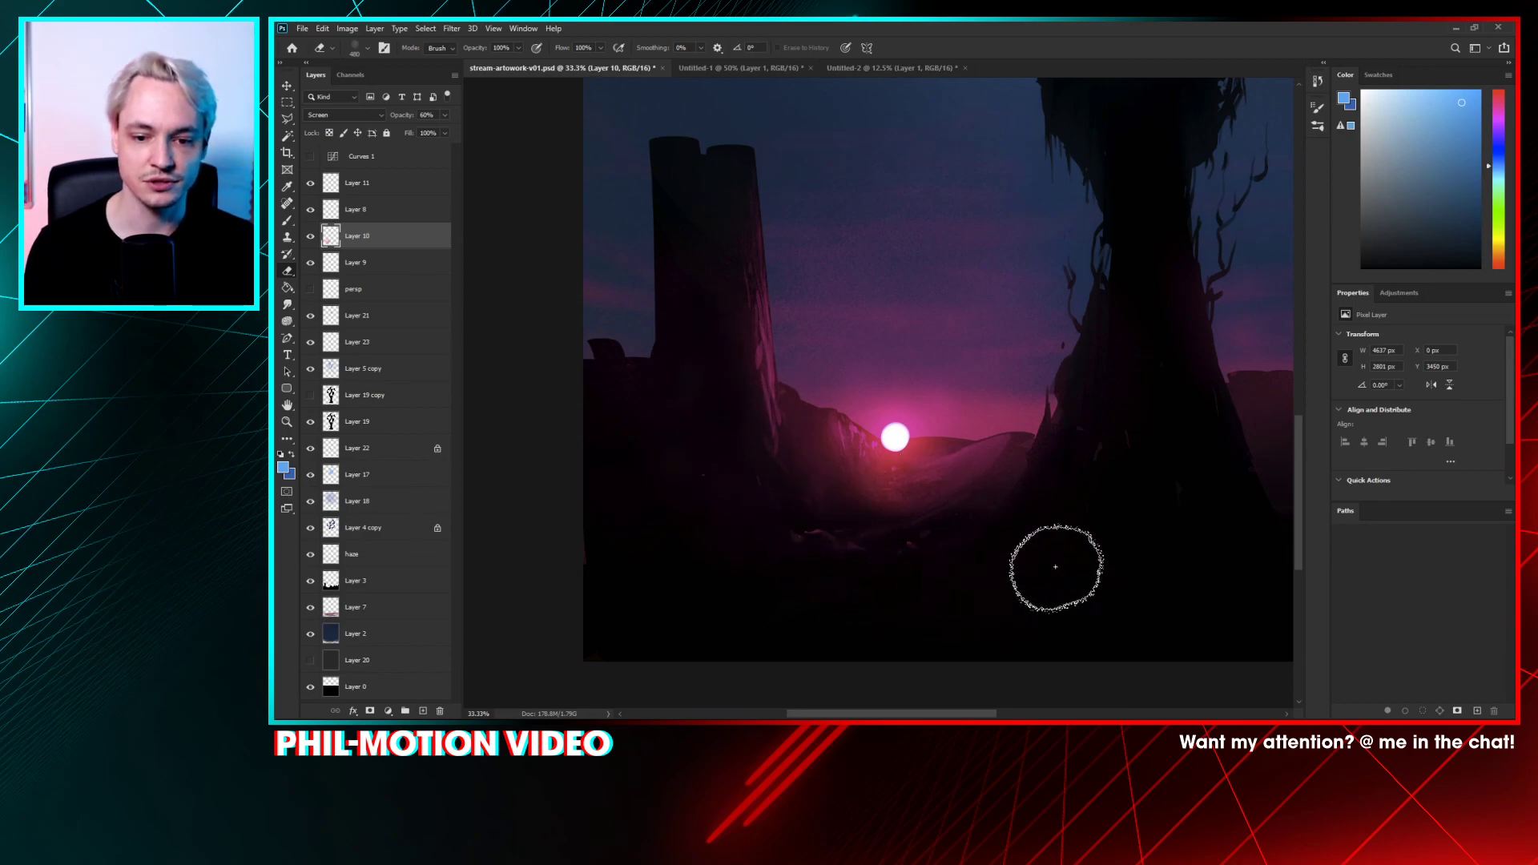
- Examine the whole composition from the shattered tree crown down to the sunset and dark ground
key(ctrl+minus)
key(ctrl+minus)
key(ctrl+minus)
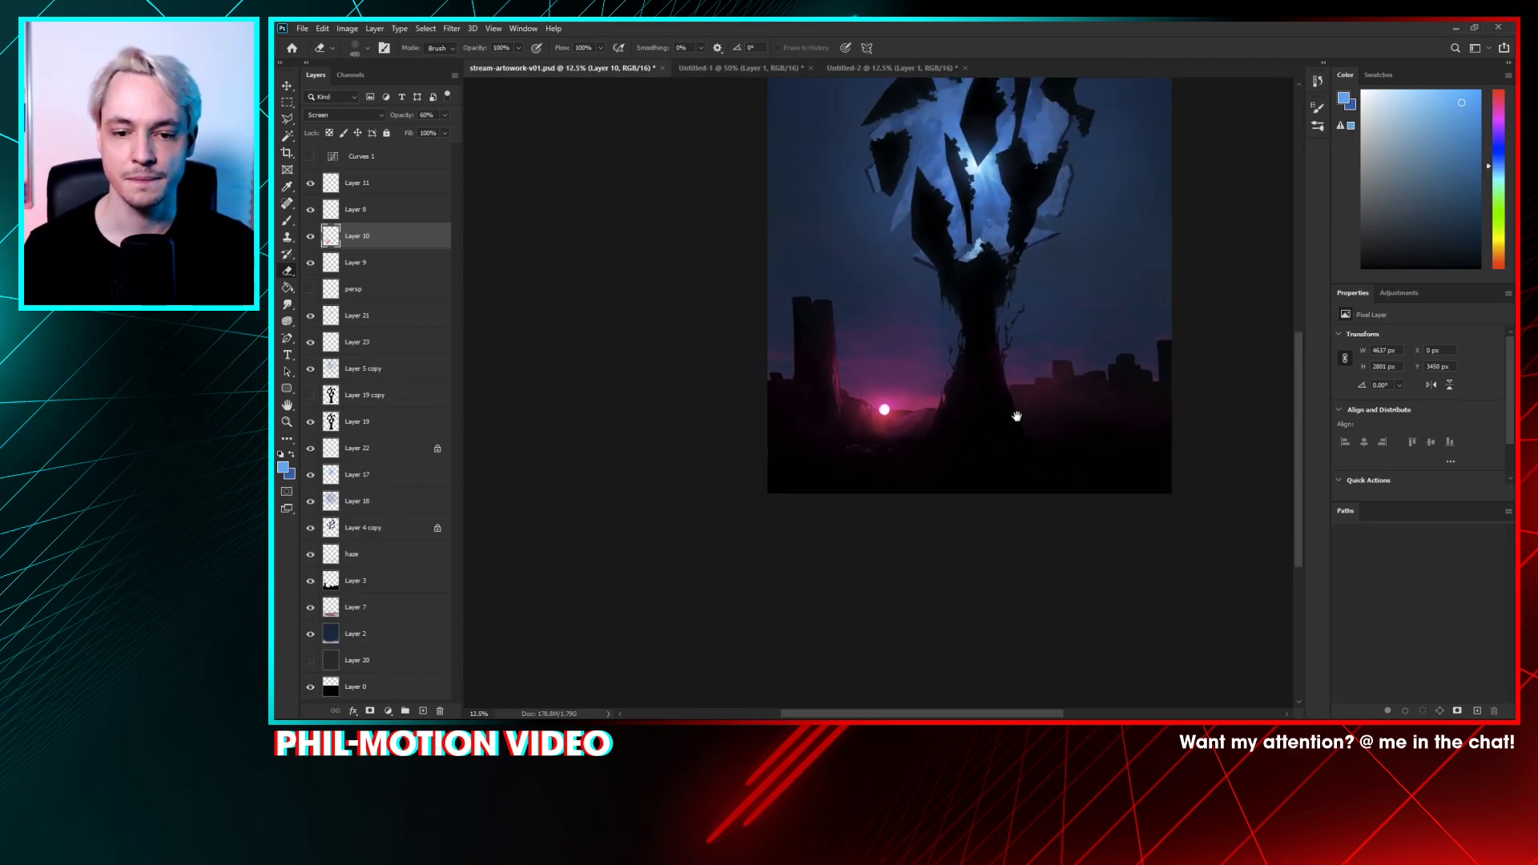
drag(1016, 415, 933, 429)
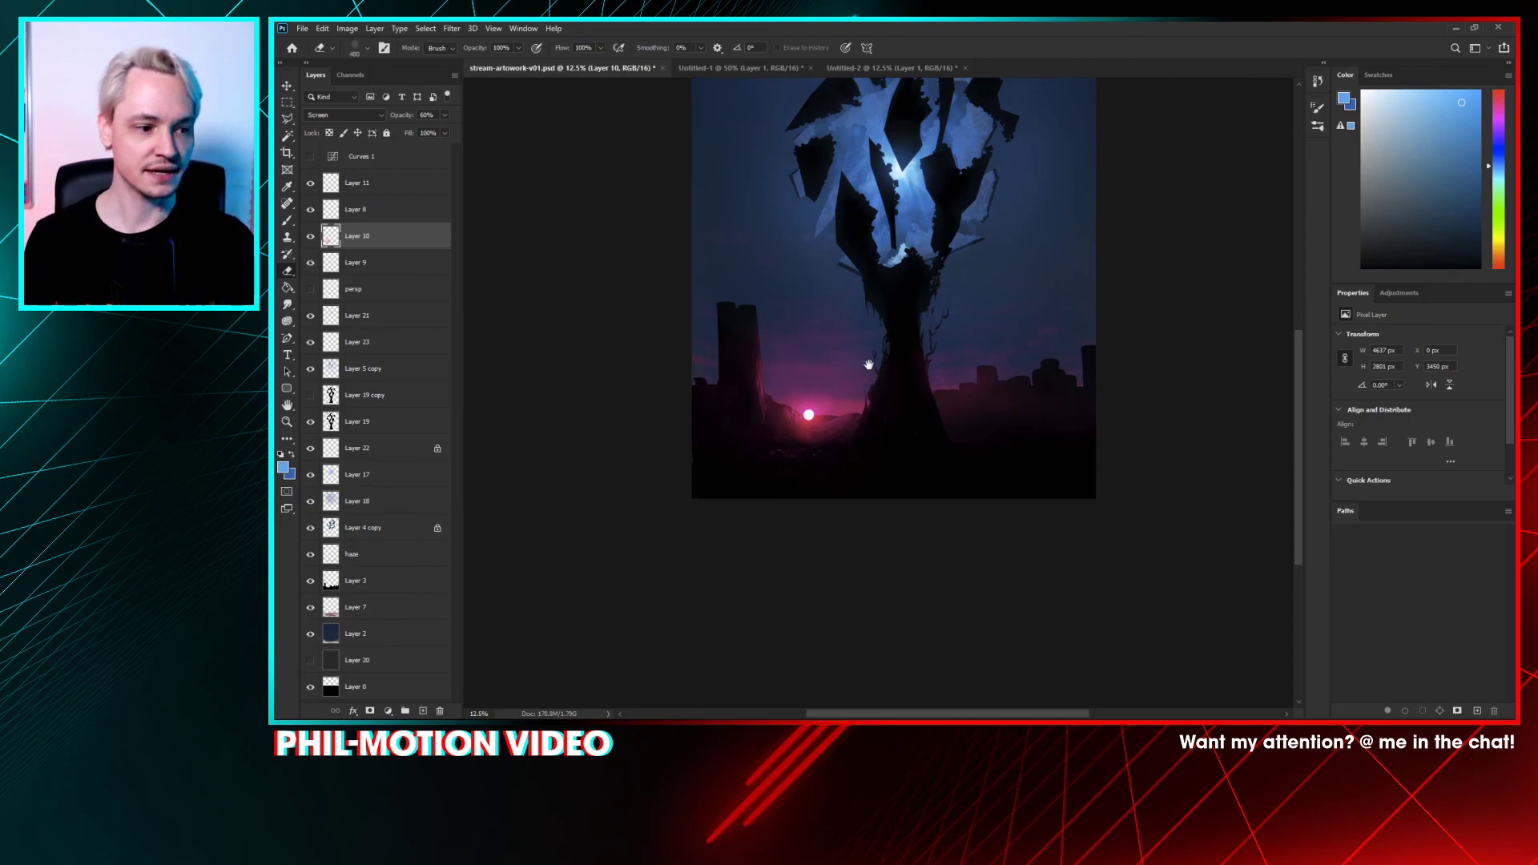
drag(885, 348, 873, 393)
drag(794, 357, 794, 414)
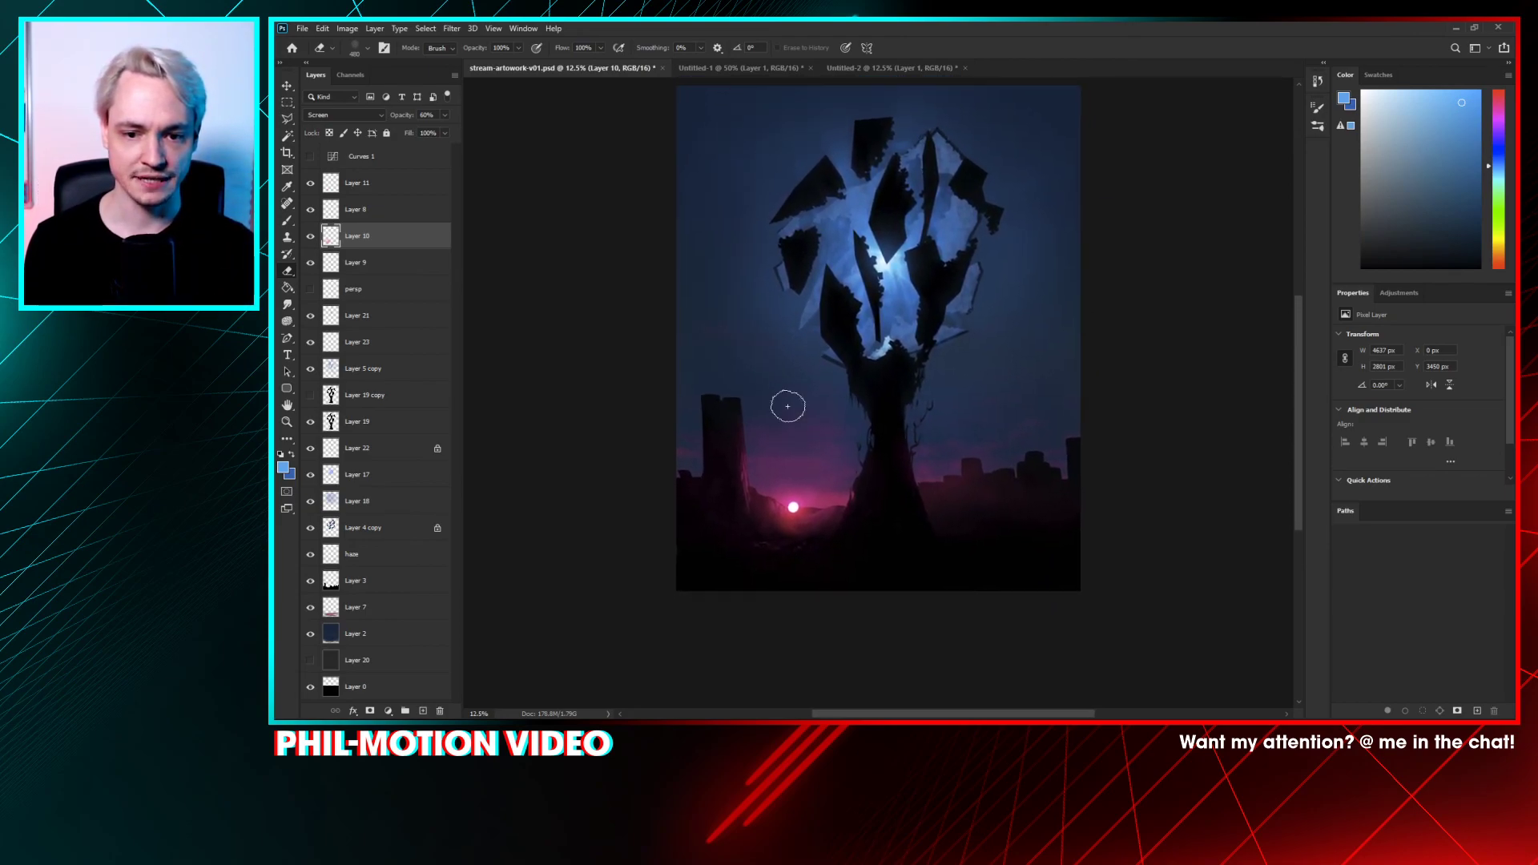
scroll(794, 406, down, 2)
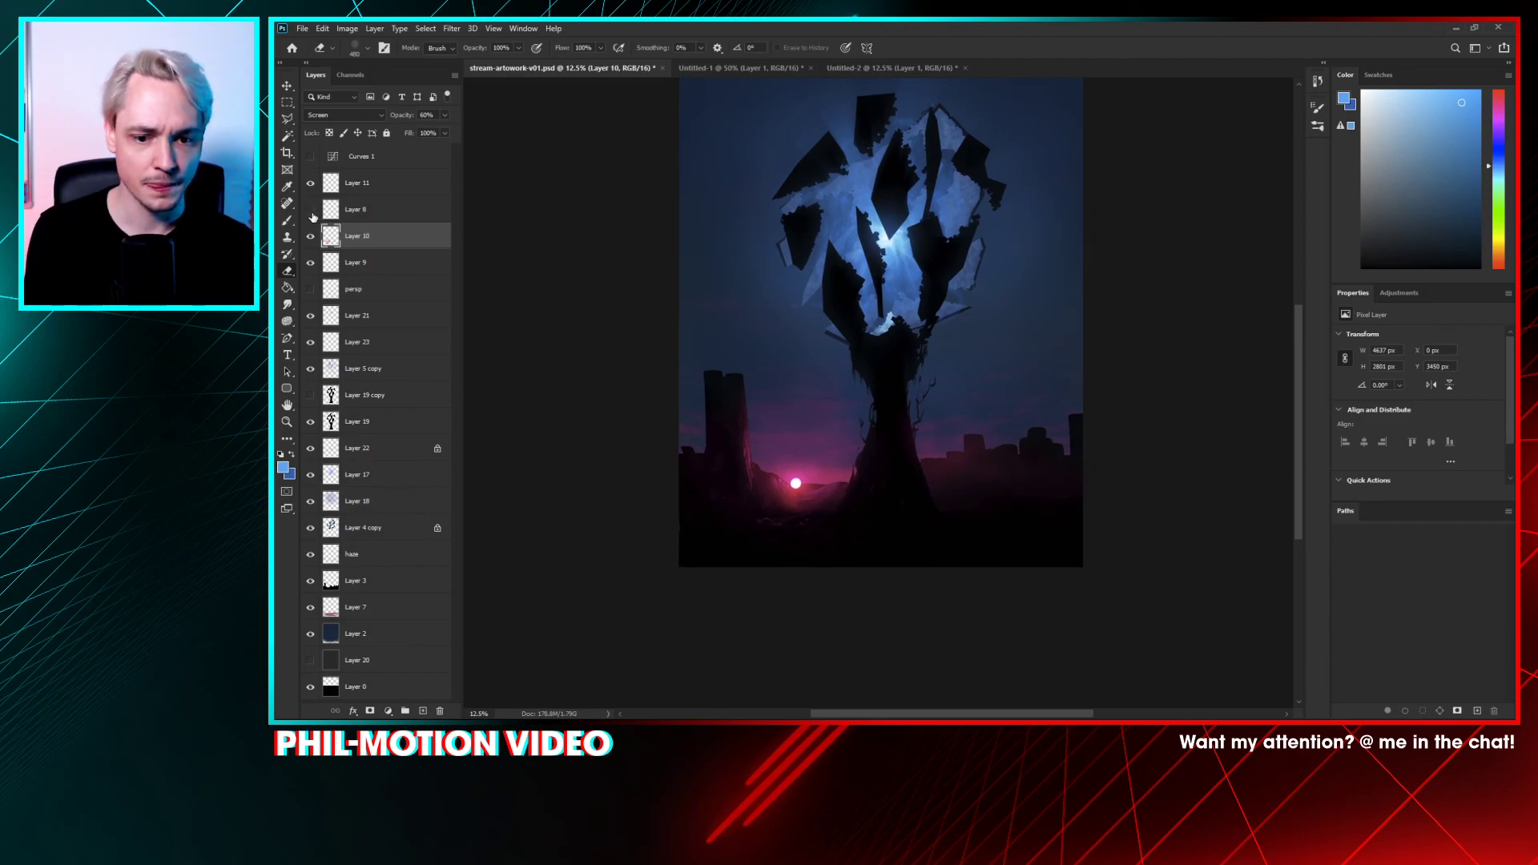
- Select Layer 8 and reposition the white sun disc on the horizon beside the cliff between tower and trunk
click(345, 213)
scroll(845, 441, up, 4)
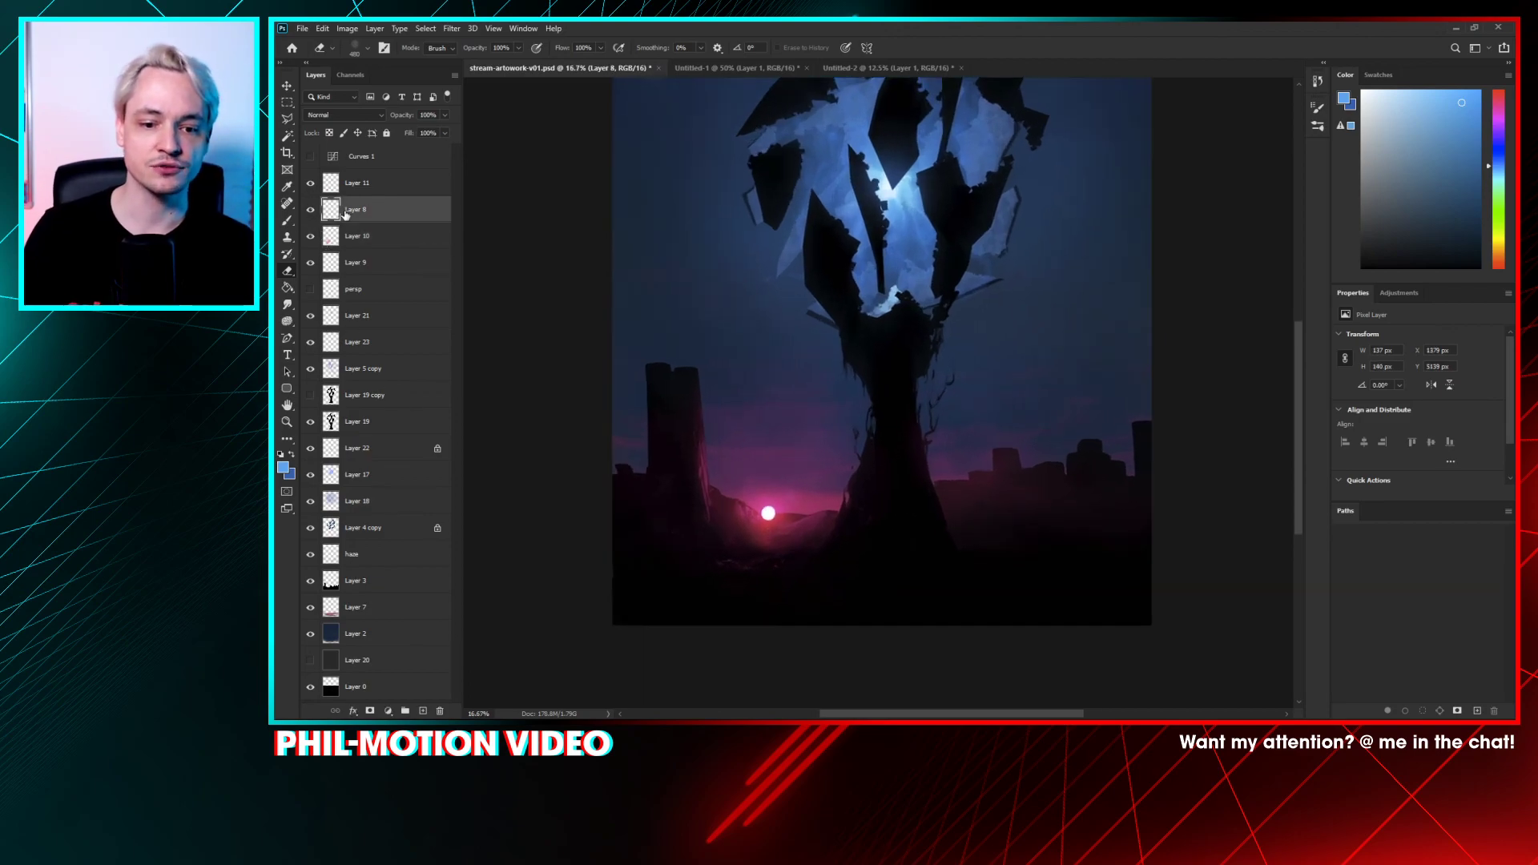
drag(1134, 217, 1215, 111)
mouse_move(858, 465)
mouse_down()
mouse_move(944, 351)
mouse_move(919, 404)
mouse_move(814, 415)
mouse_move(779, 435)
mouse_up()
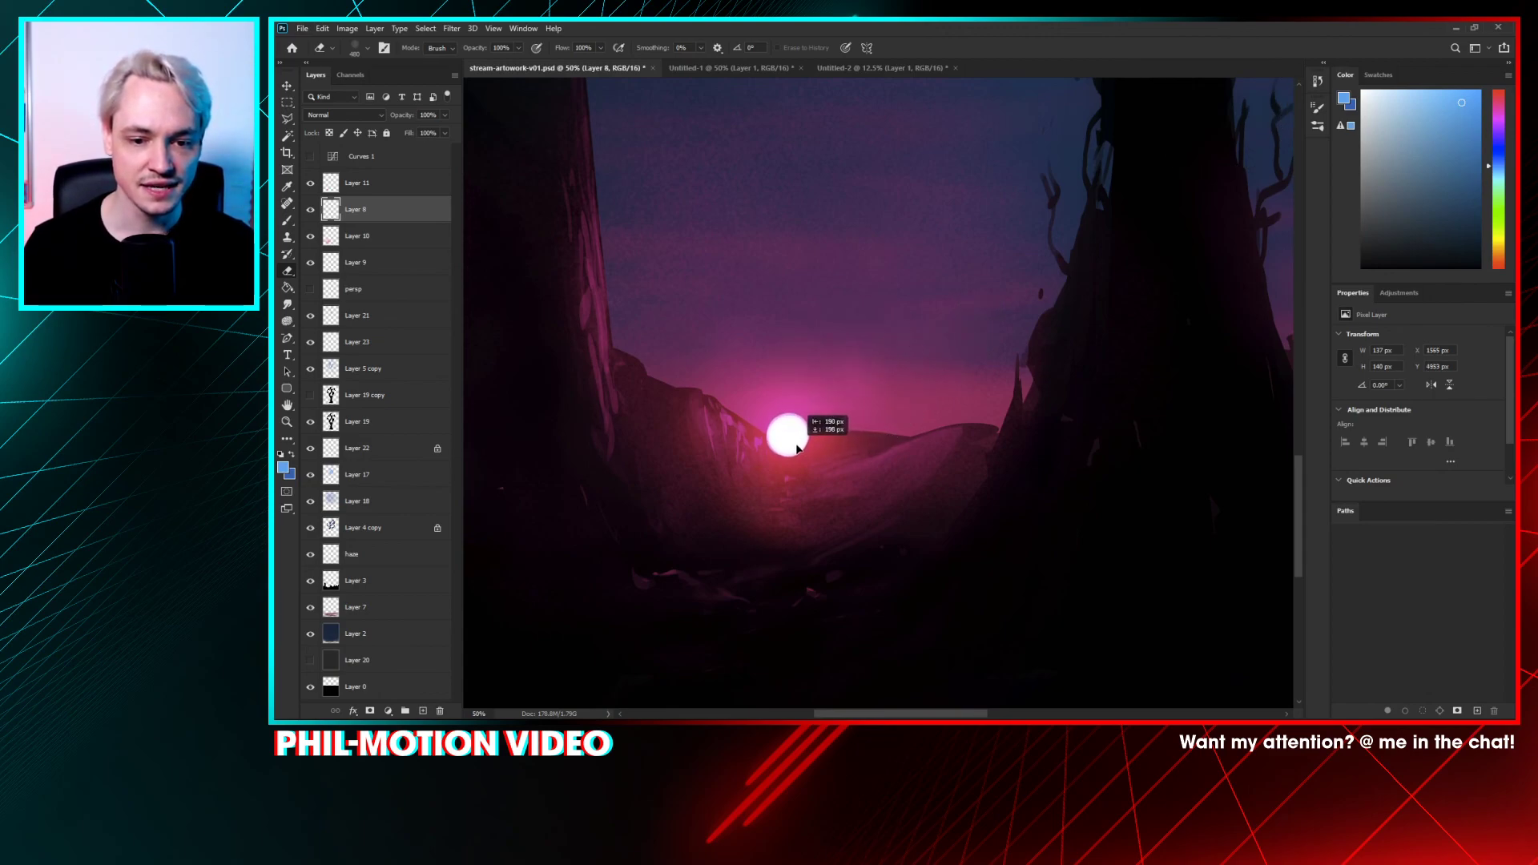
key(ctrl+plus)
key(ctrl+plus)
drag(899, 442, 981, 328)
mouse_move(785, 360)
mouse_down()
mouse_move(878, 357)
mouse_move(736, 358)
mouse_move(777, 360)
mouse_up()
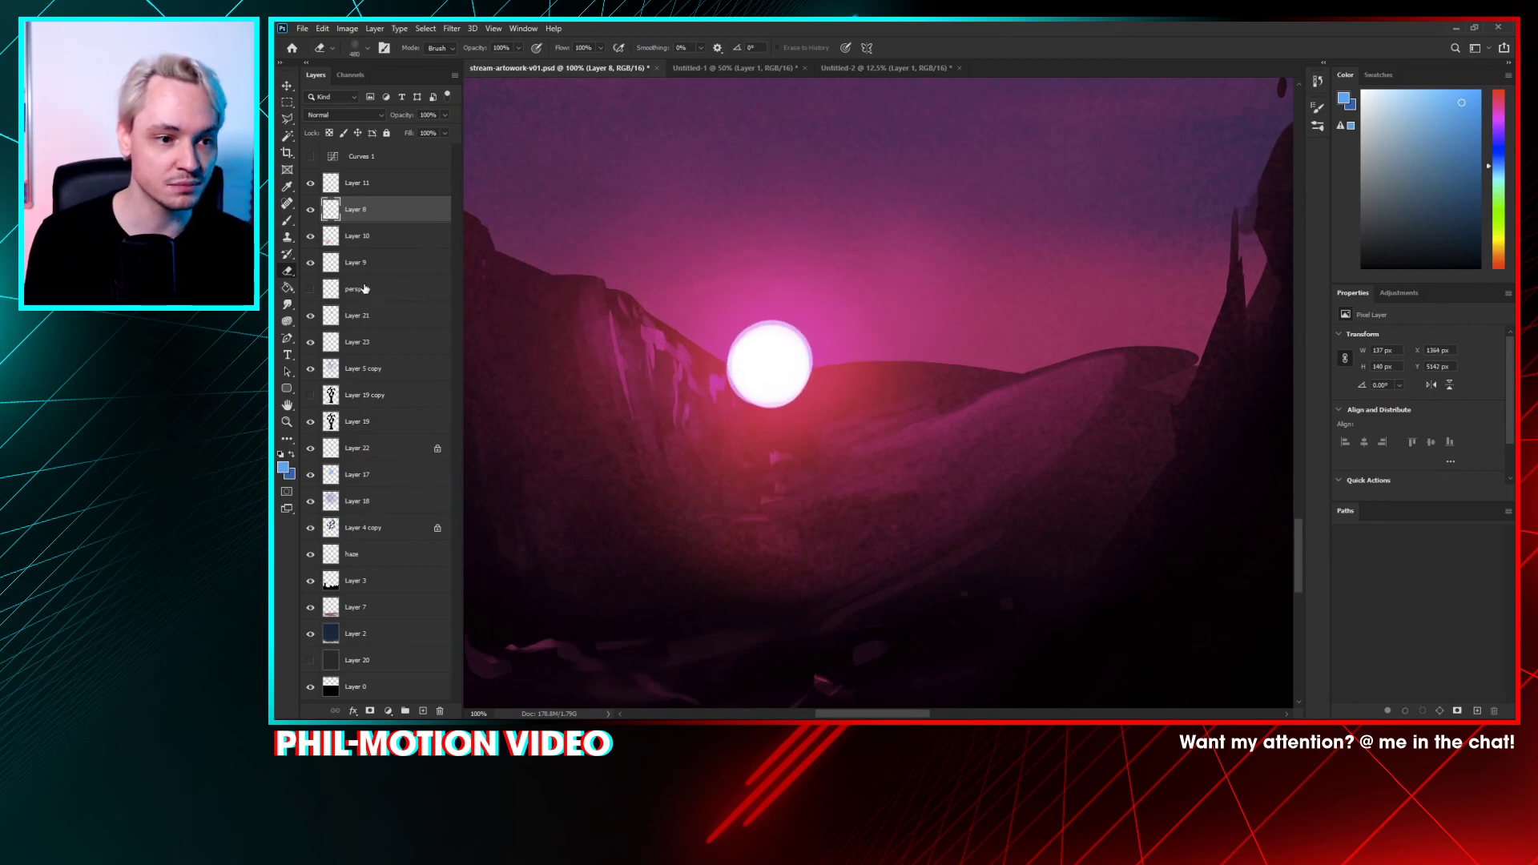
- Move Layer 8 directly below Layer 3 so the sun sits behind the hills, and nudge the disc slightly
click(311, 210)
click(311, 210)
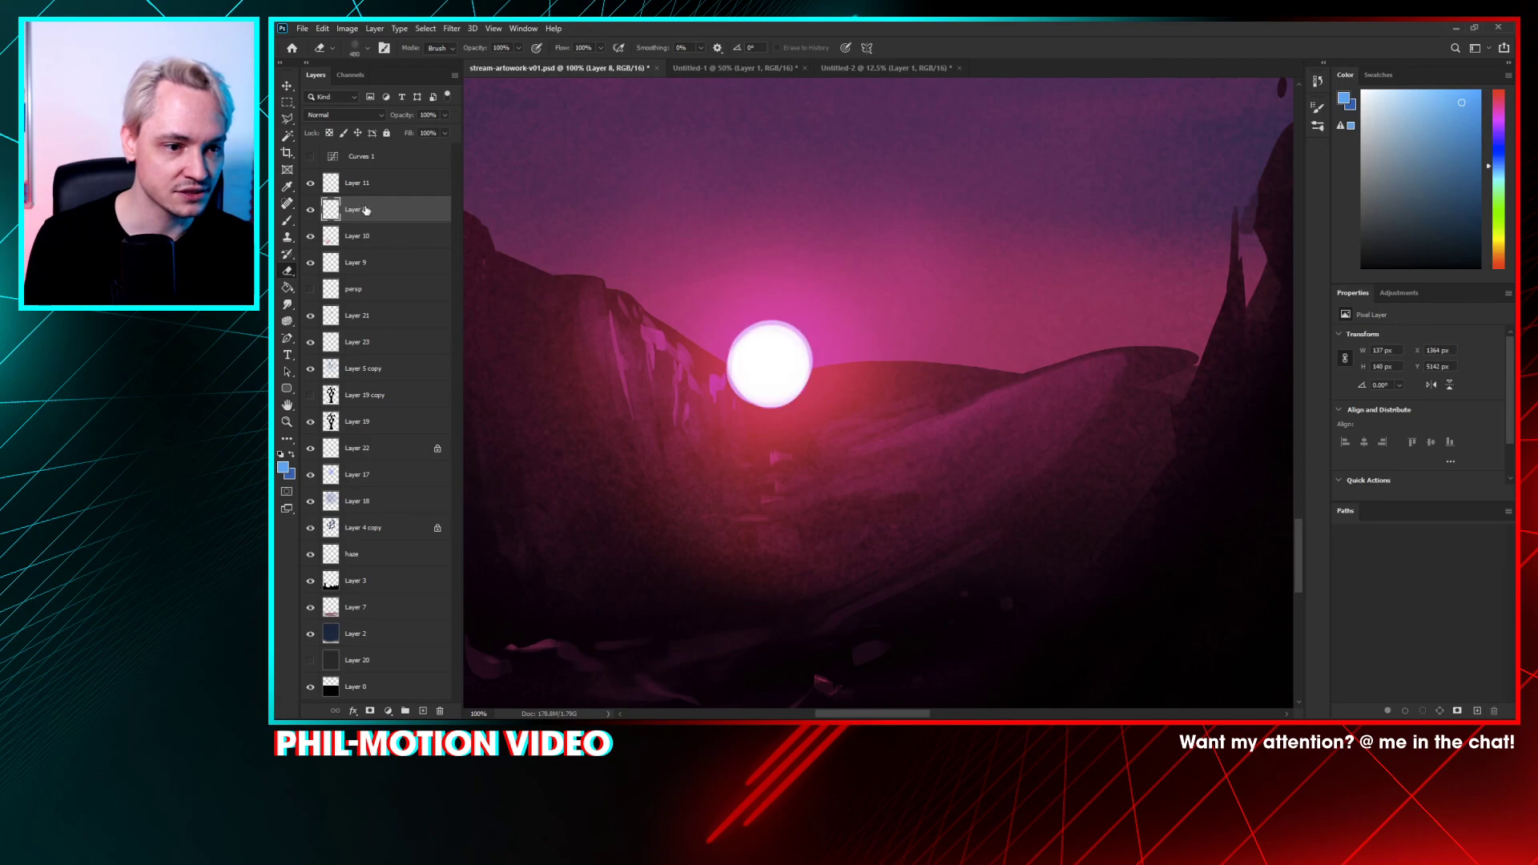
drag(353, 209, 367, 593)
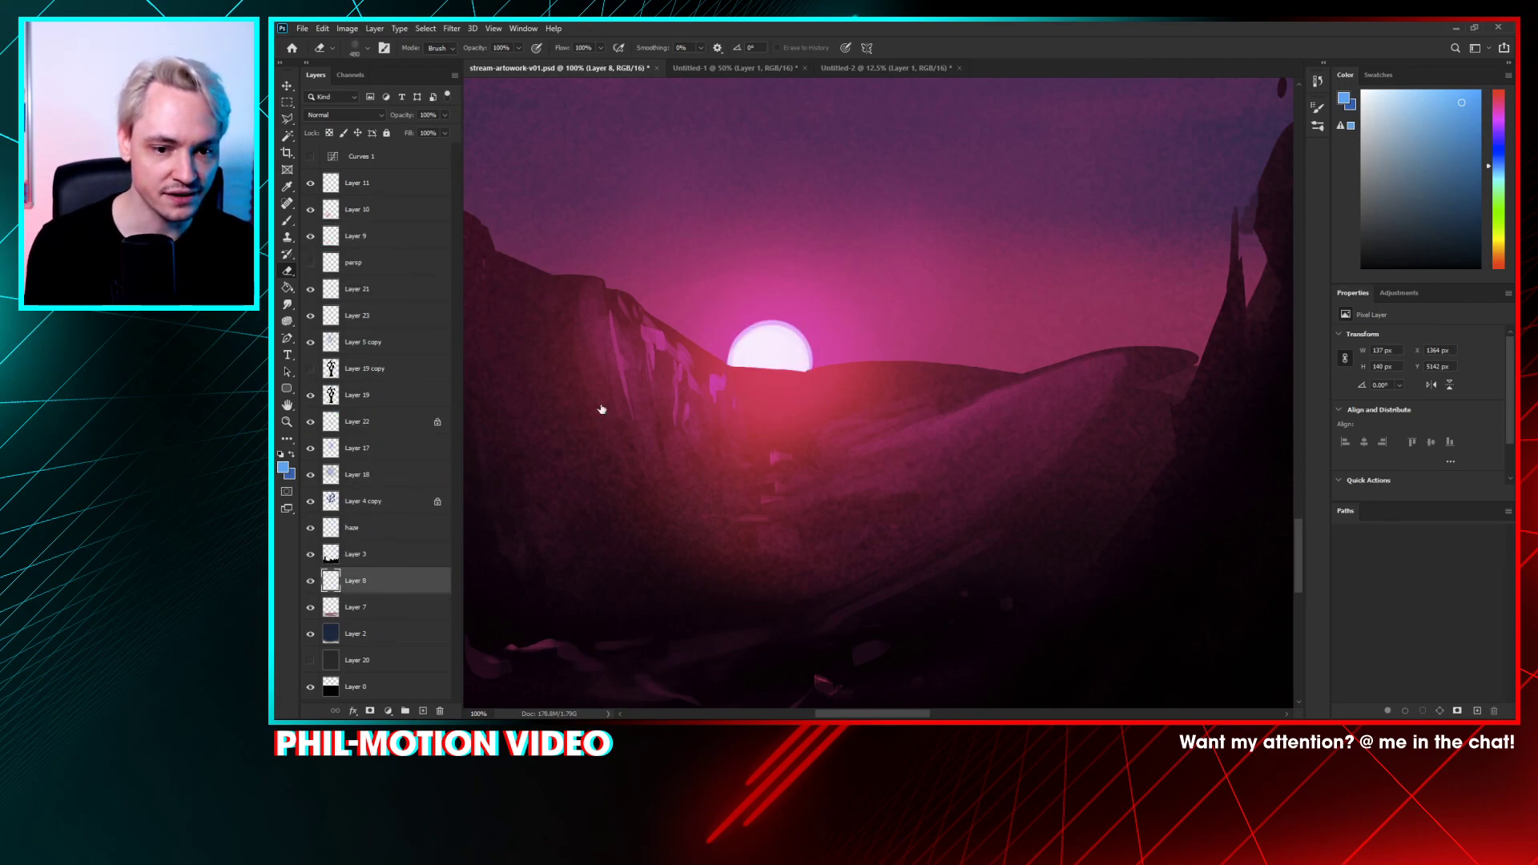
drag(727, 369, 726, 367)
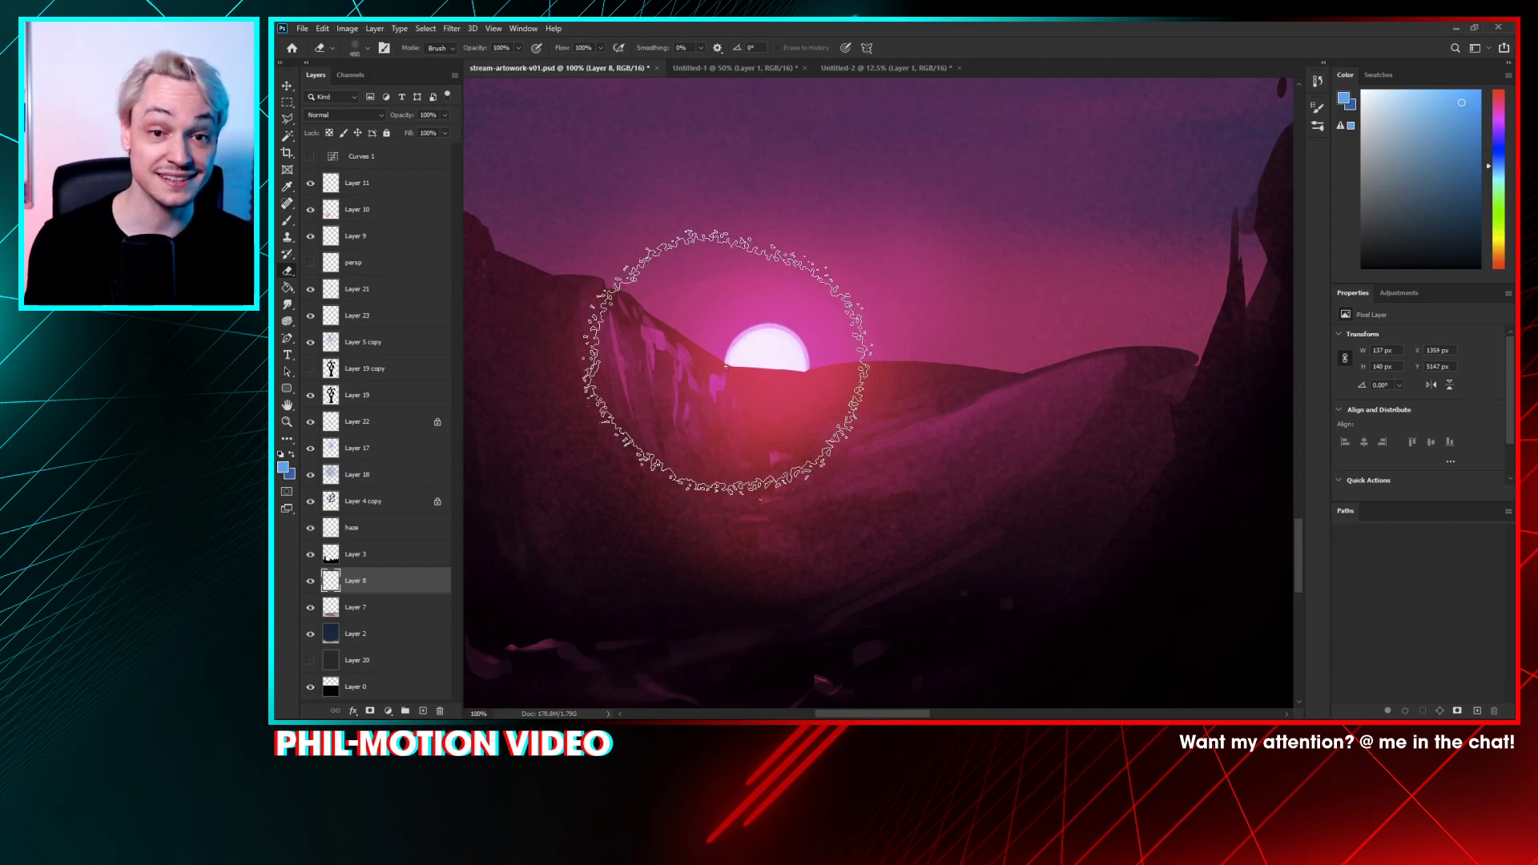
- Fine-tune the half-set sun's position on Layer 8, raising it slightly above the horizon while judging the whole picture
key(ctrl+minus)
key(ctrl+minus)
key(ctrl+minus)
key(ctrl+minus)
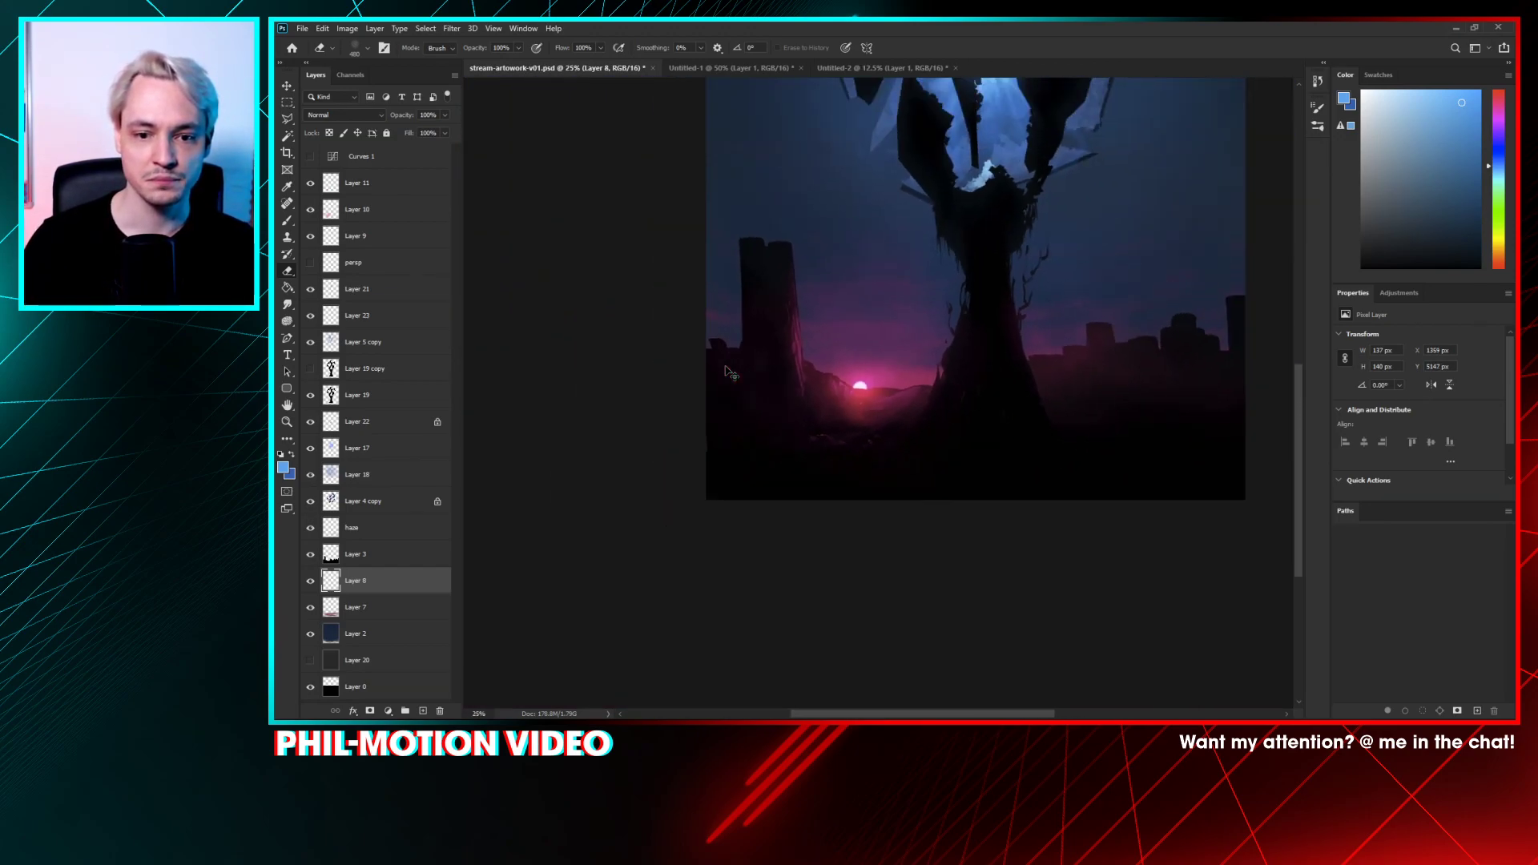
key(ctrl+minus)
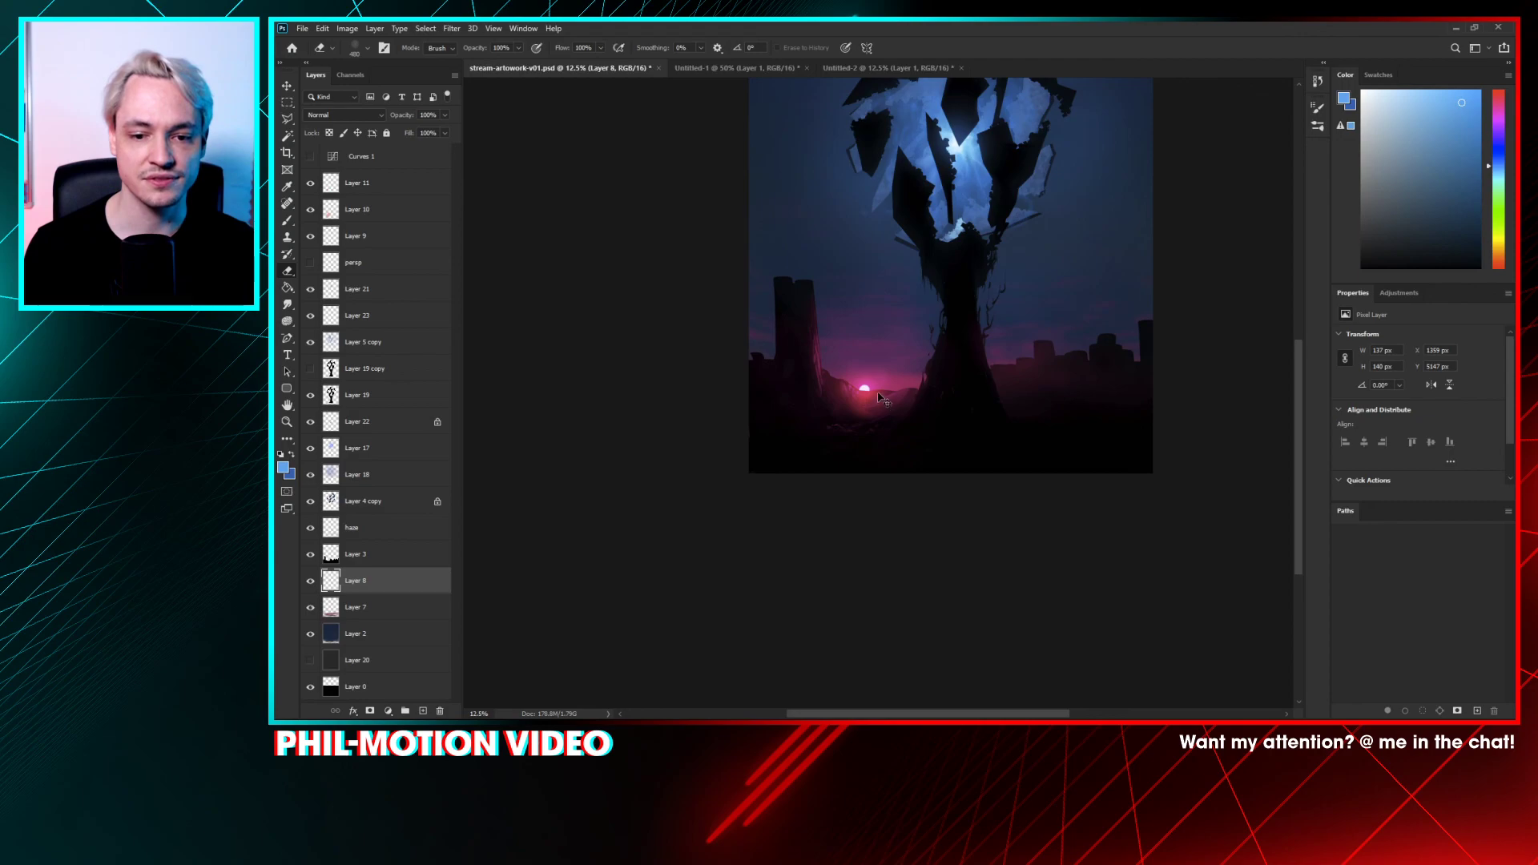
drag(879, 398, 881, 393)
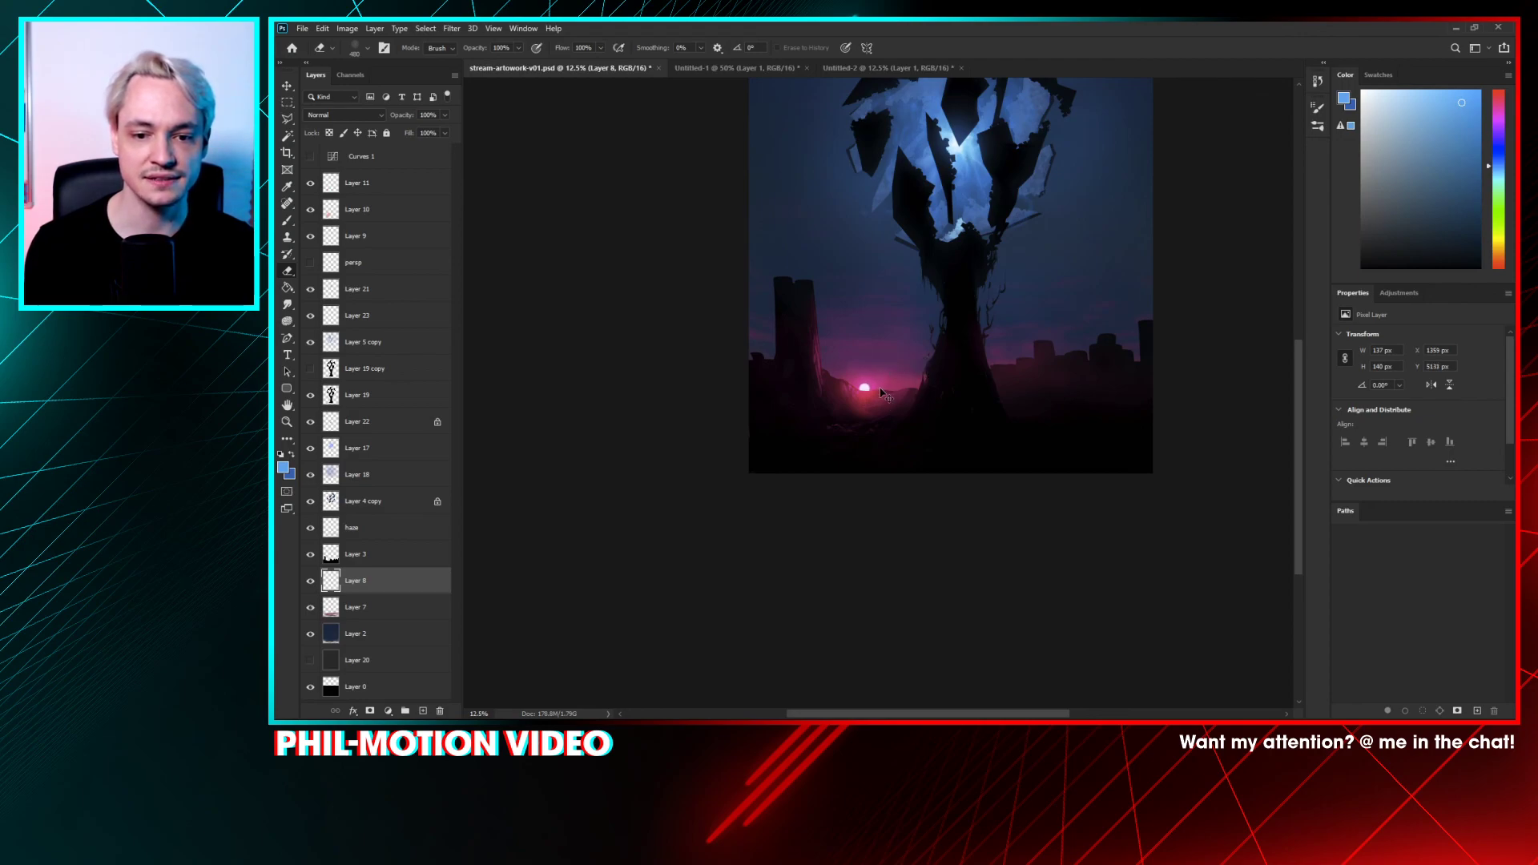
key(ctrl+minus)
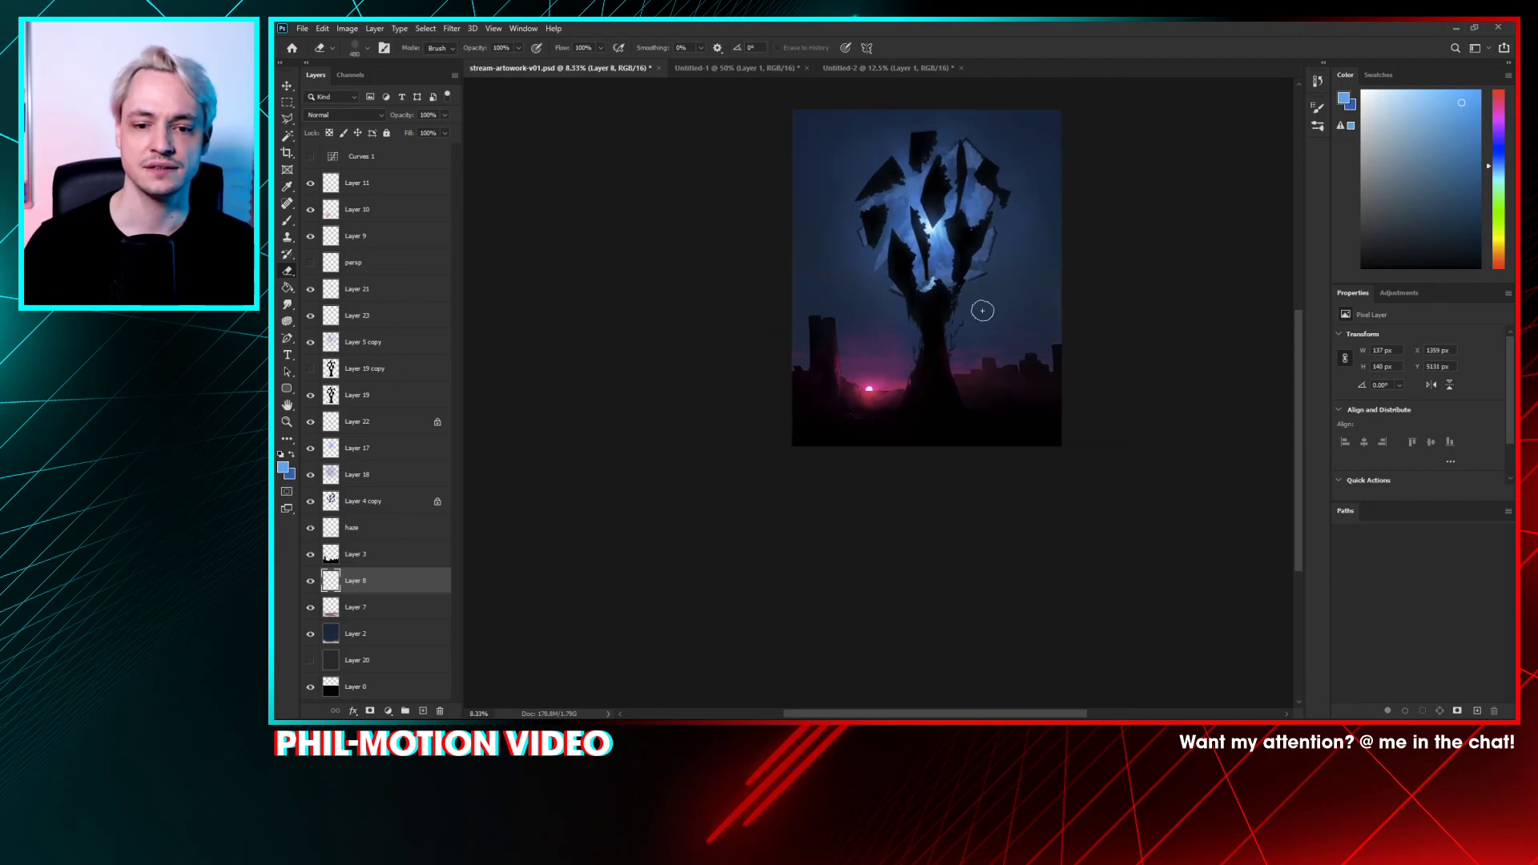
drag(900, 423, 862, 471)
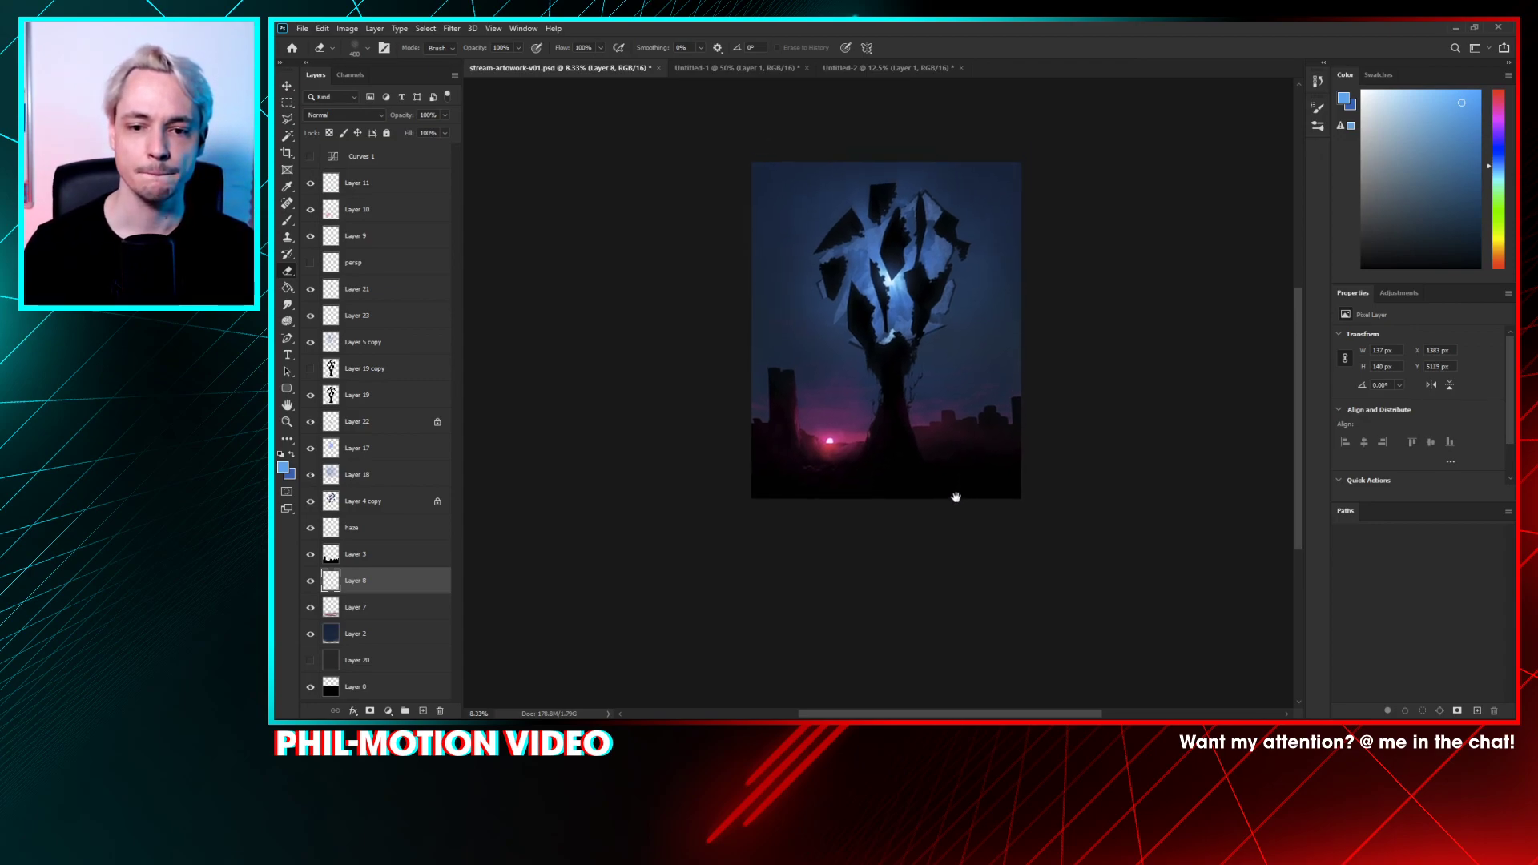
- Lower Layer 10's opacity to near 0% and hide it together with Layer 9
click(310, 210)
click(310, 210)
click(395, 206)
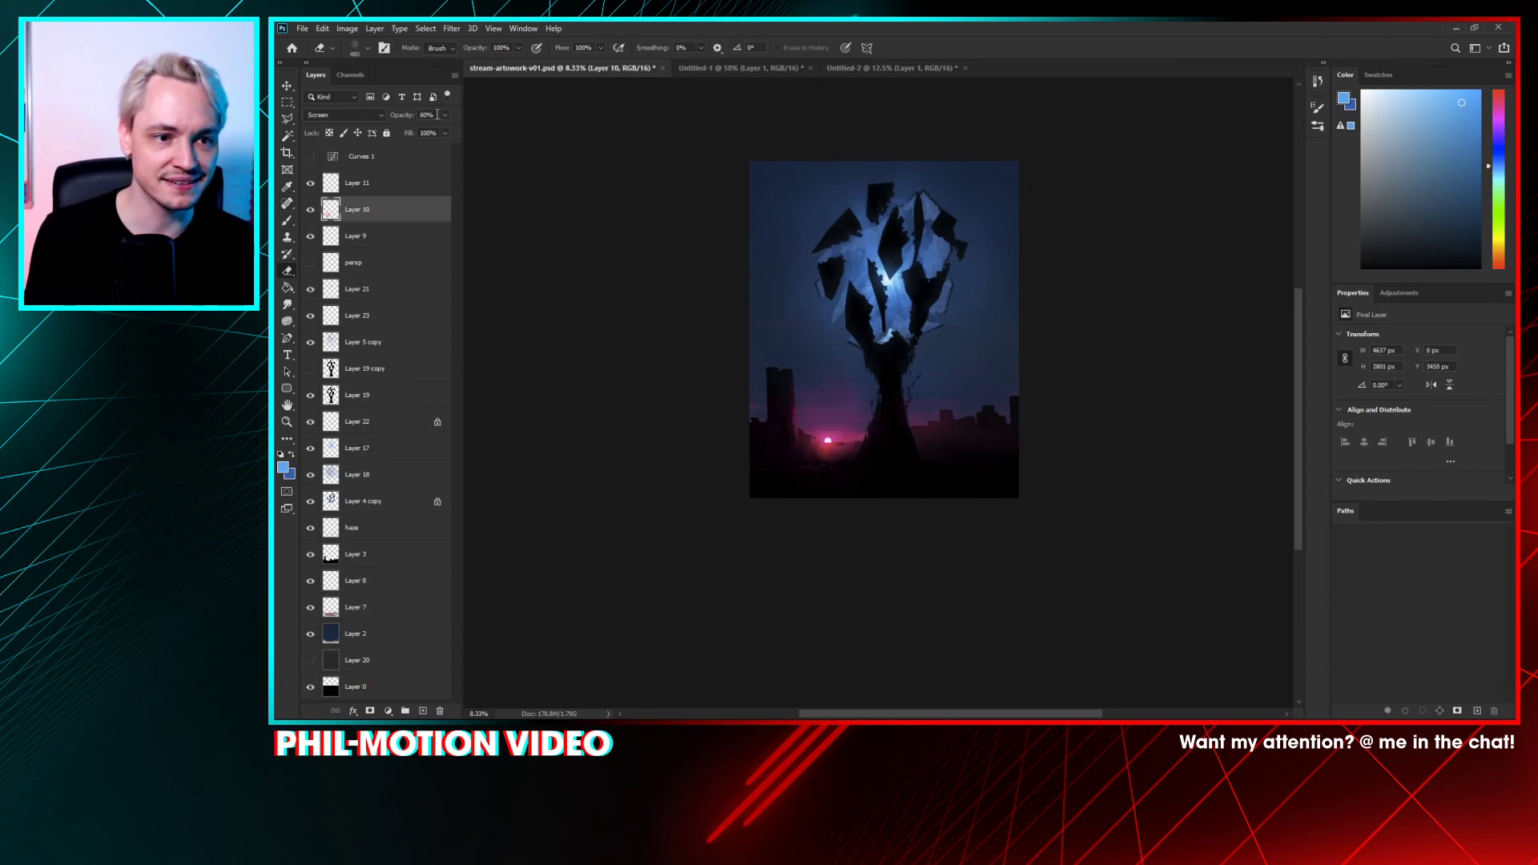
click(450, 129)
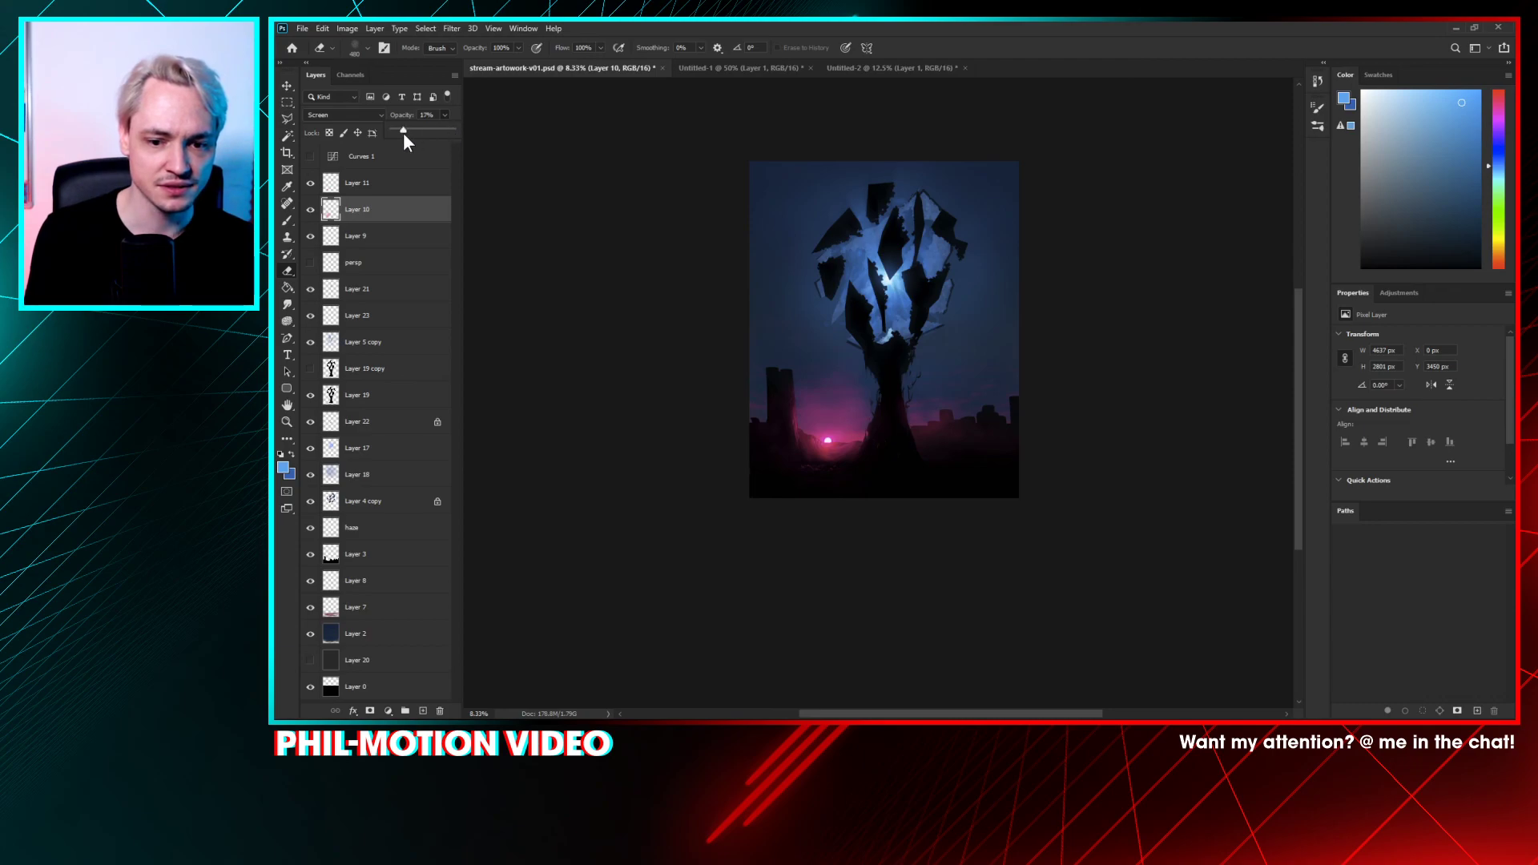
drag(403, 132, 384, 136)
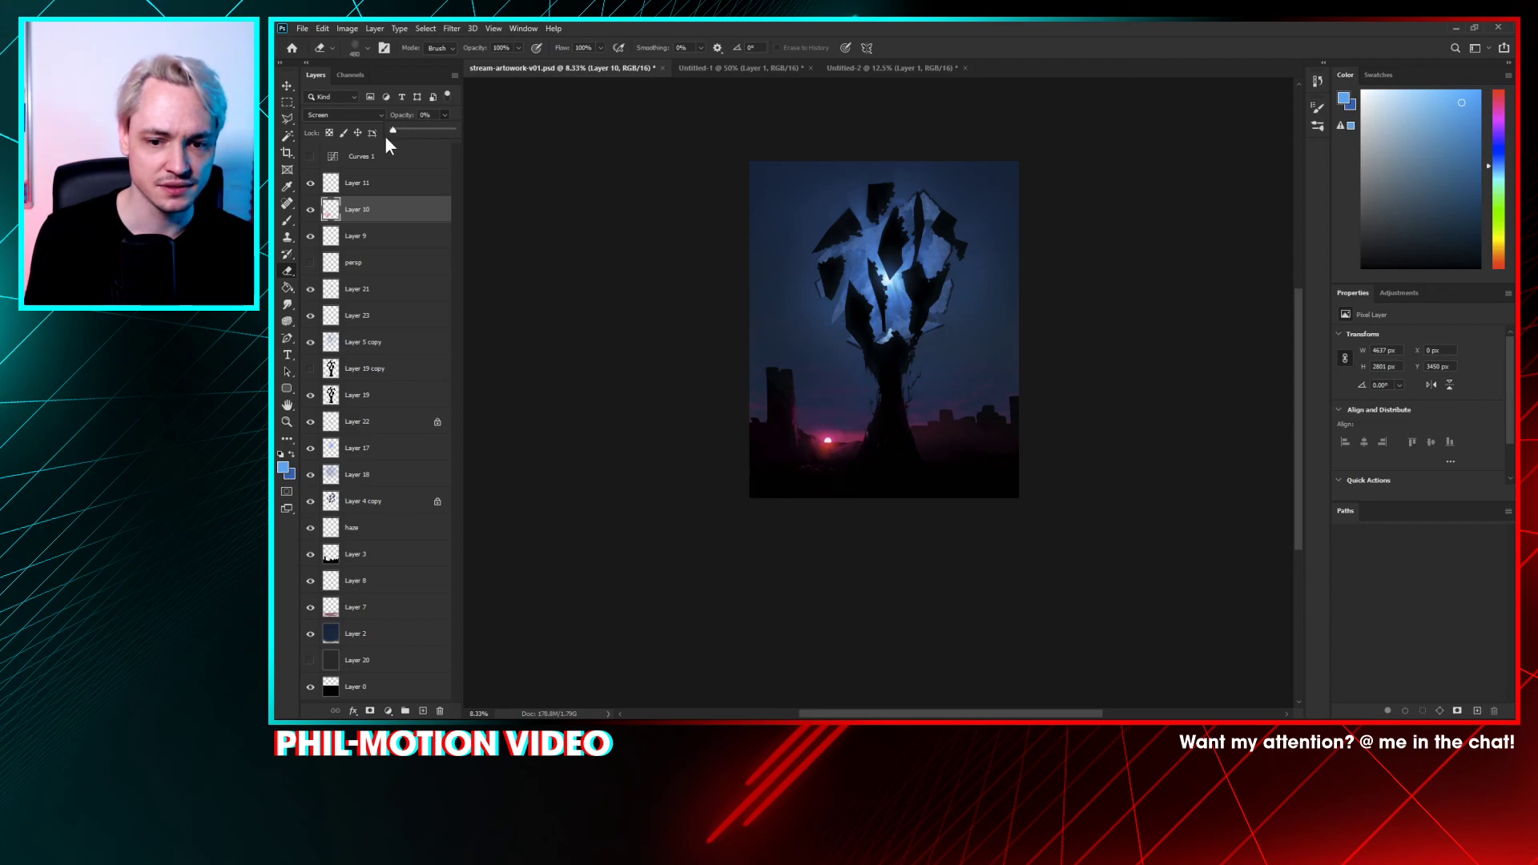
click(310, 210)
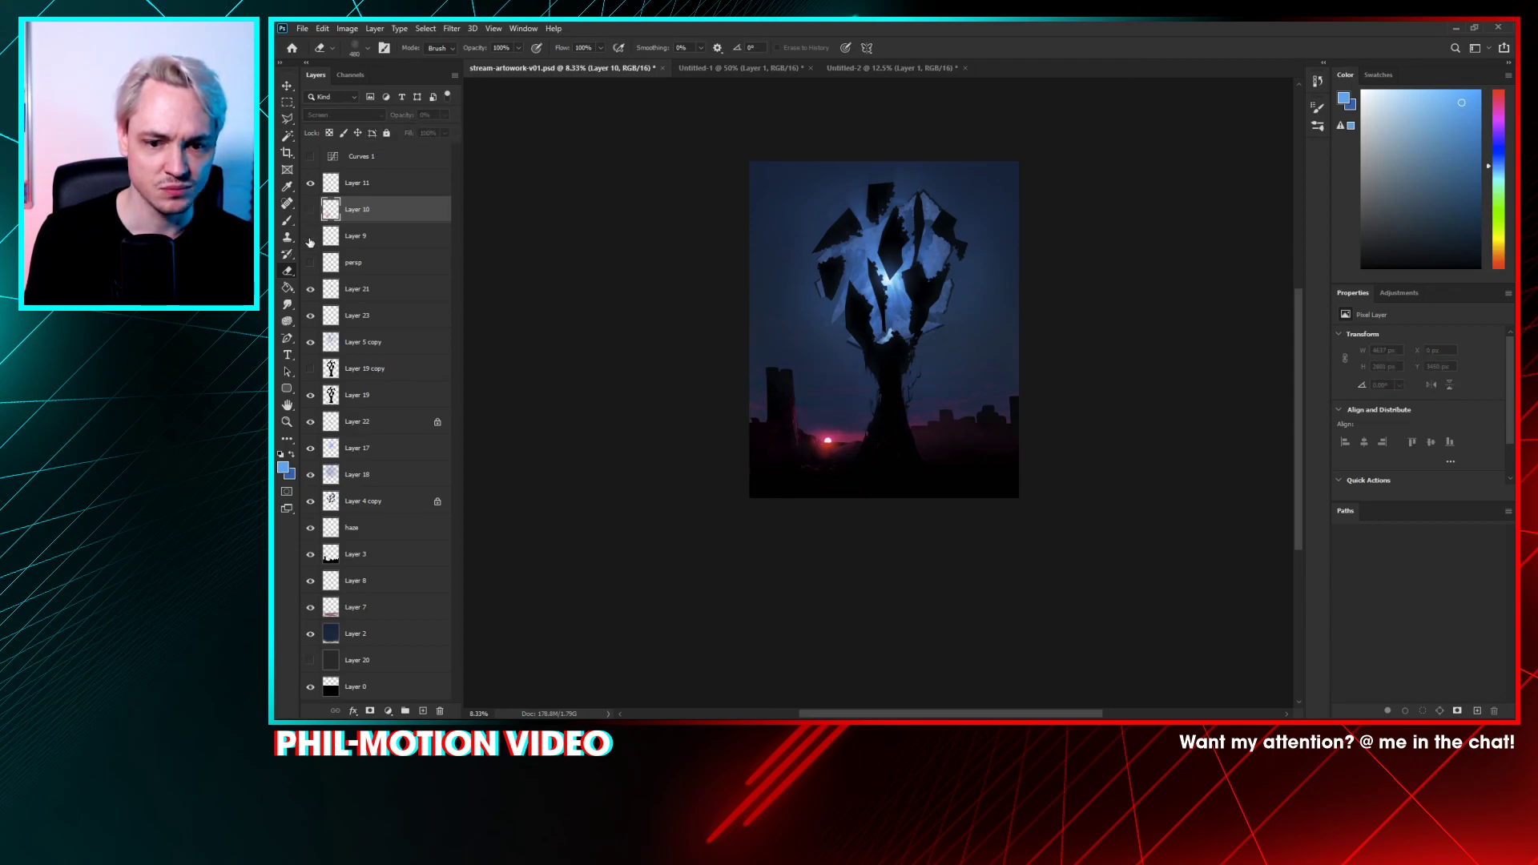
- Compare the glow around the sun with and without Layer 11
click(312, 184)
click(312, 184)
click(312, 184)
click(312, 183)
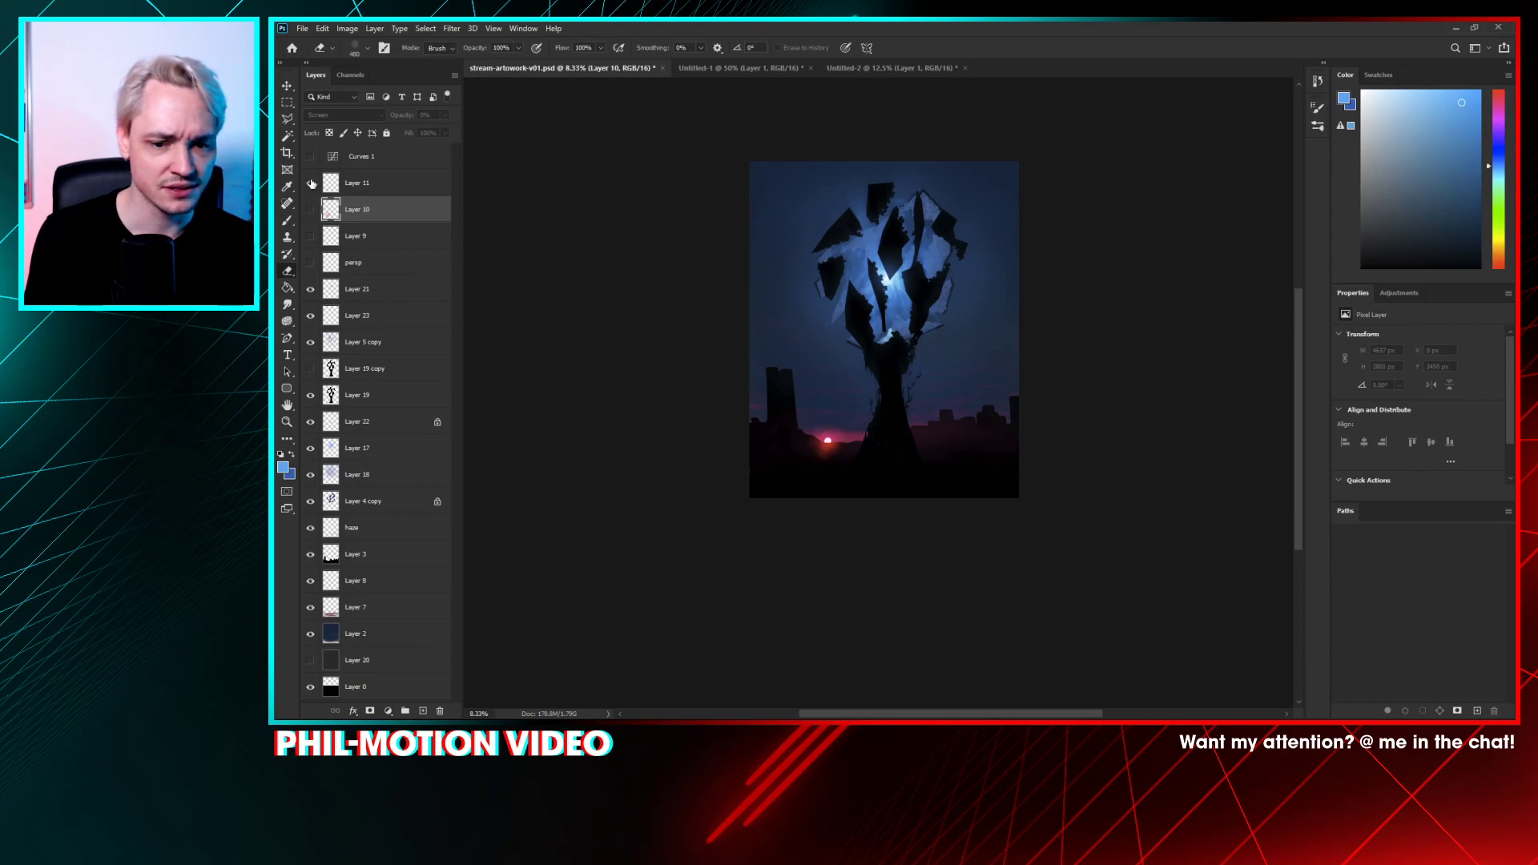
click(312, 183)
click(312, 183)
- Set Layer 11's blend mode to Linear Dodge (Add) and compare the sun's glow with the layer off and on
click(353, 184)
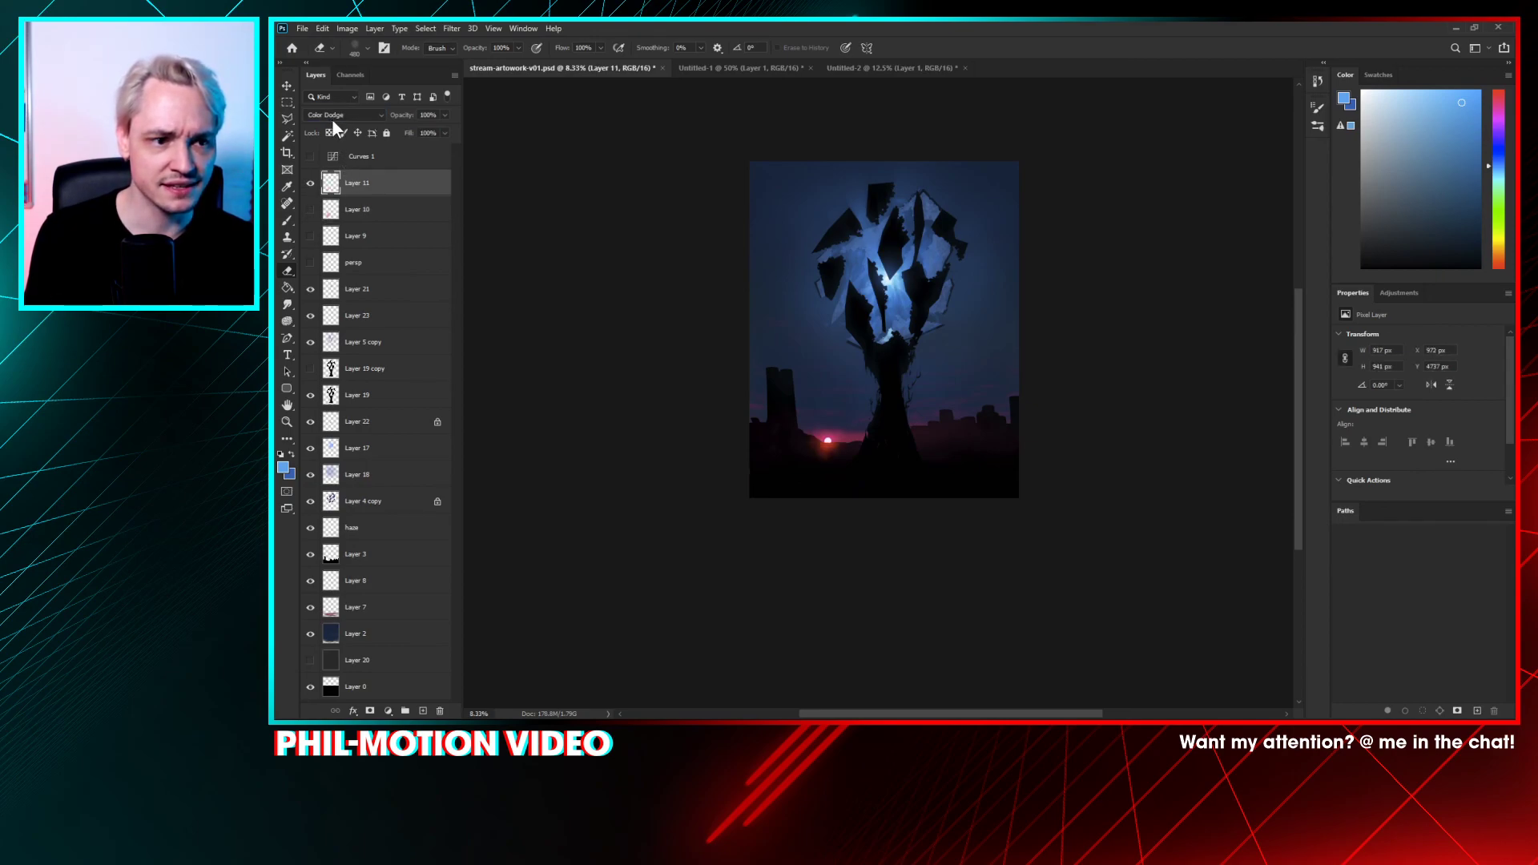
click(332, 119)
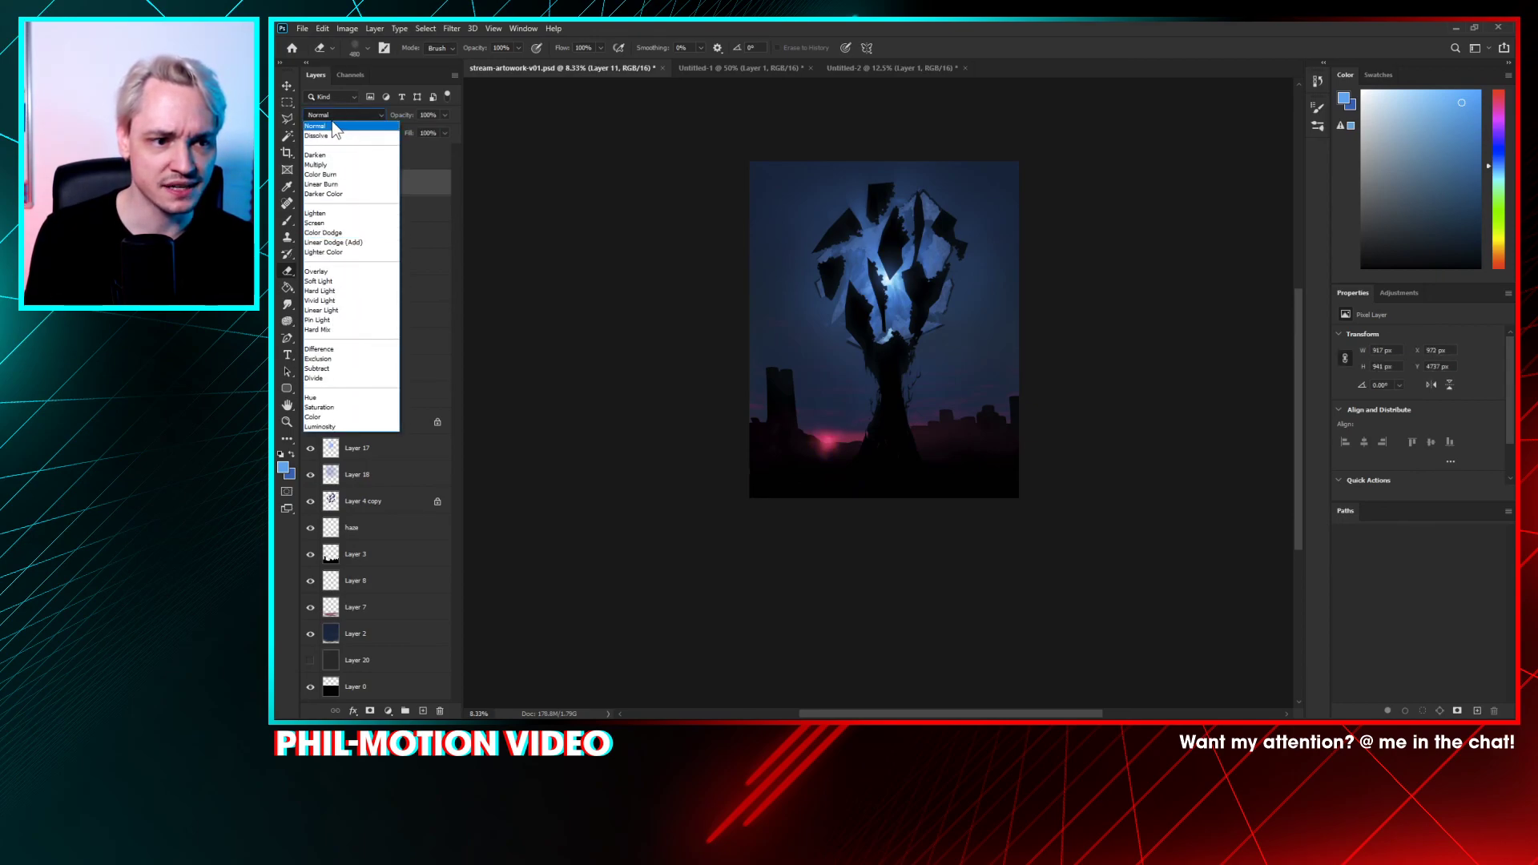
click(349, 243)
click(312, 184)
click(311, 184)
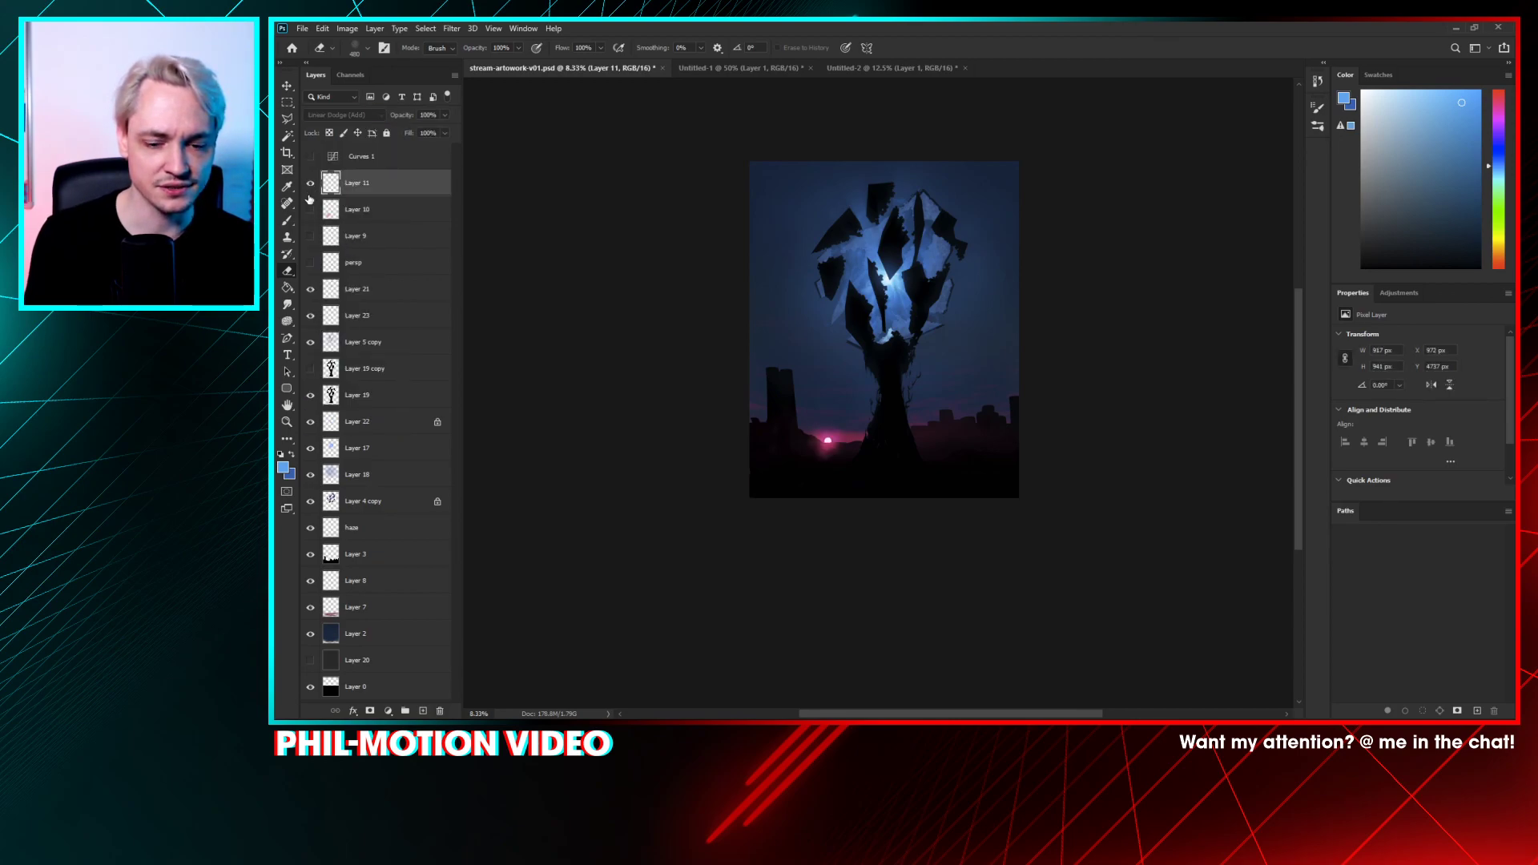
- Show Layer 10 and Layer 9 again to bring back the pink rim light around the sunset
key(ctrl+plus)
key(ctrl+plus)
key(ctrl+plus)
drag(880, 484, 1020, 309)
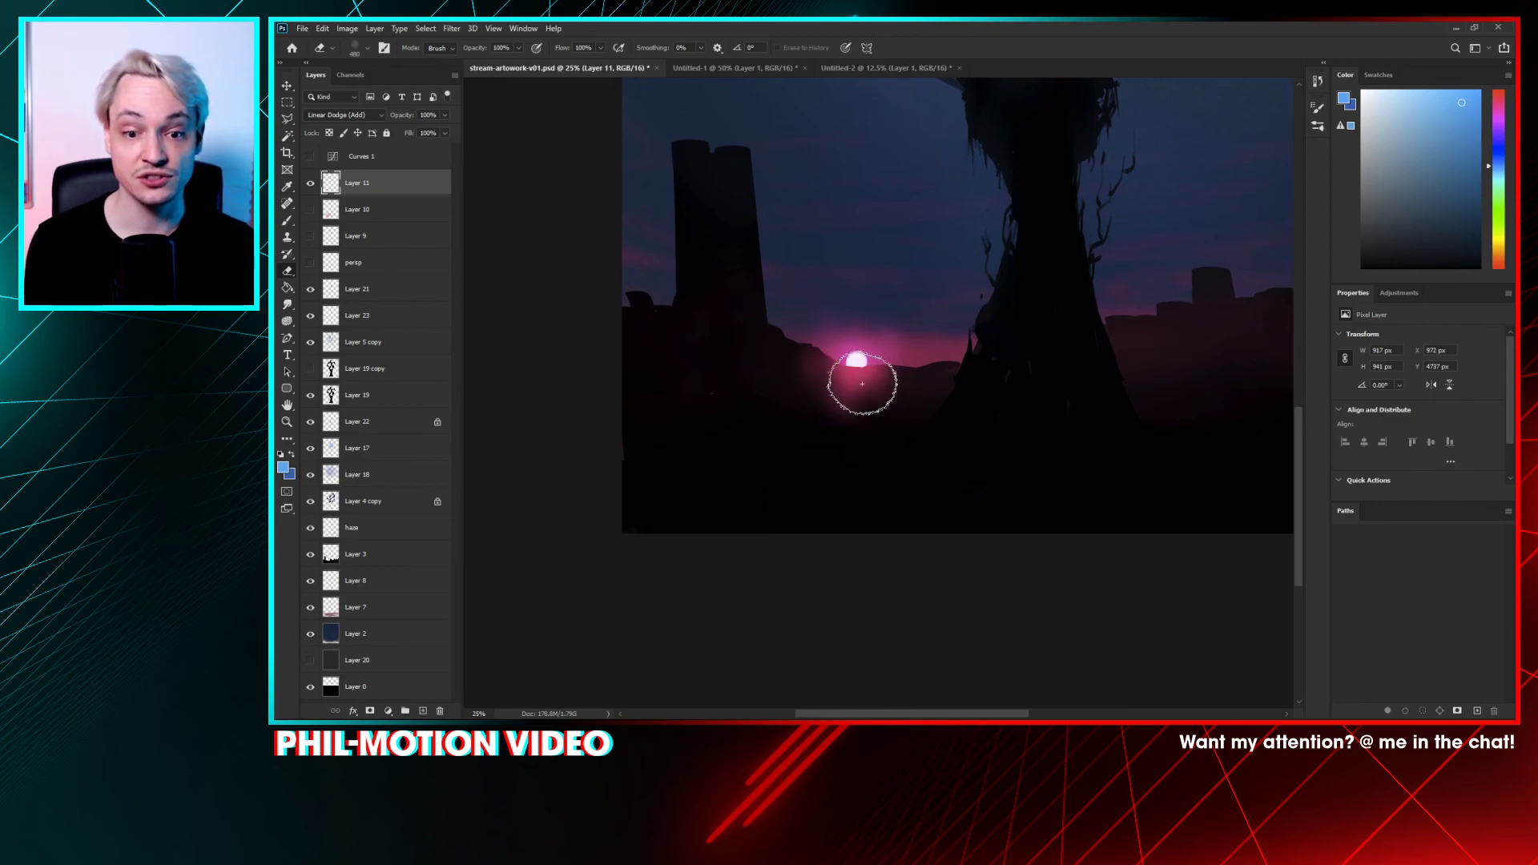
click(311, 236)
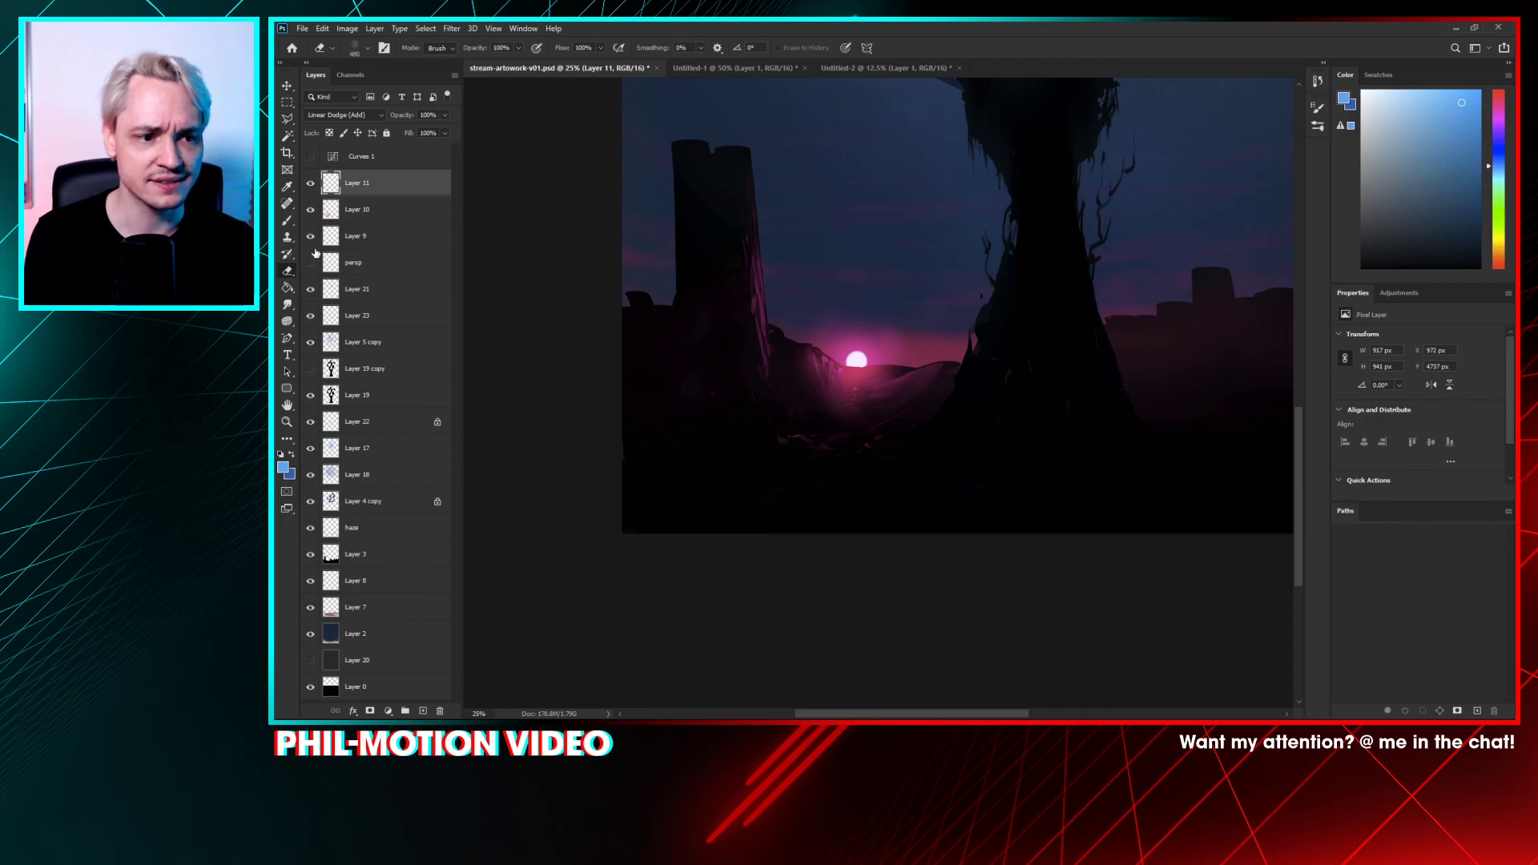
- Check the persp guide lines against the scene and compare the sunset lighting with and without Layer 9 and Layer 11
click(312, 261)
click(311, 262)
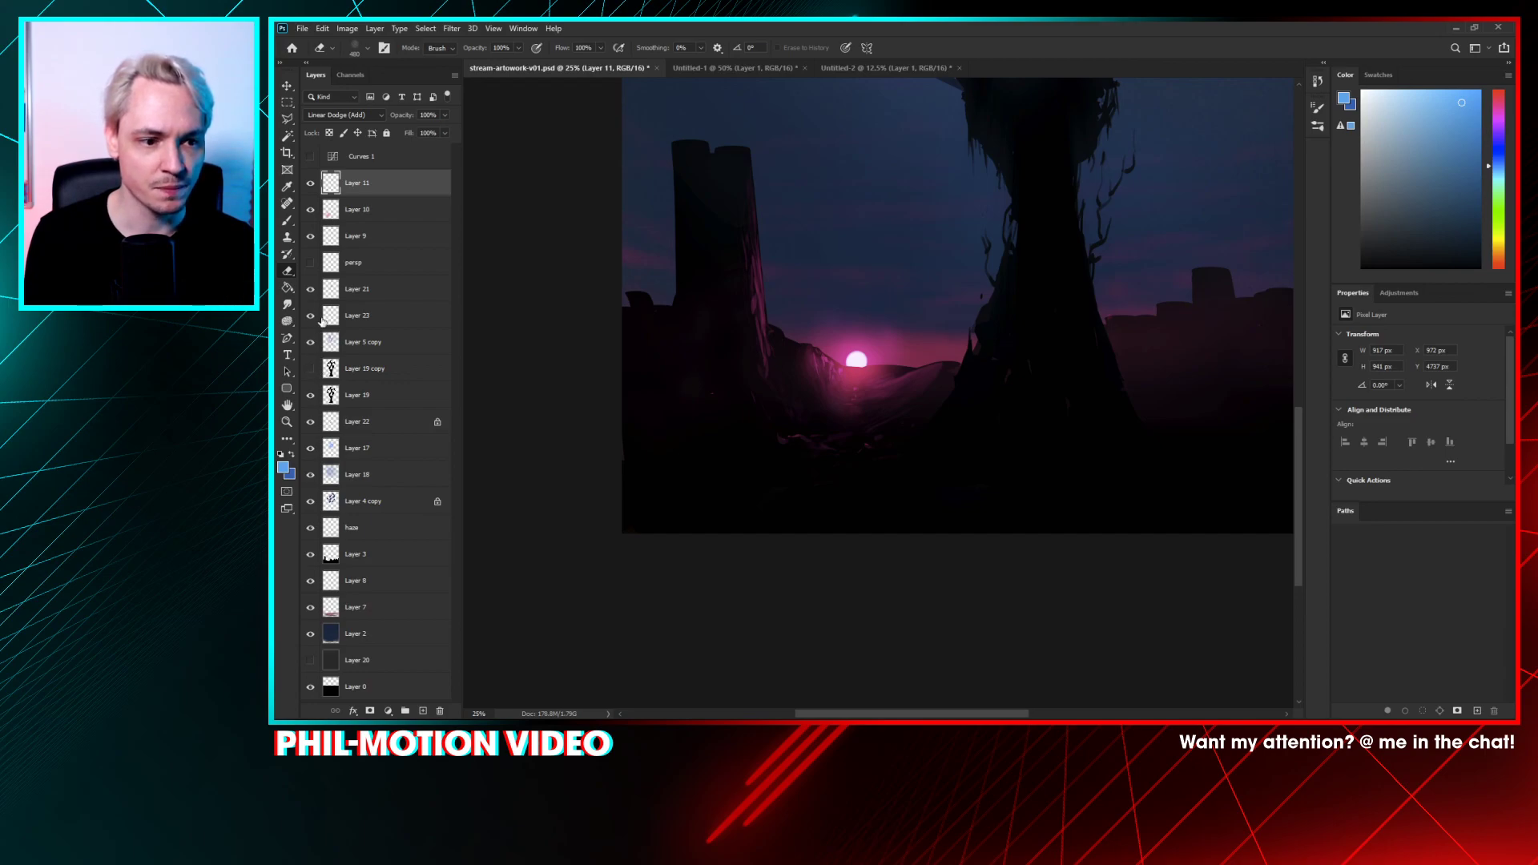
click(311, 262)
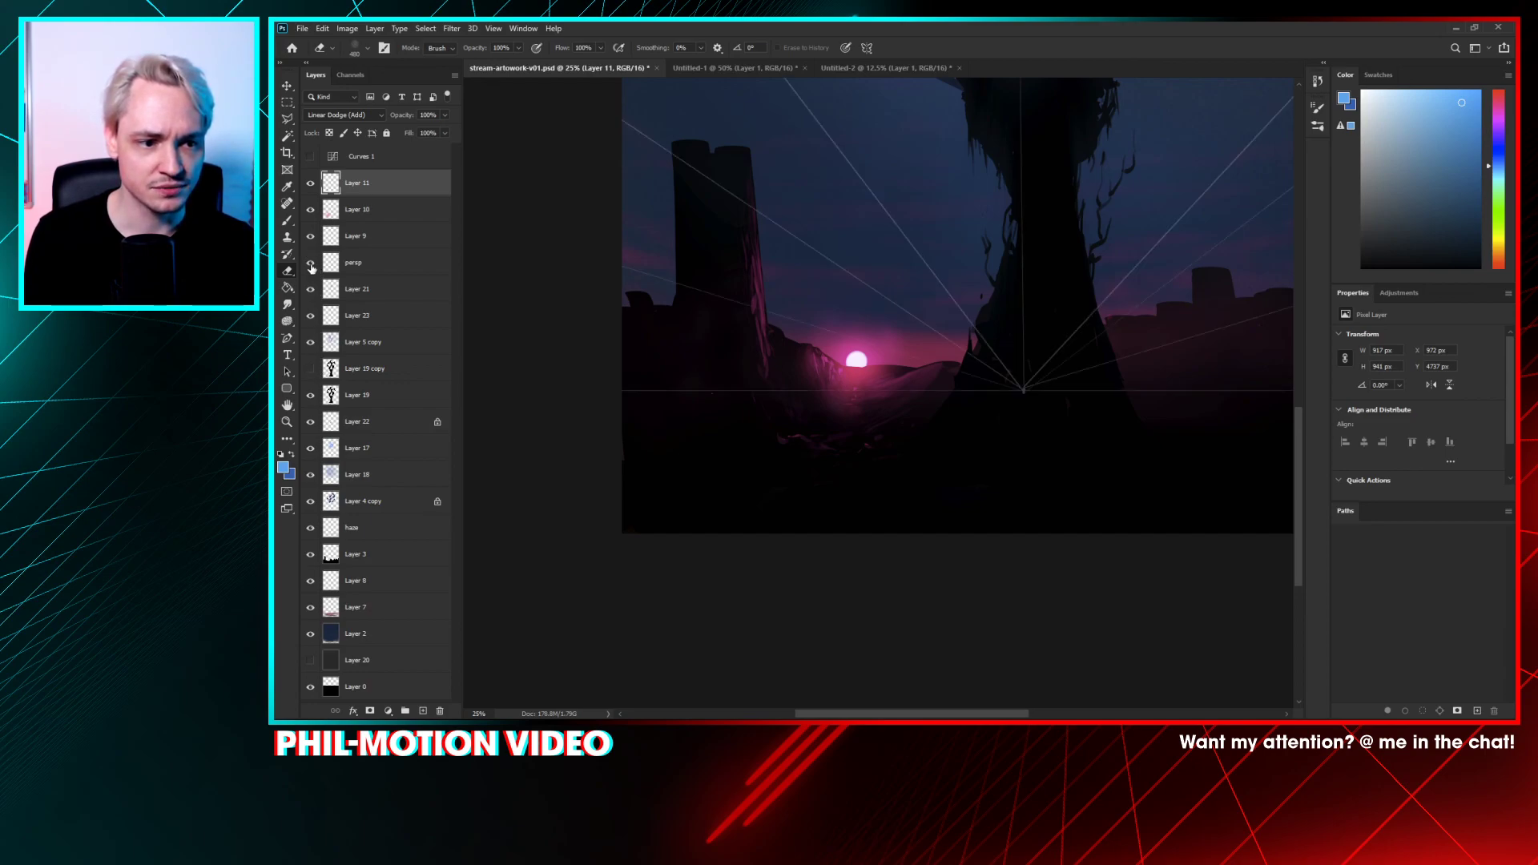
click(311, 262)
click(310, 235)
click(310, 235)
click(310, 183)
click(310, 183)
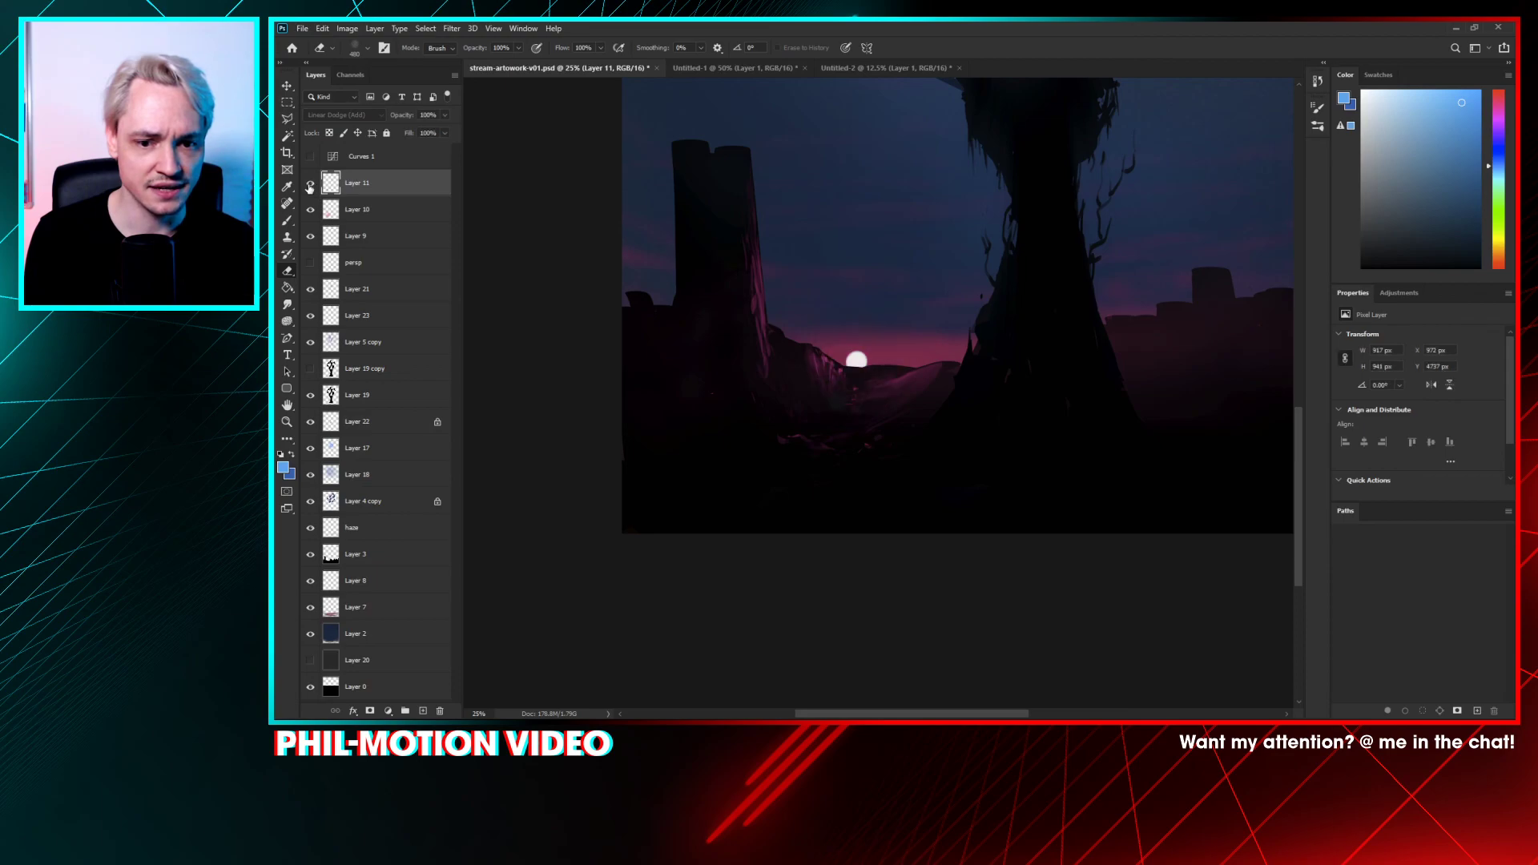
click(310, 243)
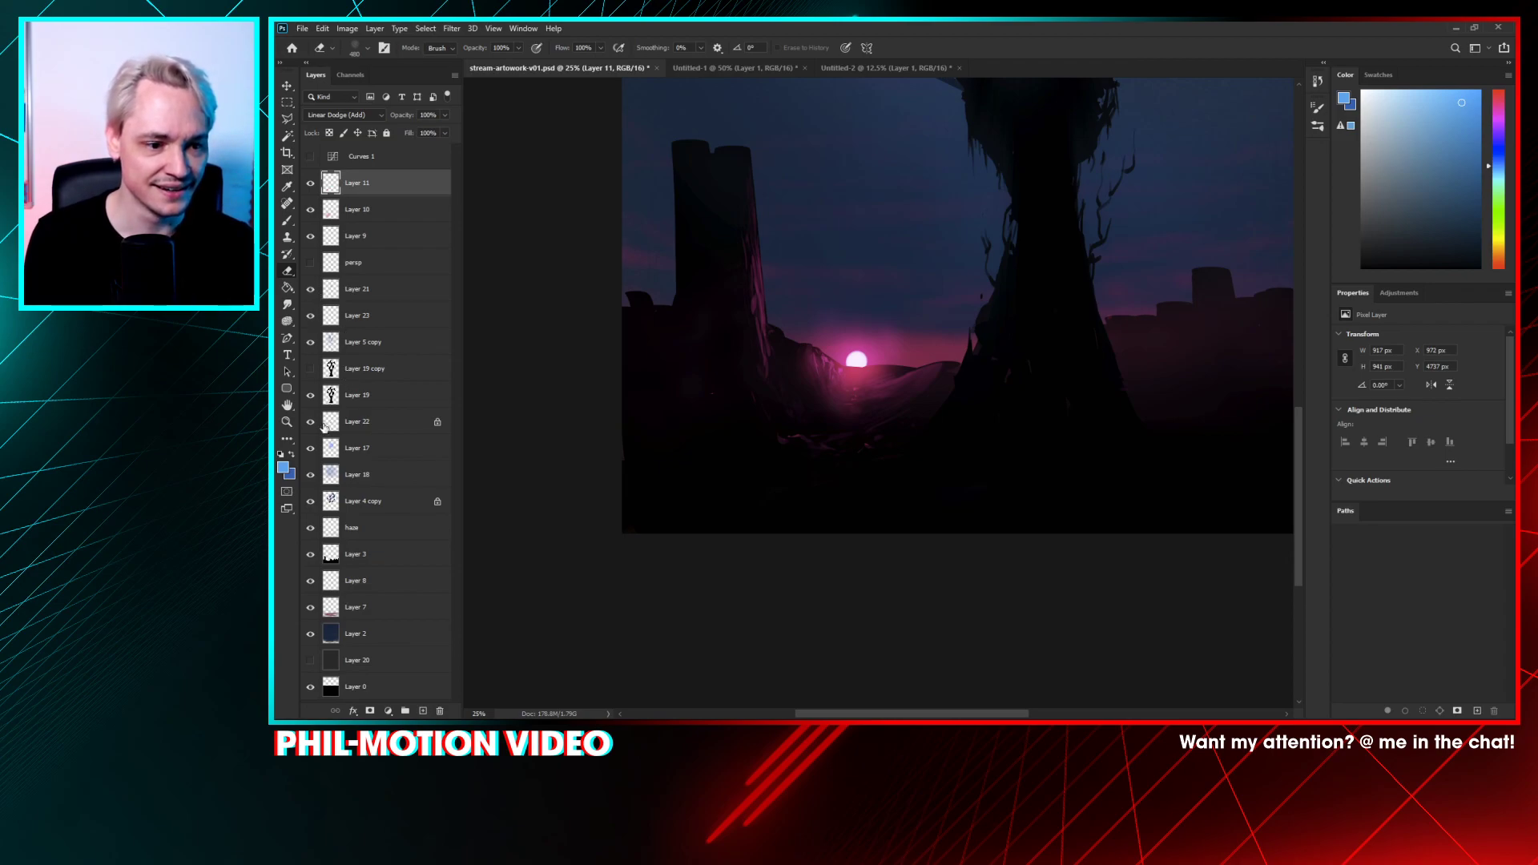
click(311, 263)
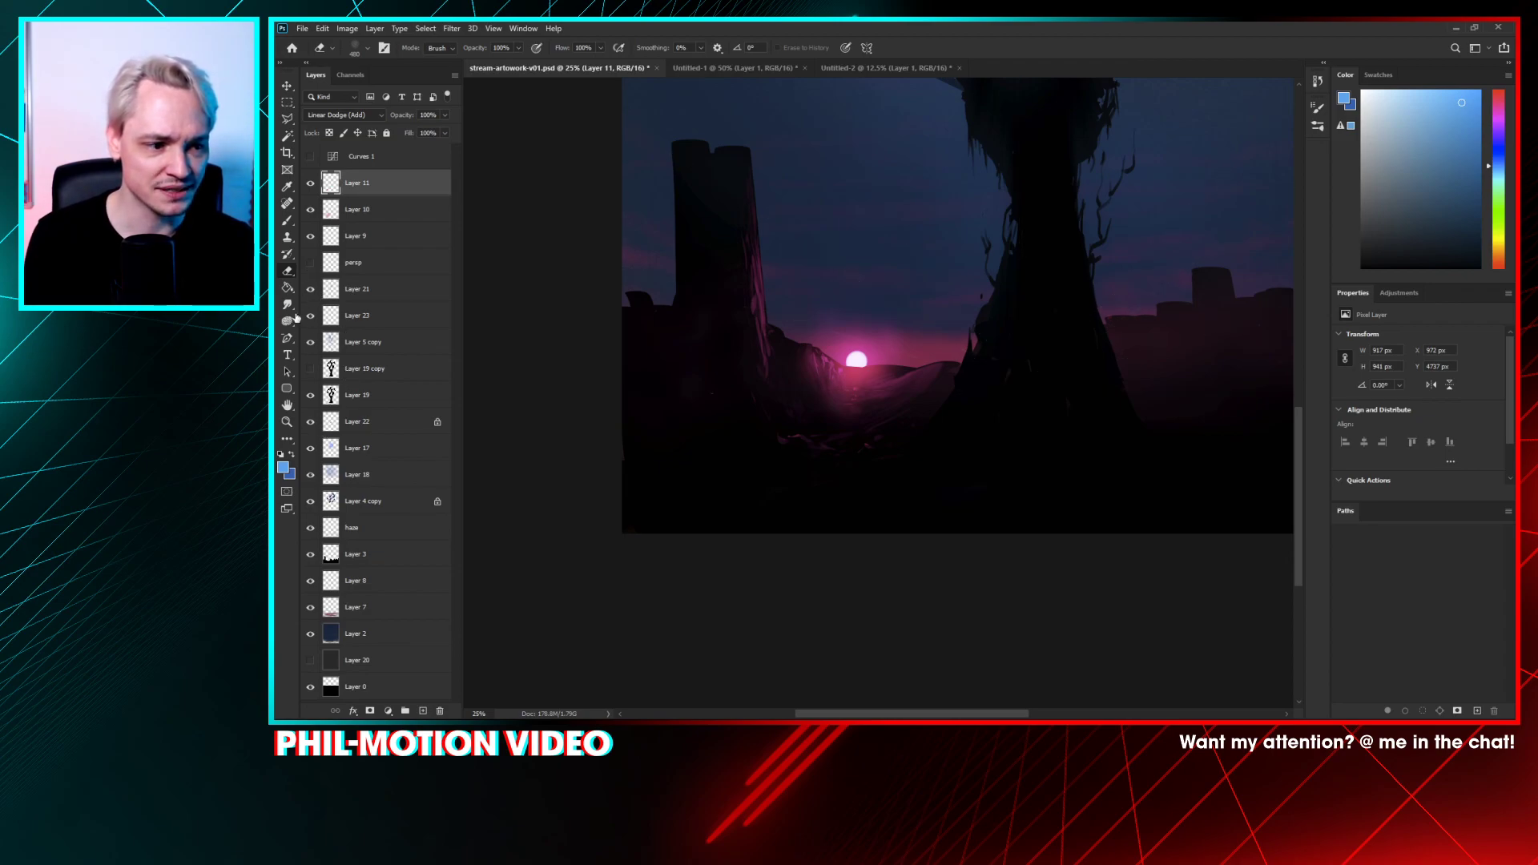
click(311, 263)
click(311, 263)
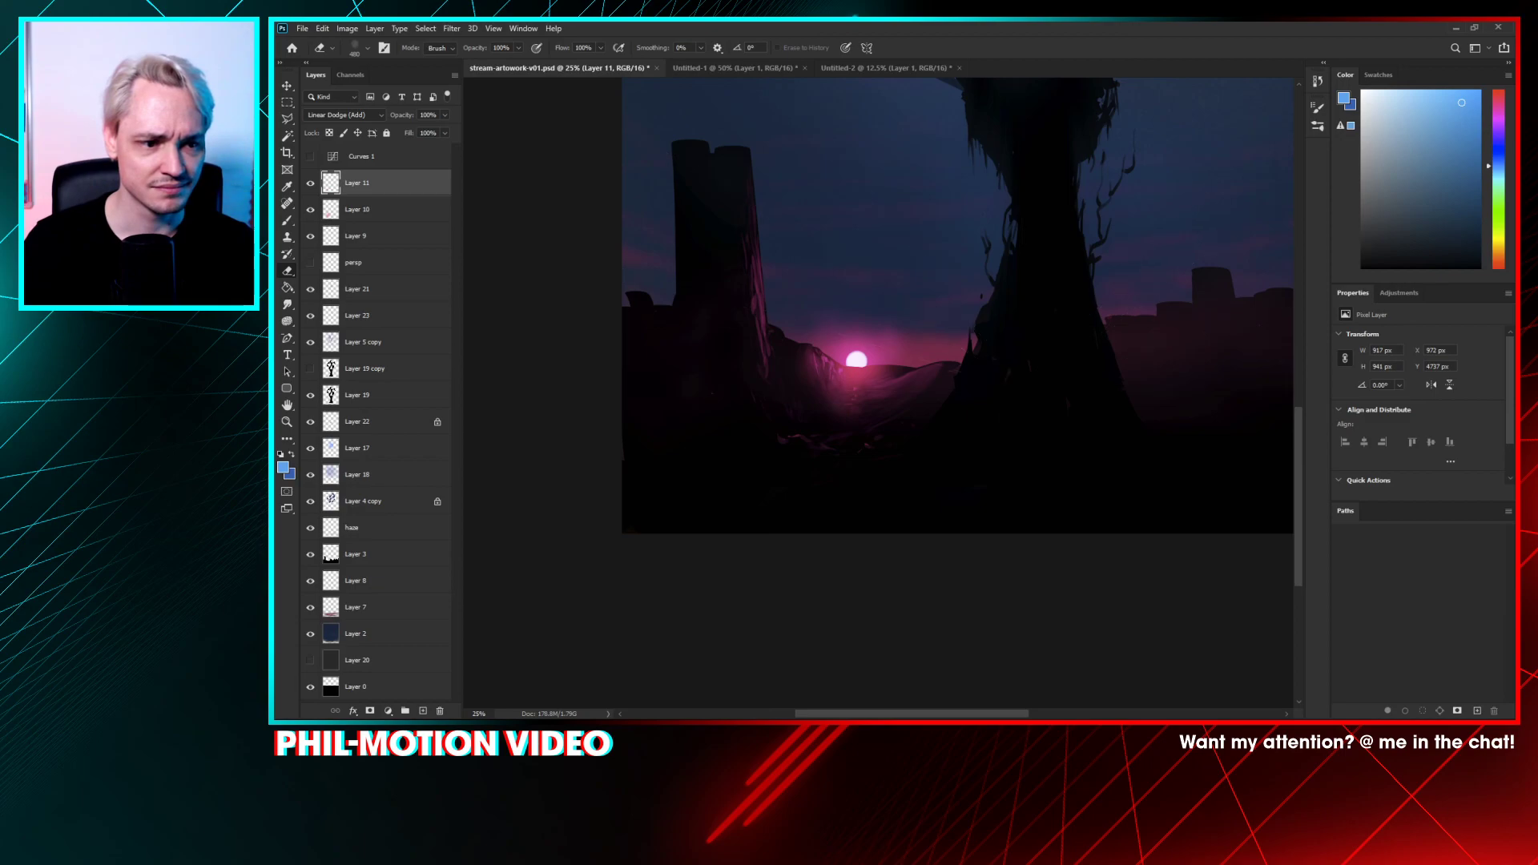
- Toggle Layer 9 and Layer 11 to compare the pink rim light and the sun's glow
click(311, 237)
click(311, 237)
click(310, 184)
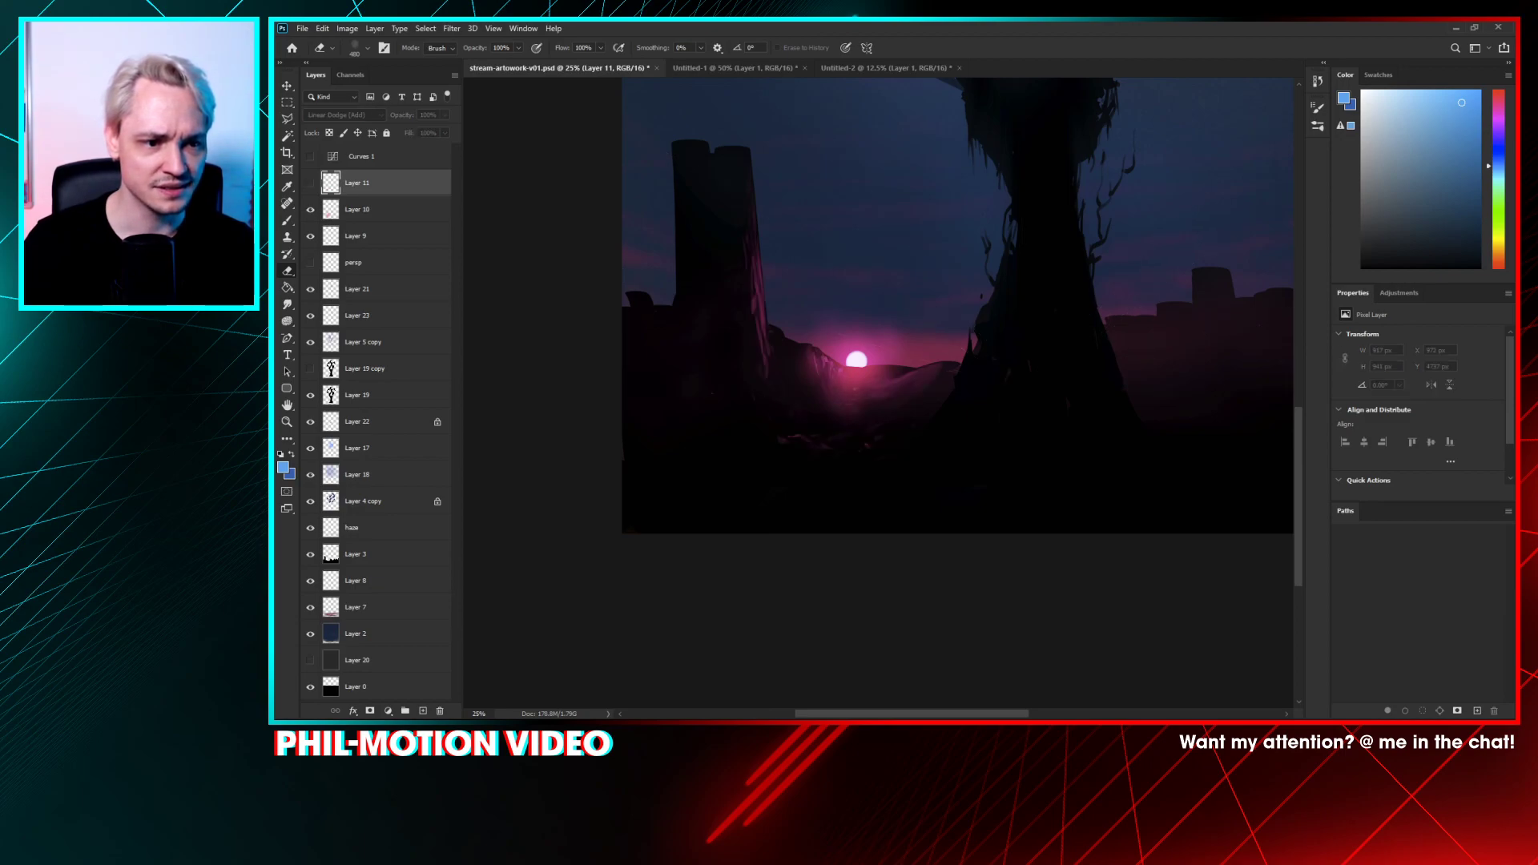
click(311, 183)
click(311, 236)
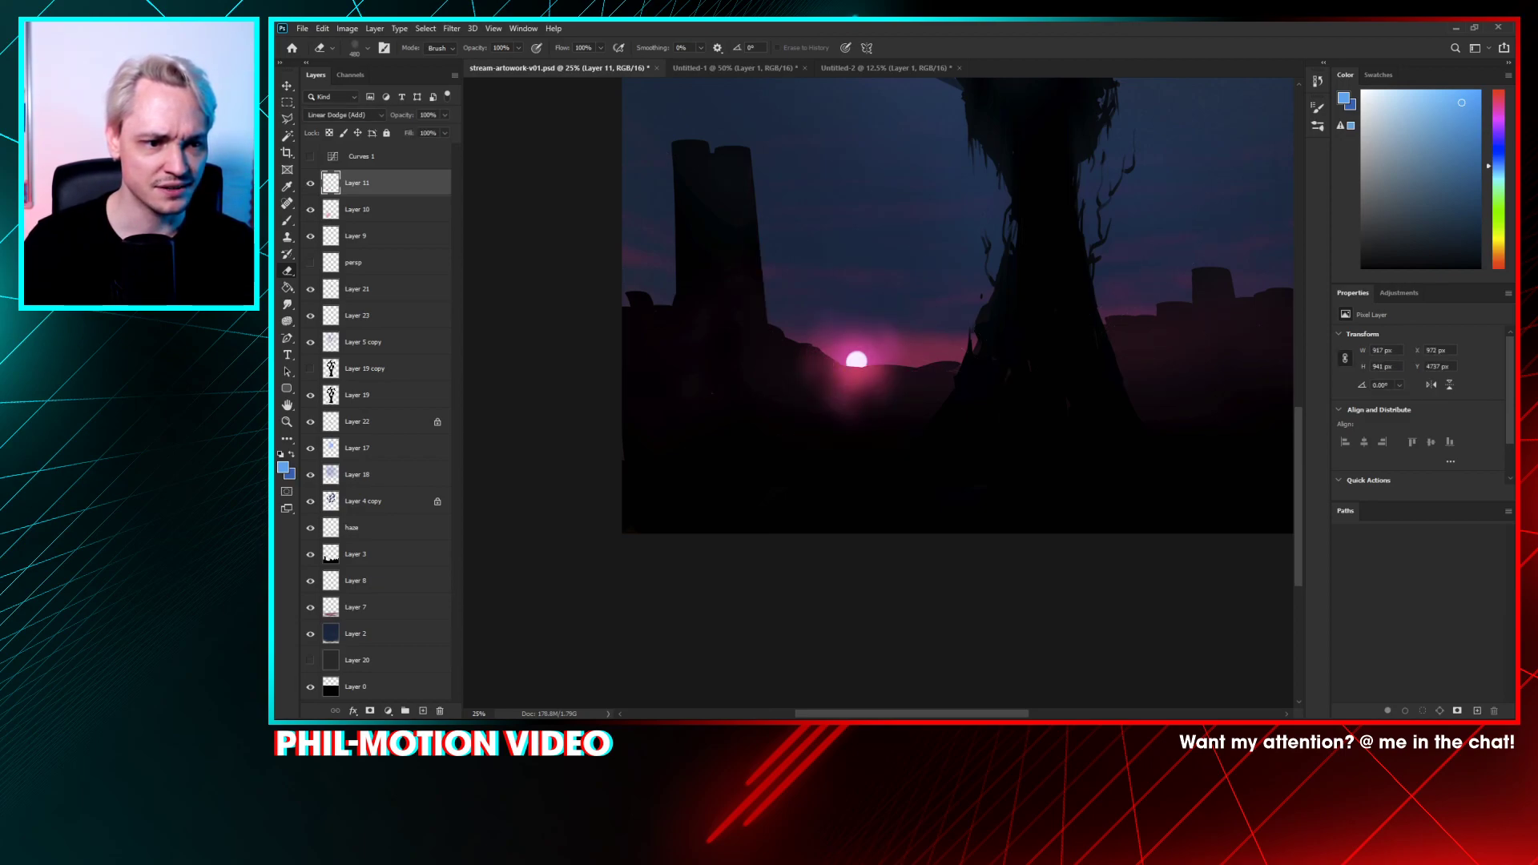
- Check the sunset against the persp guide lines and hide the guides again
click(311, 263)
click(311, 263)
click(311, 262)
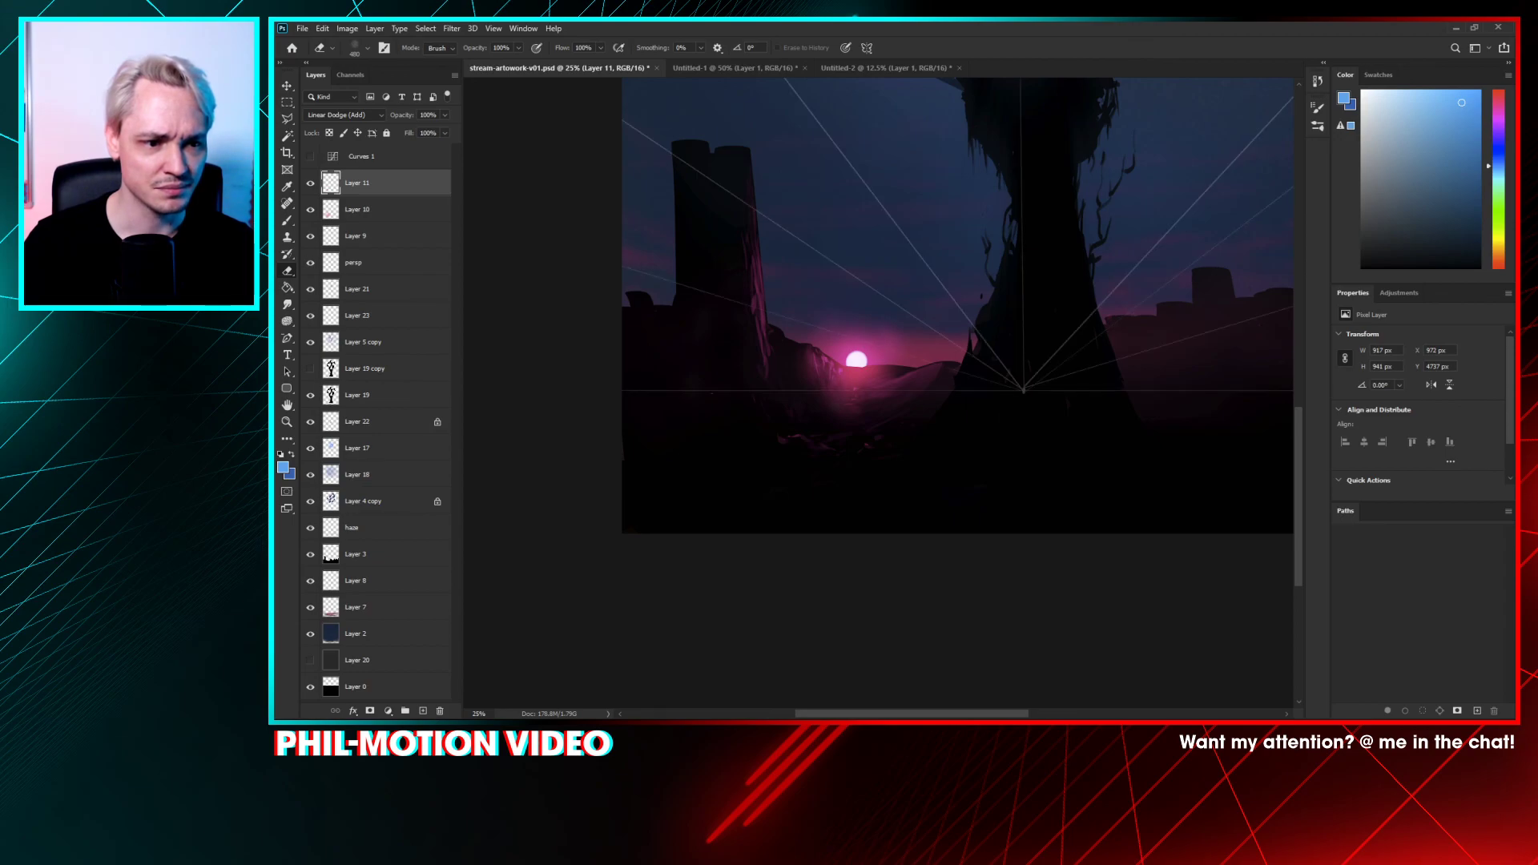
click(311, 263)
- Hide Layers 9 and 10, set Layer 11's blend mode to Color Dodge and compare the sun's glow with Layer 11 off and on
click(311, 237)
click(311, 183)
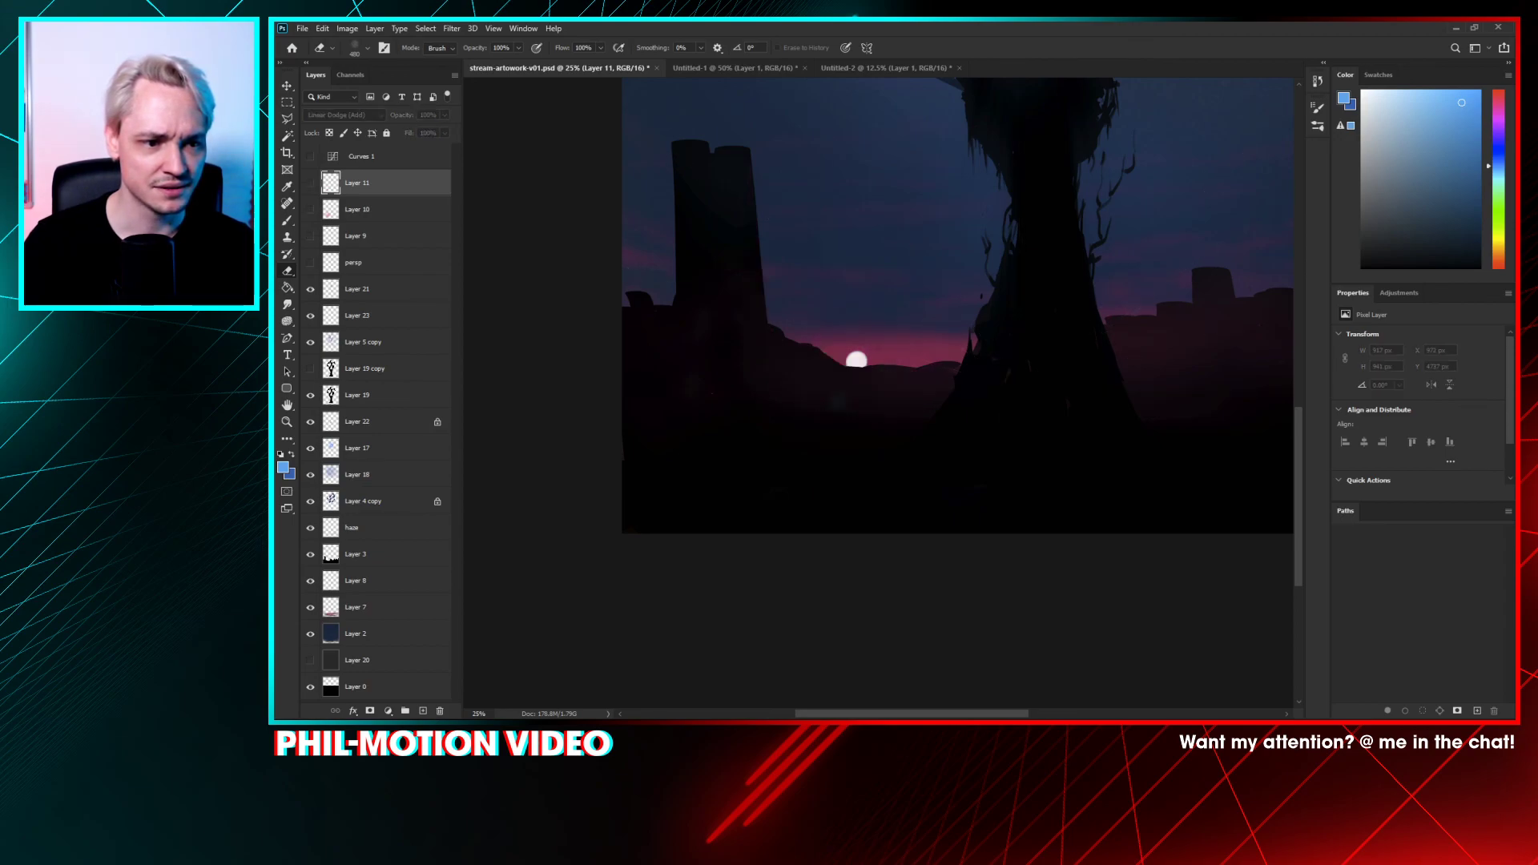
click(311, 183)
click(311, 184)
click(311, 183)
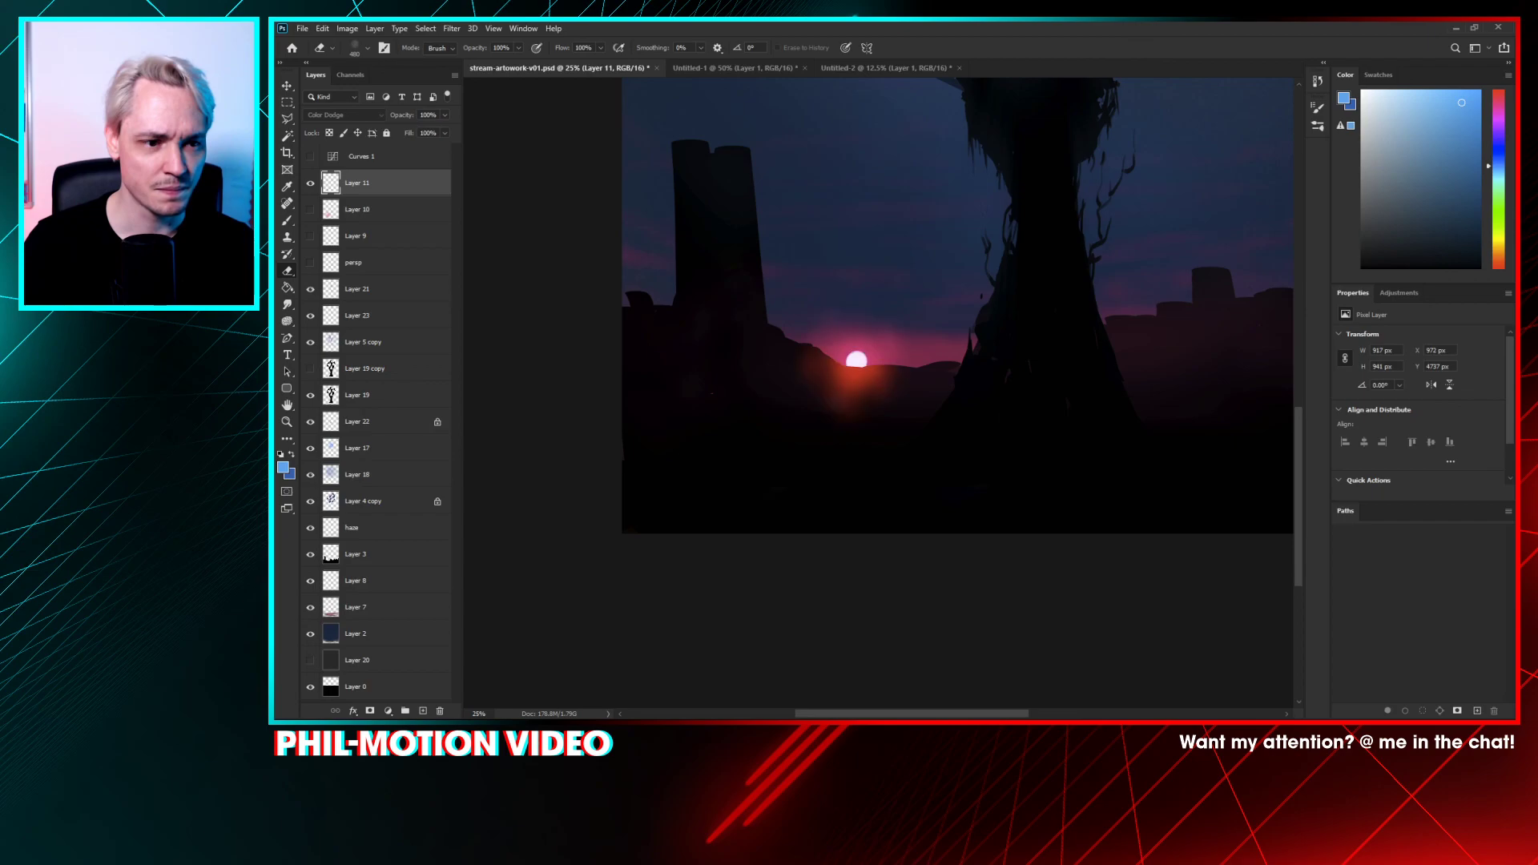
click(311, 184)
click(310, 183)
click(311, 184)
click(311, 183)
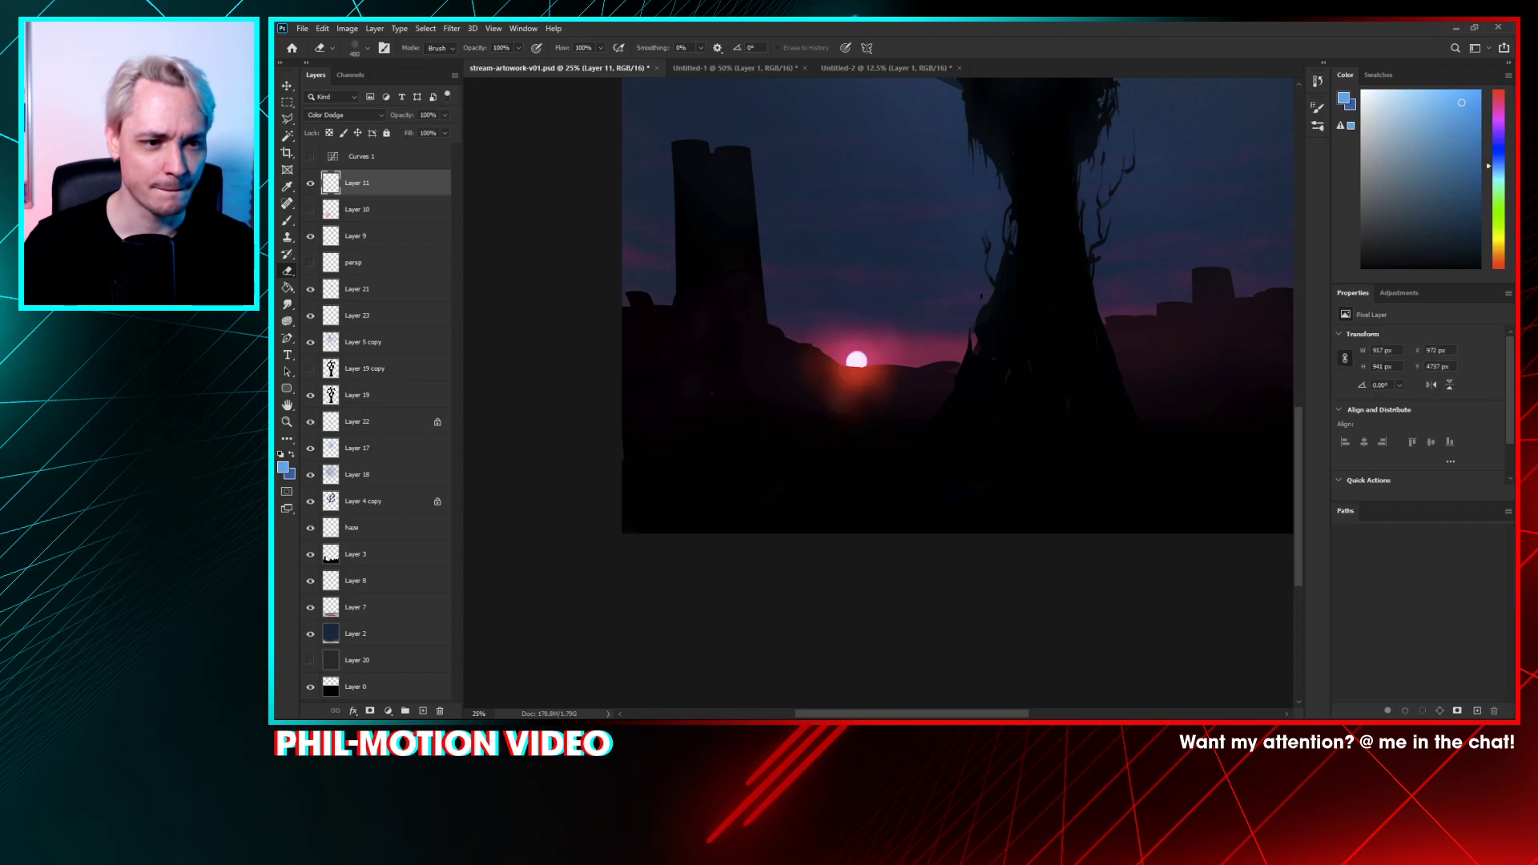
- Show Layers 9 and 10 again and compare the Color Dodge glow with Layer 11 off and on
click(311, 236)
click(310, 236)
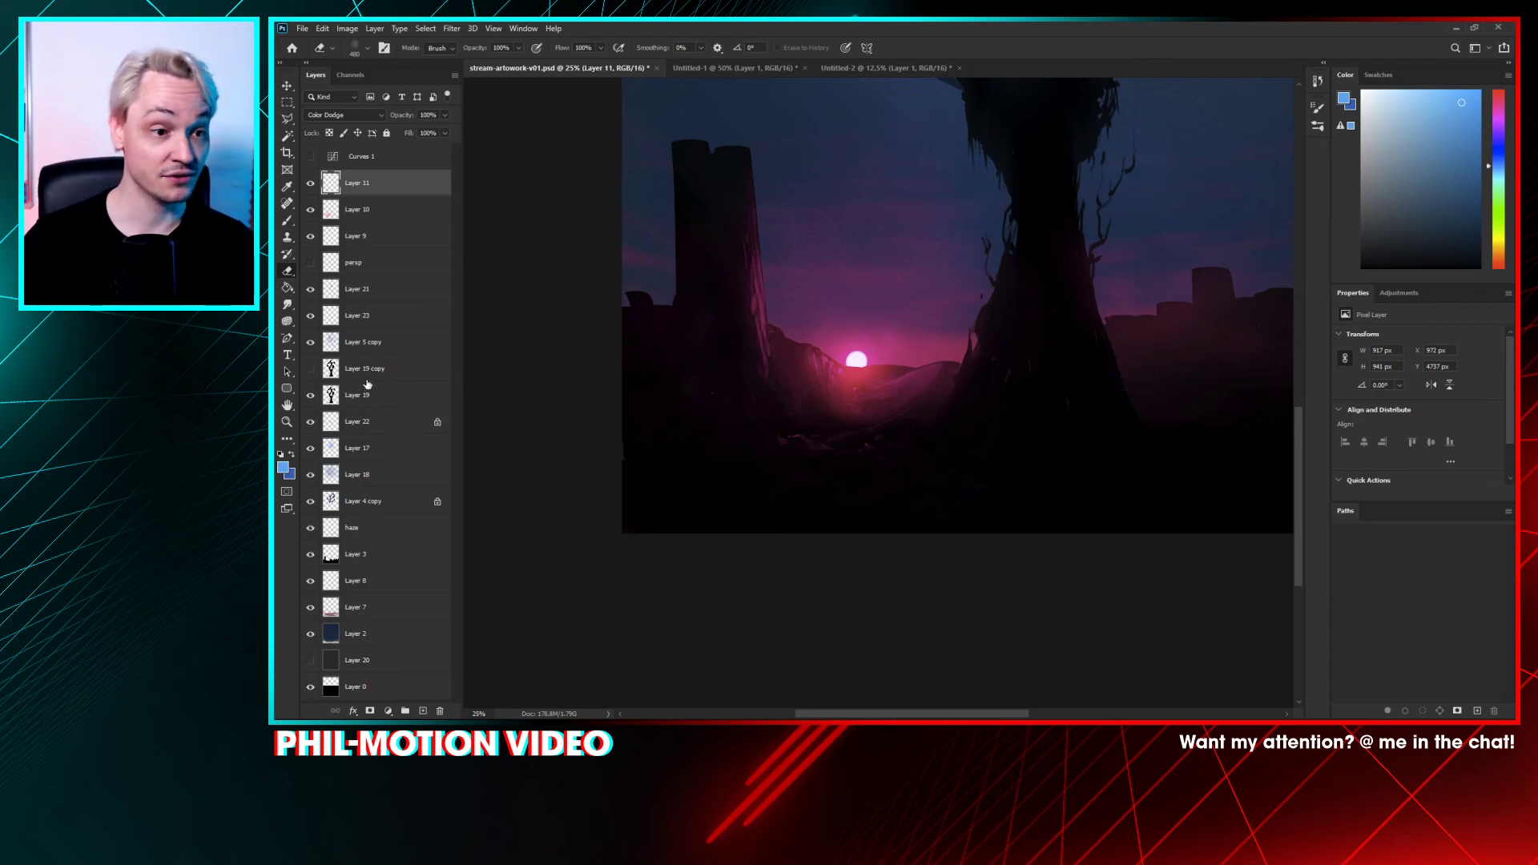
click(311, 184)
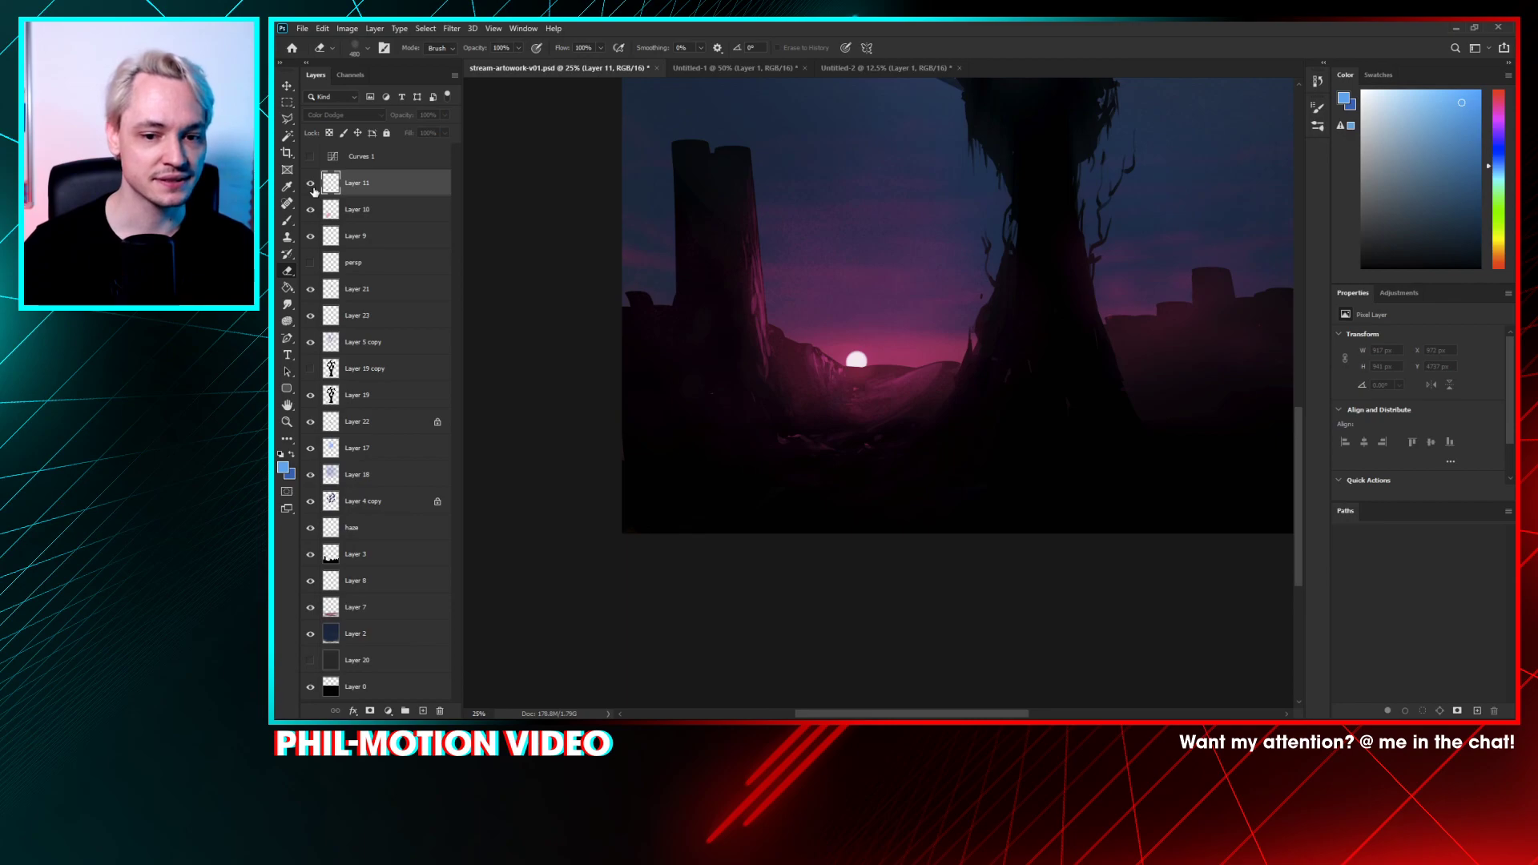
click(311, 184)
- Set Layer 11's blend mode to Linear Dodge (Add) and compare the glow with the layer off and on
click(376, 118)
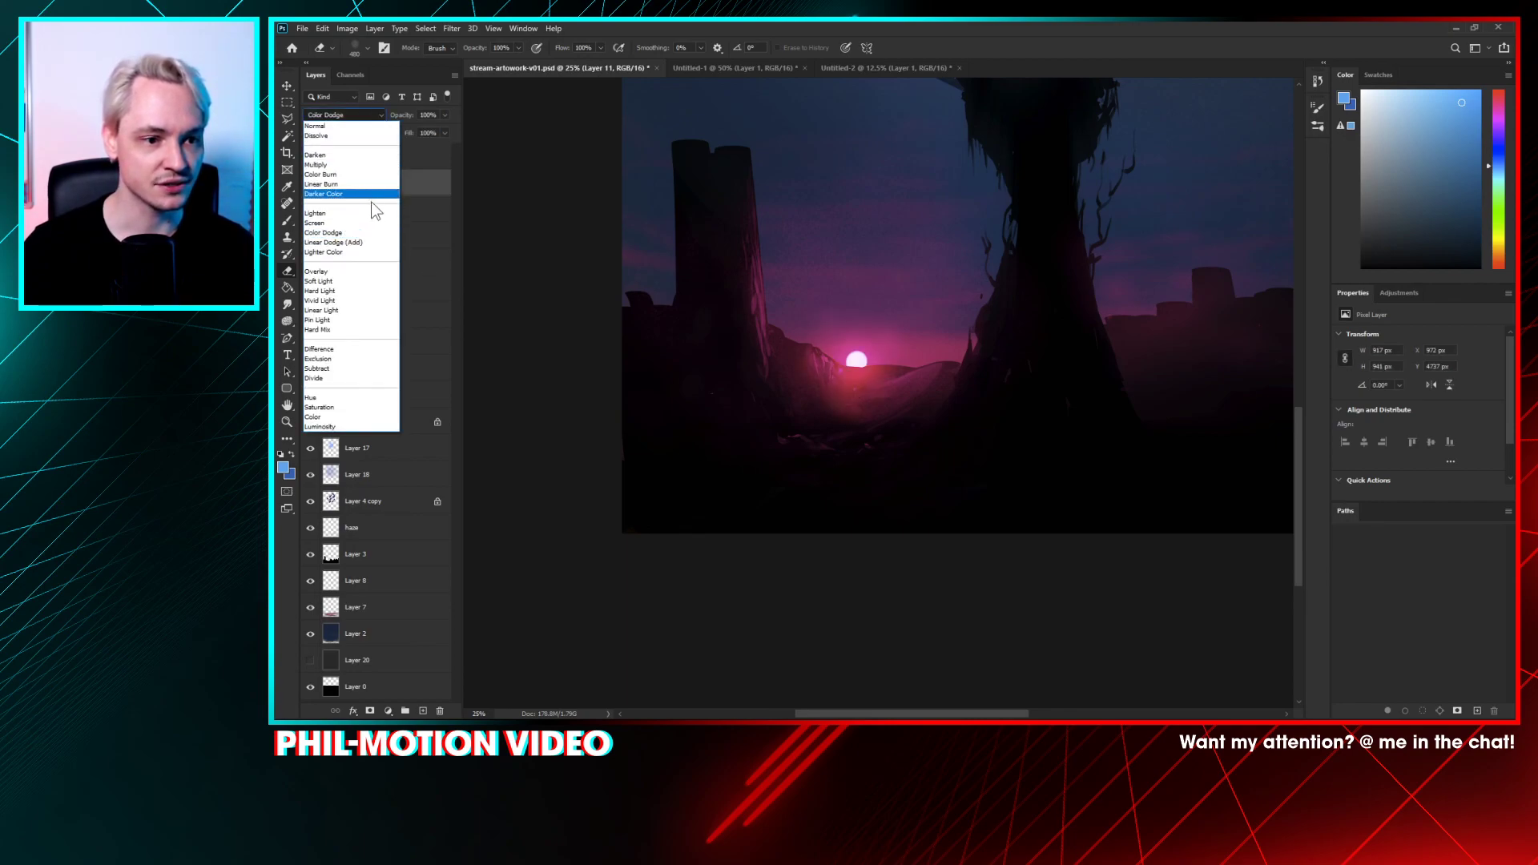
click(343, 242)
click(311, 183)
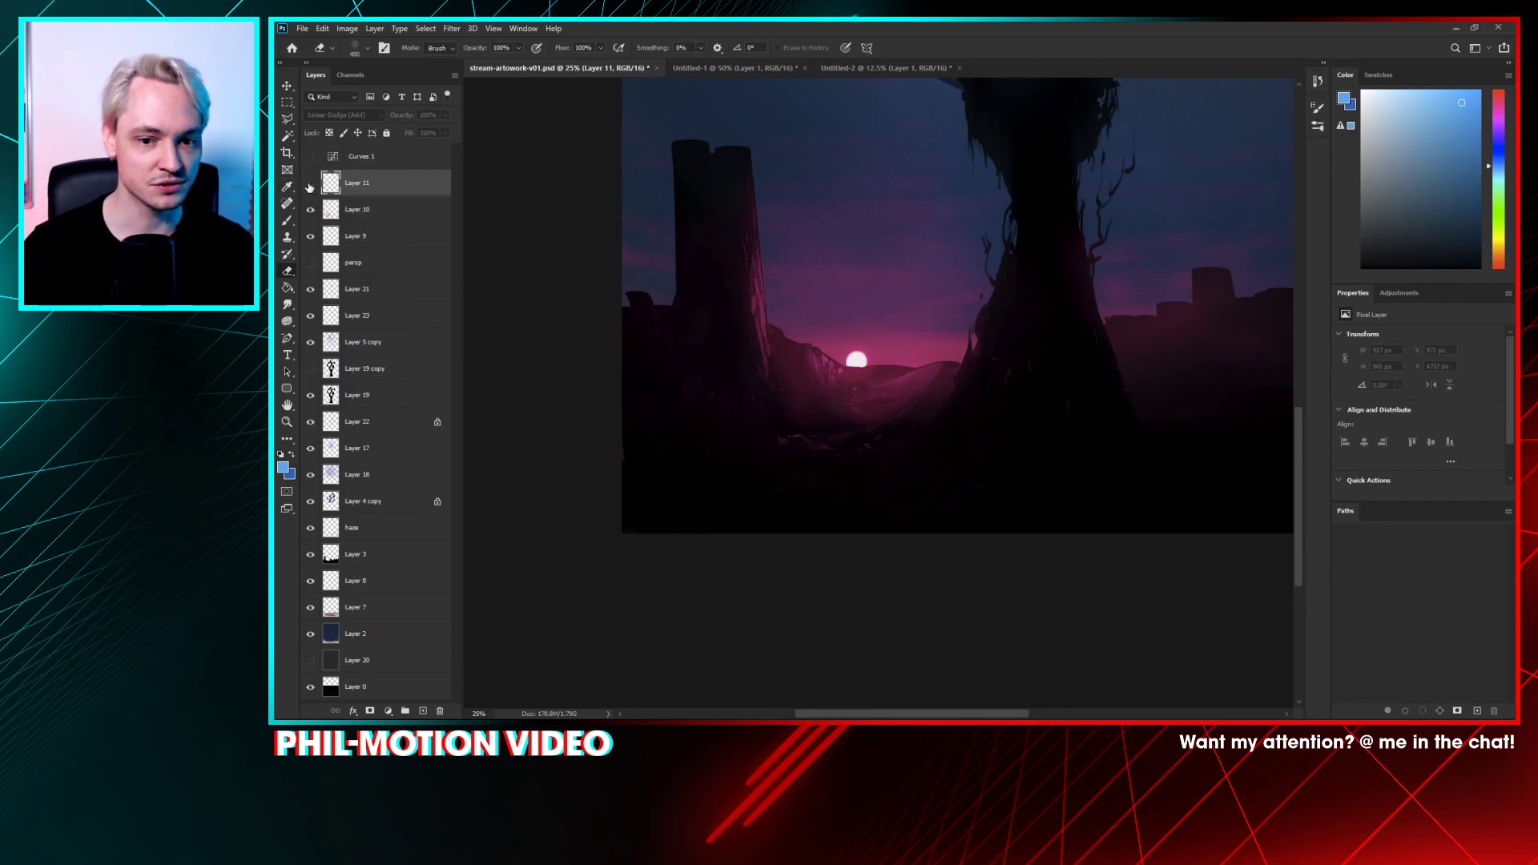
click(310, 184)
- Set Layer 11's blend mode to Screen and compare the sun's glow with the layer off and on
click(370, 115)
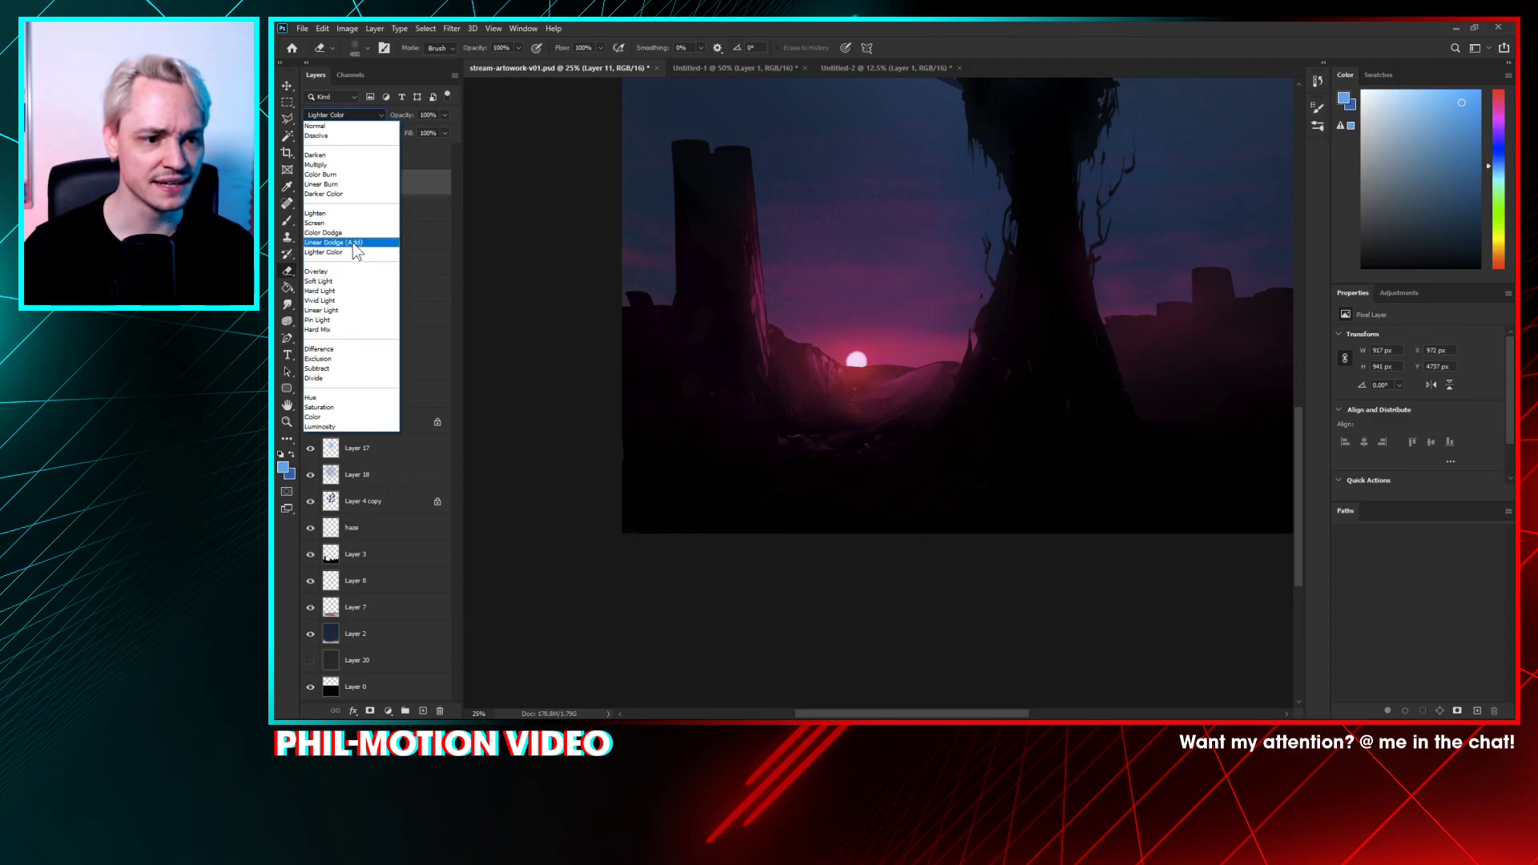
click(355, 223)
click(311, 184)
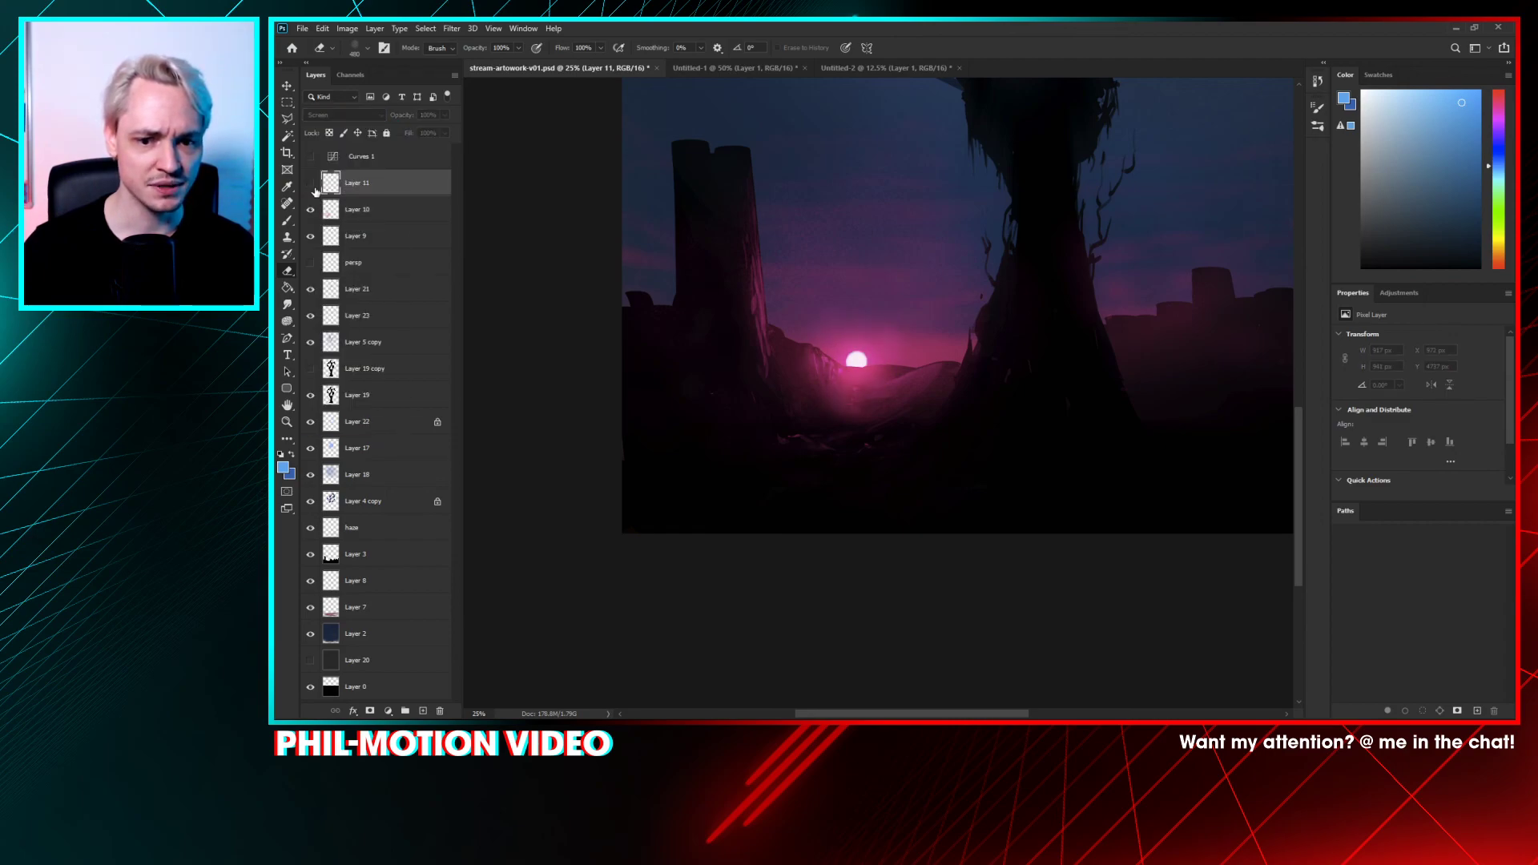
click(311, 184)
scroll(855, 359, up, 4)
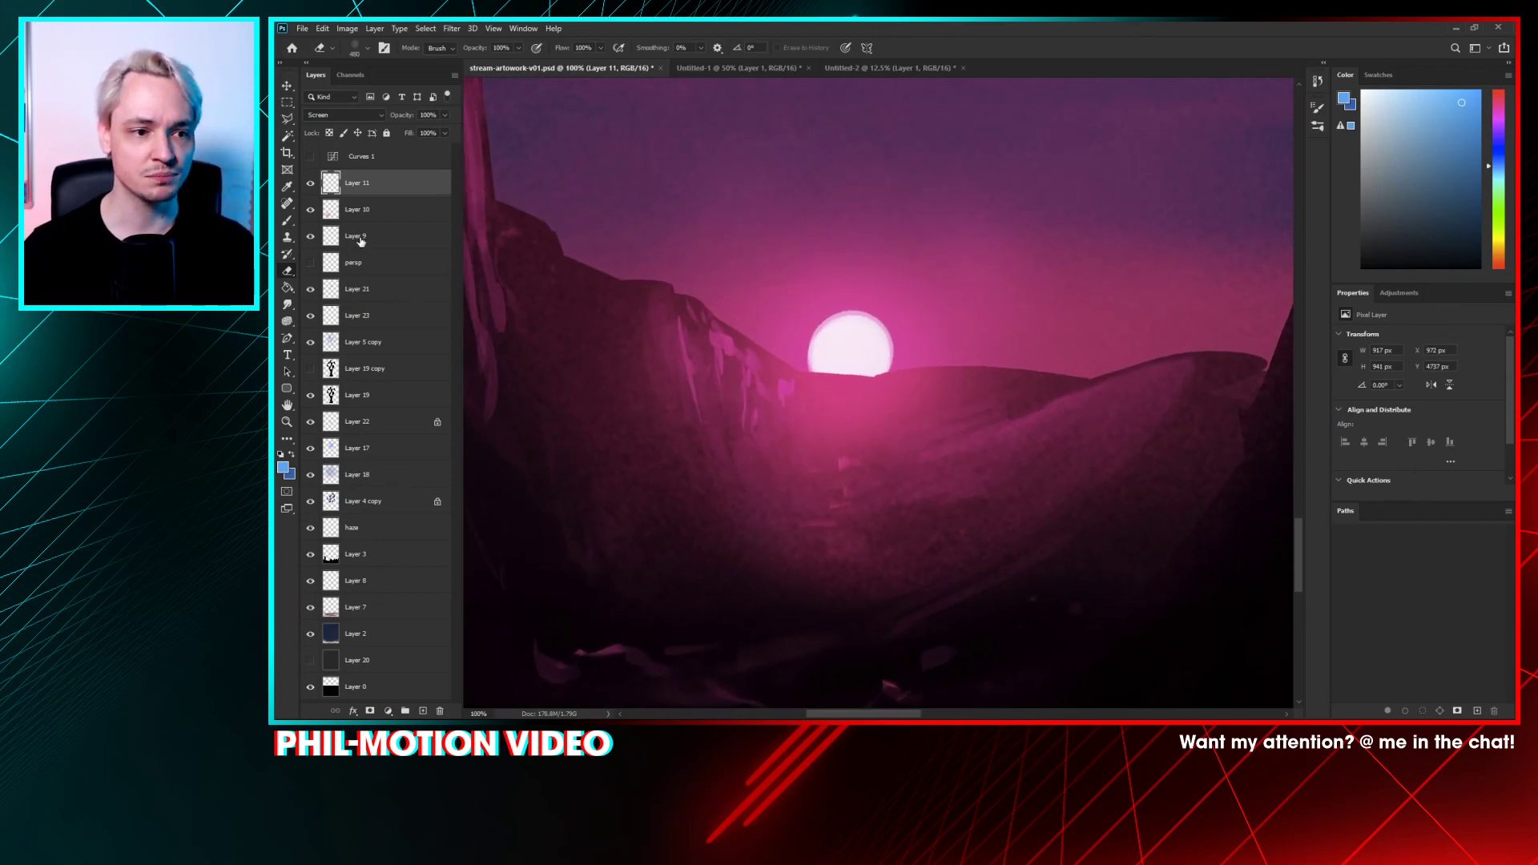
- Try Linear Dodge (Add) on Layer 11 and inspect the glow in the green and red channels separately
click(348, 115)
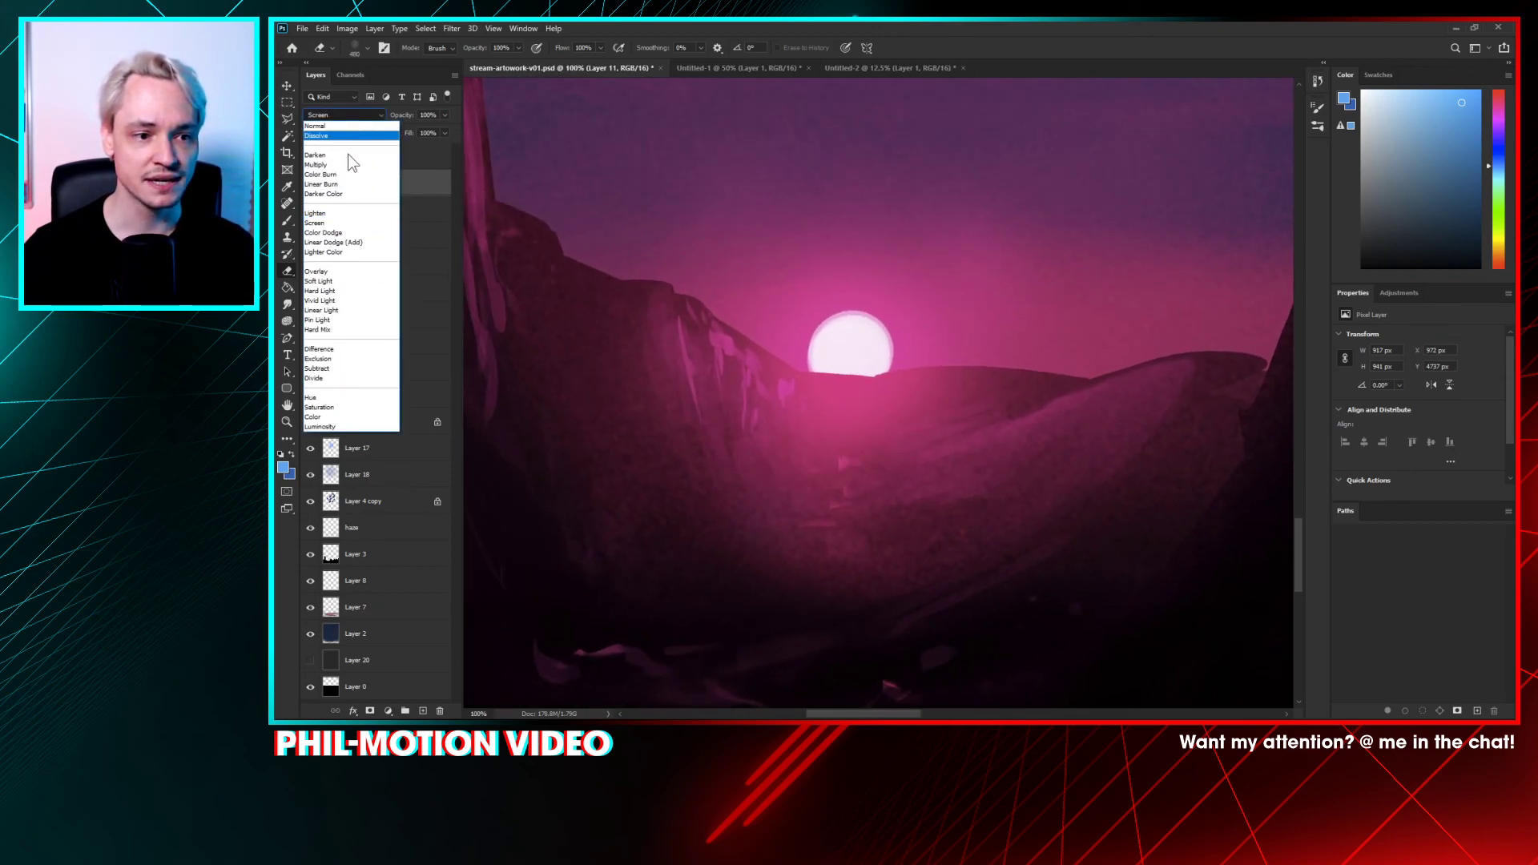
click(383, 245)
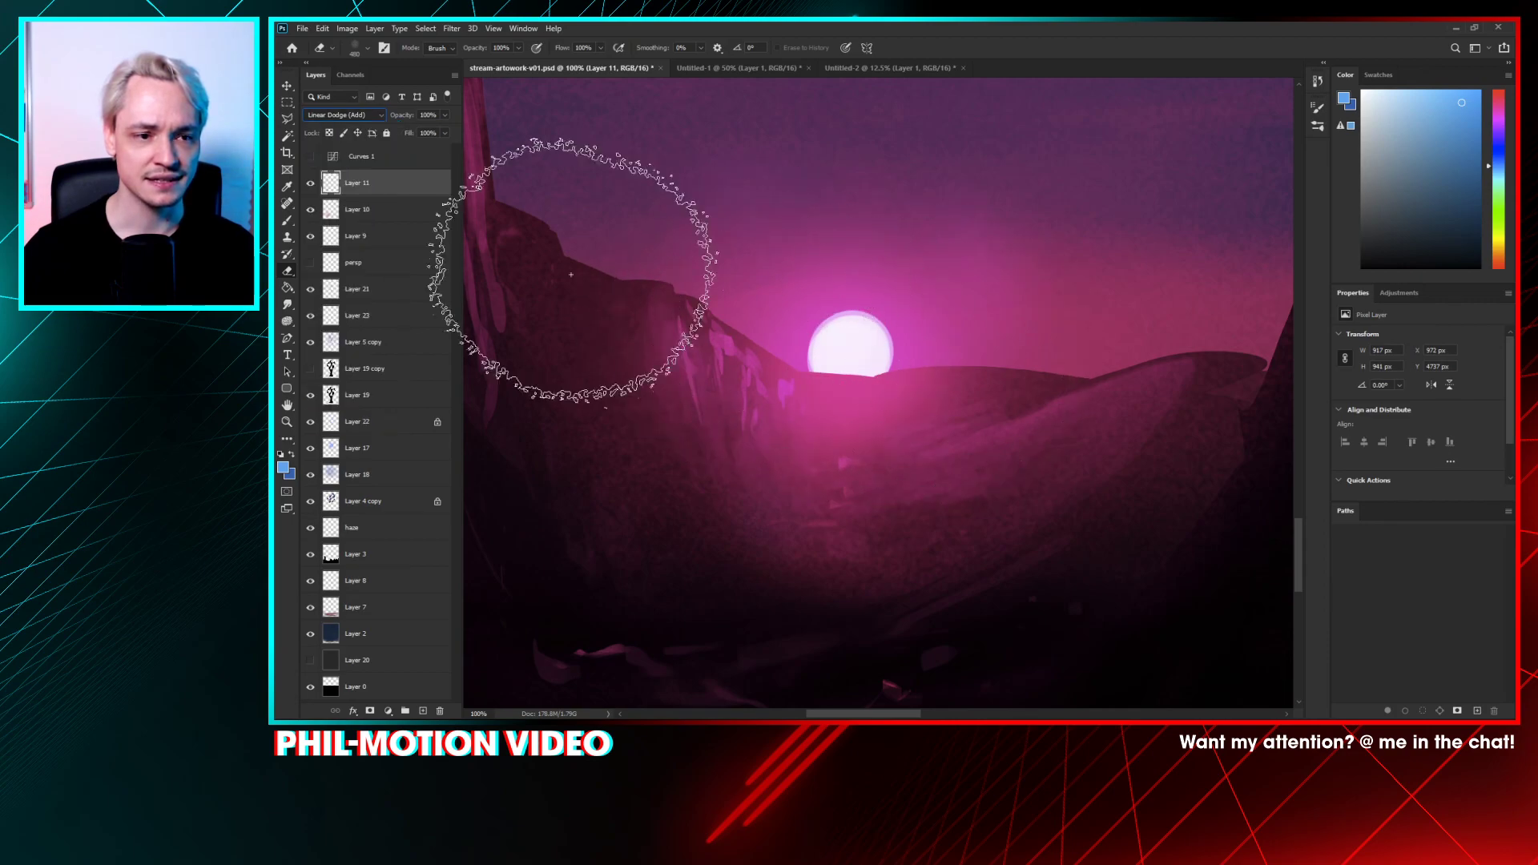
click(352, 79)
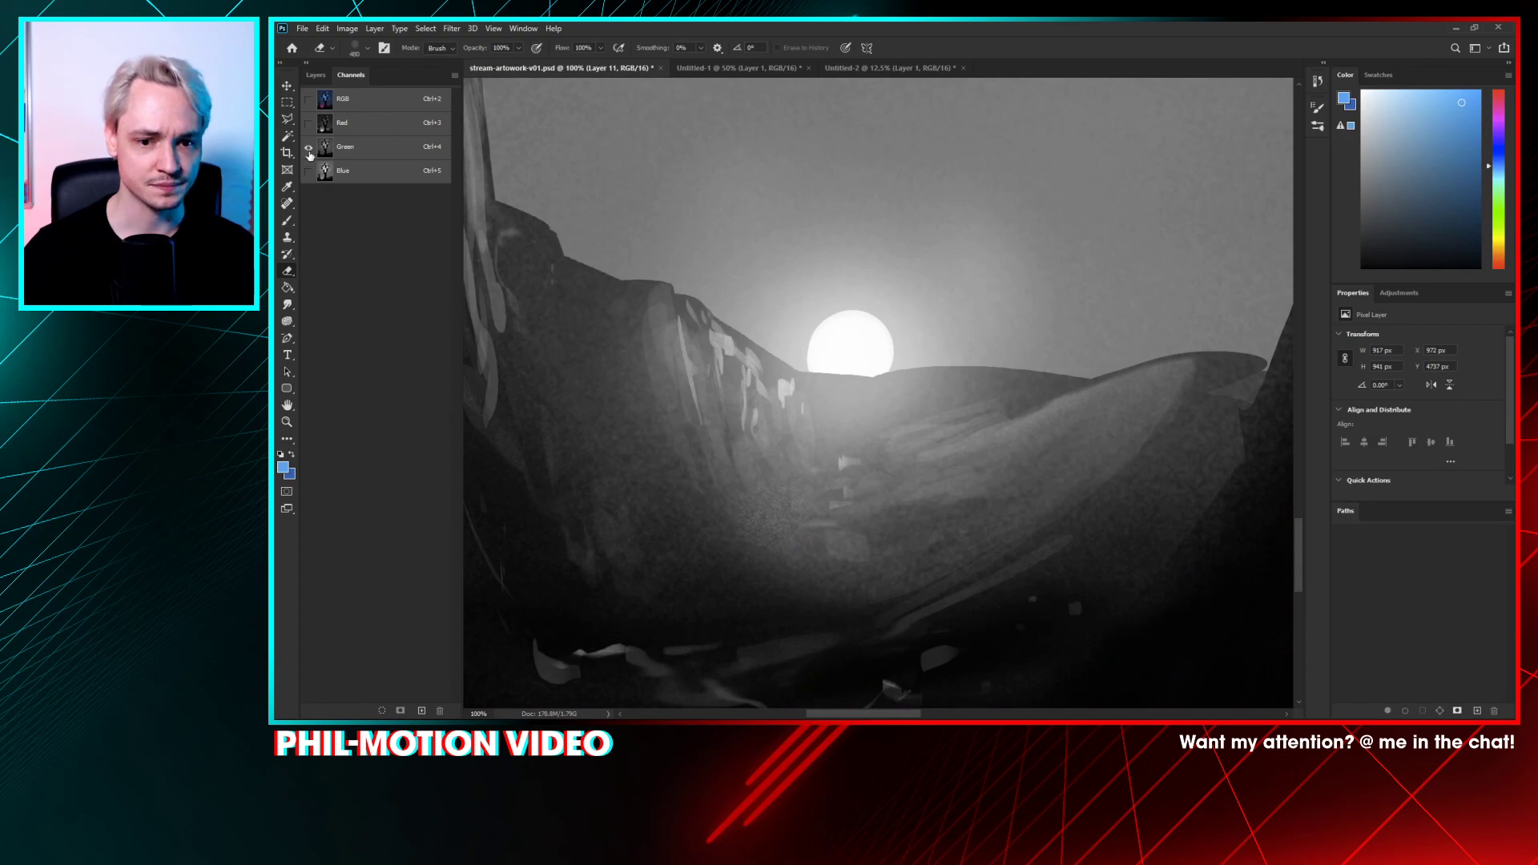
click(309, 146)
click(310, 123)
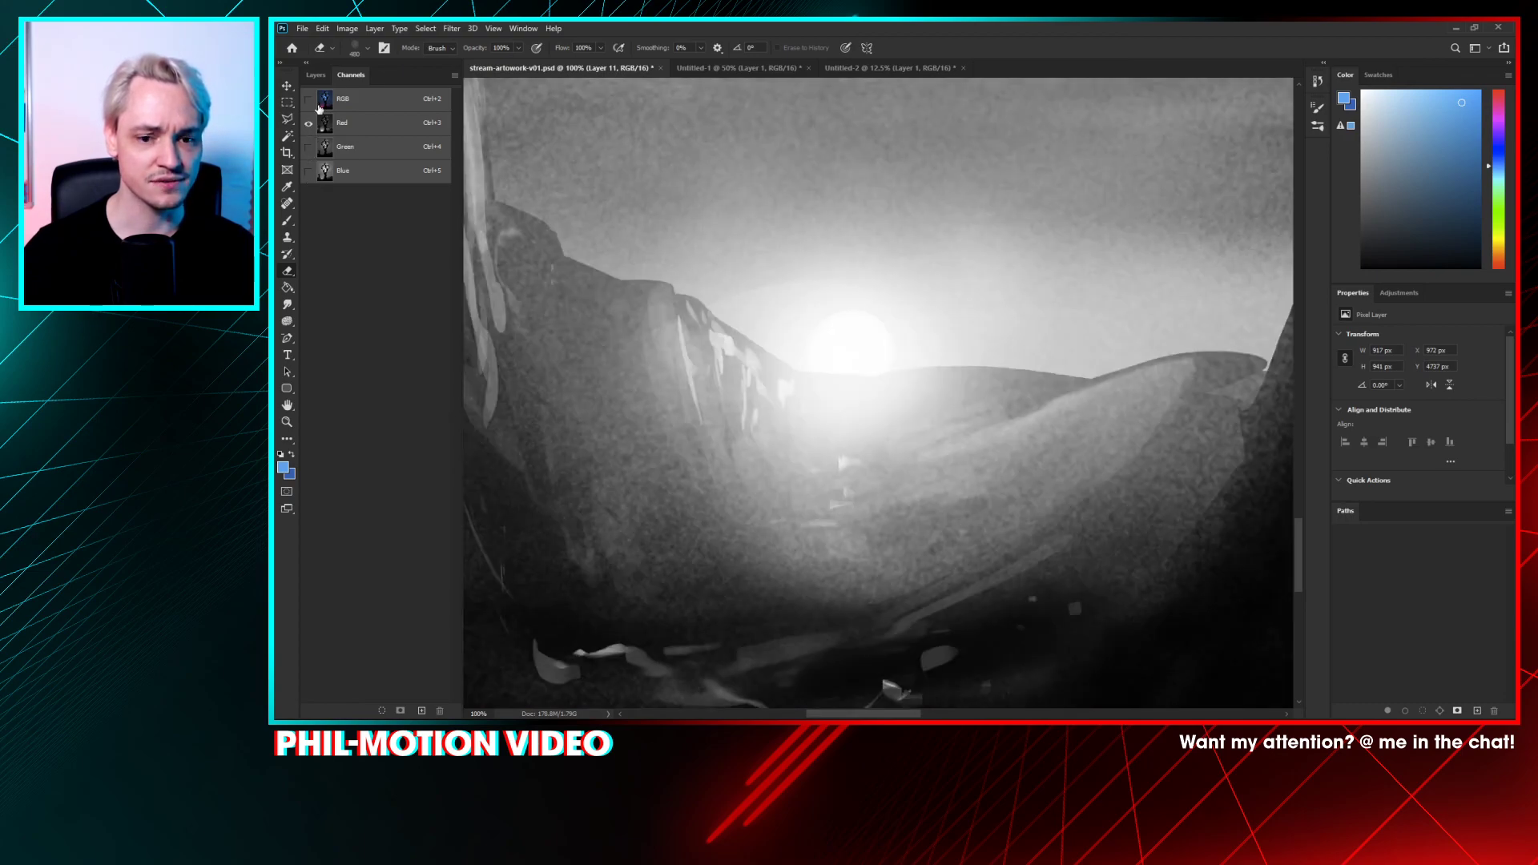
- Set Layer 11's blend mode to Screen, check the glow in the red channel and restore the full RGB view
click(307, 75)
click(362, 114)
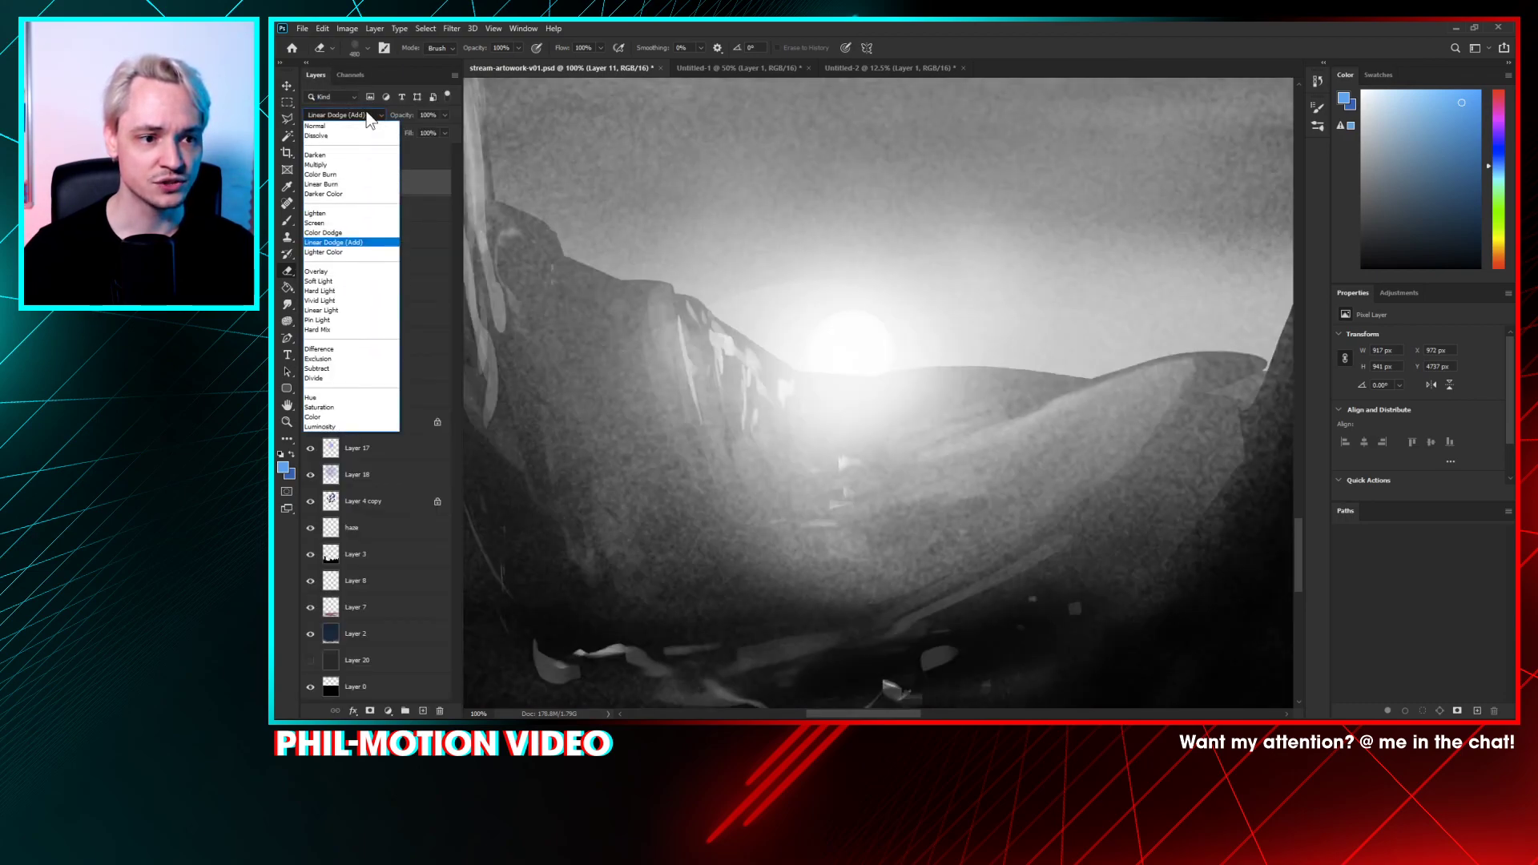
click(348, 225)
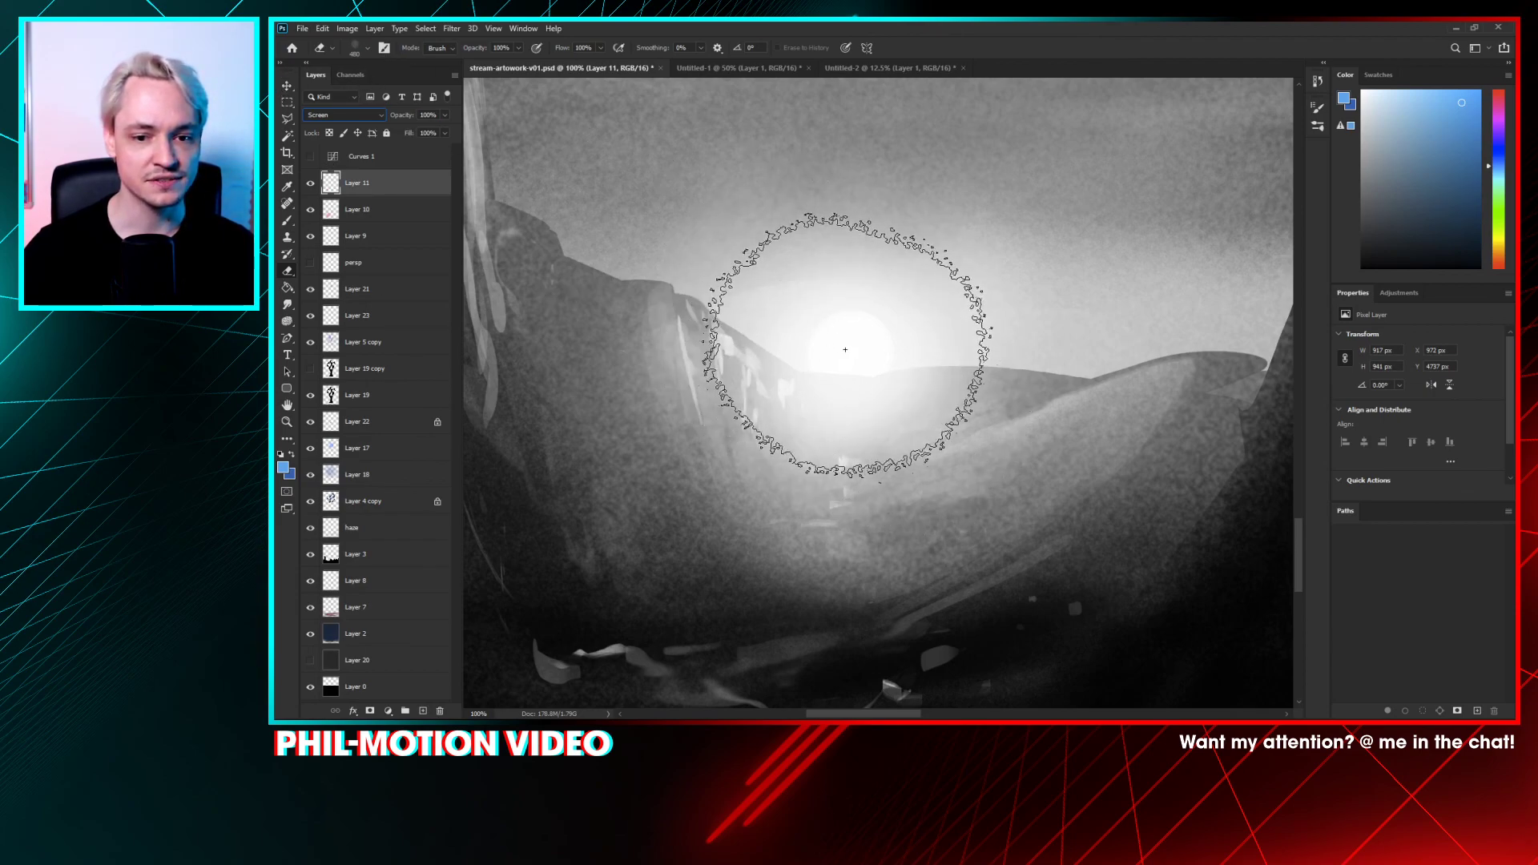
click(367, 75)
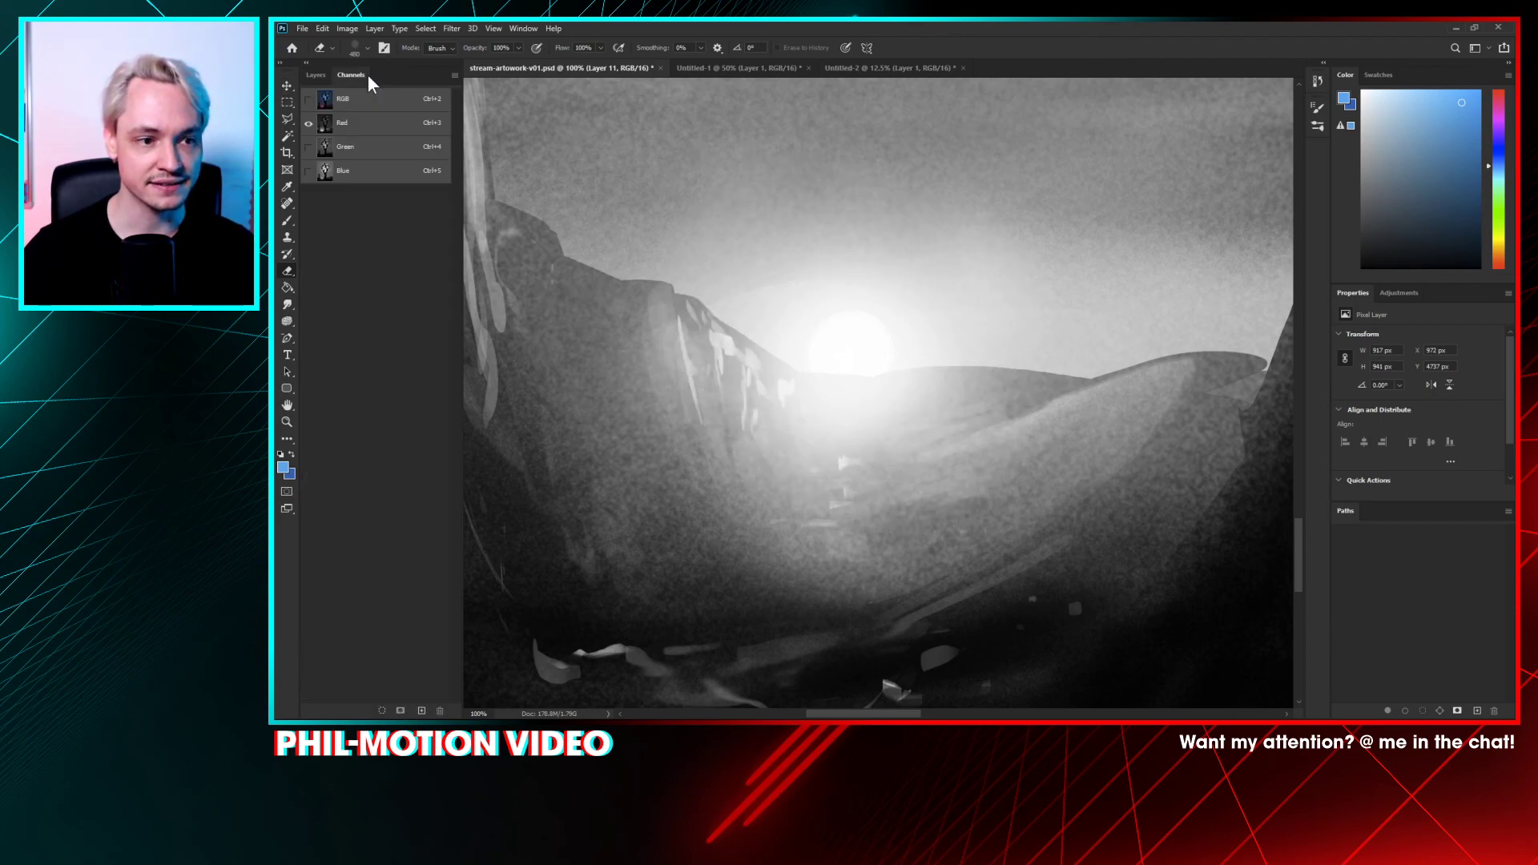
click(308, 99)
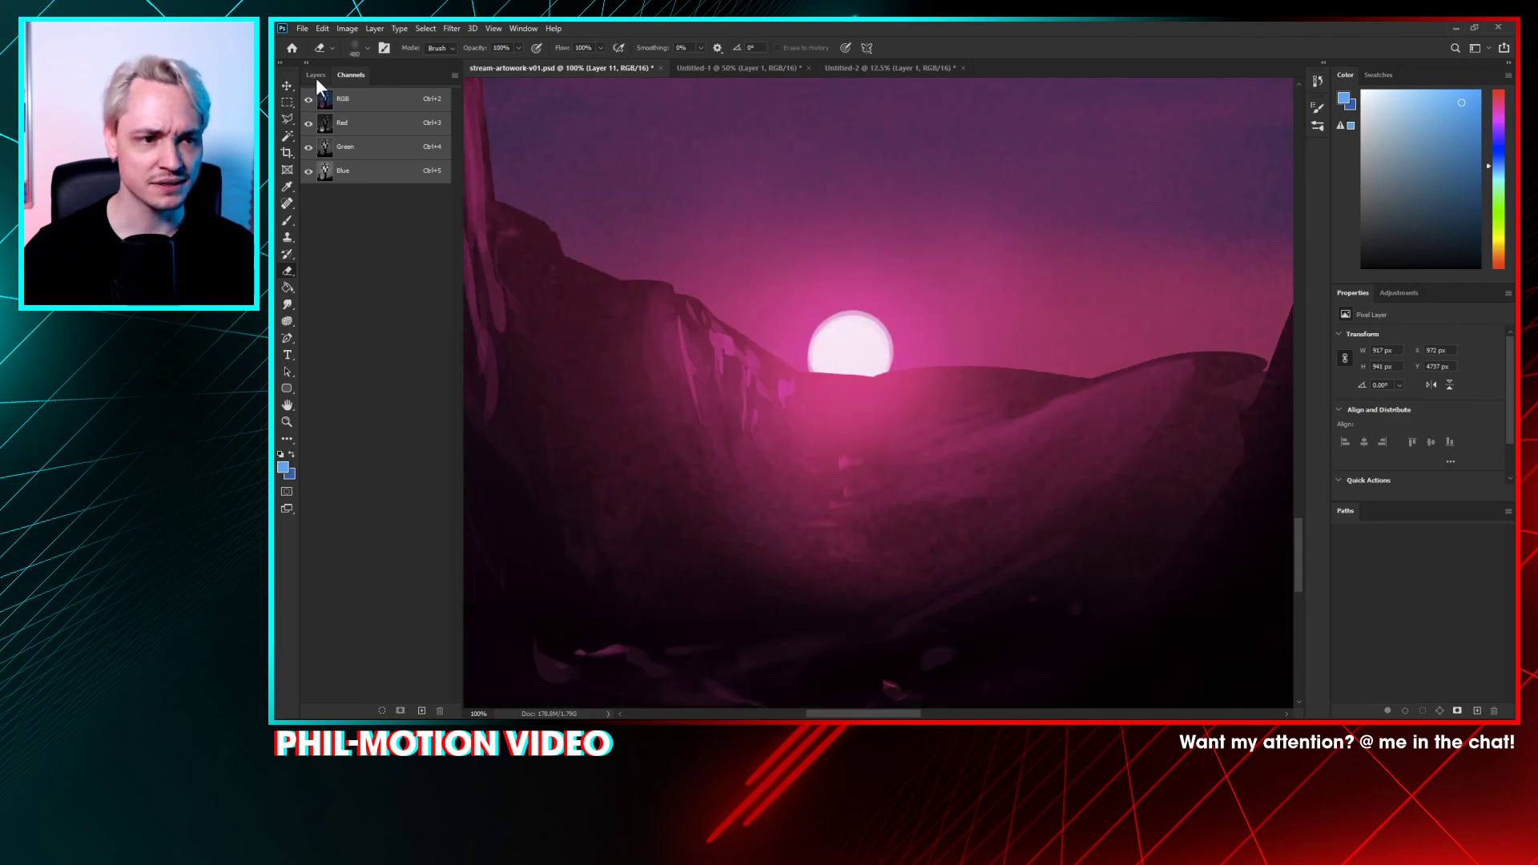
- Compare the close-up of the sun with and without Layer 11 and with and without Layer 10
click(316, 76)
click(310, 185)
click(310, 185)
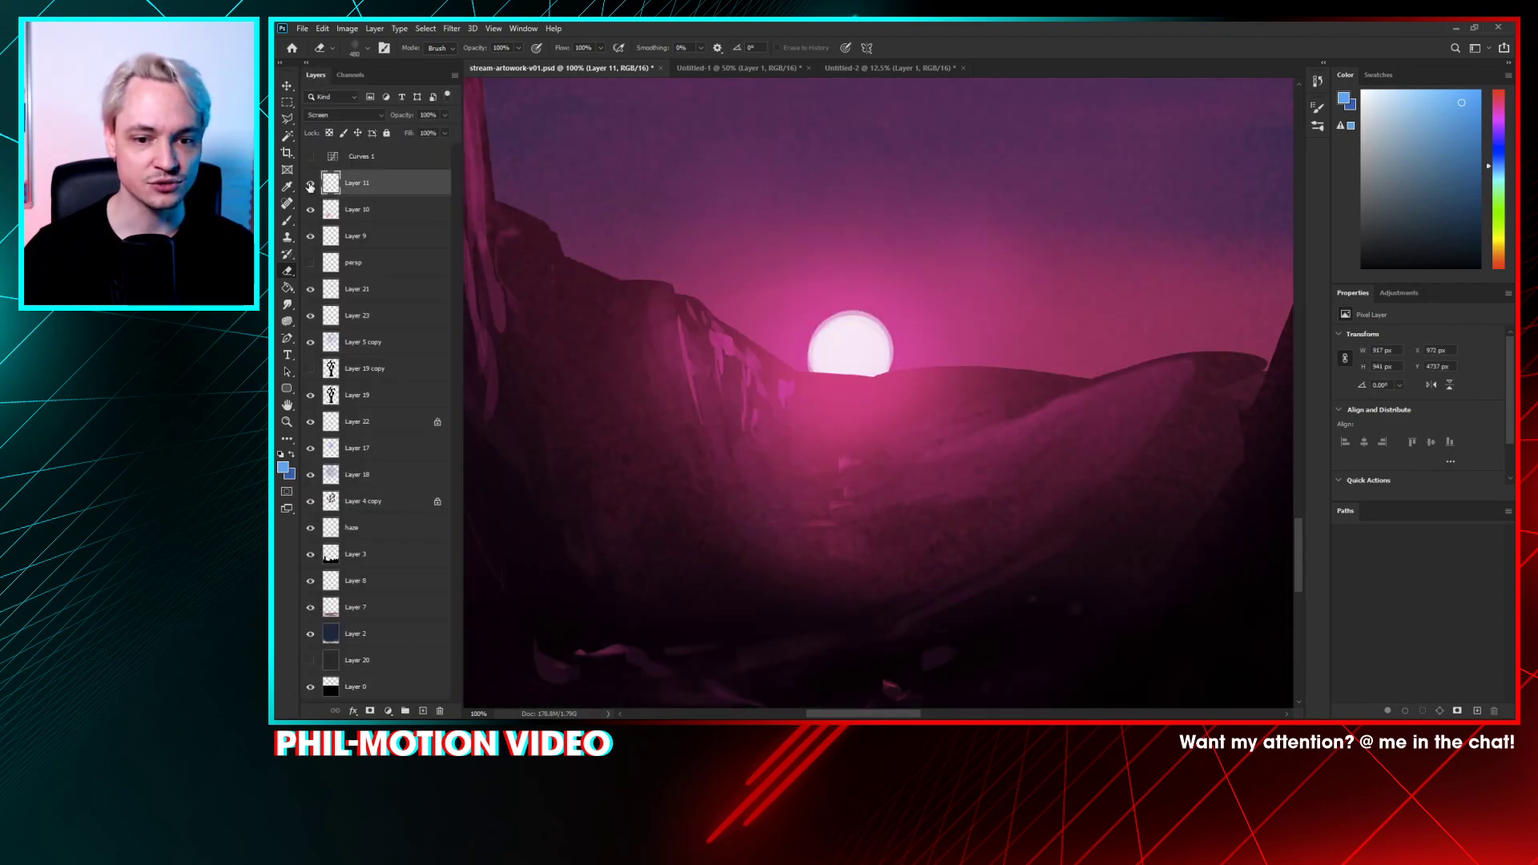
click(310, 210)
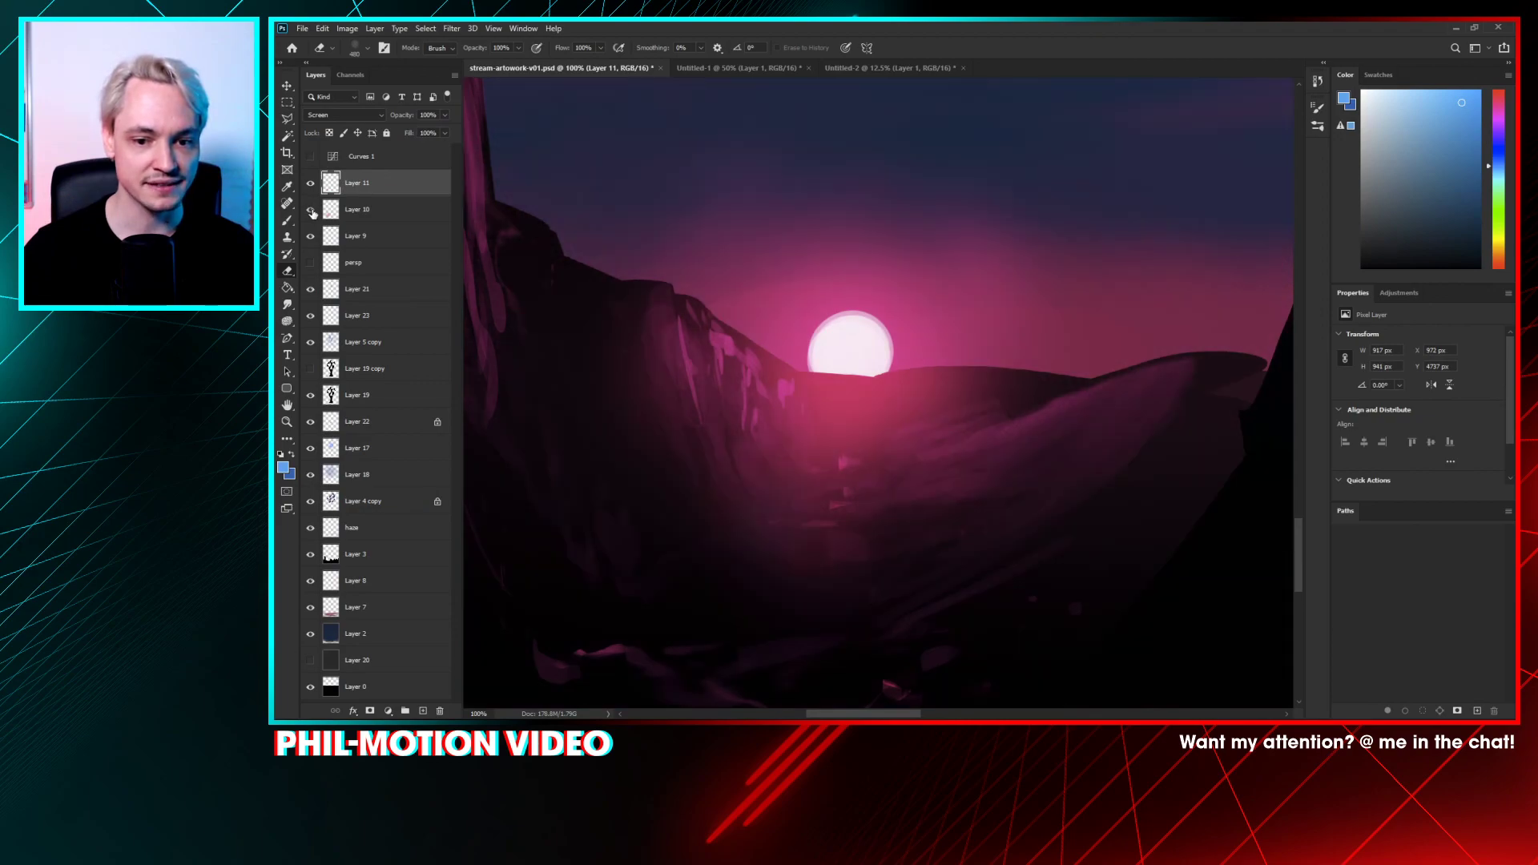
click(311, 210)
- Compare the wider scene with and without Layer 10's pink haze around the sunset
key(ctrl+minus)
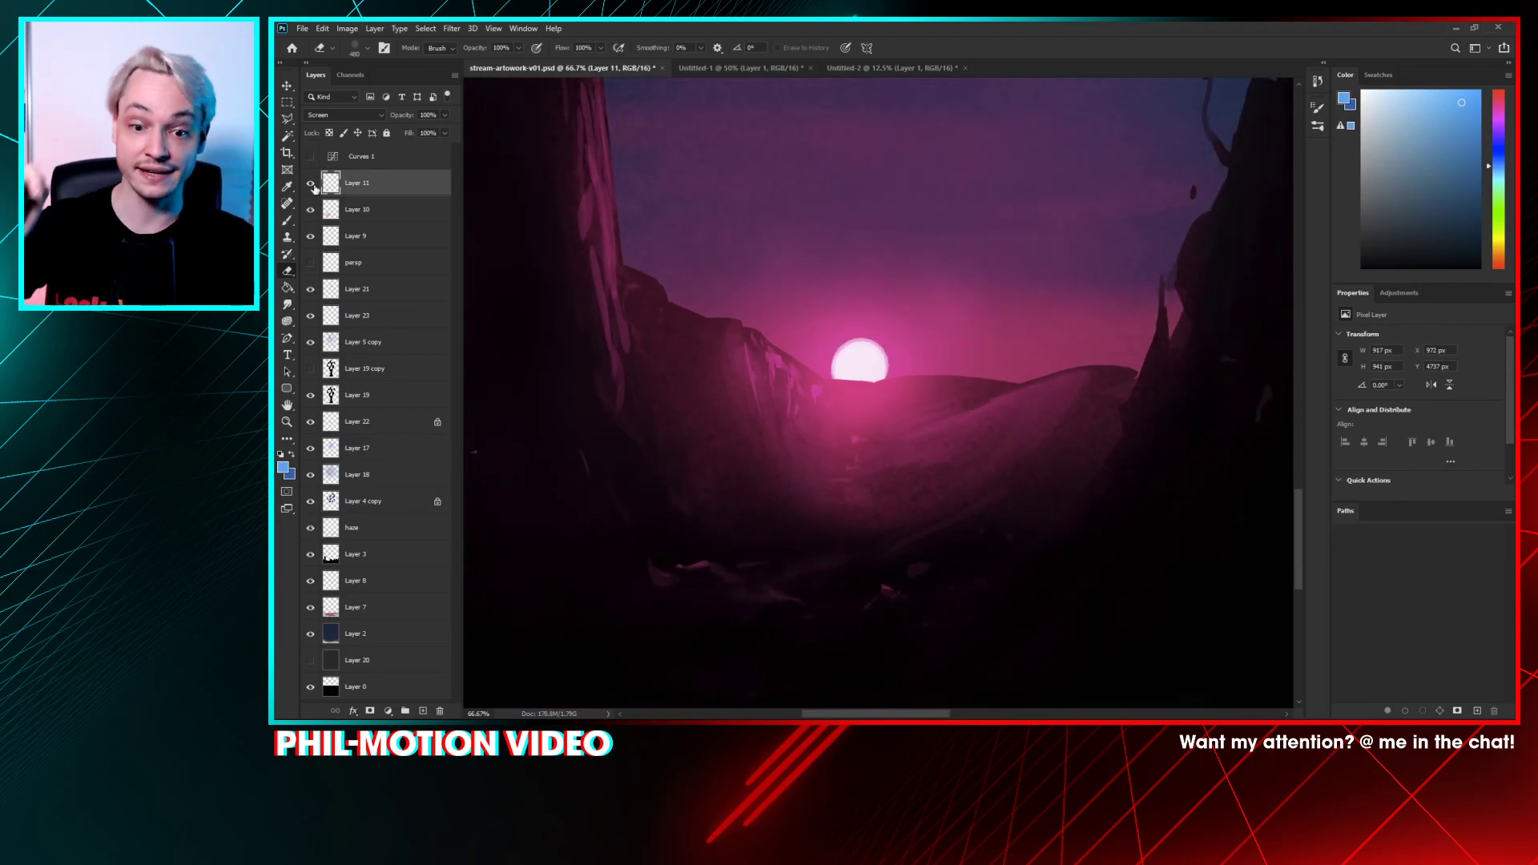
key(ctrl+minus)
key(ctrl+minus)
key(ctrl+minus)
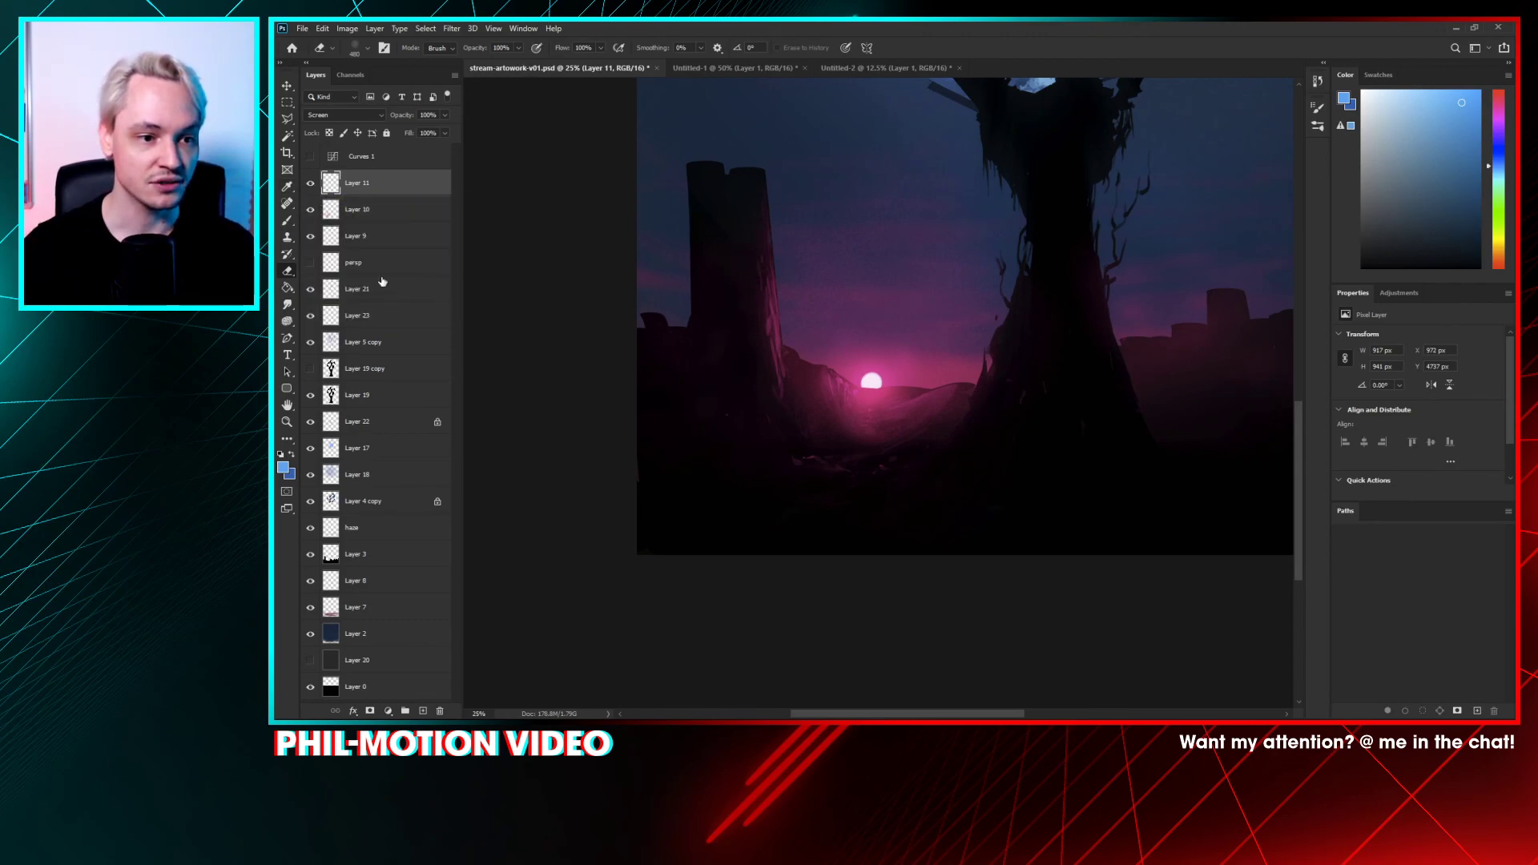
click(310, 209)
click(311, 209)
click(310, 210)
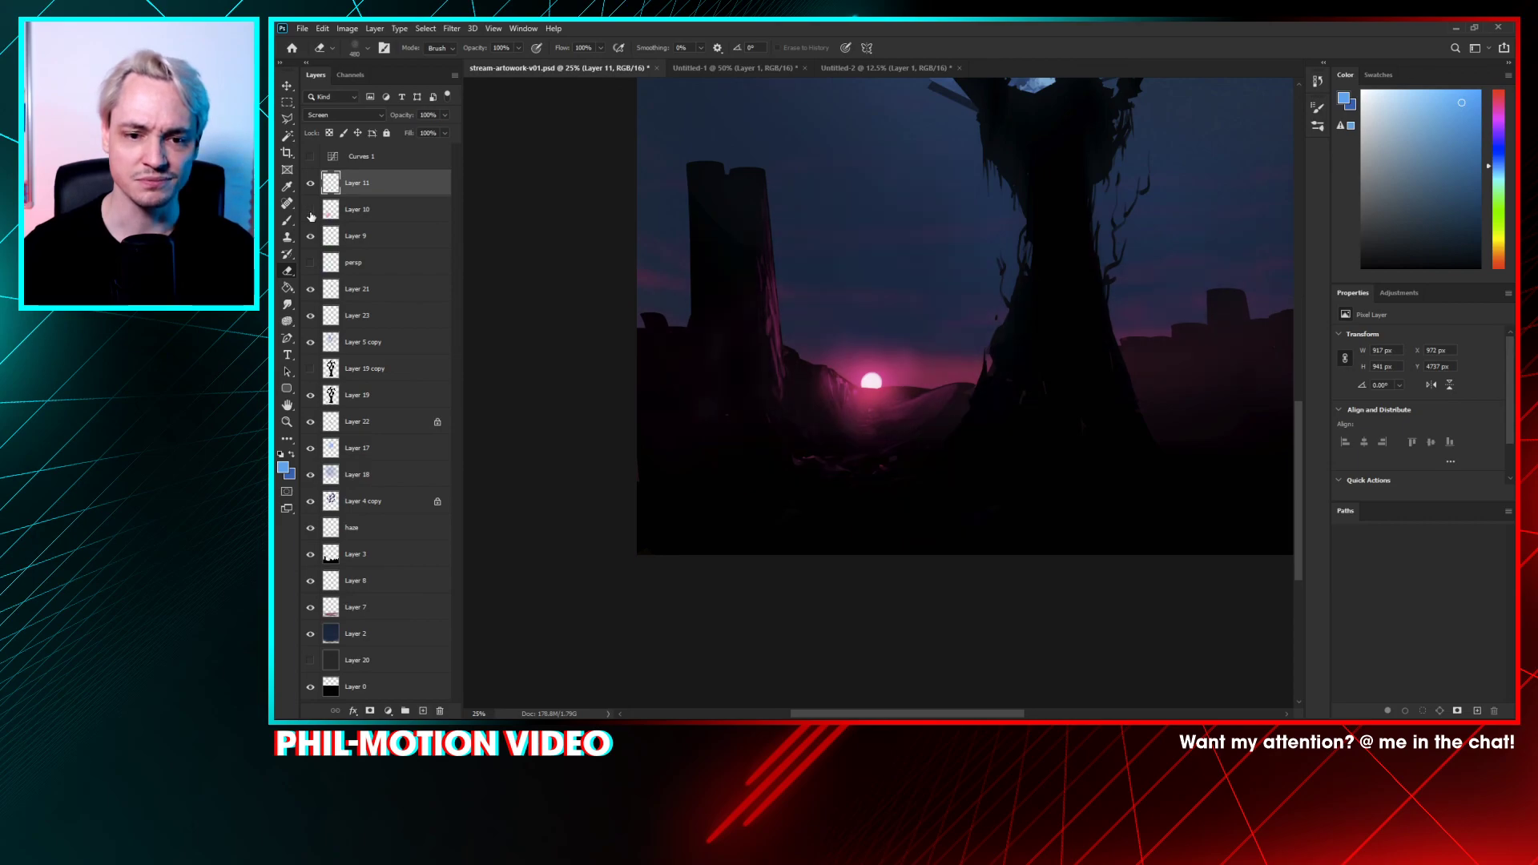
click(310, 209)
click(310, 209)
click(310, 209)
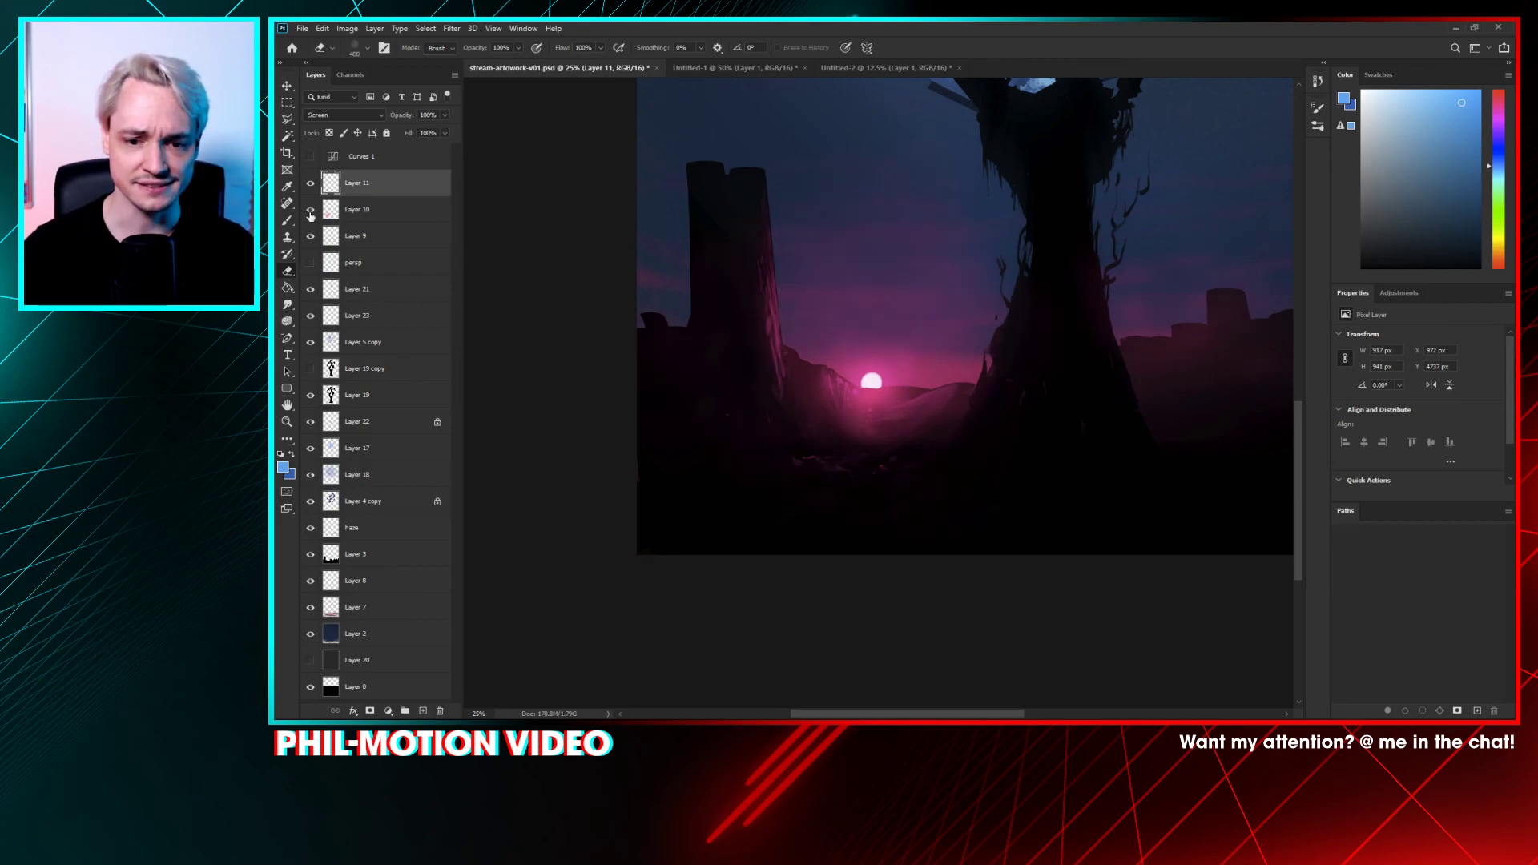
- Lower the opacity of Layer 10's pink haze to 27%
click(366, 211)
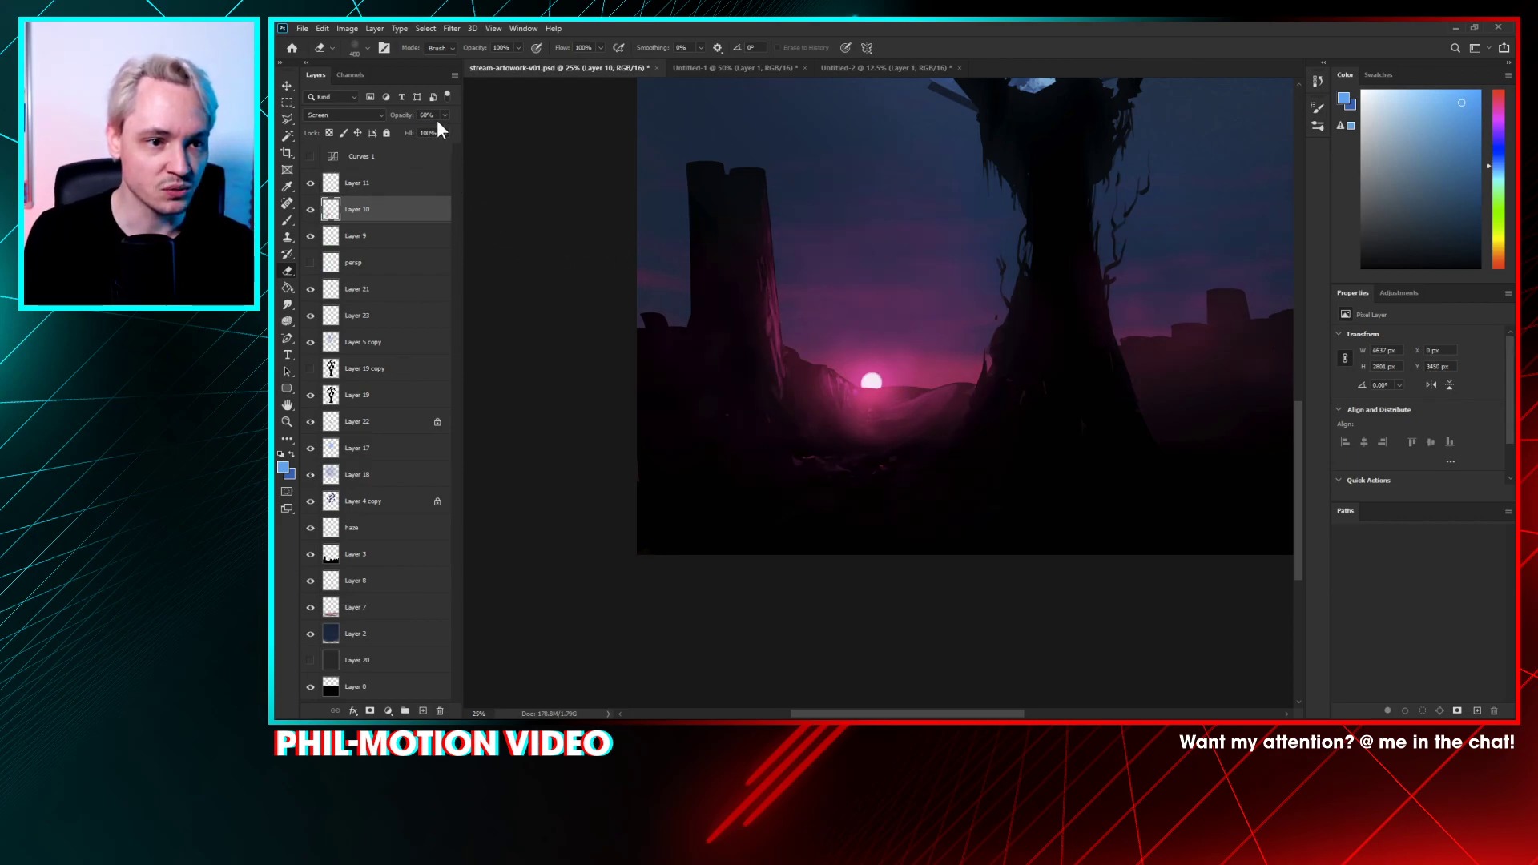
drag(407, 128, 439, 131)
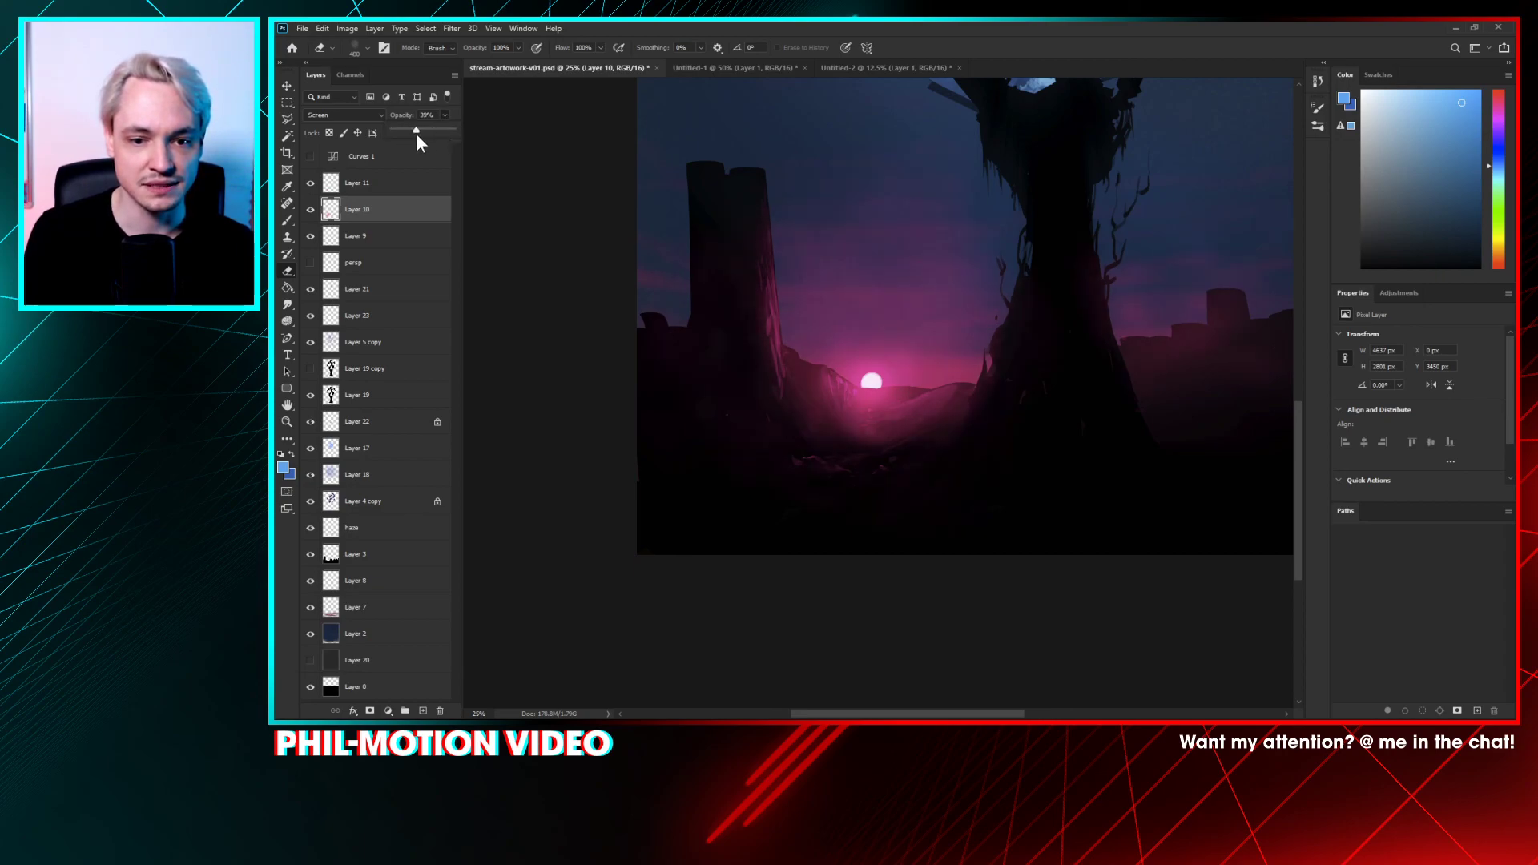
key(ctrl+minus)
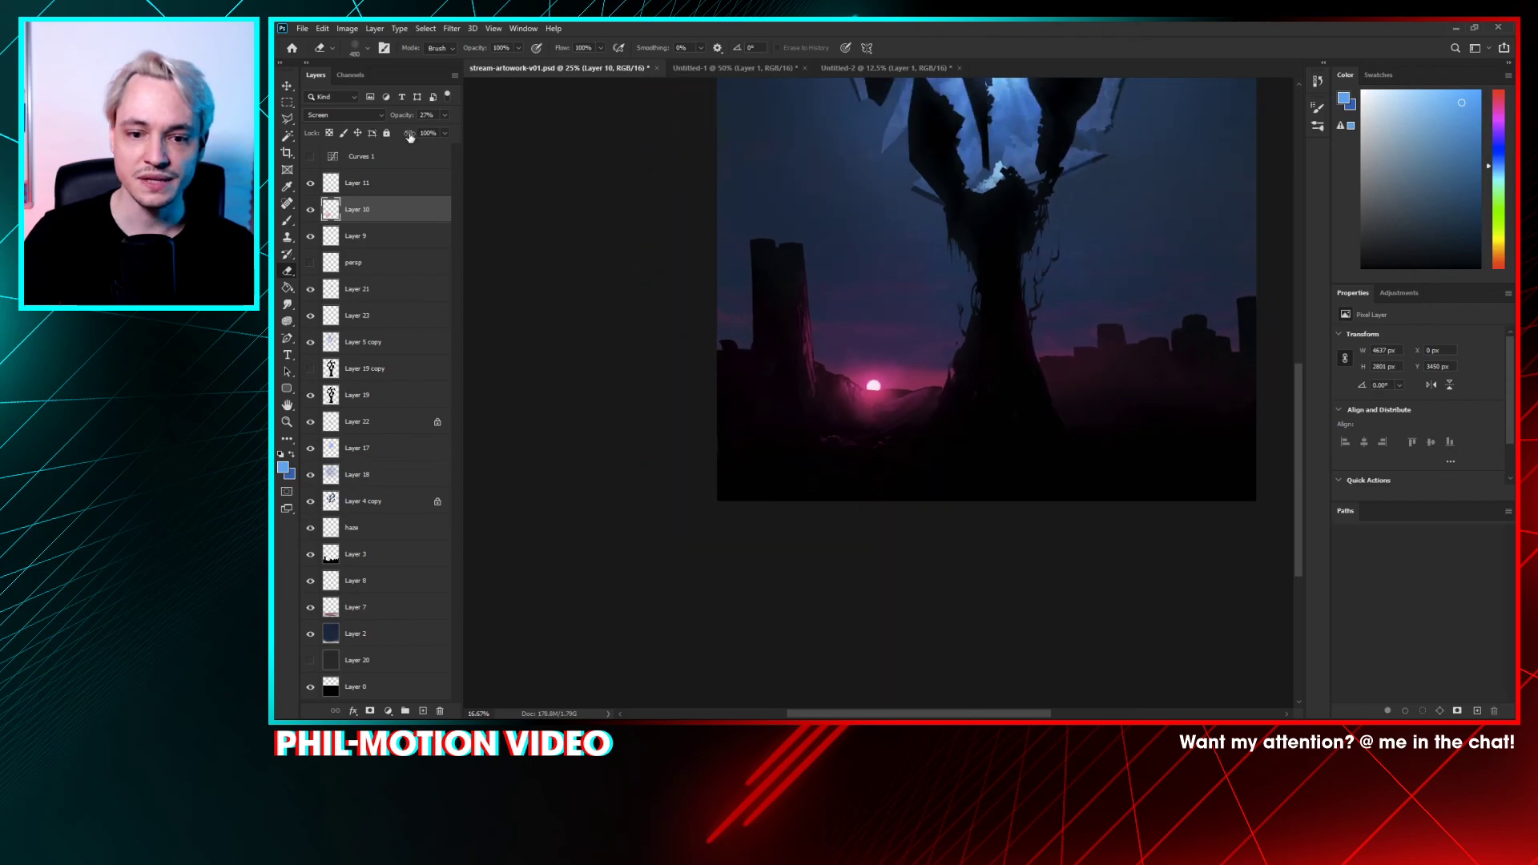
click(311, 183)
click(357, 183)
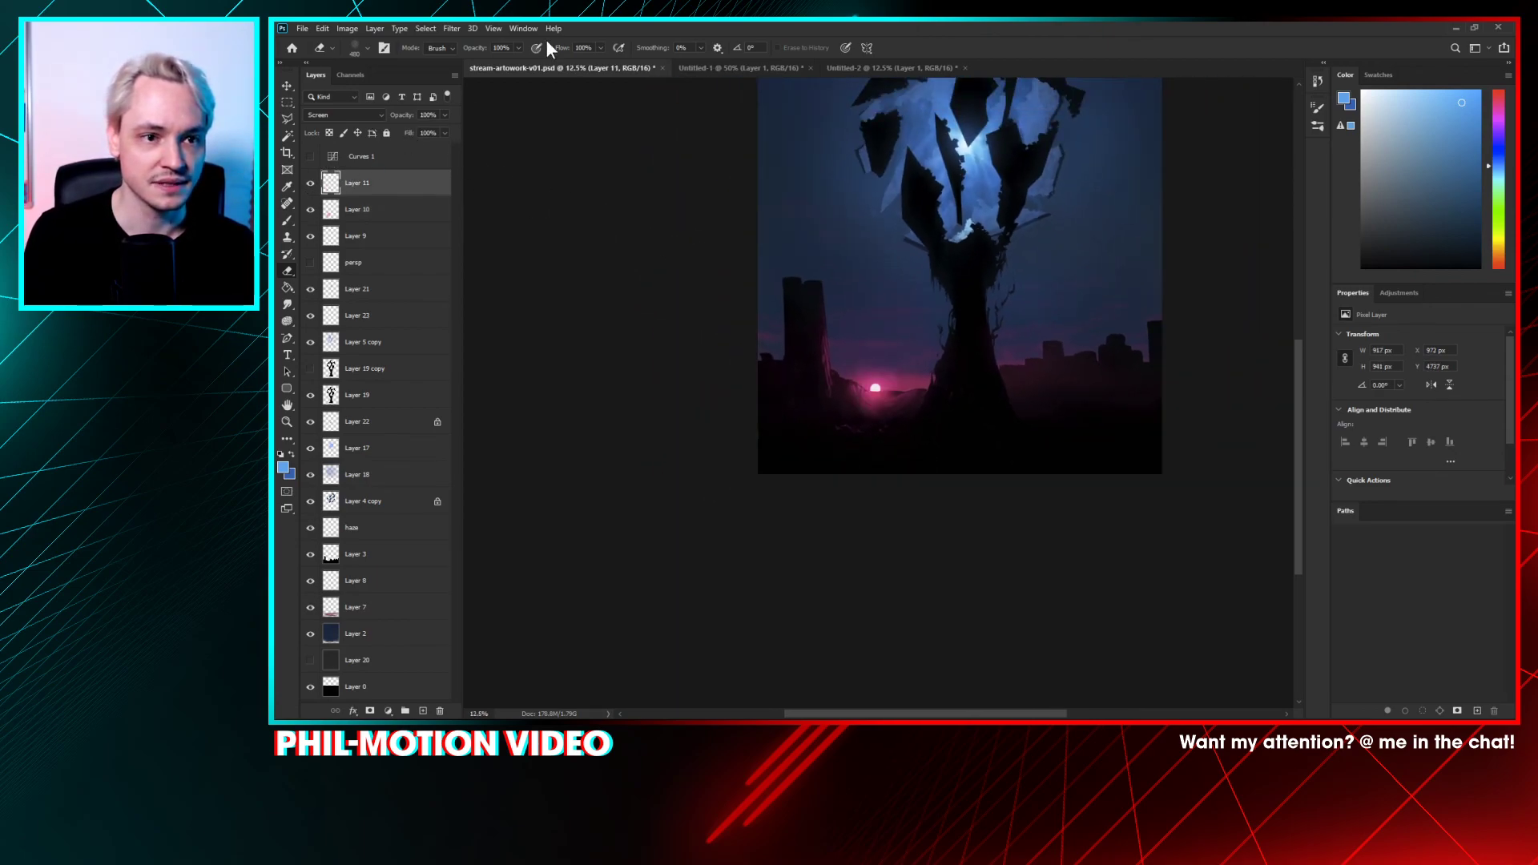
click(452, 28)
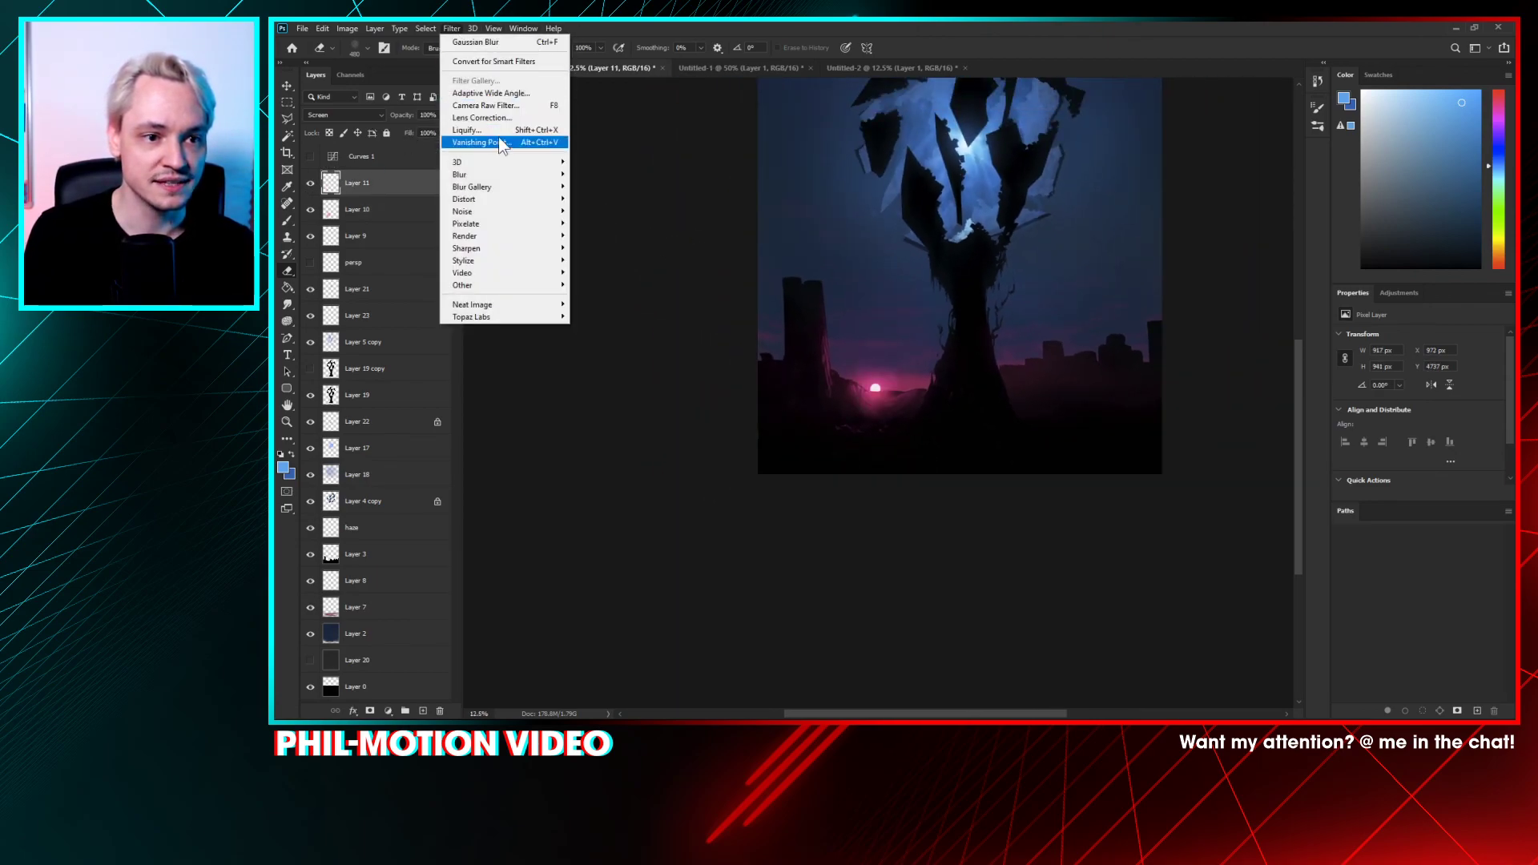
click(523, 46)
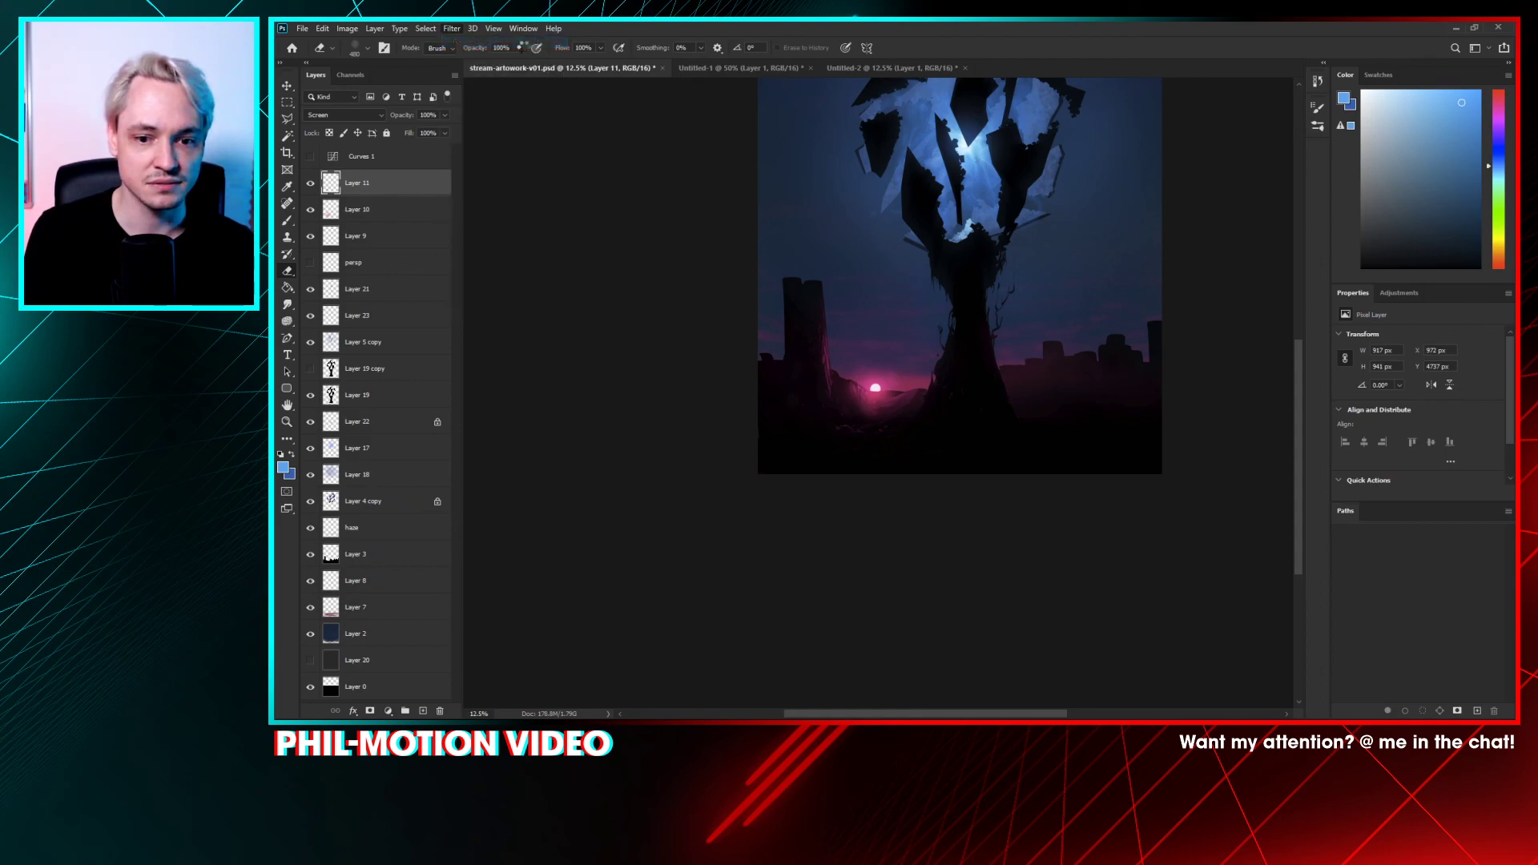
- Set Layer 10's opacity to 61% to bring back the pink haze around the sunset
click(339, 211)
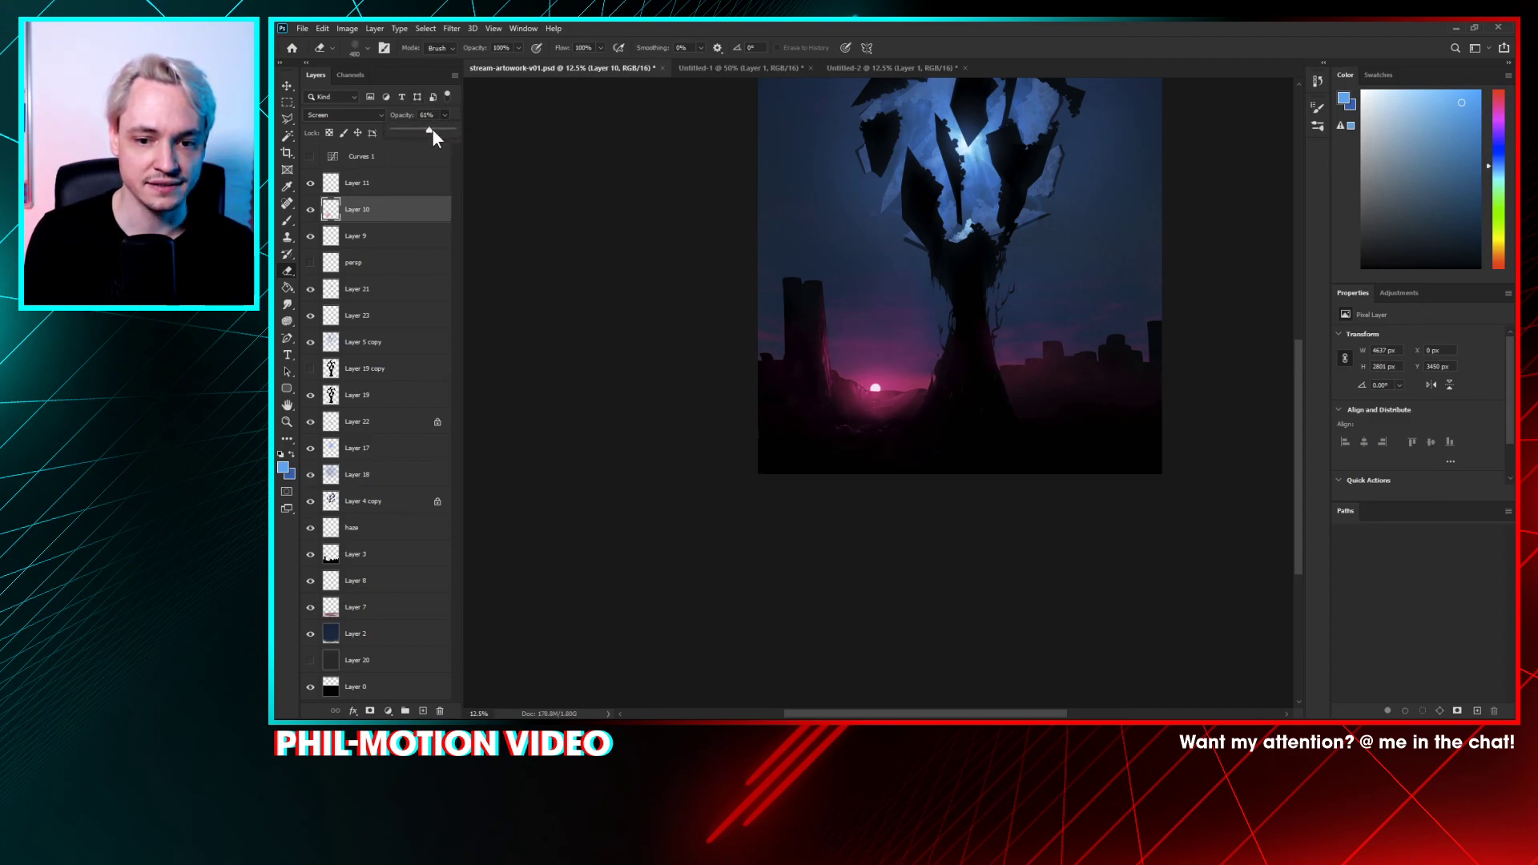
click(335, 214)
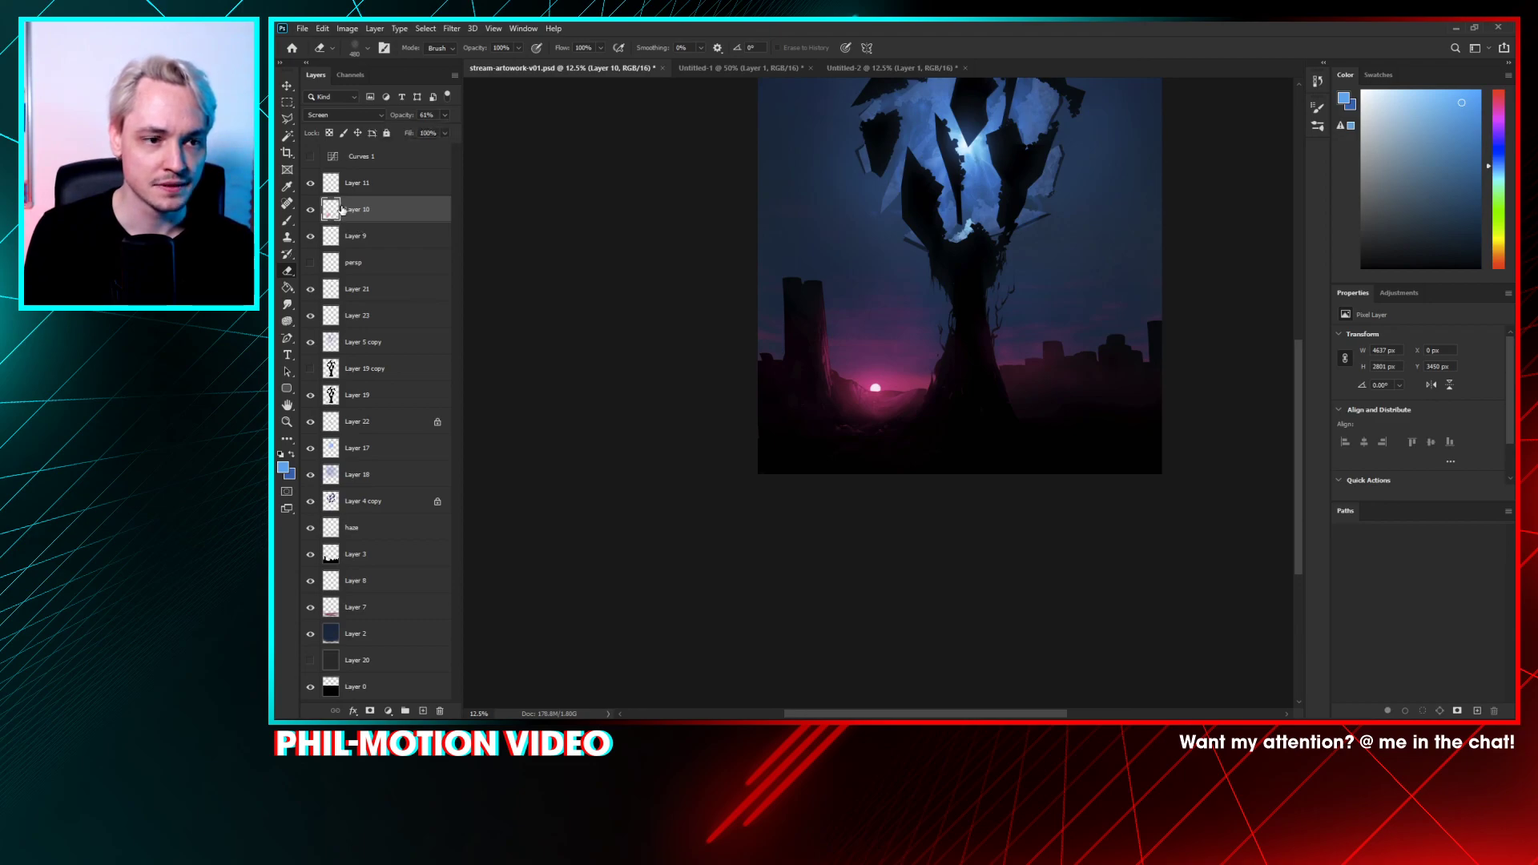
- Sample a pink from the haze beside the sunset with the Eyedropper limited to the current layer, Layer 10
key(i)
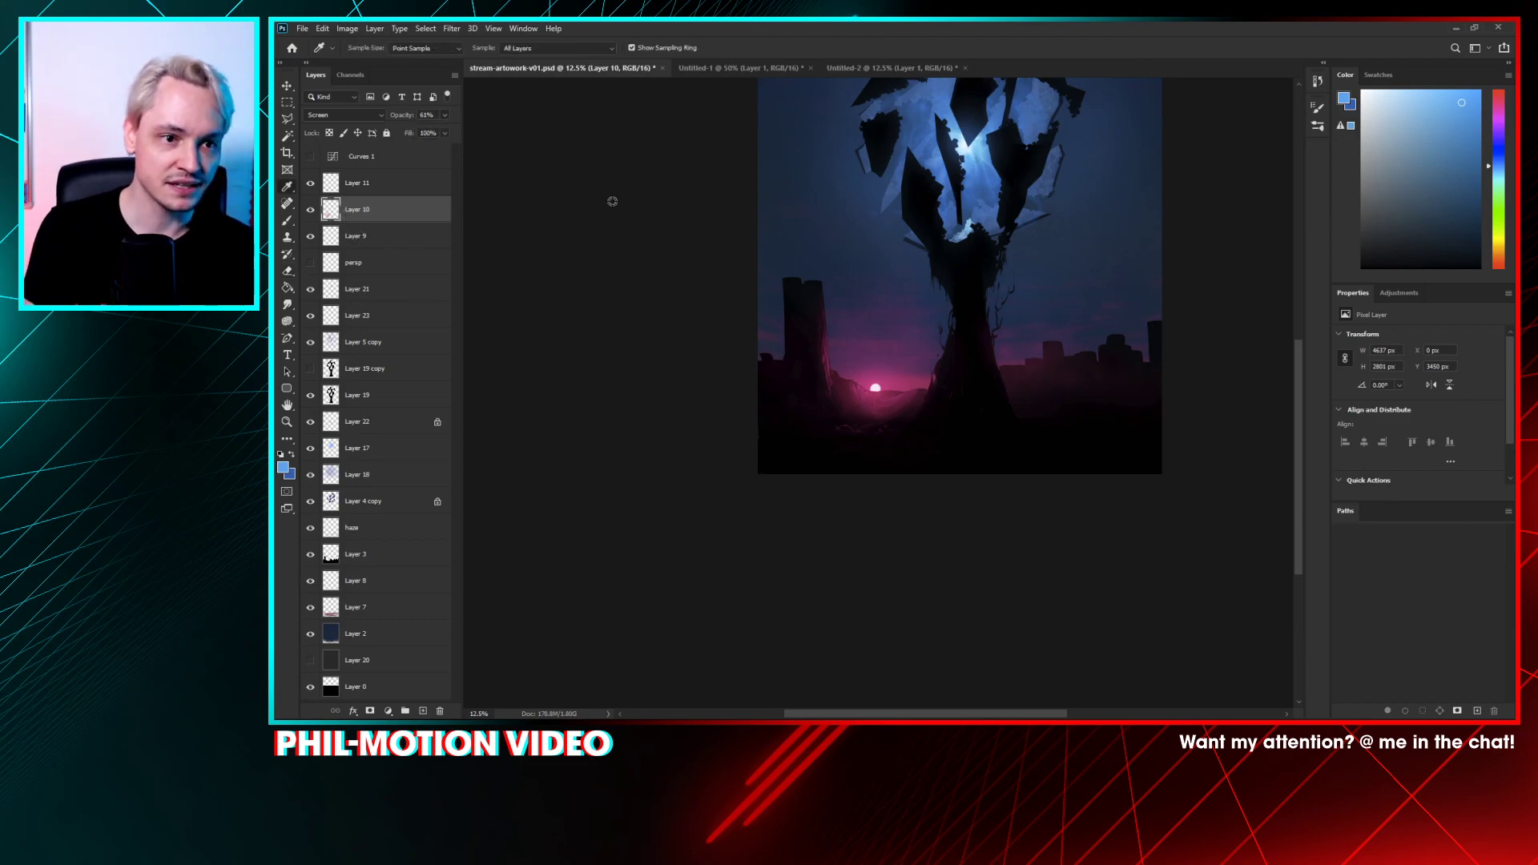
click(505, 48)
click(529, 56)
click(900, 376)
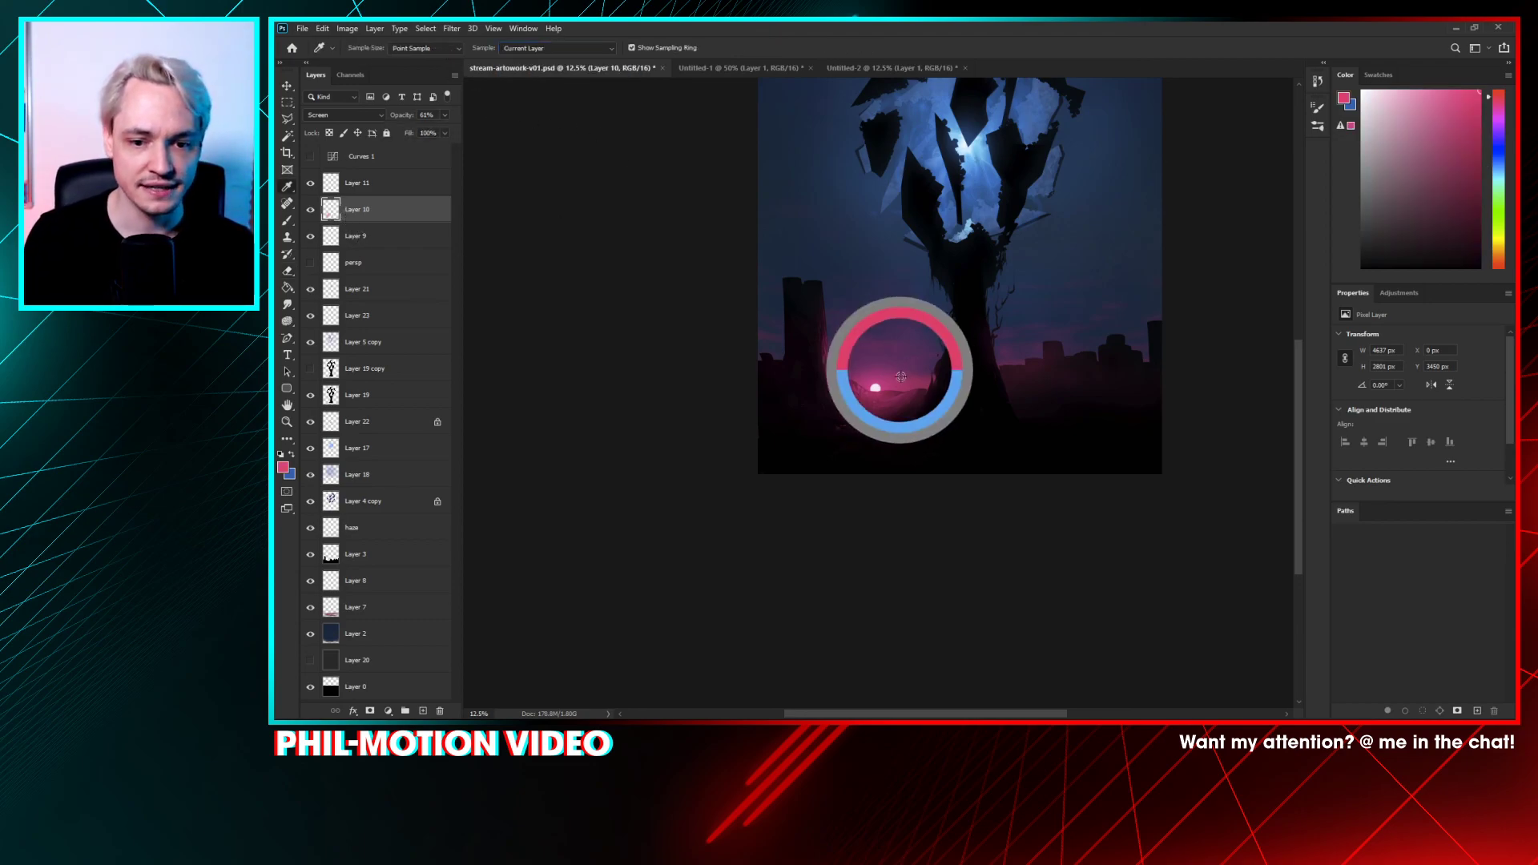
- Try painting pink haze over the tree and ruins on Layer 10 with a much larger brush
key(b)
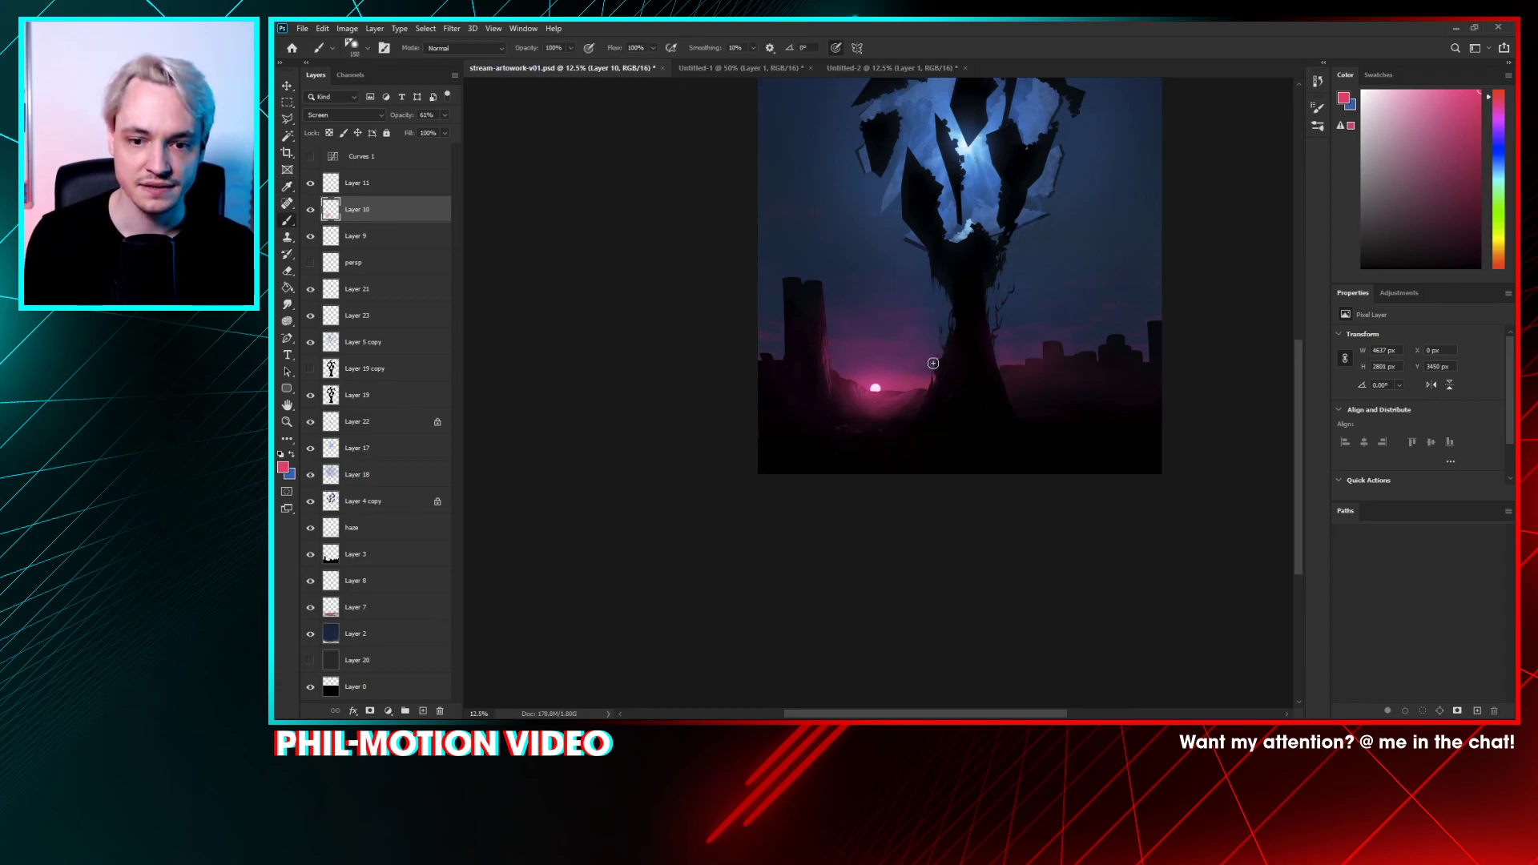
right_click(934, 363)
click(942, 374)
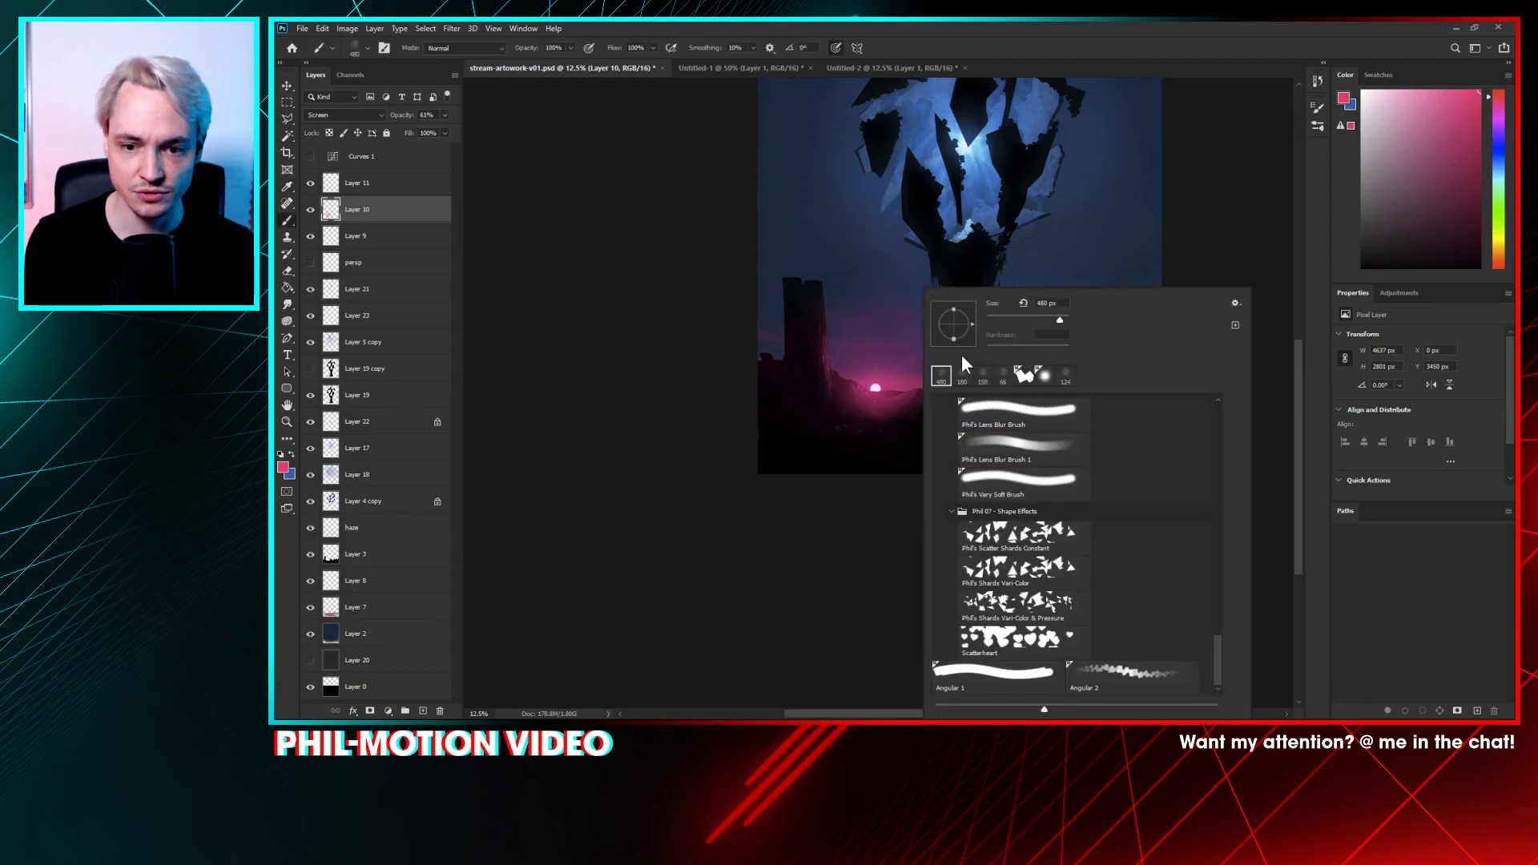
click(1215, 226)
right_click(1024, 335)
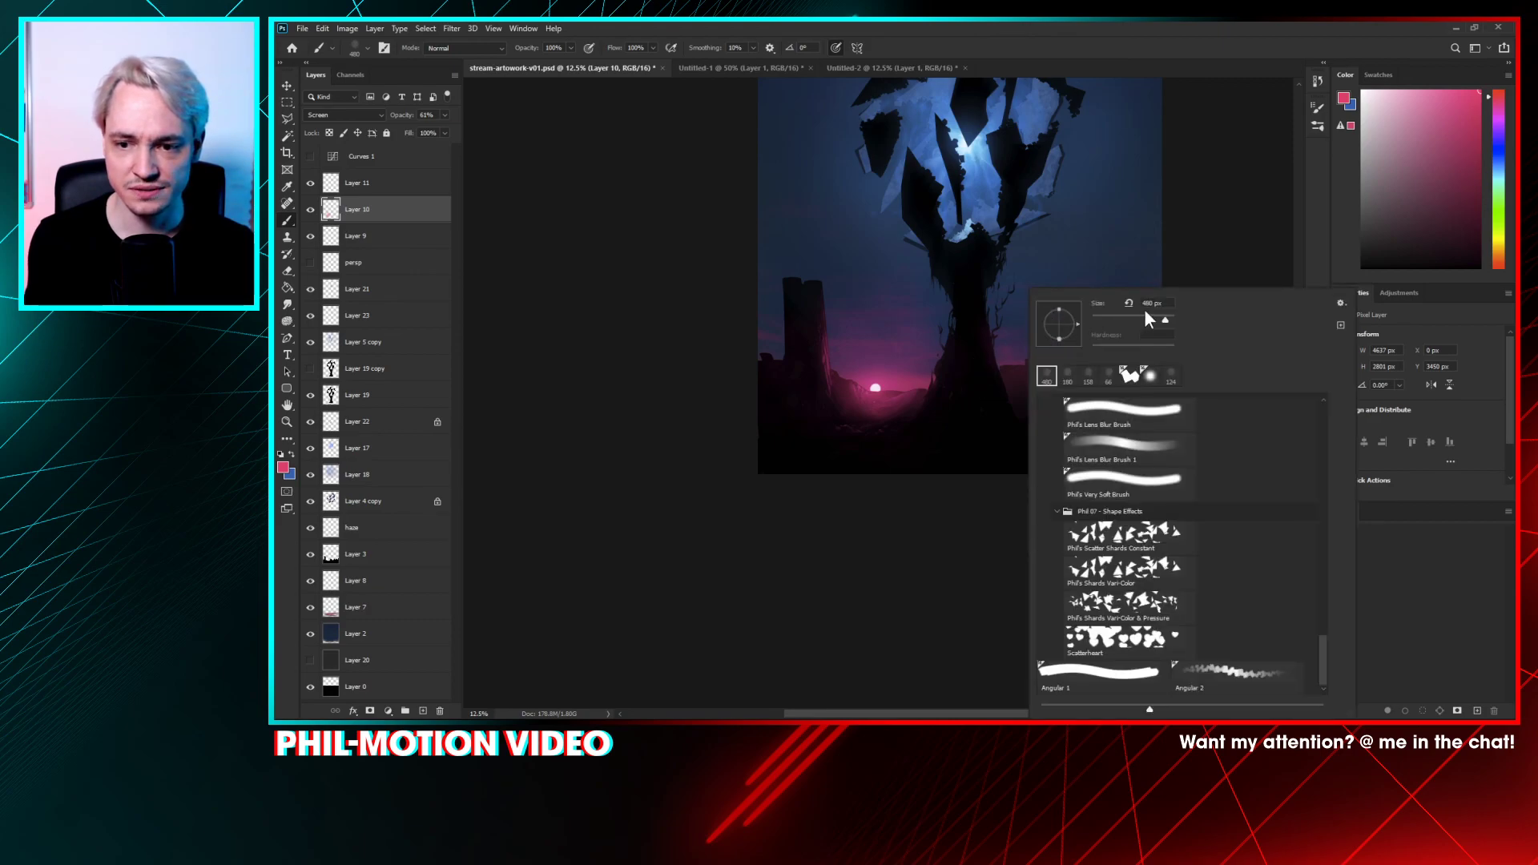
drag(1166, 319, 1175, 313)
key(Return)
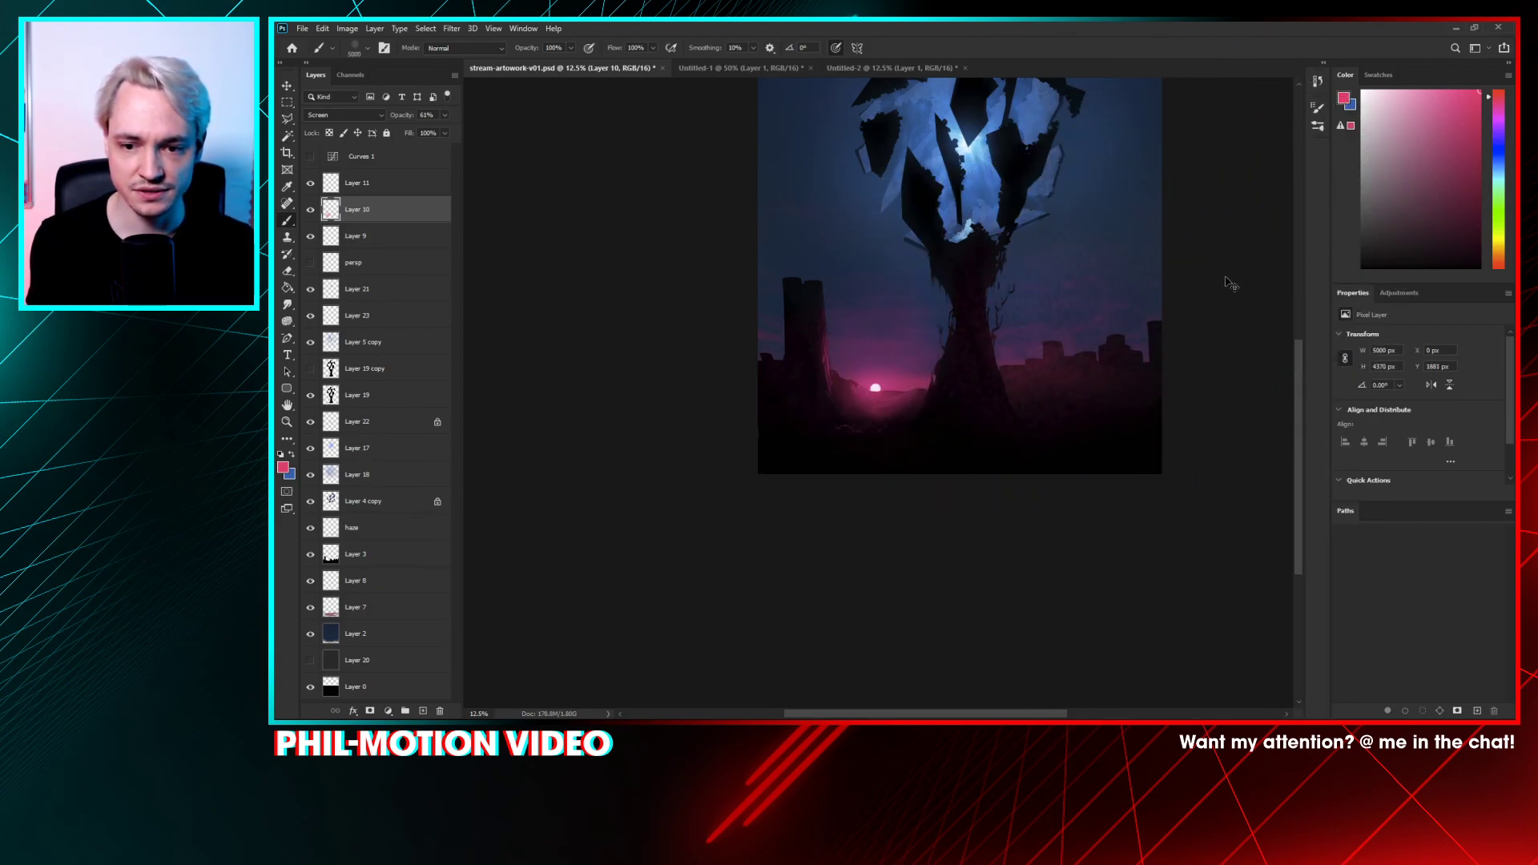
right_click(1062, 279)
- Toggle Layer 22, Layer 7, the layer directly above Layer 7, and Layer 19 off and on to compare what each contributes
click(385, 451)
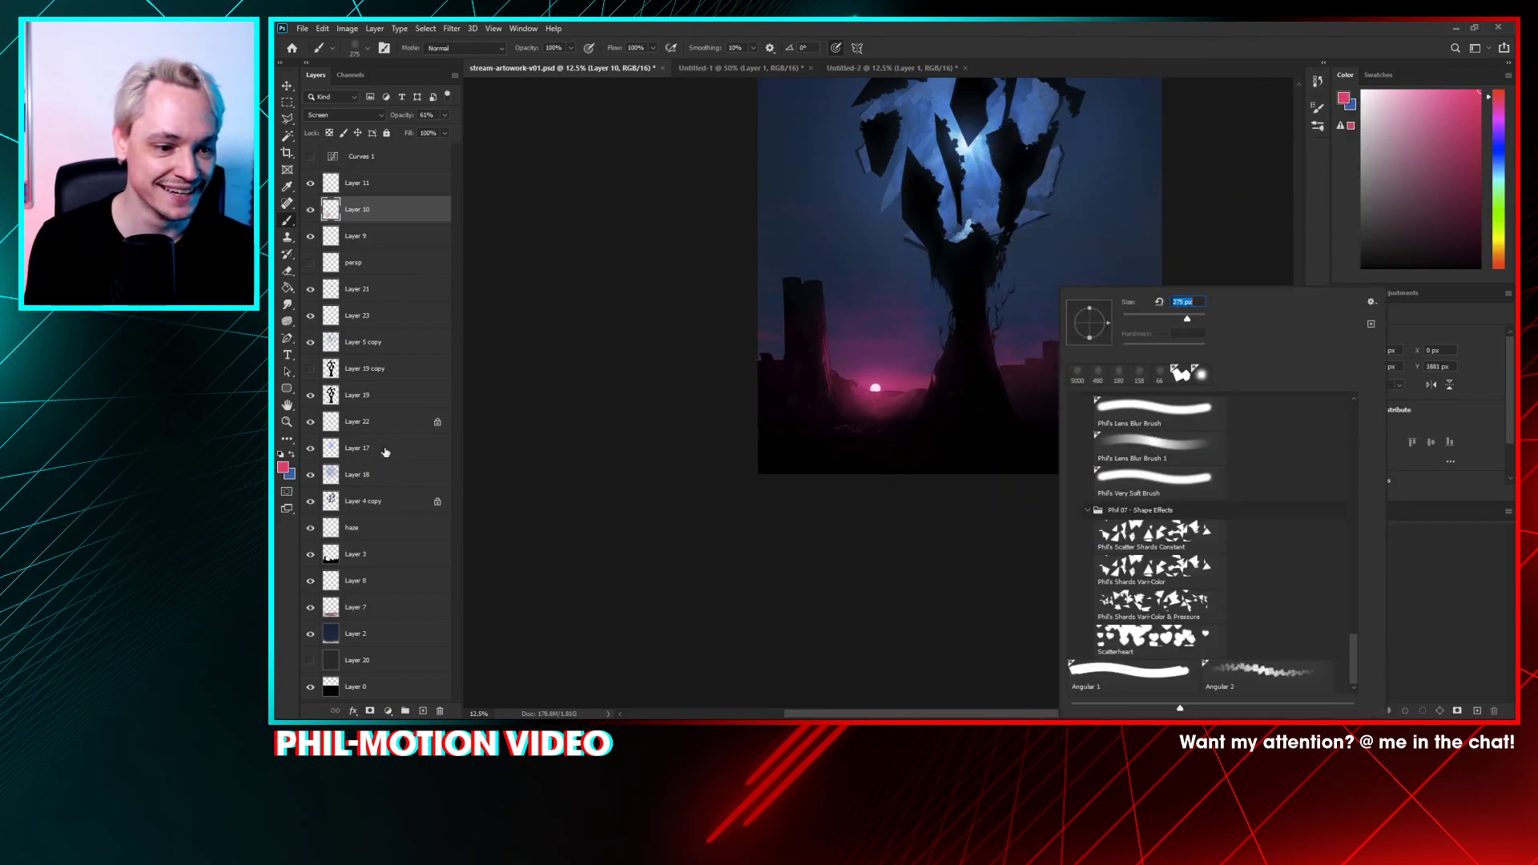
click(311, 423)
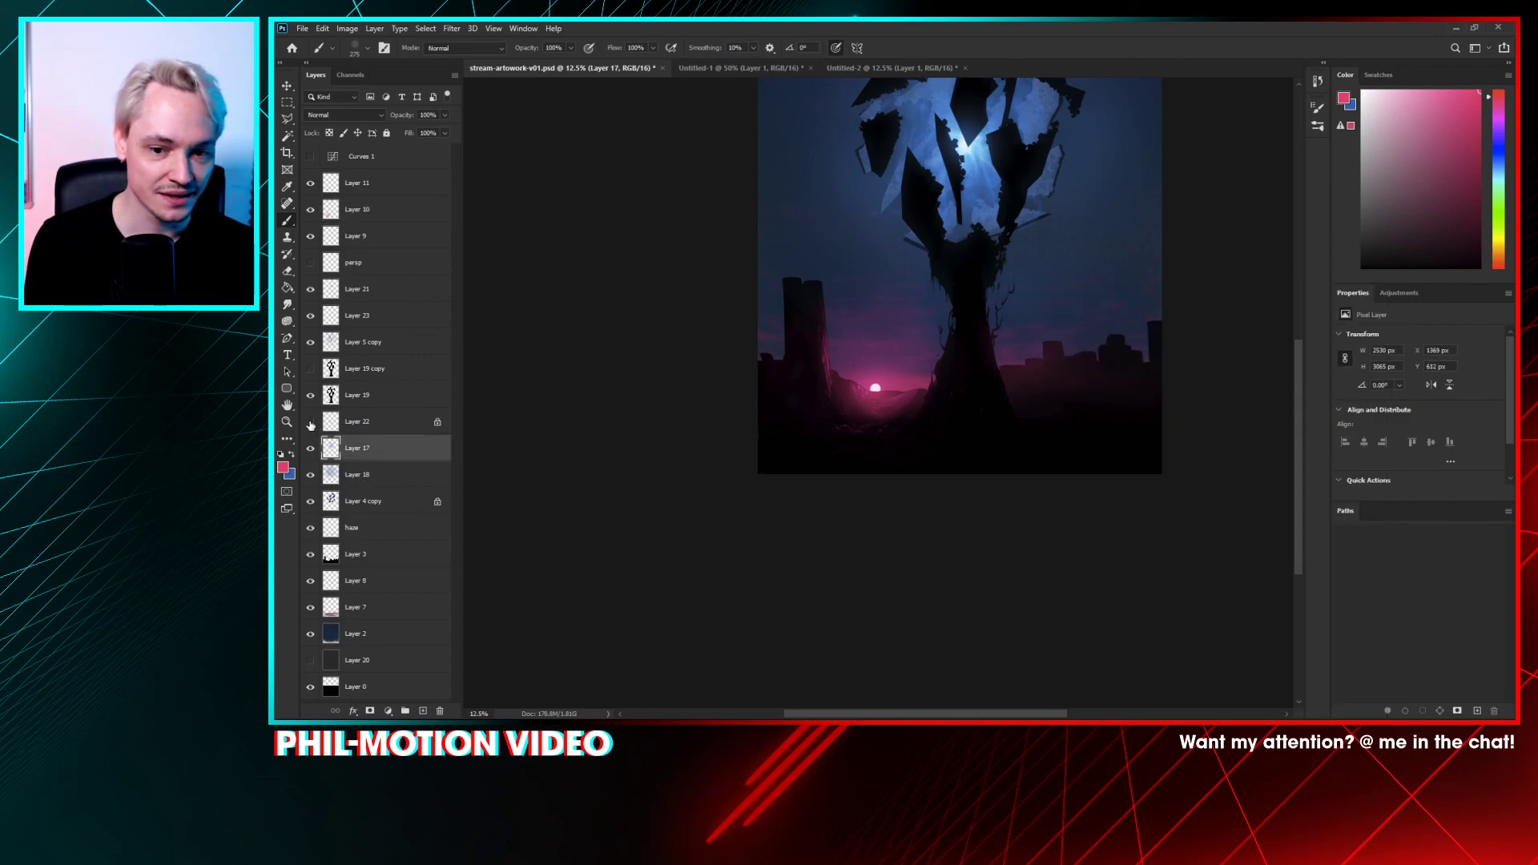
click(312, 423)
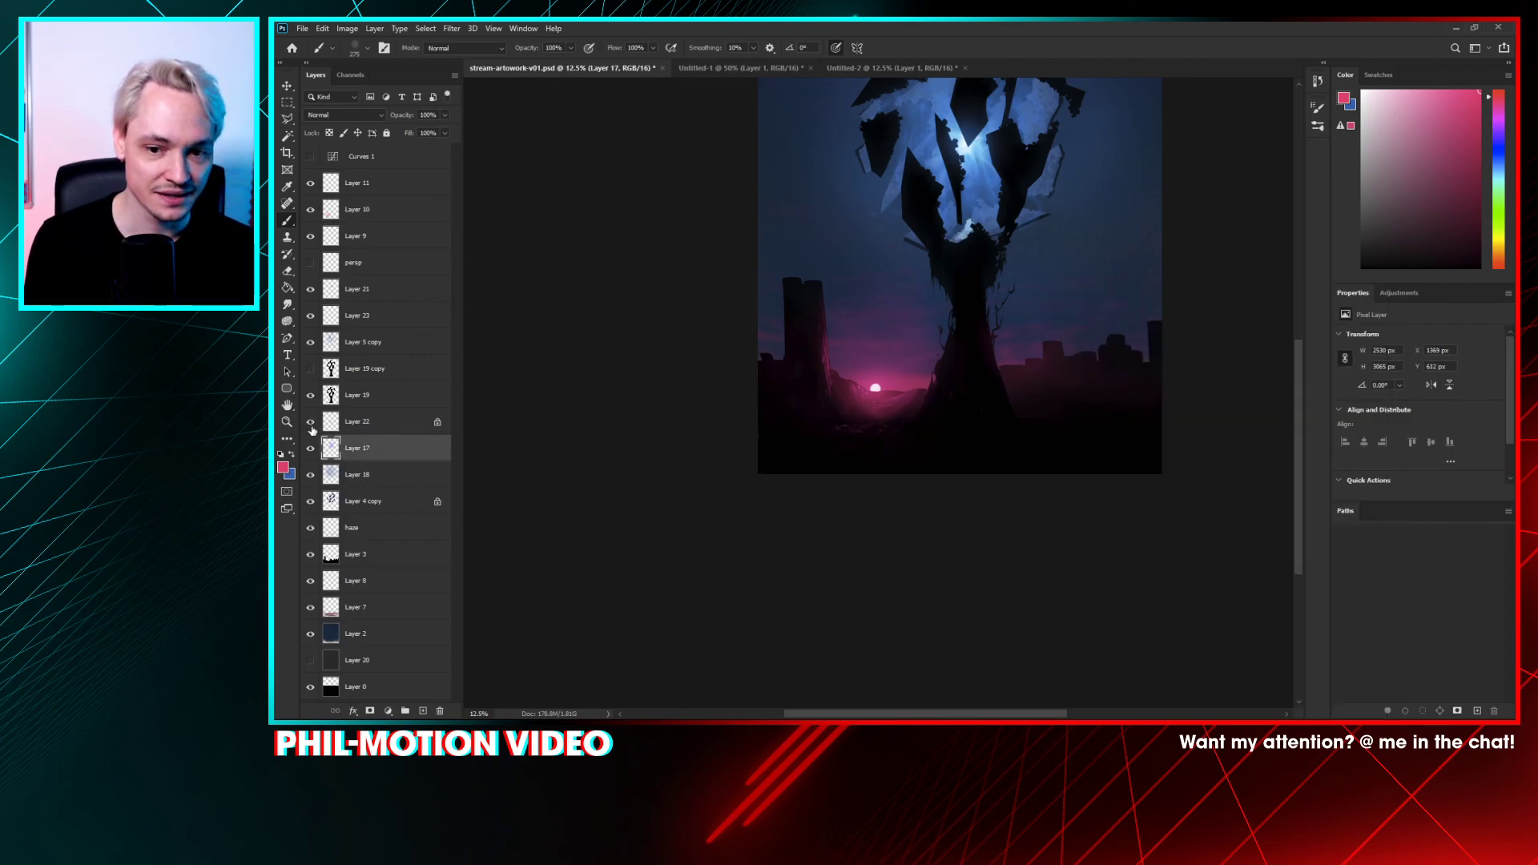
click(310, 580)
click(310, 581)
click(310, 607)
click(310, 609)
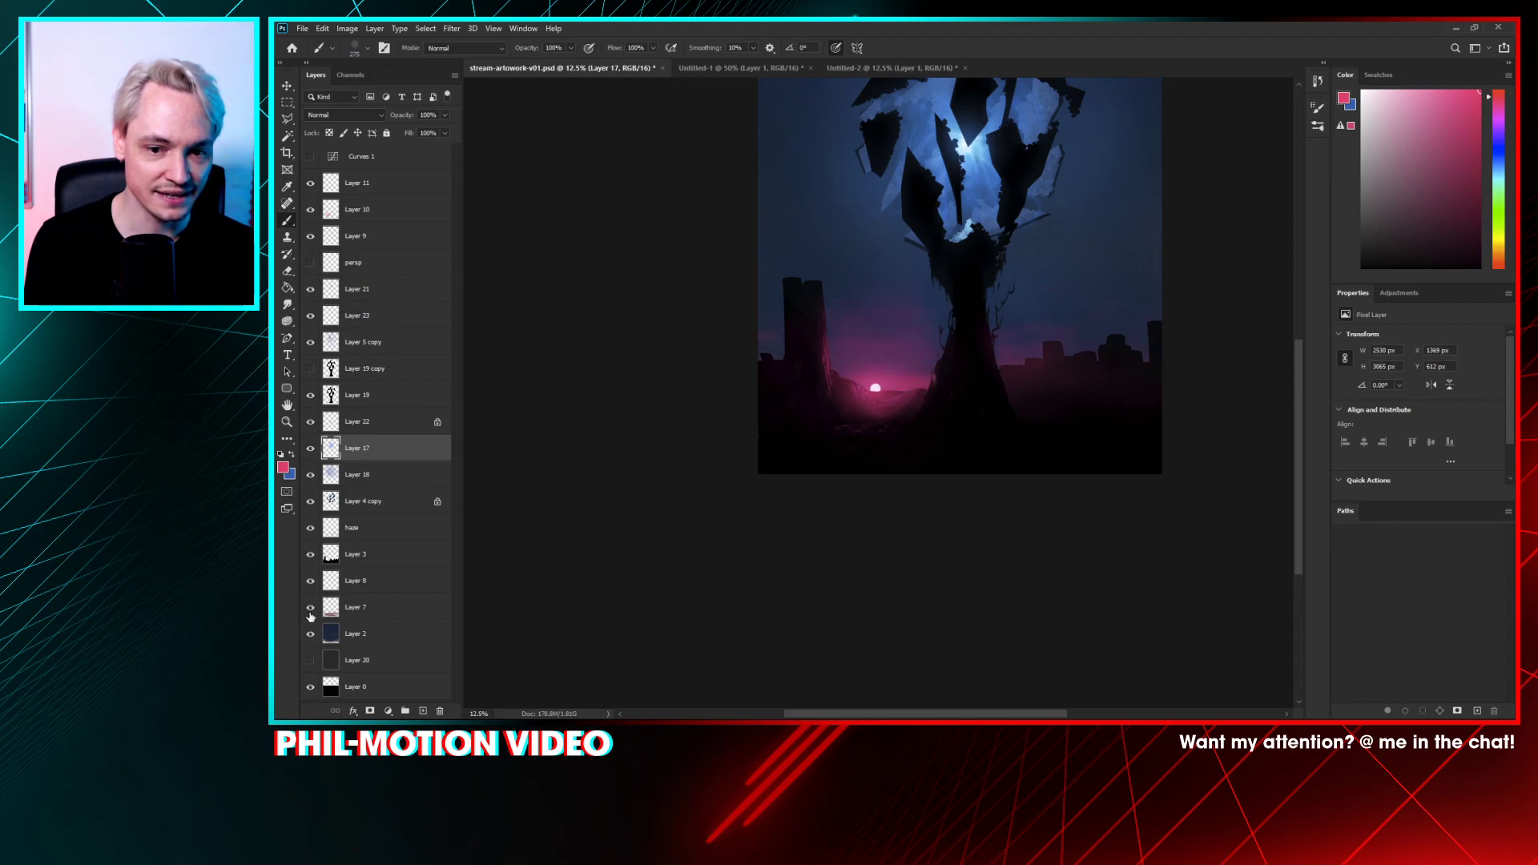
click(310, 422)
click(311, 422)
click(311, 395)
click(310, 395)
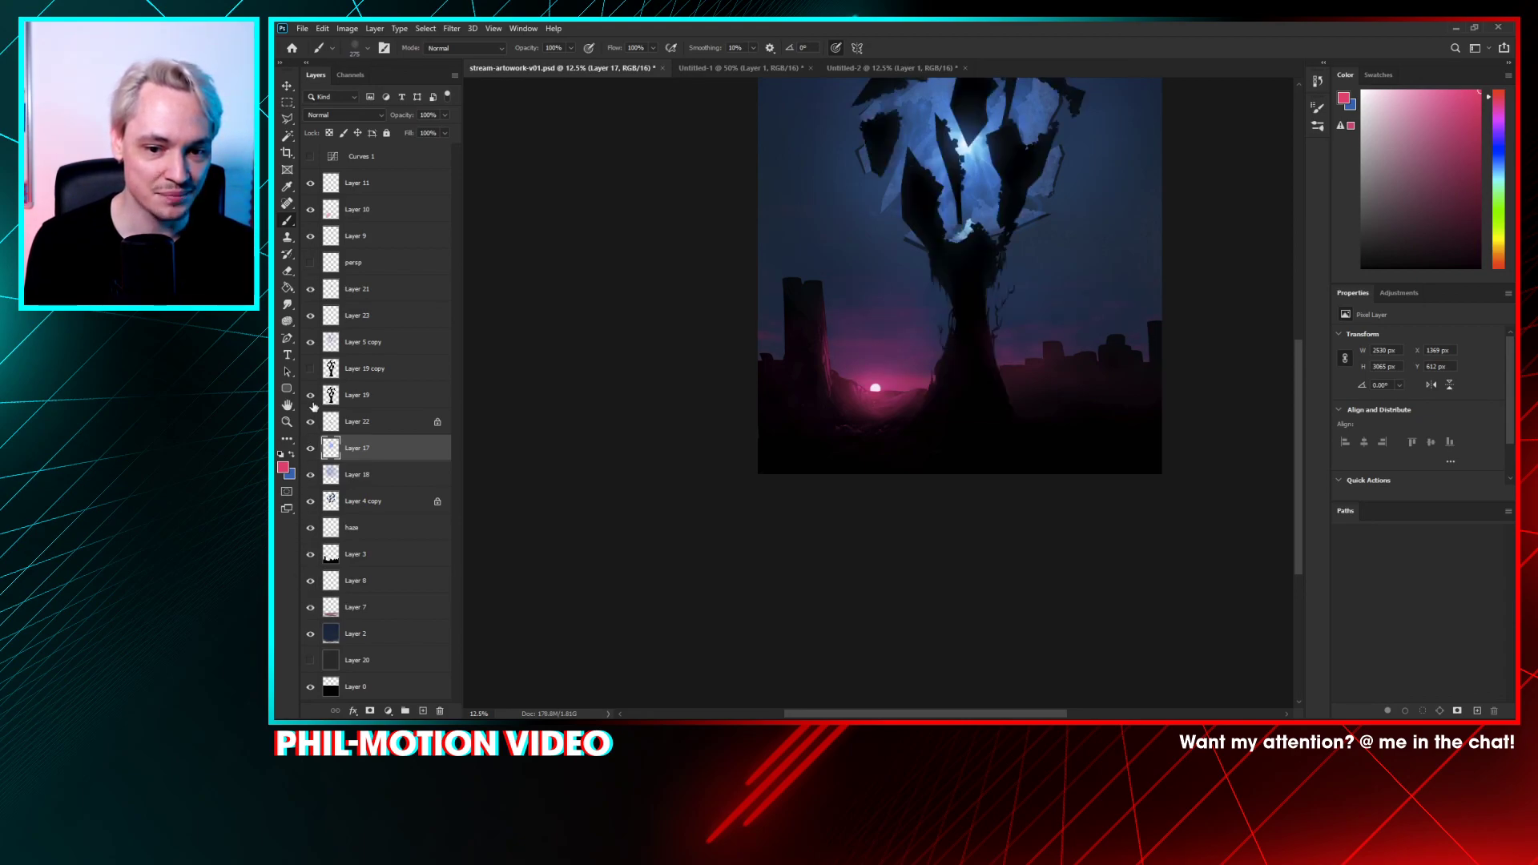
- Add a new layer directly above Layer 22 and dab pink haze beside the tree's base with the 480 px brush
click(361, 421)
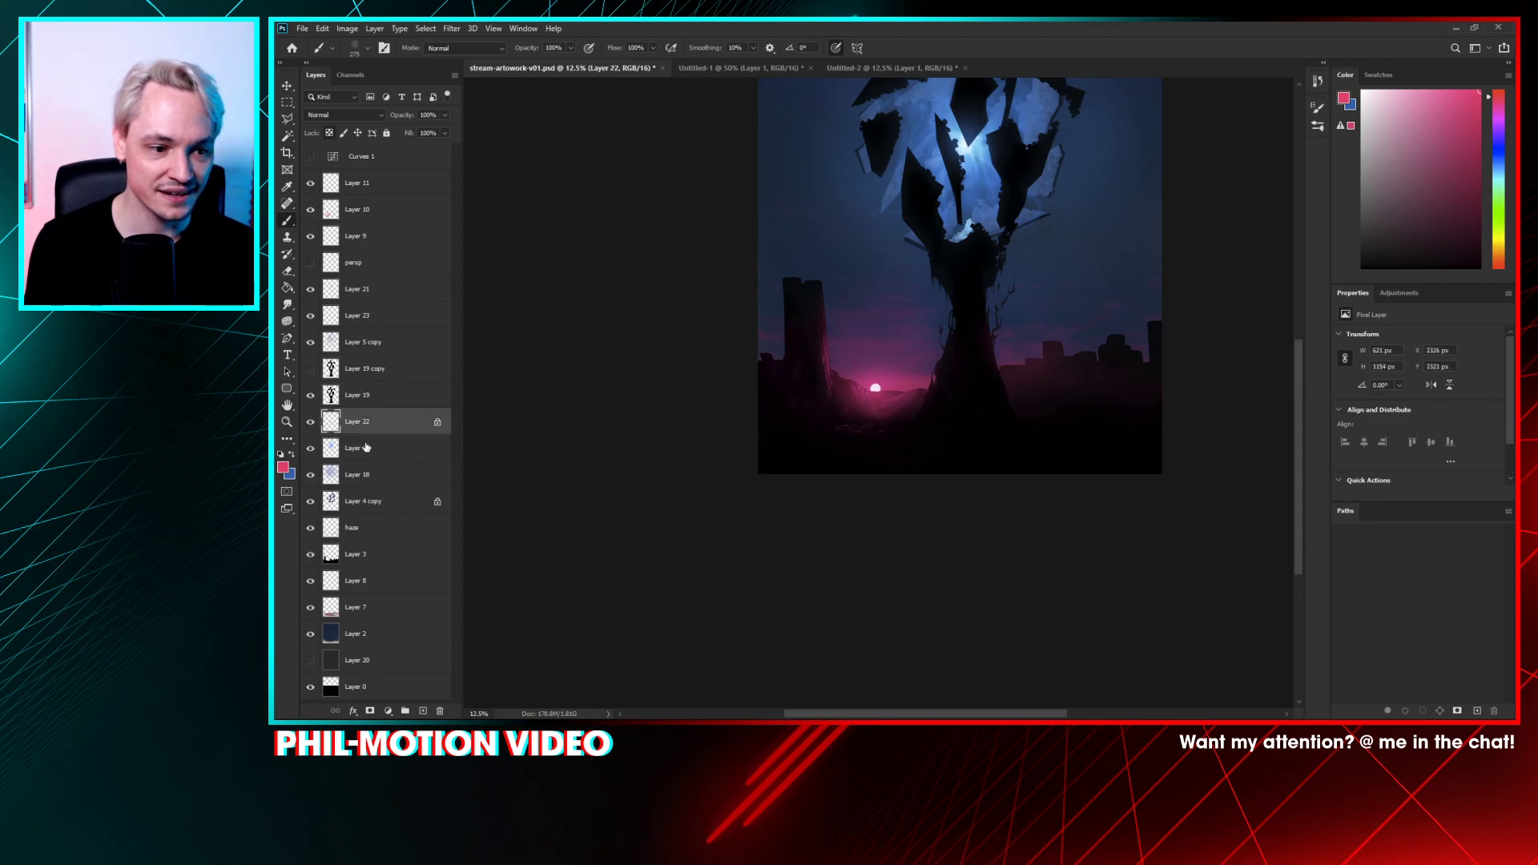
click(423, 710)
right_click(1099, 339)
click(1201, 319)
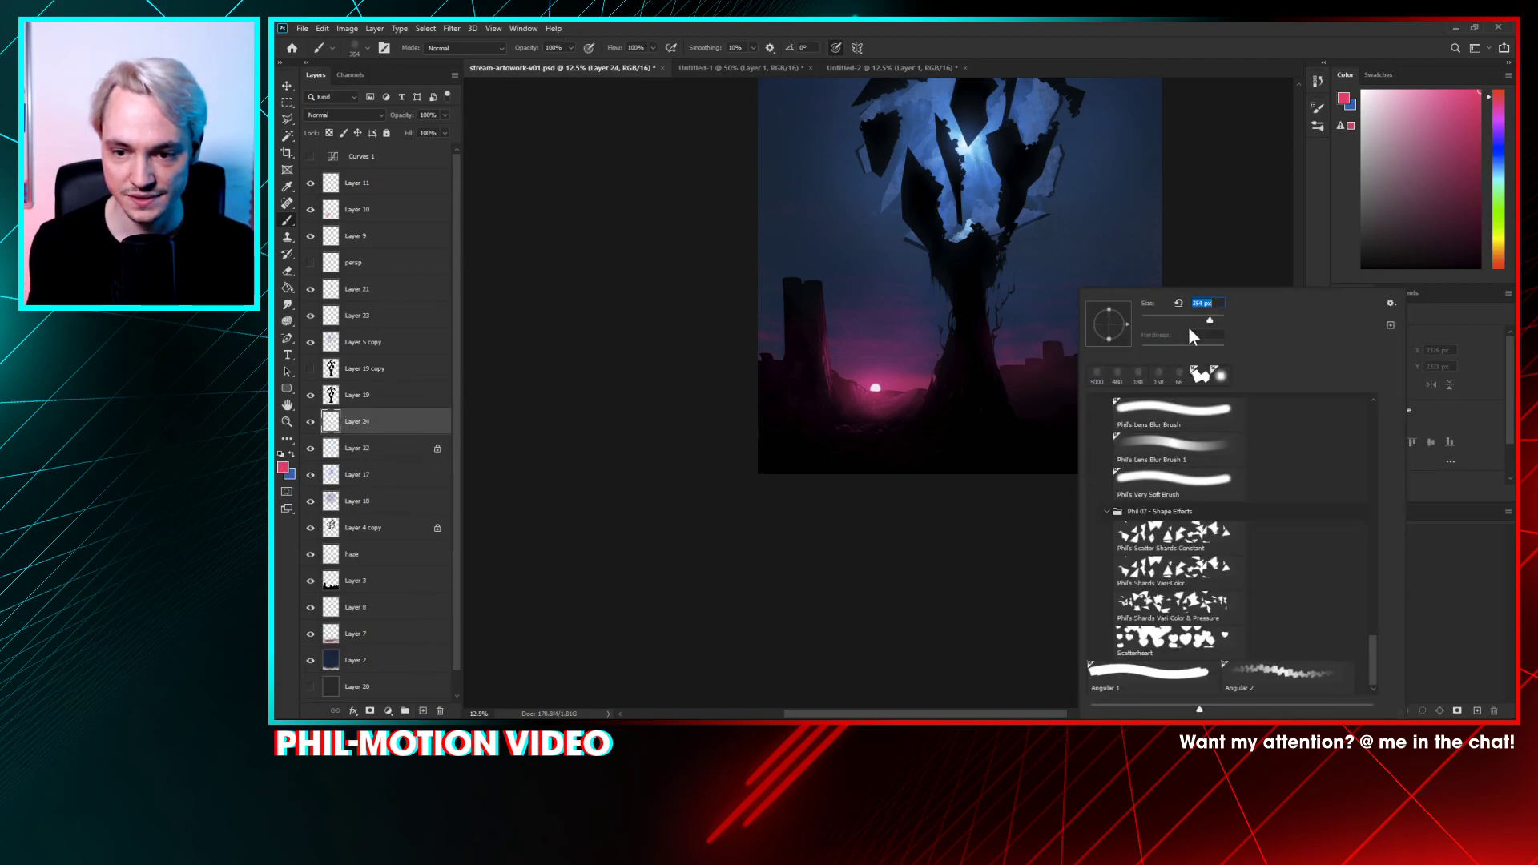
click(1110, 377)
click(992, 392)
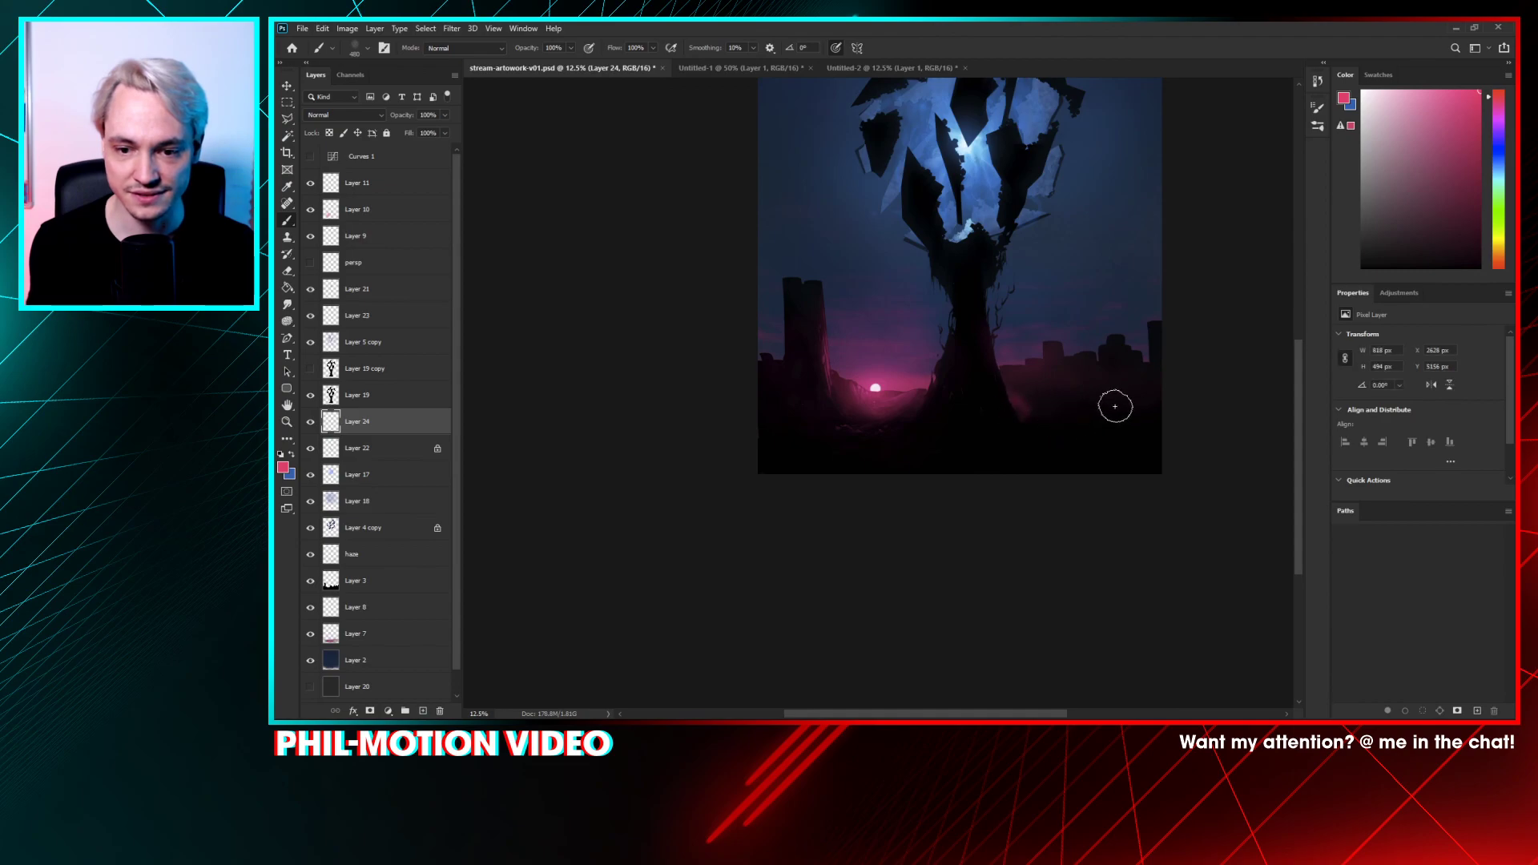
- Enlarge the brush and paint soft pink haze from the tree's base across the ruins to the canvas's right edge on Layer 24
right_click(1085, 364)
drag(1198, 319, 1224, 321)
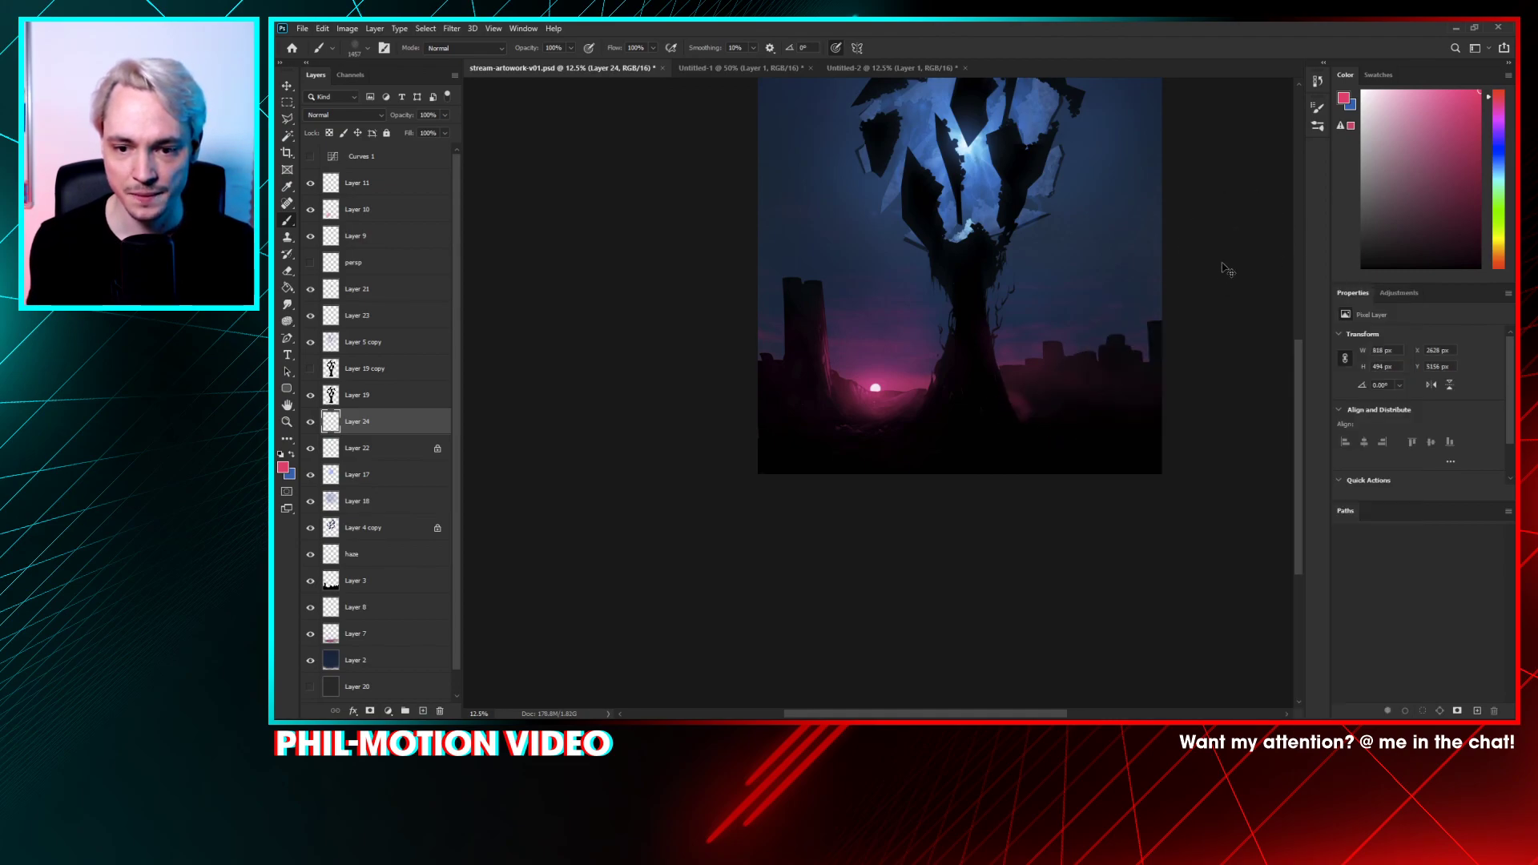
mouse_move(956, 381)
mouse_down()
mouse_move(1024, 400)
mouse_move(1028, 381)
mouse_move(1079, 364)
mouse_move(1023, 377)
mouse_move(1057, 390)
mouse_move(1054, 405)
mouse_move(1135, 378)
mouse_move(1059, 390)
mouse_move(1110, 378)
mouse_move(1103, 349)
mouse_move(1155, 340)
mouse_move(1068, 343)
mouse_move(1181, 322)
mouse_move(1061, 389)
mouse_move(1167, 371)
mouse_move(1012, 393)
mouse_move(1168, 385)
mouse_move(1161, 349)
mouse_up()
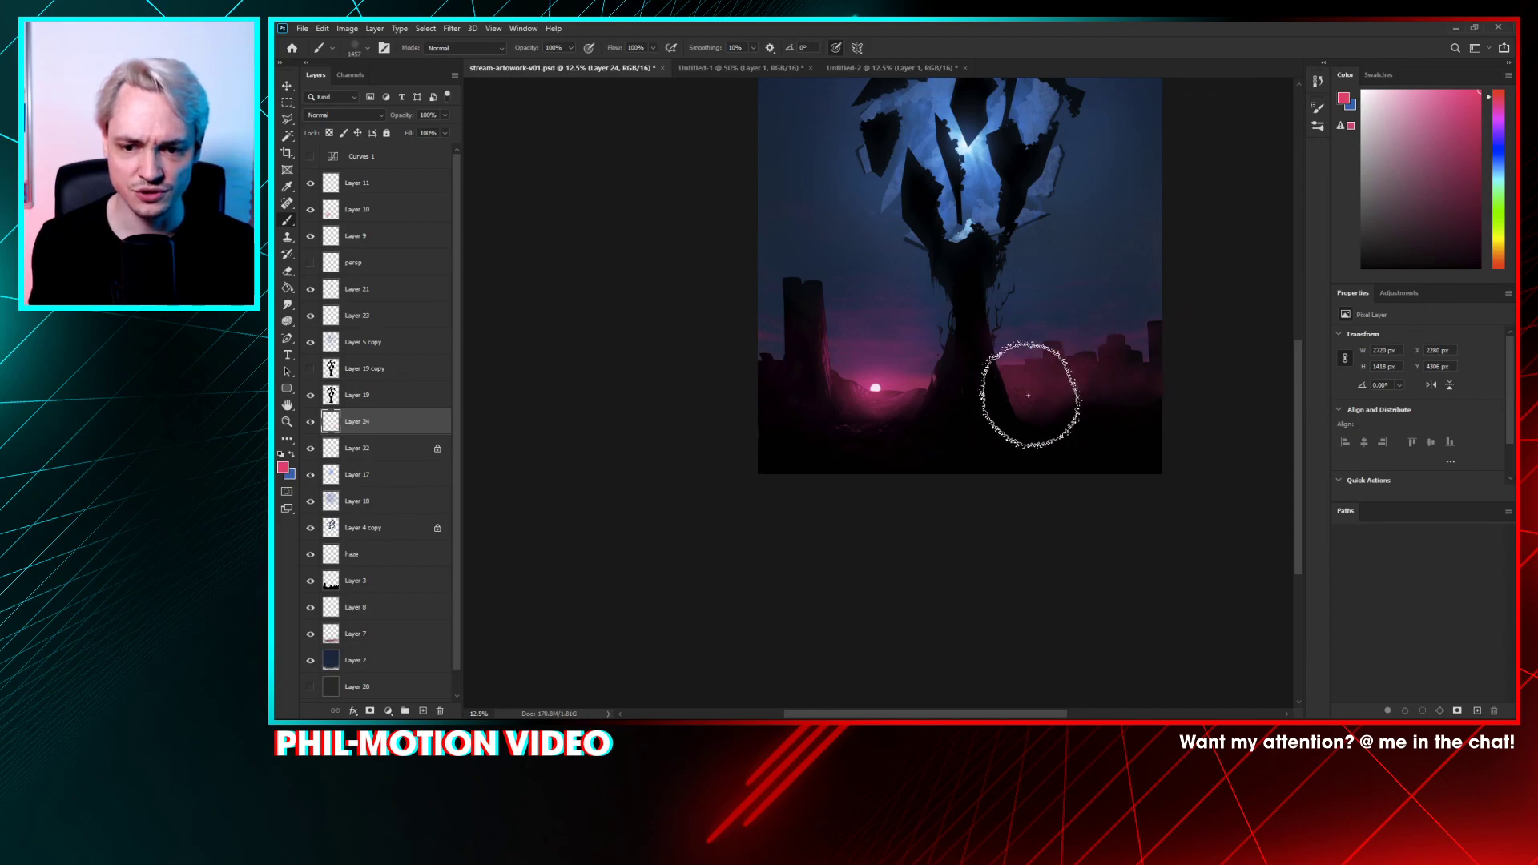
key(r)
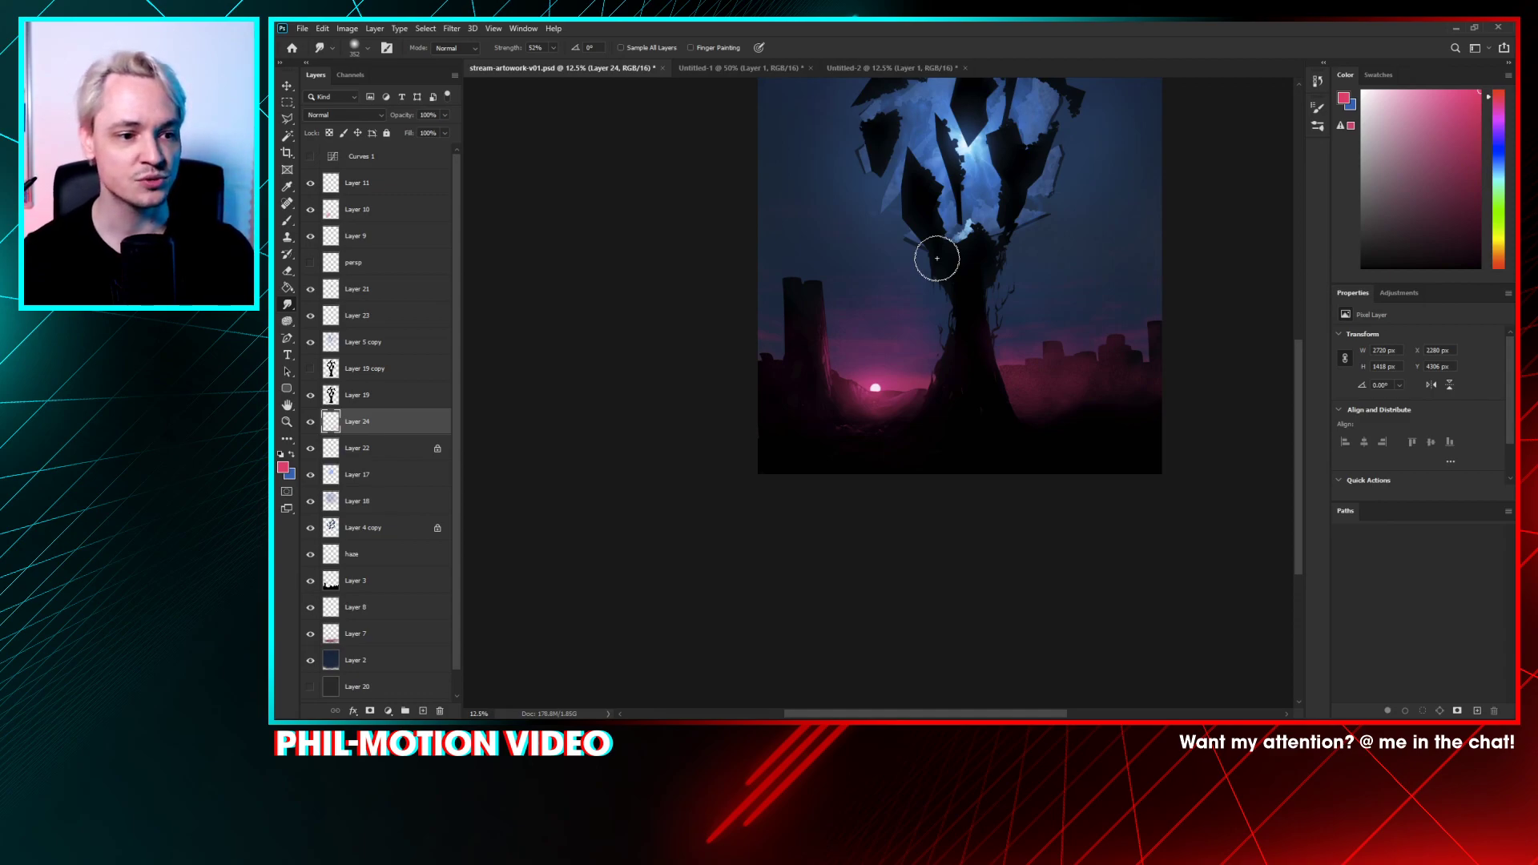
key(ctrl+plus)
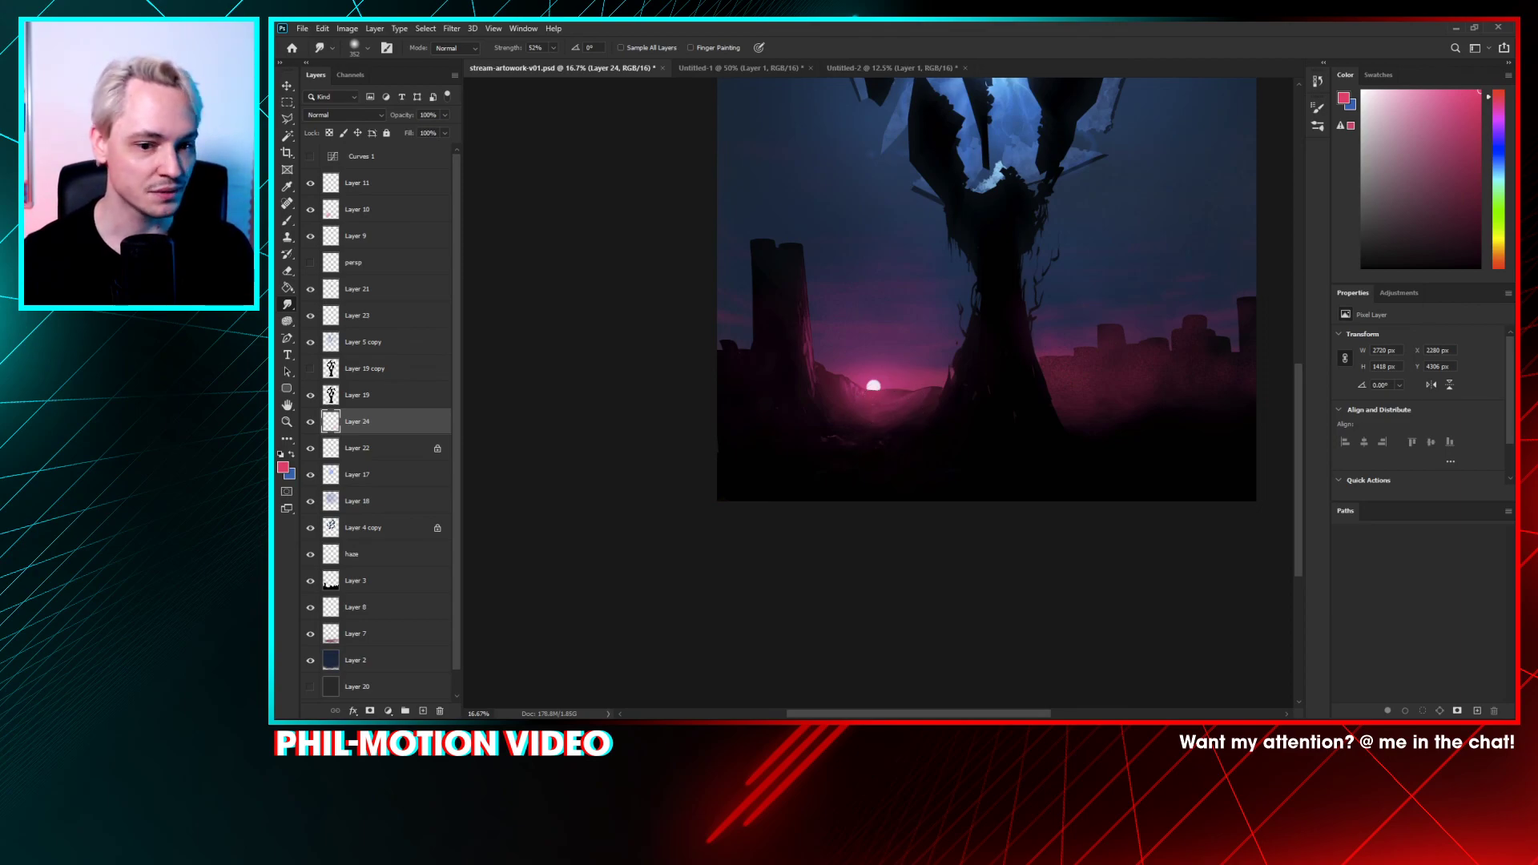
- Switch to Task Manager, examine Photoshop's memory use in the process and detail lists, and return to the artwork
key(ctrl+shift+Escape)
drag(997, 373, 786, 224)
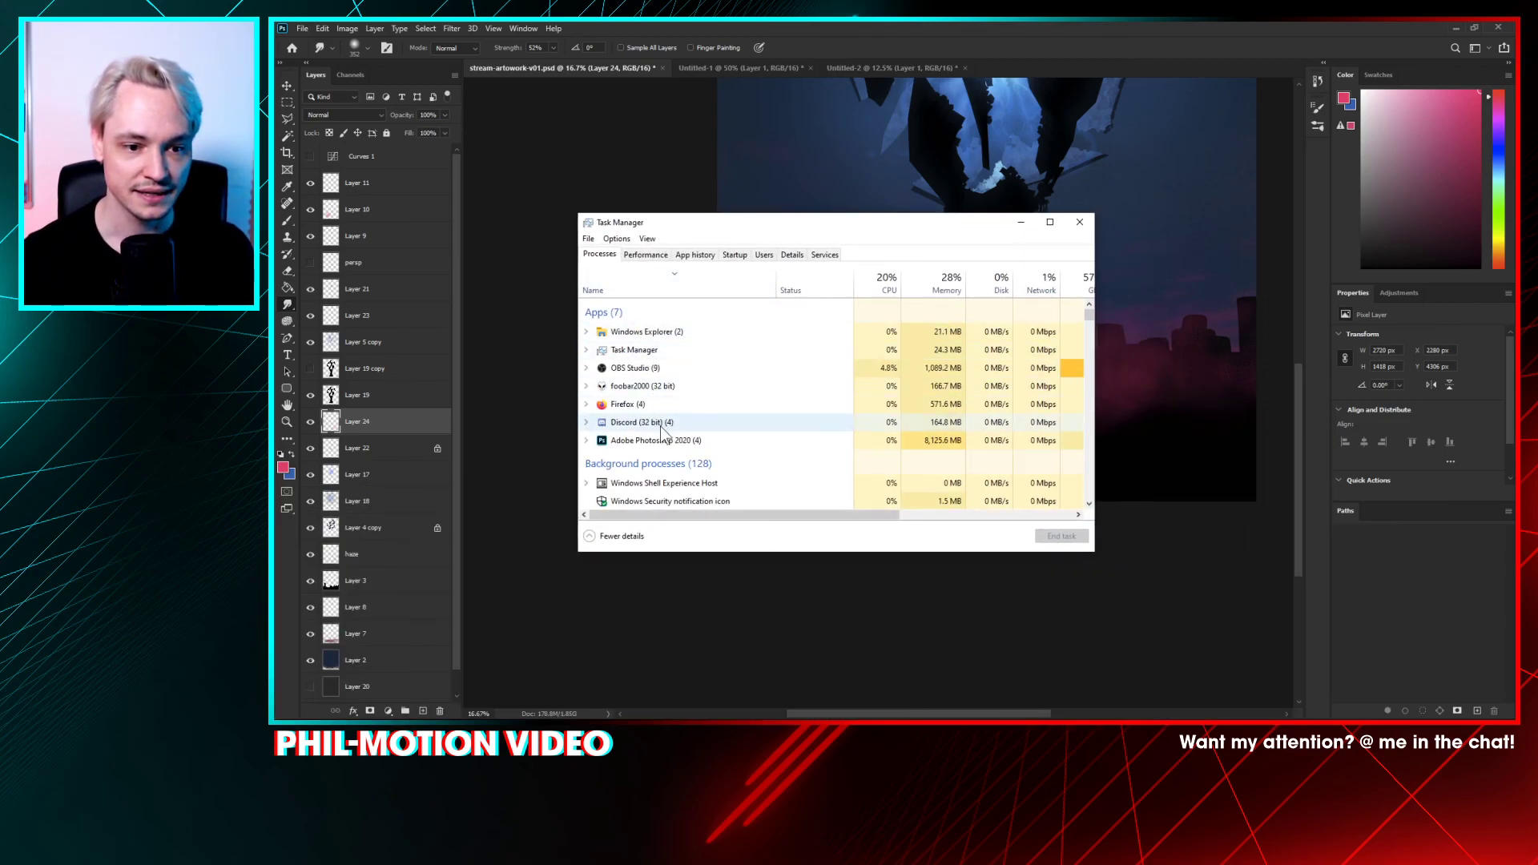
click(729, 440)
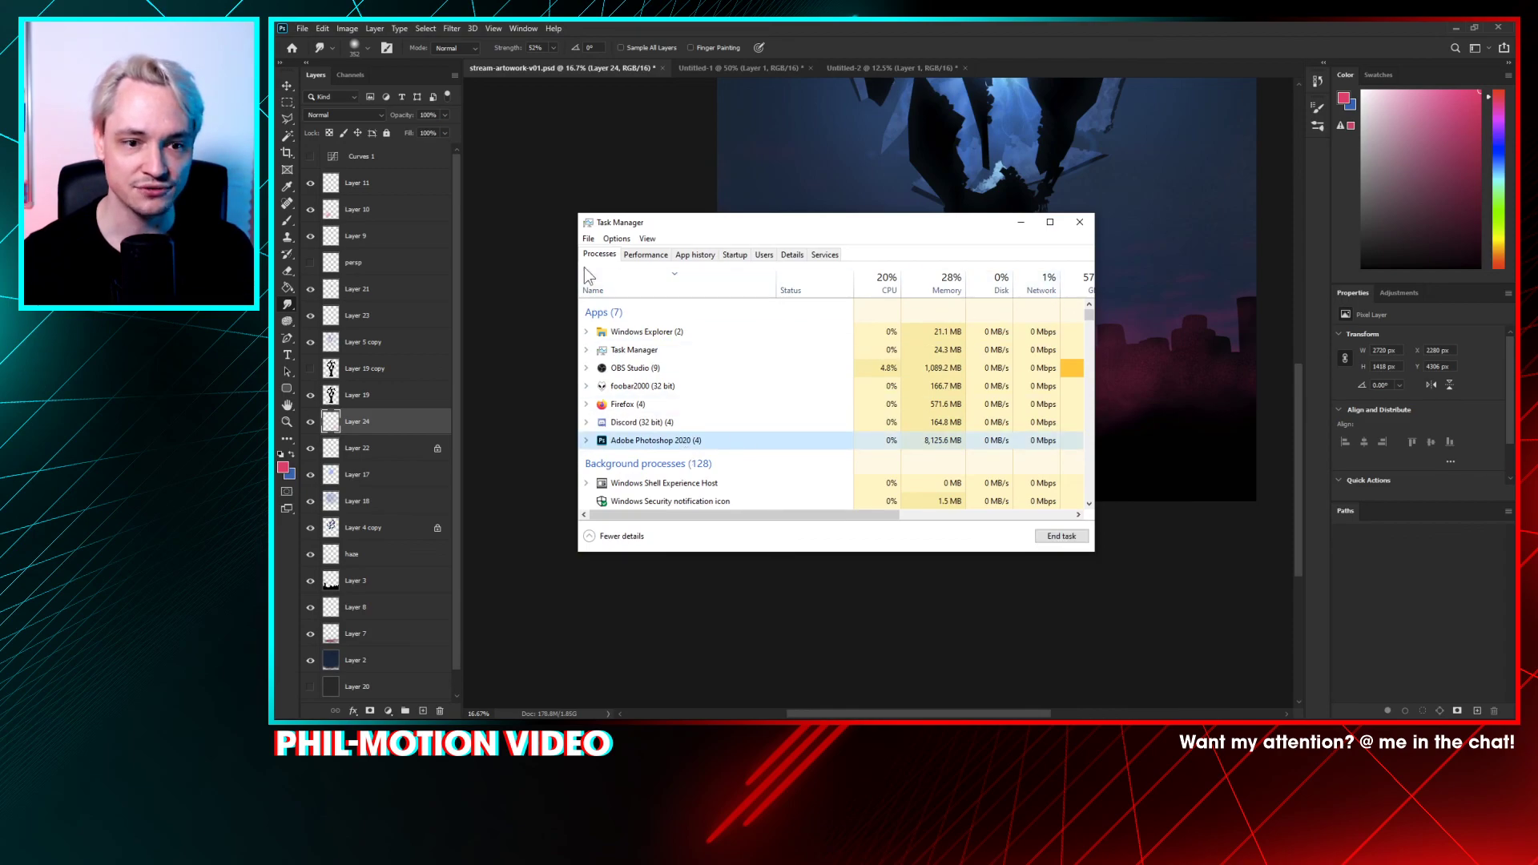
click(646, 255)
click(790, 255)
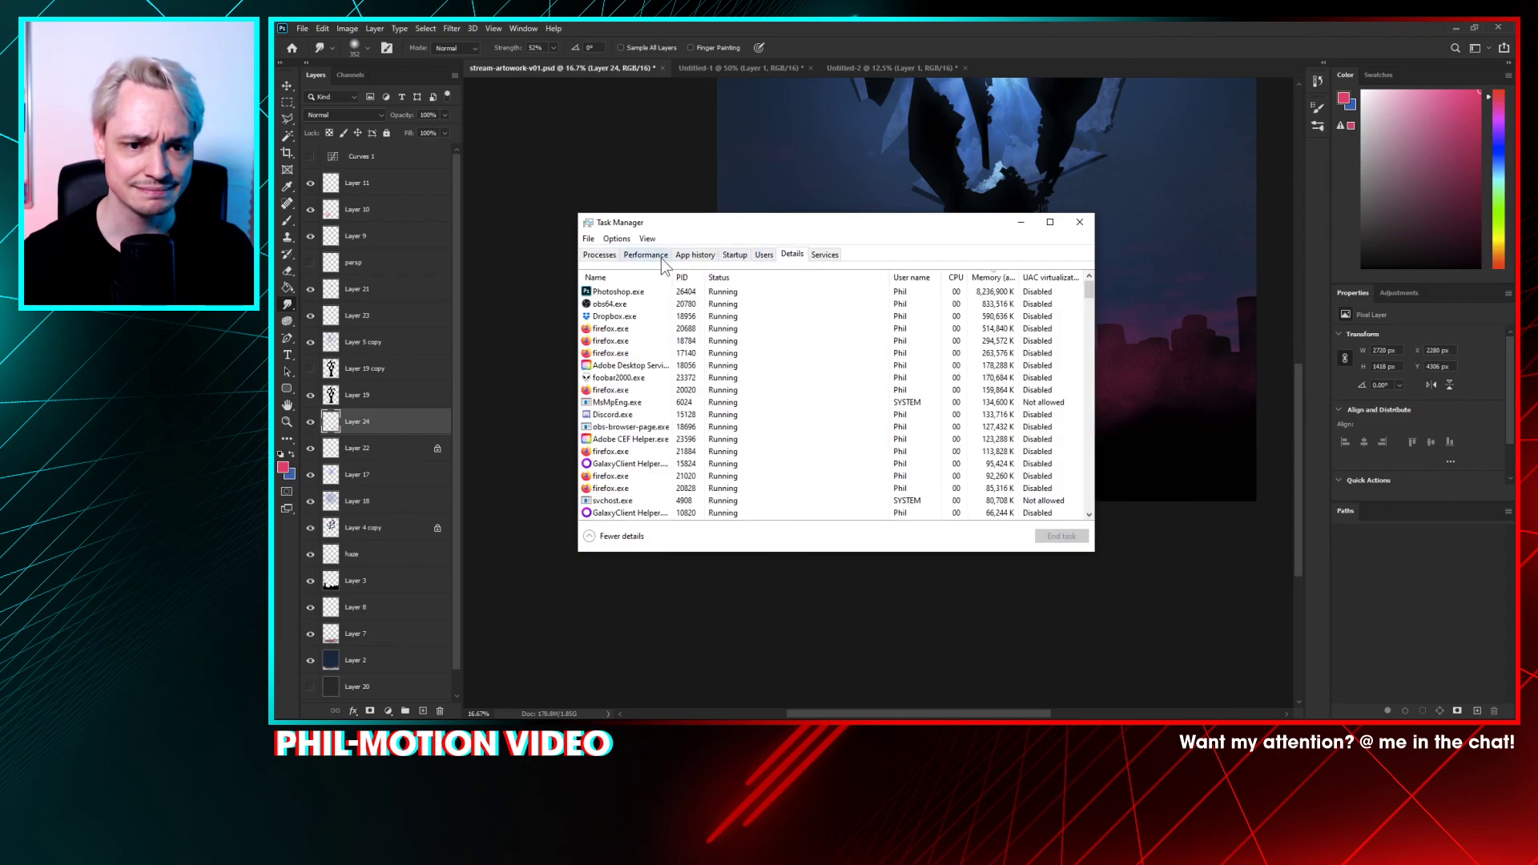
click(665, 290)
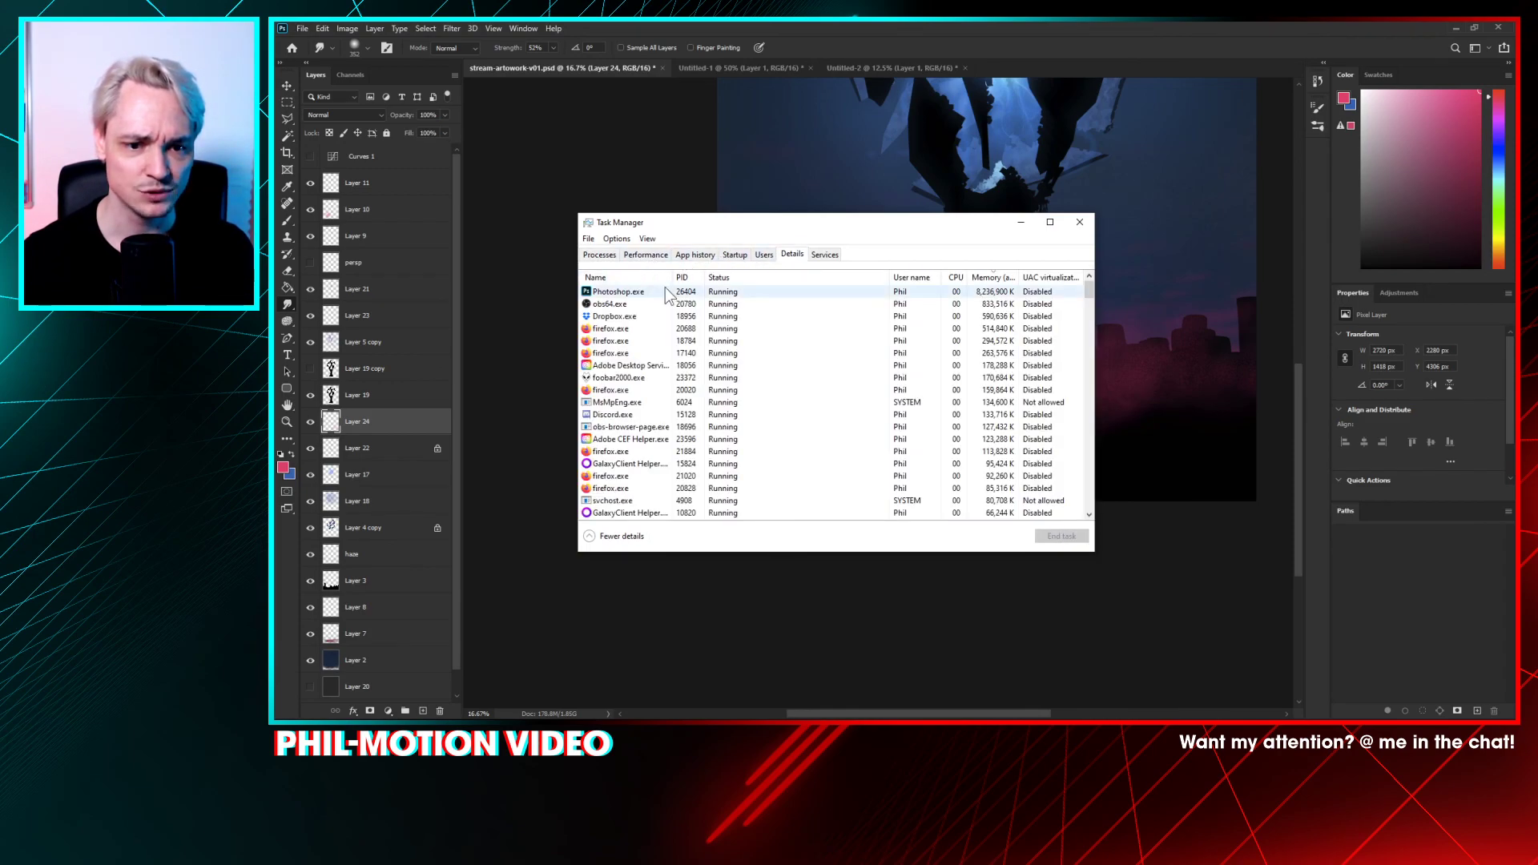
click(1021, 222)
- Save the artwork and lower the opacity of Layer 24's pink haze to 36%
mouse_move(876, 290)
mouse_down()
mouse_move(793, 274)
mouse_move(745, 349)
mouse_up()
key(ctrl+s)
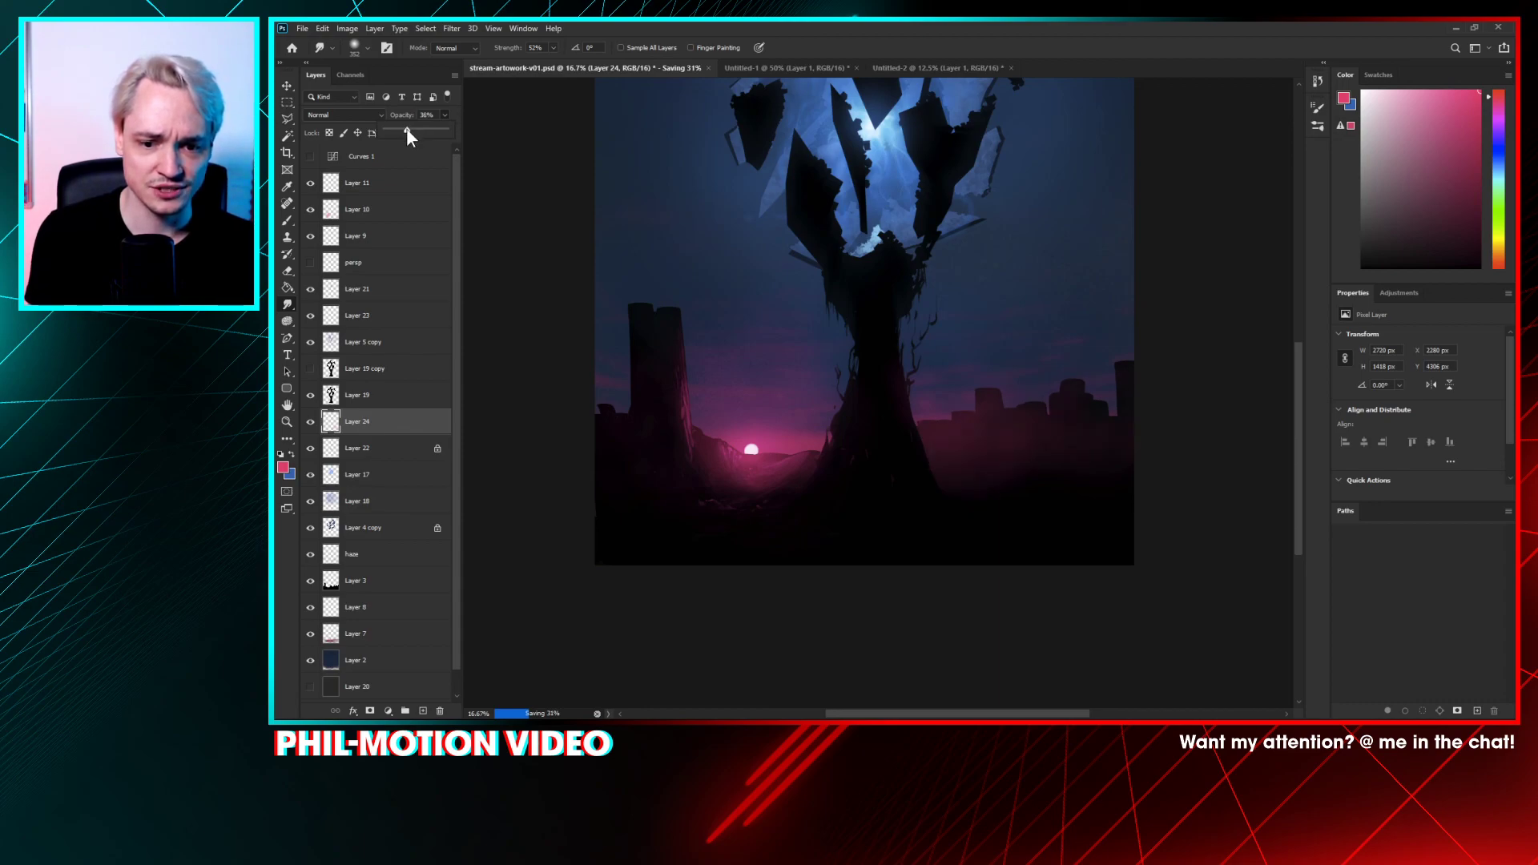
click(1088, 398)
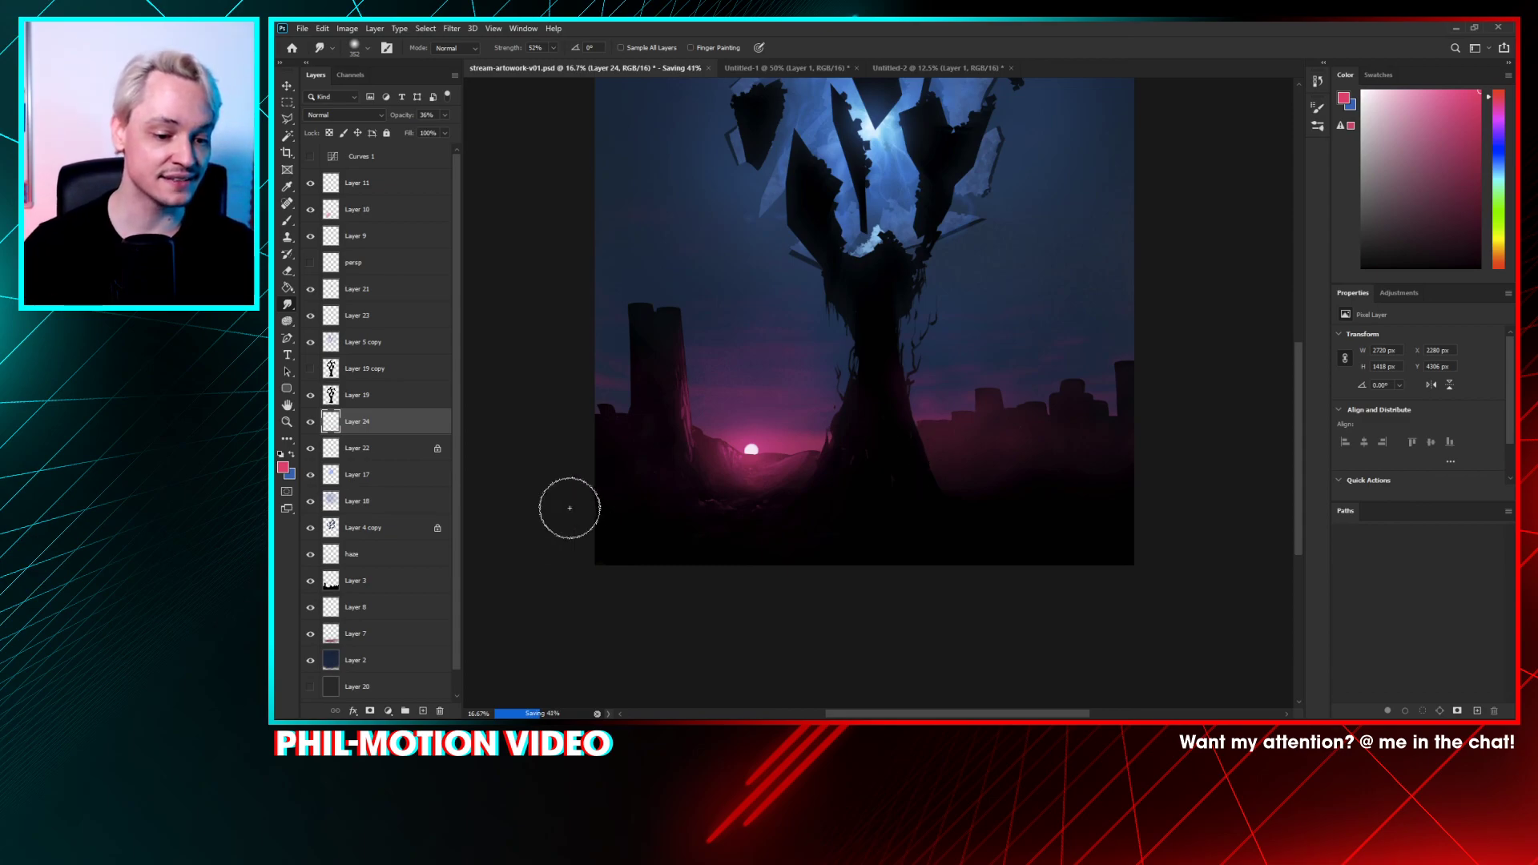
- Brush more pink haze on Layer 24 across the full horizon, over the left tower, the sky and the distant ruins
key(b)
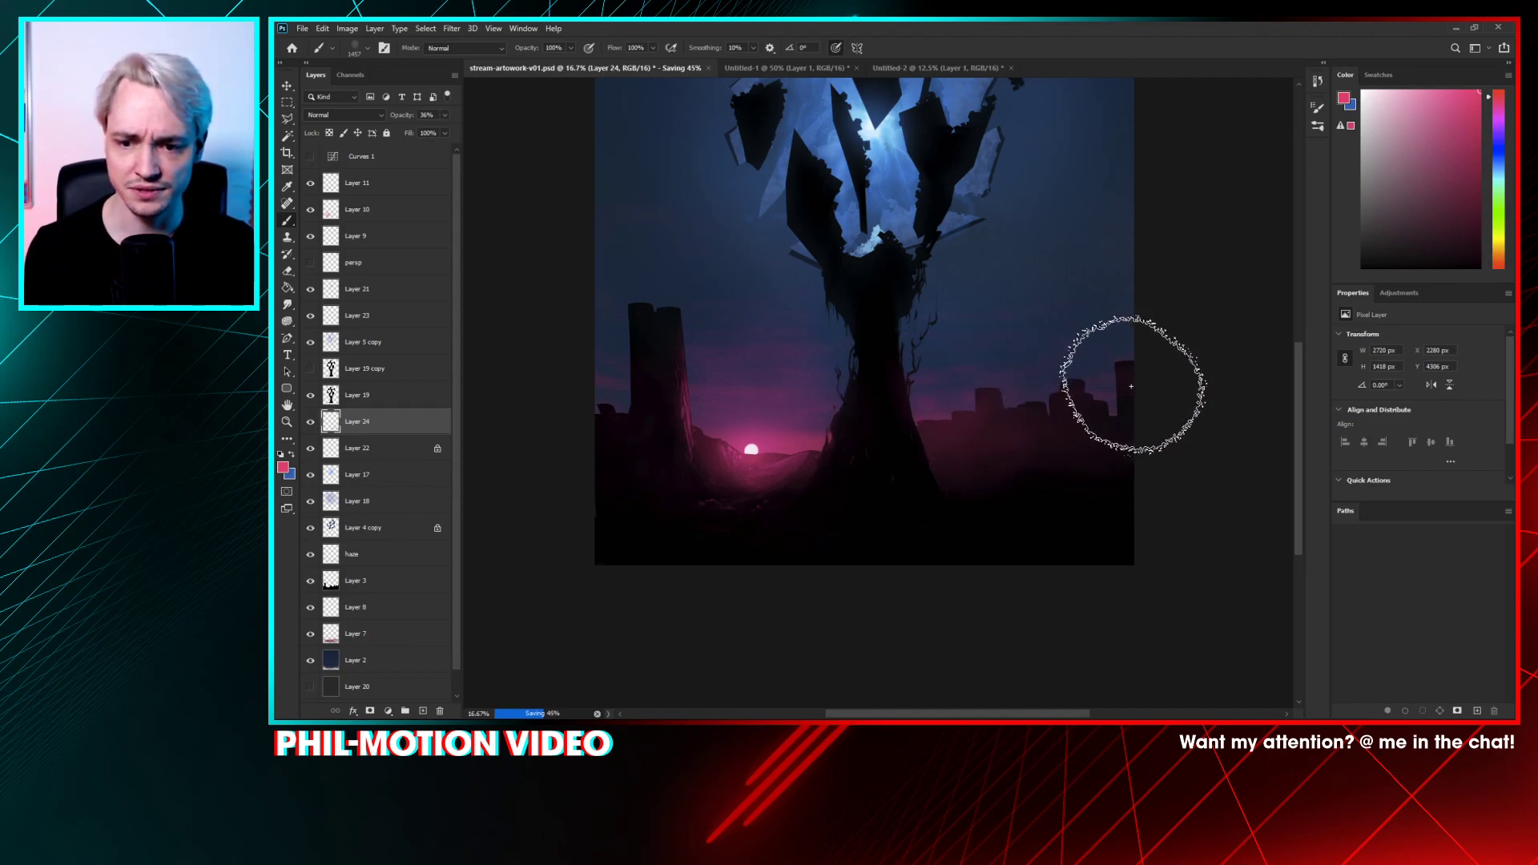
drag(921, 385, 1123, 377)
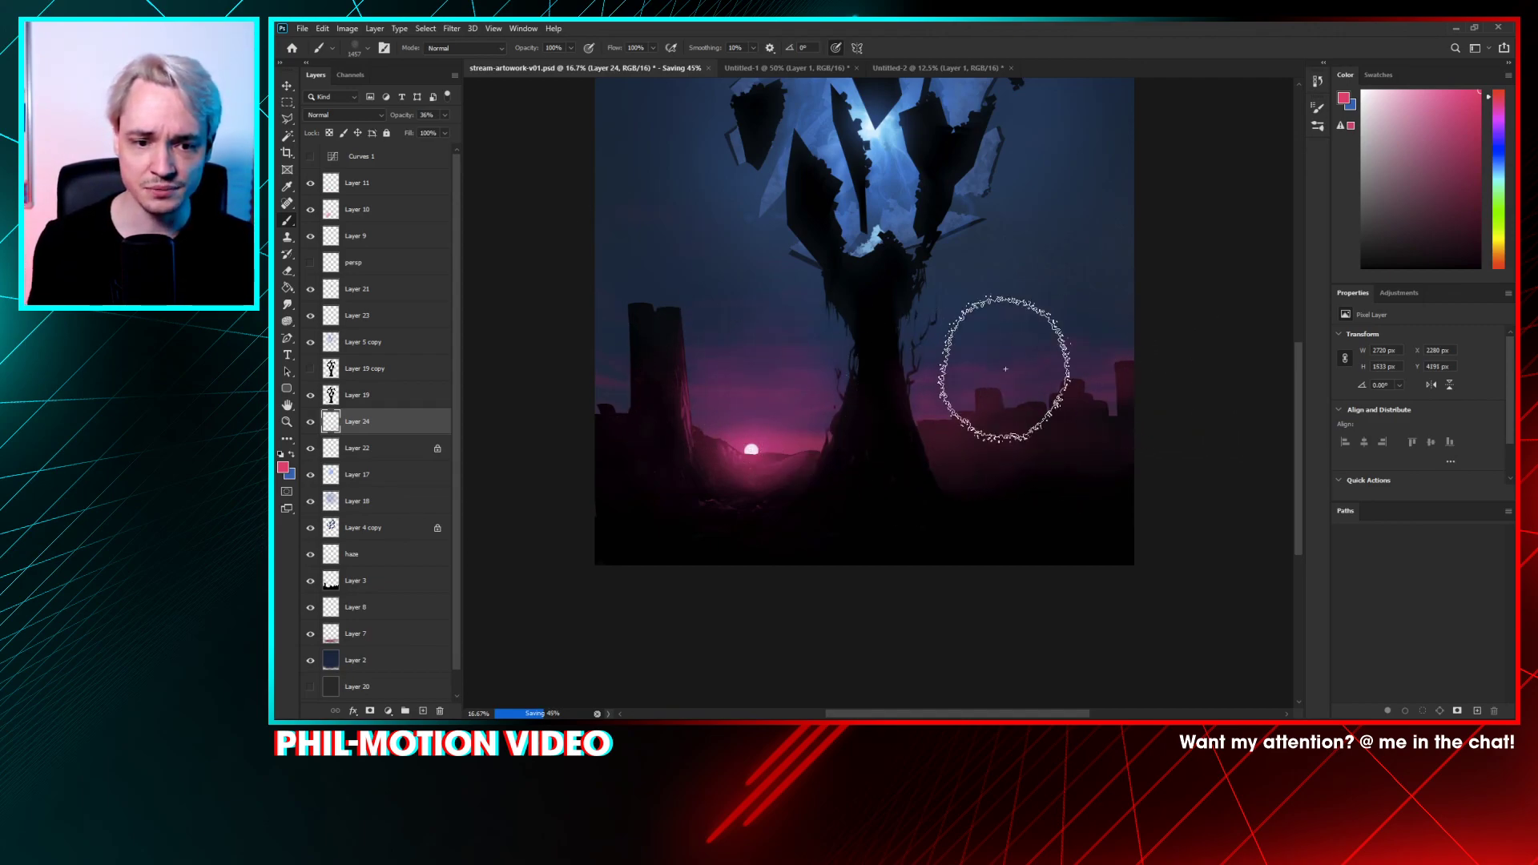
mouse_move(1005, 369)
mouse_down()
mouse_move(1297, 350)
mouse_move(951, 299)
mouse_move(539, 302)
mouse_move(1282, 261)
mouse_up()
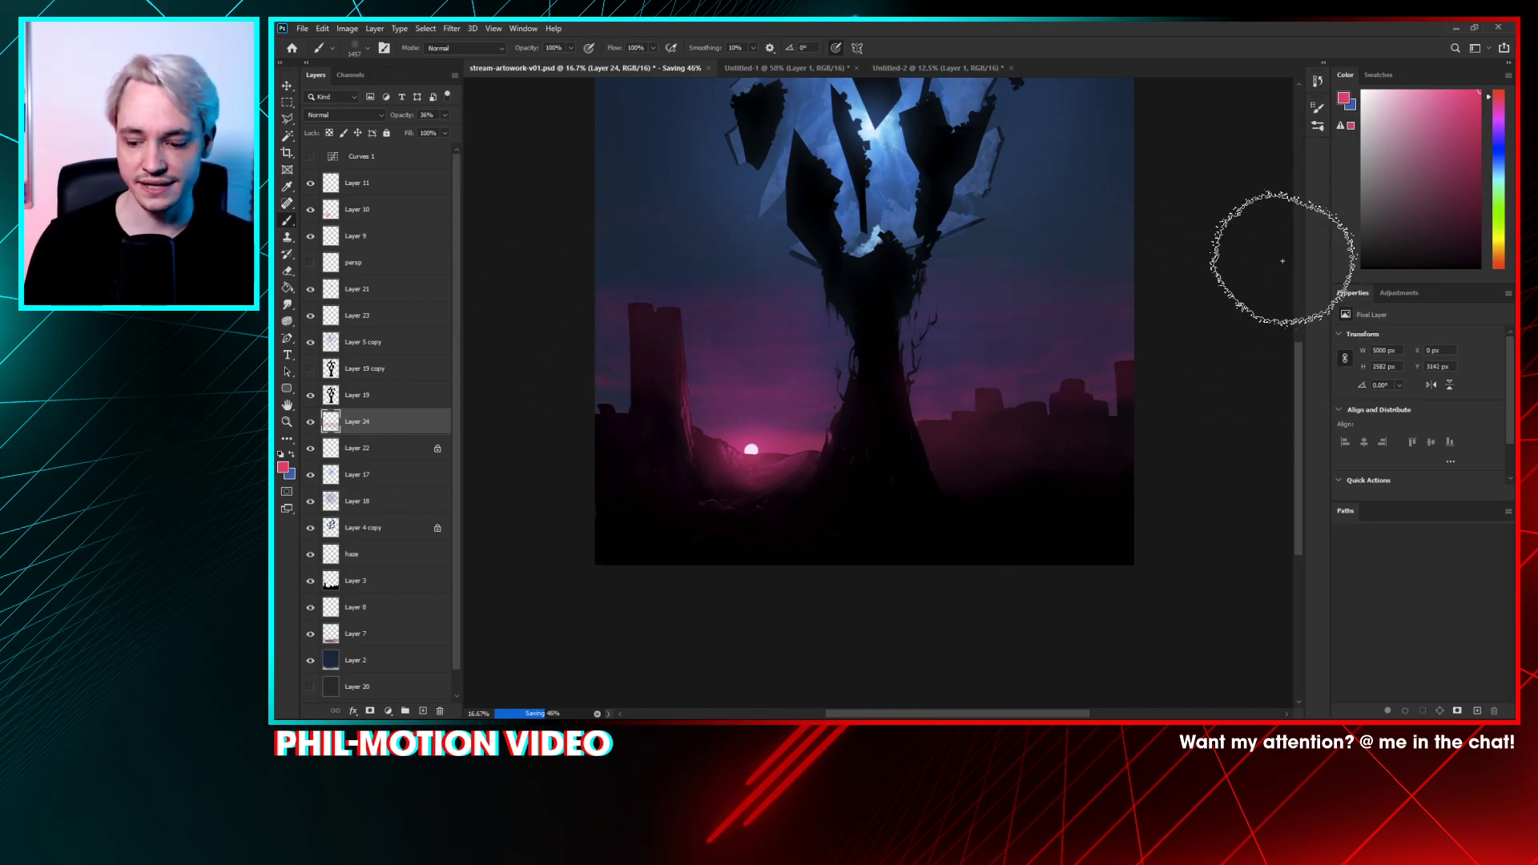
key(ctrl+minus)
key(ctrl+minus)
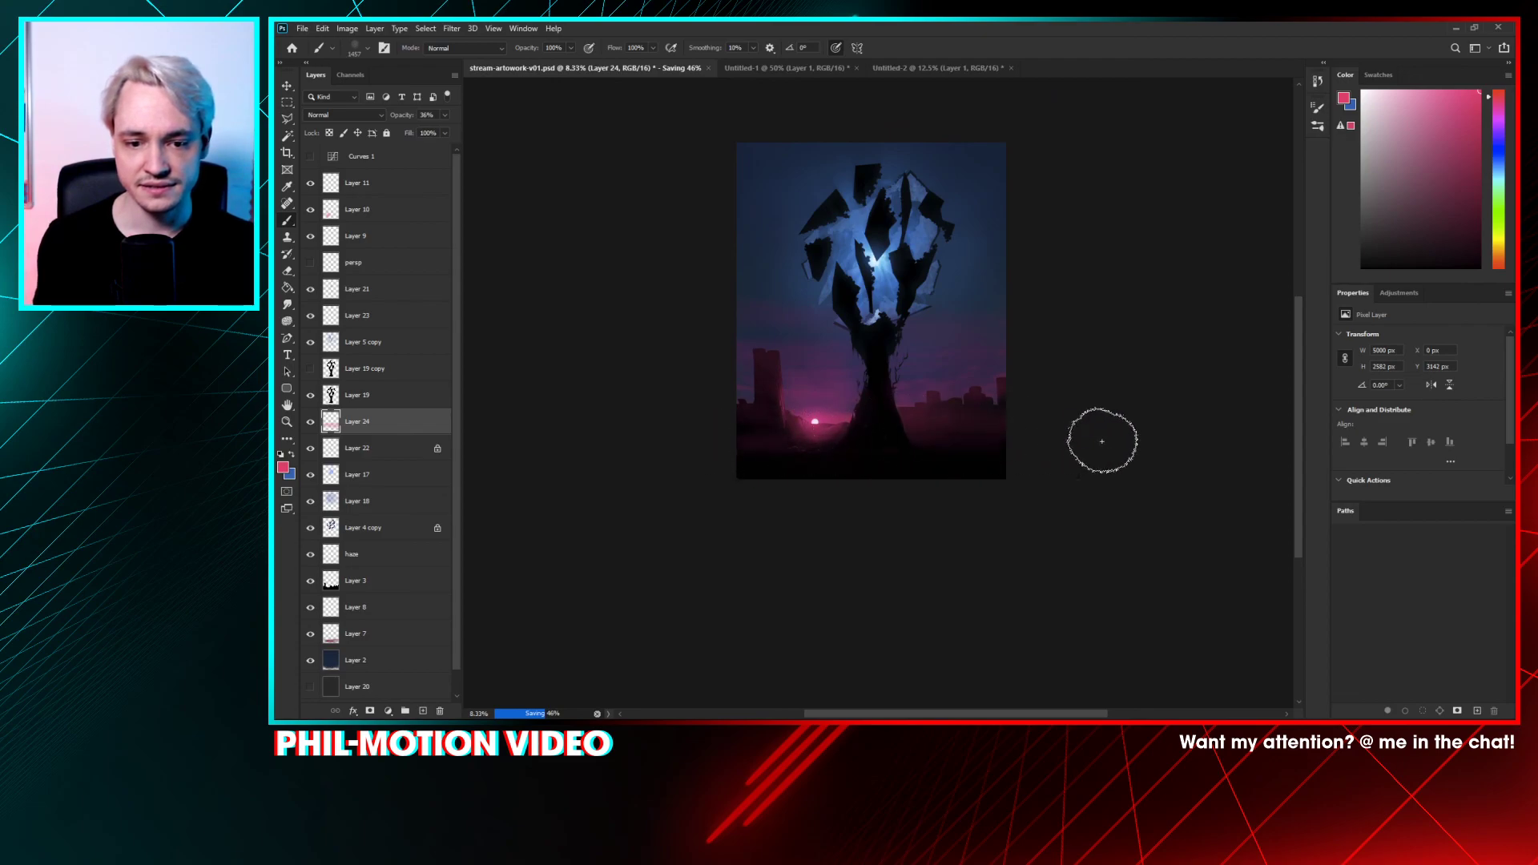
mouse_move(1103, 441)
mouse_down()
mouse_move(1047, 402)
mouse_move(855, 450)
mouse_move(773, 384)
mouse_move(877, 383)
mouse_up()
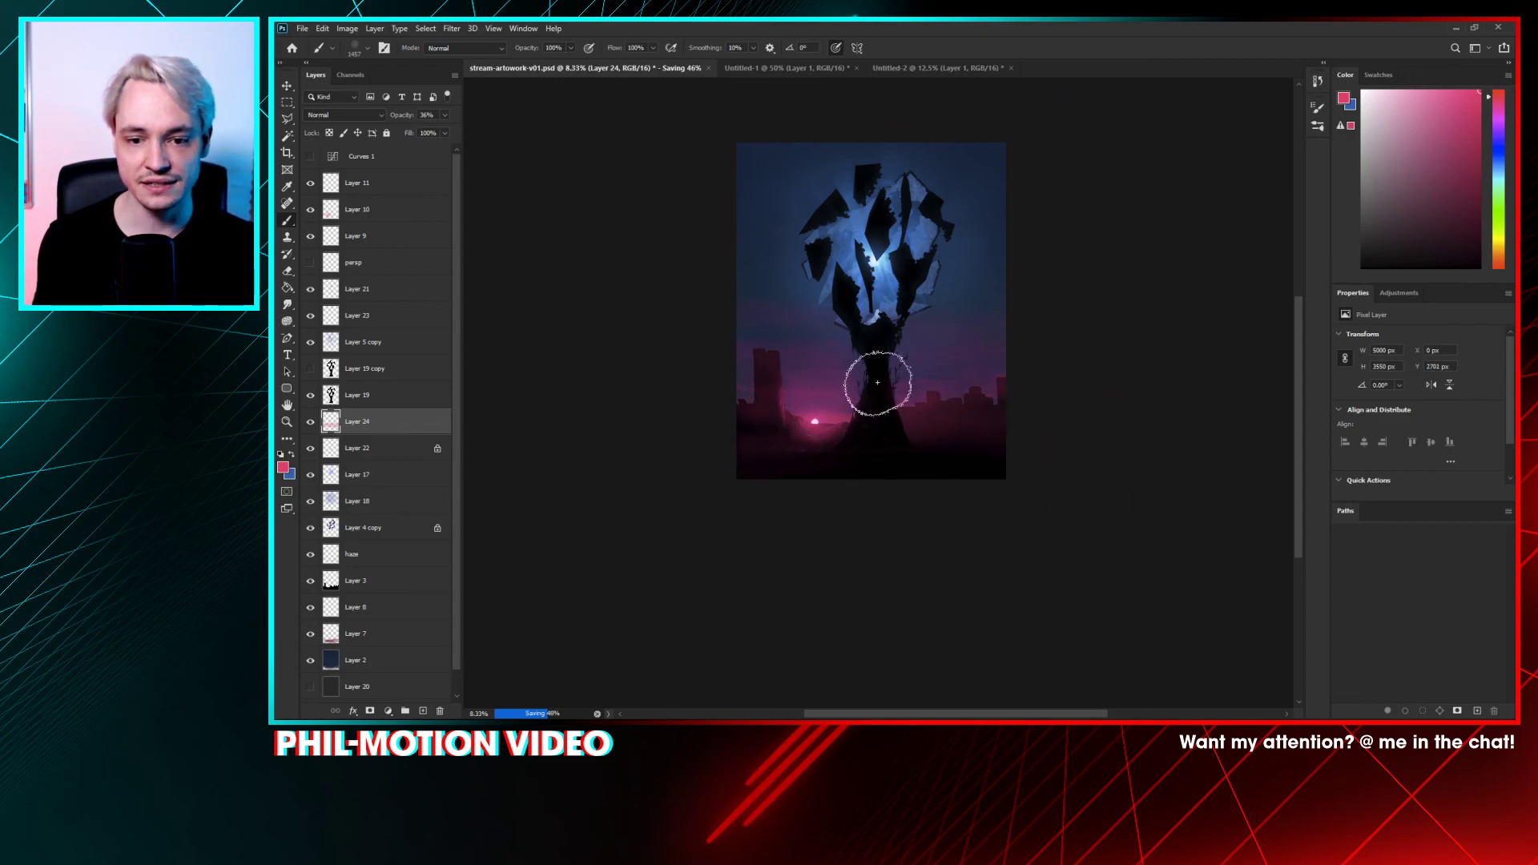
- Soften Layer 24's pink haze with a Gaussian Blur of about 179 pixels radius
click(452, 28)
mouse_move(516, 164)
click(607, 224)
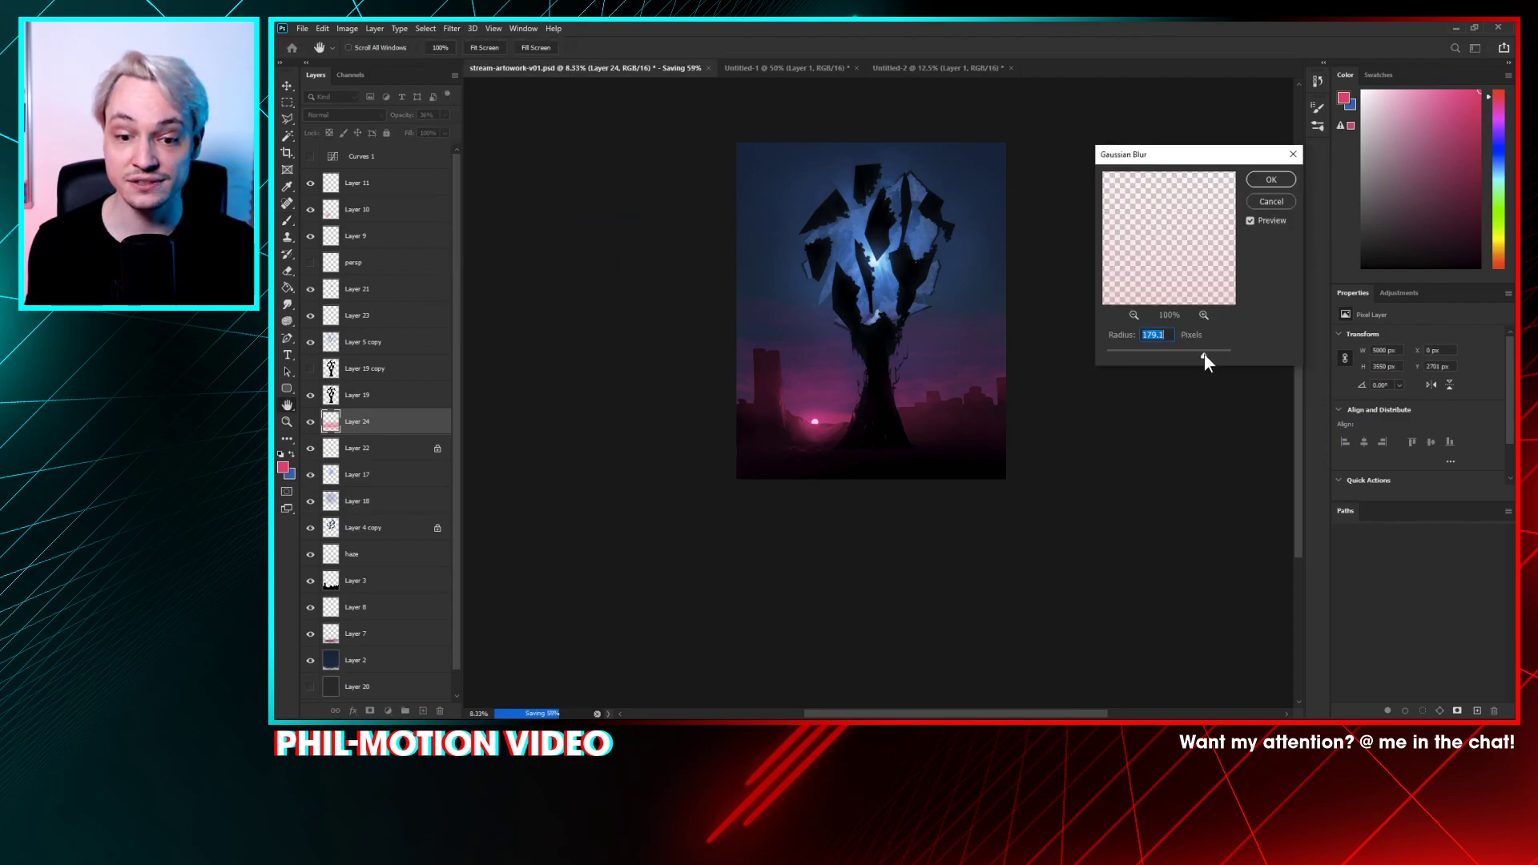
click(1273, 179)
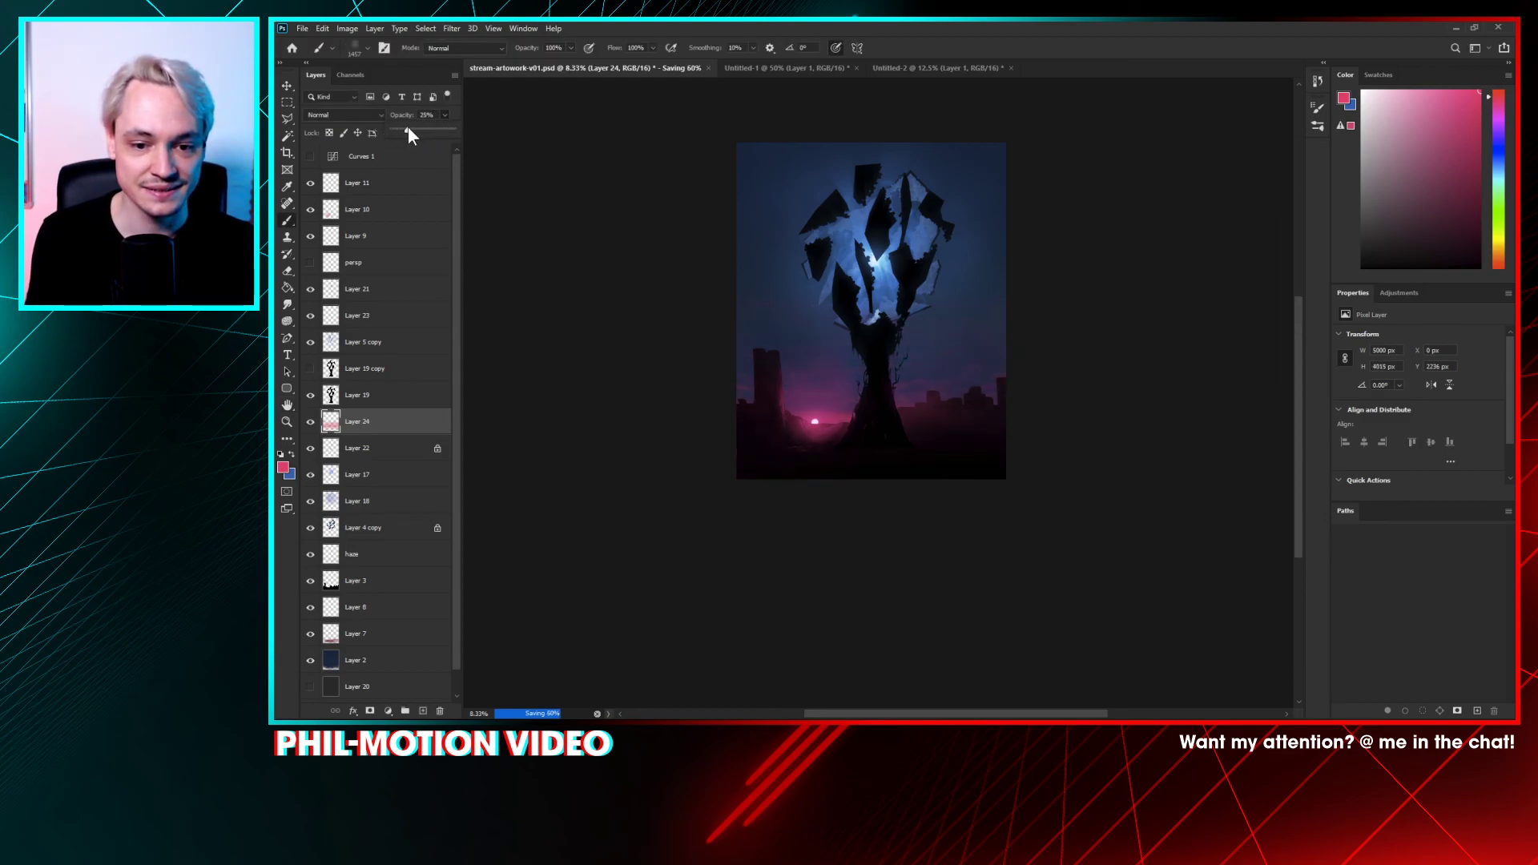
- Lower Layer 24's opacity to 10% and compare the scene with and without its pink haze
drag(407, 128, 399, 128)
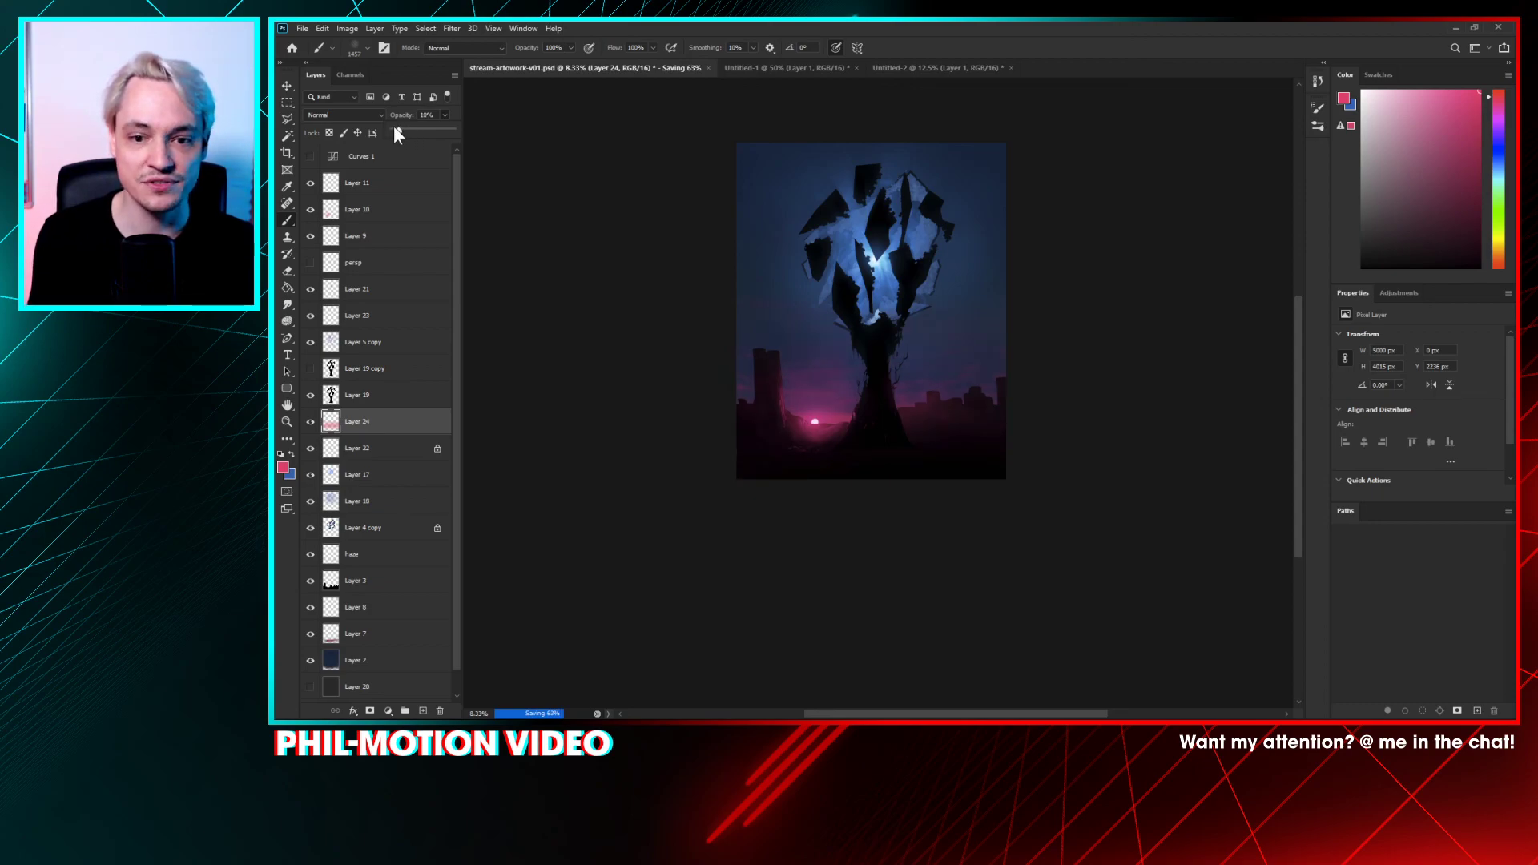
click(310, 421)
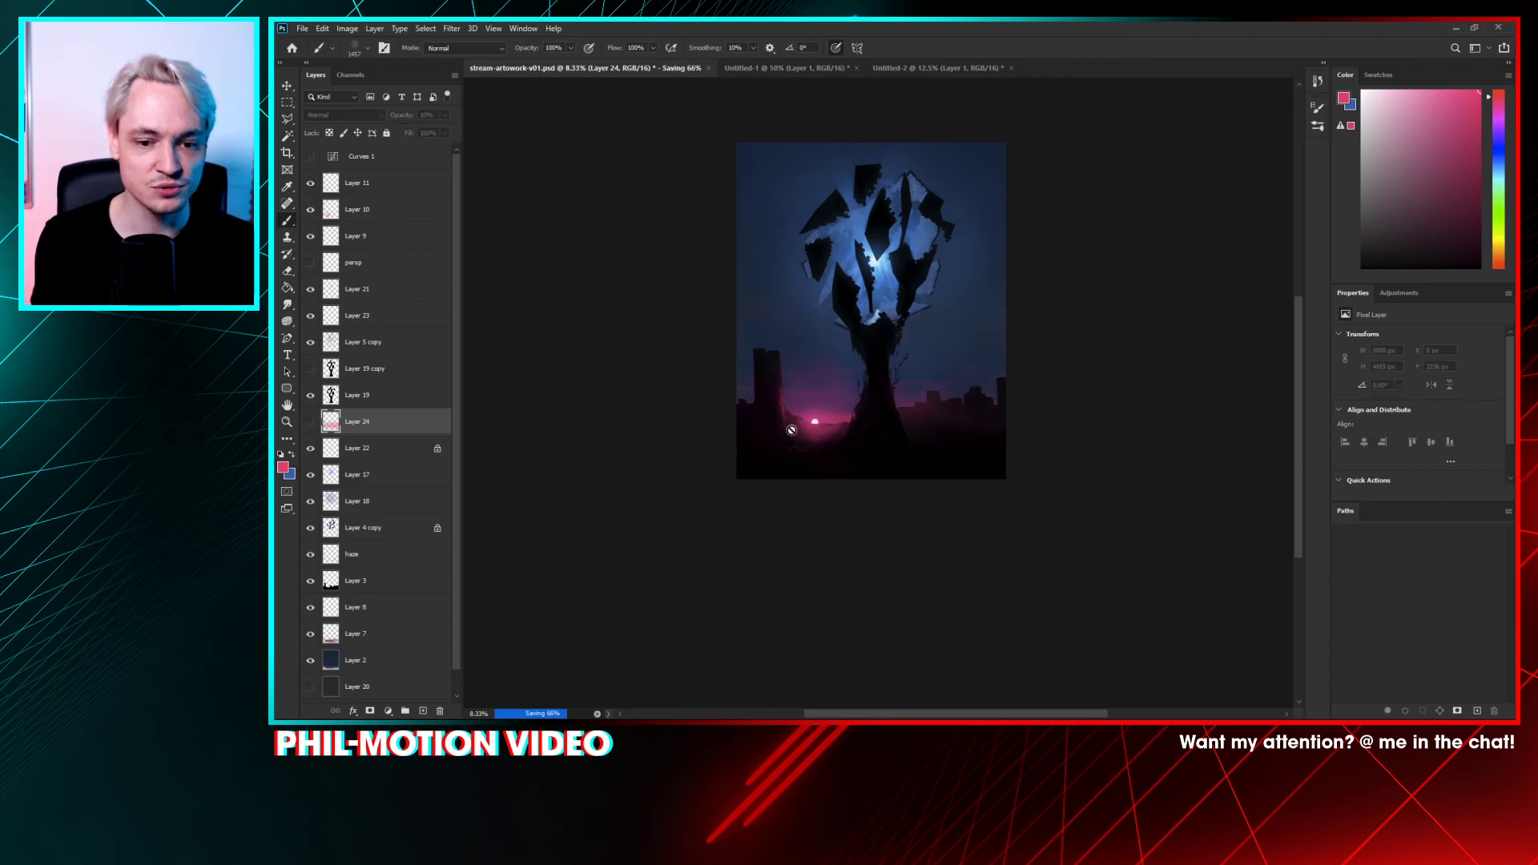
click(310, 421)
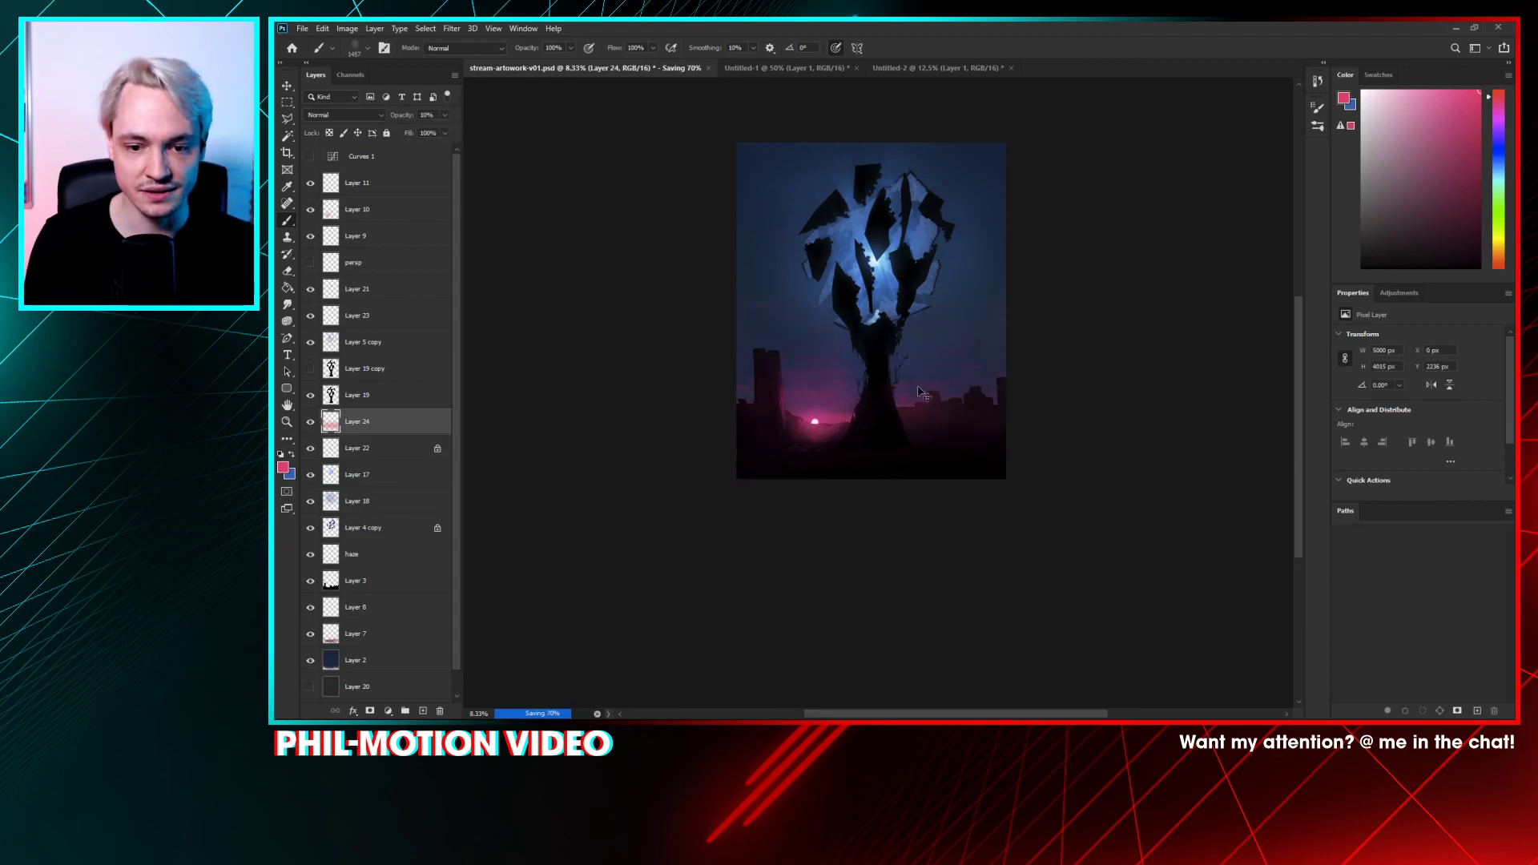
- Select Layer 19 and sample black from the tree's base as the brush colour
key(ctrl+plus)
key(ctrl+plus)
key(ctrl+plus)
drag(939, 423, 959, 174)
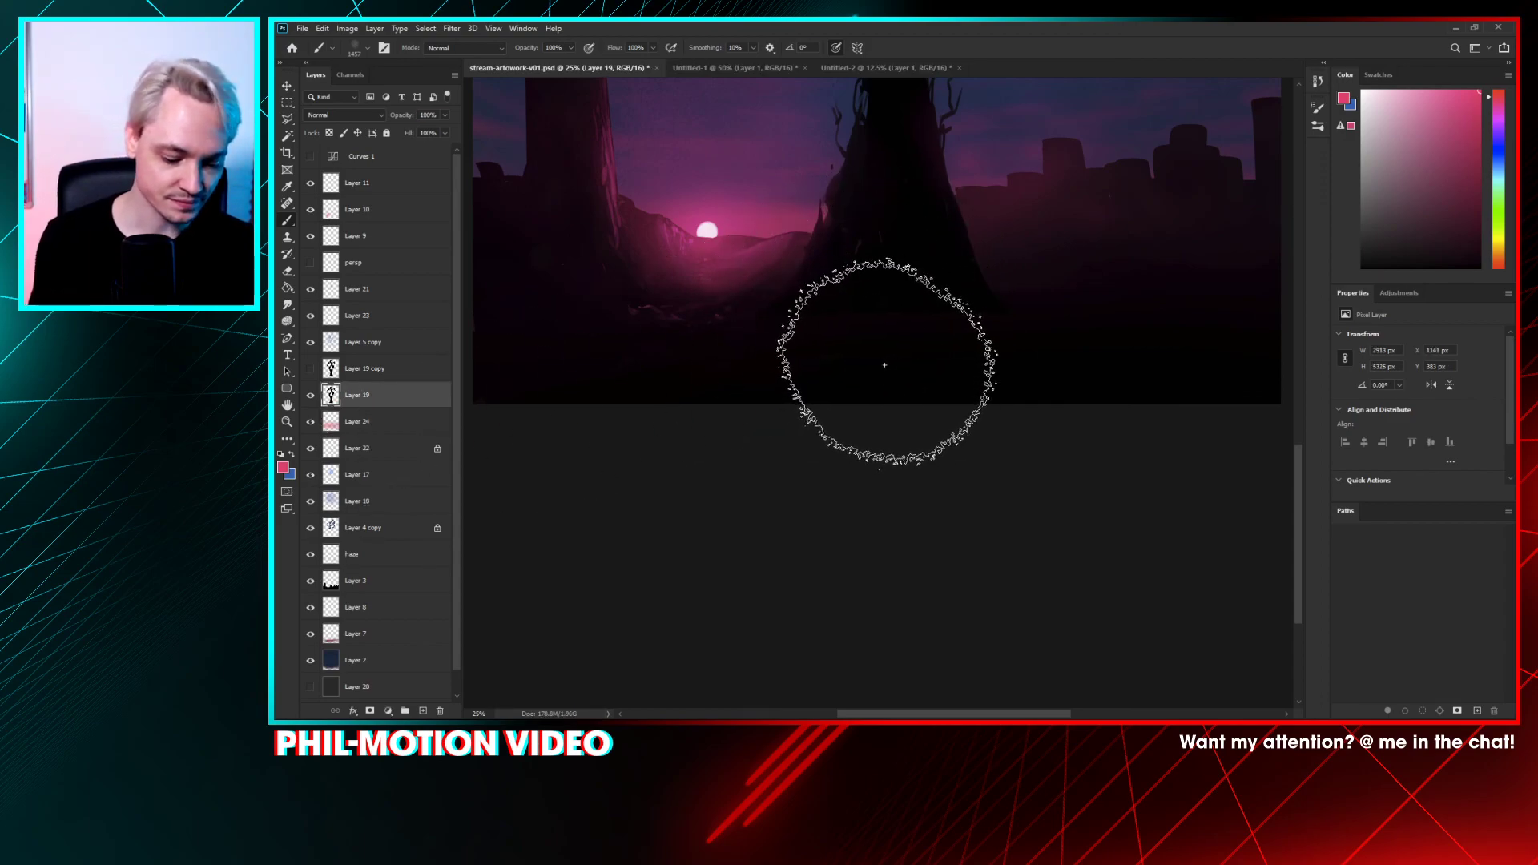
key(i)
drag(868, 268, 872, 272)
key(b)
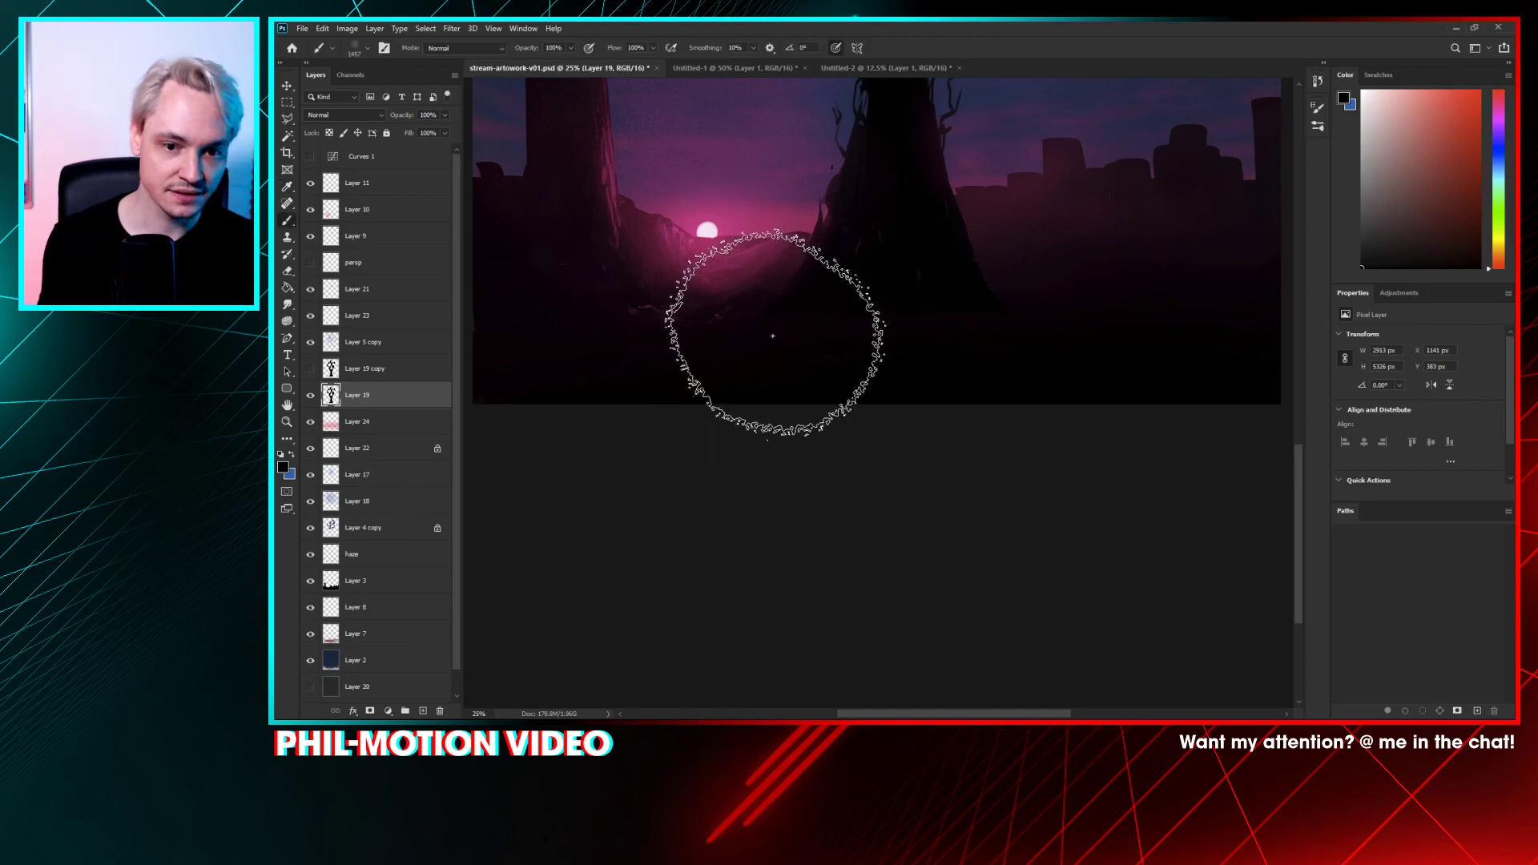
- Choose the Hard Round brush, turn its flattened tip to about -1°, and dab black at the tree's foot on Layer 19
right_click(899, 327)
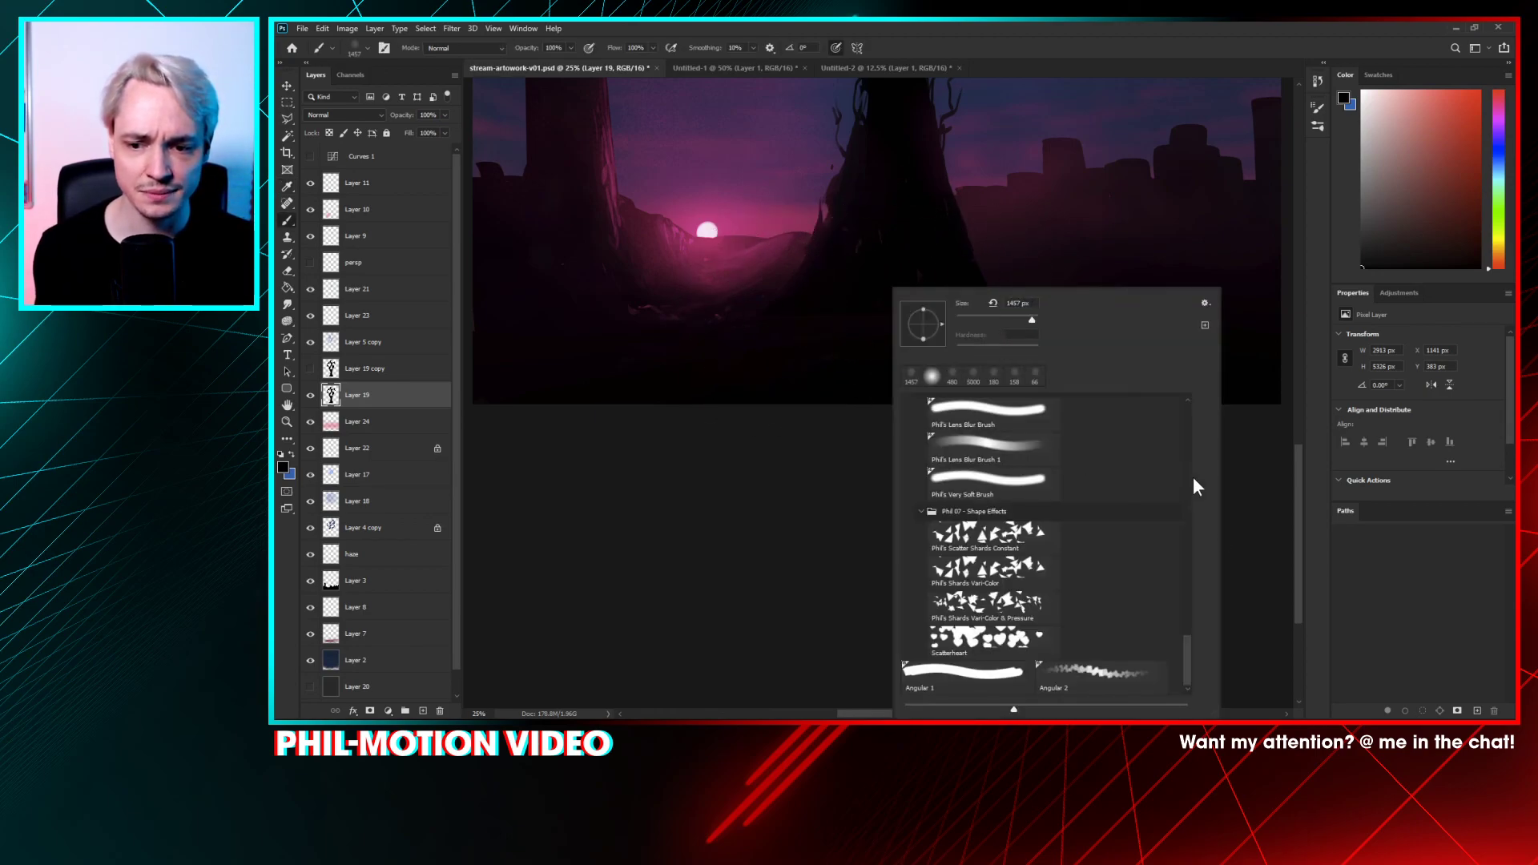
drag(1188, 671, 1201, 352)
click(965, 437)
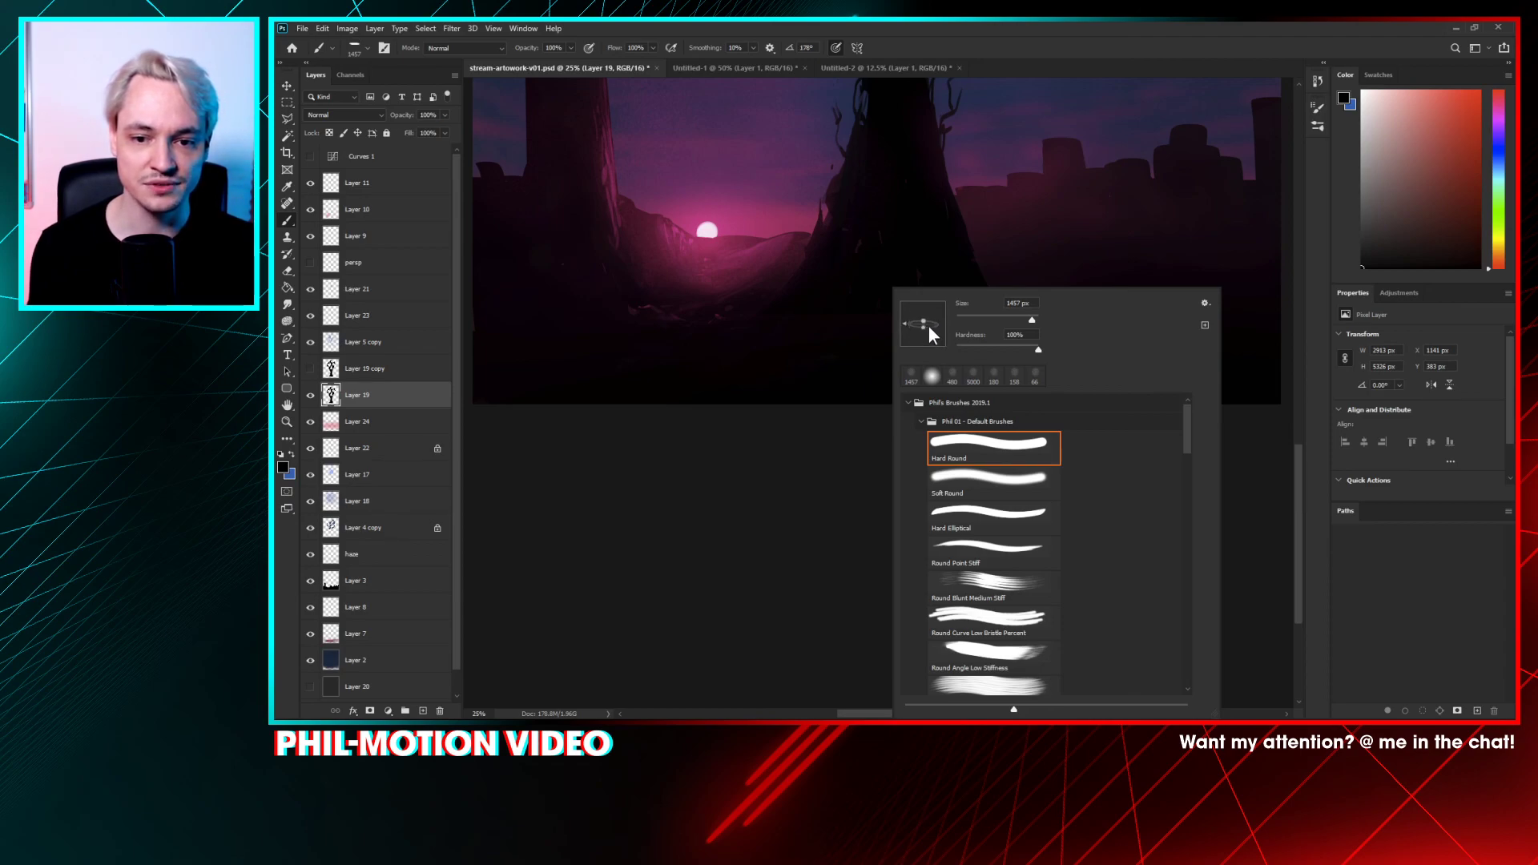
drag(934, 323, 1033, 324)
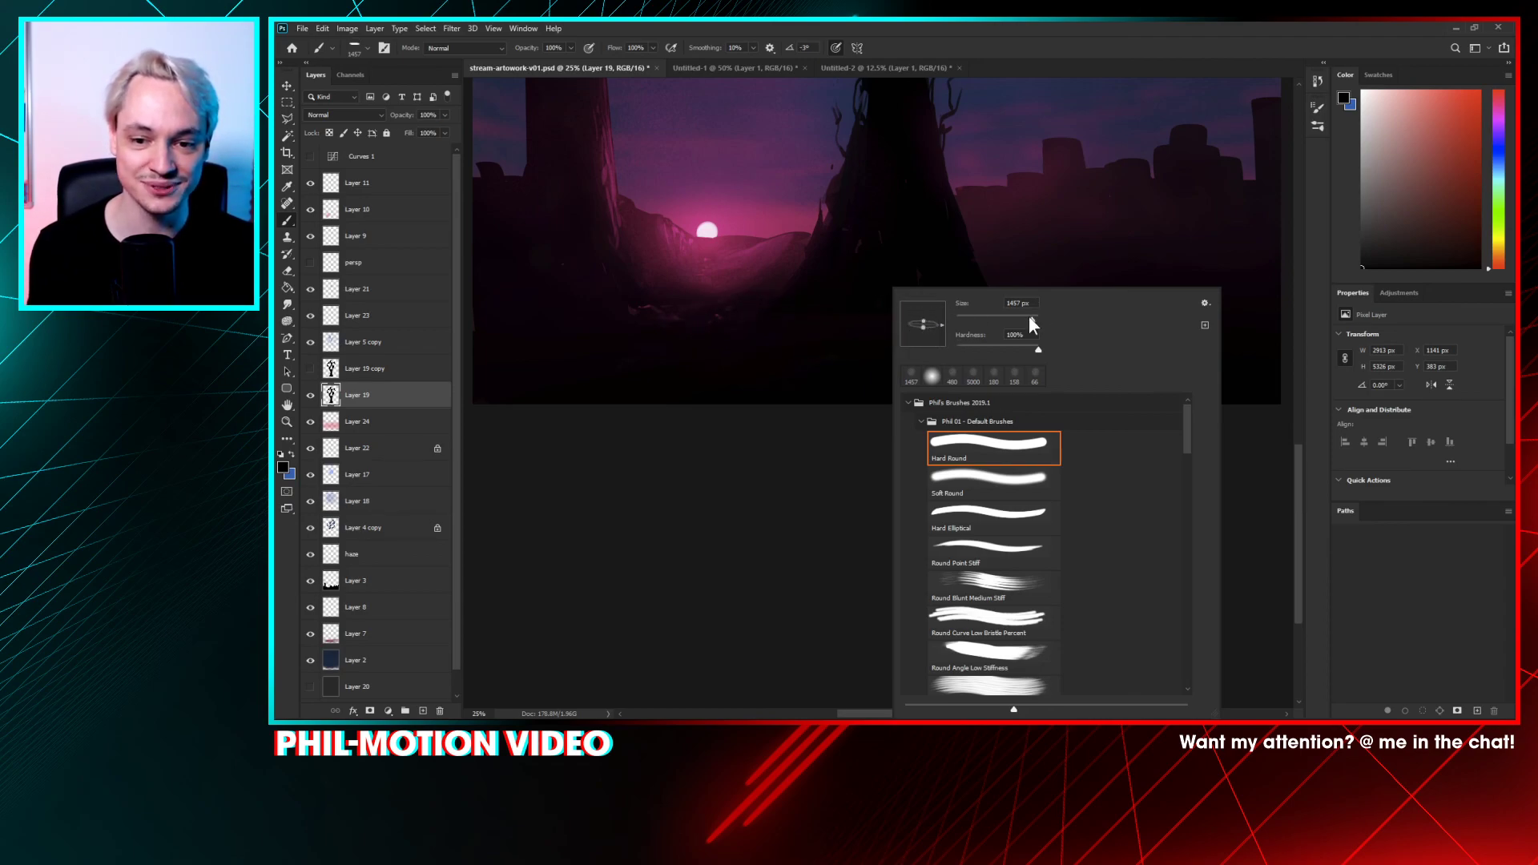
click(774, 338)
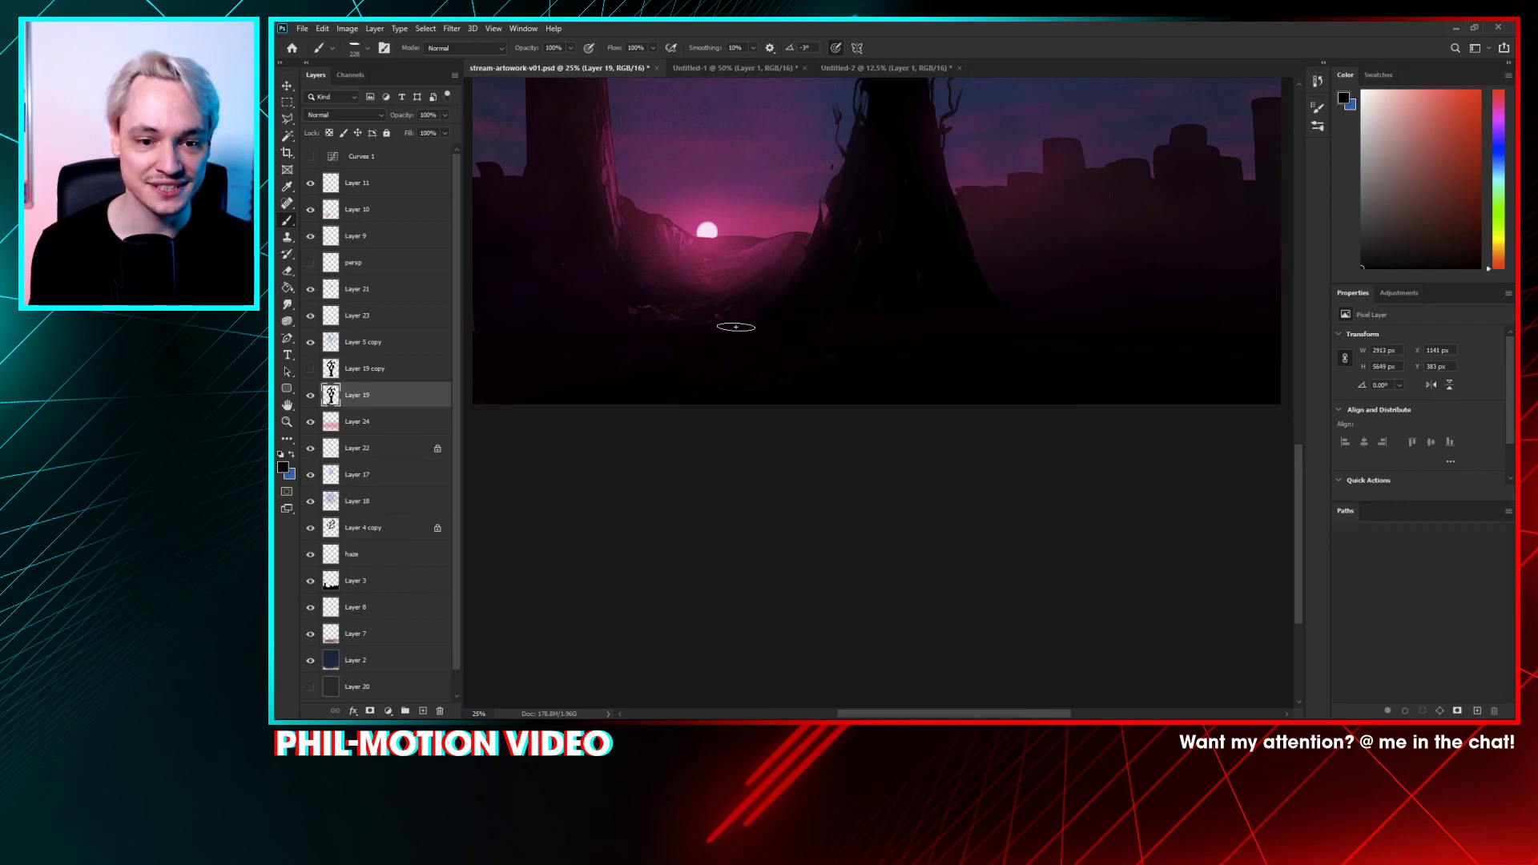
- Try black strokes across the ground and over the sun, undo them, and compare the scene with Layer 19 hidden
mouse_move(647, 314)
mouse_down()
mouse_move(756, 355)
mouse_move(755, 386)
mouse_move(713, 384)
mouse_move(734, 339)
mouse_move(625, 274)
mouse_move(729, 173)
mouse_move(686, 226)
mouse_move(639, 457)
mouse_up()
key(ctrl+z)
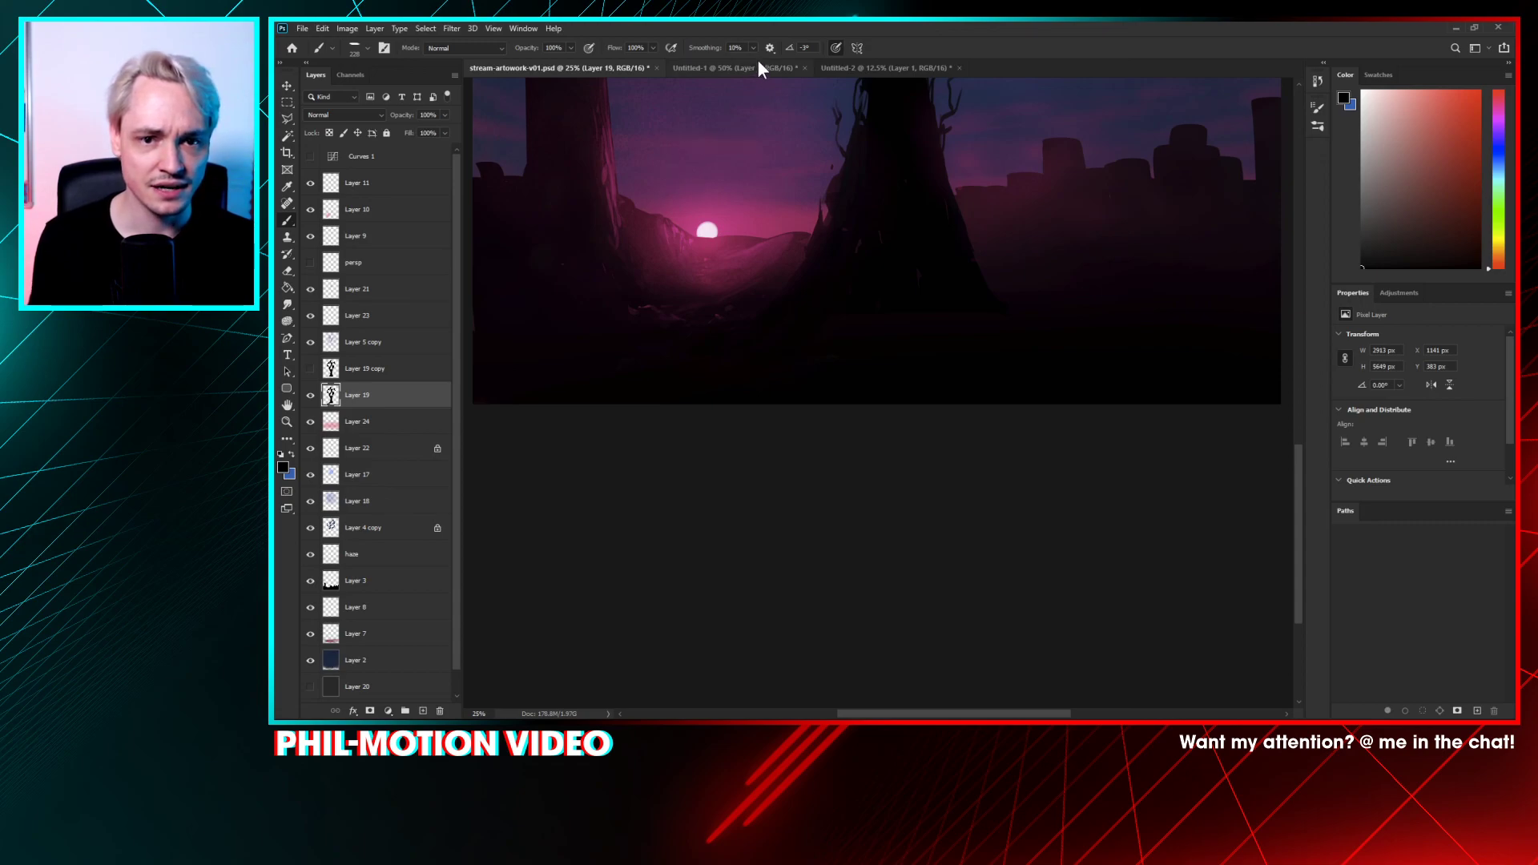
drag(686, 219, 776, 208)
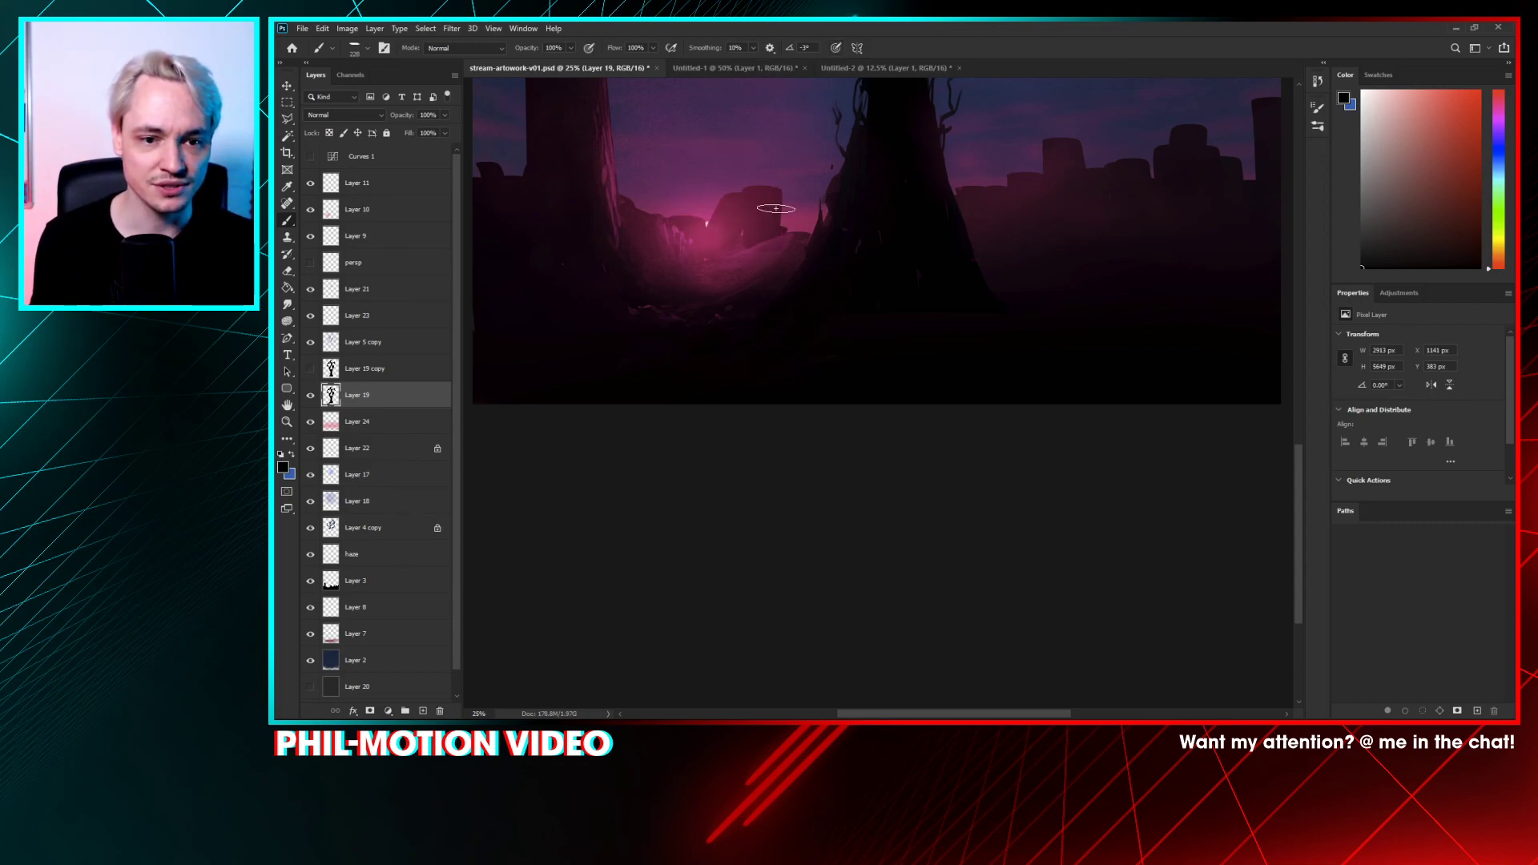
key(ctrl+z)
click(311, 395)
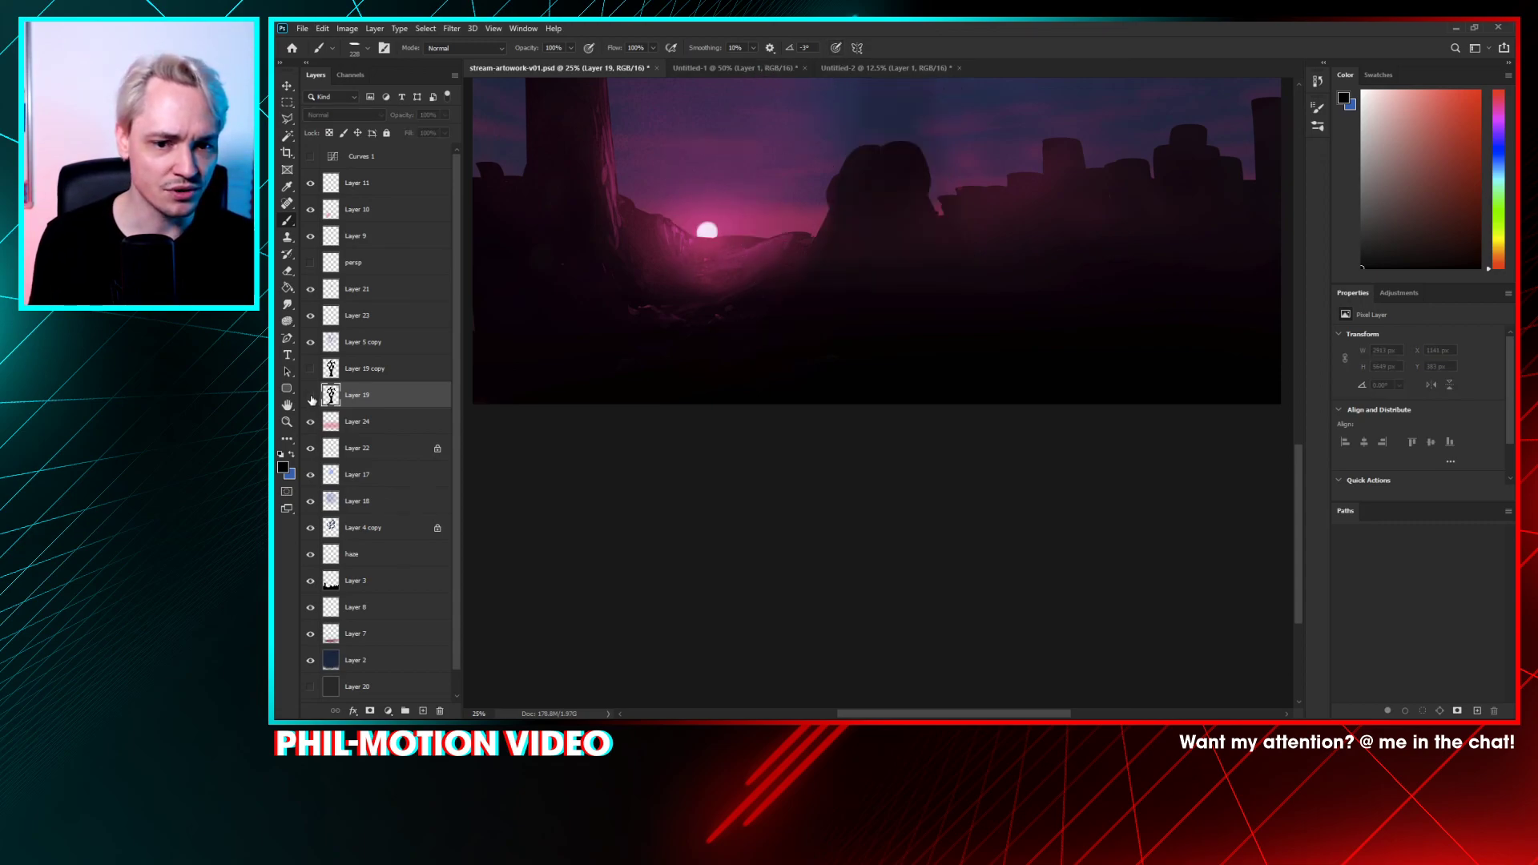
click(311, 395)
- Paint black along the tree's base and out over the ground to its right on Layer 19
drag(812, 233, 818, 370)
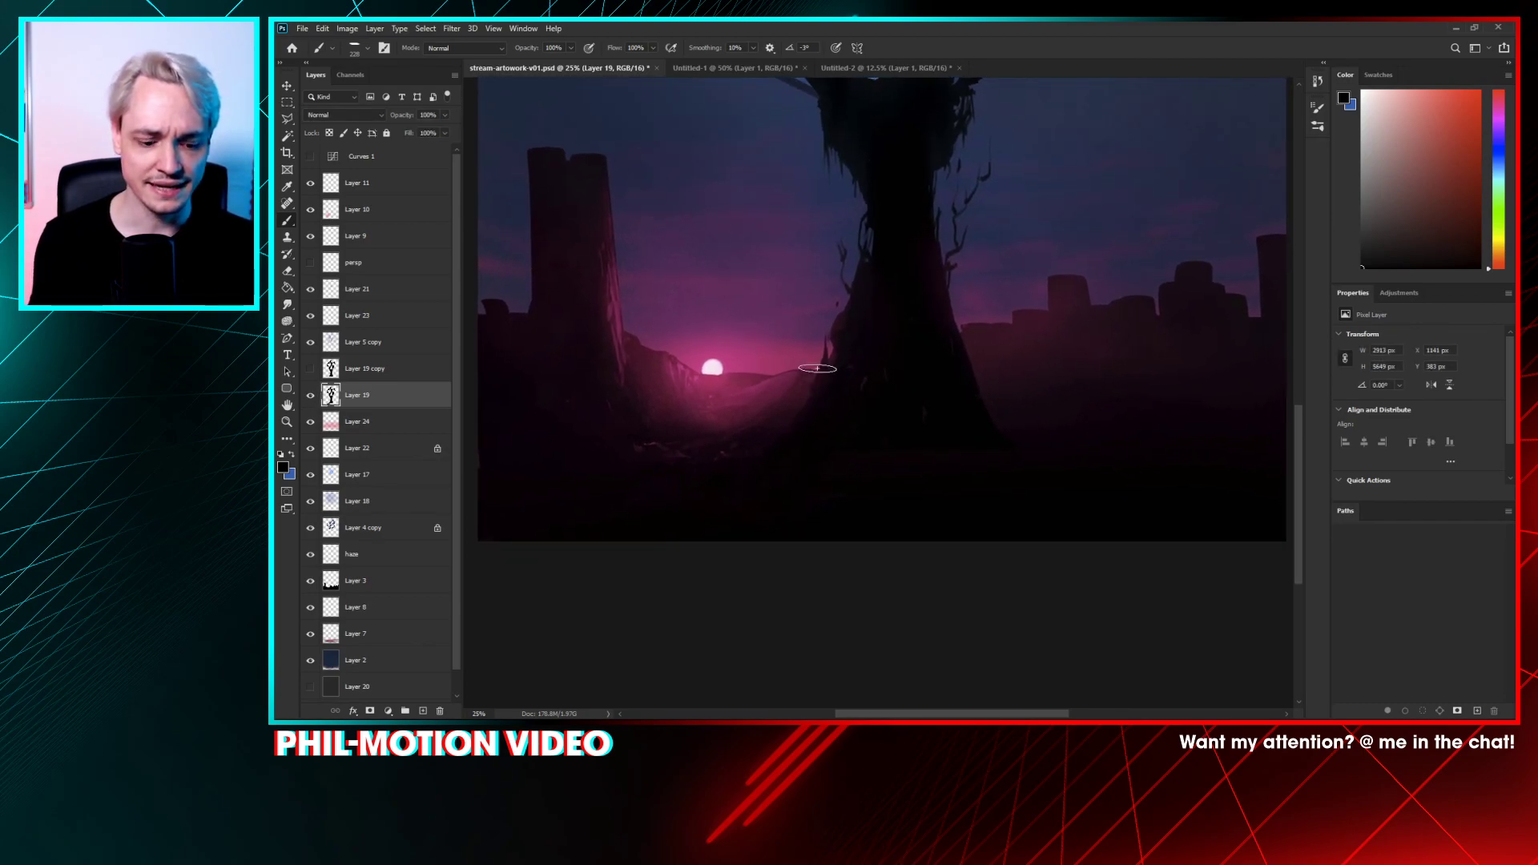
mouse_move(823, 284)
mouse_down()
mouse_move(755, 189)
mouse_move(670, 248)
mouse_move(525, 258)
mouse_up()
key(ctrl+z)
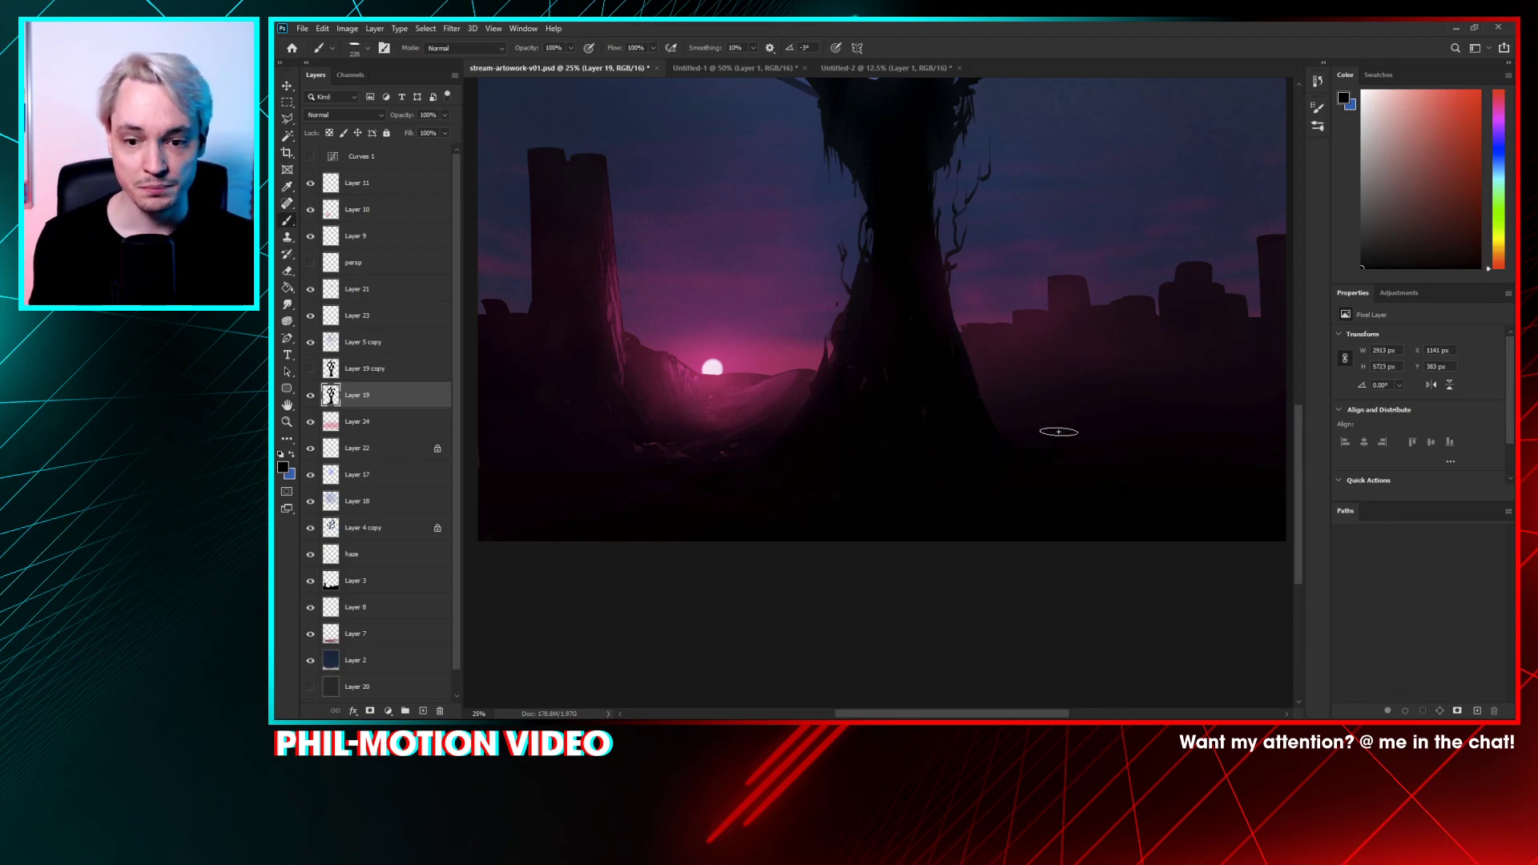
mouse_move(1058, 431)
mouse_down()
mouse_move(1320, 438)
mouse_move(930, 392)
mouse_up()
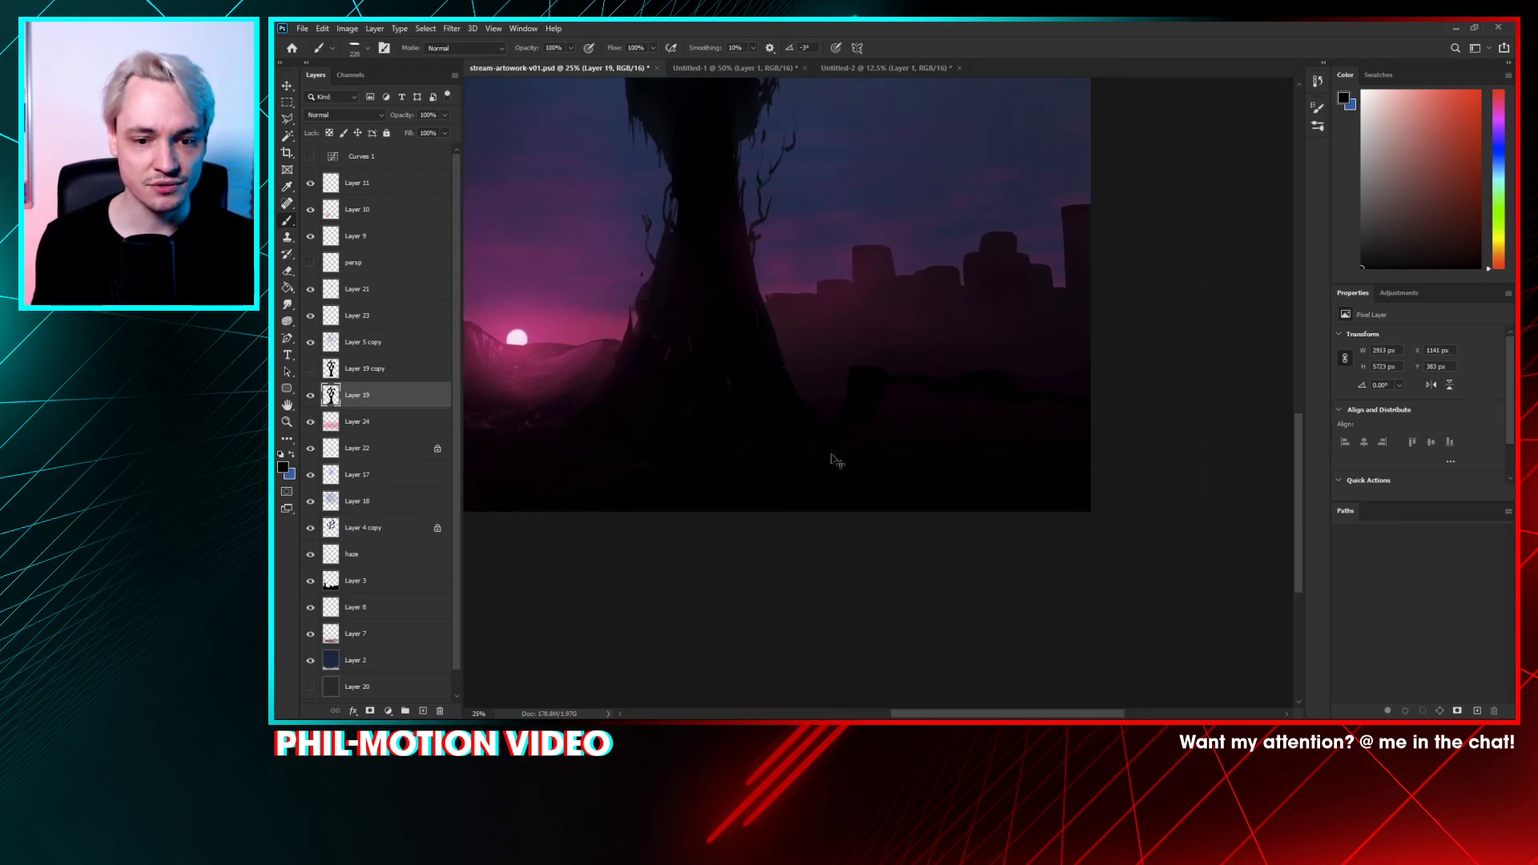
mouse_move(801, 443)
mouse_down()
mouse_move(888, 419)
mouse_move(1136, 439)
mouse_up()
drag(897, 439, 1054, 377)
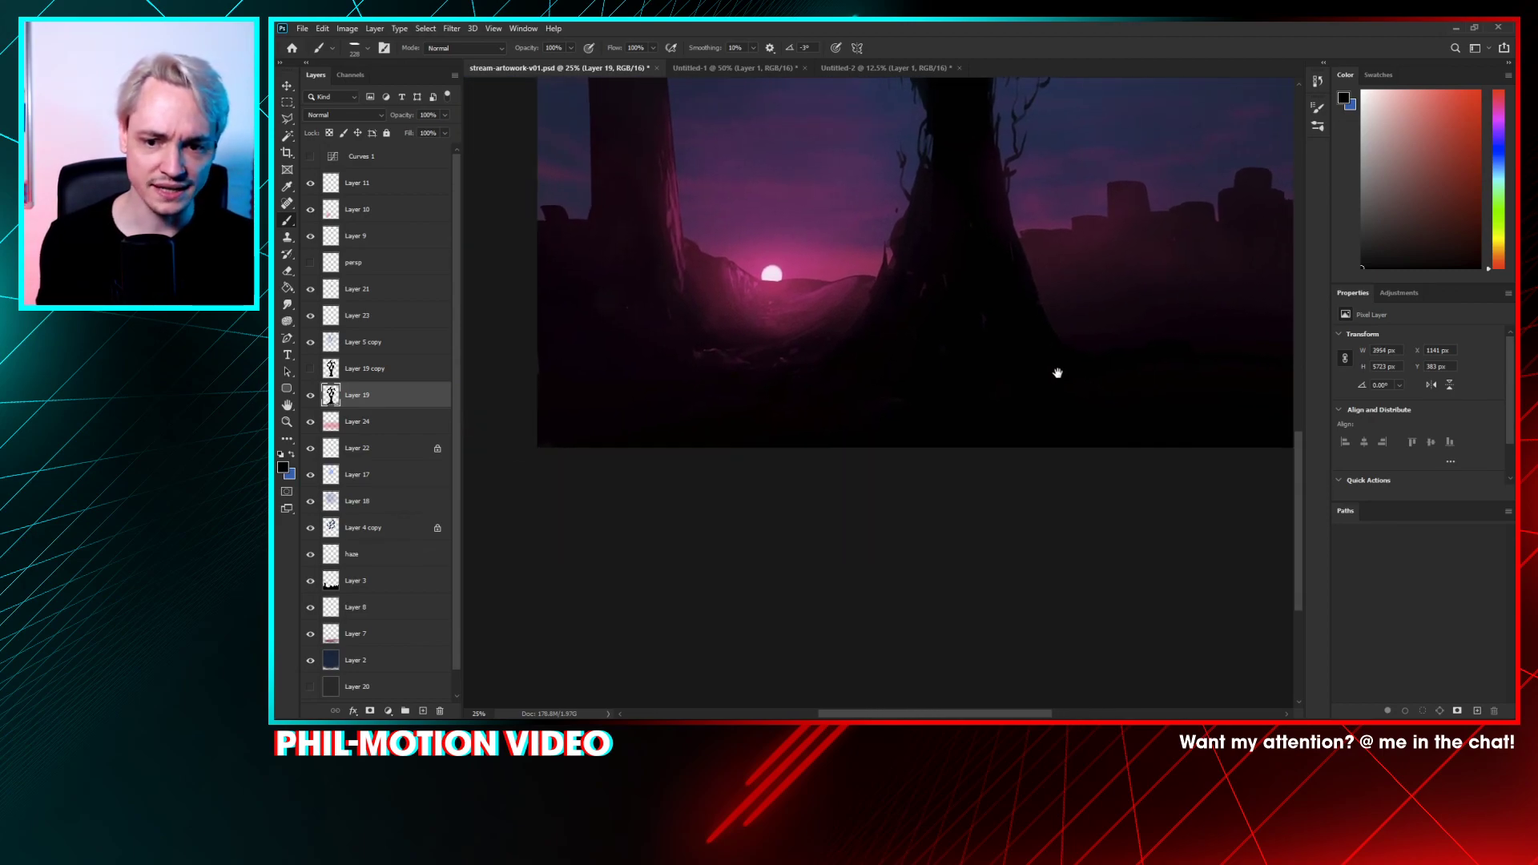
- Show the Curves 1 layer, lift its darkest tones steeply to expose the shadow shapes, and reselect Layer 19
click(310, 157)
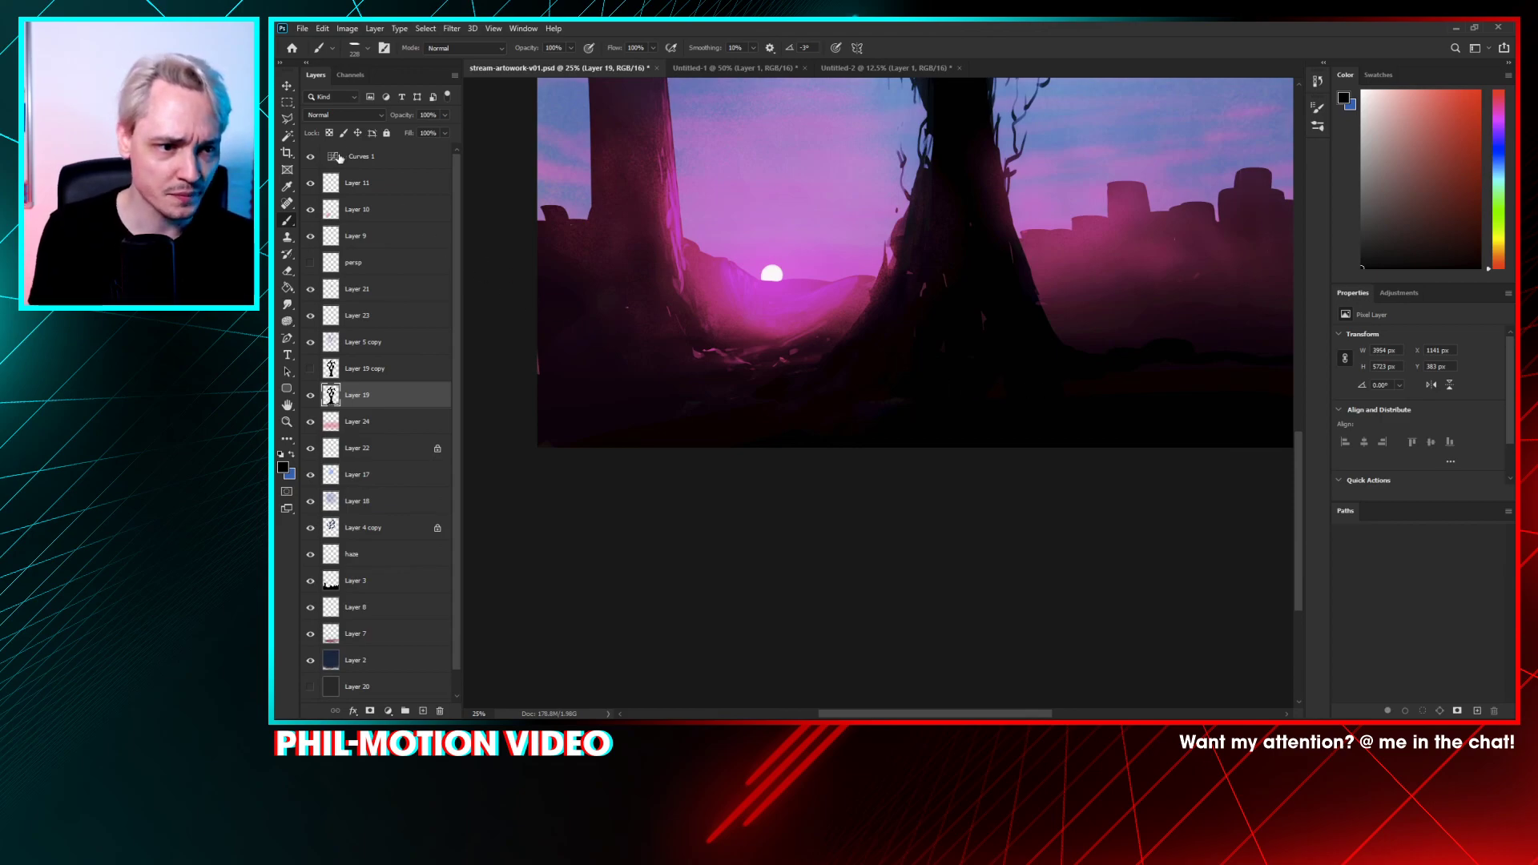
drag(1378, 458, 1373, 455)
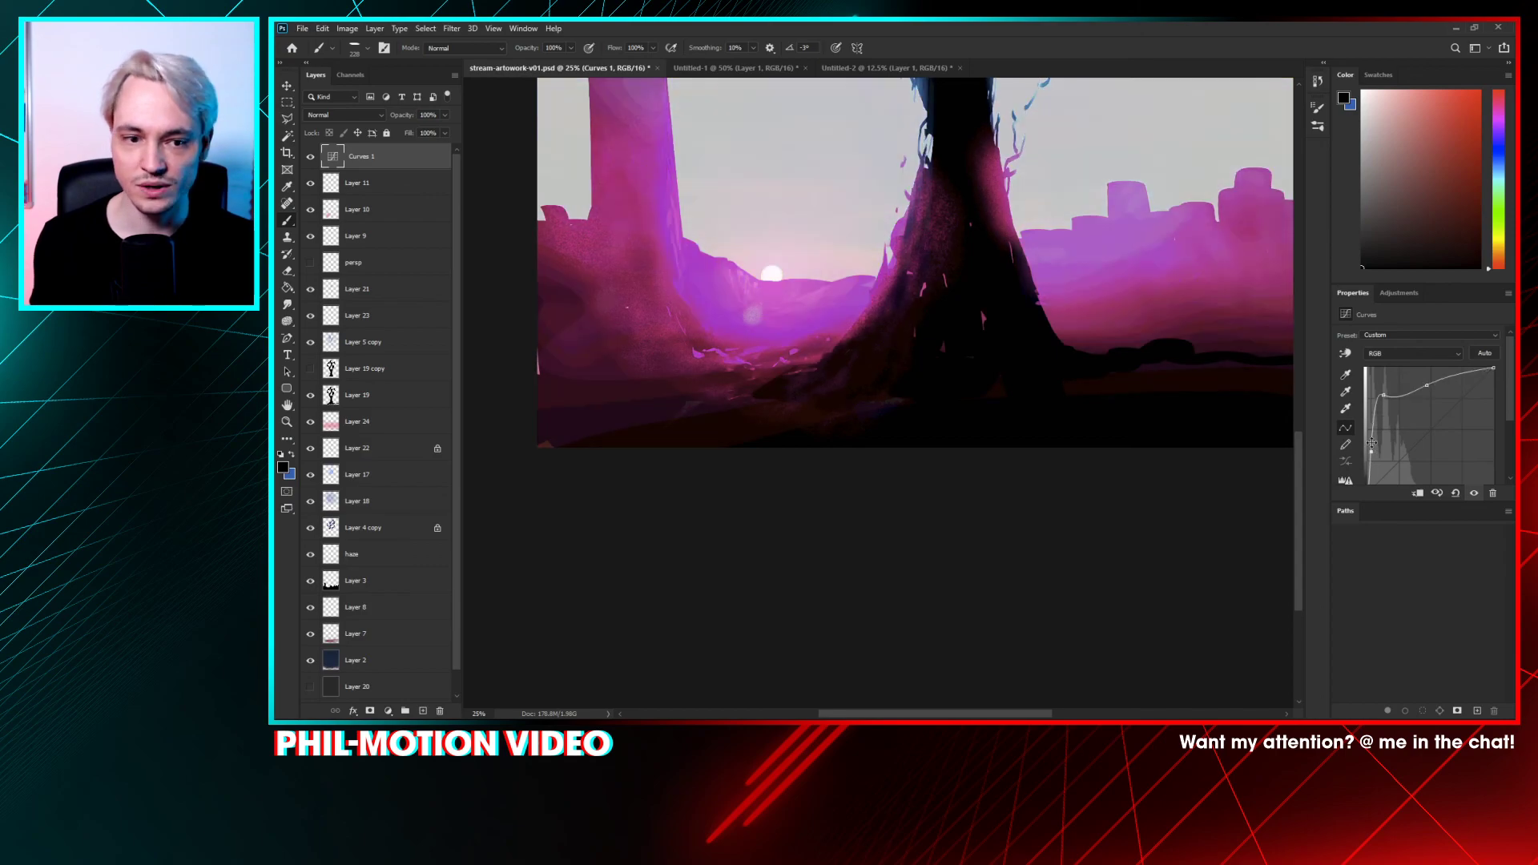
click(353, 397)
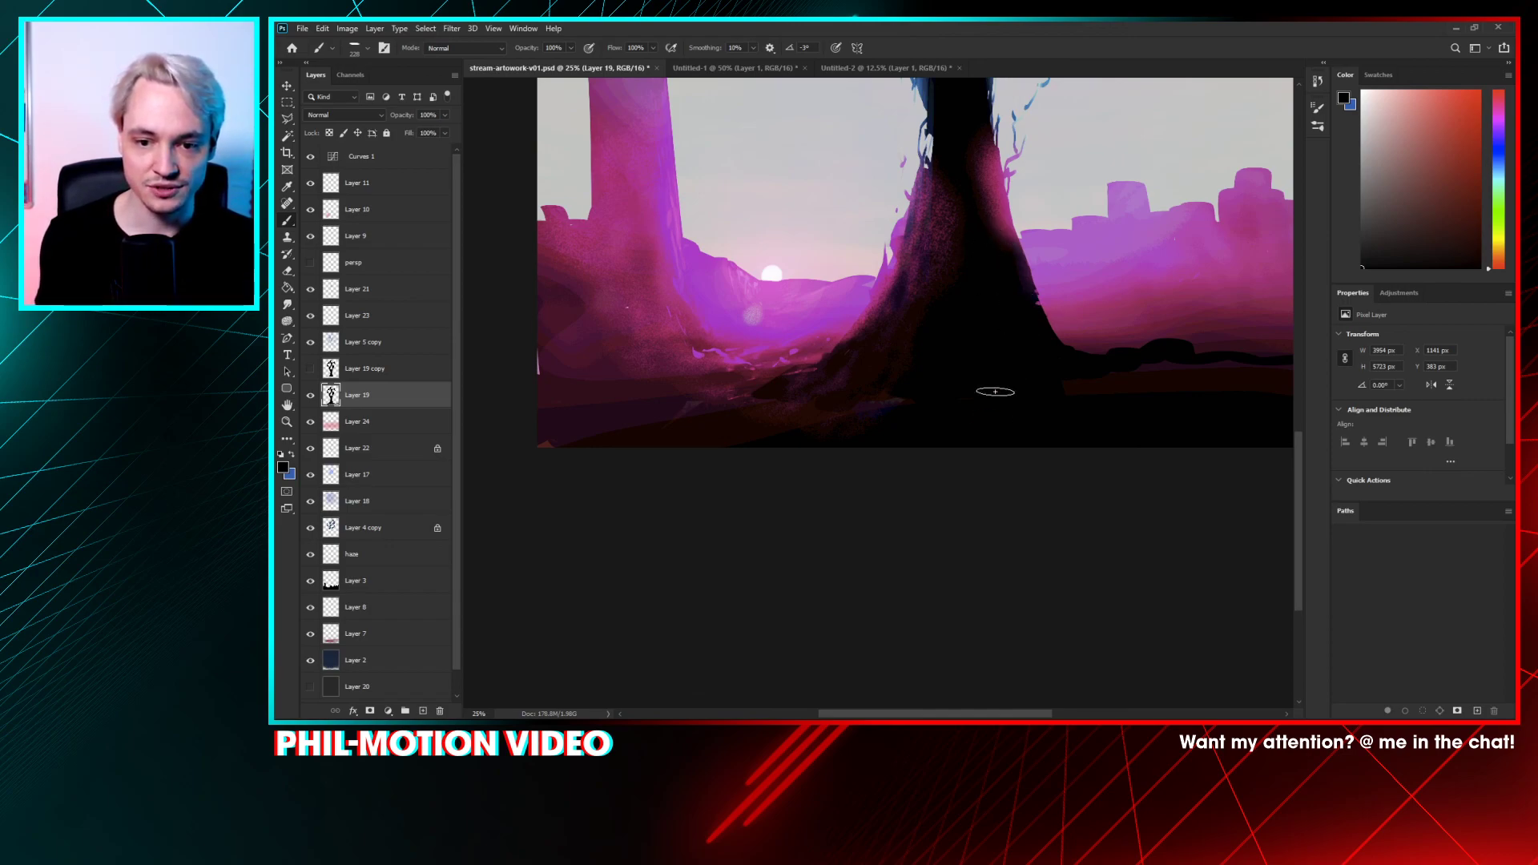
- Fill the foreground ground on both sides of the tree with solid black on Layer 19, giving it a low uneven horizon
mouse_move(919, 364)
mouse_down()
mouse_move(538, 403)
mouse_move(597, 404)
mouse_move(524, 426)
mouse_move(572, 405)
mouse_move(544, 455)
mouse_move(603, 422)
mouse_move(577, 452)
mouse_move(592, 406)
mouse_move(777, 432)
mouse_up()
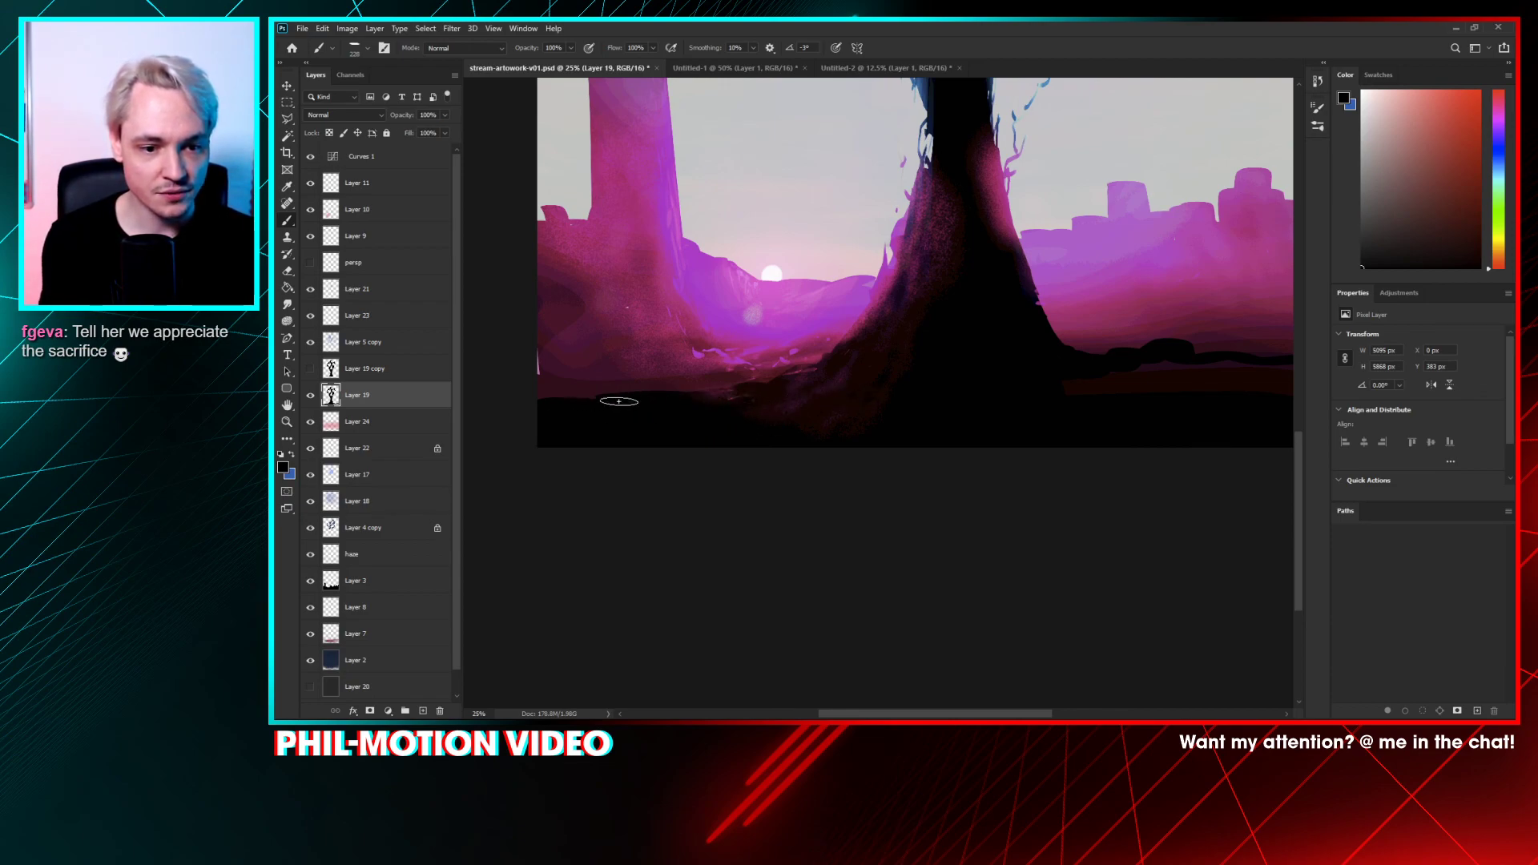
drag(1035, 414, 786, 417)
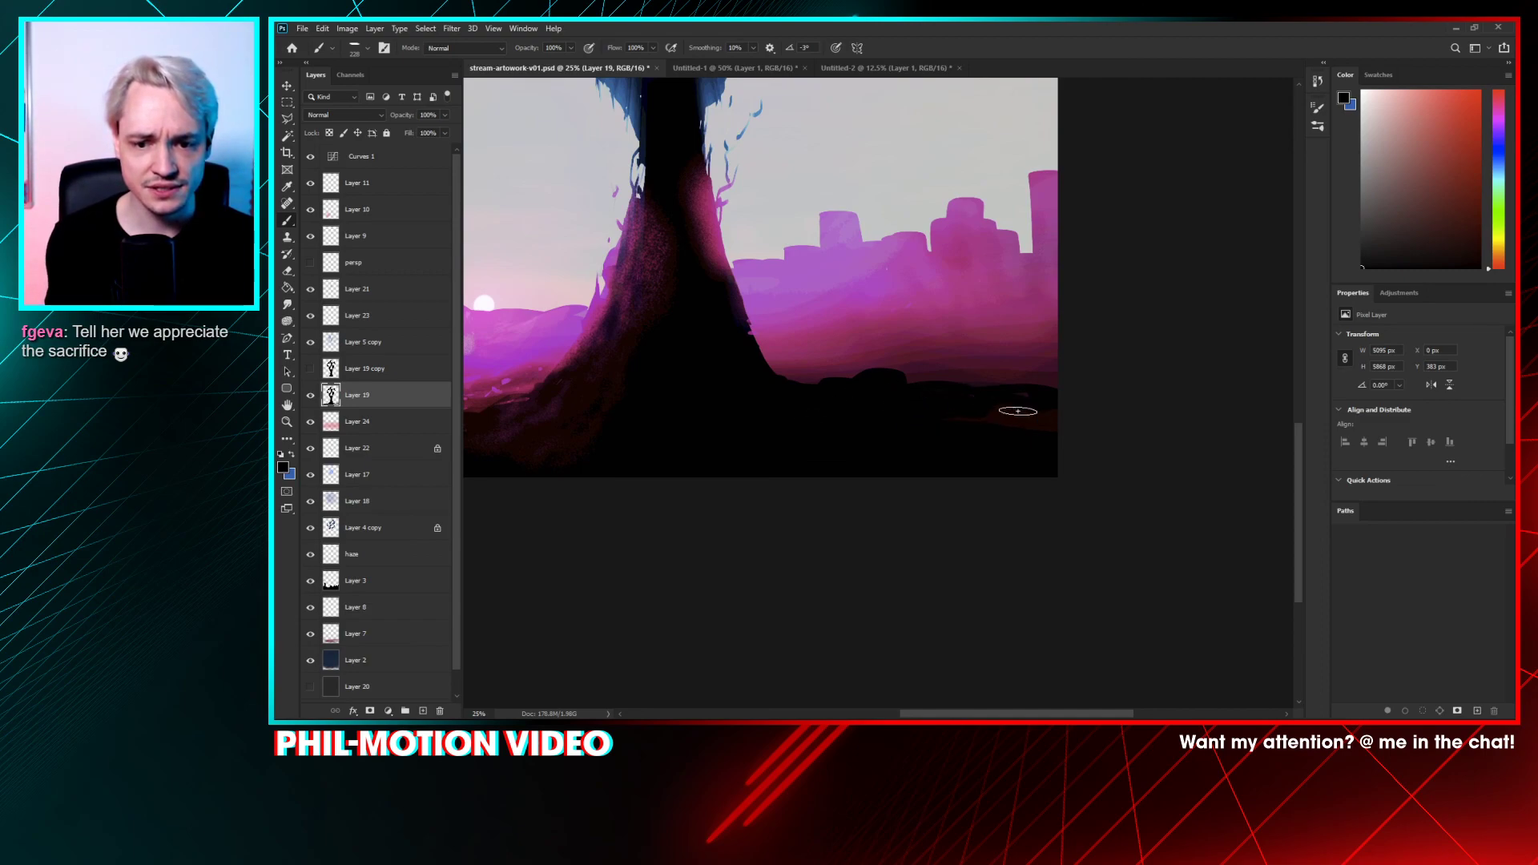
drag(889, 372, 1022, 387)
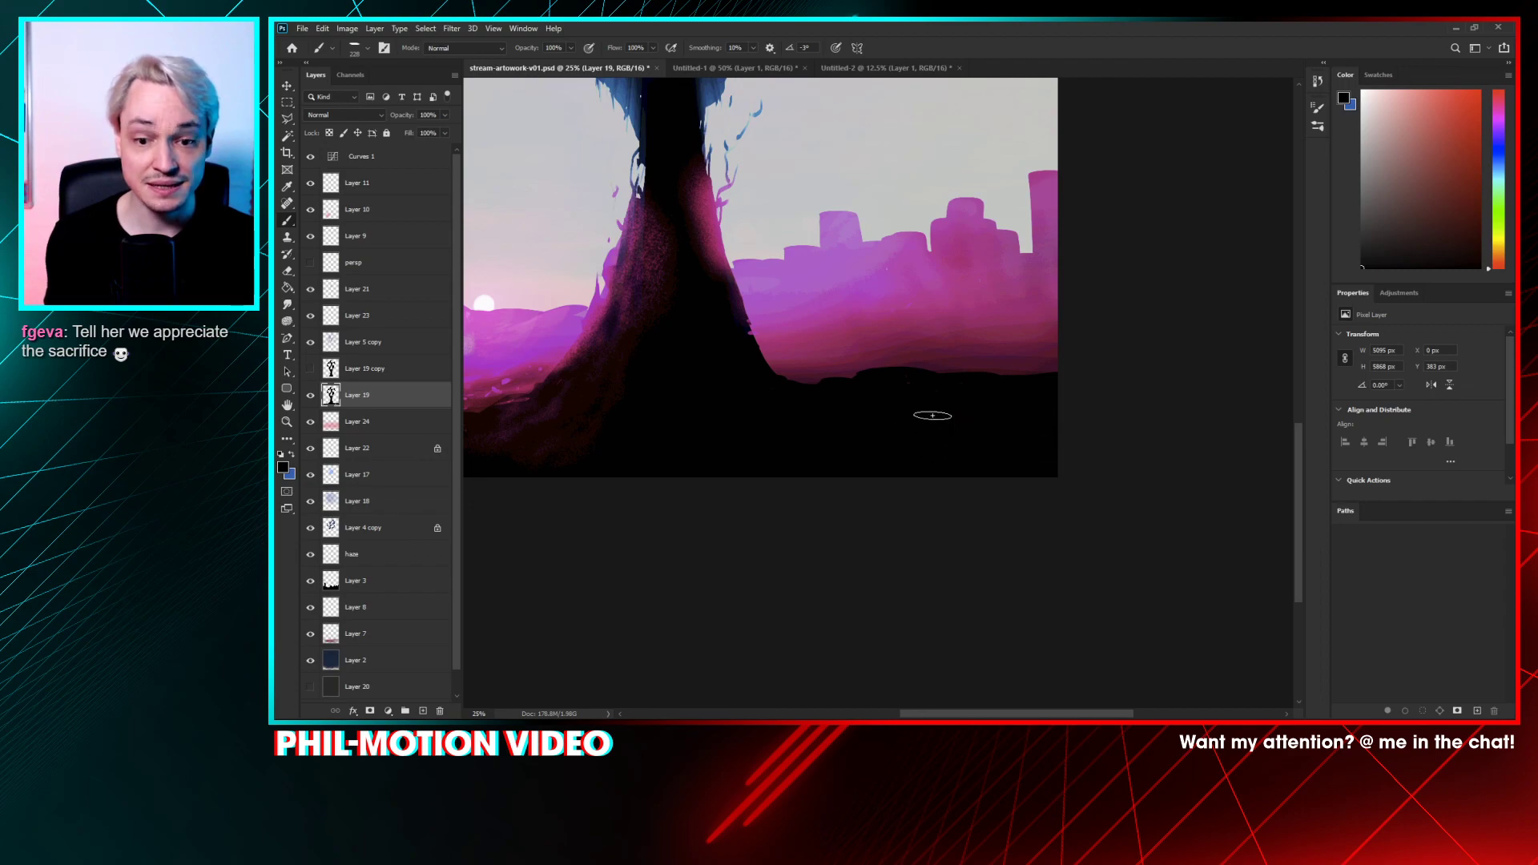
mouse_move(910, 390)
mouse_down()
mouse_move(1030, 424)
mouse_move(1099, 470)
mouse_up()
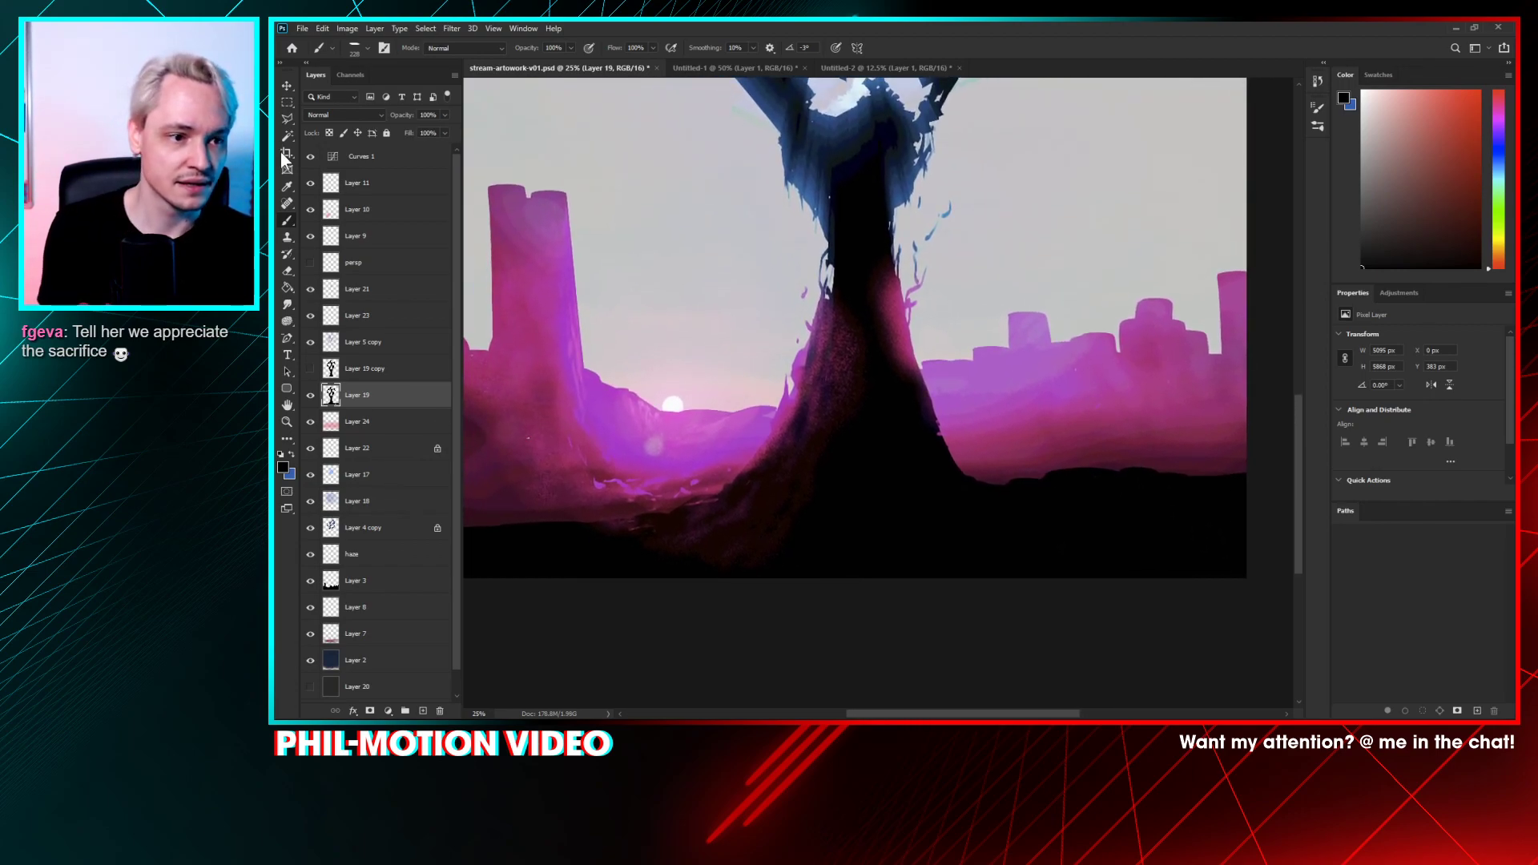
- Compare the painted ground and the whole scene with the Curves 1 brightening on and off
click(310, 156)
drag(934, 422, 924, 476)
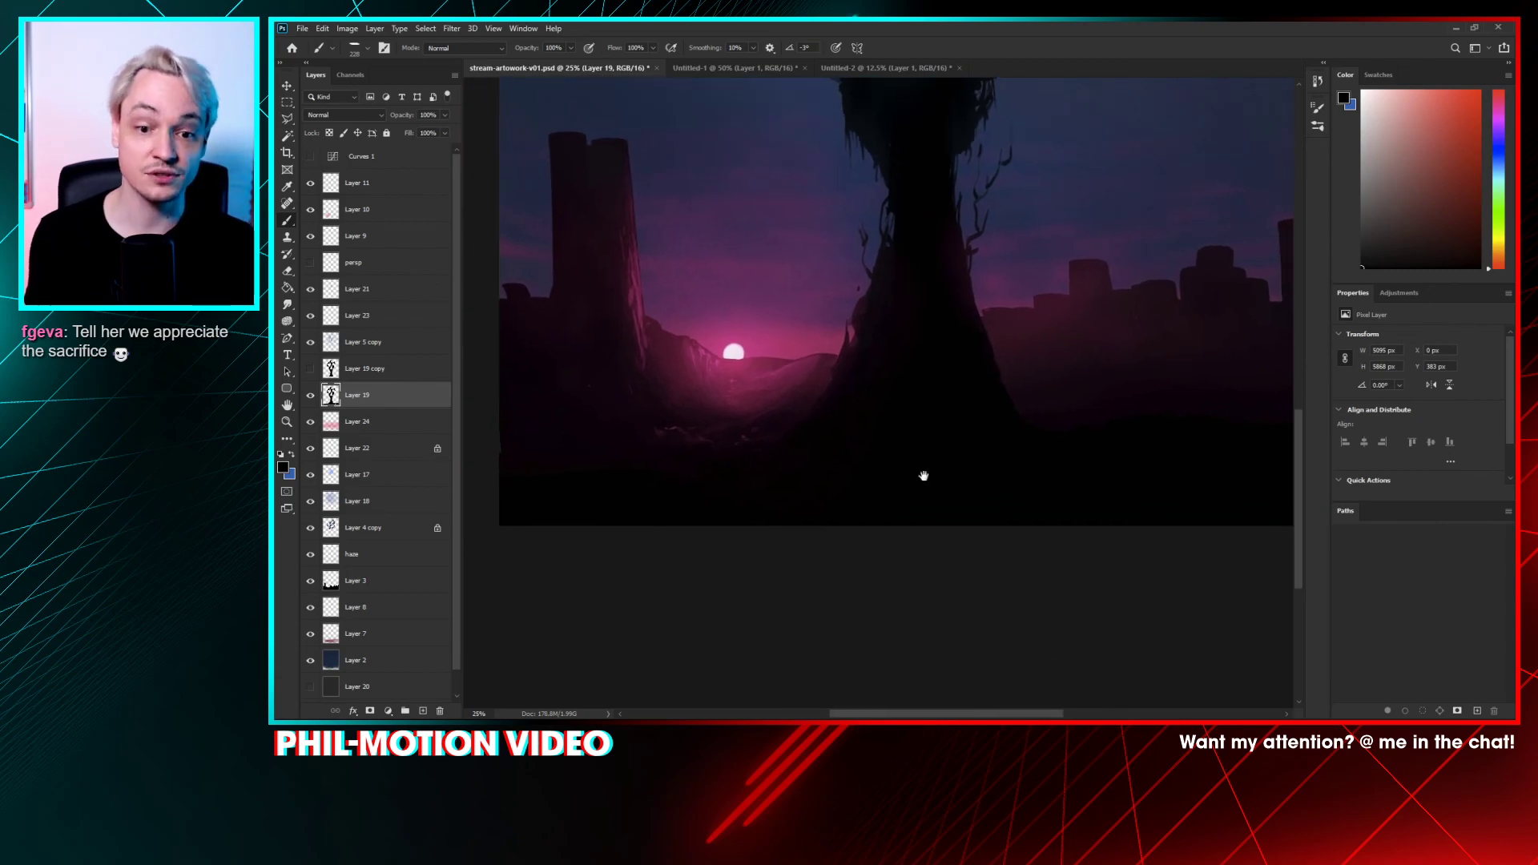
drag(875, 325, 913, 347)
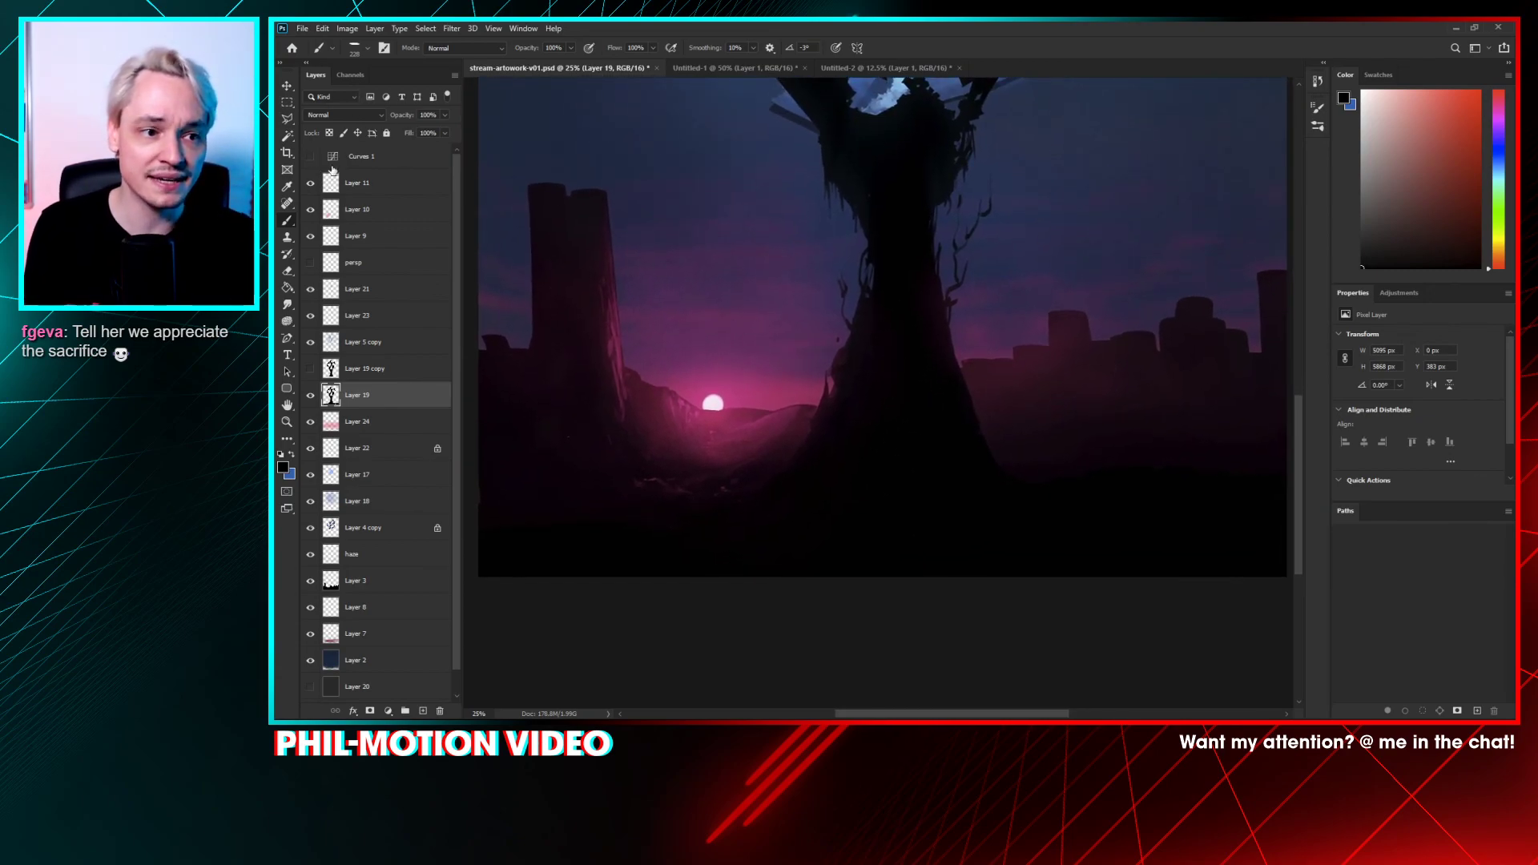
key(ctrl+minus)
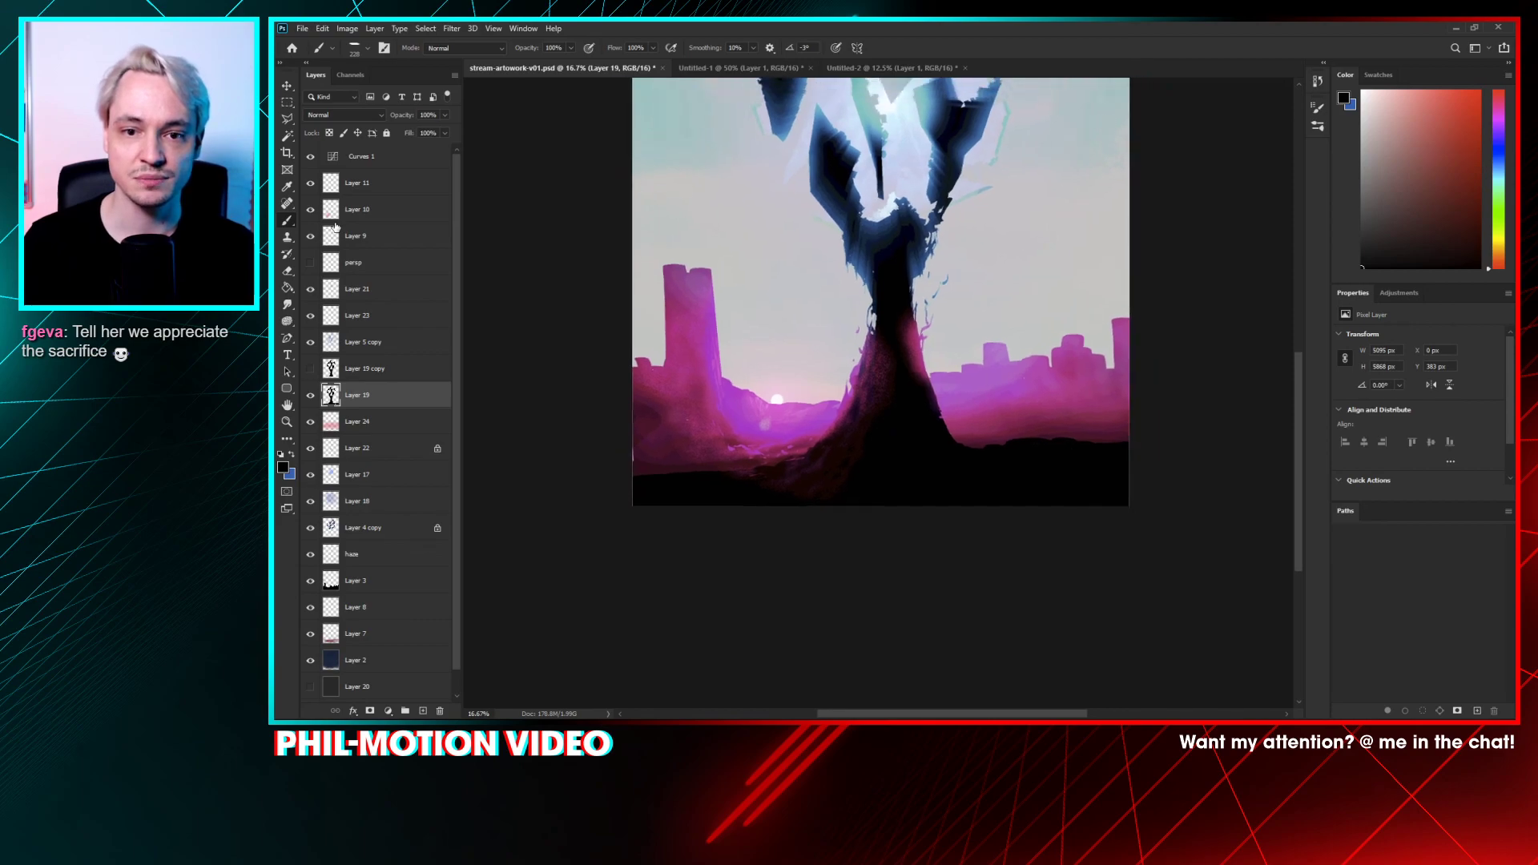
drag(849, 335, 792, 465)
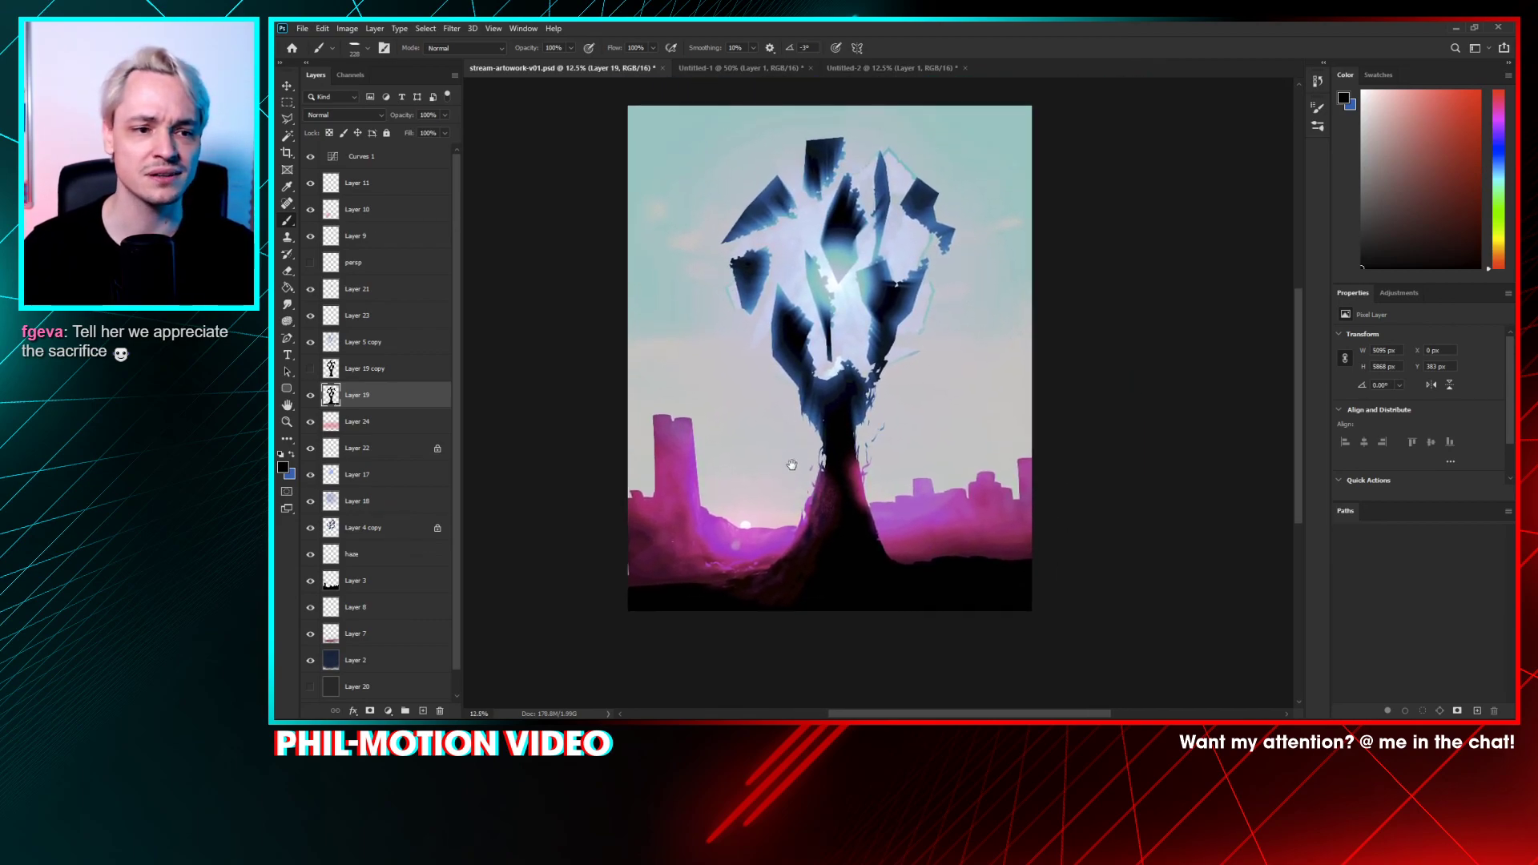
click(310, 157)
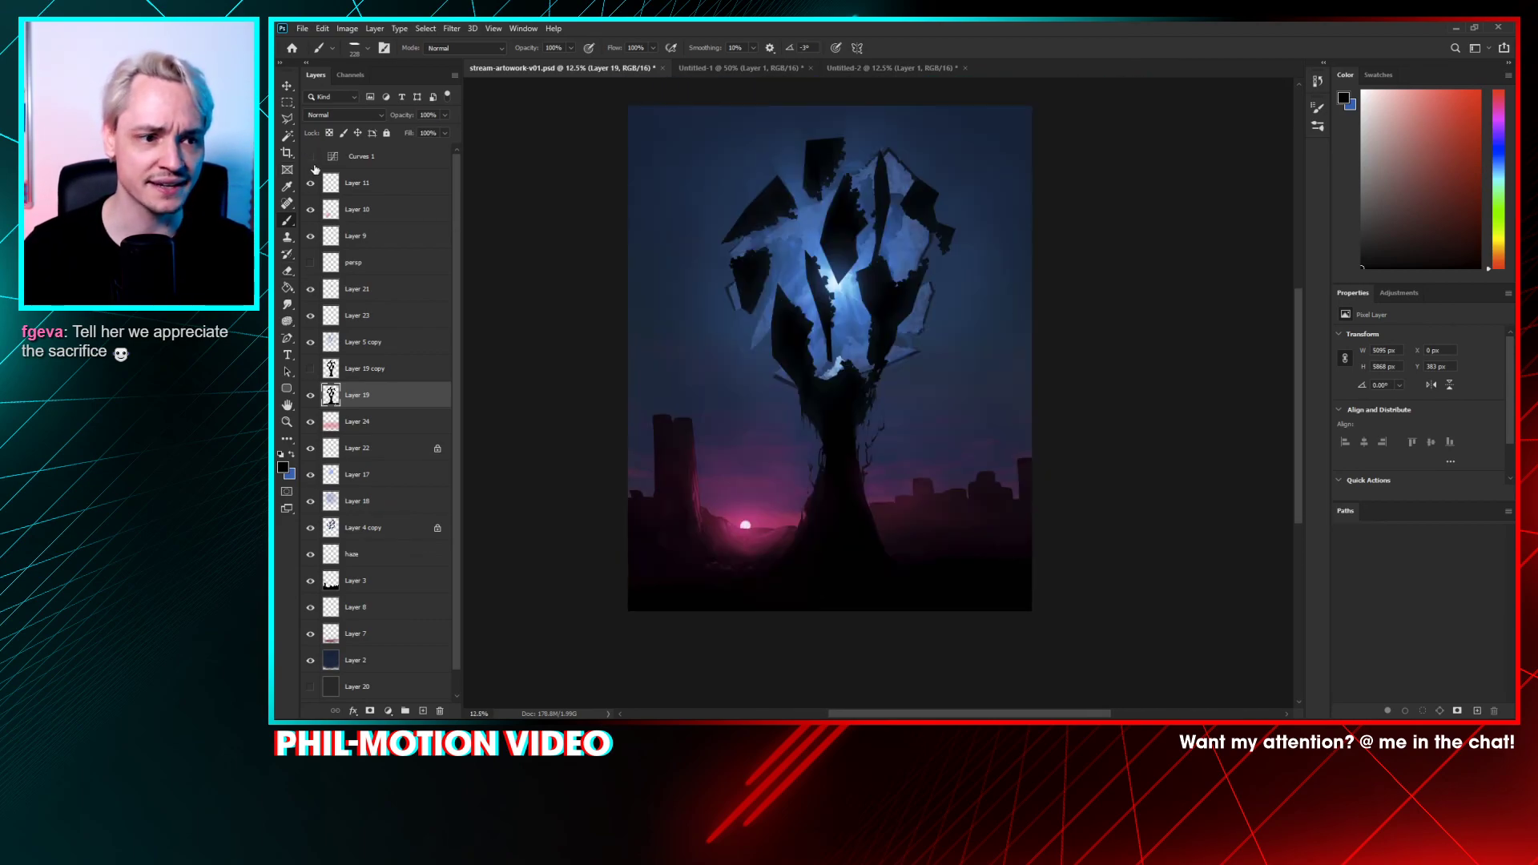
- Show Curves 1 and remove its boosted points, leaving a straight diagonal curve with one midpoint
click(332, 158)
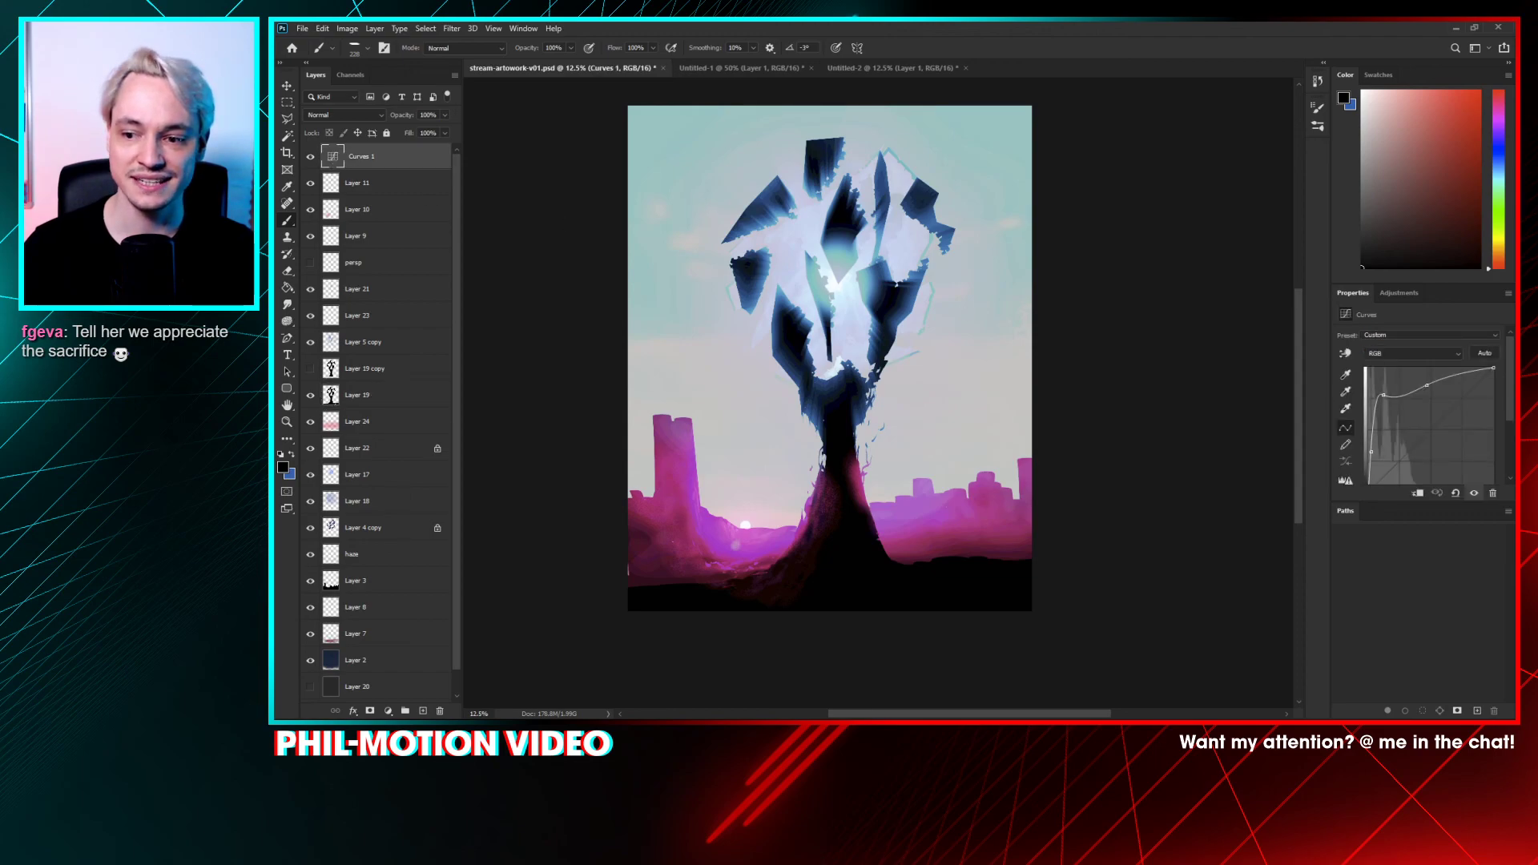
drag(1386, 396, 1423, 519)
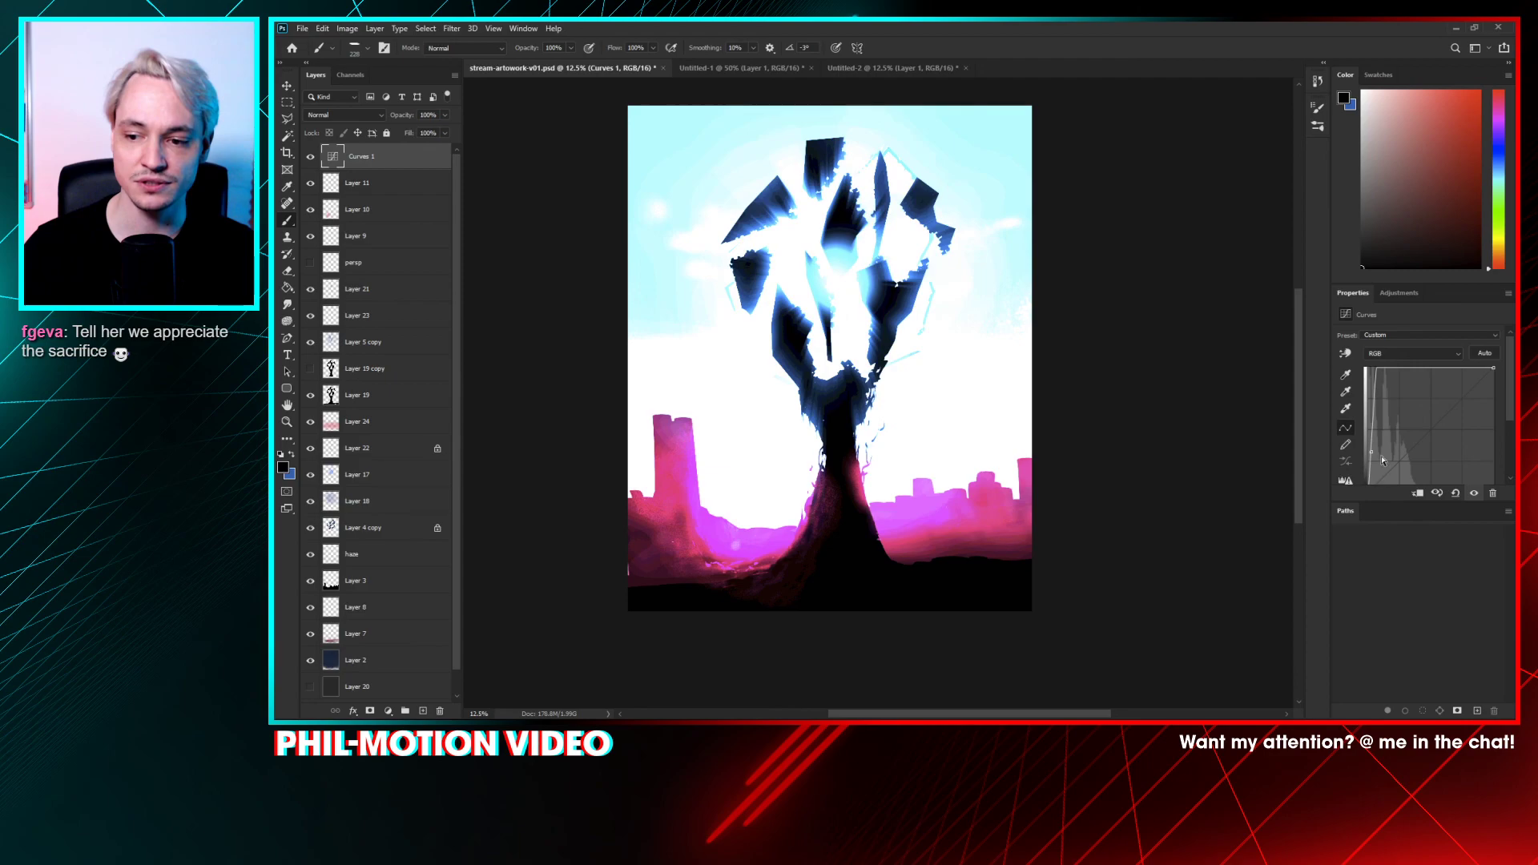
drag(1374, 455, 1430, 436)
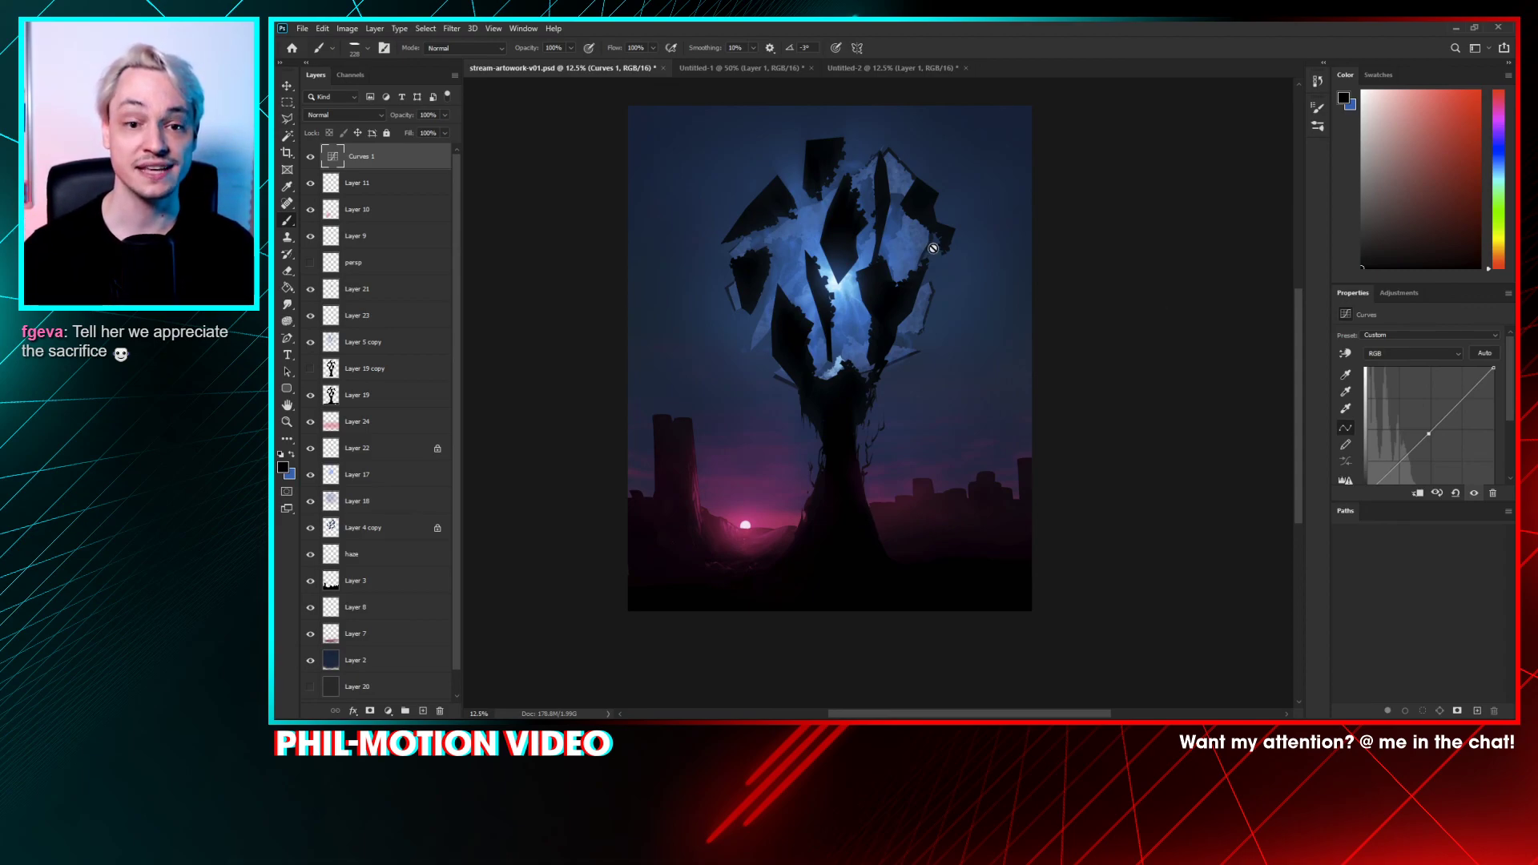
click(1181, 261)
key(Return)
- Examine the shattered crown, trunk and sunset horizon up close and across the whole painting
key(ctrl+plus)
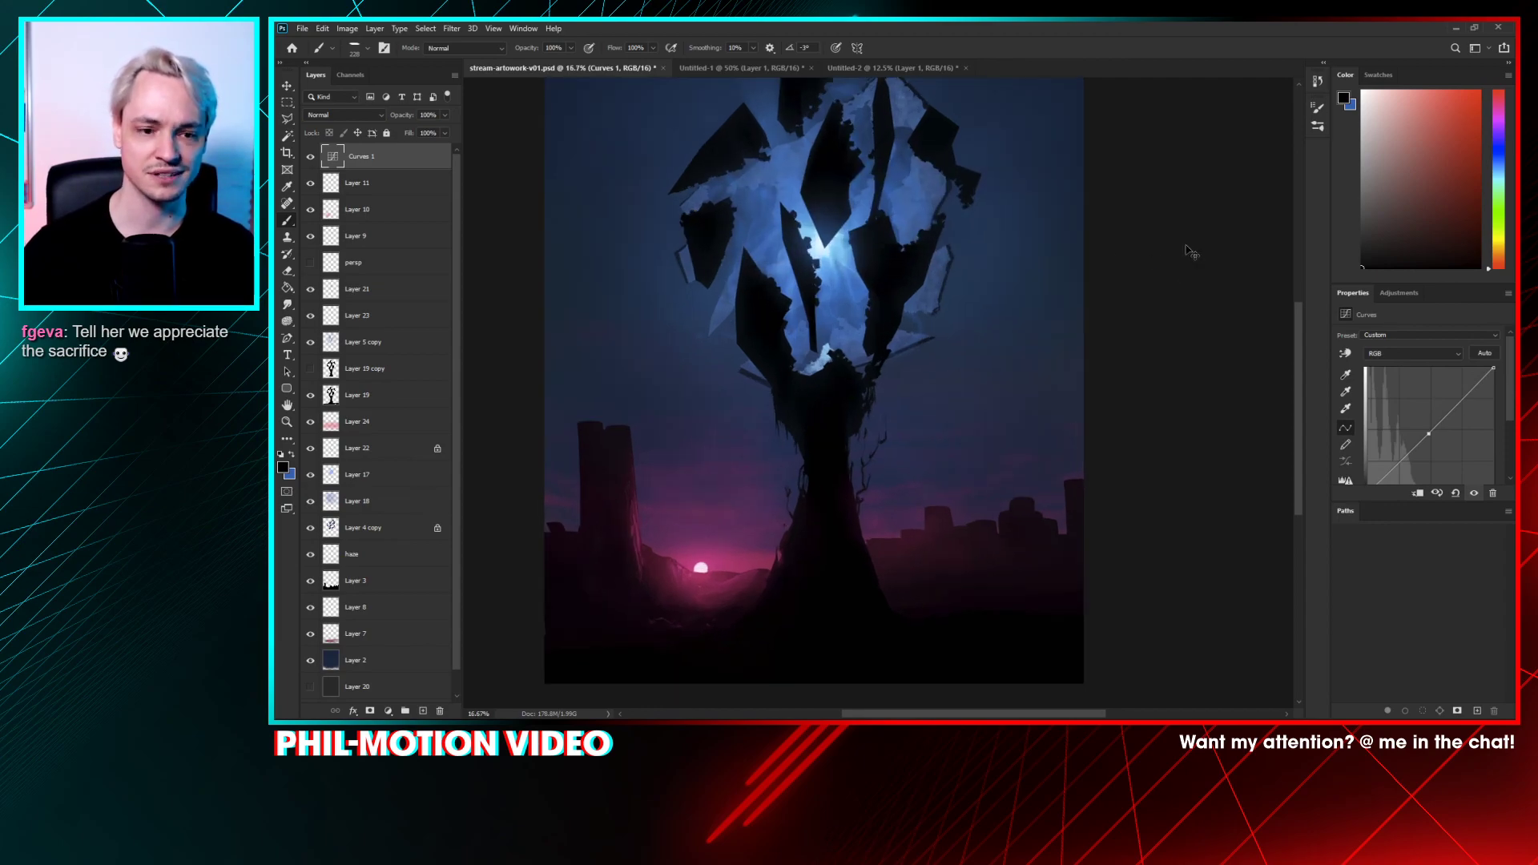
key(ctrl+plus)
drag(682, 331, 656, 491)
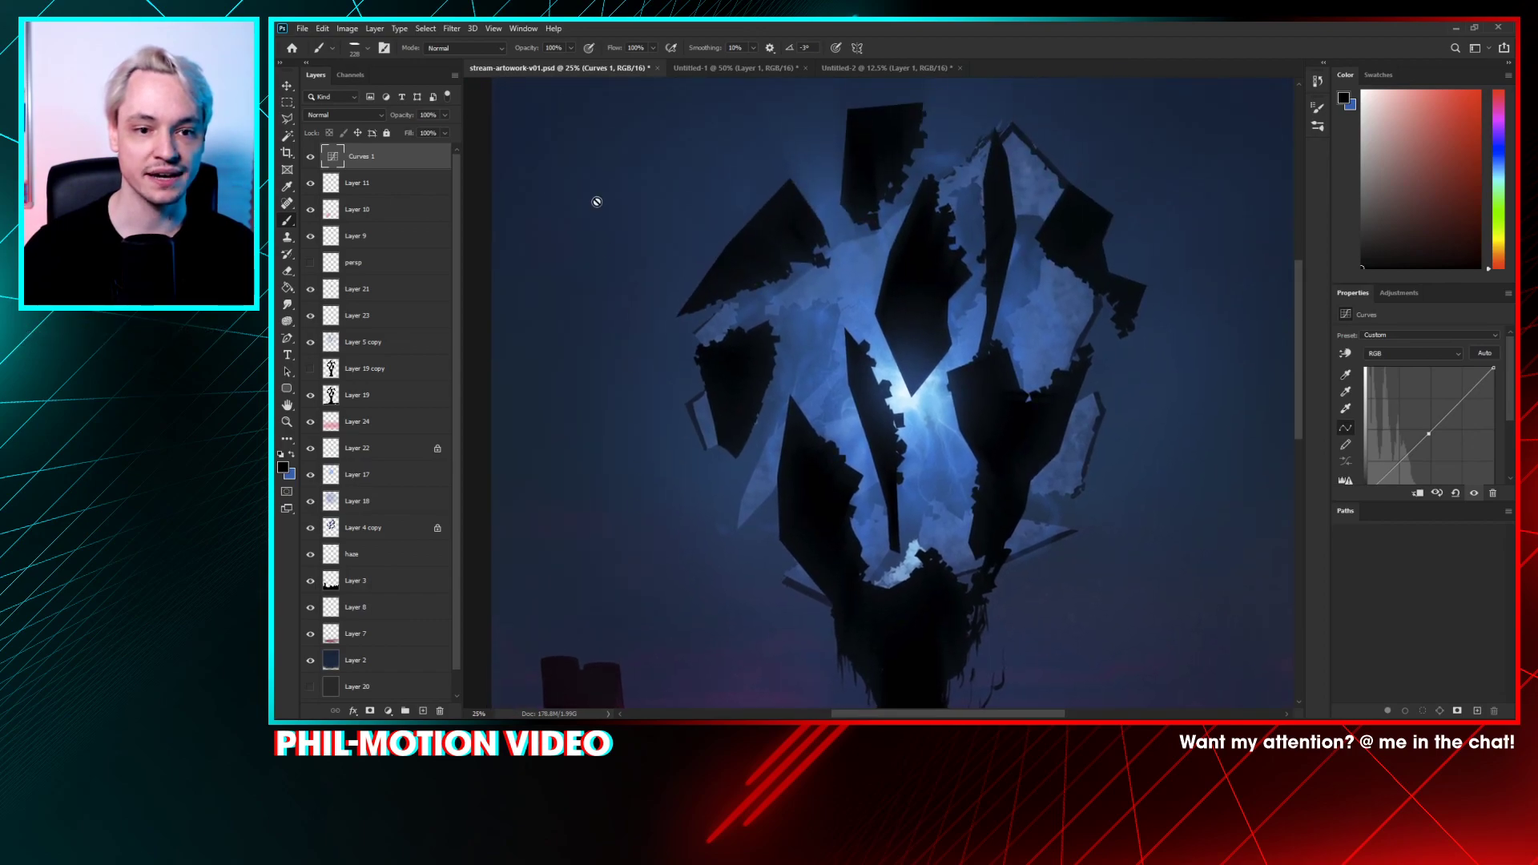
key(ctrl+minus)
drag(1101, 193, 1018, 147)
drag(652, 330, 680, 388)
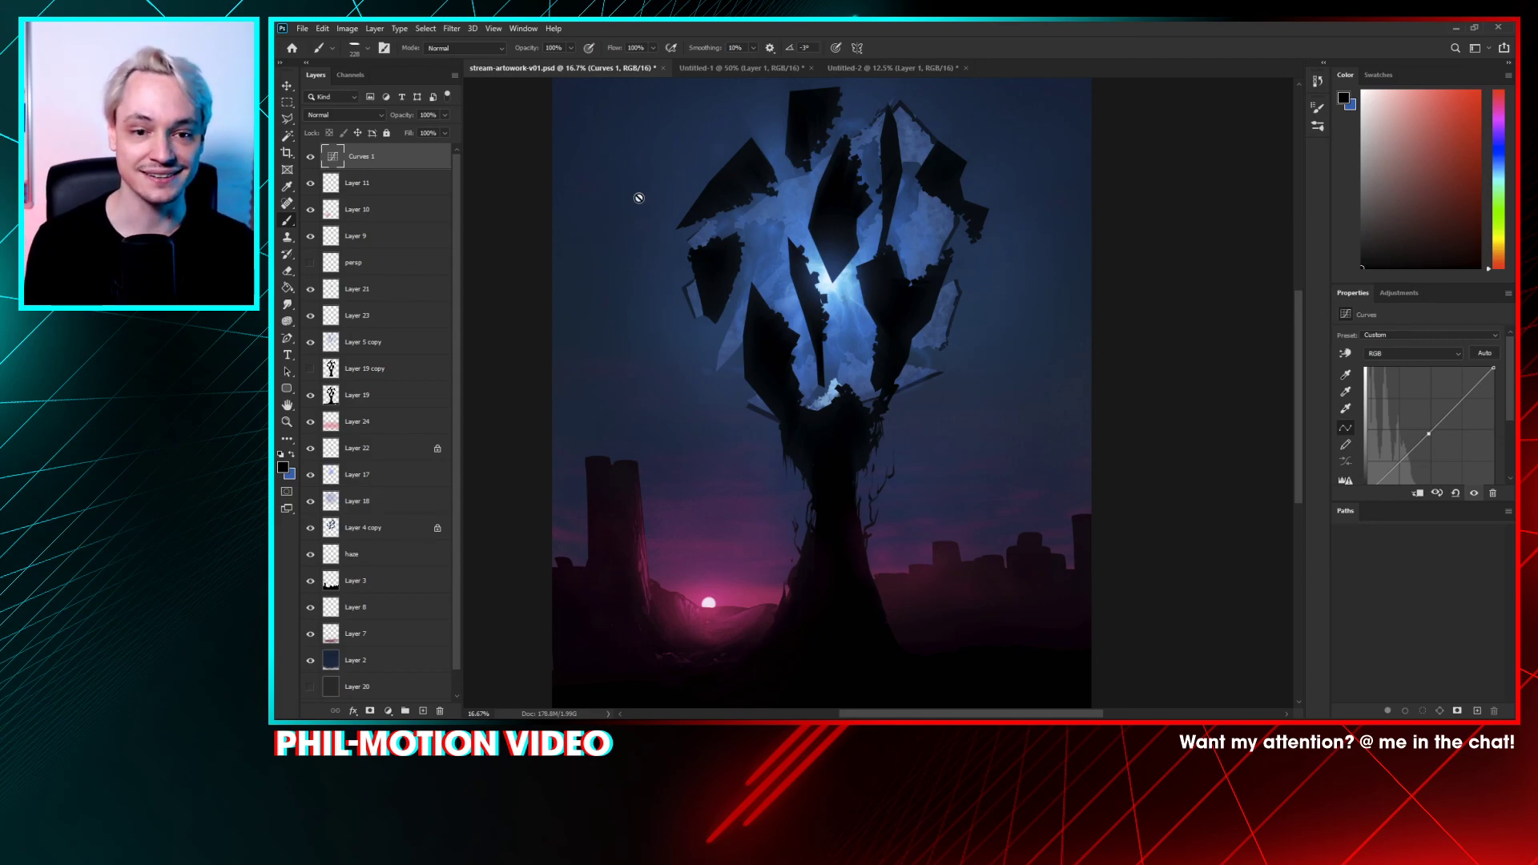
scroll(1023, 267, down, 3)
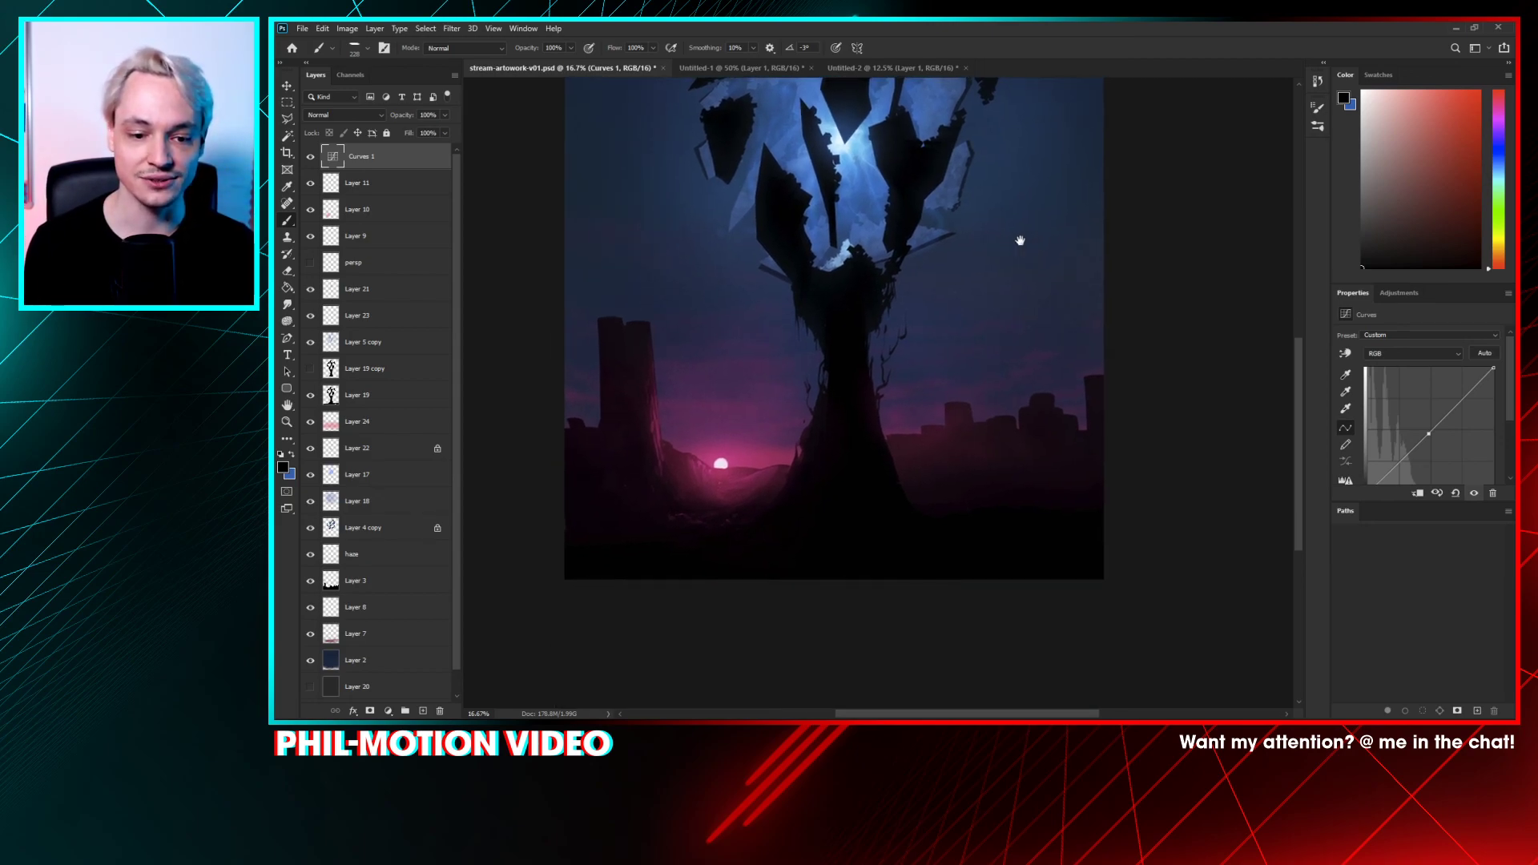
scroll(996, 354, up, 3)
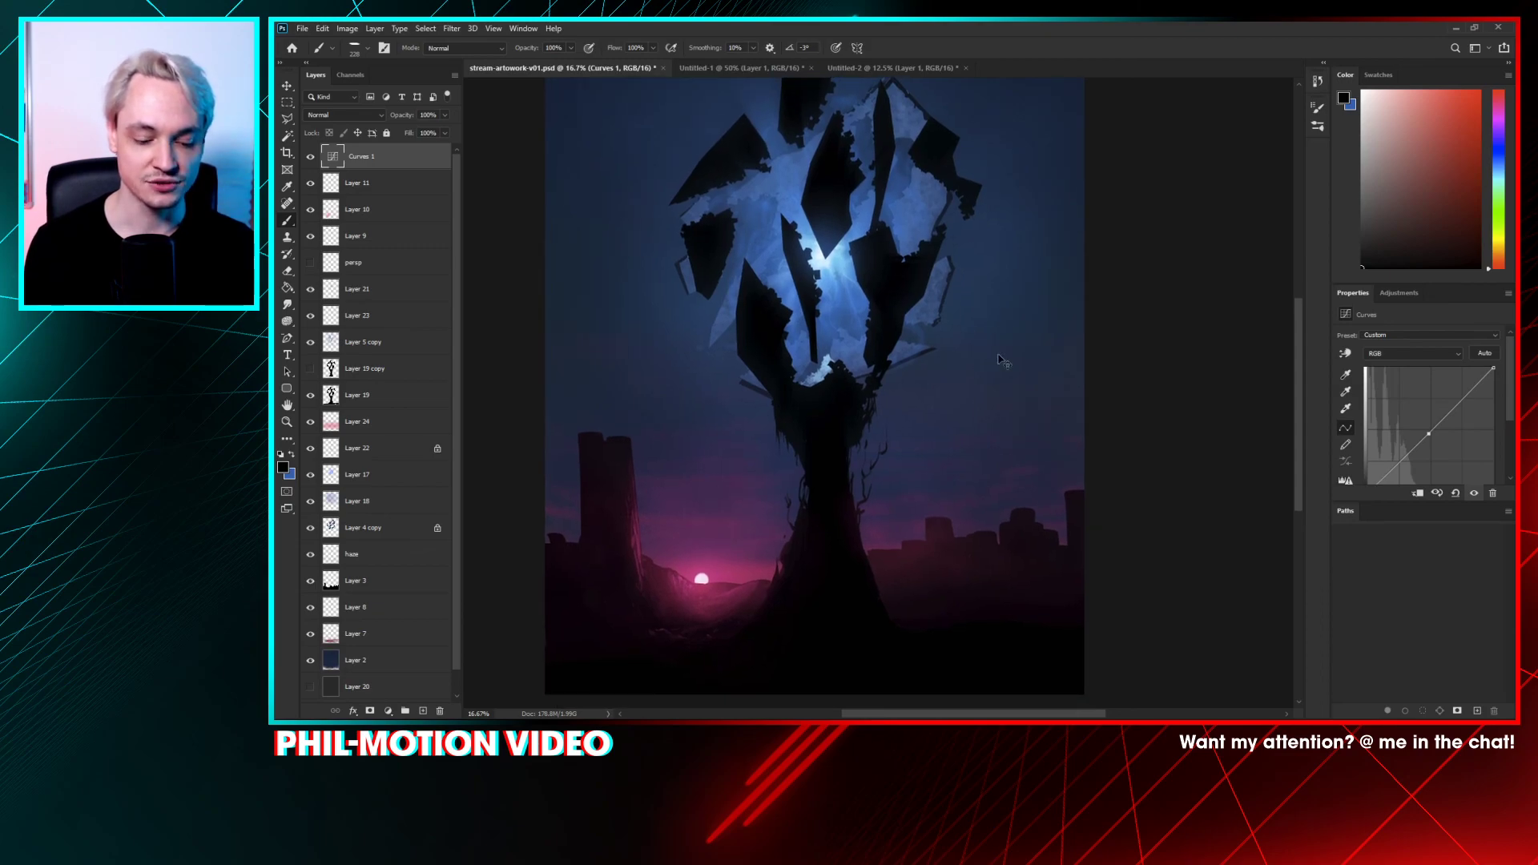
- Save the artwork and view the whole painting
key(ctrl+s)
drag(934, 225, 931, 261)
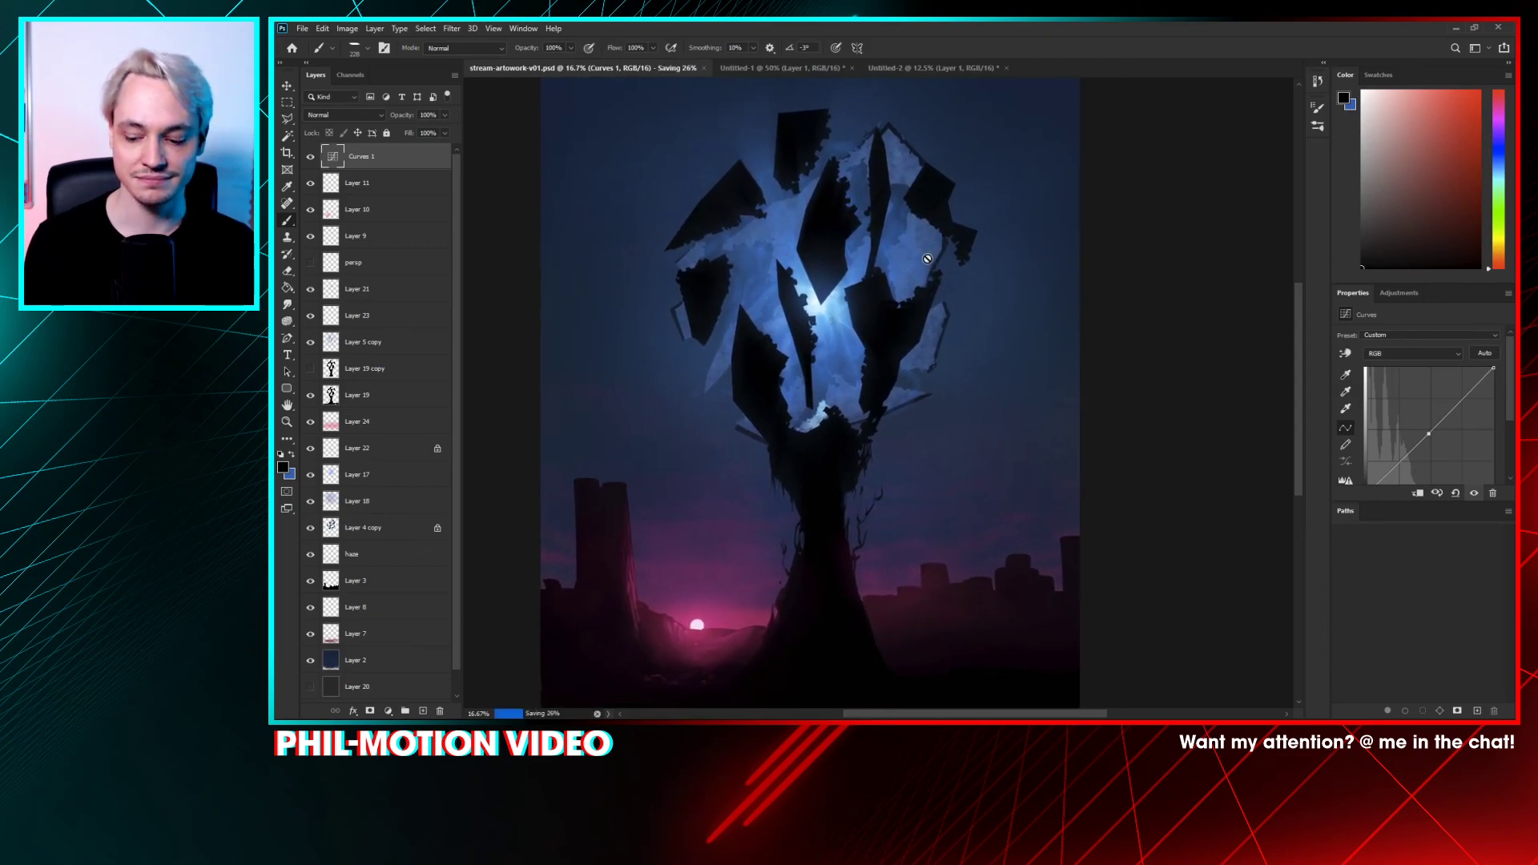
key(ctrl+minus)
drag(888, 342, 894, 317)
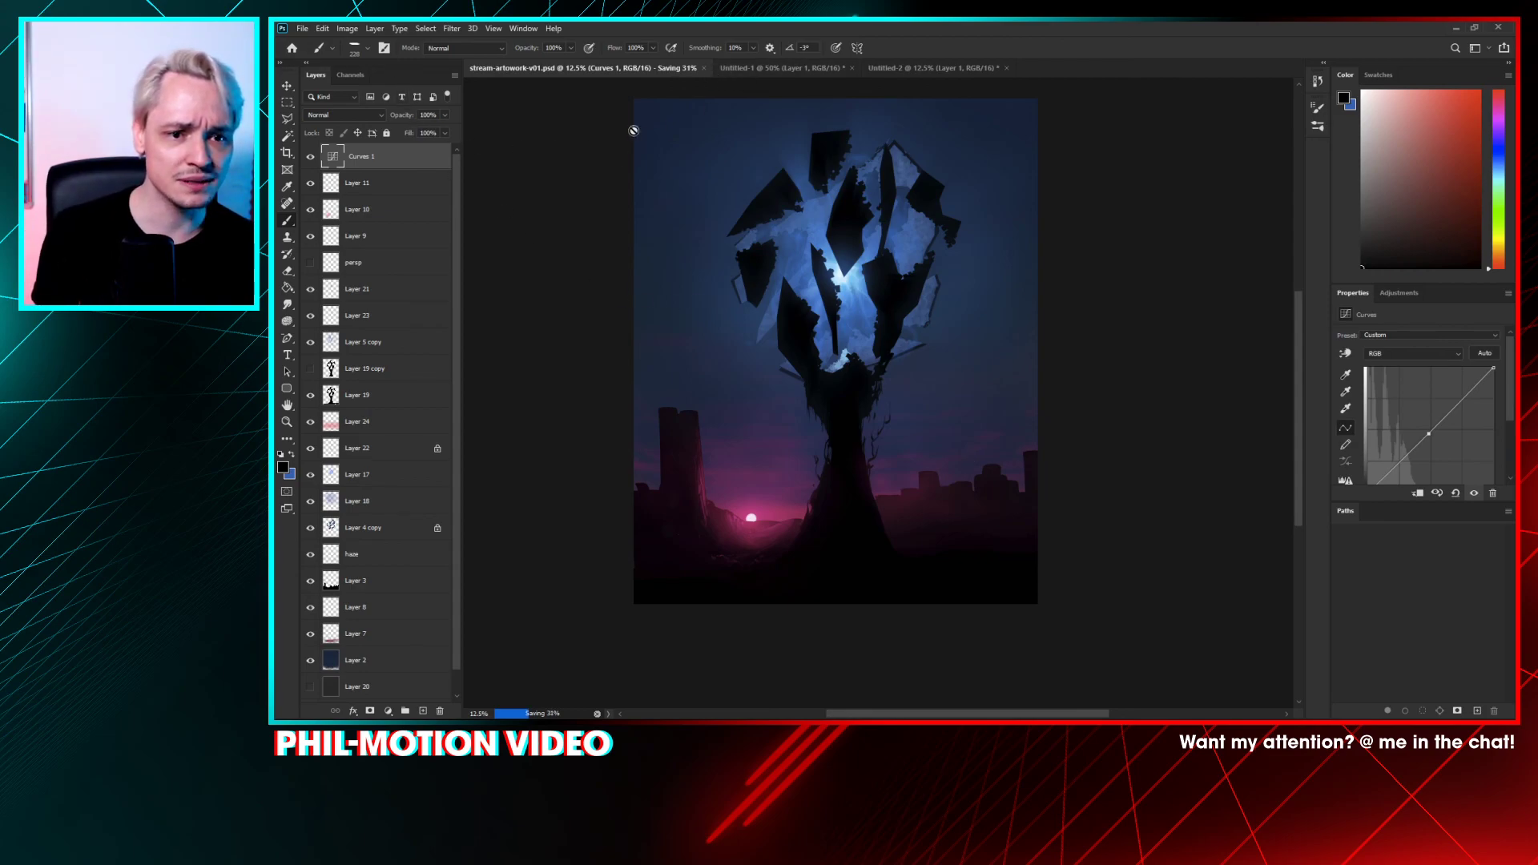
- Add a layer above Curves 1 and start darkening the sky's outer corner in black with the round scatter brush at 4000 px
click(423, 709)
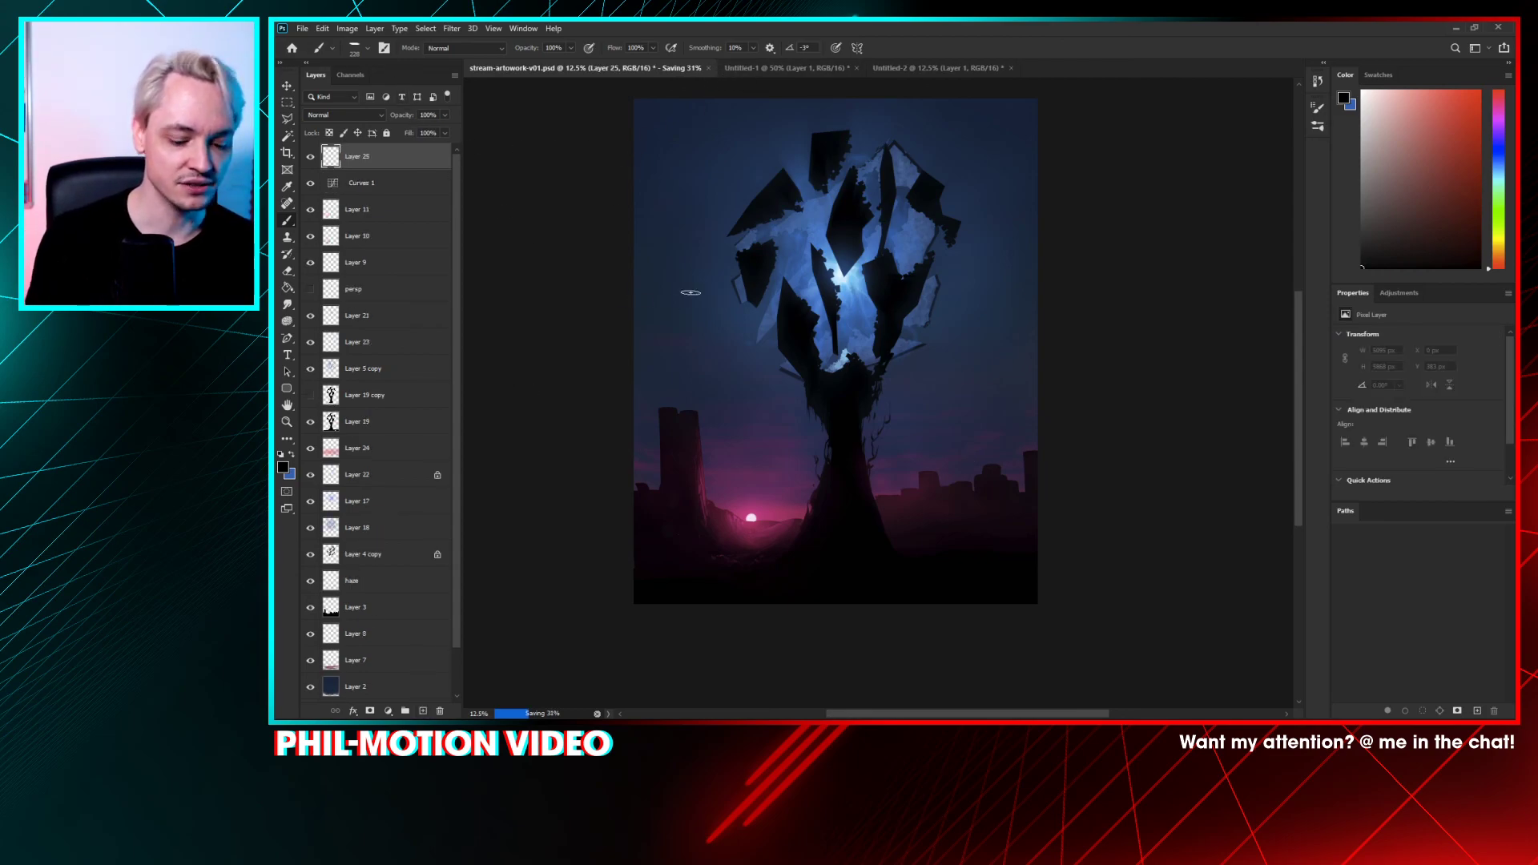
right_click(783, 225)
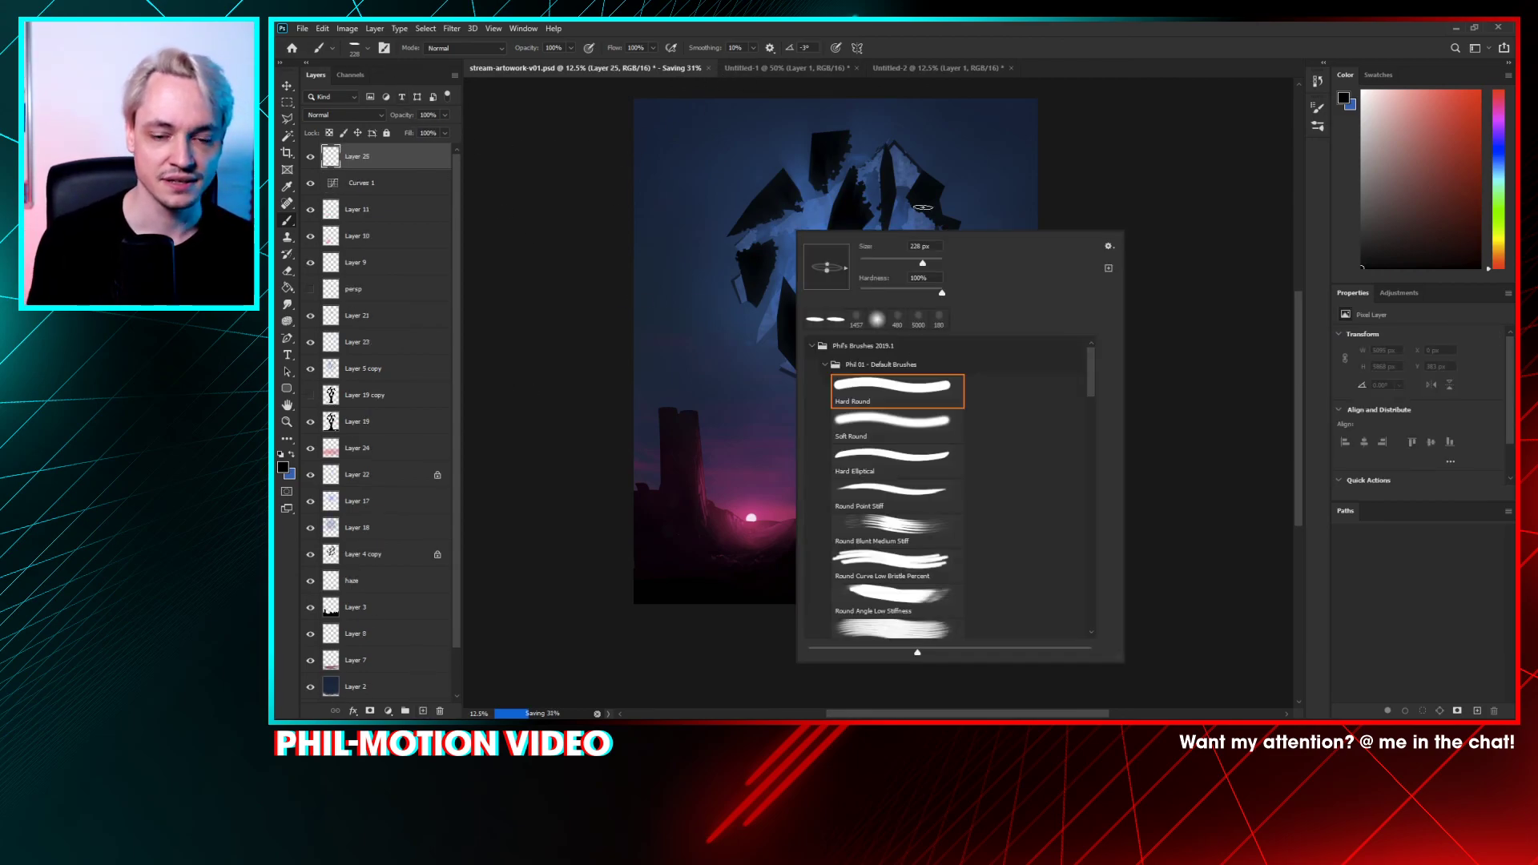
click(918, 321)
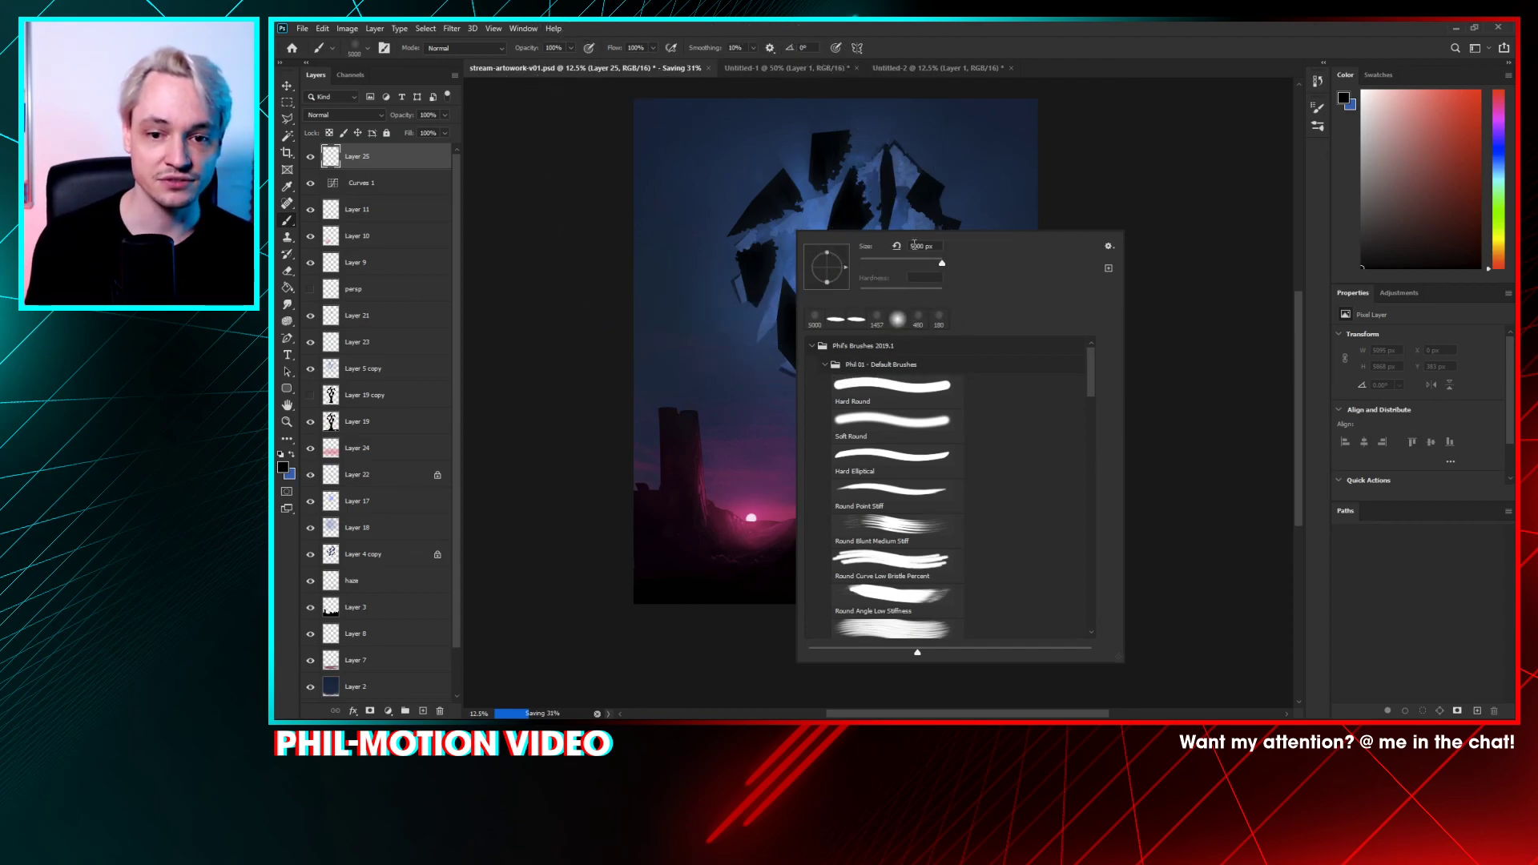
drag(942, 263, 936, 262)
key(Return)
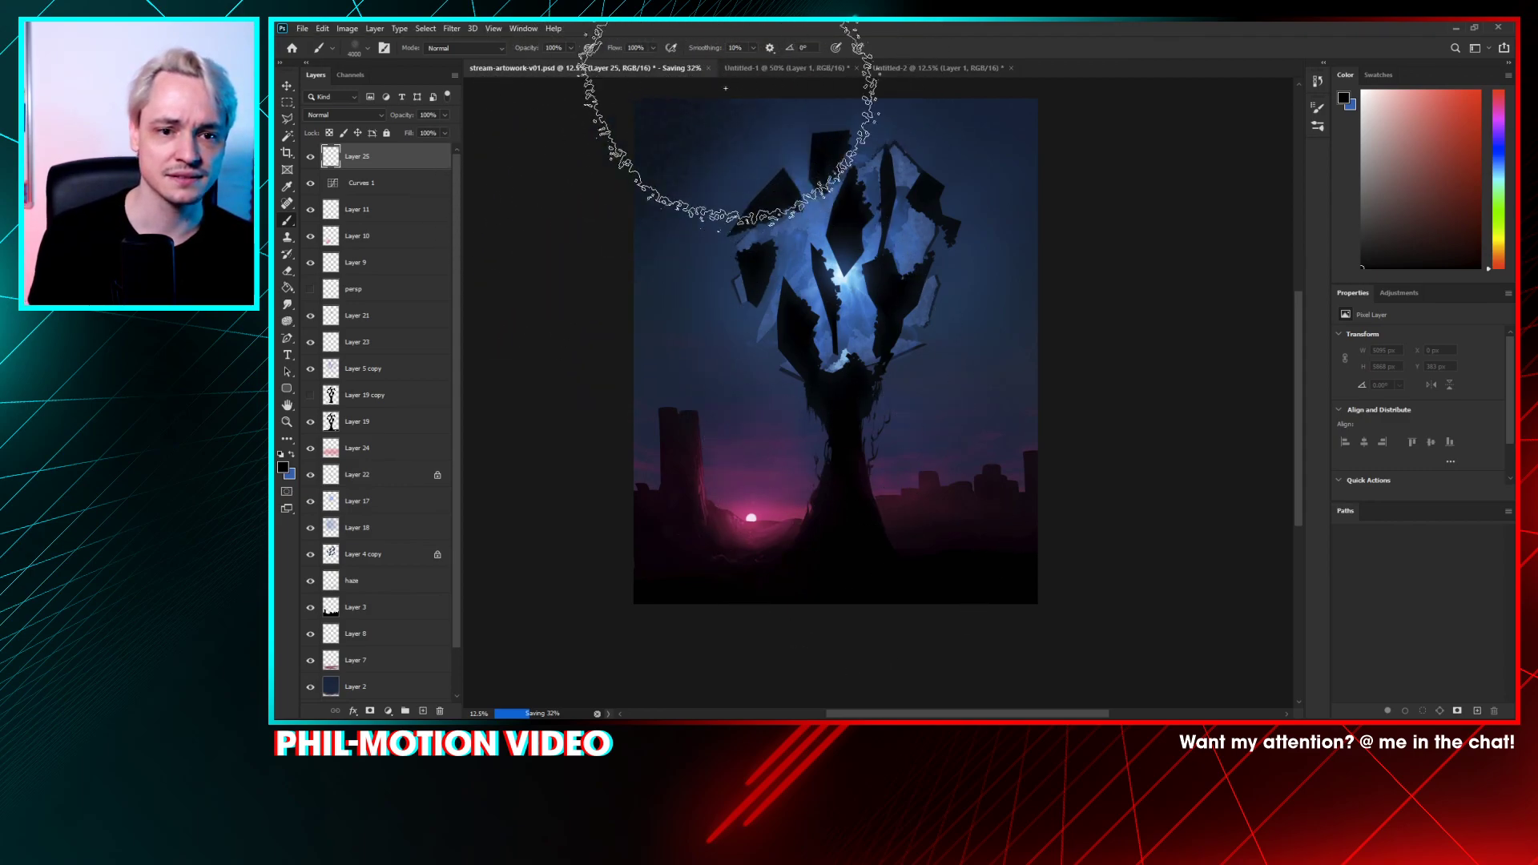
- Detach the Untitled-2 silhouette document into its own window and close it without saving
drag(937, 67, 1050, 112)
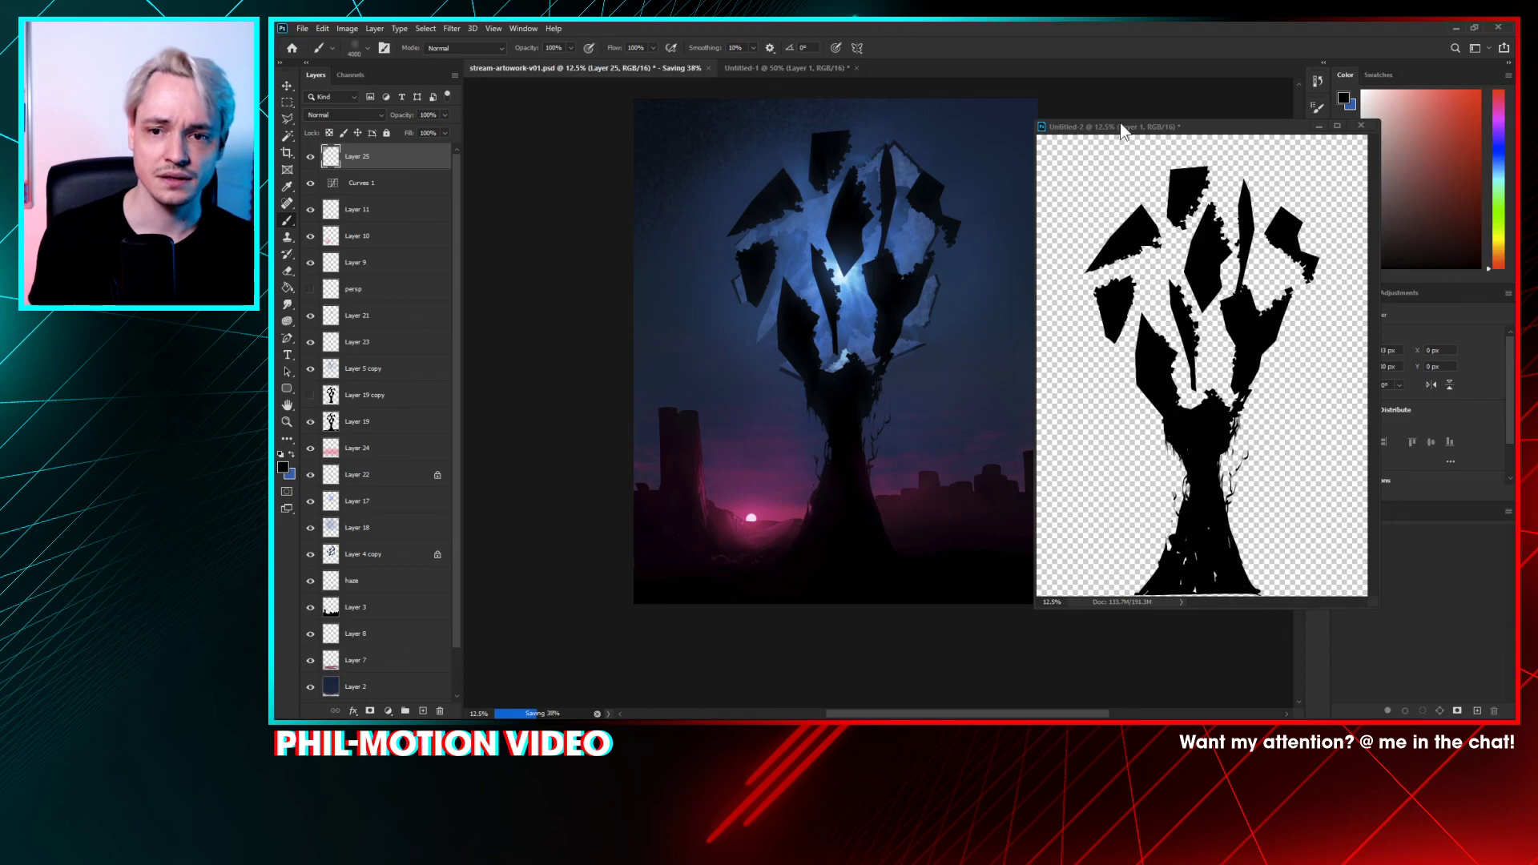
click(1361, 126)
click(906, 285)
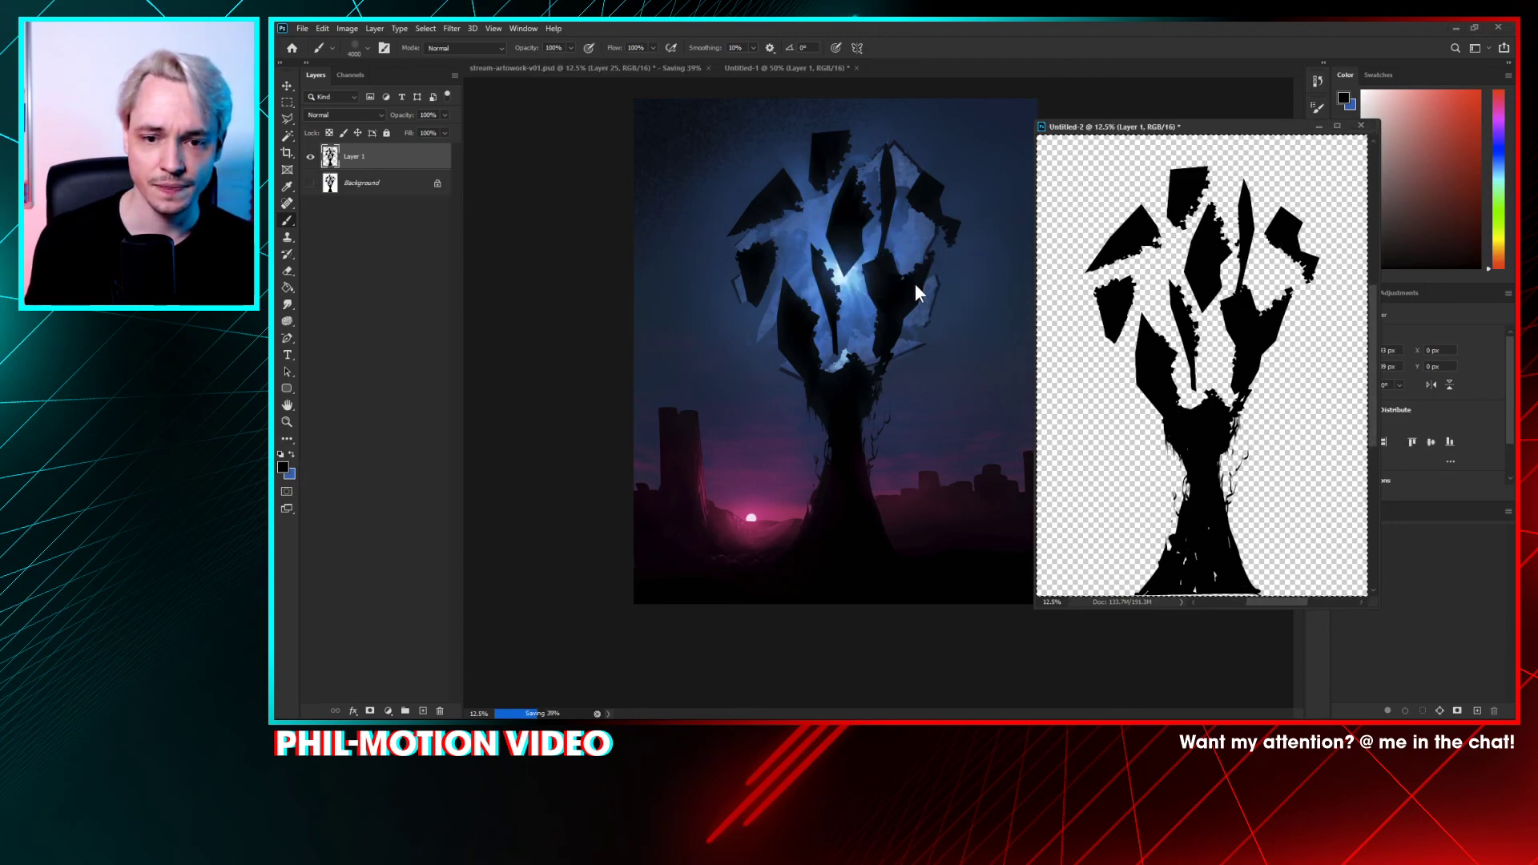
- Compare the whole painting with the dark vignette on Layer 25 on and off
key(ctrl+minus)
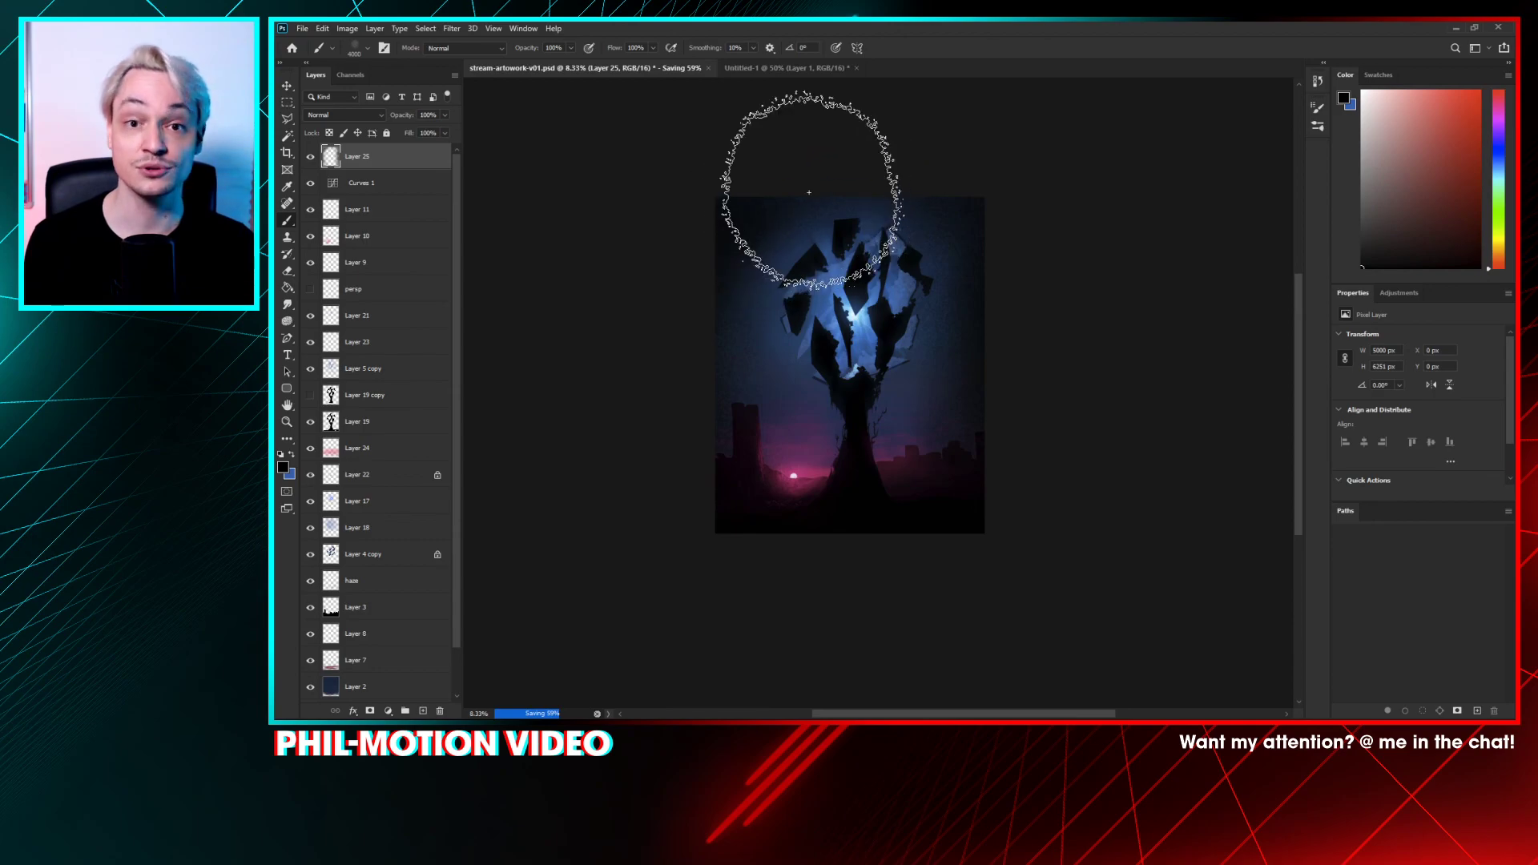
key(ctrl+minus)
key(ctrl+plus)
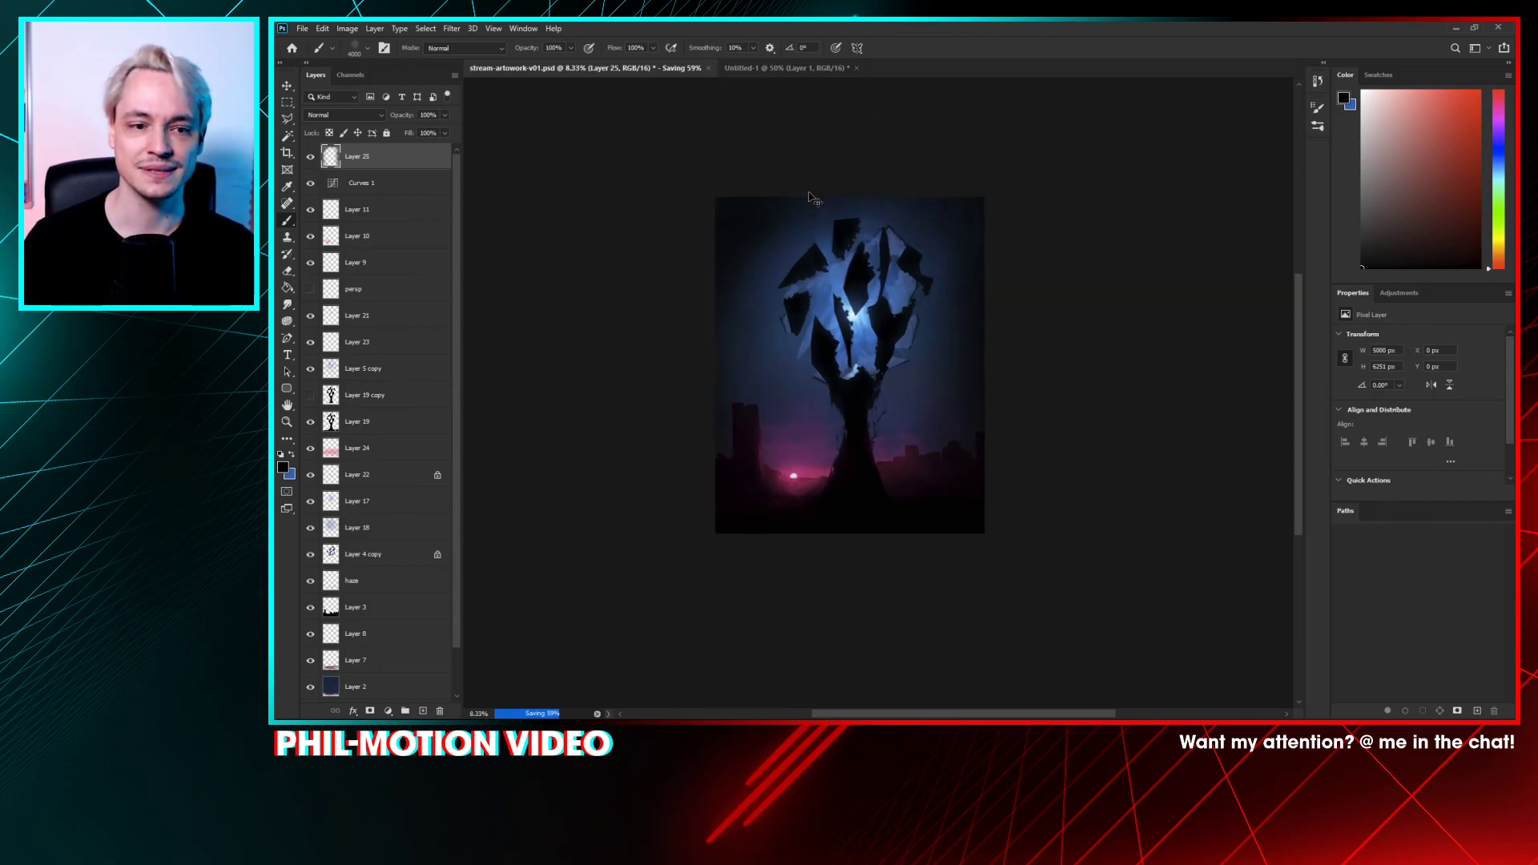
click(311, 157)
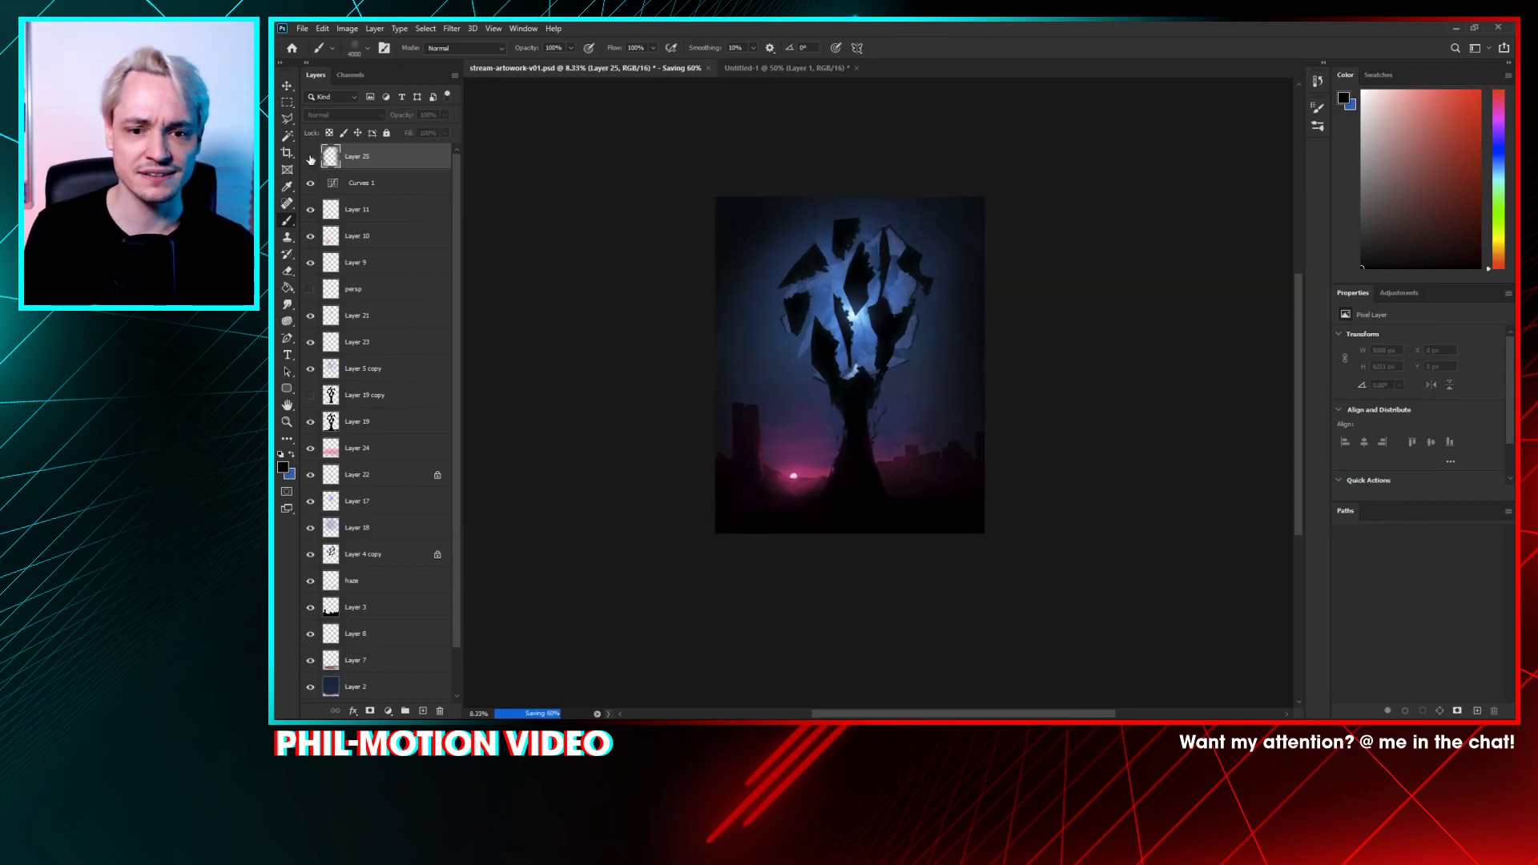
click(311, 157)
click(311, 159)
click(311, 158)
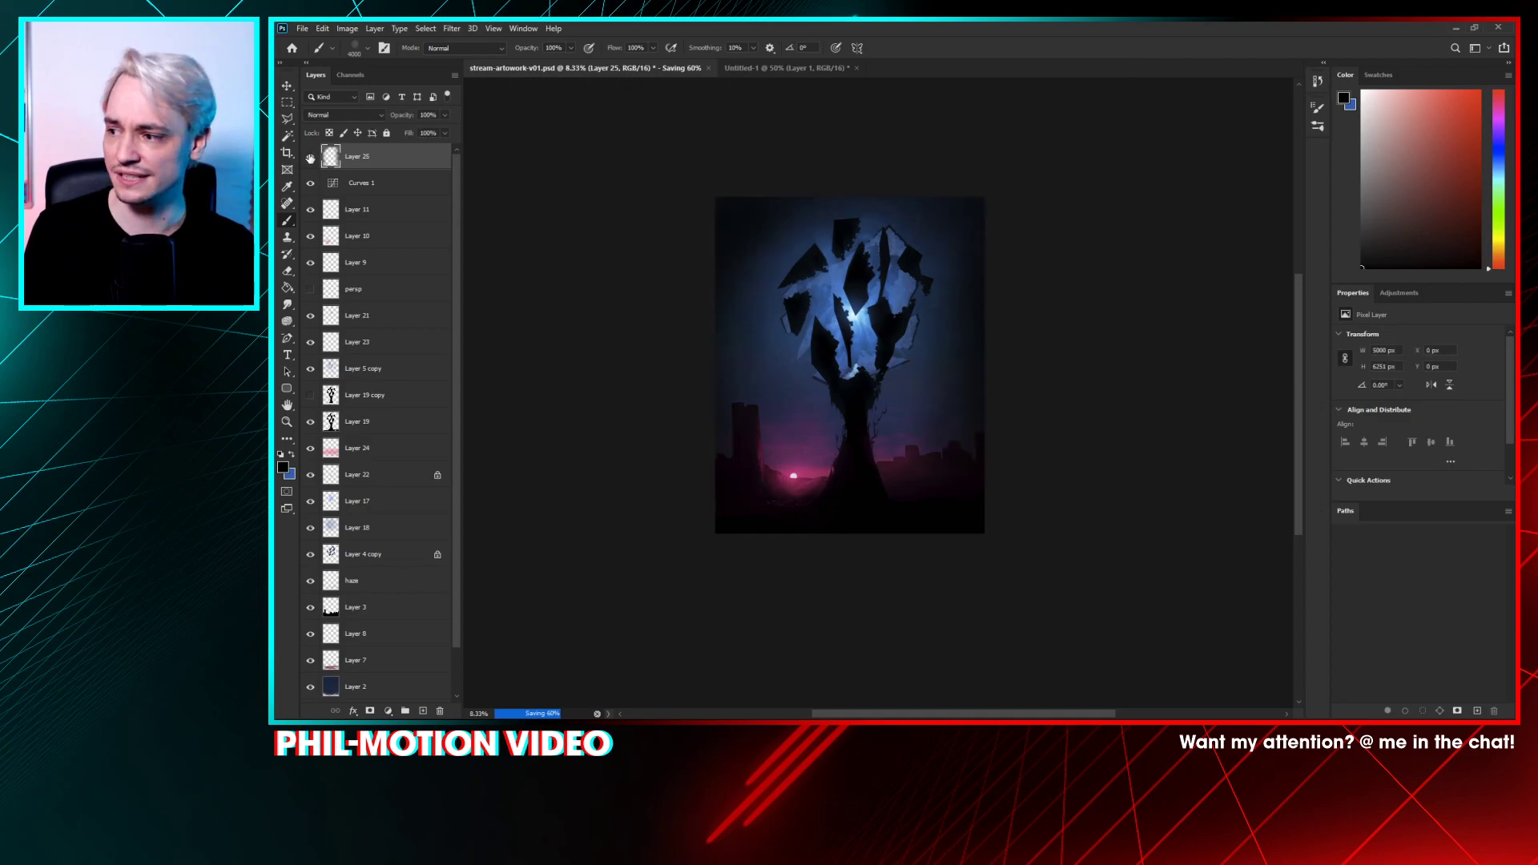
click(311, 157)
click(312, 158)
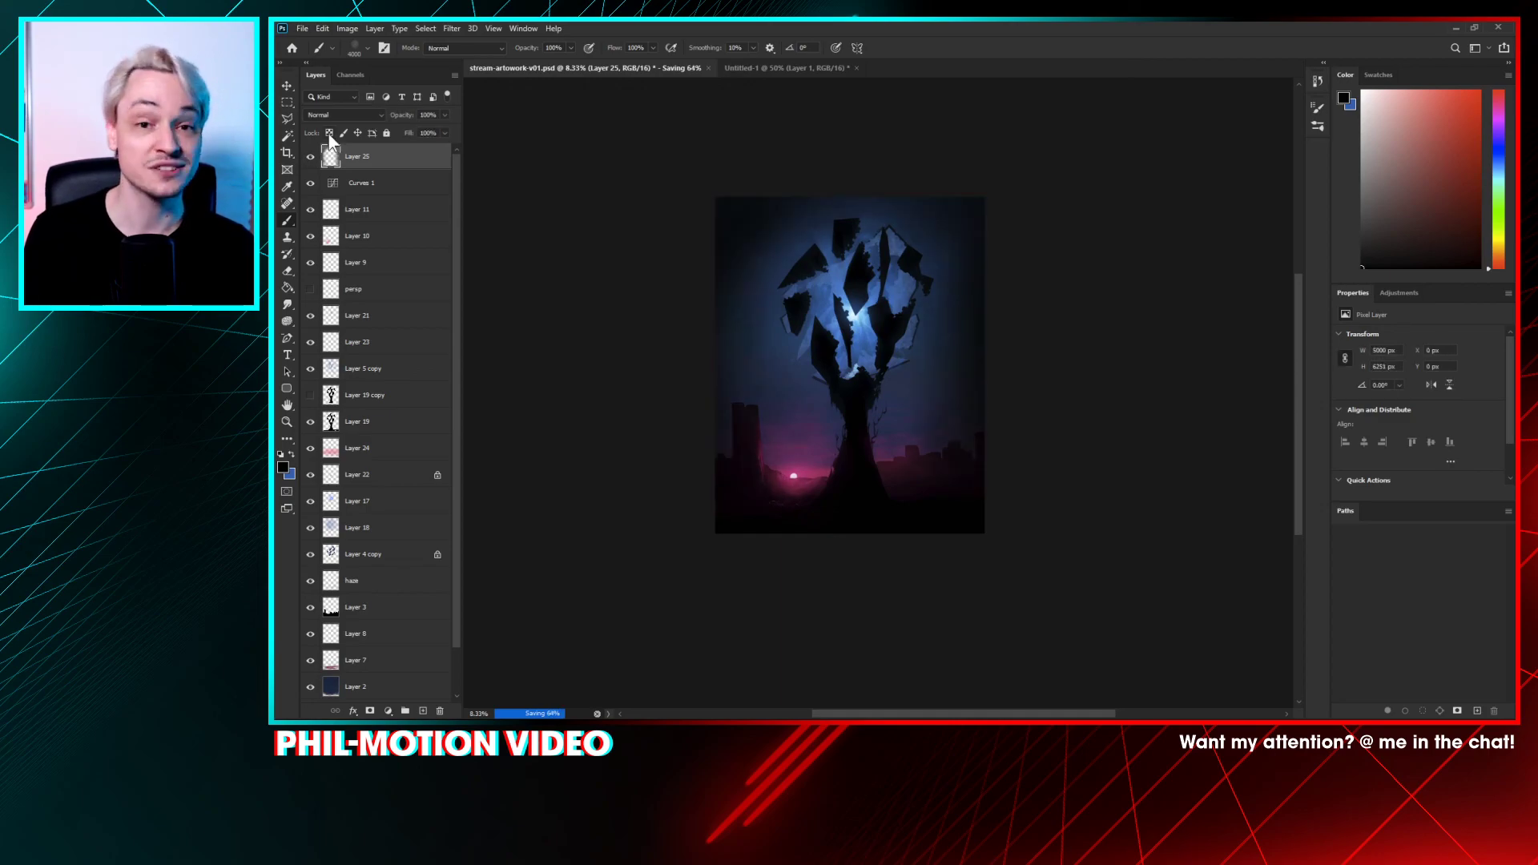
- Soften the vignette on Layer 25 with a Gaussian Blur of 179.1 pixels and lower the layer's opacity to 37%
click(450, 29)
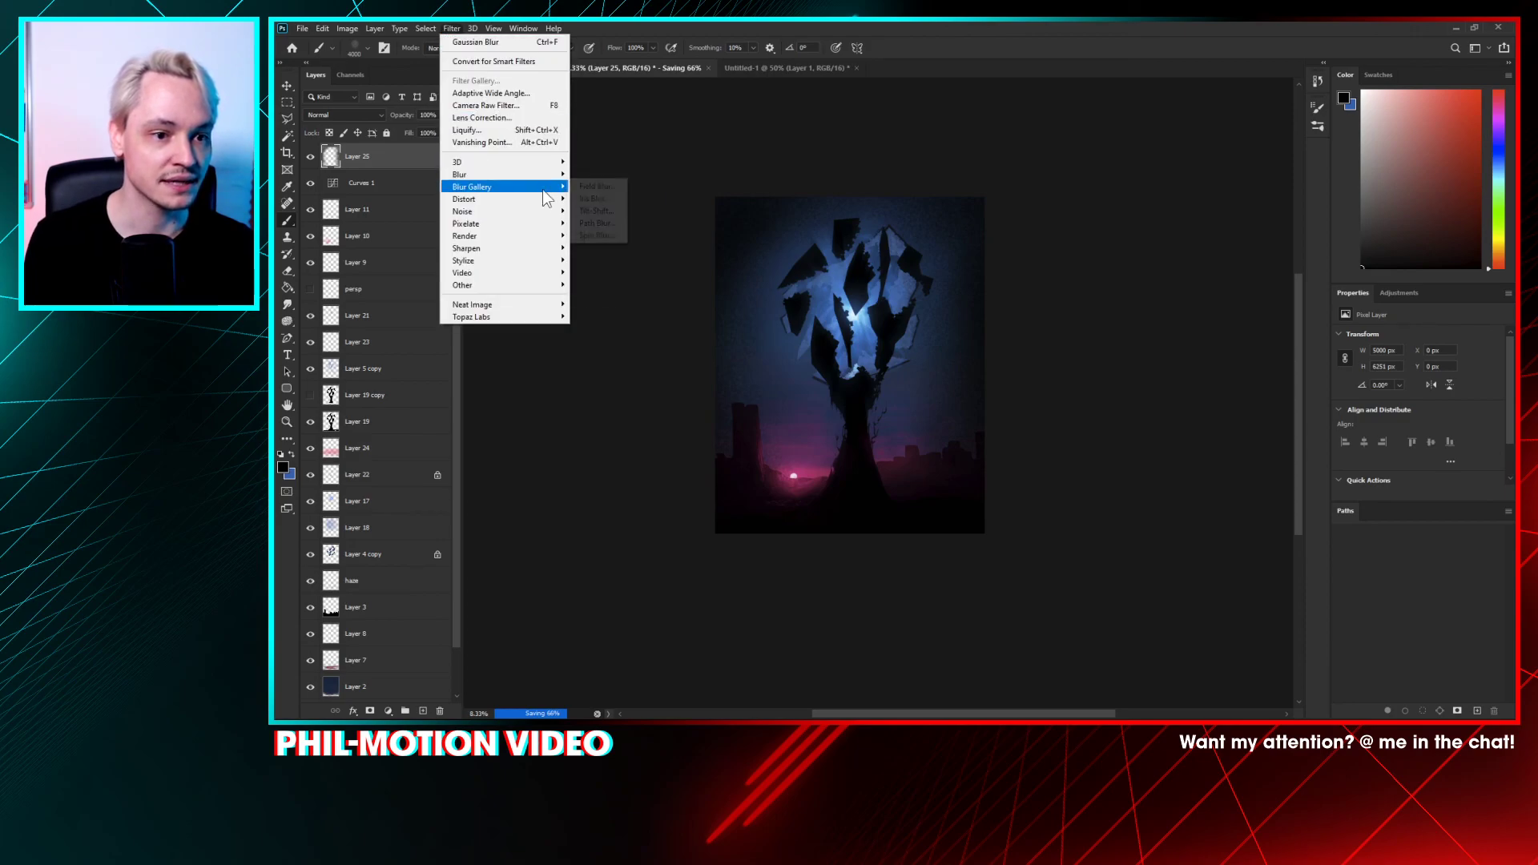
mouse_move(536, 176)
click(609, 222)
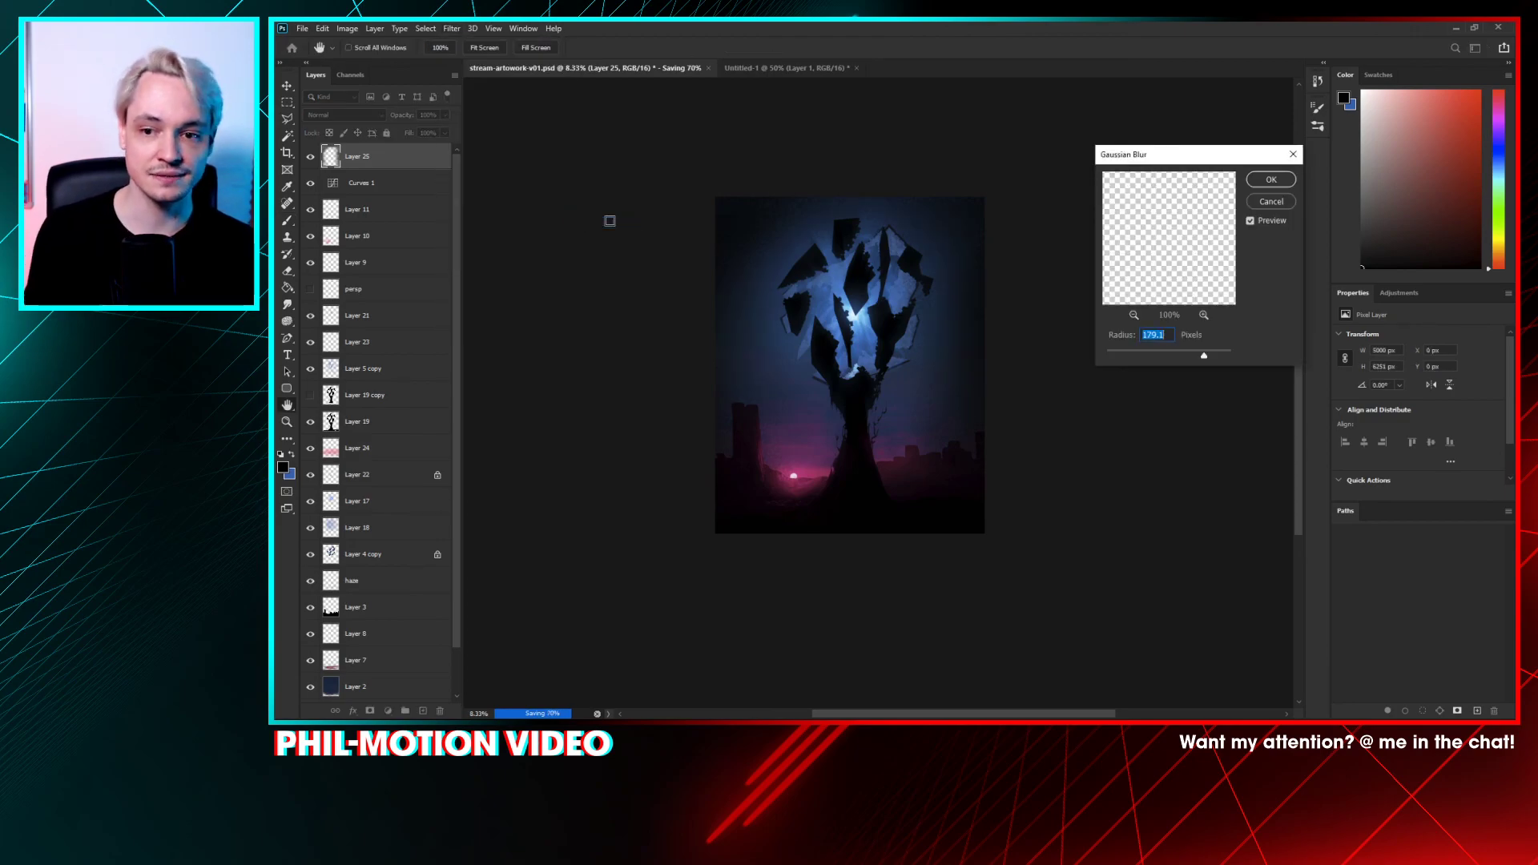
key(Return)
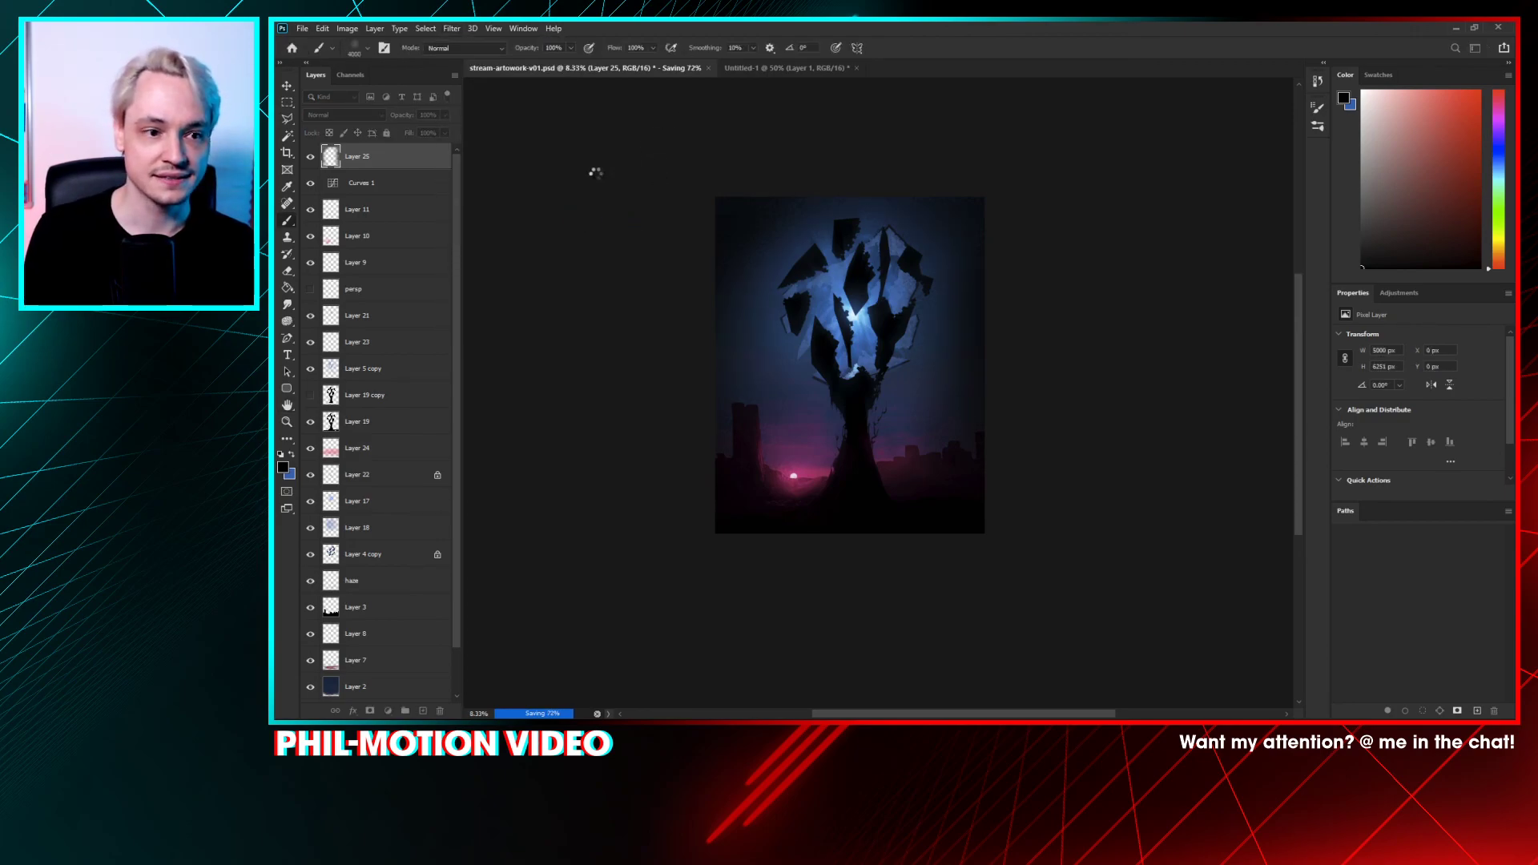
drag(441, 128, 407, 130)
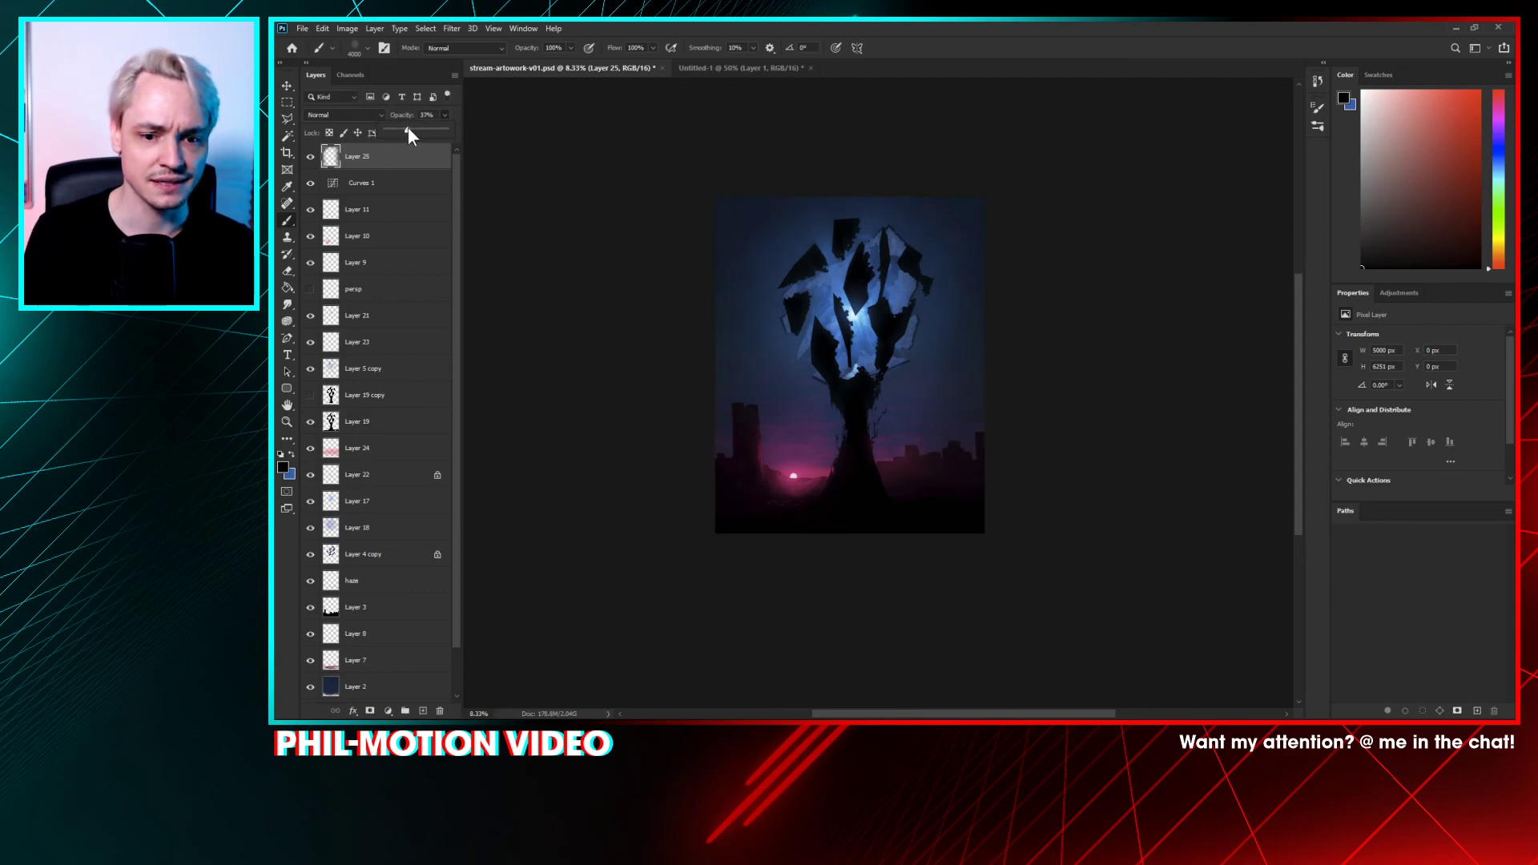
- Compare the painting with the softened vignette on and off, and view the result larger
click(311, 156)
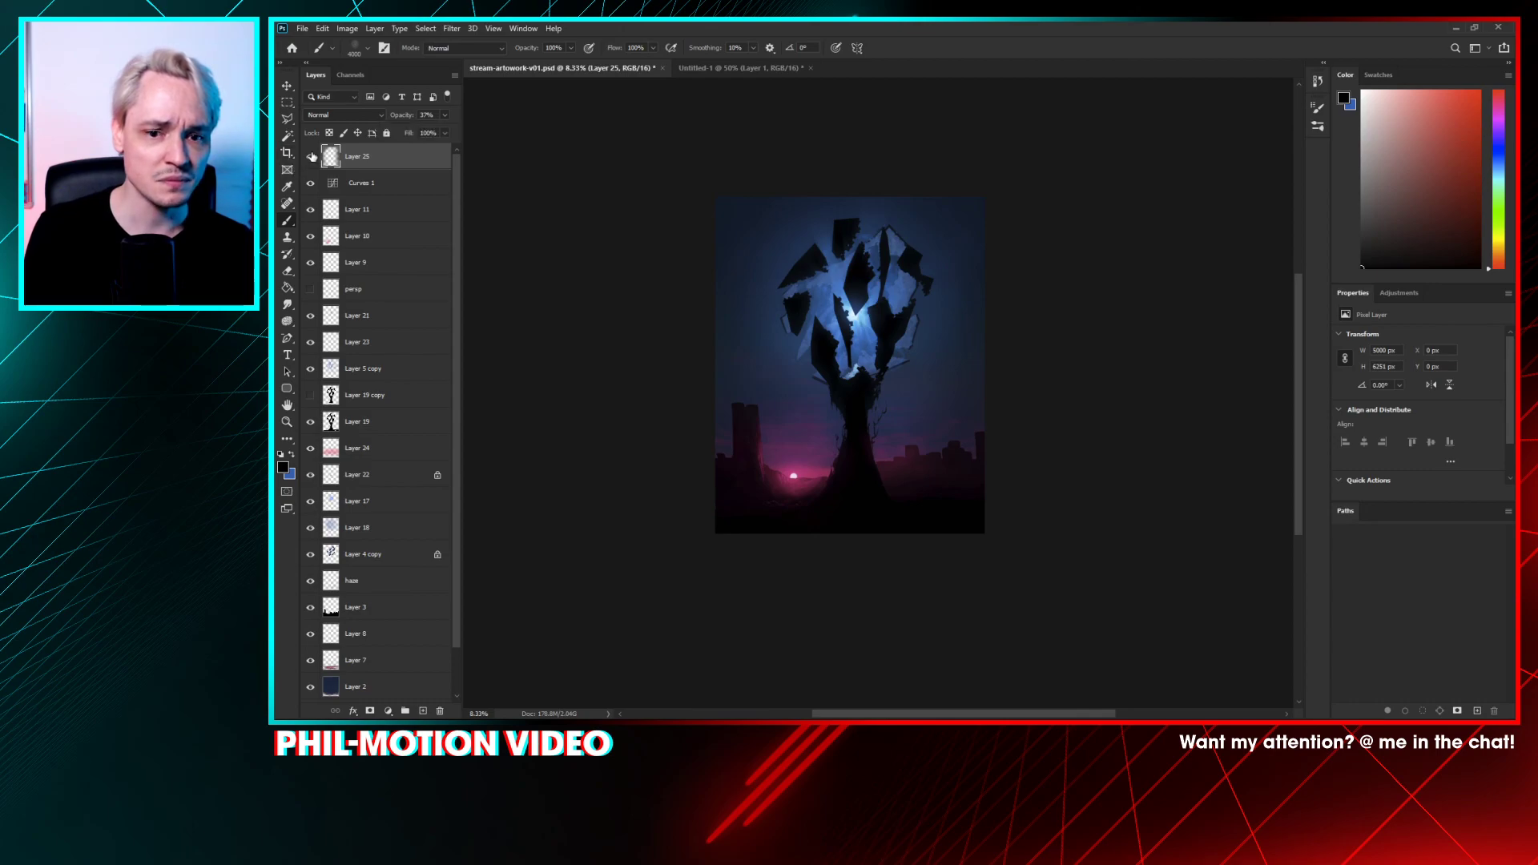
click(311, 156)
click(311, 156)
click(311, 156)
click(311, 156)
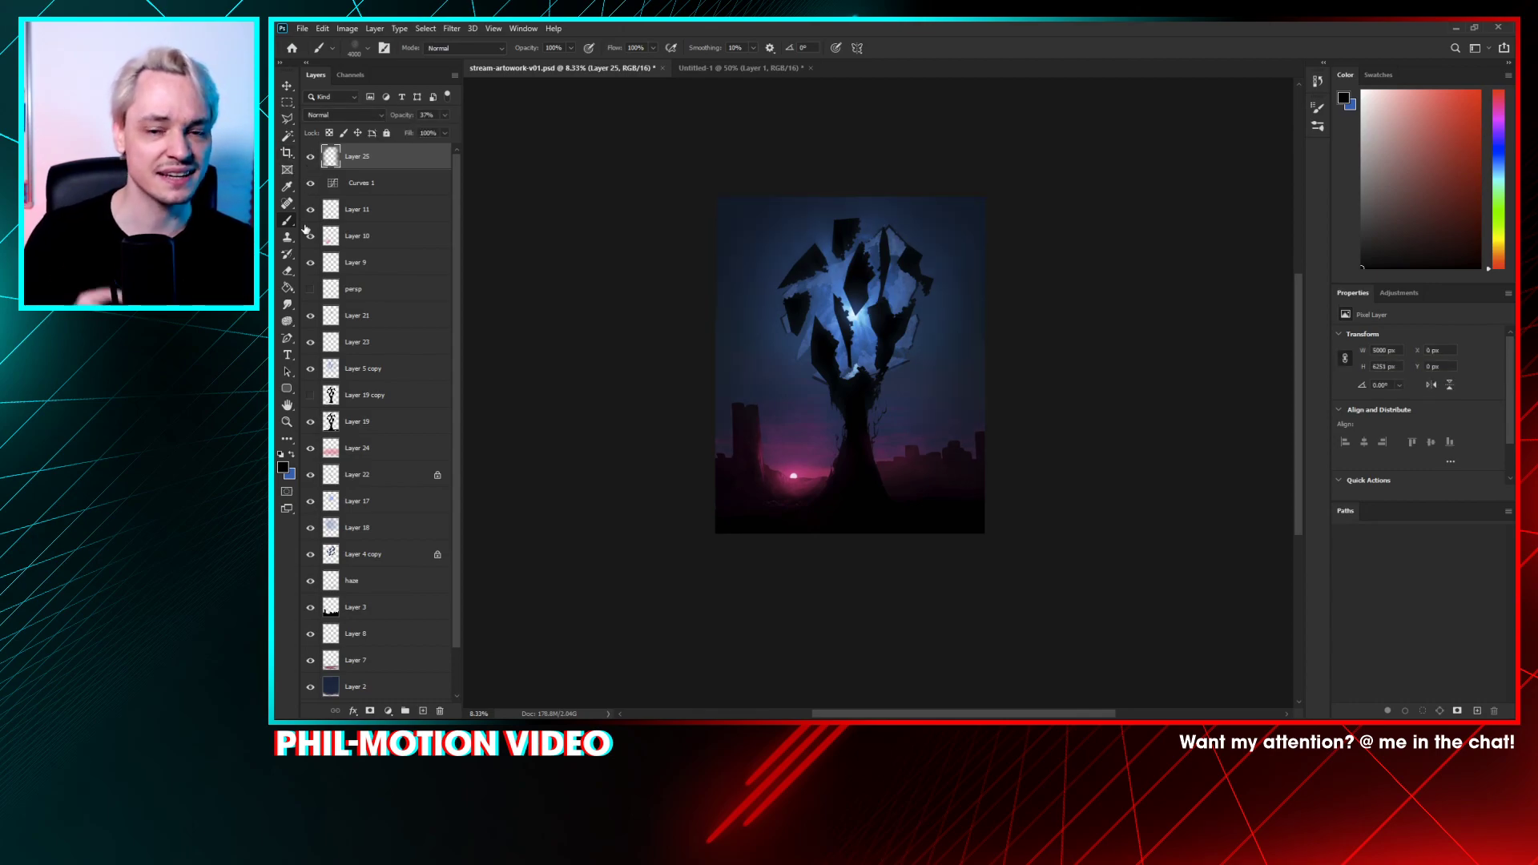
key(ctrl+plus)
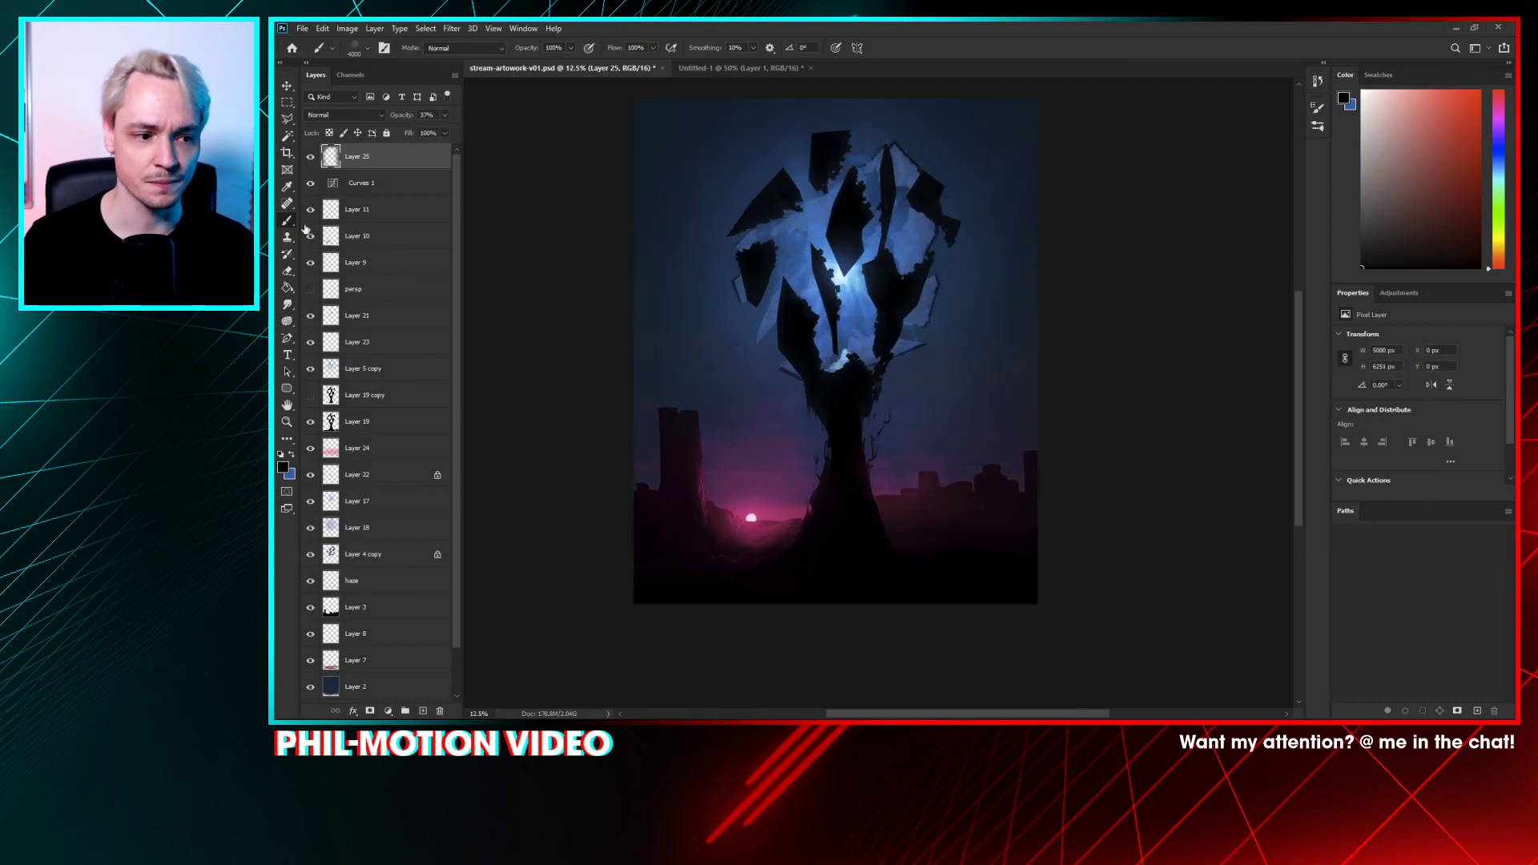
drag(898, 376, 928, 383)
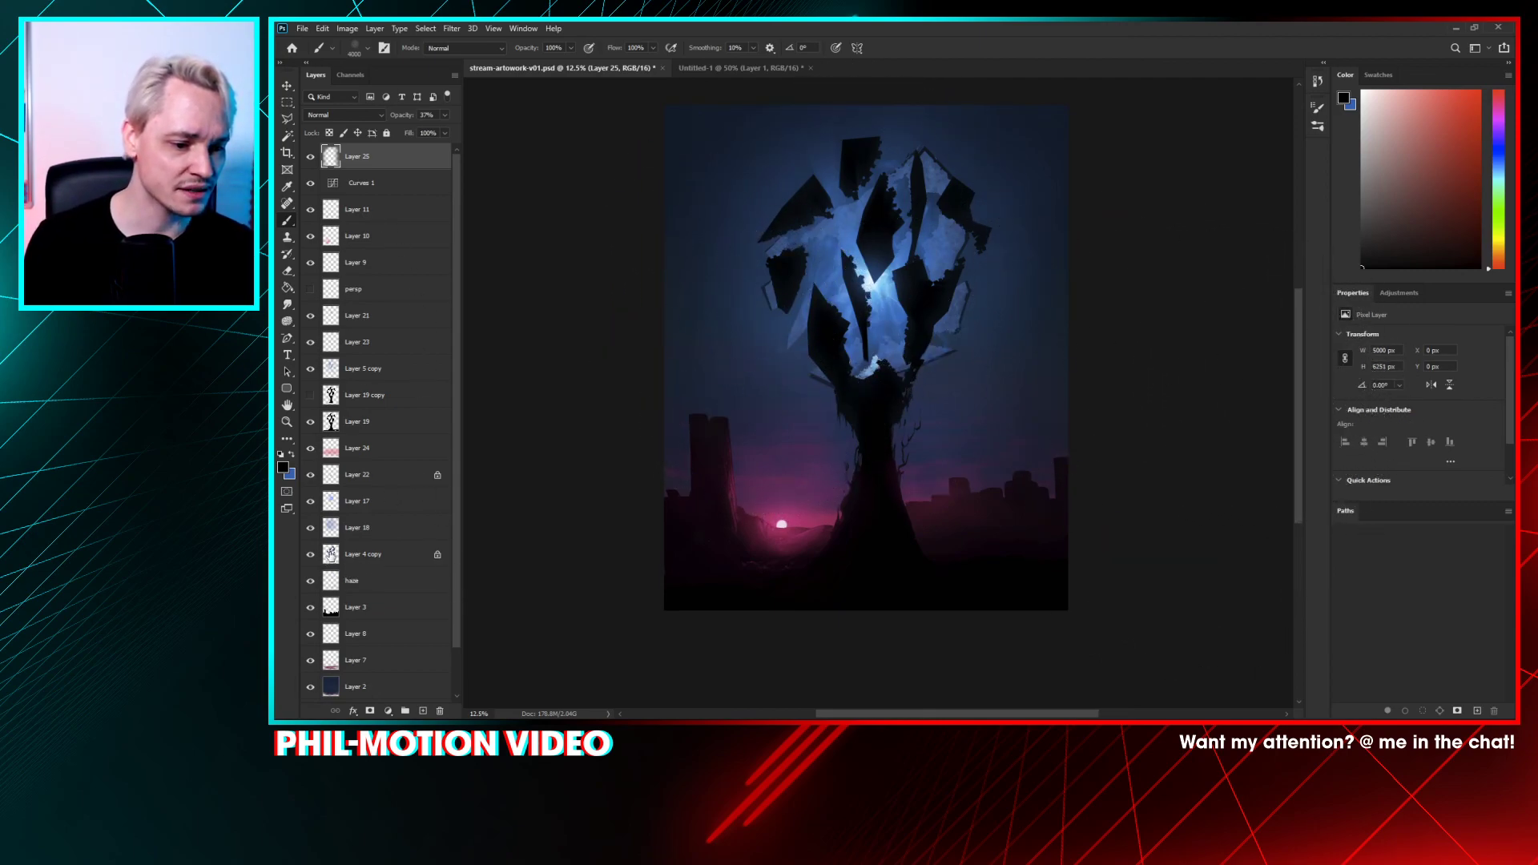
- Check what Layer 18 and Layer 17 contribute to the crown's glow and add a new layer above Layer 17
click(311, 528)
click(311, 528)
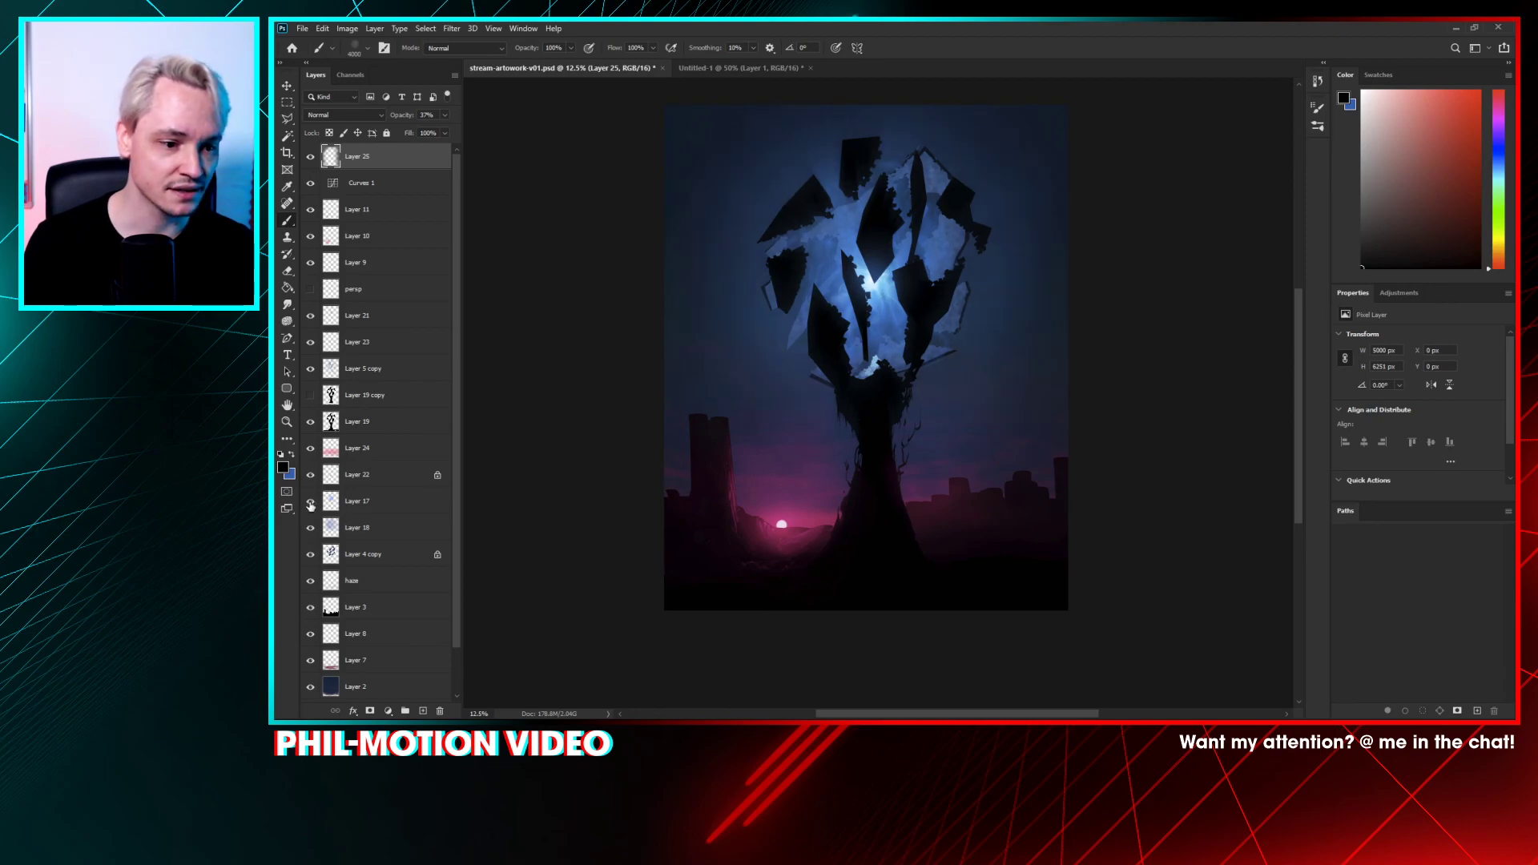
click(311, 502)
click(311, 502)
click(346, 500)
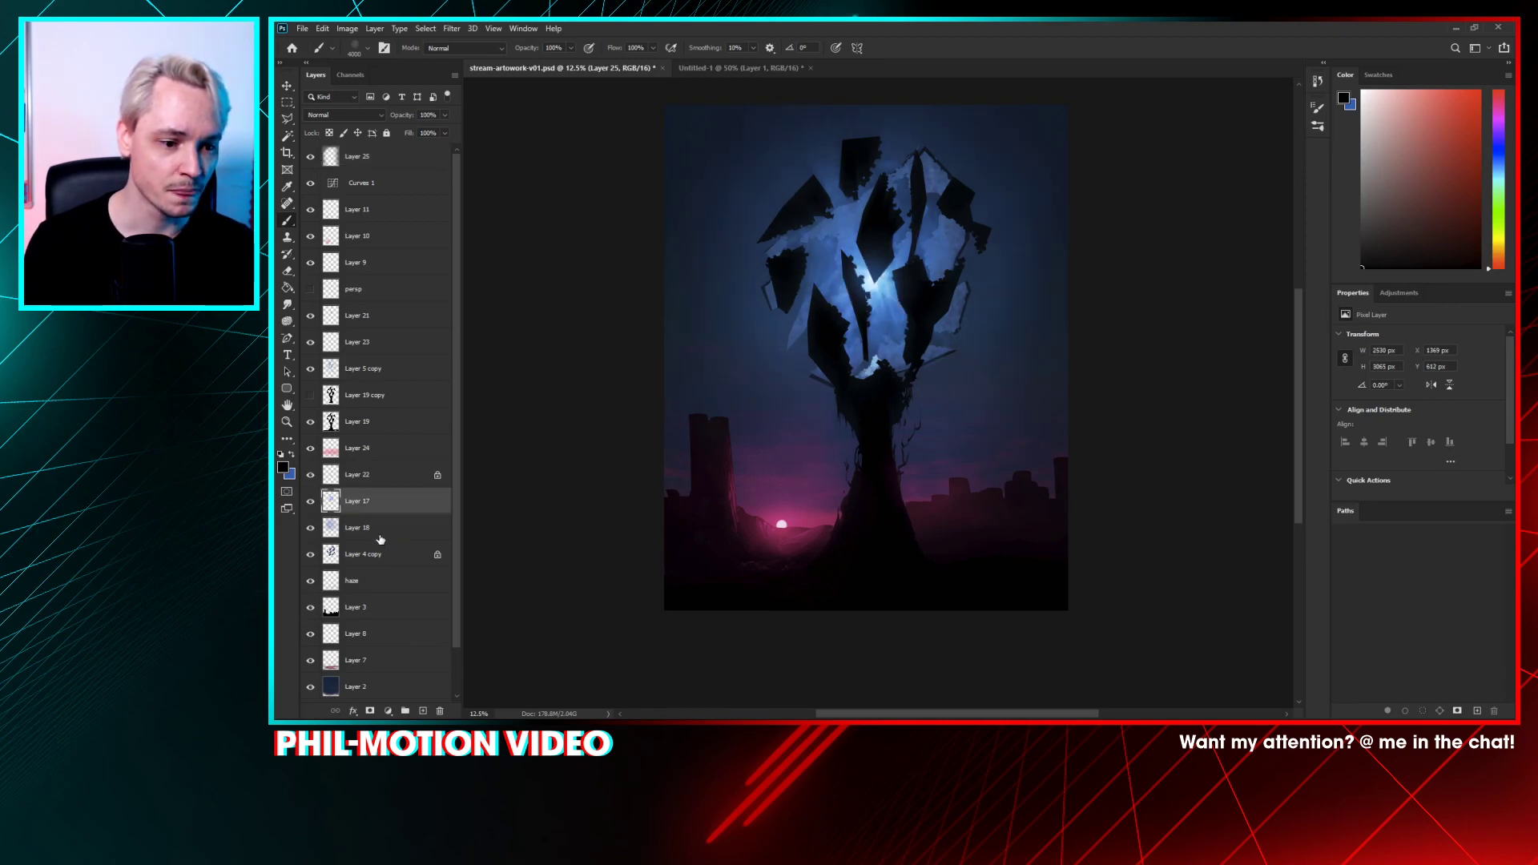
click(423, 711)
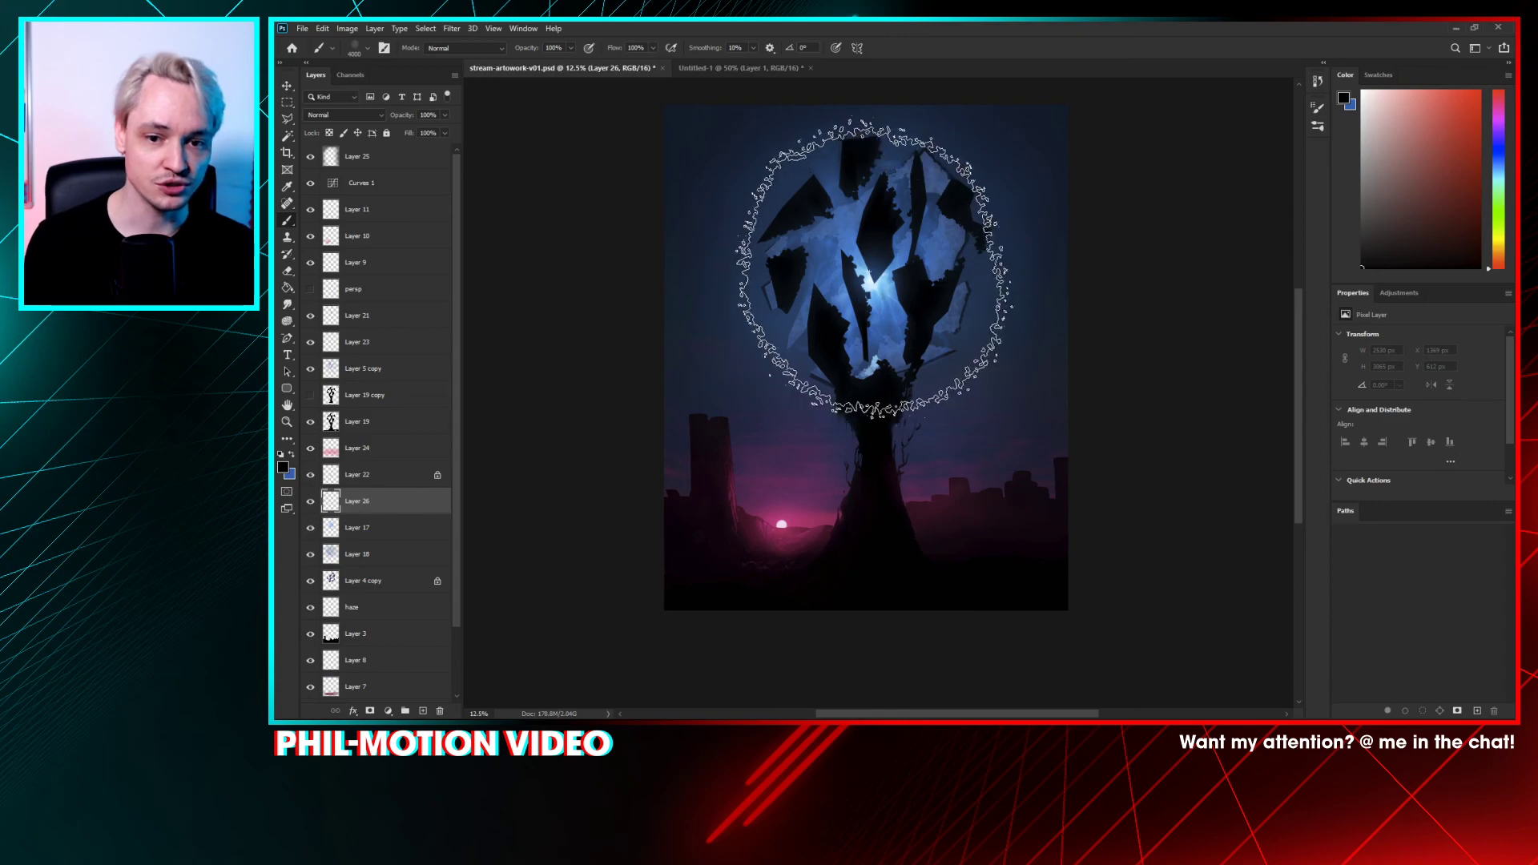
- Select Layer 17 and sample the pale blue of the glow at the crown's centre as the painting colour
scroll(873, 276, up, 1)
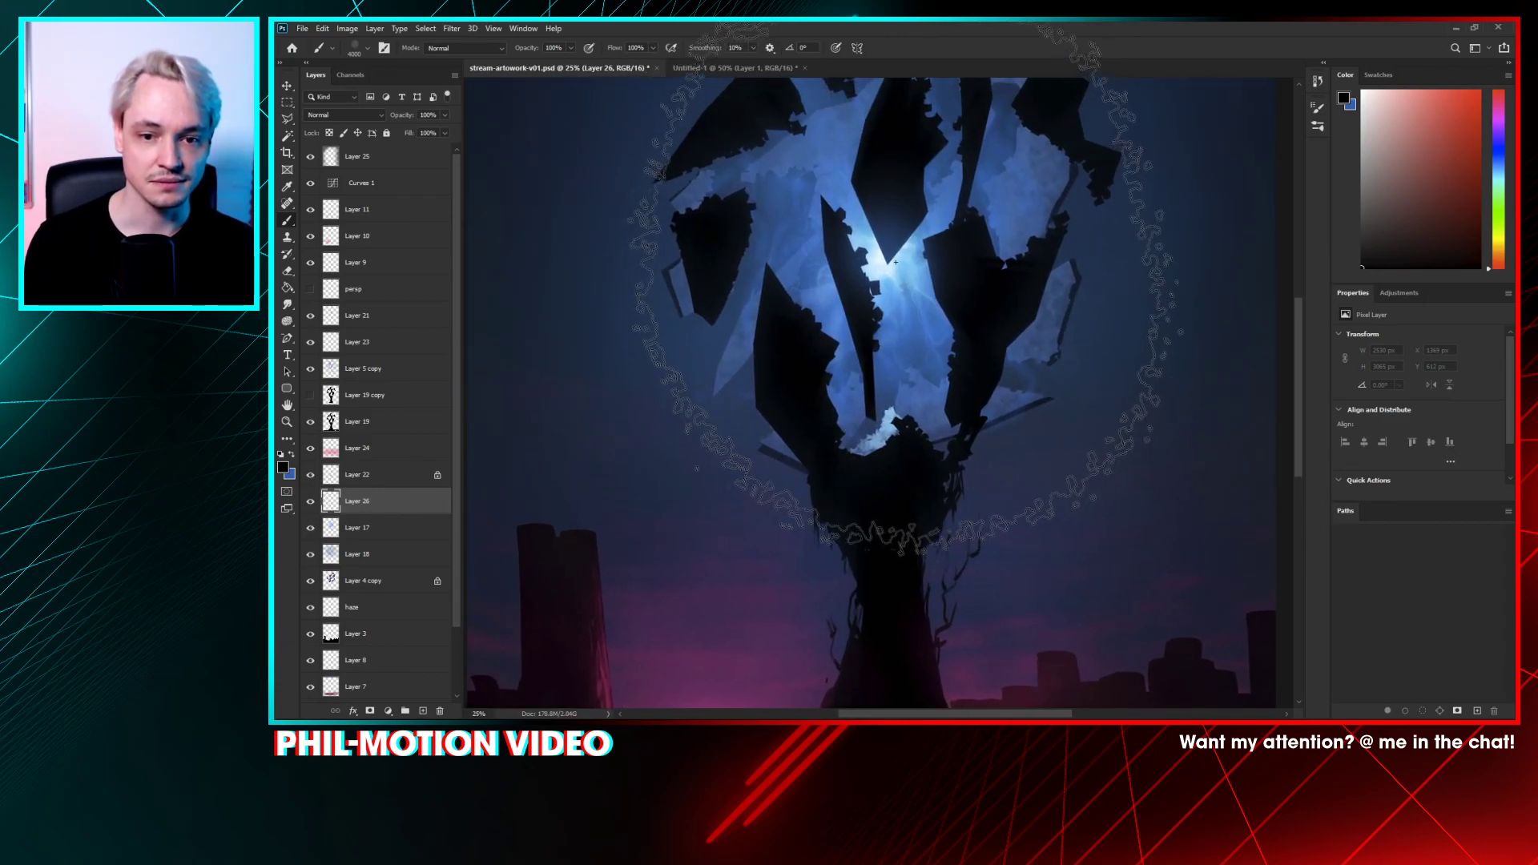
key(i)
click(896, 278)
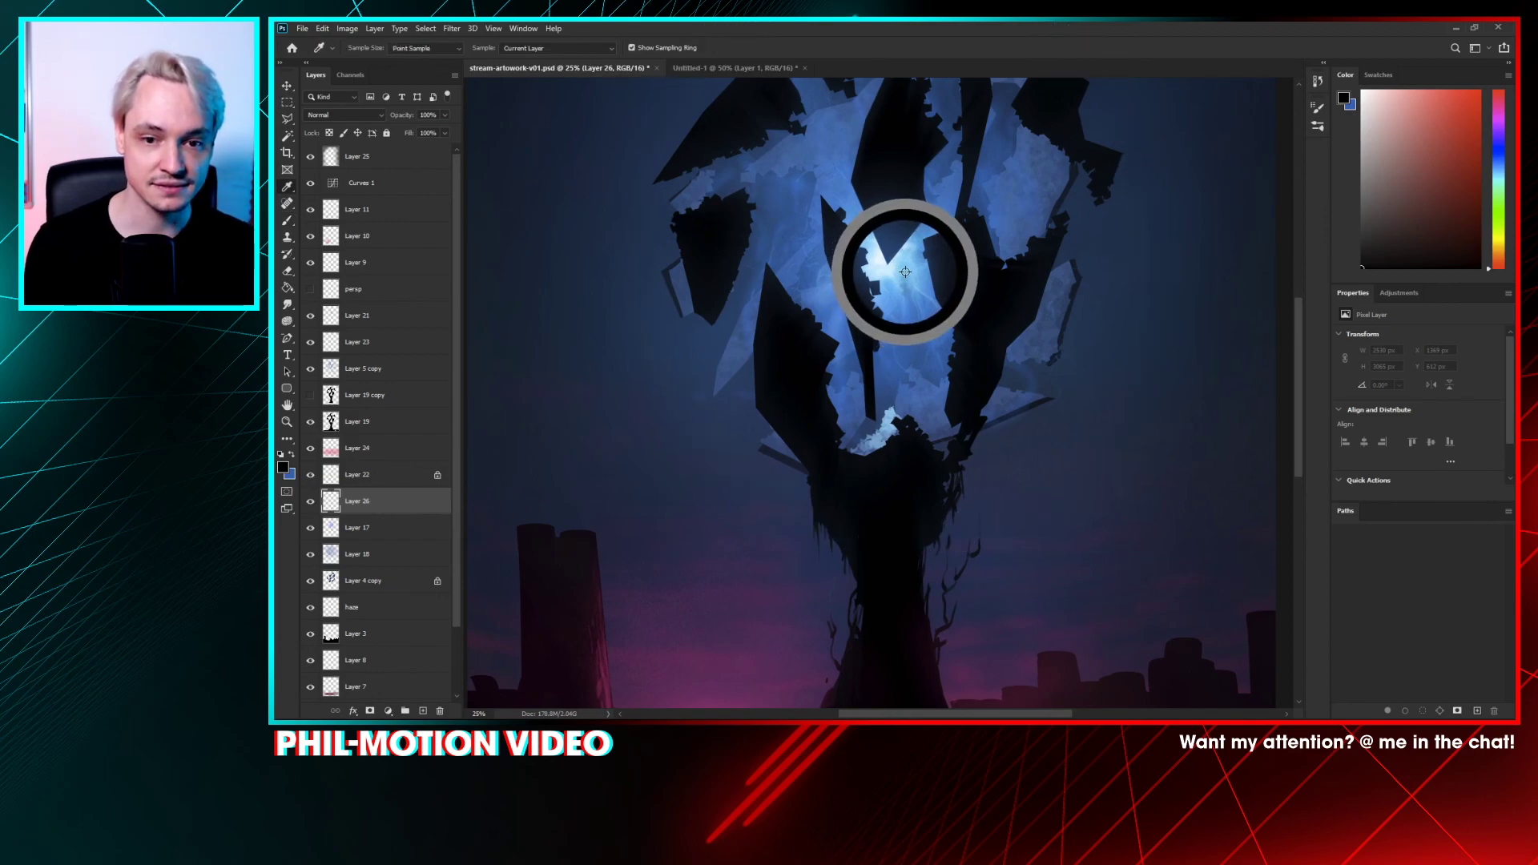
click(361, 529)
drag(903, 255, 917, 273)
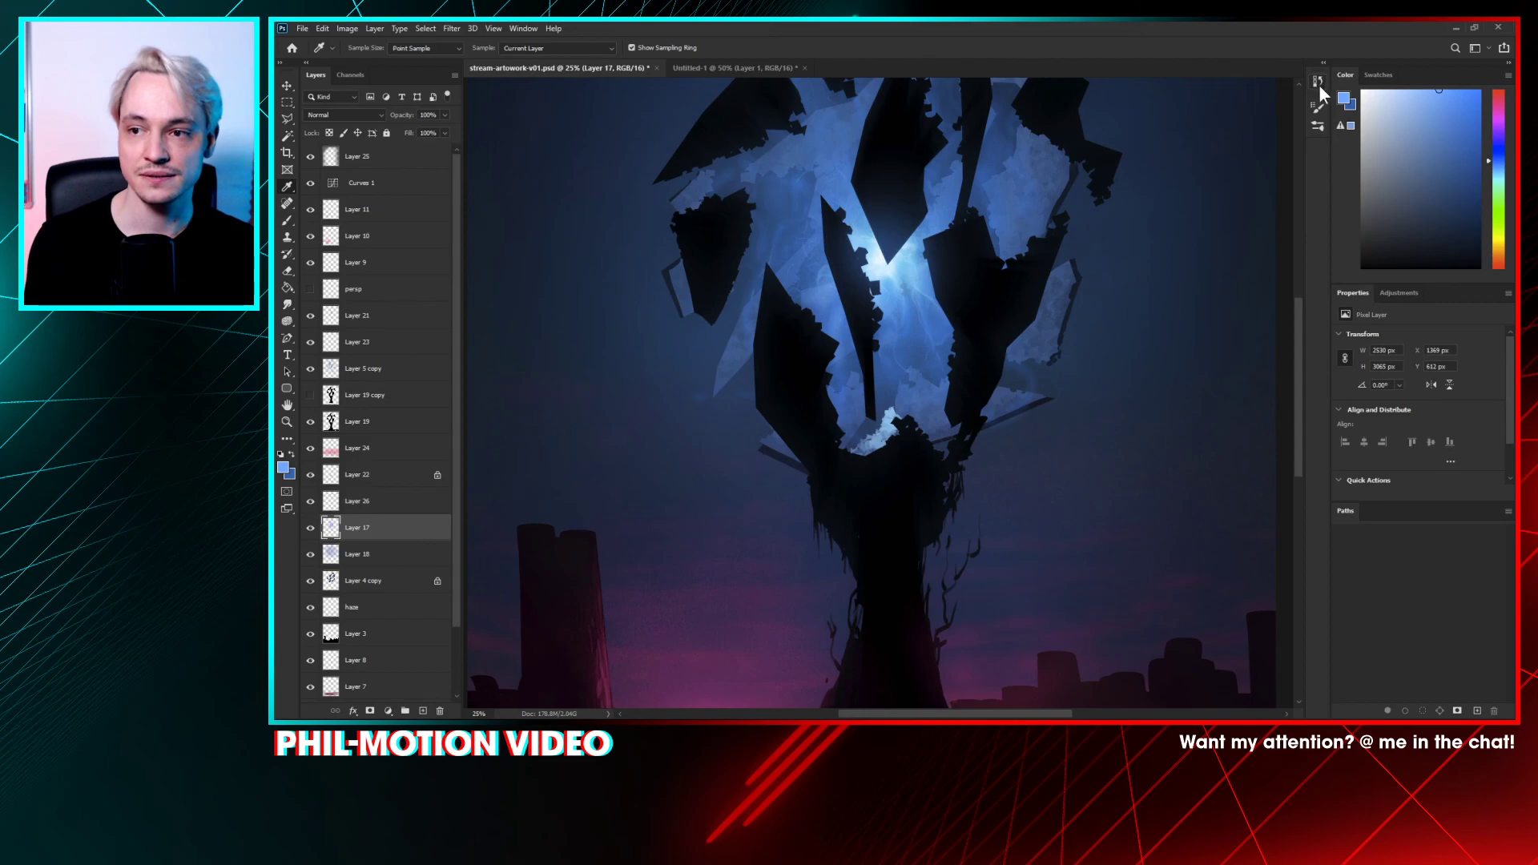
- Choose the Phil's Salt Milkyway brush, enlarge it, and scatter pale blue specks over the glowing left part of the crown on Layer 17
key(b)
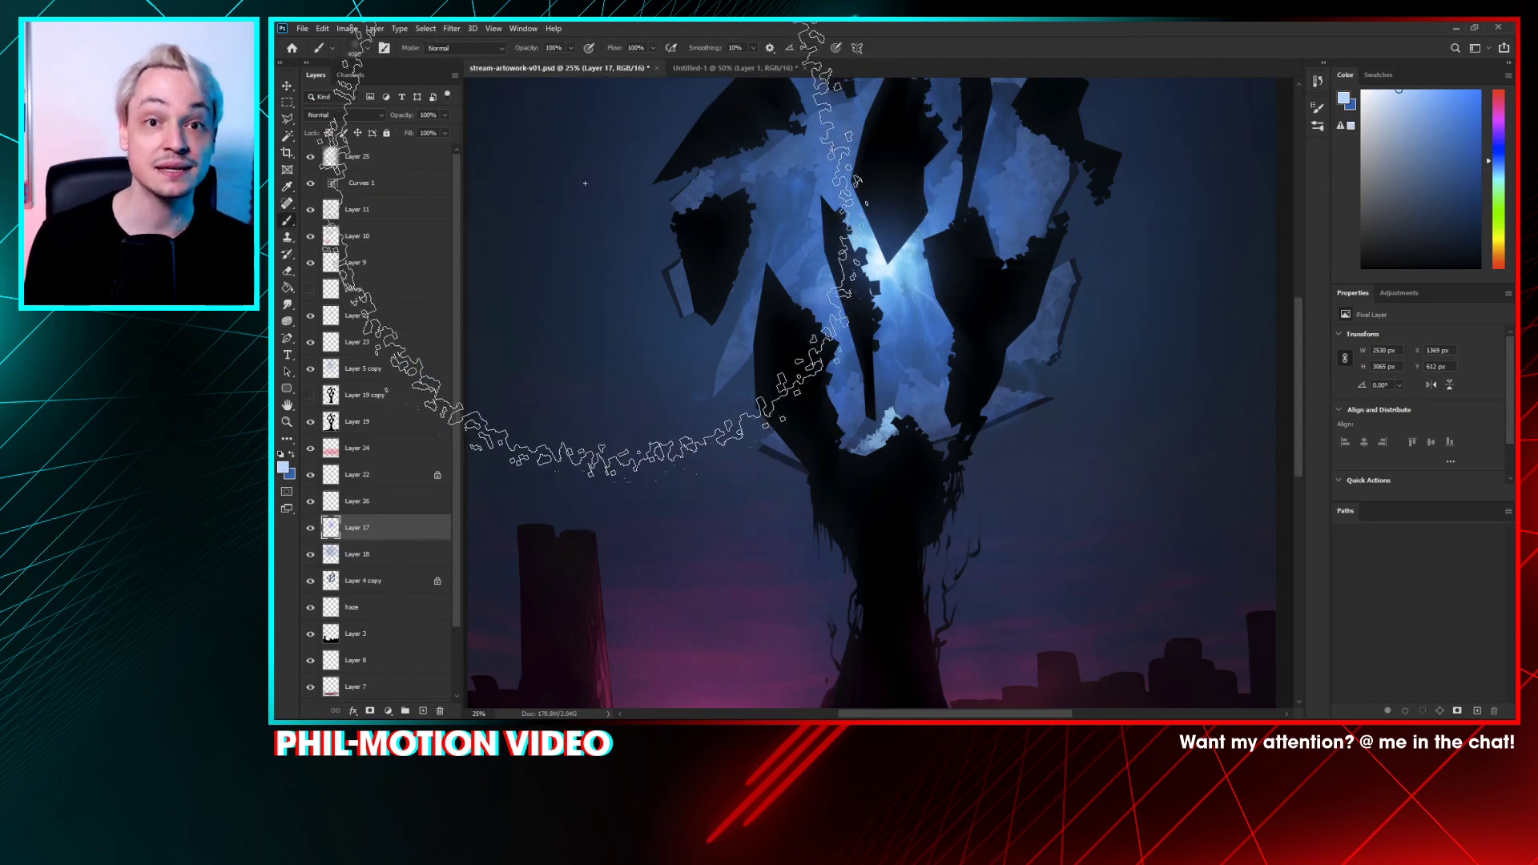
right_click(736, 240)
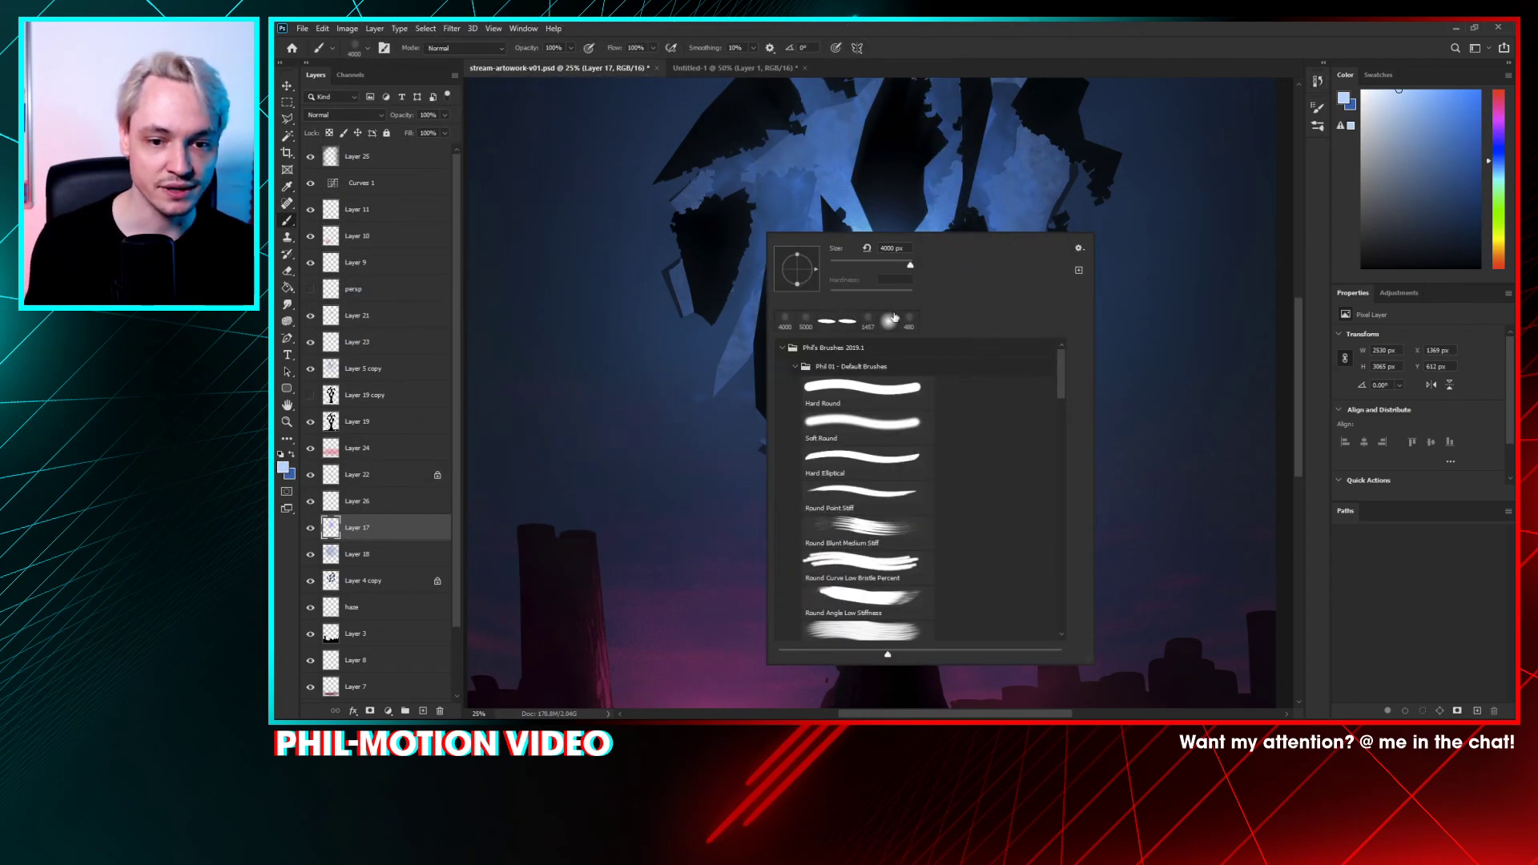
click(795, 383)
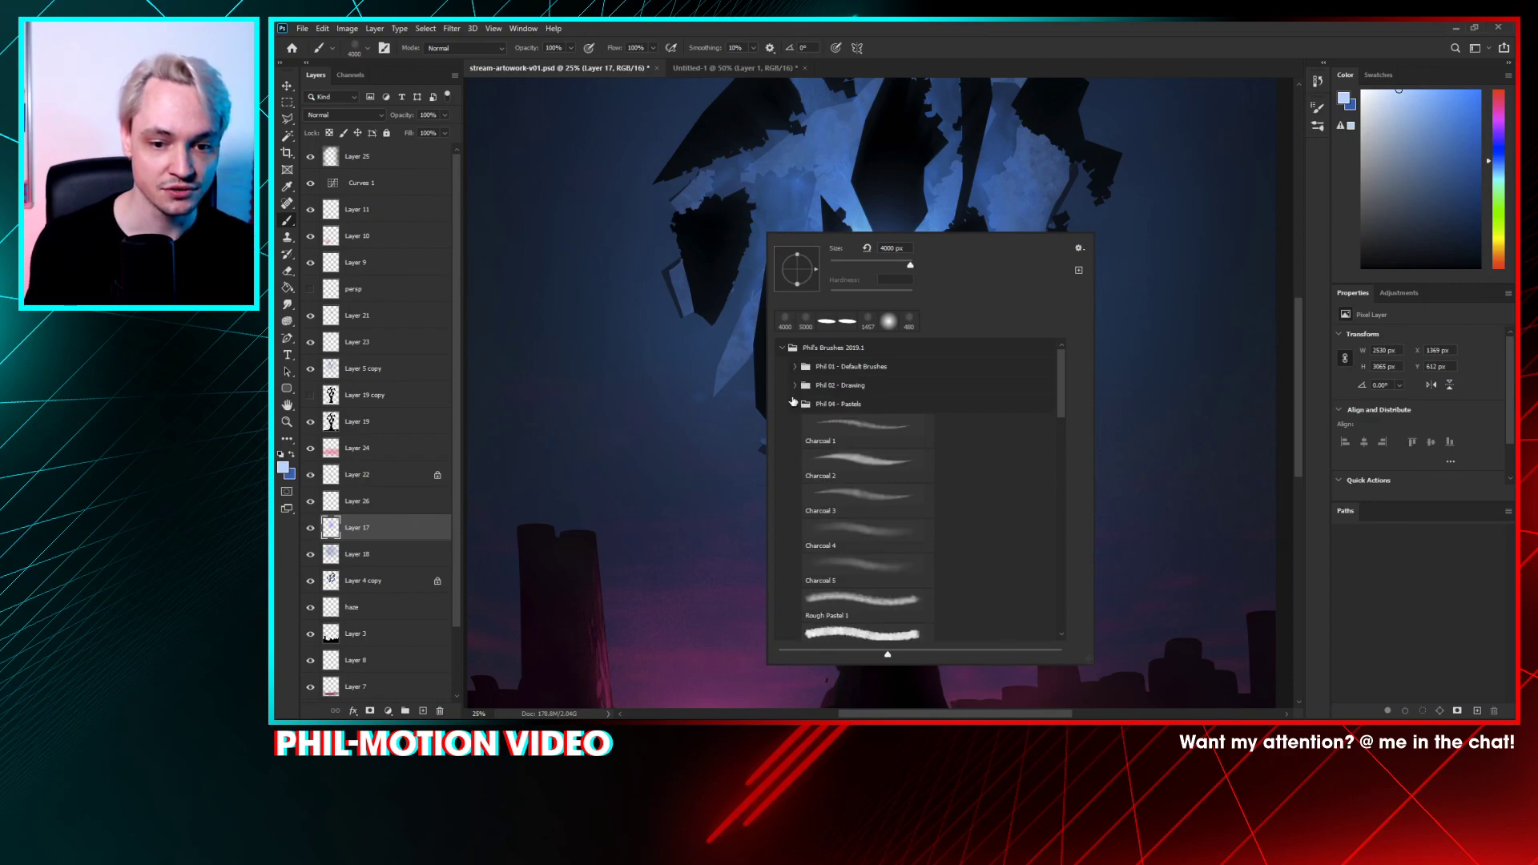
click(795, 404)
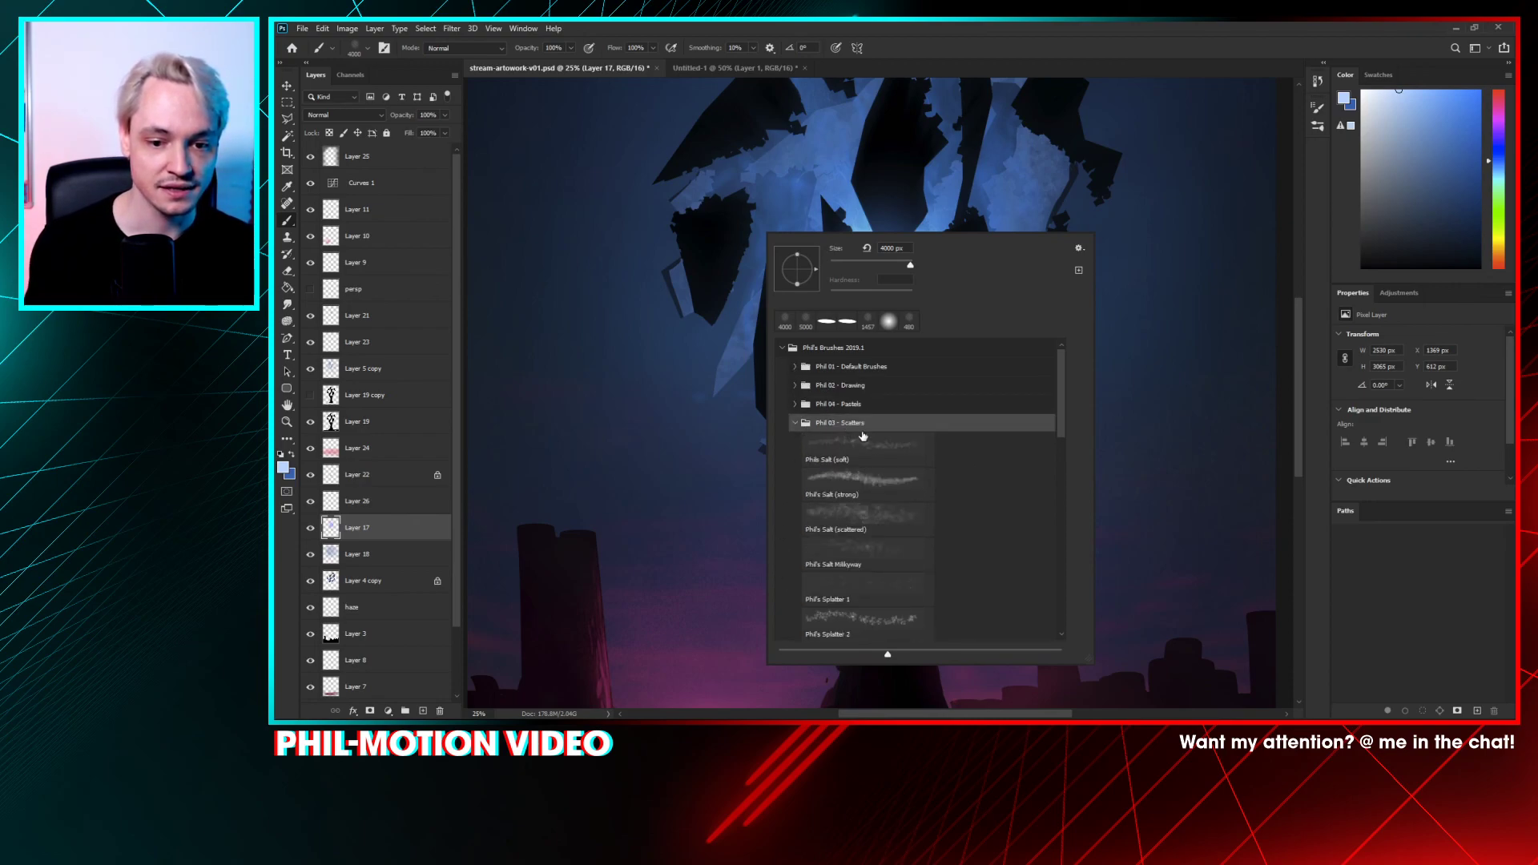
drag(1064, 403, 1056, 444)
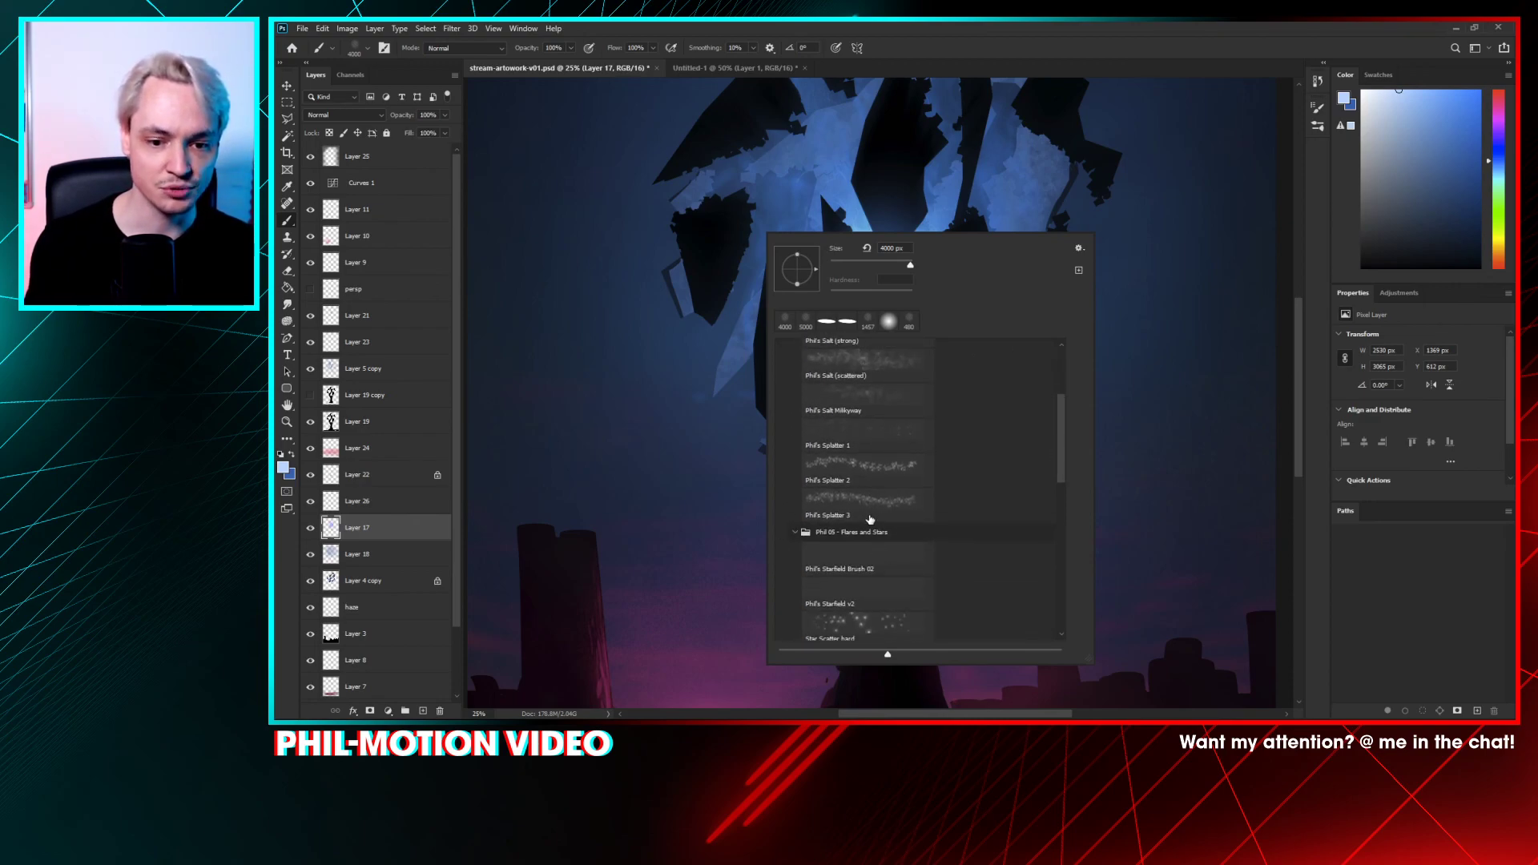
click(881, 437)
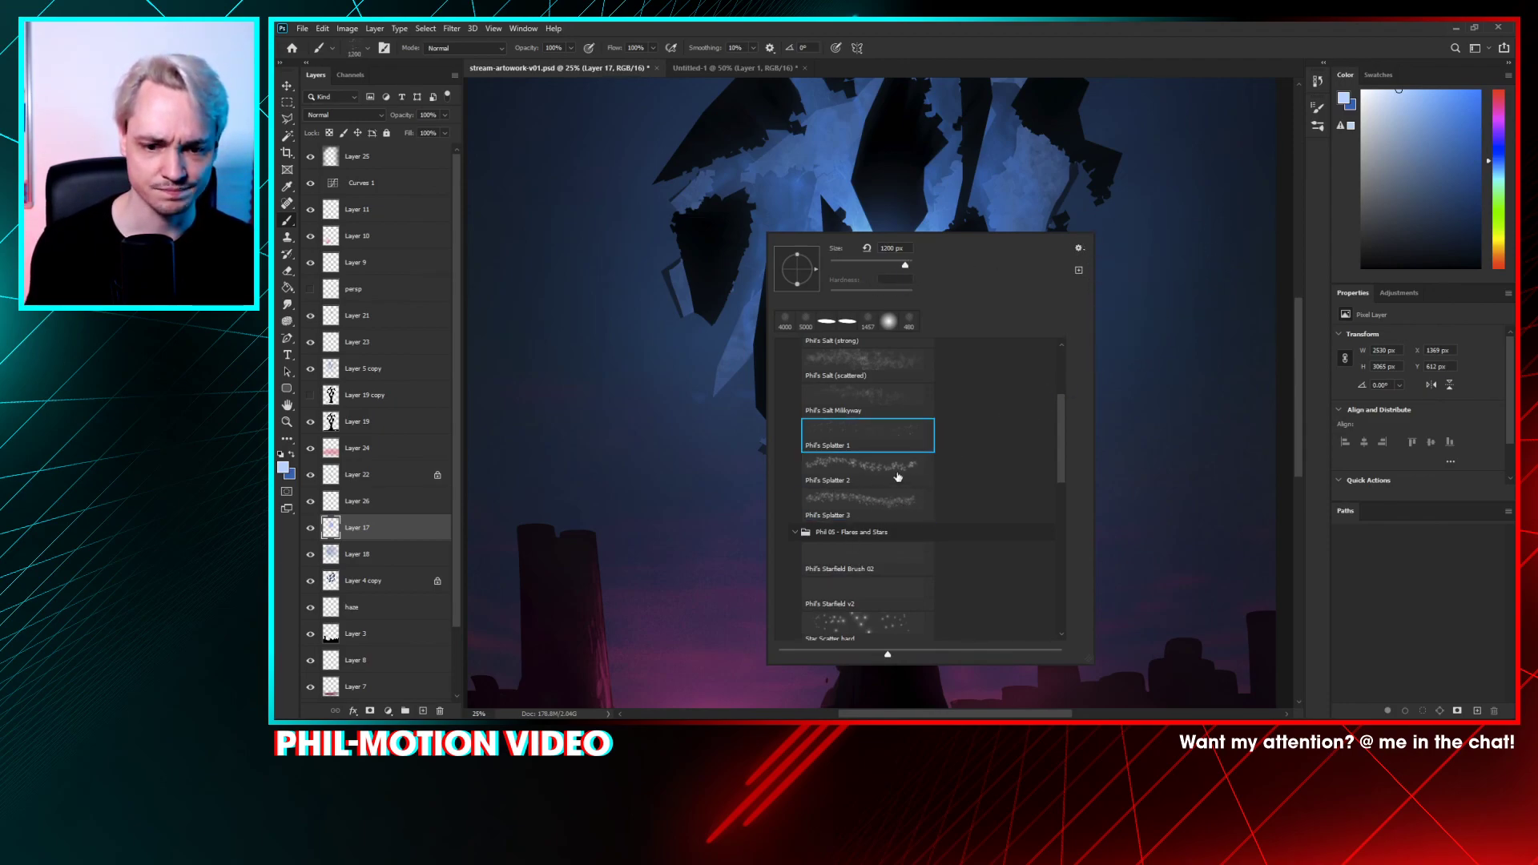
click(857, 465)
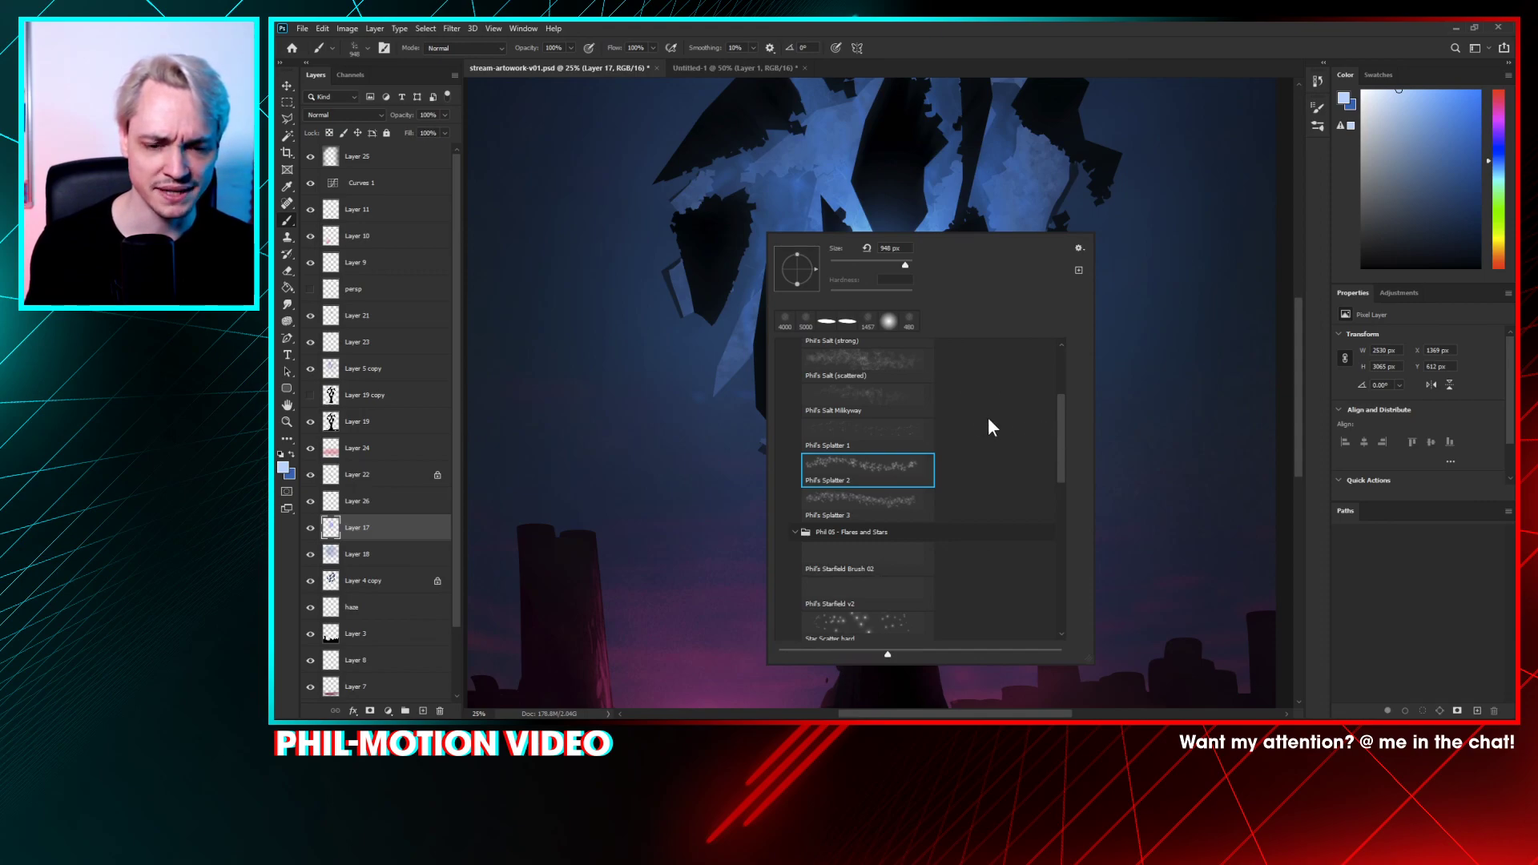
click(844, 404)
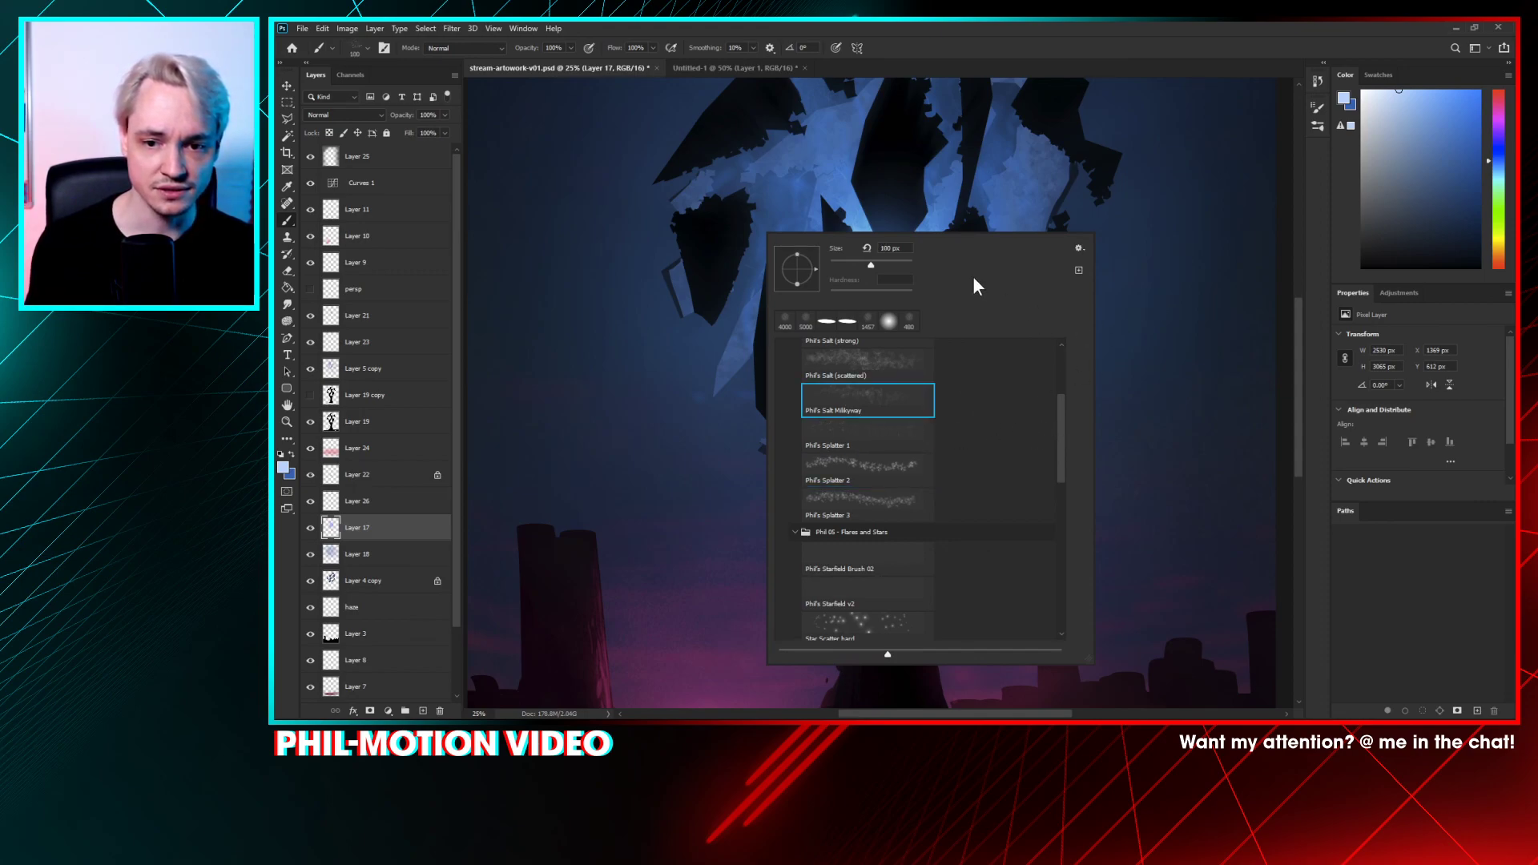
drag(874, 265, 899, 265)
drag(826, 180, 762, 245)
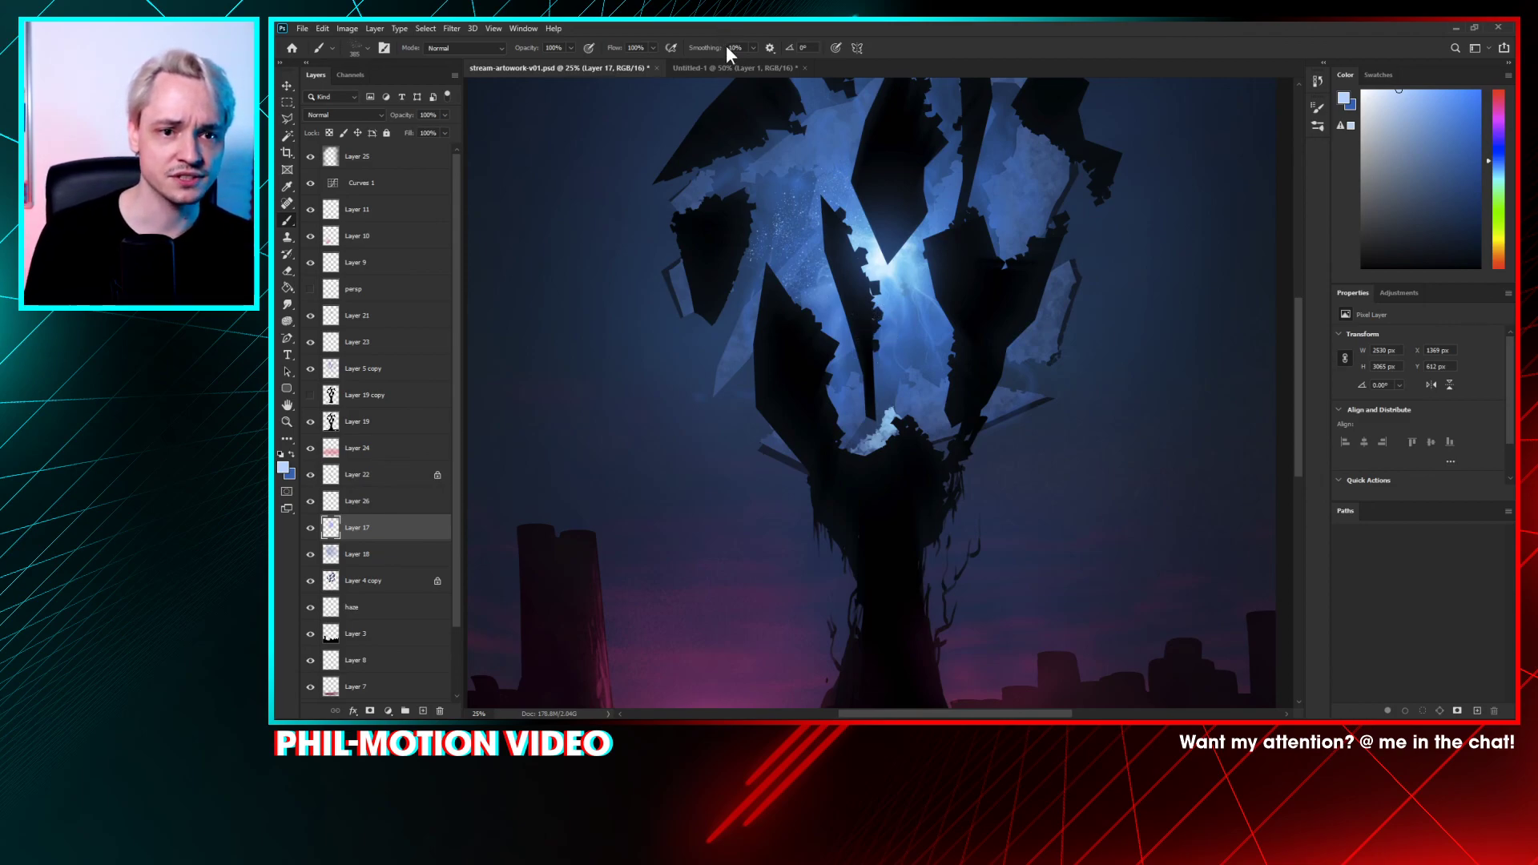
- Switch to the Untitled-1 document and scatter test strokes of pale blue specks around the white wavy line on Layer 1
click(736, 77)
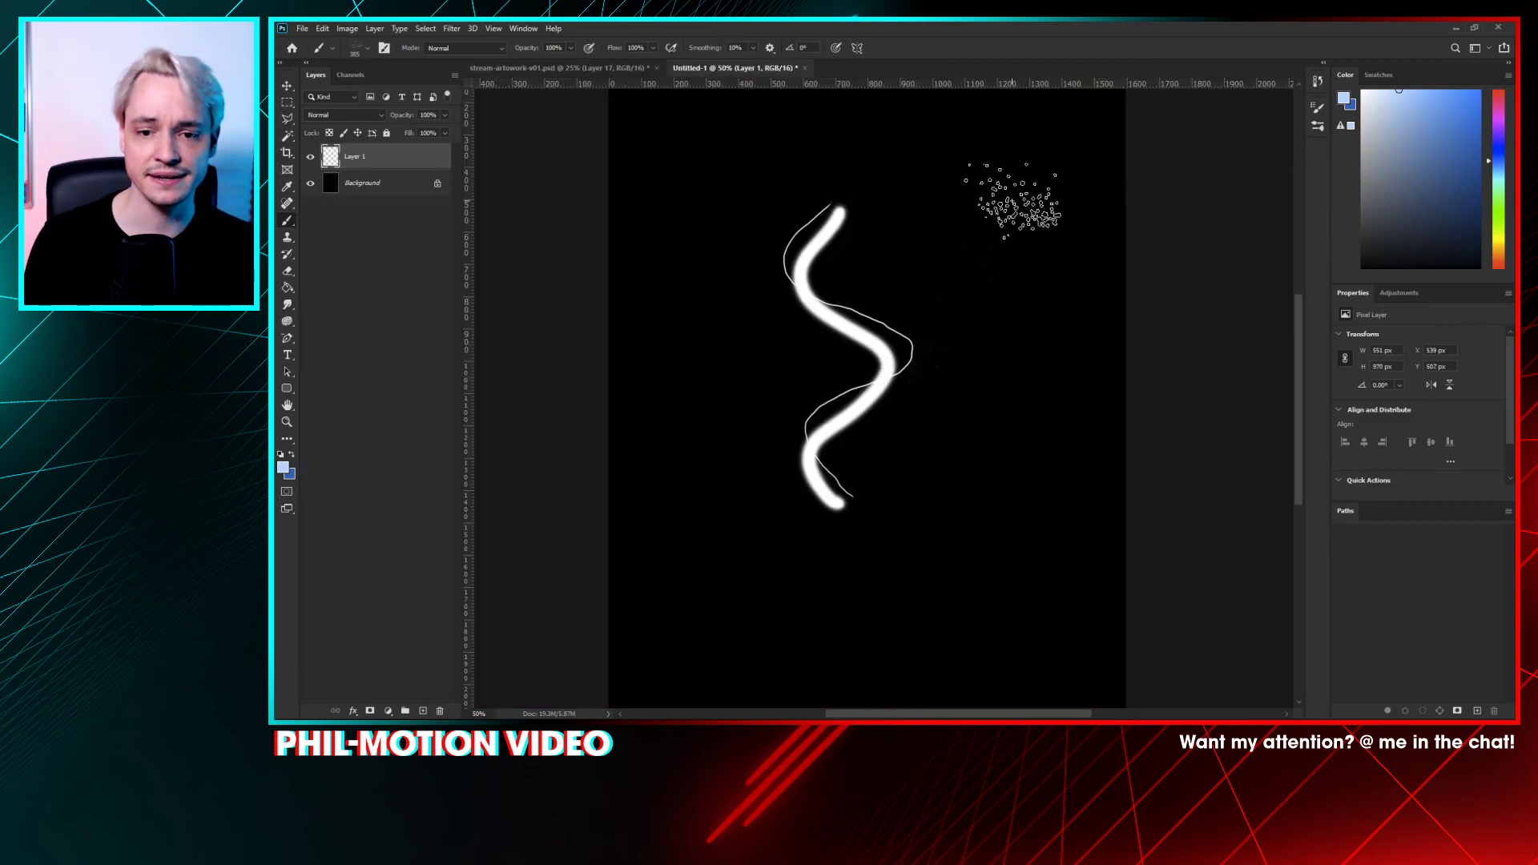
key(ctrl+plus)
mouse_move(948, 257)
mouse_down()
mouse_move(993, 433)
mouse_move(697, 212)
mouse_up()
drag(561, 152, 663, 214)
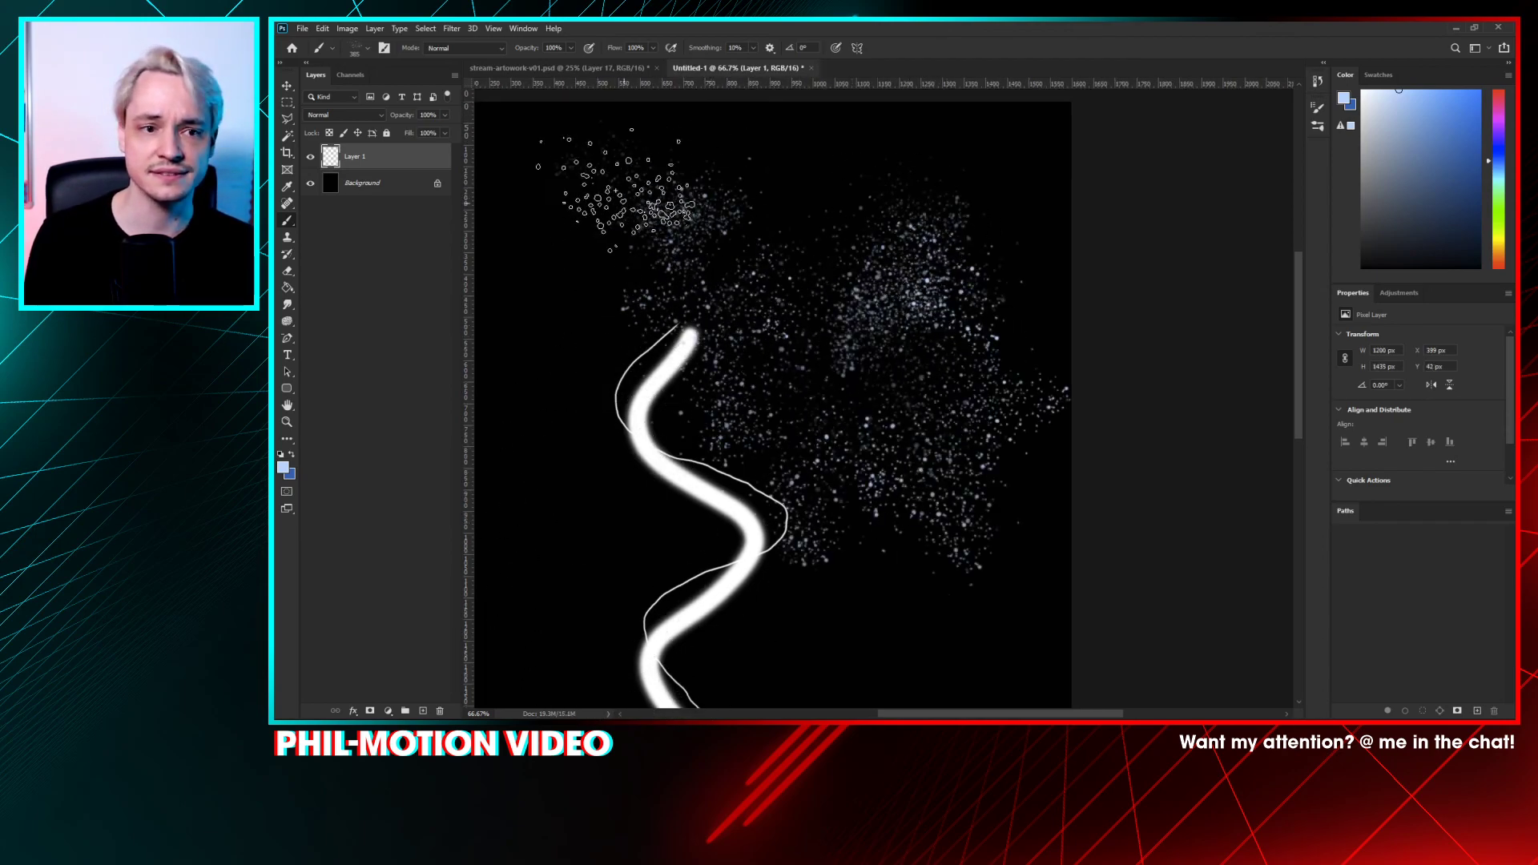
- Return to stream-artwork-v01.psd, adjust the Phil's Salt Milkyway brush size, and scatter specks around the crown's bright centre on Layer 17
click(595, 68)
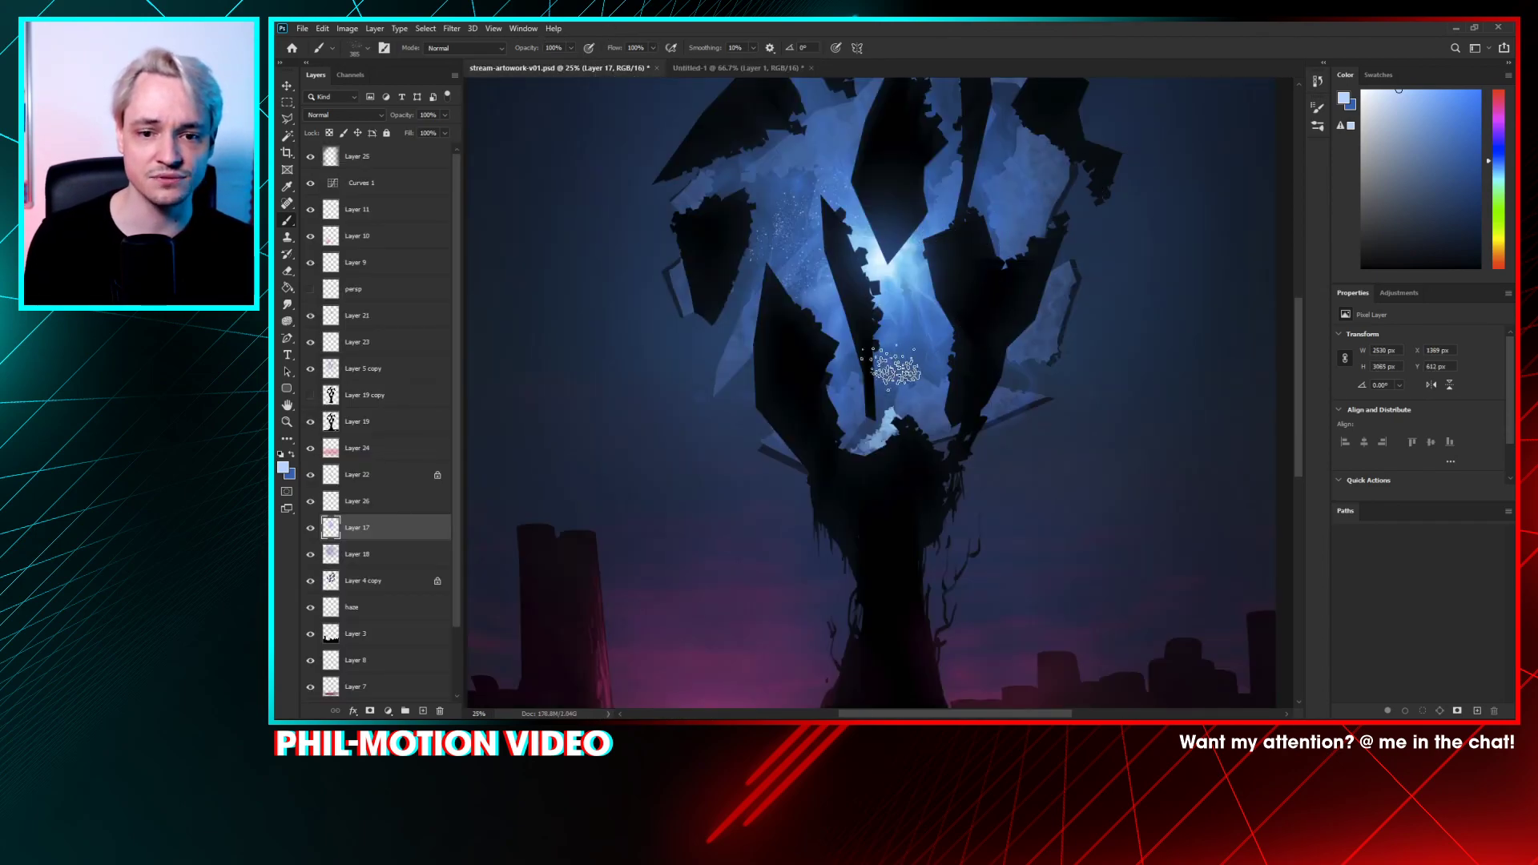
right_click(852, 285)
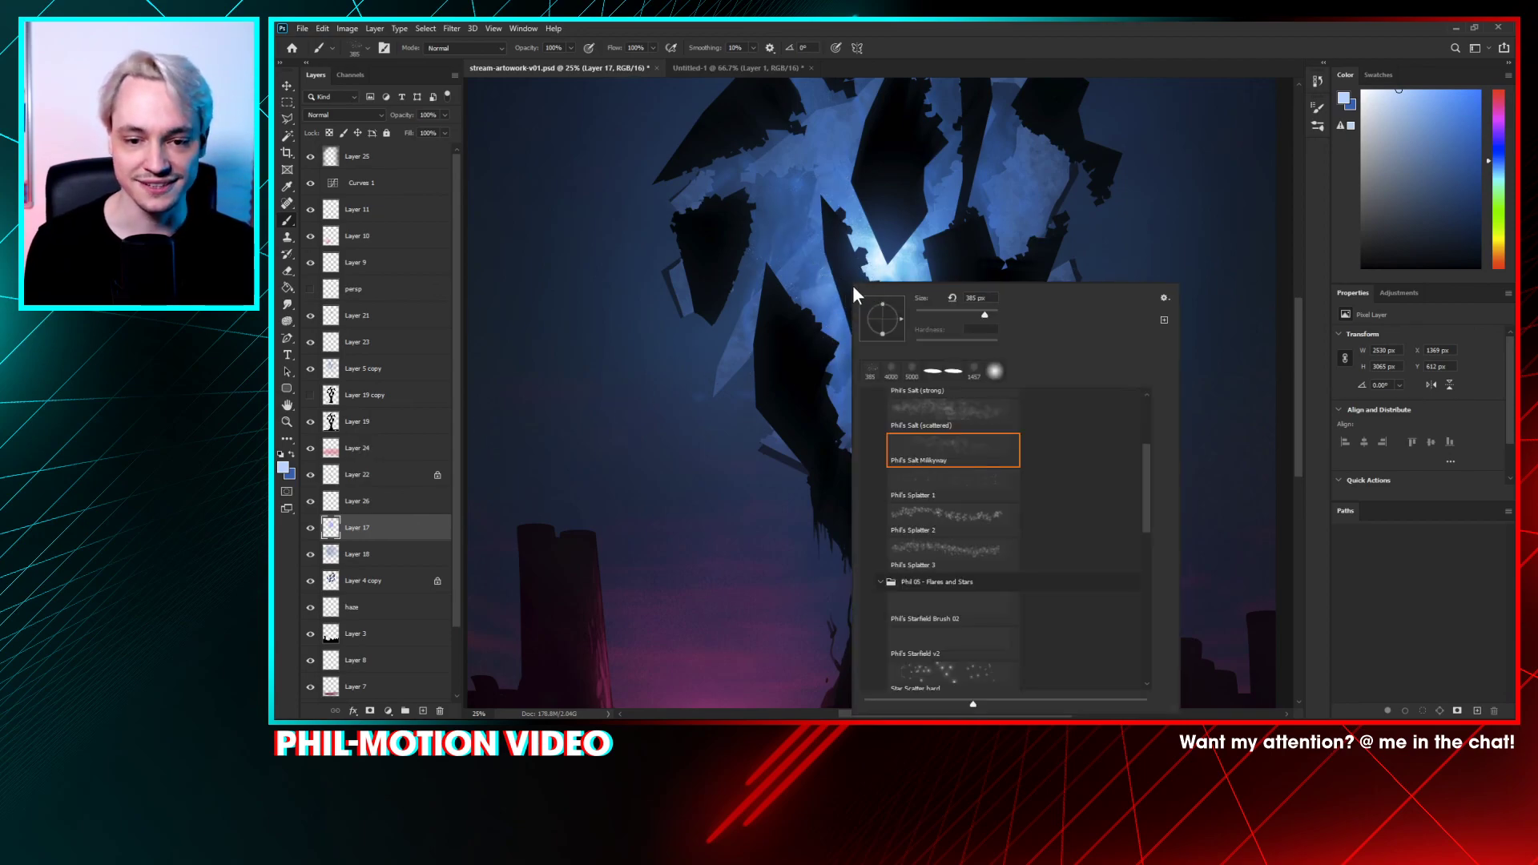
click(985, 313)
click(830, 229)
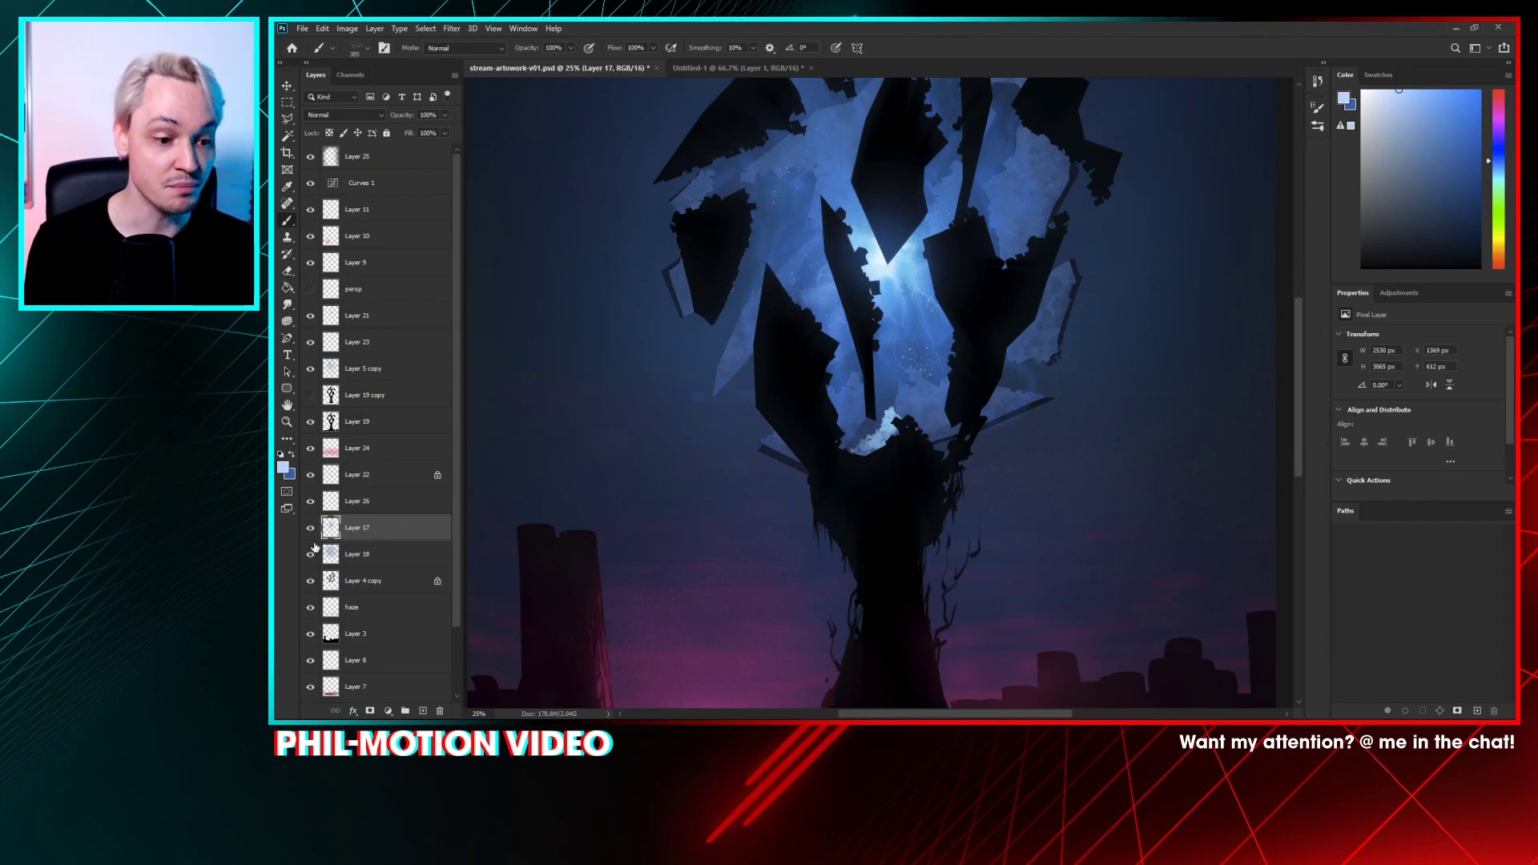
- Hide the tree on Layer 19, show Layer 19 copy in its place, and save the artwork
click(310, 422)
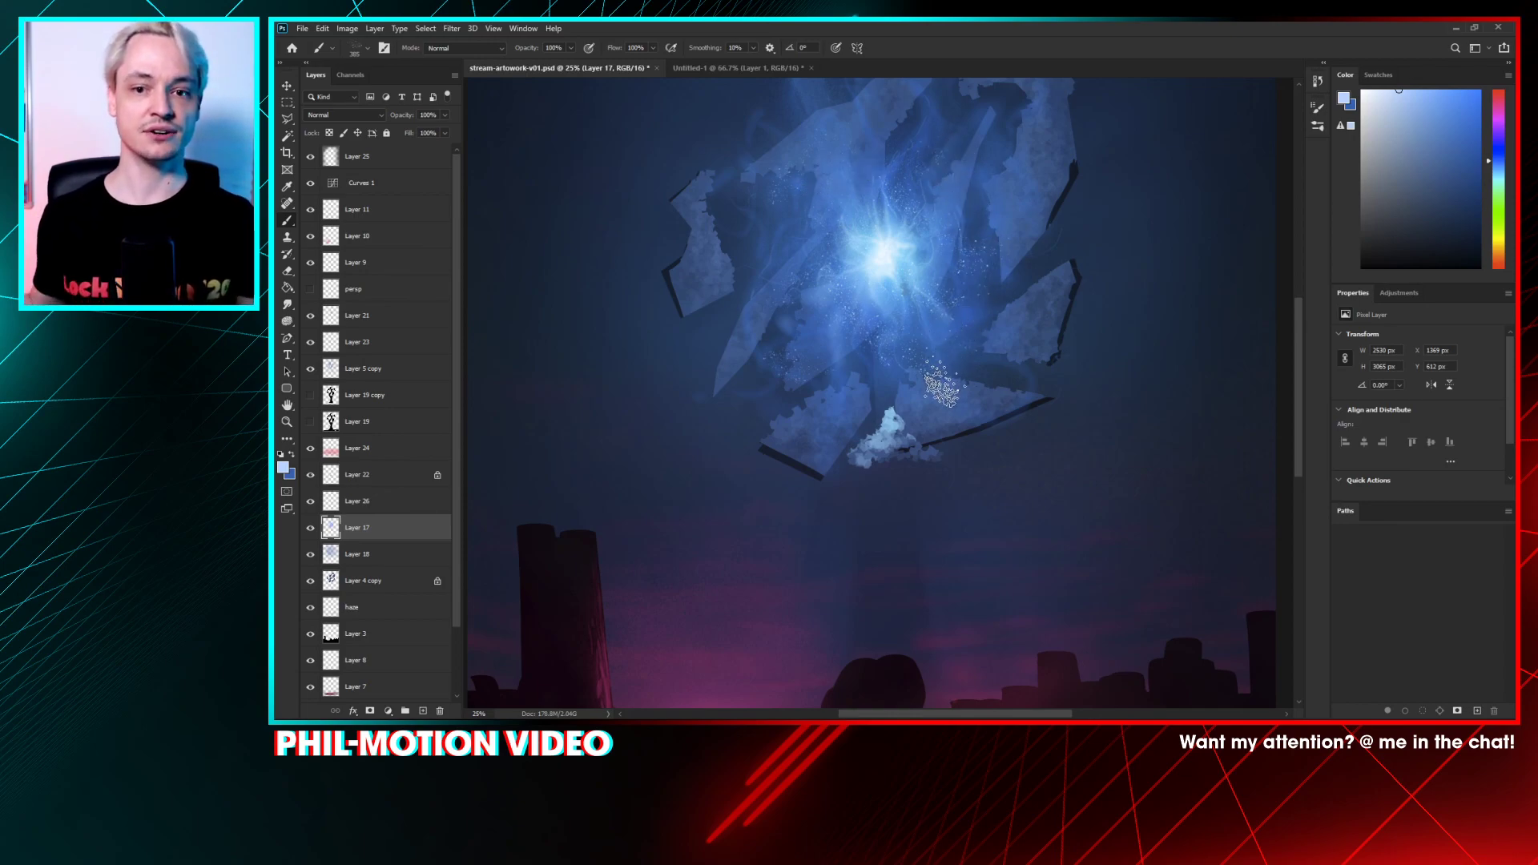
key(ctrl+minus)
key(ctrl+minus)
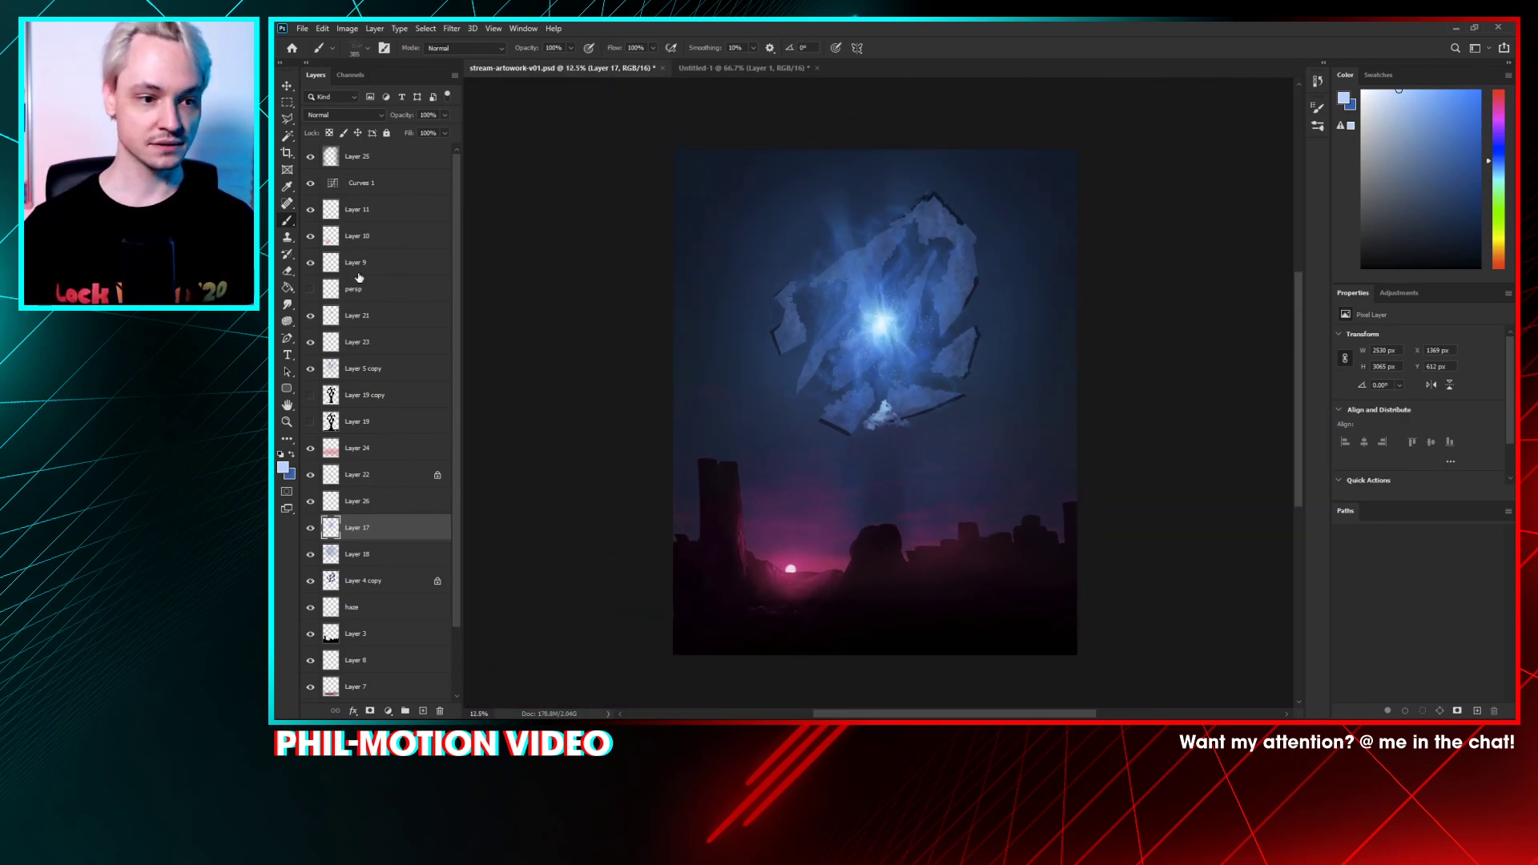
click(310, 395)
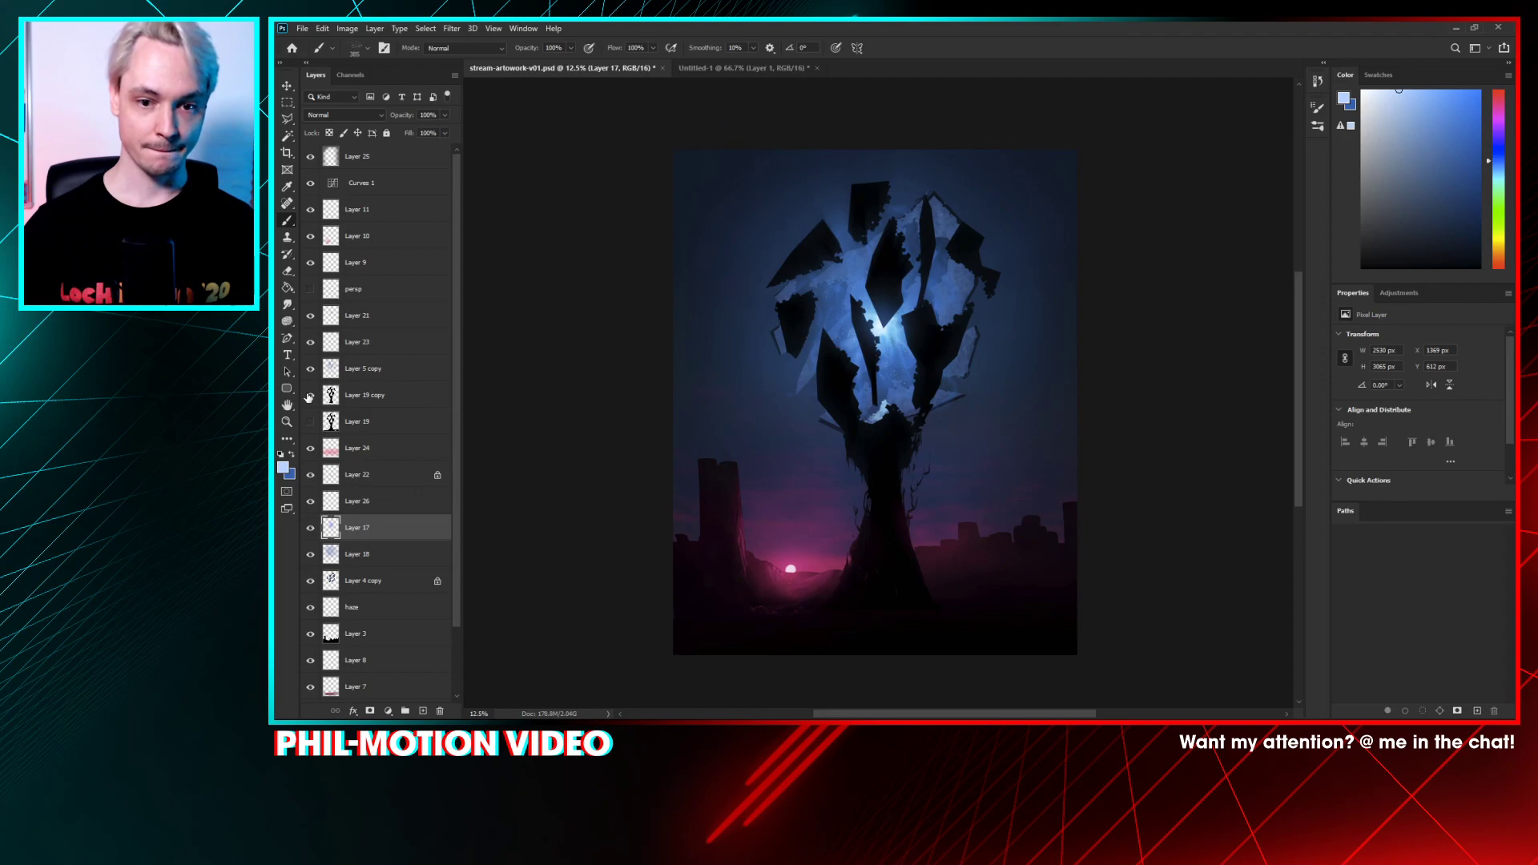
drag(1203, 407, 1205, 382)
key(ctrl+s)
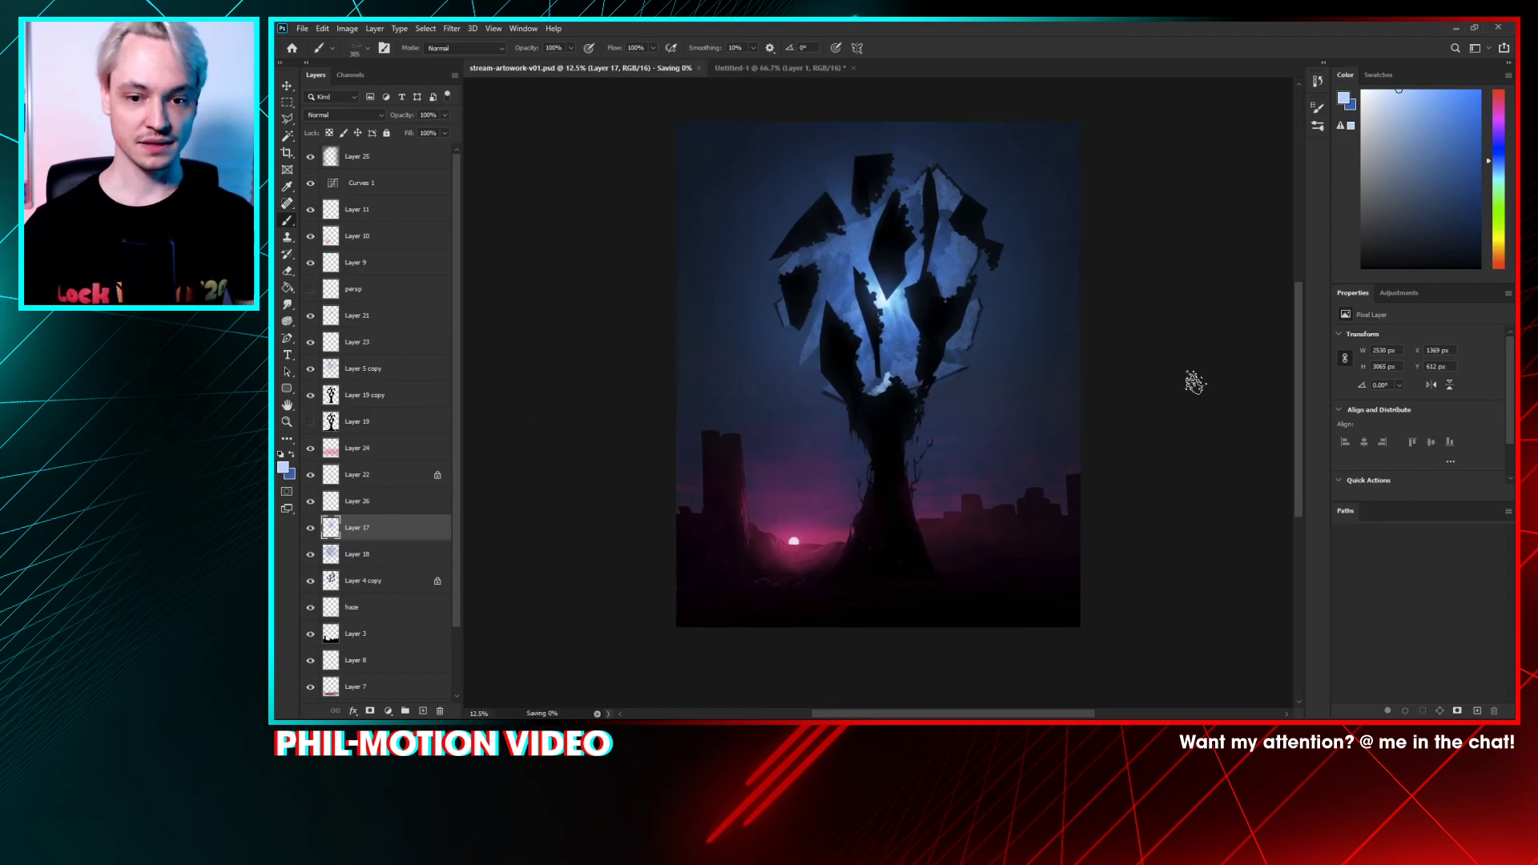